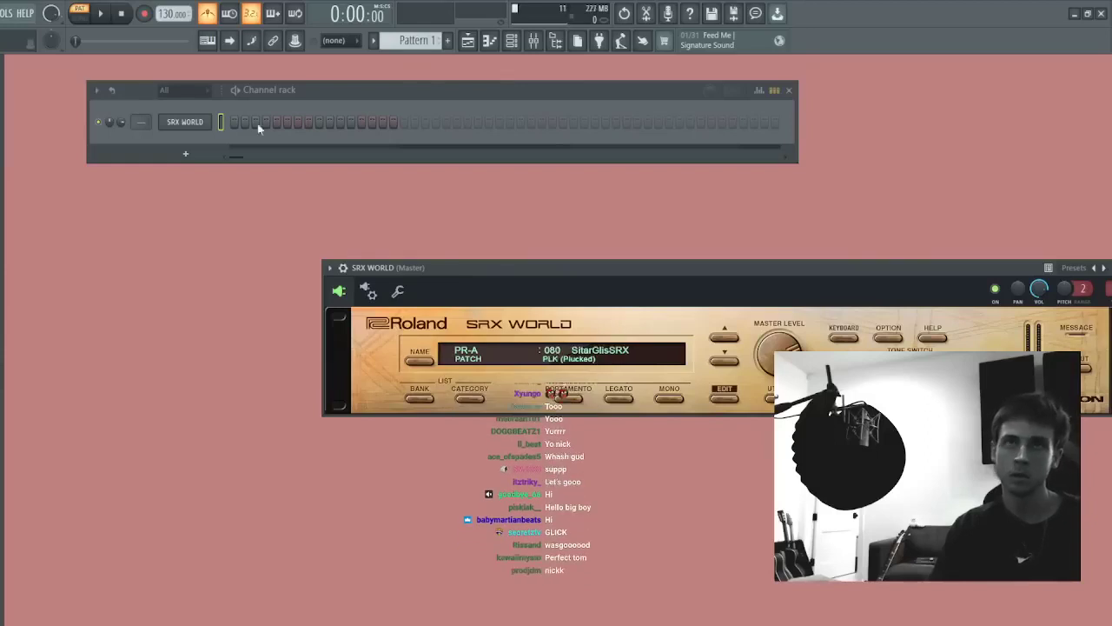
# - Set SRX WORLD to patch 083 St.SanturSRX and drag a melody MIDI file onto its channel
pyautogui.rightClick(197, 118)
pyautogui.click(228, 122)
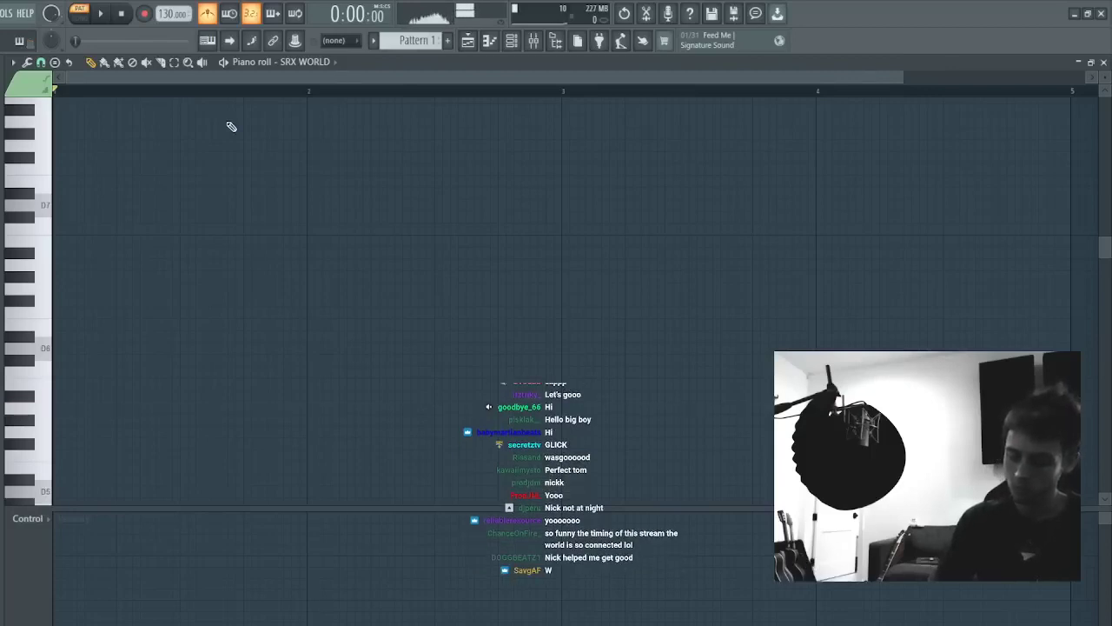
pyautogui.click(513, 42)
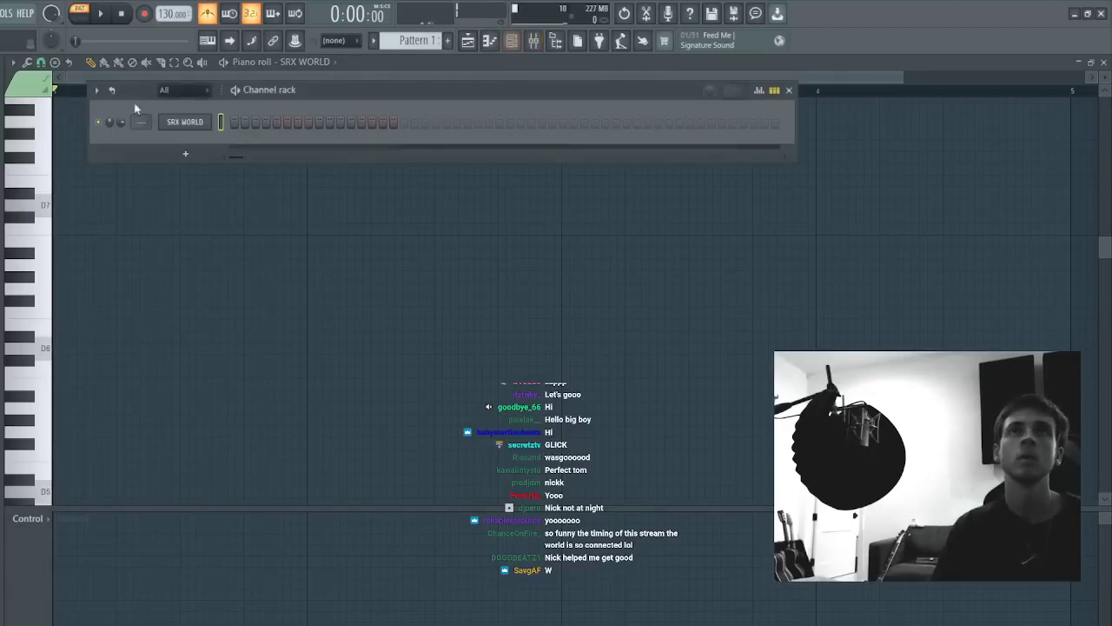
pyautogui.click(185, 121)
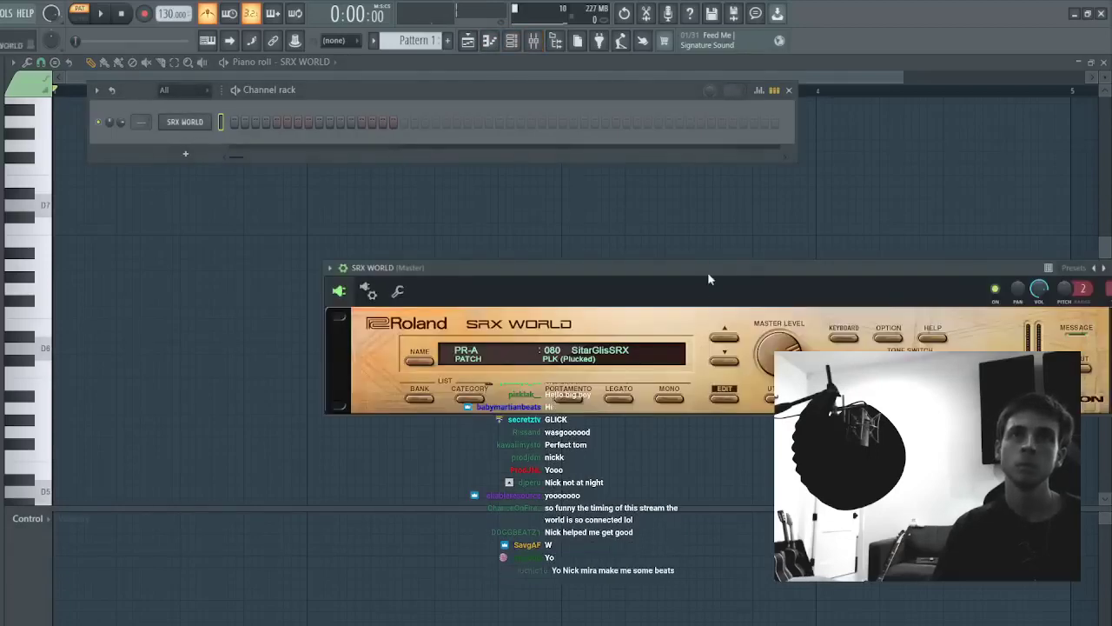
pyautogui.click(720, 366)
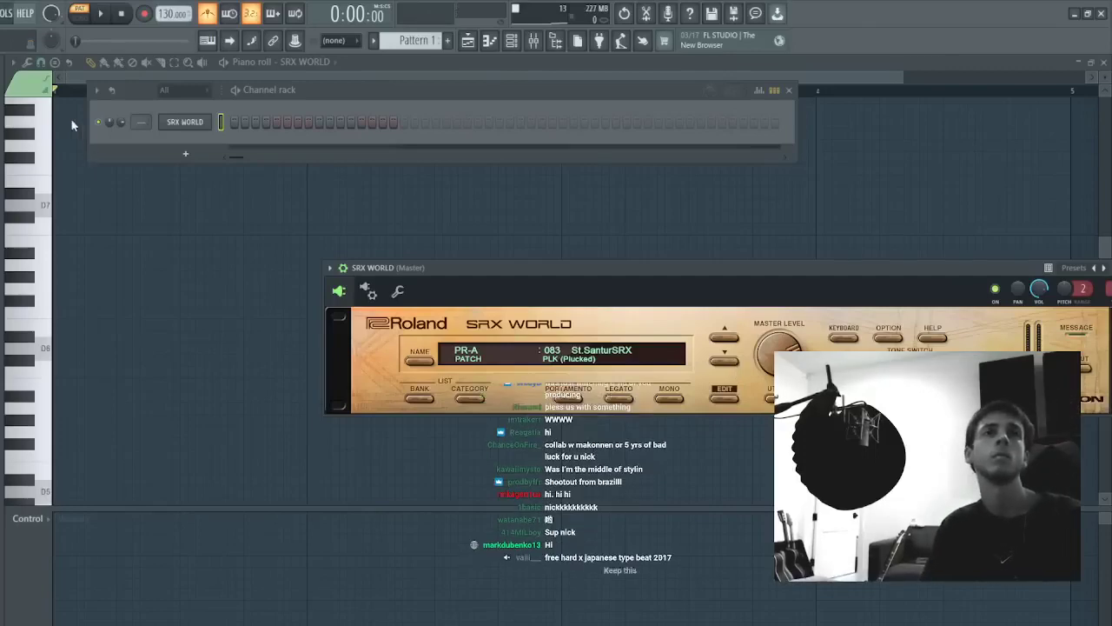
pyautogui.moveTo(177, 141); pyautogui.dragTo(178, 139)
# - Bring the SRX WORLD piano roll to the front and set the playback position near bar 31
pyautogui.click(263, 128)
pyautogui.click(260, 112)
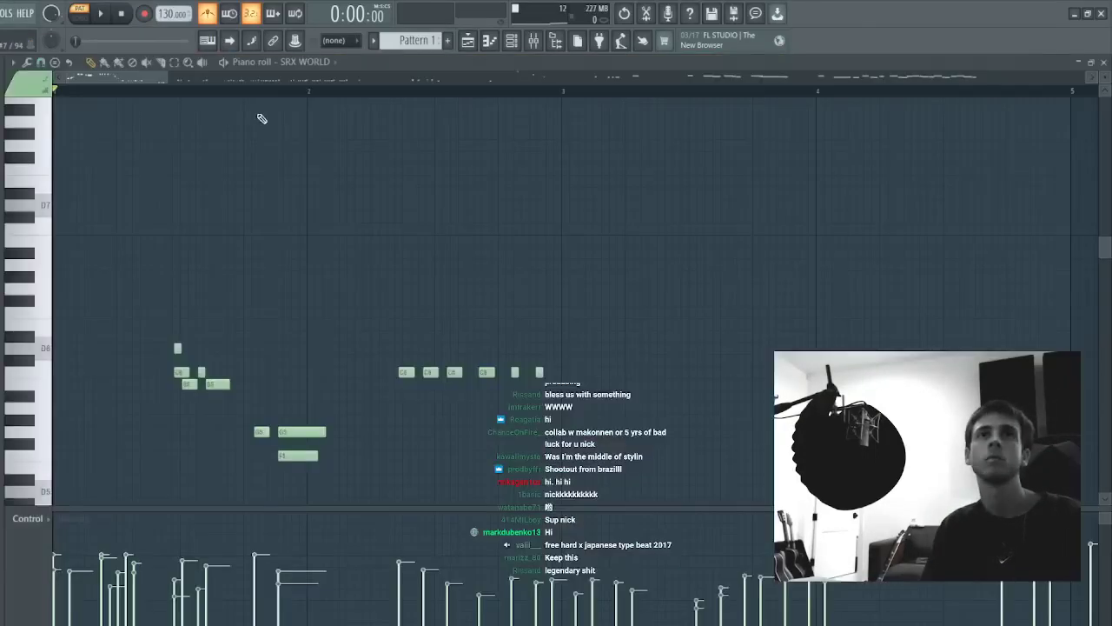
pyautogui.scroll(-5, 282, 100)
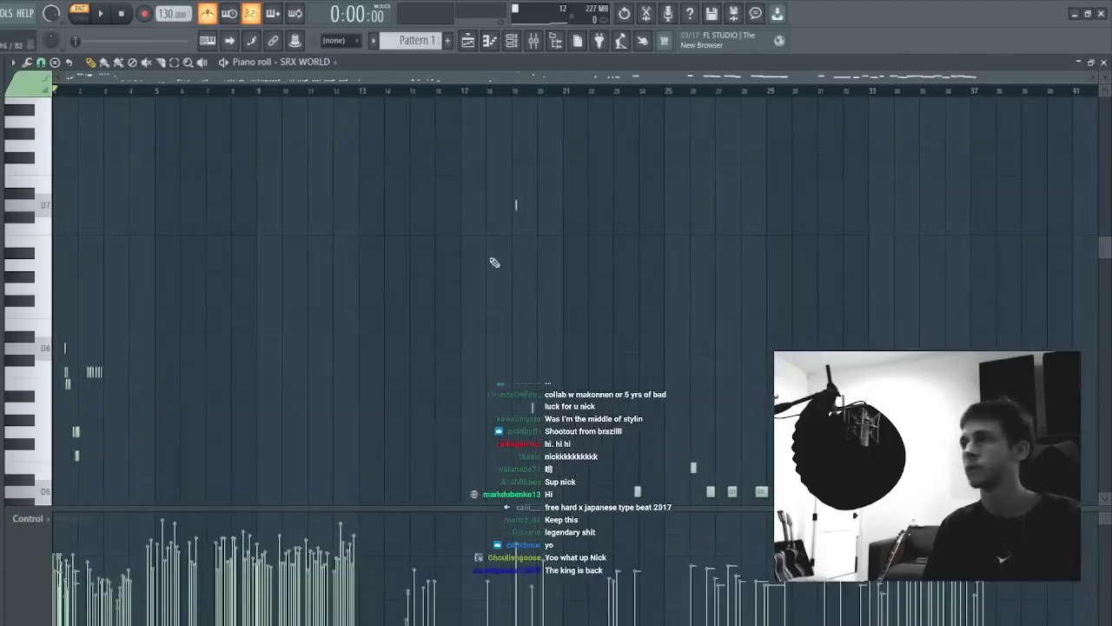
pyautogui.scroll(-3, 632, 177)
pyautogui.scroll(-5, 632, 177)
pyautogui.scroll(8, 1025, 65)
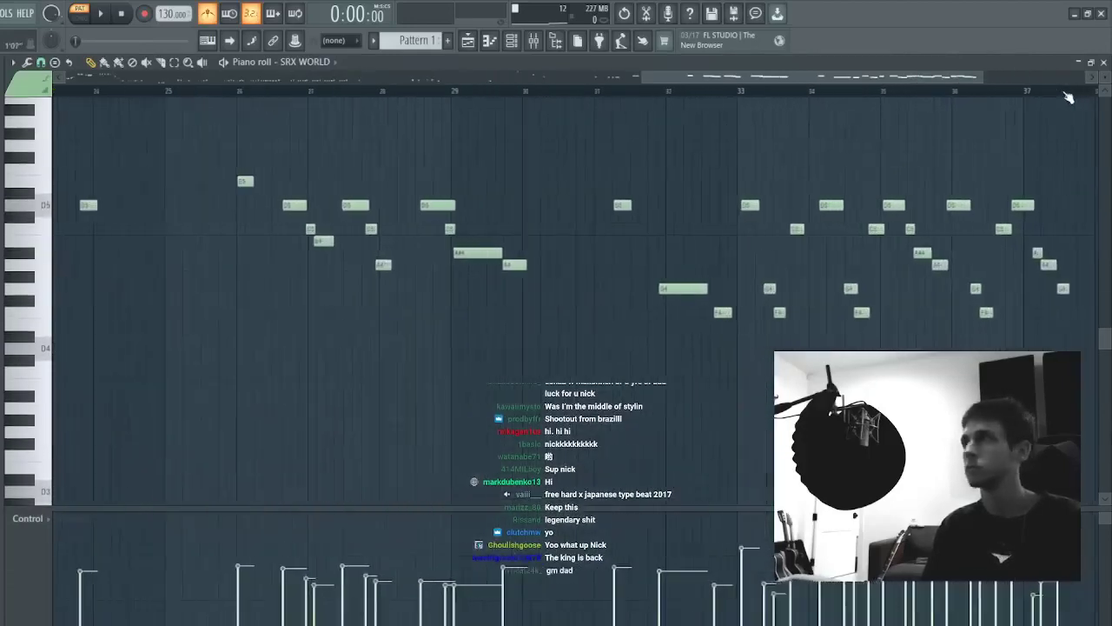
pyautogui.scroll(3, 1068, 96)
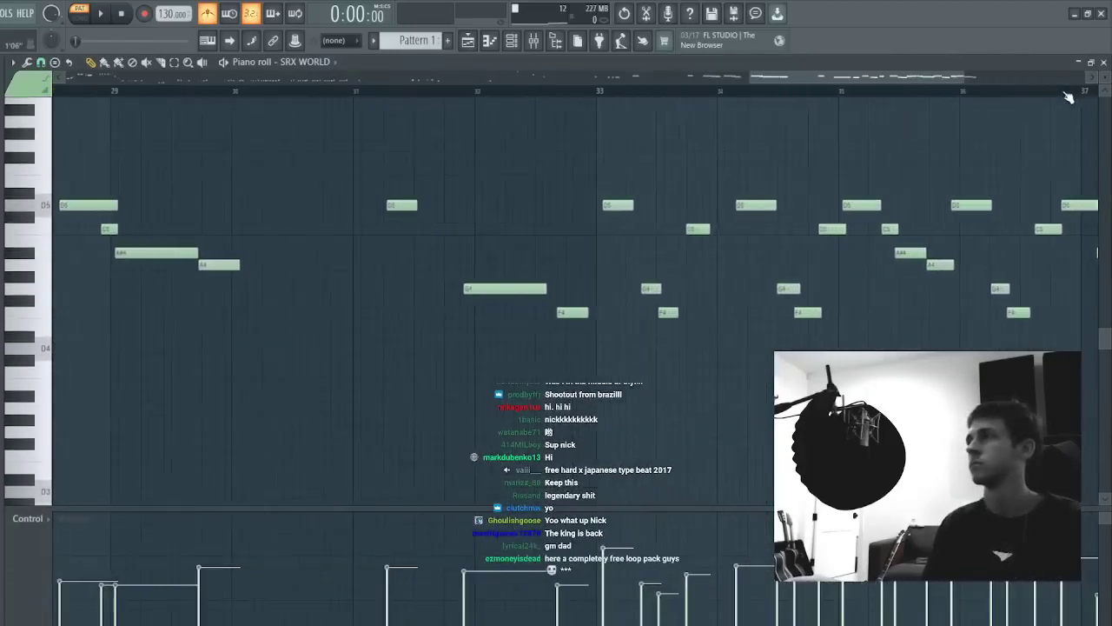
pyautogui.click(430, 93)
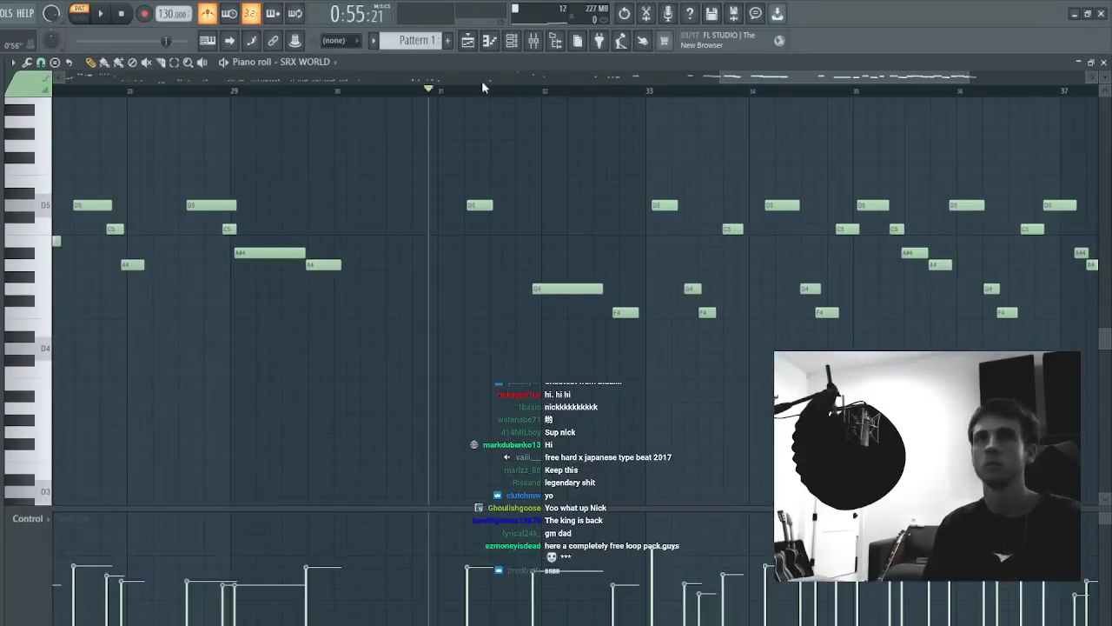
pyautogui.scroll(-5, 483, 87)
pyautogui.scroll(3, 481, 94)
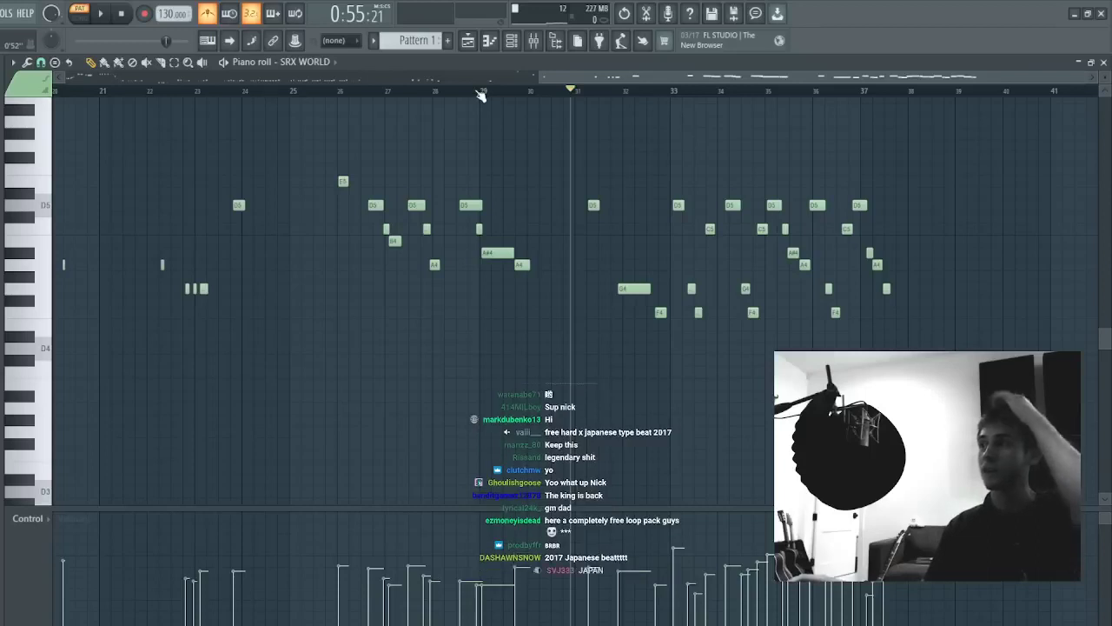
# - Play the melody from bar 31, then restart playback near bar 34
pyautogui.press('space')
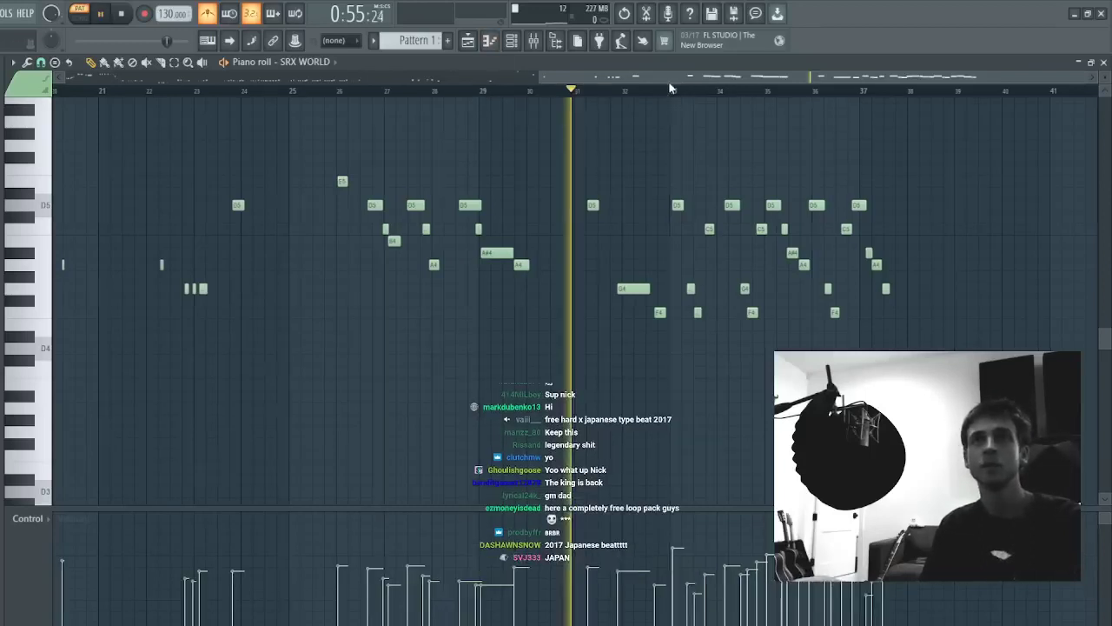
pyautogui.click(669, 85)
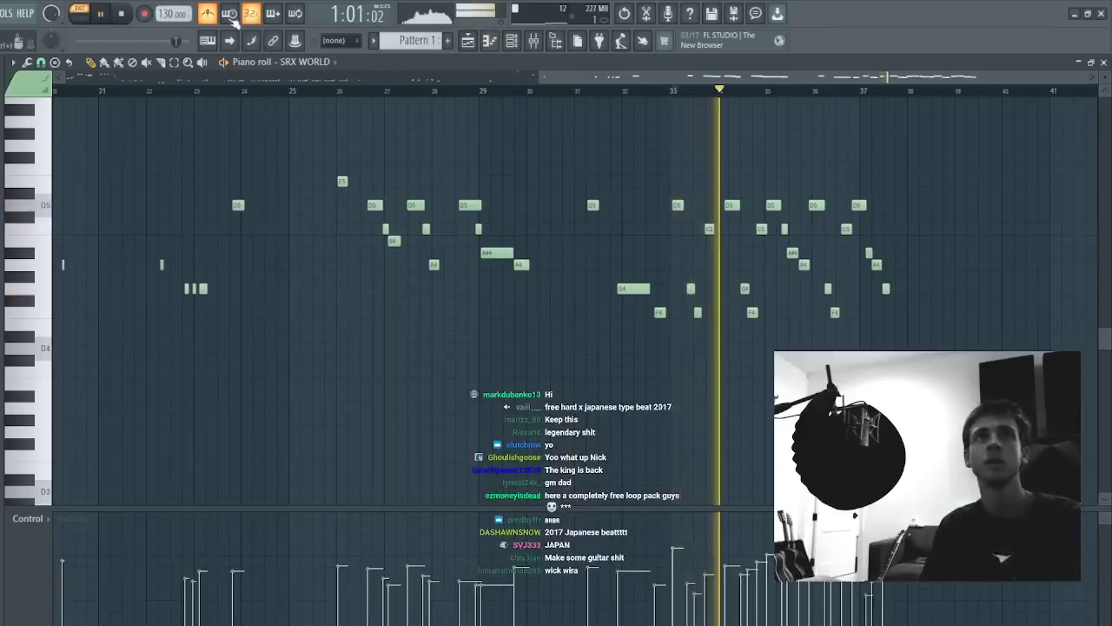
pyautogui.click(120, 15)
pyautogui.scroll(3, 939, 87)
pyautogui.scroll(1, 951, 101)
pyautogui.moveTo(666, 87); pyautogui.dragTo(548, 104)
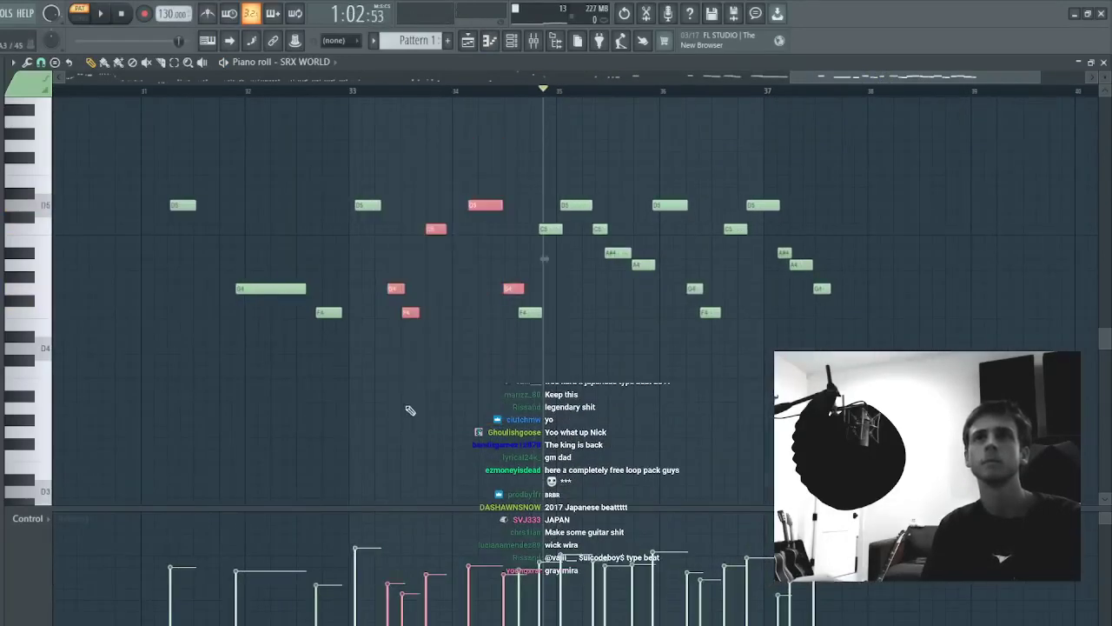
pyautogui.click(446, 87)
pyautogui.press('space')
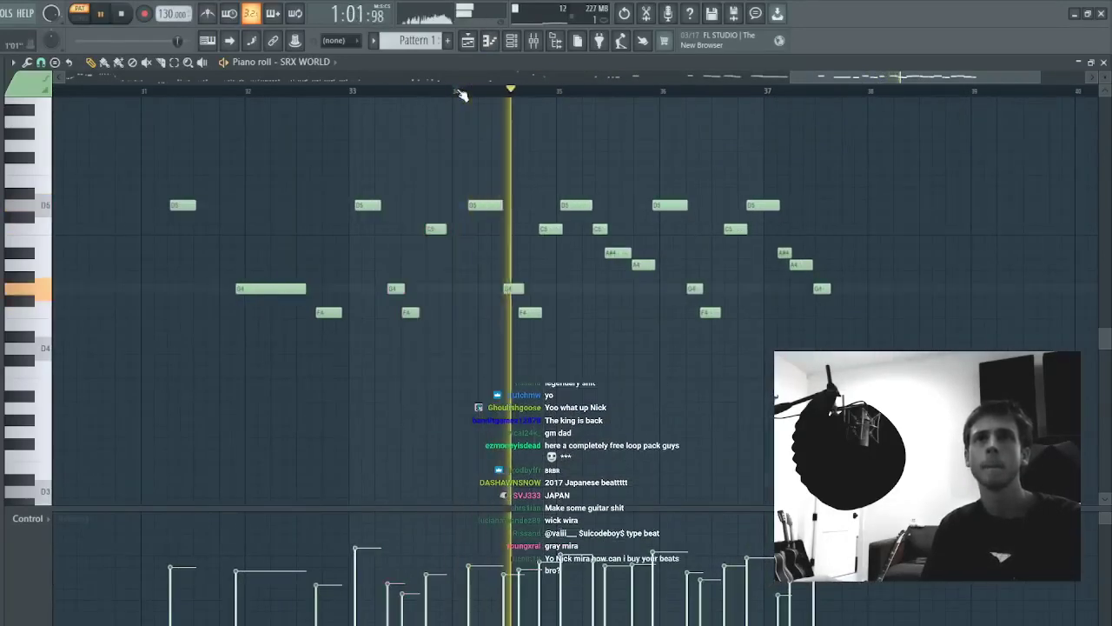
# - Delete the seven notes before bar 34, then select and delete all remaining notes
pyautogui.moveTo(458, 114); pyautogui.dragTo(60, 498)
pyautogui.press('Delete')
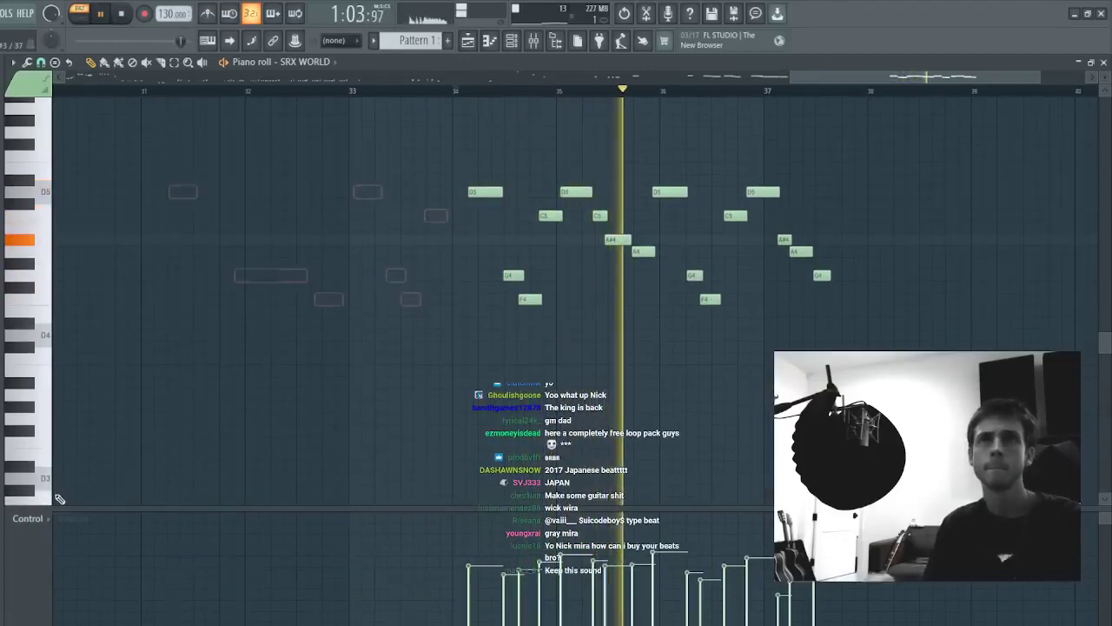
pyautogui.press('space')
pyautogui.hotkey('ctrl', 'a')
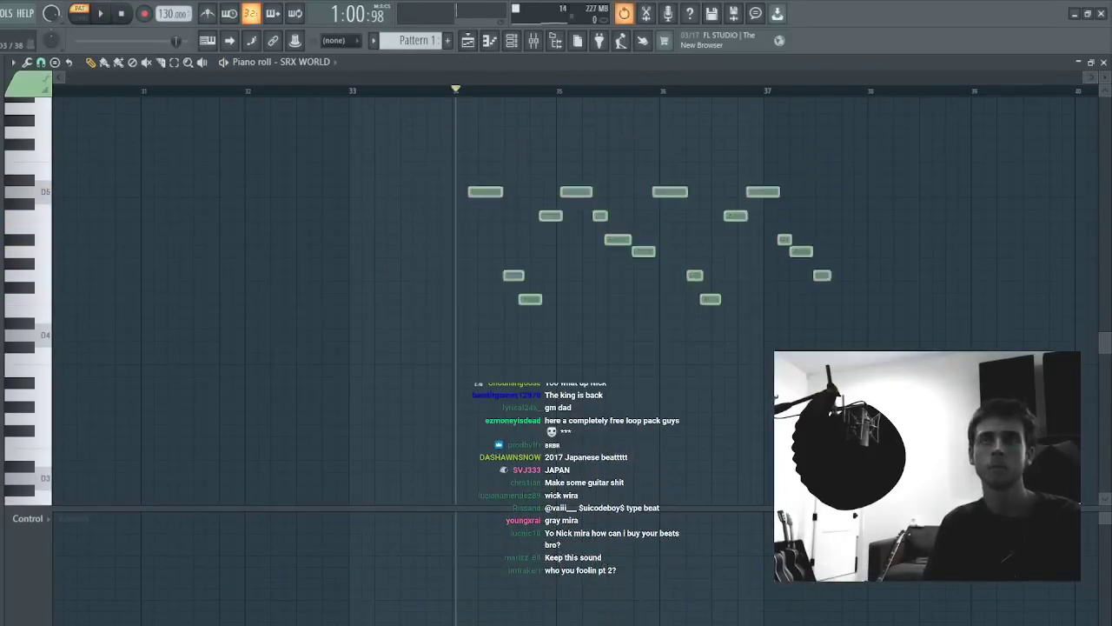
pyautogui.press('Delete')
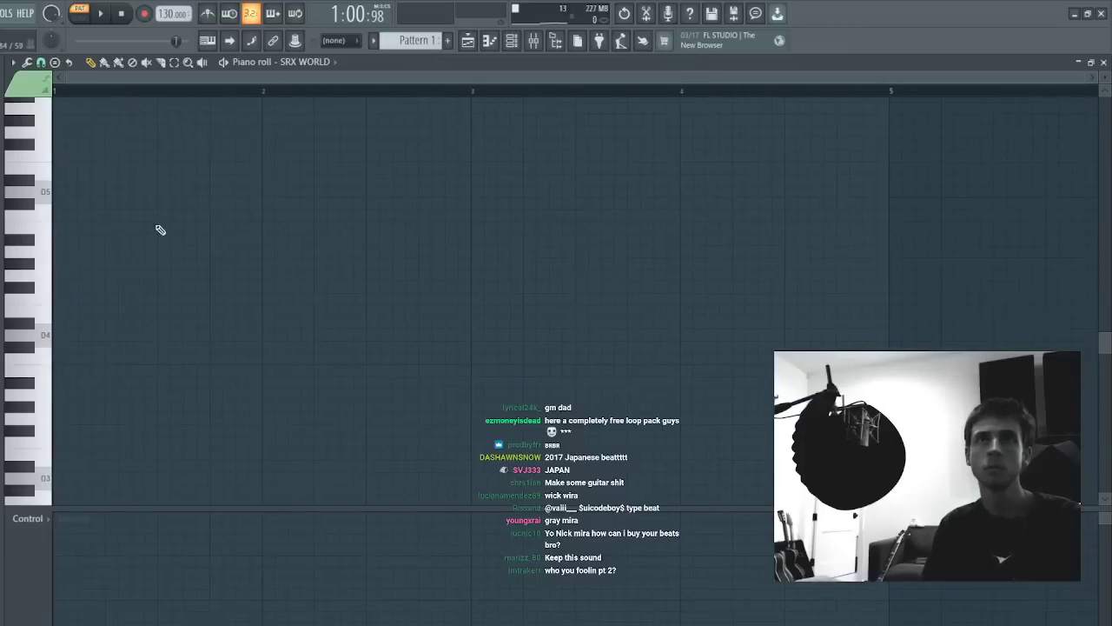
# - Clear the restored notes and record a new SRX WORLD phrase with a count-in
pyautogui.hotkey('ctrl', 'z')
pyautogui.hotkey('ctrl', 'z')
pyautogui.hotkey('ctrl', 'z')
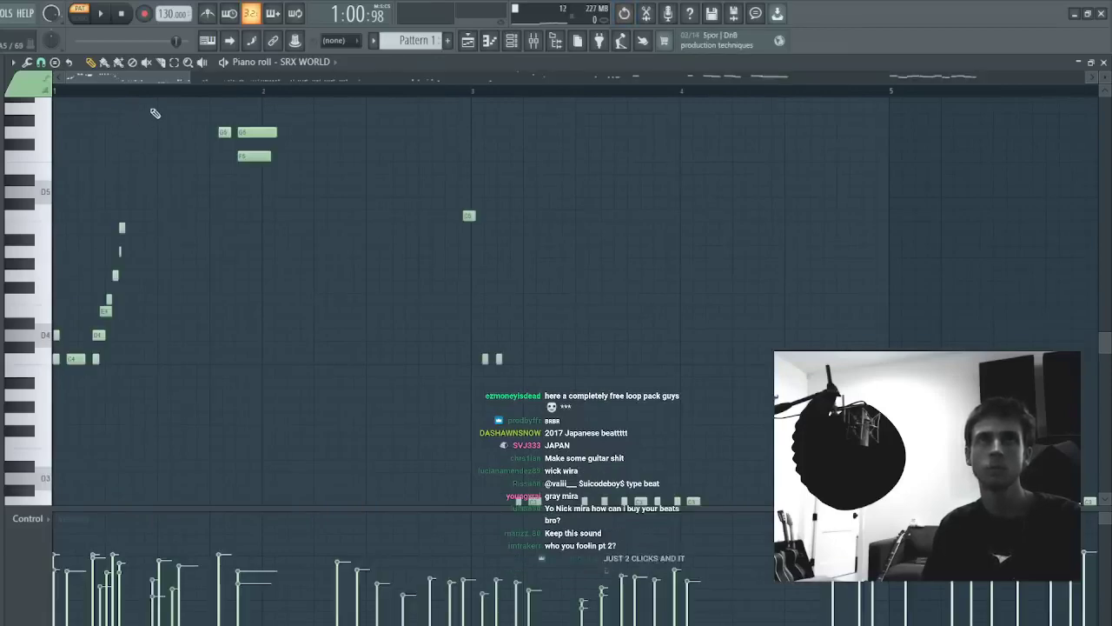
pyautogui.press('Delete')
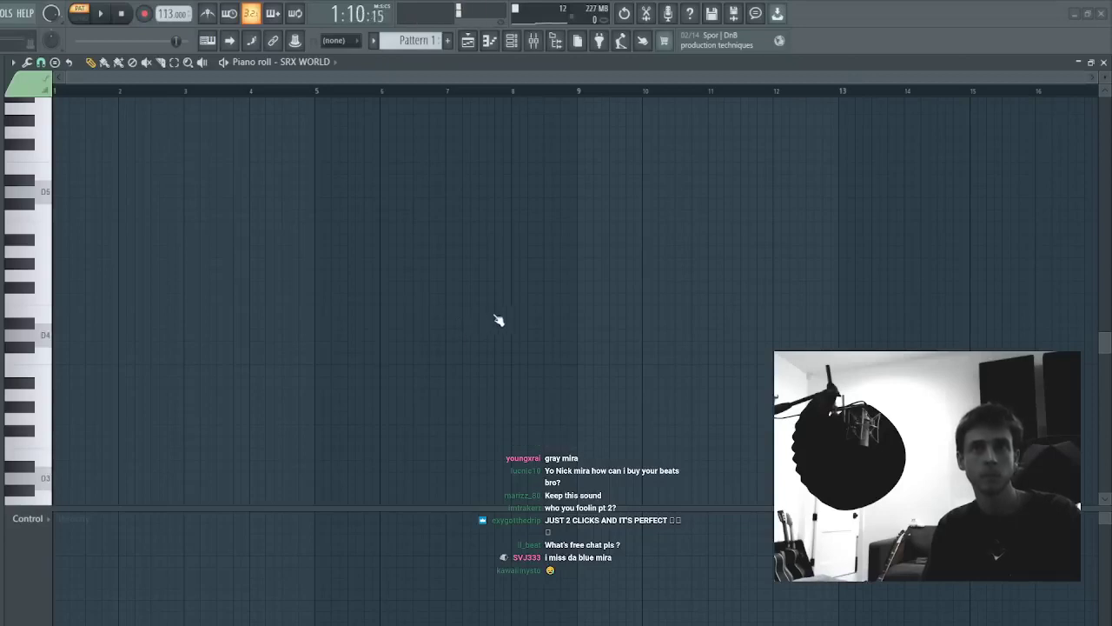
pyautogui.click(116, 15)
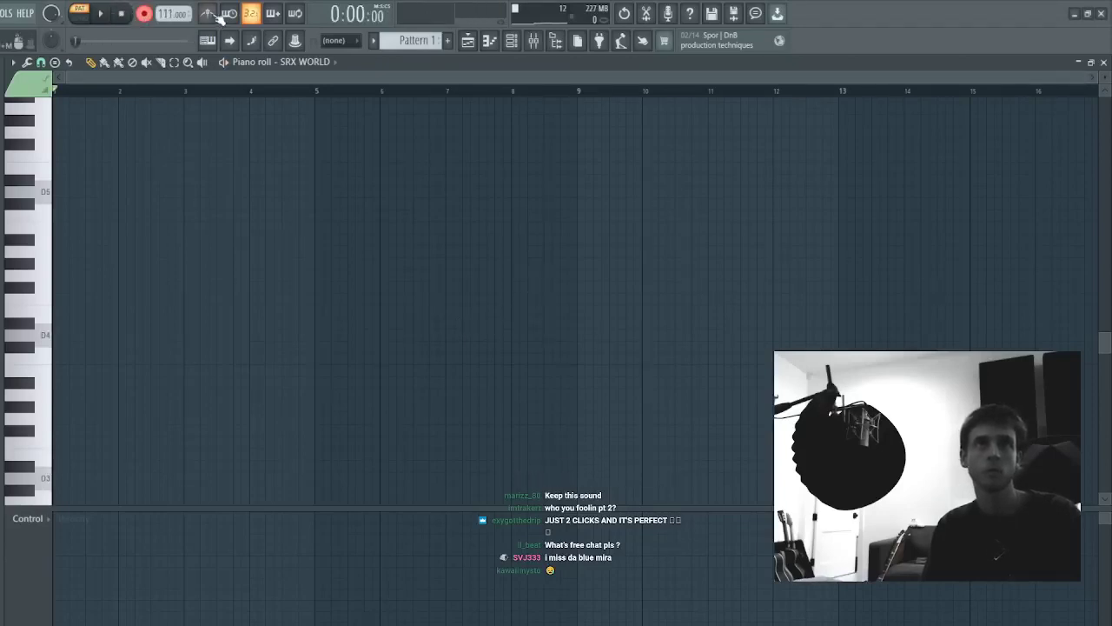
pyautogui.click(104, 13)
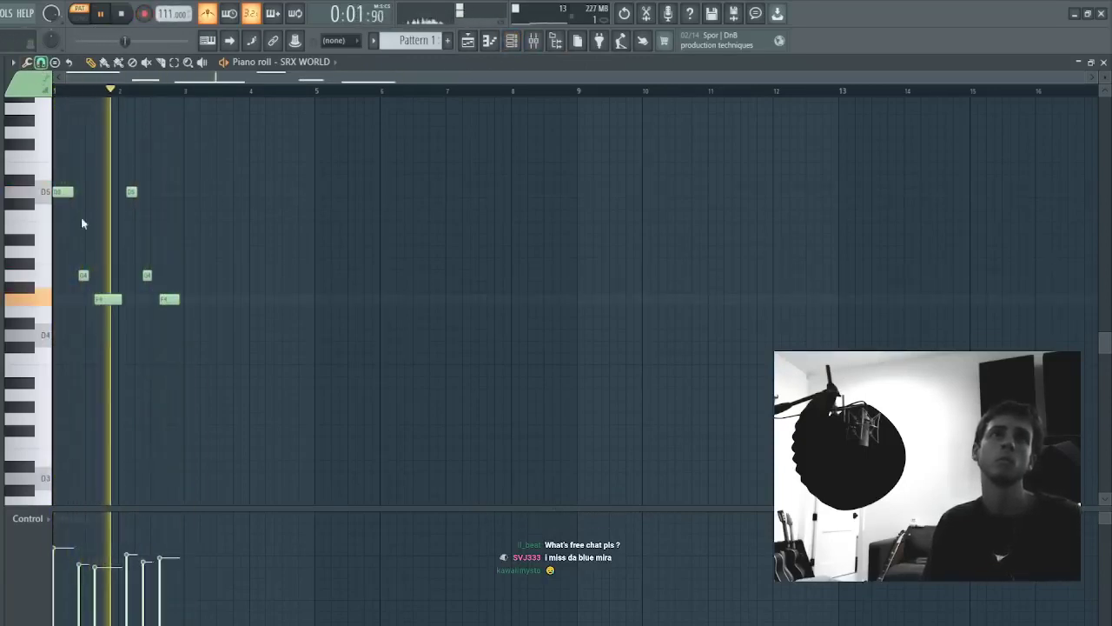
pyautogui.press('space')
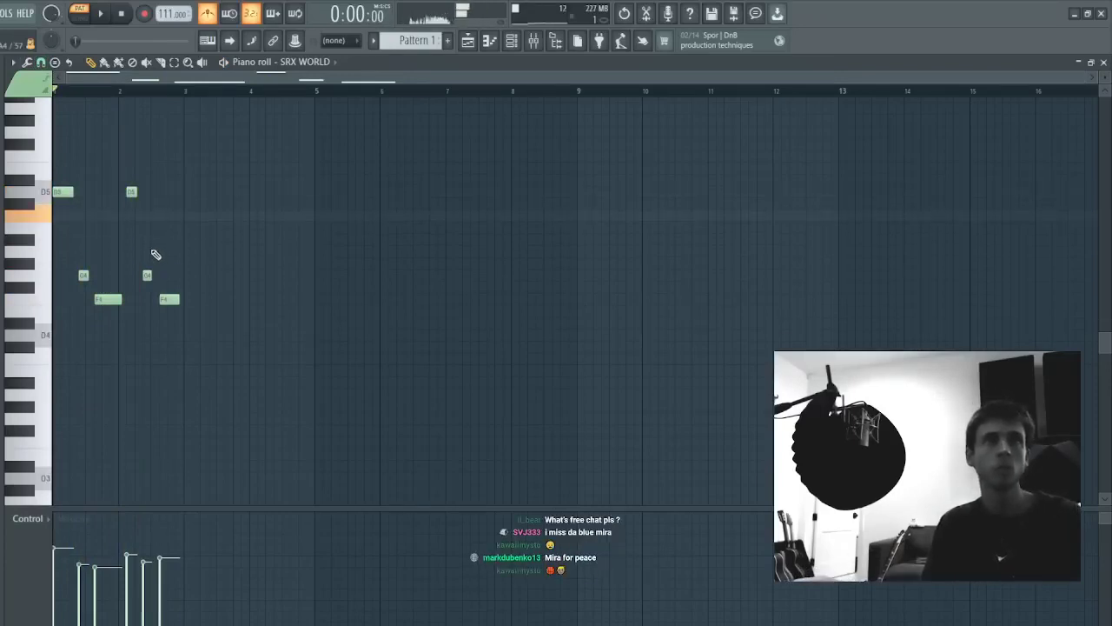
# - Raise the bar-2 G4 to C5 and the bar-3 F4 to A#4, add a G4 near bar 3
pyautogui.moveTo(144, 274); pyautogui.dragTo(147, 215)
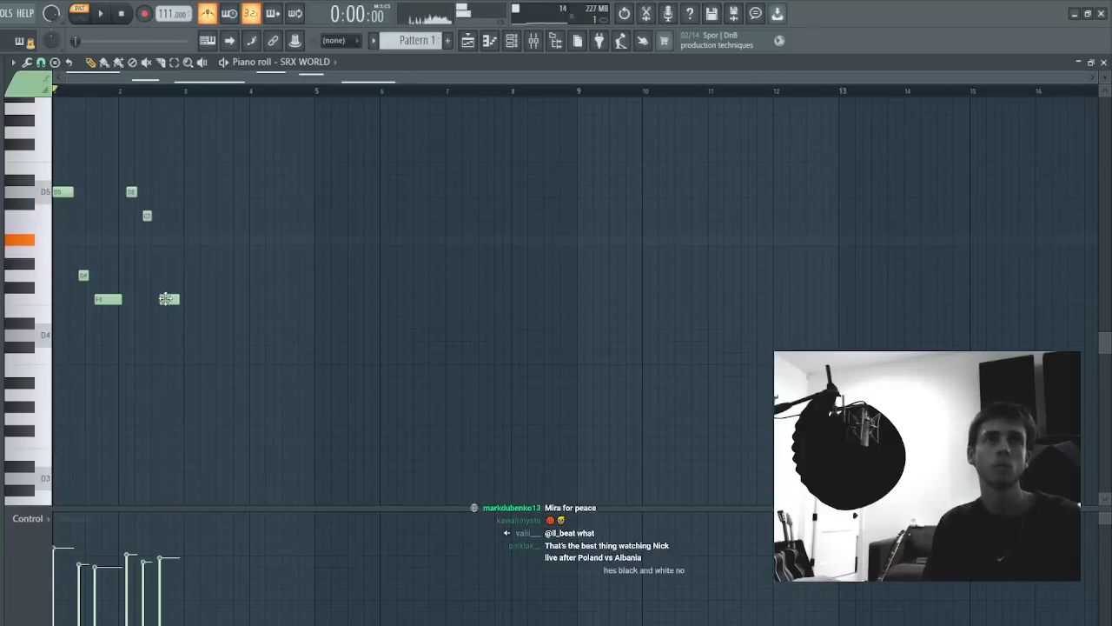
pyautogui.moveTo(166, 297); pyautogui.dragTo(162, 235)
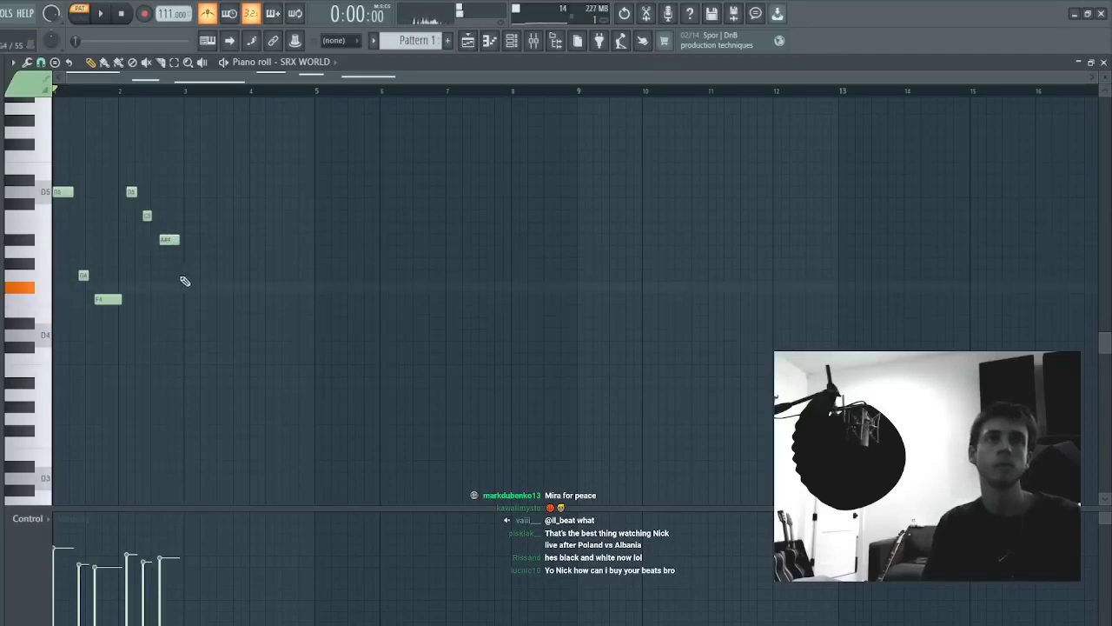
pyautogui.click(182, 275)
pyautogui.press('space')
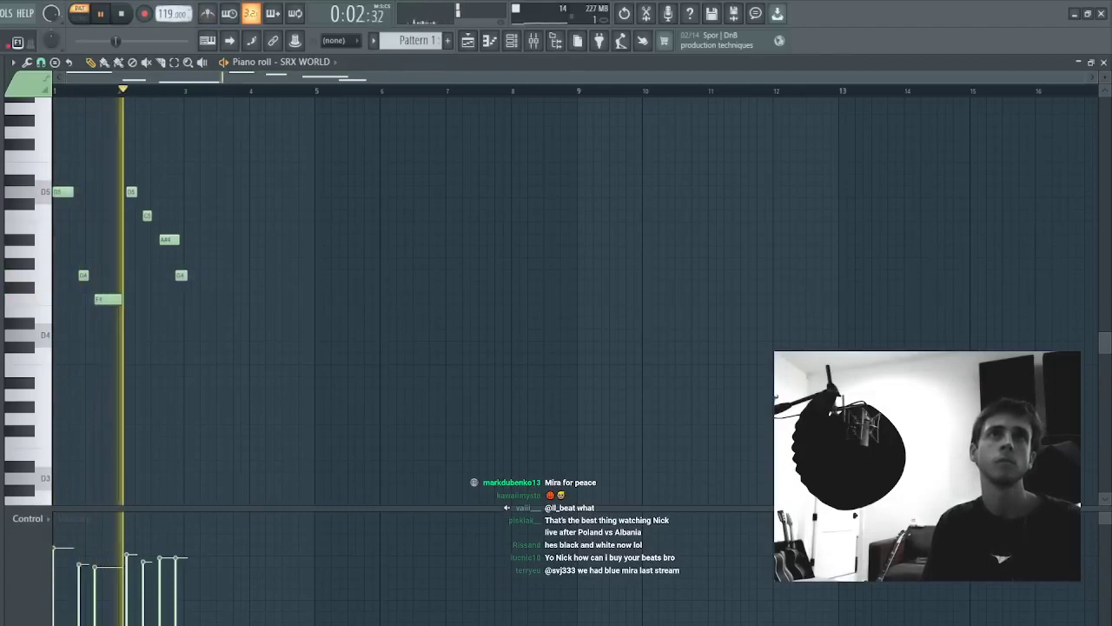
pyautogui.press('space')
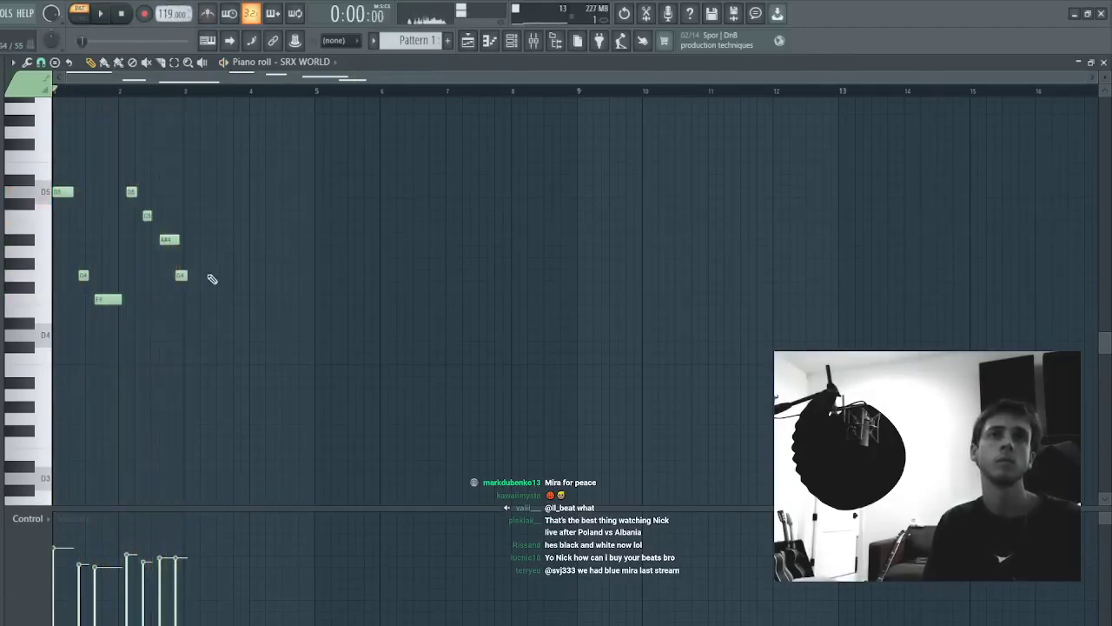
# - Replay the phrase and switch SRX WORLD to patch 084 SanturTrmSRX
pyautogui.press('space')
pyautogui.click(180, 275)
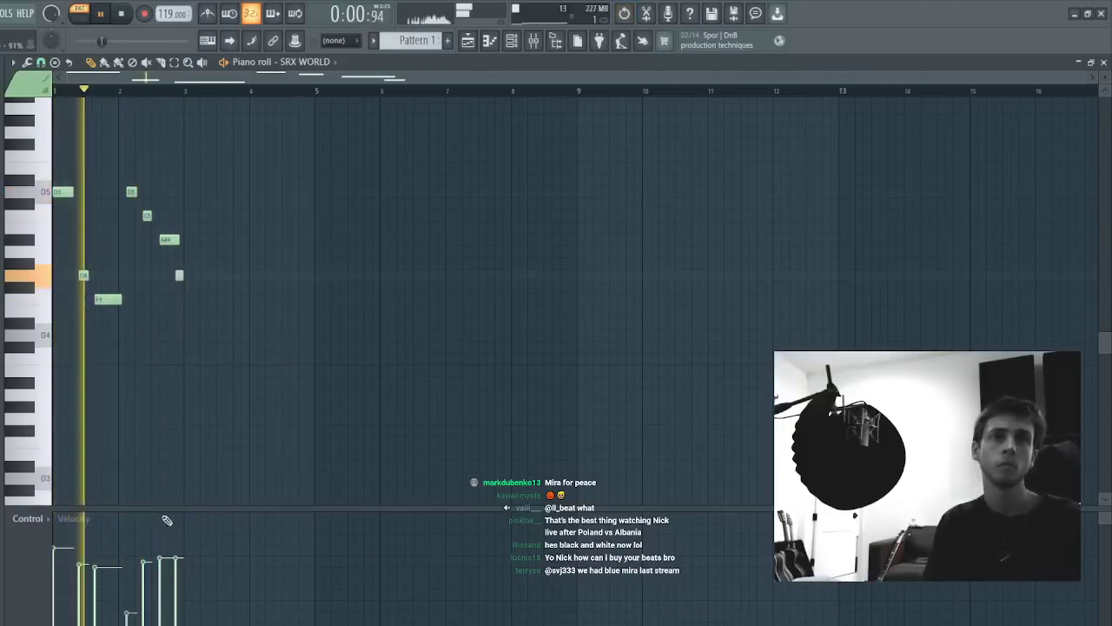
pyautogui.press('F7')
pyautogui.click(719, 362)
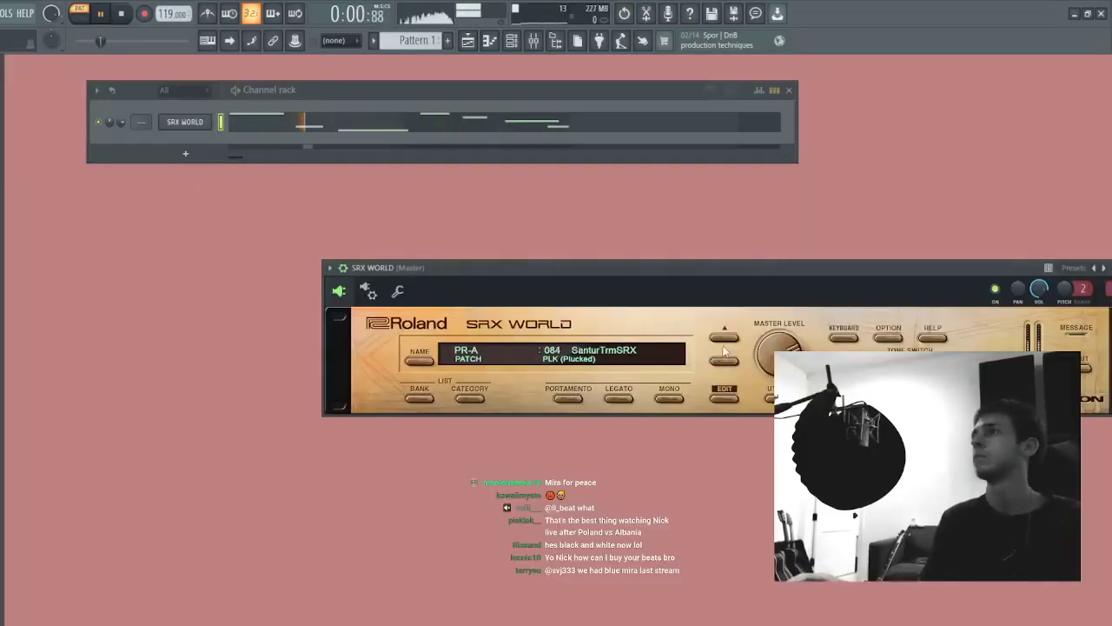
# - Audition SRX World patches: 085 Santur /Mod, 3D Dulcimer, La Musette, Gamelan Ems and Childwood
pyautogui.click(728, 361)
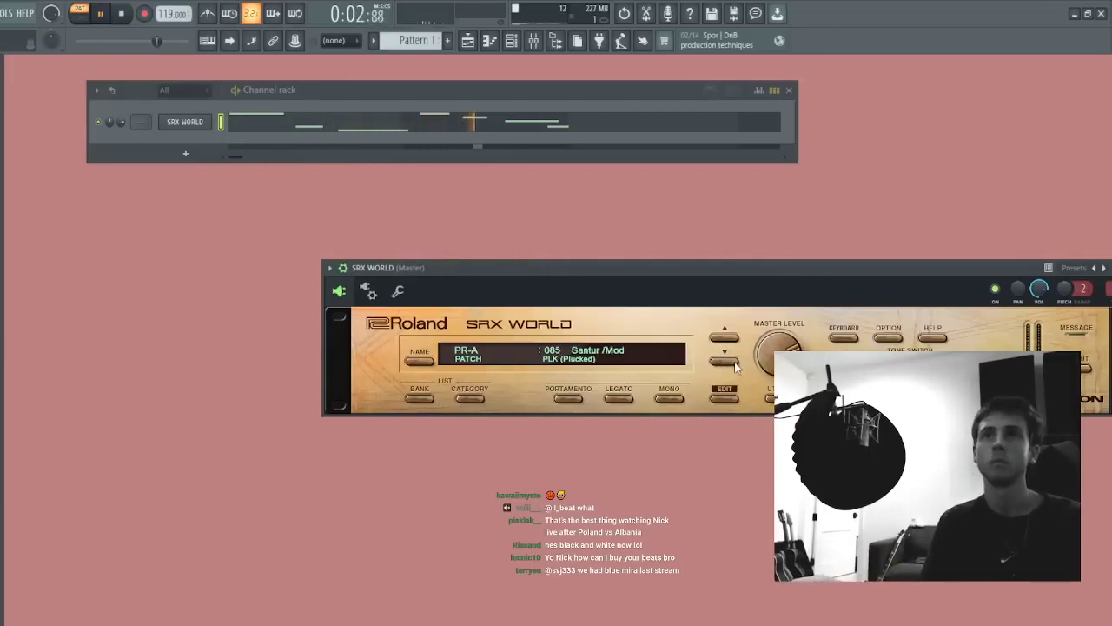
pyautogui.click(730, 362)
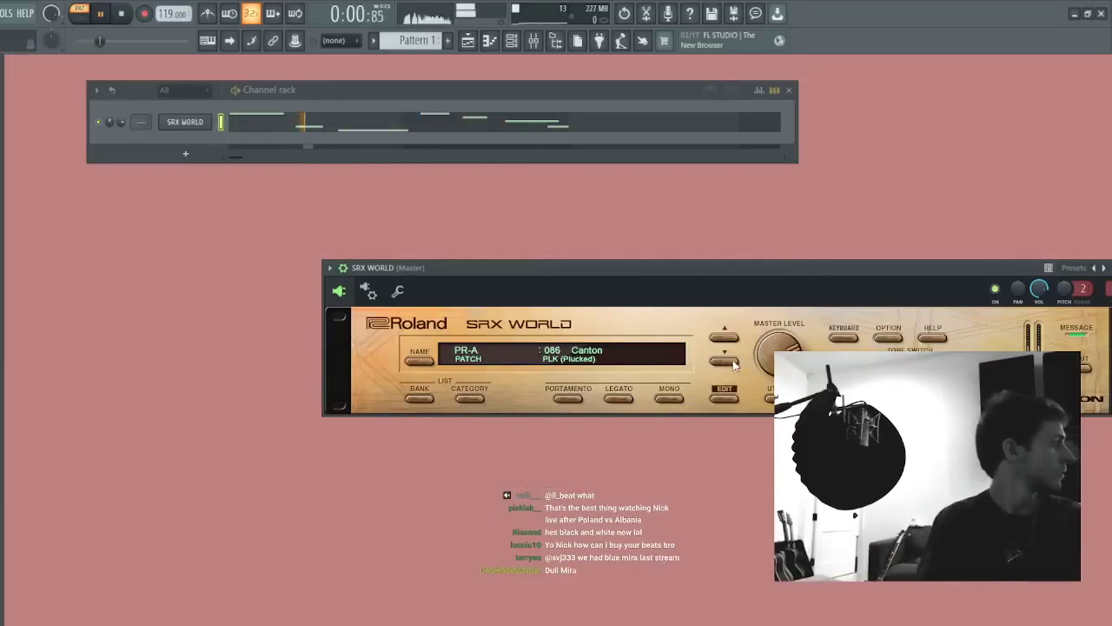
pyautogui.moveTo(712, 273); pyautogui.dragTo(559, 272)
pyautogui.press('space')
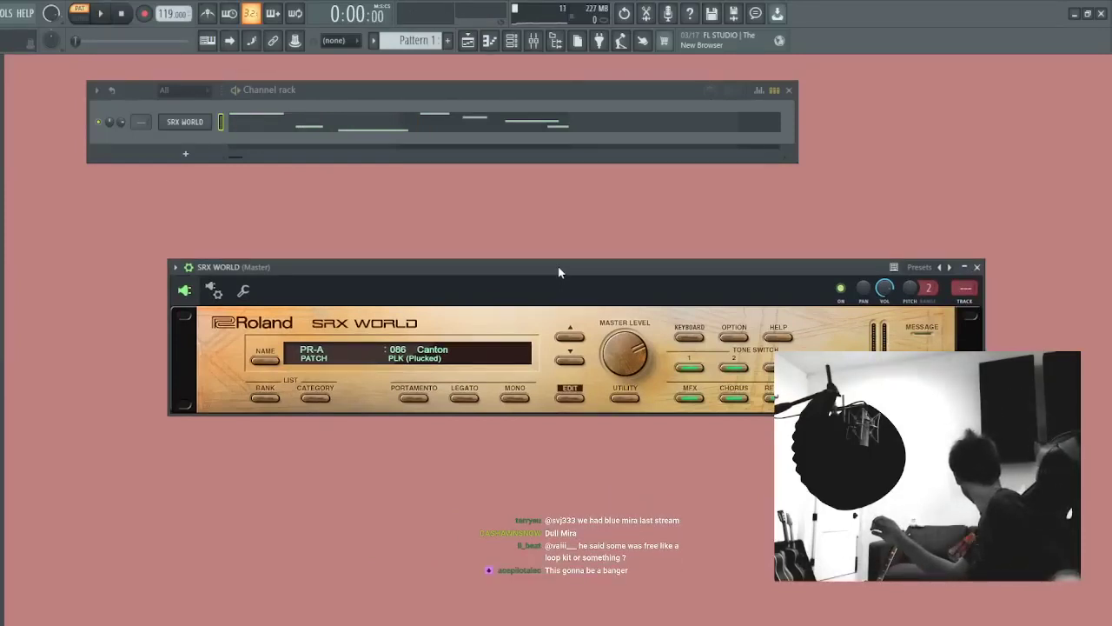
pyautogui.click(575, 368)
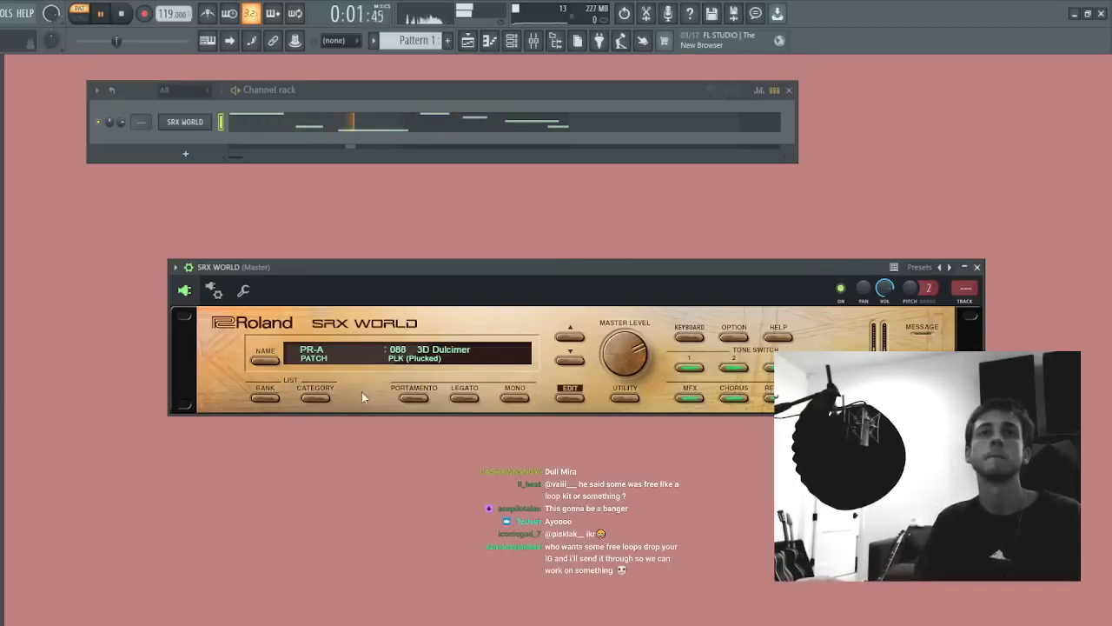
pyautogui.click(383, 418)
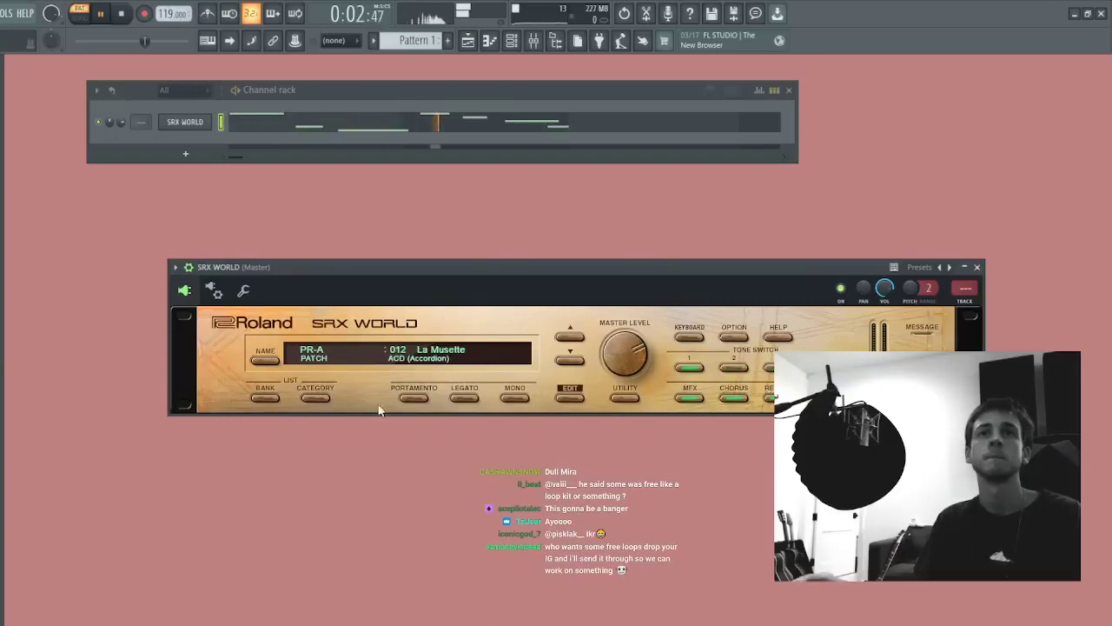
pyautogui.click(574, 338)
pyautogui.click(576, 339)
pyautogui.click(571, 359)
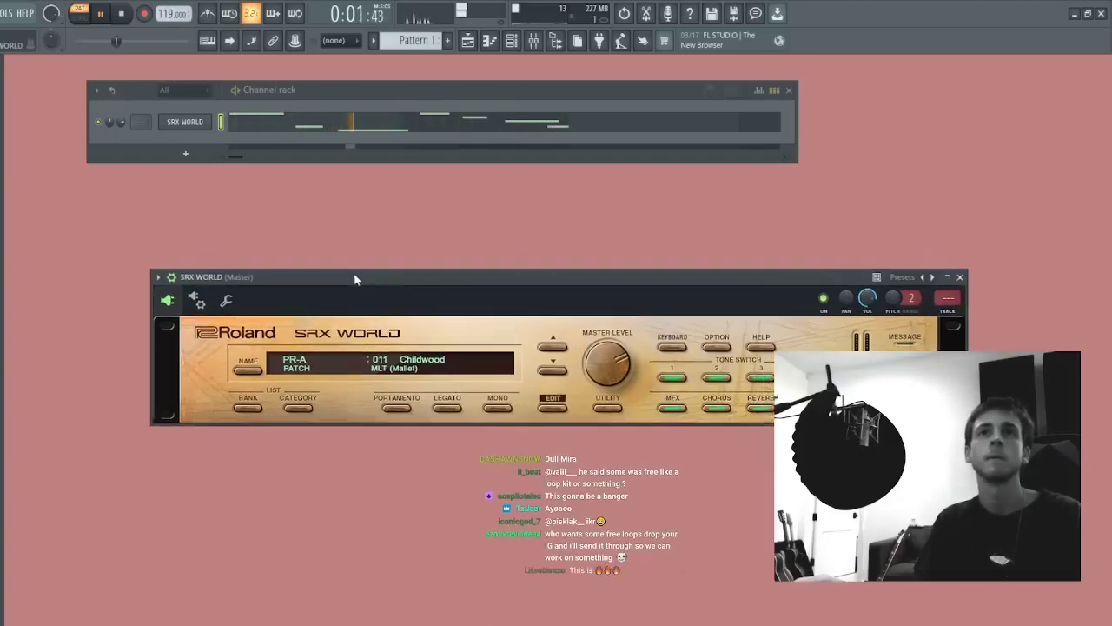
# - Browse plucked patches past Tubby Baby and No Worries to 049 Ode 2 An Oud, then reopen the melody
pyautogui.click(256, 121)
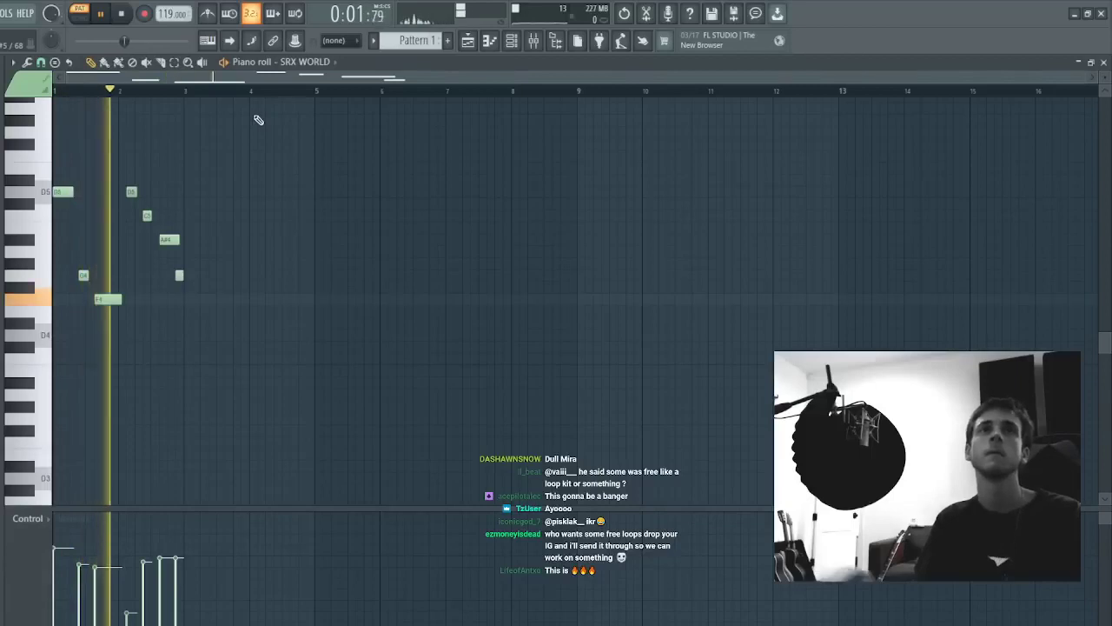
pyautogui.press('space')
pyautogui.press('space')
pyautogui.scroll(-2, 257, 120)
pyautogui.press('Escape')
pyautogui.click(567, 345)
pyautogui.click(566, 346)
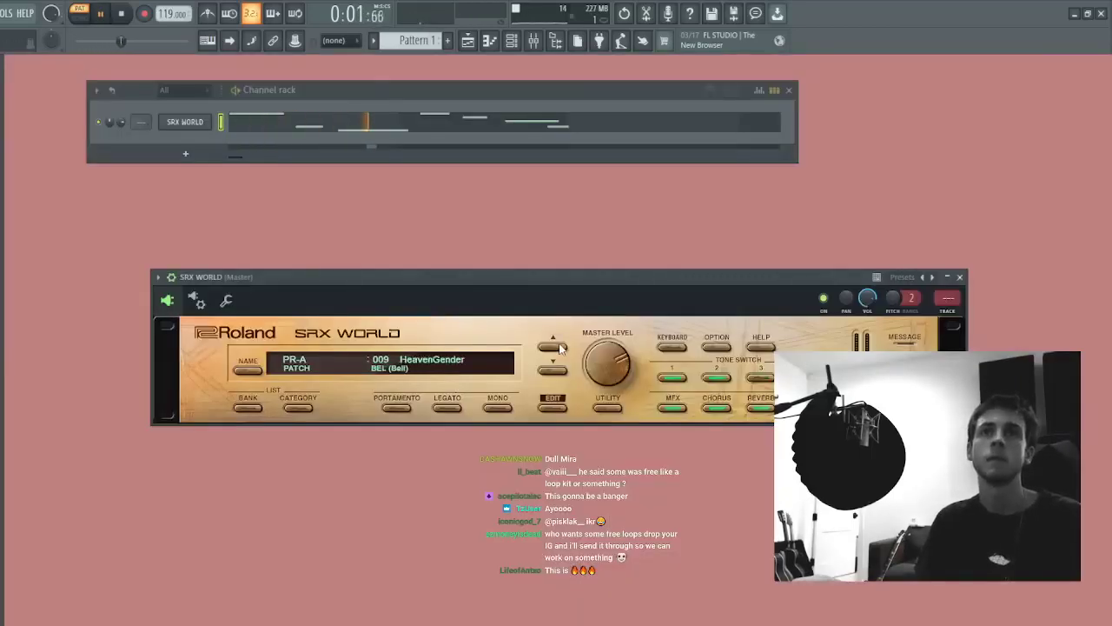
pyautogui.click(565, 344)
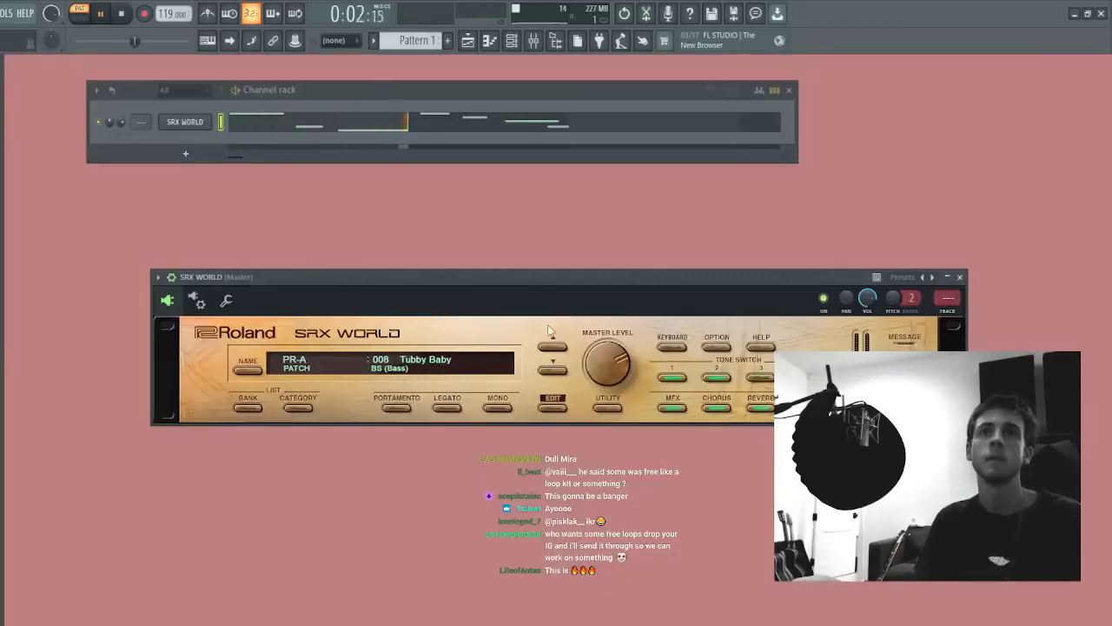
pyautogui.click(296, 406)
pyautogui.click(462, 381)
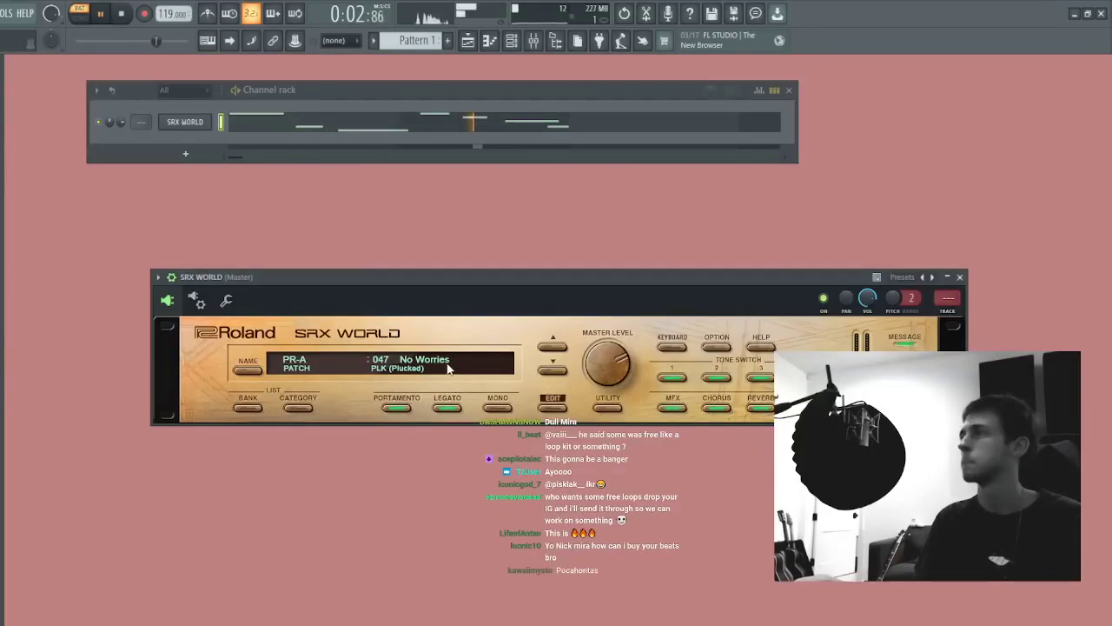
pyautogui.click(553, 371)
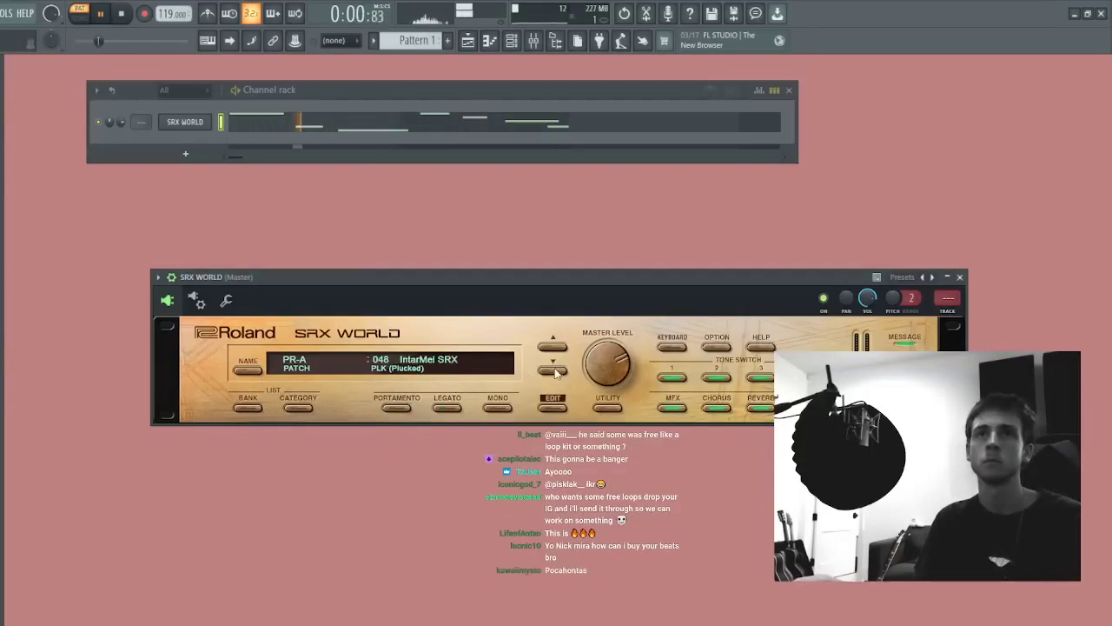
pyautogui.click(266, 123)
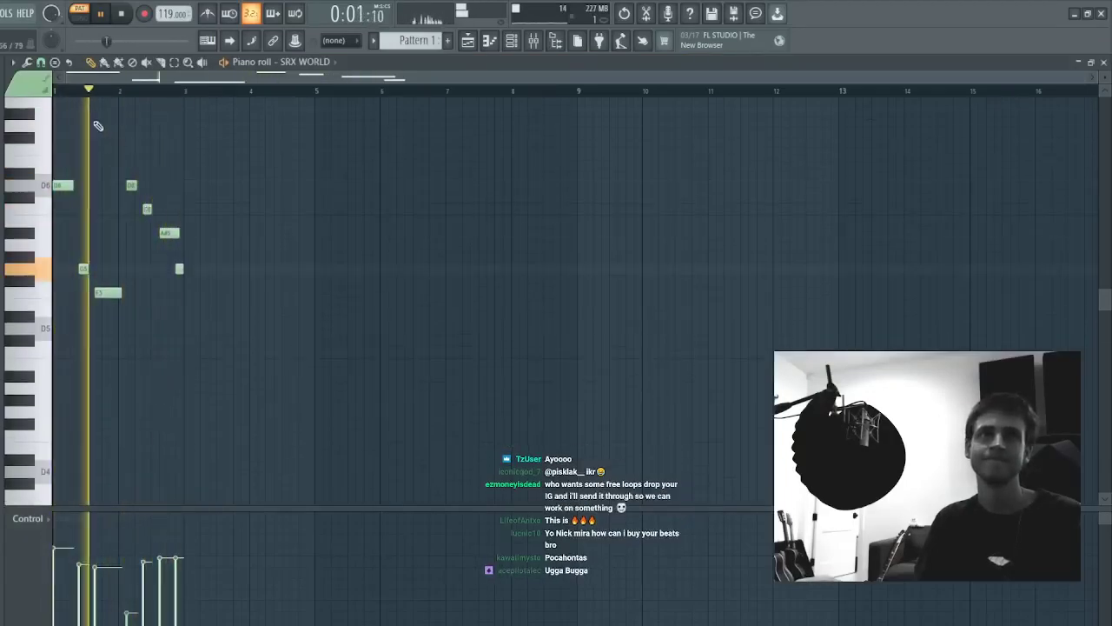
# - Nudge two melody notes slightly earlier and turn on the metronome
pyautogui.scroll(3, 75, 95)
pyautogui.keyDown('ctrl'); pyautogui.moveTo(211, 226); pyautogui.dragTo(467, 285); pyautogui.keyUp('ctrl')
pyautogui.hotkey('shift', 'Left')
pyautogui.keyDown('ctrl'); pyautogui.click(357, 333); pyautogui.keyUp('ctrl')
pyautogui.click(208, 15)
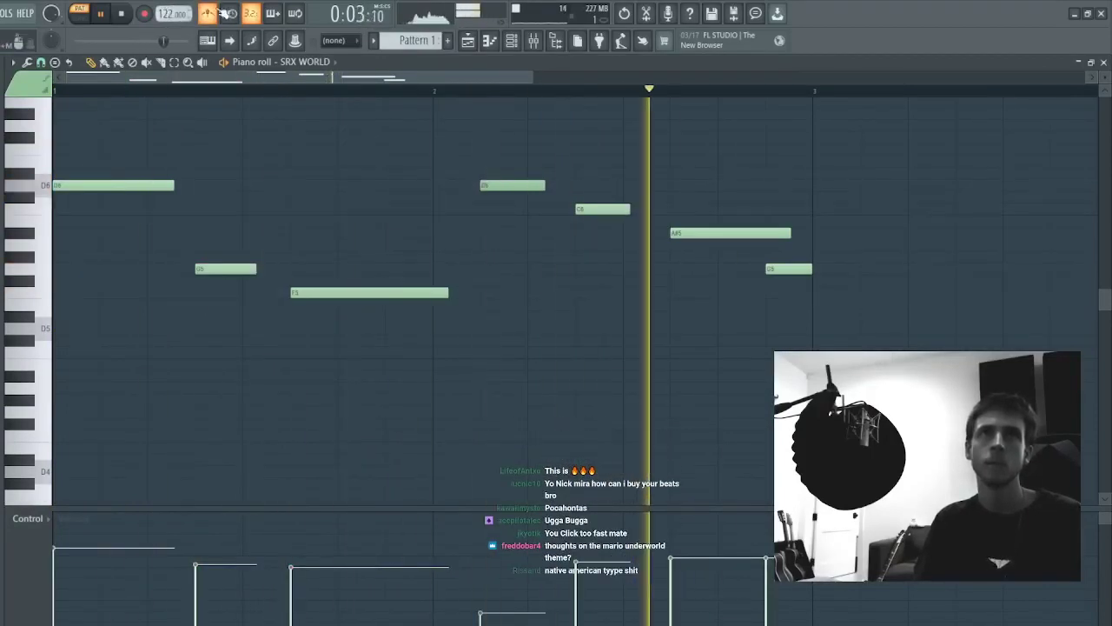
pyautogui.press('space')
# - Draw a sustained G4–A#4–D5 chord under the melody starting at bar 1
pyautogui.click(58, 401)
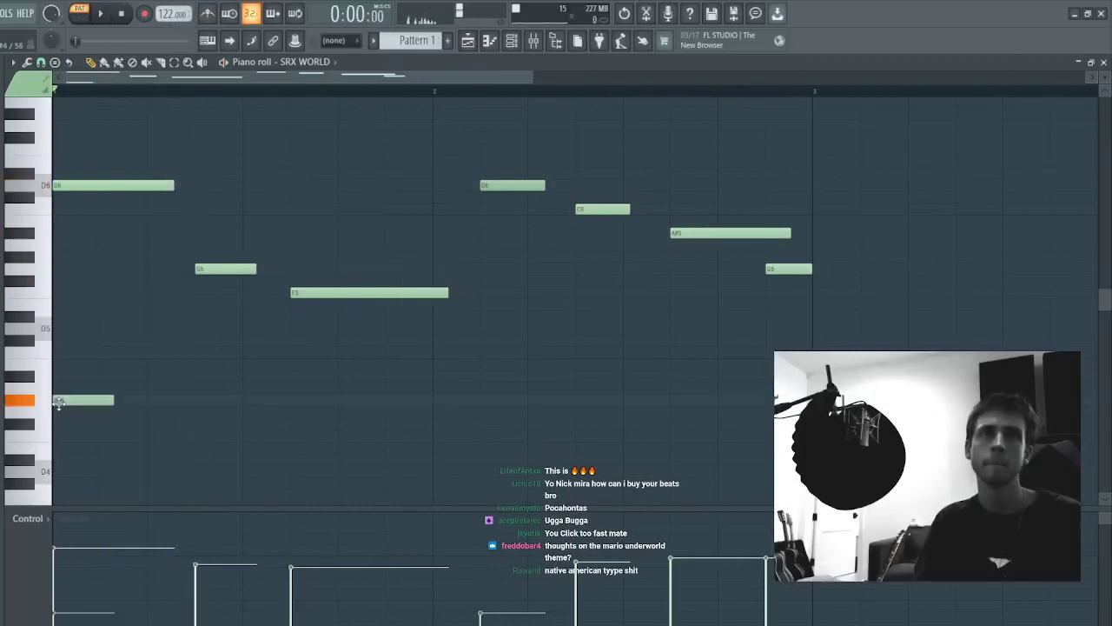
pyautogui.moveTo(57, 402); pyautogui.dragTo(49, 420)
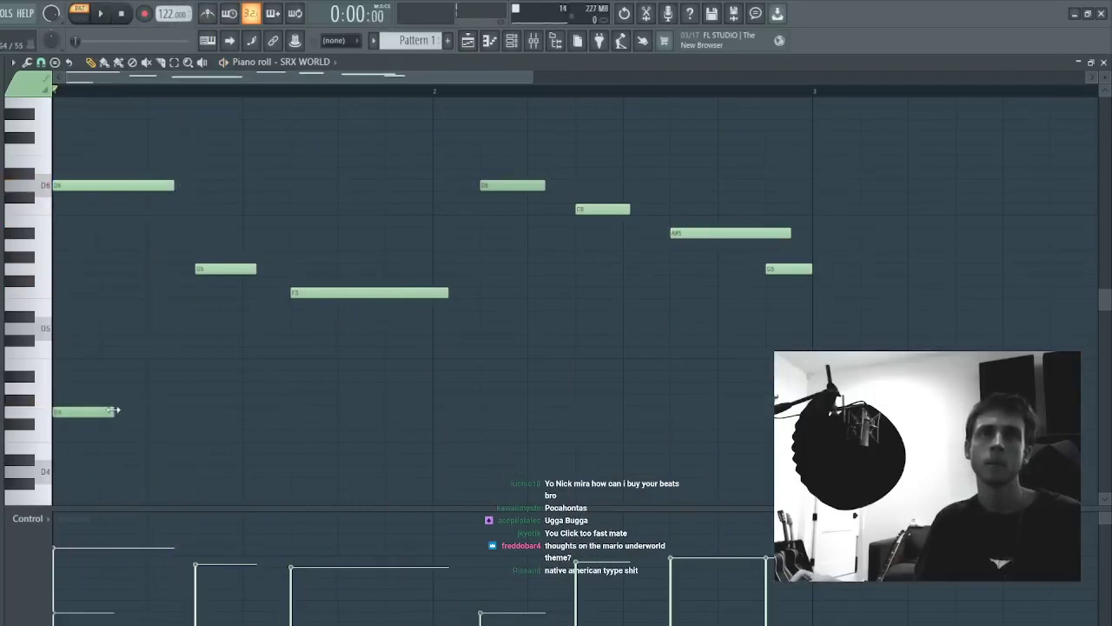
pyautogui.moveTo(113, 410); pyautogui.dragTo(761, 366)
pyautogui.click(59, 376)
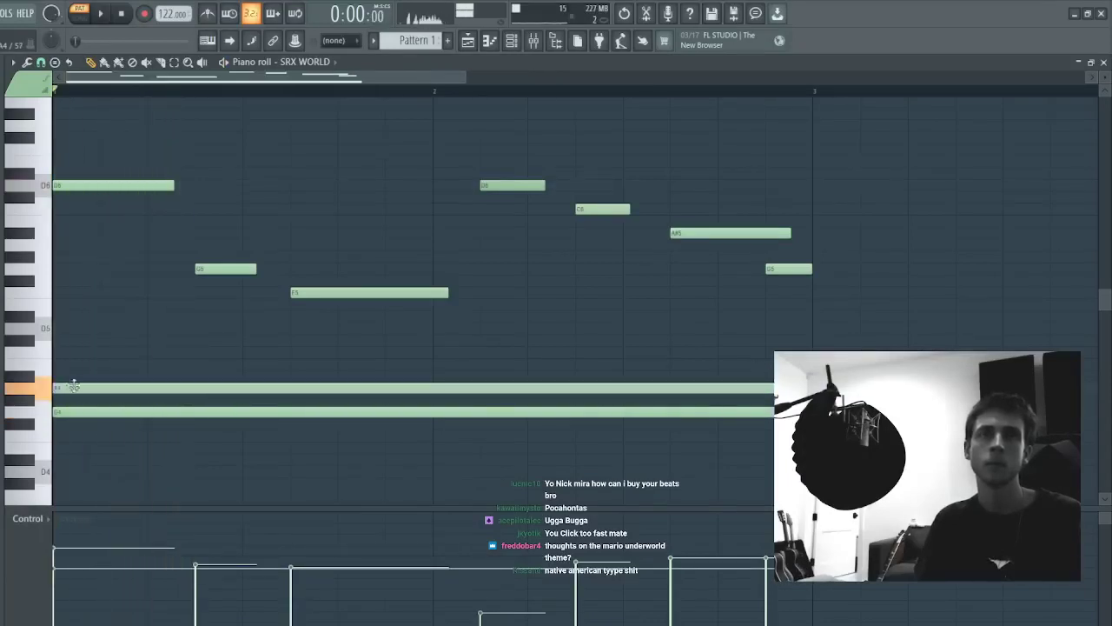
pyautogui.click(82, 329)
pyautogui.press('space')
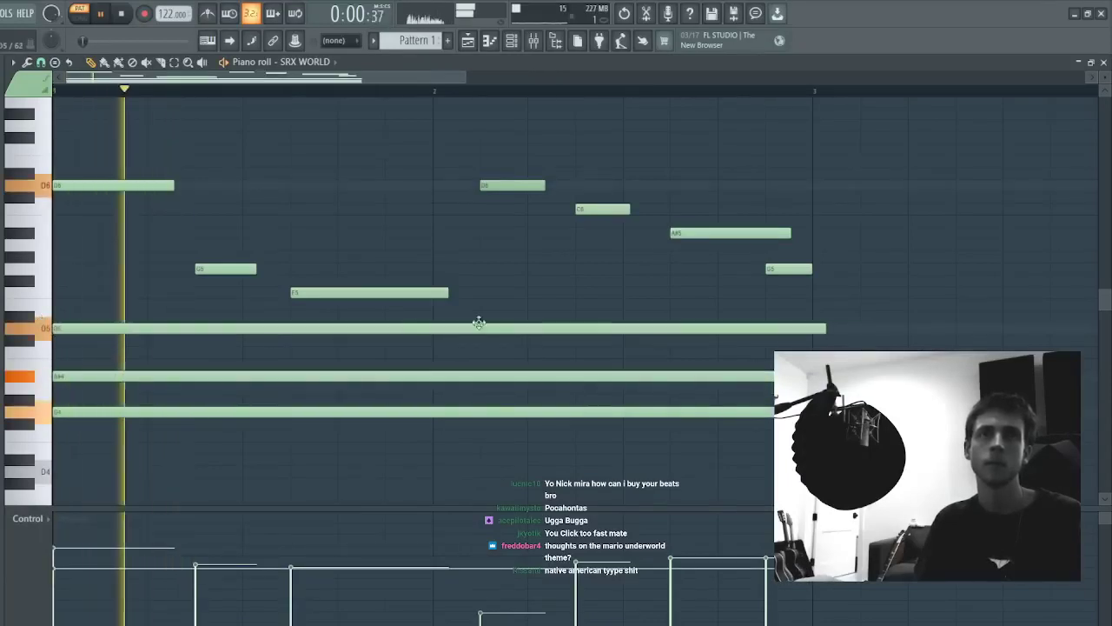
# - Slice the long chord notes off at bar 3
pyautogui.moveTo(479, 319); pyautogui.dragTo(519, 452)
pyautogui.press('c')
pyautogui.moveTo(814, 266); pyautogui.dragTo(814, 438)
pyautogui.press('p')
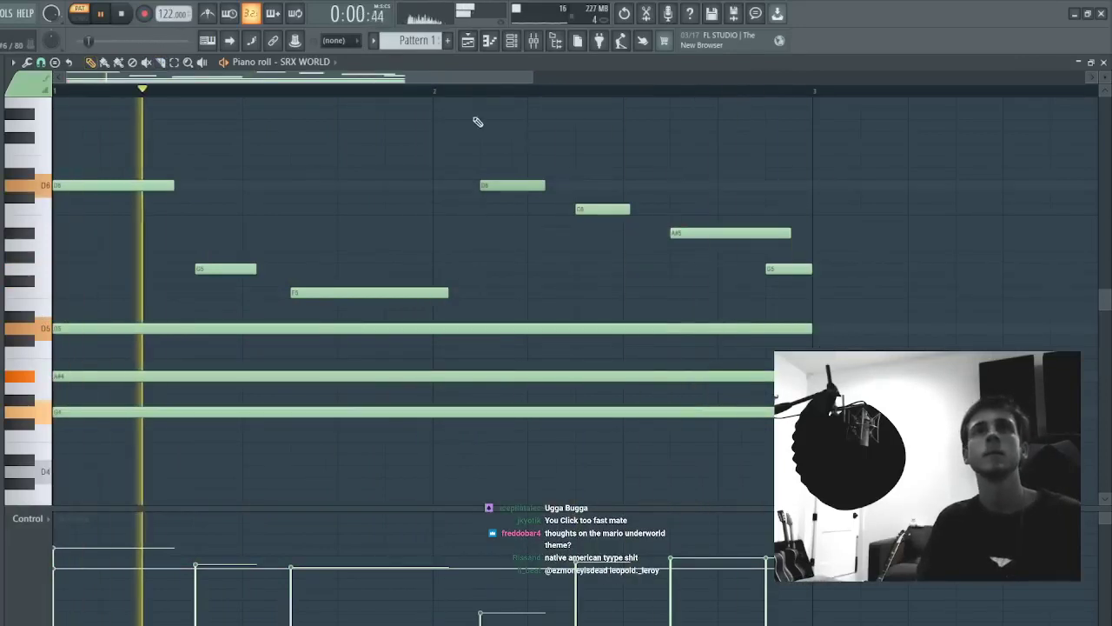
# - Duplicate the two-bar phrase with Ctrl+B until it fills eight bars
pyautogui.scroll(-3, 463, 92)
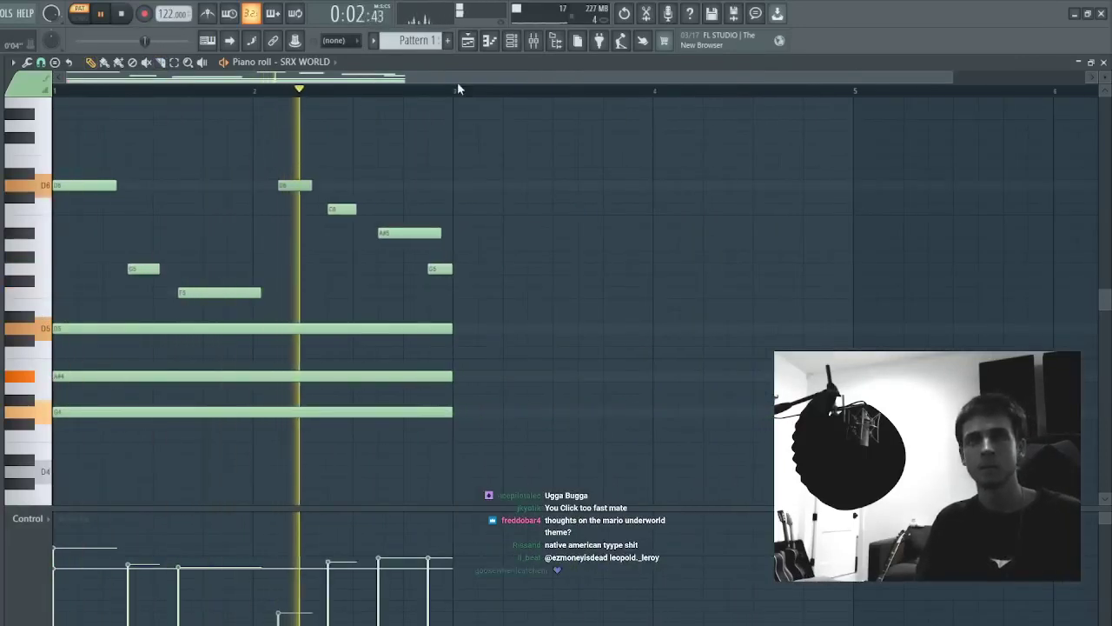
pyautogui.hotkey('ctrl', 'b')
pyautogui.hotkey('ctrl', 'd')
pyautogui.scroll(-2, 441, 93)
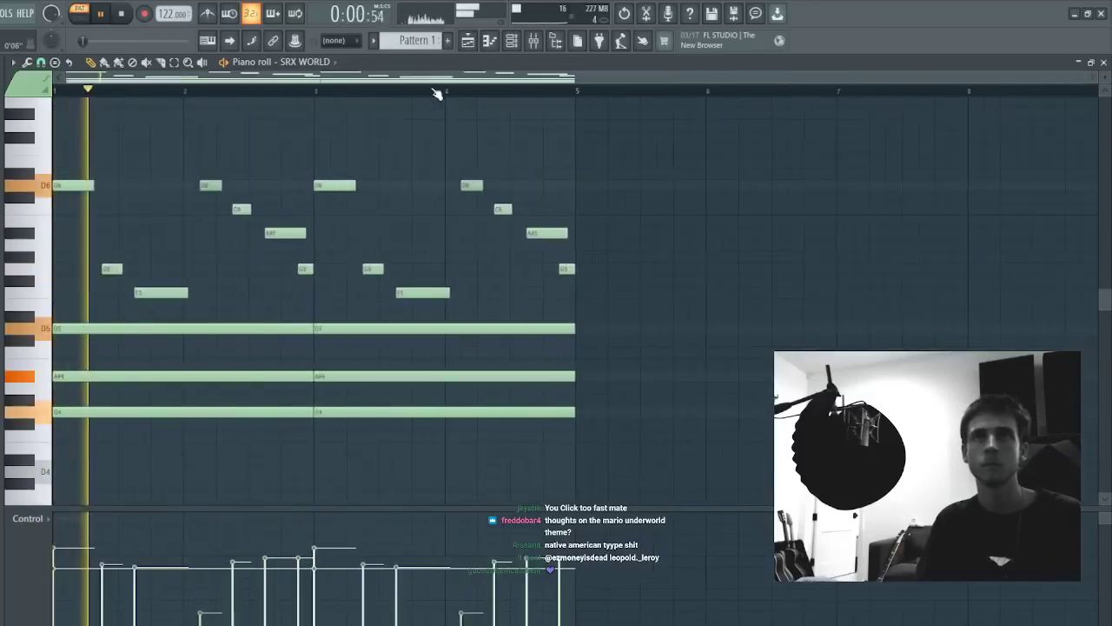
pyautogui.hotkey('ctrl', 'b')
pyautogui.hotkey('ctrl', 'd')
# - Lower the bar-7 chord from G4–A#4–D5 to F4–A4–C5
pyautogui.moveTo(706, 321); pyautogui.dragTo(918, 441)
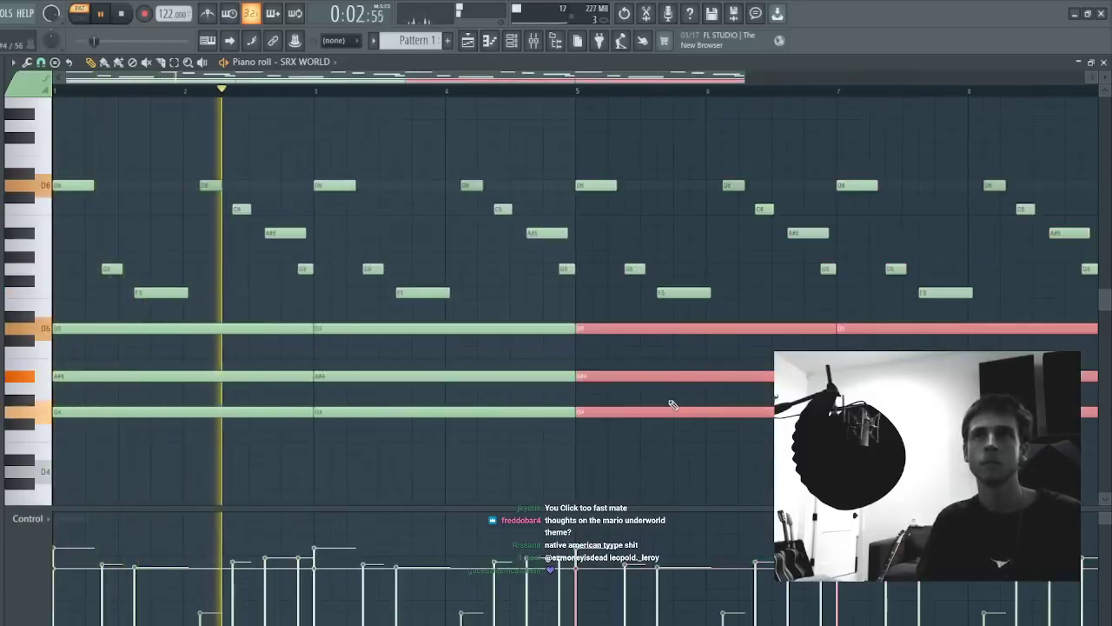
pyautogui.moveTo(534, 311); pyautogui.dragTo(507, 469)
pyautogui.hotkey('ctrl', 'd')
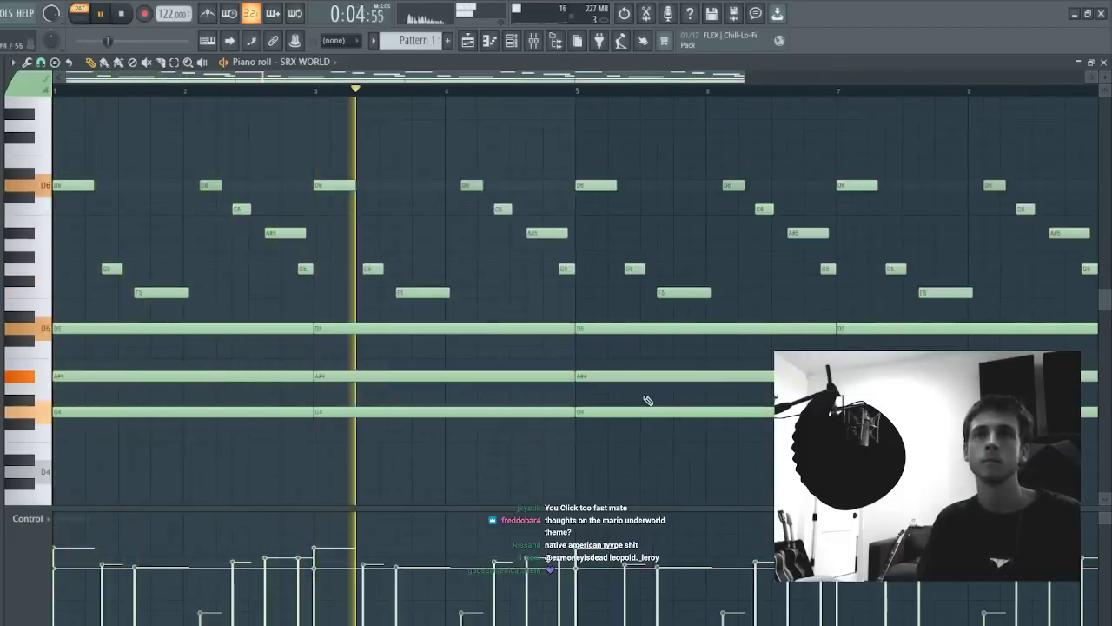
pyautogui.moveTo(896, 301); pyautogui.dragTo(885, 396)
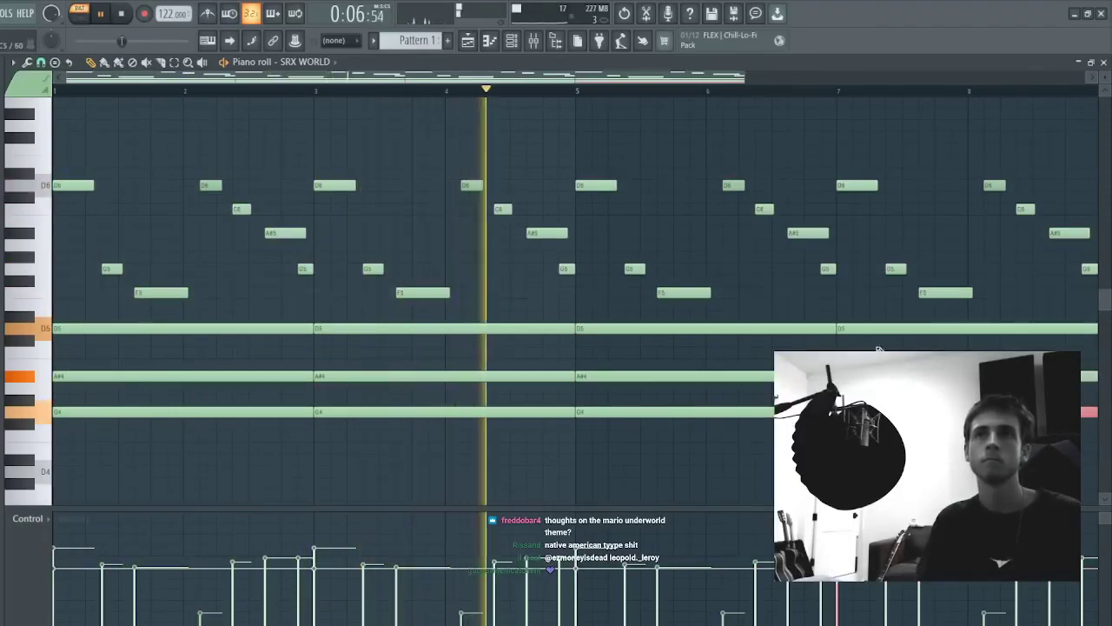
pyautogui.moveTo(878, 350); pyautogui.dragTo(876, 314)
pyautogui.hotkey('shift', 'Down')
pyautogui.hotkey('shift', 'Down')
pyautogui.keyDown('ctrl'); pyautogui.click(883, 341); pyautogui.keyUp('ctrl')
pyautogui.keyDown('ctrl'); pyautogui.click(883, 376); pyautogui.keyUp('ctrl')
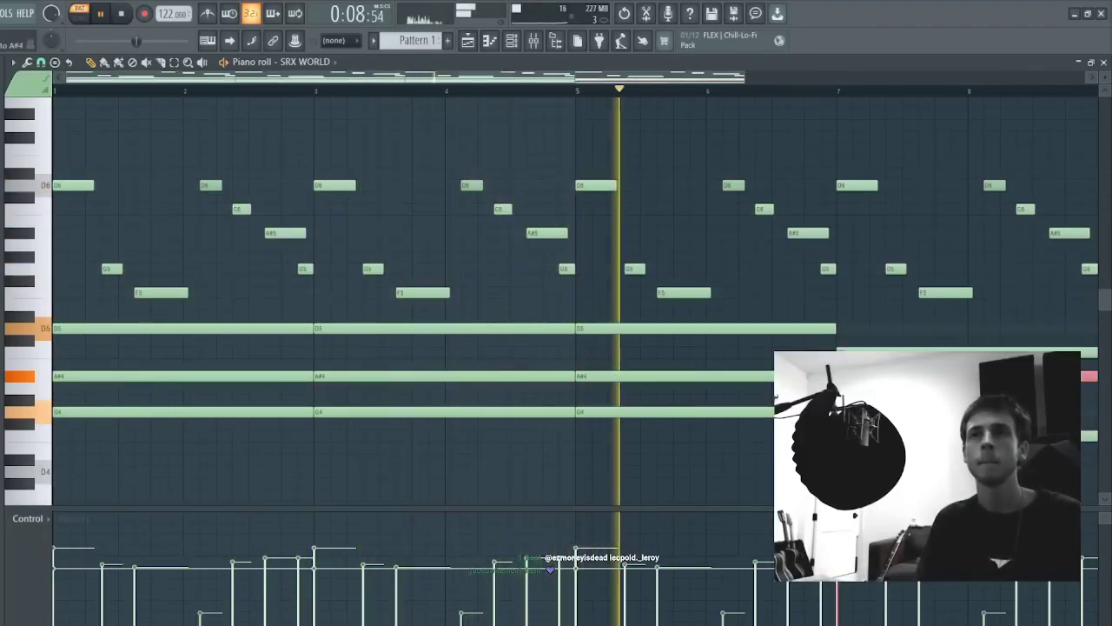
pyautogui.hotkey('shift', 'Down')
pyautogui.hotkey('ctrl', 'd')
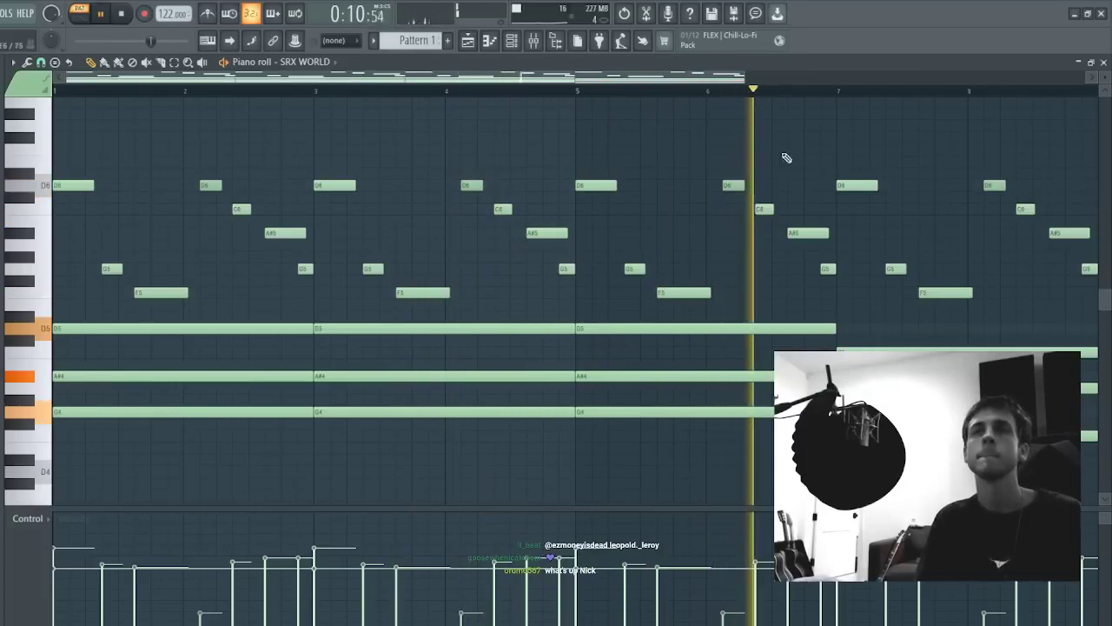
pyautogui.scroll(-2, 767, 94)
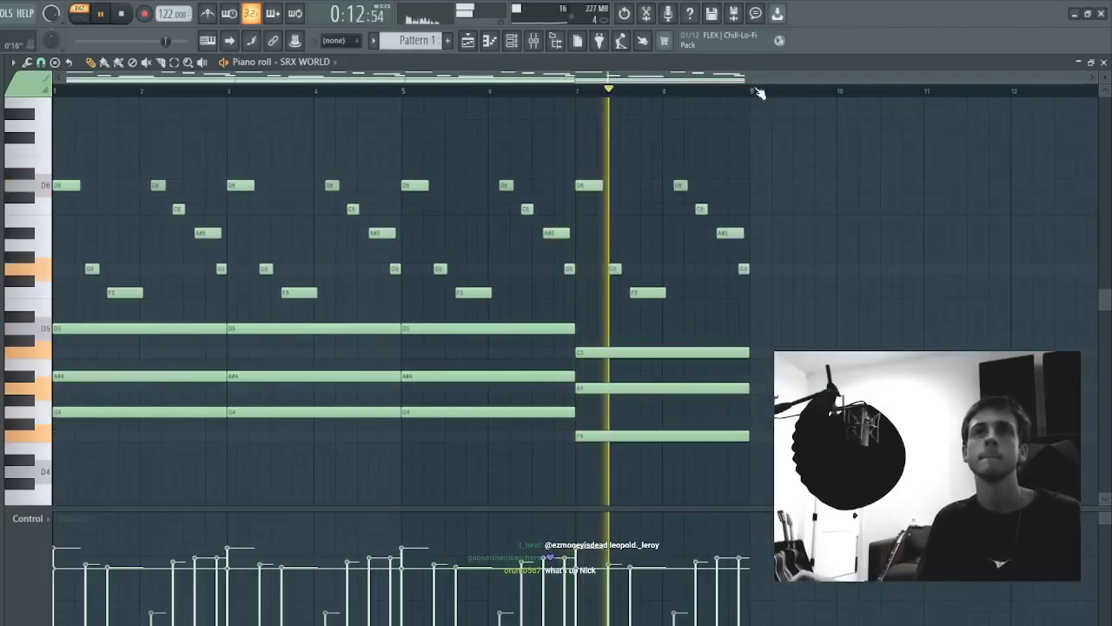
# - Try moving the bar-7 chord, then lower the bar-3 chord to F4–A4–C5
pyautogui.moveTo(805, 345); pyautogui.dragTo(715, 437)
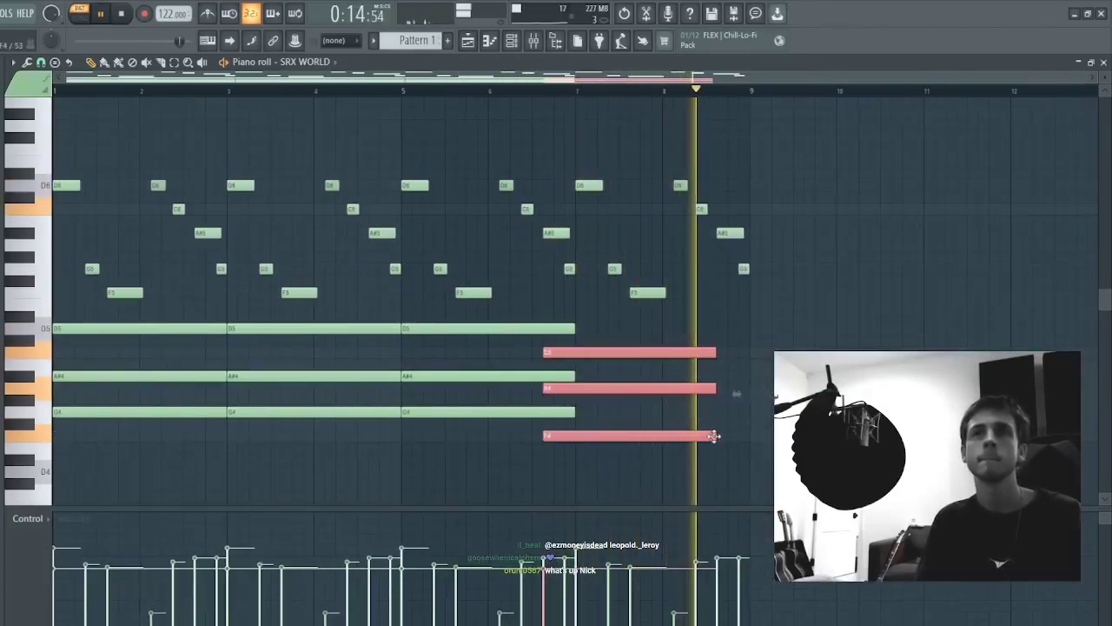
pyautogui.hotkey('ctrl', 'z')
pyautogui.hotkey('ctrl', 'd')
pyautogui.press('space')
pyautogui.press('space')
pyautogui.moveTo(304, 315); pyautogui.dragTo(286, 413)
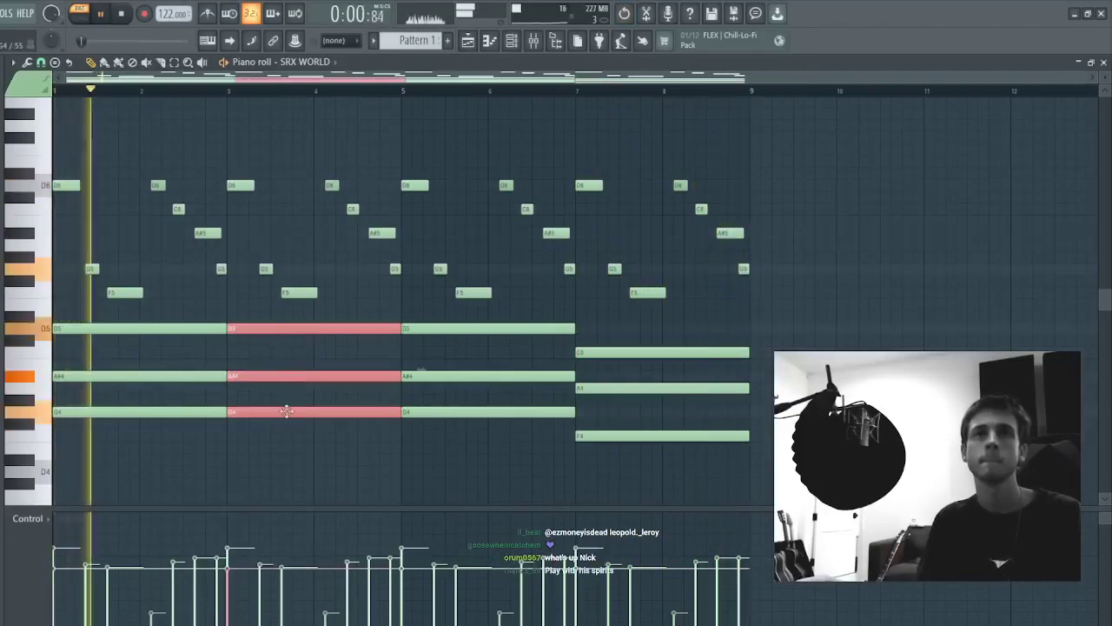
pyautogui.moveTo(385, 405); pyautogui.dragTo(380, 442)
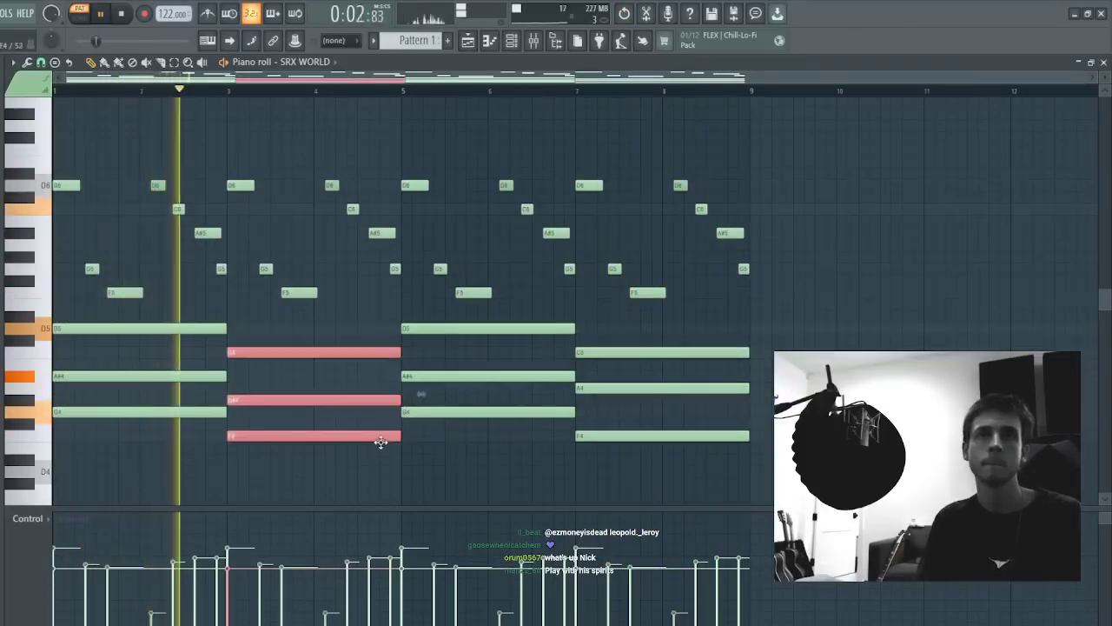
pyautogui.hotkey('ctrl', 'd')
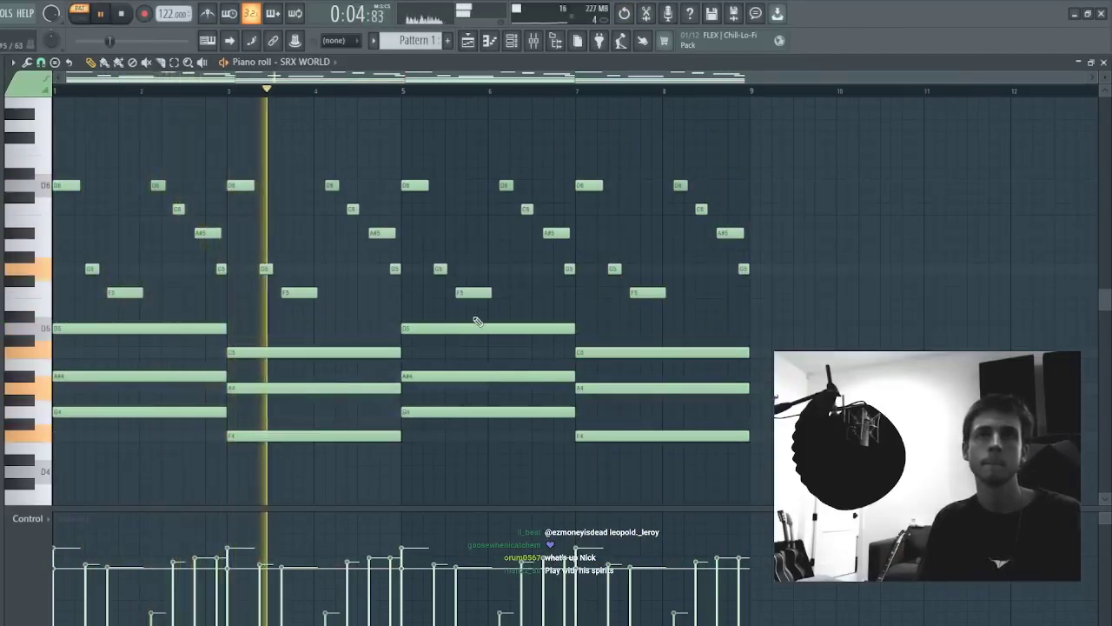
pyautogui.moveTo(476, 318); pyautogui.dragTo(447, 424)
pyautogui.hotkey('ctrl', 'd')
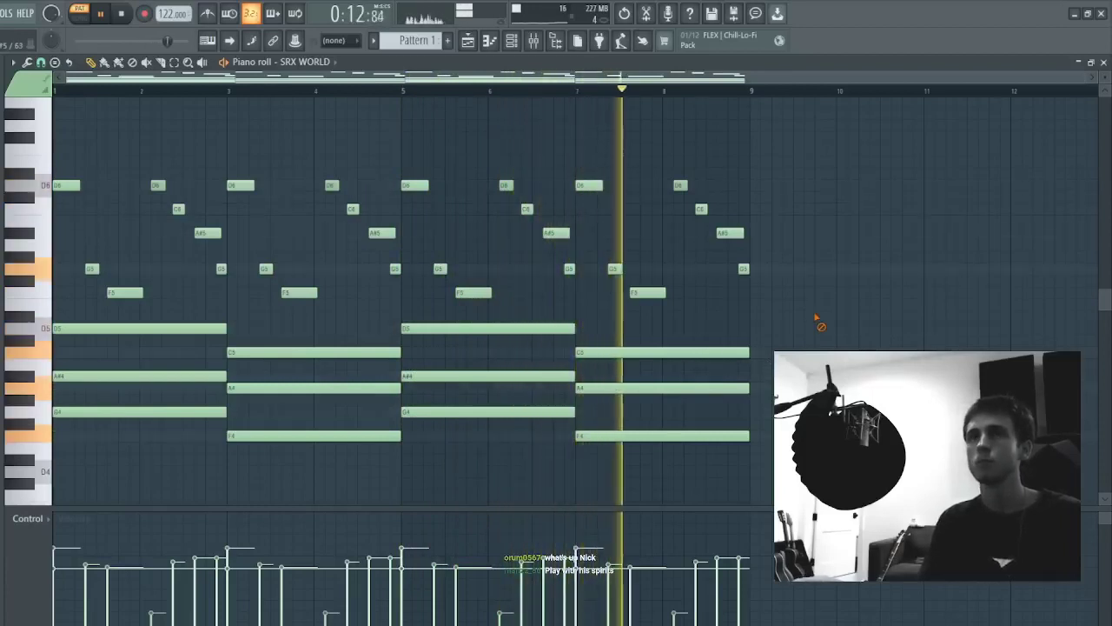
# - Draw a D4–F4–A4–C5 chord at bar 8 and play it back
pyautogui.scroll(-2, 721, 424)
pyautogui.press('space')
pyautogui.click(709, 436)
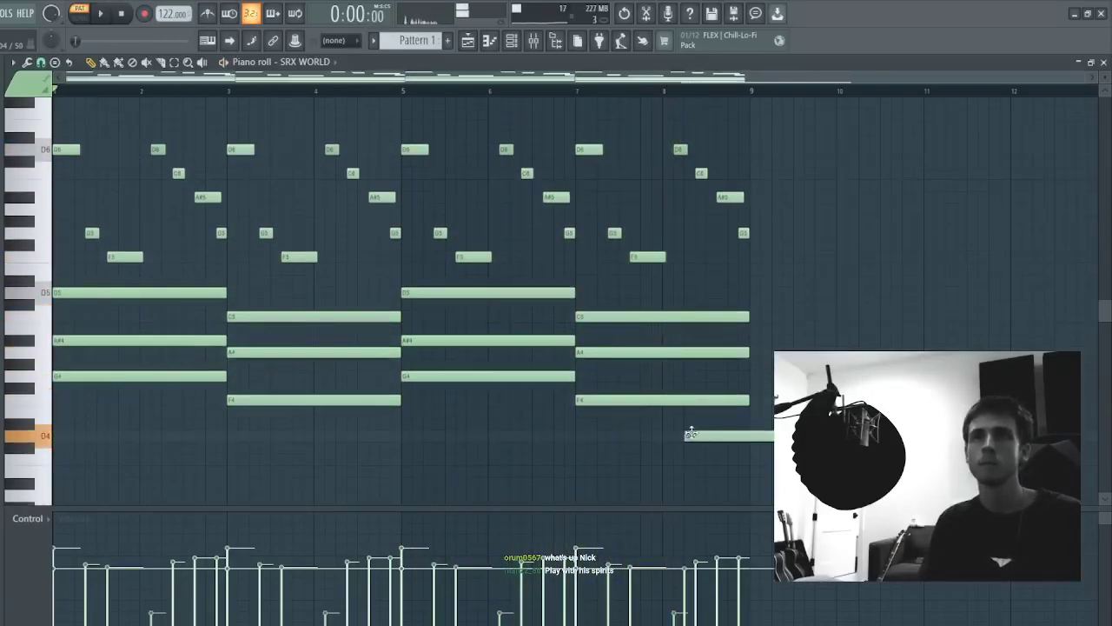
pyautogui.moveTo(690, 412); pyautogui.dragTo(690, 399)
pyautogui.click(688, 363)
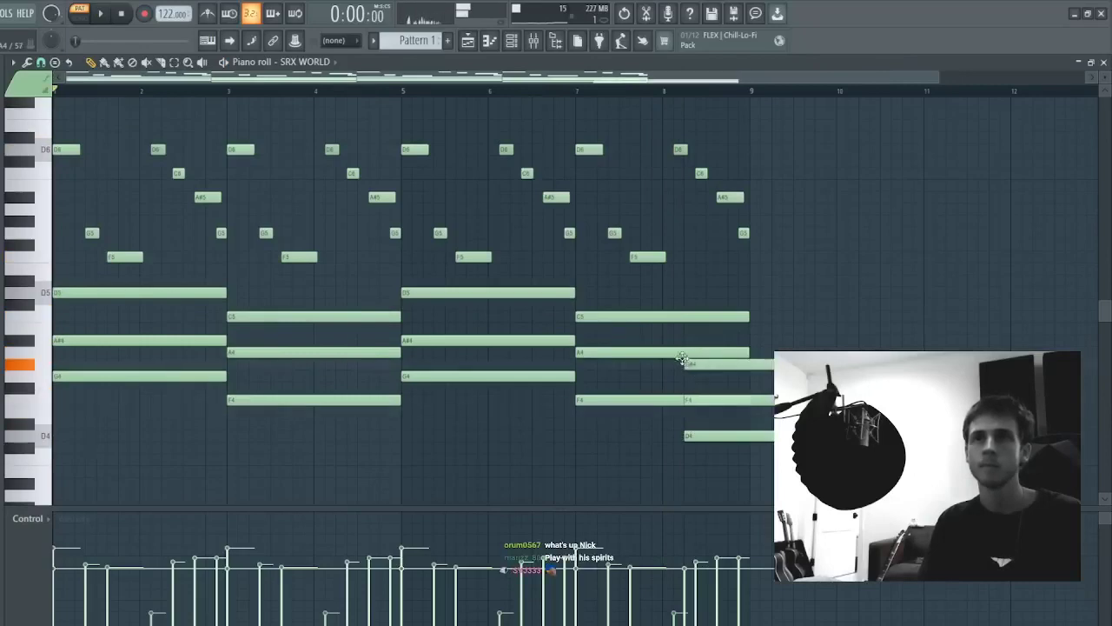
pyautogui.moveTo(683, 359); pyautogui.dragTo(686, 348)
pyautogui.click(686, 316)
pyautogui.press('space')
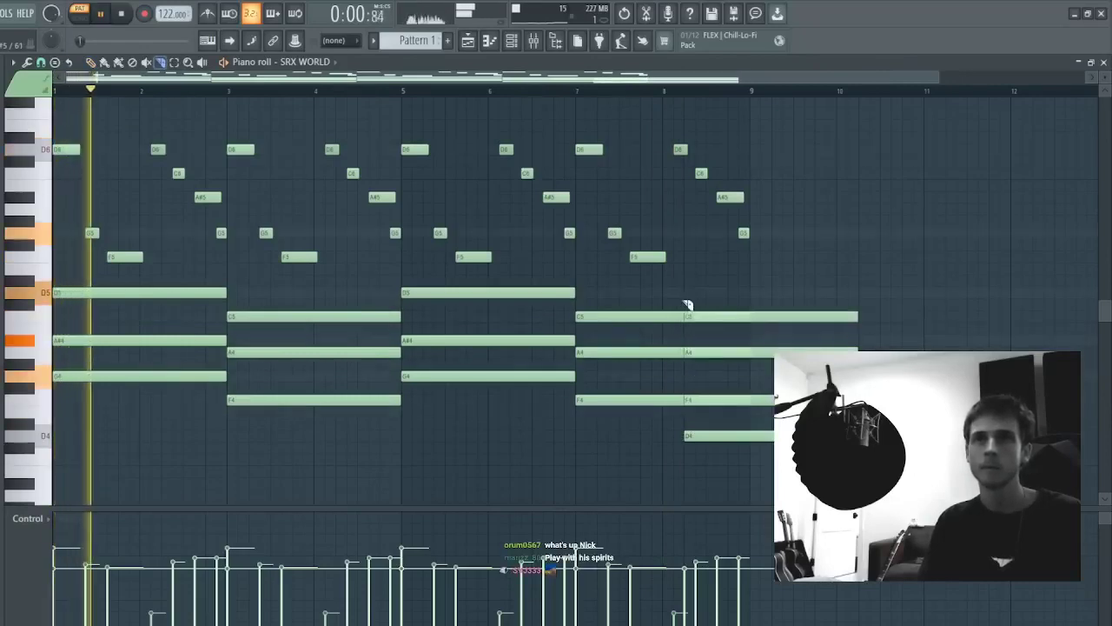
# - Slice the closing chord notes shorter and close the piano roll with F7
pyautogui.moveTo(683, 297); pyautogui.dragTo(680, 442)
pyautogui.hotkey('ctrl', 'z')
pyautogui.moveTo(705, 272); pyautogui.dragTo(678, 416)
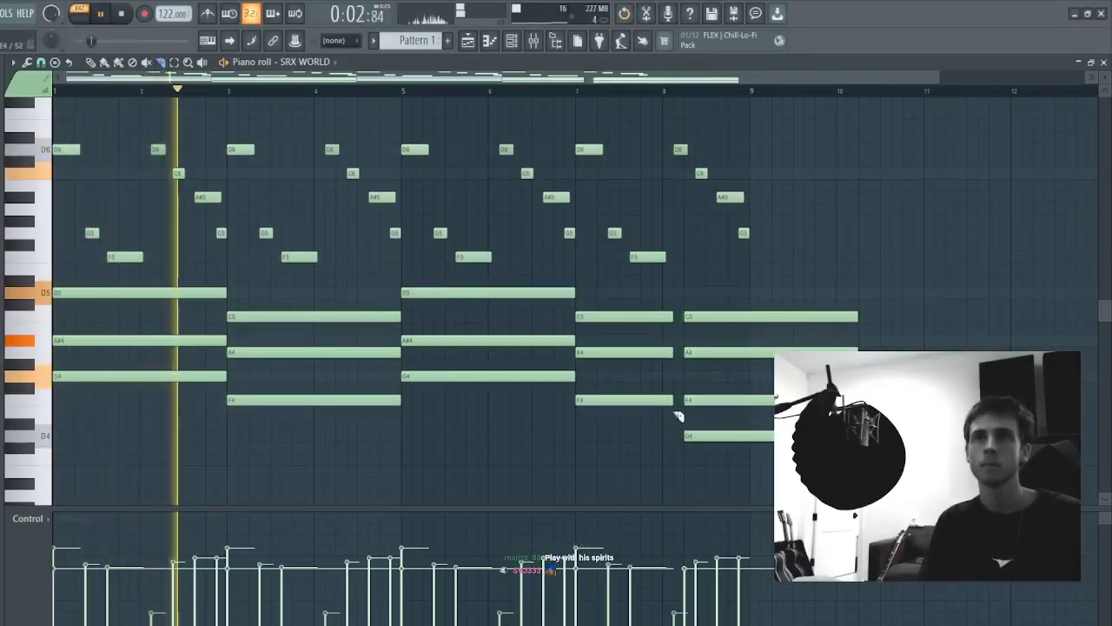
pyautogui.press('p')
pyautogui.keyDown('ctrl'); pyautogui.click(746, 437); pyautogui.keyUp('ctrl')
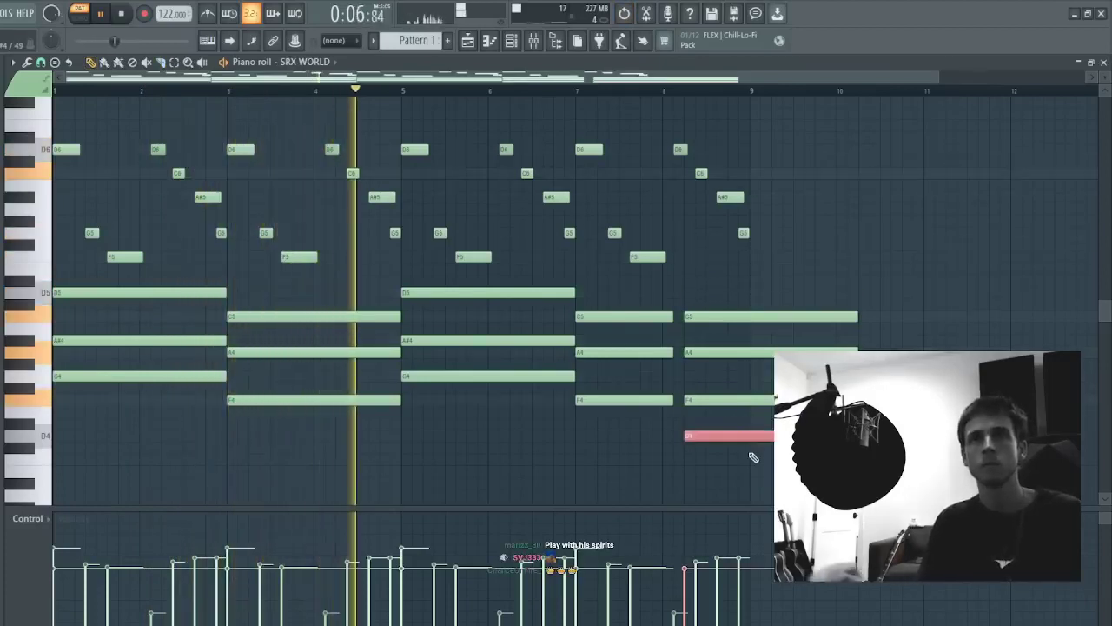
pyautogui.keyDown('ctrl'); pyautogui.click(753, 457); pyautogui.keyUp('ctrl')
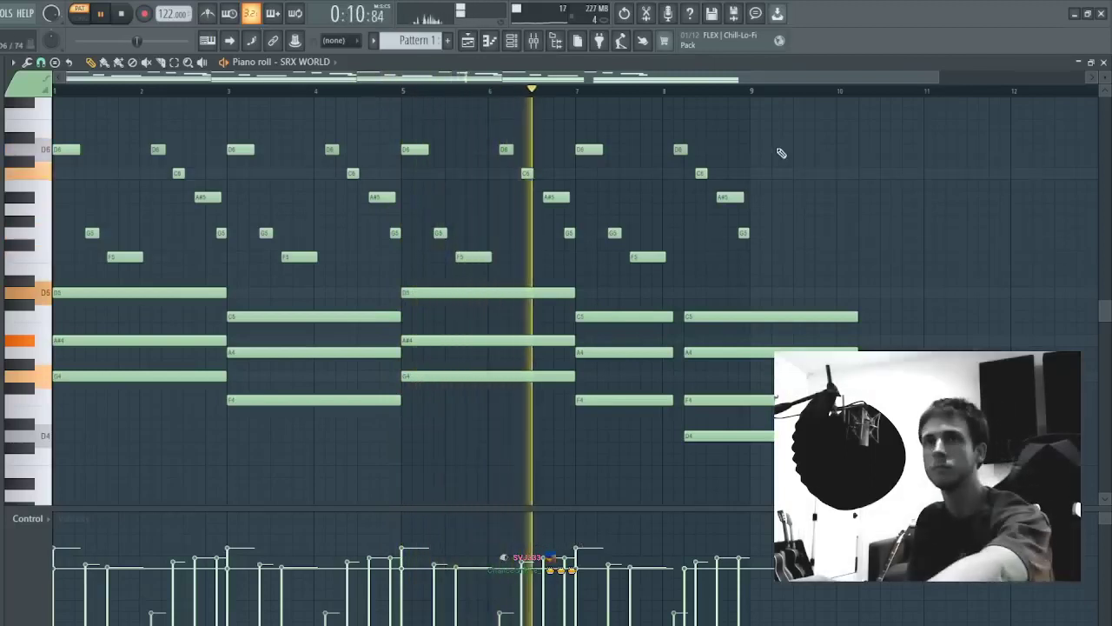
pyautogui.press('F7')
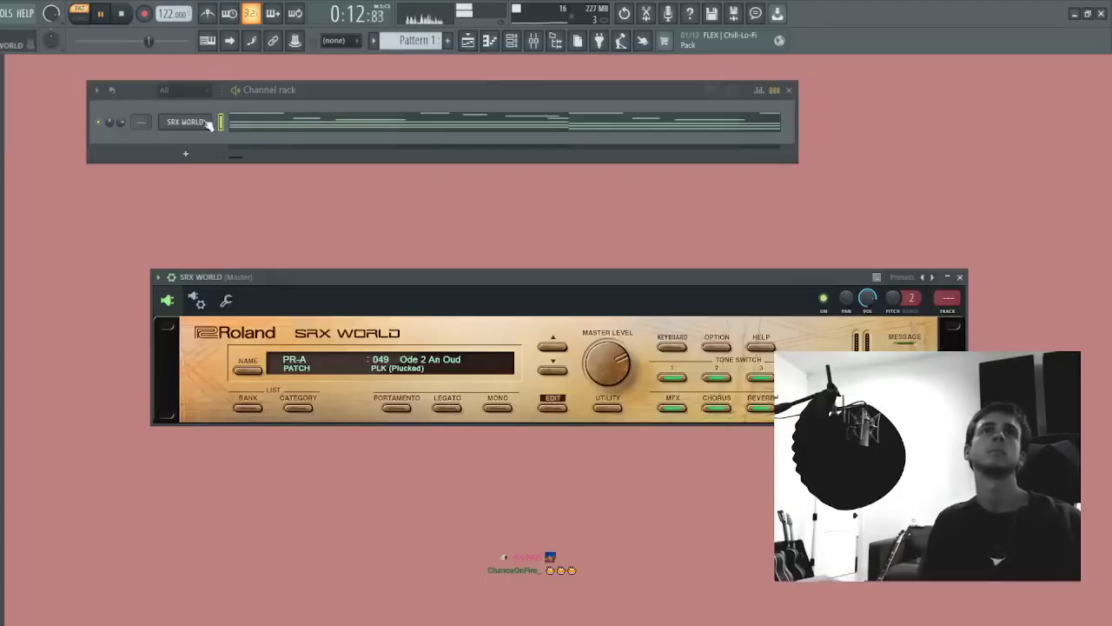
# - Switch between the SRX WORLD settings and instrument pages, then reopen its melody in the piano roll
pyautogui.click(226, 300)
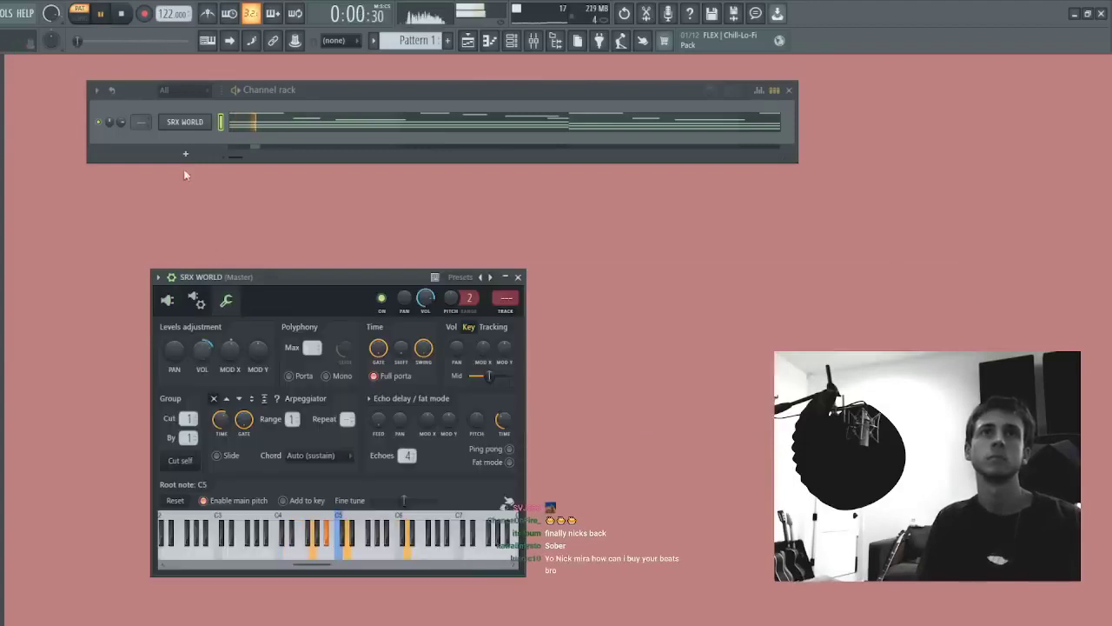
pyautogui.click(180, 122)
pyautogui.click(181, 122)
pyautogui.click(169, 300)
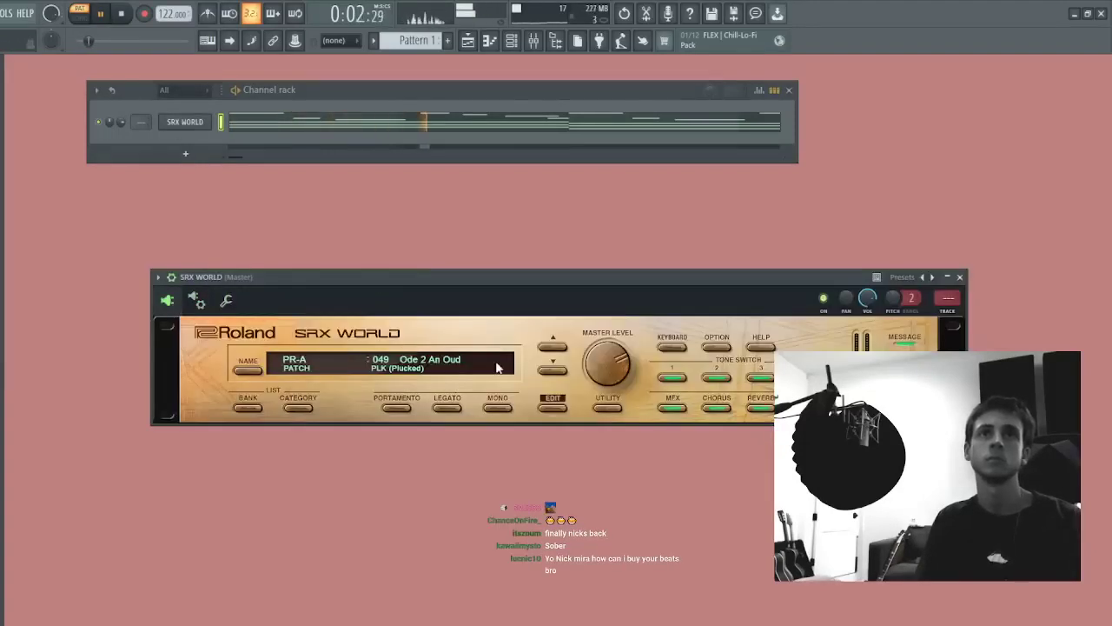
pyautogui.click(186, 122)
pyautogui.click(285, 125)
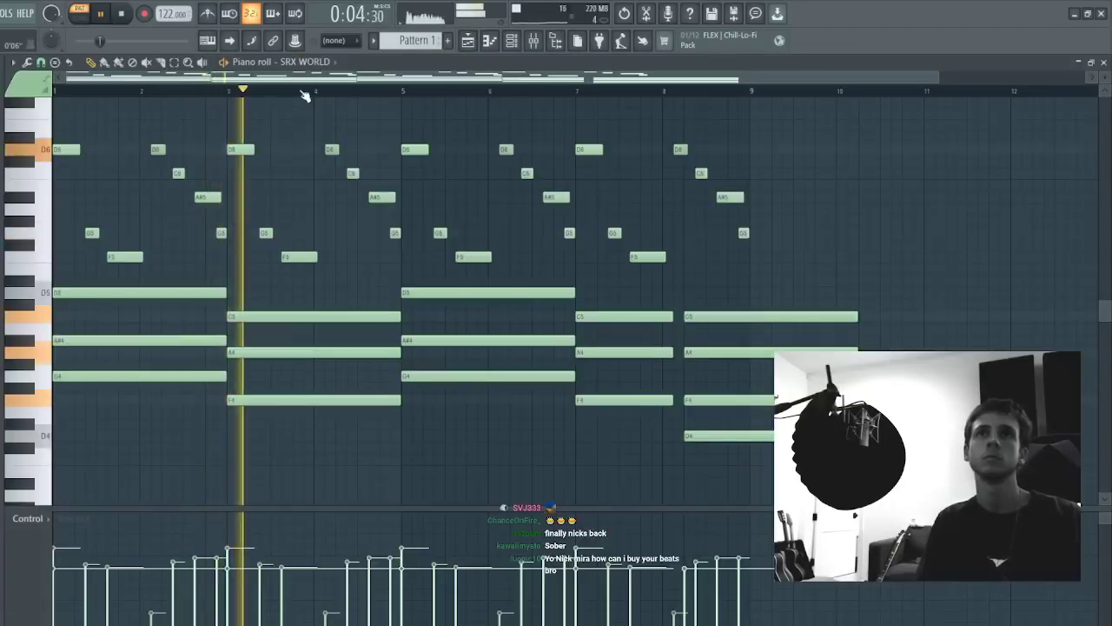
# - Slice the final D4–F4–A4–C5 chord so it ends exactly at bar 9
pyautogui.moveTo(696, 287); pyautogui.dragTo(668, 478)
pyautogui.moveTo(653, 285); pyautogui.dragTo(653, 458)
pyautogui.press('p')
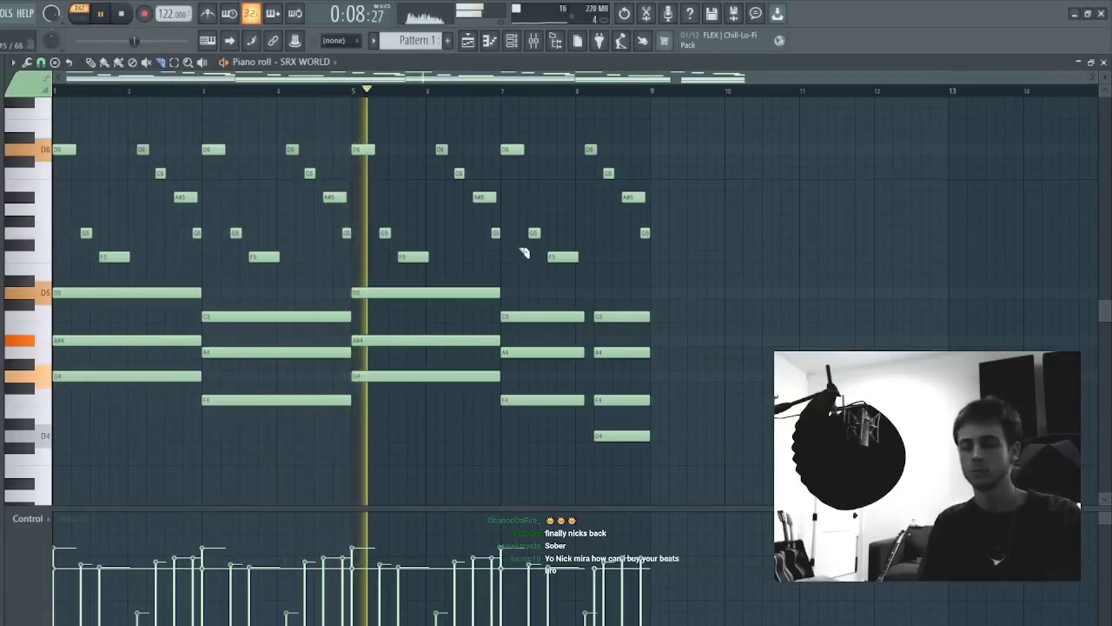
# - Lower the velocities of the upper melody notes in the second half, then close the piano roll
pyautogui.moveTo(735, 282); pyautogui.dragTo(435, 143)
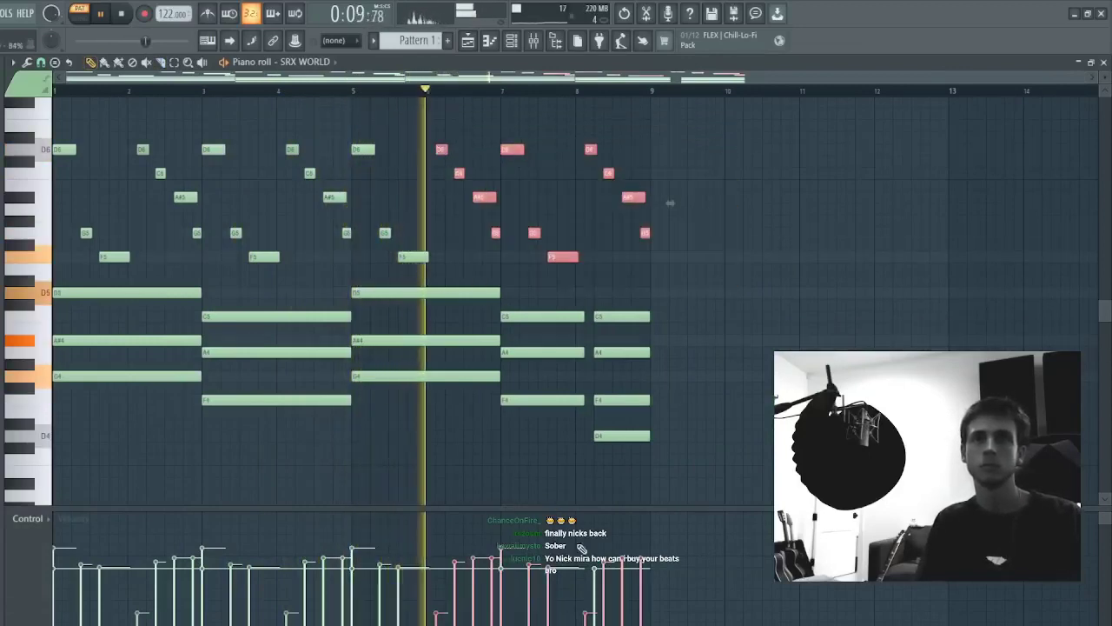
pyautogui.click(492, 604)
pyautogui.click(530, 600)
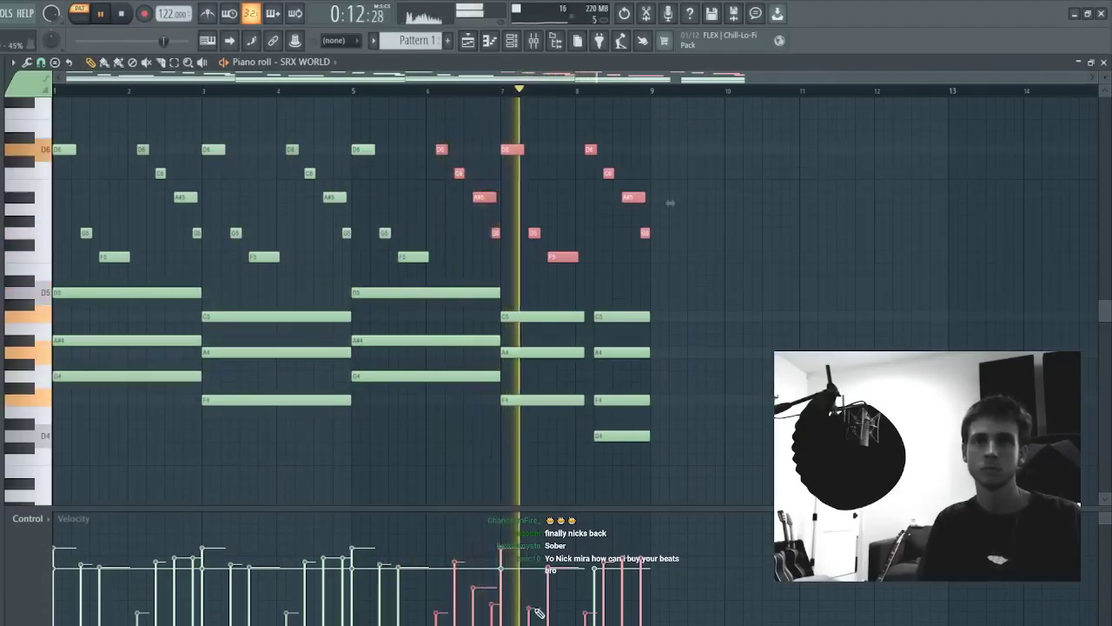
pyautogui.click(549, 584)
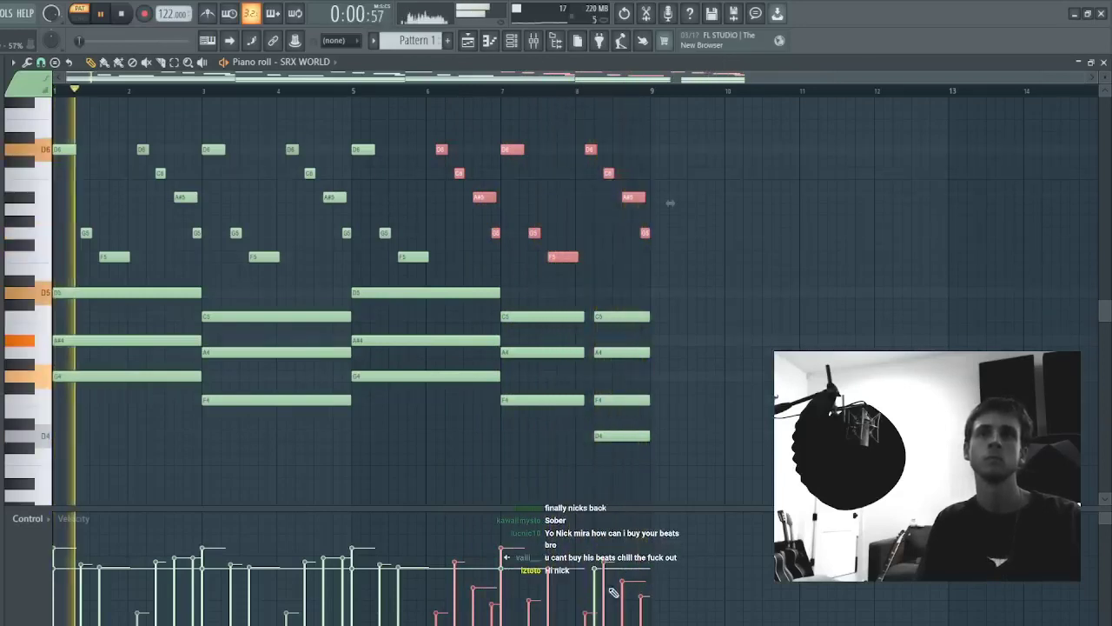
pyautogui.press('F7')
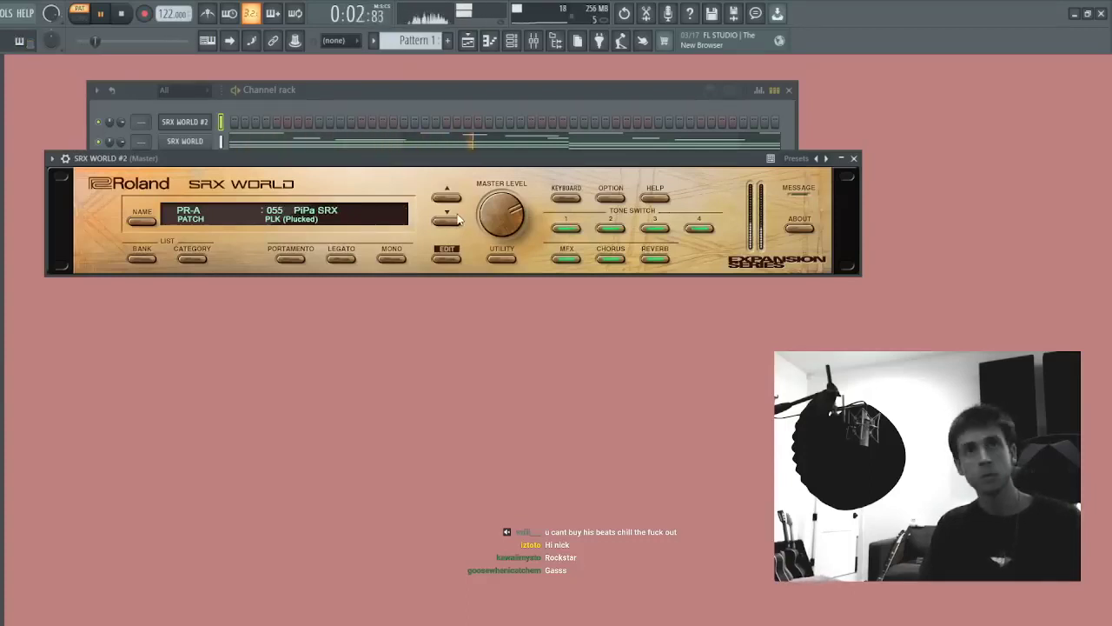
# - Step SRX WORLD #2 back through the patch list to 048 InterMel SRX
pyautogui.click(455, 208)
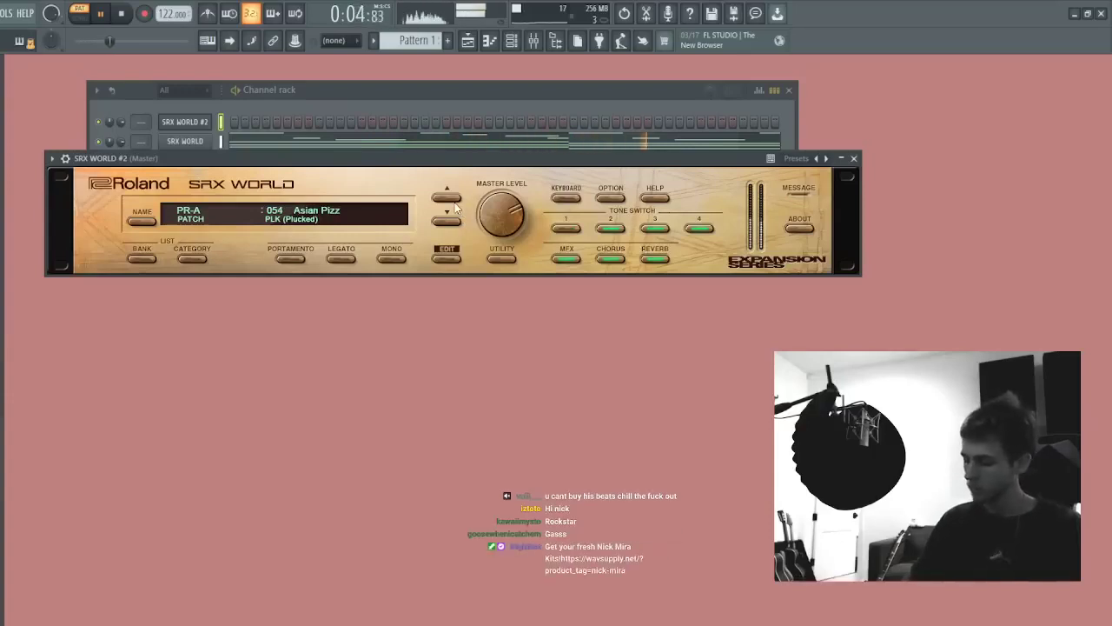
pyautogui.click(448, 198)
pyautogui.click(448, 197)
pyautogui.click(449, 197)
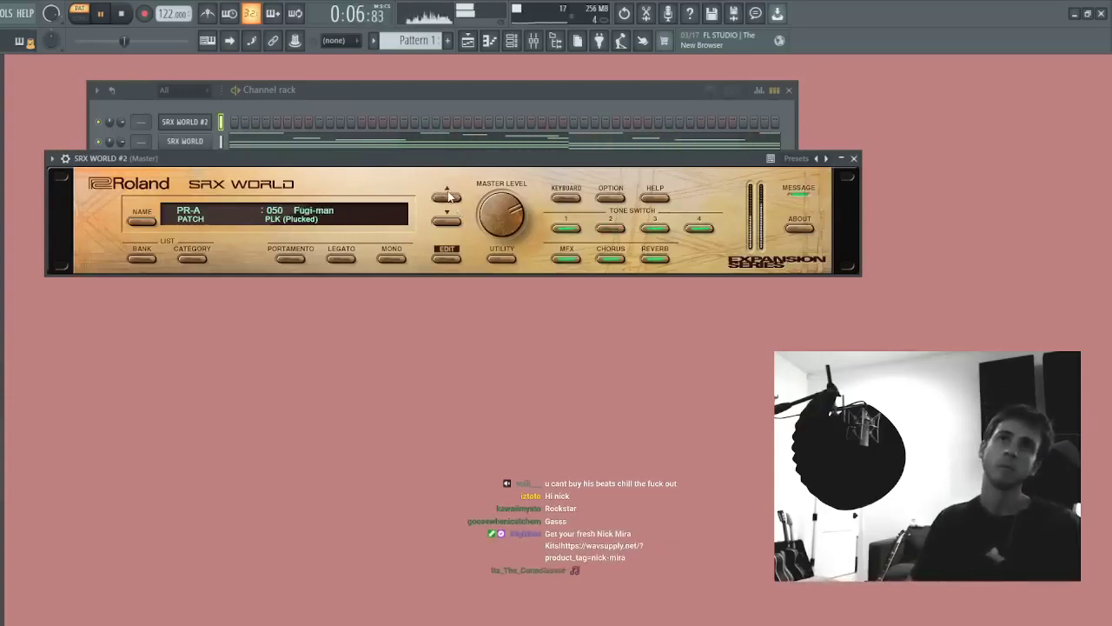
pyautogui.click(449, 197)
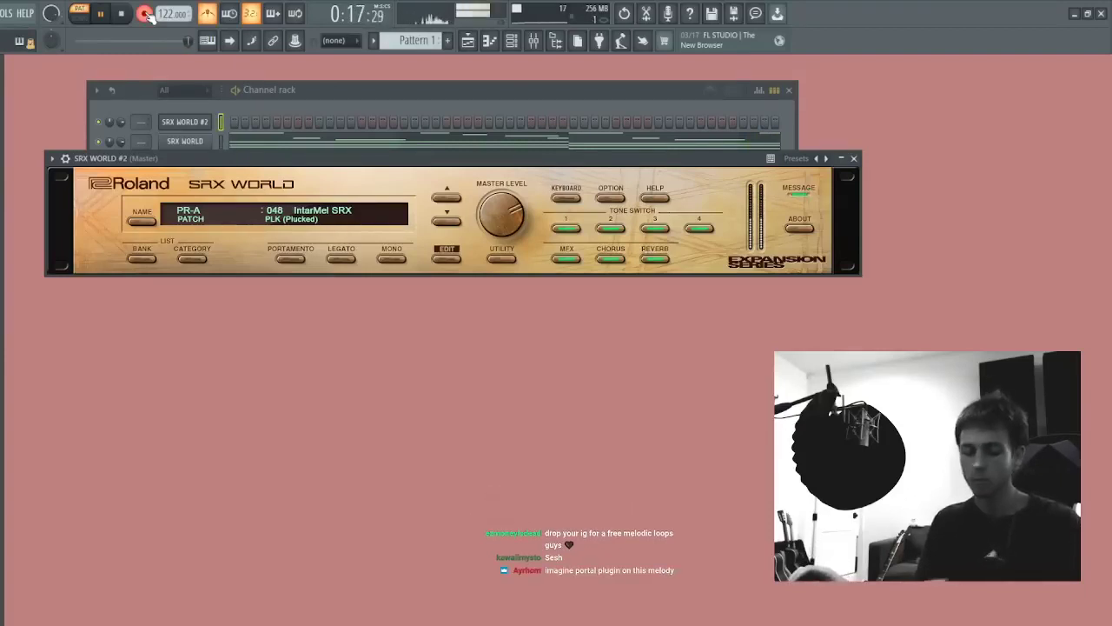
# - Enable loop recording, arm it and start recording the new melody
pyautogui.click(294, 15)
pyautogui.click(204, 108)
pyautogui.press('space')
pyautogui.press('space')
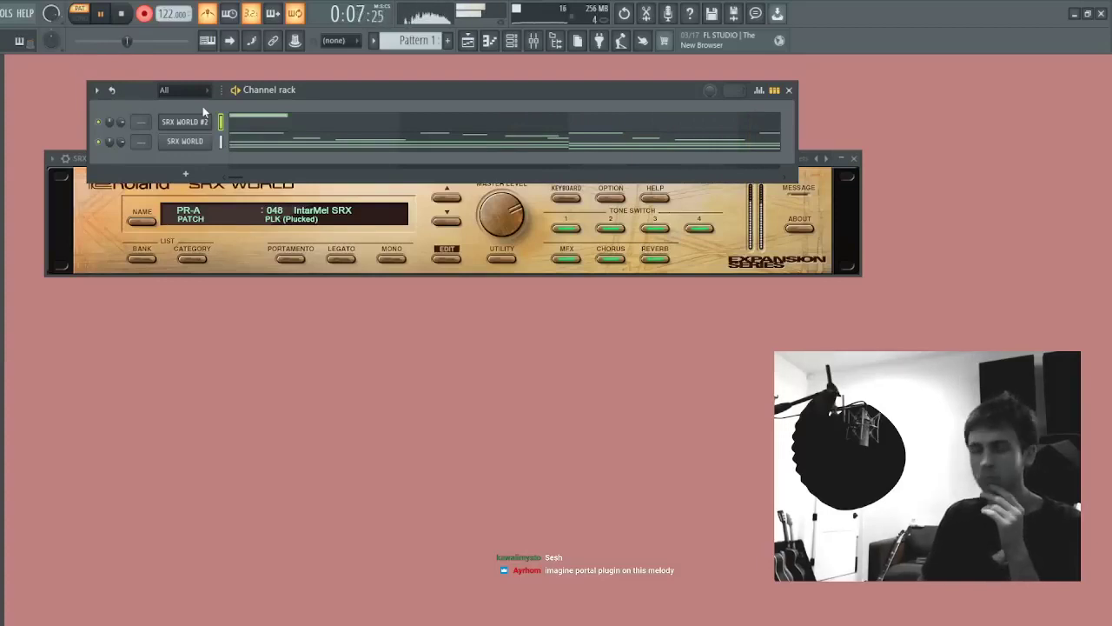
# - Stop recording, switch the metronome off, and open SRX WORLD #2 in the piano roll with recording disarmed
pyautogui.press('space')
pyautogui.click(210, 14)
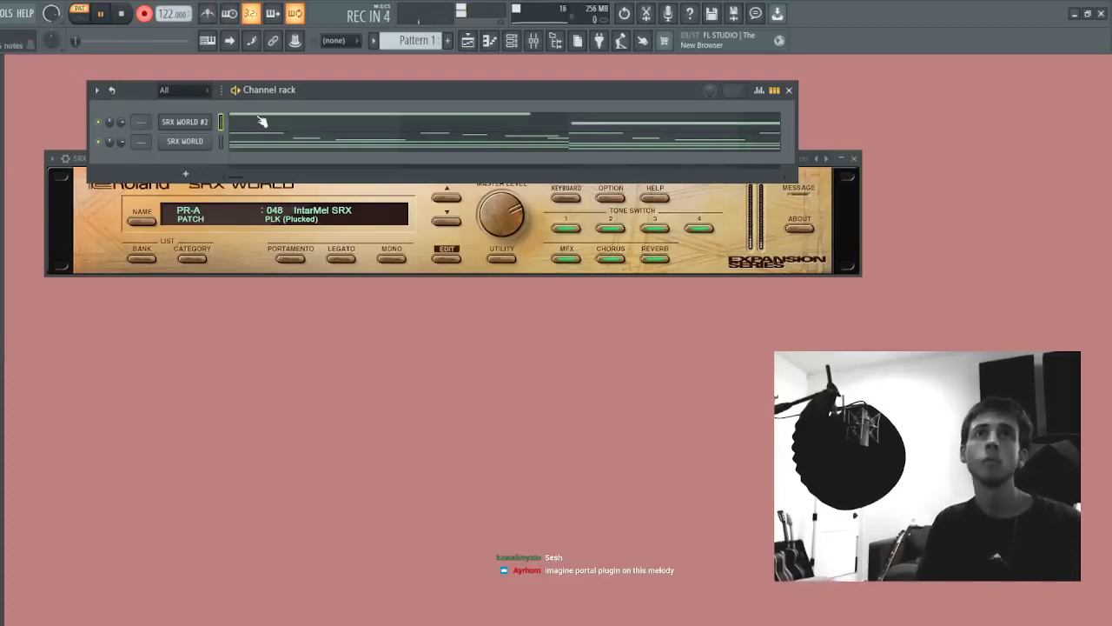
pyautogui.click(259, 118)
pyautogui.click(145, 14)
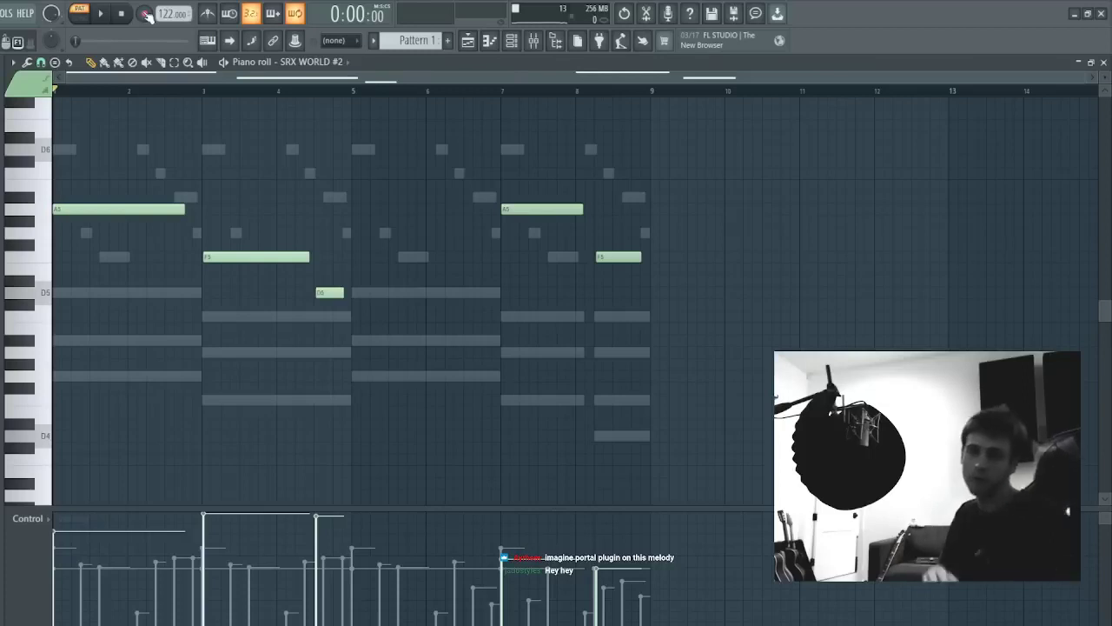
# - Play back the recorded SRX WORLD #2 melody and inspect its F5, D5 and A5 notes
pyautogui.press('space')
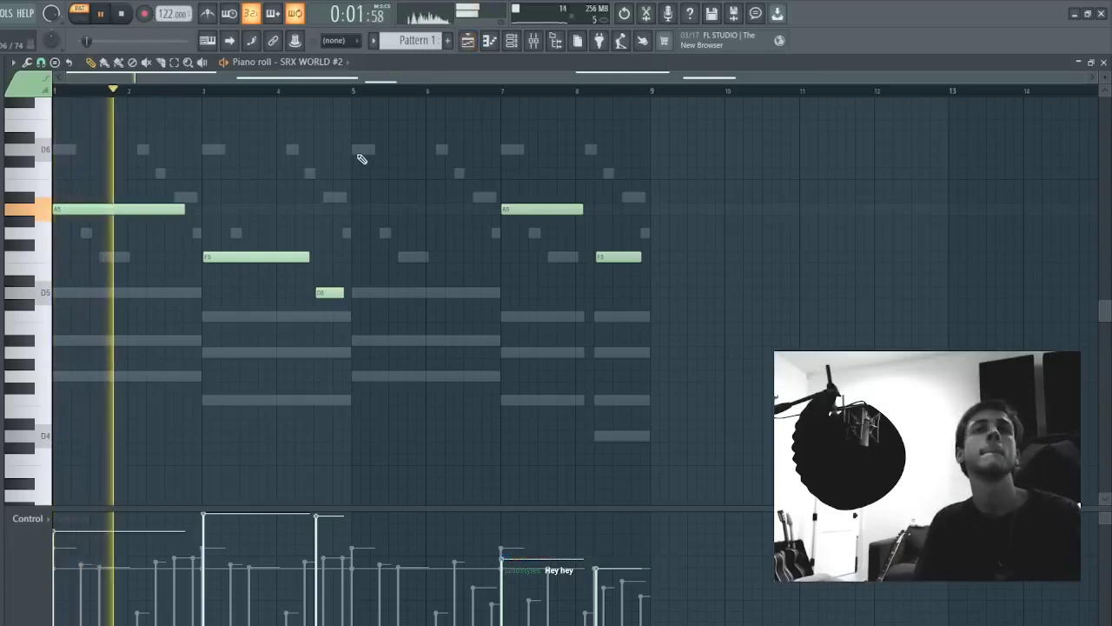
pyautogui.moveTo(368, 179); pyautogui.dragTo(286, 336)
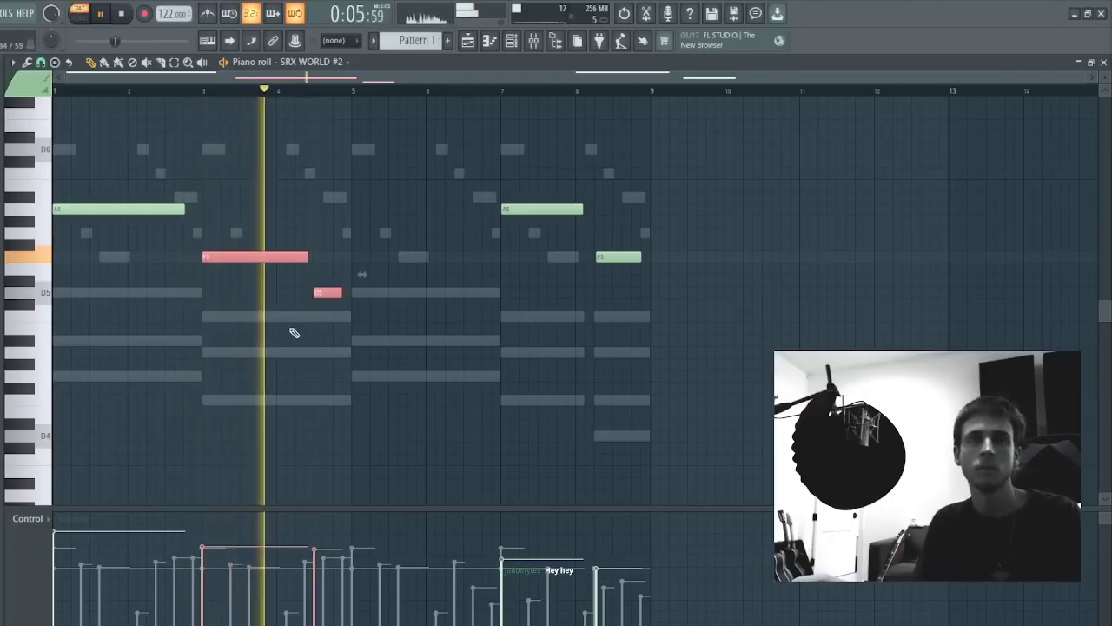
pyautogui.keyDown('ctrl'); pyautogui.click(350, 237); pyautogui.keyUp('ctrl')
pyautogui.moveTo(346, 168); pyautogui.dragTo(379, 278)
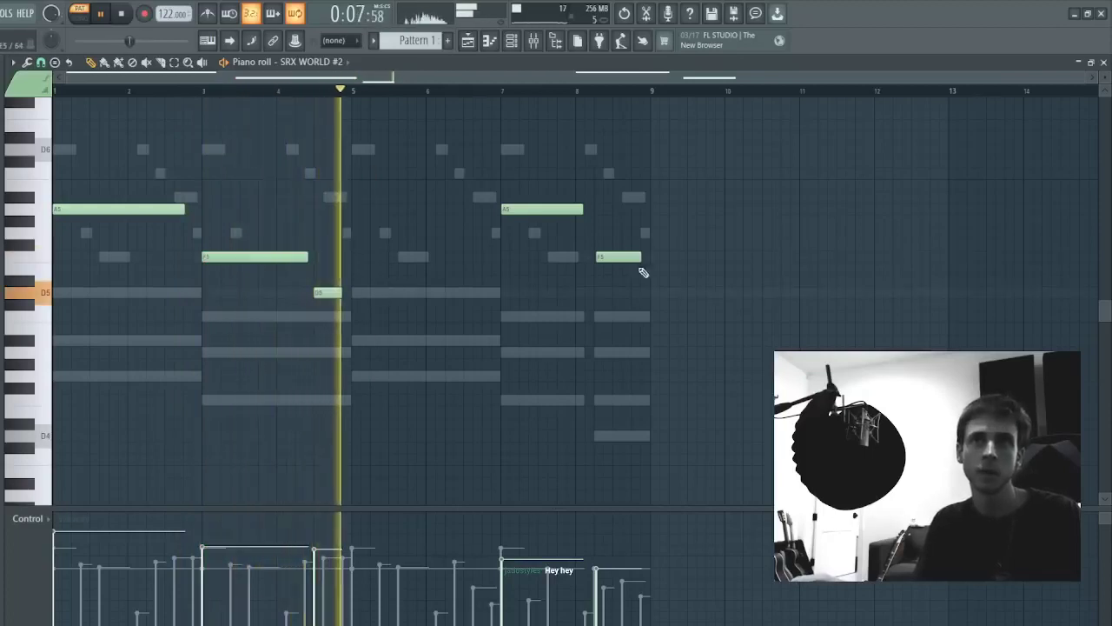
pyautogui.moveTo(647, 217); pyautogui.dragTo(606, 349)
pyautogui.moveTo(554, 169); pyautogui.dragTo(523, 287)
pyautogui.keyDown('ctrl'); pyautogui.click(511, 121); pyautogui.keyUp('ctrl')
pyautogui.scroll(1, 497, 91)
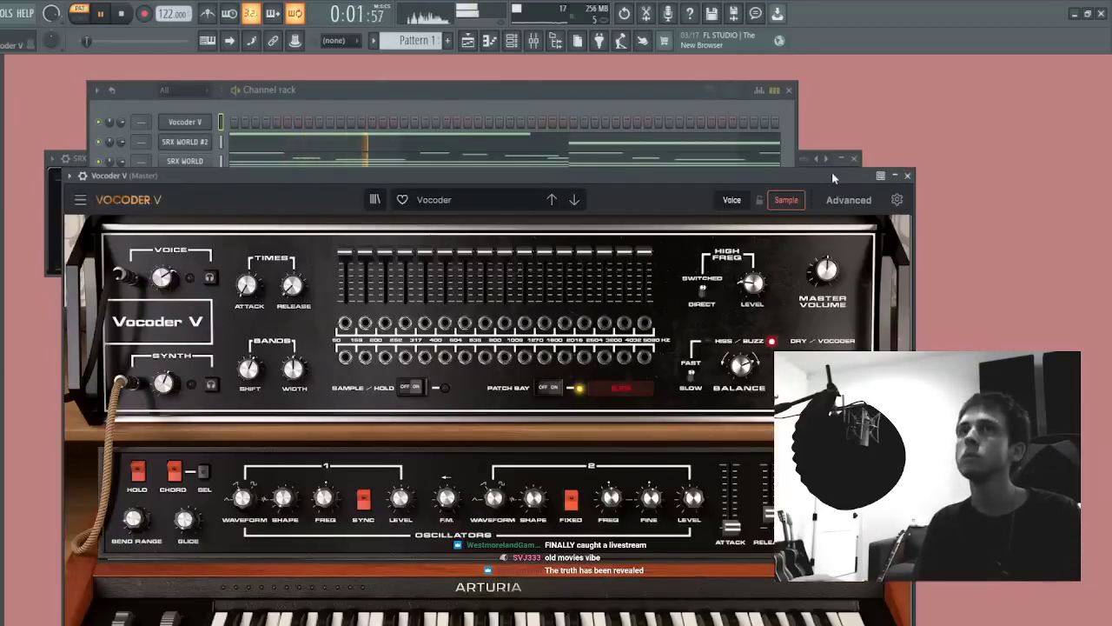
# - Position the Vocoder V window and step through its presets to Eazly, auditioning with playback
pyautogui.moveTo(831, 175); pyautogui.dragTo(971, 158)
pyautogui.moveTo(618, 155); pyautogui.dragTo(600, 148)
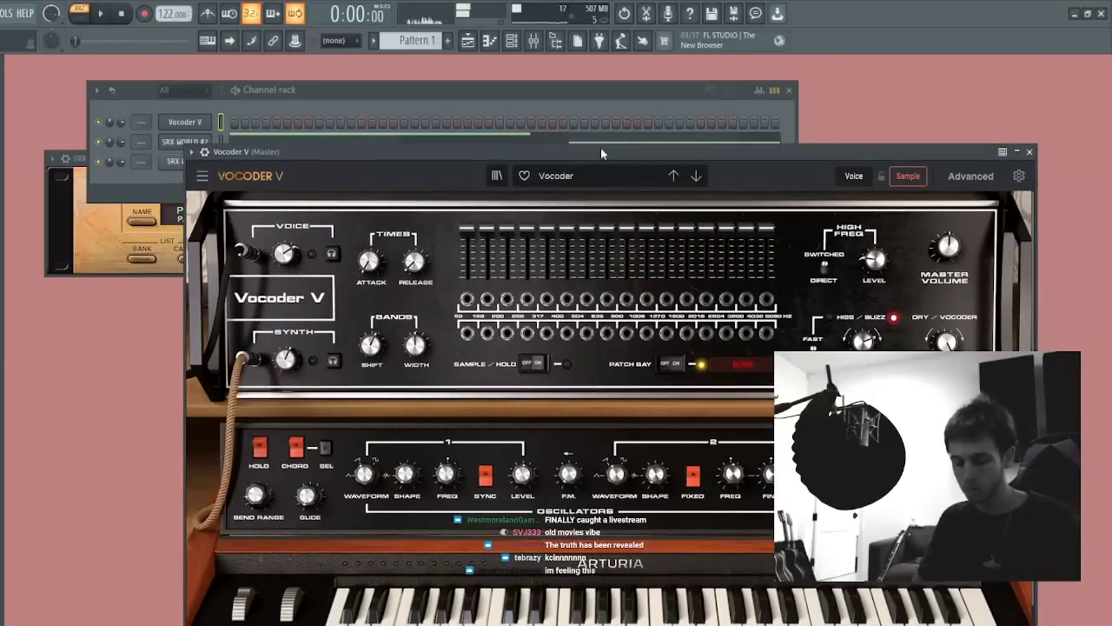
pyautogui.press('space')
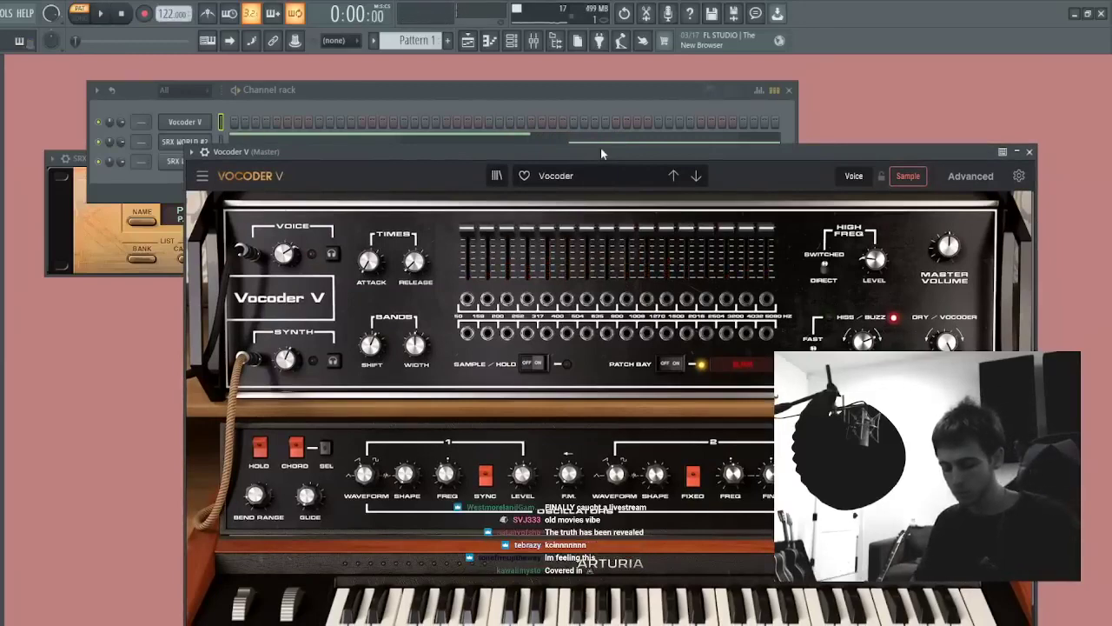
pyautogui.click(697, 173)
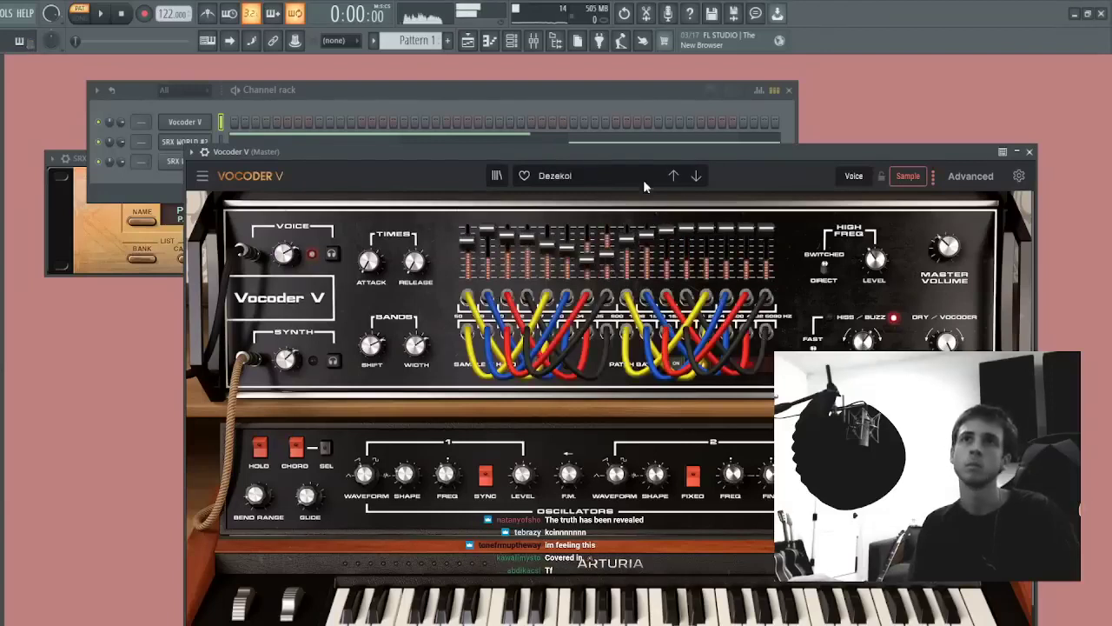
pyautogui.click(697, 178)
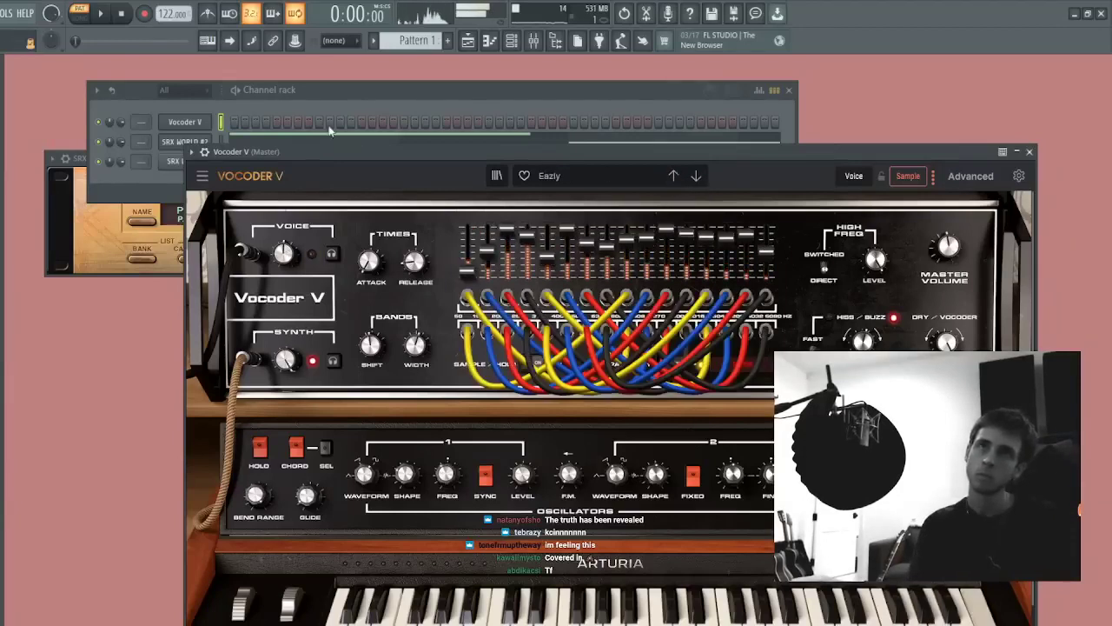
pyautogui.press('space')
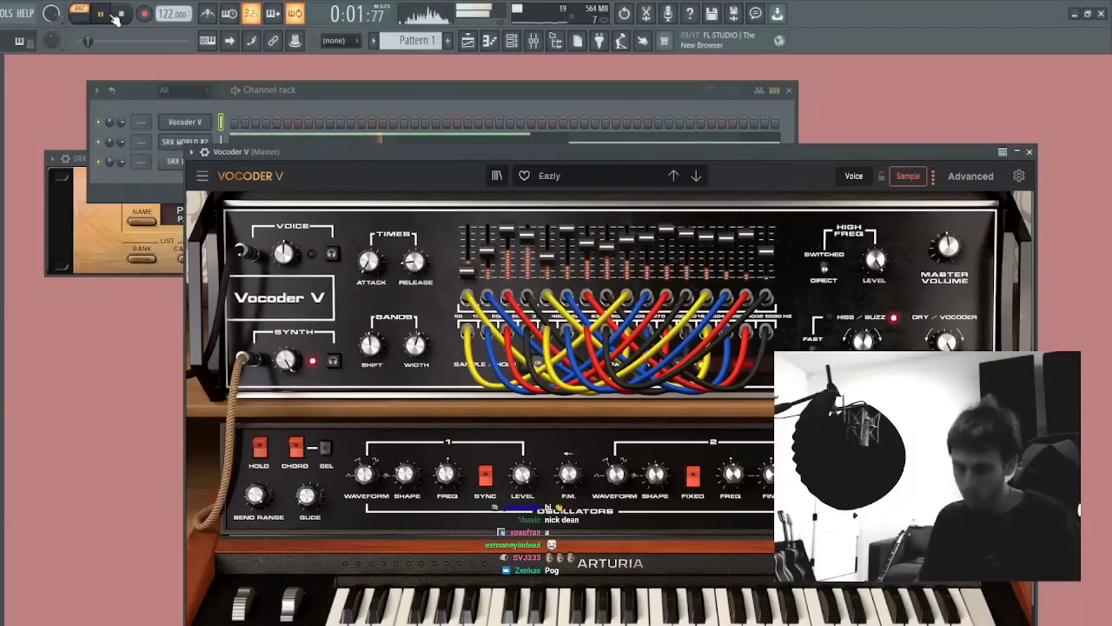
# - Turn the metronome back on, then stop playback and switch off recording after the Vocoder V take
pyautogui.click(209, 17)
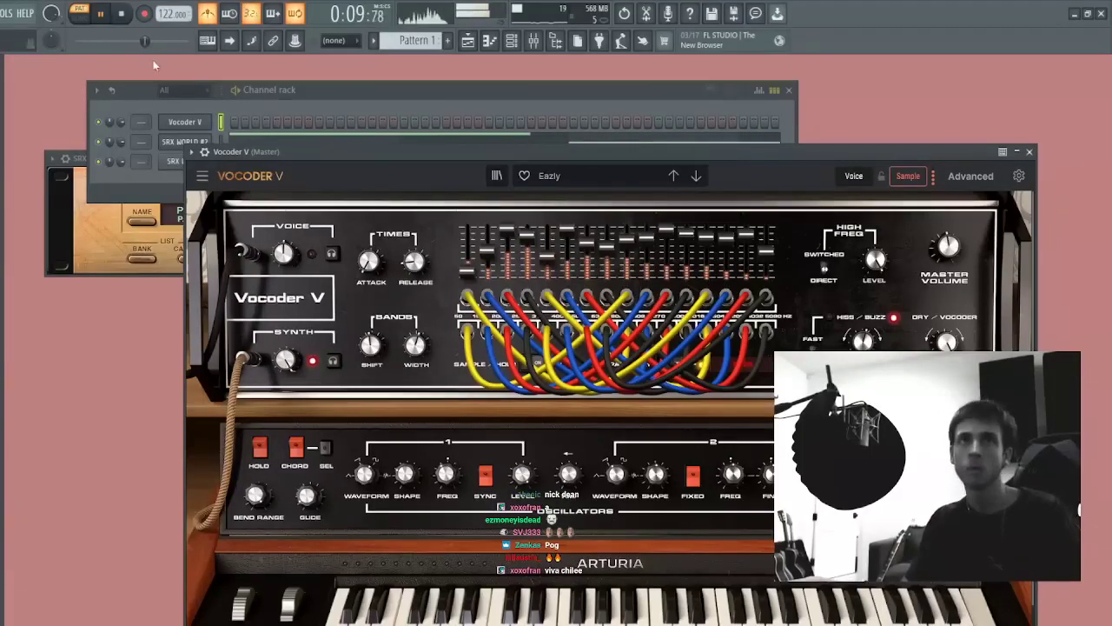
pyautogui.press('space')
pyautogui.press('space')
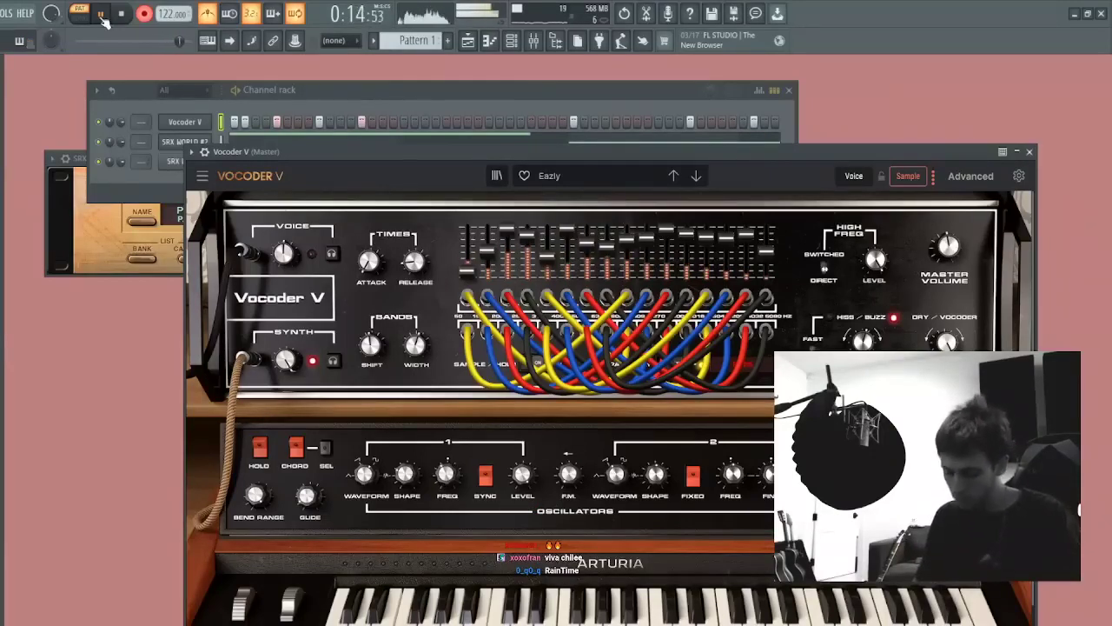
pyautogui.click(145, 15)
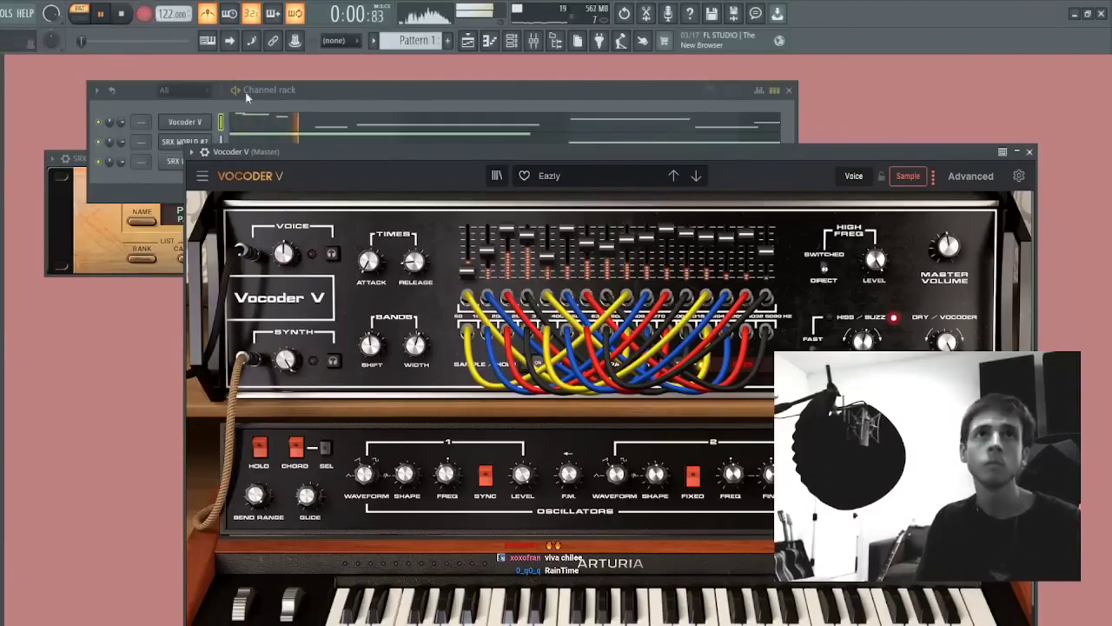
# - Open the Vocoder V melody in the piano roll, select the small G7 note and audition it
pyautogui.click(255, 123)
pyautogui.scroll(5, 80, 241)
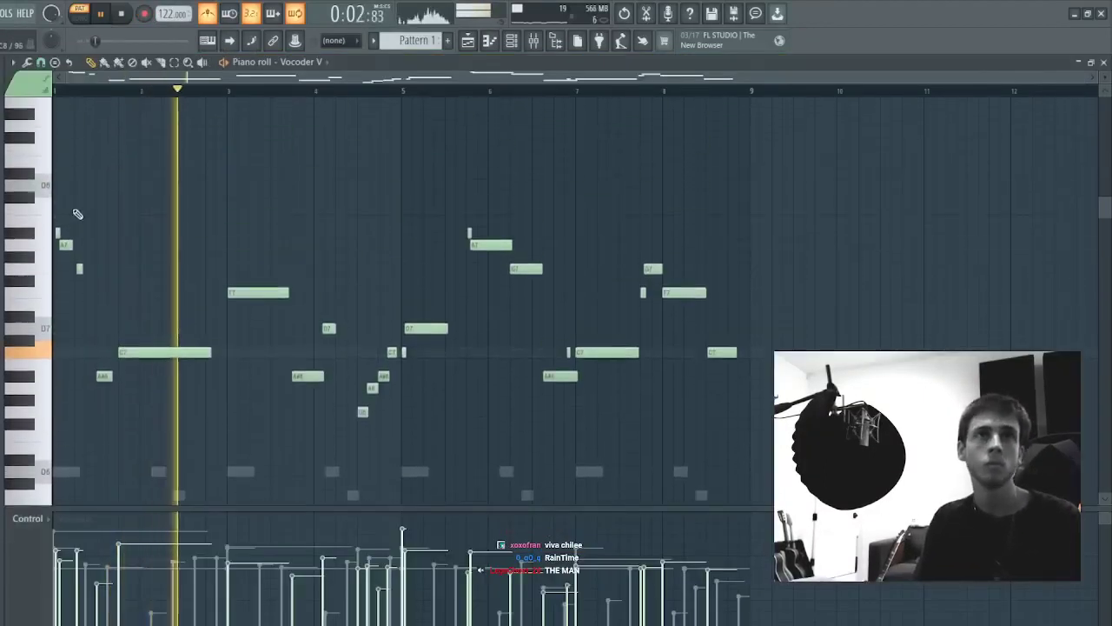
pyautogui.press('space')
pyautogui.press('space')
pyautogui.moveTo(111, 221); pyautogui.dragTo(77, 285)
pyautogui.press('space')
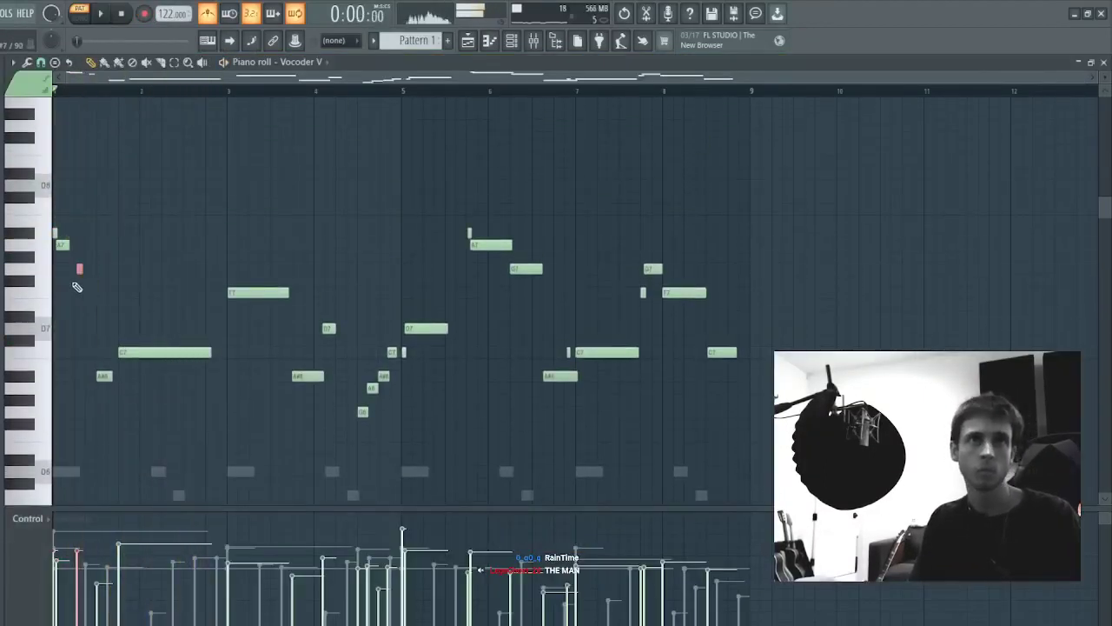
# - Nudge the G7 and A#6 notes earlier and later, auditioning each change
pyautogui.press('space')
pyautogui.press('space')
pyautogui.press('space')
pyautogui.press('space')
pyautogui.hotkey('shift', 'Right')
pyautogui.hotkey('shift', 'Right')
pyautogui.hotkey('shift', 'Right')
pyautogui.press('space')
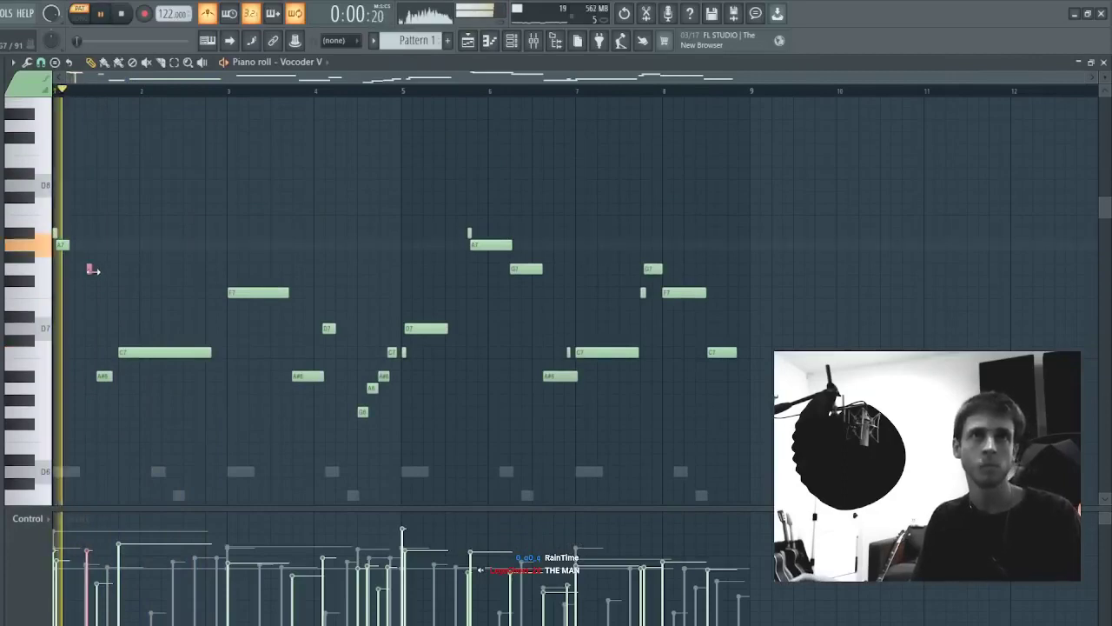
pyautogui.press('space')
pyautogui.hotkey('shift', 'Left')
pyautogui.hotkey('shift', 'Left')
pyautogui.hotkey('shift', 'Left')
pyautogui.press('space')
pyautogui.press('space')
pyautogui.press('space')
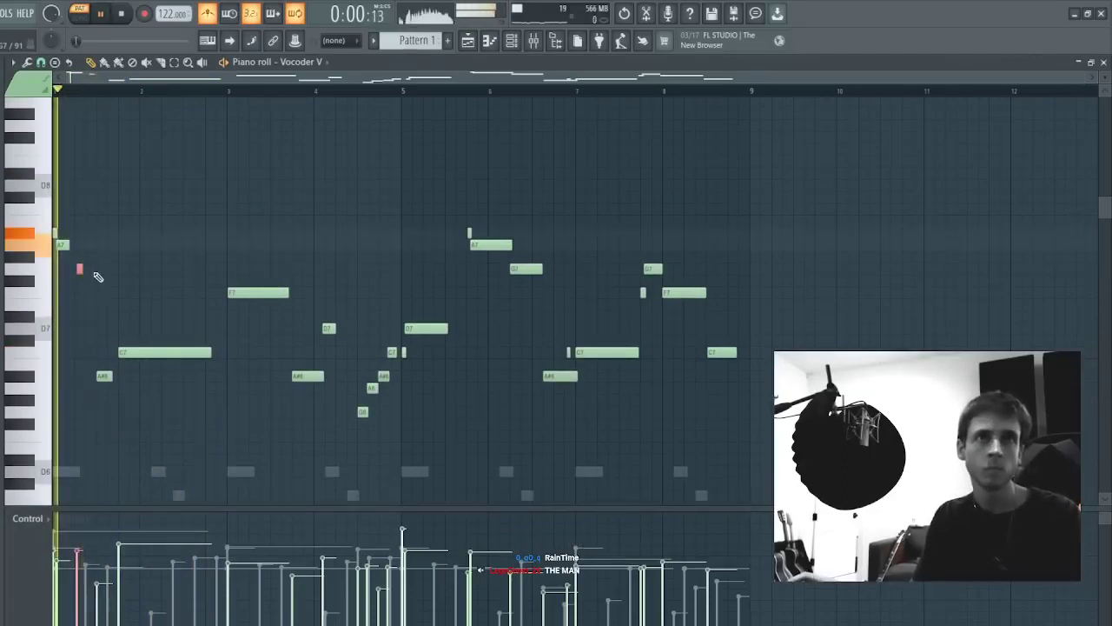
pyautogui.press('space')
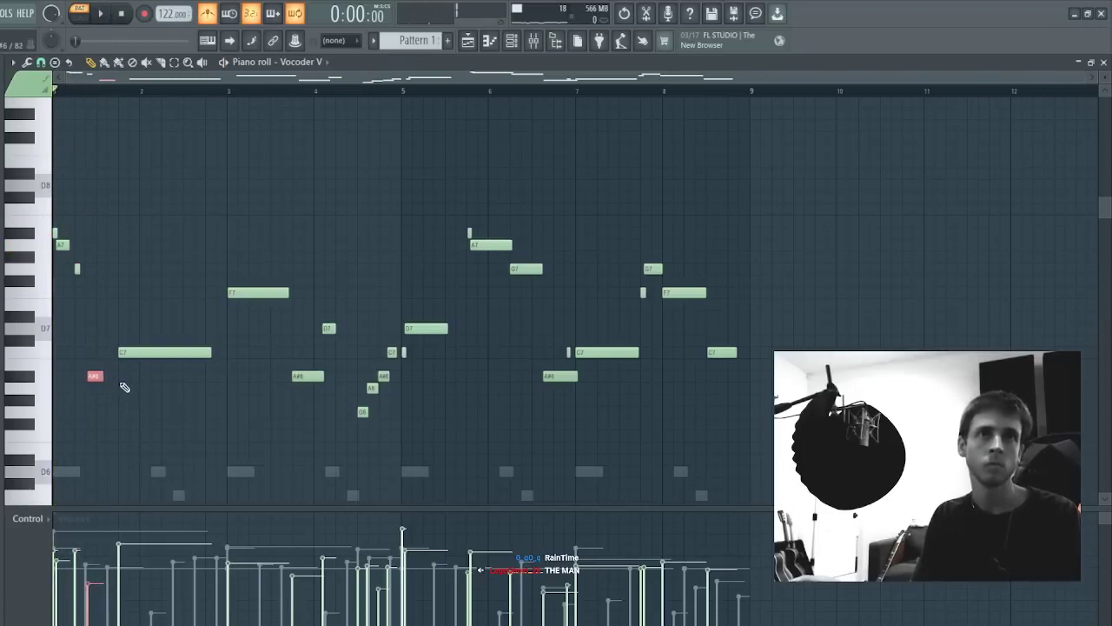
pyautogui.hotkey('shift', 'Left')
pyautogui.press('space')
pyautogui.moveTo(95, 246); pyautogui.dragTo(83, 271)
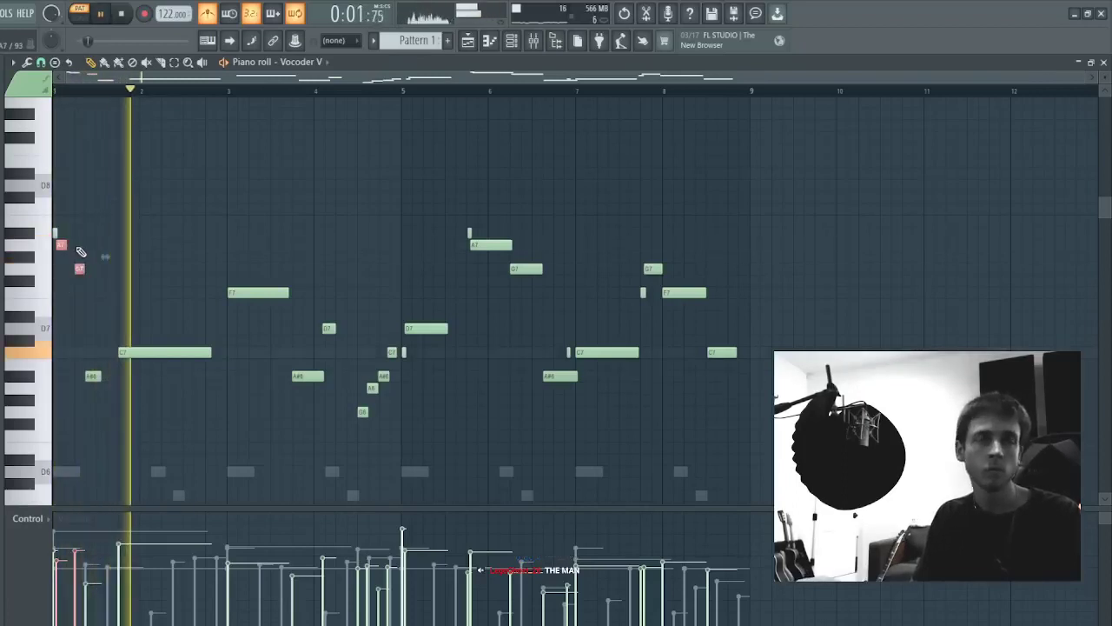
pyautogui.keyDown('ctrl'); pyautogui.click(100, 367); pyautogui.keyUp('ctrl')
pyautogui.press('space')
pyautogui.press('space')
# - Try the whole melody an octave higher and back, then raise the A#6 note to A#7
pyautogui.hotkey('ctrl', 'Up')
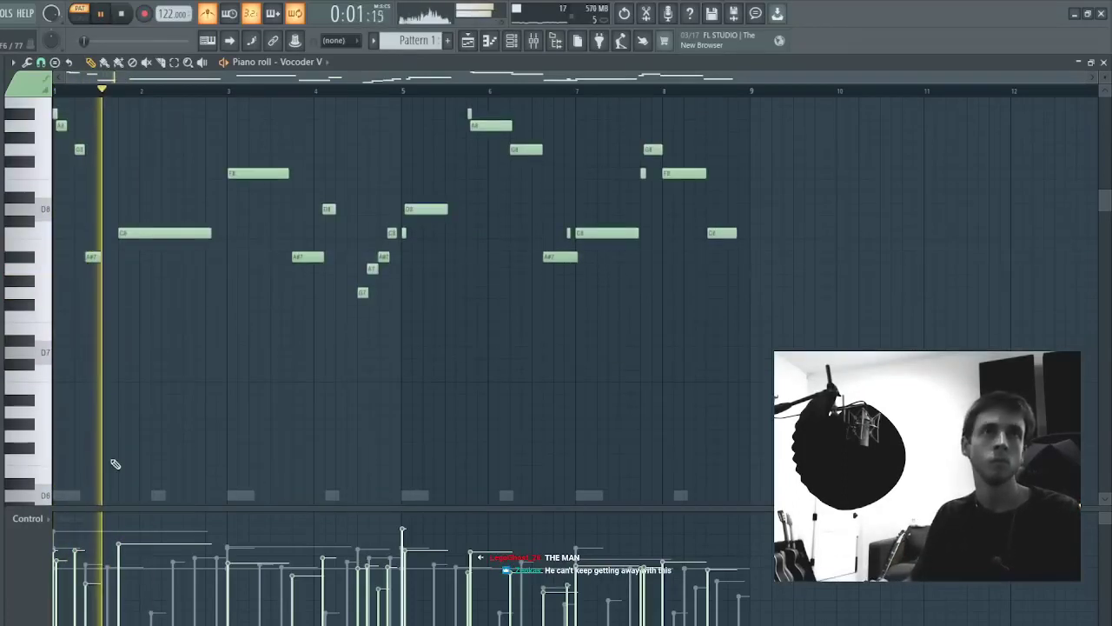
pyautogui.hotkey('ctrl', 'Down')
pyautogui.moveTo(107, 372); pyautogui.dragTo(77, 413)
pyautogui.press('space')
pyautogui.hotkey('ctrl', 'Up')
pyautogui.press('space')
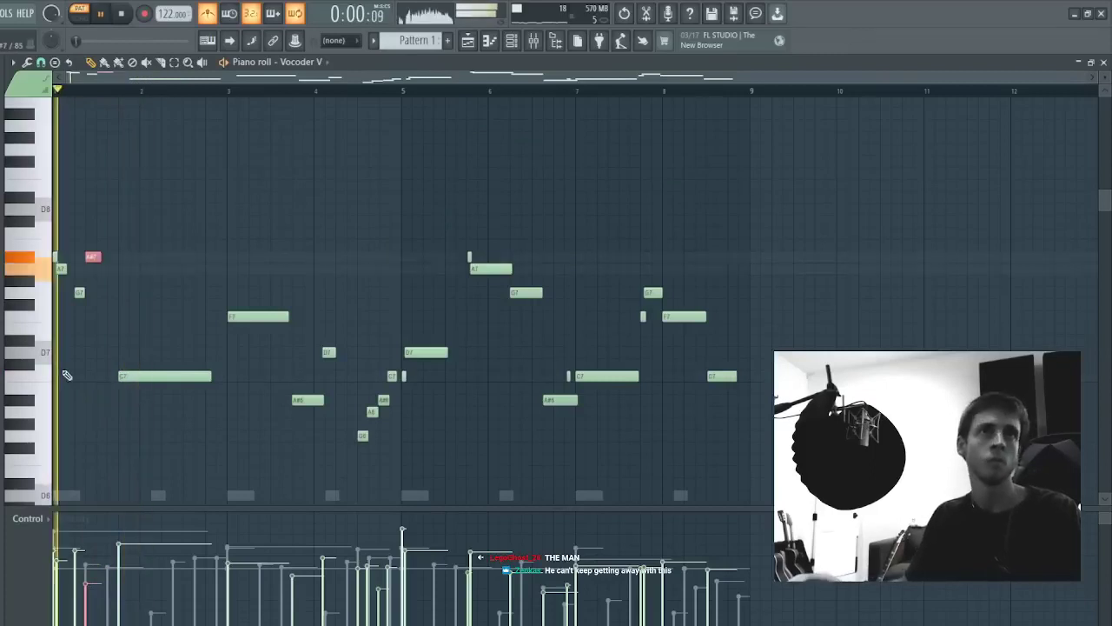
# - Try the long C7 note an octave up at C8, then drop it back to C7
pyautogui.moveTo(102, 362); pyautogui.dragTo(182, 410)
pyautogui.hotkey('ctrl', 'Up')
pyautogui.keyDown('ctrl'); pyautogui.click(176, 298); pyautogui.keyUp('ctrl')
pyautogui.press('space')
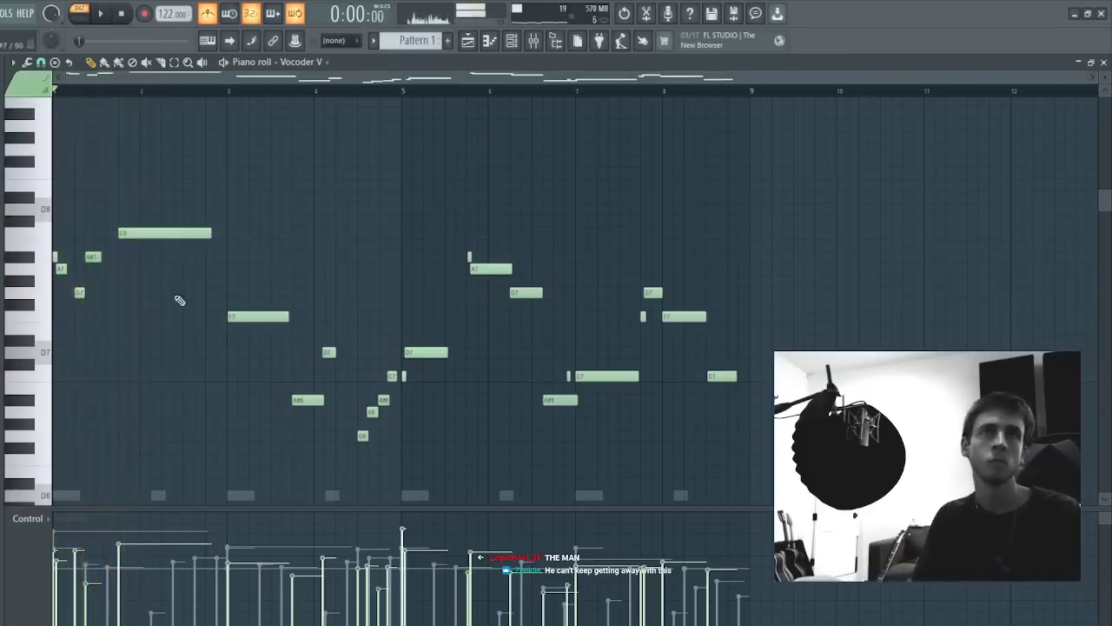
pyautogui.press('space')
pyautogui.moveTo(177, 214); pyautogui.dragTo(144, 275)
pyautogui.hotkey('ctrl', 'Down')
pyautogui.keyDown('ctrl'); pyautogui.click(144, 275); pyautogui.keyUp('ctrl')
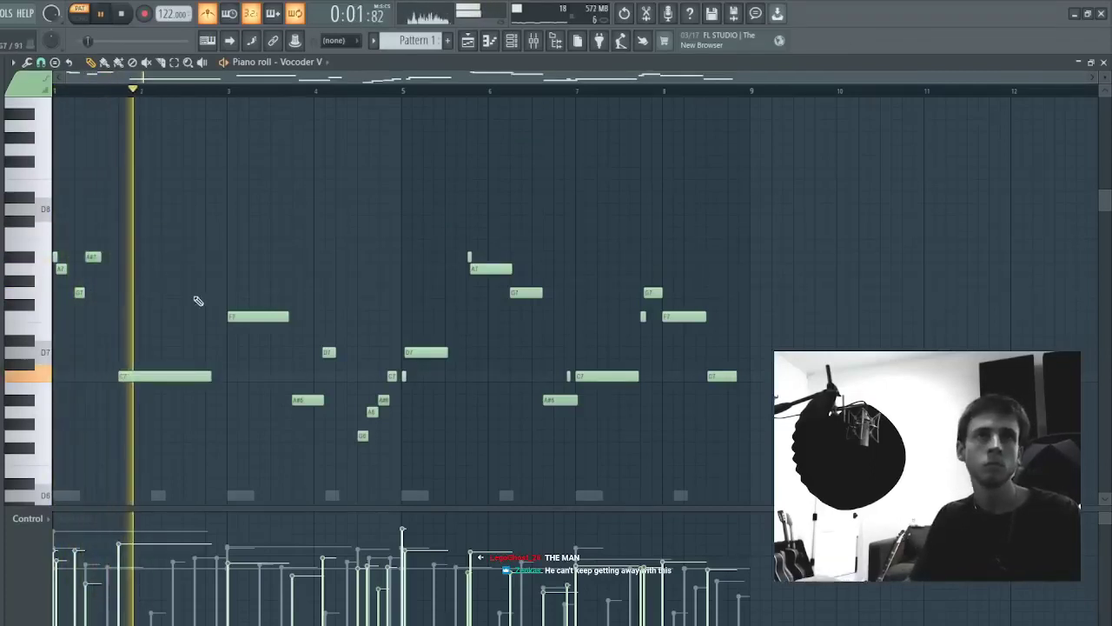
pyautogui.press('space')
pyautogui.press('space')
pyautogui.moveTo(154, 336); pyautogui.dragTo(127, 452)
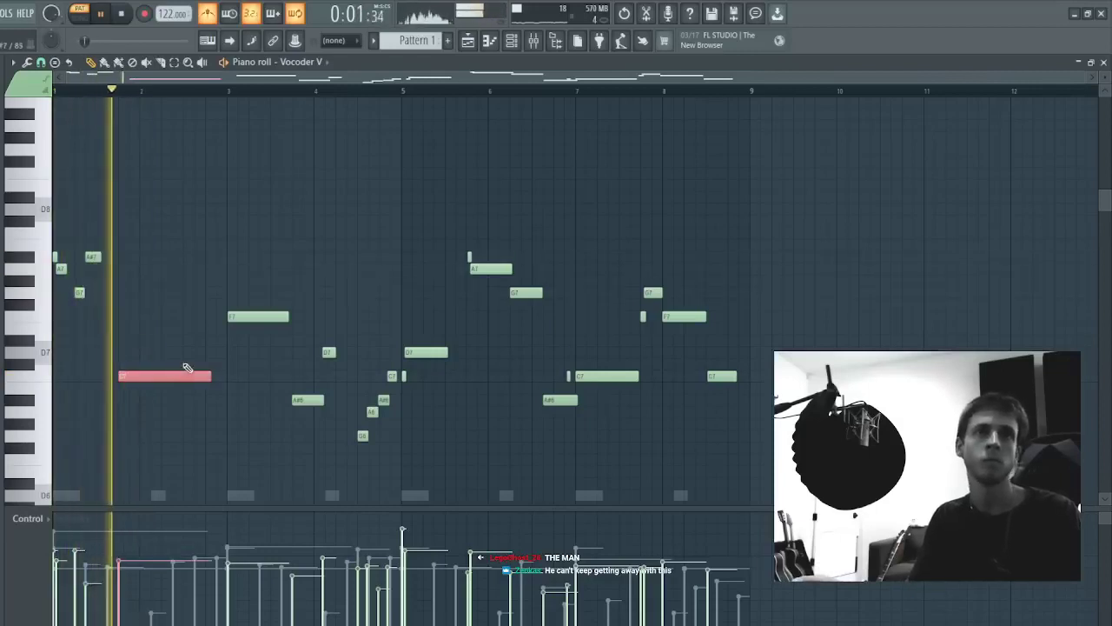
pyautogui.press('space')
pyautogui.keyDown('ctrl'); pyautogui.click(139, 376); pyautogui.keyUp('ctrl')
pyautogui.press('space')
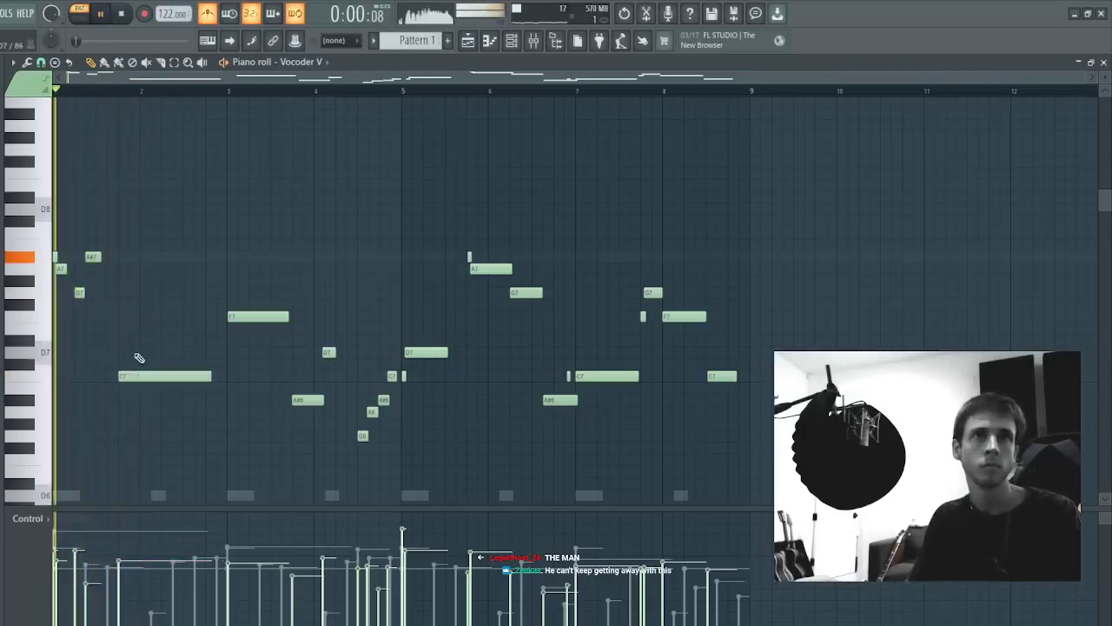
# - Return the A#7 note to A#6 and move the long C7 note slightly earlier
pyautogui.scroll(-3, 115, 262)
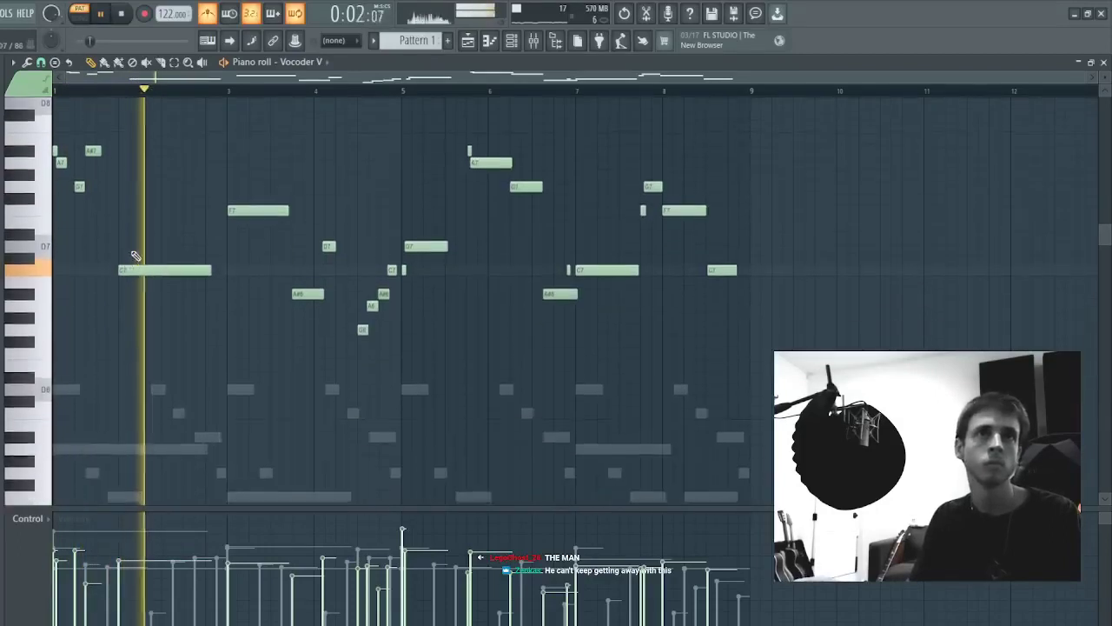
pyautogui.press('space')
pyautogui.press('space')
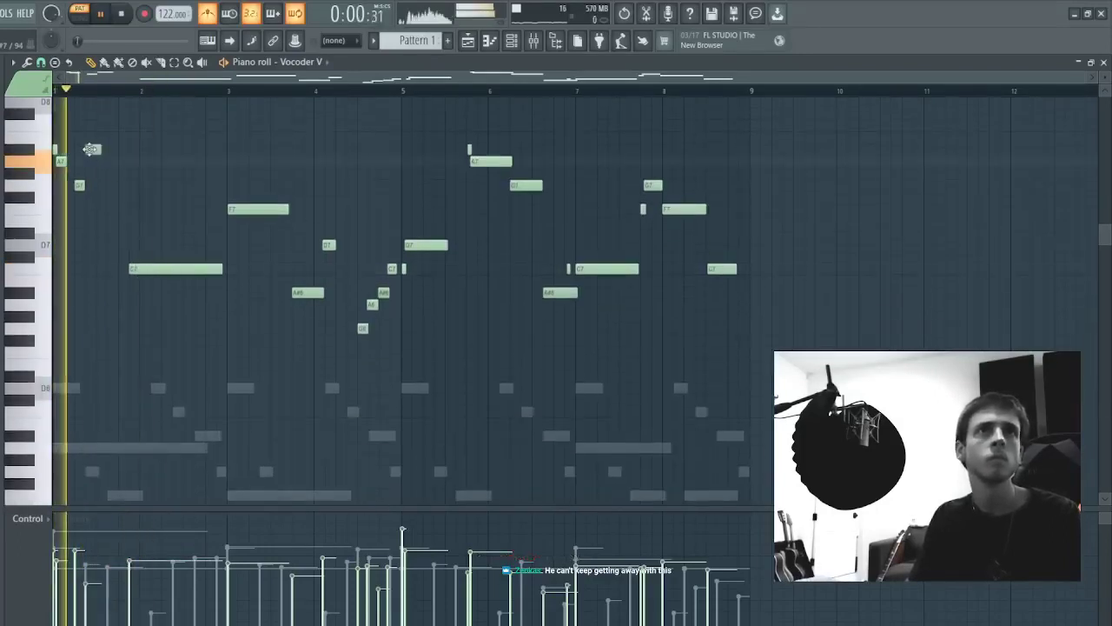
pyautogui.press('space')
pyautogui.hotkey('ctrl', 'z')
pyautogui.hotkey('ctrl', 'Down')
pyautogui.press('space')
pyautogui.keyDown('ctrl'); pyautogui.click(94, 167); pyautogui.keyUp('ctrl')
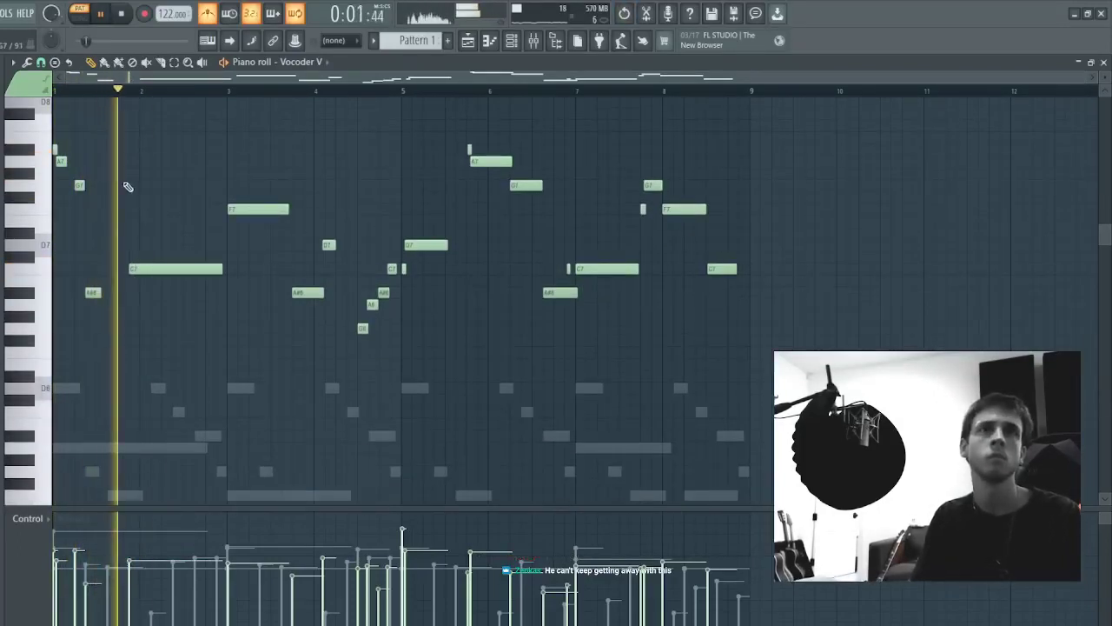
pyautogui.press('space')
pyautogui.press('space')
pyautogui.moveTo(131, 263); pyautogui.dragTo(126, 262)
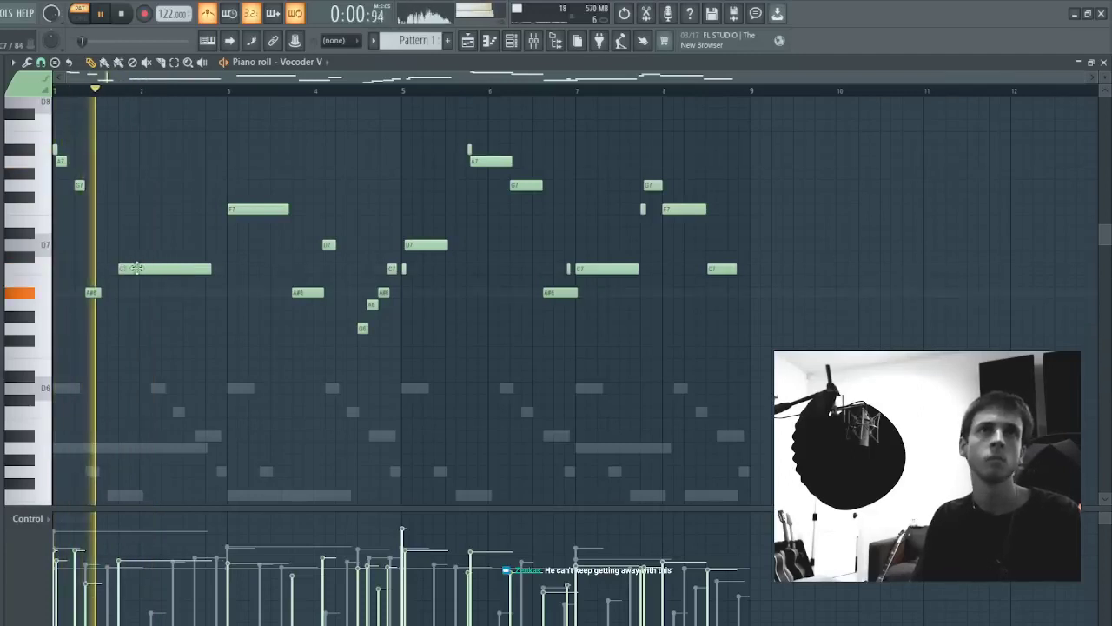
pyautogui.press('space')
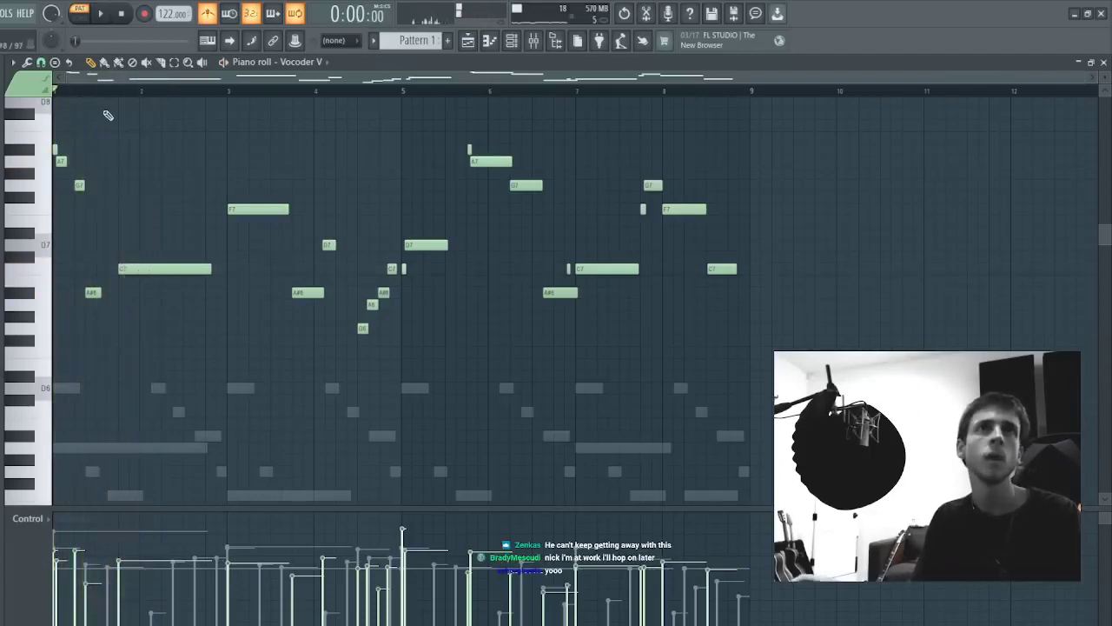
# - Move the F7 note to start at bar 3, delete the D7 note, and add a short lead-in note
pyautogui.scroll(5, 99, 89)
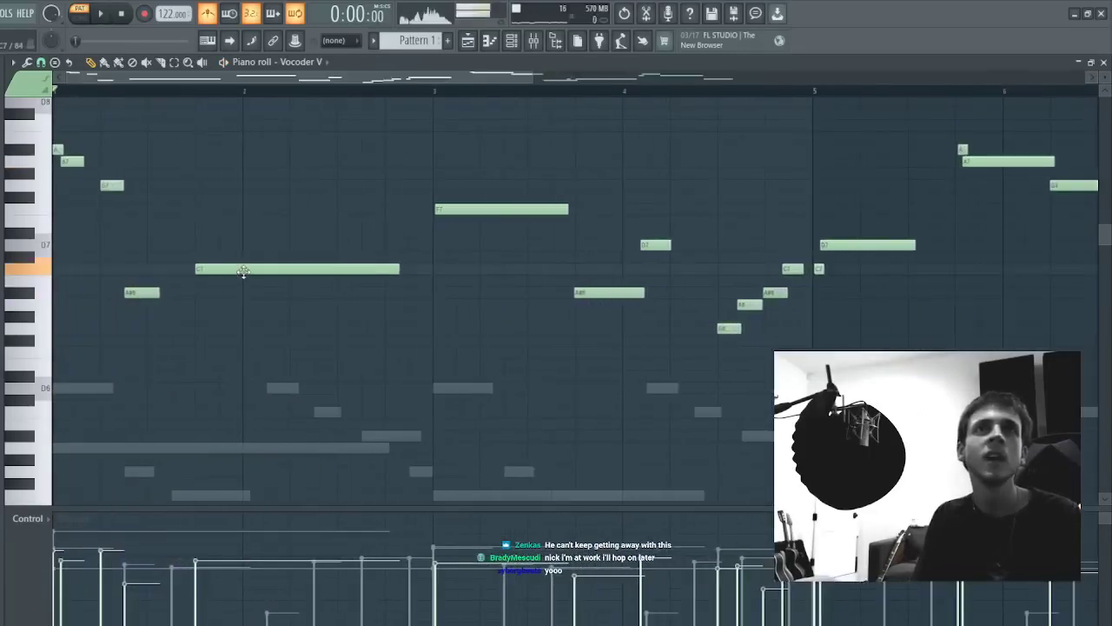
pyautogui.press('space')
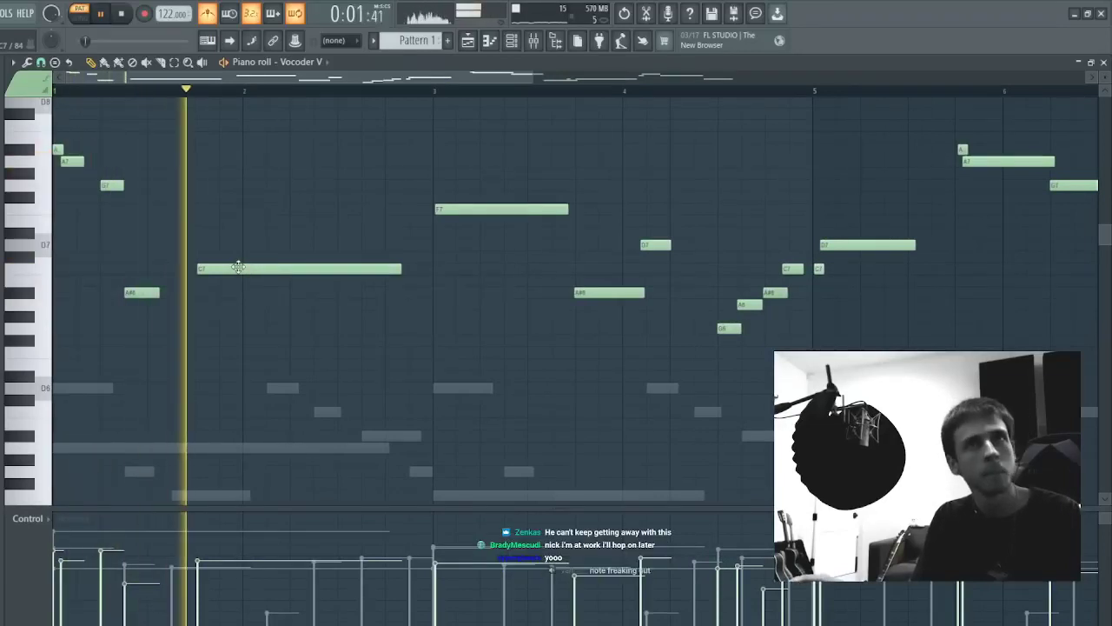
pyautogui.click(235, 264)
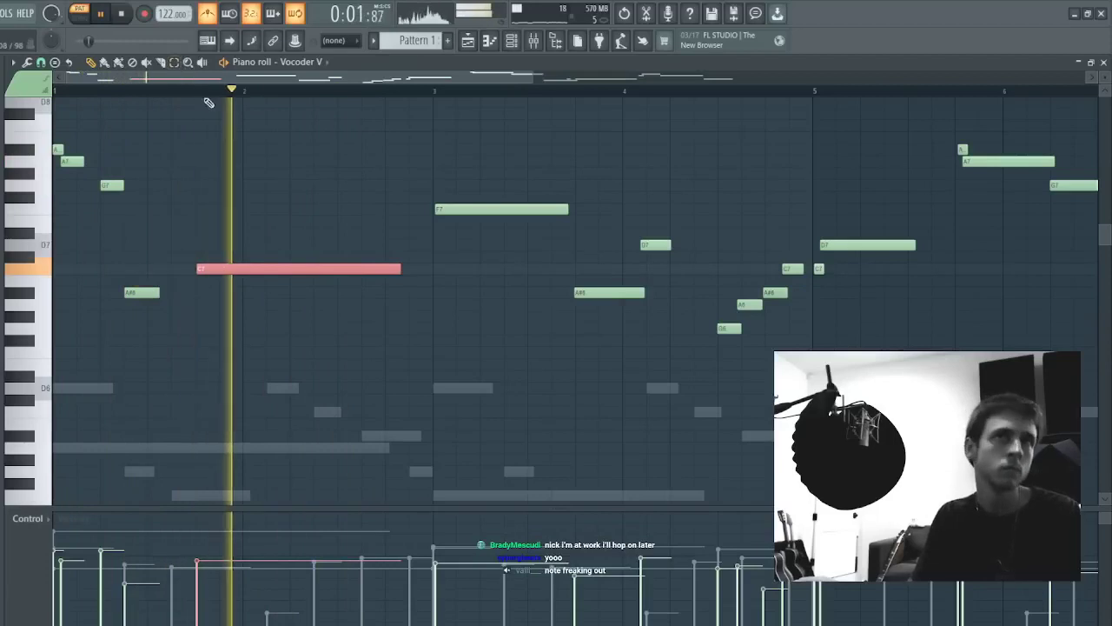
pyautogui.scroll(-2, 204, 87)
pyautogui.keyDown('ctrl'); pyautogui.click(420, 198); pyautogui.keyUp('ctrl')
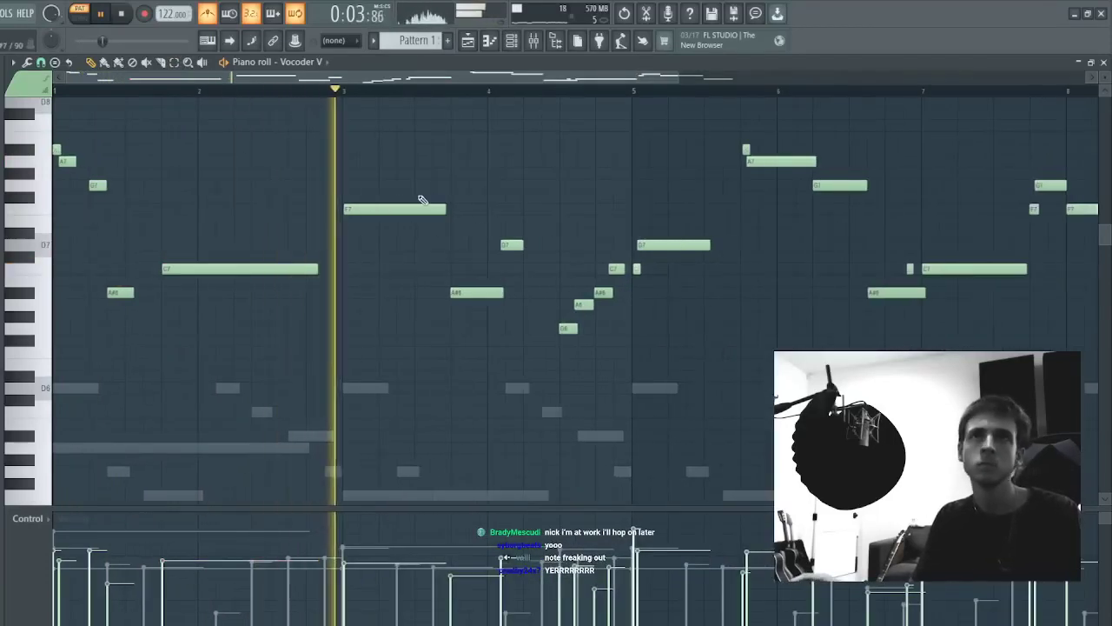
pyautogui.moveTo(414, 194); pyautogui.dragTo(412, 252)
pyautogui.hotkey('ctrl', 'q')
pyautogui.keyDown('ctrl'); pyautogui.click(369, 283); pyautogui.keyUp('ctrl')
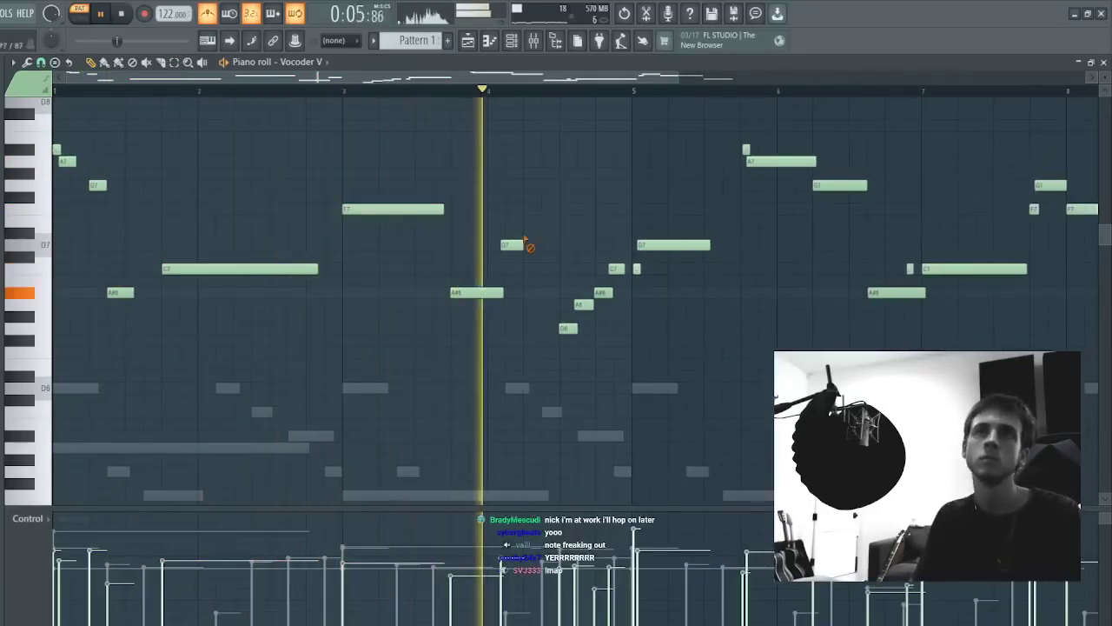
pyautogui.rightClick(521, 244)
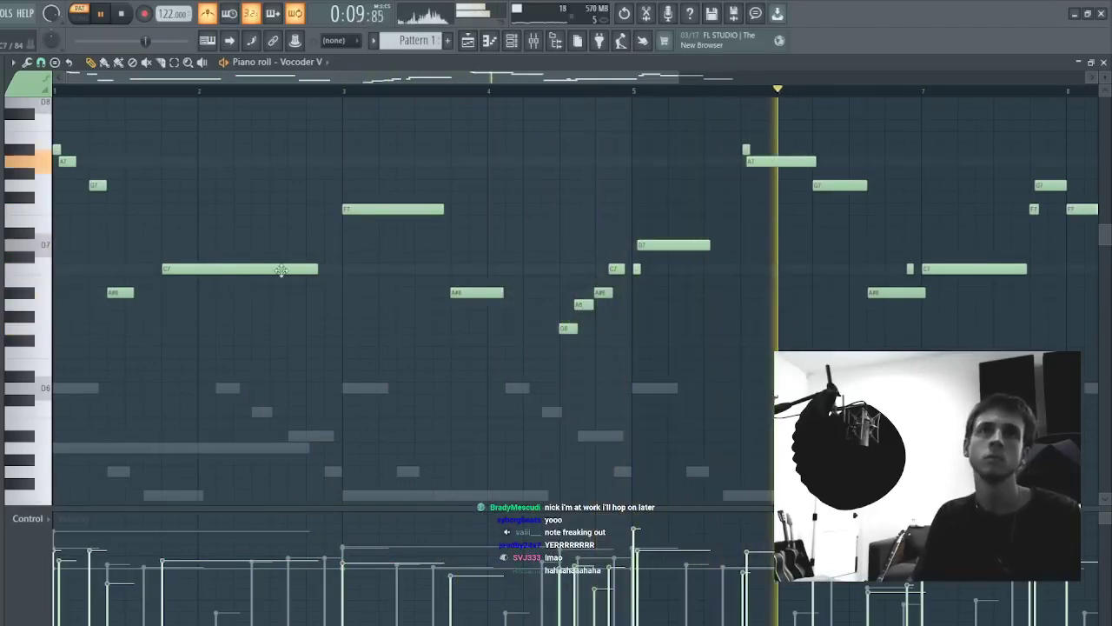
pyautogui.moveTo(252, 305); pyautogui.dragTo(345, 304)
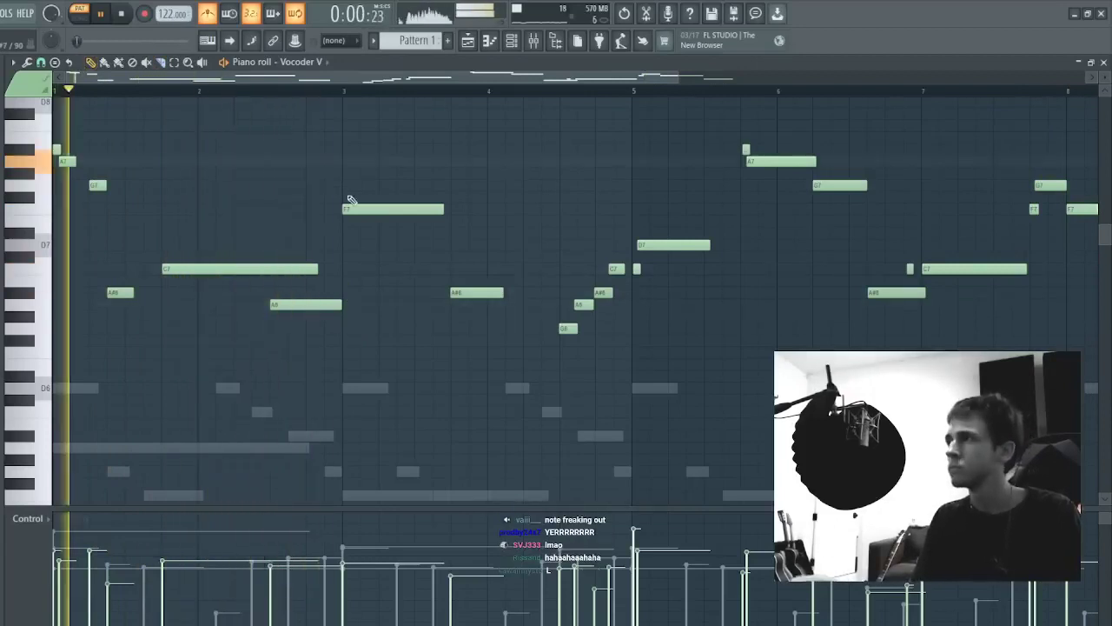
# - Lower the whole melody an octave and shorten the long C6 note
pyautogui.hotkey('ctrl', 'a')
pyautogui.hotkey('ctrl', 'Down')
pyautogui.hotkey('ctrl', 'd')
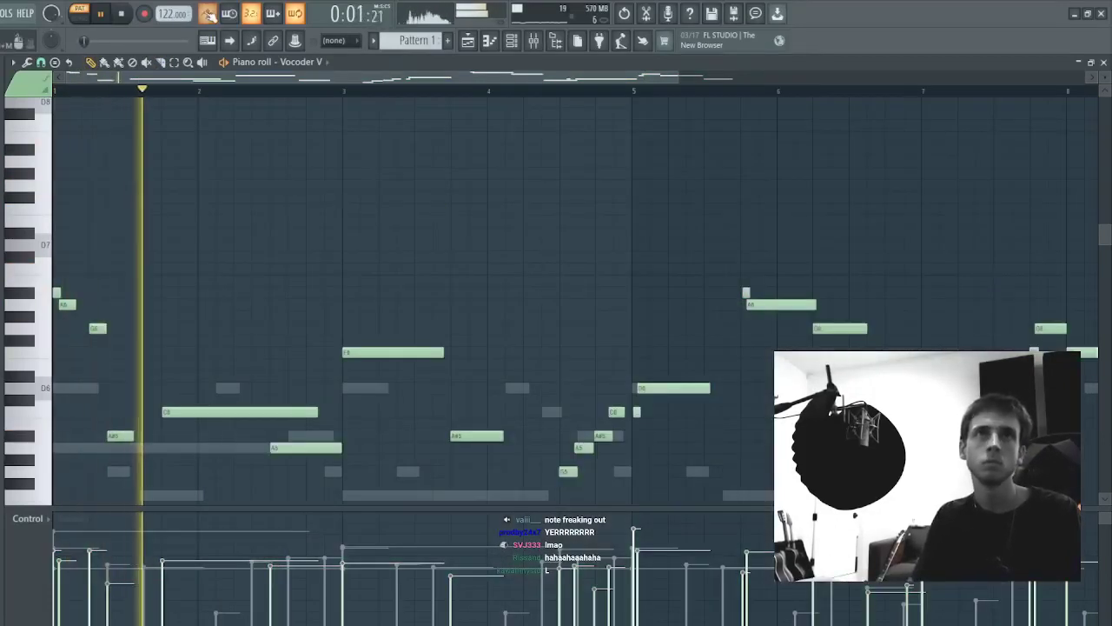
pyautogui.moveTo(316, 411); pyautogui.dragTo(287, 414)
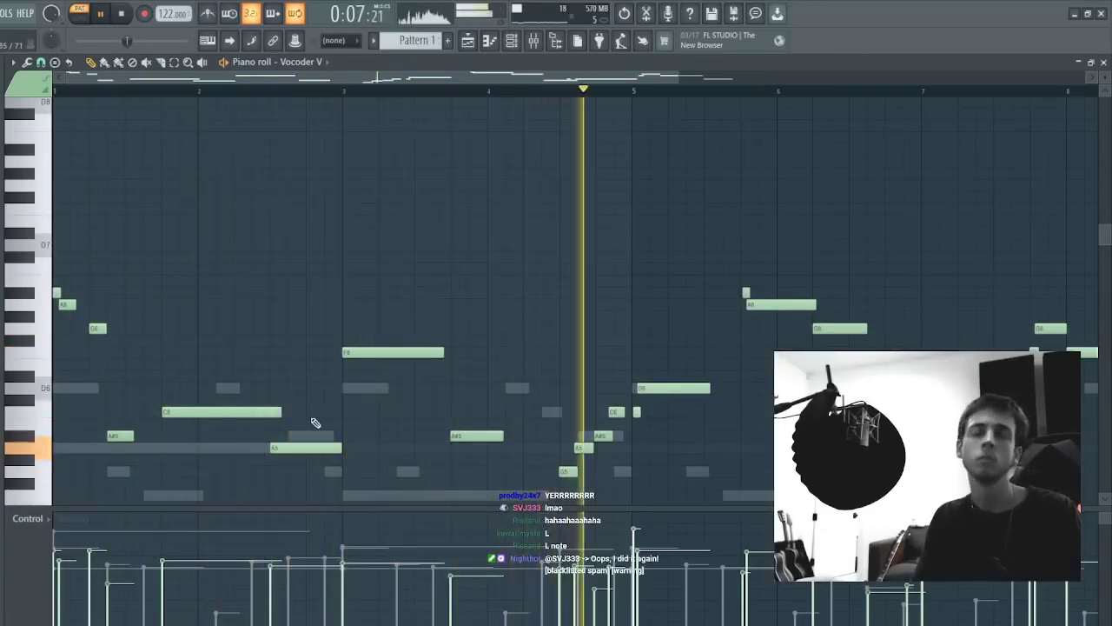
pyautogui.moveTo(280, 412); pyautogui.dragTo(272, 414)
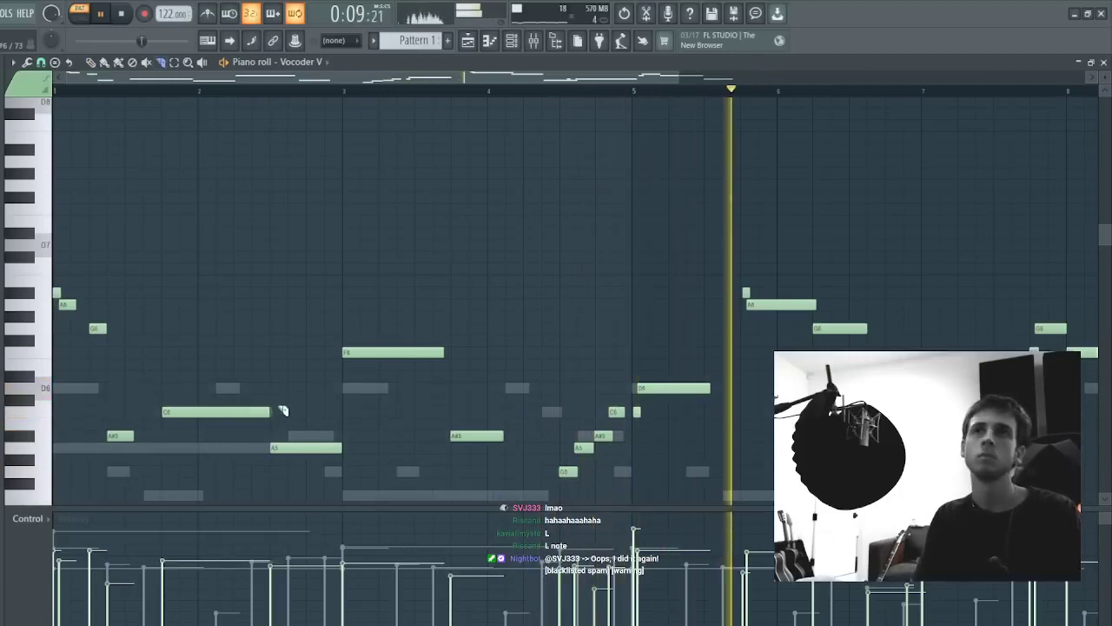
pyautogui.scroll(-2, 426, 93)
pyautogui.press('space')
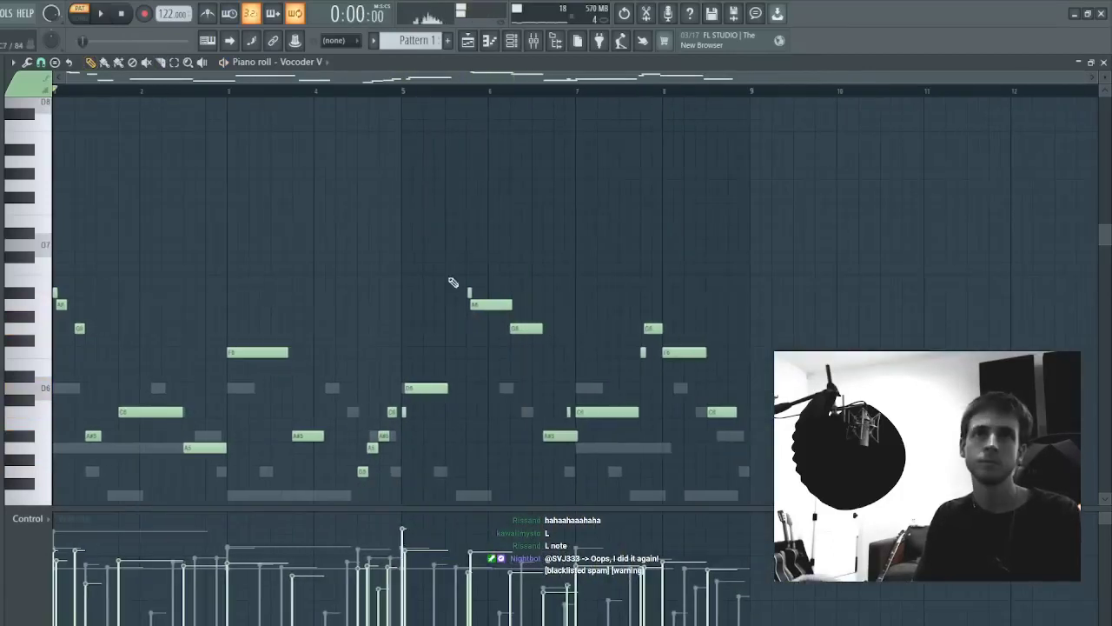
pyautogui.press('space')
# - Delete all notes from bar 5 onward and the stray A5 note in bar 2
pyautogui.moveTo(406, 223); pyautogui.dragTo(1089, 561)
pyautogui.press('space')
pyautogui.press('Delete')
pyautogui.press('space')
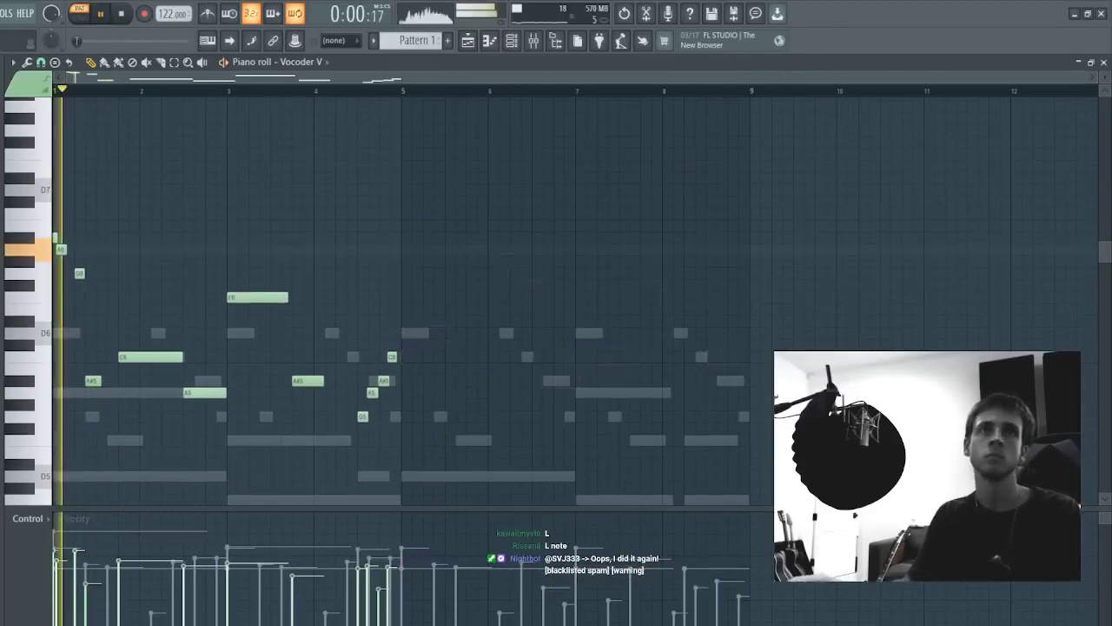
pyautogui.press('space')
pyautogui.press('space')
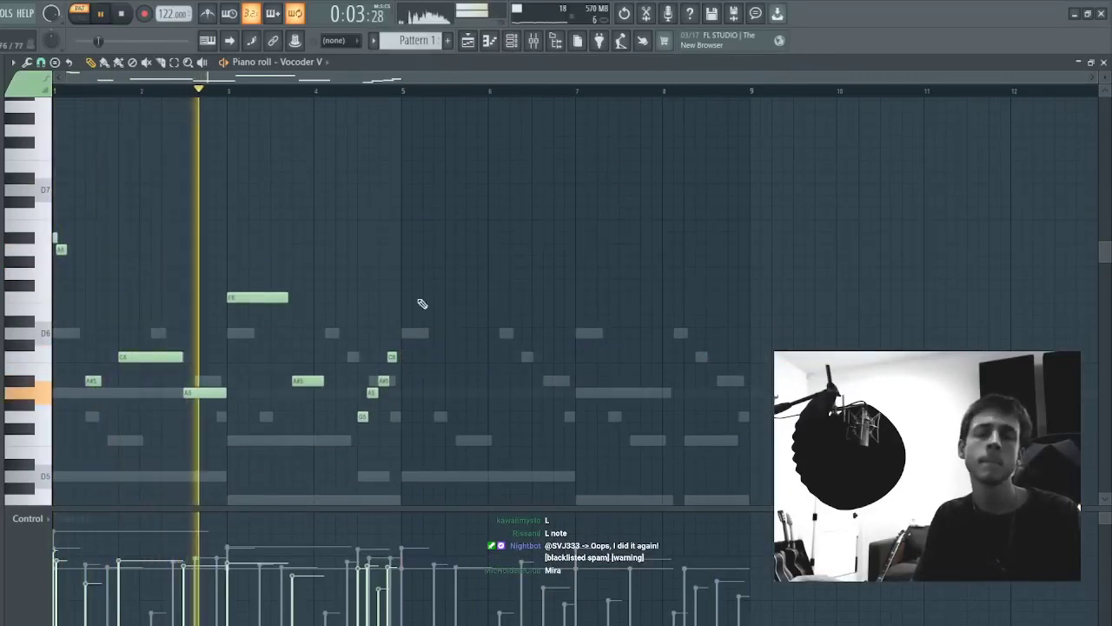
pyautogui.press('space')
pyautogui.press('space')
pyautogui.rightClick(218, 392)
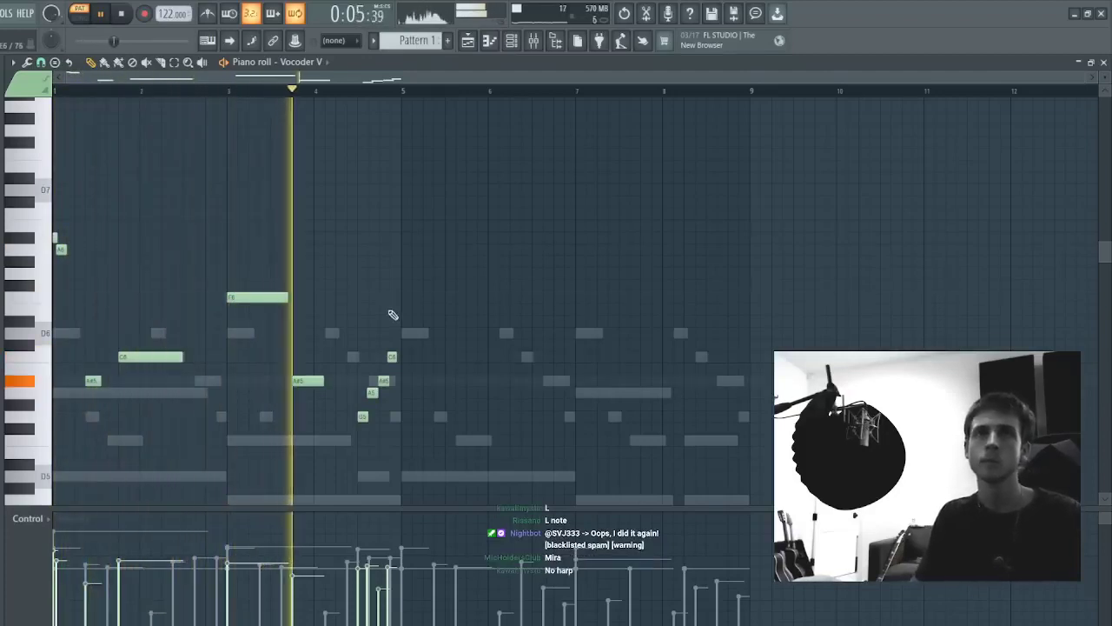
# - Duplicate the four-bar melody into bars 5–9, shift it up an octave, and close the piano roll
pyautogui.hotkey('ctrl', 'a')
pyautogui.hotkey('ctrl', 'b')
pyautogui.moveTo(627, 287); pyautogui.dragTo(622, 288)
pyautogui.hotkey('ctrl', 'a')
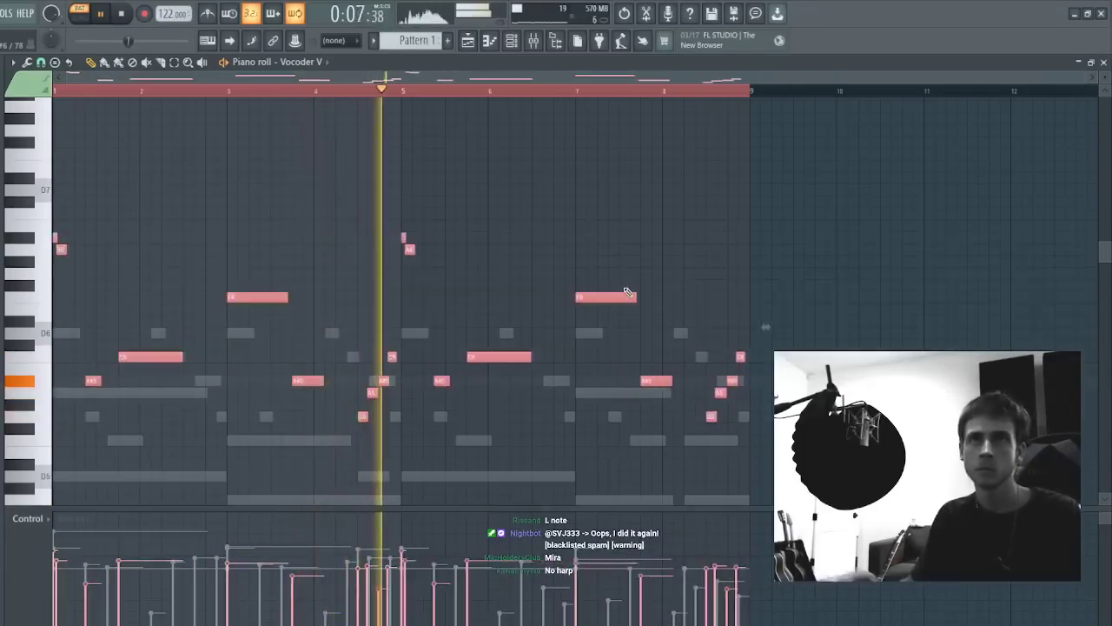
pyautogui.hotkey('ctrl', 'Up')
pyautogui.hotkey('ctrl', 'd')
pyautogui.press('F7')
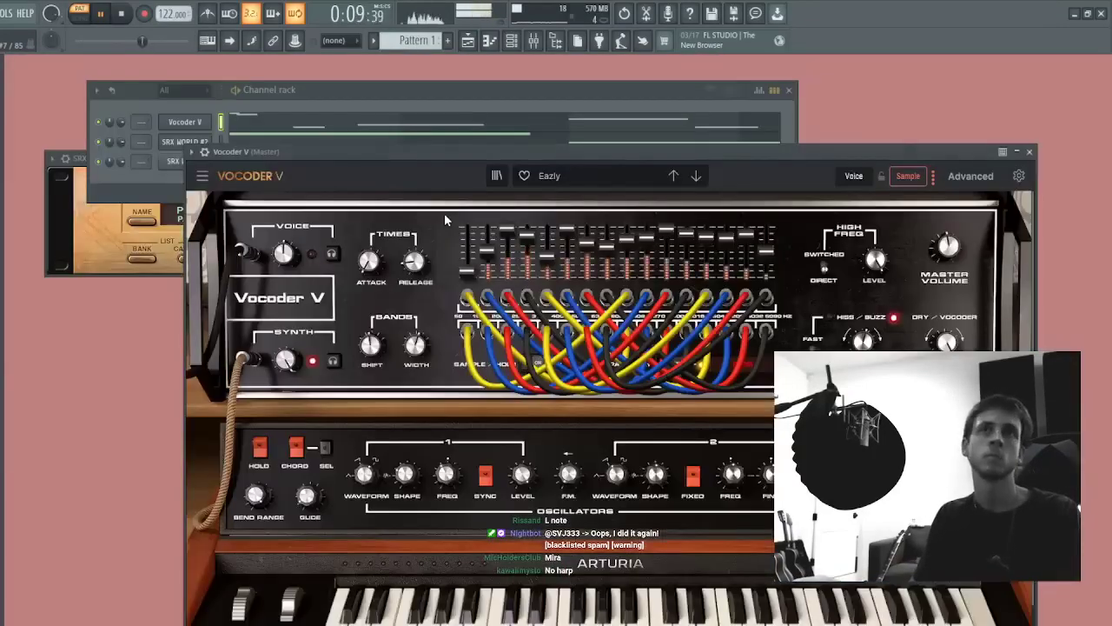
# - Step through Vocoder V presets past Throat Lead to wiggy woggy, then return to the channel rack
pyautogui.click(697, 174)
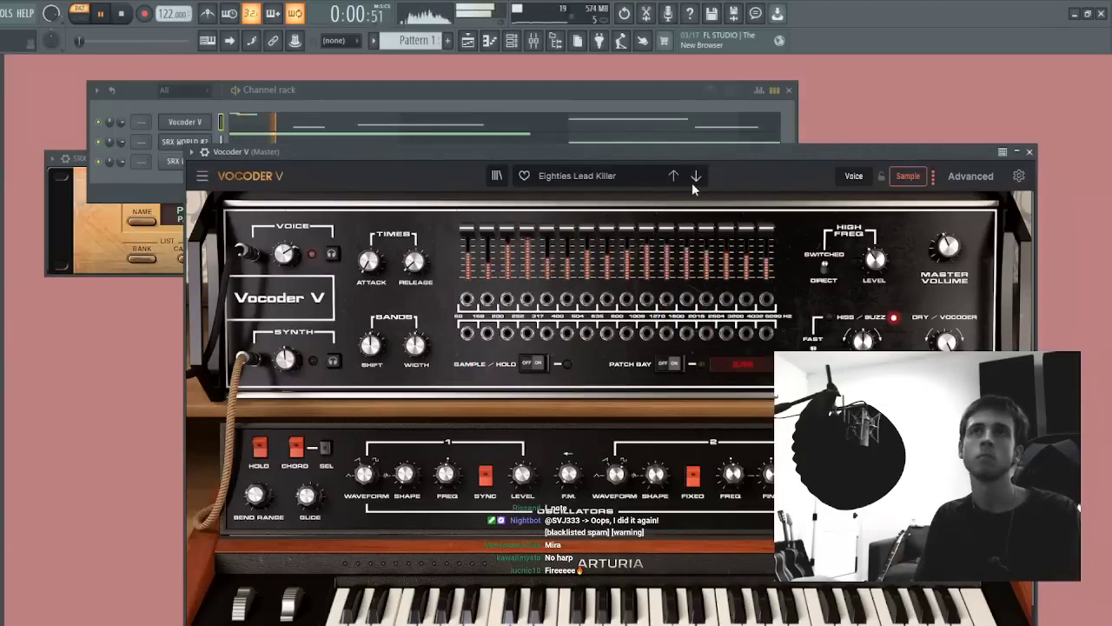
pyautogui.click(697, 176)
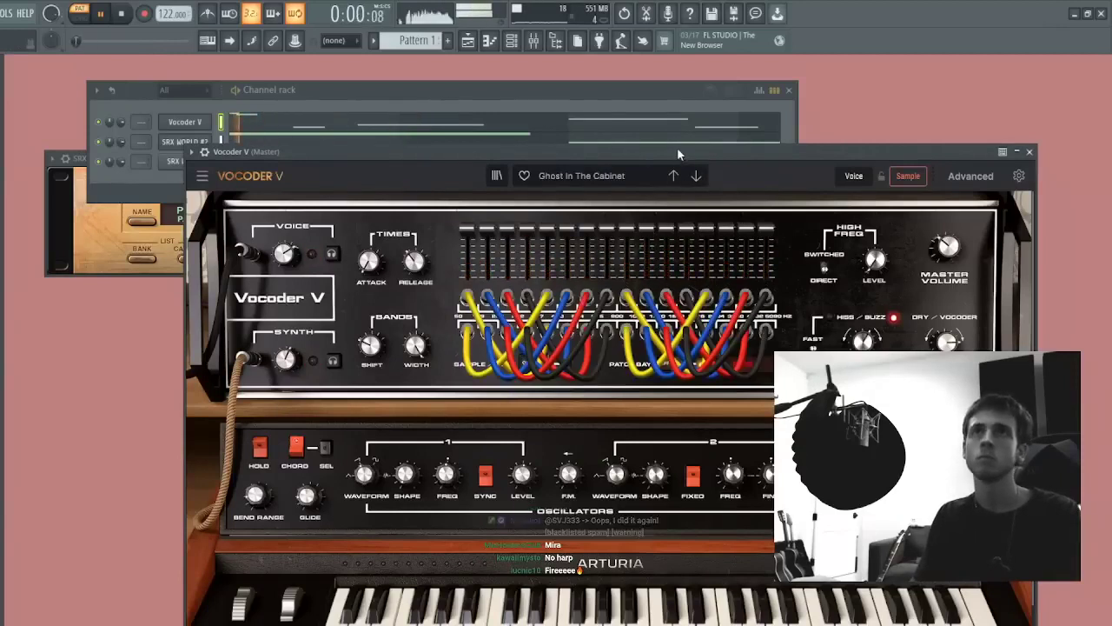
pyautogui.click(696, 176)
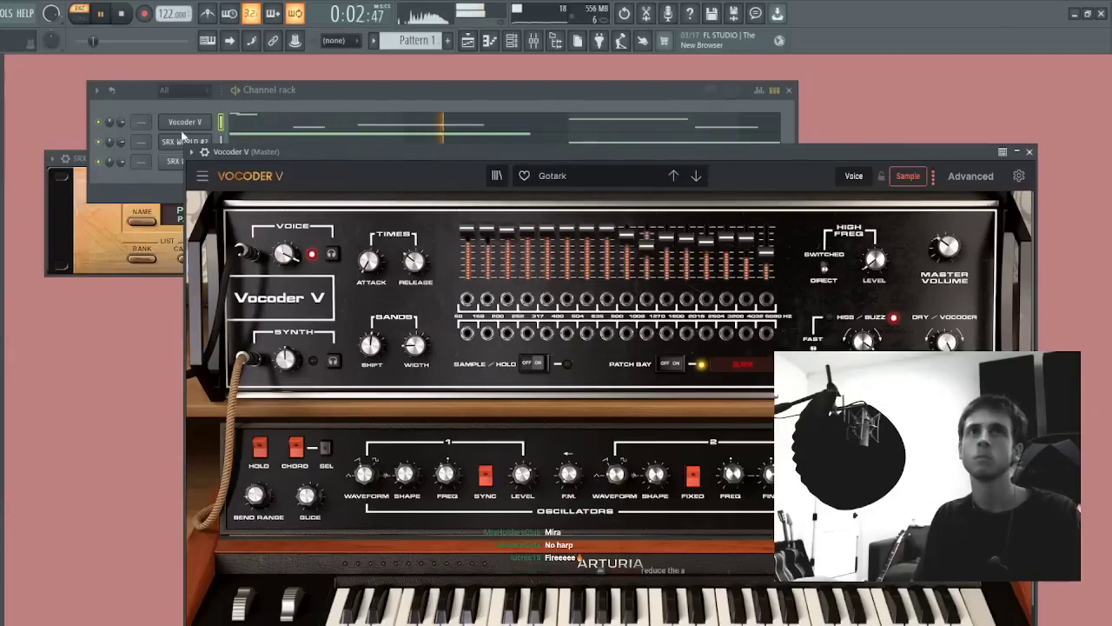
pyautogui.click(121, 124)
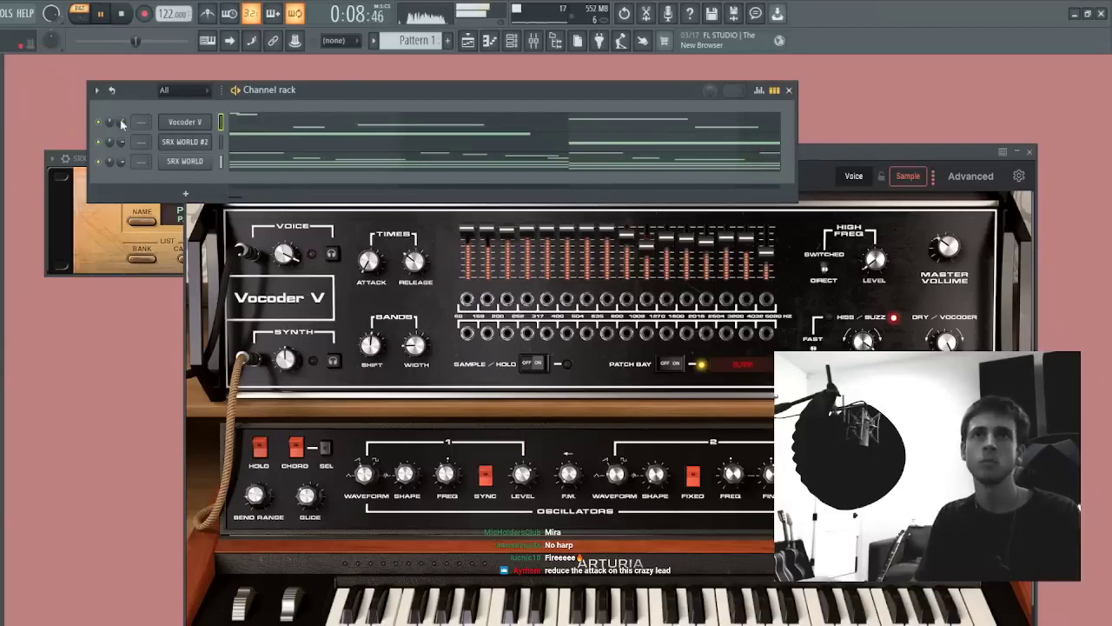
pyautogui.click(376, 252)
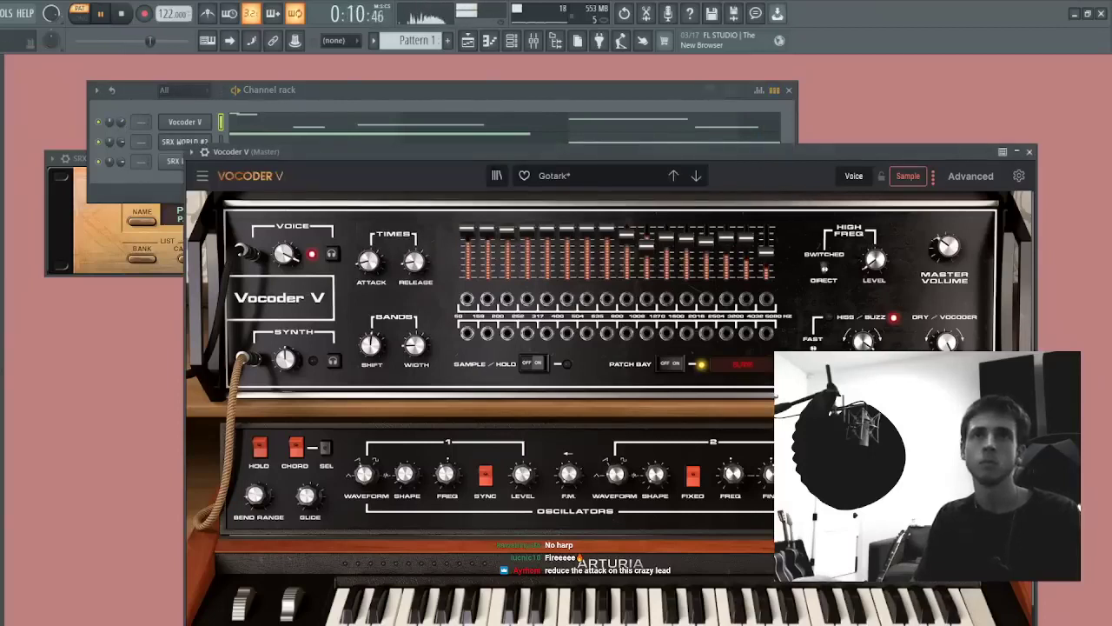
pyautogui.click(117, 149)
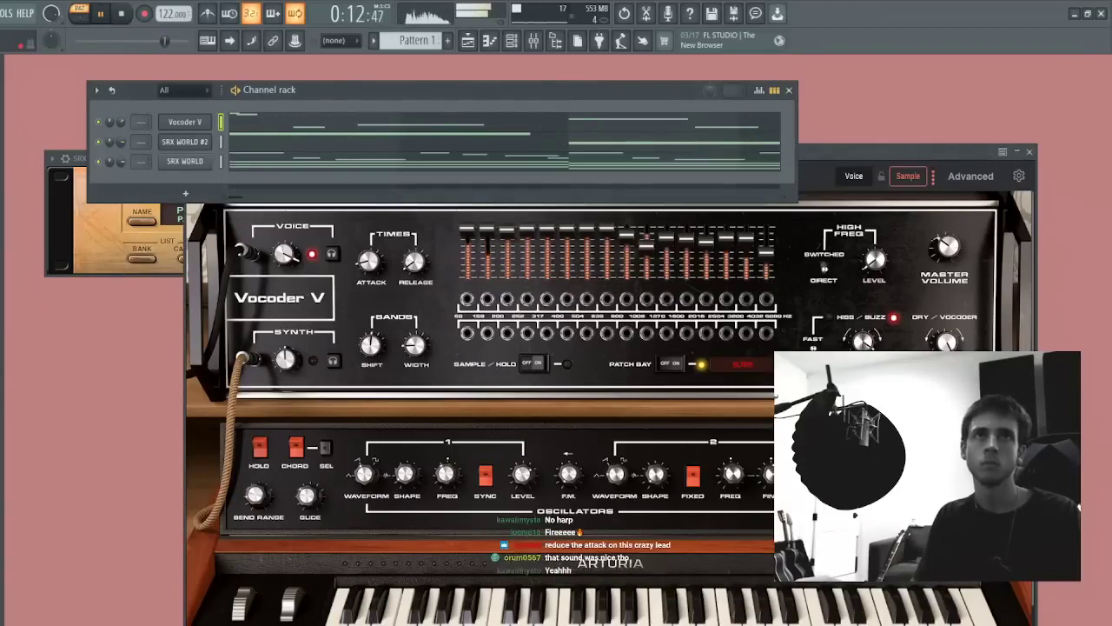
pyautogui.click(821, 155)
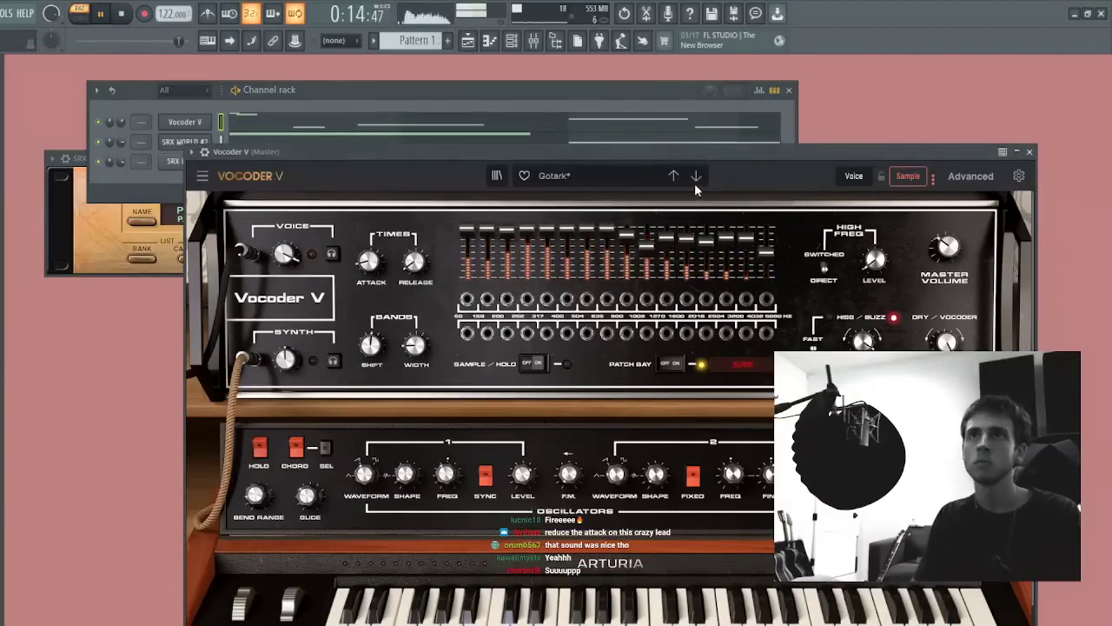
pyautogui.click(696, 178)
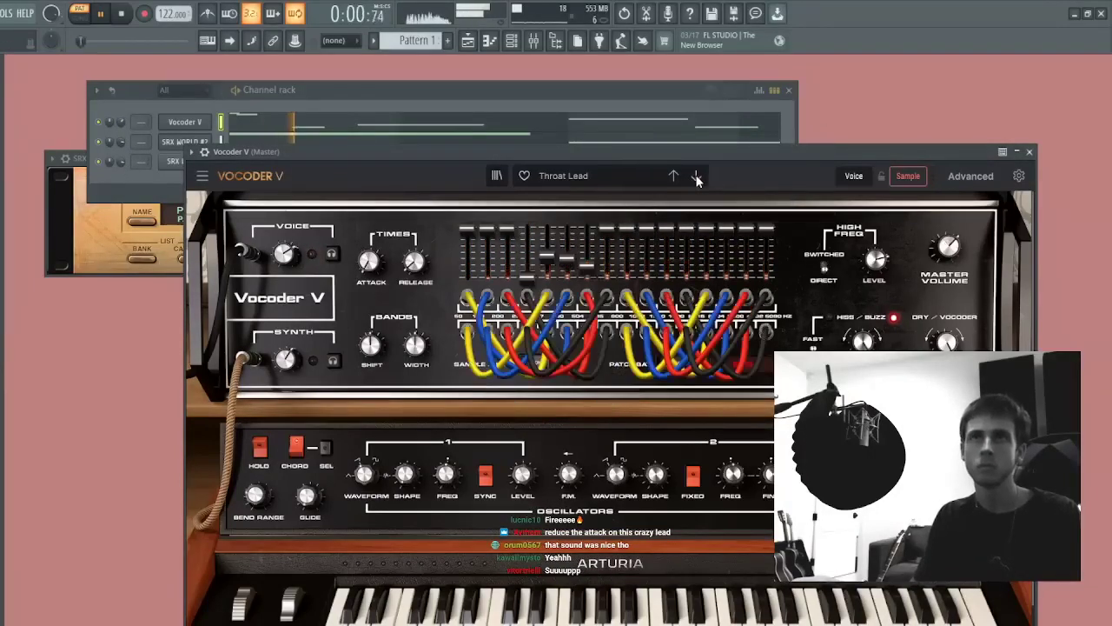
pyautogui.click(696, 178)
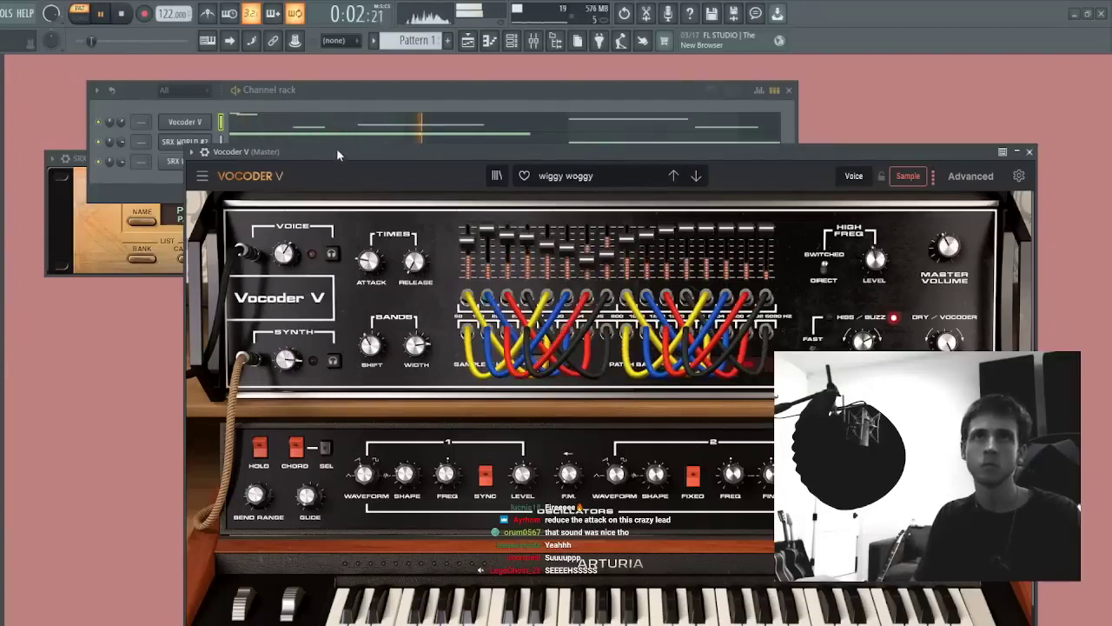
pyautogui.click(110, 125)
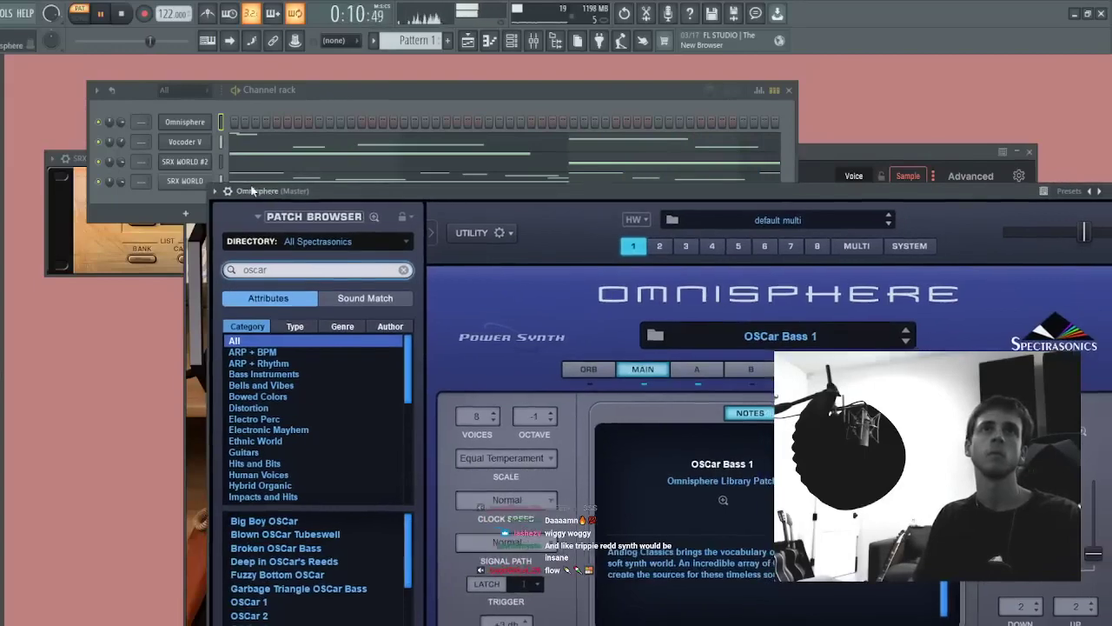
# - Open the Vocoder V melody in the piano roll for editing
pyautogui.click(250, 144)
# - Audition all Vocoder V notes an octave lower, restore the original A#6/C7/F7 pitch, and close the piano roll
pyautogui.moveTo(511, 181); pyautogui.dragTo(413, 332)
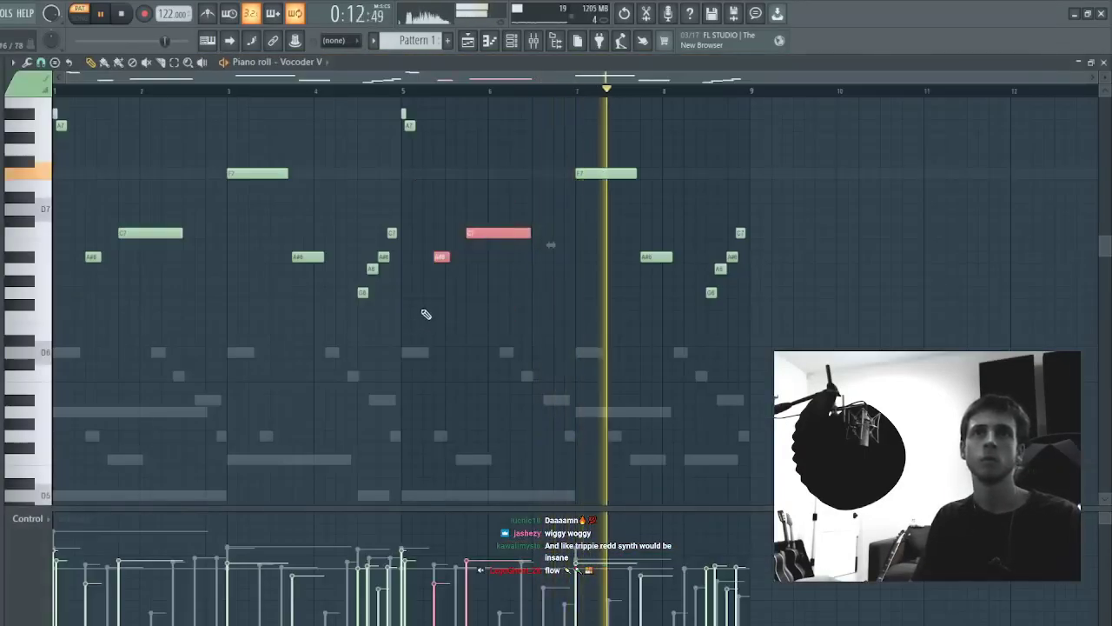
pyautogui.keyDown('ctrl'); pyautogui.click(446, 213); pyautogui.keyUp('ctrl')
pyautogui.press('space')
pyautogui.press('space')
pyautogui.moveTo(165, 177); pyautogui.dragTo(147, 291)
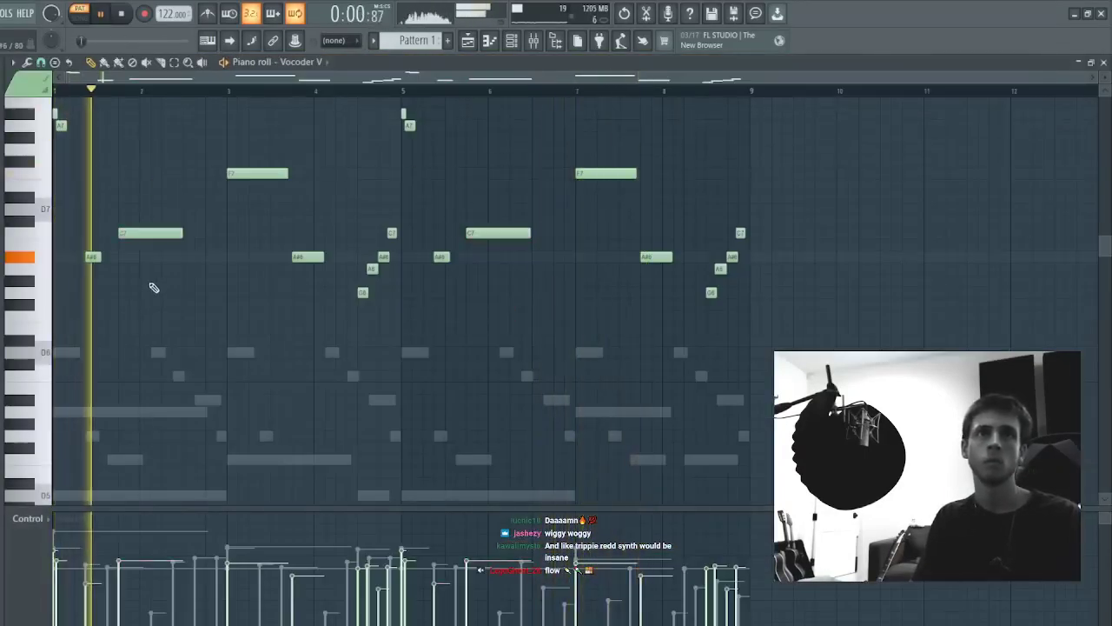
pyautogui.hotkey('ctrl', 'a')
pyautogui.hotkey('ctrl', 'Down')
pyautogui.press('space')
pyautogui.hotkey('ctrl', 'd')
pyautogui.press('space')
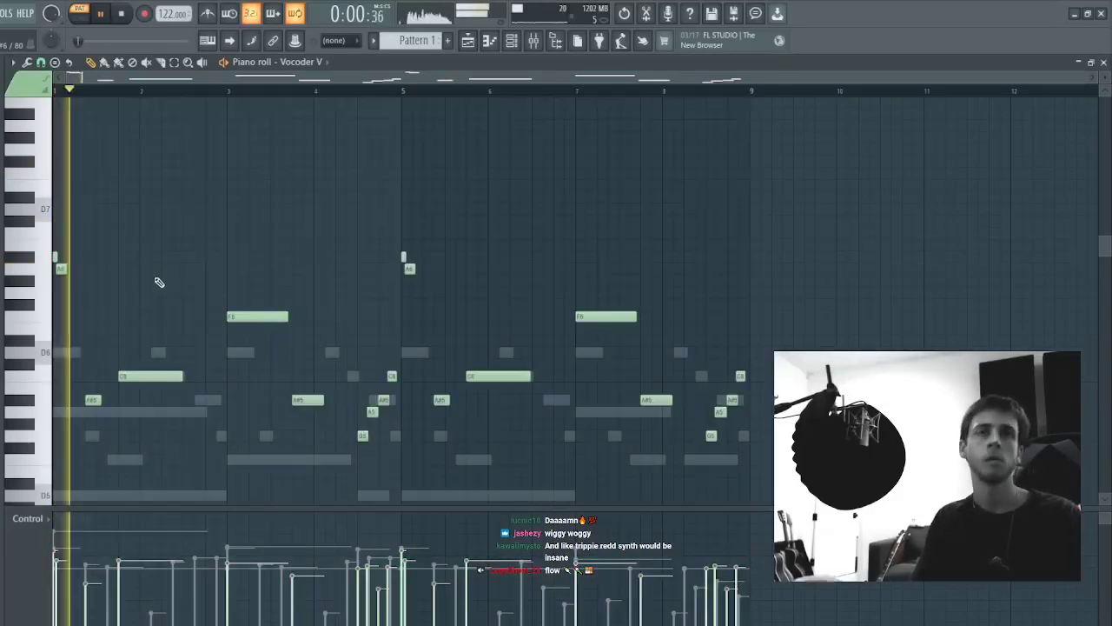
pyautogui.hotkey('ctrl', 'Up')
pyautogui.press('space')
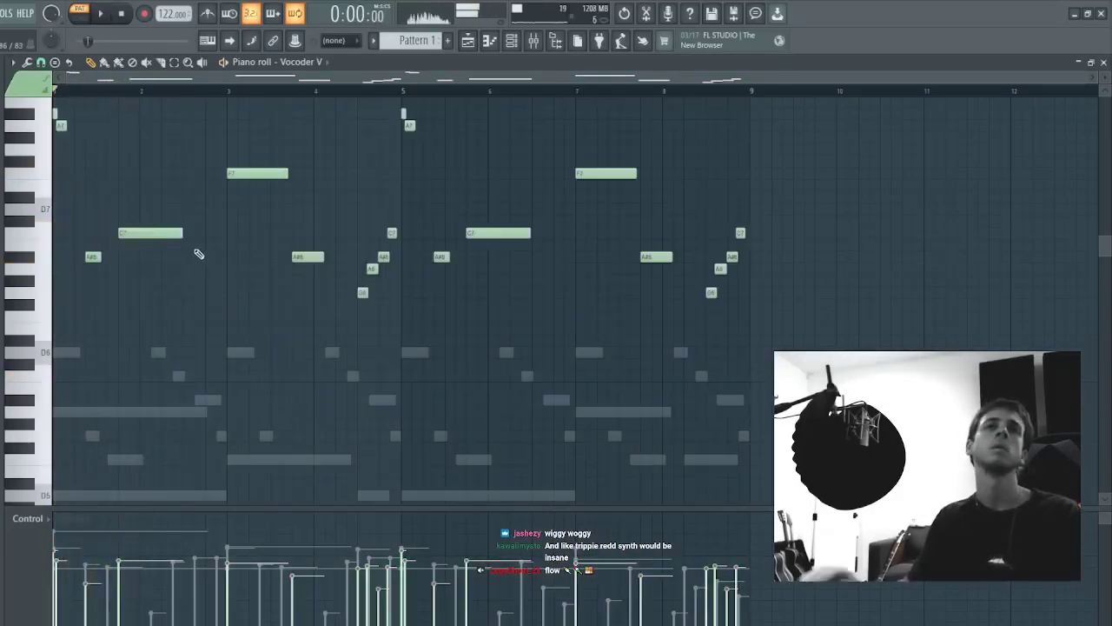
pyautogui.press('space')
pyautogui.press('Escape')
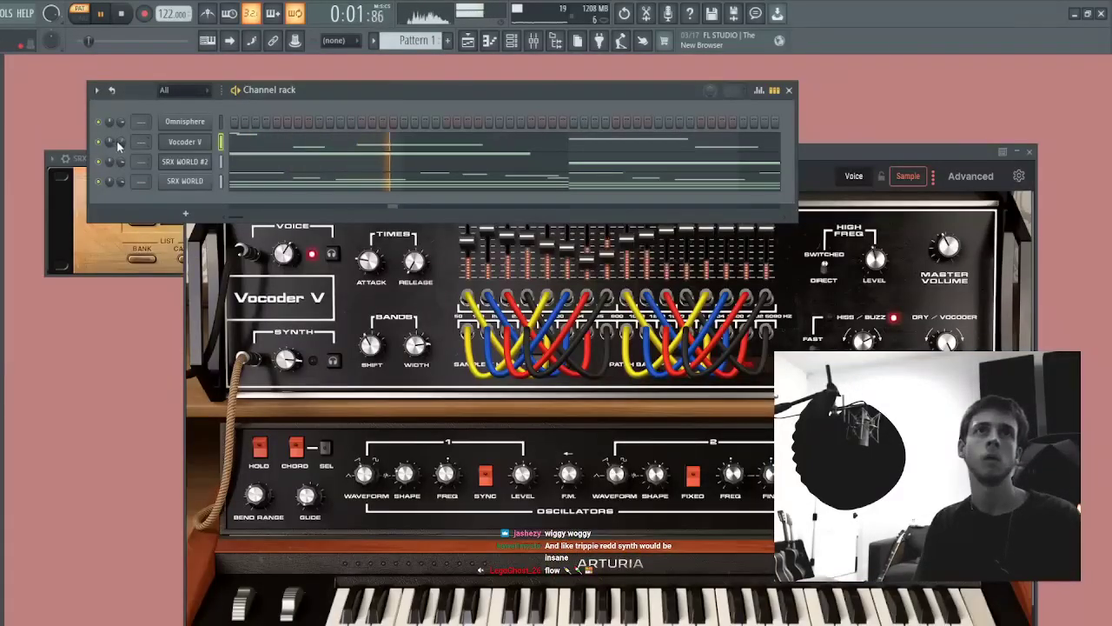
# - In the Omnisphere pattern, extend the low note to bar 3, add a two-bar note, duplicate both to bars 5–9
pyautogui.press('space')
pyautogui.click(237, 124)
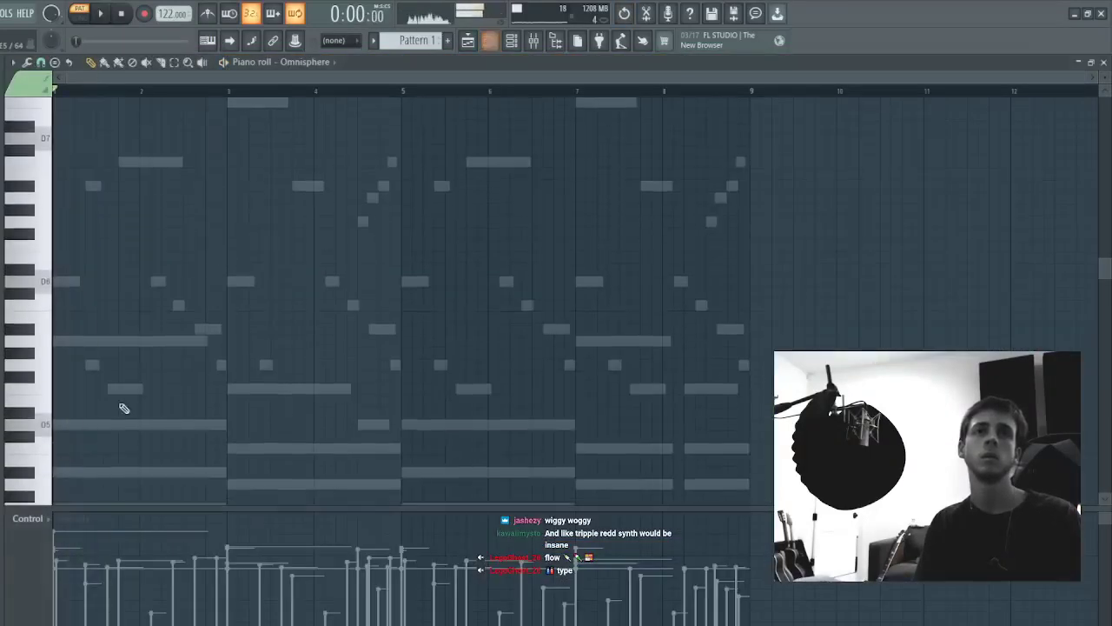
pyautogui.moveTo(123, 397); pyautogui.dragTo(228, 398)
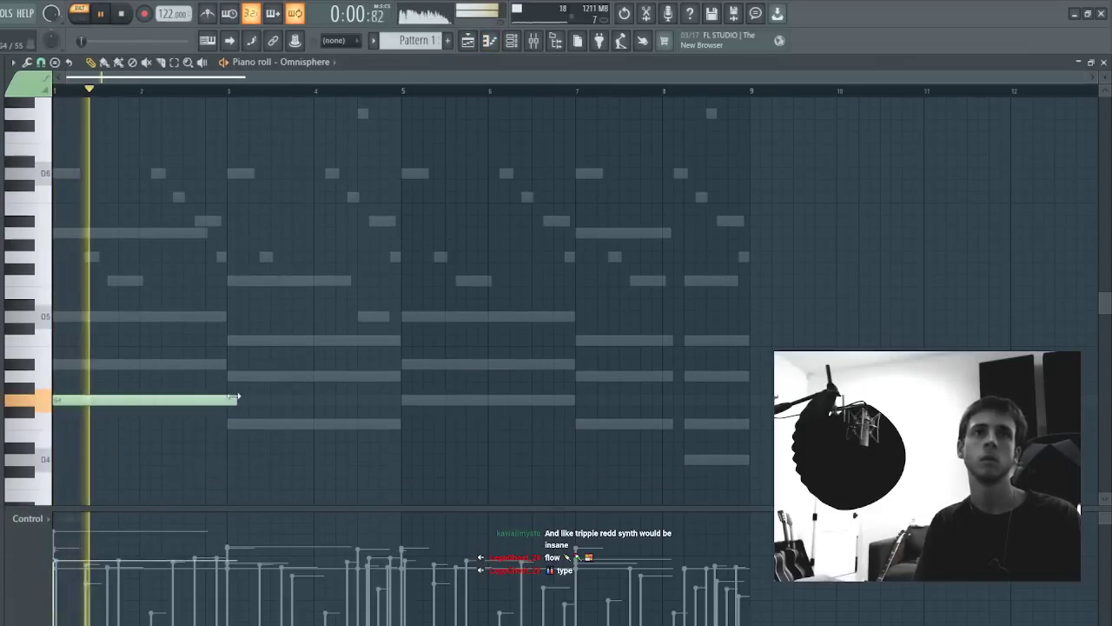
pyautogui.click(231, 340)
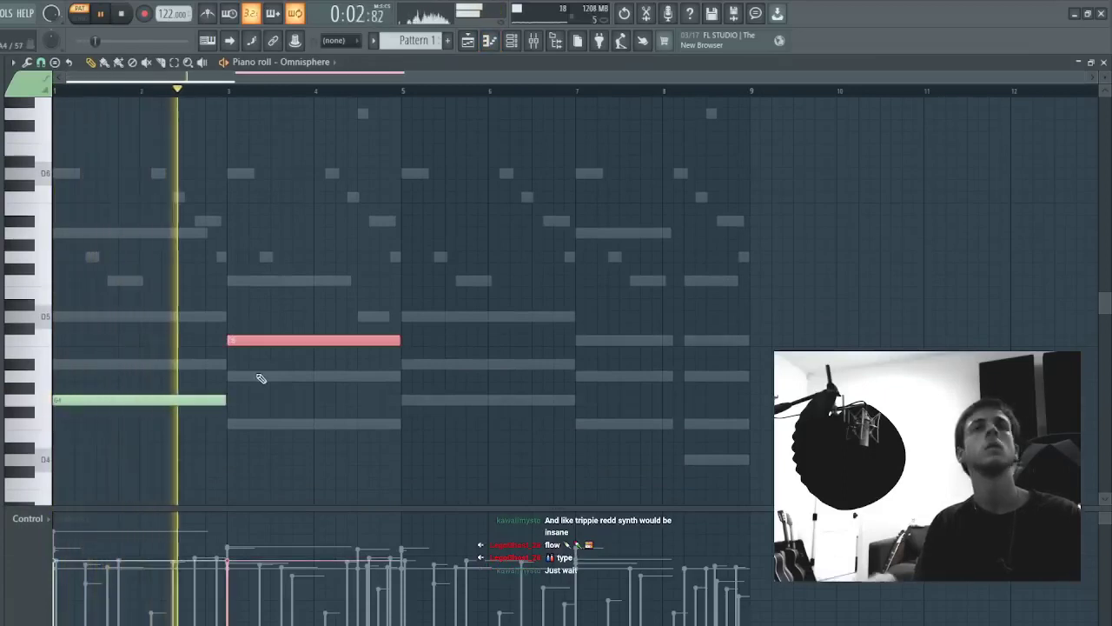
pyautogui.hotkey('ctrl', 'b')
# - Raise the copied bar-5 note and lower the bar-7 note by several semitones
pyautogui.moveTo(471, 372); pyautogui.dragTo(457, 450)
pyautogui.keyDown('ctrl'); pyautogui.click(417, 412); pyautogui.keyUp('ctrl')
pyautogui.moveTo(455, 396); pyautogui.dragTo(442, 457)
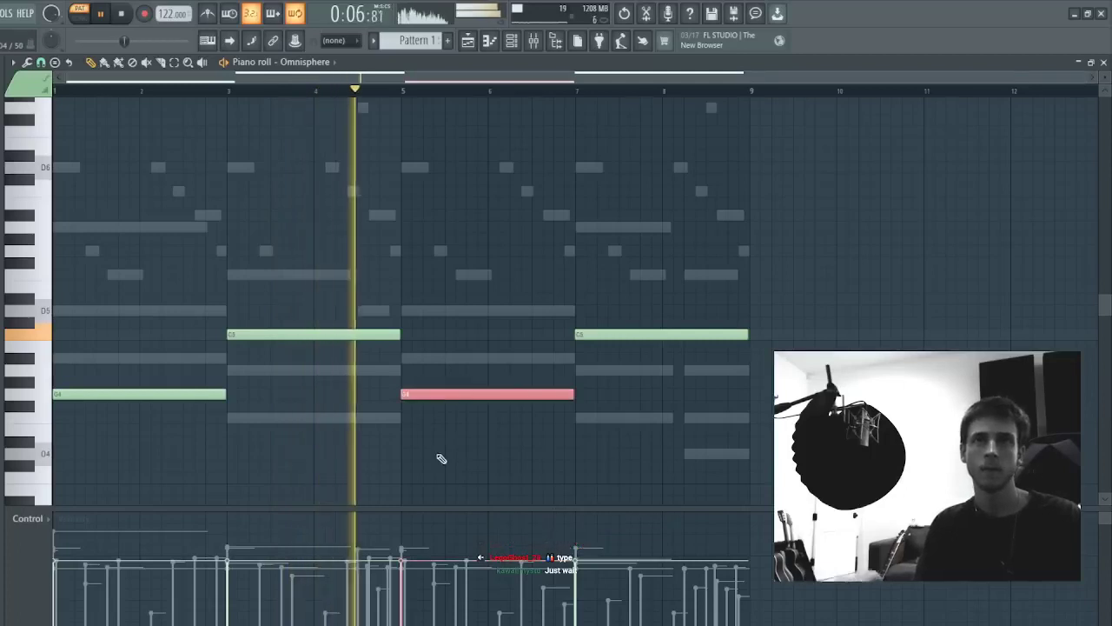
pyautogui.hotkey('shift', 'Up')
pyautogui.hotkey('shift', 'Up')
pyautogui.hotkey('shift', 'Up')
pyautogui.keyDown('ctrl'); pyautogui.click(442, 457); pyautogui.keyUp('ctrl')
pyautogui.moveTo(631, 323); pyautogui.dragTo(744, 454)
pyautogui.hotkey('shift', 'Down')
pyautogui.hotkey('shift', 'Down')
pyautogui.hotkey('shift', 'Down')
pyautogui.hotkey('shift', 'Down')
pyautogui.hotkey('shift', 'Down')
pyautogui.hotkey('shift', 'Down')
pyautogui.hotkey('shift', 'Down')
# - Make the notes legato using a temporary bar-9 note, then delete it
pyautogui.keyDown('ctrl'); pyautogui.click(756, 424); pyautogui.keyUp('ctrl')
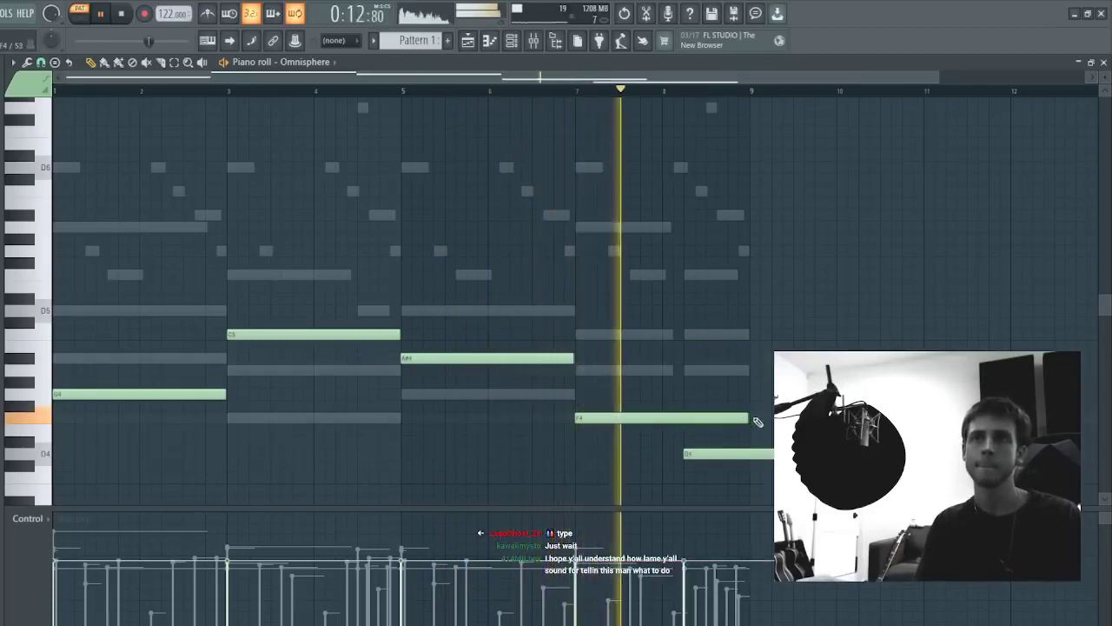
pyautogui.click(754, 418)
pyautogui.hotkey('ctrl', 'l')
pyautogui.rightClick(755, 418)
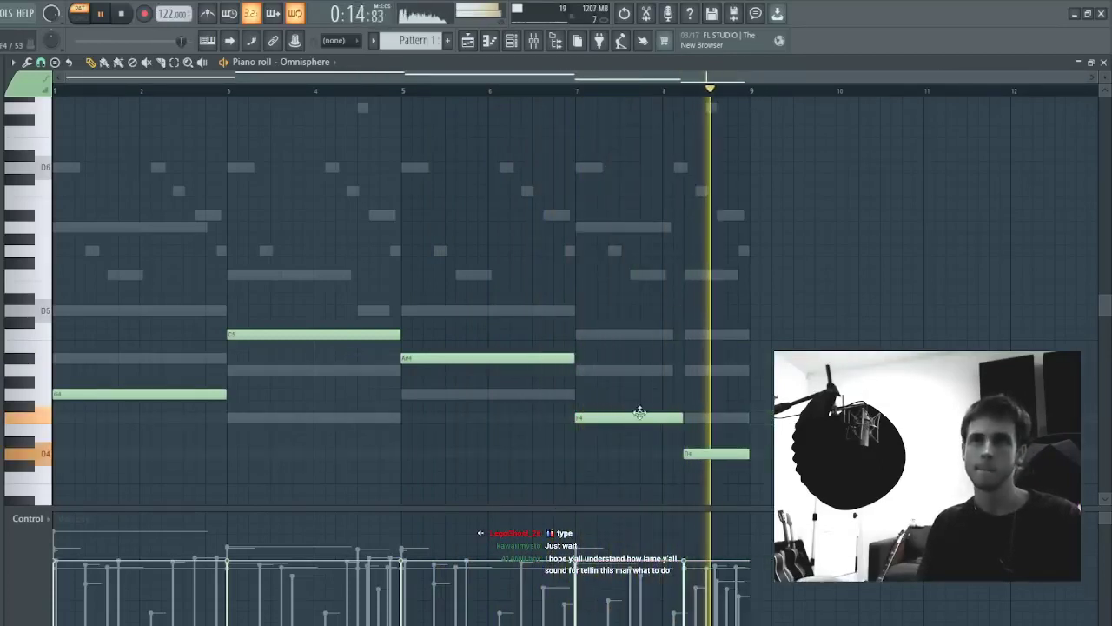
# - Lower the C5 note in bars 3–5 to F4 and move the bar-5 note to G4
pyautogui.click(256, 334)
pyautogui.press('Down')
pyautogui.press('Down')
pyautogui.press('Down')
pyautogui.press('Down')
pyautogui.press('Down')
pyautogui.press('Down')
pyautogui.press('Down')
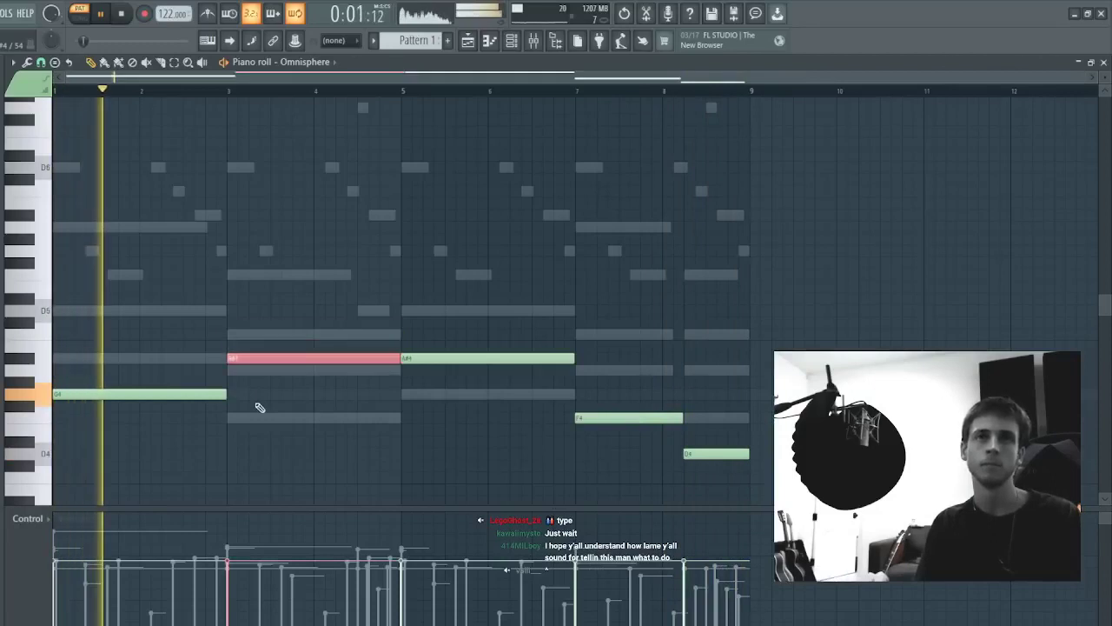
pyautogui.keyDown('ctrl'); pyautogui.click(256, 404); pyautogui.keyUp('ctrl')
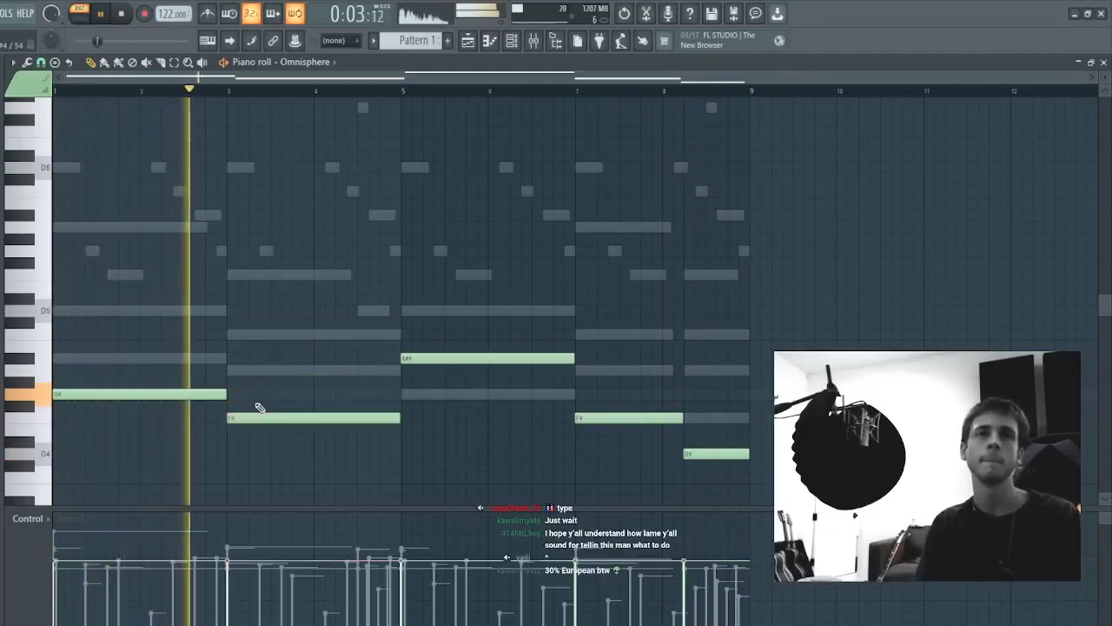
pyautogui.moveTo(420, 358); pyautogui.dragTo(417, 390)
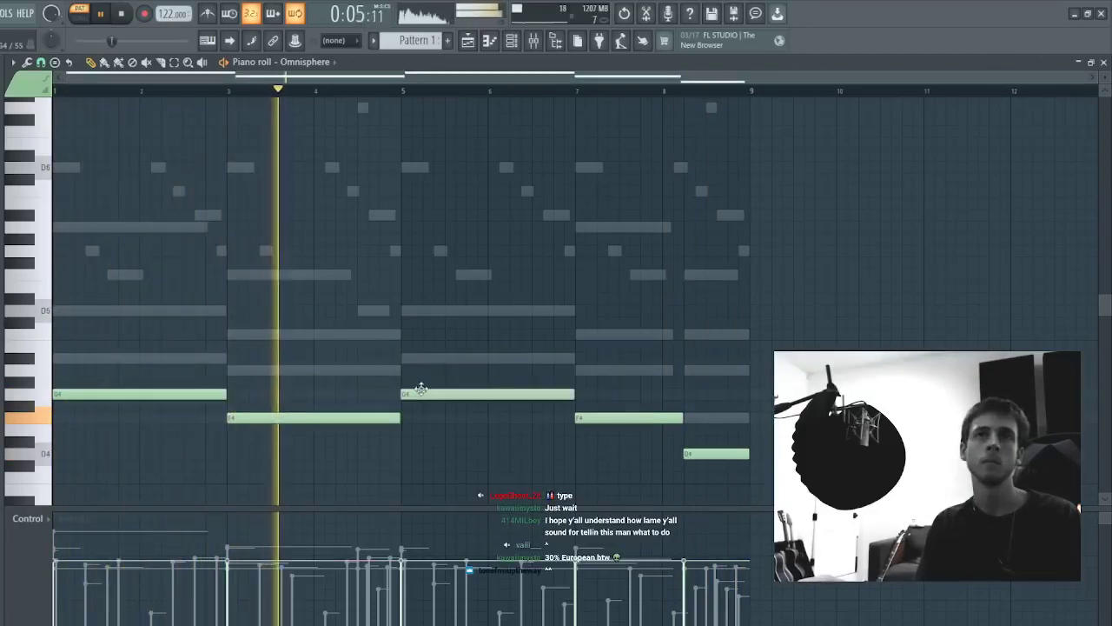
pyautogui.hotkey('ctrl', 'a')
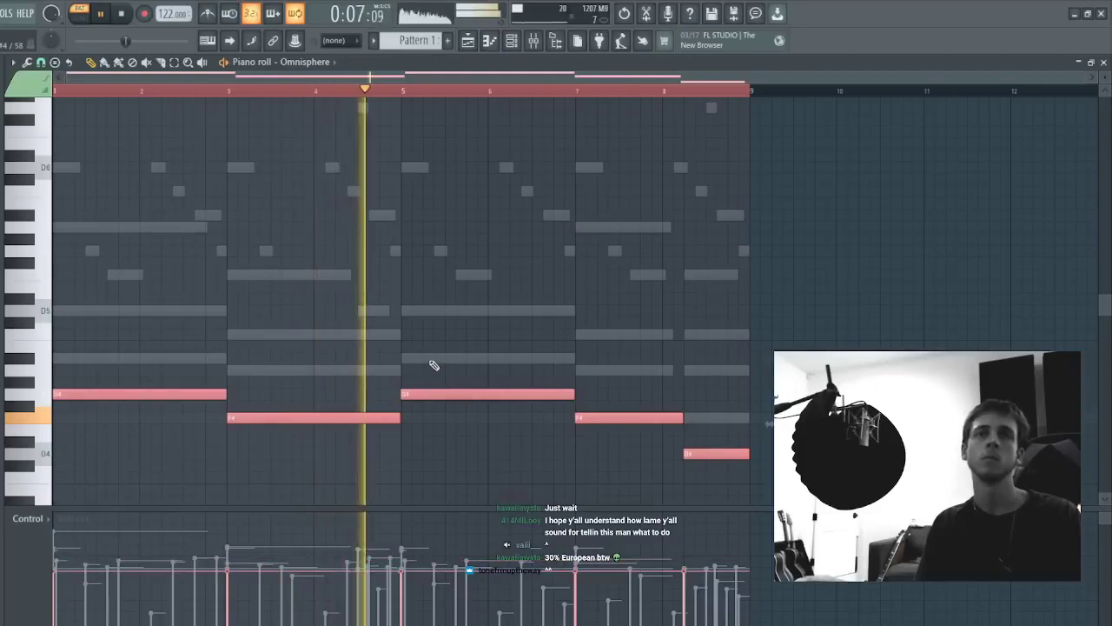
pyautogui.keyDown('ctrl'); pyautogui.click(387, 445); pyautogui.keyUp('ctrl')
# - Shorten the bar-3 F4 note and draw short A4 and C5 notes after it
pyautogui.moveTo(396, 420)
pyautogui.mouseDown()
pyautogui.moveTo(320, 427)
pyautogui.moveTo(399, 417)
pyautogui.mouseUp()
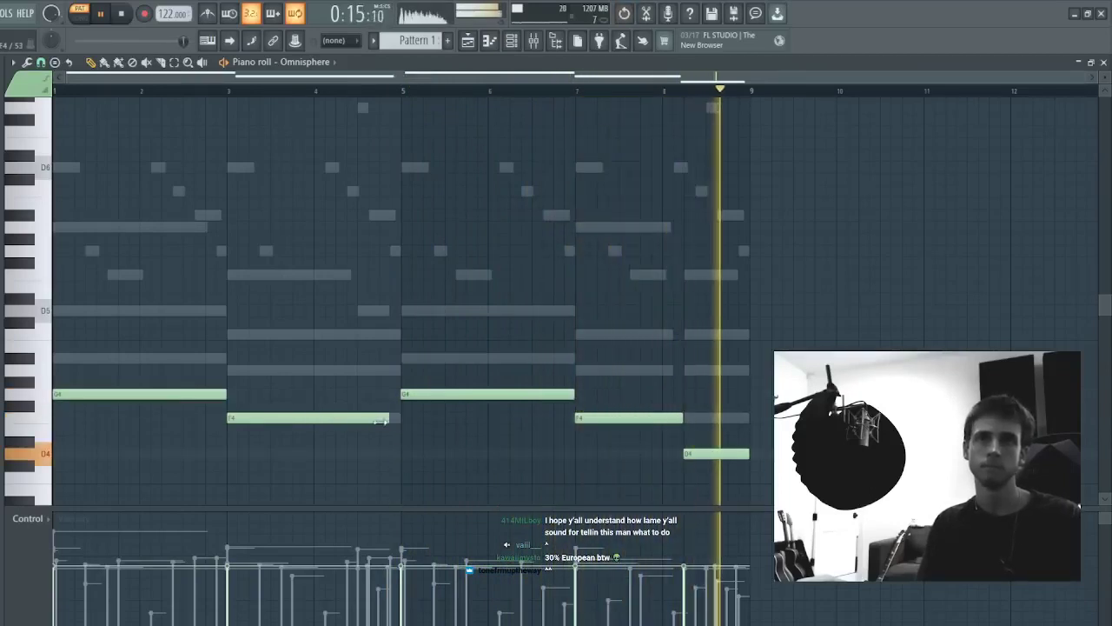
pyautogui.moveTo(398, 420); pyautogui.dragTo(330, 425)
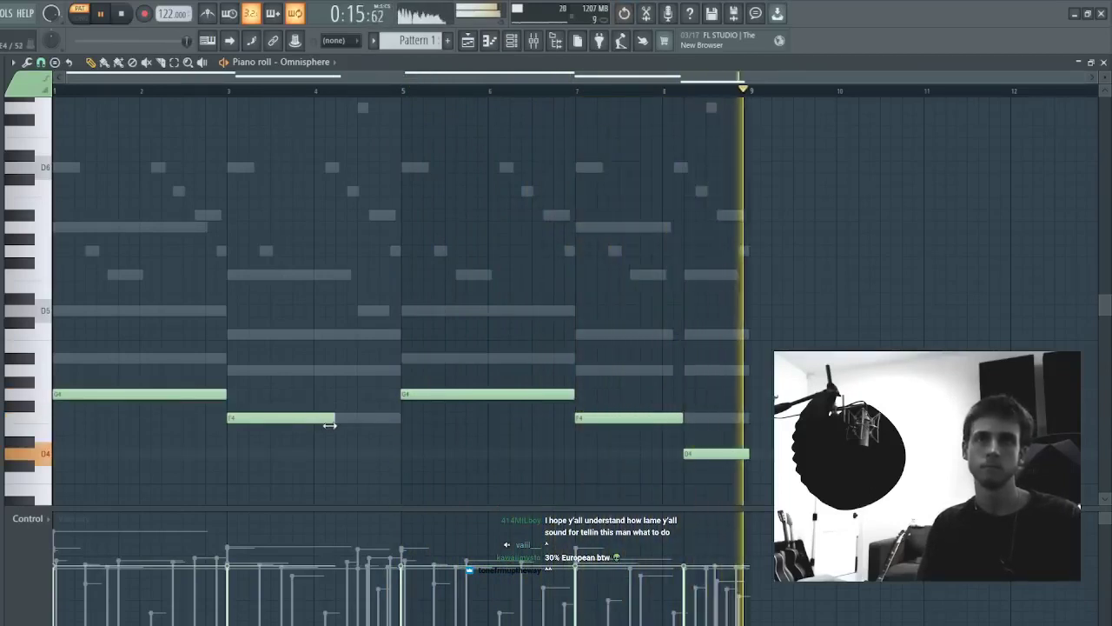
pyautogui.click(338, 371)
pyautogui.moveTo(441, 370); pyautogui.dragTo(370, 374)
pyautogui.press('space')
pyautogui.press('space')
pyautogui.click(372, 333)
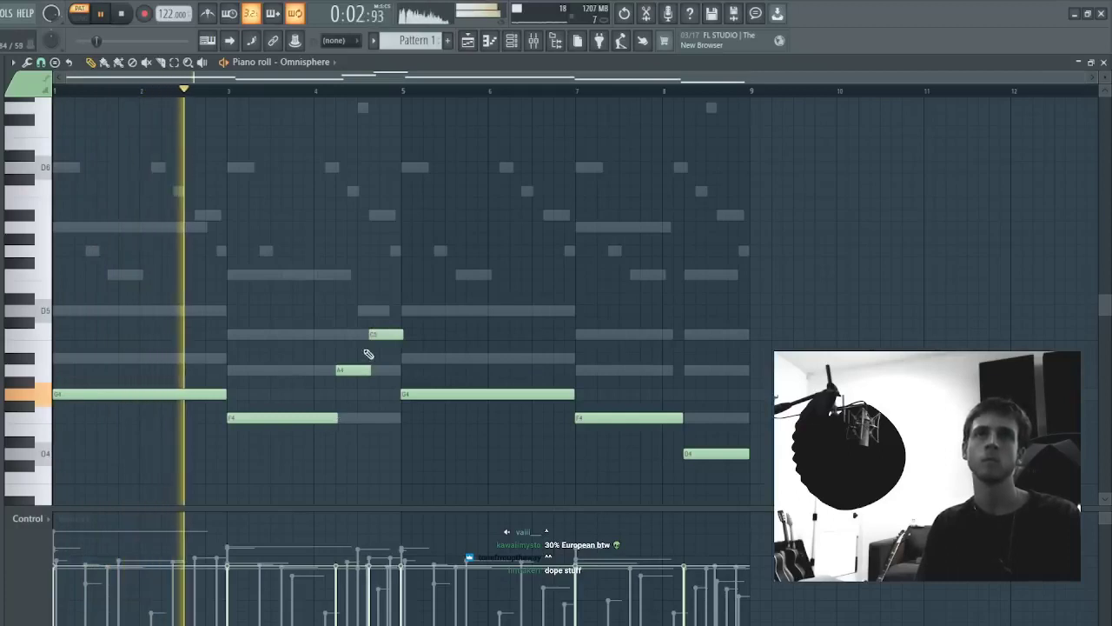
# - Add a short D5 note near bar 5 and move the A4 note up to C5
pyautogui.click(411, 300)
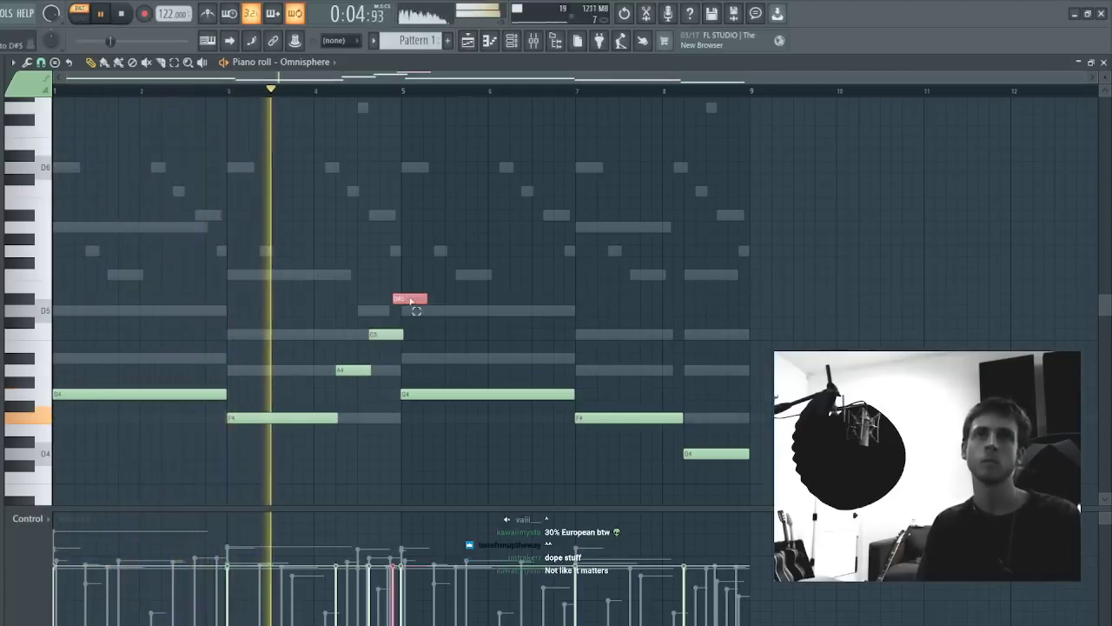
pyautogui.moveTo(411, 299); pyautogui.dragTo(396, 310)
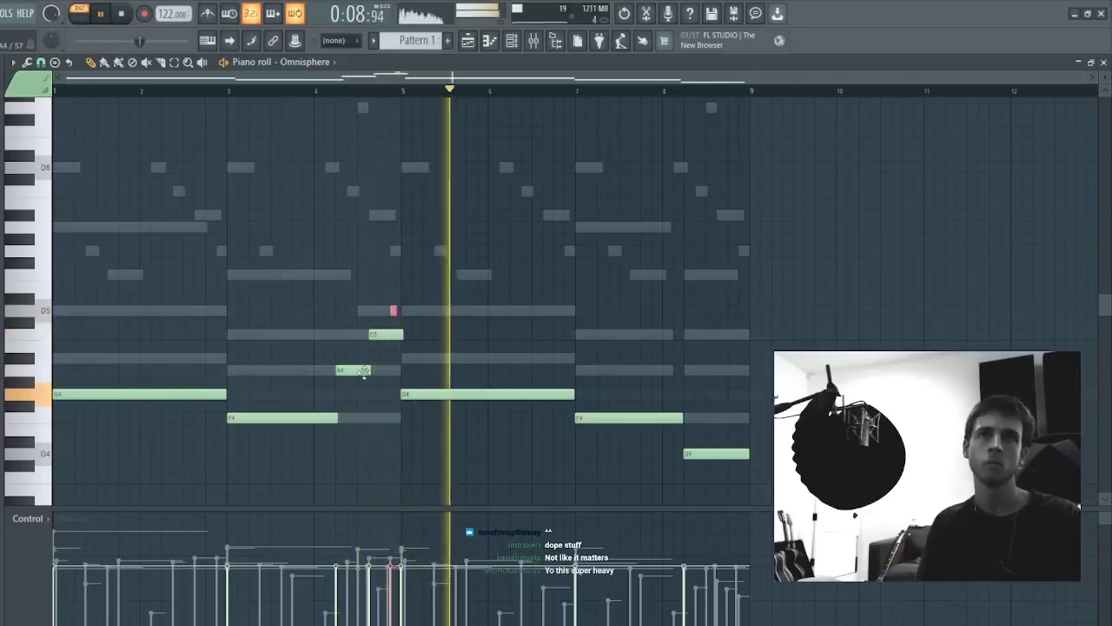
pyautogui.moveTo(363, 372); pyautogui.dragTo(346, 274)
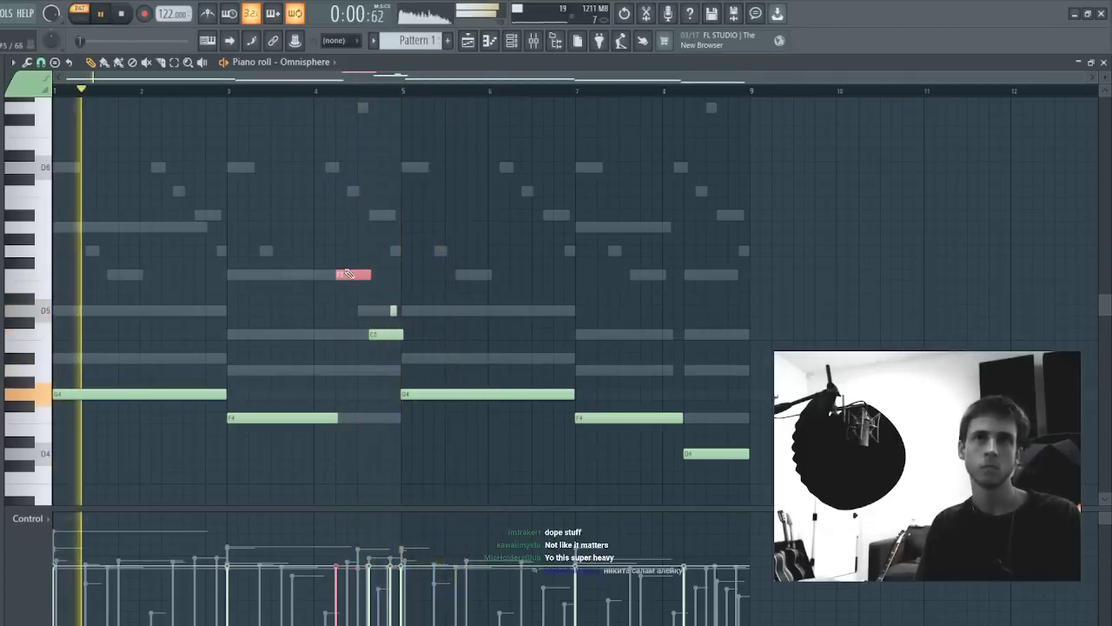
pyautogui.hotkey('ctrl', 'Down')
pyautogui.hotkey('shift', 'Up')
pyautogui.hotkey('shift', 'Up')
pyautogui.hotkey('shift', 'Up')
pyautogui.hotkey('shift', 'Up')
pyautogui.hotkey('shift', 'Up')
pyautogui.hotkey('shift', 'Up')
pyautogui.hotkey('shift', 'Up')
pyautogui.hotkey('ctrl', 'd')
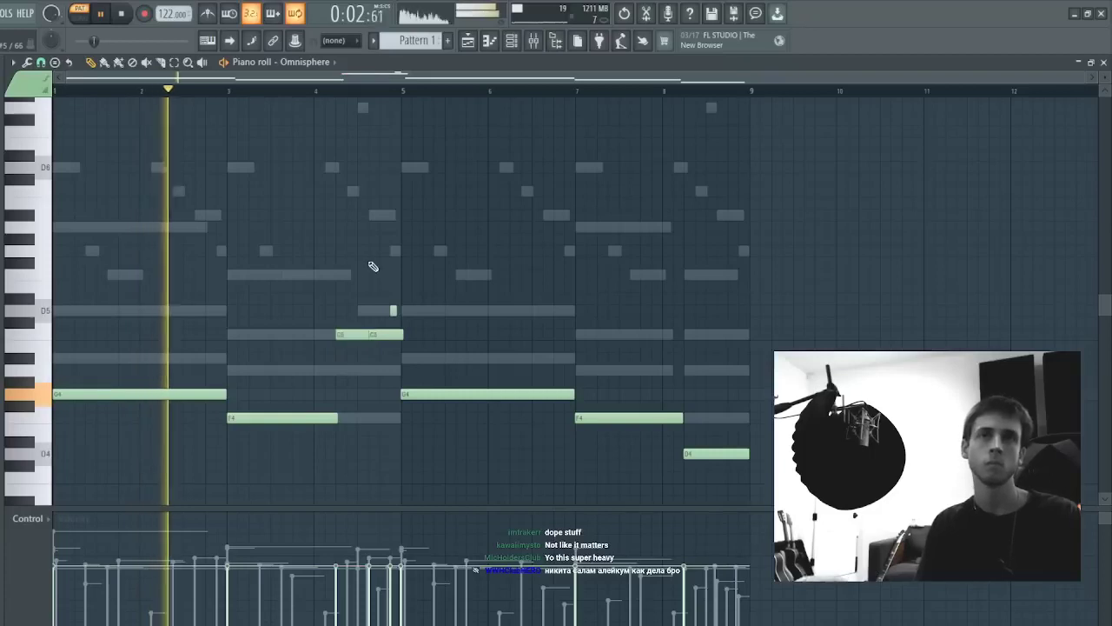
# - Transpose the right-hand C5 down to A4 and the left C5 down to F4
pyautogui.click(392, 335)
pyautogui.hotkey('shift', 'Down')
pyautogui.hotkey('shift', 'Down')
pyautogui.hotkey('shift', 'Down')
pyautogui.hotkey('shift', 'Down')
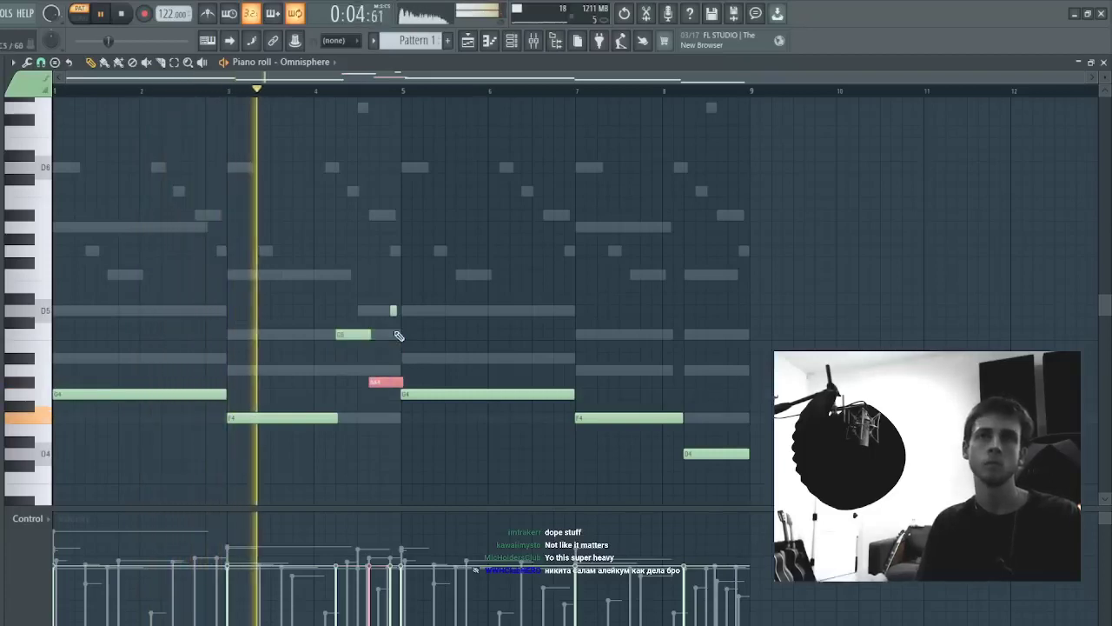
pyautogui.hotkey('shift', 'Up')
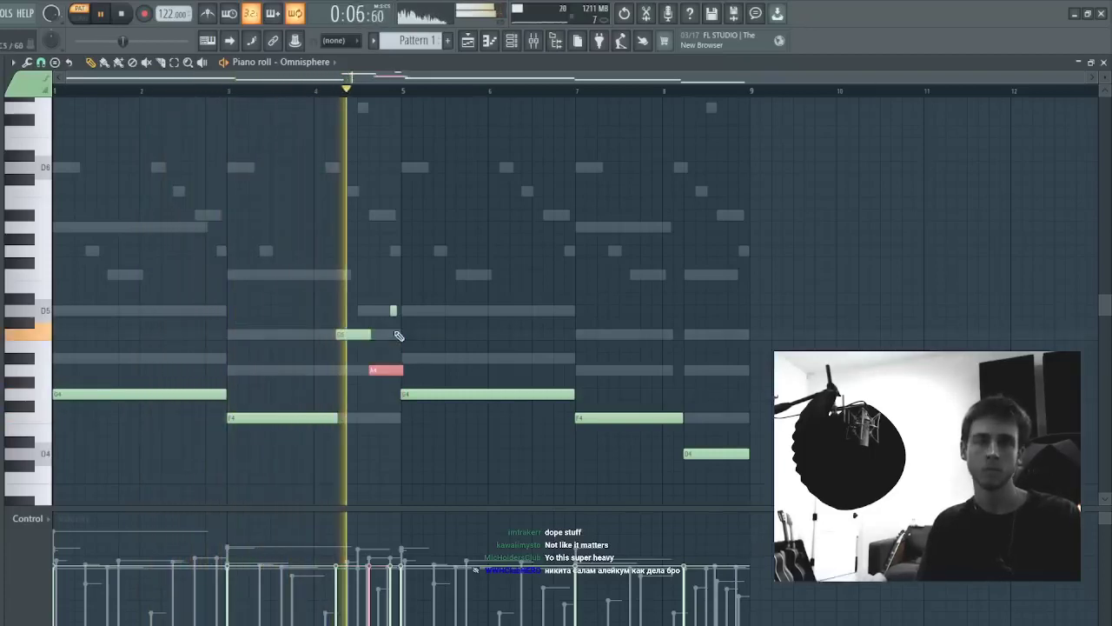
pyautogui.hotkey('ctrl', 'd')
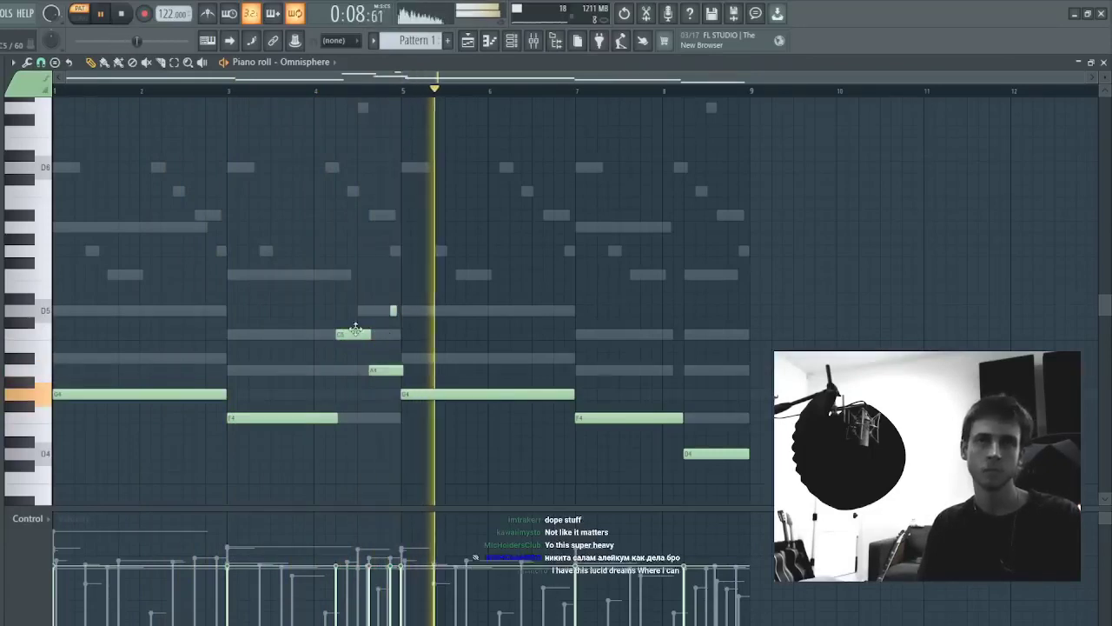
pyautogui.click(359, 334)
pyautogui.hotkey('shift', 'Down')
pyautogui.hotkey('shift', 'Down')
pyautogui.hotkey('shift', 'Down')
pyautogui.hotkey('shift', 'Down')
pyautogui.hotkey('shift', 'Down')
pyautogui.hotkey('shift', 'Down')
pyautogui.hotkey('shift', 'Down')
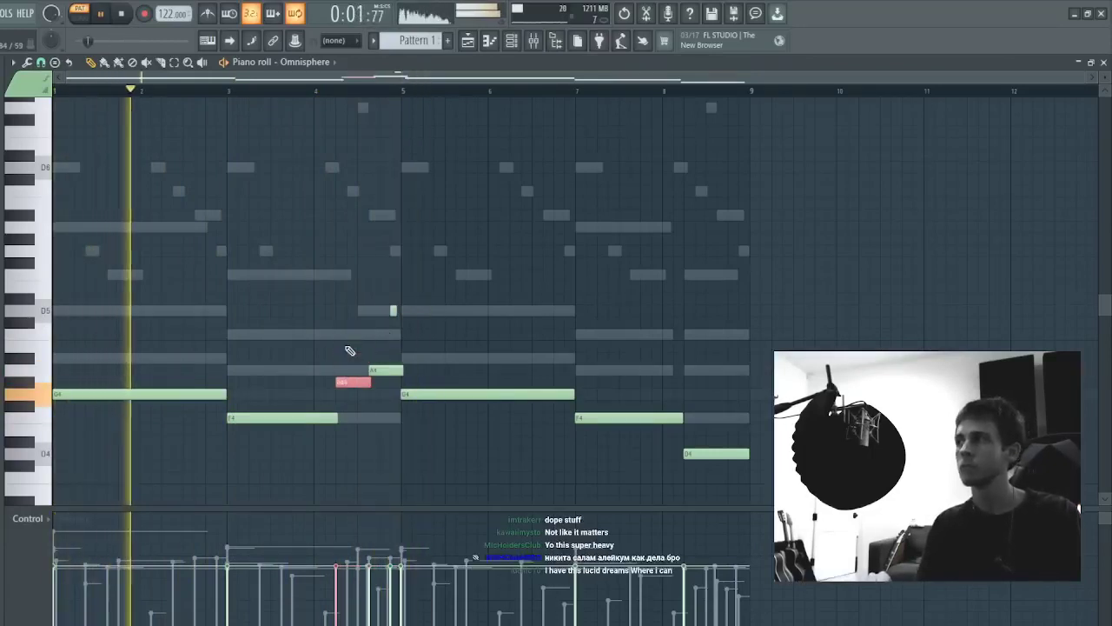
pyautogui.hotkey('ctrl', 'd')
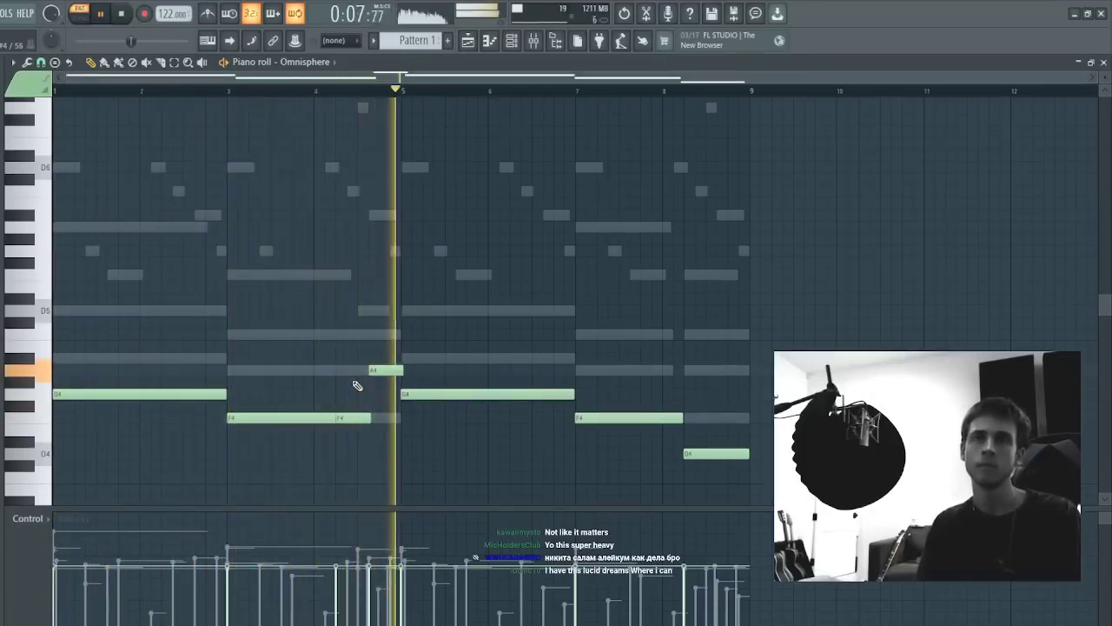
# - Drop the short A4 note to F4 and then an octave to F3, then close the editor
pyautogui.click(393, 370)
pyautogui.hotkey('shift', 'Down')
pyautogui.hotkey('shift', 'Down')
pyautogui.hotkey('shift', 'Down')
pyautogui.hotkey('shift', 'Down')
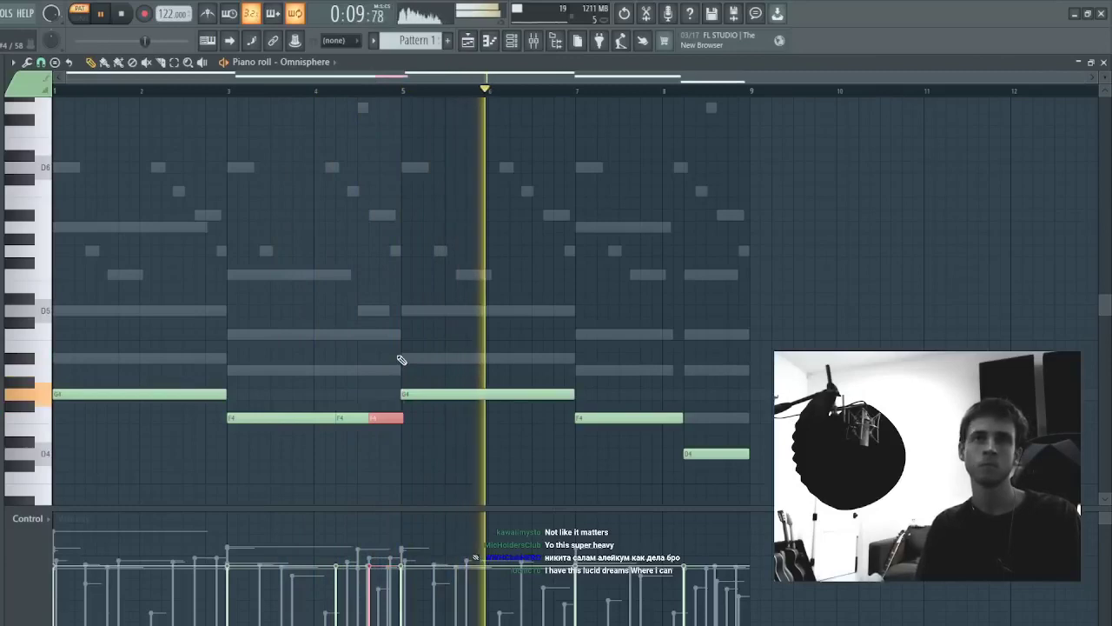
pyautogui.press('space')
pyautogui.hotkey('ctrl', 'Down')
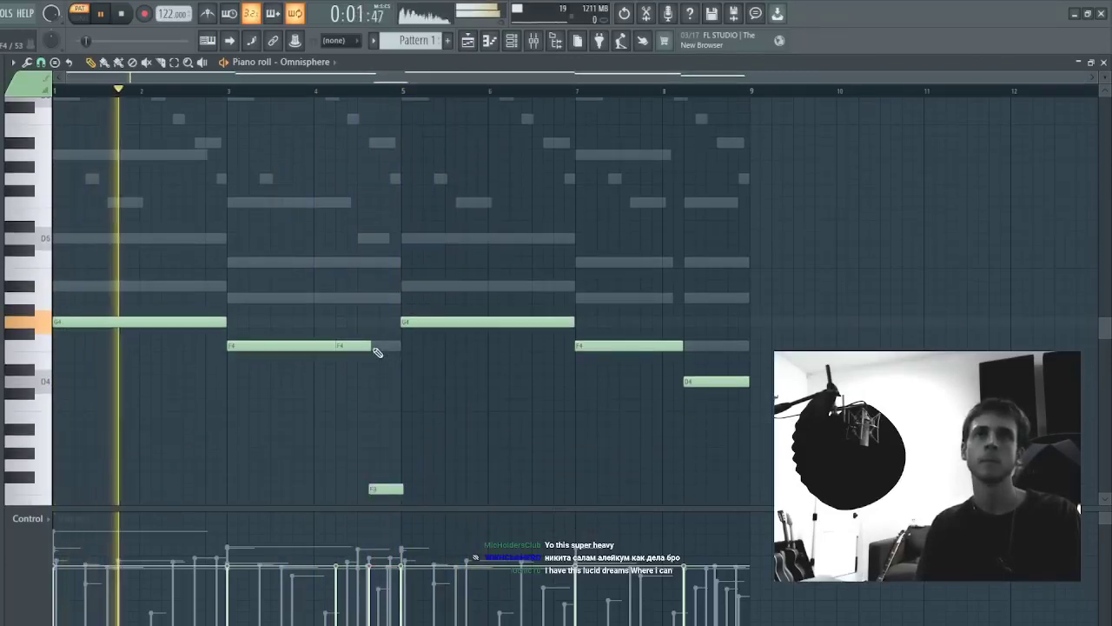
pyautogui.press('Escape')
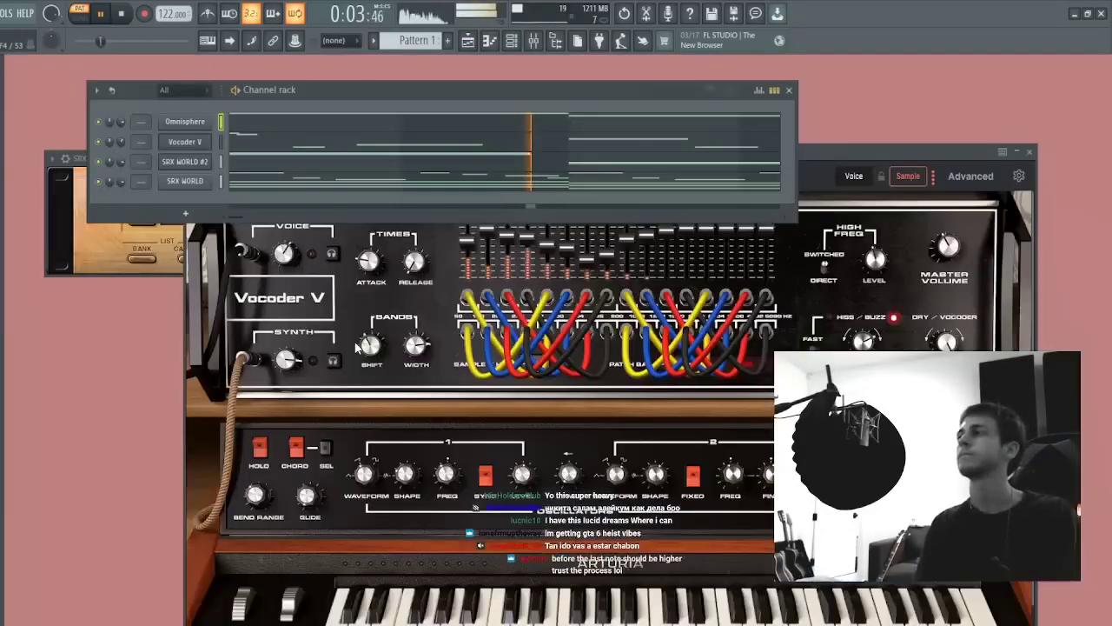
# - With SRX WORLD's piano roll open, raise Omnisphere's low F3 note an octave to F4
pyautogui.click(251, 186)
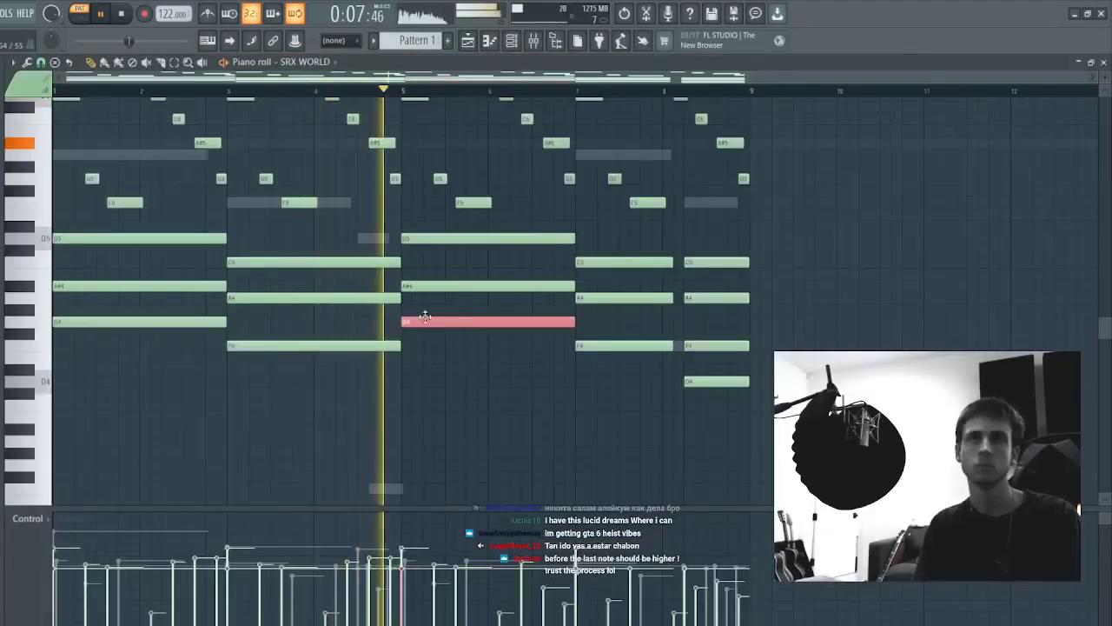
pyautogui.rightClick(397, 493)
pyautogui.keyDown('ctrl'); pyautogui.moveTo(410, 478); pyautogui.dragTo(375, 506); pyautogui.keyUp('ctrl')
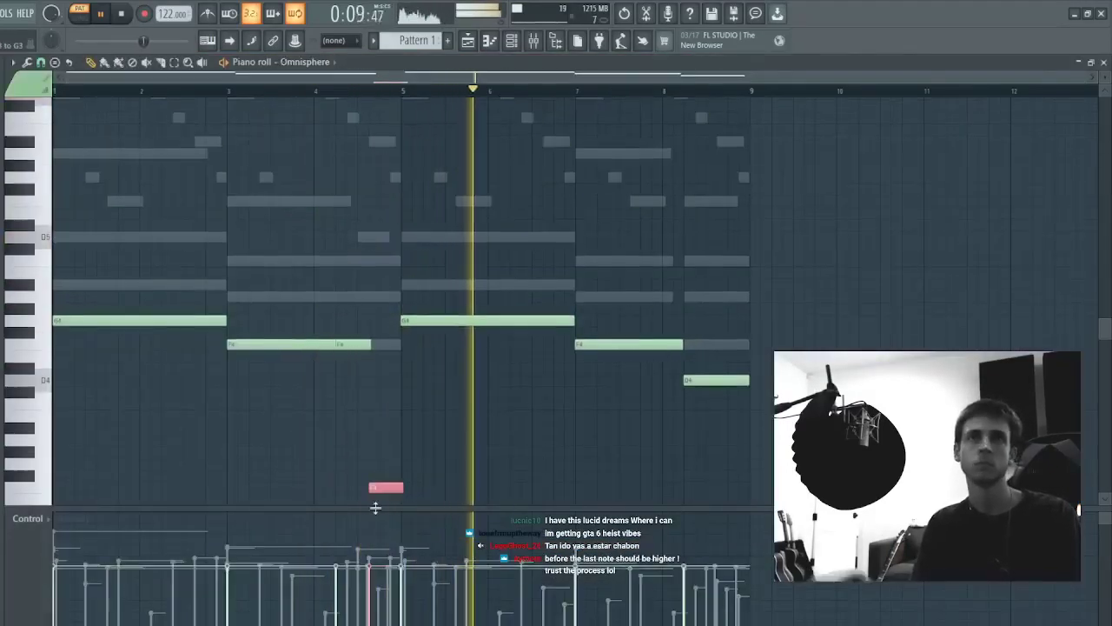
pyautogui.hotkey('ctrl', 'Up')
pyautogui.keyDown('ctrl'); pyautogui.click(418, 357); pyautogui.keyUp('ctrl')
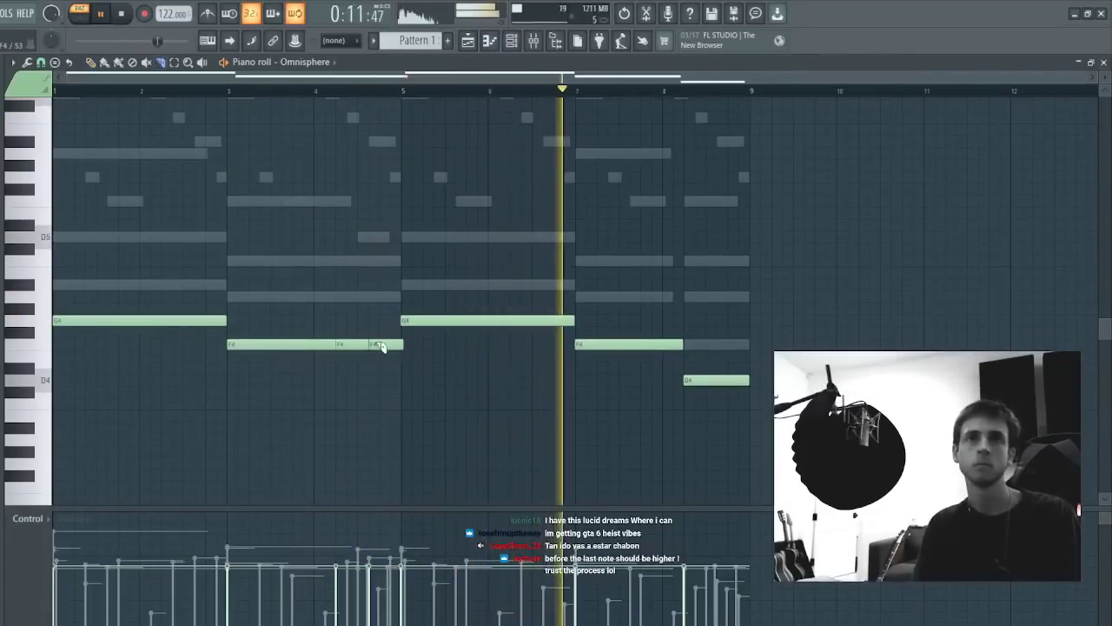
pyautogui.keyDown('ctrl'); pyautogui.moveTo(420, 337); pyautogui.dragTo(286, 365); pyautogui.keyUp('ctrl')
pyautogui.keyDown('ctrl'); pyautogui.click(286, 365); pyautogui.keyUp('ctrl')
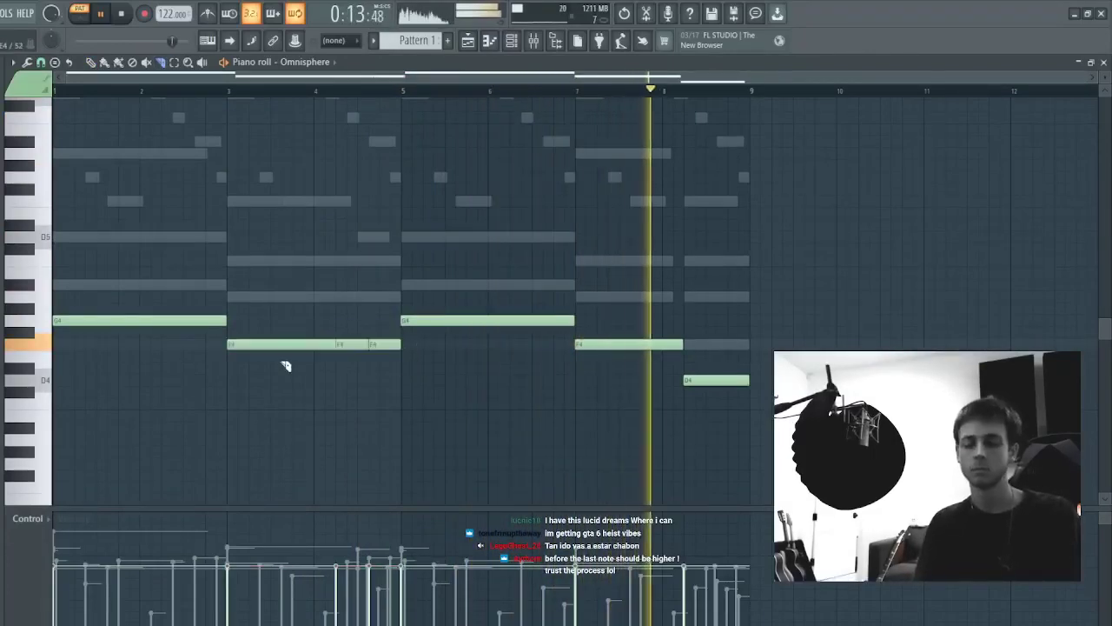
pyautogui.press('p')
# - In SRX WORLD's bar-5 chord, lower the G4 note to D#4 and adjust the D5 note
pyautogui.doubleClick(450, 287)
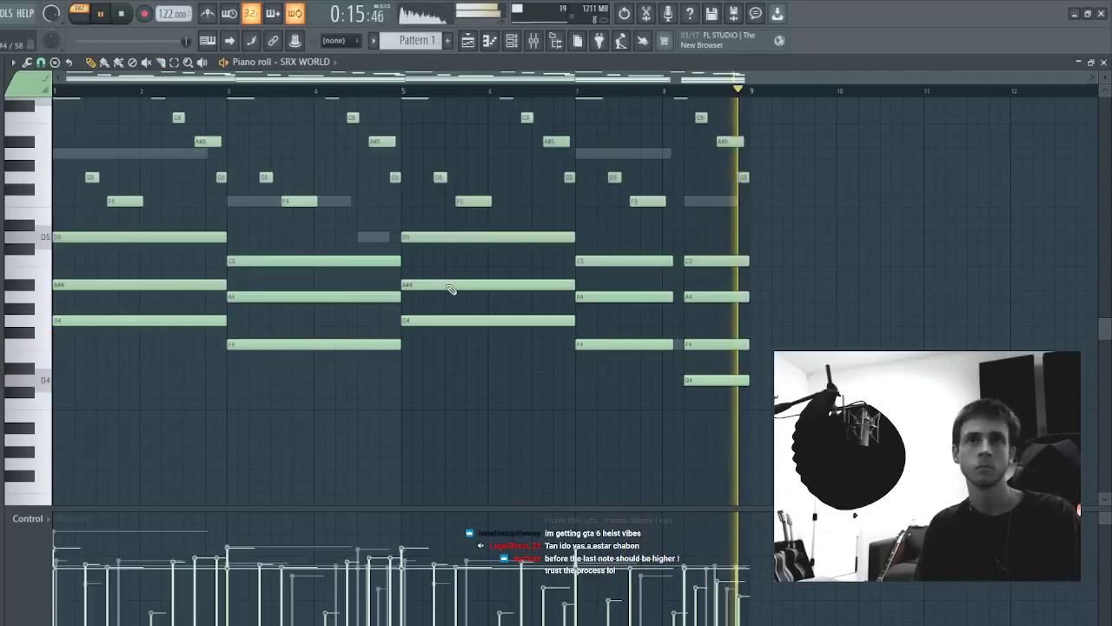
pyautogui.click(434, 320)
pyautogui.press('Down')
pyautogui.press('Down')
pyautogui.press('Down')
pyautogui.press('Down')
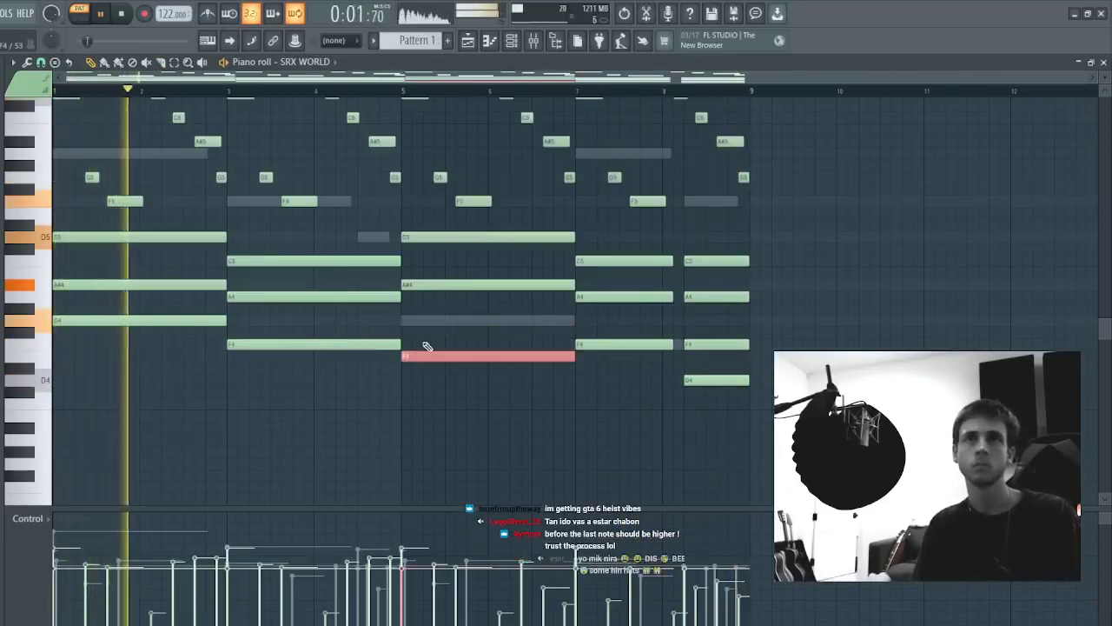
pyautogui.click(441, 235)
pyautogui.hotkey('ctrl', 'Down')
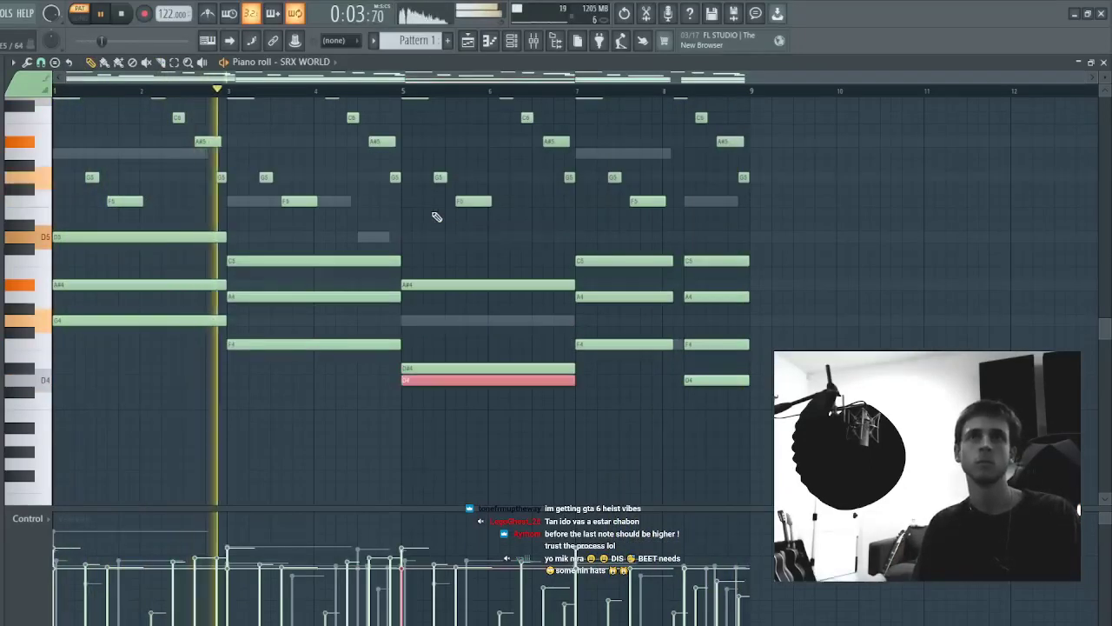
pyautogui.hotkey('ctrl', 'Up')
pyautogui.press('Down')
pyautogui.press('Down')
pyautogui.press('Down')
pyautogui.press('Down')
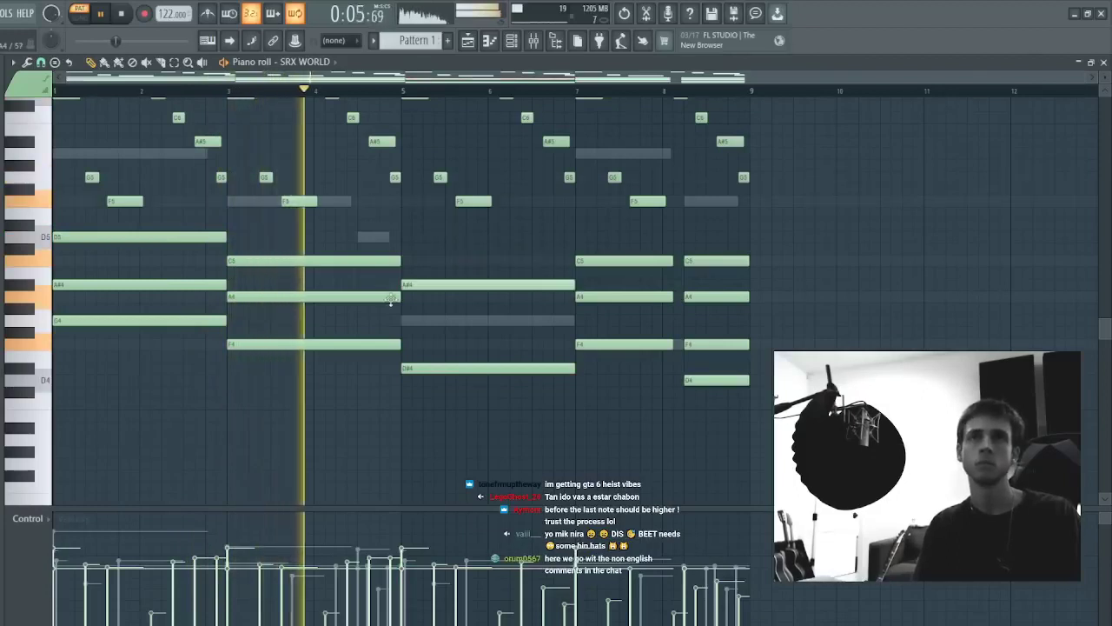
pyautogui.press('Up')
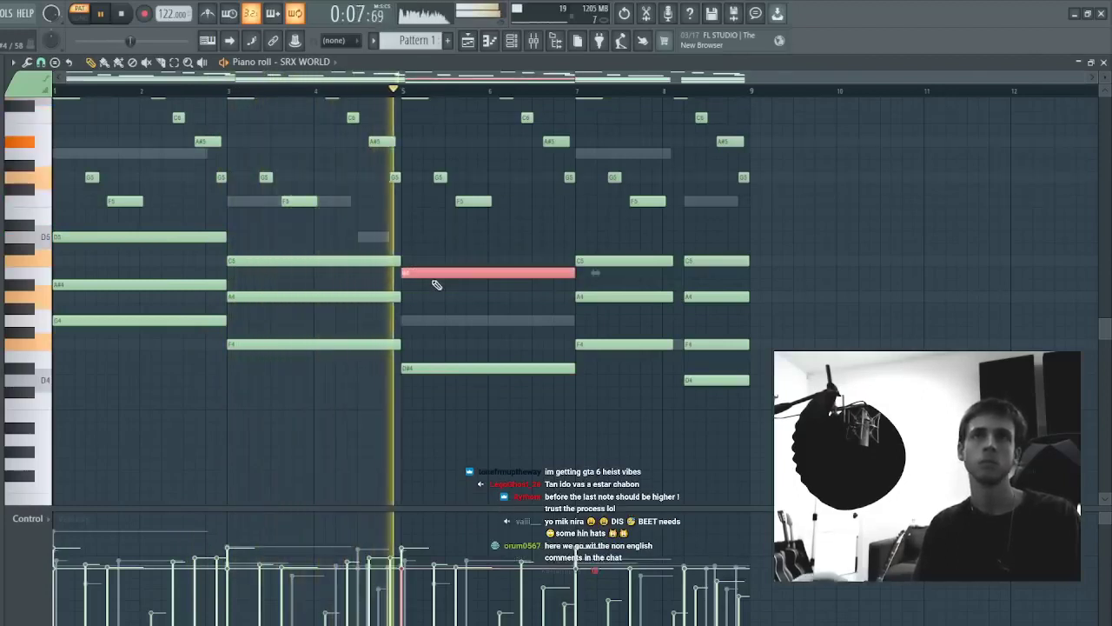
# - Add an A#4 note to the bar-5 chord, tidy the upper note, and close the editor
pyautogui.click(424, 284)
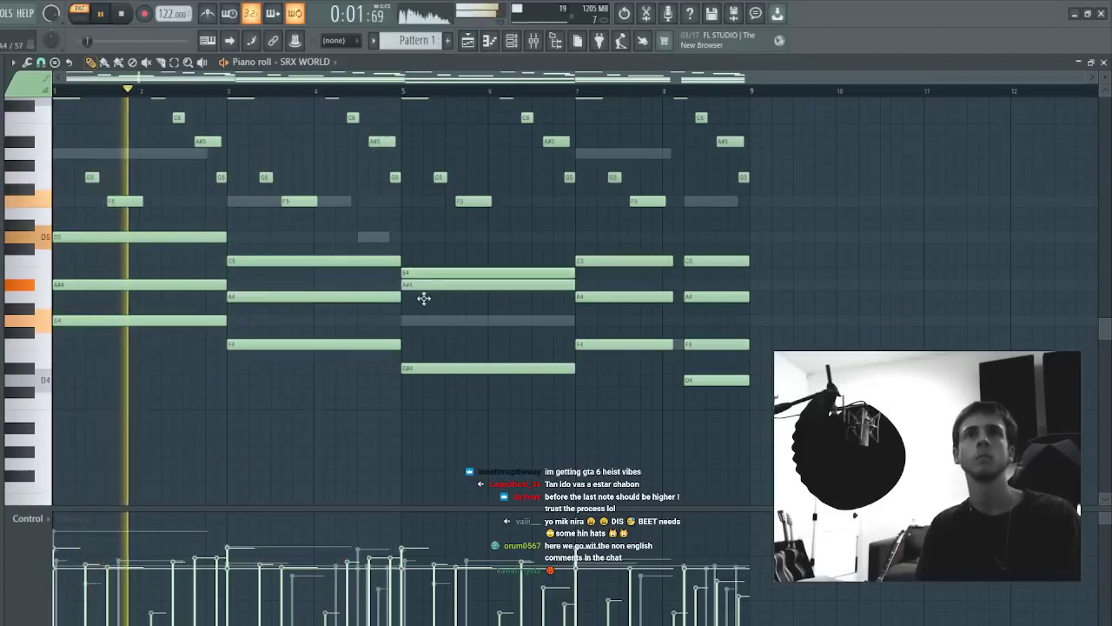
pyautogui.moveTo(424, 274); pyautogui.dragTo(419, 259)
pyautogui.keyDown('ctrl'); pyautogui.click(418, 259); pyautogui.keyUp('ctrl')
pyautogui.hotkey('shift', 'Down')
pyautogui.hotkey('shift', 'Down')
pyautogui.hotkey('shift', 'Down')
pyautogui.hotkey('shift', 'Down')
pyautogui.hotkey('shift', 'Down')
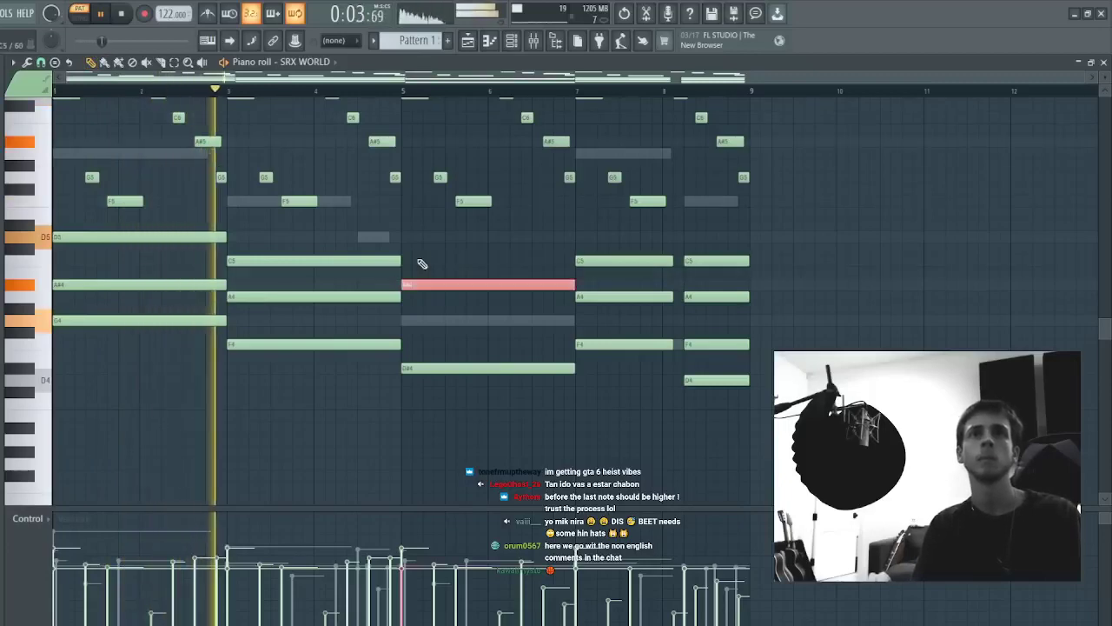
pyautogui.keyDown('ctrl'); pyautogui.click(421, 263); pyautogui.keyUp('ctrl')
pyautogui.press('F7')
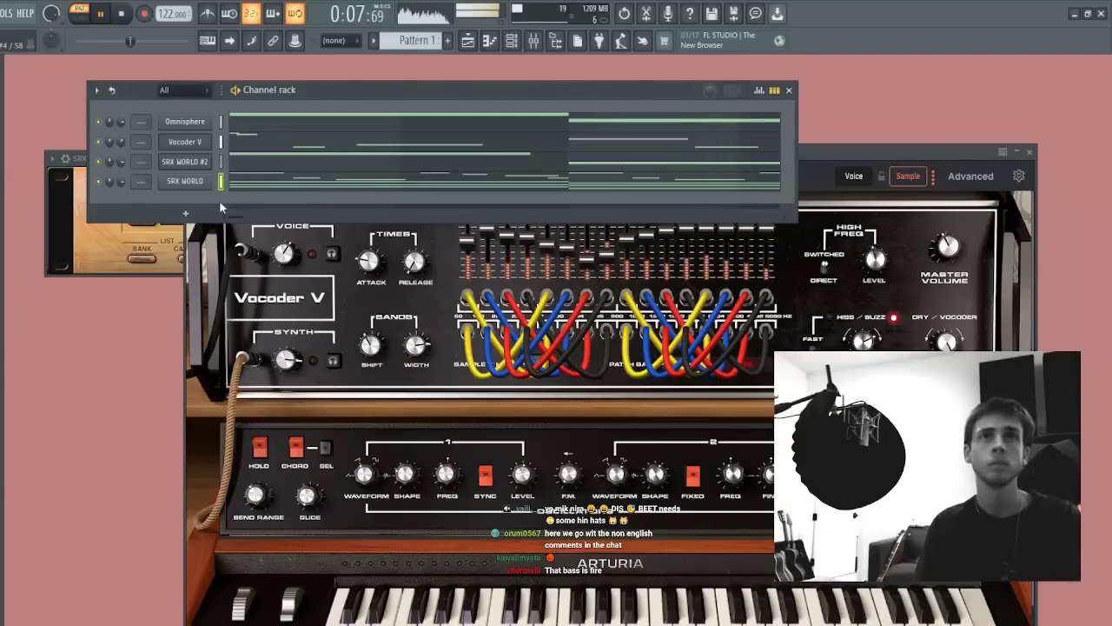
# - In the Omnisphere pattern, move the bar-5 note to D#4 and delete the short F4 before it
pyautogui.click(253, 122)
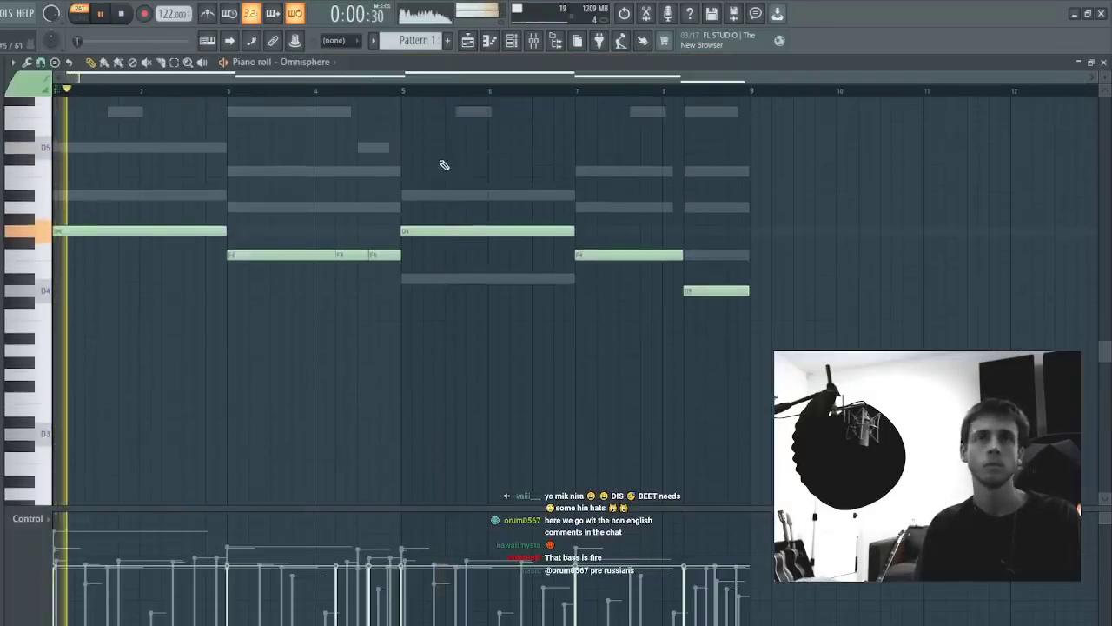
pyautogui.moveTo(439, 393); pyautogui.dragTo(437, 445)
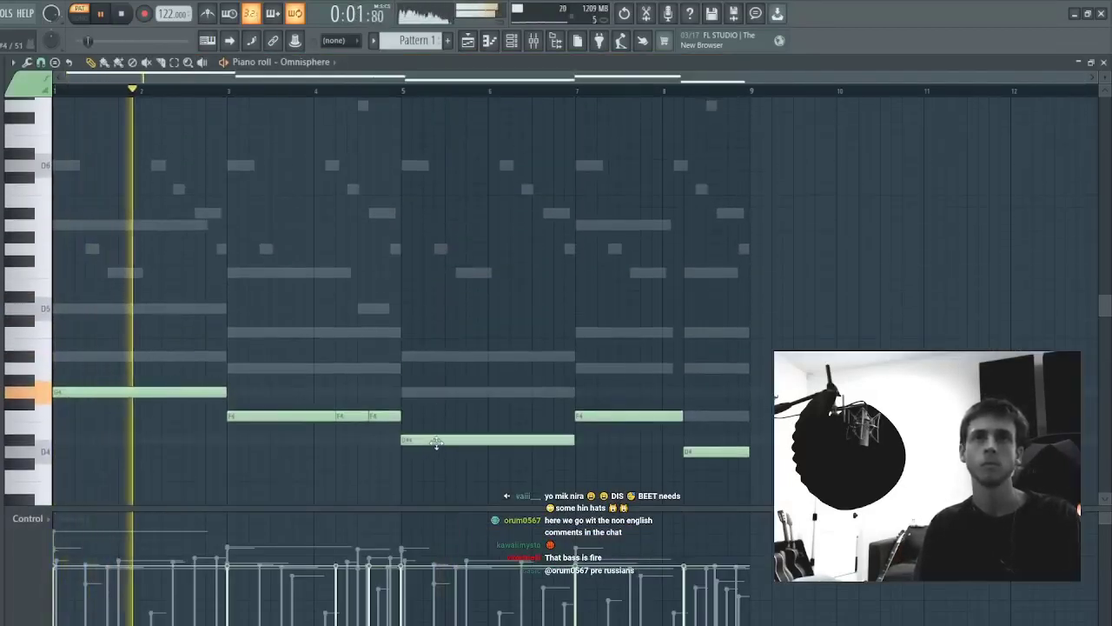
pyautogui.rightClick(377, 417)
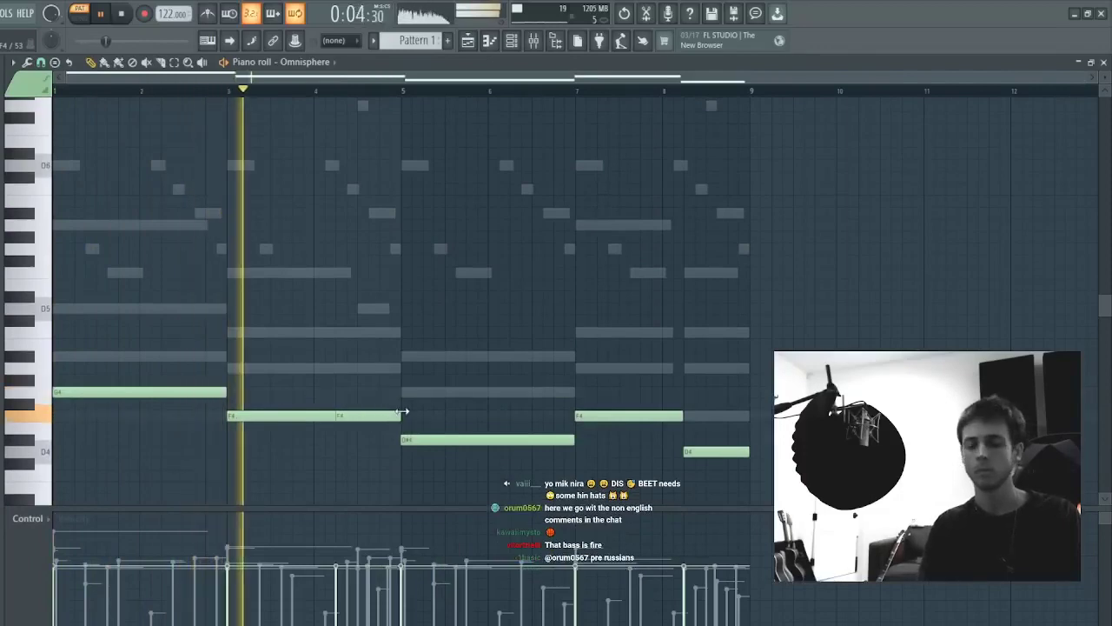
# - Close the Omnisphere piano roll and bring up the SRX WORLD channel for playback
pyautogui.press('Escape')
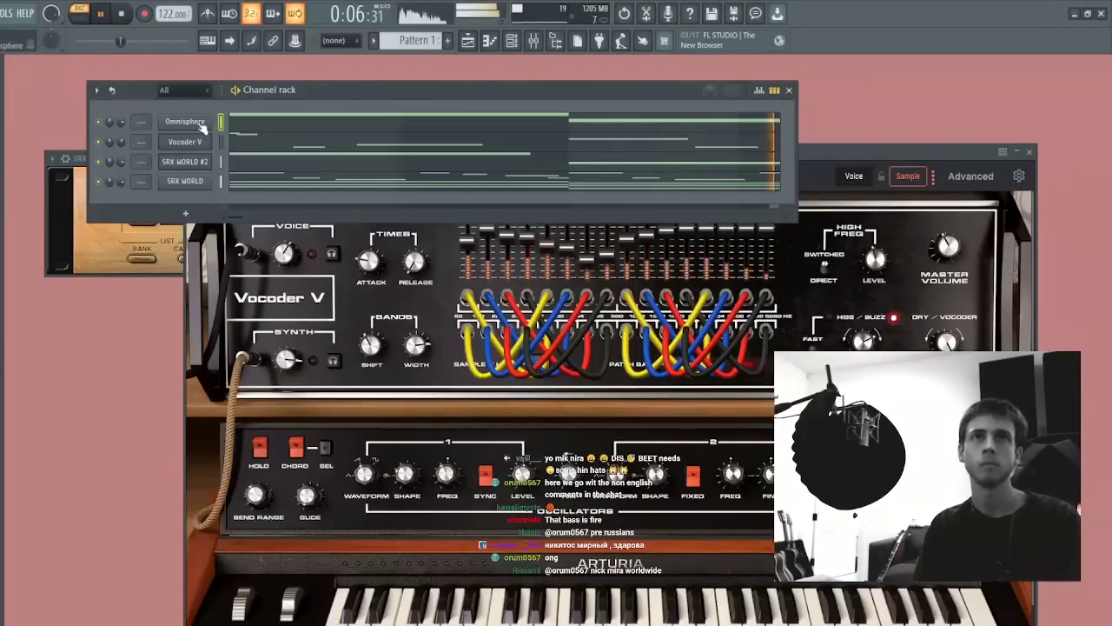
pyautogui.click(266, 182)
pyautogui.press('Escape')
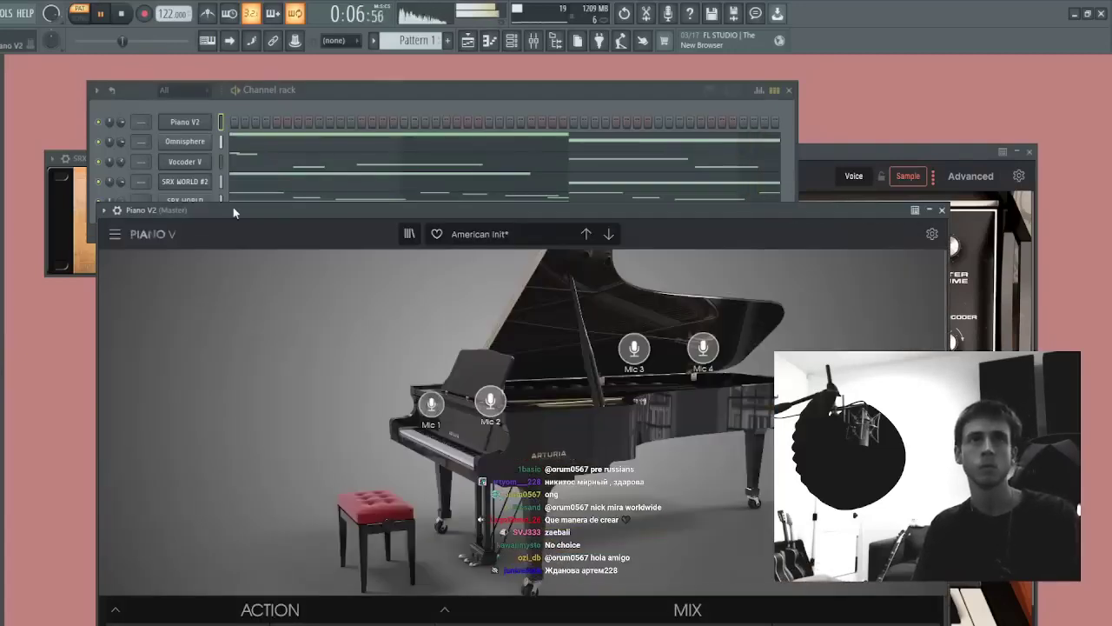
# - Close the Piano V2, Vocoder V and SRX WORLD windows and reopen the channel rack
pyautogui.hotkey('ctrl', 'v')
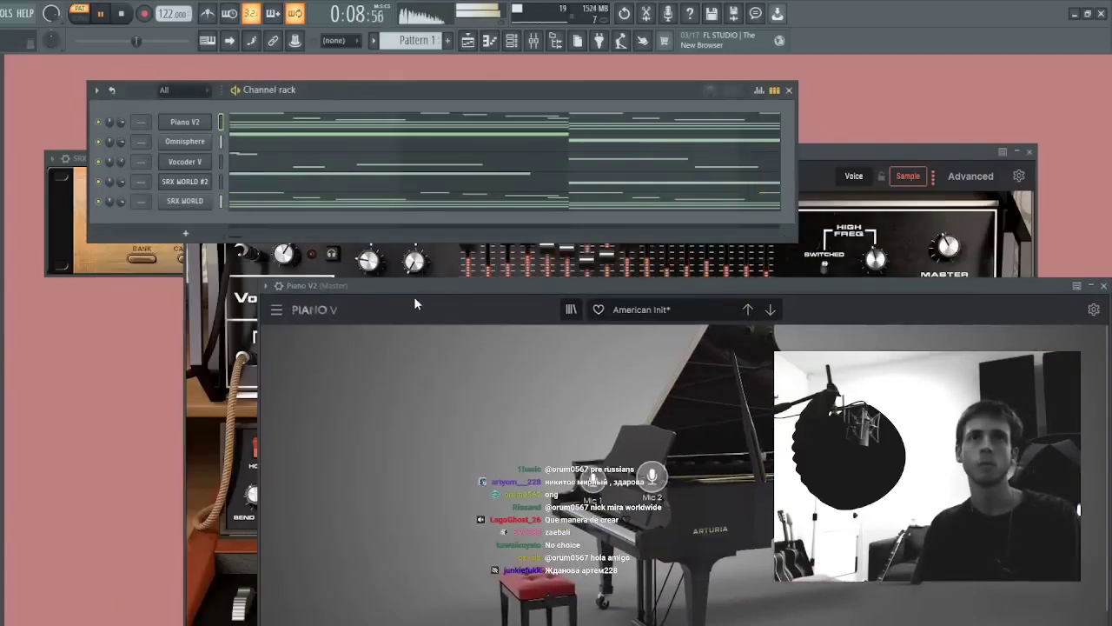
pyautogui.rightClick(416, 286)
pyautogui.rightClick(426, 90)
pyautogui.rightClick(440, 153)
pyautogui.rightClick(441, 158)
pyautogui.click(512, 42)
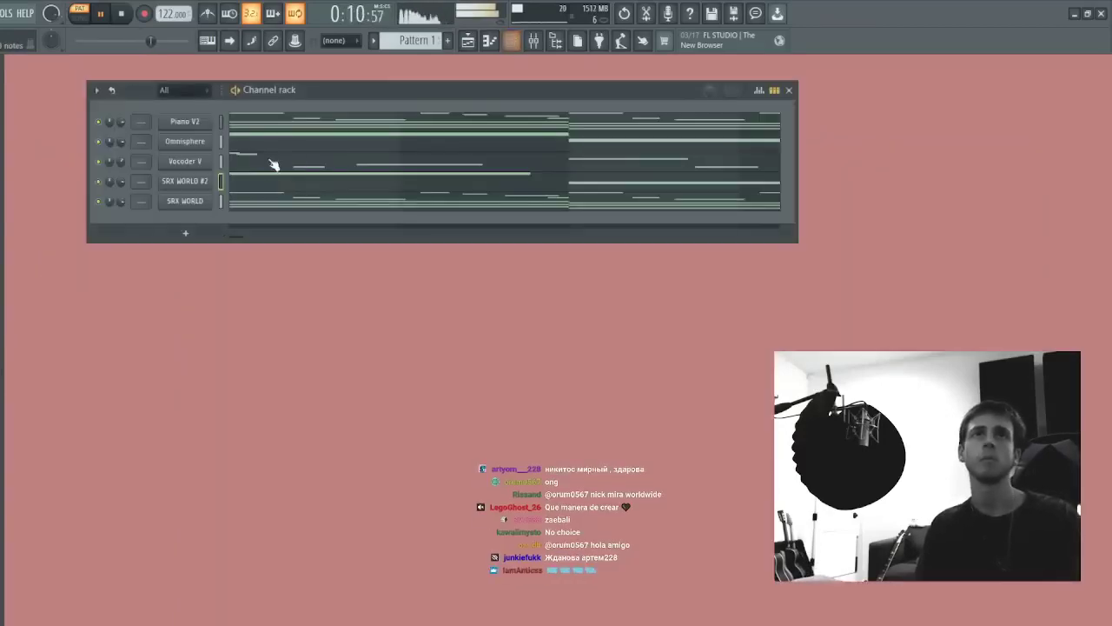
pyautogui.press('space')
# - Open the Piano V2 piano roll and audition its chords, selecting the D5, C5 and F4 notes
pyautogui.click(268, 120)
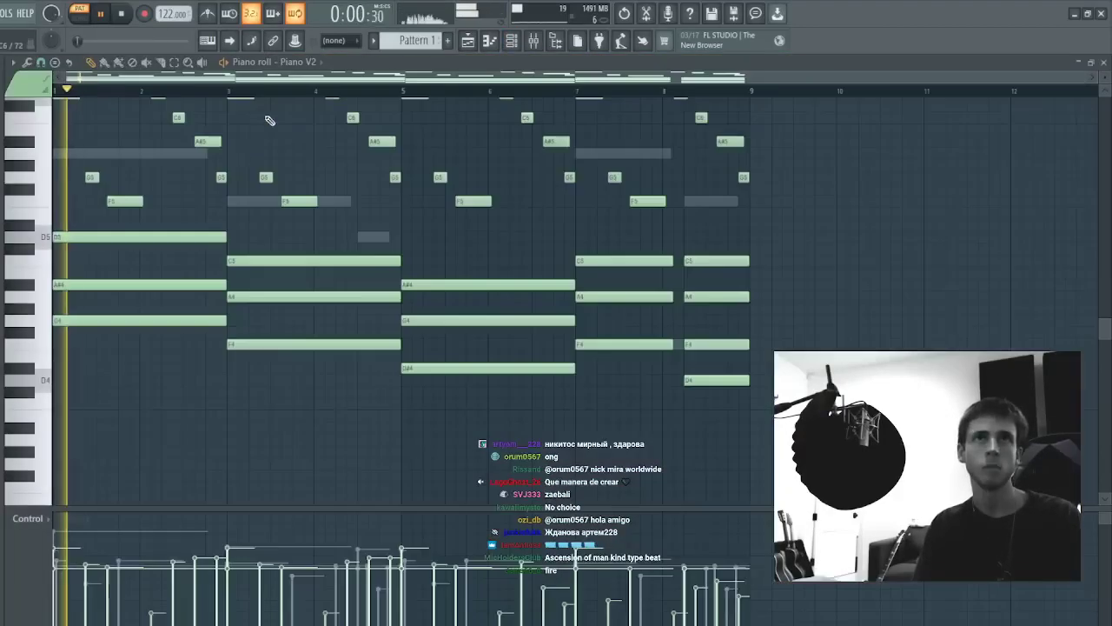
pyautogui.press('space')
pyautogui.scroll(-1, 113, 253)
pyautogui.moveTo(76, 249); pyautogui.dragTo(86, 250)
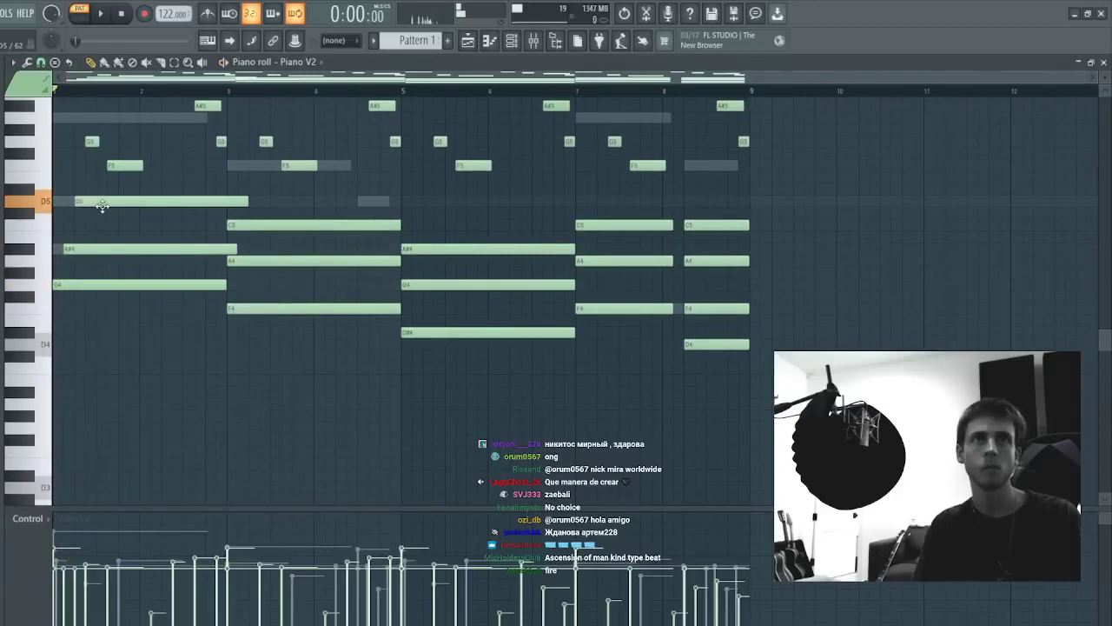
pyautogui.press('space')
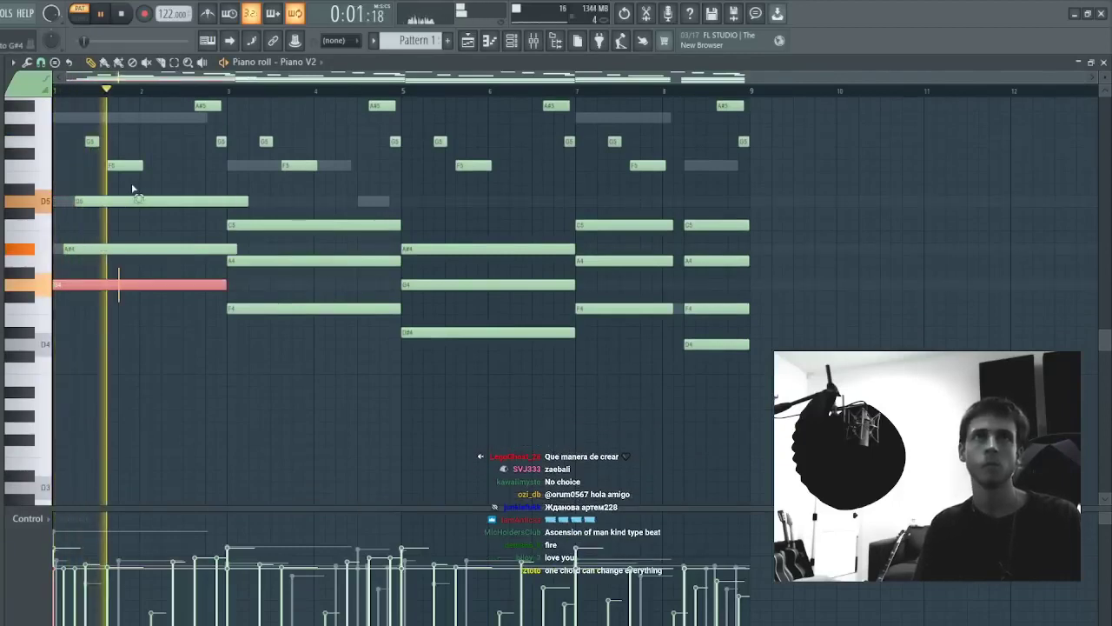
pyautogui.keyDown('shift'); pyautogui.click(139, 200); pyautogui.keyUp('shift')
pyautogui.keyDown('shift'); pyautogui.click(312, 308); pyautogui.keyUp('shift')
pyautogui.keyDown('shift'); pyautogui.click(300, 225); pyautogui.keyUp('shift')
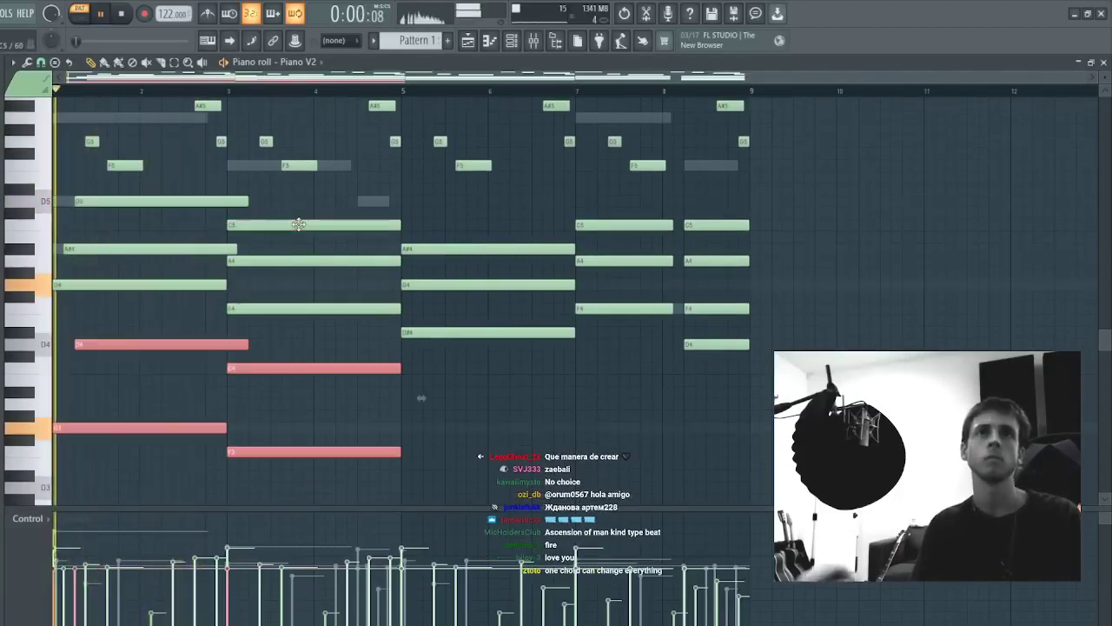
pyautogui.keyDown('ctrl'); pyautogui.click(218, 313); pyautogui.keyUp('ctrl')
pyautogui.press('space')
pyautogui.press('space')
# - Move the low D4 later in bar 1, end it at bar 3, and trim the A4 and C5 starts
pyautogui.moveTo(129, 341); pyautogui.dragTo(198, 342)
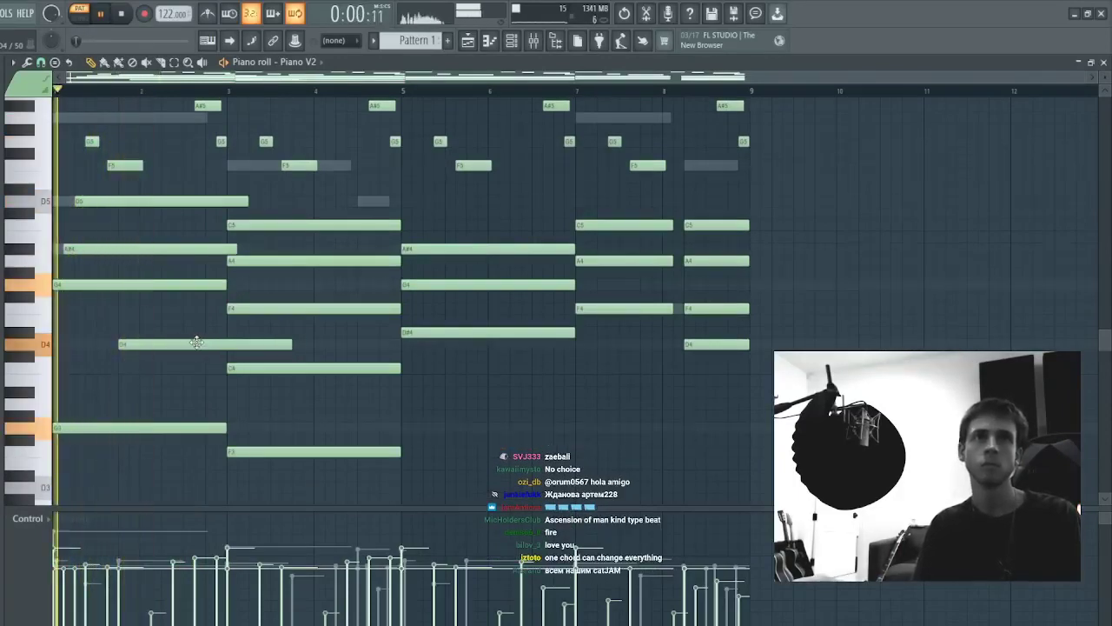
pyautogui.moveTo(280, 344); pyautogui.dragTo(299, 369)
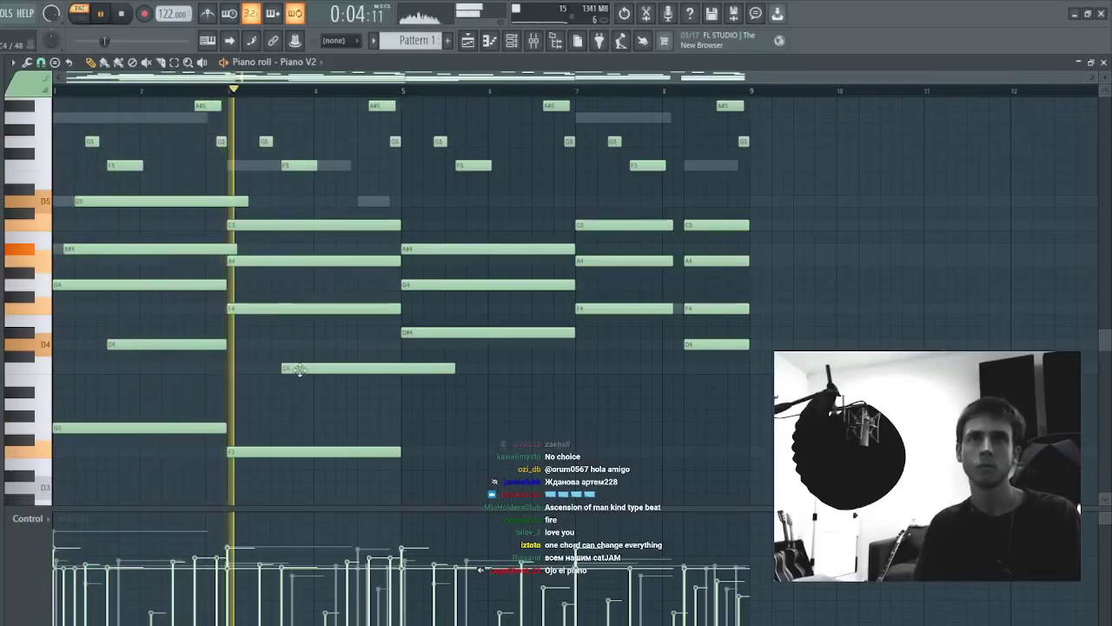
pyautogui.moveTo(452, 365); pyautogui.dragTo(401, 368)
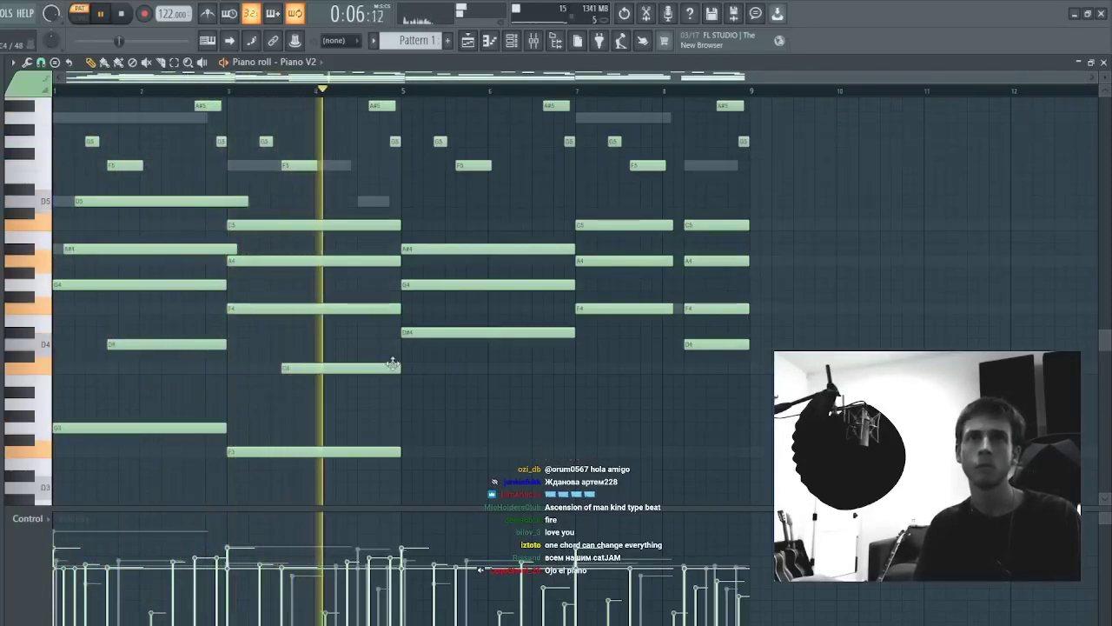
pyautogui.scroll(3, 347, 348)
pyautogui.rightClick(244, 334)
pyautogui.rightClick(253, 297)
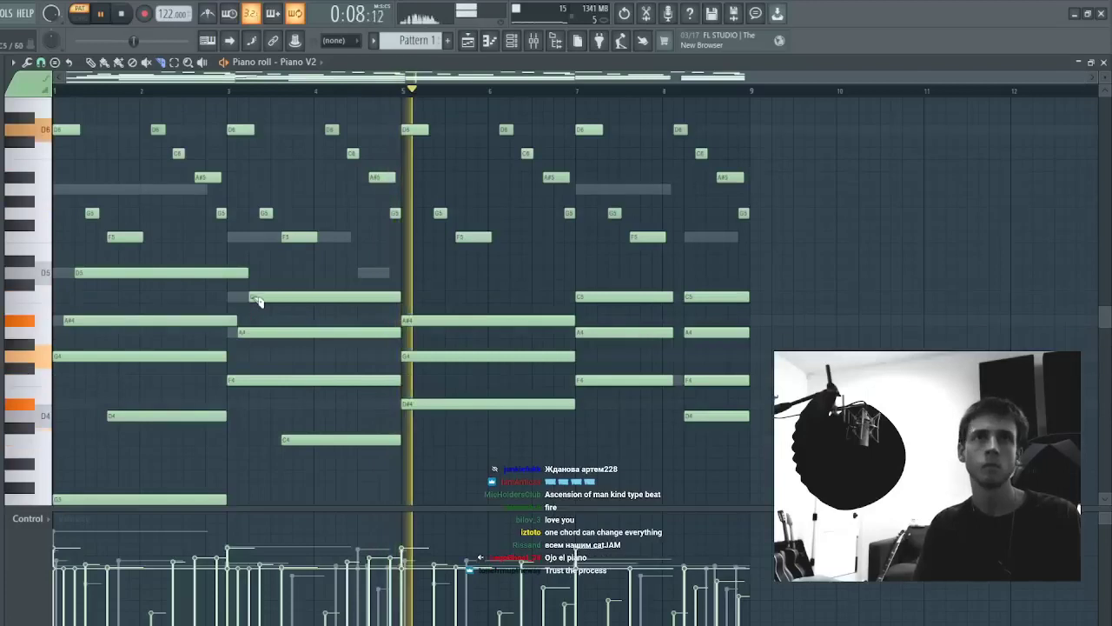
# - Trim the G4 and A#4 starts and draw rising velocity ramps for the bar 3 and 5 chords
pyautogui.rightClick(414, 346)
pyautogui.rightClick(423, 314)
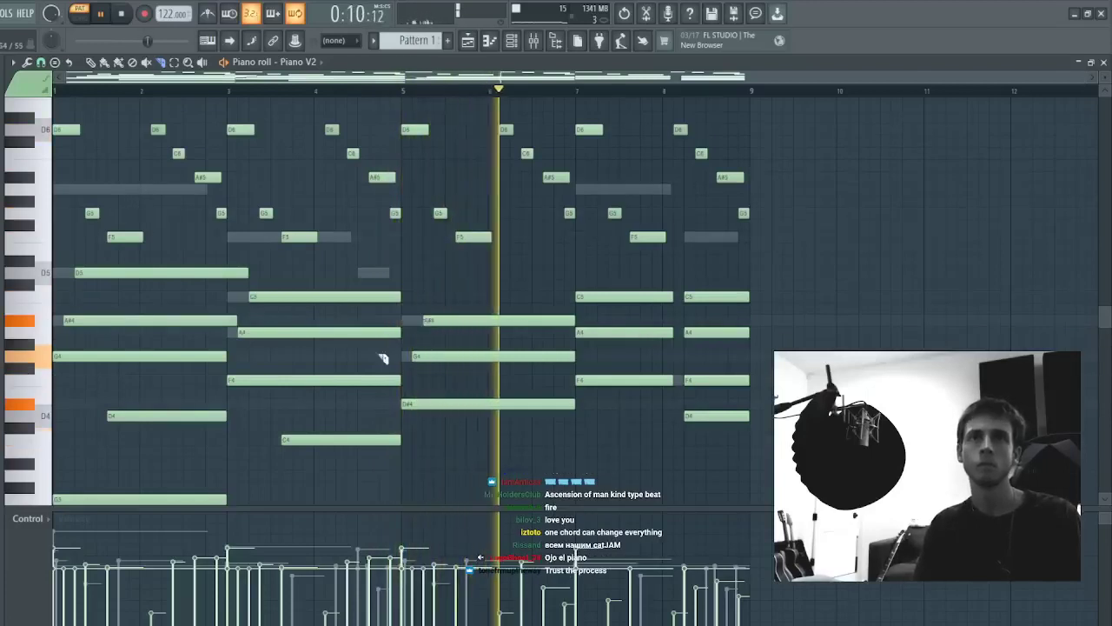
pyautogui.keyDown('ctrl'); pyautogui.click(351, 375); pyautogui.keyUp('ctrl')
pyautogui.moveTo(452, 304); pyautogui.dragTo(466, 427)
pyautogui.press('p')
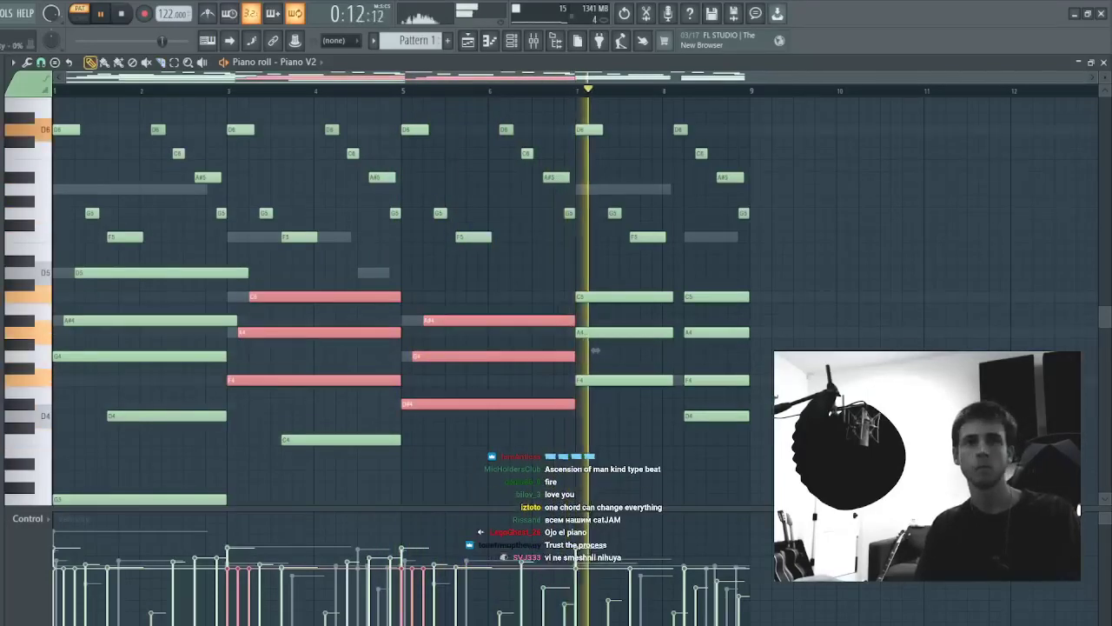
pyautogui.moveTo(225, 615); pyautogui.dragTo(255, 579)
pyautogui.hotkey('ctrl', 'd')
pyautogui.moveTo(452, 308); pyautogui.dragTo(459, 448)
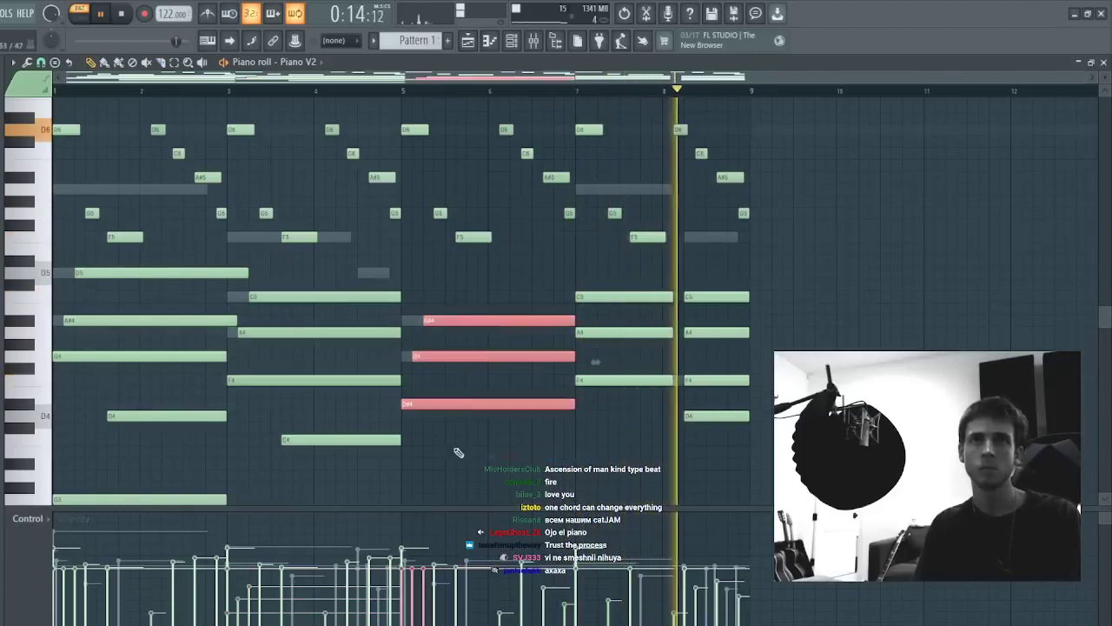
pyautogui.moveTo(400, 611); pyautogui.dragTo(427, 573)
# - Nudge bar 7's C5 and A4 later and cut the bar-7 chord notes at bar 8
pyautogui.moveTo(597, 292); pyautogui.dragTo(607, 437)
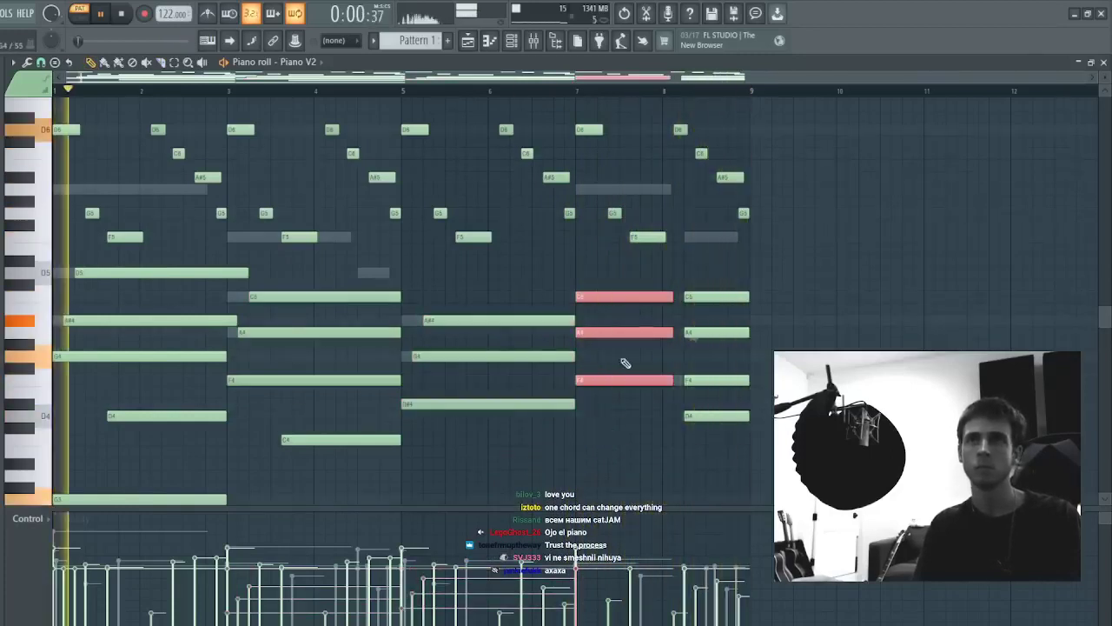
pyautogui.hotkey('ctrl', 'd')
pyautogui.moveTo(612, 287); pyautogui.dragTo(618, 388)
pyautogui.hotkey('ctrl', 'd')
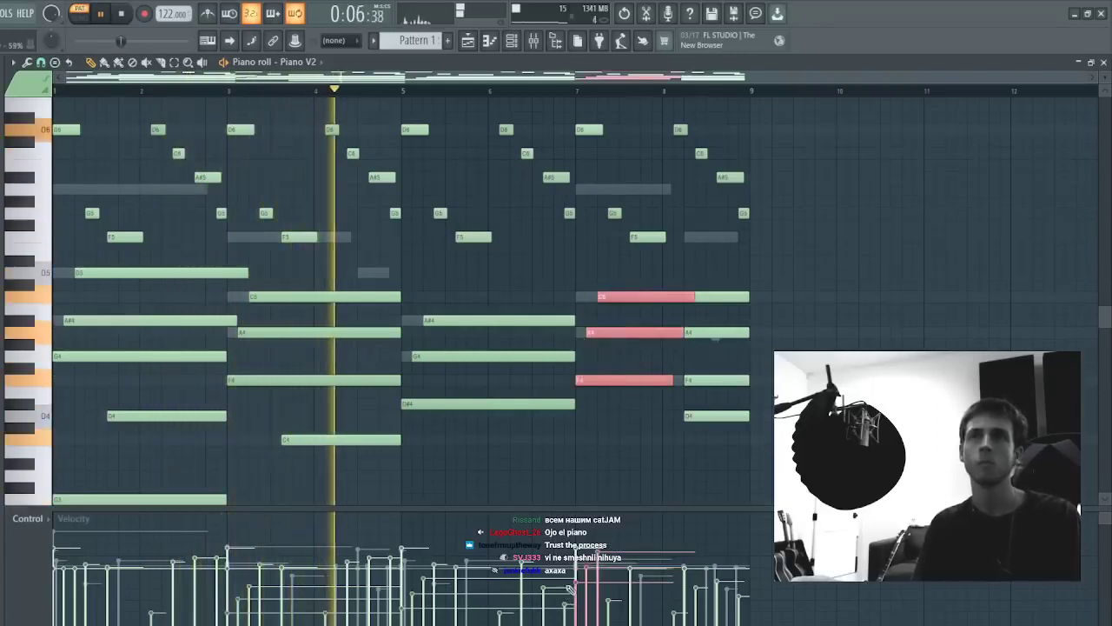
pyautogui.hotkey('ctrl', 'd')
pyautogui.press('c')
pyautogui.moveTo(672, 287); pyautogui.dragTo(672, 373)
pyautogui.moveTo(669, 428); pyautogui.dragTo(672, 403)
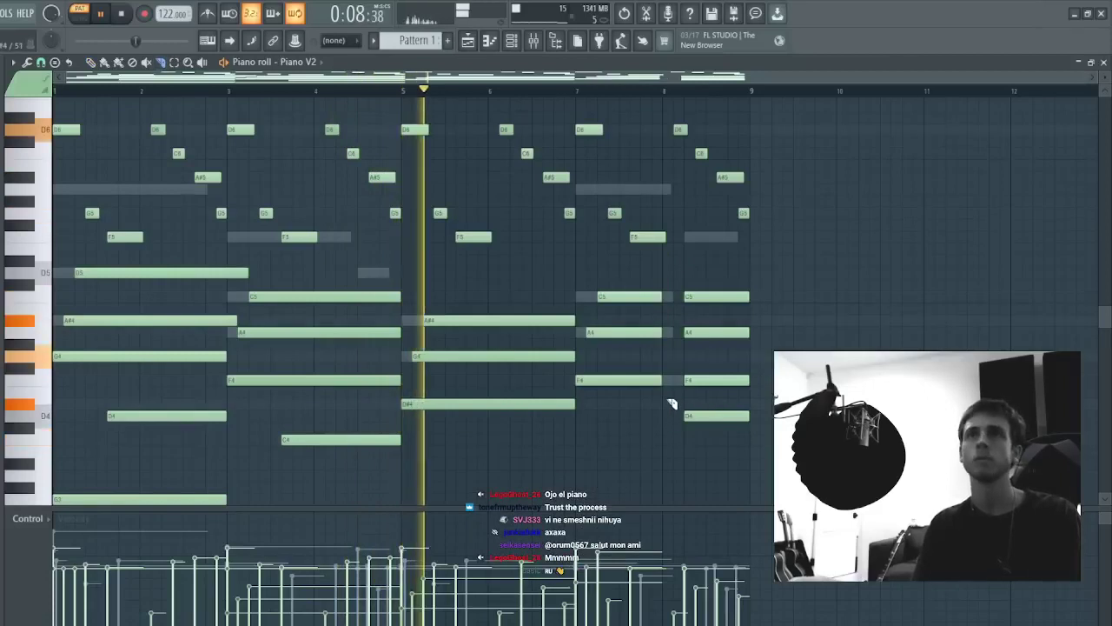
pyautogui.press('p')
pyautogui.keyDown('ctrl'); pyautogui.moveTo(682, 281); pyautogui.dragTo(639, 424); pyautogui.keyUp('ctrl')
pyautogui.keyDown('ctrl'); pyautogui.click(638, 417); pyautogui.keyUp('ctrl')
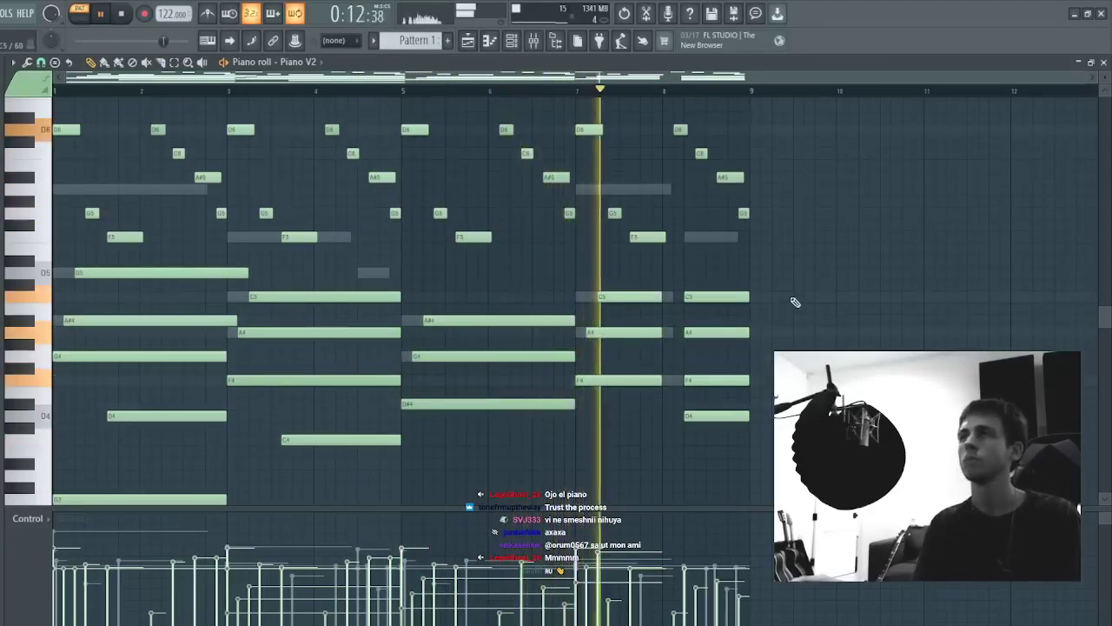
# - Copy bar 5's D#4 and A#4 an octave down to D#3 and A#3, extending A#3 to bar 7
pyautogui.keyDown('ctrl'); pyautogui.moveTo(708, 360); pyautogui.dragTo(758, 423); pyautogui.keyUp('ctrl')
pyautogui.keyDown('ctrl'); pyautogui.click(714, 396); pyautogui.keyUp('ctrl')
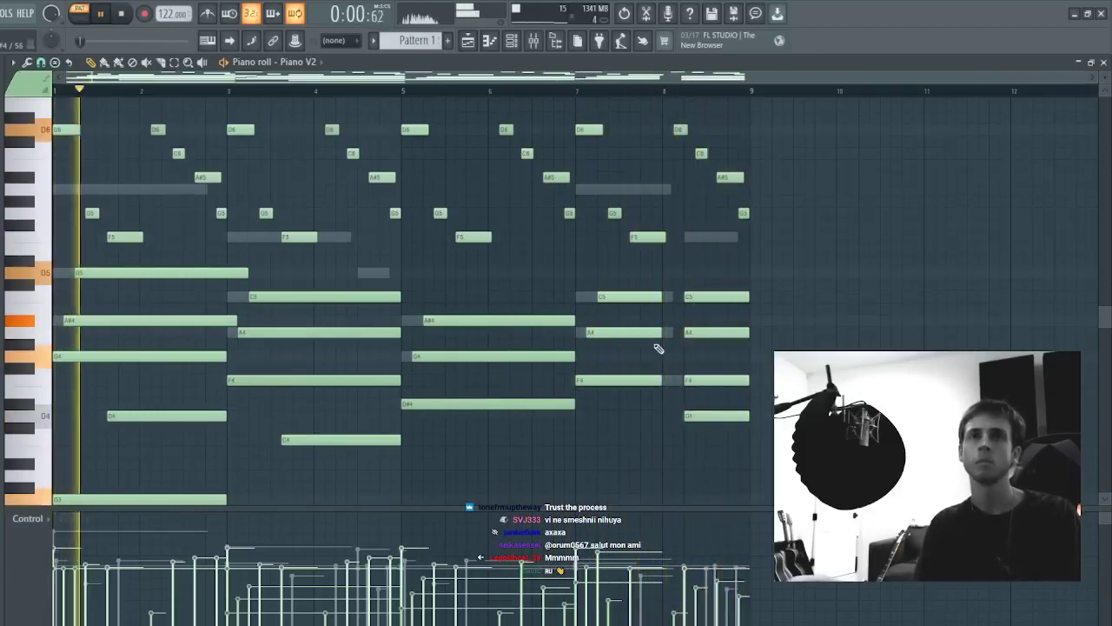
pyautogui.scroll(-4, 324, 300)
pyautogui.keyDown('ctrl'); pyautogui.moveTo(523, 220); pyautogui.dragTo(523, 274); pyautogui.keyUp('ctrl')
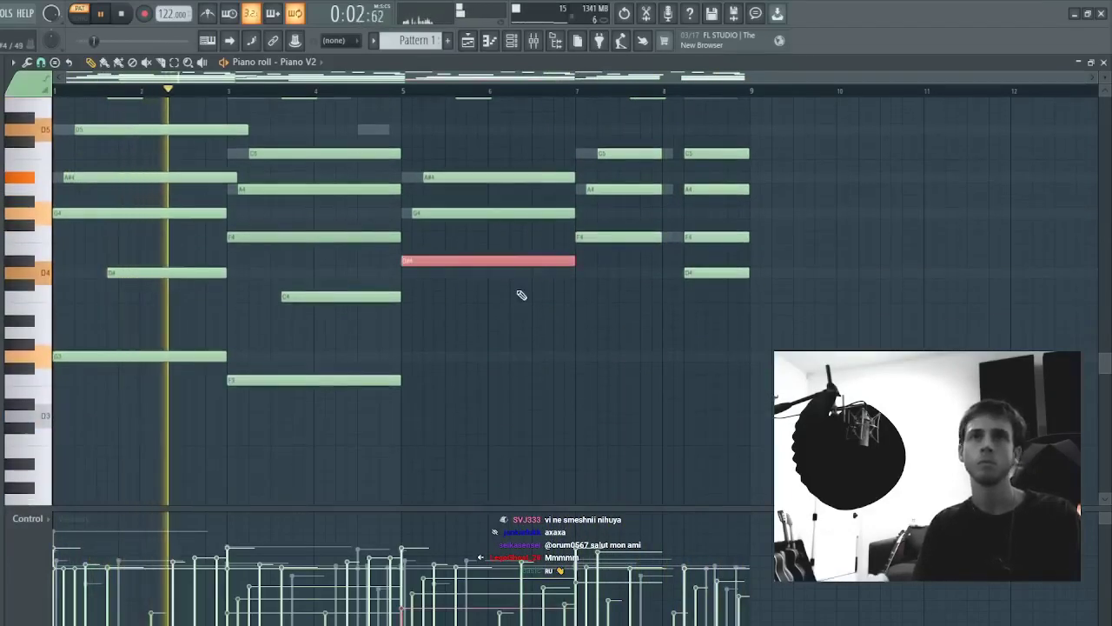
pyautogui.keyDown('ctrl'); pyautogui.keyDown('shift'); pyautogui.click(492, 180); pyautogui.keyUp('shift'); pyautogui.keyUp('ctrl')
pyautogui.keyDown('ctrl'); pyautogui.click(461, 285); pyautogui.keyUp('ctrl')
pyautogui.keyDown('shift'); pyautogui.moveTo(490, 179); pyautogui.dragTo(490, 318); pyautogui.keyUp('shift')
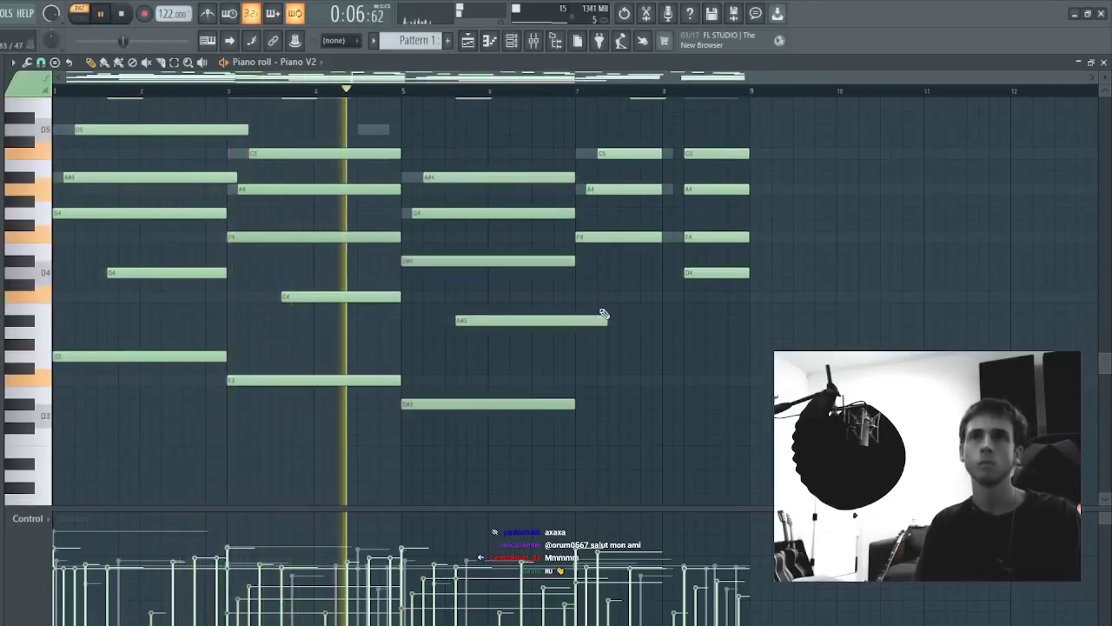
pyautogui.moveTo(563, 317); pyautogui.dragTo(574, 318)
# - Clone the C4 and F3 notes into bars 7–8 and slice the A3 and D3 tails near bar 9
pyautogui.moveTo(384, 282)
pyautogui.keyDown('ctrl'); pyautogui.mouseDown()
pyautogui.moveTo(276, 414)
pyautogui.moveTo(673, 405)
pyautogui.moveTo(618, 390)
pyautogui.mouseUp(); pyautogui.keyUp('ctrl')
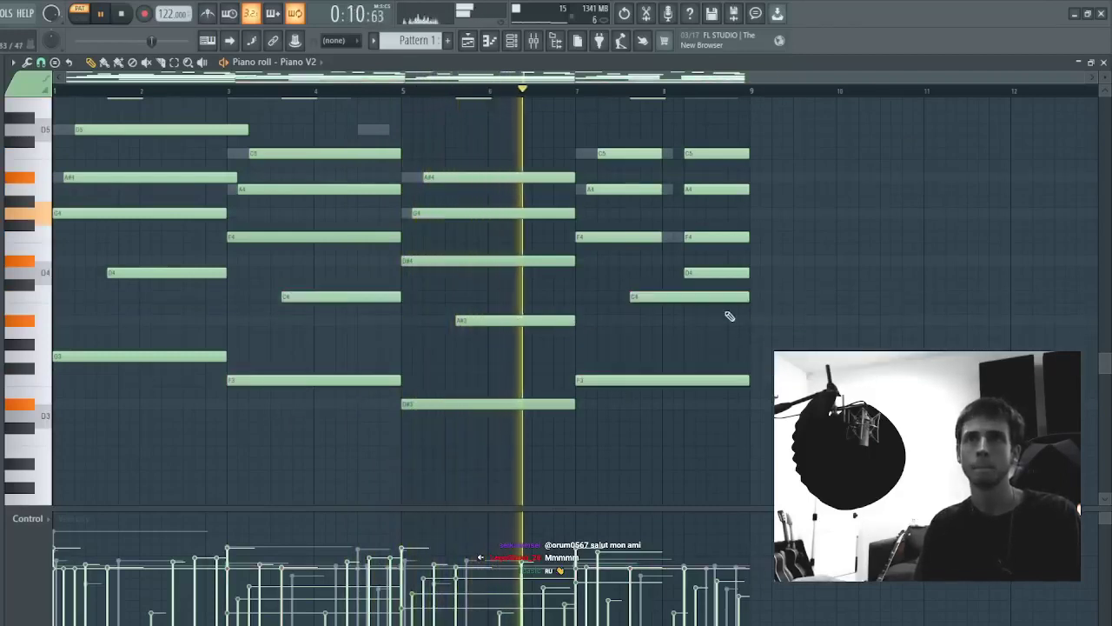
pyautogui.moveTo(743, 380)
pyautogui.mouseDown()
pyautogui.moveTo(683, 381)
pyautogui.moveTo(763, 423)
pyautogui.mouseUp()
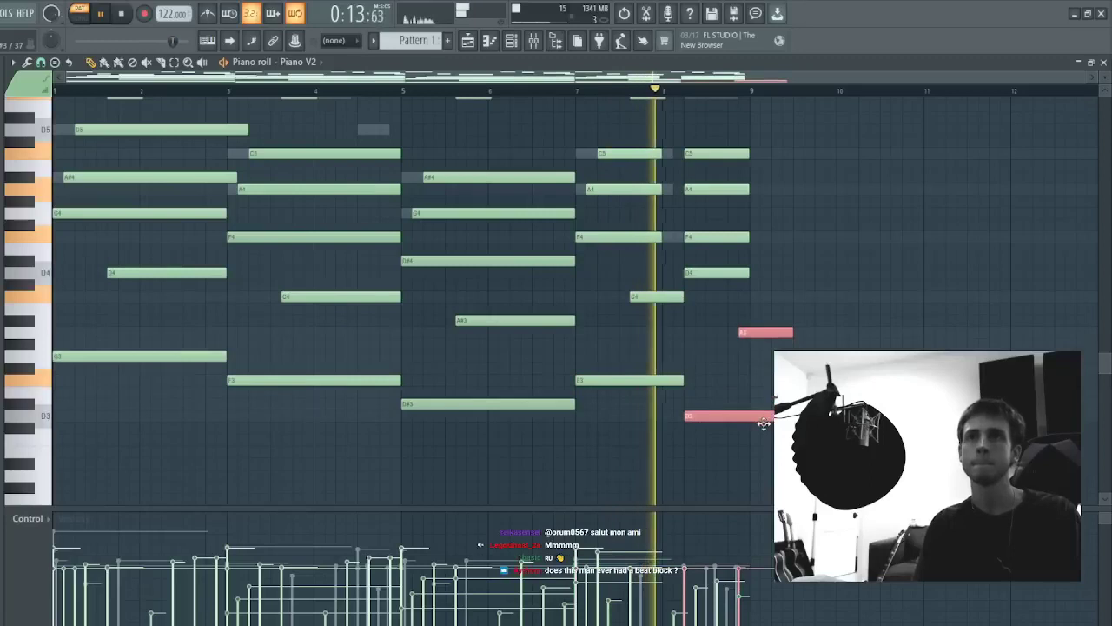
pyautogui.keyDown('ctrl'); pyautogui.click(757, 345); pyautogui.keyUp('ctrl')
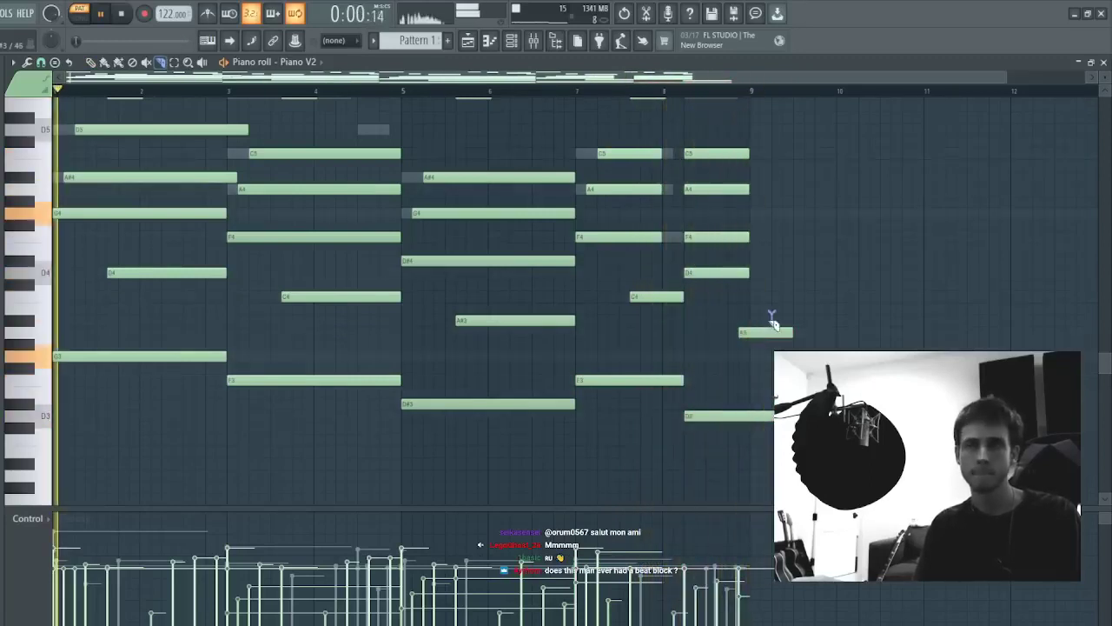
pyautogui.moveTo(753, 304); pyautogui.dragTo(753, 475)
pyautogui.press('p')
pyautogui.press('Delete')
pyautogui.hotkey('ctrl', 'x')
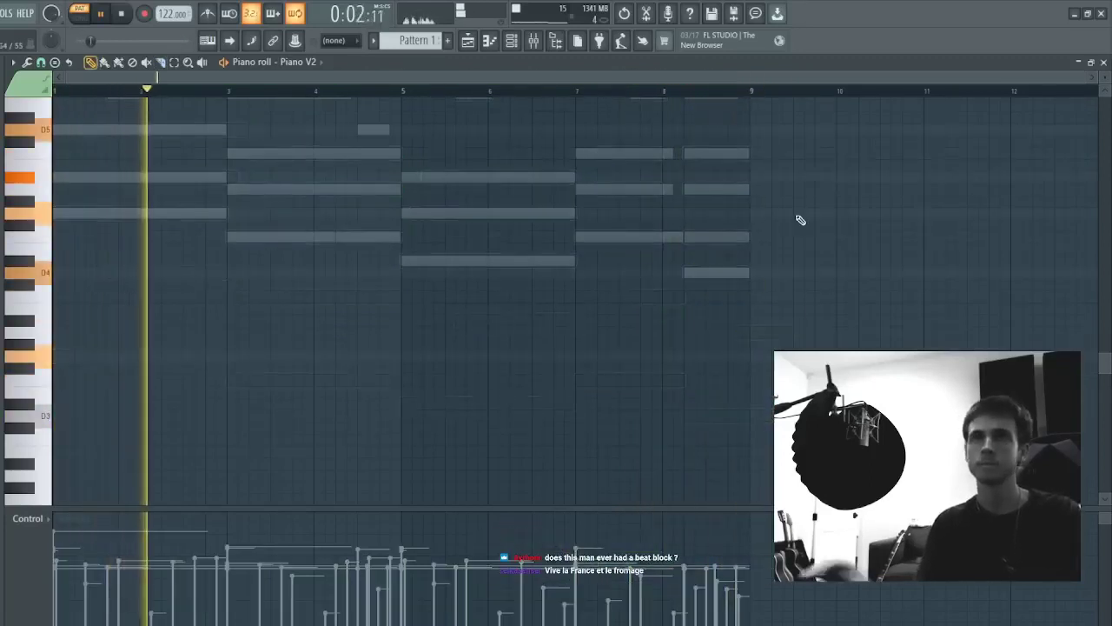
pyautogui.hotkey('ctrl', 'v')
pyautogui.scroll(2, 542, 322)
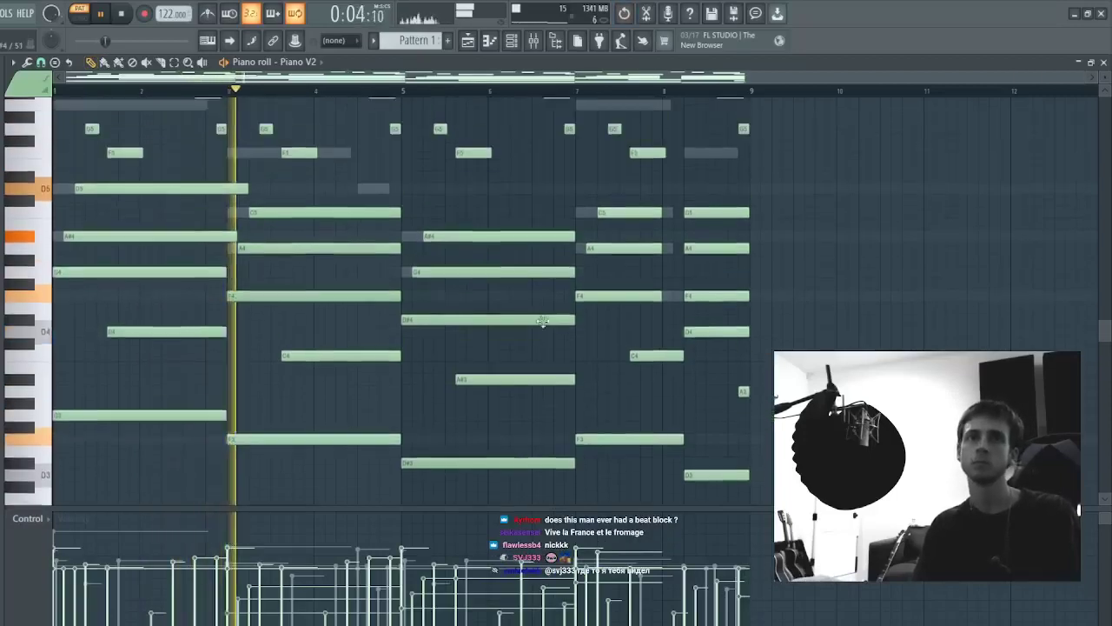
# - Play the Piano V2 pattern from the start and turn on the metronome for recording high chords
pyautogui.scroll(4, 153, 293)
pyautogui.press('space')
pyautogui.press('space')
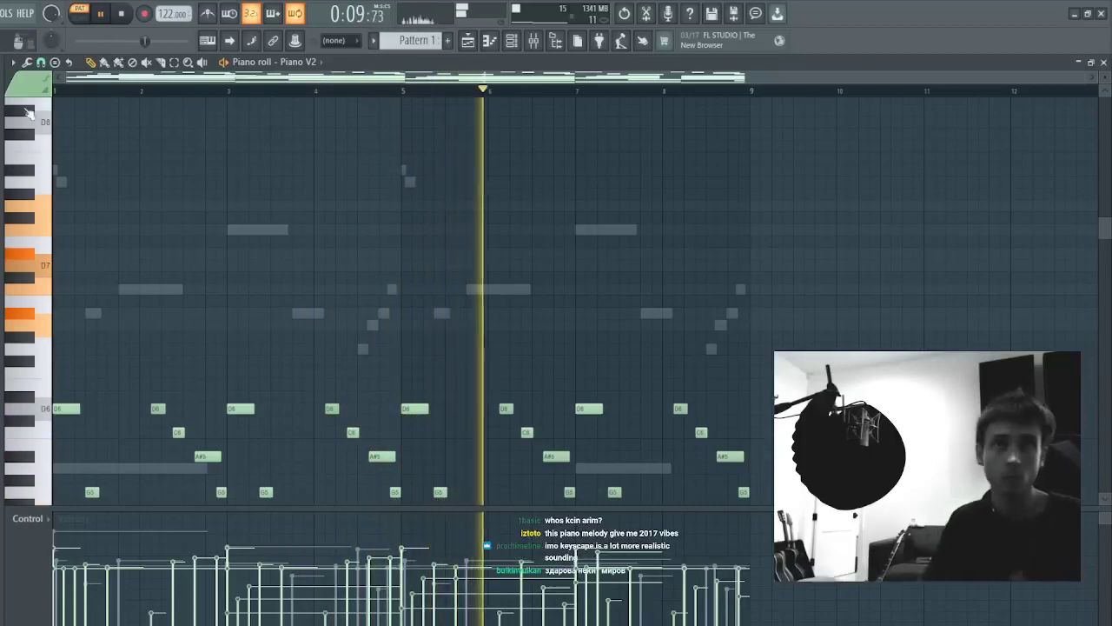
pyautogui.click(210, 13)
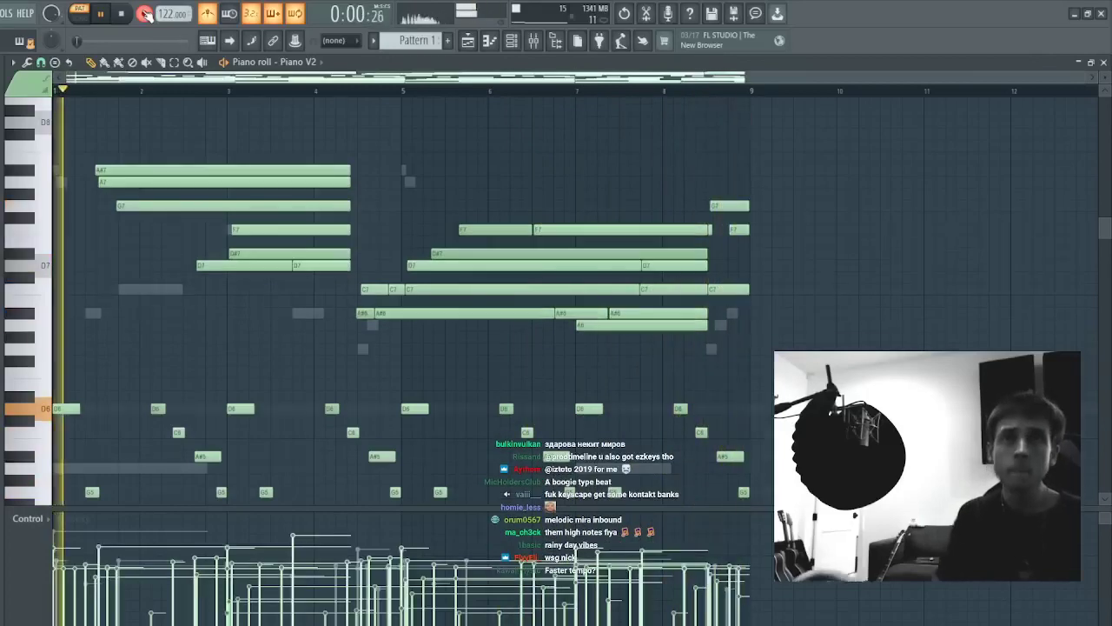
# - Stagger the starts of the Piano V2 chord notes: upper notes, D7s, C7/A#6 and right-hand chord
pyautogui.moveTo(83, 131); pyautogui.dragTo(785, 313)
pyautogui.moveTo(322, 214); pyautogui.dragTo(275, 252)
pyautogui.moveTo(342, 284); pyautogui.dragTo(281, 266)
pyautogui.hotkey('shift', 'q')
pyautogui.hotkey('ctrl', 'd')
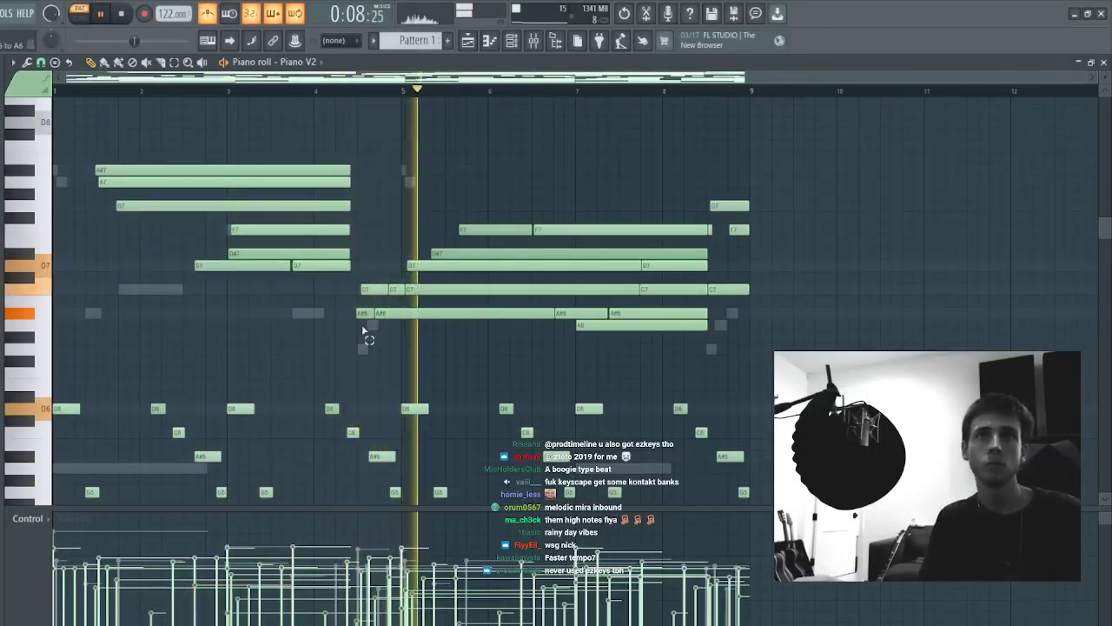
pyautogui.moveTo(365, 329); pyautogui.dragTo(418, 330)
pyautogui.hotkey('shift', 'q')
pyautogui.hotkey('ctrl', 'd')
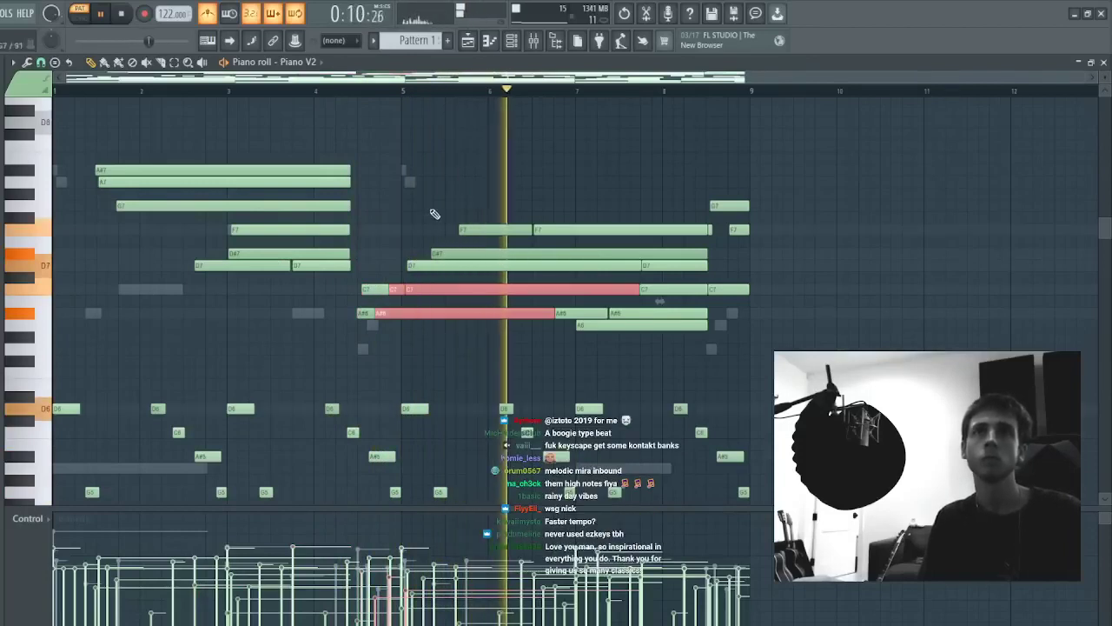
pyautogui.moveTo(429, 207); pyautogui.dragTo(782, 267)
pyautogui.hotkey('shift', 'q')
pyautogui.hotkey('ctrl', 'd')
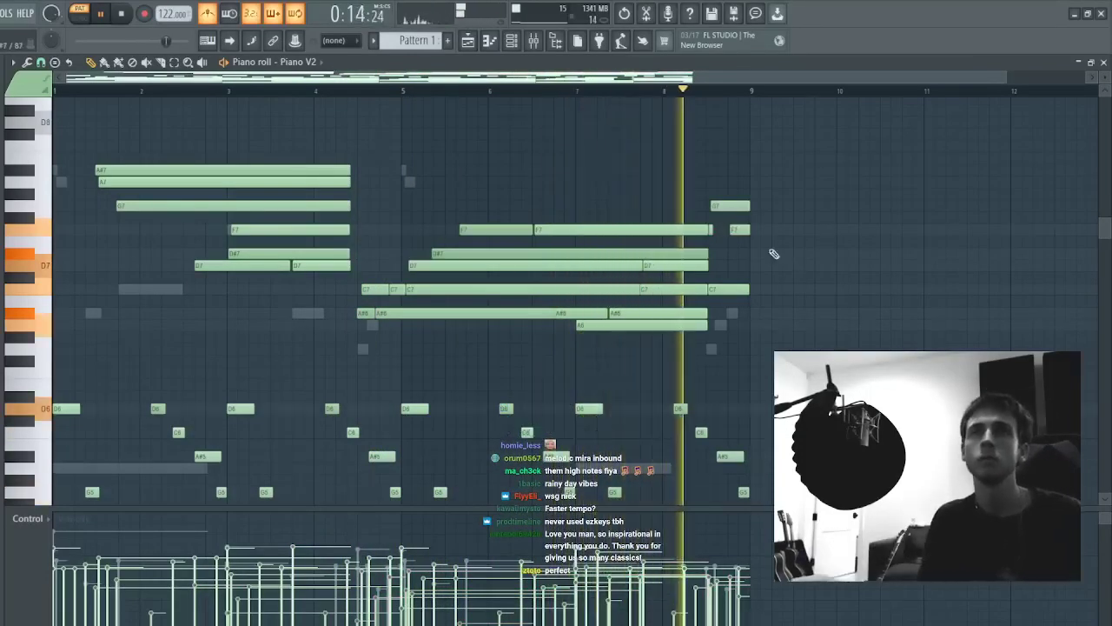
# - Turn off the metronome and close the Piano V2 piano roll
pyautogui.click(208, 14)
pyautogui.press('Escape')
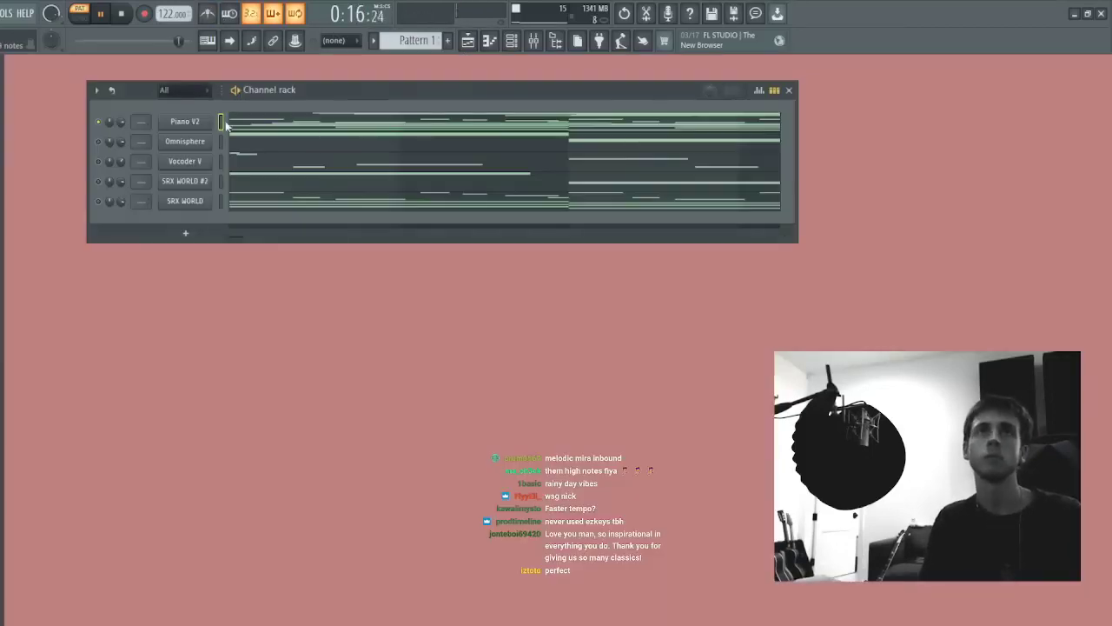
pyautogui.click(244, 120)
pyautogui.scroll(3, 696, 375)
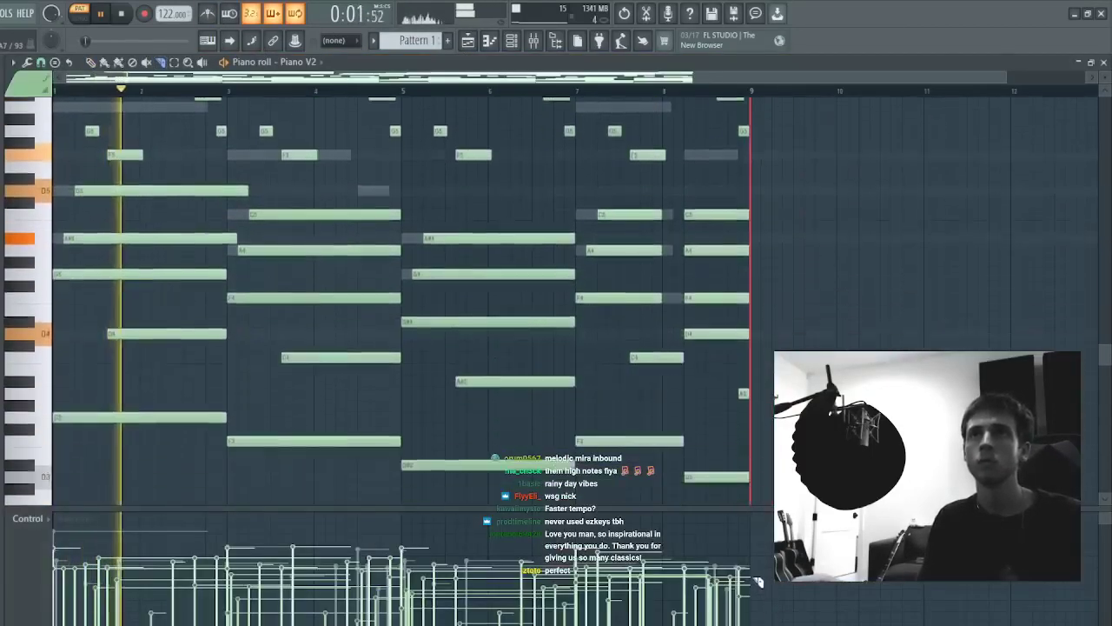
pyautogui.press('Escape')
# - Switch the Piano V2 instrument to the American Jazz Studio preset
pyautogui.click(176, 122)
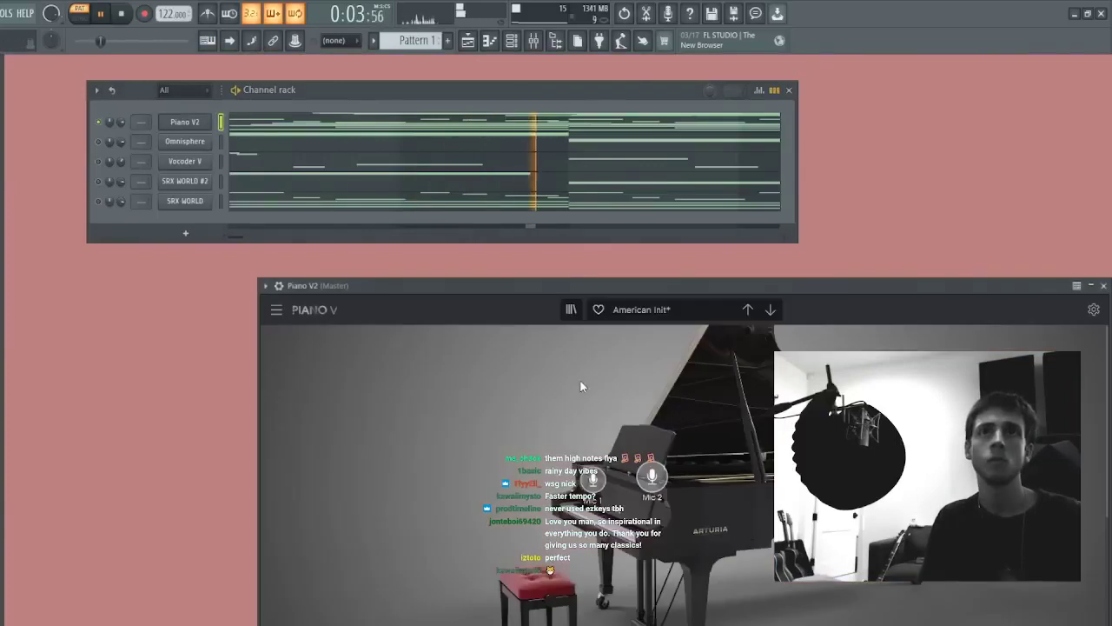
pyautogui.press('space')
pyautogui.moveTo(773, 285); pyautogui.dragTo(756, 236)
pyautogui.click(753, 261)
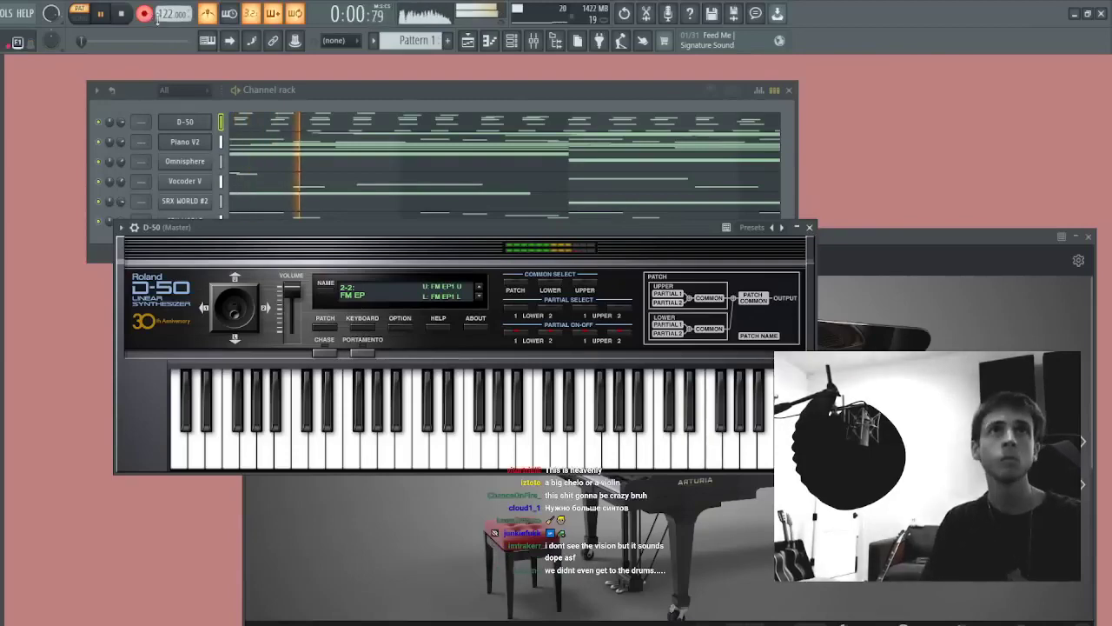
# - Nudge the first two D-50 chords off the grid and drop all notes an octave
pyautogui.click(263, 122)
pyautogui.scroll(6, 223, 249)
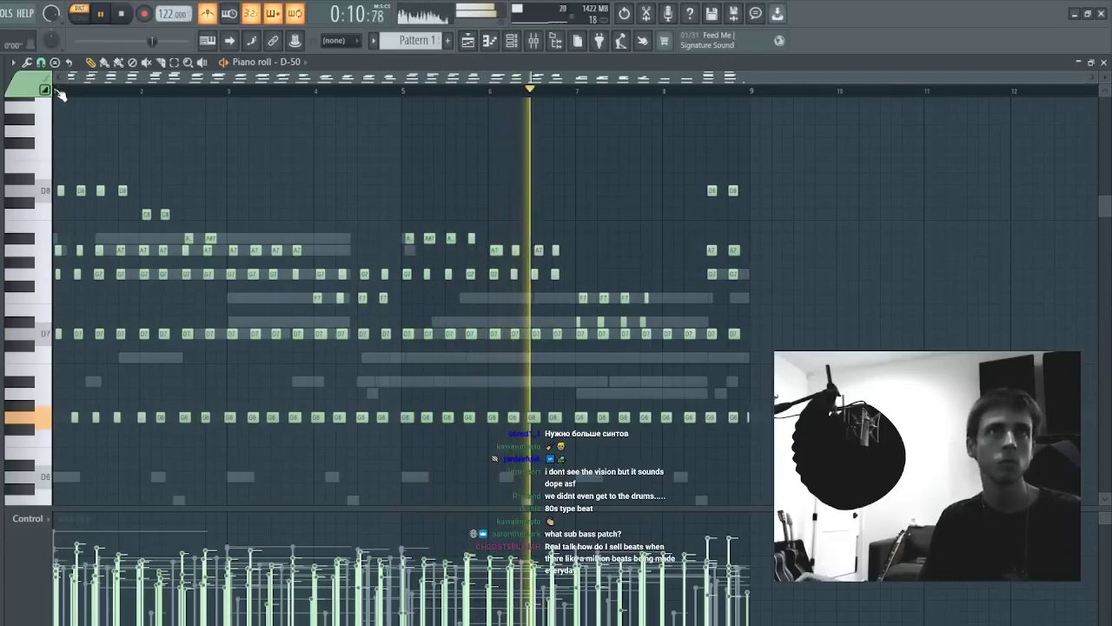
pyautogui.scroll(5, 61, 92)
pyautogui.hotkey('ctrl', 'a')
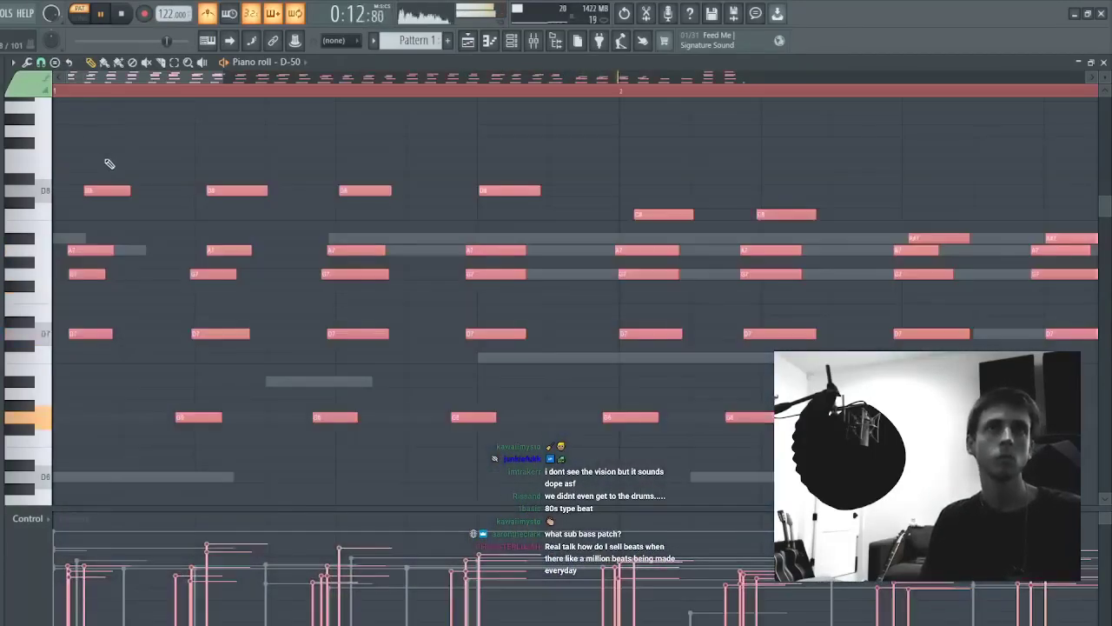
pyautogui.moveTo(61, 130); pyautogui.dragTo(155, 452)
pyautogui.hotkey('shift', 'Left')
pyautogui.moveTo(253, 163); pyautogui.dragTo(161, 423)
pyautogui.hotkey('shift', 'Right')
pyautogui.hotkey('ctrl', 'd')
pyautogui.hotkey('ctrl', 'a')
pyautogui.hotkey('ctrl', 'Down')
pyautogui.hotkey('ctrl', 'd')
# - Loosen the timing of the second, fourth and fifth D-50 chords with small nudges
pyautogui.scroll(-3, 377, 179)
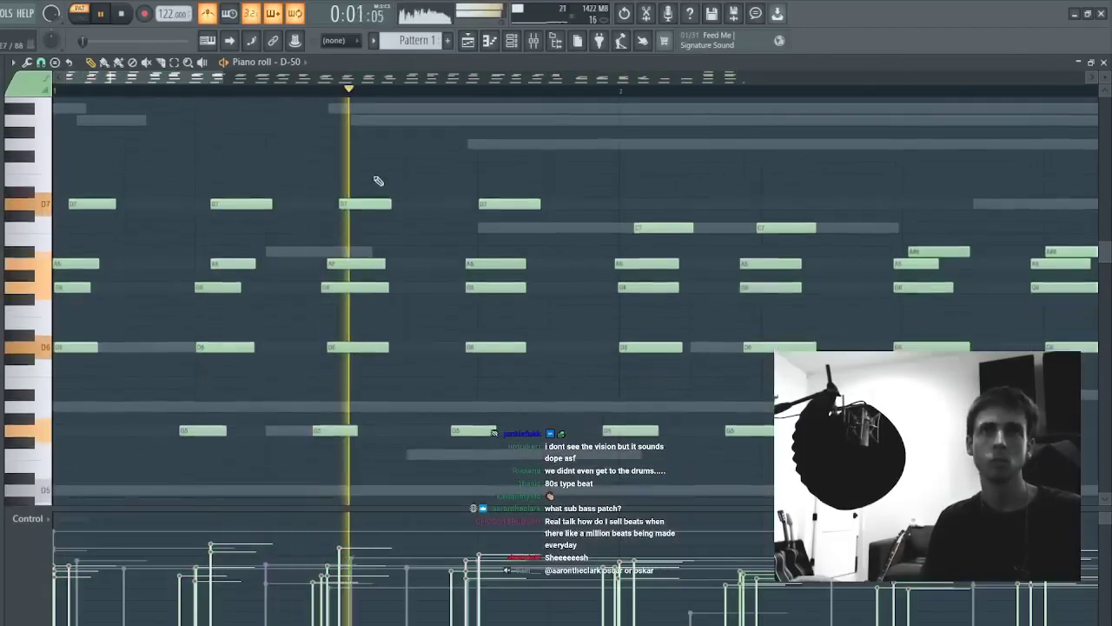
pyautogui.scroll(-4, 345, 88)
pyautogui.moveTo(250, 123); pyautogui.dragTo(222, 446)
pyautogui.hotkey('shift', 'Right')
pyautogui.hotkey('ctrl', 'd')
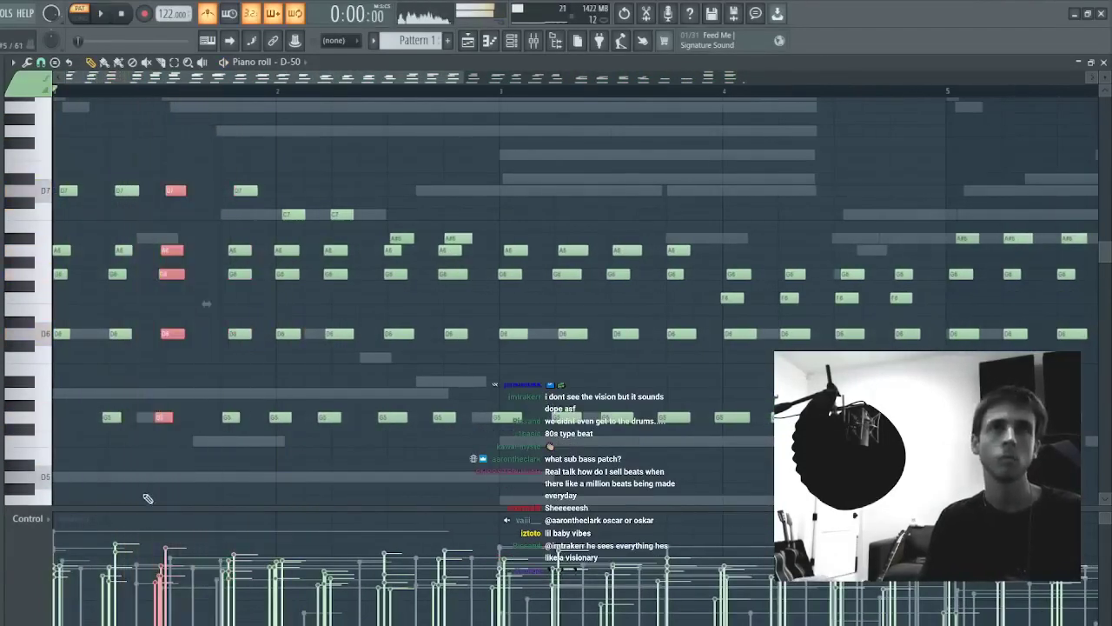
pyautogui.hotkey('ctrl', 'd')
pyautogui.moveTo(126, 150); pyautogui.dragTo(84, 450)
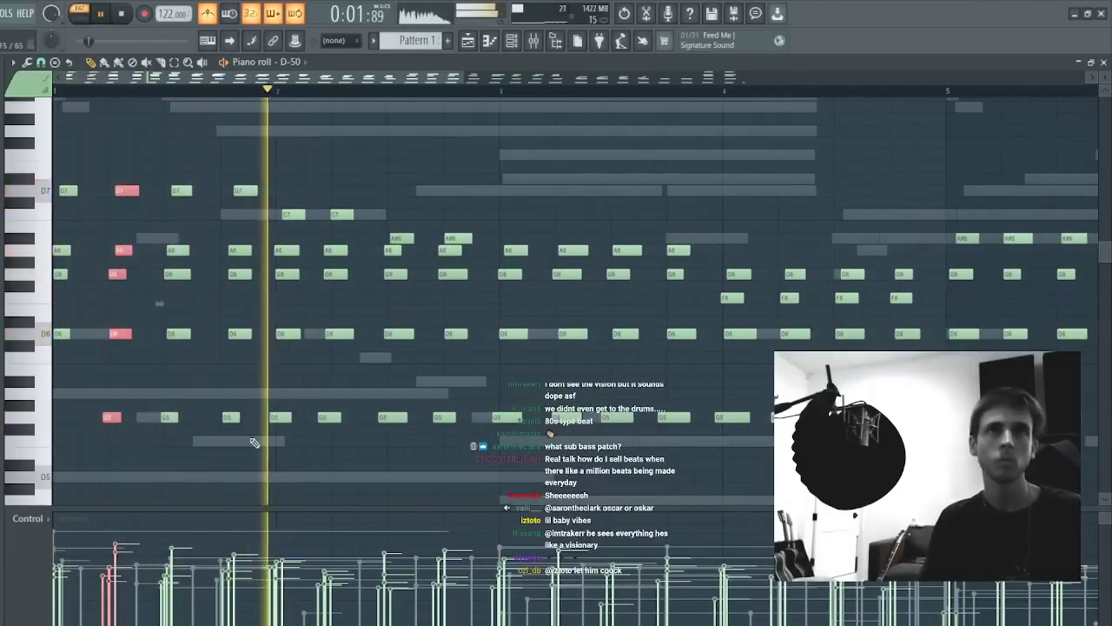
pyautogui.hotkey('ctrl', 'd')
pyautogui.press('space')
pyautogui.press('space')
pyautogui.moveTo(252, 150); pyautogui.dragTo(219, 423)
pyautogui.hotkey('shift', 'Left')
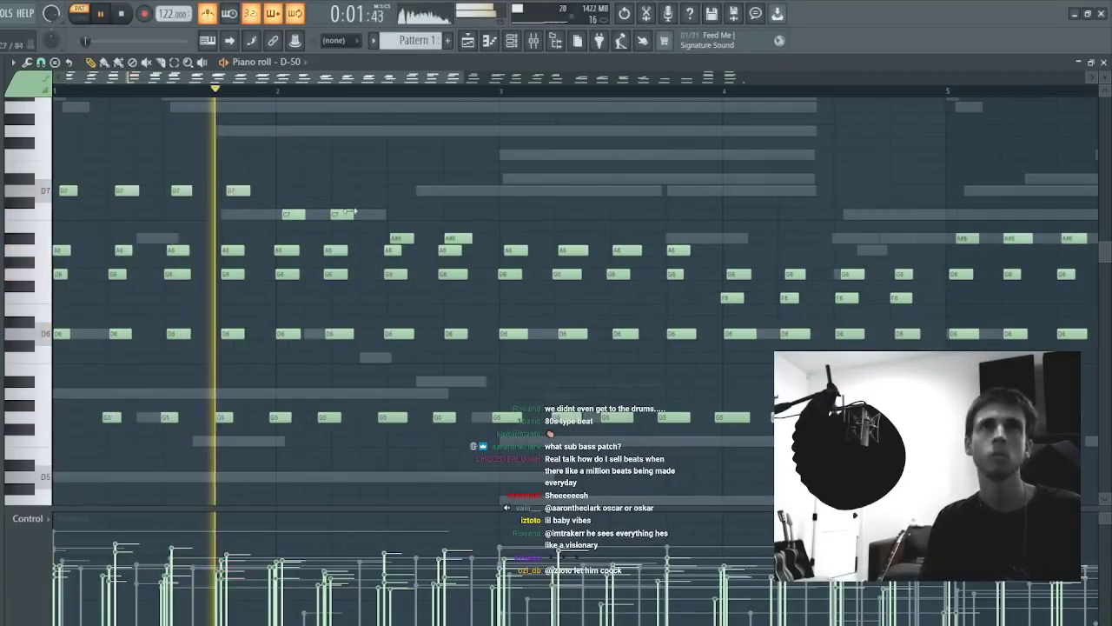
pyautogui.hotkey('ctrl', 'd')
pyautogui.moveTo(302, 191); pyautogui.dragTo(283, 481)
pyautogui.press('space')
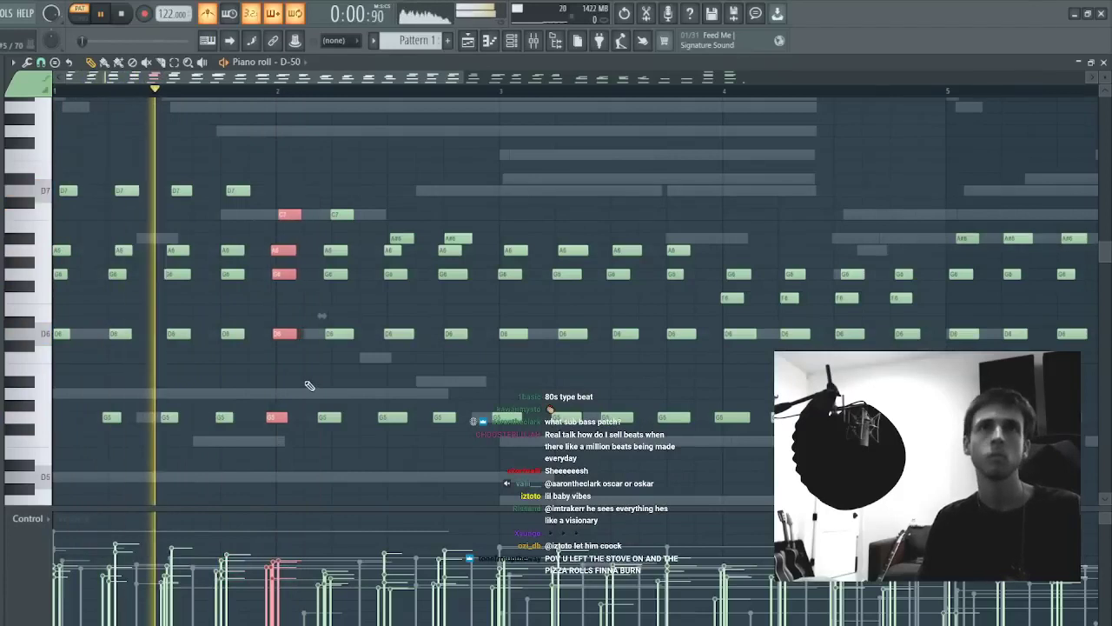
pyautogui.hotkey('ctrl', 'd')
# - Select and audition the later chords and bar 6 notes against playback
pyautogui.moveTo(369, 175); pyautogui.dragTo(339, 473)
pyautogui.press('space')
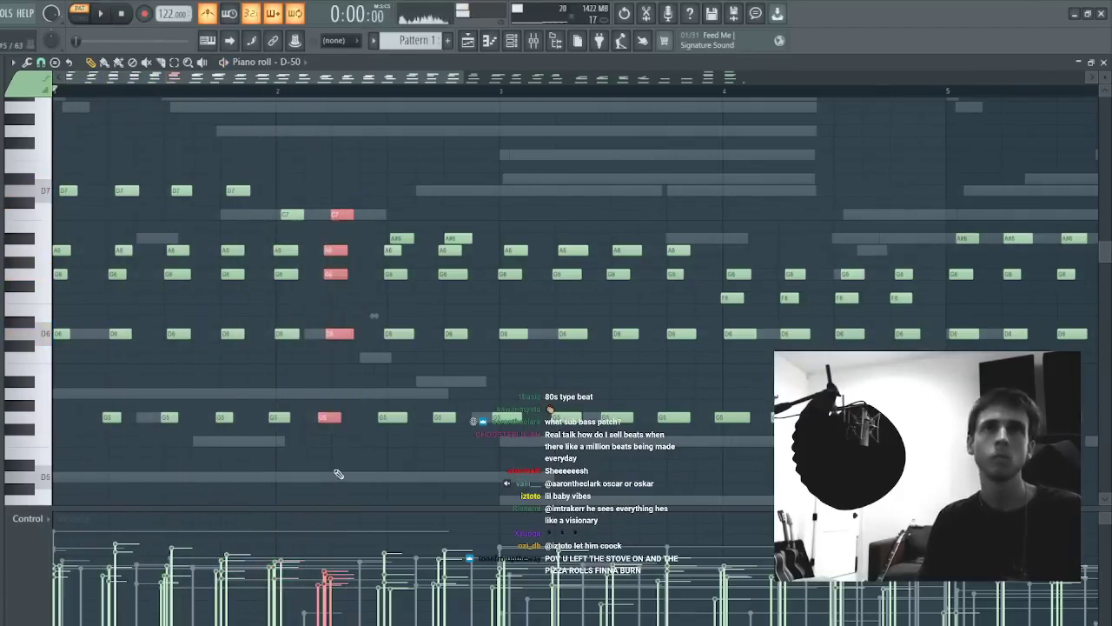
pyautogui.moveTo(426, 213); pyautogui.dragTo(387, 459)
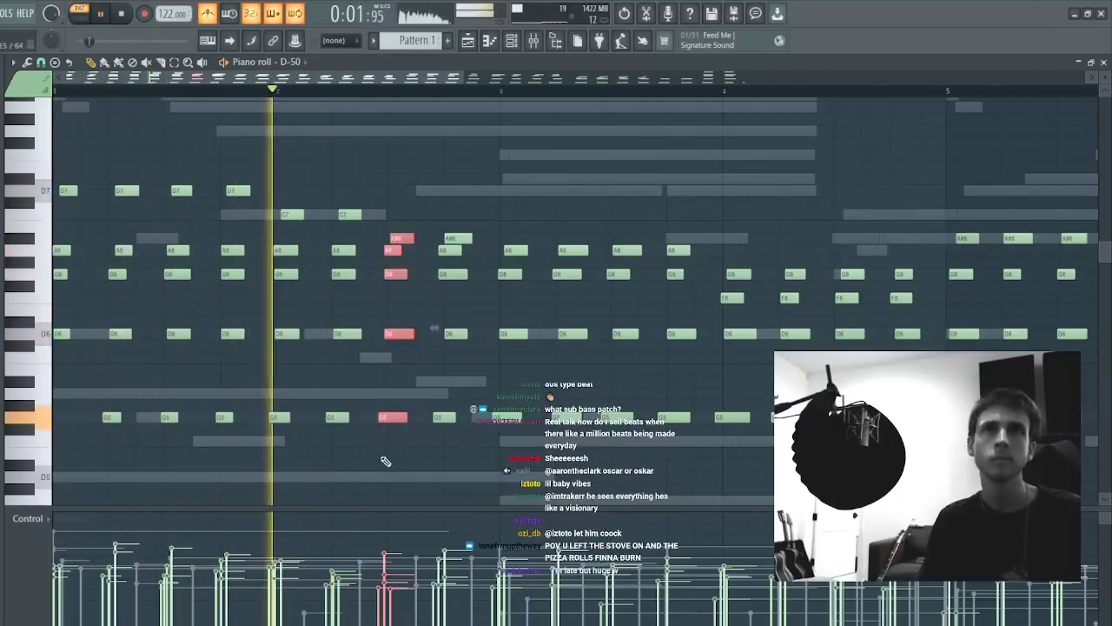
pyautogui.moveTo(462, 218); pyautogui.dragTo(442, 466)
pyautogui.press('space')
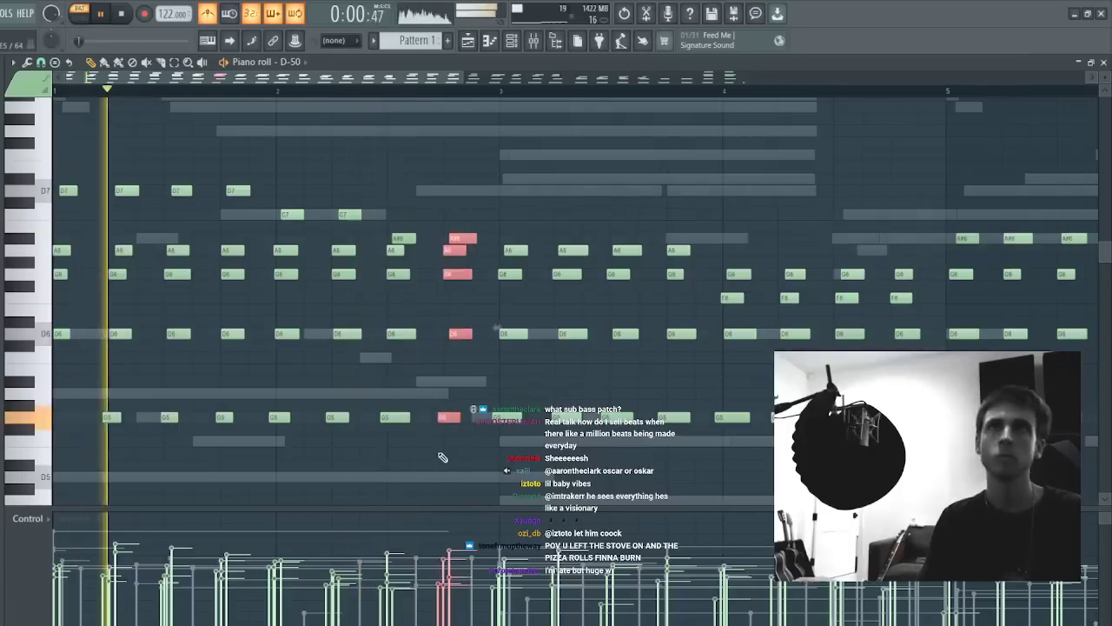
pyautogui.moveTo(528, 184); pyautogui.dragTo(528, 184)
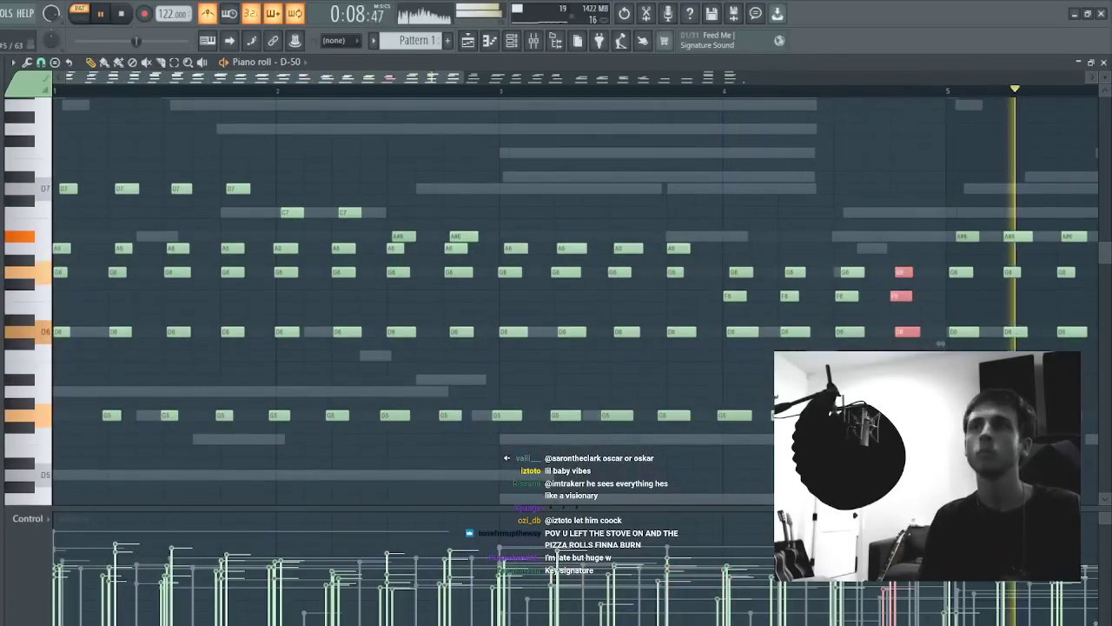
pyautogui.moveTo(327, 184); pyautogui.dragTo(280, 480)
pyautogui.moveTo(373, 195); pyautogui.dragTo(342, 424)
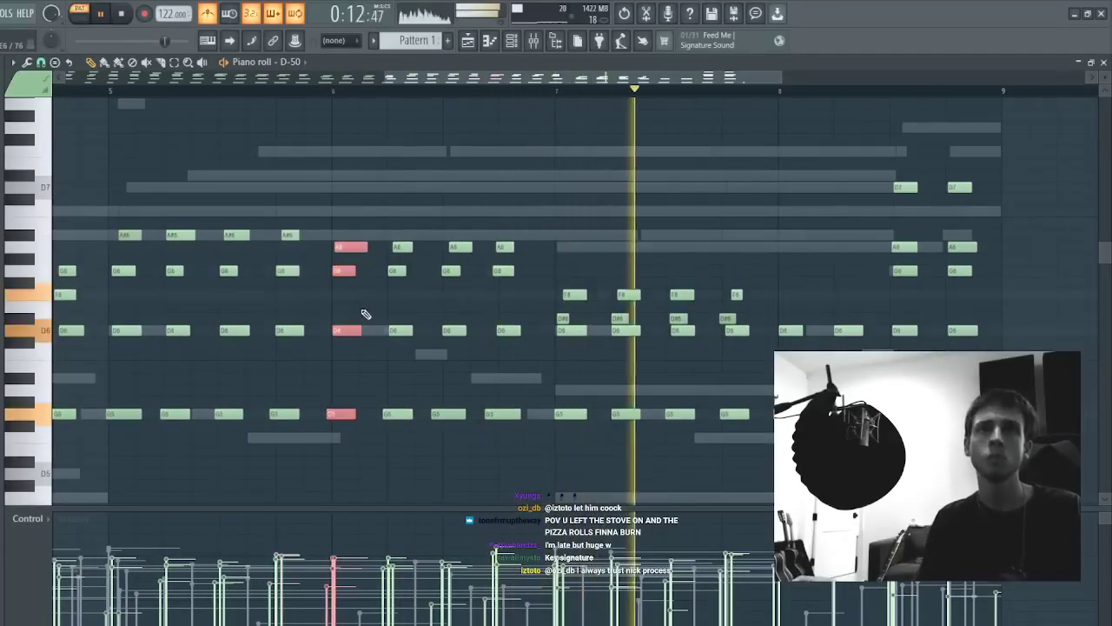
pyautogui.click(570, 293)
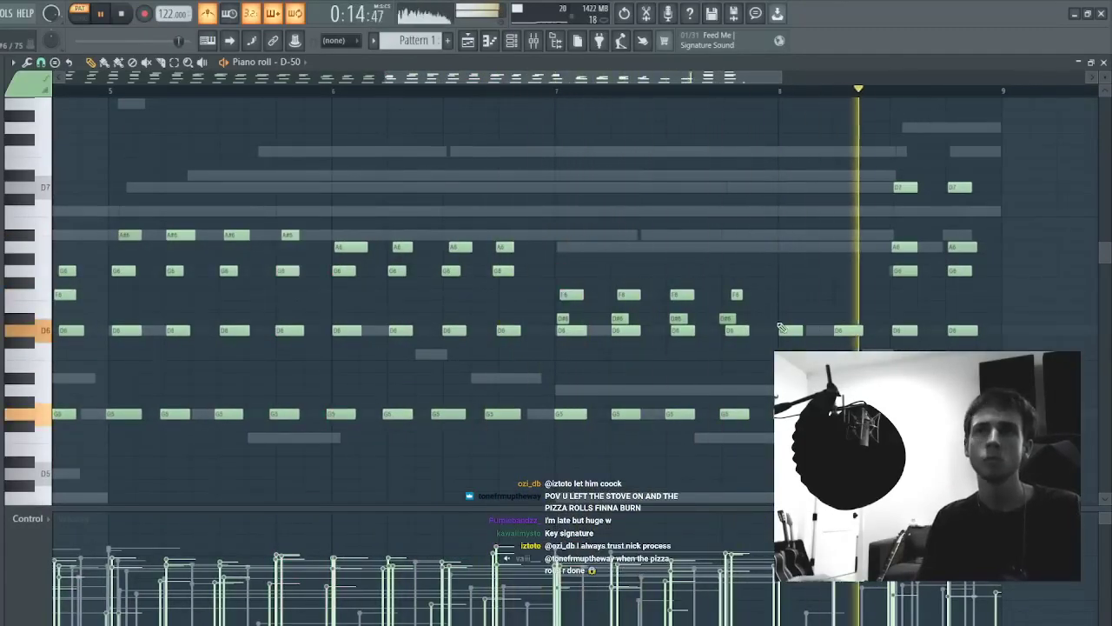
# - Replace the bar 7 notes with a copy of bar 3's notes
pyautogui.scroll(-5, 511, 80)
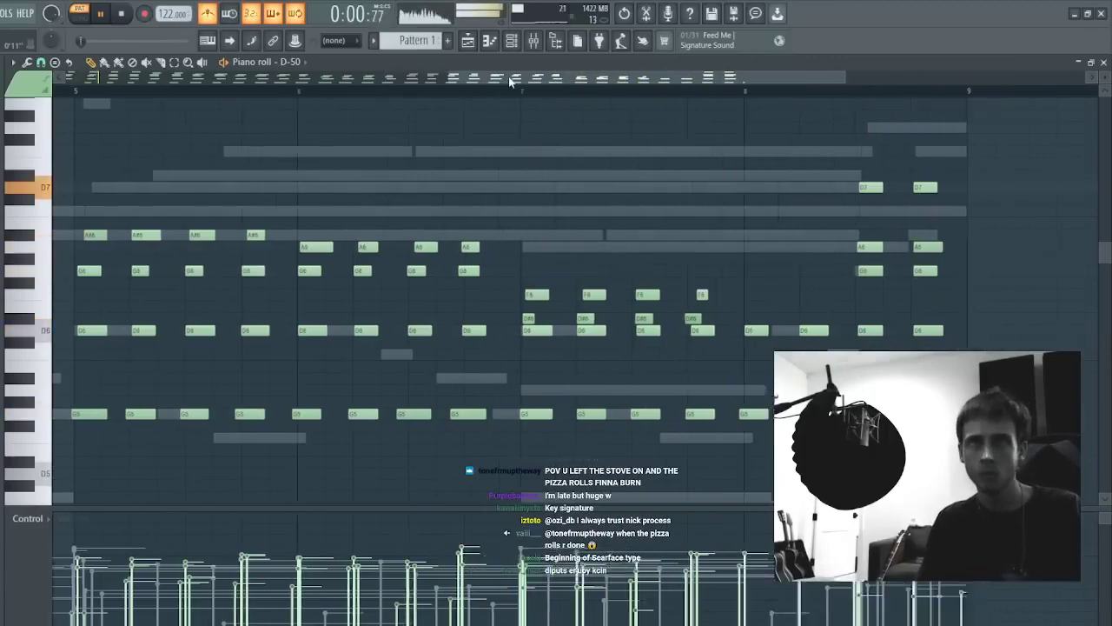
pyautogui.scroll(-5, 492, 83)
pyautogui.moveTo(571, 268); pyautogui.dragTo(663, 472)
pyautogui.press('Delete')
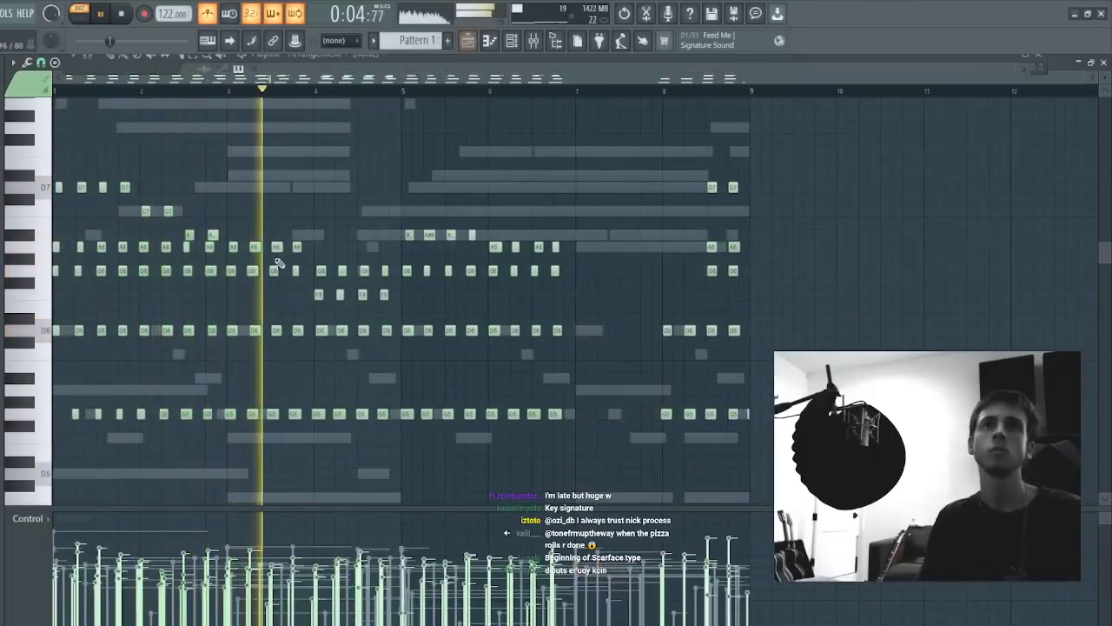
pyautogui.moveTo(229, 235); pyautogui.dragTo(637, 423)
pyautogui.keyDown('ctrl'); pyautogui.click(667, 388); pyautogui.keyUp('ctrl')
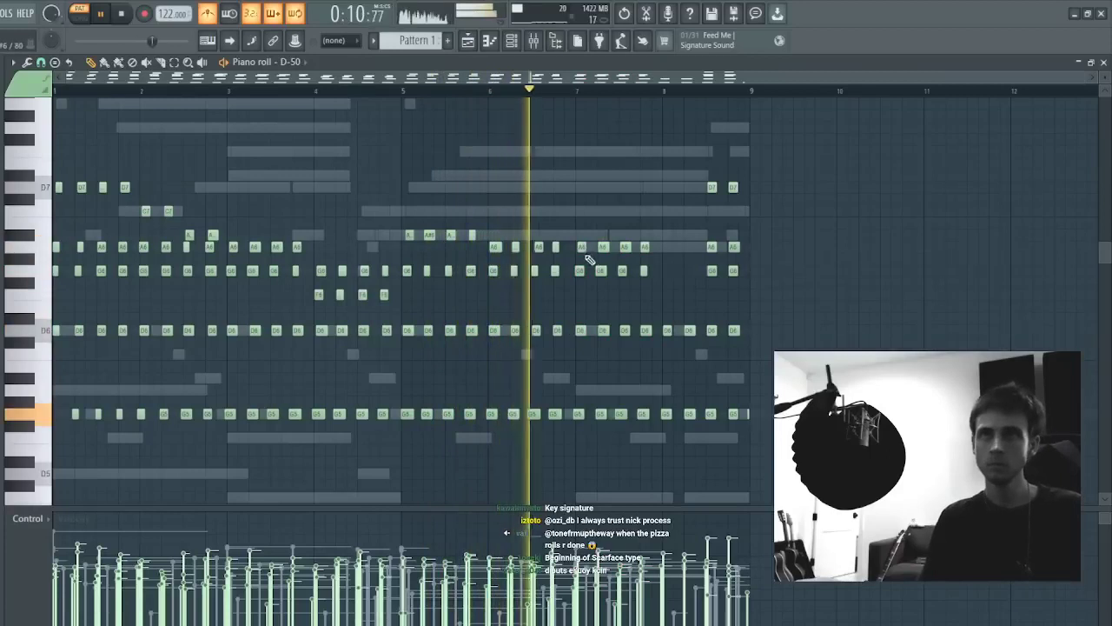
# - Lower the four A6 notes in bar 7 to F6
pyautogui.moveTo(583, 258); pyautogui.dragTo(678, 185)
pyautogui.hotkey('shift', 'Down')
pyautogui.hotkey('shift', 'Down')
pyautogui.hotkey('shift', 'Down')
pyautogui.hotkey('shift', 'Down')
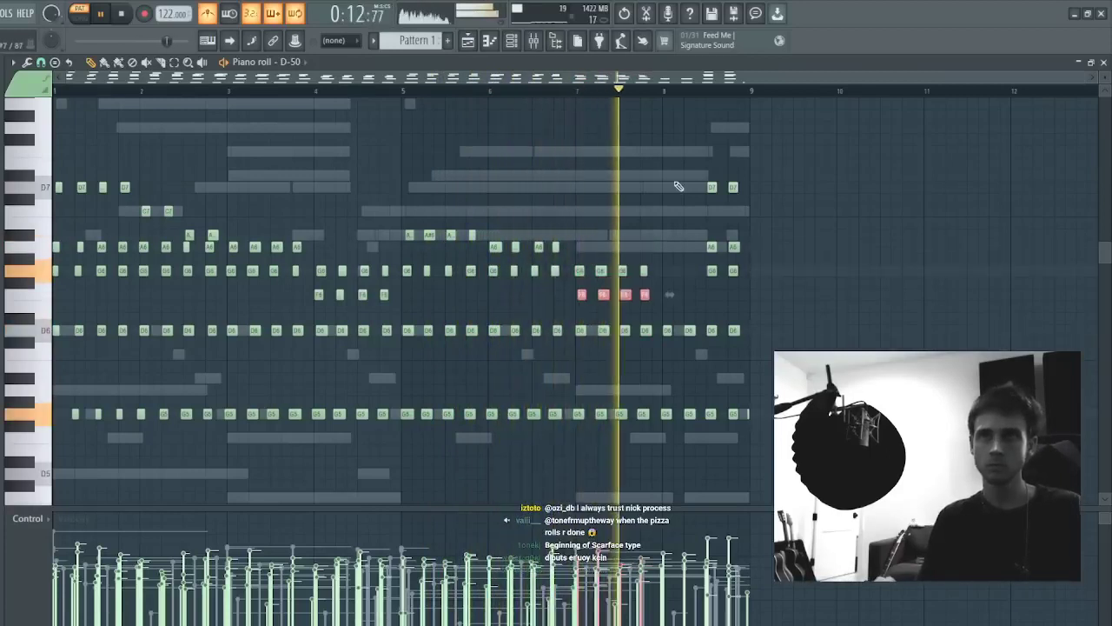
pyautogui.keyDown('ctrl'); pyautogui.click(789, 214); pyautogui.keyUp('ctrl')
pyautogui.press('Escape')
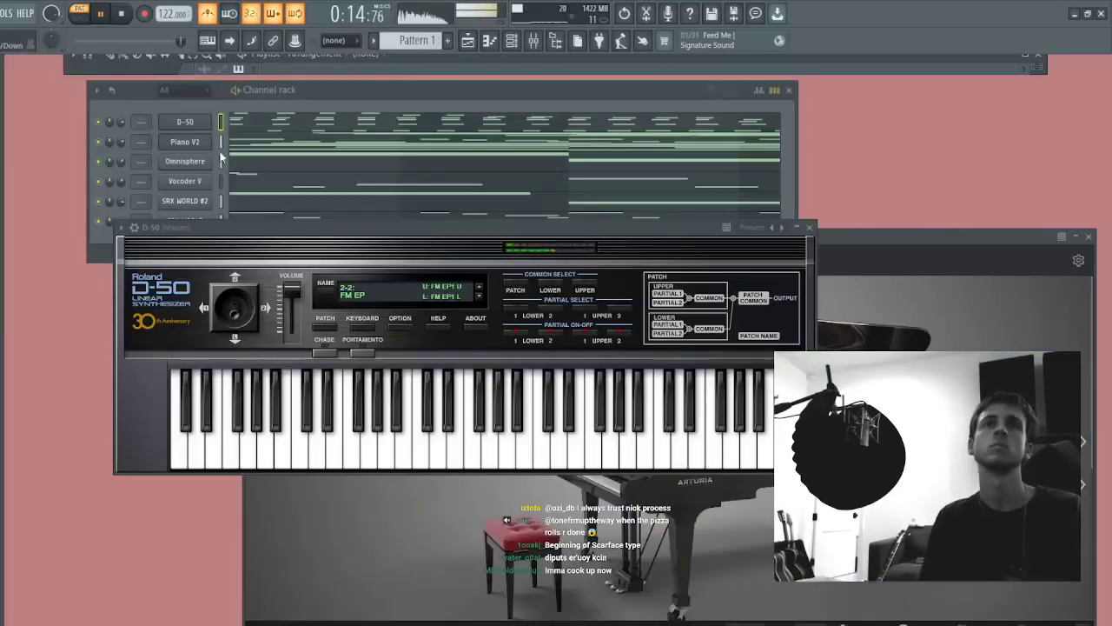
# - Switch the Roland D-50 to patch 2-3: Solo Violin
pyautogui.click(98, 165)
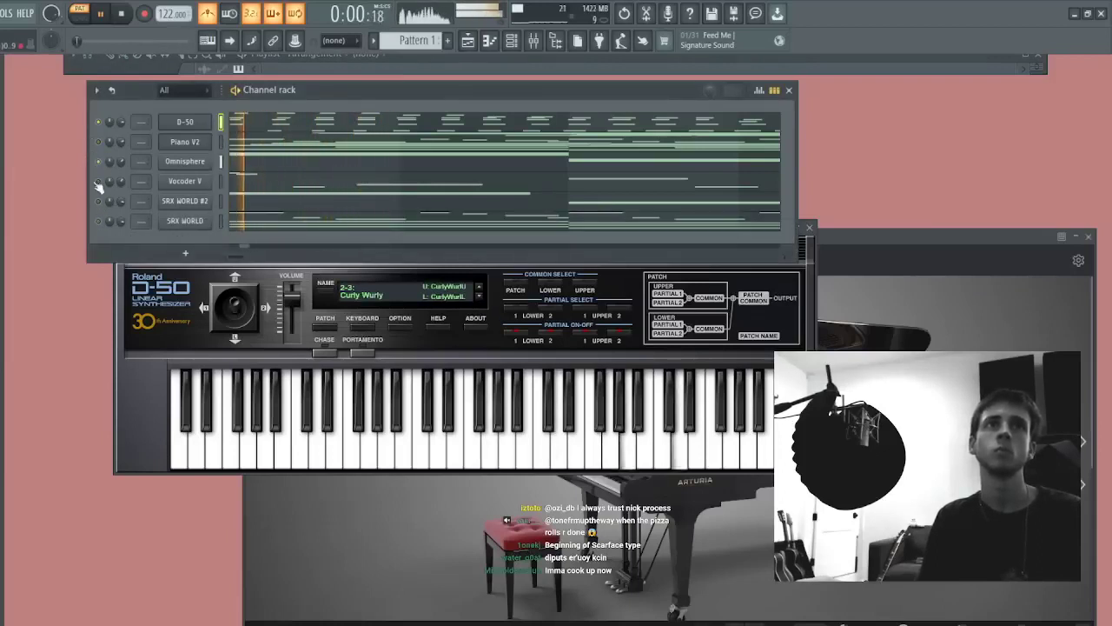
pyautogui.click(382, 285)
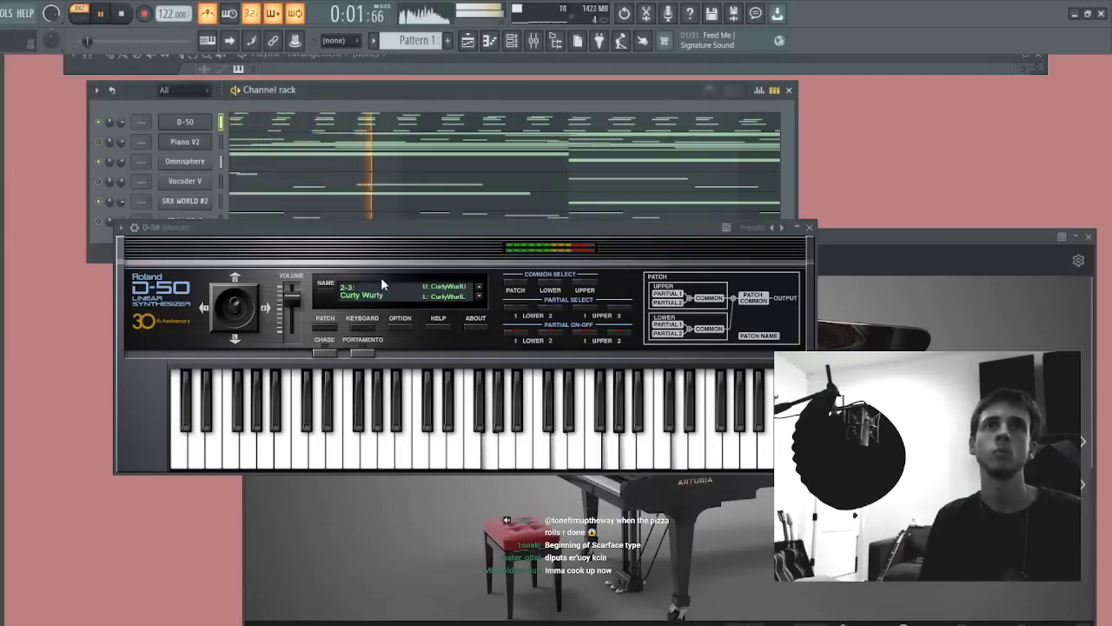
pyautogui.click(479, 288)
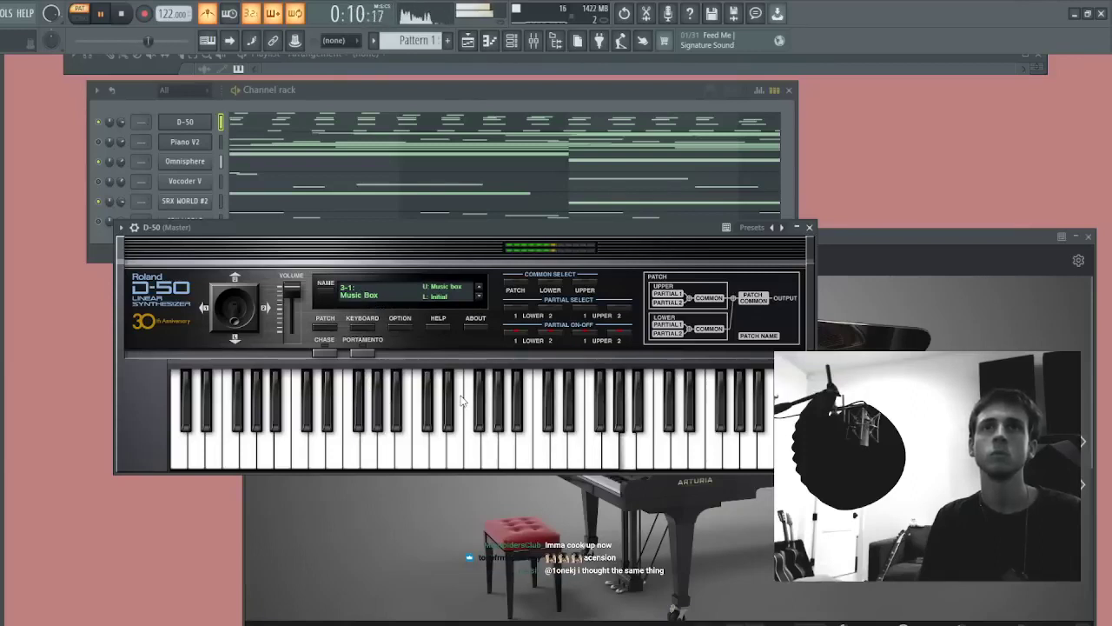
pyautogui.click(165, 108)
pyautogui.press('space')
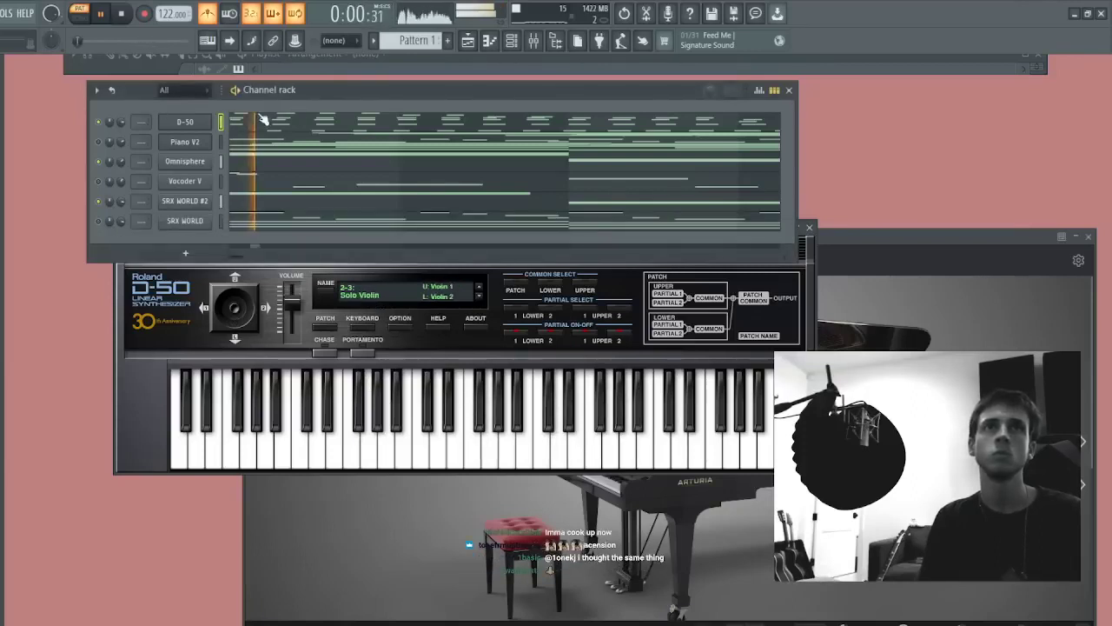
# - Check the D-50 piano roll, then bring up the Mixer at the D-50 insert
pyautogui.click(262, 119)
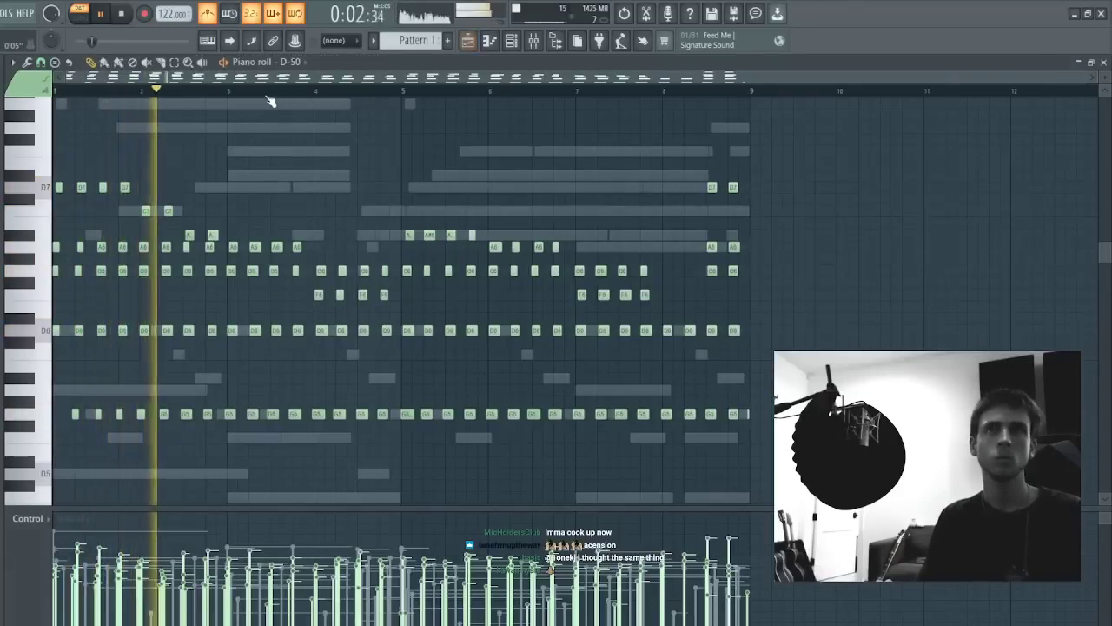
pyautogui.press('Escape')
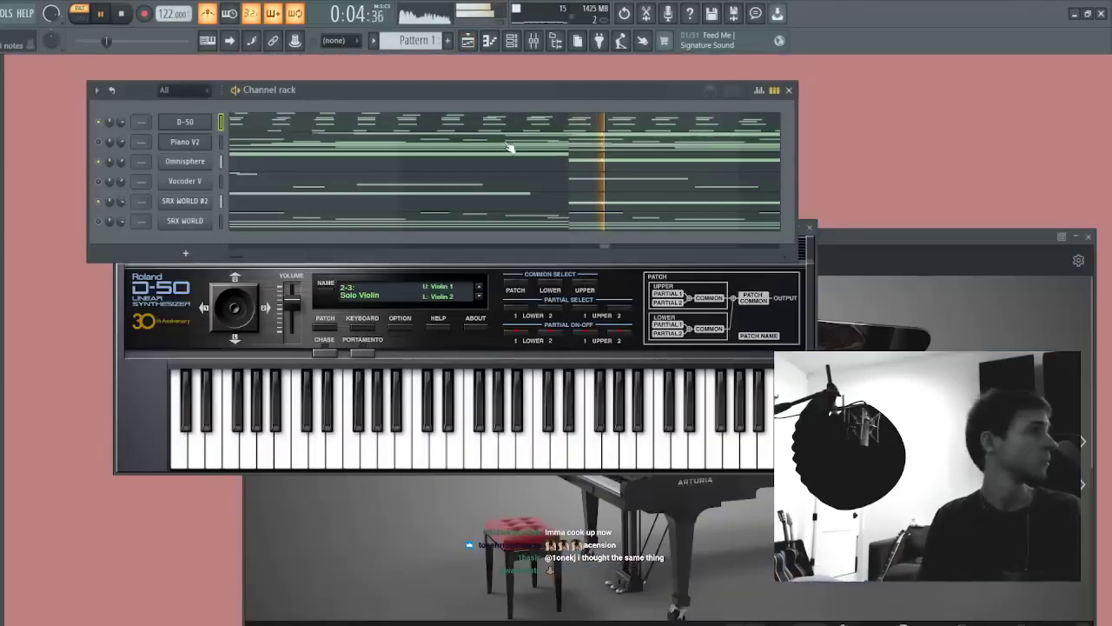
pyautogui.press('F9')
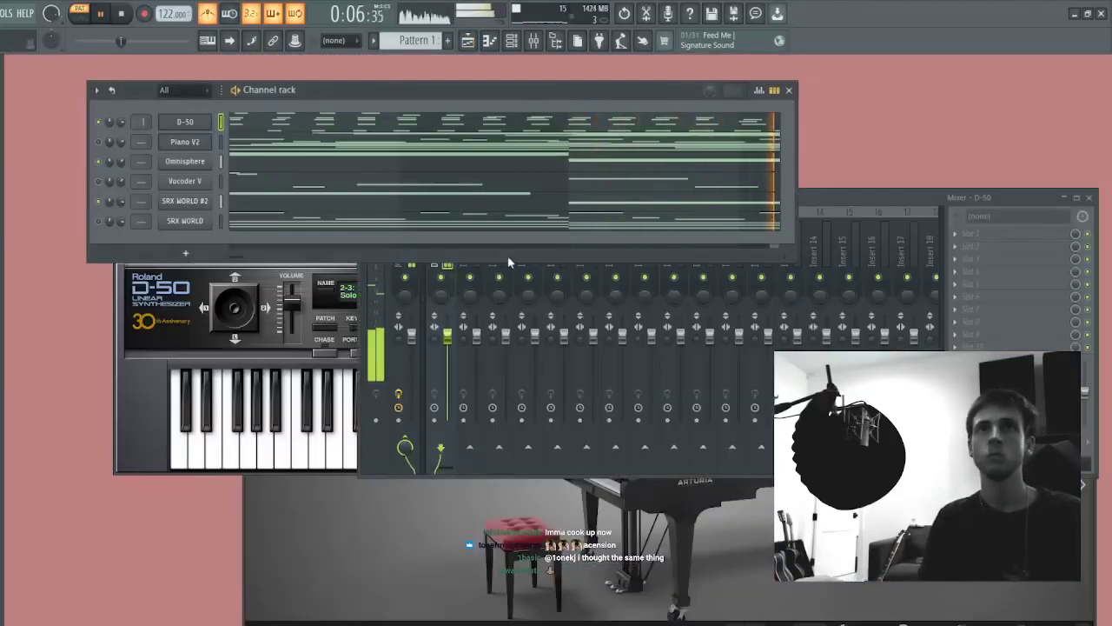
# - Put a HalfTime effect on the D-50 mixer insert, open it, and show the D-50 synth
pyautogui.click(1014, 252)
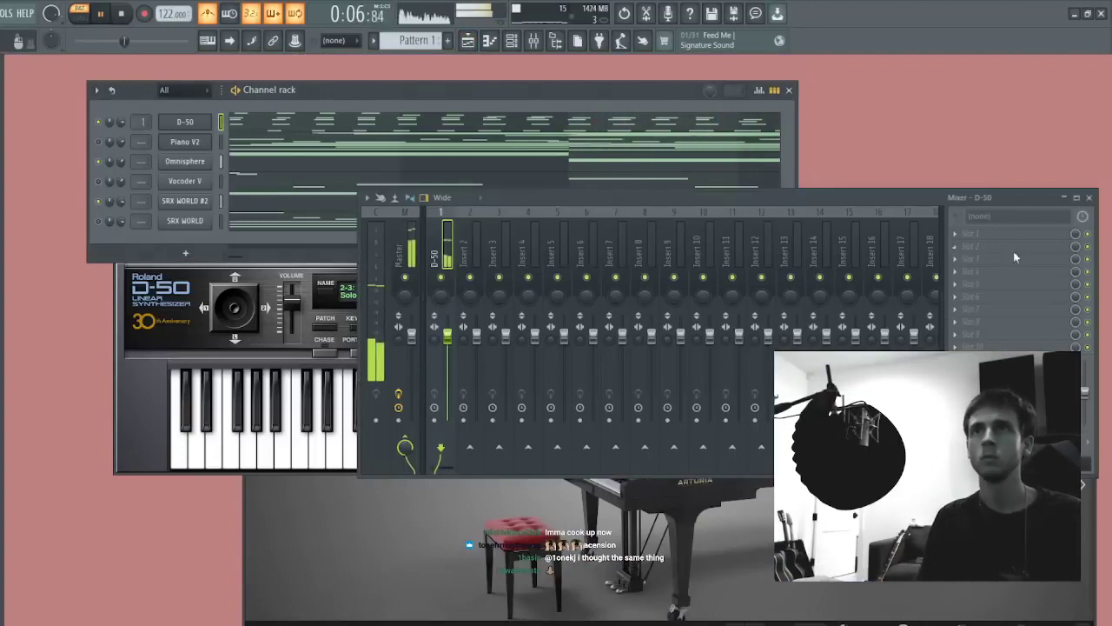
pyautogui.click(658, 226)
pyautogui.press('space')
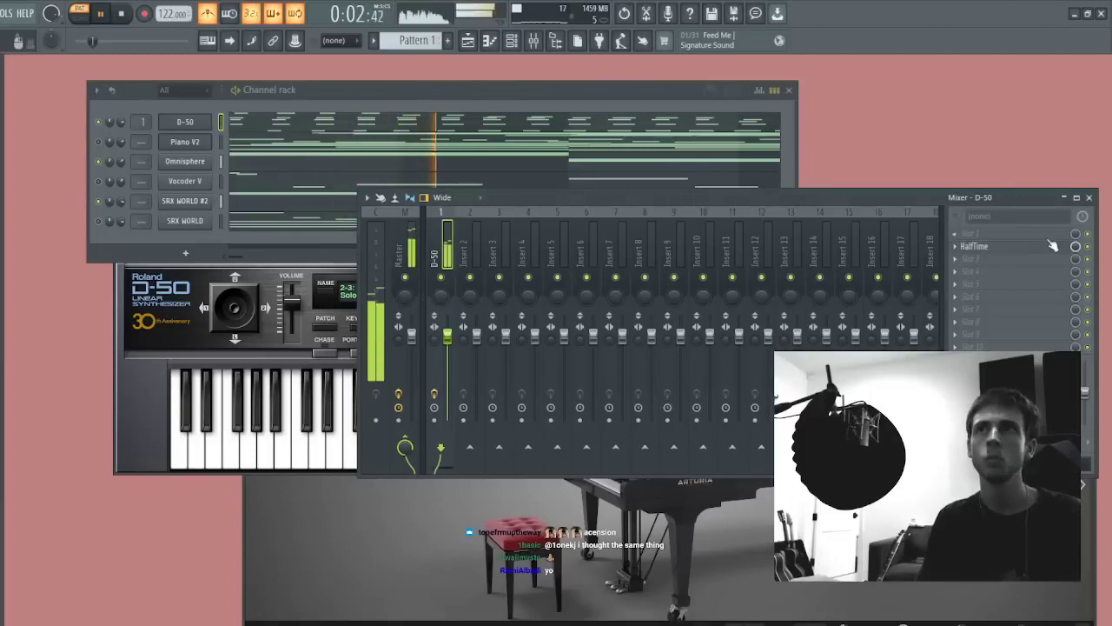
pyautogui.click(1049, 248)
pyautogui.click(197, 123)
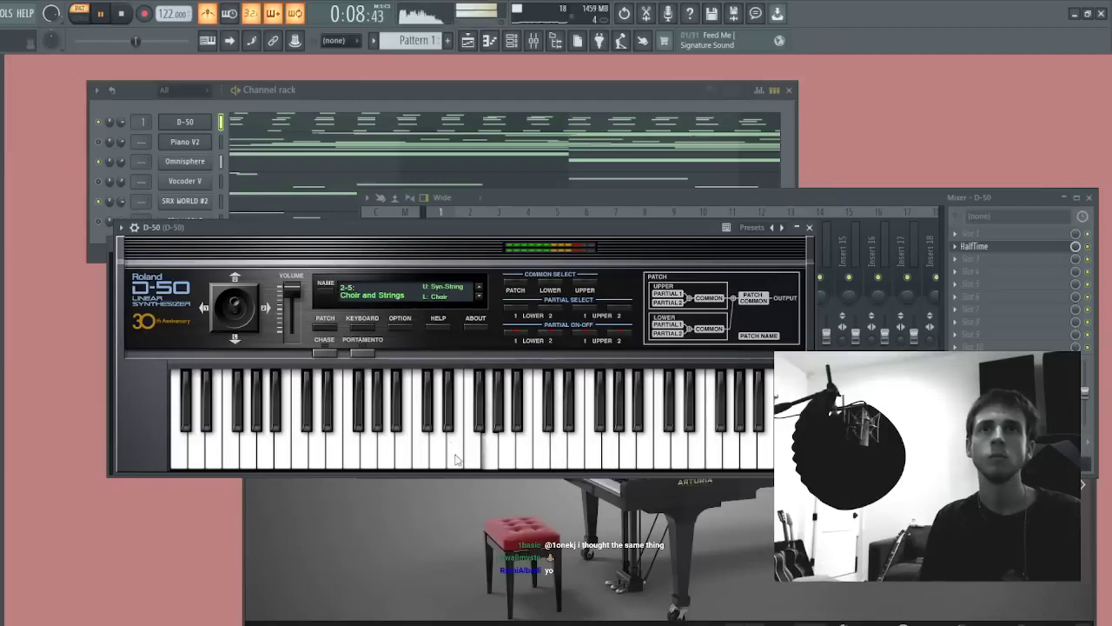
# - Change the D-50 patch to 1-1: Fantasia and preview its notes
pyautogui.click(456, 498)
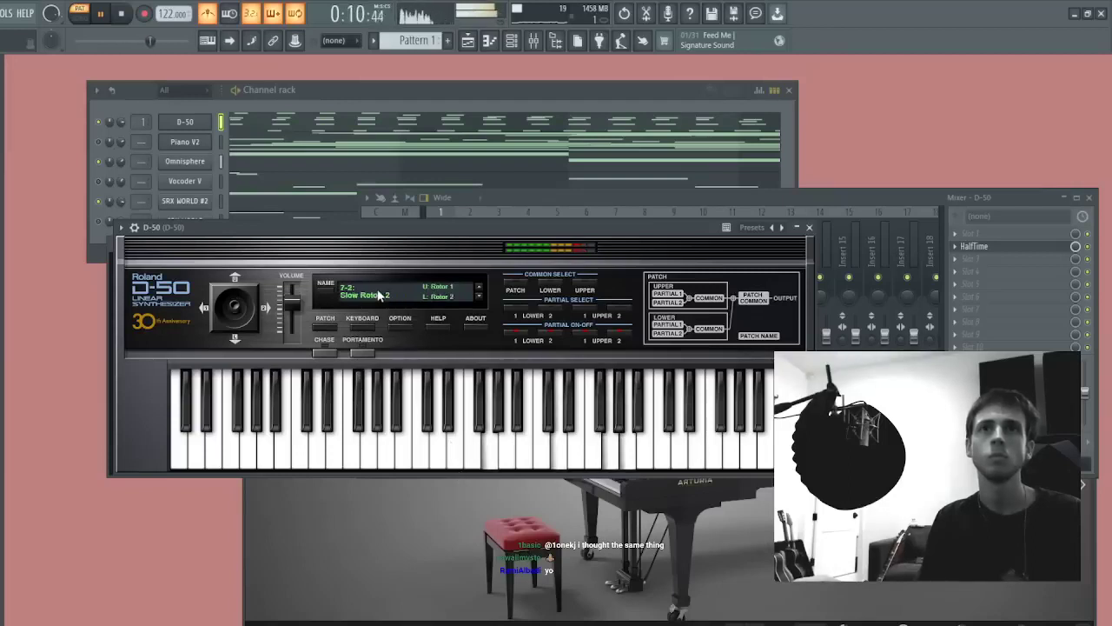
pyautogui.click(278, 119)
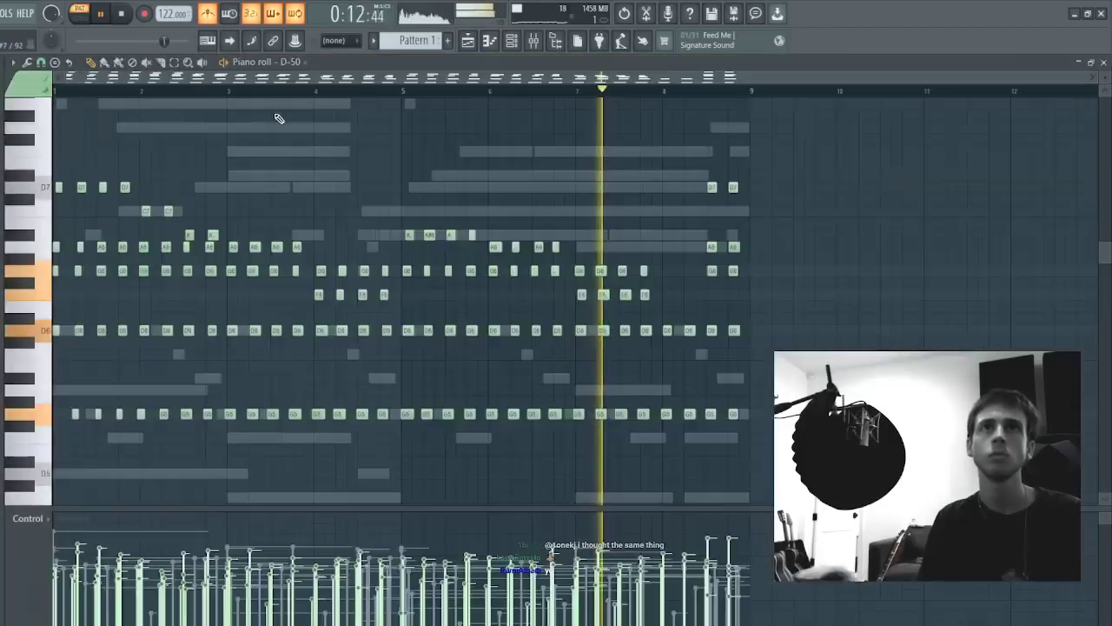
pyautogui.scroll(-2, 278, 117)
pyautogui.press('Escape')
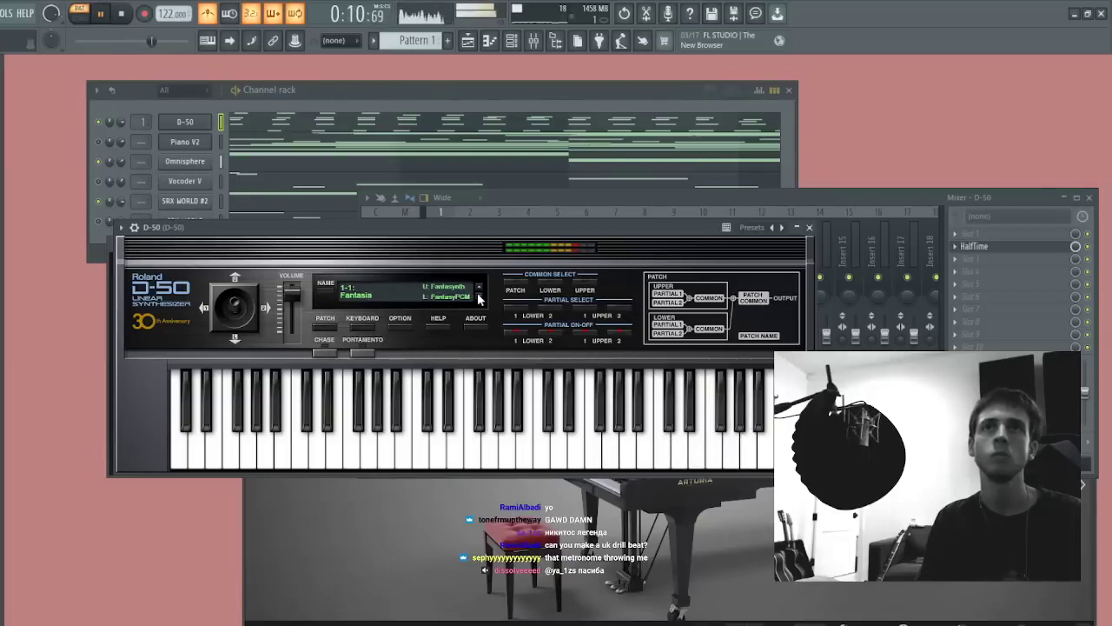
# - Transpose the high D-50 notes down an octave so they top out at D7
pyautogui.click(132, 111)
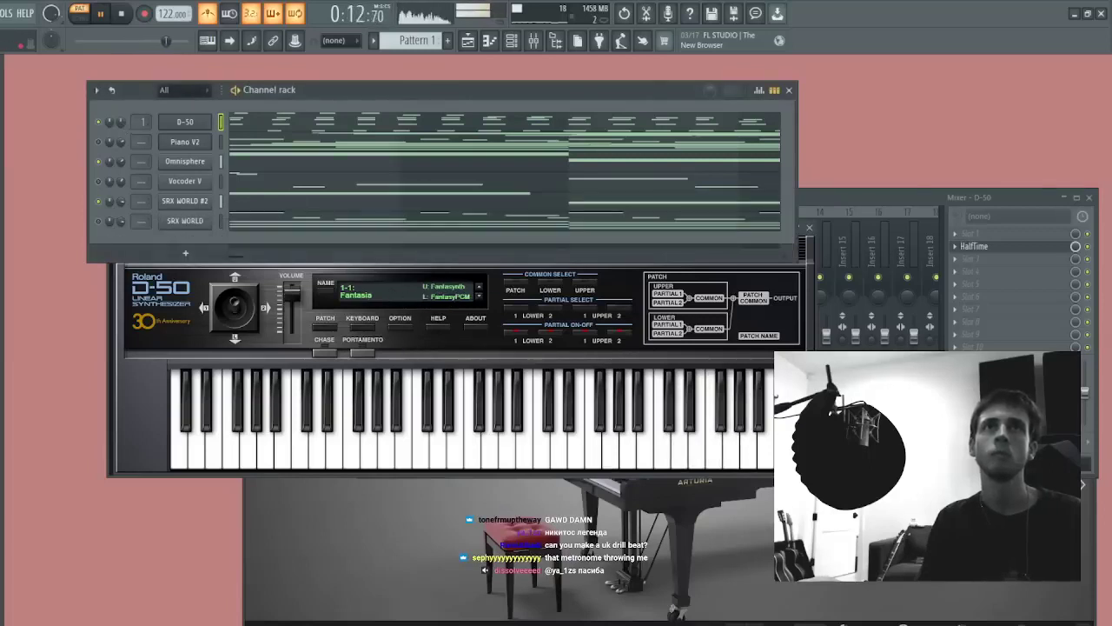
pyautogui.click(239, 124)
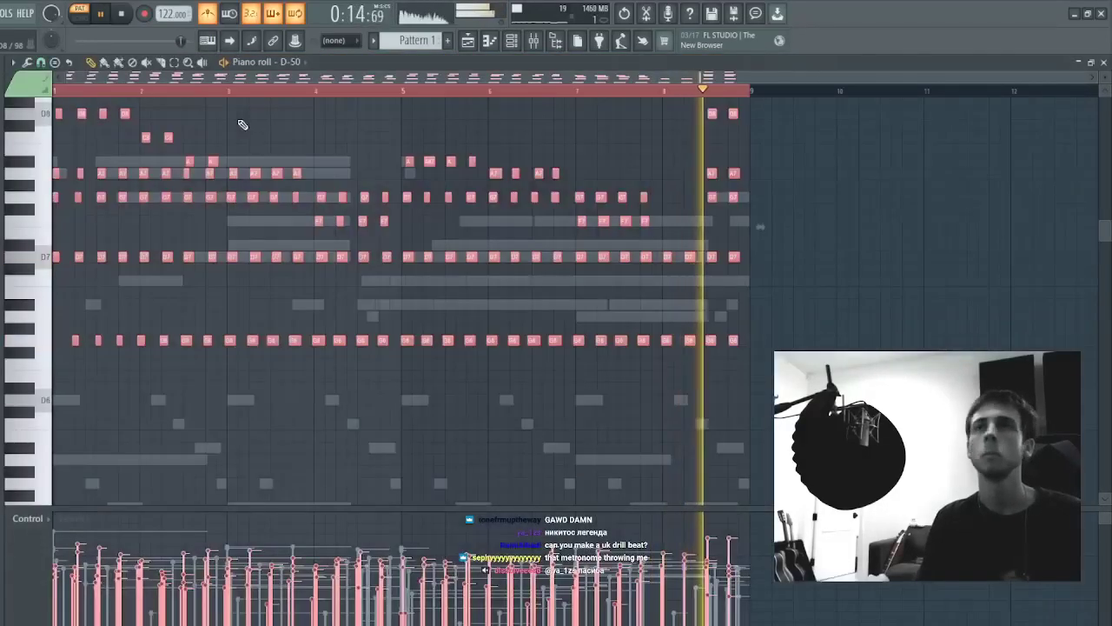
pyautogui.hotkey('ctrl', 'Down')
pyautogui.hotkey('ctrl', 'd')
pyautogui.scroll(2, 478, 202)
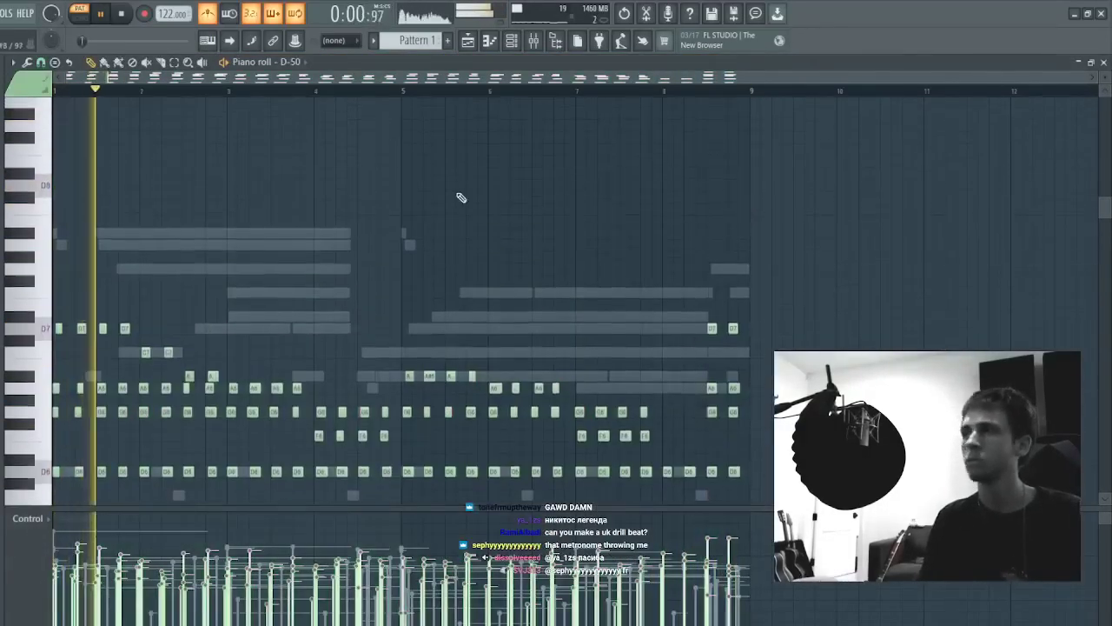
pyautogui.press('Escape')
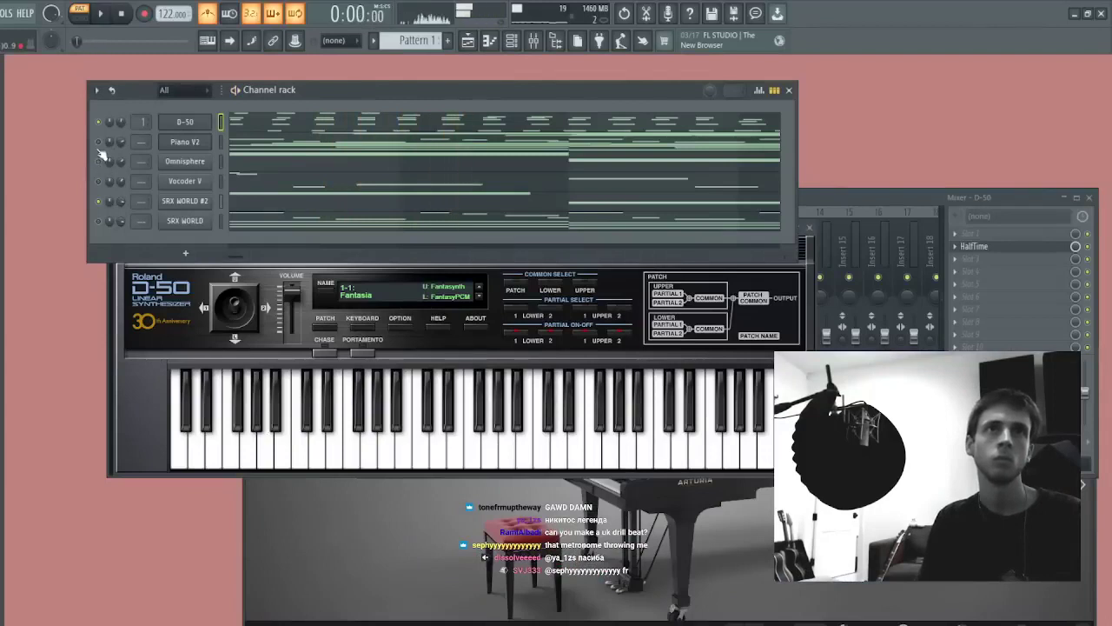
# - Audition the beat and unmute the D-50 and Piano V2 channels
pyautogui.press('space')
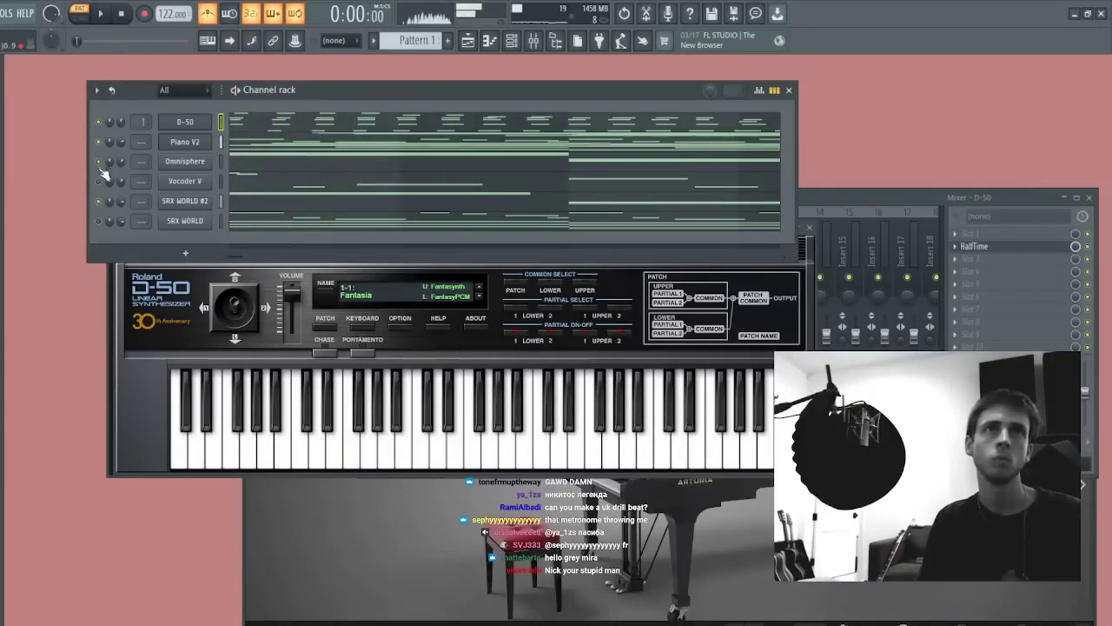
pyautogui.press('space')
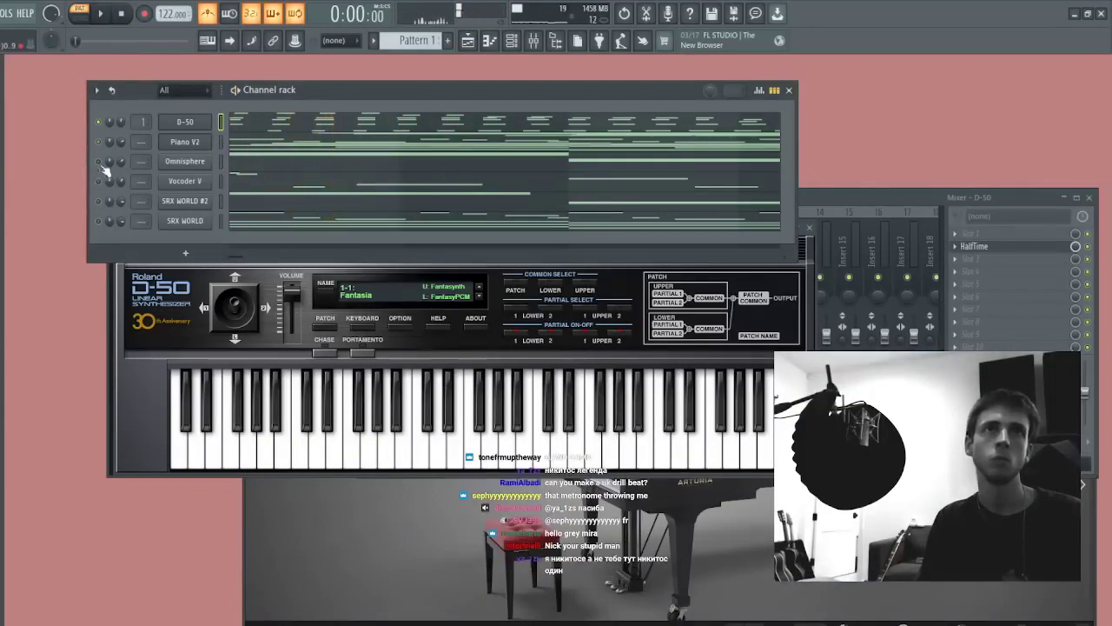
pyautogui.press('space')
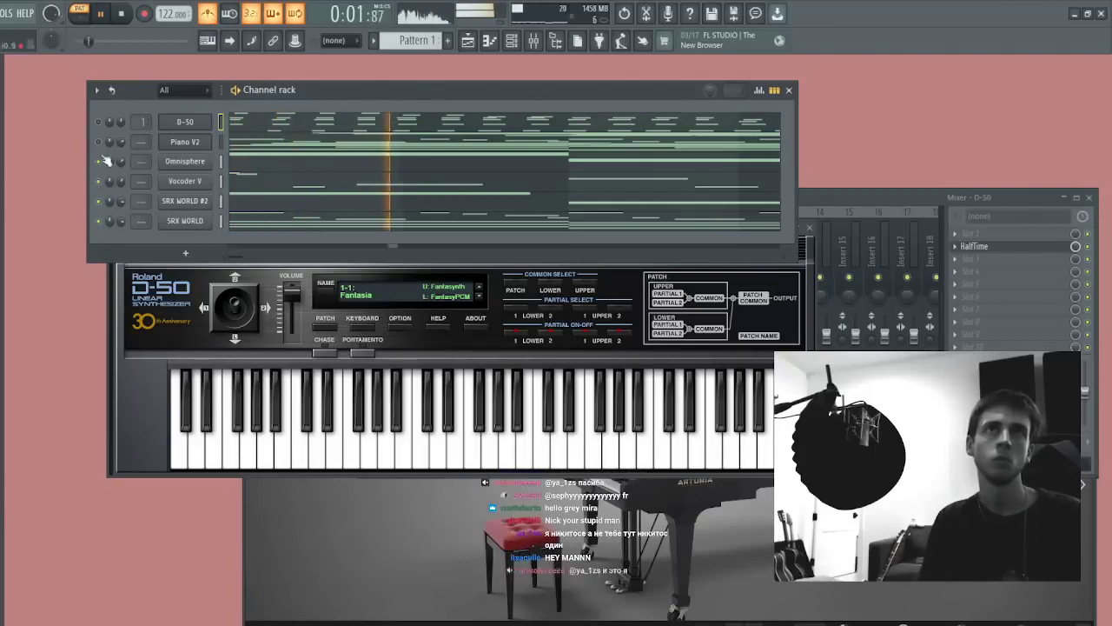
pyautogui.moveTo(99, 143); pyautogui.dragTo(98, 122)
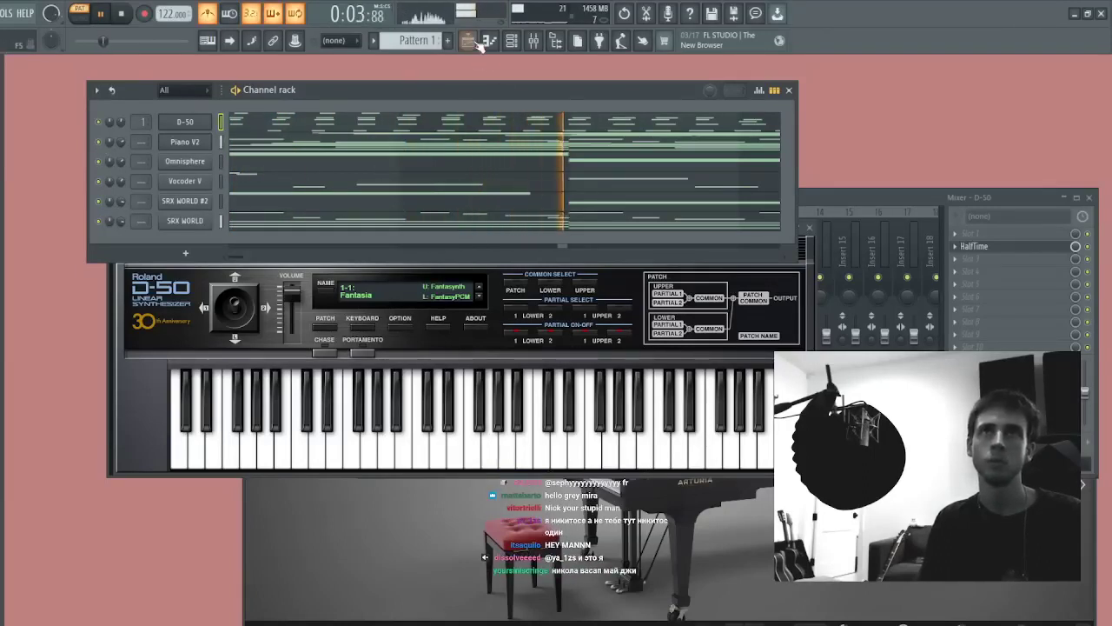
# - Split Pattern 1 by channel from the Playlist, then show the Playlist full-size
pyautogui.click(469, 42)
pyautogui.click(476, 245)
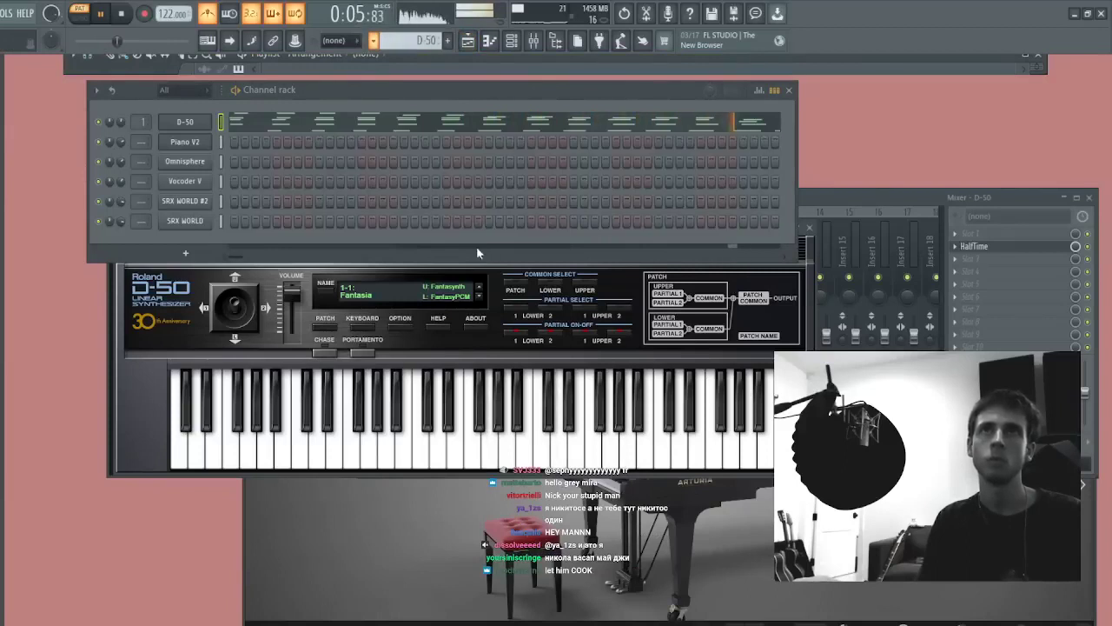
pyautogui.click(471, 41)
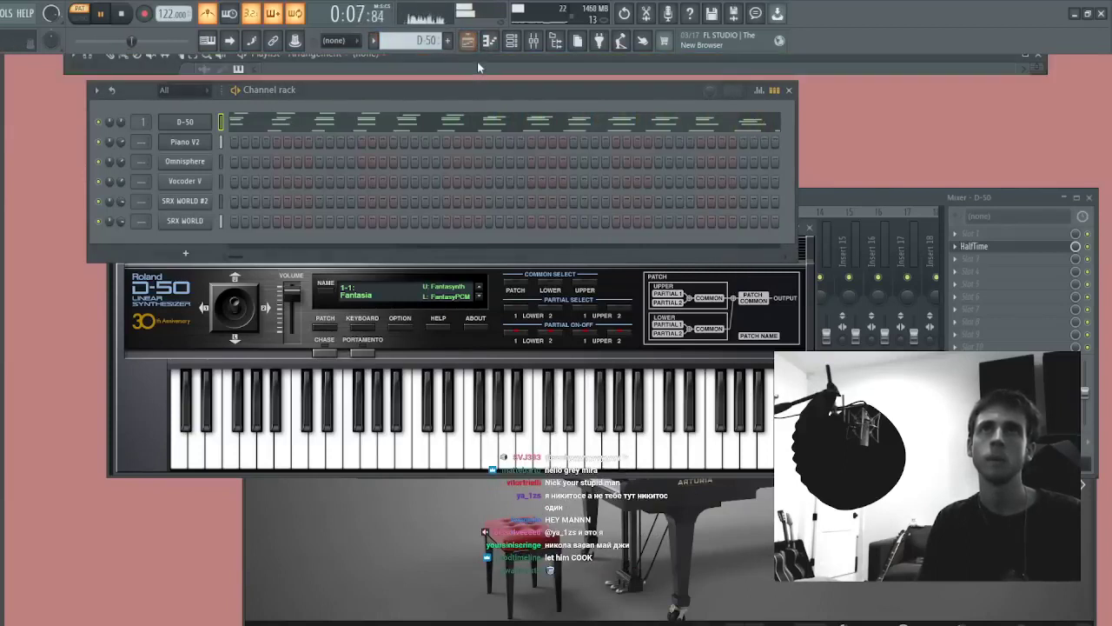
pyautogui.click(467, 41)
# - Place all six instrument patterns at bar 1 and duplicate the block across later bars
pyautogui.press('space')
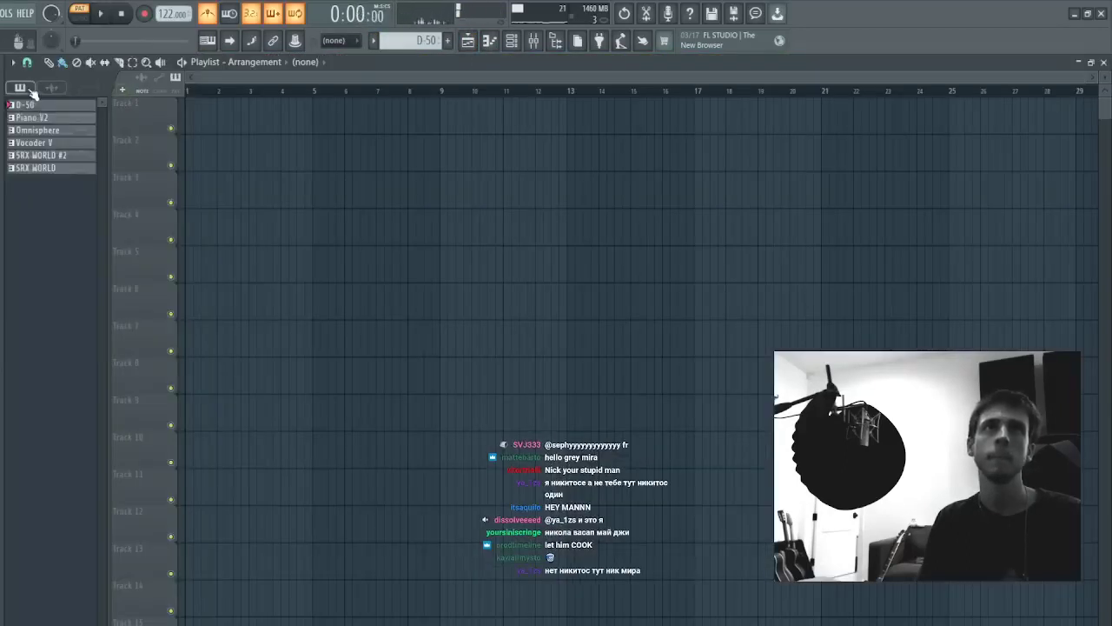
pyautogui.moveTo(64, 160); pyautogui.dragTo(208, 109)
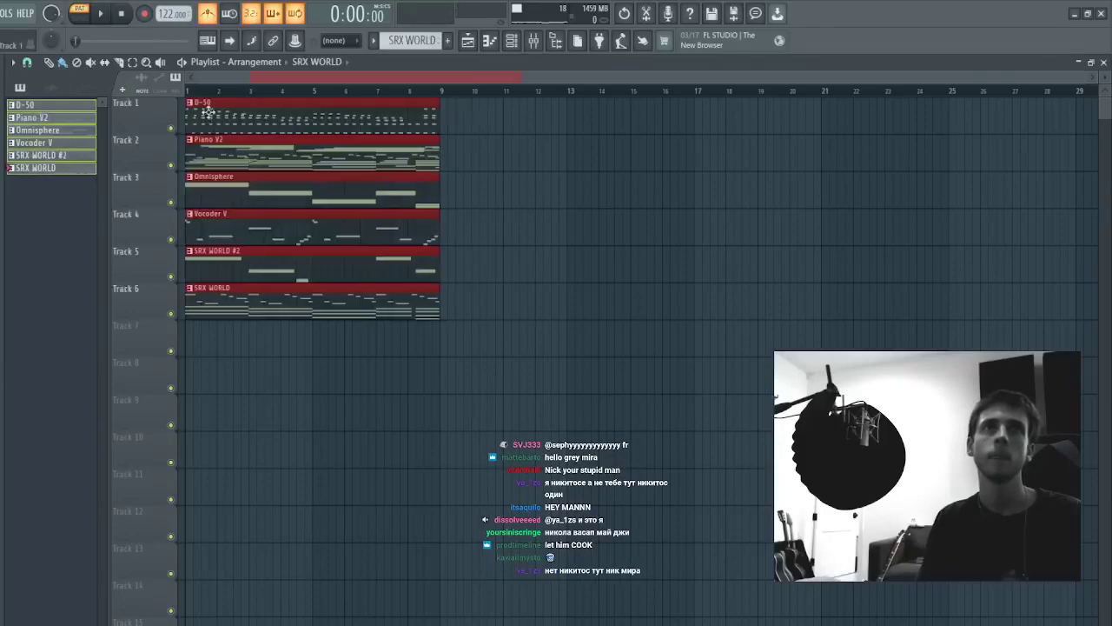
pyautogui.click(210, 91)
pyautogui.press('space')
pyautogui.hotkey('ctrl', 'a')
pyautogui.hotkey('ctrl', 'b')
pyautogui.hotkey('ctrl', 'b')
pyautogui.hotkey('ctrl', 'b')
pyautogui.hotkey('ctrl', 'b')
pyautogui.scroll(-5, 444, 97)
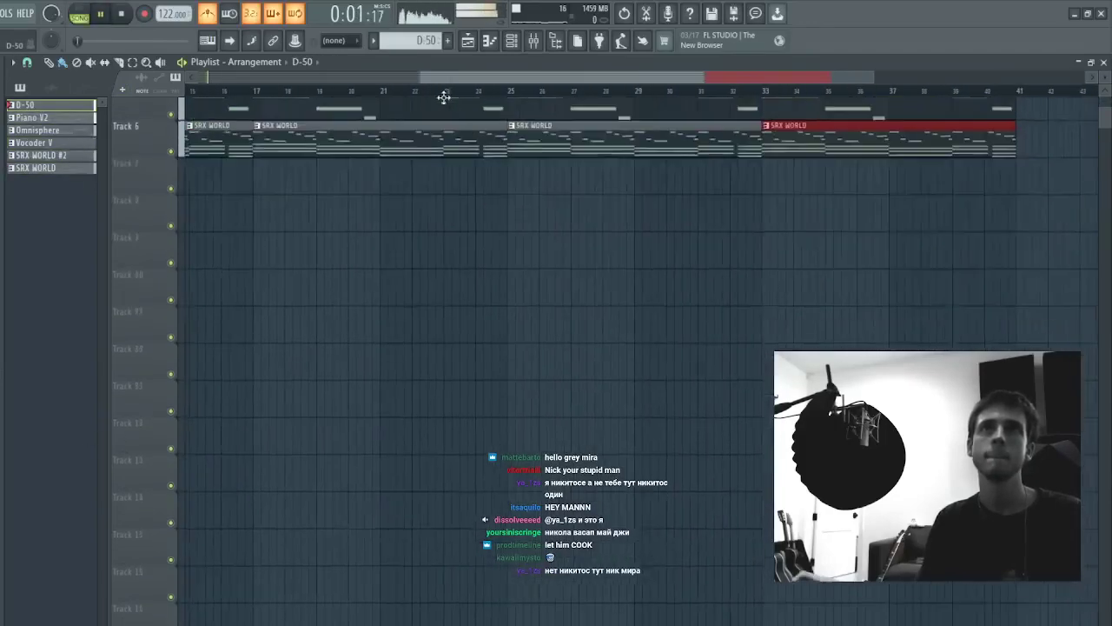
pyautogui.scroll(-3, 397, 184)
pyautogui.scroll(6, 347, 187)
pyautogui.hotkey('ctrl', 'd')
# - Delete the first-block D-50, Piano V2, Omnisphere, Vocoder V and SRX WORLD #2 clips
pyautogui.rightClick(273, 121)
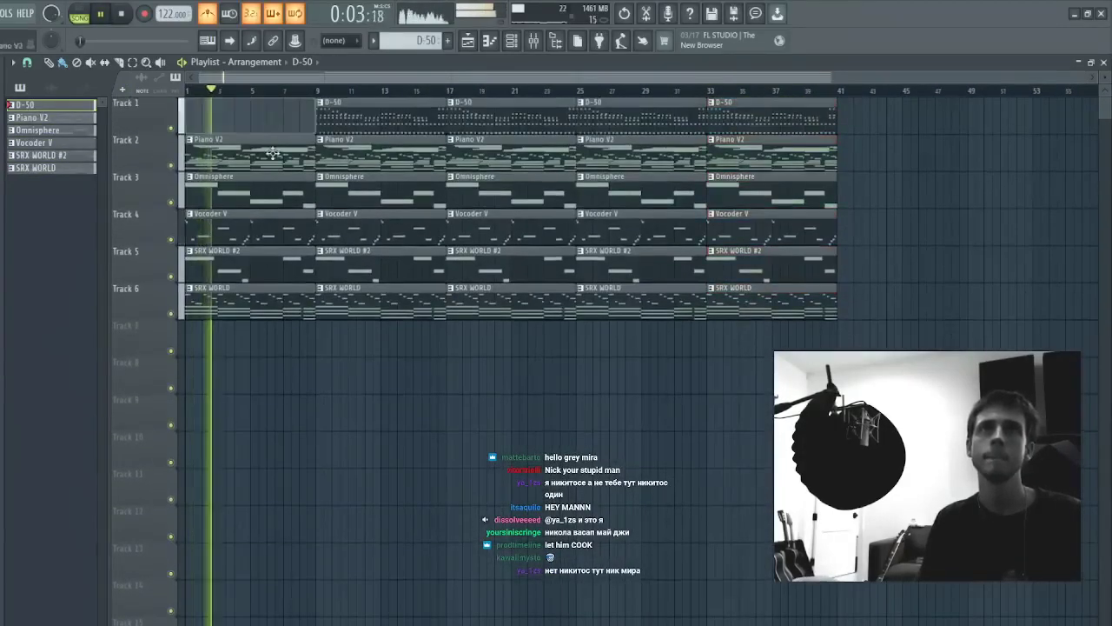
pyautogui.rightClick(271, 190)
pyautogui.rightClick(267, 226)
pyautogui.rightClick(266, 250)
pyautogui.press('space')
pyautogui.press('space')
pyautogui.rightClick(252, 154)
pyautogui.press('space')
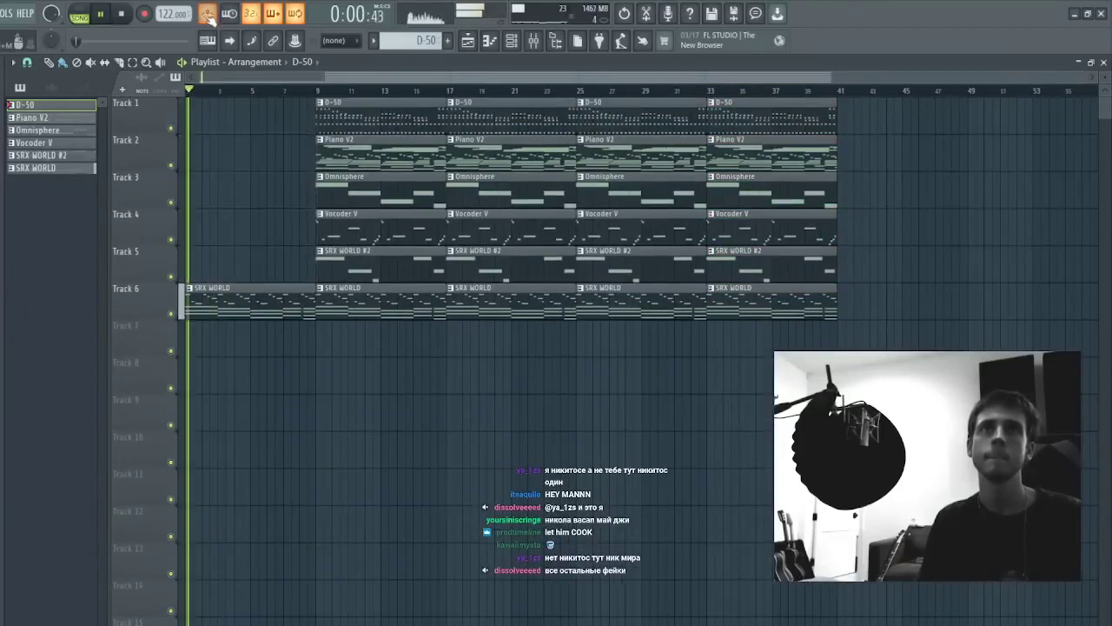
# - Turn off the metronome and draw SRX WORLD clips over bars 1–8 on Track 6
pyautogui.click(209, 18)
pyautogui.press('c')
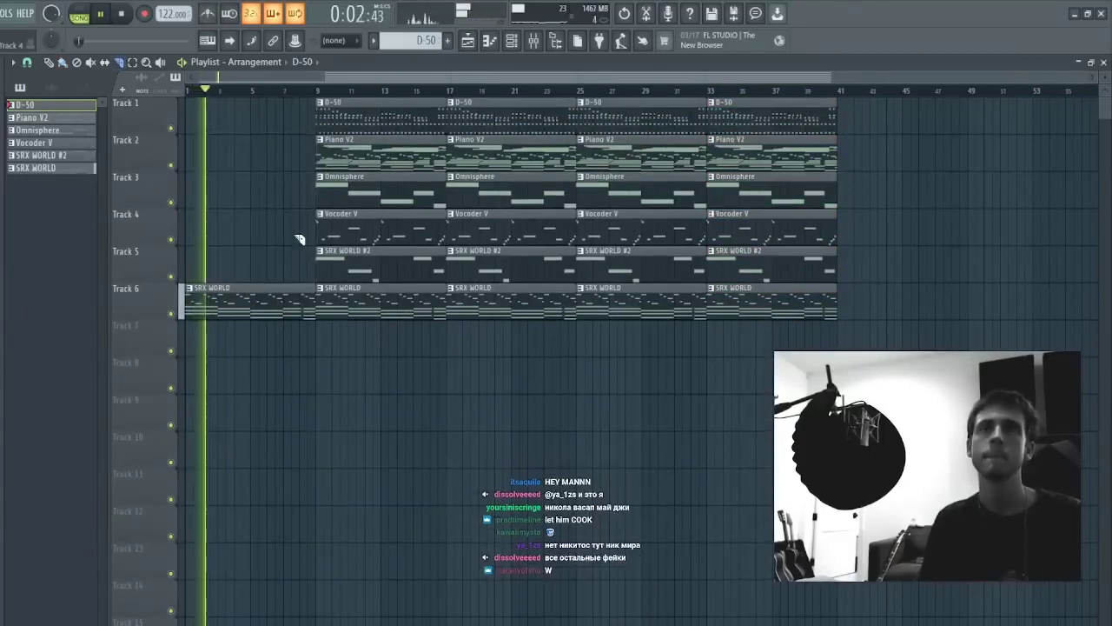
pyautogui.press('p')
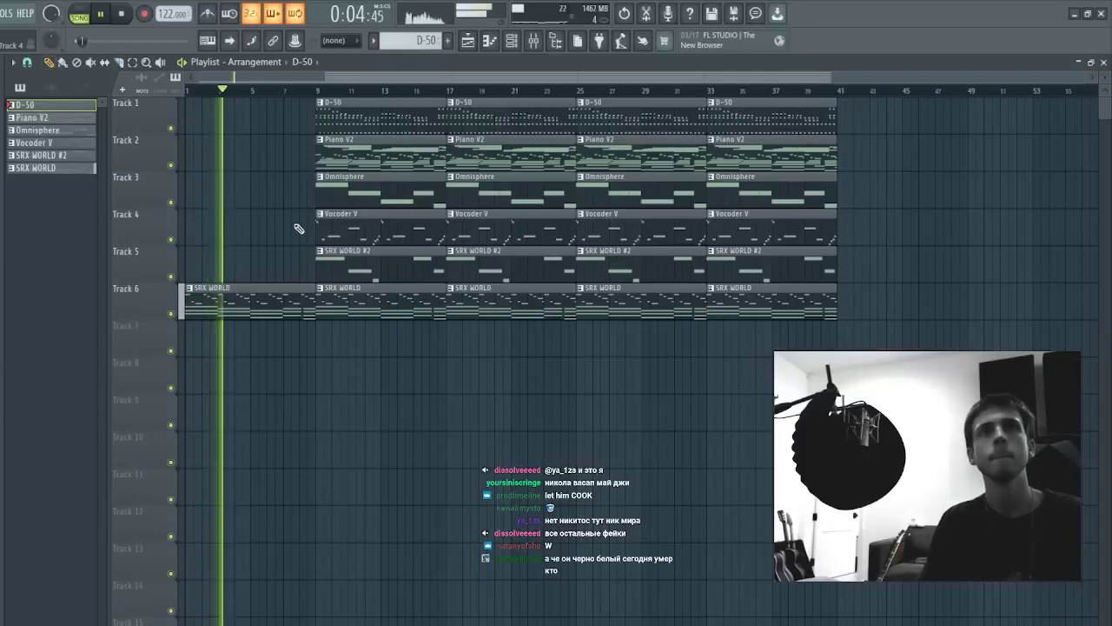
pyautogui.moveTo(314, 299); pyautogui.dragTo(252, 298)
pyautogui.click(259, 300)
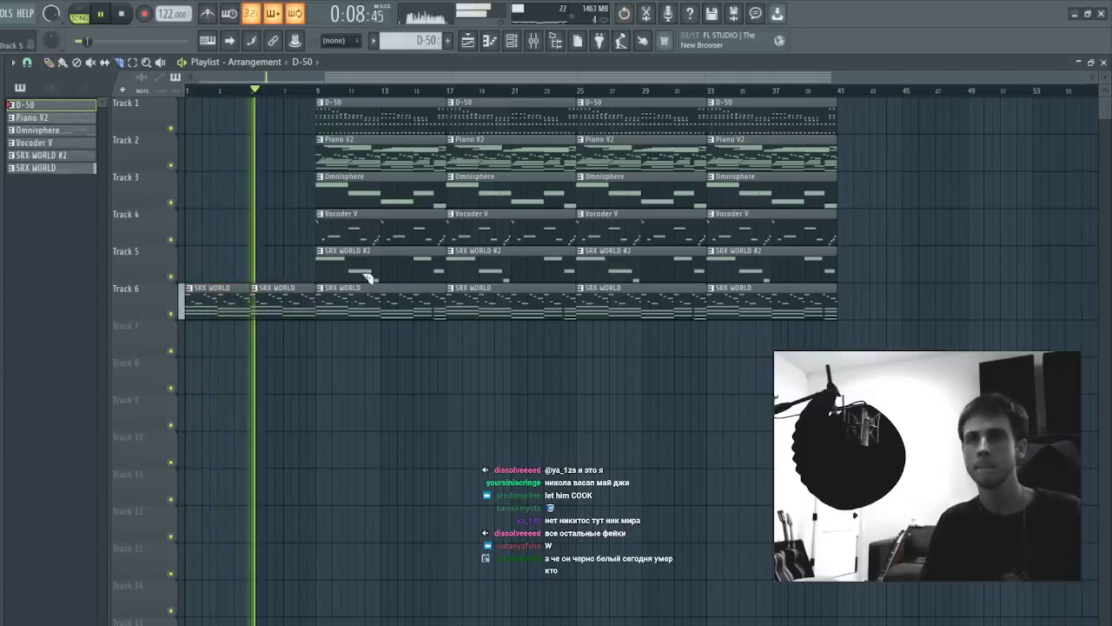
# - Delete the bar-9 D-50, Piano V2 and Omnisphere clips, then duplicate the lower tracks' bar 9–13 clips to bar 13
pyautogui.rightClick(371, 189)
pyautogui.rightClick(375, 153)
pyautogui.rightClick(379, 117)
pyautogui.press('c')
pyautogui.moveTo(376, 170); pyautogui.dragTo(346, 207)
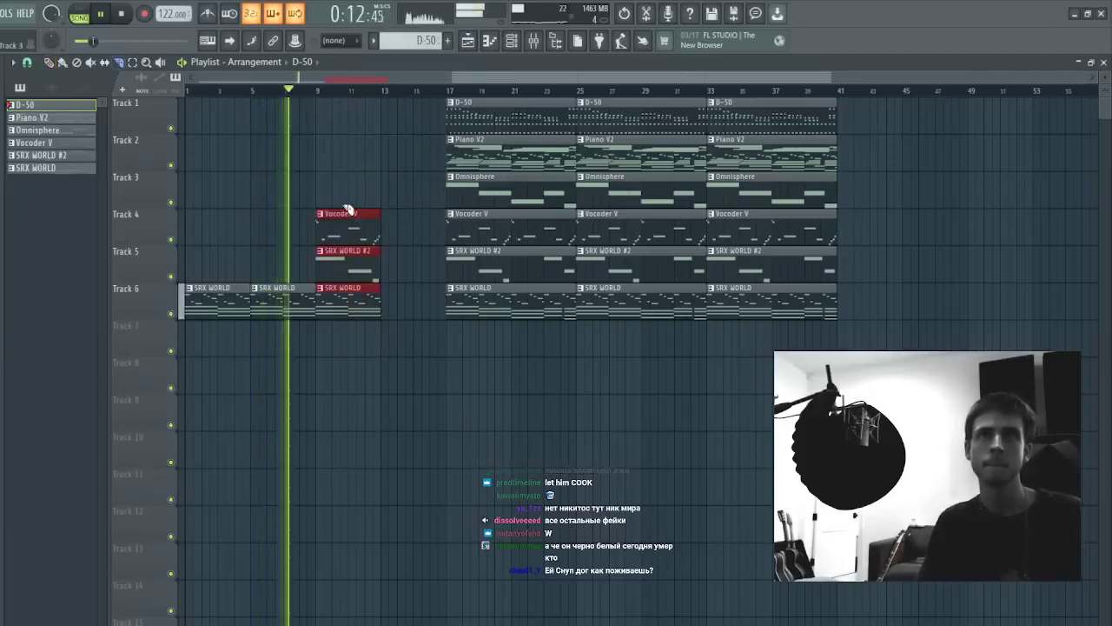
pyautogui.hotkey('ctrl', 'b')
pyautogui.hotkey('ctrl', 'z')
pyautogui.hotkey('ctrl', 'b')
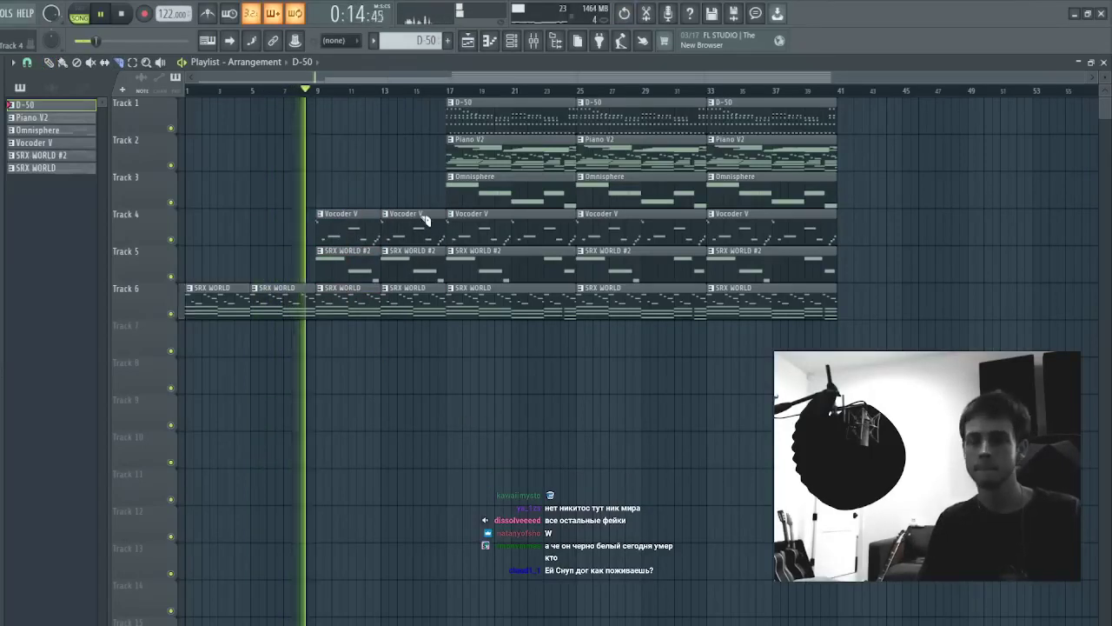
# - Clear the bar-13 Vocoder V and SRX clips, split bar-17 clips at bar 21, and copy Tracks 3–6 to bar 13
pyautogui.rightClick(417, 225)
pyautogui.rightClick(419, 262)
pyautogui.rightClick(423, 297)
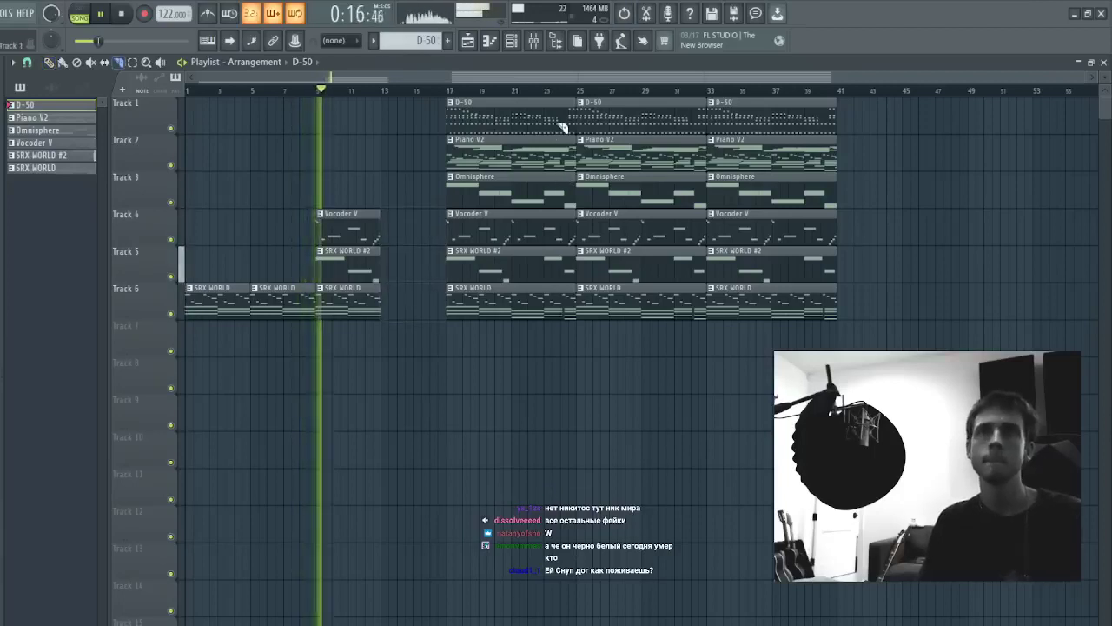
pyautogui.moveTo(514, 99)
pyautogui.mouseDown()
pyautogui.moveTo(519, 367)
pyautogui.moveTo(542, 193)
pyautogui.mouseUp()
pyautogui.press('p')
pyautogui.moveTo(542, 197); pyautogui.dragTo(362, 307)
pyautogui.hotkey('ctrl', 'd')
# - Replace the bar-13 clips on Tracks 3–6 with duplicates of the bar-9 clips on Tracks 4–6
pyautogui.rightClick(412, 189)
pyautogui.rightClick(414, 226)
pyautogui.rightClick(414, 263)
pyautogui.rightClick(415, 299)
pyautogui.hotkey('ctrl', 'b')
pyautogui.hotkey('ctrl', 'd')
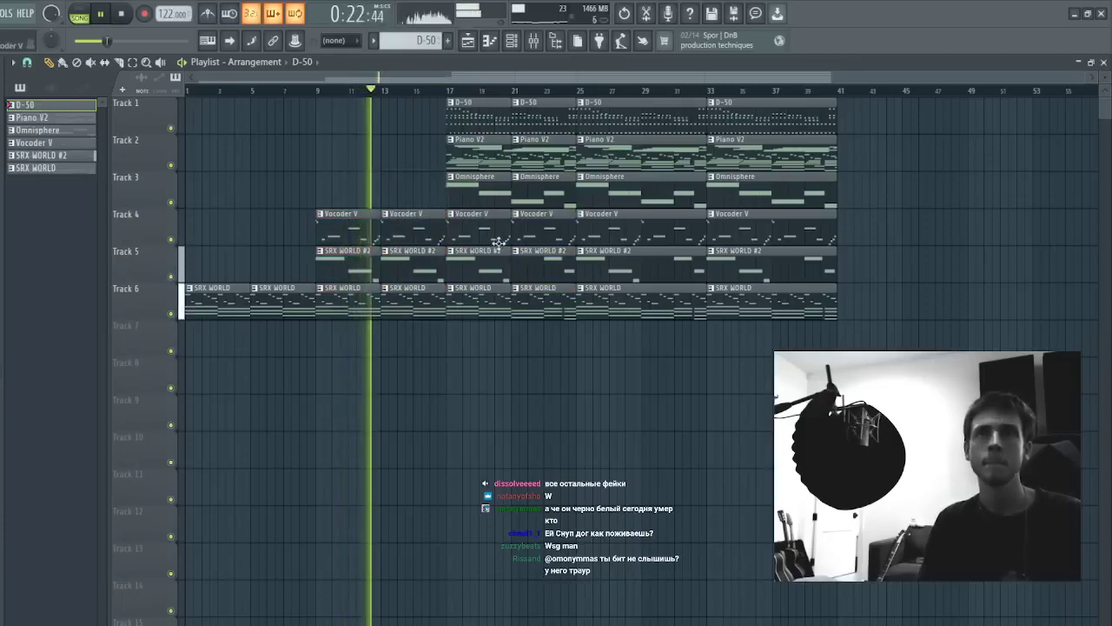
# - Replace the bar-17 clips on Tracks 4–6 with duplicates of their bar-13 clips
pyautogui.rightClick(486, 227)
pyautogui.rightClick(485, 263)
pyautogui.rightClick(483, 300)
pyautogui.moveTo(436, 178); pyautogui.dragTo(406, 354)
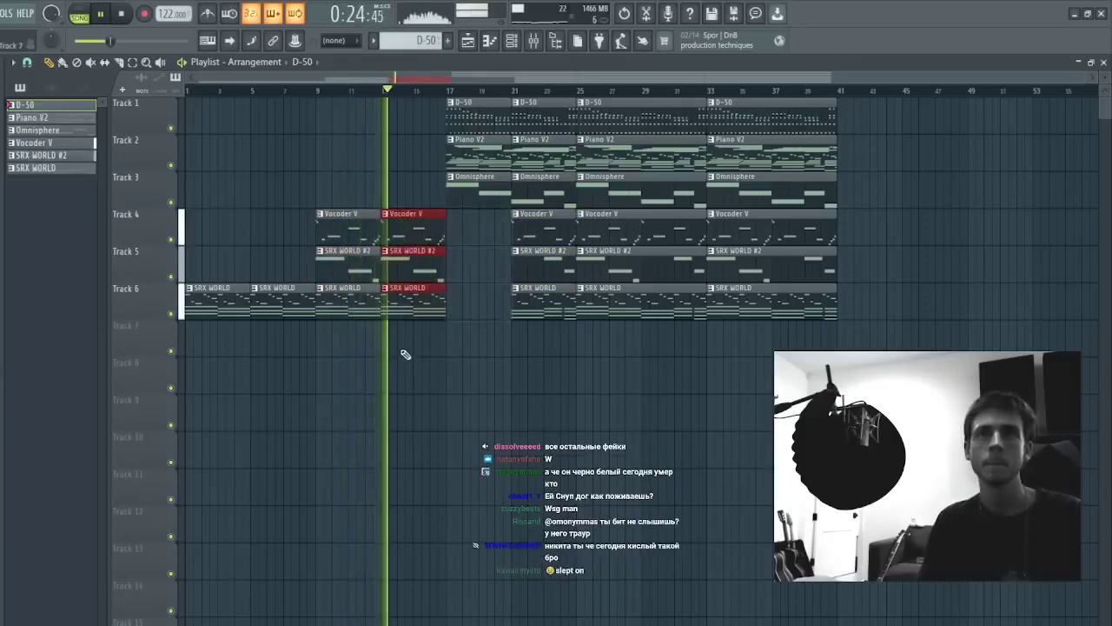
pyautogui.hotkey('ctrl', 'b')
pyautogui.hotkey('ctrl', 'd')
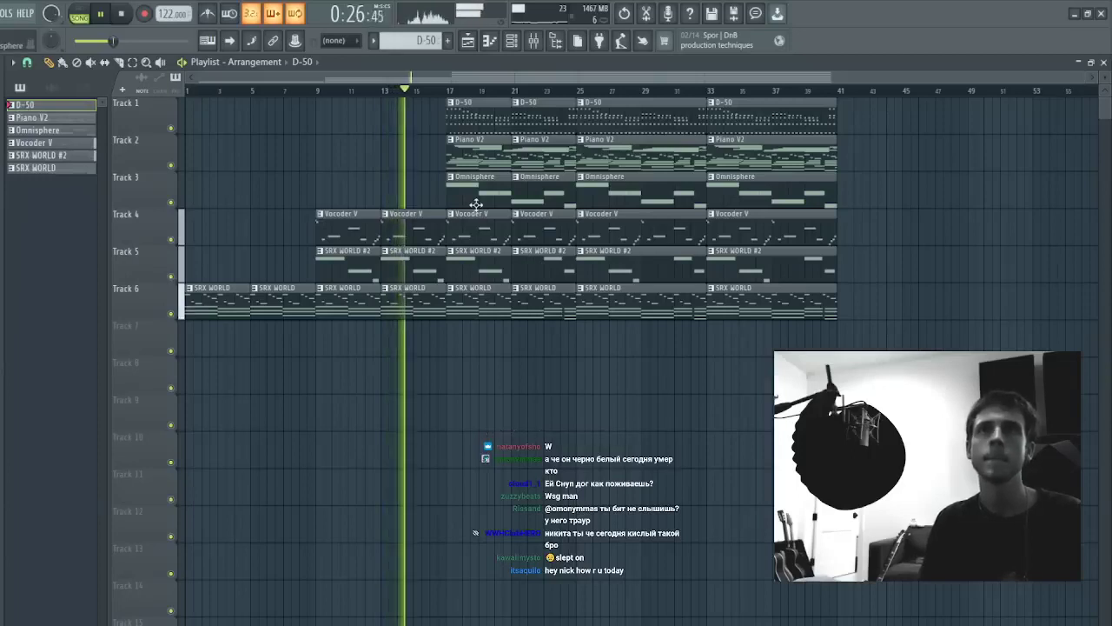
# - Remove the bar-17 D-50, Piano V2 and Omnisphere clips and the bar-21 D-50, placing Piano V2 at bar 17
pyautogui.rightClick(476, 204)
pyautogui.rightClick(478, 152)
pyautogui.rightClick(479, 113)
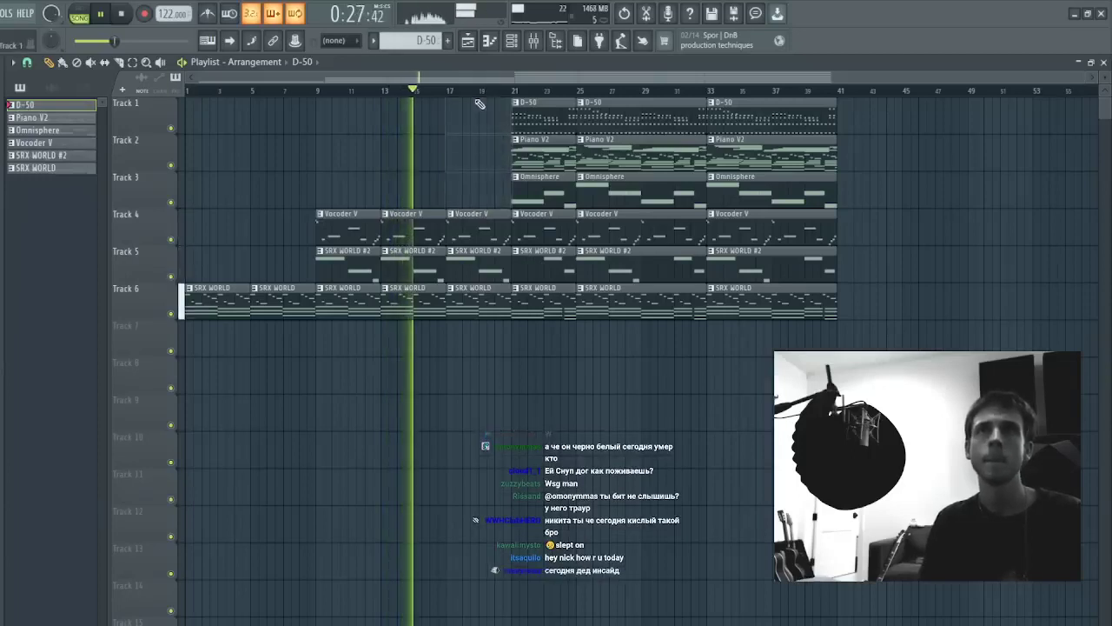
pyautogui.rightClick(539, 122)
pyautogui.moveTo(542, 164); pyautogui.dragTo(492, 153)
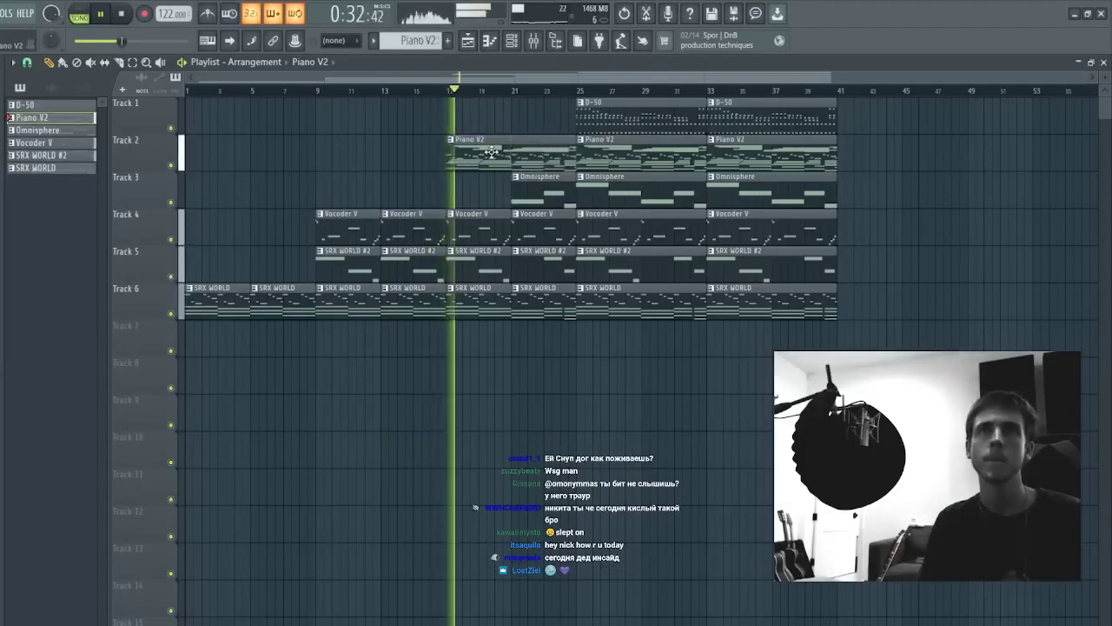
# - Delete the bar-25 SRX WORLD, Omnisphere and D-50 clips and the bar-33 Piano V2 clip
pyautogui.click(474, 301)
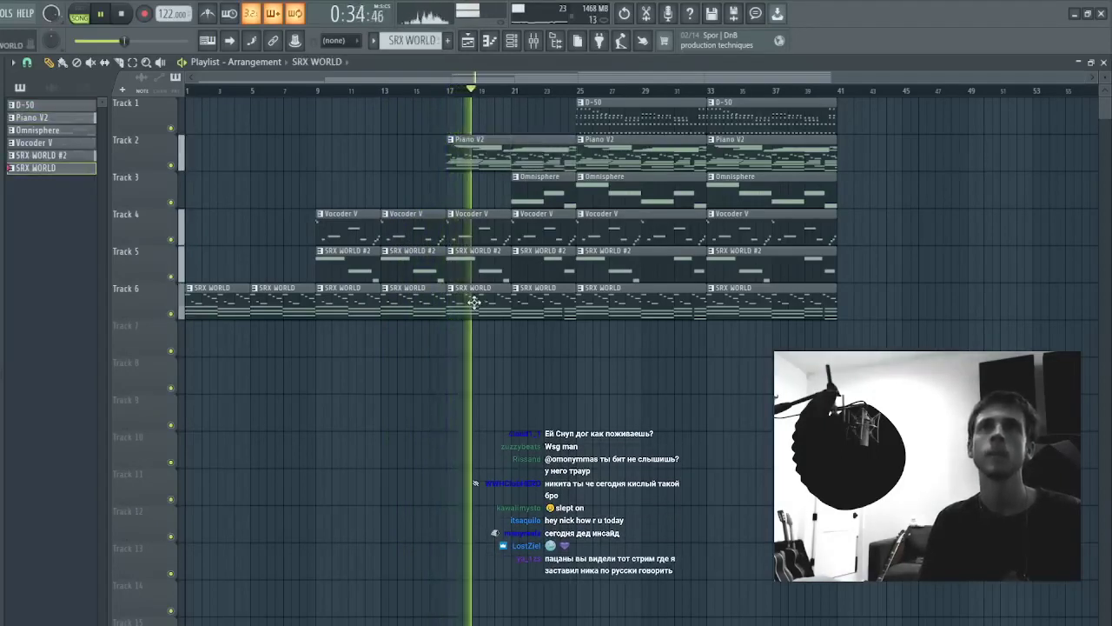
pyautogui.click(575, 196)
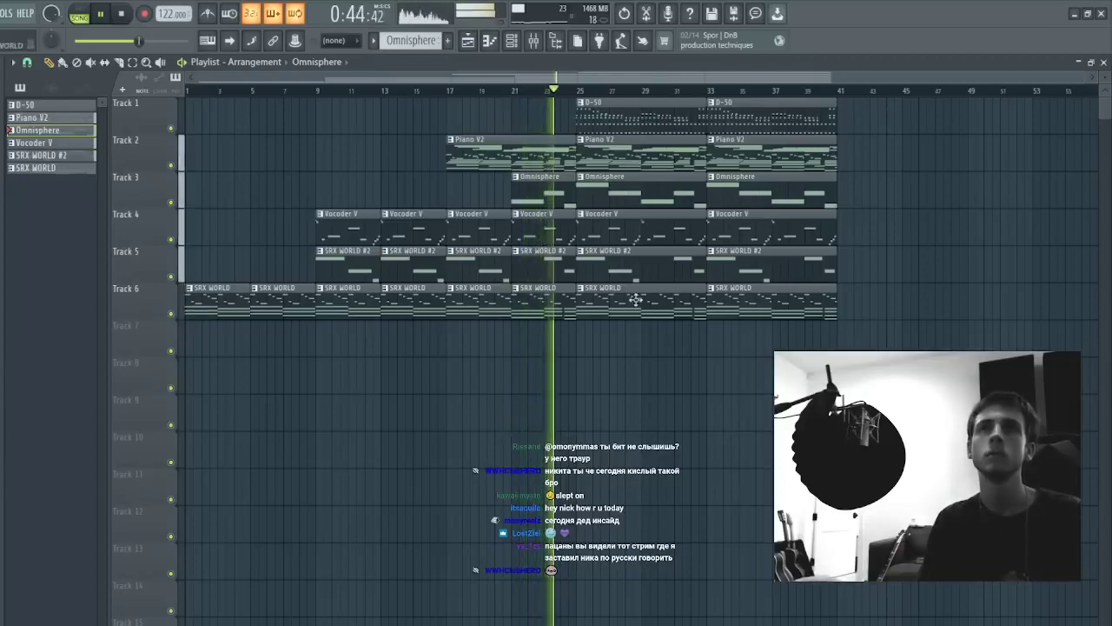
pyautogui.rightClick(640, 304)
pyautogui.click(614, 218)
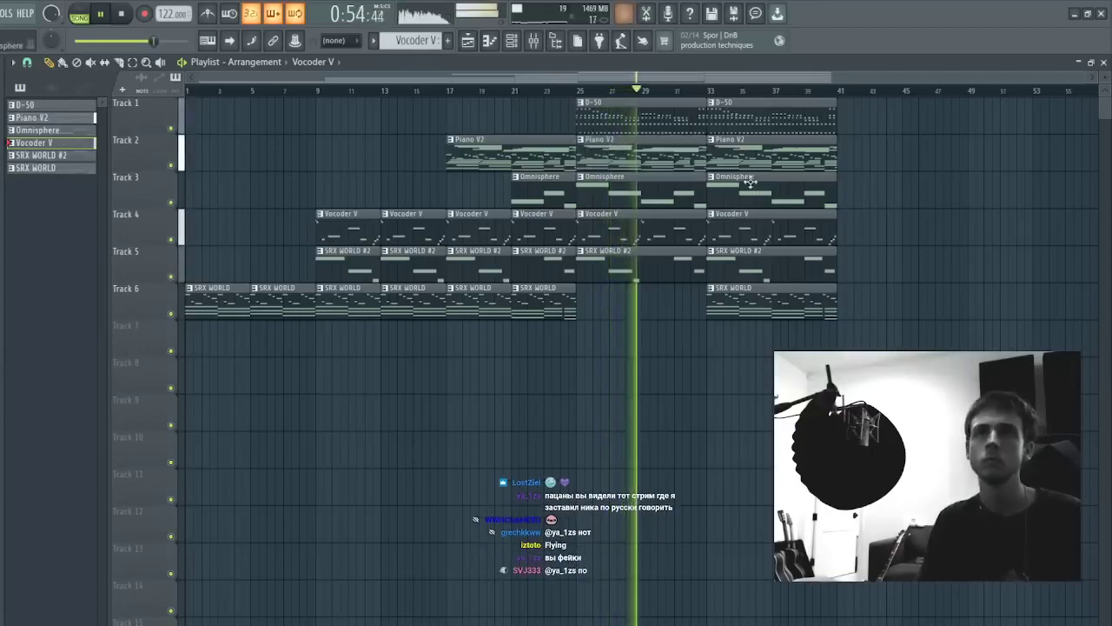
pyautogui.rightClick(639, 191)
pyautogui.rightClick(669, 118)
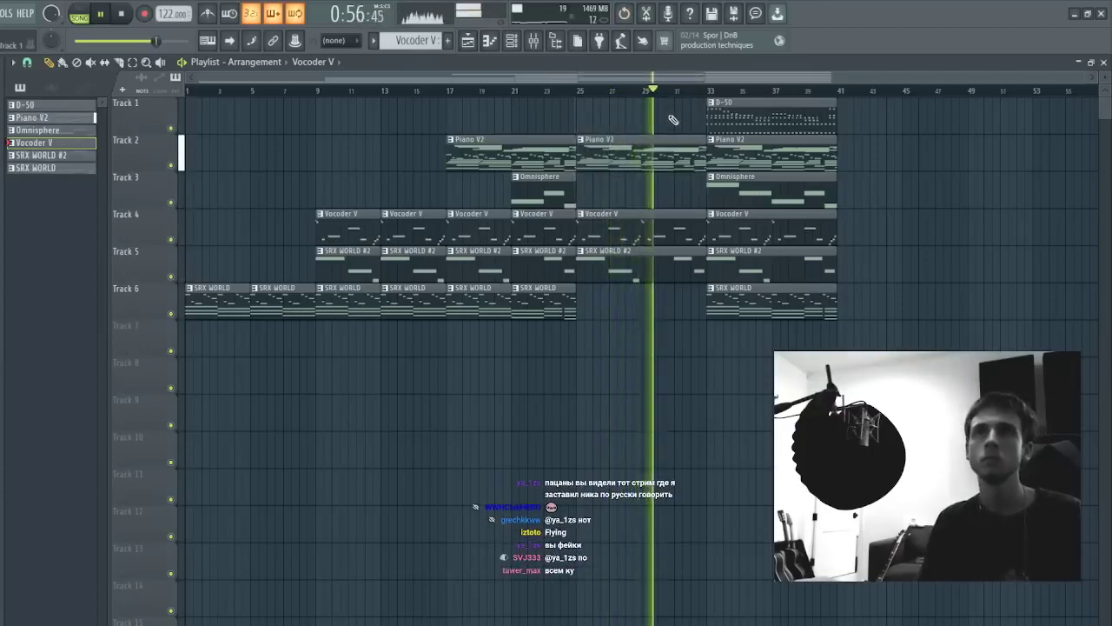
pyautogui.rightClick(749, 147)
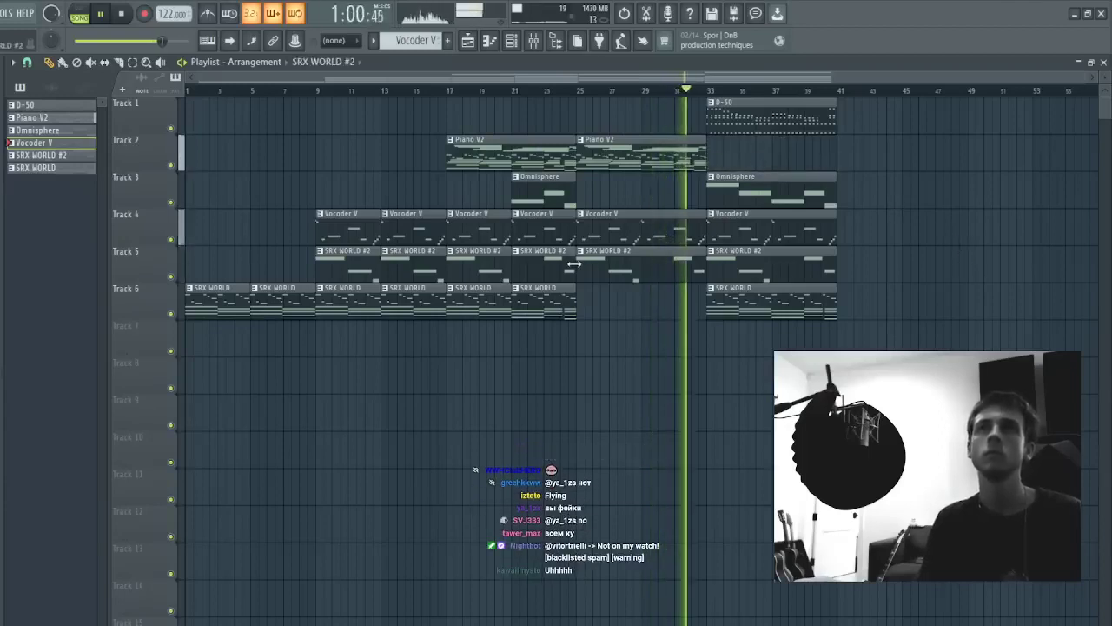
# - Duplicate the five bar-33 clips to bar 41 and remove the bar-33 SRX WORLD #2 clip
pyautogui.moveTo(728, 106); pyautogui.dragTo(763, 285)
pyautogui.hotkey('ctrl', 'b')
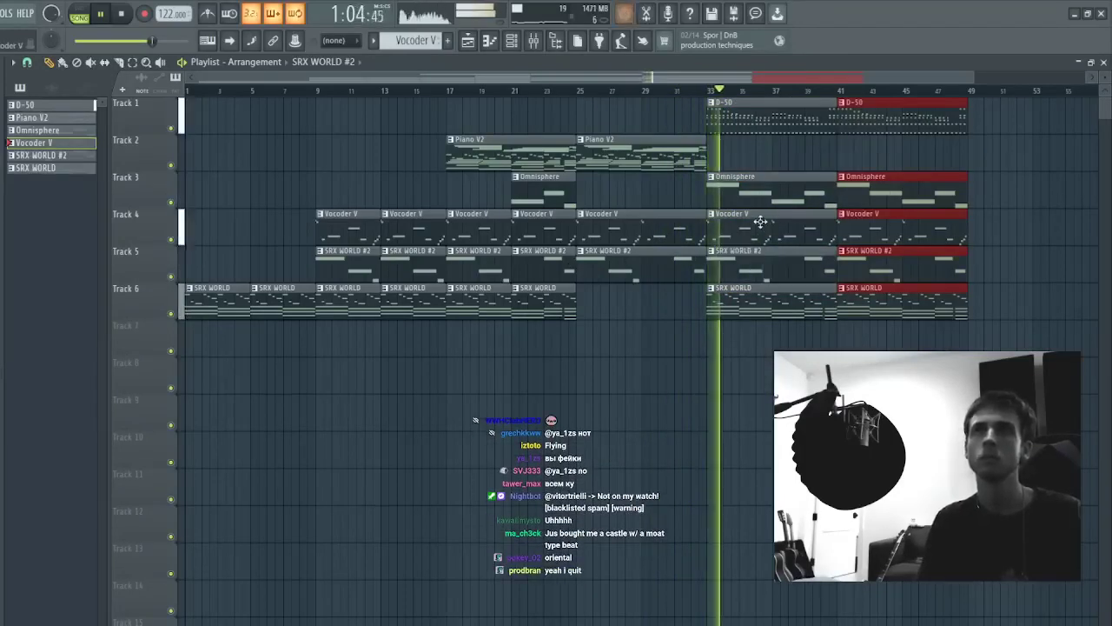
pyautogui.hotkey('ctrl', 'z')
pyautogui.hotkey('ctrl', 'd')
pyautogui.hotkey('ctrl', 'z')
pyautogui.hotkey('ctrl', 'd')
pyautogui.rightClick(776, 259)
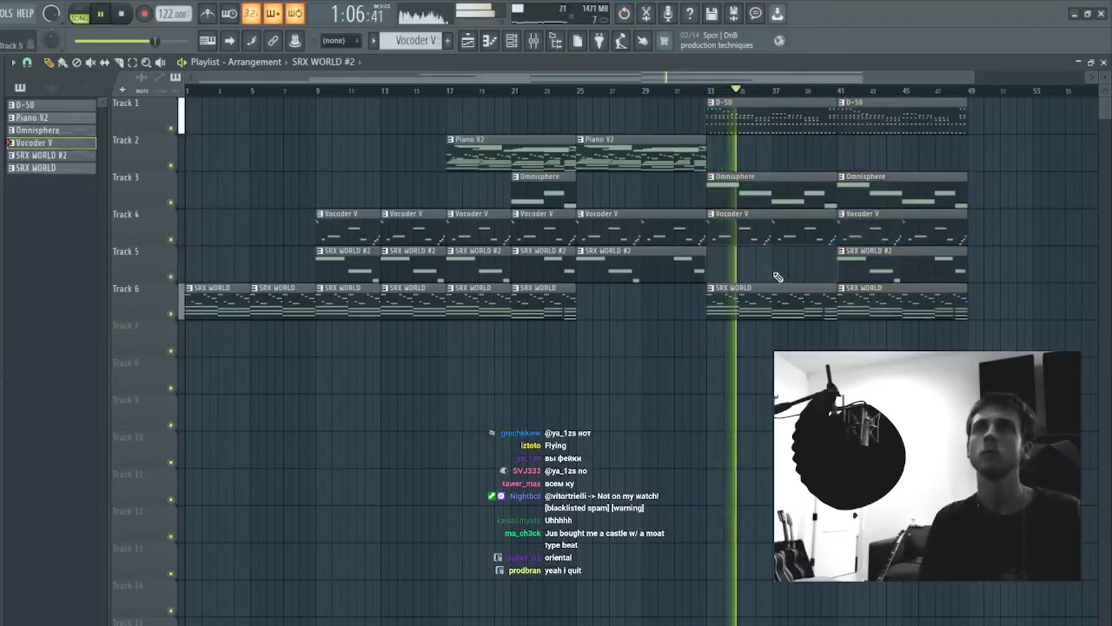
# - Duplicate the selection on to bar 49 and delete the original bar-41 clips
pyautogui.scroll(-1, 776, 97)
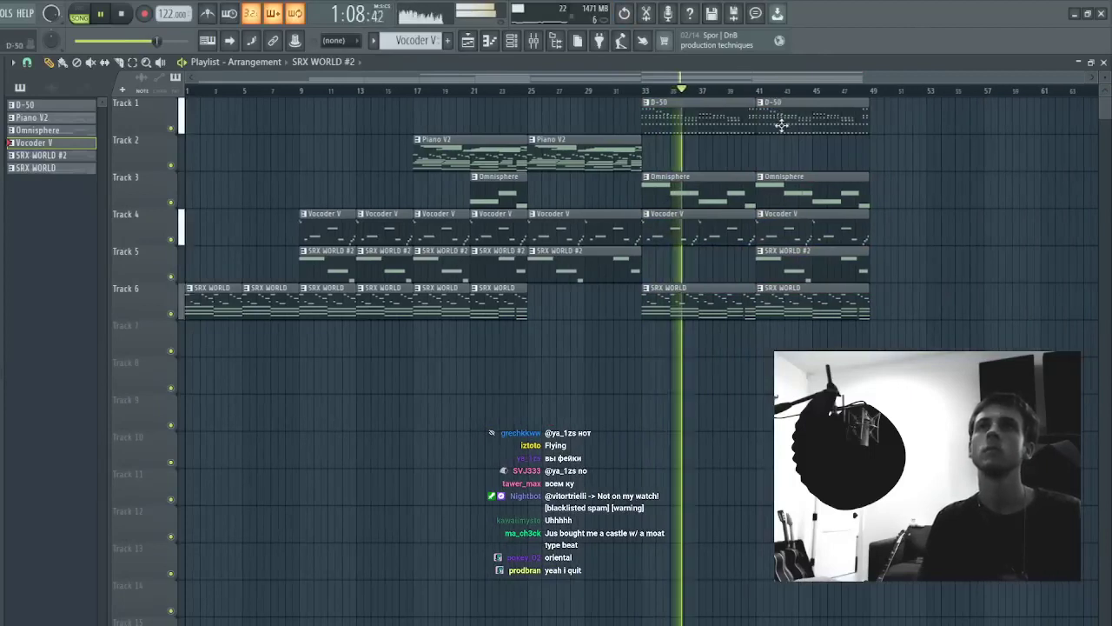
pyautogui.hotkey('ctrl', 'b')
pyautogui.moveTo(779, 124)
pyautogui.mouseDown()
pyautogui.moveTo(912, 290)
pyautogui.moveTo(783, 120)
pyautogui.mouseUp()
pyautogui.press('Delete')
# - Copy Piano V2 and SRX WORLD #2 to bar 41 and delete the bar-49 Omnisphere, Vocoder V and SRX clips
pyautogui.keyDown('ctrl'); pyautogui.click(598, 137); pyautogui.keyUp('ctrl')
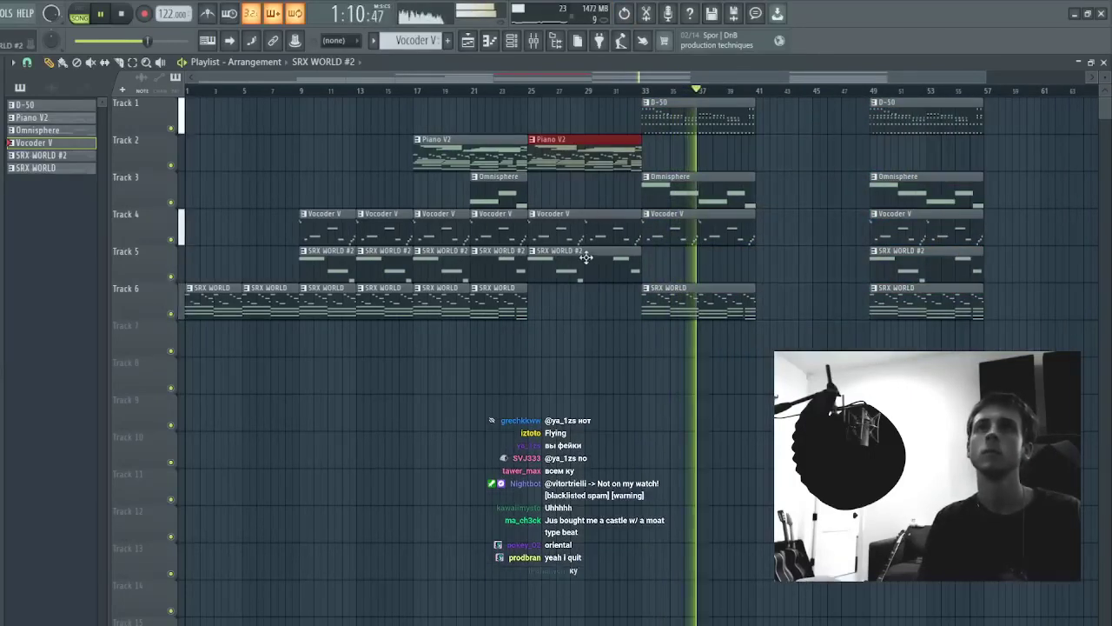
pyautogui.moveTo(575, 264); pyautogui.dragTo(802, 263)
pyautogui.rightClick(908, 270)
pyautogui.rightClick(923, 228)
pyautogui.rightClick(937, 189)
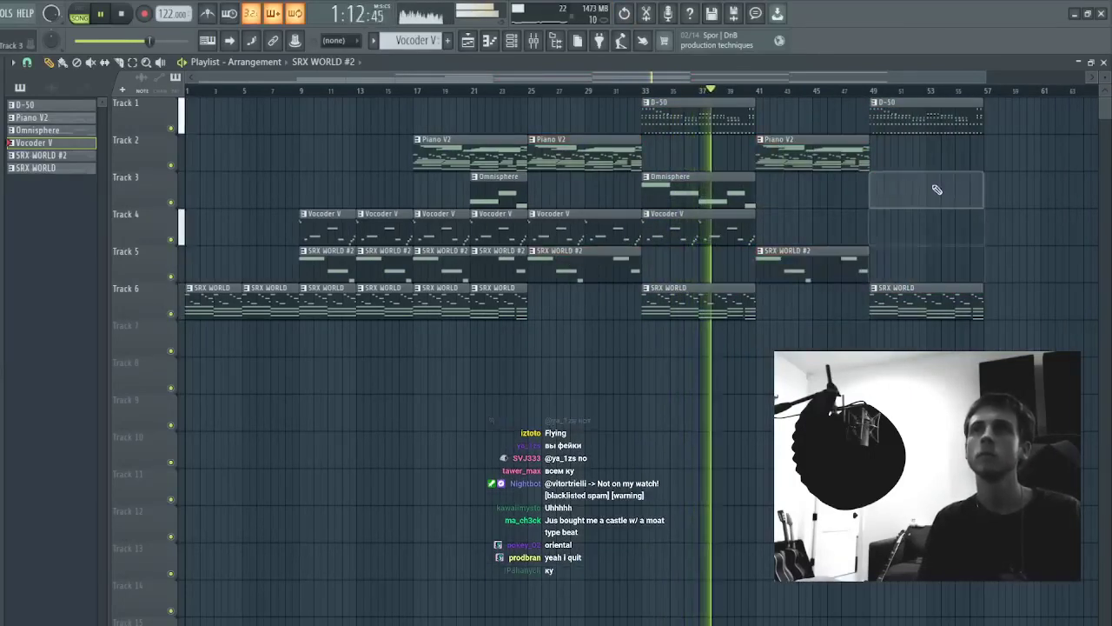
# - Copy the bar 41–57 Piano V2 and SRX clips to bars 57–73, adding Vocoder V copies through bar 65
pyautogui.scroll(-1, 815, 87)
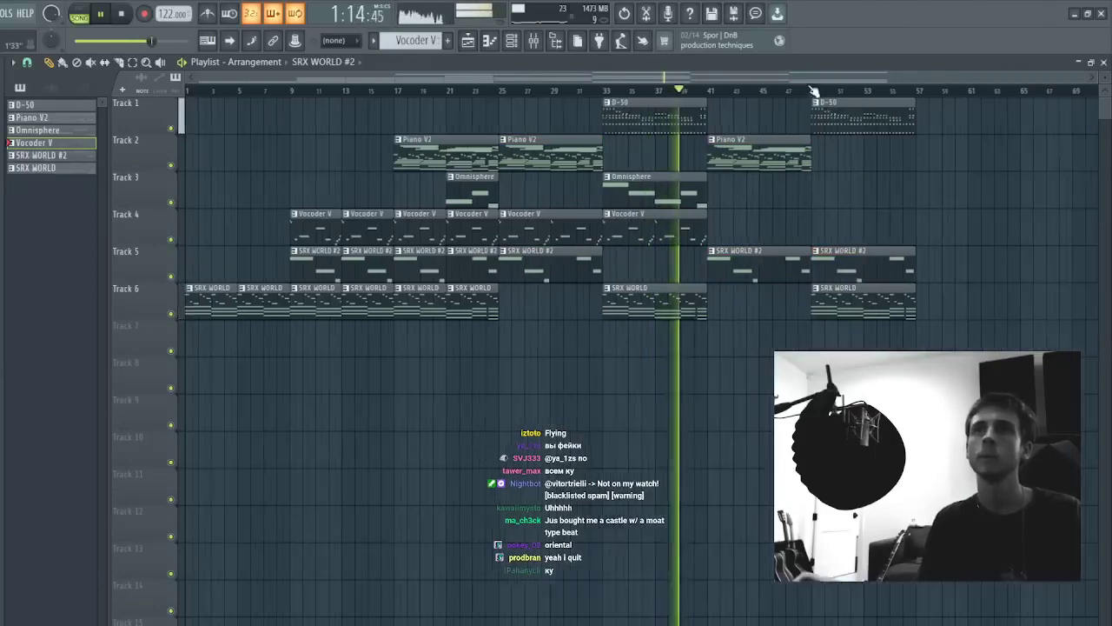
pyautogui.moveTo(821, 156); pyautogui.dragTo(757, 300)
pyautogui.moveTo(713, 259); pyautogui.dragTo(916, 257)
pyautogui.moveTo(650, 233); pyautogui.dragTo(901, 233)
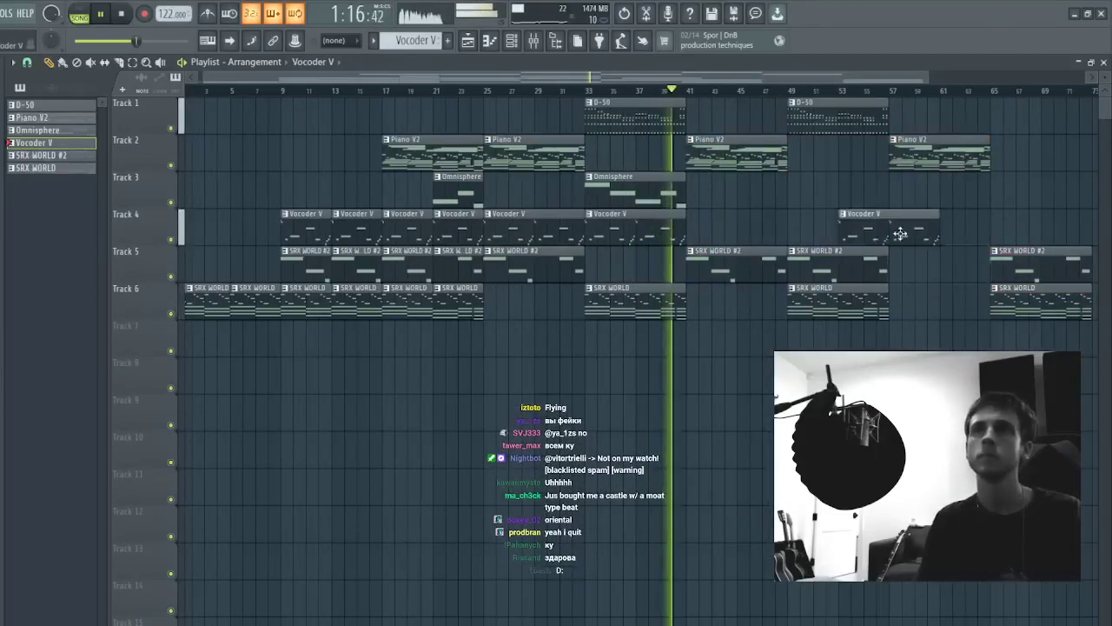
pyautogui.hotkey('ctrl', 'b')
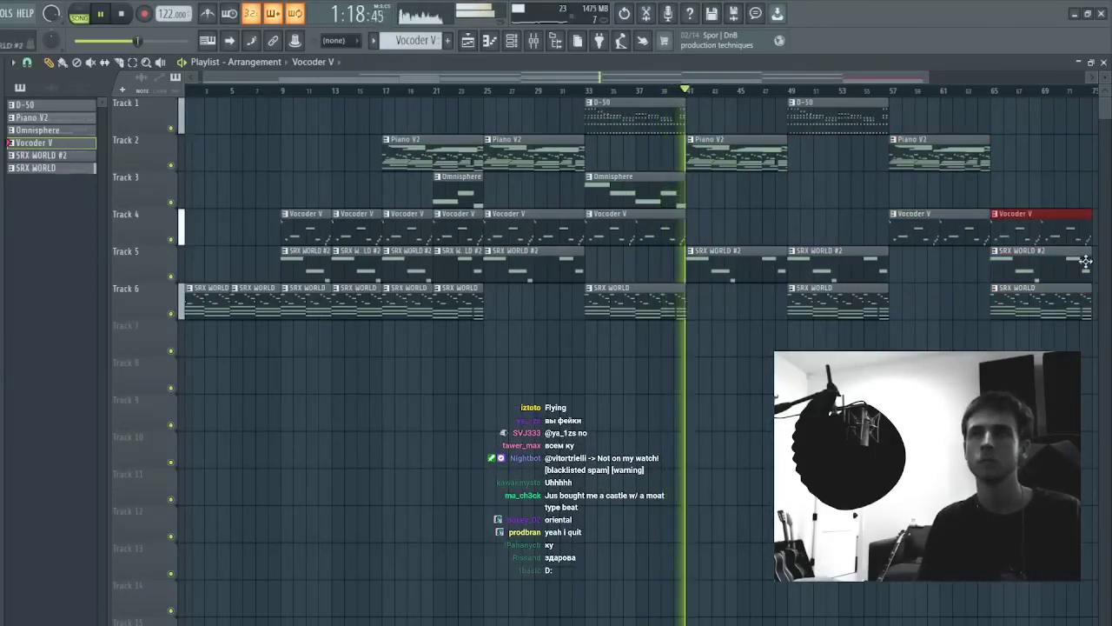
pyautogui.rightClick(1057, 268)
# - Play back from bars 57 and 65 to review the new section, then show the Channel rack
pyautogui.scroll(-1, 815, 92)
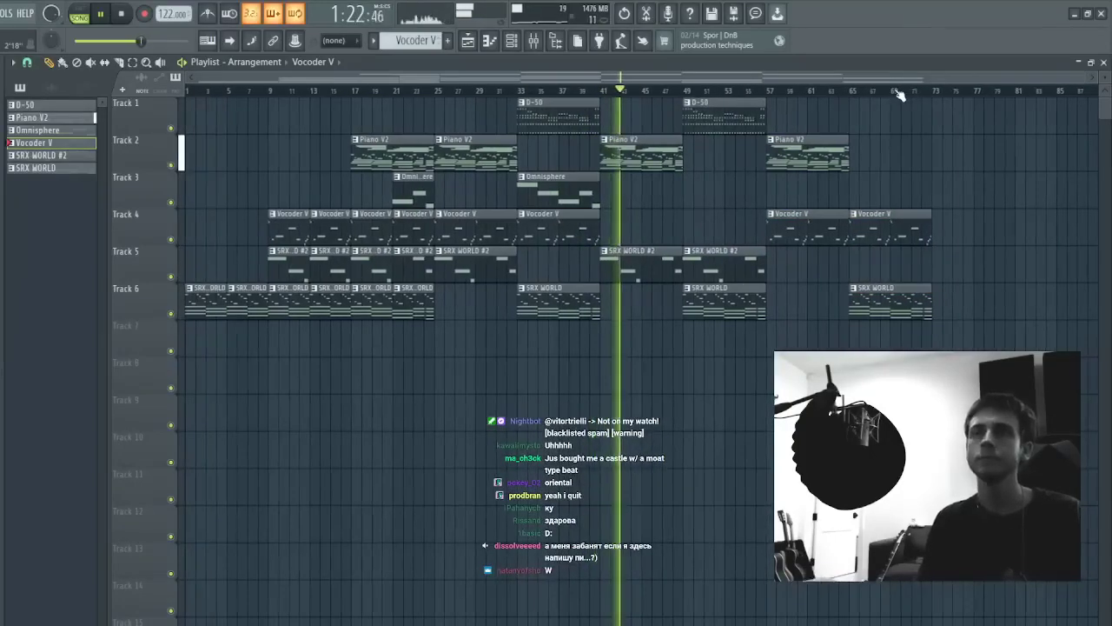
pyautogui.click(769, 90)
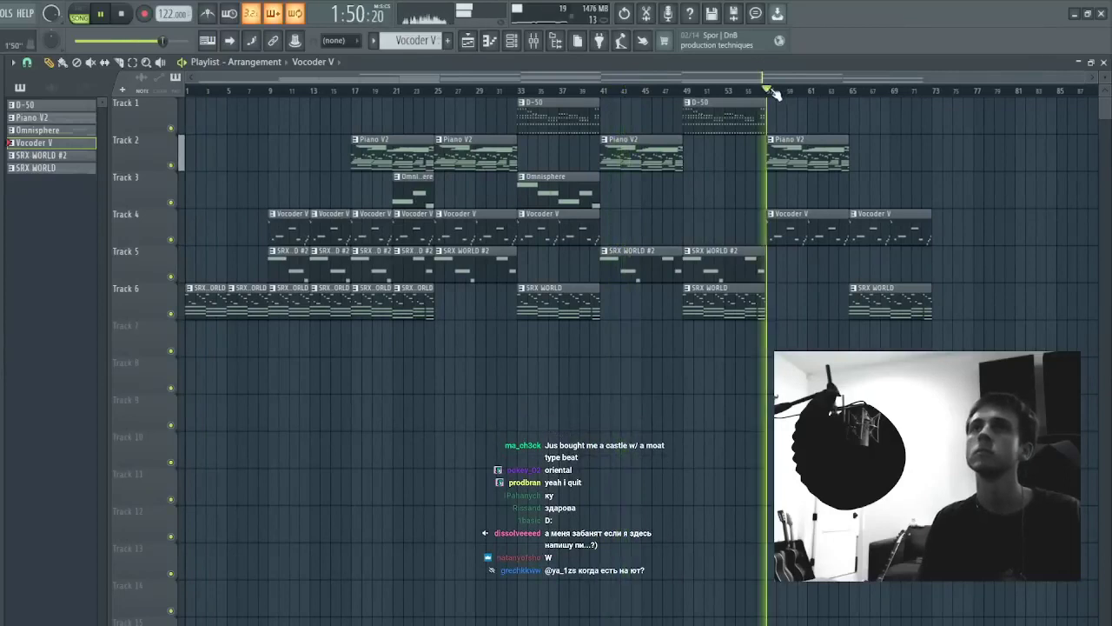
pyautogui.click(849, 91)
pyautogui.click(769, 90)
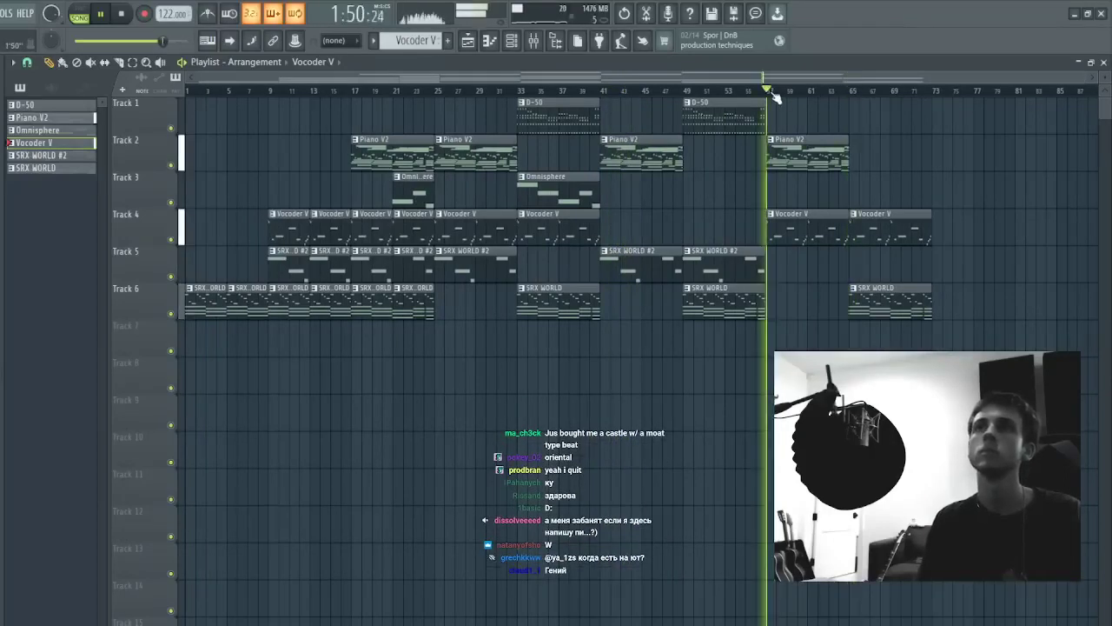
pyautogui.click(511, 41)
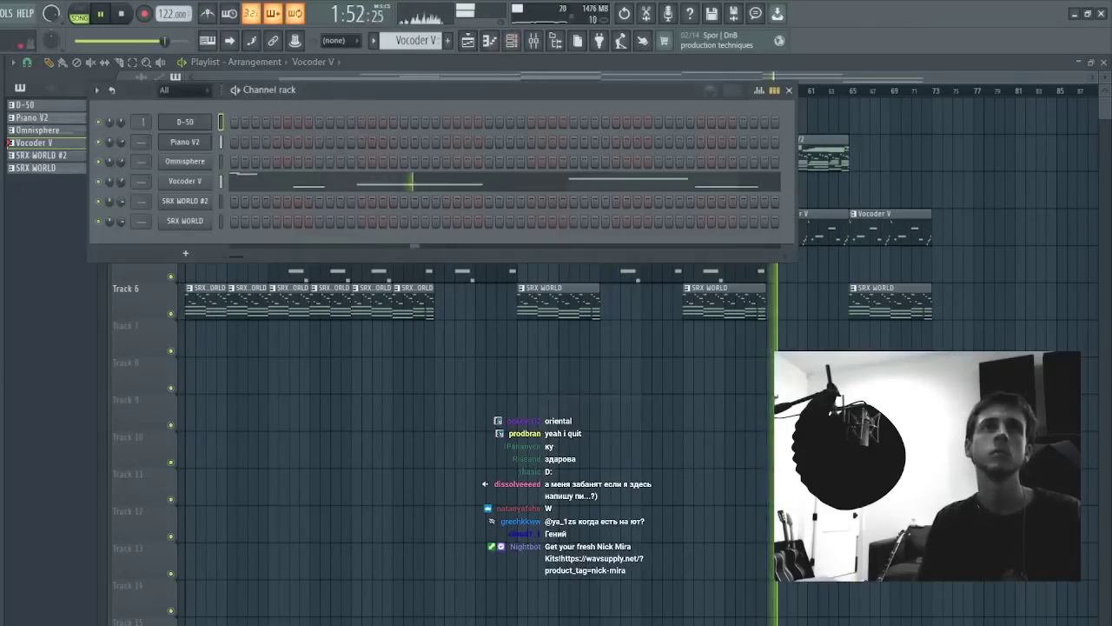
# - Preview the Vocoder V melody in the Piano roll, then close it and the Channel rack
pyautogui.click(338, 181)
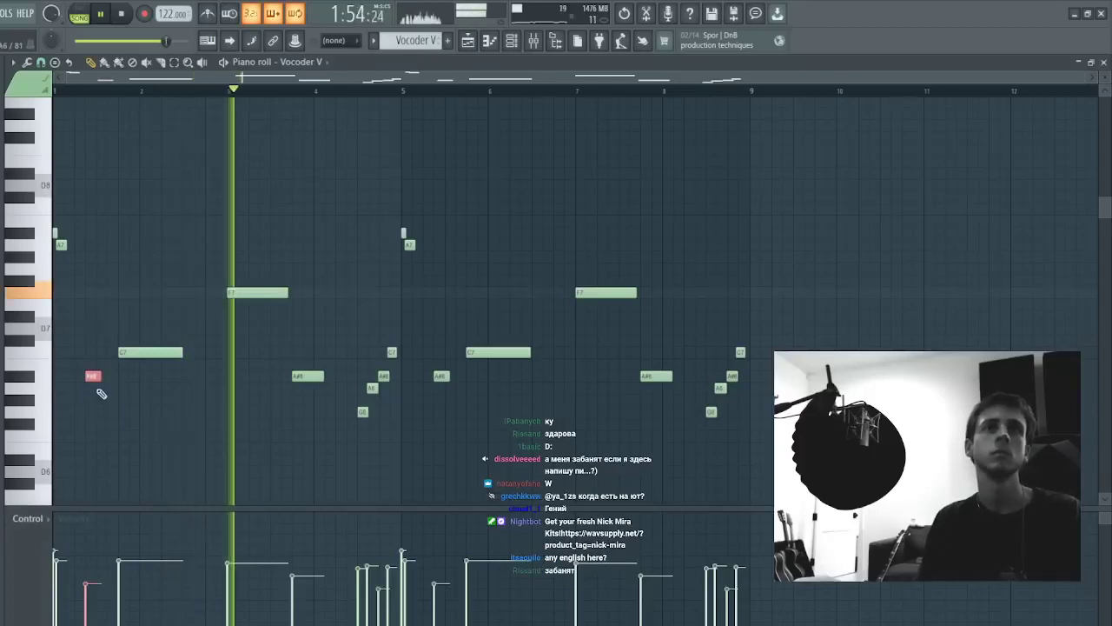
pyautogui.press('Escape')
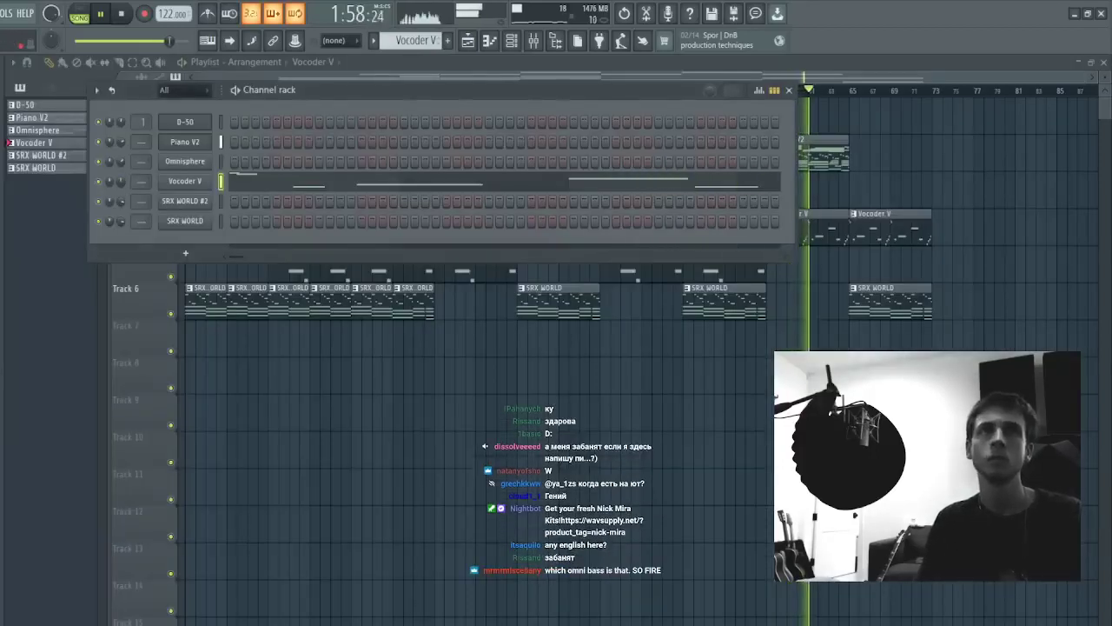
pyautogui.press('F6')
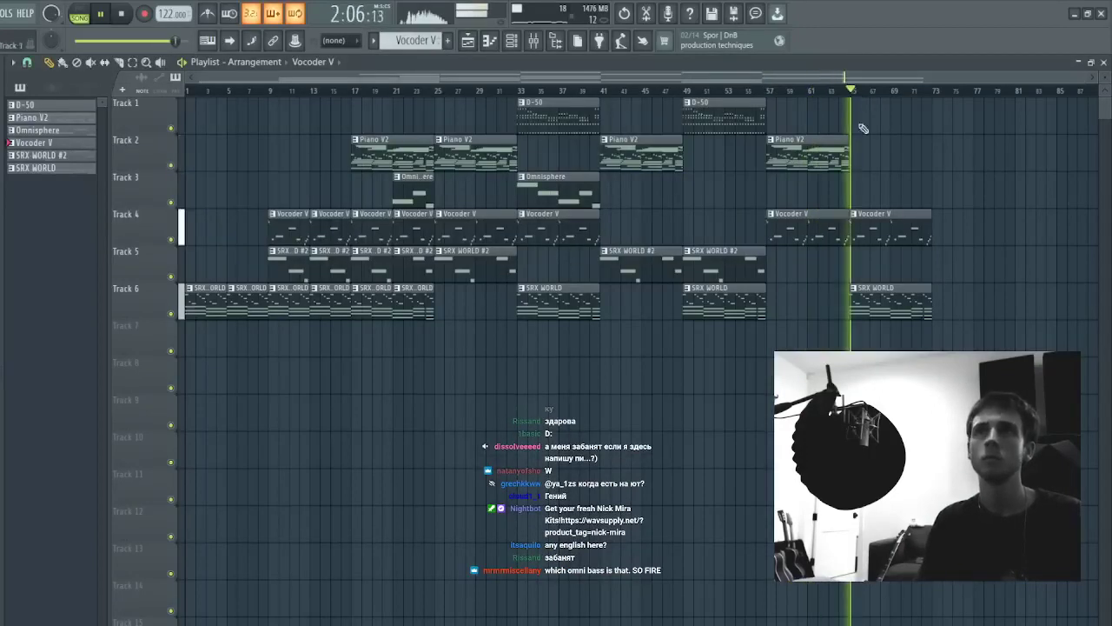
# - Duplicate the bar-57 Piano V2 and bar-65 SRX WORLD clips to bars 73 and 81
pyautogui.keyDown('ctrl'); pyautogui.keyDown('shift'); pyautogui.click(862, 313); pyautogui.keyUp('shift'); pyautogui.keyUp('ctrl')
pyautogui.keyDown('ctrl'); pyautogui.keyDown('shift'); pyautogui.click(815, 153); pyautogui.keyUp('shift'); pyautogui.keyUp('ctrl')
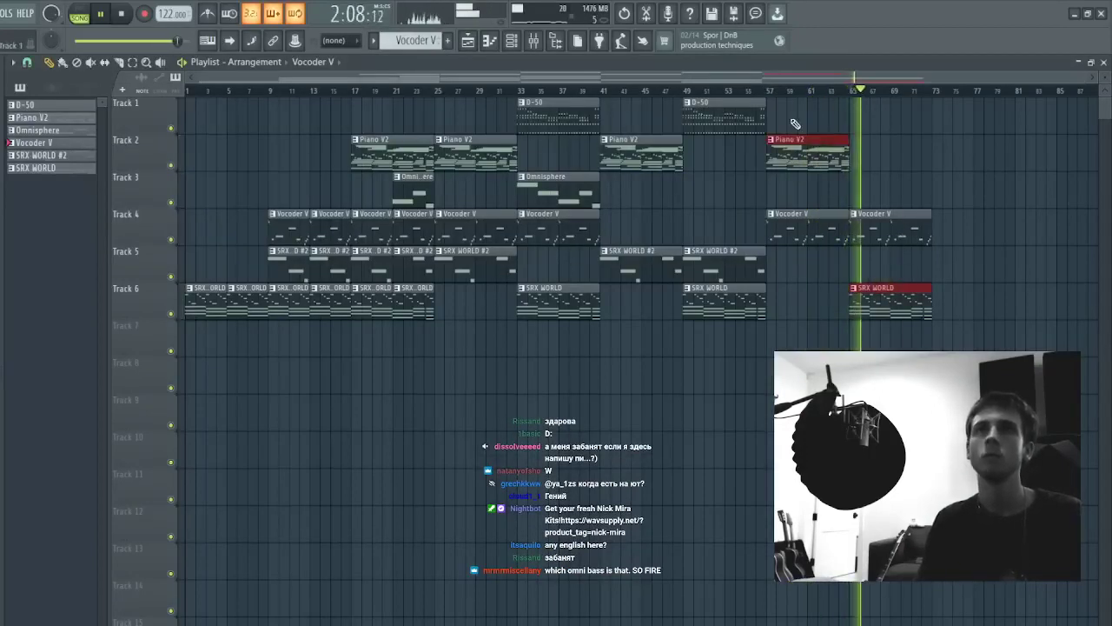
pyautogui.hotkey('ctrl', 'b')
pyautogui.hotkey('ctrl', 'd')
pyautogui.scroll(-2, 675, 93)
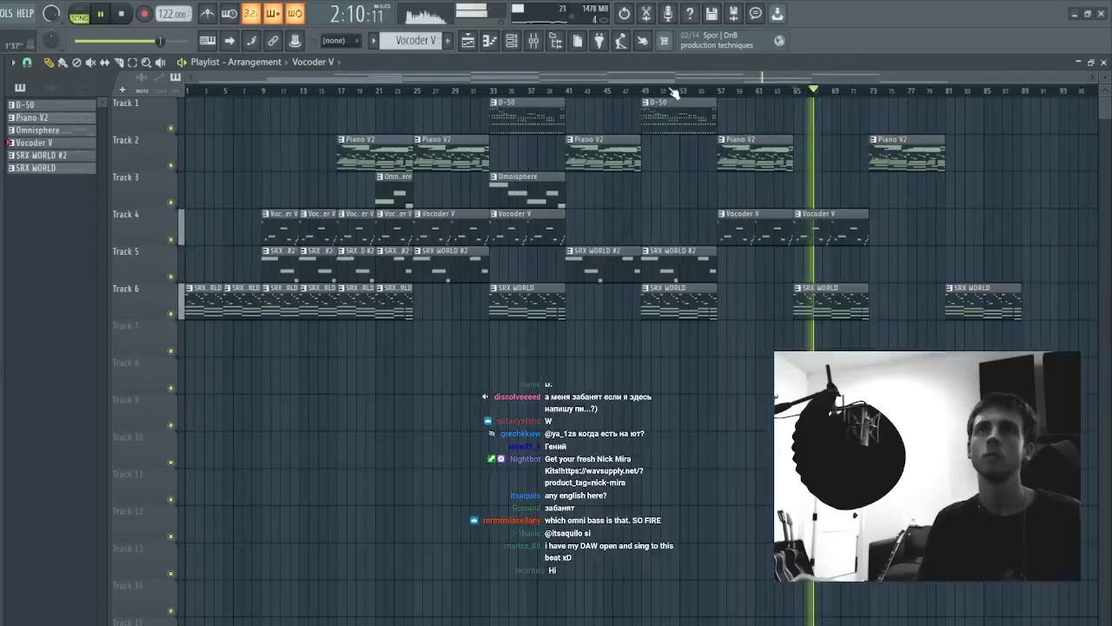
# - Play the whole song from bar 1 to 89, then open the Mixer
pyautogui.press('space')
pyautogui.press('space')
pyautogui.moveTo(957, 90); pyautogui.dragTo(187, 91)
pyautogui.hotkey('ctrl', 'd')
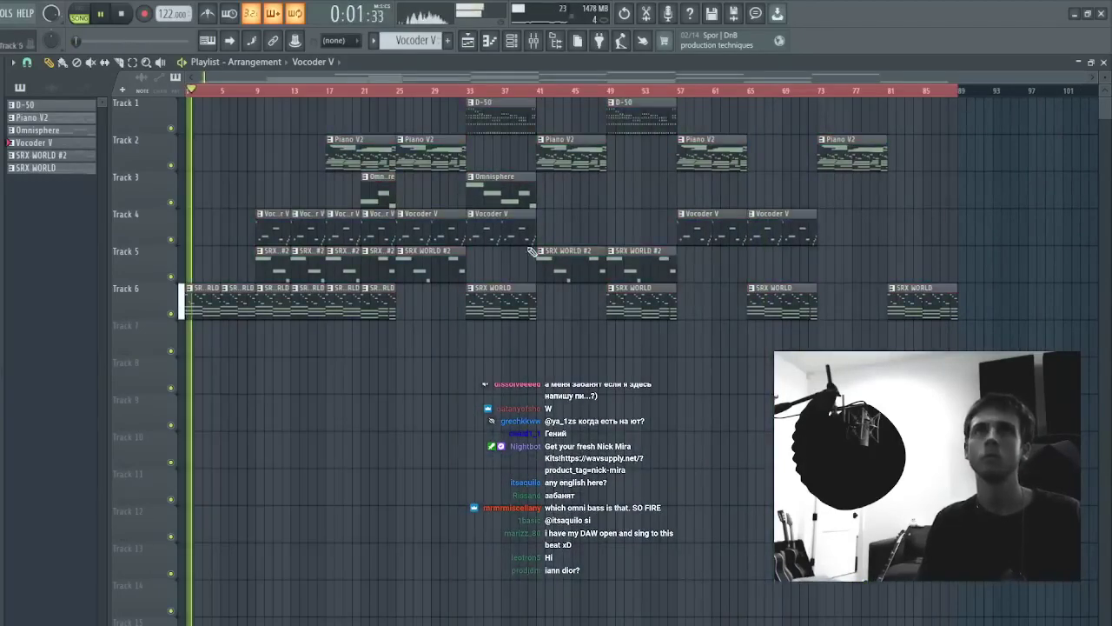
pyautogui.press('space')
pyautogui.click(533, 41)
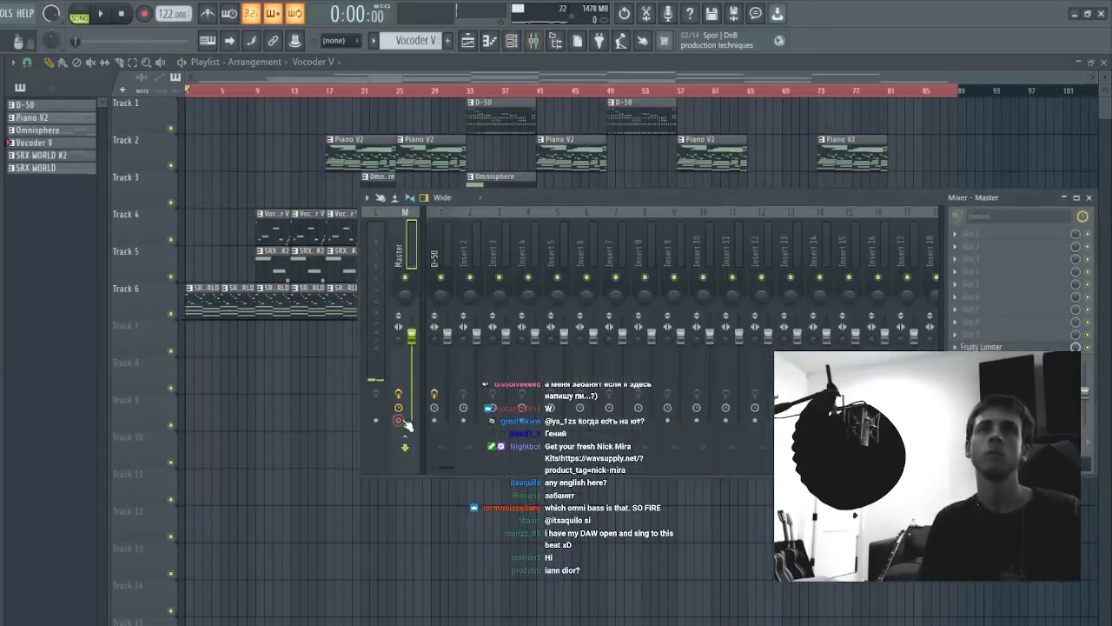
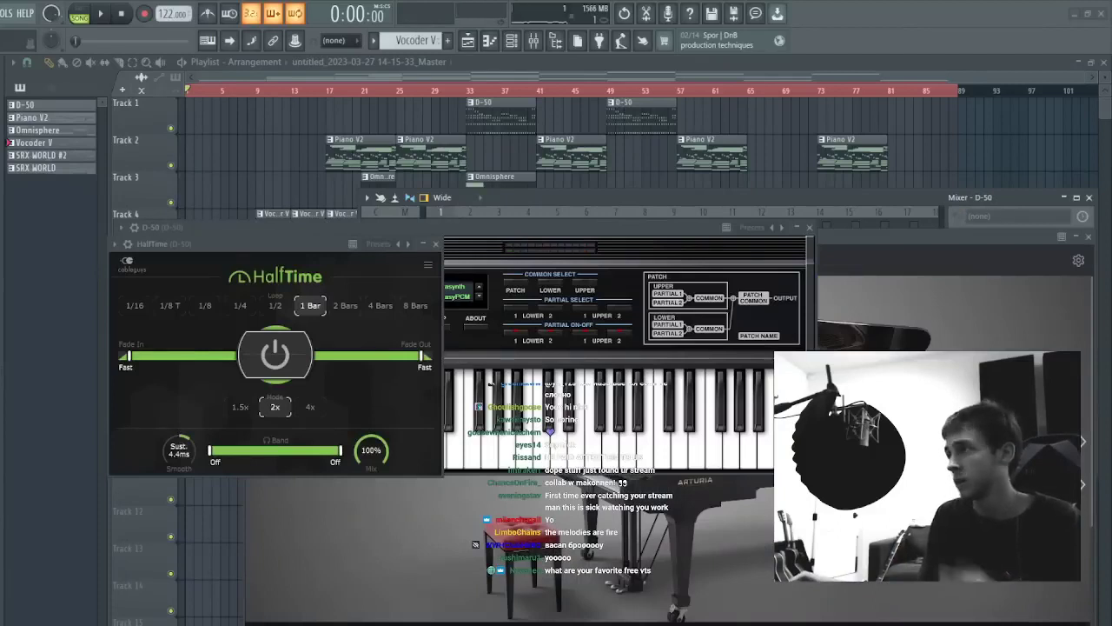
# - Set the Track 7 Master recording's time stretching mode to Stretch
pyautogui.rightClick(749, 159)
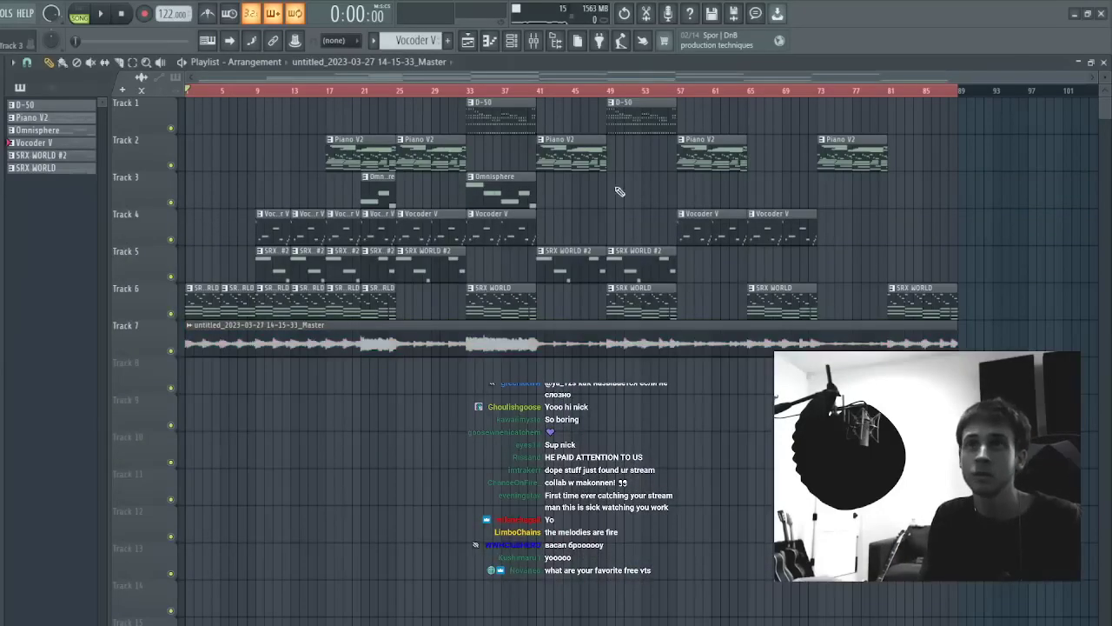
pyautogui.doubleClick(224, 343)
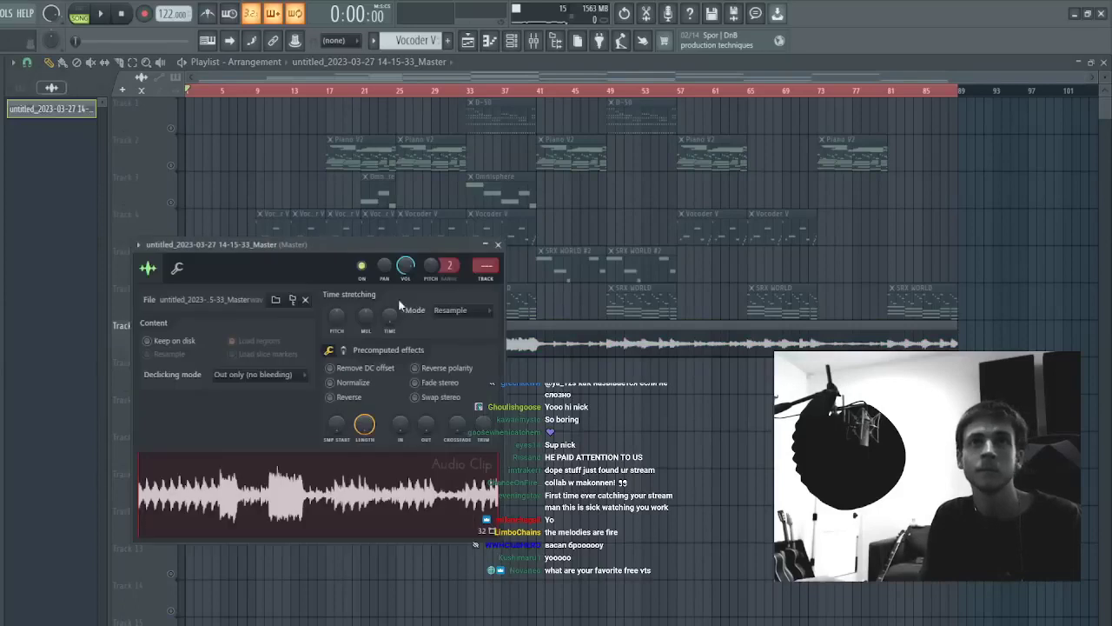
pyautogui.click(446, 313)
pyautogui.click(453, 345)
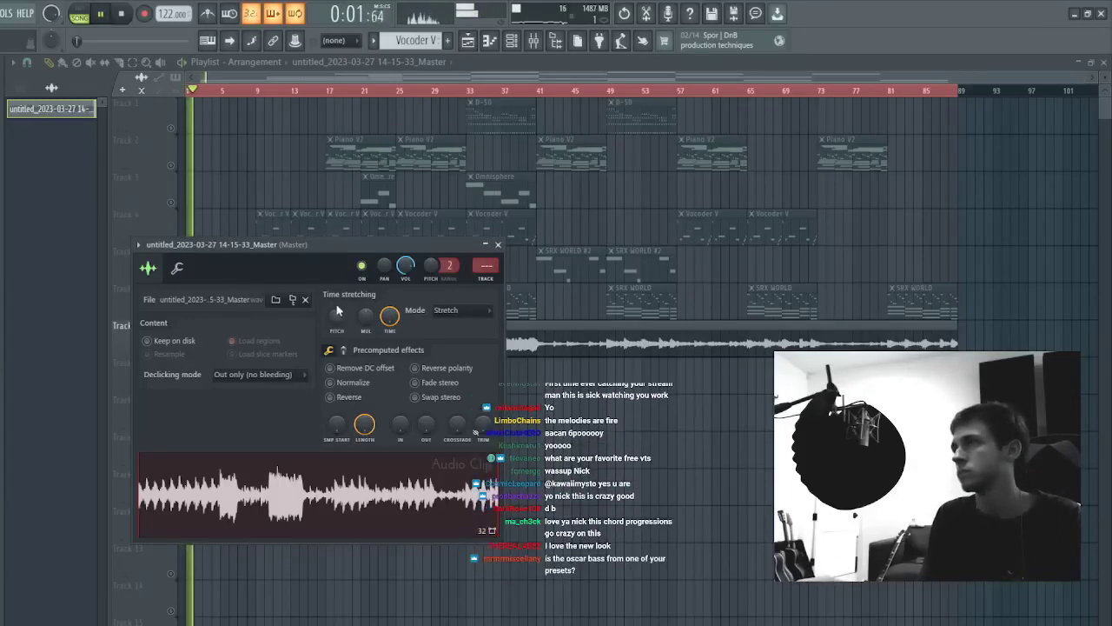
# - Audition the song briefly, then create a new empty Pattern 7 in the Channel rack
pyautogui.press('space')
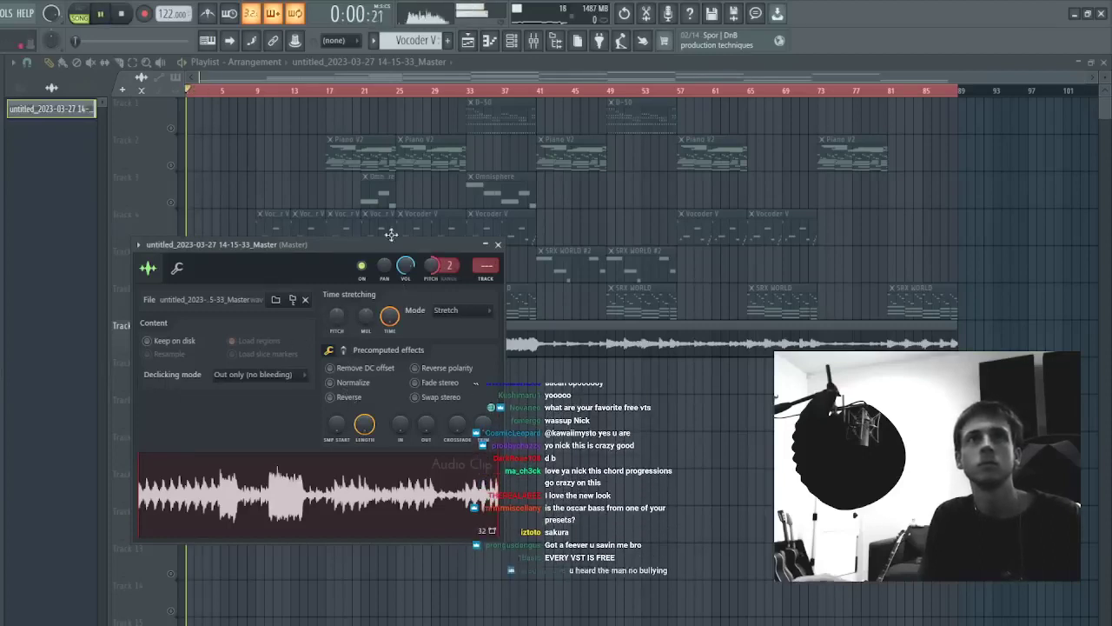
pyautogui.press('space')
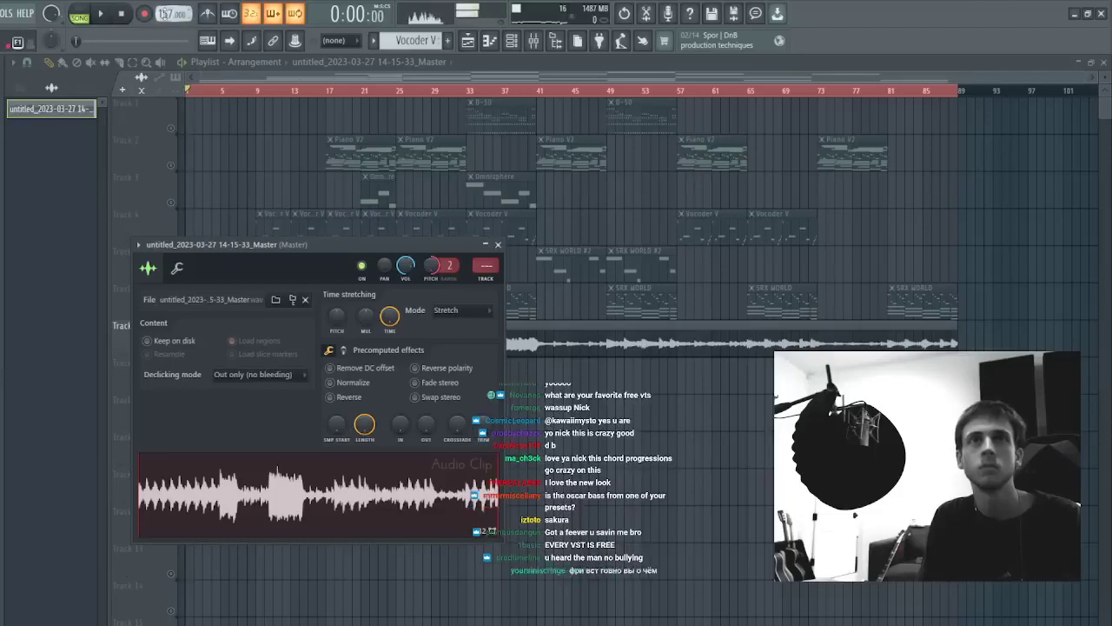
pyautogui.press('space')
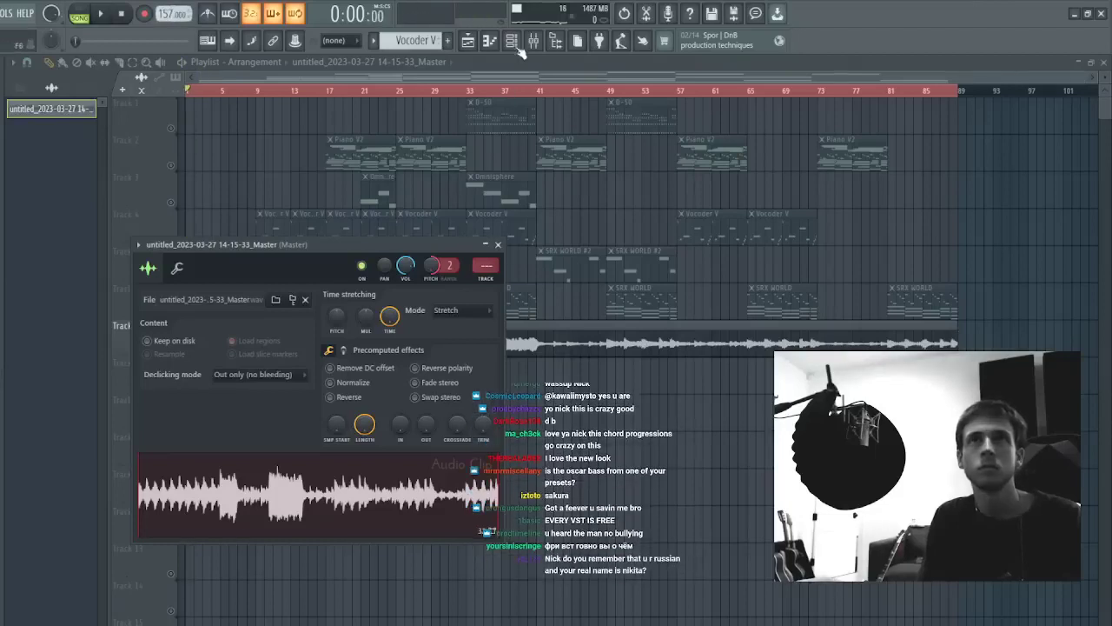
pyautogui.press('F6')
pyautogui.click(448, 41)
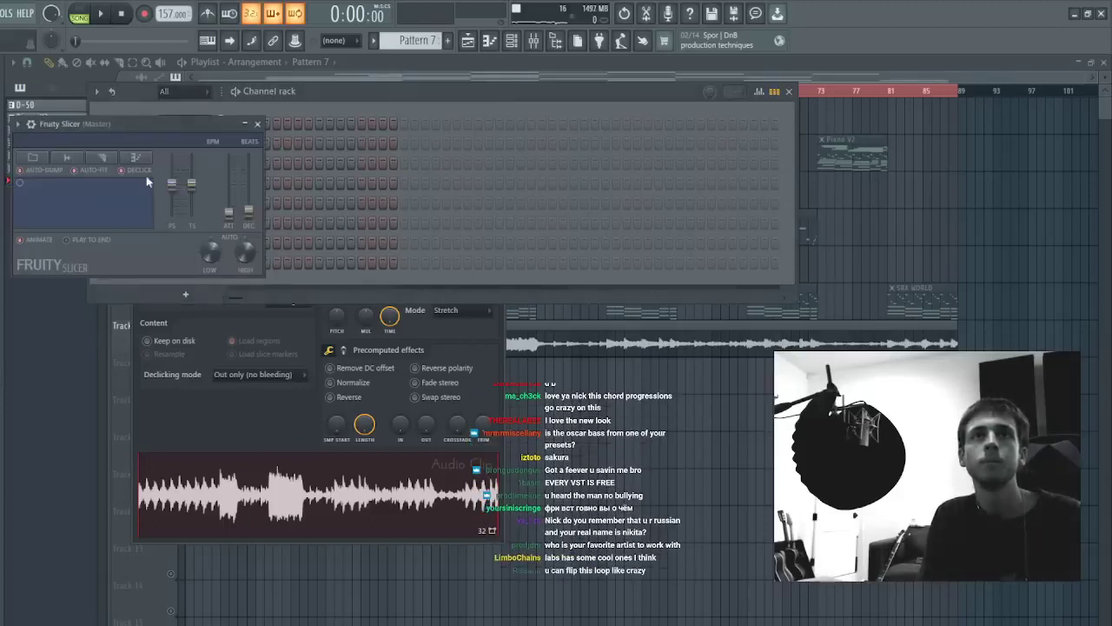
# - Open the Master recording in Edison and reverse the audio
pyautogui.click(277, 510)
pyautogui.hotkey('ctrl', 'e')
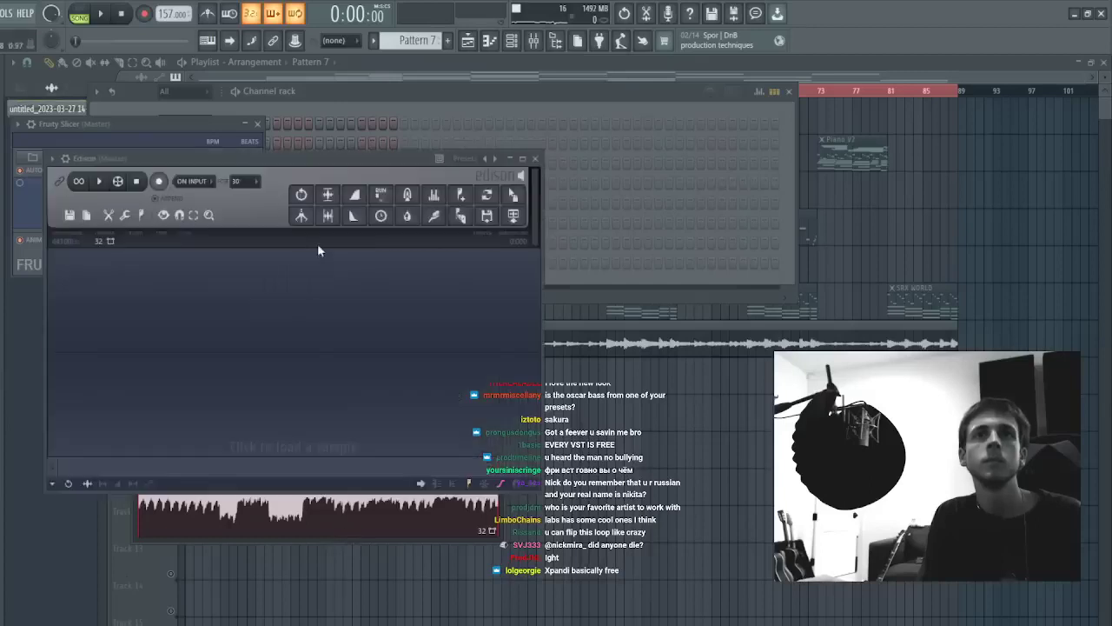
pyautogui.hotkey('ctrl', 'y')
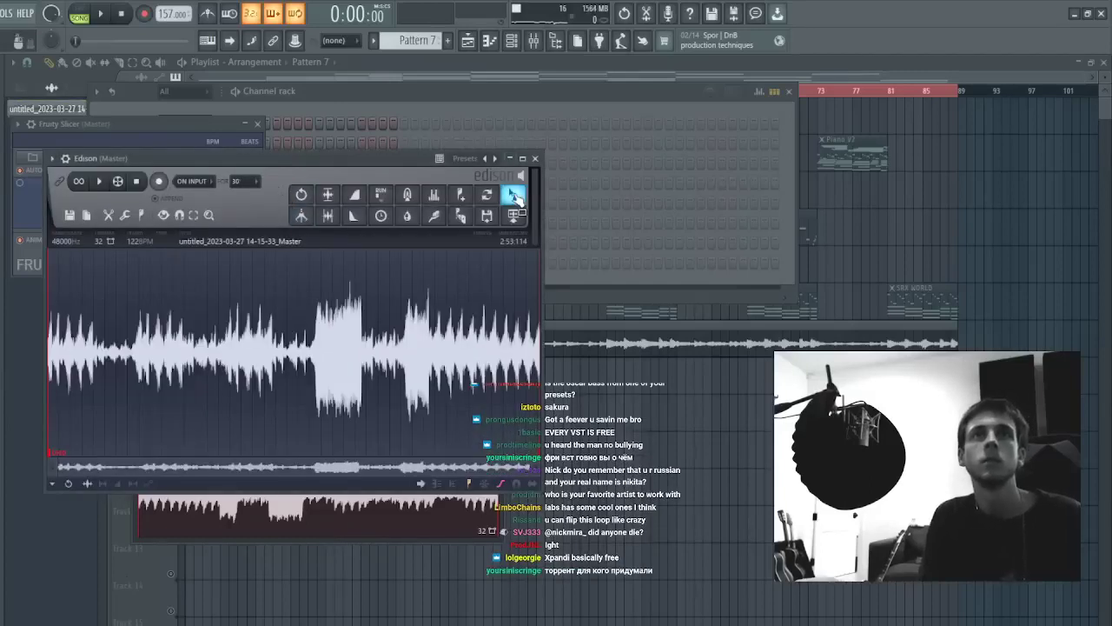
pyautogui.moveTo(150, 126); pyautogui.dragTo(764, 297)
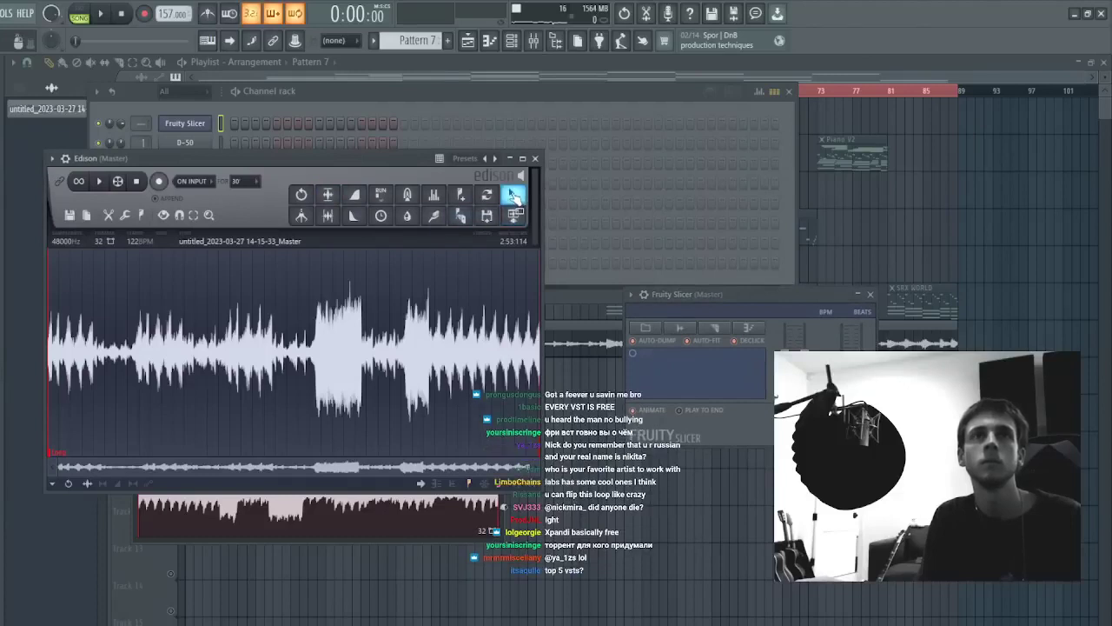
pyautogui.hotkey('ctrl', 'y')
# - Load the reversed audio into Fruity Slicer as Loop_3, undoing an accidental extra channel
pyautogui.moveTo(513, 195); pyautogui.dragTo(185, 123)
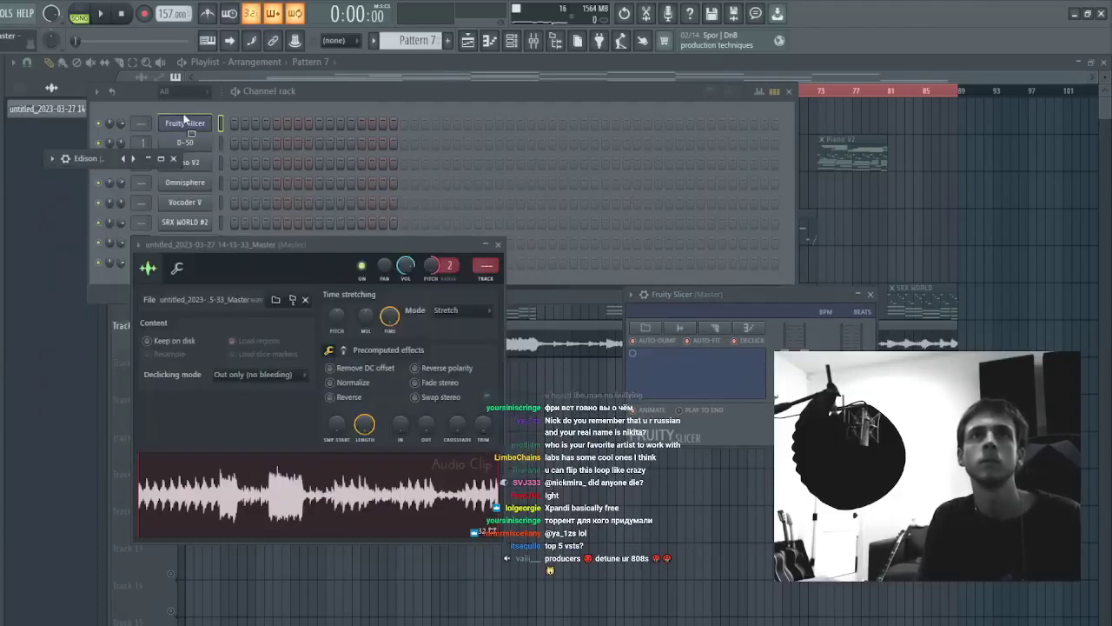
pyautogui.click(185, 122)
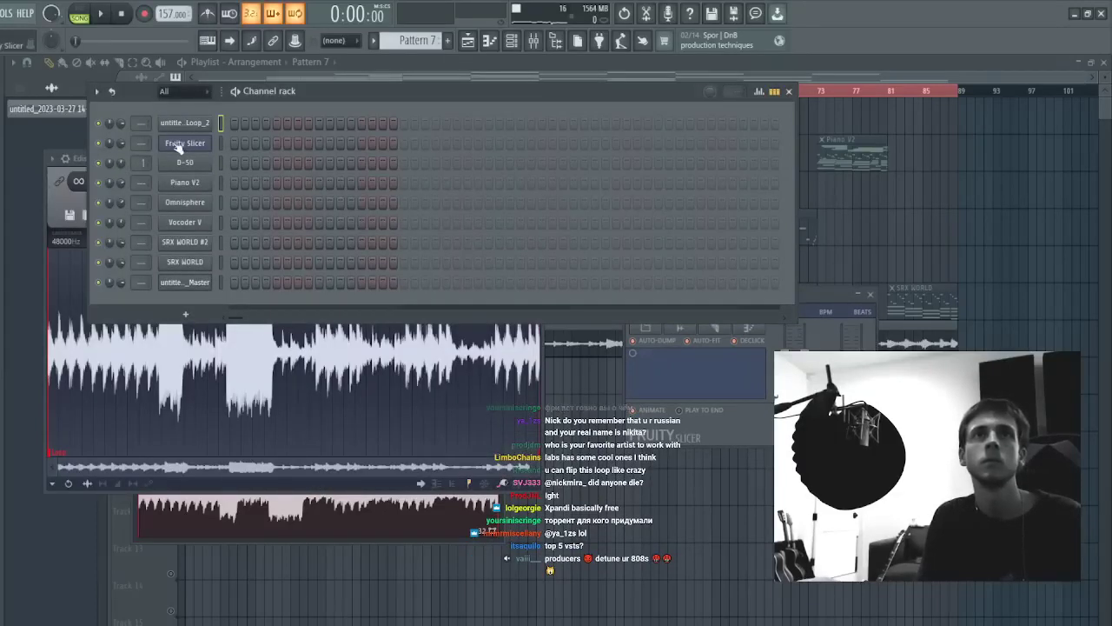
pyautogui.hotkey('ctrl', 'z')
pyautogui.click(63, 201)
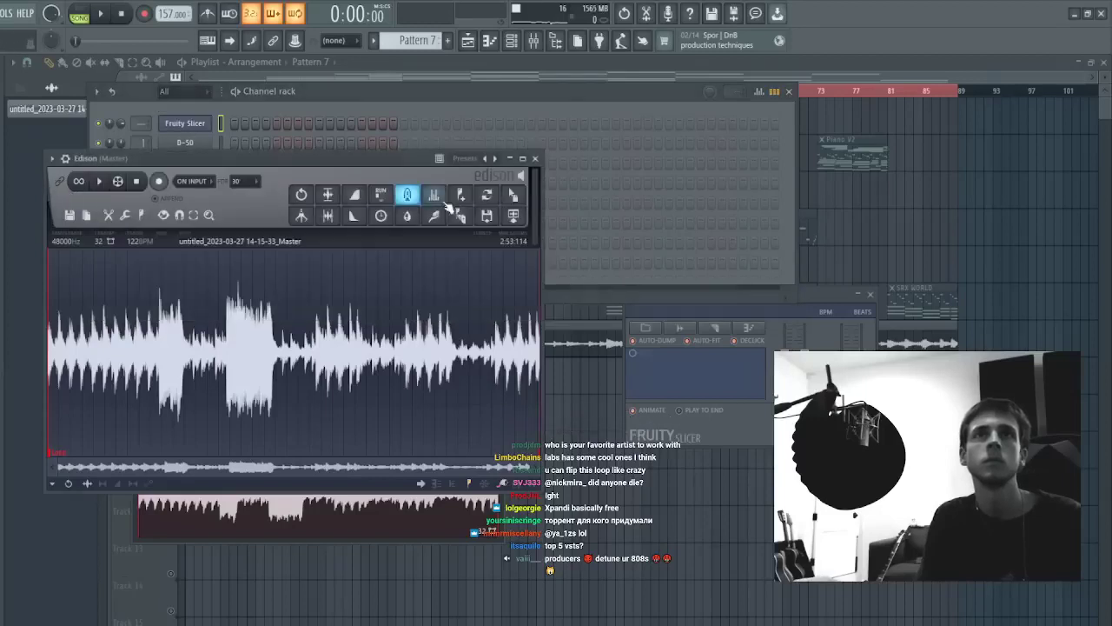
pyautogui.moveTo(512, 195); pyautogui.dragTo(725, 344)
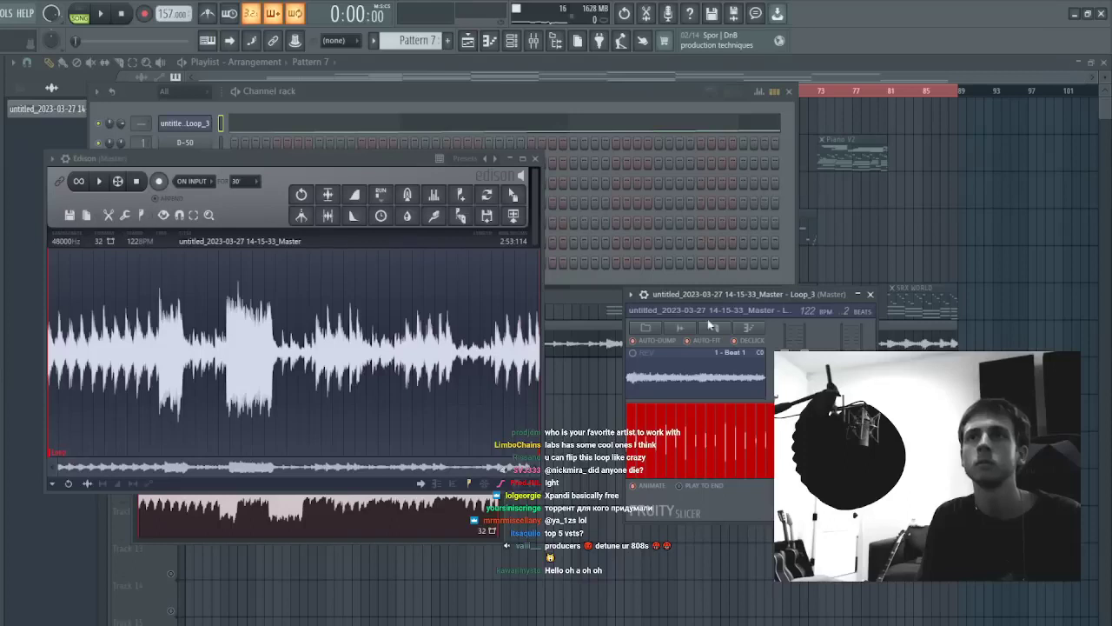
# - Return to the Playlist, reopen the Track 7 recording's settings and start playback
pyautogui.click(198, 90)
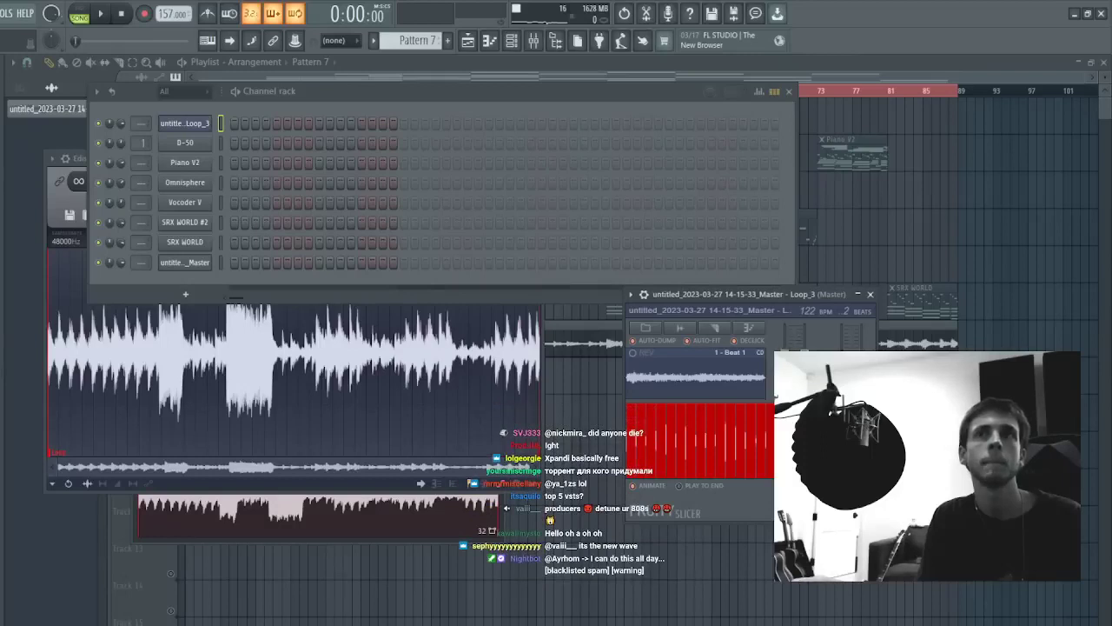
pyautogui.press('F5')
pyautogui.doubleClick(266, 335)
pyautogui.press('space')
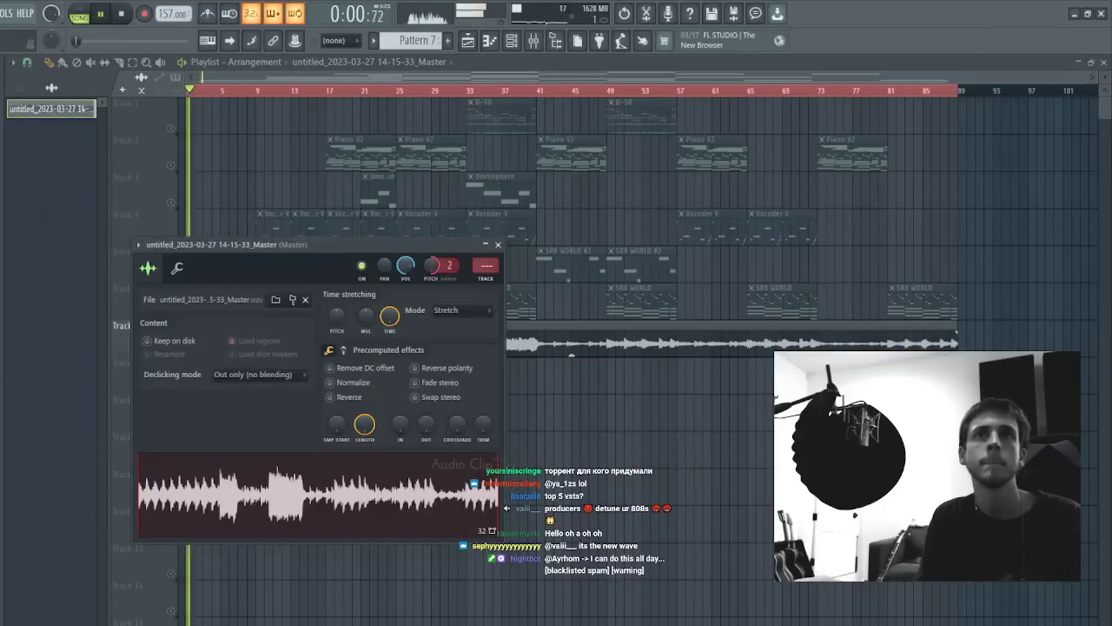
# - Cut the Track 7 recording at bar 17 and delete the part before it
pyautogui.press('space')
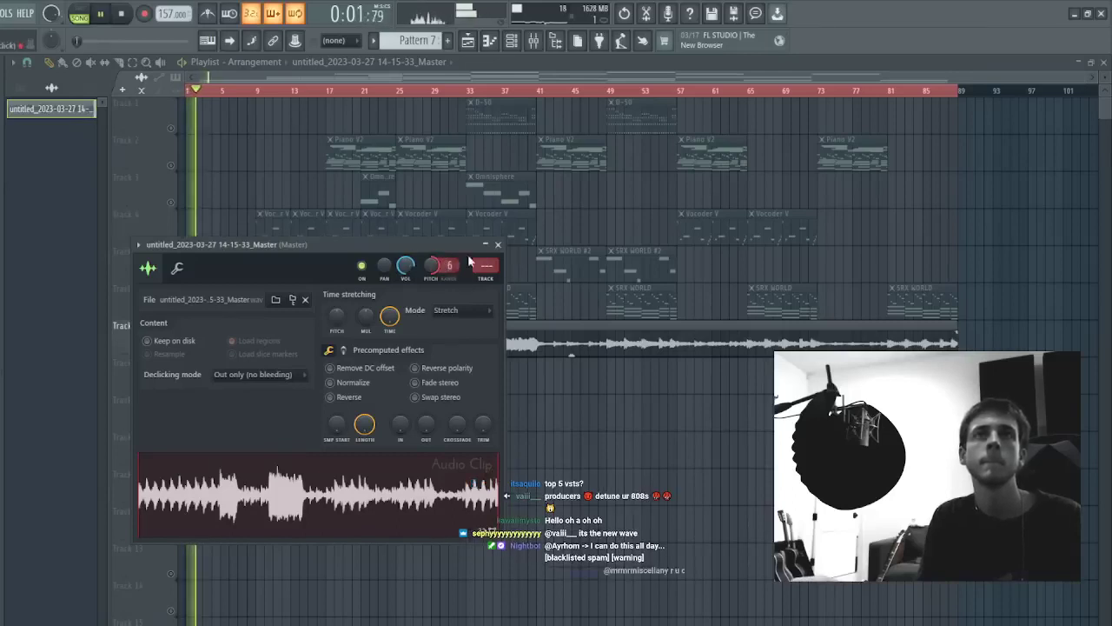
pyautogui.click(330, 91)
pyautogui.doubleClick(371, 339)
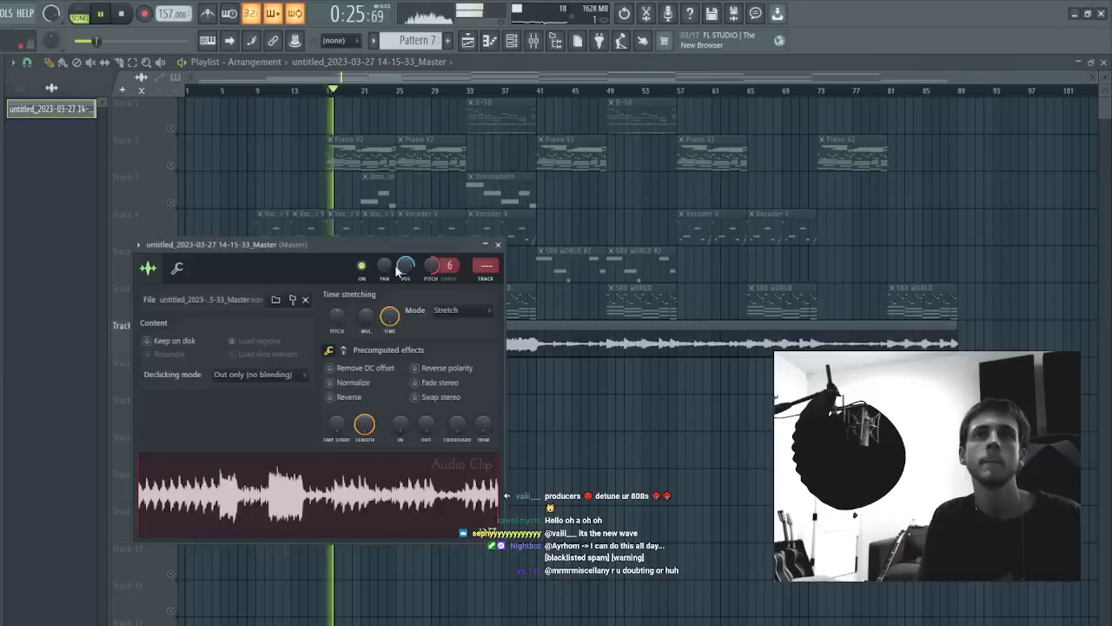
pyautogui.click(336, 346)
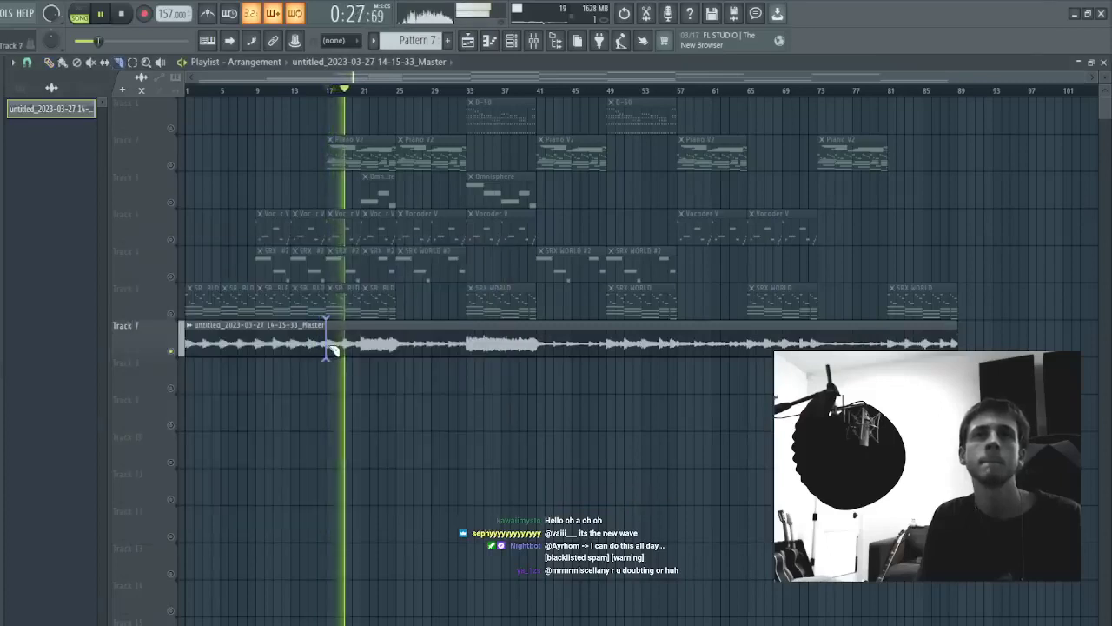
pyautogui.press('p')
pyautogui.rightClick(307, 331)
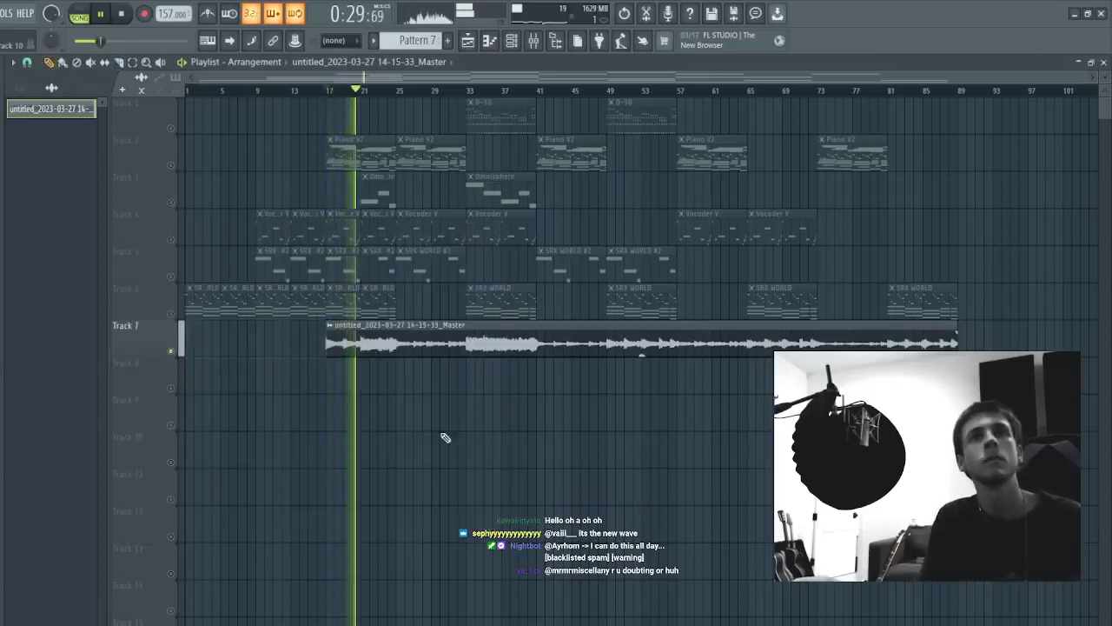
# - Cut the remaining Track 7 recording at bar 25
pyautogui.doubleClick(421, 347)
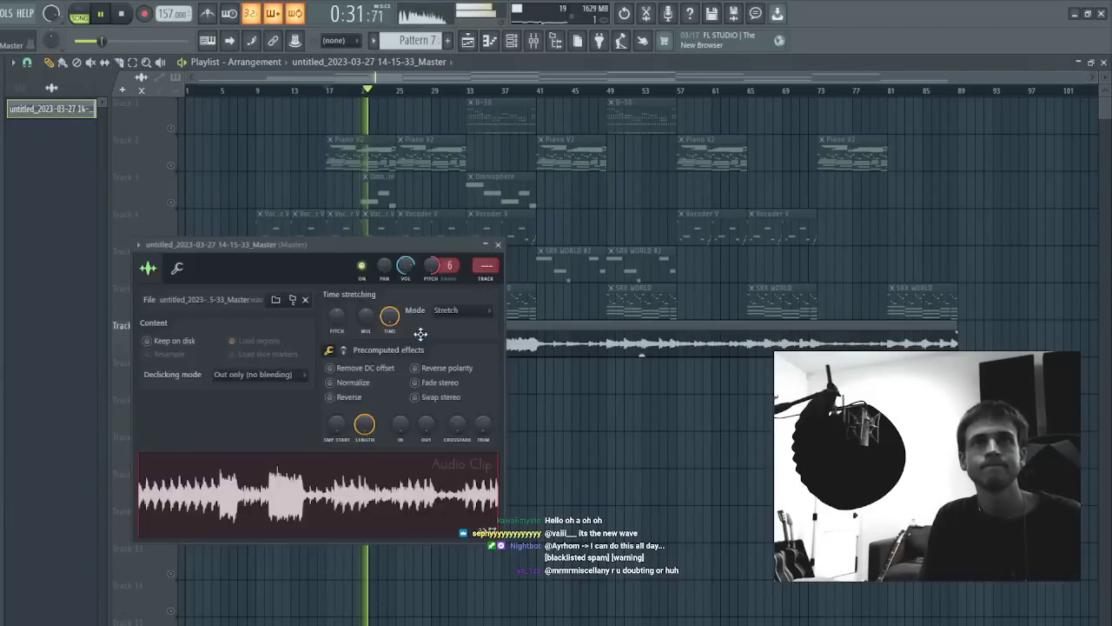
pyautogui.rightClick(549, 390)
pyautogui.doubleClick(442, 342)
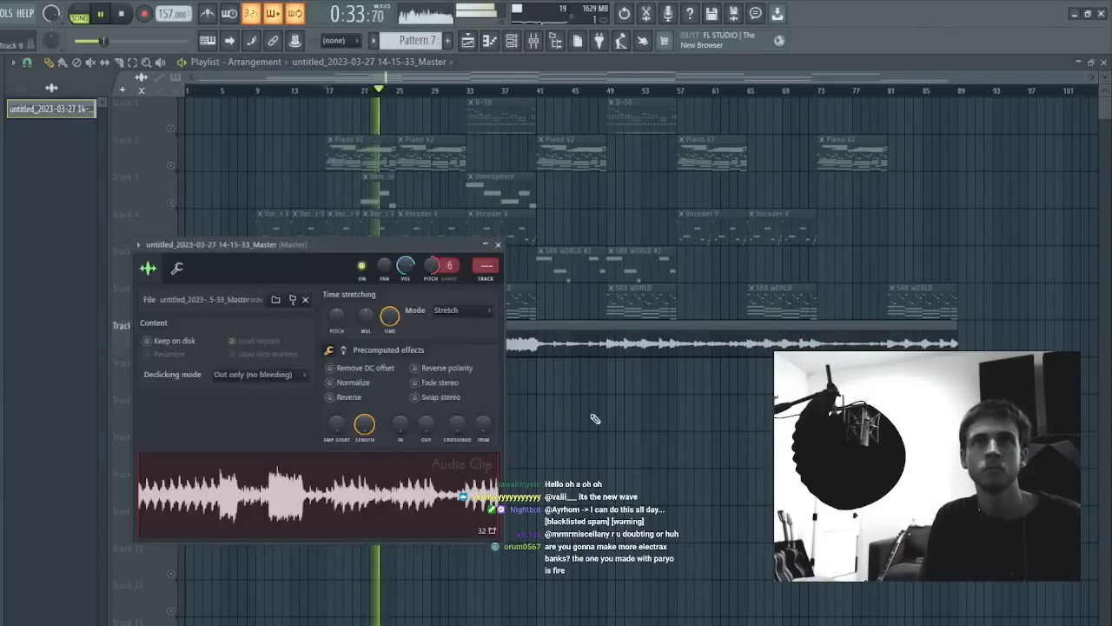
pyautogui.rightClick(595, 419)
pyautogui.doubleClick(486, 349)
pyautogui.rightClick(646, 443)
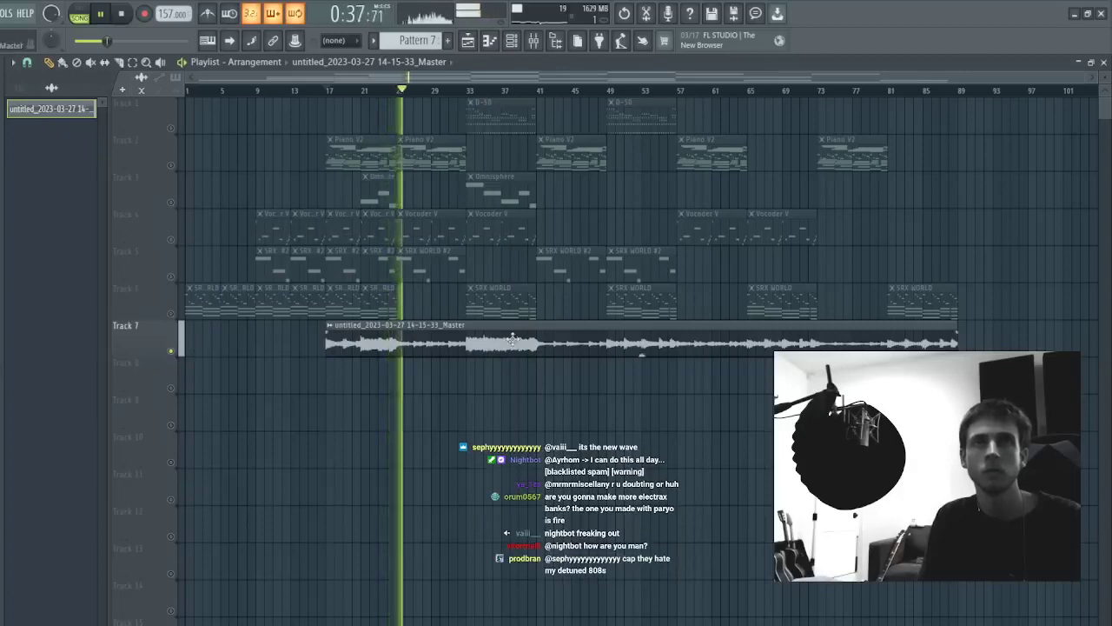
pyautogui.click(400, 348)
pyautogui.press('p')
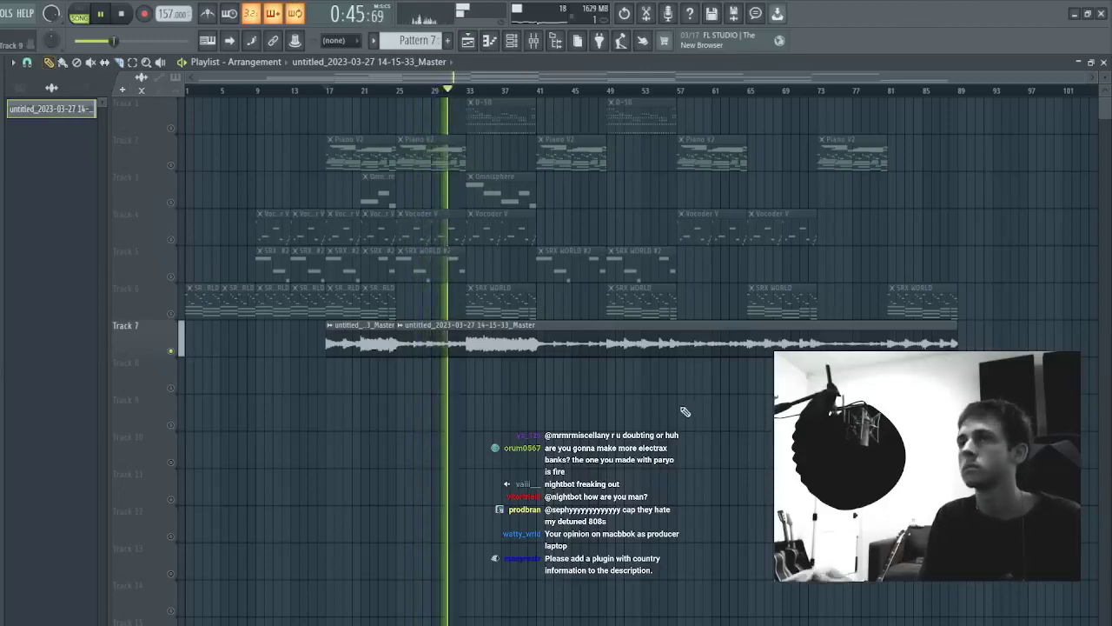
# - Slice the recording at bars 33, 41, 49 and 57, then duplicate the bar-25 piece
pyautogui.click(470, 337)
pyautogui.click(546, 330)
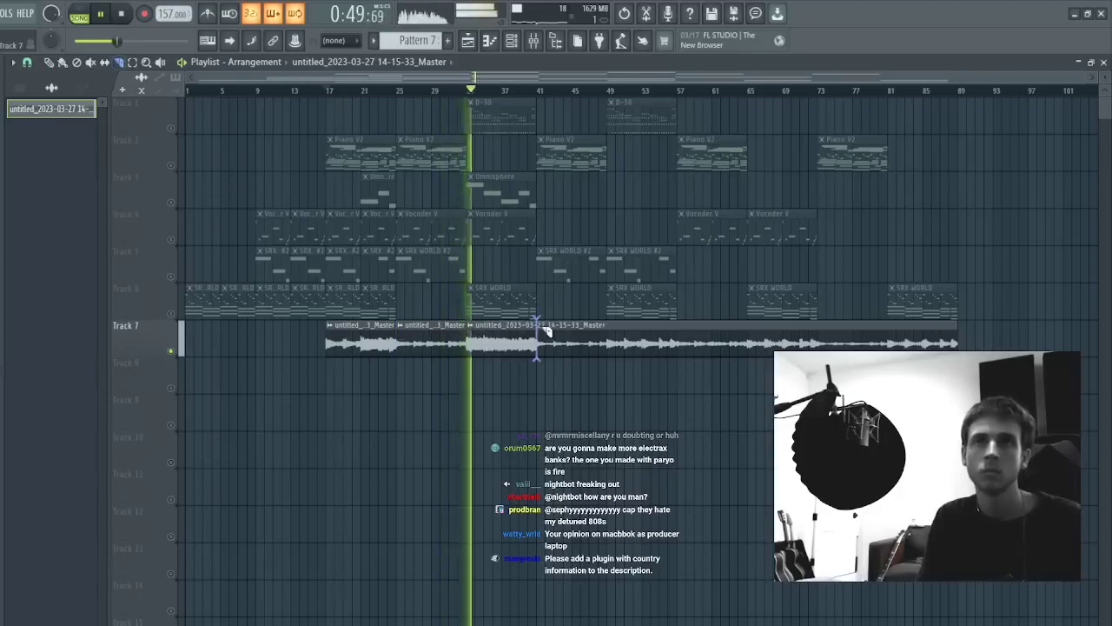
pyautogui.click(612, 332)
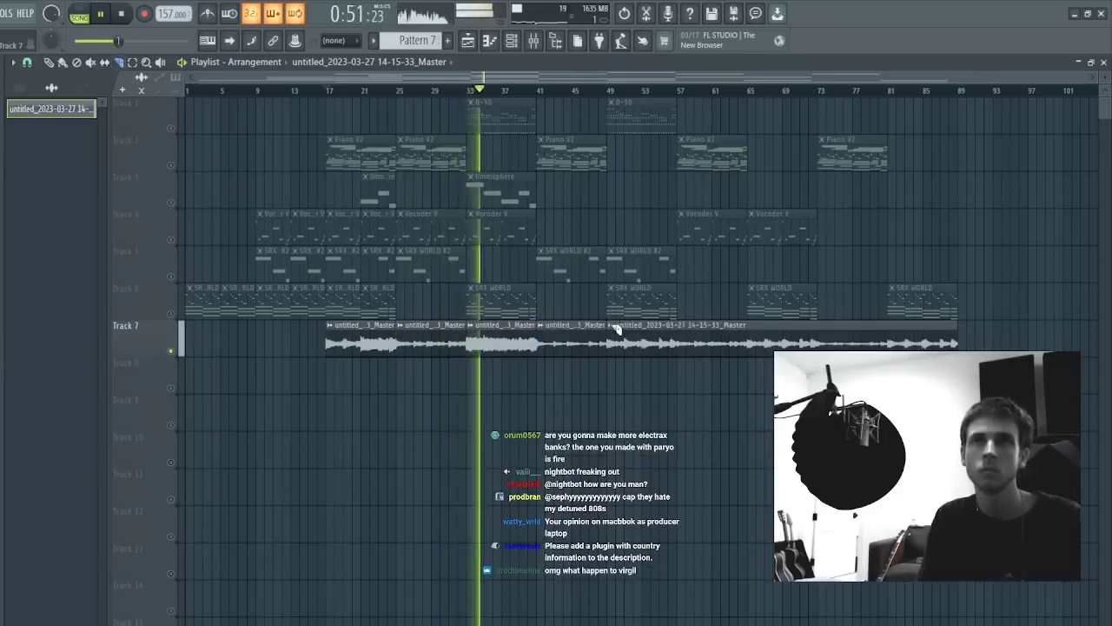
pyautogui.click(681, 335)
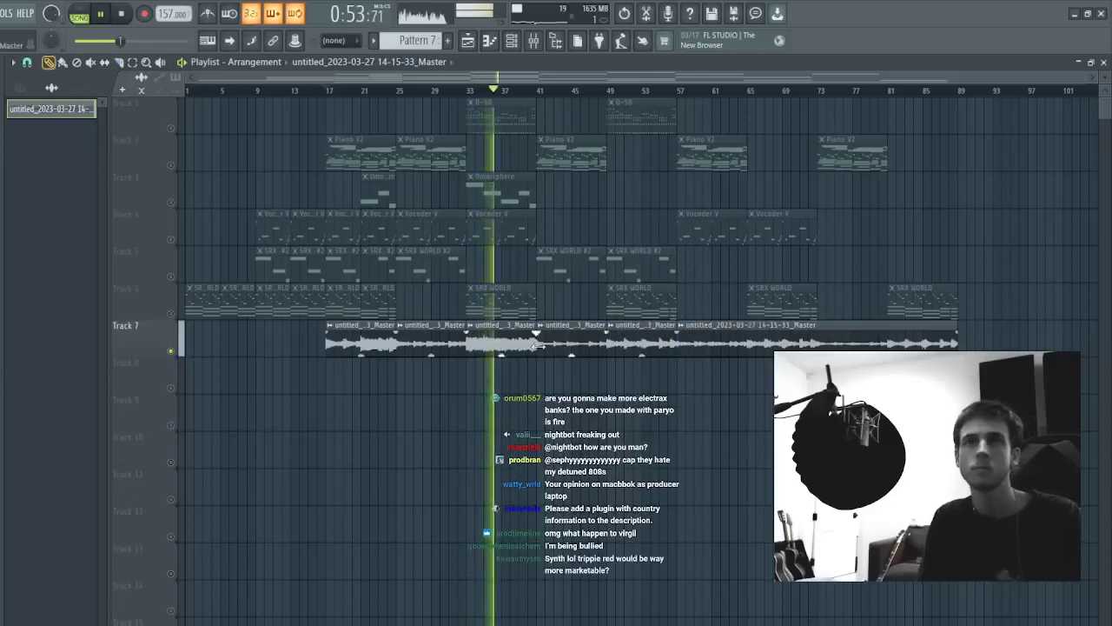
pyautogui.click(433, 328)
pyautogui.click(191, 332)
pyautogui.press('space')
pyautogui.press('space')
# - Place the copied piece at bar 1 and split the first Track 7 clip at bar 5
pyautogui.moveTo(347, 330); pyautogui.dragTo(278, 330)
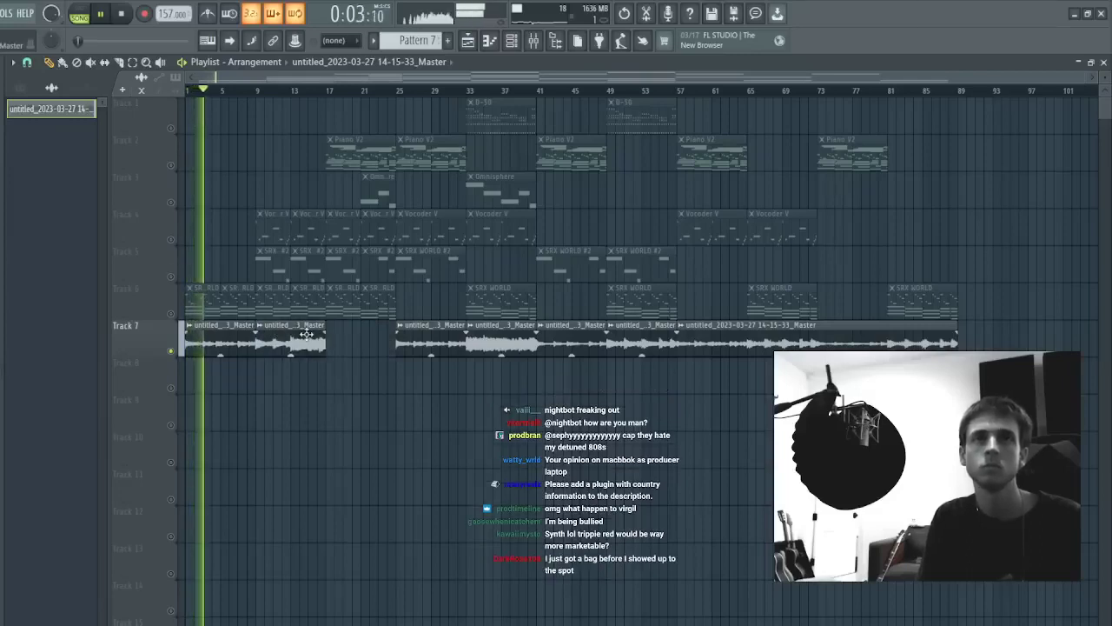
pyautogui.doubleClick(306, 334)
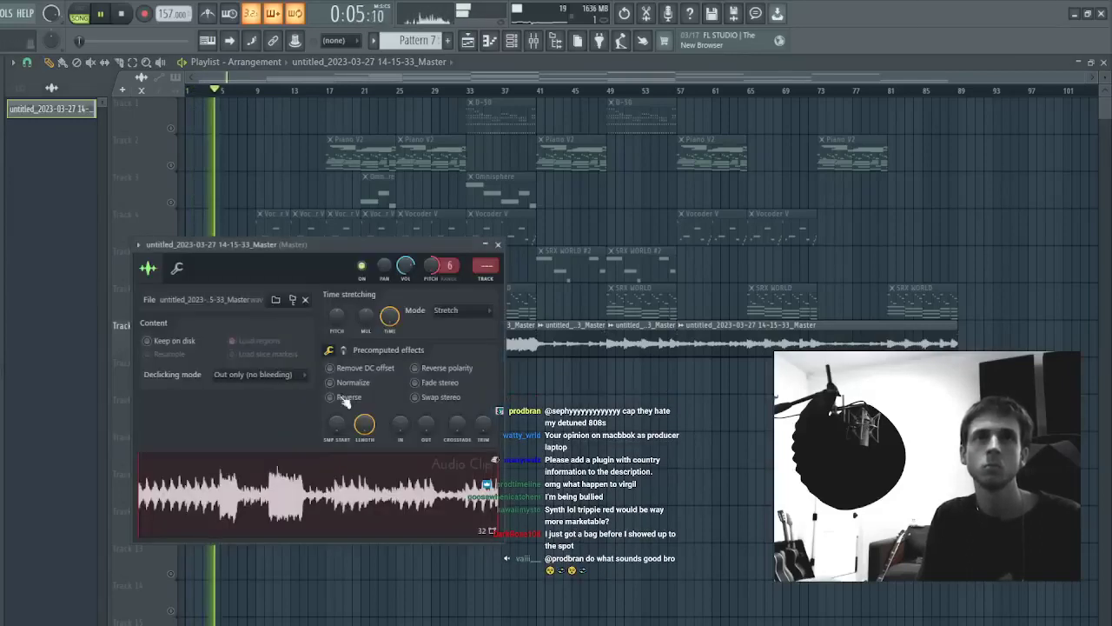
pyautogui.press('Escape')
pyautogui.press('c')
pyautogui.click(225, 337)
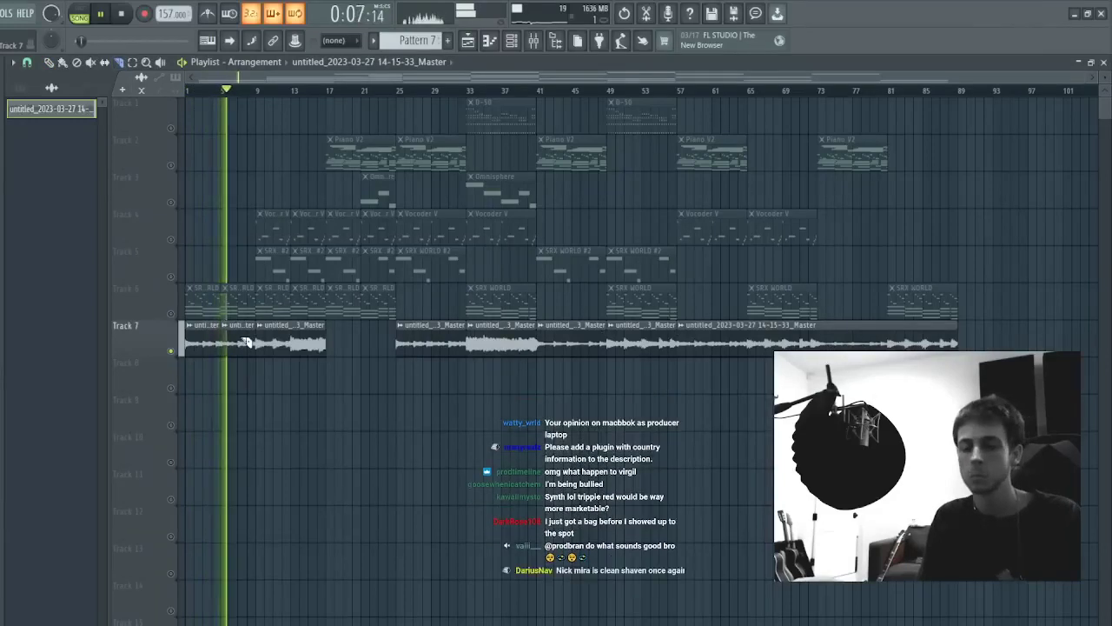
pyautogui.press('p')
pyautogui.moveTo(281, 332)
pyautogui.mouseDown()
pyautogui.moveTo(352, 330)
pyautogui.moveTo(285, 335)
pyautogui.mouseUp()
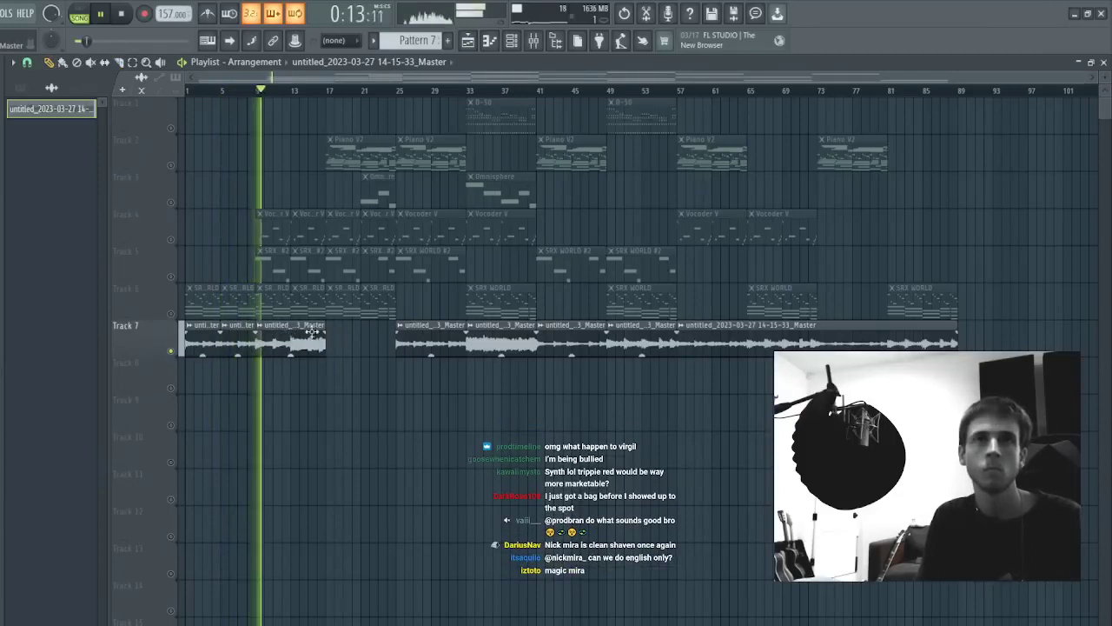
# - Check which mixer insert the Track 7 audio routes to
pyautogui.doubleClick(311, 333)
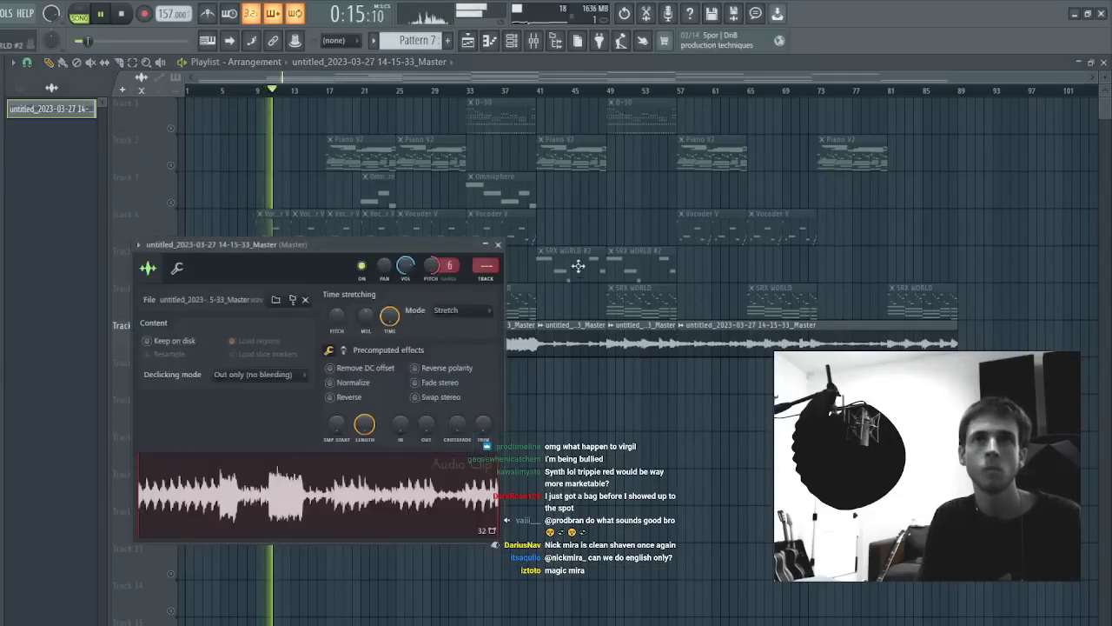
pyautogui.click(488, 280)
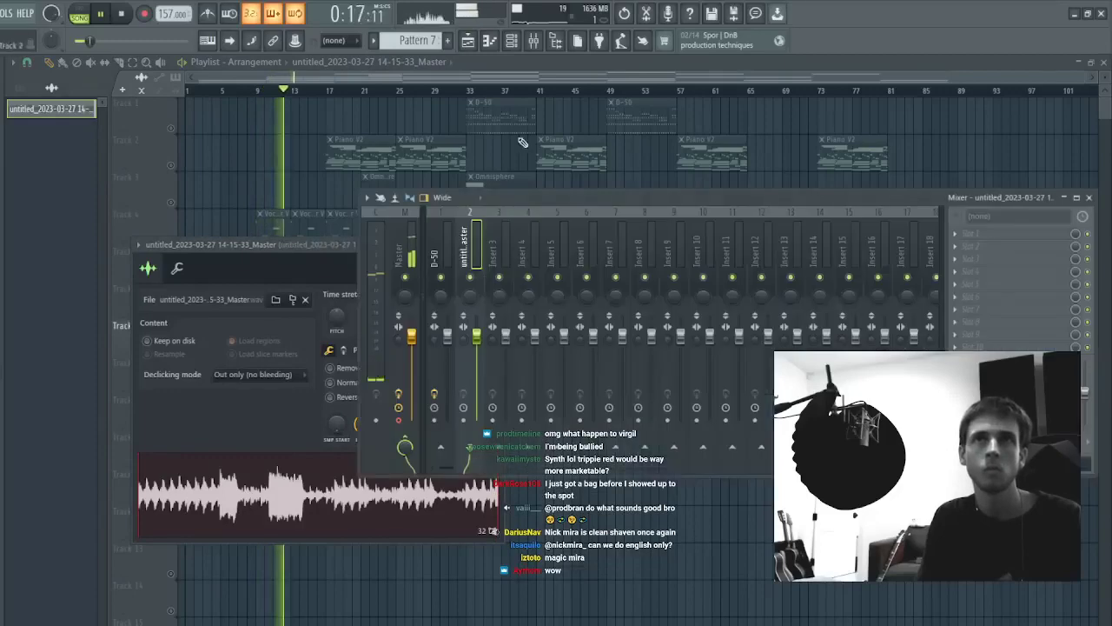
pyautogui.click(299, 91)
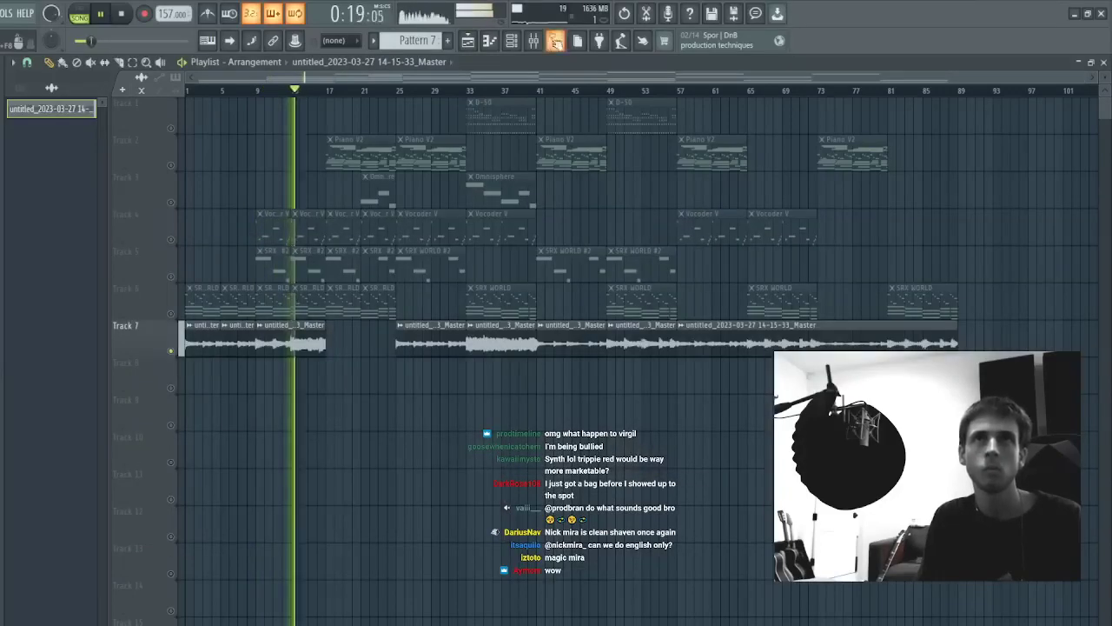
pyautogui.click(512, 41)
pyautogui.click(533, 41)
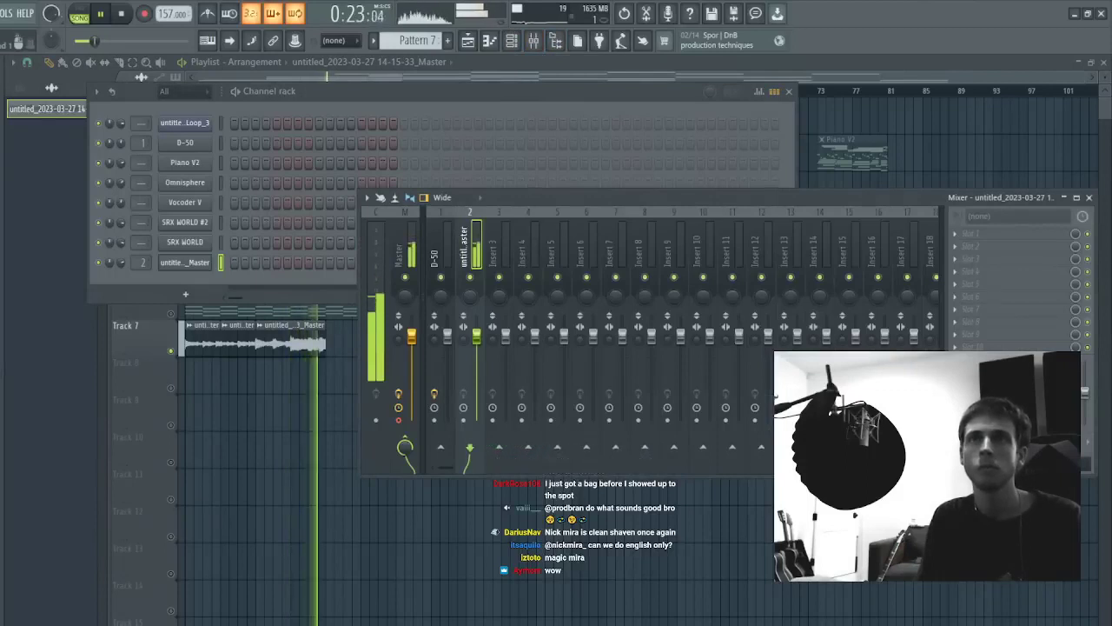
pyautogui.rightClick(795, 598)
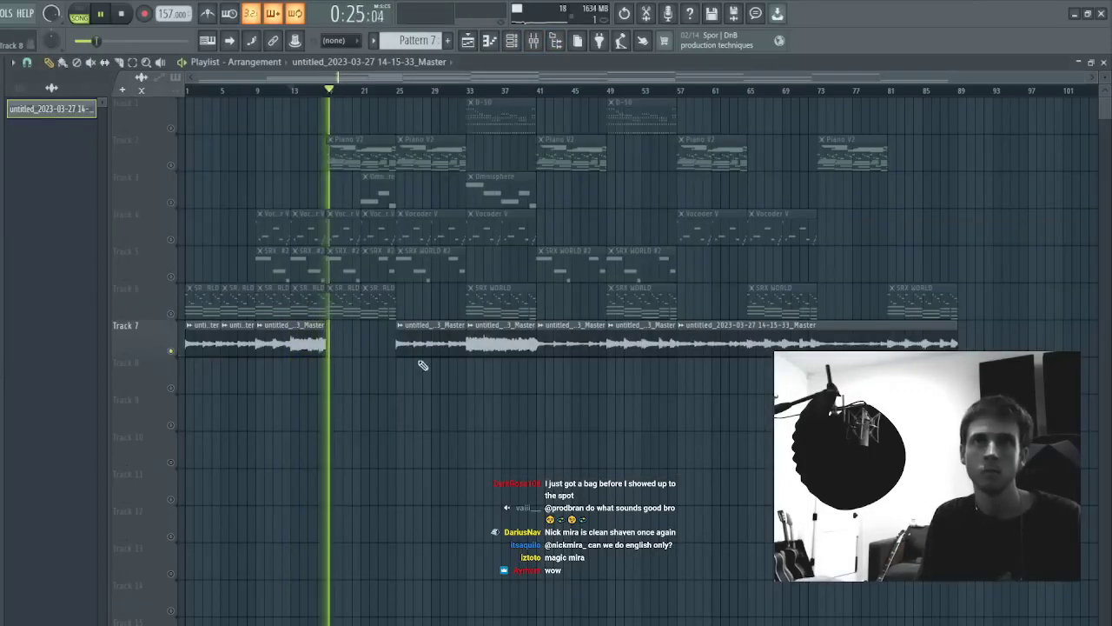
# - Move the Track 7 clip left to bar 17 and extend it to close the gap
pyautogui.moveTo(437, 335); pyautogui.dragTo(368, 330)
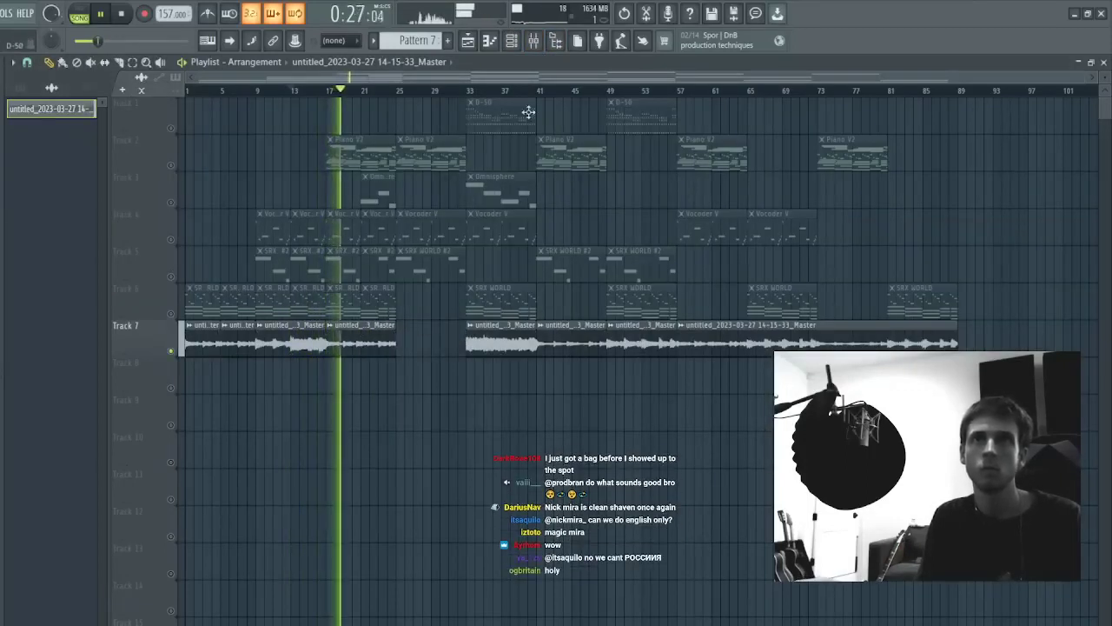
pyautogui.click(541, 89)
pyautogui.click(599, 91)
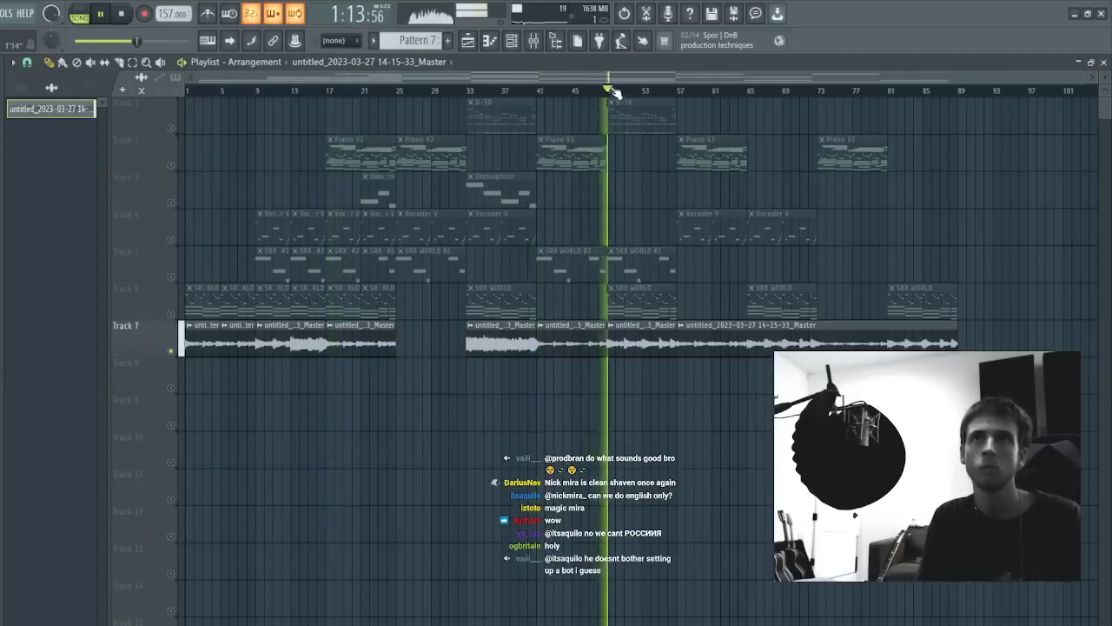
pyautogui.click(749, 91)
pyautogui.click(678, 90)
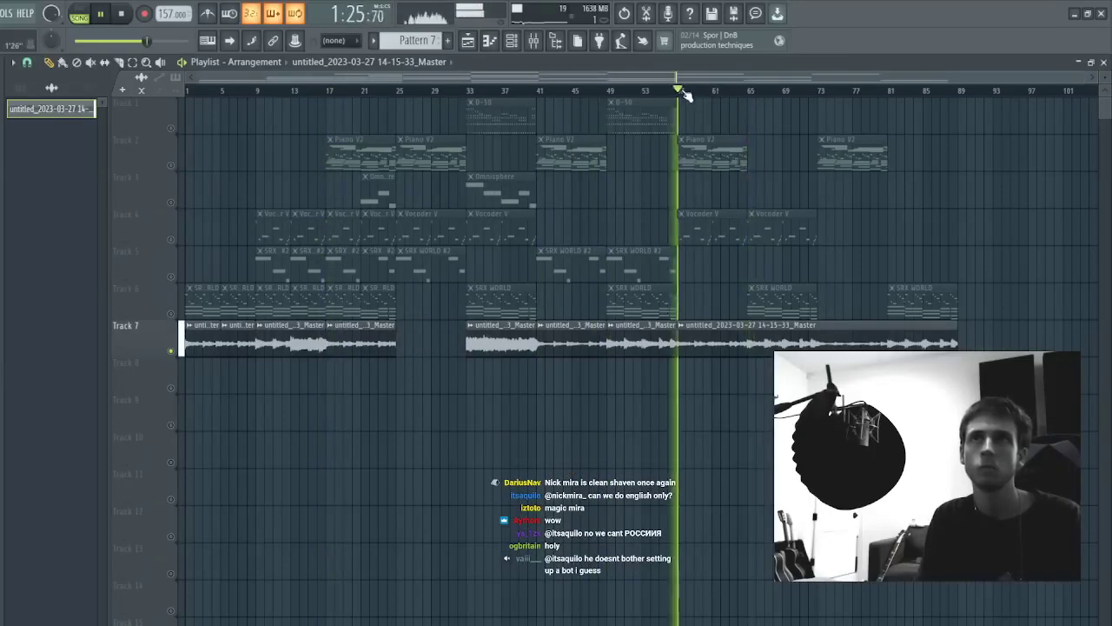
pyautogui.moveTo(358, 341); pyautogui.dragTo(429, 341)
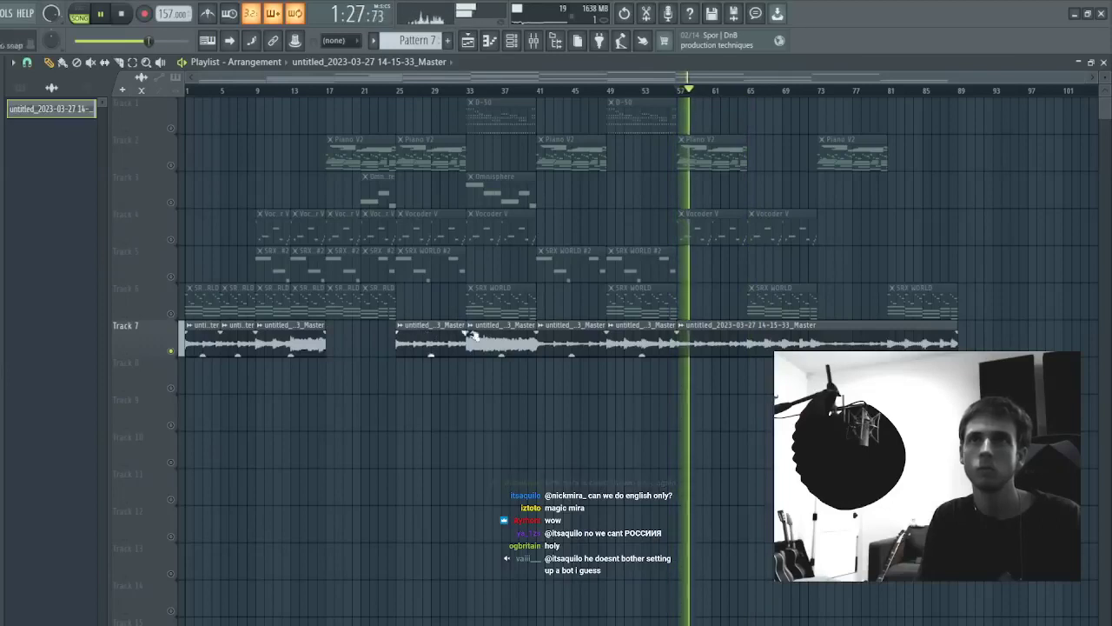
# - Audition bars 59–81 and paint a clip into the empty bar 17–25 gap
pyautogui.click(749, 90)
pyautogui.click(819, 90)
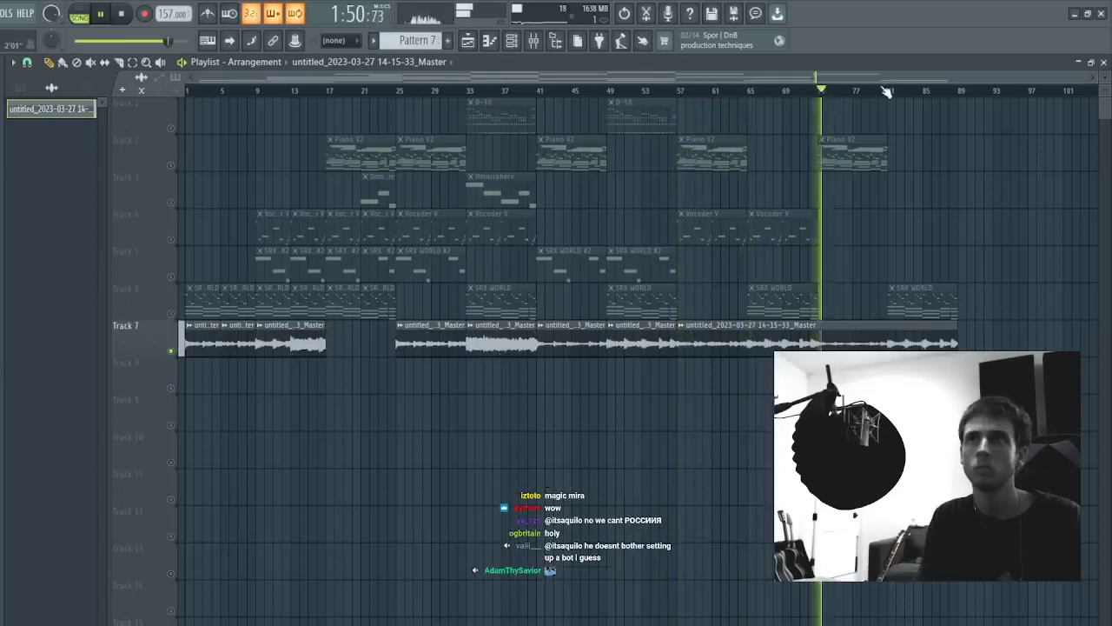
pyautogui.click(887, 91)
pyautogui.click(805, 91)
pyautogui.click(820, 90)
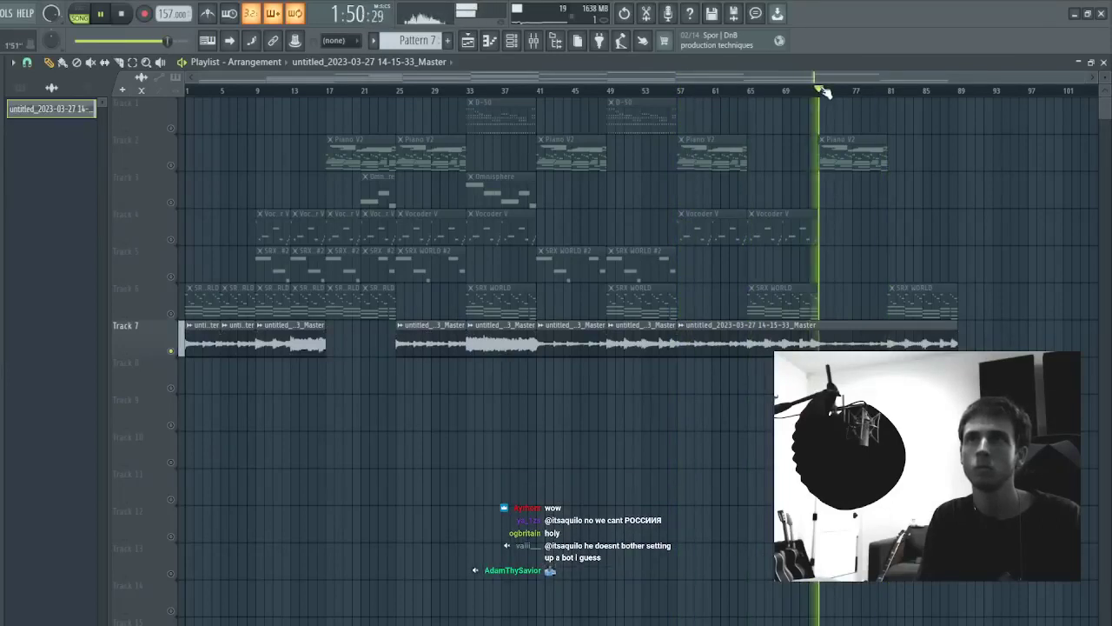
pyautogui.click(749, 90)
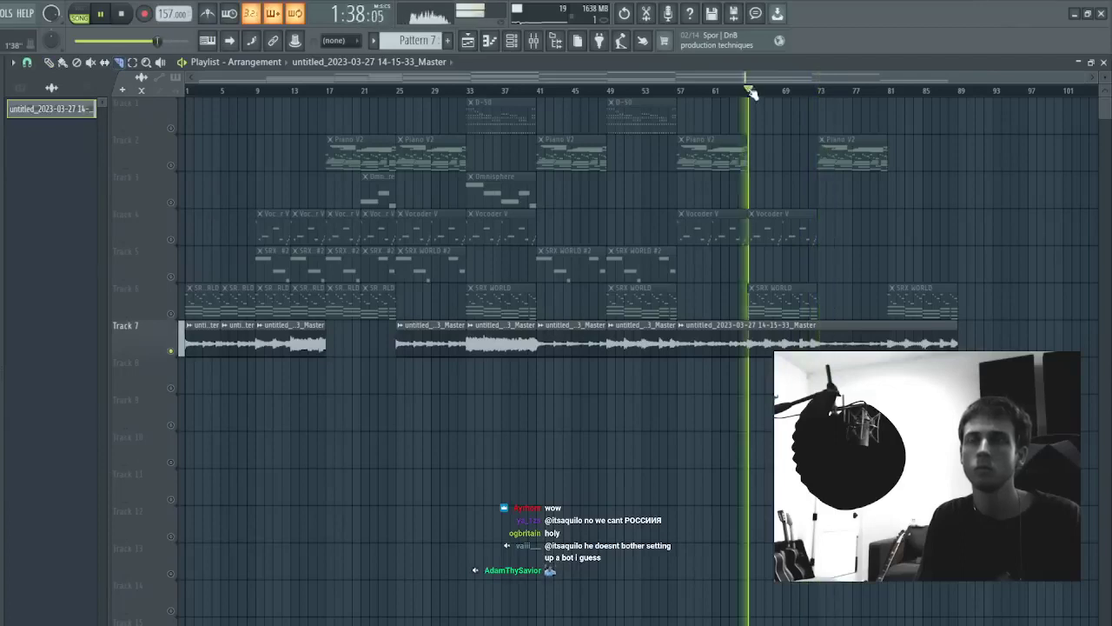
pyautogui.click(683, 89)
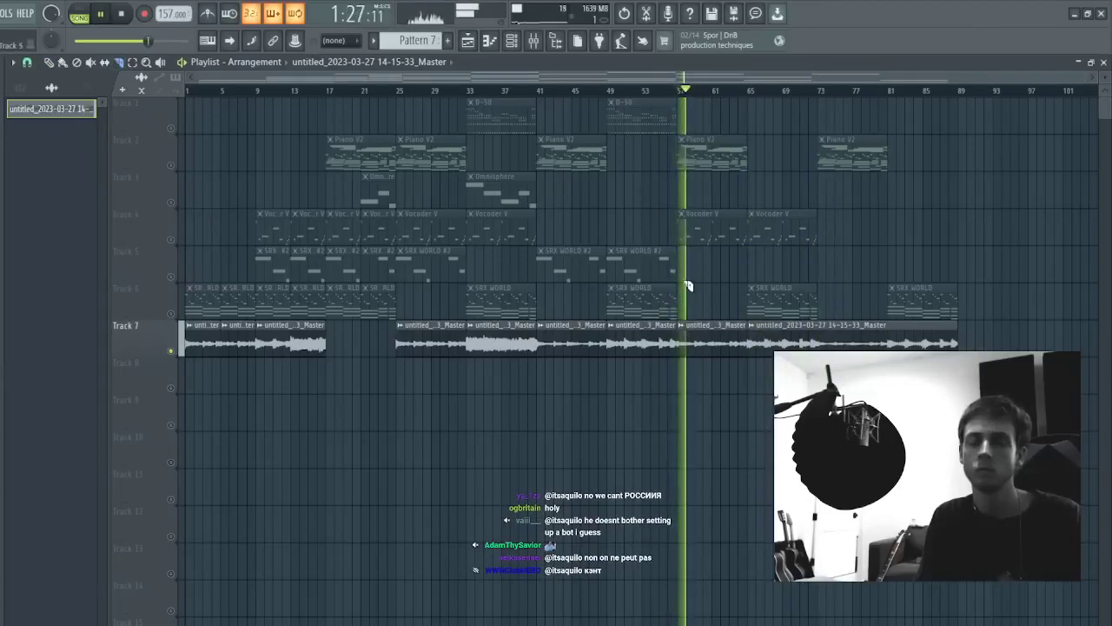
pyautogui.click(361, 338)
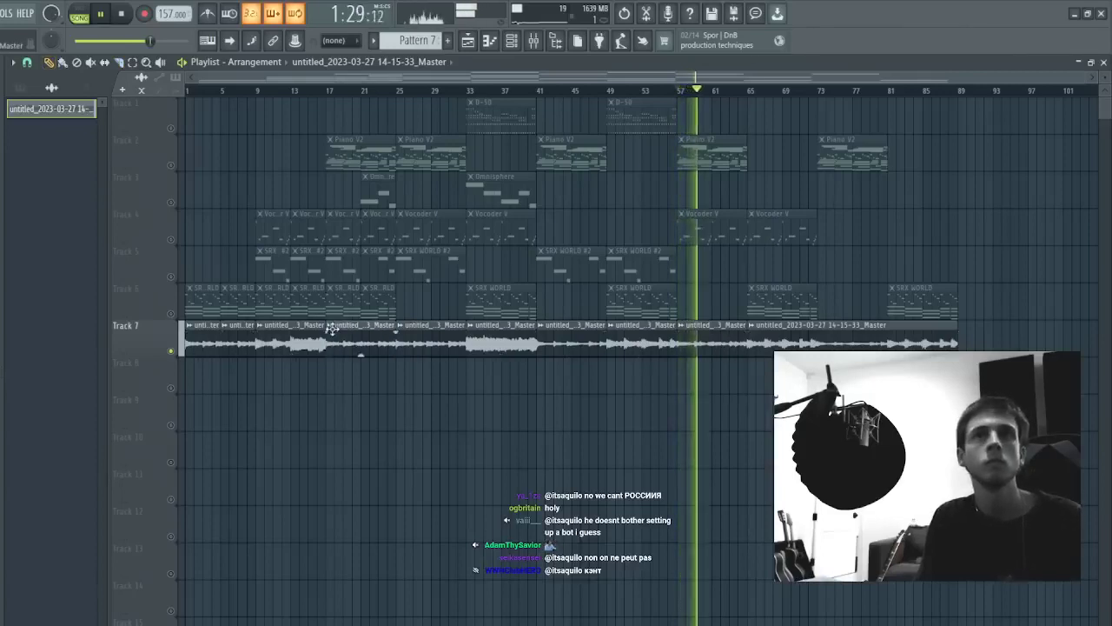
# - Check the Track 7 clip settings around bar 17, then stop playback
pyautogui.doubleClick(353, 337)
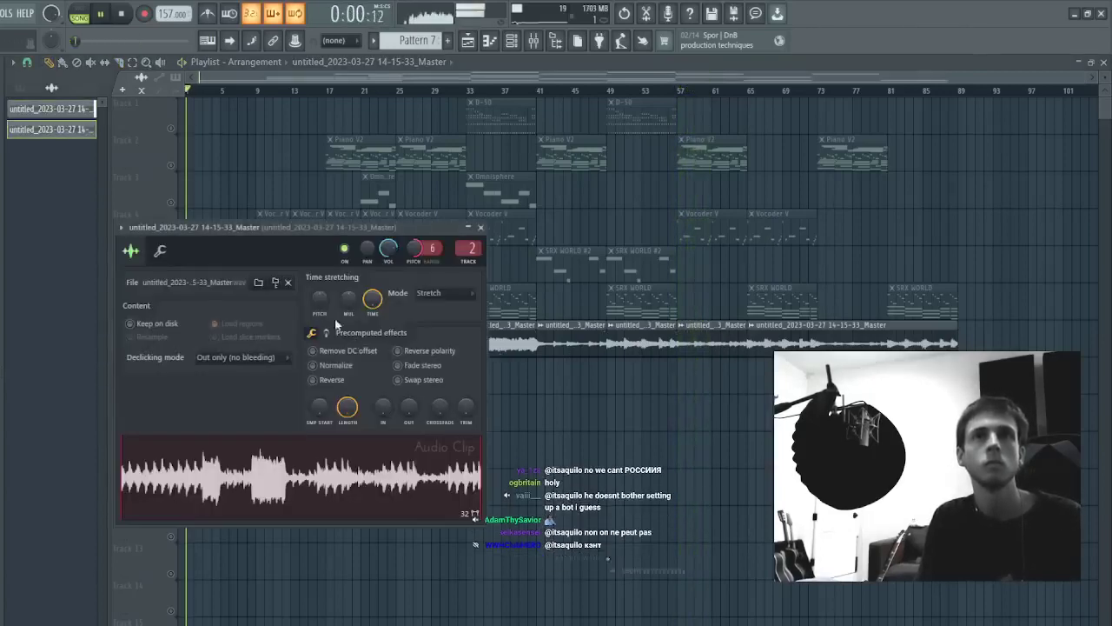
pyautogui.press('Escape')
pyautogui.click(328, 90)
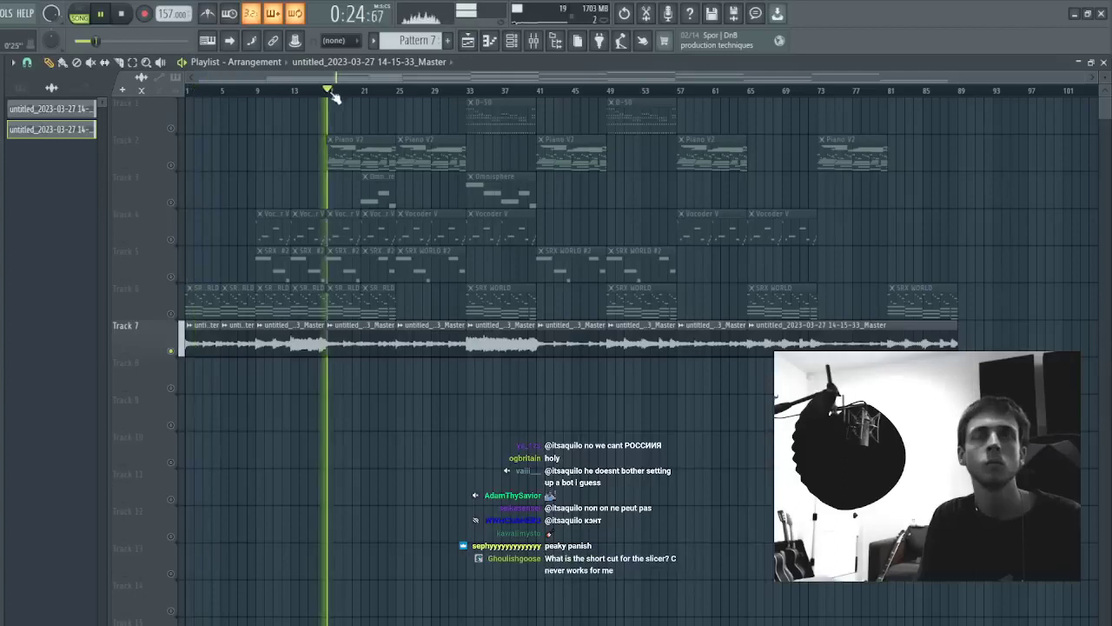
pyautogui.doubleClick(358, 346)
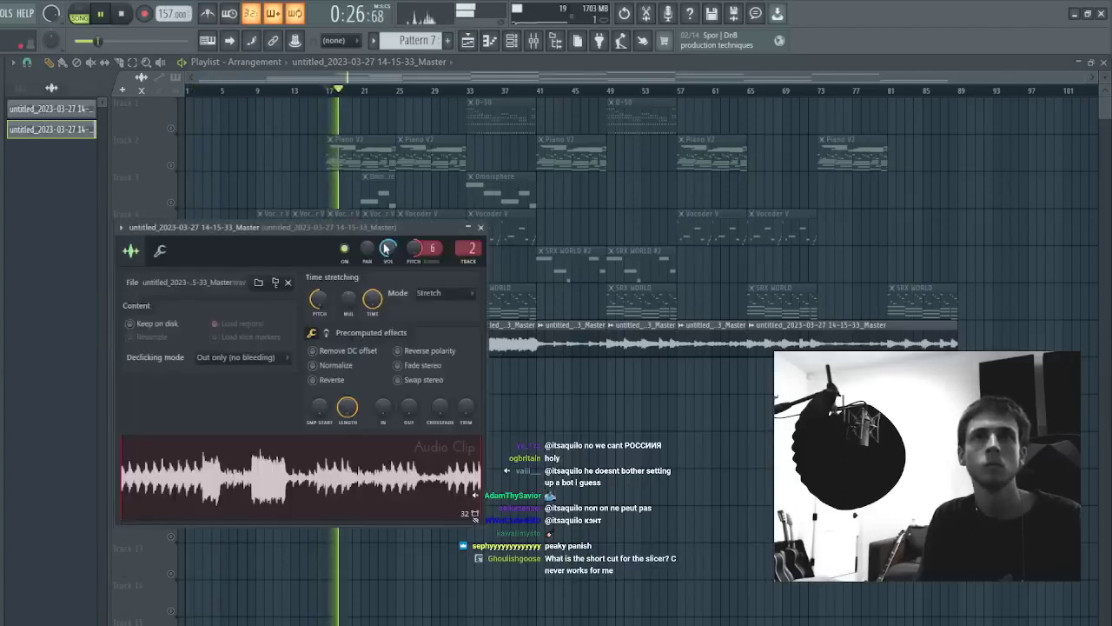
pyautogui.press('Escape')
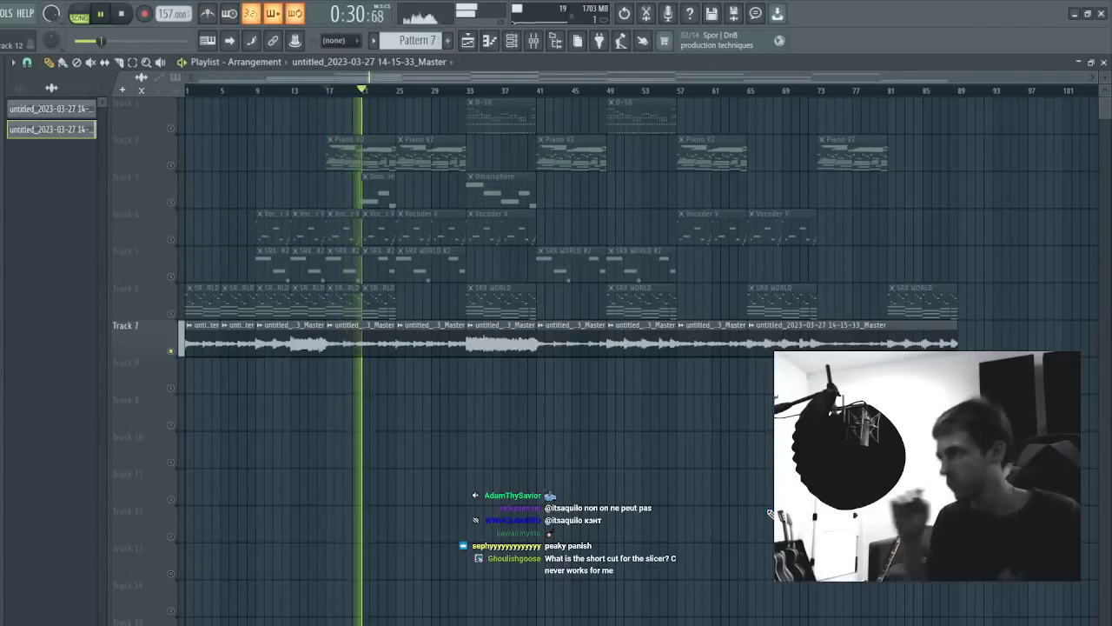
pyautogui.press('space')
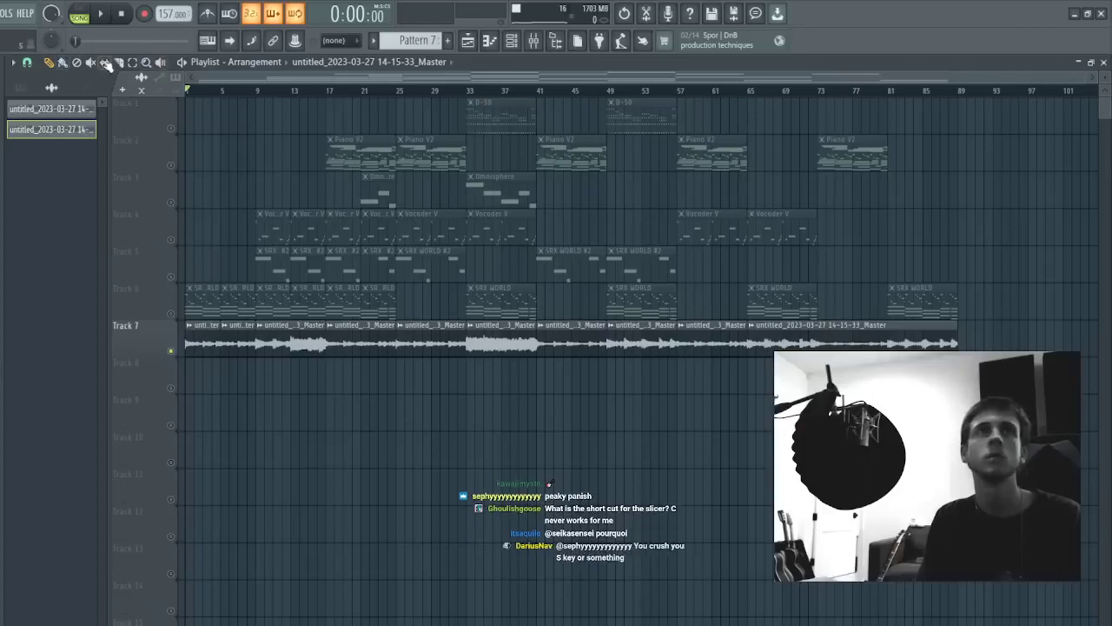
# - Turn on the metronome and raise the selected Track 7 clips' gain to 3.4 dB
pyautogui.doubleClick(281, 346)
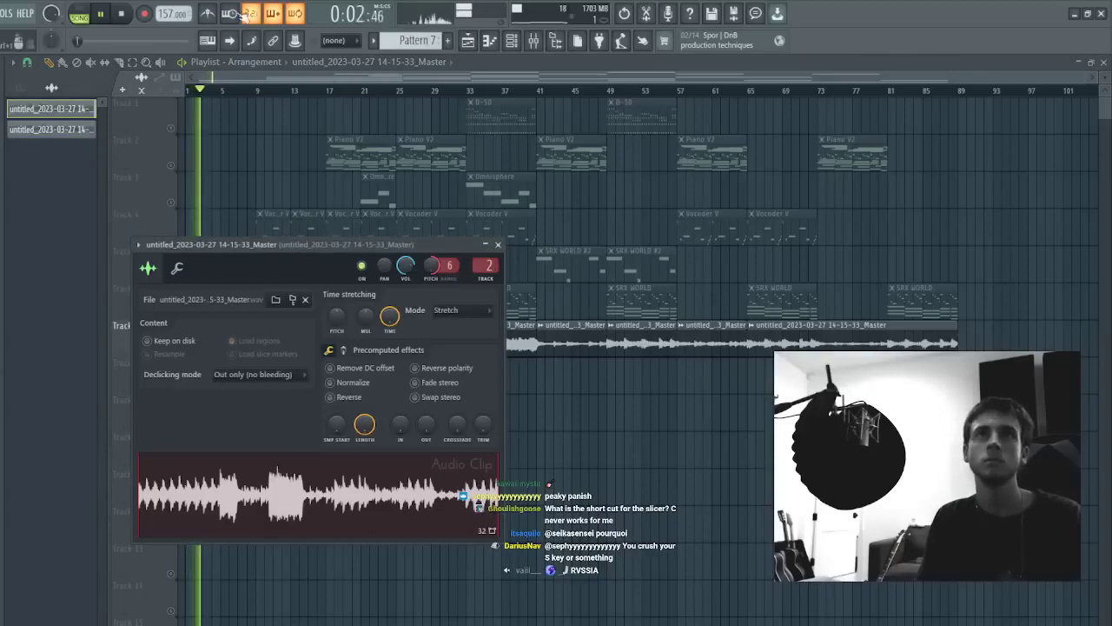
pyautogui.click(209, 13)
pyautogui.press('Escape')
pyautogui.moveTo(254, 372); pyautogui.dragTo(738, 348)
pyautogui.keyDown('ctrl'); pyautogui.keyDown('shift'); pyautogui.click(875, 340); pyautogui.keyUp('shift'); pyautogui.keyUp('ctrl')
pyautogui.hotkey('ctrl', 'shift', 'c')
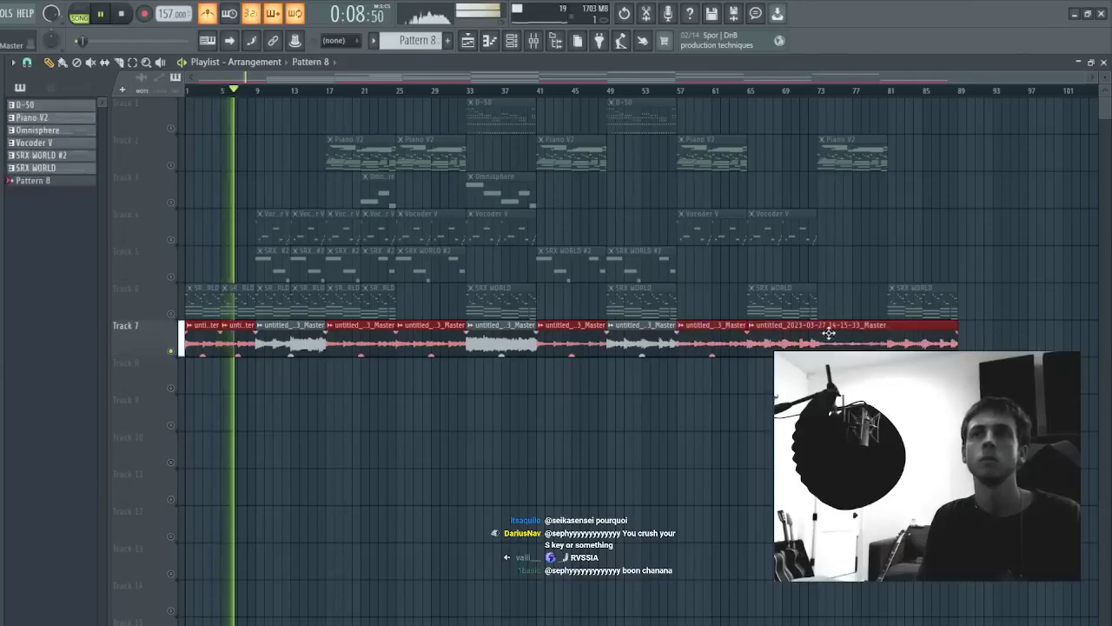
pyautogui.keyDown('ctrl'); pyautogui.keyDown('shift'); pyautogui.click(820, 333); pyautogui.keyUp('shift'); pyautogui.keyUp('ctrl')
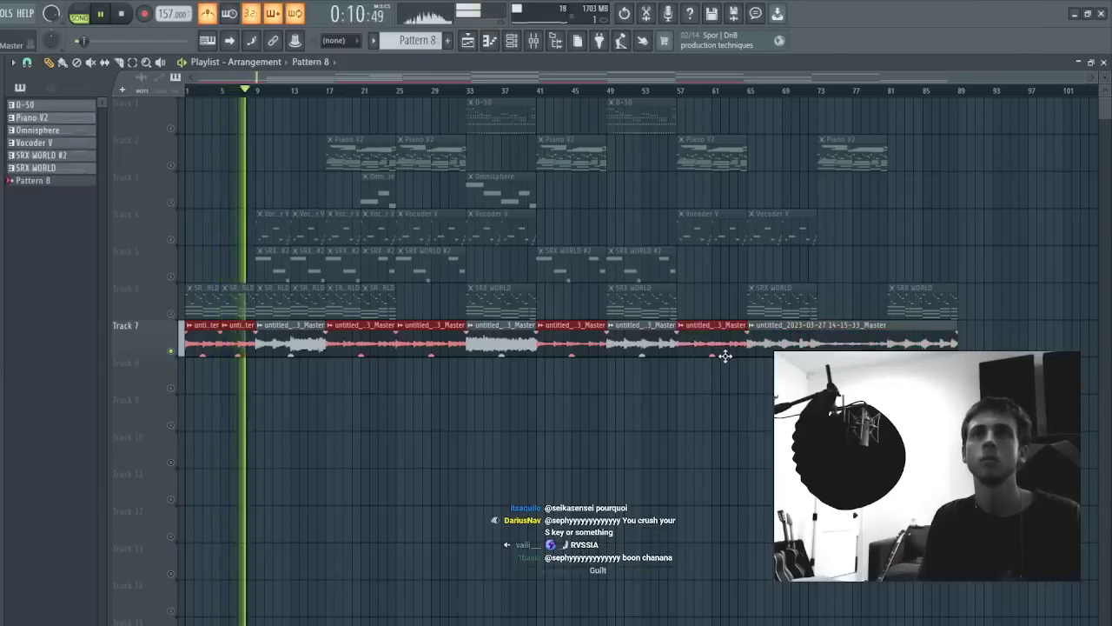
pyautogui.moveTo(711, 355); pyautogui.dragTo(711, 342)
pyautogui.press('space')
pyautogui.press('space')
# - Slice the last Track 7 clip at bars 73 and 81
pyautogui.doubleClick(325, 342)
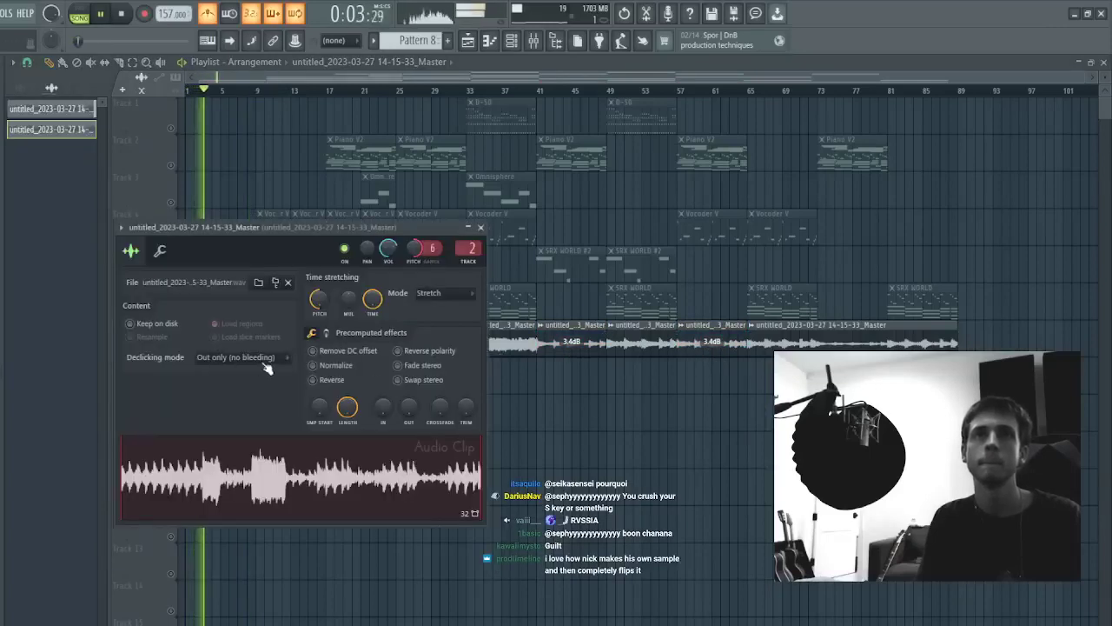
pyautogui.press('Escape')
pyautogui.press('c')
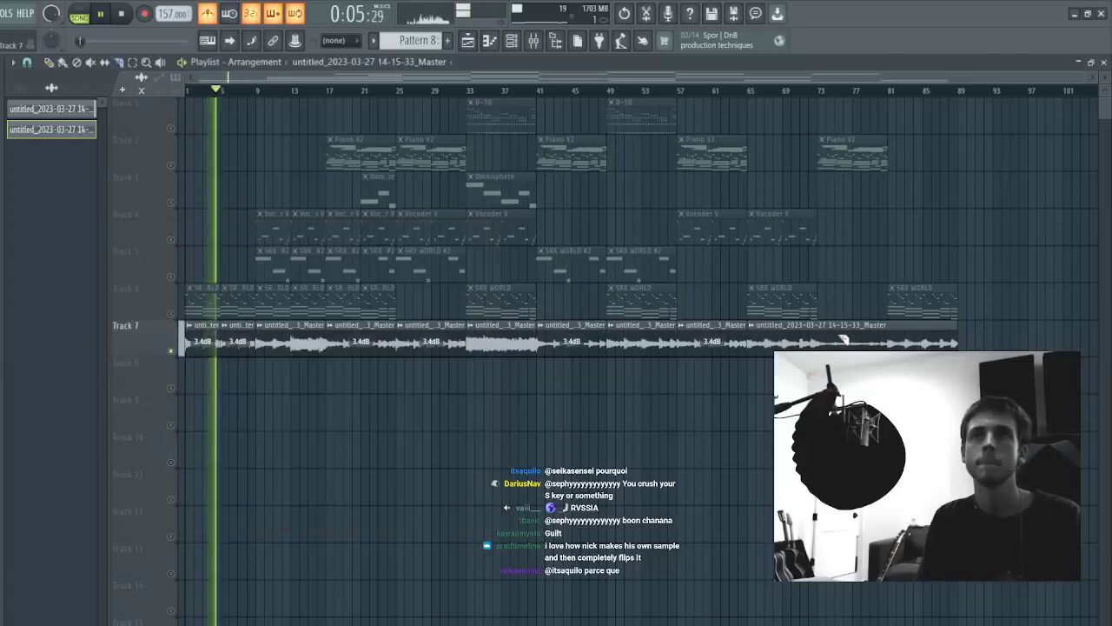
pyautogui.moveTo(819, 319); pyautogui.dragTo(821, 338)
pyautogui.moveTo(891, 320); pyautogui.dragTo(895, 340)
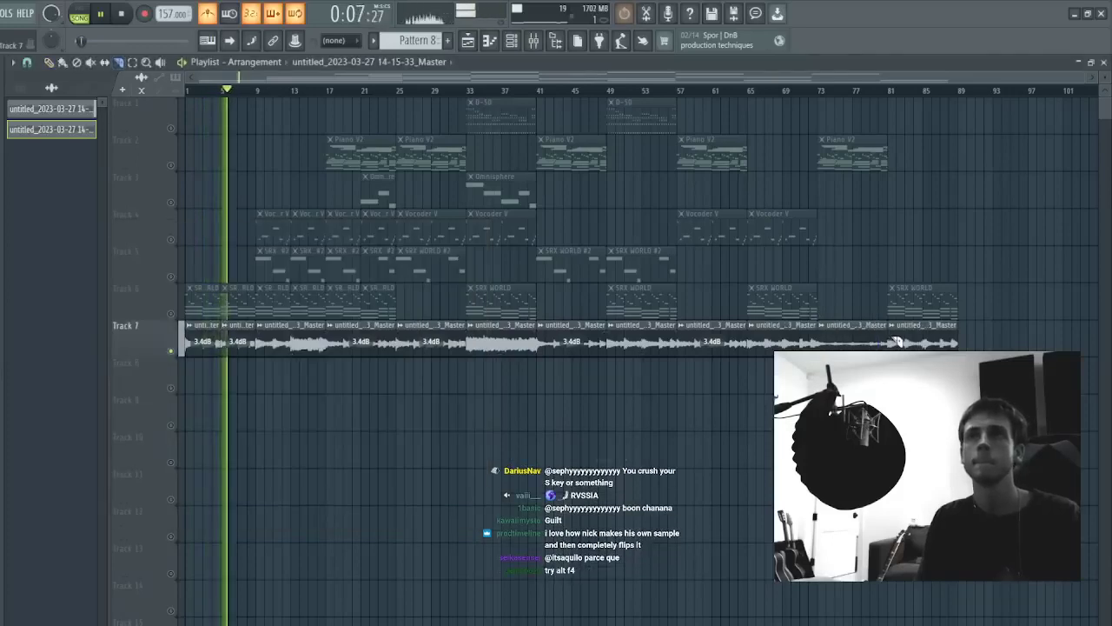
# - Draw a shortened Pattern 7 clip on Track 8 and duplicate it into four clips over bars 1–33
pyautogui.press('p')
pyautogui.click(236, 342)
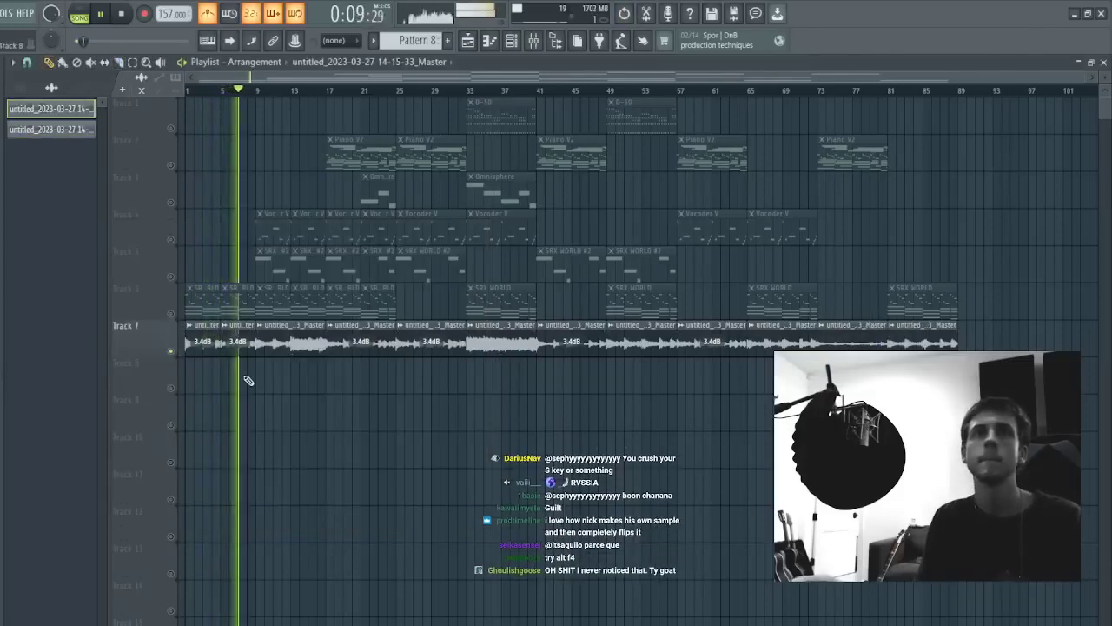
pyautogui.click(448, 41)
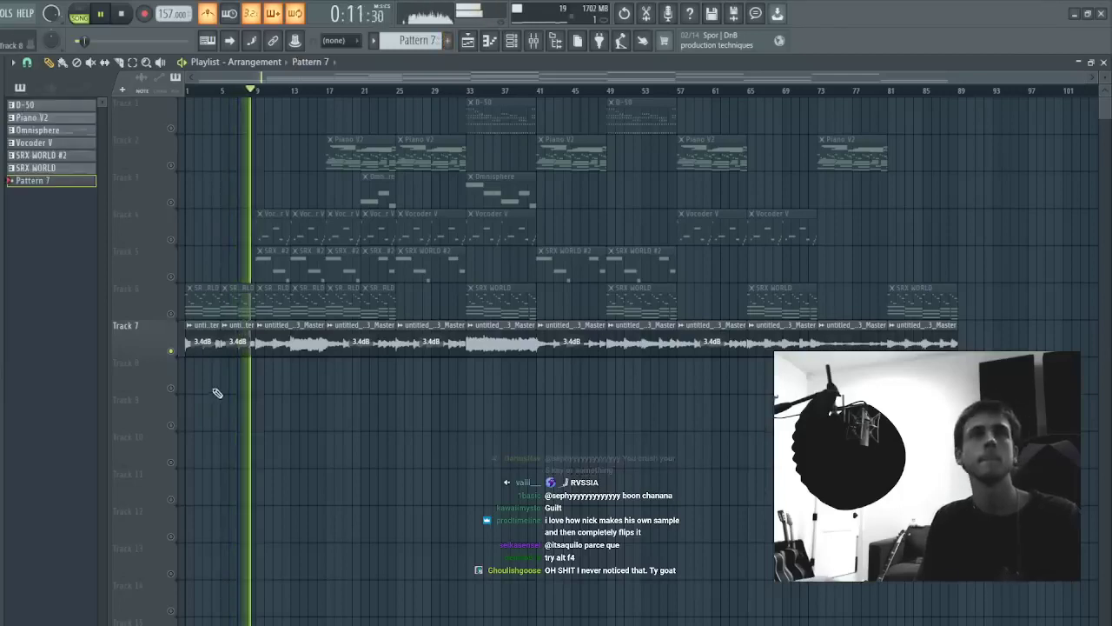
pyautogui.click(188, 371)
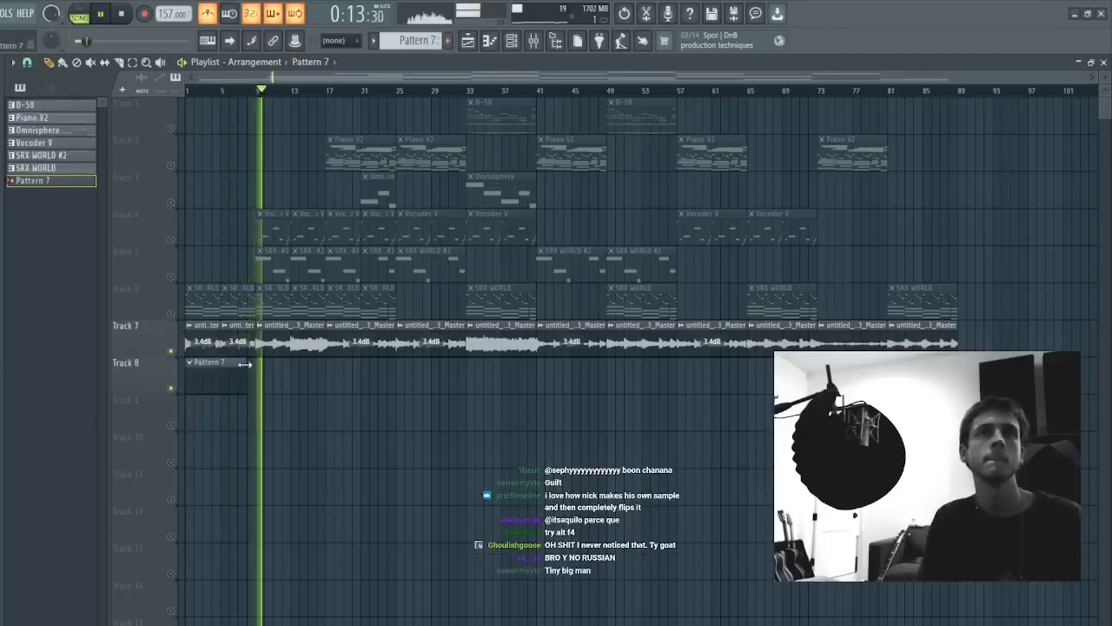
pyautogui.moveTo(263, 367); pyautogui.dragTo(113, 361)
pyautogui.hotkey('ctrl', 'b')
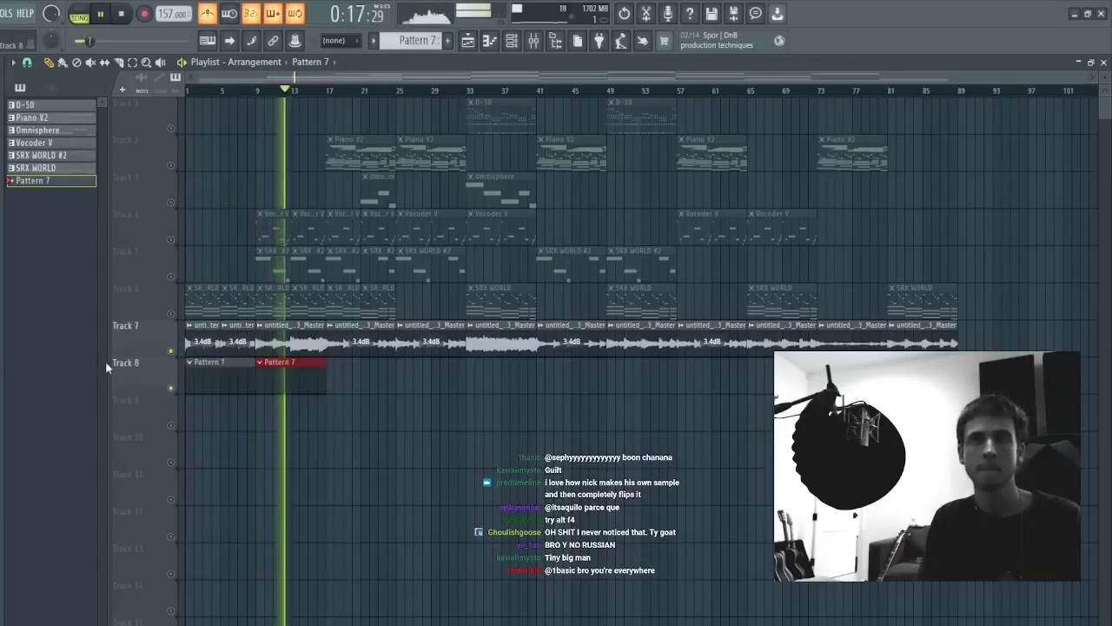
pyautogui.hotkey('ctrl', 'b')
pyautogui.hotkey('ctrl', 'd')
pyautogui.moveTo(436, 377); pyautogui.dragTo(335, 409)
pyautogui.hotkey('ctrl', 'b')
pyautogui.hotkey('ctrl', 'd')
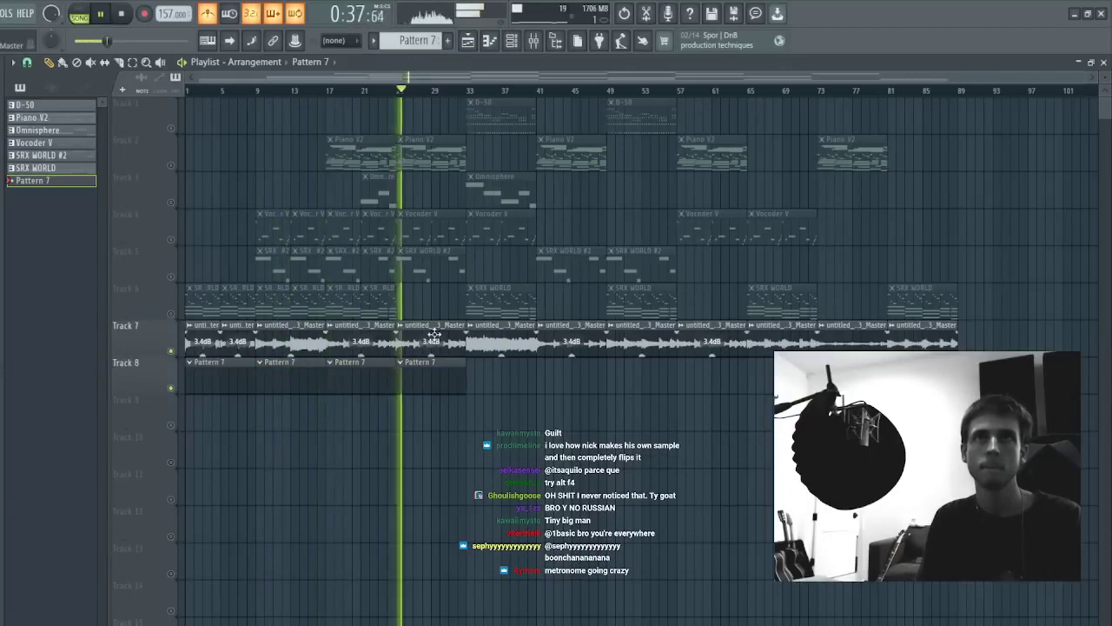
# - Move the bar-25 audio clip to Track 9 and the bar-41 clip into its place
pyautogui.moveTo(435, 334); pyautogui.dragTo(653, 408)
pyautogui.moveTo(577, 344); pyautogui.dragTo(427, 335)
pyautogui.press('space')
pyautogui.press('space')
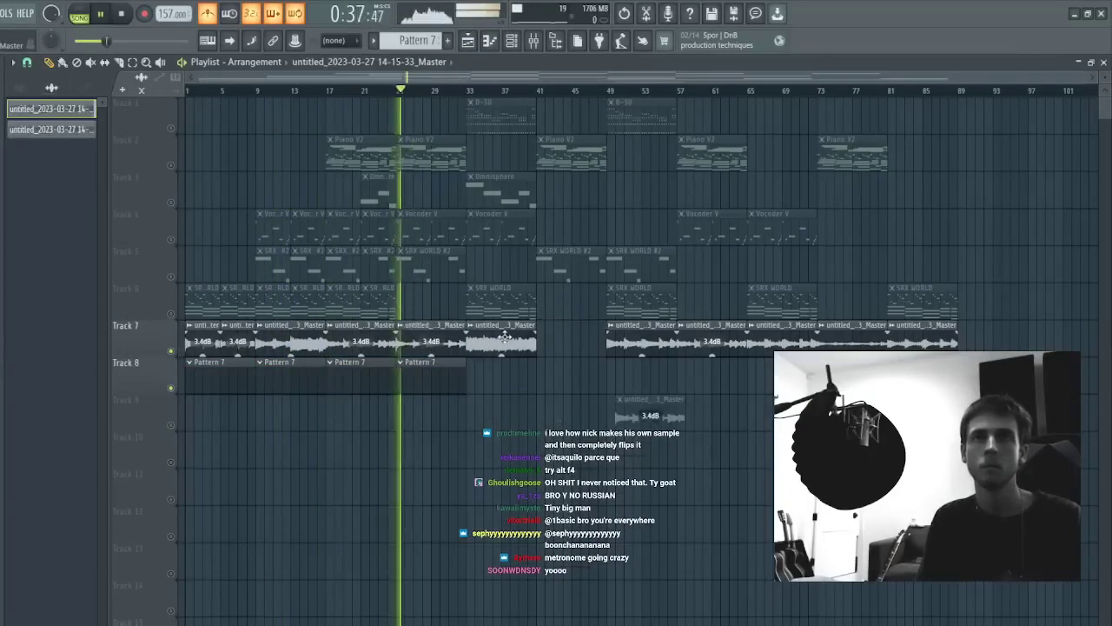
# - Shift the bar-33 clip to bar 37, return the Track 9 clip, and cut the bar-25 clip at bar 29
pyautogui.moveTo(504, 337)
pyautogui.mouseDown()
pyautogui.moveTo(556, 337)
pyautogui.moveTo(493, 337)
pyautogui.moveTo(504, 338)
pyautogui.mouseUp()
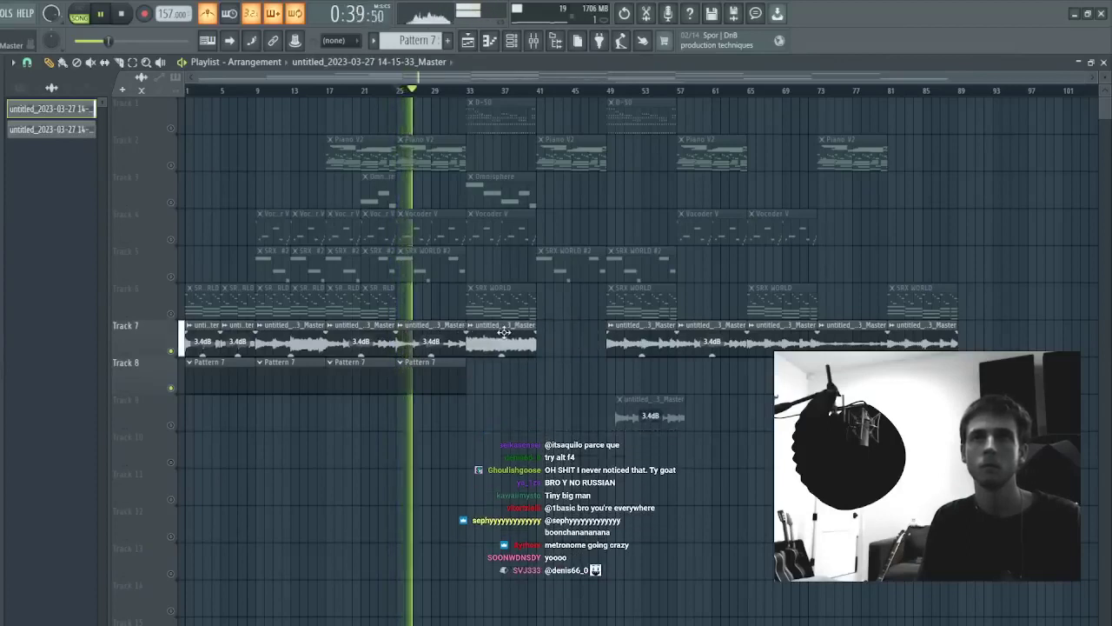
pyautogui.moveTo(647, 401); pyautogui.dragTo(582, 388)
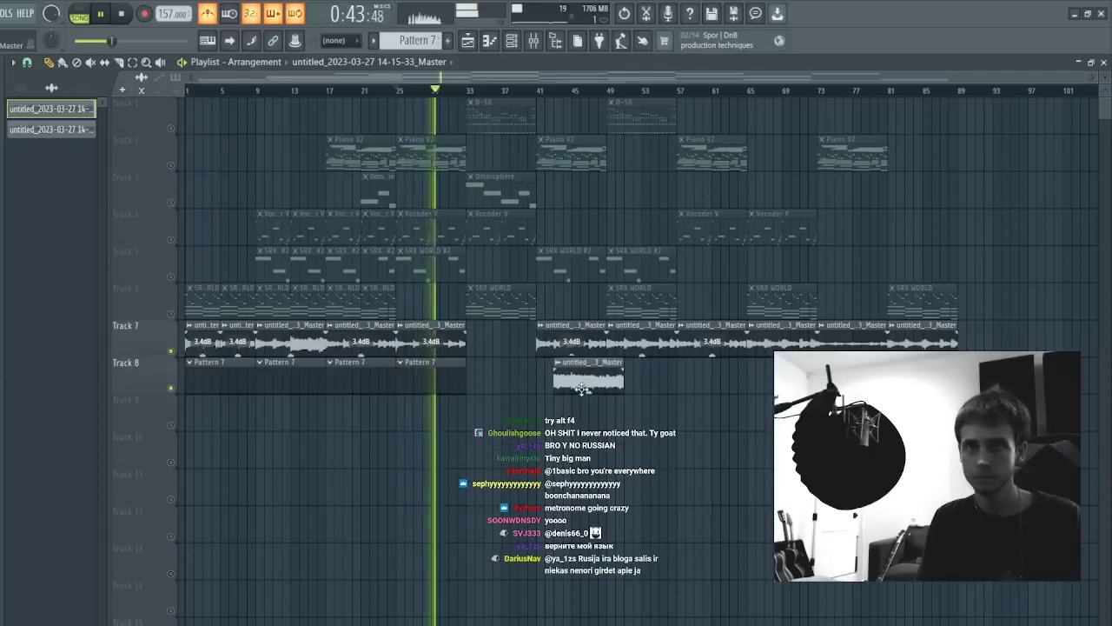
pyautogui.click(436, 336)
pyautogui.press('p')
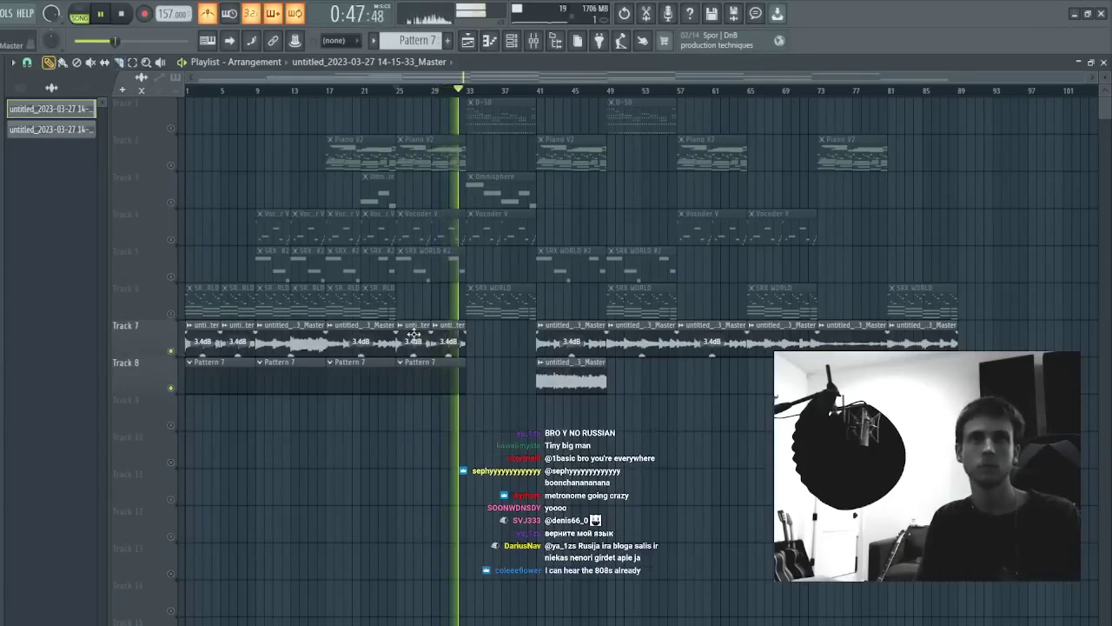
pyautogui.moveTo(418, 331)
pyautogui.mouseDown()
pyautogui.moveTo(197, 337)
pyautogui.moveTo(420, 328)
pyautogui.mouseUp()
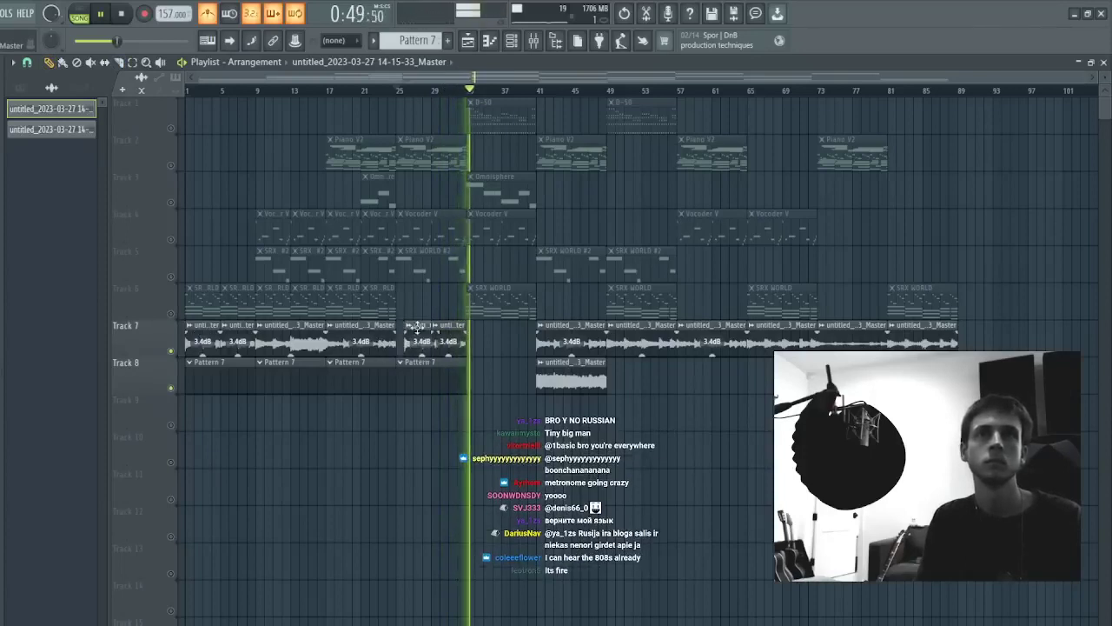
# - Audition the Track 7 edits from bars 25, 57 and 73
pyautogui.click(398, 91)
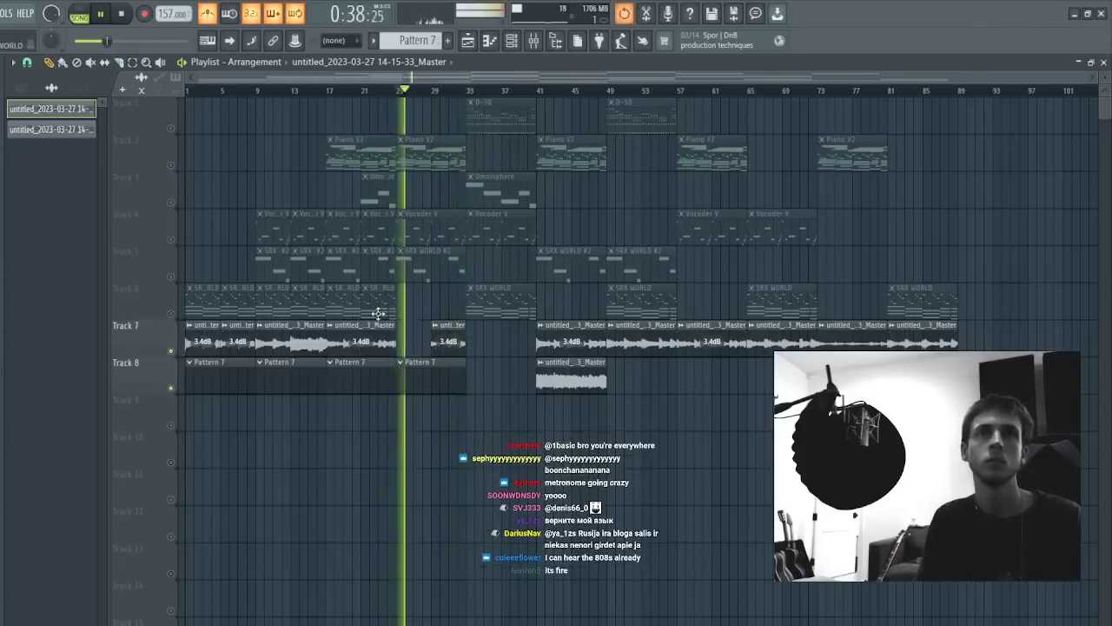
pyautogui.press('space')
pyautogui.press('space')
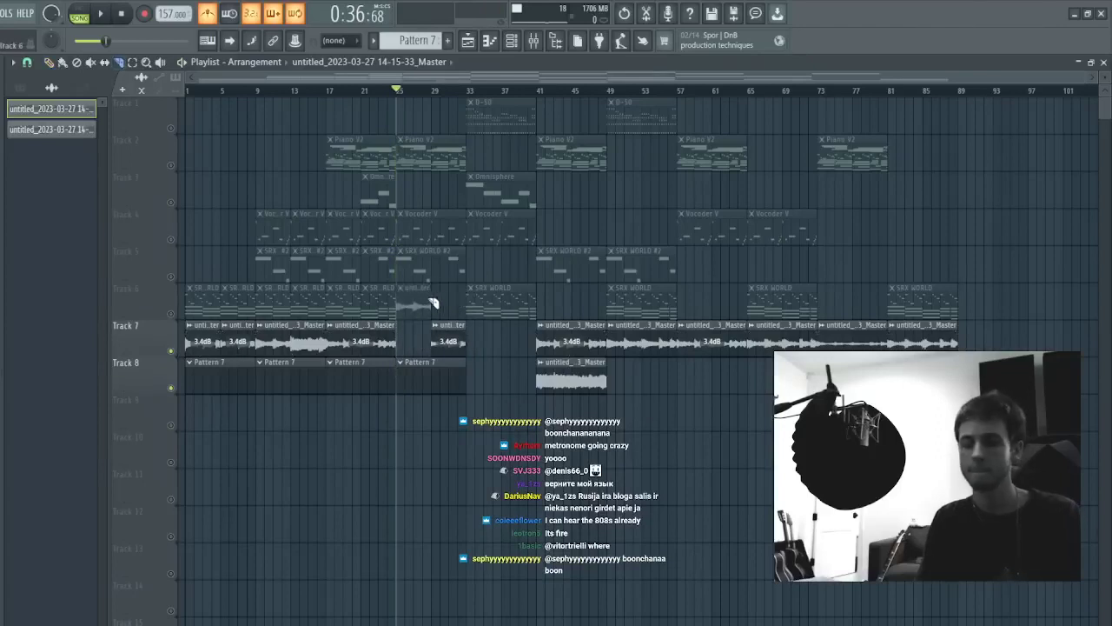
pyautogui.press('space')
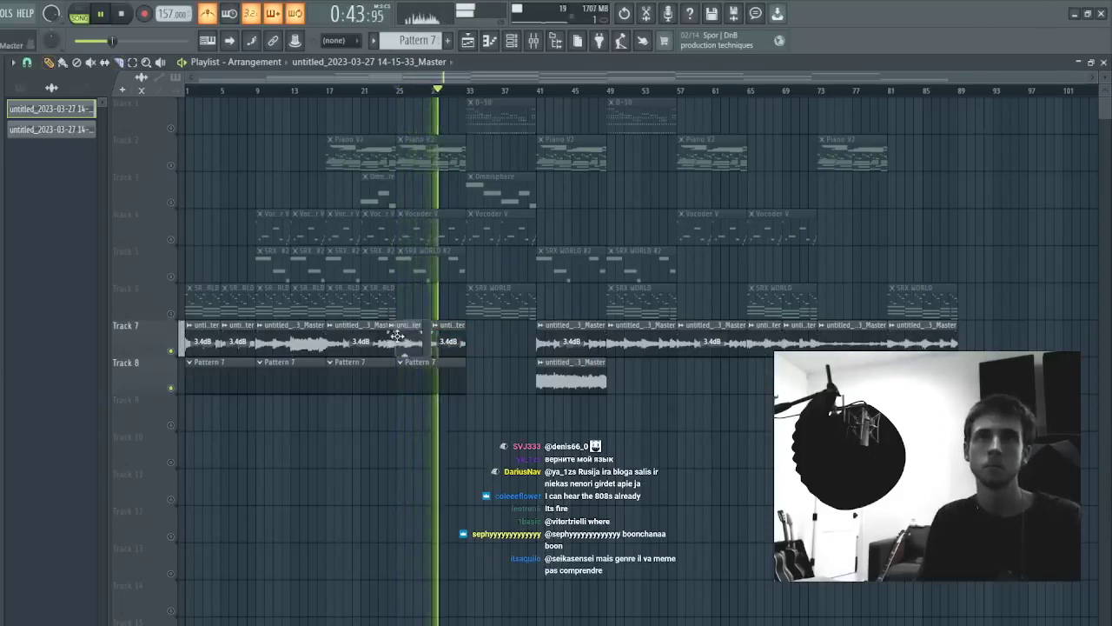
pyautogui.press('space')
pyautogui.press('space')
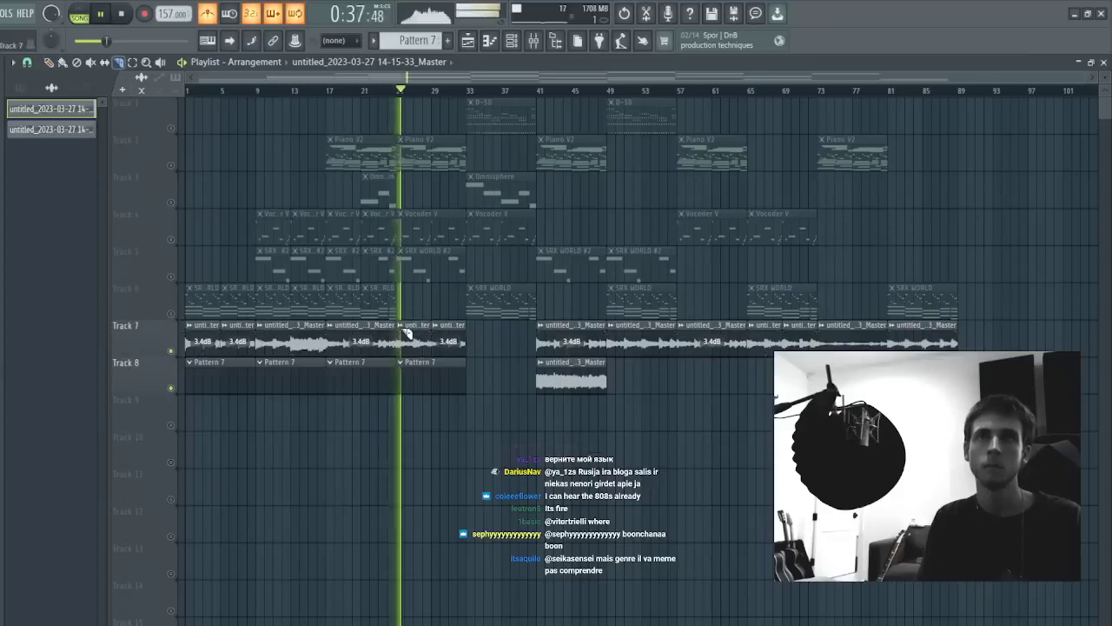
pyautogui.press('space')
pyautogui.press('space')
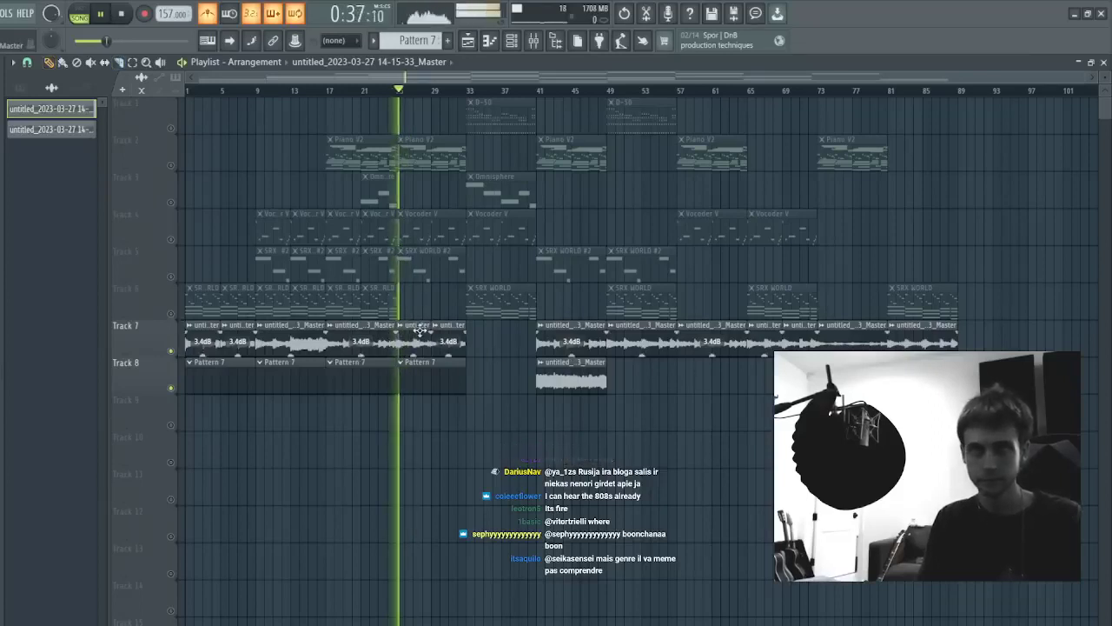
pyautogui.click(682, 90)
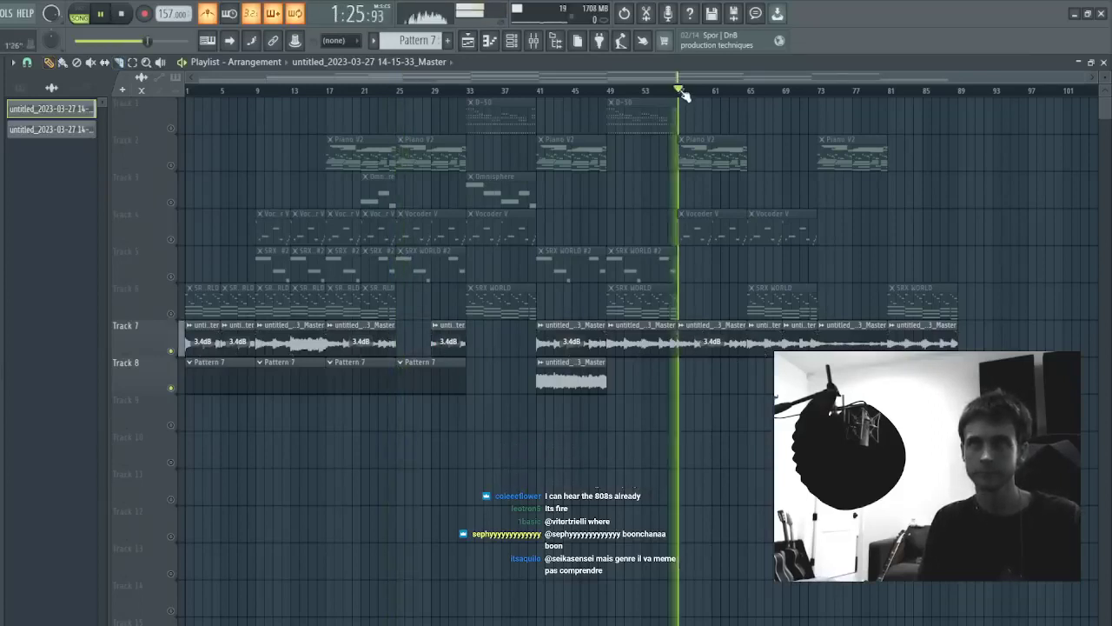
pyautogui.click(818, 90)
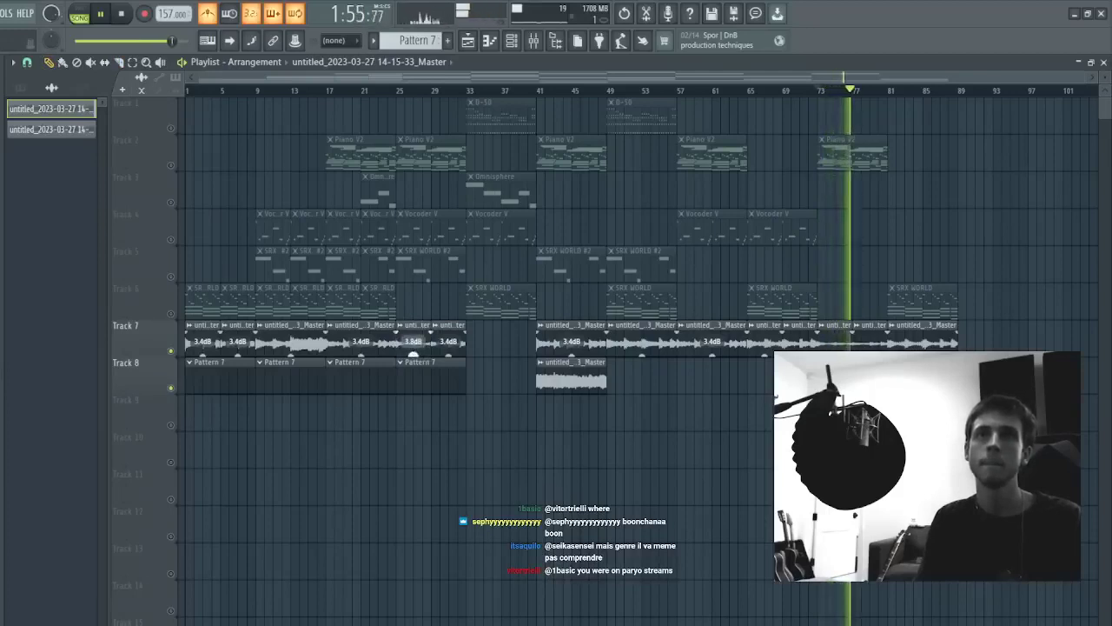
pyautogui.click(397, 90)
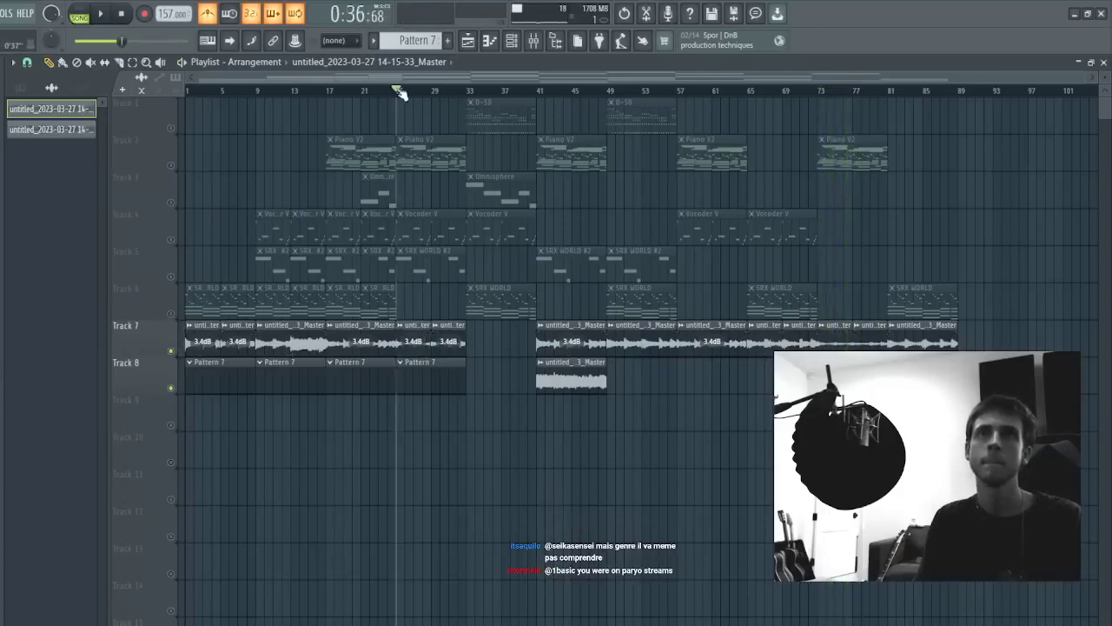
pyautogui.press('space')
pyautogui.press('space')
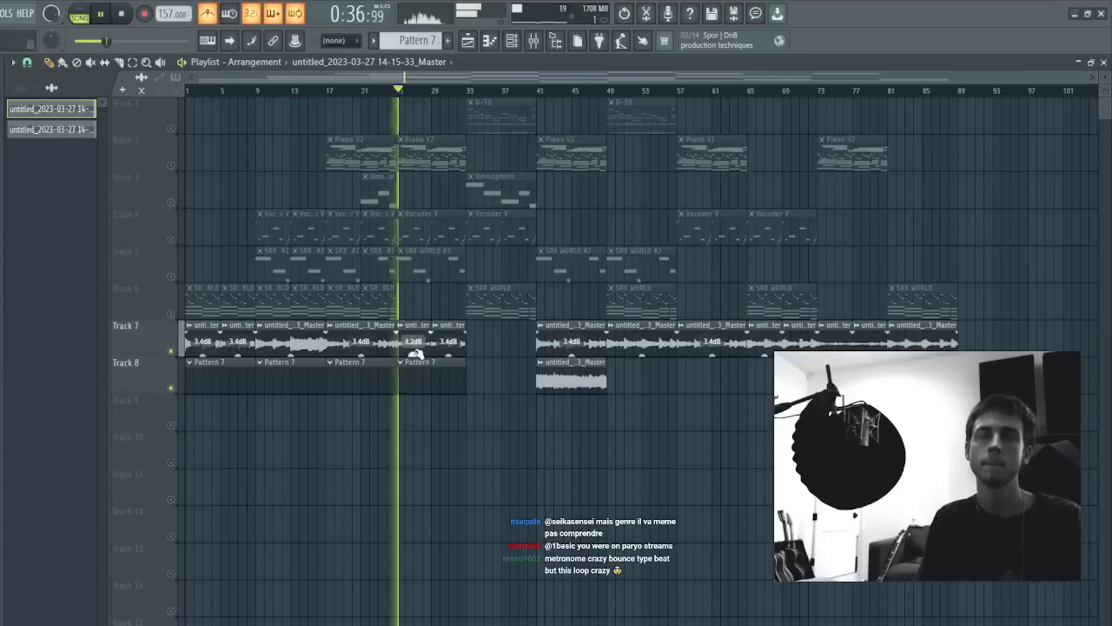
pyautogui.click(389, 91)
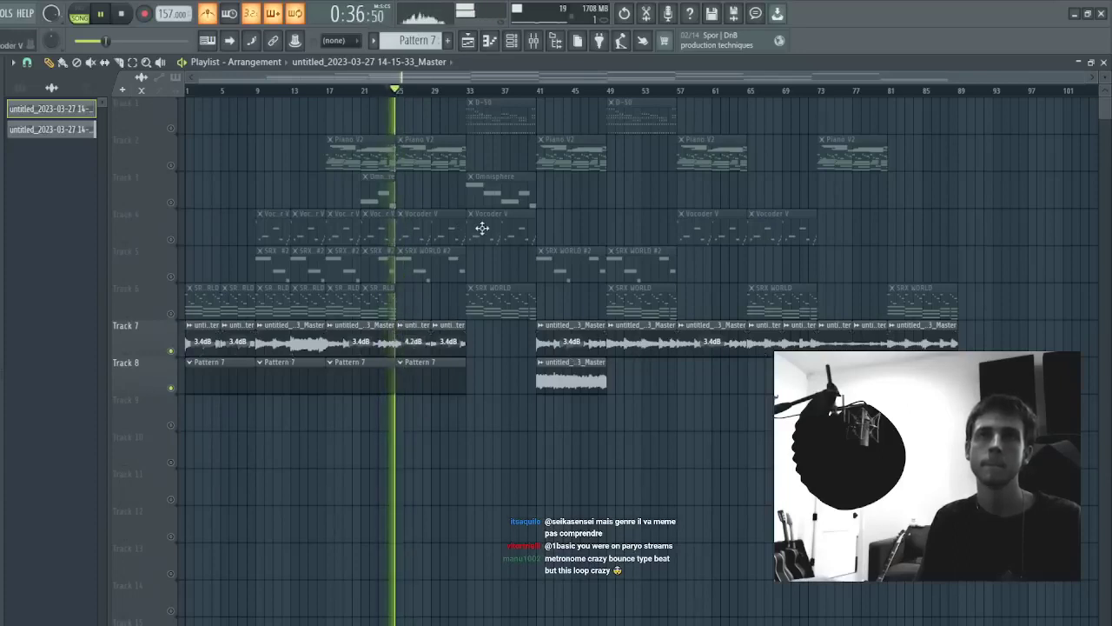
# - Fill Track 7's gap with the stray audio clip and duplicate Track 8's Pattern 7 clips out to bar 65
pyautogui.doubleClick(406, 323)
pyautogui.press('Escape')
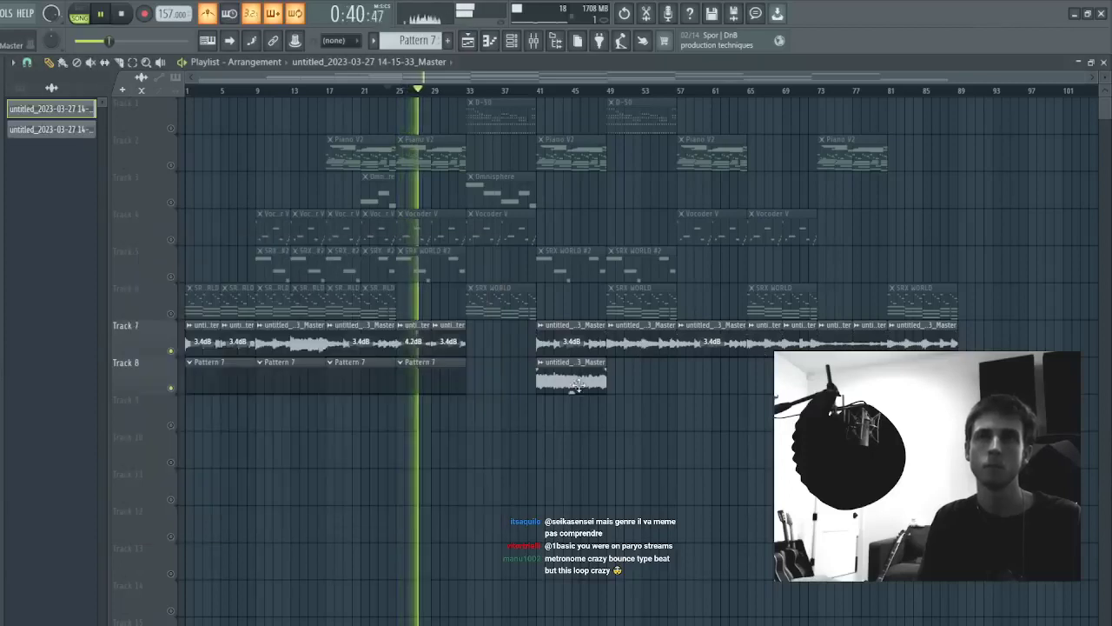
pyautogui.moveTo(579, 385); pyautogui.dragTo(508, 341)
pyautogui.keyDown('ctrl'); pyautogui.moveTo(488, 378); pyautogui.dragTo(113, 359); pyautogui.keyUp('ctrl')
pyautogui.hotkey('ctrl', 'b')
pyautogui.hotkey('ctrl', 'd')
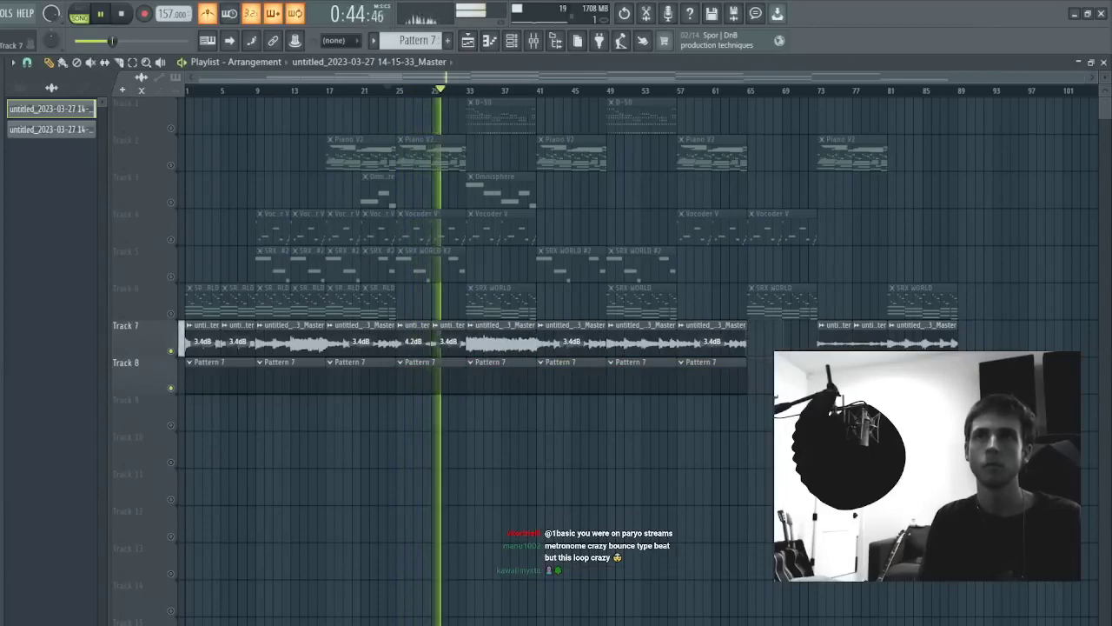
# - Move the last three Track 7 audio clips to bar 65 and duplicate Track 8's Pattern 7 clips, deleting those past bar 81
pyautogui.keyDown('ctrl'); pyautogui.moveTo(795, 354); pyautogui.dragTo(1101, 358); pyautogui.keyUp('ctrl')
pyautogui.moveTo(915, 338); pyautogui.dragTo(840, 340)
pyautogui.hotkey('ctrl', 'd')
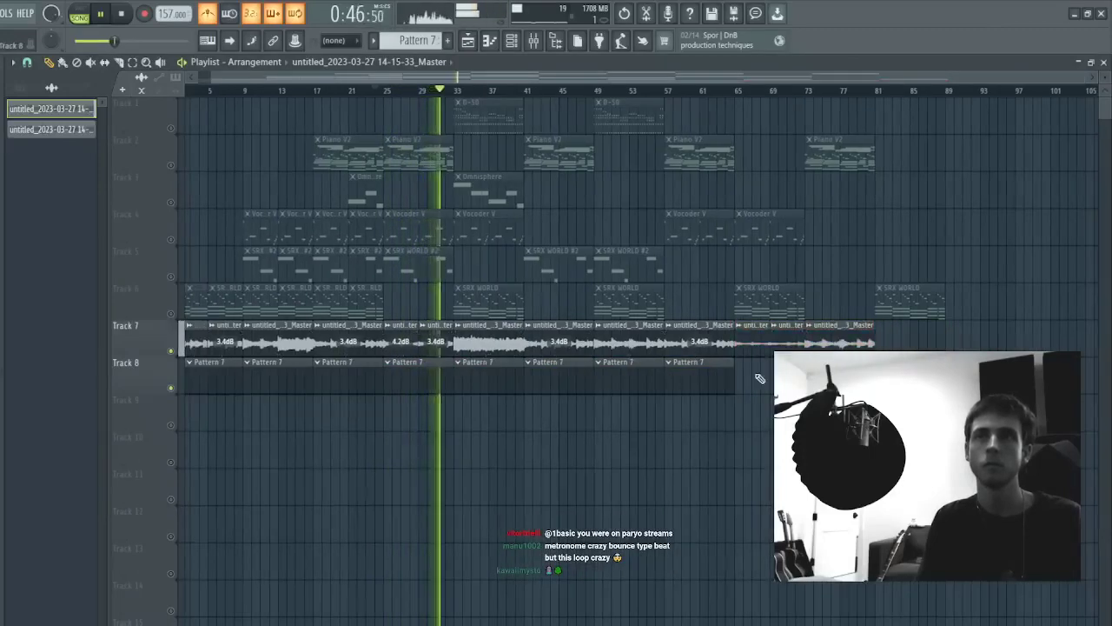
pyautogui.keyDown('ctrl'); pyautogui.moveTo(756, 375); pyautogui.dragTo(228, 382); pyautogui.keyUp('ctrl')
pyautogui.hotkey('ctrl', 'b')
pyautogui.hotkey('ctrl', 'd')
pyautogui.scroll(-2, 591, 92)
pyautogui.keyDown('ctrl'); pyautogui.moveTo(714, 345); pyautogui.dragTo(712, 345); pyautogui.keyUp('ctrl')
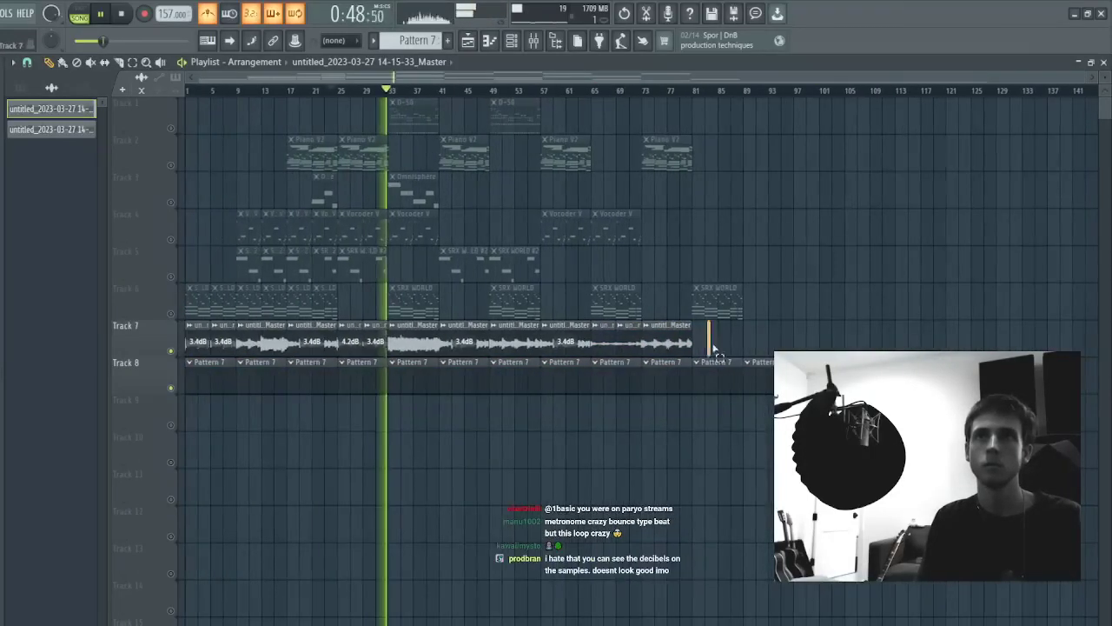
pyautogui.press('Delete')
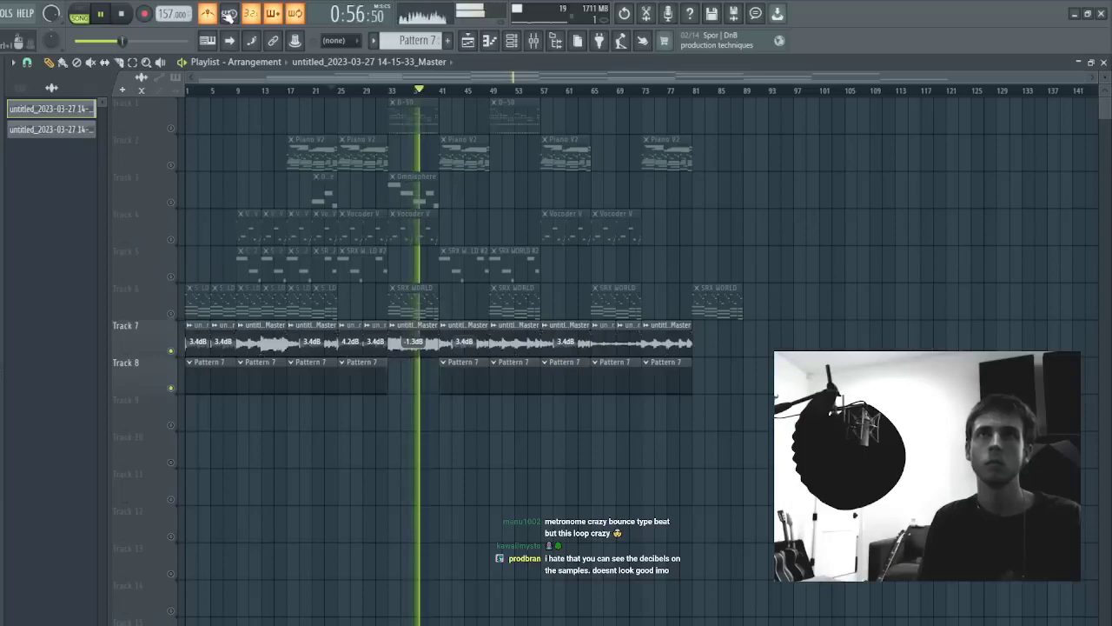
# - Make the Track 7 audio clip unique through its settings and stop playback
pyautogui.doubleClick(415, 339)
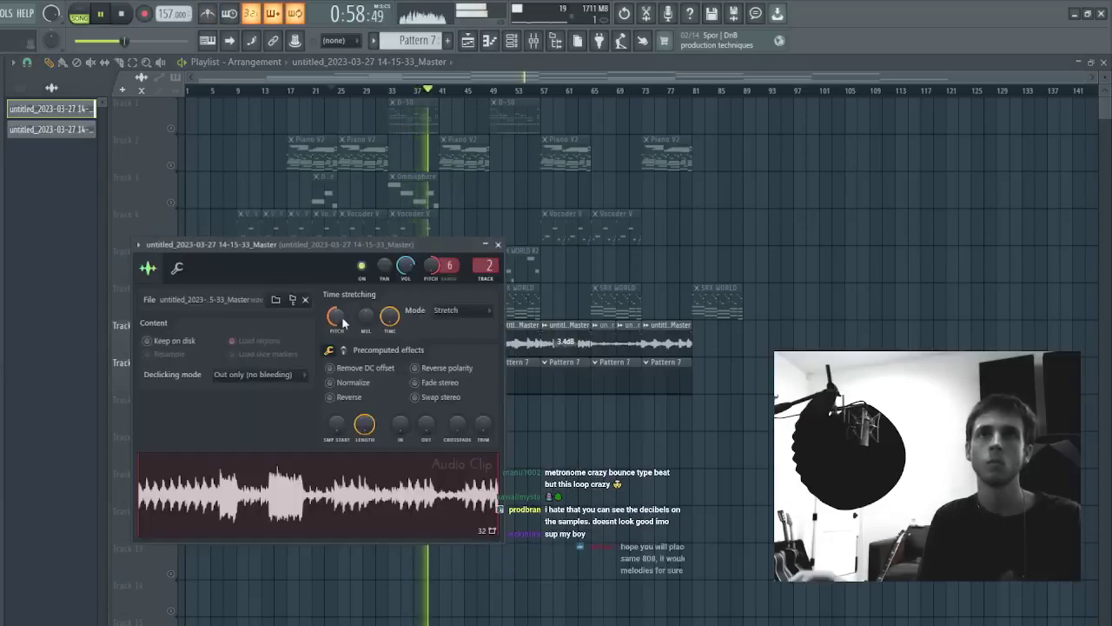
pyautogui.press('Escape')
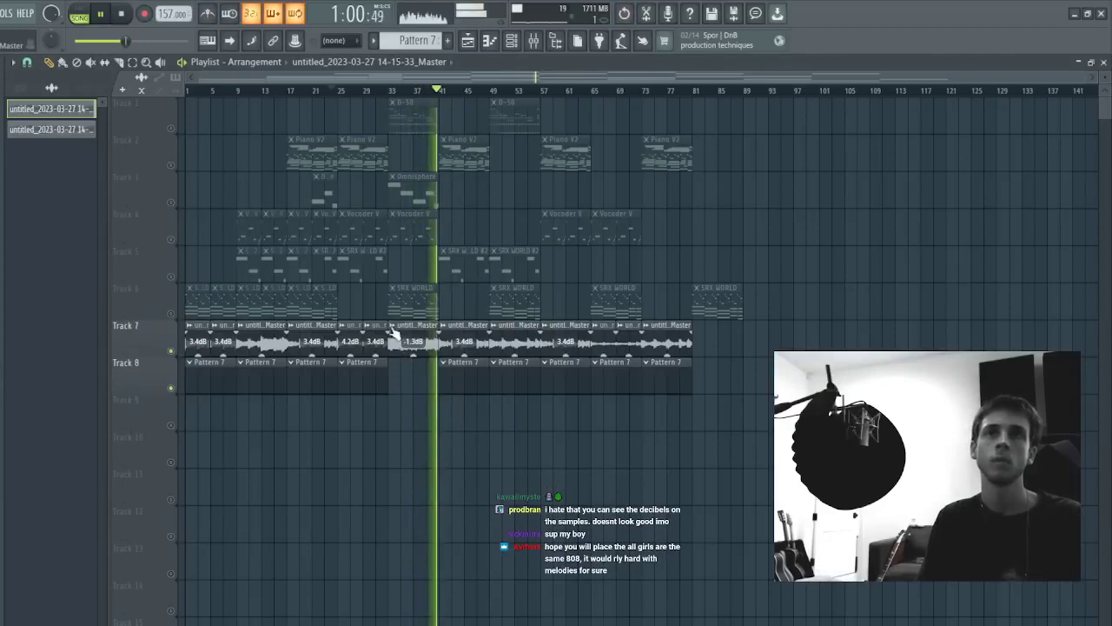
pyautogui.doubleClick(414, 338)
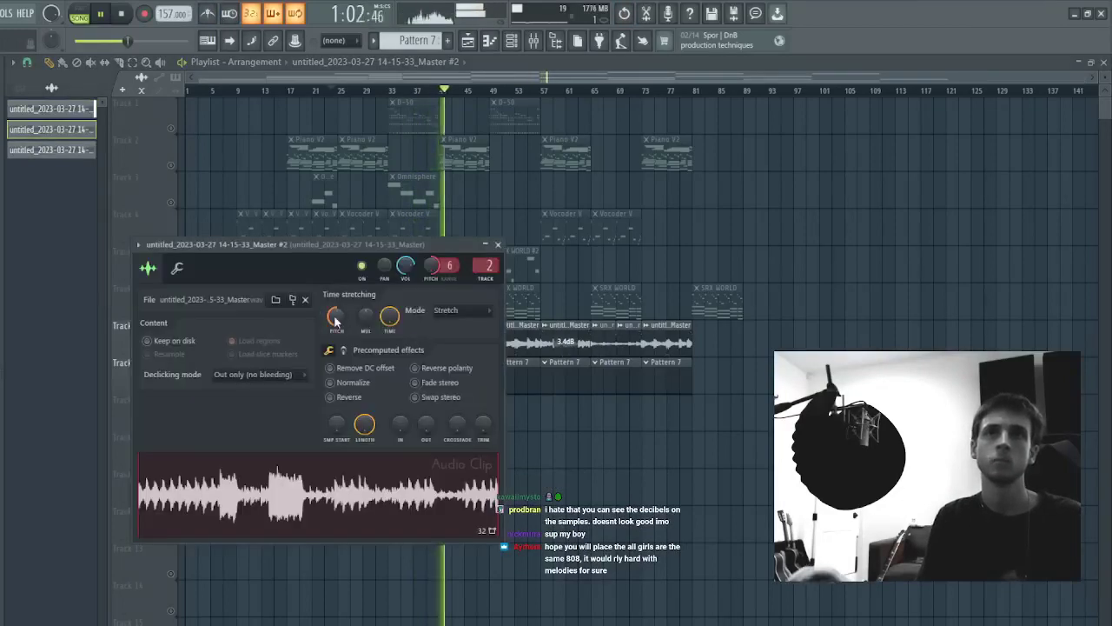
pyautogui.press('Escape')
pyautogui.press('space')
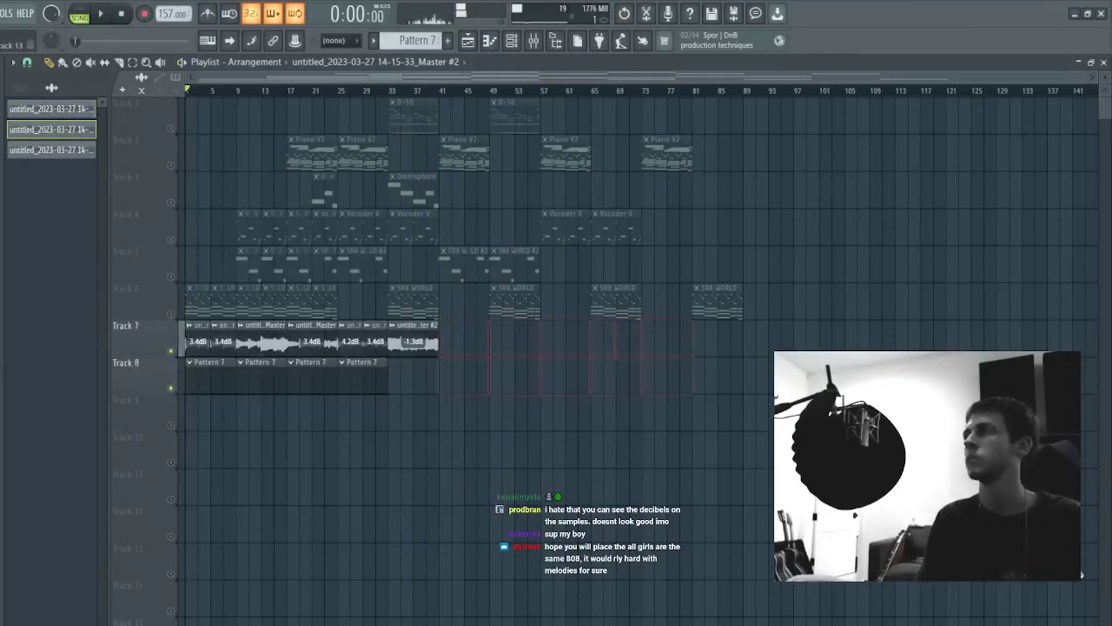
pyautogui.scroll(-2, 513, 100)
pyautogui.scroll(4, 504, 104)
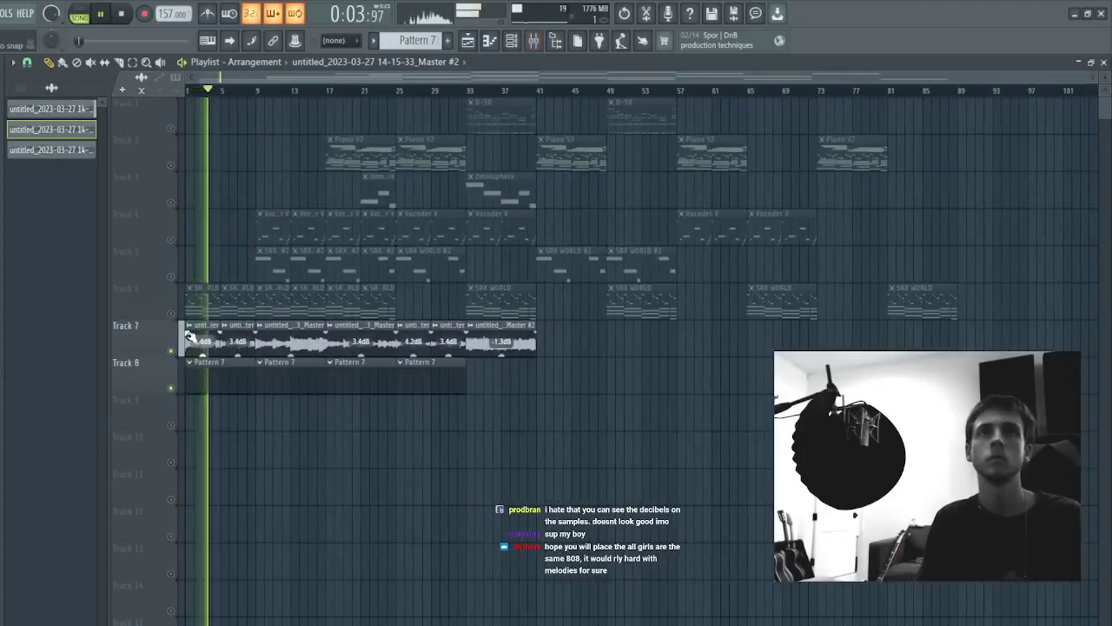
# - Restart playback and bring up the Track 7 clip's Sampler settings with the Mixer via F9
pyautogui.press('space')
pyautogui.press('space')
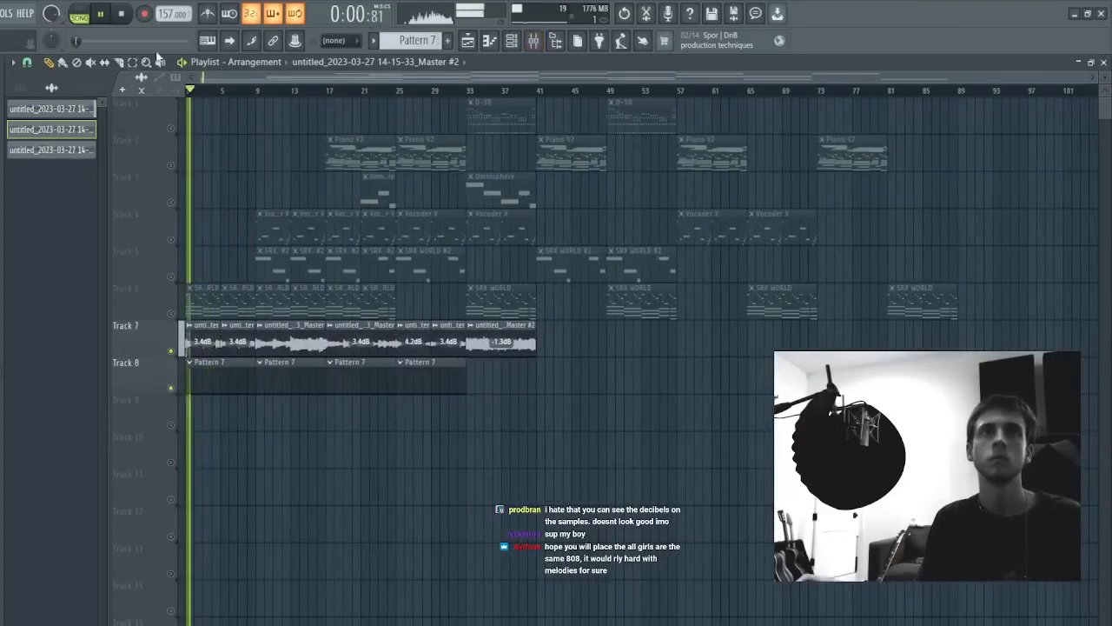
pyautogui.scroll(5, 193, 90)
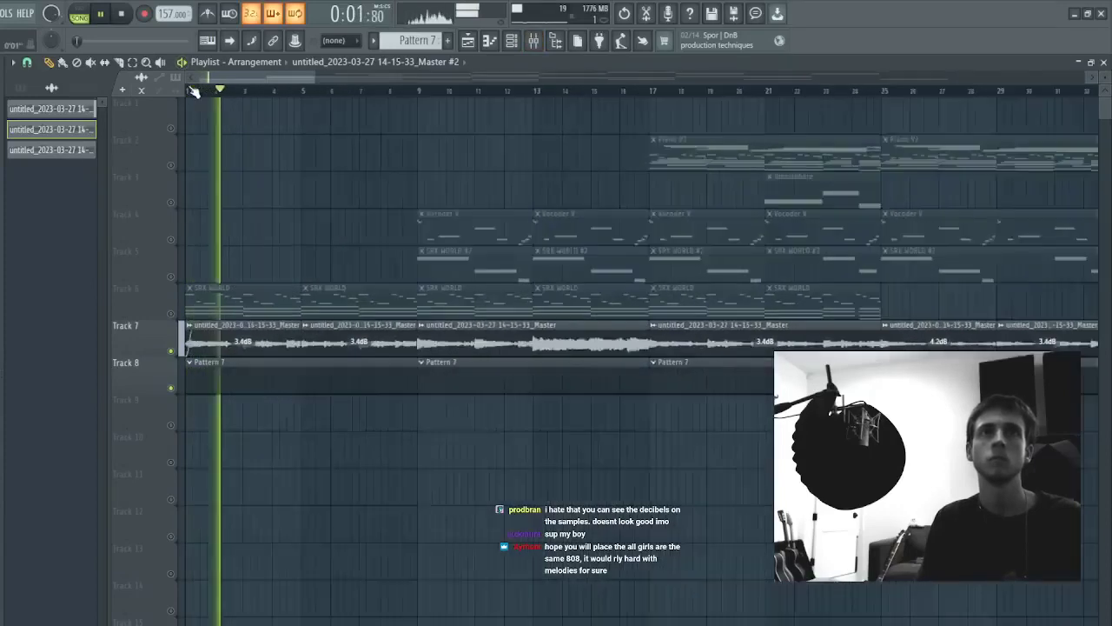
pyautogui.press('space')
pyautogui.press('space')
pyautogui.doubleClick(194, 325)
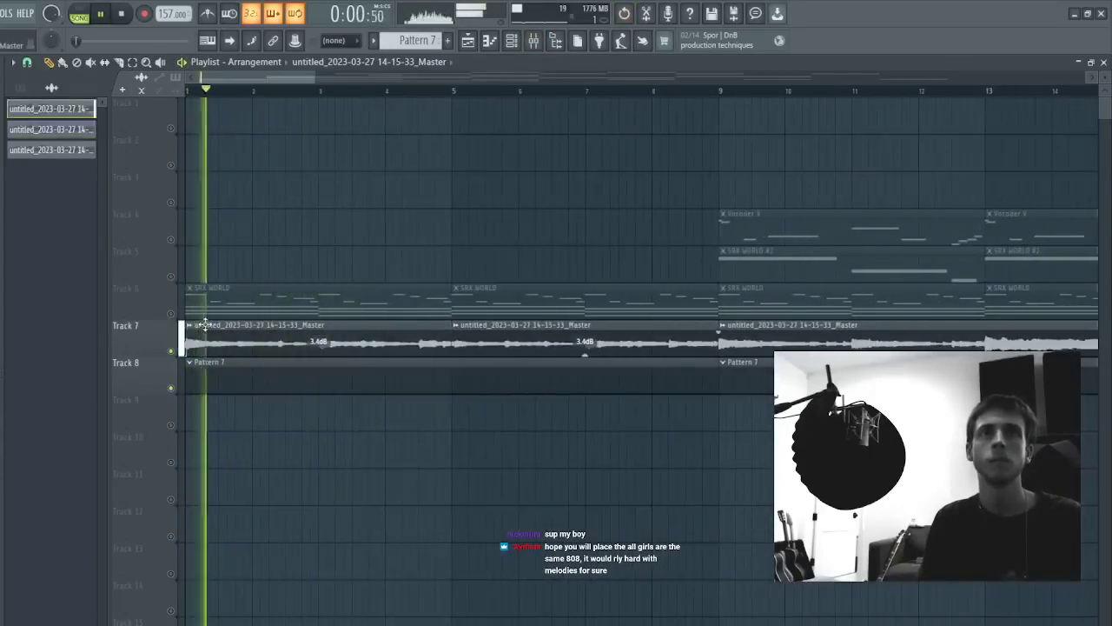
pyautogui.press('F9')
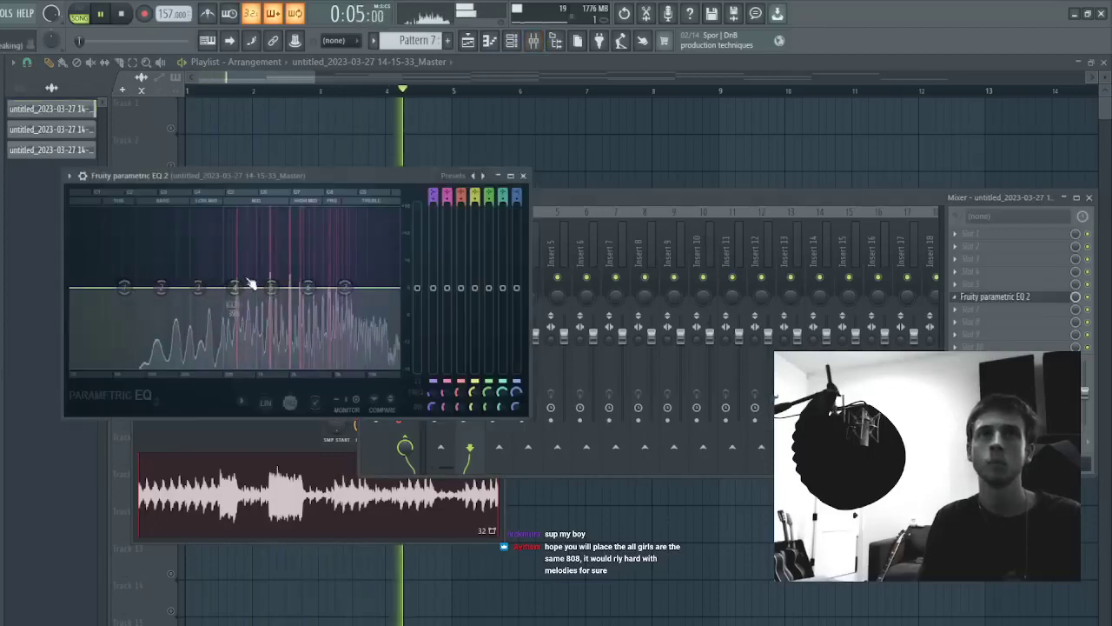
# - In Fruity Parametric EQ 2, cut lows with band 1, reshape band 3 and dip the upper mids
pyautogui.moveTo(248, 285); pyautogui.dragTo(193, 276)
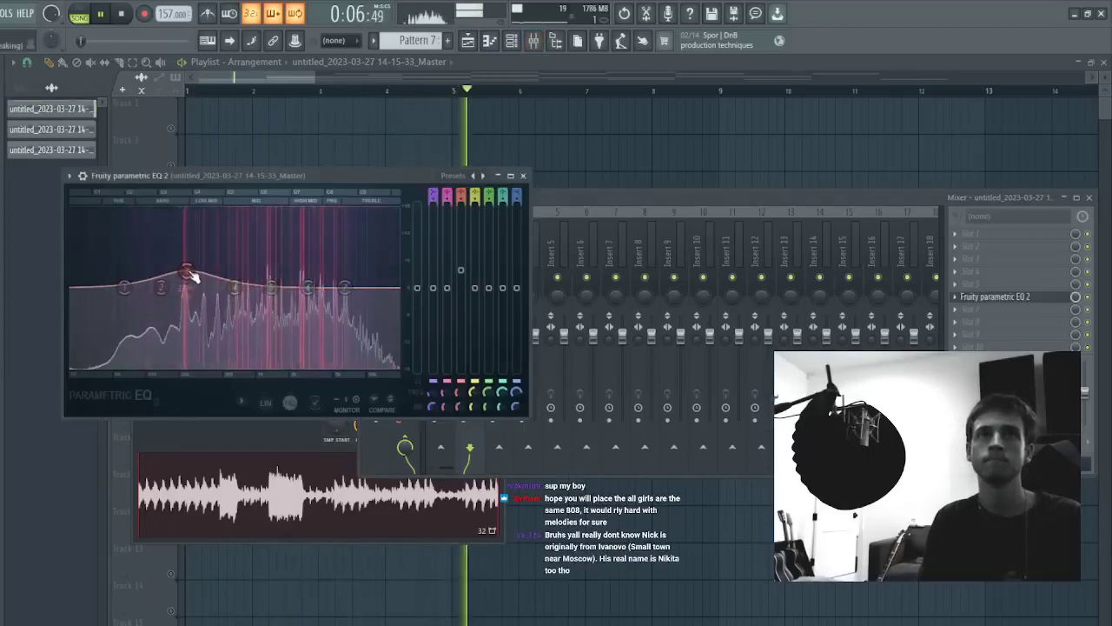
pyautogui.moveTo(345, 288); pyautogui.dragTo(232, 302)
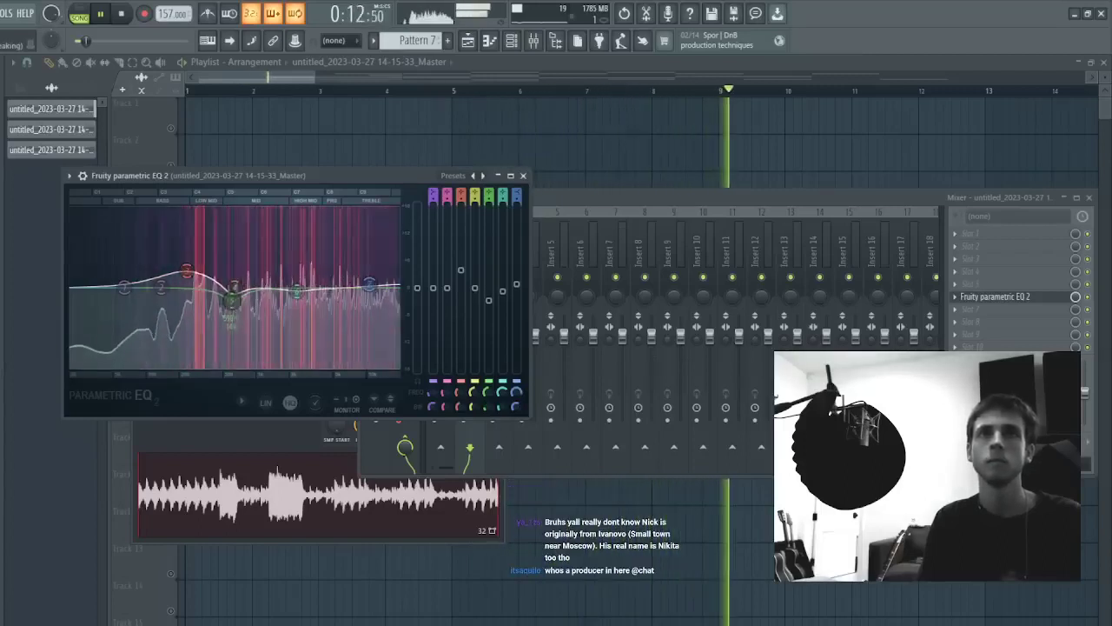
pyautogui.moveTo(187, 271); pyautogui.dragTo(139, 362)
pyautogui.moveTo(232, 301); pyautogui.dragTo(162, 300)
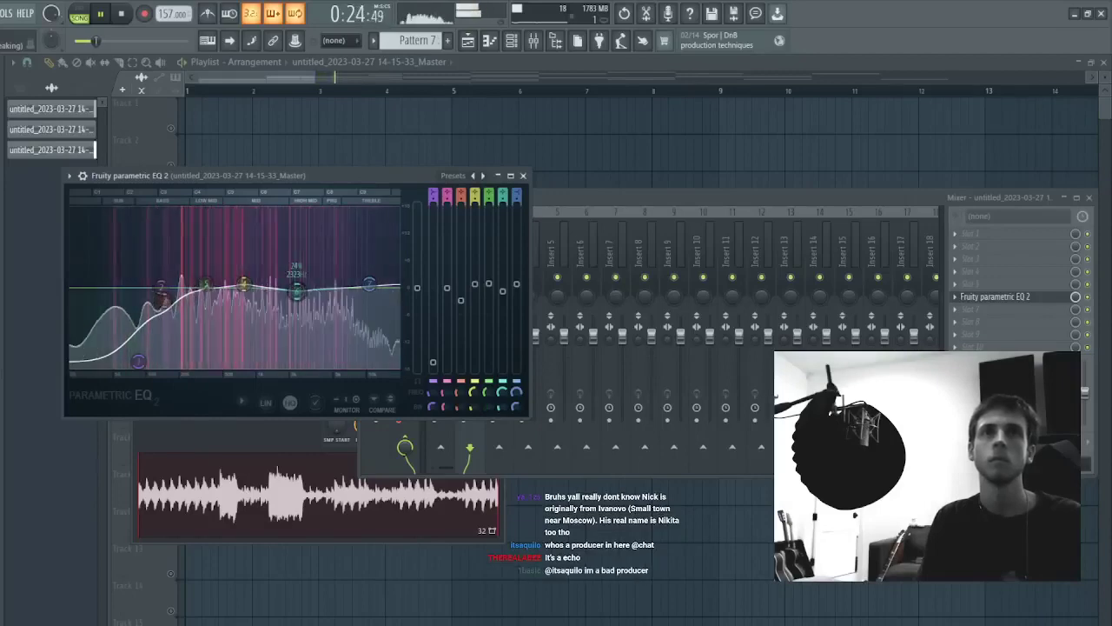
pyautogui.press('Escape')
pyautogui.press('Escape')
pyautogui.press('Escape')
# - Audition the arrangement by jumping playback to bars 17, 25 and 29, then stop
pyautogui.scroll(-5, 385, 92)
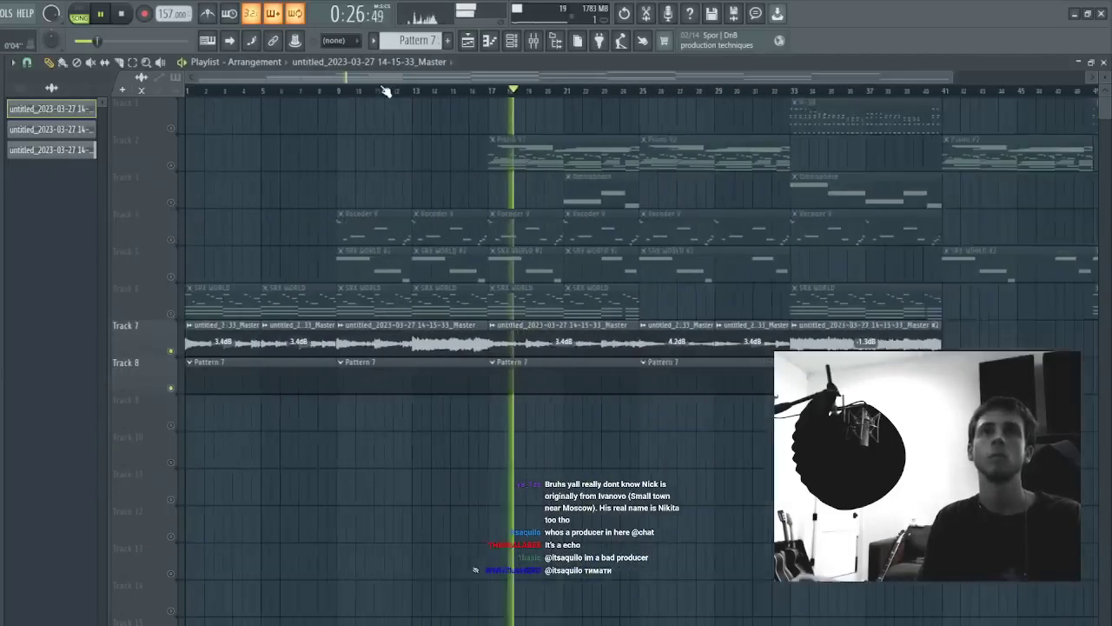
pyautogui.scroll(-3, 386, 91)
pyautogui.click(330, 92)
pyautogui.moveTo(371, 93); pyautogui.dragTo(403, 93)
pyautogui.click(432, 92)
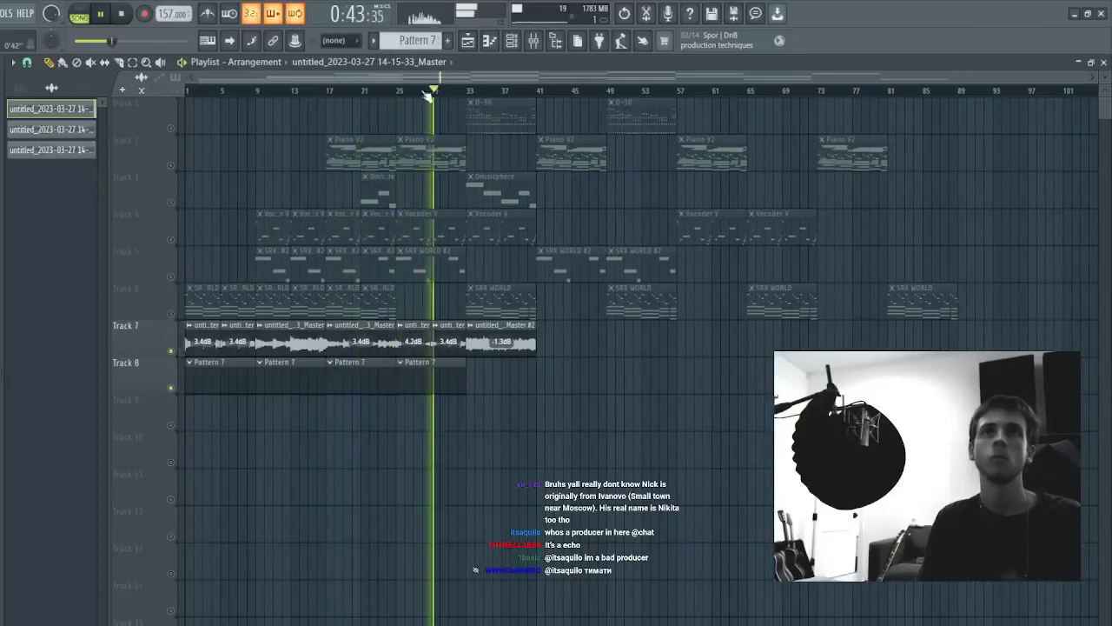
pyautogui.press('space')
# - Copy the Track 7 clip to bar 41 and delete the Track 8 Pattern 7 clip at bar 33
pyautogui.click(338, 93)
pyautogui.press('space')
pyautogui.moveTo(362, 337); pyautogui.dragTo(576, 334)
pyautogui.moveTo(483, 389); pyautogui.dragTo(538, 379)
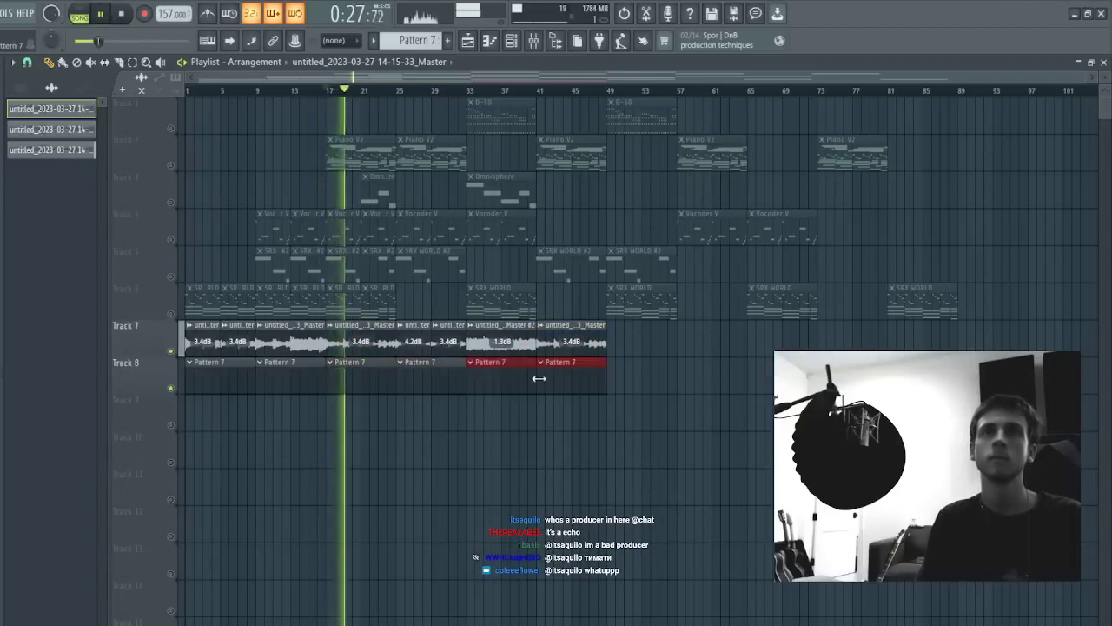
pyautogui.rightClick(516, 378)
pyautogui.keyDown('ctrl'); pyautogui.click(658, 368); pyautogui.keyUp('ctrl')
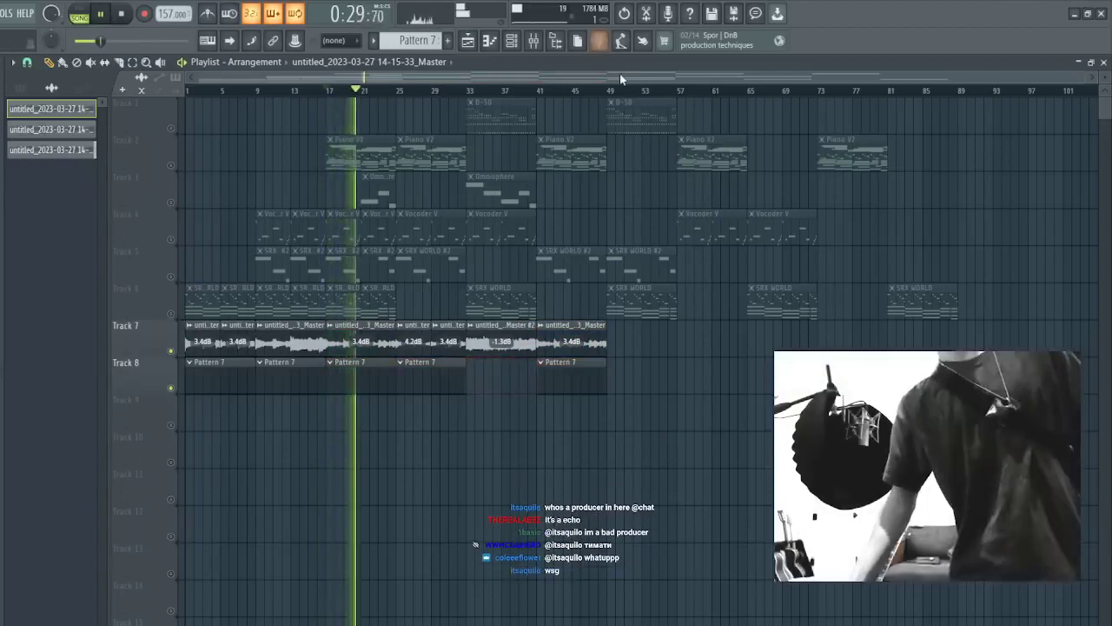
# - Loop bars 1–49 and restart playback from the loop start
pyautogui.moveTo(614, 92); pyautogui.dragTo(186, 92)
pyautogui.keyDown('ctrl'); pyautogui.click(252, 417); pyautogui.keyUp('ctrl')
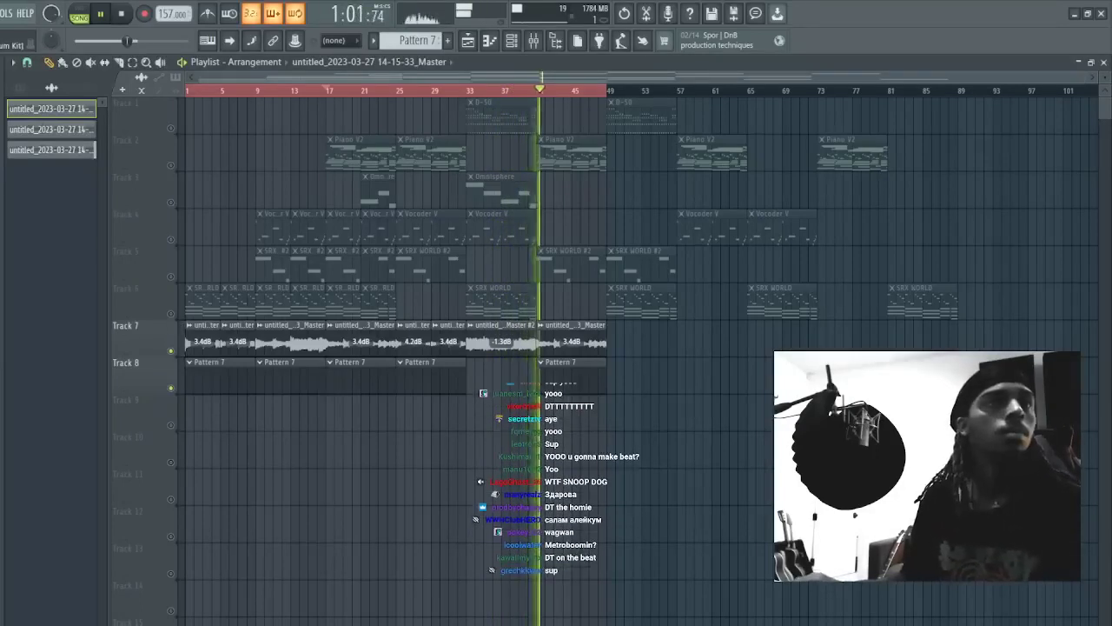
pyautogui.press('space')
pyautogui.press('space')
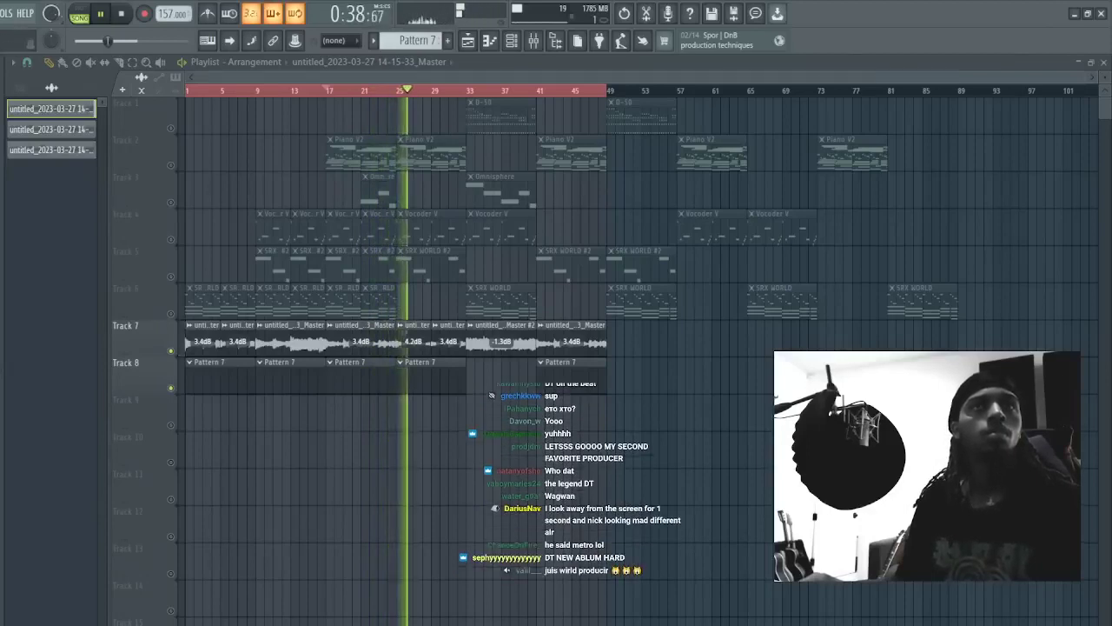
# - Add two hi-hat steps to the mt3_hh_carti row in the Channel rack
pyautogui.click(534, 41)
pyautogui.click(512, 40)
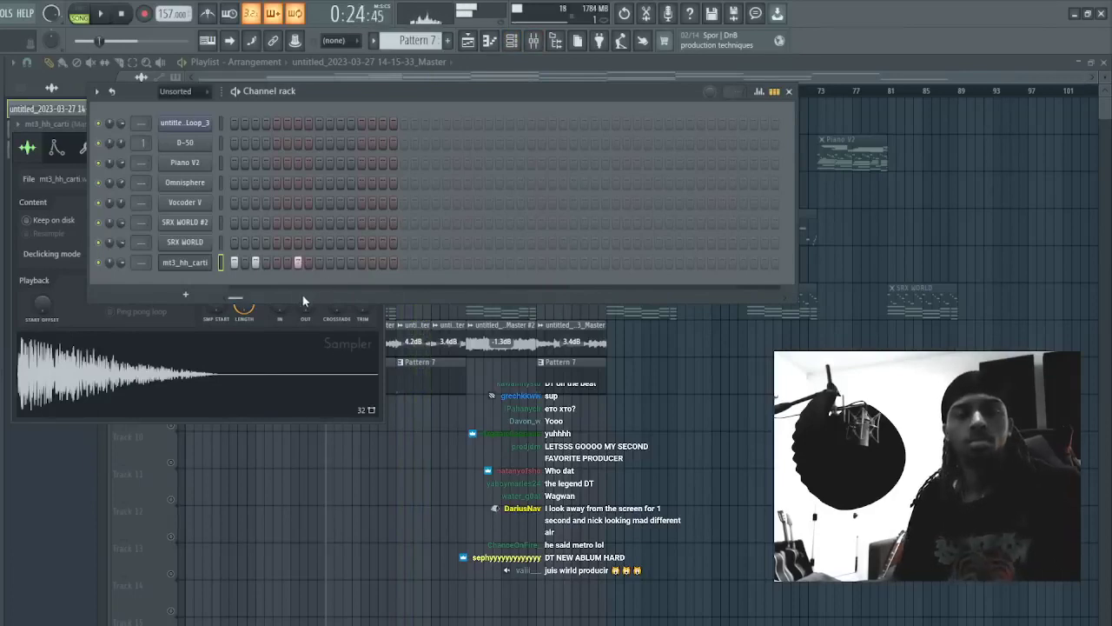
pyautogui.click(276, 262)
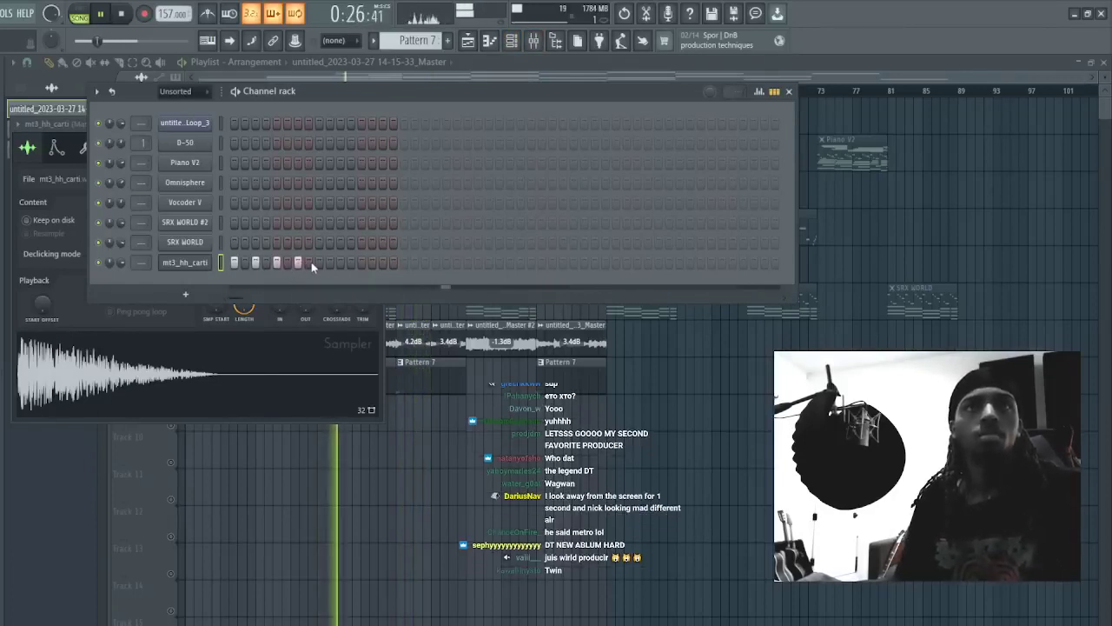
pyautogui.click(340, 262)
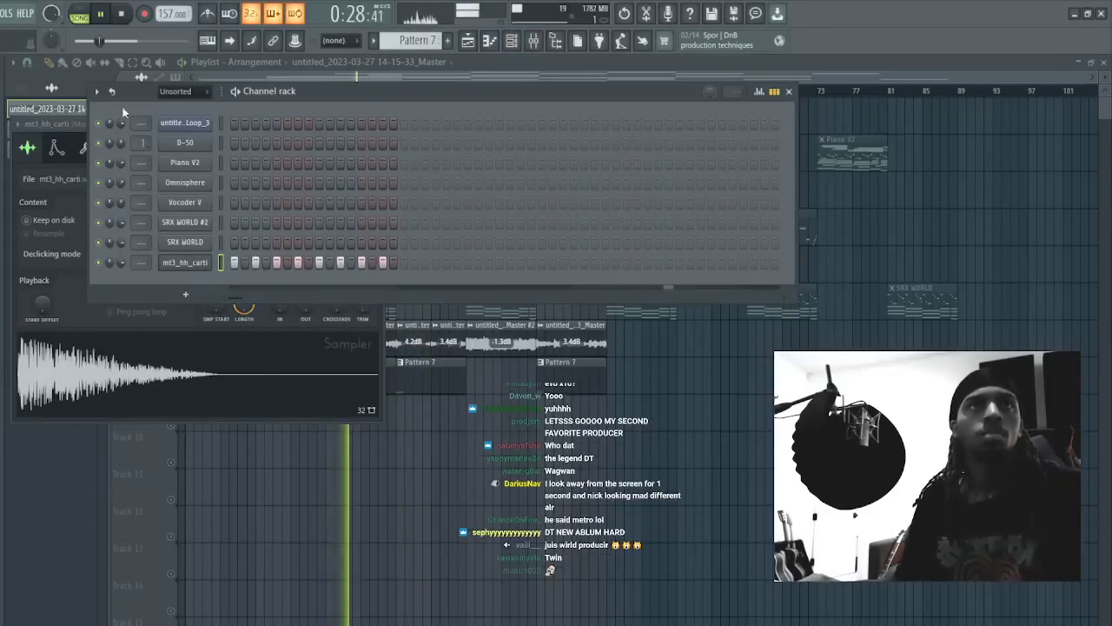
# - In the mt3_hh_carti piano roll, lengthen the last hi-hat note to the bar end
pyautogui.rightClick(193, 262)
pyautogui.click(278, 311)
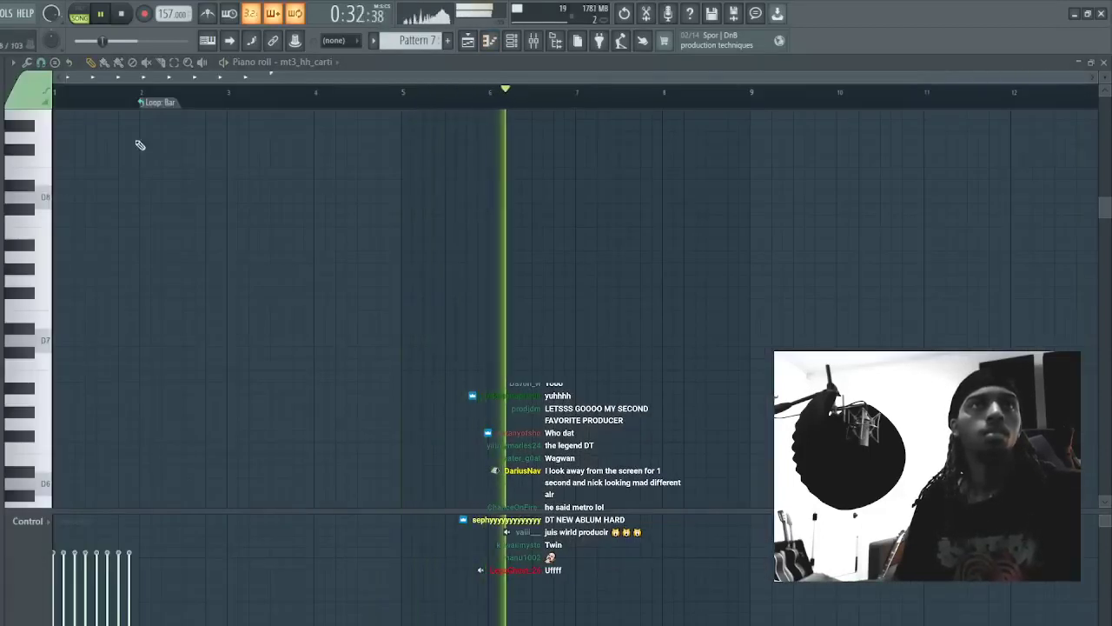
pyautogui.scroll(1, 211, 80)
pyautogui.scroll(-3, 171, 270)
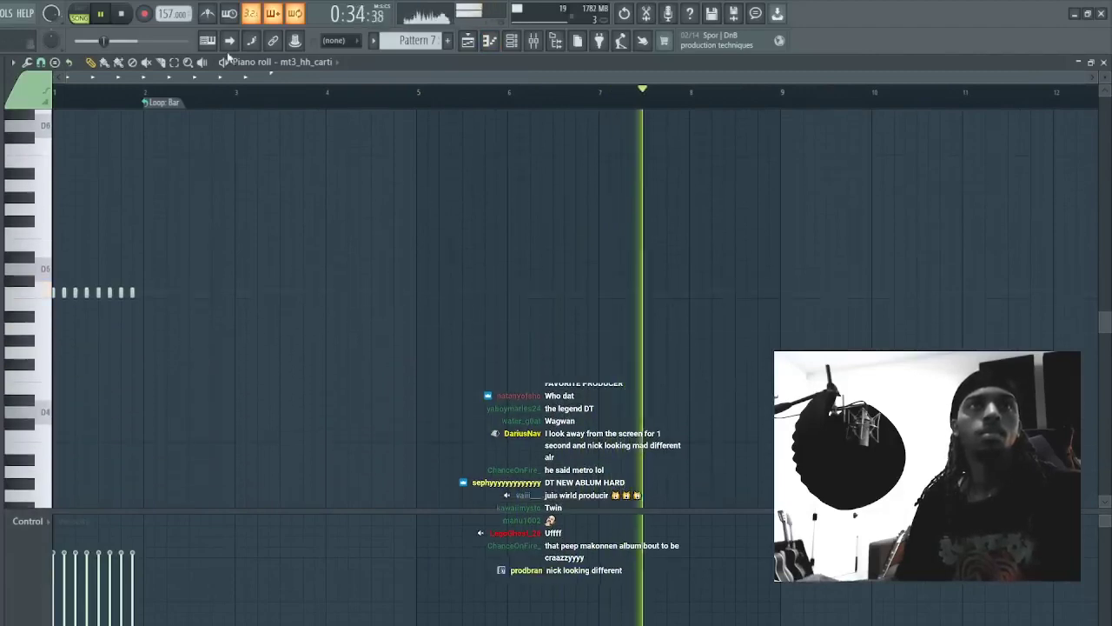
pyautogui.moveTo(234, 103)
pyautogui.mouseDown()
pyautogui.moveTo(153, 57)
pyautogui.moveTo(234, 104)
pyautogui.mouseUp()
pyautogui.scroll(1, 232, 79)
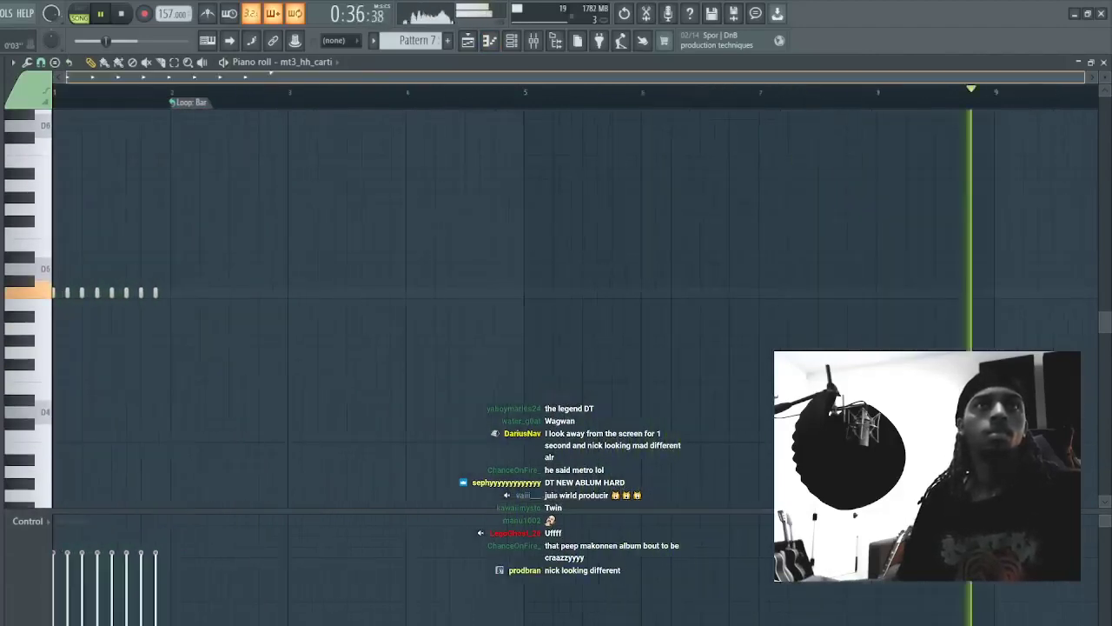
pyautogui.scroll(3, 233, 78)
pyautogui.click(321, 330)
pyautogui.rightClick(319, 330)
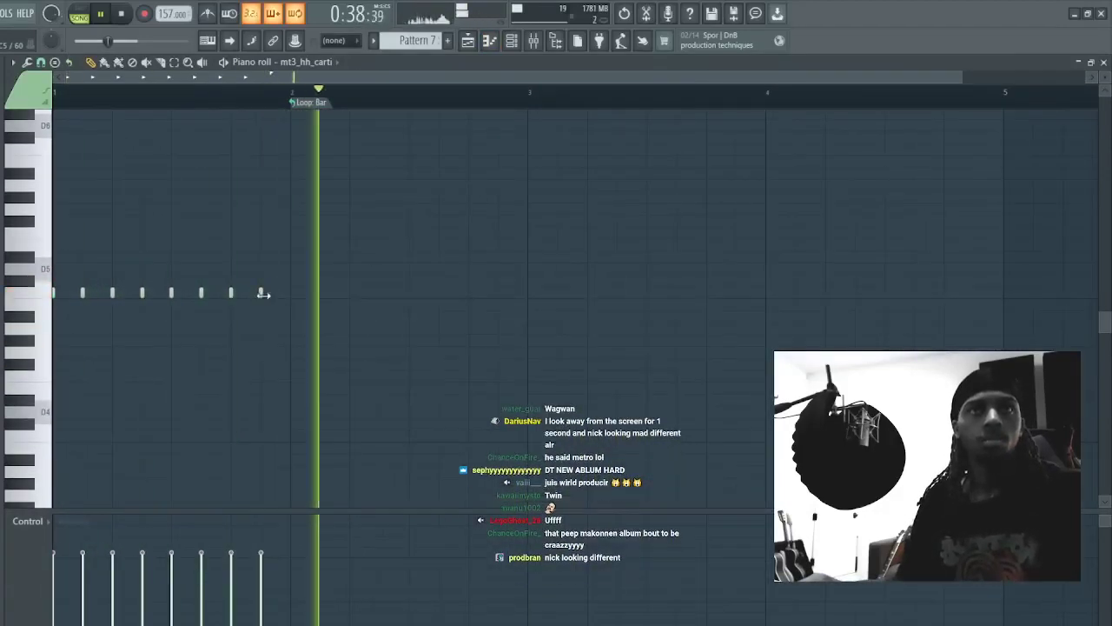
pyautogui.click(263, 294)
pyautogui.rightClick(263, 293)
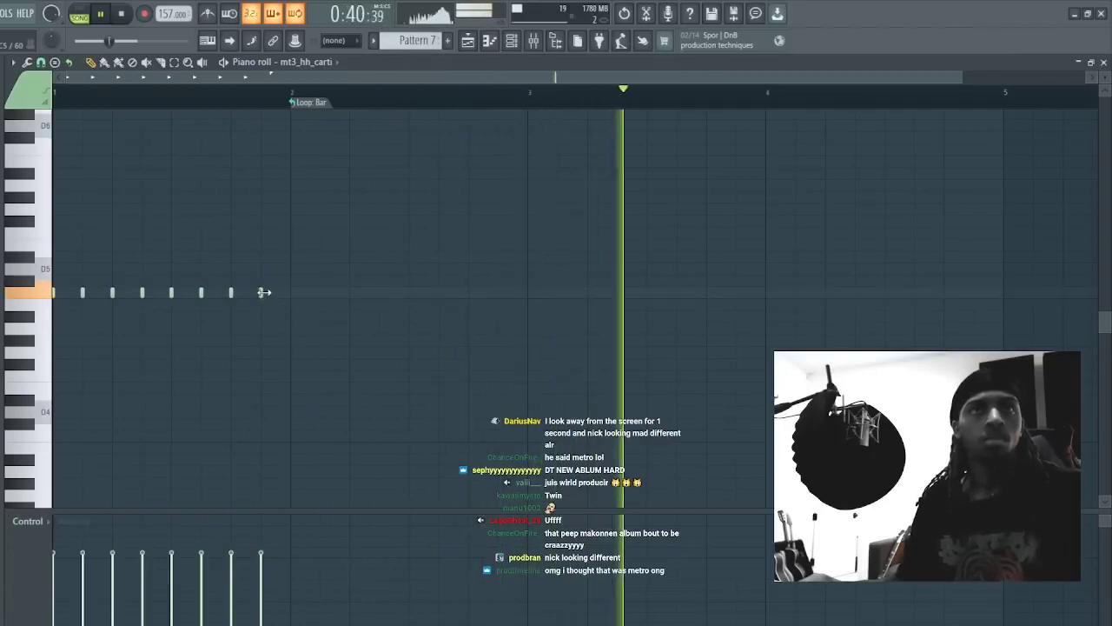
pyautogui.moveTo(264, 292); pyautogui.dragTo(292, 293)
# - Duplicate the hi-hat bar into bar 2 and delete several notes to leave gaps
pyautogui.hotkey('ctrl', 'b')
pyautogui.click(362, 374)
pyautogui.rightClick(363, 374)
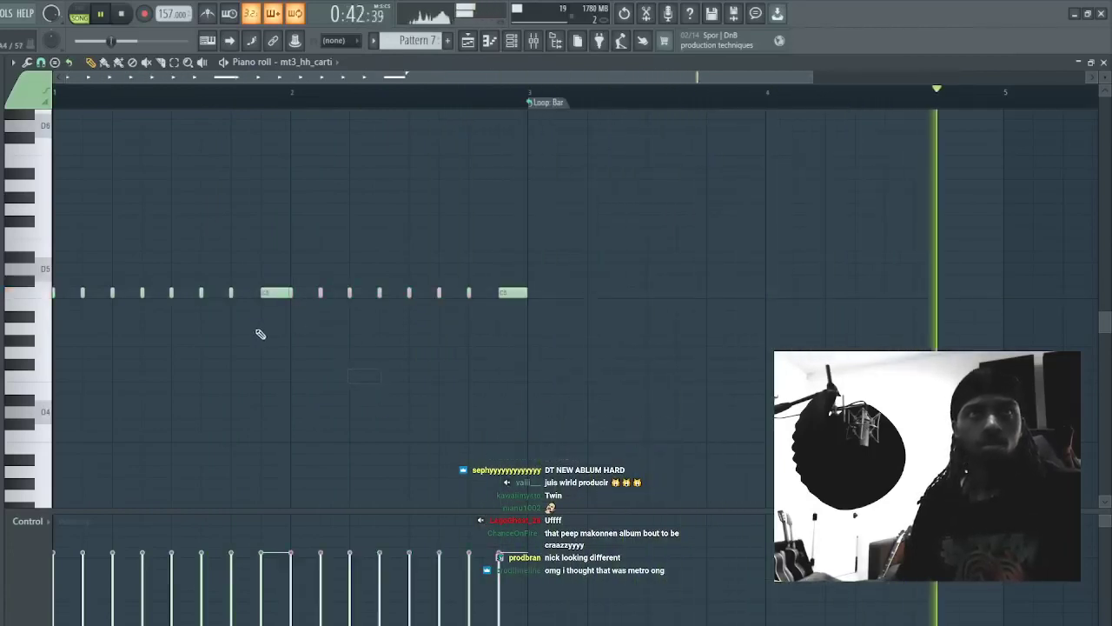
pyautogui.rightClick(201, 293)
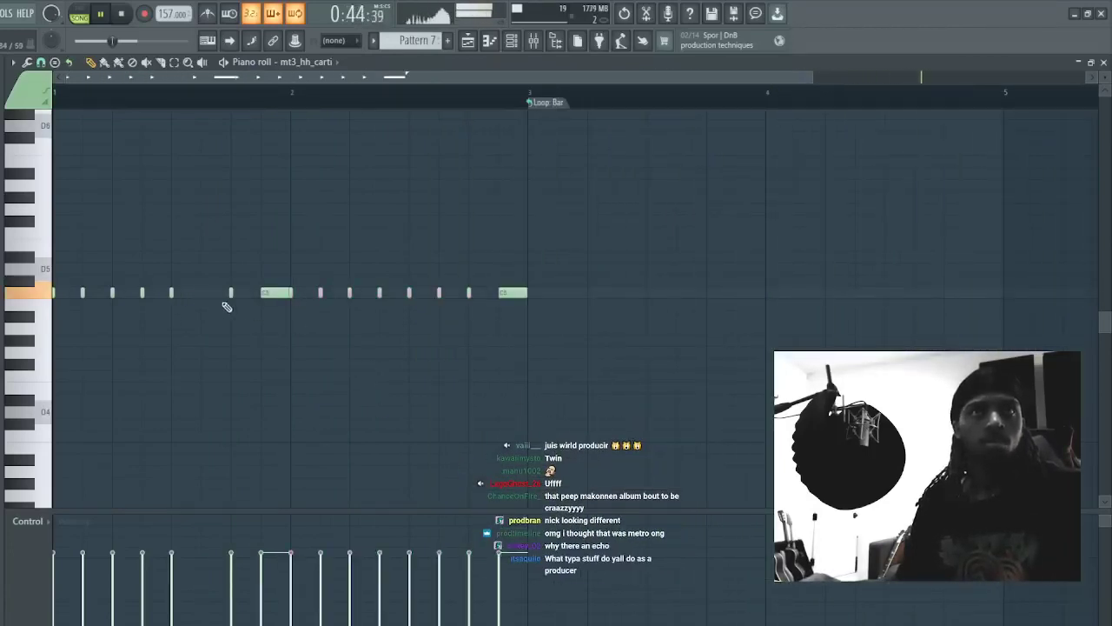
pyautogui.rightClick(230, 292)
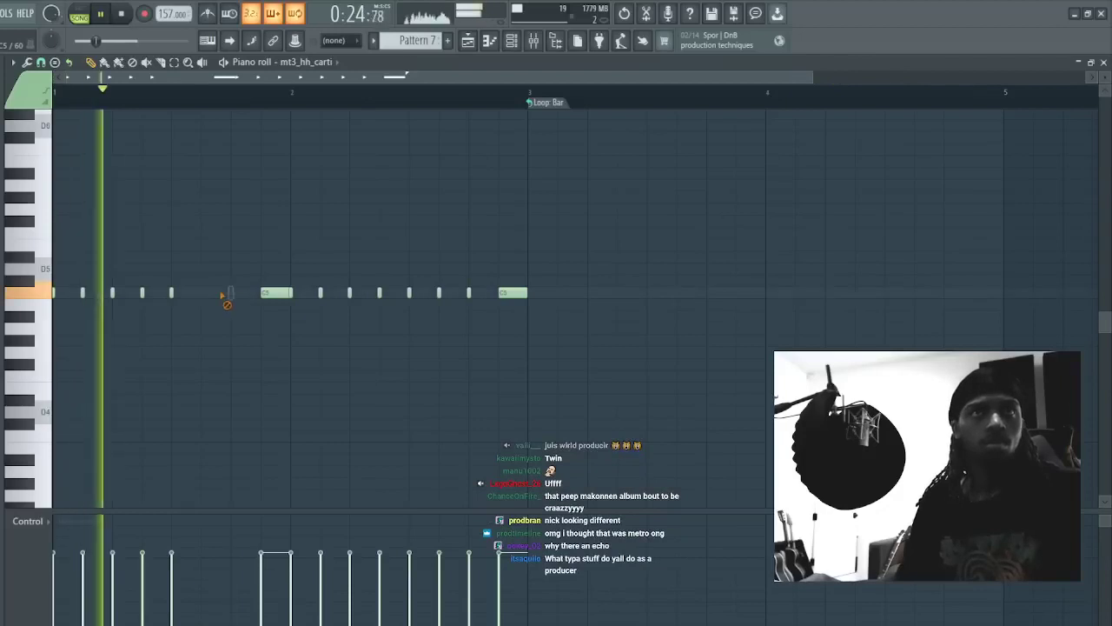
pyautogui.rightClick(173, 294)
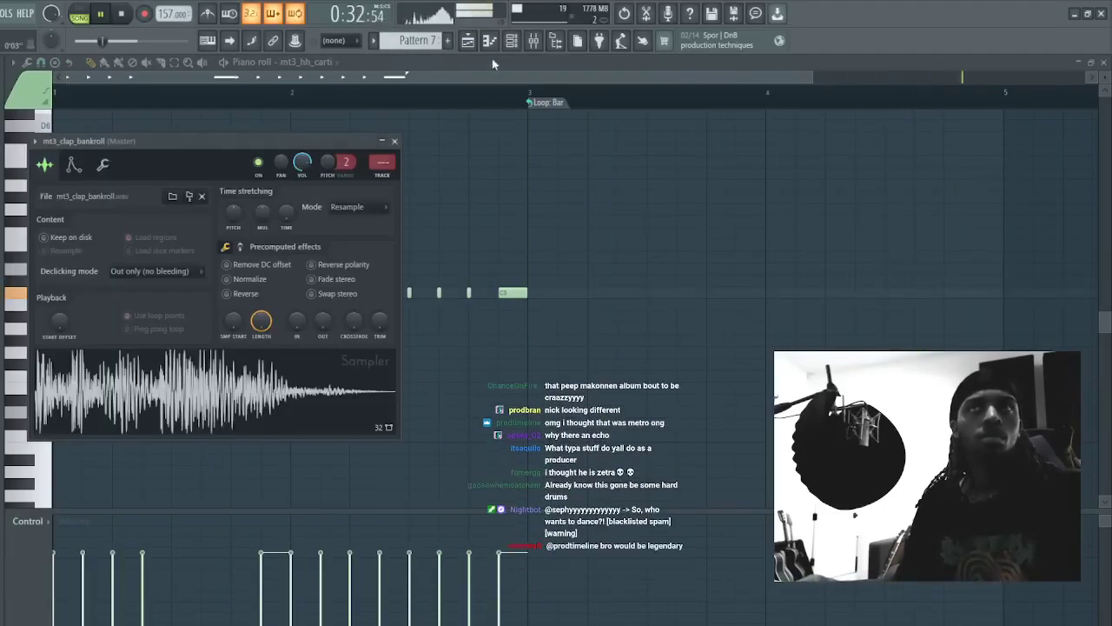
# - Add a clap step to mt3_clap_bankroll, then duplicate mt3_hh_carti's hi-hat notes out to bar 5
pyautogui.click(511, 41)
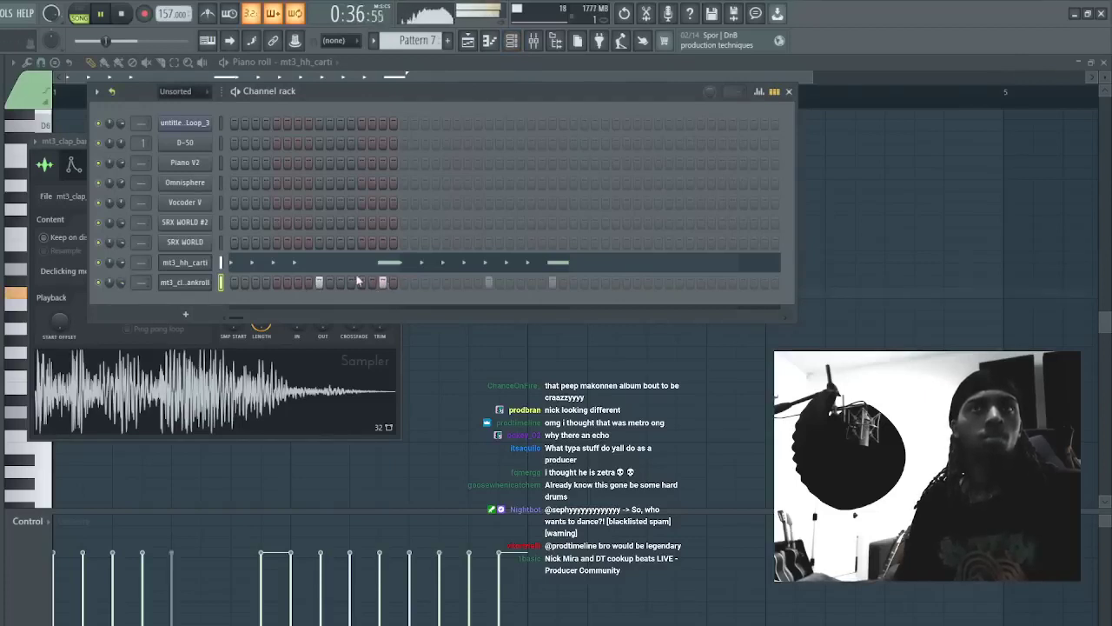
pyautogui.click(491, 282)
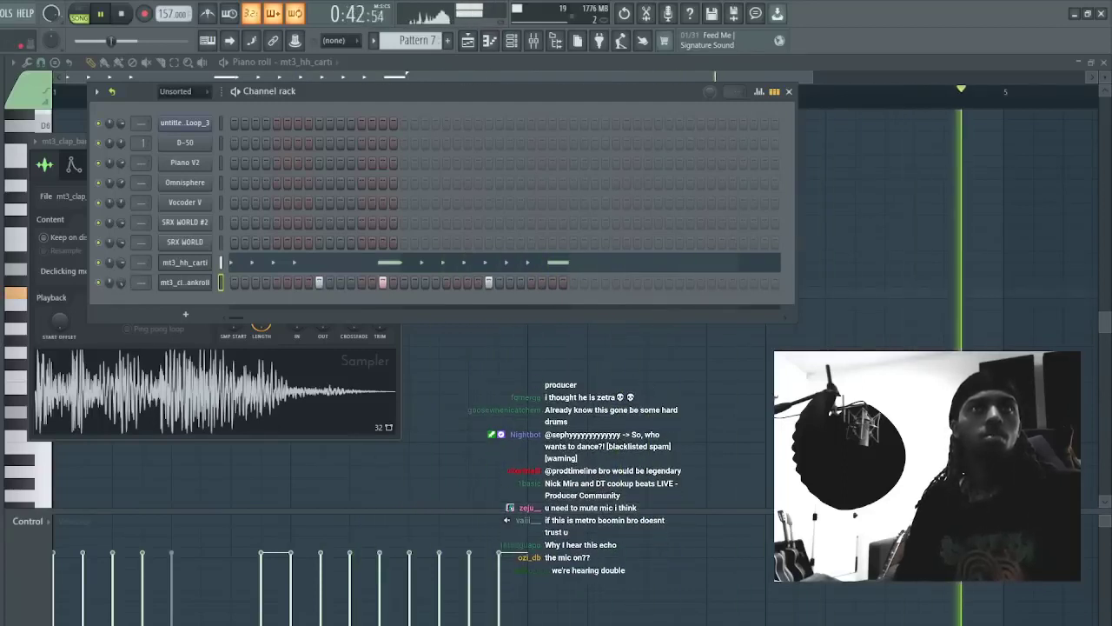
pyautogui.click(220, 264)
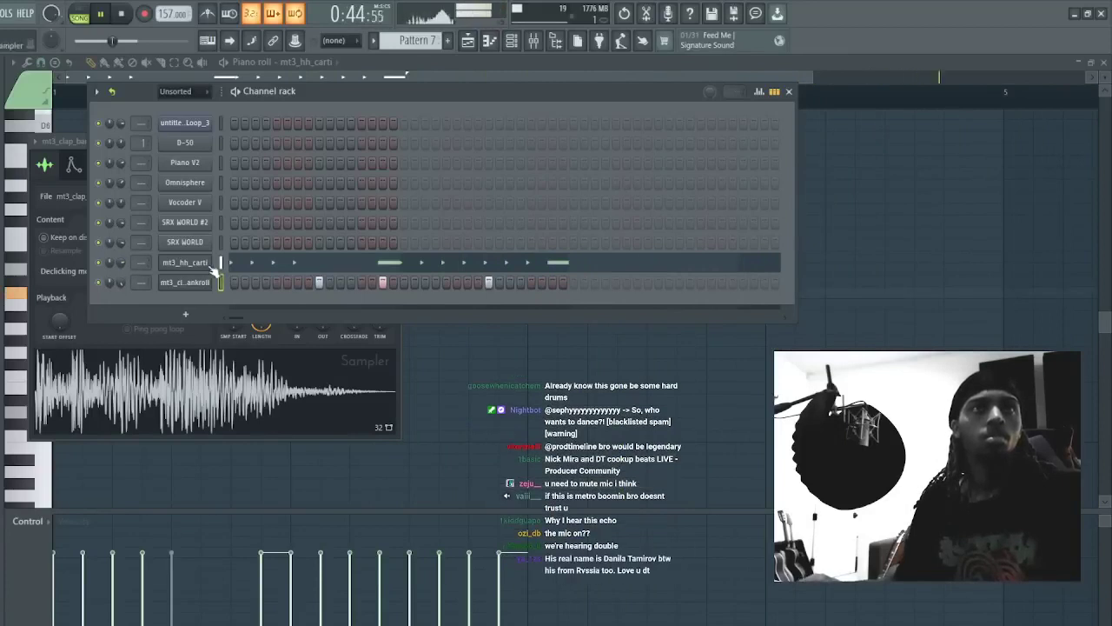
pyautogui.press('F7')
pyautogui.press('F7')
pyautogui.hotkey('ctrl', 'b')
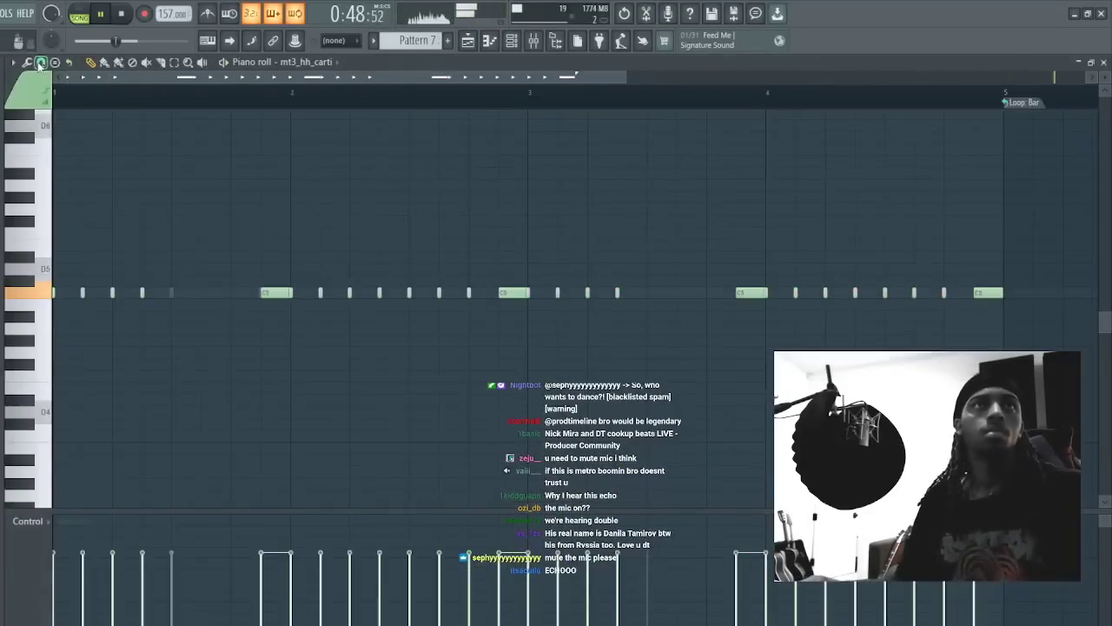
# - Add a C5 hi-hat note near the start and short C5 notes around the middle of the pattern
pyautogui.rightClick(181, 208)
pyautogui.click(68, 293)
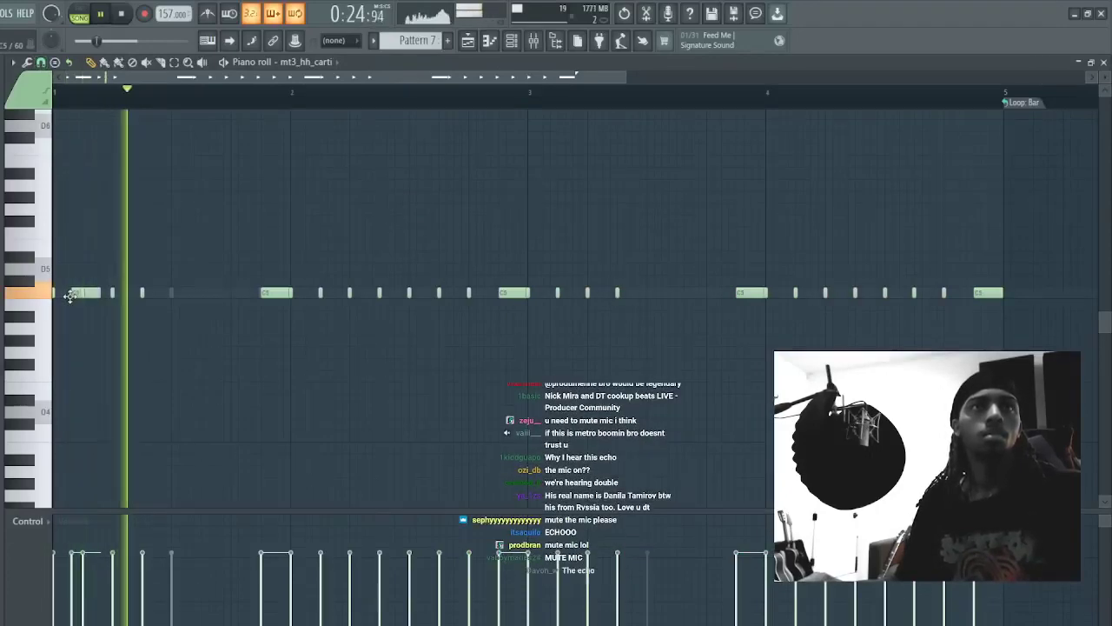
pyautogui.click(99, 340)
pyautogui.rightClick(101, 340)
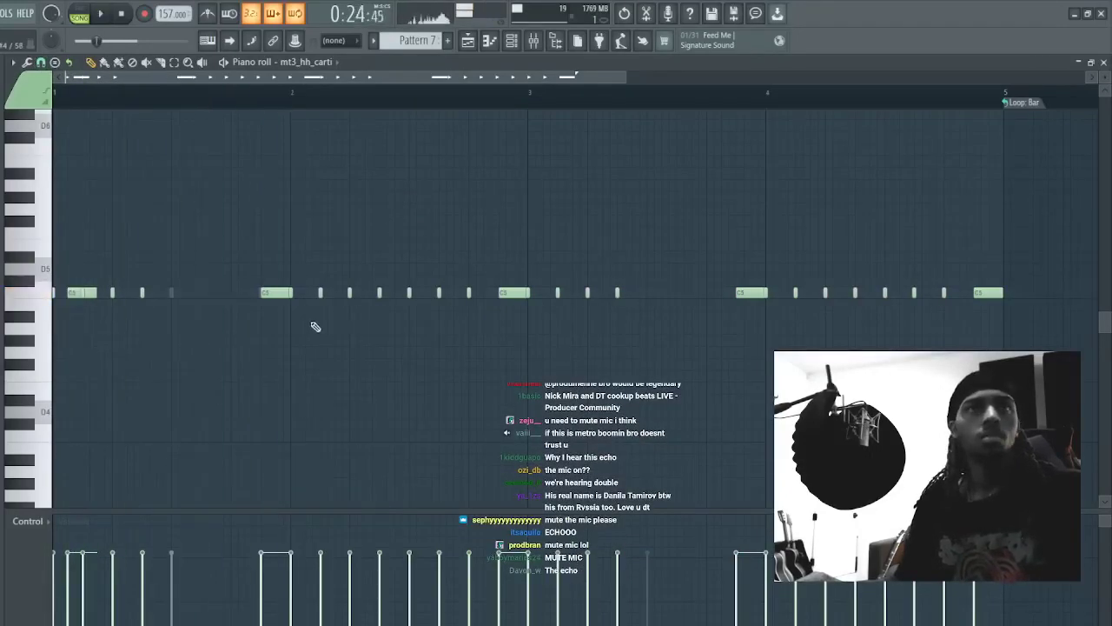
pyautogui.click(352, 369)
pyautogui.rightClick(352, 369)
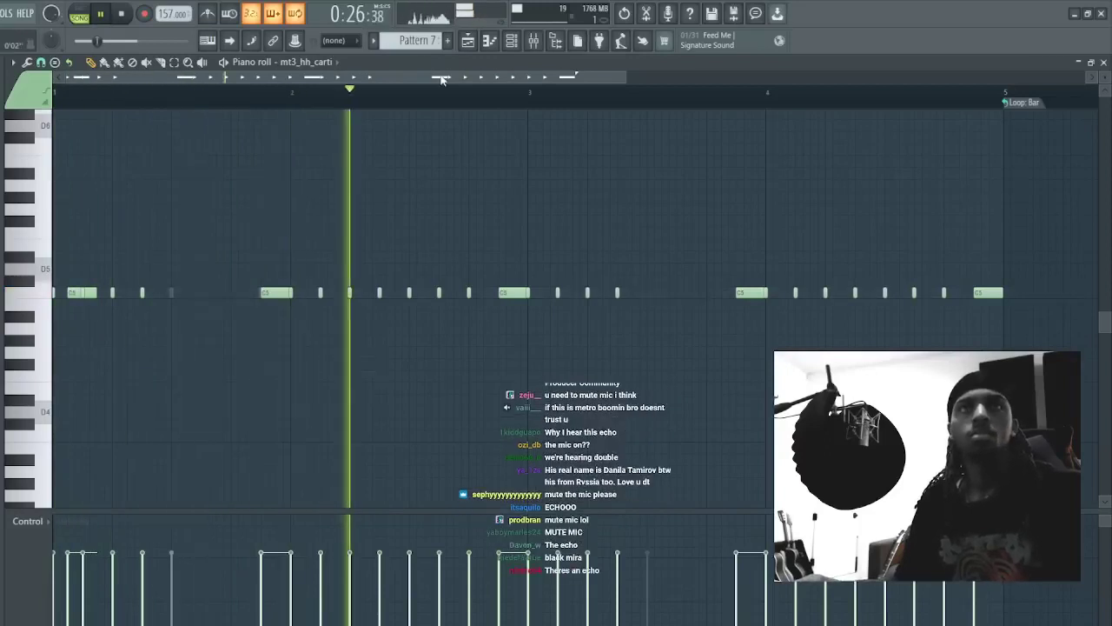
pyautogui.scroll(3, 441, 79)
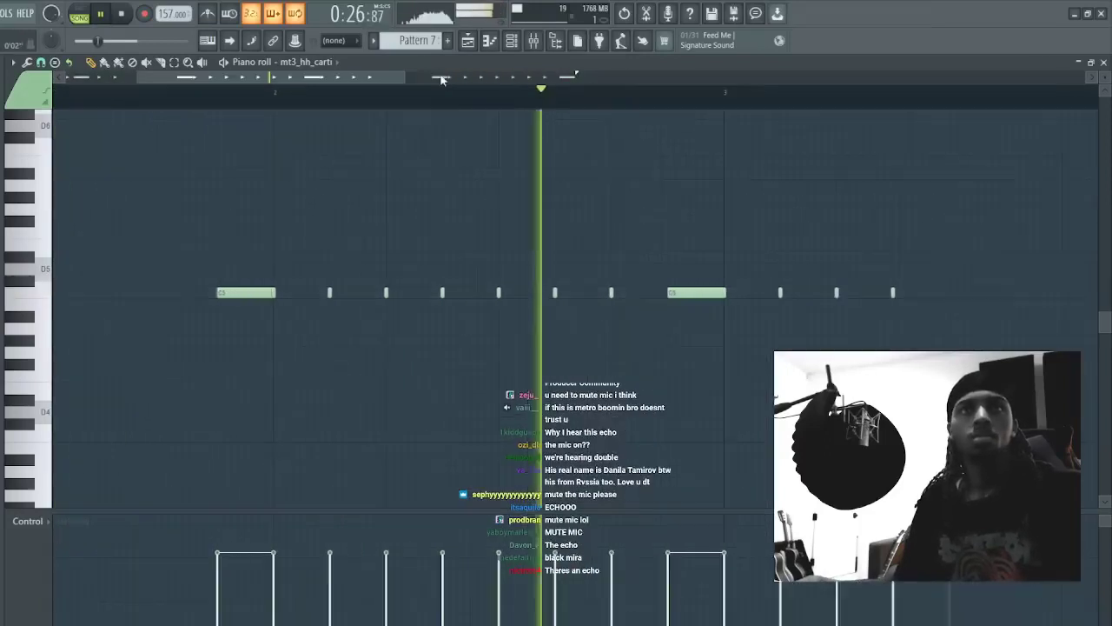
pyautogui.moveTo(405, 288); pyautogui.dragTo(406, 291)
pyautogui.click(413, 292)
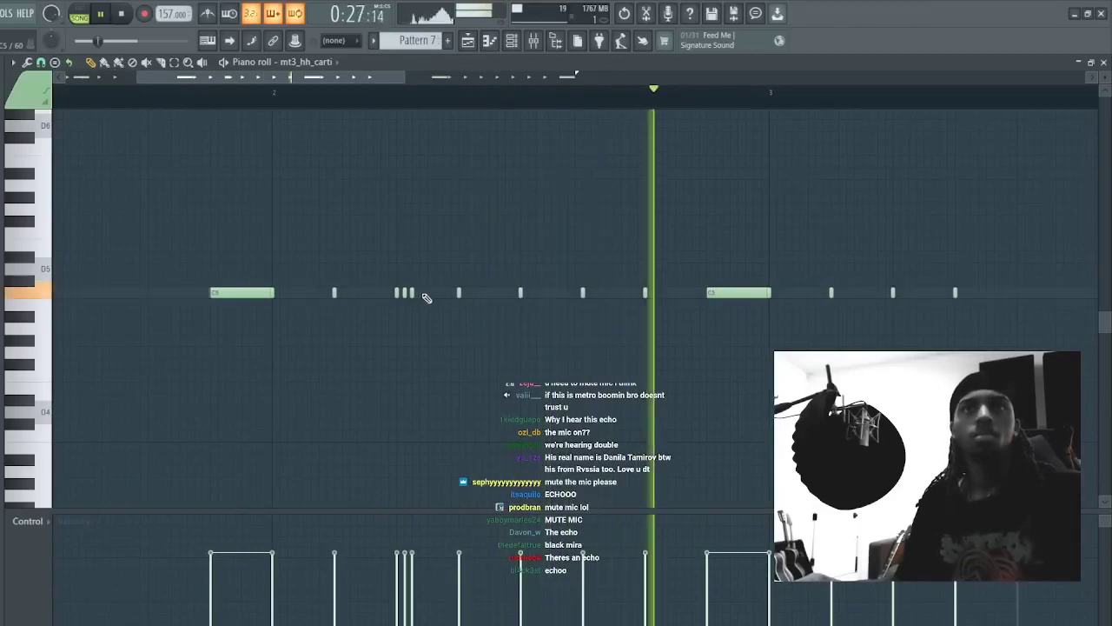
pyautogui.scroll(2, 670, 79)
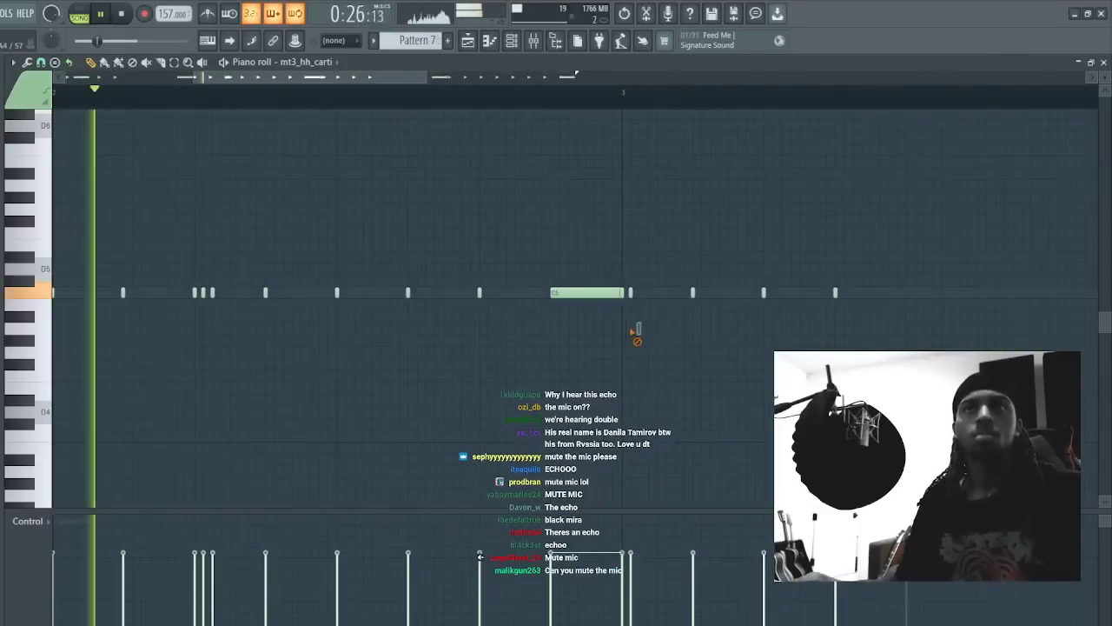
pyautogui.scroll(2, 651, 79)
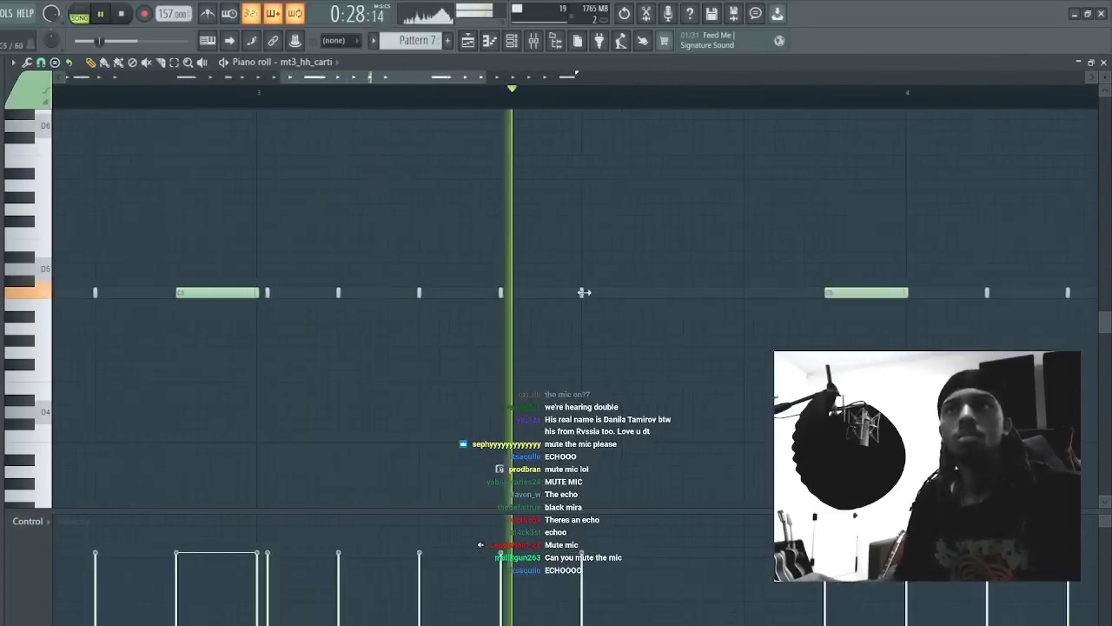
# - Add hi-hat roll notes on C5 plus a lower-pitched hi-hat later in the pattern
pyautogui.click(581, 293)
pyautogui.click(662, 292)
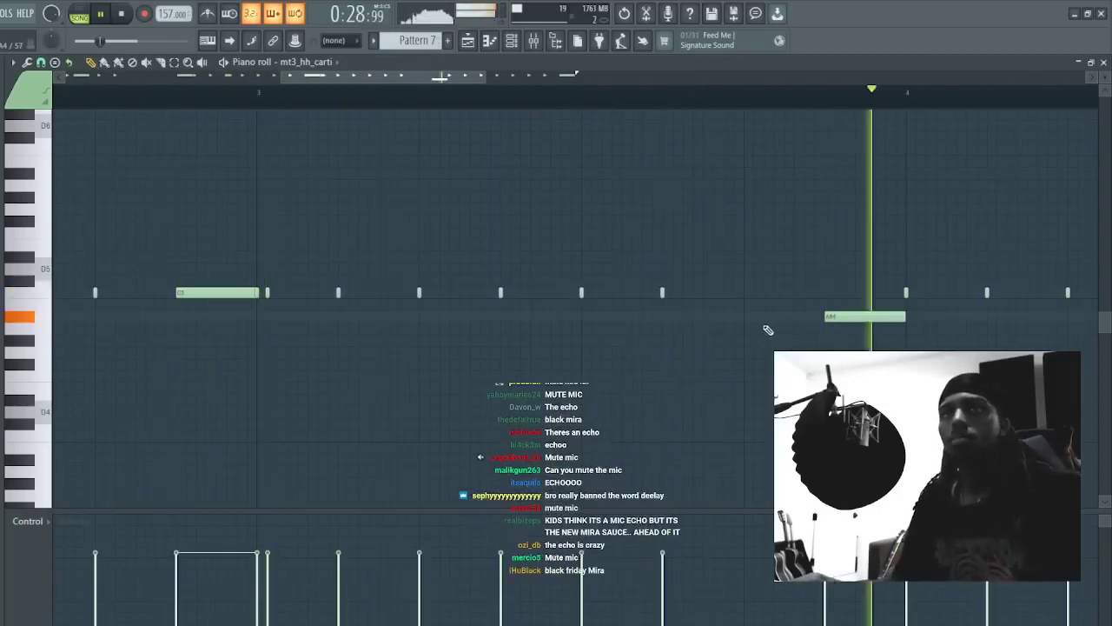
pyautogui.click(702, 162)
pyautogui.rightClick(702, 162)
pyautogui.moveTo(668, 77); pyautogui.dragTo(734, 77)
pyautogui.click(763, 341)
pyautogui.rightClick(763, 342)
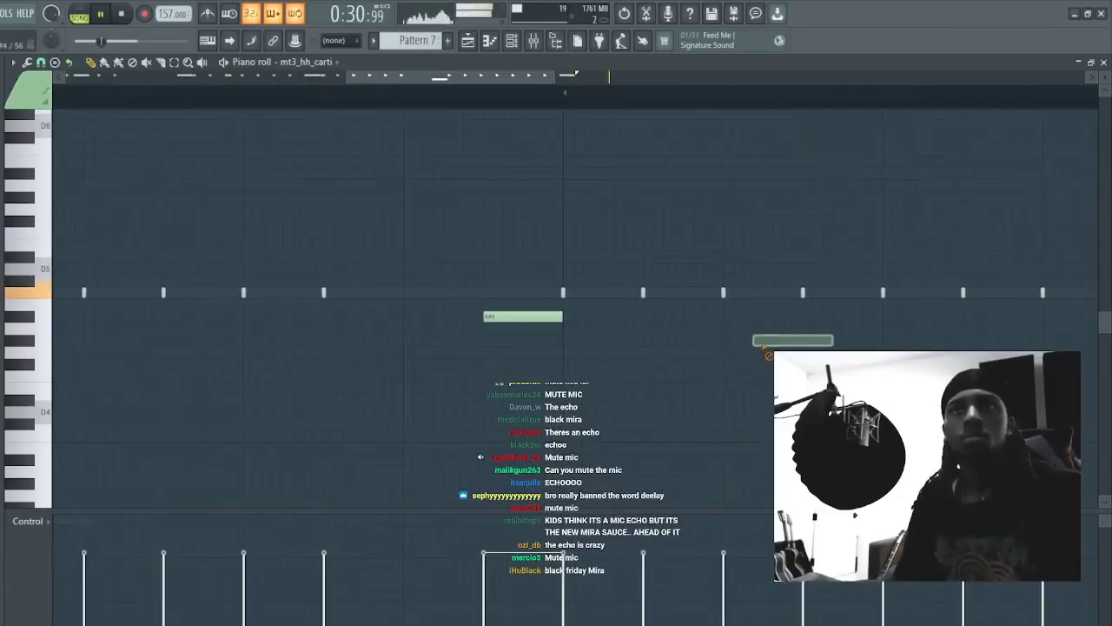
pyautogui.click(733, 292)
pyautogui.click(742, 316)
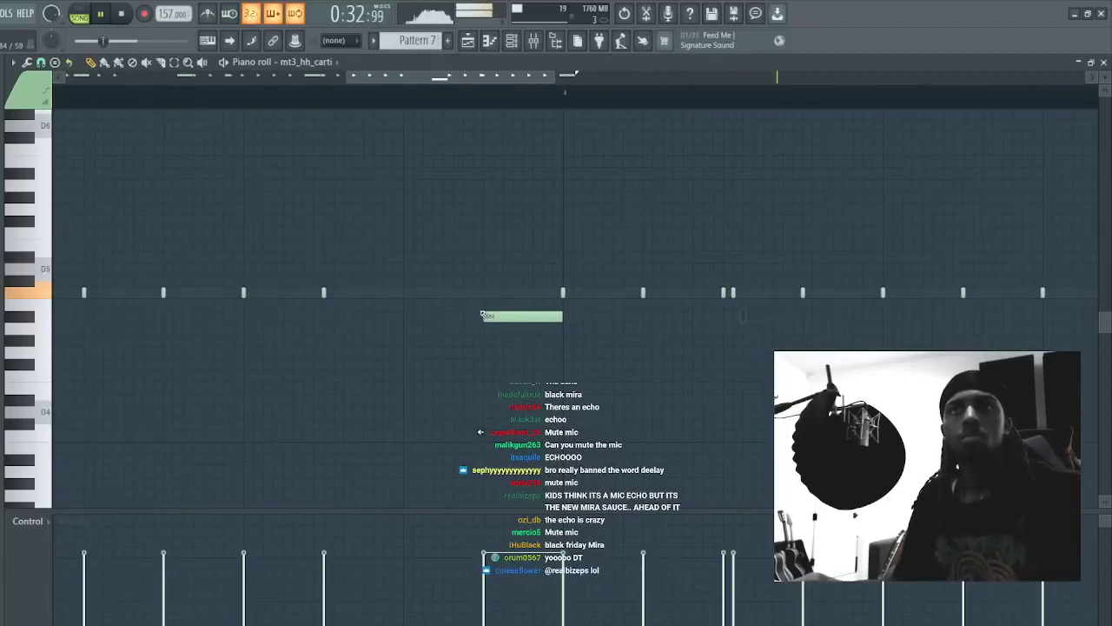
pyautogui.moveTo(397, 286); pyautogui.dragTo(401, 296)
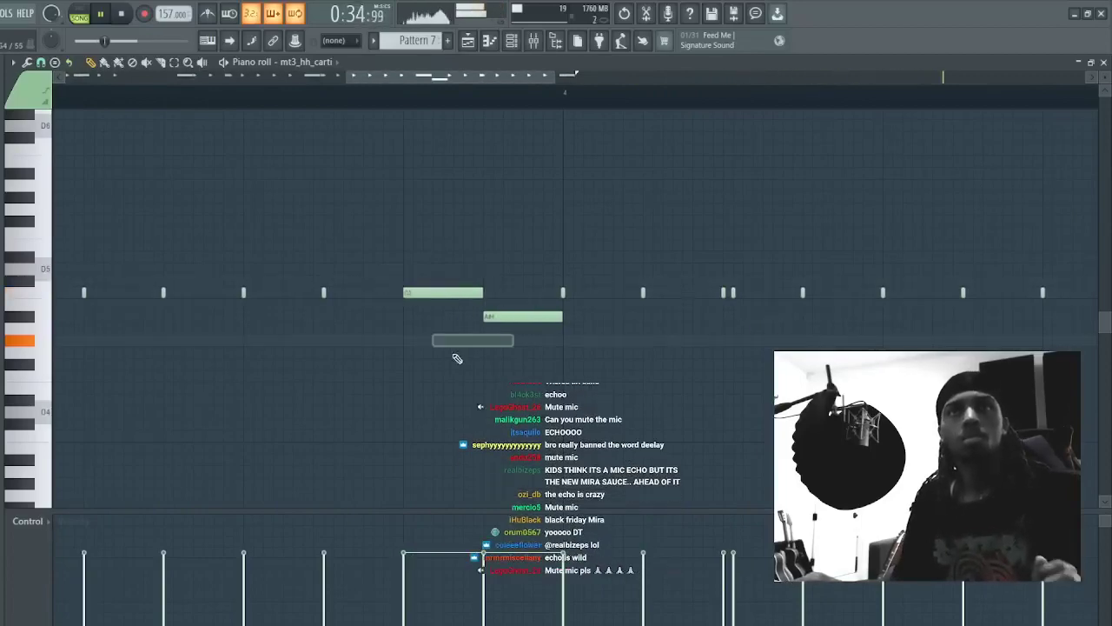
pyautogui.moveTo(532, 77); pyautogui.dragTo(564, 77)
pyautogui.scroll(1, 662, 274)
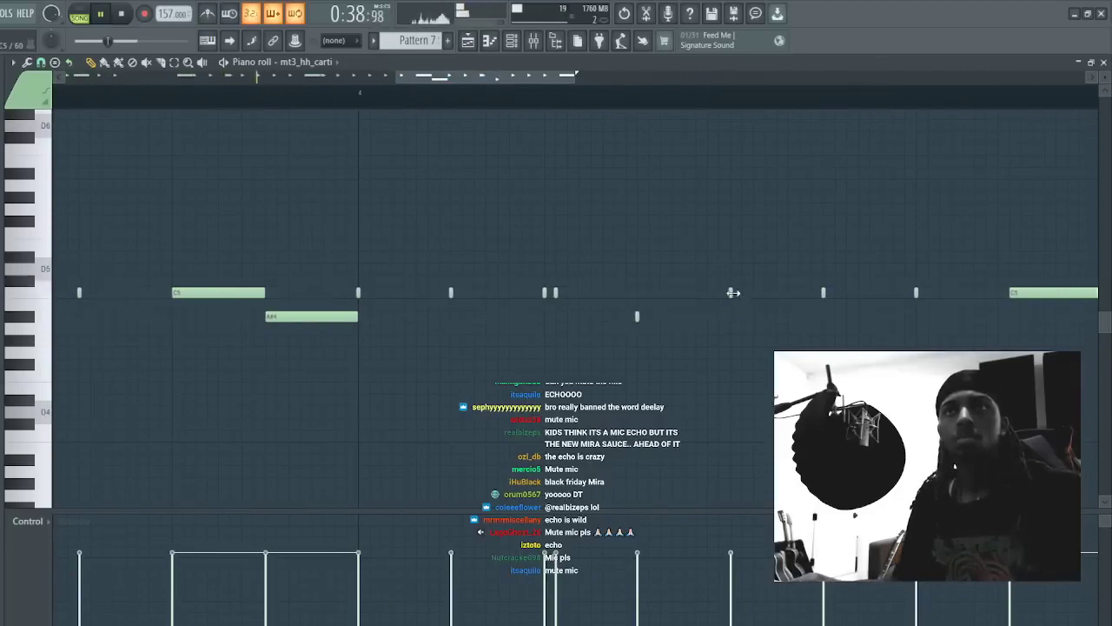
# - Drop the final hi-hats one pitch lower, removing the originals, and close the piano roll
pyautogui.click(828, 339)
pyautogui.rightClick(825, 294)
pyautogui.rightClick(917, 293)
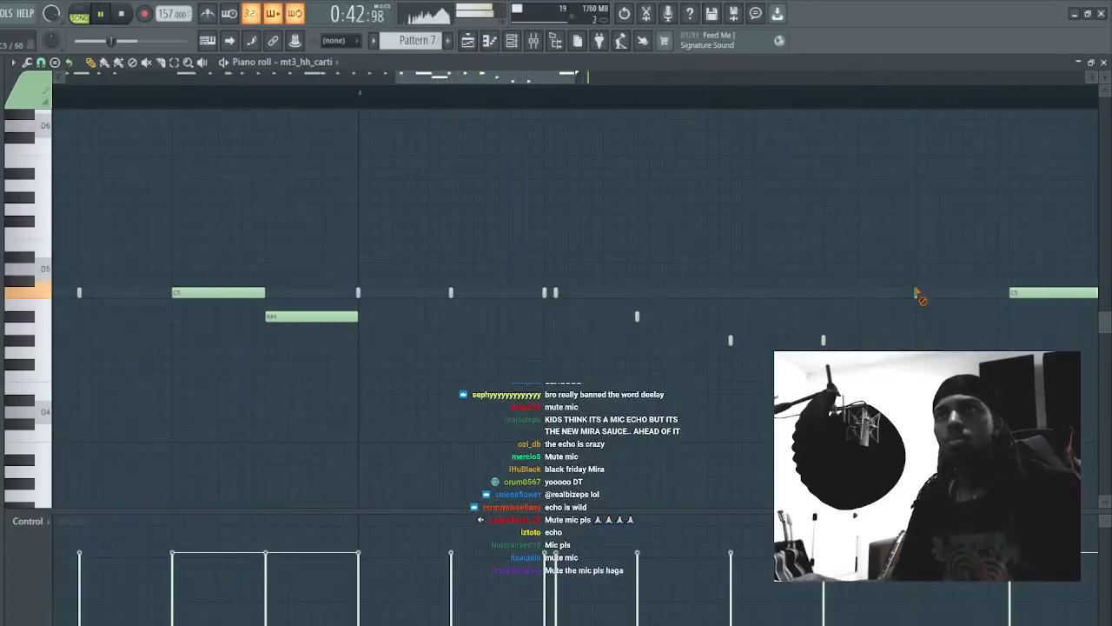
pyautogui.moveTo(918, 340); pyautogui.dragTo(919, 344)
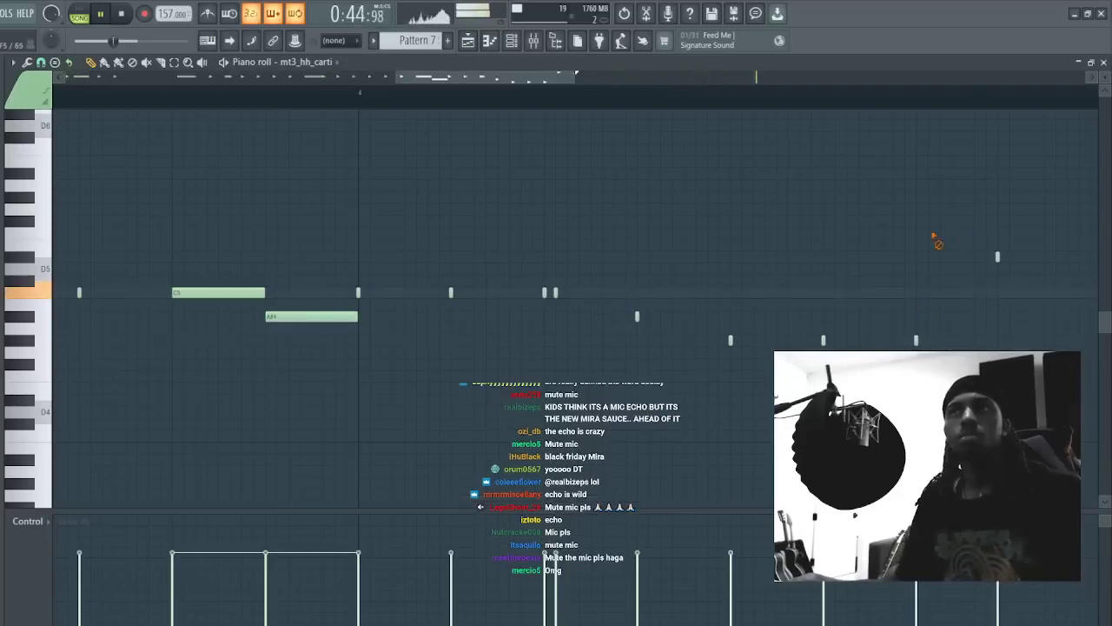
pyautogui.scroll(-4, 596, 77)
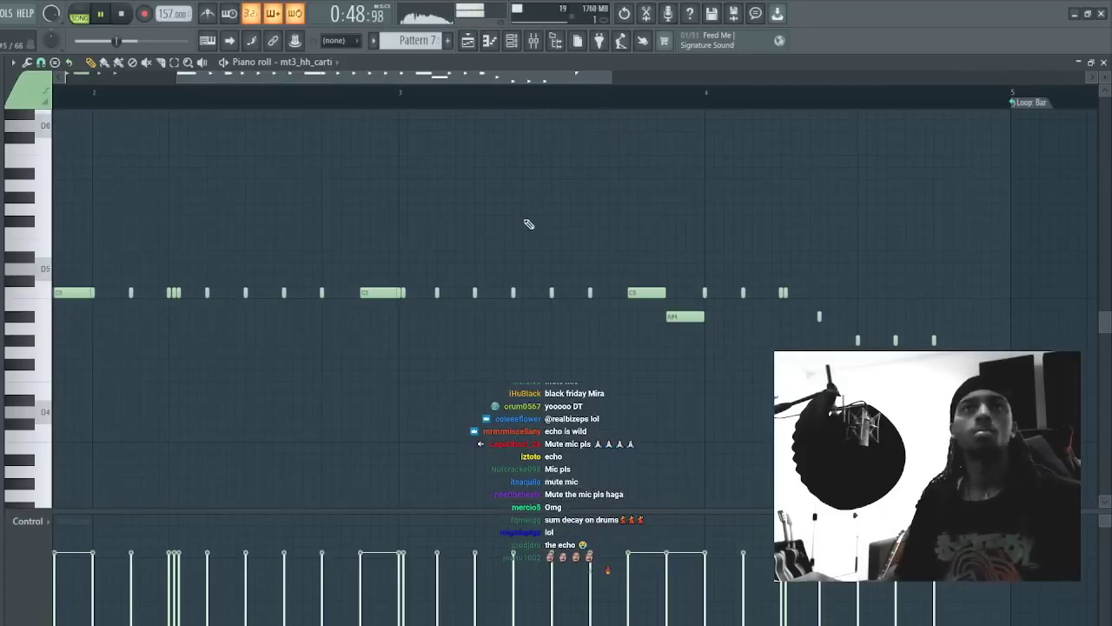
pyautogui.press('Escape')
pyautogui.press('F12')
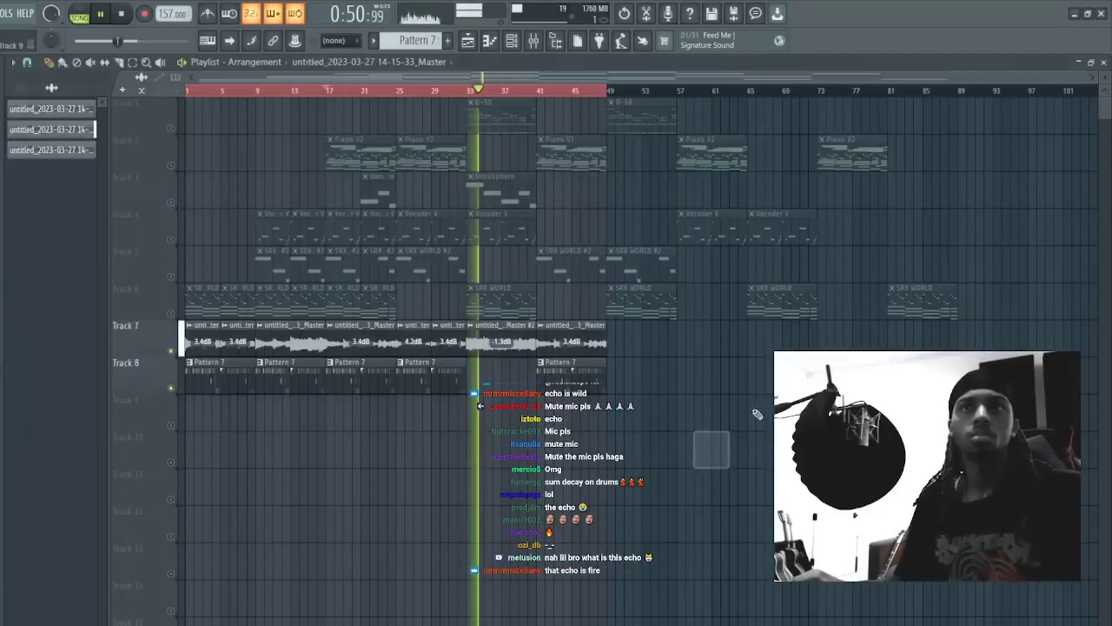
# - Add a snare channel to Pattern 7 with one step, then swap in a different snare sample
pyautogui.click(473, 382)
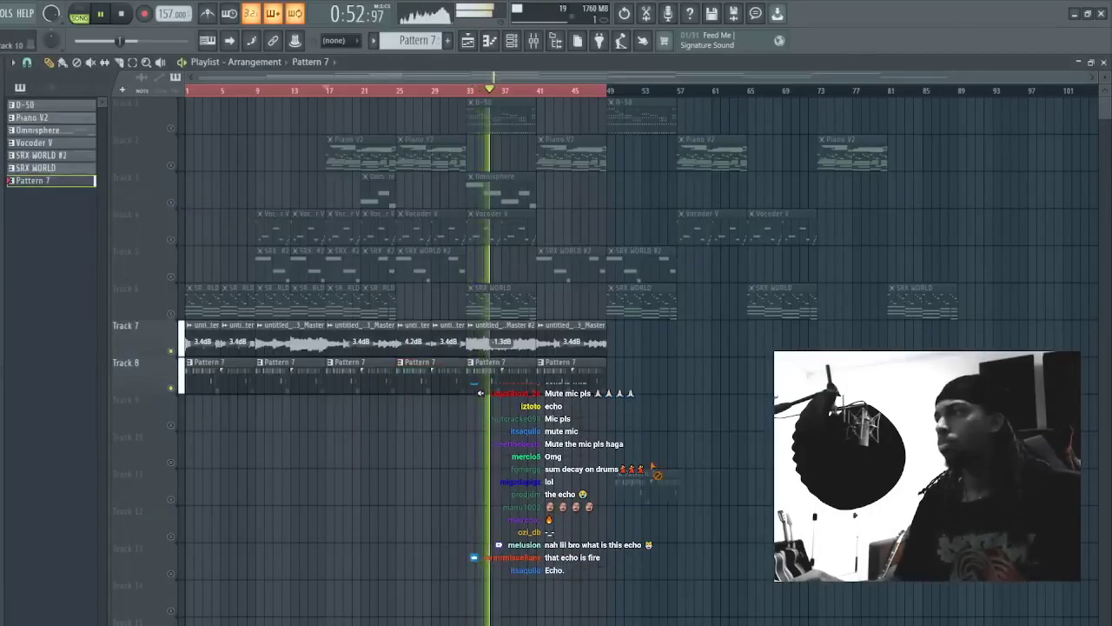
pyautogui.press('F6')
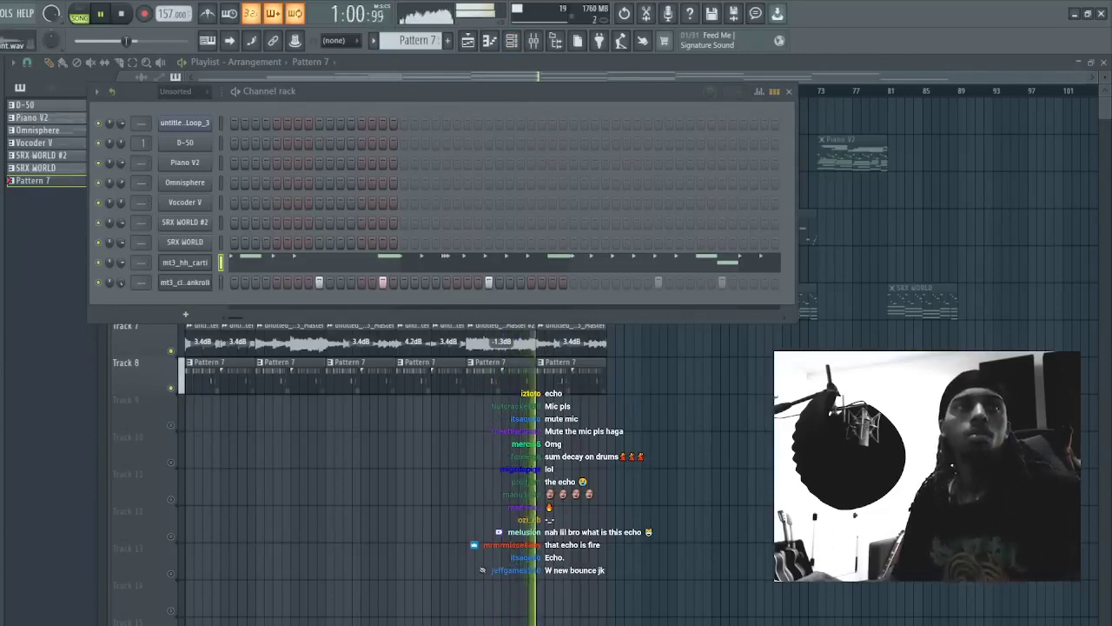
pyautogui.moveTo(2, 261); pyautogui.dragTo(459, 143)
pyautogui.click(501, 93)
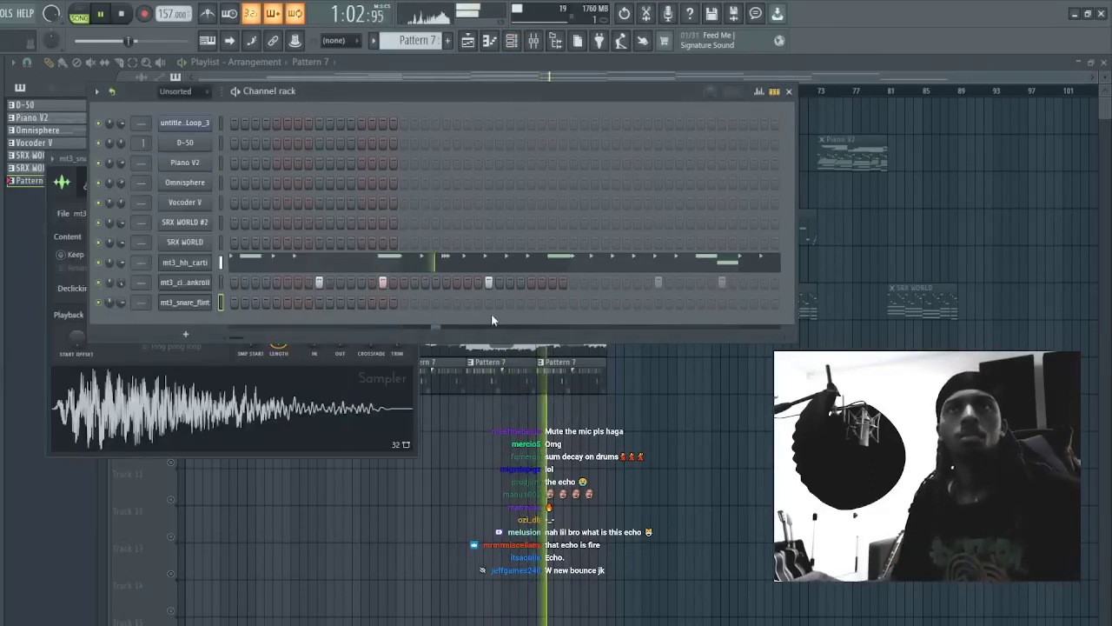
pyautogui.click(552, 302)
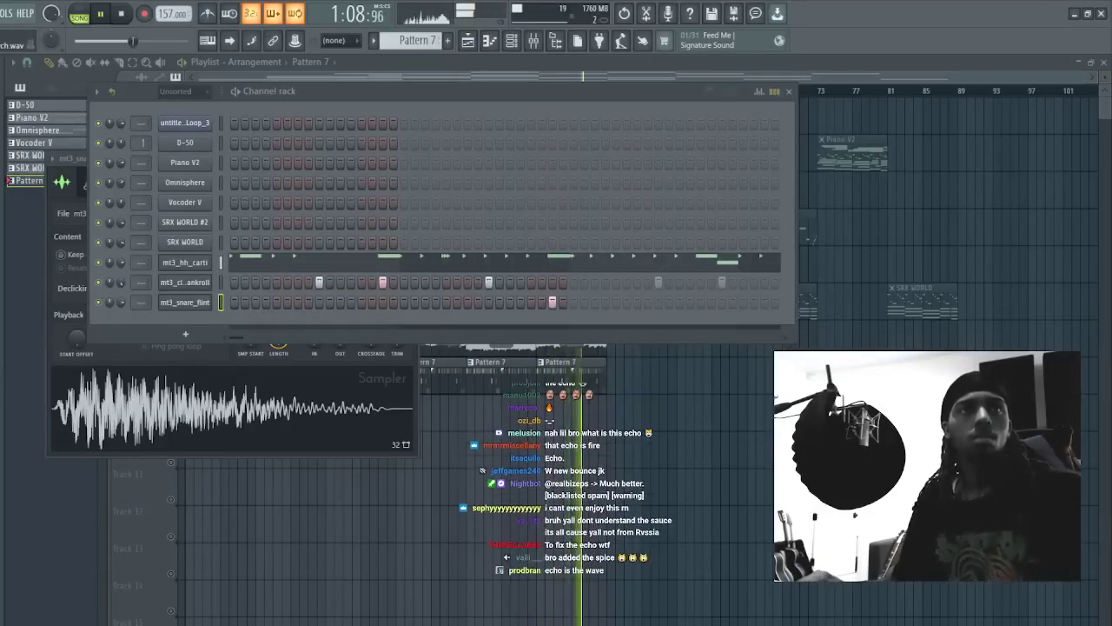
pyautogui.moveTo(1, 347); pyautogui.dragTo(185, 303)
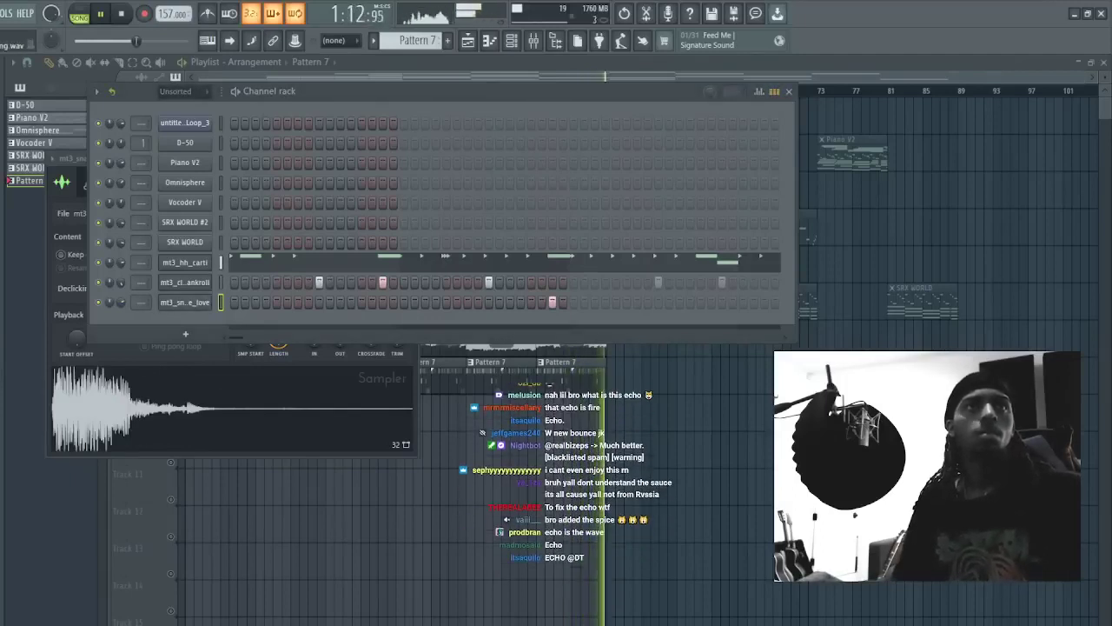
# - Add mt3_openhat_pudding with extended steps and an mt3_perc_hedgehog percussion channel
pyautogui.moveTo(3, 322); pyautogui.dragTo(185, 332)
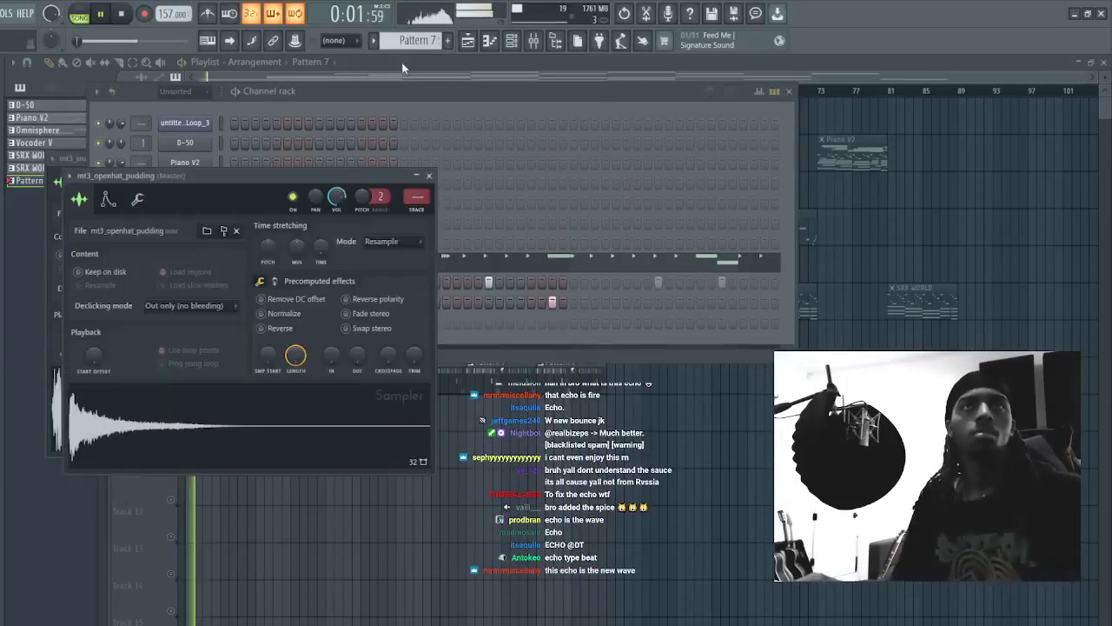
pyautogui.click(389, 93)
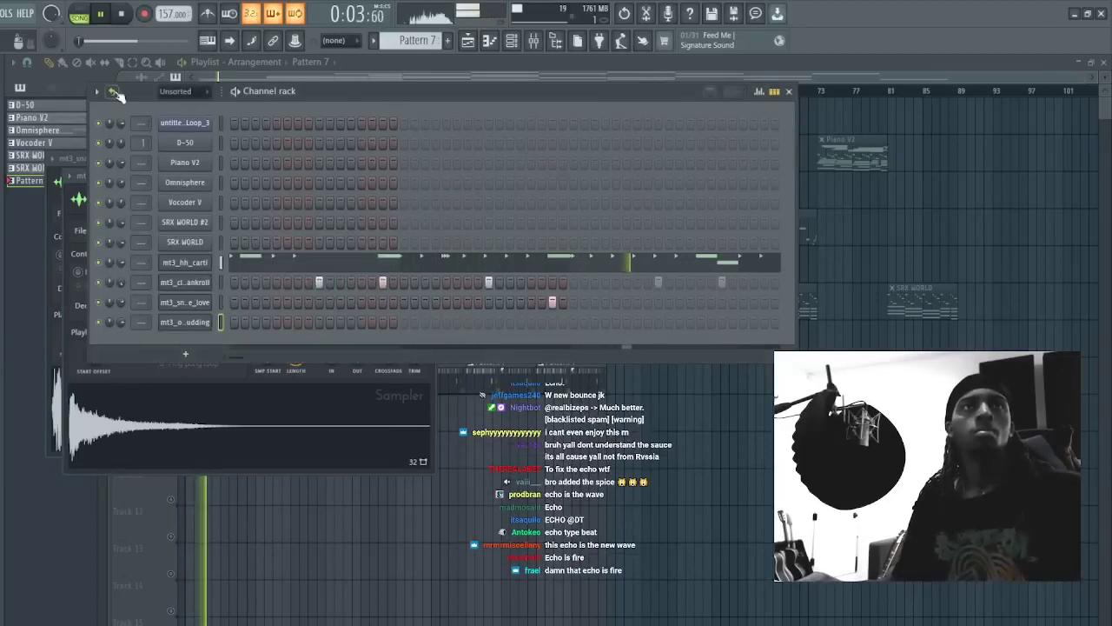
pyautogui.click(795, 322)
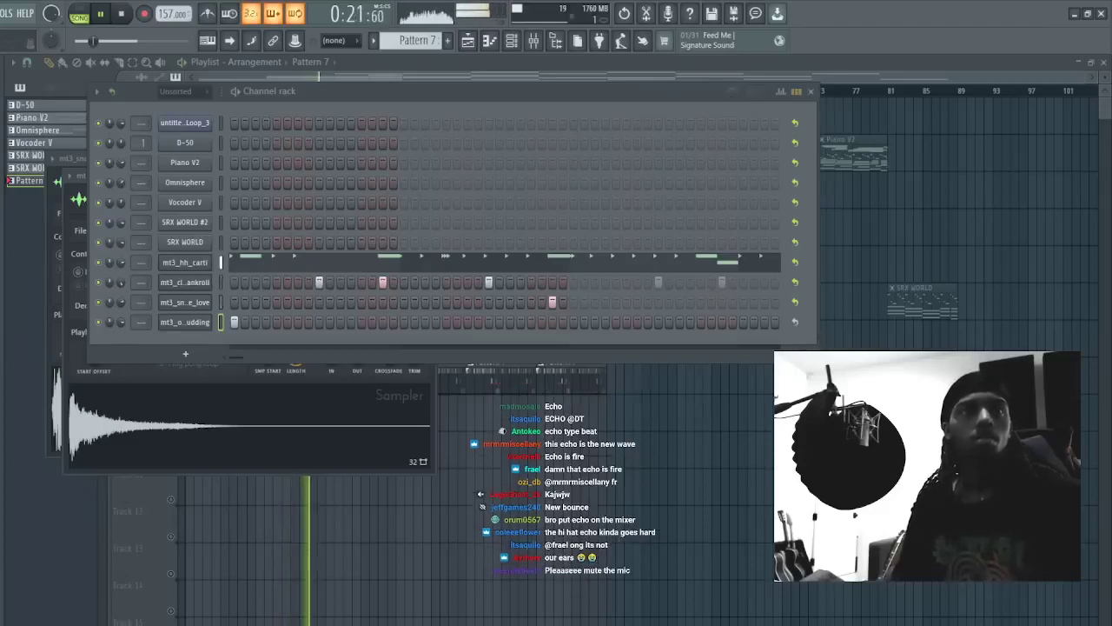
pyautogui.click(323, 106)
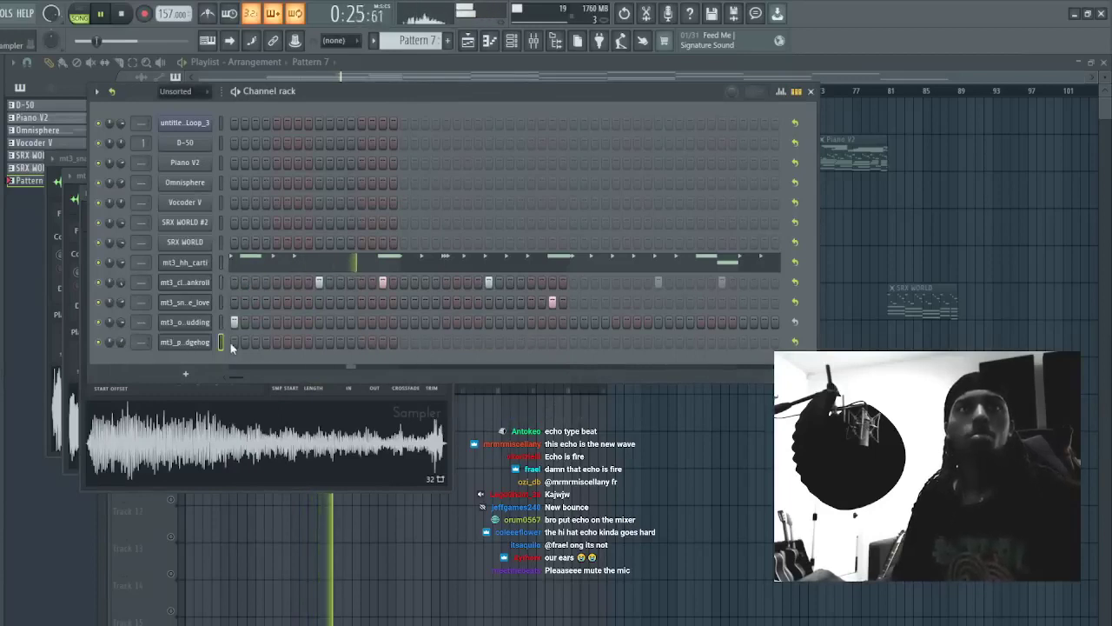
pyautogui.press('F7')
# - Add an mt3_perc_hedgehog note near bar 4's end and repeat bars 1–5 four bars later
pyautogui.moveTo(407, 77); pyautogui.dragTo(417, 77)
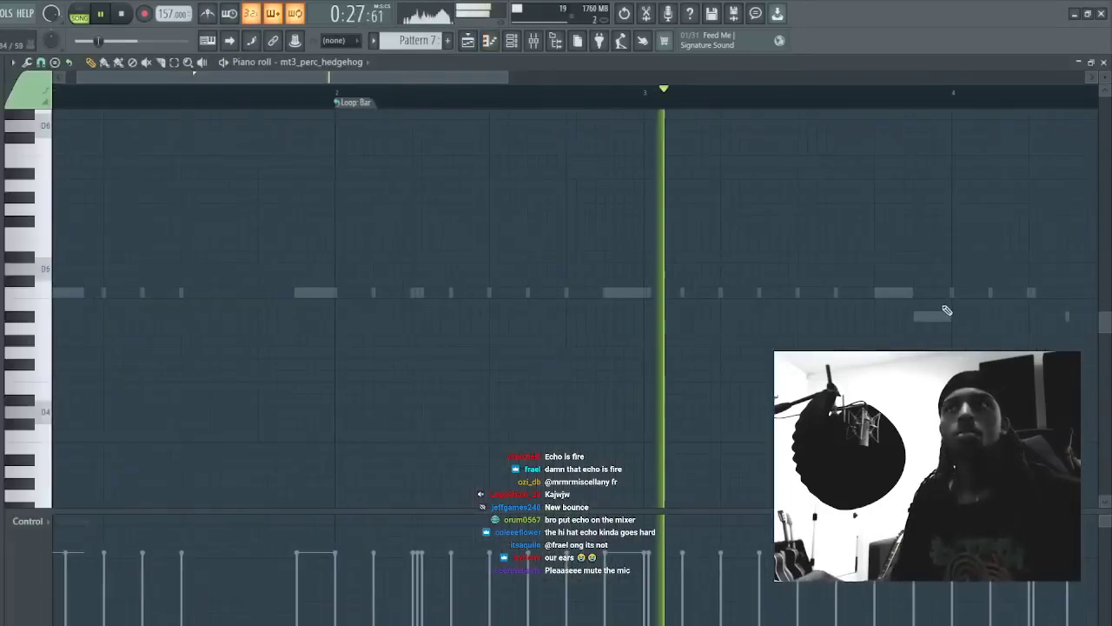
pyautogui.moveTo(917, 80); pyautogui.dragTo(985, 89)
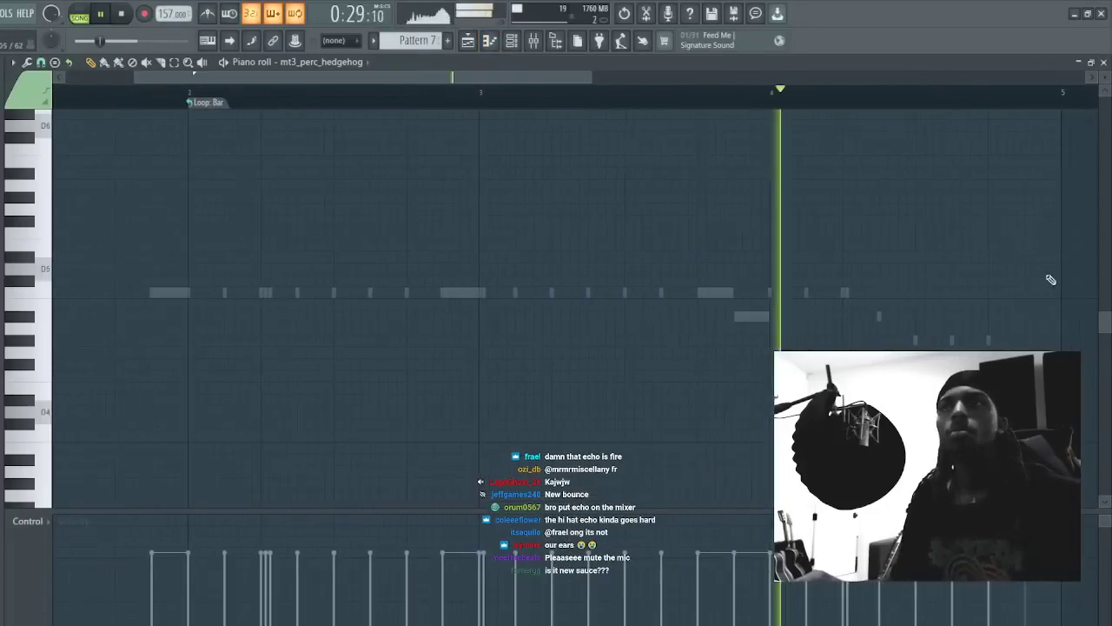
pyautogui.click(988, 292)
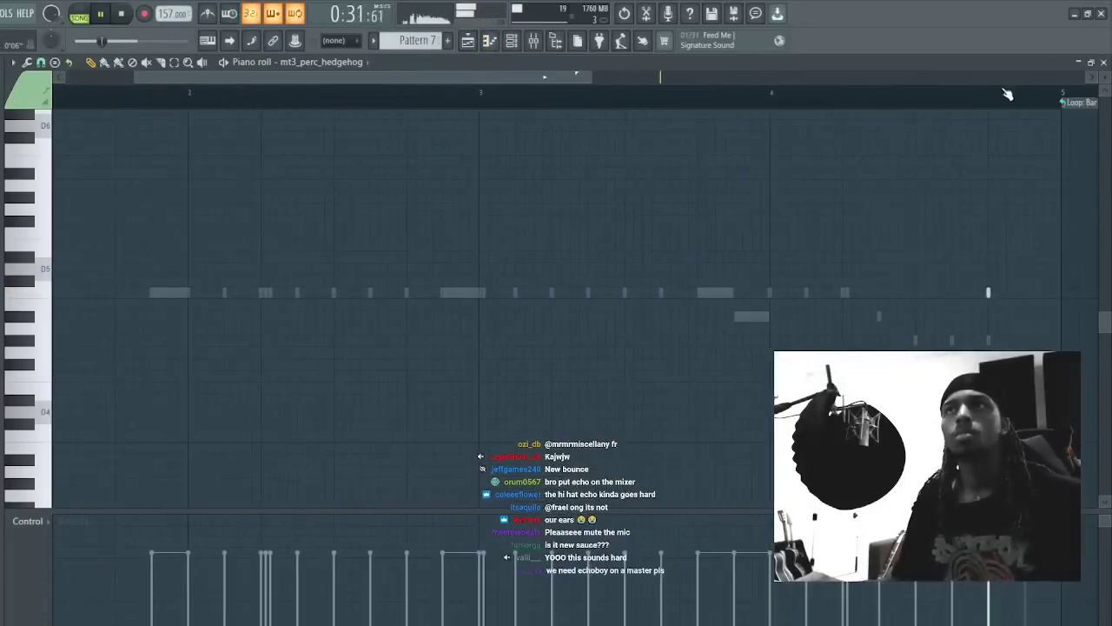
pyautogui.scroll(-5, 1008, 94)
pyautogui.moveTo(368, 98); pyautogui.dragTo(52, 95)
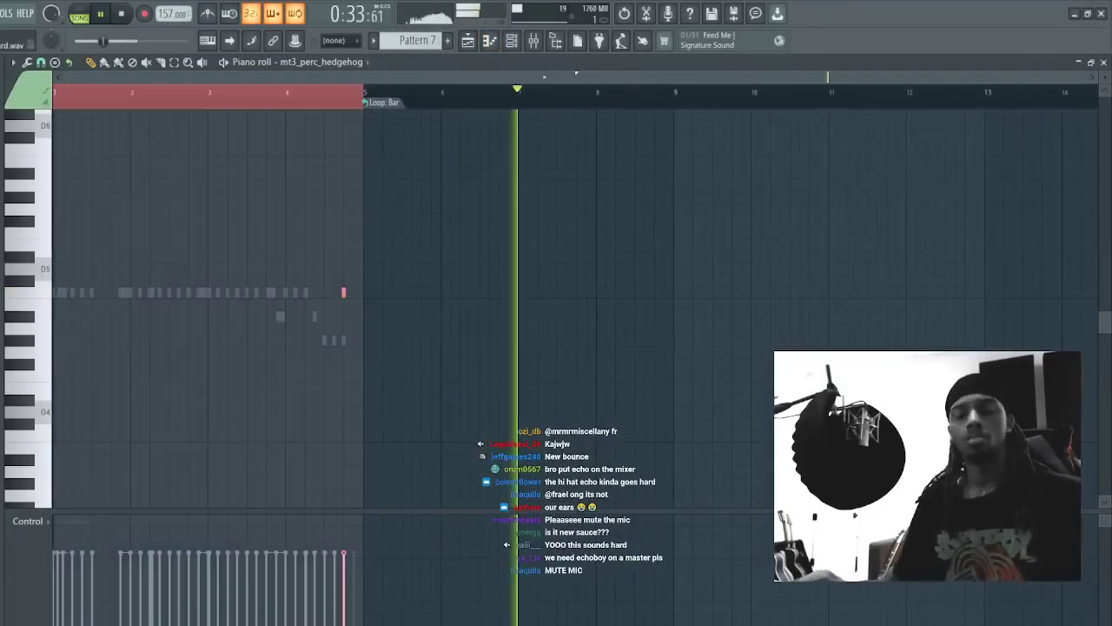
pyautogui.hotkey('ctrl', 'b')
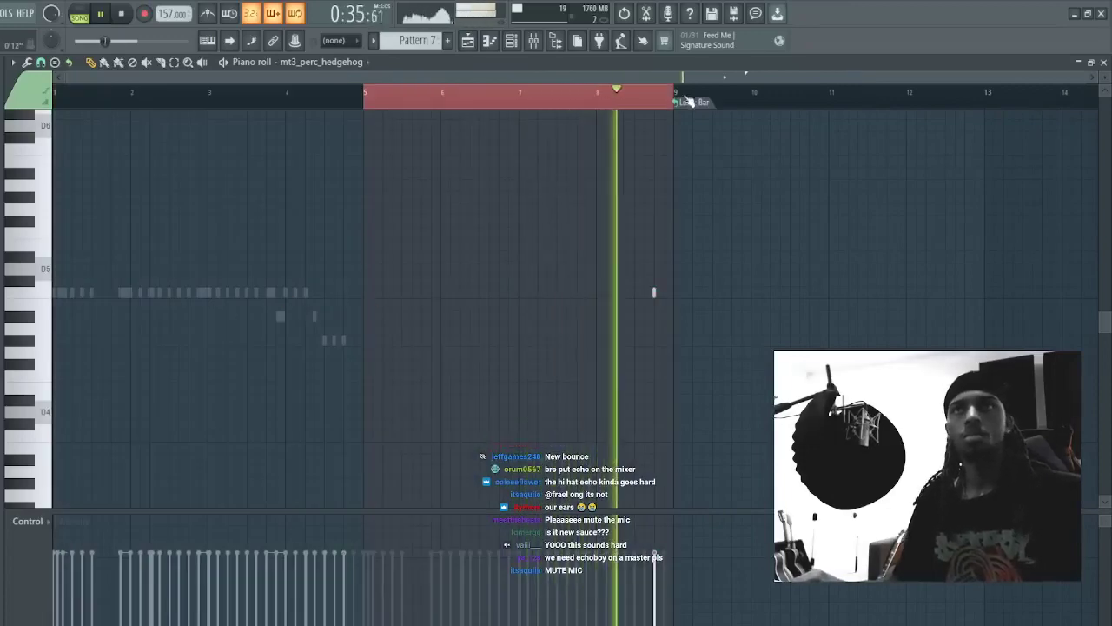
pyautogui.press('Escape')
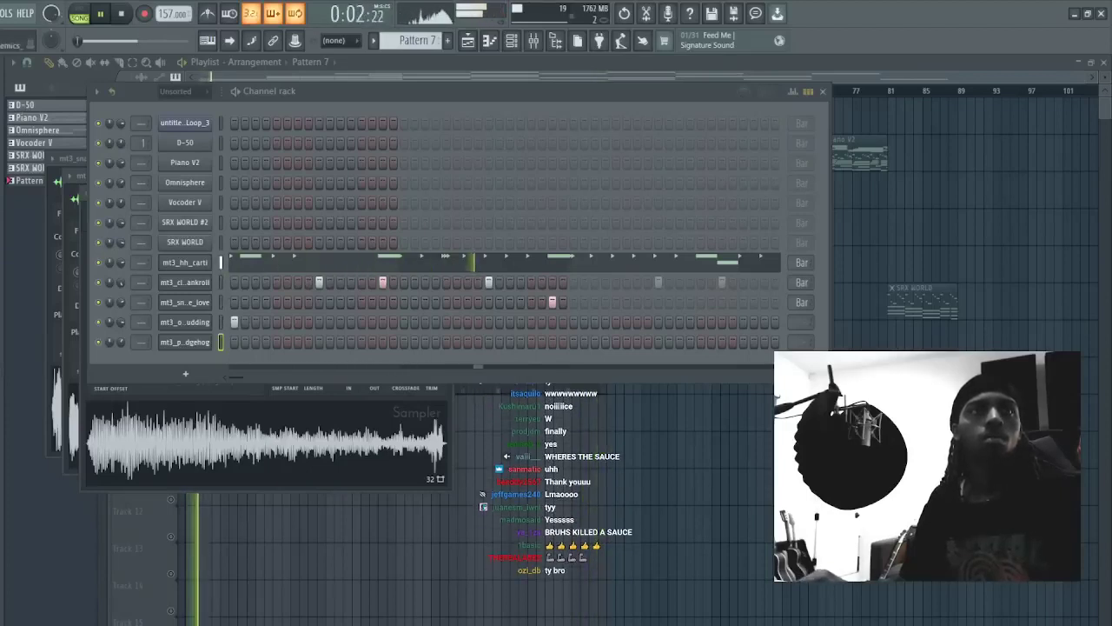
# - Load Therapy 808 and NM - Tarnish OH as new channels in Pattern 7
pyautogui.click(391, 94)
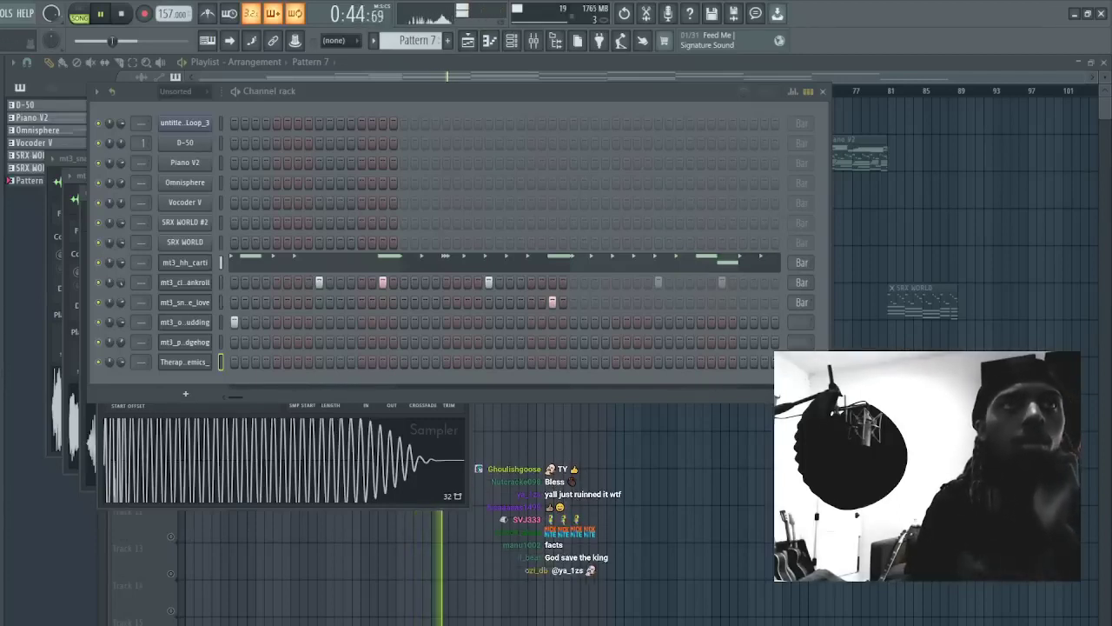
pyautogui.moveTo(2, 261); pyautogui.dragTo(466, 106)
pyautogui.click(466, 106)
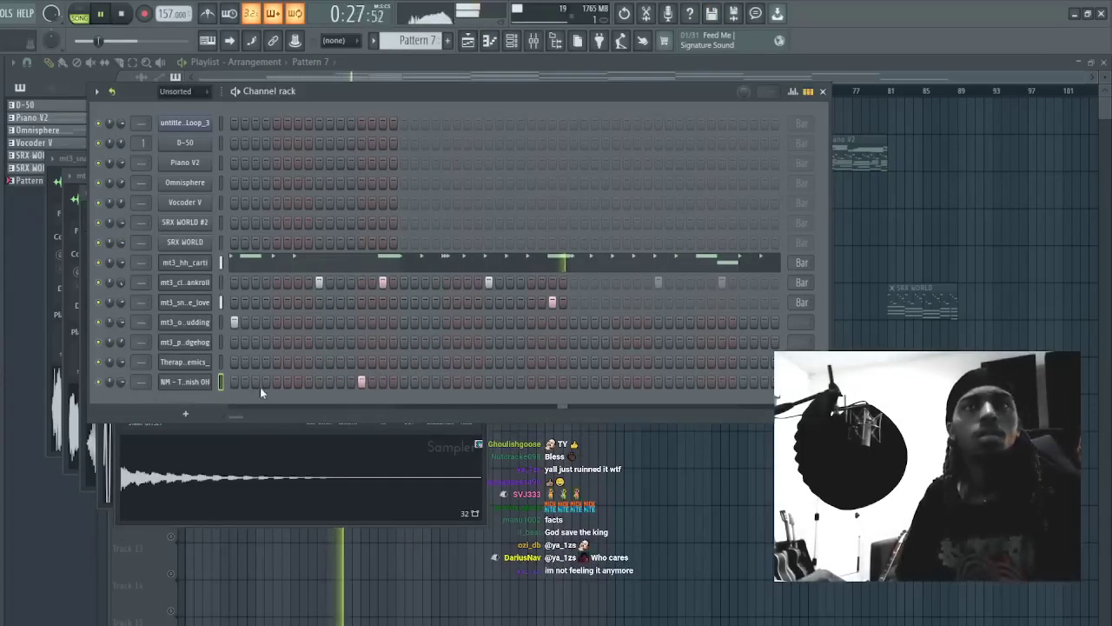
# - Repeat the NM - Tarnish OH notes from bars 1–5 into bars 5–9, then open Therapy 808's notes
pyautogui.press('F7')
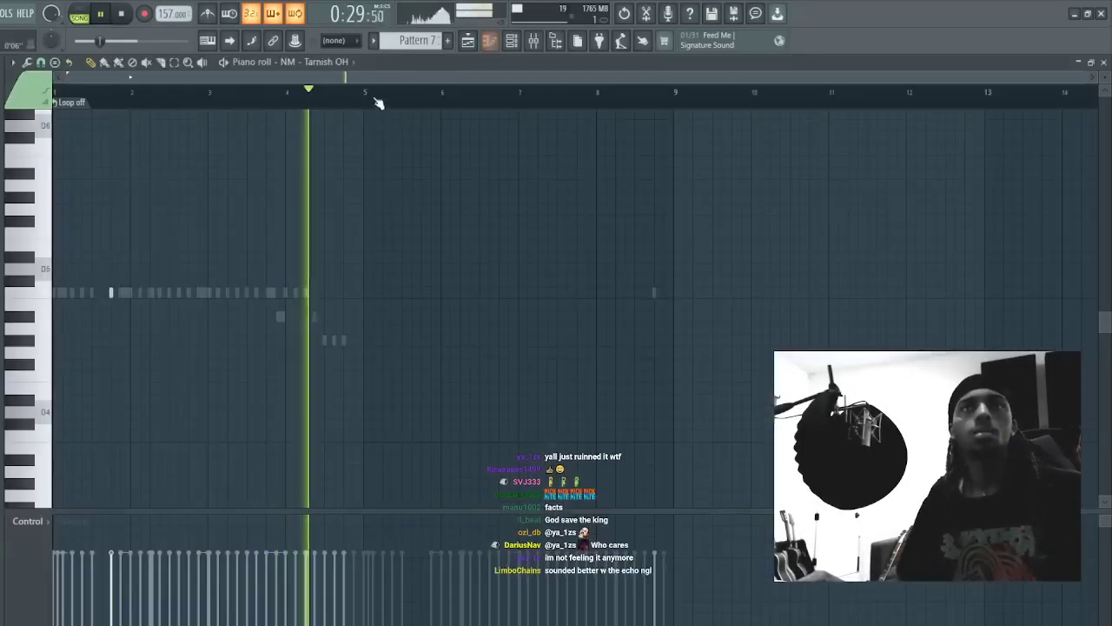
pyautogui.moveTo(362, 98); pyautogui.dragTo(55, 102)
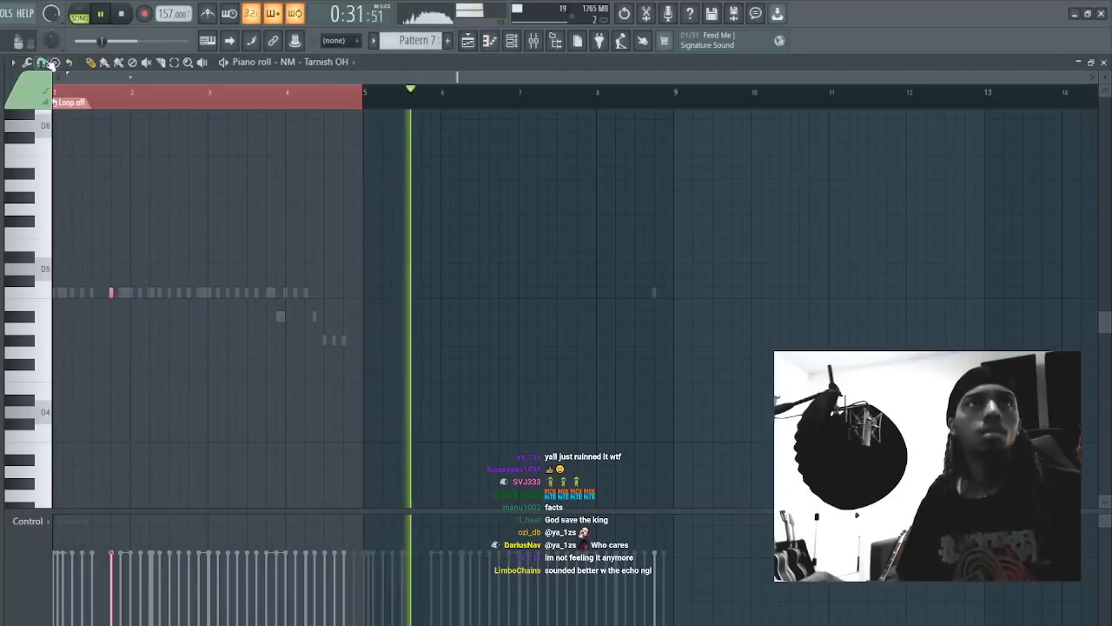
pyautogui.hotkey('ctrl', 'b')
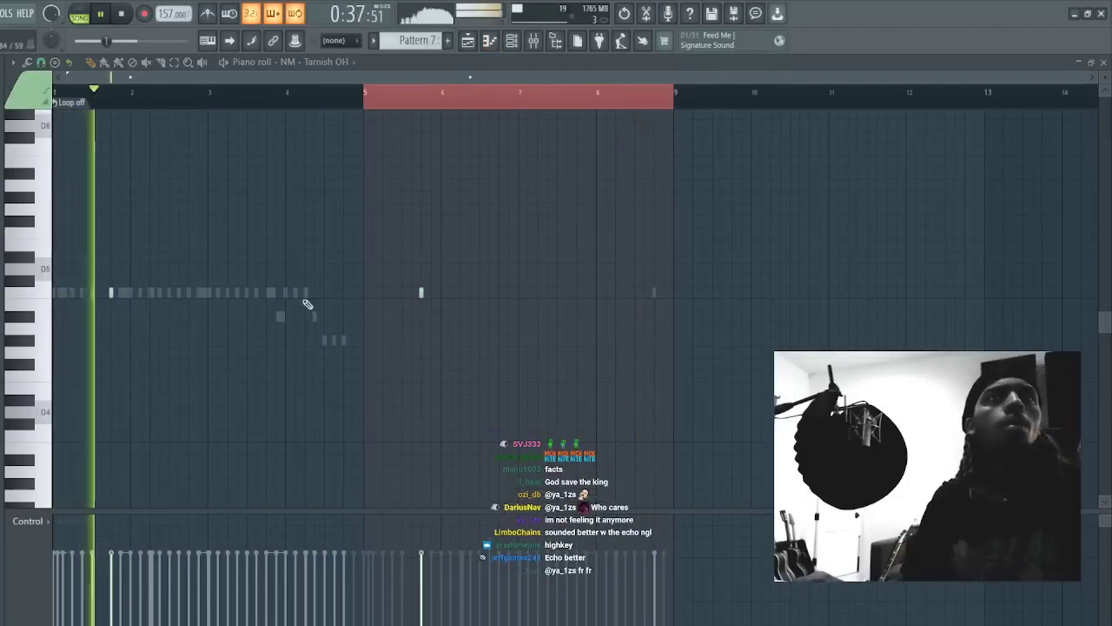
pyautogui.click(511, 41)
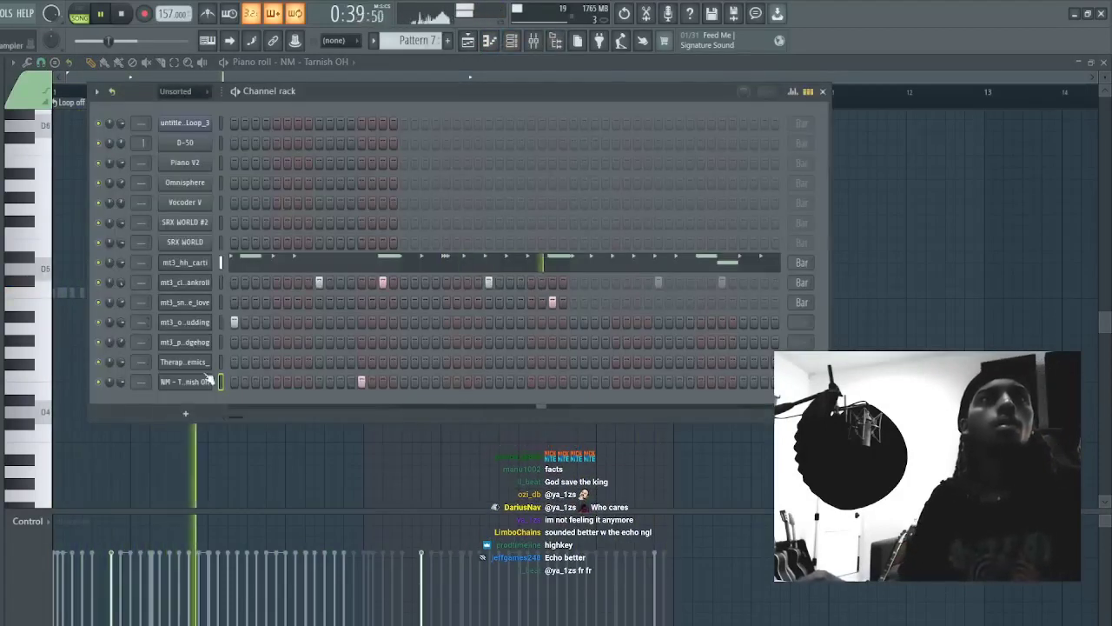
pyautogui.click(218, 362)
pyautogui.press('F7')
# - Audition Therapy 808 keys, stepping down from a high pitch to around D5
pyautogui.click(29, 140)
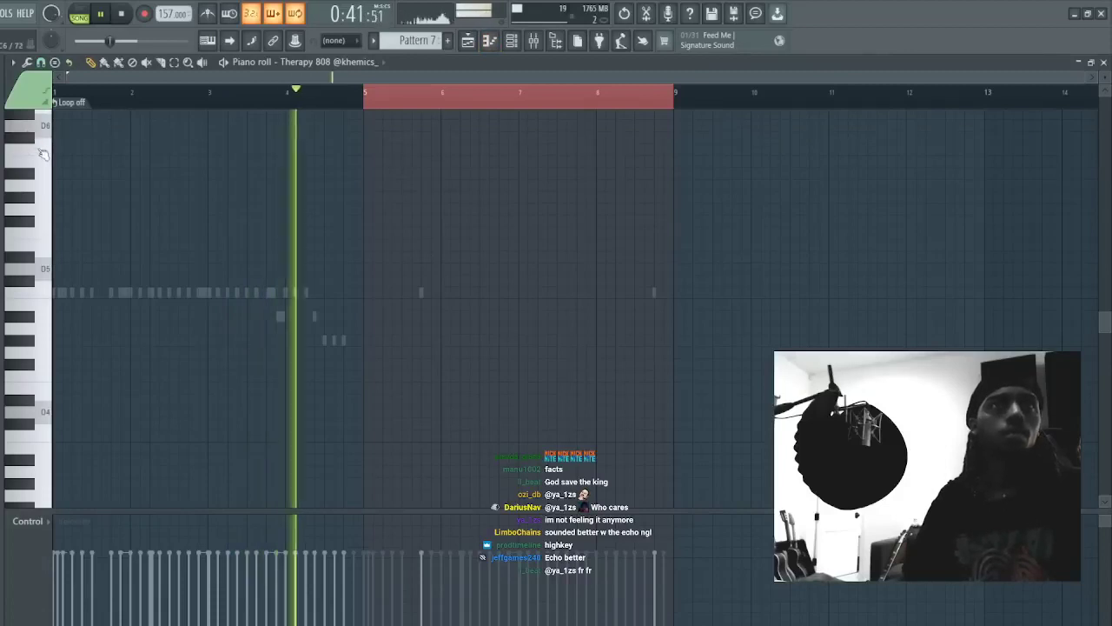
pyautogui.click(31, 142)
pyautogui.click(40, 190)
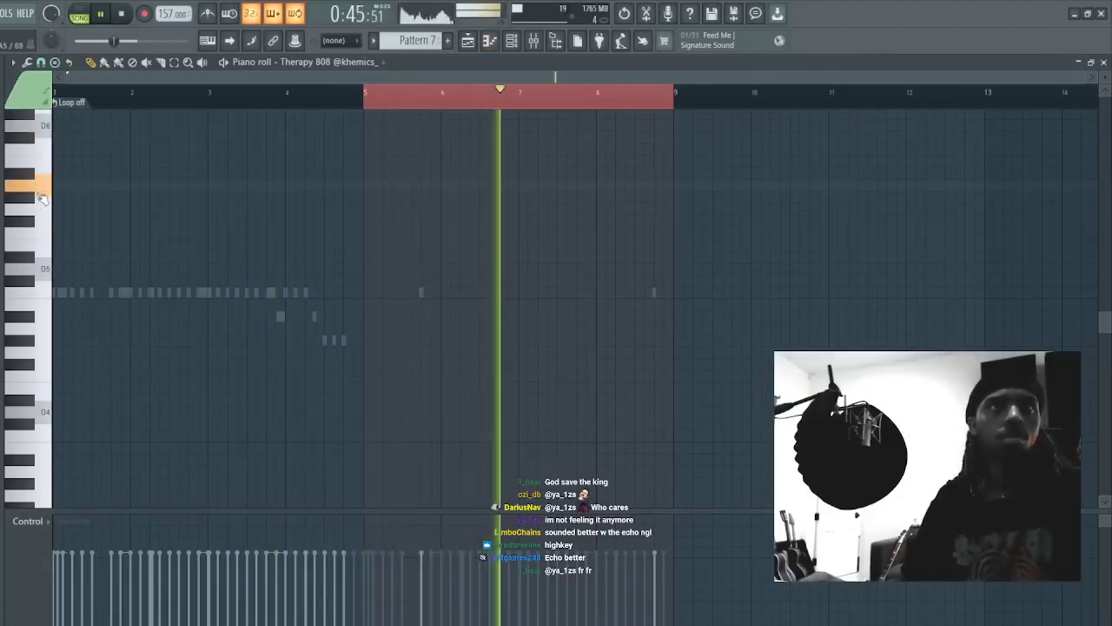
pyautogui.click(46, 235)
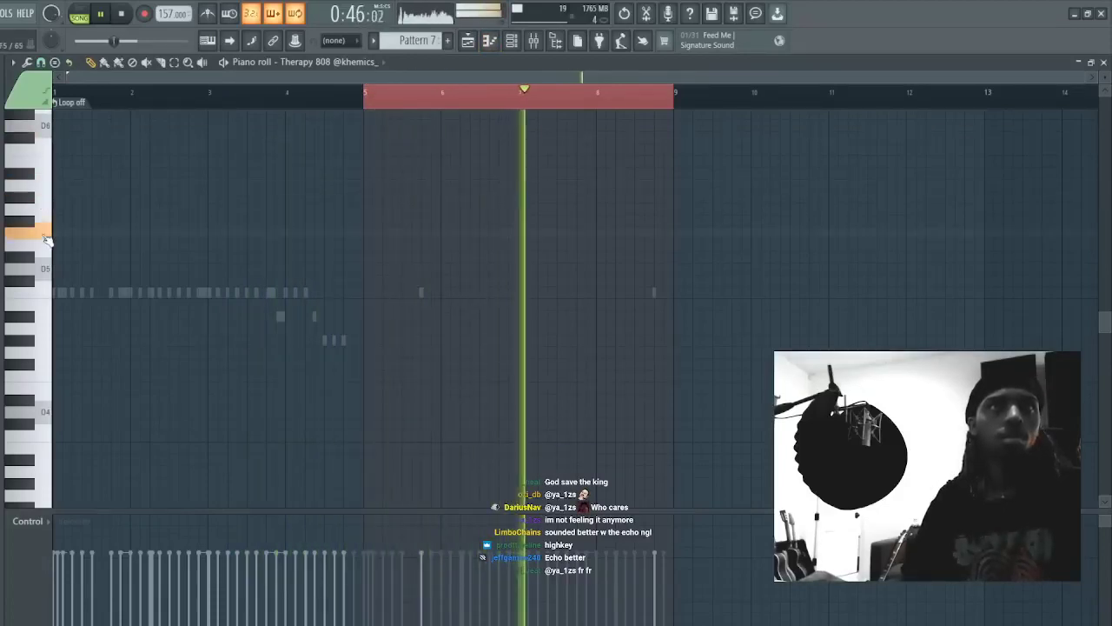
pyautogui.click(34, 283)
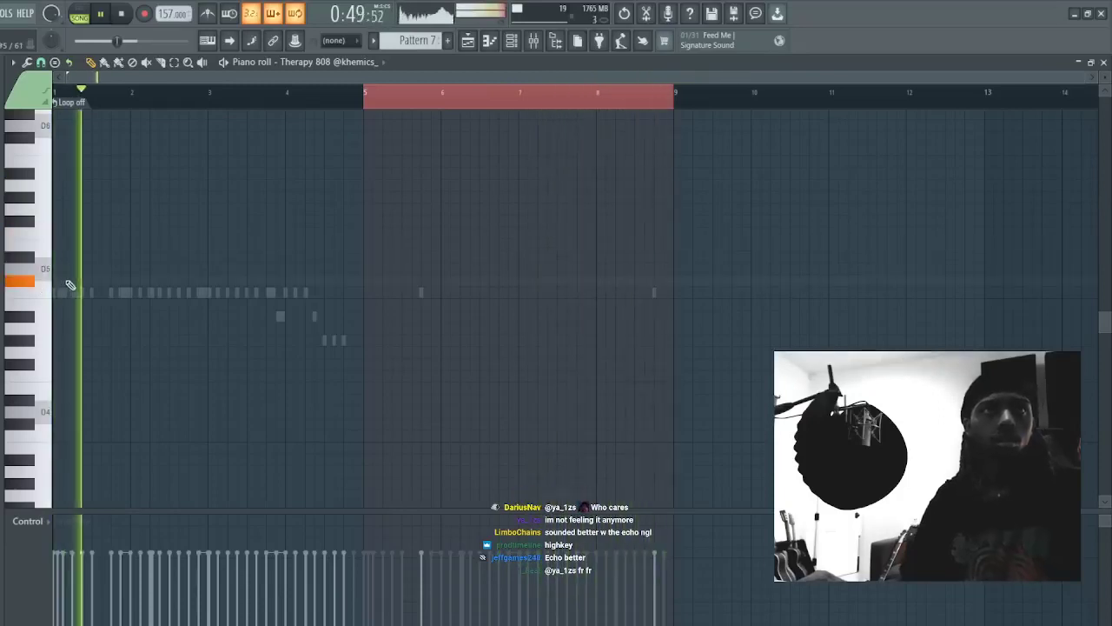
pyautogui.scroll(2, 144, 99)
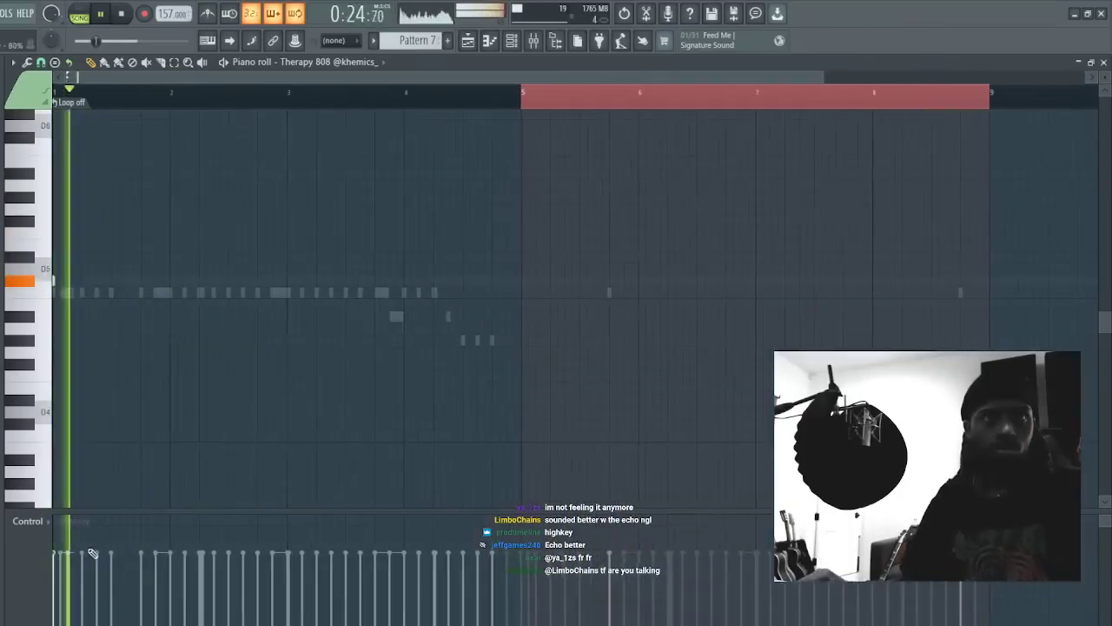
# - Place the first 808 notes on the main pitch at bar 1 and play the pattern back
pyautogui.press('space')
pyautogui.click(96, 280)
pyautogui.press('space')
pyautogui.hotkey('ctrl', 'a')
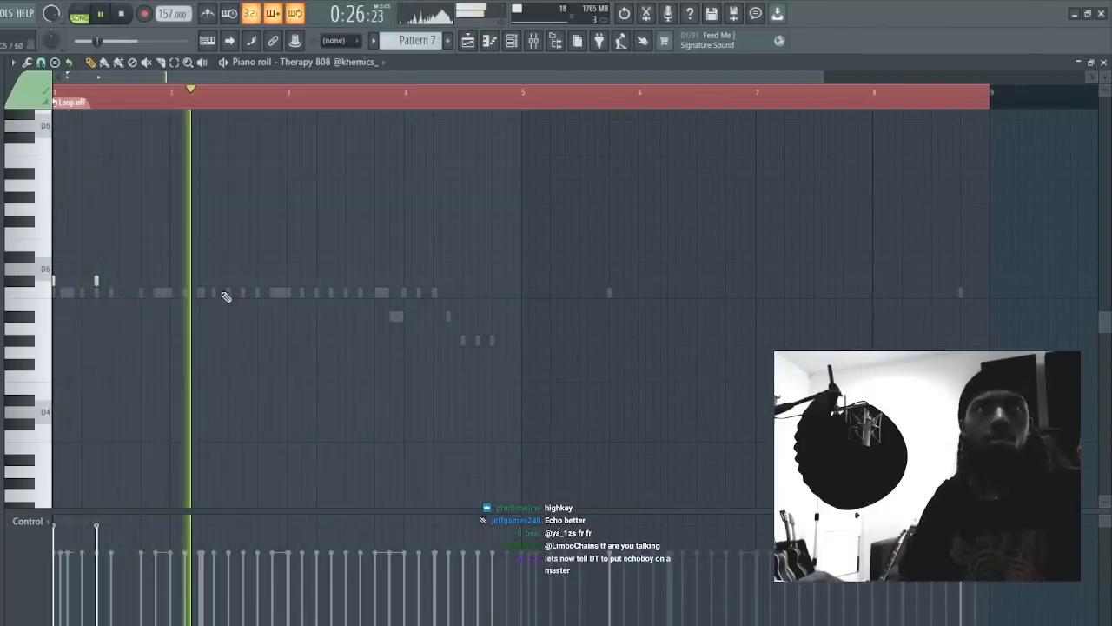
pyautogui.press('space')
pyautogui.click(243, 280)
pyautogui.press('space')
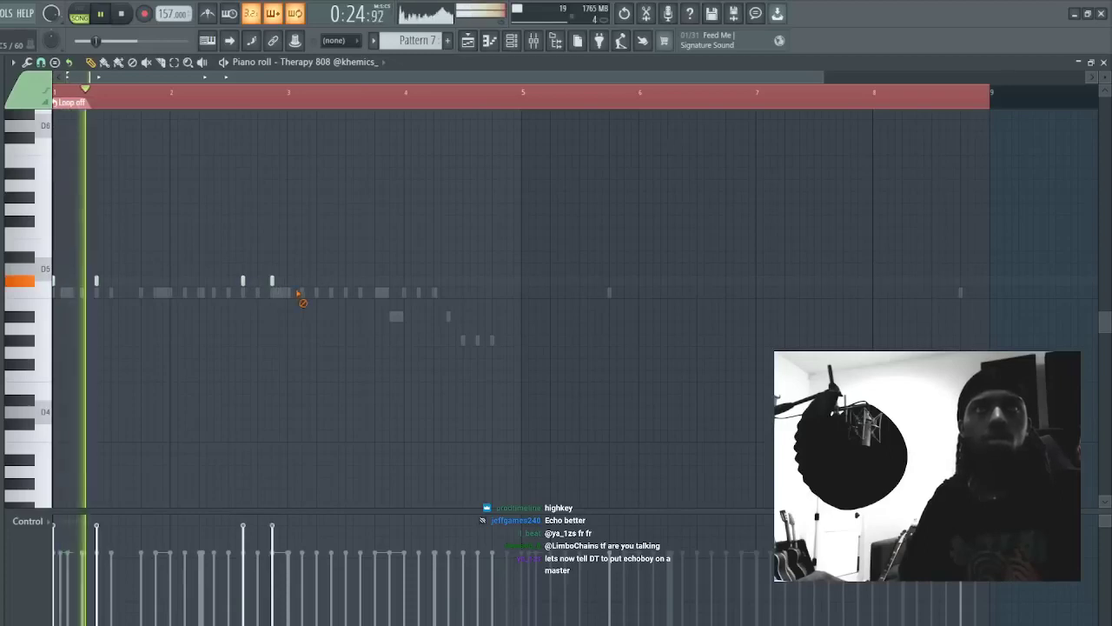
pyautogui.press('space')
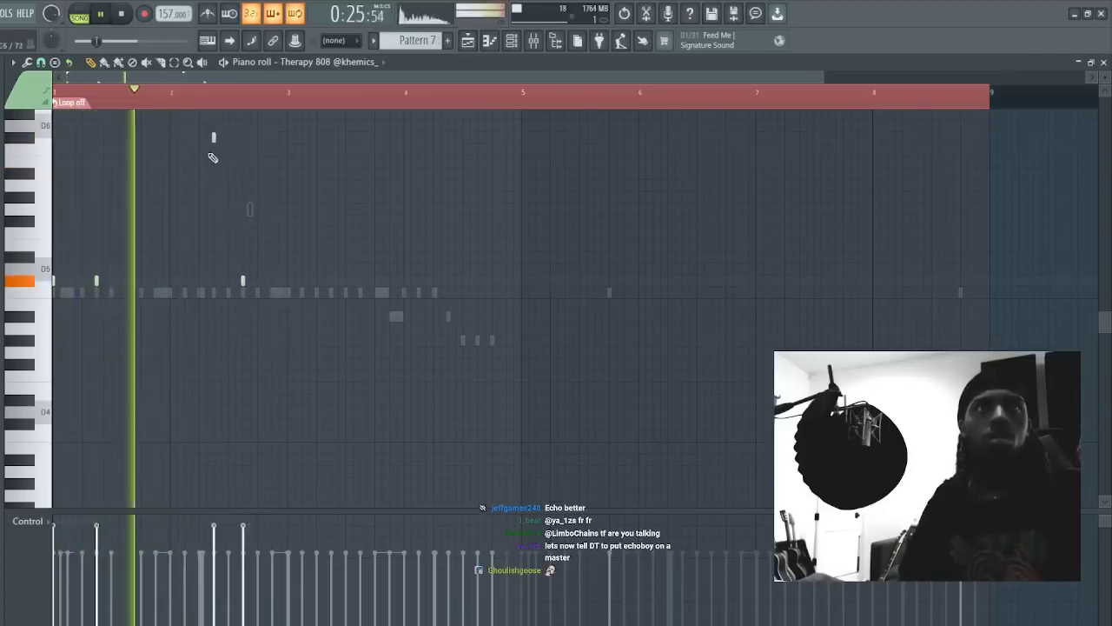
# - Try 808 notes an octave higher, then erase them all
pyautogui.click(185, 138)
pyautogui.rightClick(216, 137)
pyautogui.click(156, 137)
pyautogui.rightClick(185, 138)
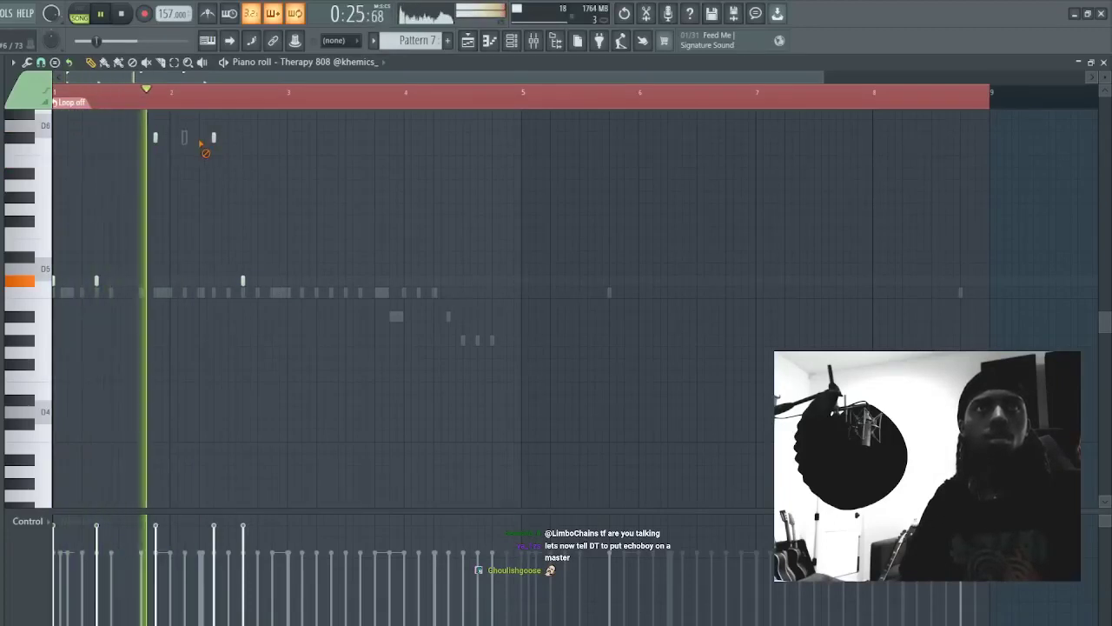
pyautogui.rightClick(155, 138)
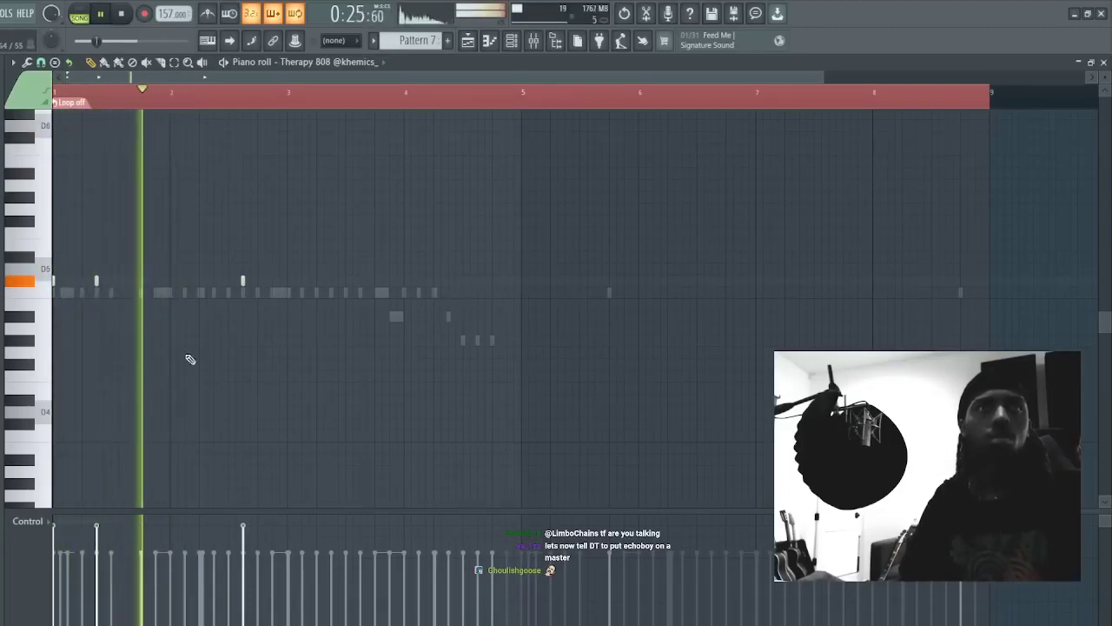
# - Add main-pitch notes, drop one a semitone, and add lower notes toward bar 4
pyautogui.click(214, 280)
pyautogui.rightClick(243, 281)
pyautogui.click(242, 280)
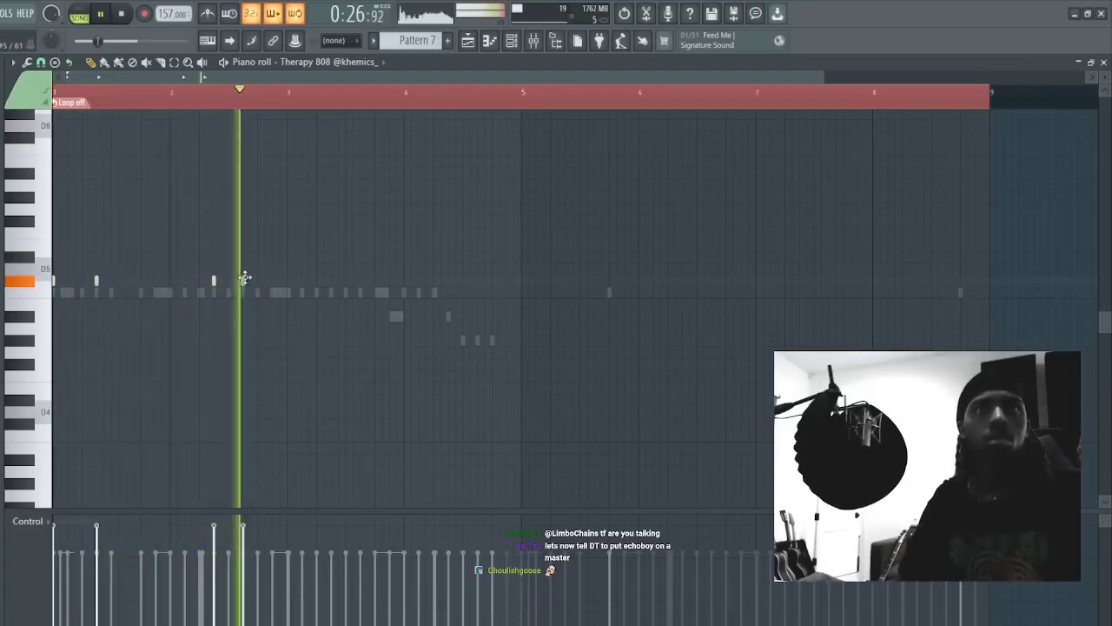
pyautogui.moveTo(288, 293); pyautogui.dragTo(290, 305)
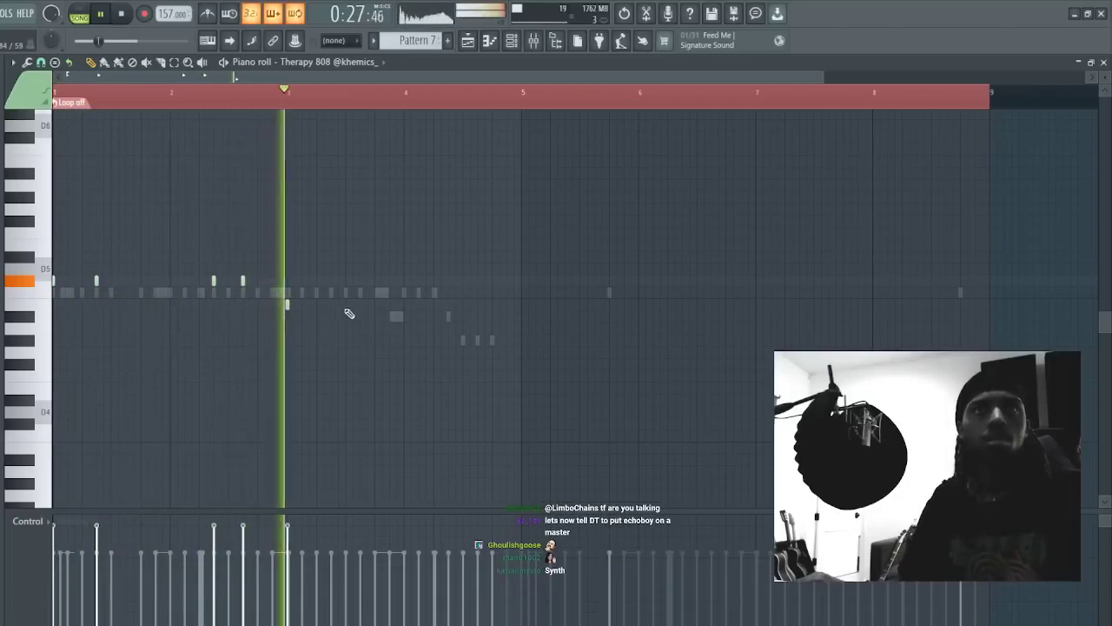
pyautogui.click(373, 305)
pyautogui.click(448, 304)
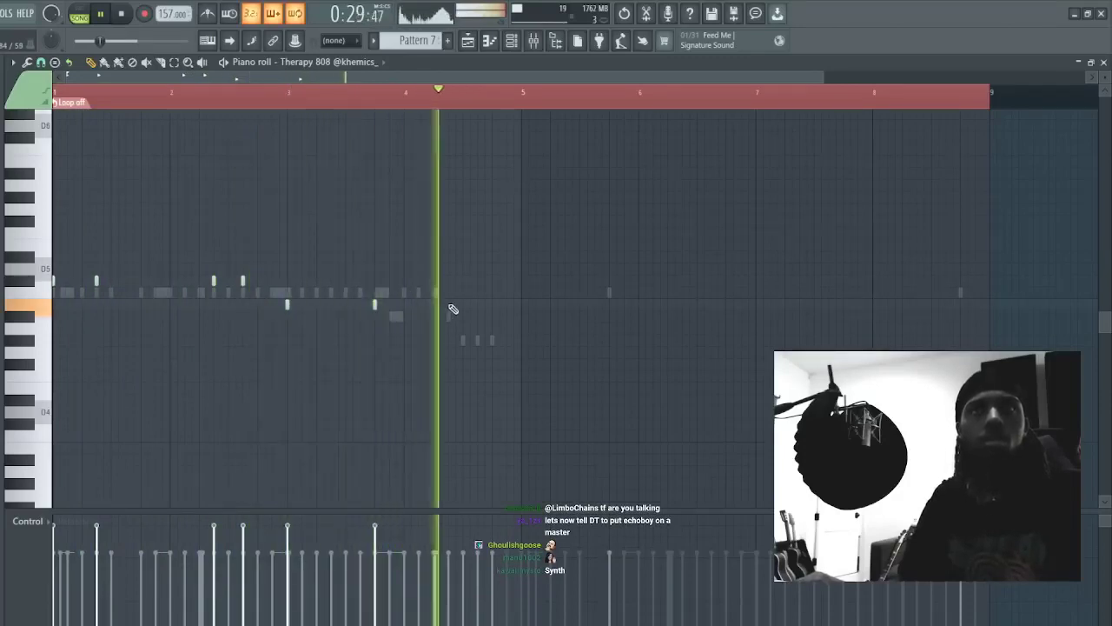
pyautogui.click(477, 305)
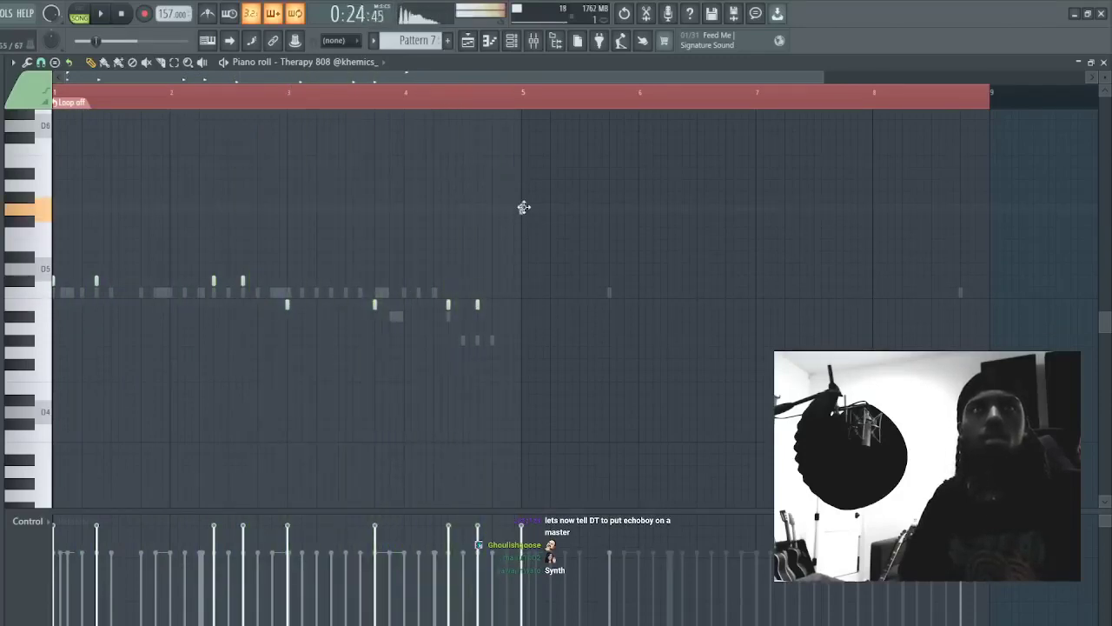
pyautogui.scroll(3, 525, 210)
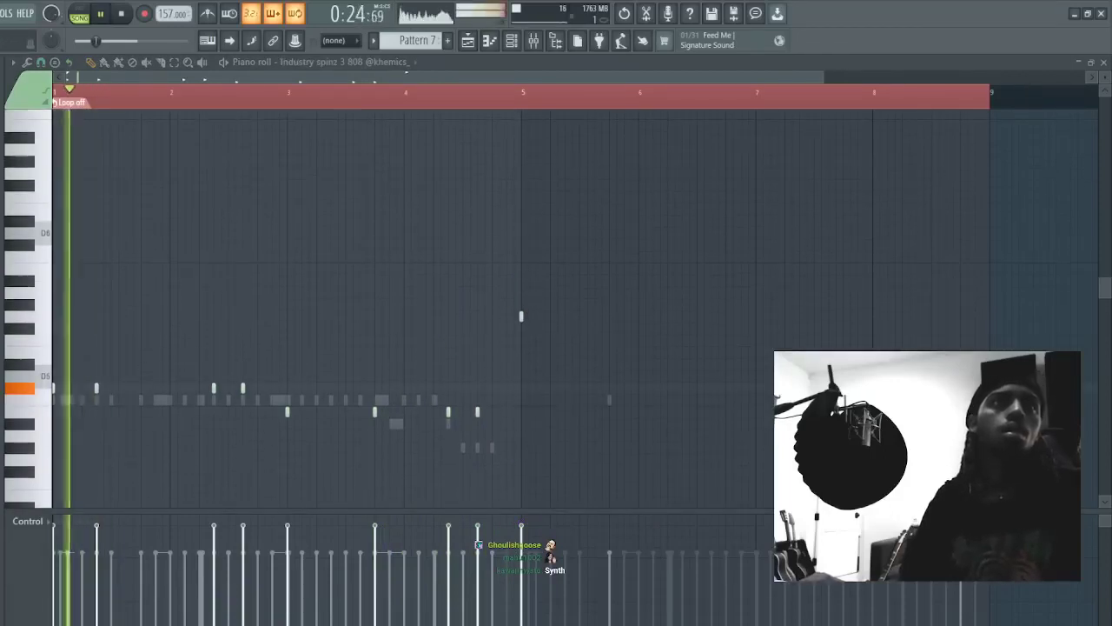
# - Add lower-pitch notes near bar 5, erasing the trial high notes
pyautogui.click(434, 363)
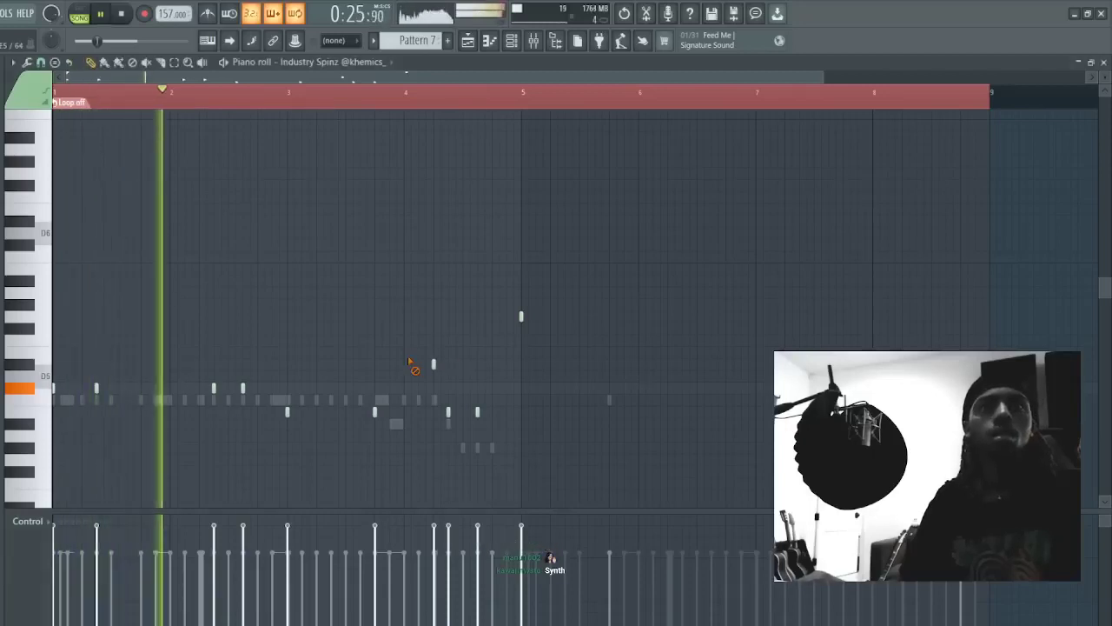
pyautogui.rightClick(433, 364)
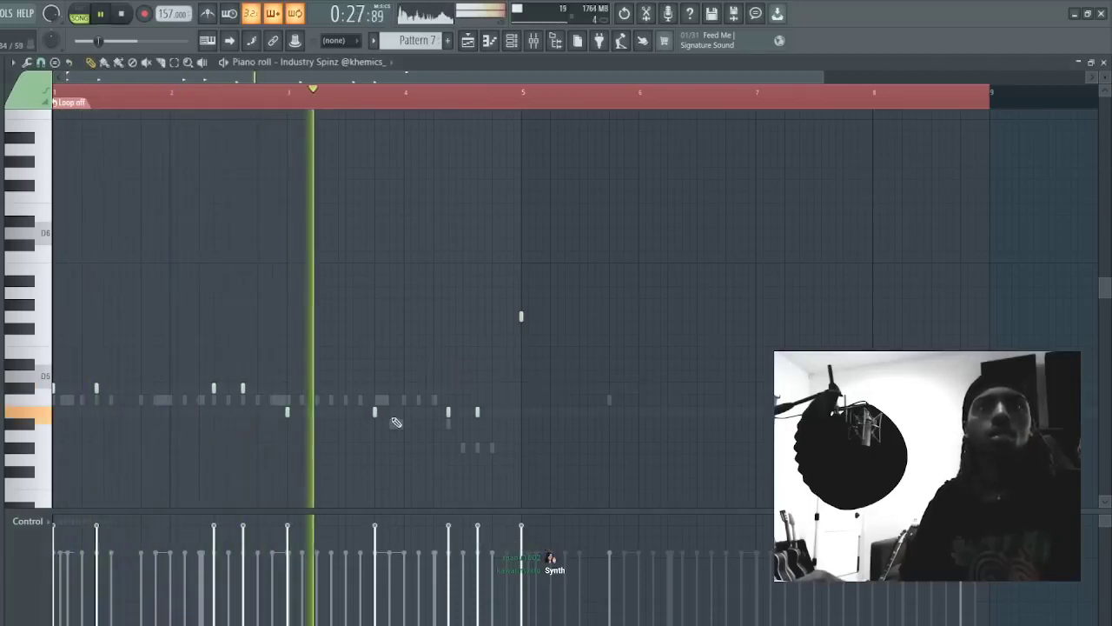
pyautogui.click(391, 415)
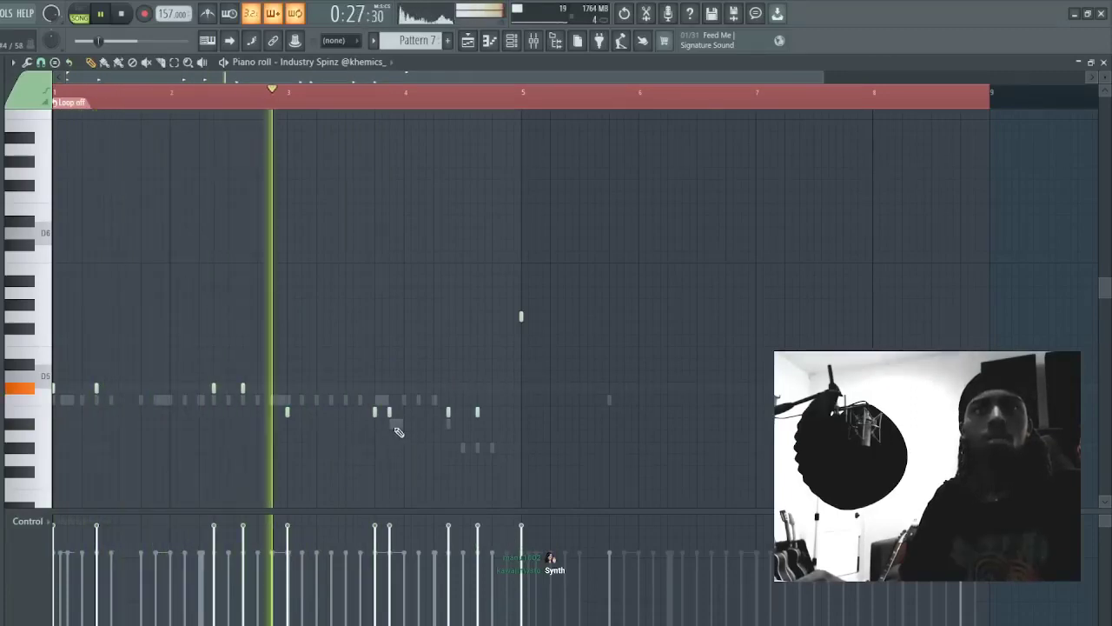
pyautogui.moveTo(398, 425); pyautogui.dragTo(374, 402)
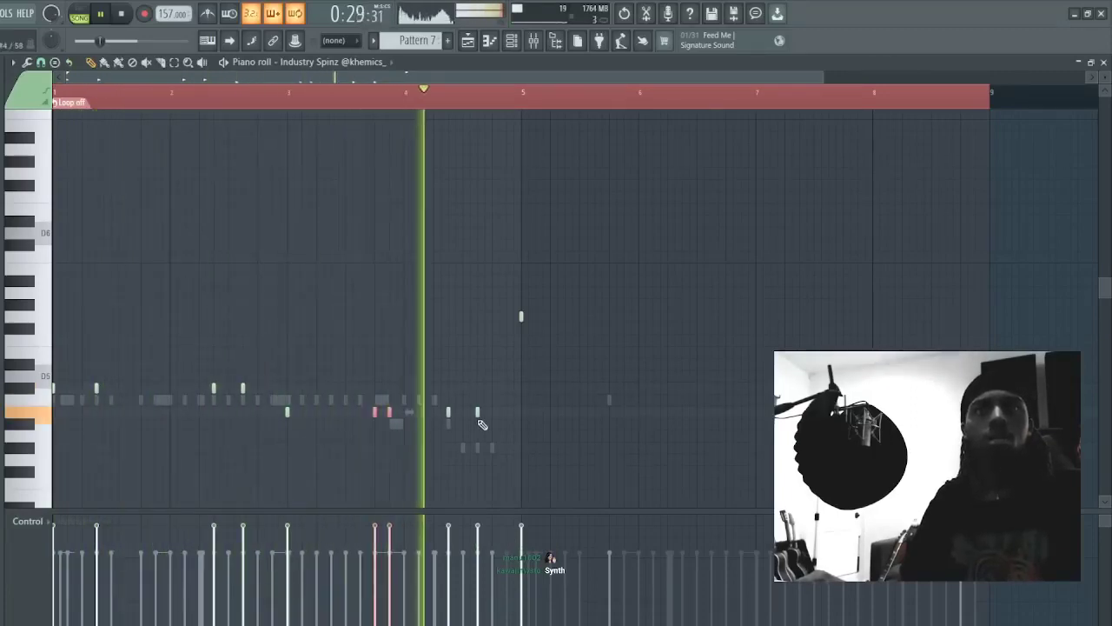
pyautogui.press('space')
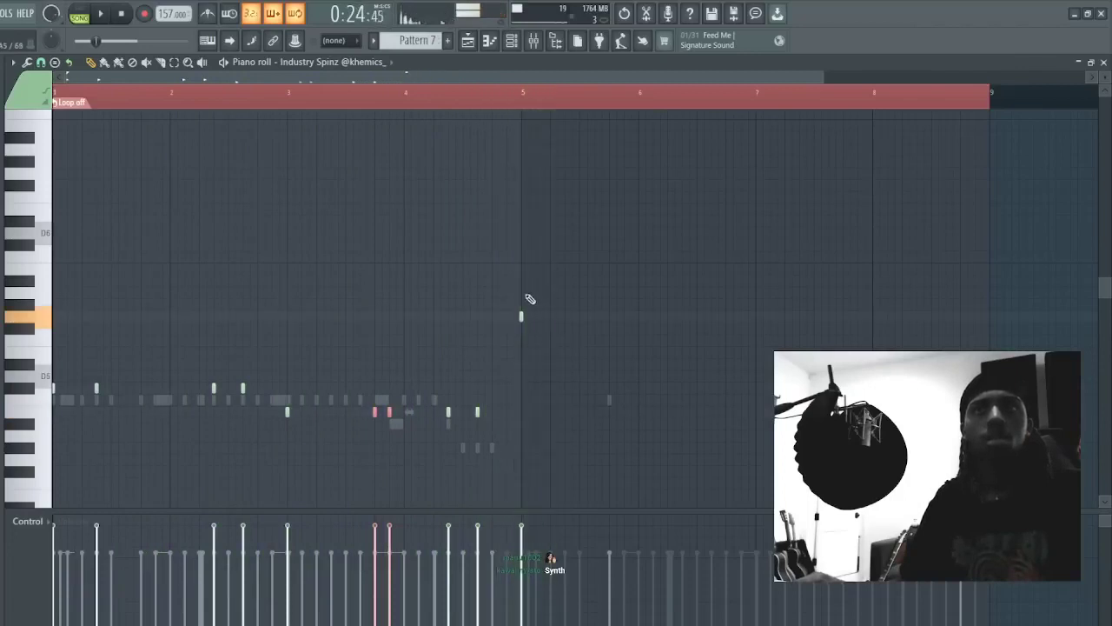
pyautogui.click(550, 327)
pyautogui.rightClick(551, 328)
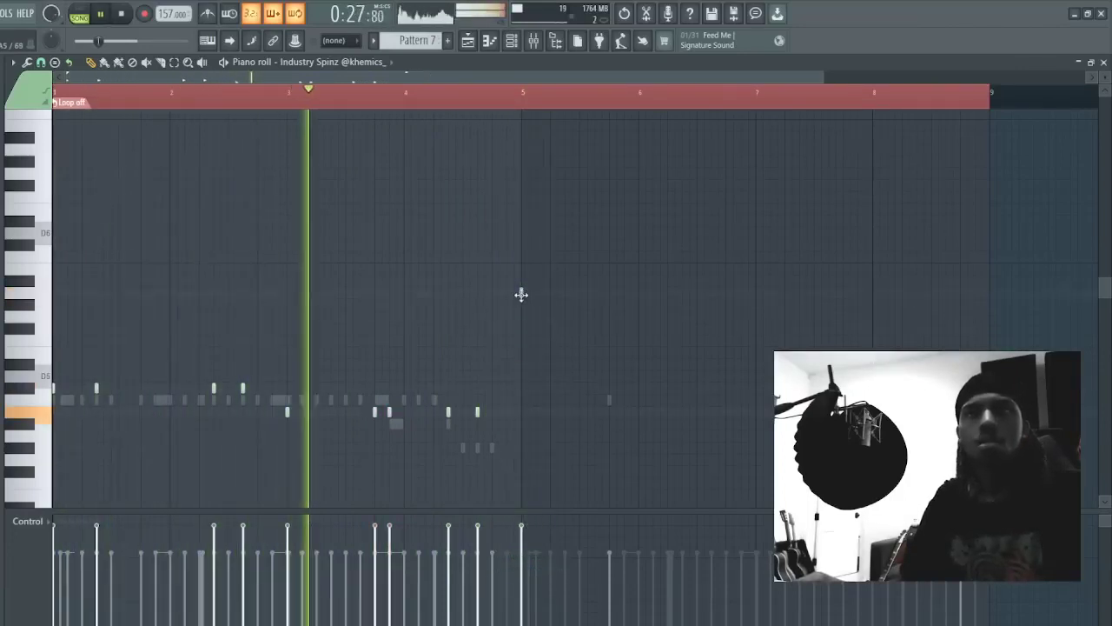
pyautogui.press('space')
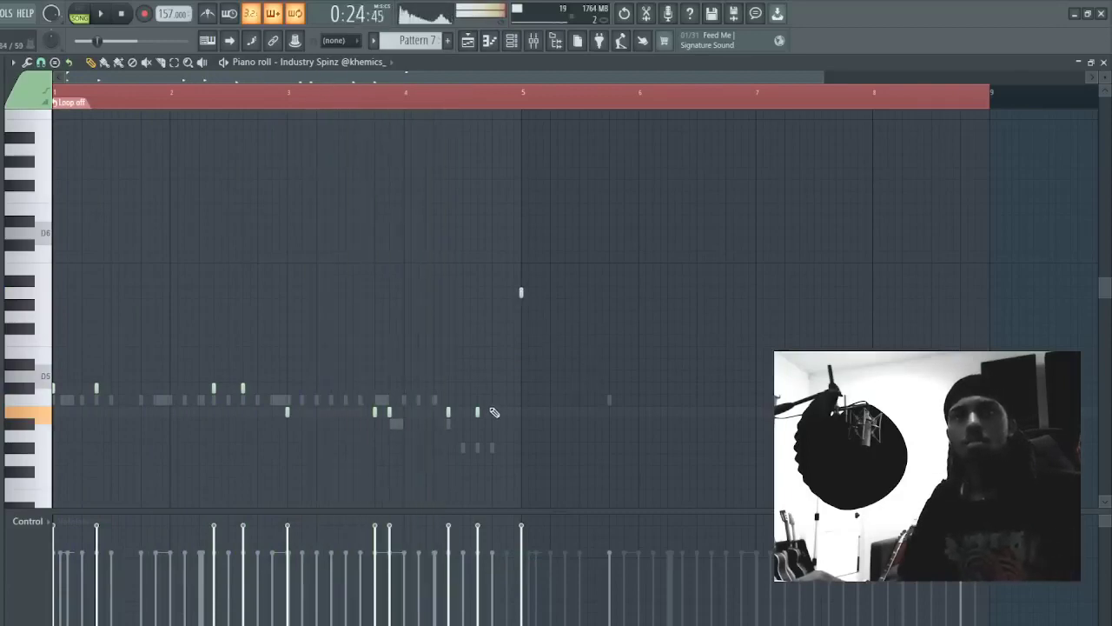
pyautogui.press('space')
# - Raise the two bar-4 low hits an octave, delete one, and drop the other back down
pyautogui.moveTo(497, 411); pyautogui.dragTo(445, 424)
pyautogui.hotkey('ctrl', 'Up')
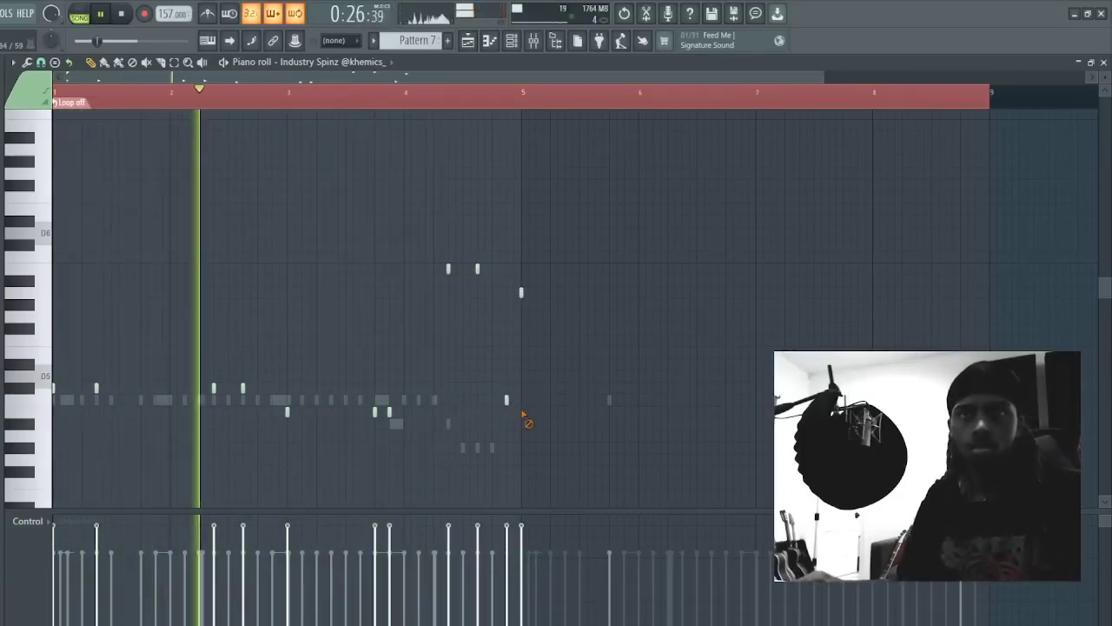
pyautogui.click(478, 268)
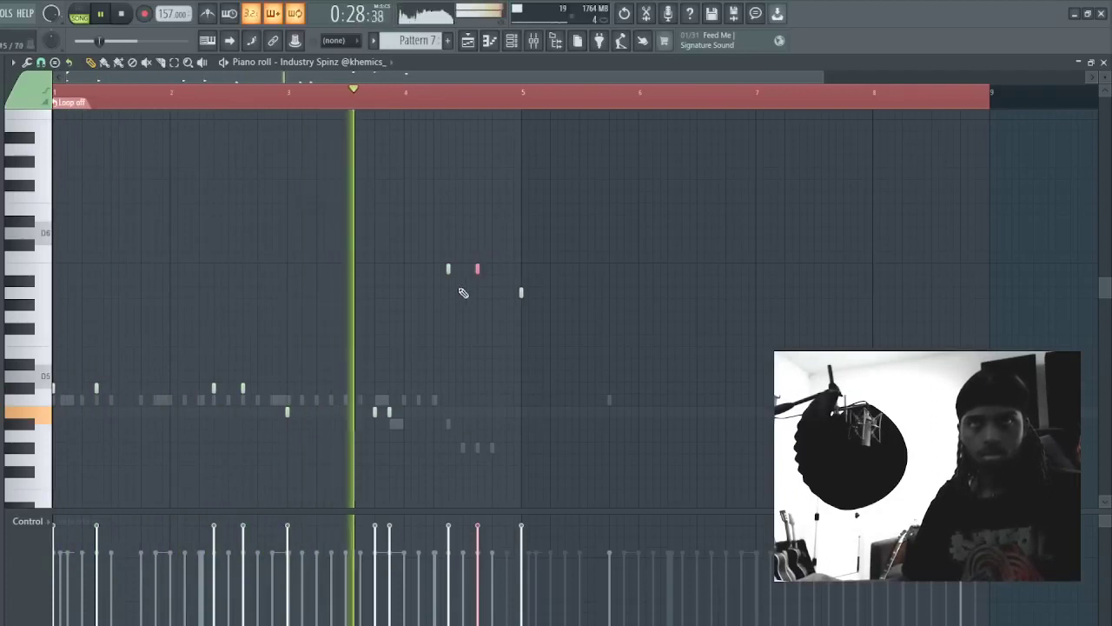
pyautogui.press('space')
pyautogui.press('space')
pyautogui.rightClick(448, 269)
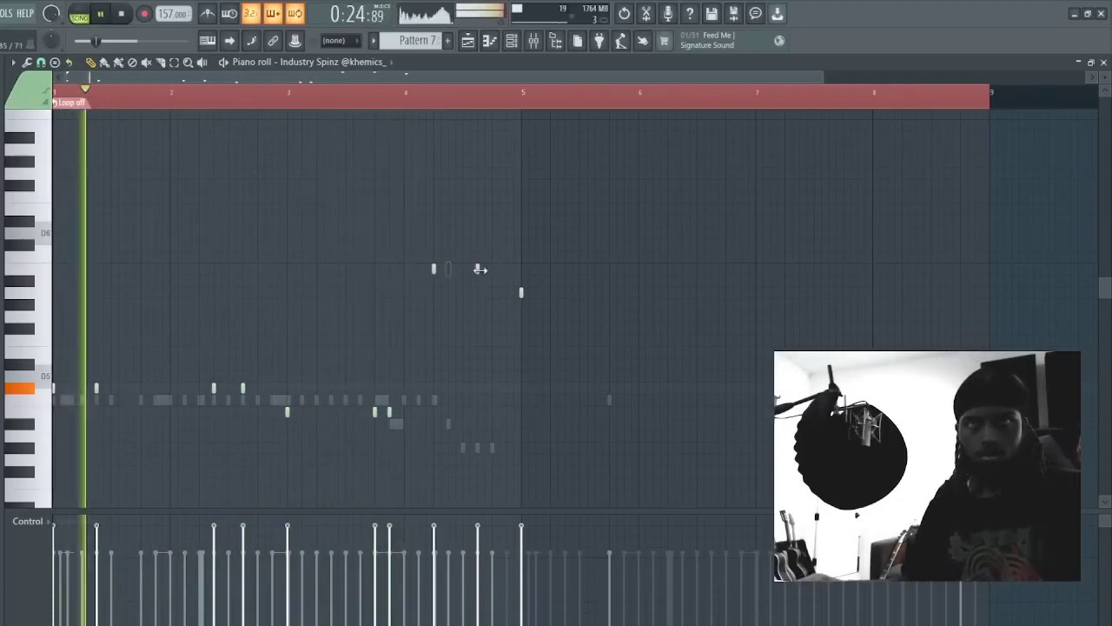
pyautogui.moveTo(483, 251); pyautogui.dragTo(475, 276)
pyautogui.hotkey('ctrl', 'Down')
pyautogui.click(559, 340)
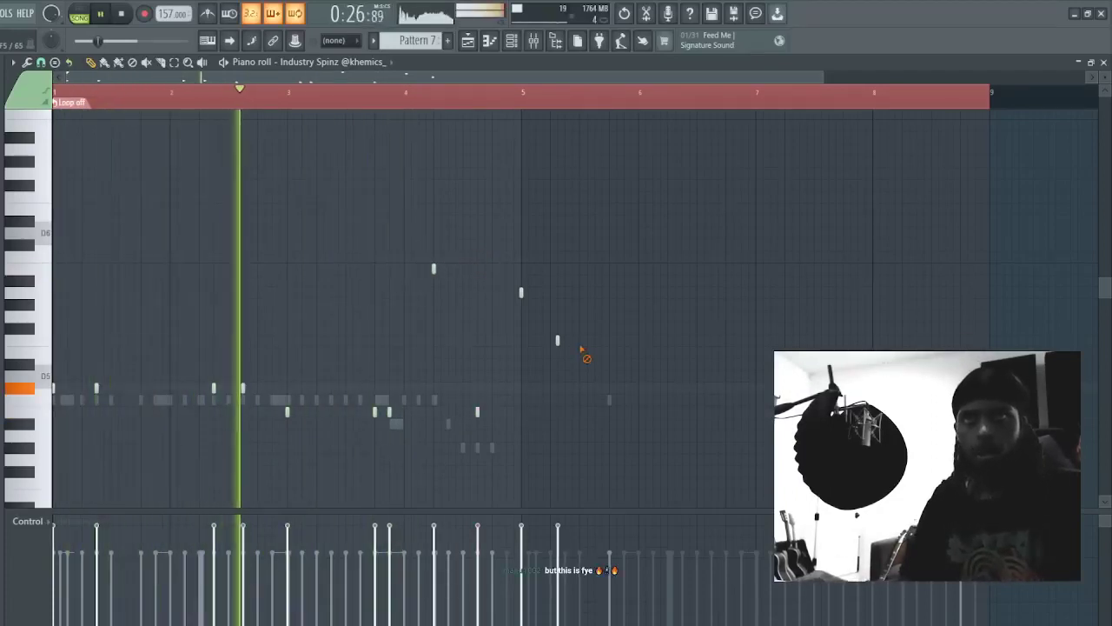
pyautogui.rightClick(558, 340)
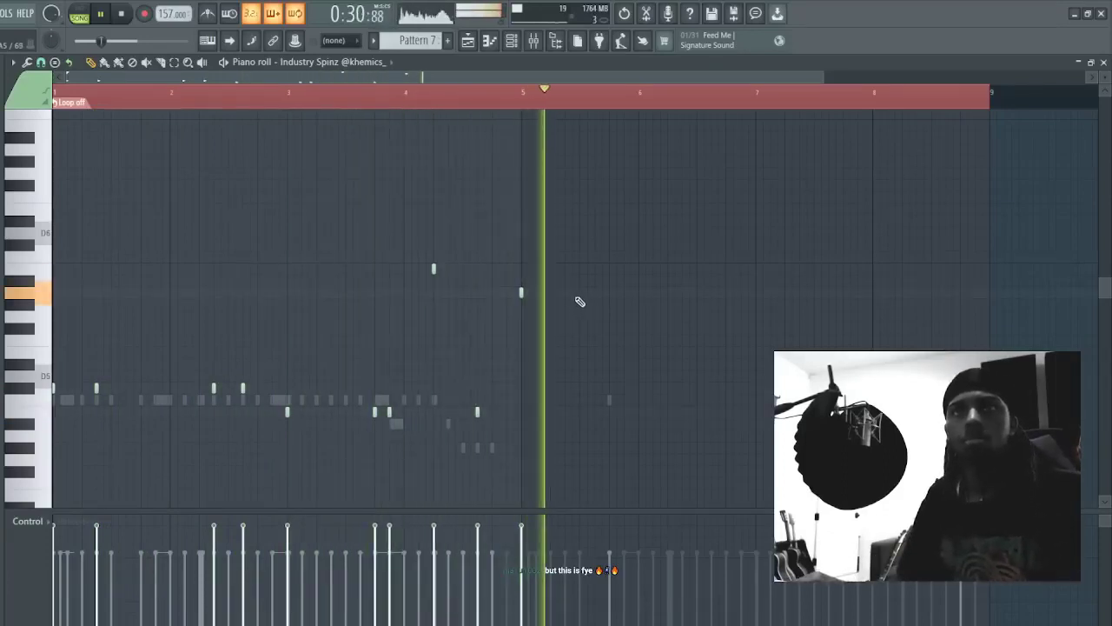
# - Add higher hits across bars 5–6, remove an extra, and drop the bar-7 hit an octave
pyautogui.click(566, 294)
pyautogui.click(682, 293)
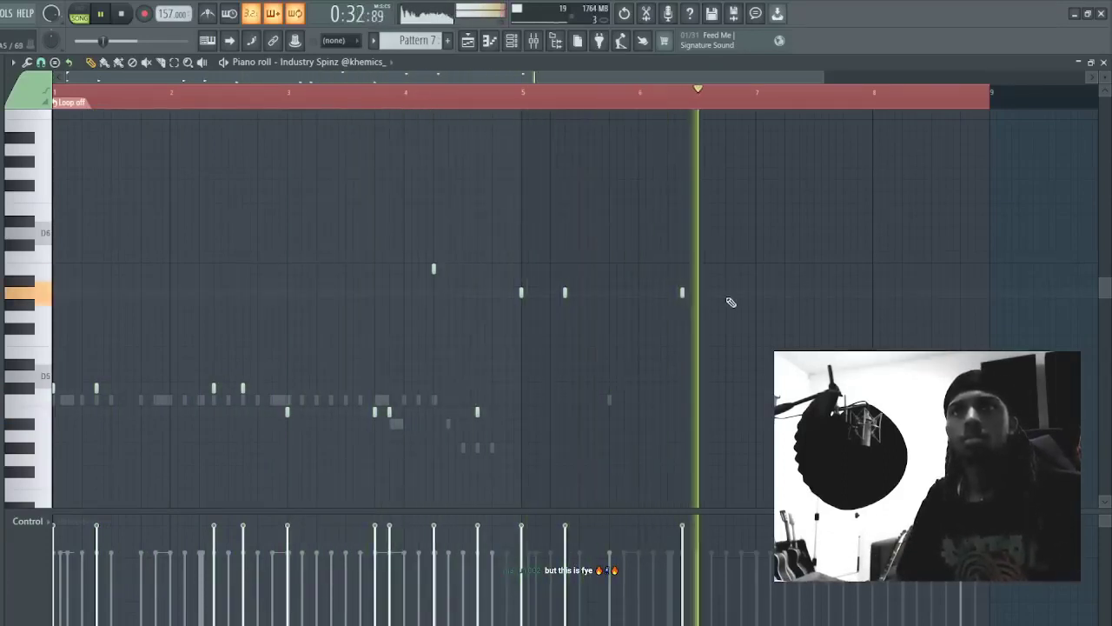
pyautogui.click(710, 292)
pyautogui.press('space')
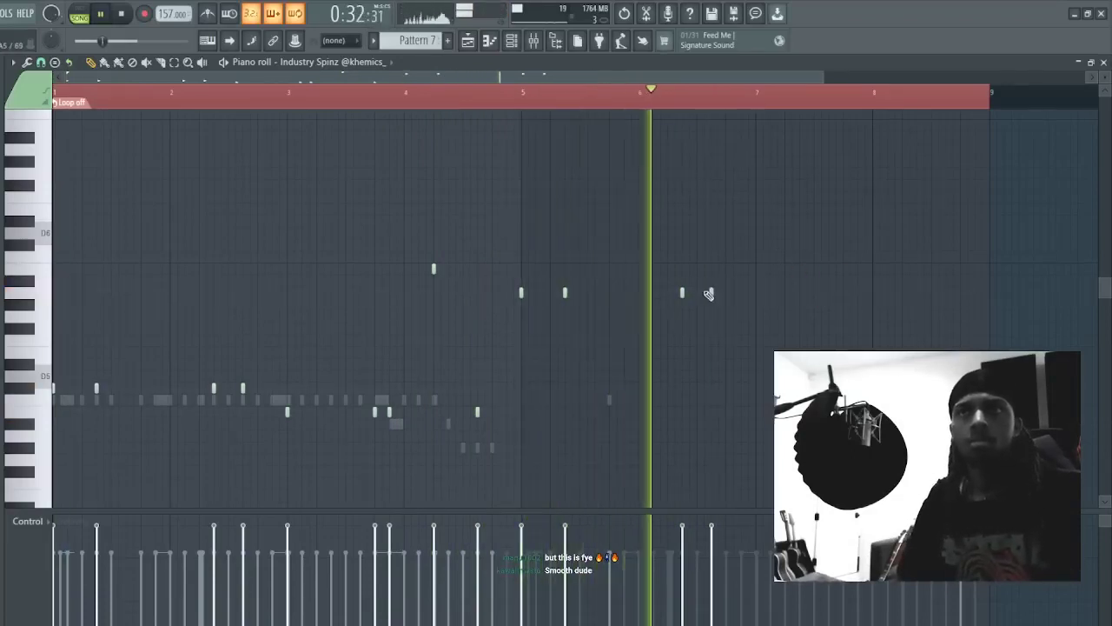
pyautogui.press('space')
pyautogui.press('space')
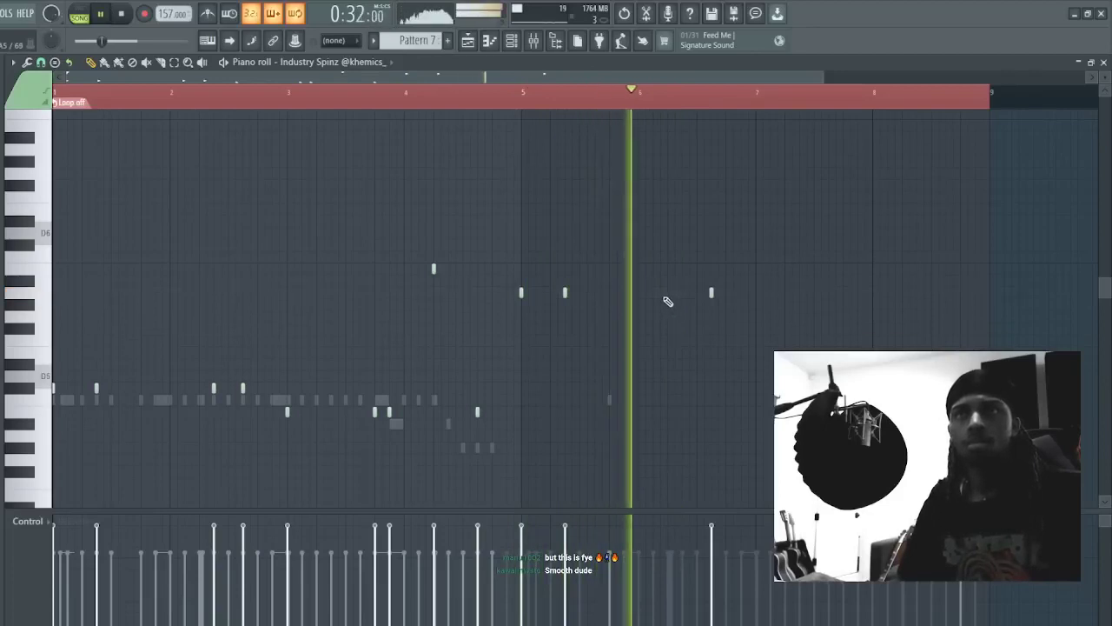
pyautogui.rightClick(682, 293)
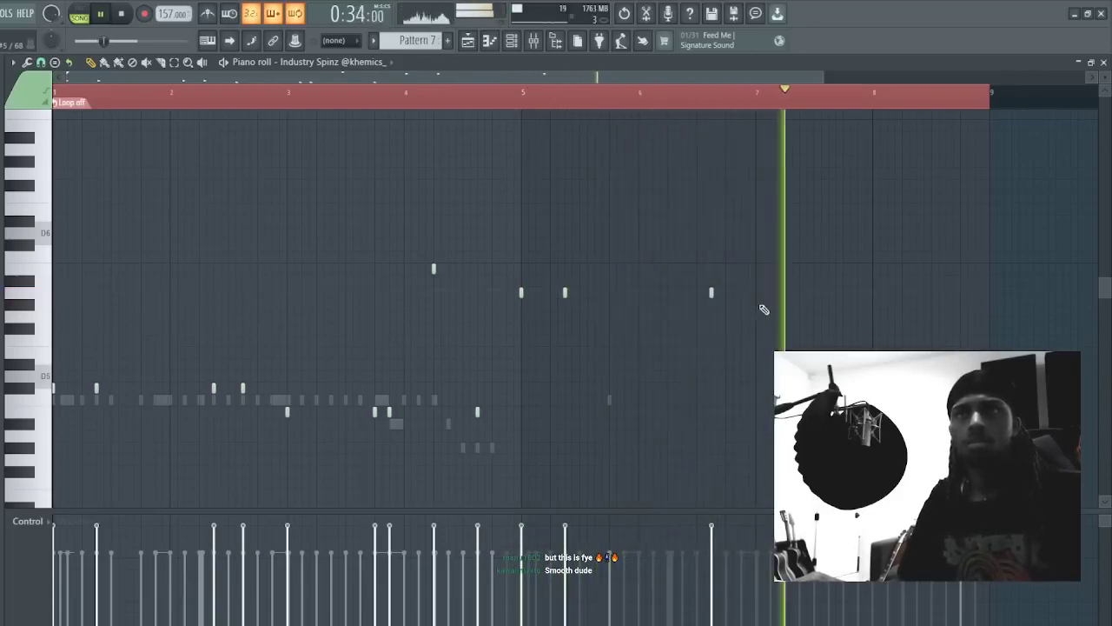
pyautogui.moveTo(765, 271); pyautogui.dragTo(743, 262)
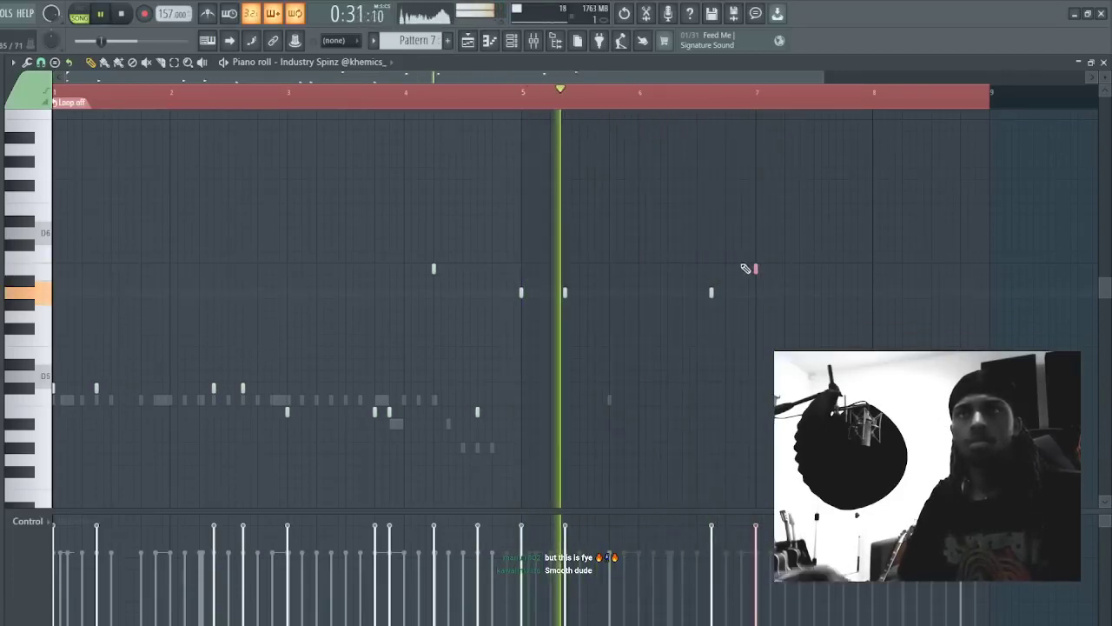
pyautogui.hotkey('ctrl', 'Down')
pyautogui.click(820, 296)
pyautogui.rightClick(821, 297)
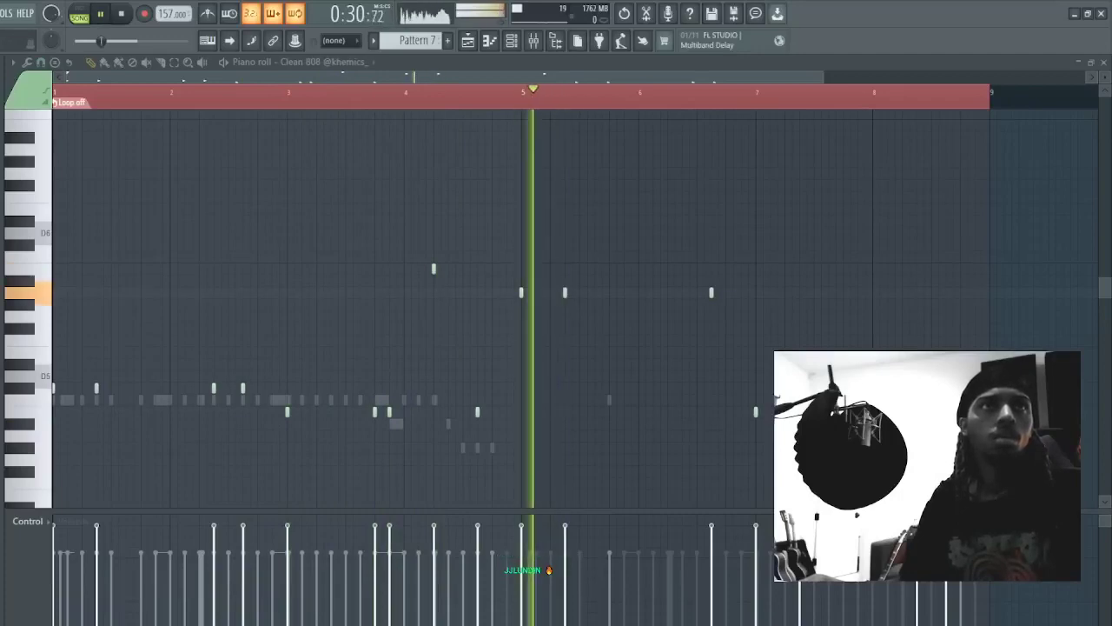
# - Play and stop the Industry Spinz pattern repeatedly to audition the variation
pyautogui.press('space')
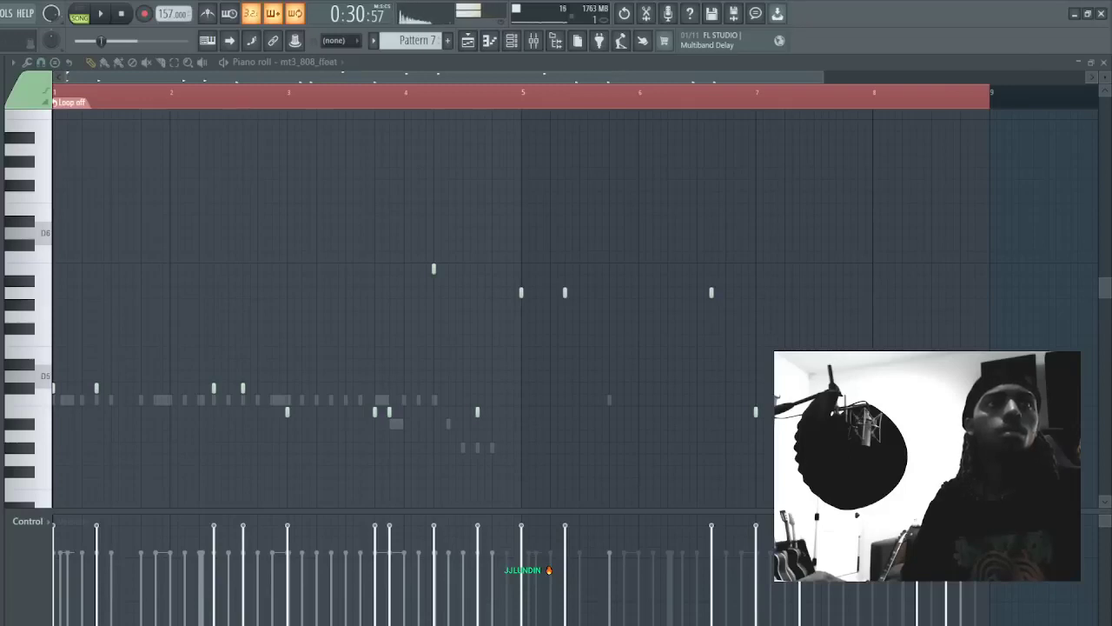
pyautogui.press('space')
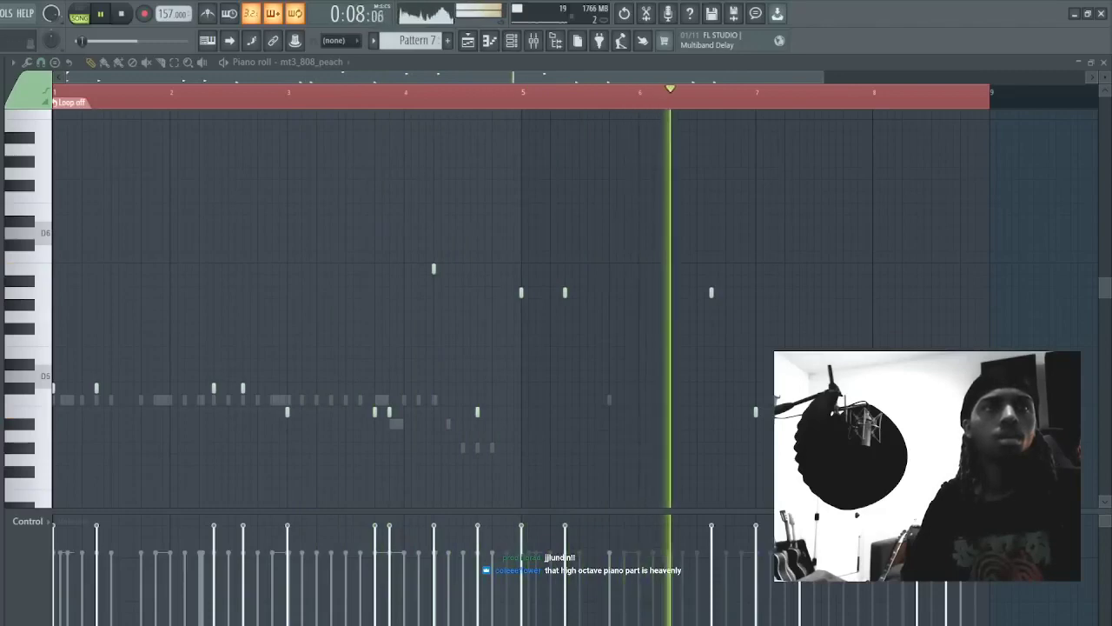
pyautogui.press('space')
pyautogui.press('space')
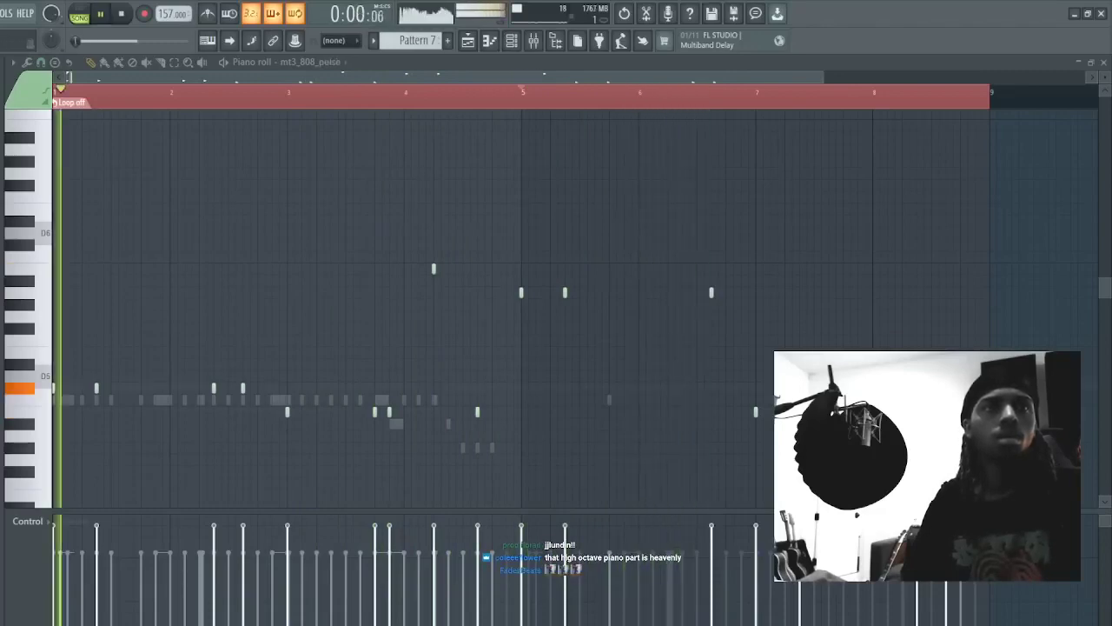
pyautogui.press('space')
pyautogui.press('space')
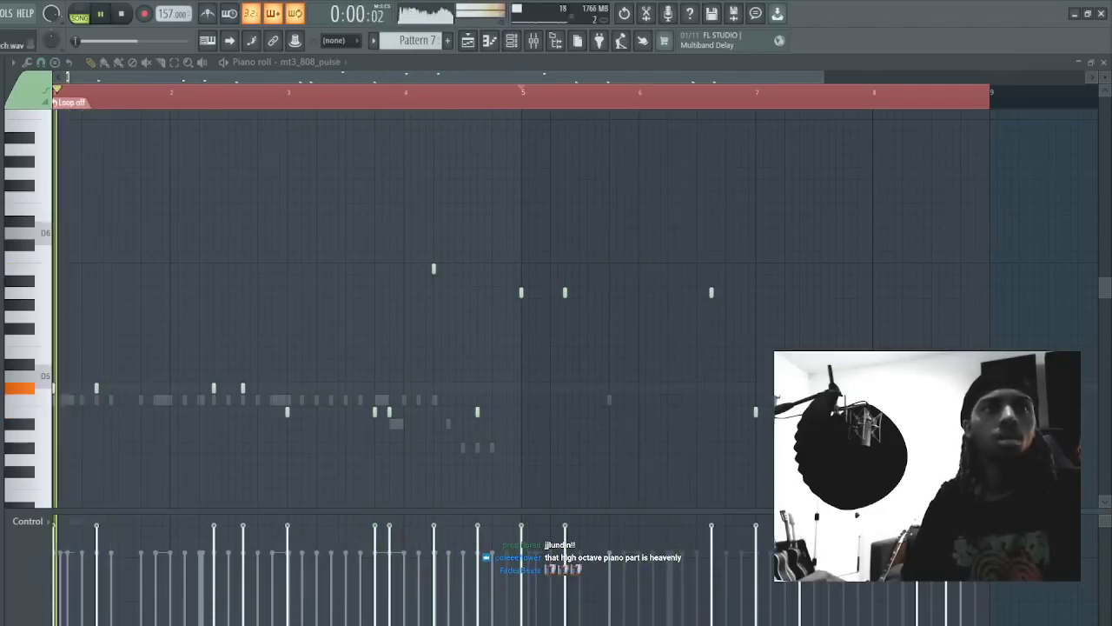
pyautogui.press('space')
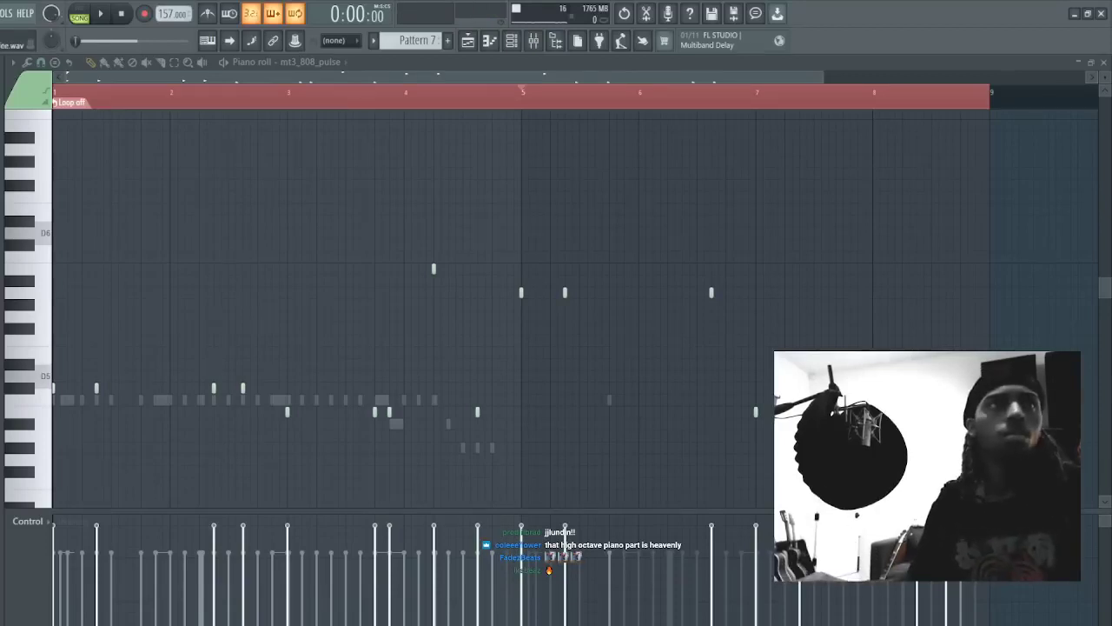
pyautogui.press('space')
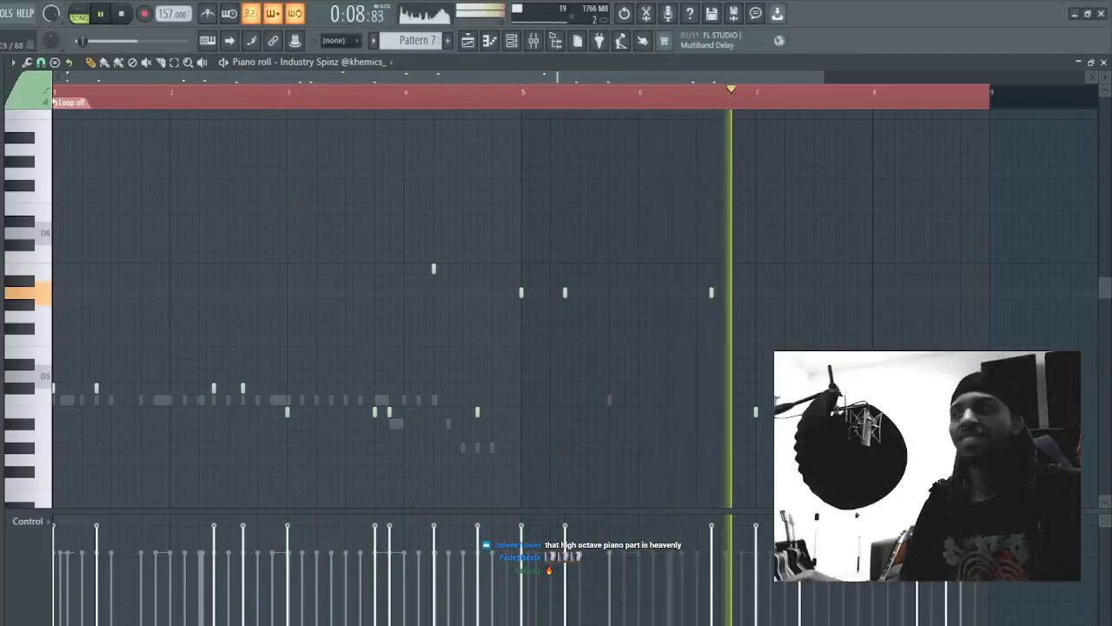
pyautogui.press('space')
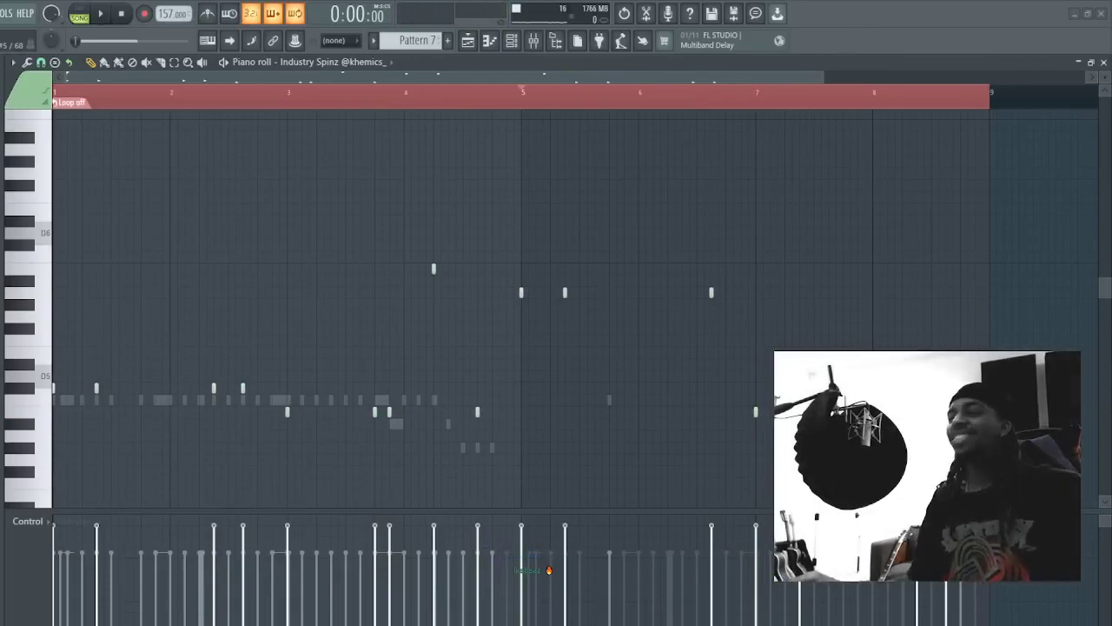
# - Add a short note late in the pattern and close the piano roll
pyautogui.click(733, 160)
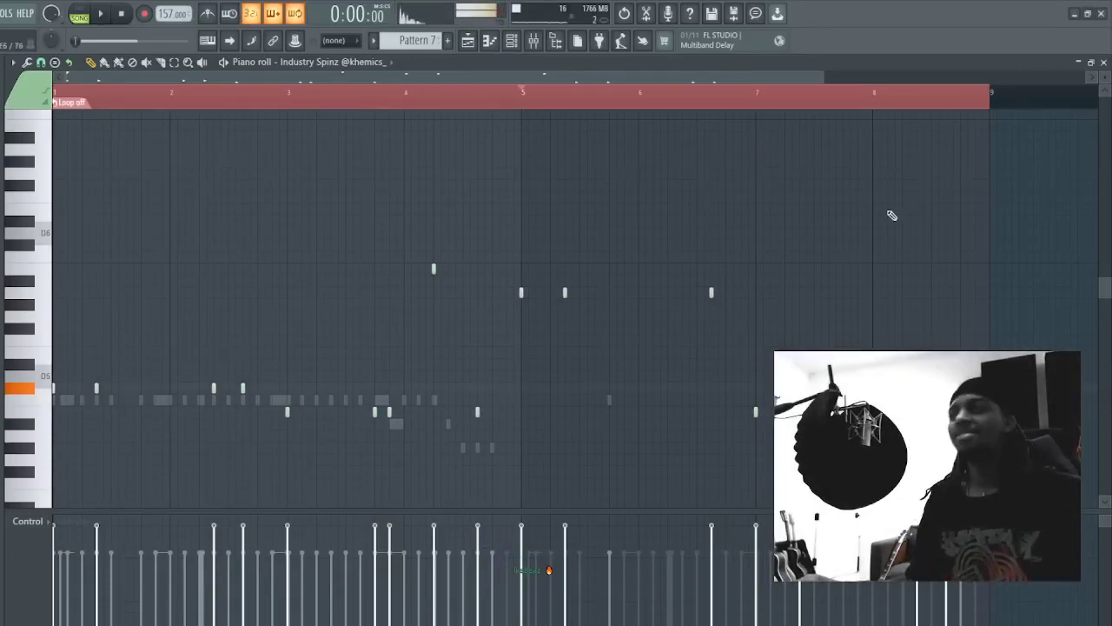
pyautogui.press('space')
pyautogui.press('Escape')
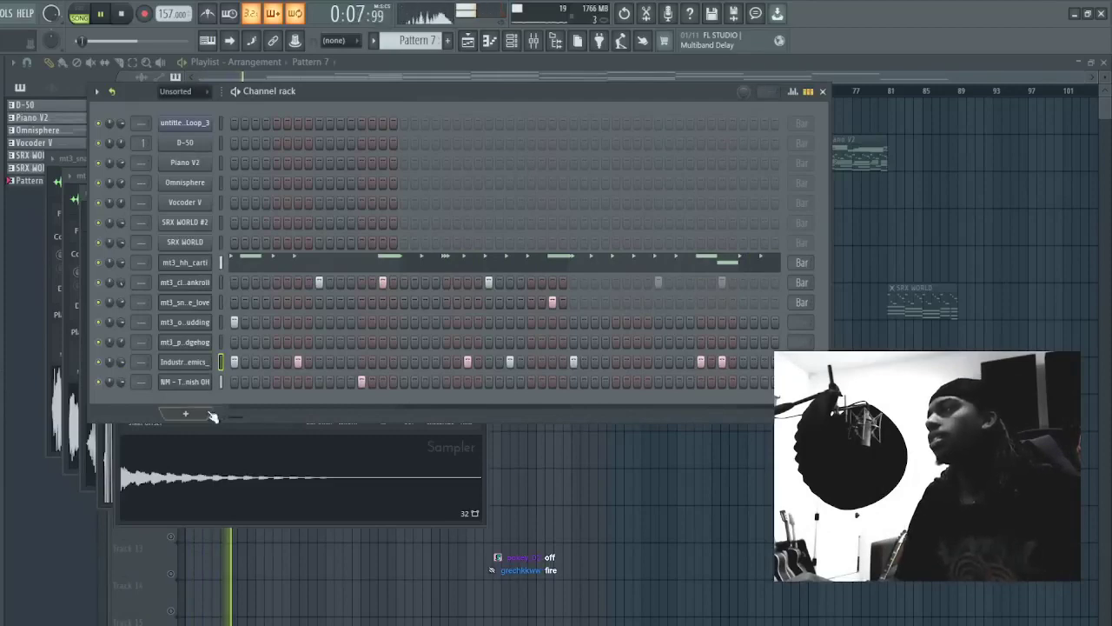
# - Remove the accidentally placed Pattern 7 clip from the playlist
pyautogui.click(688, 595)
pyautogui.rightClick(695, 596)
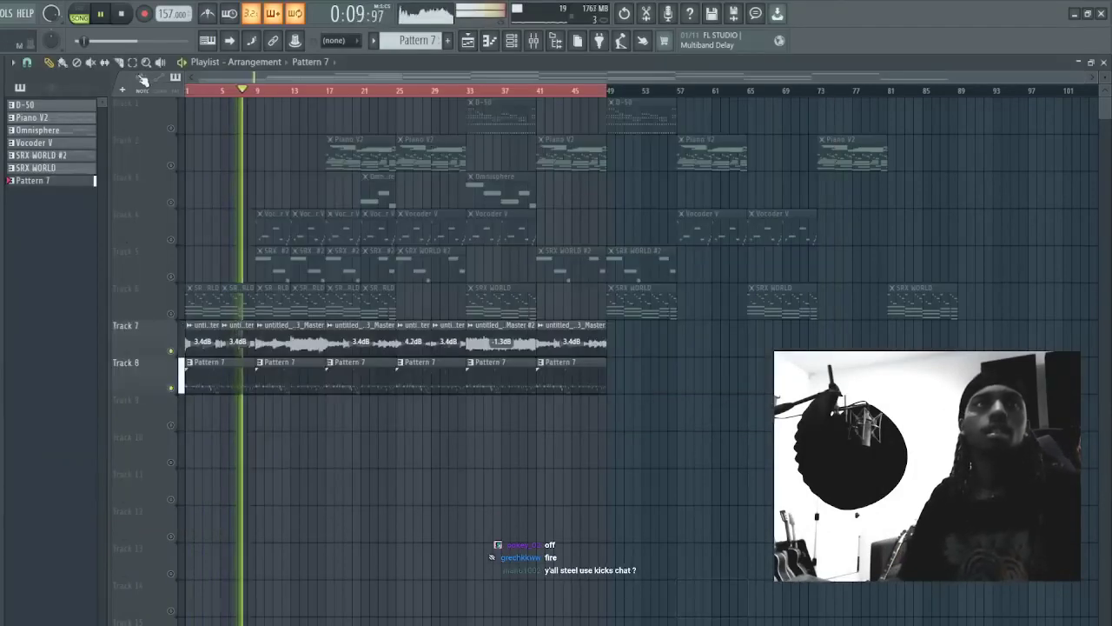
pyautogui.scroll(1, 318, 80)
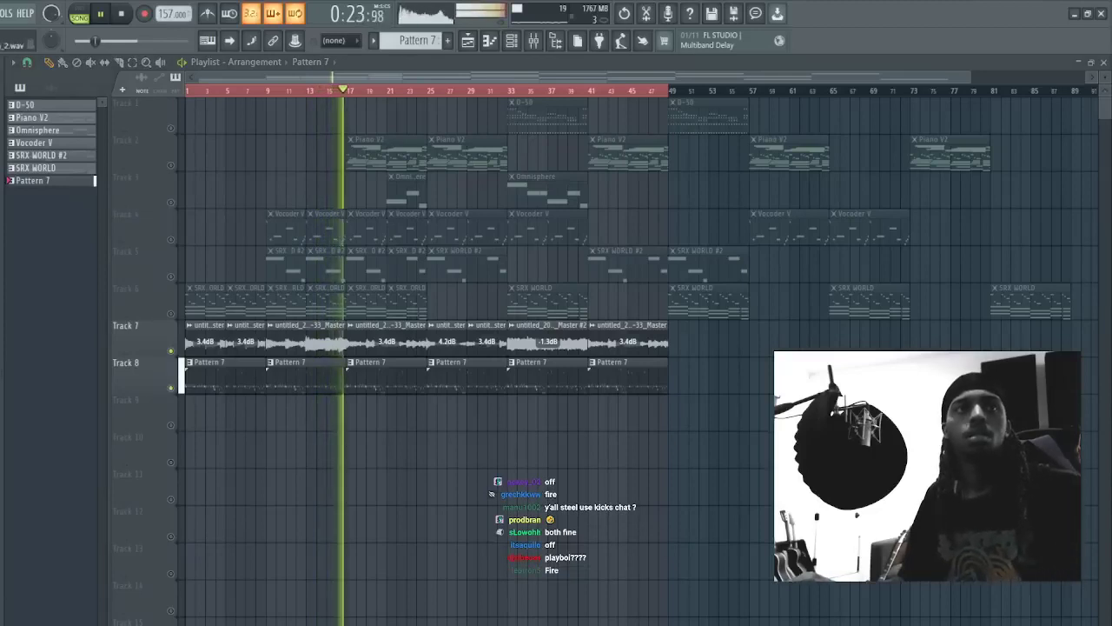
pyautogui.press('space')
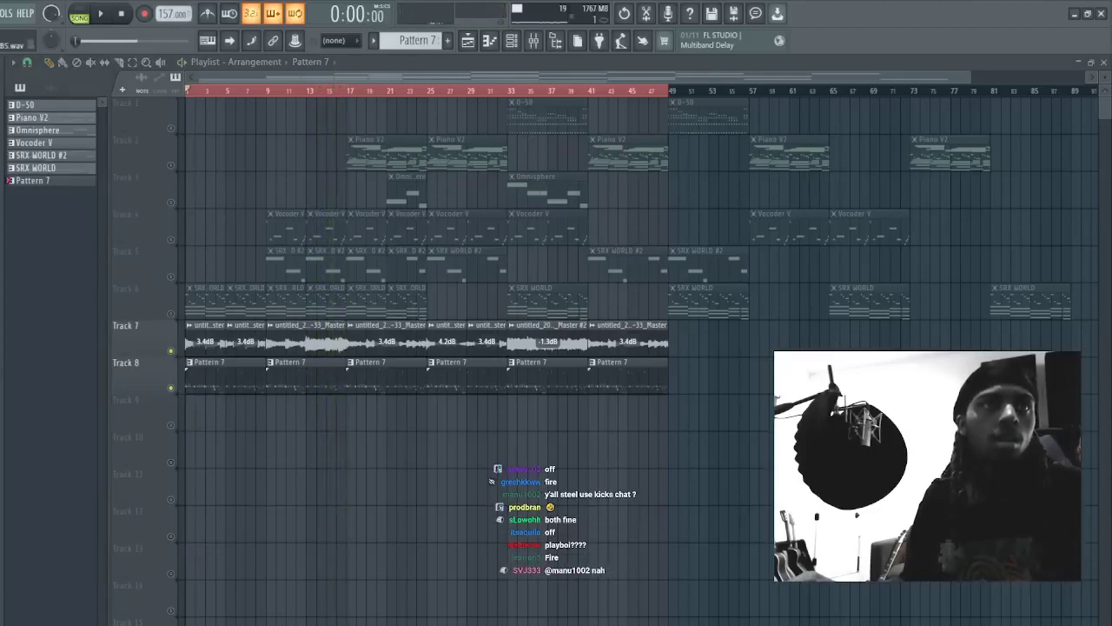
pyautogui.press('space')
# - Drag in a snare sample as Snare (11) and place a hit on bar 8 in its piano roll
pyautogui.press('F6')
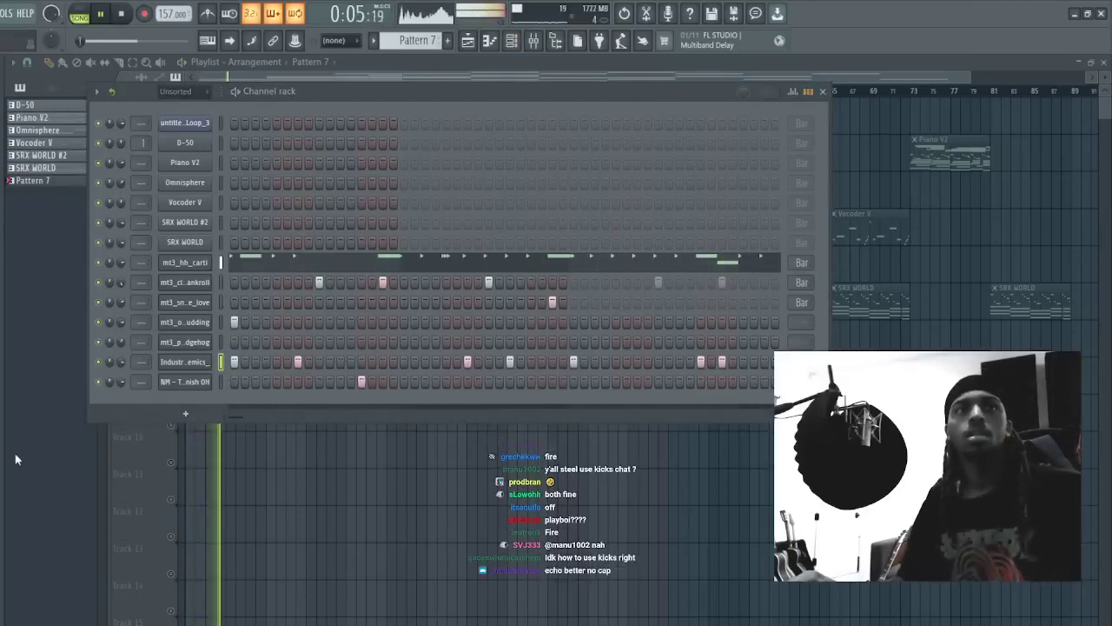
pyautogui.moveTo(18, 459); pyautogui.dragTo(185, 401)
pyautogui.click(430, 93)
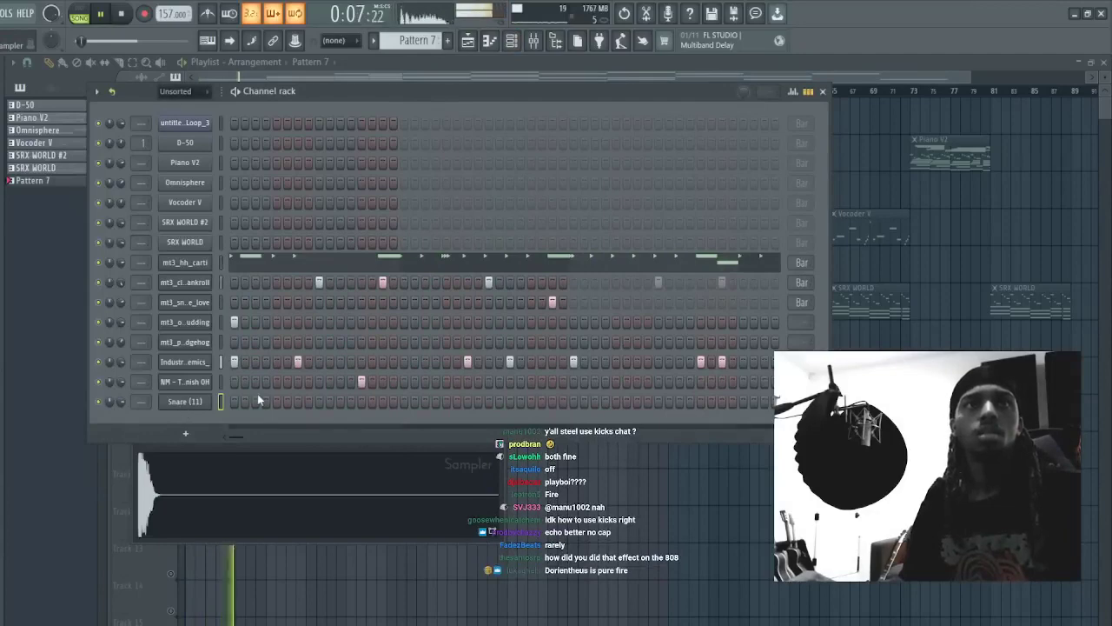
pyautogui.press('F7')
pyautogui.moveTo(606, 77); pyautogui.dragTo(612, 100)
pyautogui.moveTo(739, 327); pyautogui.dragTo(688, 293)
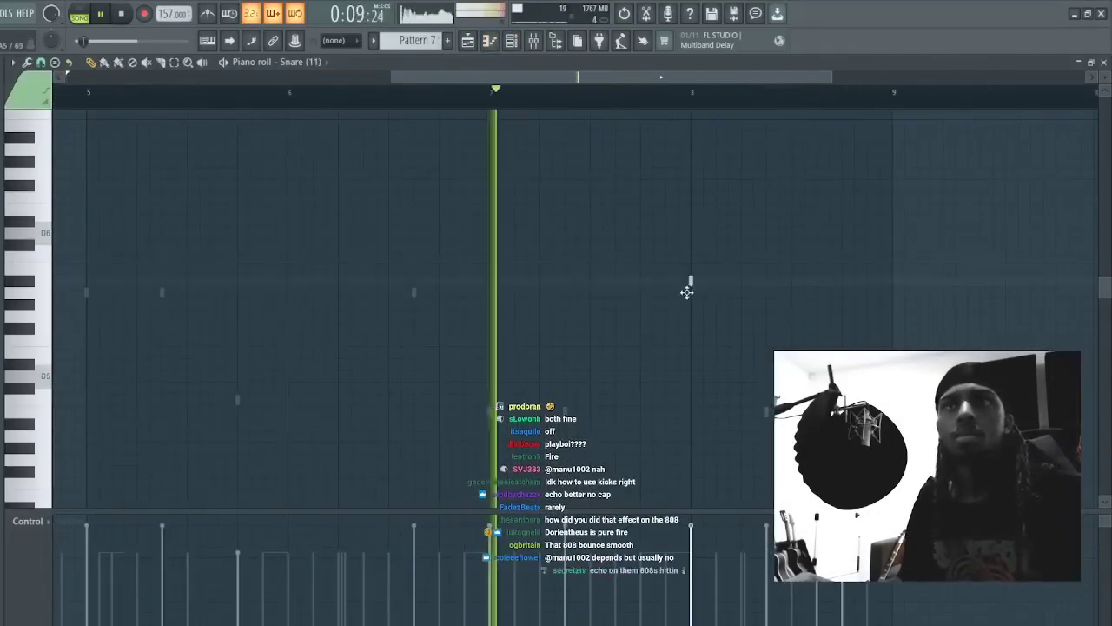
# - Add extra snare hits just after bar 8 and replay from bar 8
pyautogui.click(714, 293)
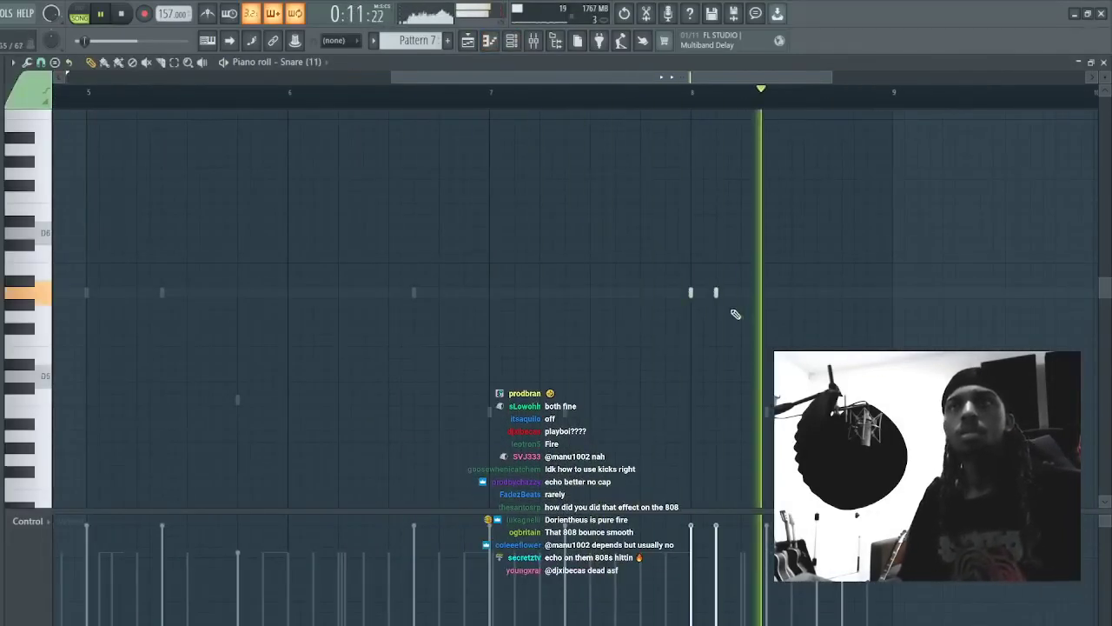
pyautogui.keyDown('ctrl'); pyautogui.click(716, 293); pyautogui.keyUp('ctrl')
pyautogui.scroll(-3, 731, 410)
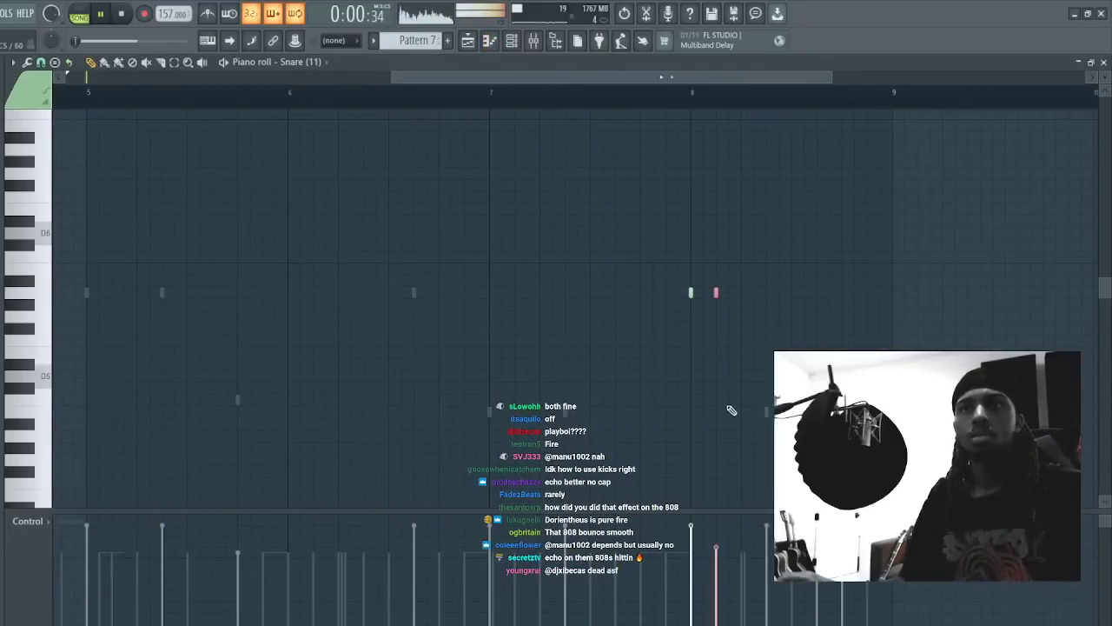
pyautogui.click(702, 96)
pyautogui.press('space')
pyautogui.press('space')
pyautogui.press('space')
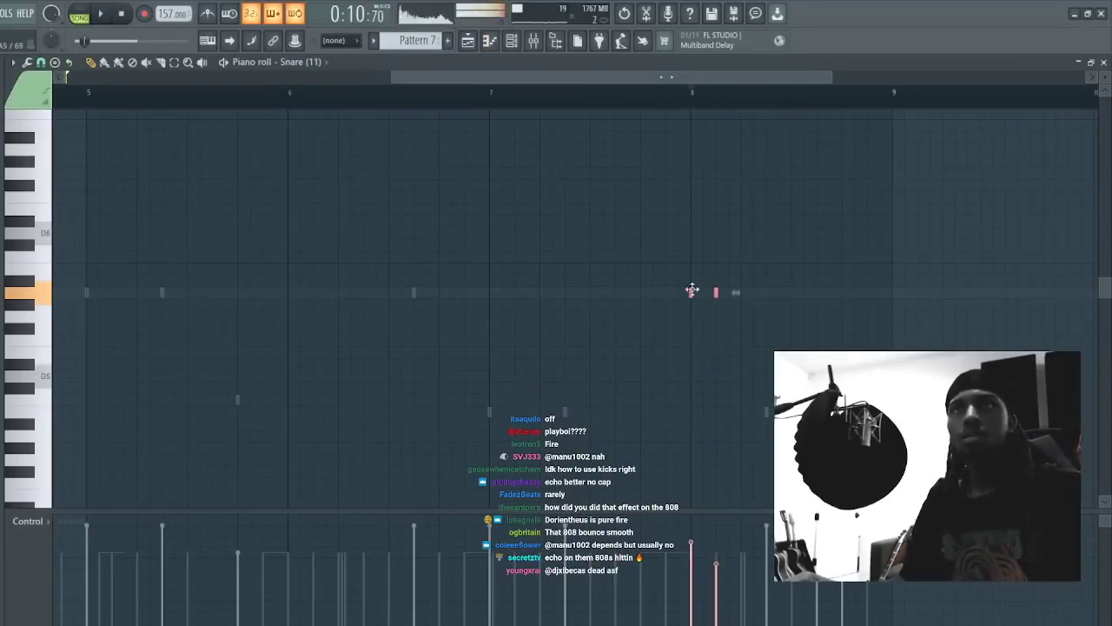
pyautogui.press('space')
# - Place snare notes at bar 8 stepping lower in pitch, then lower them all one semitone
pyautogui.click(772, 327)
pyautogui.click(841, 328)
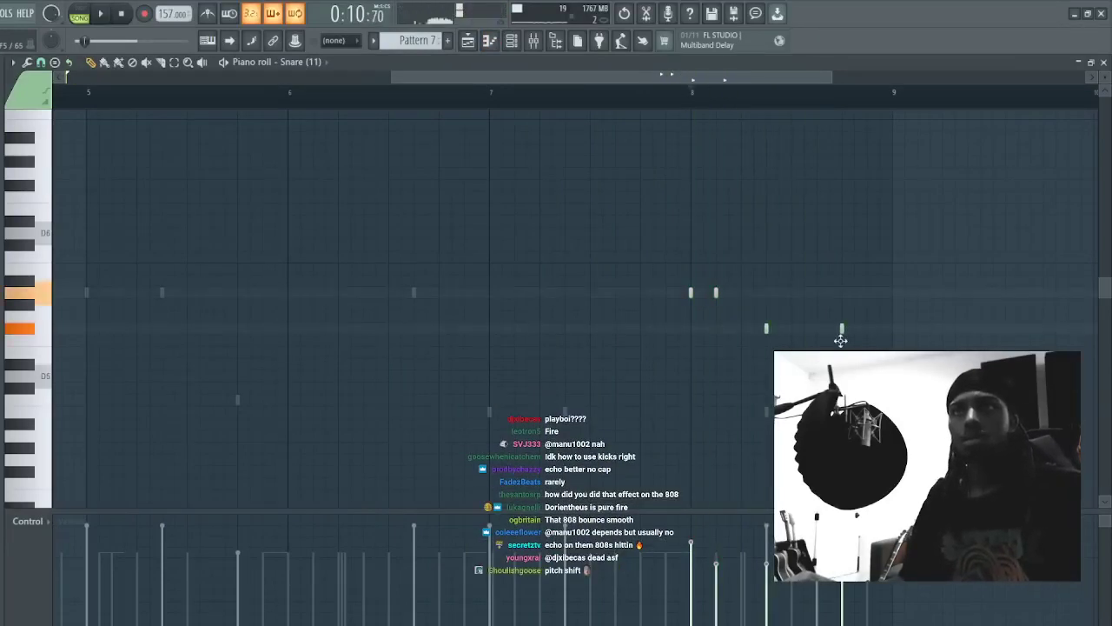
pyautogui.moveTo(842, 341); pyautogui.dragTo(842, 353)
pyautogui.click(867, 352)
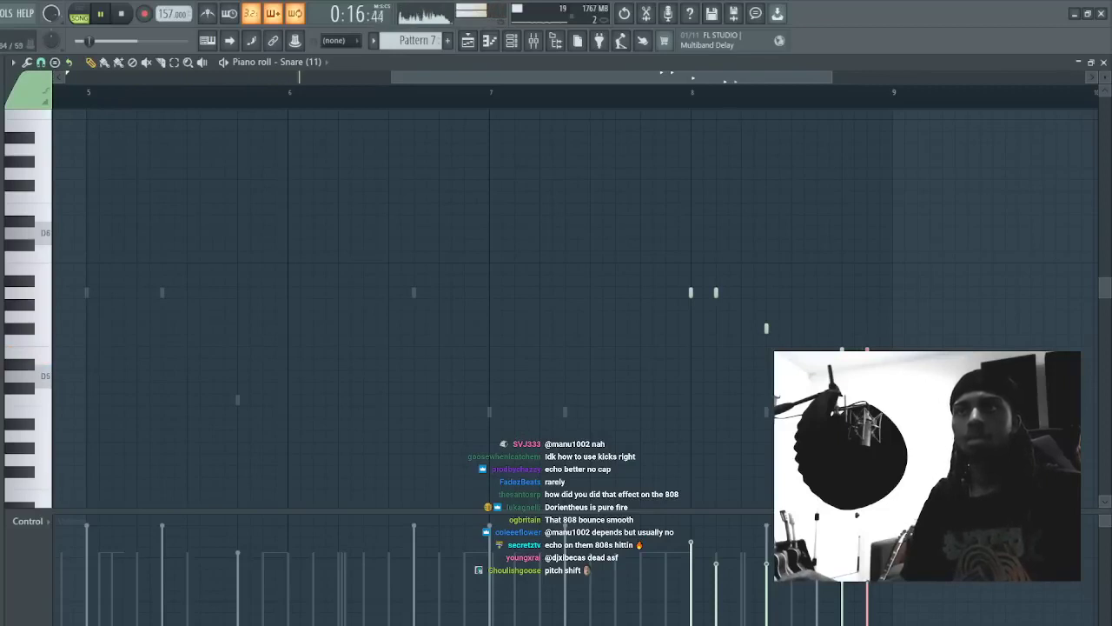
pyautogui.moveTo(903, 431); pyautogui.dragTo(673, 213)
pyautogui.press('Down')
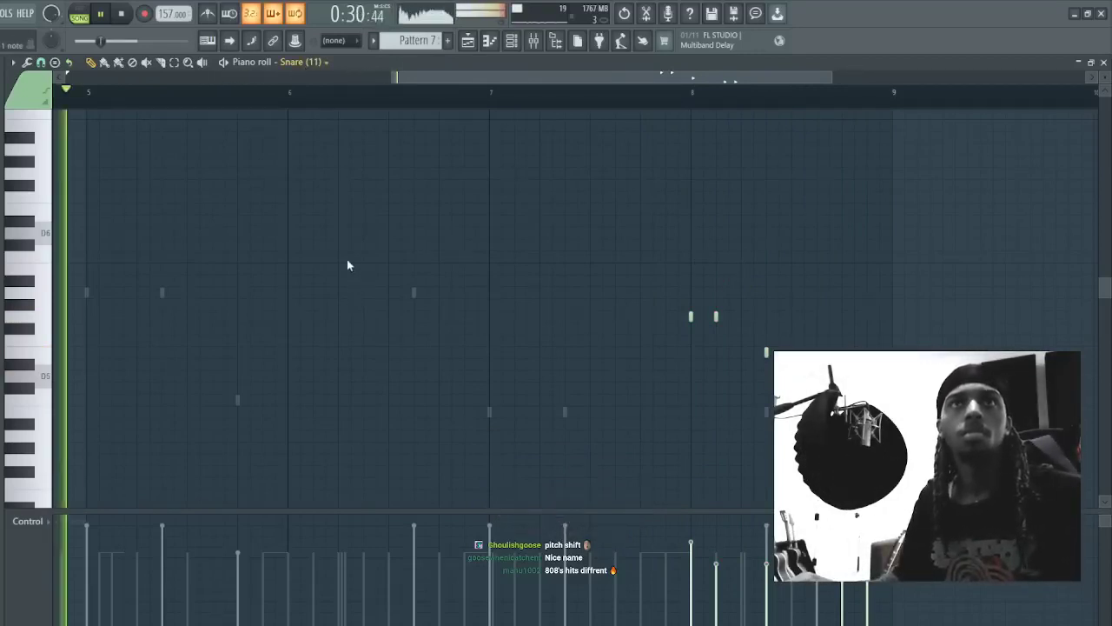
# - Switch the note editor to mt3_hh_carti and zoom in on the hi-hat notes
pyautogui.press('Up')
pyautogui.click(476, 246)
pyautogui.rightClick(478, 247)
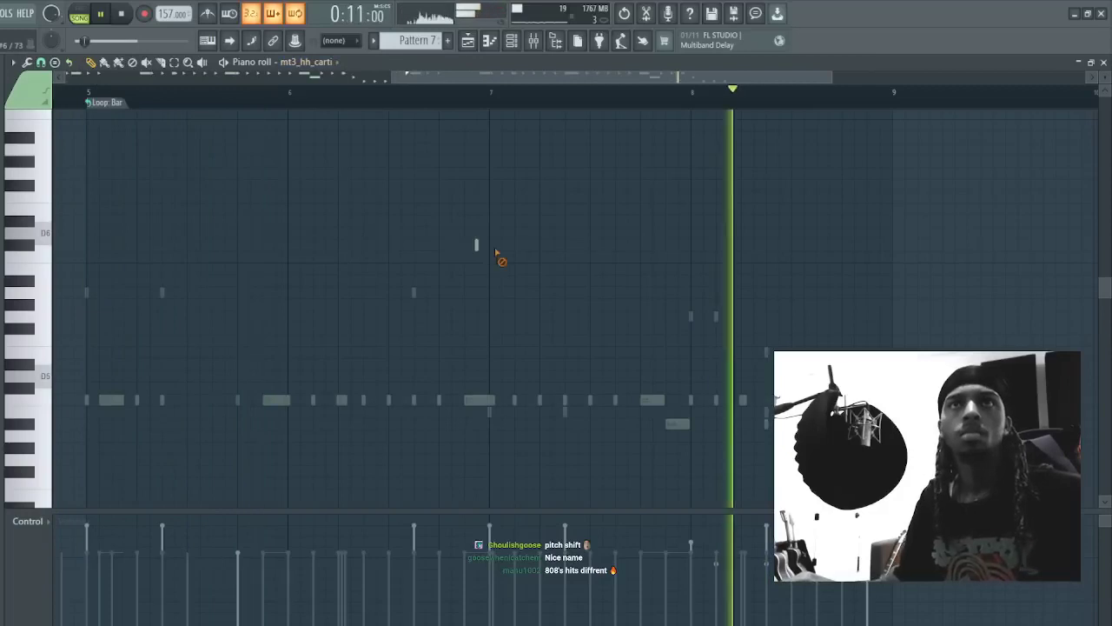
pyautogui.moveTo(514, 77)
pyautogui.mouseDown()
pyautogui.moveTo(516, 105)
pyautogui.moveTo(99, 73)
pyautogui.mouseUp()
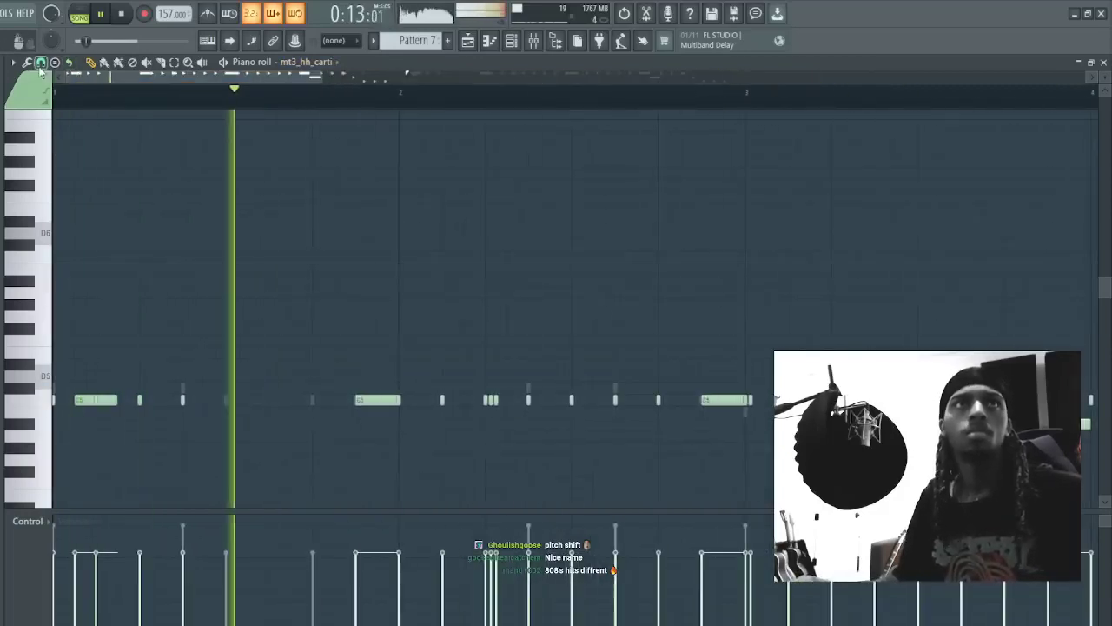
pyautogui.moveTo(311, 78); pyautogui.dragTo(335, 99)
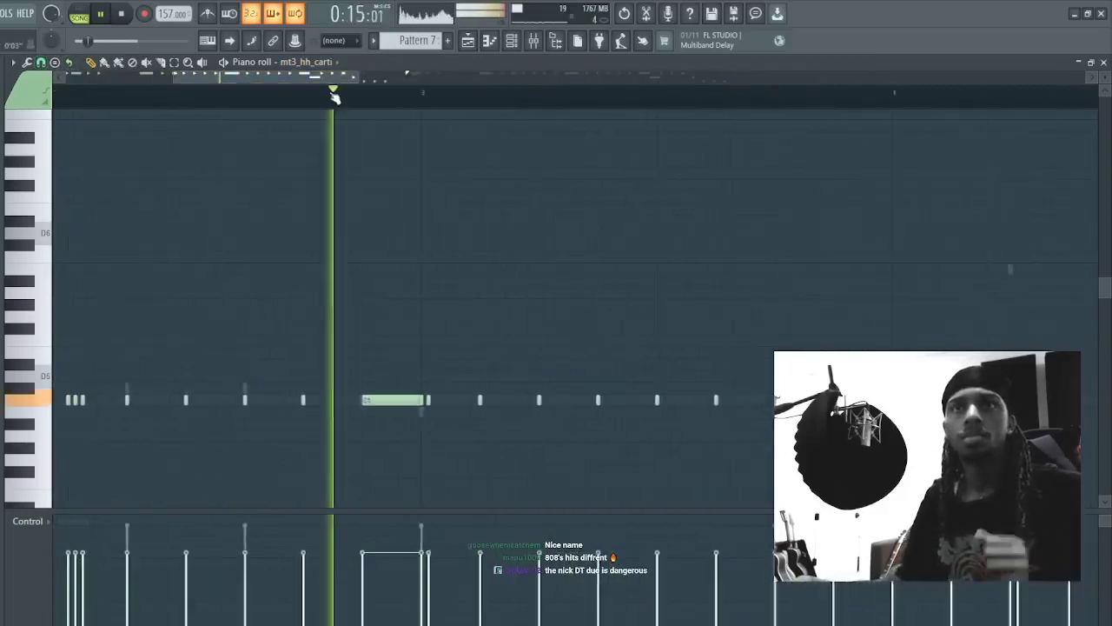
# - Add a short hi-hat note late in bar 3 and close the note editor
pyautogui.press('space')
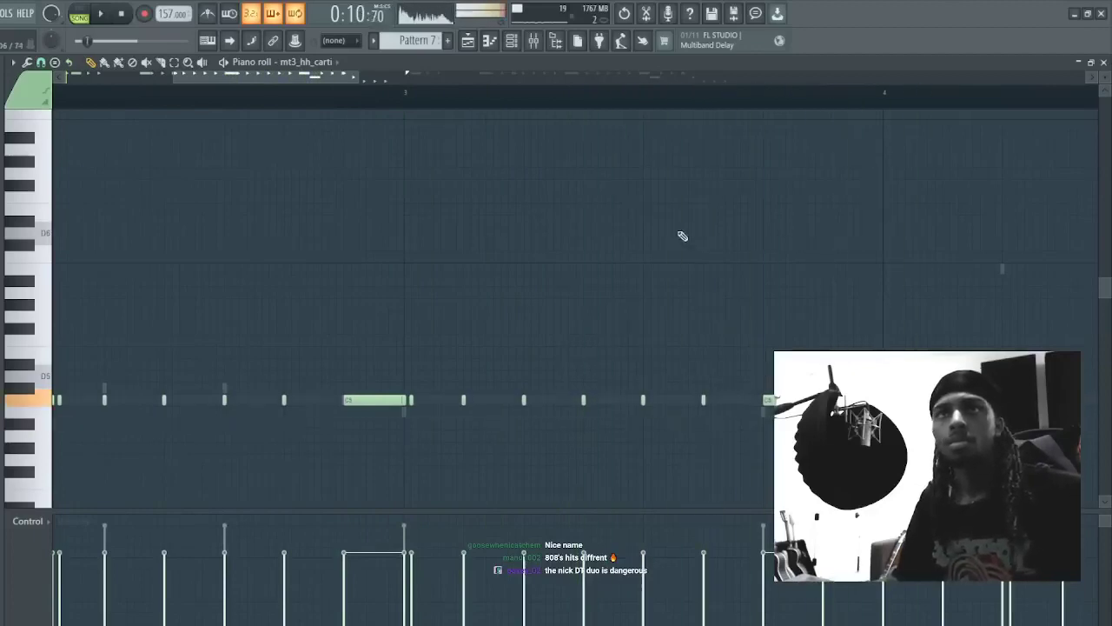
pyautogui.moveTo(416, 76); pyautogui.dragTo(414, 72)
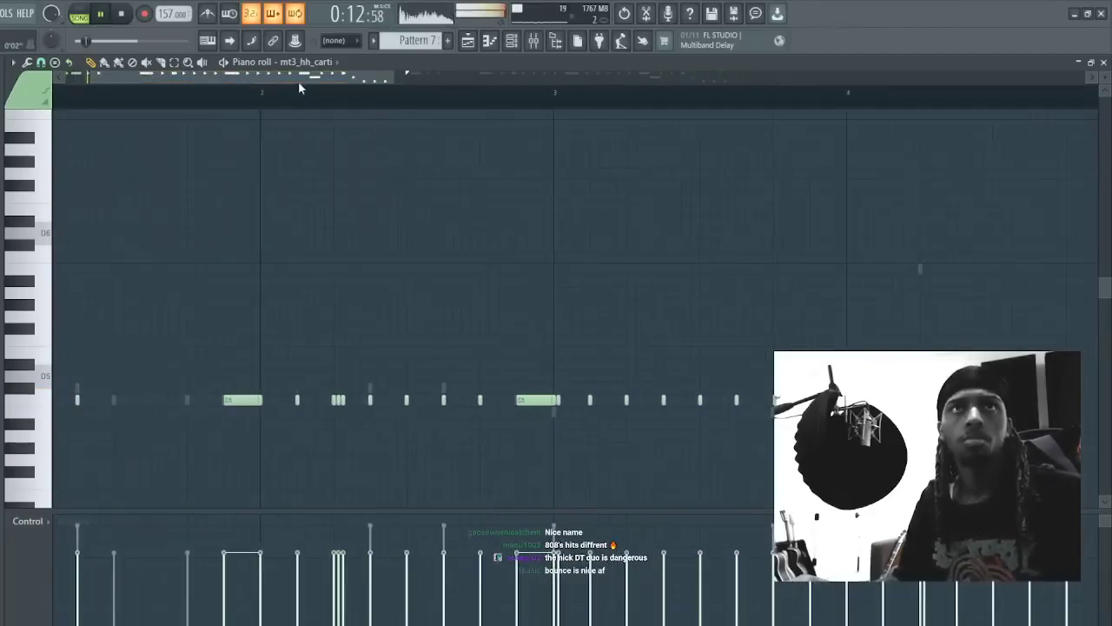
pyautogui.moveTo(298, 80)
pyautogui.mouseDown()
pyautogui.moveTo(278, 80)
pyautogui.moveTo(288, 86)
pyautogui.mouseUp()
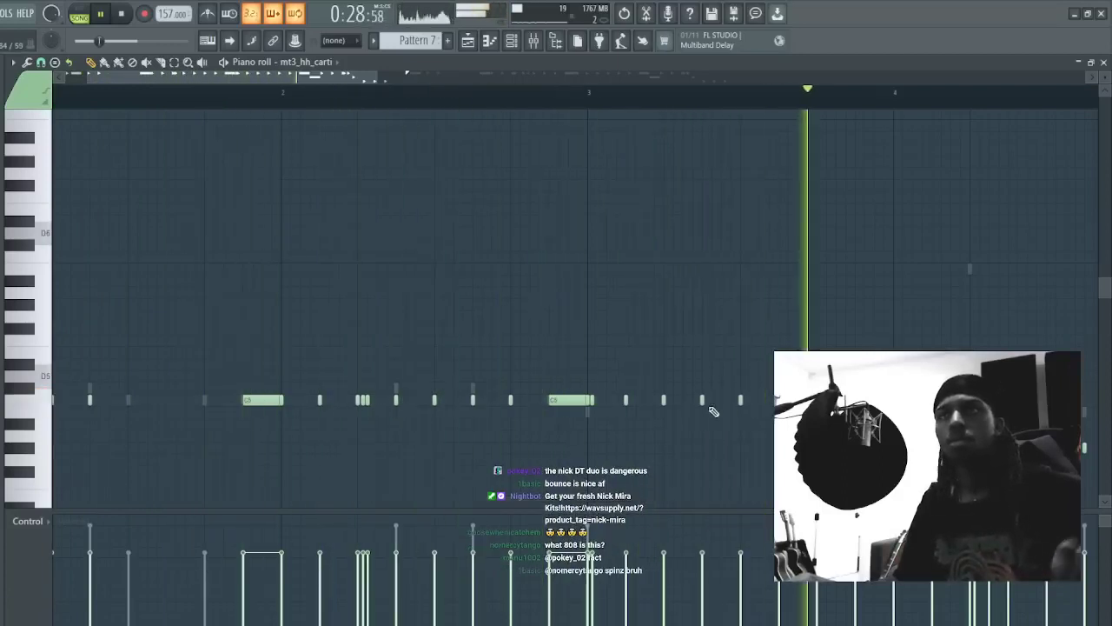
pyautogui.click(683, 400)
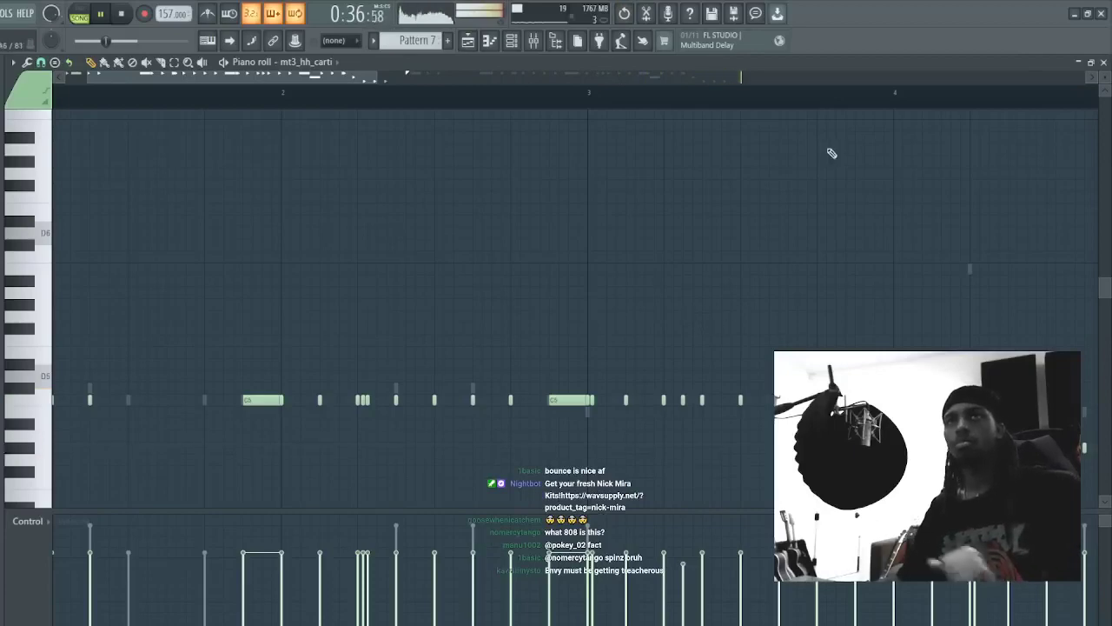
pyautogui.press('Escape')
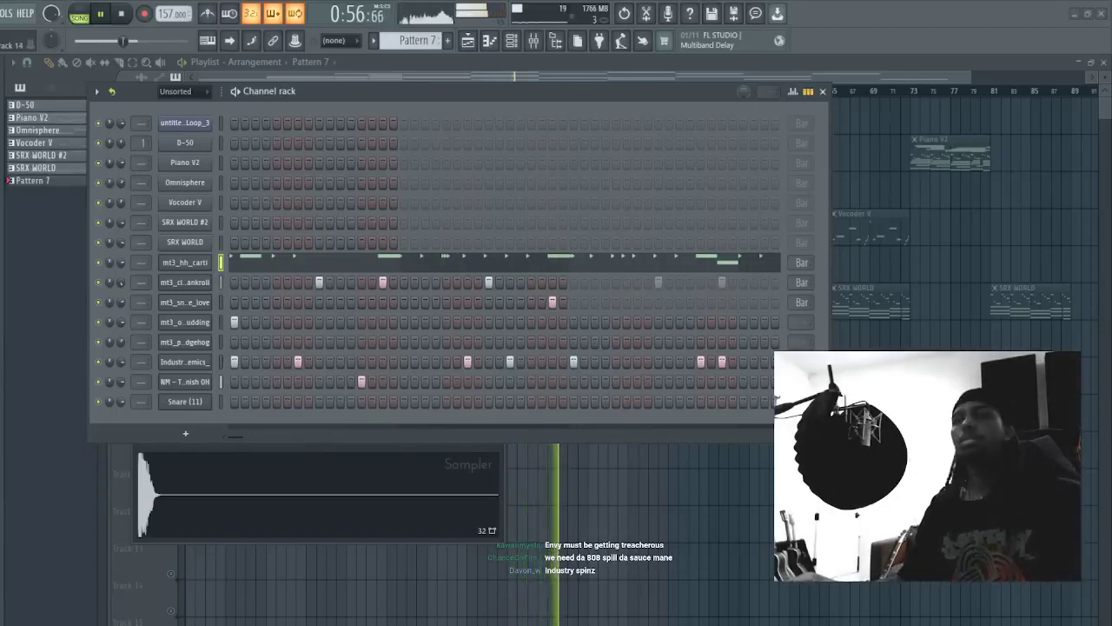
# - Split Pattern 7 by channel and delete the old Pattern 7 clips on Track 8
pyautogui.click(744, 588)
pyautogui.press('space')
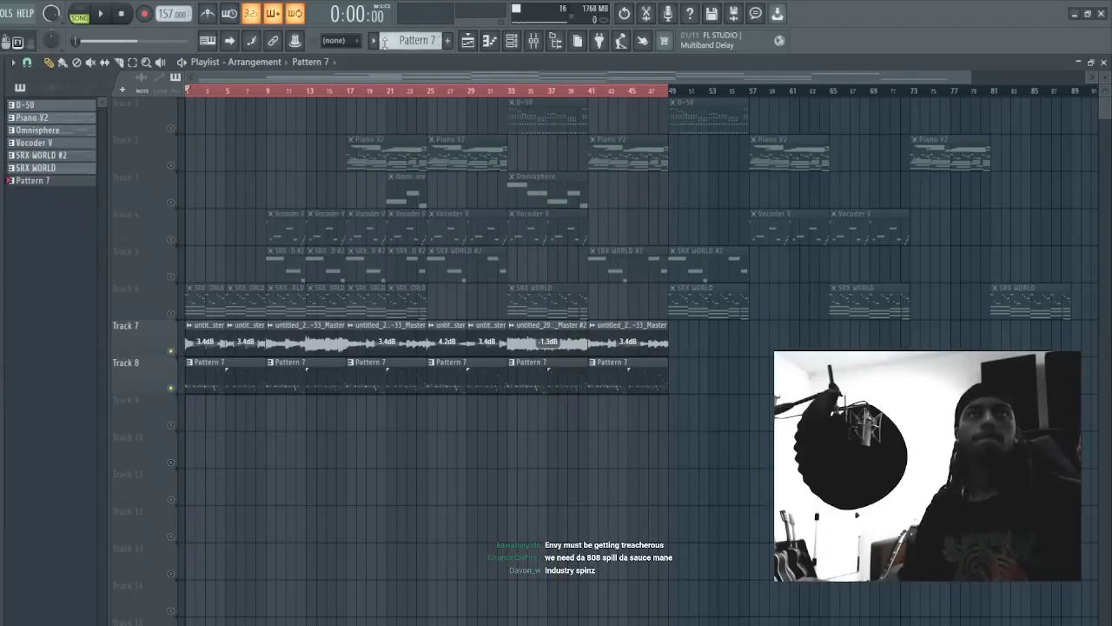
pyautogui.click(375, 41)
pyautogui.click(499, 251)
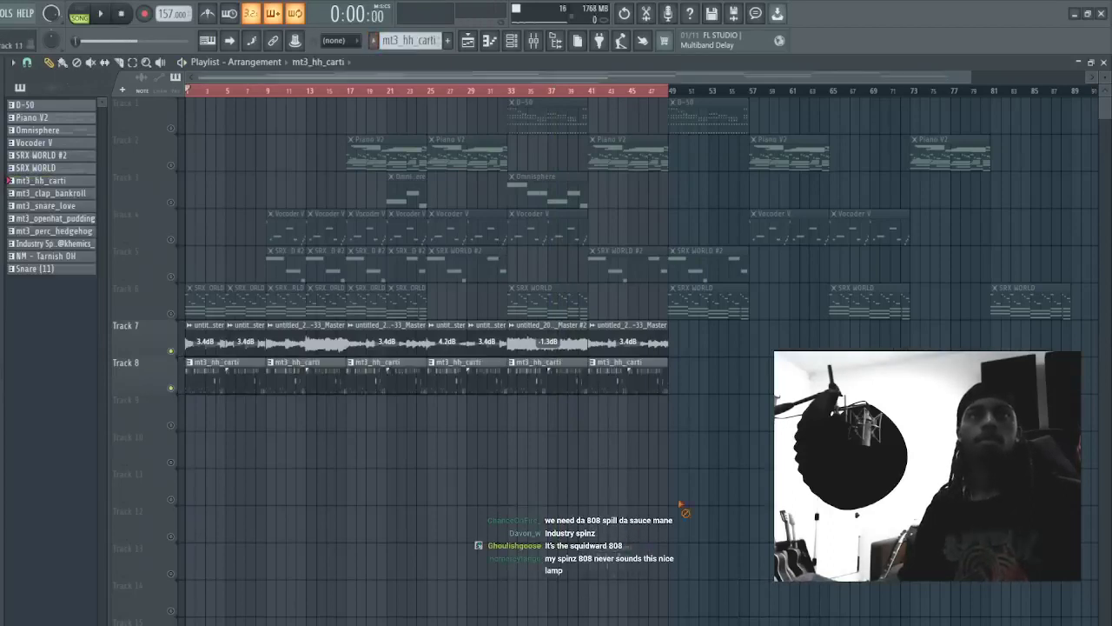
pyautogui.moveTo(705, 421); pyautogui.dragTo(134, 382)
pyautogui.press('Delete')
# - Place the split drum patterns onto Tracks 8–15, removing a stray clip on Track 13
pyautogui.click(55, 181)
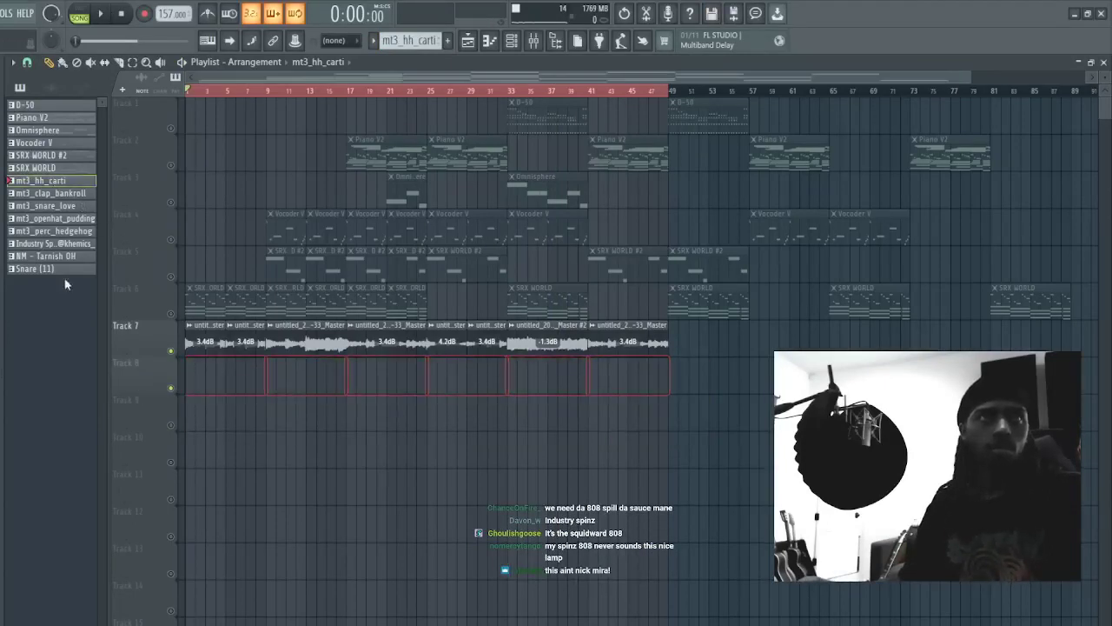
pyautogui.keyDown('shift'); pyautogui.click(62, 256); pyautogui.keyUp('shift')
pyautogui.moveTo(48, 183); pyautogui.dragTo(174, 397)
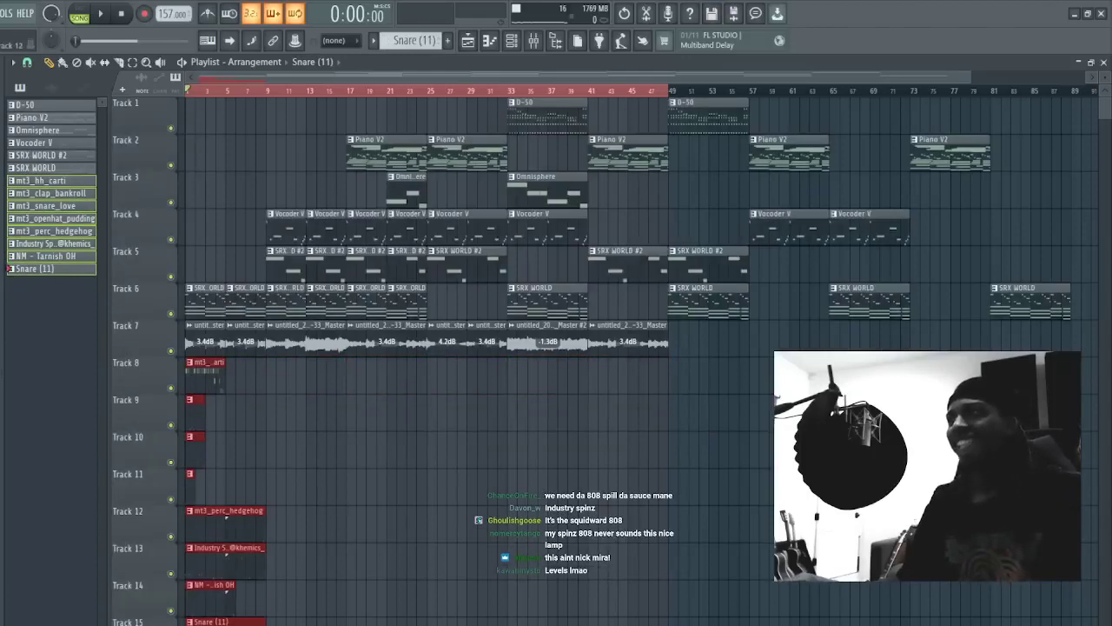
pyautogui.click(553, 560)
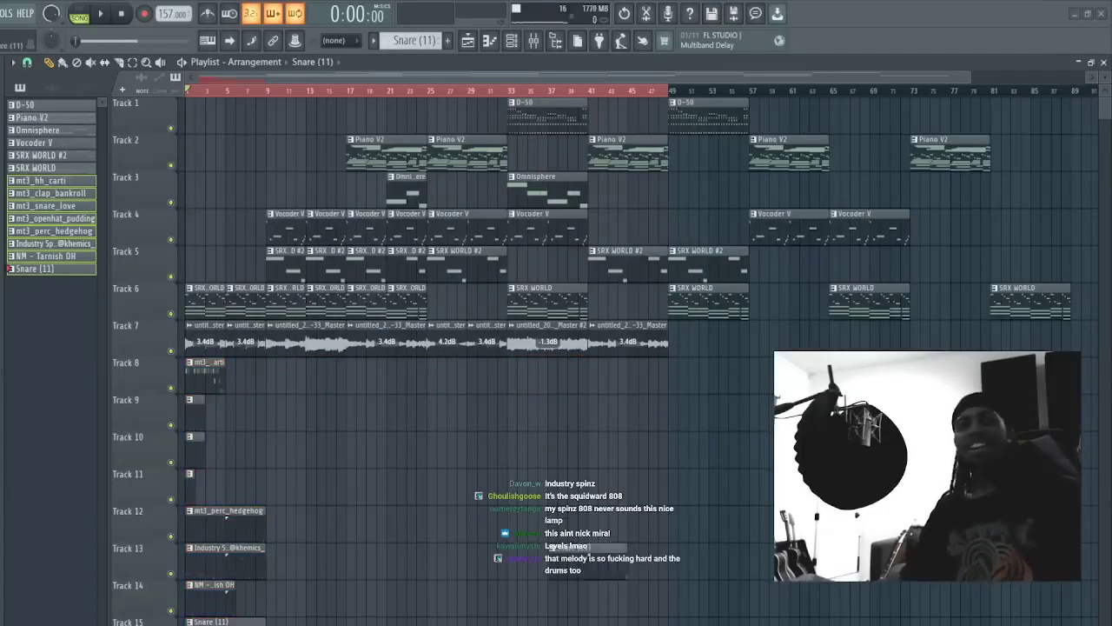
pyautogui.rightClick(553, 561)
pyautogui.scroll(4, 349, 96)
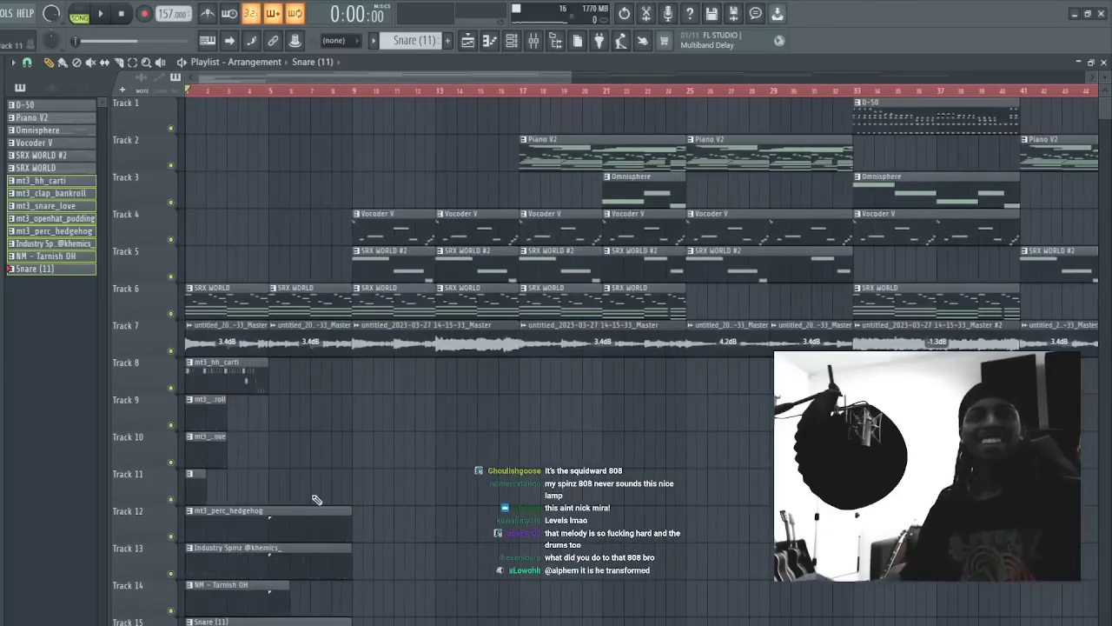
# - Stretch the Tracks 9–11 clips and the NM - Tarnish OH clip to bar 9
pyautogui.moveTo(314, 498); pyautogui.dragTo(146, 409)
pyautogui.moveTo(254, 417); pyautogui.dragTo(359, 400)
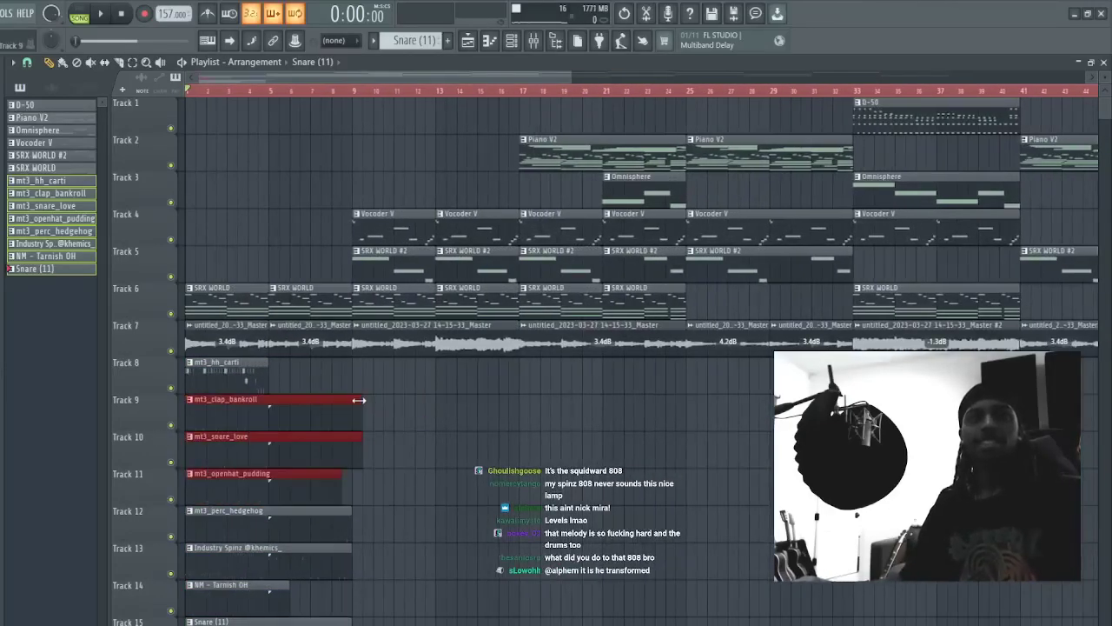
pyautogui.moveTo(354, 495); pyautogui.dragTo(357, 416)
pyautogui.press('p')
pyautogui.click(403, 556)
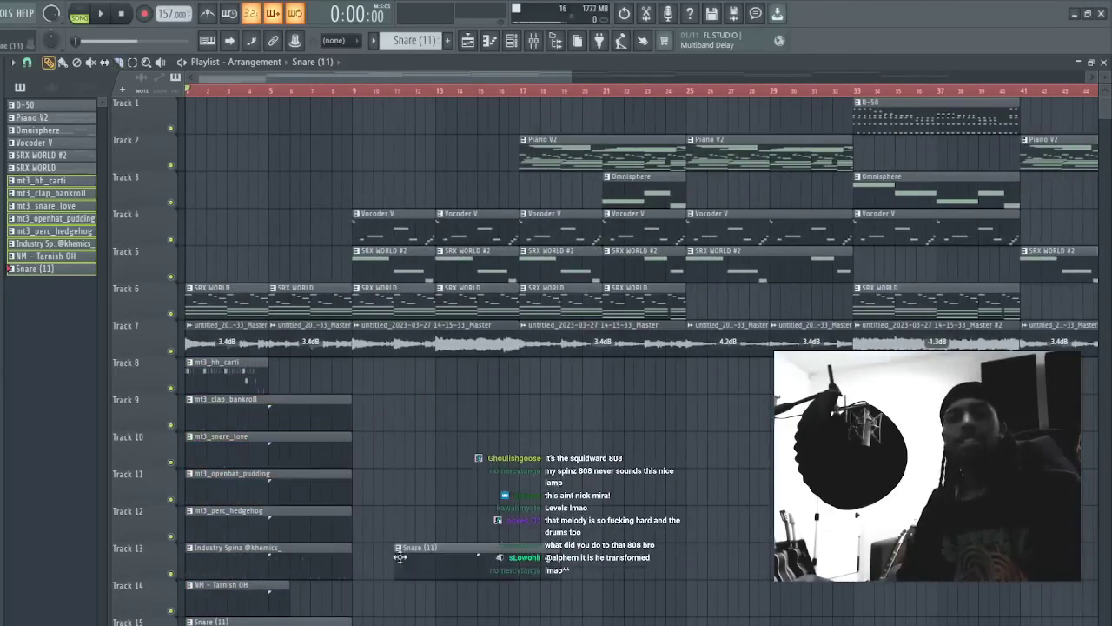
pyautogui.rightClick(403, 556)
pyautogui.moveTo(287, 596); pyautogui.dragTo(374, 598)
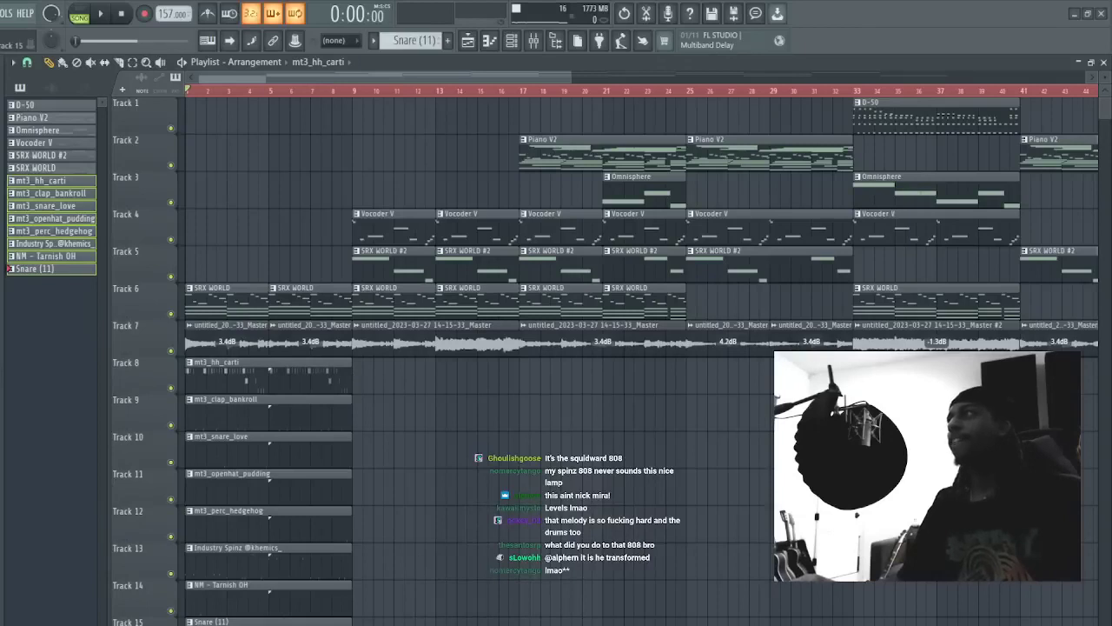
# - Mute Track 6 and preview the beat with the drum clips on Tracks 10–15 selected
pyautogui.moveTo(708, 617); pyautogui.dragTo(469, 582)
pyautogui.press('space')
pyautogui.moveTo(374, 622); pyautogui.dragTo(279, 437)
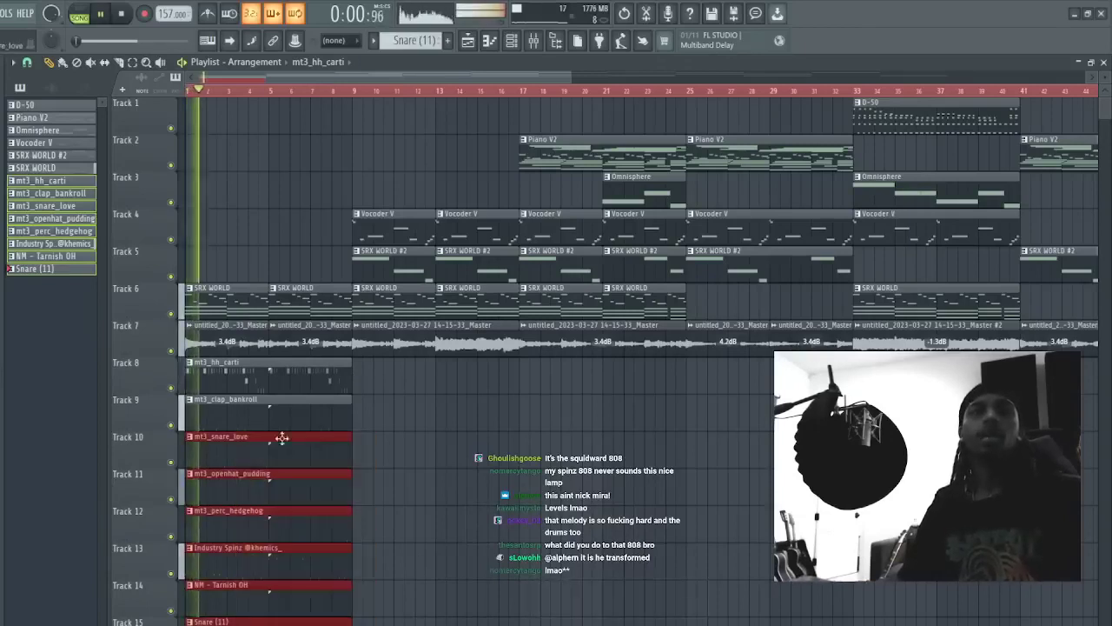
pyautogui.press('space')
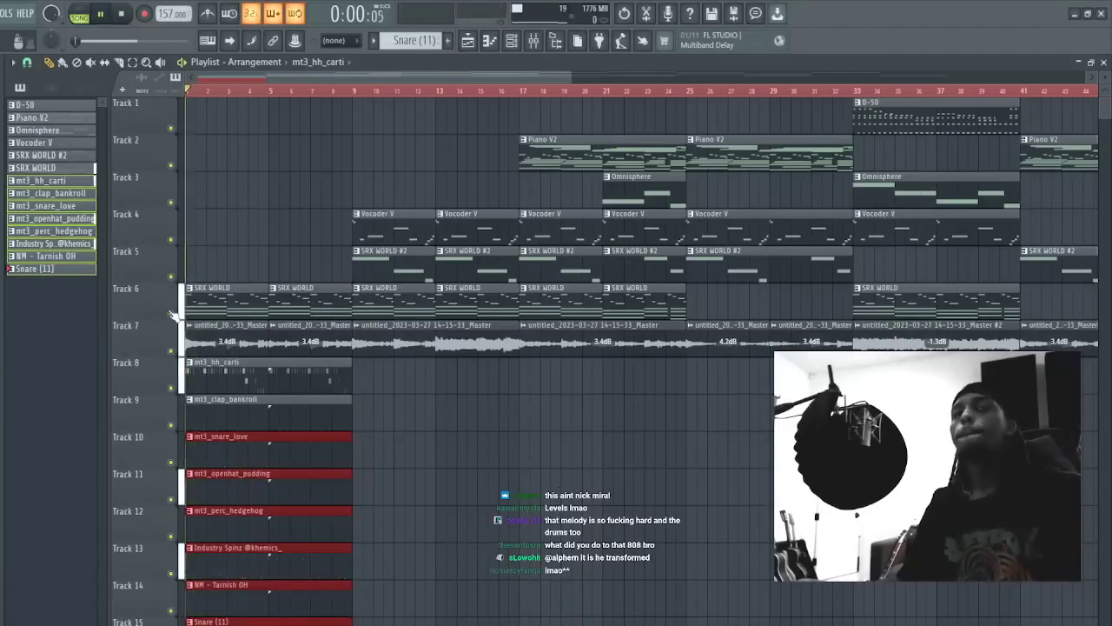
pyautogui.click(172, 314)
pyautogui.press('space')
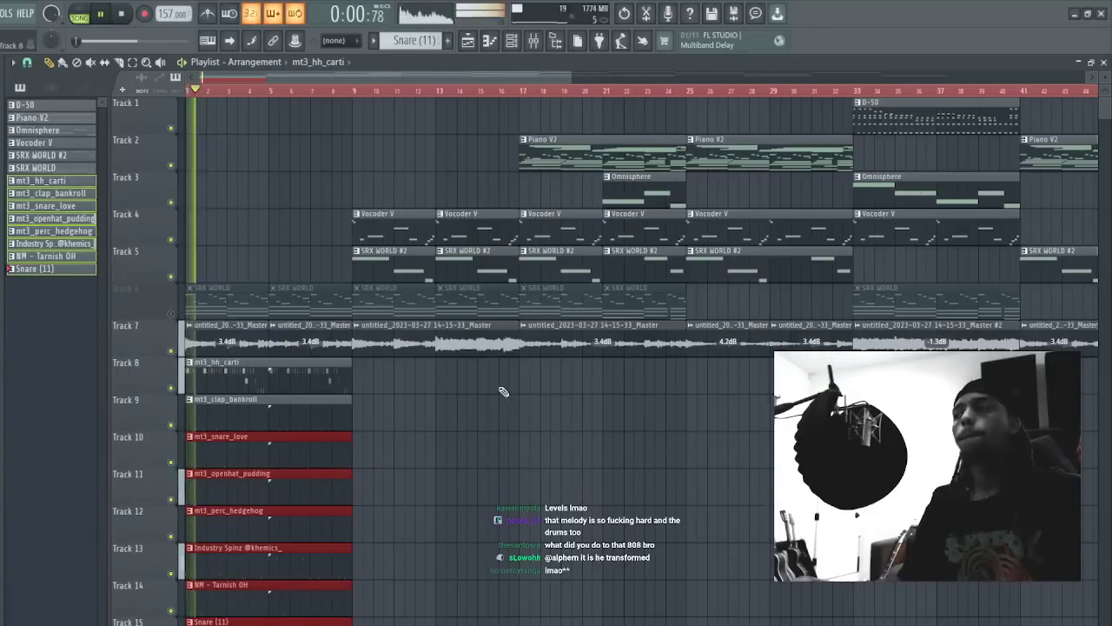
pyautogui.press('space')
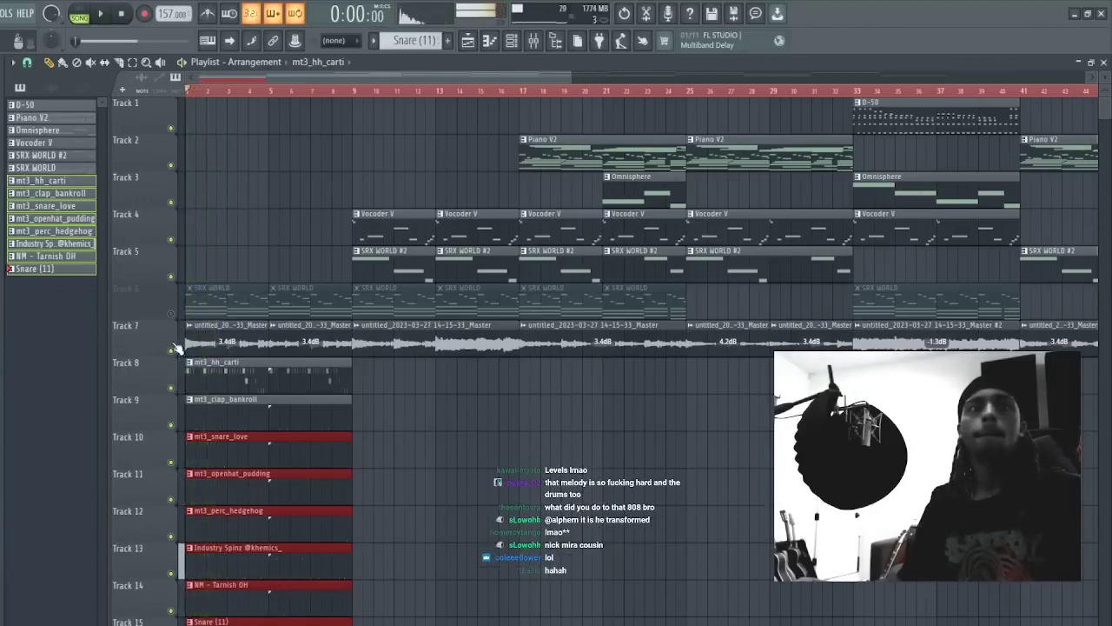
# - Solo Track 7, then unmute drum Tracks 8 through 14 while previewing
pyautogui.rightClick(171, 351)
pyautogui.click(171, 388)
pyautogui.press('space')
pyautogui.click(171, 424)
pyautogui.press('space')
pyautogui.click(171, 463)
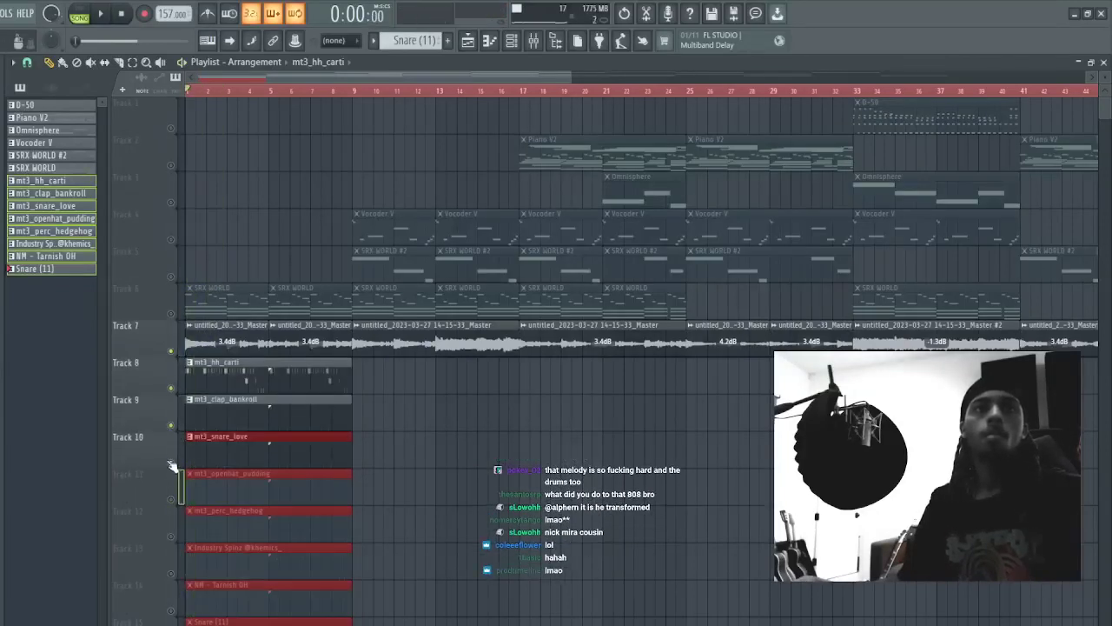
pyautogui.click(171, 499)
pyautogui.click(171, 573)
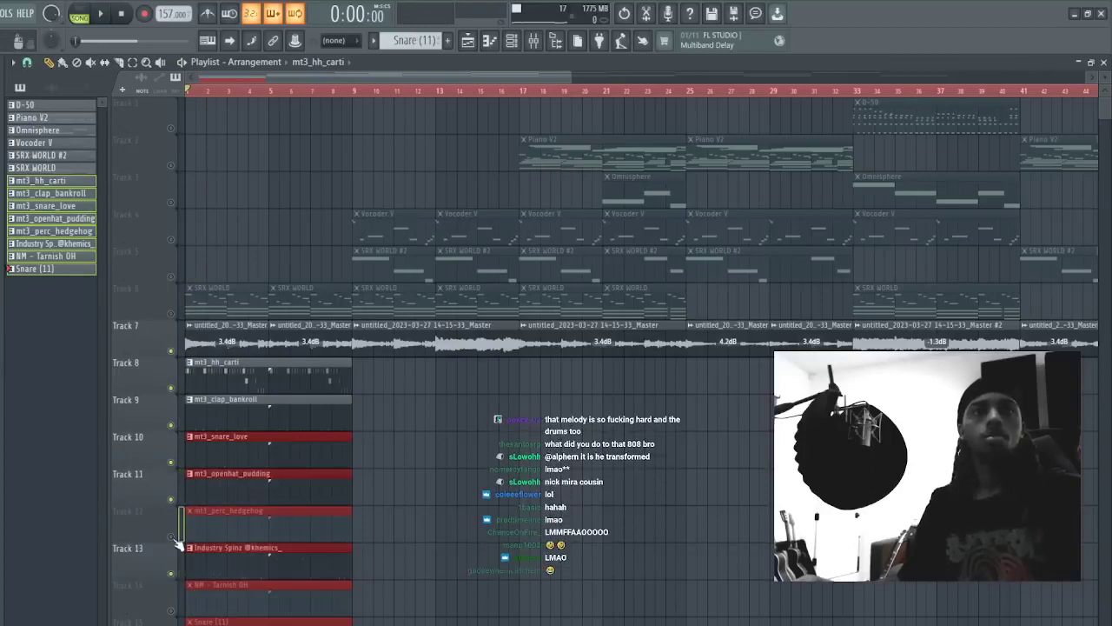
pyautogui.click(172, 536)
pyautogui.click(171, 610)
# - Copy the drum clips to start at bar 9 and replay from bar 1
pyautogui.moveTo(376, 625); pyautogui.dragTo(406, 390)
pyautogui.moveTo(542, 623); pyautogui.dragTo(225, 375)
pyautogui.click(231, 90)
pyautogui.click(124, 14)
pyautogui.press('space')
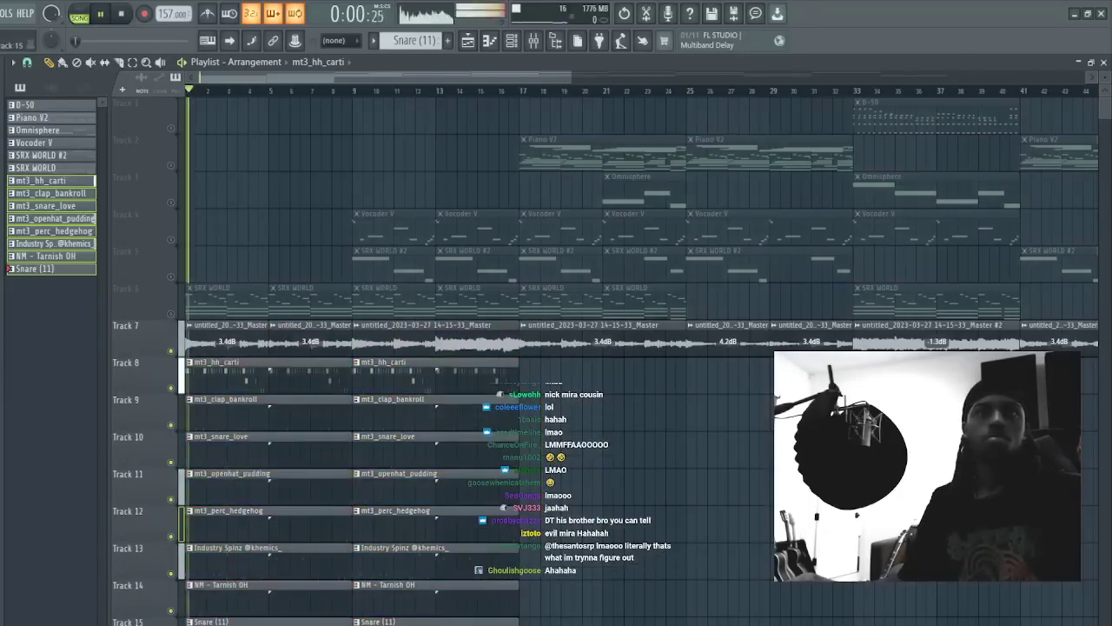
pyautogui.press('space')
# - Duplicate the drum clips again with Ctrl+B to fill bars 17–32
pyautogui.moveTo(539, 624); pyautogui.dragTo(215, 371)
pyautogui.hotkey('ctrl', 'b')
pyautogui.press('space')
pyautogui.hotkey('ctrl', 'd')
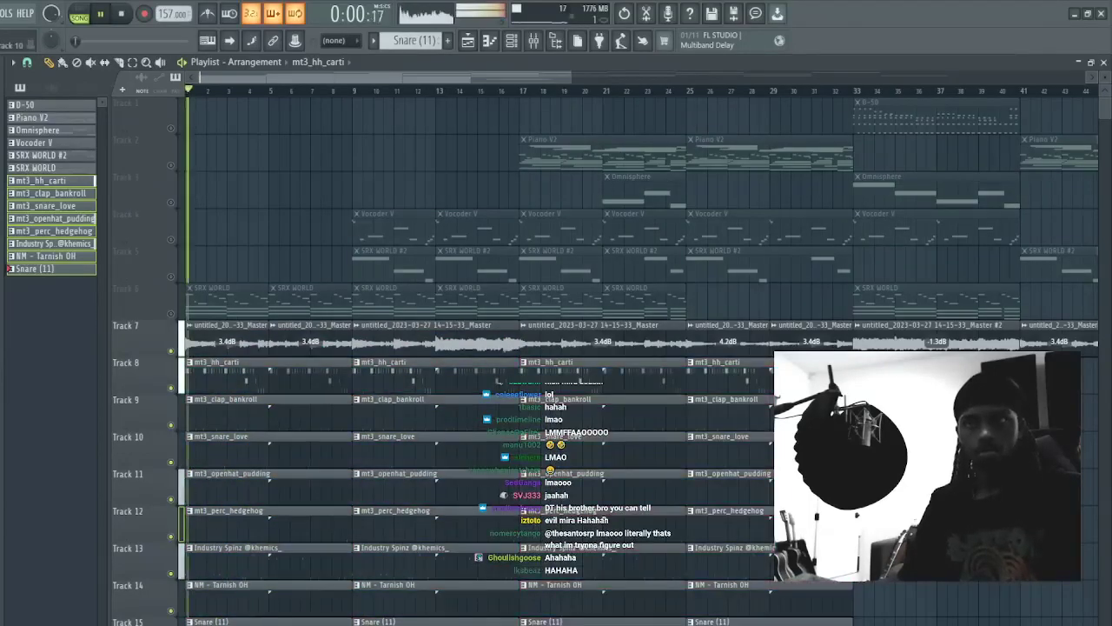
pyautogui.press('space')
pyautogui.press('space')
# - Delete the drum clips in bars 1–8, including Track 8's opening clip
pyautogui.moveTo(273, 613); pyautogui.dragTo(223, 415)
pyautogui.press('Delete')
pyautogui.press('space')
pyautogui.rightClick(234, 390)
pyautogui.press('space')
pyautogui.press('space')
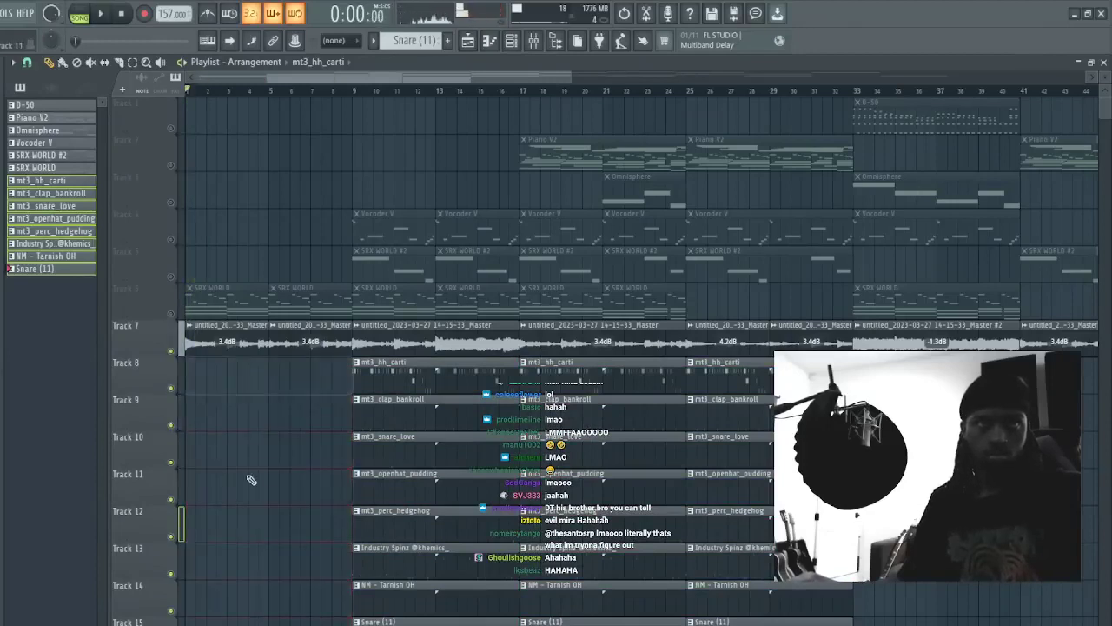
# - Remove a stray clip from Track 11 and replay to hear the change
pyautogui.click(249, 480)
pyautogui.rightClick(252, 487)
pyautogui.press('space')
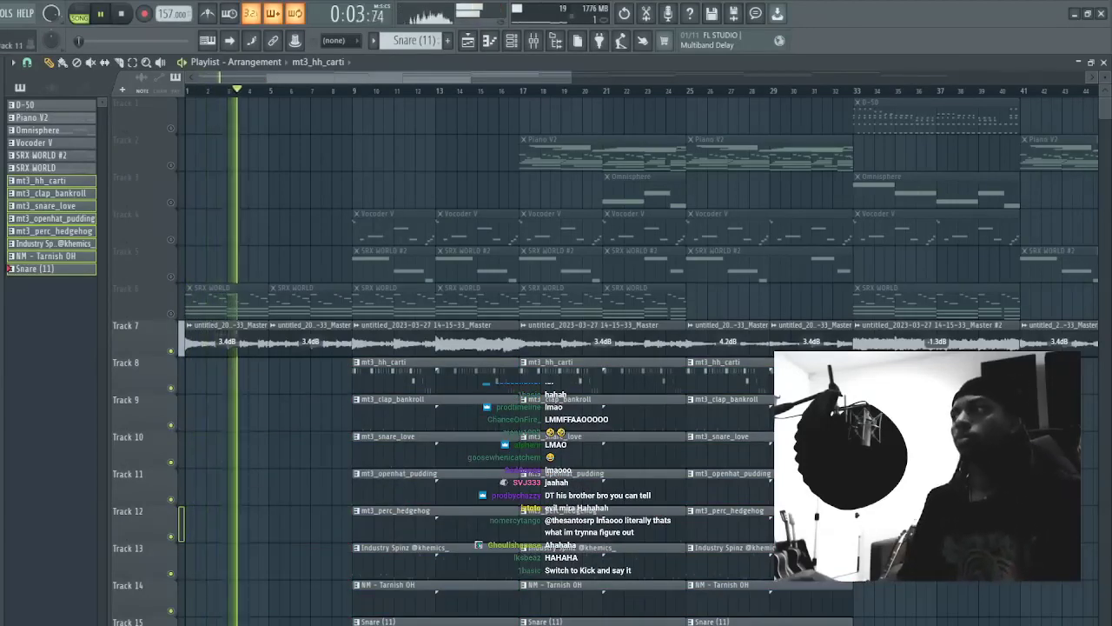
pyautogui.press('F5')
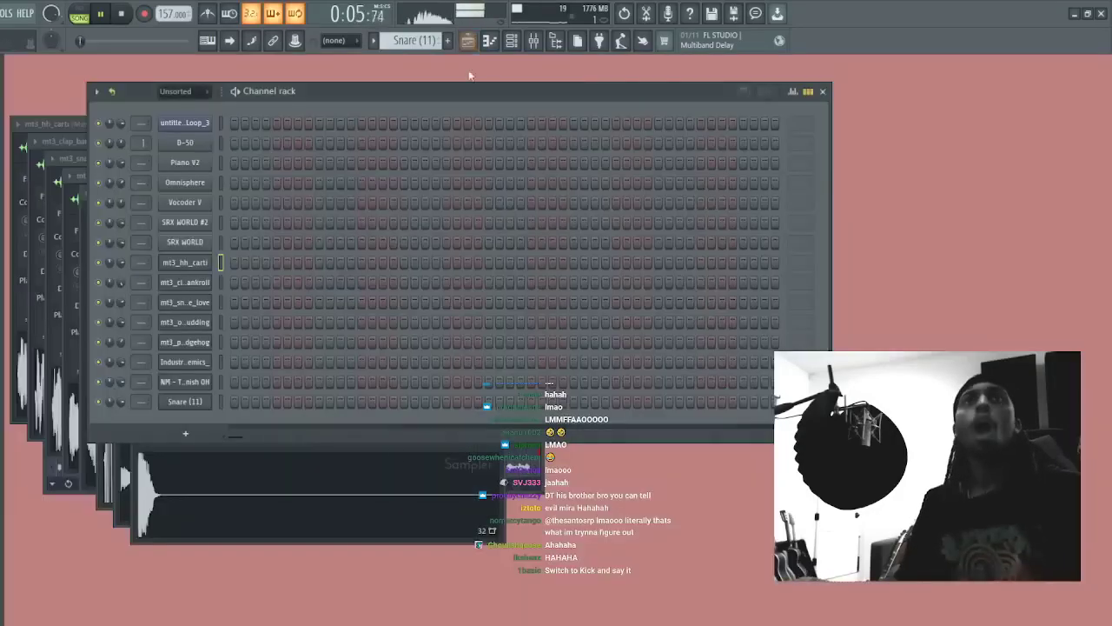
pyautogui.click(470, 42)
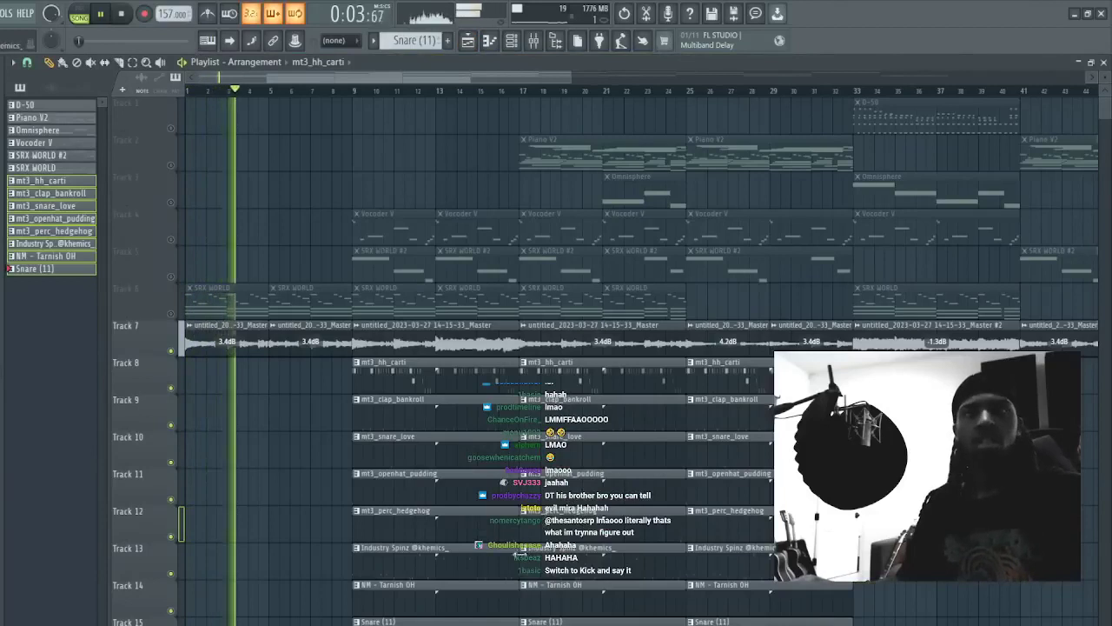
# - Slice the opening drum clips on Tracks 8–15 at bar 5, delete the earlier parts, and replay
pyautogui.moveTo(419, 624)
pyautogui.mouseDown()
pyautogui.moveTo(382, 373)
pyautogui.moveTo(51, 362)
pyautogui.mouseUp()
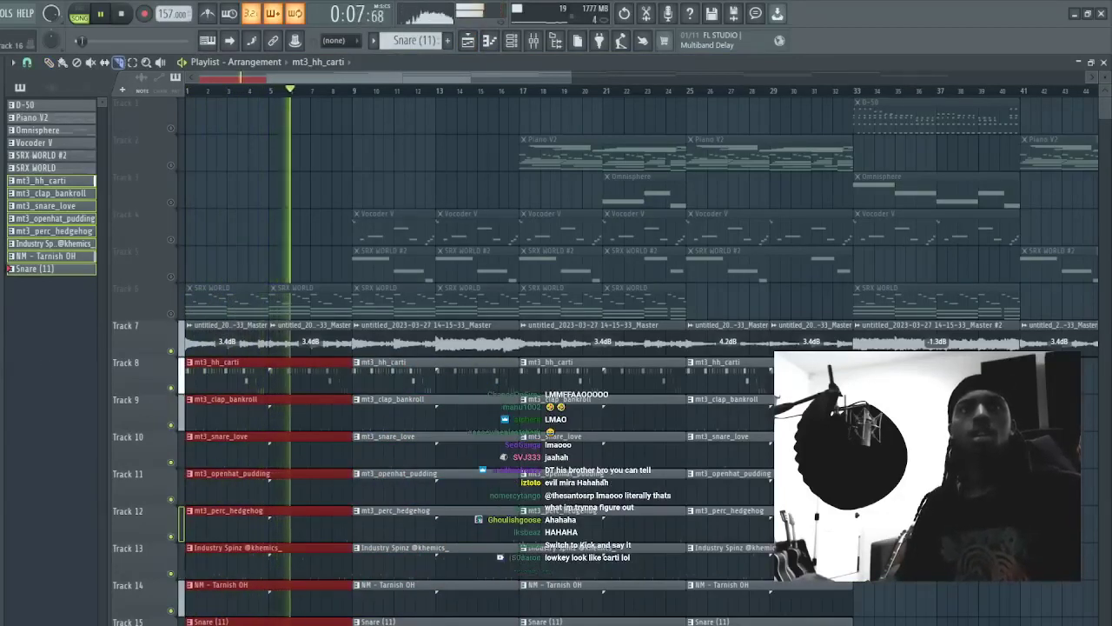
pyautogui.moveTo(259, 624); pyautogui.dragTo(263, 389)
pyautogui.press('p')
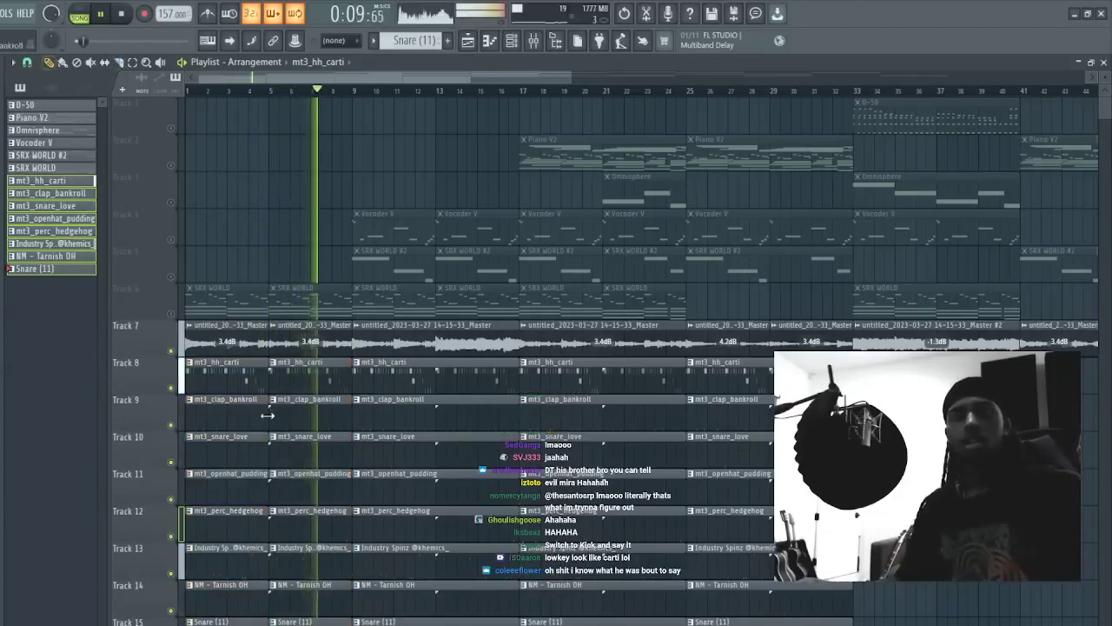
pyautogui.moveTo(241, 619); pyautogui.dragTo(246, 391)
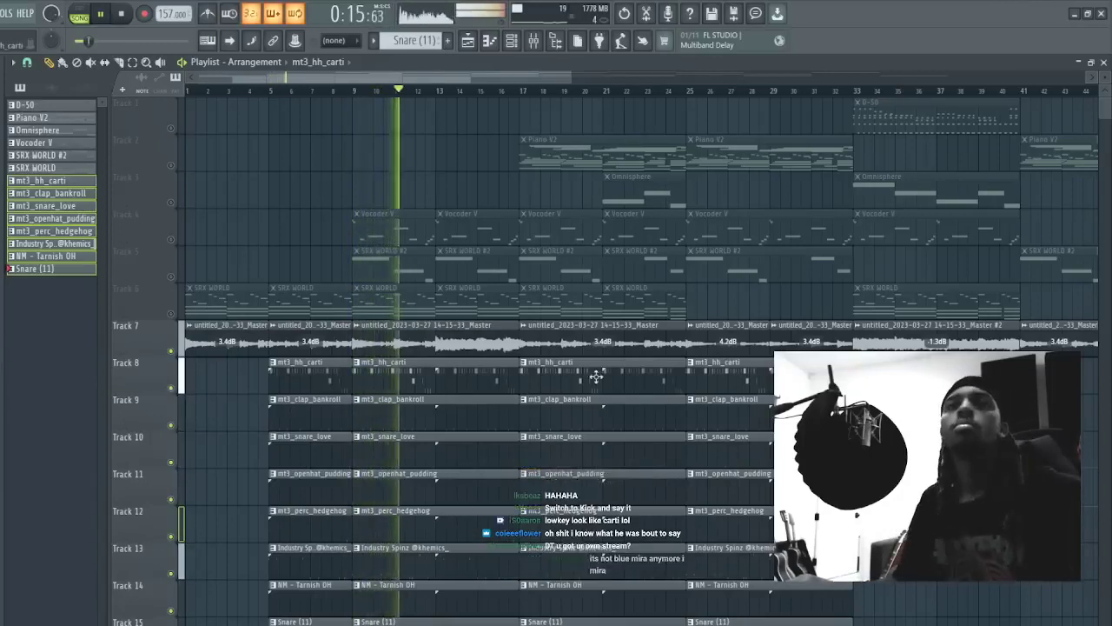
pyautogui.scroll(2, 534, 80)
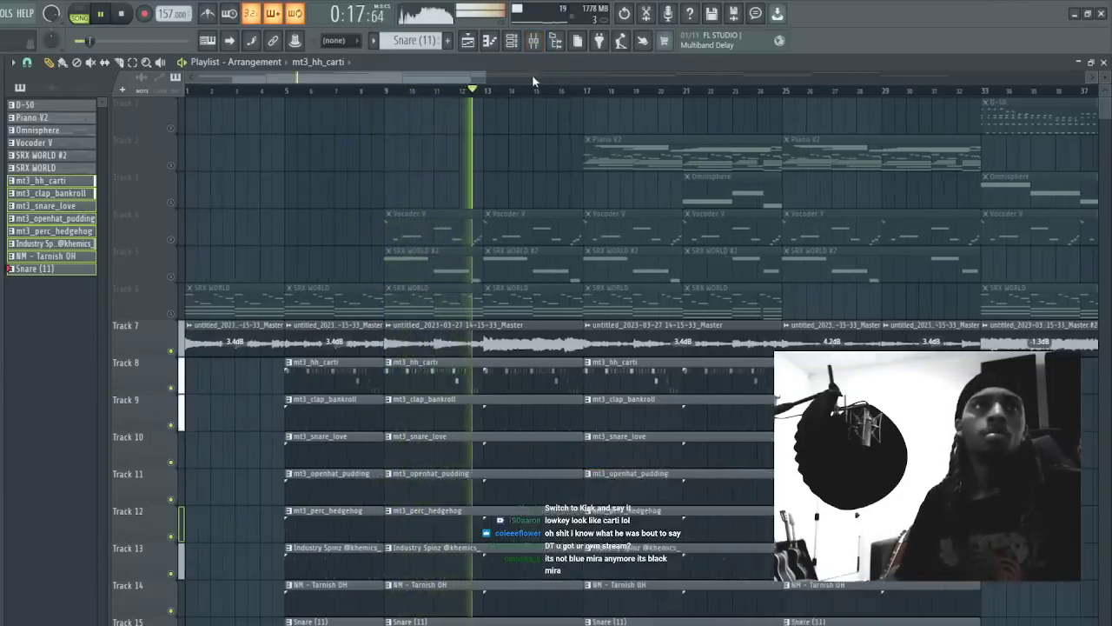
pyautogui.scroll(1, 534, 80)
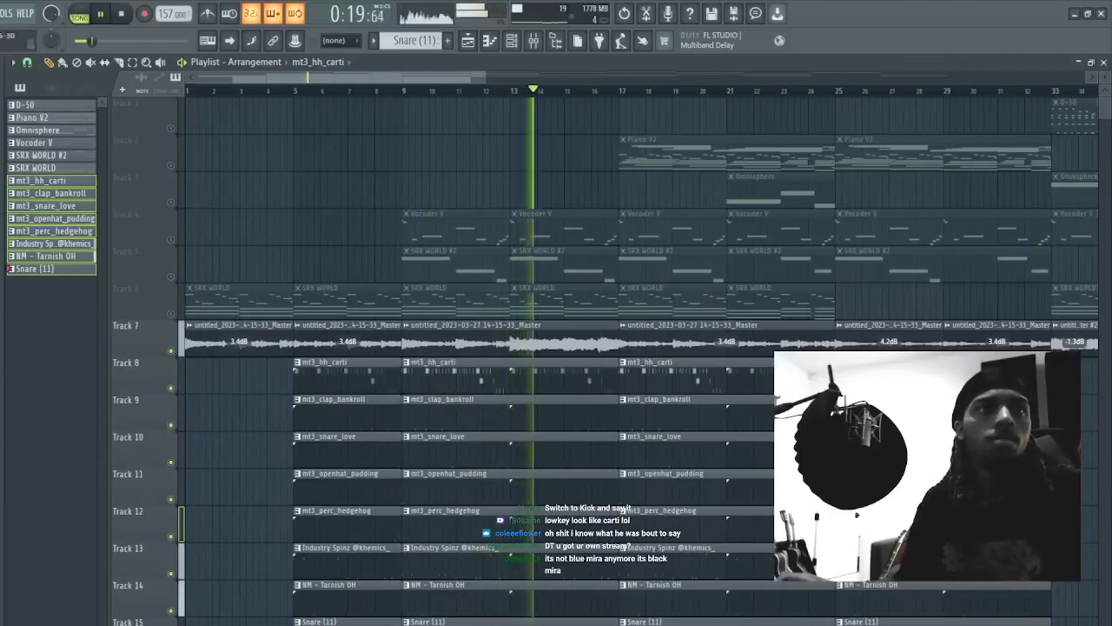
pyautogui.press('space')
pyautogui.press('space')
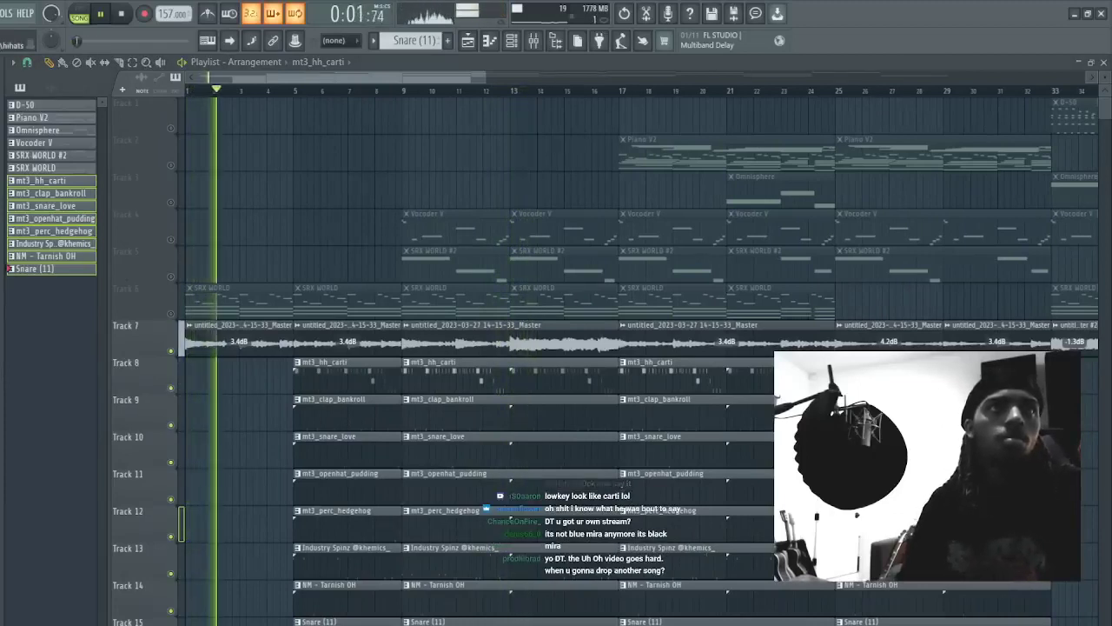
pyautogui.press('space')
pyautogui.press('space')
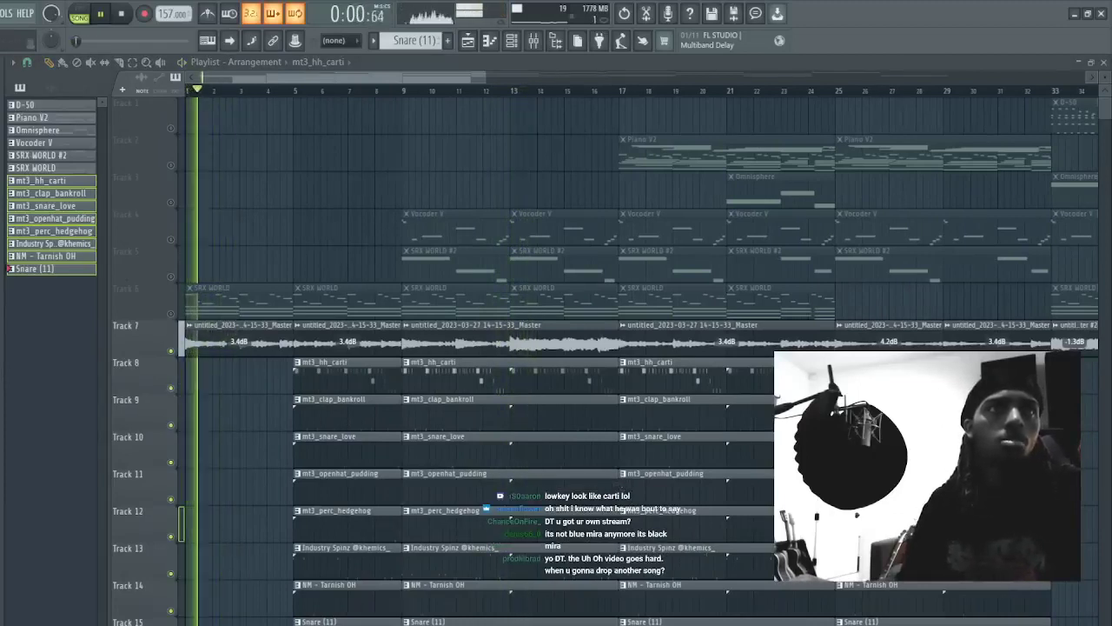
pyautogui.press('space')
pyautogui.press('space')
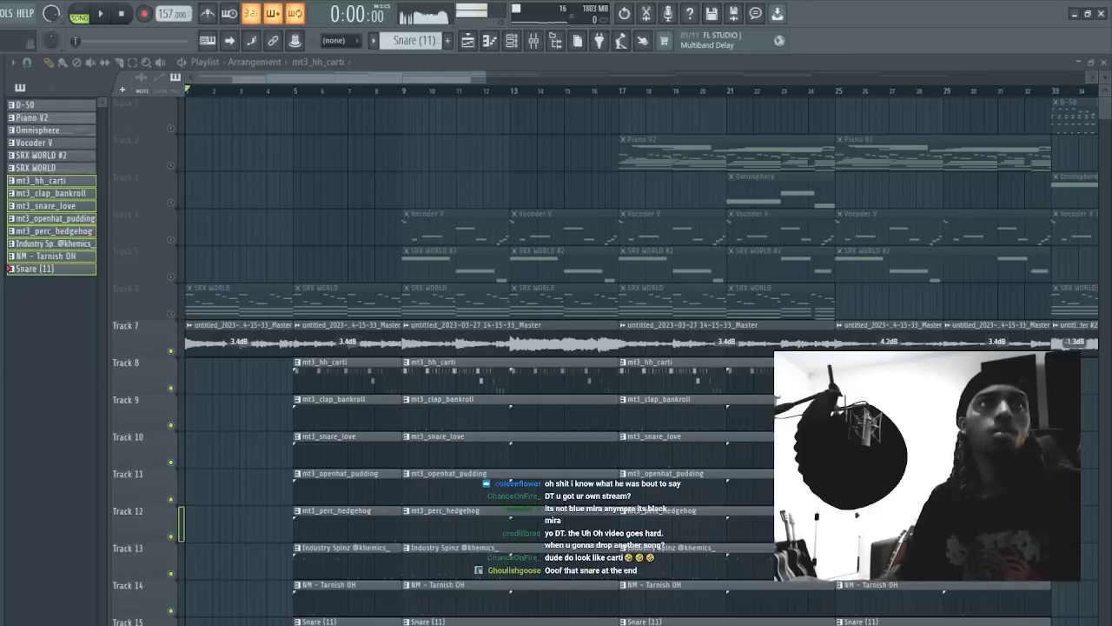
# - Place dt - latex fx on Track 16, unmute it, and enable Reverse in its clip settings
pyautogui.moveTo(2, 599); pyautogui.dragTo(234, 612)
pyautogui.scroll(-1, 477, 357)
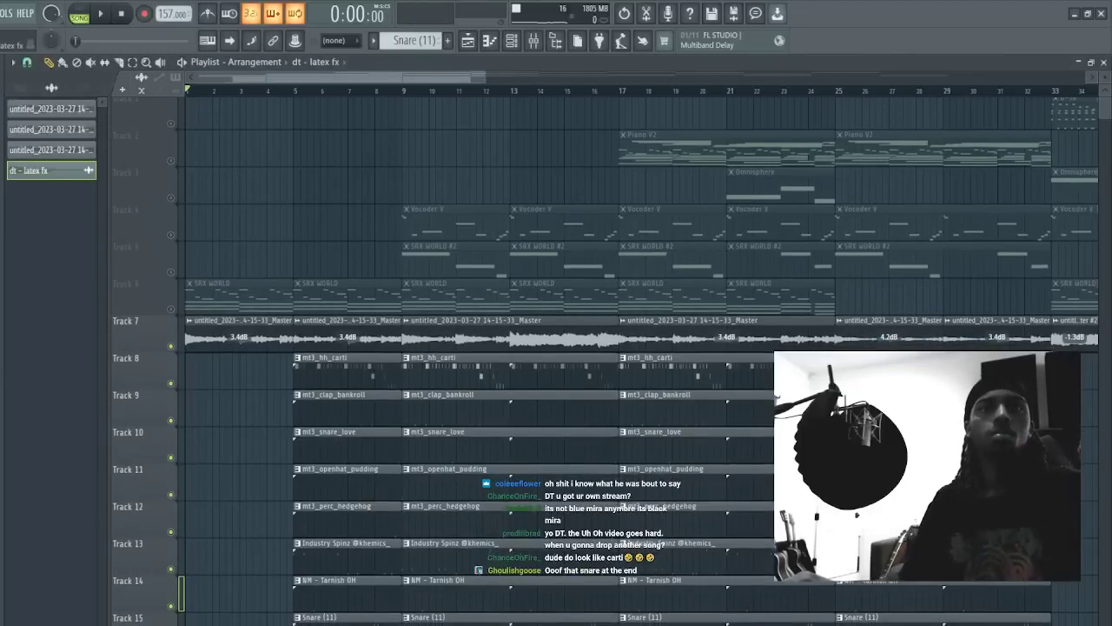
pyautogui.scroll(3, 378, 131)
pyautogui.scroll(-3, 377, 135)
pyautogui.click(171, 570)
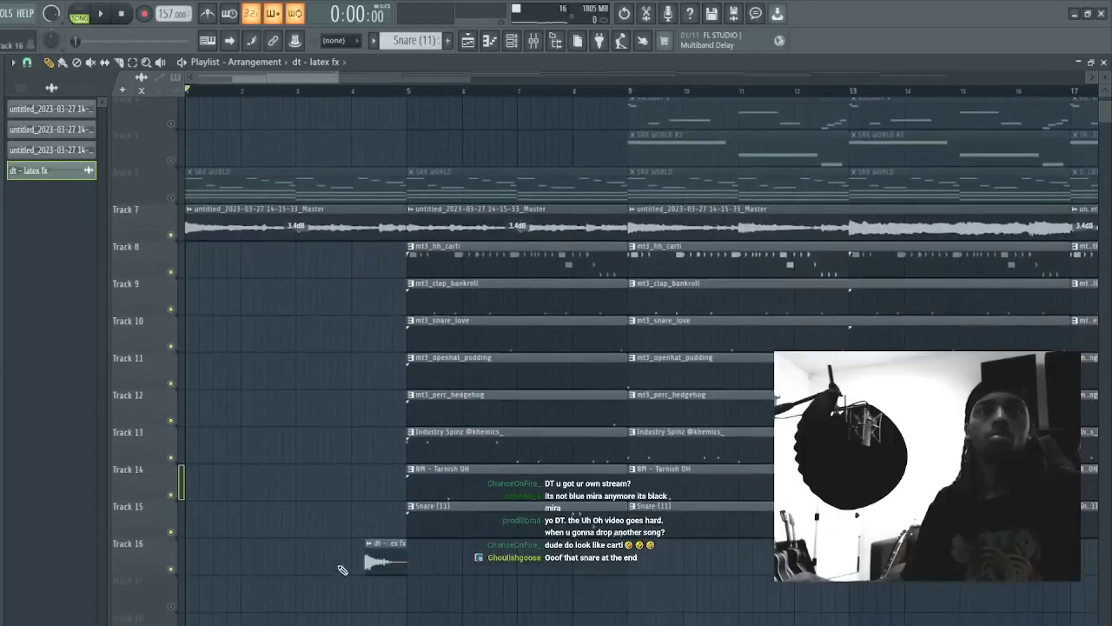
pyautogui.doubleClick(386, 561)
pyautogui.click(230, 263)
pyautogui.click(231, 275)
pyautogui.click(231, 263)
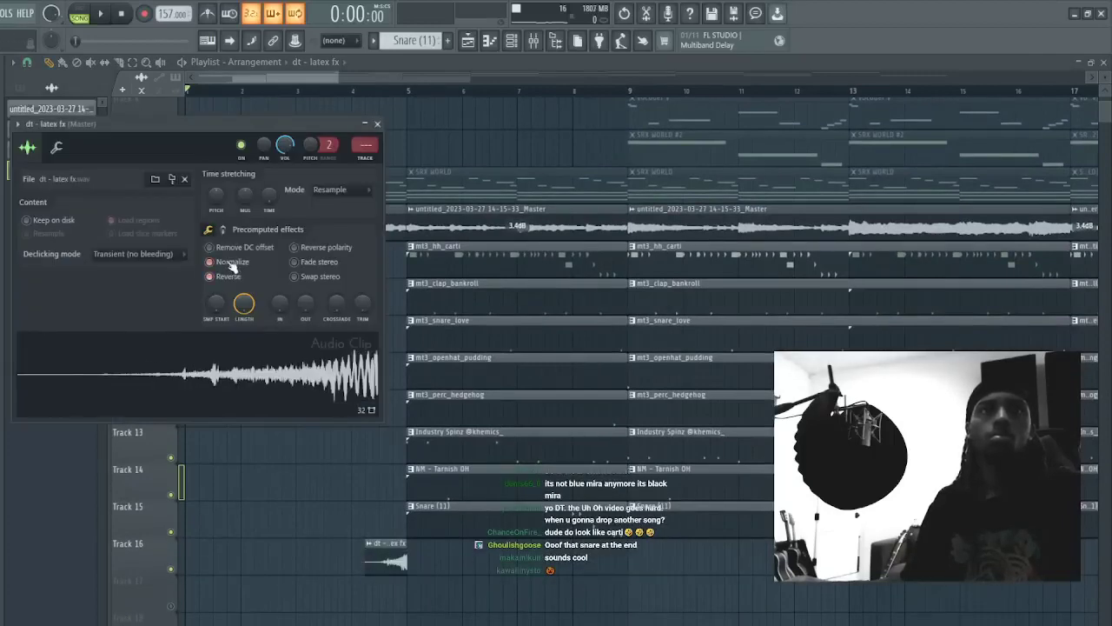
pyautogui.click(434, 617)
# - Slide the reversed riser to end at bar 5 and add a forward latex FX copy at bar 5
pyautogui.moveTo(260, 78); pyautogui.dragTo(232, 77)
pyautogui.moveTo(637, 551); pyautogui.dragTo(606, 547)
pyautogui.doubleClick(615, 558)
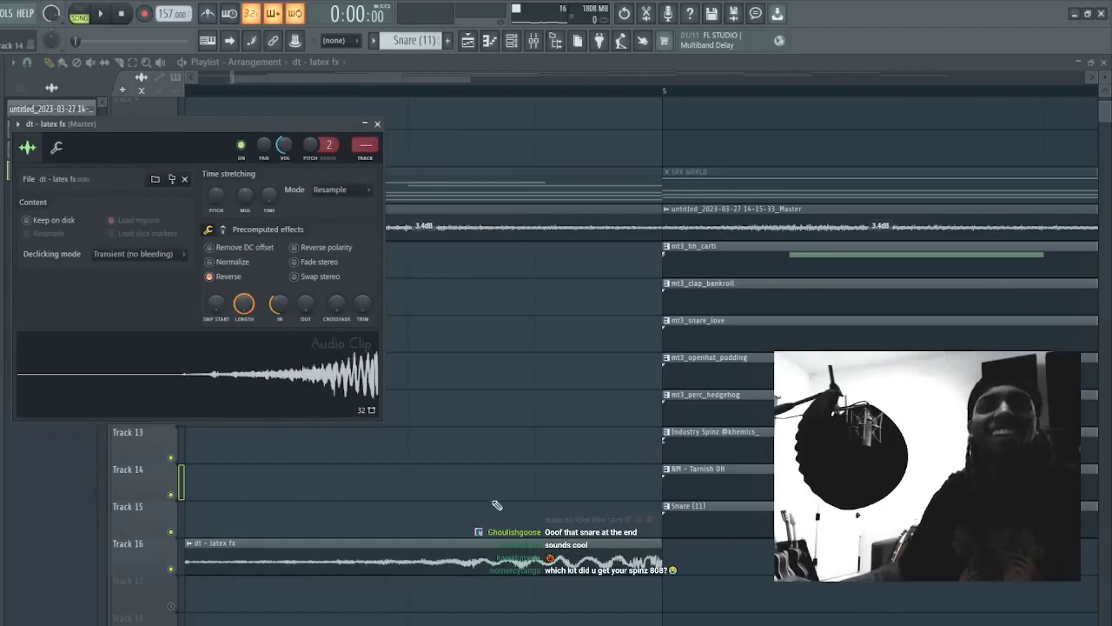
pyautogui.click(668, 554)
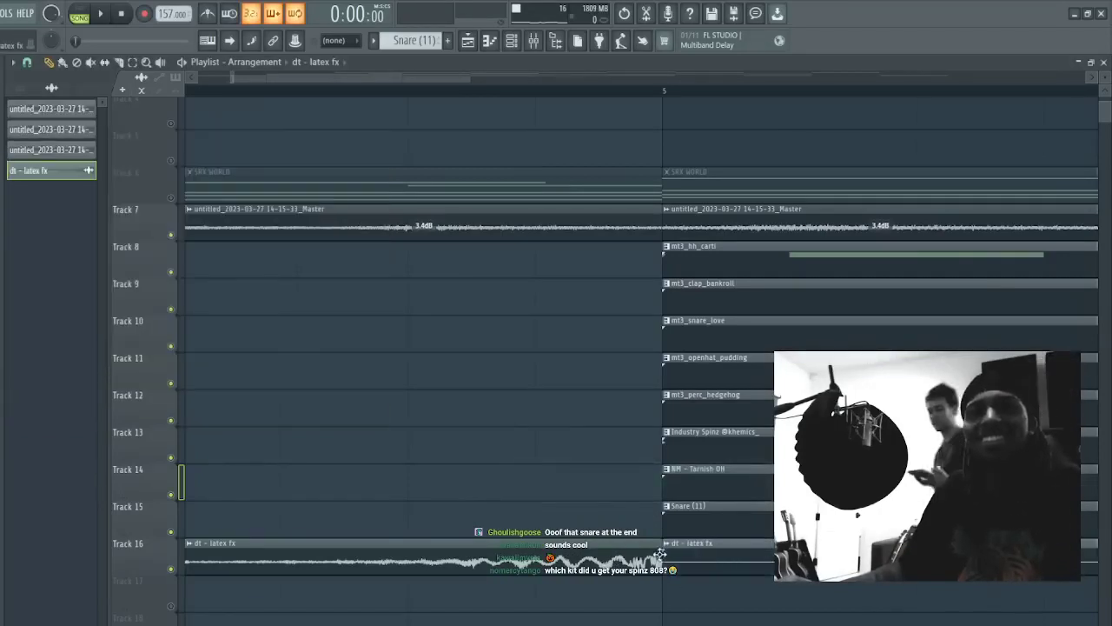
pyautogui.doubleClick(754, 549)
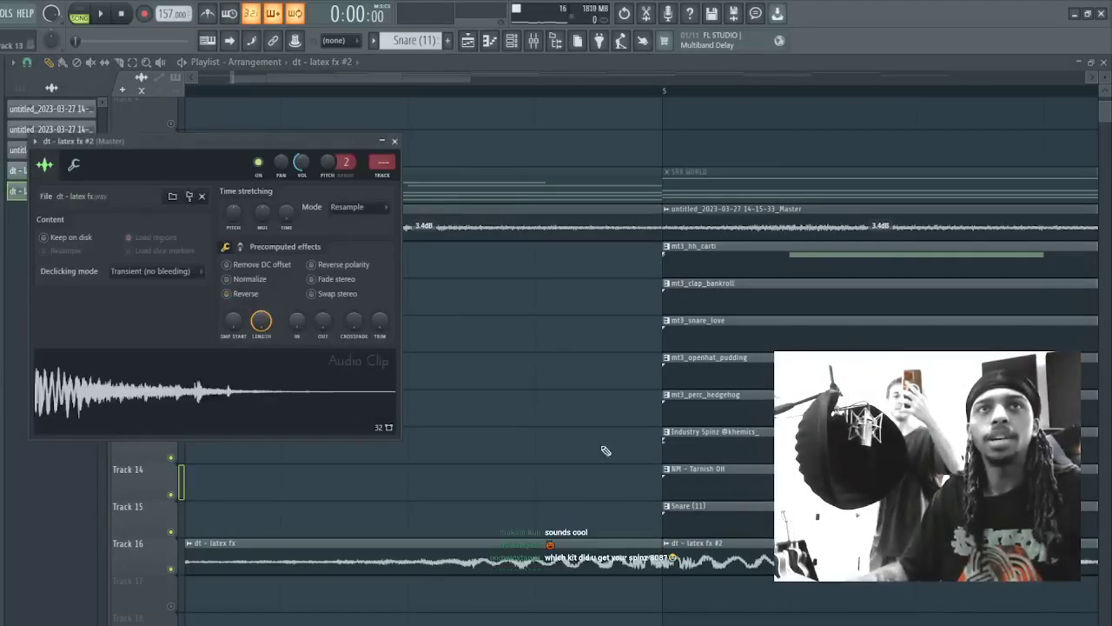
pyautogui.doubleClick(566, 543)
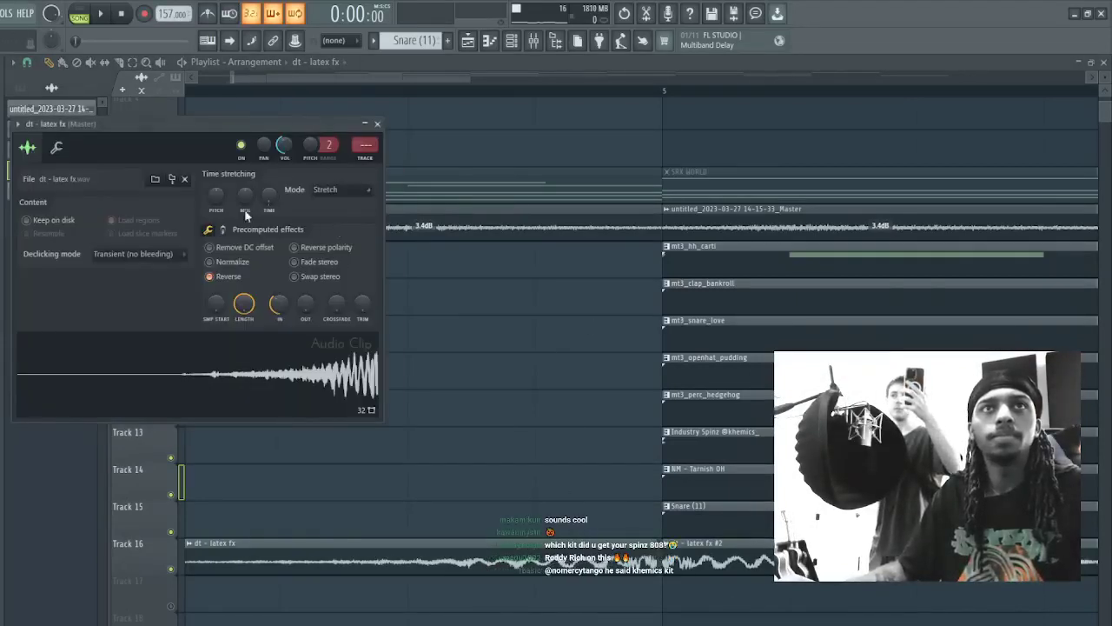
pyautogui.doubleClick(754, 546)
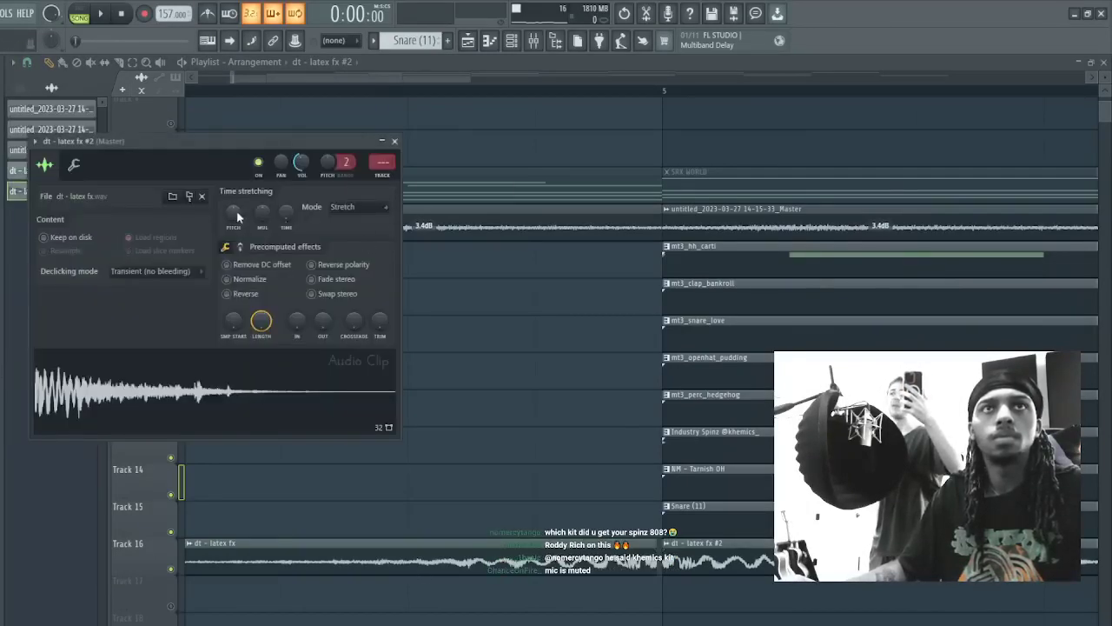
# - Play the song to hear the risers and review the dt - latex fx #2 clip settings
pyautogui.press('space')
pyautogui.press('Escape')
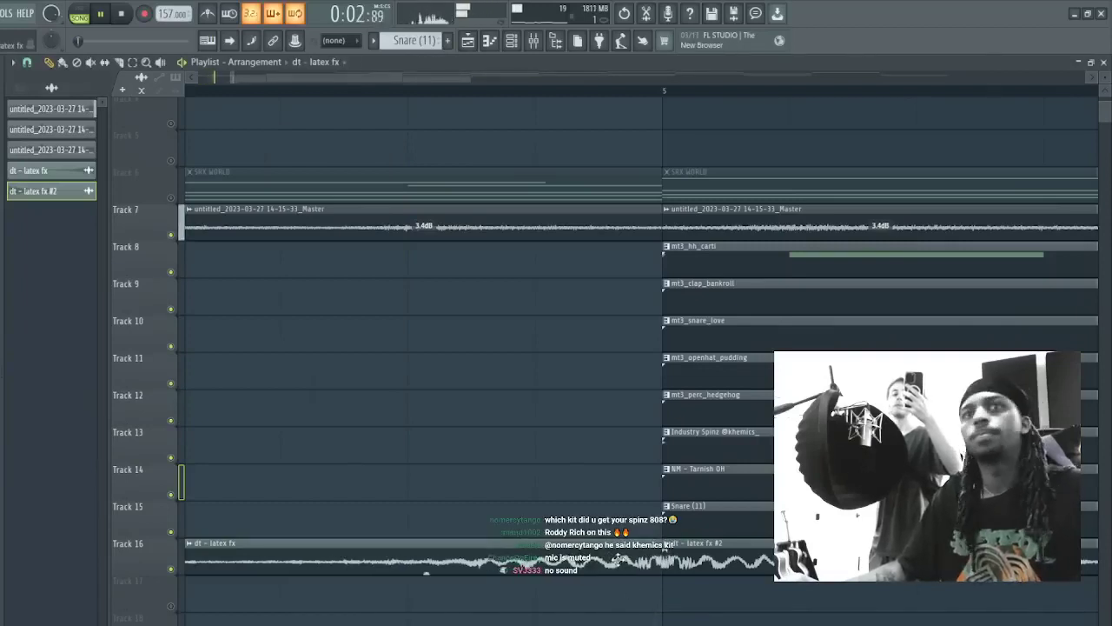
pyautogui.scroll(-2, 606, 222)
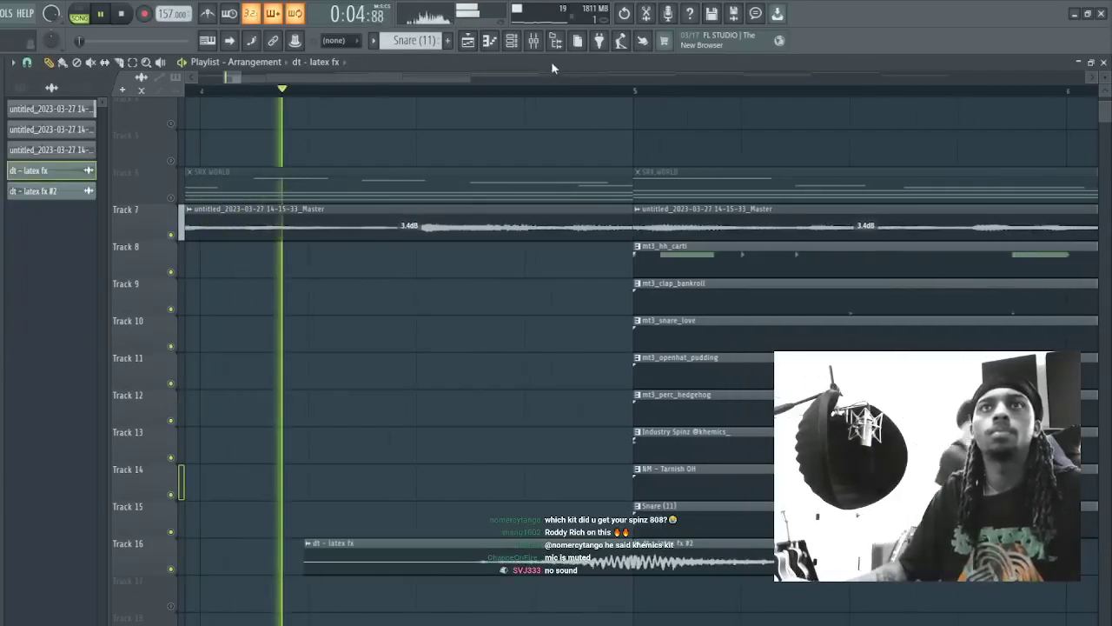
pyautogui.scroll(-1, 603, 191)
pyautogui.doubleClick(683, 551)
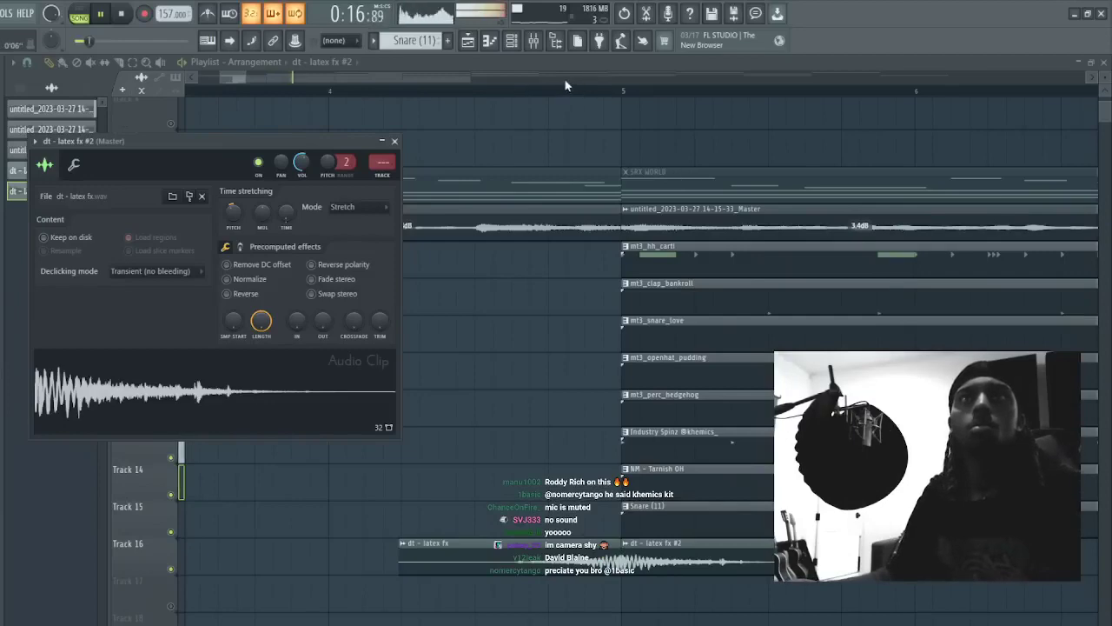
pyautogui.press('Escape')
pyautogui.scroll(1, 574, 221)
pyautogui.scroll(-4, 559, 217)
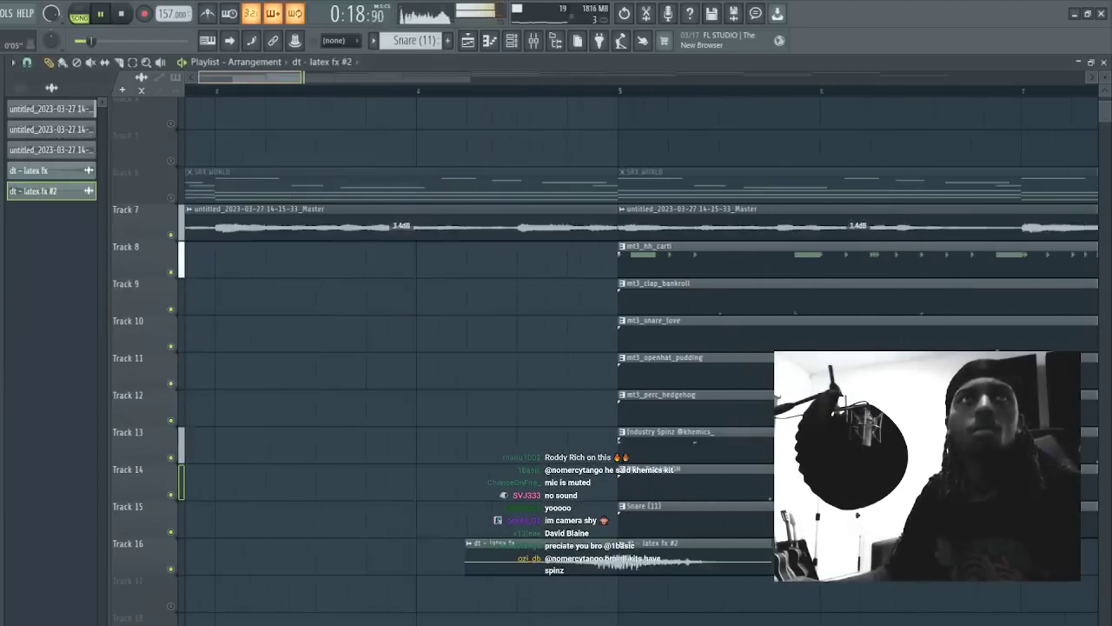
pyautogui.scroll(-3, 656, 423)
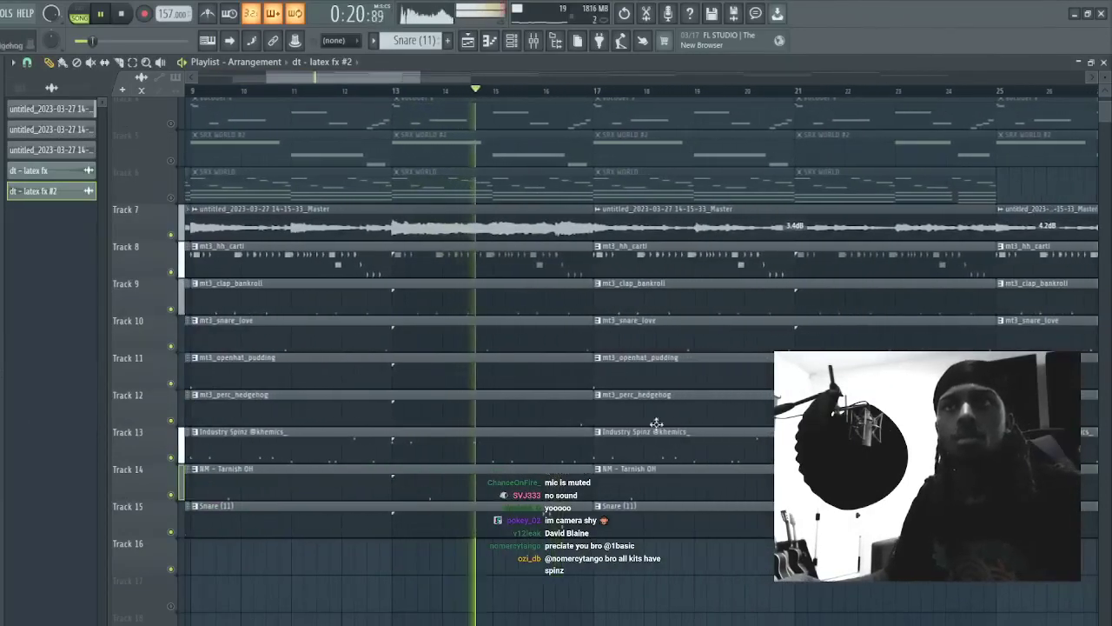
# - Replace Track 13's clips from bar 17 with an Industry Spinz copy, removing the leftover slice
pyautogui.rightClick(683, 447)
pyautogui.moveTo(267, 78); pyautogui.dragTo(284, 77)
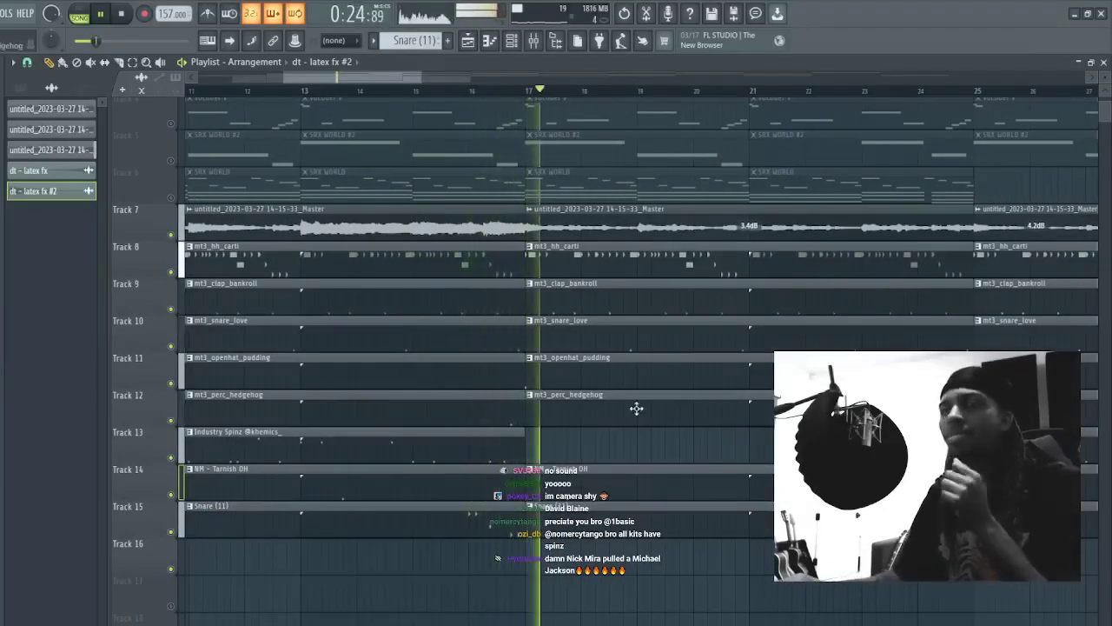
pyautogui.click(496, 452)
pyautogui.click(535, 451)
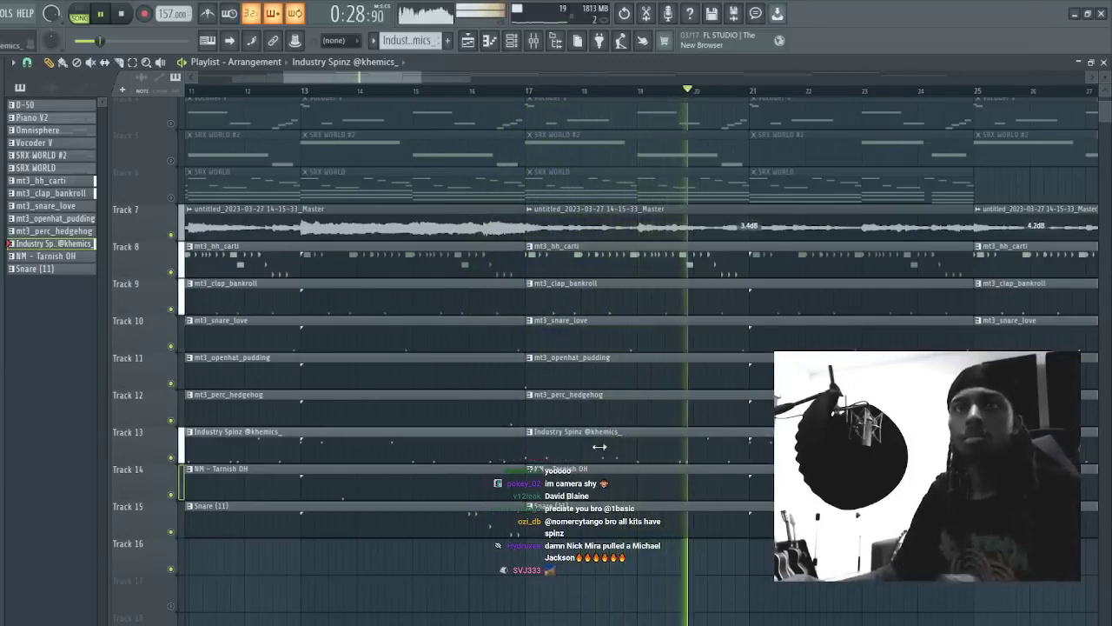
pyautogui.click(637, 461)
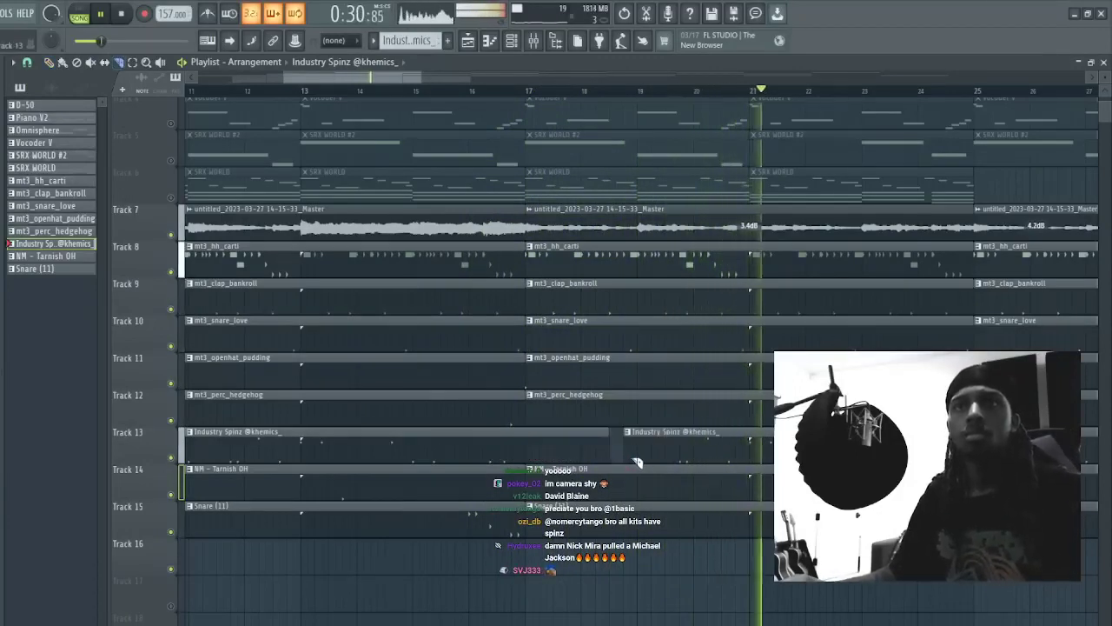
pyautogui.click(638, 462)
pyautogui.rightClick(525, 445)
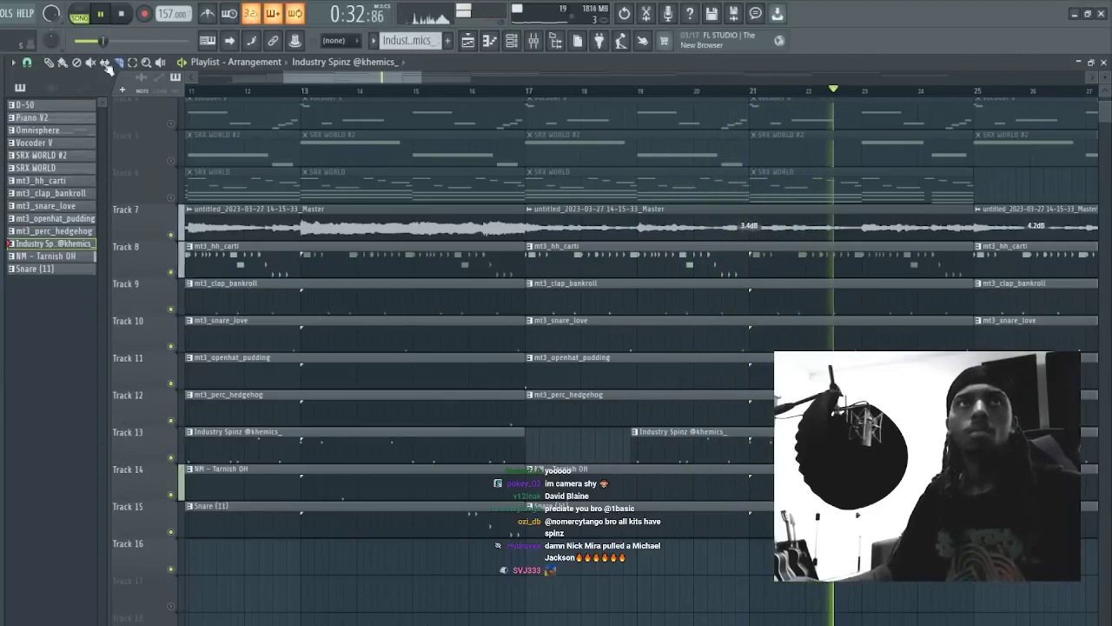
# - Clear stray clips from Tracks 14 and 17
pyautogui.scroll(-3, 288, 445)
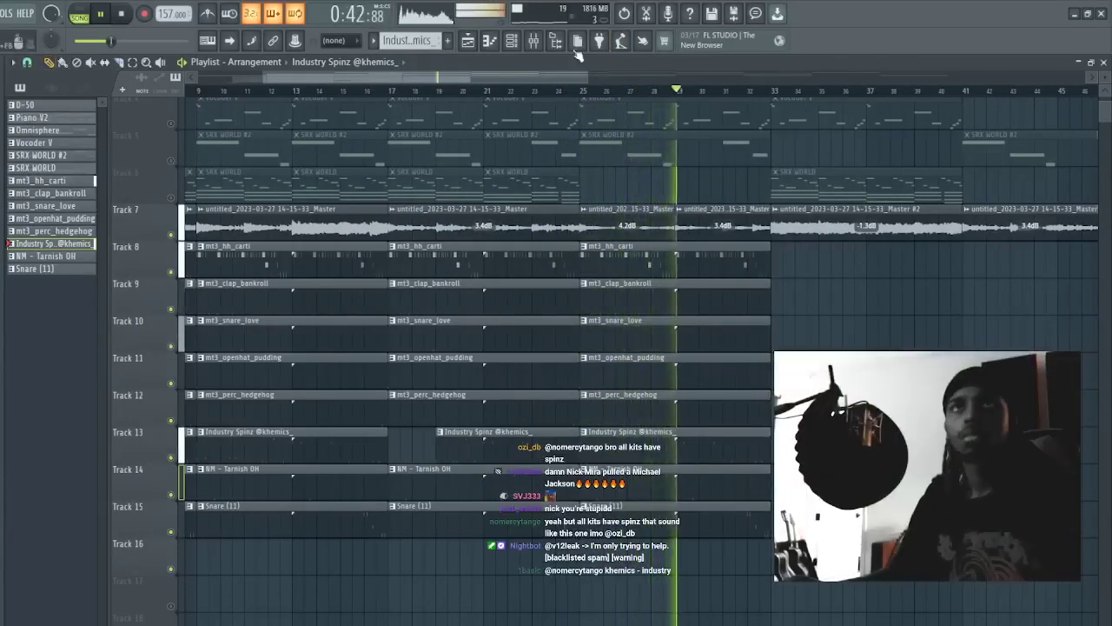
pyautogui.scroll(-5, 703, 80)
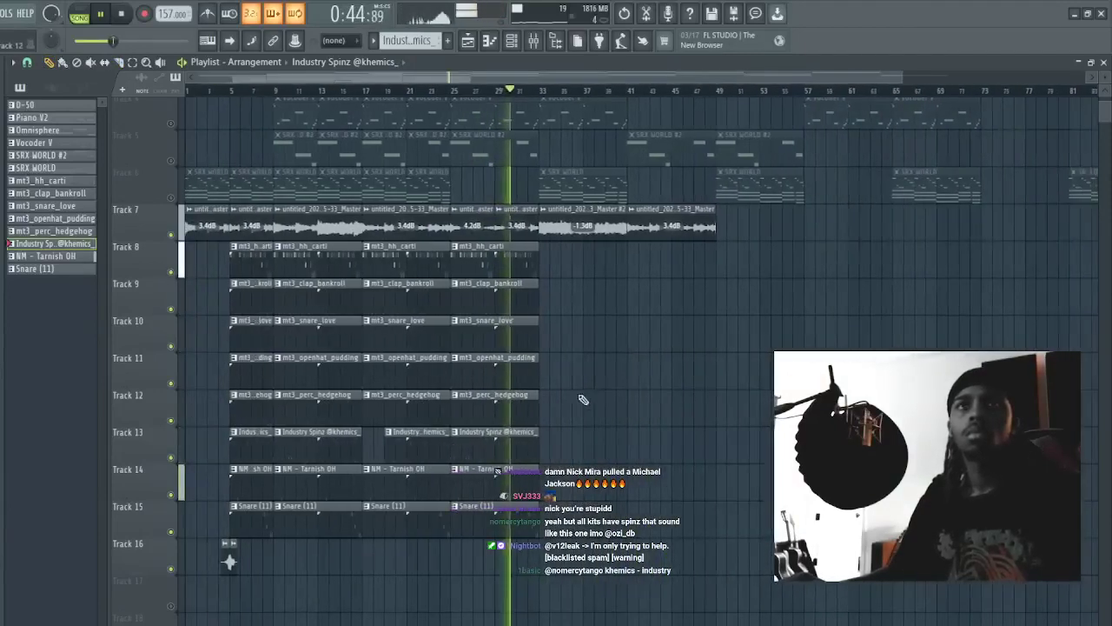
pyautogui.click(645, 475)
pyautogui.rightClick(682, 467)
pyautogui.click(511, 41)
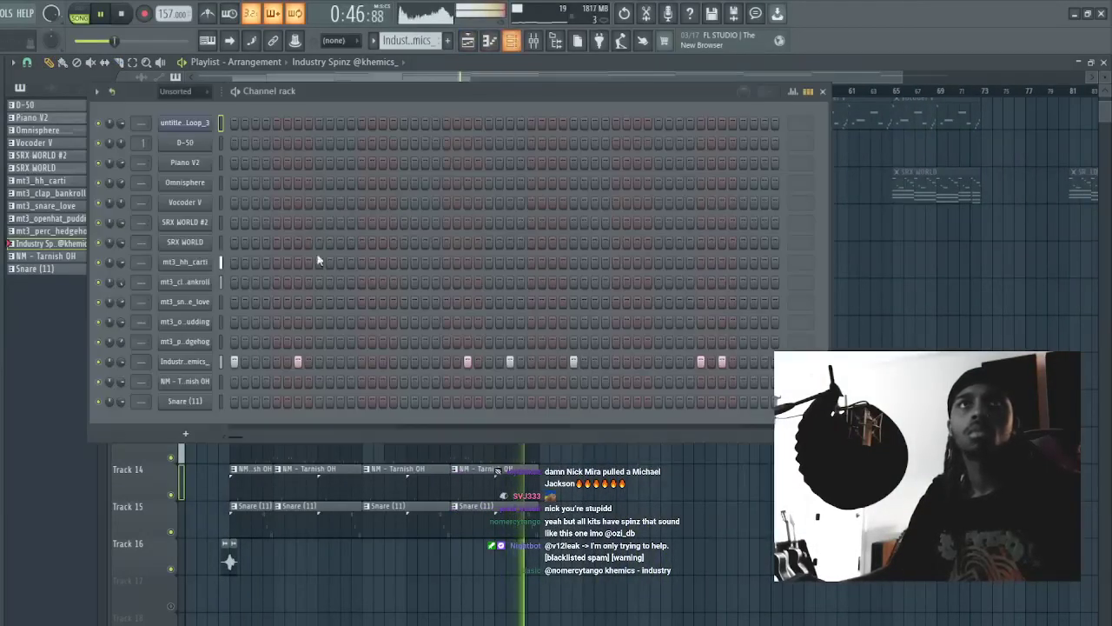
pyautogui.click(704, 586)
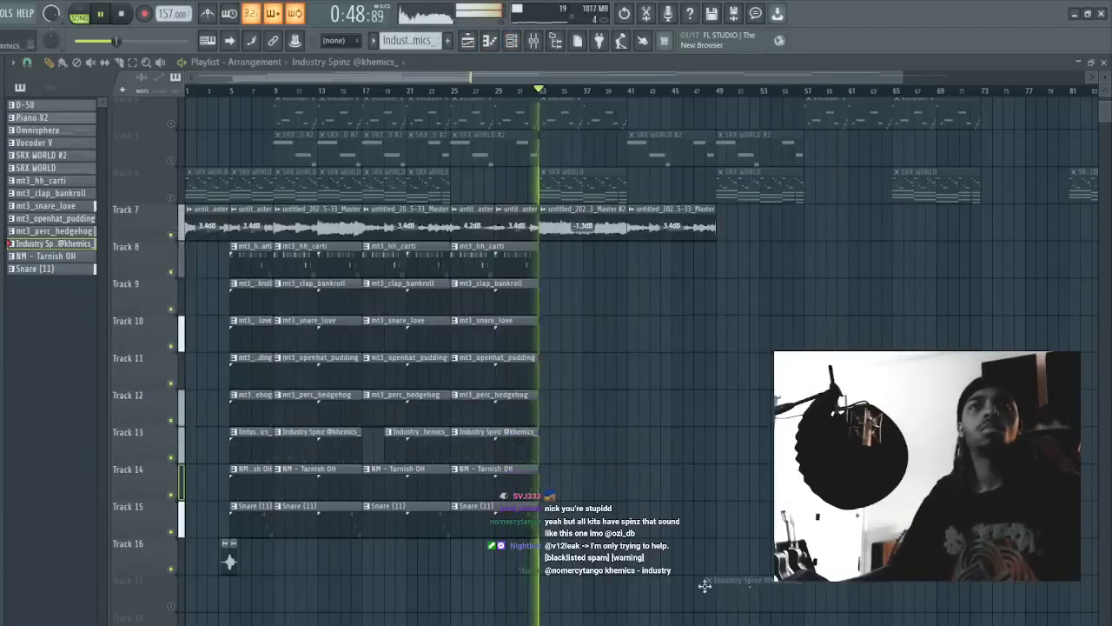
pyautogui.rightClick(705, 585)
# - Delete the third and first Snare (11) clips on Track 15, then stop playback
pyautogui.rightClick(430, 519)
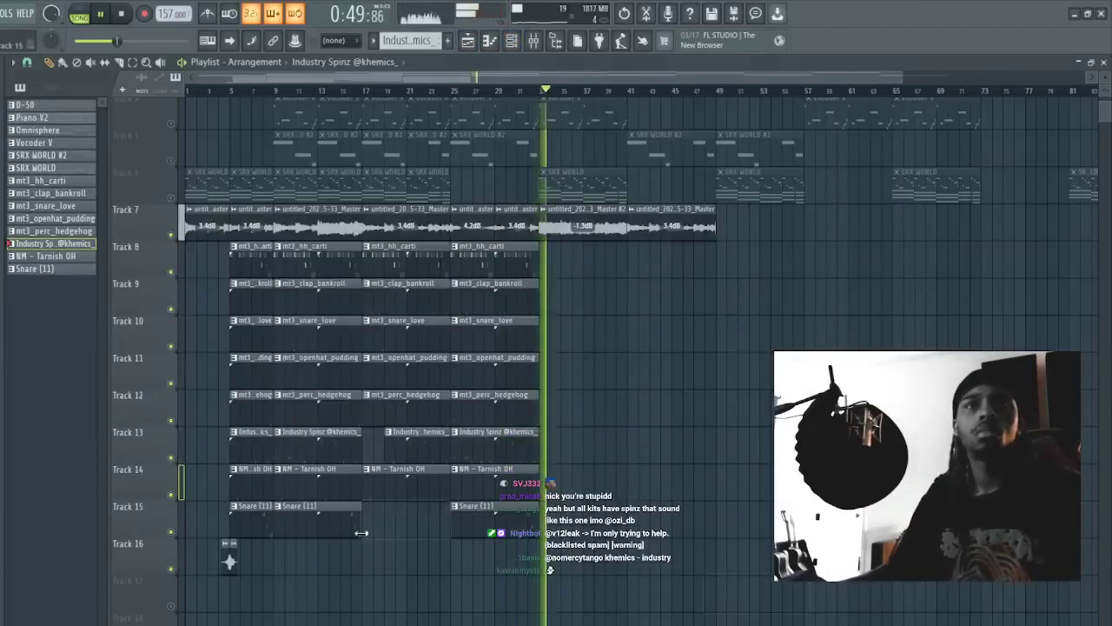
pyautogui.rightClick(252, 517)
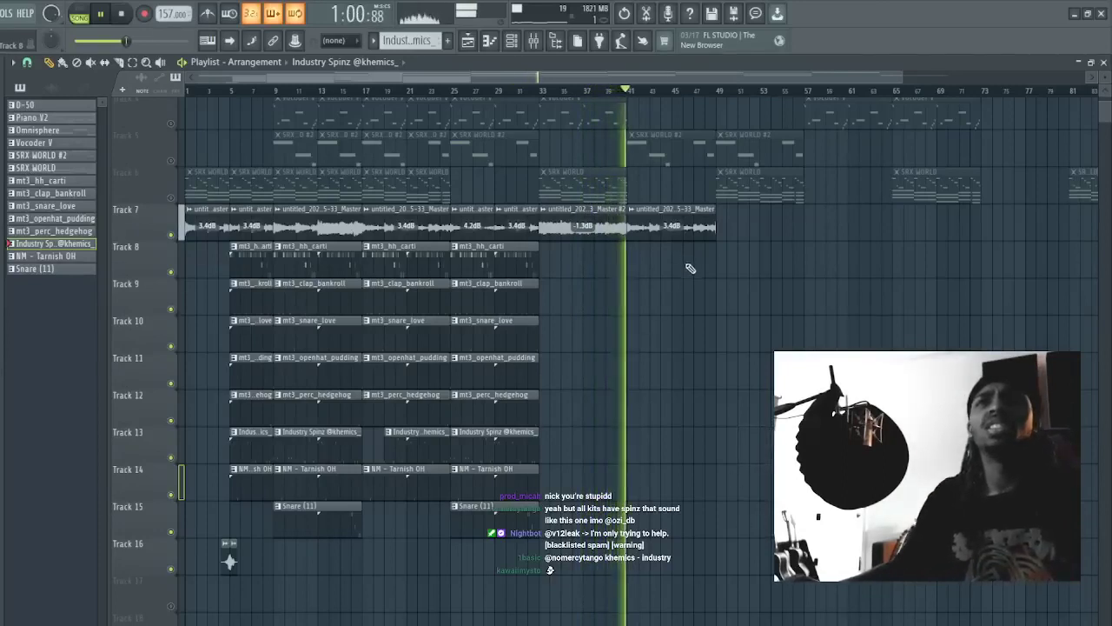
pyautogui.press('space')
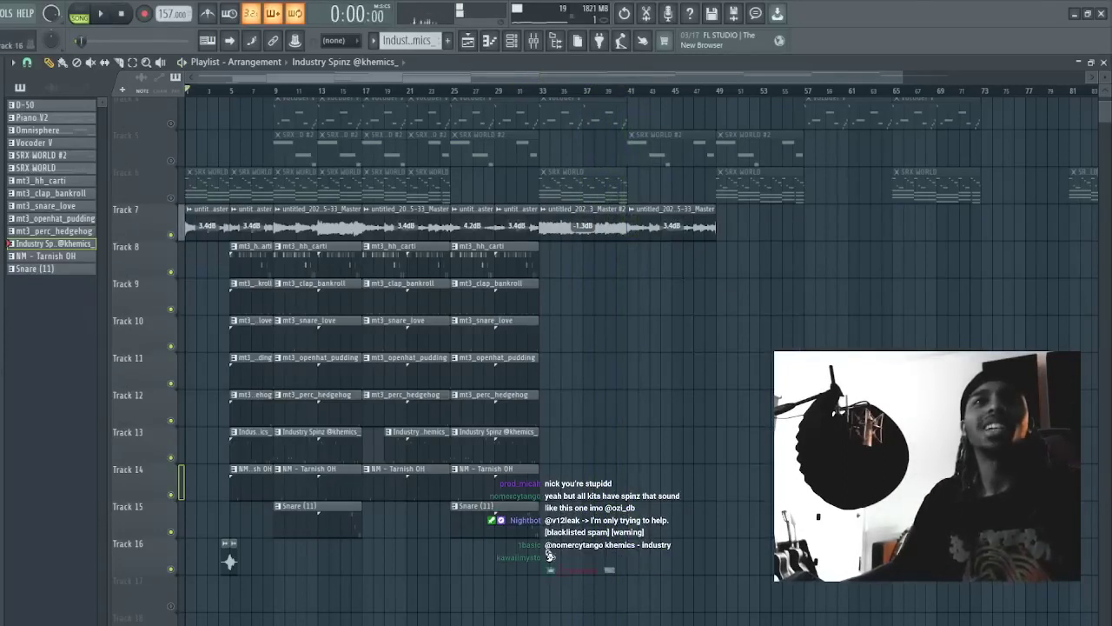
# - Copy the drum clips on Tracks 8–15 later in the song, starting near bar 41
pyautogui.press('space')
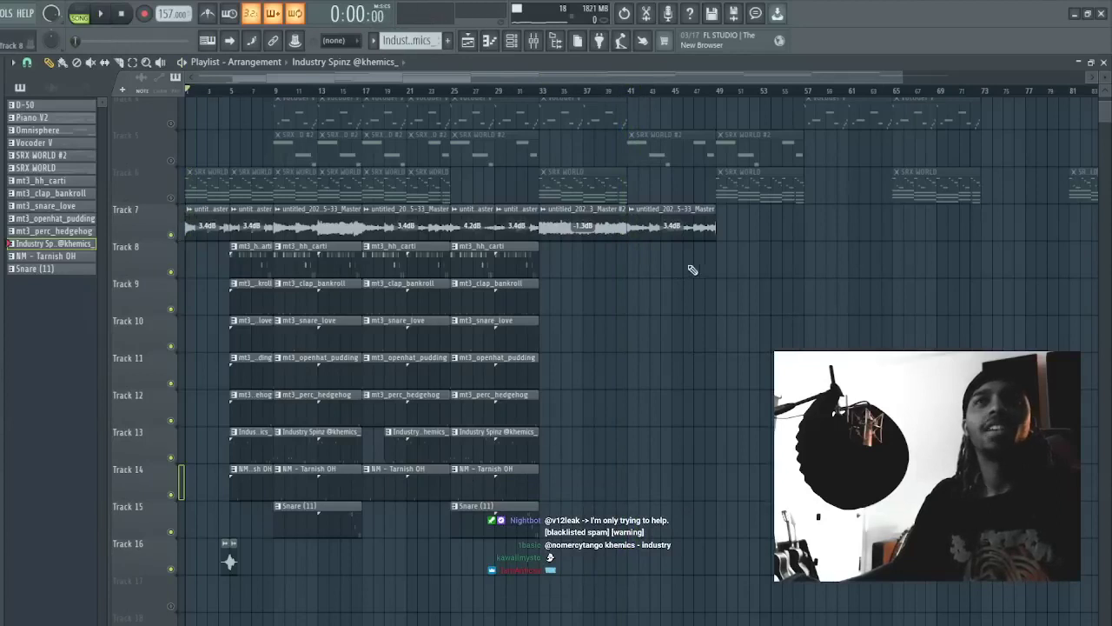
pyautogui.press('space')
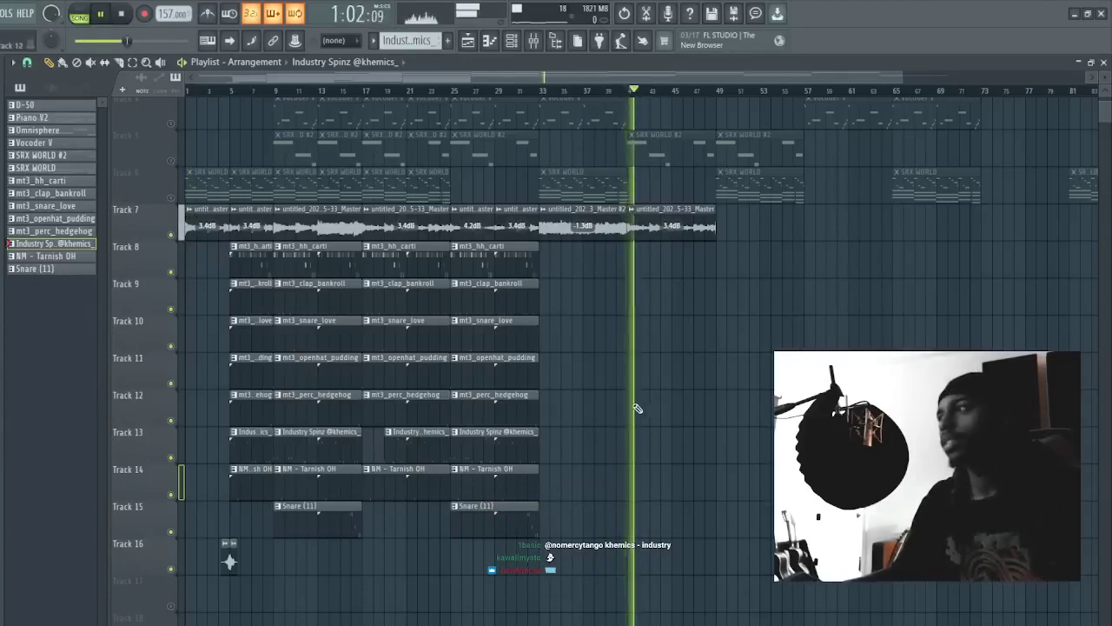
pyautogui.moveTo(587, 609); pyautogui.dragTo(250, 277)
pyautogui.moveTo(253, 276); pyautogui.dragTo(689, 281)
pyautogui.press('space')
pyautogui.moveTo(693, 535); pyautogui.dragTo(635, 258)
pyautogui.press('space')
# - Preview the section around bars 17–39 and clear the drum clip selection
pyautogui.click(605, 92)
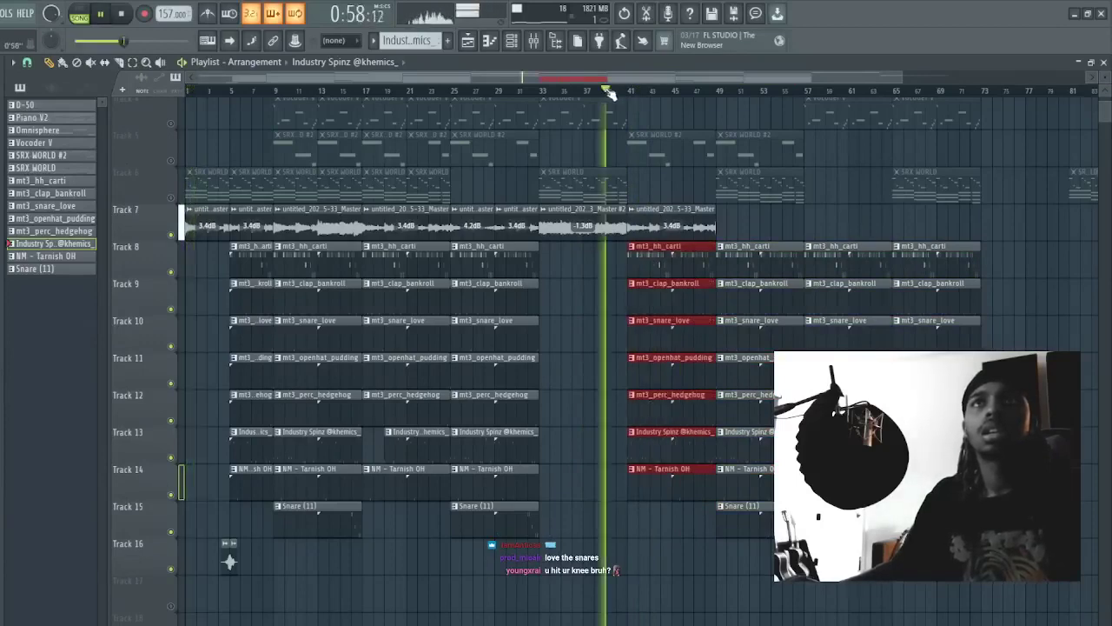
pyautogui.scroll(2, 611, 109)
pyautogui.click(524, 92)
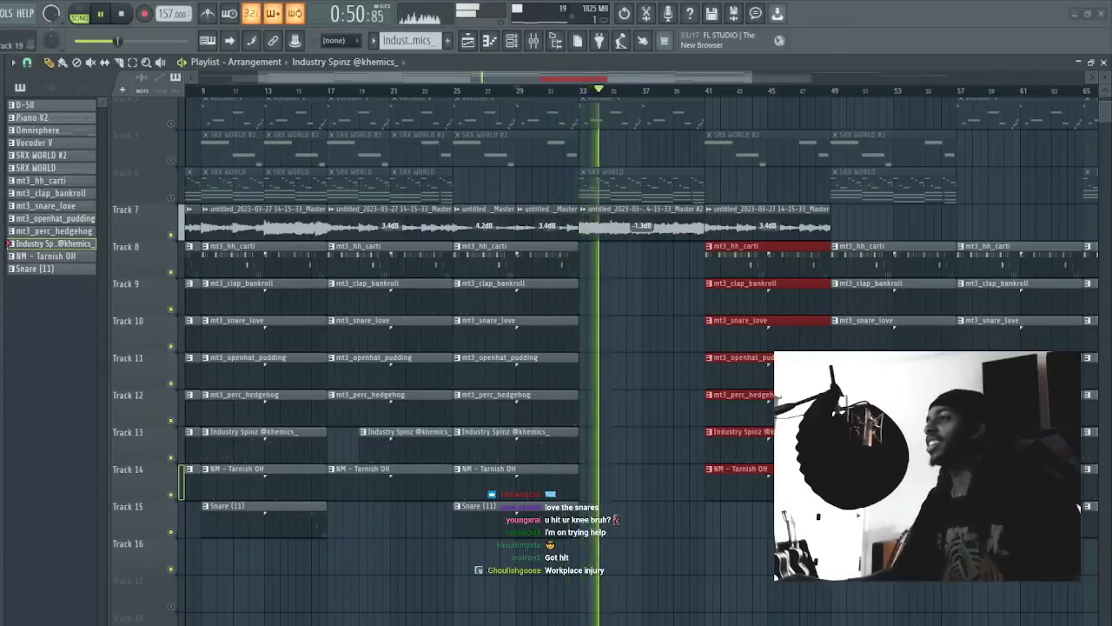
pyautogui.click(762, 618)
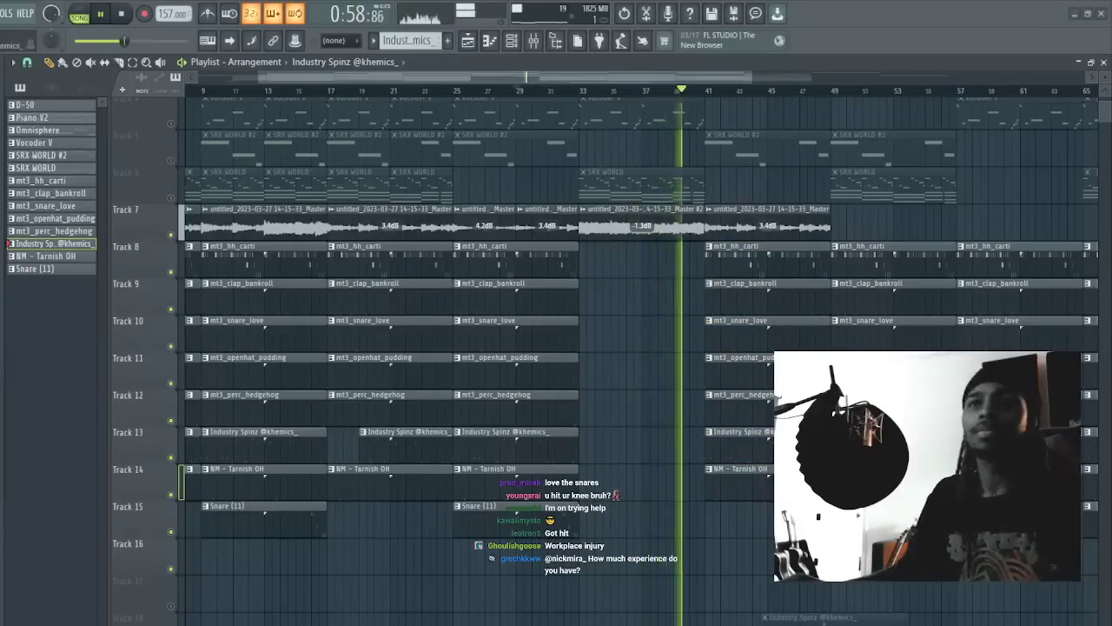
pyautogui.scroll(2, 723, 79)
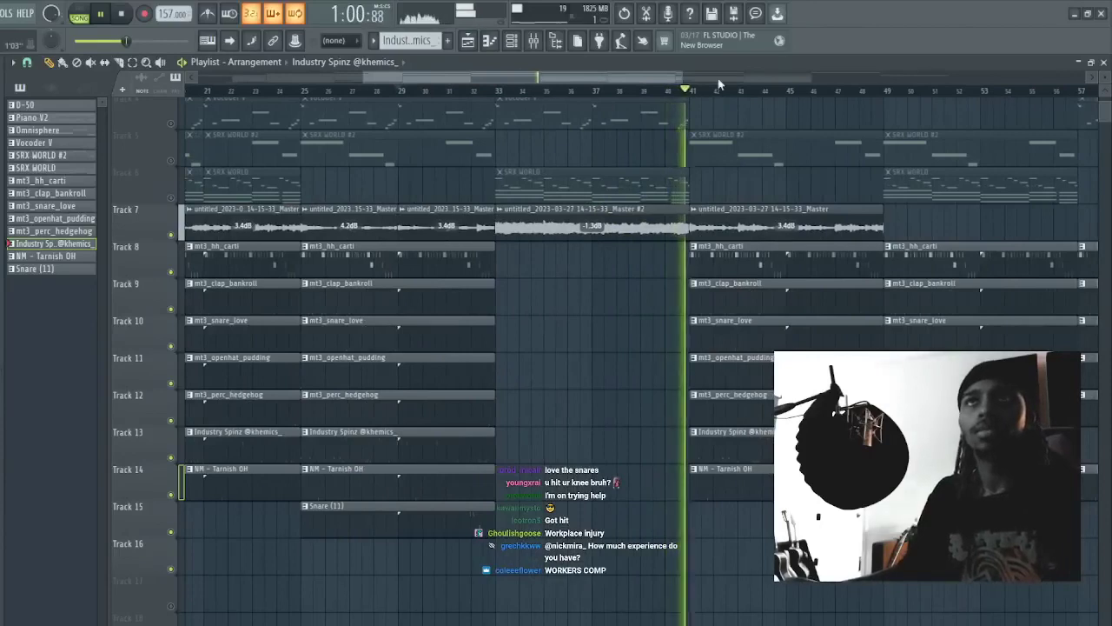
pyautogui.scroll(-2, 721, 82)
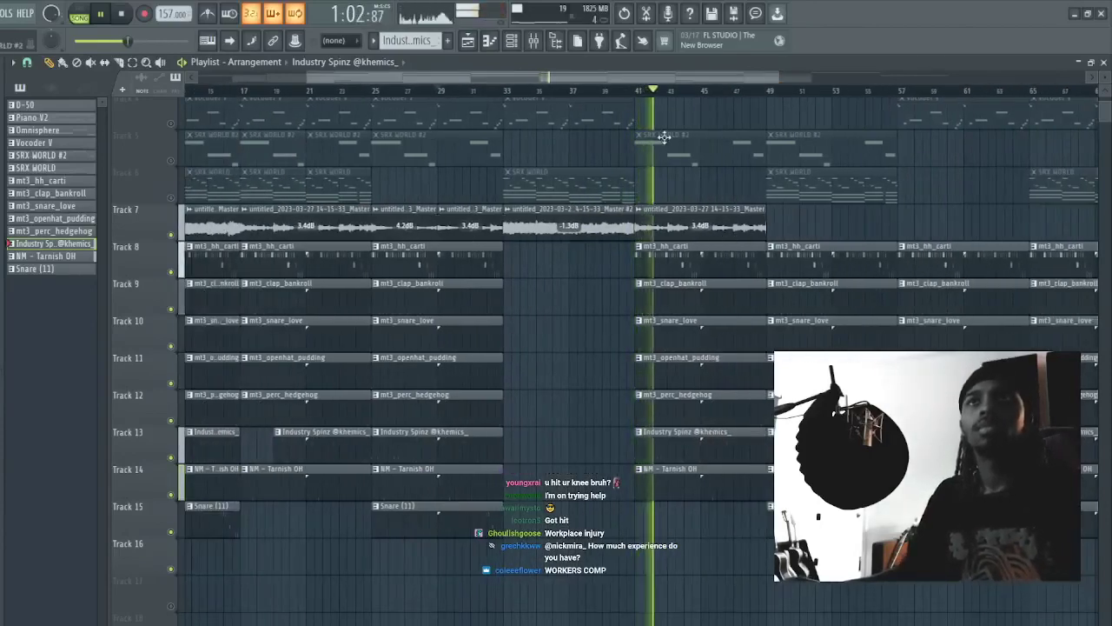
pyautogui.moveTo(650, 78); pyautogui.dragTo(645, 45)
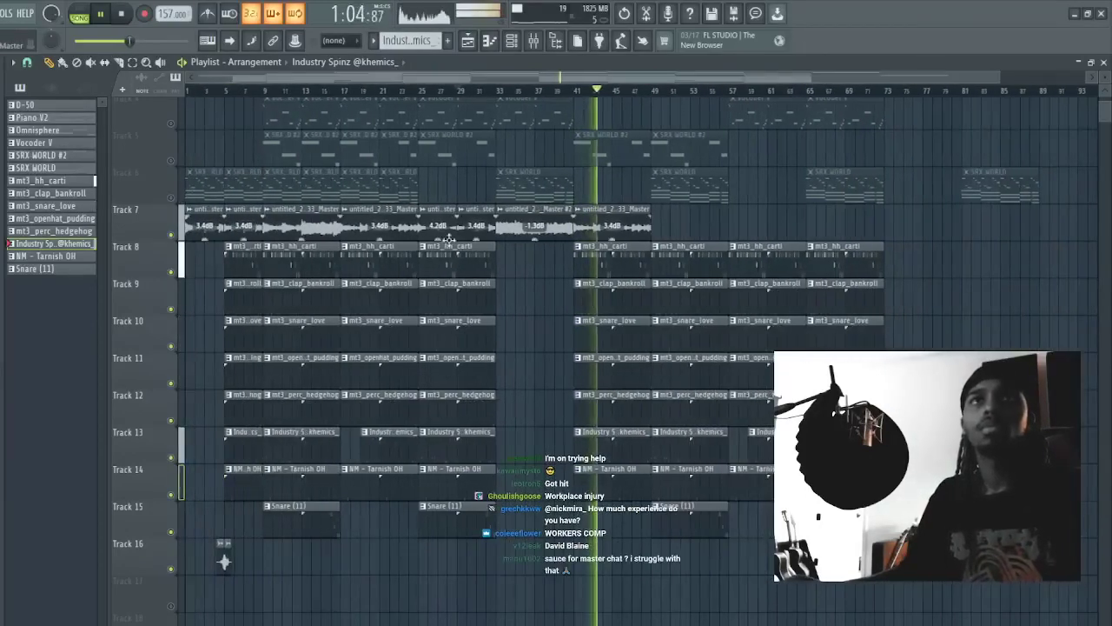
pyautogui.click(340, 91)
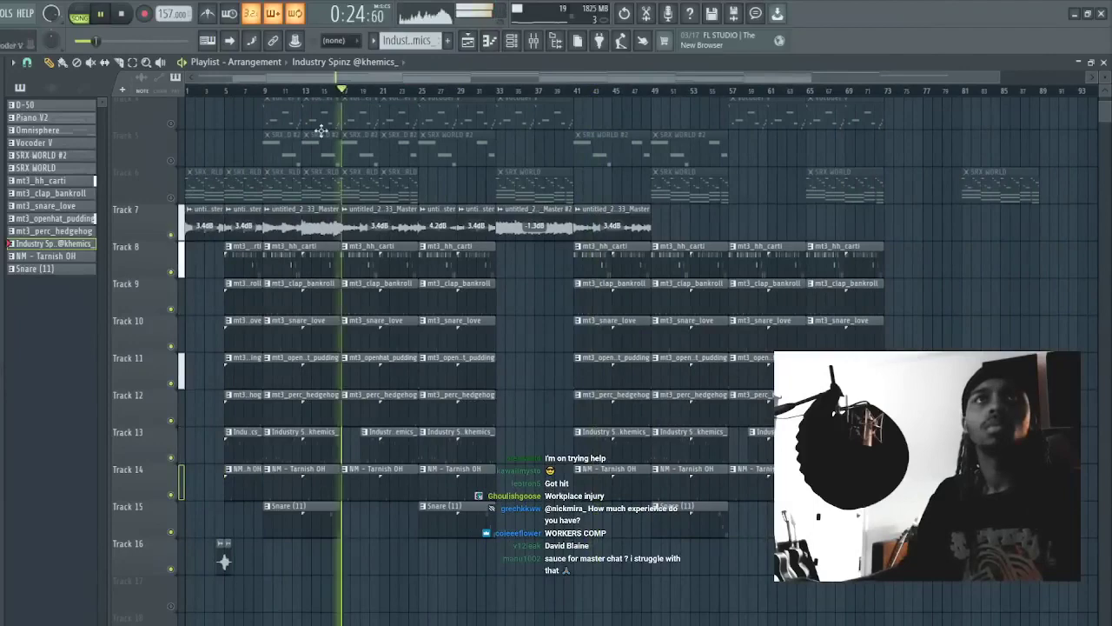
# - Slice the last Track 7 audio clip near bar 37 and delete its tail
pyautogui.rightClick(612, 223)
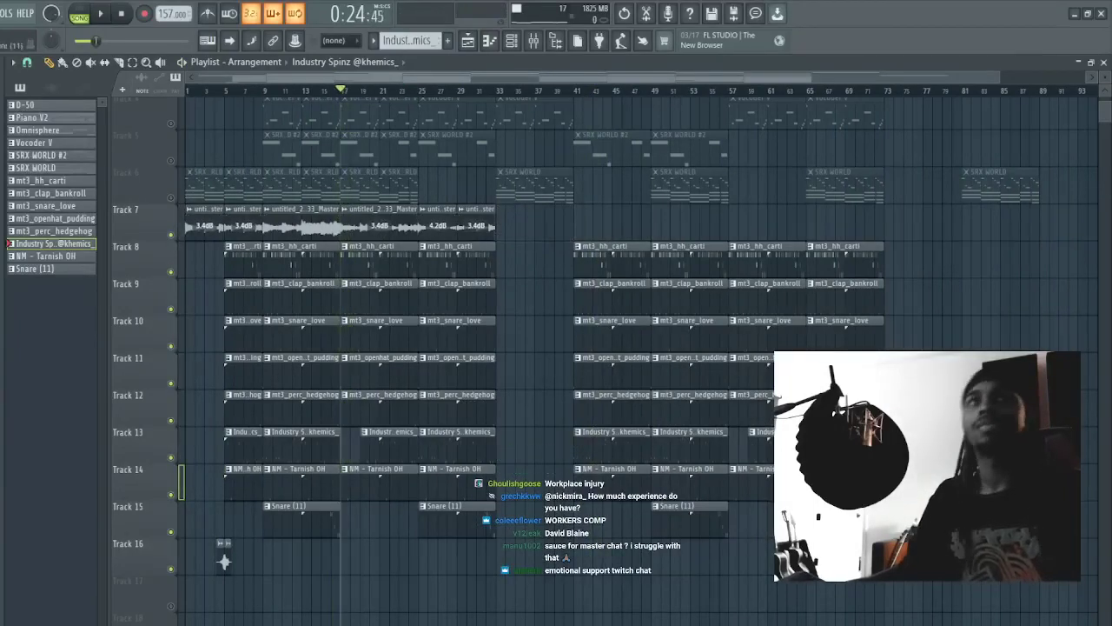
pyautogui.press('space')
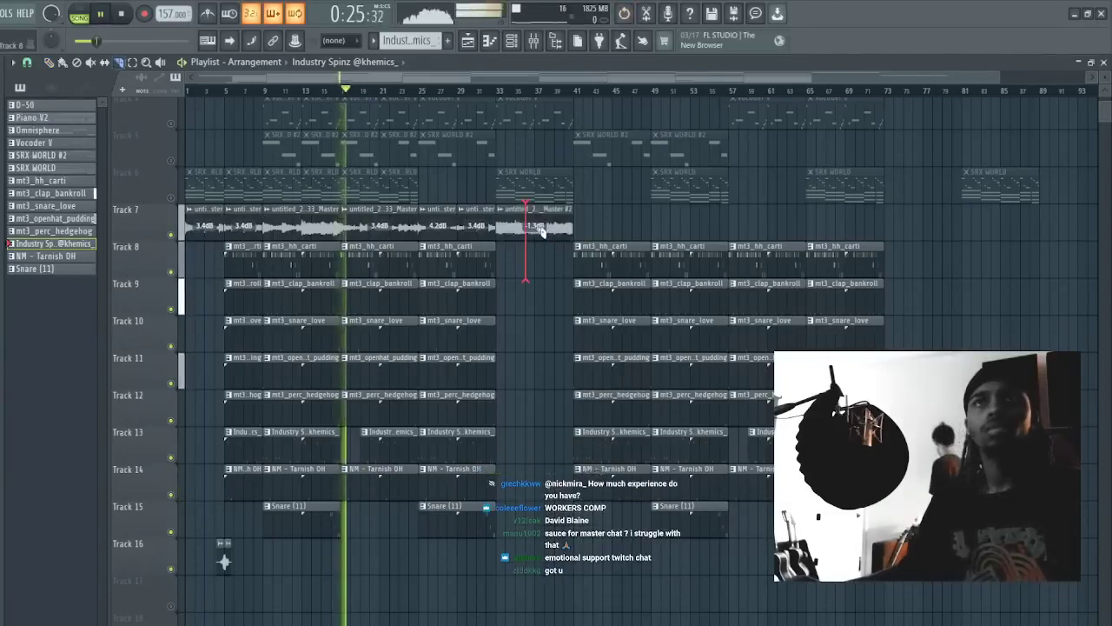
pyautogui.moveTo(541, 232); pyautogui.dragTo(545, 235)
pyautogui.rightClick(546, 233)
# - Move the later drum clips on Tracks 8–15 left to start at bar 33
pyautogui.click(491, 92)
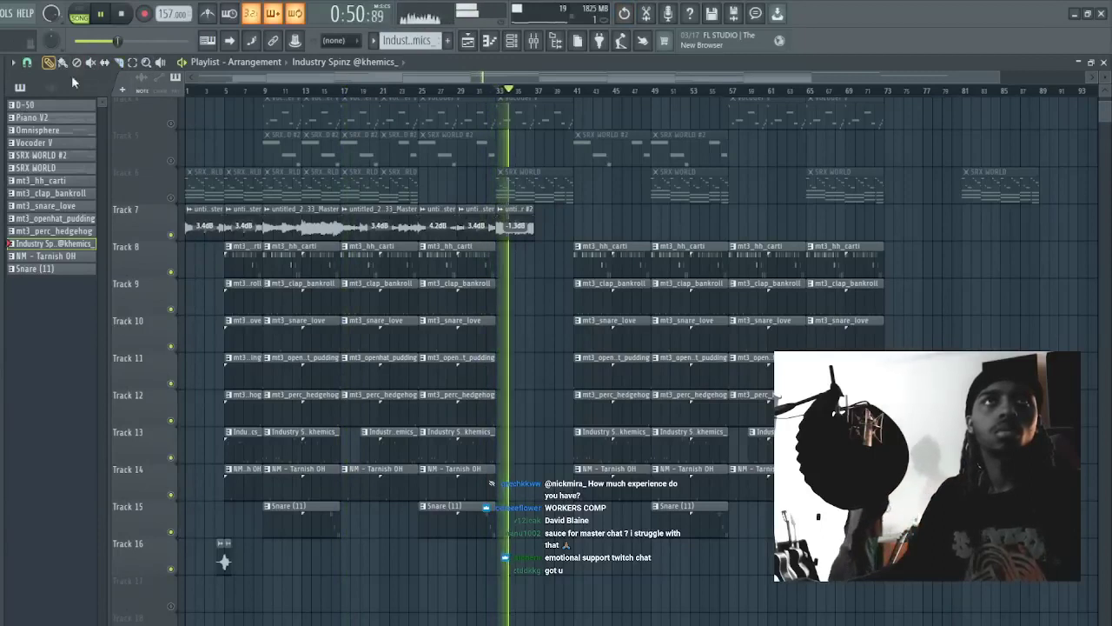
pyautogui.moveTo(940, 609); pyautogui.dragTo(605, 242)
pyautogui.press('space')
pyautogui.moveTo(602, 259); pyautogui.dragTo(530, 269)
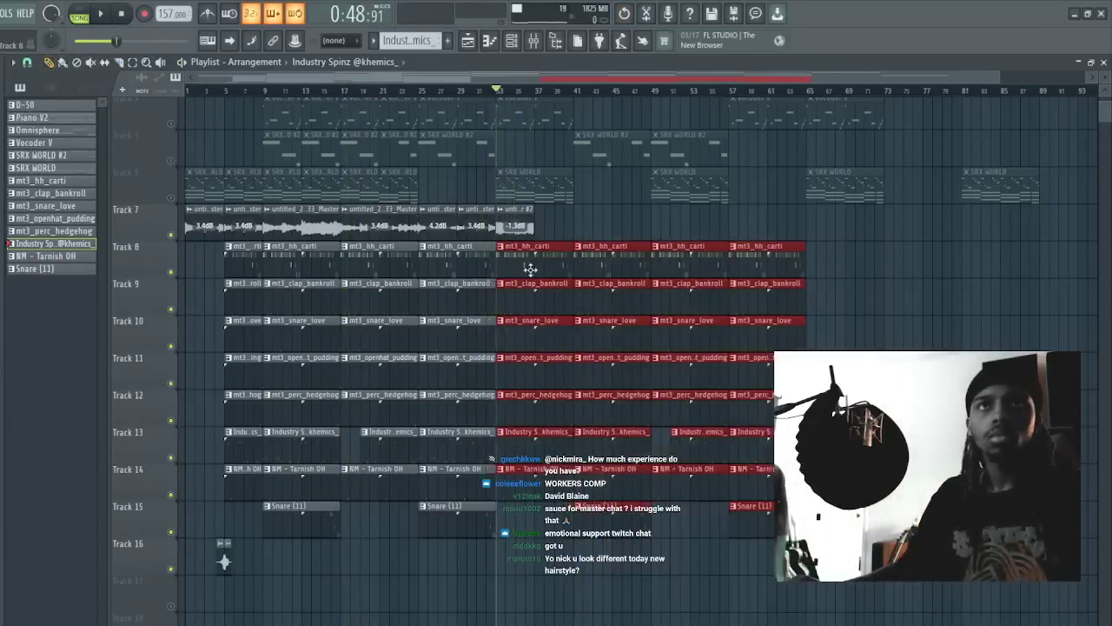
# - Delete the bar-33 drum copies and clone the Tracks 7–16 section to start at bar 37
pyautogui.rightClick(531, 269)
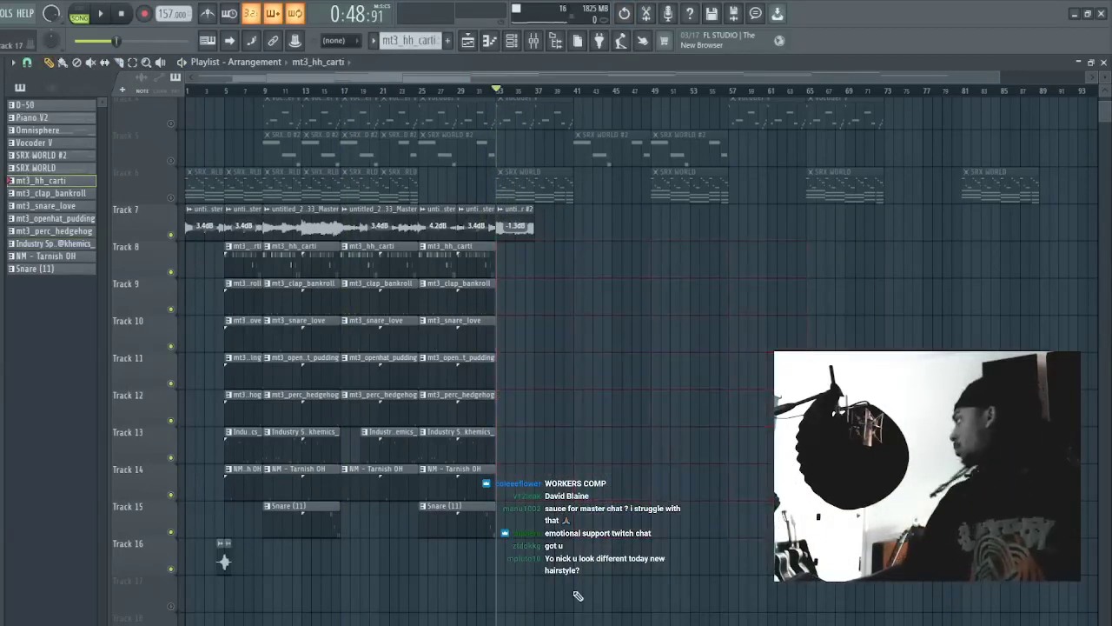
pyautogui.moveTo(605, 617)
pyautogui.mouseDown()
pyautogui.moveTo(224, 201)
pyautogui.moveTo(230, 225)
pyautogui.moveTo(583, 256)
pyautogui.moveTo(566, 252)
pyautogui.mouseUp()
pyautogui.press('space')
pyautogui.hotkey('ctrl', 'd')
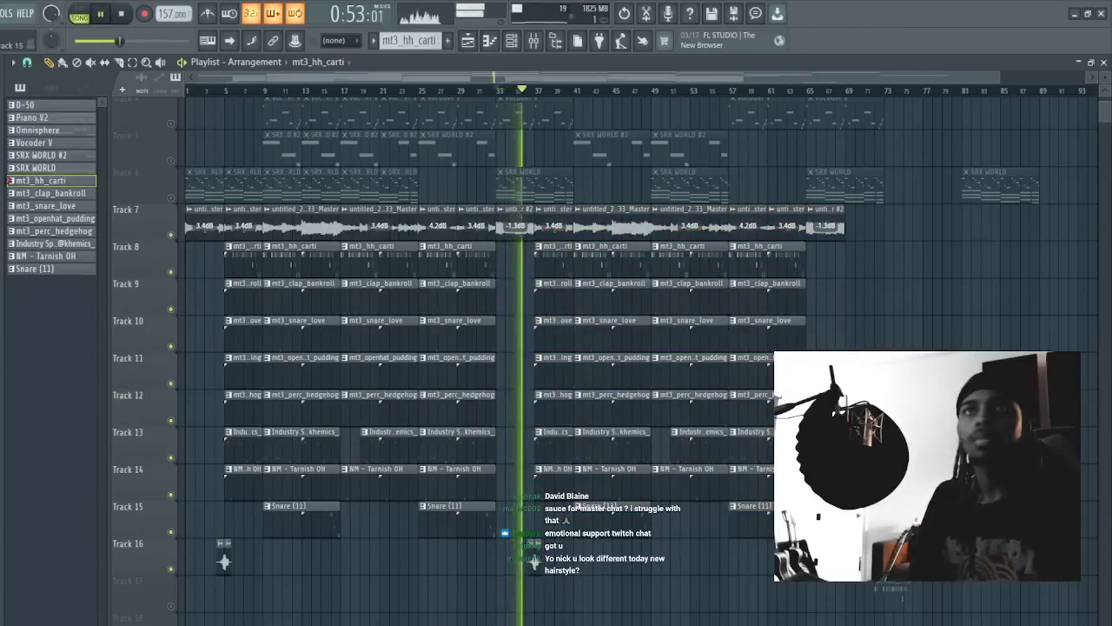
pyautogui.scroll(4, 572, 87)
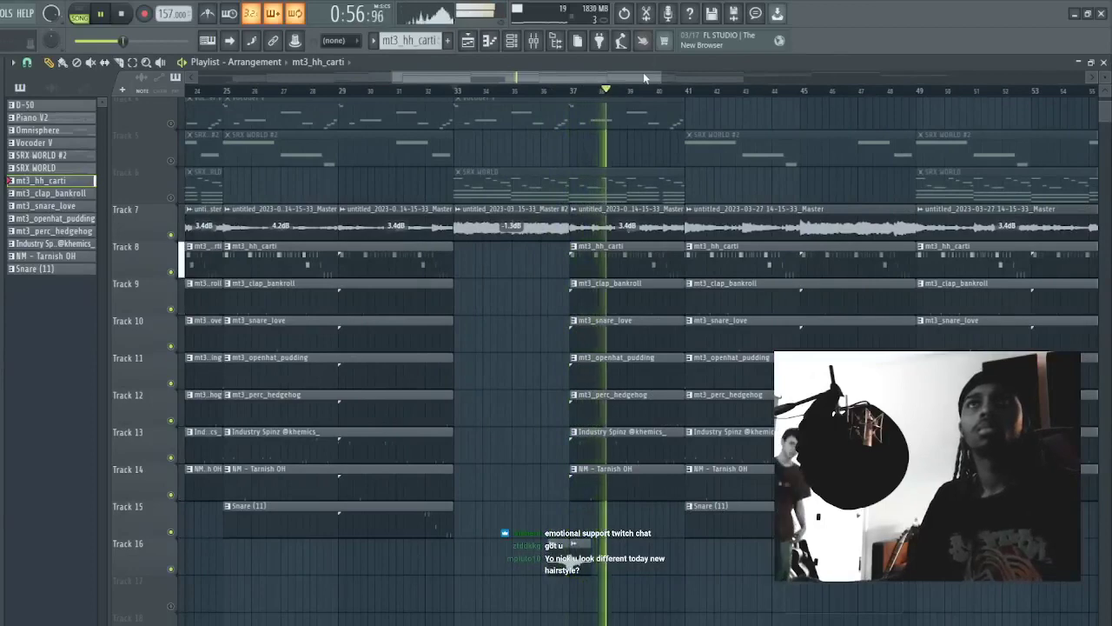
pyautogui.scroll(-5, 644, 77)
# - Duplicate the bar-37 section again with Ctrl+B, shift it later, and remove a stray Track 17 clip
pyautogui.moveTo(879, 591); pyautogui.dragTo(533, 203)
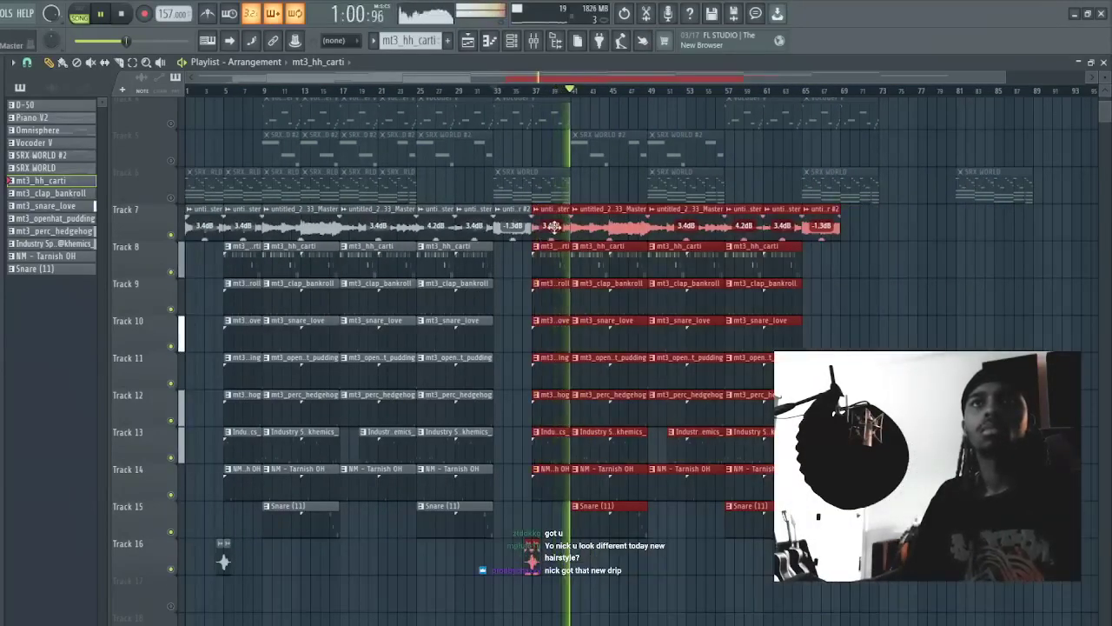
pyautogui.hotkey('ctrl', 'b')
pyautogui.moveTo(787, 251); pyautogui.dragTo(859, 253)
pyautogui.click(638, 596)
pyautogui.rightClick(664, 579)
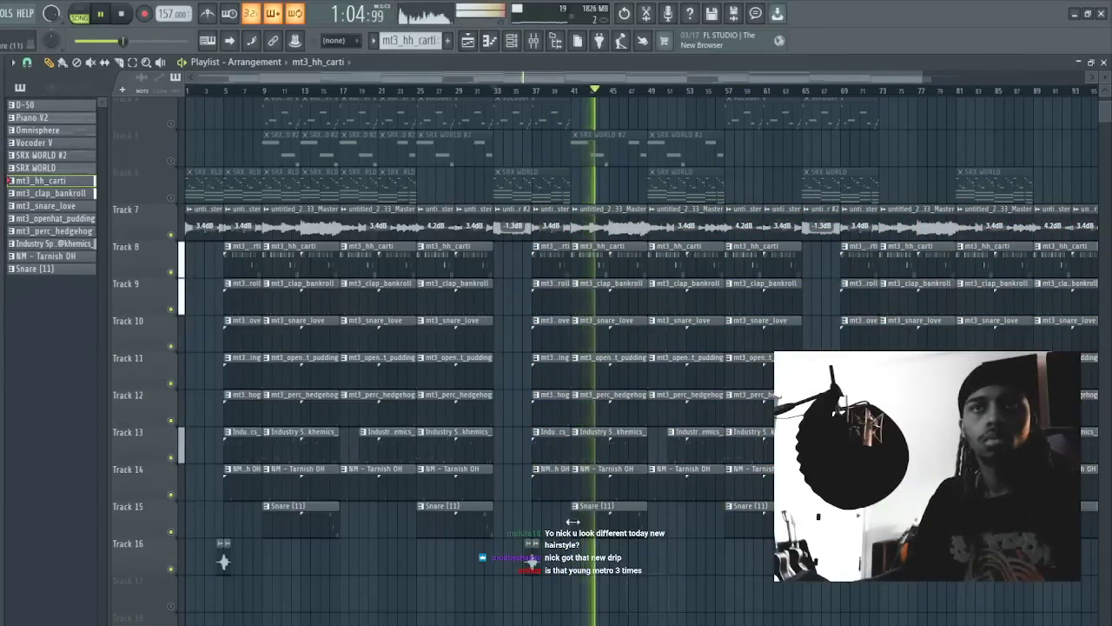
# - Add an extra Snare (11) clip on Track 15 at bar 37
pyautogui.moveTo(576, 521)
pyautogui.mouseDown()
pyautogui.moveTo(518, 526)
pyautogui.moveTo(537, 525)
pyautogui.mouseUp()
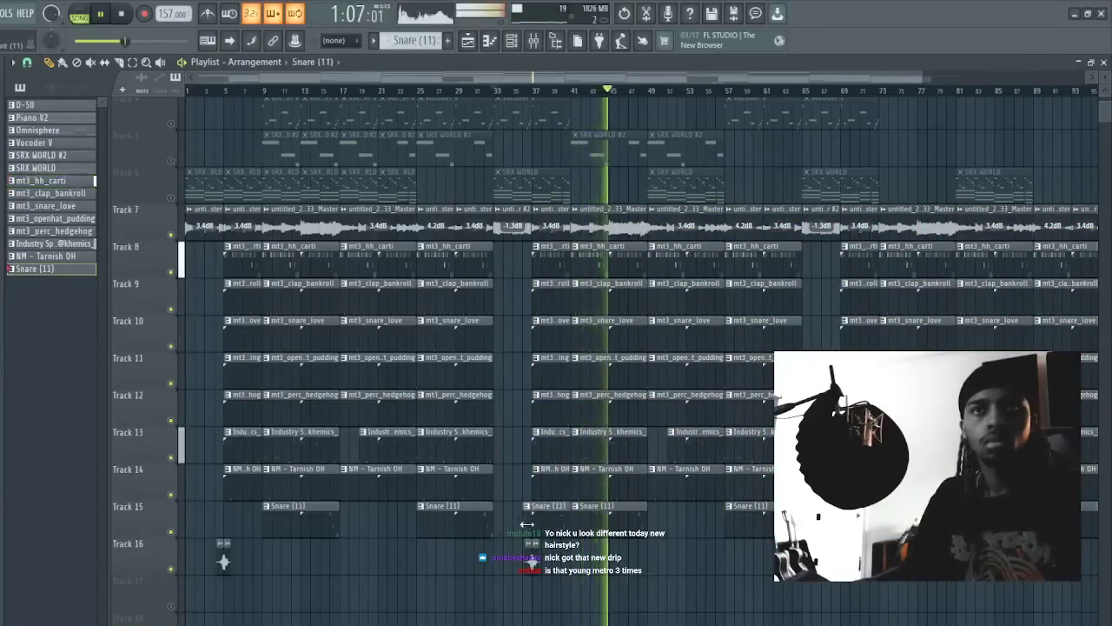
pyautogui.click(227, 512)
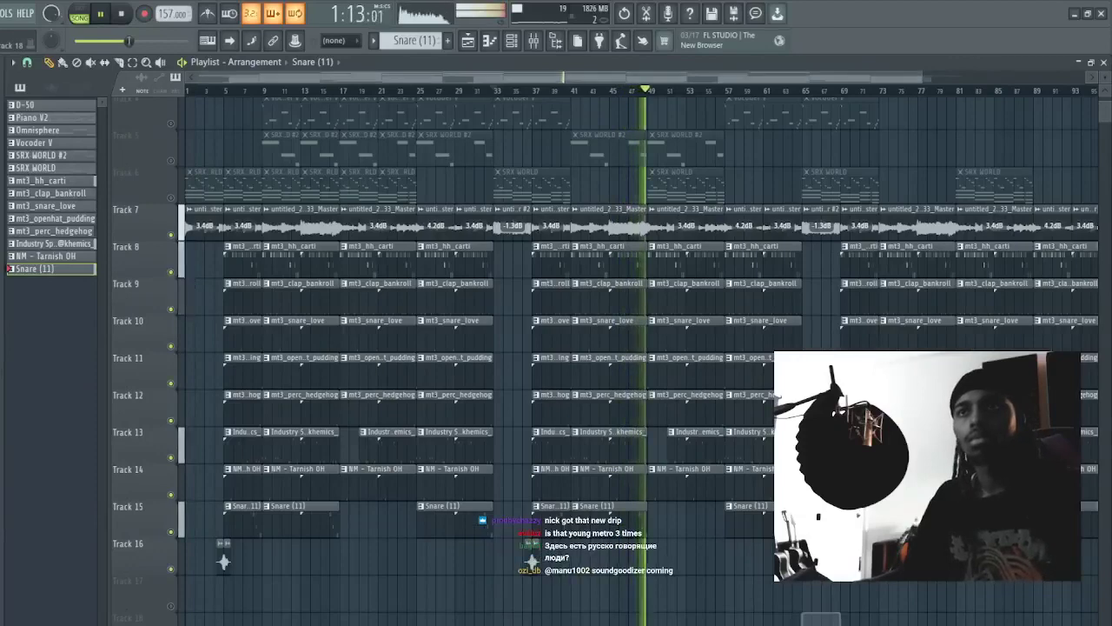
pyautogui.scroll(-2, 714, 428)
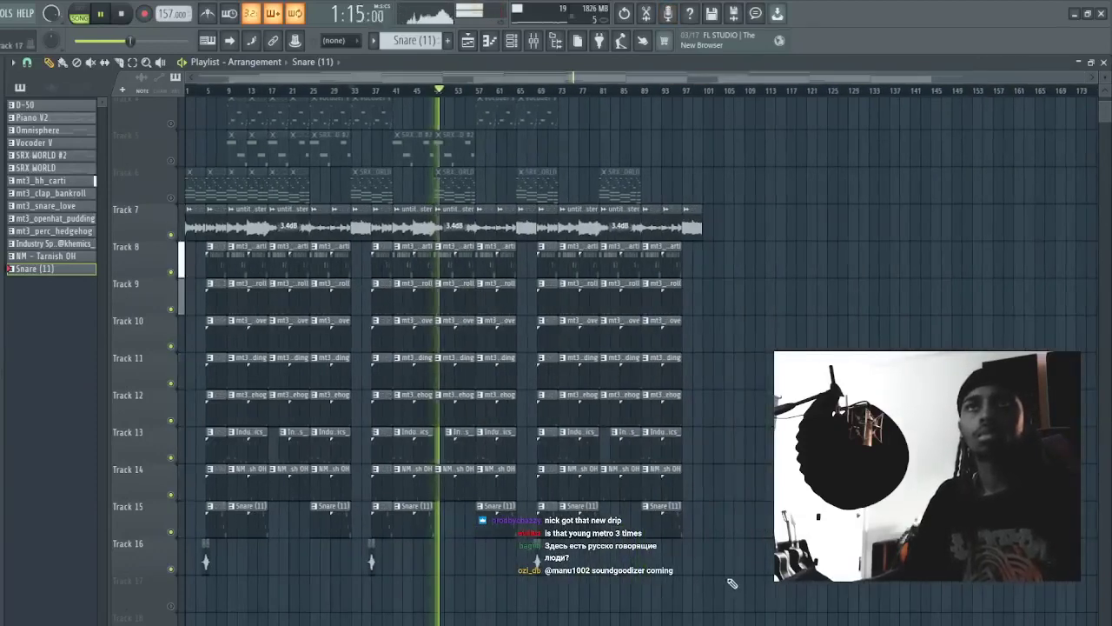
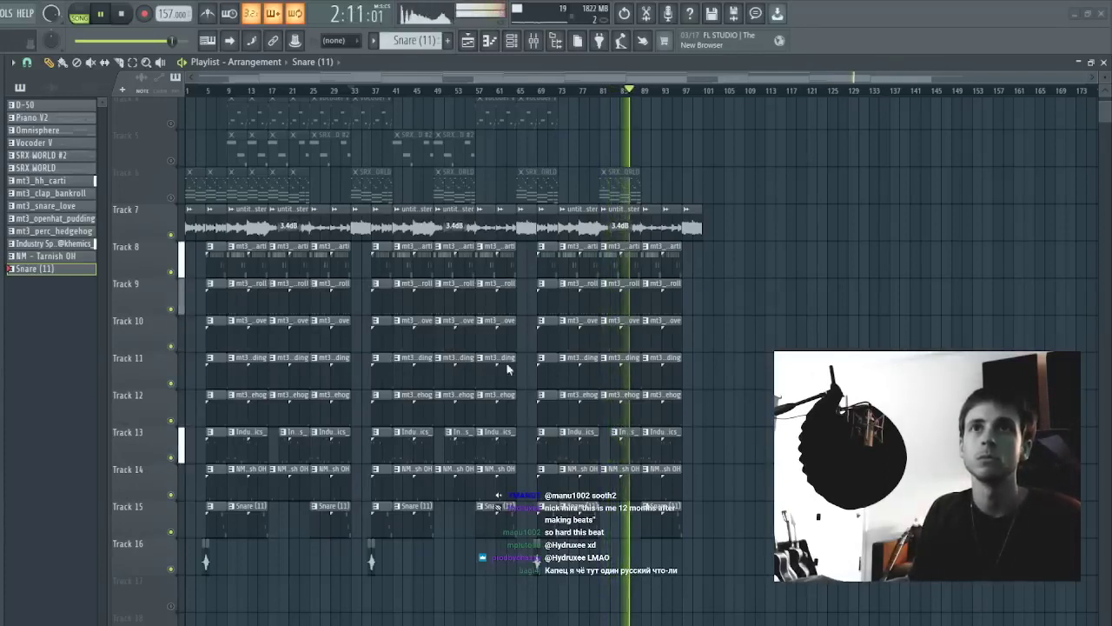
# - Play the arranged beat from the start, stop it, and bring up the master's Edison recording
pyautogui.press('space')
pyautogui.press('space')
pyautogui.press('space')
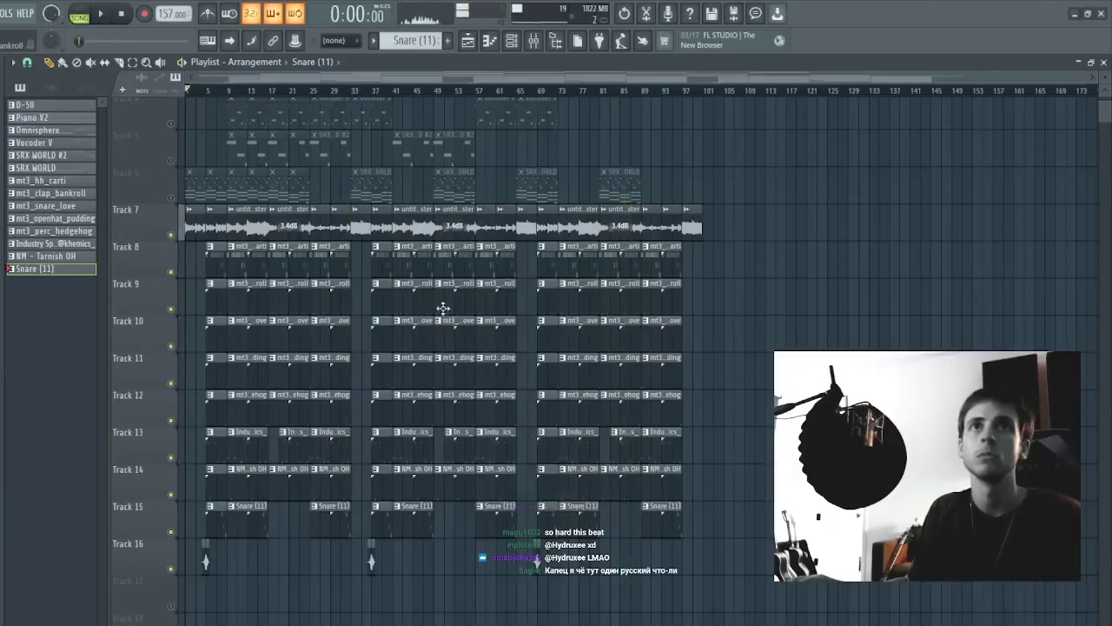
pyautogui.press('space')
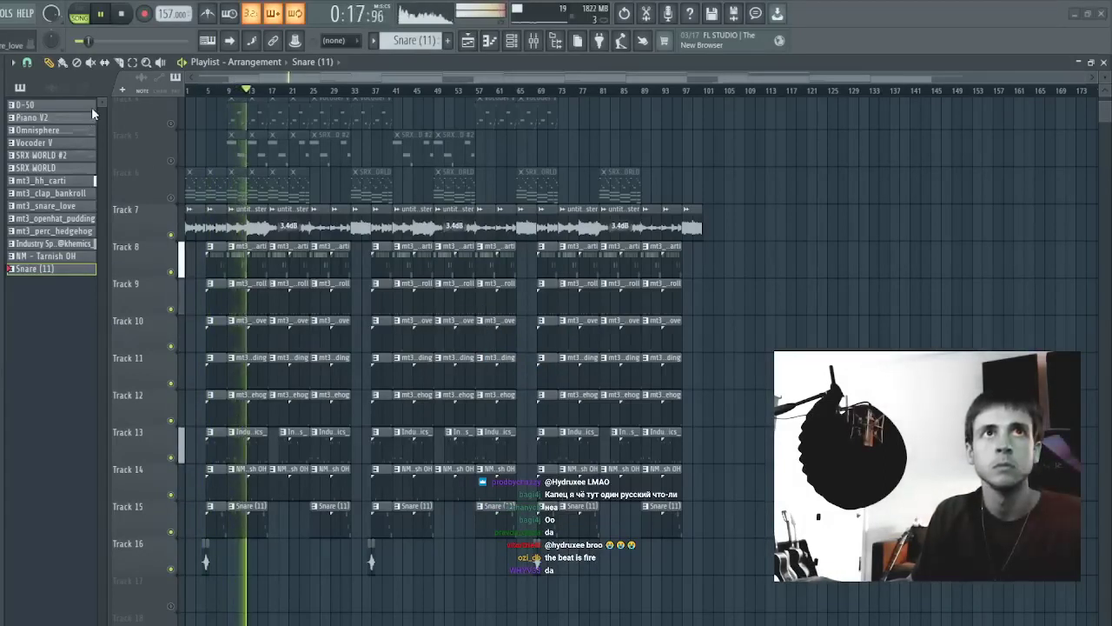
pyautogui.press('space')
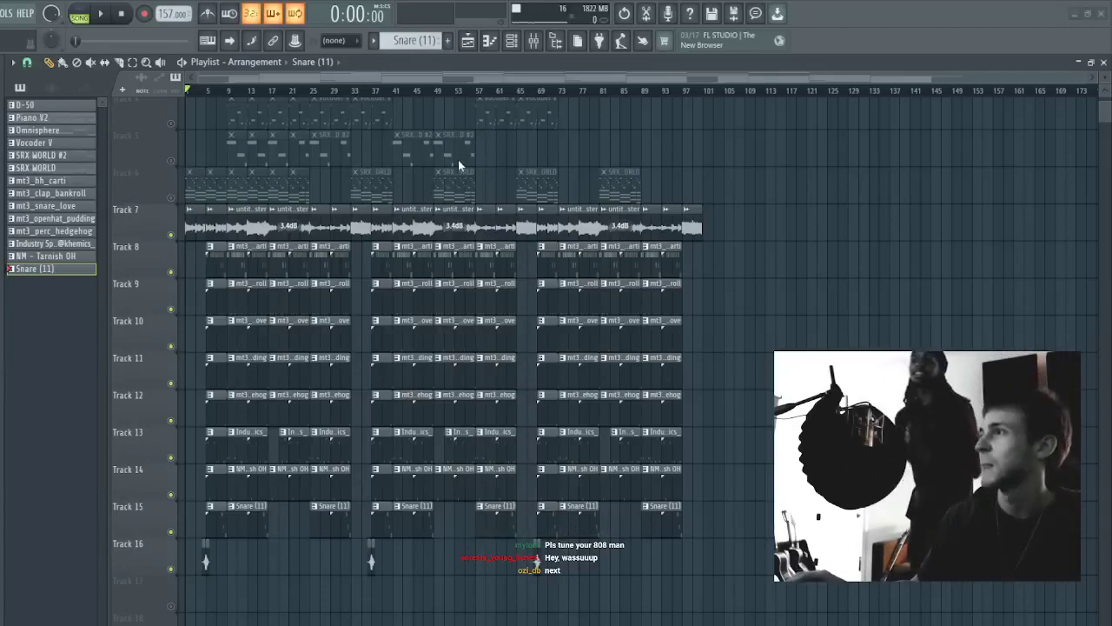
pyautogui.hotkey('ctrl', 'e')
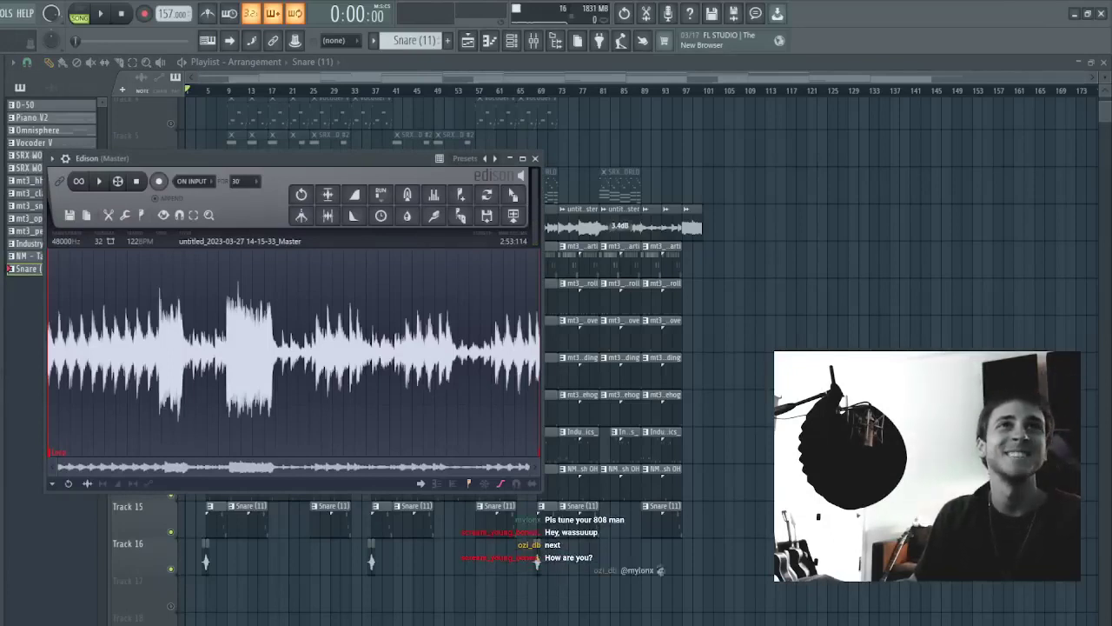
# - Start a new project, swap the Sampler channel for Buchla Easel V, and dismiss its welcome tour
pyautogui.hotkey('ctrl', 'n')
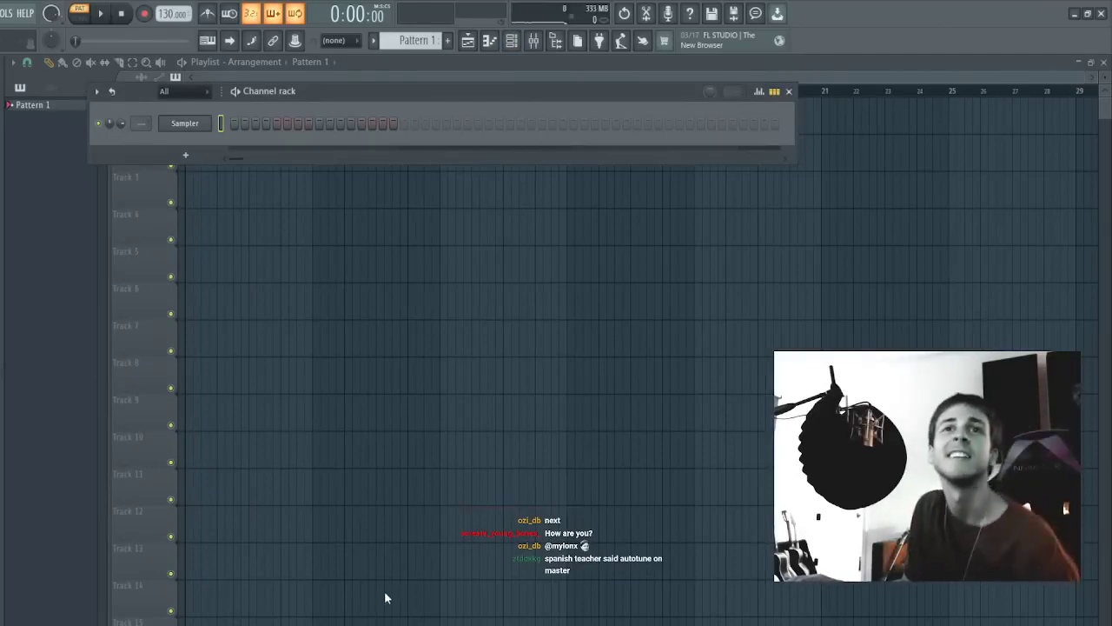
pyautogui.click(383, 388)
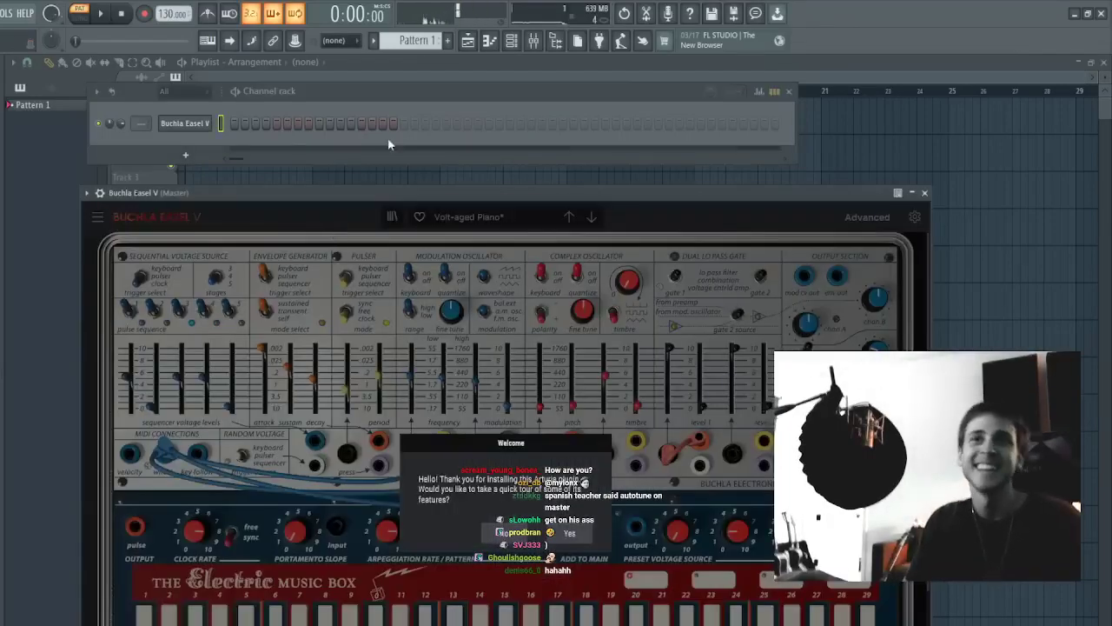
pyautogui.click(513, 534)
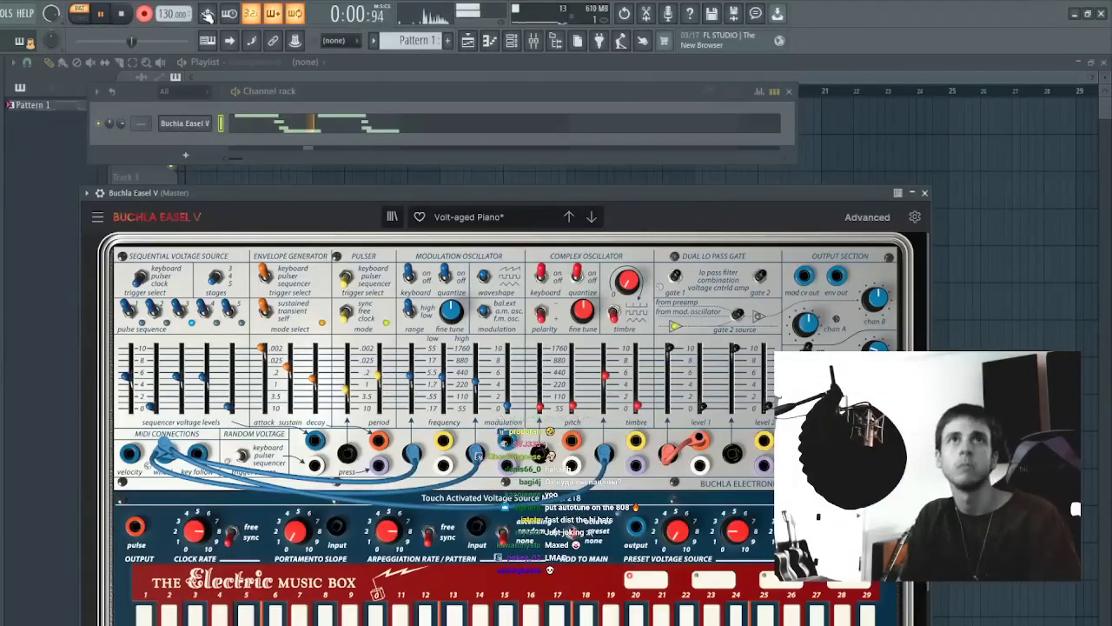
# - Open the Buchla melody in the piano roll, align it to the bar start and audition it
pyautogui.click(273, 120)
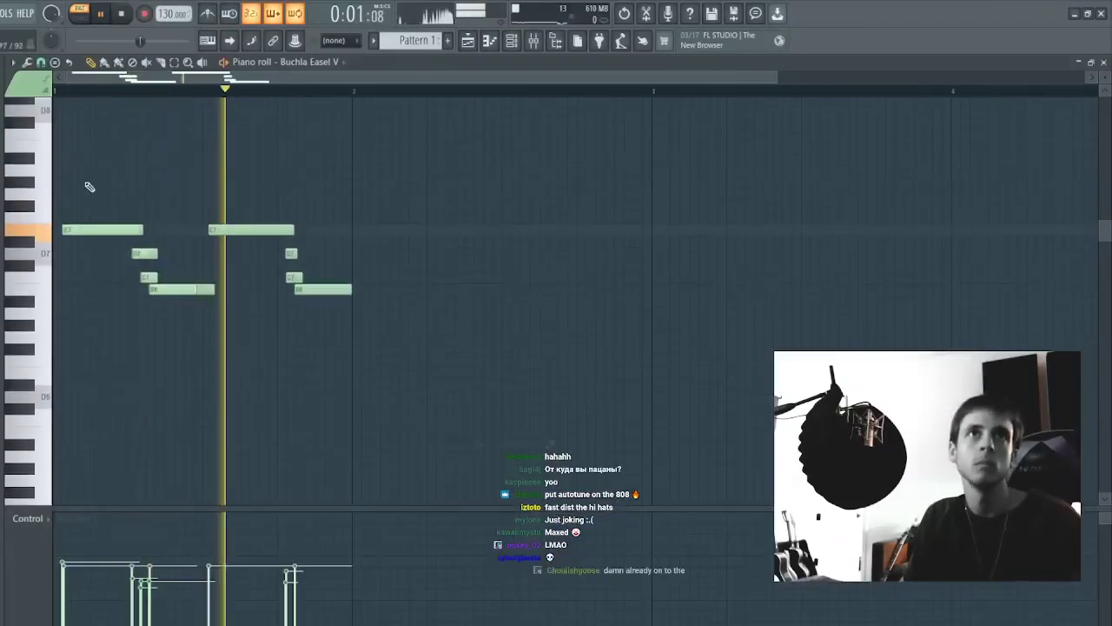
pyautogui.moveTo(89, 232); pyautogui.dragTo(62, 227)
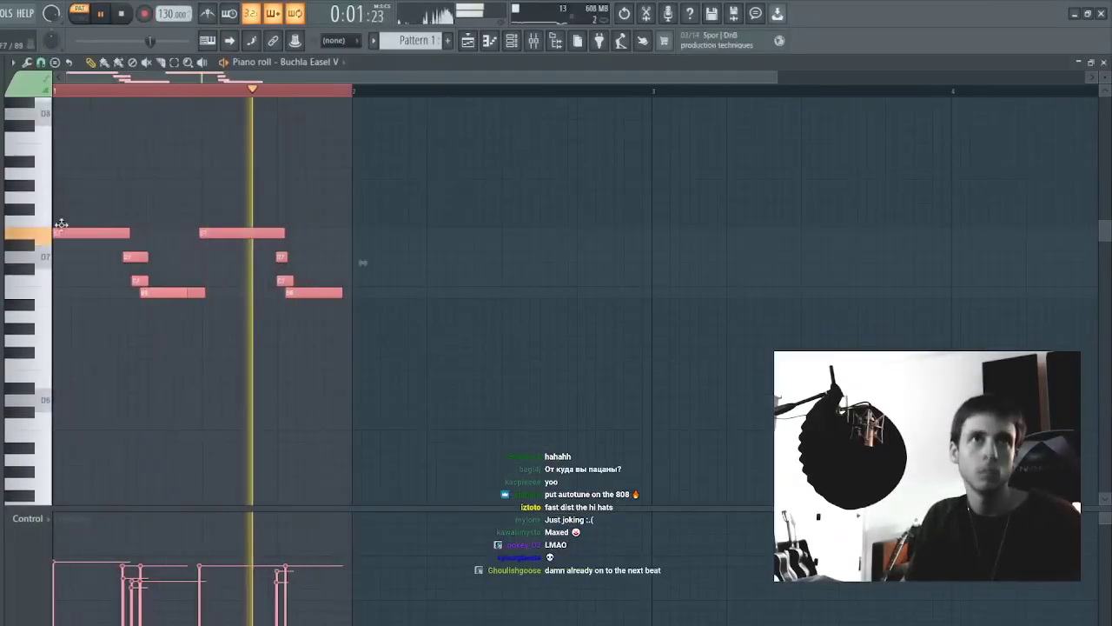
pyautogui.hotkey('ctrl', 'Down')
pyautogui.press('space')
pyautogui.press('space')
pyautogui.hotkey('ctrl', 'd')
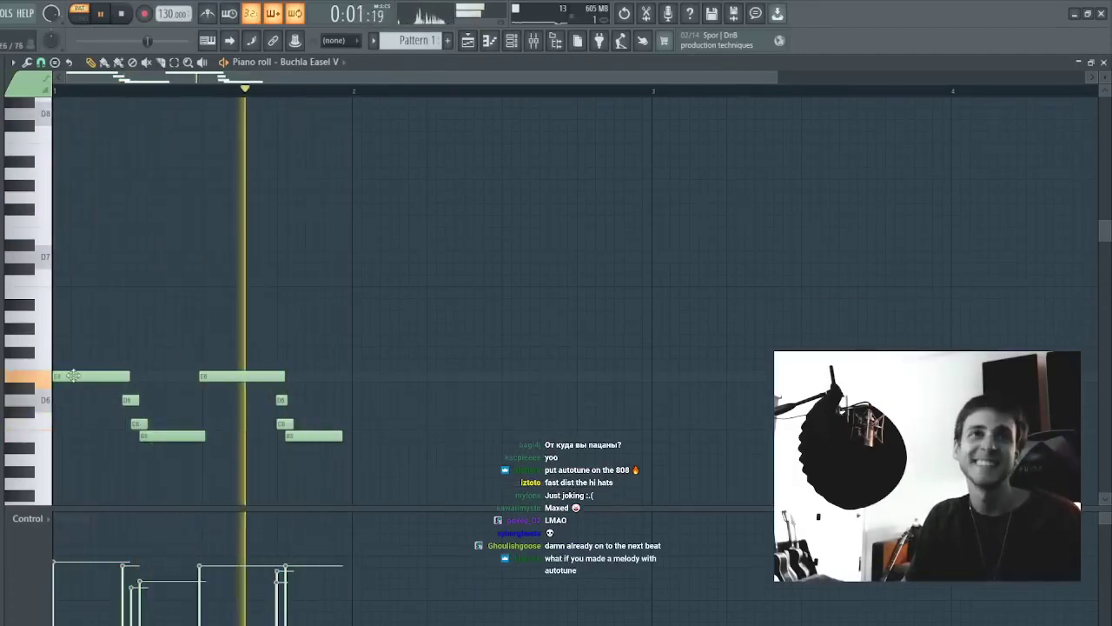
pyautogui.press('space')
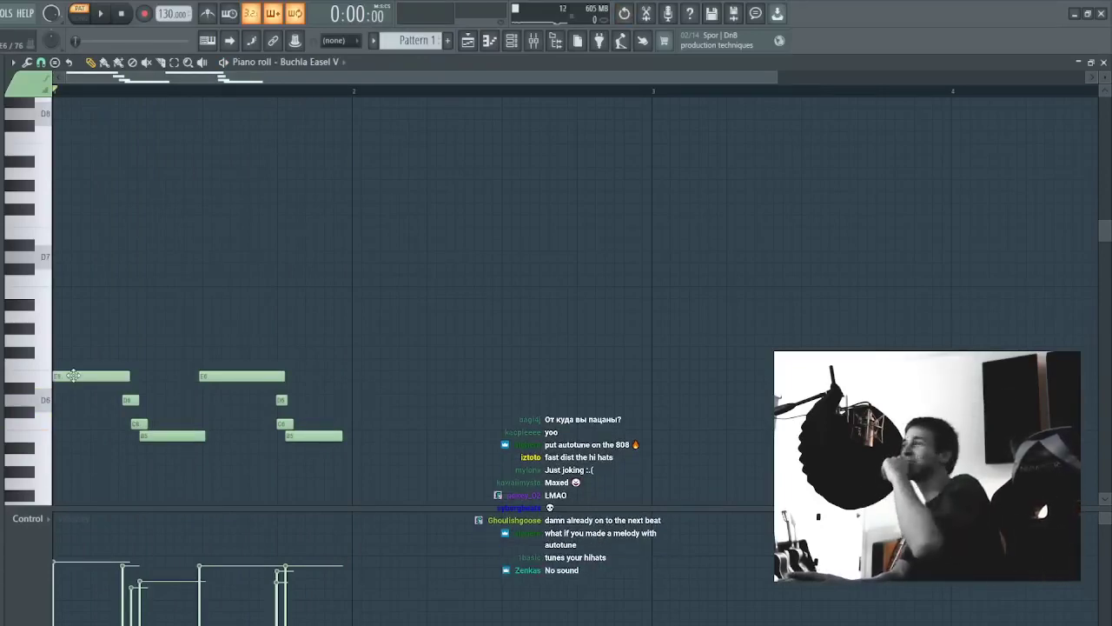
pyautogui.press('space')
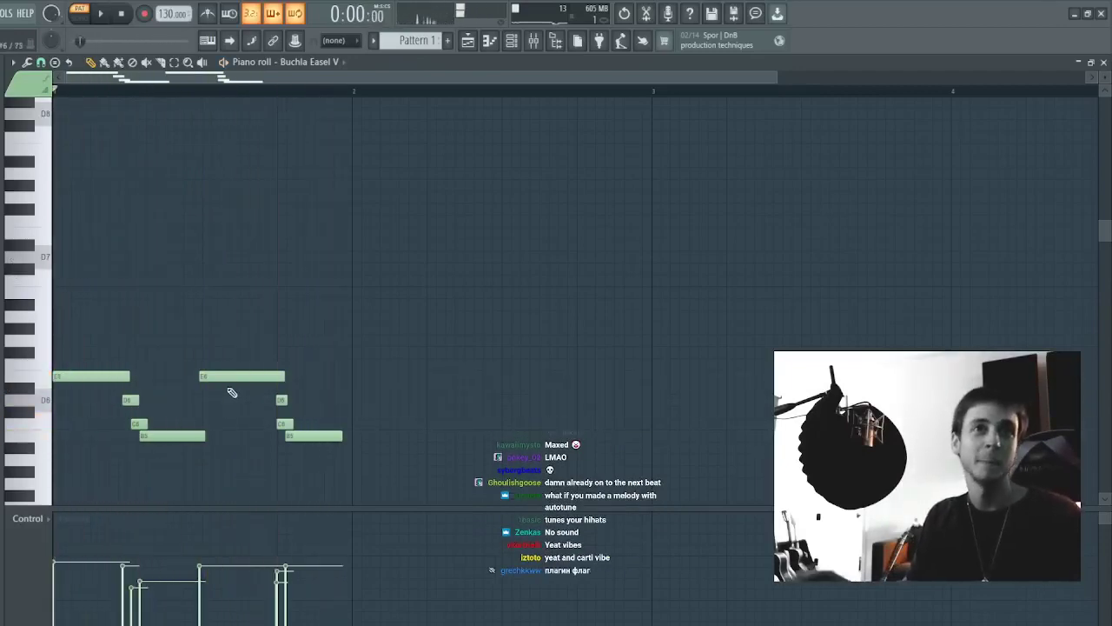
# - Raise the melody back up an octave and fine-tune its length against the metronome
pyautogui.hotkey('ctrl', 'Up')
pyautogui.hotkey('ctrl', 'a')
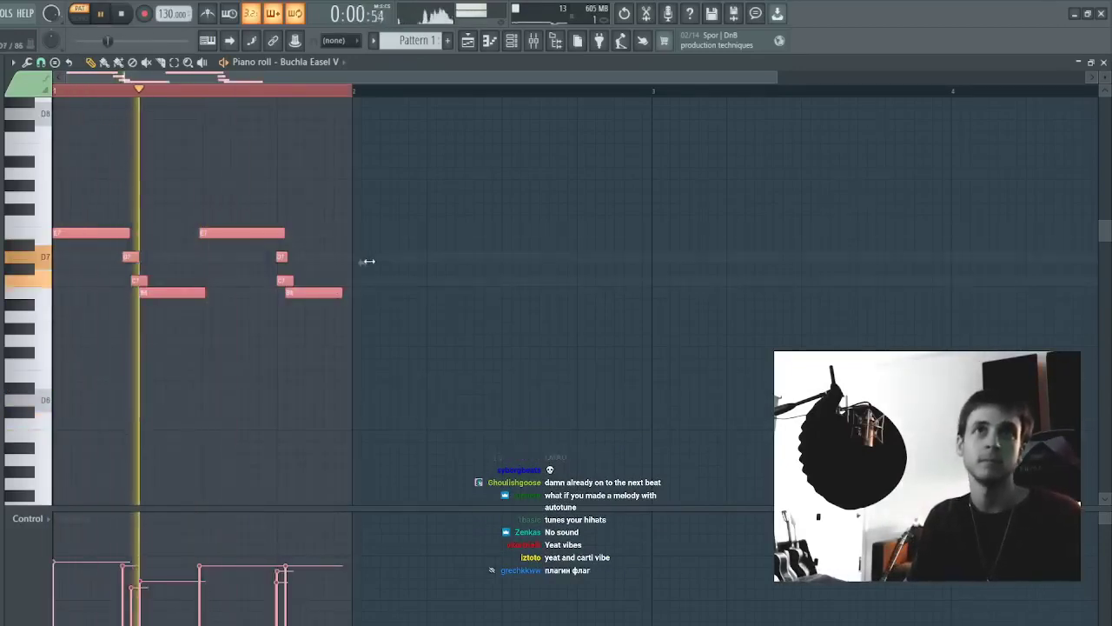
pyautogui.moveTo(363, 263); pyautogui.dragTo(355, 263)
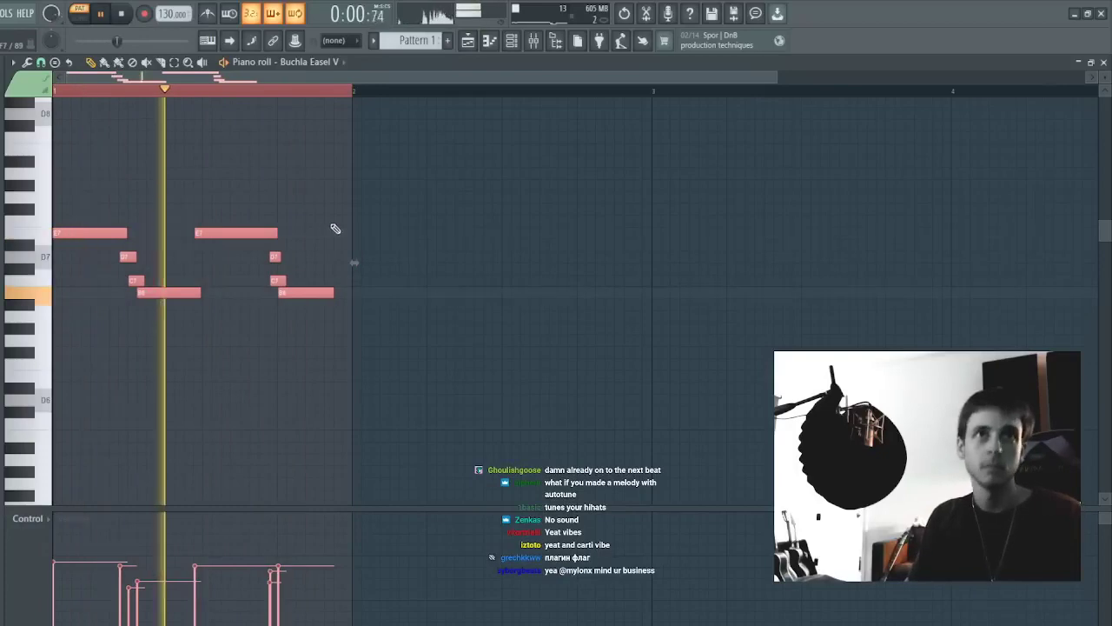
pyautogui.press('space')
pyautogui.click(207, 14)
pyautogui.press('space')
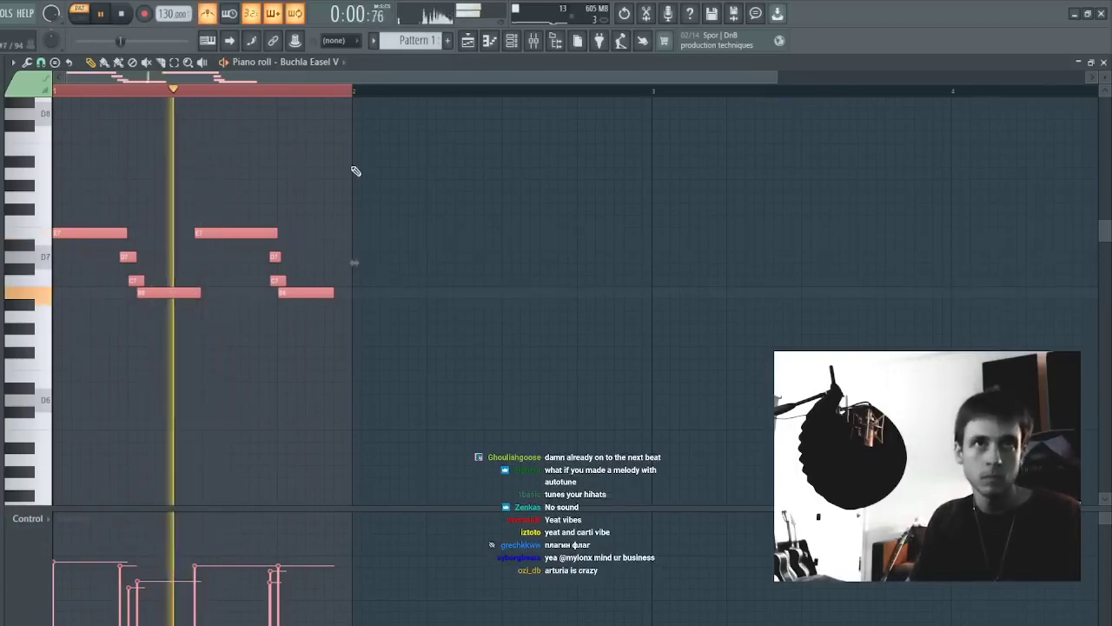
pyautogui.press('space')
pyautogui.moveTo(356, 261); pyautogui.dragTo(363, 262)
pyautogui.press('space')
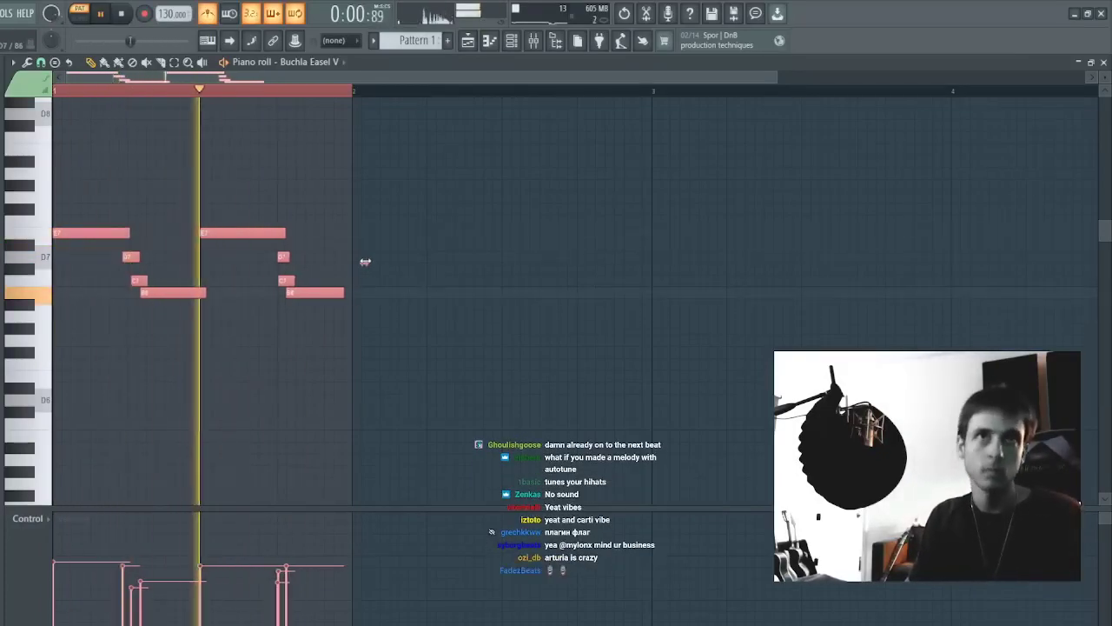
# - Duplicate the first-bar phrase to the right, shift the B6 later and raise the fourth E7 a semitone
pyautogui.moveTo(208, 254); pyautogui.dragTo(149, 287)
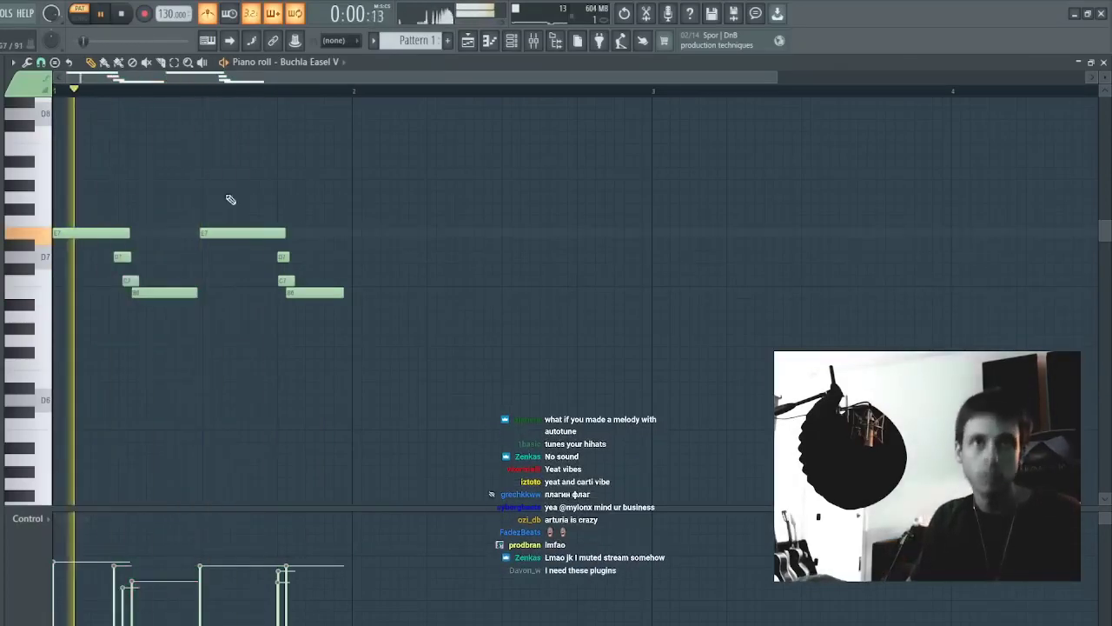
pyautogui.moveTo(228, 199); pyautogui.dragTo(458, 439)
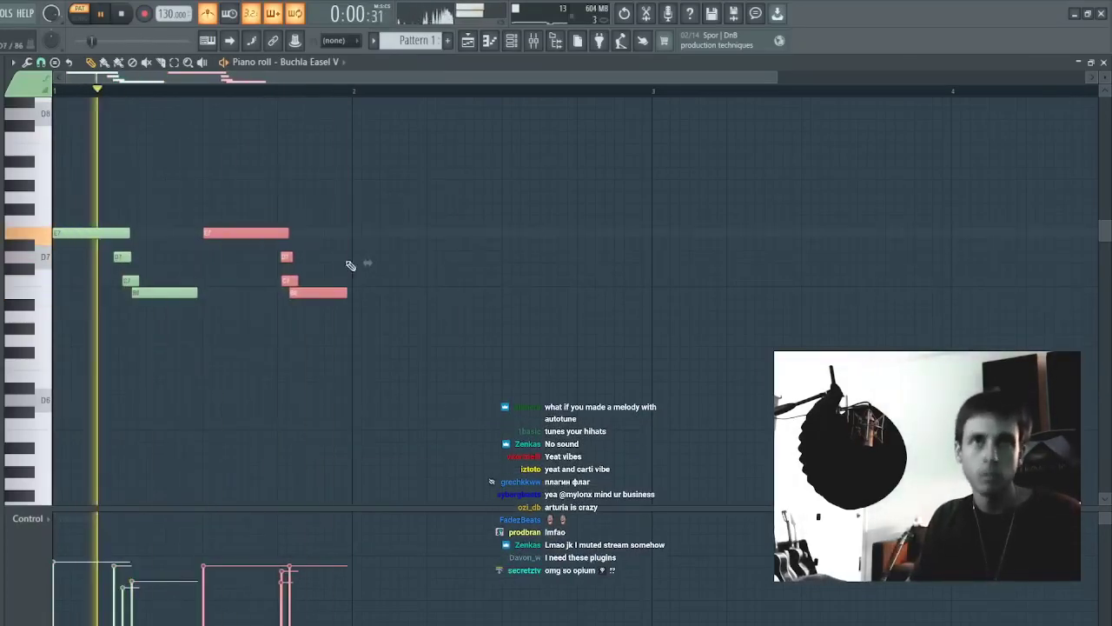
pyautogui.hotkey('ctrl', 'a')
pyautogui.hotkey('ctrl', 'b')
pyautogui.moveTo(519, 251); pyautogui.dragTo(538, 251)
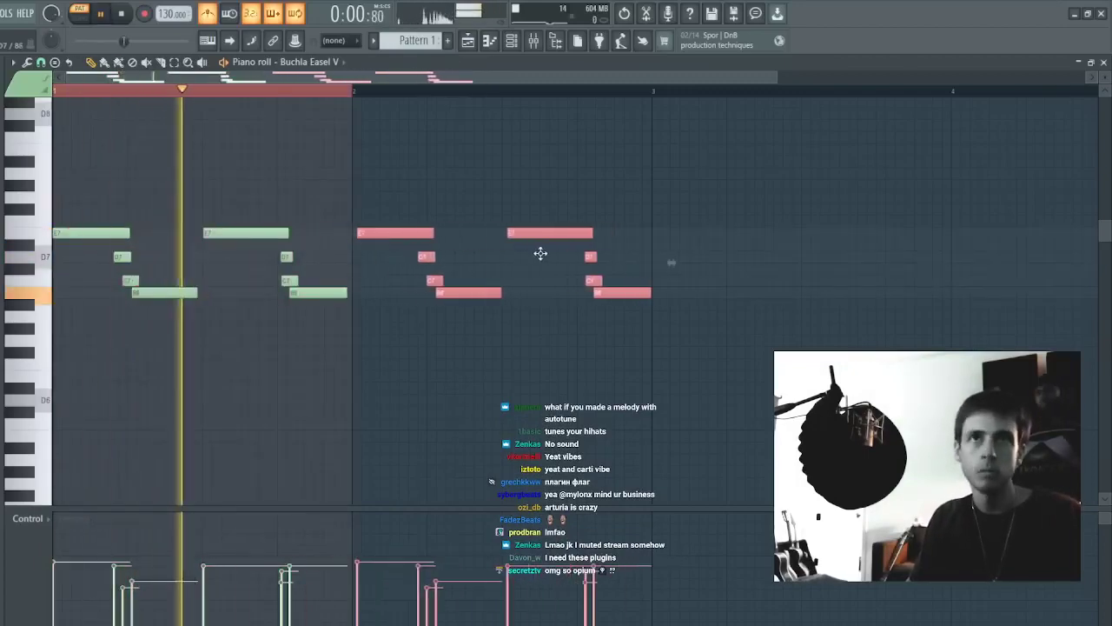
pyautogui.hotkey('ctrl', 'd')
pyautogui.moveTo(300, 291); pyautogui.dragTo(356, 288)
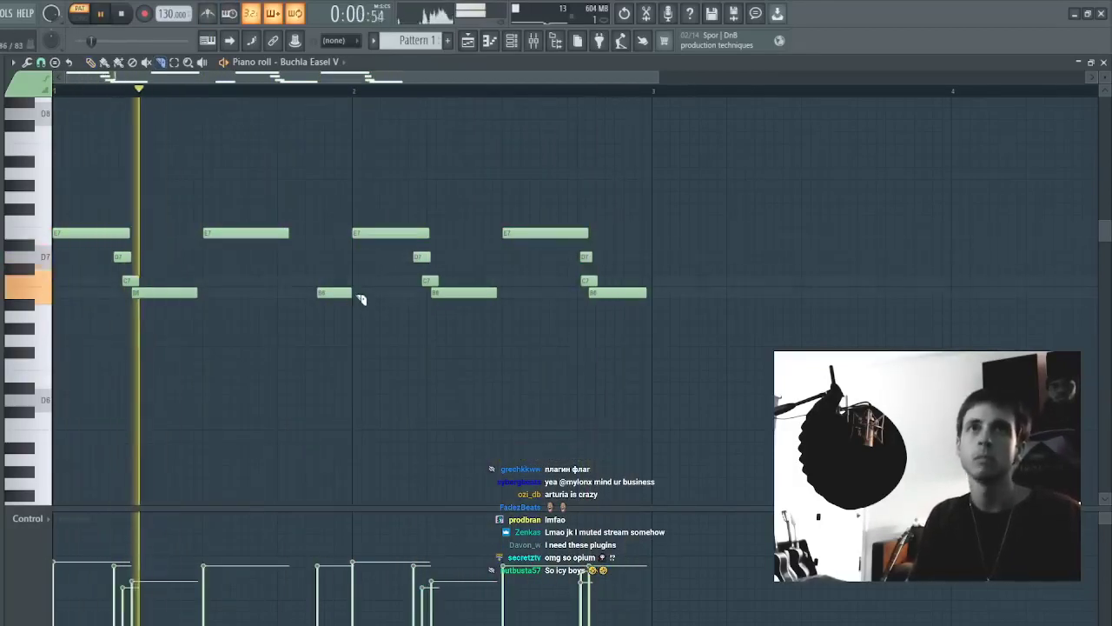
pyautogui.moveTo(504, 214); pyautogui.dragTo(535, 250)
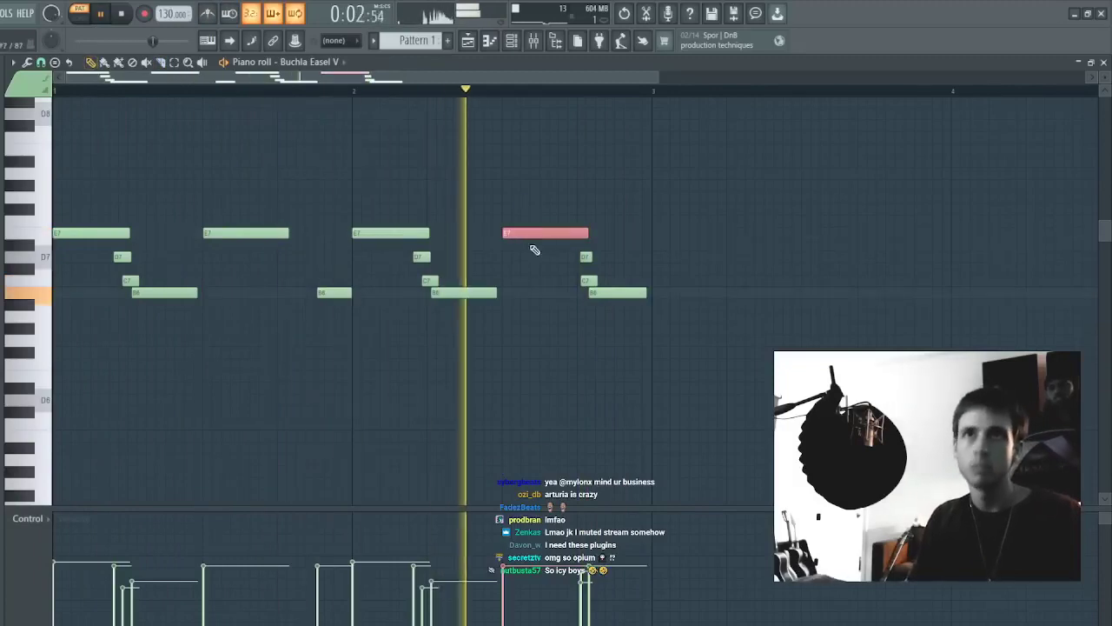
pyautogui.hotkey('shift', 'Up')
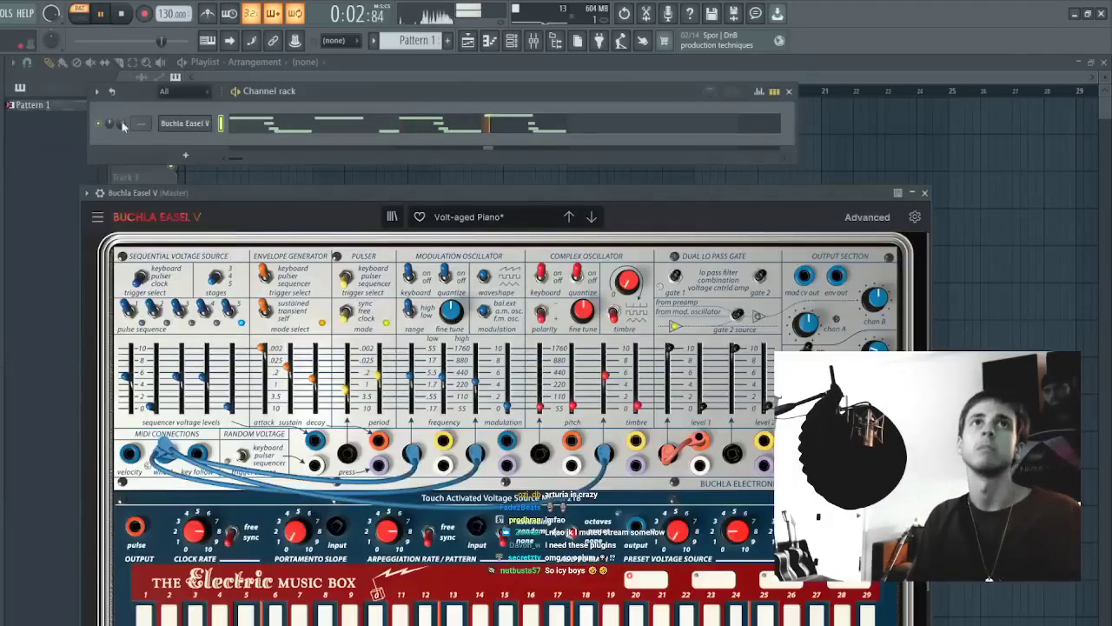
# - Clone the Buchla channel as Buchla Easel V #2 on Irregular Hunters and open its piano roll
pyautogui.click(199, 124)
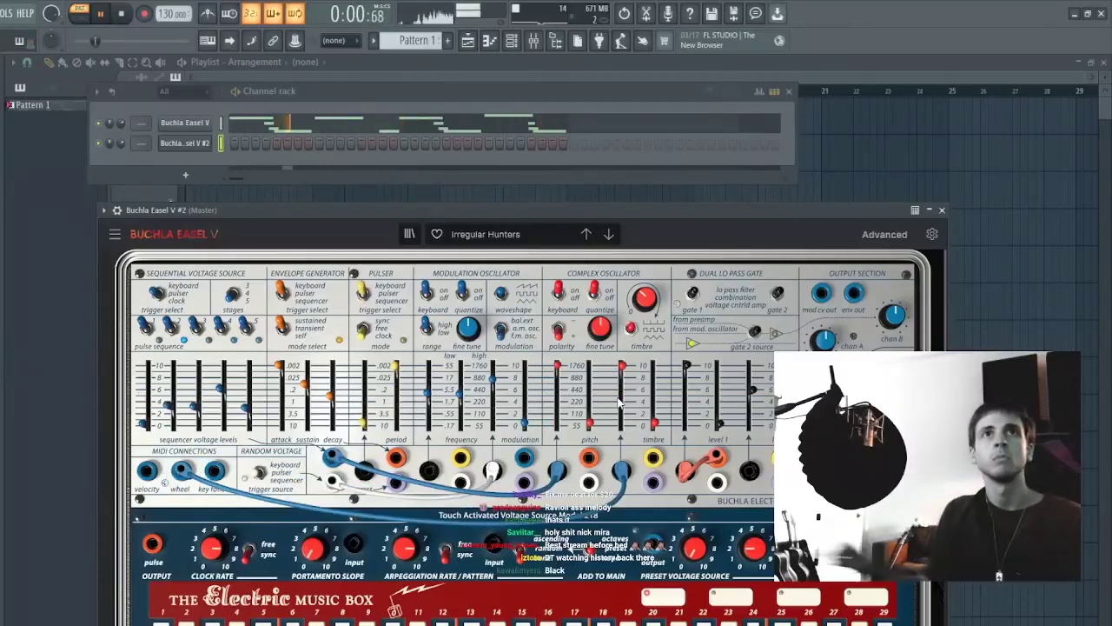
pyautogui.press('F7')
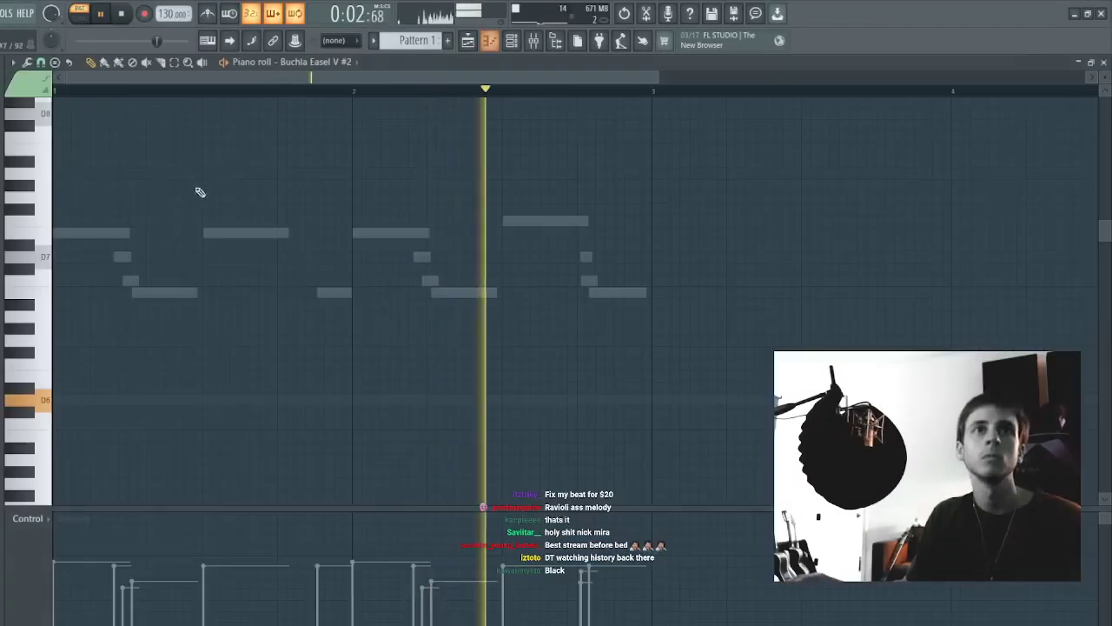
# - Draw a D6 note stretched across bar 1, removing a stray D#6 at bar 2
pyautogui.click(64, 401)
pyautogui.moveTo(87, 399); pyautogui.dragTo(355, 400)
pyautogui.press('space')
pyautogui.press('space')
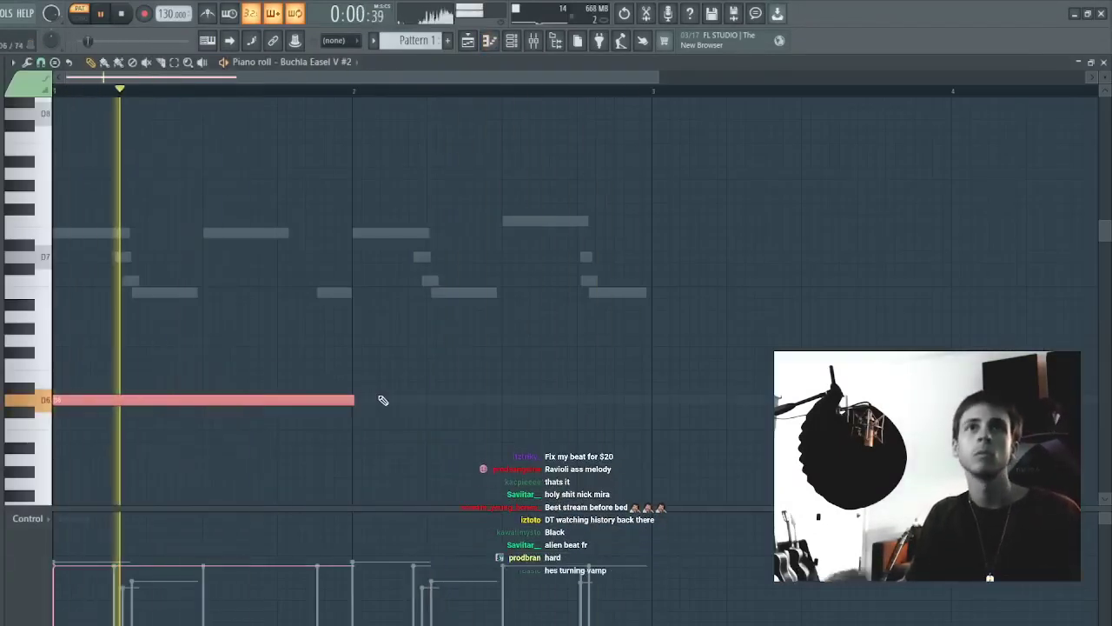
pyautogui.press('space')
pyautogui.click(352, 391)
pyautogui.rightClick(353, 400)
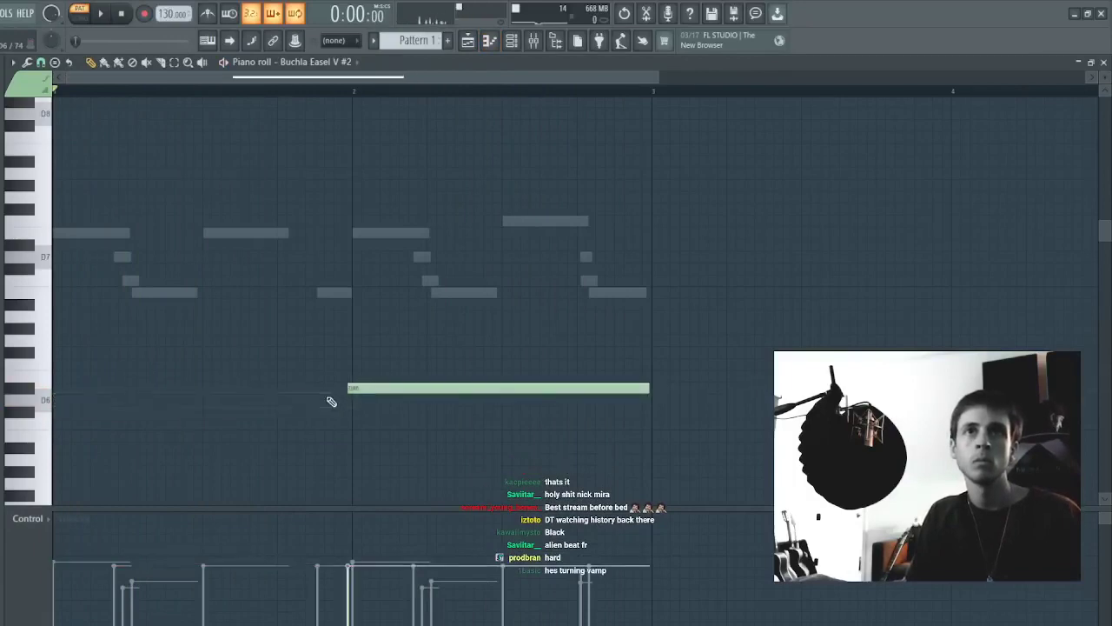
pyautogui.hotkey('ctrl', 'z')
pyautogui.click(261, 400)
pyautogui.rightClick(404, 391)
pyautogui.scroll(-2, 391, 378)
# - Place an A5 note exactly at bar 2 and trim both notes' ends slightly
pyautogui.click(340, 387)
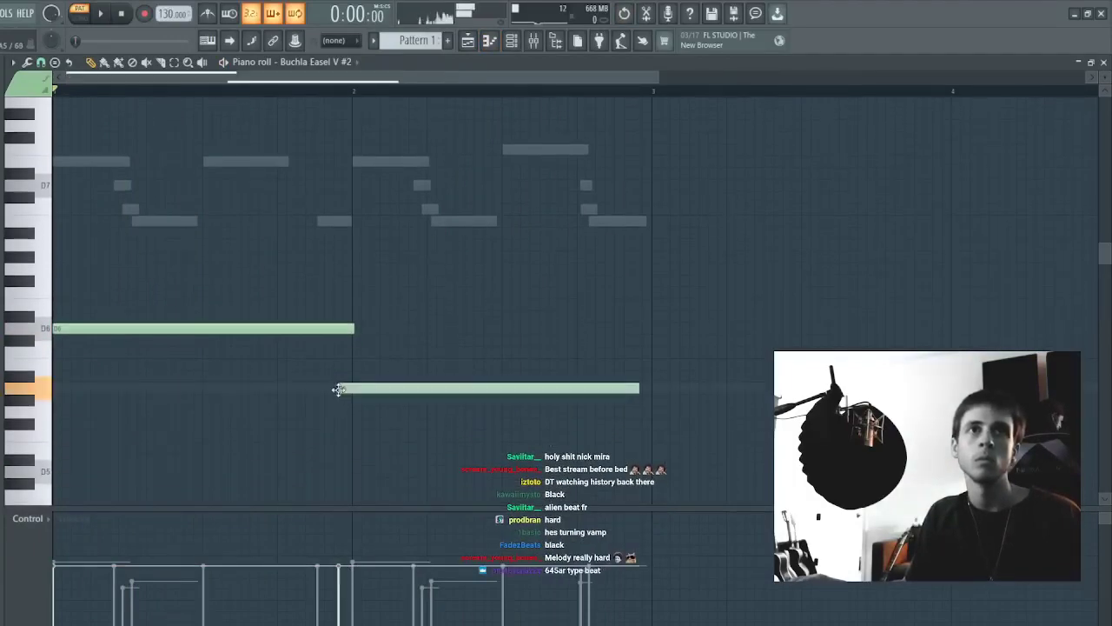
pyautogui.rightClick(365, 391)
pyautogui.click(355, 388)
pyautogui.press('space')
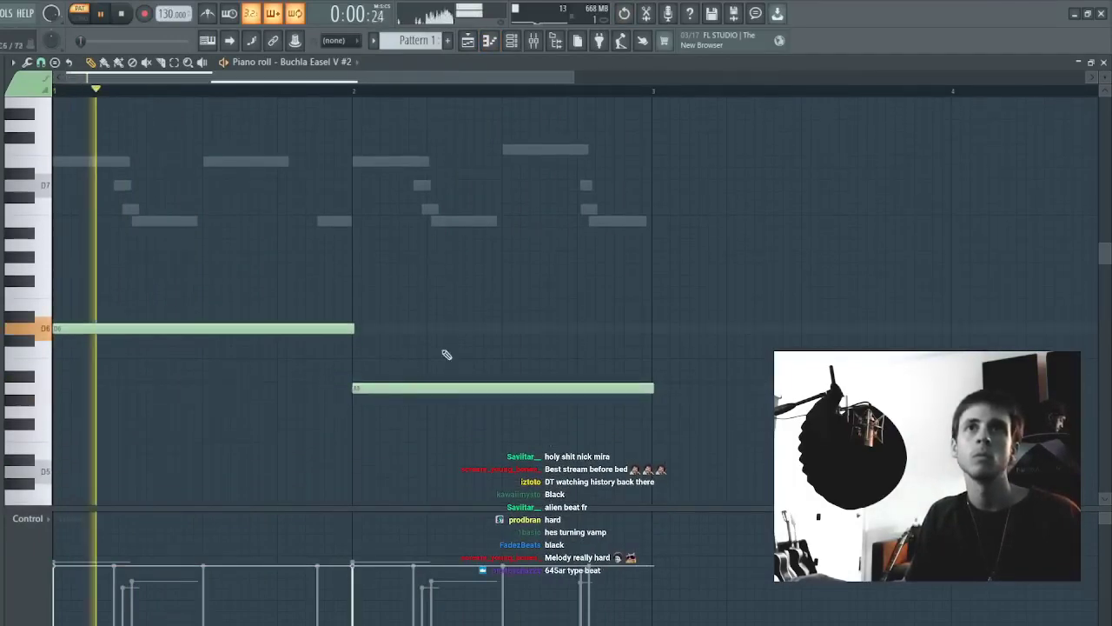
pyautogui.hotkey('ctrl', 'a')
pyautogui.moveTo(653, 389); pyautogui.dragTo(632, 392)
pyautogui.press('Escape')
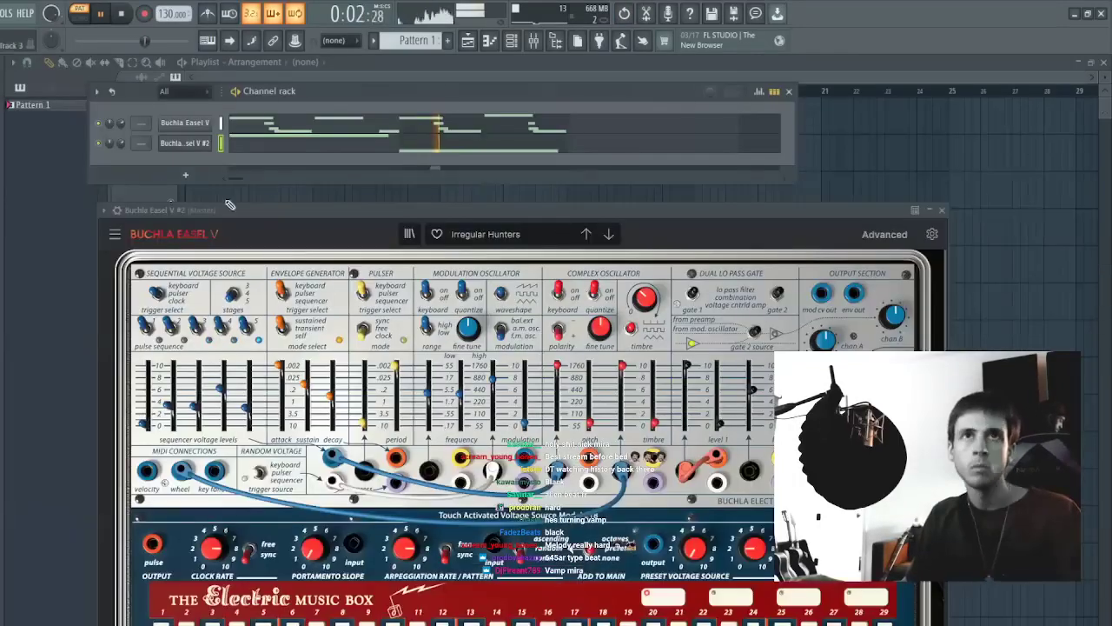
# - Audition Buchla #2 presets Hesitant approach, Gummy, Green Hammer Sound 1, Going Wide and Ghost Voices, then add a third Buchla
pyautogui.click(586, 235)
pyautogui.moveTo(574, 209); pyautogui.dragTo(572, 212)
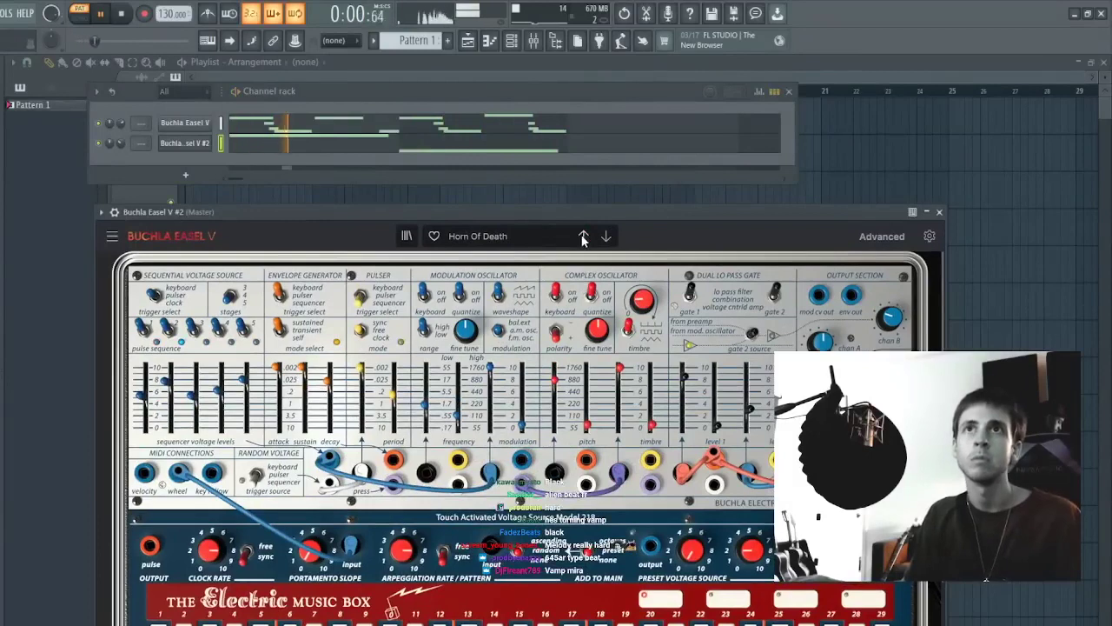
pyautogui.click(583, 237)
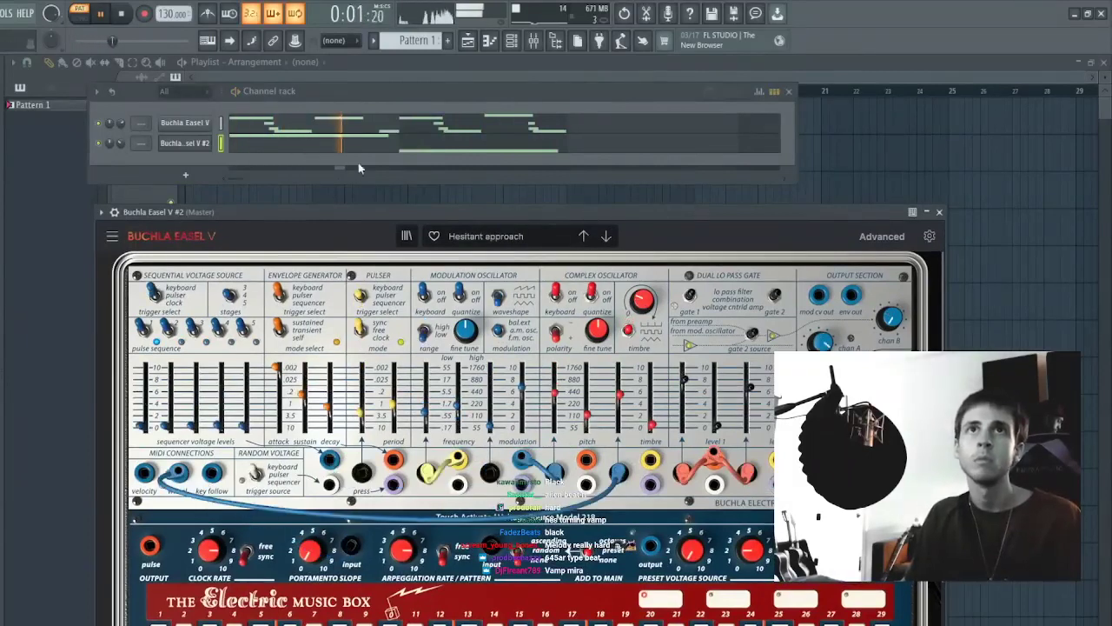
pyautogui.click(583, 231)
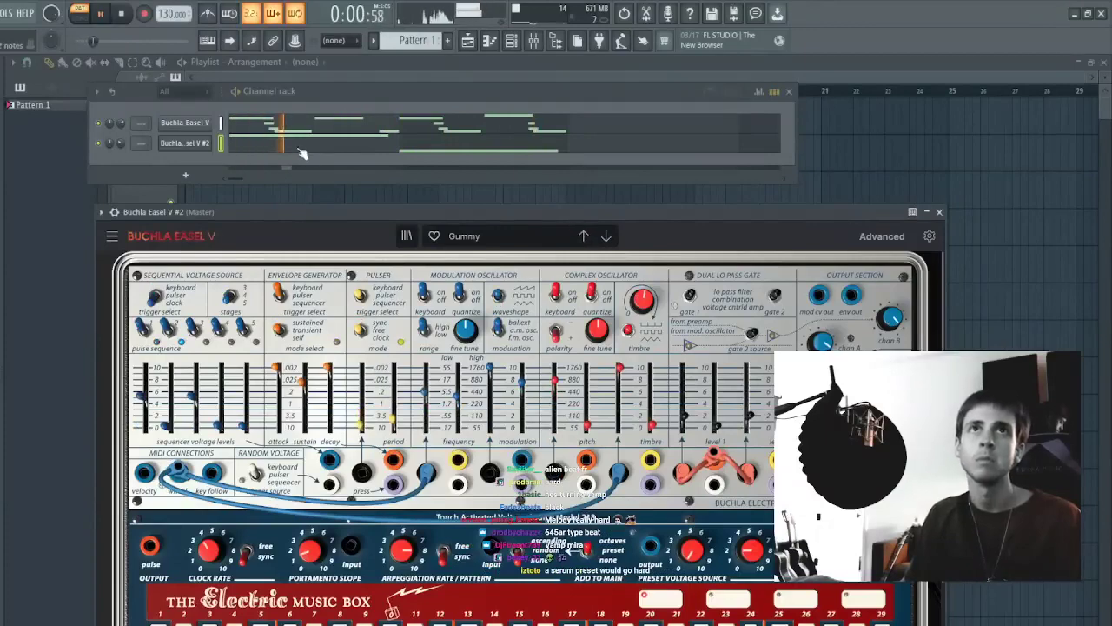
pyautogui.click(584, 236)
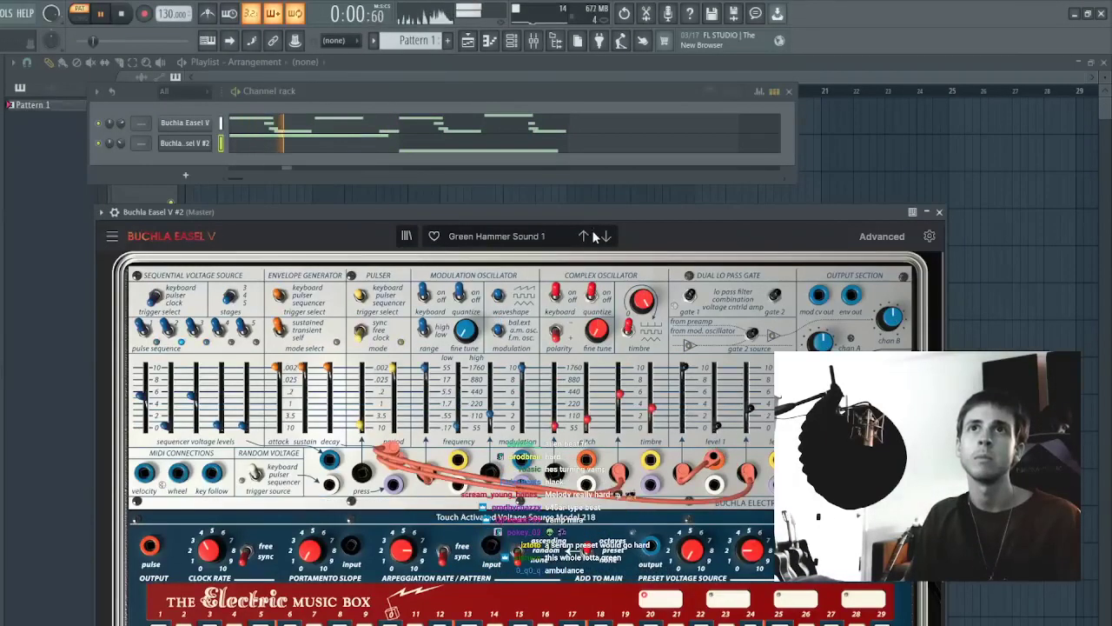
pyautogui.click(584, 233)
pyautogui.click(583, 236)
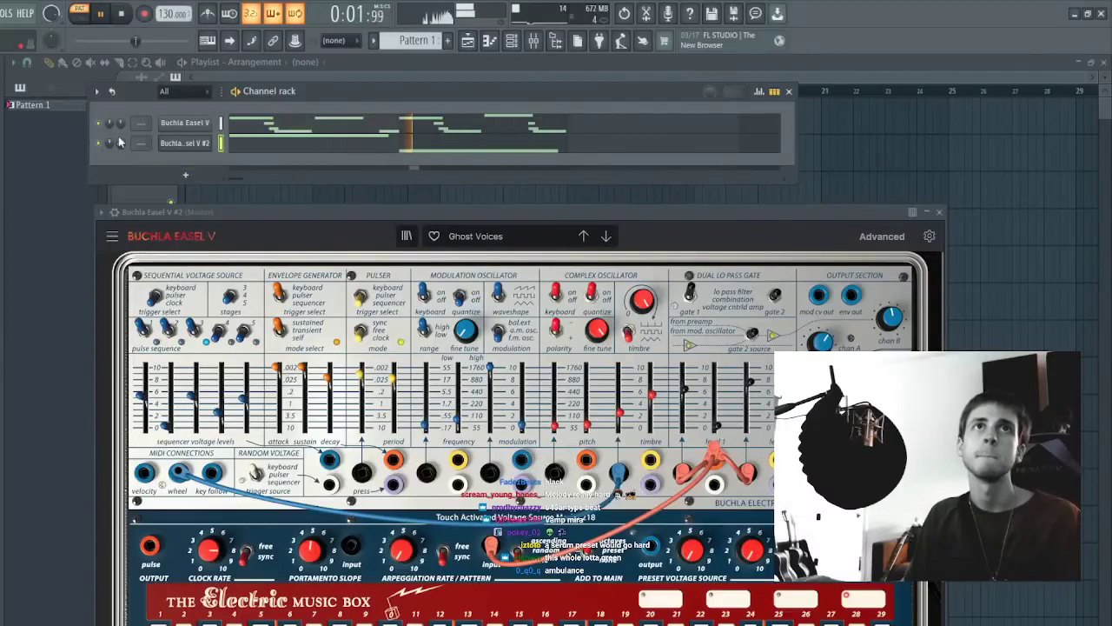
pyautogui.click(193, 123)
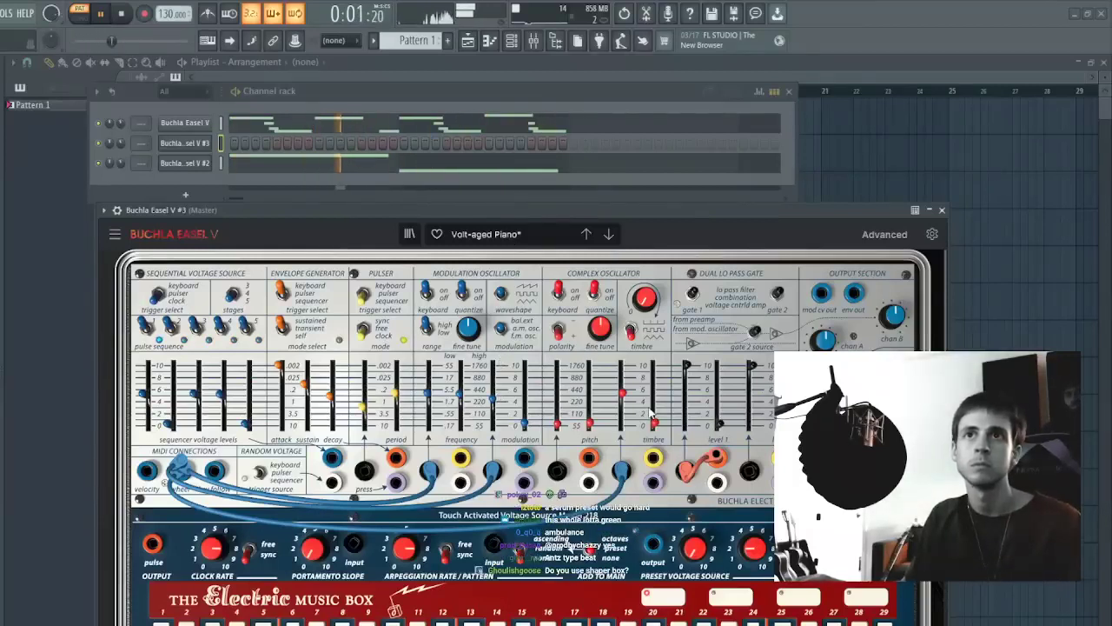
# - Set Buchla #3 to Dreamy Lead and draw long D6, A5 and upper lead notes, shortening the D6
pyautogui.click(624, 458)
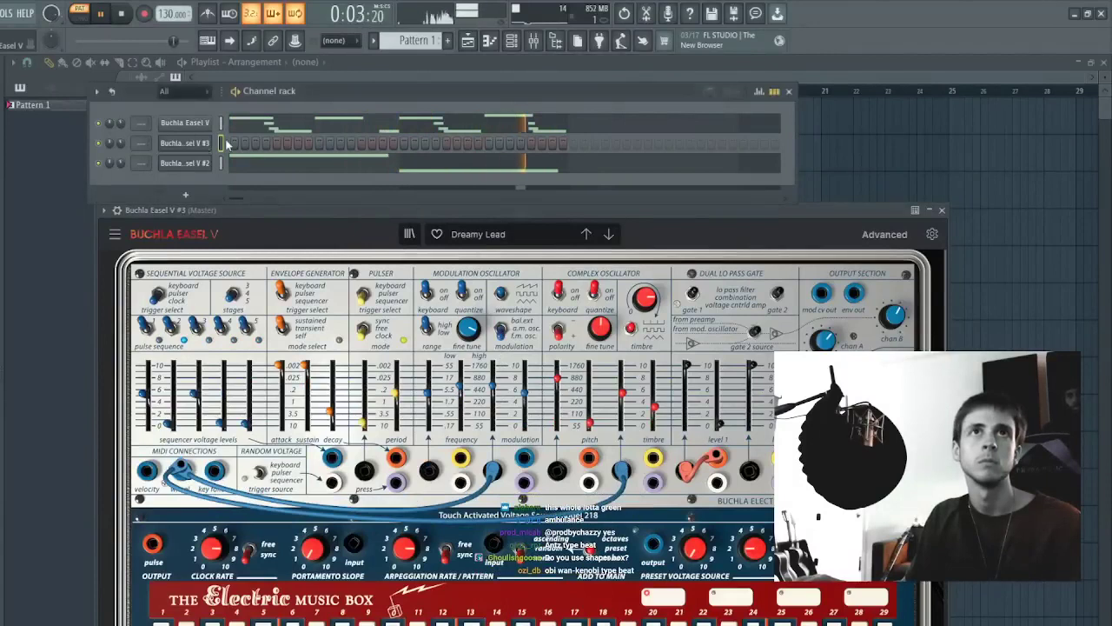
pyautogui.press('F7')
pyautogui.press('space')
pyautogui.moveTo(75, 318); pyautogui.dragTo(67, 330)
pyautogui.rightClick(67, 333)
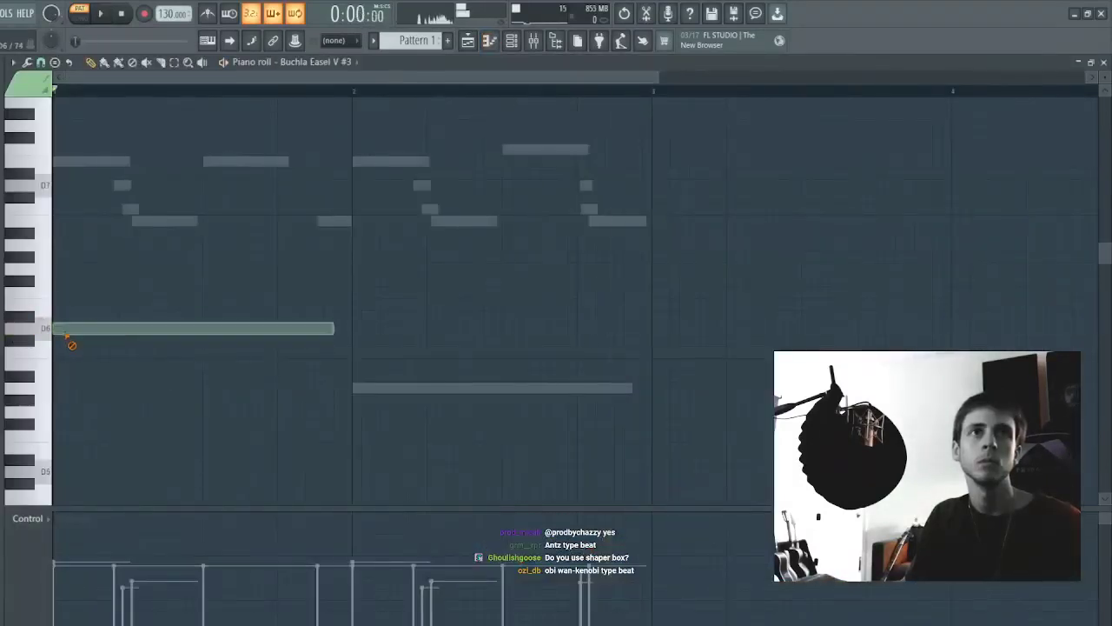
pyautogui.click(48, 327)
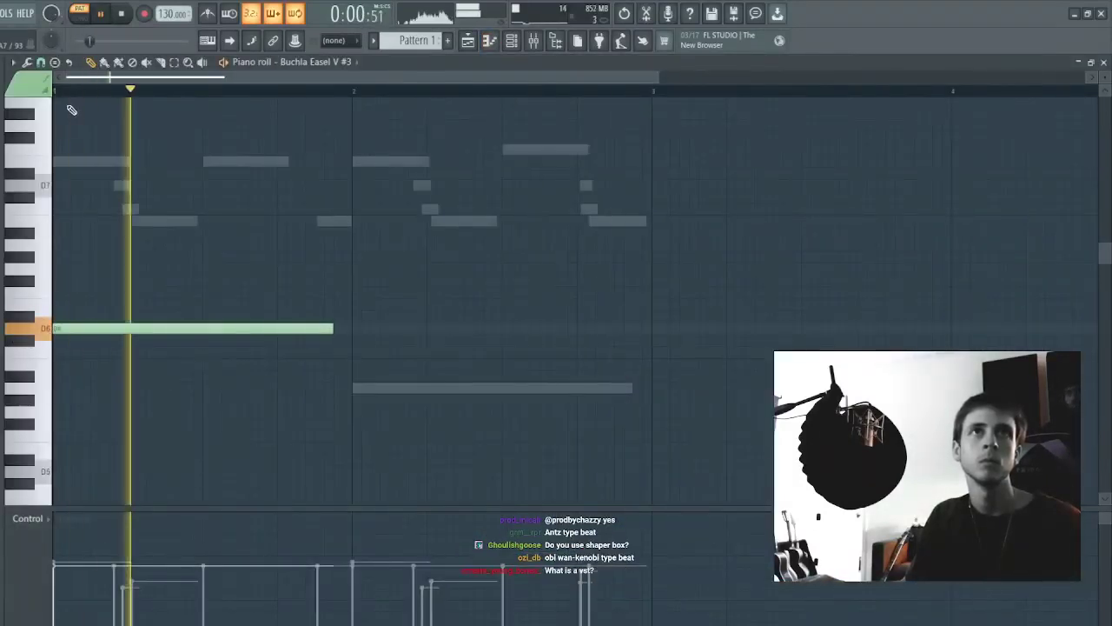
pyautogui.hotkey('ctrl', 'a')
pyautogui.click(388, 387)
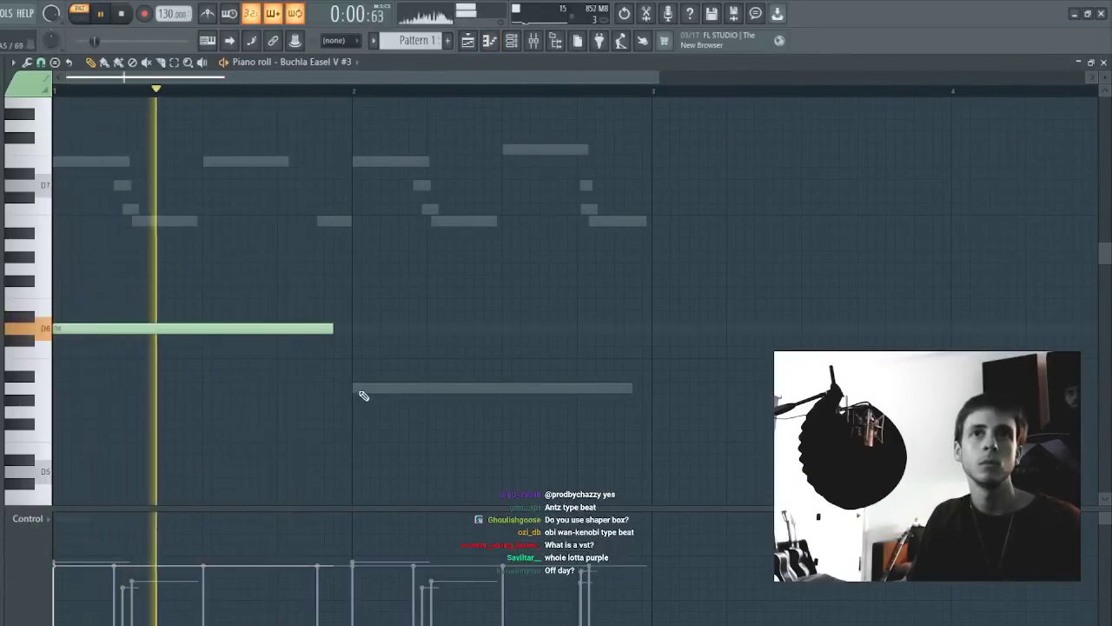
pyautogui.click(353, 387)
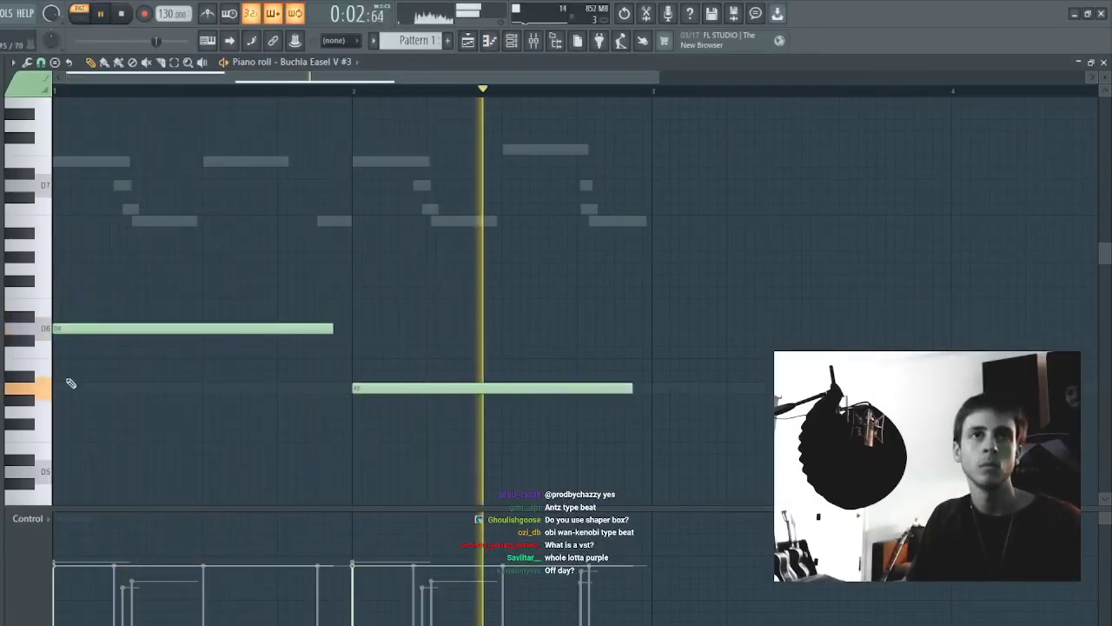
pyautogui.click(283, 306)
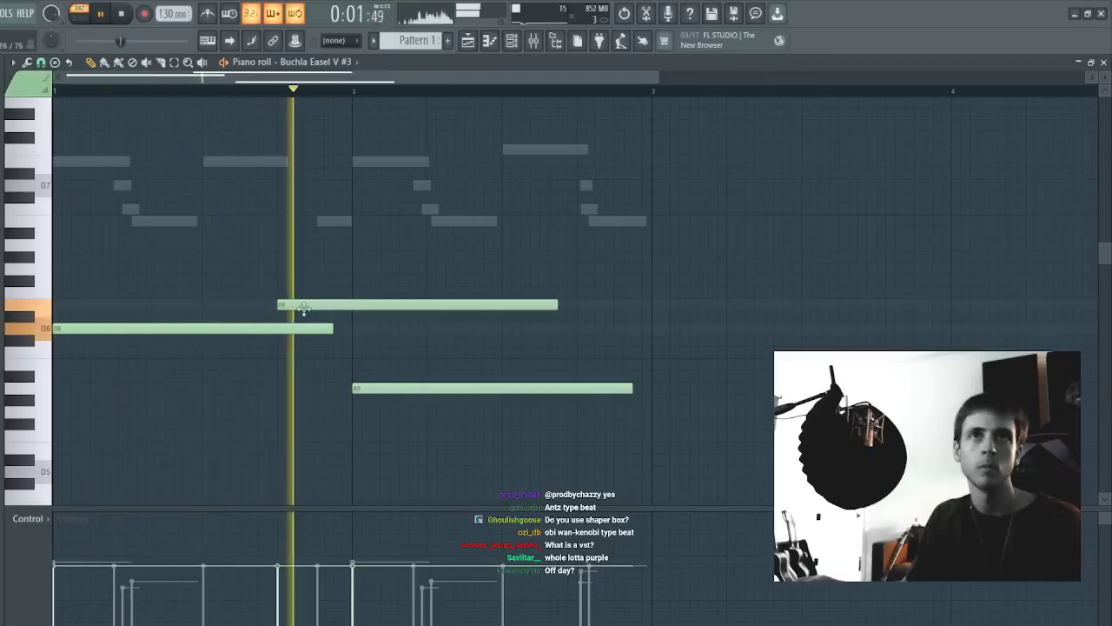
pyautogui.moveTo(332, 328); pyautogui.dragTo(284, 340)
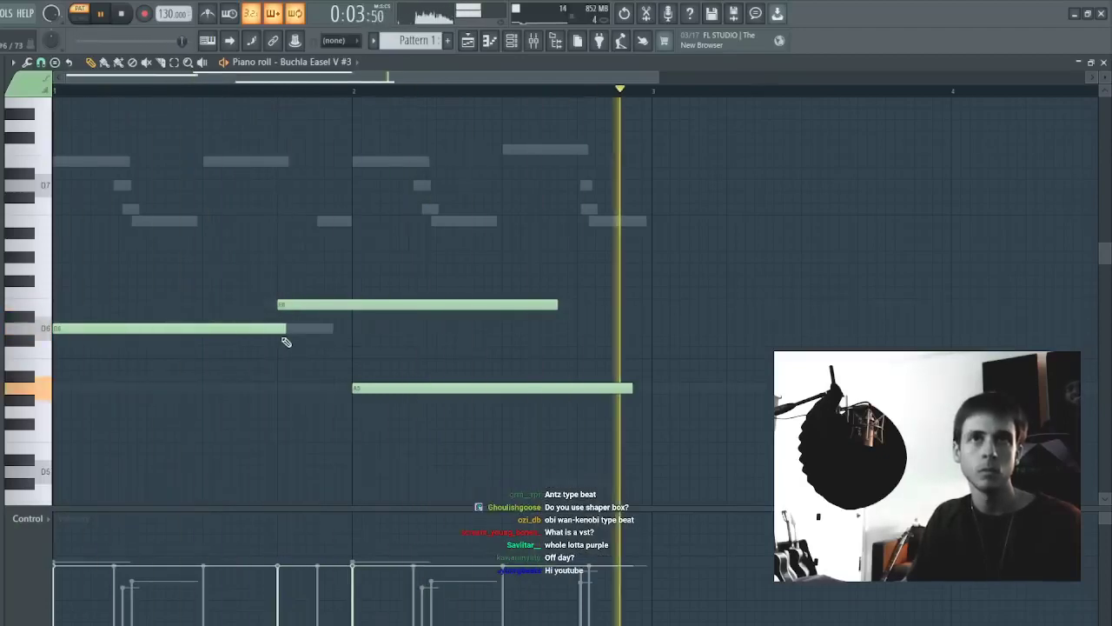
pyautogui.press('Escape')
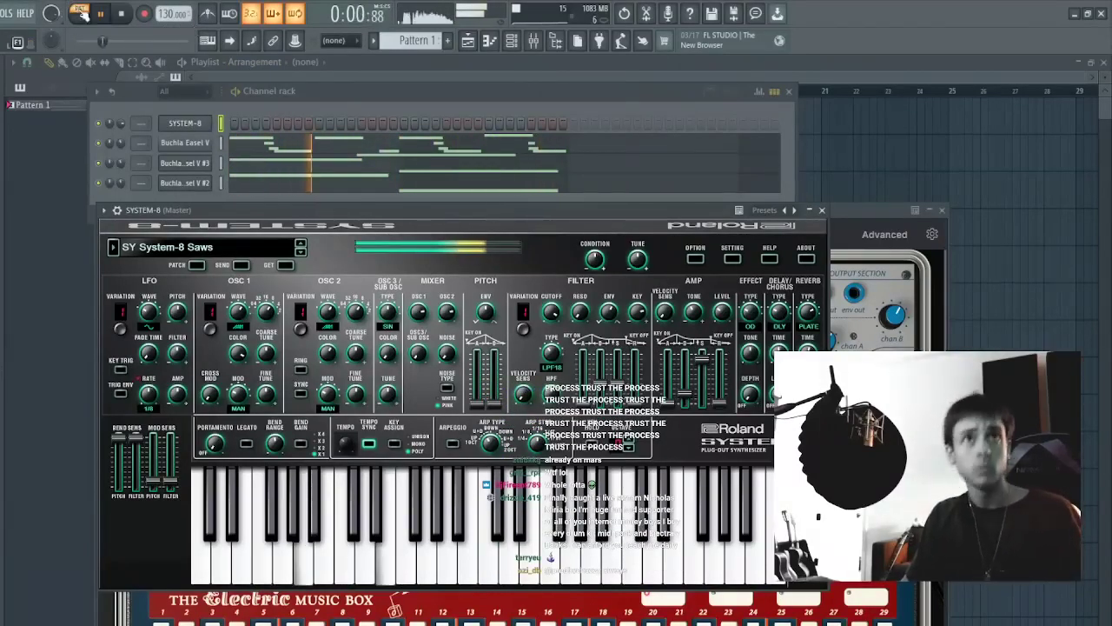
# - Turn on the metronome and open the SYSTEM-8 piano roll with Buchla Easel V #2's notes shown
pyautogui.click(209, 15)
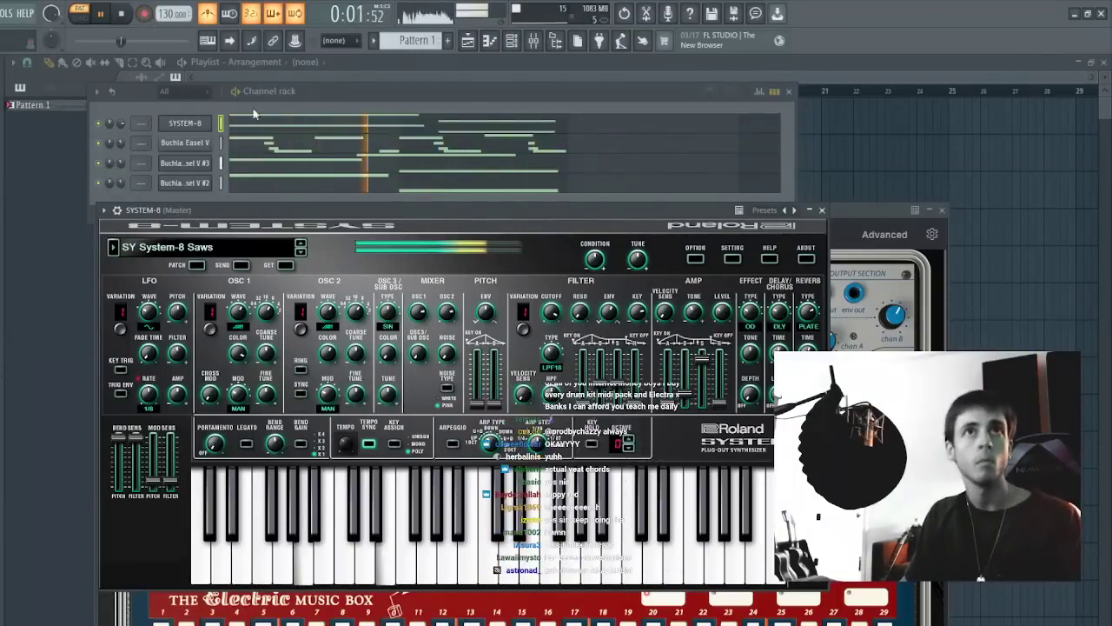
pyautogui.click(269, 123)
pyautogui.scroll(-2, 278, 106)
pyautogui.moveTo(367, 252); pyautogui.dragTo(345, 381)
pyautogui.rightClick(300, 353)
pyautogui.rightClick(297, 355)
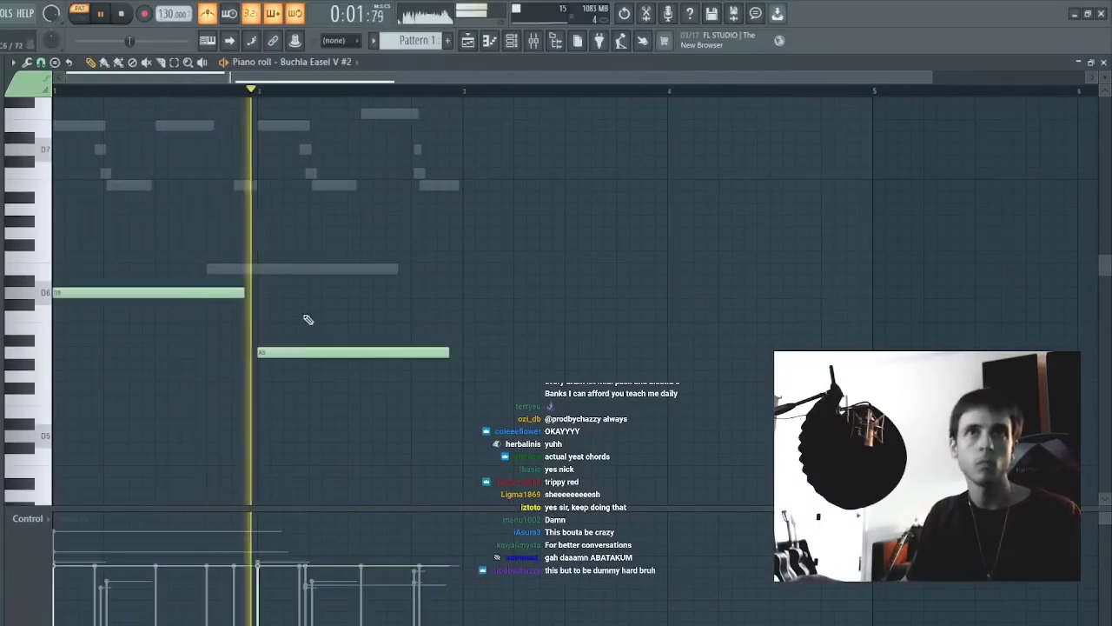
pyautogui.press('Escape')
# - Copy the C4 and F3 notes to F4 and A#3 and lengthen the four short notes slightly
pyautogui.click(250, 120)
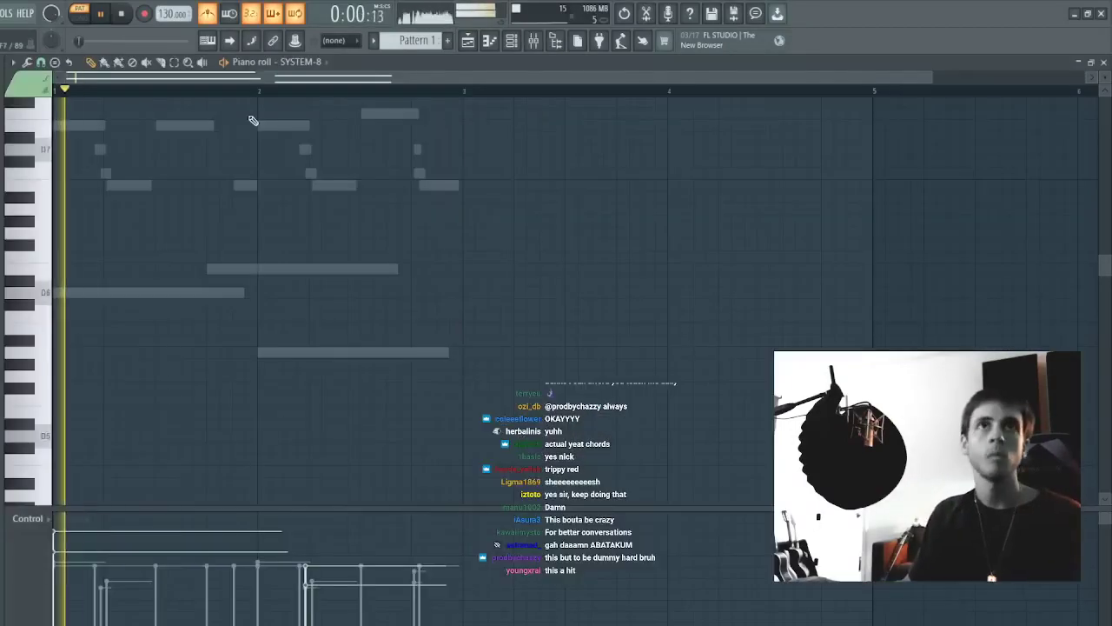
pyautogui.scroll(-10, 350, 220)
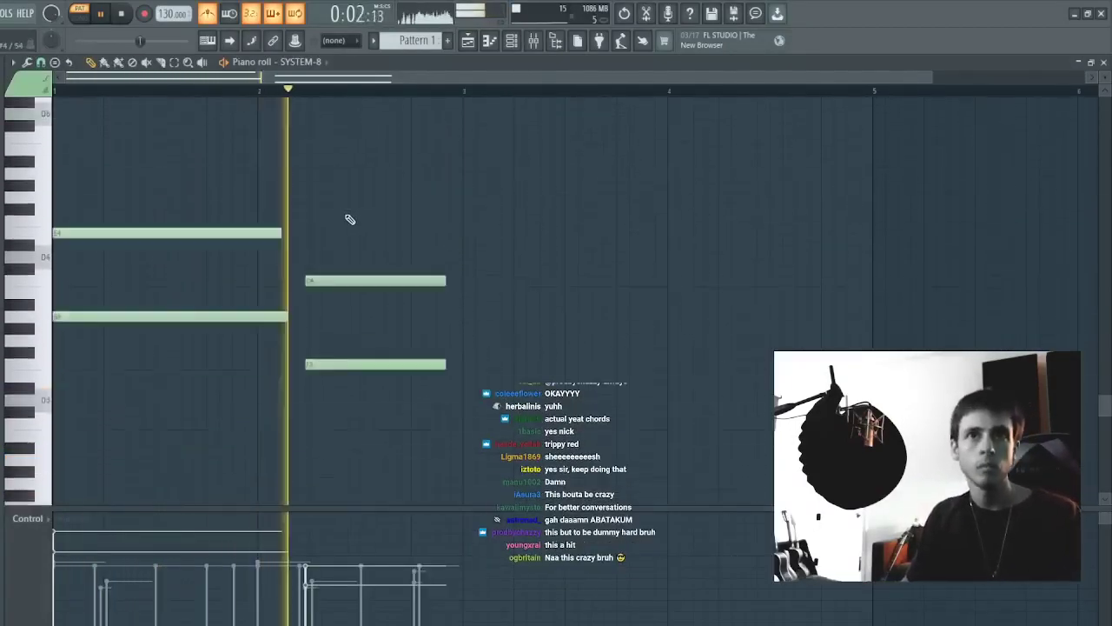
pyautogui.scroll(3, 353, 311)
pyautogui.moveTo(376, 130); pyautogui.dragTo(330, 270)
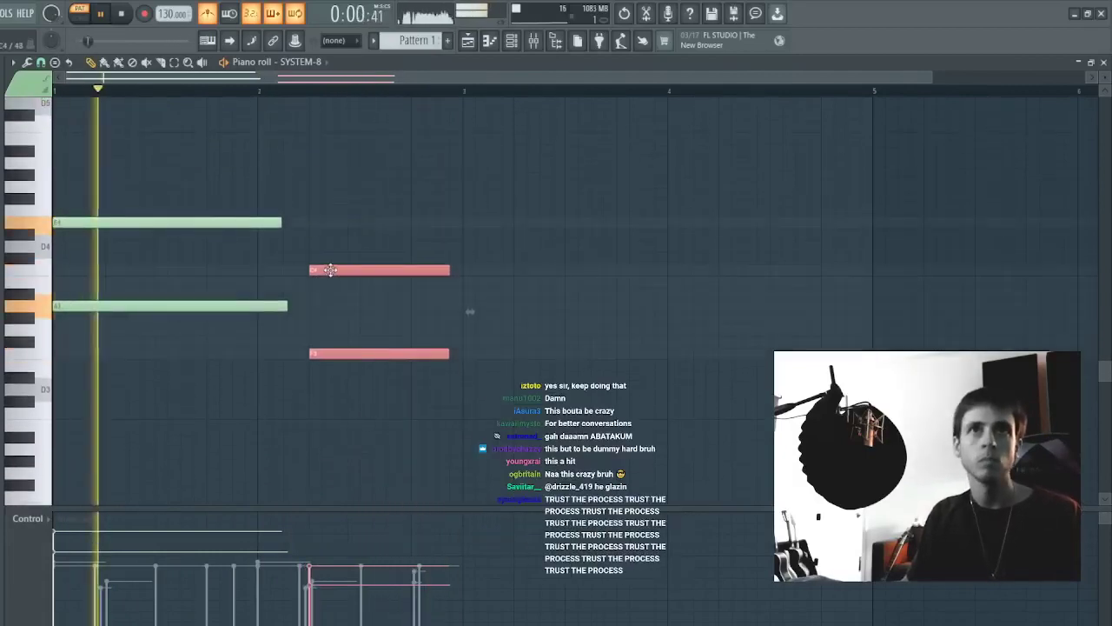
pyautogui.keyDown('ctrl'); pyautogui.click(415, 287); pyautogui.keyUp('ctrl')
pyautogui.moveTo(449, 243); pyautogui.dragTo(433, 288)
pyautogui.keyDown('ctrl'); pyautogui.click(433, 288); pyautogui.keyUp('ctrl')
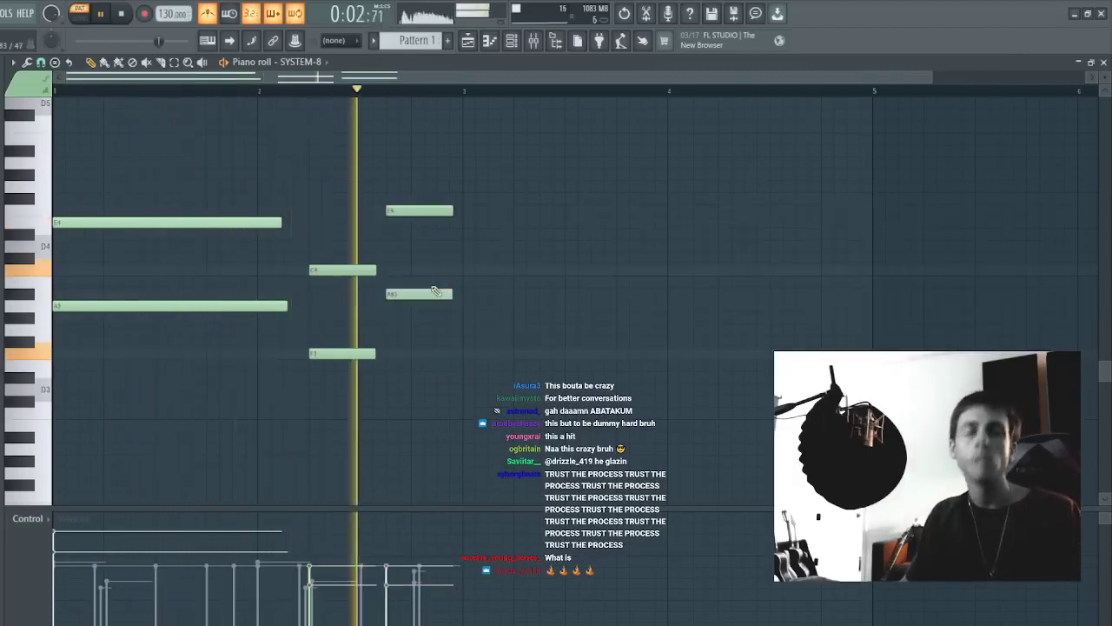
pyautogui.moveTo(415, 135); pyautogui.dragTo(339, 443)
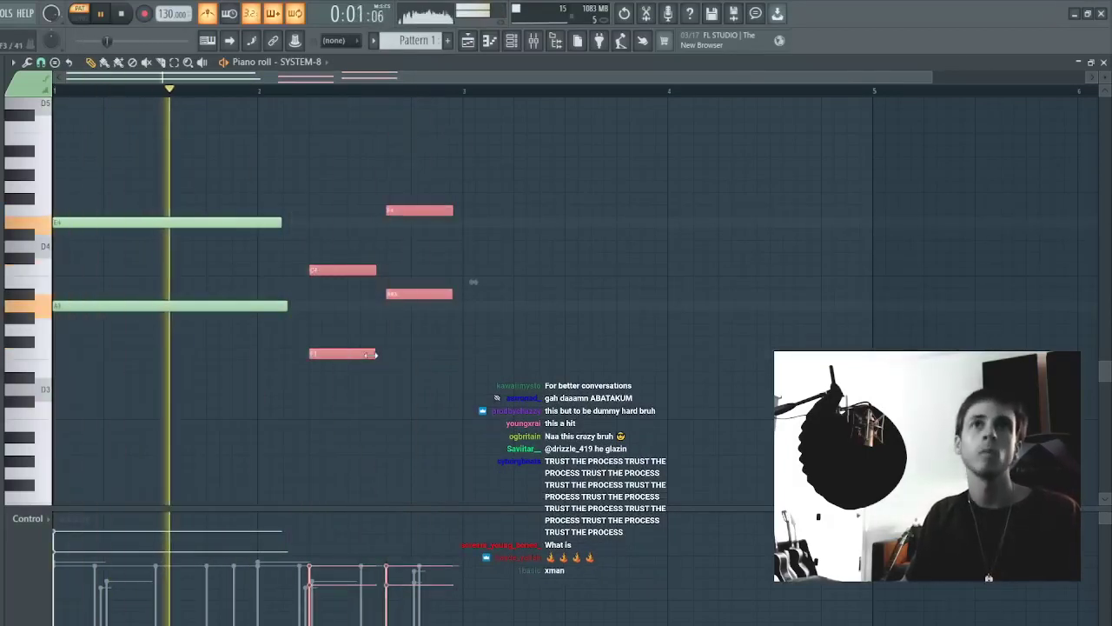
pyautogui.moveTo(374, 355); pyautogui.dragTo(378, 357)
pyautogui.keyDown('ctrl'); pyautogui.click(436, 383); pyautogui.keyUp('ctrl')
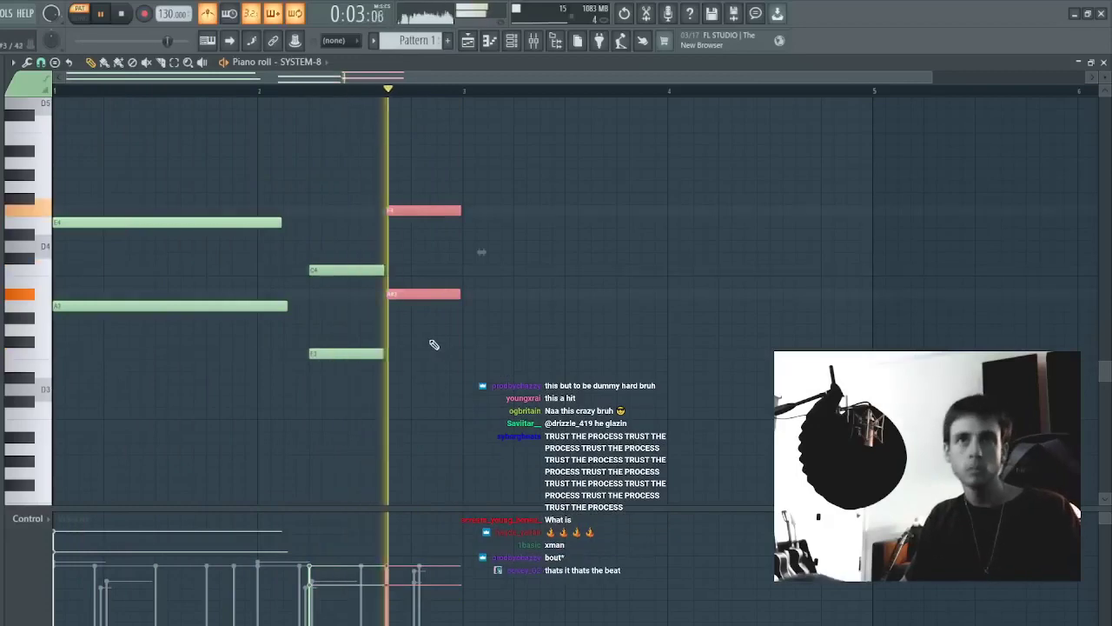
pyautogui.press('Escape')
# - Lower the last two short notes an octave, keeping the long E4 and A3 notes in place
pyautogui.click(253, 115)
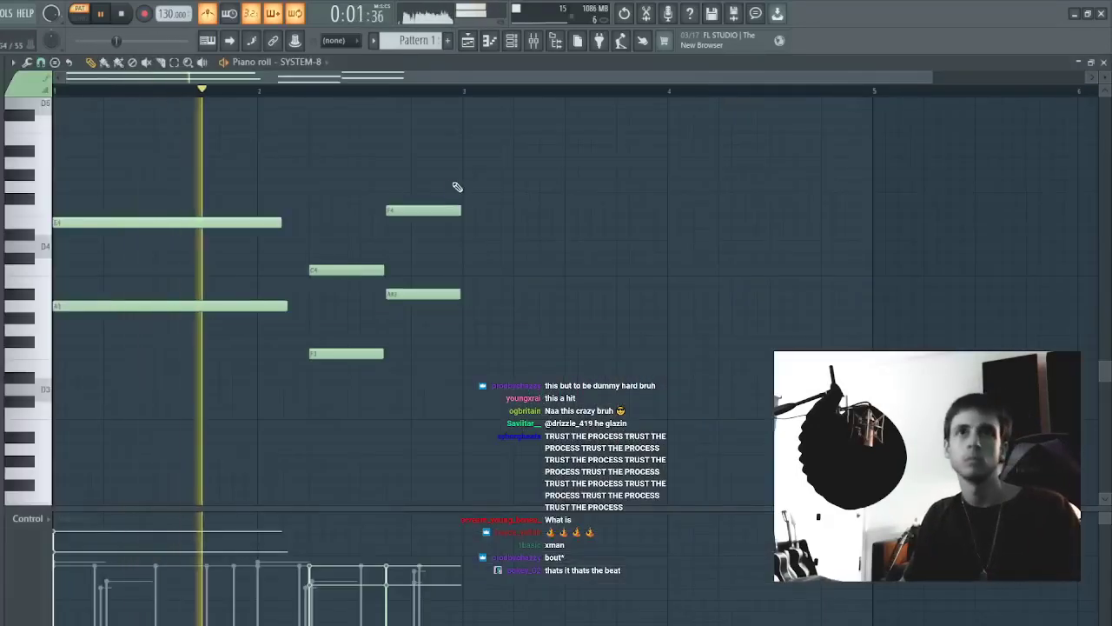
pyautogui.moveTo(457, 186); pyautogui.dragTo(437, 410)
pyautogui.hotkey('ctrl', 'Down')
pyautogui.keyDown('ctrl'); pyautogui.click(460, 391); pyautogui.keyUp('ctrl')
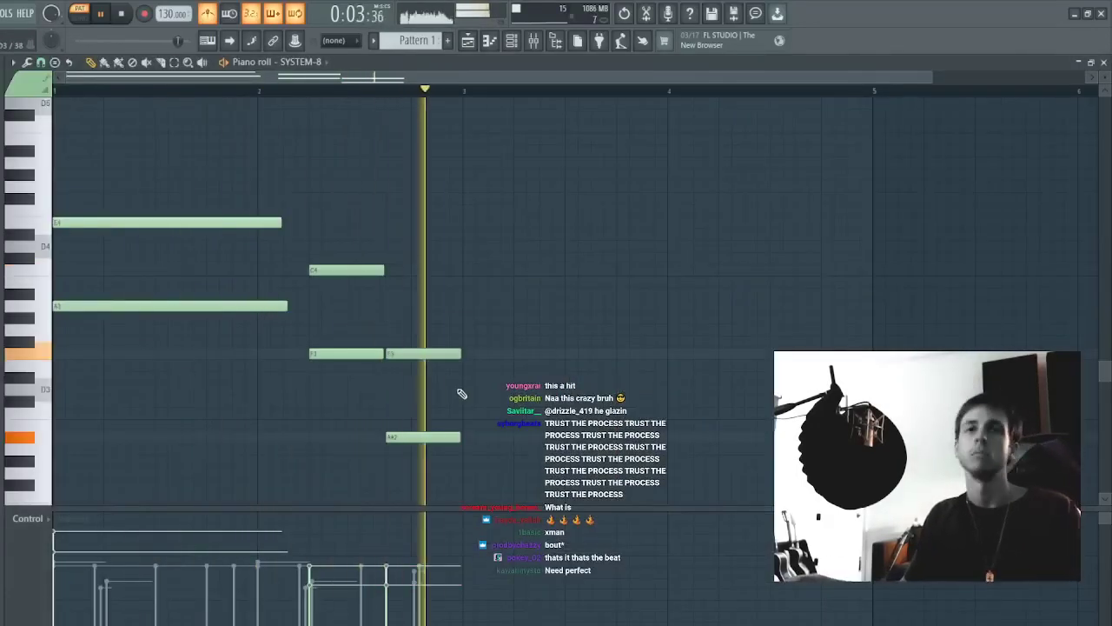
pyautogui.moveTo(377, 314); pyautogui.dragTo(252, 213)
pyautogui.hotkey('ctrl', 'Down')
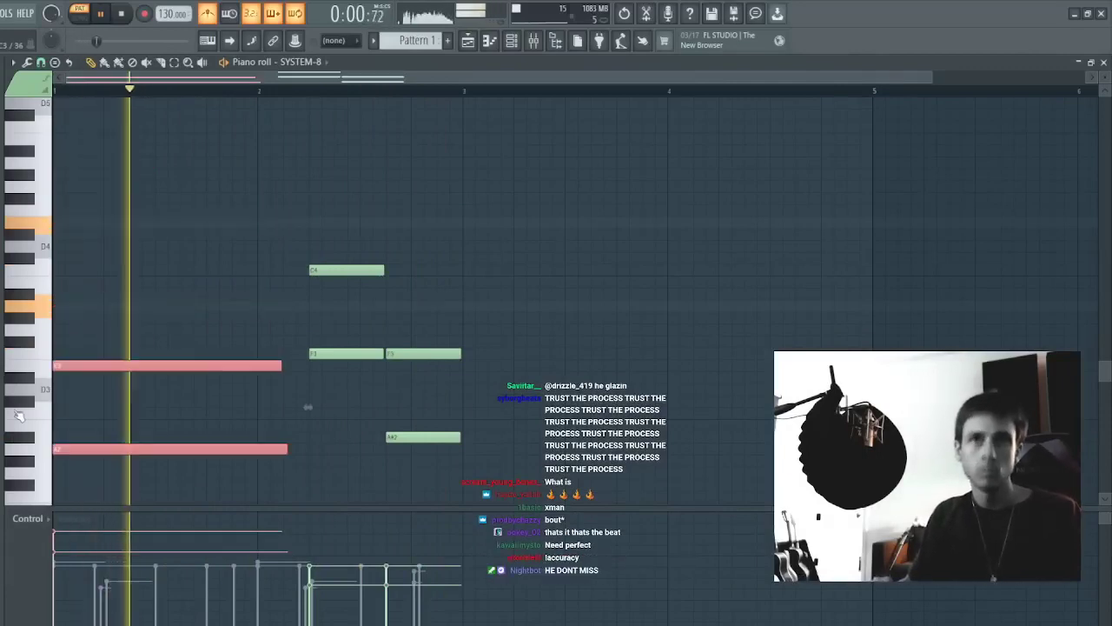
pyautogui.keyDown('ctrl'); pyautogui.click(511, 353); pyautogui.keyUp('ctrl')
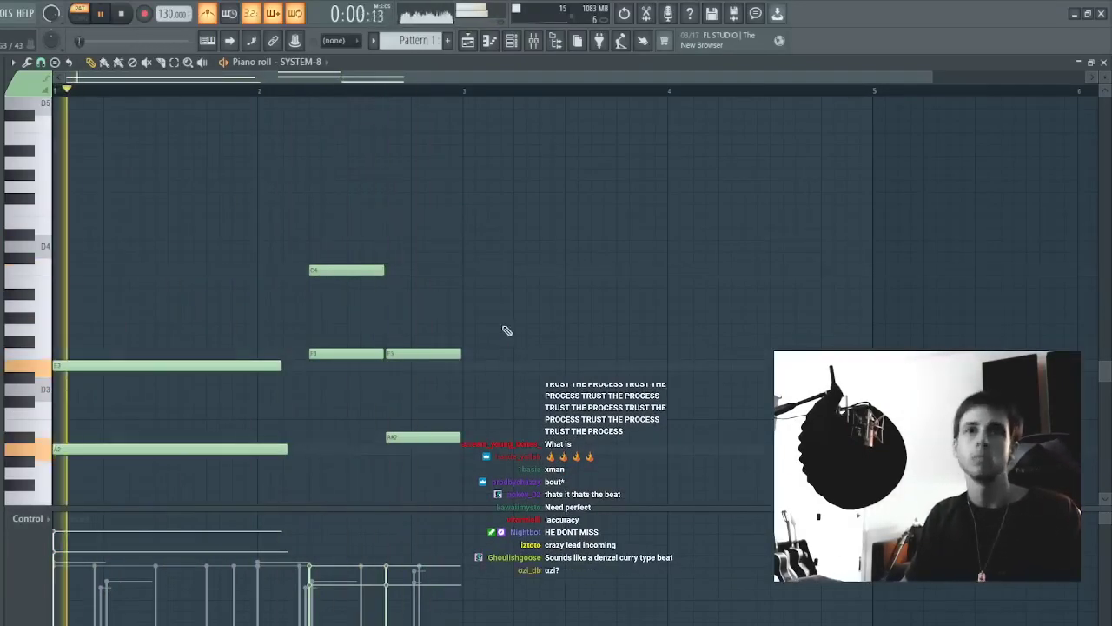
pyautogui.moveTo(260, 237); pyautogui.dragTo(128, 583)
pyautogui.hotkey('ctrl', 'Up')
pyautogui.keyDown('ctrl'); pyautogui.click(112, 527); pyautogui.keyUp('ctrl')
# - Duplicate the two-bar SYSTEM-8 phrase into bars 3–4
pyautogui.hotkey('ctrl', 'b')
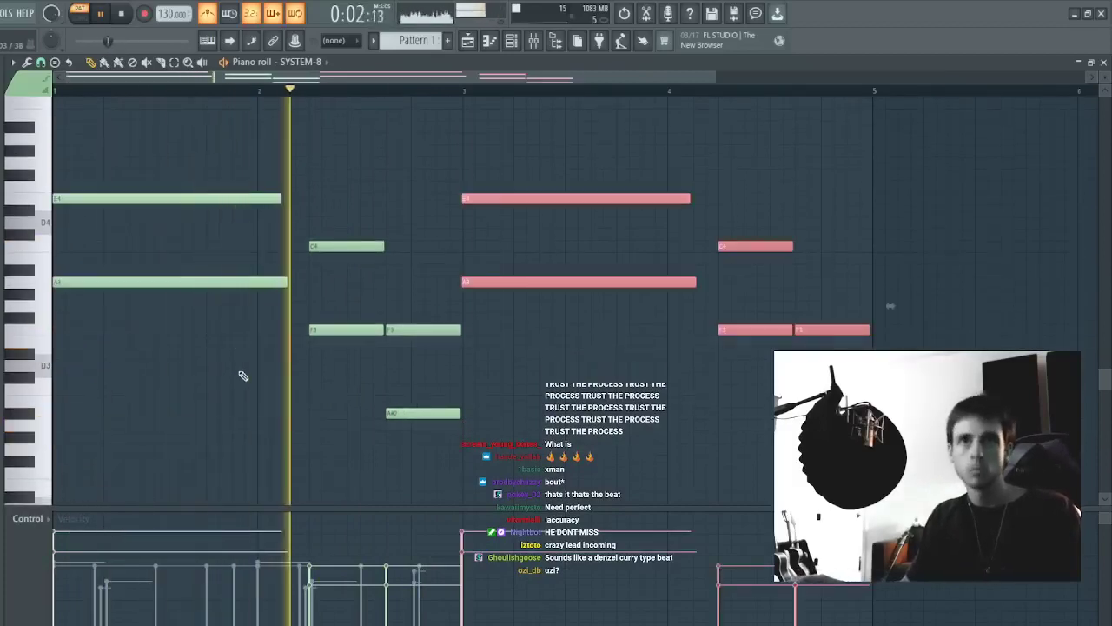
pyautogui.keyDown('ctrl'); pyautogui.click(181, 139); pyautogui.keyUp('ctrl')
pyautogui.moveTo(181, 146); pyautogui.dragTo(91, 493)
pyautogui.keyDown('ctrl'); pyautogui.click(92, 493); pyautogui.keyUp('ctrl')
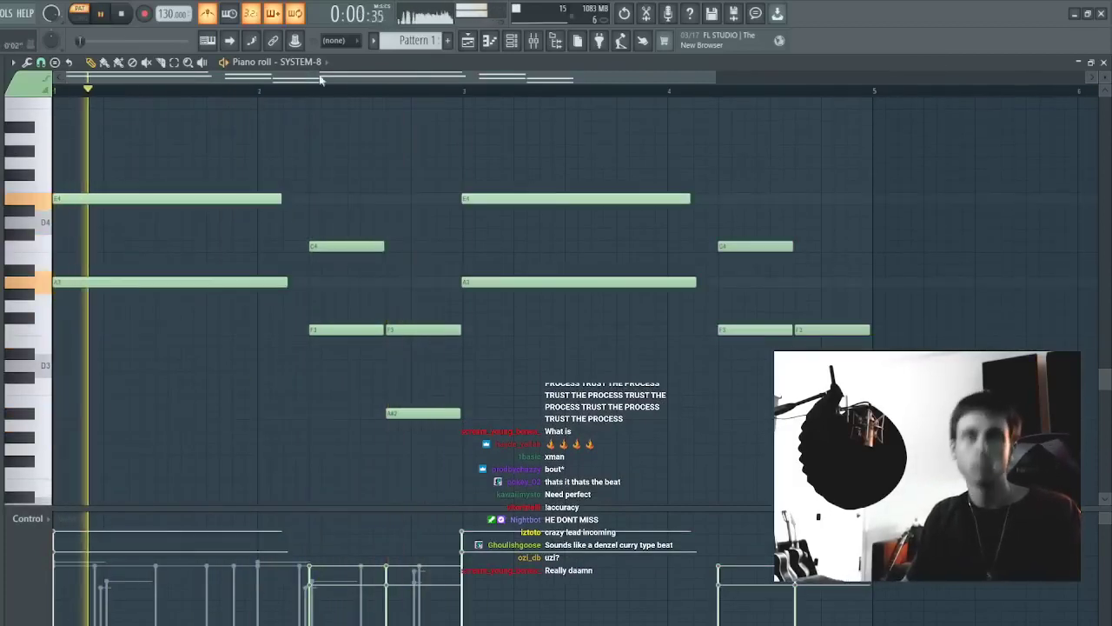
pyautogui.press('F7')
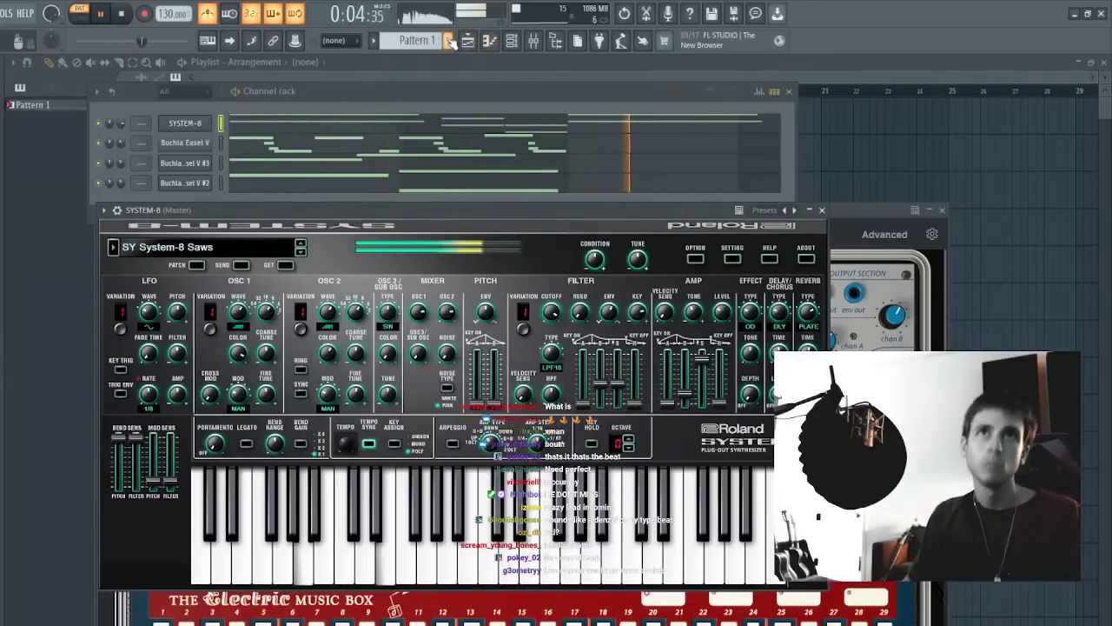
# - Bring the channel rack forward and open the mixer on Insert 2
pyautogui.click(254, 110)
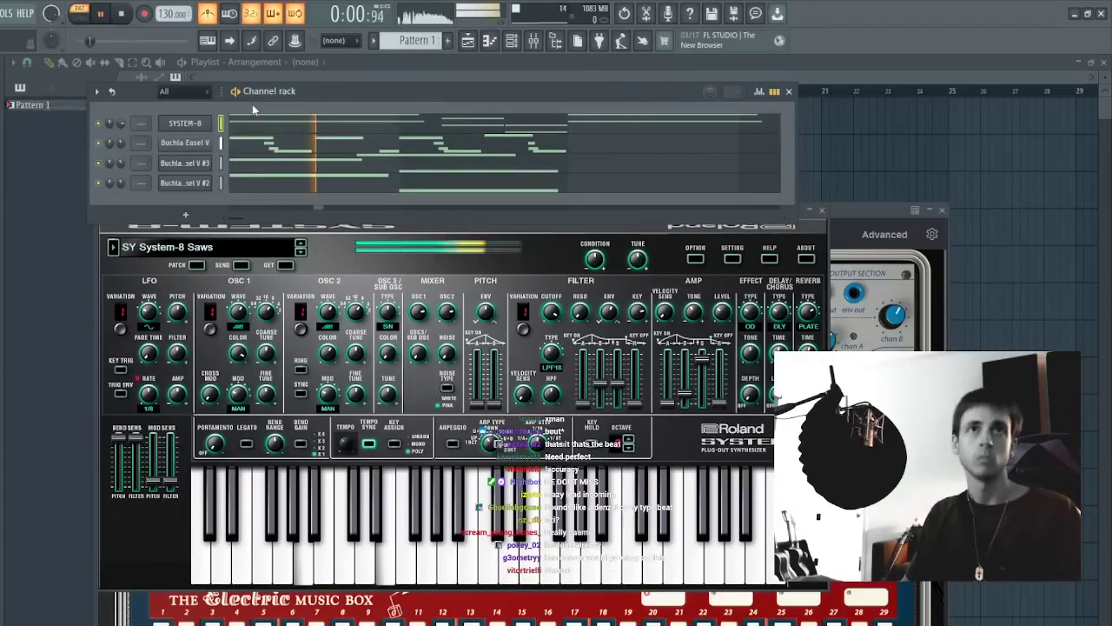
pyautogui.click(534, 42)
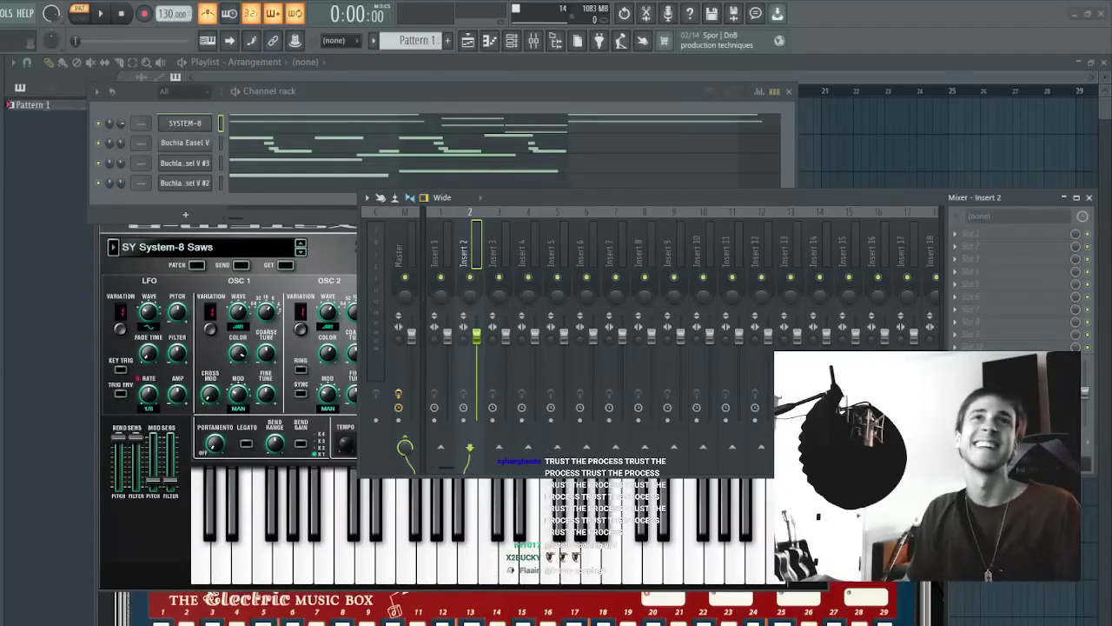
# - Send the bounced Clock_2 recording from Edison to the playlist as an audio clip on Track 3
pyautogui.click(190, 121)
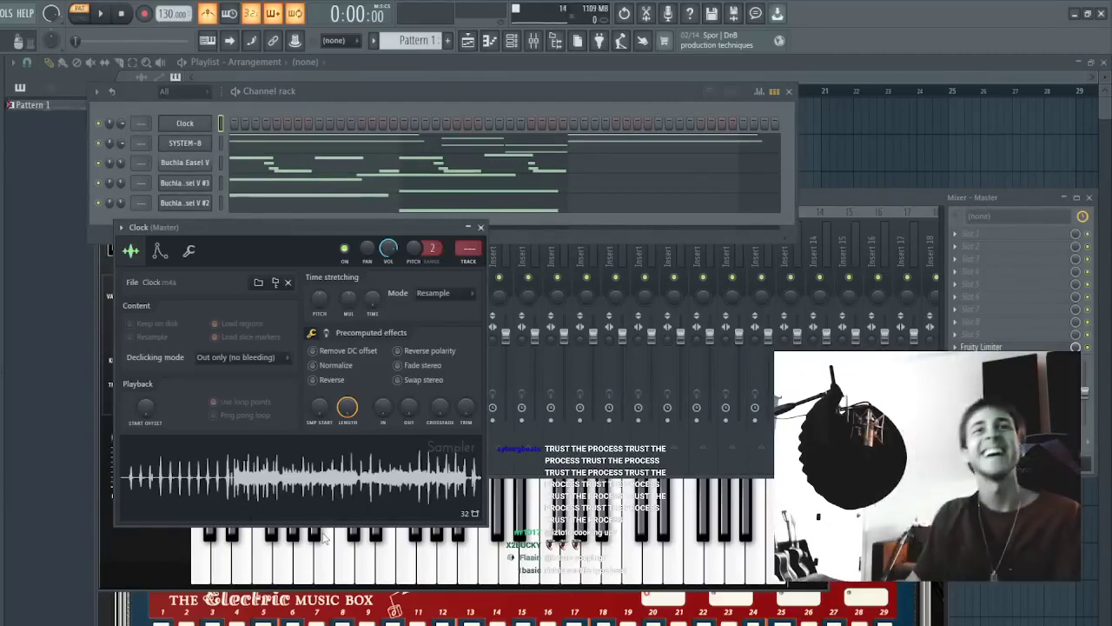
pyautogui.hotkey('ctrl', 'e')
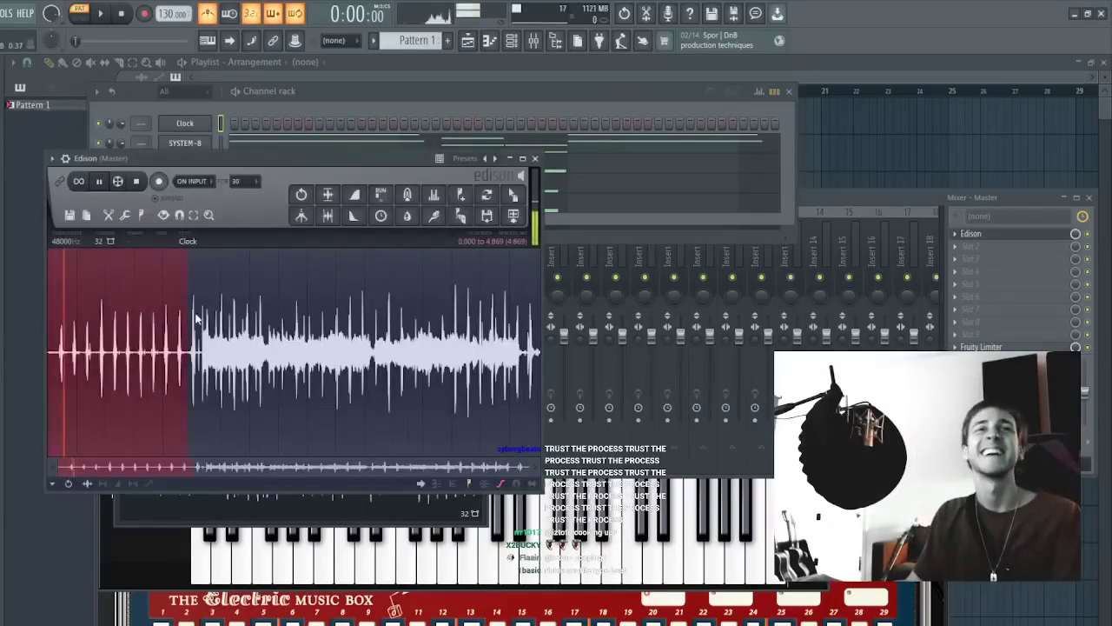
pyautogui.click(514, 196)
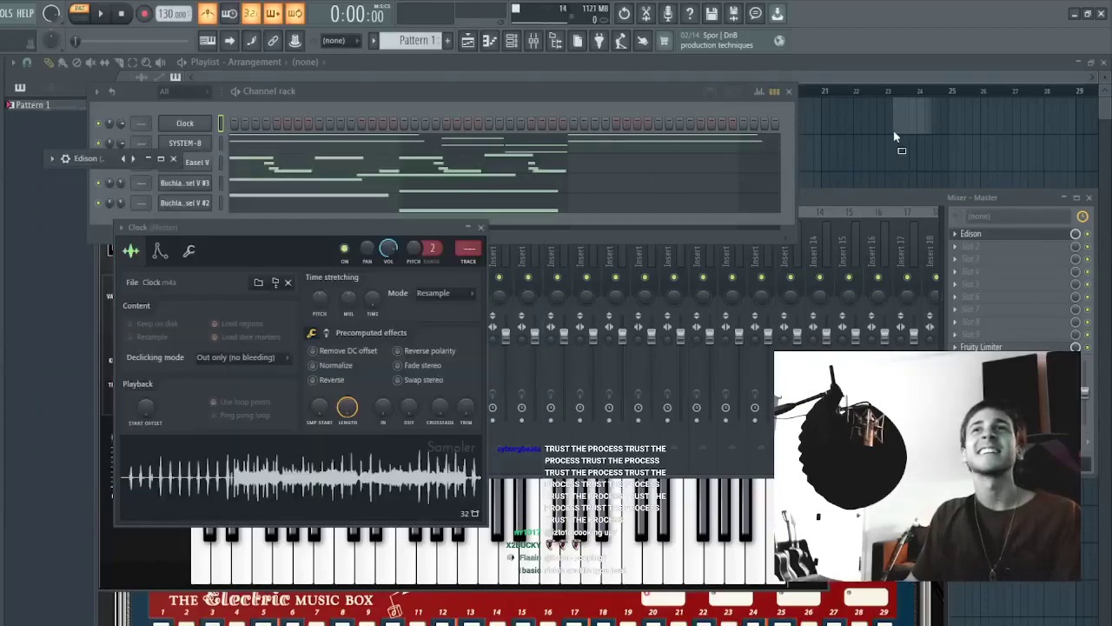
# - Place Pattern 1 on Track 1 starting at bar 1 and play the song
pyautogui.doubleClick(33, 104)
pyautogui.click(472, 45)
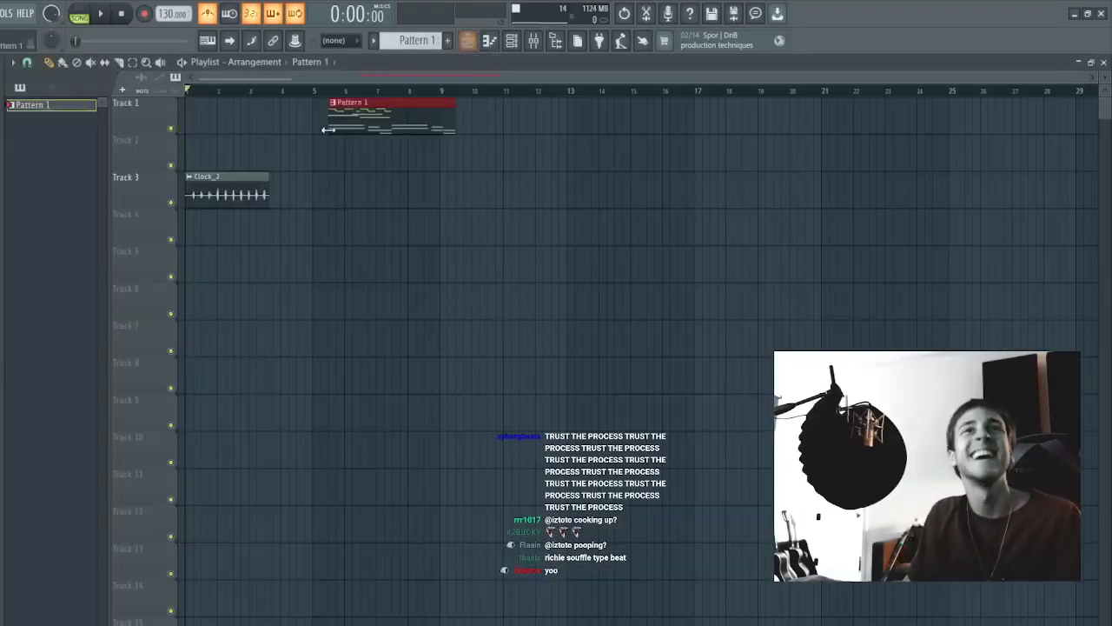
pyautogui.moveTo(327, 129); pyautogui.dragTo(204, 93)
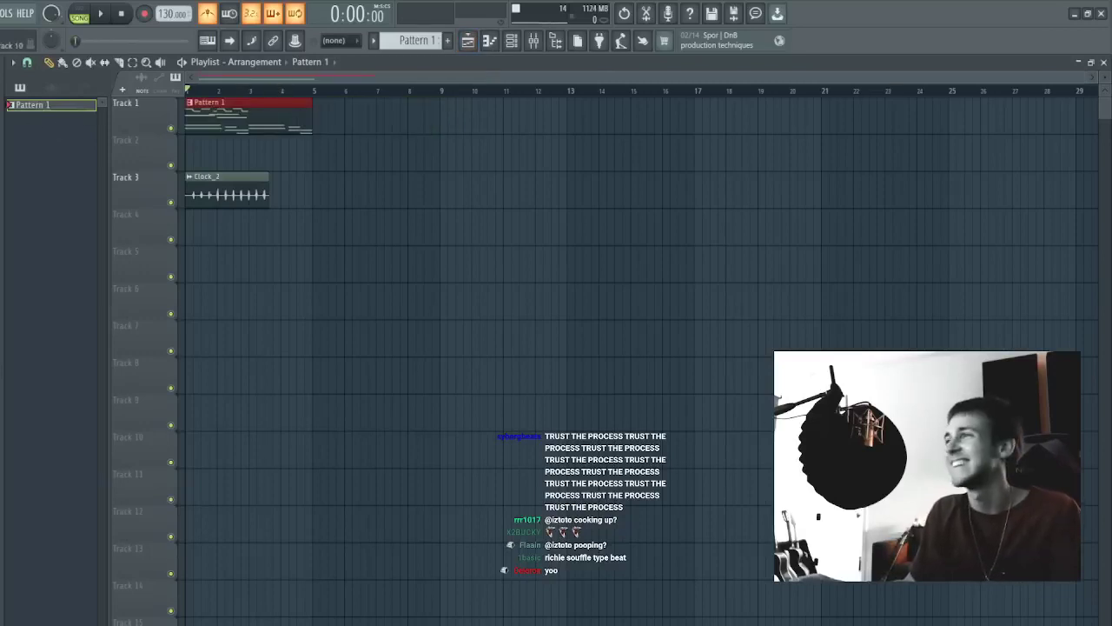
pyautogui.press('space')
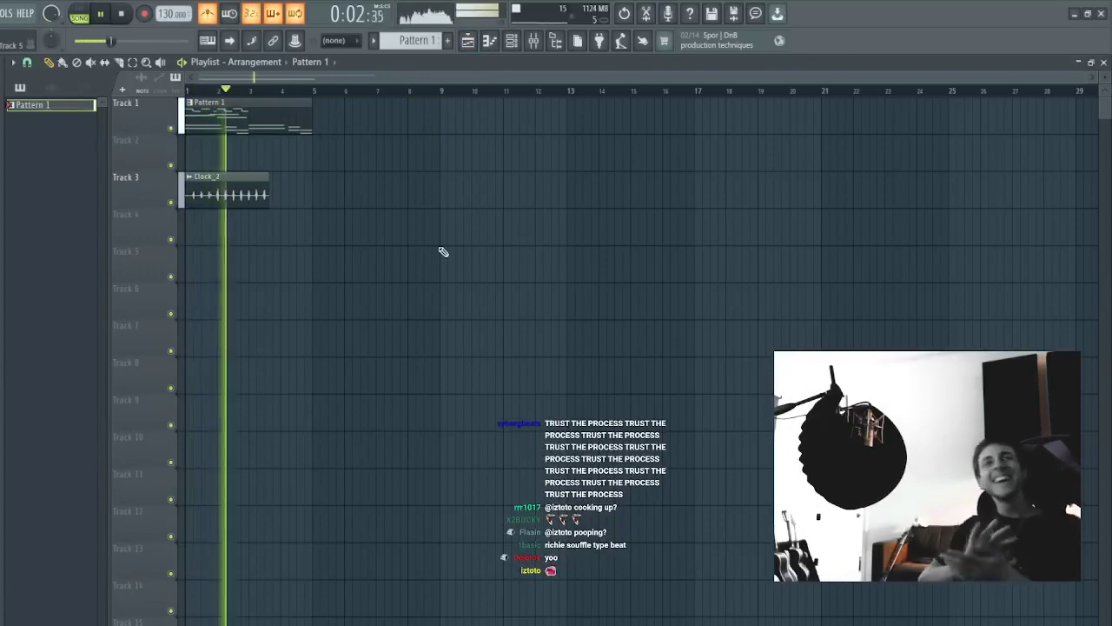
pyautogui.press('space')
pyautogui.press('space')
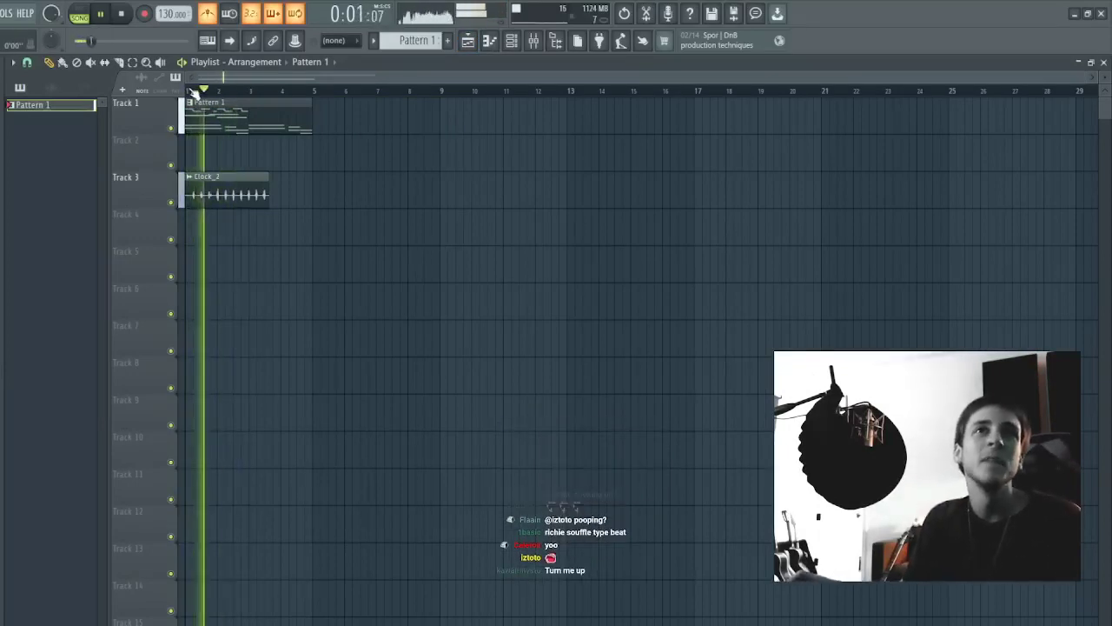
pyautogui.scroll(5, 208, 93)
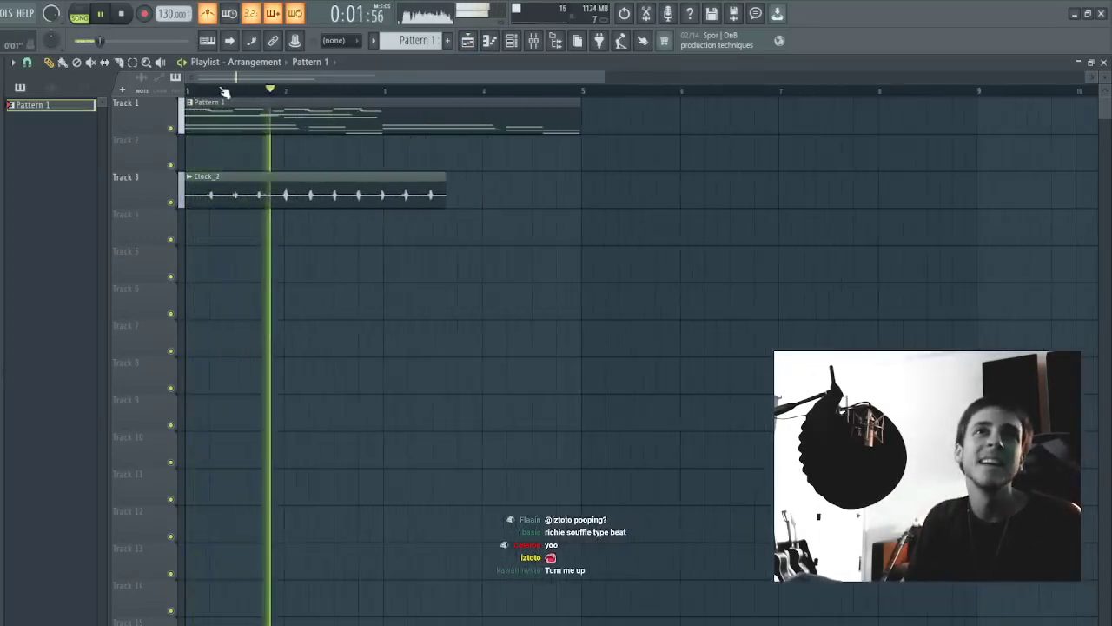
# - Slice the Clock_2 clip and delete the leftover tail and a short cut section
pyautogui.doubleClick(443, 177)
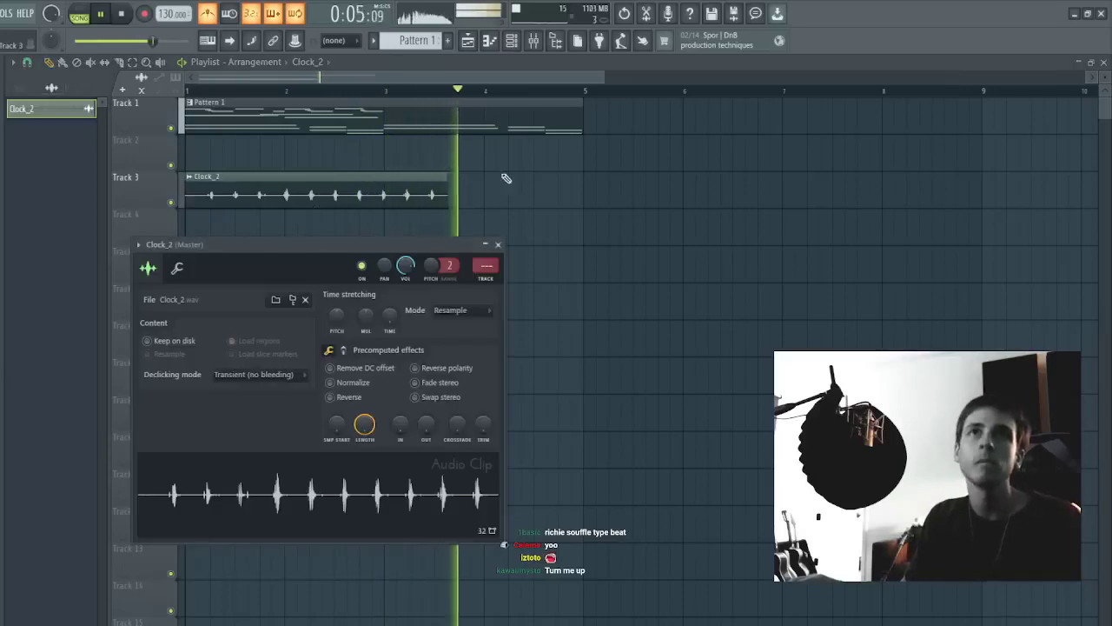
pyautogui.press('Escape')
pyautogui.press('c')
pyautogui.press('space')
pyautogui.press('space')
pyautogui.rightClick(389, 185)
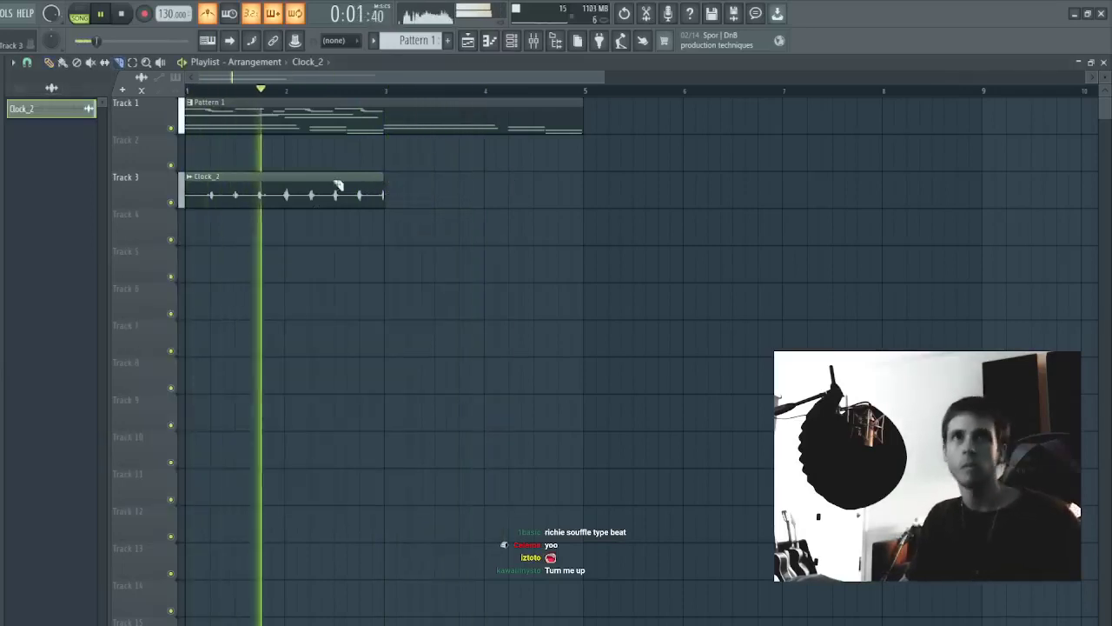
pyautogui.rightClick(290, 188)
pyautogui.hotkey('ctrl', 'z')
pyautogui.click(292, 187)
pyautogui.rightClick(318, 189)
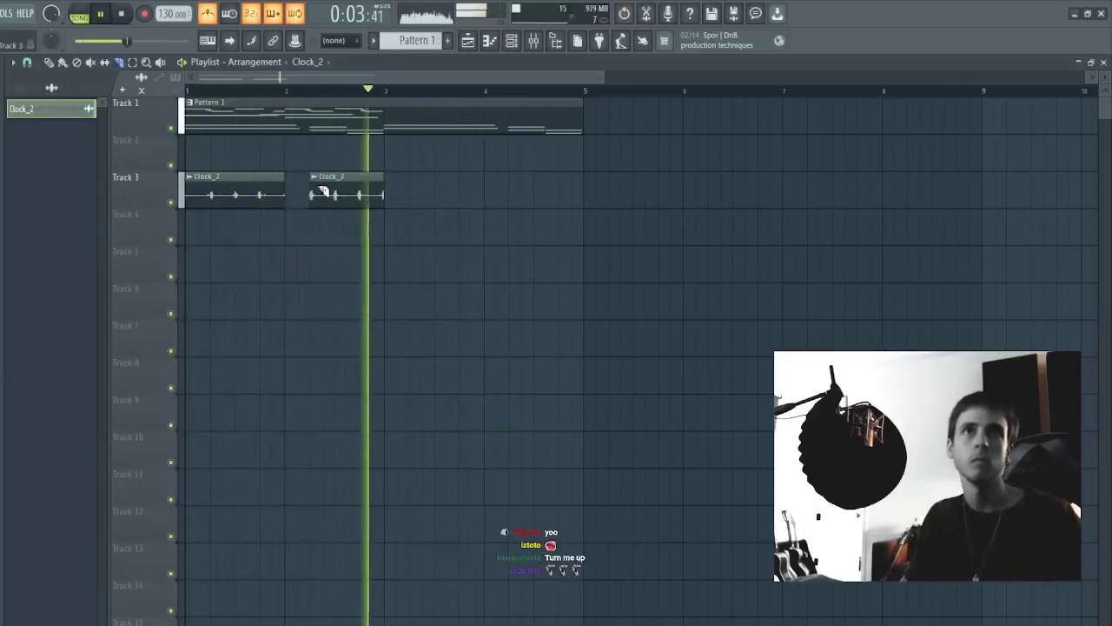
# - Duplicate both Clock_2 pieces to fill bars 3–5
pyautogui.keyDown('ctrl'); pyautogui.moveTo(427, 168); pyautogui.dragTo(262, 216); pyautogui.keyUp('ctrl')
pyautogui.hotkey('ctrl', 'b')
pyautogui.hotkey('ctrl', 'd')
pyautogui.press('p')
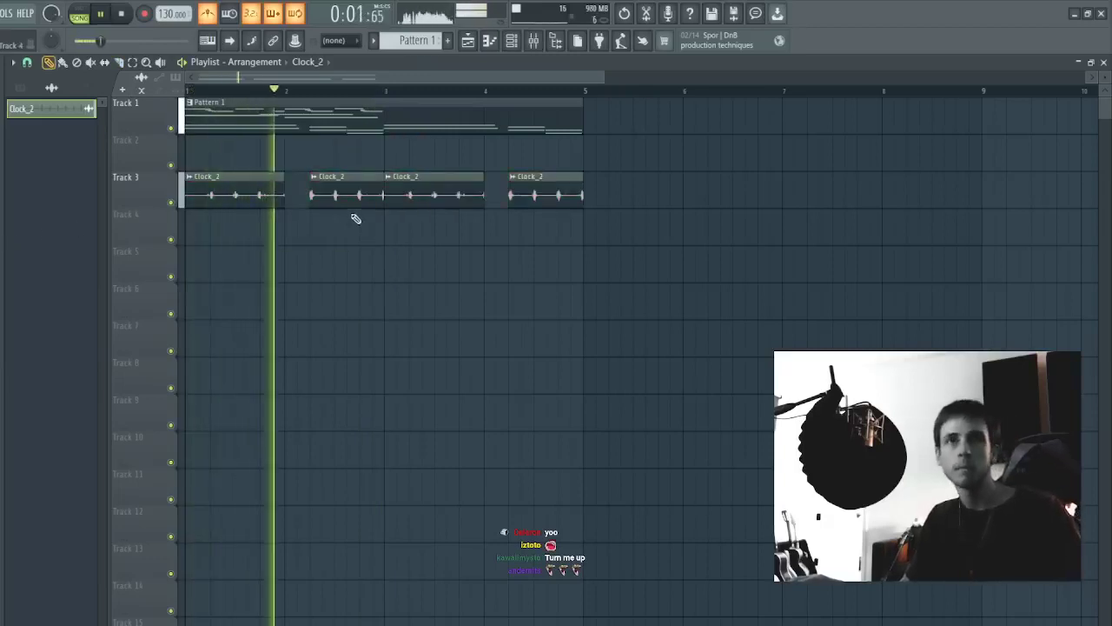
# - Set the four Clock_2 slice volumes to -0.9, -13.4, -3.1 and -13.4 dB
pyautogui.keyDown('ctrl'); pyautogui.click(361, 191); pyautogui.keyUp('ctrl')
pyautogui.keyDown('ctrl'); pyautogui.keyDown('shift'); pyautogui.click(558, 189); pyautogui.keyUp('shift'); pyautogui.keyUp('ctrl')
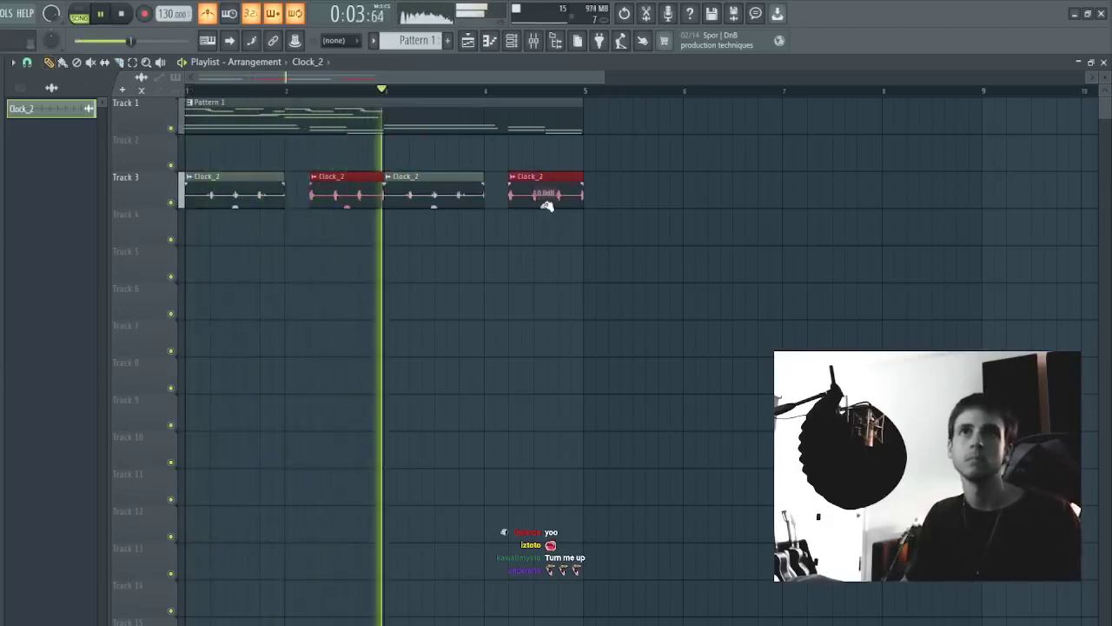
pyautogui.moveTo(546, 205); pyautogui.dragTo(548, 207)
pyautogui.hotkey('ctrl', 'd')
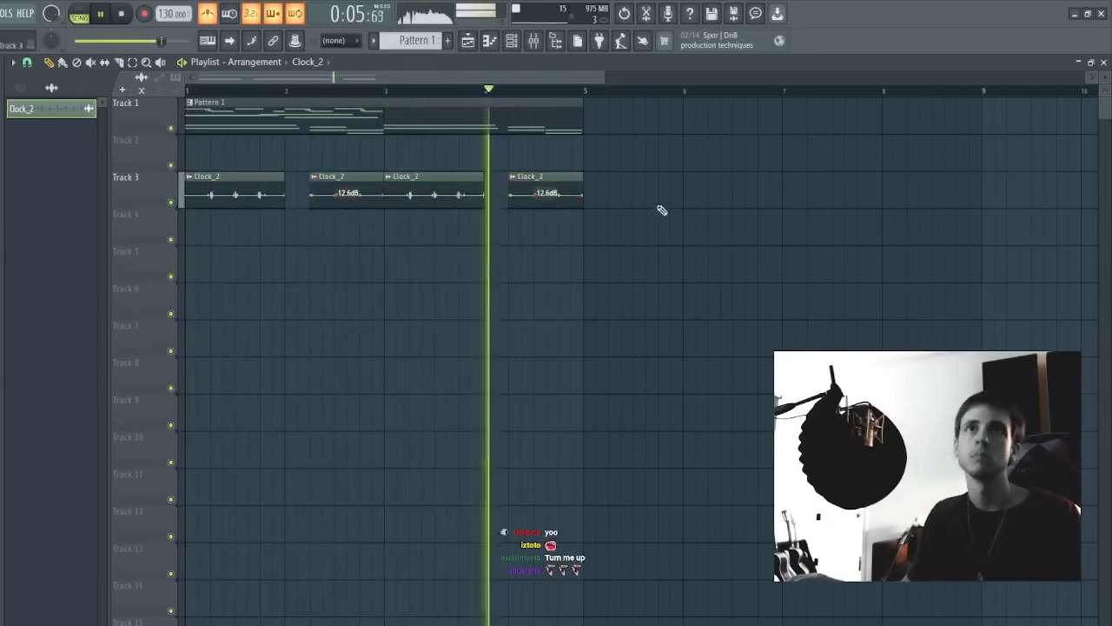
pyautogui.moveTo(628, 193); pyautogui.dragTo(209, 286)
pyautogui.moveTo(423, 185); pyautogui.dragTo(441, 209)
pyautogui.hotkey('ctrl', 'd')
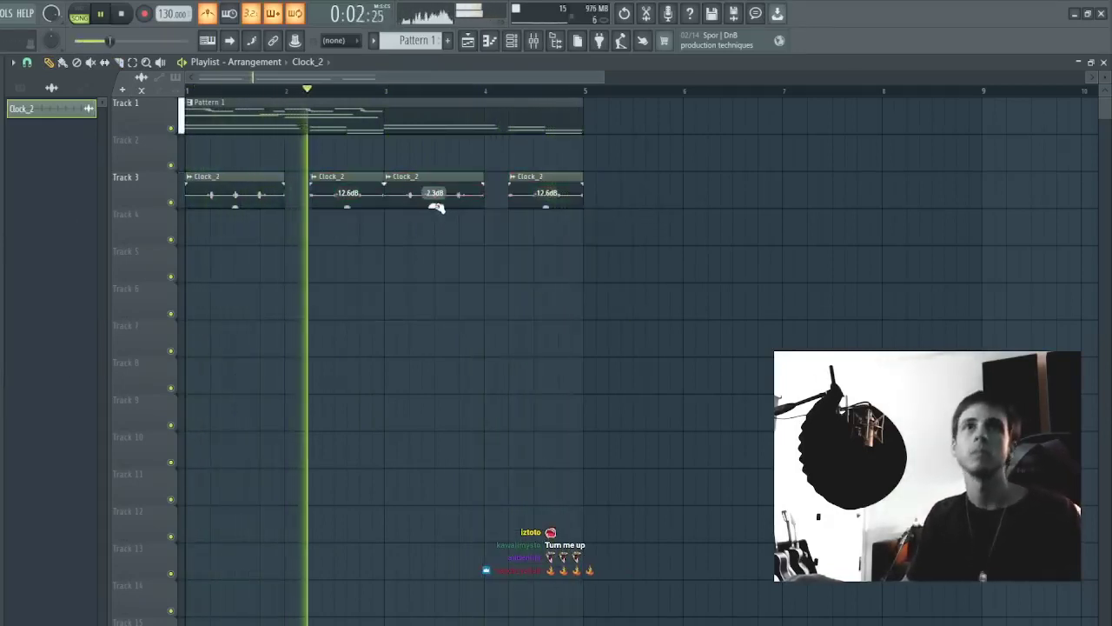
pyautogui.moveTo(581, 184); pyautogui.dragTo(217, 212)
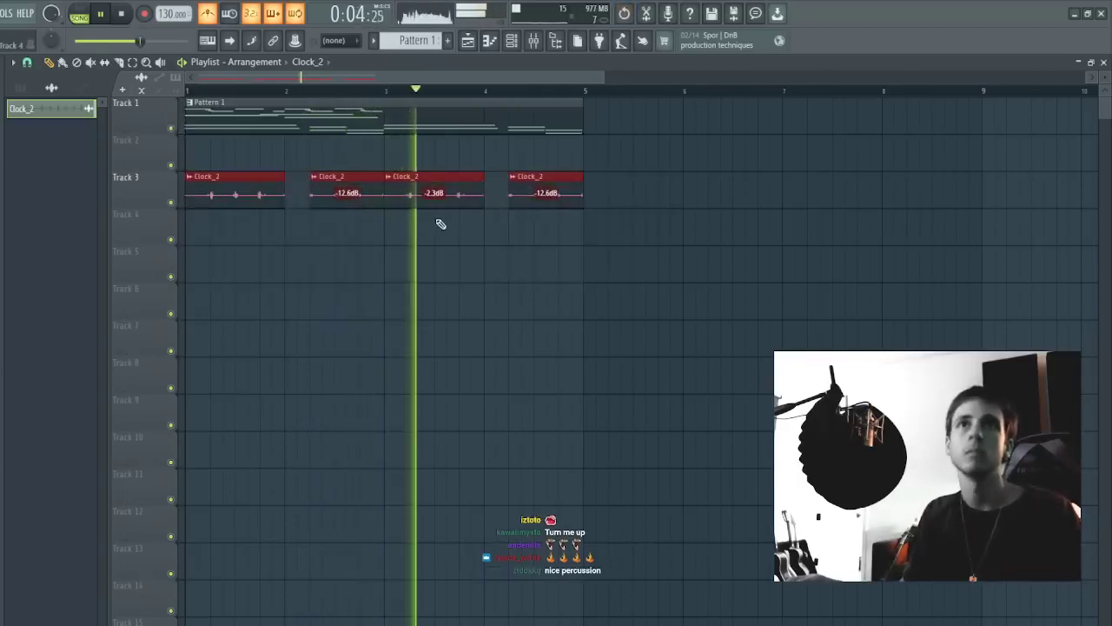
pyautogui.moveTo(433, 207); pyautogui.dragTo(432, 209)
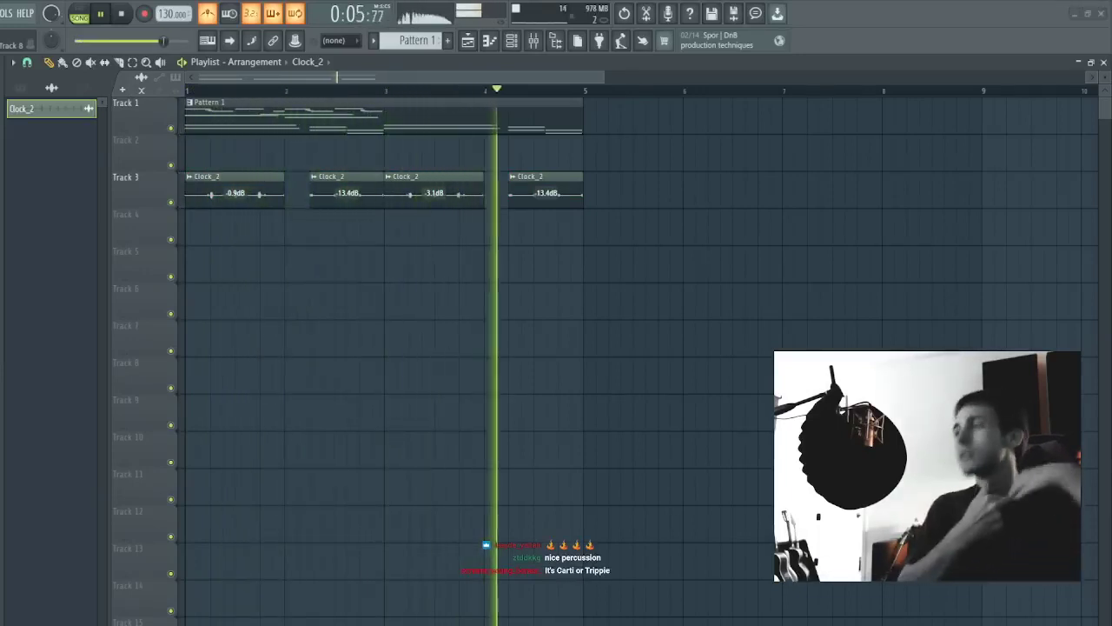
pyautogui.press('F6')
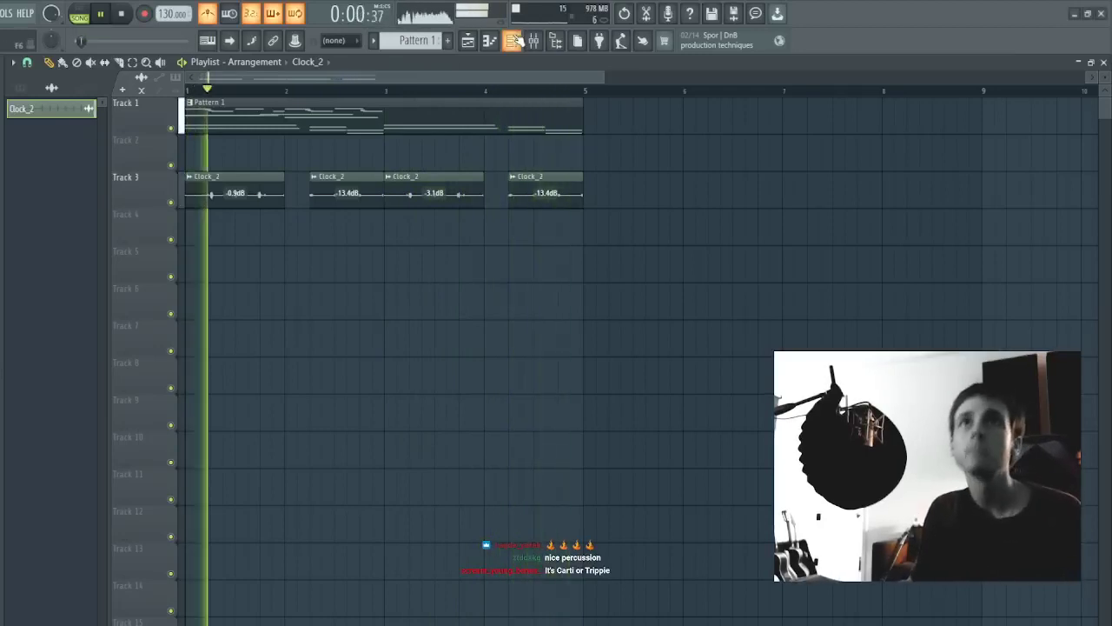
# - Open SYSTEM-8's piano roll and delete the low chord notes around bar 2.5
pyautogui.click(184, 92)
pyautogui.click(183, 110)
pyautogui.press('space')
pyautogui.press('space')
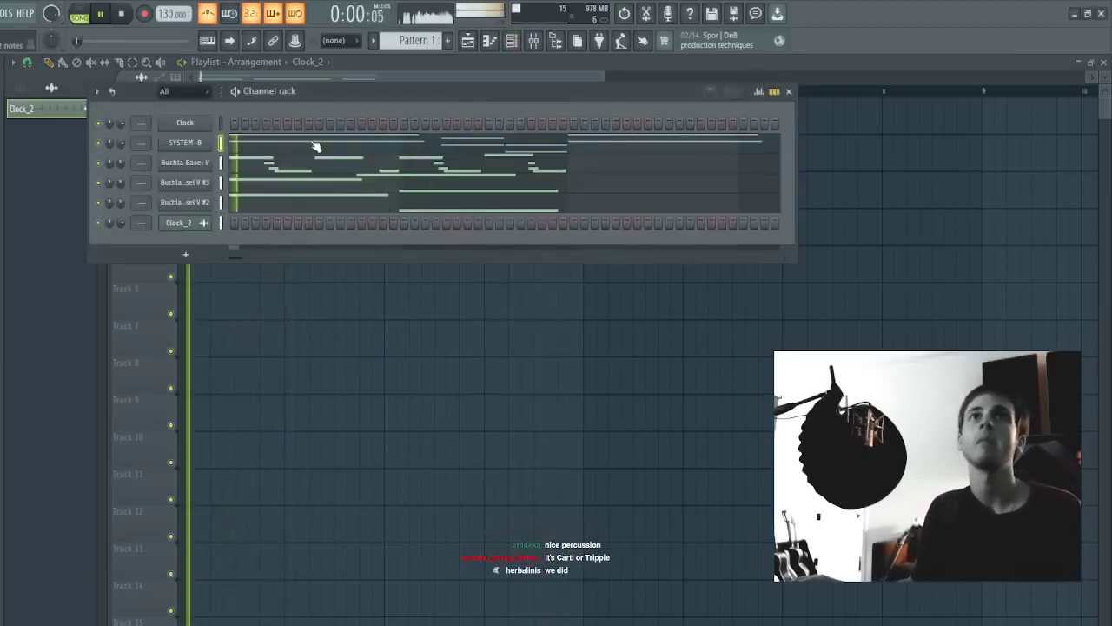
pyautogui.click(315, 145)
pyautogui.moveTo(377, 181); pyautogui.dragTo(347, 348)
pyautogui.moveTo(427, 311); pyautogui.dragTo(398, 541)
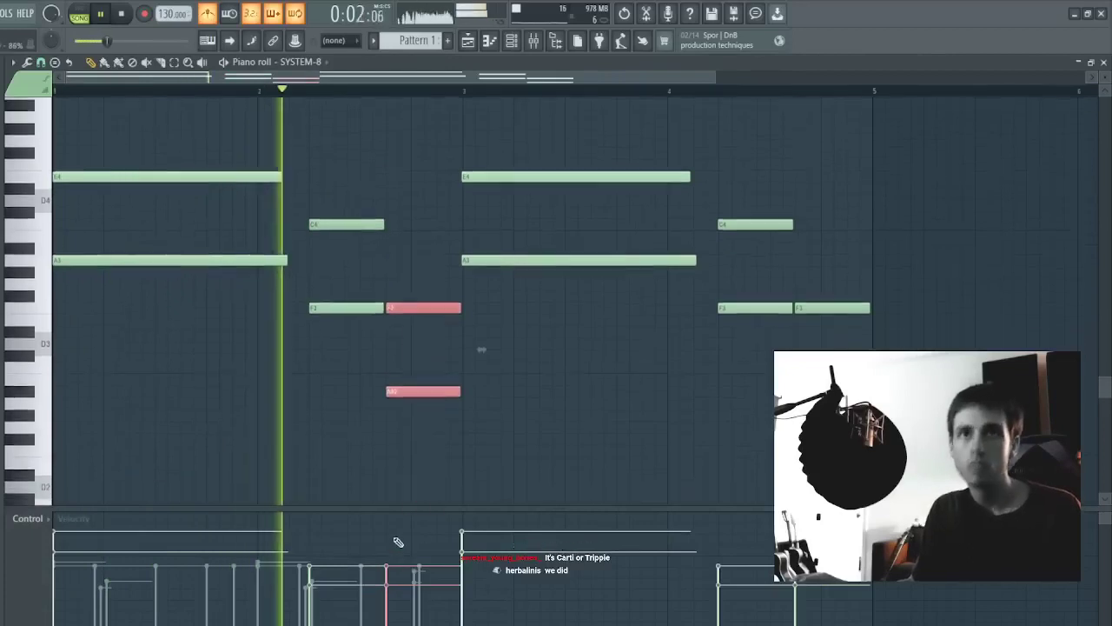
pyautogui.press('Delete')
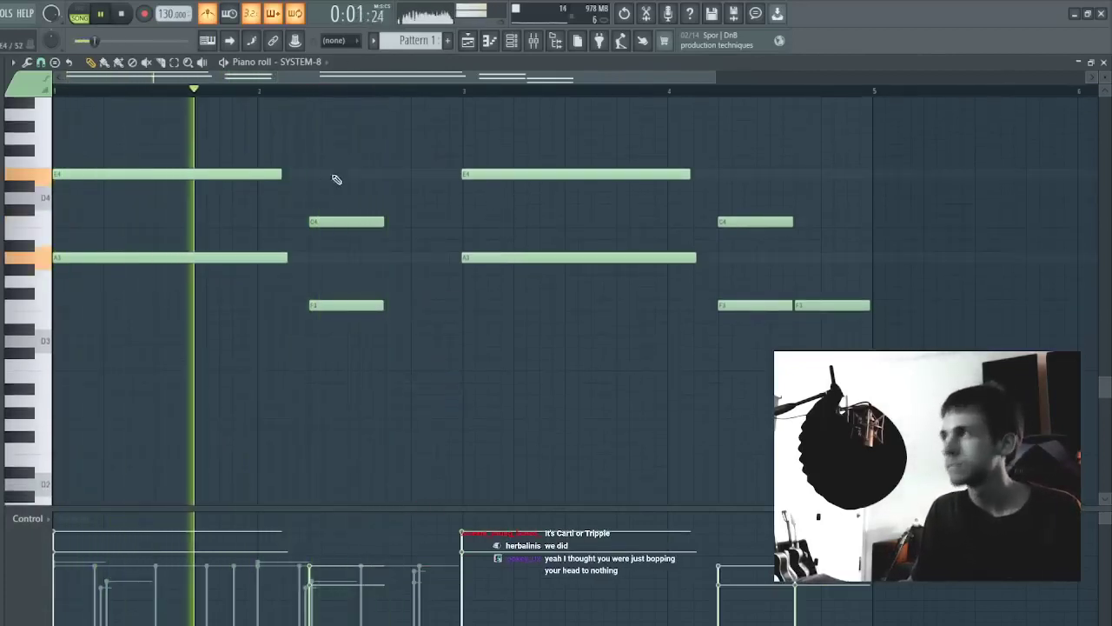
# - Lengthen the C4 and F3 chord notes so they hold until bar 3
pyautogui.moveTo(355, 158); pyautogui.dragTo(332, 375)
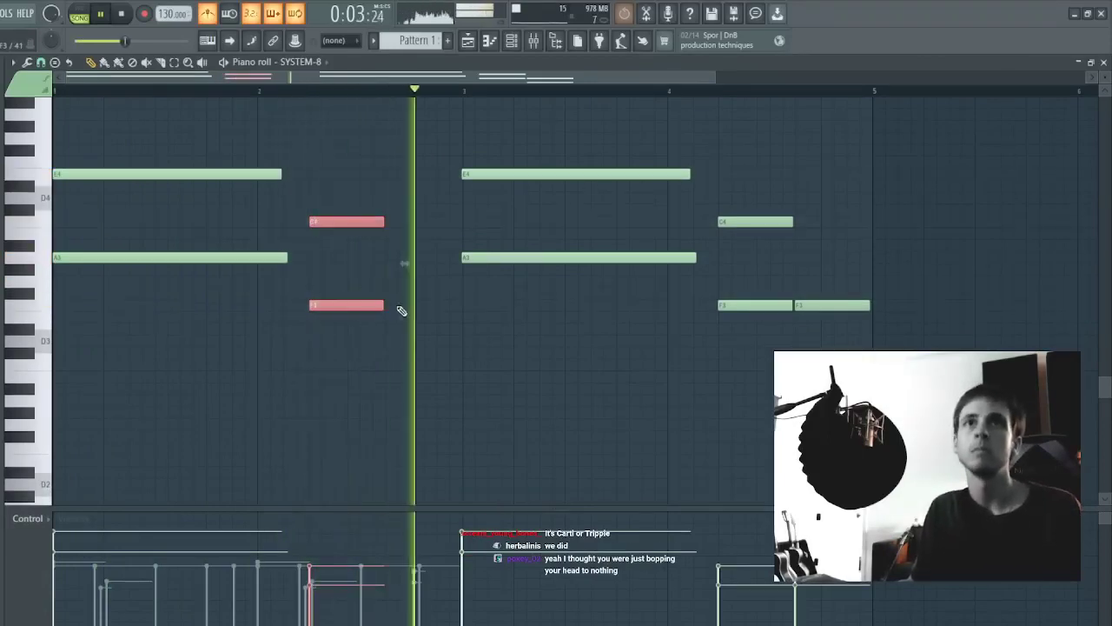
pyautogui.moveTo(216, 146); pyautogui.dragTo(315, 310)
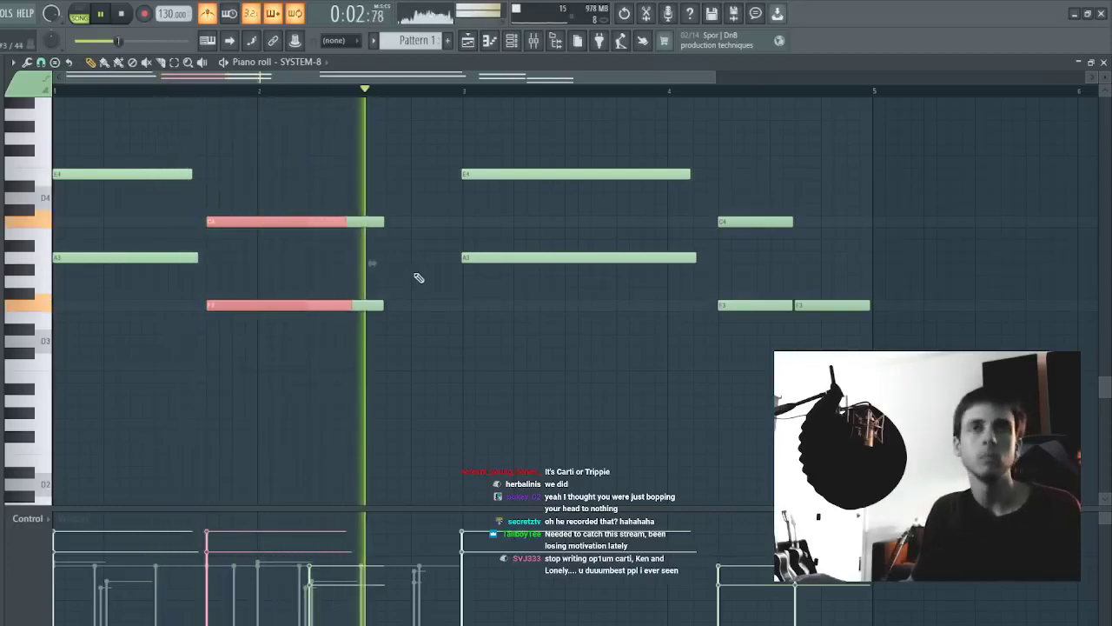
pyautogui.hotkey('ctrl', 'z')
pyautogui.moveTo(229, 157); pyautogui.dragTo(313, 261)
pyautogui.keyDown('ctrl'); pyautogui.click(313, 262); pyautogui.keyUp('ctrl')
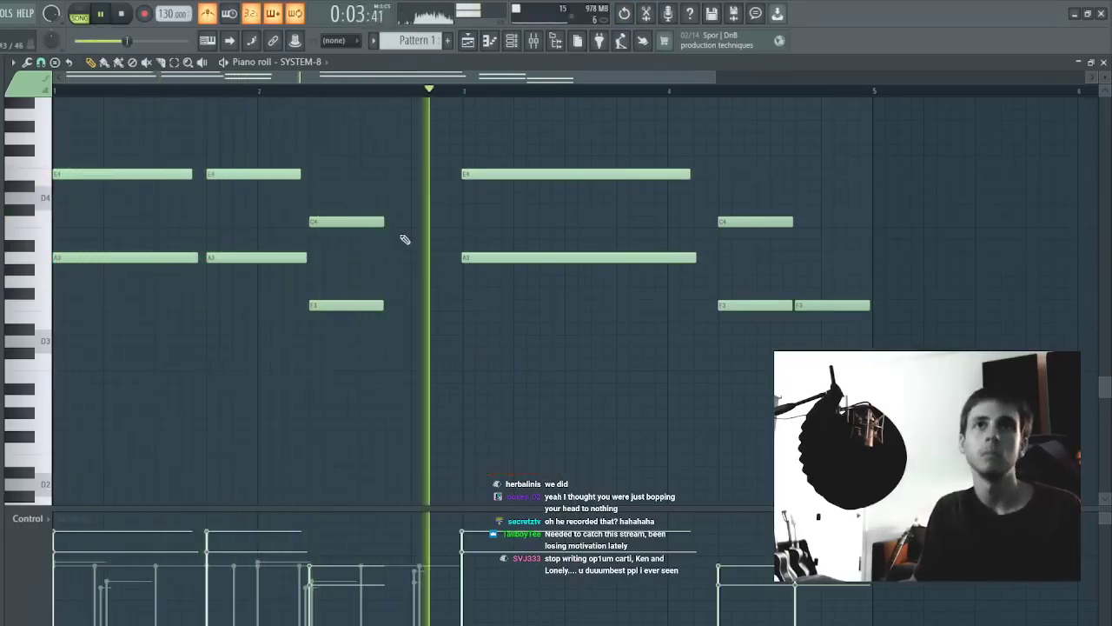
pyautogui.moveTo(395, 206); pyautogui.dragTo(352, 413)
pyautogui.moveTo(381, 301); pyautogui.dragTo(455, 299)
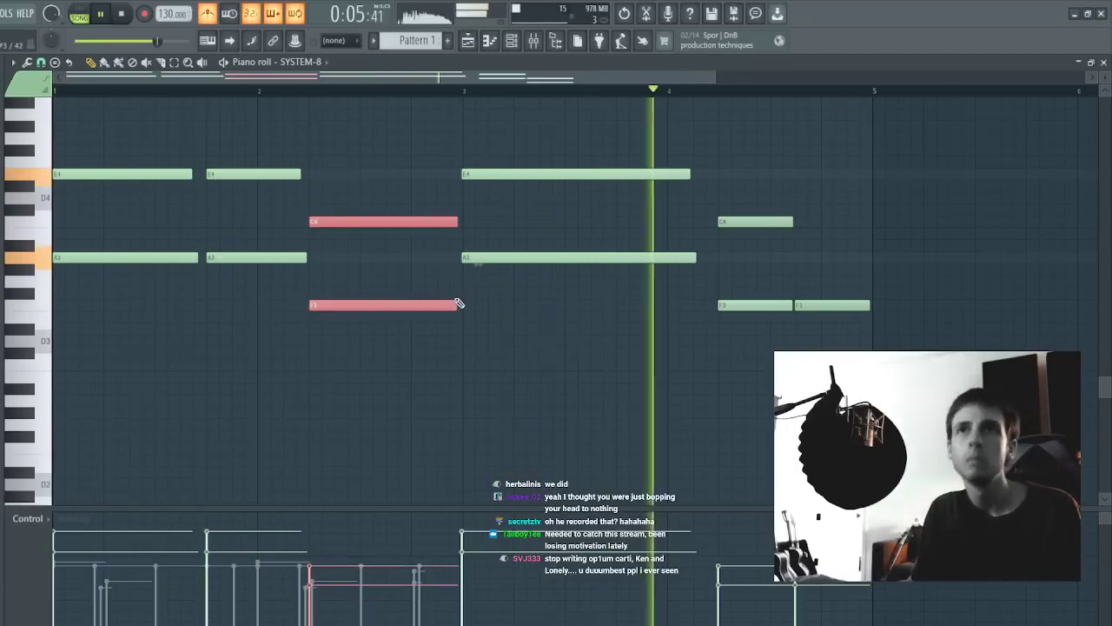
pyautogui.hotkey('ctrl', 'd')
# - Slice the E4/A3 chord into repeated hits with a short gap between them
pyautogui.press('c')
pyautogui.moveTo(635, 142); pyautogui.dragTo(617, 332)
pyautogui.hotkey('ctrl', 'z')
pyautogui.hotkey('ctrl', 'd')
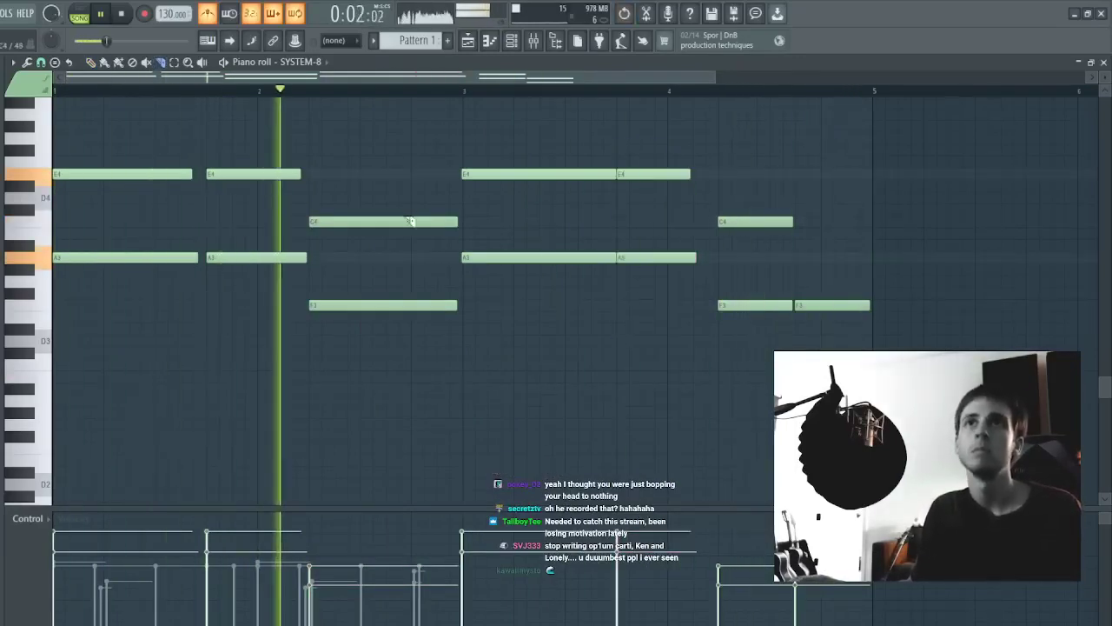
pyautogui.moveTo(617, 155); pyautogui.dragTo(608, 269)
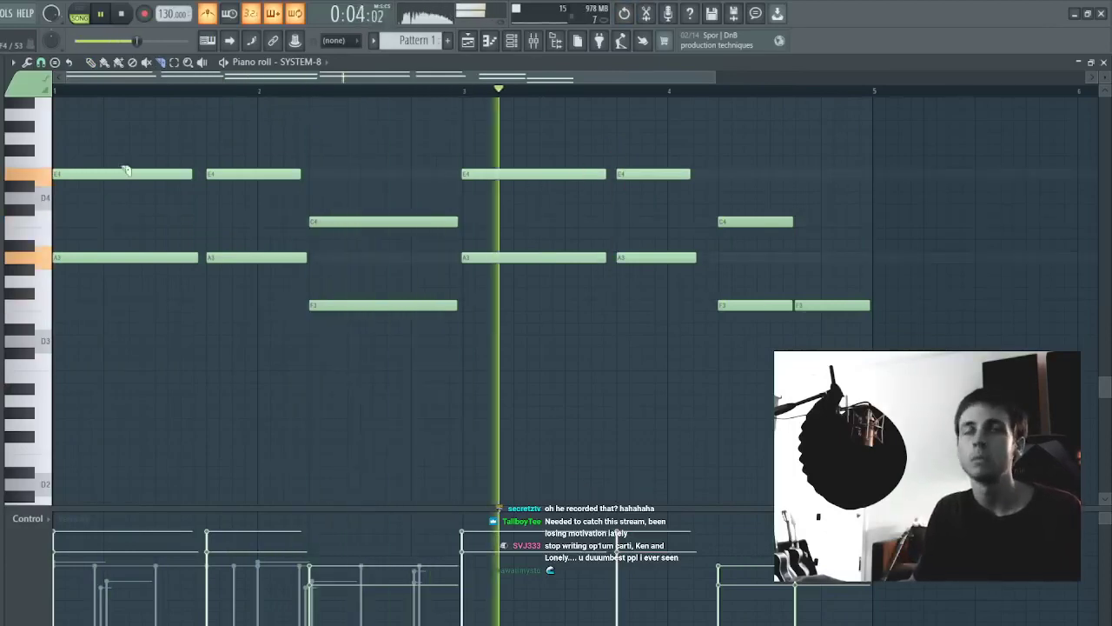
pyautogui.press('Escape')
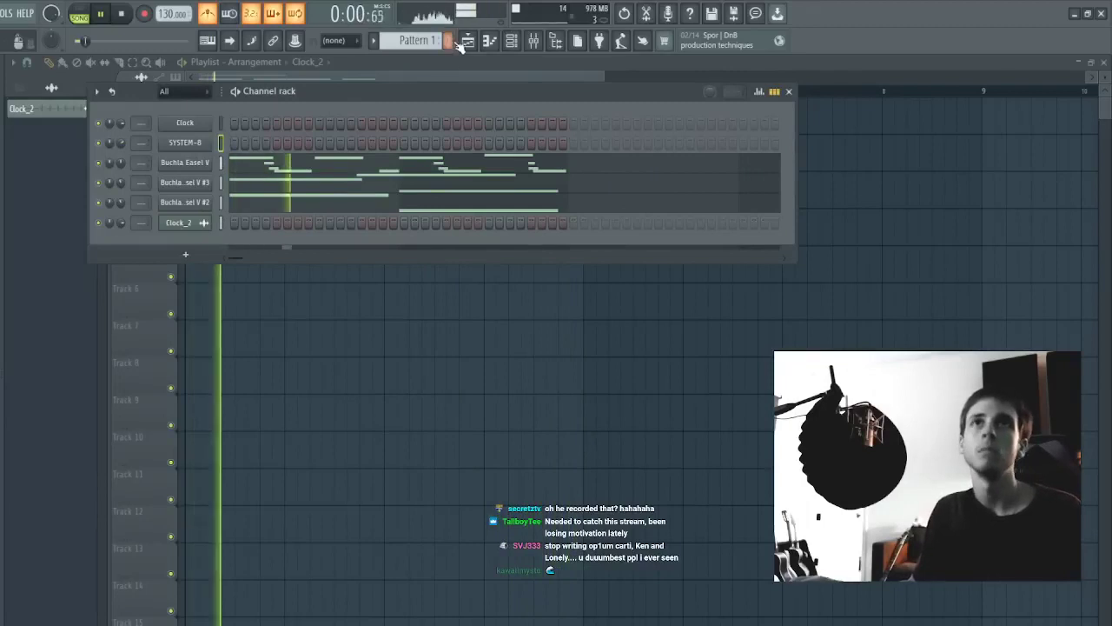
# - Create Pattern 2 with the pasted SYSTEM-8 notes and place it on Track 5
pyautogui.press('F4')
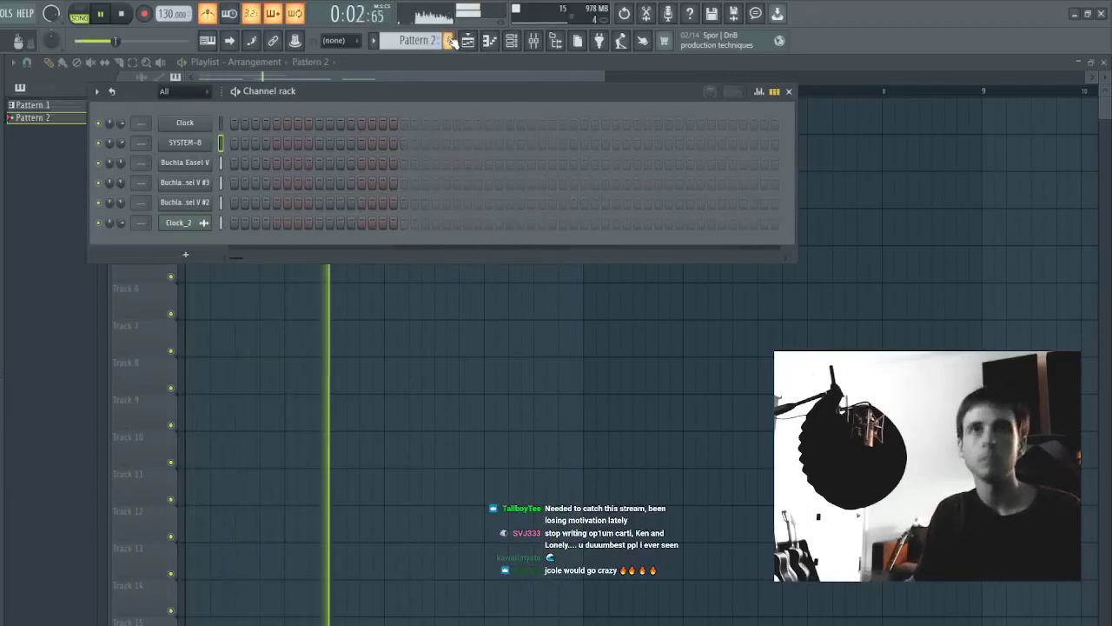
pyautogui.hotkey('ctrl', 'v')
pyautogui.click(198, 266)
# - Duplicate Pattern 1 and repeat all clips so the arrangement runs through bar 9
pyautogui.moveTo(665, 245); pyautogui.dragTo(146, 66)
pyautogui.moveTo(494, 171); pyautogui.dragTo(290, 89)
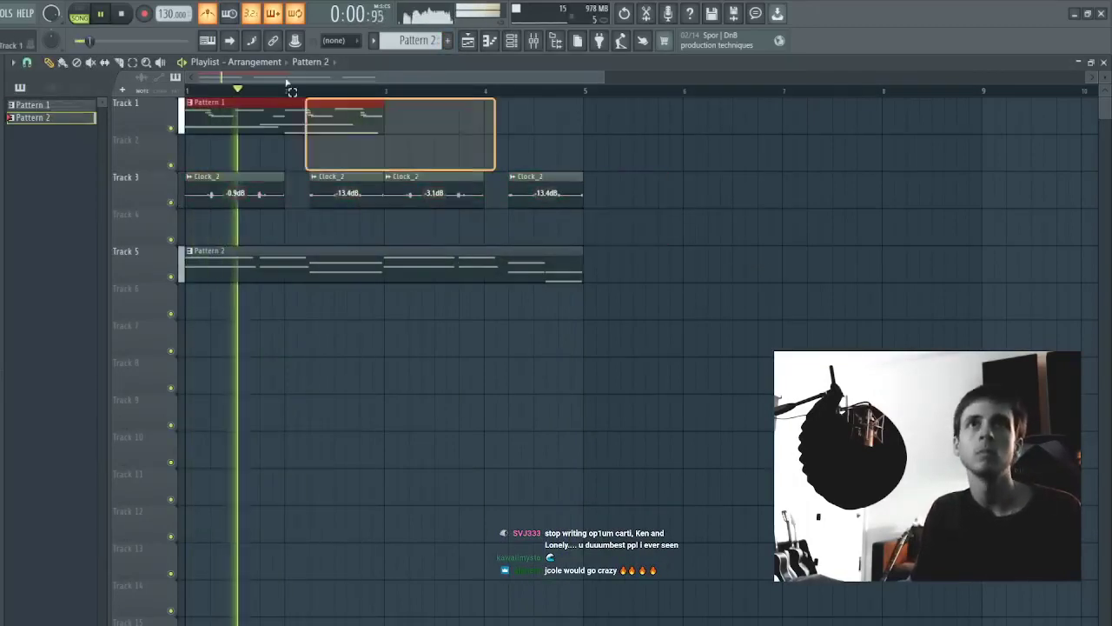
pyautogui.hotkey('ctrl', 'b')
pyautogui.hotkey('ctrl', 'd')
pyautogui.hotkey('ctrl', 'a')
pyautogui.hotkey('ctrl', 'b')
pyautogui.hotkey('ctrl', 'd')
# - Open SYSTEM-8's piano roll from the channel list
pyautogui.click(512, 43)
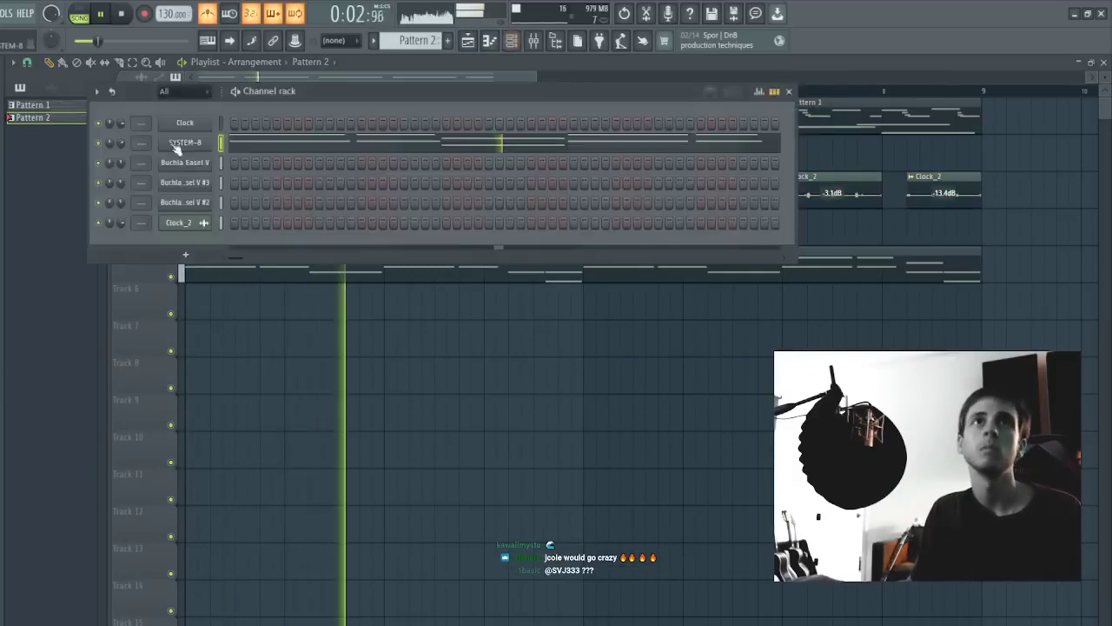
pyautogui.click(275, 148)
pyautogui.scroll(2, 43, 179)
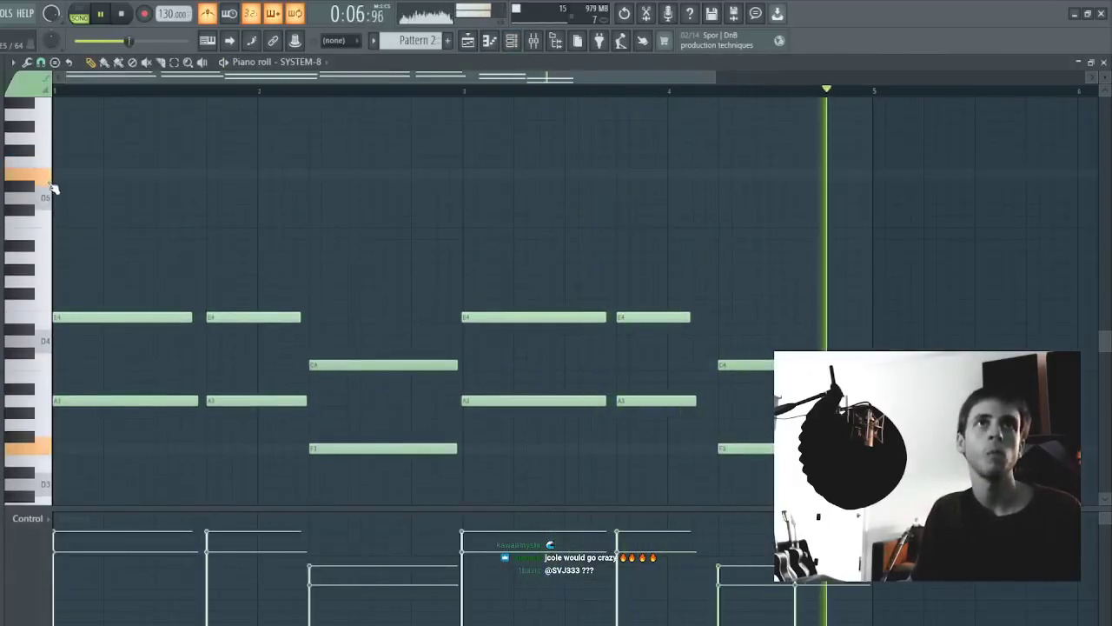
# - Add a bar-long E5 note starting at bar 1
pyautogui.click(57, 174)
pyautogui.moveTo(111, 174); pyautogui.dragTo(262, 174)
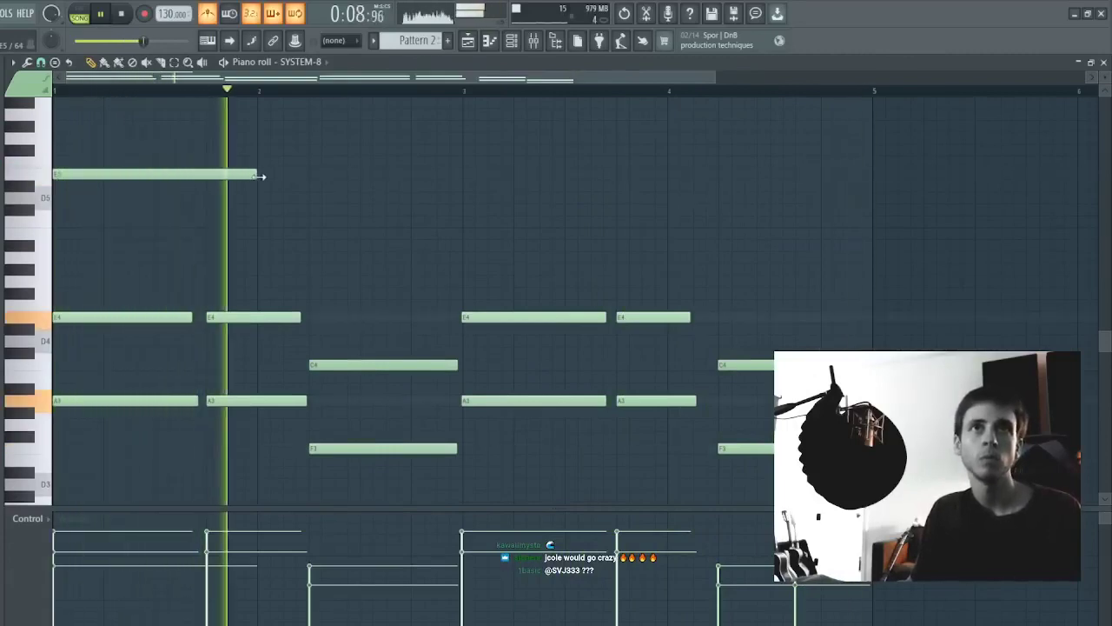
pyautogui.scroll(6, 269, 179)
# - Draw a cascade of seven long, staggered high notes after bar 2 and select them
pyautogui.moveTo(245, 232); pyautogui.dragTo(231, 244)
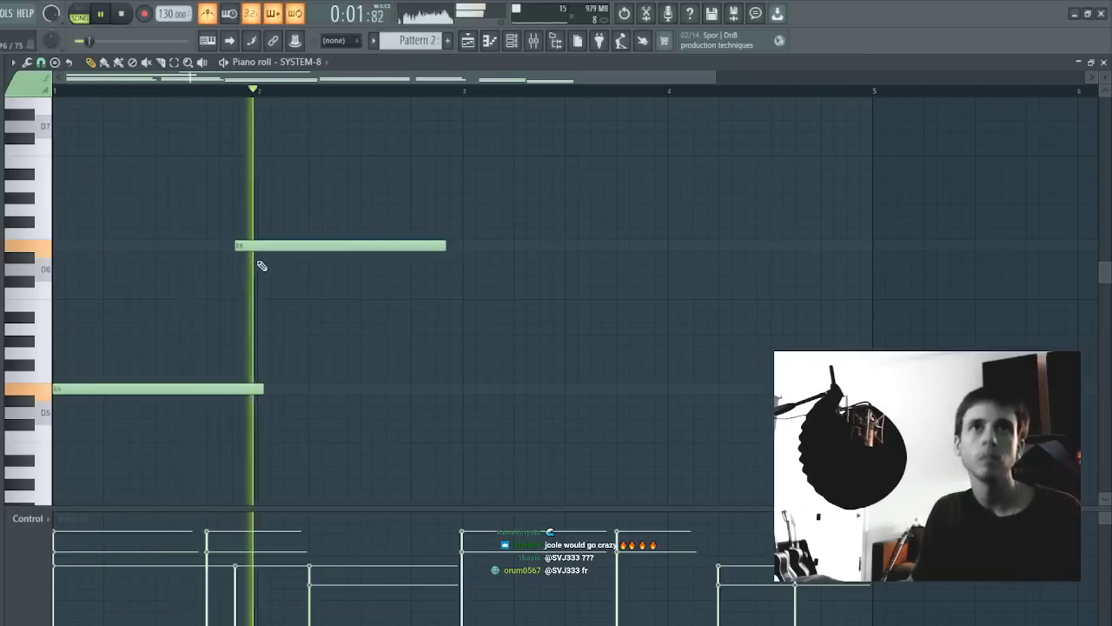
pyautogui.click(260, 266)
pyautogui.press('space')
pyautogui.moveTo(281, 298); pyautogui.dragTo(281, 303)
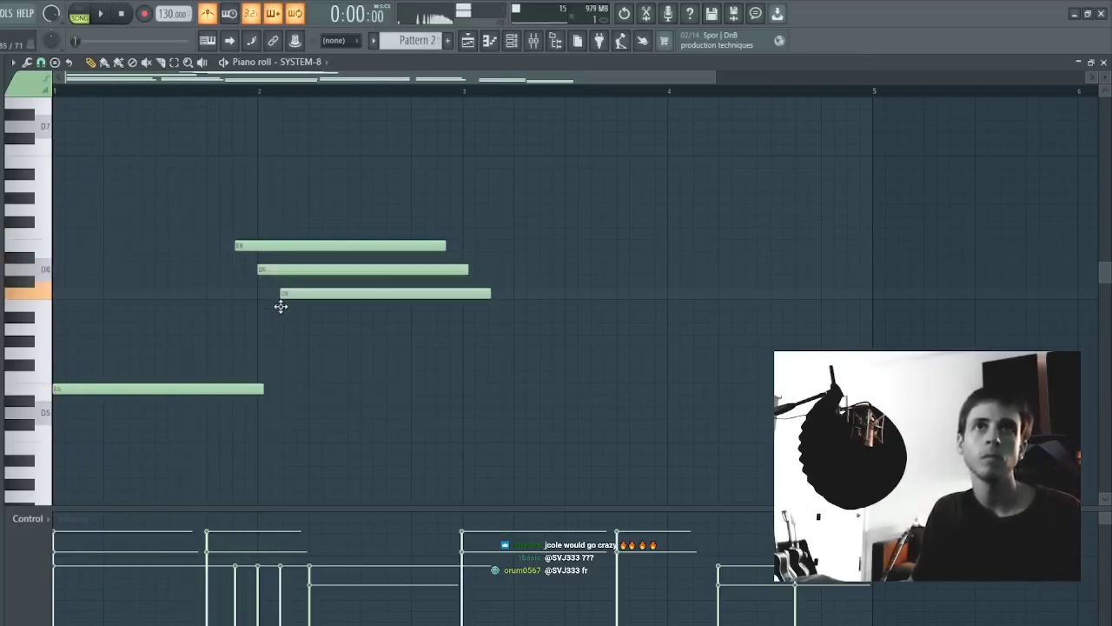
pyautogui.moveTo(286, 137); pyautogui.dragTo(308, 151)
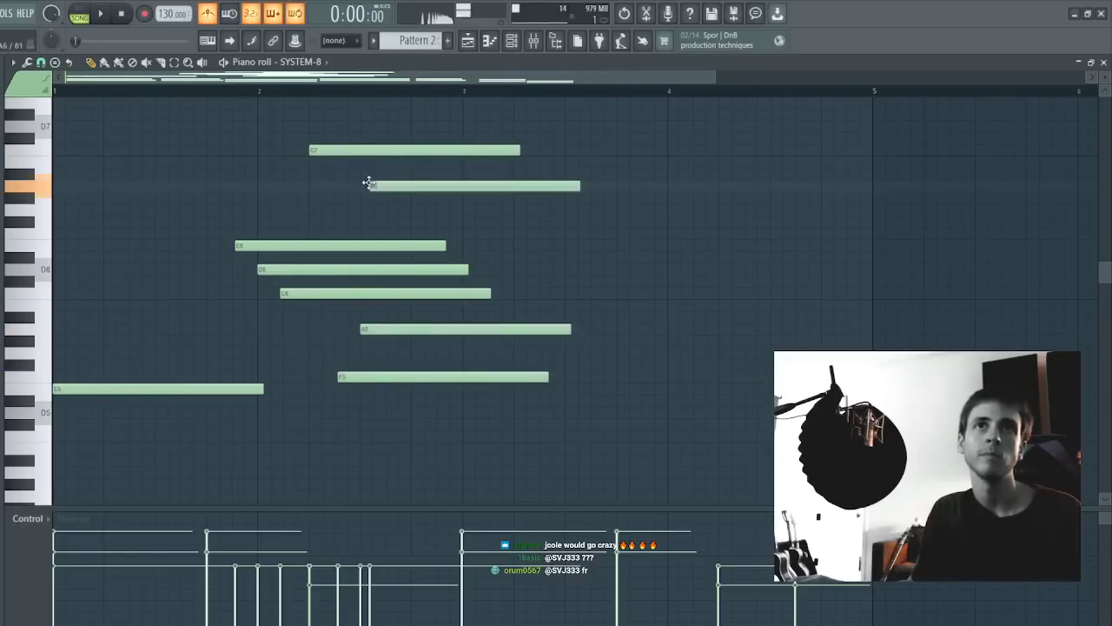
pyautogui.moveTo(368, 183); pyautogui.dragTo(383, 183)
pyautogui.press('space')
pyautogui.moveTo(488, 421); pyautogui.dragTo(297, 71)
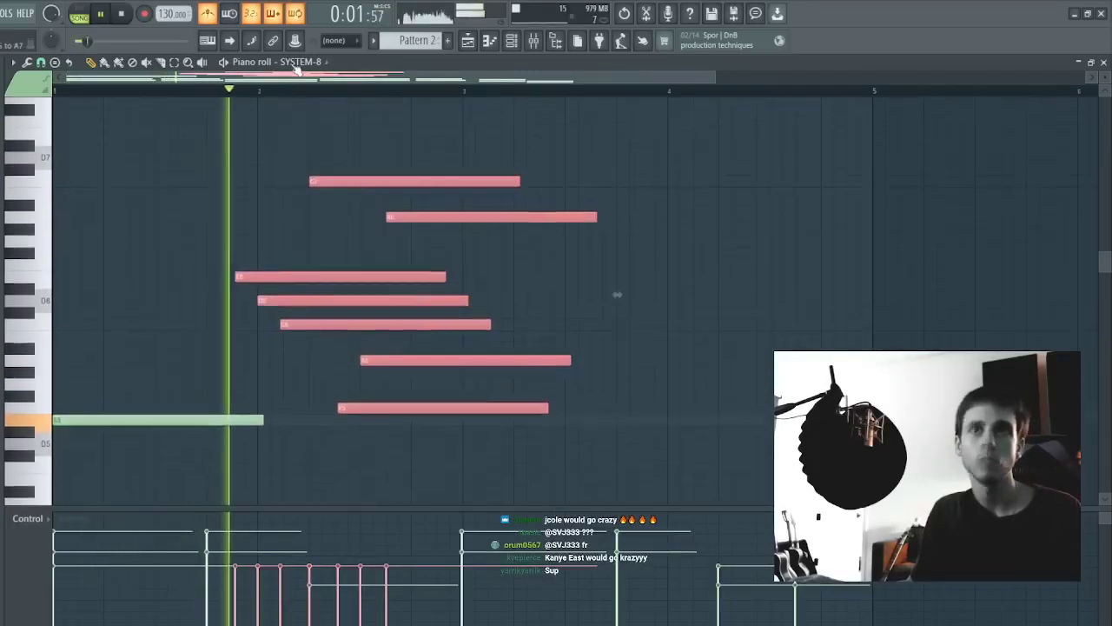
# - Turn on grid snap, shorten the selected notes and quantize all eight note starts
pyautogui.hotkey('ctrl', 'l')
pyautogui.hotkey('ctrl', 'd')
pyautogui.click(41, 63)
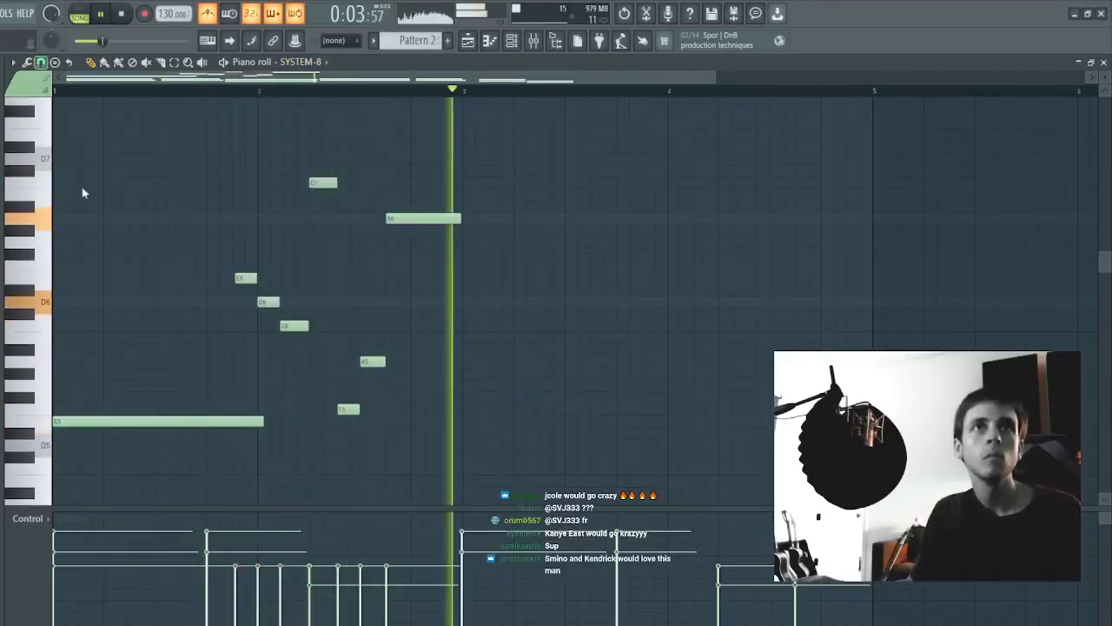
pyautogui.moveTo(651, 461); pyautogui.dragTo(220, 95)
pyautogui.hotkey('shift', 'q')
pyautogui.hotkey('ctrl', 'd')
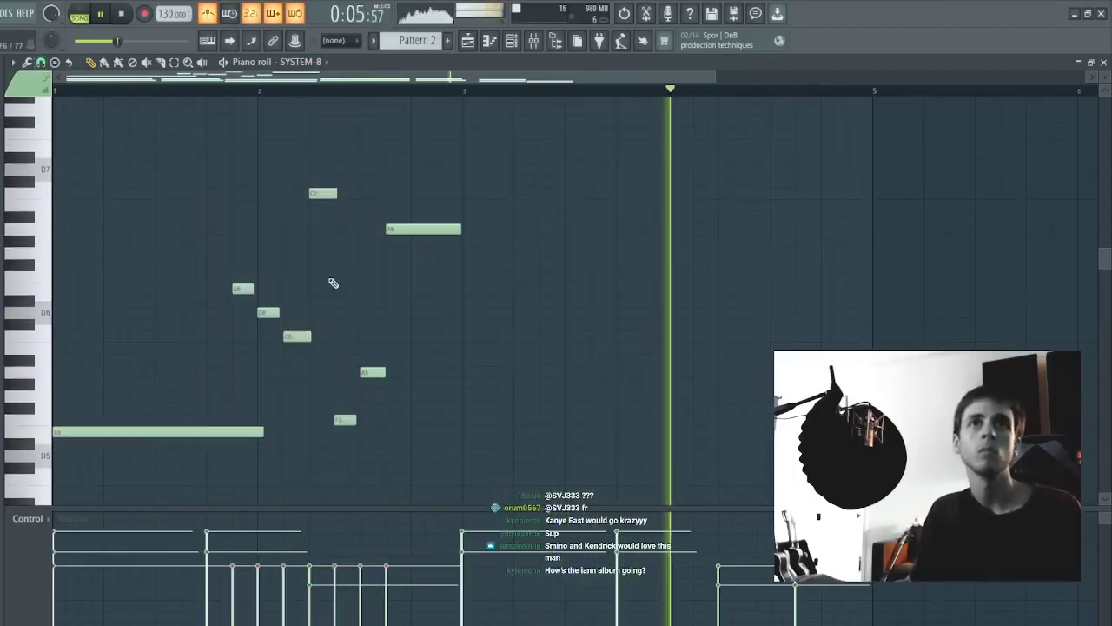
# - Shift the seven high notes about one bar later, toward bar 4
pyautogui.moveTo(185, 152); pyautogui.dragTo(604, 355)
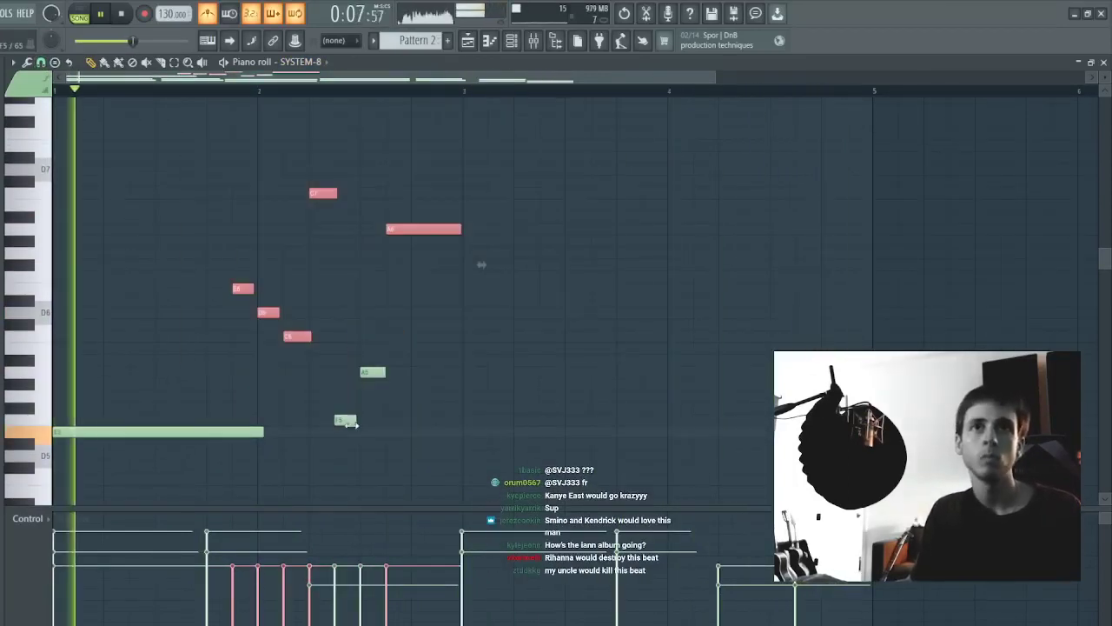
pyautogui.keyDown('ctrl'); pyautogui.keyDown('shift'); pyautogui.click(350, 424); pyautogui.keyUp('shift'); pyautogui.keyUp('ctrl')
pyautogui.keyDown('ctrl'); pyautogui.keyDown('shift'); pyautogui.click(374, 371); pyautogui.keyUp('shift'); pyautogui.keyUp('ctrl')
pyautogui.moveTo(374, 372); pyautogui.dragTo(553, 355)
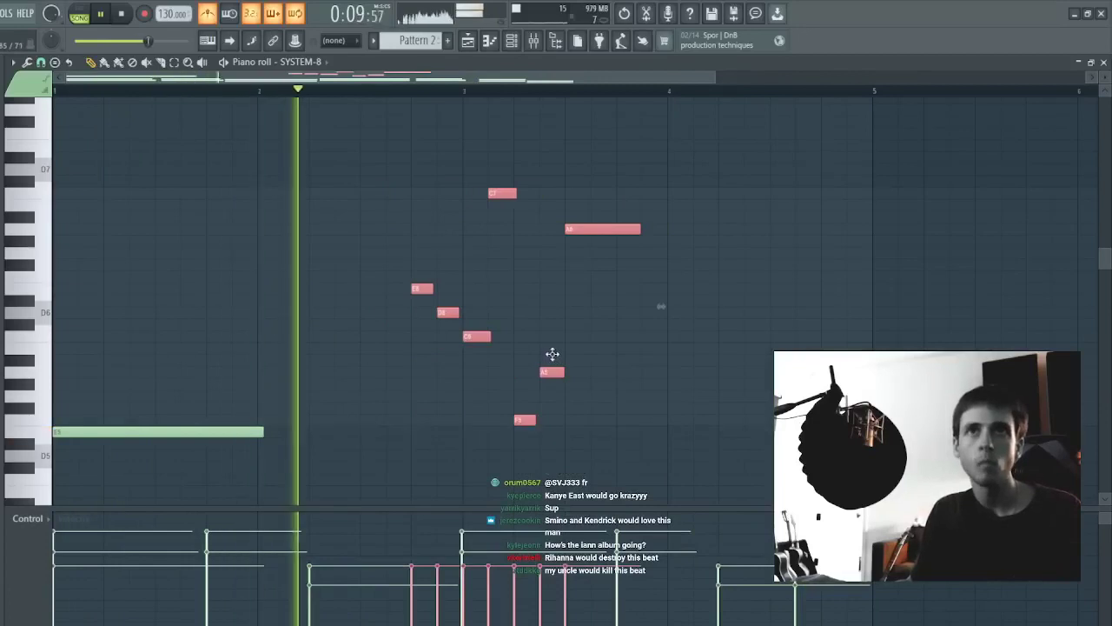
pyautogui.hotkey('shift', 'Right')
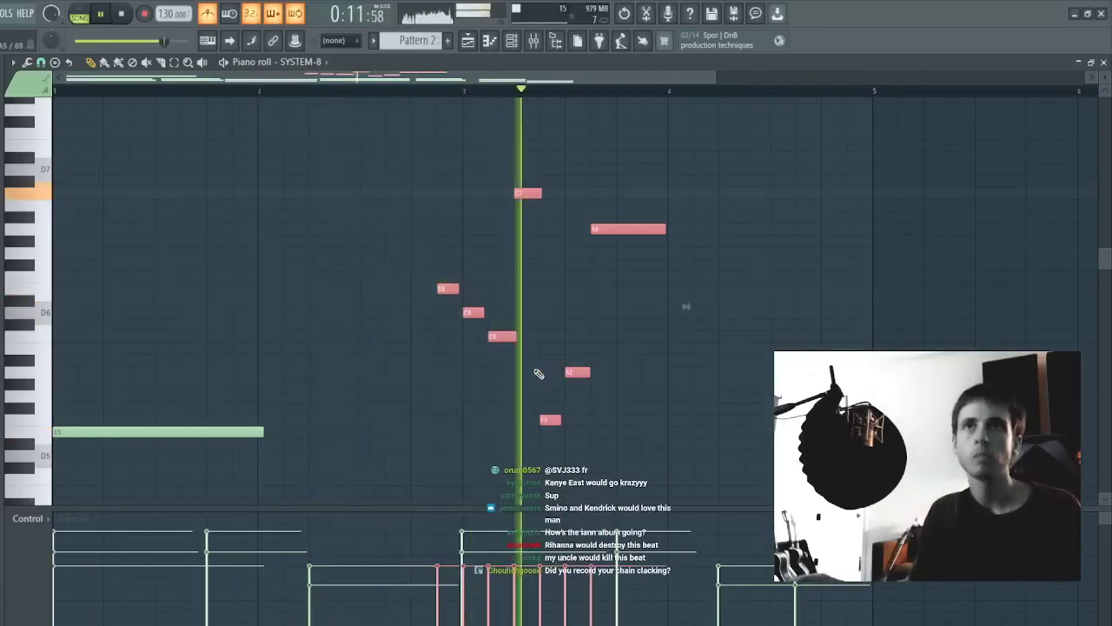
pyautogui.moveTo(634, 226); pyautogui.dragTo(801, 218)
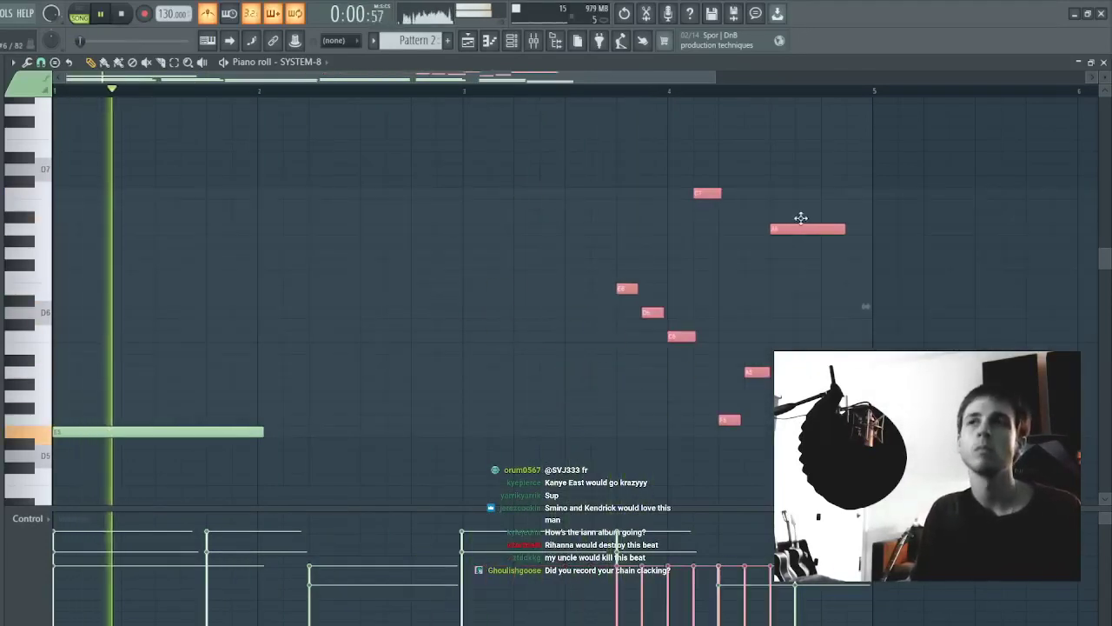
# - Try reversing and flipping the selected notes, ending with a horizontal flip
pyautogui.hotkey('alt', 'y')
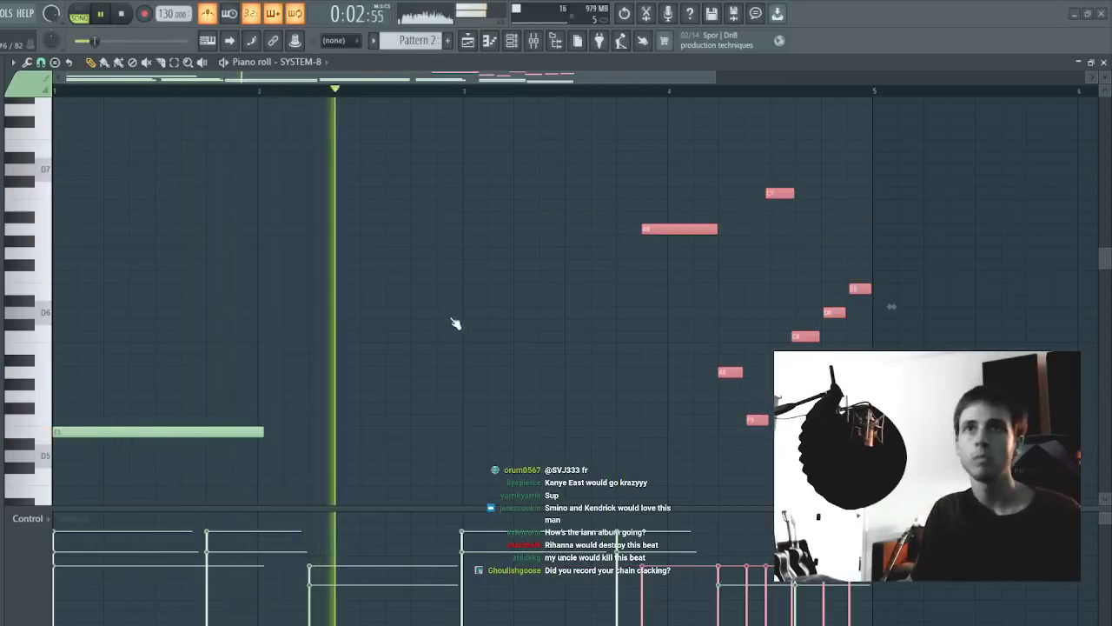
pyautogui.click(453, 319)
pyautogui.click(469, 357)
pyautogui.click(481, 322)
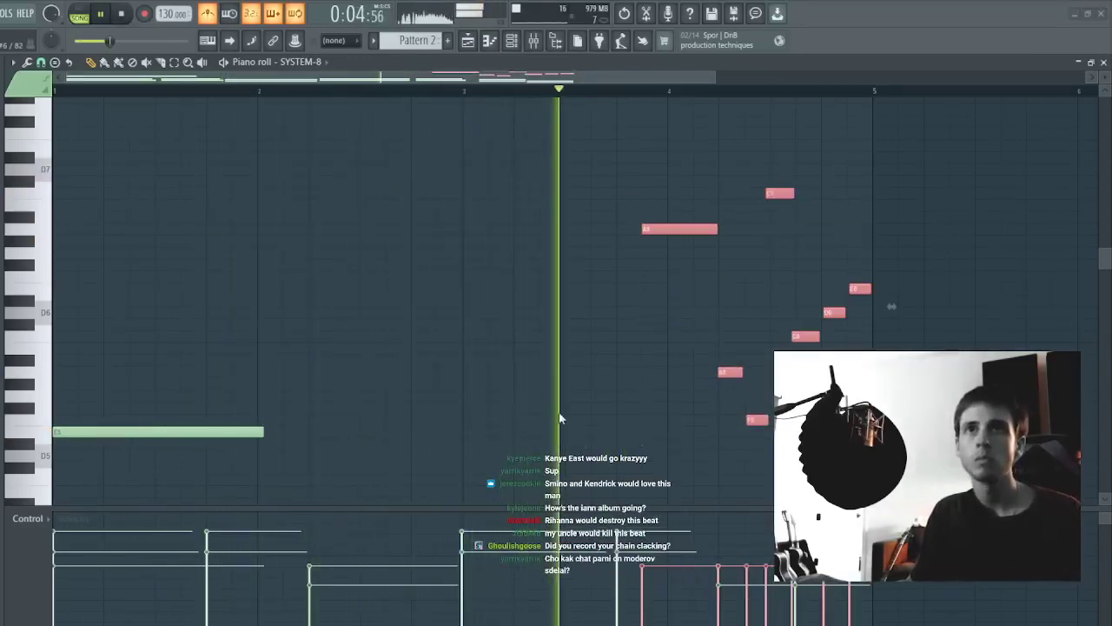
pyautogui.click(560, 419)
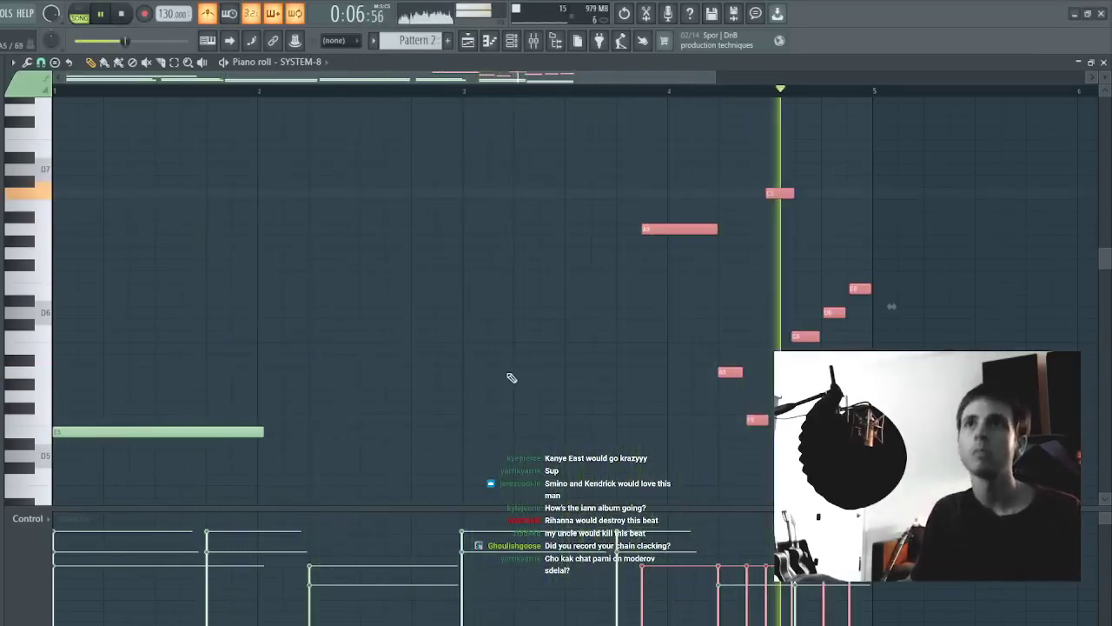
# - Re-quantize the high notes and chop those from bar 3 onward into short hits
pyautogui.moveTo(923, 165); pyautogui.dragTo(436, 550)
pyautogui.hotkey('shift', 'q')
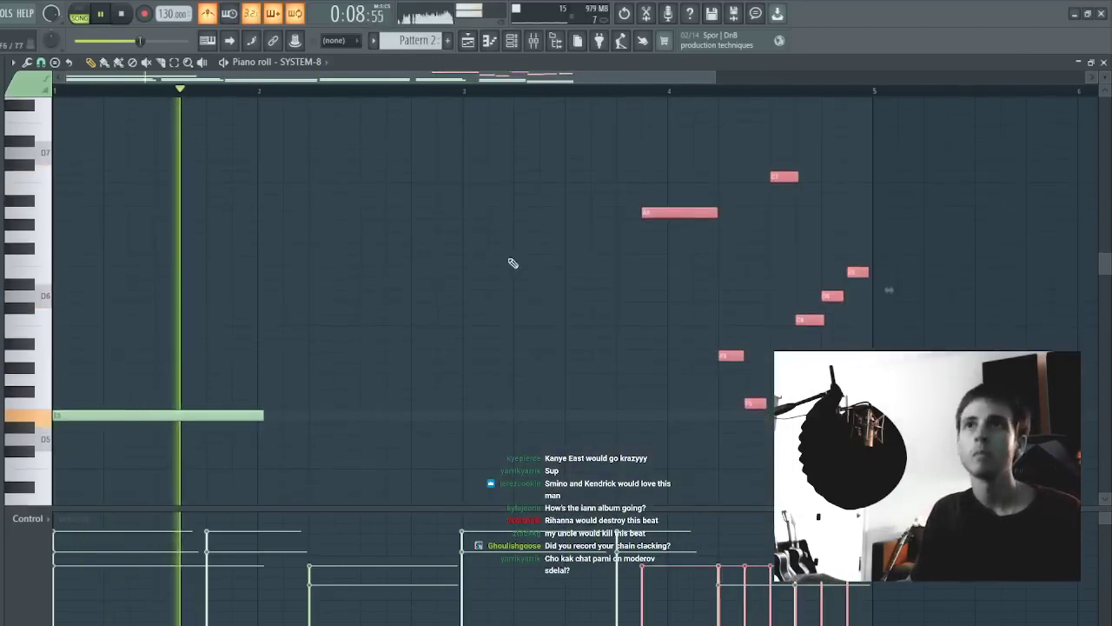
pyautogui.hotkey('ctrl', 'd')
pyautogui.moveTo(957, 170); pyautogui.dragTo(641, 444)
pyautogui.hotkey('shift', 'd')
pyautogui.hotkey('ctrl', 'z')
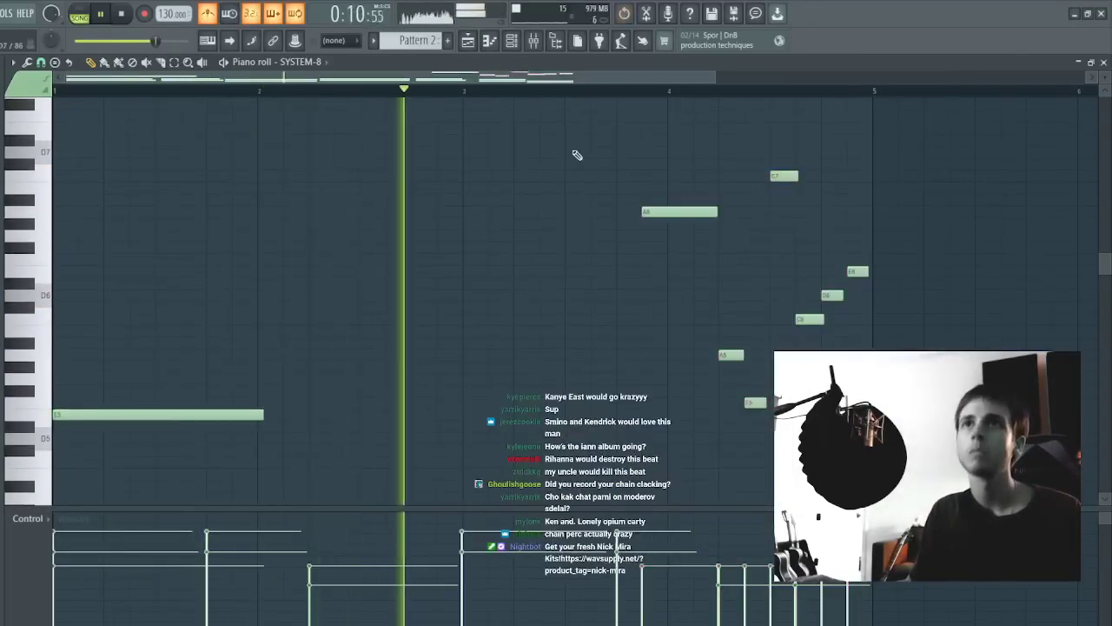
pyautogui.moveTo(579, 154); pyautogui.dragTo(895, 539)
pyautogui.hotkey('ctrl', 'l')
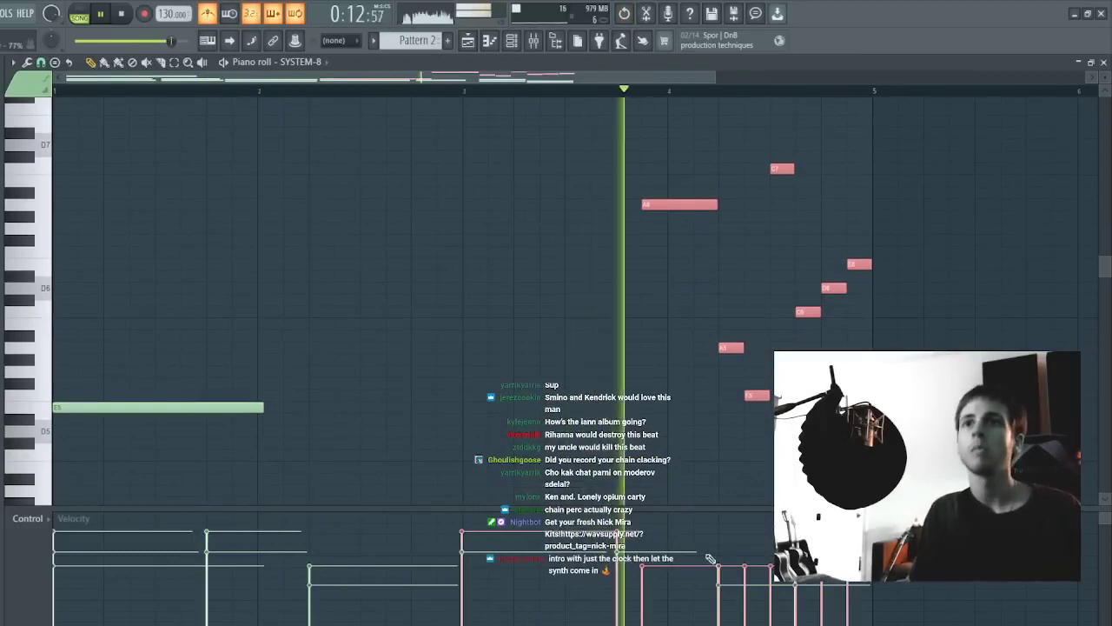
pyautogui.hotkey('ctrl', 'd')
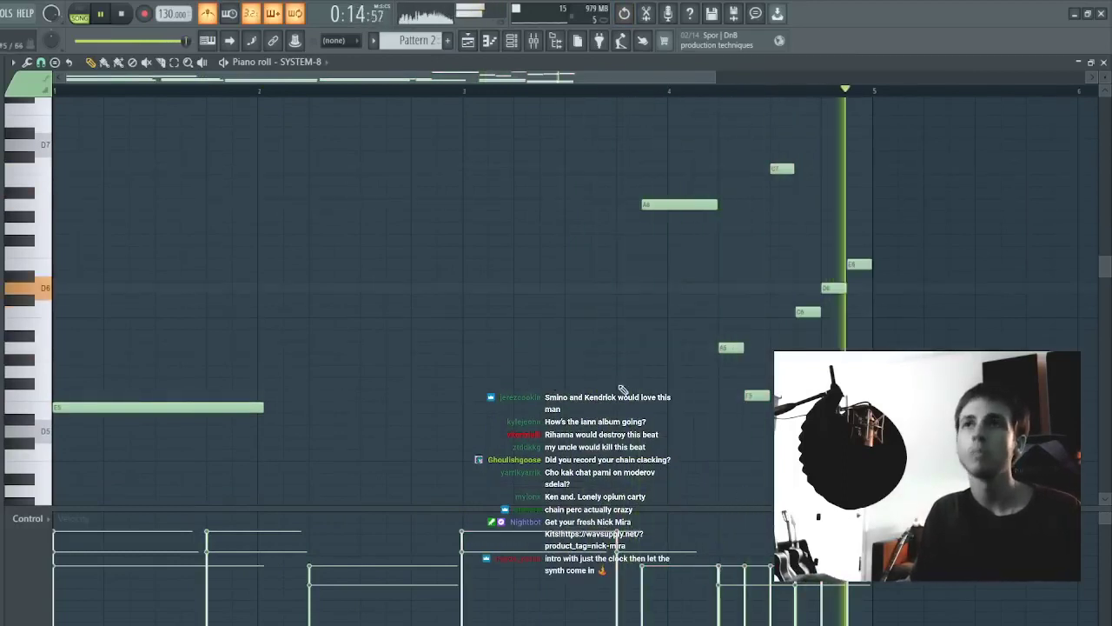
# - Check the note selections and close the SYSTEM-8 piano roll
pyautogui.hotkey('ctrl', 'a')
pyautogui.scroll(1, 892, 304)
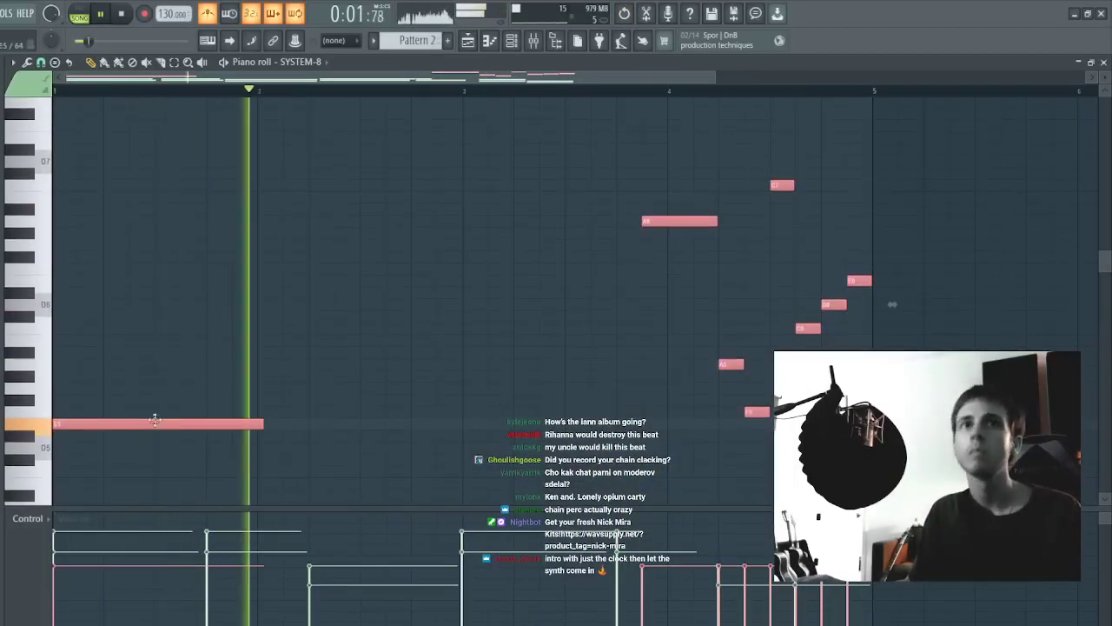
pyautogui.keyDown('ctrl'); pyautogui.keyDown('shift'); pyautogui.click(138, 425); pyautogui.keyUp('shift'); pyautogui.keyUp('ctrl')
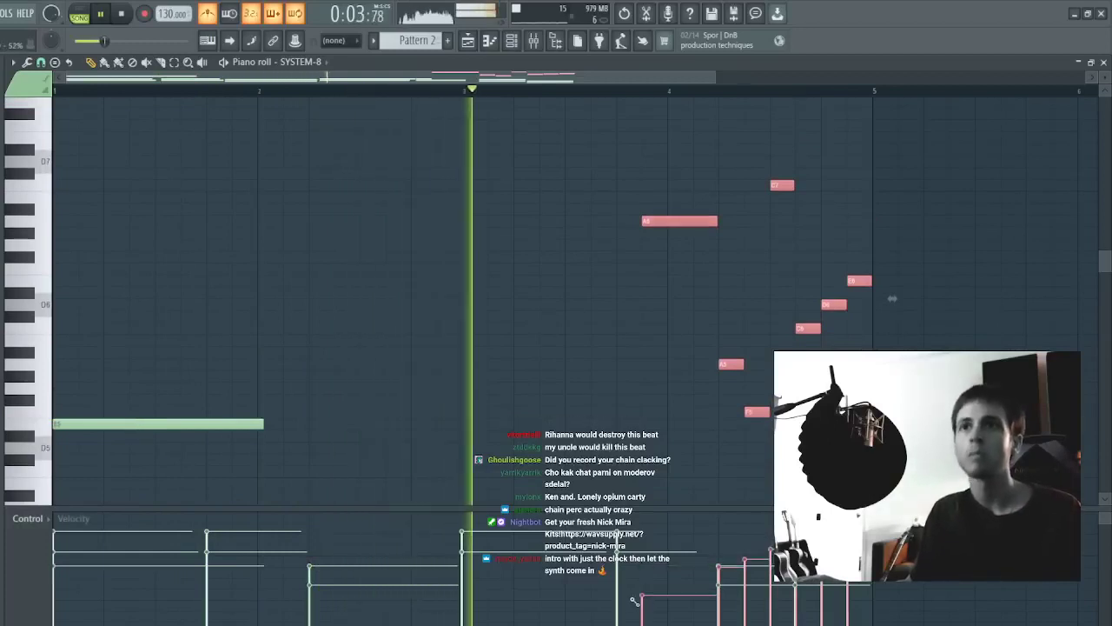
pyautogui.hotkey('ctrl', 'd')
pyautogui.moveTo(720, 419); pyautogui.dragTo(854, 169)
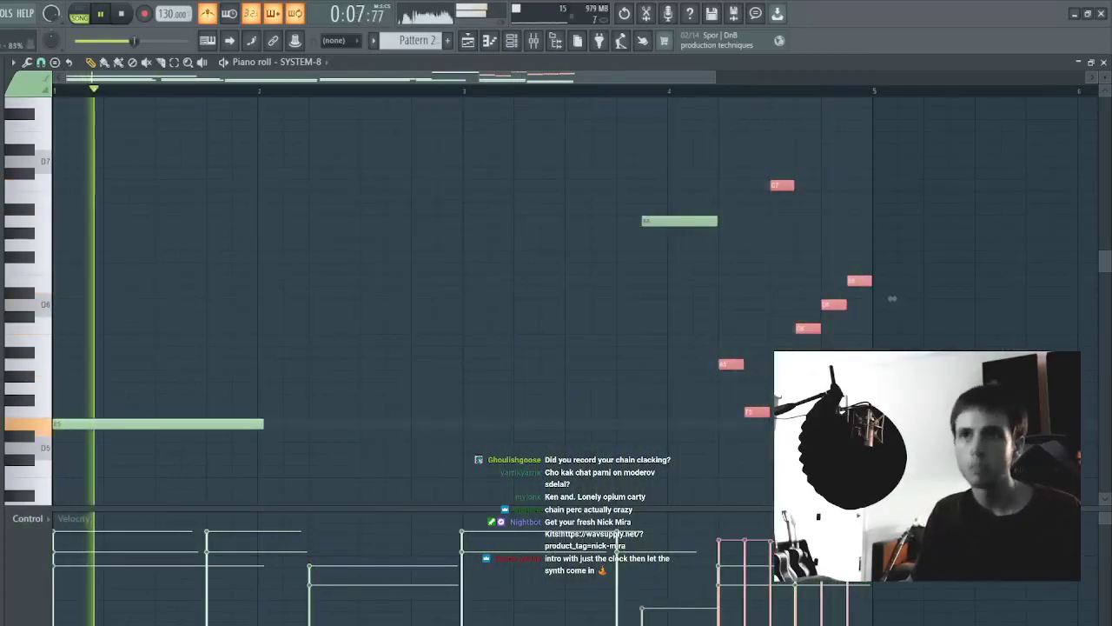
pyautogui.hotkey('ctrl', 'd')
pyautogui.press('F7')
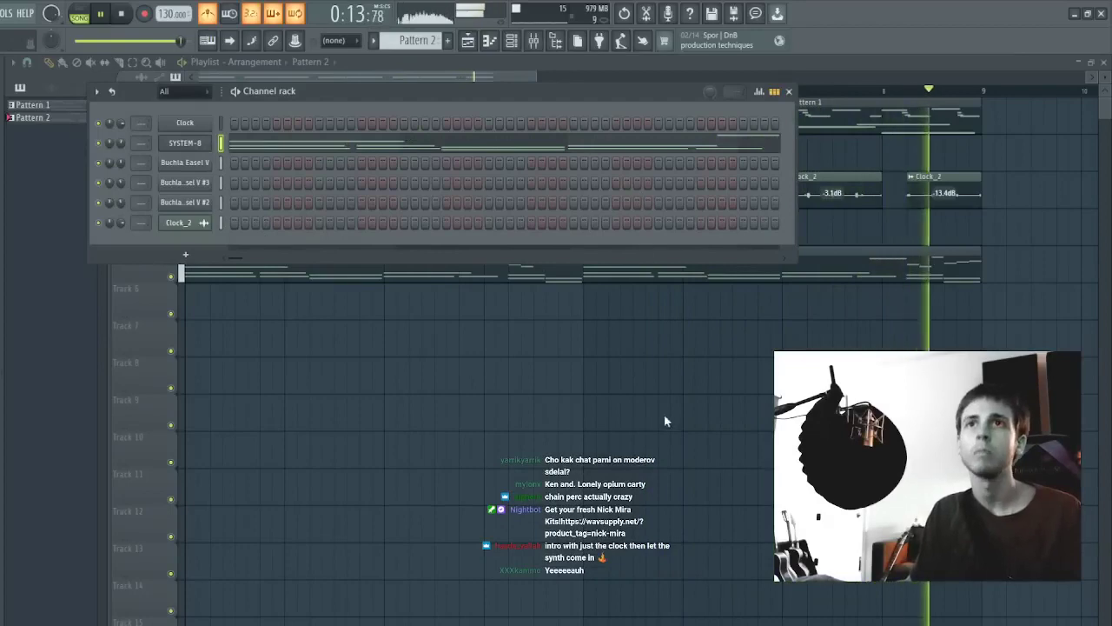
# - Open the SYSTEM-8 #2 synth and step through presets to SQ TranceArpgChd
pyautogui.click(185, 143)
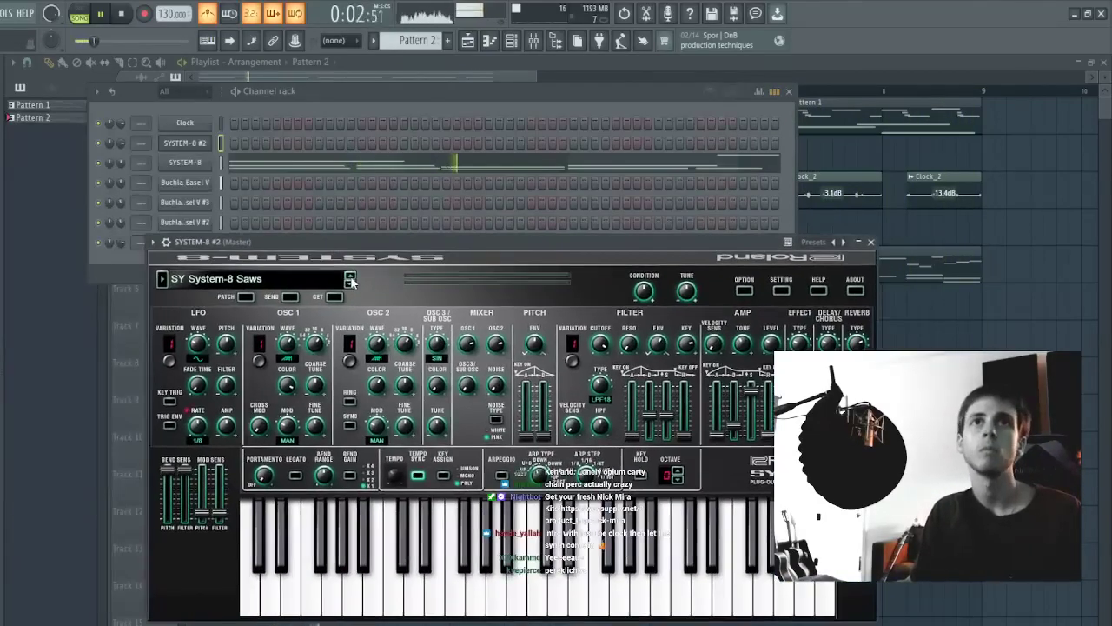
pyautogui.click(350, 282)
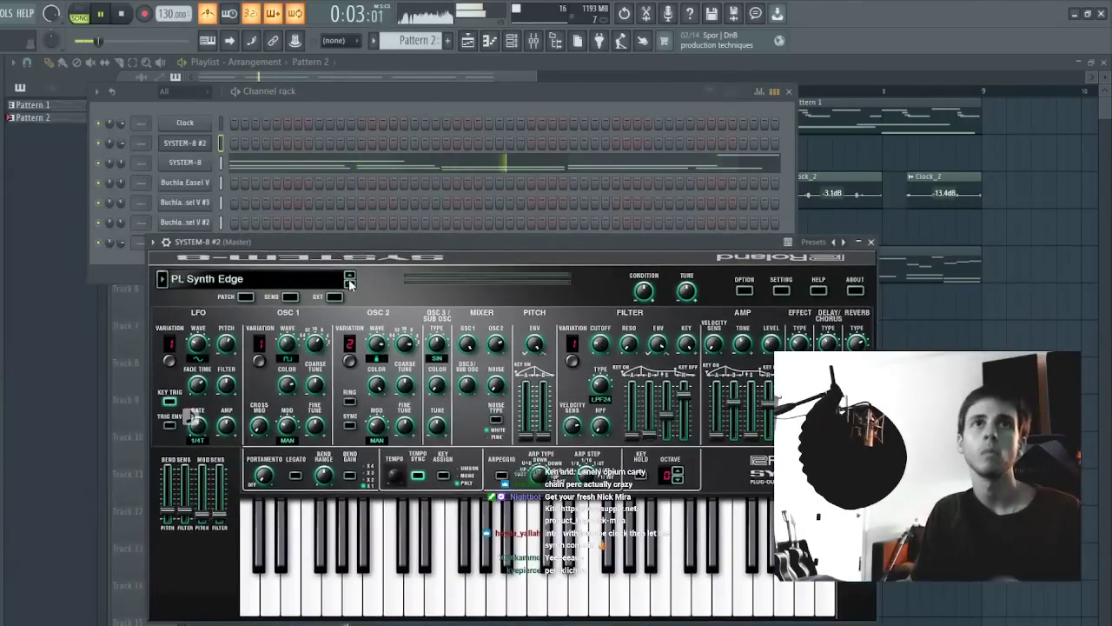
pyautogui.click(350, 282)
pyautogui.click(350, 283)
pyautogui.click(350, 283)
pyautogui.click(350, 284)
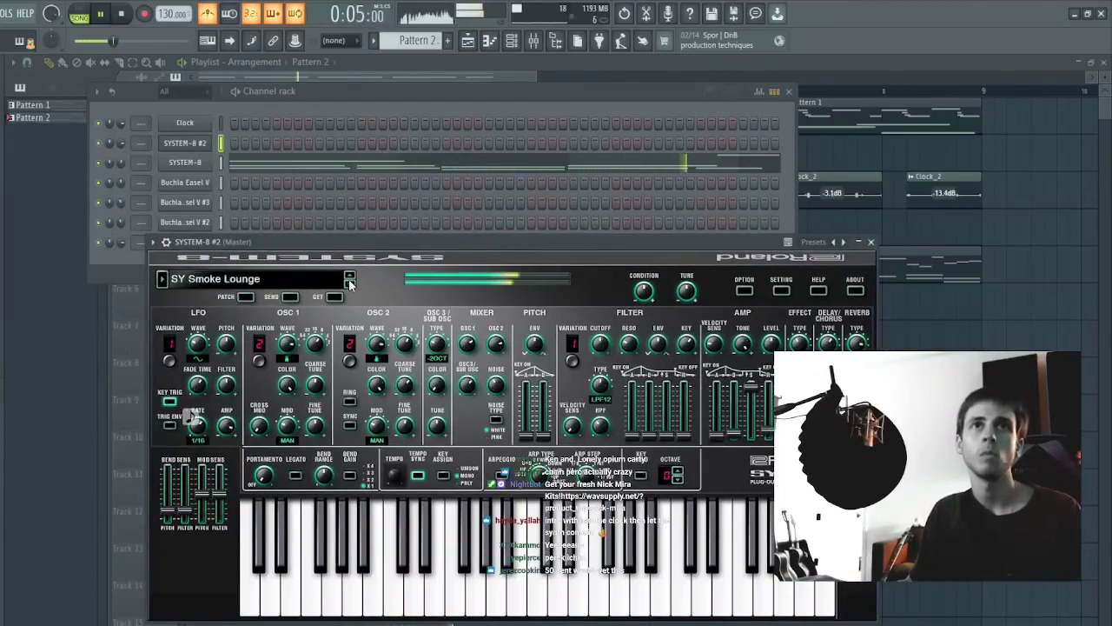
pyautogui.click(350, 284)
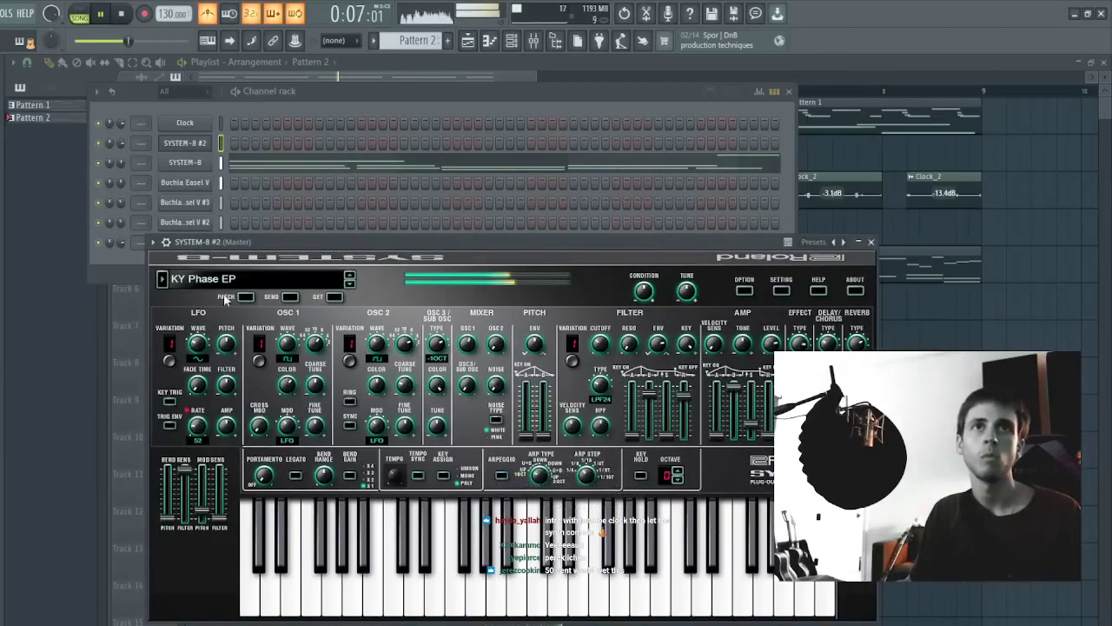
# - Audition KY Porcelain, SQ 1FingerArpg 1, SQ SBF Sequence and BS Pedal Bass, ending on LD OSC Sync Ld
pyautogui.click(324, 449)
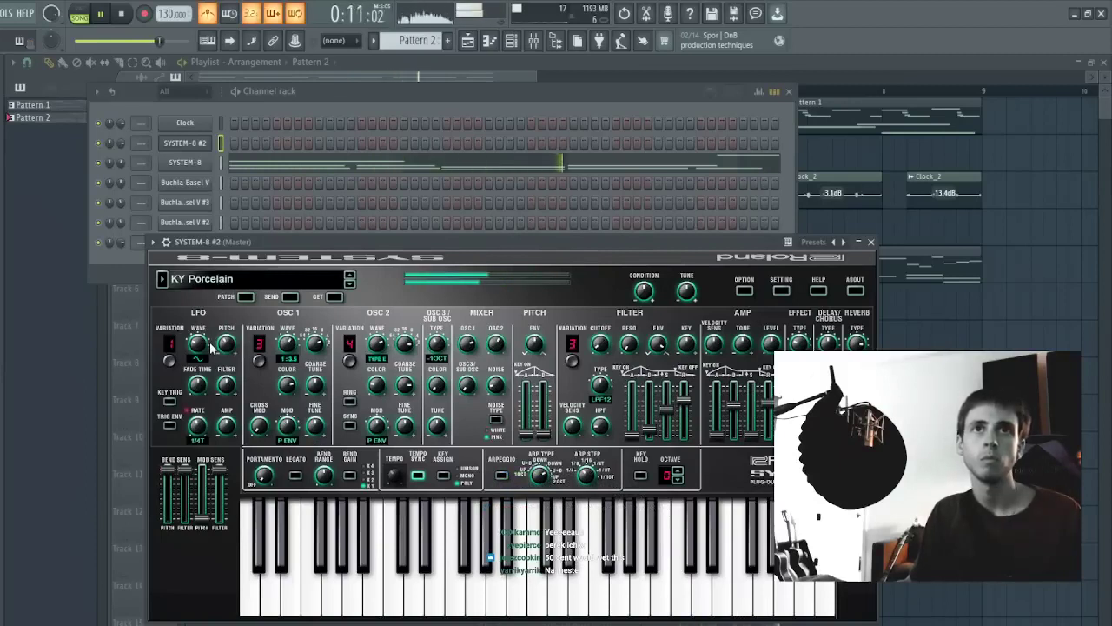
pyautogui.click(320, 598)
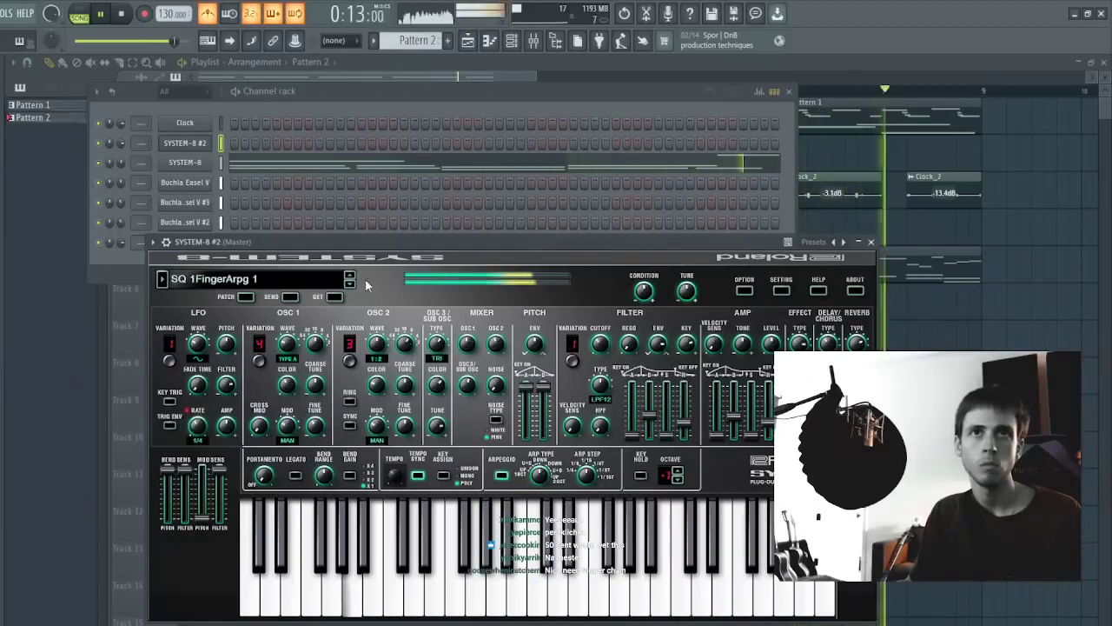
pyautogui.click(124, 148)
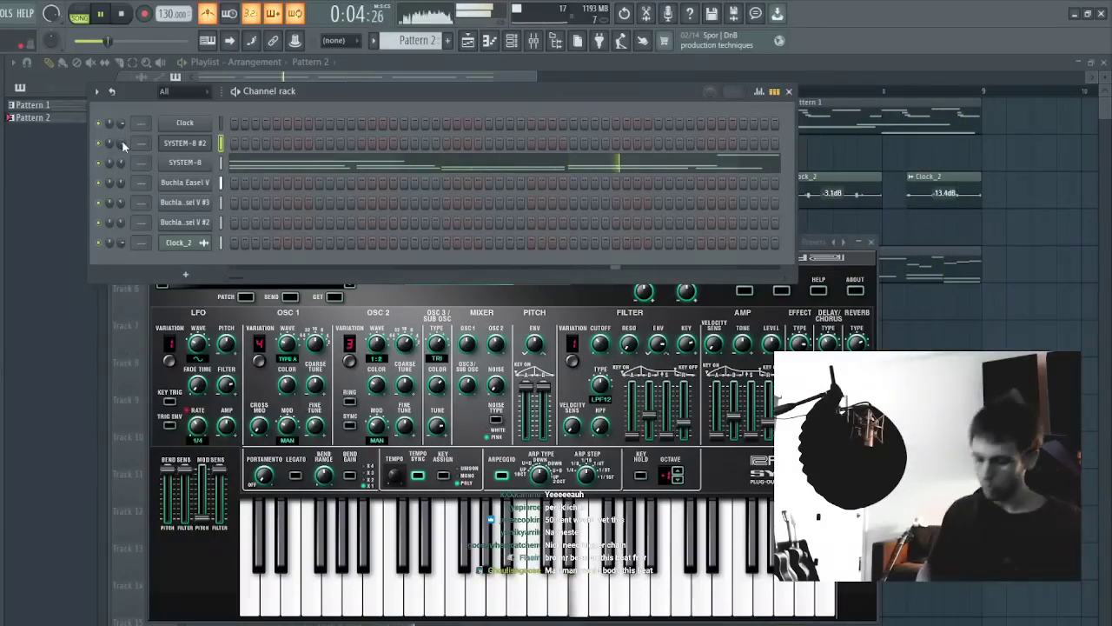
pyautogui.click(387, 314)
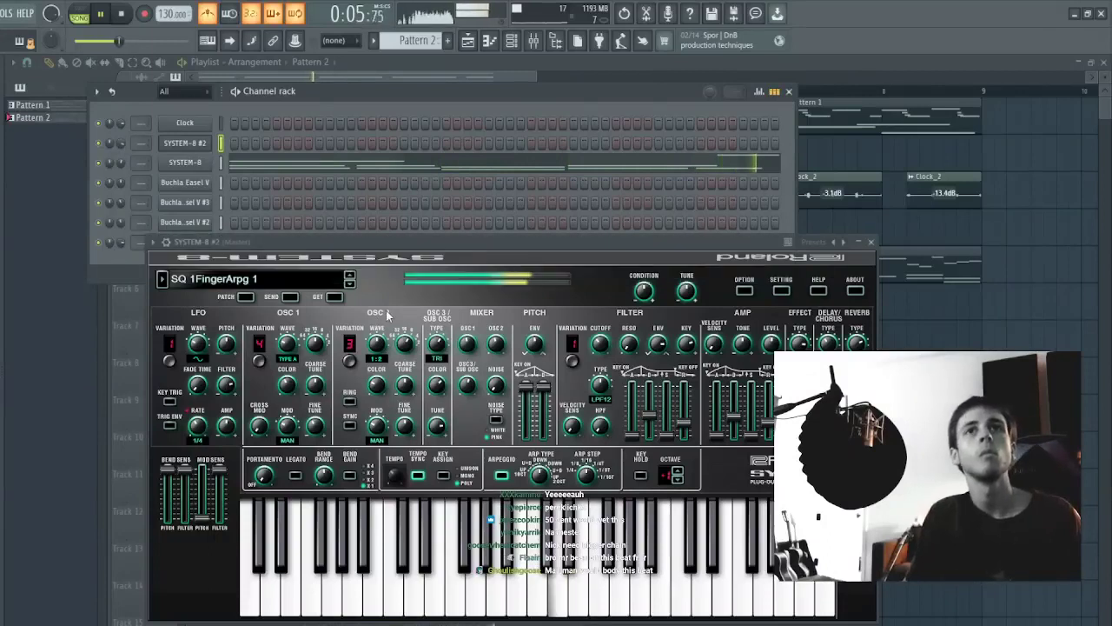
pyautogui.click(349, 284)
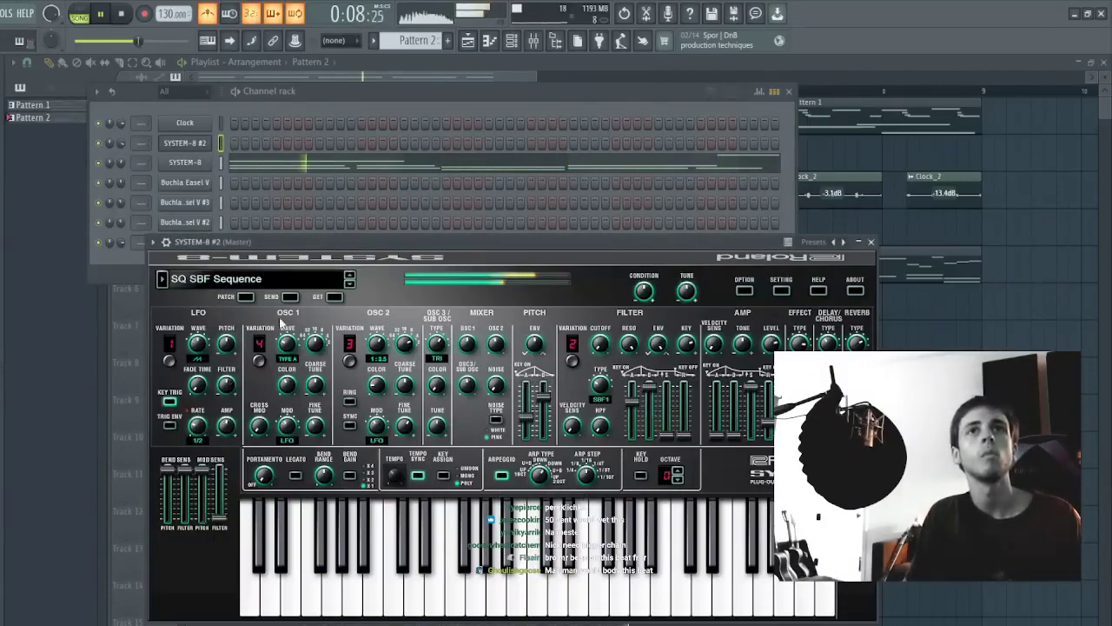
pyautogui.click(266, 284)
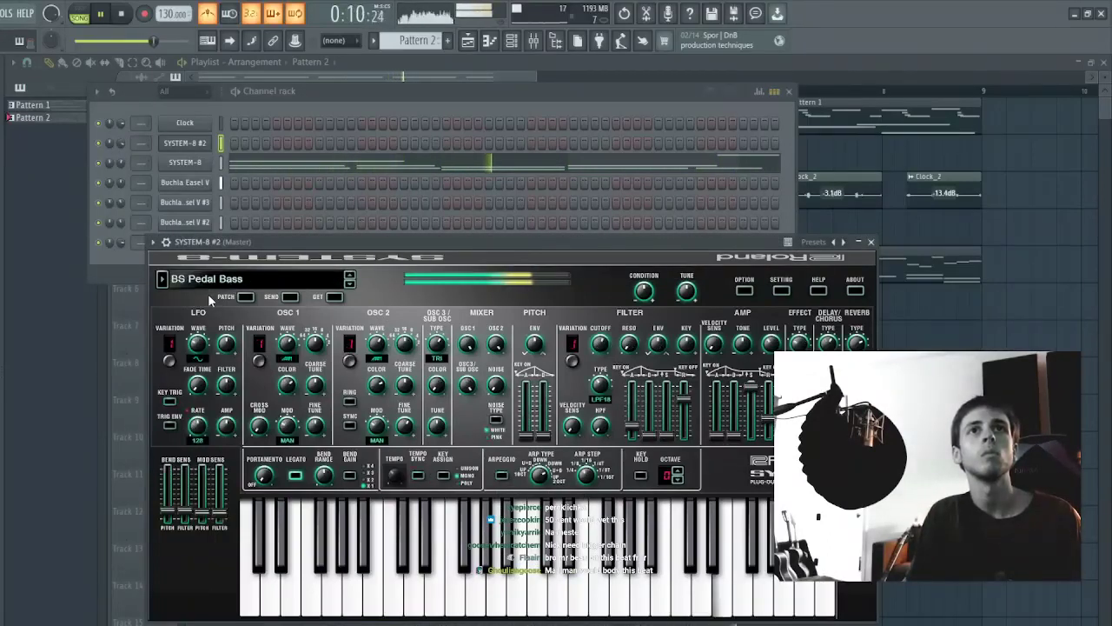
pyautogui.click(311, 344)
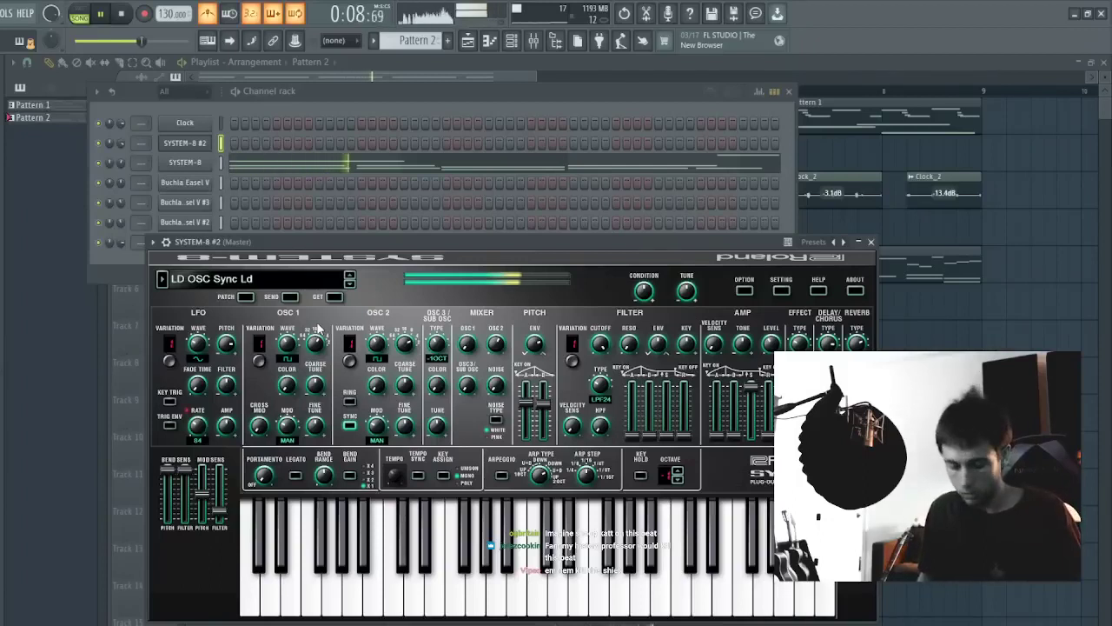
# - Cycle through FX SBF Effect, SY Smoke Lounge, KY Phase EP and SQ TranceArpgChd, settling on BR Brass Fanfare
pyautogui.click(351, 290)
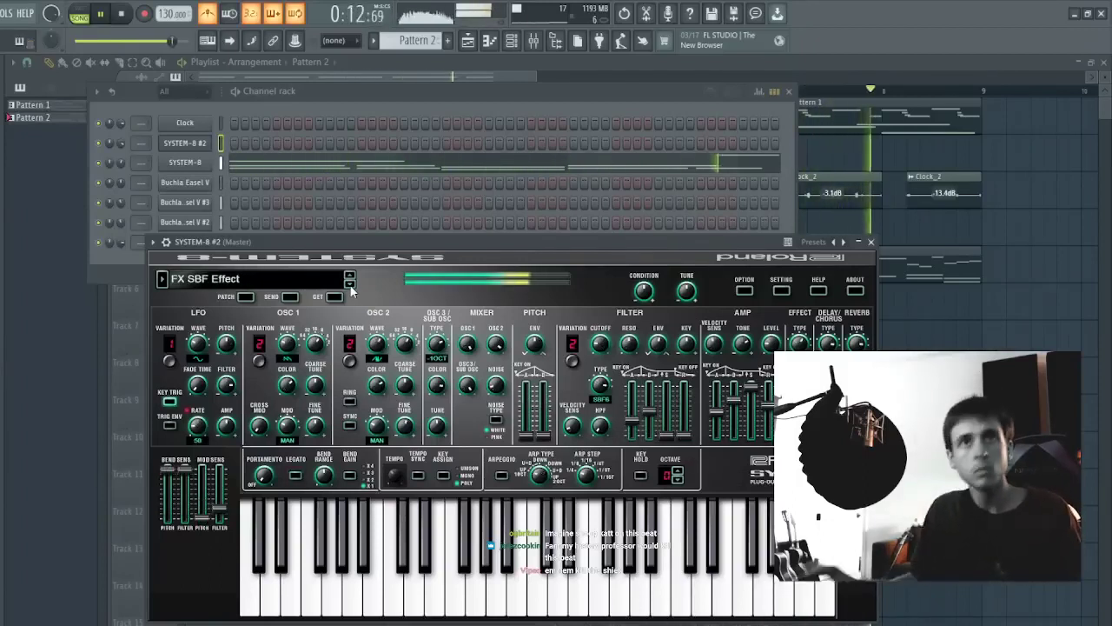
pyautogui.click(351, 290)
pyautogui.click(351, 287)
pyautogui.click(351, 287)
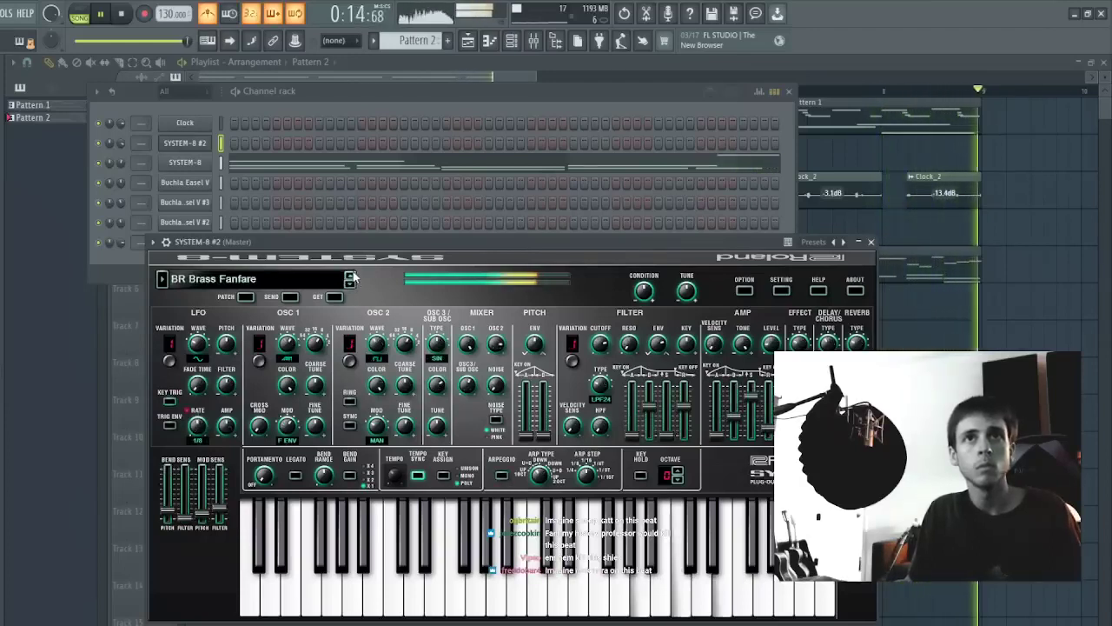
pyautogui.click(350, 276)
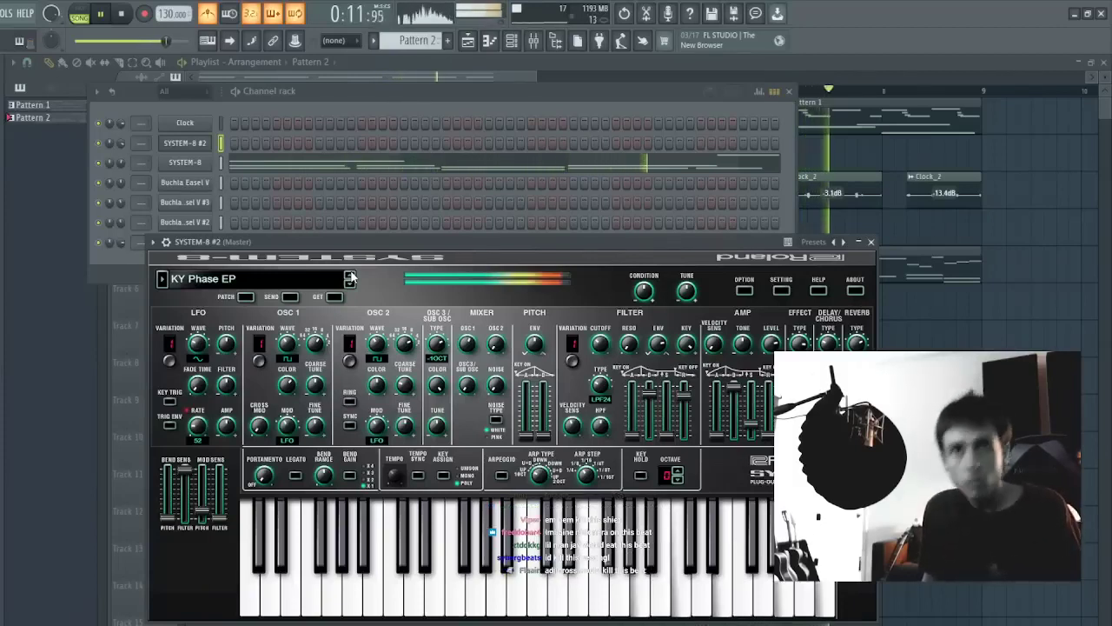
pyautogui.click(350, 276)
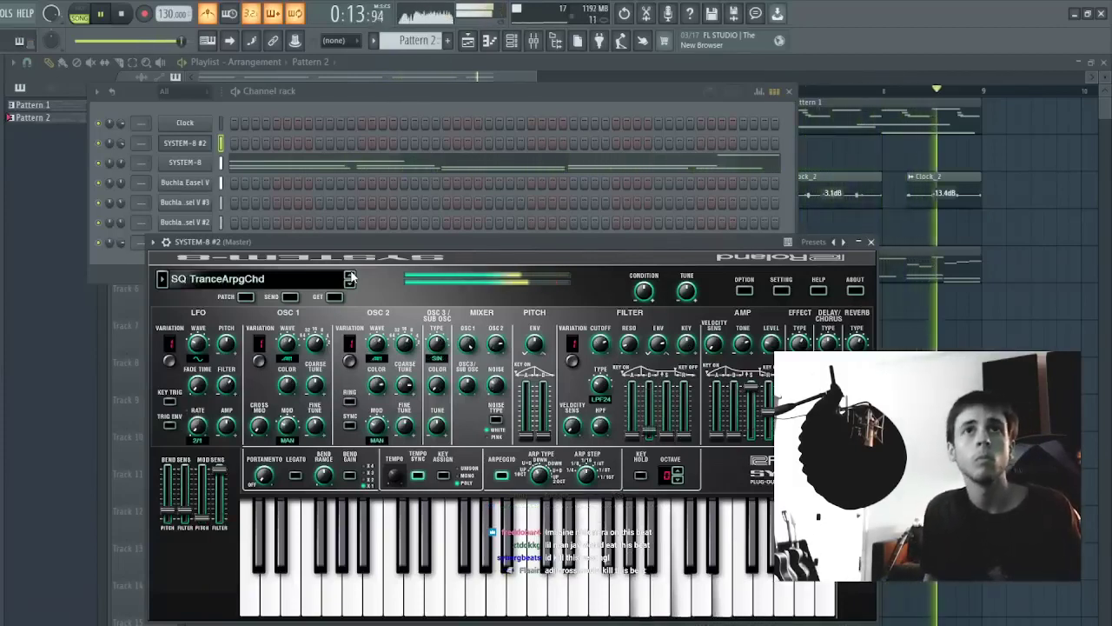
pyautogui.click(350, 284)
pyautogui.click(350, 284)
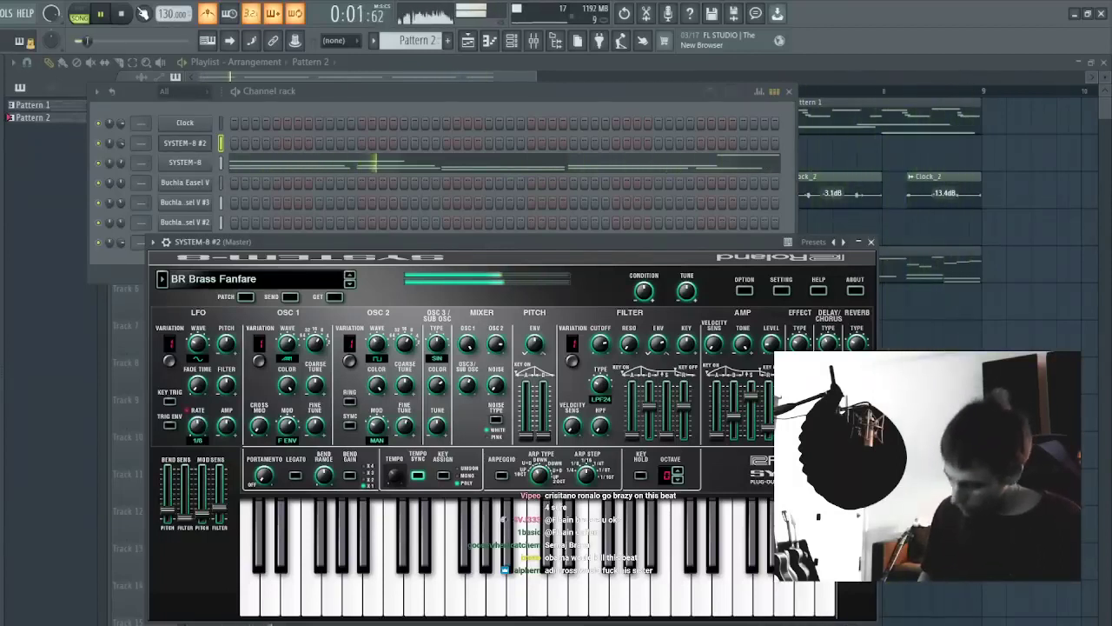
# - In the SYSTEM-8 #2 piano roll, draw a D7 opening note followed by descending notes
pyautogui.click(176, 104)
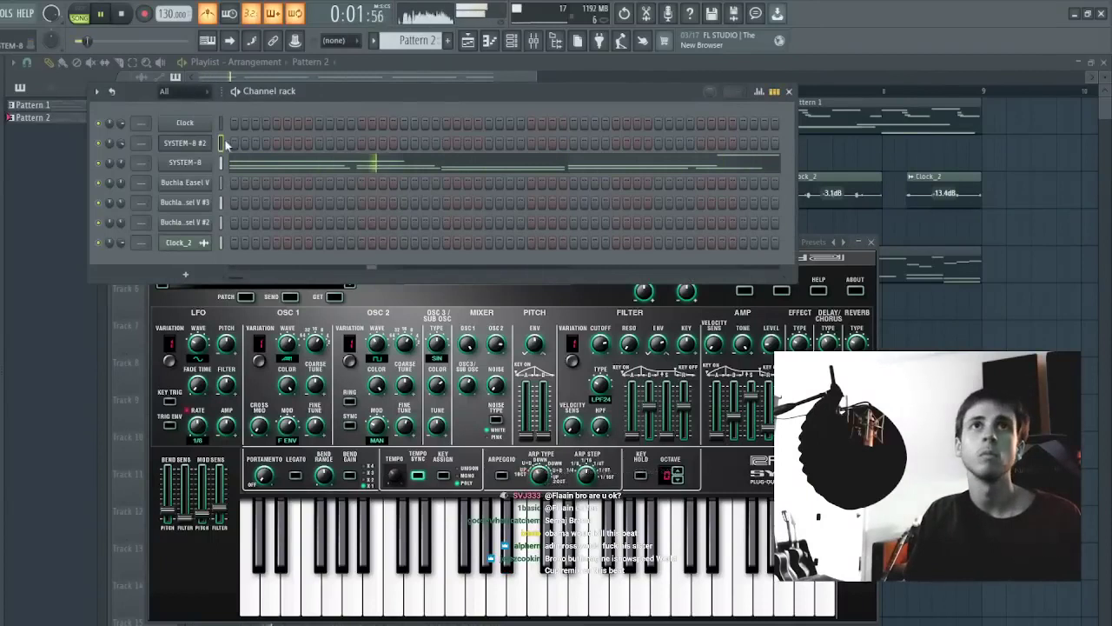
pyautogui.click(223, 144)
pyautogui.press('F7')
pyautogui.press('space')
pyautogui.press('space')
pyautogui.click(75, 162)
pyautogui.press('space')
pyautogui.press('space')
pyautogui.press('space')
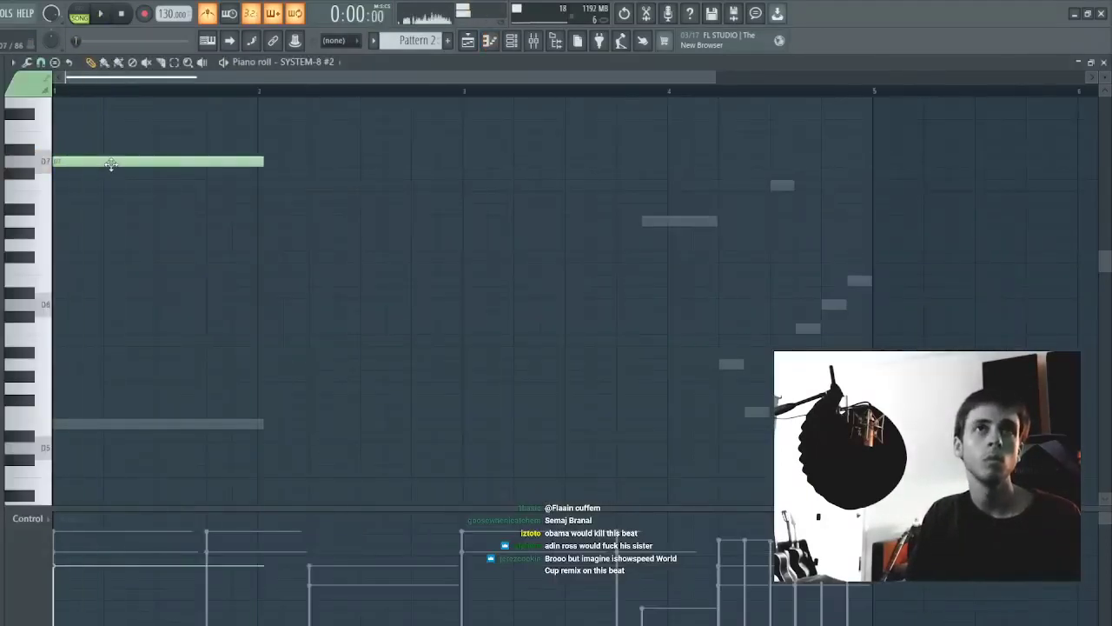
pyautogui.press('space')
pyautogui.press('space')
pyautogui.moveTo(162, 184); pyautogui.dragTo(134, 186)
pyautogui.press('space')
pyautogui.press('space')
pyautogui.press('space')
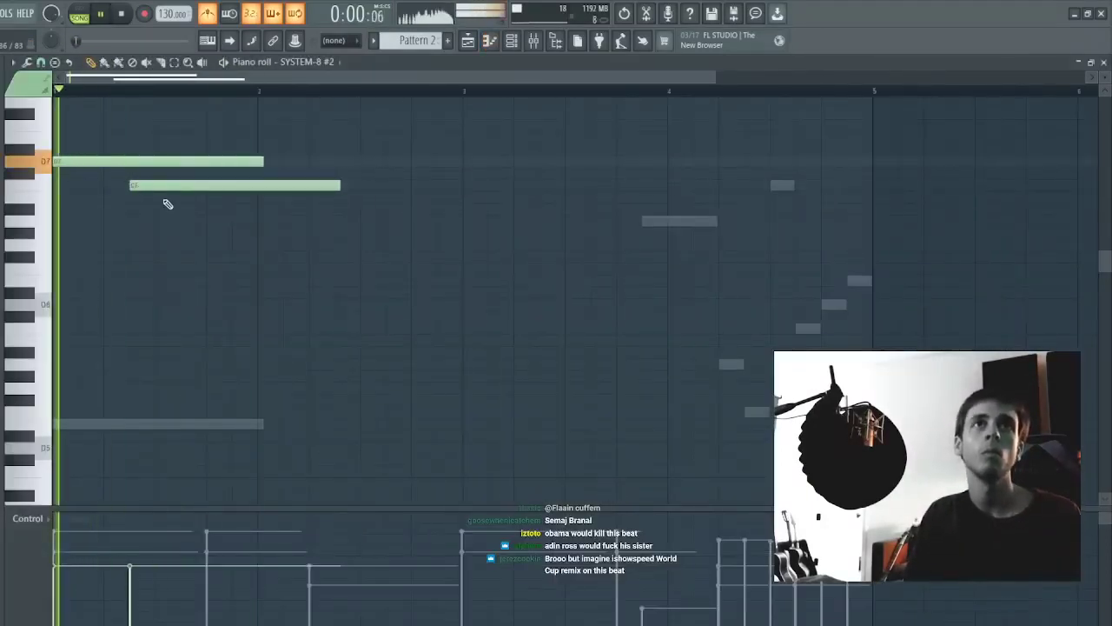
pyautogui.click(161, 198)
pyautogui.press('space')
pyautogui.click(184, 209)
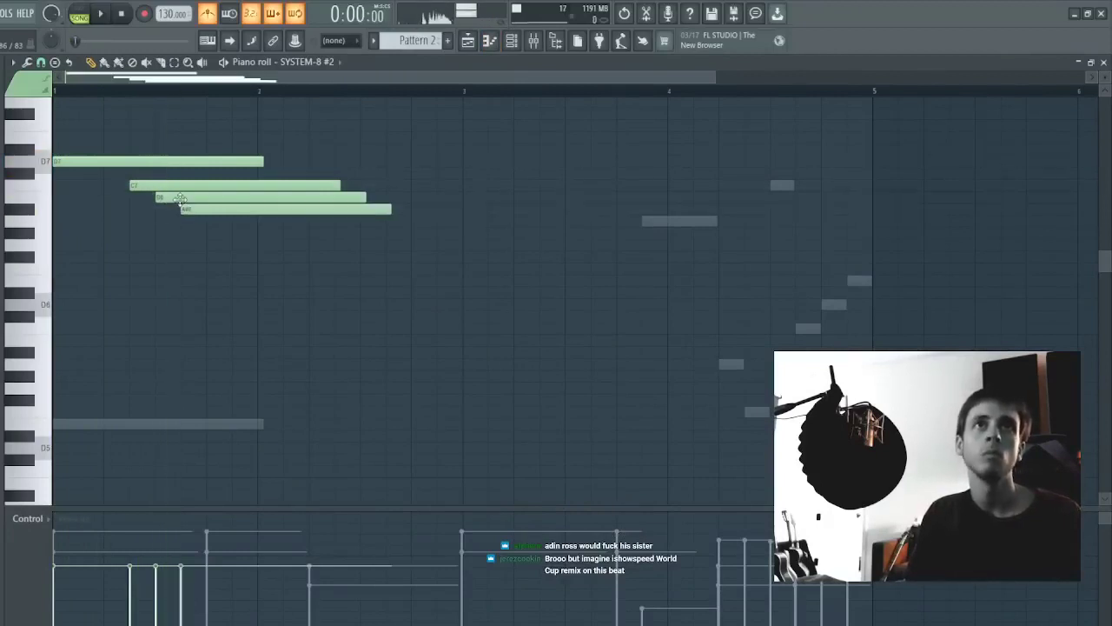
# - Move the lowest note to D6, add two more run notes and a long later note
pyautogui.moveTo(181, 209); pyautogui.dragTo(196, 312)
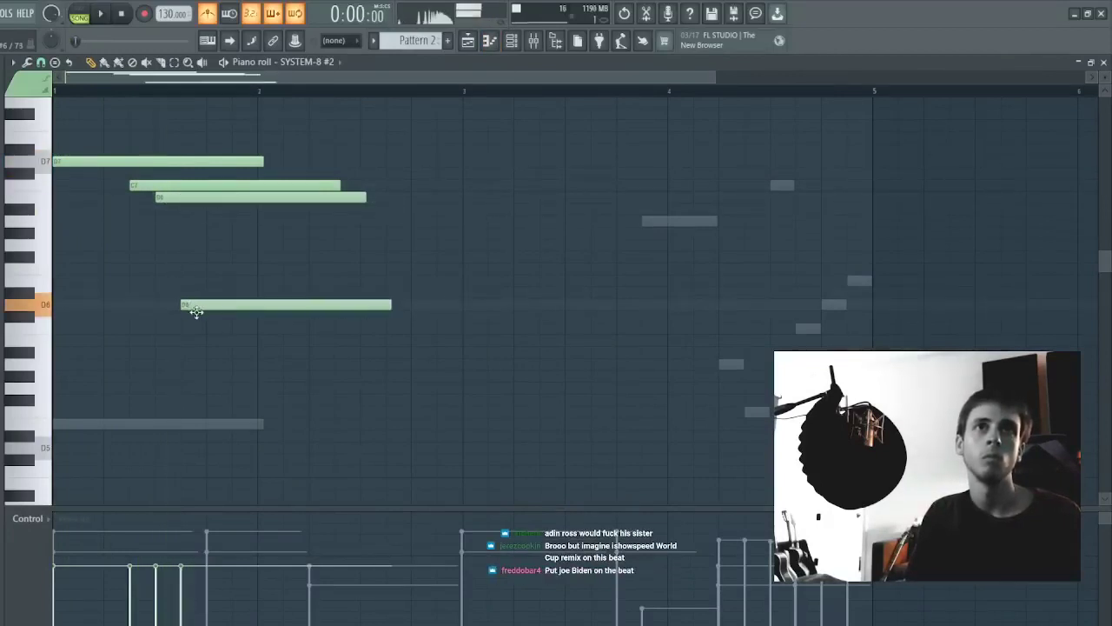
pyautogui.click(212, 247)
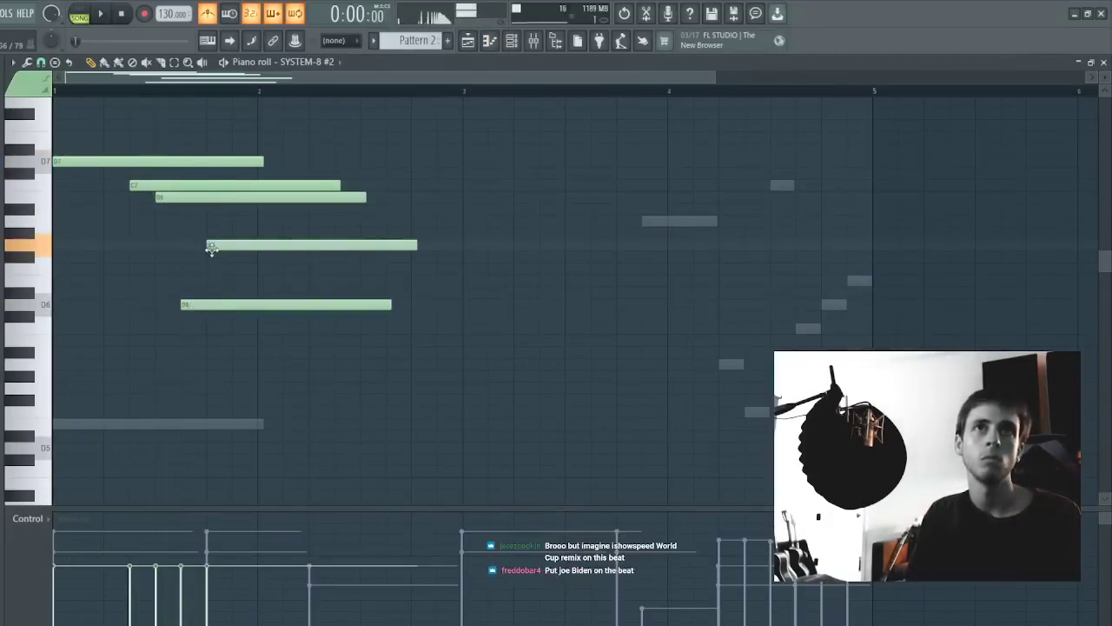
pyautogui.click(235, 279)
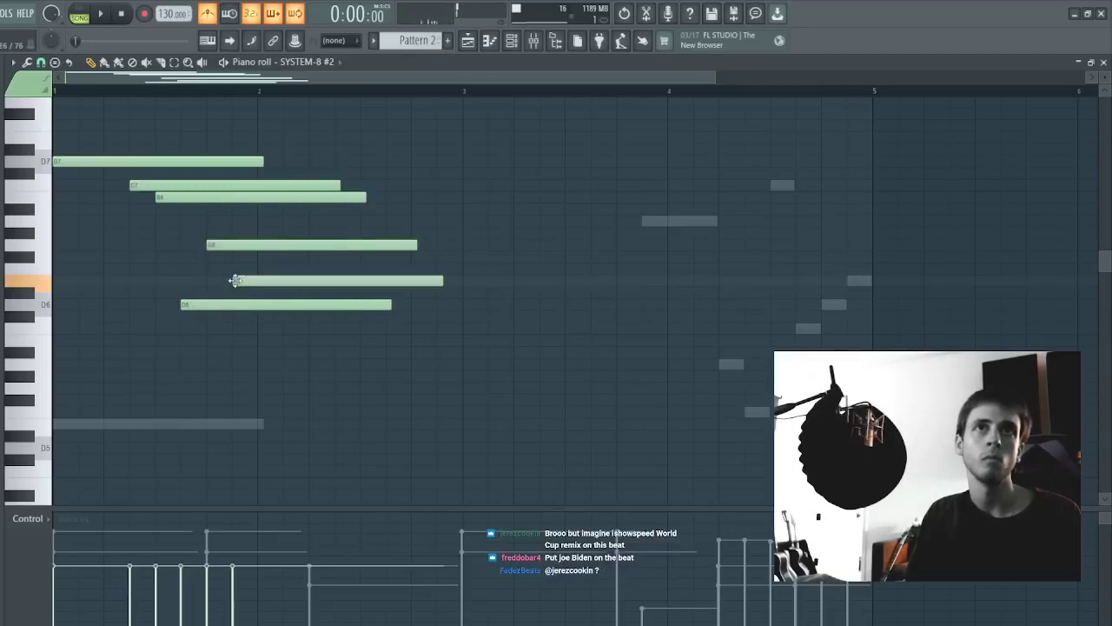
pyautogui.click(468, 244)
# - Make the notes legato, then shorten the four short notes into quick blips
pyautogui.hotkey('ctrl', 'l')
pyautogui.moveTo(232, 169); pyautogui.dragTo(153, 322)
pyautogui.moveTo(152, 185); pyautogui.dragTo(137, 184)
pyautogui.press('space')
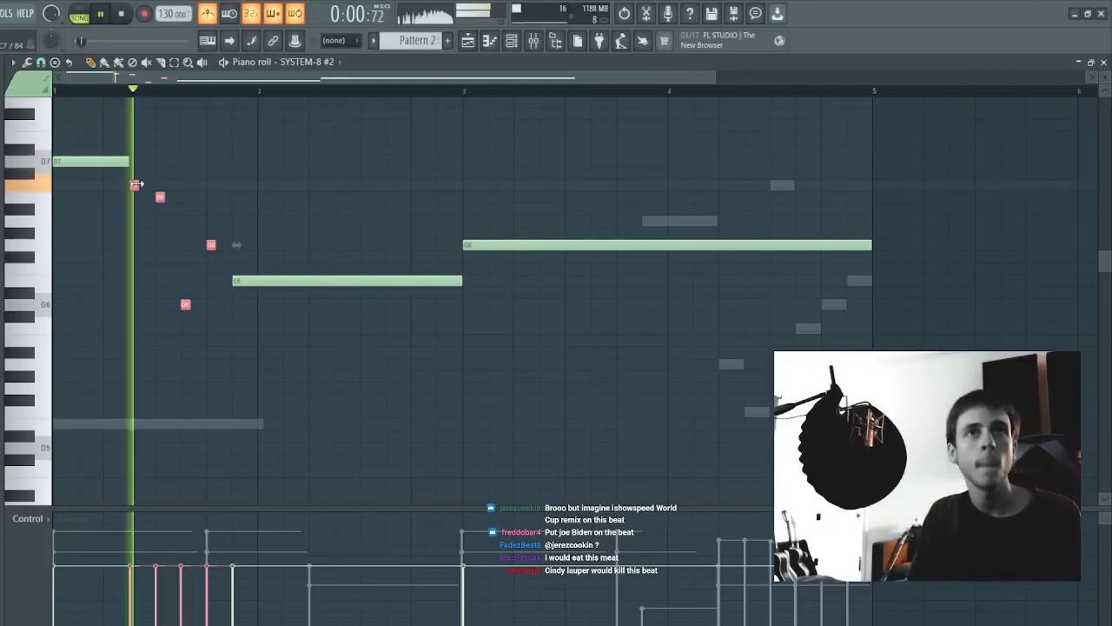
# - Transpose the whole melody down an octave
pyautogui.hotkey('ctrl', 'a')
pyautogui.hotkey('ctrl', 'Down')
pyautogui.press('space')
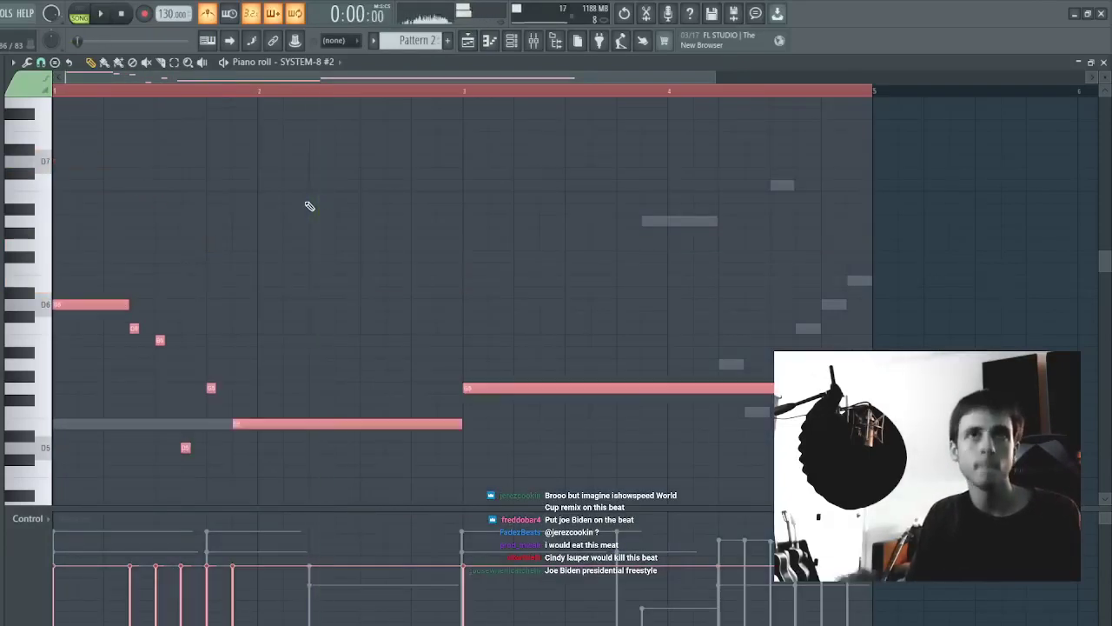
pyautogui.press('space')
pyautogui.hotkey('ctrl', 'd')
pyautogui.press('space')
# - Drop the G5 and E5 notes a further octave each
pyautogui.press('space')
pyautogui.moveTo(170, 335); pyautogui.dragTo(221, 382)
pyautogui.press('space')
pyautogui.press('space')
pyautogui.hotkey('ctrl', 'Down')
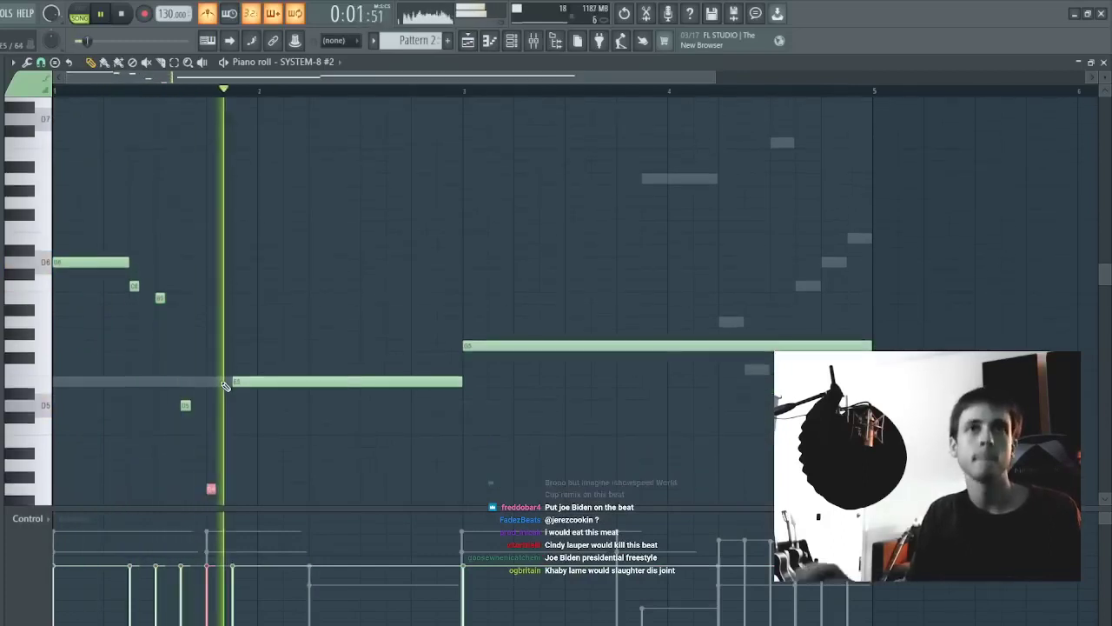
pyautogui.press('space')
pyautogui.press('space')
pyautogui.moveTo(319, 364); pyautogui.dragTo(331, 435)
pyautogui.hotkey('ctrl', 'Down')
pyautogui.hotkey('ctrl', 'd')
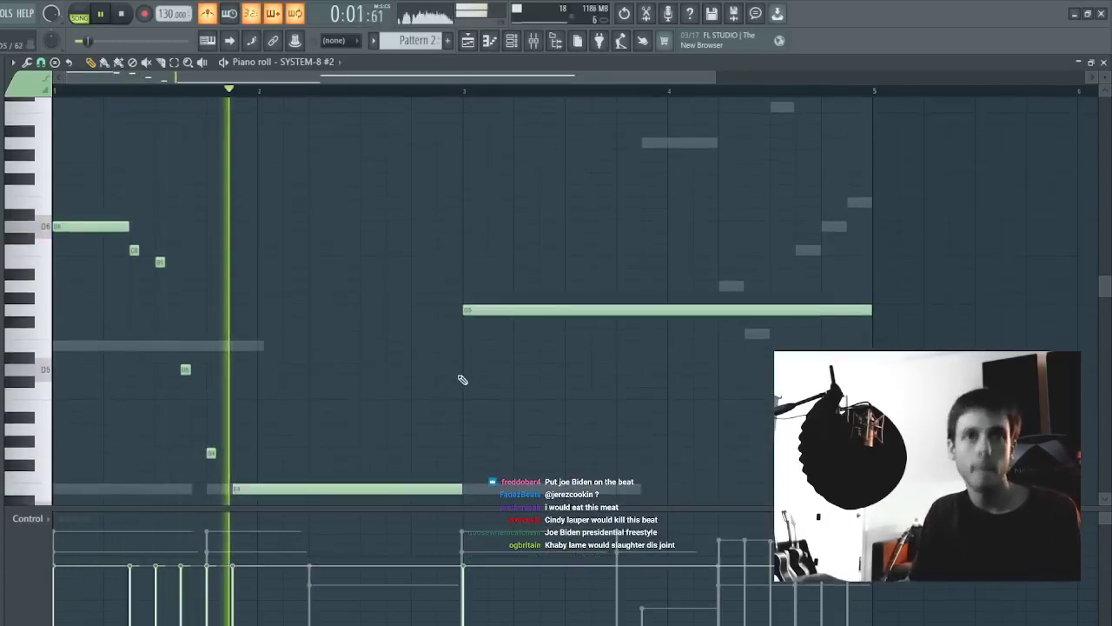
pyautogui.press('space')
pyautogui.press('space')
# - Raise the lowest note back up to E5 and close the piano roll
pyautogui.moveTo(239, 458); pyautogui.dragTo(175, 434)
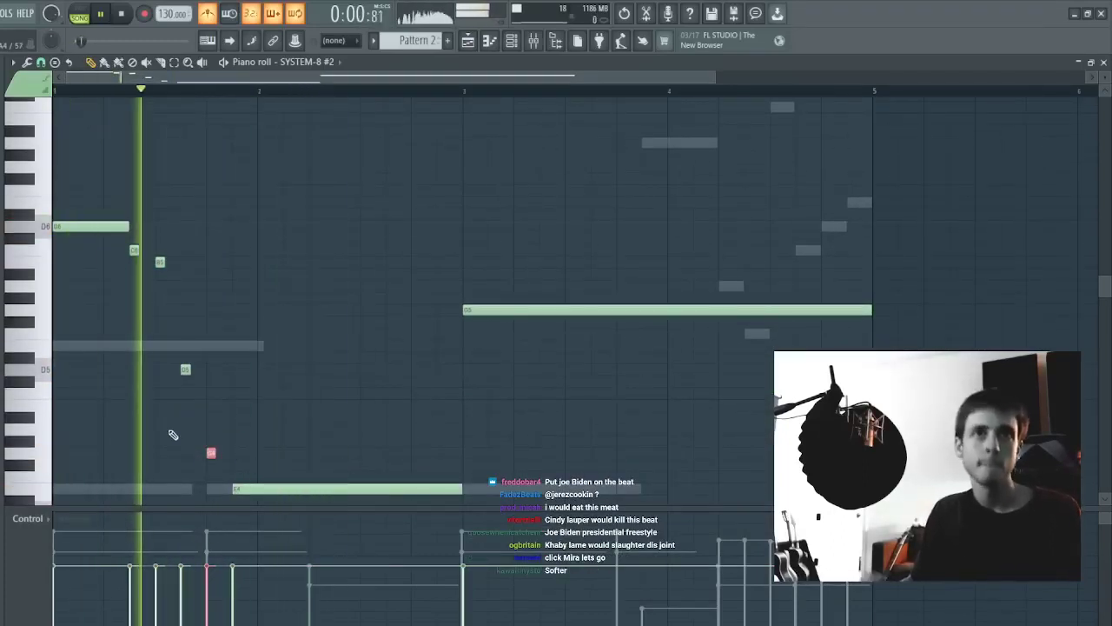
pyautogui.hotkey('ctrl', 'Up')
pyautogui.hotkey('shift', 'Down')
pyautogui.hotkey('shift', 'Down')
pyautogui.hotkey('shift', 'Down')
pyautogui.press('space')
pyautogui.press('space')
pyautogui.moveTo(638, 210); pyautogui.dragTo(456, 434)
pyautogui.hotkey('ctrl', 'd')
pyautogui.press('F7')
# - Audition SYSTEM-8 presets PD Pad Plucker, LD 5th Sweeper and PD Overtone Str, settling on SQ NeverLand
pyautogui.click(304, 297)
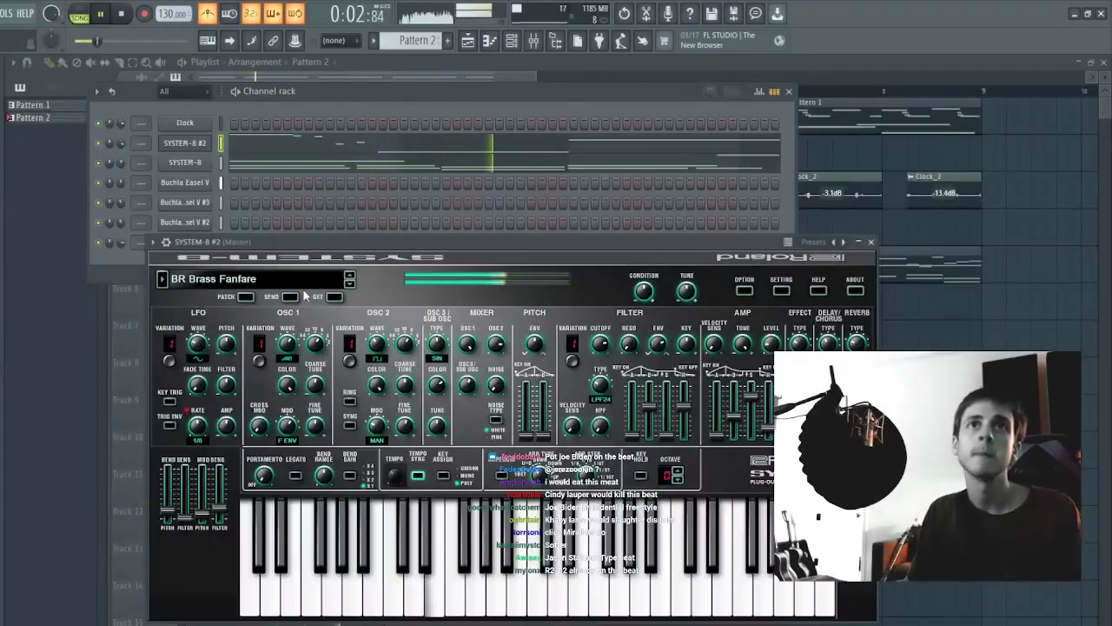
pyautogui.click(349, 277)
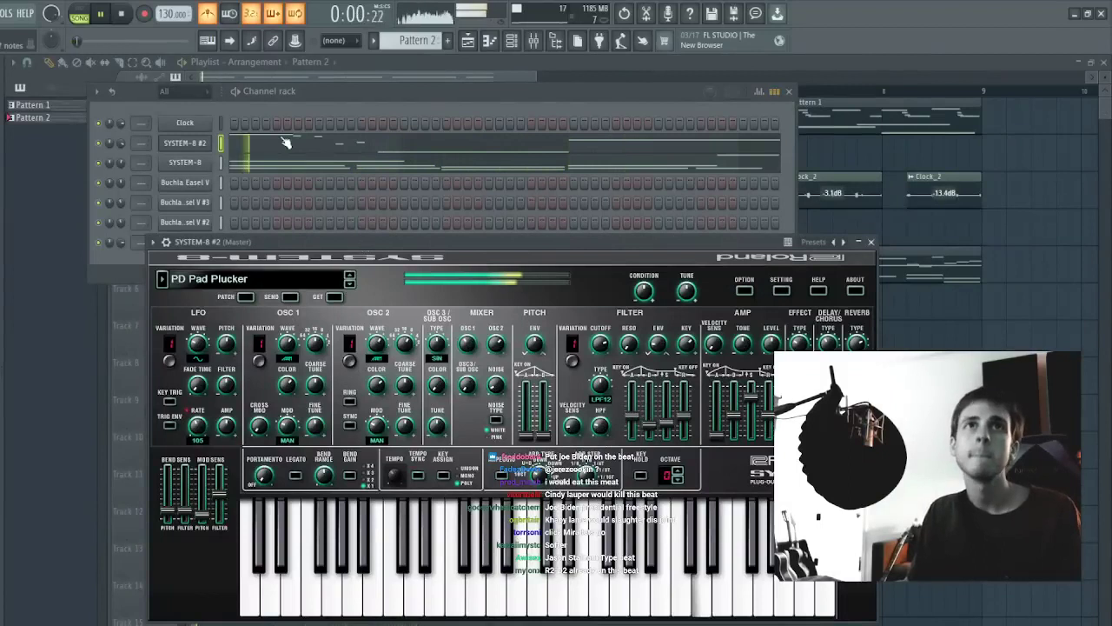
pyautogui.click(349, 278)
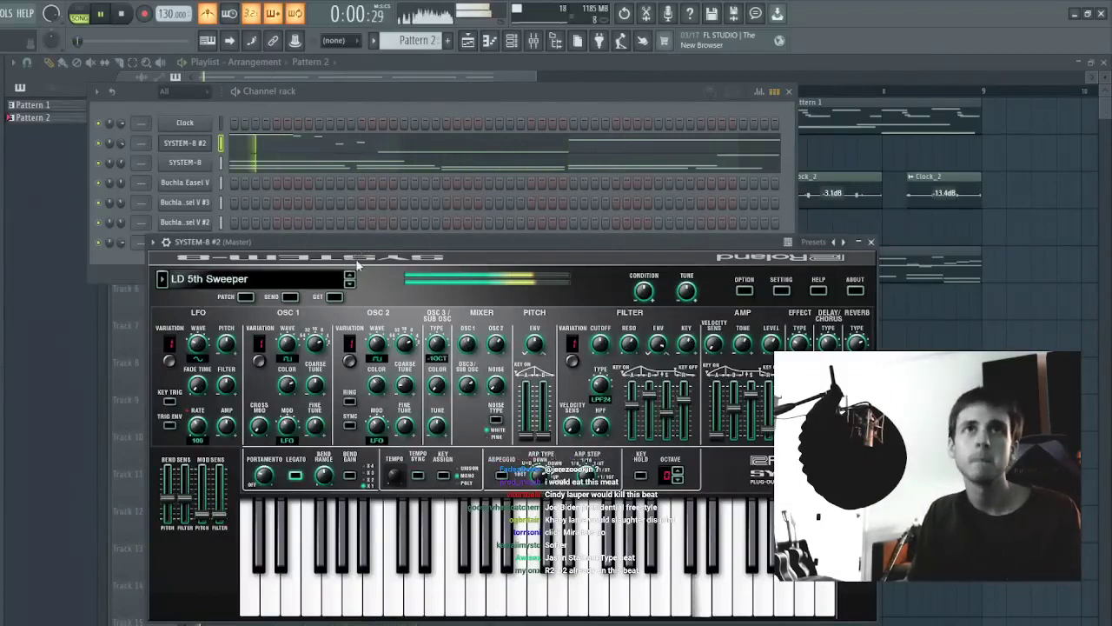
pyautogui.click(349, 283)
pyautogui.click(349, 283)
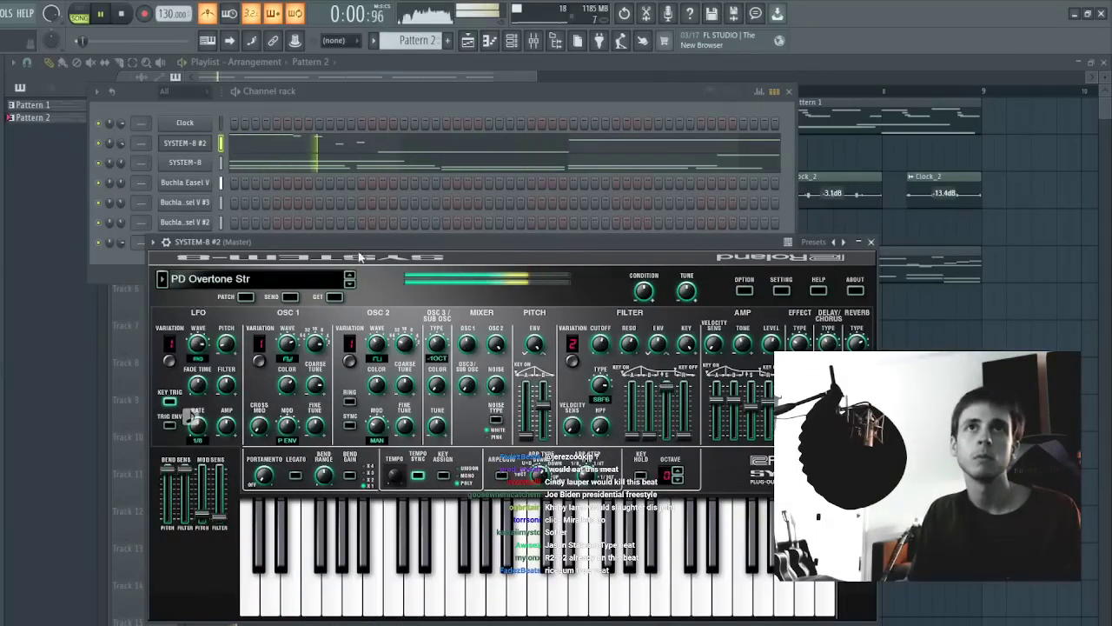
pyautogui.click(349, 283)
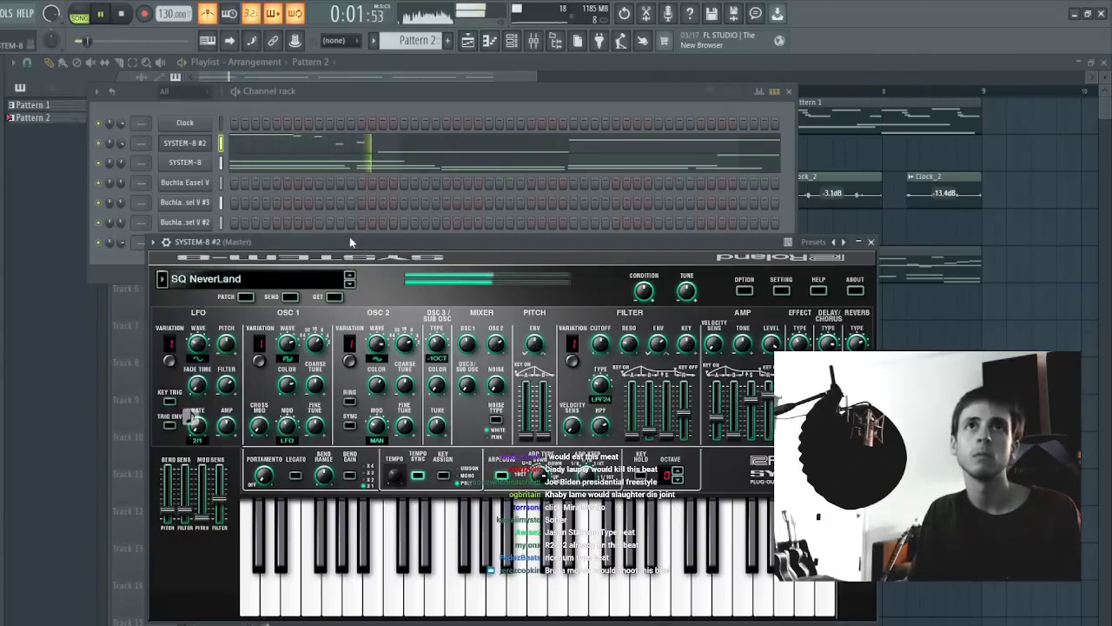
pyautogui.click(261, 146)
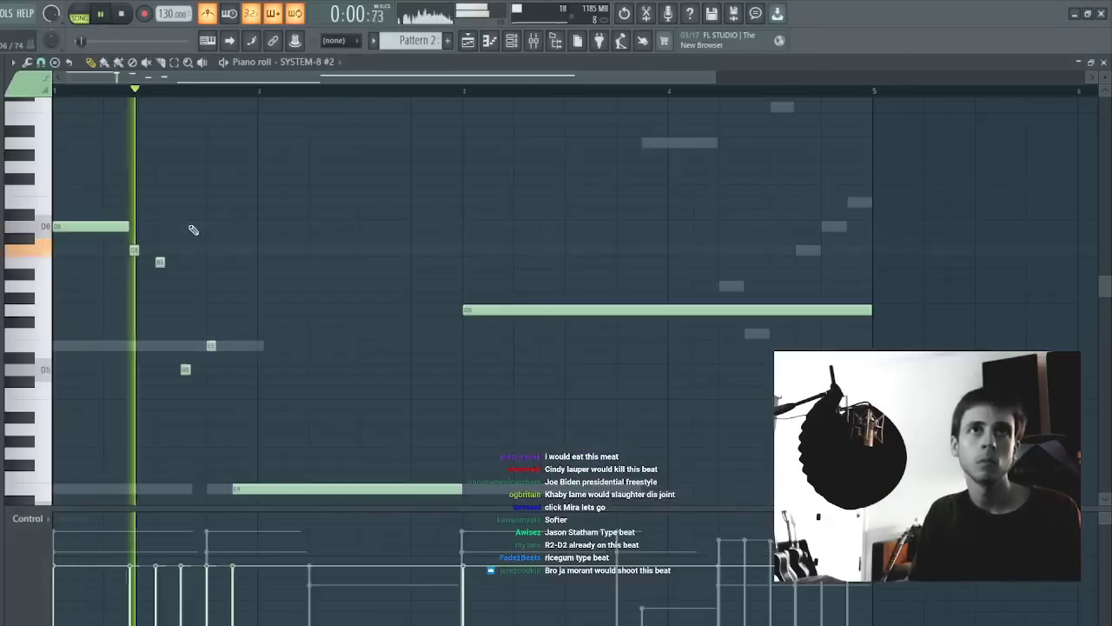
# - Add and lengthen a D#6 note in bar 1, erasing a trial high note and the stray E4
pyautogui.click(158, 214)
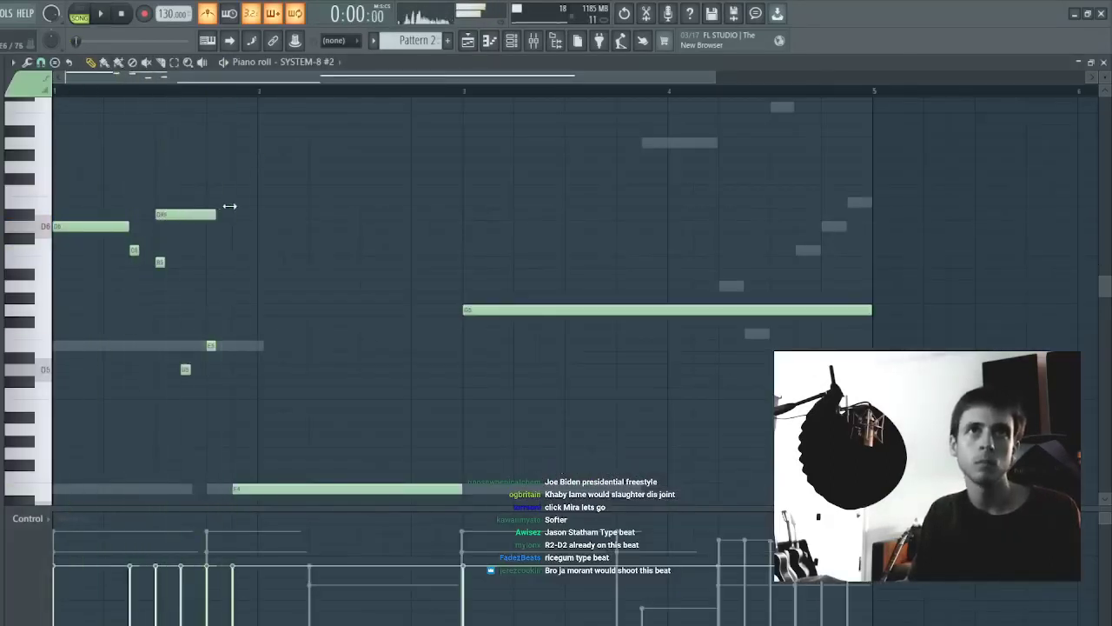
pyautogui.moveTo(214, 214)
pyautogui.mouseDown()
pyautogui.moveTo(243, 214)
pyautogui.moveTo(216, 181)
pyautogui.moveTo(216, 206)
pyautogui.mouseUp()
pyautogui.press('space')
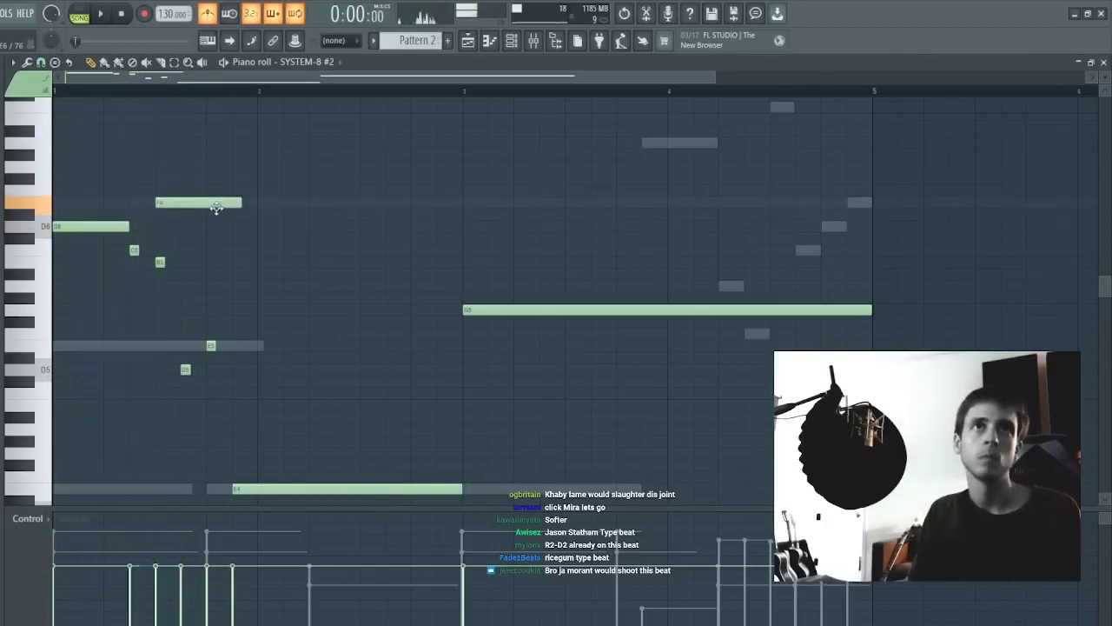
pyautogui.press('space')
pyautogui.click(263, 178)
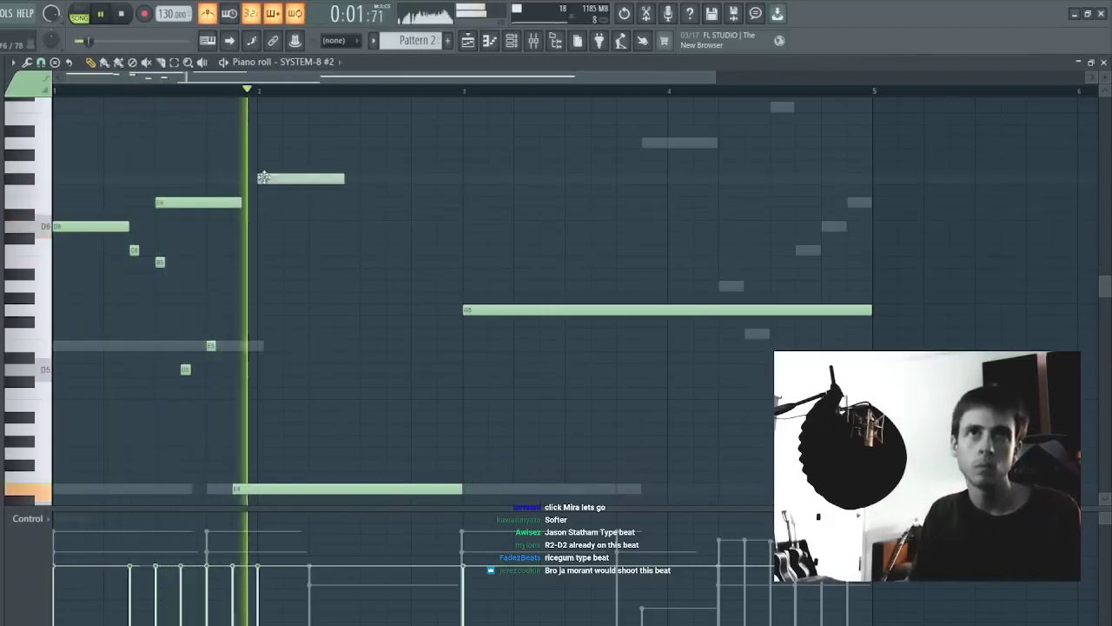
pyautogui.press('space')
pyautogui.rightClick(314, 178)
pyautogui.press('space')
pyautogui.rightClick(334, 489)
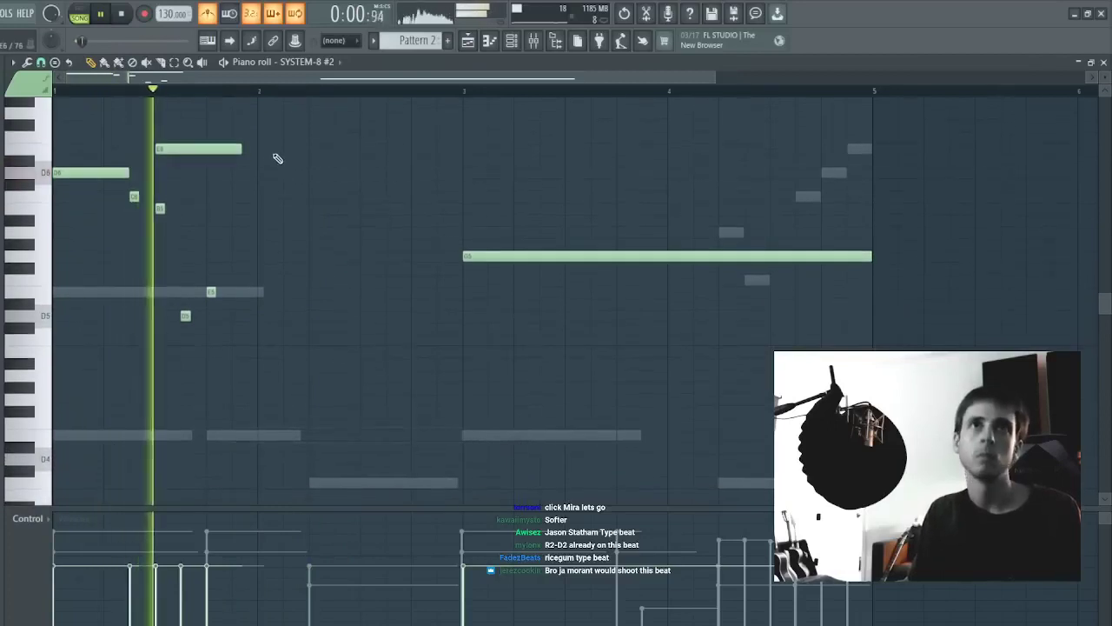
# - Rework bar 2, replacing the F6 note with a new note raised to A6
pyautogui.click(261, 137)
pyautogui.scroll(3, 348, 178)
pyautogui.click(368, 255)
pyautogui.press('space')
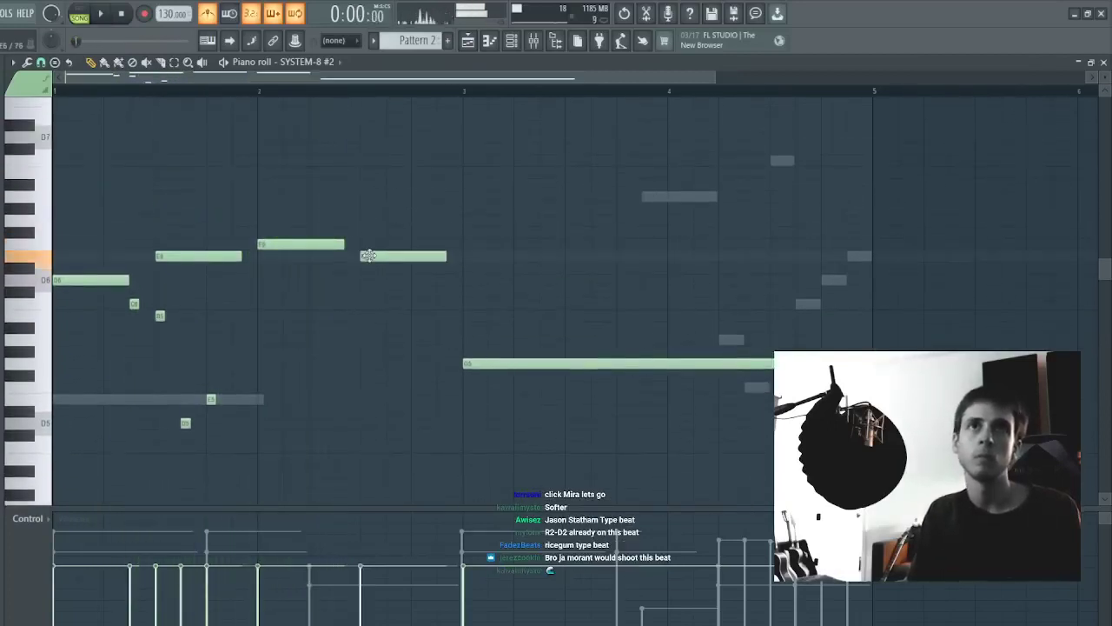
pyautogui.rightClick(286, 246)
pyautogui.click(276, 255)
pyautogui.keyDown('ctrl'); pyautogui.click(277, 255); pyautogui.keyUp('ctrl')
pyautogui.hotkey('shift', 'Up')
pyautogui.hotkey('shift', 'Up')
pyautogui.hotkey('shift', 'Up')
pyautogui.hotkey('shift', 'Up')
pyautogui.hotkey('shift', 'Up')
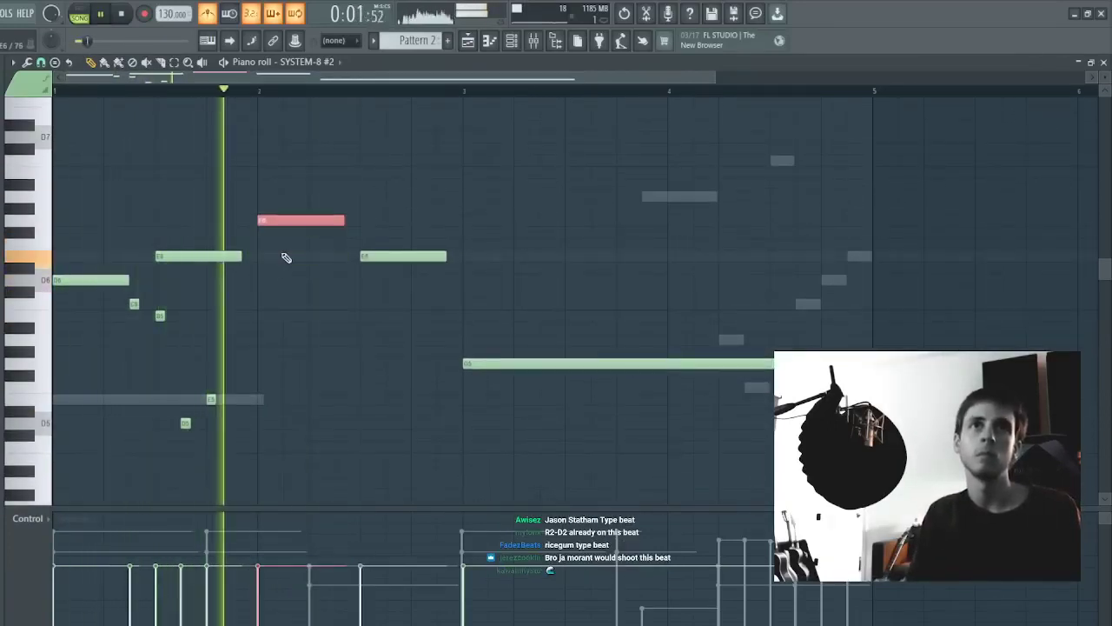
pyautogui.hotkey('ctrl', 'd')
# - Delete the long G5 note at bar 3 and adjust the G6 note's length
pyautogui.hotkey('ctrl', 'a')
pyautogui.hotkey('ctrl', 'd')
pyautogui.rightClick(487, 363)
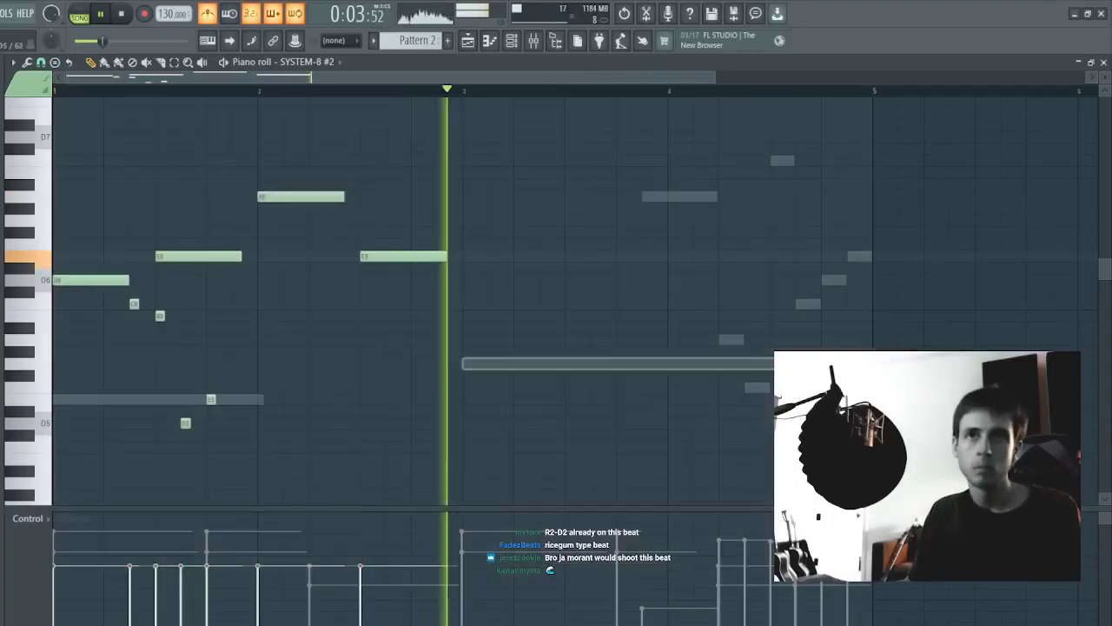
pyautogui.moveTo(445, 256)
pyautogui.mouseDown()
pyautogui.moveTo(385, 258)
pyautogui.moveTo(472, 255)
pyautogui.moveTo(464, 261)
pyautogui.mouseUp()
# - Repeat the phrase to the right, raise every note an octave, and close the piano roll
pyautogui.hotkey('ctrl', 'b')
pyautogui.hotkey('ctrl', 'a')
pyautogui.hotkey('ctrl', 'Up')
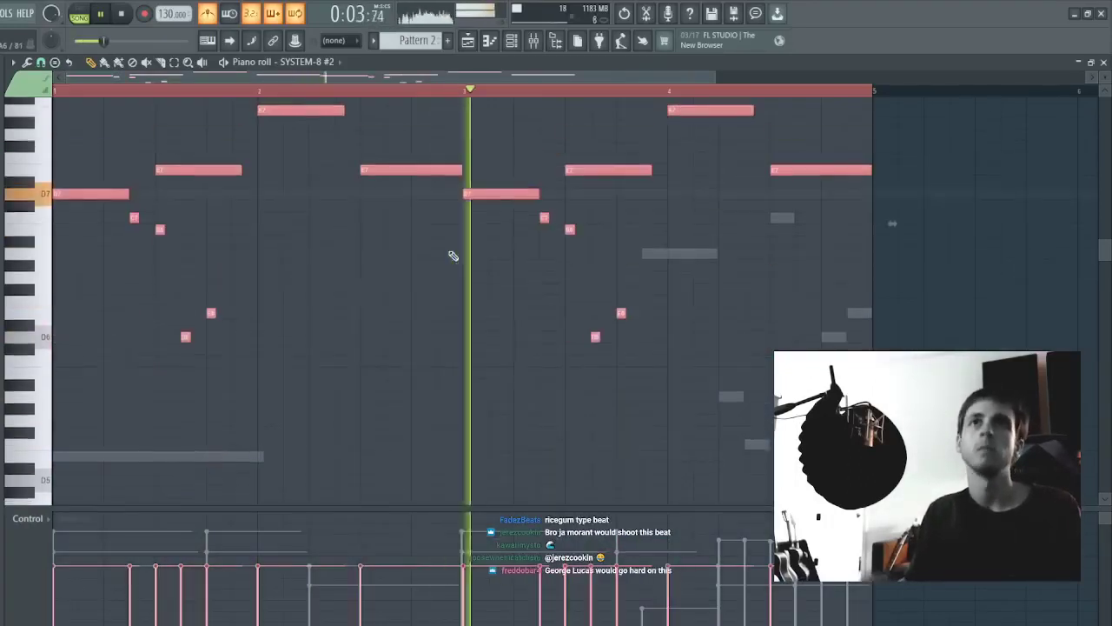
pyautogui.hotkey('ctrl', 'd')
pyautogui.press('F7')
# - Audition further SYSTEM-8 presets during playback
pyautogui.click(350, 276)
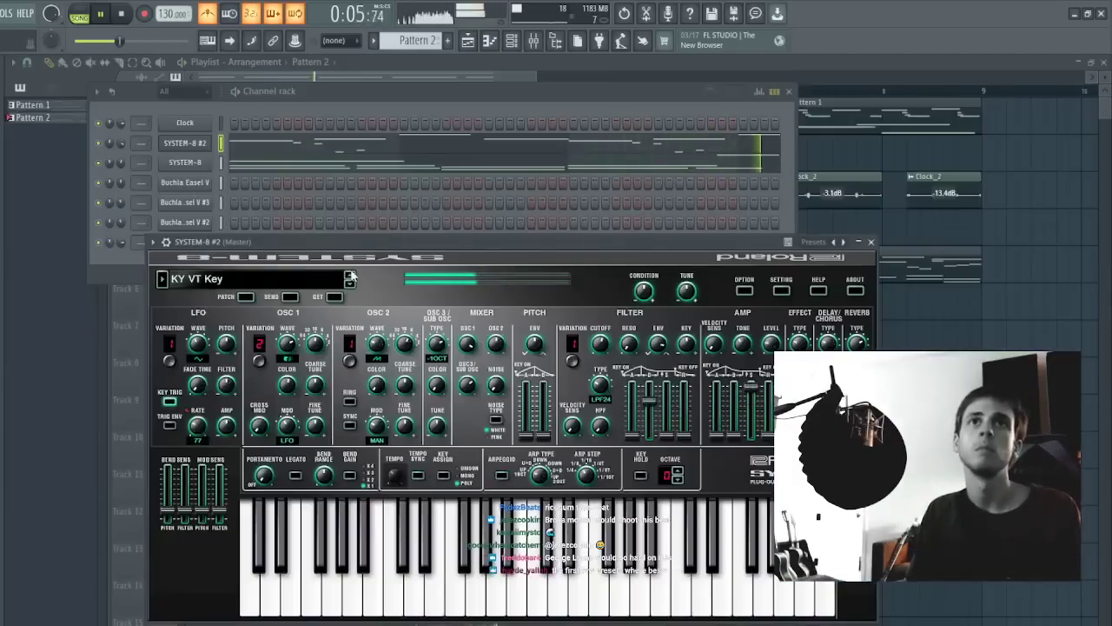
pyautogui.press('space')
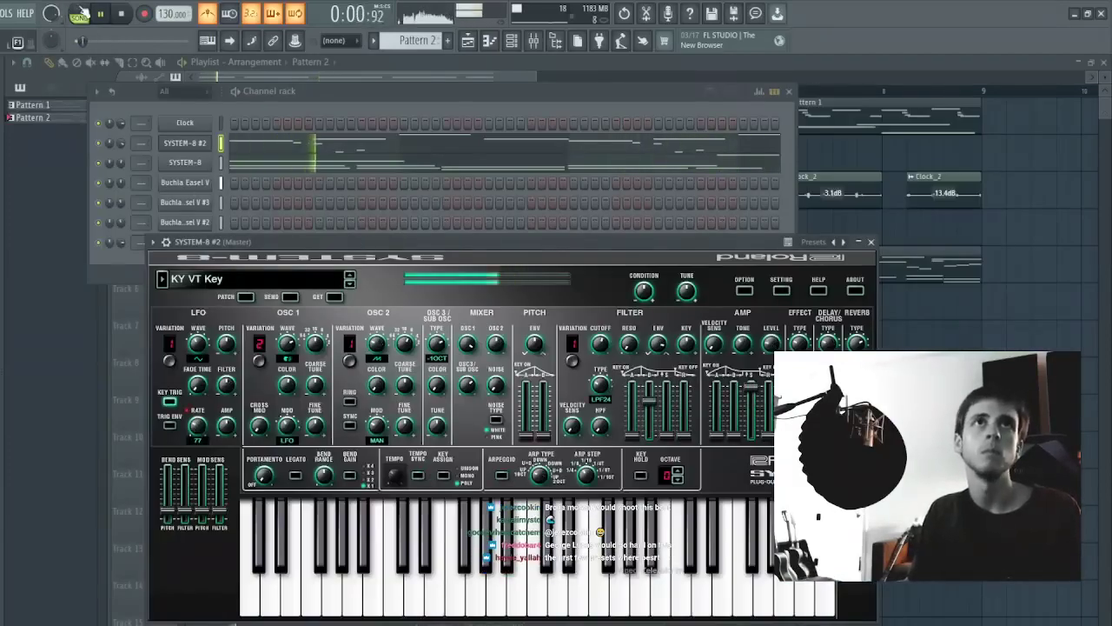
pyautogui.click(126, 139)
pyautogui.click(350, 286)
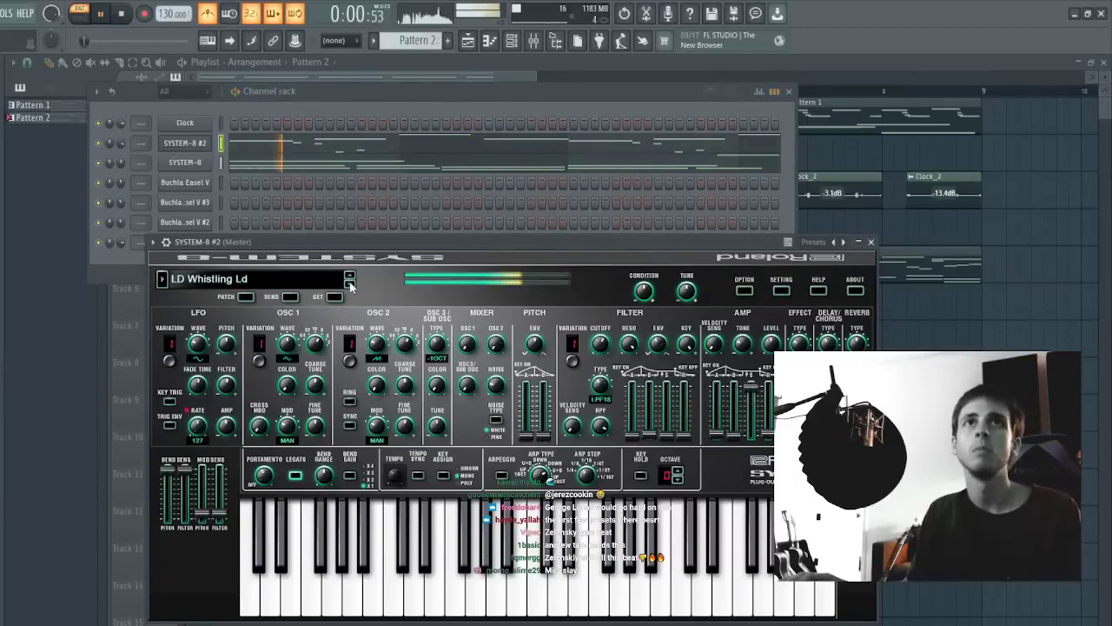
# - Shift all SYSTEM-8 #2 notes down an octave
pyautogui.click(236, 142)
pyautogui.hotkey('ctrl', 'Down')
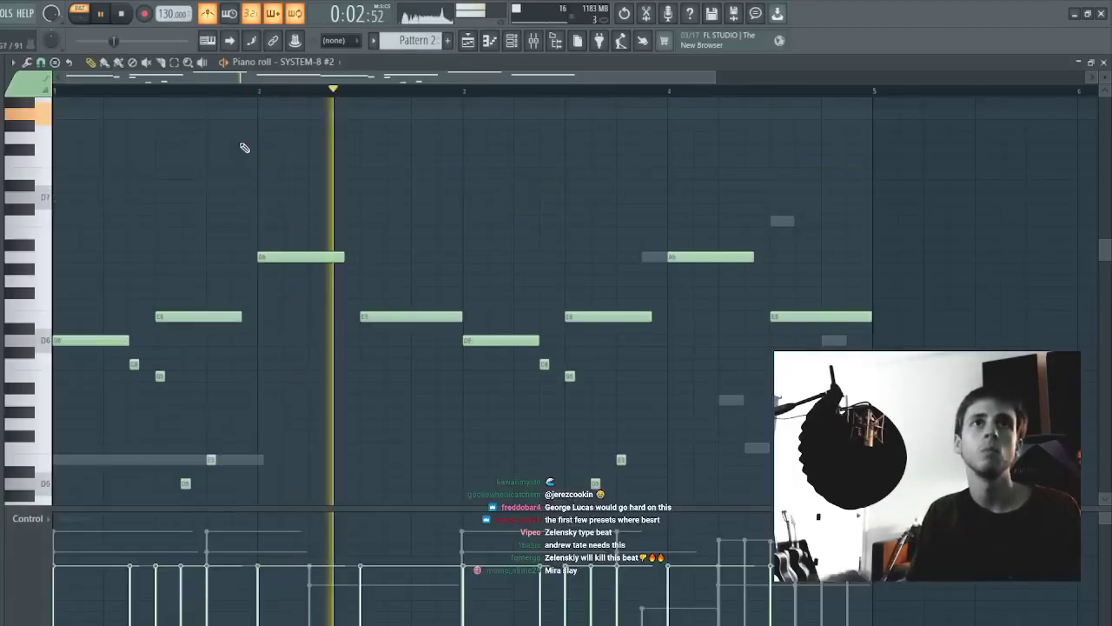
pyautogui.press('Escape')
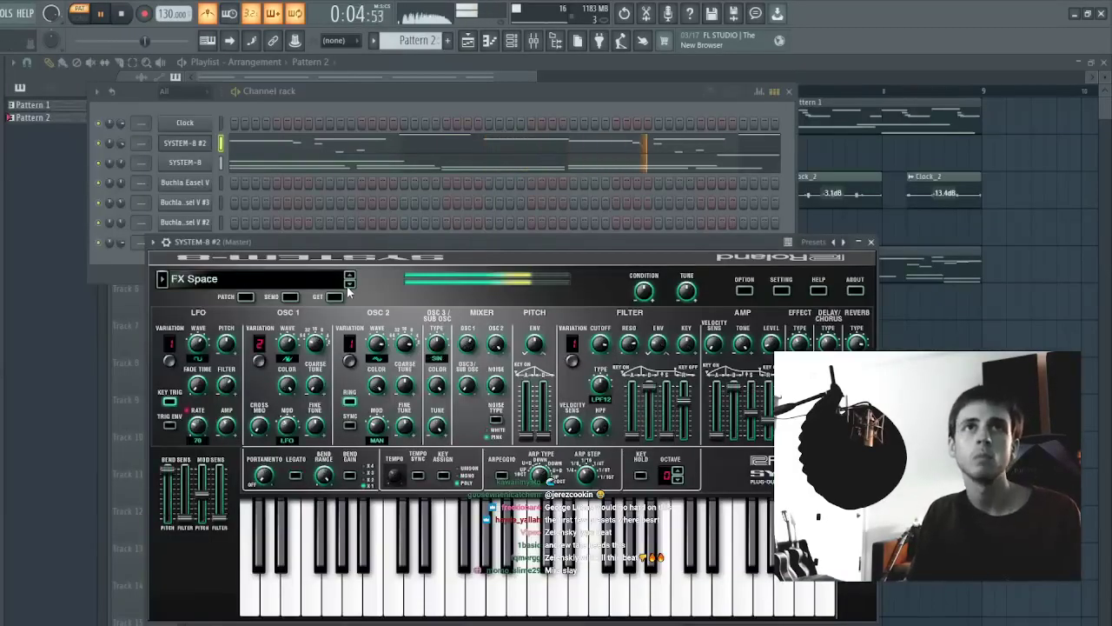
# - Step the synth to the SY Soul Punch preset and bring the channel rack forward
pyautogui.click(348, 284)
pyautogui.click(197, 149)
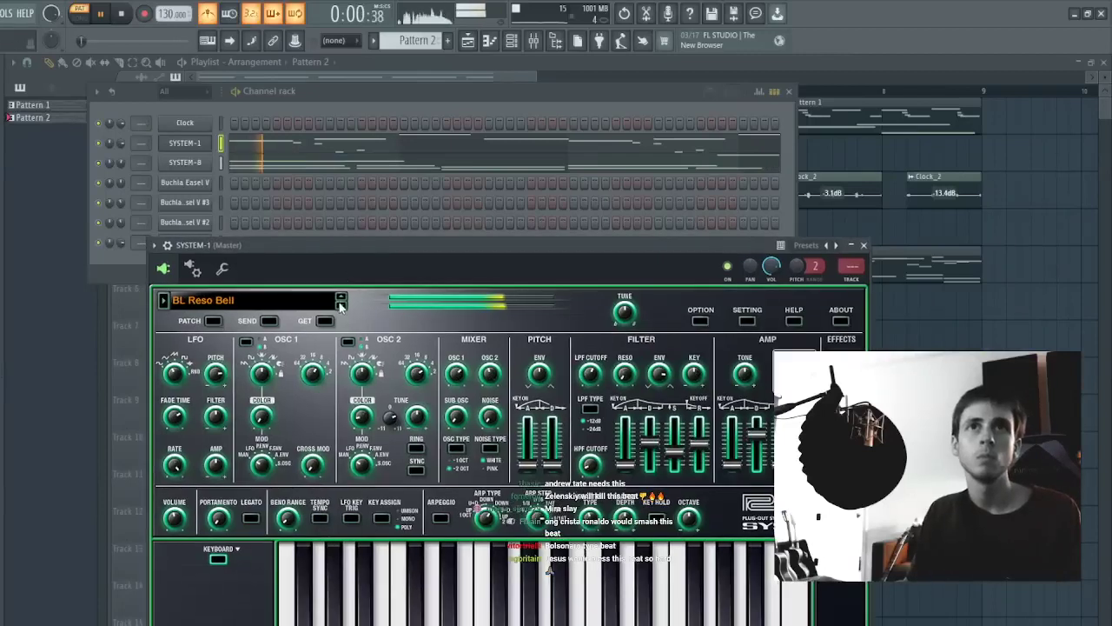
pyautogui.click(119, 144)
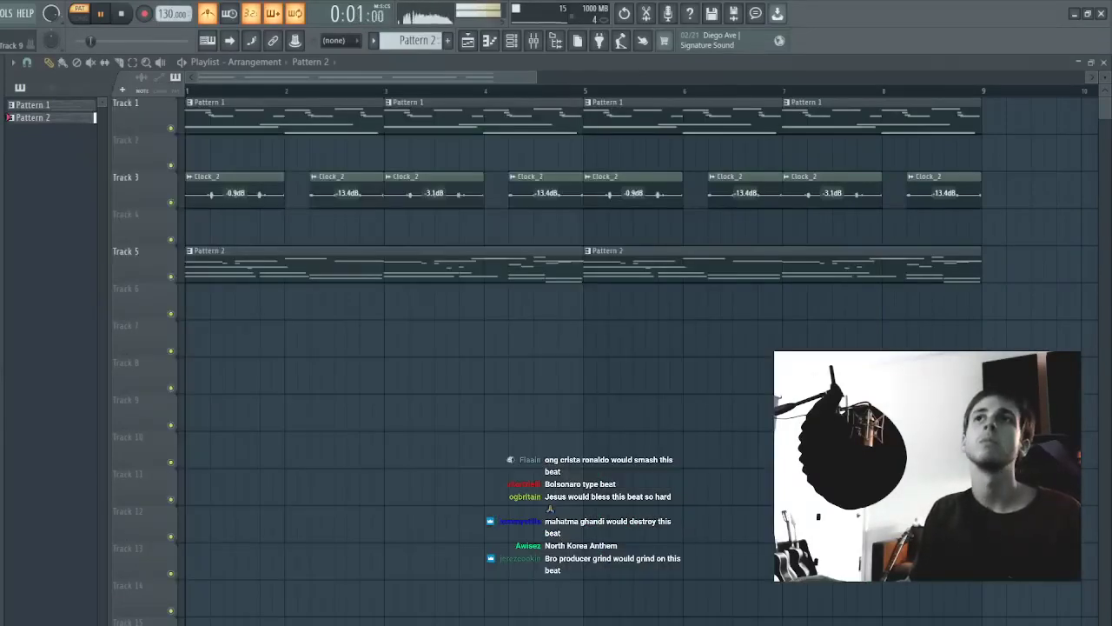
# - Switch to song mode, split Patterns 2 and 1 by channel, and place the Buchla patterns on Tracks 6–8
pyautogui.scroll(-5, 487, 93)
pyautogui.press('l')
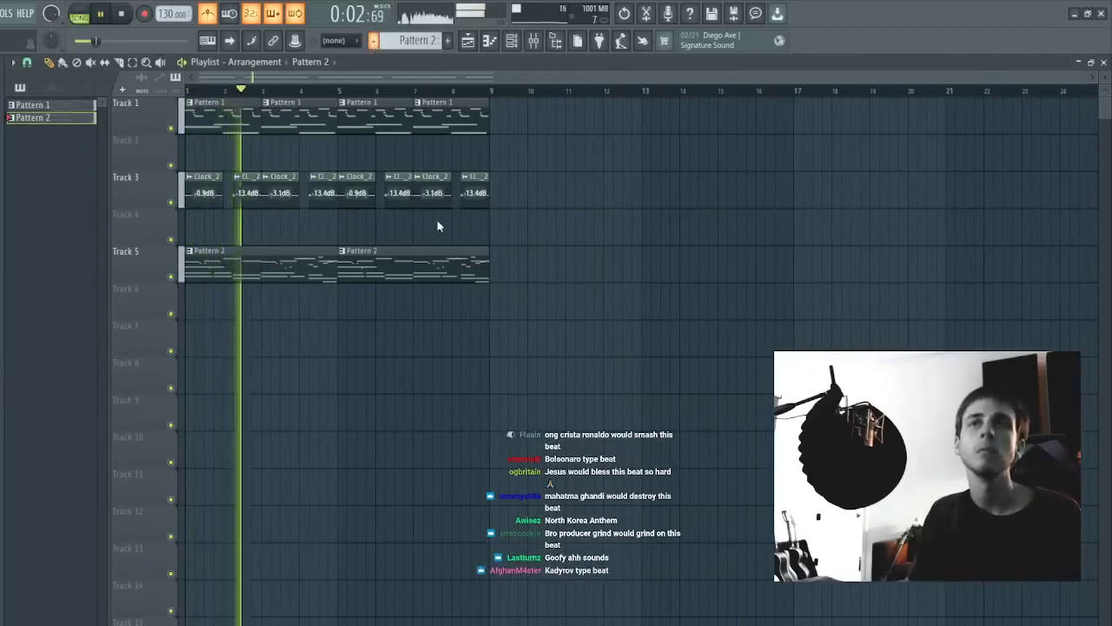
pyautogui.click(457, 261)
pyautogui.click(57, 105)
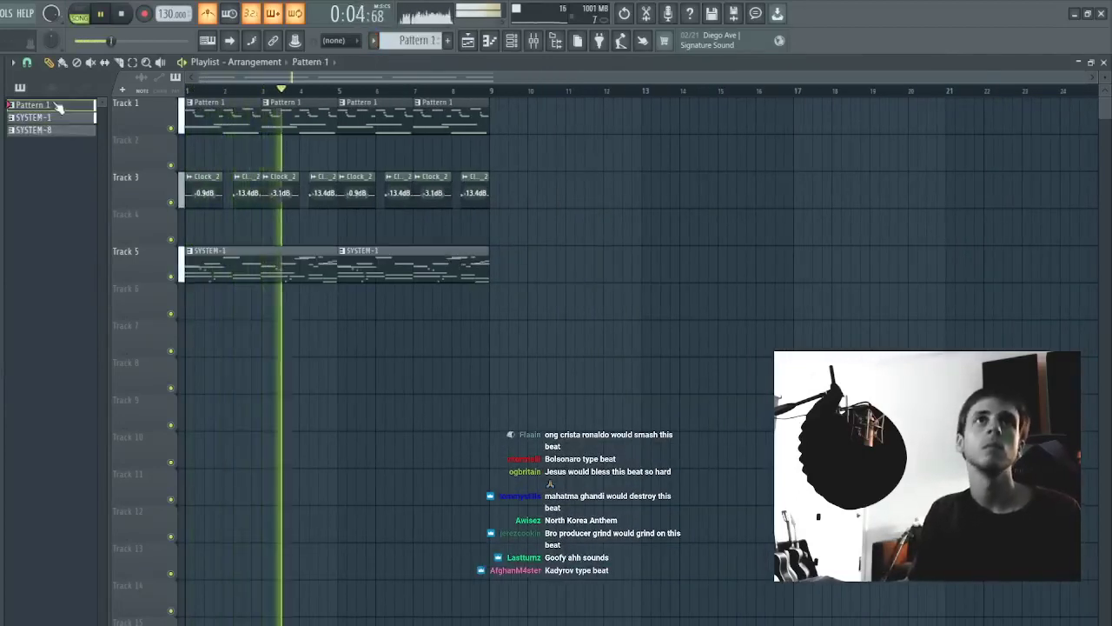
pyautogui.click(482, 252)
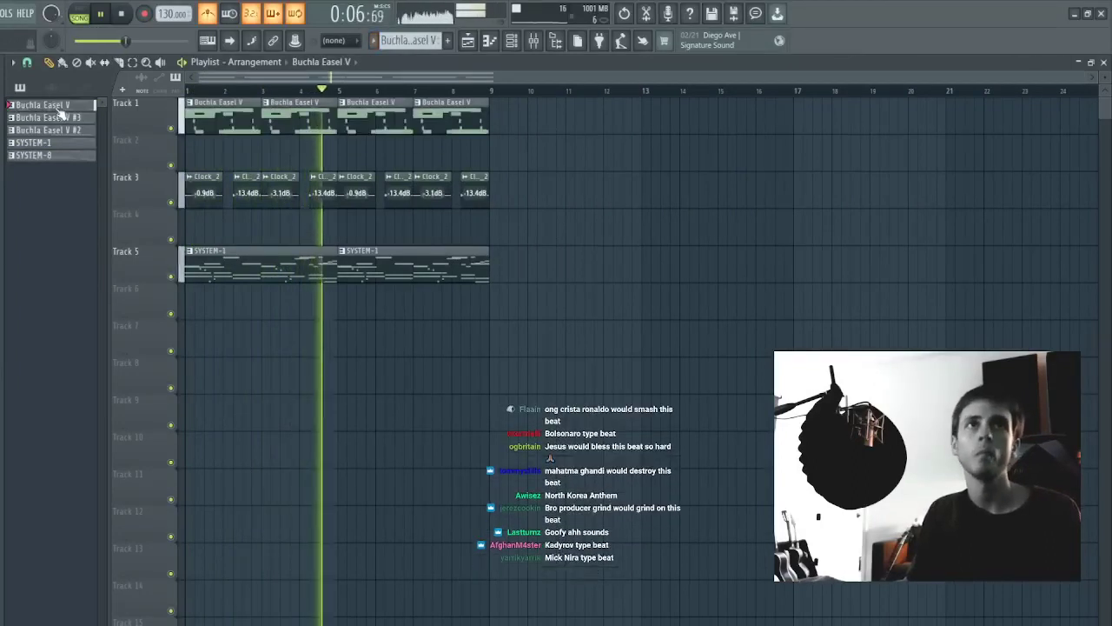
pyautogui.moveTo(74, 137); pyautogui.dragTo(244, 302)
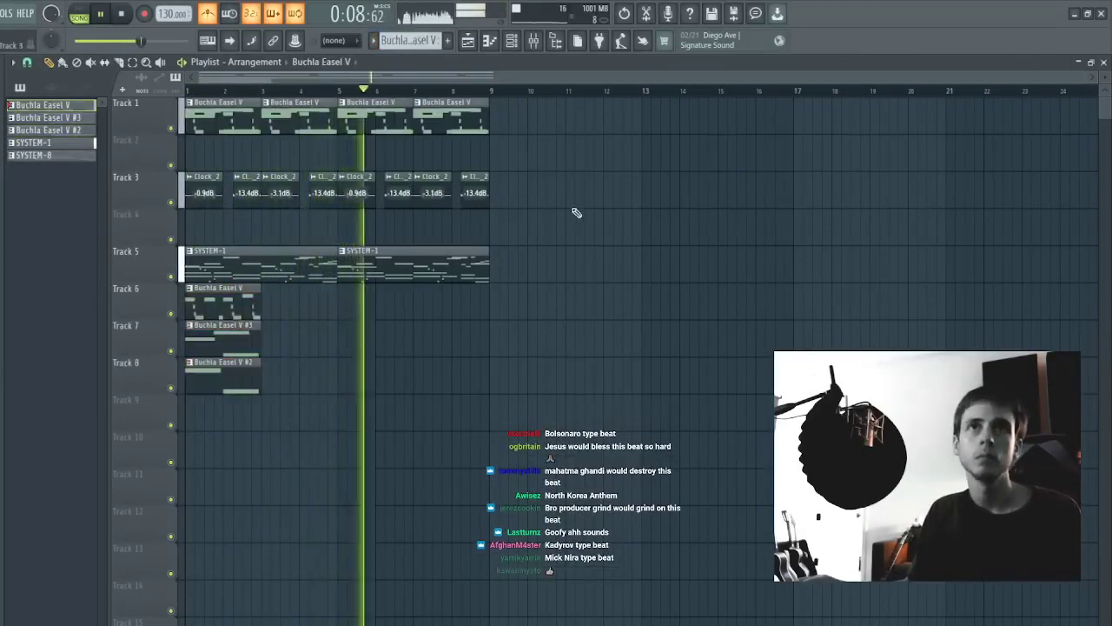
# - Repeat the Buchla clips, move SYSTEM-1 to Track 4, and duplicate the SYSTEM clips
pyautogui.moveTo(365, 284); pyautogui.dragTo(186, 375)
pyautogui.hotkey('ctrl', 'b')
pyautogui.hotkey('ctrl', 'b')
pyautogui.hotkey('ctrl', 'b')
pyautogui.keyDown('ctrl'); pyautogui.click(566, 252); pyautogui.keyUp('ctrl')
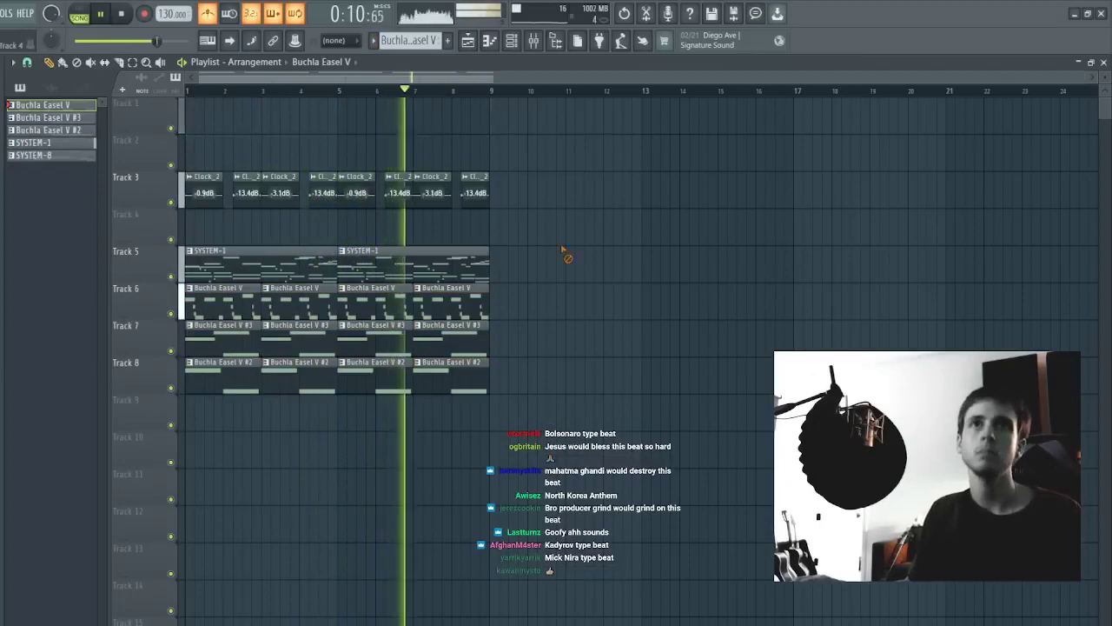
pyautogui.rightClick(421, 261)
pyautogui.moveTo(235, 252)
pyautogui.mouseDown()
pyautogui.moveTo(219, 180)
pyautogui.moveTo(223, 252)
pyautogui.mouseUp()
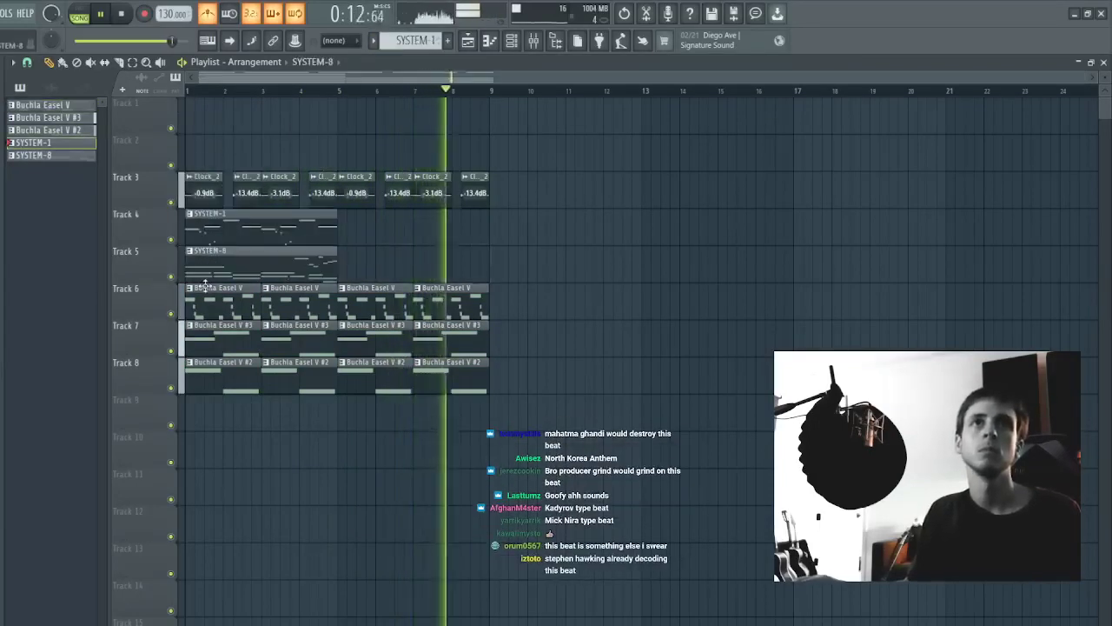
pyautogui.moveTo(420, 226); pyautogui.dragTo(193, 274)
pyautogui.hotkey('ctrl', 'b')
pyautogui.press('space')
# - Start the SYSTEM clips at bar 9, removing earlier copies, and repeat Track 3 and Buchla clips into bars 9–17
pyautogui.hotkey('ctrl', 'a')
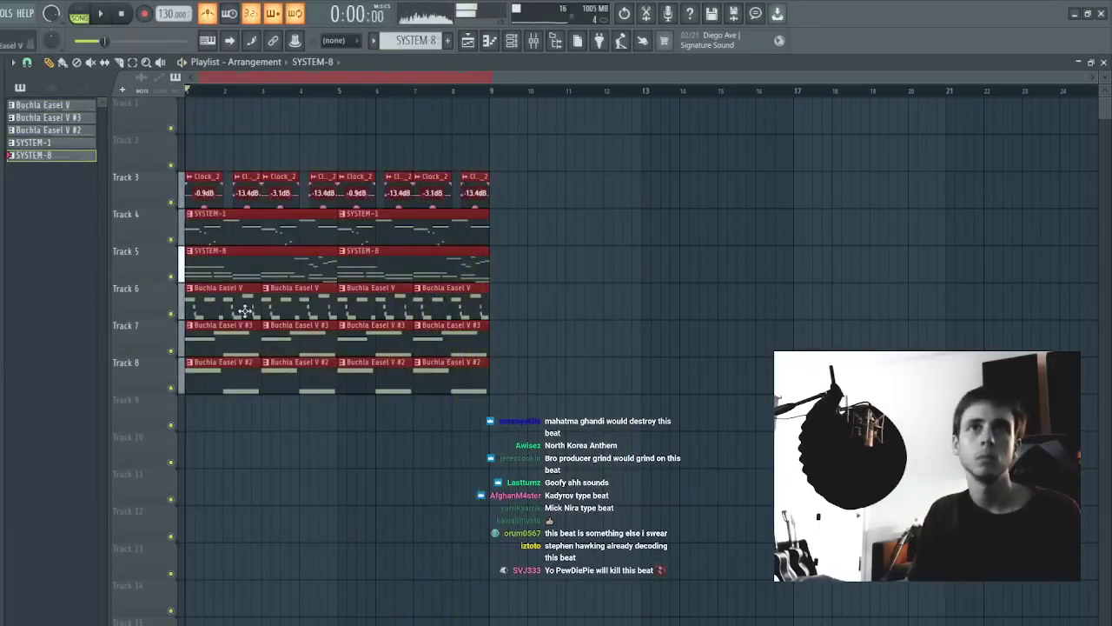
pyautogui.rightClick(261, 233)
pyautogui.press('space')
pyautogui.hotkey('ctrl', 'z')
pyautogui.keyDown('ctrl'); pyautogui.moveTo(440, 229); pyautogui.dragTo(322, 264); pyautogui.keyUp('ctrl')
pyautogui.hotkey('ctrl', 'b')
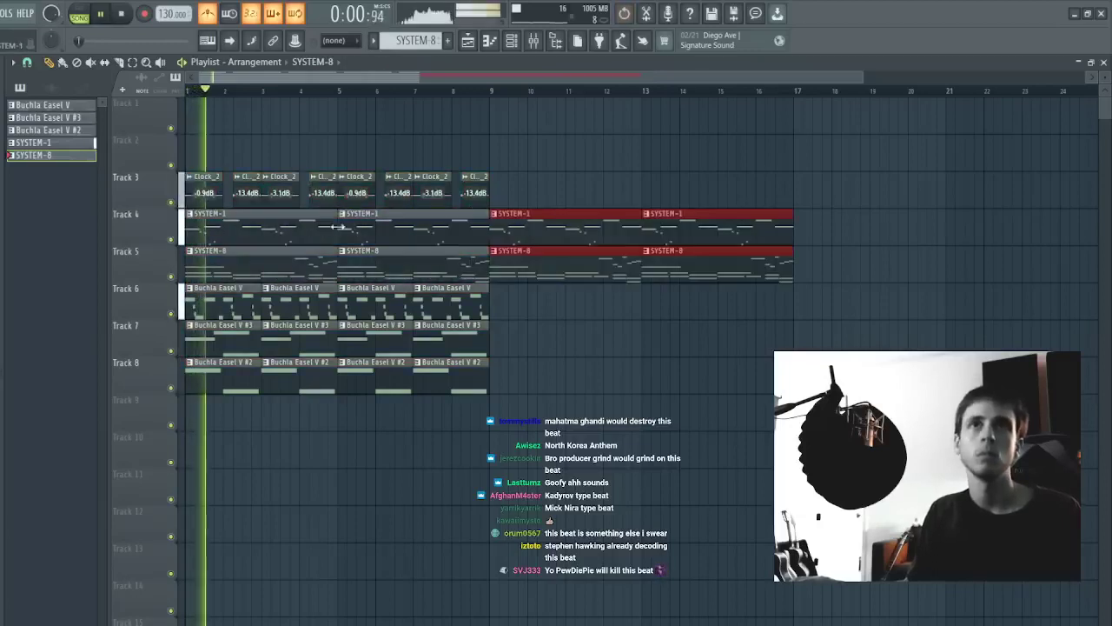
pyautogui.rightClick(374, 230)
pyautogui.press('space')
pyautogui.rightClick(412, 252)
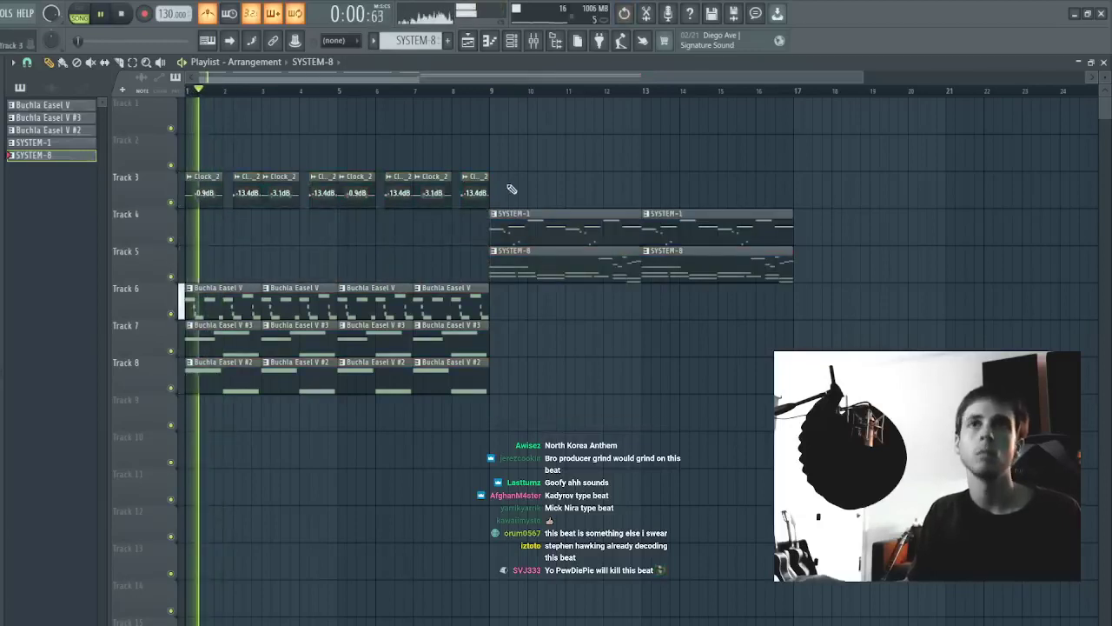
pyautogui.keyDown('ctrl'); pyautogui.moveTo(484, 136); pyautogui.dragTo(20, 459); pyautogui.keyUp('ctrl')
pyautogui.hotkey('ctrl', 'b')
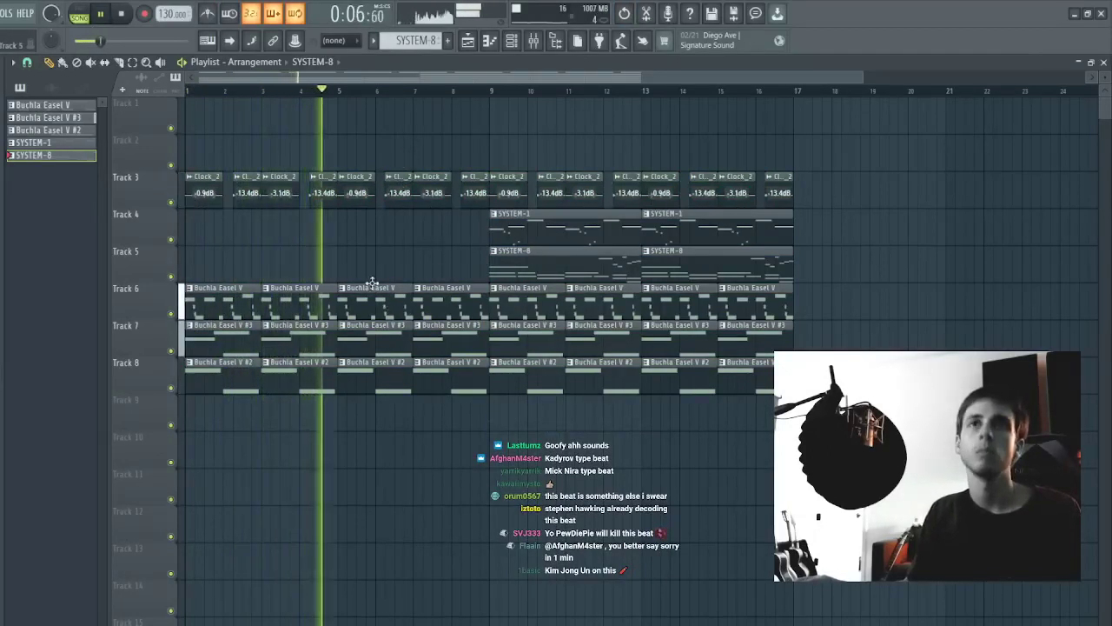
# - Place the Buchla Easel V #4 audio clip in the playlist with time stretching set to Stretch
pyautogui.click(373, 287)
pyautogui.click(374, 41)
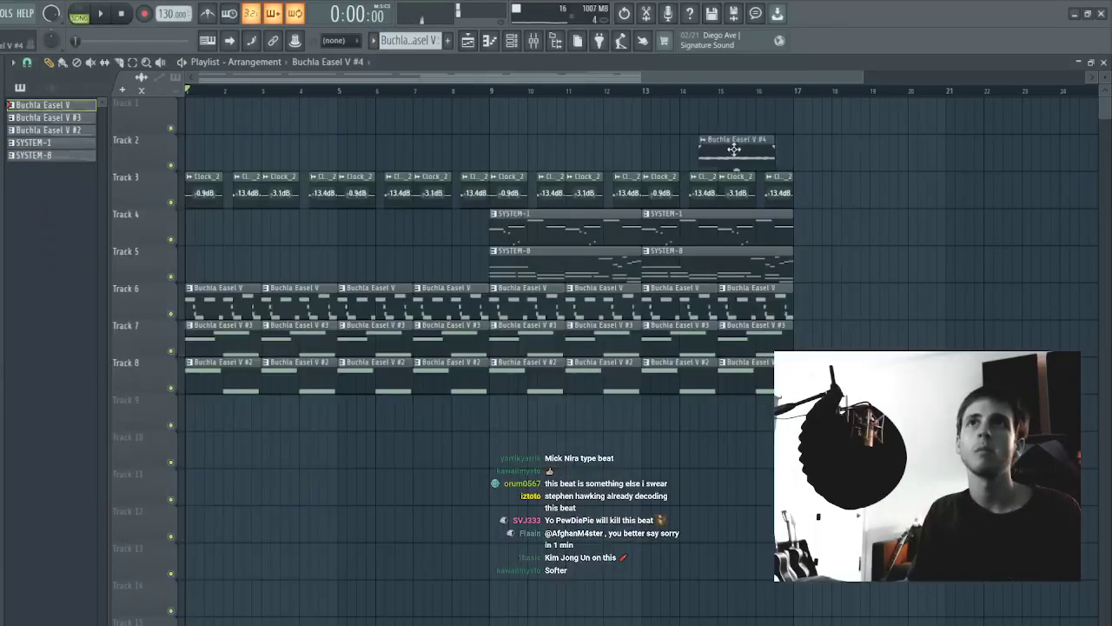
pyautogui.click(223, 117)
pyautogui.doubleClick(219, 125)
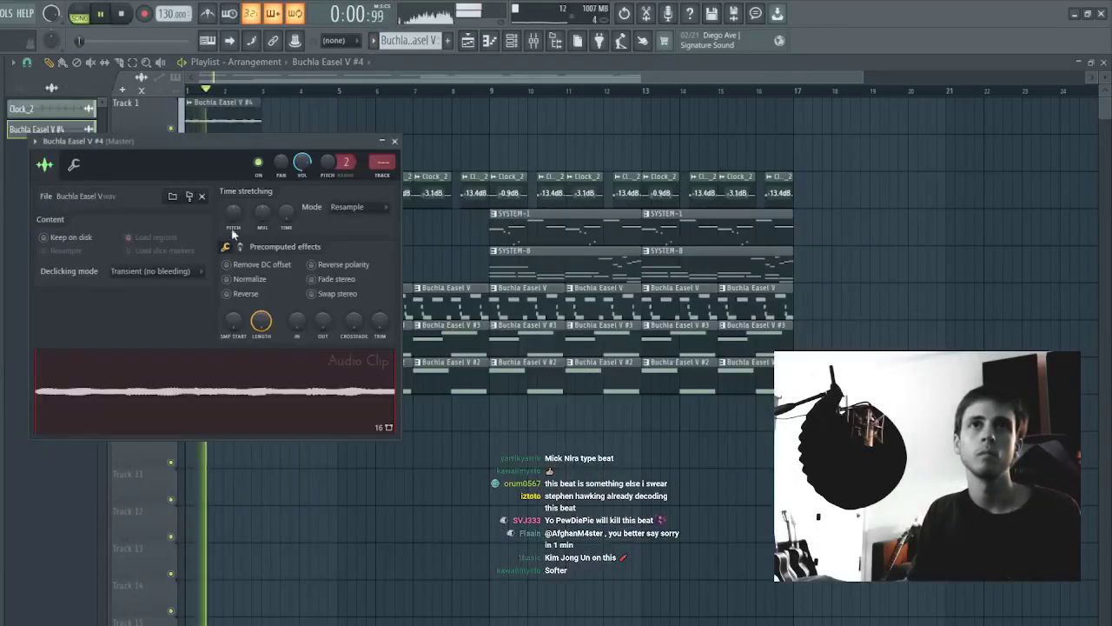
pyautogui.click(350, 247)
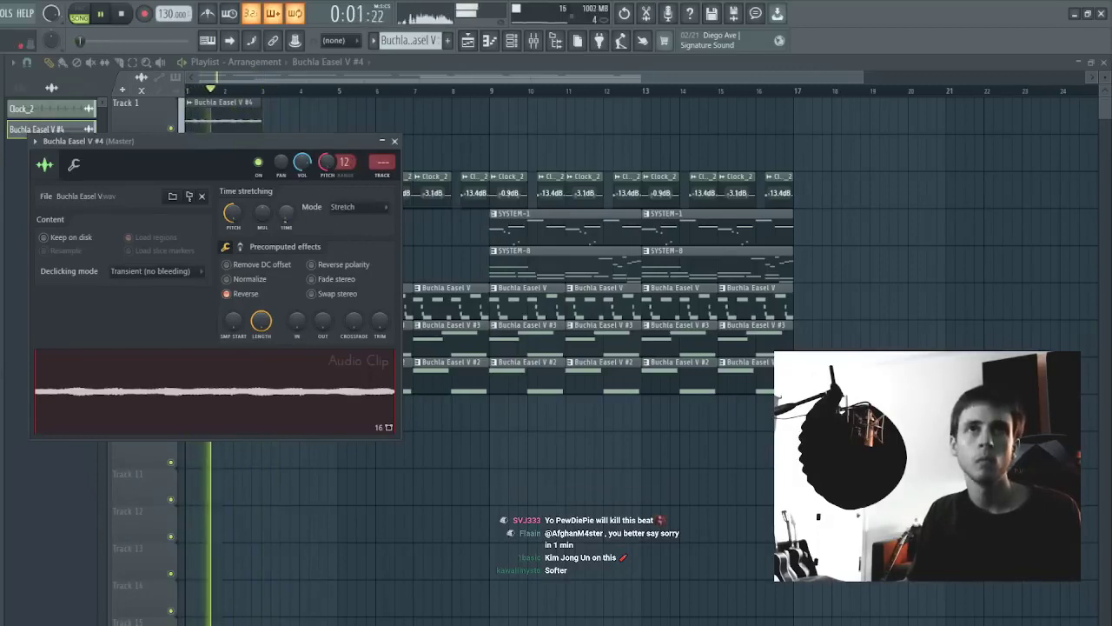
pyautogui.press('Escape')
# - Move the clip to Track 6 and put a copy at bar 3 in place of the pattern clip
pyautogui.moveTo(210, 117); pyautogui.dragTo(306, 290)
pyautogui.rightClick(301, 299)
pyautogui.click(299, 298)
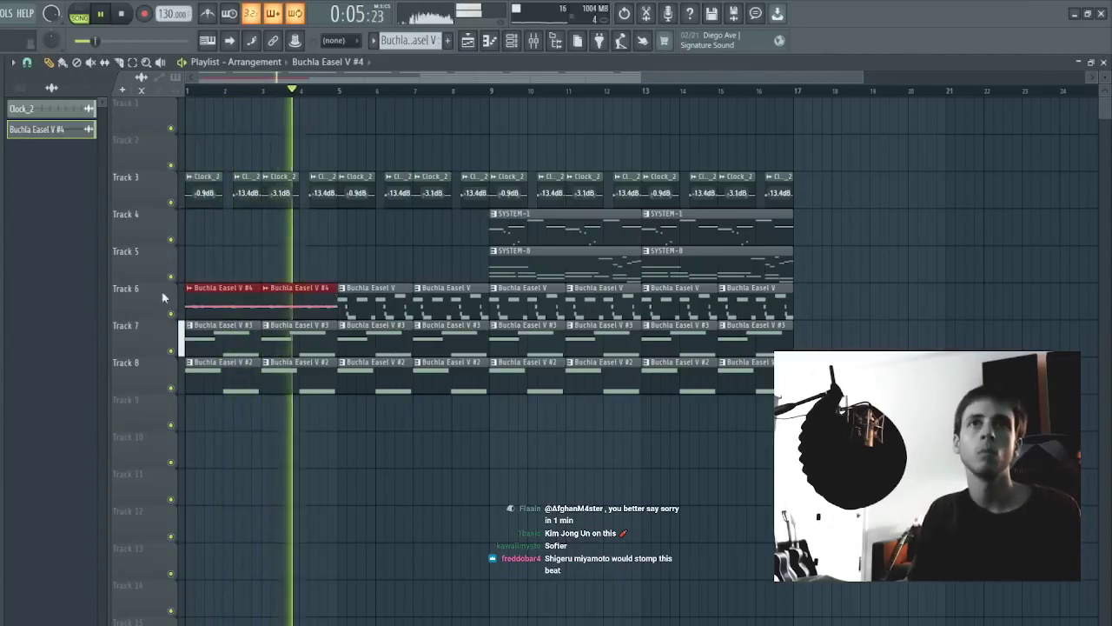
# - Delete the early clips on Track 6 (bars 5, 7), Track 7 (bars 1, 3) and Track 8 (bar 3)
pyautogui.rightClick(375, 299)
pyautogui.rightClick(427, 294)
pyautogui.rightClick(295, 335)
pyautogui.rightClick(197, 337)
pyautogui.press('space')
pyautogui.press('space')
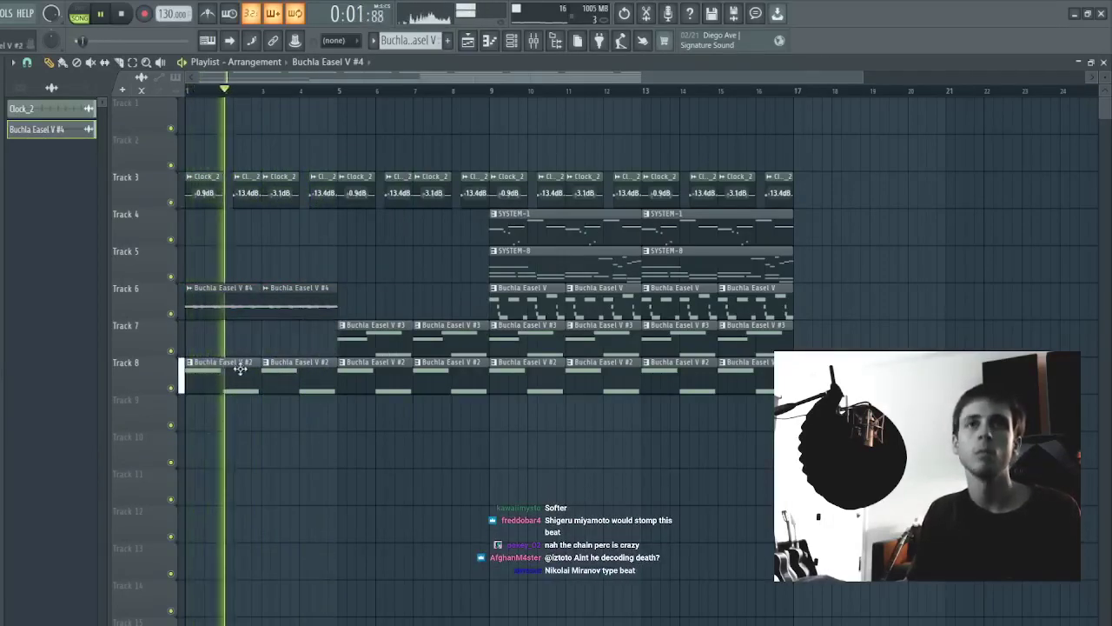
pyautogui.rightClick(309, 387)
# - Copy a Buchla Easel V #3 clip to bar 3 and SYSTEM-8 to bar 1, and remove Track 8's bar-1 clip
pyautogui.moveTo(389, 345); pyautogui.dragTo(314, 344)
pyautogui.press('space')
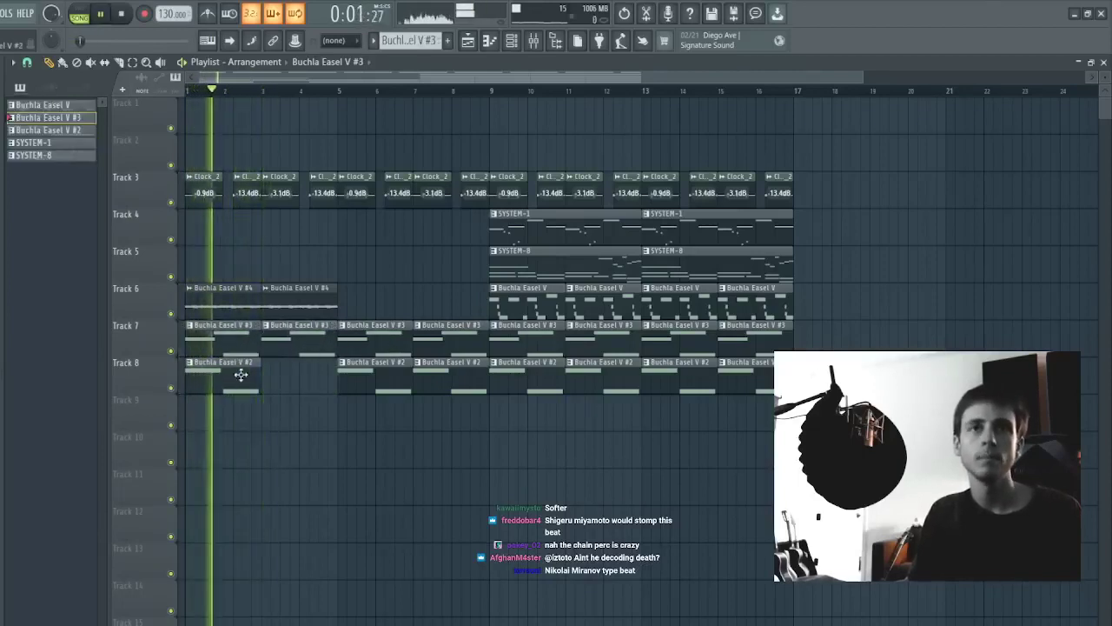
pyautogui.moveTo(548, 266); pyautogui.dragTo(49, 258)
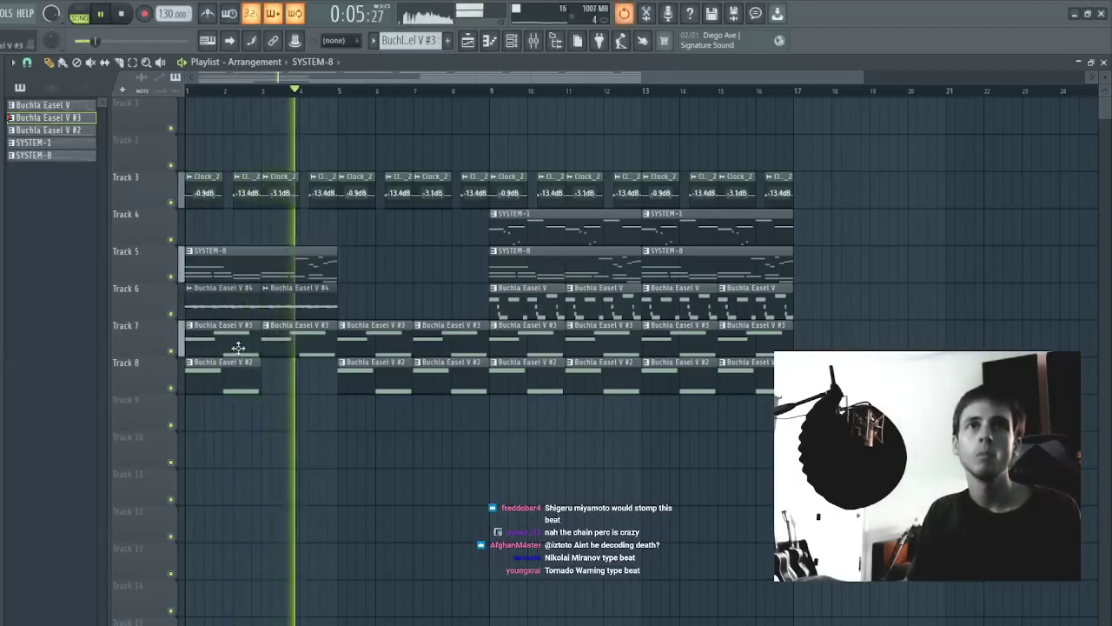
pyautogui.rightClick(230, 374)
pyautogui.press('space')
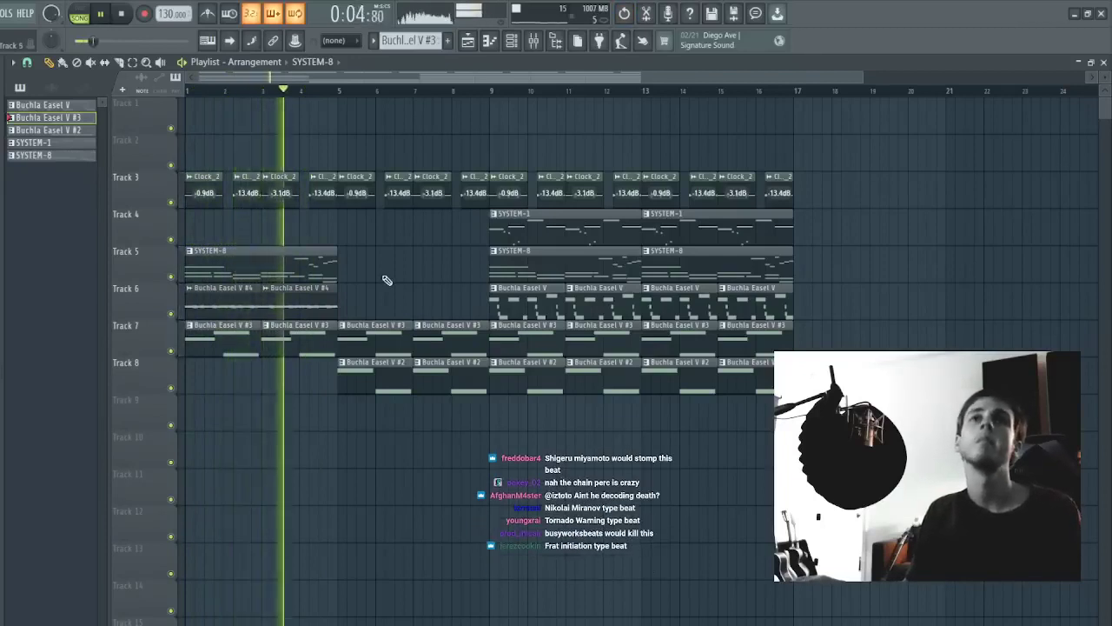
# - Repeat the opening Track 5–6 clips into bars 5–8, keeping the Track 8 clips
pyautogui.moveTo(363, 264); pyautogui.dragTo(132, 314)
pyautogui.hotkey('ctrl', 'b')
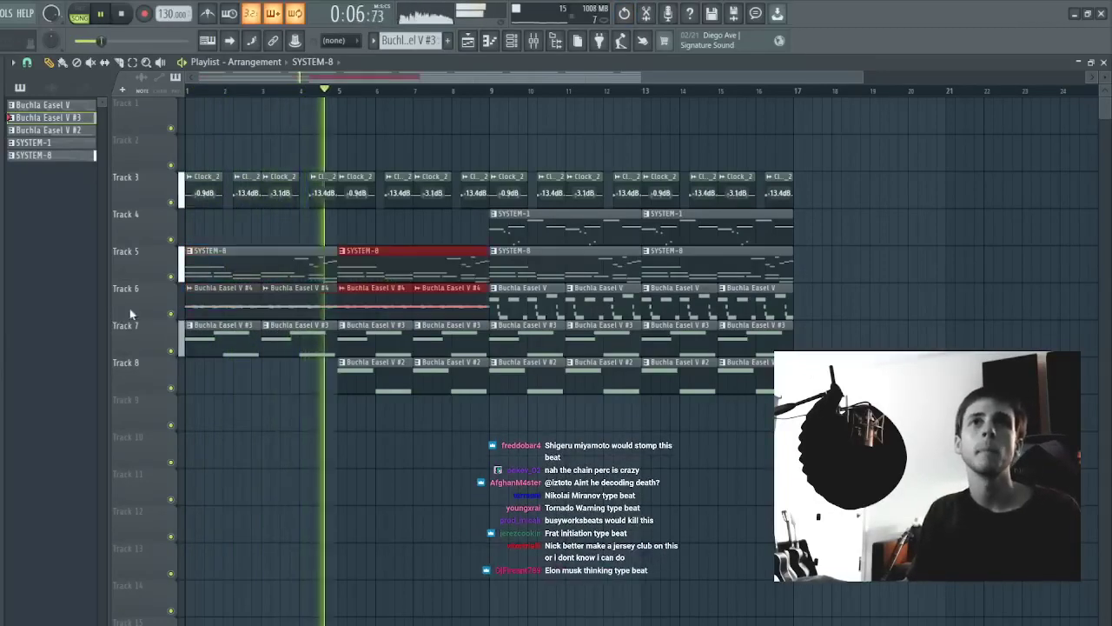
pyautogui.rightClick(386, 382)
pyautogui.rightClick(432, 388)
pyautogui.hotkey('ctrl', 'z')
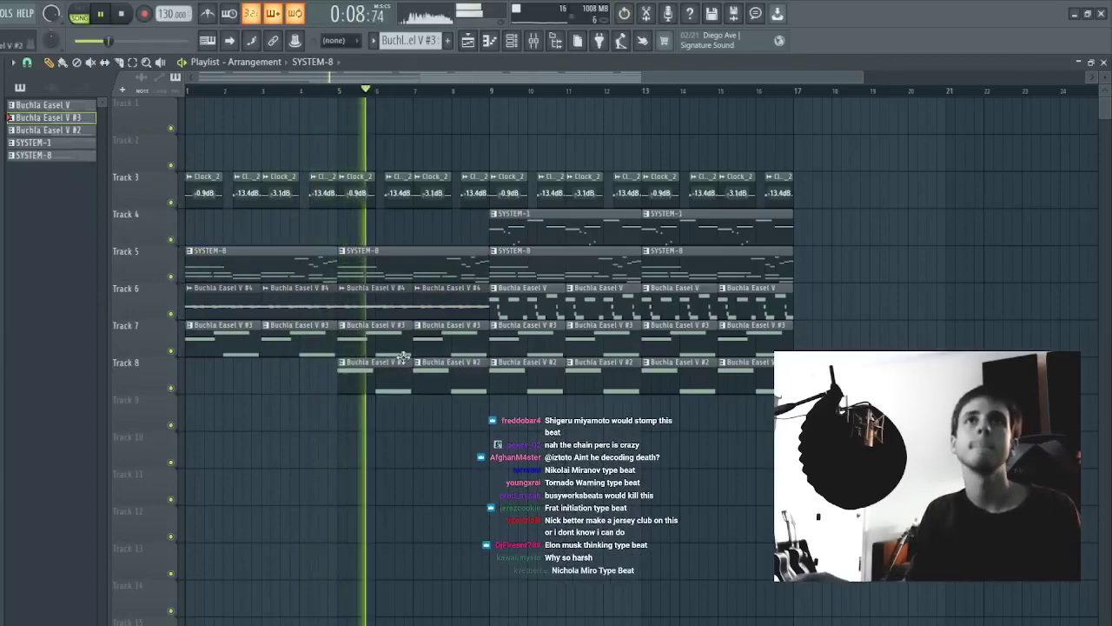
# - Duplicate the bars 9–17 clips into bars 17–25
pyautogui.scroll(-1, 357, 95)
pyautogui.scroll(-1, 357, 95)
pyautogui.moveTo(434, 151); pyautogui.dragTo(630, 376)
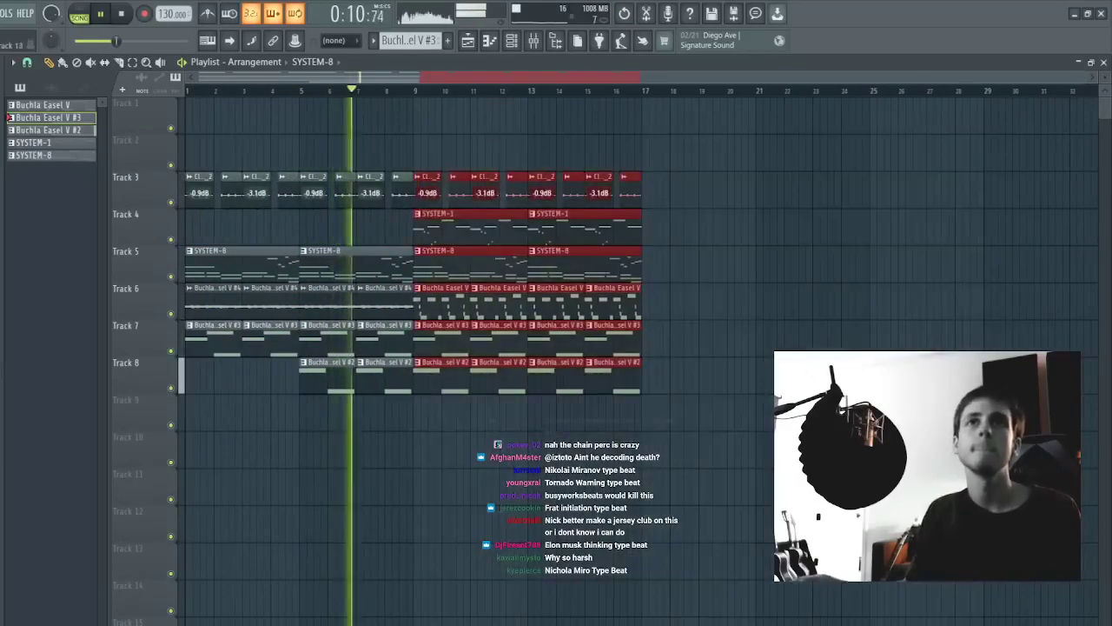
pyautogui.hotkey('ctrl', 'b')
pyautogui.hotkey('ctrl', 'd')
# - Delete the Buchla Easel V clips on Tracks 6, 7 and 8 around bars 5–8
pyautogui.rightClick(399, 343)
pyautogui.rightClick(351, 342)
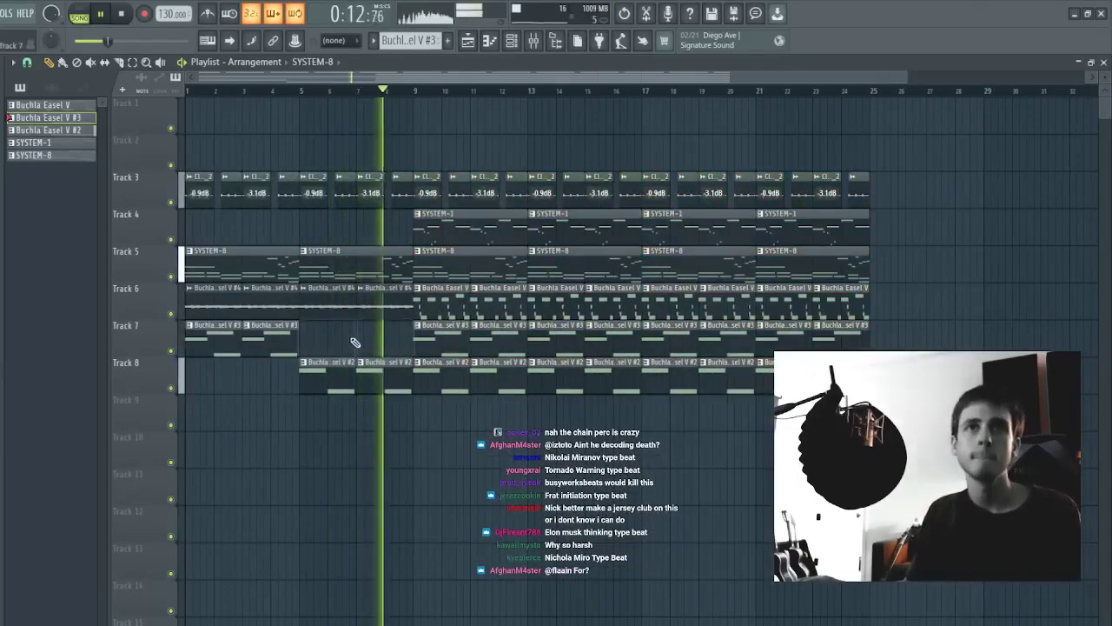
pyautogui.rightClick(442, 309)
pyautogui.rightClick(500, 305)
pyautogui.rightClick(557, 302)
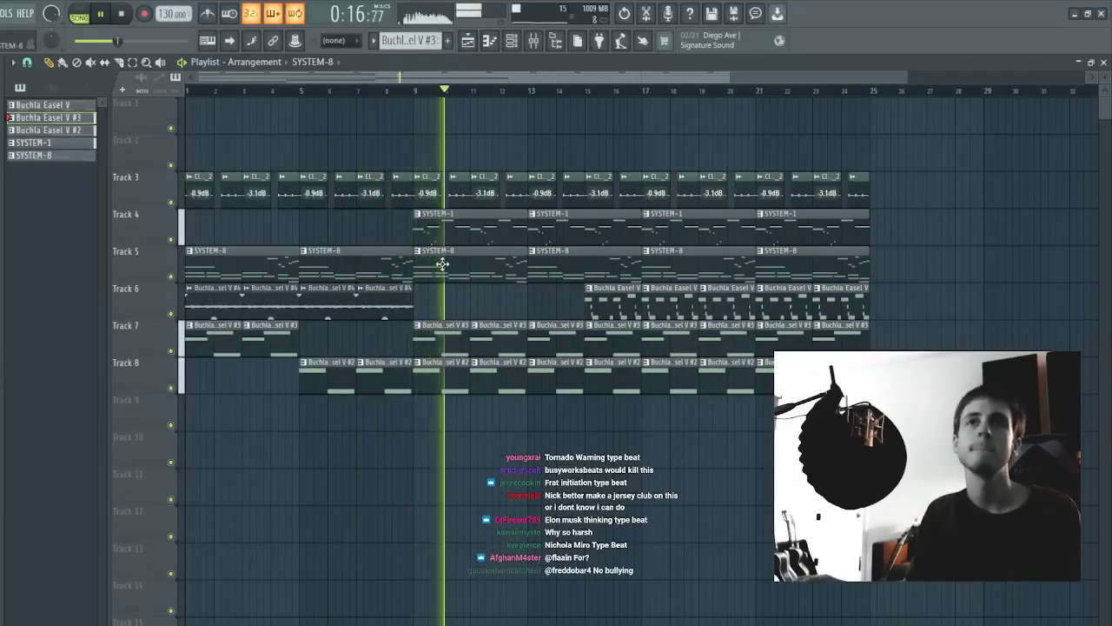
pyautogui.rightClick(384, 374)
pyautogui.rightClick(328, 374)
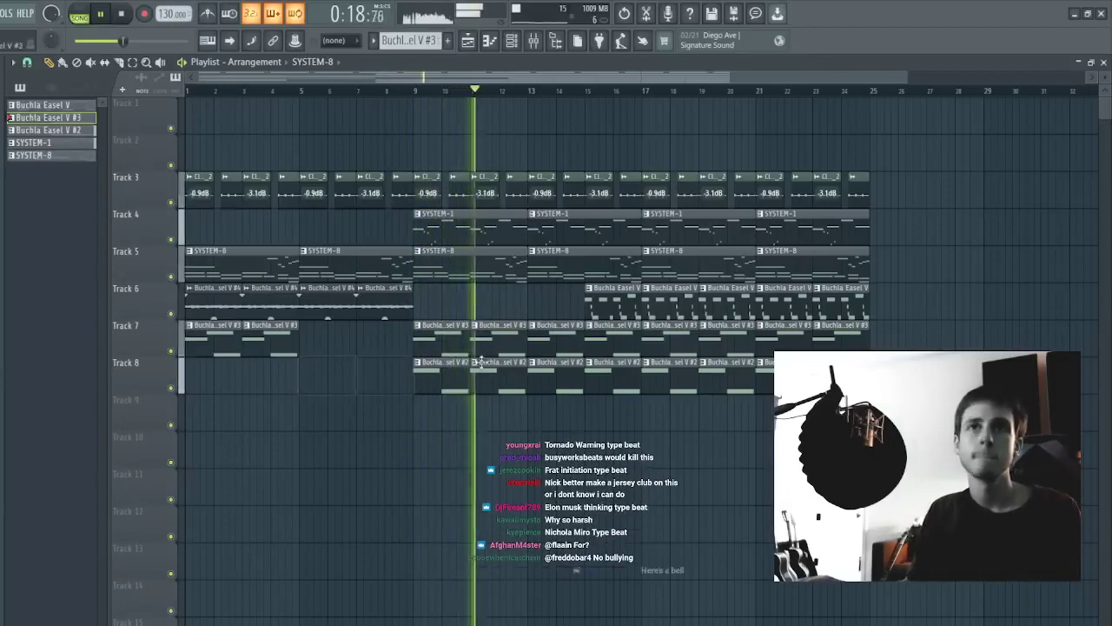
pyautogui.rightClick(391, 302)
pyautogui.rightClick(346, 303)
# - Move two Buchla Easel V clips earlier on Track 6 and shift the bars 1–4 clips to bars 25–28
pyautogui.moveTo(544, 304); pyautogui.dragTo(685, 305)
pyautogui.moveTo(606, 303); pyautogui.dragTo(319, 304)
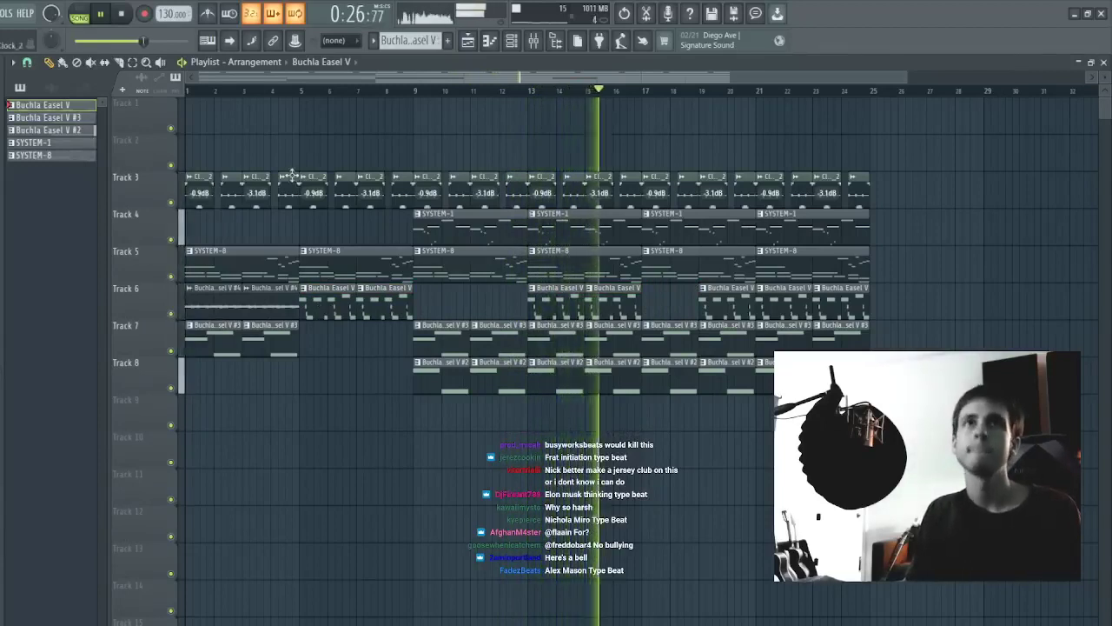
pyautogui.moveTo(298, 138); pyautogui.dragTo(211, 335)
pyautogui.moveTo(236, 295); pyautogui.dragTo(918, 304)
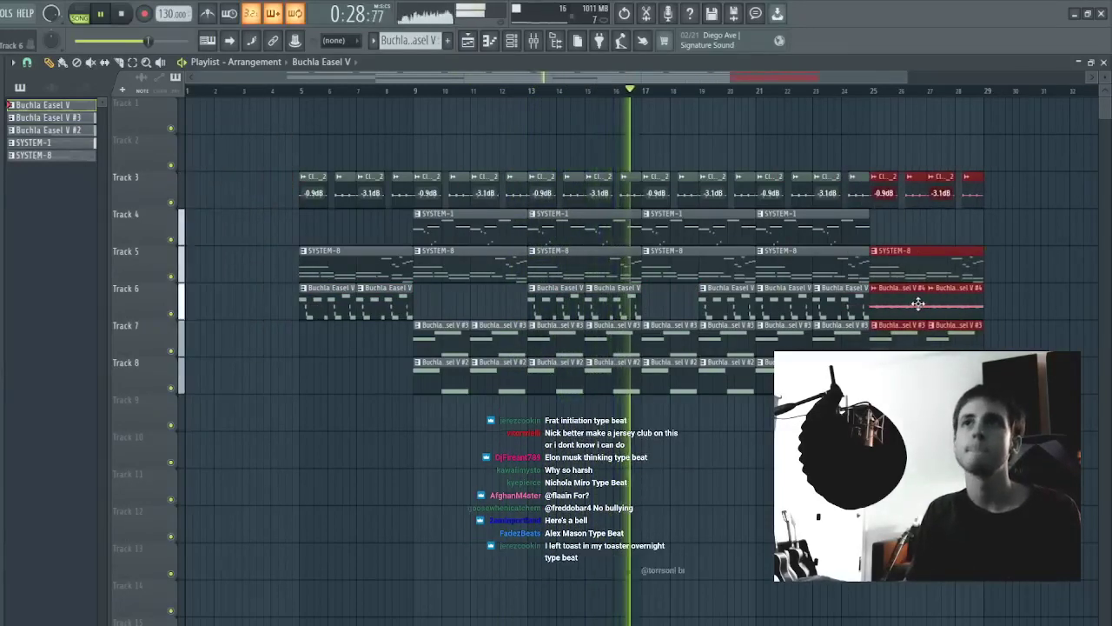
# - Shift the entire arrangement so it starts at bar 1, then stop playback
pyautogui.hotkey('ctrl', 'a')
pyautogui.moveTo(670, 256); pyautogui.dragTo(412, 276)
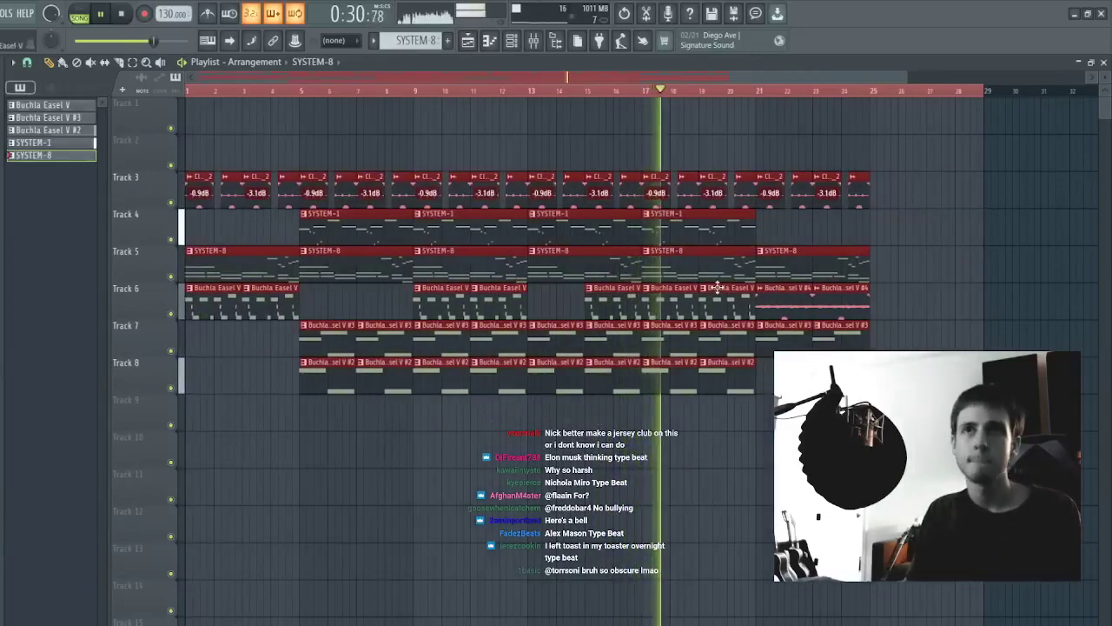
pyautogui.hotkey('ctrl', 'd')
pyautogui.press('space')
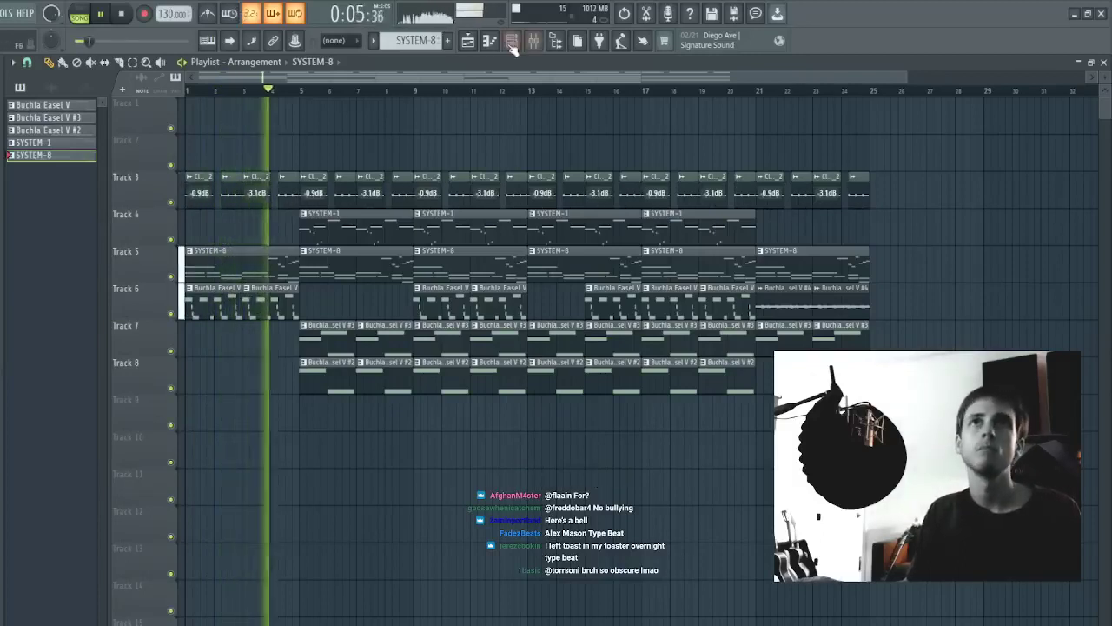
# - Review the Buchla Easel V notes in the piano roll, then delete Track 8's clip at bar 12
pyautogui.press('F6')
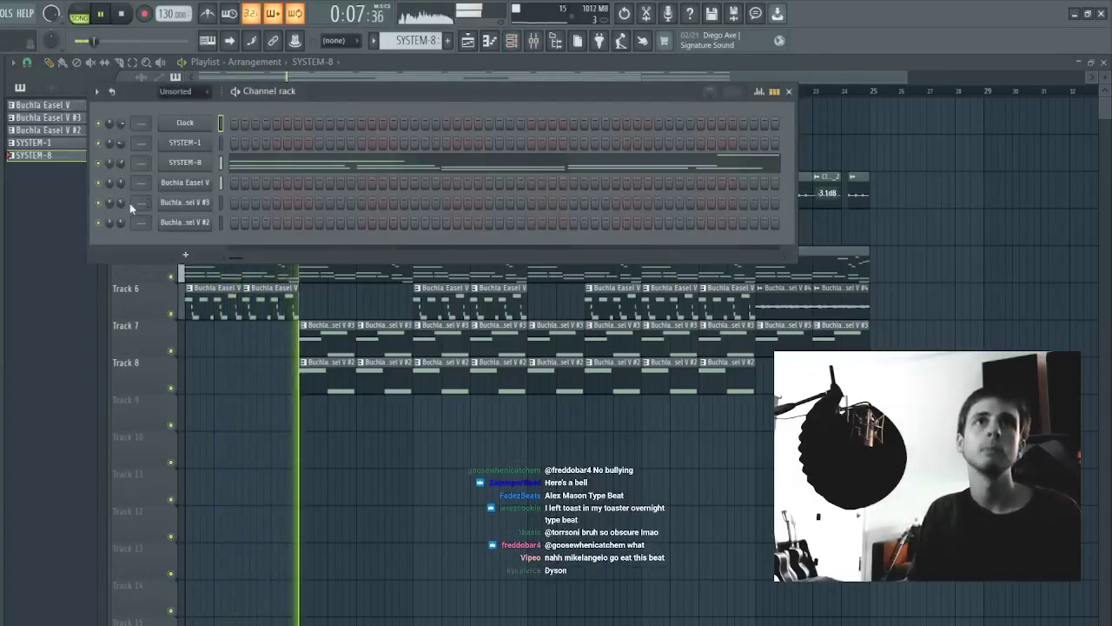
pyautogui.click(292, 310)
pyautogui.doubleClick(291, 311)
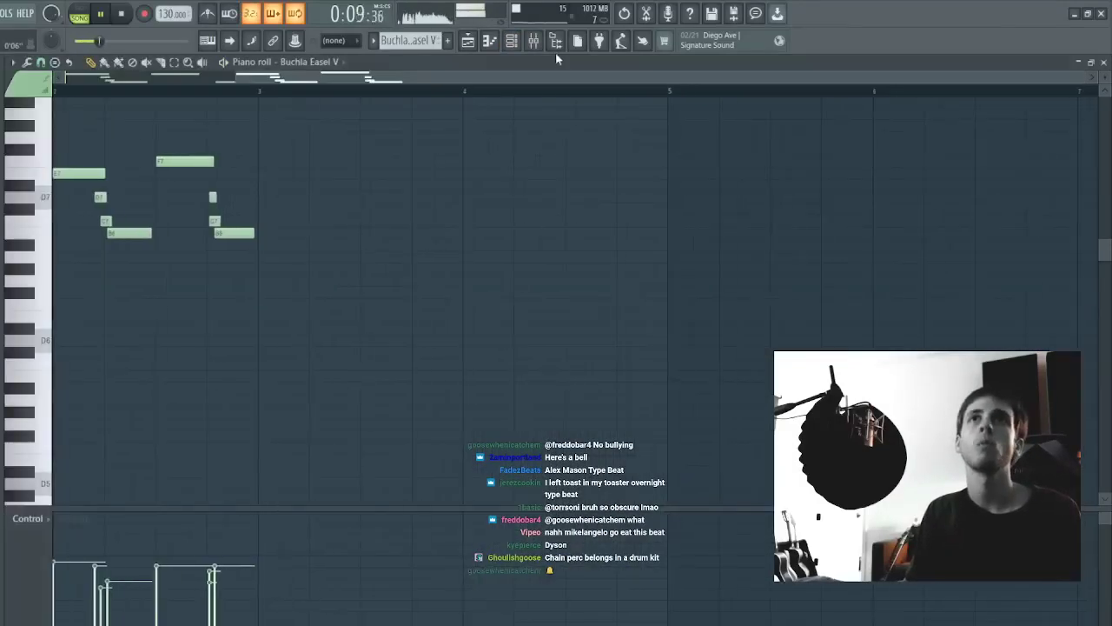
pyautogui.click(515, 40)
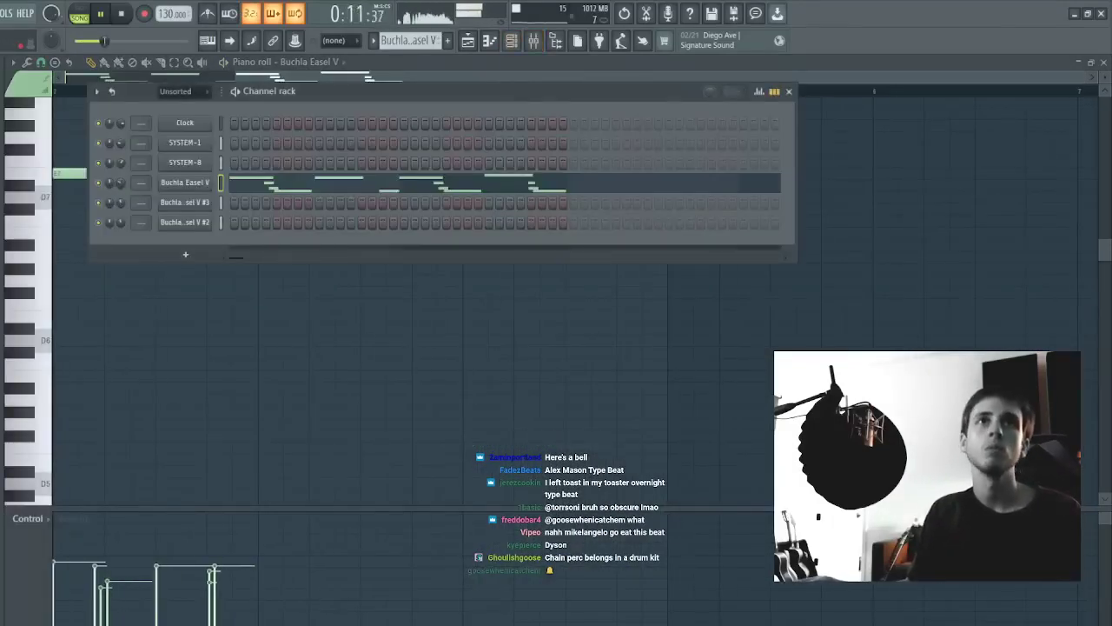
pyautogui.click(470, 45)
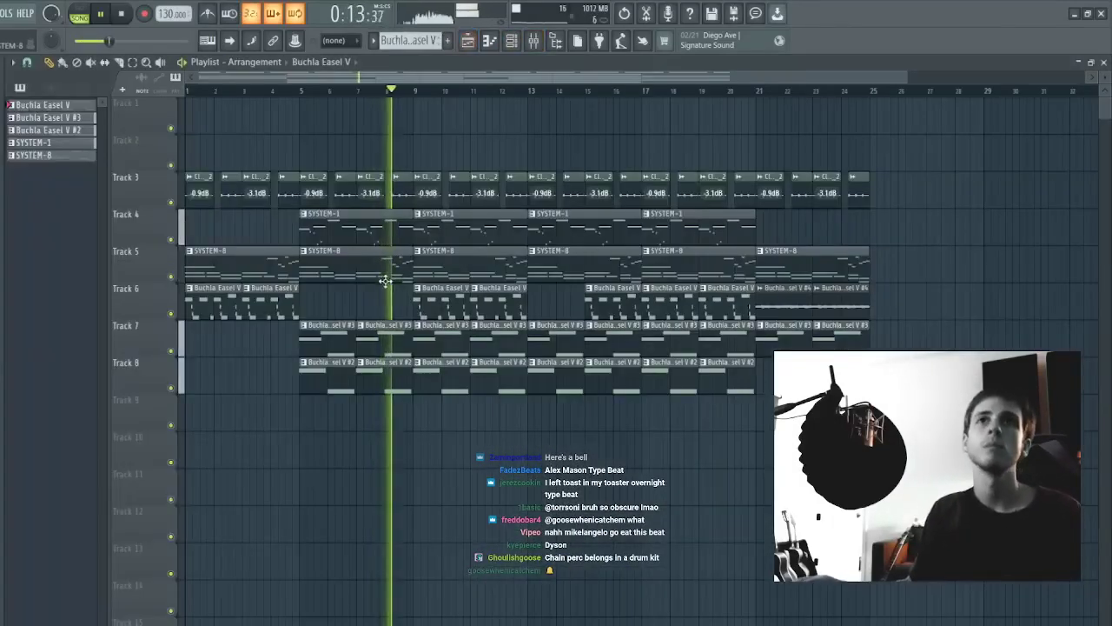
pyautogui.doubleClick(462, 302)
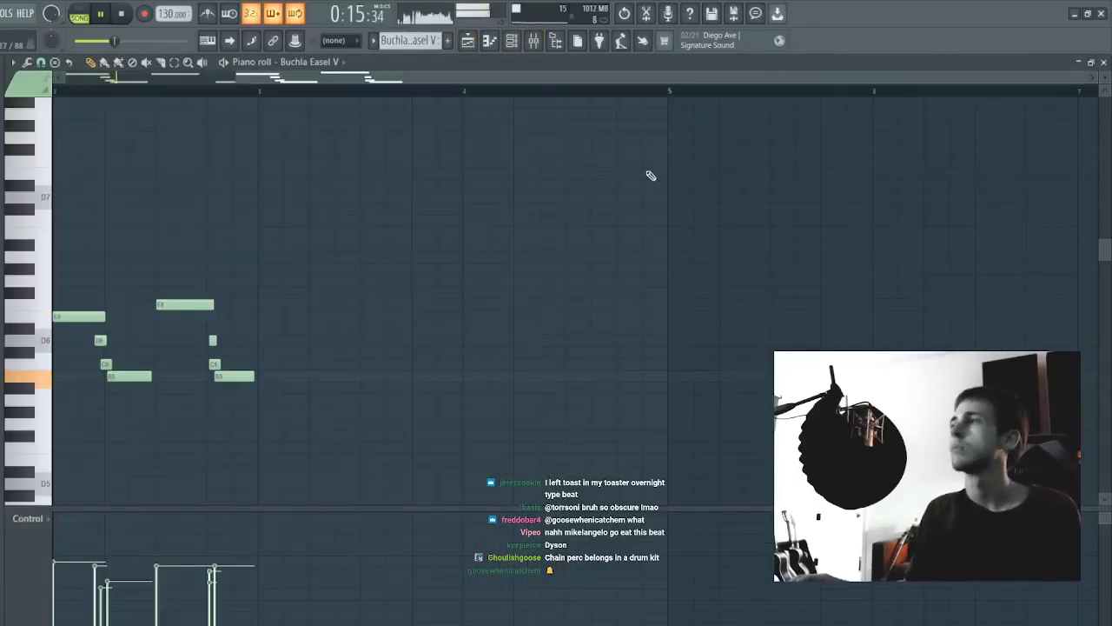
pyautogui.press('F5')
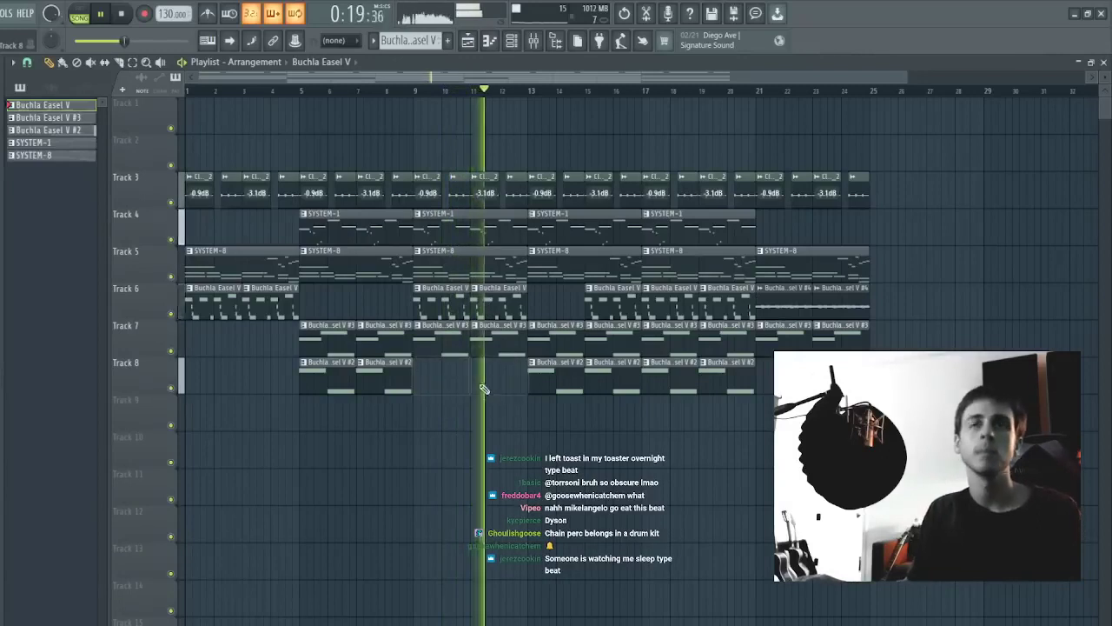
pyautogui.rightClick(507, 382)
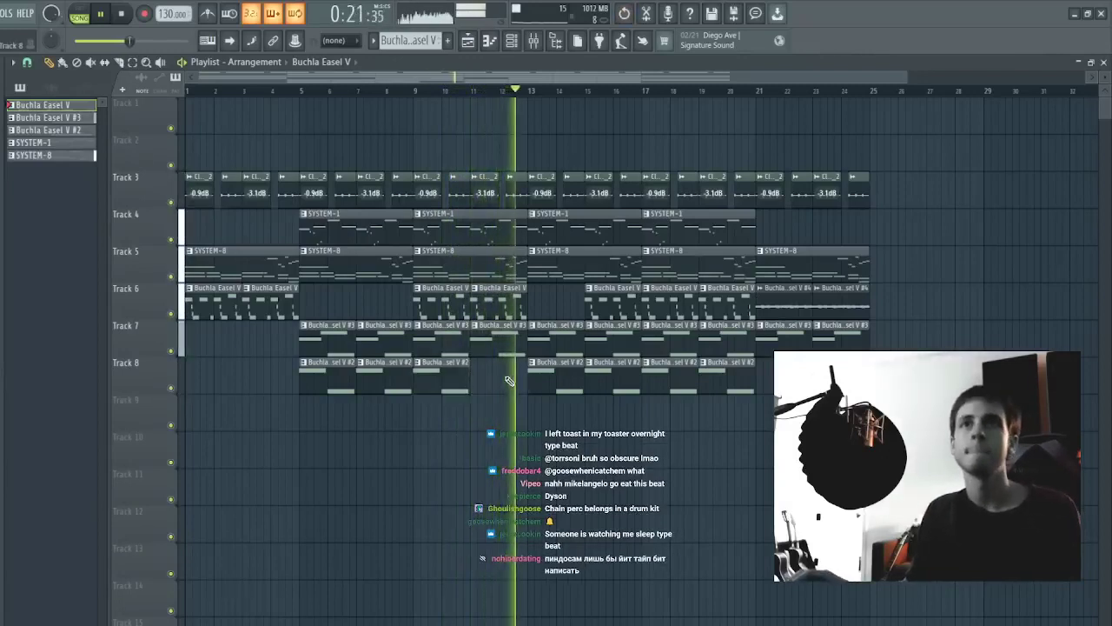
# - Lower the Buchla Easel V #2 mixer fader and erase a Track 6 clip near bar 17
pyautogui.doubleClick(613, 374)
pyautogui.press('F6')
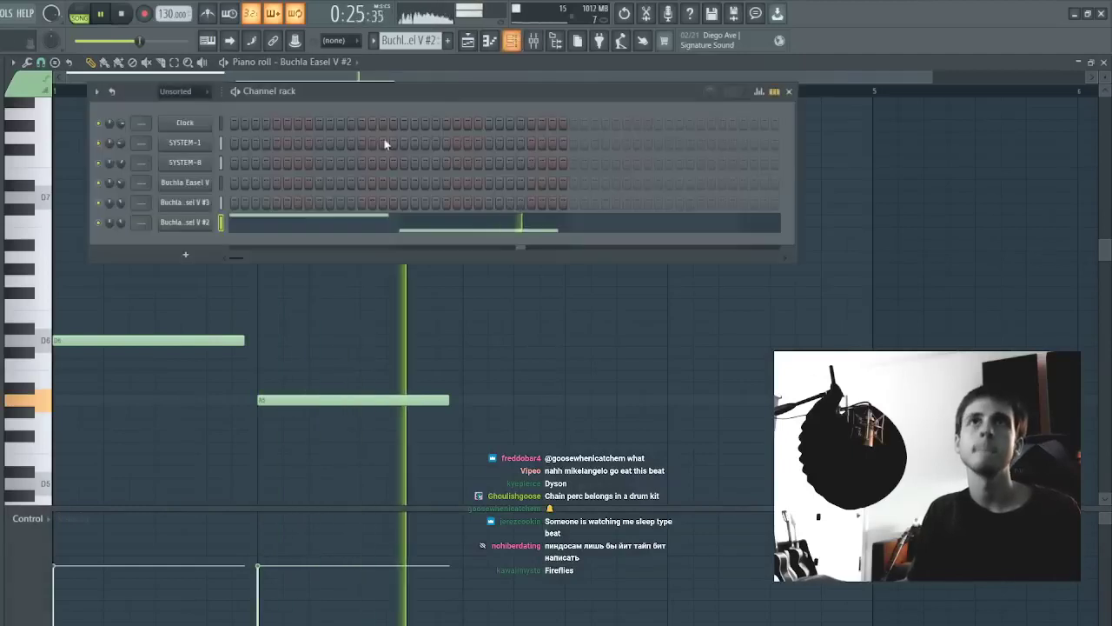
pyautogui.press('F9')
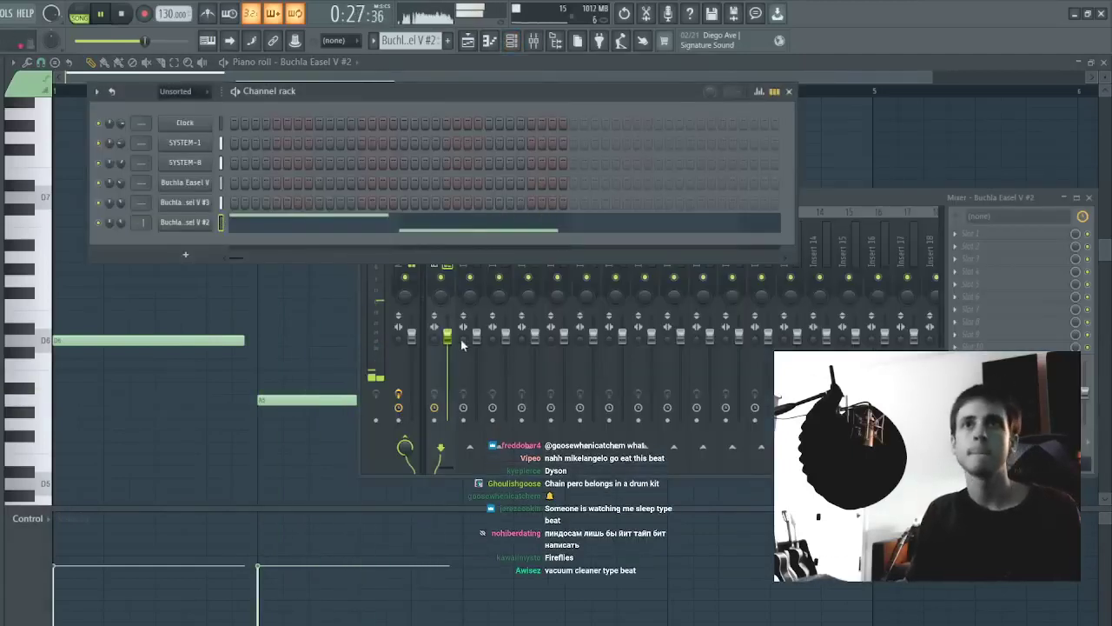
pyautogui.moveTo(447, 336); pyautogui.dragTo(452, 374)
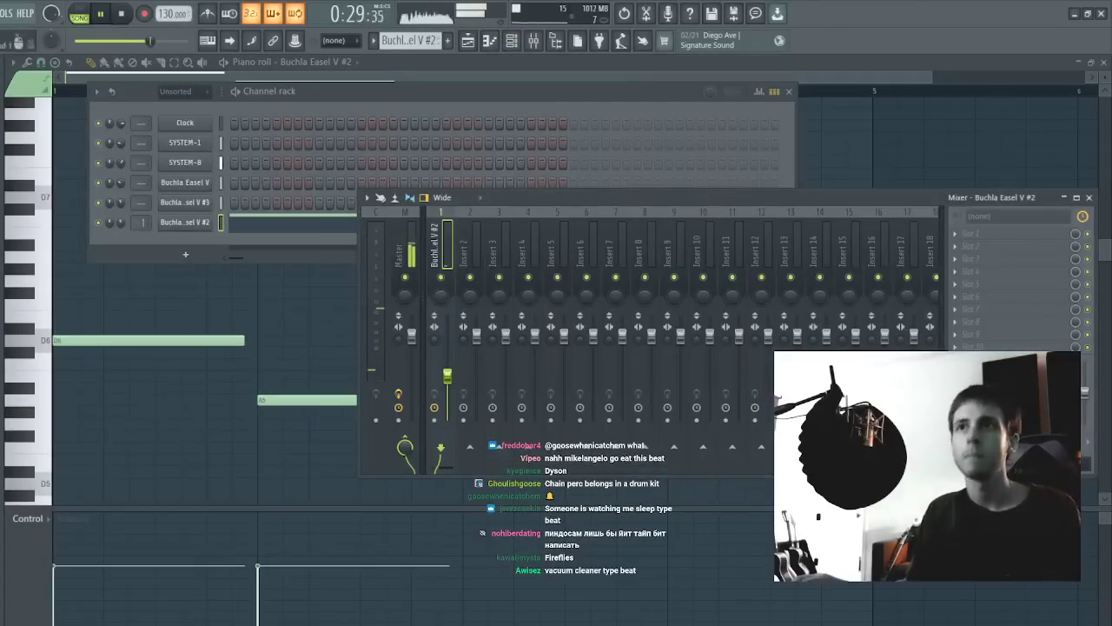
pyautogui.press('F7')
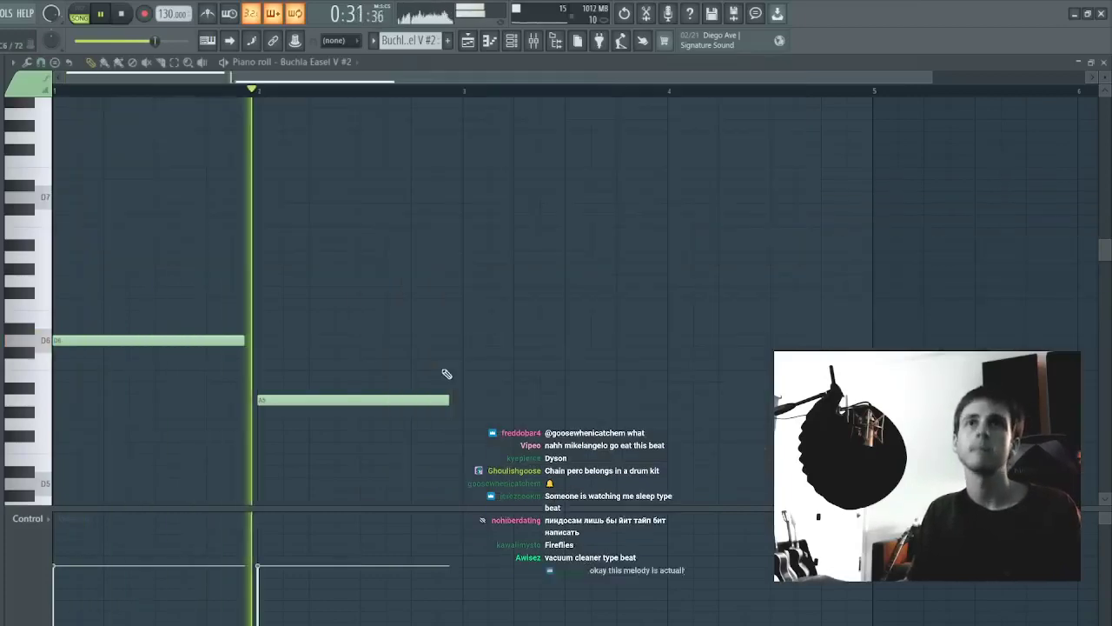
pyautogui.press('F5')
pyautogui.rightClick(679, 304)
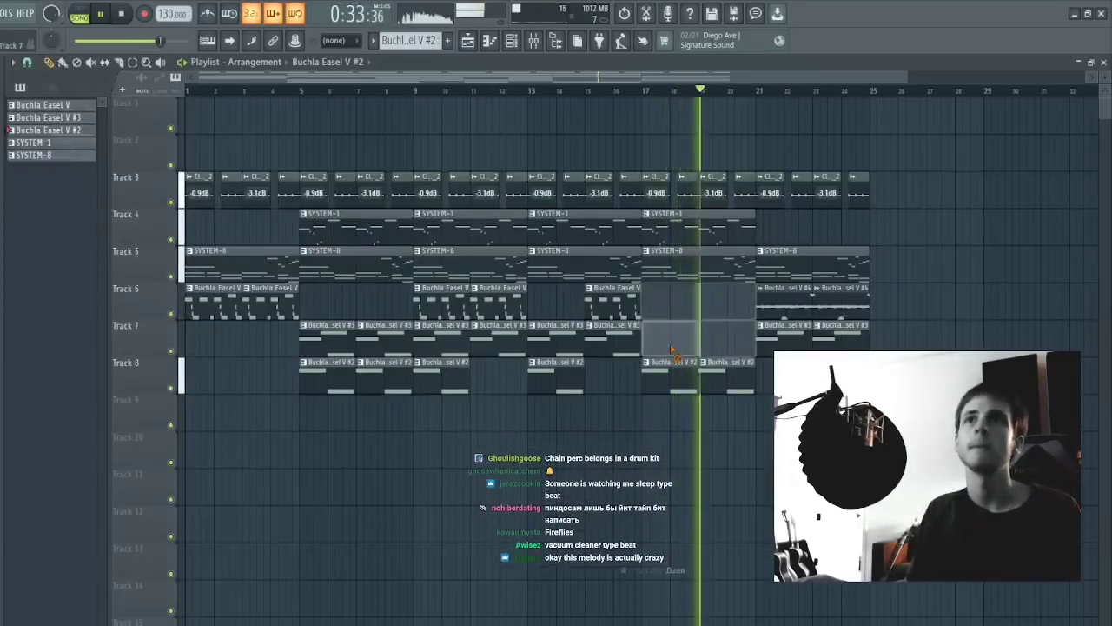
# - Erase the remaining Track 6 and 7 clips in bars 17–21, keeping Track 7's bars 21–25
pyautogui.keyDown('ctrl'); pyautogui.rightClick(660, 372); pyautogui.keyUp('ctrl')
pyautogui.keyDown('ctrl'); pyautogui.rightClick(733, 377); pyautogui.keyUp('ctrl')
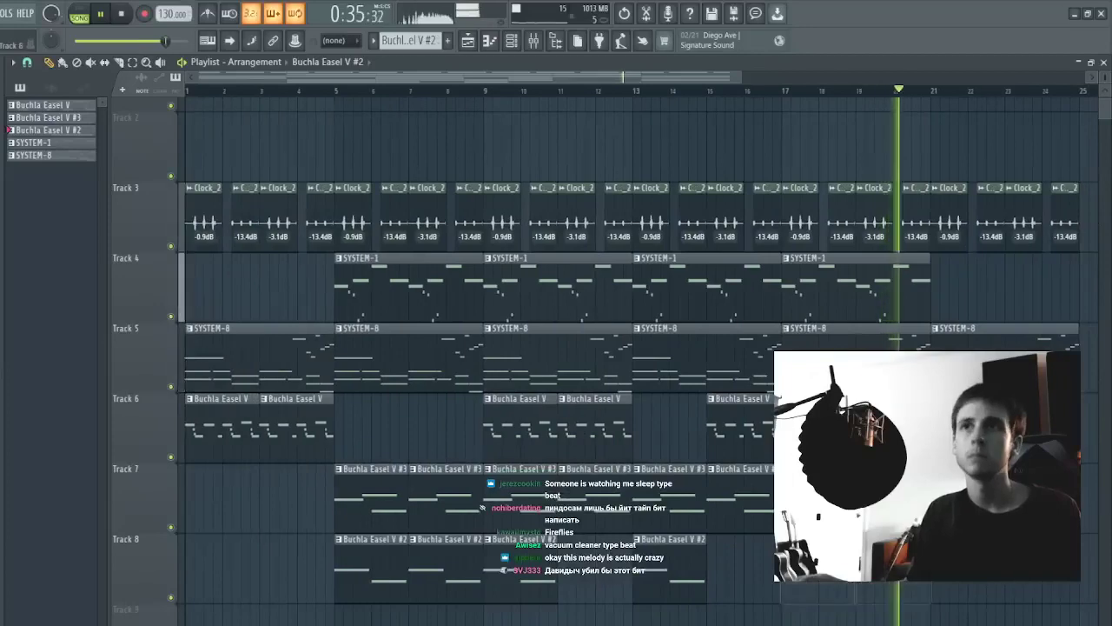
pyautogui.scroll(-3, 828, 93)
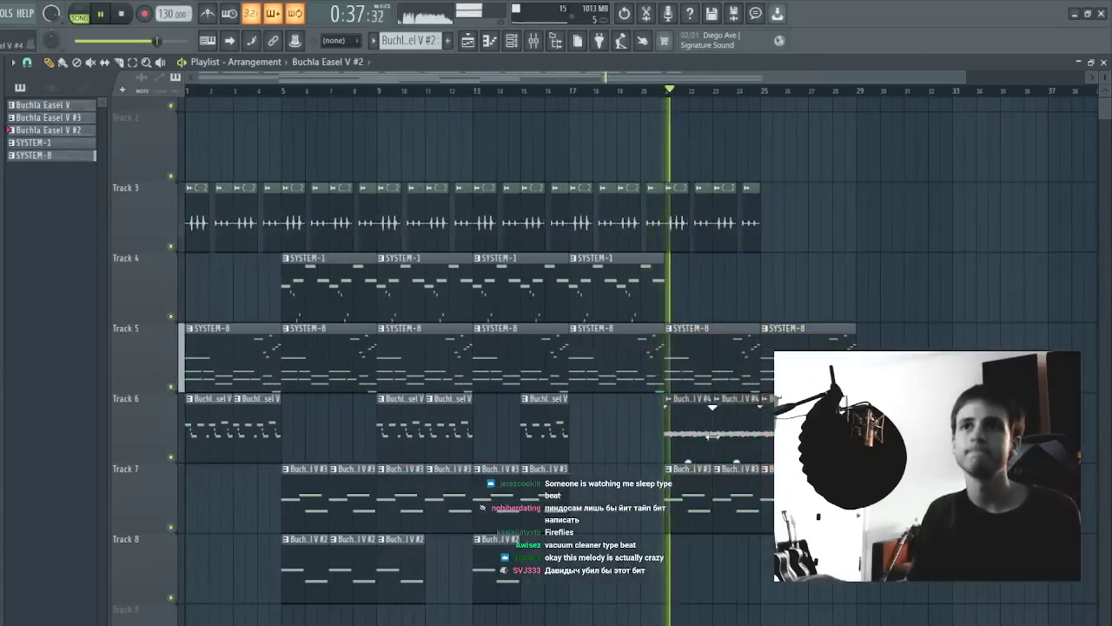
pyautogui.rightClick(735, 496)
pyautogui.rightClick(682, 516)
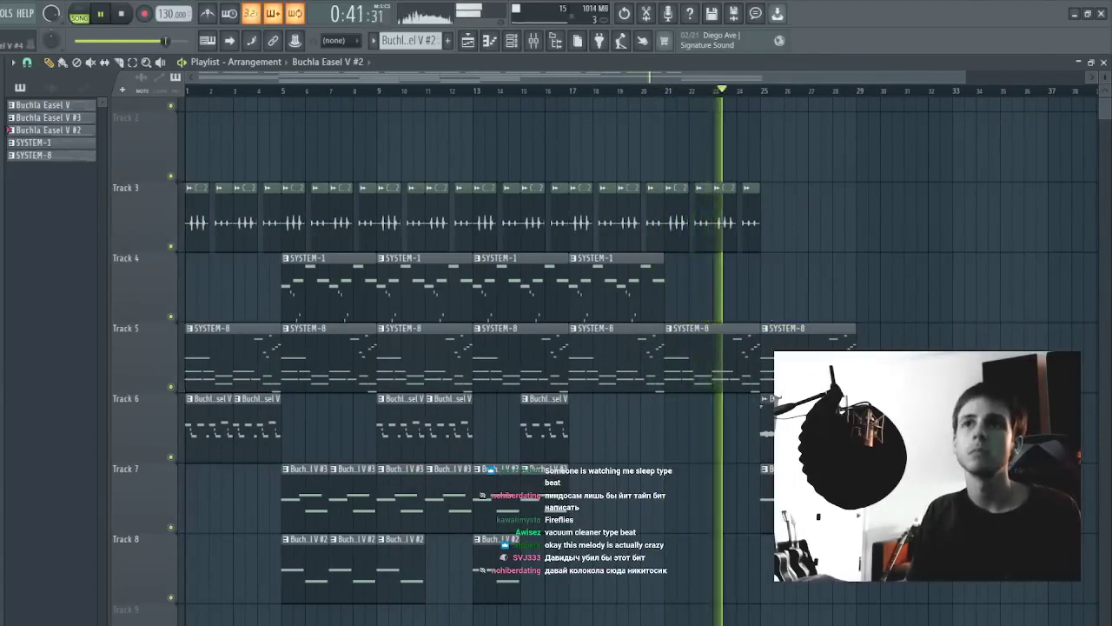
pyautogui.hotkey('ctrl', 'z')
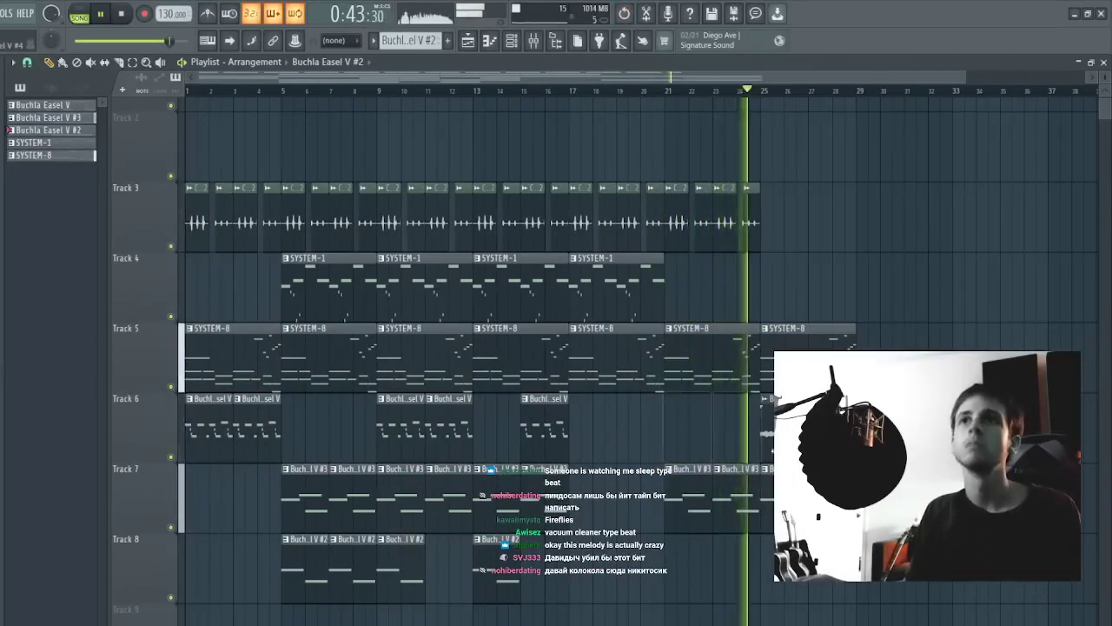
# - Replace the bar-25 SYSTEM-8 clip with SYSTEM-1 clips painted on Track 4 past bar 21
pyautogui.rightClick(795, 337)
pyautogui.moveTo(639, 300); pyautogui.dragTo(895, 304)
pyautogui.rightClick(730, 297)
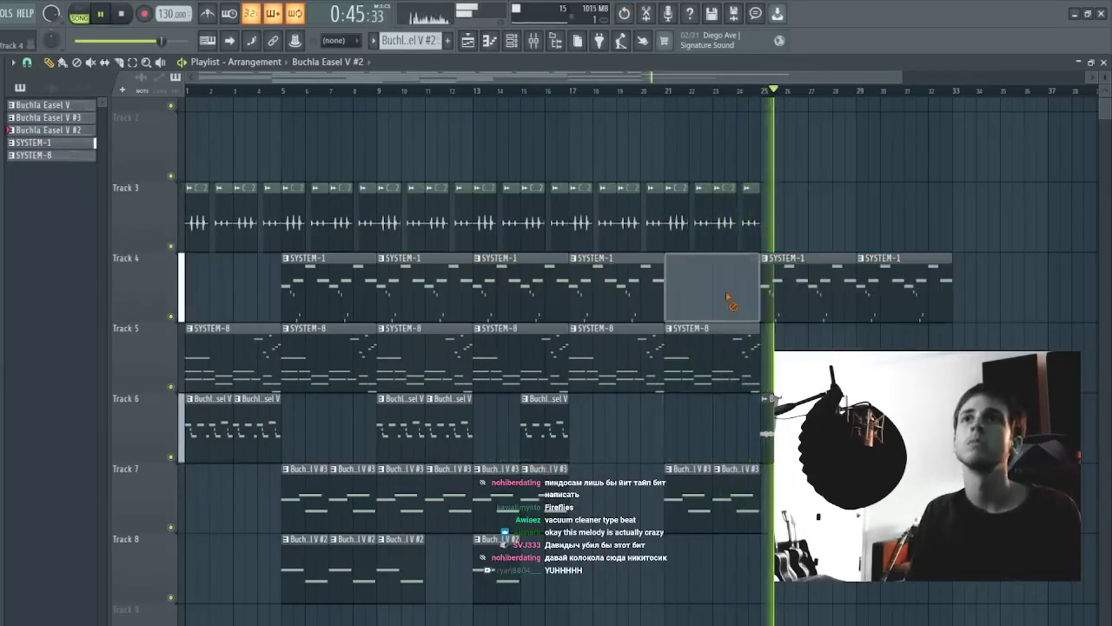
pyautogui.rightClick(899, 296)
pyautogui.press('space')
pyautogui.press('space')
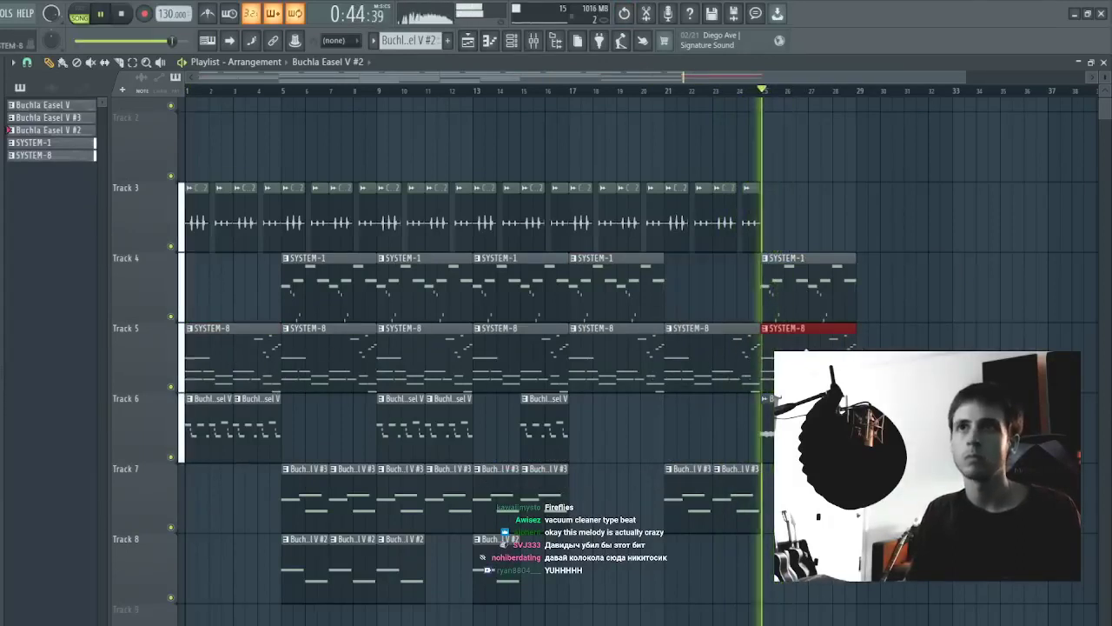
# - Duplicate the Track 6 clips from bars 9–16 and erase the unwanted copies
pyautogui.moveTo(584, 423); pyautogui.dragTo(421, 426)
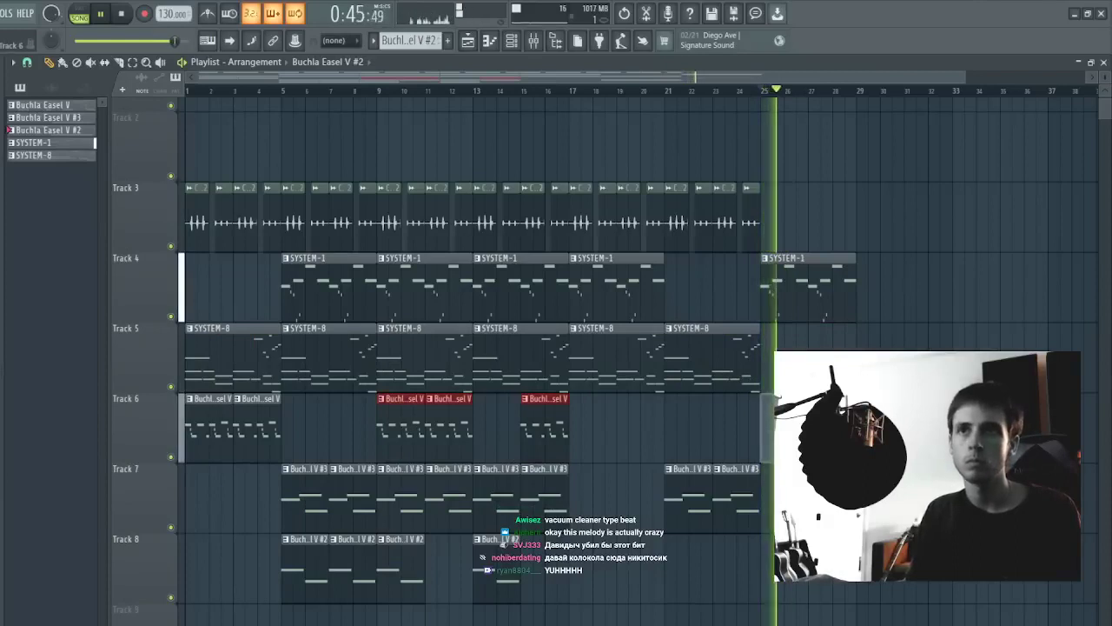
pyautogui.hotkey('ctrl', 'b')
pyautogui.hotkey('ctrl', 'b')
pyautogui.rightClick(591, 437)
pyautogui.rightClick(642, 438)
pyautogui.rightClick(734, 439)
pyautogui.press('space')
pyautogui.press('space')
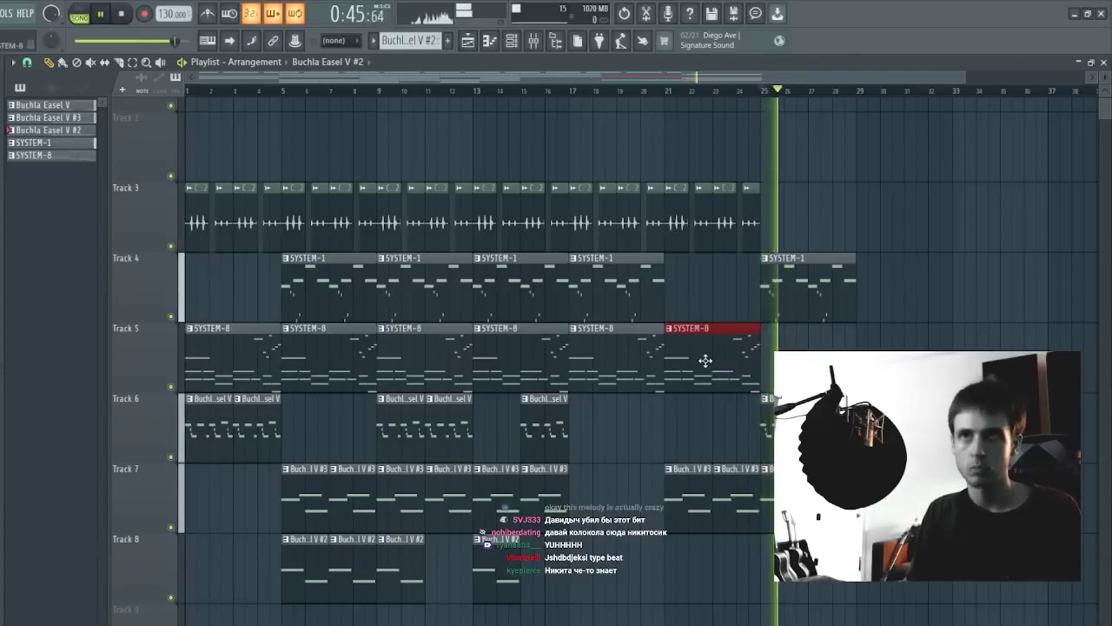
# - Duplicate the Track 3 drum clips from bars 21–25 into bars 25–29
pyautogui.moveTo(692, 249); pyautogui.dragTo(686, 245)
pyautogui.hotkey('ctrl', 'b')
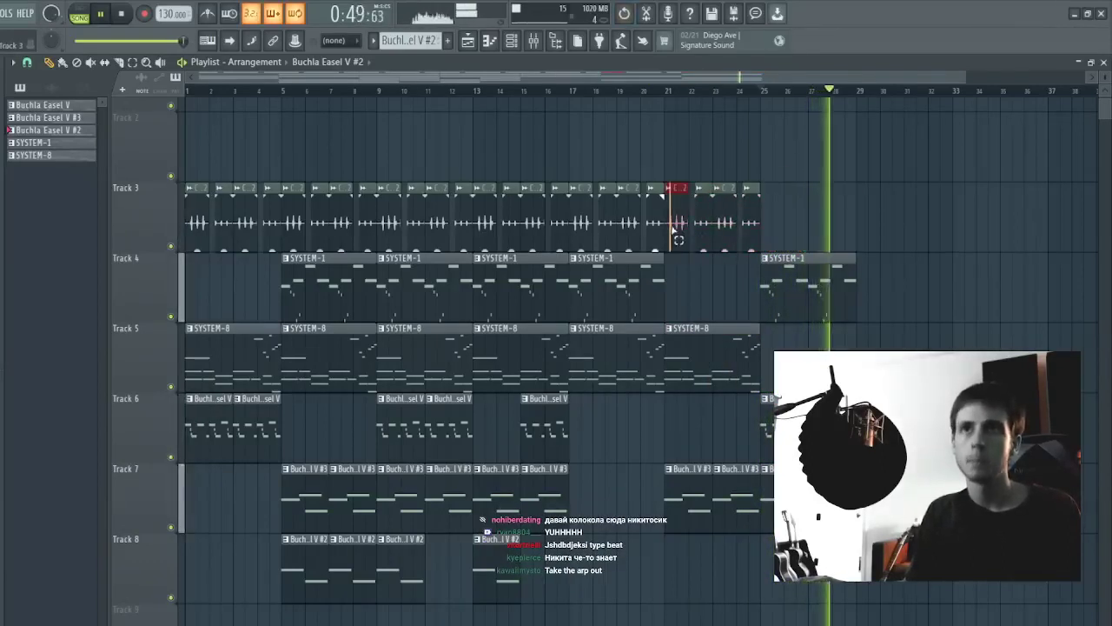
pyautogui.hotkey('ctrl', 'b')
# - Duplicate the bars 21–29 section into bars 29–37
pyautogui.moveTo(676, 224); pyautogui.dragTo(881, 519)
pyautogui.hotkey('ctrl', 'b')
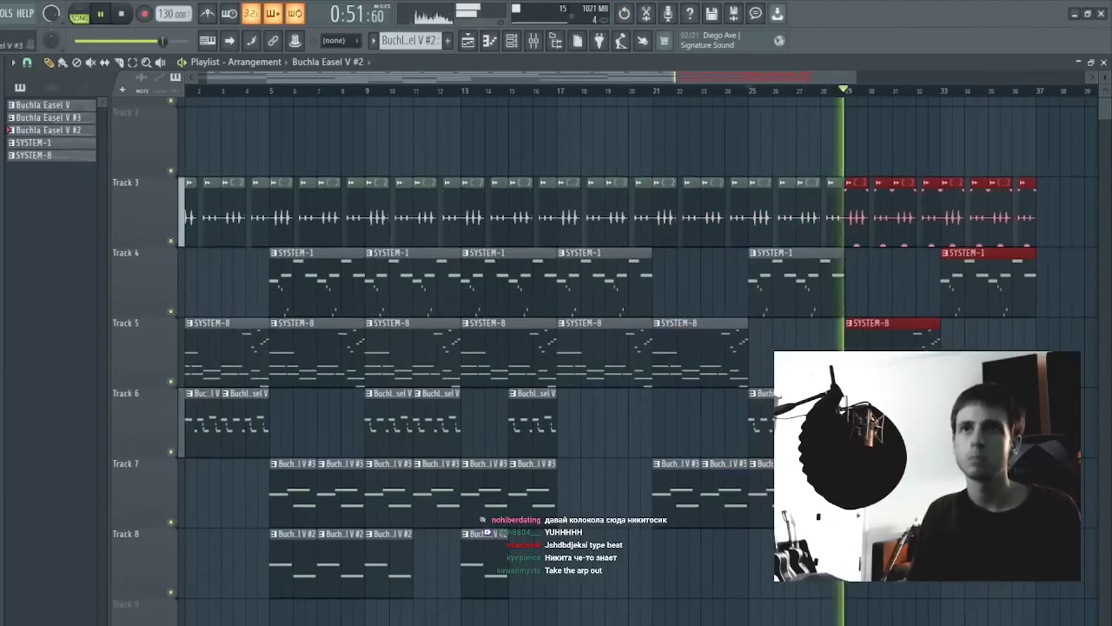
pyautogui.hotkey('ctrl', 'a')
pyautogui.scroll(-4, 747, 144)
pyautogui.scroll(-4, 765, 178)
pyautogui.scroll(4, 768, 180)
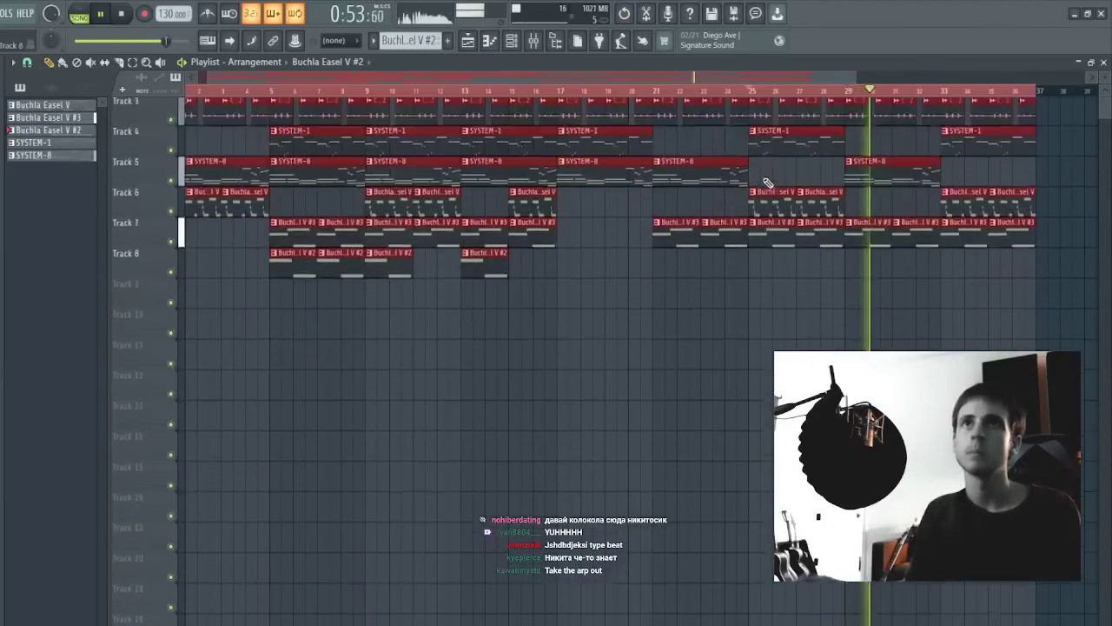
pyautogui.hotkey('ctrl', 'd')
# - Move the bars 1–9 clips up the tracks and realign the bars 9–17 clips
pyautogui.moveTo(361, 127); pyautogui.dragTo(186, 461)
pyautogui.hotkey('shift', 'Up')
pyautogui.hotkey('shift', 'Up')
pyautogui.hotkey('ctrl', 'd')
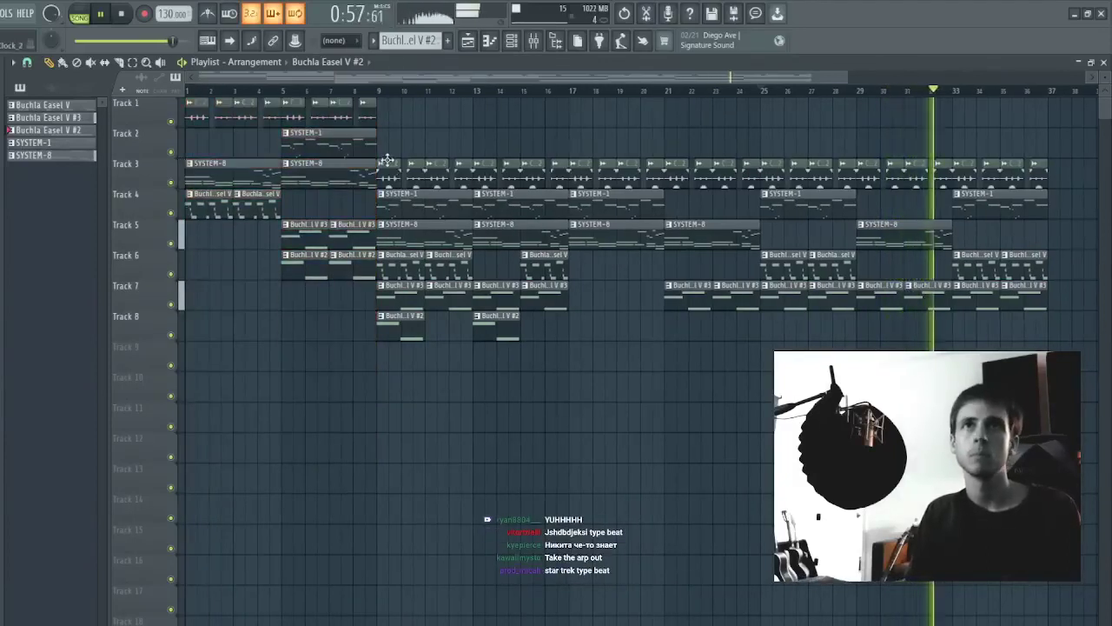
pyautogui.moveTo(387, 161); pyautogui.dragTo(561, 392)
pyautogui.hotkey('shift', 'Down')
pyautogui.hotkey('shift', 'Down')
pyautogui.hotkey('shift', 'Down')
pyautogui.hotkey('shift', 'Down')
pyautogui.hotkey('shift', 'Down')
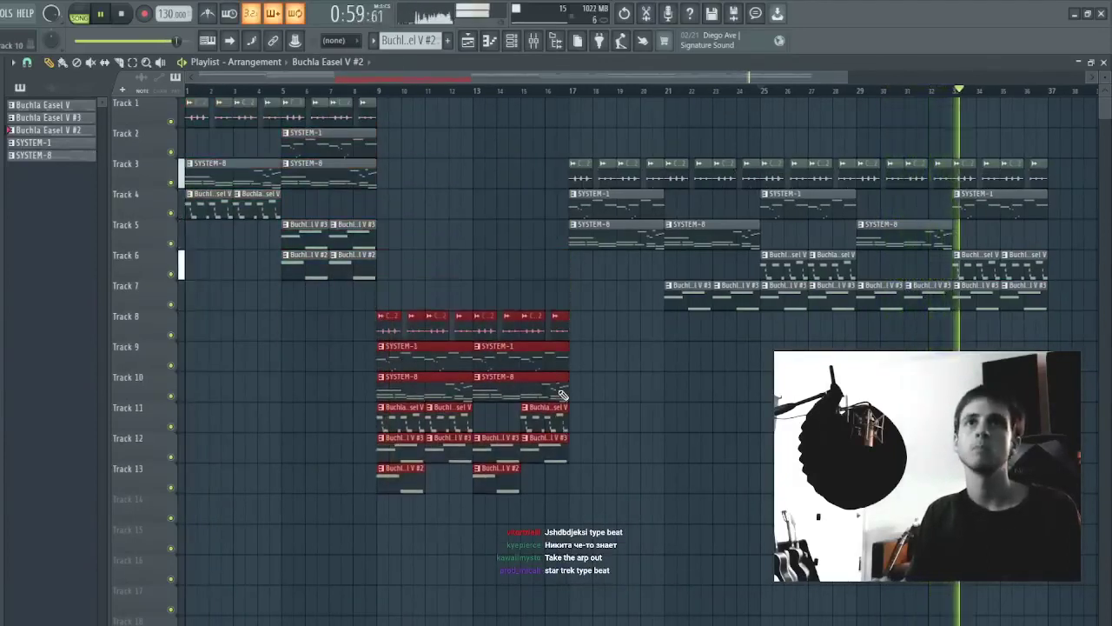
pyautogui.hotkey('shift', 'Up')
pyautogui.hotkey('ctrl', 'd')
# - Move the bars 17–25 clips and those from bar 25 onward up one track
pyautogui.moveTo(568, 144); pyautogui.dragTo(583, 114)
pyautogui.hotkey('shift', 'Up')
pyautogui.hotkey('shift', 'Up')
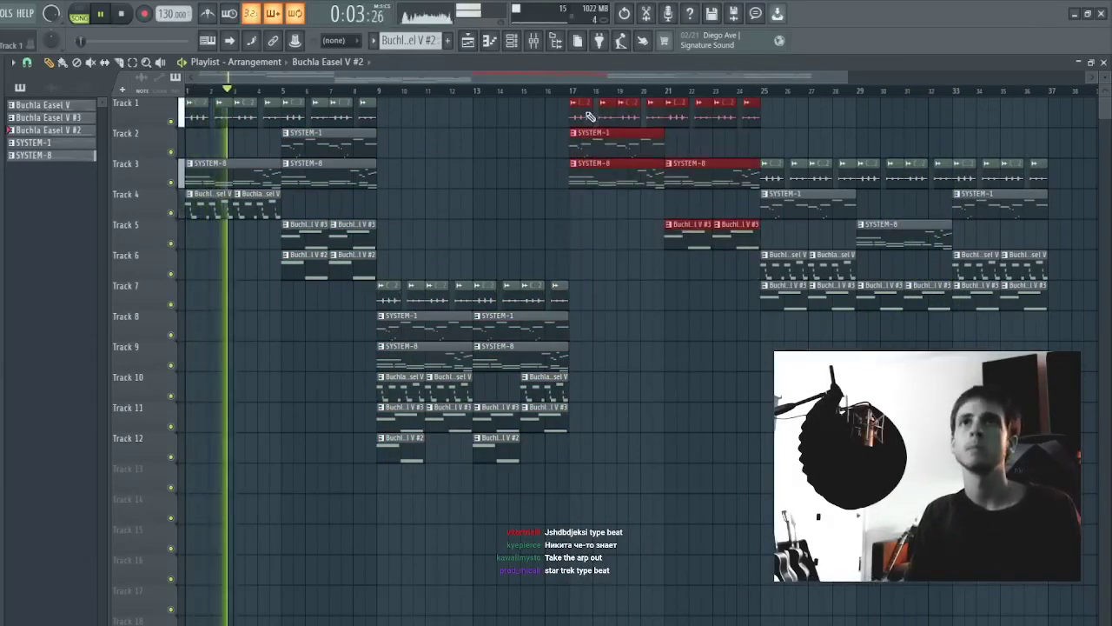
pyautogui.hotkey('ctrl', 'd')
pyautogui.keyDown('ctrl'); pyautogui.moveTo(768, 143); pyautogui.dragTo(1079, 374); pyautogui.keyUp('ctrl')
pyautogui.hotkey('shift', 'Up')
pyautogui.hotkey('shift', 'Up')
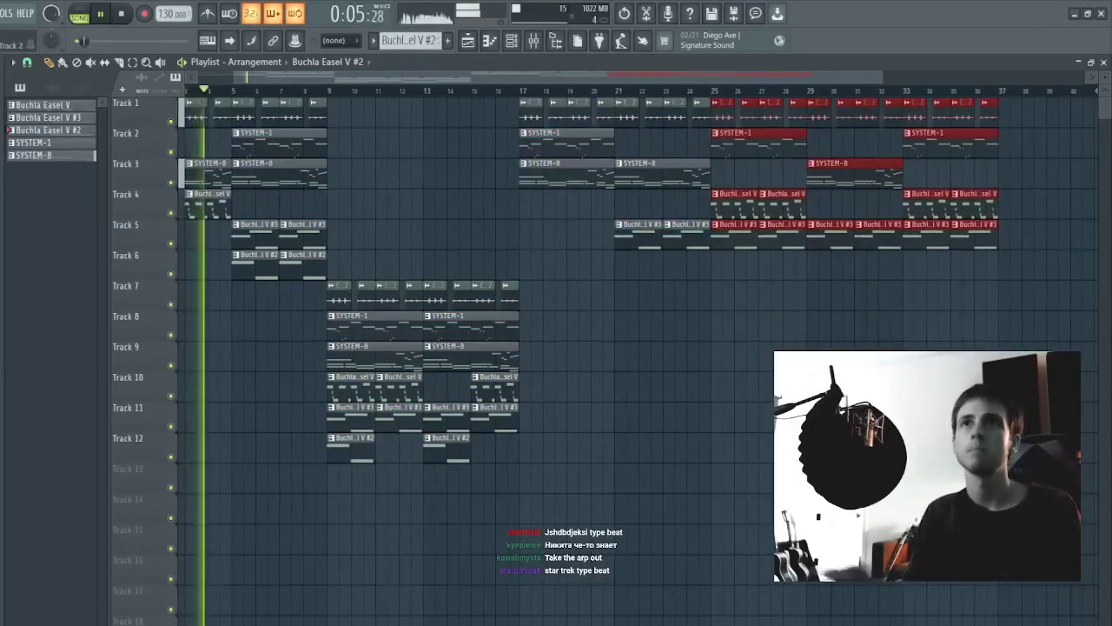
pyautogui.hotkey('ctrl', 'd')
# - Delete all clips after bar 33 on Tracks 1–5
pyautogui.scroll(-2, 916, 102)
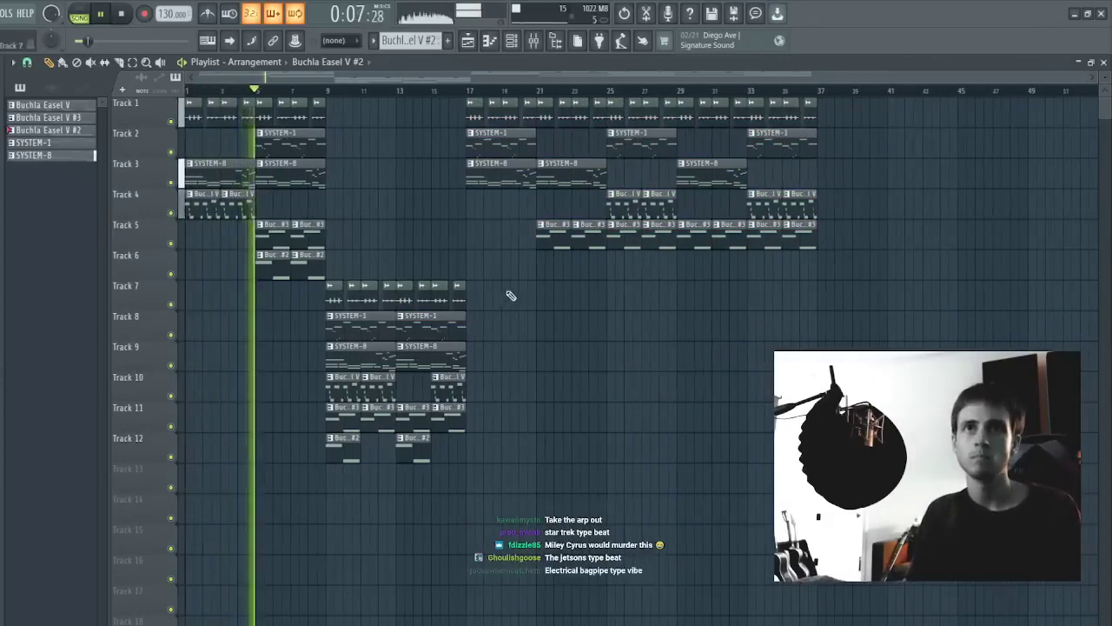
pyautogui.keyDown('ctrl'); pyautogui.moveTo(513, 291); pyautogui.dragTo(324, 524); pyautogui.keyUp('ctrl')
pyautogui.hotkey('ctrl', 'd')
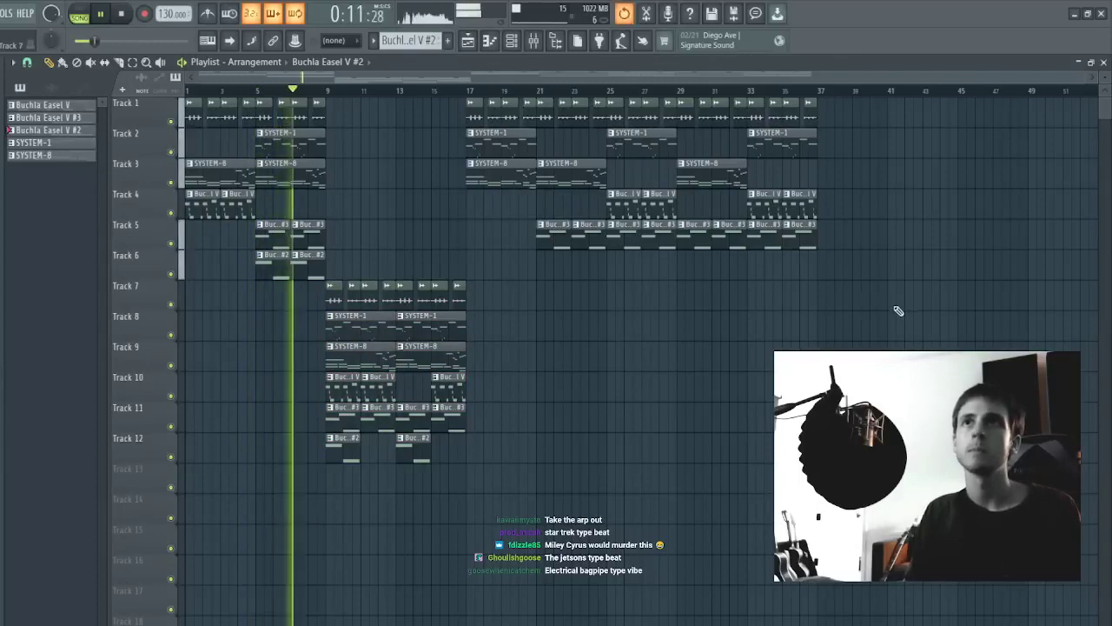
pyautogui.keyDown('ctrl'); pyautogui.moveTo(916, 339); pyautogui.dragTo(753, 79); pyautogui.keyUp('ctrl')
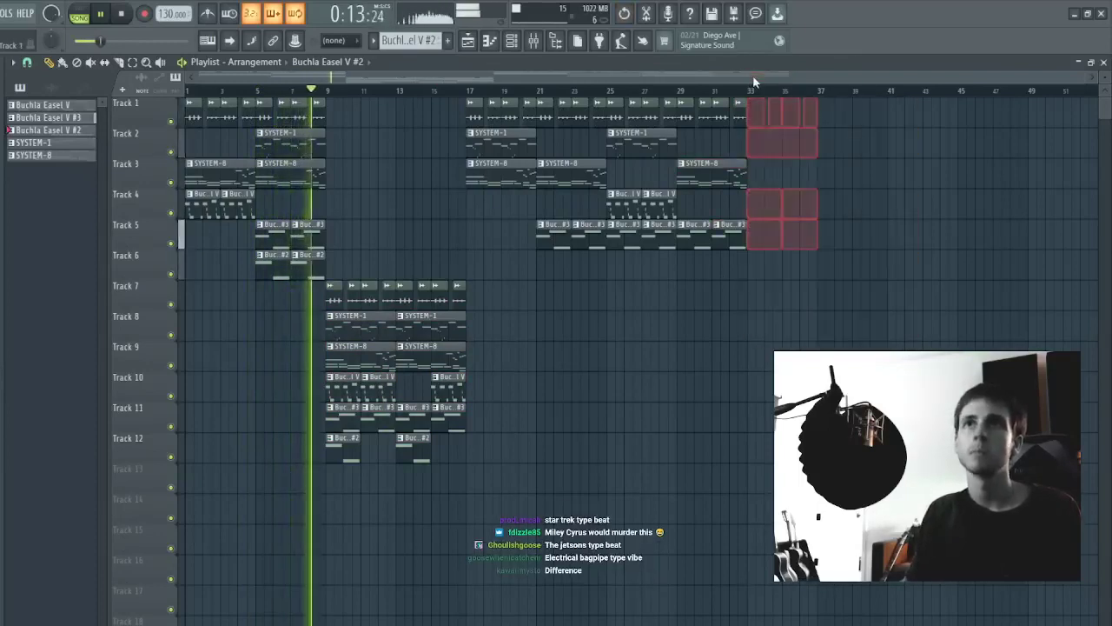
pyautogui.press('Delete')
# - Erase the Buchla #3 clips at bars 27 and 31 on Track 5 and copy the remaining two leftward
pyautogui.click(590, 231)
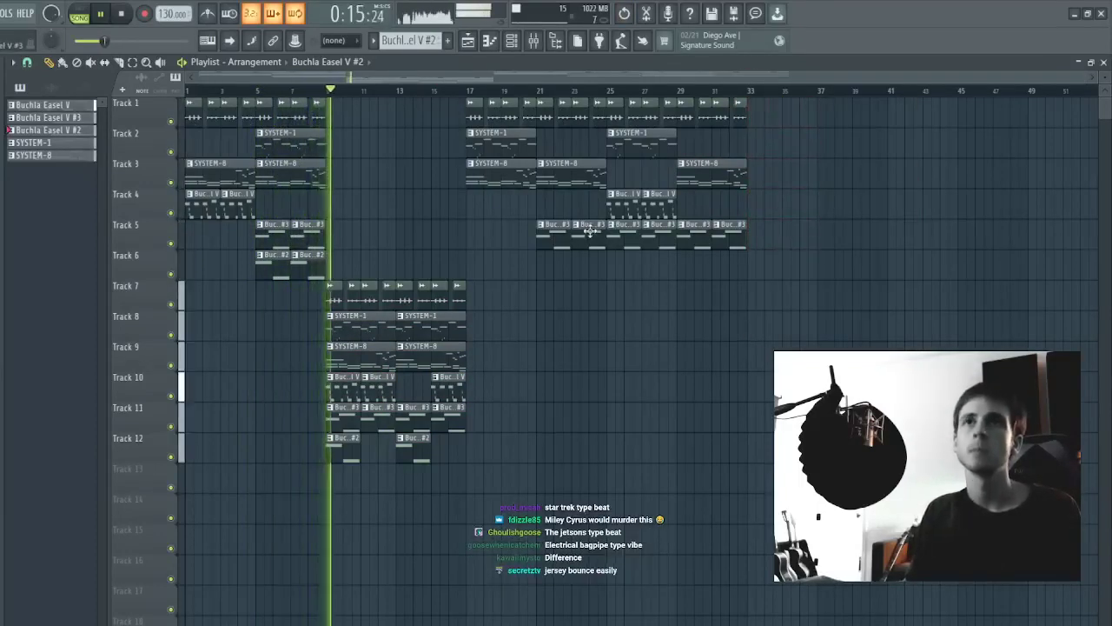
pyautogui.rightClick(591, 243)
pyautogui.rightClick(561, 239)
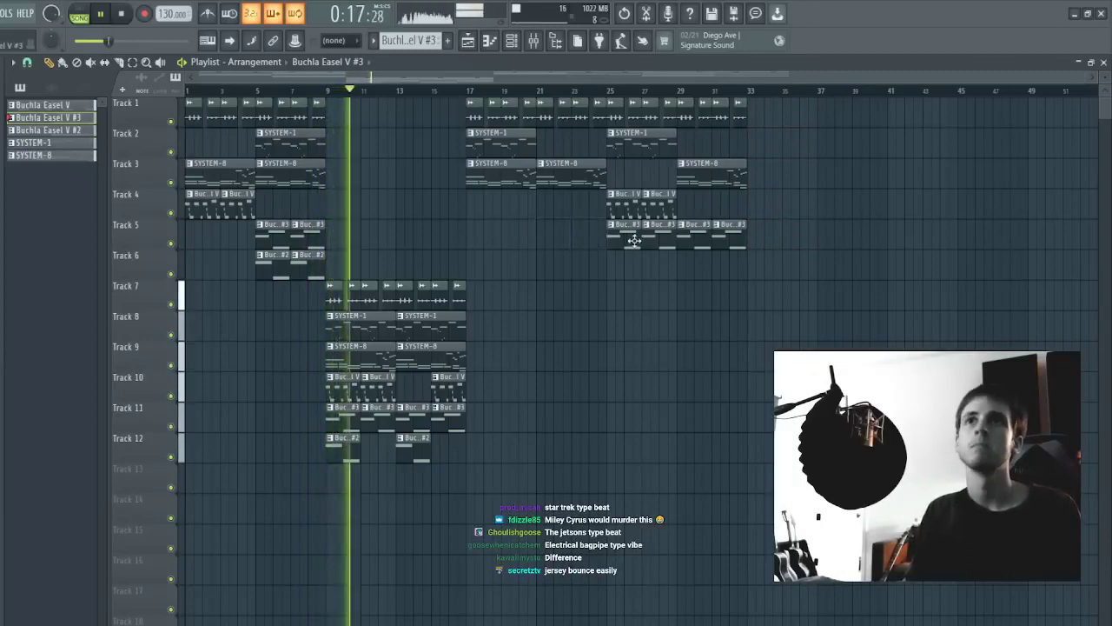
pyautogui.rightClick(707, 233)
pyautogui.rightClick(730, 235)
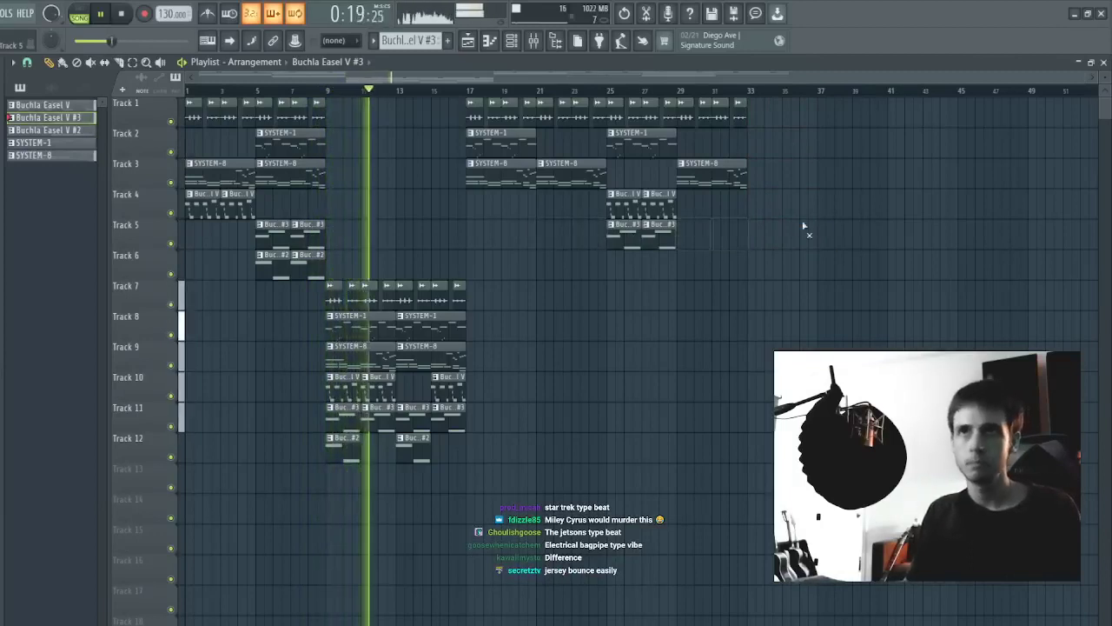
pyautogui.hotkey('ctrl', 'z')
pyautogui.keyDown('ctrl'); pyautogui.click(622, 240); pyautogui.keyUp('ctrl')
pyautogui.rightClick(662, 241)
pyautogui.rightClick(723, 239)
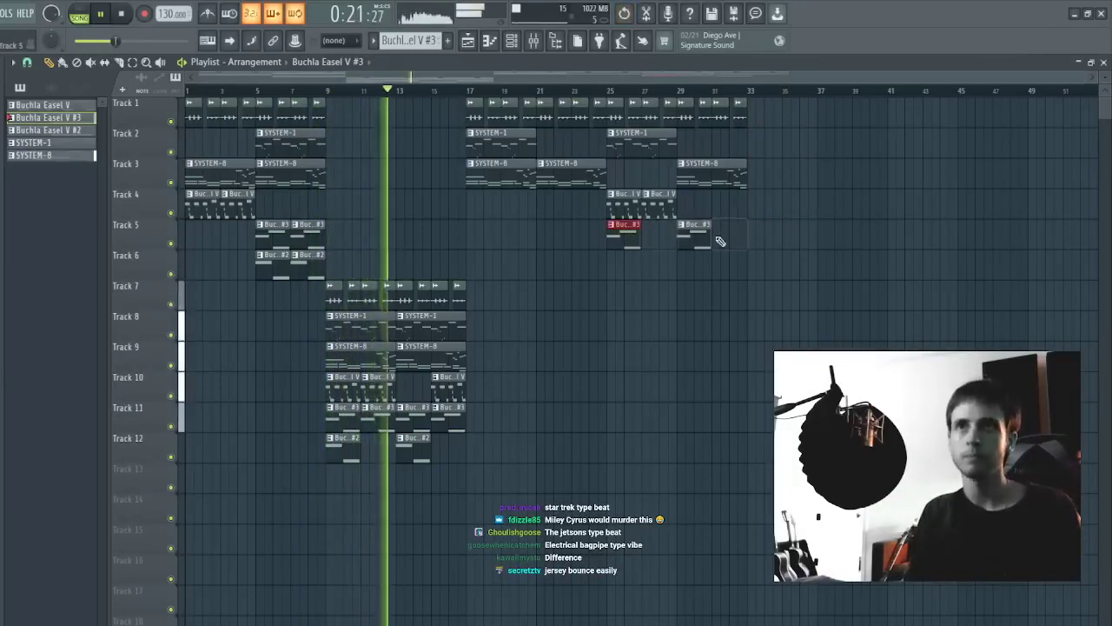
pyautogui.keyDown('ctrl'); pyautogui.click(696, 237); pyautogui.keyUp('ctrl')
pyautogui.moveTo(619, 229)
pyautogui.mouseDown()
pyautogui.moveTo(485, 219)
pyautogui.moveTo(480, 230)
pyautogui.mouseUp()
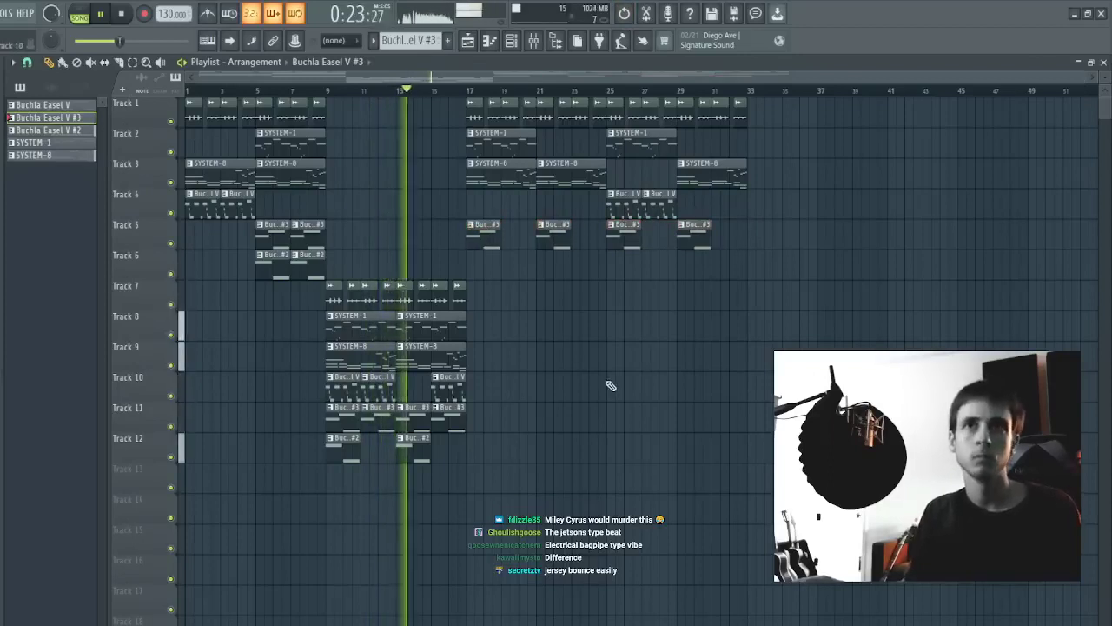
# - Erase the Buchla #3 clips at bars 17 and 21 on Track 5 and Track 2's bar-17 SYSTEM-1 clip
pyautogui.doubleClick(442, 287)
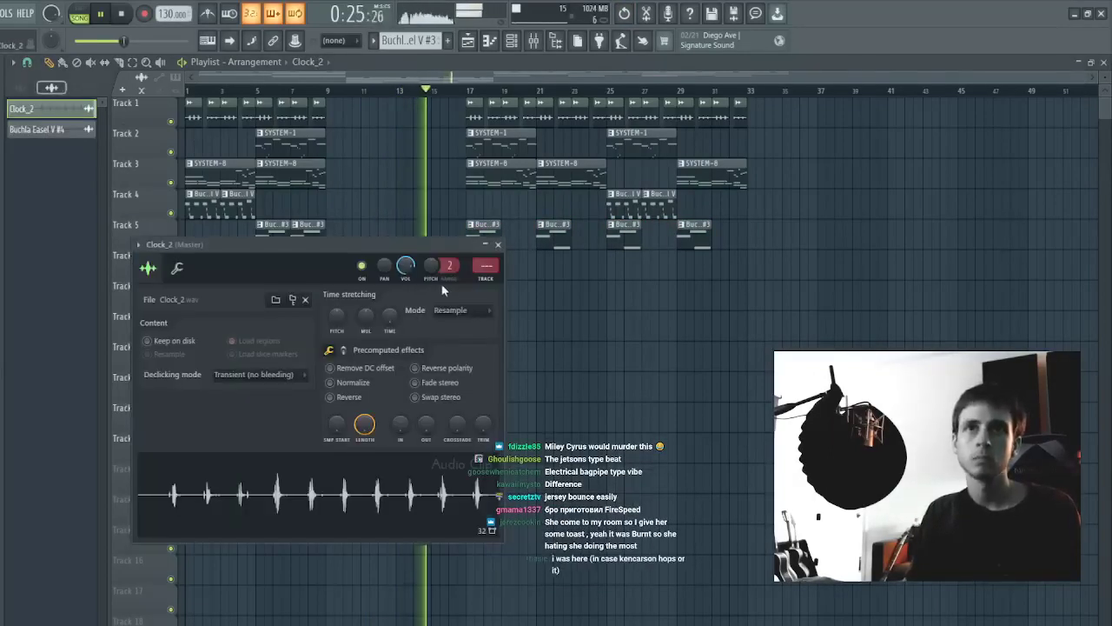
pyautogui.press('Escape')
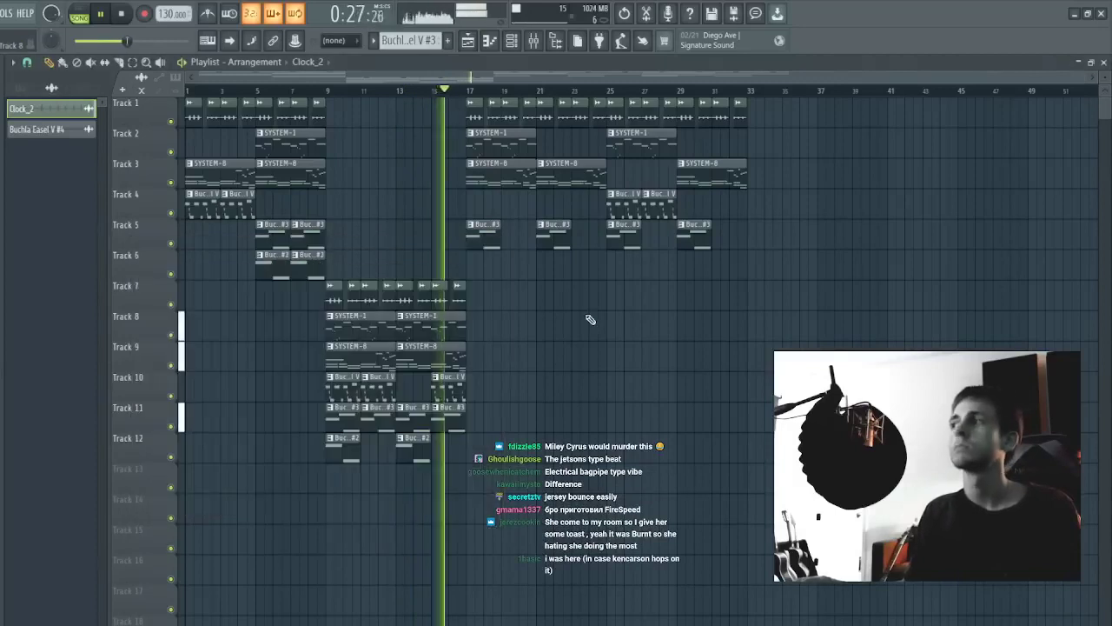
pyautogui.rightClick(490, 239)
pyautogui.rightClick(552, 233)
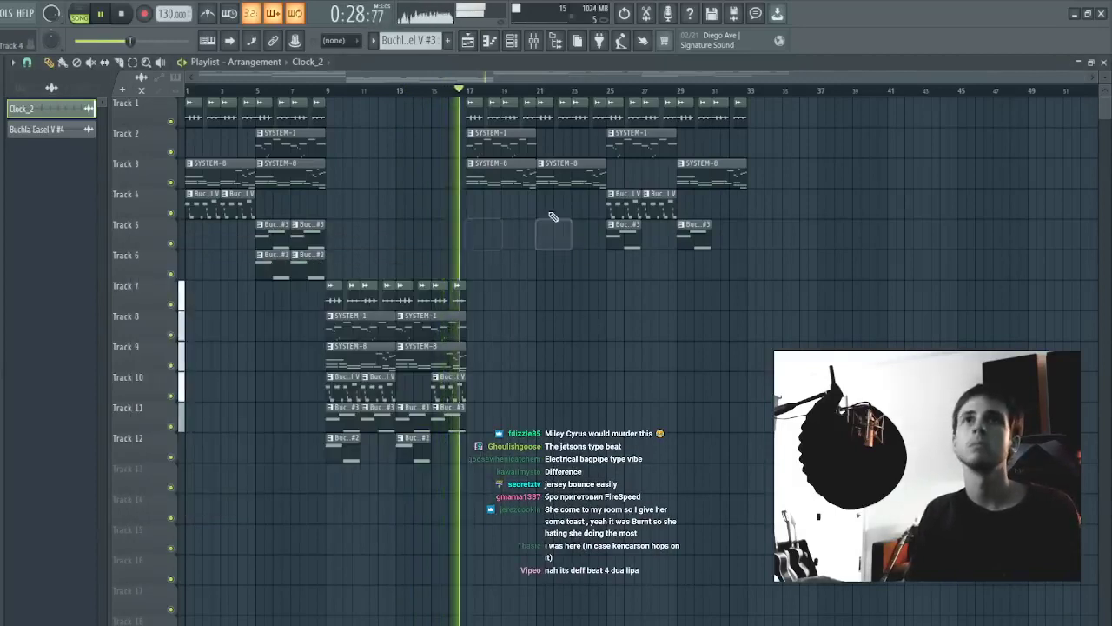
pyautogui.rightClick(514, 146)
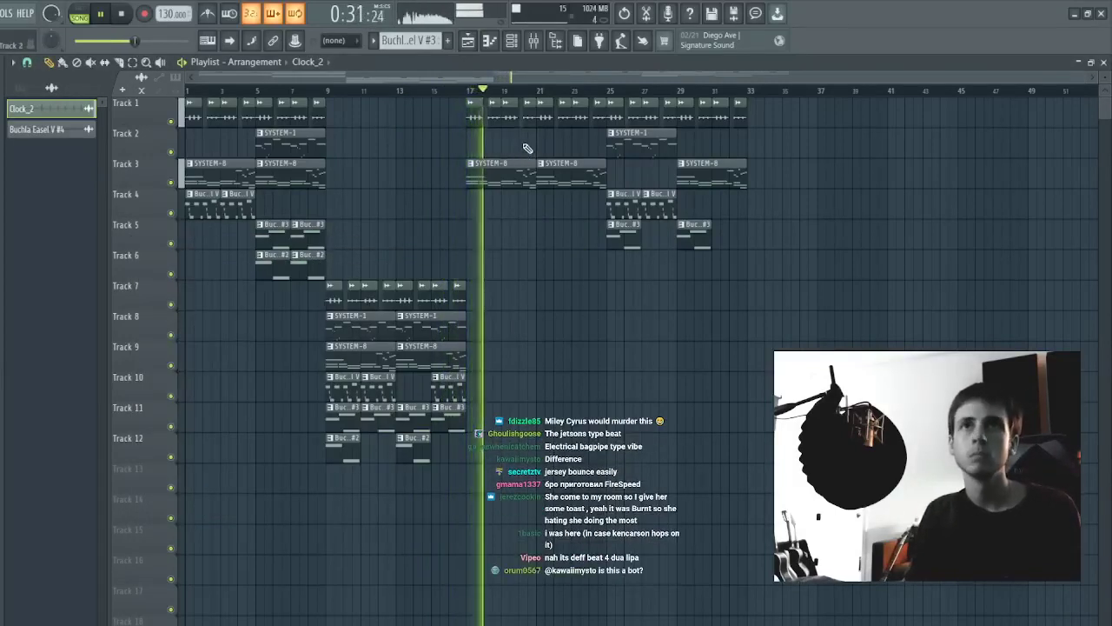
# - Copy Track 4's clips at bars 25 and 27 left to bar 21
pyautogui.keyDown('ctrl'); pyautogui.click(634, 209); pyautogui.keyUp('ctrl')
pyautogui.keyDown('ctrl'); pyautogui.click(657, 209); pyautogui.keyUp('ctrl')
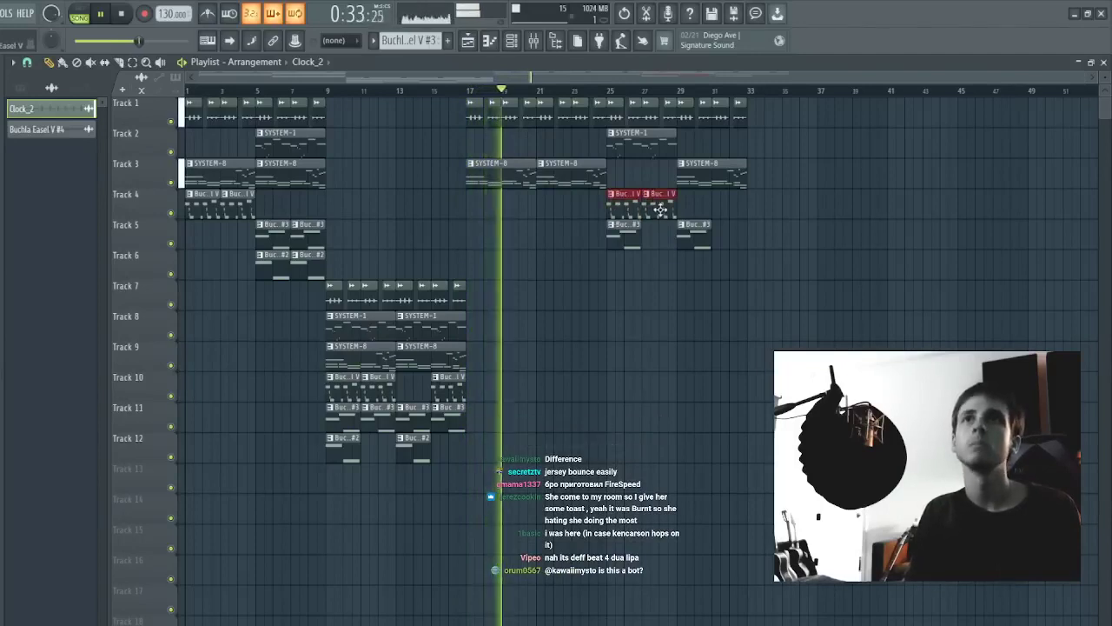
pyautogui.moveTo(660, 210); pyautogui.dragTo(589, 204)
pyautogui.hotkey('ctrl', 'd')
pyautogui.moveTo(285, 210); pyautogui.dragTo(70, 204)
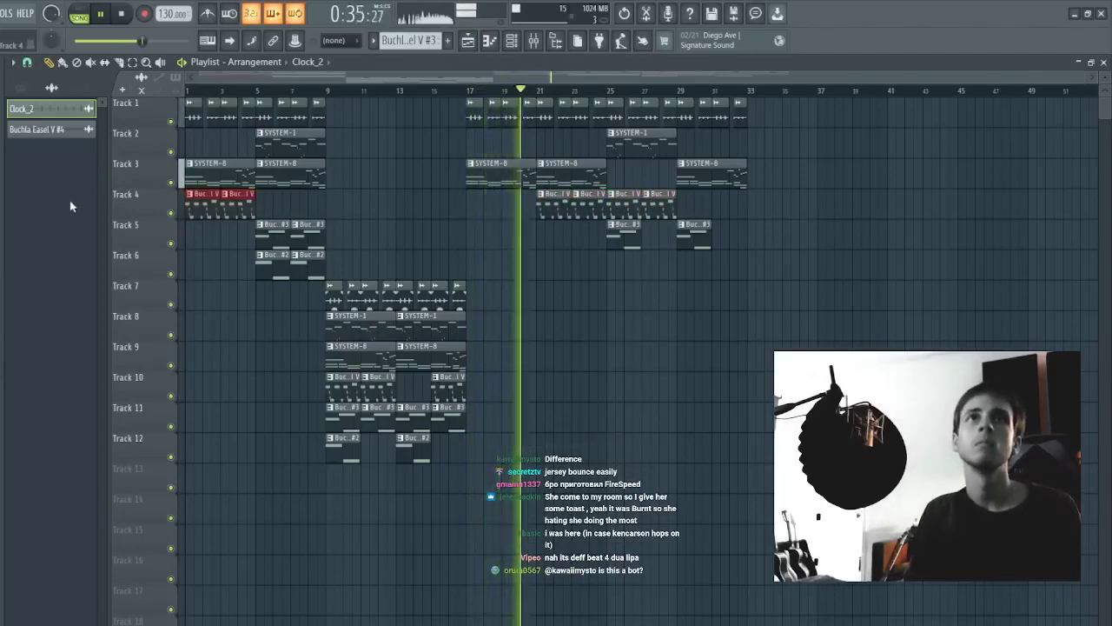
pyautogui.hotkey('ctrl', 'd')
# - Place Buchla Easel V #4 clips on Track 5 at bars 21 and 23
pyautogui.click(633, 207)
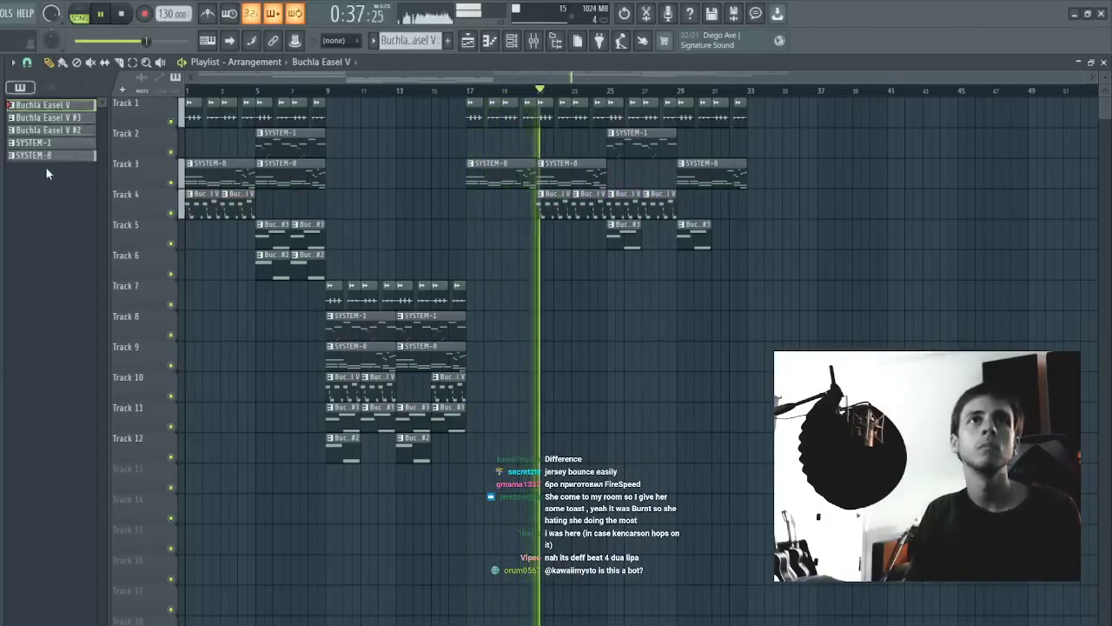
pyautogui.click(51, 89)
pyautogui.click(65, 131)
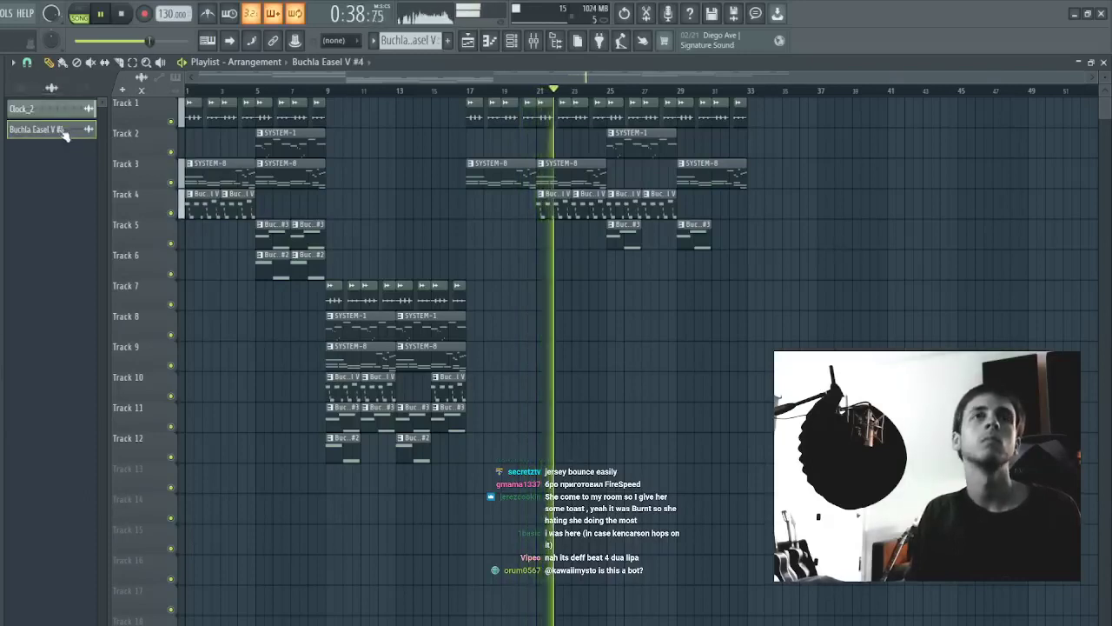
pyautogui.click(539, 242)
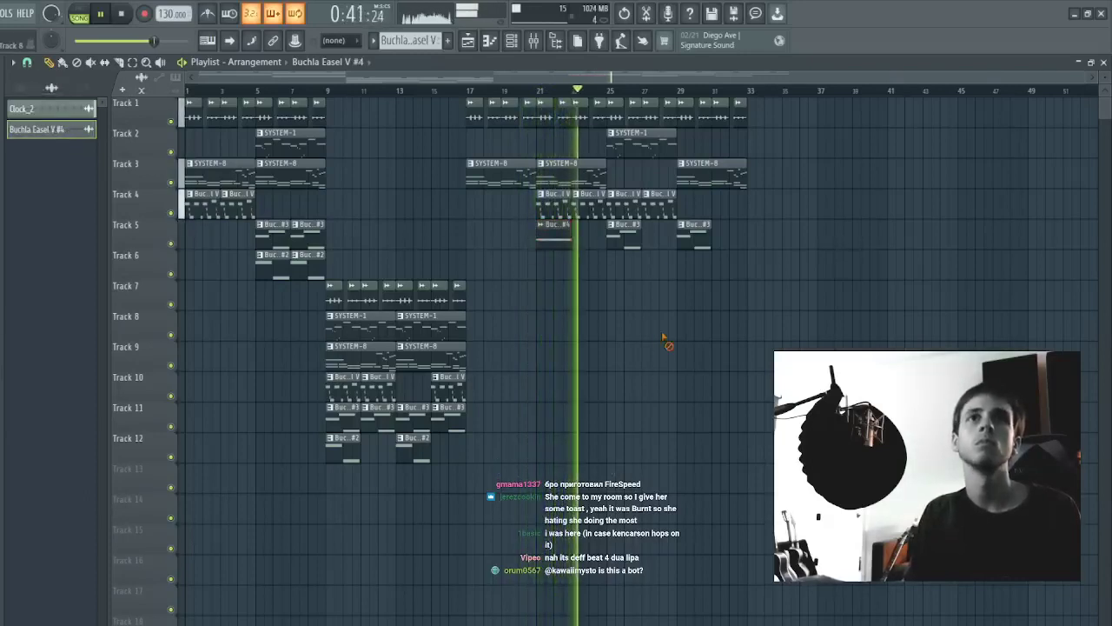
pyautogui.click(577, 239)
# - Erase the copied Track 4 clips, replay, and undo back through the recent edits
pyautogui.rightClick(579, 209)
pyautogui.rightClick(556, 210)
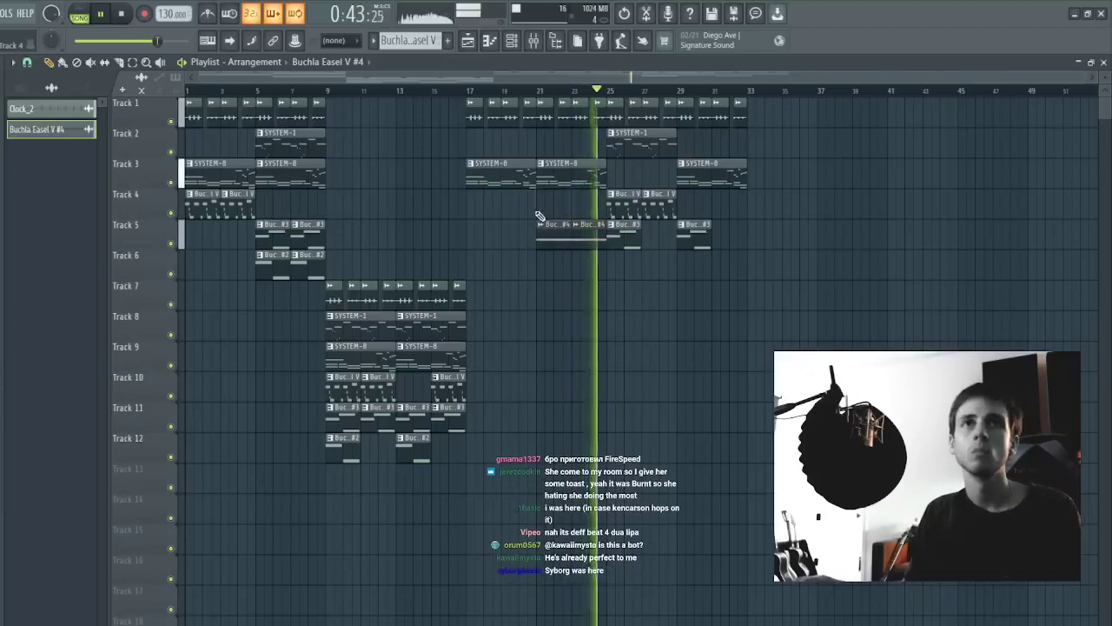
pyautogui.press('space')
pyautogui.press('space')
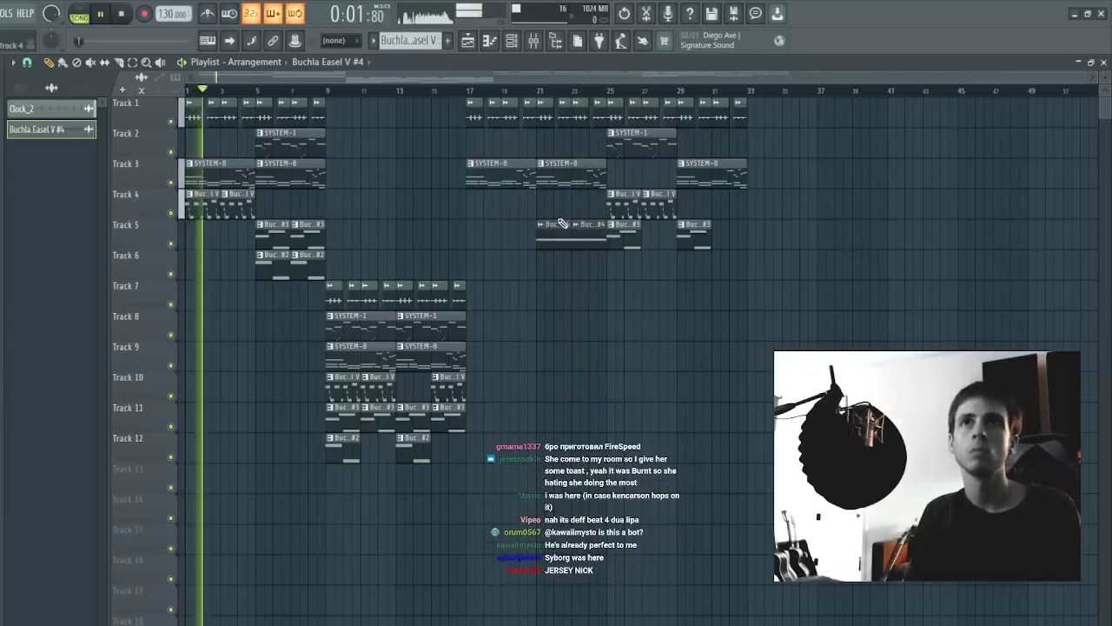
pyautogui.hotkey('ctrl', 'z')
pyautogui.hotkey('ctrl', 'z')
pyautogui.hotkey('ctrl', 'z')
pyautogui.hotkey('ctrl', 'alt', 'z')
pyautogui.hotkey('ctrl', 'alt', 'z')
pyautogui.hotkey('ctrl', 'alt', 'z')
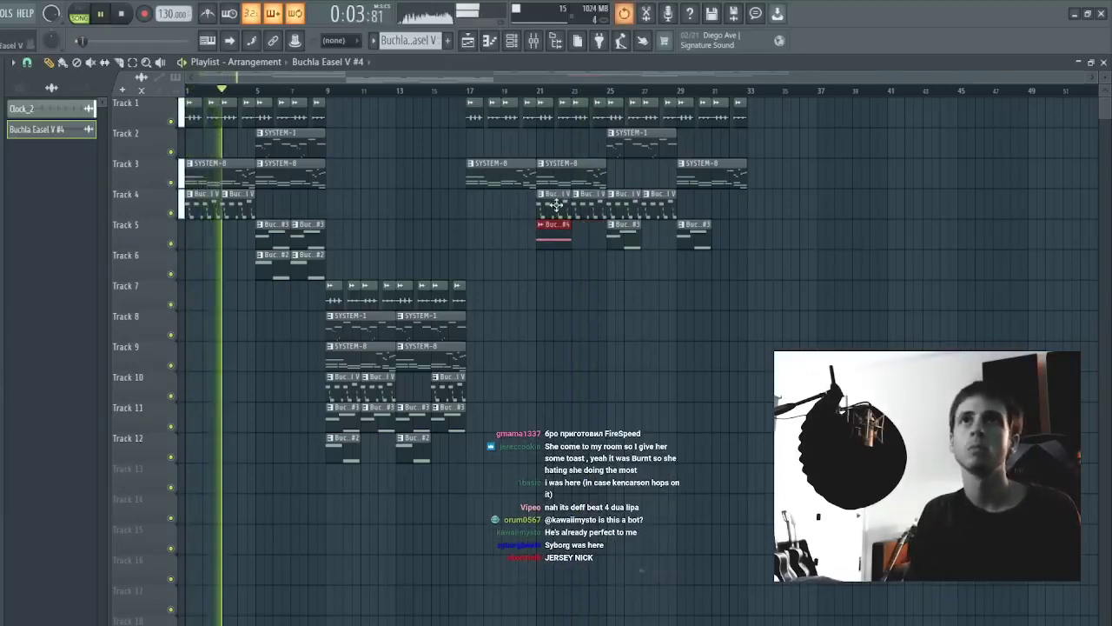
pyautogui.hotkey('ctrl', 'alt', 'z')
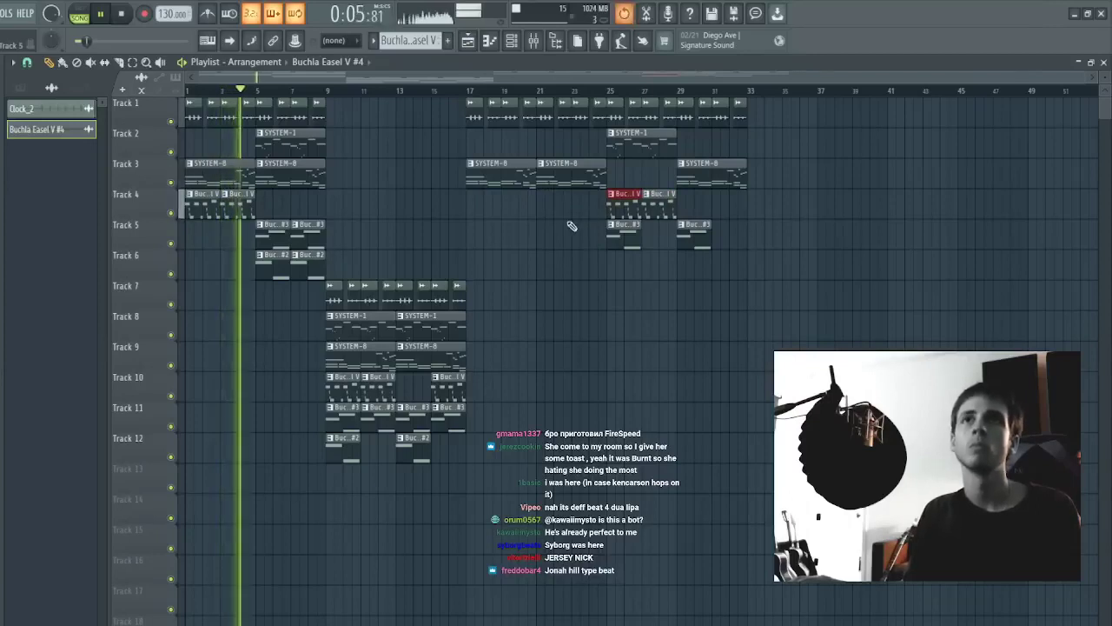
# - Place Buchla Easel V #4 clips on Track 5 at bars 17 and 19
pyautogui.moveTo(76, 128); pyautogui.dragTo(475, 236)
pyautogui.click(510, 233)
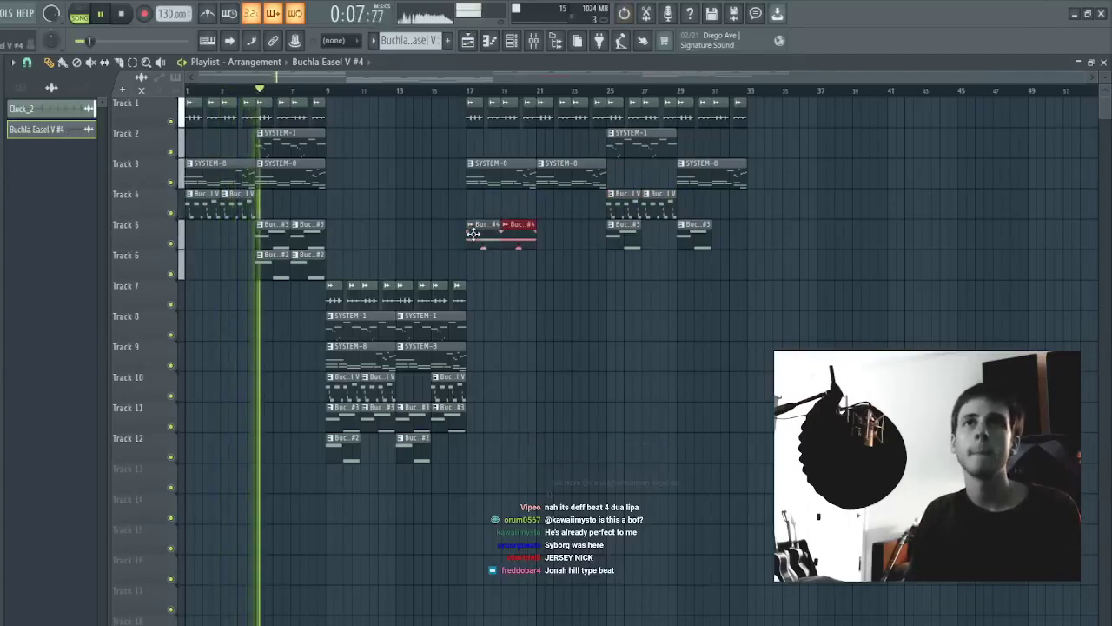
pyautogui.scroll(1, 476, 91)
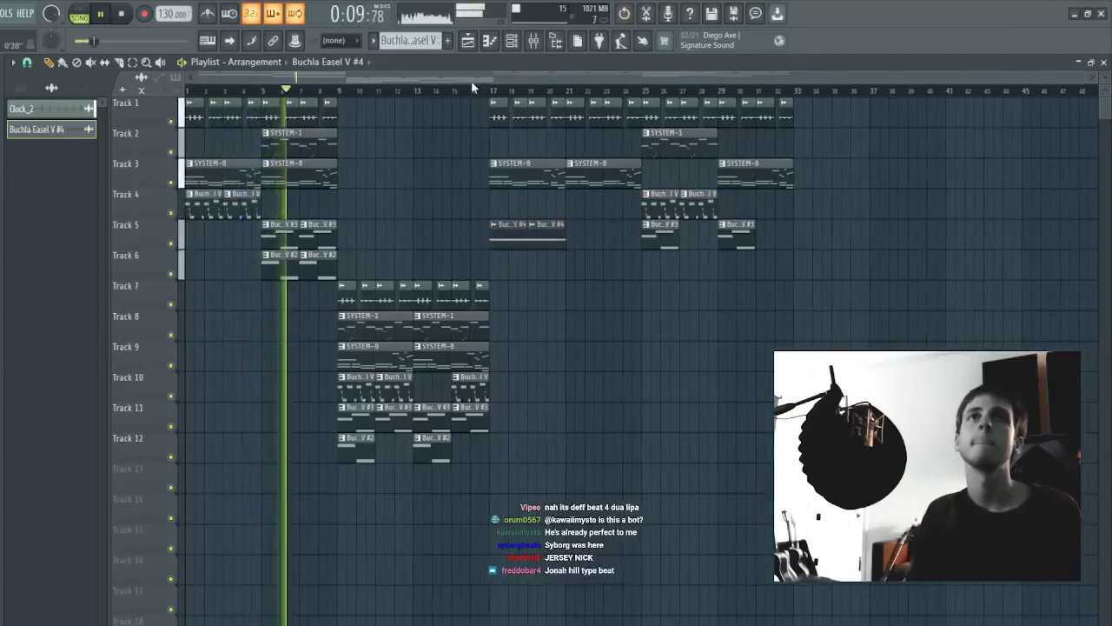
pyautogui.hscroll(4, 472, 86)
pyautogui.hscroll(-4, 455, 84)
pyautogui.hscroll(3, 448, 84)
pyautogui.hscroll(-3, 439, 93)
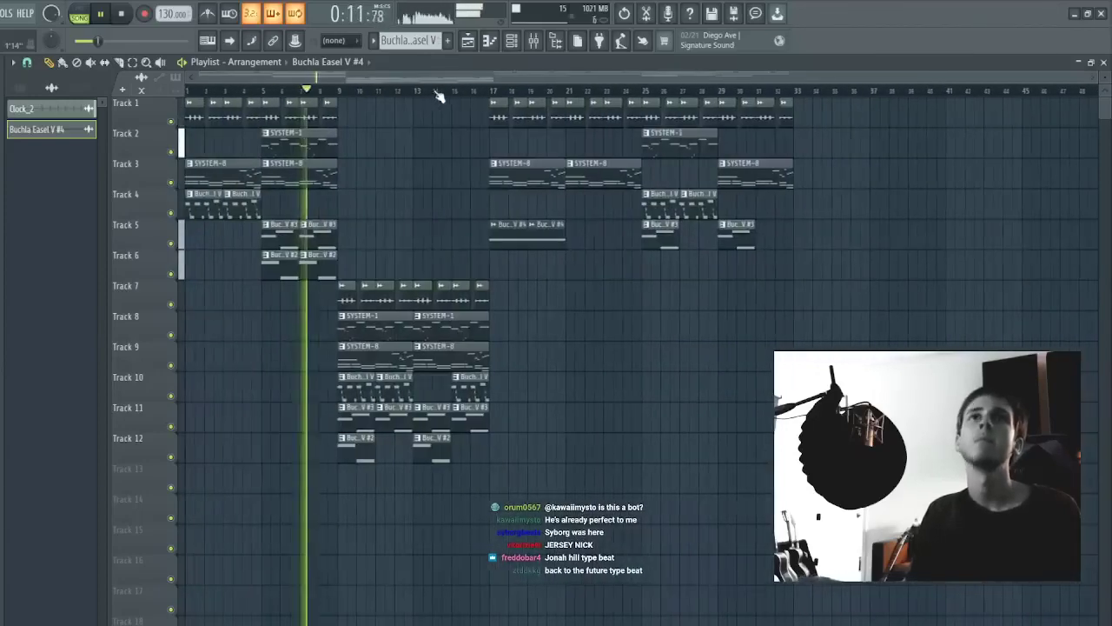
# - Jump playback to bar 17 and duplicate the two Track 5 Buchla #4 clips rightward
pyautogui.moveTo(246, 234); pyautogui.dragTo(189, 106)
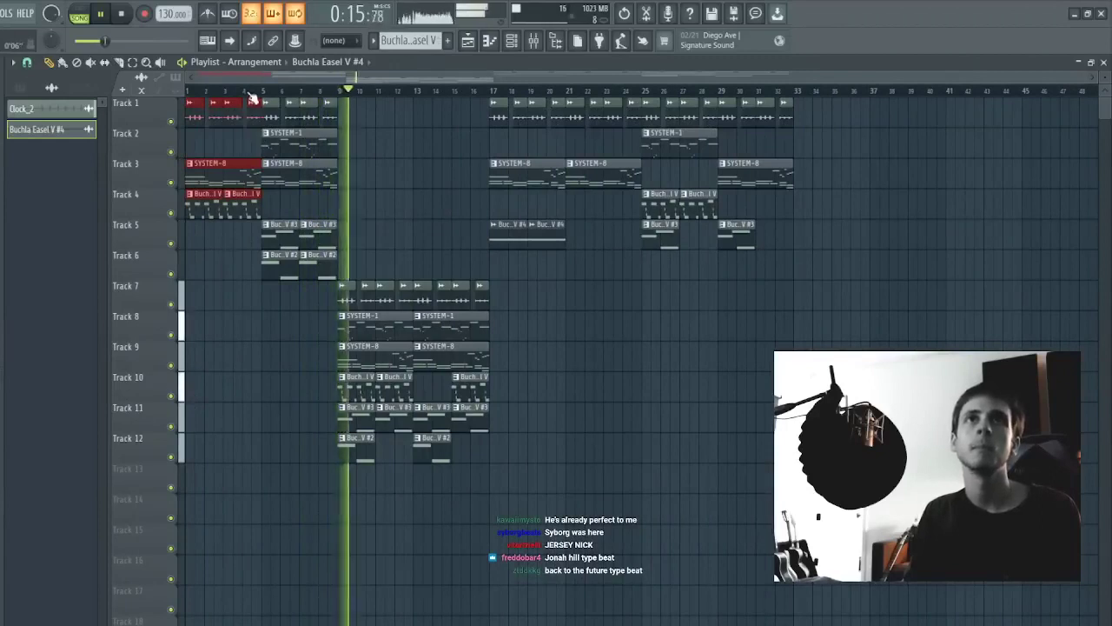
pyautogui.click(492, 91)
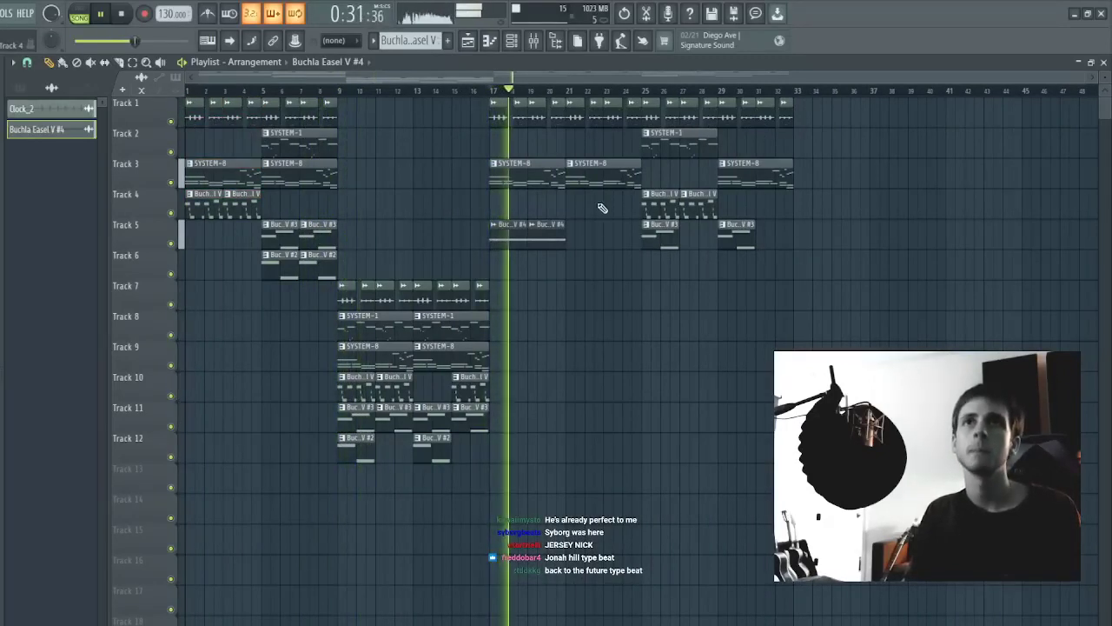
pyautogui.moveTo(603, 206); pyautogui.dragTo(465, 244)
pyautogui.hotkey('ctrl', 'b')
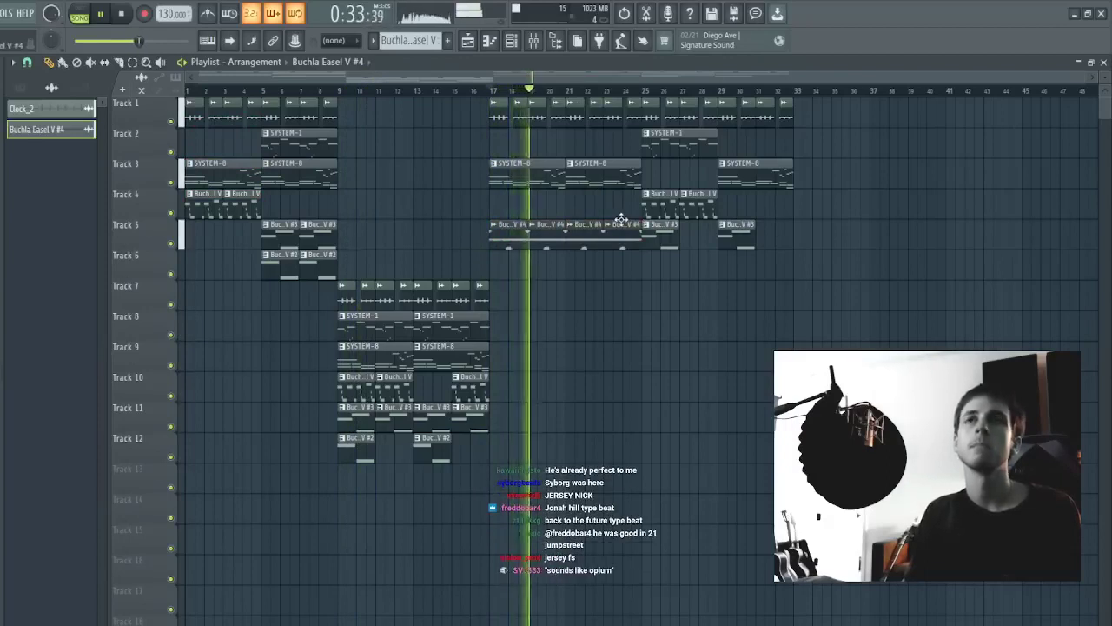
# - Restore Track 1's clips around bars 21–24 after erasing them by mistake
pyautogui.rightClick(580, 120)
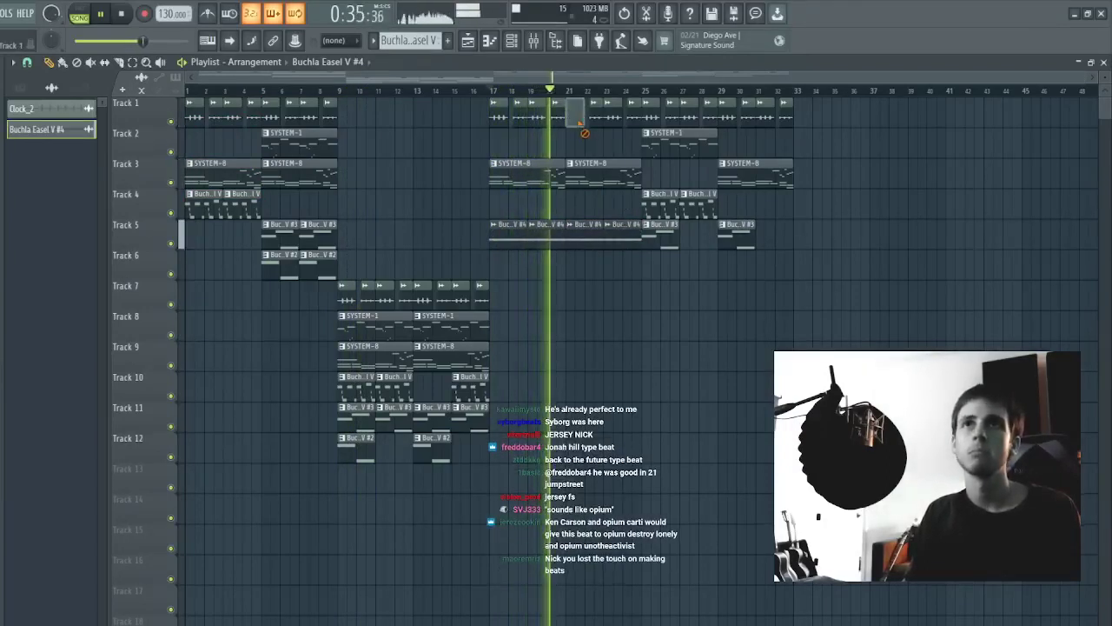
pyautogui.rightClick(595, 114)
pyautogui.rightClick(615, 110)
pyautogui.rightClick(626, 114)
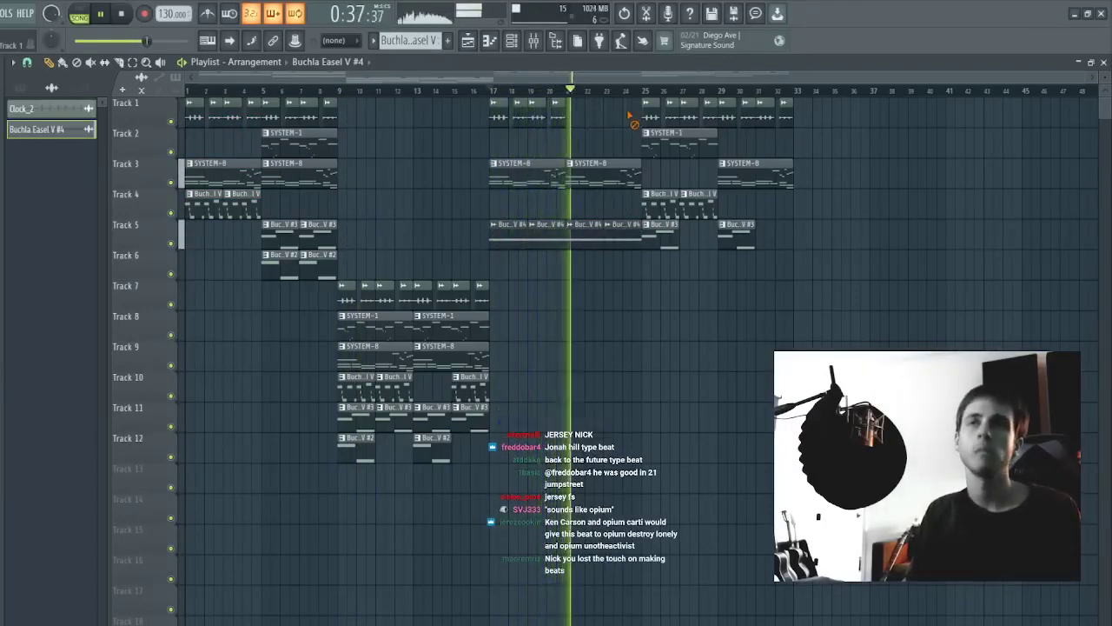
pyautogui.hotkey('ctrl', 'z')
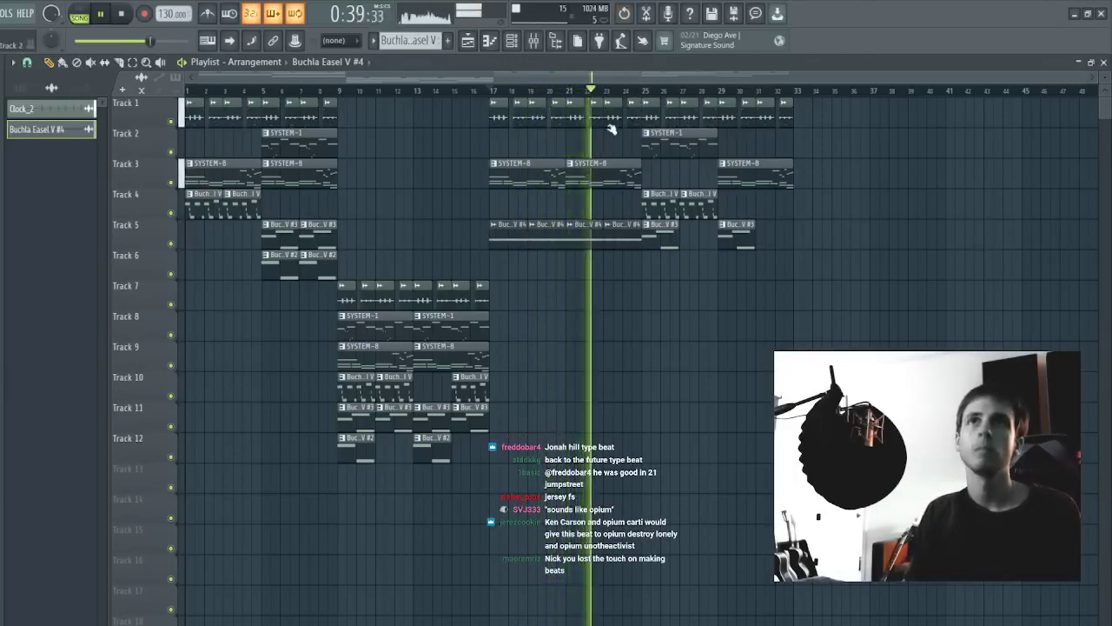
# - Turn on the metronome, select all Track 1 clips, and switch to slip editing
pyautogui.click(208, 14)
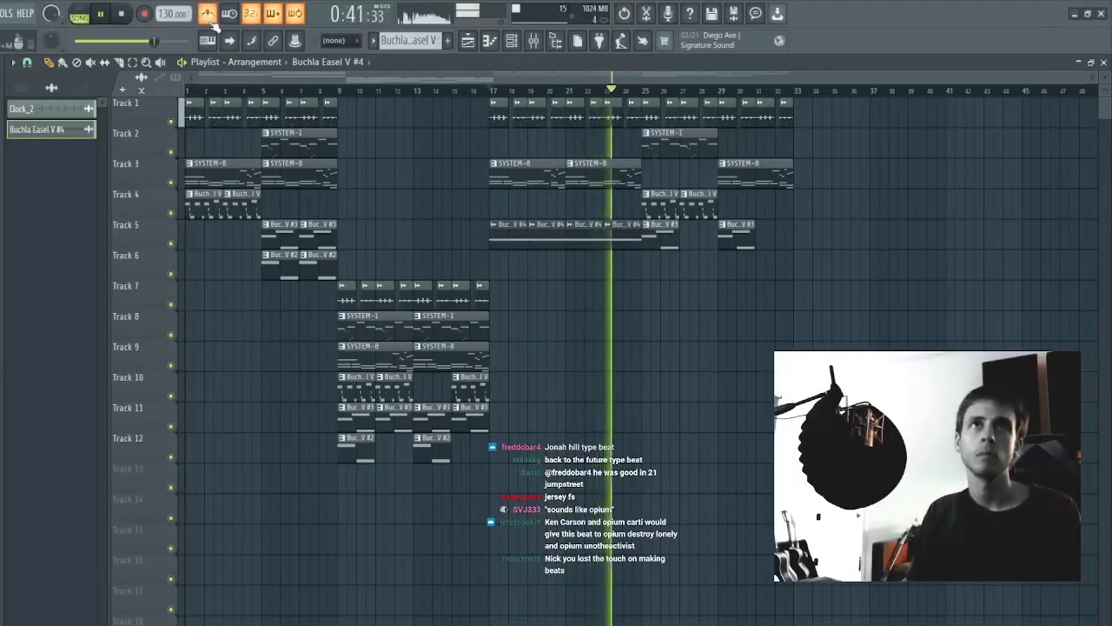
pyautogui.doubleClick(155, 111)
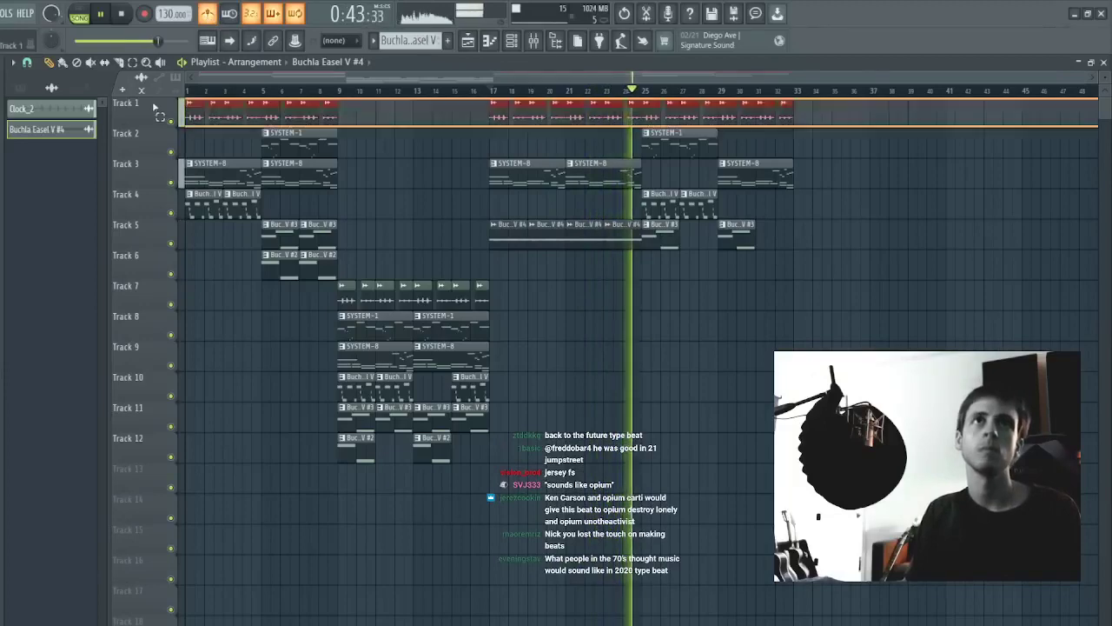
pyautogui.scroll(10, 196, 103)
pyautogui.press('s')
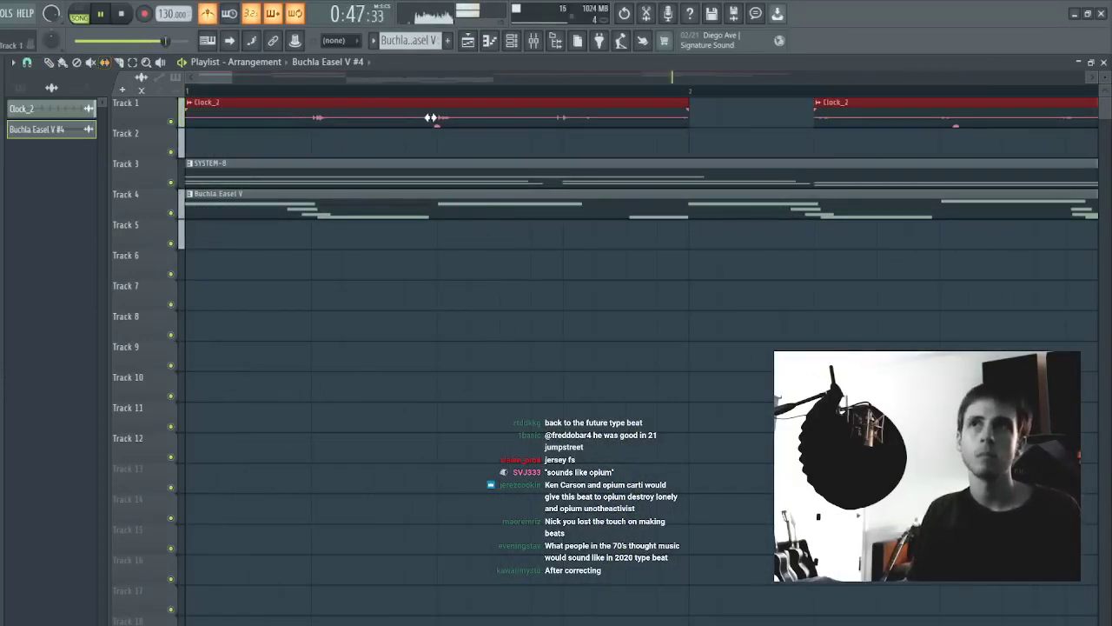
pyautogui.scroll(-10, 437, 99)
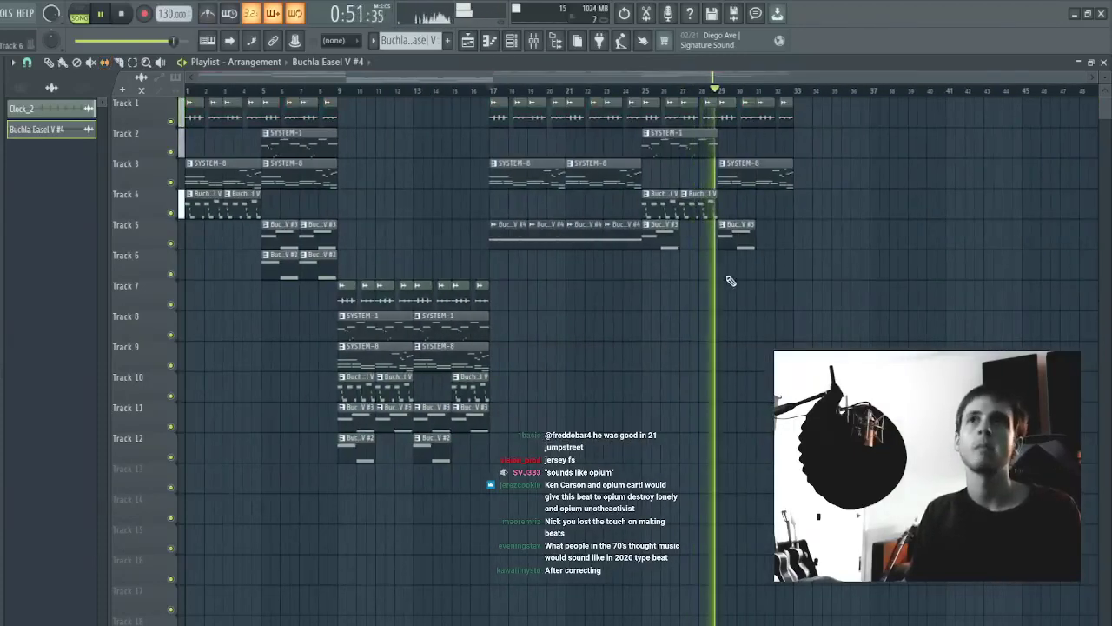
# - Duplicate Track 5's clips forward twice and delete the extra clip past bar 33
pyautogui.click(728, 242)
pyautogui.moveTo(726, 242); pyautogui.dragTo(673, 252)
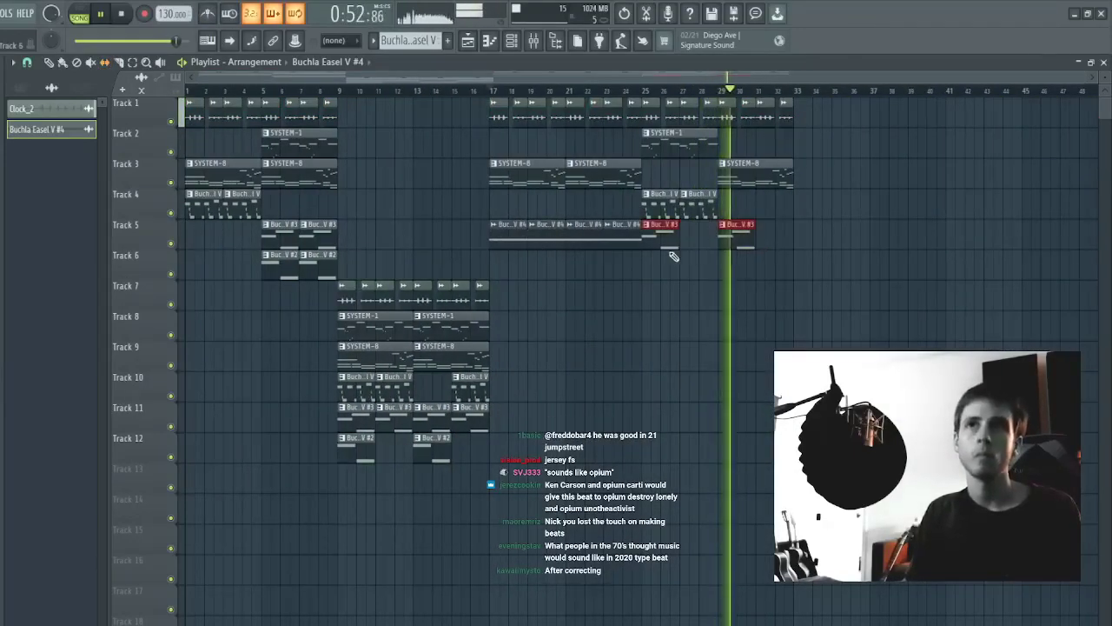
pyautogui.rightClick(739, 240)
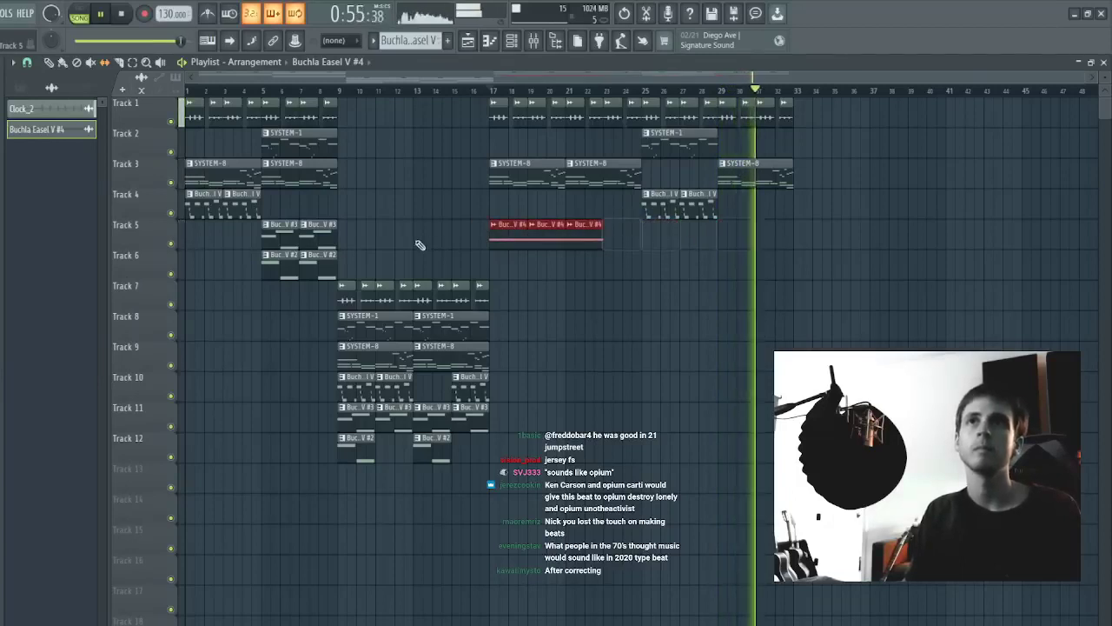
pyautogui.hotkey('ctrl', 'b')
pyautogui.hotkey('ctrl', 'b')
pyautogui.hotkey('ctrl', 'd')
pyautogui.rightClick(813, 242)
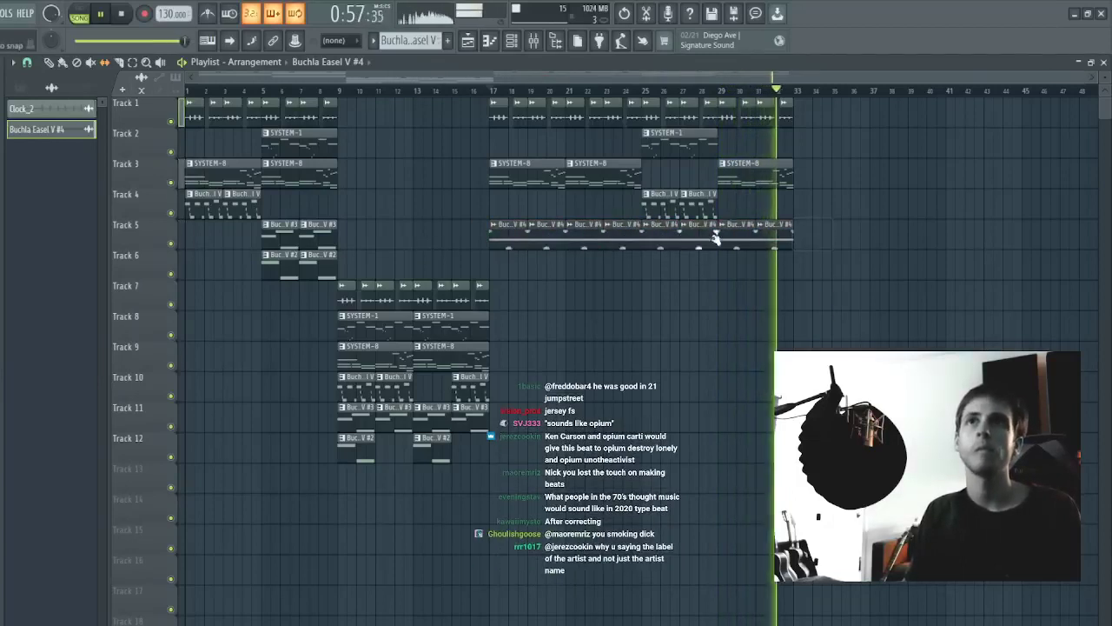
# - Erase all of Track 5's clips after bar 25
pyautogui.rightClick(676, 240)
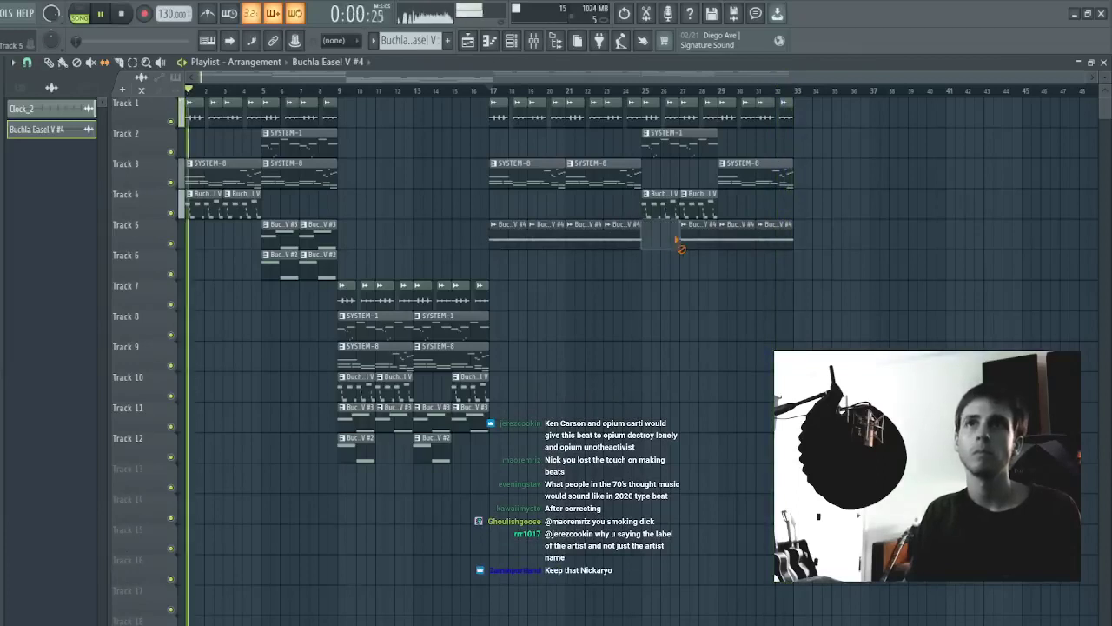
pyautogui.rightClick(704, 248)
pyautogui.rightClick(756, 248)
pyautogui.rightClick(739, 244)
pyautogui.moveTo(601, 287); pyautogui.dragTo(337, 504)
pyautogui.hotkey('ctrl', 'd')
pyautogui.hotkey('ctrl', 'a')
pyautogui.hotkey('ctrl', 'd')
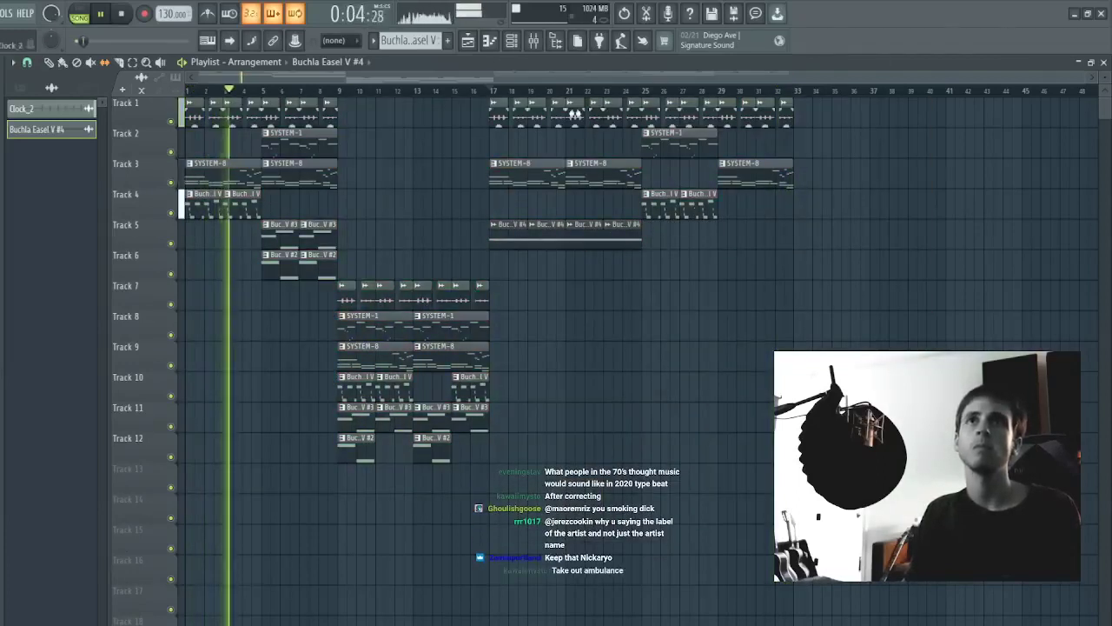
pyautogui.hotkey('ctrl', 'a')
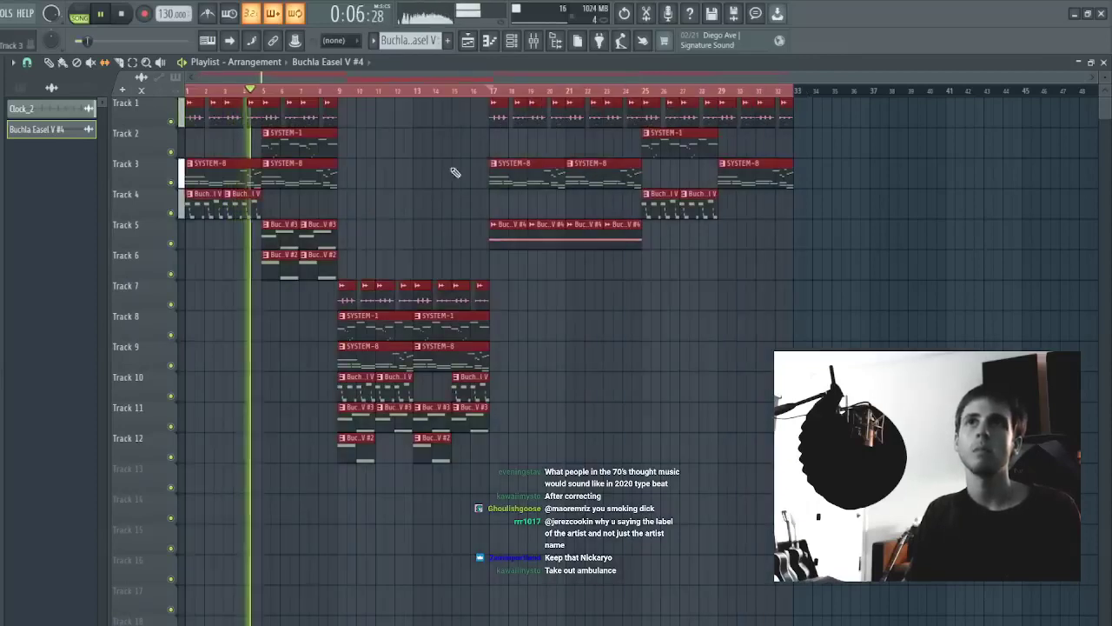
pyautogui.hotkey('ctrl', 'd')
# - Copy the Tracks 8–12 clips to bar 33 and duplicate them twice up to bar 57
pyautogui.moveTo(578, 310); pyautogui.dragTo(346, 491)
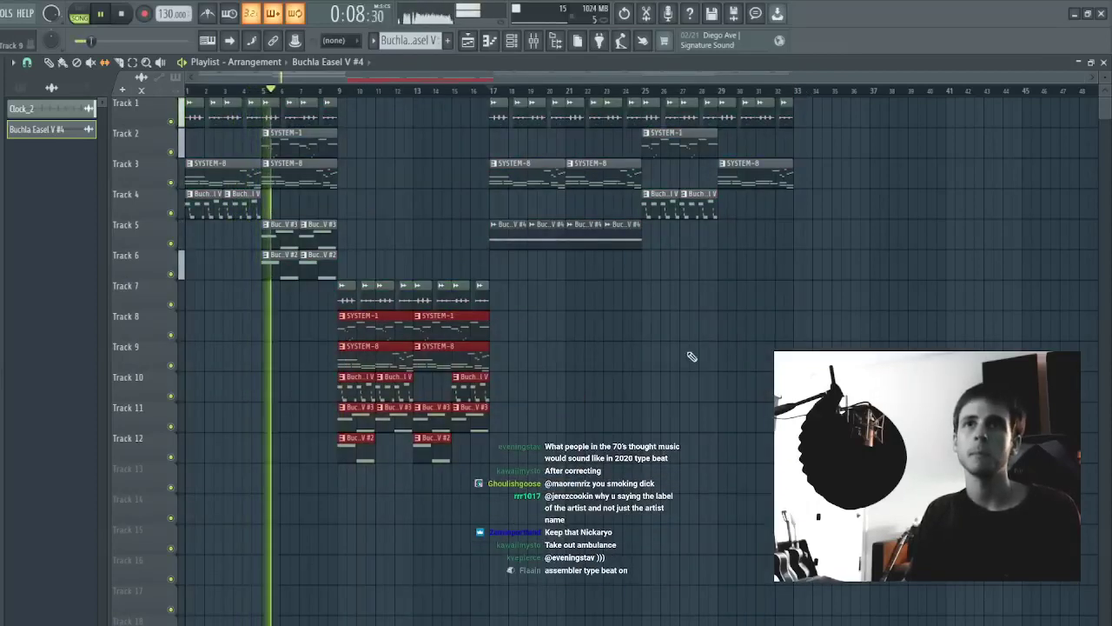
pyautogui.moveTo(373, 353)
pyautogui.mouseDown()
pyautogui.moveTo(837, 345)
pyautogui.moveTo(824, 340)
pyautogui.mouseUp()
pyautogui.moveTo(994, 281)
pyautogui.mouseDown()
pyautogui.moveTo(970, 332)
pyautogui.moveTo(812, 469)
pyautogui.mouseUp()
pyautogui.hotkey('ctrl', 'b')
pyautogui.hotkey('ctrl', 'b')
pyautogui.hotkey('ctrl', 'd')
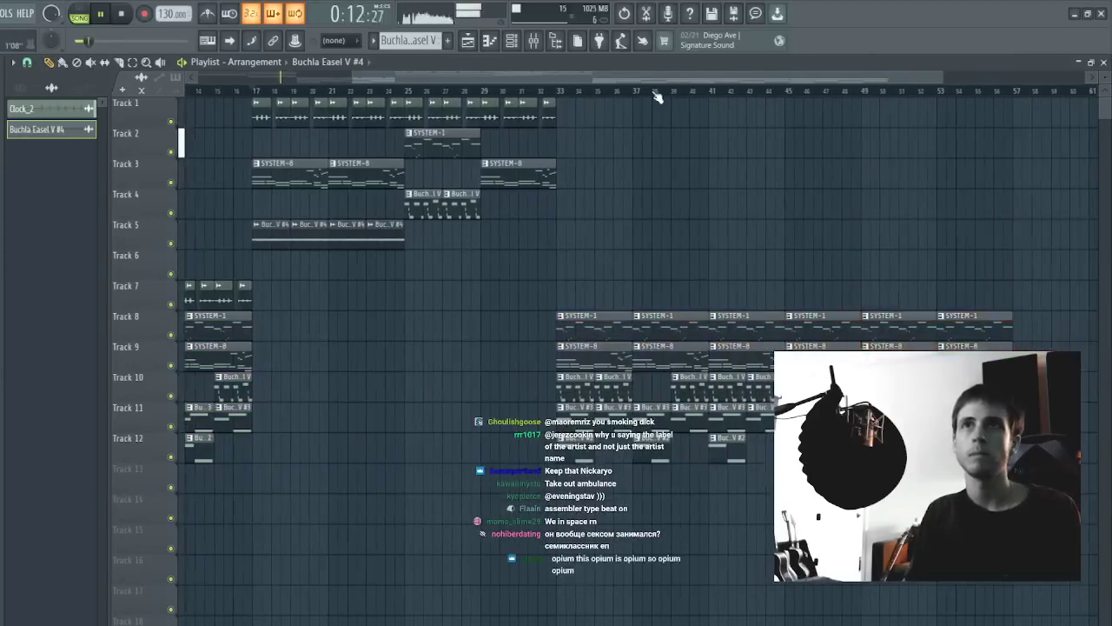
# - Delete Track 10 clips after bar 33, Track 8 at bars 33–41, and Track 9 at bars 41–49
pyautogui.scroll(-2, 658, 94)
pyautogui.rightClick(606, 395)
pyautogui.rightClick(636, 396)
pyautogui.rightClick(676, 400)
pyautogui.rightClick(665, 327)
pyautogui.rightClick(639, 328)
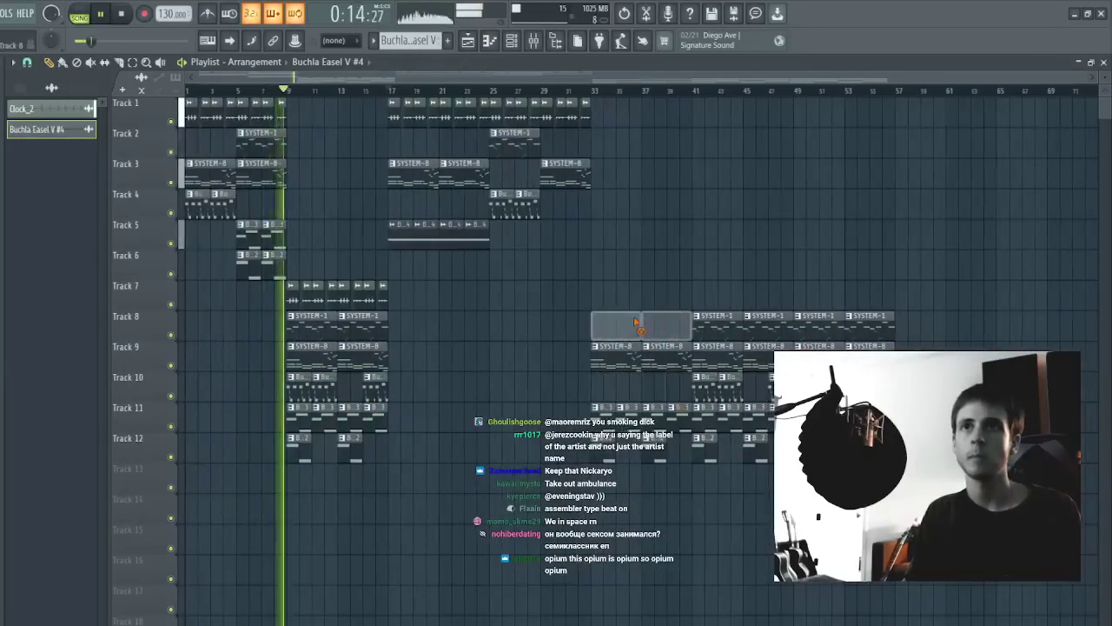
pyautogui.rightClick(734, 365)
pyautogui.rightClick(753, 365)
pyautogui.rightClick(735, 391)
# - Delete Tracks 11–12 clips after bar 33, Track 10's bar 47 clip, and Track 8's bars 49 and 53 clips
pyautogui.rightClick(653, 415)
pyautogui.rightClick(609, 416)
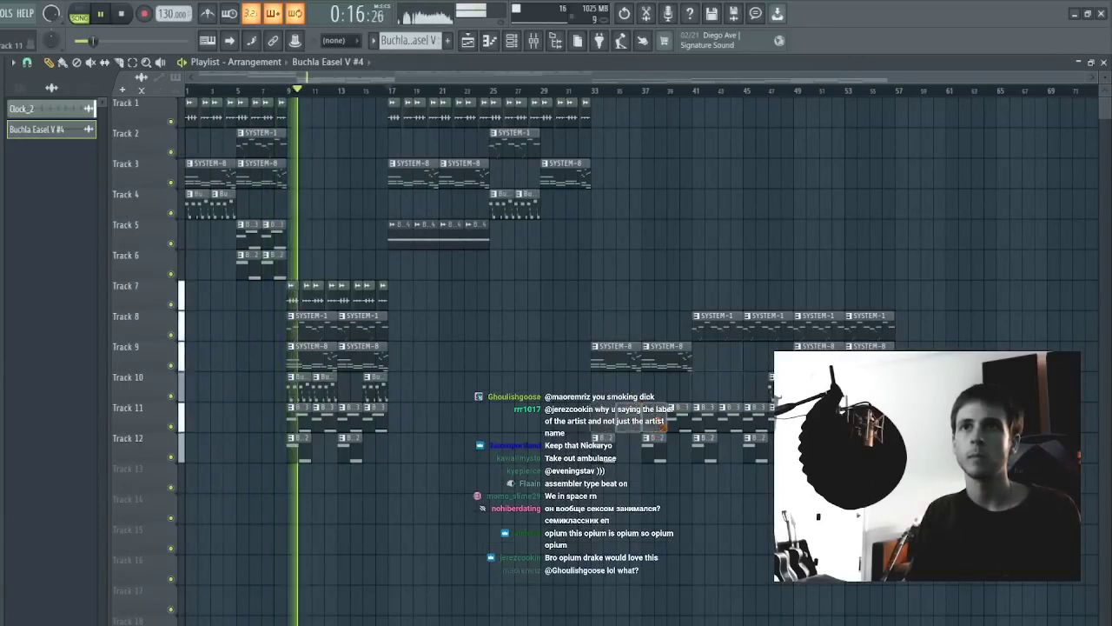
pyautogui.rightClick(602, 447)
pyautogui.rightClick(653, 447)
pyautogui.rightClick(731, 414)
pyautogui.rightClick(754, 443)
pyautogui.rightClick(705, 447)
pyautogui.rightClick(770, 387)
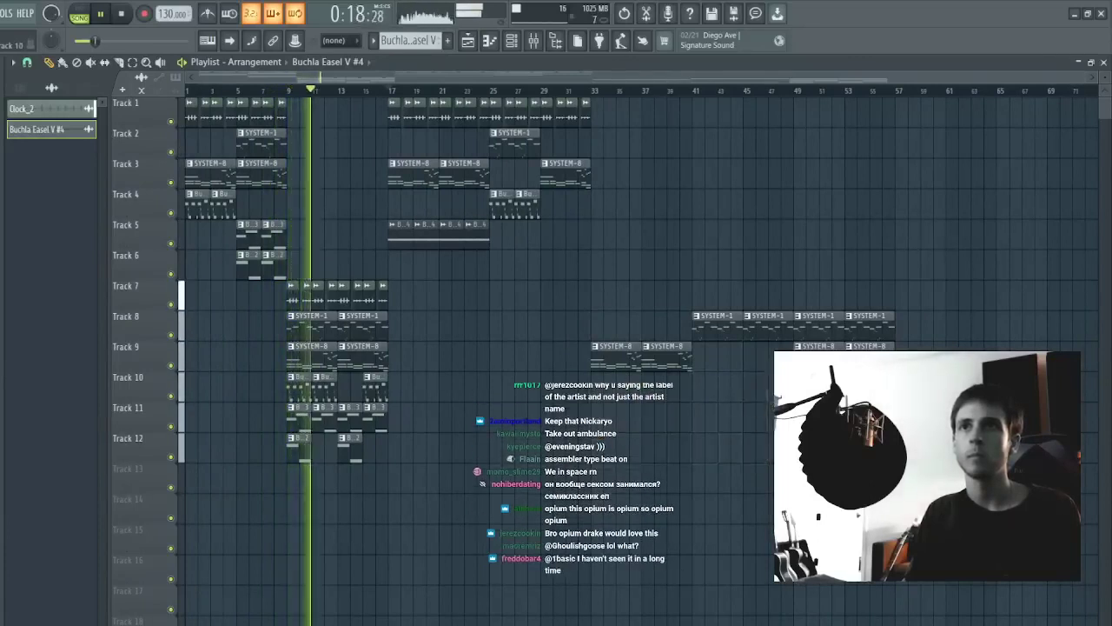
pyautogui.rightClick(814, 329)
pyautogui.rightClick(869, 328)
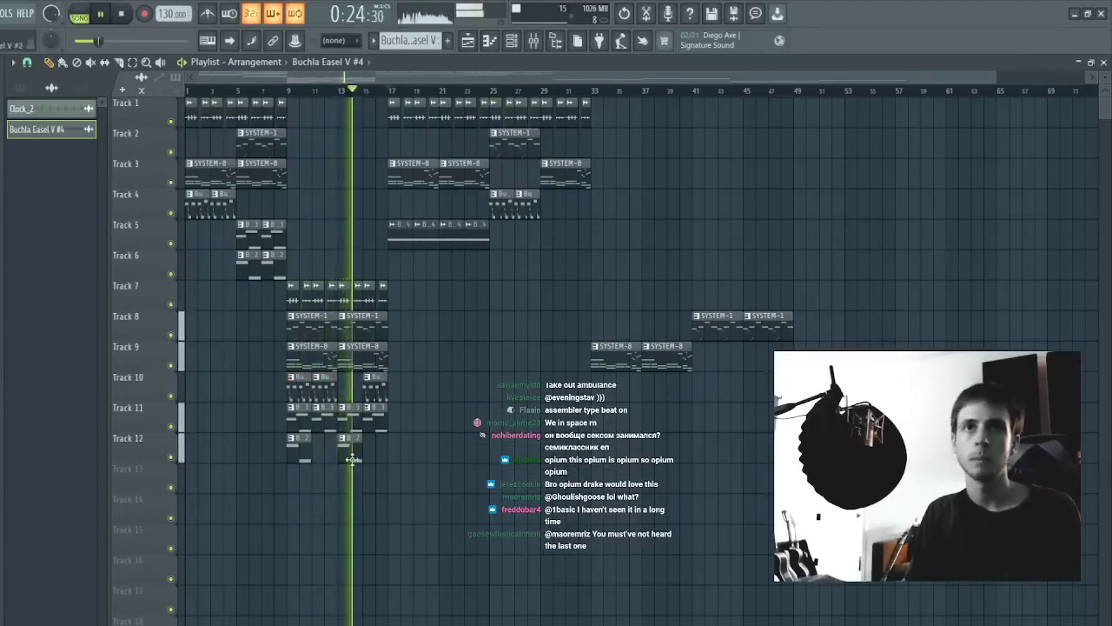
# - Time-select bars 1 to 65 in the playlist with no clips selected
pyautogui.moveTo(396, 433); pyautogui.dragTo(300, 459)
pyautogui.hotkey('ctrl', 'd')
pyautogui.scroll(-2, 278, 93)
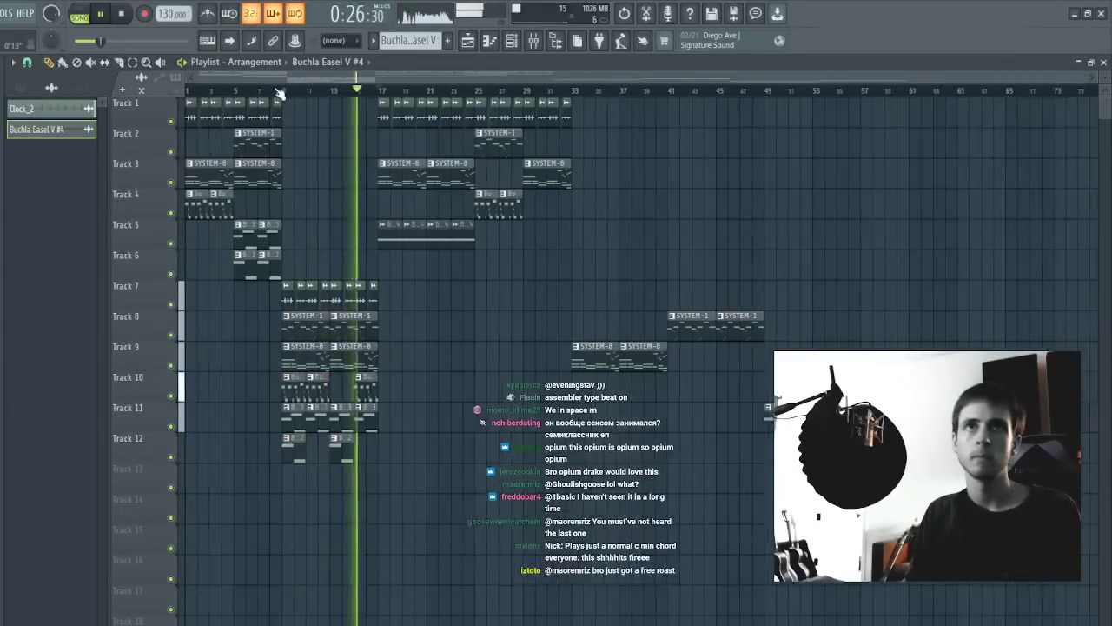
pyautogui.moveTo(451, 278); pyautogui.dragTo(357, 85)
pyautogui.hotkey('ctrl', 'd')
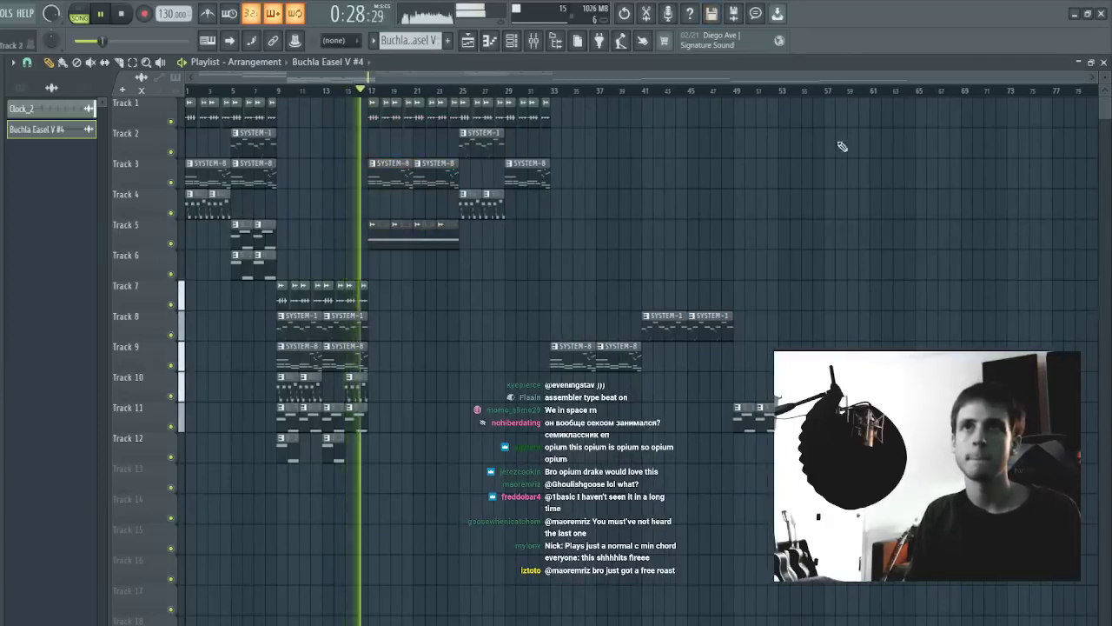
pyautogui.moveTo(919, 92); pyautogui.dragTo(185, 130)
pyautogui.hotkey('ctrl', 'd')
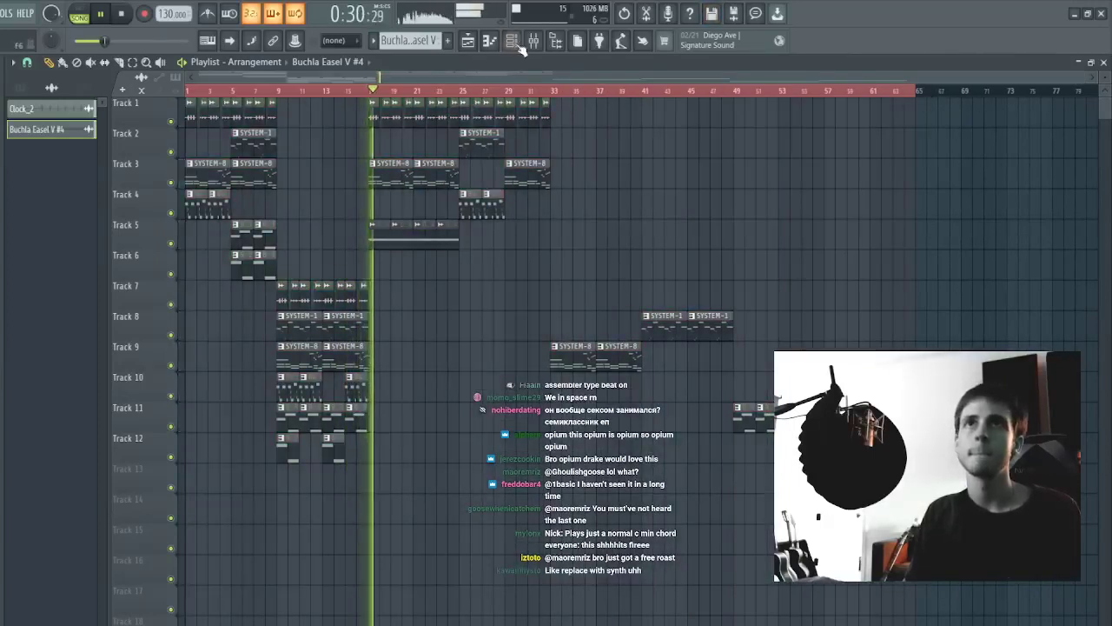
pyautogui.click(532, 41)
# - Stop playback, return to the playlist, and select the Edison master recording on Track 13
pyautogui.press('space')
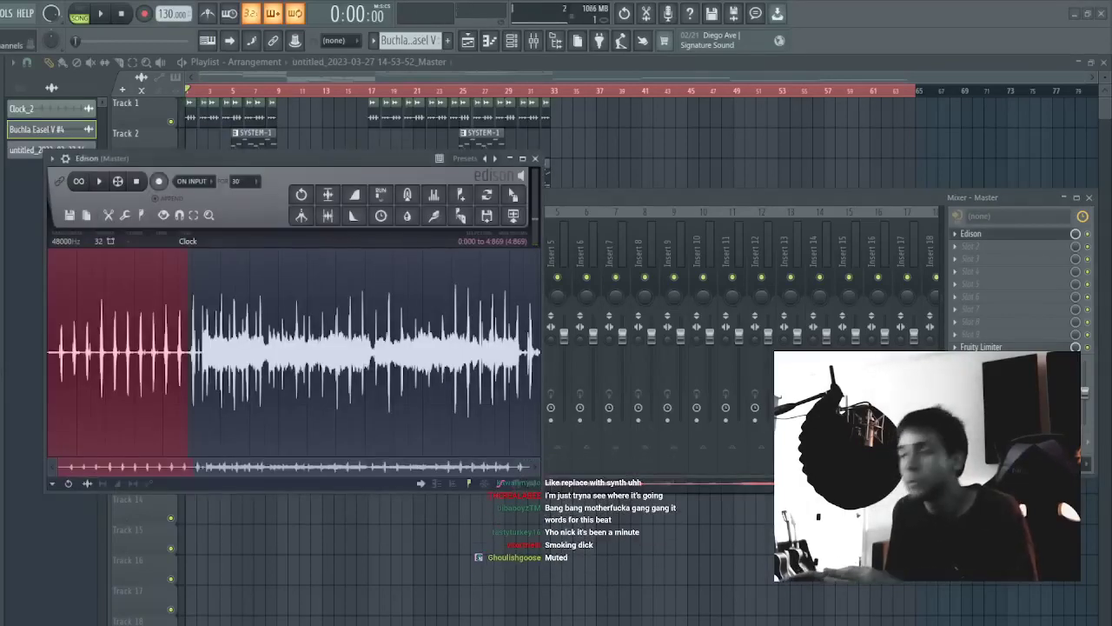
pyautogui.press('F9')
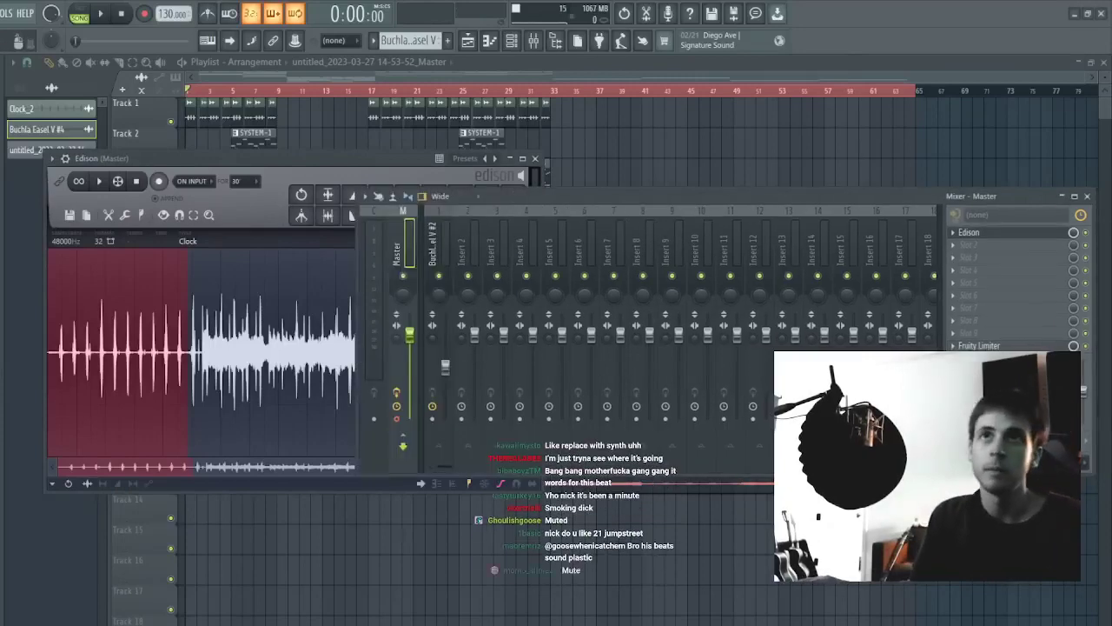
pyautogui.press('F5')
pyautogui.click(321, 478)
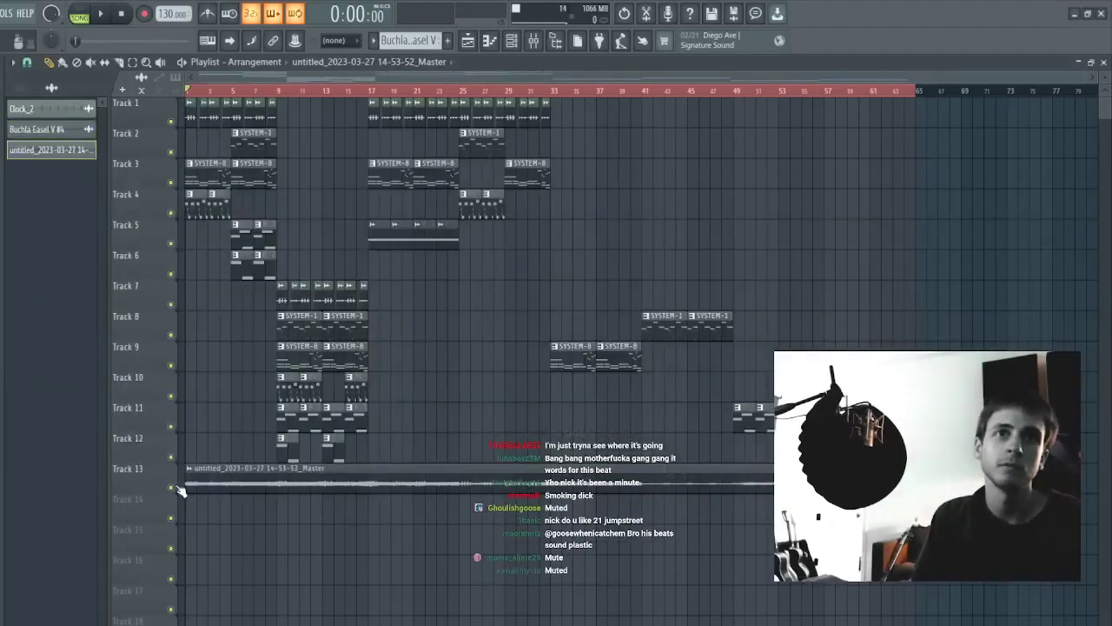
# - Normalize the Track 13 master clip, set its mode to Stretch, and lower its pitch
pyautogui.doubleClick(216, 481)
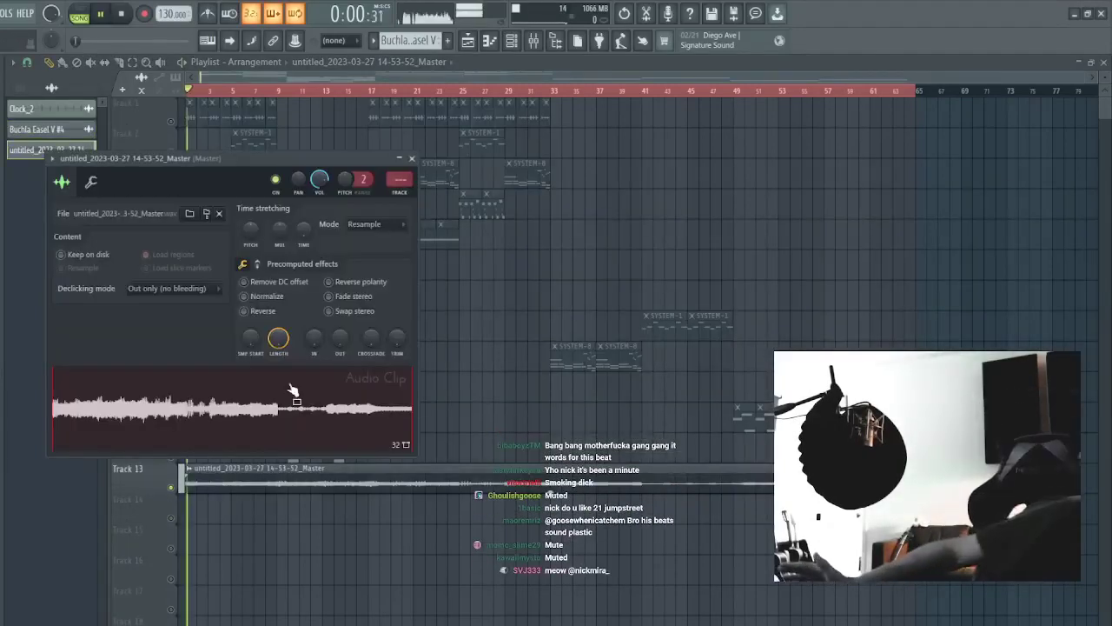
pyautogui.press('space')
pyautogui.click(292, 296)
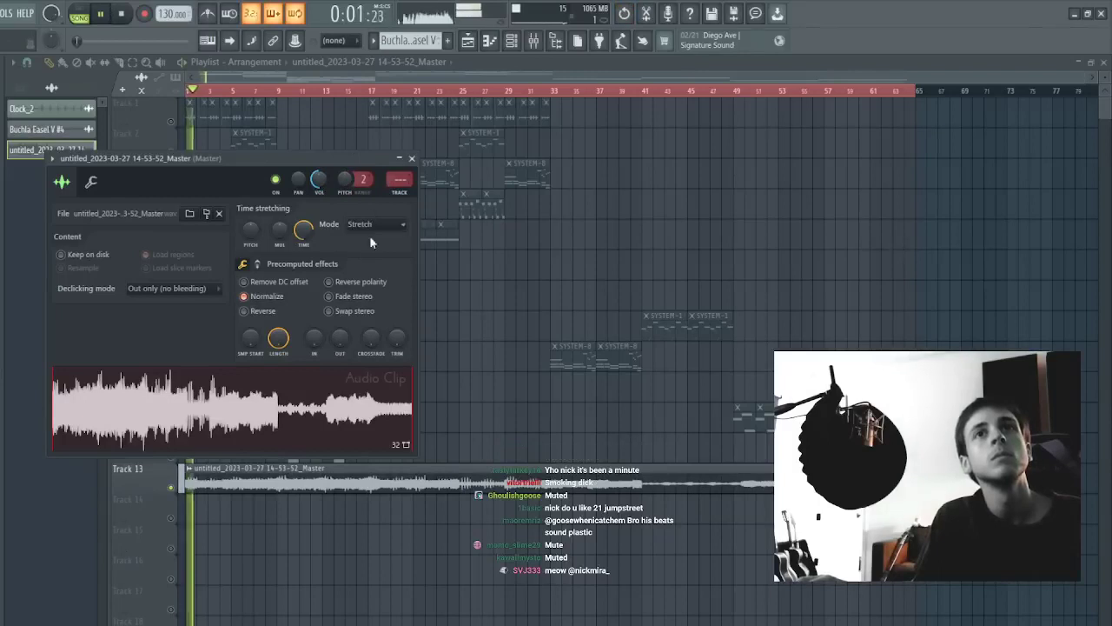
pyautogui.moveTo(348, 182); pyautogui.dragTo(348, 212)
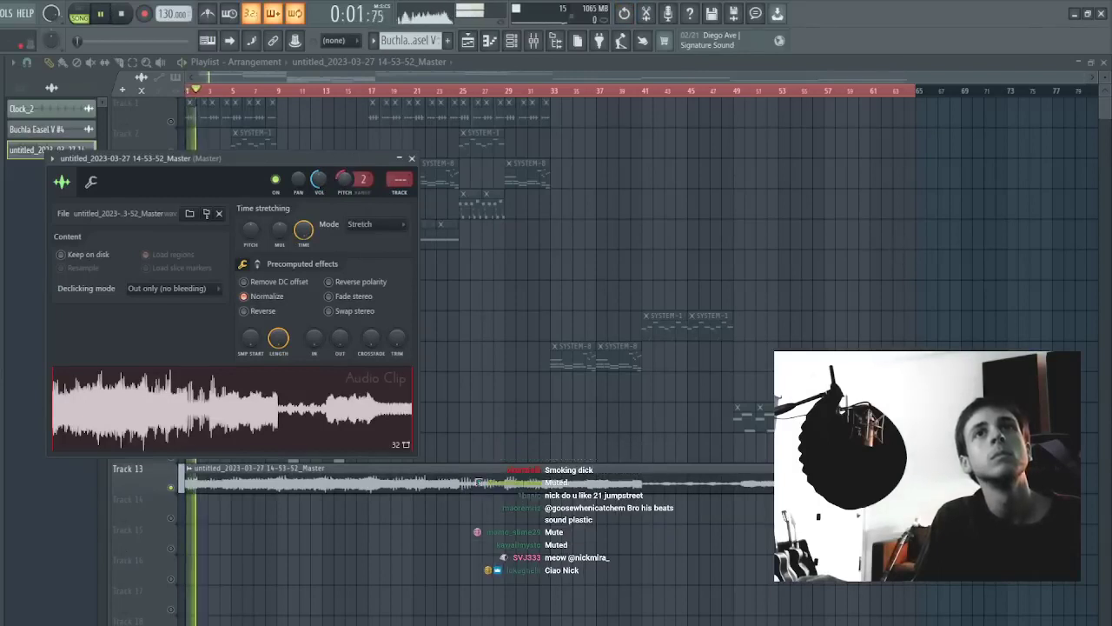
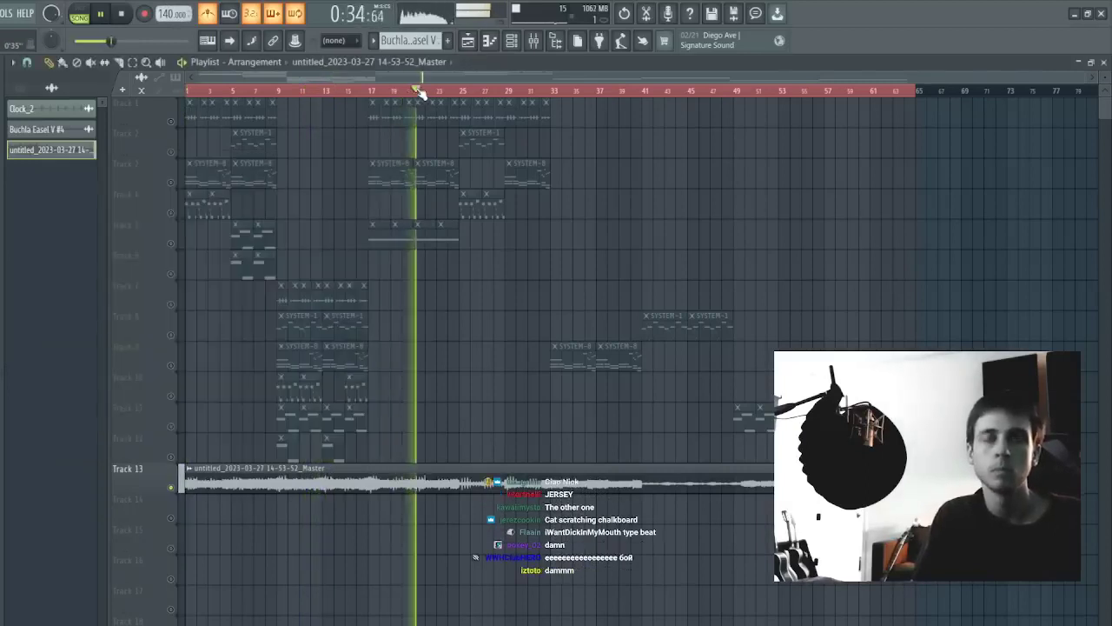
# - Replay the song from bar 17 while checking the Track 13 audio clip settings
pyautogui.click(372, 91)
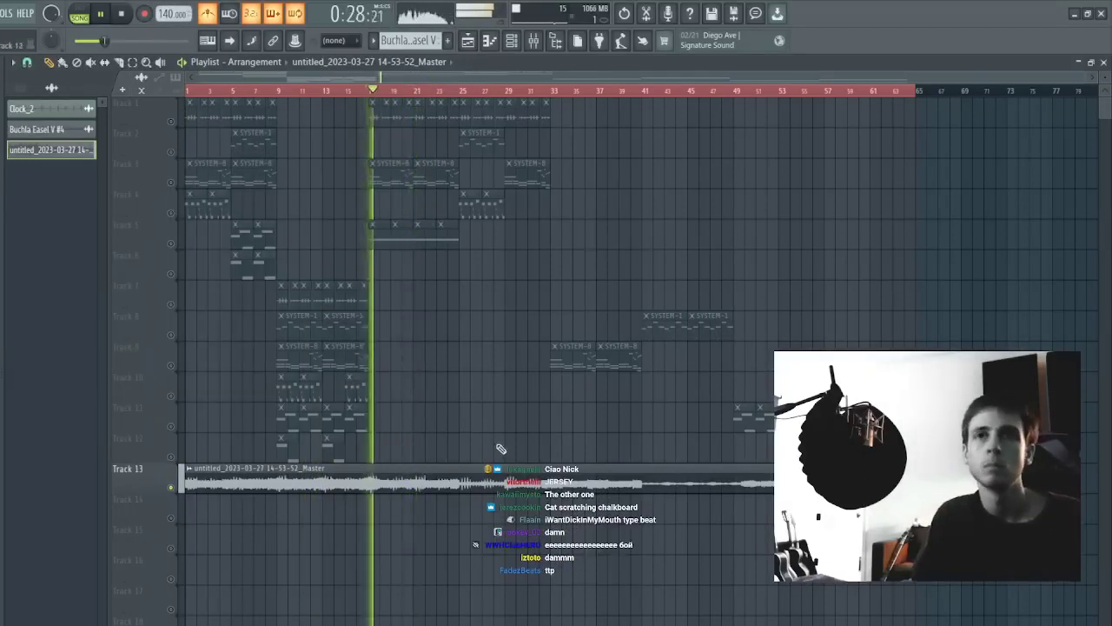
pyautogui.doubleClick(437, 481)
pyautogui.press('space')
pyautogui.press('space')
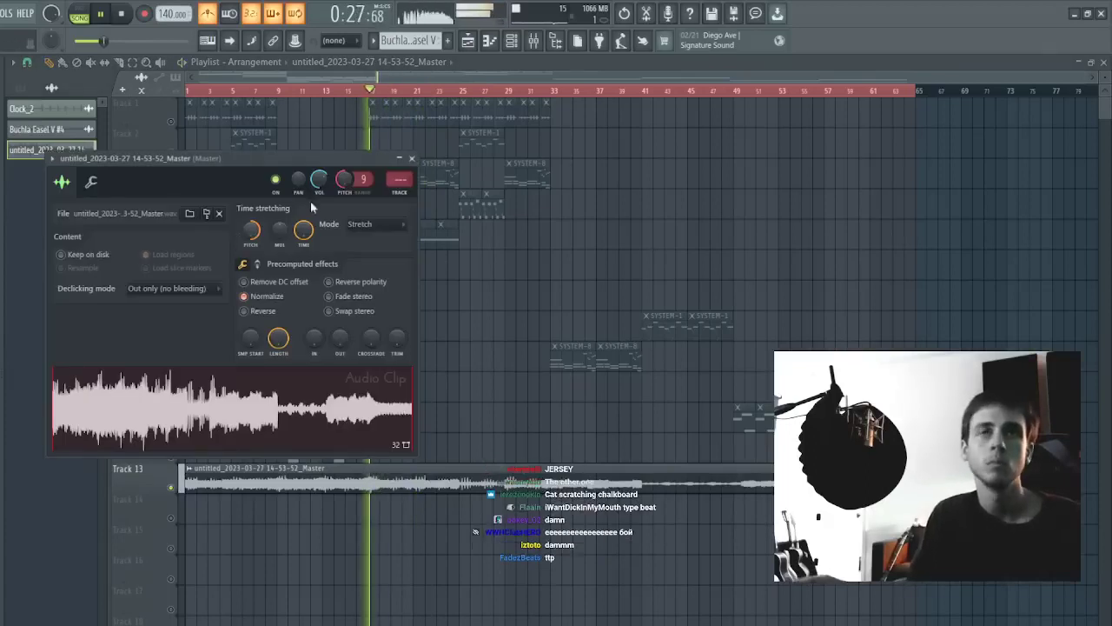
pyautogui.press('Escape')
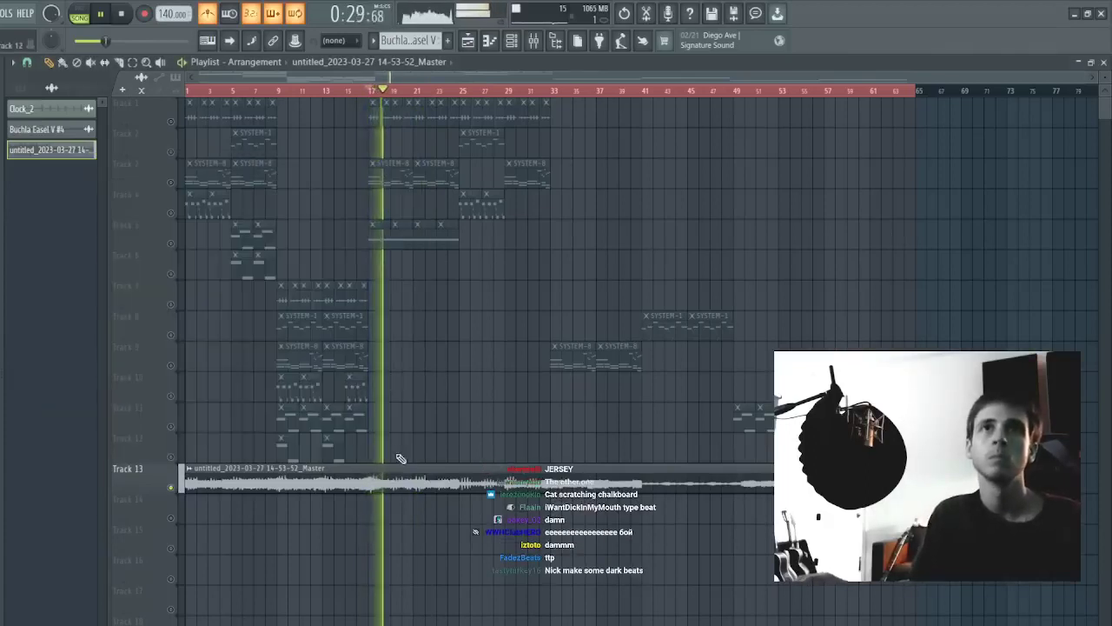
# - Slice the Track 13 master audio clip and delete its third piece
pyautogui.hotkey('ctrl', 'd')
pyautogui.press('c')
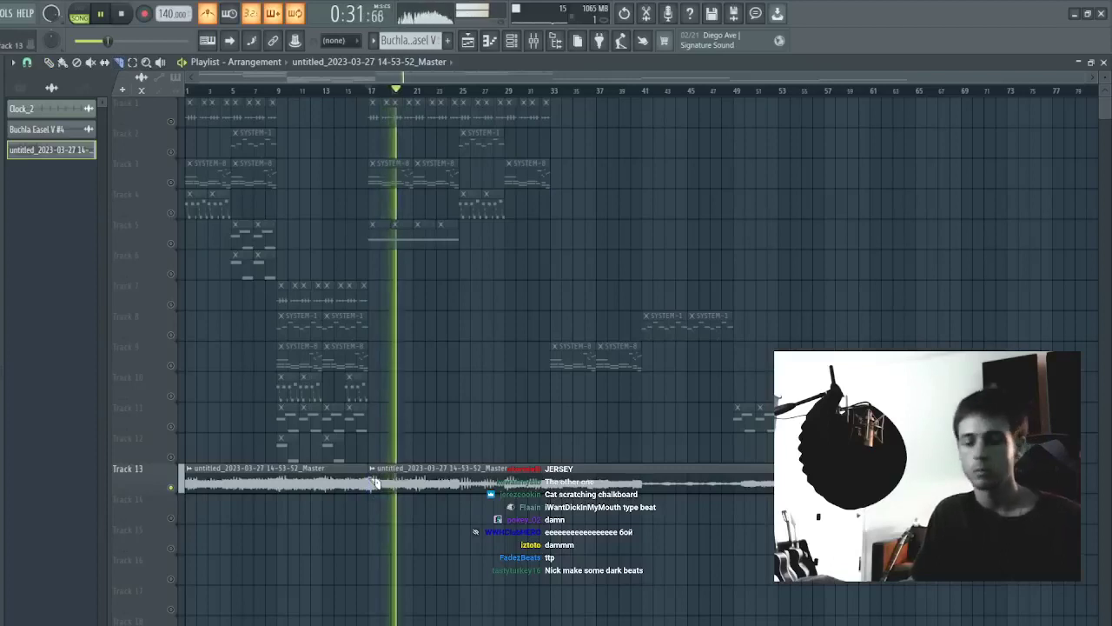
pyautogui.press('p')
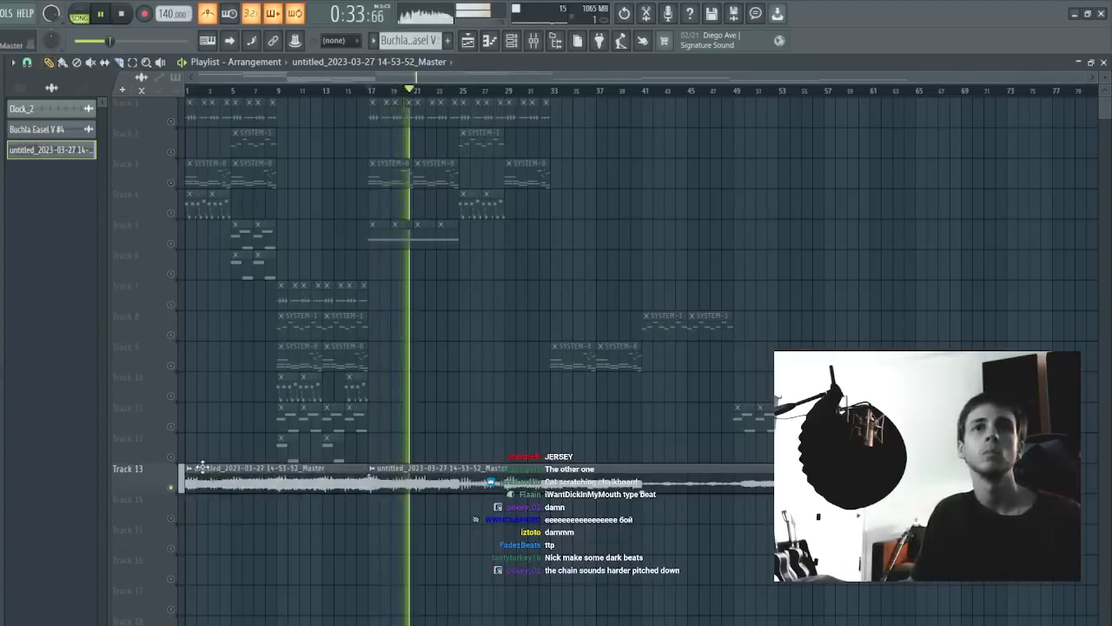
pyautogui.click(469, 478)
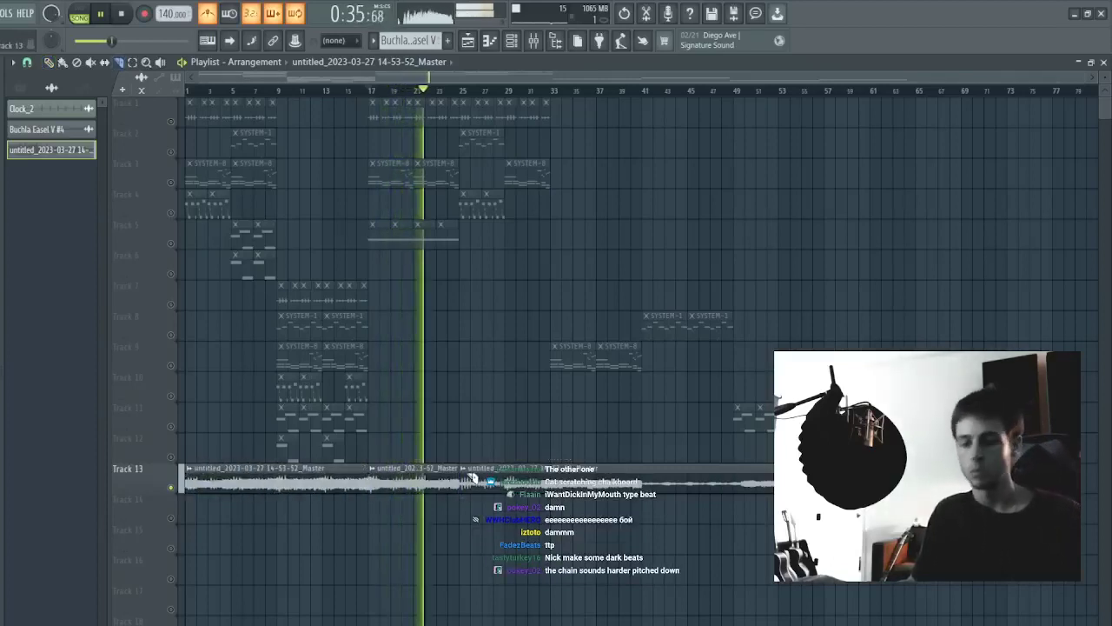
pyautogui.rightClick(515, 479)
# - Line the Track 13 clips back up from bar 1 and open the clip's settings
pyautogui.hscroll(1, 695, 441)
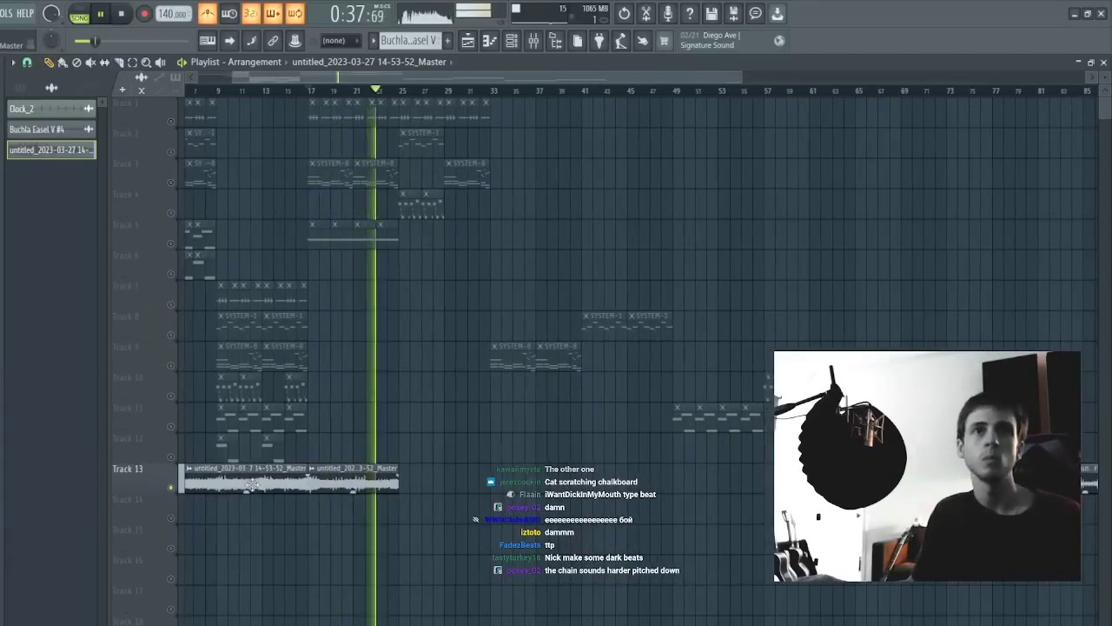
pyautogui.moveTo(250, 472); pyautogui.dragTo(536, 472)
pyautogui.moveTo(1064, 482); pyautogui.dragTo(1086, 484)
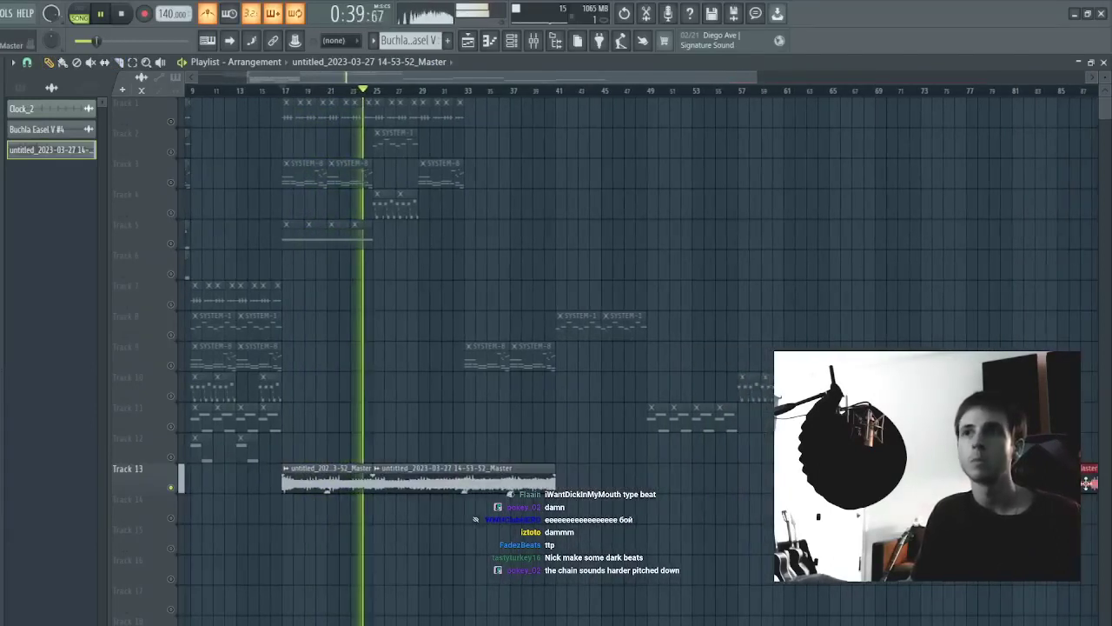
pyautogui.moveTo(684, 471); pyautogui.dragTo(584, 465)
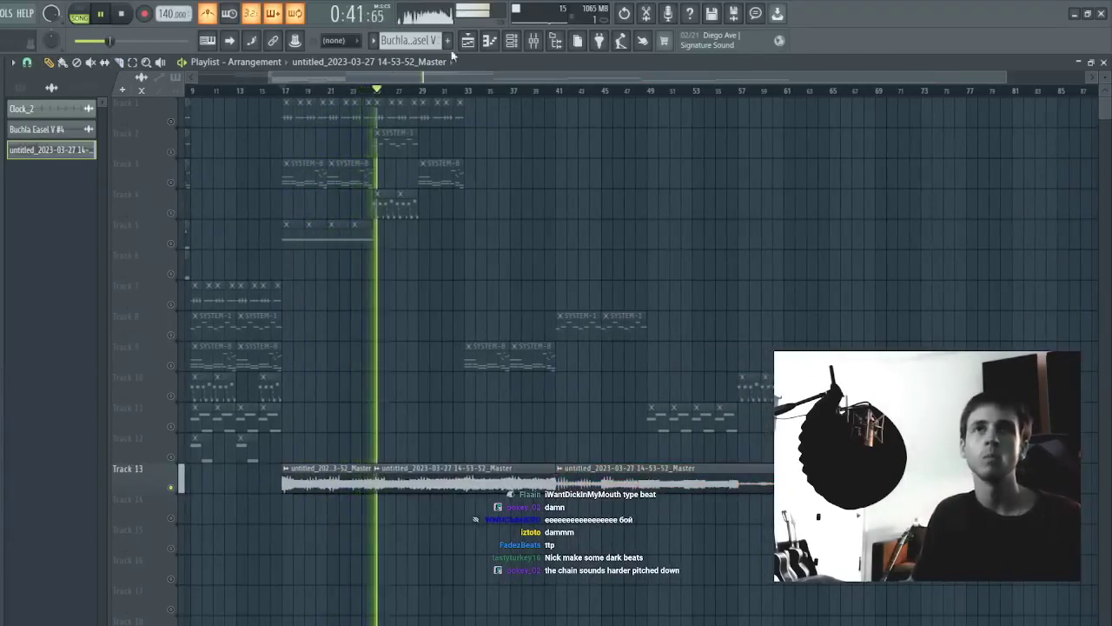
pyautogui.scroll(-2, 516, 92)
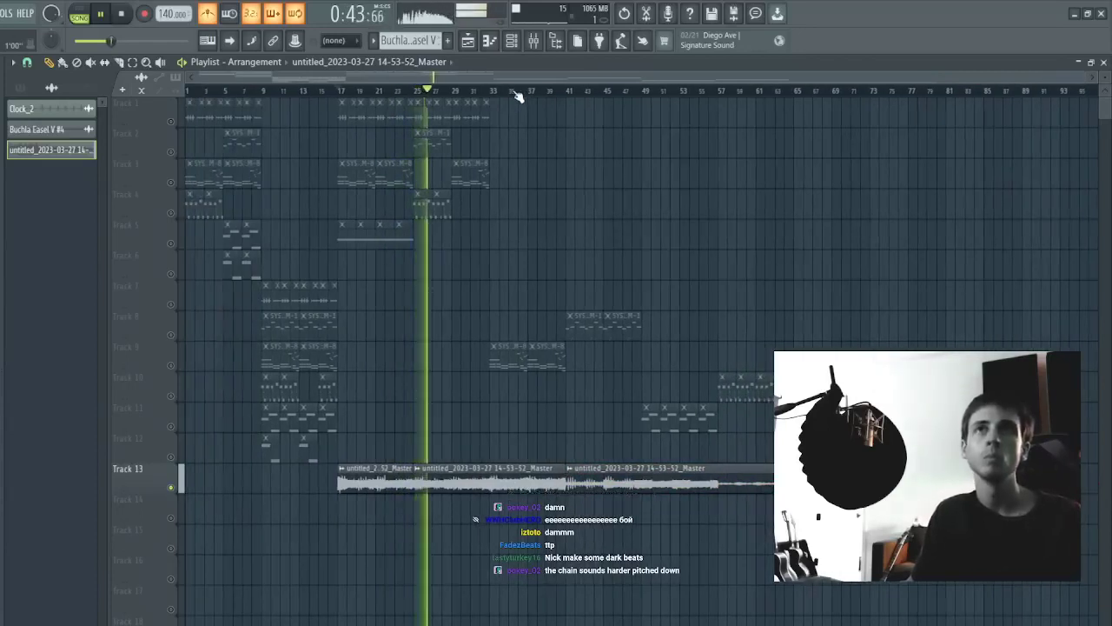
pyautogui.click(494, 92)
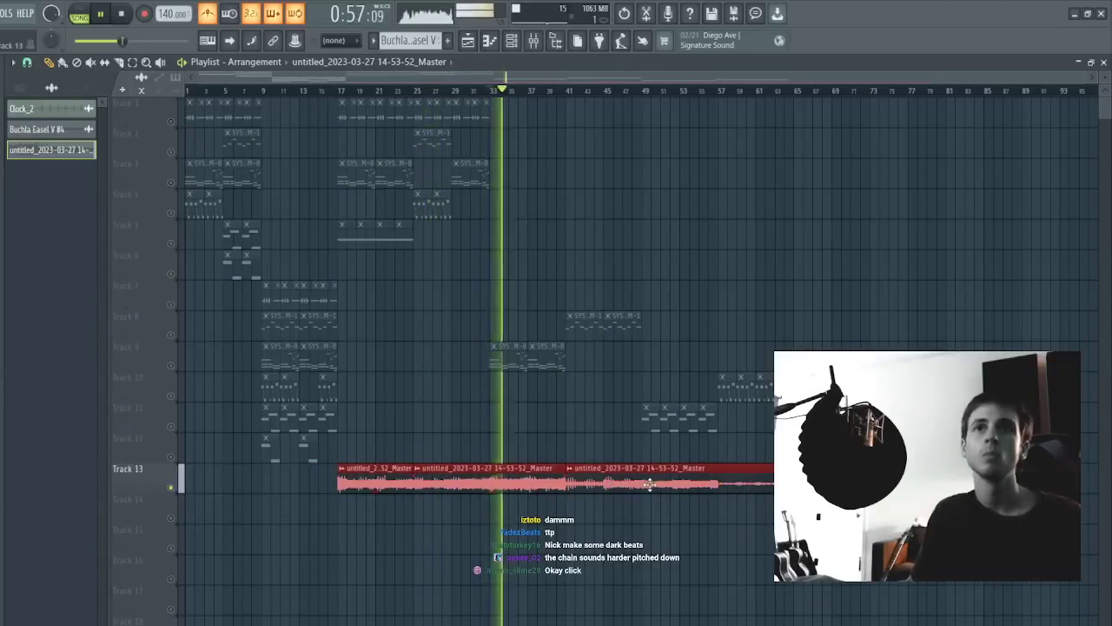
pyautogui.moveTo(650, 484); pyautogui.dragTo(333, 473)
pyautogui.press('space')
pyautogui.press('space')
pyautogui.doubleClick(333, 475)
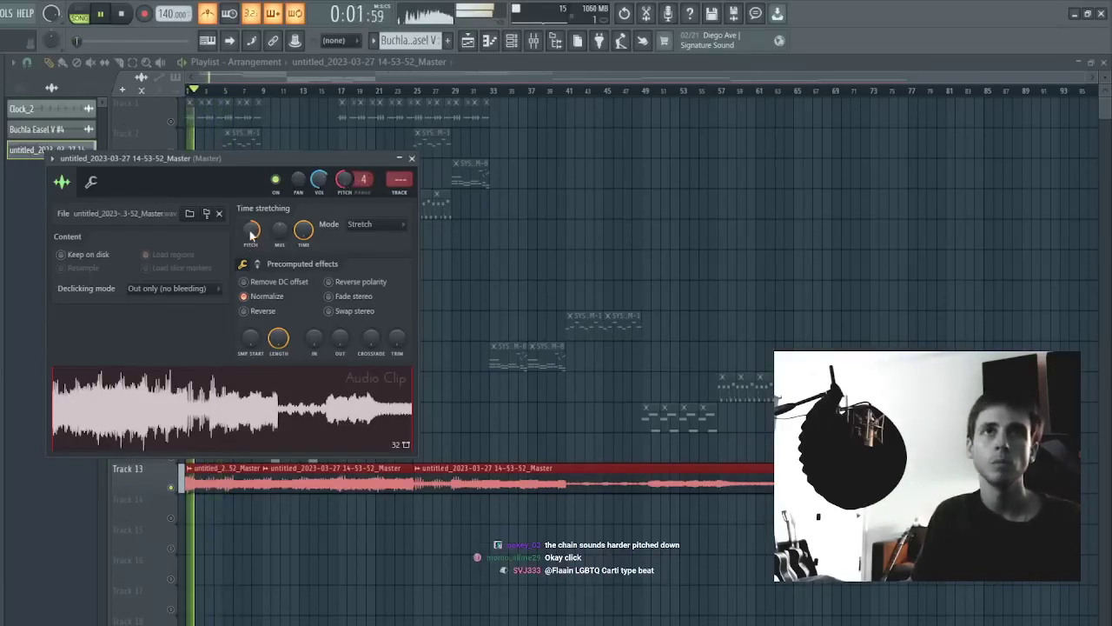
# - Reset the Track 13 master clip's time-stretch pitch to normal during playback
pyautogui.press('space')
pyautogui.click(499, 249)
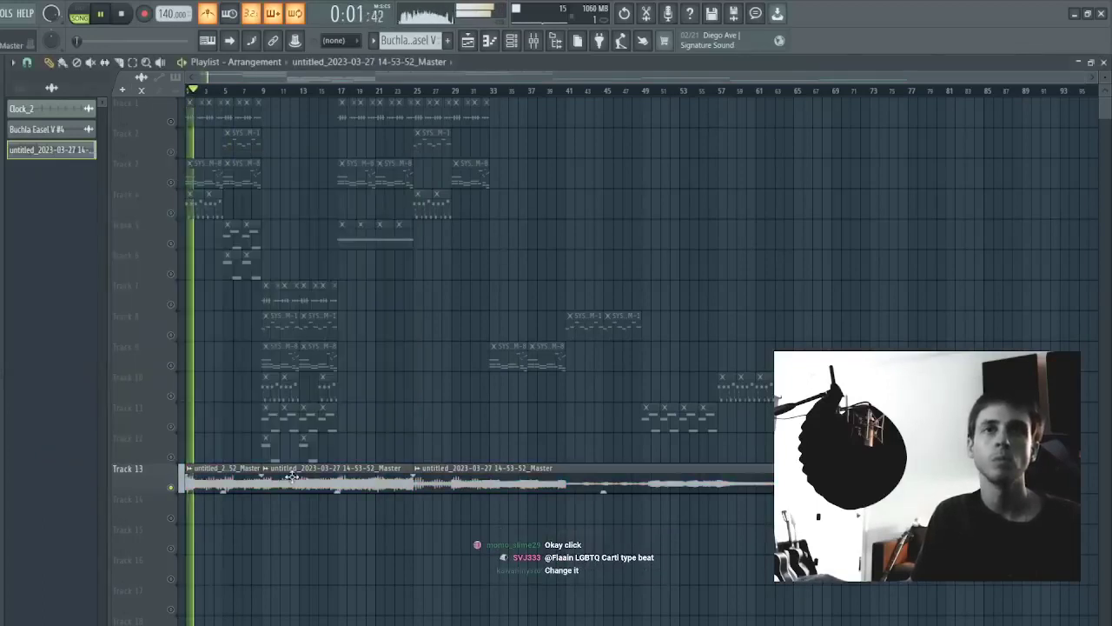
pyautogui.doubleClick(242, 471)
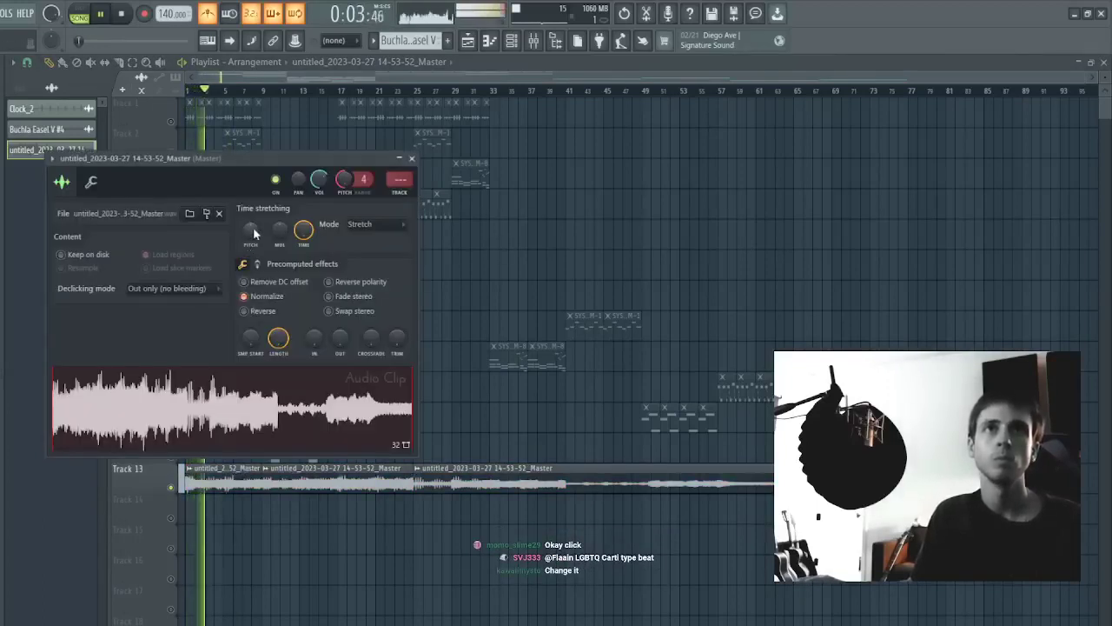
pyautogui.moveTo(253, 227); pyautogui.dragTo(253, 218)
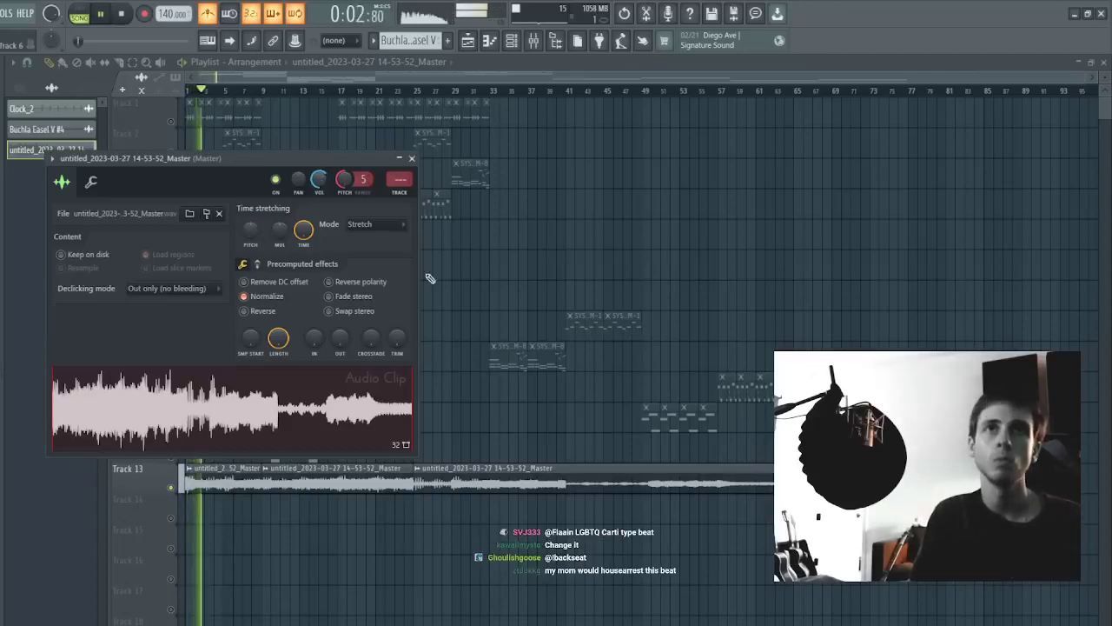
pyautogui.press('Escape')
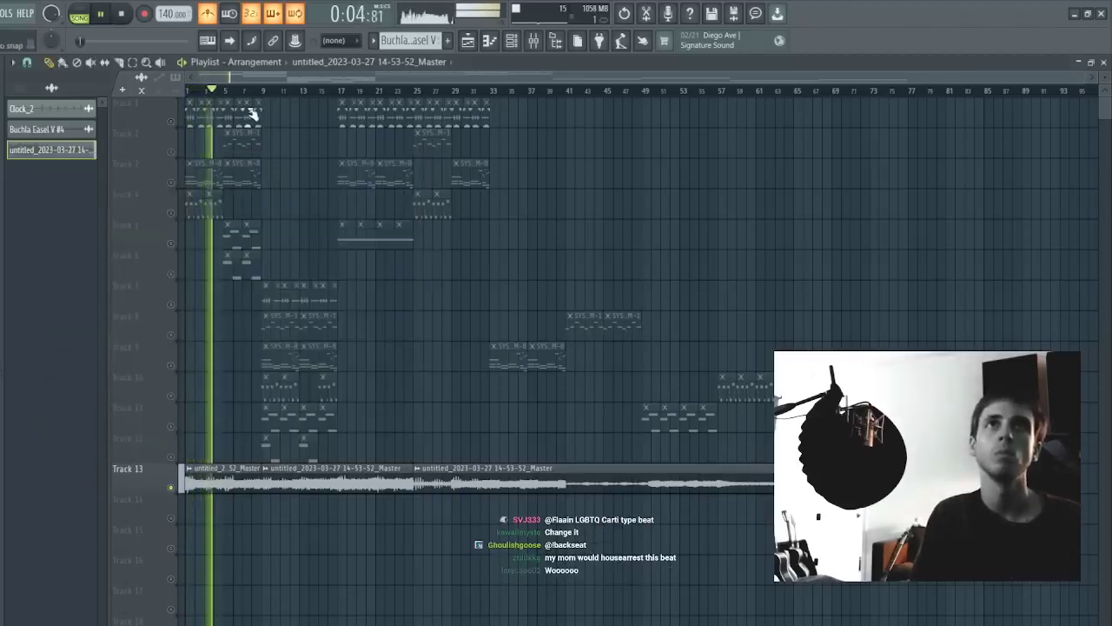
# - Reopen the Track 13 clip settings twice to confirm the pitch
pyautogui.scroll(1, 270, 91)
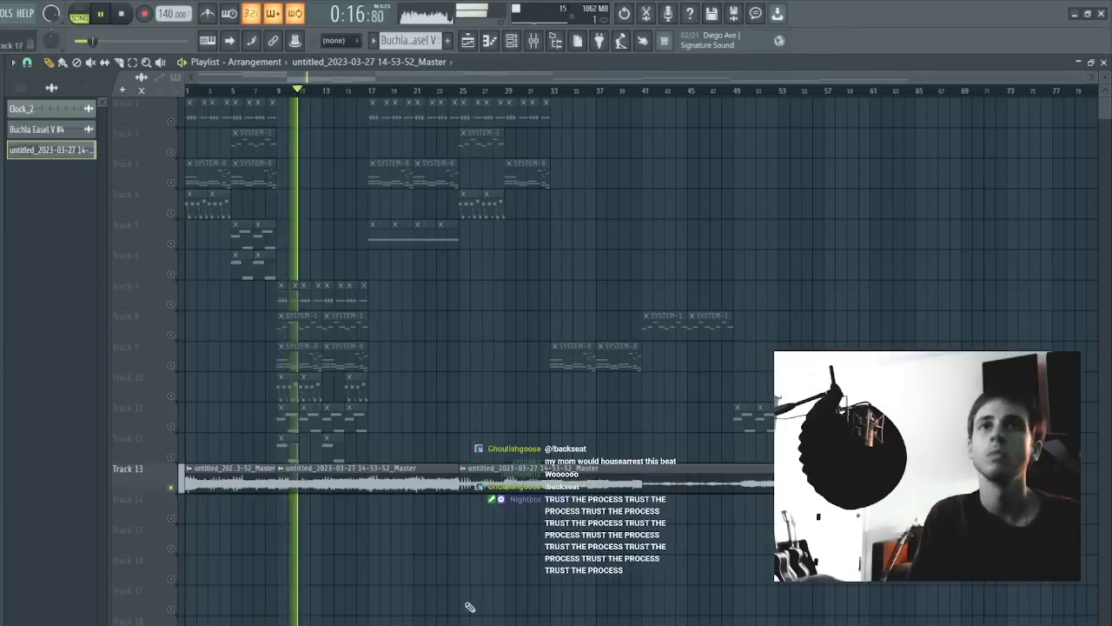
pyautogui.doubleClick(384, 467)
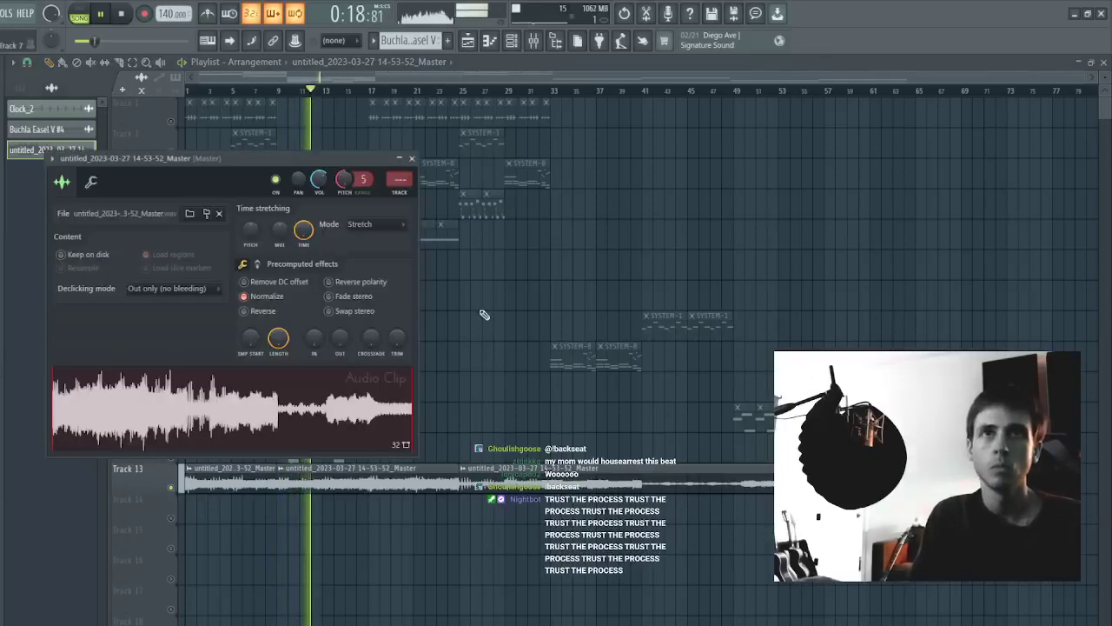
pyautogui.press('Escape')
pyautogui.doubleClick(435, 479)
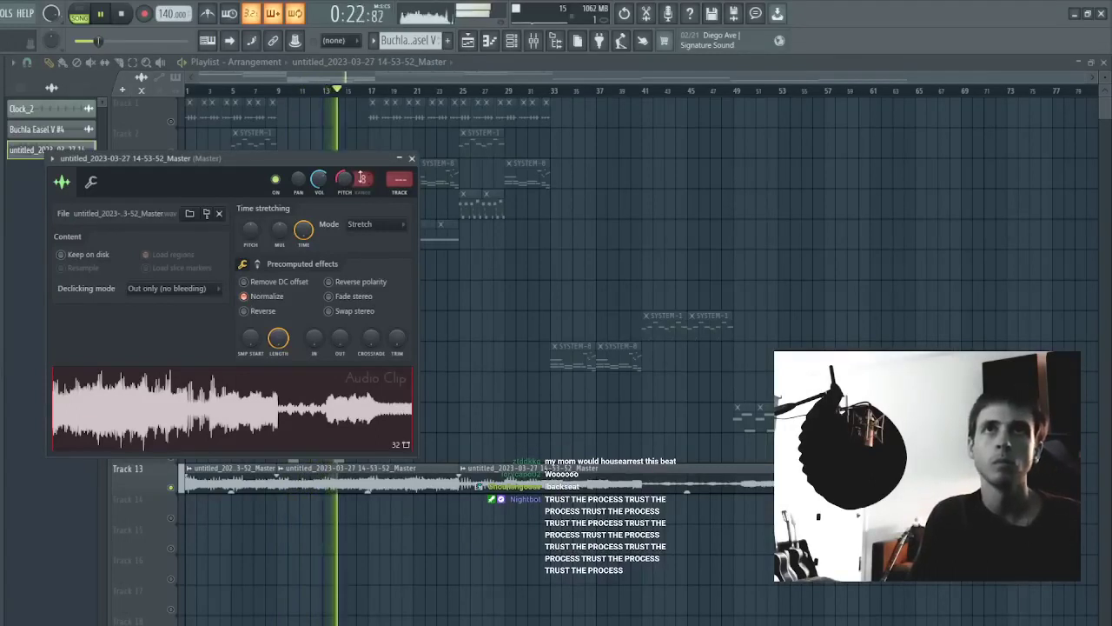
pyautogui.press('Escape')
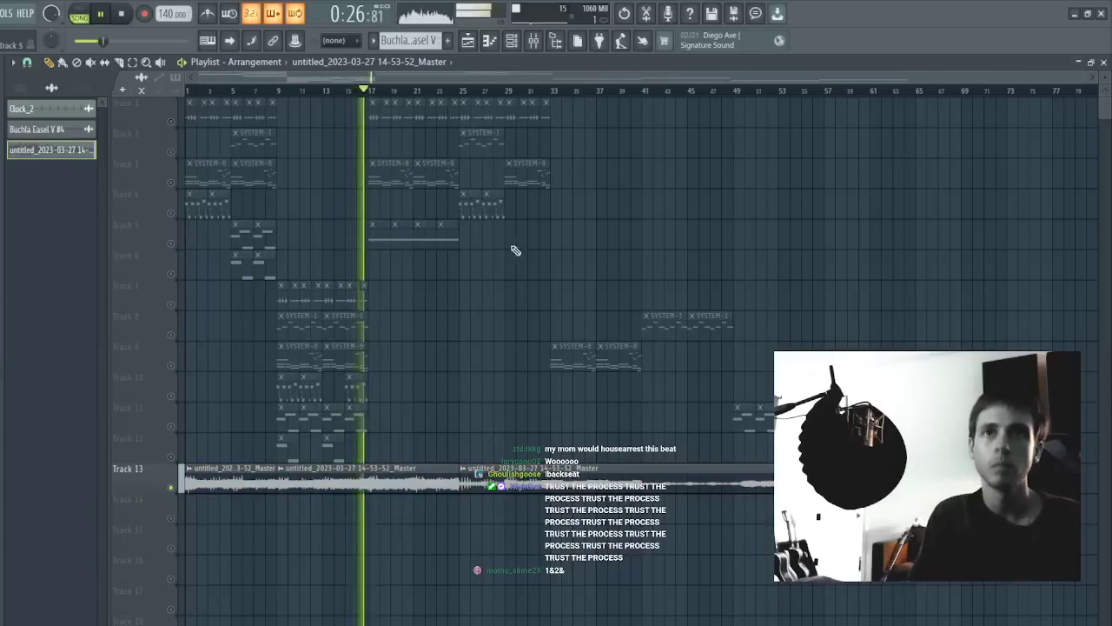
# - Audition the song from bars 25, 33, 48 and 50, then stop playback
pyautogui.click(463, 91)
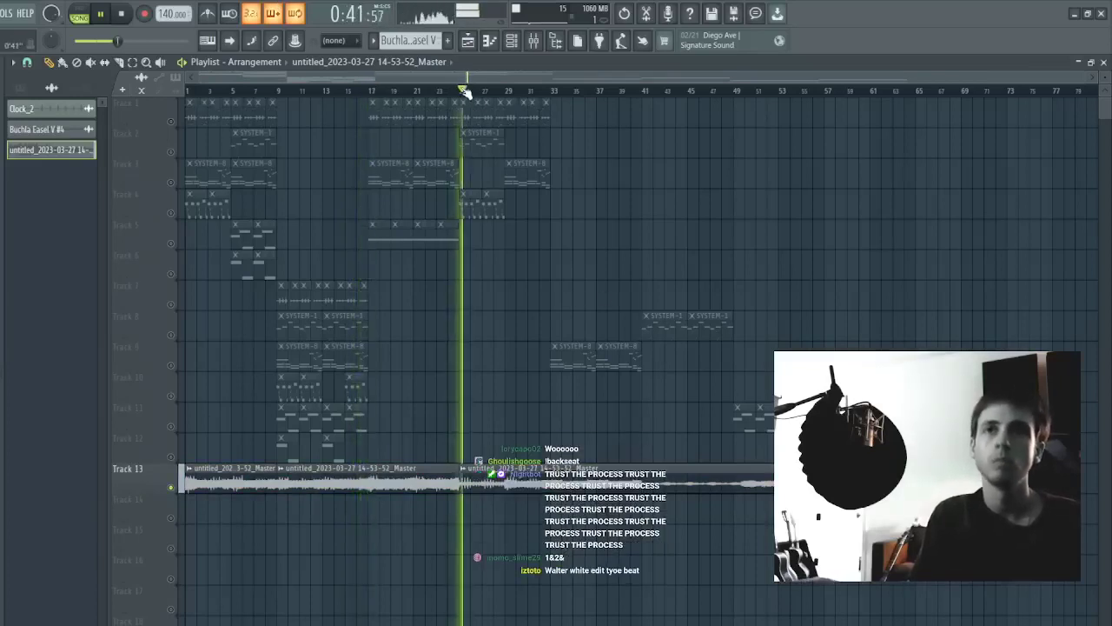
pyautogui.click(553, 91)
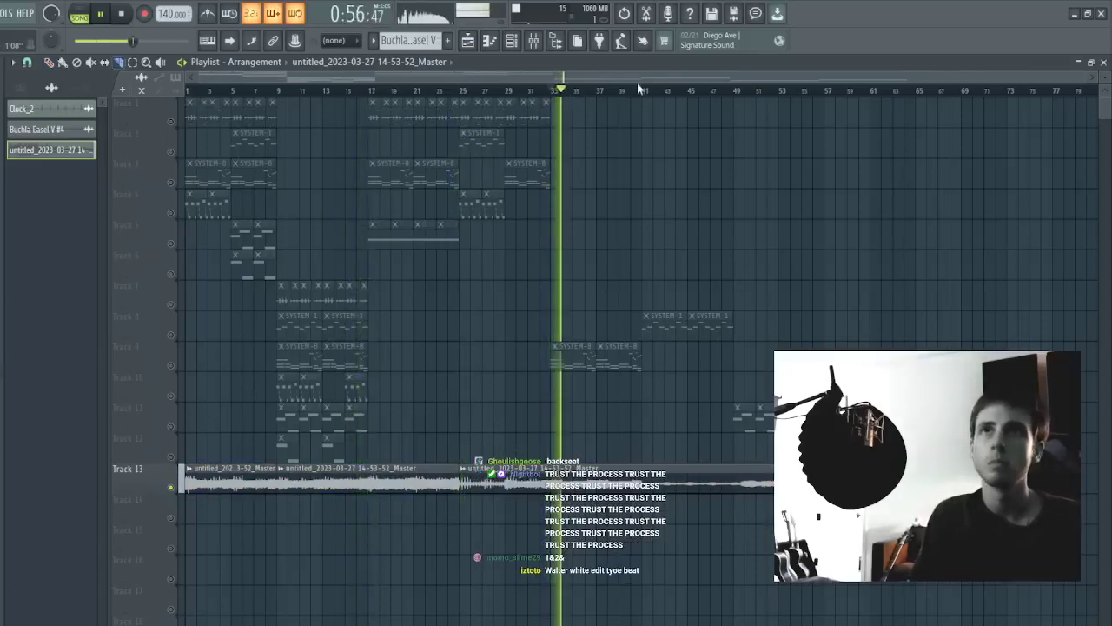
pyautogui.click(737, 91)
pyautogui.moveTo(745, 90)
pyautogui.mouseDown()
pyautogui.moveTo(833, 102)
pyautogui.moveTo(754, 103)
pyautogui.mouseUp()
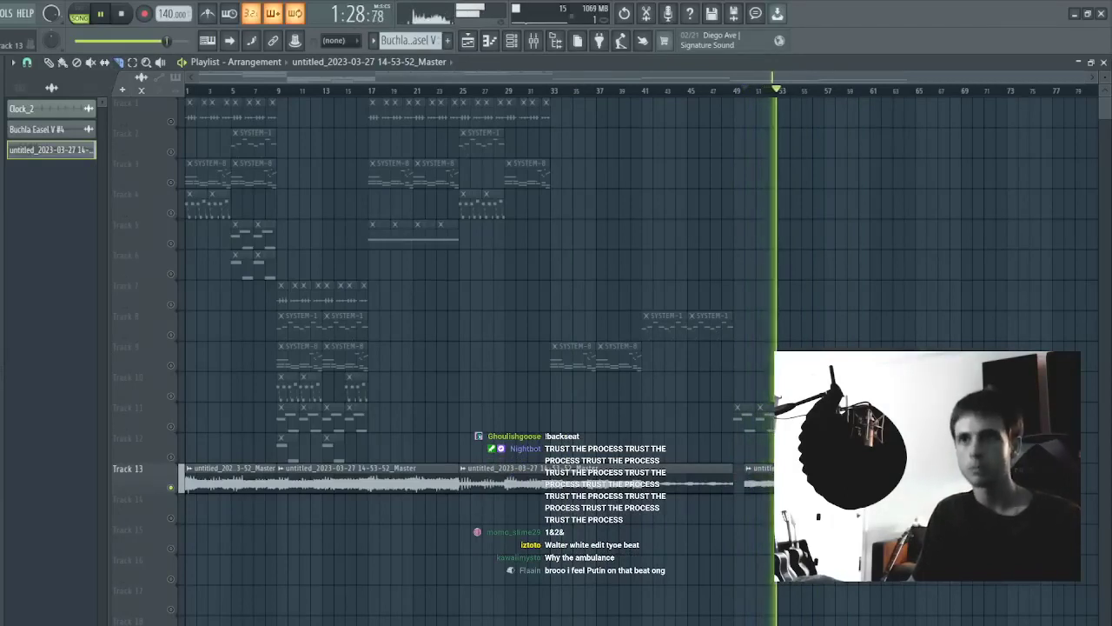
pyautogui.press('space')
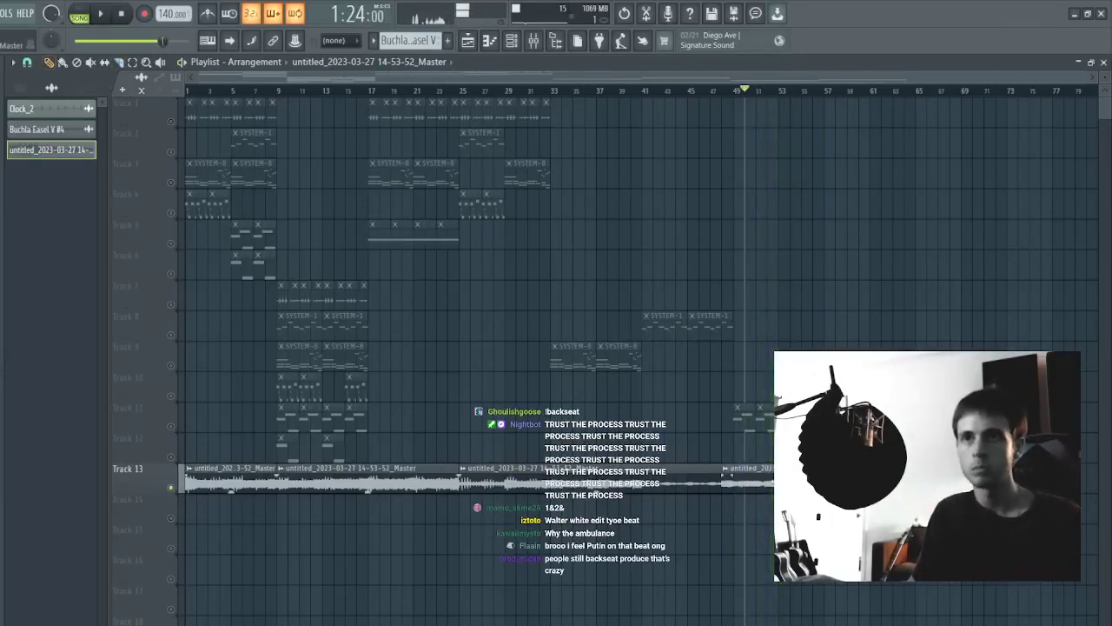
# - Slice Track 13 at bar 51, duplicate the short end clip, and copy it onto unmuted Track 14
pyautogui.click(766, 475)
pyautogui.press('space')
pyautogui.press('space')
pyautogui.press('space')
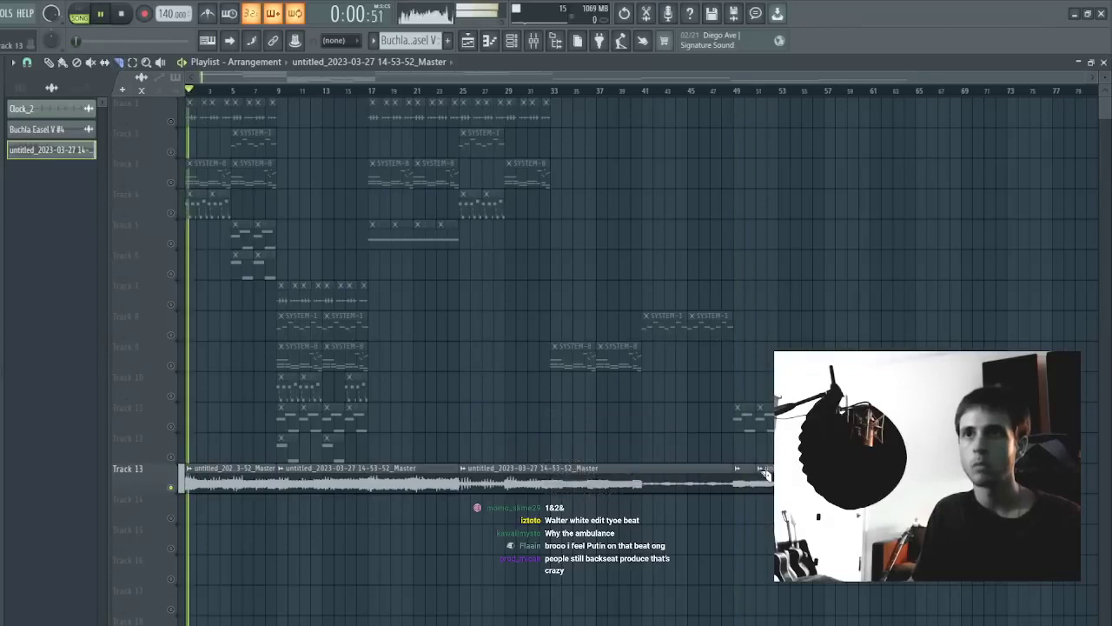
pyautogui.press('p')
pyautogui.moveTo(743, 432); pyautogui.dragTo(754, 531)
pyautogui.hotkey('ctrl', 'b')
pyautogui.hotkey('ctrl', 'b')
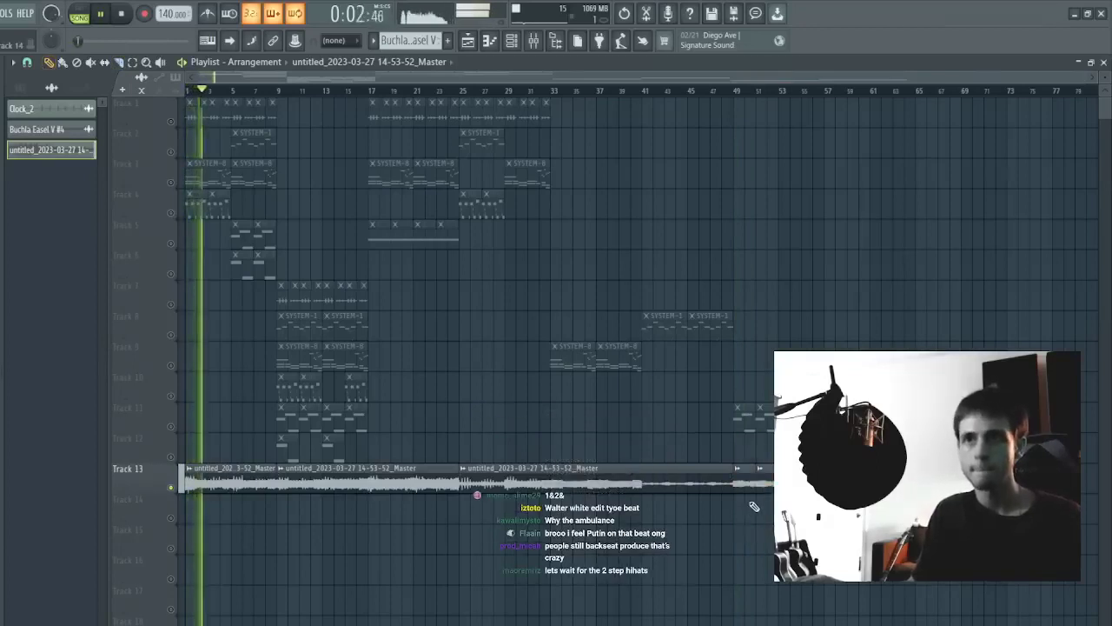
pyautogui.moveTo(800, 434); pyautogui.dragTo(743, 528)
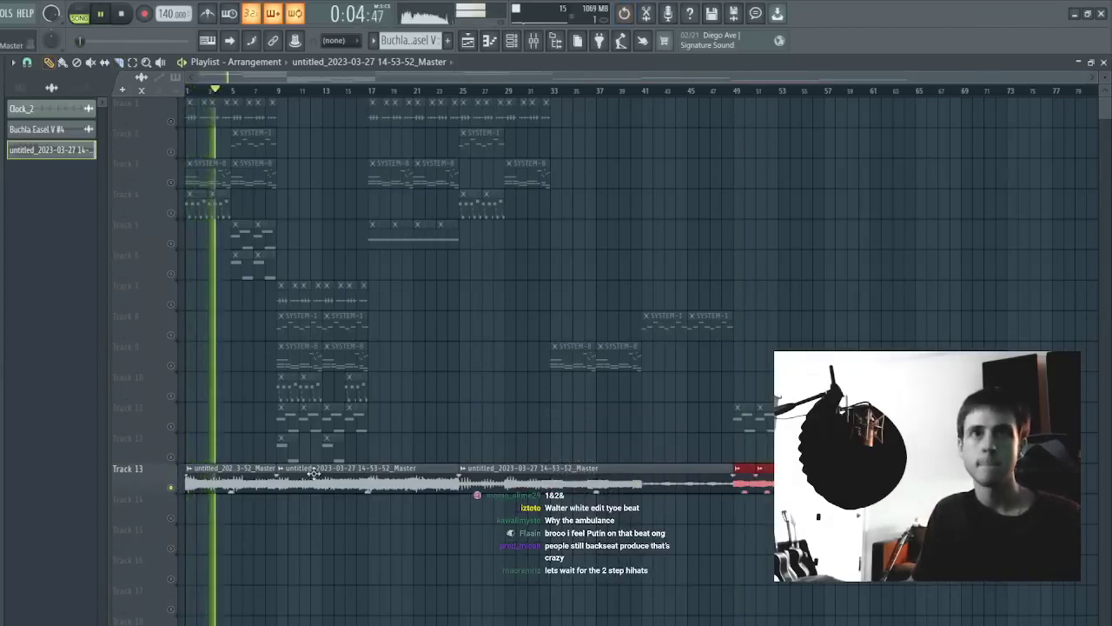
pyautogui.moveTo(261, 472); pyautogui.dragTo(808, 522)
pyautogui.click(171, 518)
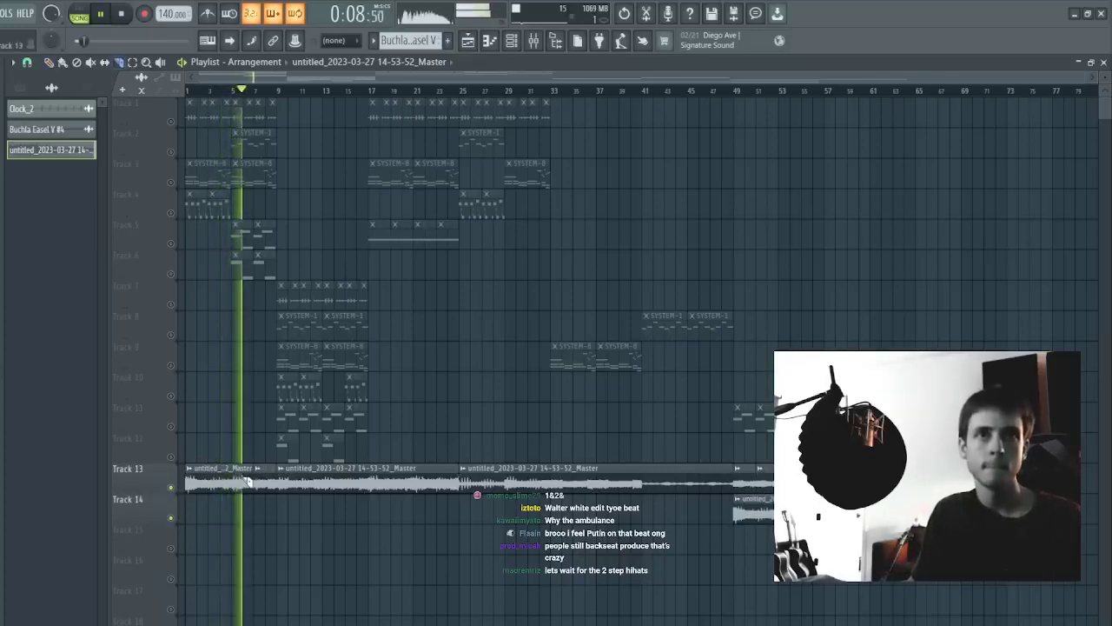
# - Slice Track 13 at bars 3, 15 and 17, and delete the bar 17–25 section
pyautogui.moveTo(247, 481); pyautogui.dragTo(234, 480)
pyautogui.click(212, 473)
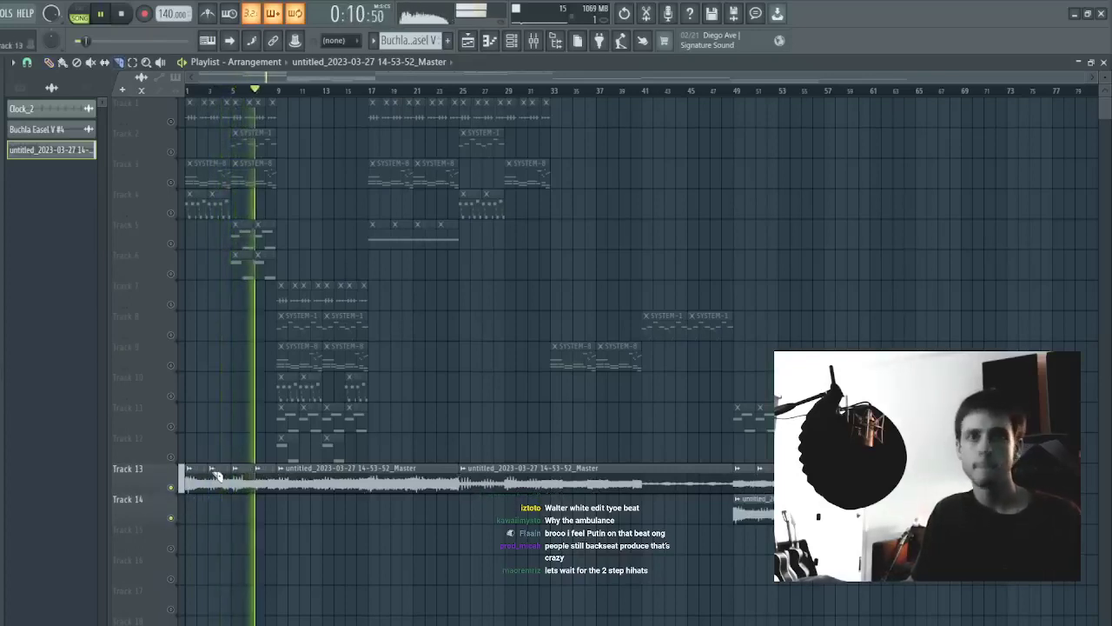
pyautogui.press('p')
pyautogui.moveTo(299, 482); pyautogui.dragTo(323, 484)
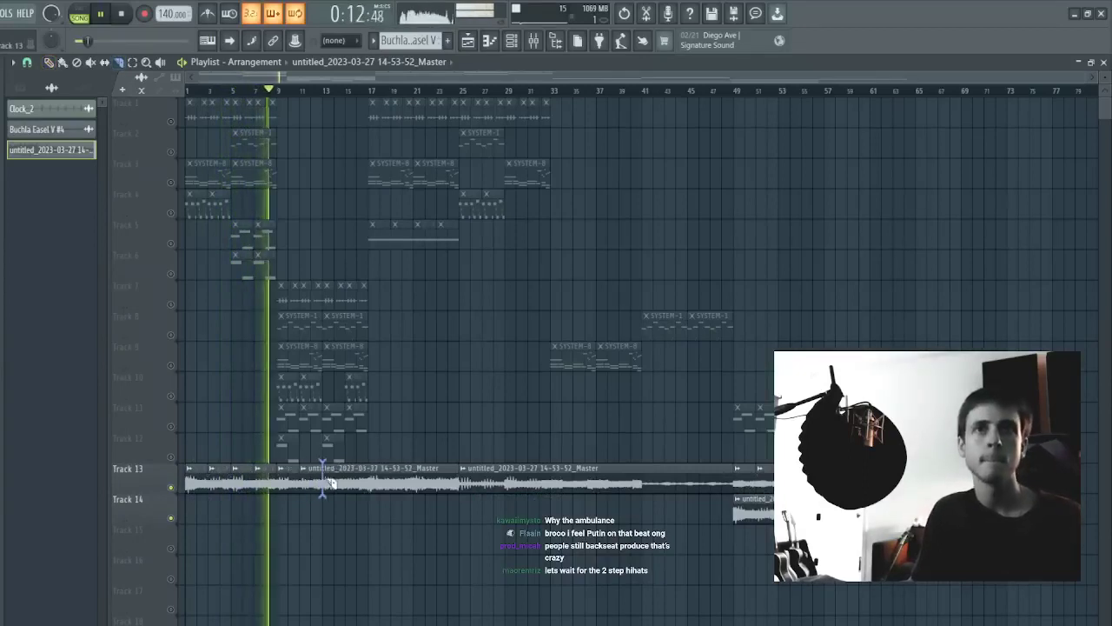
pyautogui.keyDown('shift'); pyautogui.rightClick(351, 482); pyautogui.keyUp('shift')
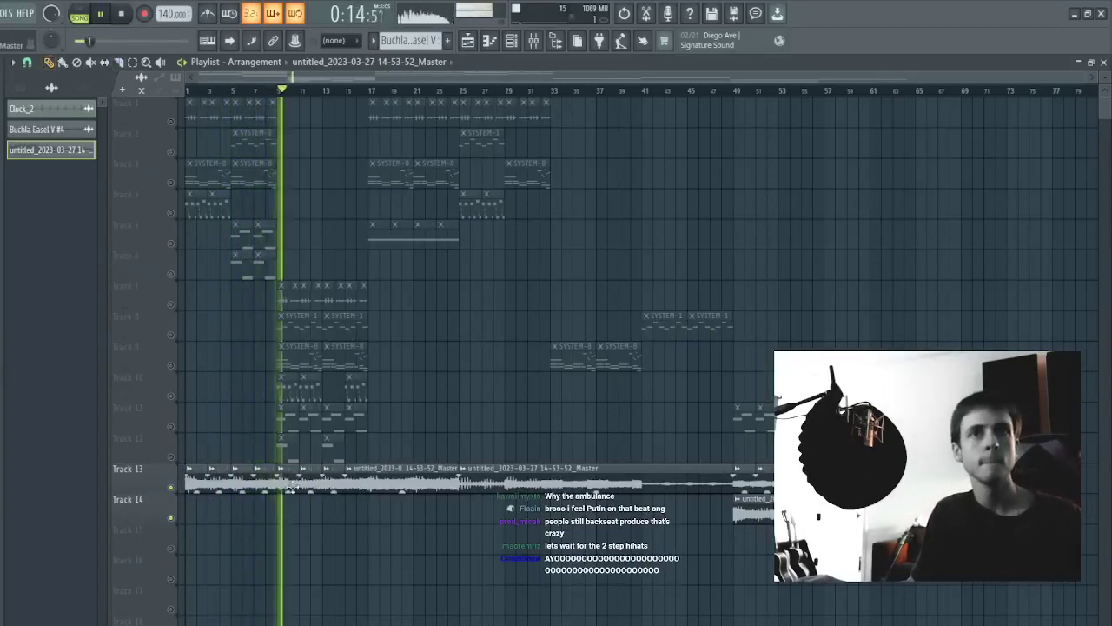
pyautogui.press('c')
pyautogui.moveTo(370, 496); pyautogui.dragTo(373, 468)
pyautogui.rightClick(416, 484)
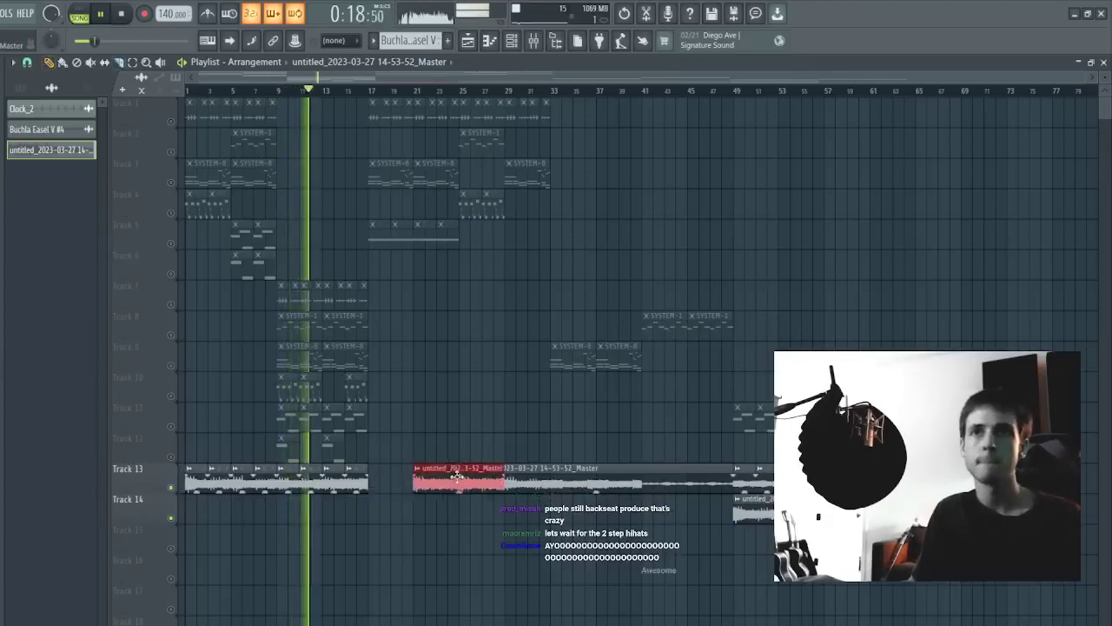
# - Delete the Track 13 clip spanning bars 25–49 and move the bar-49 clips to bar 17
pyautogui.keyDown('ctrl'); pyautogui.moveTo(825, 539); pyautogui.dragTo(741, 450); pyautogui.keyUp('ctrl')
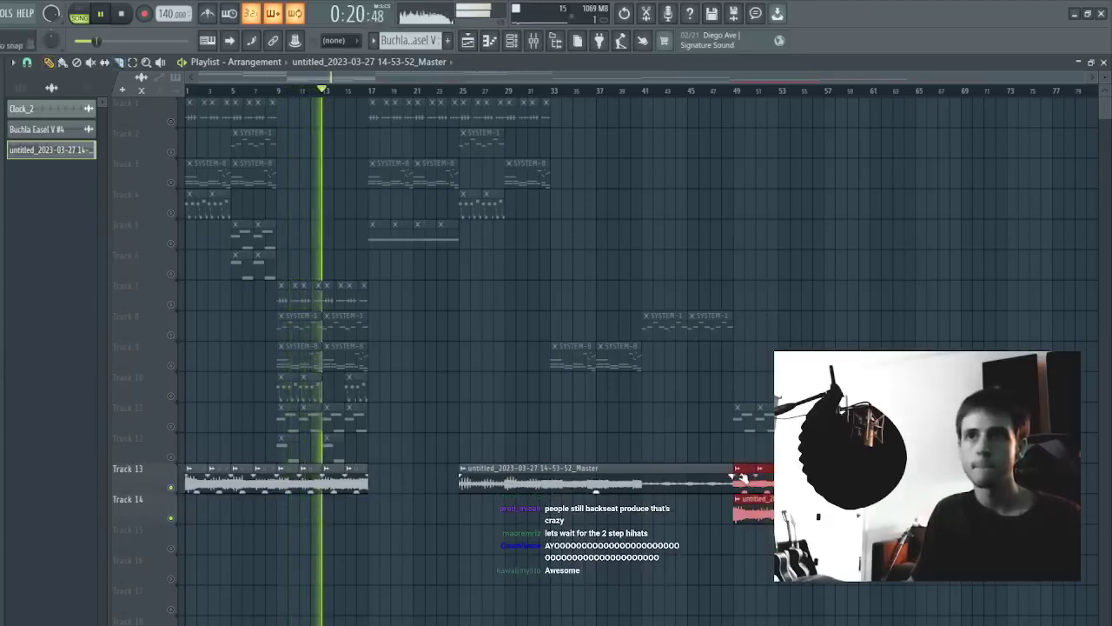
pyautogui.click(576, 475)
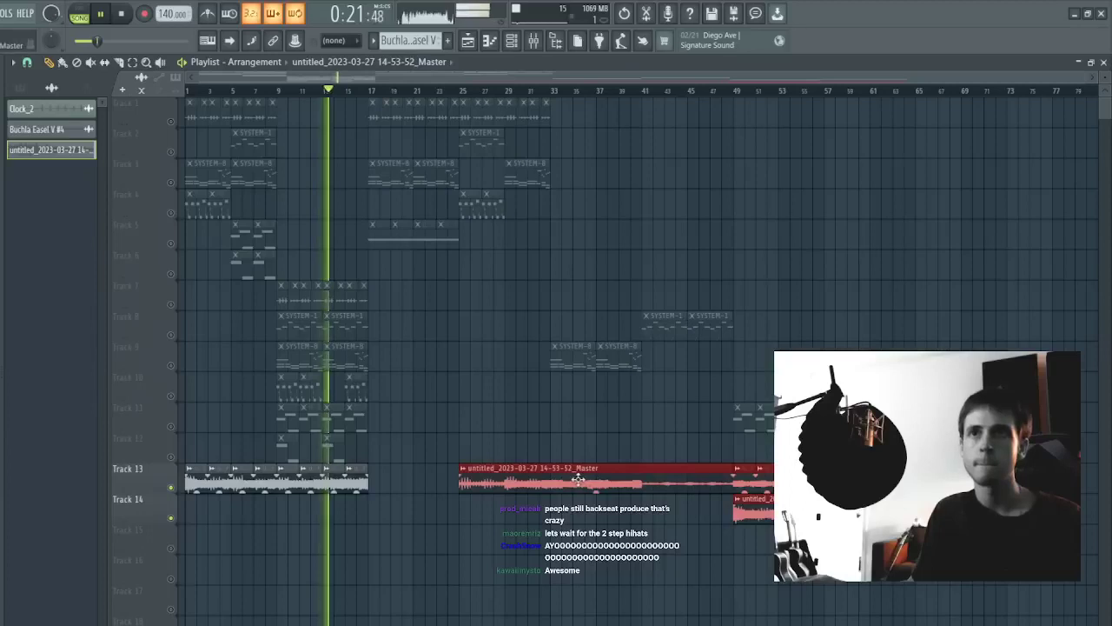
pyautogui.rightClick(525, 479)
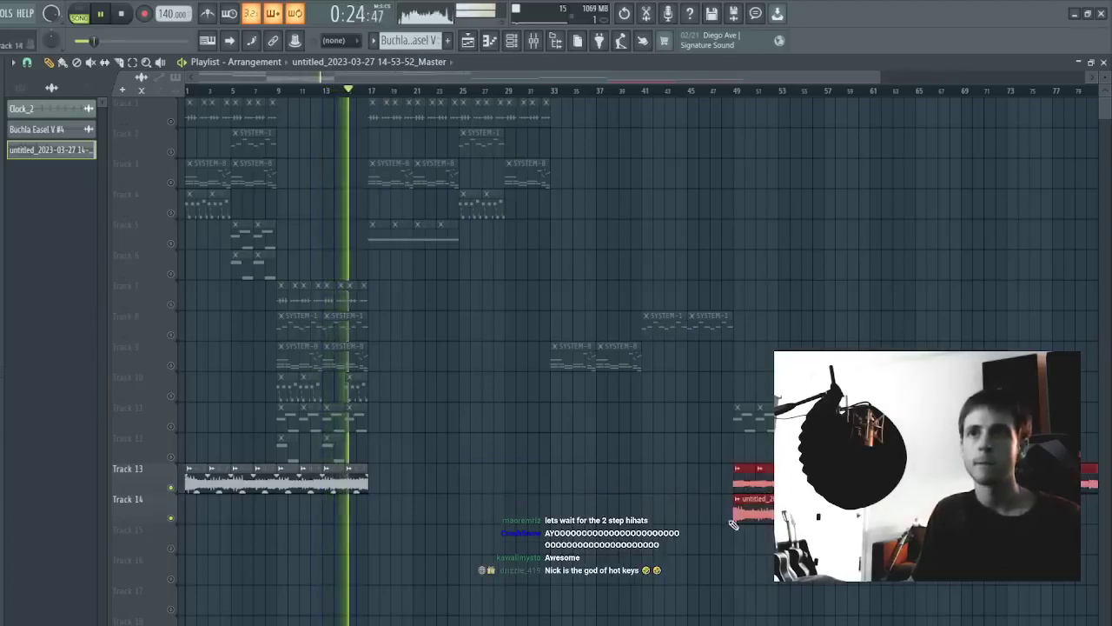
pyautogui.moveTo(776, 491); pyautogui.dragTo(411, 491)
pyautogui.hotkey('ctrl', 'd')
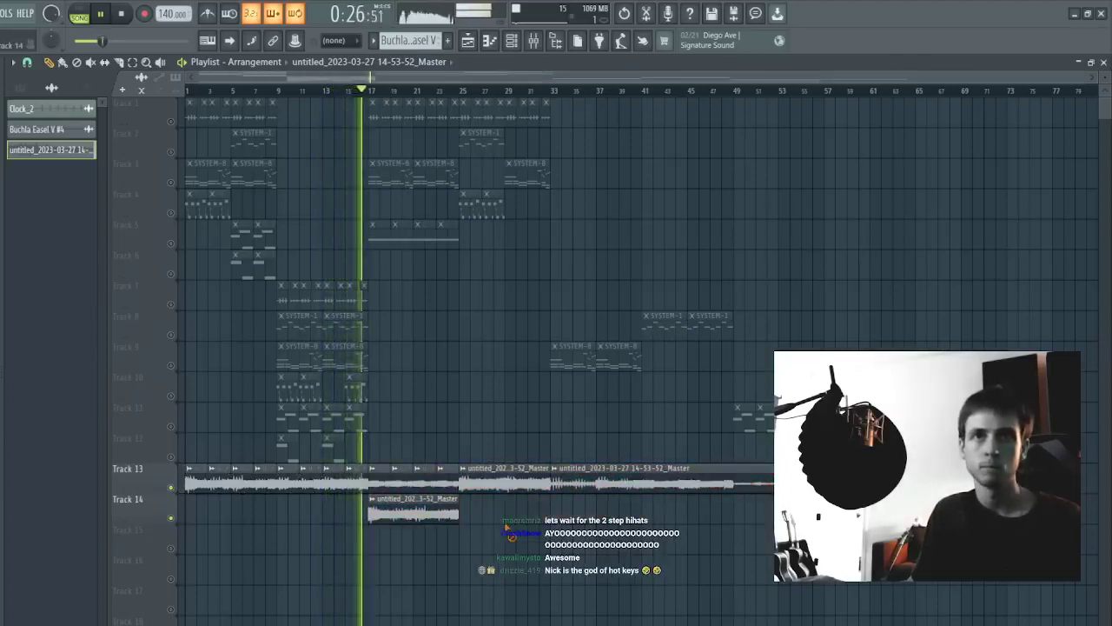
# - Set the recorded audio clip's declicking mode to Generic (bleeding)
pyautogui.doubleClick(352, 480)
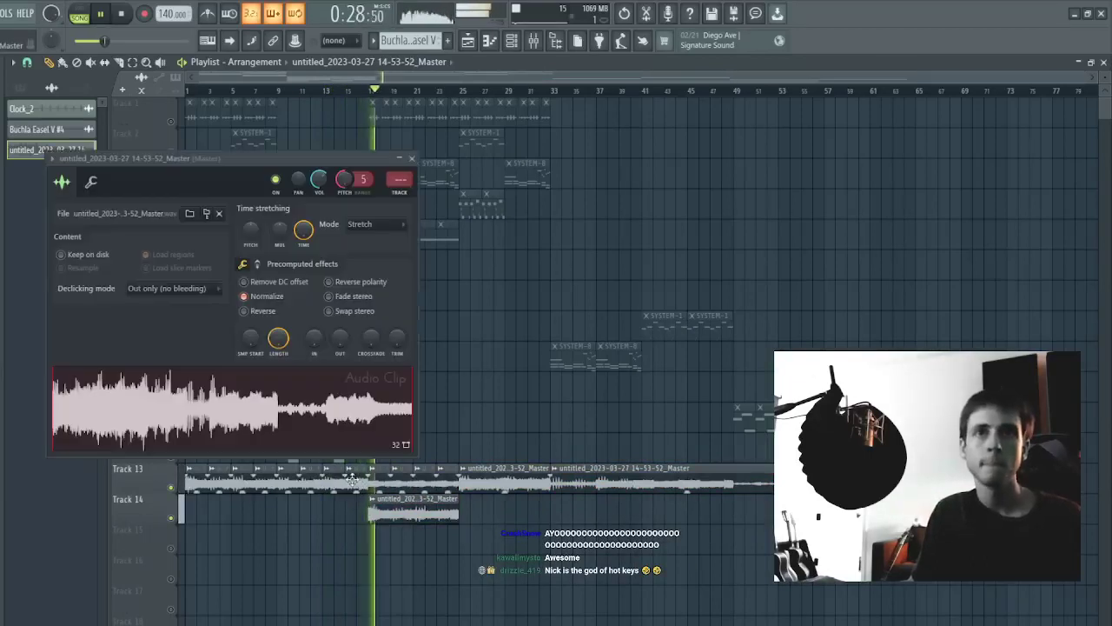
pyautogui.click(147, 353)
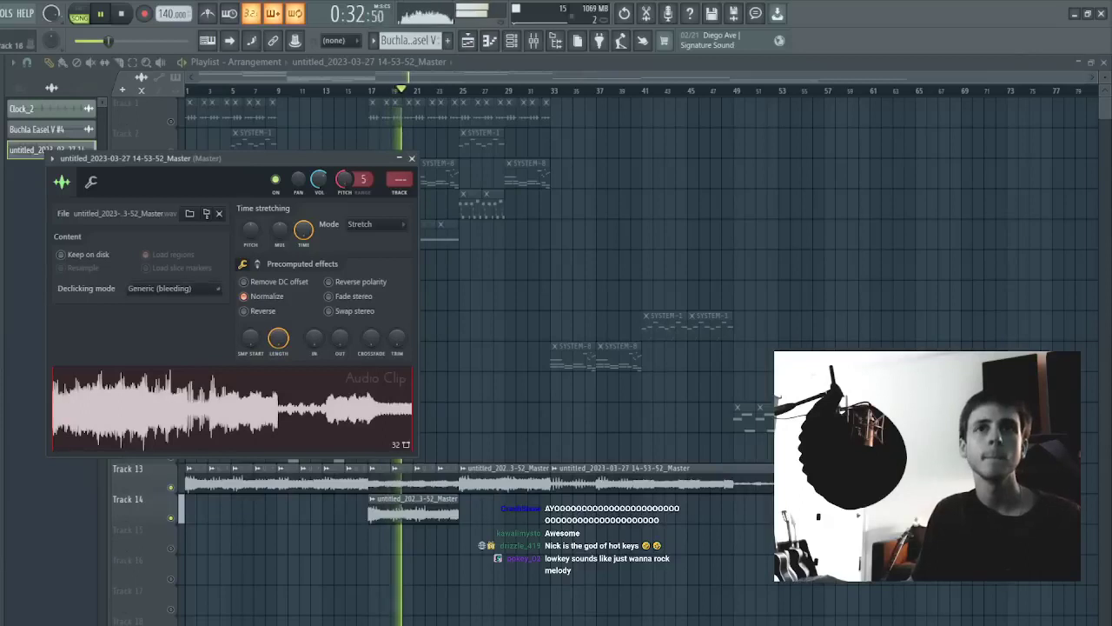
pyautogui.press('Escape')
# - Move the last Track 13 clip to Track 14 at bar 17, splitting its right half onto Track 15
pyautogui.rightClick(389, 505)
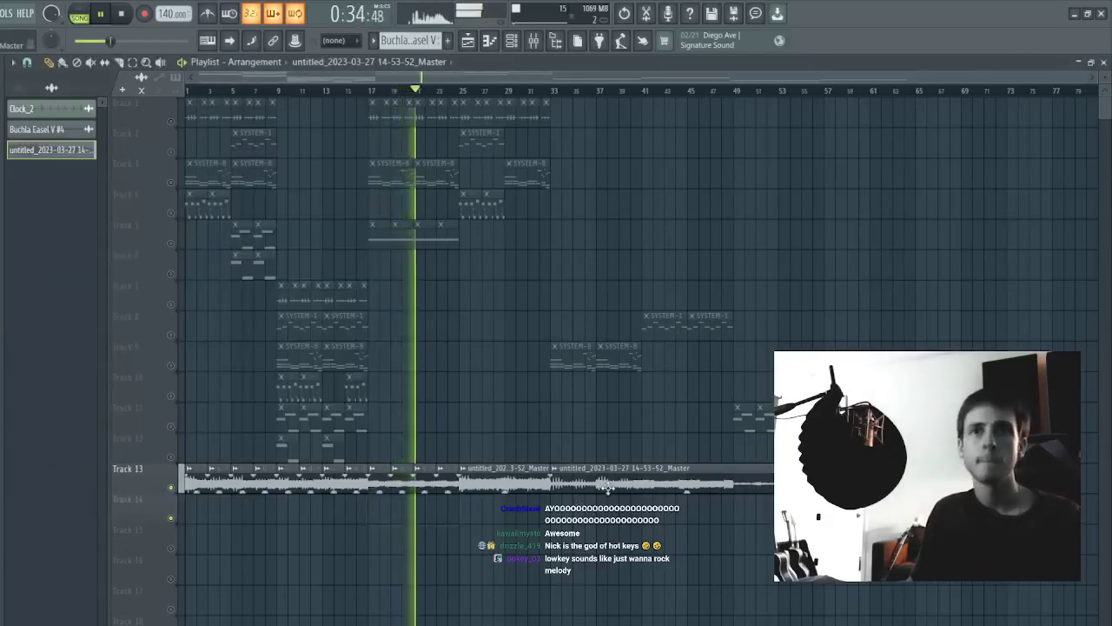
pyautogui.moveTo(613, 472); pyautogui.dragTo(430, 502)
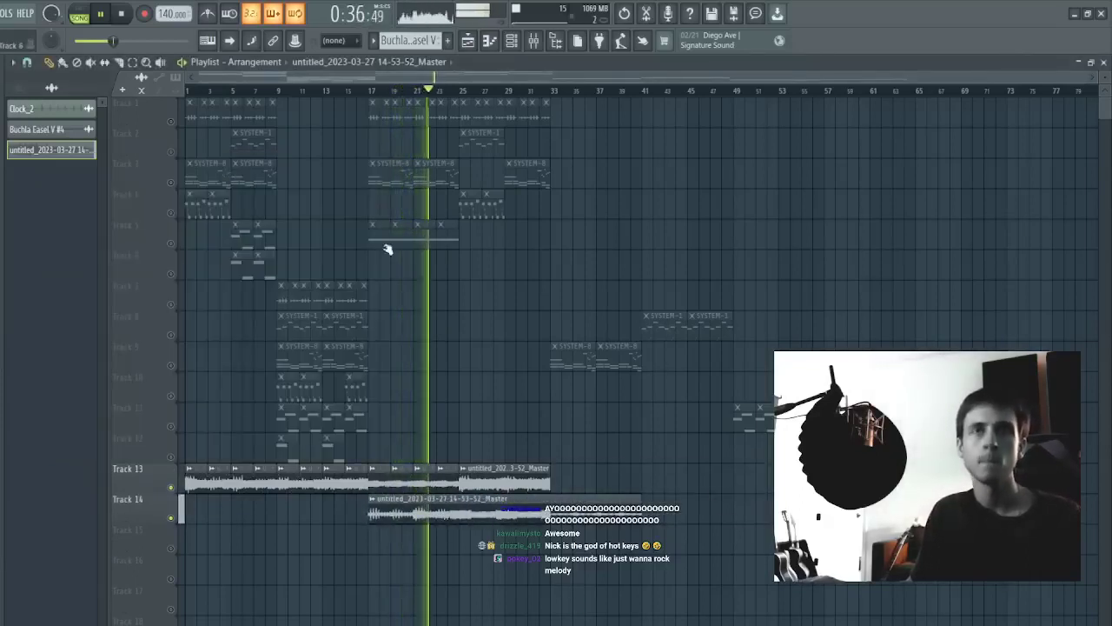
pyautogui.click(377, 93)
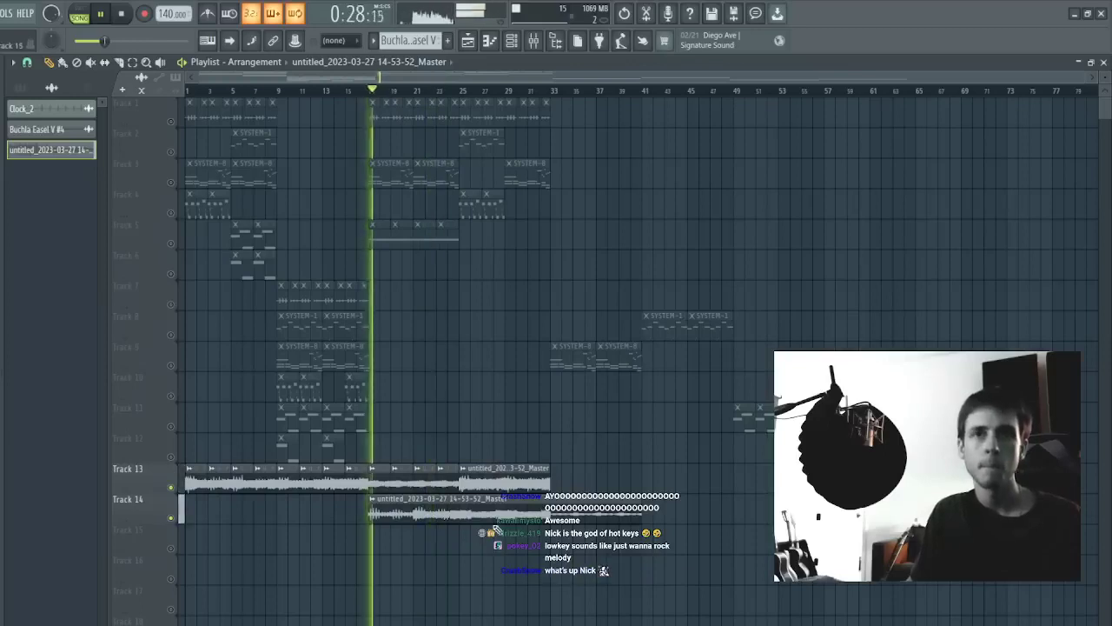
pyautogui.click(429, 514)
pyautogui.moveTo(429, 514)
pyautogui.mouseDown()
pyautogui.moveTo(405, 551)
pyautogui.moveTo(416, 526)
pyautogui.mouseUp()
# - Cut the Track 15 clip, fill the gap with copies of the short piece, and remove extra pieces
pyautogui.press('p')
pyautogui.moveTo(486, 545); pyautogui.dragTo(536, 540)
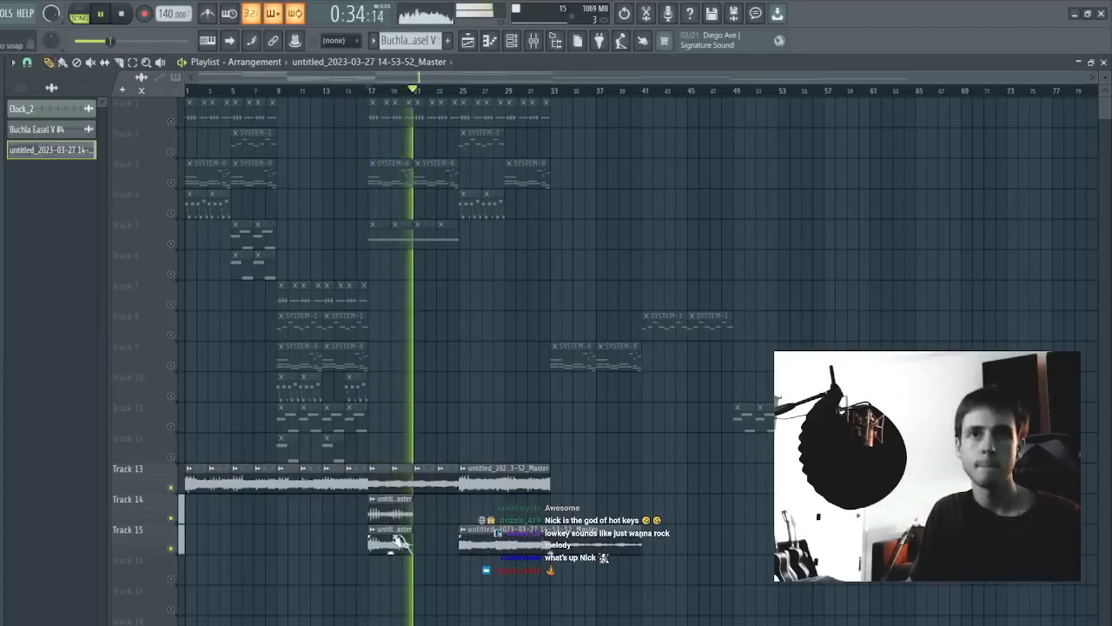
pyautogui.click(394, 541)
pyautogui.click(421, 542)
pyautogui.rightClick(391, 515)
pyautogui.press('c')
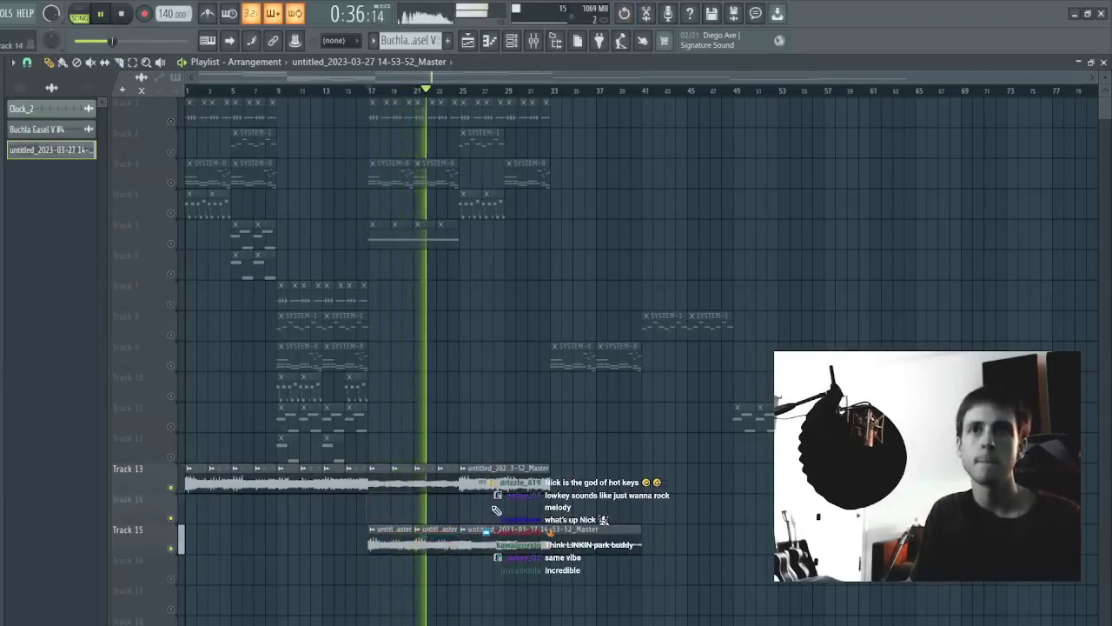
pyautogui.moveTo(550, 521); pyautogui.dragTo(570, 557)
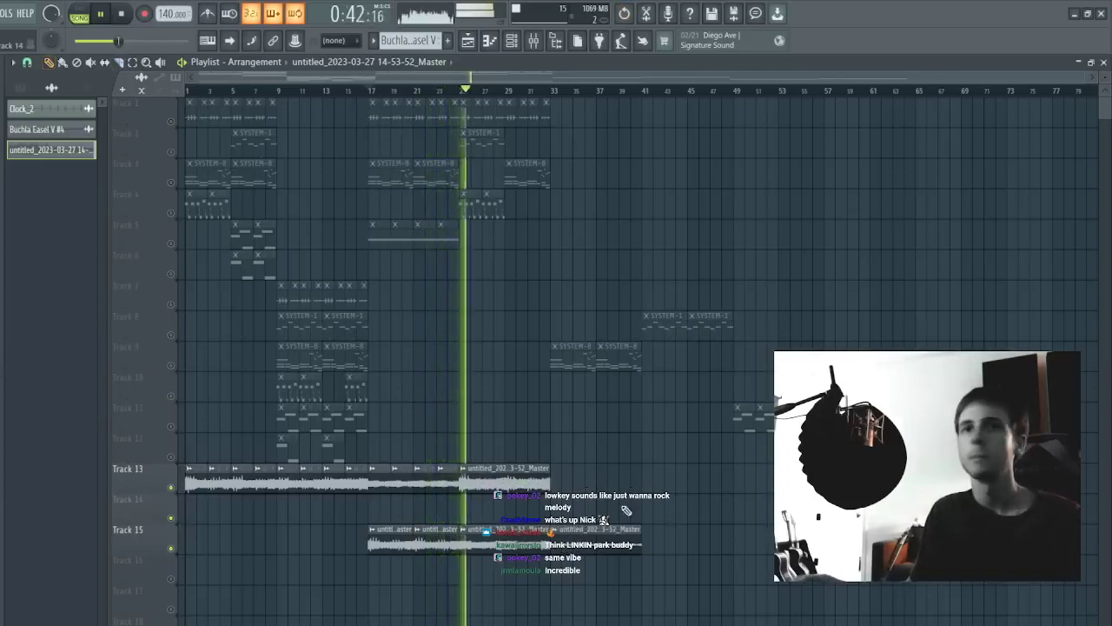
pyautogui.rightClick(494, 546)
# - Duplicate the Track 13 clips into bars 33–49 with Ctrl+B
pyautogui.moveTo(587, 433); pyautogui.dragTo(533, 506)
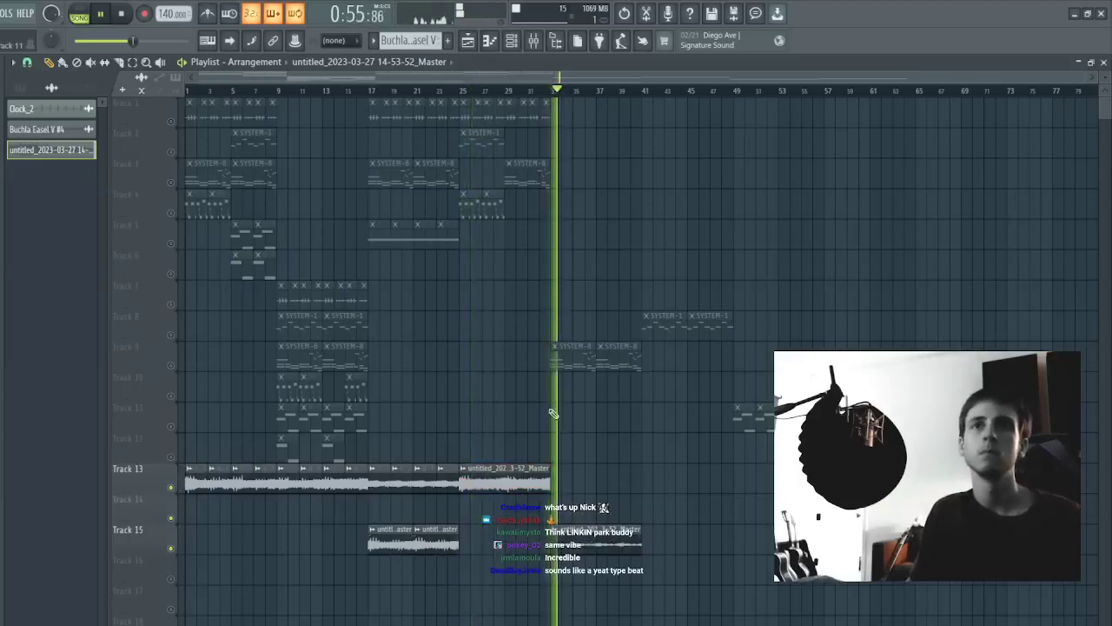
pyautogui.moveTo(608, 435); pyautogui.dragTo(374, 504)
pyautogui.hotkey('ctrl', 'b')
pyautogui.hotkey('ctrl', 'd')
pyautogui.press('space')
pyautogui.press('space')
# - Copy the Track 15 clips up to Track 14 at bar 33 and delete Track 13's bar 33–41 clips
pyautogui.moveTo(459, 522); pyautogui.dragTo(358, 565)
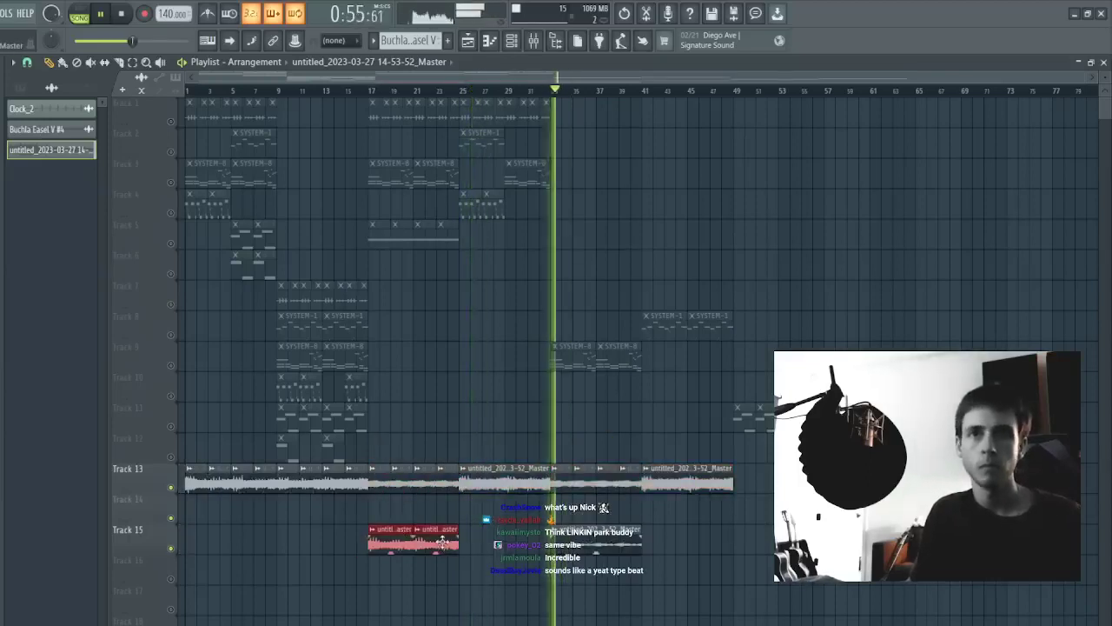
pyautogui.moveTo(443, 542); pyautogui.dragTo(625, 511)
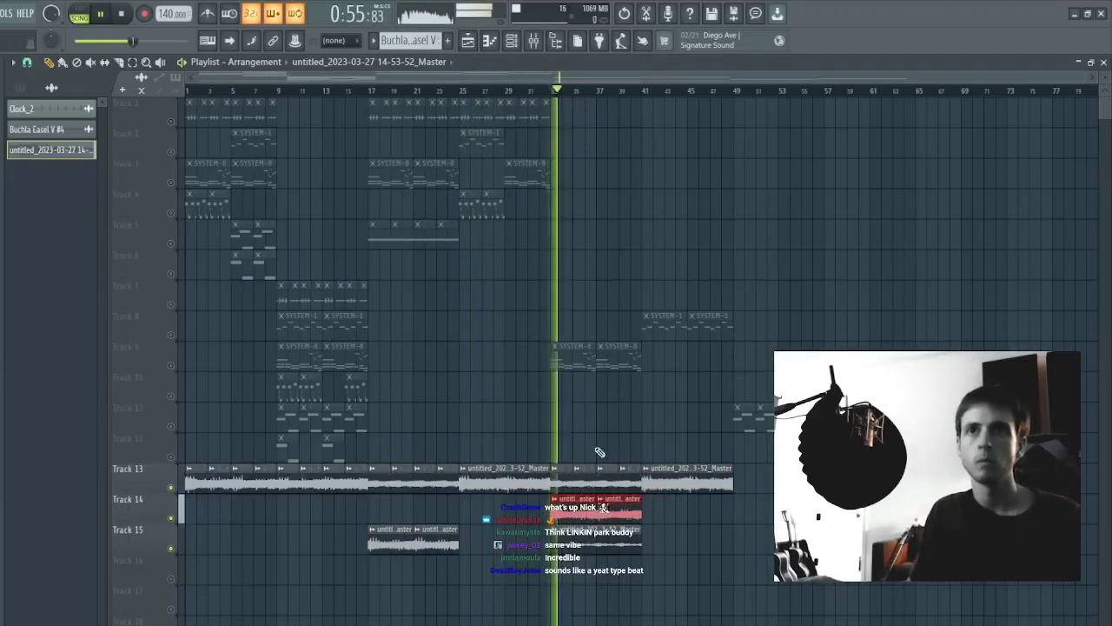
pyautogui.rightClick(563, 480)
pyautogui.rightClick(586, 479)
pyautogui.rightClick(608, 479)
pyautogui.rightClick(623, 479)
pyautogui.press('space')
pyautogui.press('space')
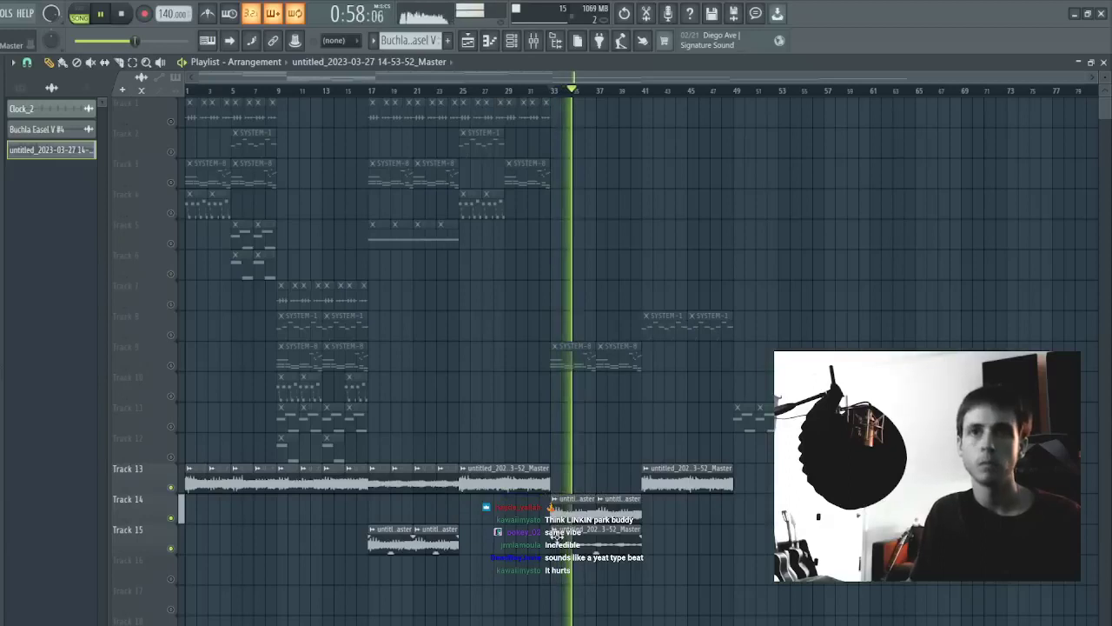
pyautogui.moveTo(641, 511); pyautogui.dragTo(632, 560)
pyautogui.keyDown('ctrl'); pyautogui.click(536, 559); pyautogui.keyUp('ctrl')
pyautogui.keyDown('ctrl'); pyautogui.click(597, 553); pyautogui.keyUp('ctrl')
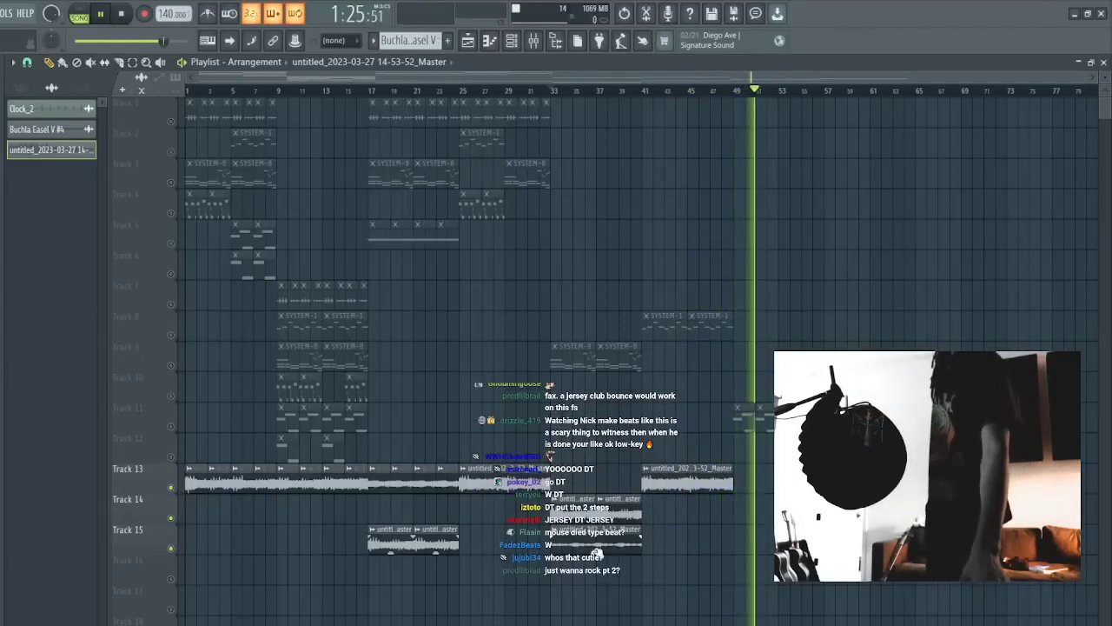
# - Restart playback and select every clip so the range spans bars 1 to 49
pyautogui.press('space')
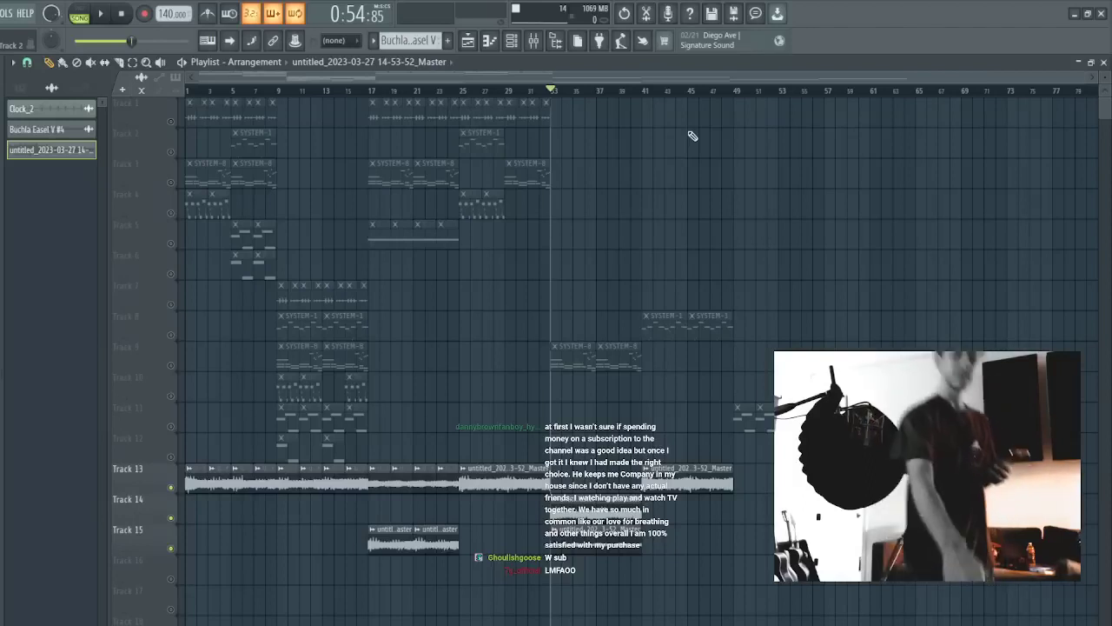
pyautogui.press('space')
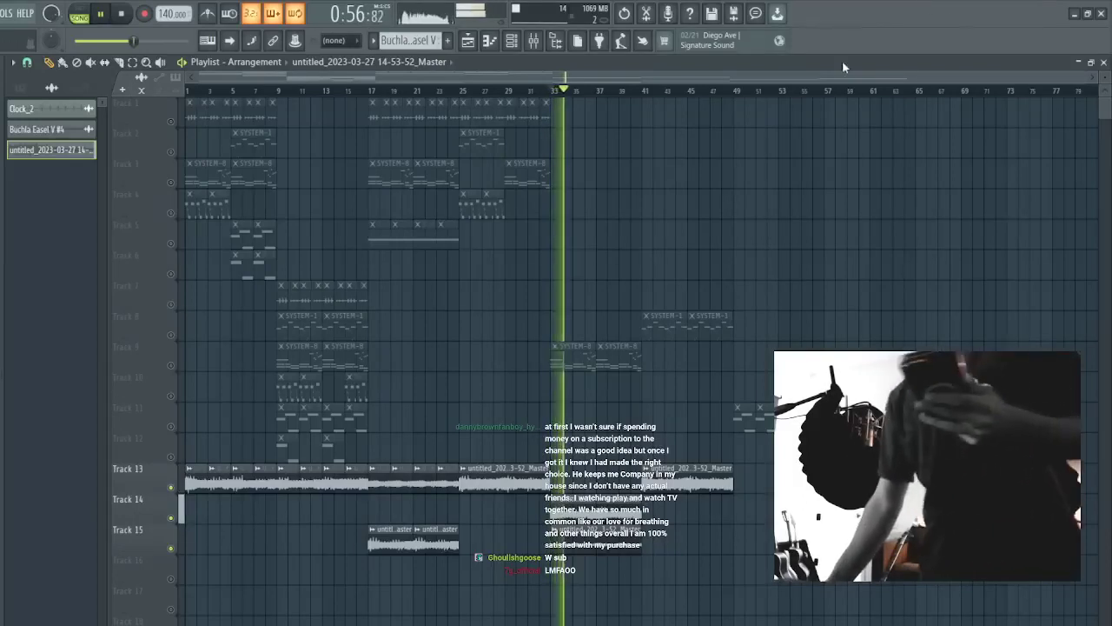
pyautogui.hotkey('ctrl', 'a')
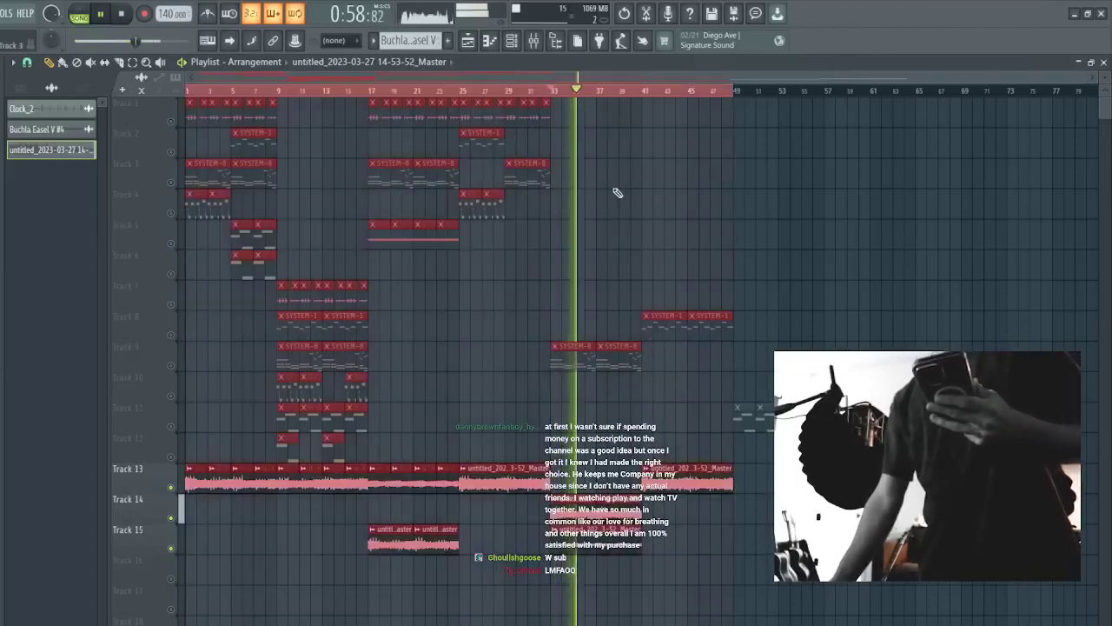
pyautogui.hotkey('ctrl', 'd')
pyautogui.moveTo(258, 91); pyautogui.dragTo(186, 92)
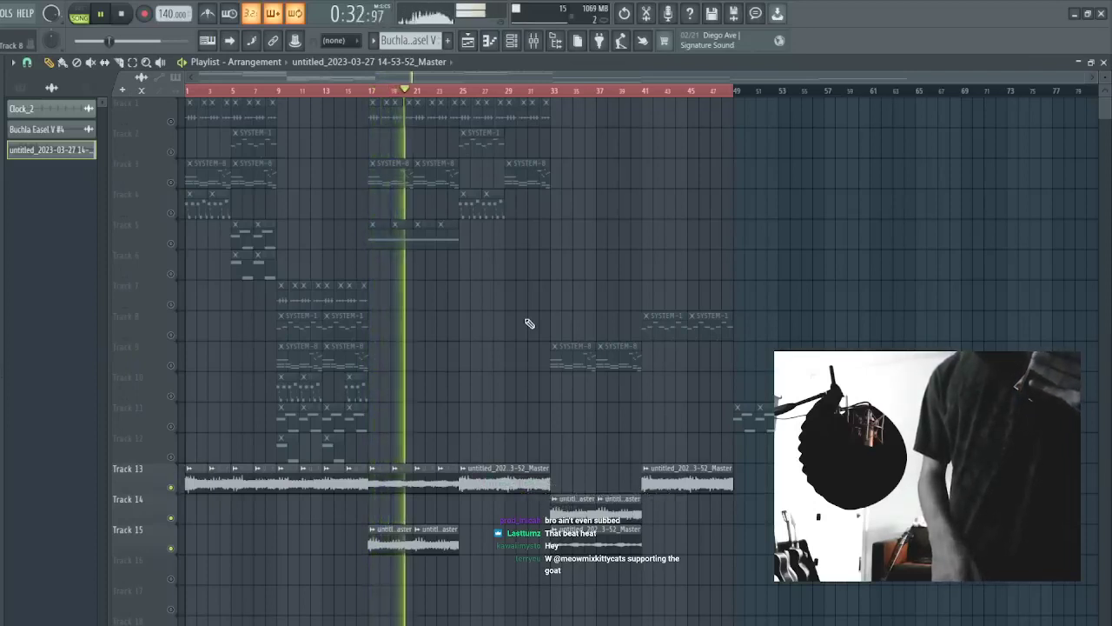
pyautogui.press('space')
pyautogui.press('space')
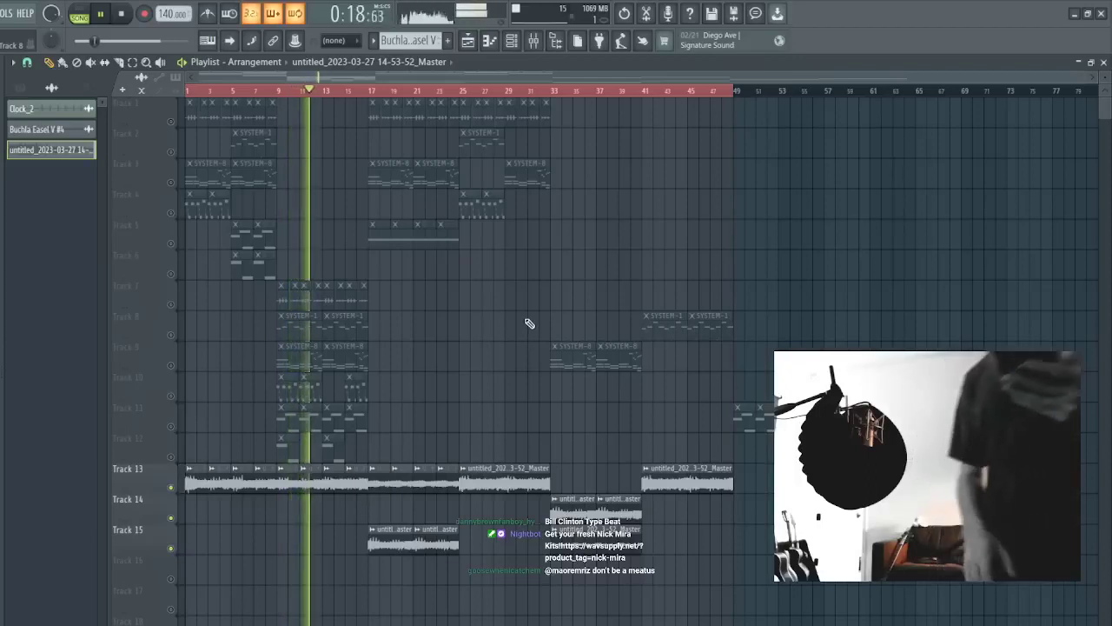
pyautogui.press('space')
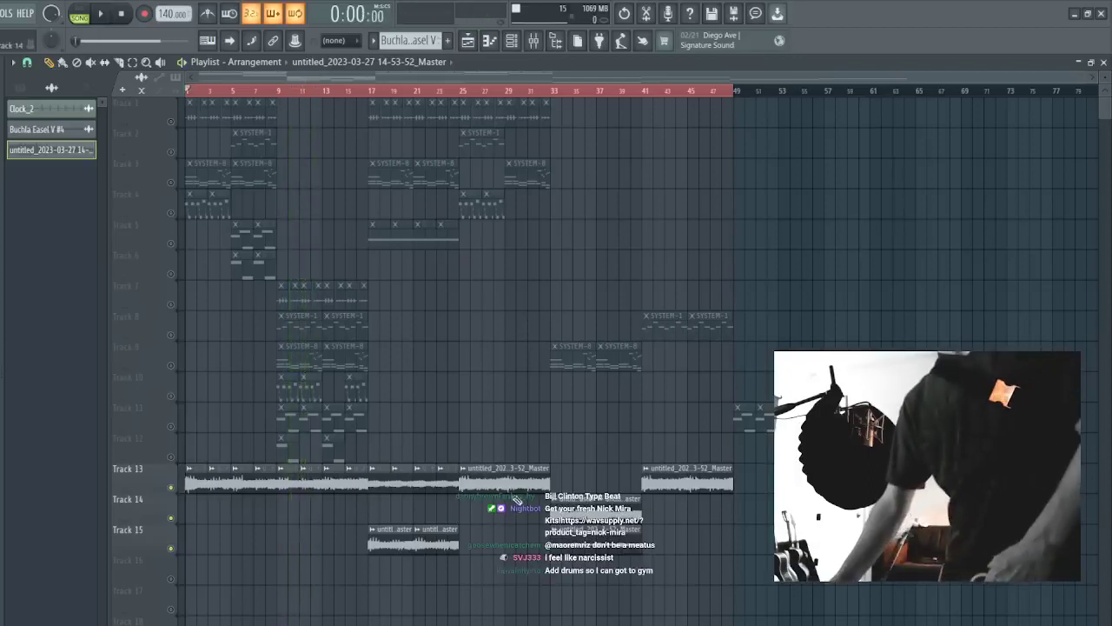
# - Reverse the recorded audio clip and audition it from bars 17, 25, 41 and 33
pyautogui.doubleClick(514, 483)
pyautogui.click(246, 311)
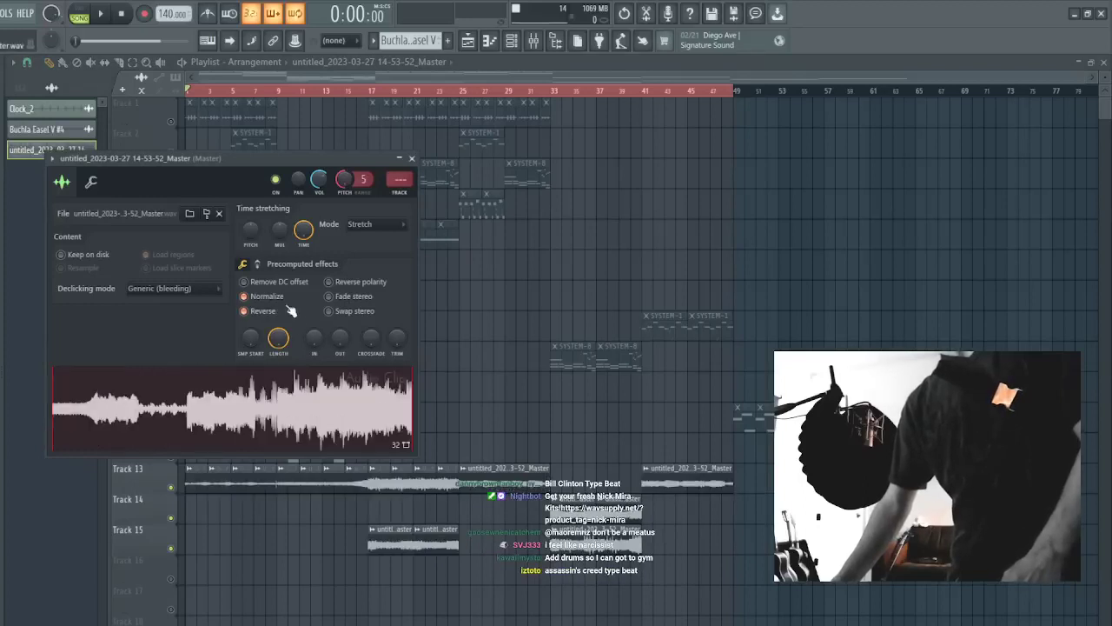
pyautogui.click(412, 158)
pyautogui.click(373, 92)
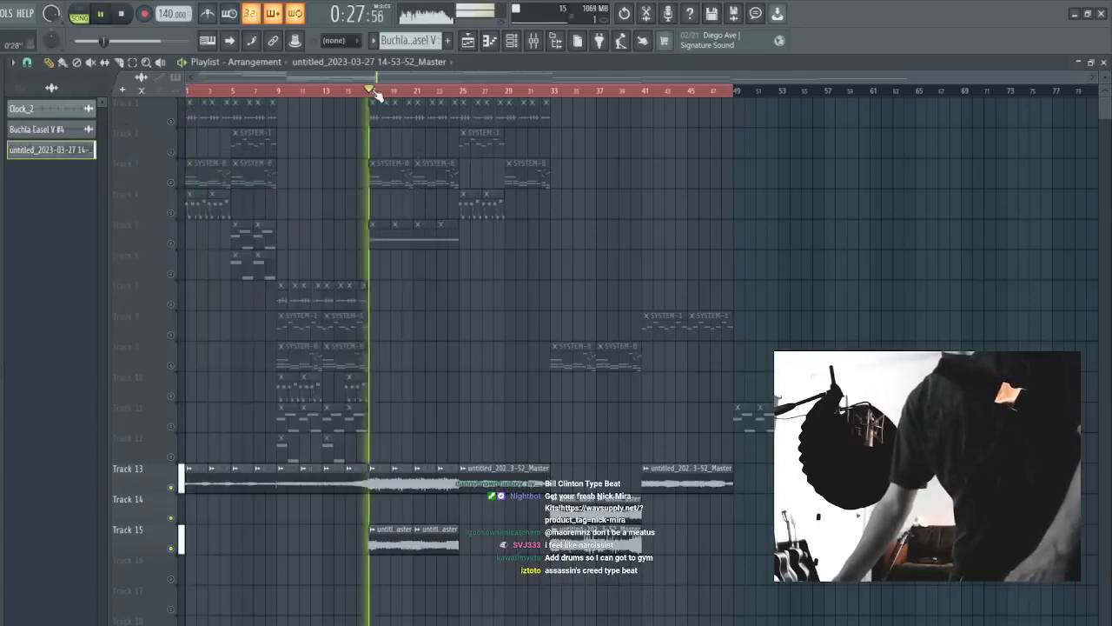
pyautogui.click(464, 92)
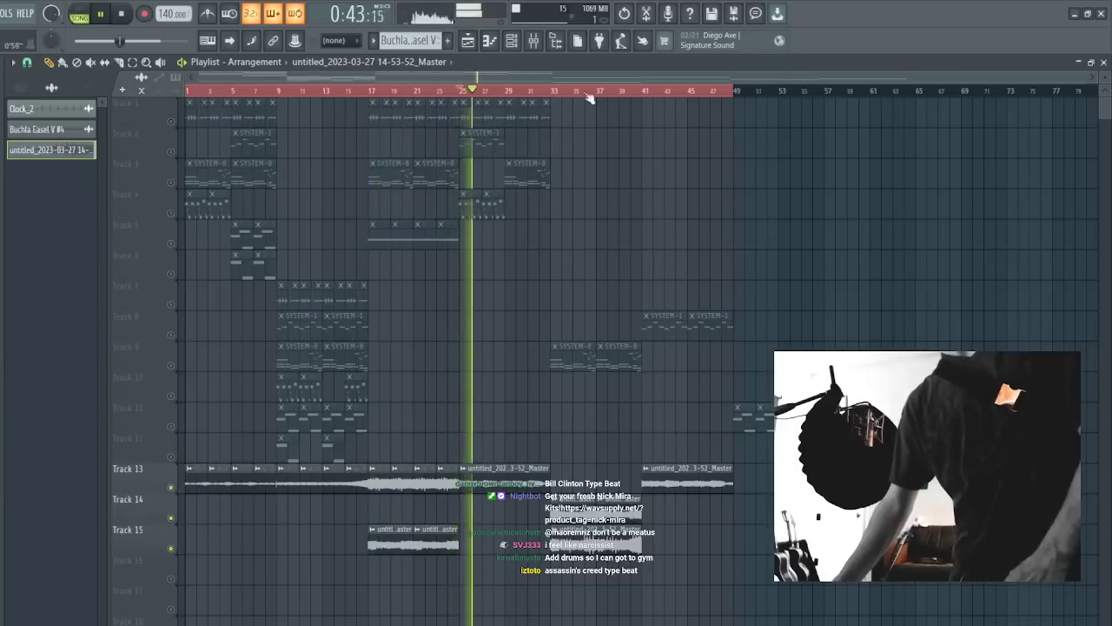
pyautogui.click(648, 94)
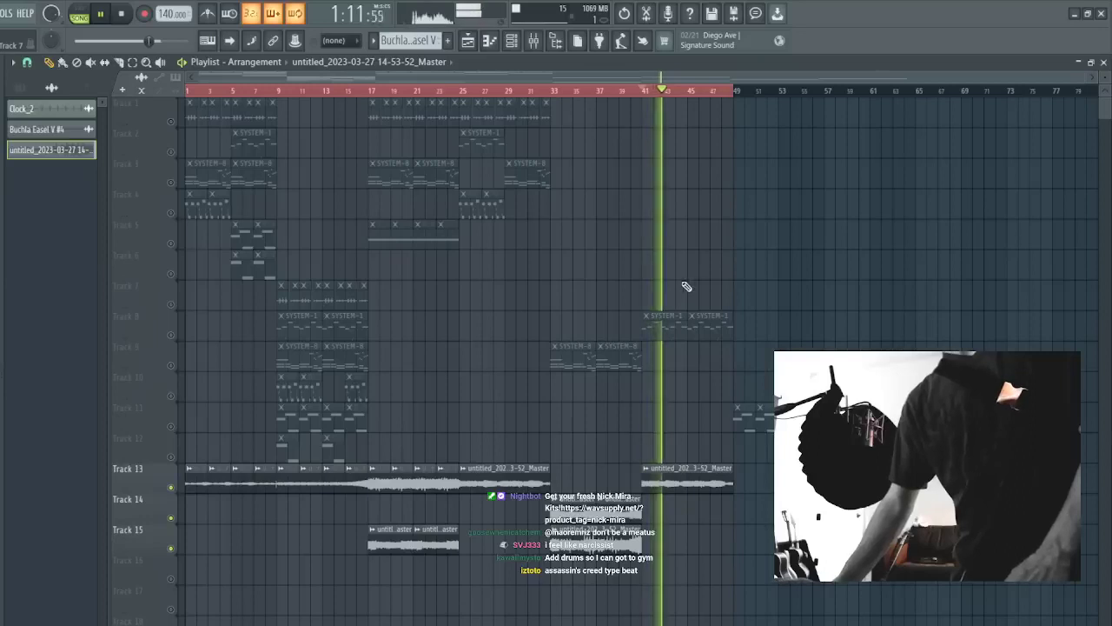
pyautogui.click(554, 91)
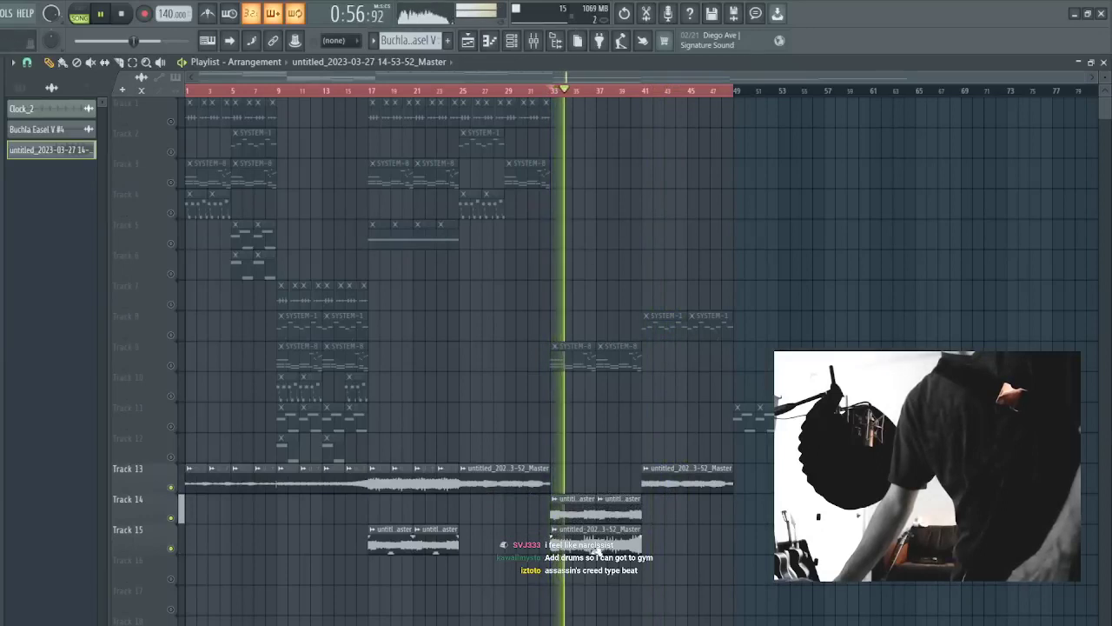
# - Restore the Track 14 clips at bars 33–41 and select the Track 14 and 15 clips there
pyautogui.rightClick(584, 514)
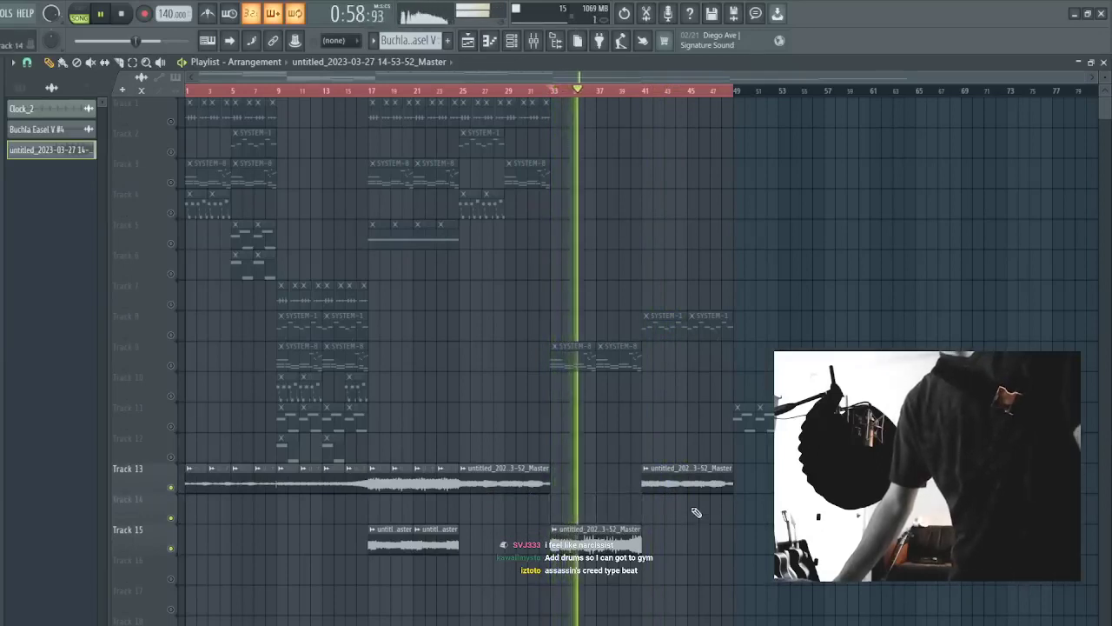
pyautogui.hotkey('ctrl', 'z')
pyautogui.press('l')
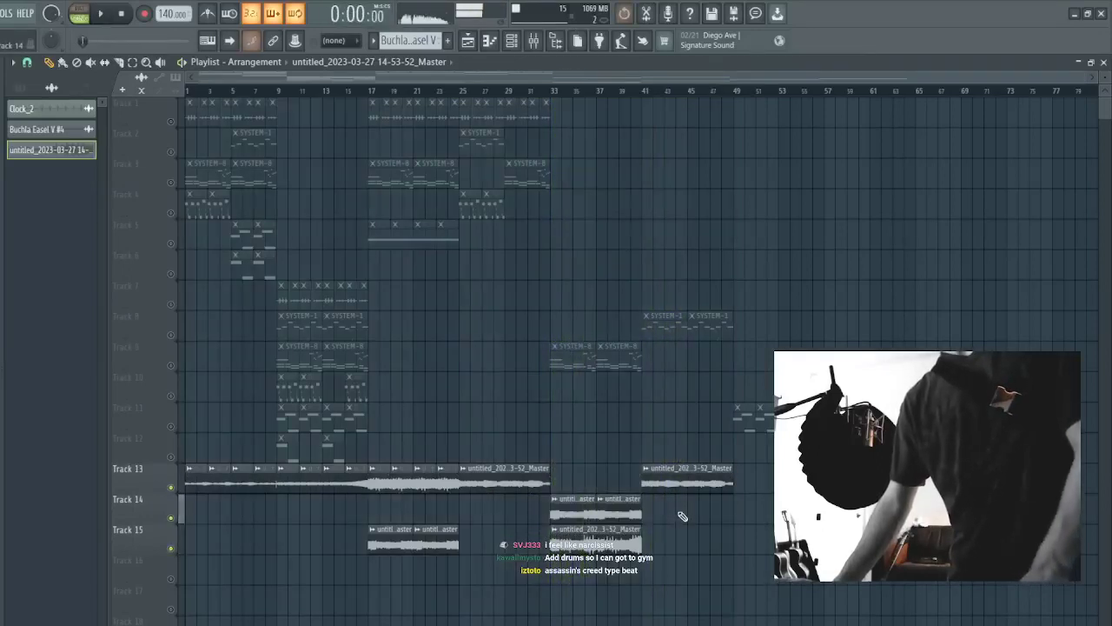
pyautogui.hotkey('ctrl', 'e')
pyautogui.moveTo(683, 516); pyautogui.dragTo(471, 550)
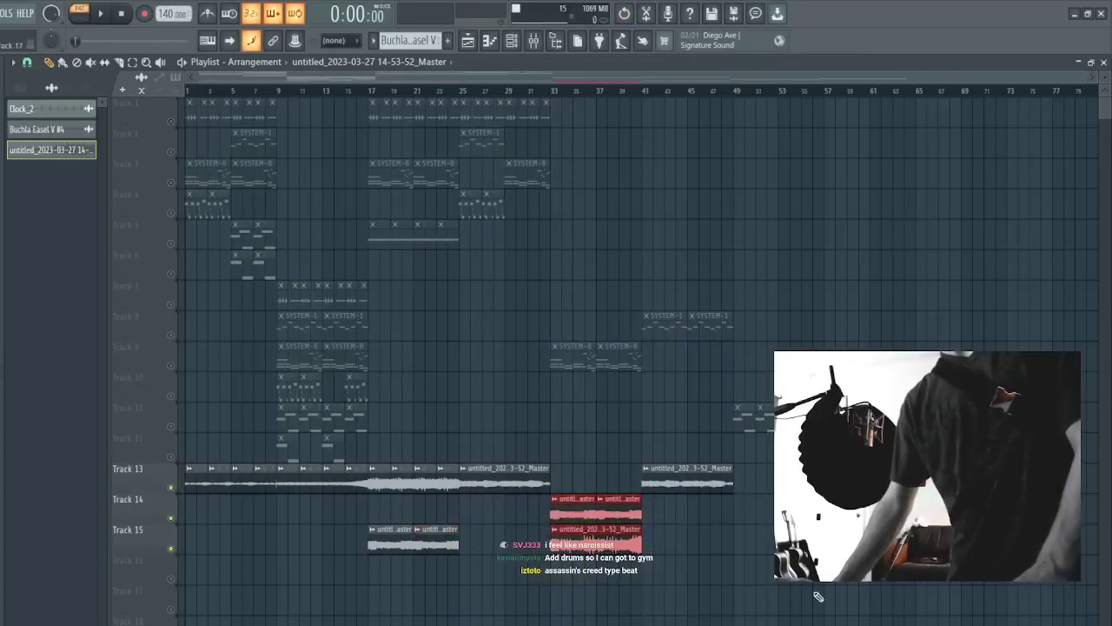
# - Duplicate the Track 14–15 clips further along, deleting unwanted copies including Track 15's bar-49 clip
pyautogui.hotkey('ctrl', 'b')
pyautogui.hotkey('ctrl', 'b')
pyautogui.rightClick(662, 516)
pyautogui.rightClick(698, 516)
pyautogui.rightClick(699, 543)
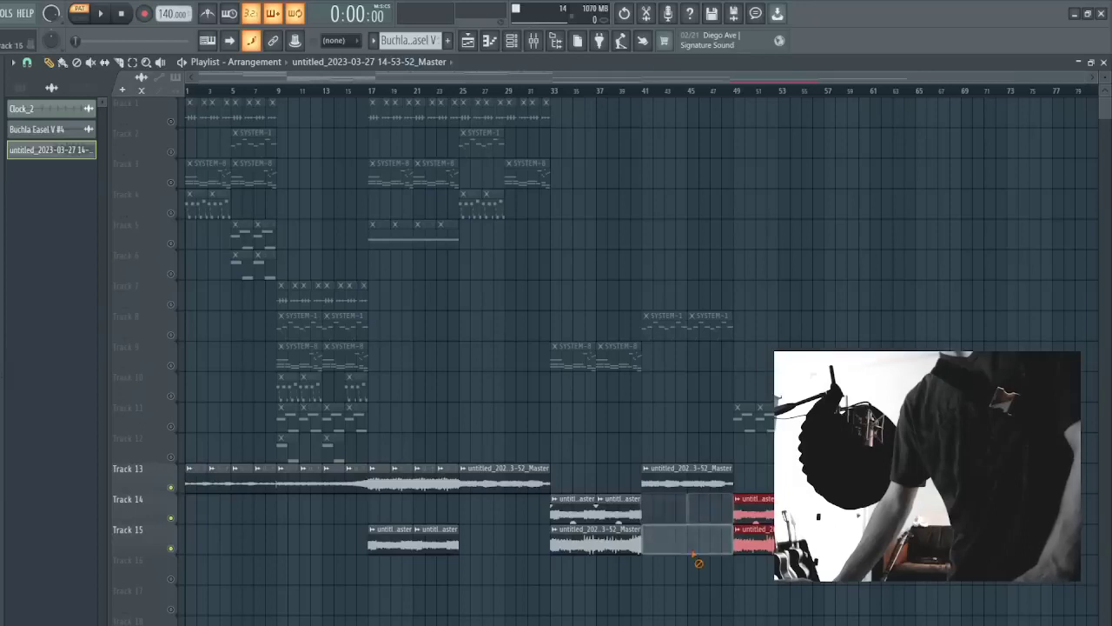
pyautogui.press('space')
pyautogui.press('space')
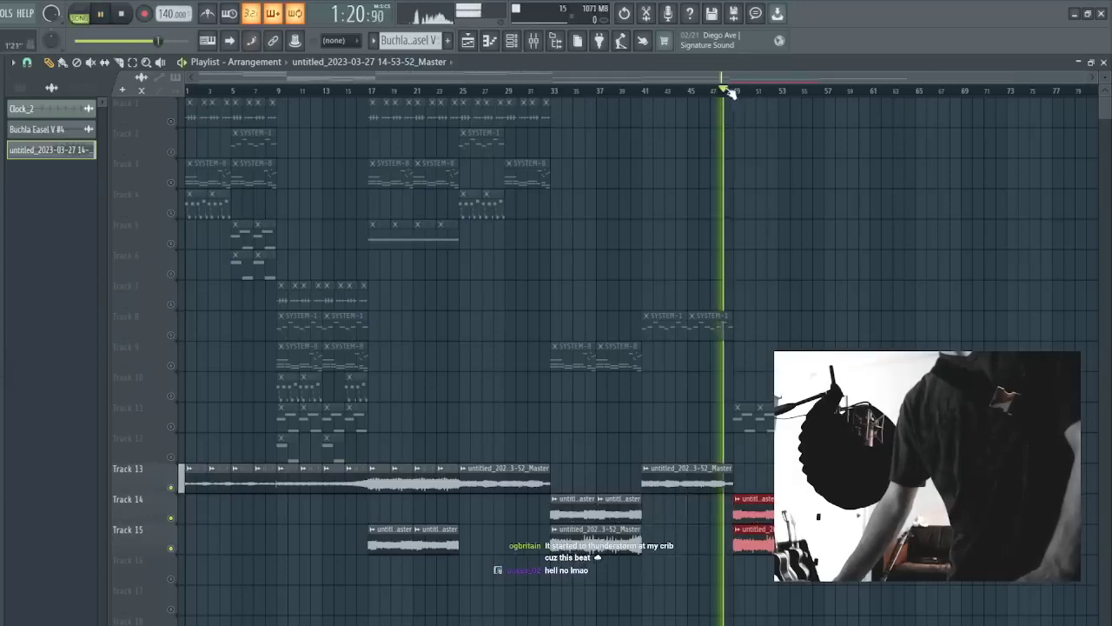
pyautogui.hotkey('ctrl', 'd')
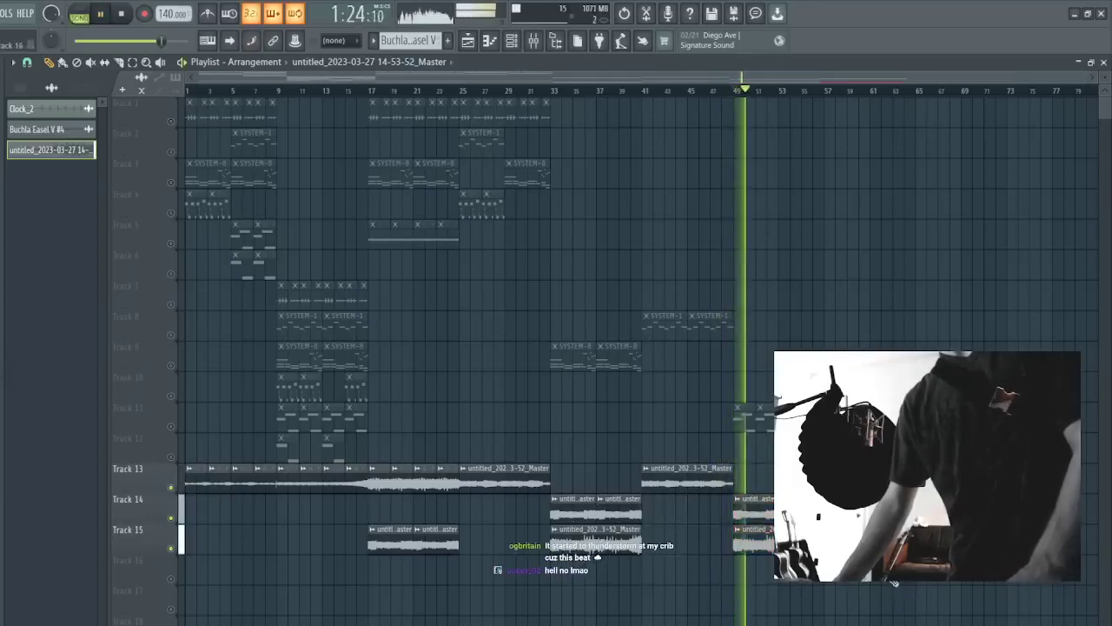
pyautogui.rightClick(792, 542)
pyautogui.press('space')
pyautogui.press('space')
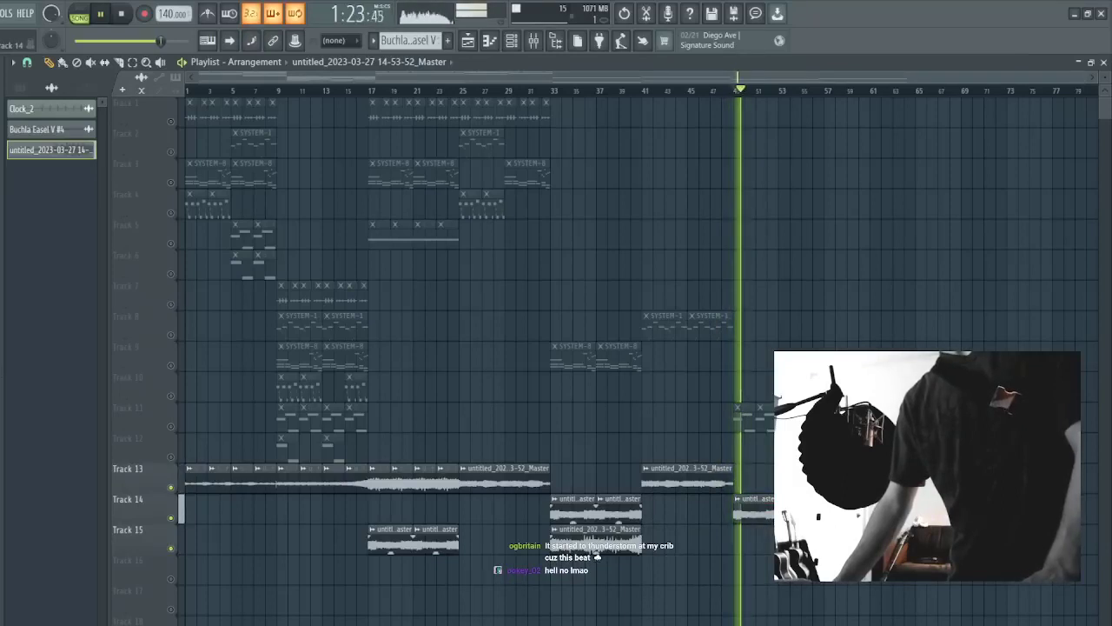
pyautogui.click(829, 91)
# - Untick Reverse on the Master sample clip and delete its Track 14 copy at bar 49
pyautogui.doubleClick(416, 542)
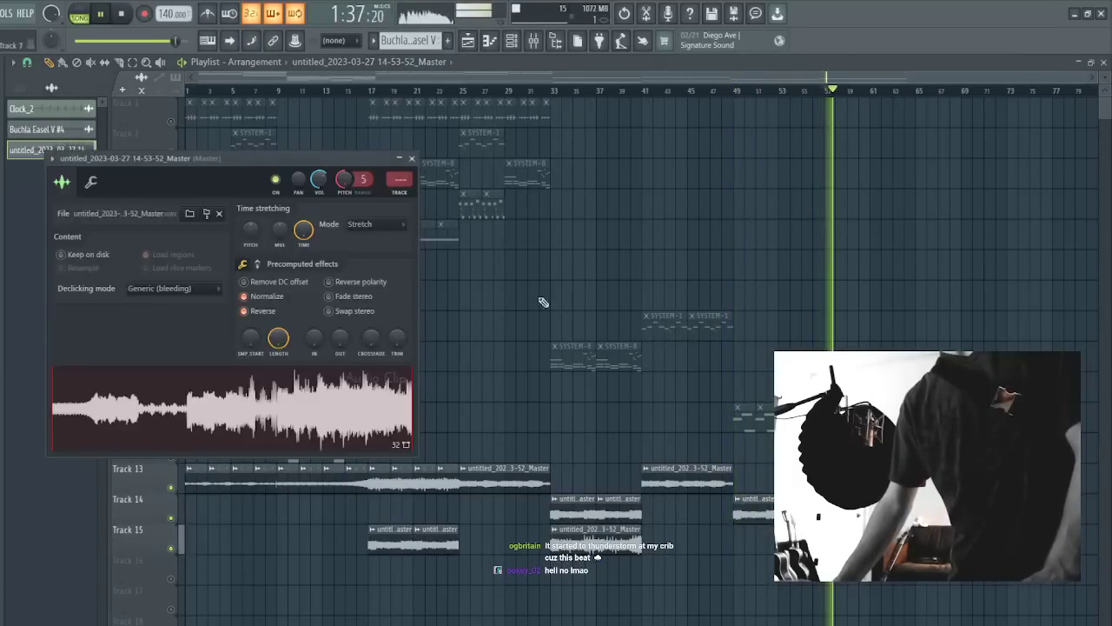
pyautogui.click(253, 311)
pyautogui.press('space')
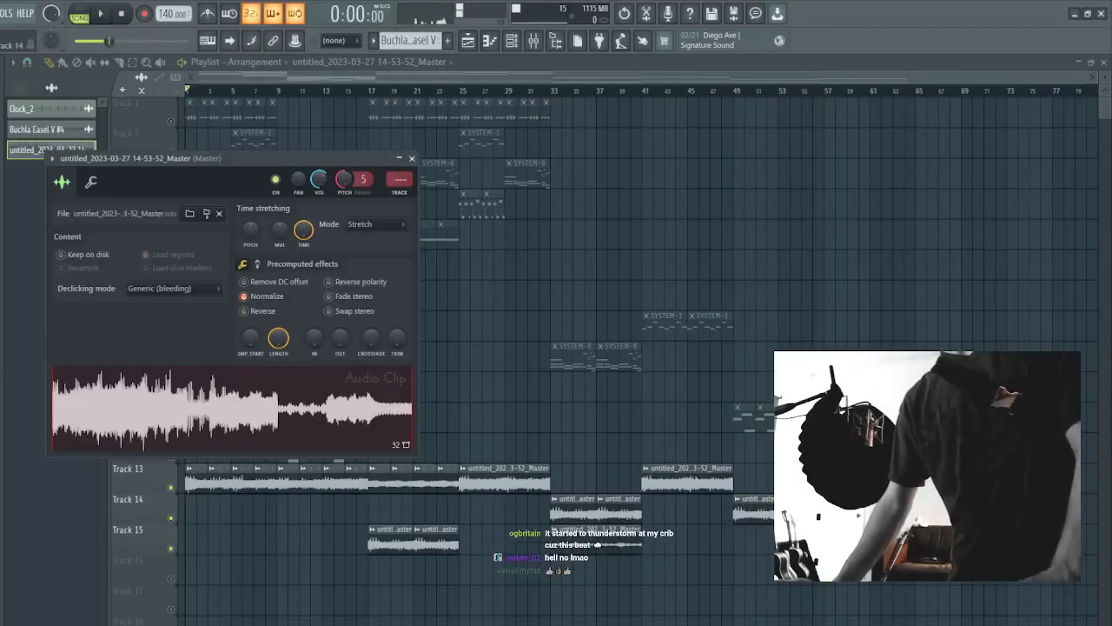
pyautogui.rightClick(801, 509)
pyautogui.rightClick(758, 510)
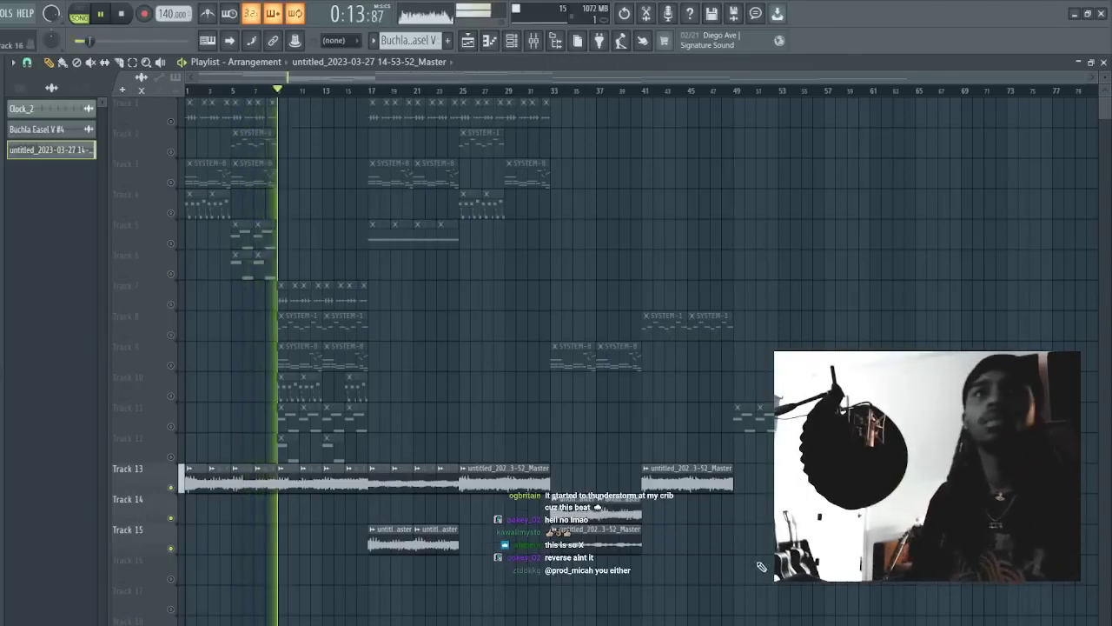
# - Create an empty Pattern 6 and make its Track 16 clip eight bars long
pyautogui.click(448, 41)
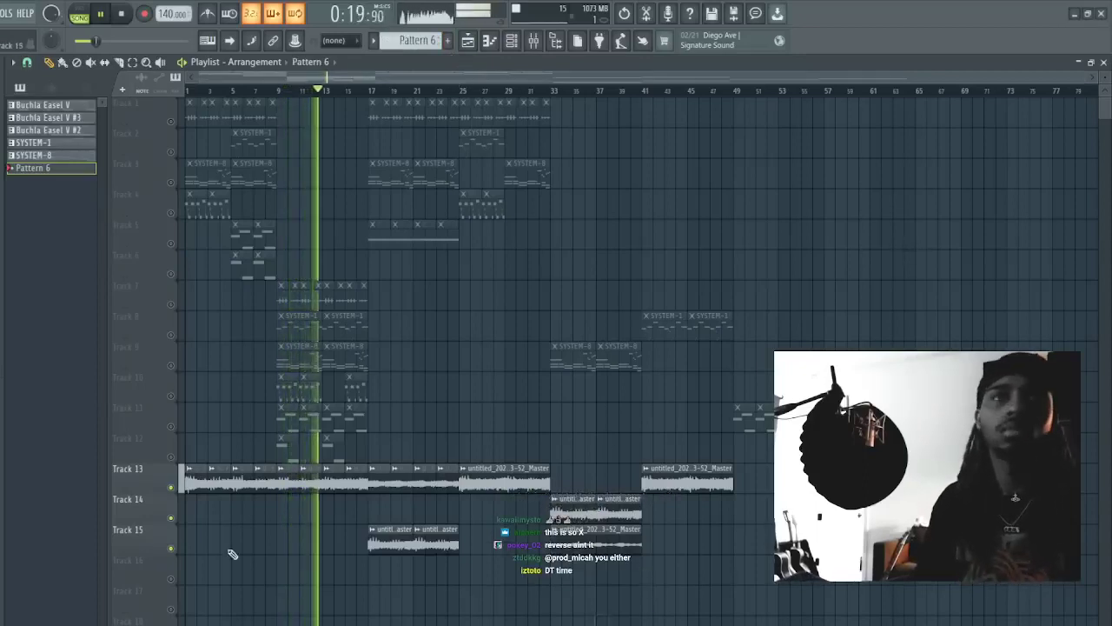
pyautogui.moveTo(197, 541); pyautogui.dragTo(238, 571)
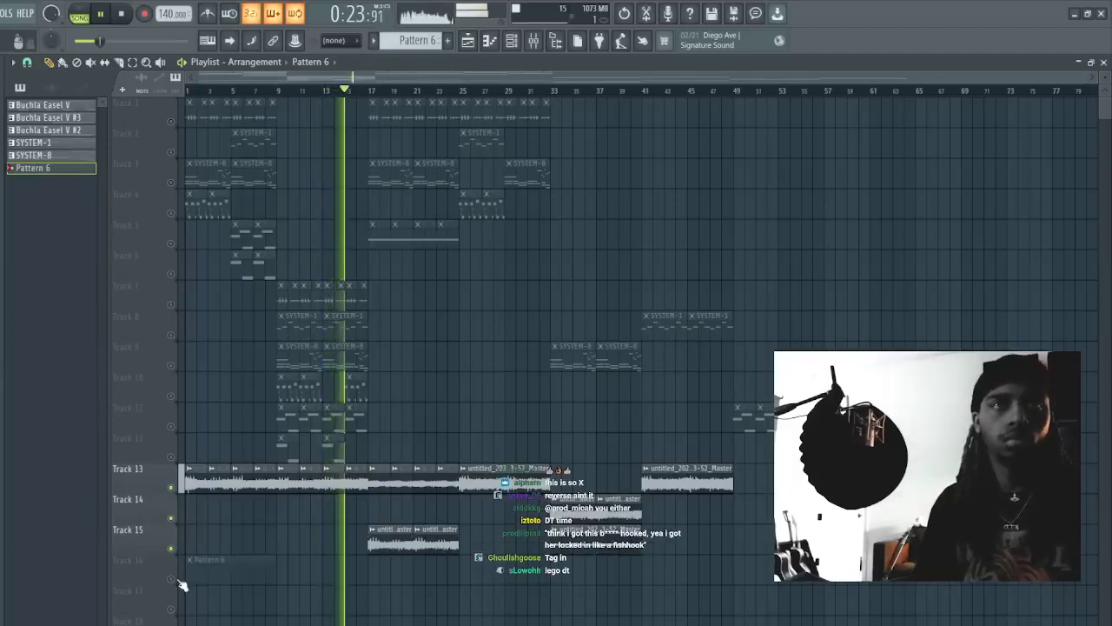
pyautogui.click(172, 579)
pyautogui.press('space')
pyautogui.press('space')
# - Repeat Pattern 6 across Track 16 in 8-bar blocks and remove stray clips on Track 17
pyautogui.click(298, 598)
pyautogui.rightClick(310, 599)
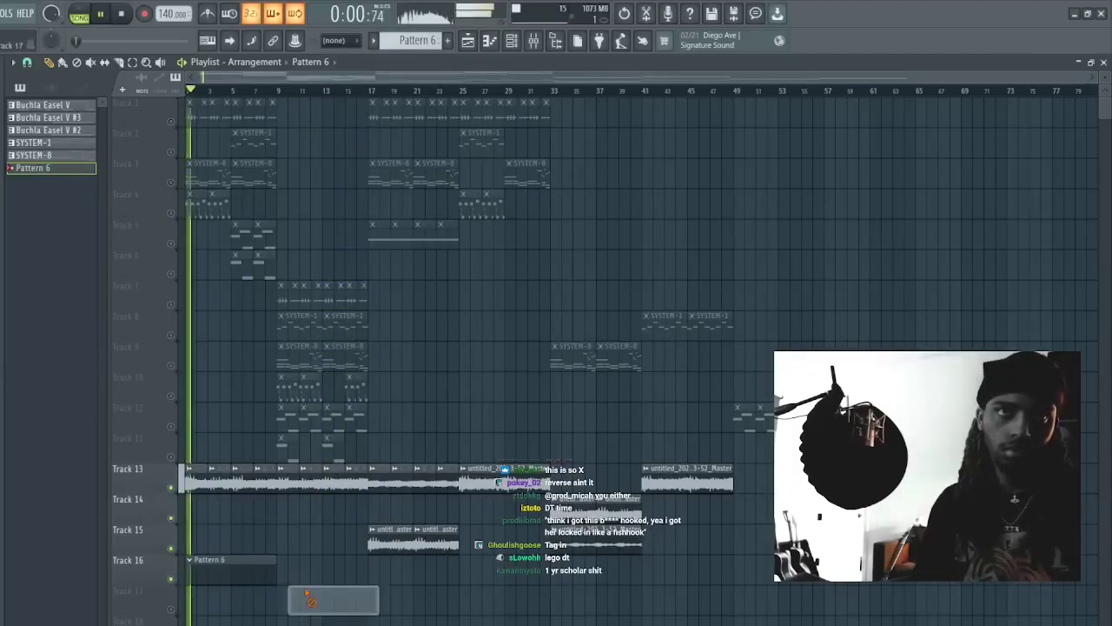
pyautogui.moveTo(300, 598); pyautogui.dragTo(181, 574)
pyautogui.hotkey('ctrl', 'b')
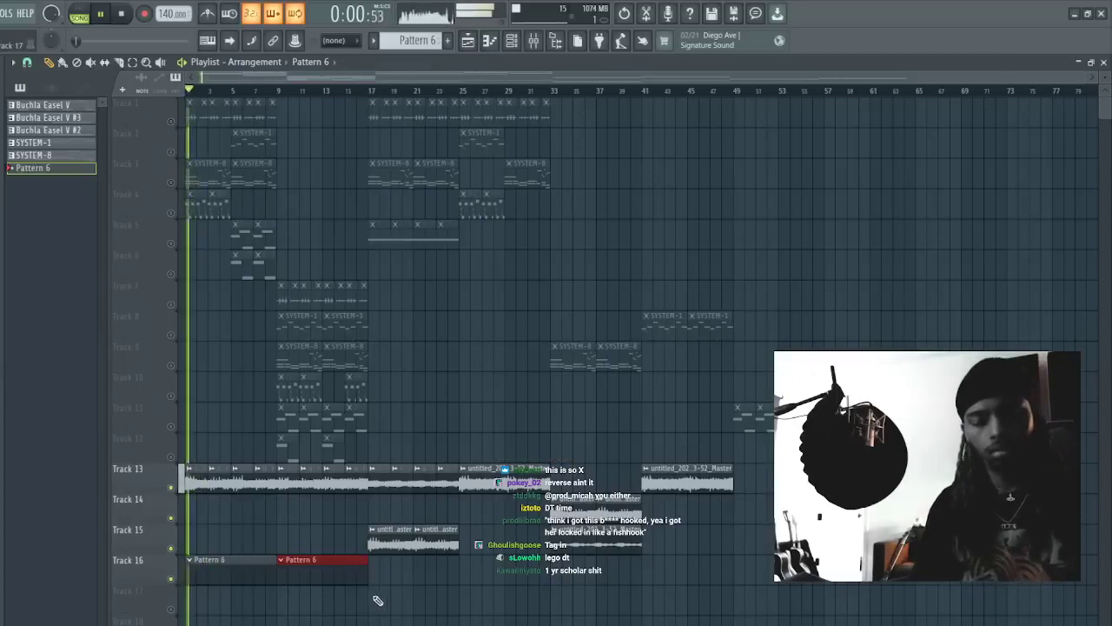
pyautogui.hotkey('ctrl', 'b')
pyautogui.hotkey('ctrl', 'b')
pyautogui.hotkey('ctrl', 'b')
pyautogui.click(766, 596)
pyautogui.rightClick(767, 596)
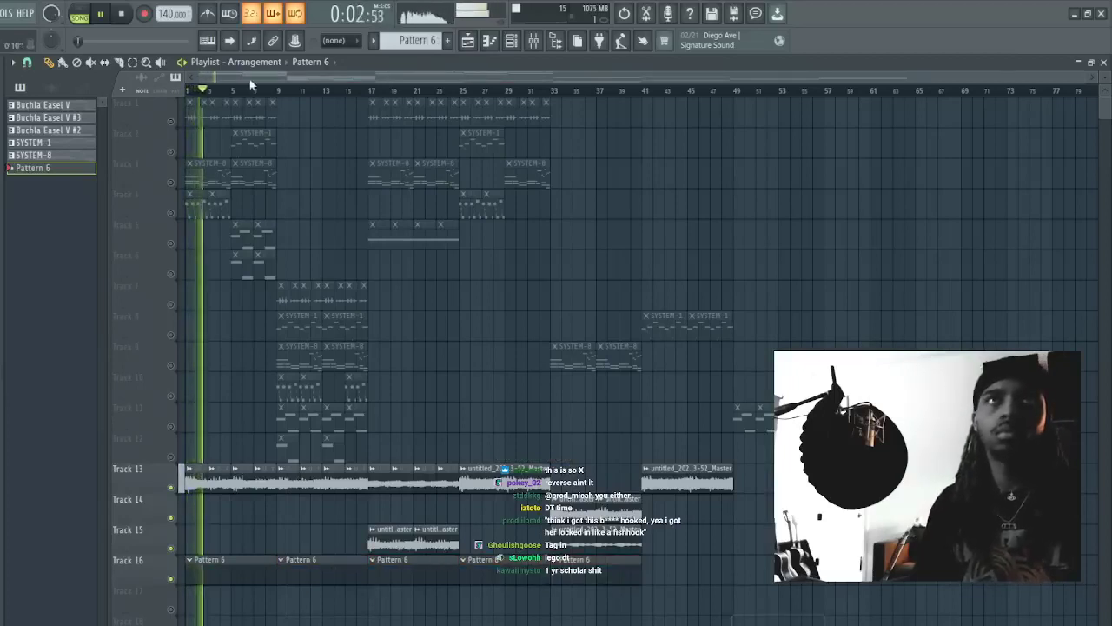
pyautogui.doubleClick(284, 482)
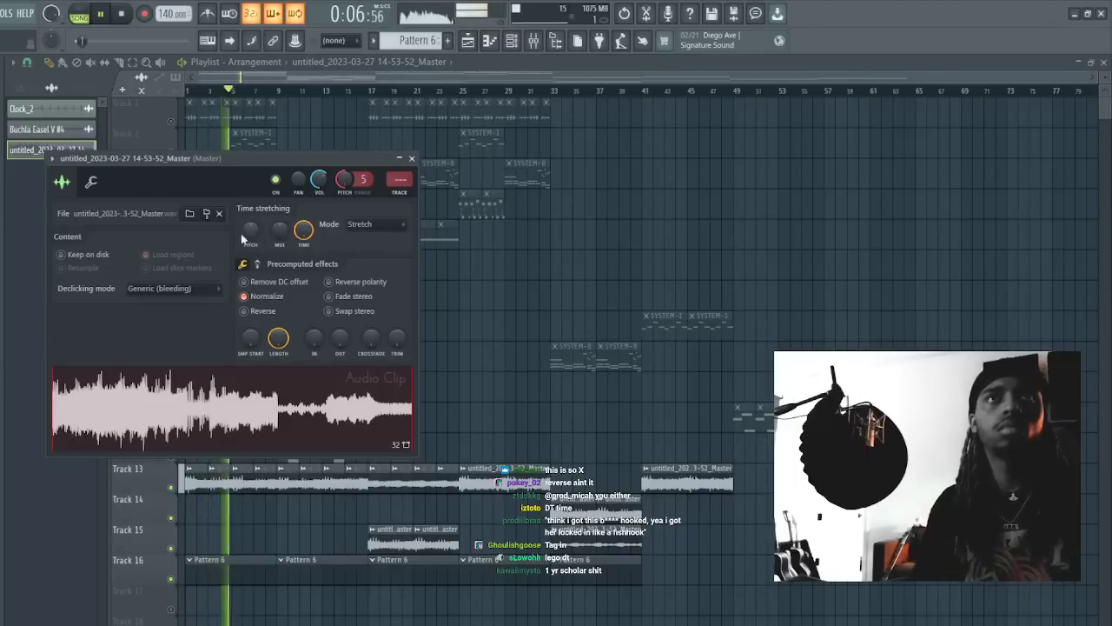
pyautogui.press('Escape')
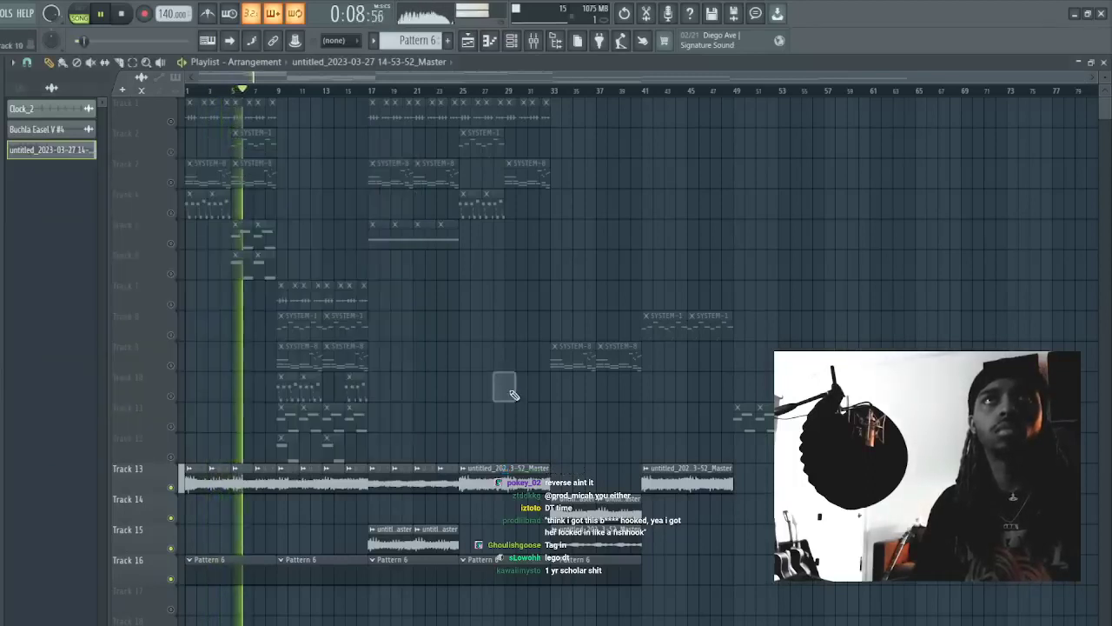
# - Show the channel list, check the Master sample clip settings, and remove a stray Track 11 clip
pyautogui.click(532, 45)
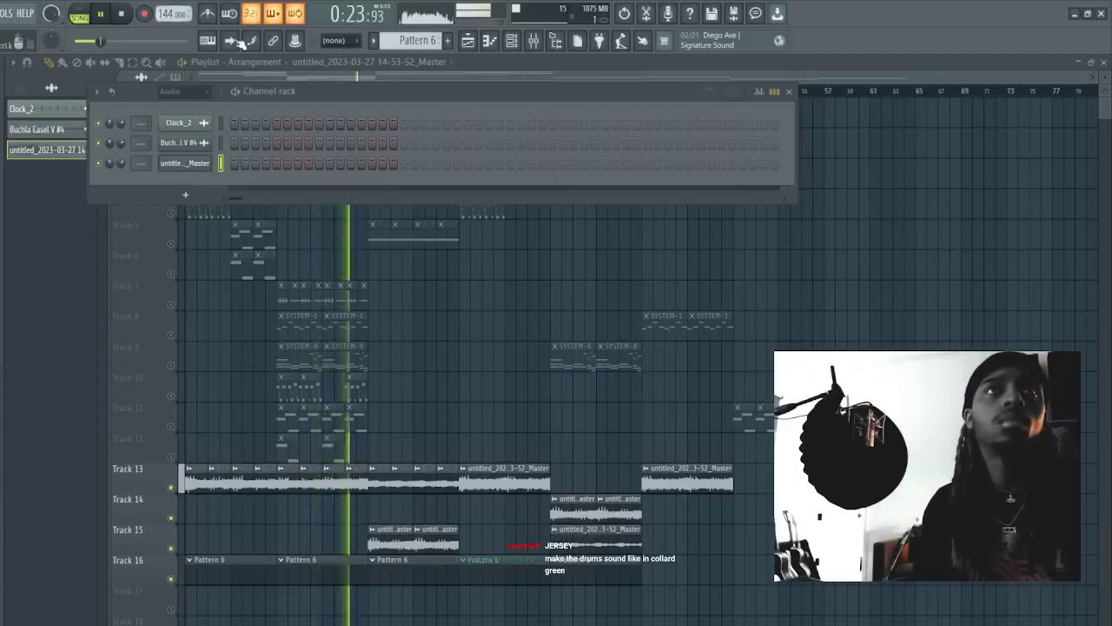
pyautogui.doubleClick(392, 482)
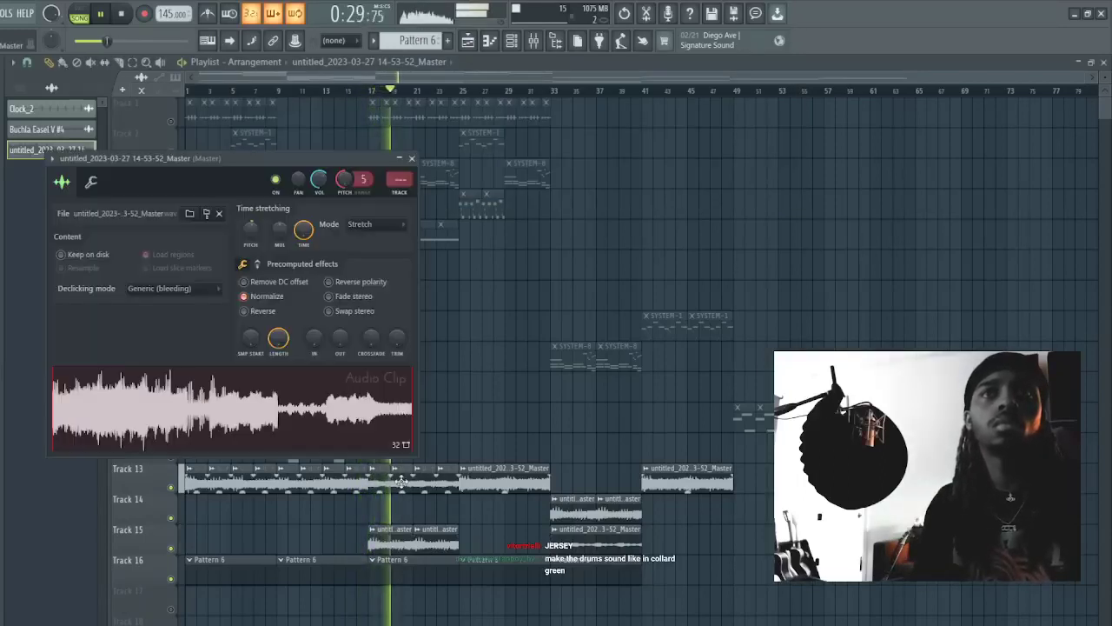
pyautogui.click(525, 422)
pyautogui.rightClick(525, 421)
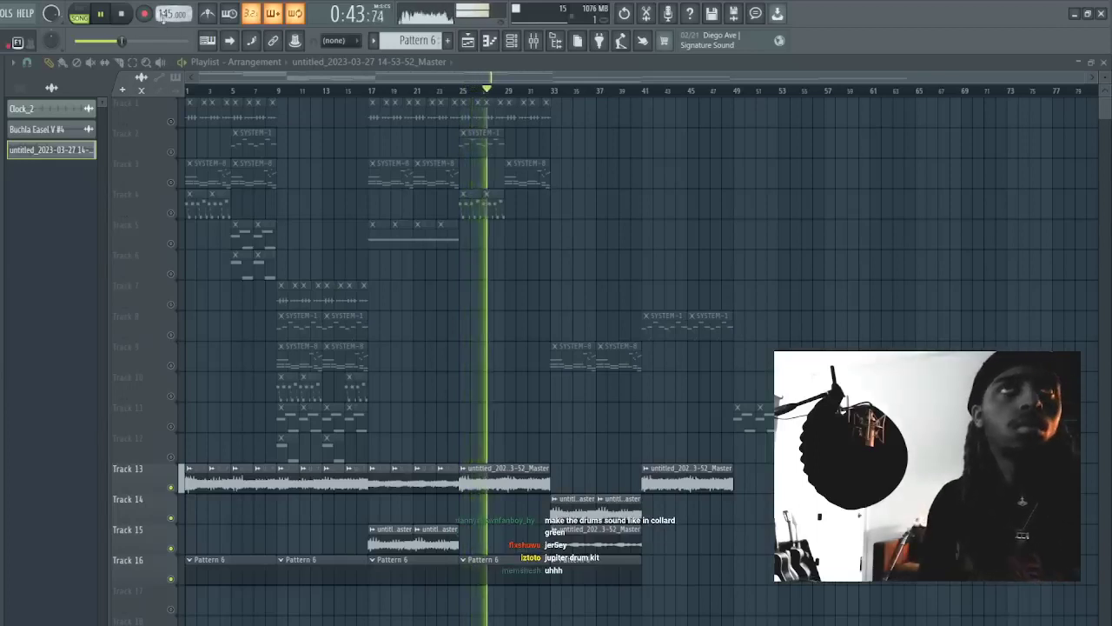
pyautogui.doubleClick(526, 479)
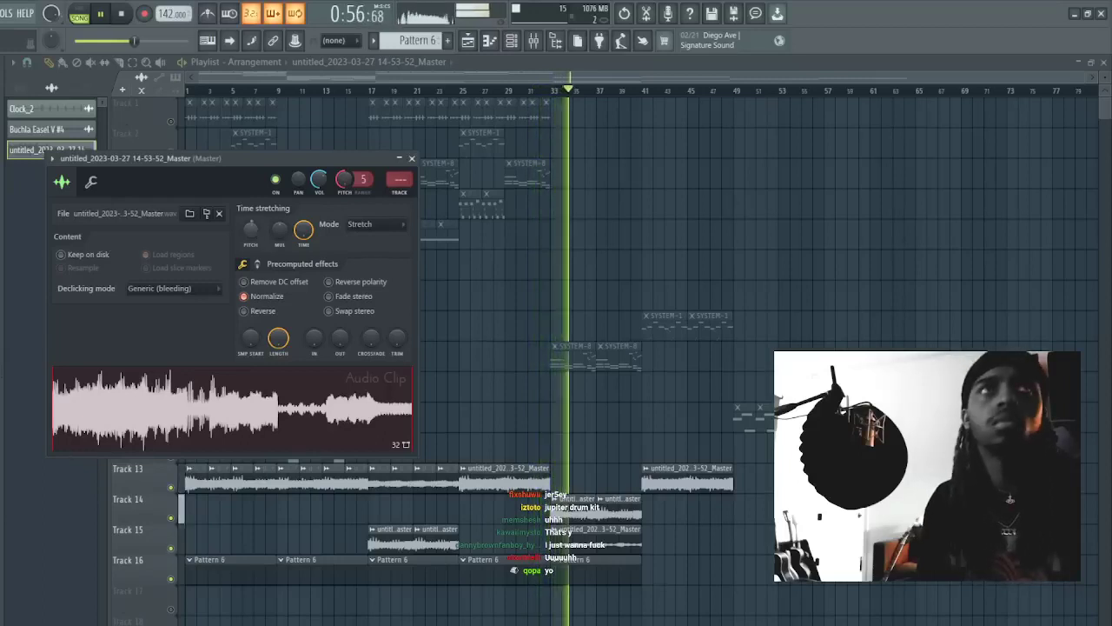
pyautogui.click(412, 158)
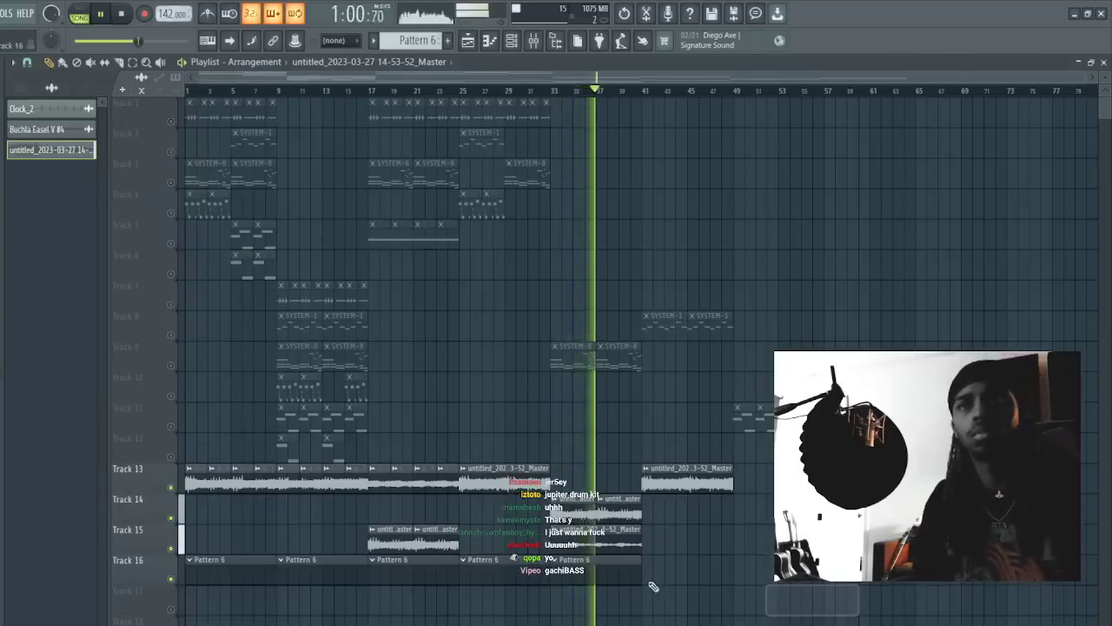
# - Paint another Pattern 6 clip at bar 41 on Track 16, then stop playback
pyautogui.click(656, 563)
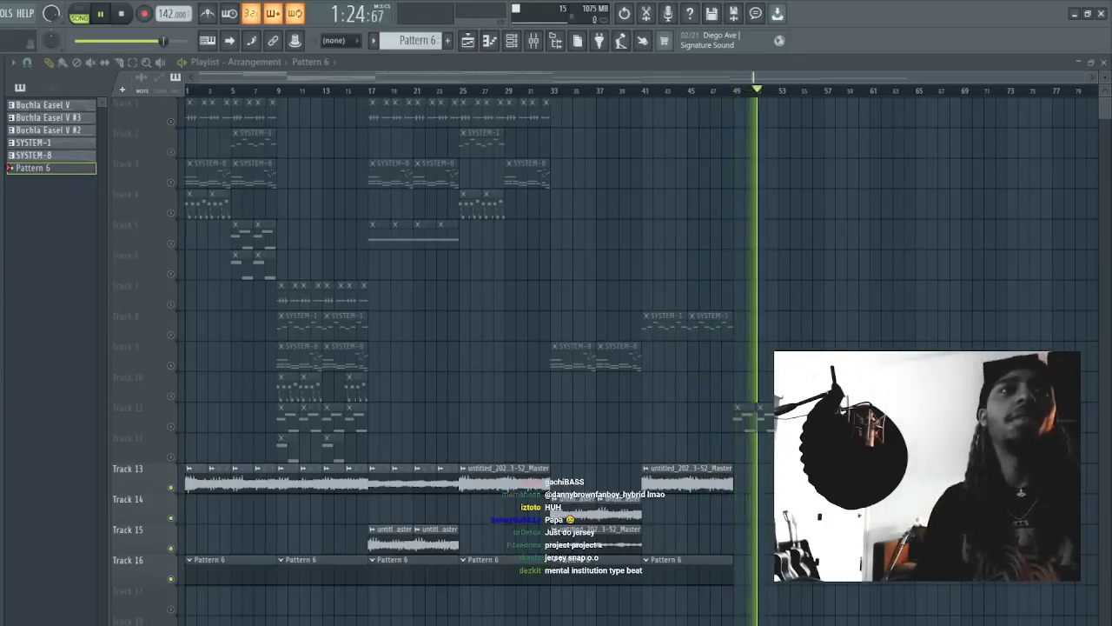
pyautogui.press('space')
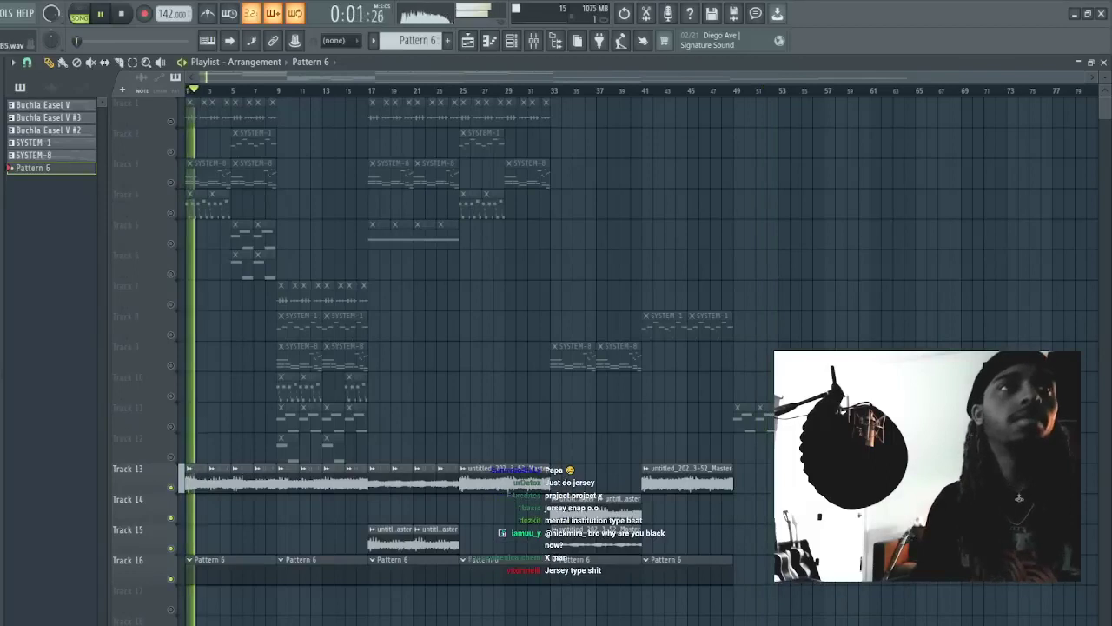
# - Add the Crispy Clap and a hi-hat sample as new channels in Pattern 6, then audition the pattern
pyautogui.click(513, 44)
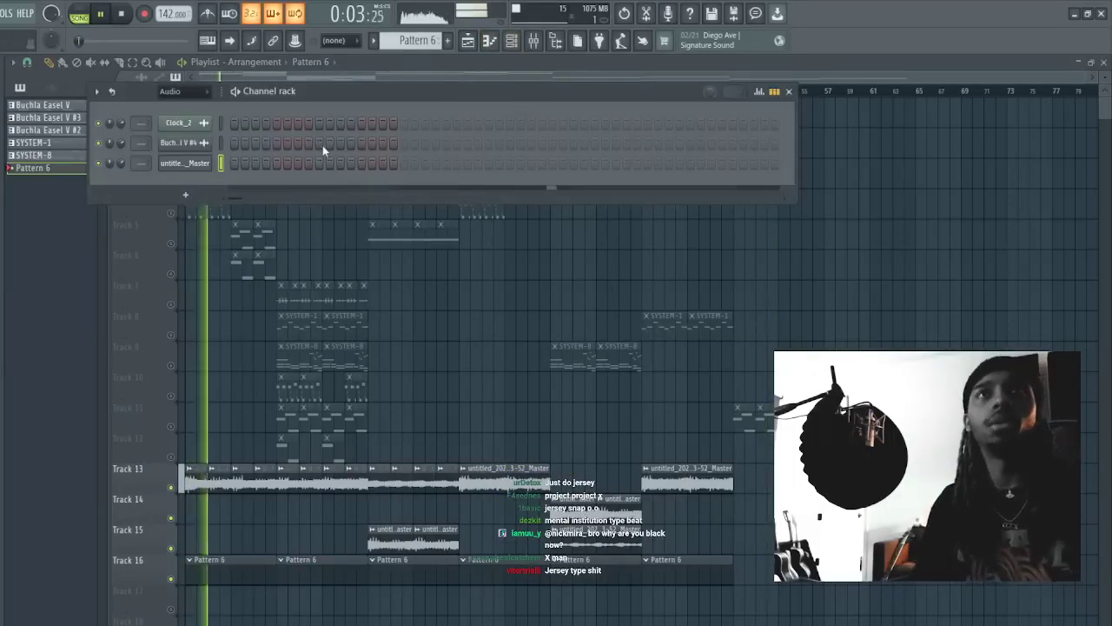
pyautogui.press('space')
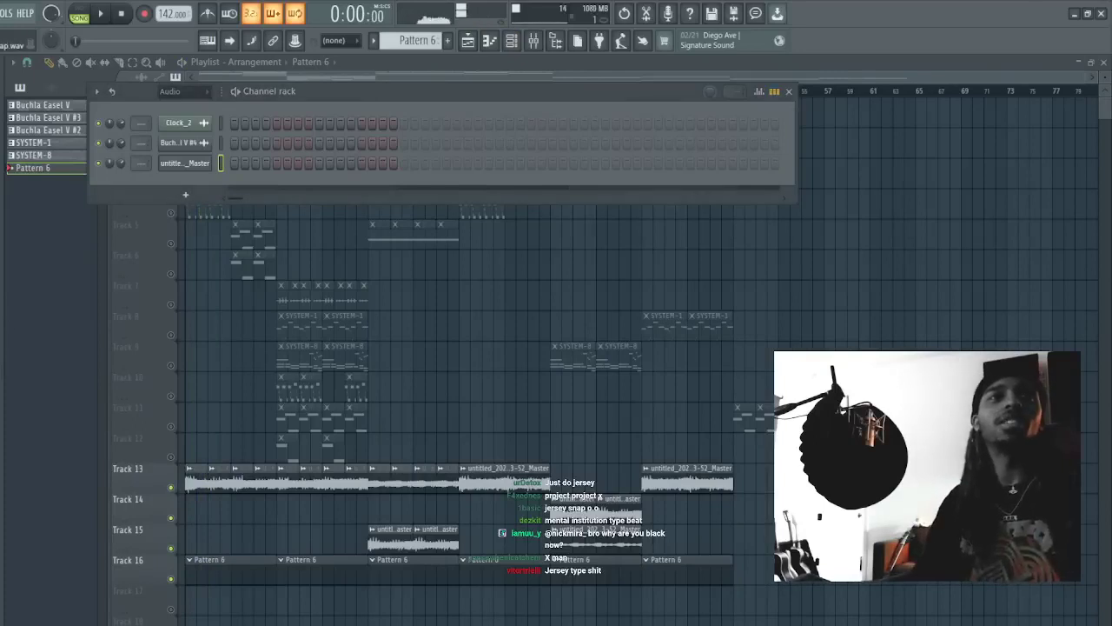
pyautogui.moveTo(2, 261); pyautogui.dragTo(461, 116)
pyautogui.click(401, 92)
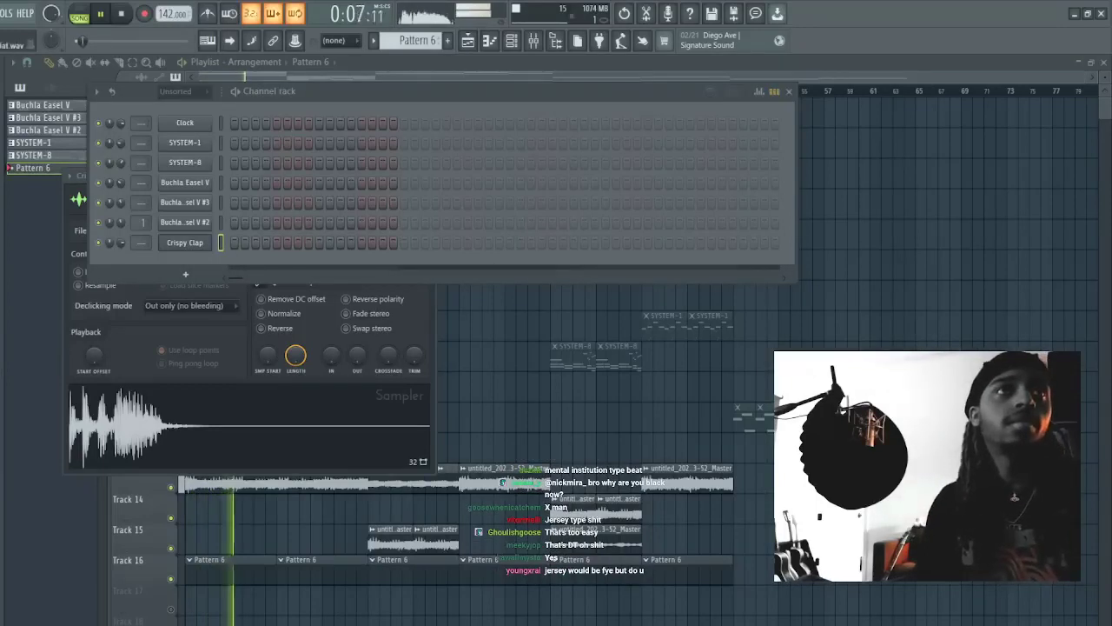
pyautogui.moveTo(132, 0); pyautogui.dragTo(184, 173)
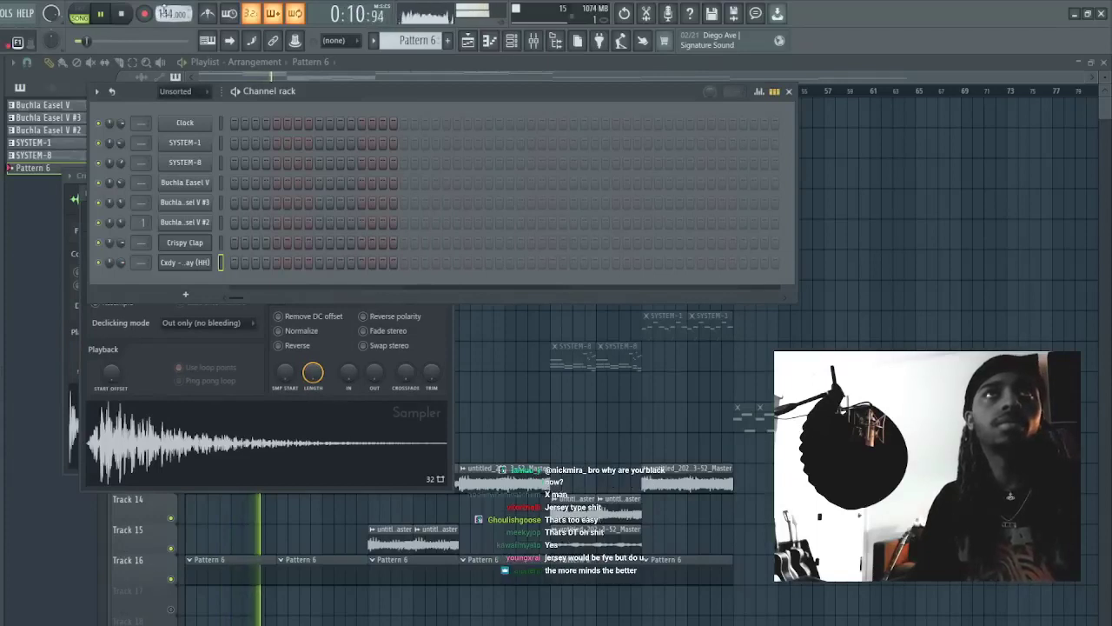
pyautogui.press('space')
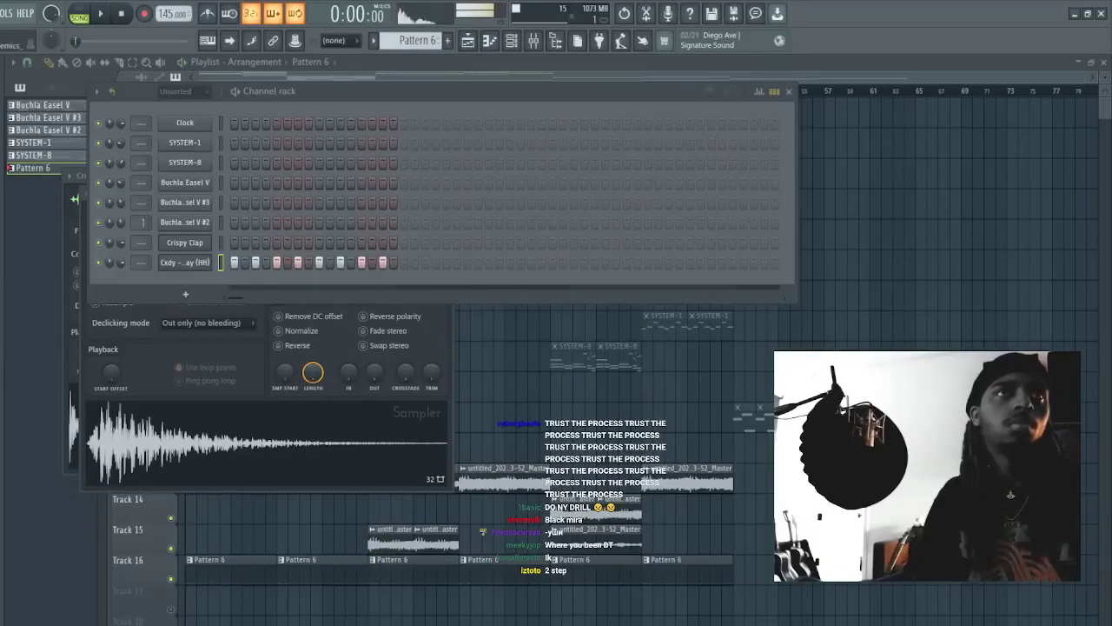
# - Load the Presidential 808 sample as a new channel and open its empty piano roll
pyautogui.press('space')
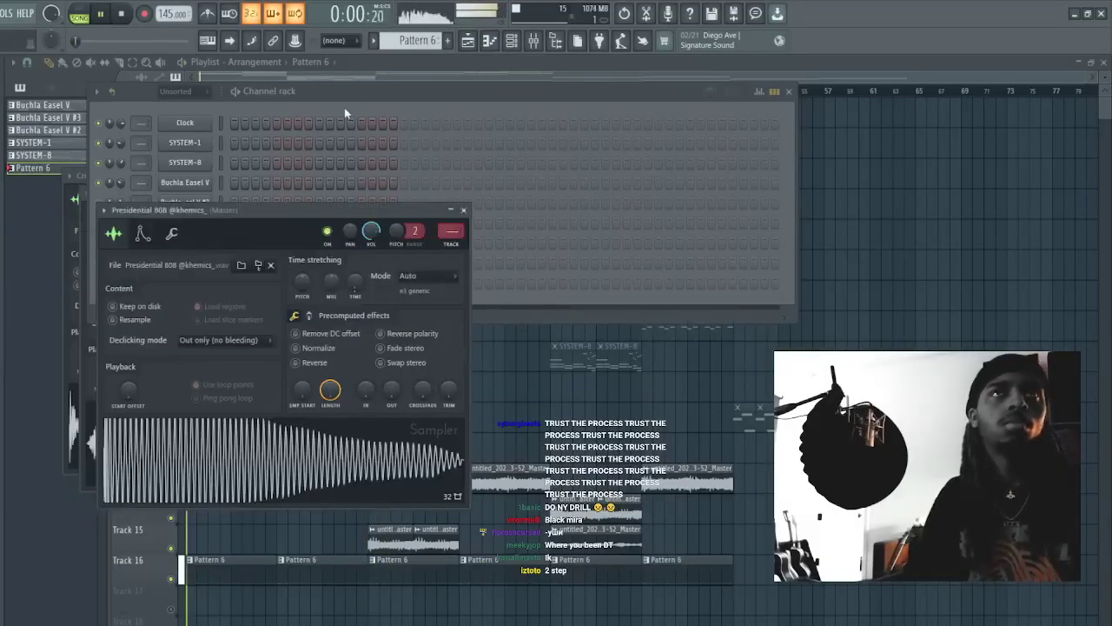
pyautogui.moveTo(344, 107); pyautogui.dragTo(344, 103)
pyautogui.press('F7')
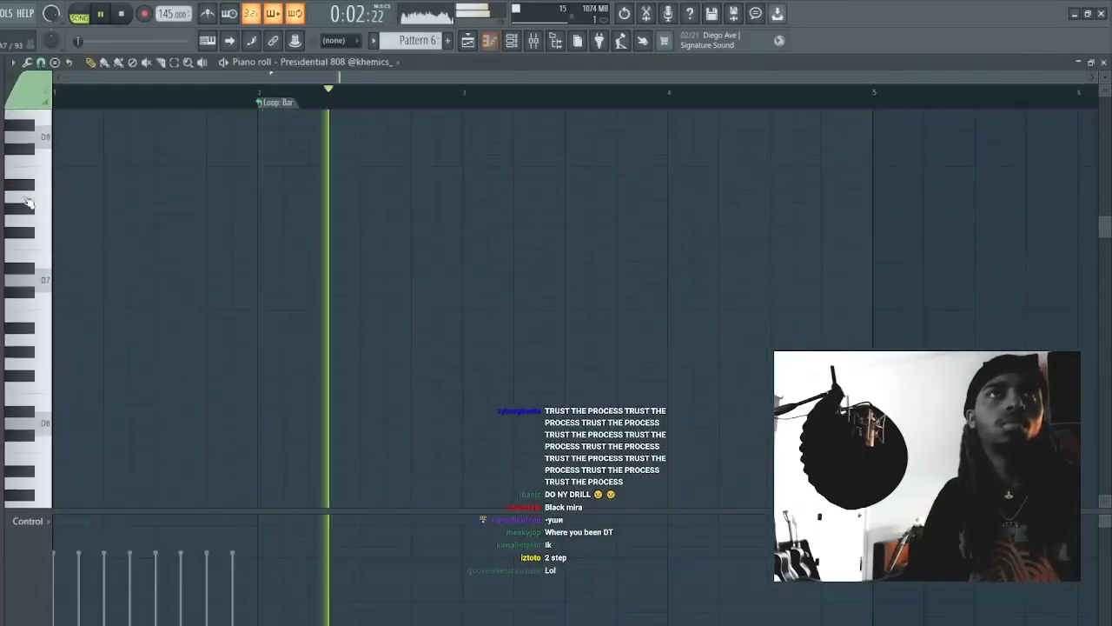
pyautogui.moveTo(29, 201); pyautogui.dragTo(33, 175)
pyautogui.scroll(3, 37, 196)
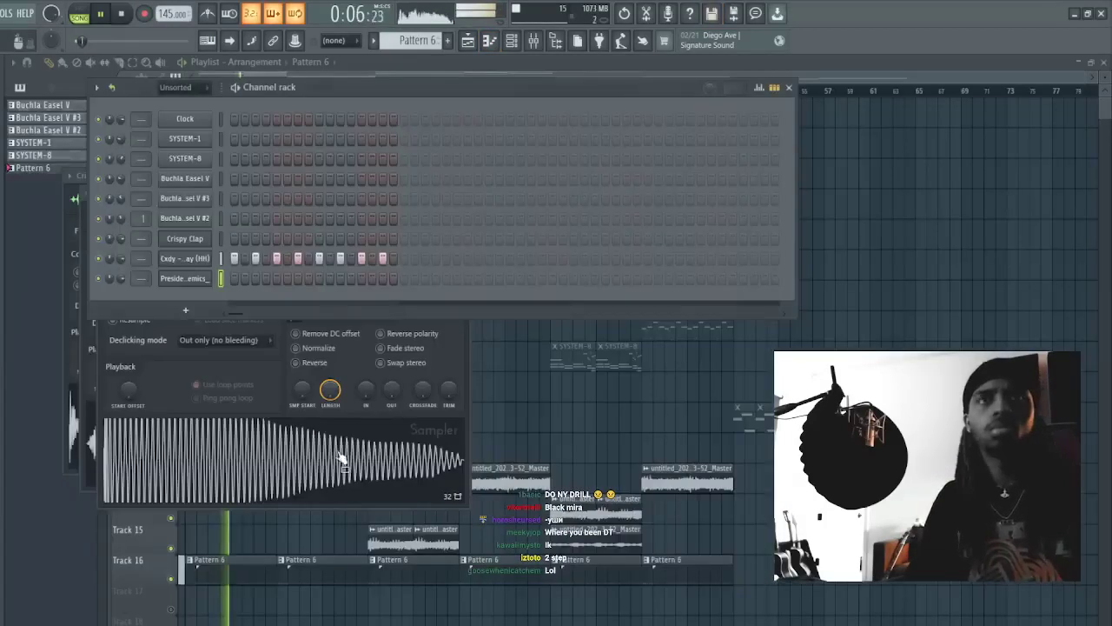
pyautogui.click(206, 279)
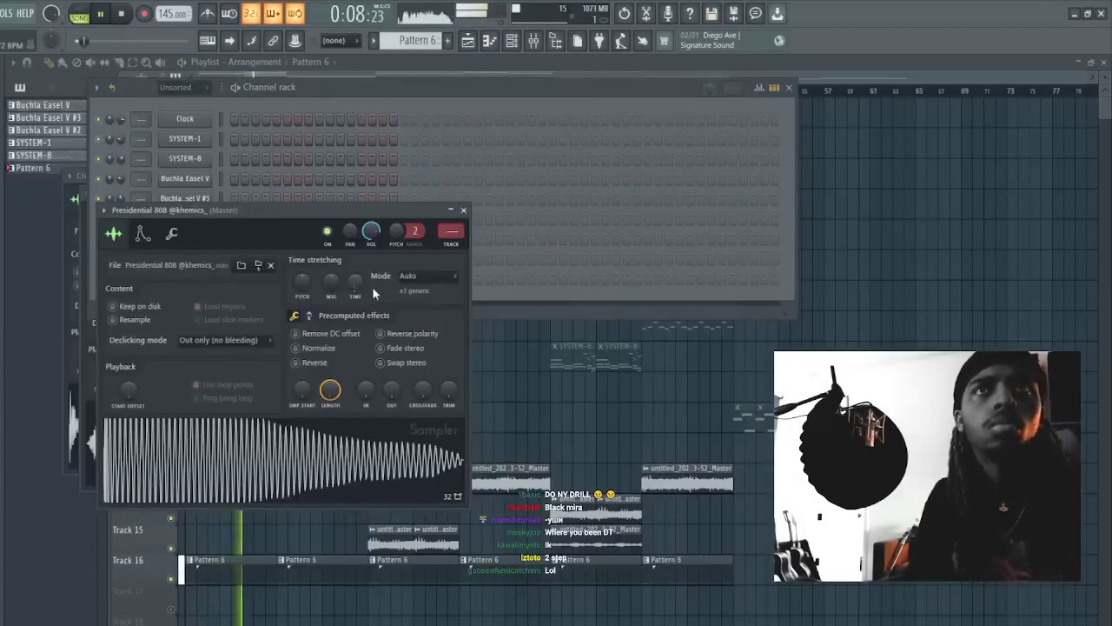
pyautogui.click(366, 114)
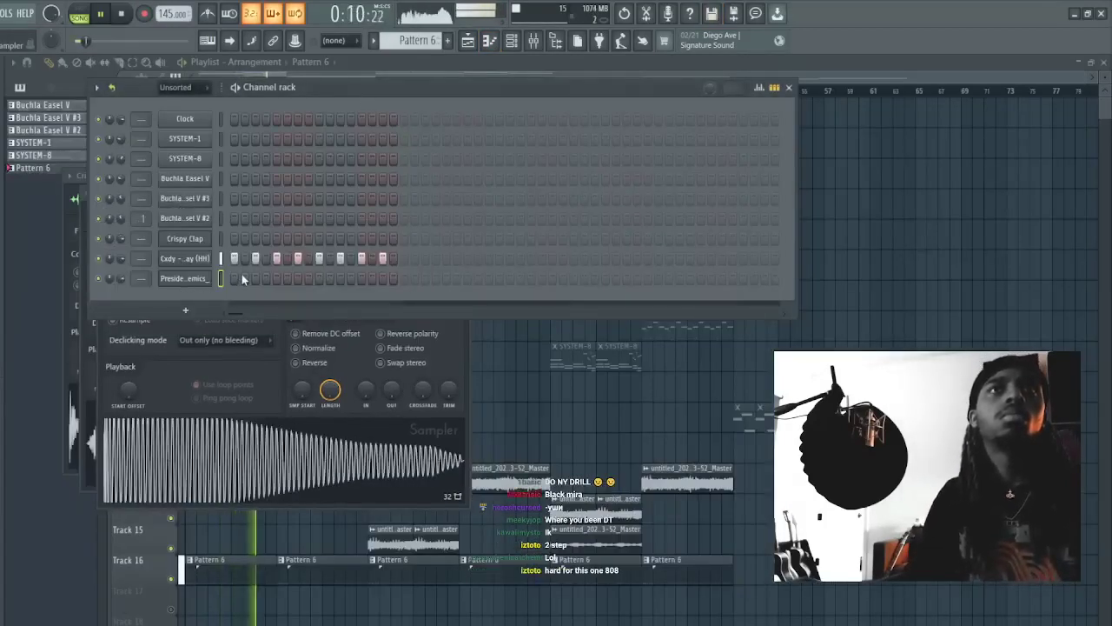
pyautogui.click(242, 279)
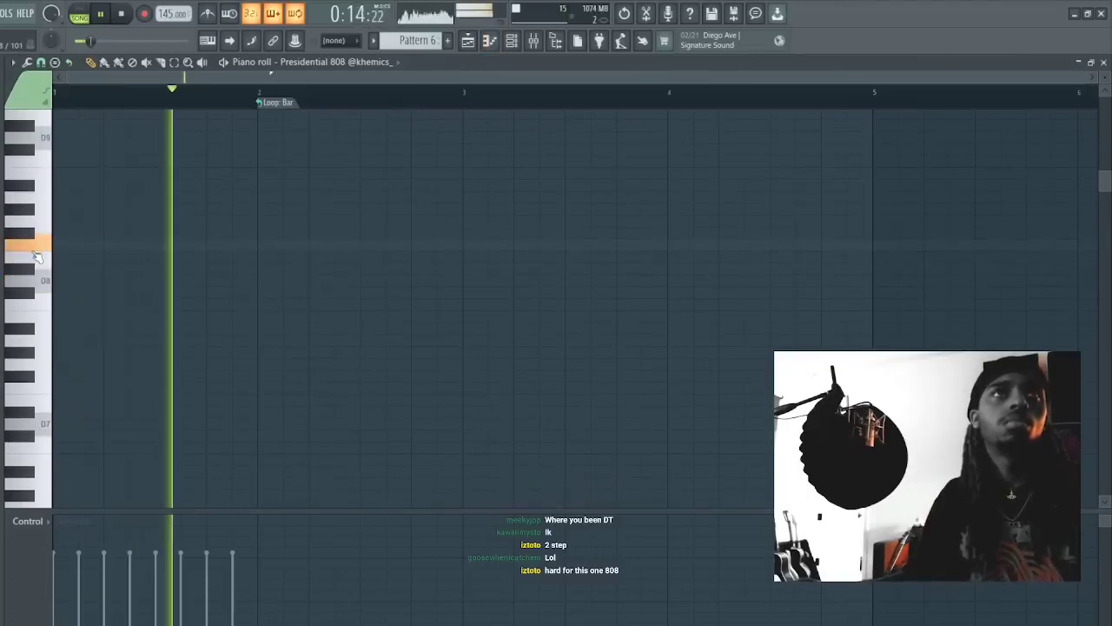
pyautogui.scroll(-3, 62, 443)
pyautogui.scroll(-2, 61, 434)
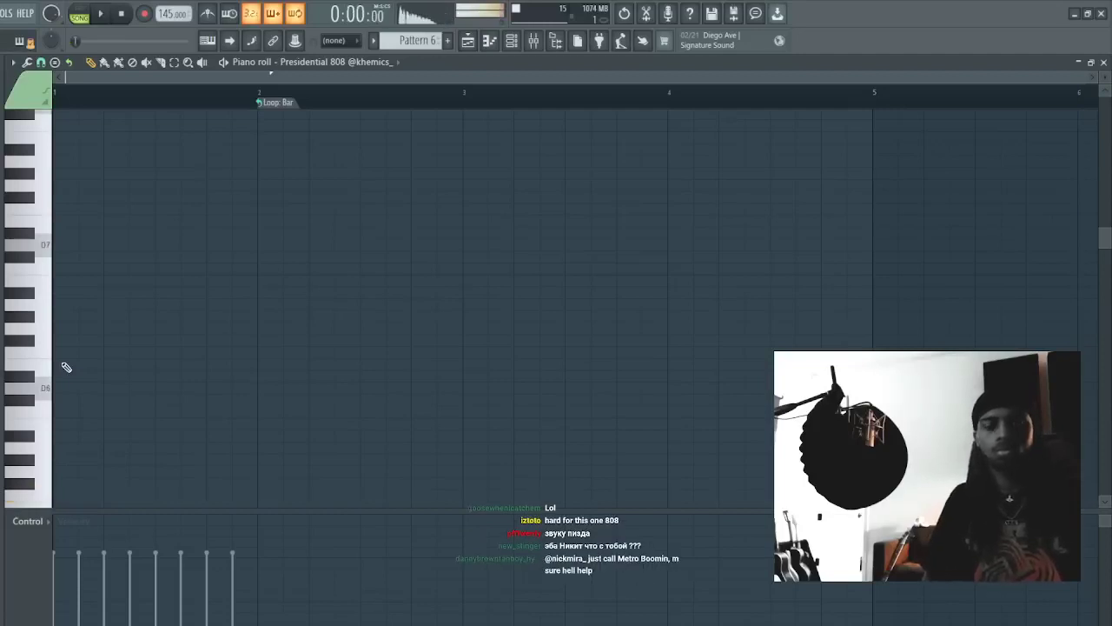
# - Place two F5 notes in bar 1 of the 808 piano roll
pyautogui.press('space')
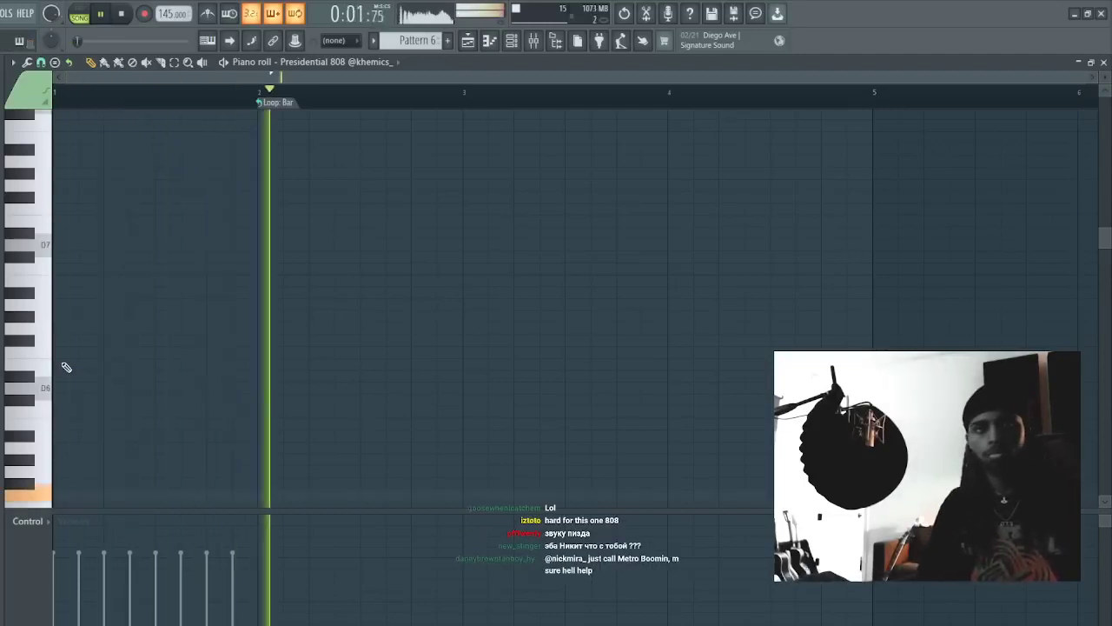
pyautogui.scroll(-3, 204, 330)
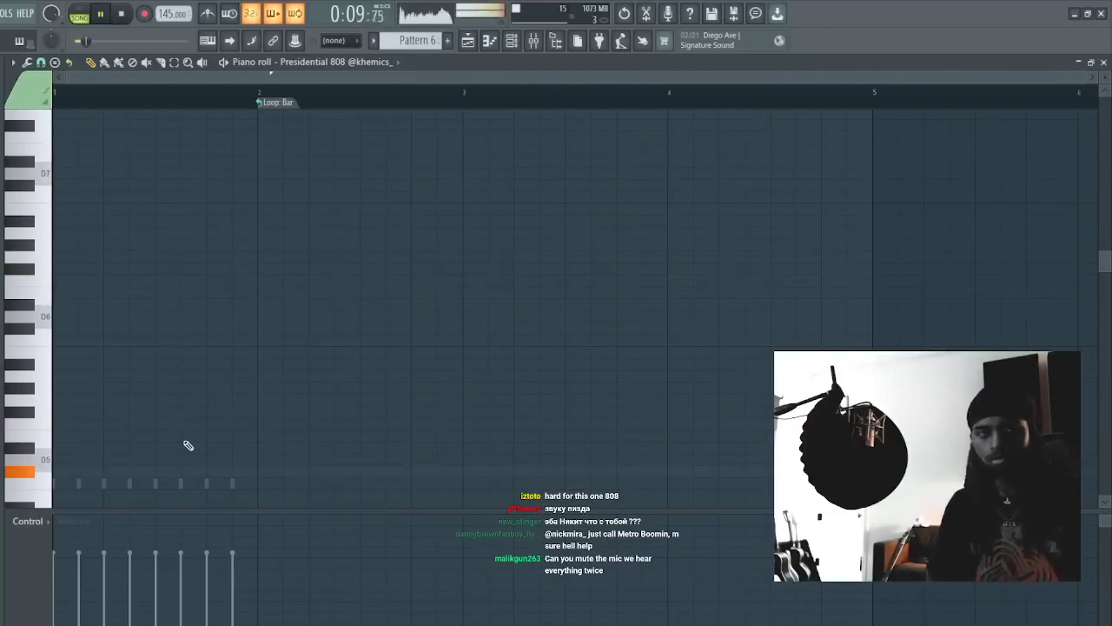
pyautogui.scroll(-1, 335, 82)
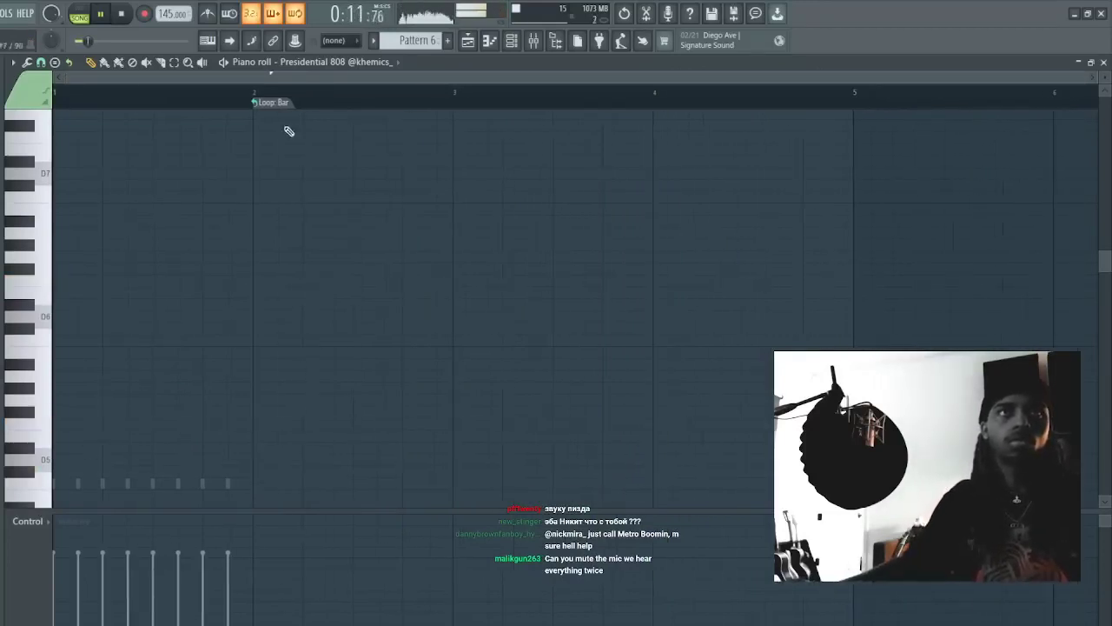
pyautogui.click(179, 425)
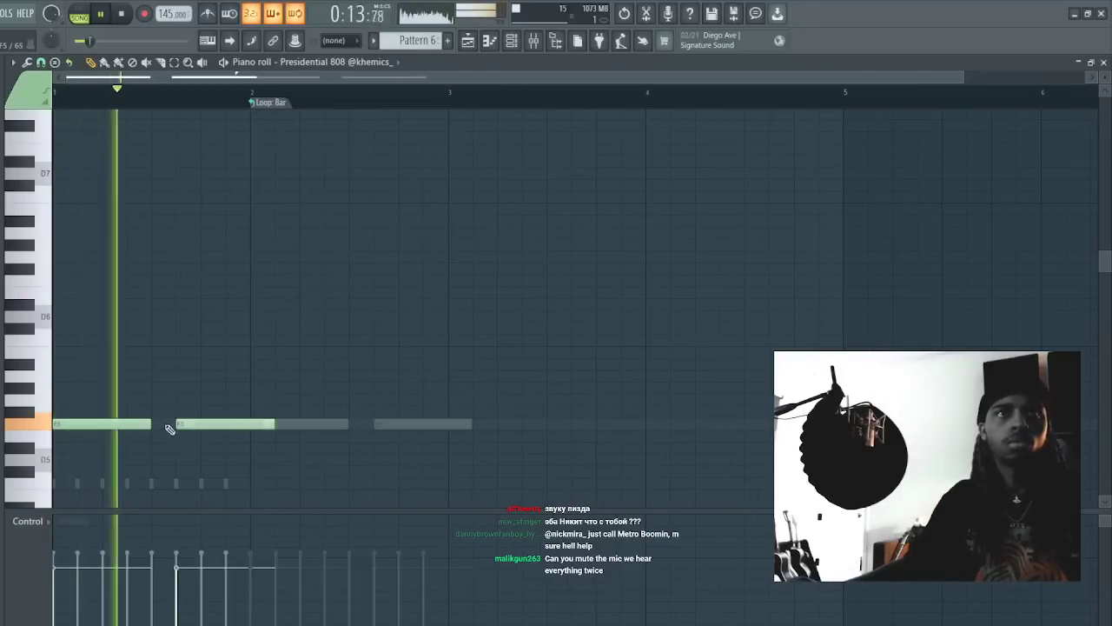
pyautogui.rightClick(178, 425)
pyautogui.click(134, 426)
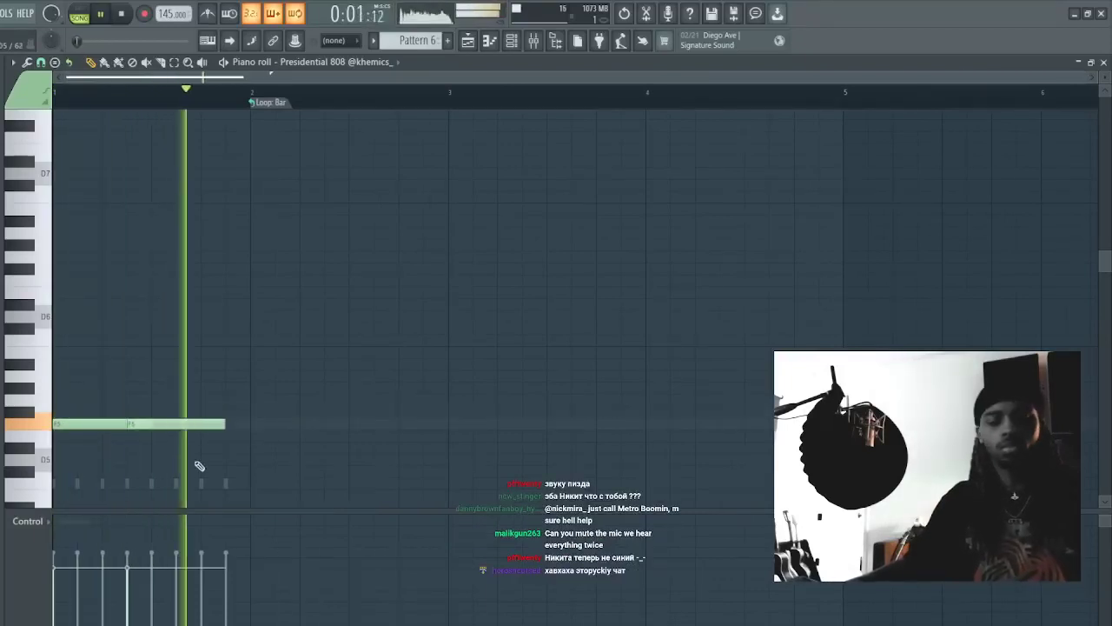
pyautogui.hotkey('ctrl', 'a')
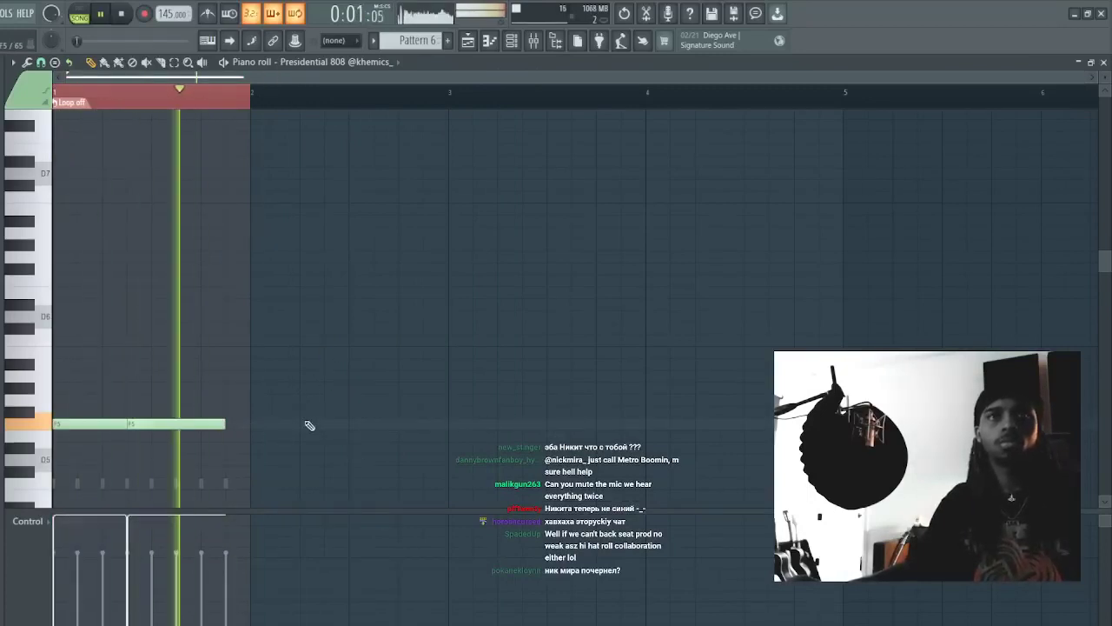
# - Add an F6 note near the end of bar 1 and slice it in two
pyautogui.click(208, 280)
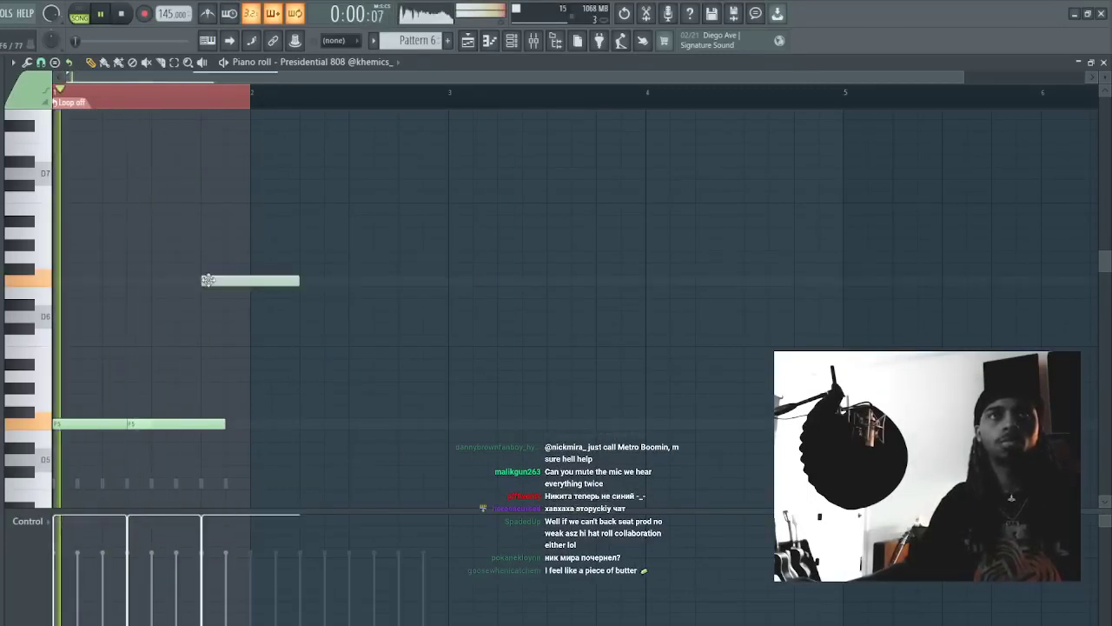
pyautogui.click(283, 350)
pyautogui.rightClick(302, 353)
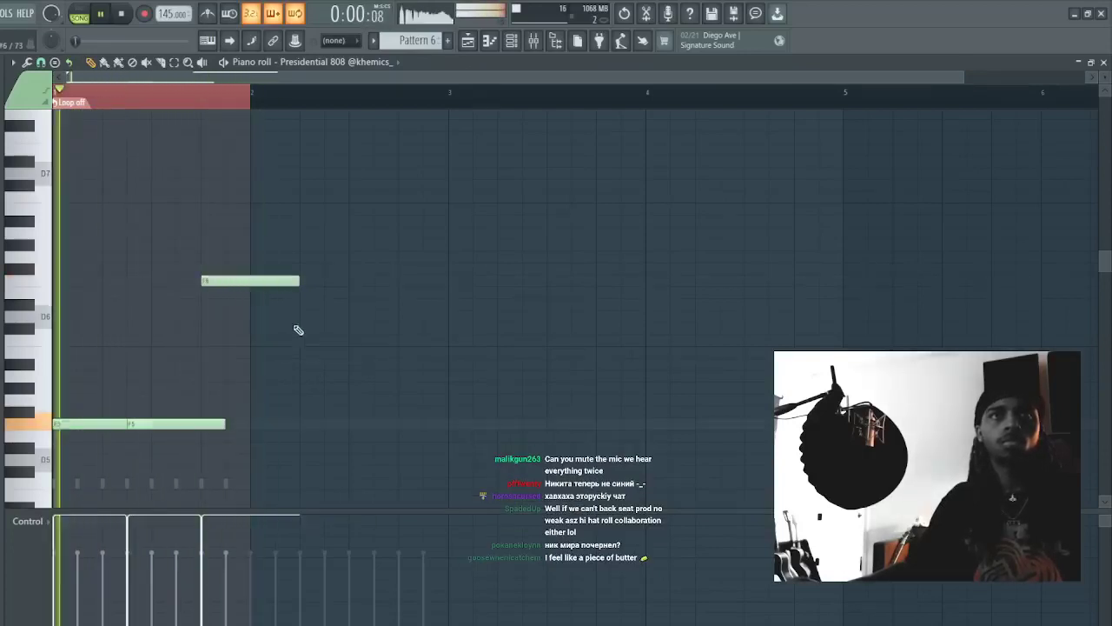
pyautogui.click(311, 375)
pyautogui.rightClick(336, 377)
pyautogui.press('c')
pyautogui.moveTo(230, 293); pyautogui.dragTo(223, 259)
pyautogui.click(91, 63)
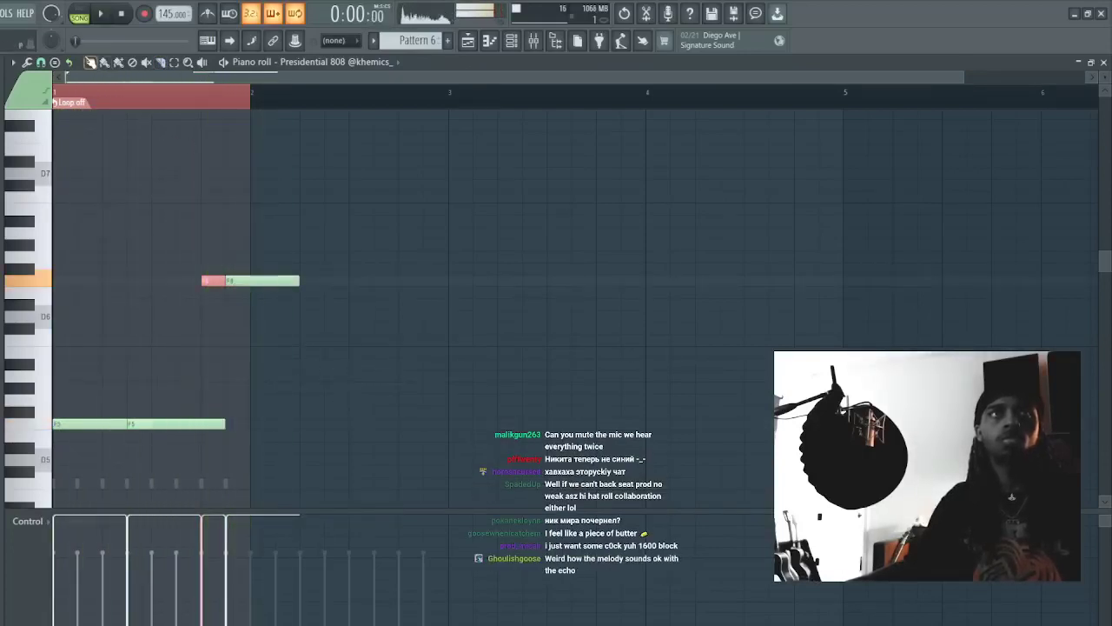
pyautogui.click(290, 280)
pyautogui.click(351, 354)
pyautogui.rightClick(353, 353)
# - Drop the C#6 note an octave to C#5, lengthen it, and duplicate bar 1 into bar 2
pyautogui.press('space')
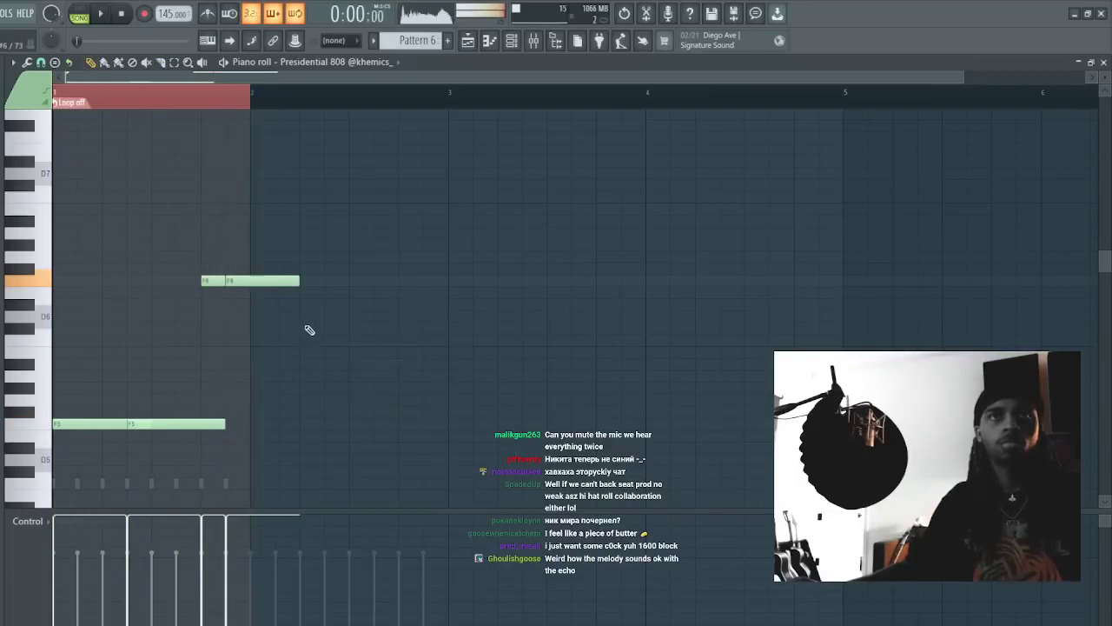
pyautogui.press('space')
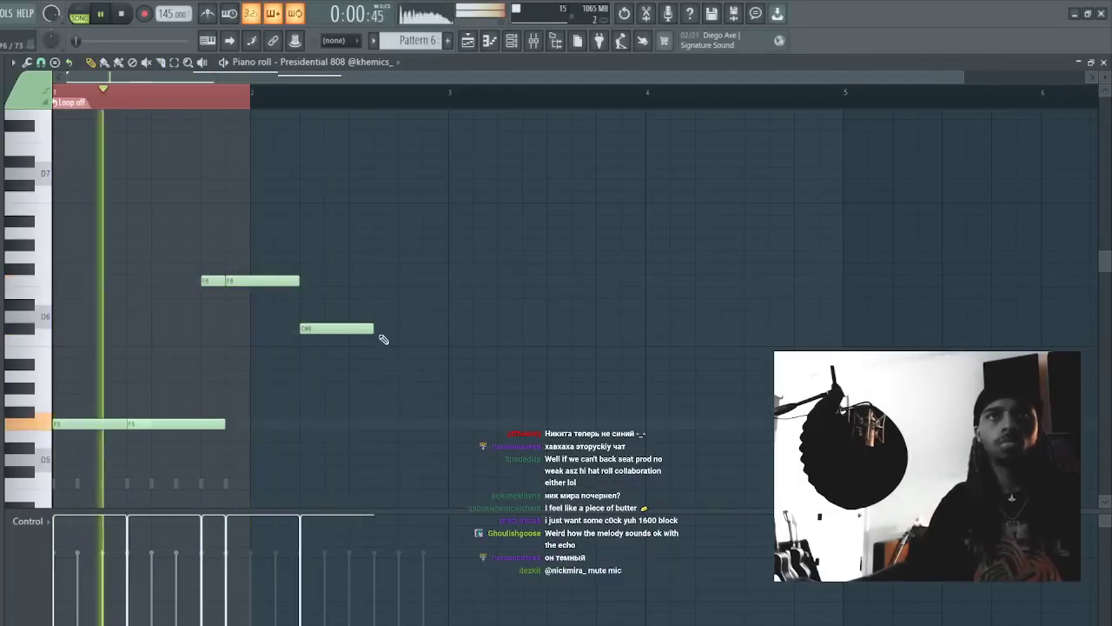
pyautogui.click(325, 325)
pyautogui.hotkey('ctrl', 'Down')
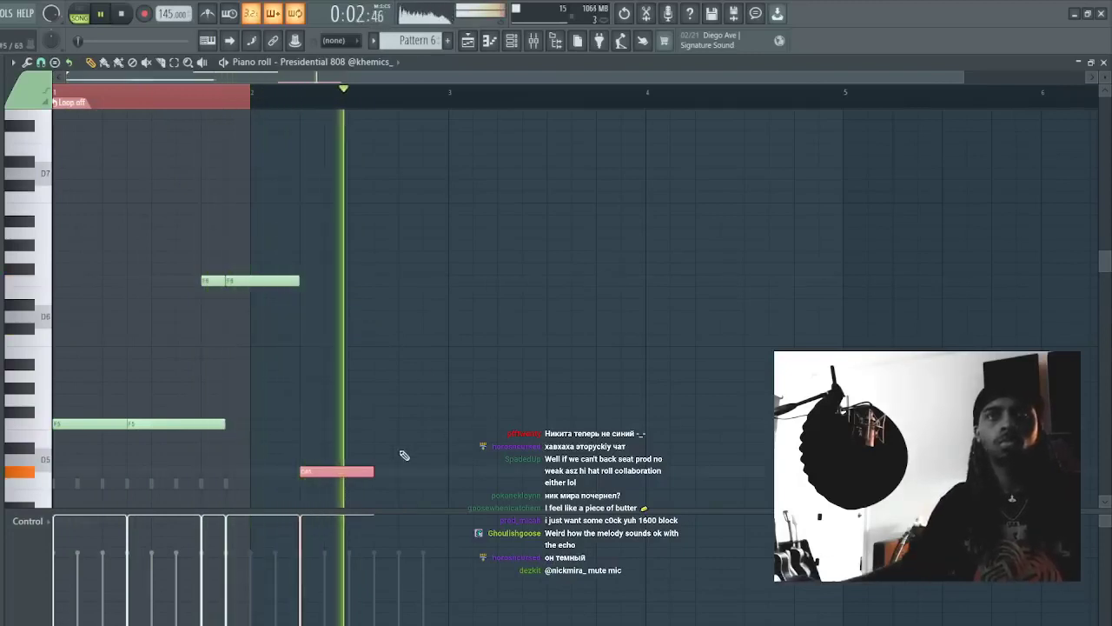
pyautogui.press('space')
pyautogui.moveTo(374, 471); pyautogui.dragTo(449, 471)
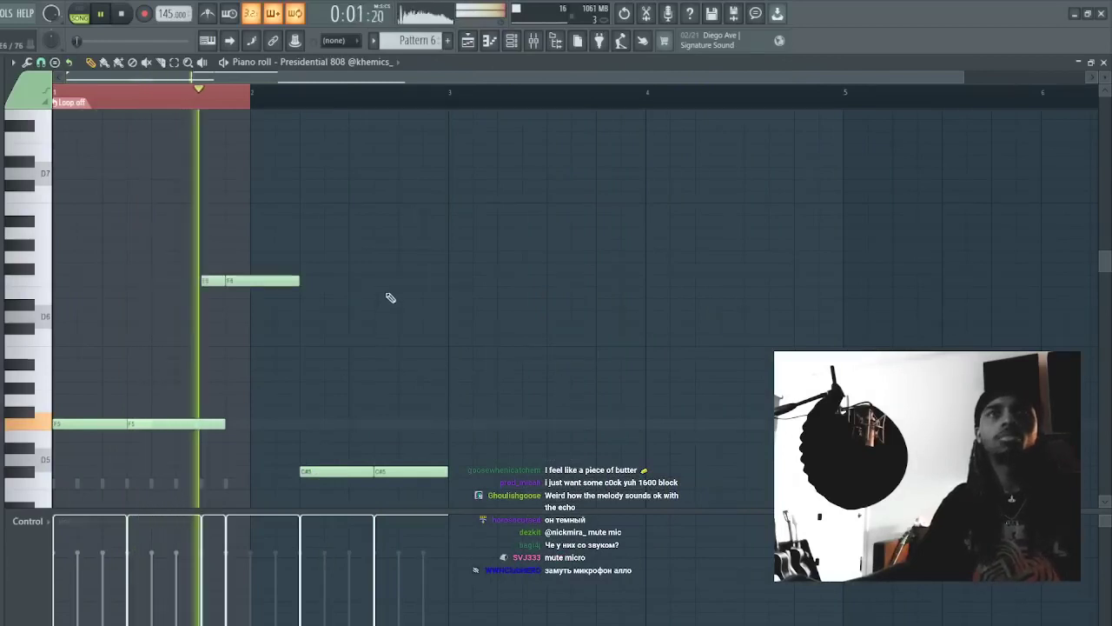
pyautogui.hotkey('ctrl', 'b')
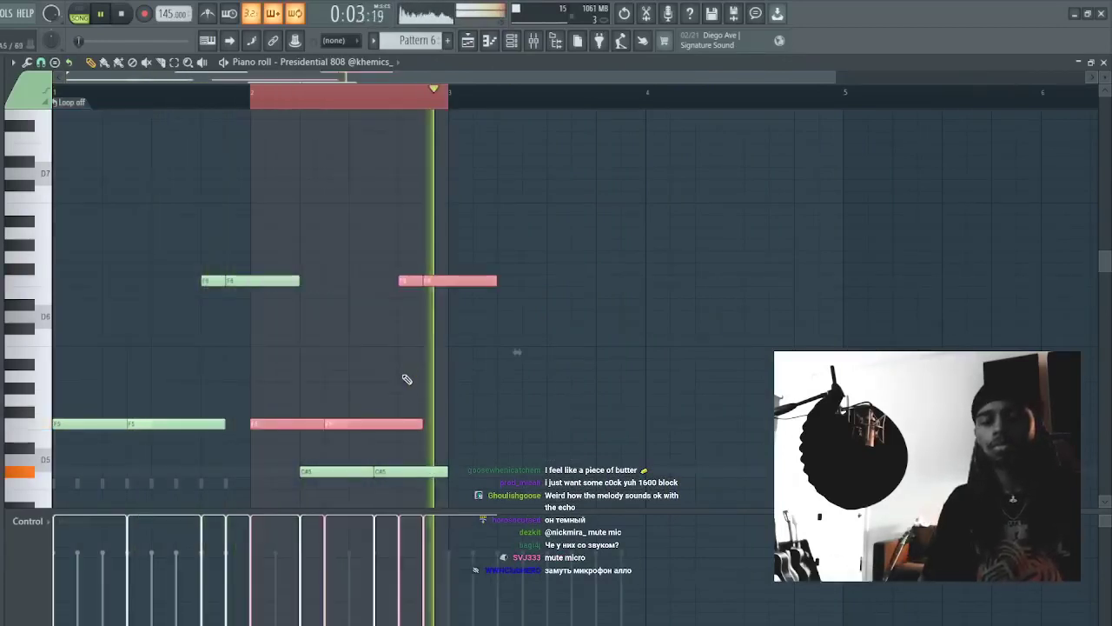
# - Duplicate the 808 notes with Ctrl+B to fill bars 3–8
pyautogui.press('Delete')
pyautogui.moveTo(252, 97); pyautogui.dragTo(451, 107)
pyautogui.hotkey('ctrl', 'b')
pyautogui.click(479, 206)
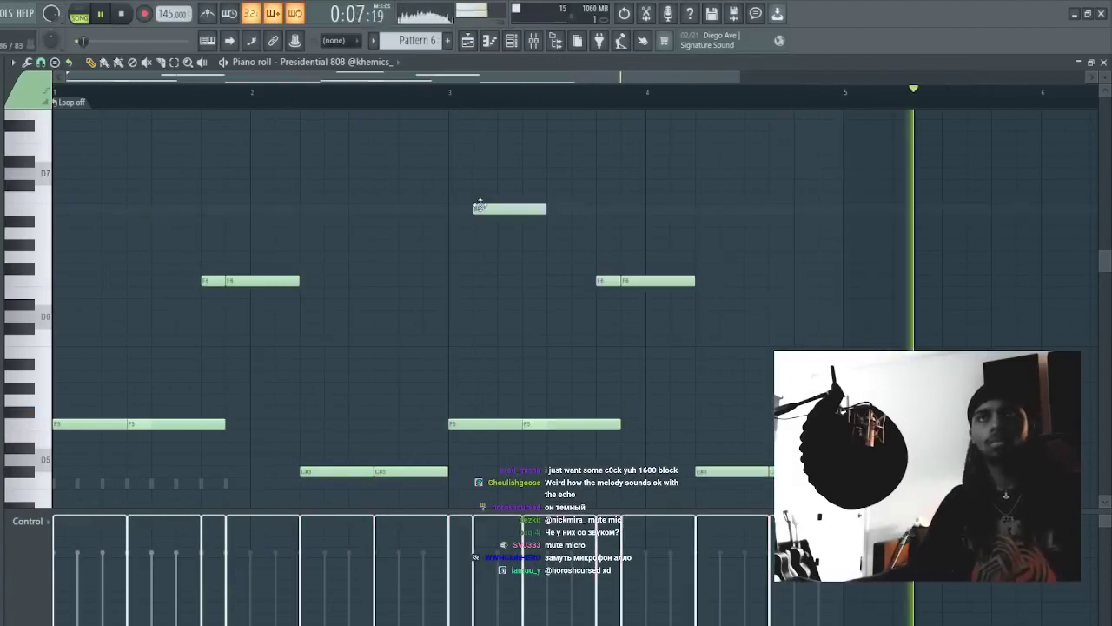
pyautogui.rightClick(487, 207)
pyautogui.scroll(-2, 408, 327)
pyautogui.hotkey('ctrl', 'b')
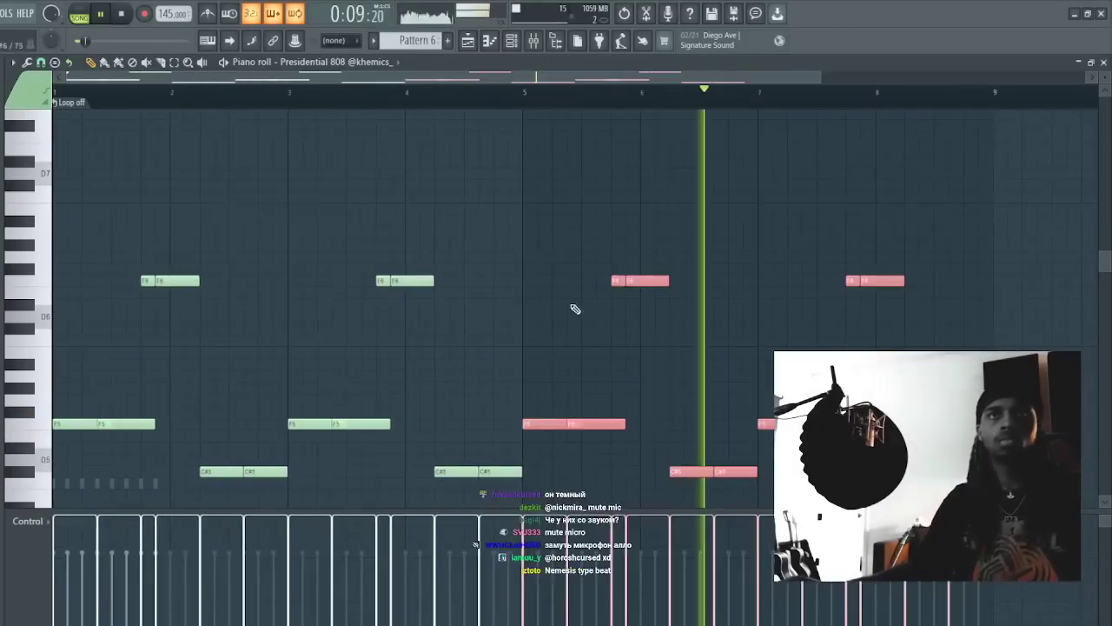
# - Delete the trailing F6 notes and those near bar 4, and trim the C#5 and F5 notes
pyautogui.moveTo(942, 297); pyautogui.dragTo(848, 266)
pyautogui.press('Delete')
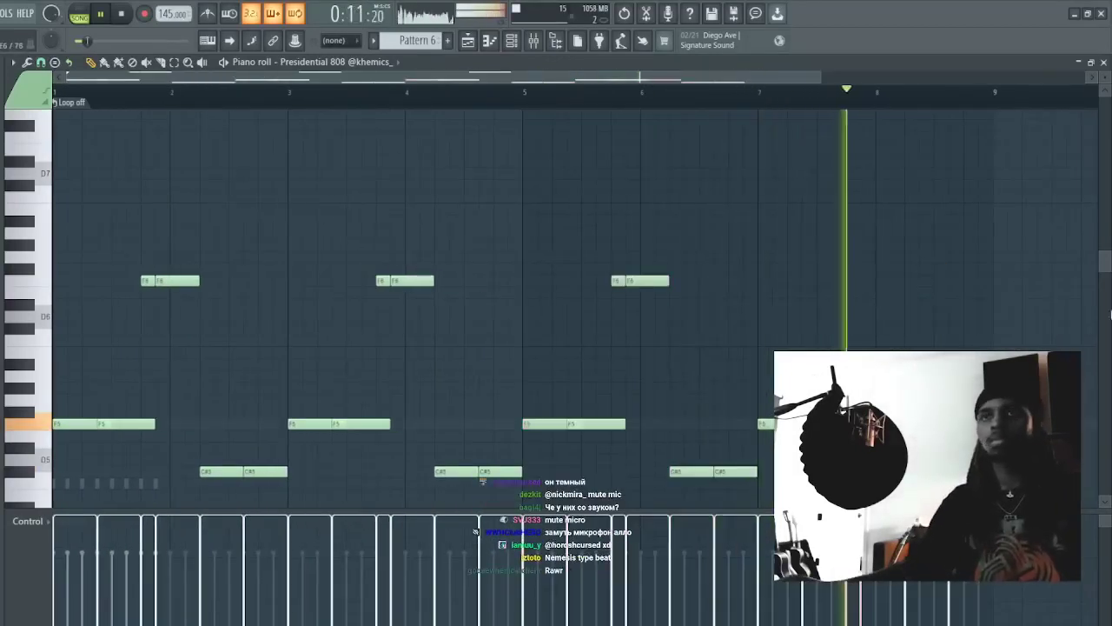
pyautogui.press('space')
pyautogui.press('space')
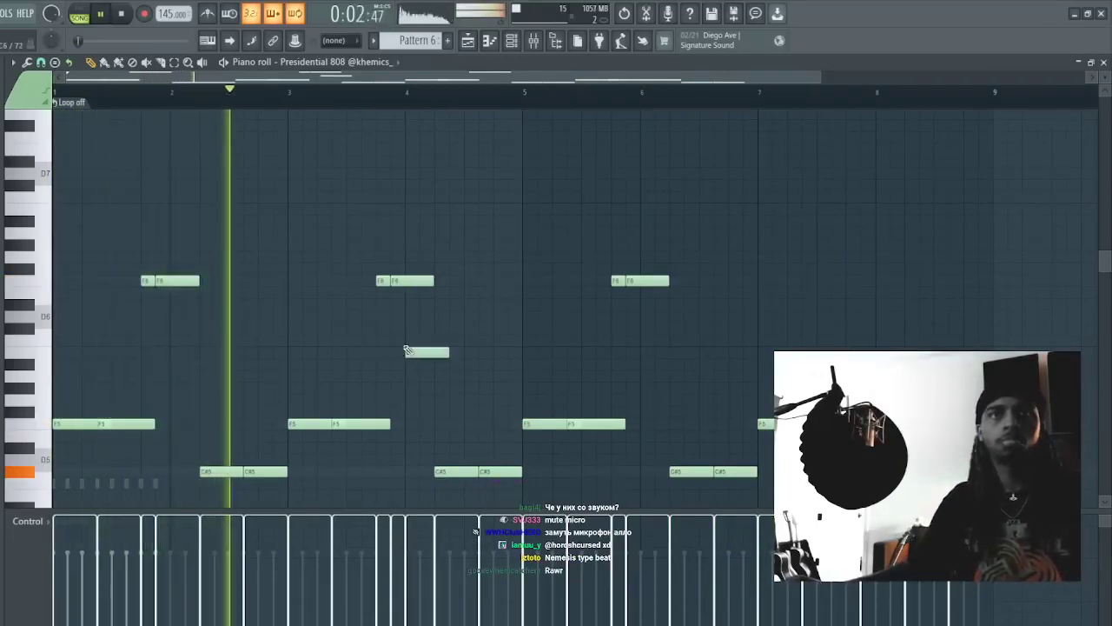
pyautogui.moveTo(287, 472)
pyautogui.mouseDown()
pyautogui.moveTo(240, 473)
pyautogui.moveTo(288, 474)
pyautogui.mouseUp()
pyautogui.hotkey('ctrl', 'l')
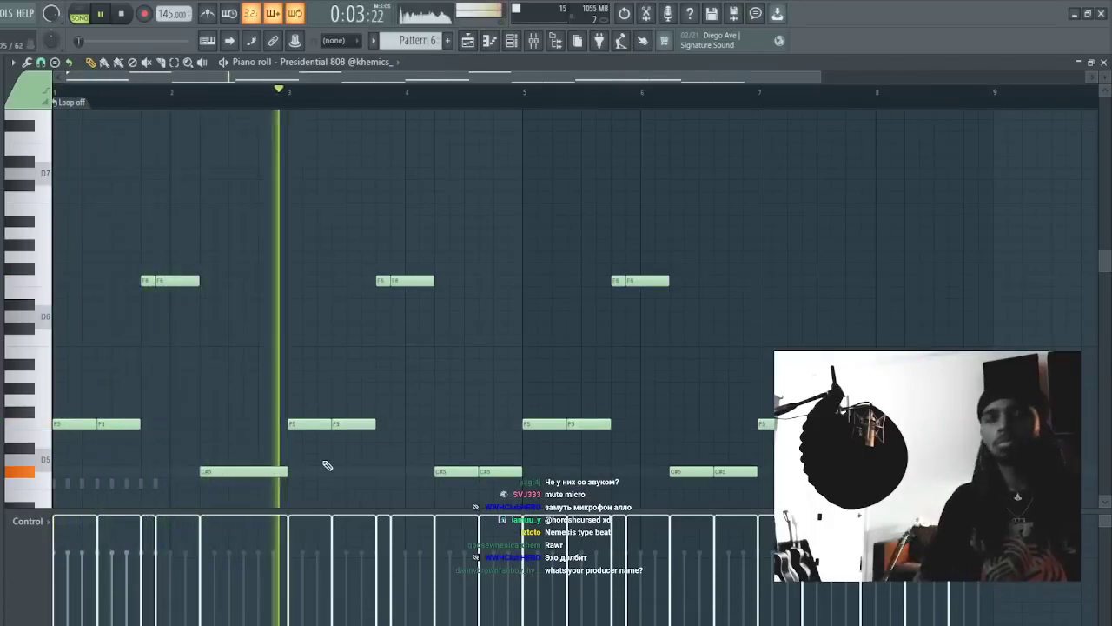
pyautogui.rightClick(413, 281)
pyautogui.rightClick(384, 281)
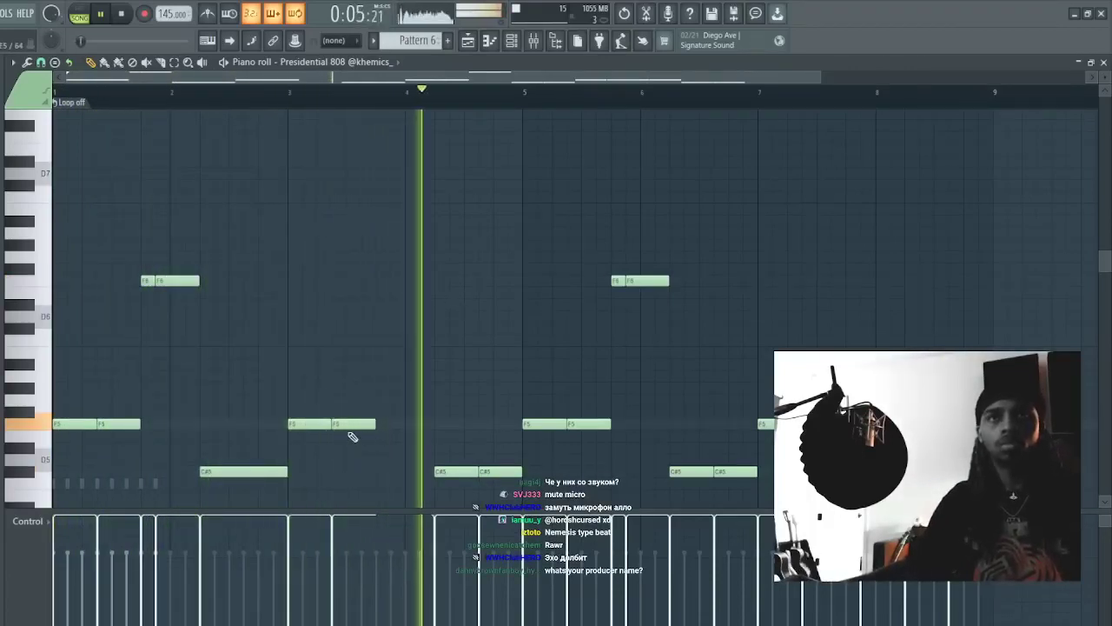
# - Add an F5 in bar 3, lower a C#5 to C5, and raise the bar-7 C#5 to C#6
pyautogui.click(376, 423)
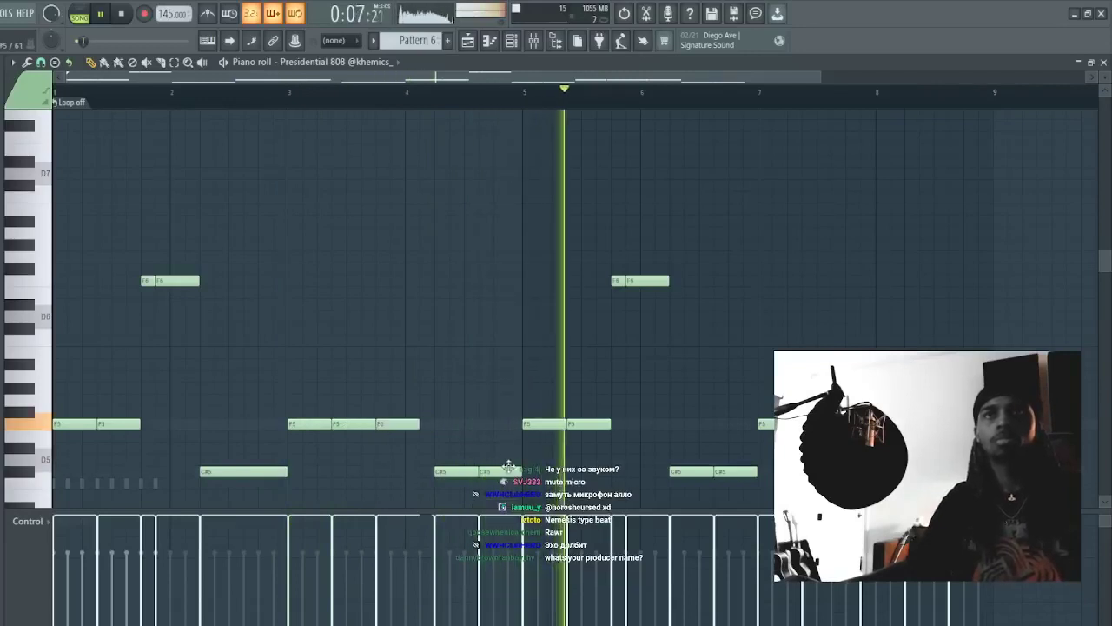
pyautogui.moveTo(502, 472); pyautogui.dragTo(502, 485)
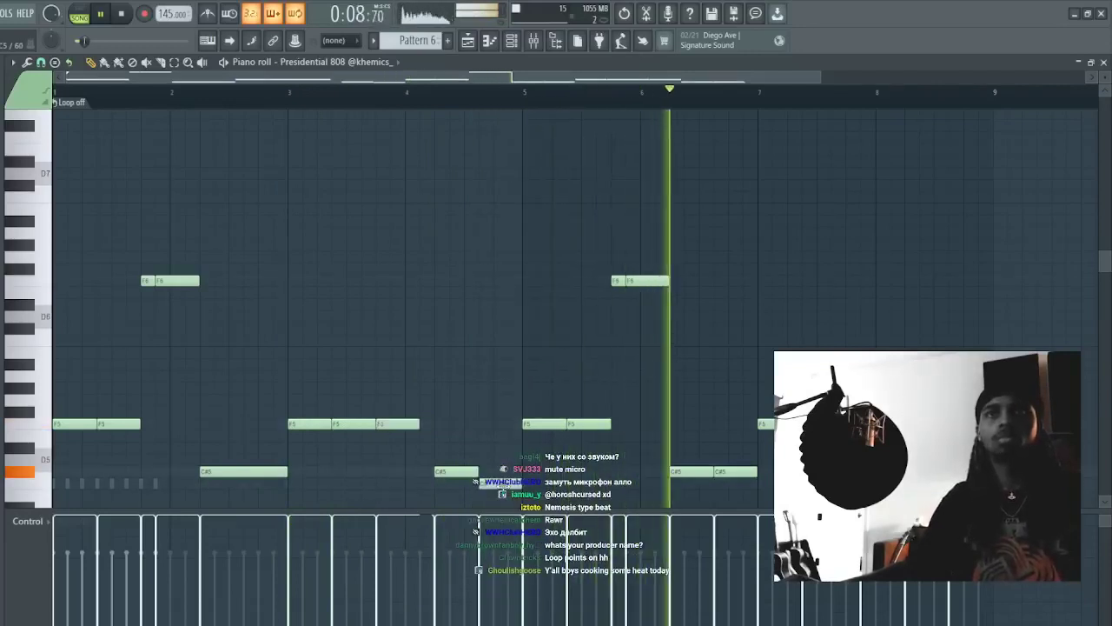
pyautogui.click(748, 473)
pyautogui.hotkey('ctrl', 'Up')
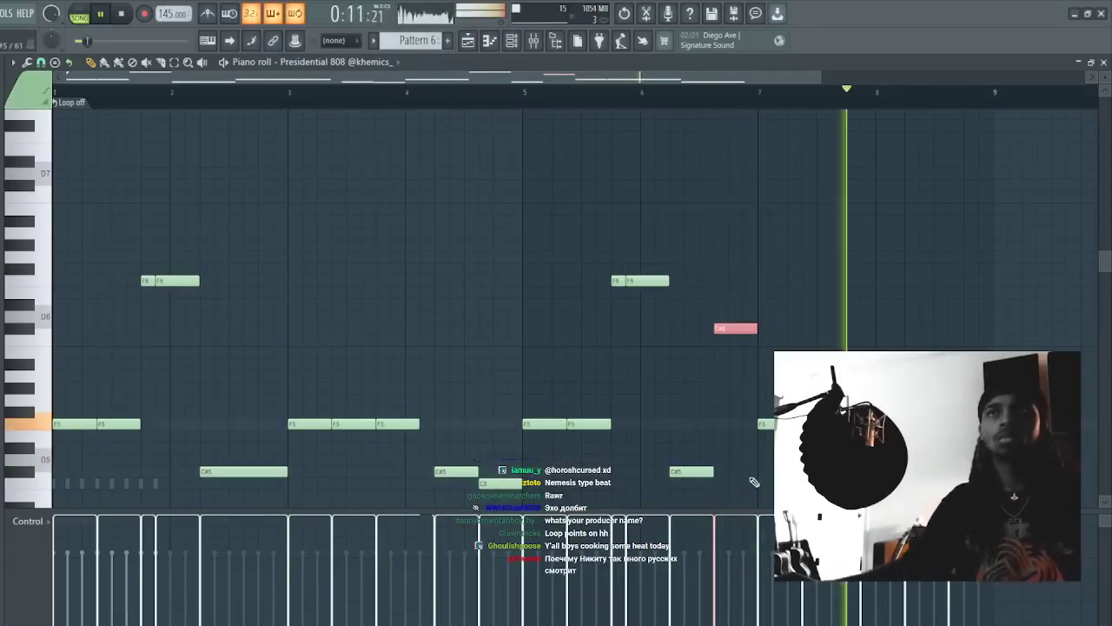
pyautogui.click(671, 351)
pyautogui.rightClick(676, 351)
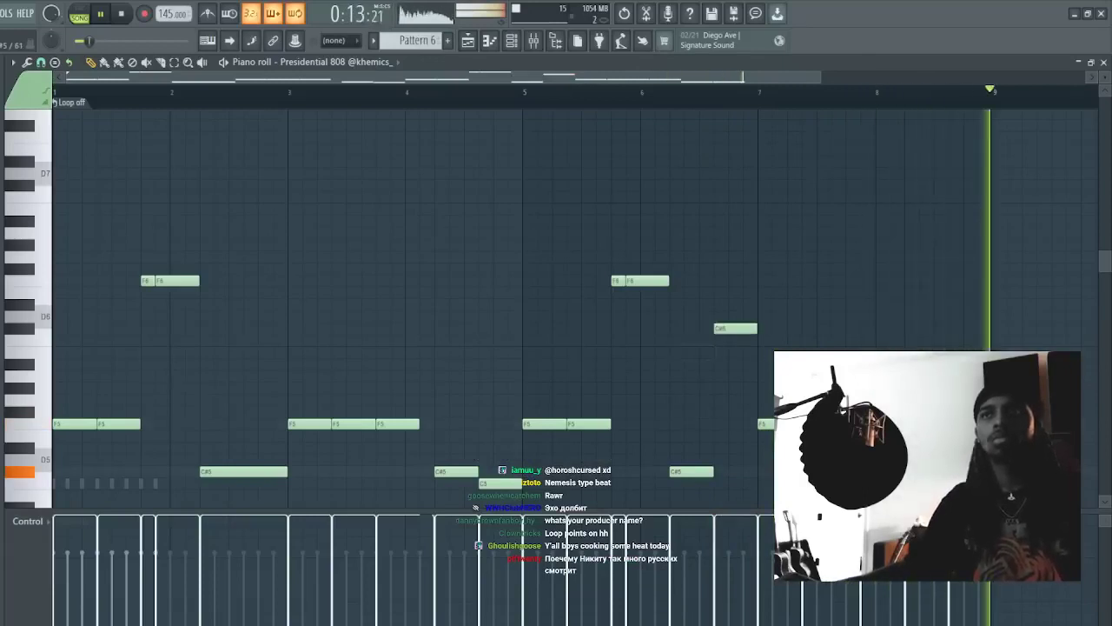
pyautogui.click(387, 340)
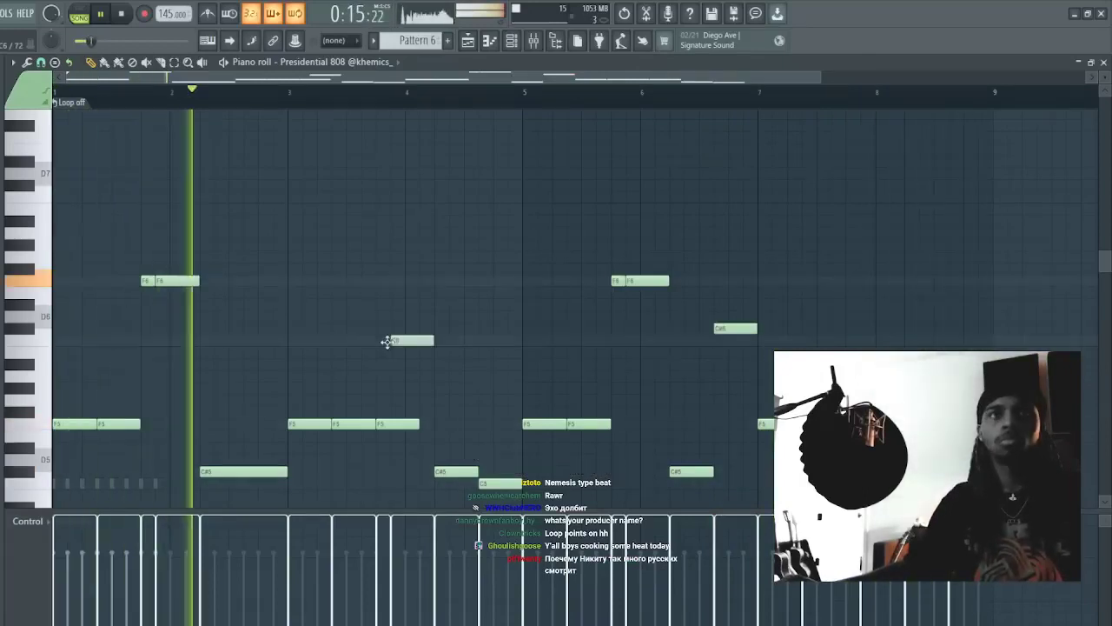
pyautogui.rightClick(389, 341)
# - Try a D6 note near bar 4, remove it, and close the piano roll
pyautogui.scroll(2, 158, 14)
pyautogui.scroll(-4, 158, 15)
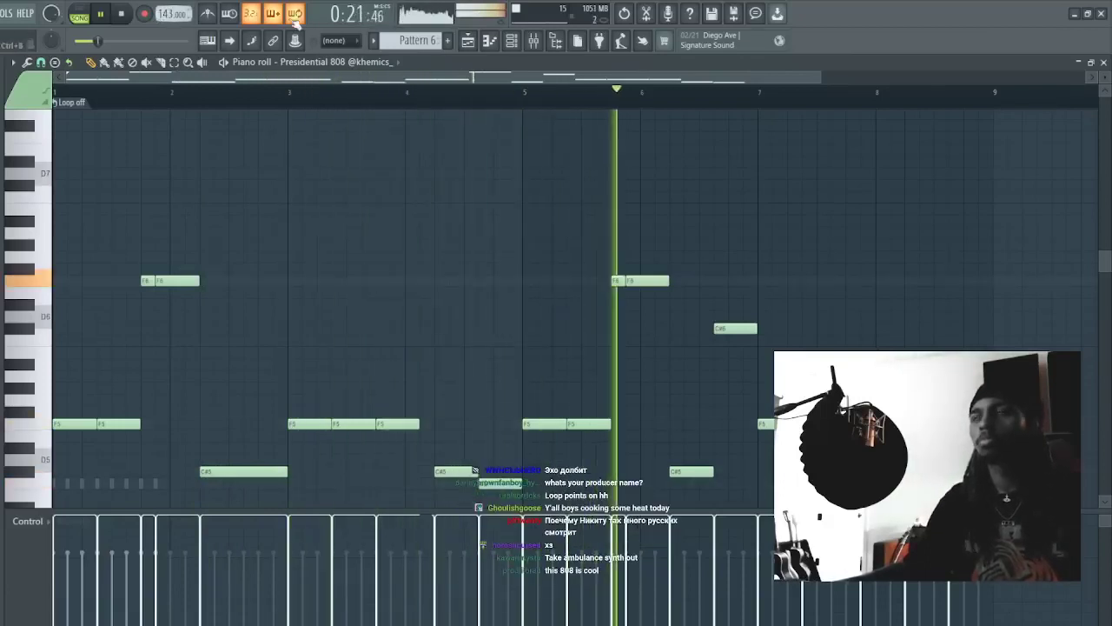
pyautogui.click(513, 42)
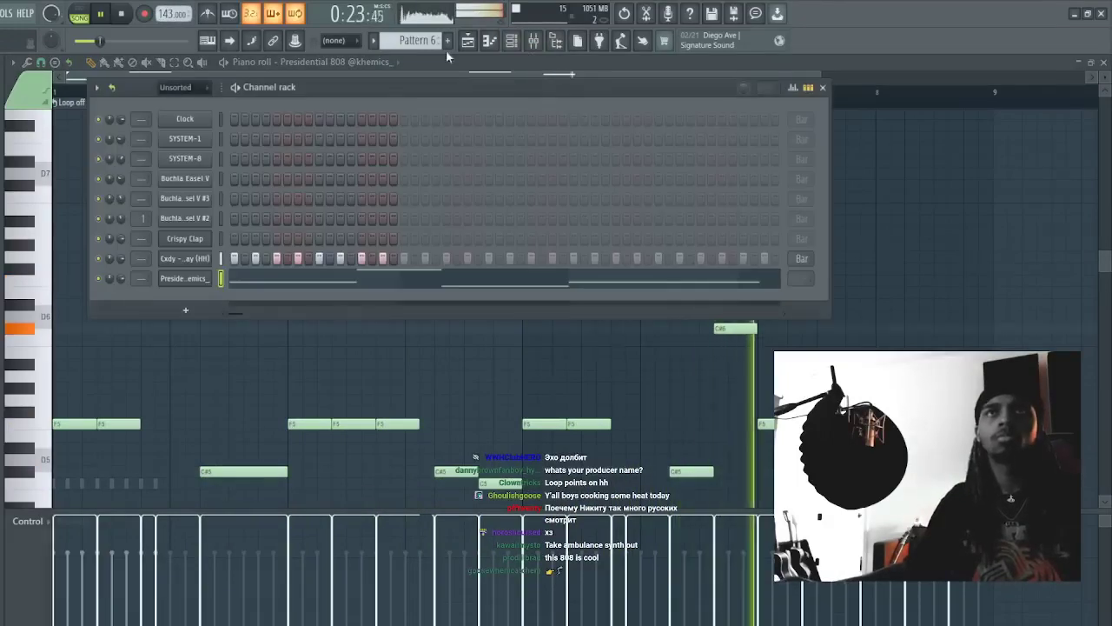
pyautogui.moveTo(985, 328); pyautogui.dragTo(985, 365)
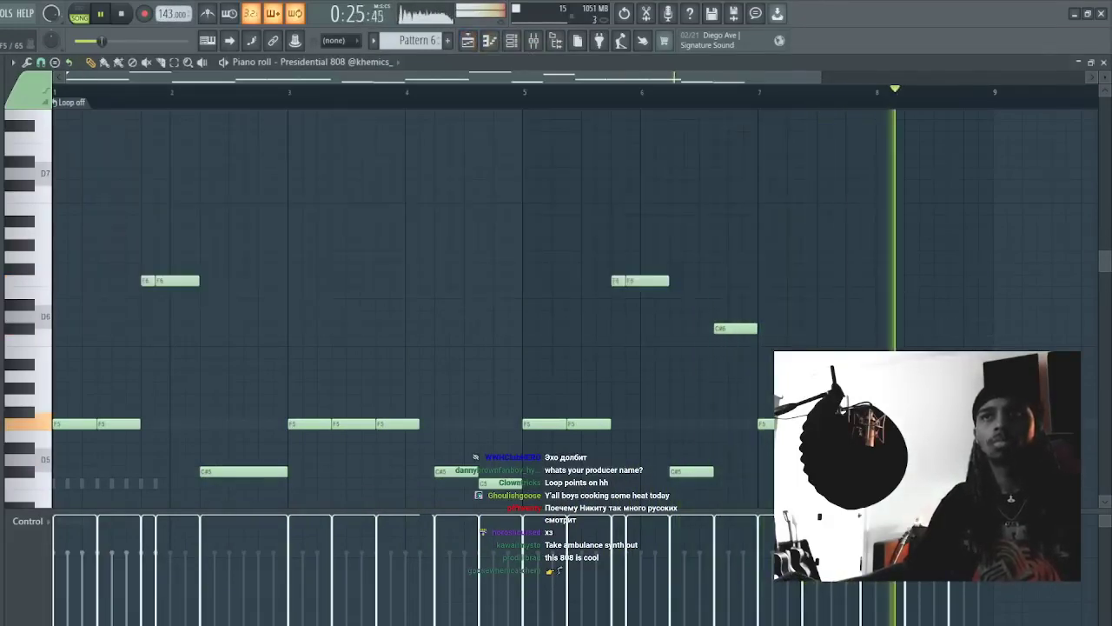
pyautogui.moveTo(453, 317); pyautogui.dragTo(445, 318)
pyautogui.rightClick(460, 318)
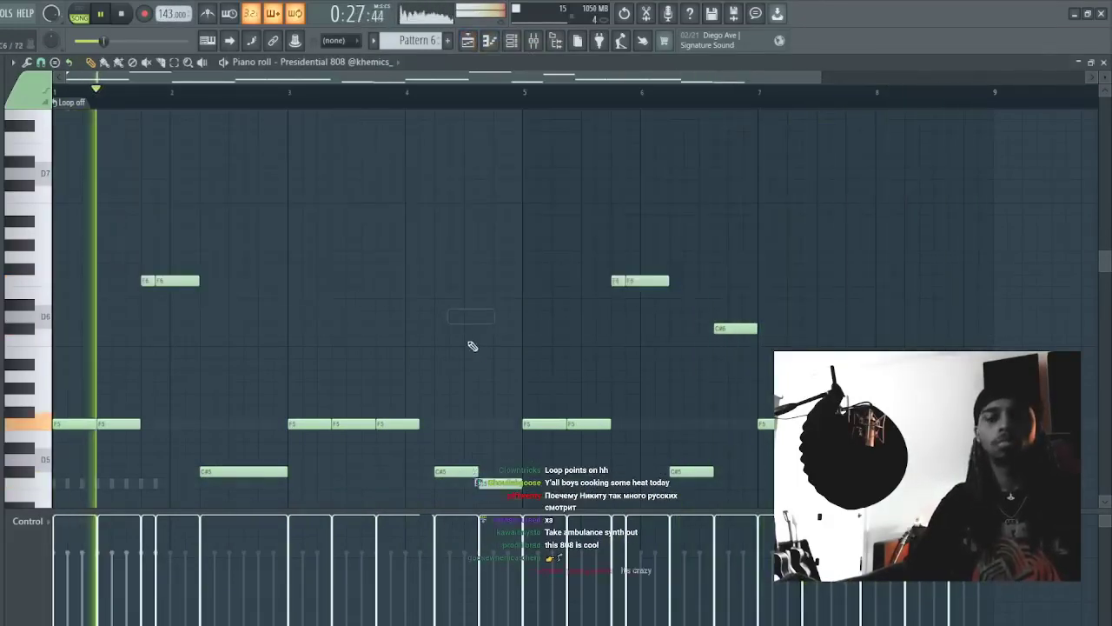
pyautogui.press('F7')
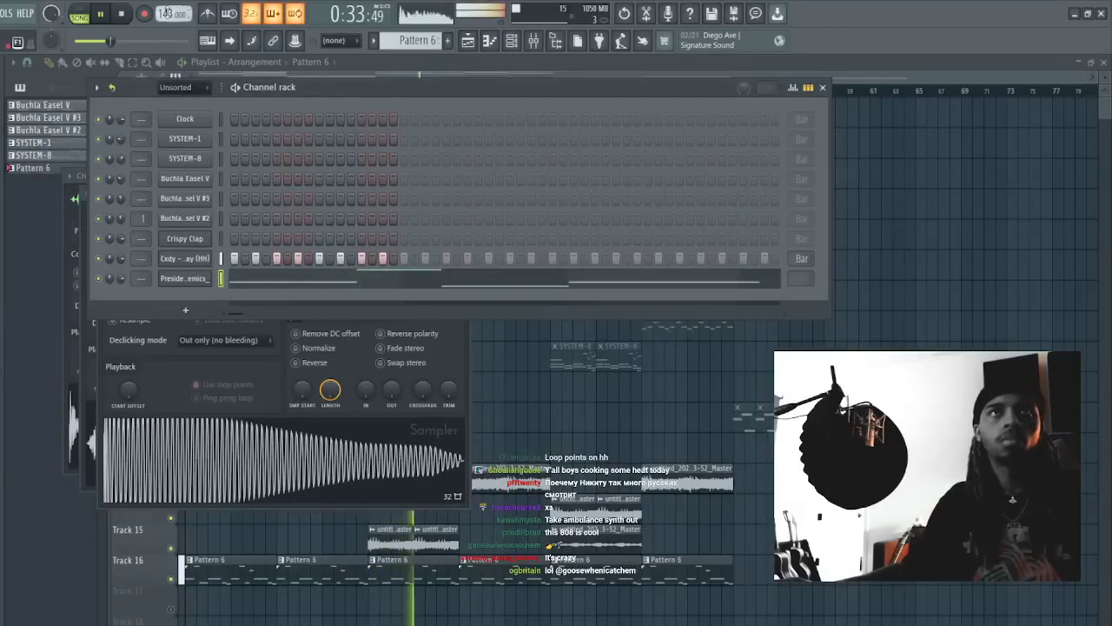
# - Show all channels and transpose the Presidential 808 notes up a semitone
pyautogui.doubleClick(549, 474)
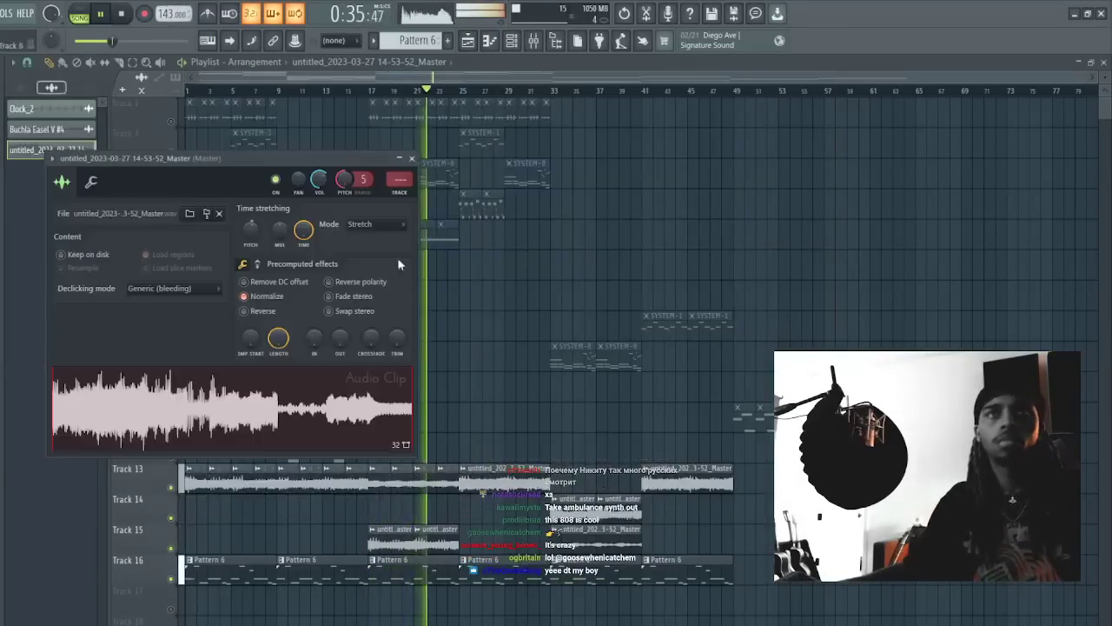
pyautogui.click(510, 44)
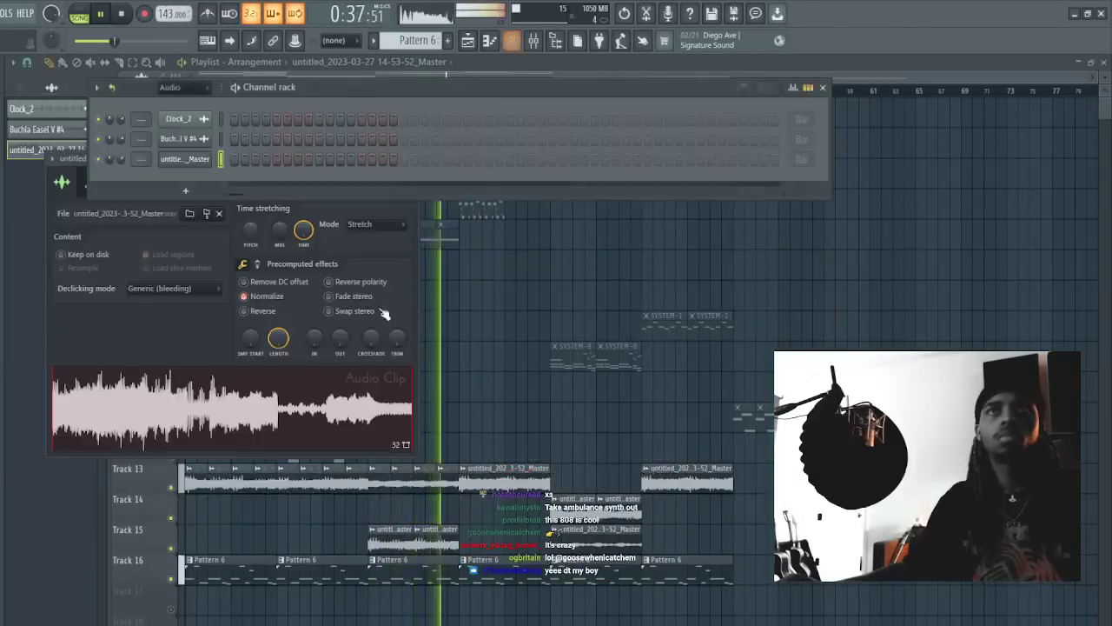
pyautogui.scroll(1, 179, 90)
pyautogui.click(387, 340)
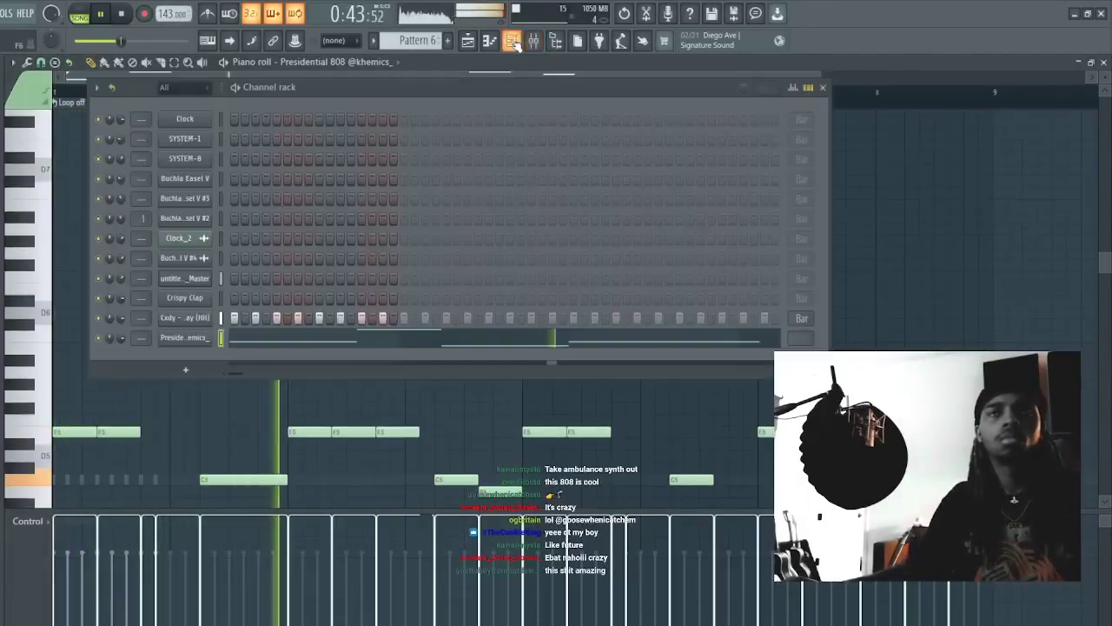
pyautogui.press('F6')
pyautogui.hotkey('ctrl', 'z')
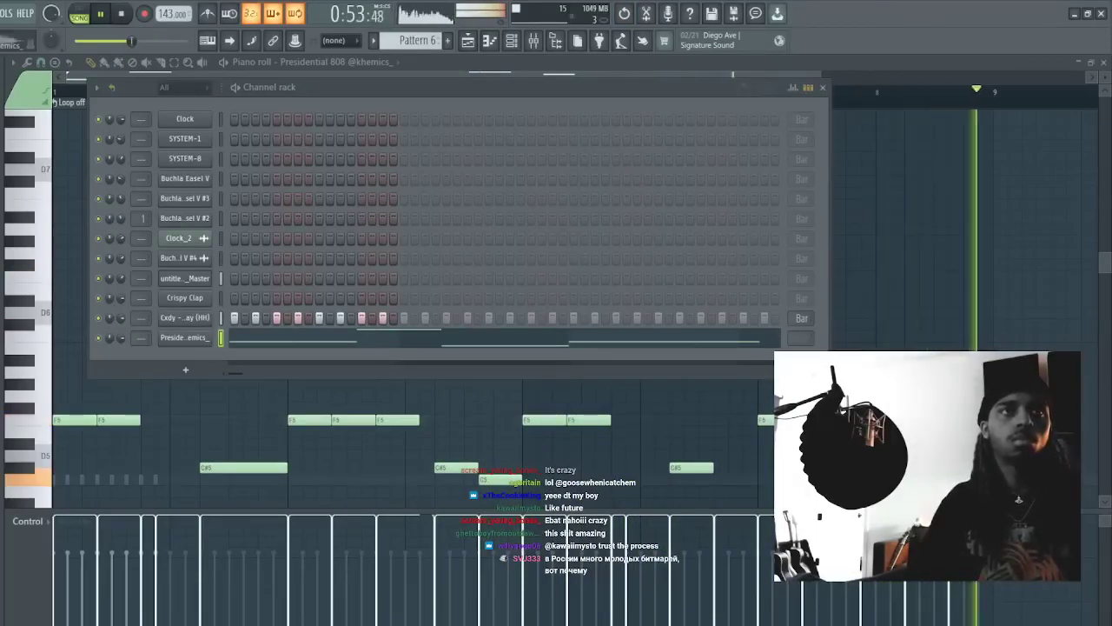
# - Add the Breakfast SN snare channel with a 4-step loop and open the Cxdy - Clay (HH) notes
pyautogui.moveTo(1, 131); pyautogui.dragTo(307, 130)
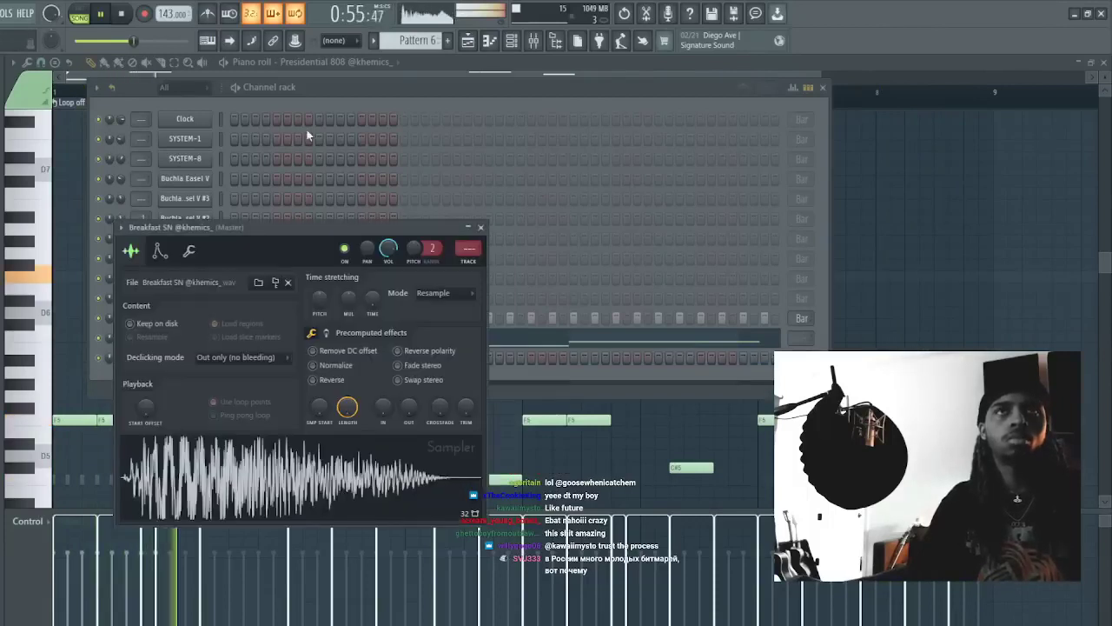
pyautogui.click(307, 129)
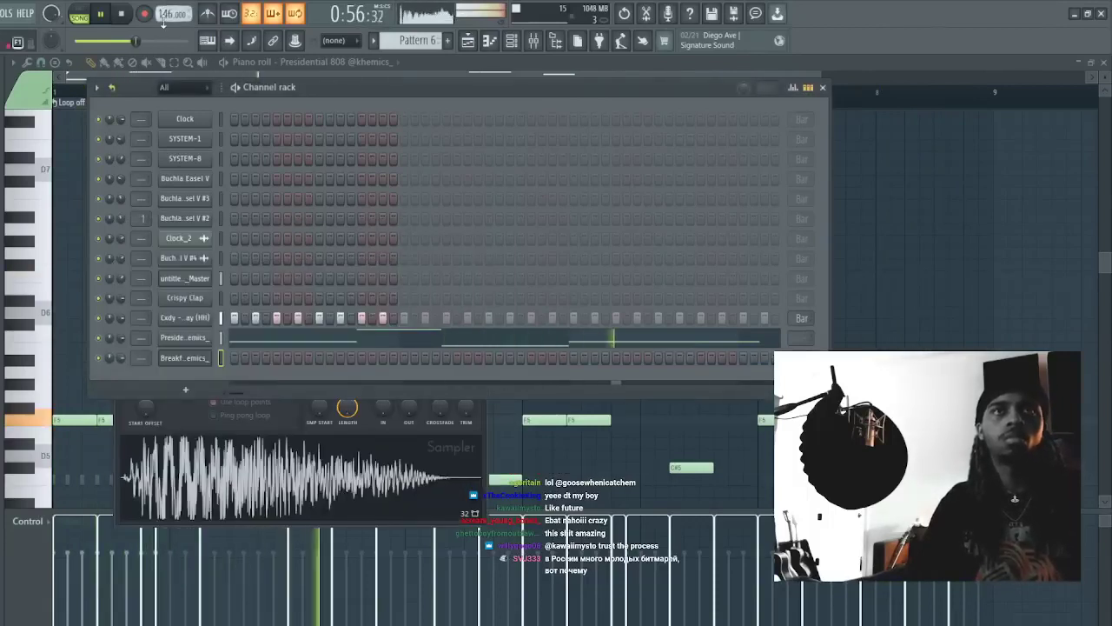
pyautogui.moveTo(800, 358); pyautogui.dragTo(797, 353)
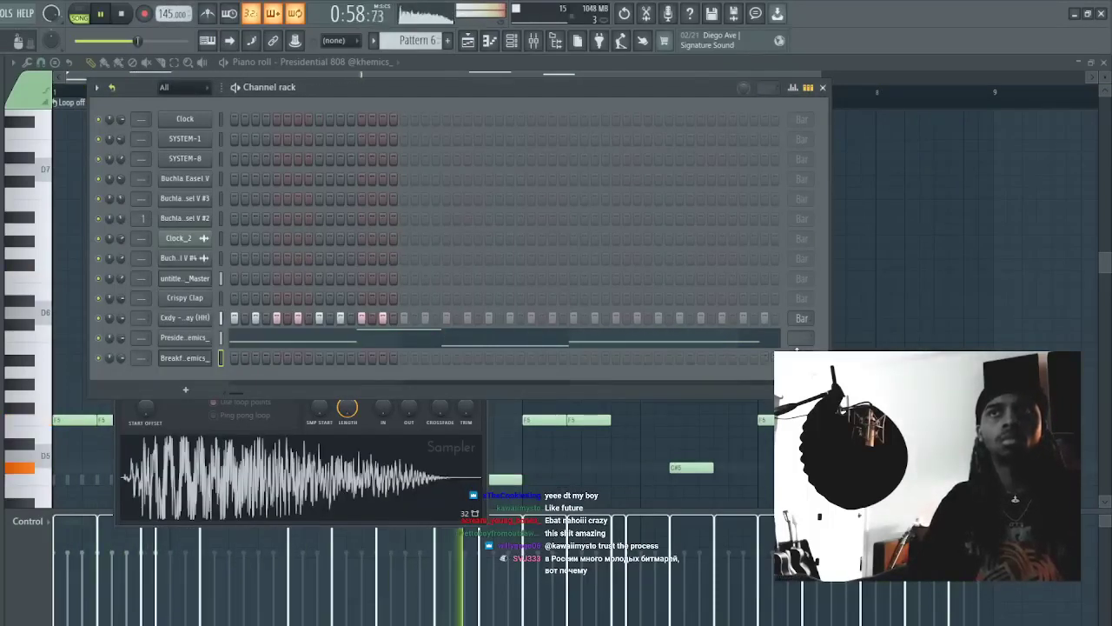
pyautogui.click(214, 321)
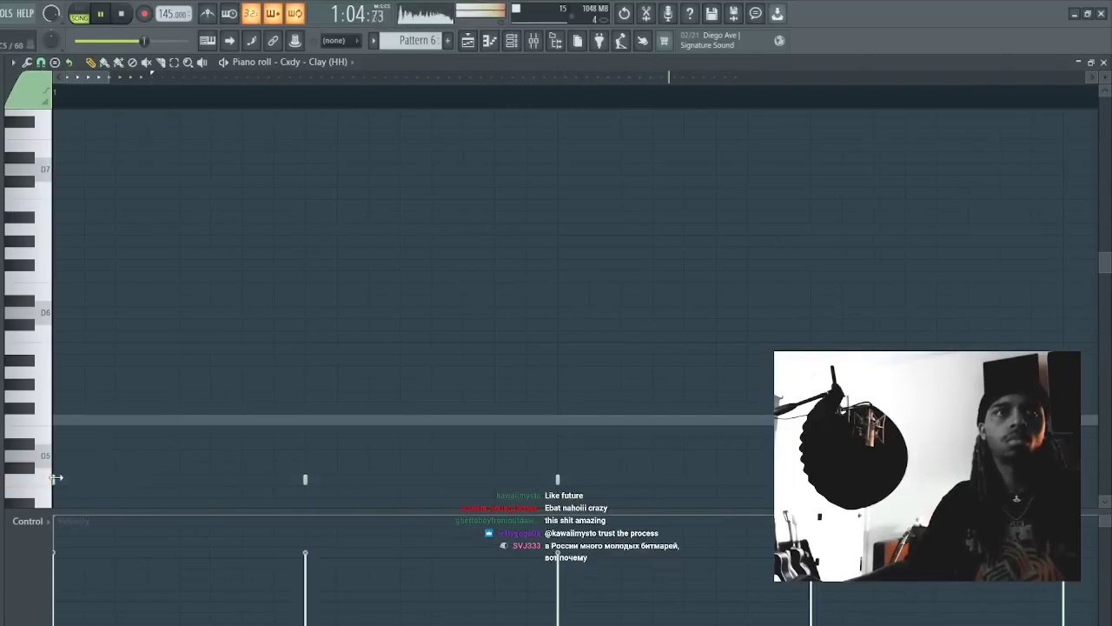
# - Audition the beat, select bars 1–9 in the playlist, and reopen the hi-hat piano roll
pyautogui.press('Escape')
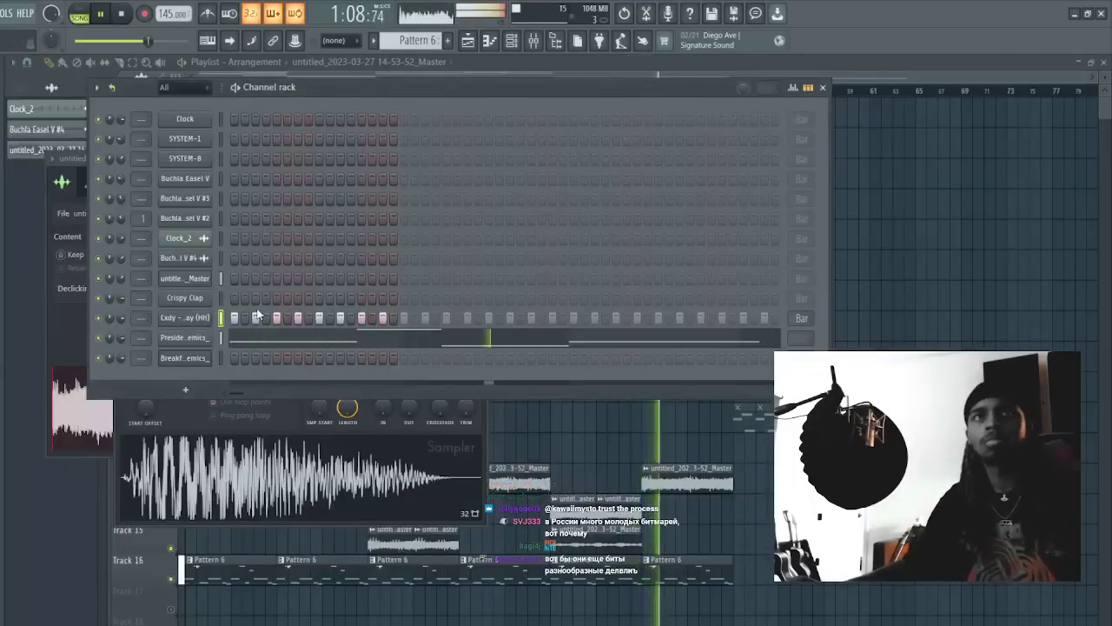
pyautogui.press('F7')
pyautogui.scroll(-6, 312, 119)
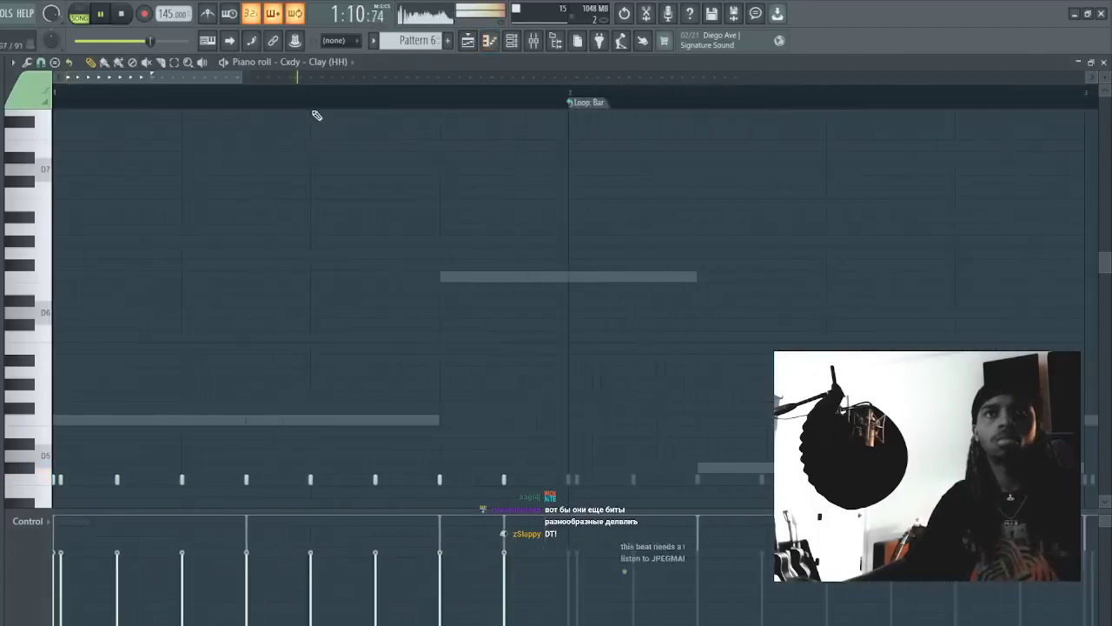
pyautogui.scroll(-2, 504, 374)
pyautogui.press('space')
pyautogui.press('space')
pyautogui.press('Escape')
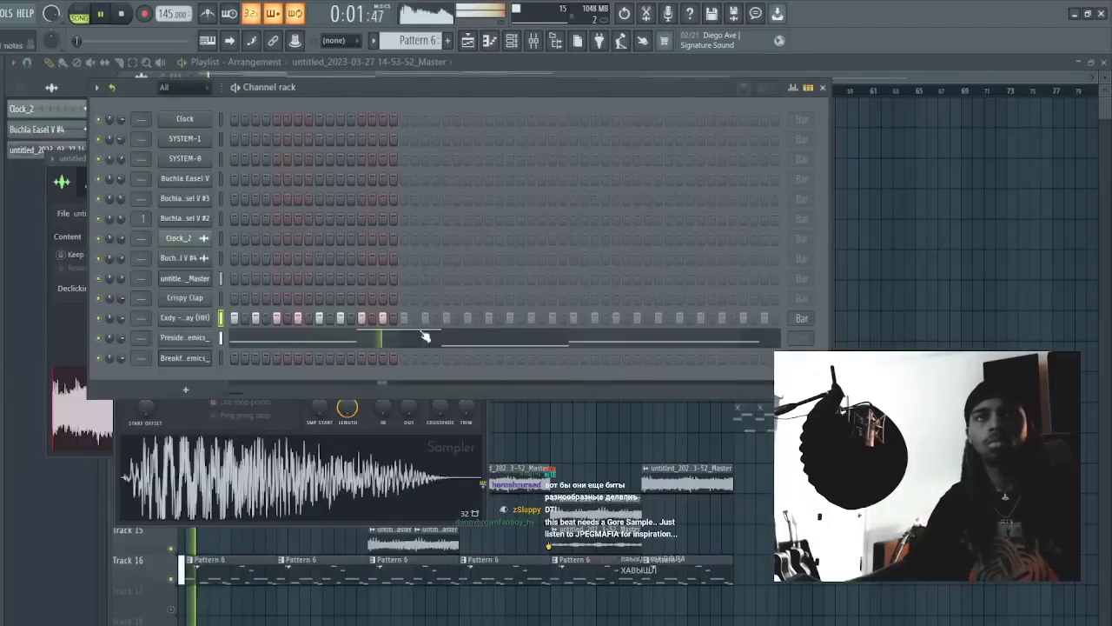
pyautogui.press('F5')
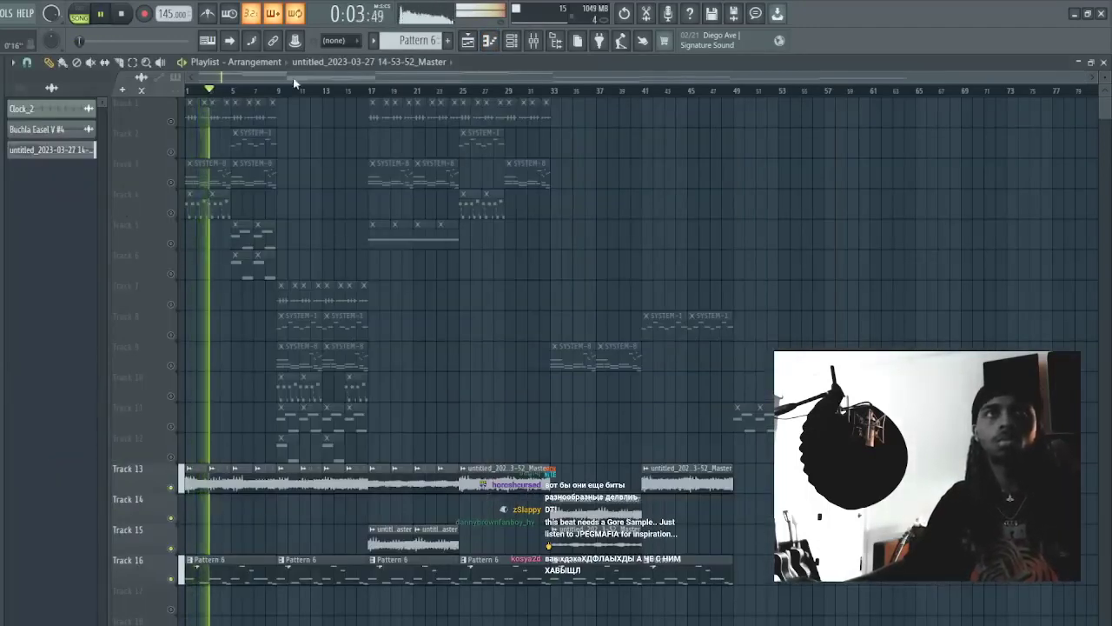
pyautogui.moveTo(280, 91); pyautogui.dragTo(187, 90)
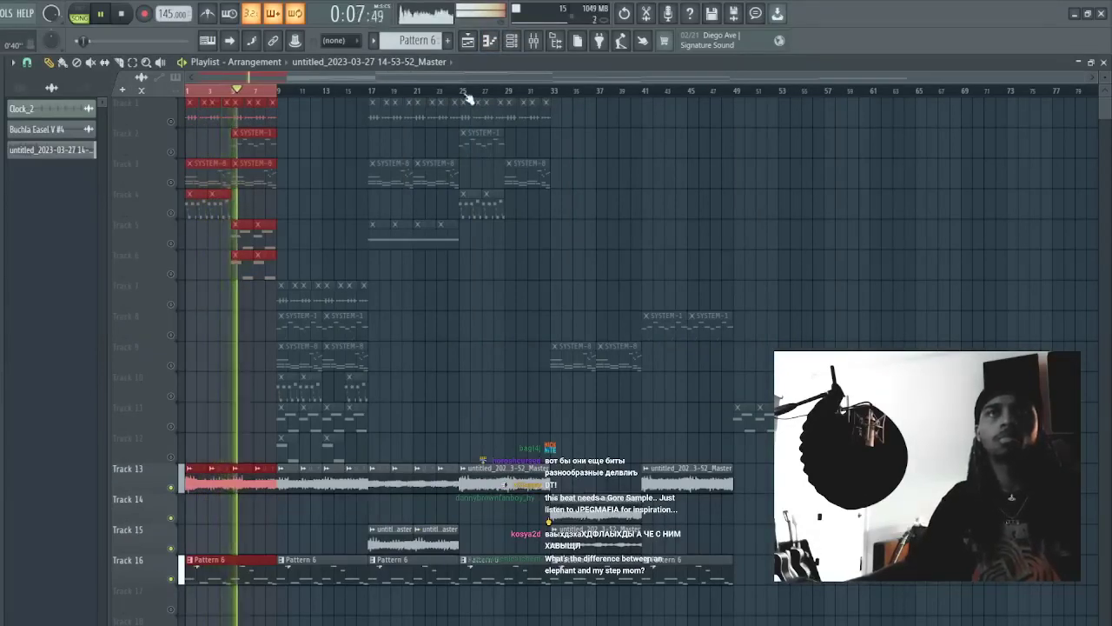
pyautogui.click(516, 42)
pyautogui.press('F7')
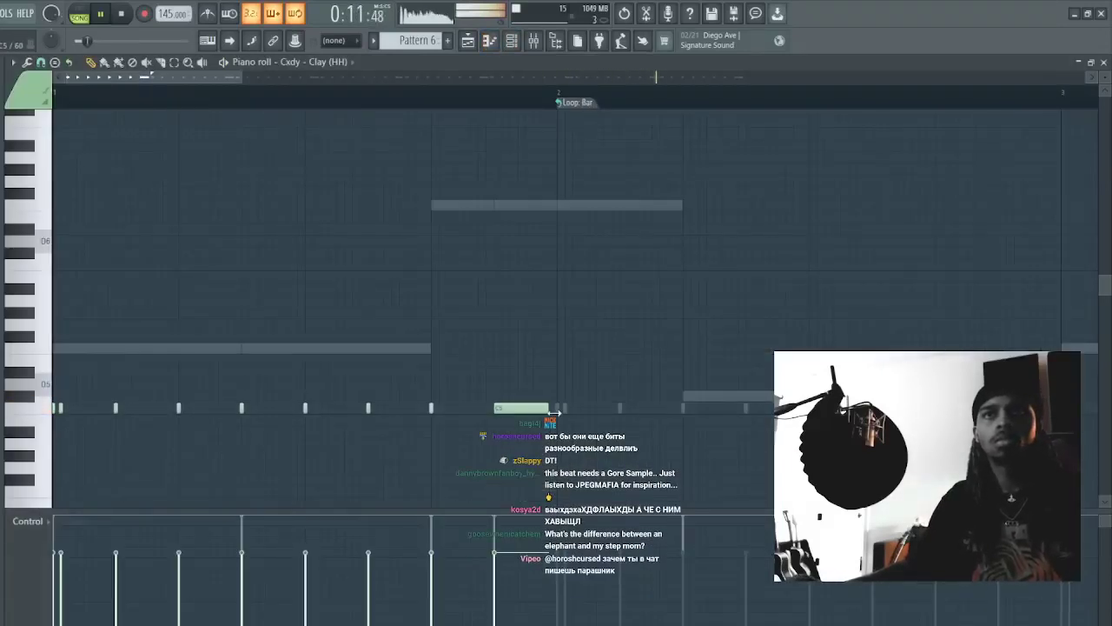
# - Delete two stray hi-hat notes, add a longer note before bar 2, and lower it to D4
pyautogui.rightClick(649, 301)
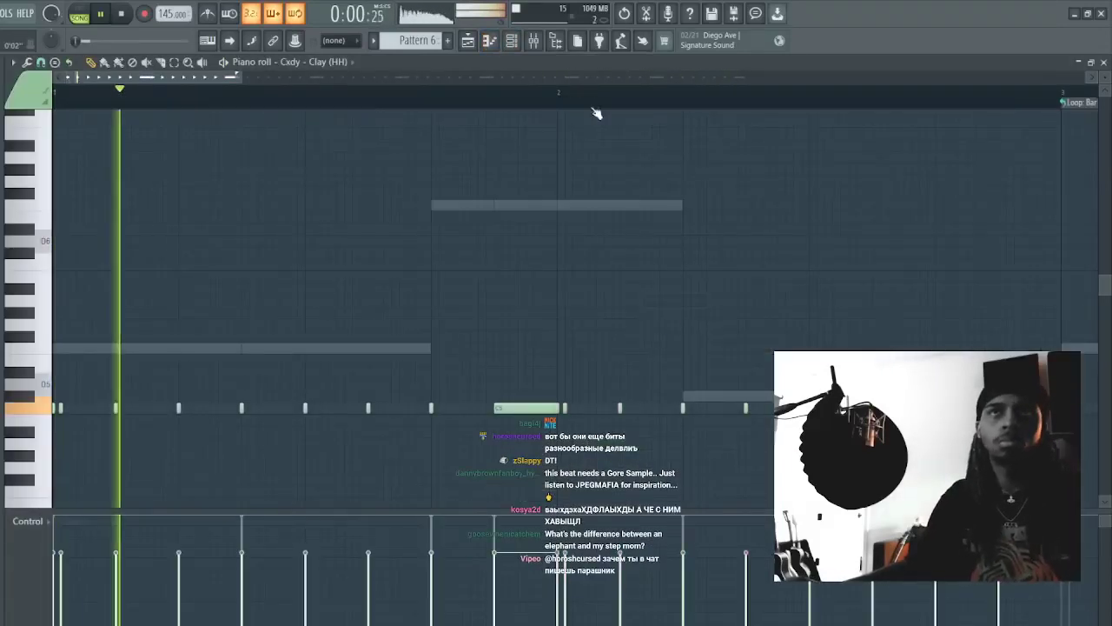
pyautogui.scroll(2, 566, 77)
pyautogui.rightClick(494, 407)
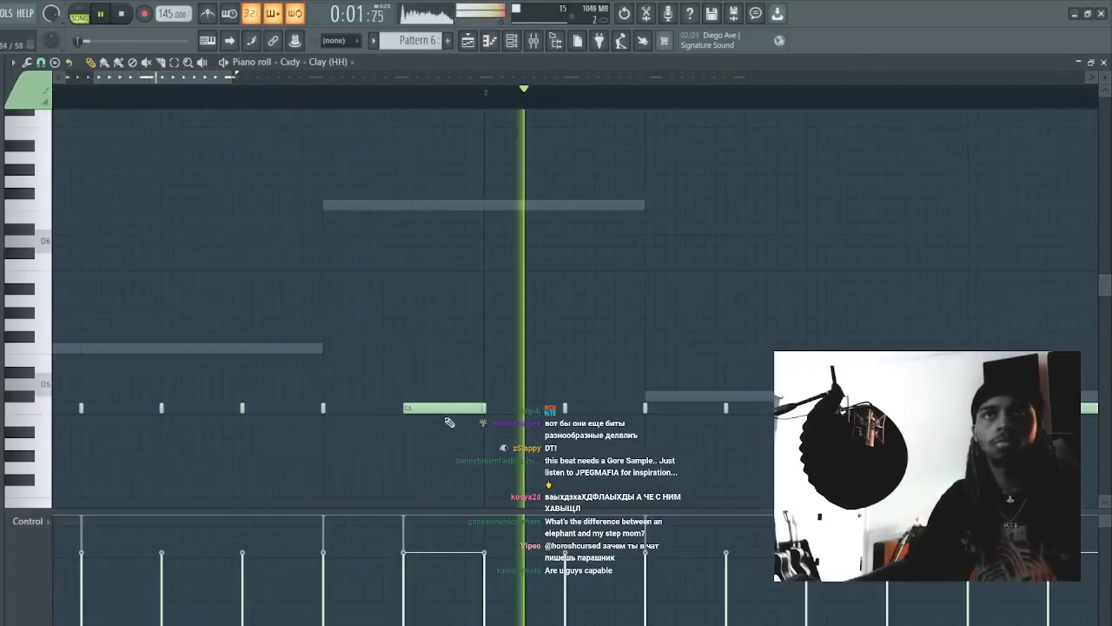
pyautogui.click(358, 492)
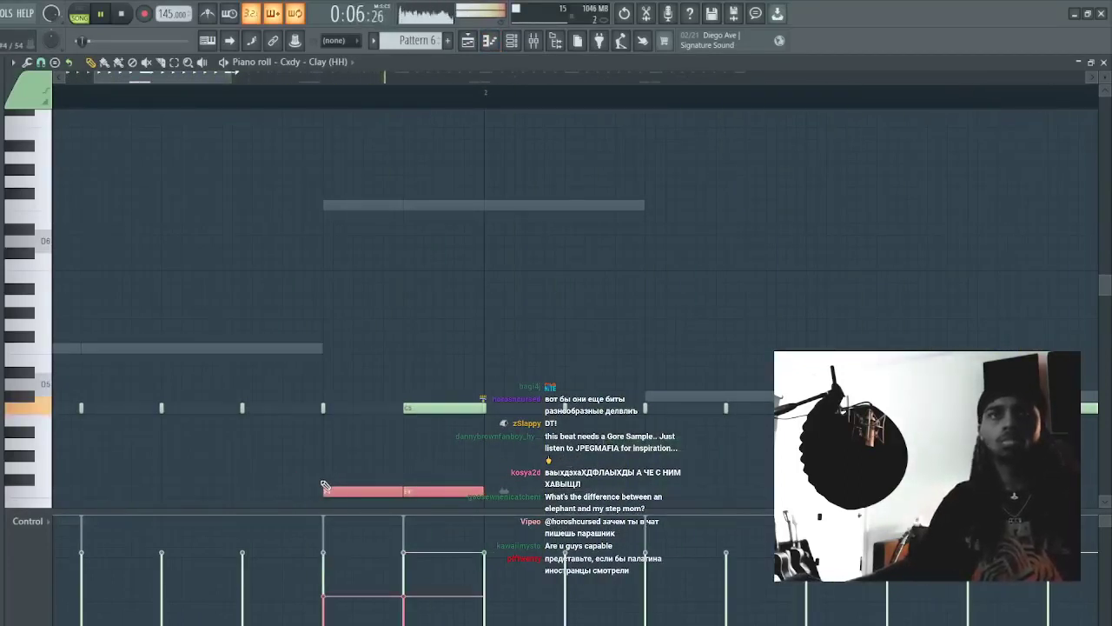
pyautogui.hotkey('shift', 'Down')
pyautogui.hotkey('shift', 'Down')
pyautogui.hotkey('shift', 'Down')
pyautogui.scroll(1, 570, 415)
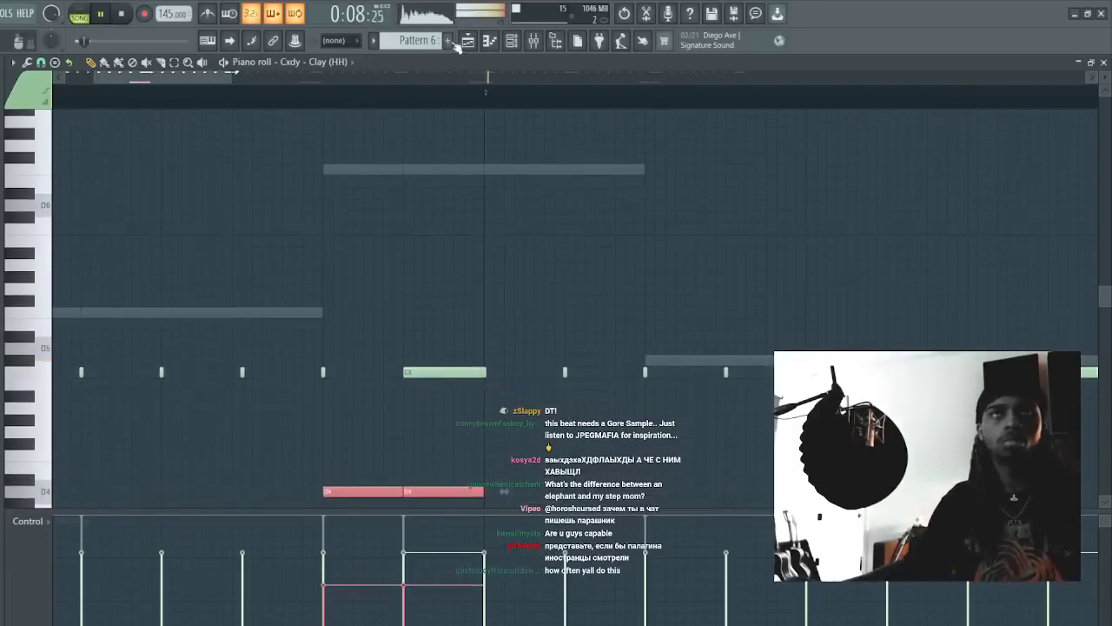
pyautogui.click(519, 42)
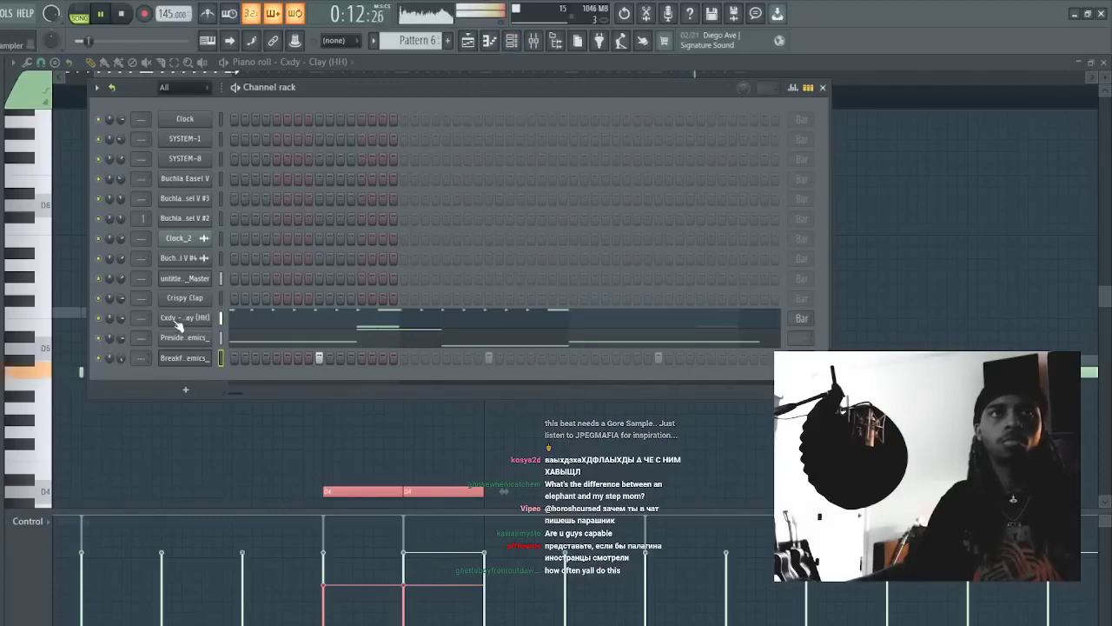
# - Erase both low D4 hi-hat notes, check the 808 notes, and close the piano roll
pyautogui.rightClick(476, 492)
pyautogui.rightClick(390, 490)
pyautogui.click(514, 42)
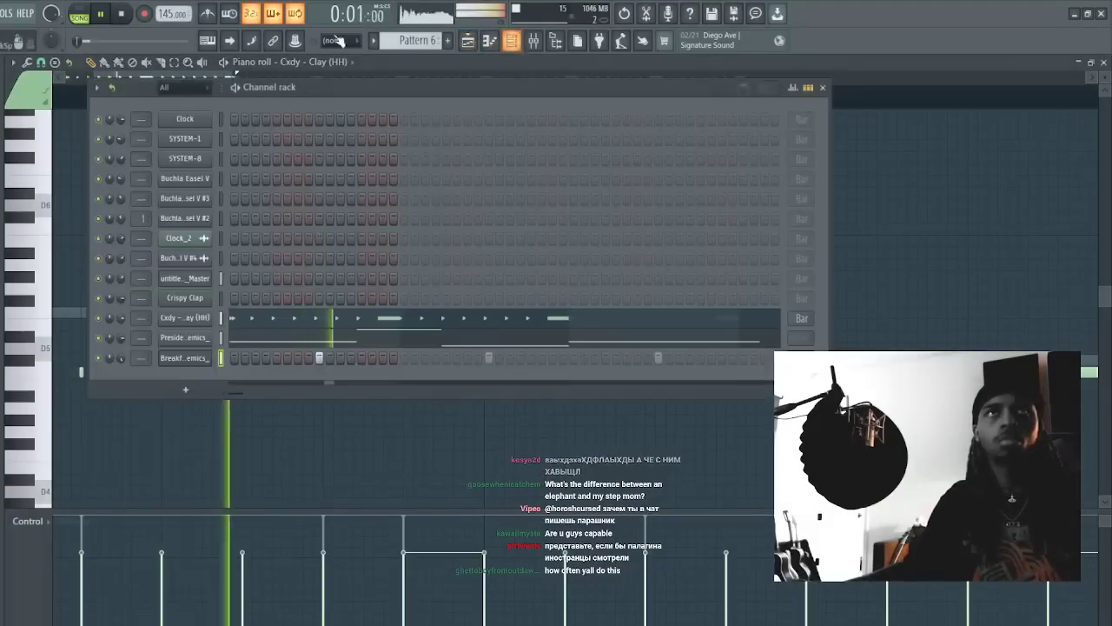
pyautogui.click(209, 338)
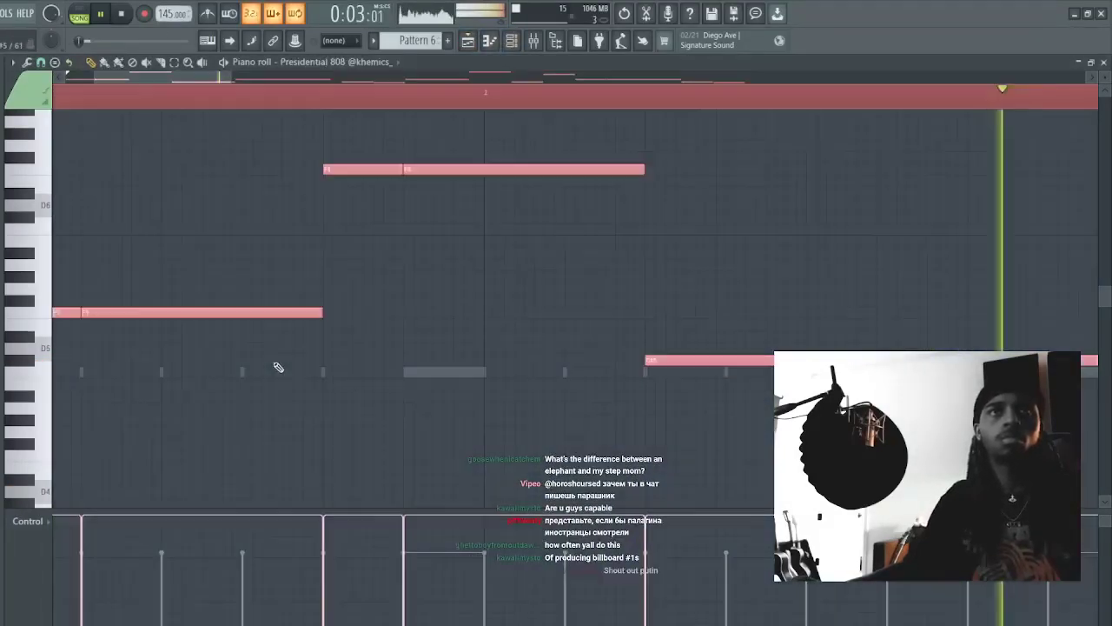
pyautogui.click(514, 43)
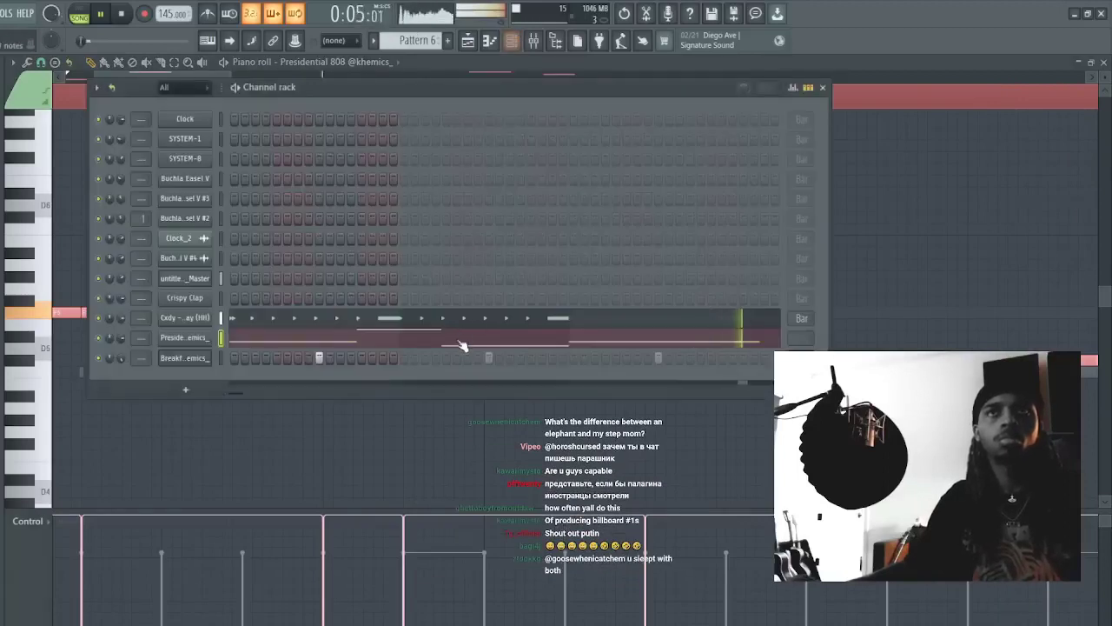
pyautogui.click(459, 325)
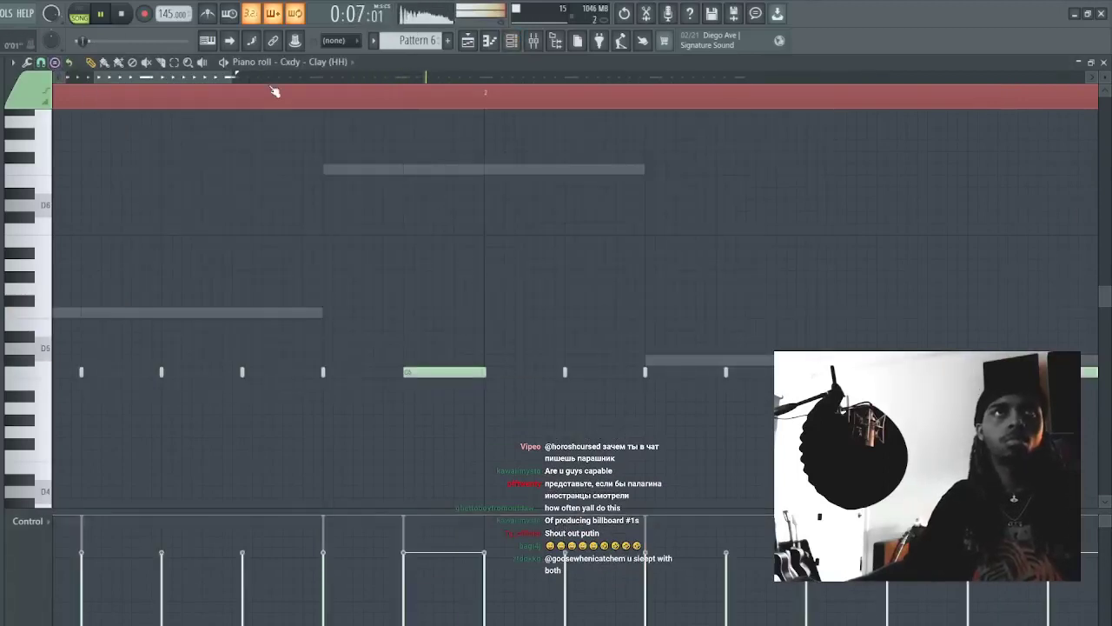
pyautogui.scroll(-2, 274, 91)
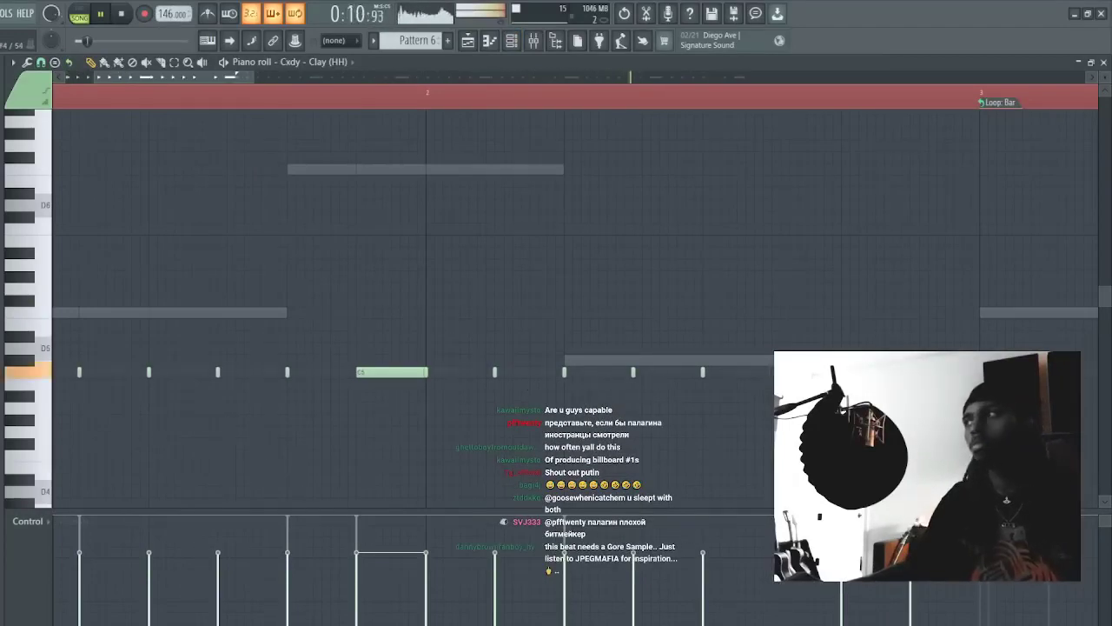
pyautogui.press('F7')
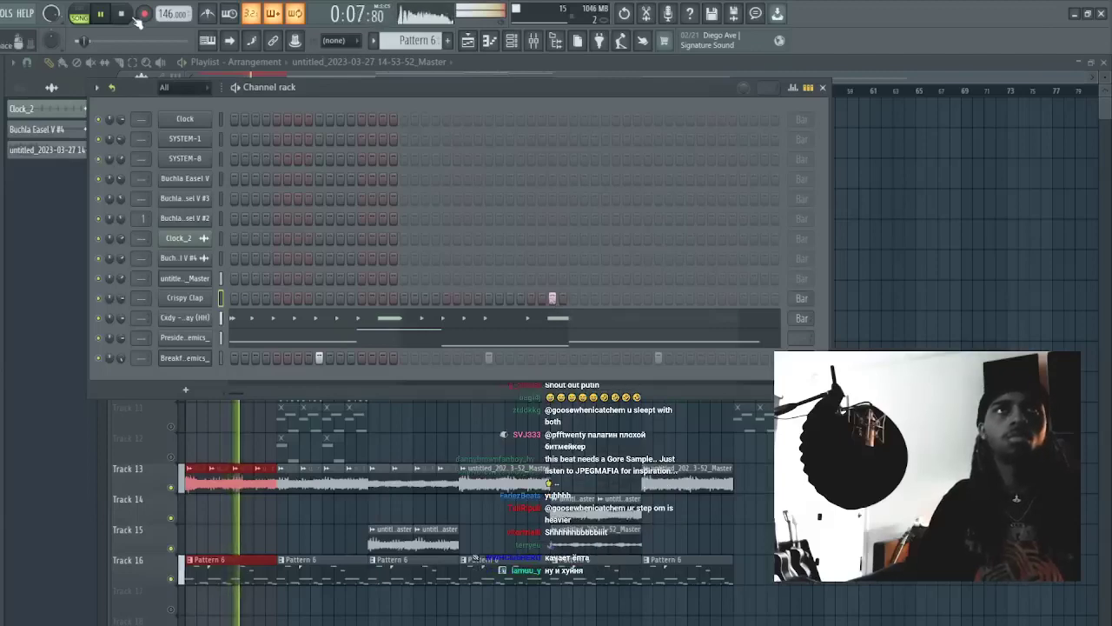
# - Remove the clip on Track 14 and reselect the arrangement range around bar 9
pyautogui.click(308, 517)
pyautogui.rightClick(335, 516)
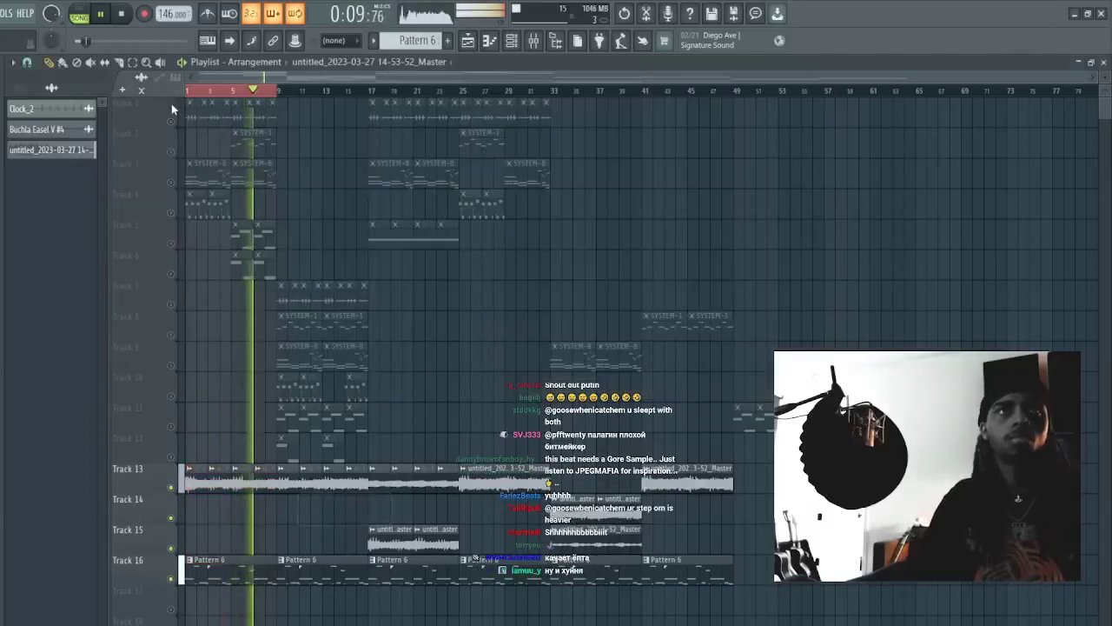
pyautogui.moveTo(279, 94)
pyautogui.mouseDown()
pyautogui.moveTo(311, 98)
pyautogui.moveTo(275, 97)
pyautogui.mouseUp()
pyautogui.click(512, 40)
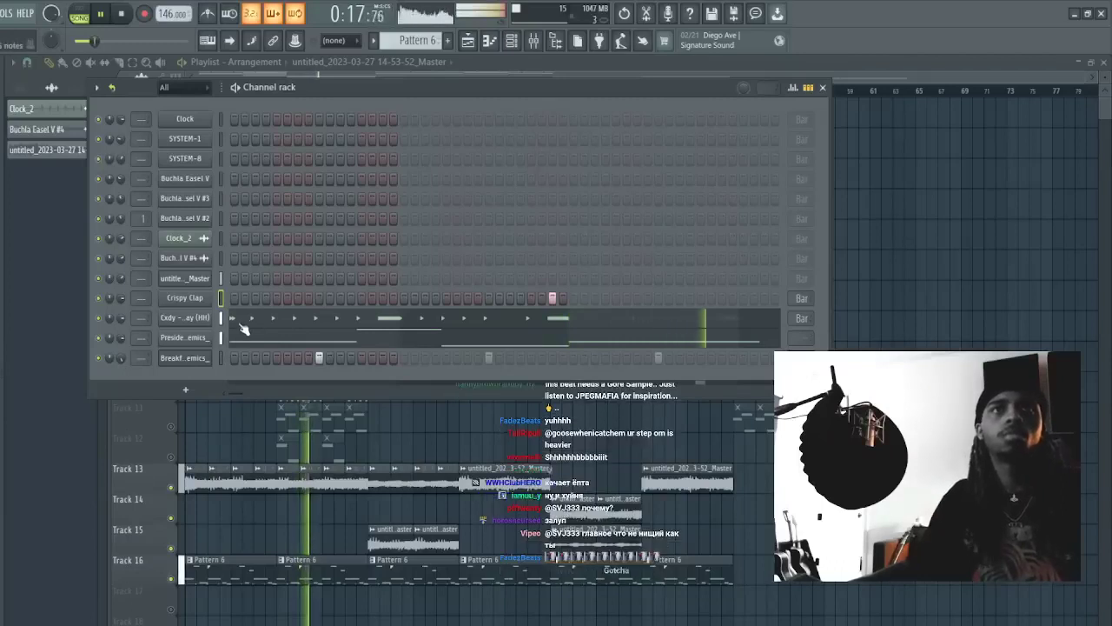
pyautogui.press('F6')
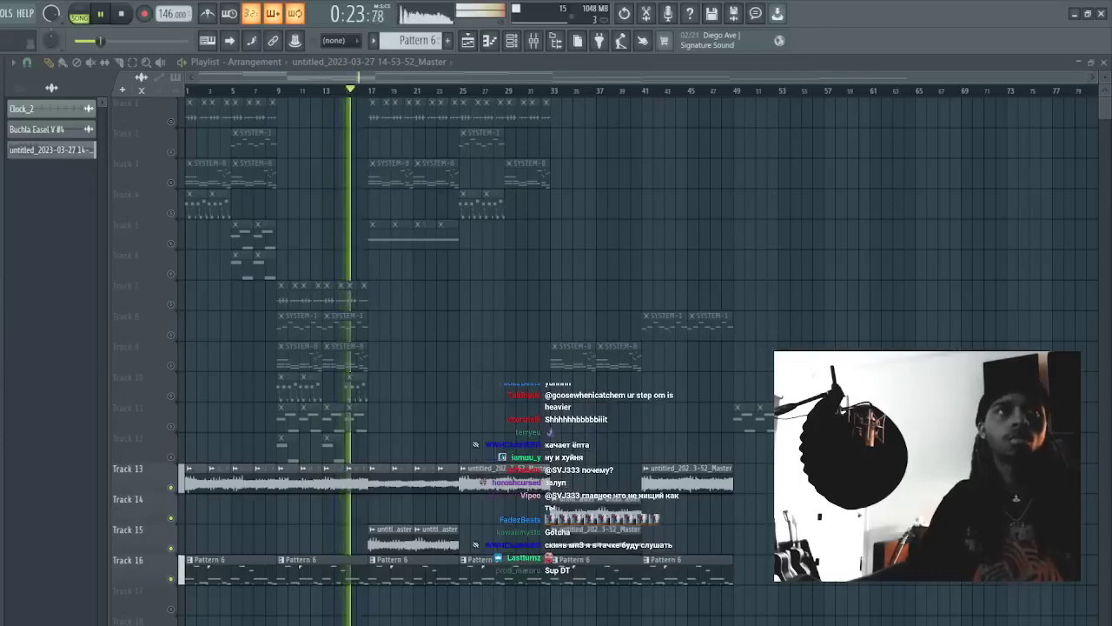
# - Load the Quik SN snare as a new channel and check the 808 notes
pyautogui.press('Tab')
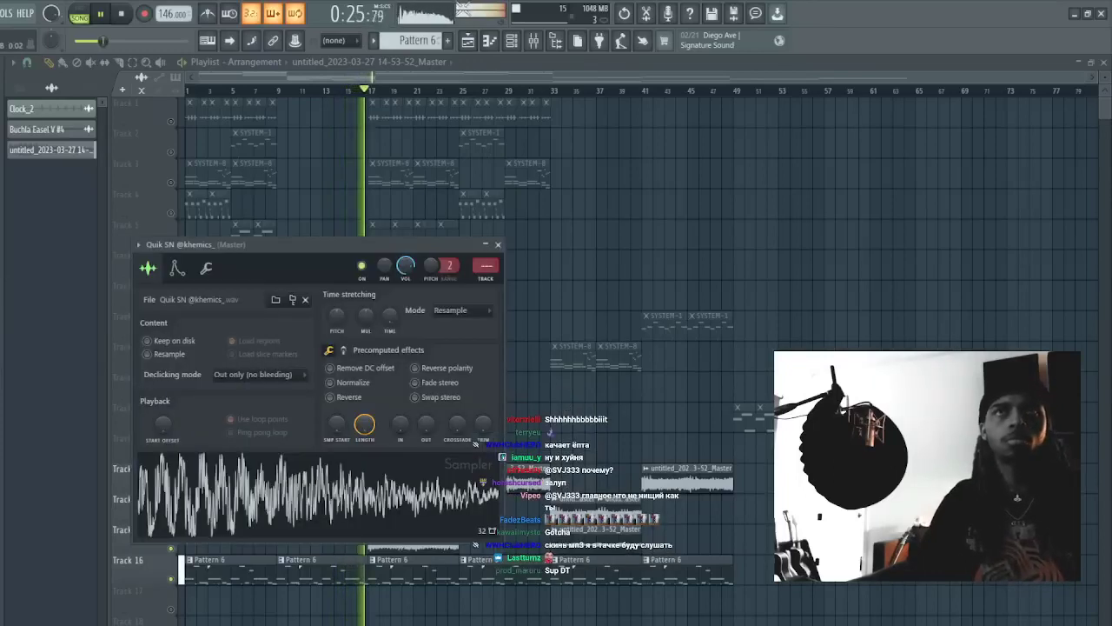
pyautogui.click(511, 43)
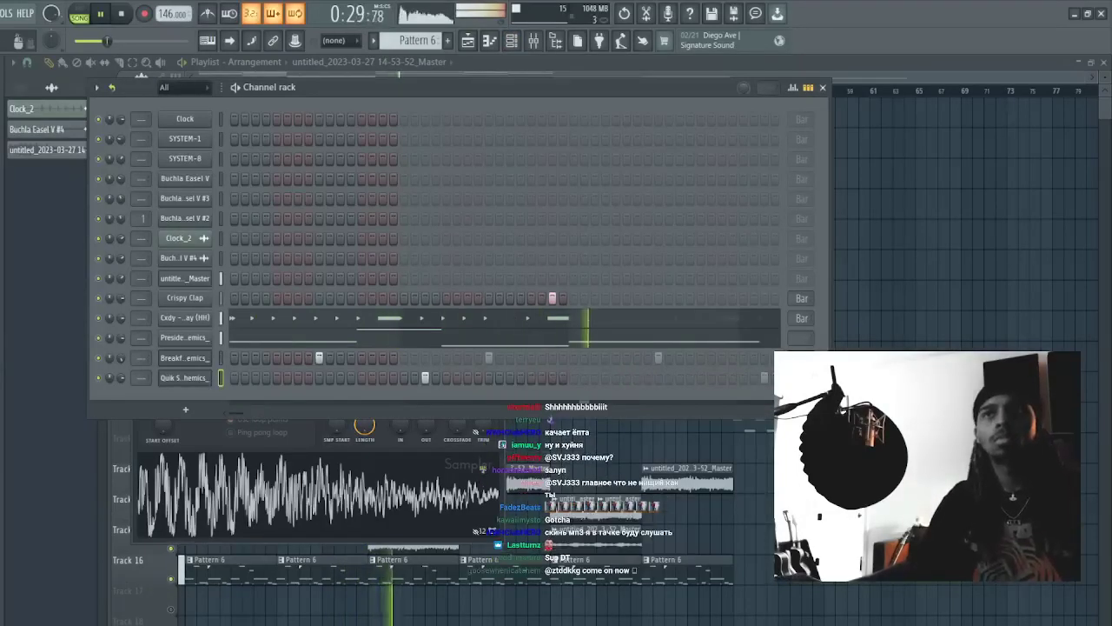
pyautogui.click(244, 338)
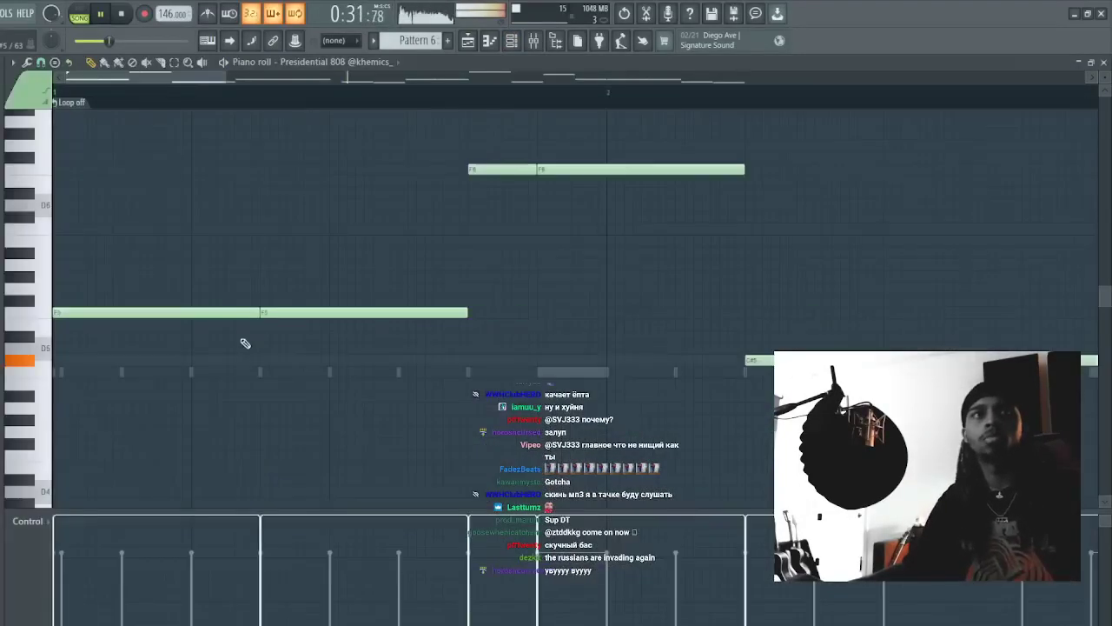
pyautogui.press('Escape')
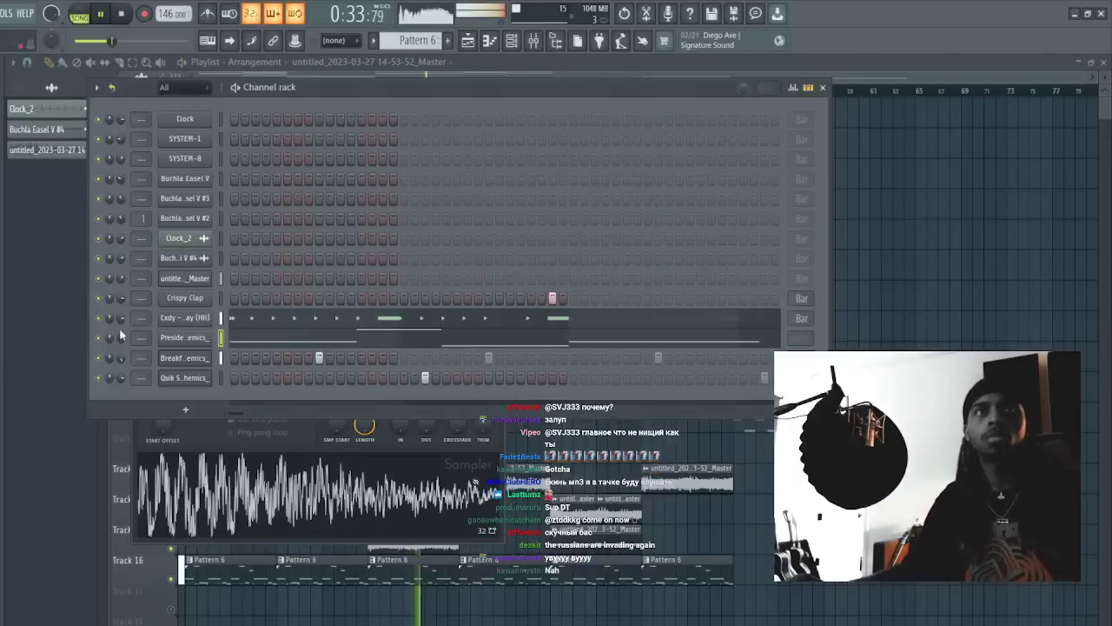
# - Move the Track 15 audio clip up to Track 12 at the same bar, leaving Track 16 unmuted
pyautogui.click(603, 449)
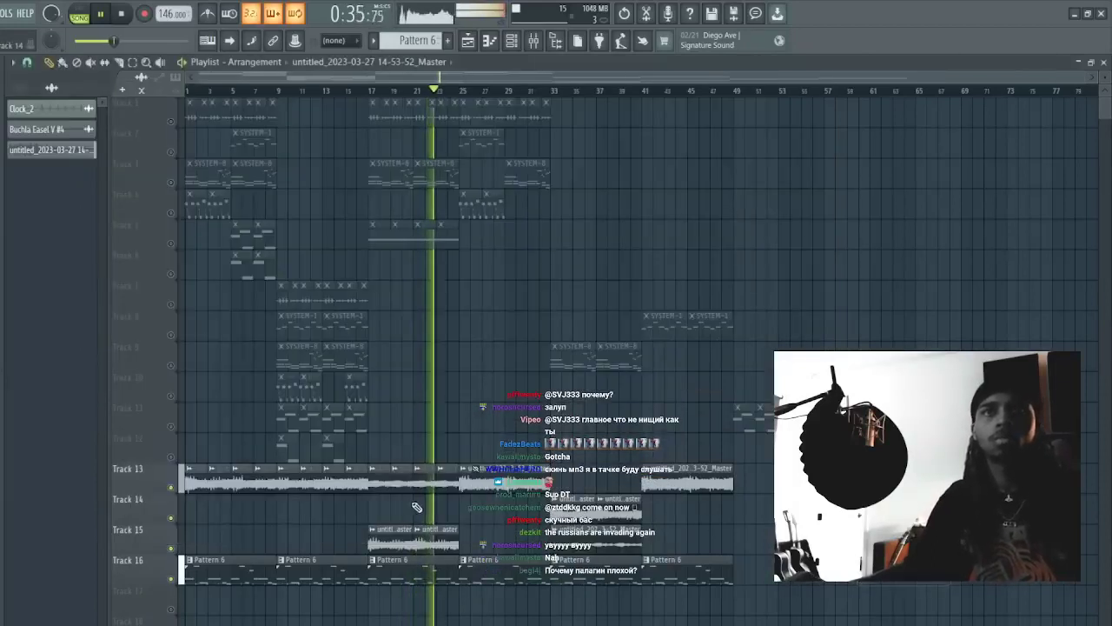
pyautogui.press('space')
pyautogui.press('space')
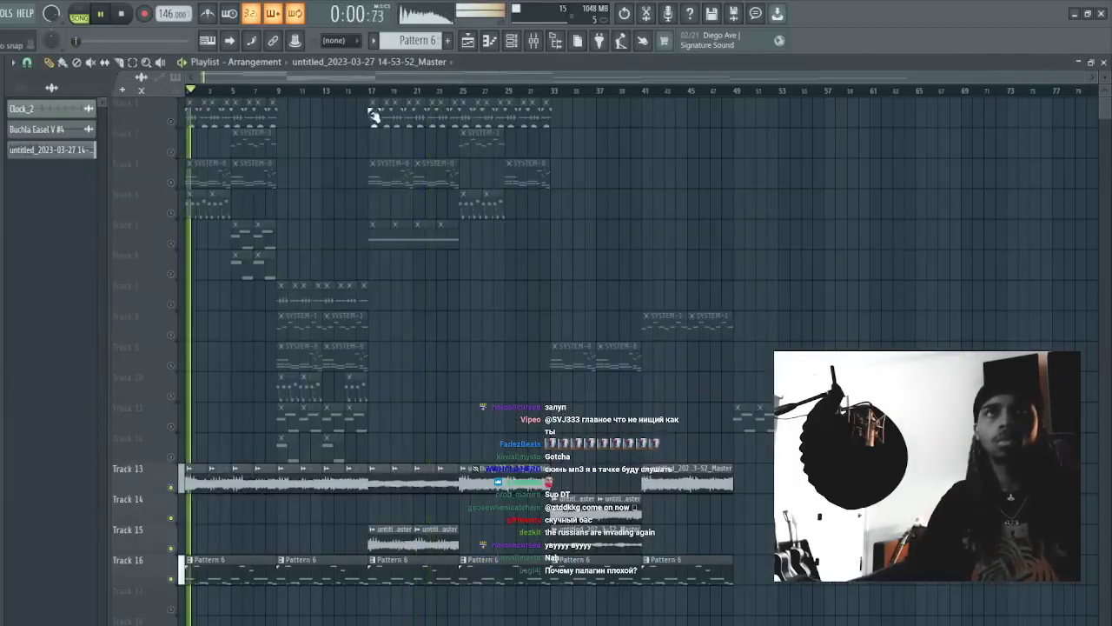
pyautogui.click(356, 90)
pyautogui.click(171, 578)
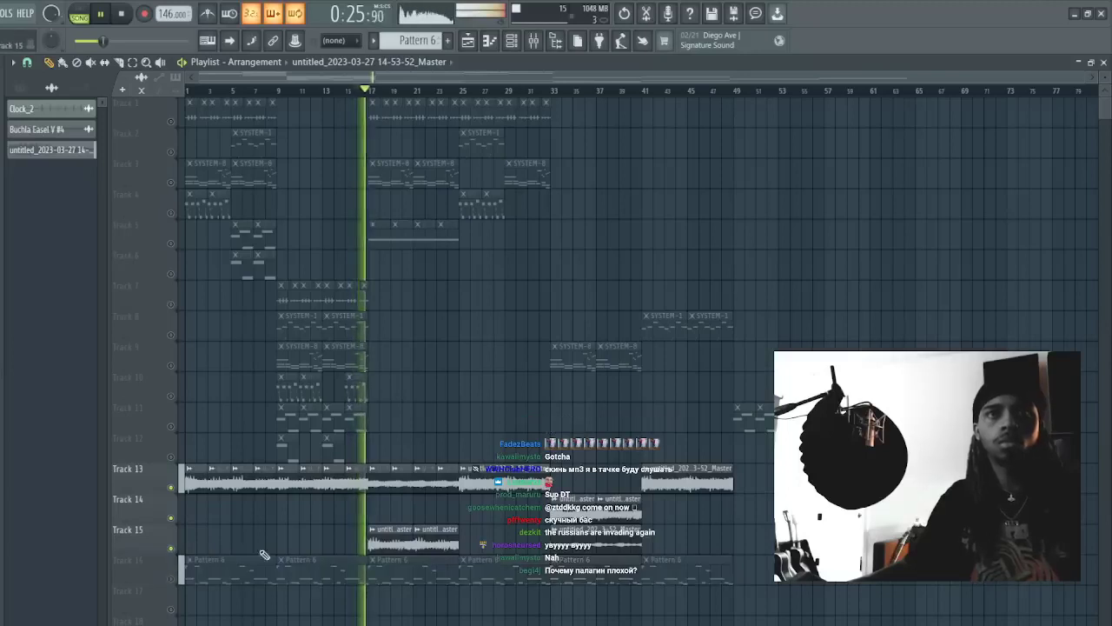
pyautogui.rightClick(432, 528)
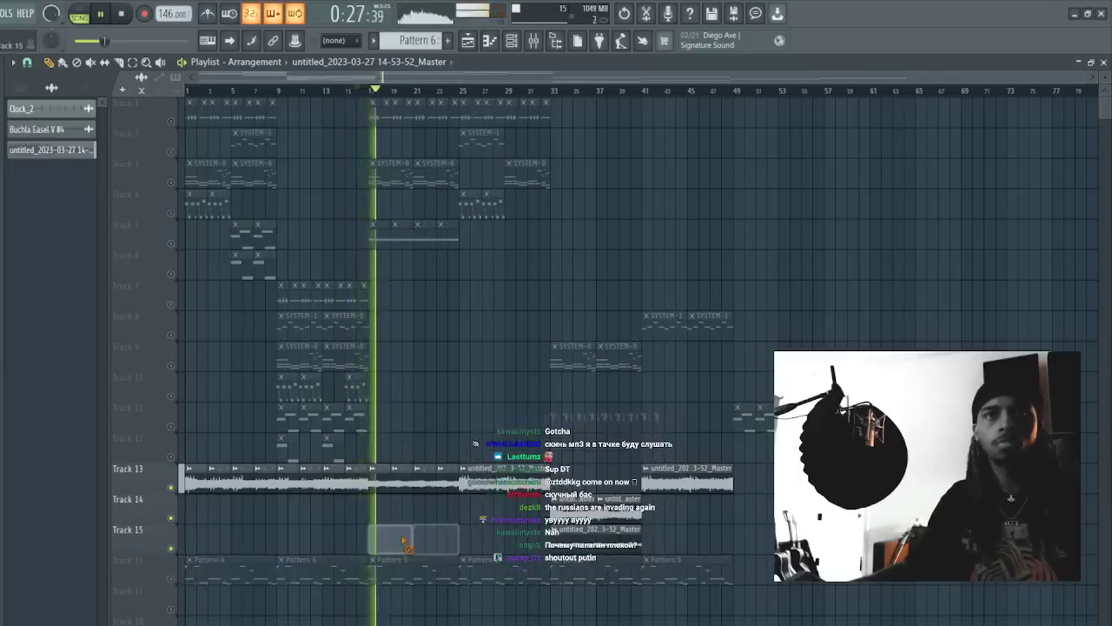
pyautogui.click(172, 579)
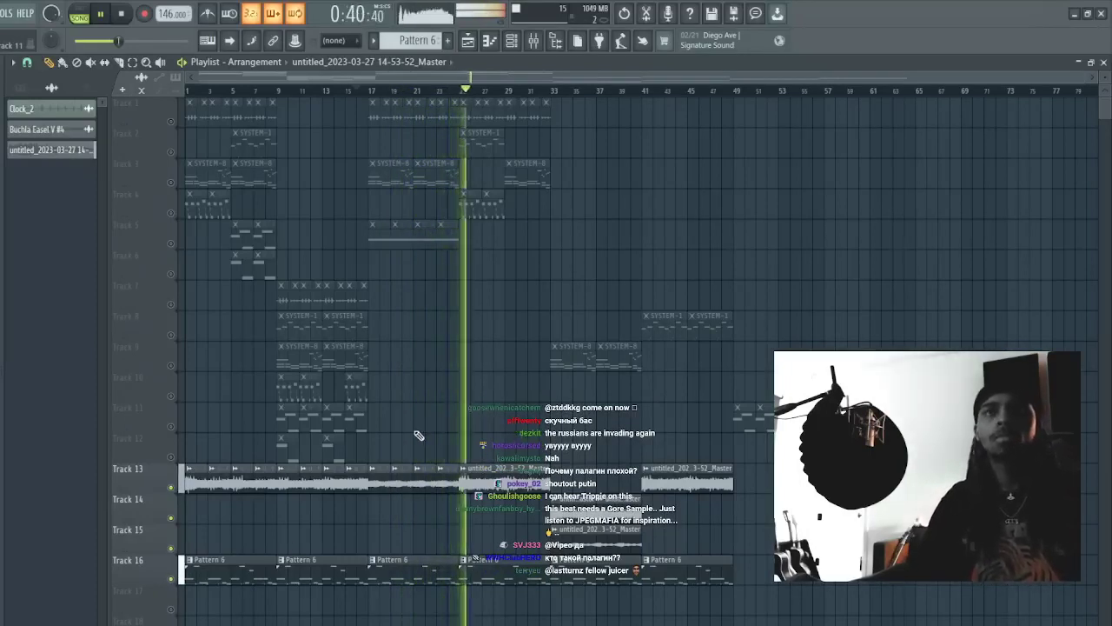
pyautogui.hotkey('ctrl', 'z')
pyautogui.hotkey('ctrl', 'z')
pyautogui.hotkey('ctrl', 'z')
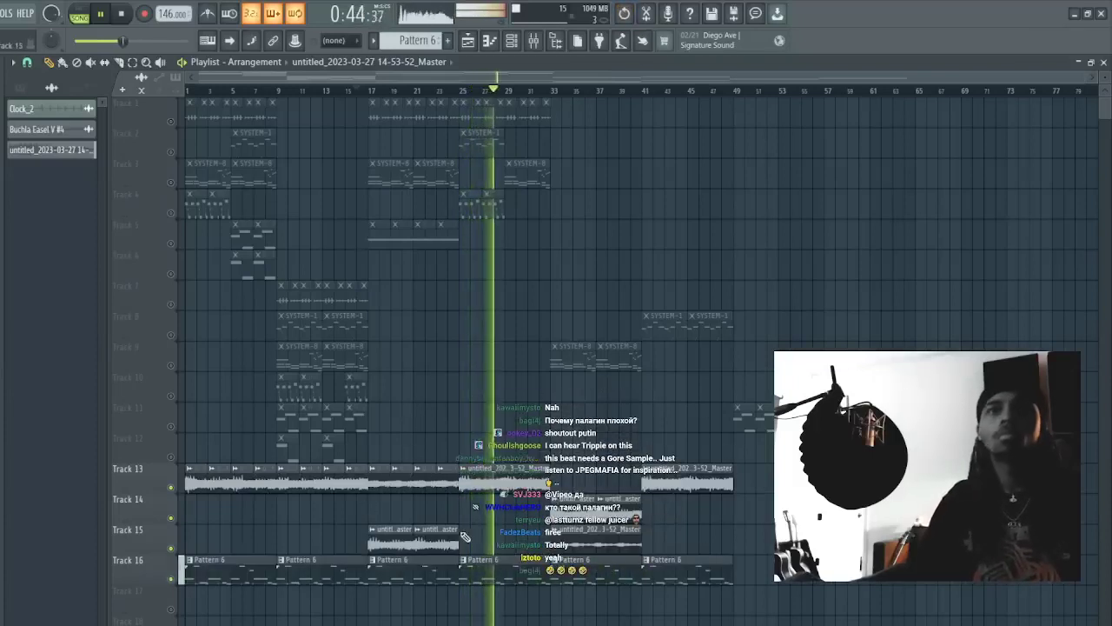
pyautogui.click(426, 546)
pyautogui.moveTo(421, 539); pyautogui.dragTo(408, 446)
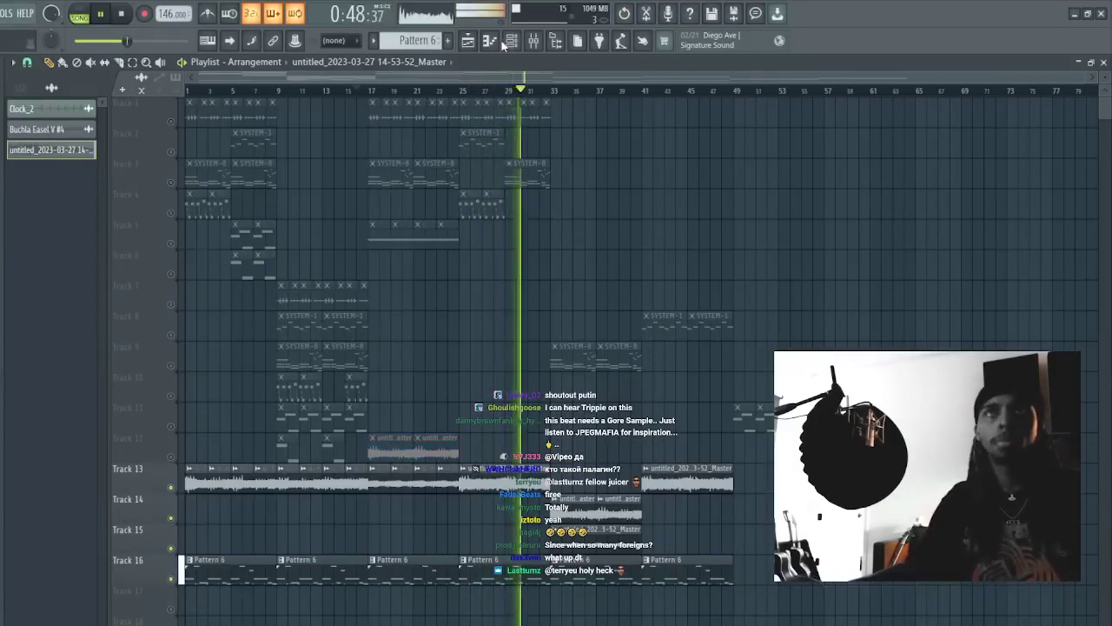
pyautogui.press('F6')
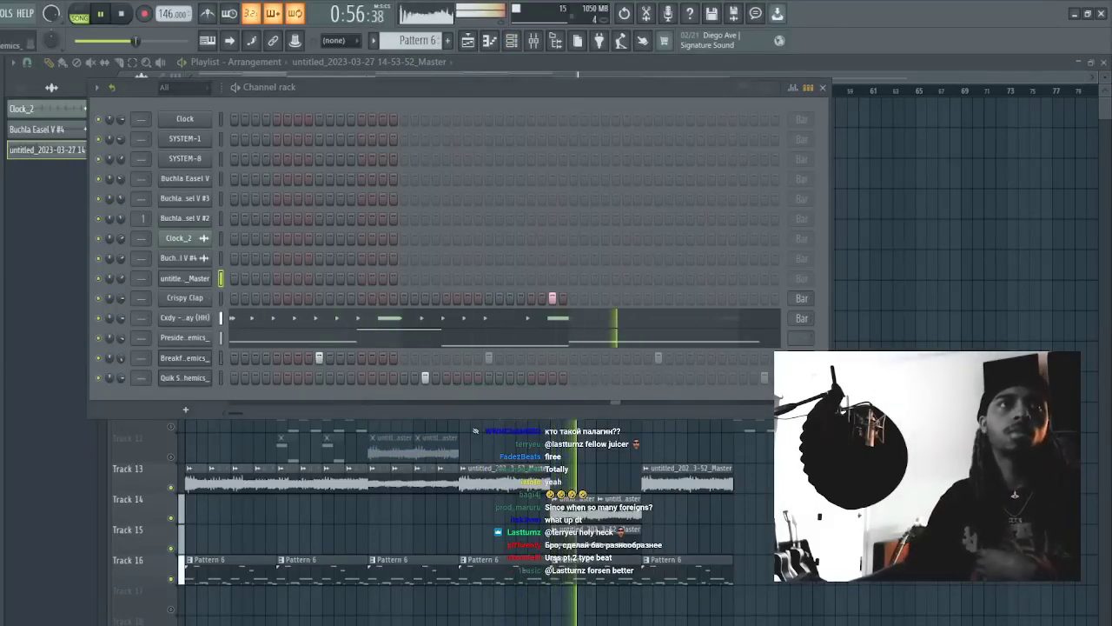
# - Add a Port Kick channel and place three C5 kick notes in its piano roll
pyautogui.moveTo(198, 348); pyautogui.dragTo(200, 349)
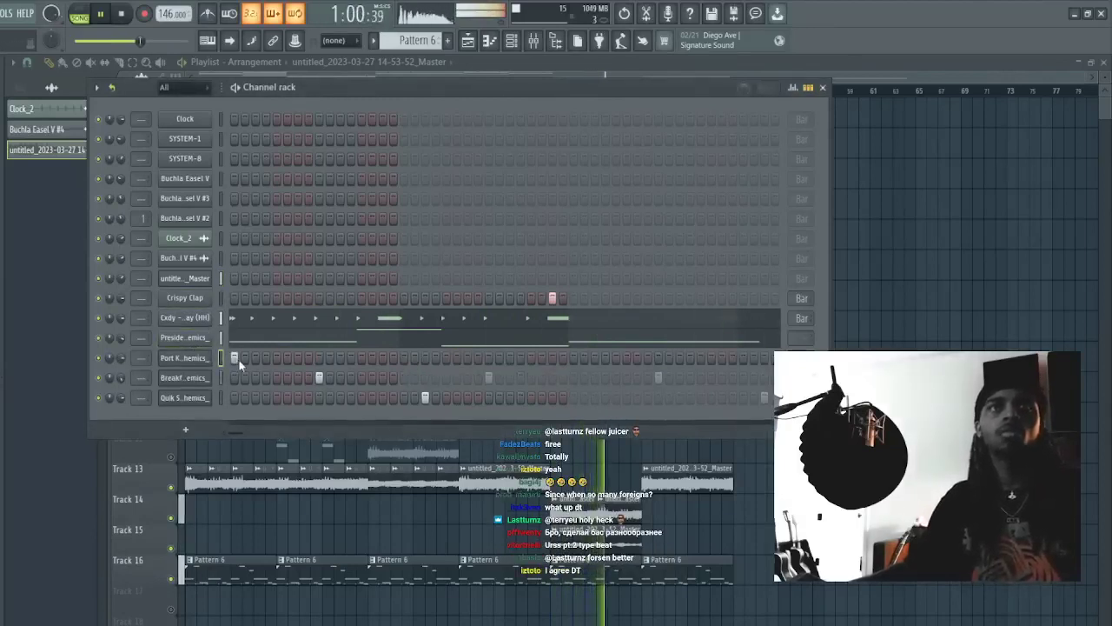
pyautogui.press('F7')
pyautogui.scroll(-3, 318, 96)
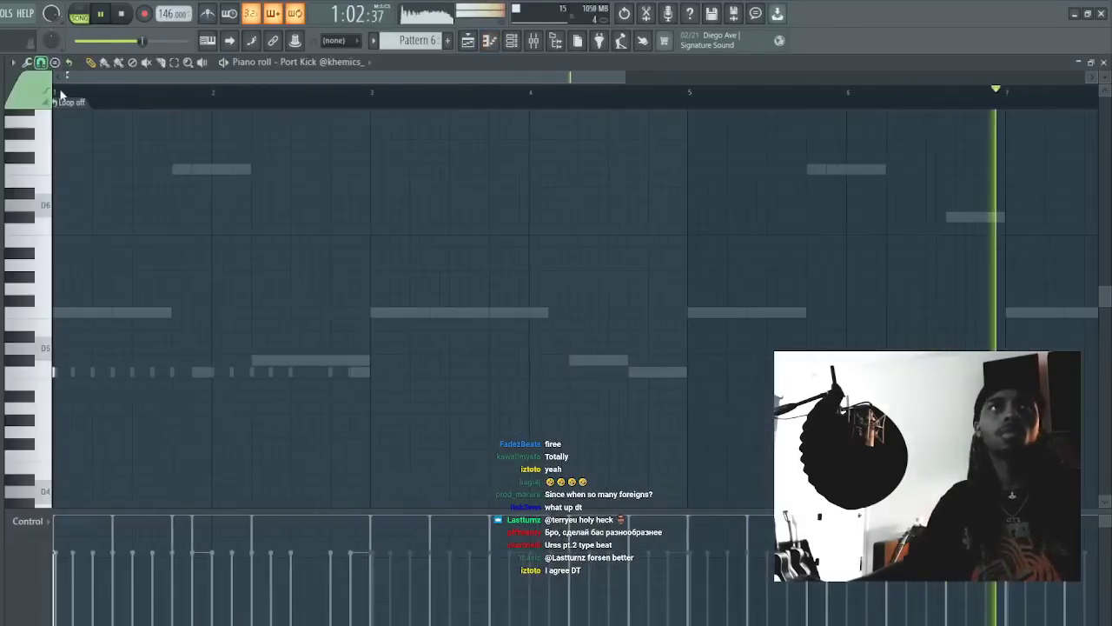
pyautogui.scroll(-2, 61, 94)
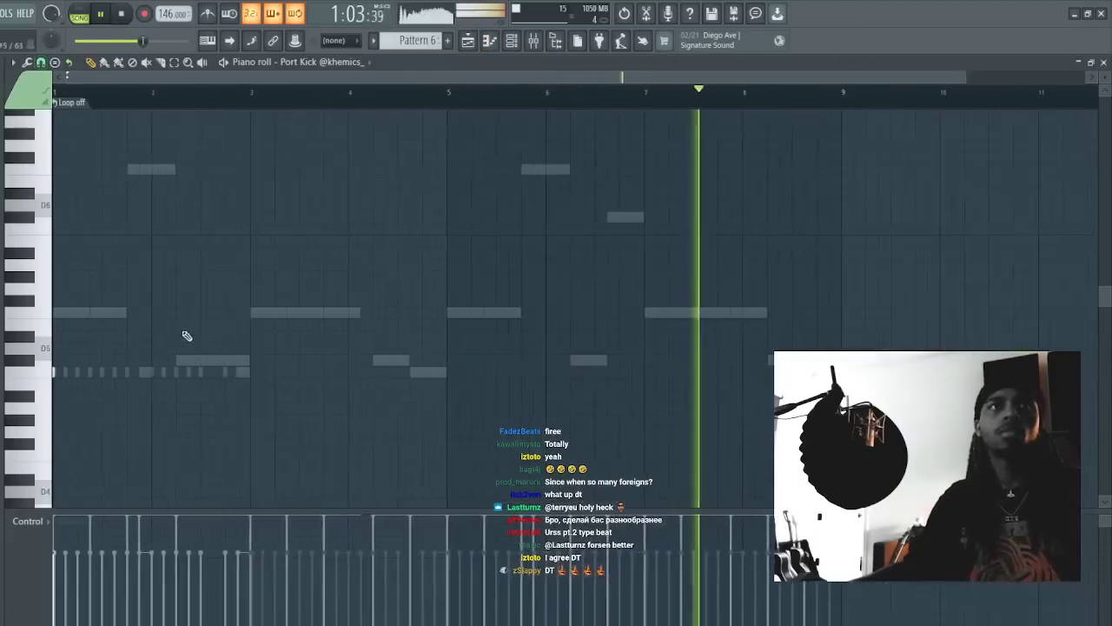
pyautogui.click(254, 373)
pyautogui.click(451, 372)
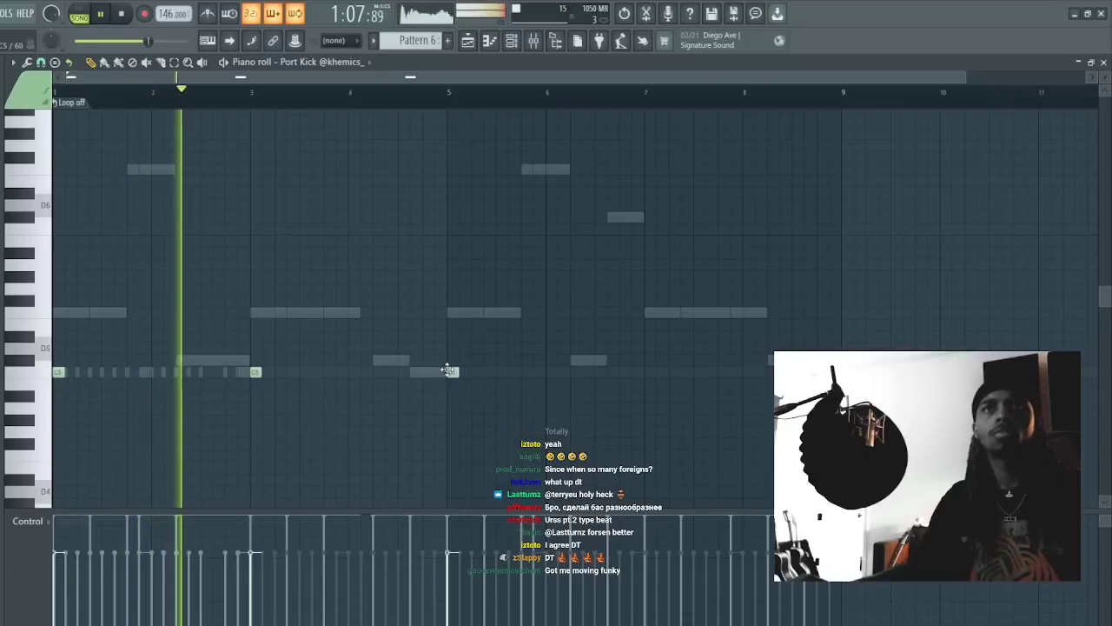
pyautogui.click(649, 373)
pyautogui.press('Escape')
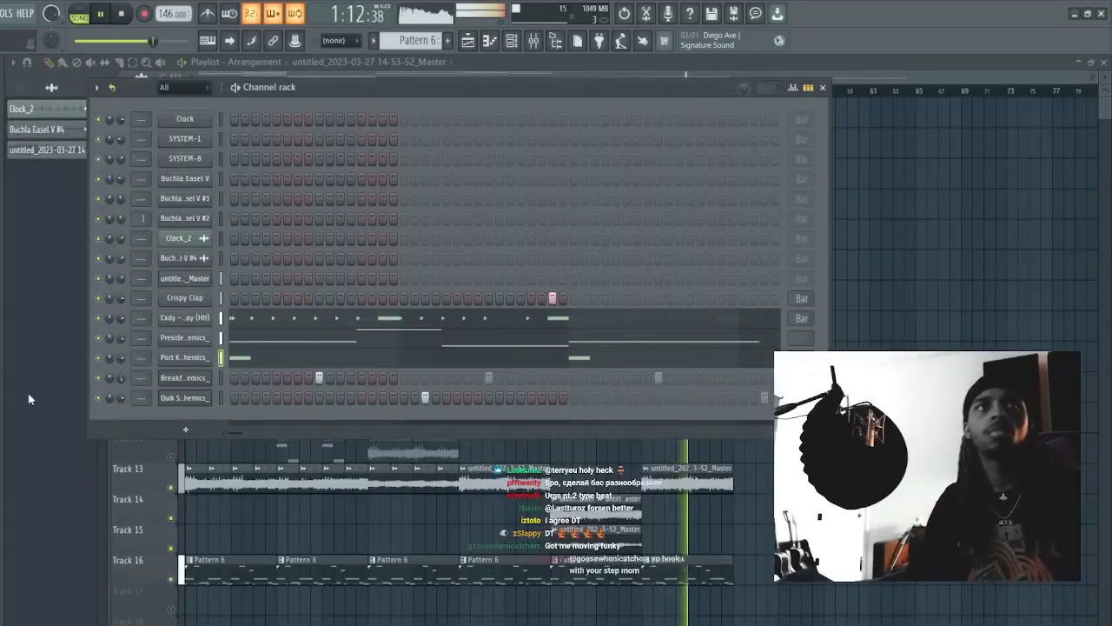
# - Raise the last Presidential 808 note one octave
pyautogui.click(283, 345)
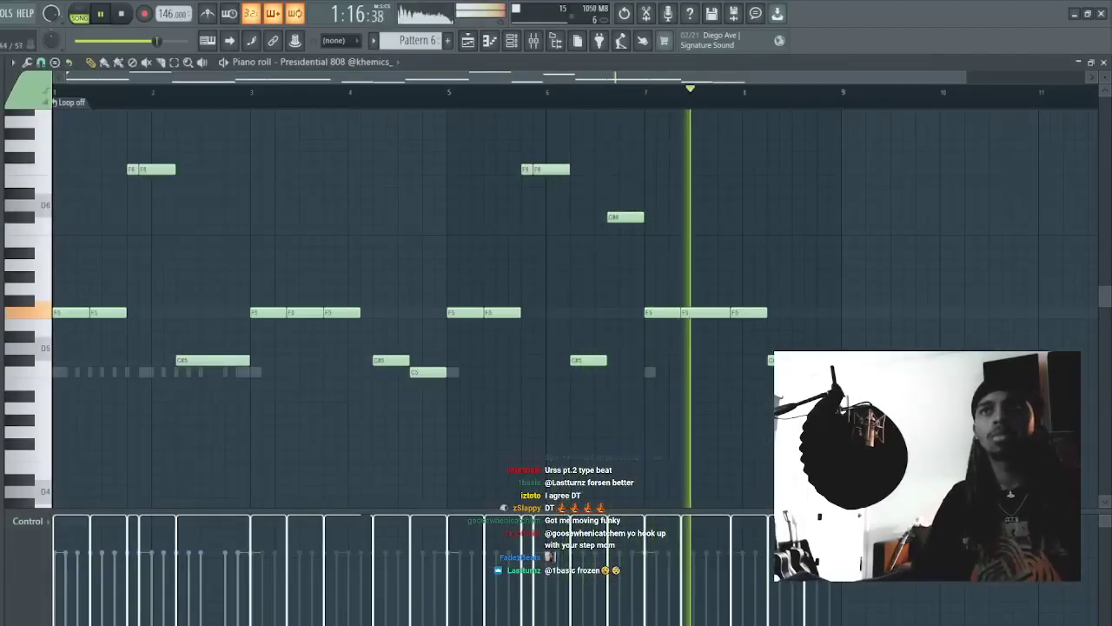
pyautogui.keyDown('ctrl'); pyautogui.click(820, 372); pyautogui.keyUp('ctrl')
pyautogui.hotkey('ctrl', 'Up')
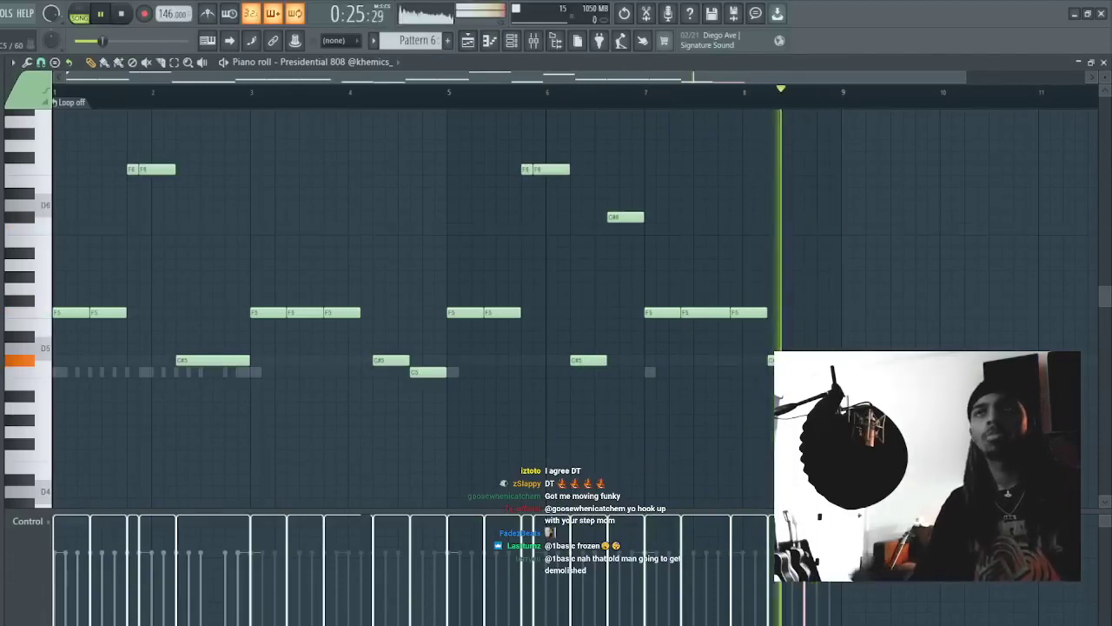
pyautogui.press('F6')
pyautogui.press('F6')
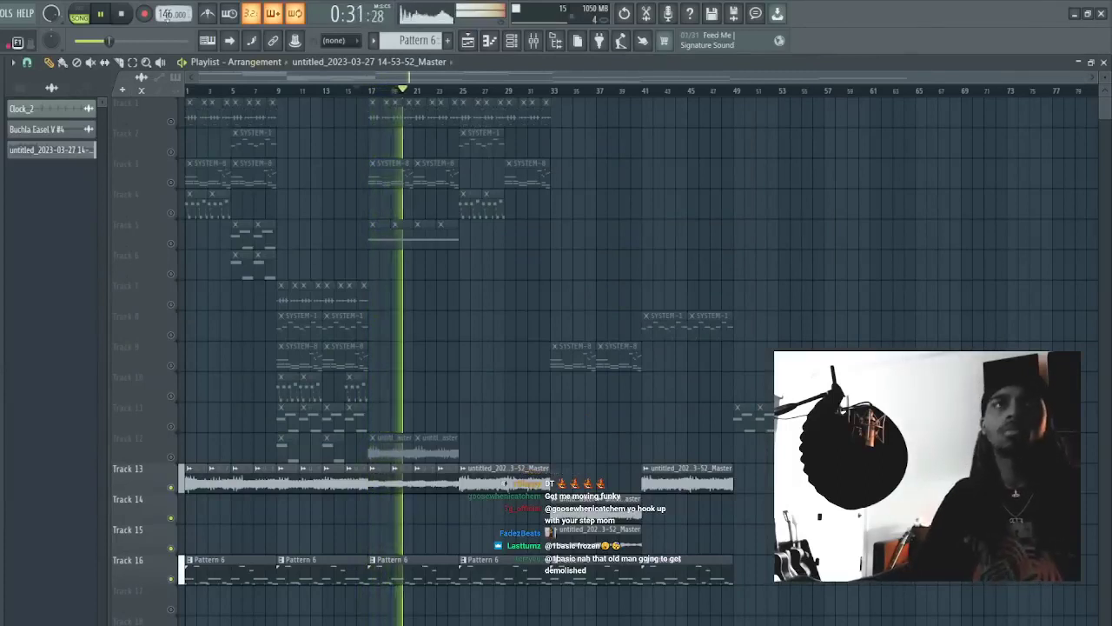
# - Bring up the channel rack over the playing arrangement
pyautogui.scroll(1, 166, 15)
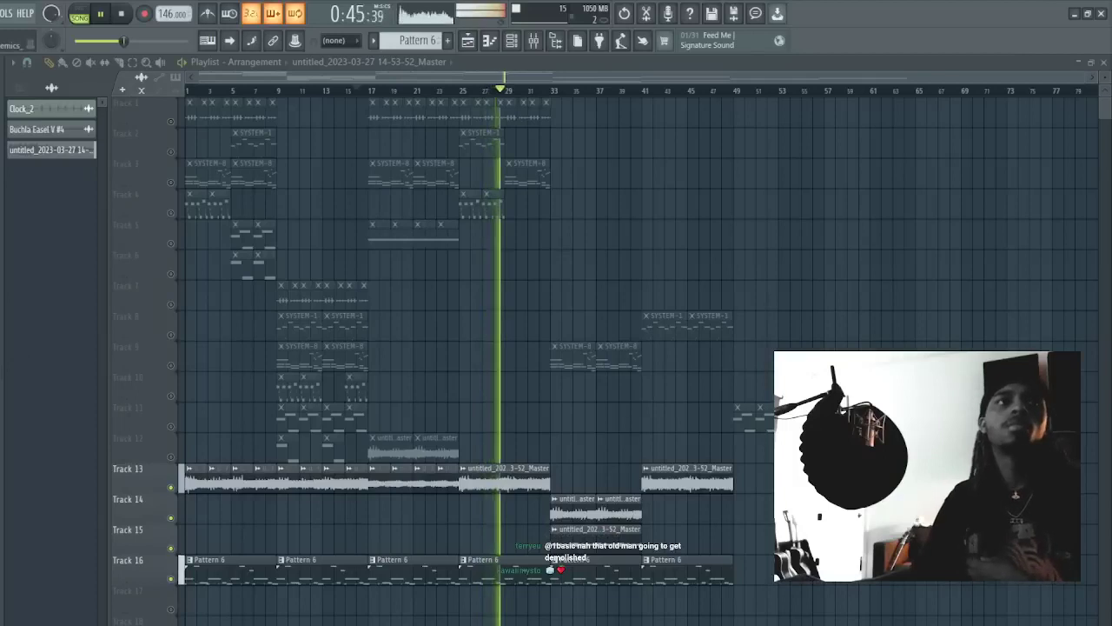
pyautogui.click(511, 41)
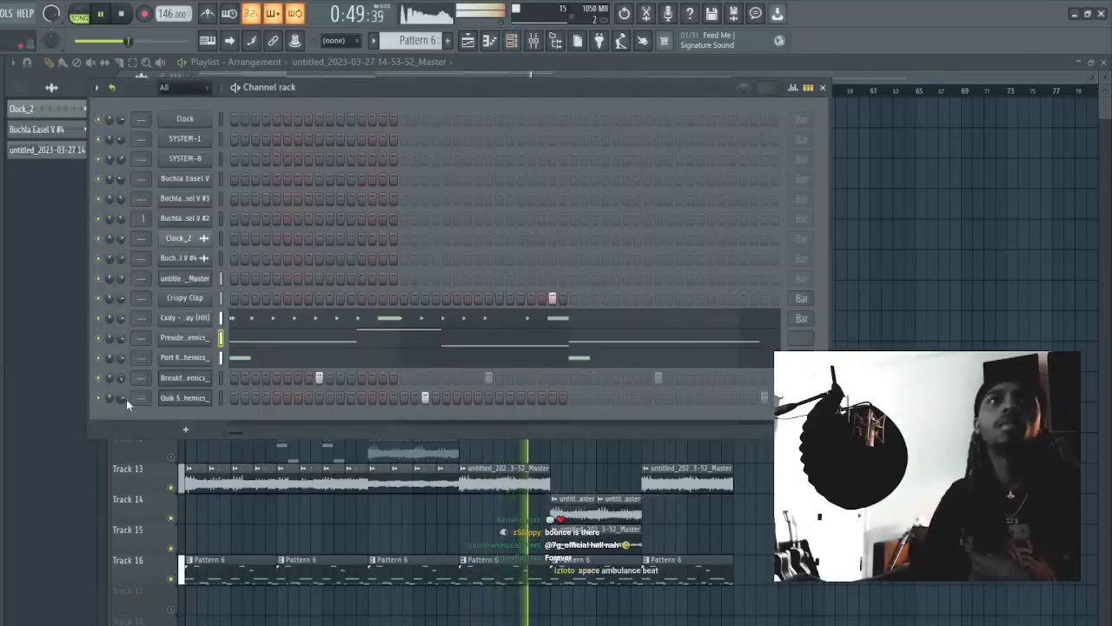
# - In the Clay (HH) piano roll, sketch short hi-hat notes, delete the extra high ones, and add a long note
pyautogui.click(264, 329)
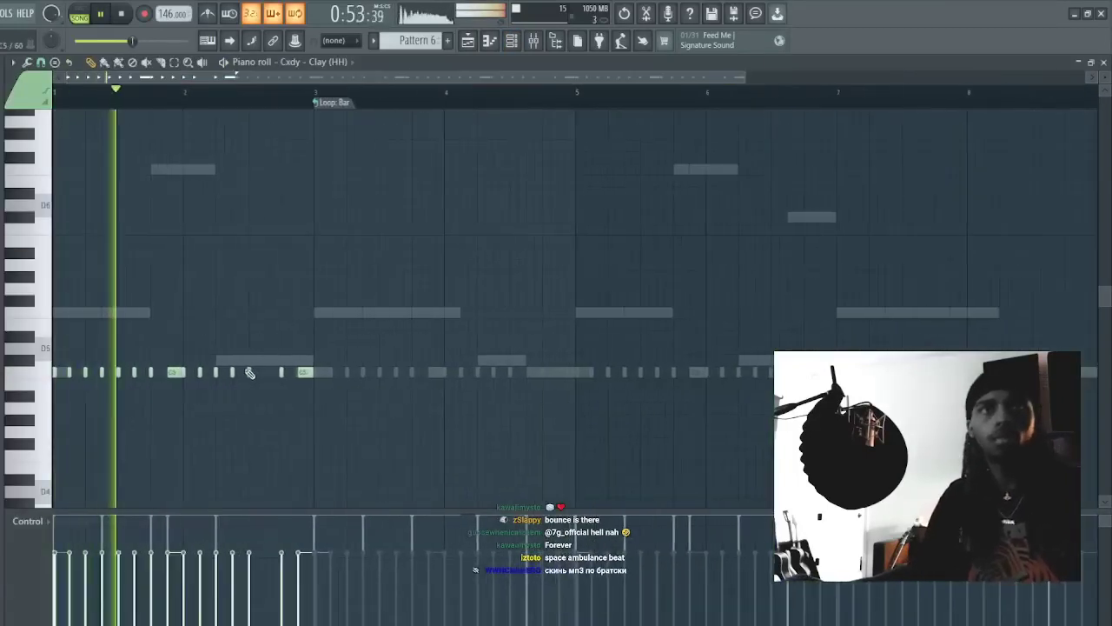
pyautogui.click(223, 276)
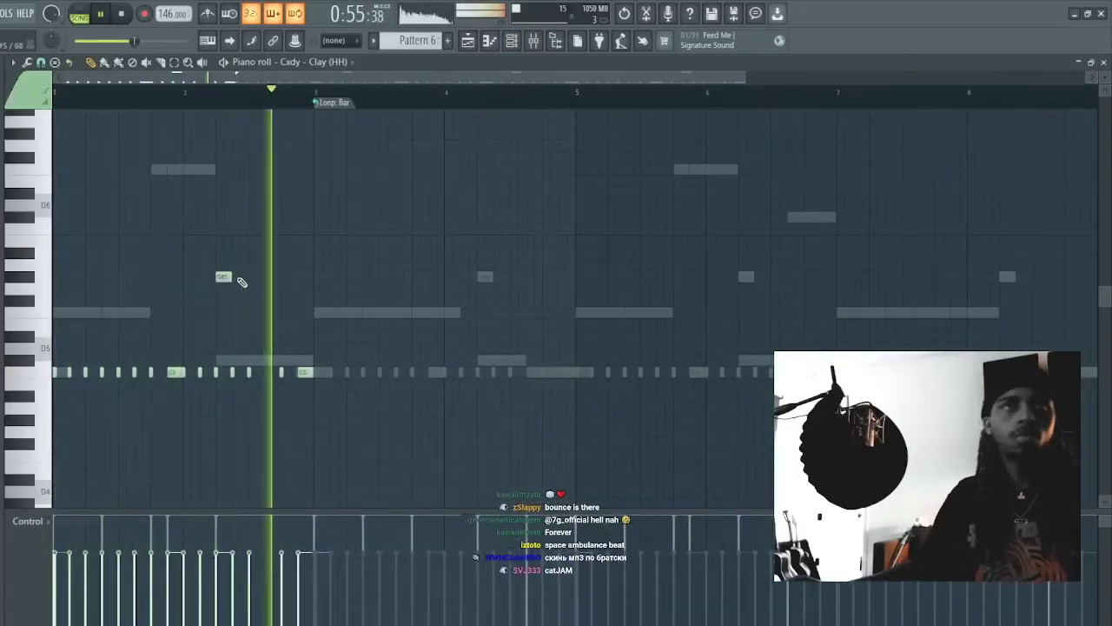
pyautogui.click(239, 277)
pyautogui.moveTo(254, 284); pyautogui.dragTo(219, 267)
pyautogui.scroll(4, 307, 80)
pyautogui.moveTo(227, 77); pyautogui.dragTo(169, 77)
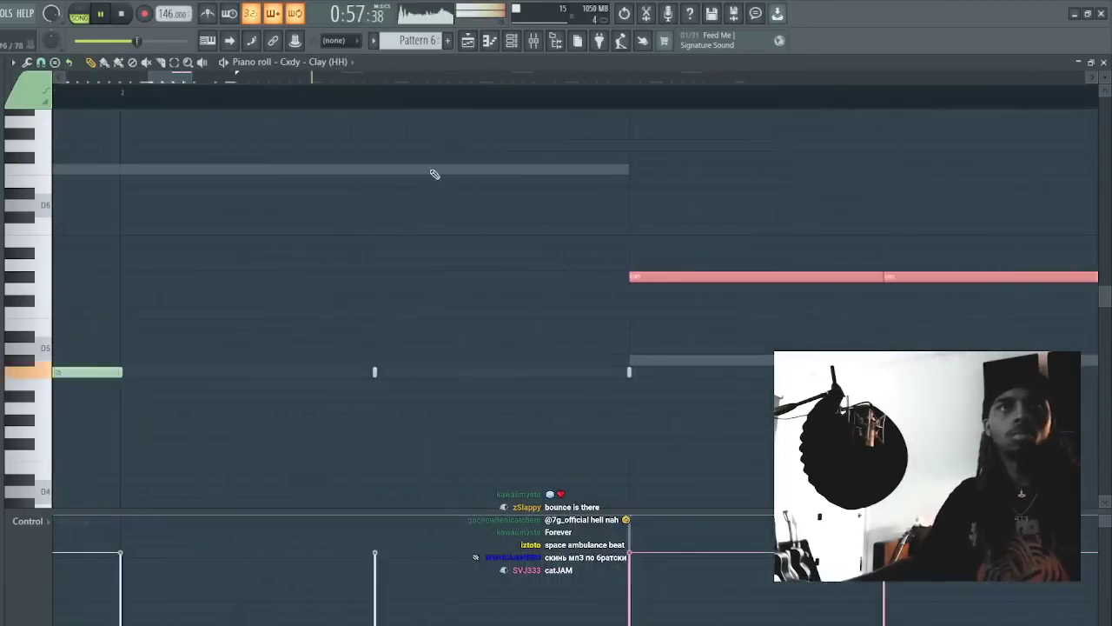
pyautogui.rightClick(782, 276)
pyautogui.rightClick(937, 275)
pyautogui.click(645, 277)
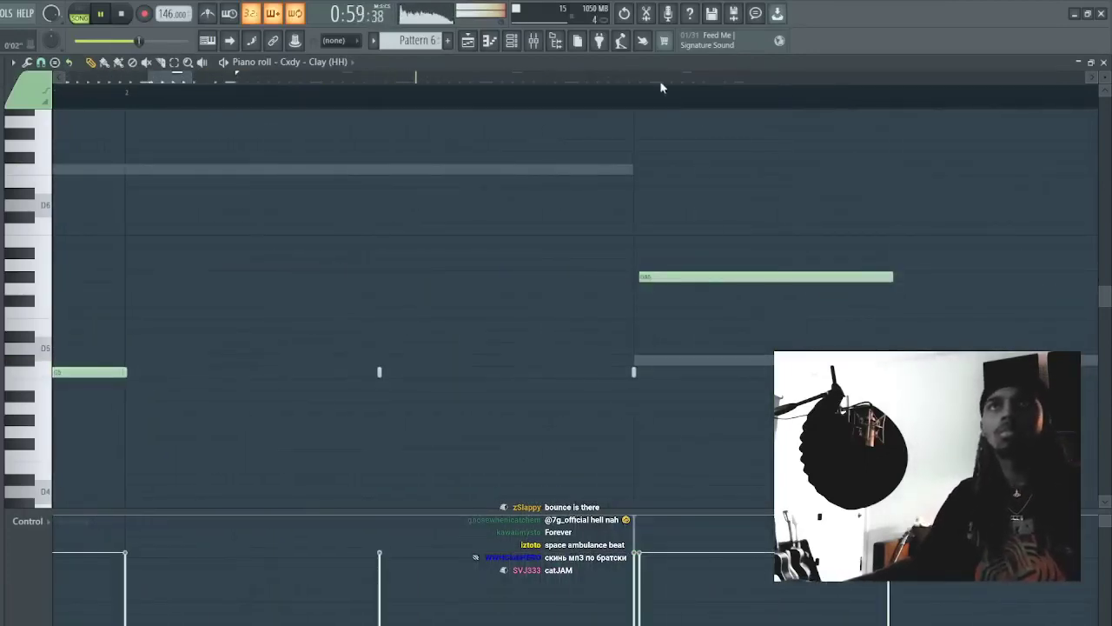
# - Duplicate hi-hat bars 1–2 into bars 3–4, delete bar 4's high note, and soften bar 2's
pyautogui.scroll(-5, 660, 83)
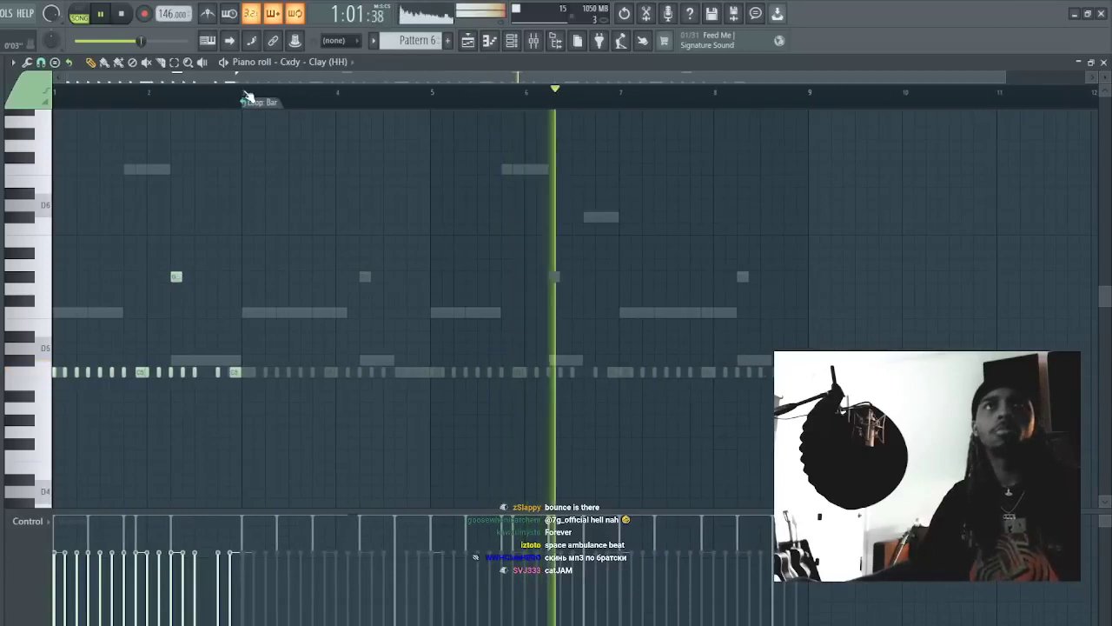
pyautogui.moveTo(247, 96); pyautogui.dragTo(54, 96)
pyautogui.hotkey('ctrl', 'b')
pyautogui.moveTo(241, 262); pyautogui.dragTo(157, 292)
pyautogui.moveTo(399, 271); pyautogui.dragTo(368, 278)
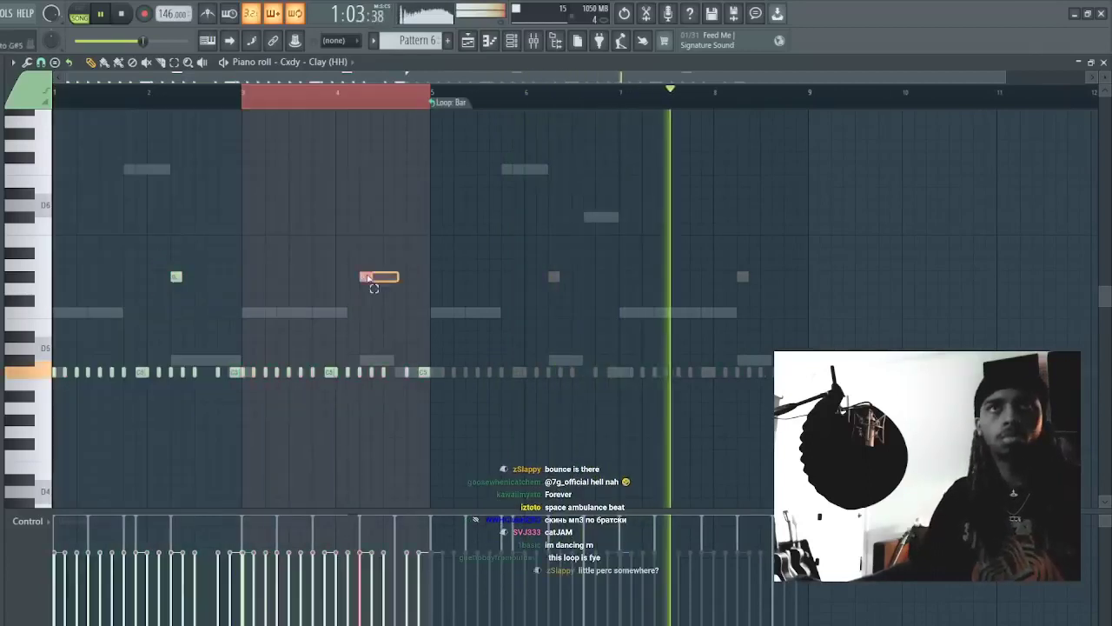
pyautogui.press('Delete')
pyautogui.moveTo(215, 275); pyautogui.dragTo(173, 279)
# - Try and discard a note near bar 3, then lower the bar 2 high note three semitones
pyautogui.scroll(-3, 252, 307)
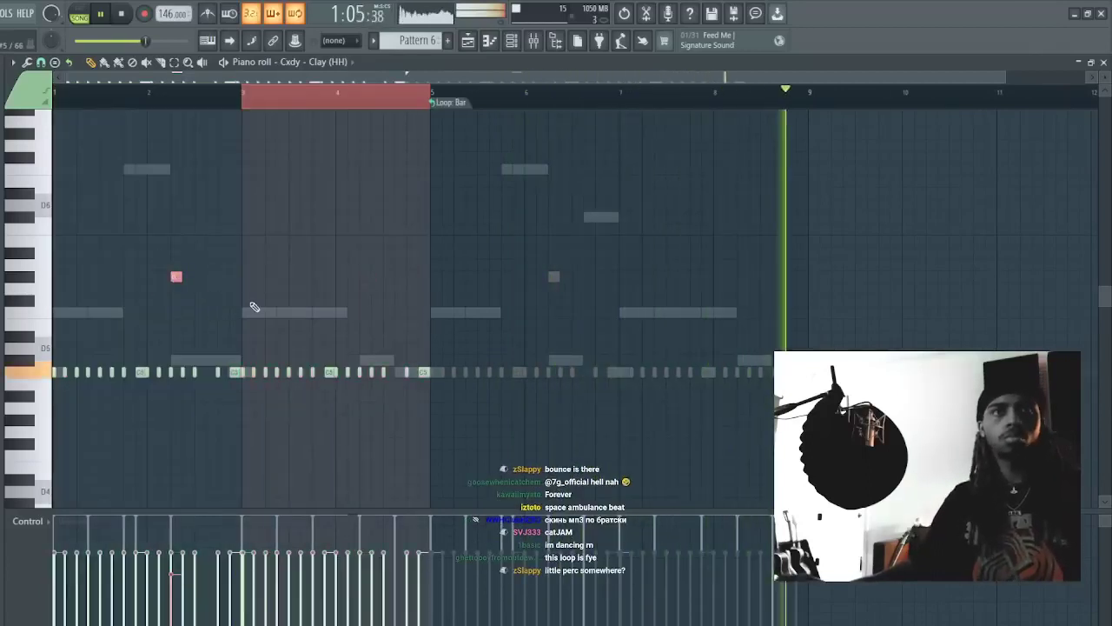
pyautogui.click(234, 301)
pyautogui.moveTo(236, 300); pyautogui.dragTo(247, 301)
pyautogui.rightClick(247, 300)
pyautogui.scroll(3, 340, 75)
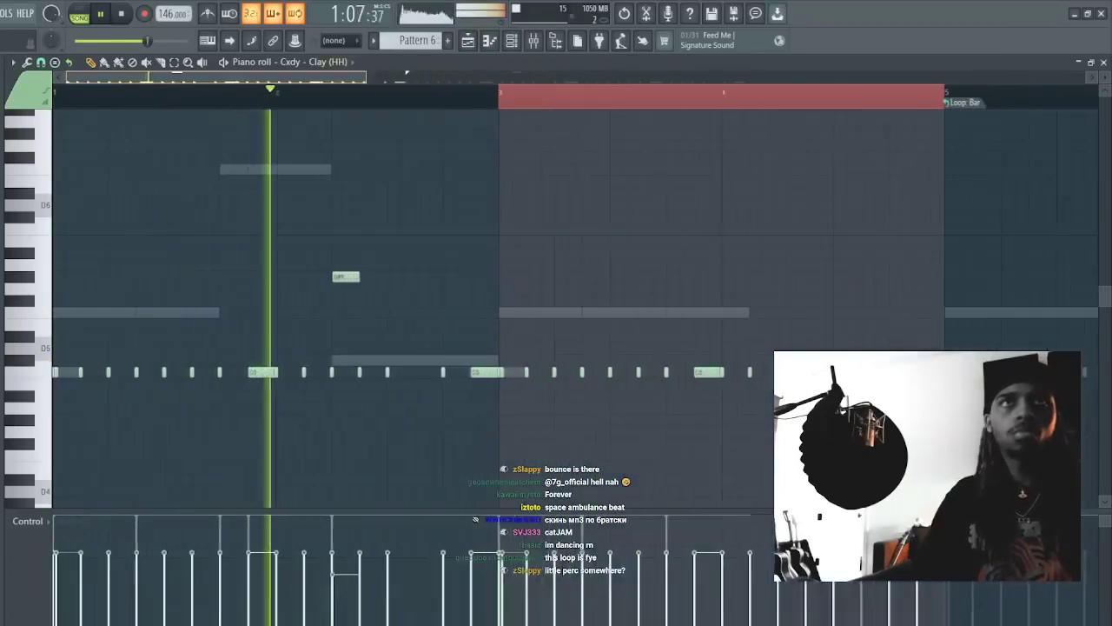
pyautogui.moveTo(464, 283); pyautogui.dragTo(415, 253)
pyautogui.hotkey('shift', 'Down')
pyautogui.hotkey('shift', 'Down')
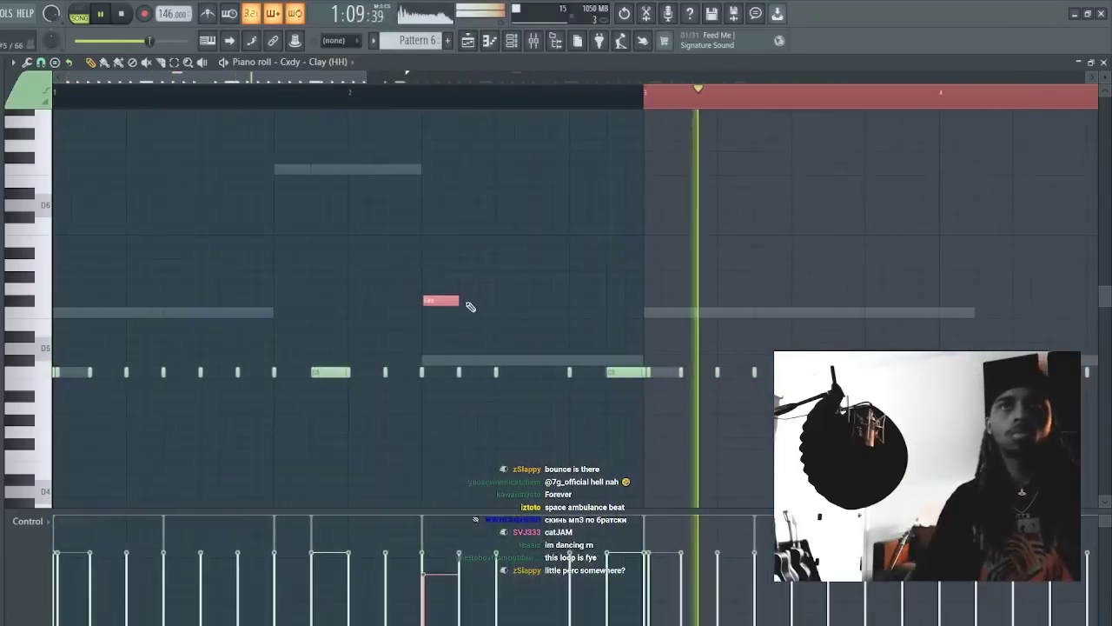
pyautogui.hotkey('shift', 'Down')
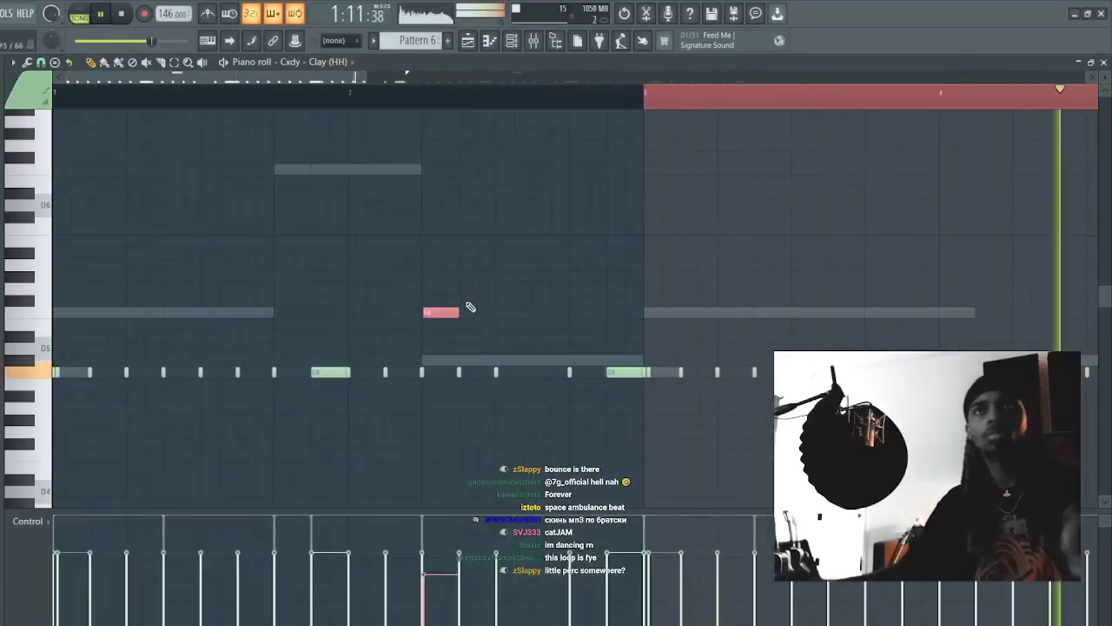
# - Try and discard a note near the end of bar 4, then close the hi-hat editor
pyautogui.scroll(-2, 704, 82)
pyautogui.scroll(2, 704, 81)
pyautogui.click(888, 229)
pyautogui.rightClick(890, 230)
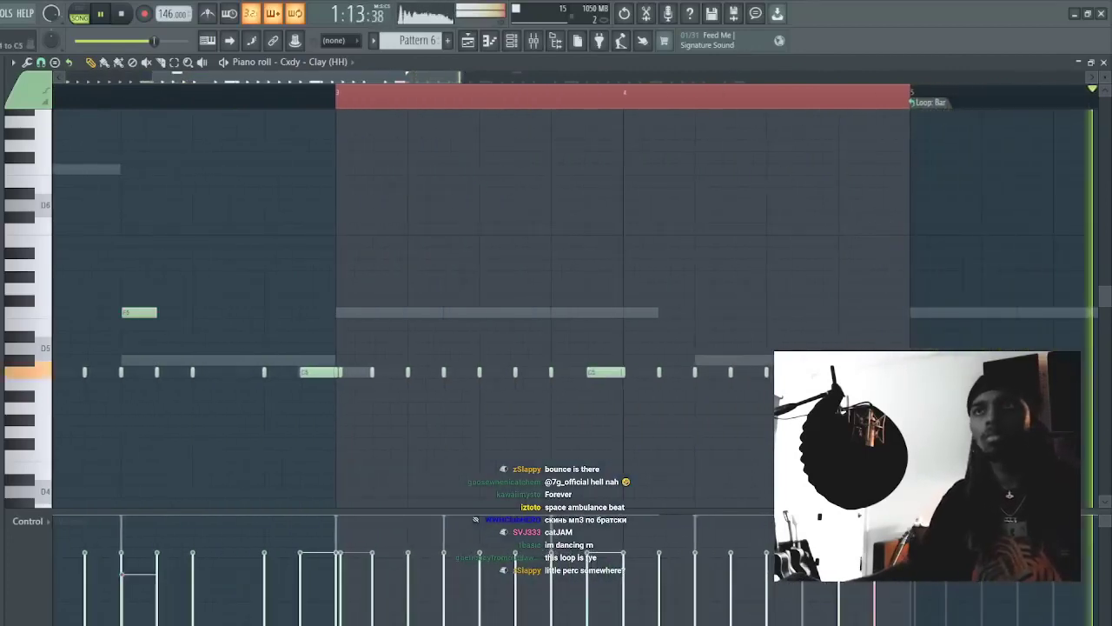
pyautogui.moveTo(888, 387); pyautogui.dragTo(832, 352)
pyautogui.scroll(-1, 556, 295)
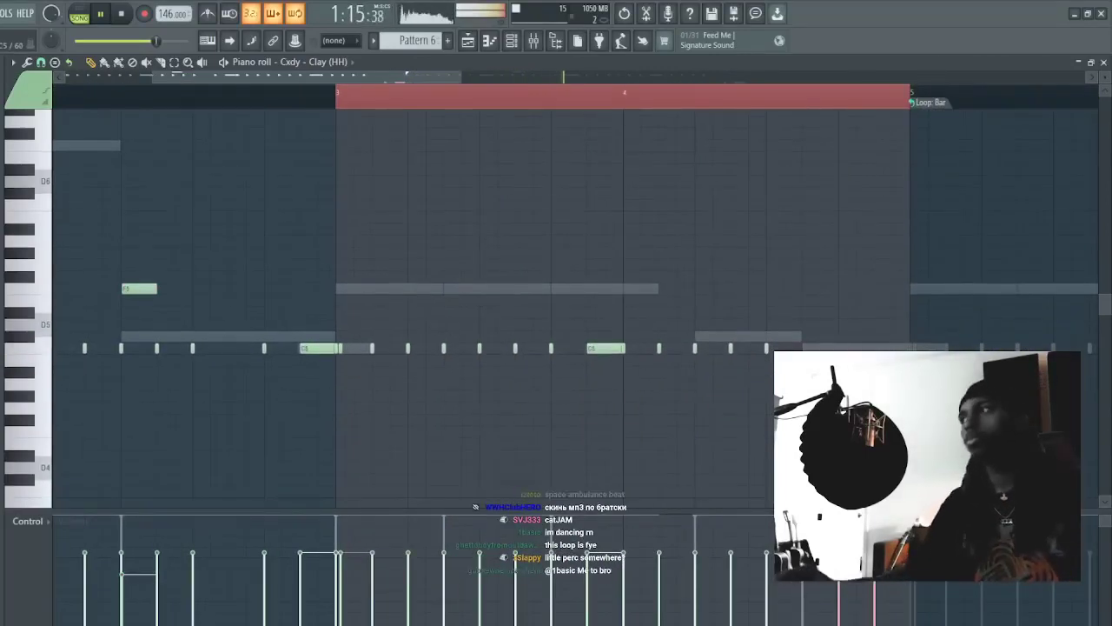
pyautogui.press('F7')
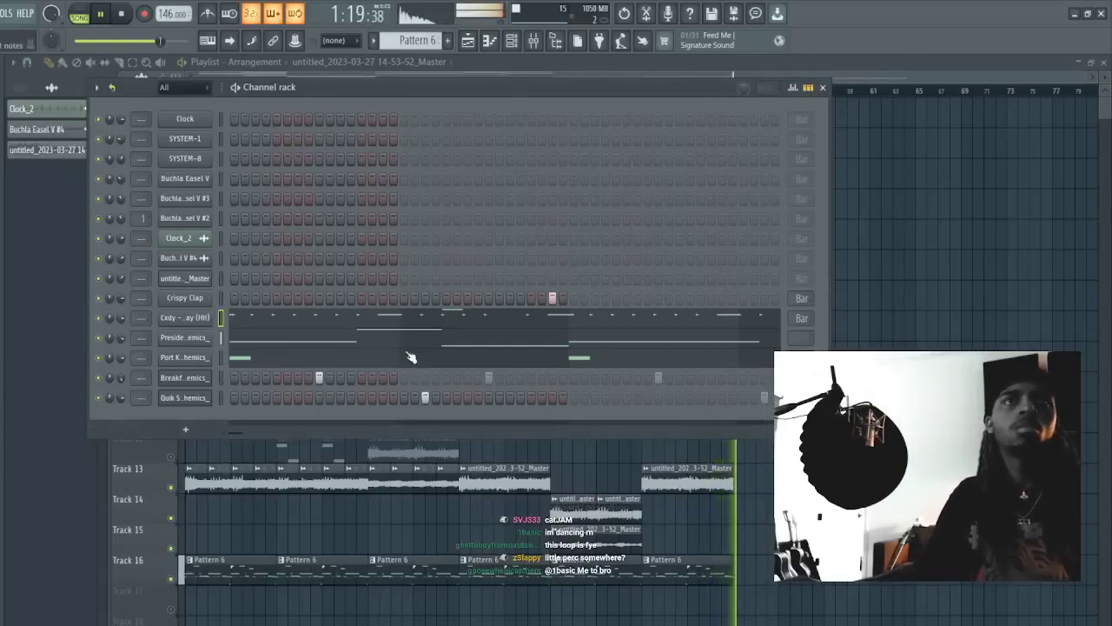
# - Raise the two low notes near bar 5 and add a short hi-hat hit just before bar 5
pyautogui.click(391, 316)
pyautogui.scroll(-5, 641, 76)
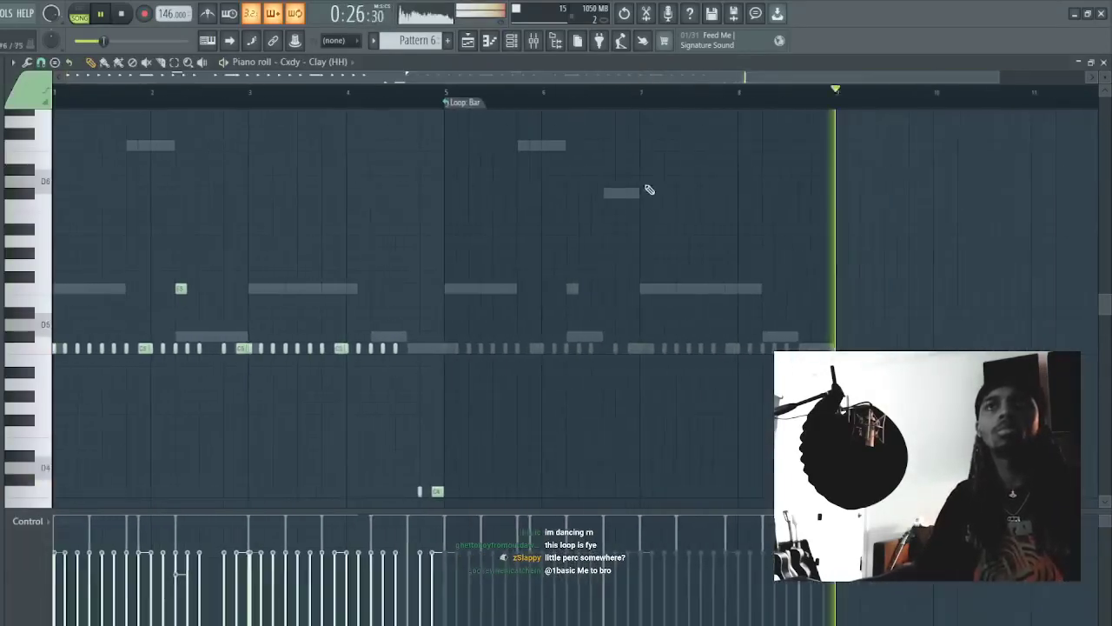
pyautogui.moveTo(379, 465); pyautogui.dragTo(514, 495)
pyautogui.hotkey('shift', 'Up')
pyautogui.hotkey('shift', 'Up')
pyautogui.hotkey('shift', 'Up')
pyautogui.hotkey('shift', 'Up')
pyautogui.hotkey('shift', 'Up')
pyautogui.hotkey('shift', 'Up')
pyautogui.hotkey('shift', 'Up')
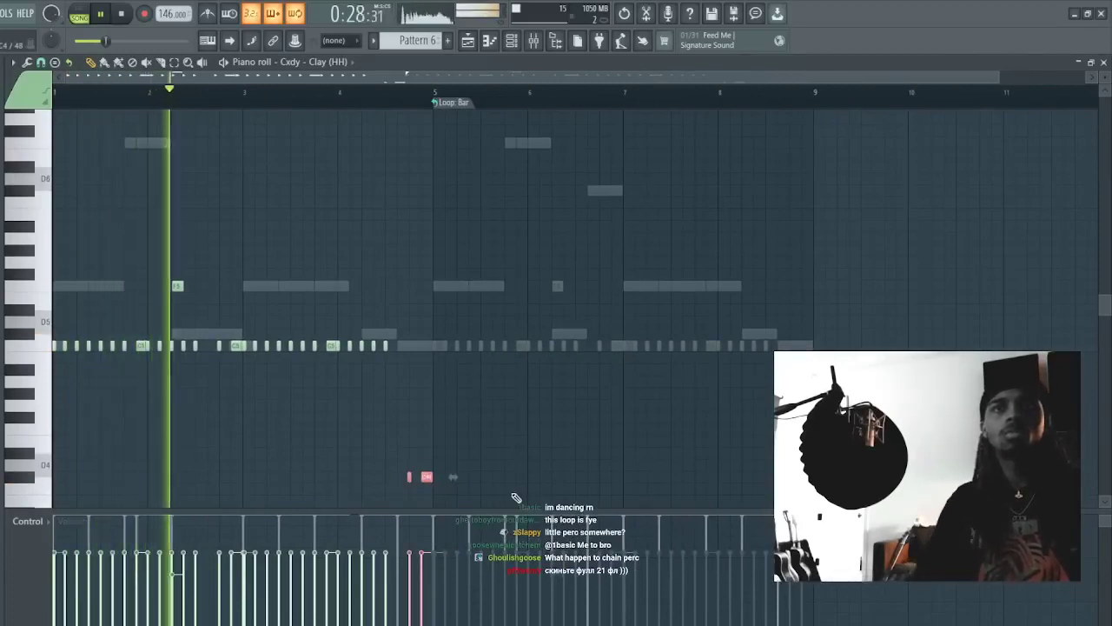
pyautogui.hotkey('shift', 'Up')
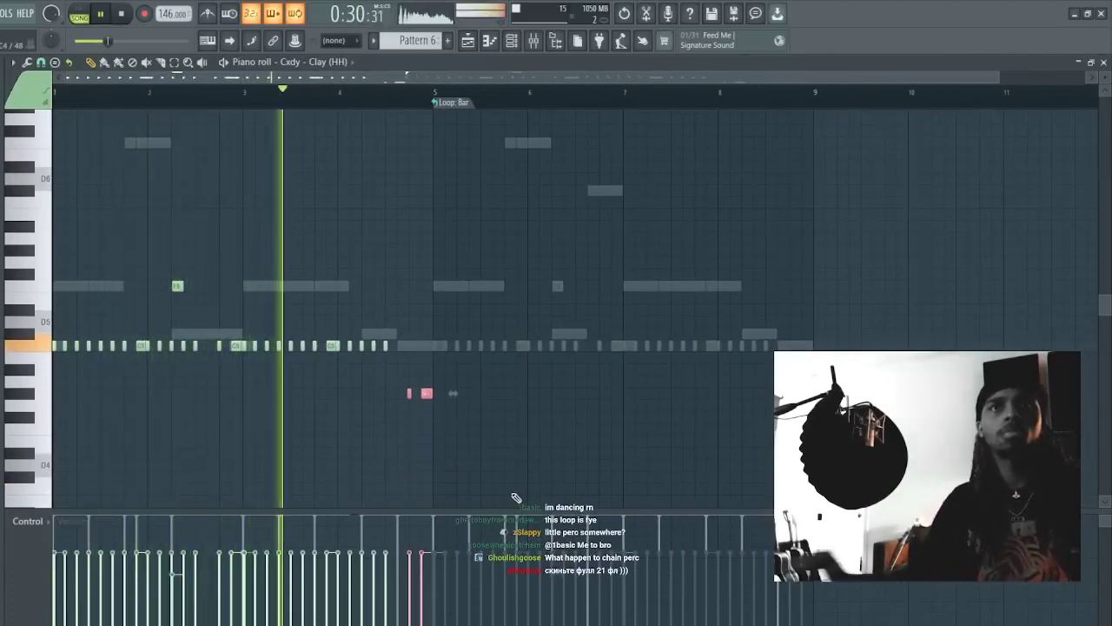
pyautogui.click(402, 369)
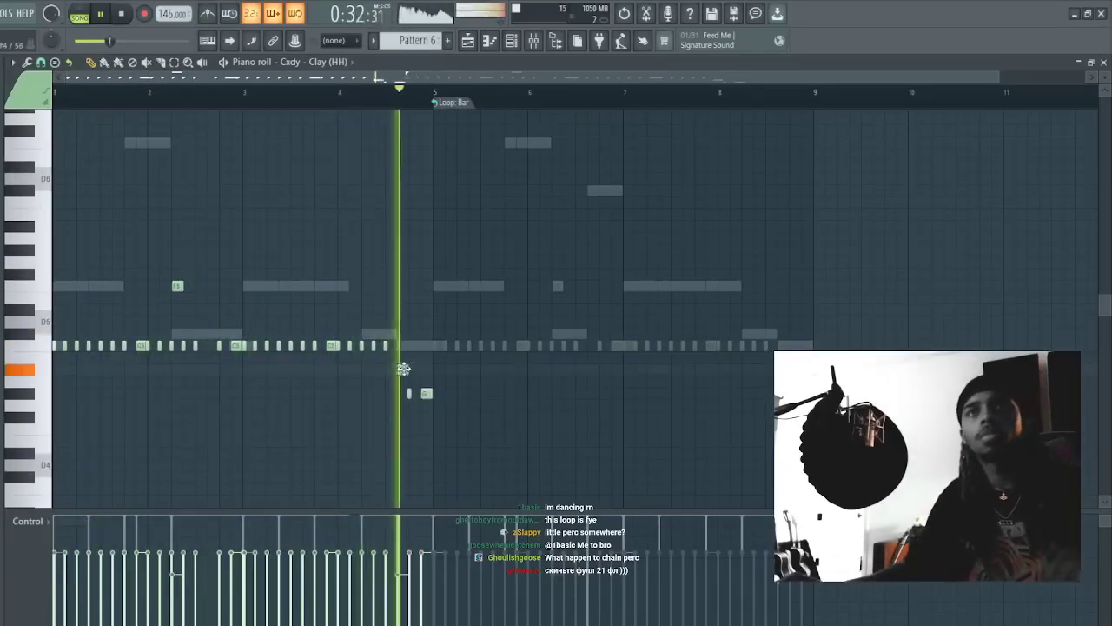
pyautogui.click(439, 369)
pyautogui.rightClick(436, 374)
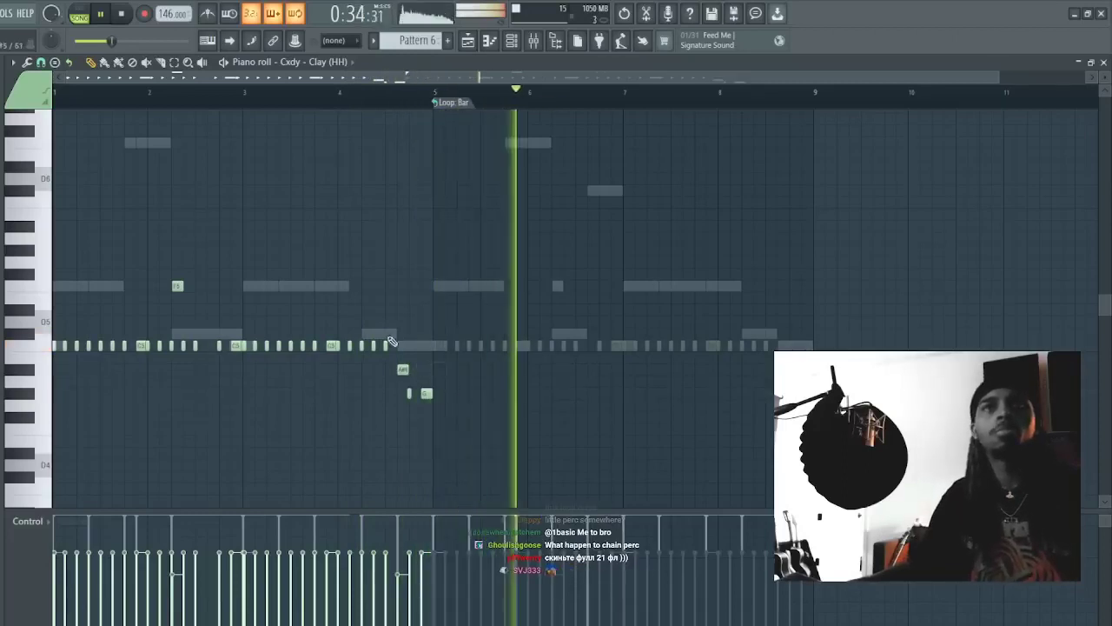
pyautogui.press('Escape')
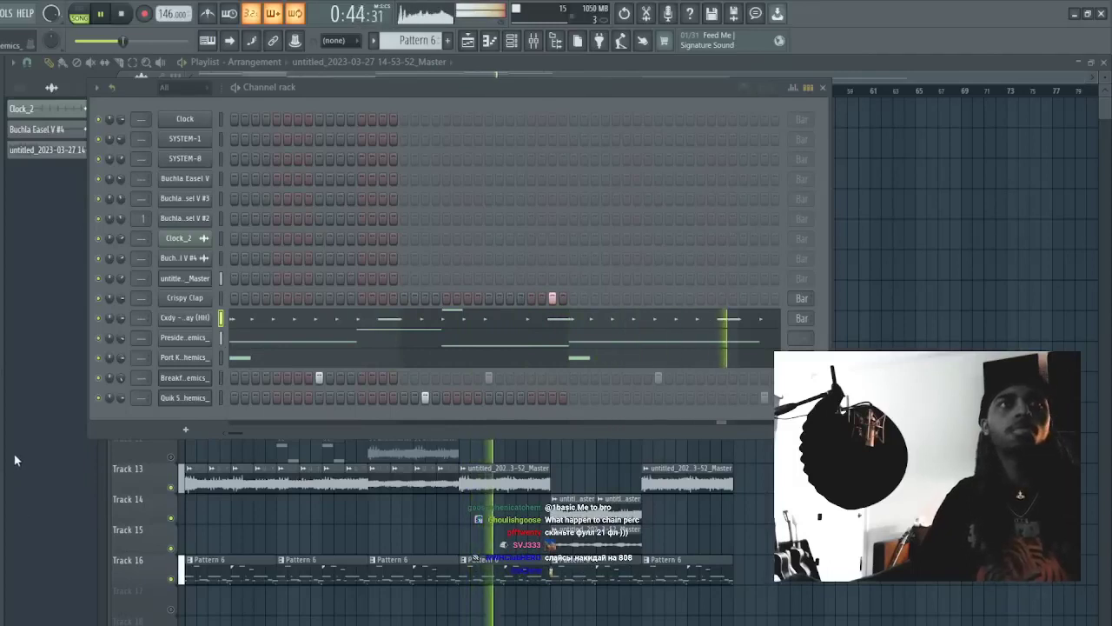
# - Add the Street Perc sample to the channel rack as a new channel
pyautogui.moveTo(14, 453); pyautogui.dragTo(193, 417)
pyautogui.click(387, 106)
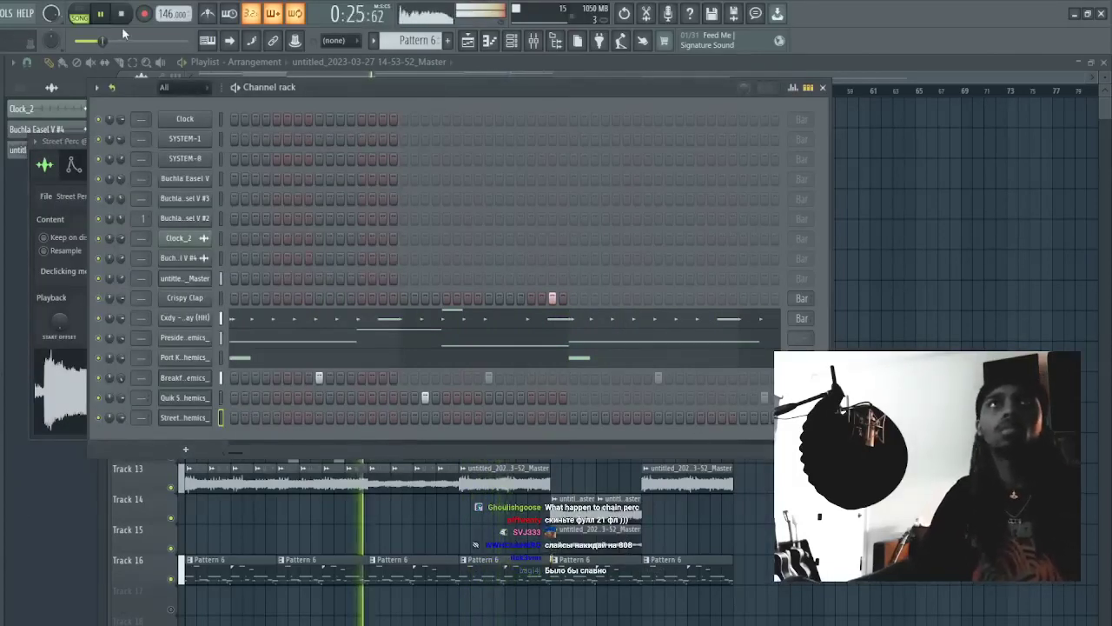
pyautogui.press('F6')
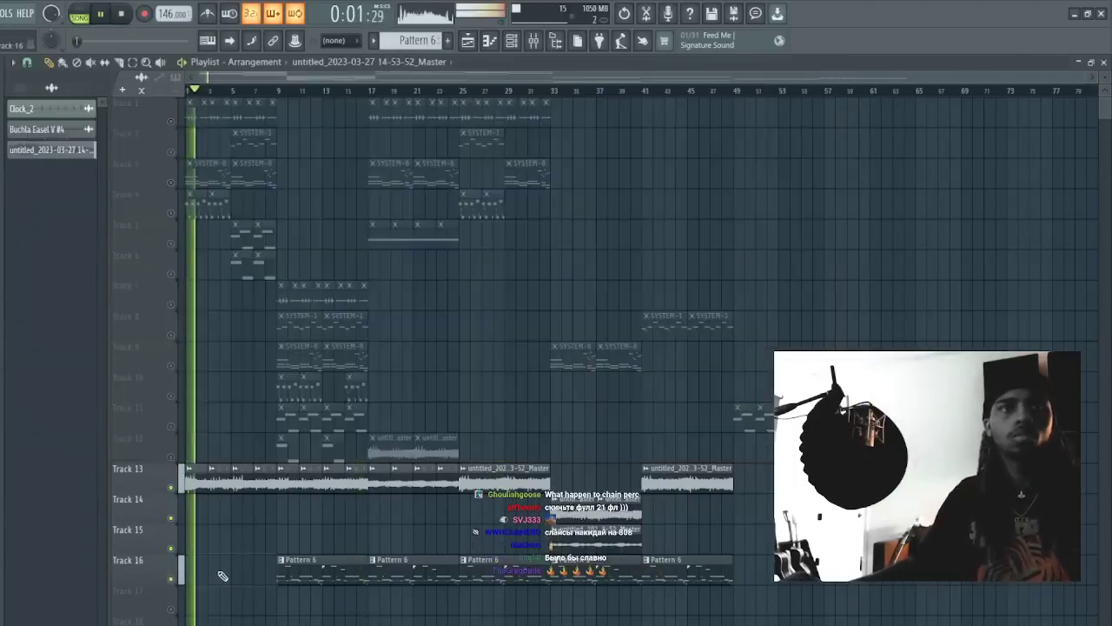
# - Place a Pattern 6 clip on Track 16 starting at bar 3, then open Street Perc's sampler settings
pyautogui.click(259, 570)
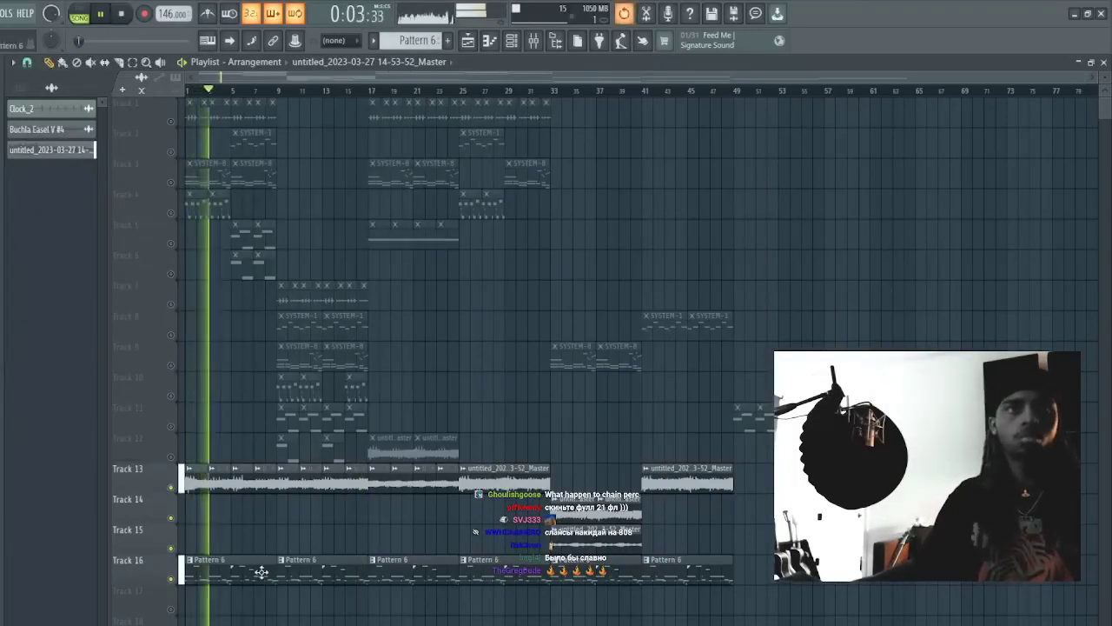
pyautogui.rightClick(217, 576)
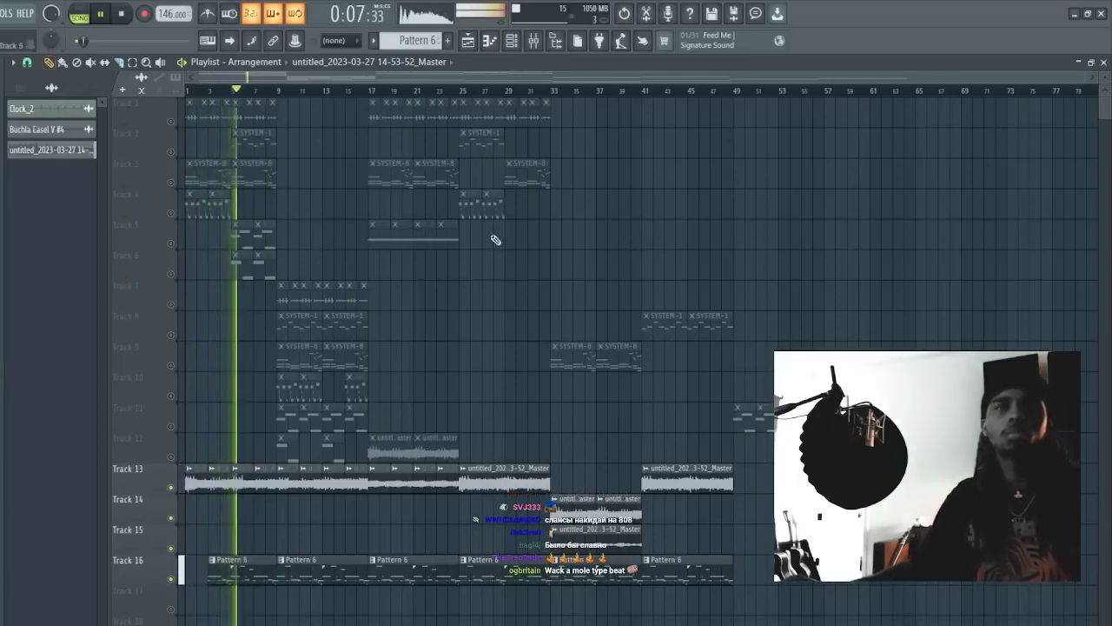
pyautogui.click(512, 41)
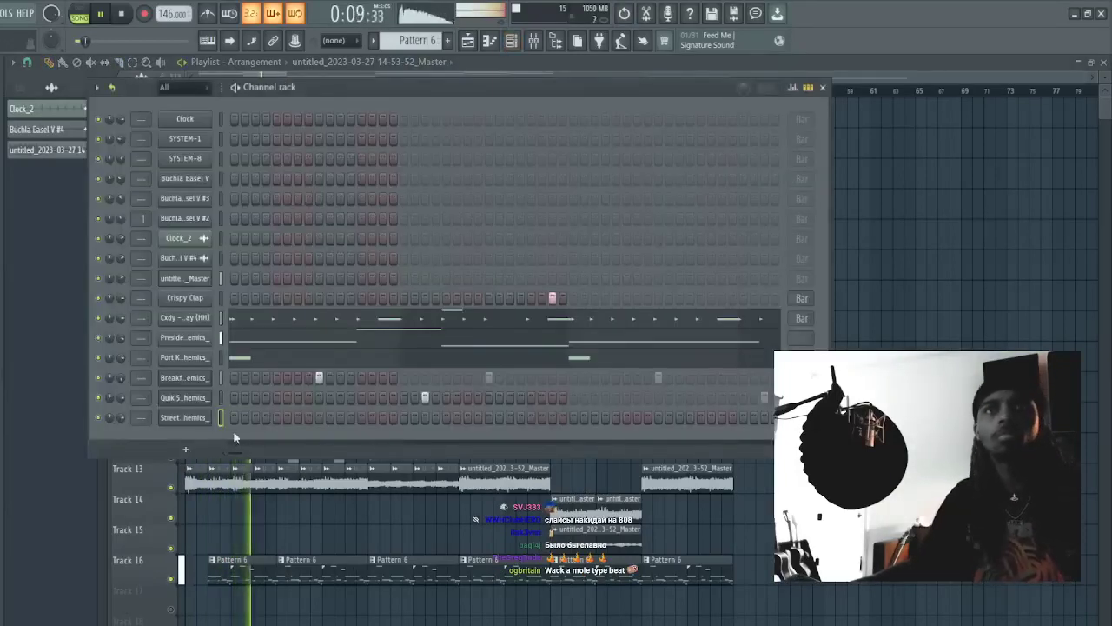
pyautogui.click(200, 418)
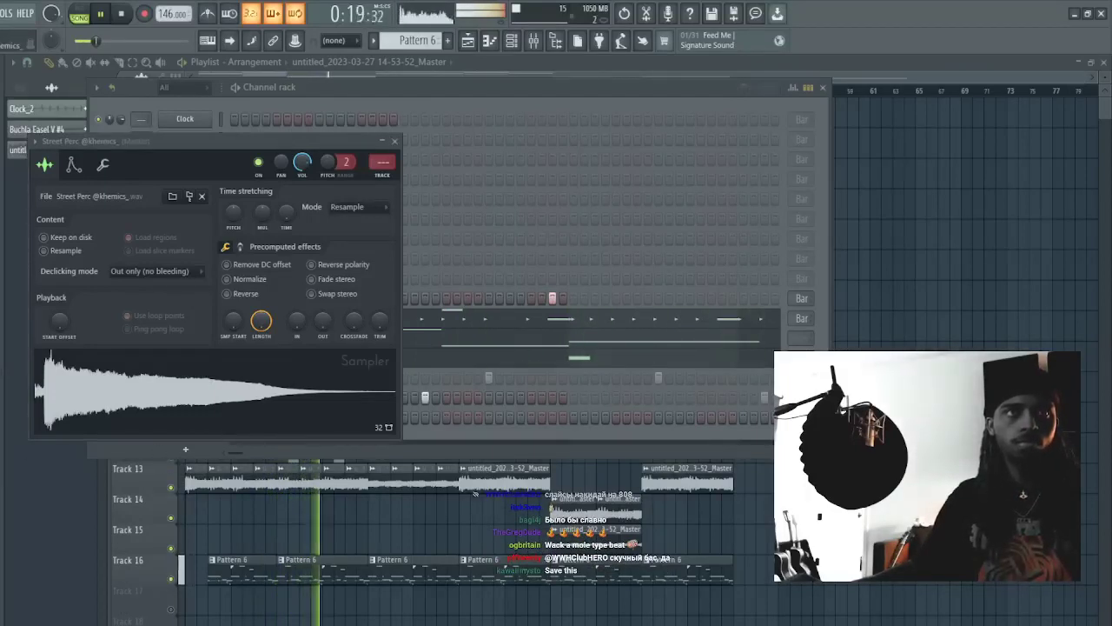
# - Bring the channel rack back in front of the playlist
pyautogui.click(437, 89)
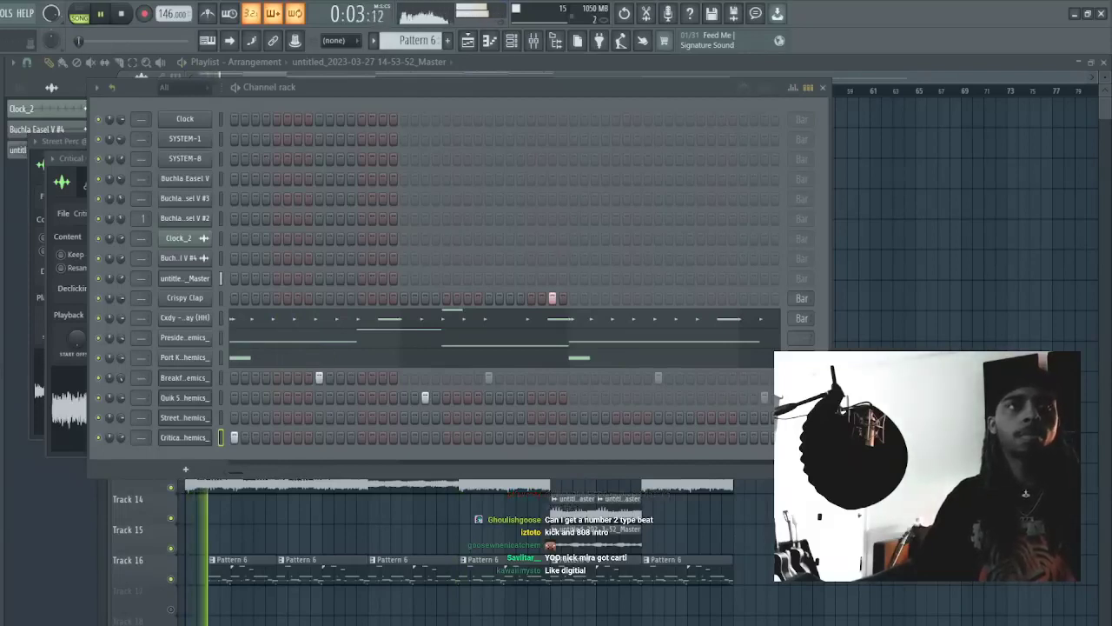
# - Add the mt3_perc_toven sample as a new channel and open its piano roll
pyautogui.click(408, 128)
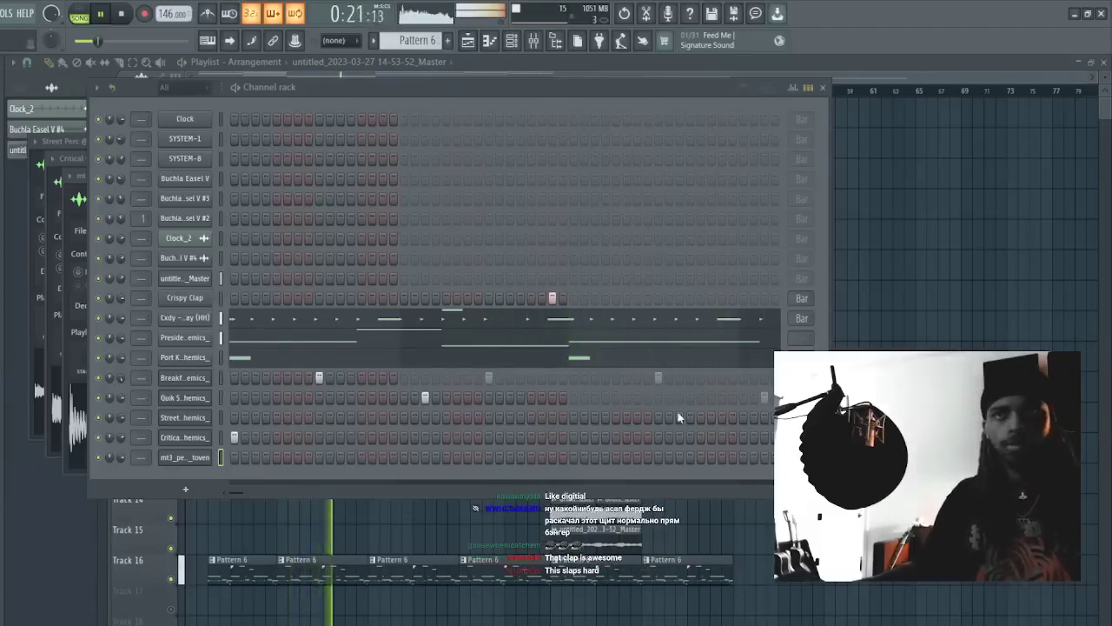
pyautogui.press('F7')
pyautogui.scroll(-2, 265, 75)
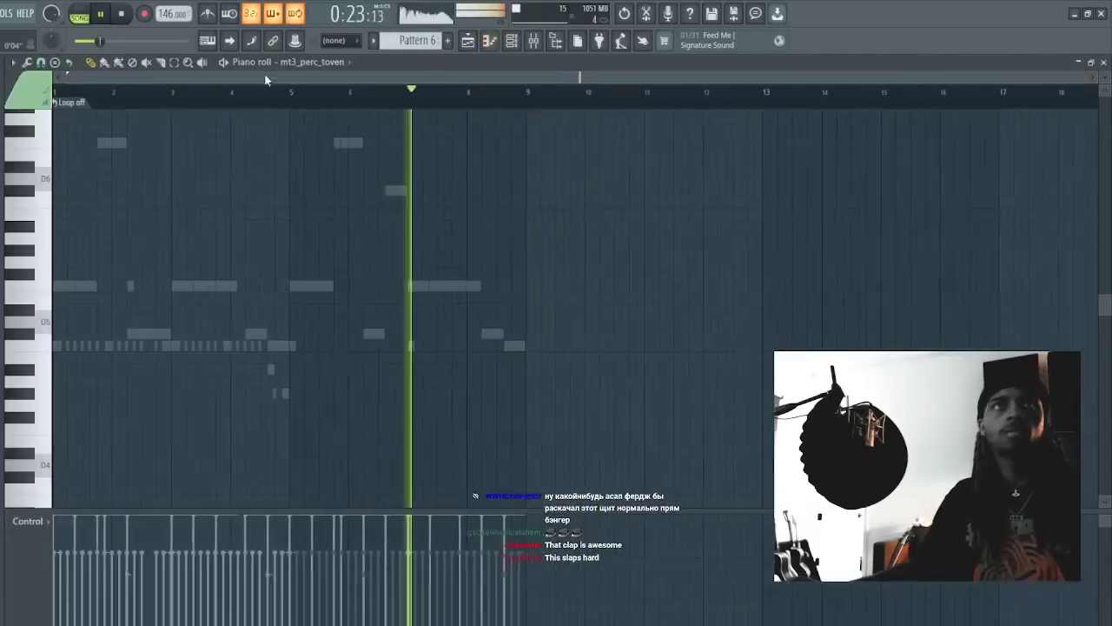
pyautogui.press('F7')
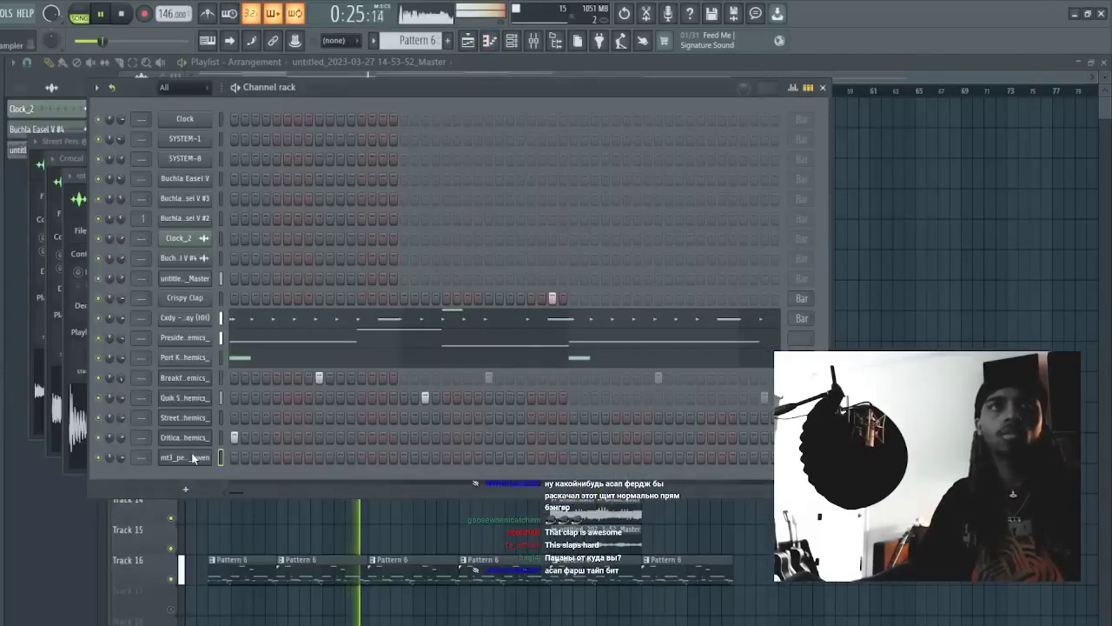
pyautogui.click(252, 458)
pyautogui.scroll(2, 194, 76)
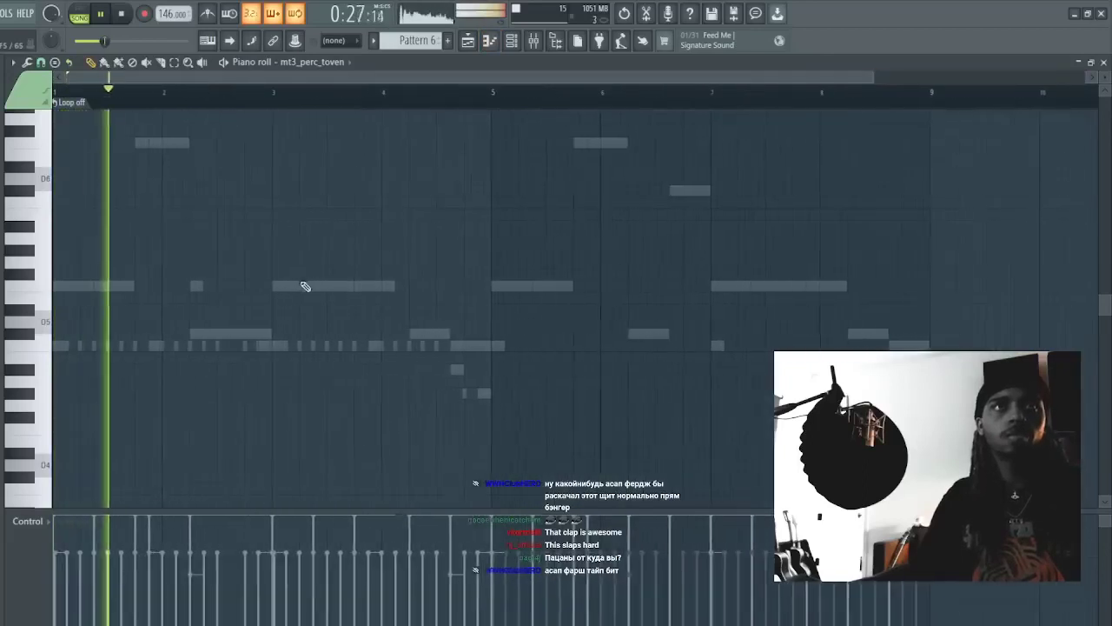
# - Add C5 hits, duplicate bars 1–5 into bars 5–9, and delete the bar-8 pair
pyautogui.click(254, 346)
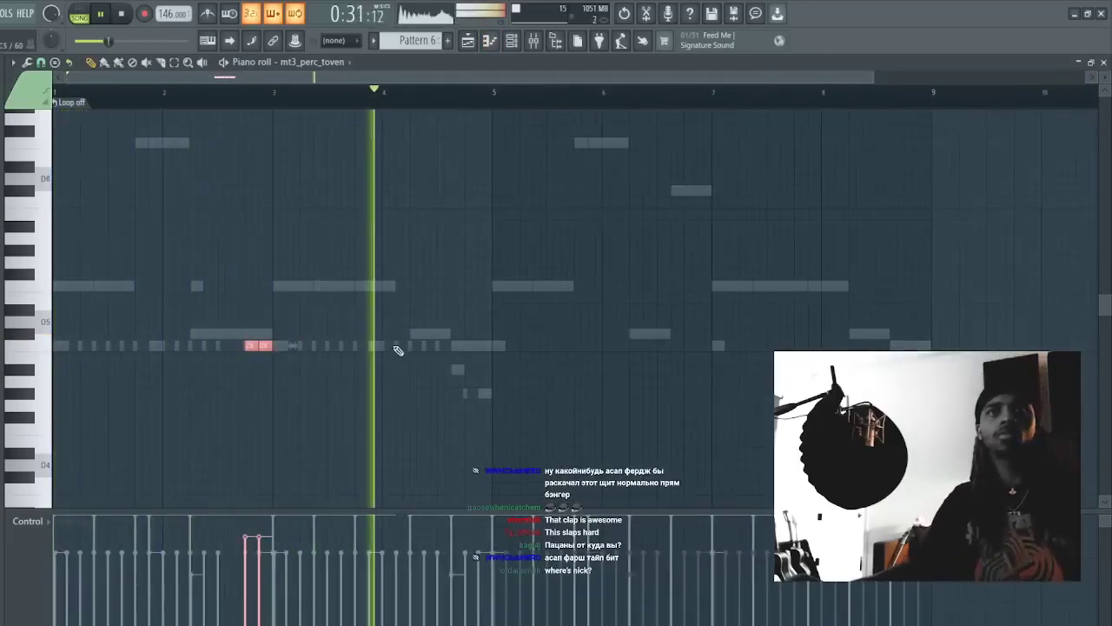
pyautogui.click(389, 345)
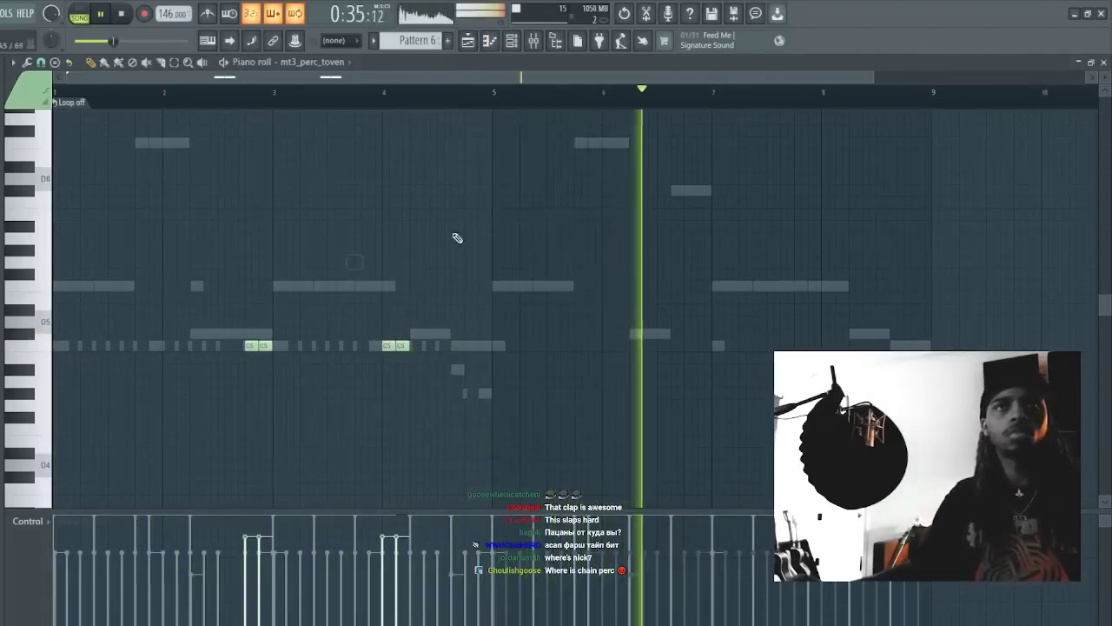
pyautogui.moveTo(494, 98); pyautogui.dragTo(56, 97)
pyautogui.hotkey('ctrl', 'b')
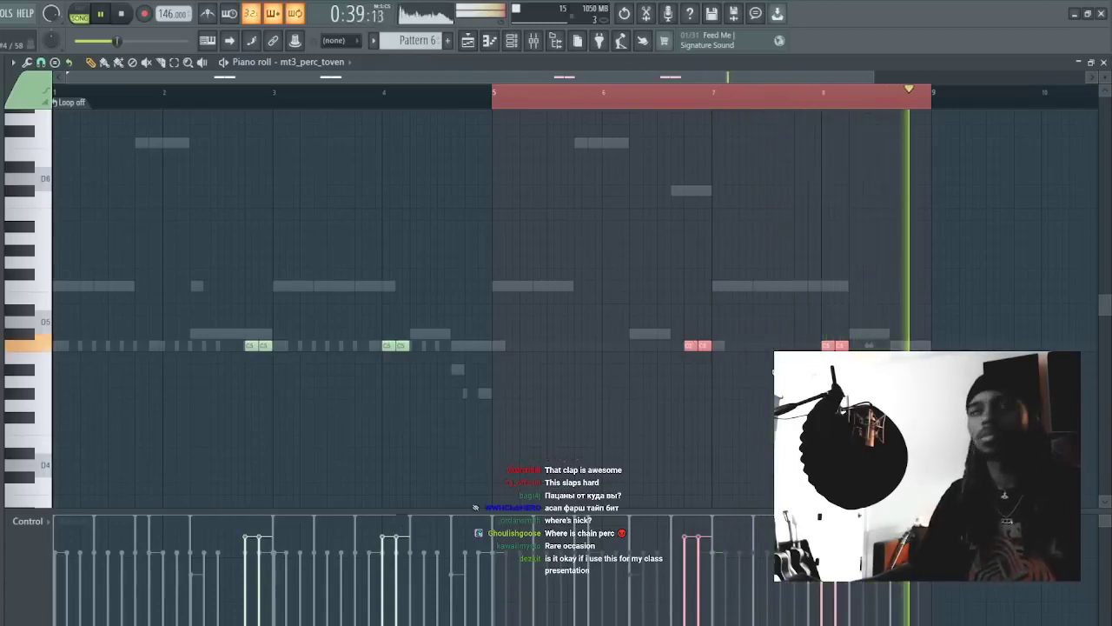
pyautogui.moveTo(863, 375); pyautogui.dragTo(785, 314)
pyautogui.press('Delete')
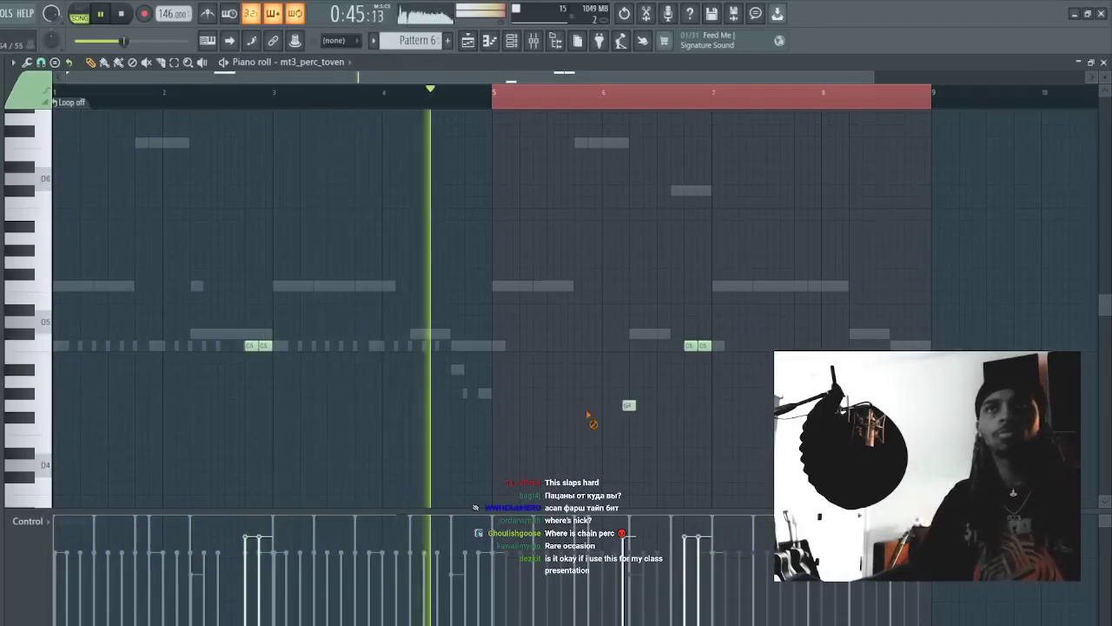
pyautogui.press('Escape')
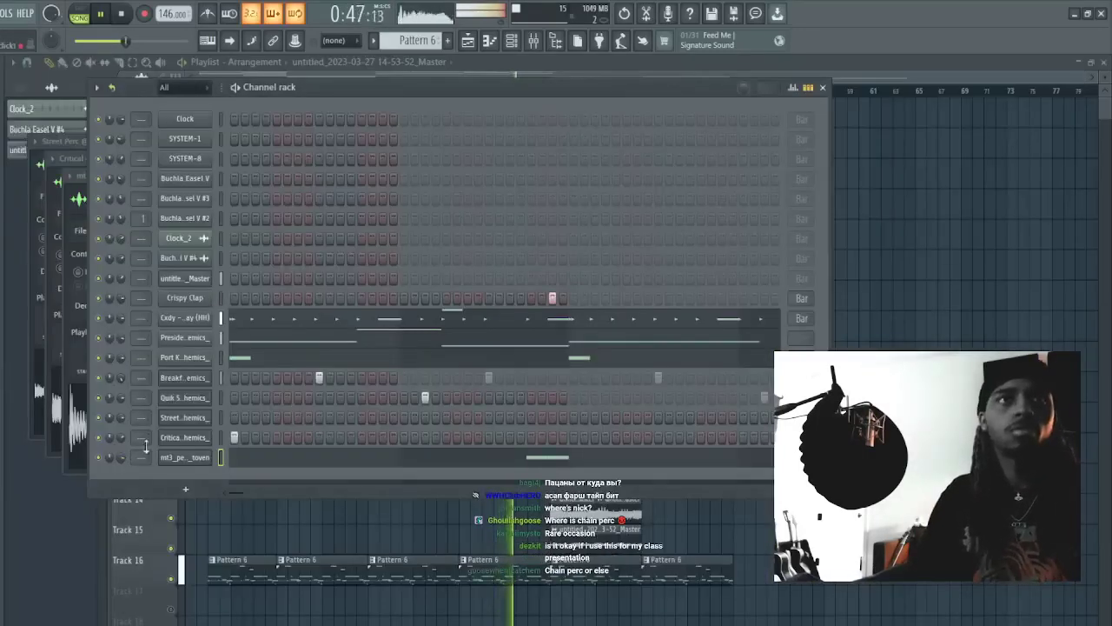
# - Remove the stray clip on Track 15 and check the master audio clip's settings
pyautogui.press('F6')
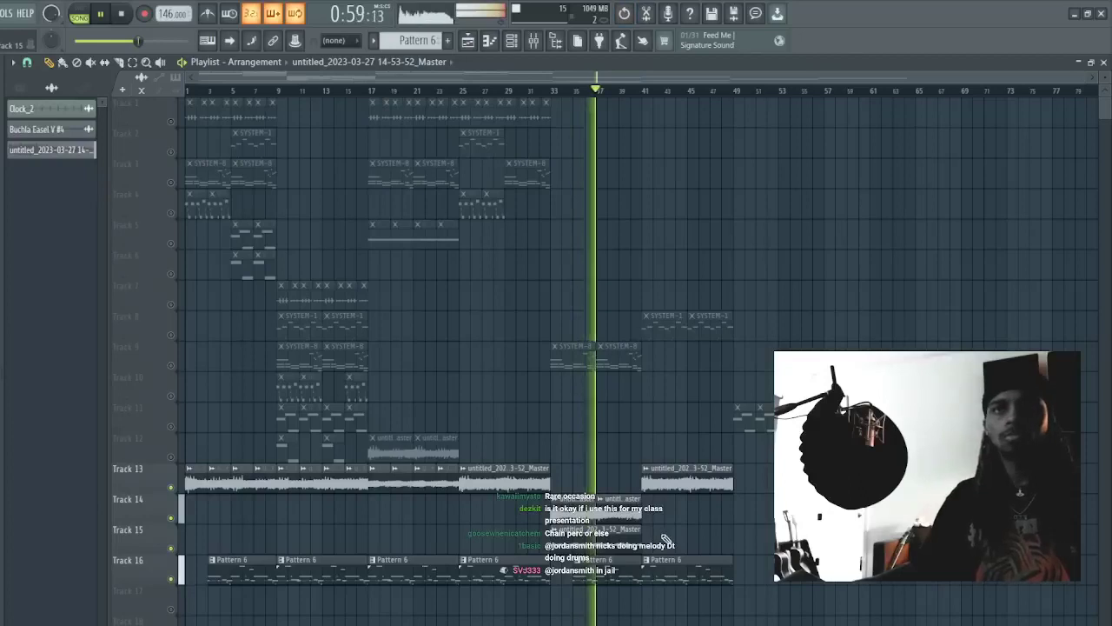
pyautogui.click(695, 537)
pyautogui.rightClick(730, 543)
pyautogui.doubleClick(610, 537)
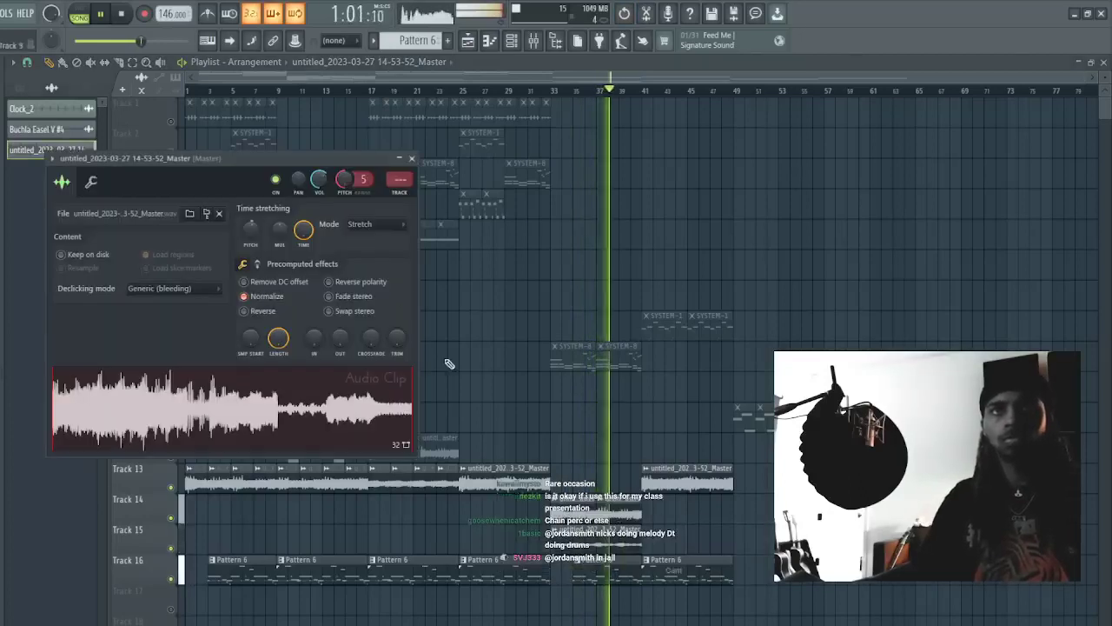
pyautogui.press('space')
pyautogui.press('space')
pyautogui.click(412, 158)
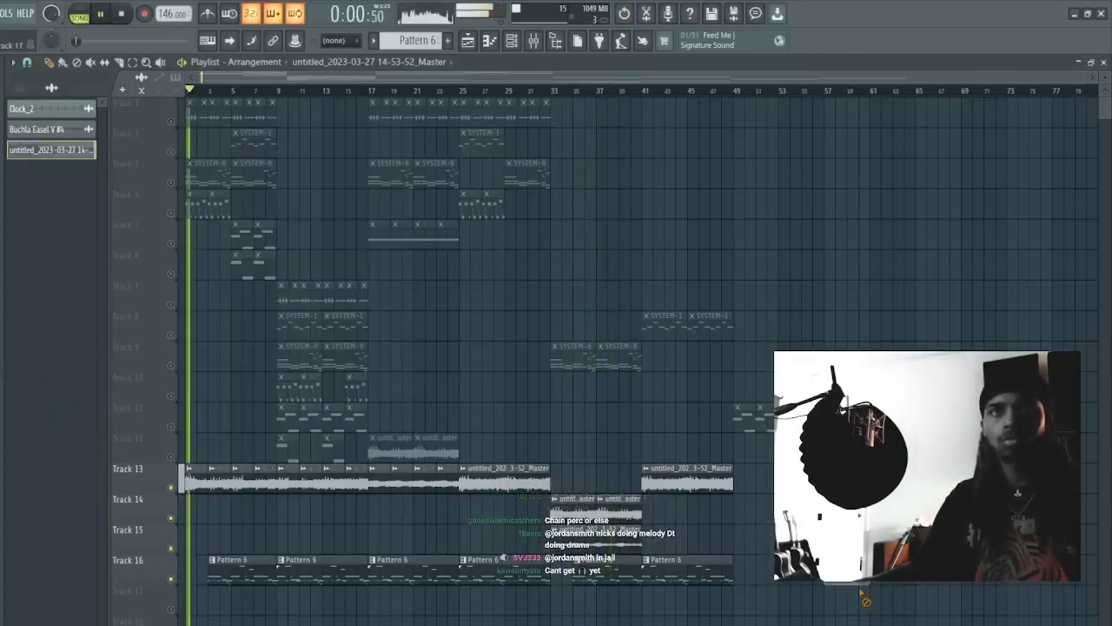
# - Clear the early Pattern 6 clips and Track 18's stray clip so Track 16 starts at bar 5
pyautogui.rightClick(237, 568)
pyautogui.click(307, 618)
pyautogui.rightClick(356, 619)
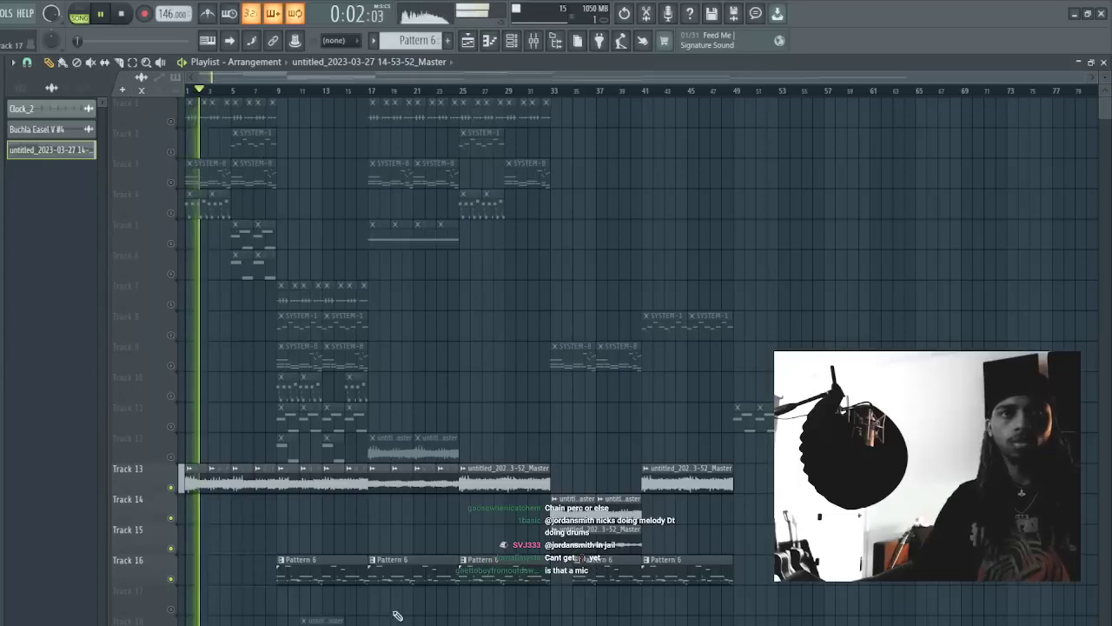
pyautogui.click(321, 578)
pyautogui.click(200, 576)
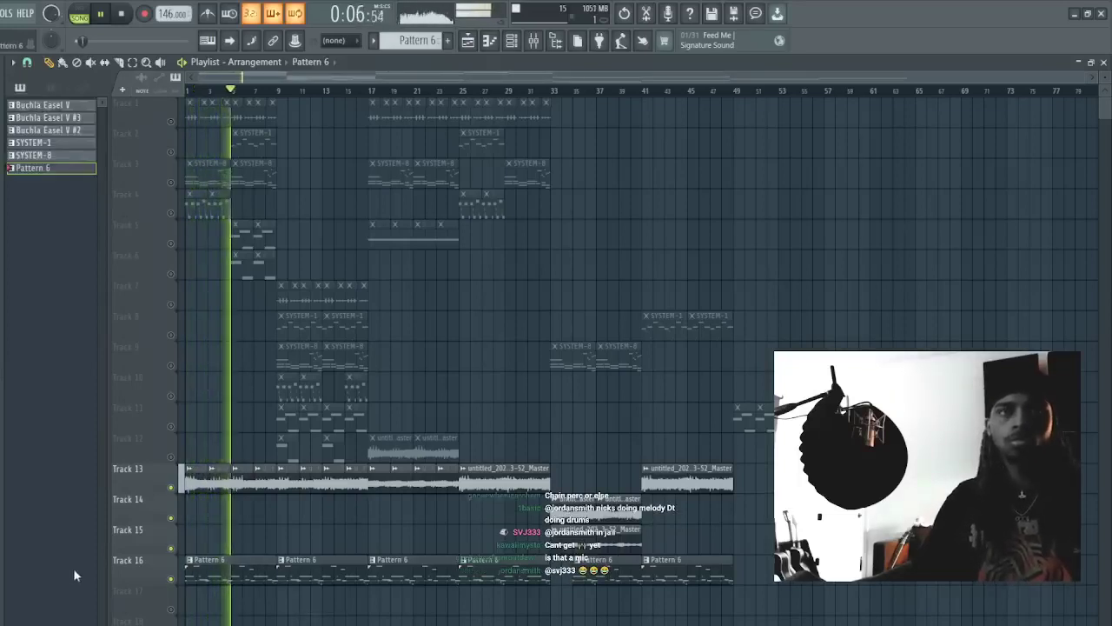
pyautogui.rightClick(235, 580)
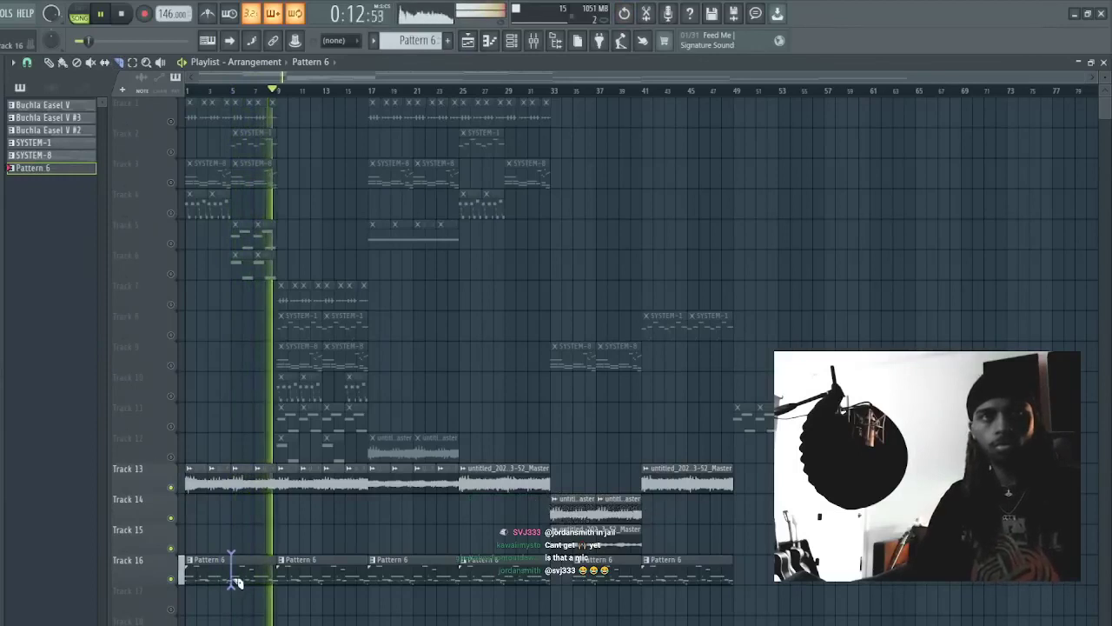
pyautogui.rightClick(221, 564)
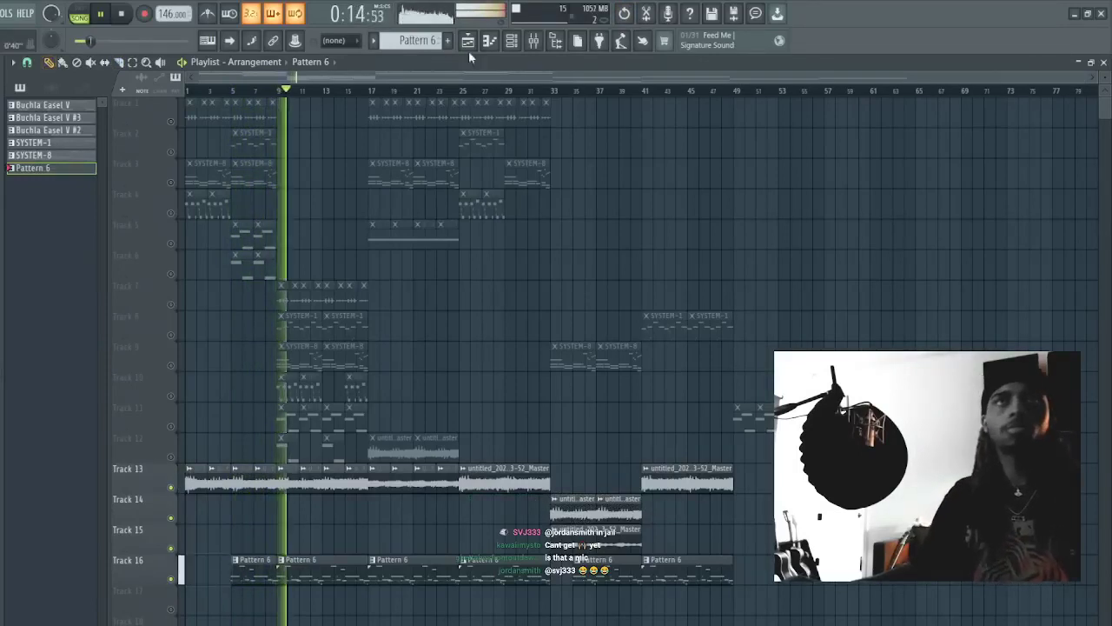
pyautogui.click(511, 41)
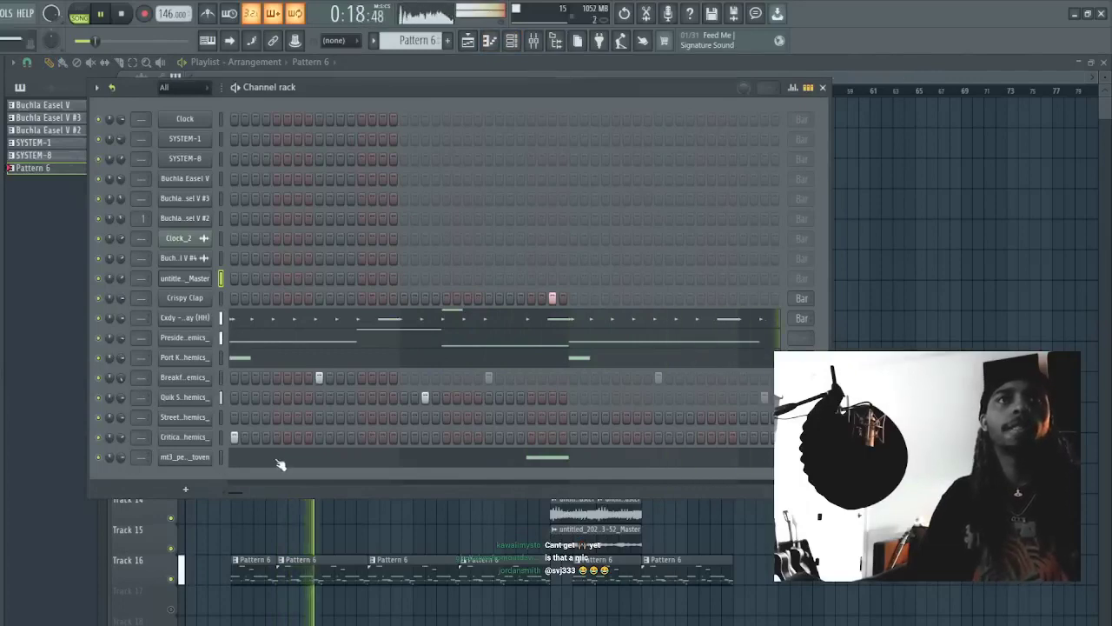
# - Transpose the mt3_perc_toven notes up about three semitones, set tempo to 147, and show the playlist
pyautogui.click(280, 464)
pyautogui.hotkey('shift', 'Up')
pyautogui.hotkey('shift', 'Up')
pyautogui.hotkey('shift', 'Up')
pyautogui.press('Escape')
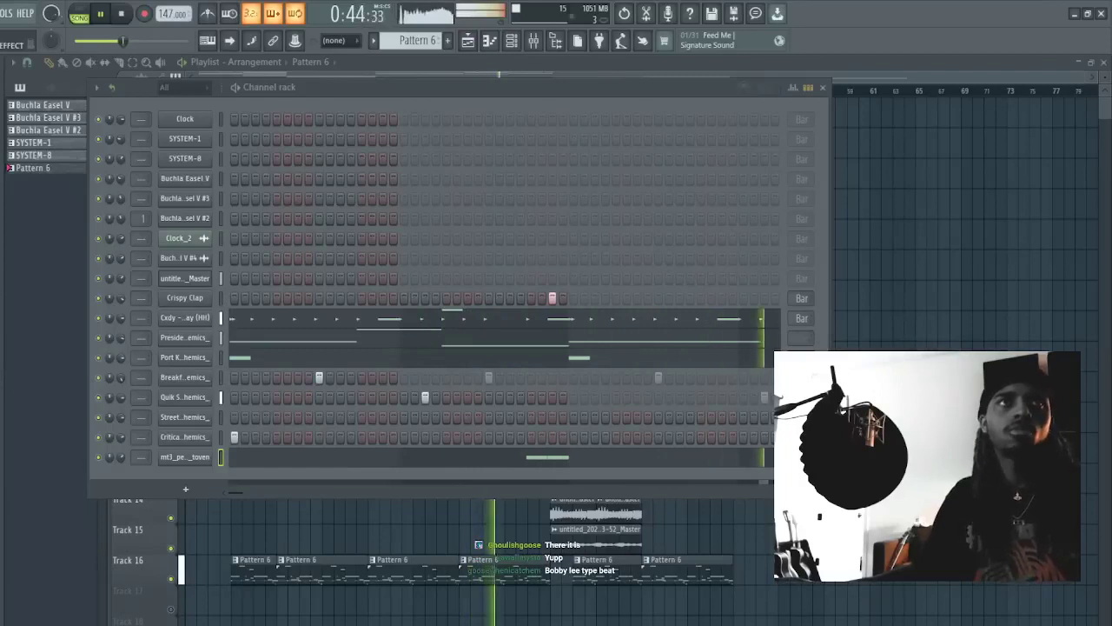
pyautogui.press('F6')
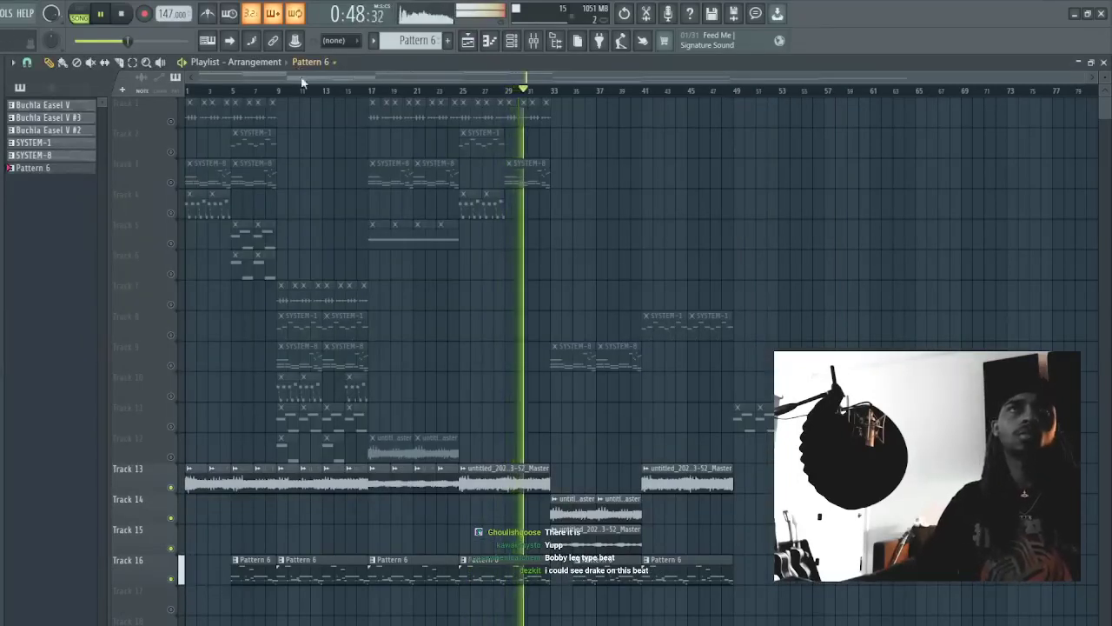
# - Split Pattern 6 into per-channel patterns and delete the Crispy Clap clips on Track 16
pyautogui.click(535, 279)
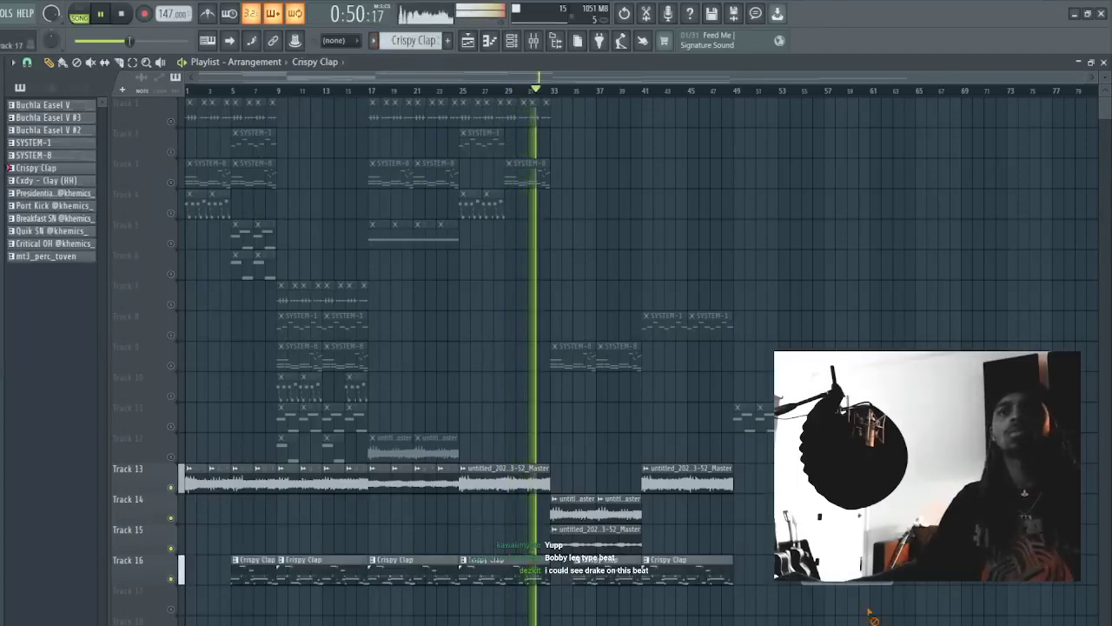
pyautogui.scroll(2, 526, 78)
pyautogui.scroll(-3, 694, 339)
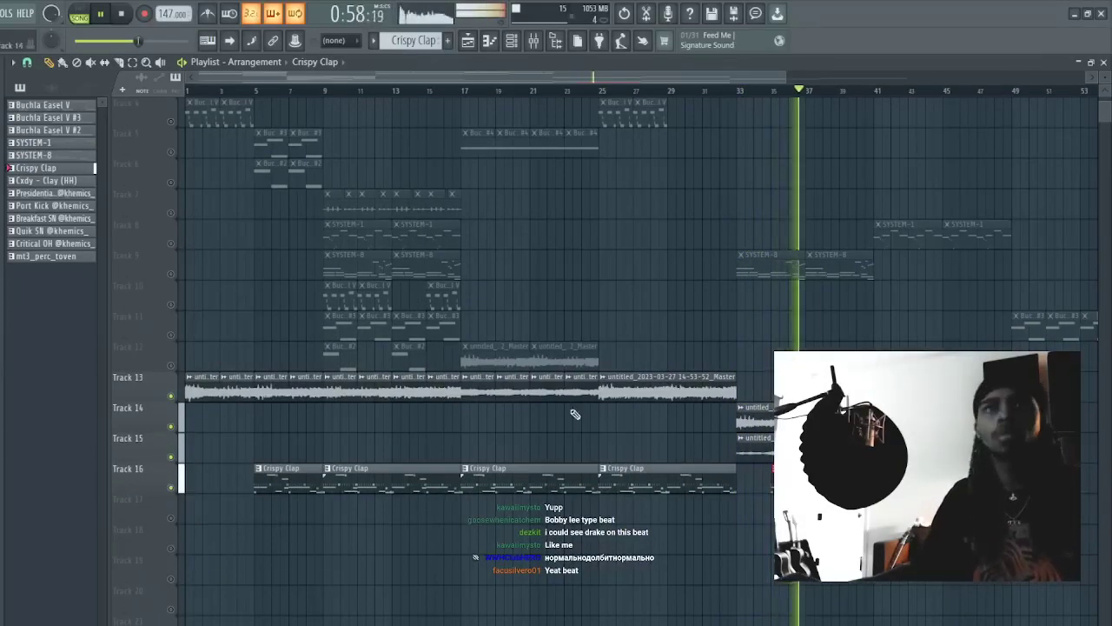
pyautogui.scroll(-2, 601, 80)
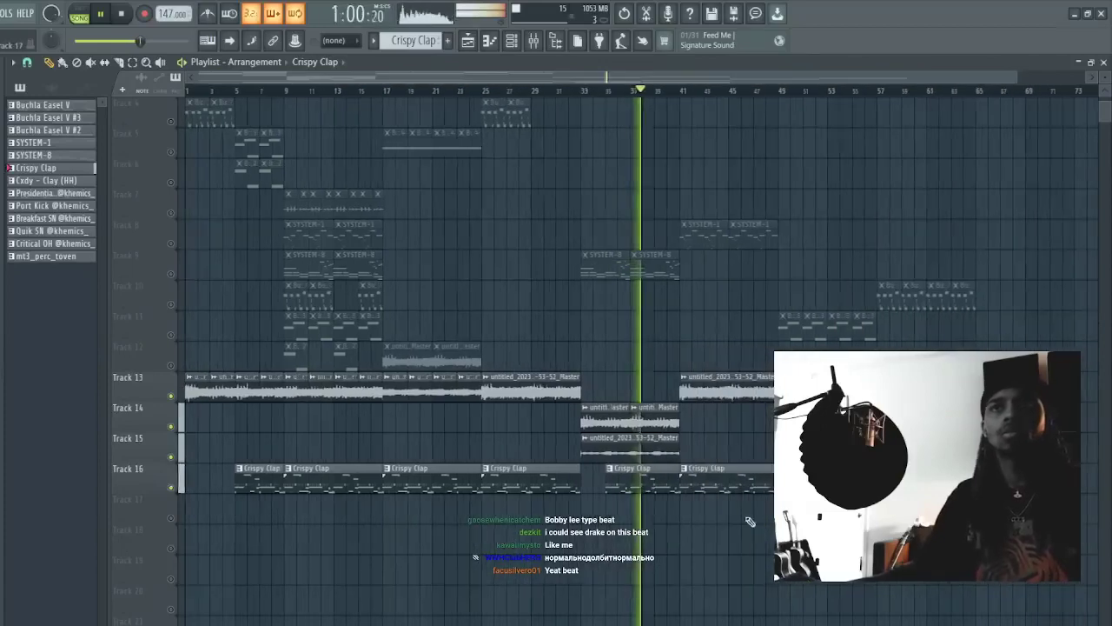
pyautogui.press('space')
pyautogui.moveTo(795, 512); pyautogui.dragTo(258, 491)
pyautogui.press('Delete')
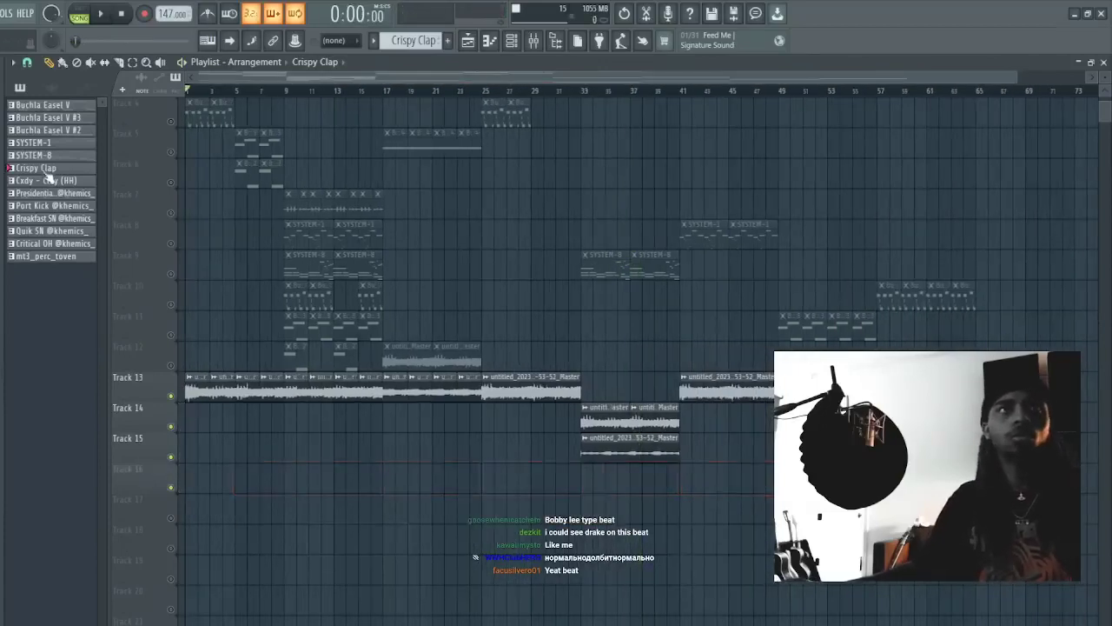
# - Place each drum pattern on its own track, cut to 8 bars, and repeat through bar 33
pyautogui.moveTo(61, 174); pyautogui.dragTo(185, 416)
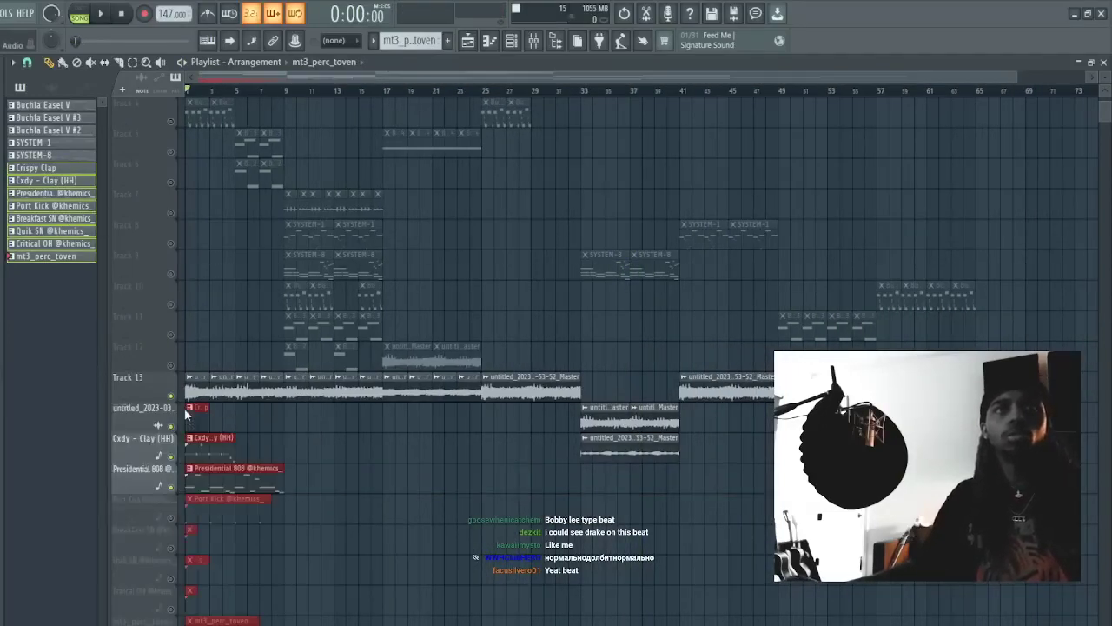
pyautogui.scroll(-1, 186, 514)
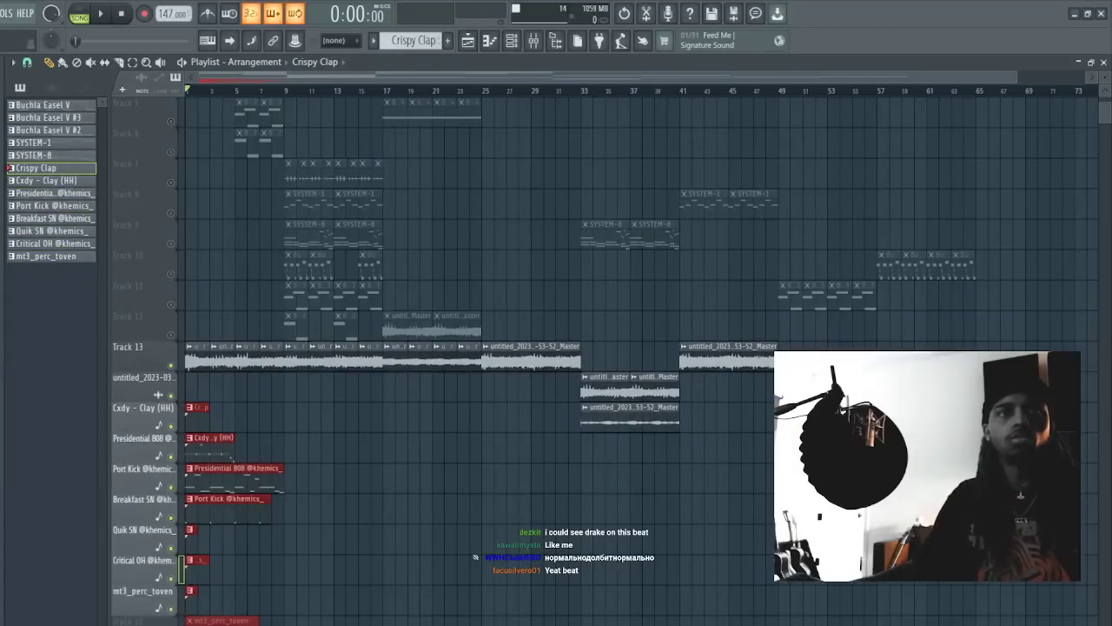
pyautogui.moveTo(300, 622); pyautogui.dragTo(186, 405)
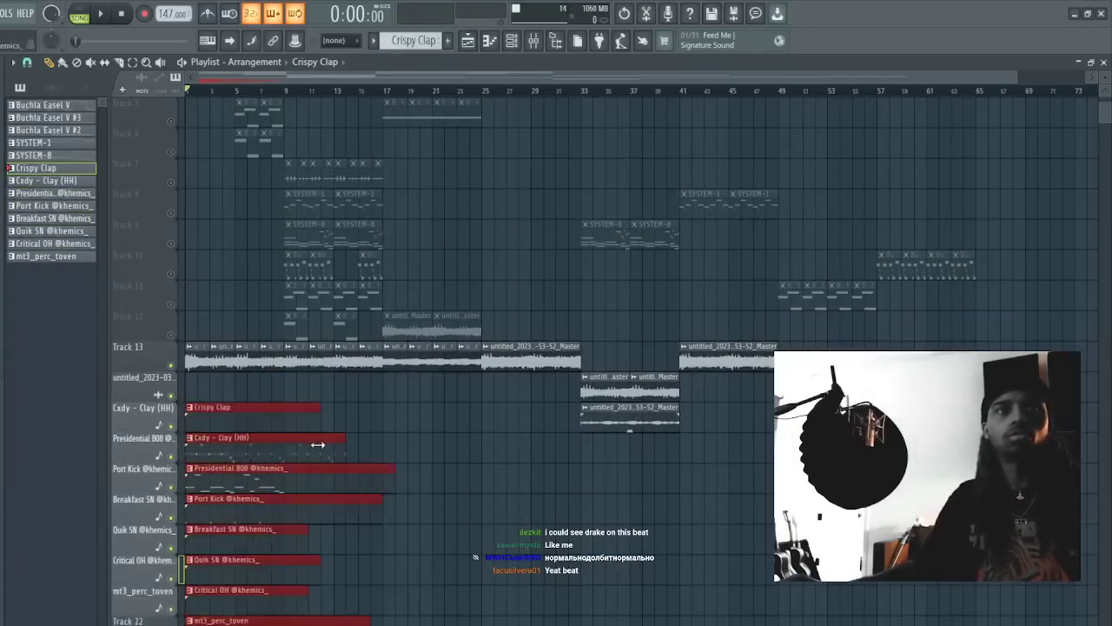
pyautogui.moveTo(298, 369); pyautogui.dragTo(210, 373)
pyautogui.hotkey('ctrl', 'b')
pyautogui.hotkey('ctrl', 'b')
pyautogui.hotkey('ctrl', 'b')
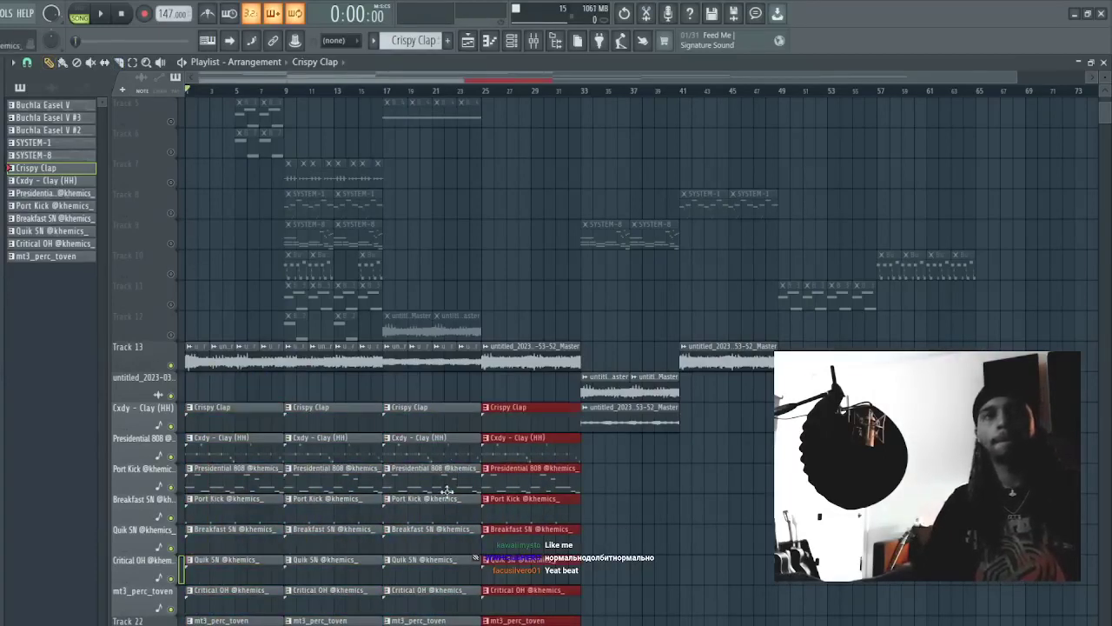
# - Unmute Track 24's percussion and delete all drum clips before bar 5
pyautogui.moveTo(514, 624); pyautogui.dragTo(185, 401)
pyautogui.scroll(-4, 162, 424)
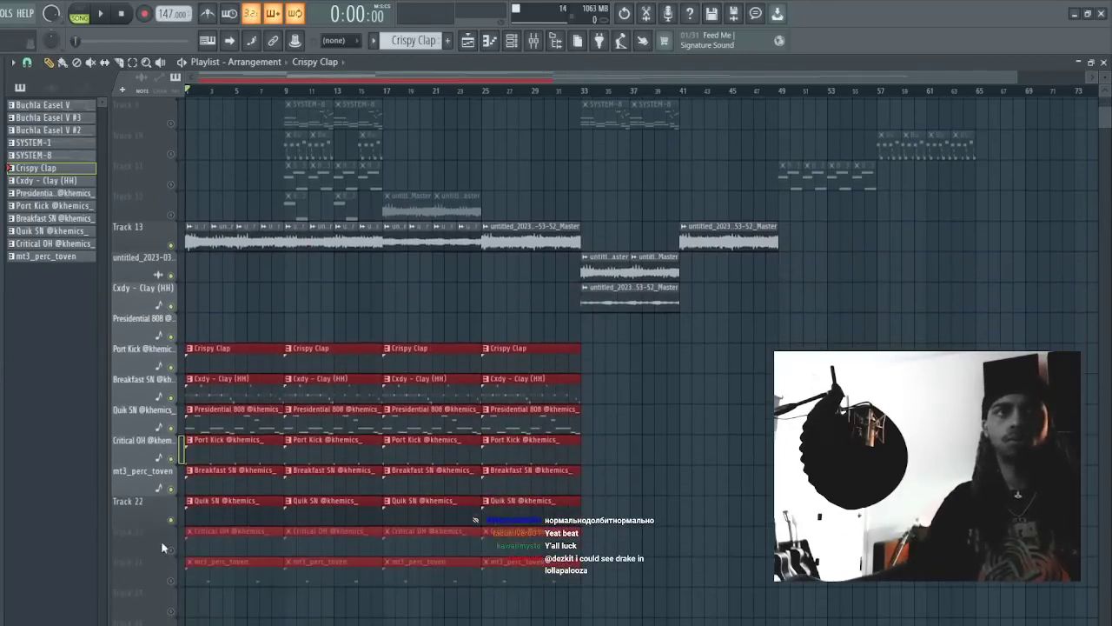
pyautogui.click(171, 580)
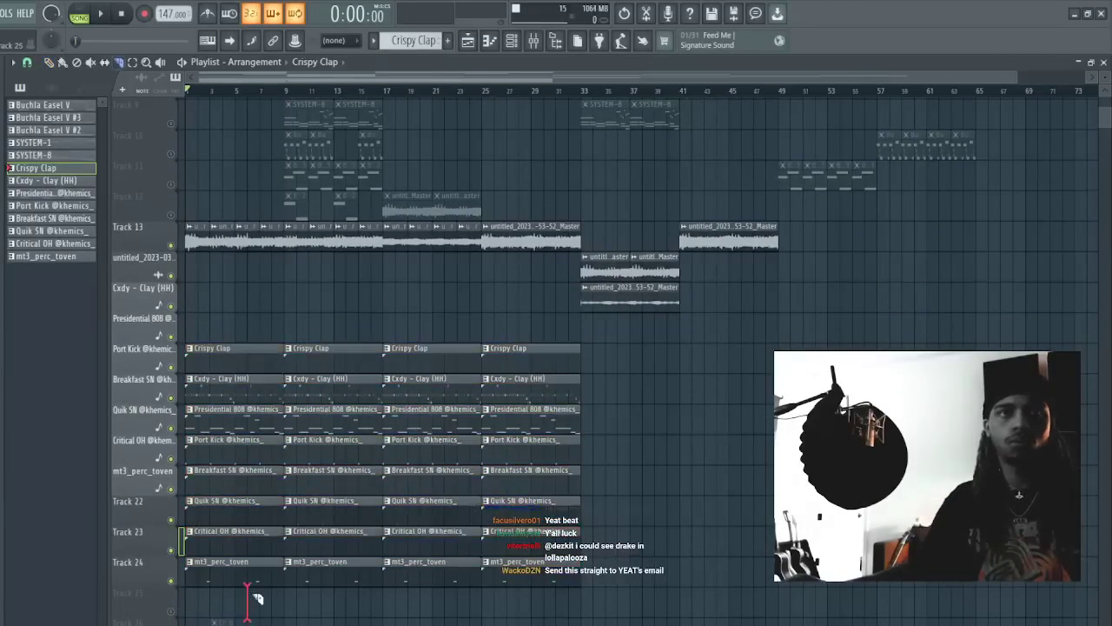
pyautogui.moveTo(239, 339); pyautogui.dragTo(249, 334)
pyautogui.hotkey('ctrl', 'z')
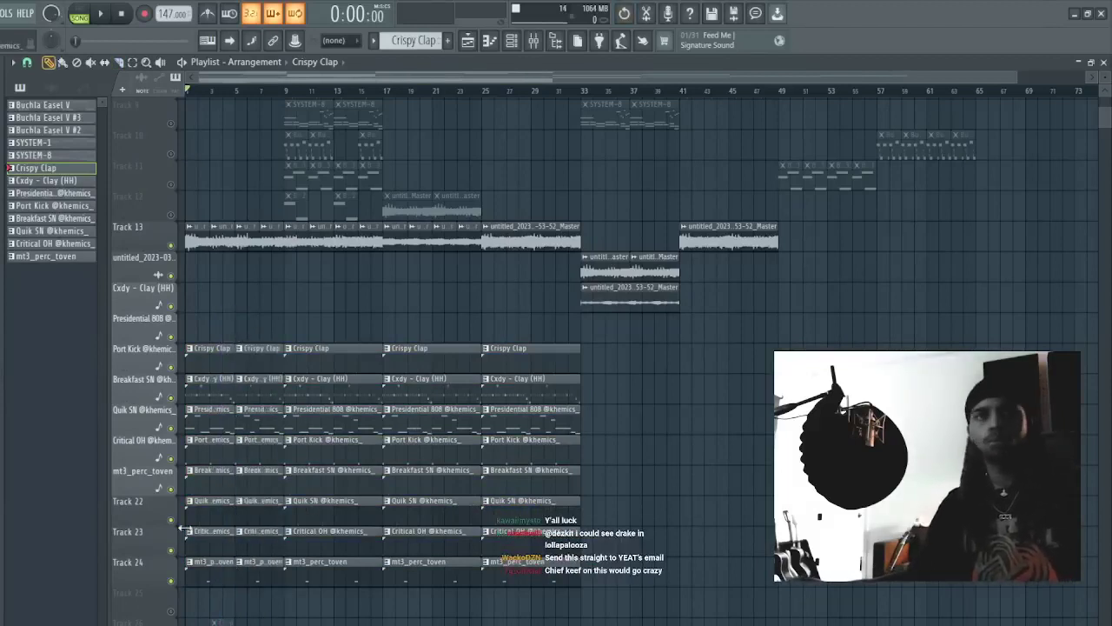
pyautogui.press('space')
pyautogui.press('Delete')
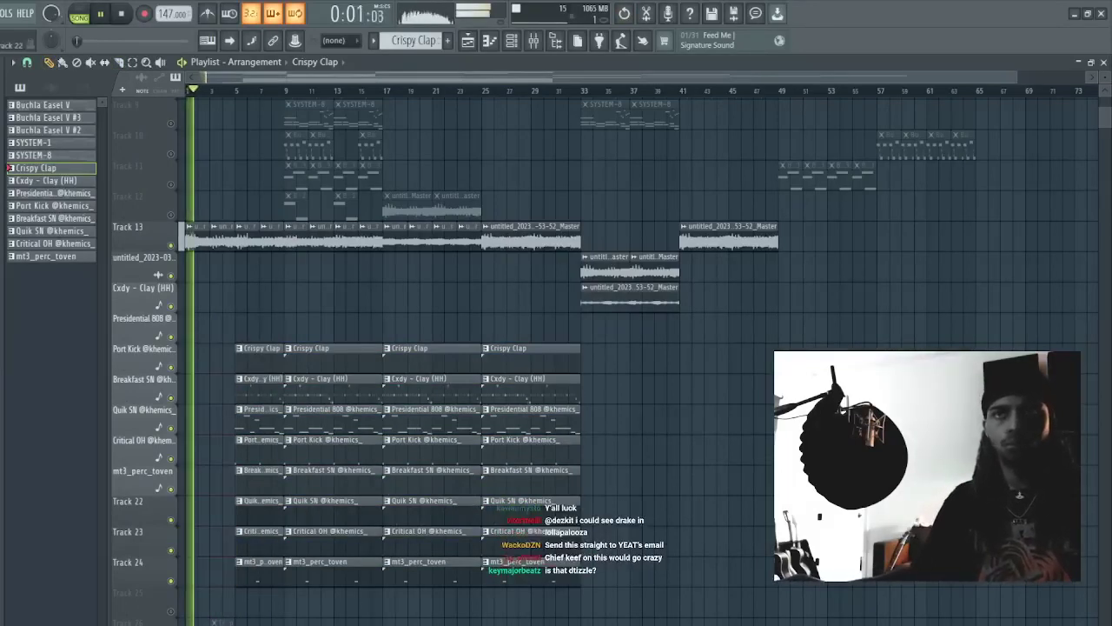
pyautogui.scroll(4, 419, 78)
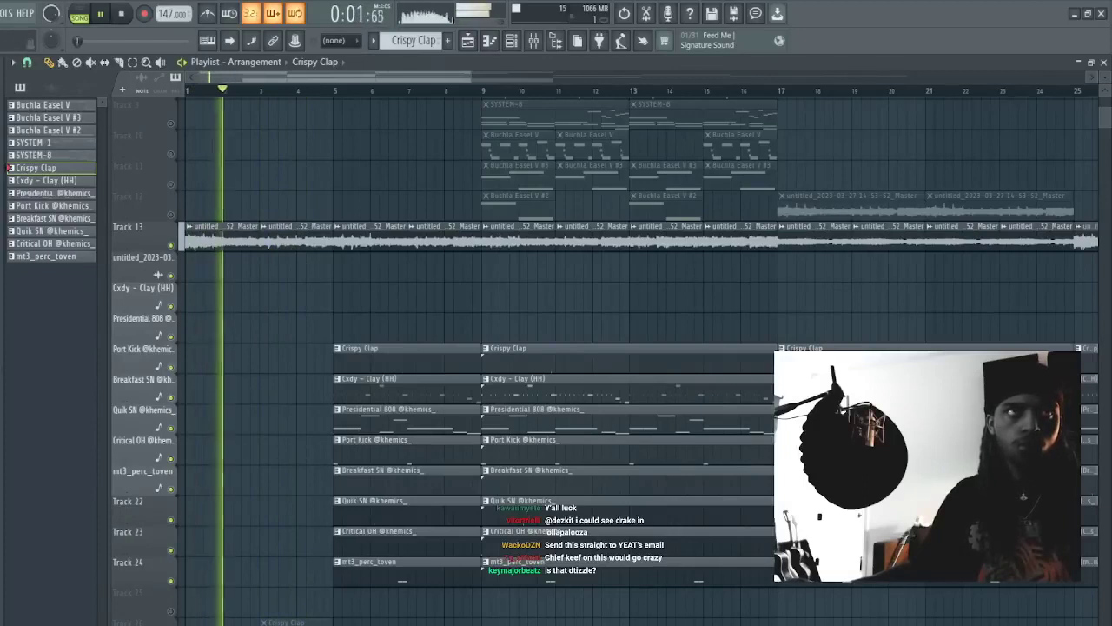
pyautogui.press('space')
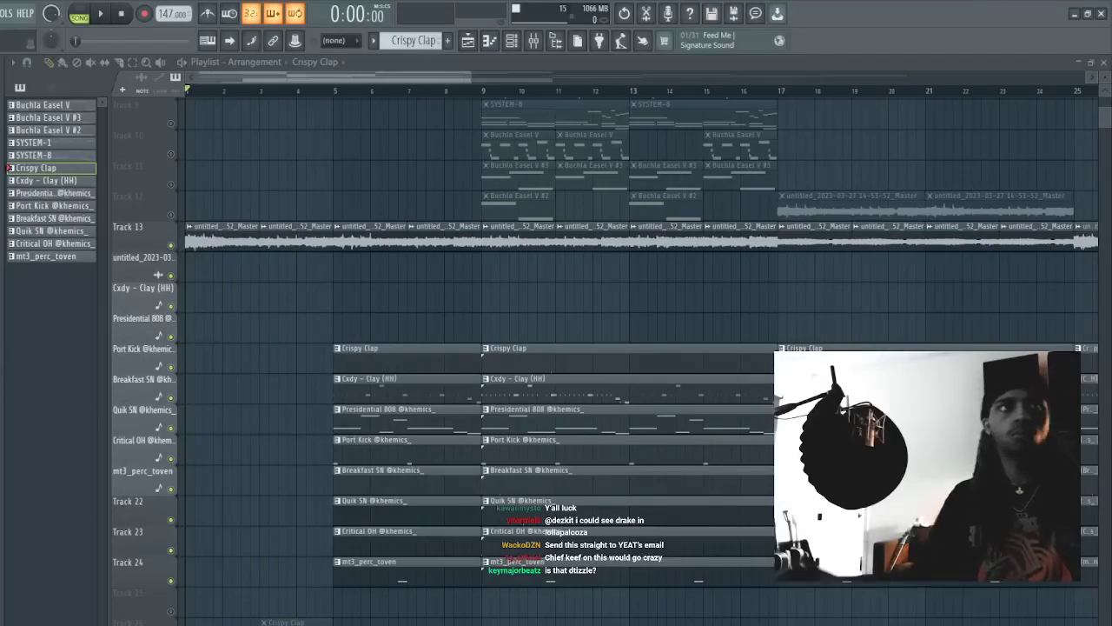
# - Add the Shooting Star Crash sample on Track 25 and unmute the track
pyautogui.moveTo(426, 583); pyautogui.dragTo(424, 589)
pyautogui.press('space')
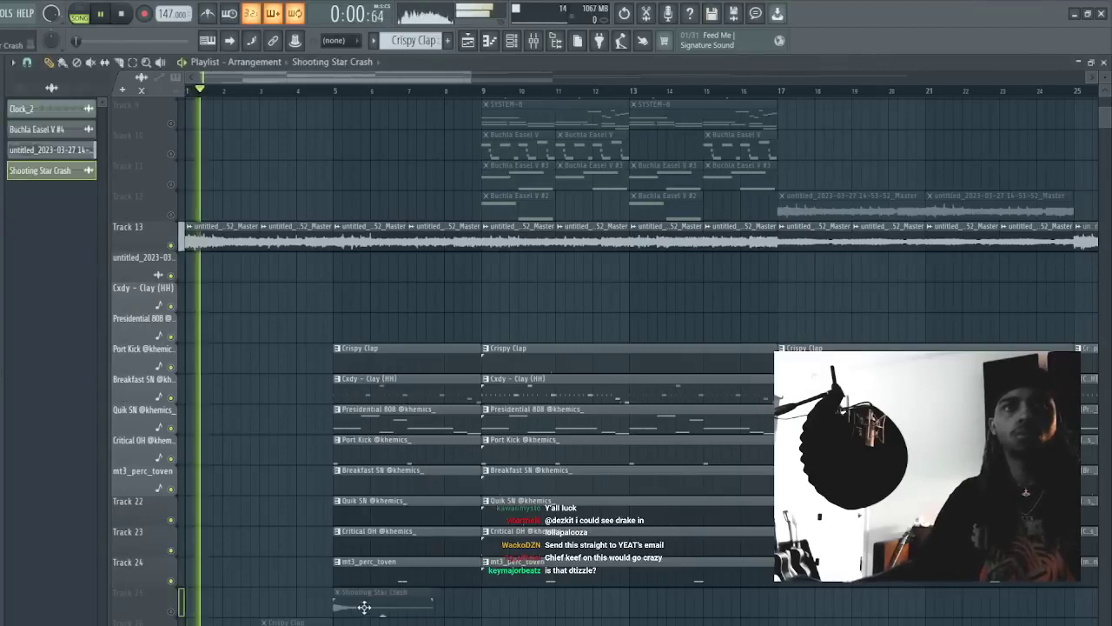
pyautogui.click(171, 612)
pyautogui.moveTo(356, 601)
pyautogui.mouseDown()
pyautogui.moveTo(336, 601)
pyautogui.moveTo(345, 601)
pyautogui.mouseUp()
pyautogui.doubleClick(346, 601)
pyautogui.press('space')
pyautogui.click(574, 620)
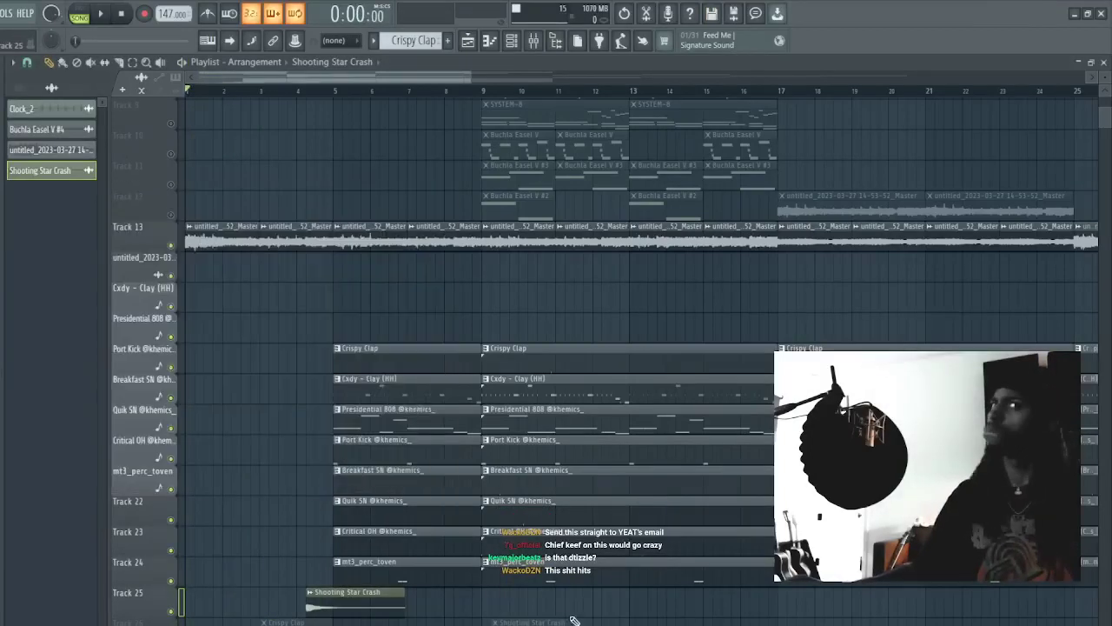
pyautogui.press('space')
# - Reverse the crash sample and position it so it ends at bar 5
pyautogui.doubleClick(360, 598)
pyautogui.click(291, 346)
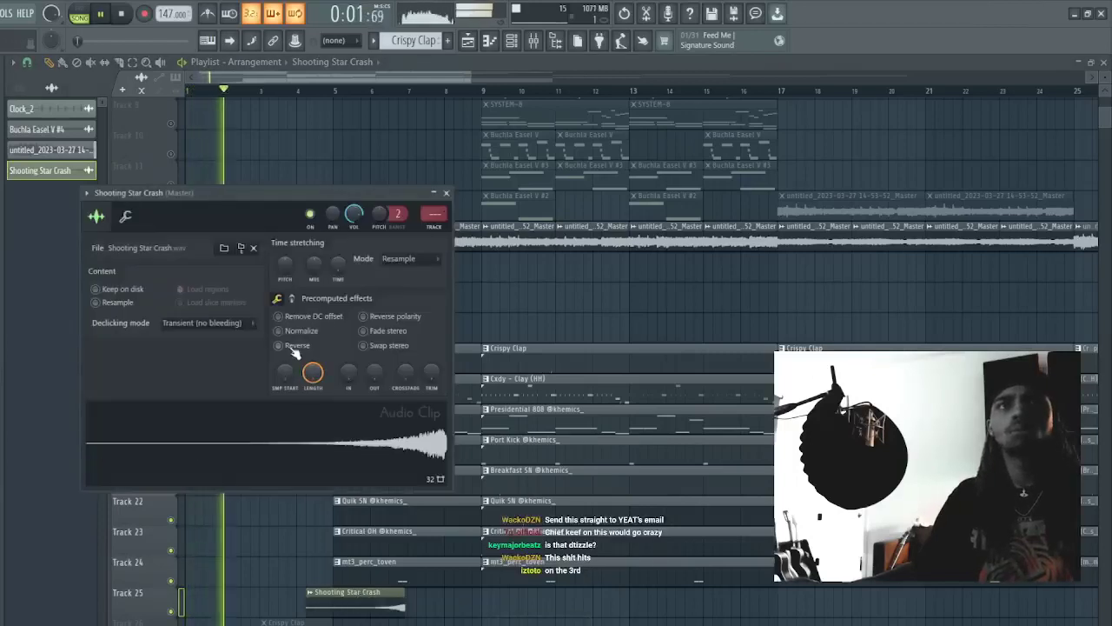
pyautogui.click(375, 605)
pyautogui.moveTo(374, 605); pyautogui.dragTo(300, 605)
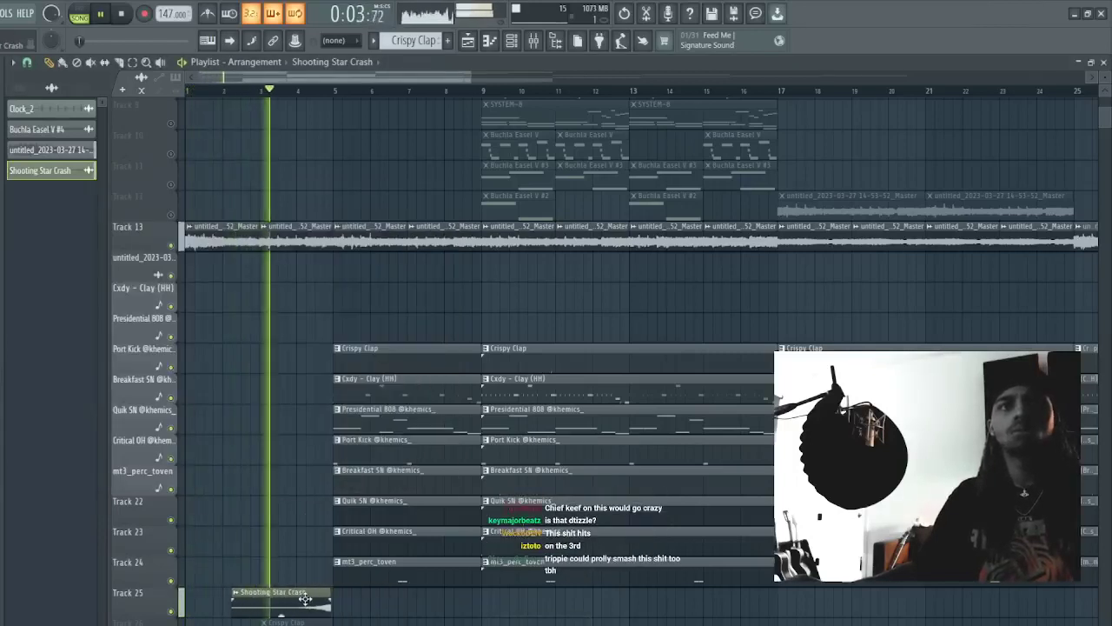
pyautogui.press('space')
pyautogui.press('space')
pyautogui.scroll(10, 318, 618)
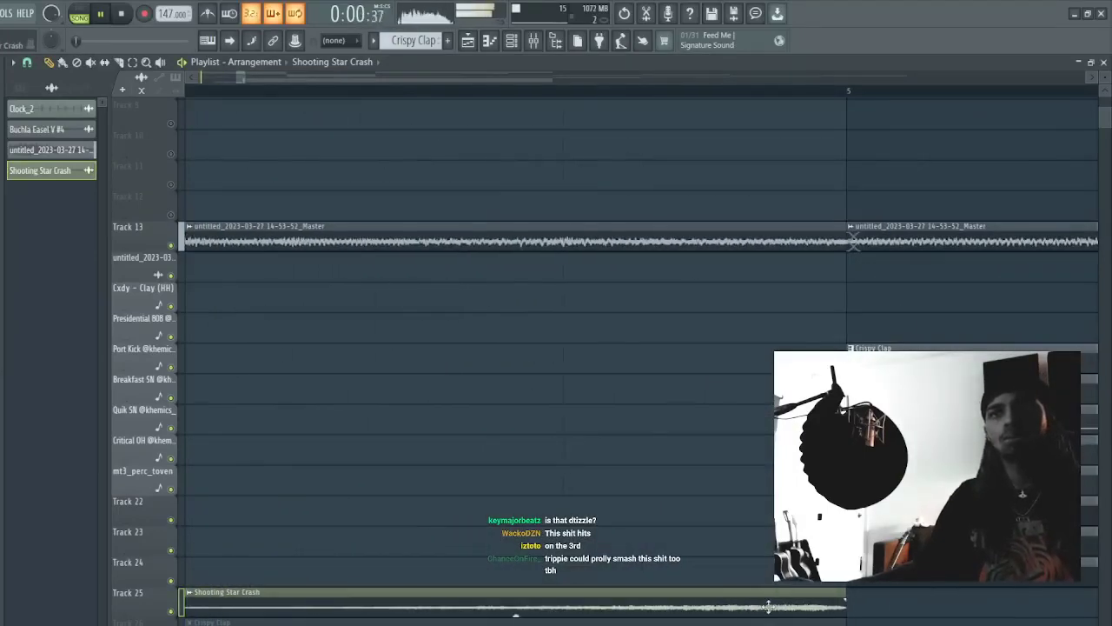
# - Add a second, forward crash at bar 5 and compare both crash clips' settings
pyautogui.doubleClick(768, 605)
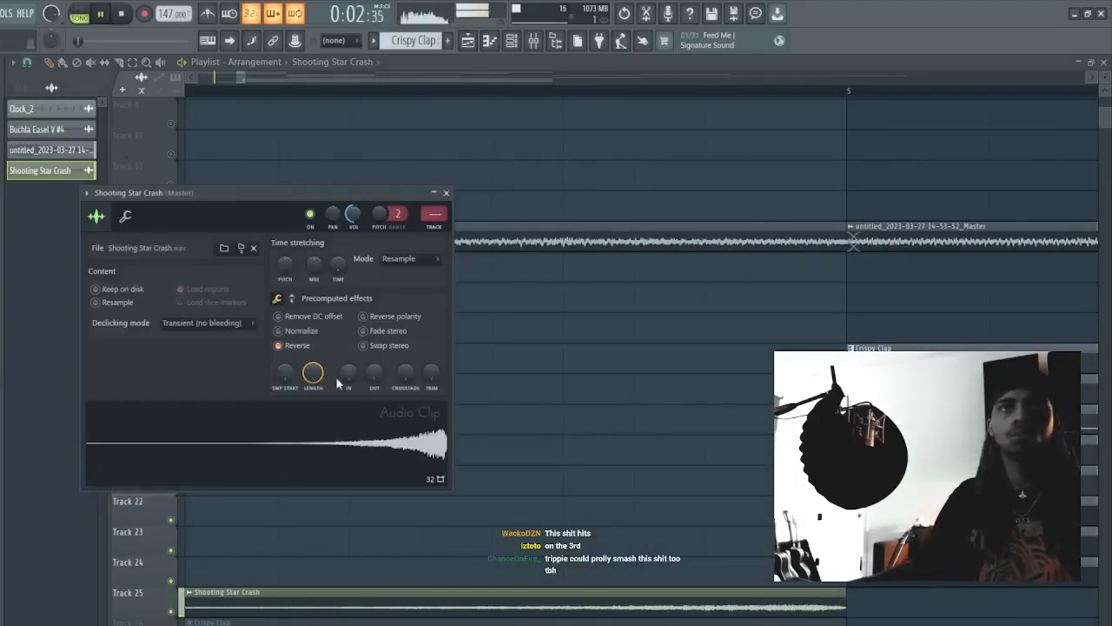
pyautogui.press('space')
pyautogui.press('Escape')
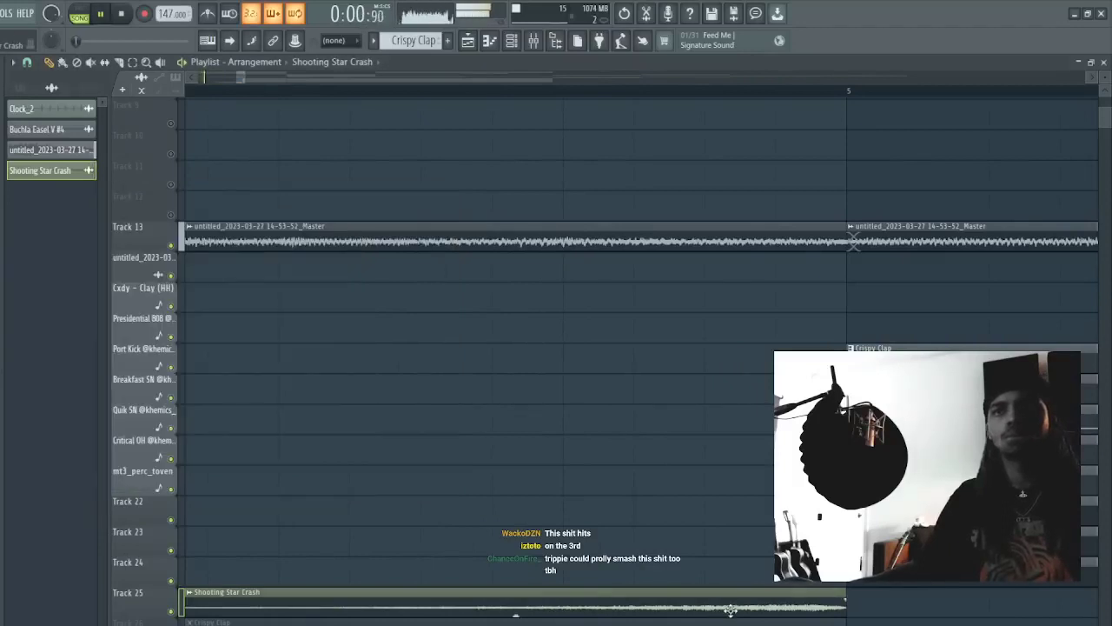
pyautogui.click(845, 603)
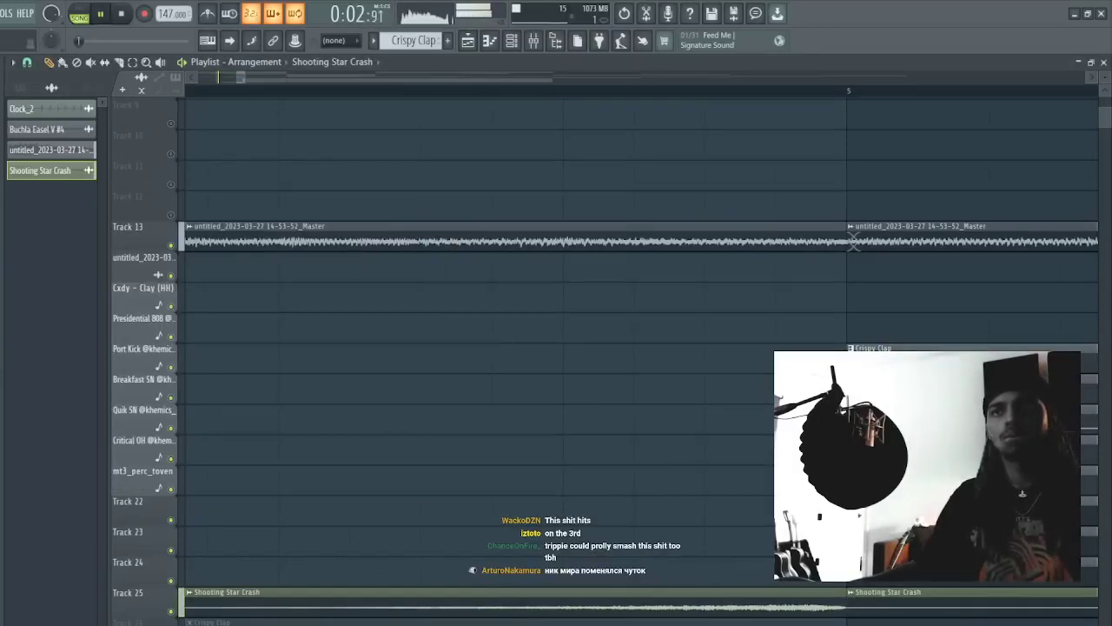
pyautogui.doubleClick(915, 606)
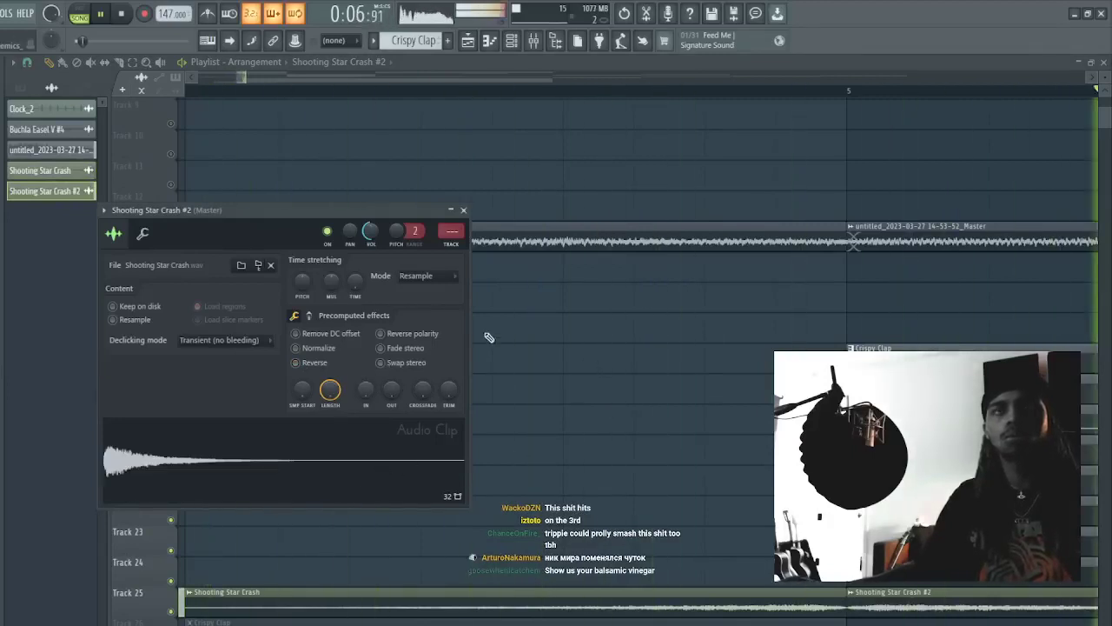
pyautogui.click(464, 210)
pyautogui.scroll(-3, 576, 391)
pyautogui.doubleClick(715, 598)
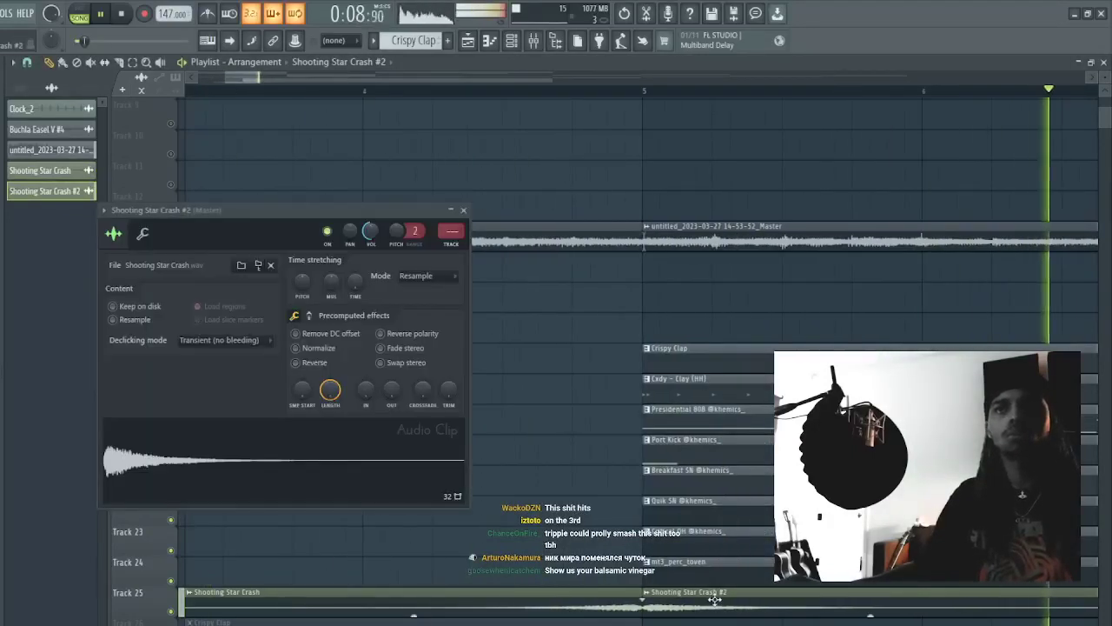
pyautogui.doubleClick(601, 602)
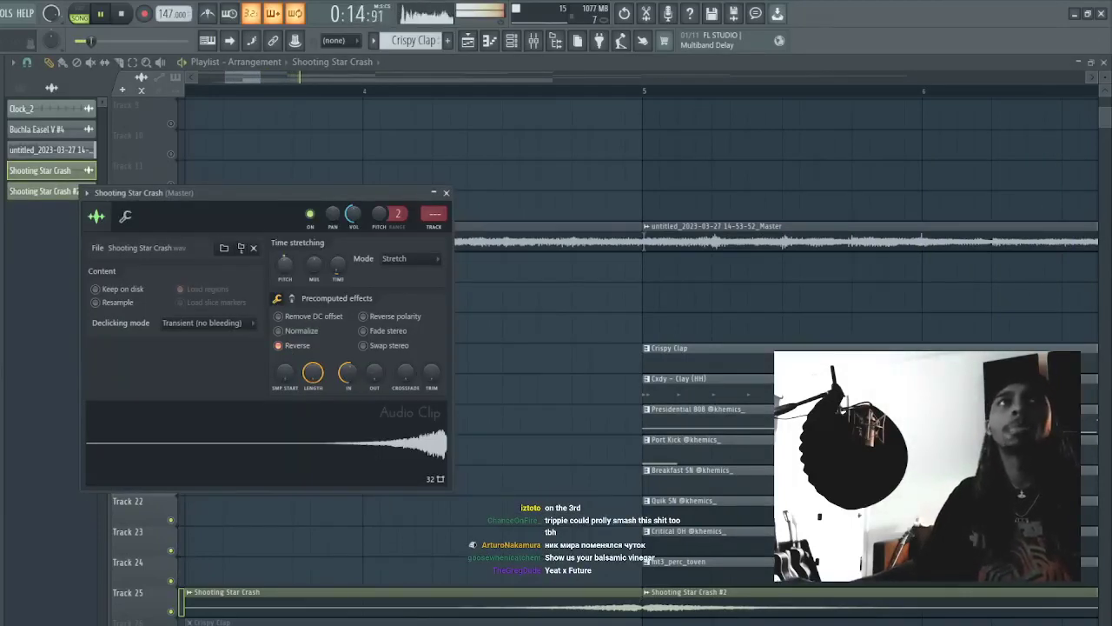
pyautogui.doubleClick(747, 594)
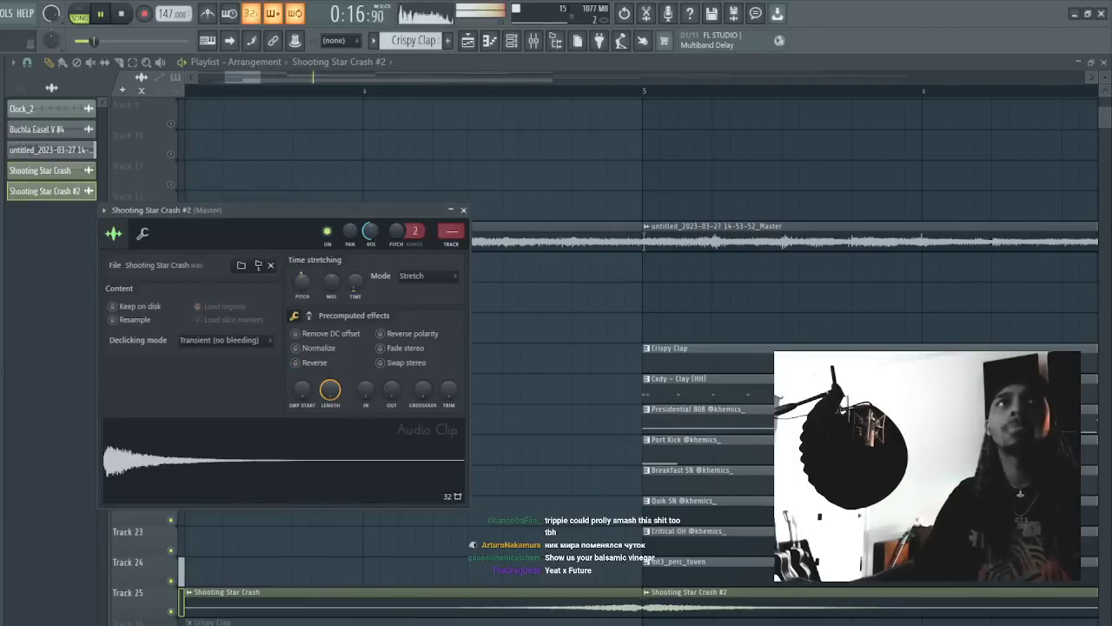
pyautogui.scroll(-6, 613, 75)
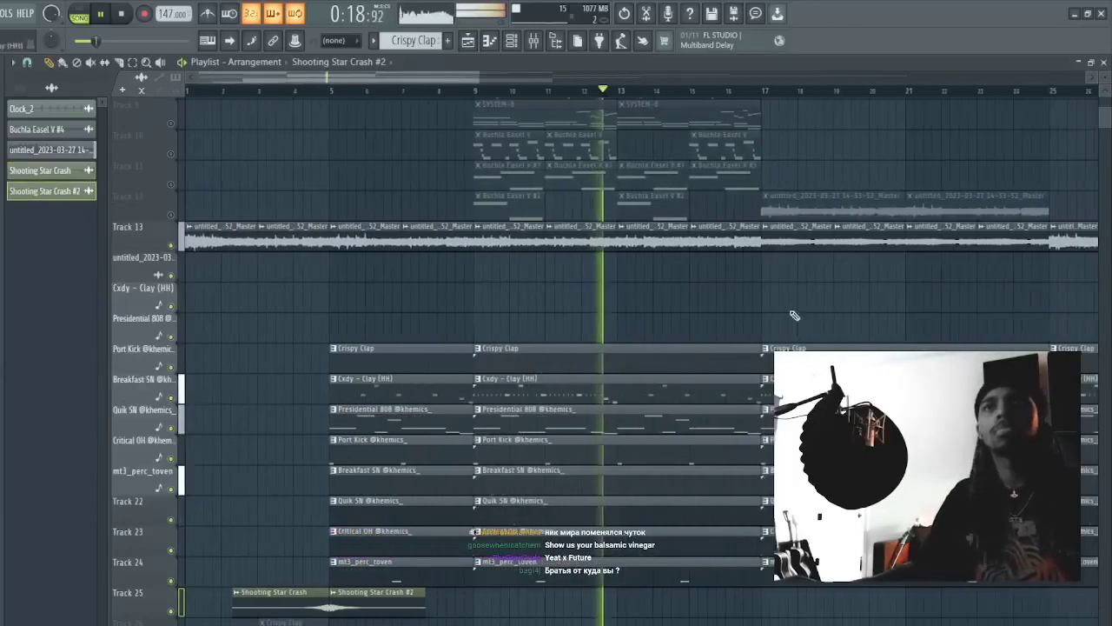
# - In the Presidential 808 notes, try the bar-4 C#5 note an octave up, then restore it
pyautogui.doubleClick(666, 430)
pyautogui.scroll(-3, 489, 68)
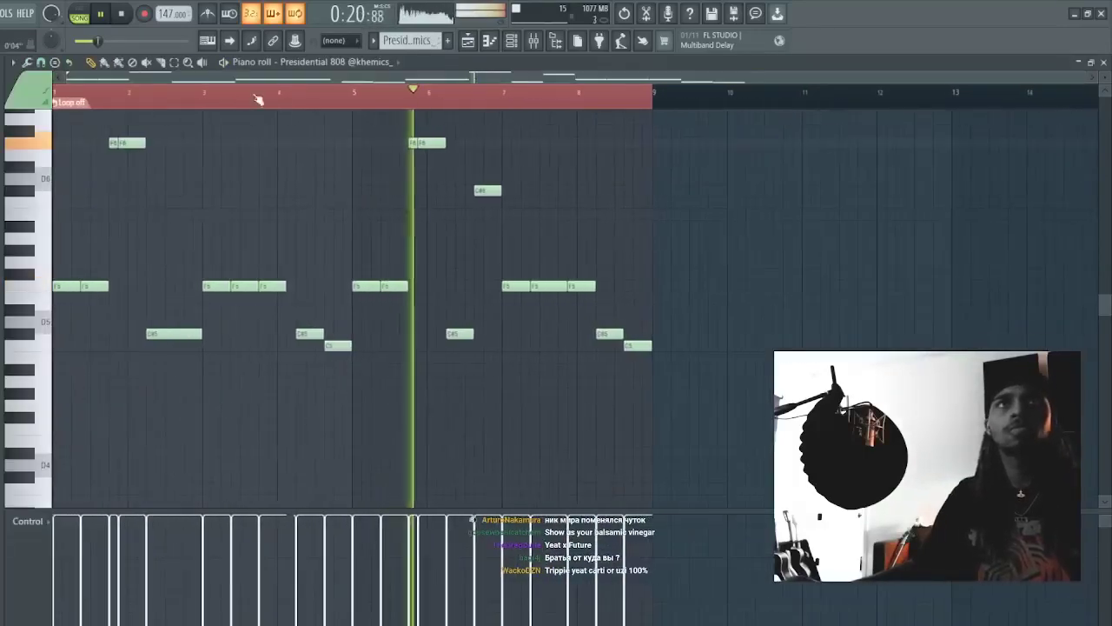
pyautogui.click(311, 334)
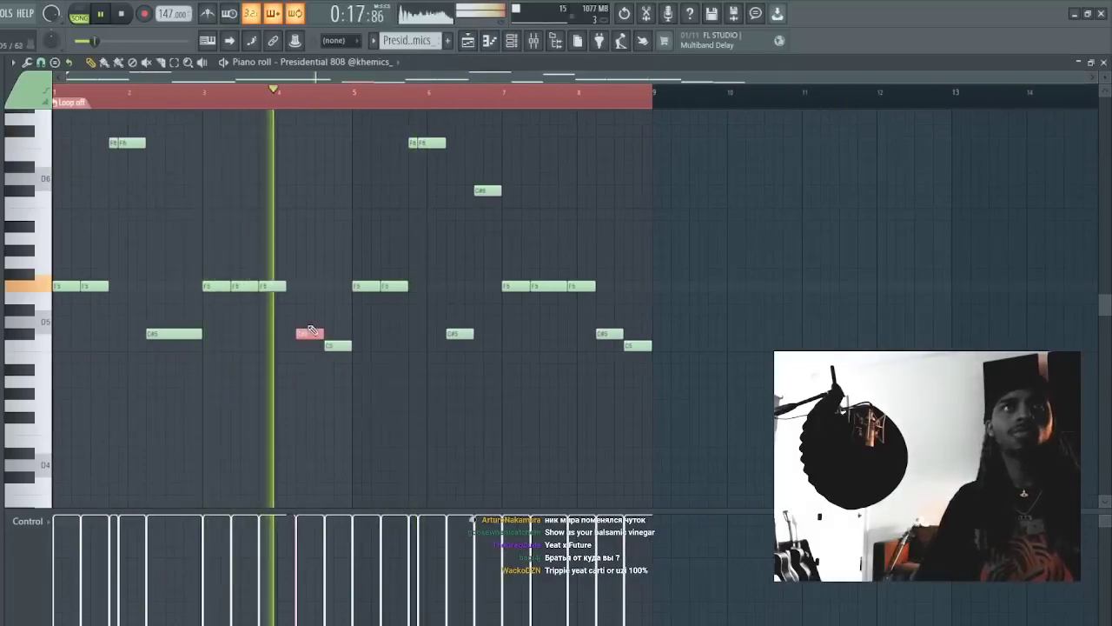
pyautogui.hotkey('ctrl', 'Up')
pyautogui.hotkey('ctrl', 'Down')
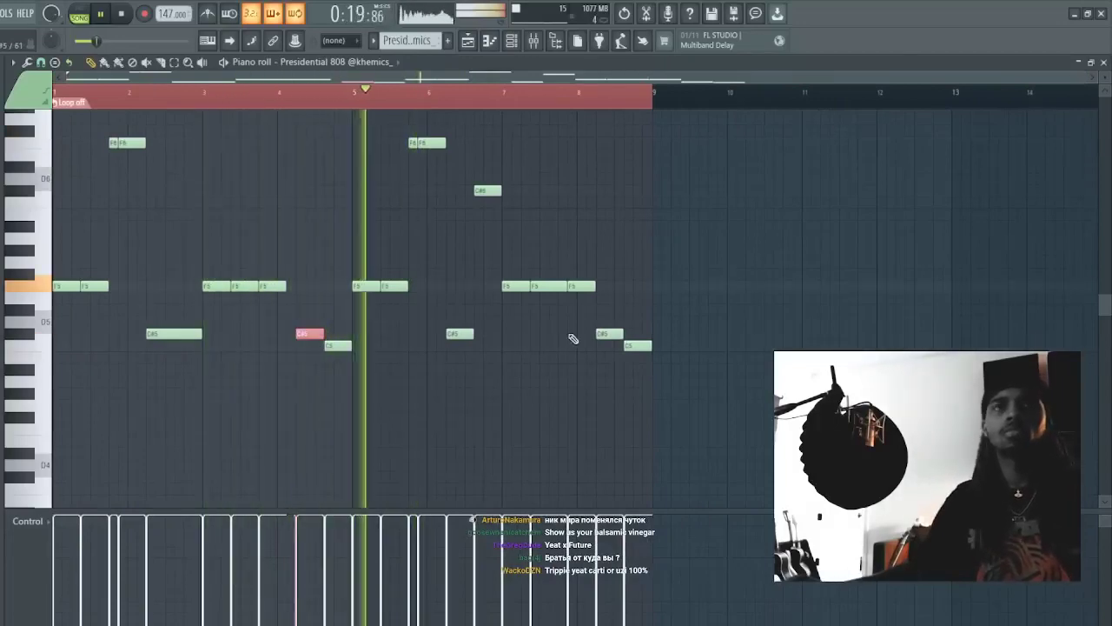
pyautogui.scroll(-3, 571, 335)
pyautogui.press('F5')
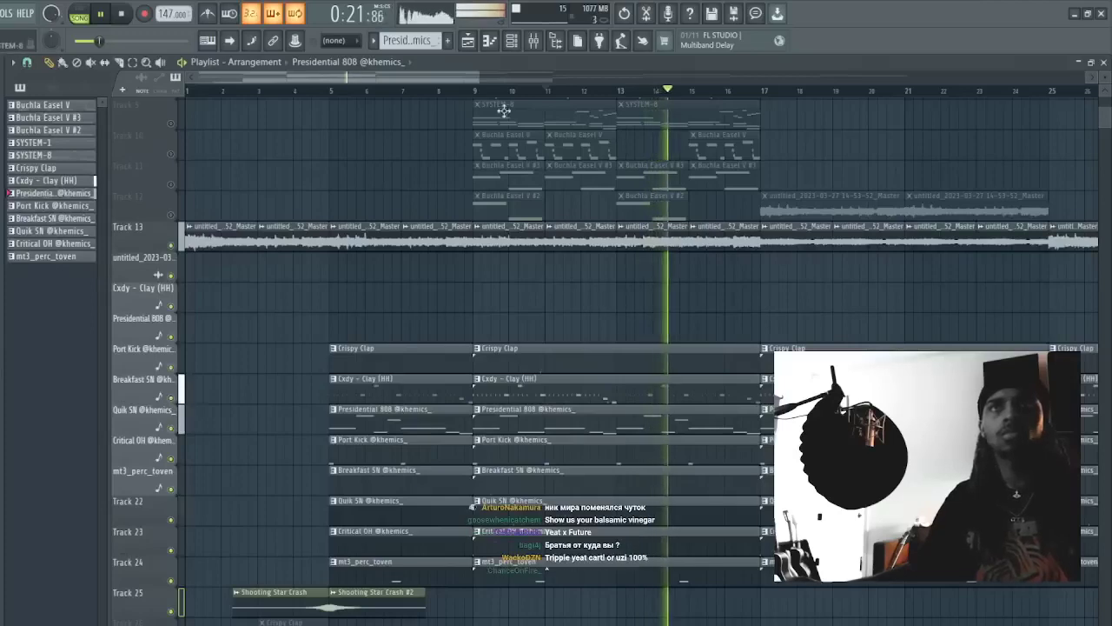
pyautogui.scroll(1, 631, 420)
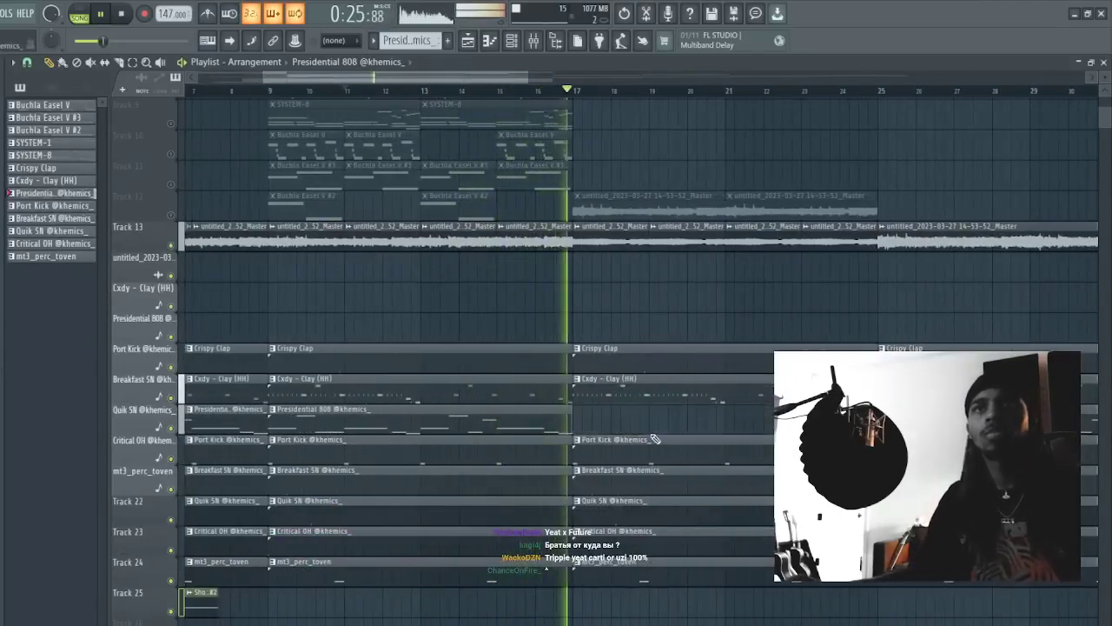
pyautogui.press('space')
pyautogui.press('space')
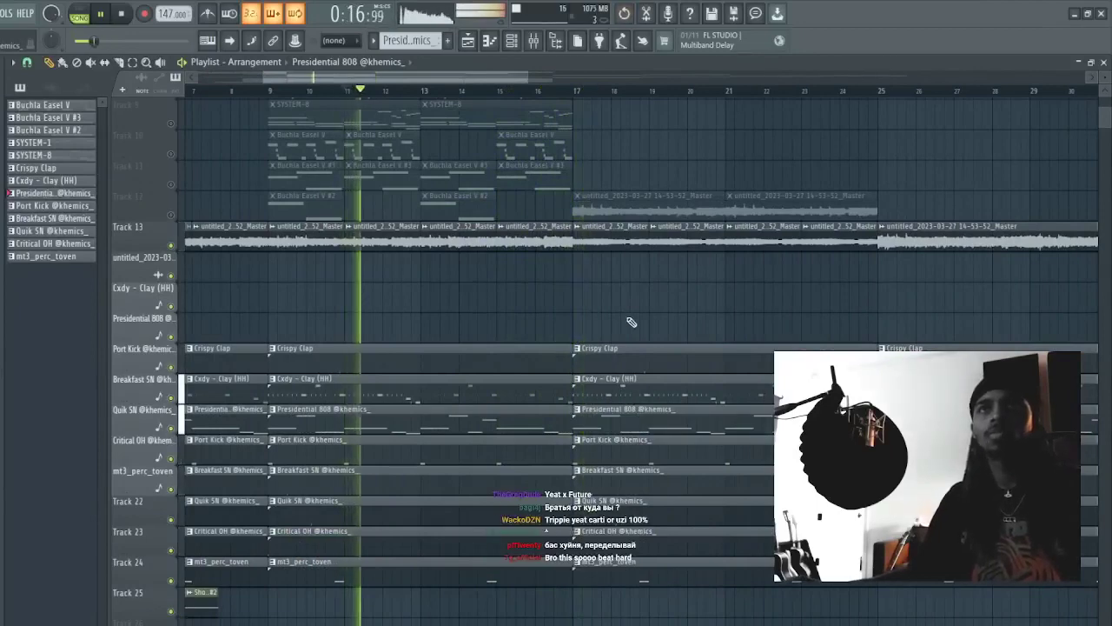
pyautogui.click(631, 322)
pyautogui.rightClick(631, 321)
pyautogui.moveTo(826, 199); pyautogui.dragTo(665, 254)
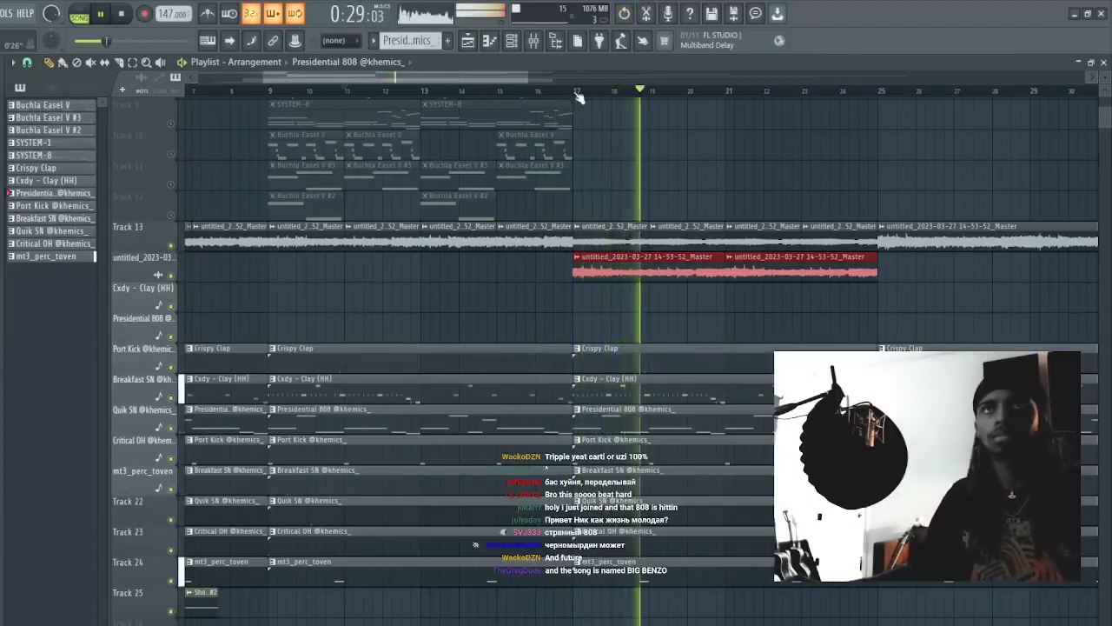
pyautogui.press('Delete')
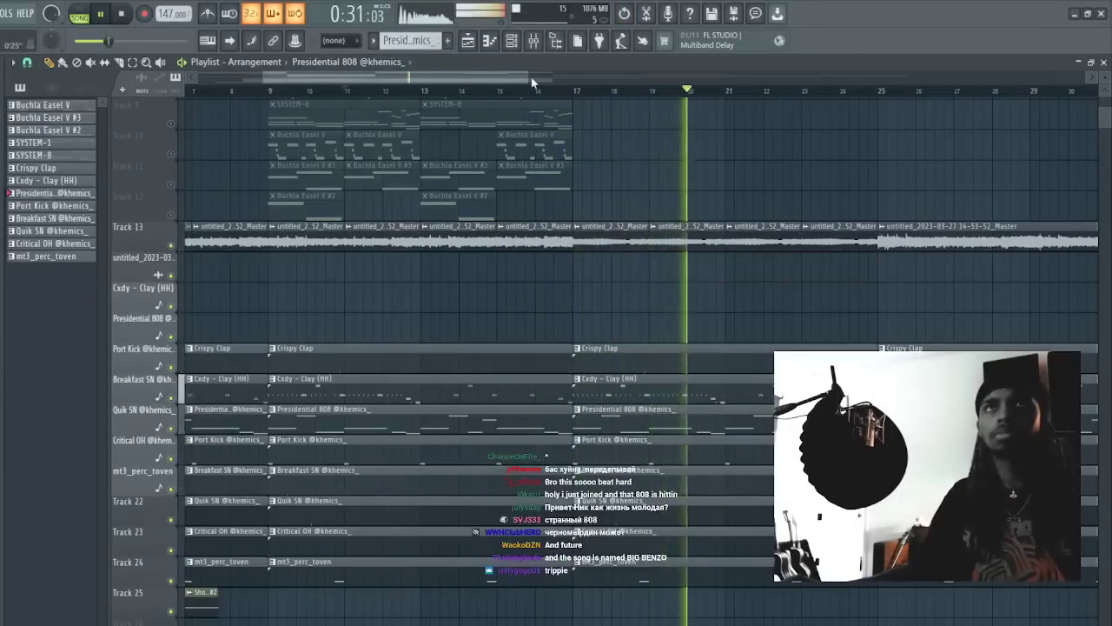
pyautogui.hotkey('ctrl', 'z')
pyautogui.press('space')
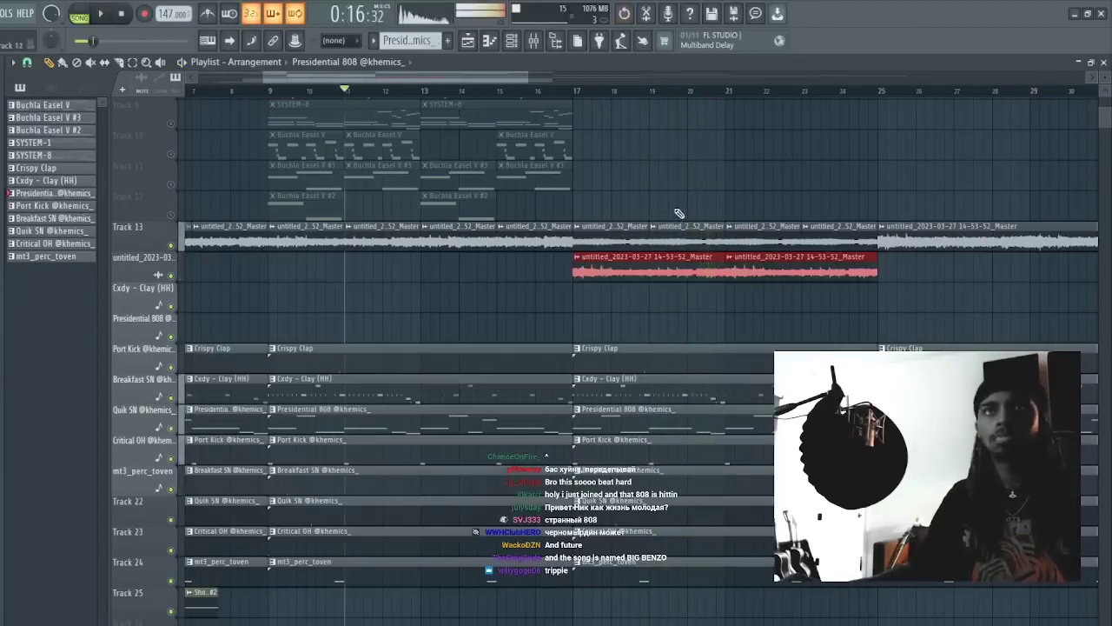
pyautogui.press('space')
pyautogui.press('Delete')
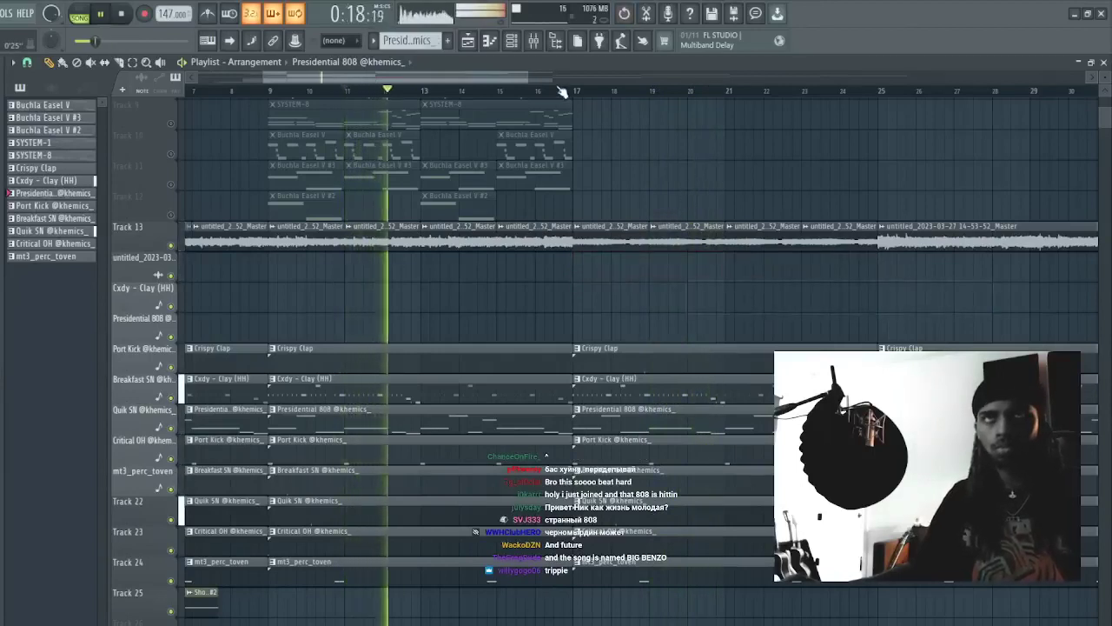
pyautogui.scroll(3, 704, 261)
pyautogui.click(638, 307)
pyautogui.rightClick(637, 306)
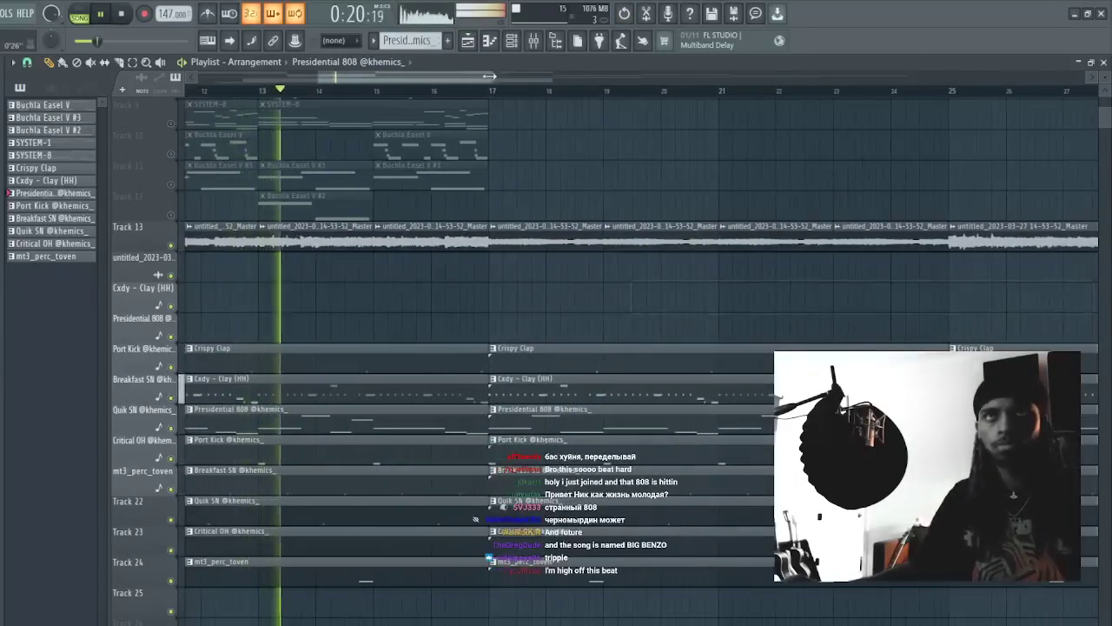
pyautogui.moveTo(489, 77)
pyautogui.mouseDown()
pyautogui.moveTo(500, 76)
pyautogui.moveTo(486, 77)
pyautogui.mouseUp()
pyautogui.click(635, 322)
pyautogui.rightClick(685, 323)
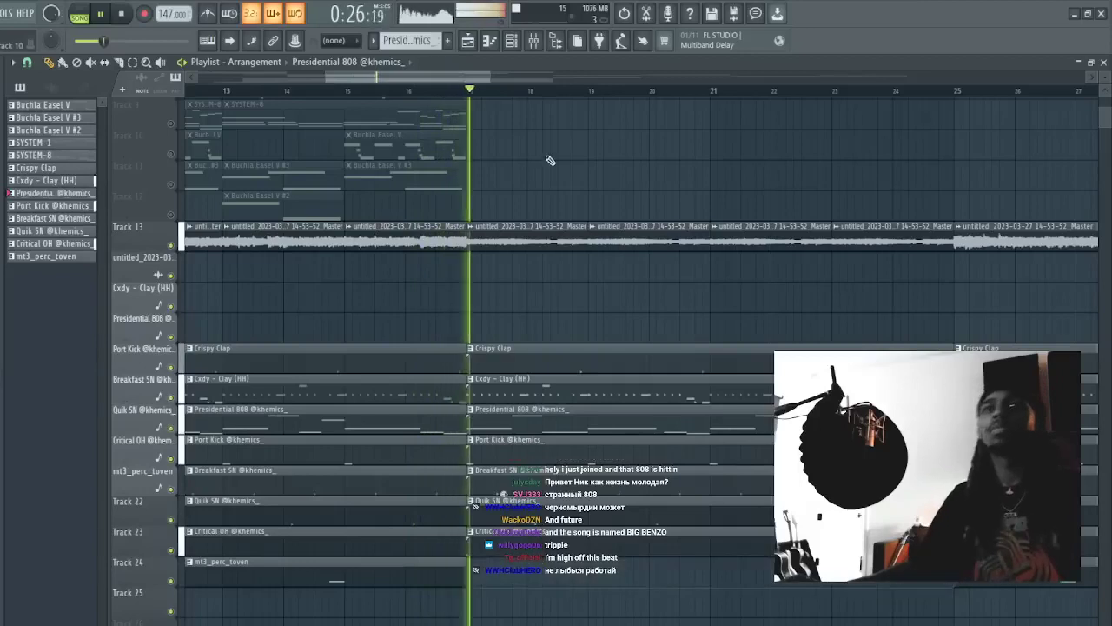
pyautogui.moveTo(490, 76); pyautogui.dragTo(522, 77)
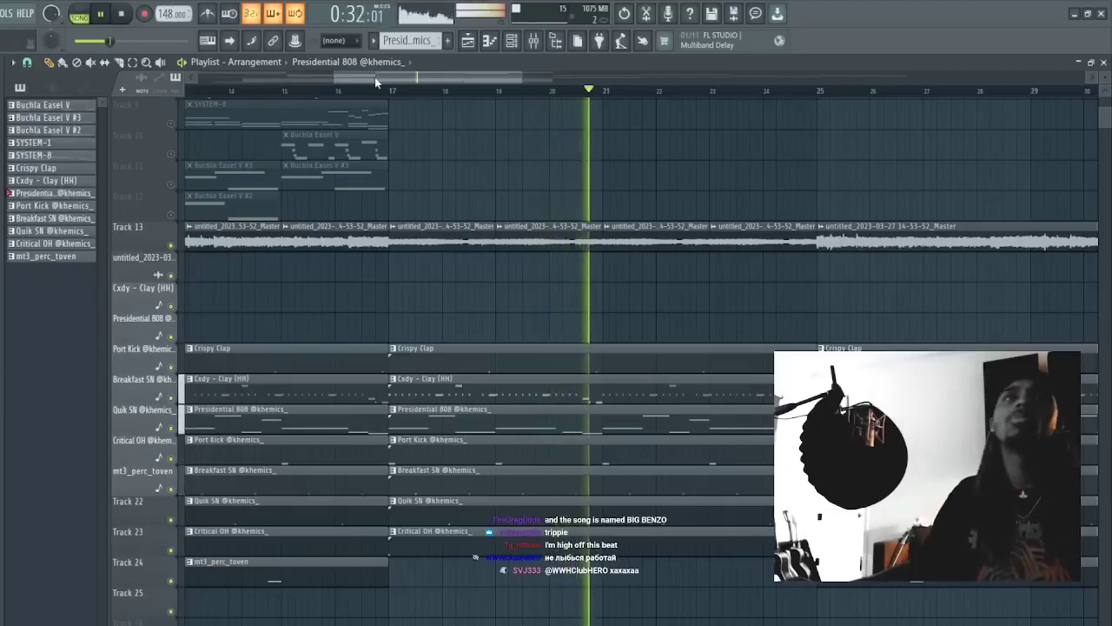
pyautogui.scroll(-3, 375, 80)
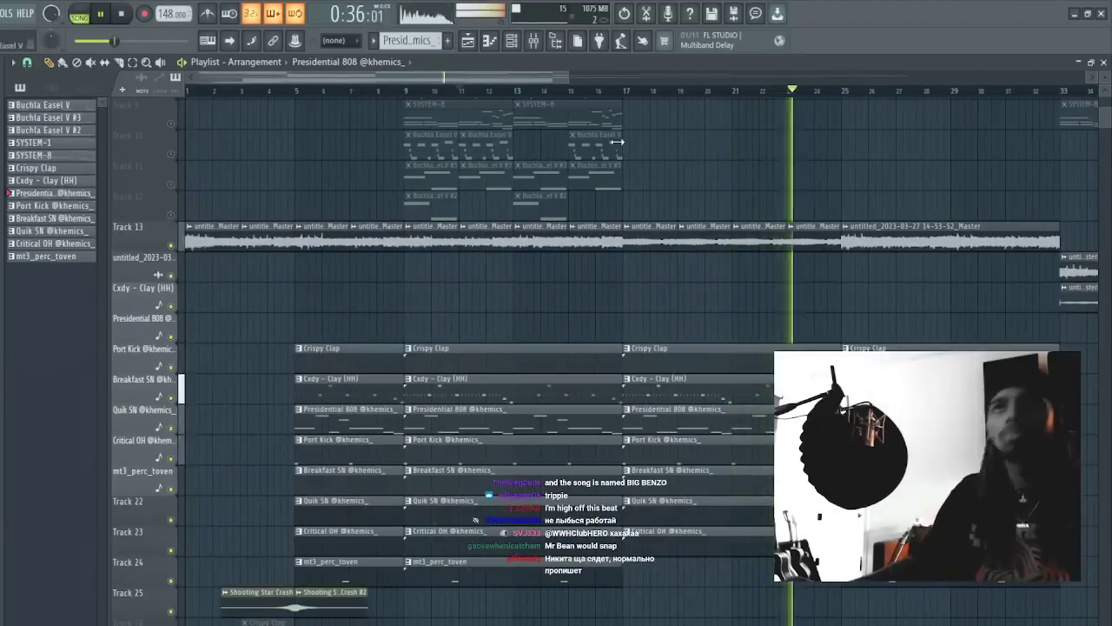
# - Slice the stacked drum clips at bar 25 with the slice tool
pyautogui.scroll(2, 689, 77)
pyautogui.press('c')
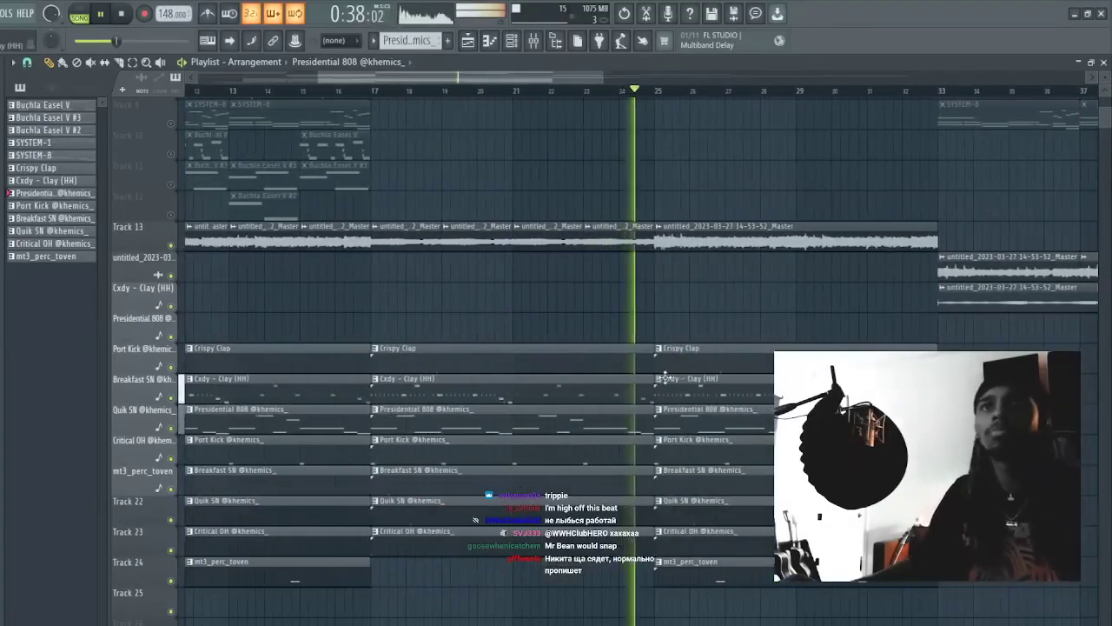
pyautogui.moveTo(652, 323); pyautogui.dragTo(652, 563)
pyautogui.click(559, 92)
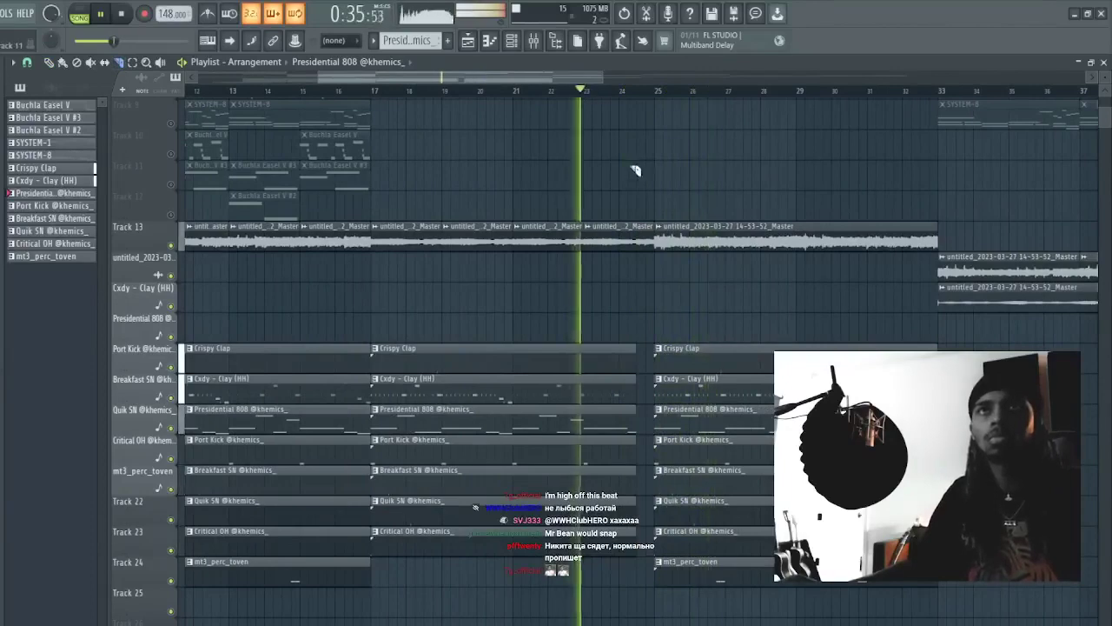
pyautogui.scroll(2, 641, 191)
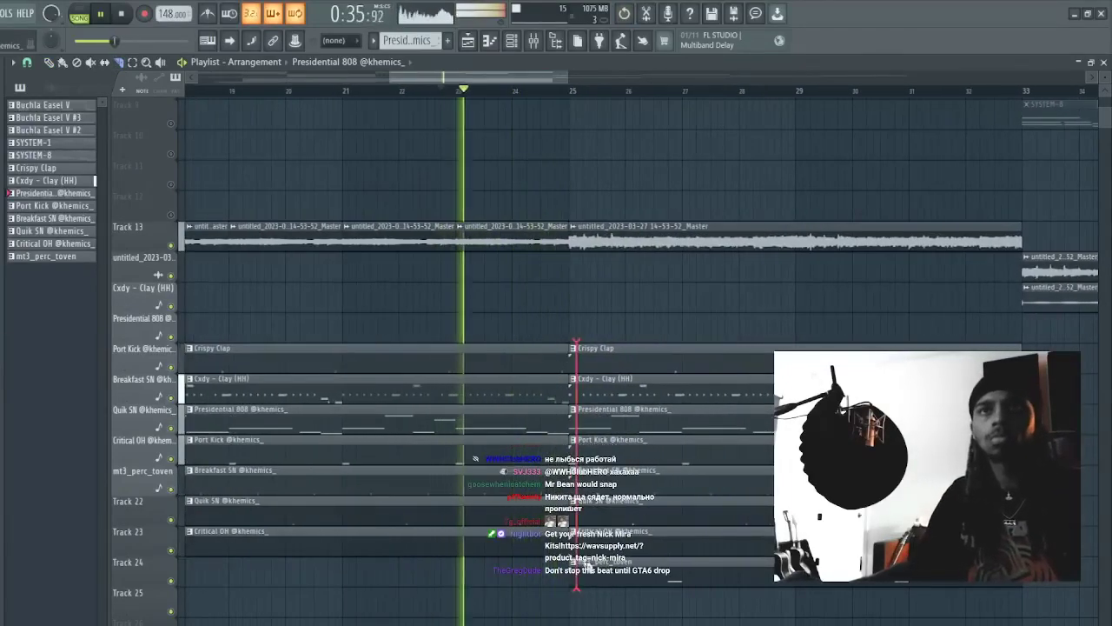
pyautogui.moveTo(548, 357); pyautogui.dragTo(560, 352)
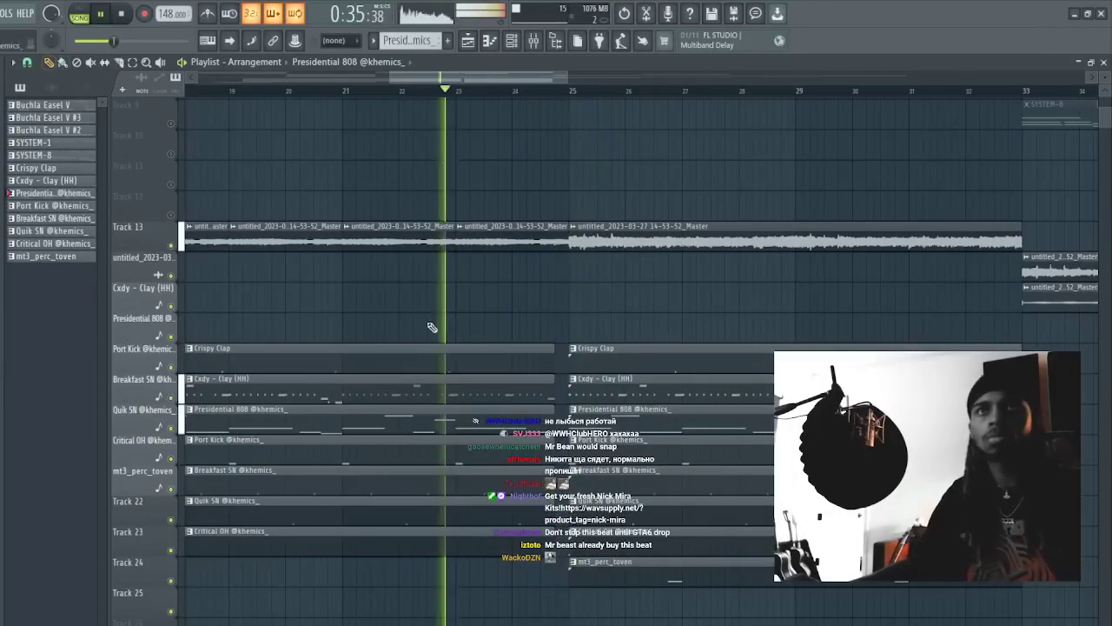
pyautogui.click(551, 352)
pyautogui.click(641, 315)
pyautogui.rightClick(644, 314)
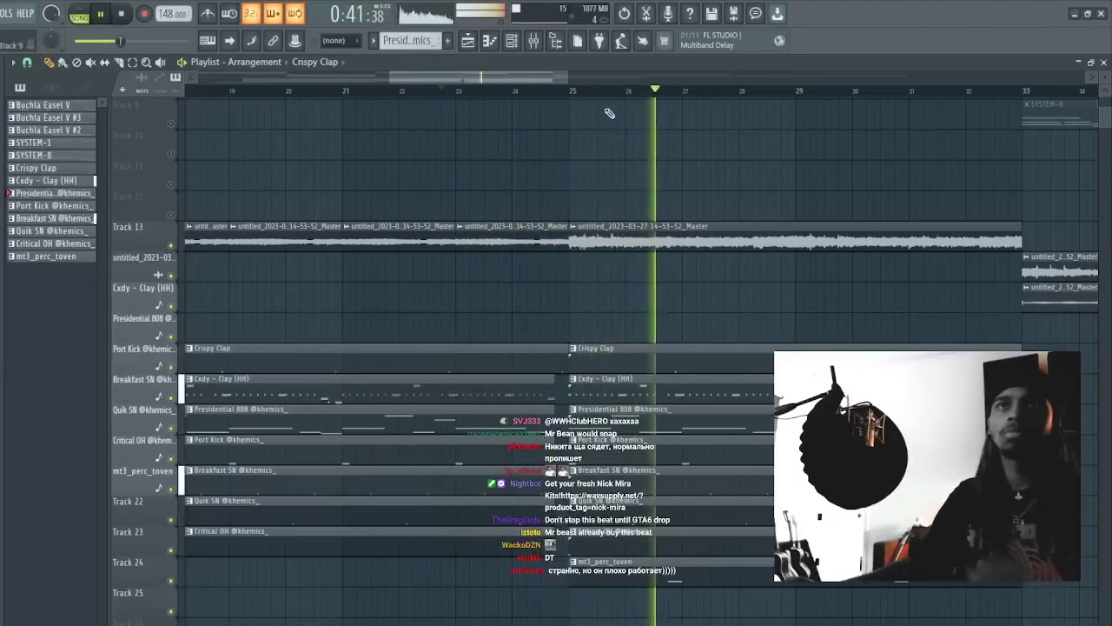
# - Select the eight drum clips from bar 25 to 33 and duplicate them into bars 33–41
pyautogui.scroll(-4, 560, 113)
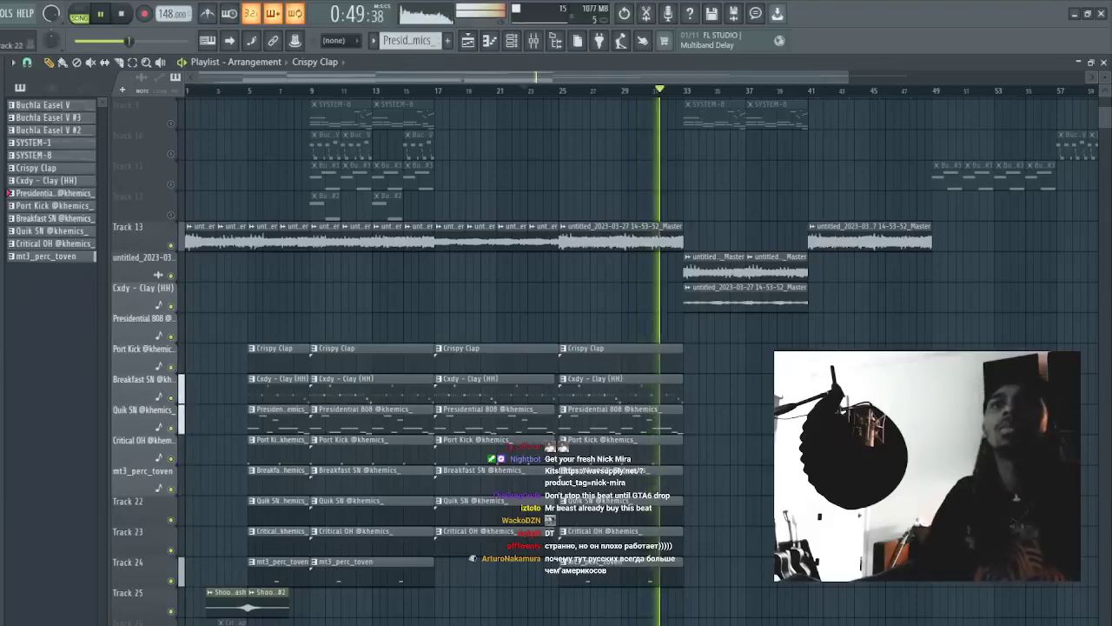
pyautogui.scroll(4, 809, 399)
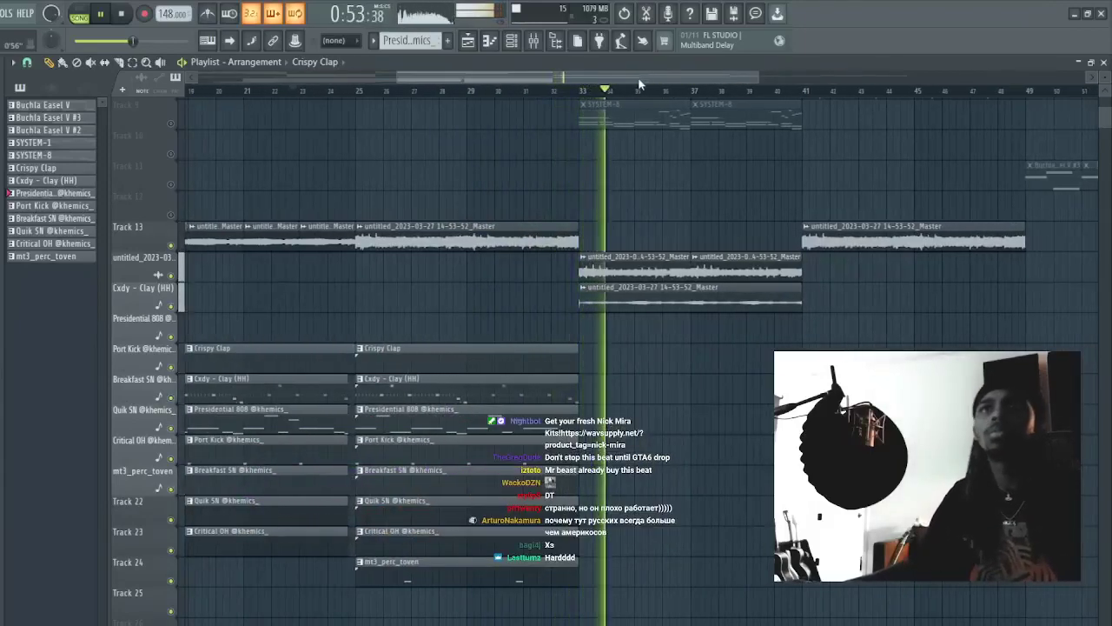
pyautogui.scroll(-2, 650, 417)
pyautogui.moveTo(717, 613); pyautogui.dragTo(563, 359)
pyautogui.hotkey('ctrl', 'b')
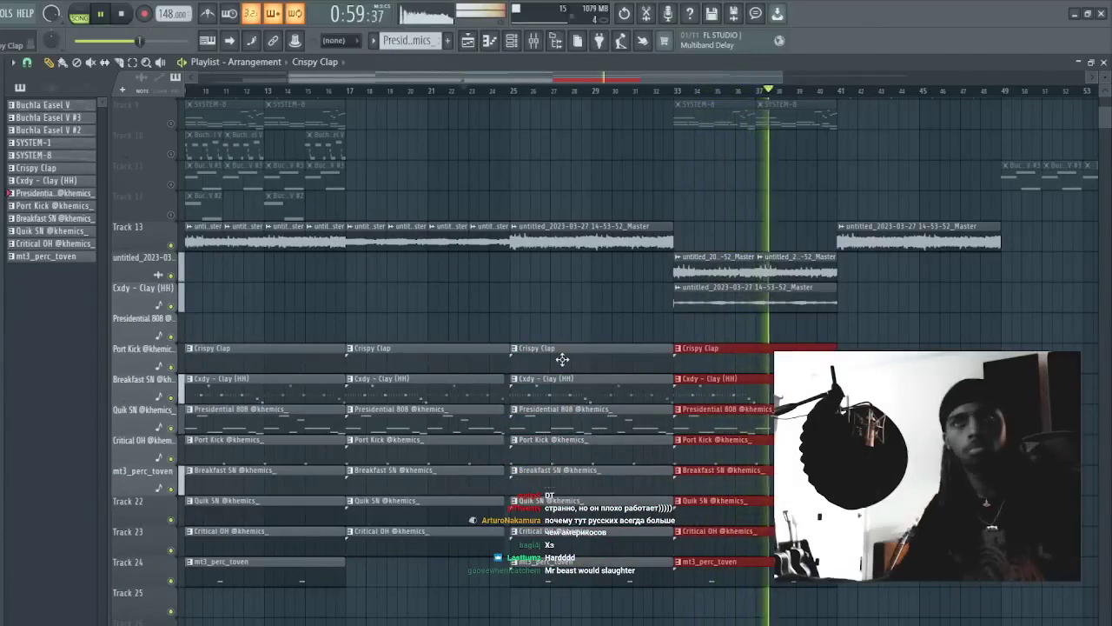
# - Cut bars 33–35 out of the duplicated drum clips to leave a two-bar break
pyautogui.scroll(1, 791, 78)
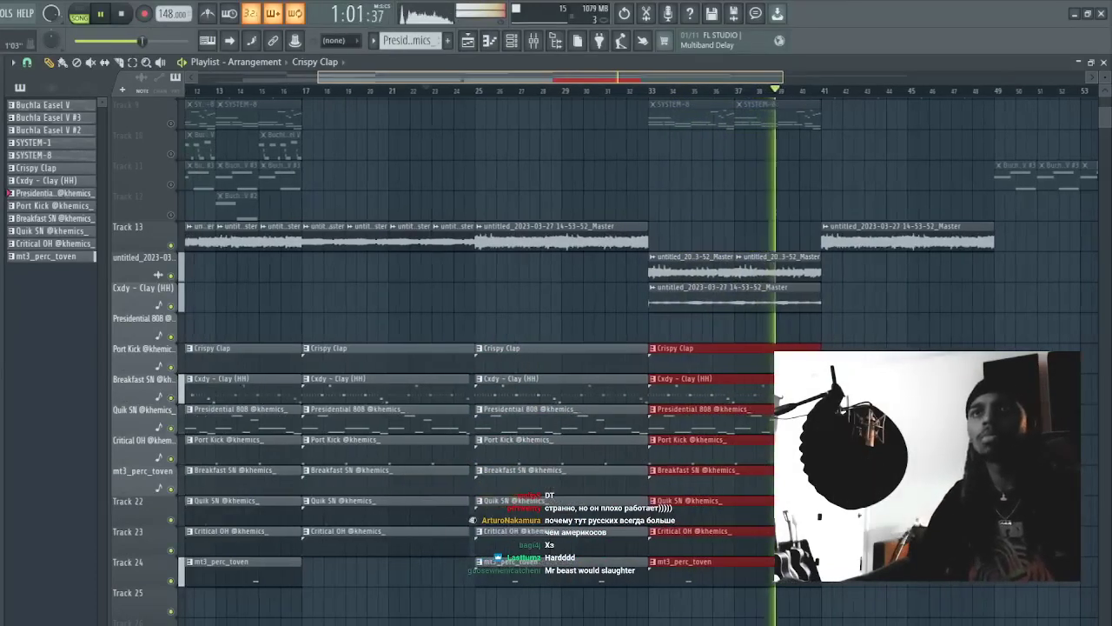
pyautogui.press('space')
pyautogui.press('space')
pyautogui.keyDown('ctrl'); pyautogui.click(685, 606); pyautogui.keyUp('ctrl')
pyautogui.press('c')
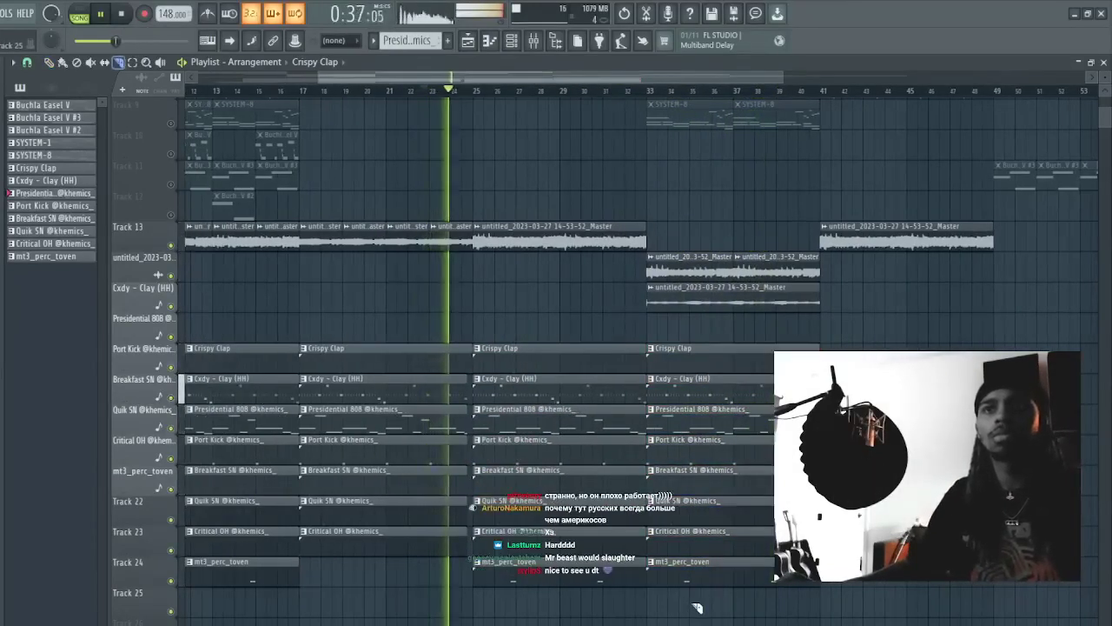
pyautogui.moveTo(692, 608); pyautogui.dragTo(689, 369)
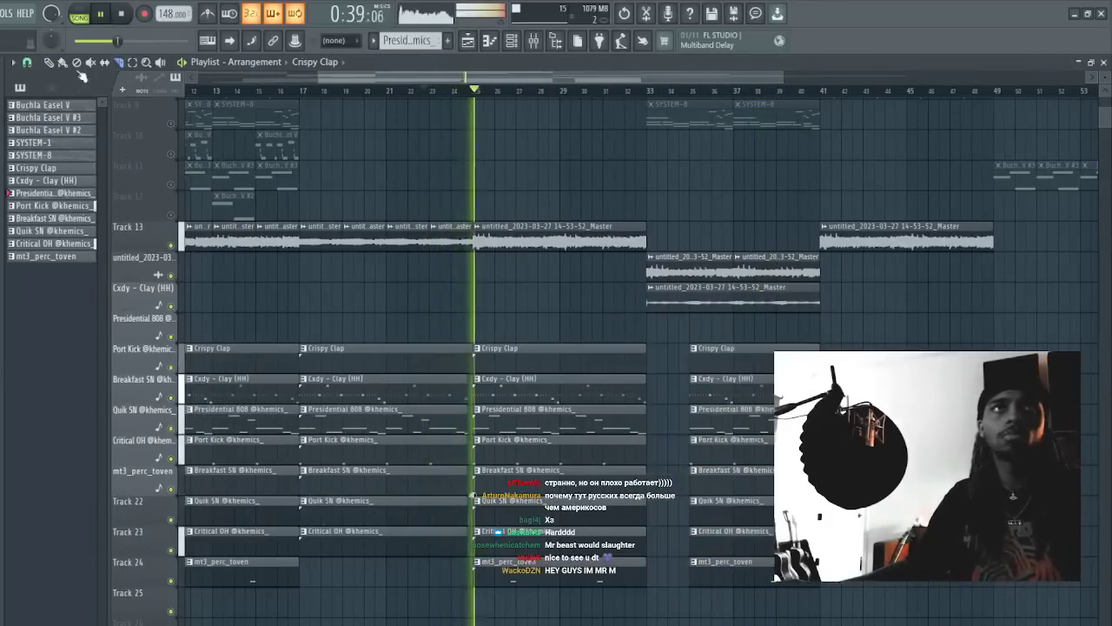
# - Delete the stray Crispy Clap clips accidentally placed around bars 44–53
pyautogui.keyDown('ctrl'); pyautogui.scroll(-3, 451, 187); pyautogui.keyUp('ctrl')
pyautogui.moveTo(1084, 79); pyautogui.dragTo(1077, 79)
pyautogui.click(711, 447)
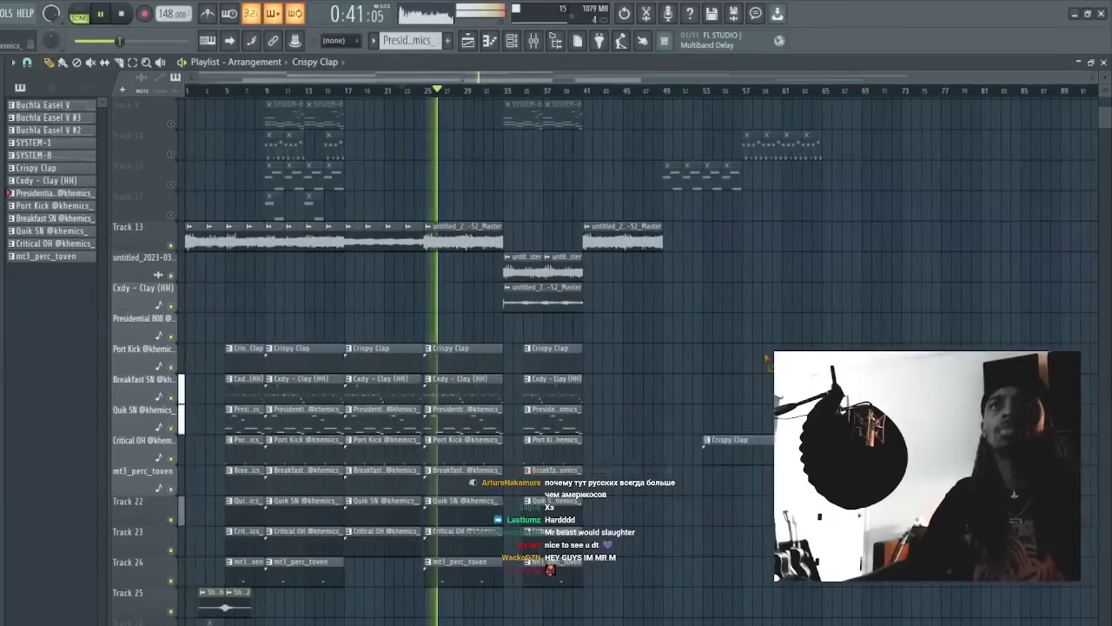
pyautogui.rightClick(723, 452)
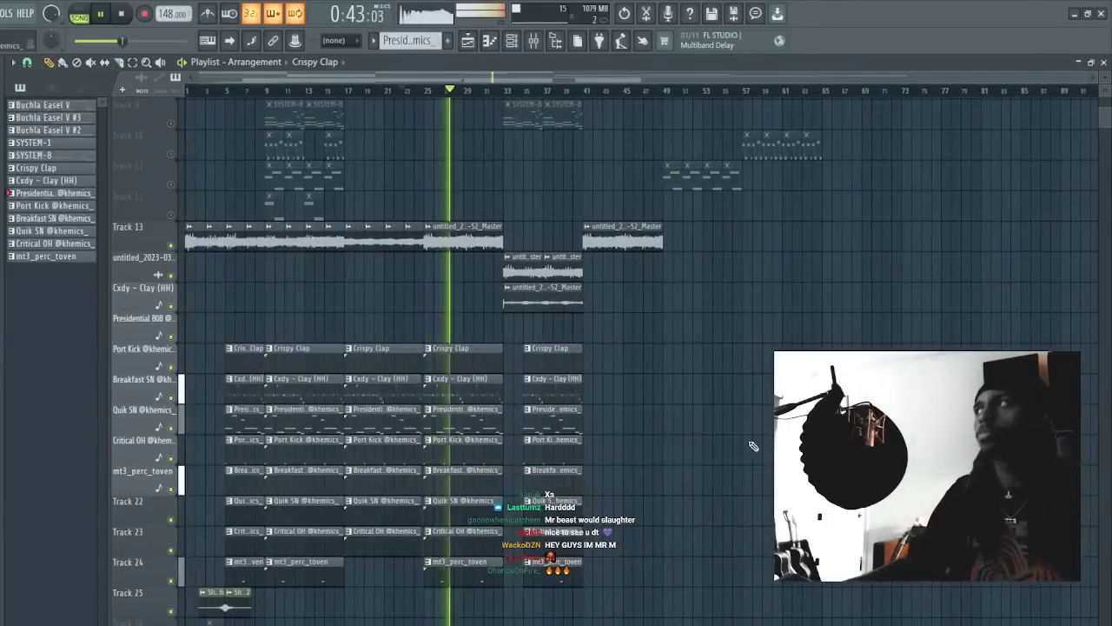
pyautogui.scroll(4, 623, 80)
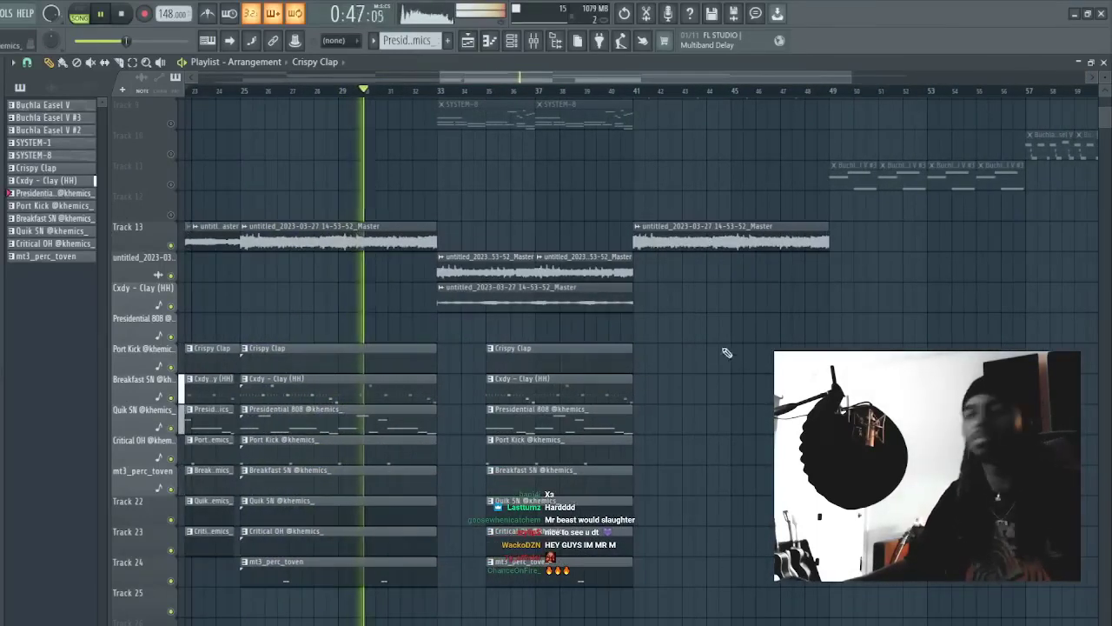
pyautogui.click(702, 478)
pyautogui.rightClick(708, 480)
pyautogui.click(738, 540)
pyautogui.rightClick(738, 537)
pyautogui.click(709, 486)
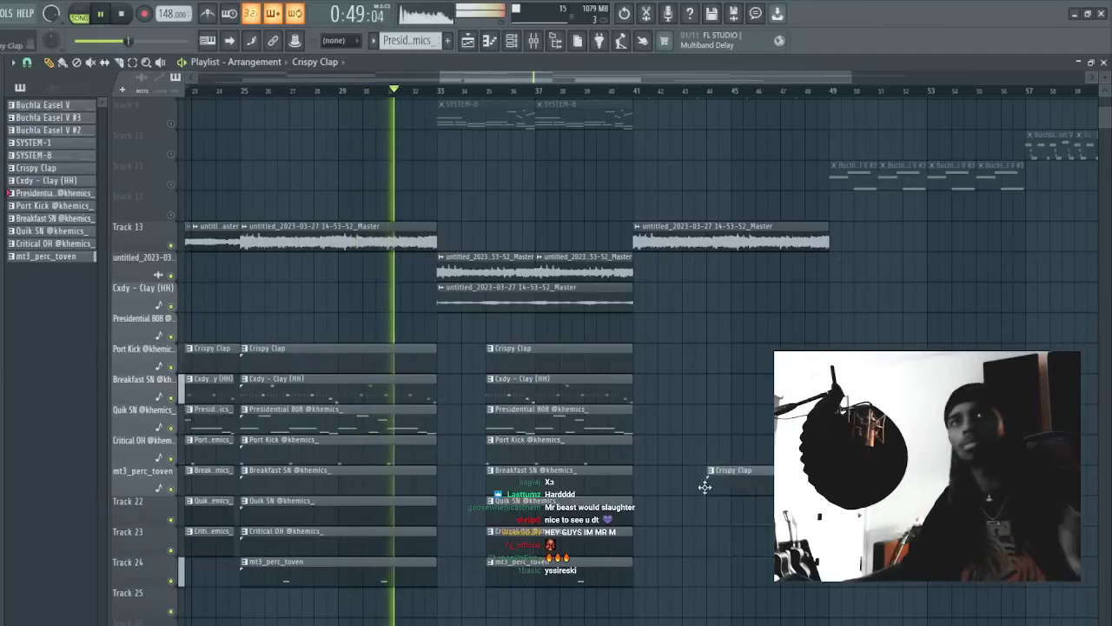
pyautogui.rightClick(710, 488)
pyautogui.scroll(-3, 530, 83)
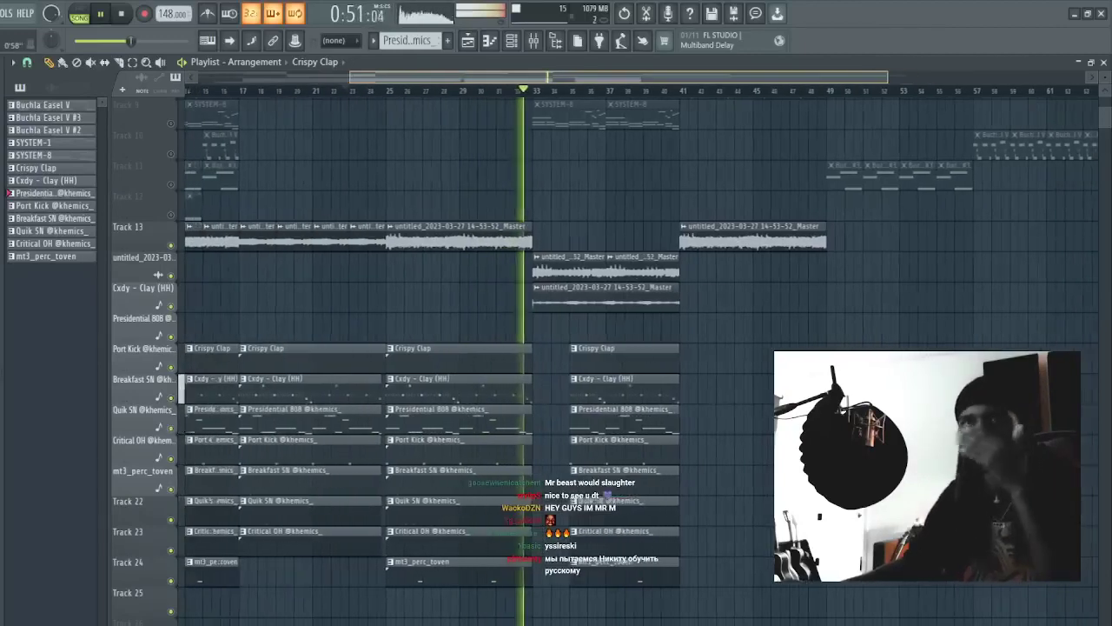
# - In the Presidential 808 sampler settings, change Time stretching Mode from Resample to Auto
pyautogui.press('F7')
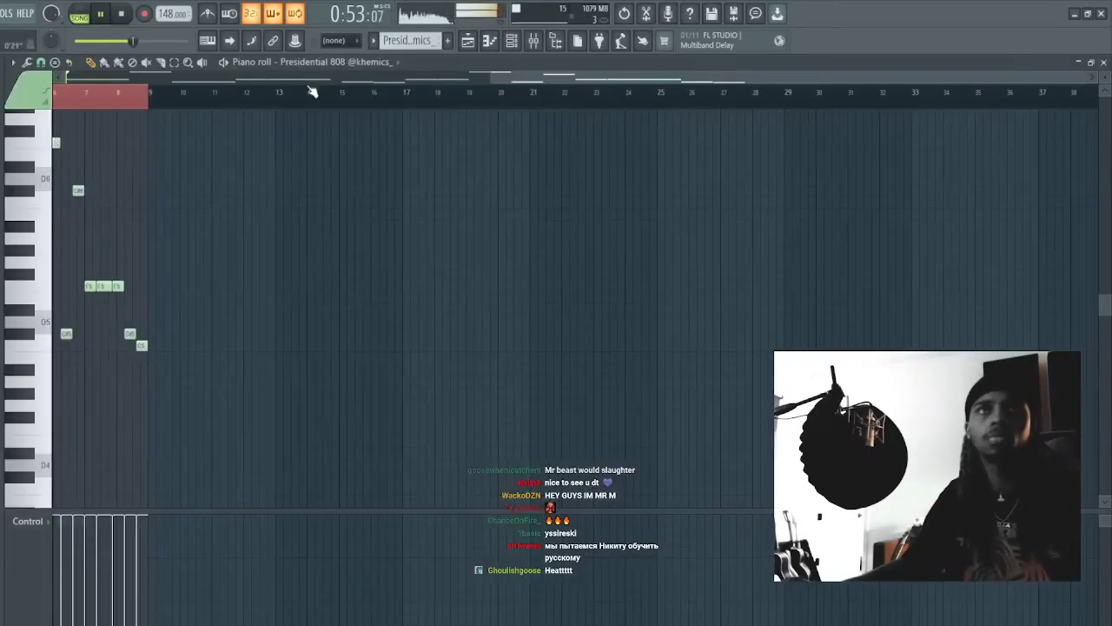
pyautogui.click(526, 41)
pyautogui.click(197, 277)
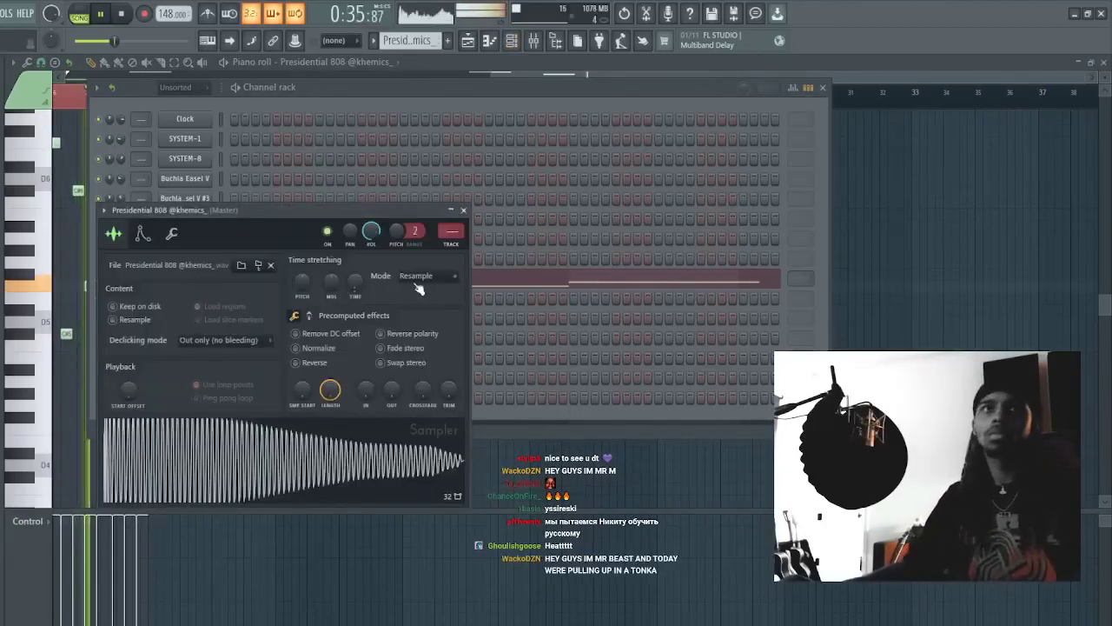
pyautogui.press('space')
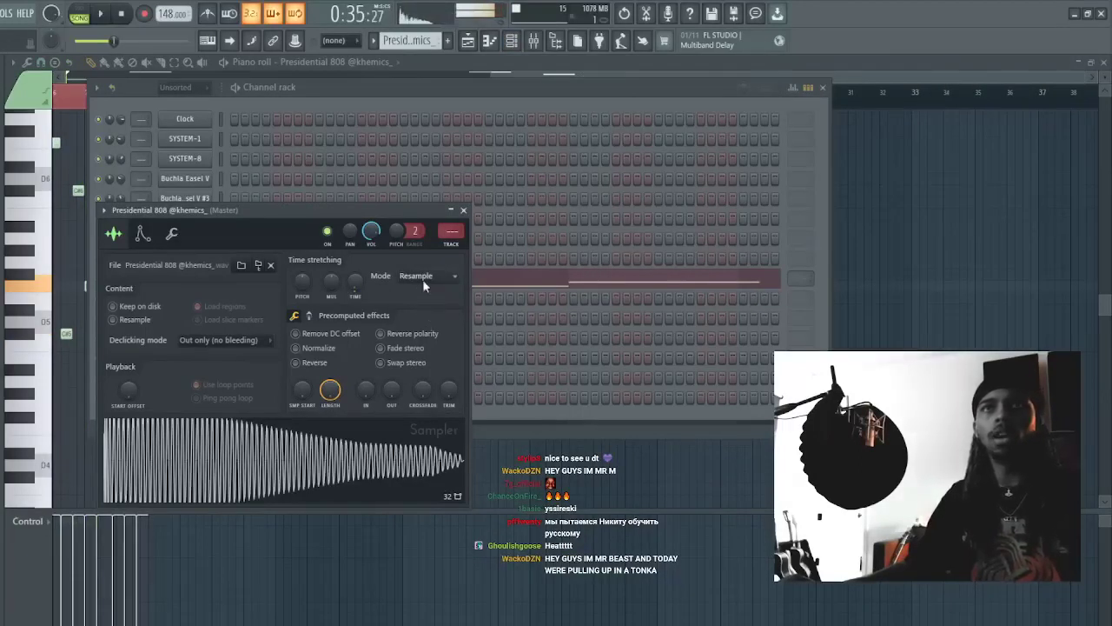
pyautogui.click(422, 278)
pyautogui.click(488, 294)
pyautogui.press('space')
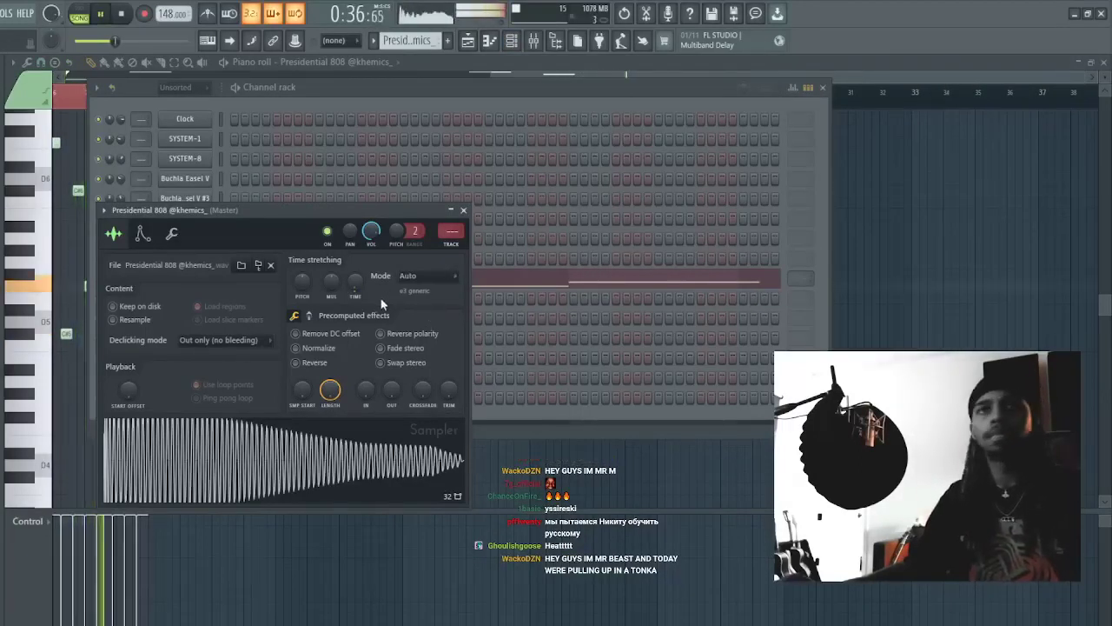
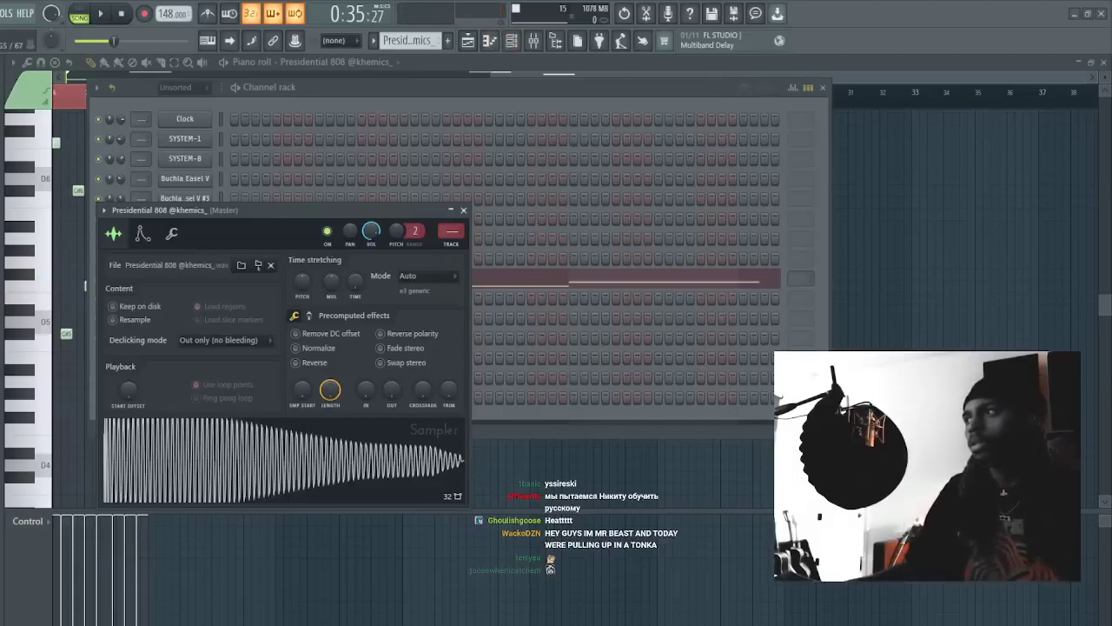
# - Restore the maximized piano roll, bring the Playlist forward and erase a stray clip
pyautogui.click(1103, 62)
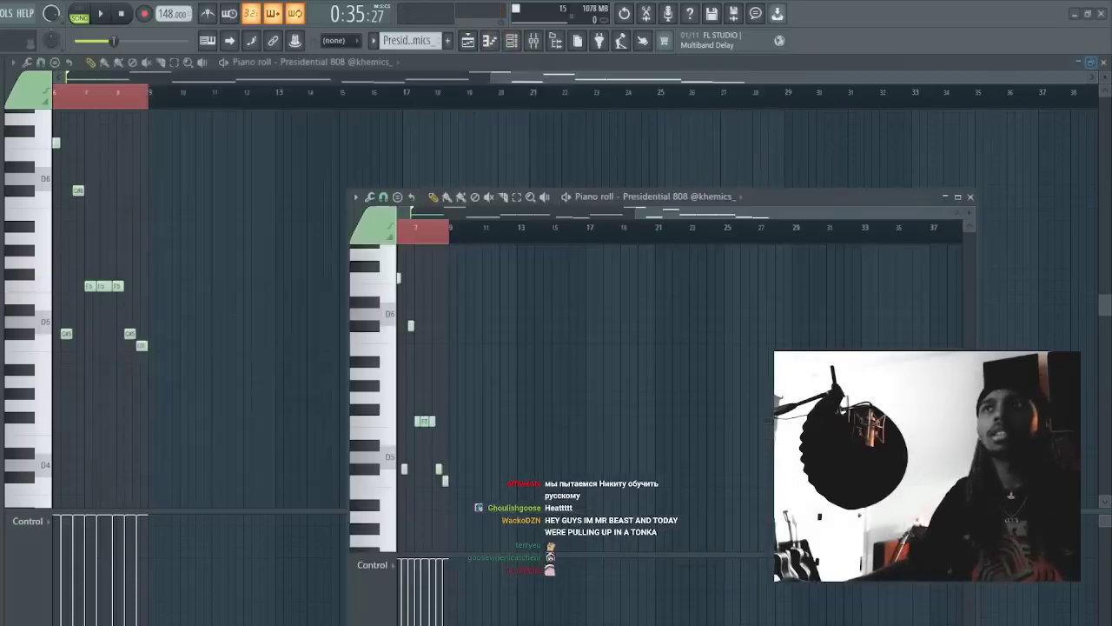
pyautogui.click(1018, 268)
pyautogui.rightClick(1019, 268)
# - Preview playback, then place and erase a test Presidential 808 clip on Track 25
pyautogui.press('space')
pyautogui.moveTo(351, 77); pyautogui.dragTo(224, 77)
pyautogui.press('space')
pyautogui.click(912, 602)
pyautogui.rightClick(915, 602)
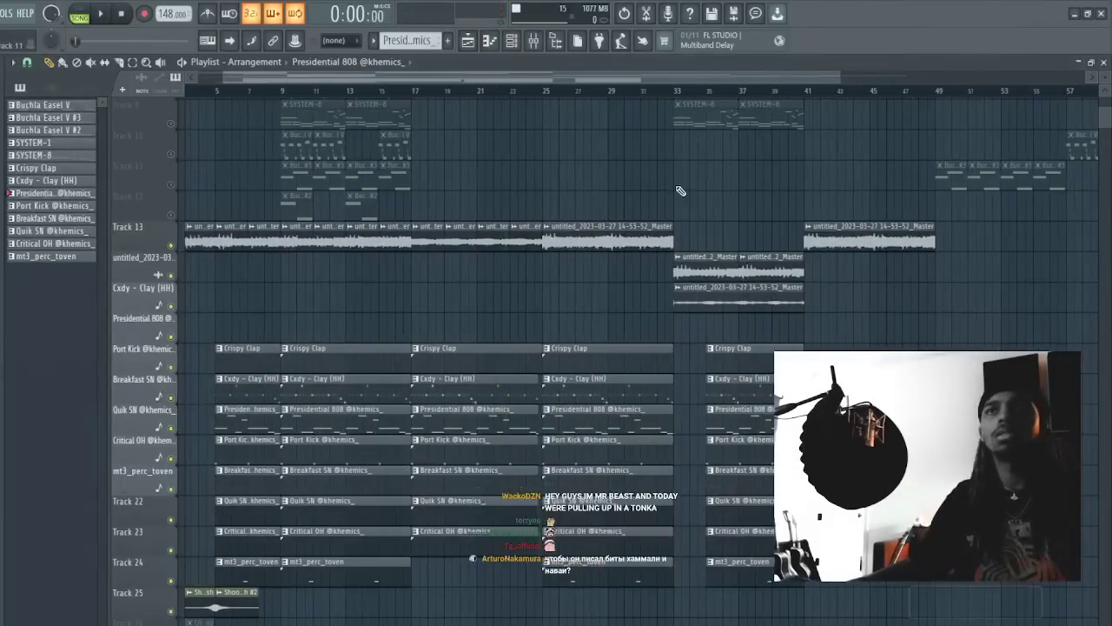
# - Move the playhead to bar 33 and delete the Track 13 audio clip at bar 41
pyautogui.moveTo(667, 80); pyautogui.dragTo(673, 81)
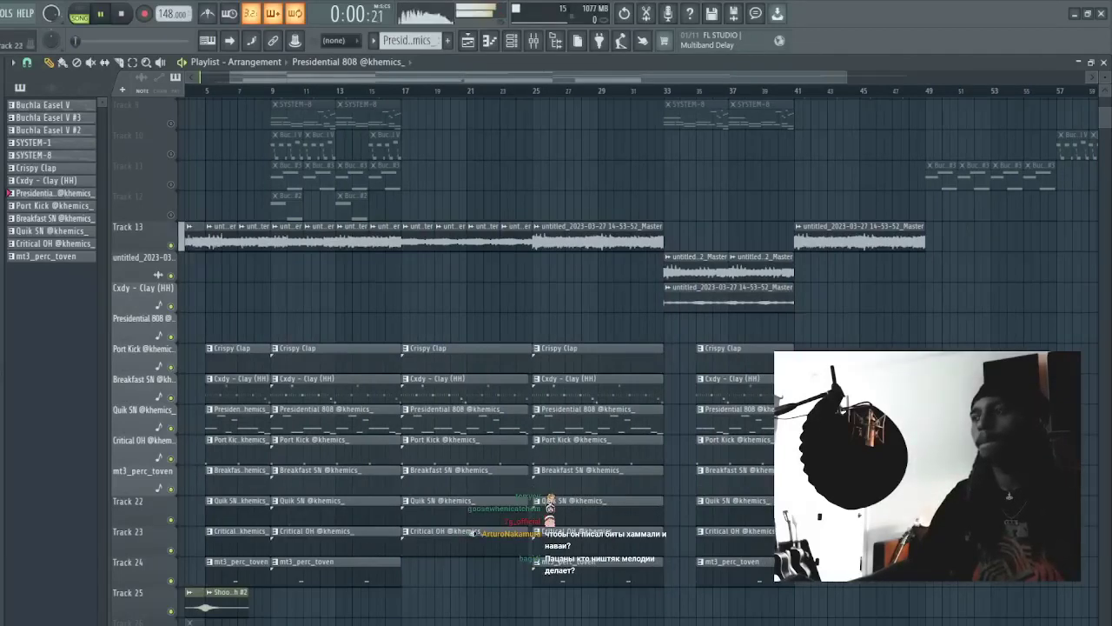
pyautogui.click(665, 91)
pyautogui.moveTo(604, 79); pyautogui.dragTo(575, 79)
pyautogui.moveTo(824, 78); pyautogui.dragTo(882, 78)
pyautogui.rightClick(839, 226)
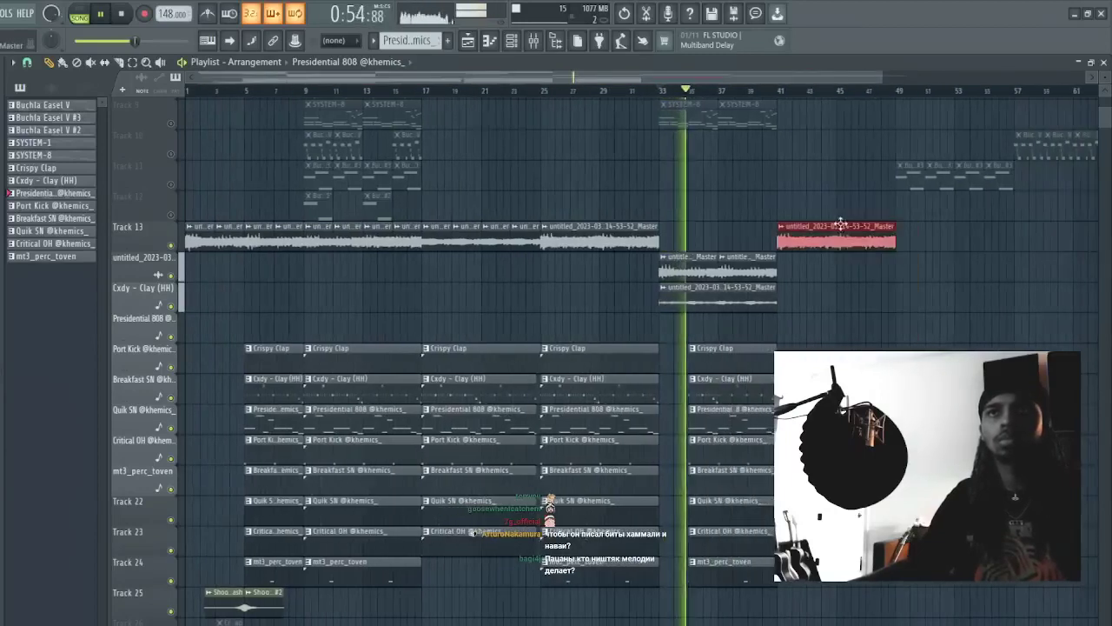
pyautogui.press('space')
# - Check the bar 33 audio clip's settings, then bring up the Mixer on Master
pyautogui.doubleClick(680, 265)
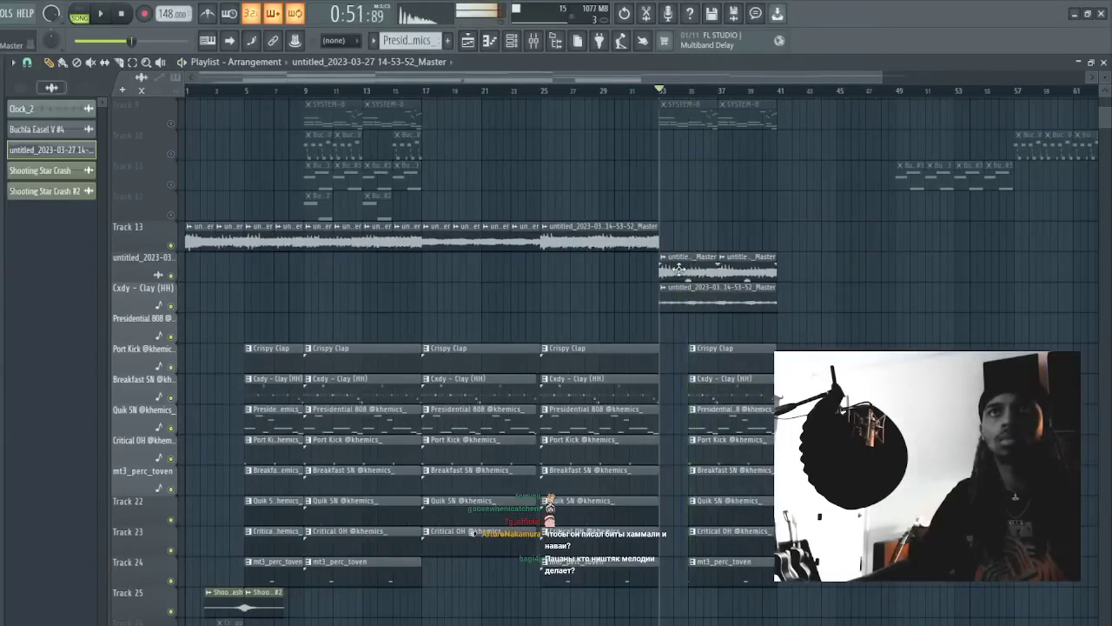
pyautogui.press('Escape')
pyautogui.click(548, 40)
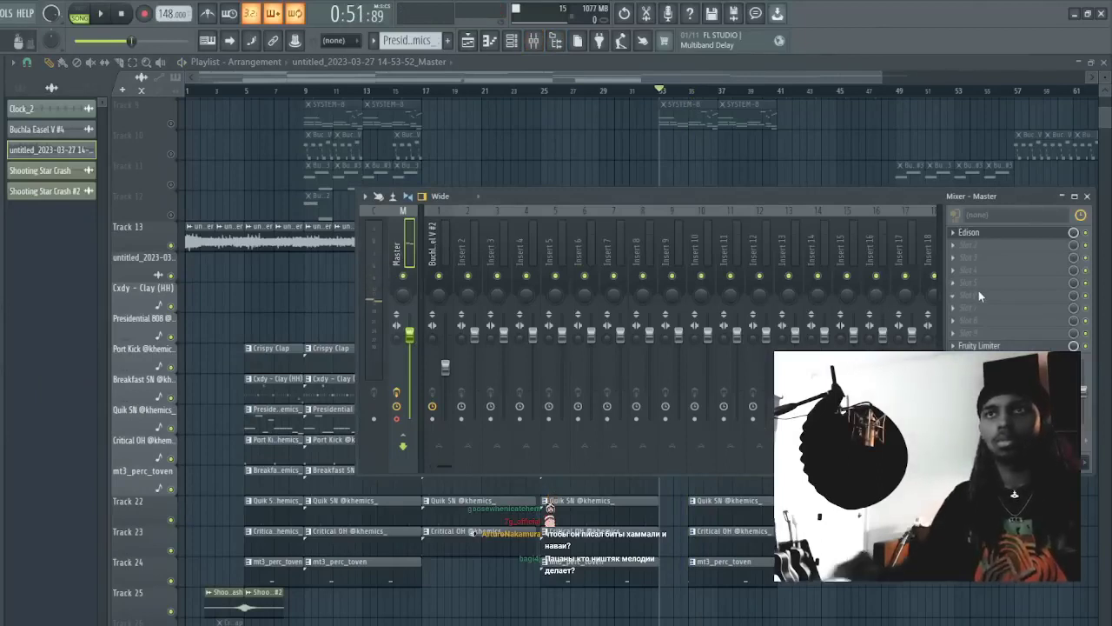
# - Load Gross Beat on the Master channel and choose a preset with Scrt Patt patterns
pyautogui.click(672, 607)
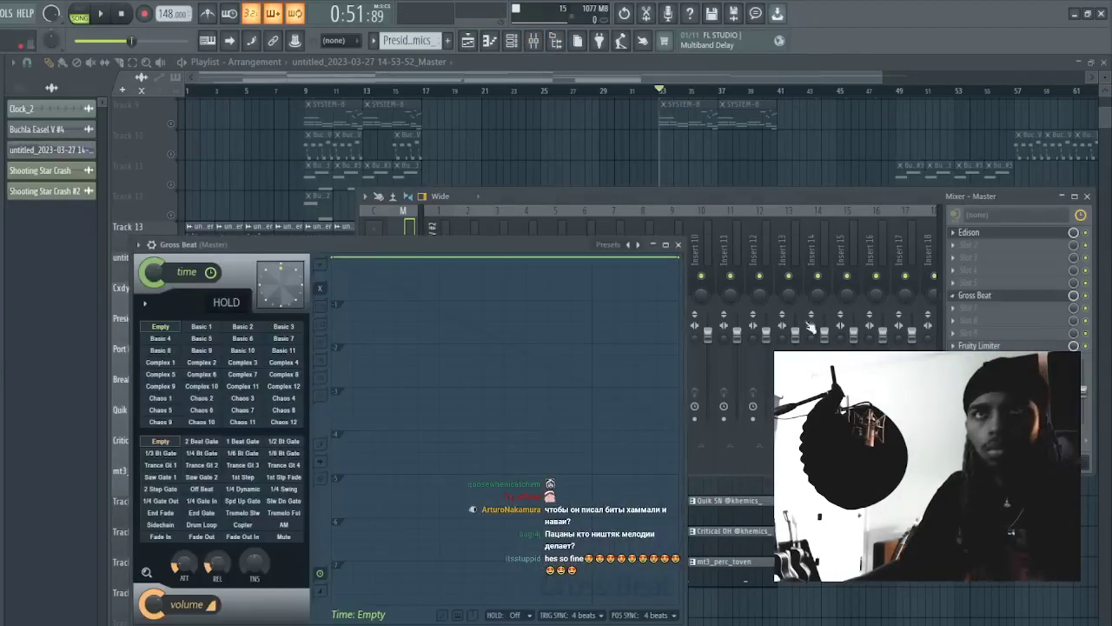
pyautogui.click(629, 245)
pyautogui.click(629, 244)
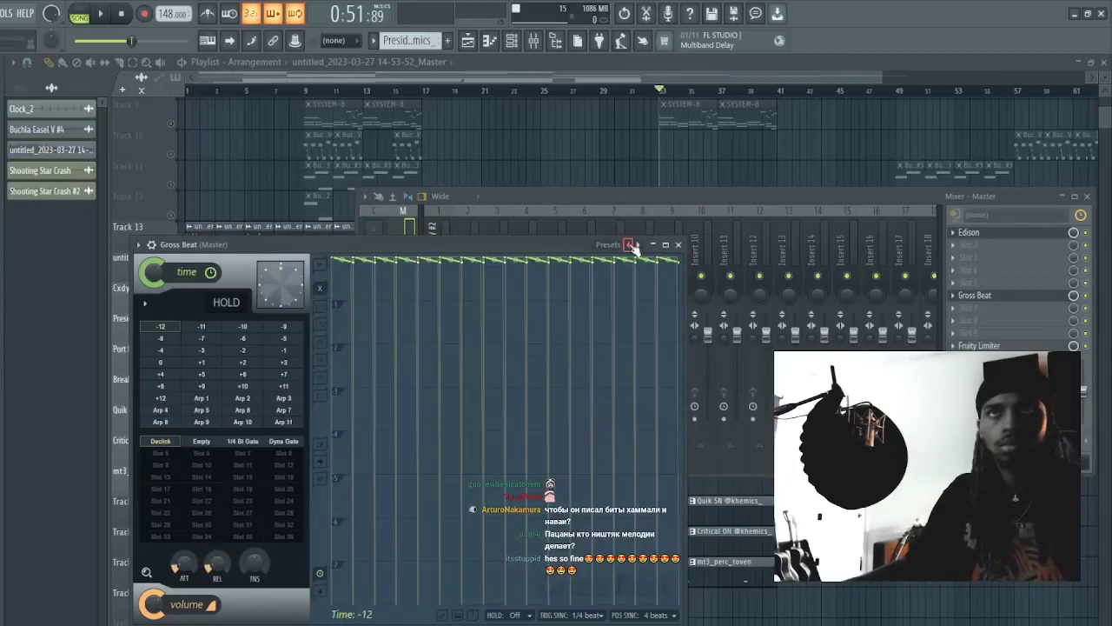
pyautogui.click(629, 244)
pyautogui.click(630, 244)
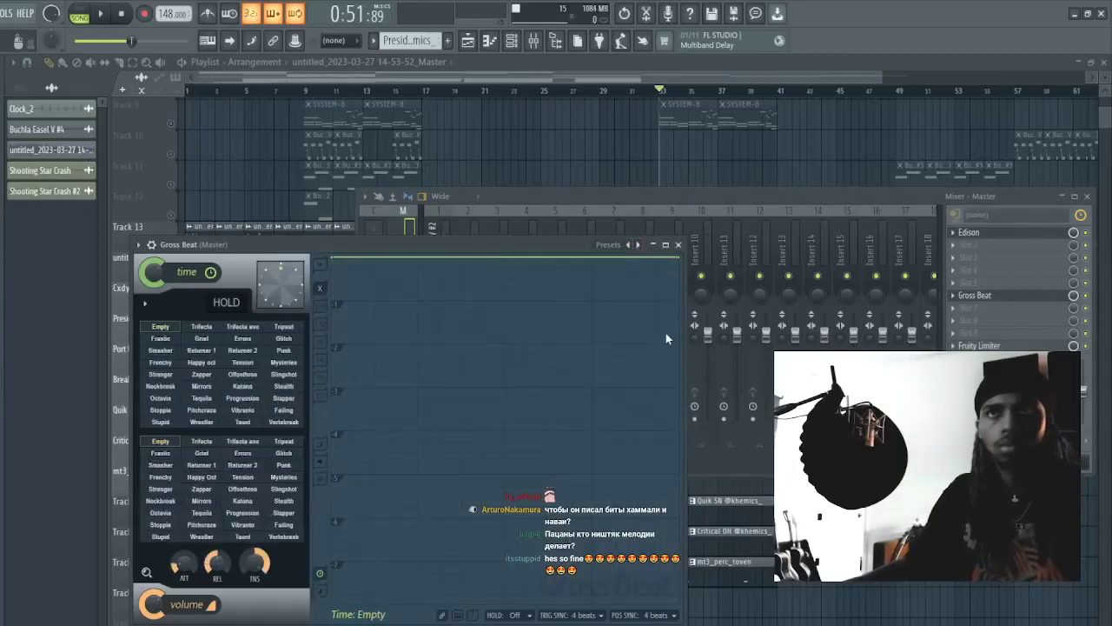
pyautogui.click(629, 244)
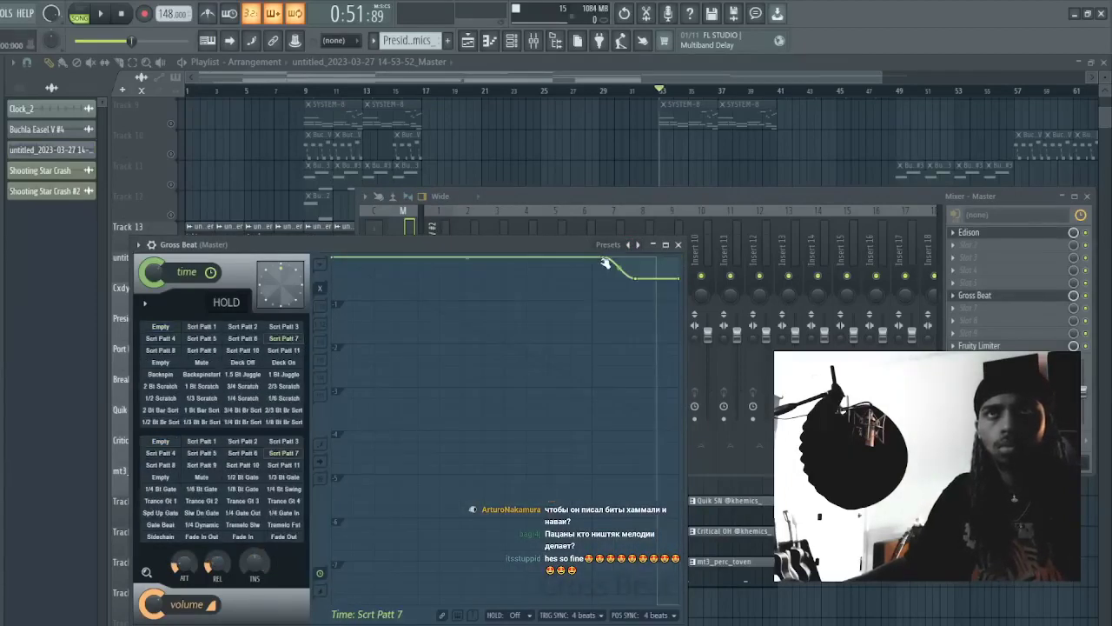
# - Reshape Gross Beat's time envelope with an earlier drop and sharper final bend, and audition it
pyautogui.click(284, 453)
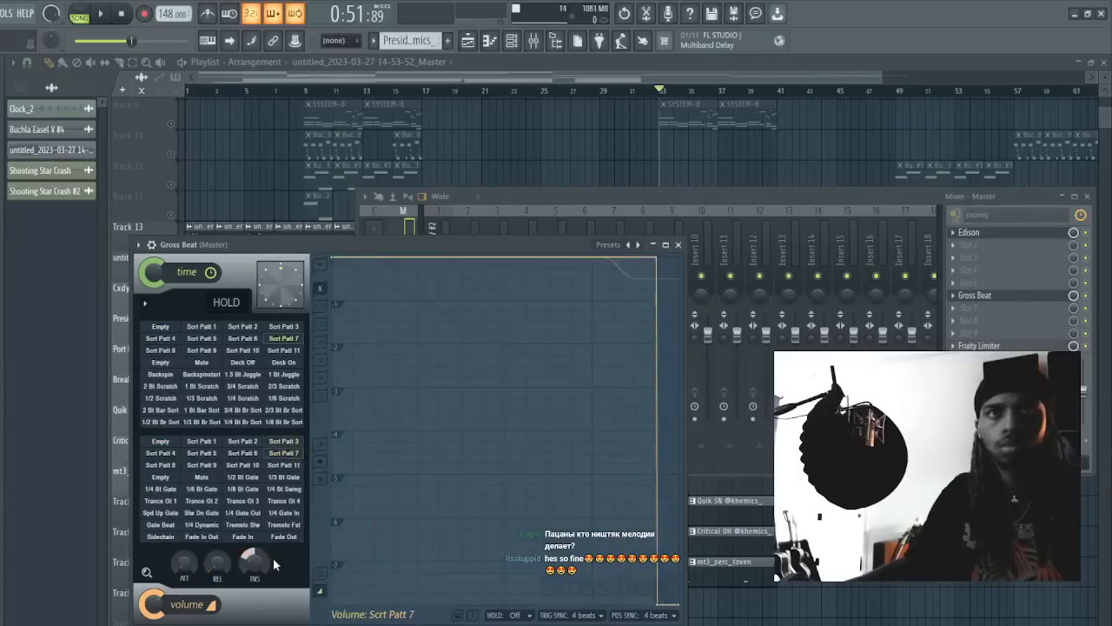
pyautogui.click(284, 339)
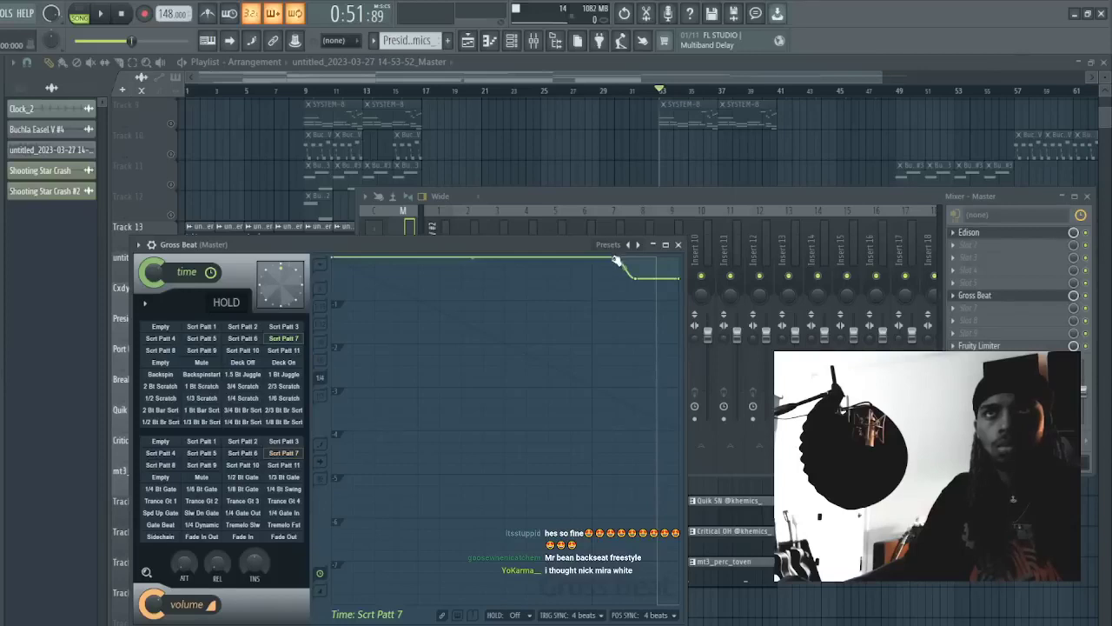
pyautogui.moveTo(616, 260); pyautogui.dragTo(593, 259)
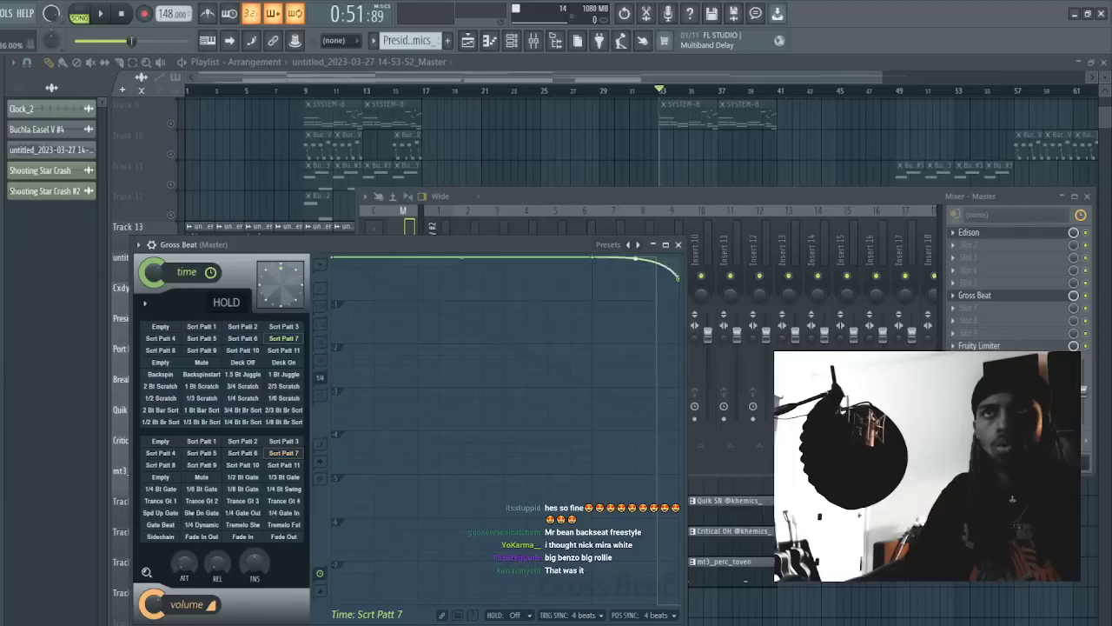
pyautogui.moveTo(636, 259); pyautogui.dragTo(635, 252)
pyautogui.press('space')
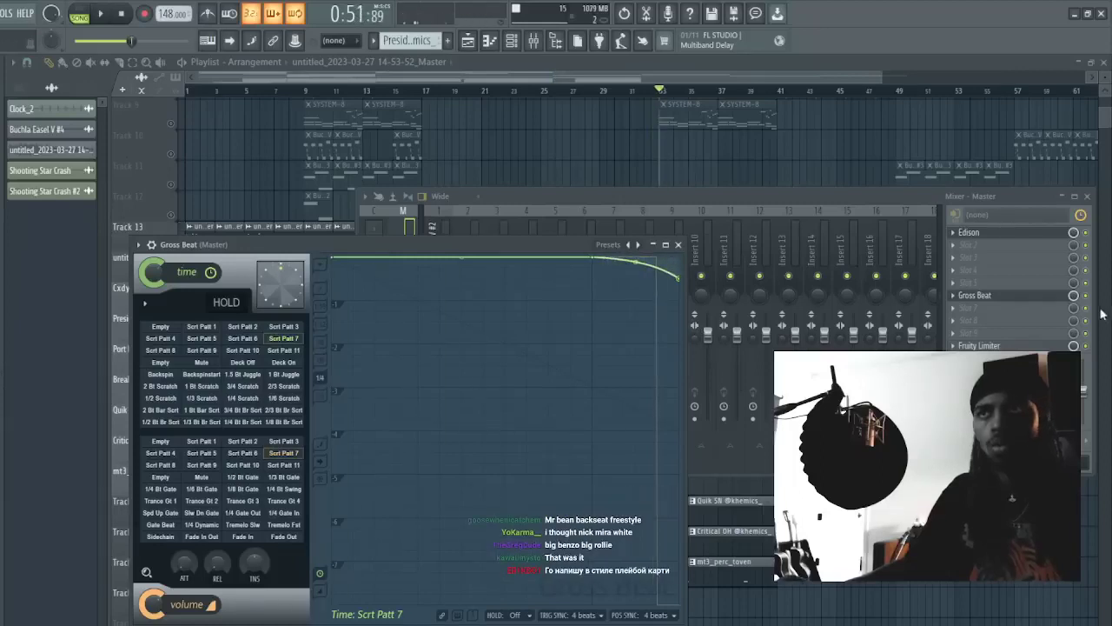
pyautogui.click(1075, 298)
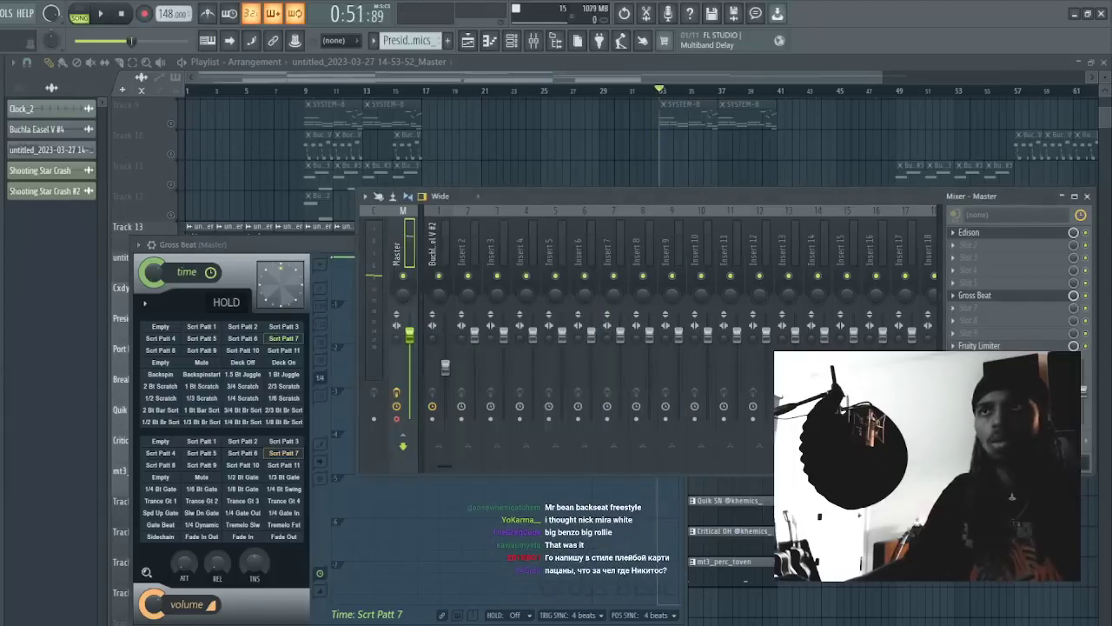
# - Select bars 33–35 and create an automation clip for Gross Beat's Mix level
pyautogui.moveTo(660, 92); pyautogui.dragTo(708, 92)
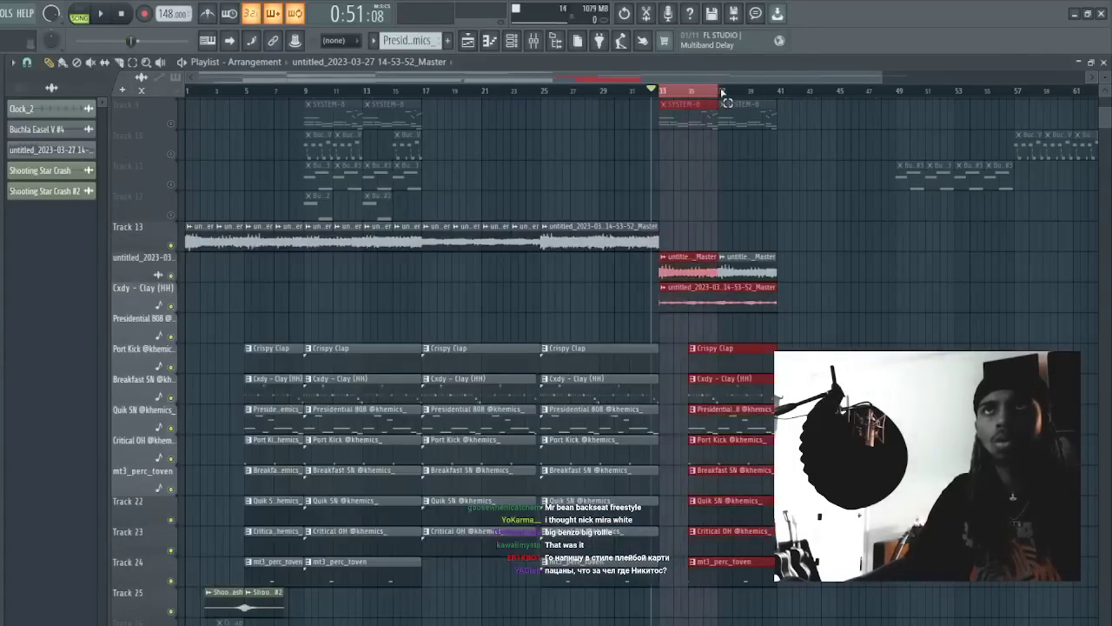
pyautogui.press('space')
pyautogui.press('space')
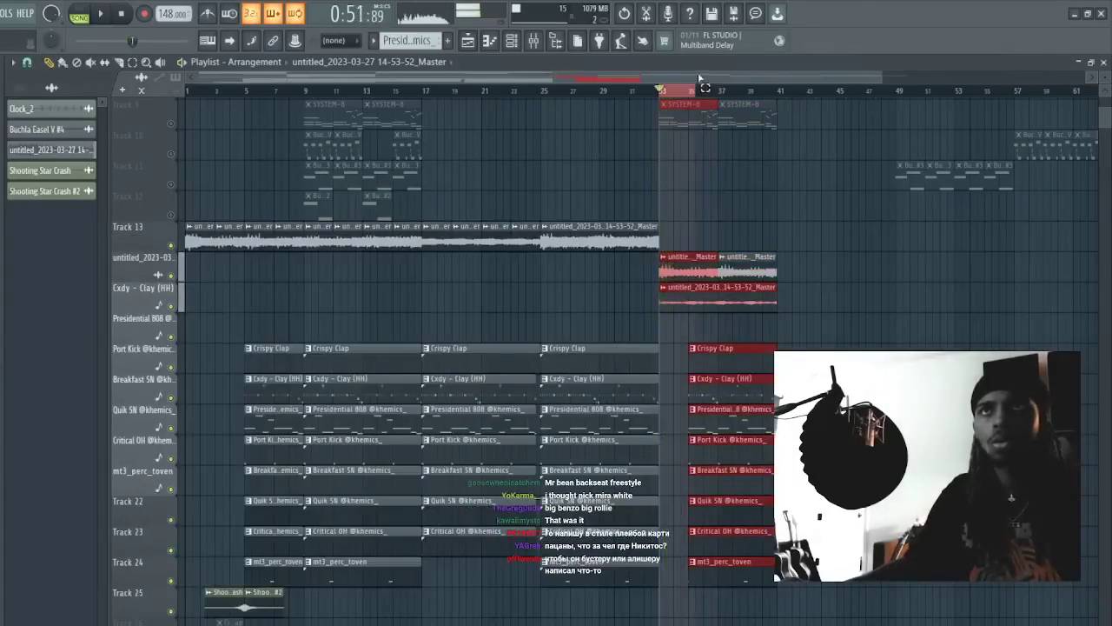
pyautogui.scroll(5, 701, 88)
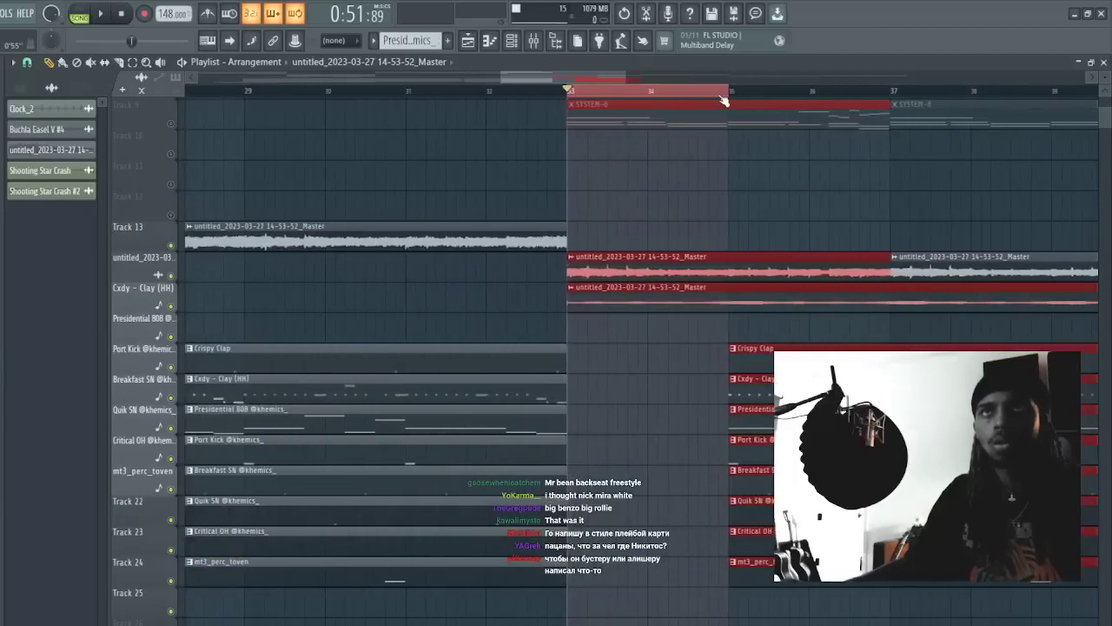
pyautogui.click(532, 41)
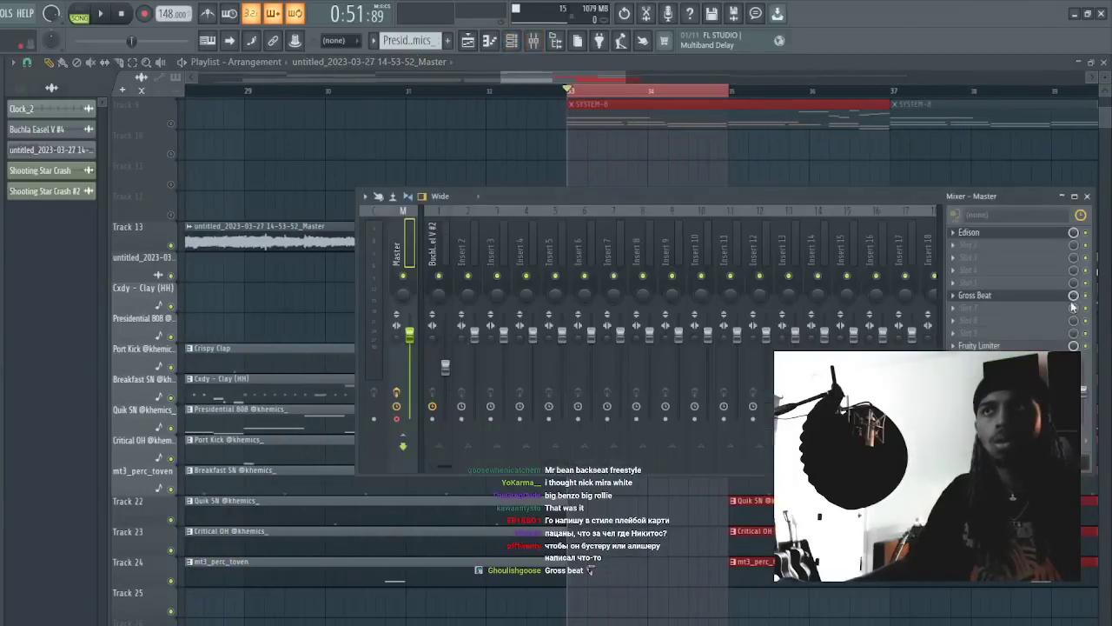
pyautogui.click(1039, 452)
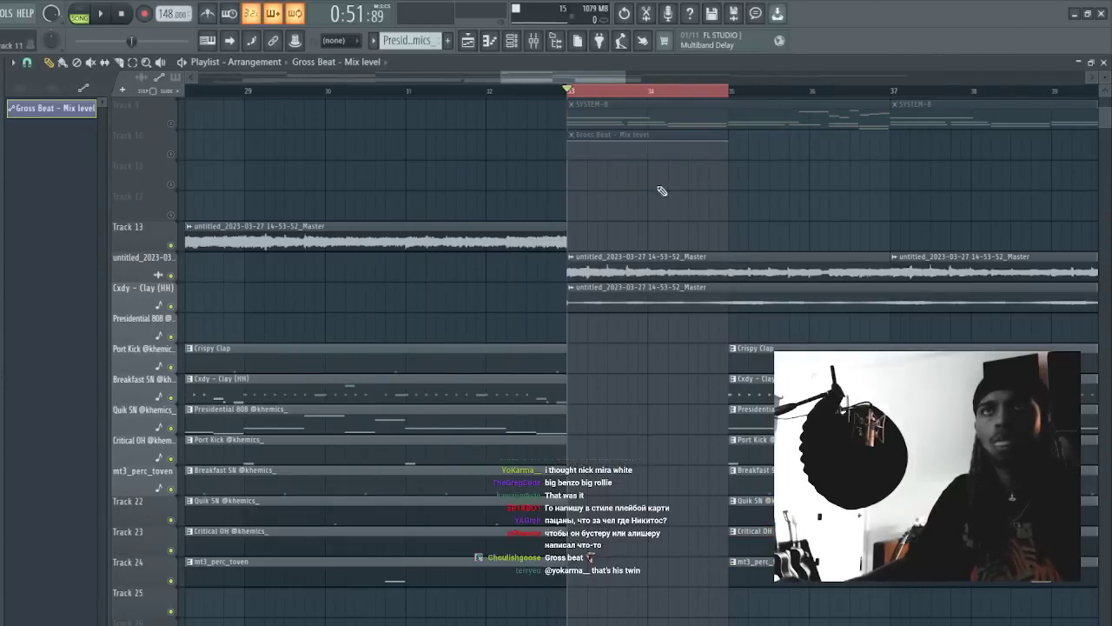
# - Move the Mix level automation clip down to Track 26 and pull Gross Beat's curve bend point earlier
pyautogui.moveTo(646, 272); pyautogui.dragTo(644, 593)
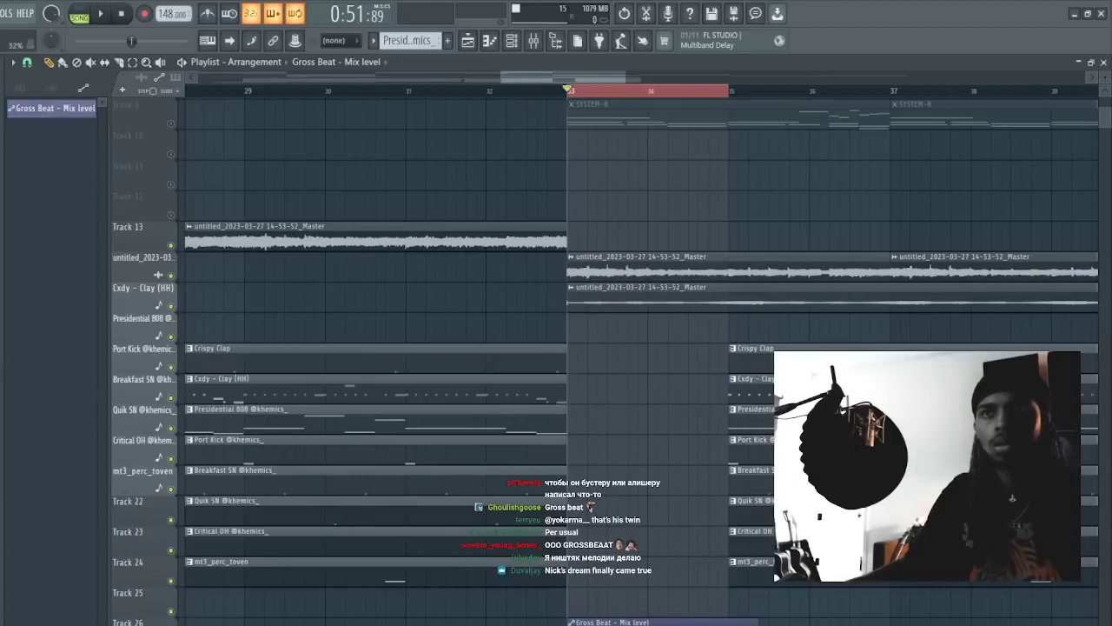
pyautogui.click(572, 93)
pyautogui.click(534, 41)
pyautogui.press('space')
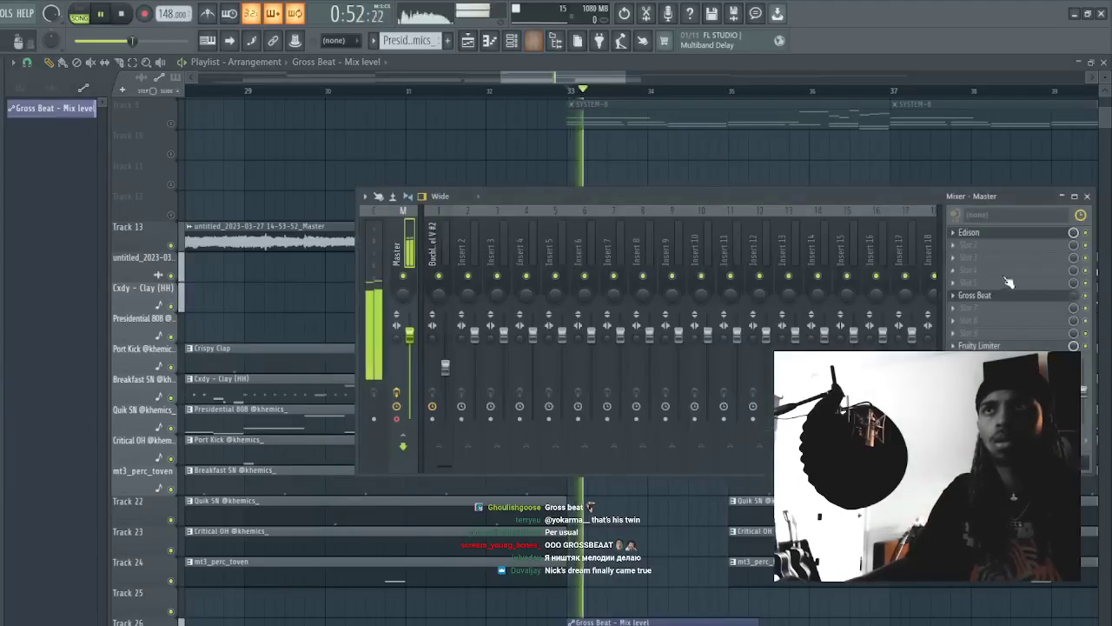
pyautogui.click(1051, 298)
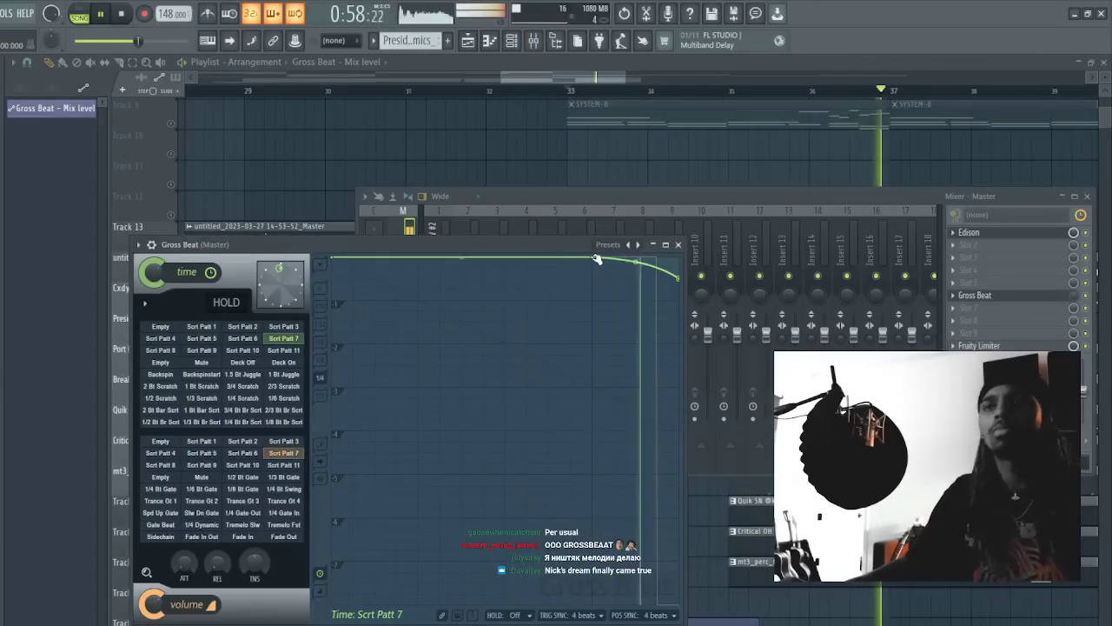
pyautogui.moveTo(566, 254); pyautogui.dragTo(636, 259)
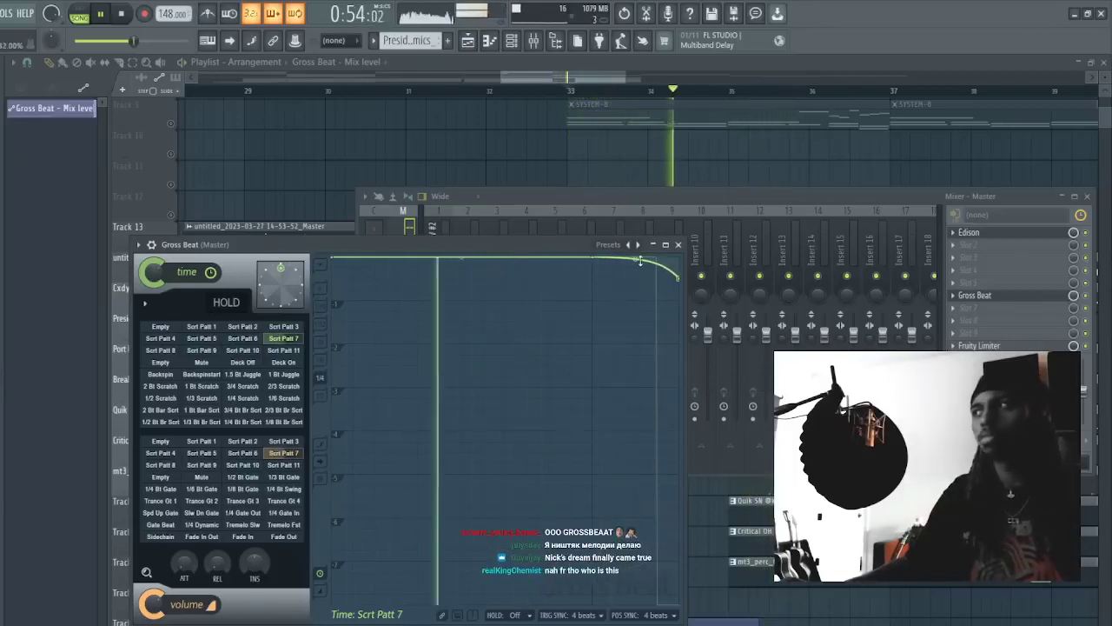
# - Slice the Gross Beat automation clip near its start with the cut tool
pyautogui.click(639, 136)
pyautogui.scroll(-5, 657, 139)
pyautogui.scroll(-3, 588, 77)
pyautogui.scroll(4, 588, 77)
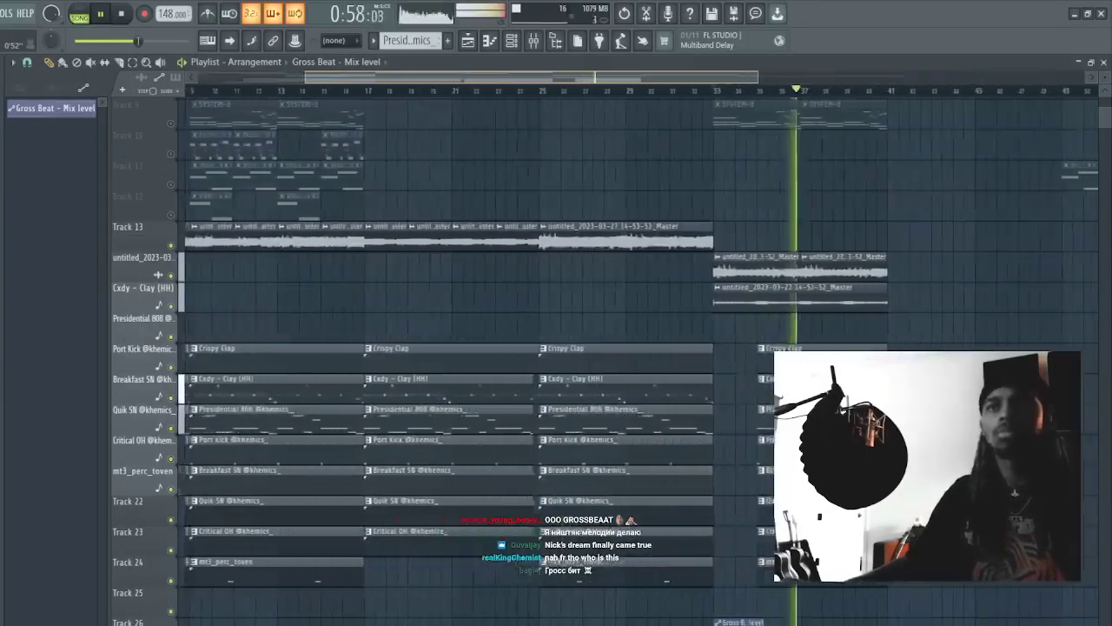
pyautogui.press('c')
pyautogui.moveTo(673, 615); pyautogui.dragTo(673, 624)
pyautogui.press('p')
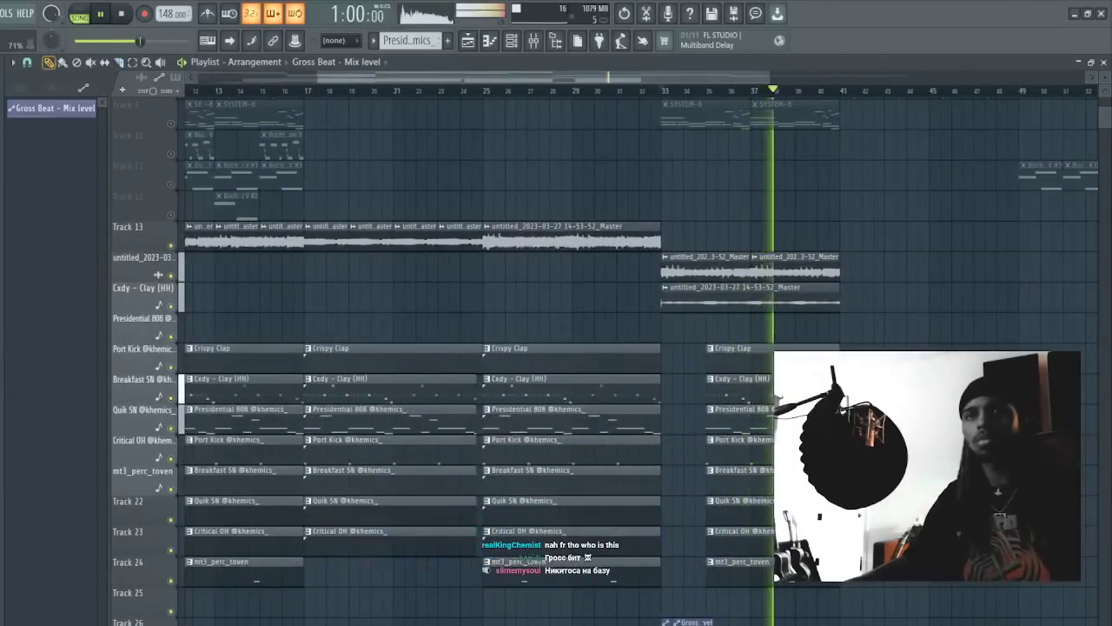
# - Replay the section from bar 33 to hear the Gross Beat ending
pyautogui.press('space')
pyautogui.press('space')
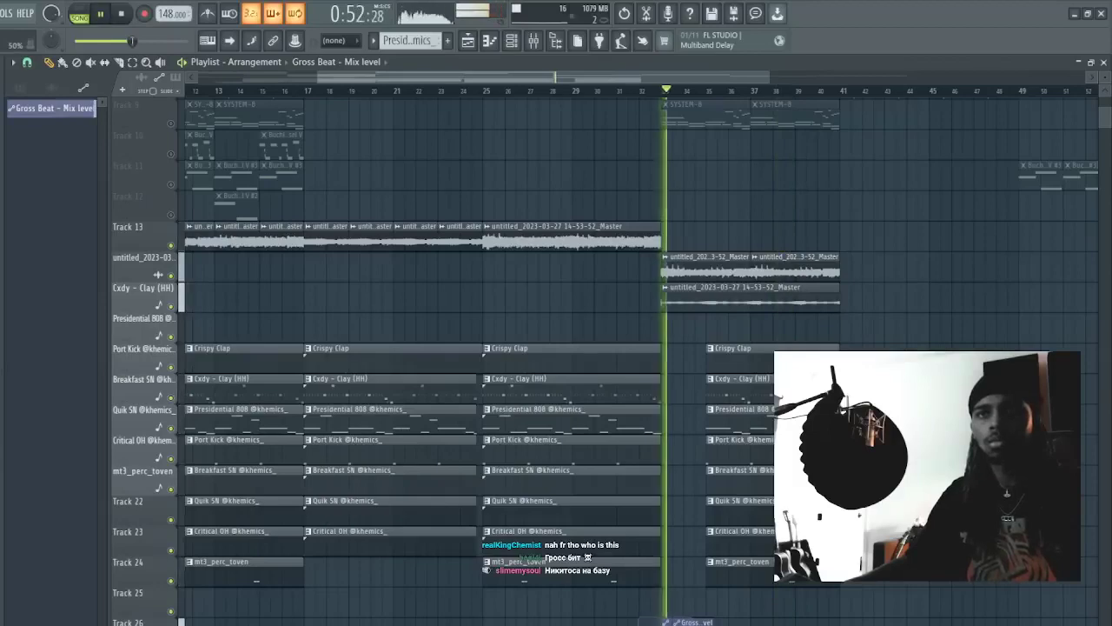
pyautogui.press('space')
pyautogui.press('space')
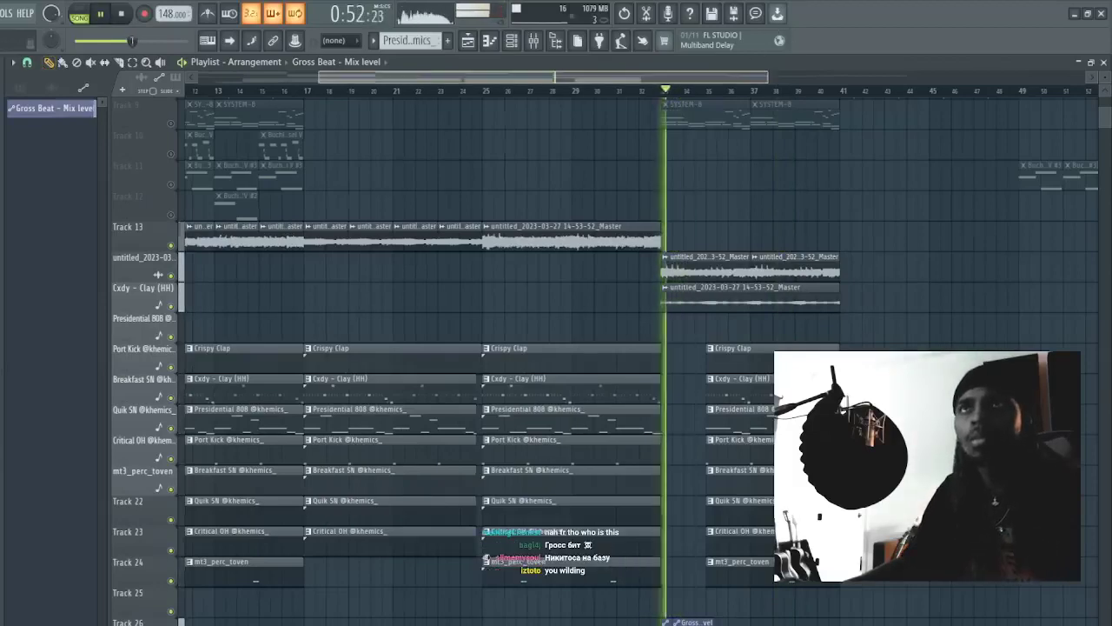
pyautogui.press('space')
pyautogui.scroll(4, 593, 77)
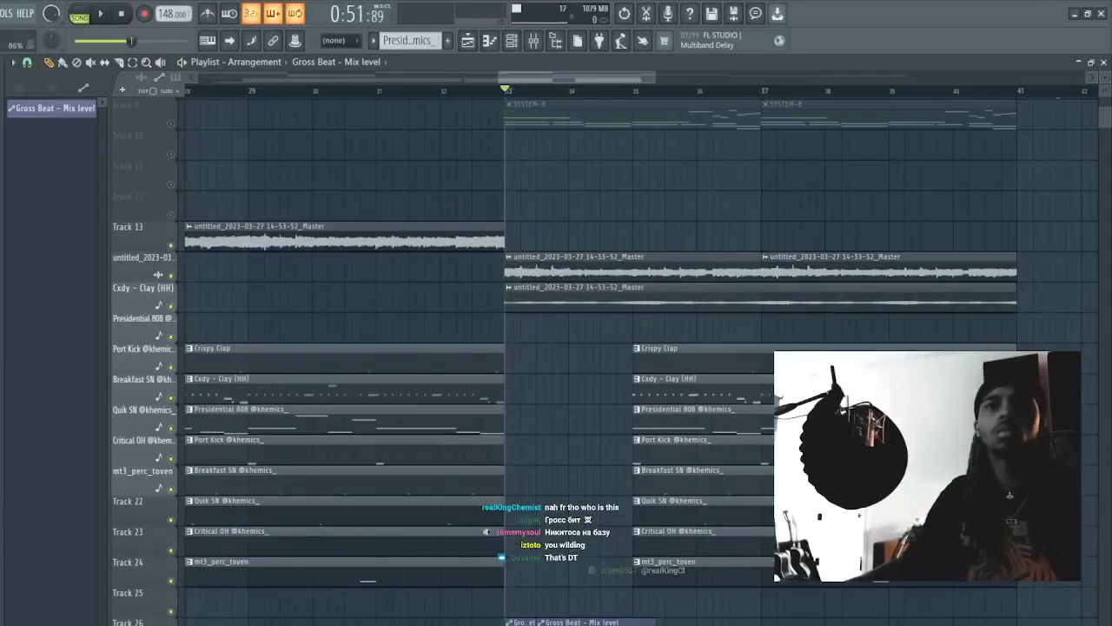
pyautogui.press('space')
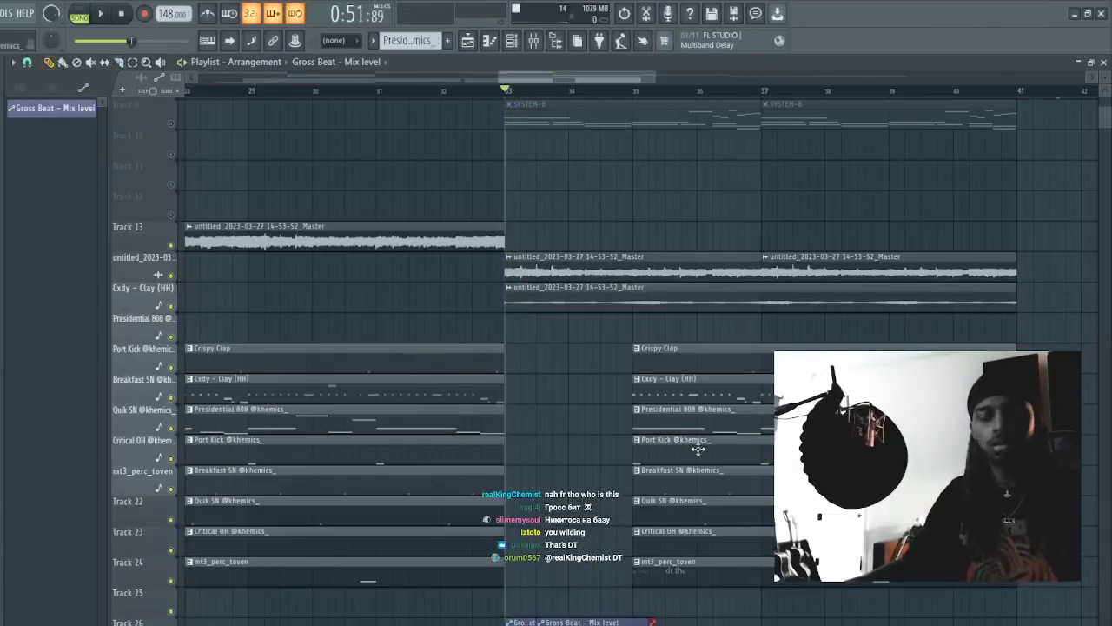
pyautogui.scroll(-5, 630, 102)
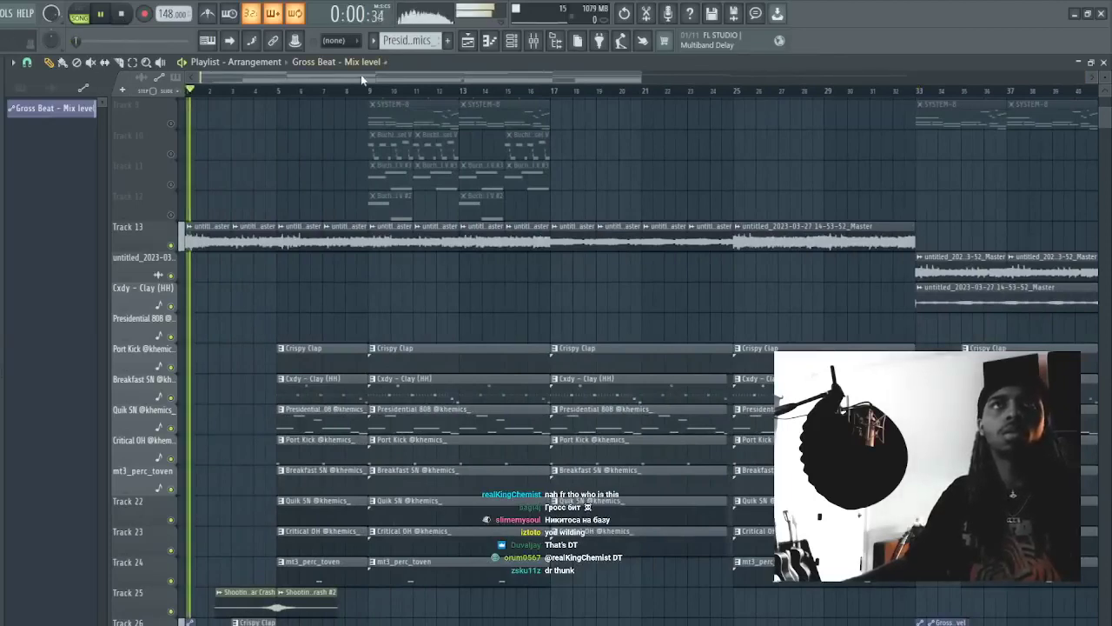
# - Select the section's drum and Track 13 clips, duplicate them after bar 41, then undo
pyautogui.scroll(-3, 362, 78)
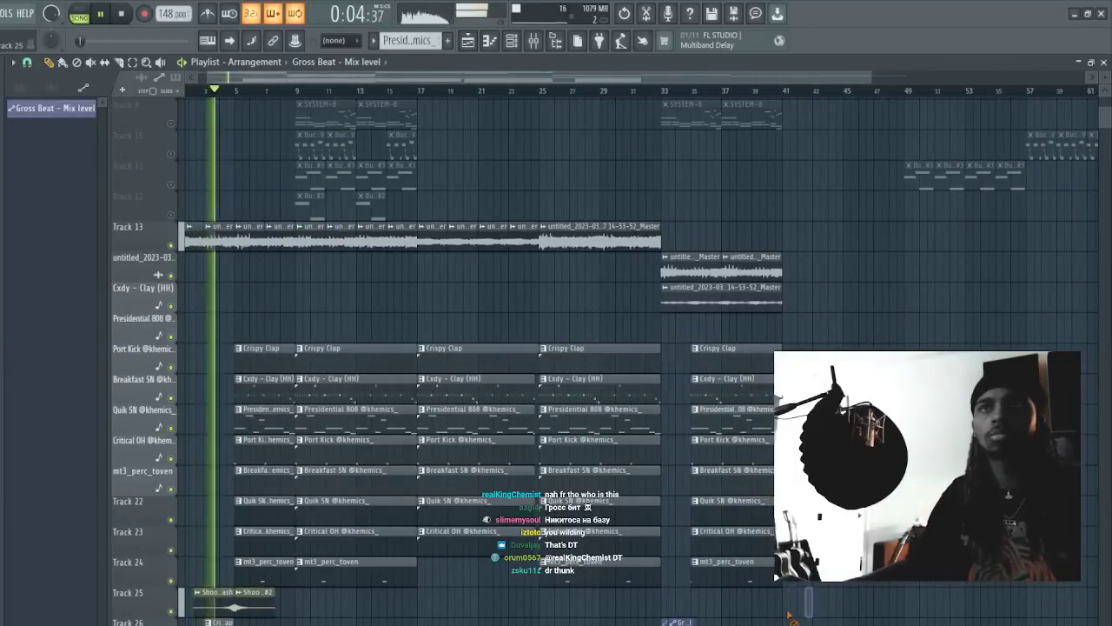
pyautogui.moveTo(652, 616); pyautogui.dragTo(309, 232)
pyautogui.keyDown('ctrl'); pyautogui.click(519, 601); pyautogui.keyUp('ctrl')
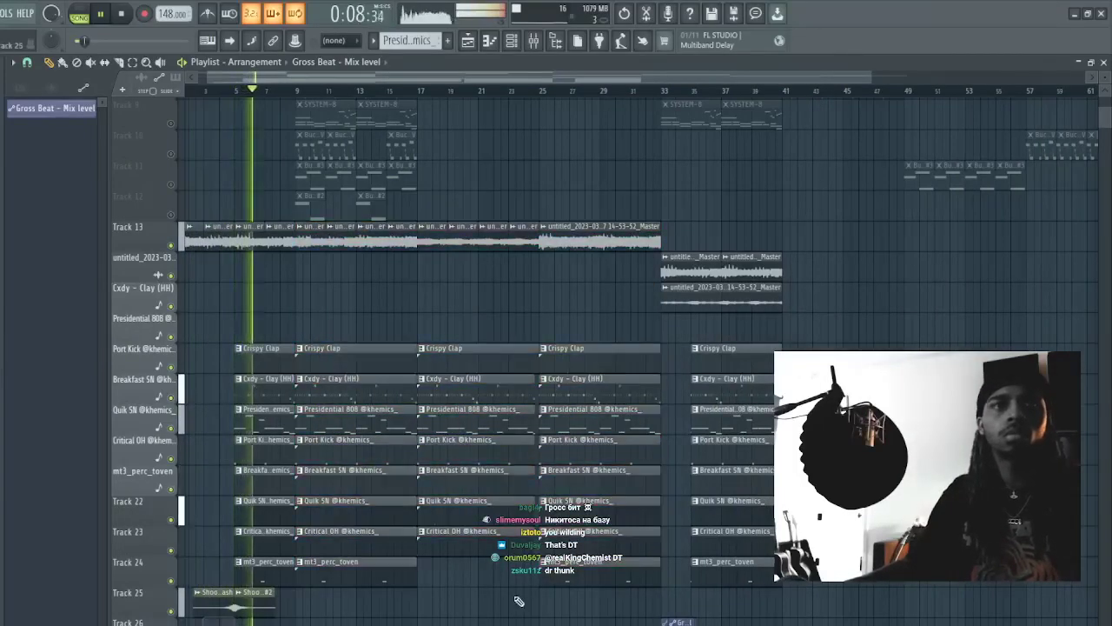
pyautogui.moveTo(636, 612); pyautogui.dragTo(318, 283)
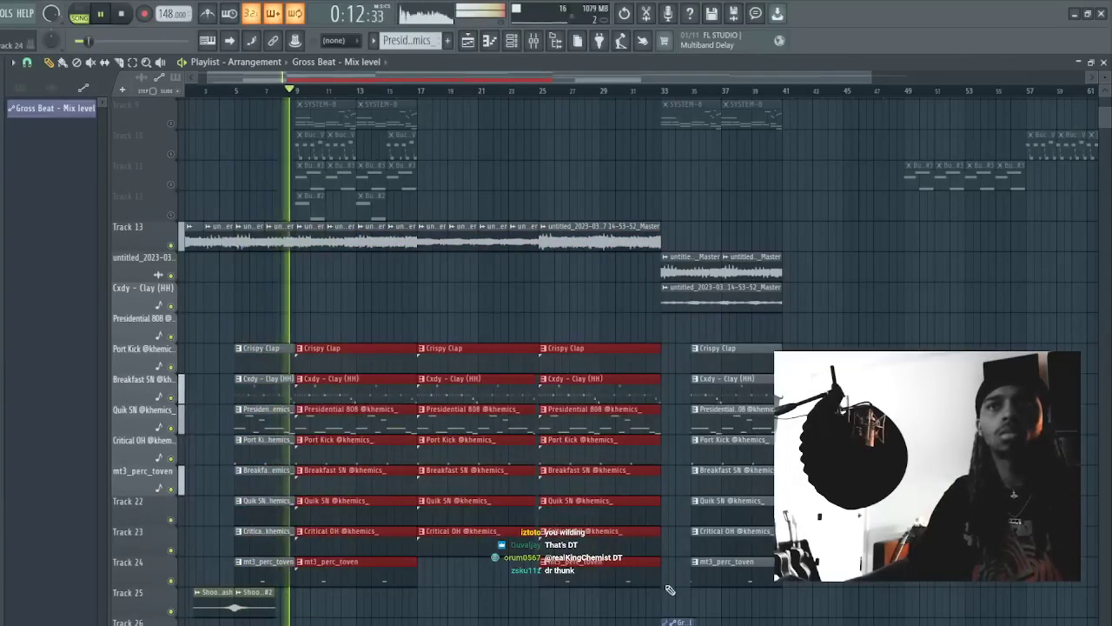
pyautogui.moveTo(669, 590); pyautogui.dragTo(266, 235)
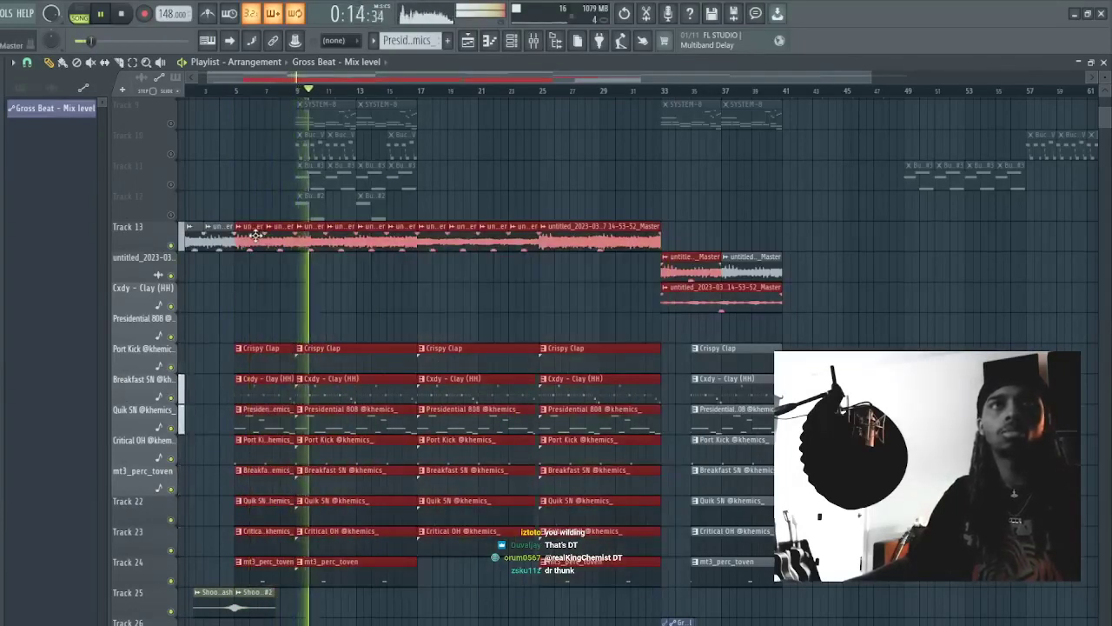
pyautogui.hotkey('ctrl', 'b')
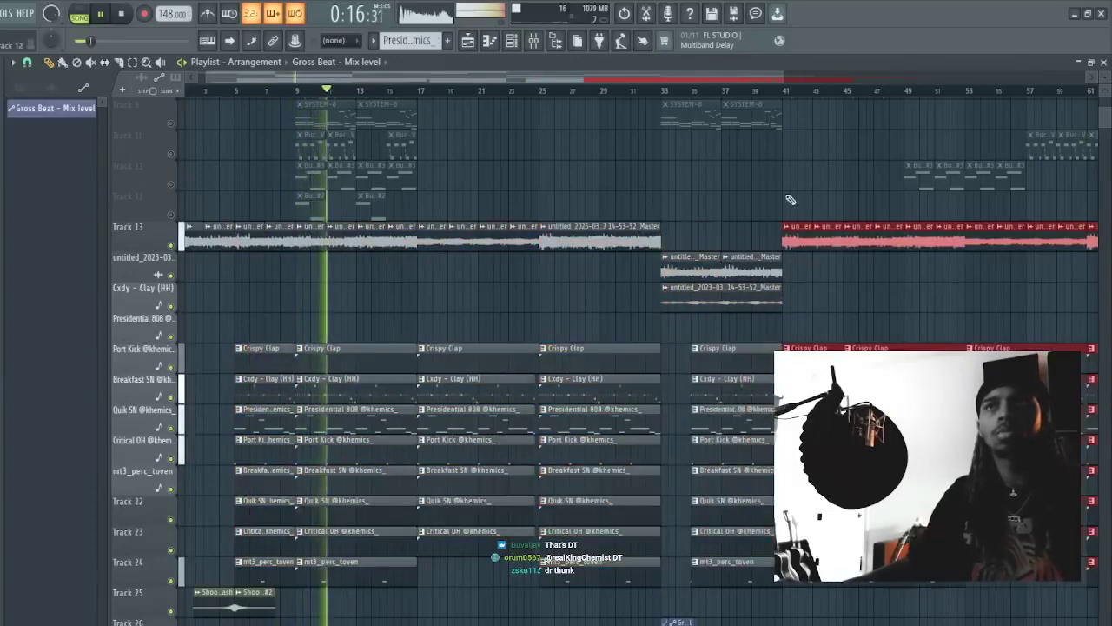
pyautogui.scroll(-3, 766, 82)
pyautogui.hotkey('ctrl', 'z')
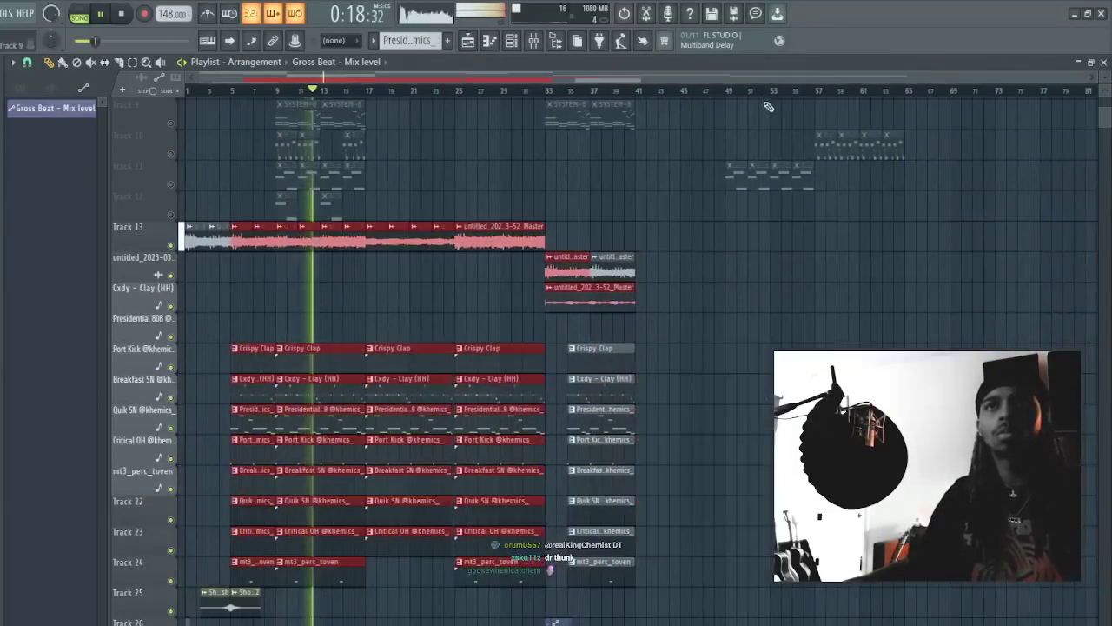
# - Reselect the clips from bar 9 and duplicate them twice, at bars 41 and 73
pyautogui.moveTo(709, 618); pyautogui.dragTo(288, 235)
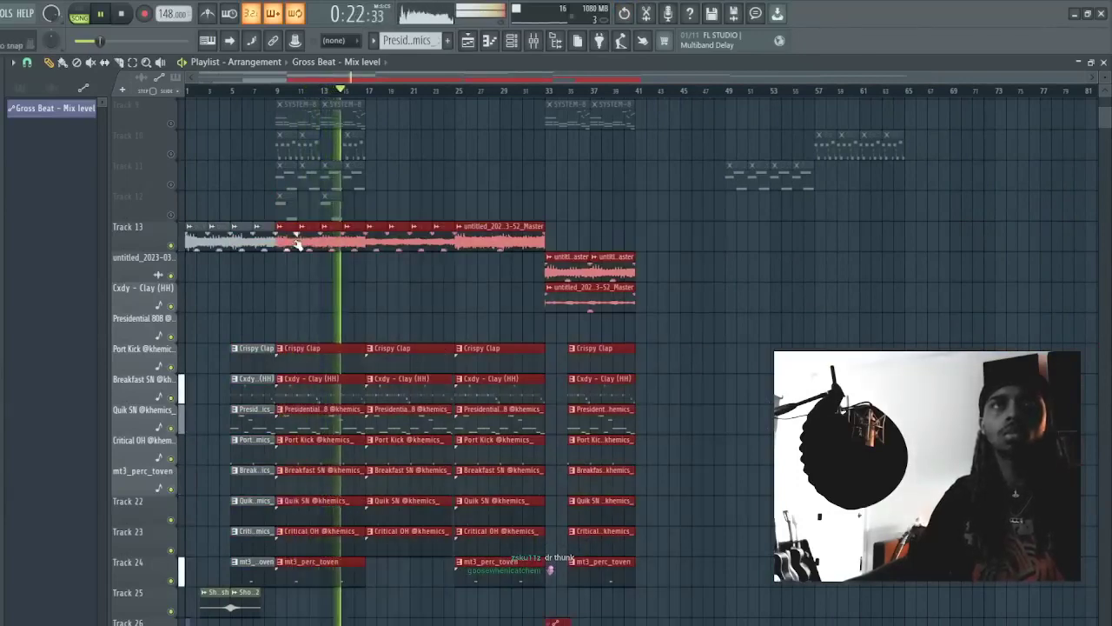
pyautogui.hotkey('ctrl', 'b')
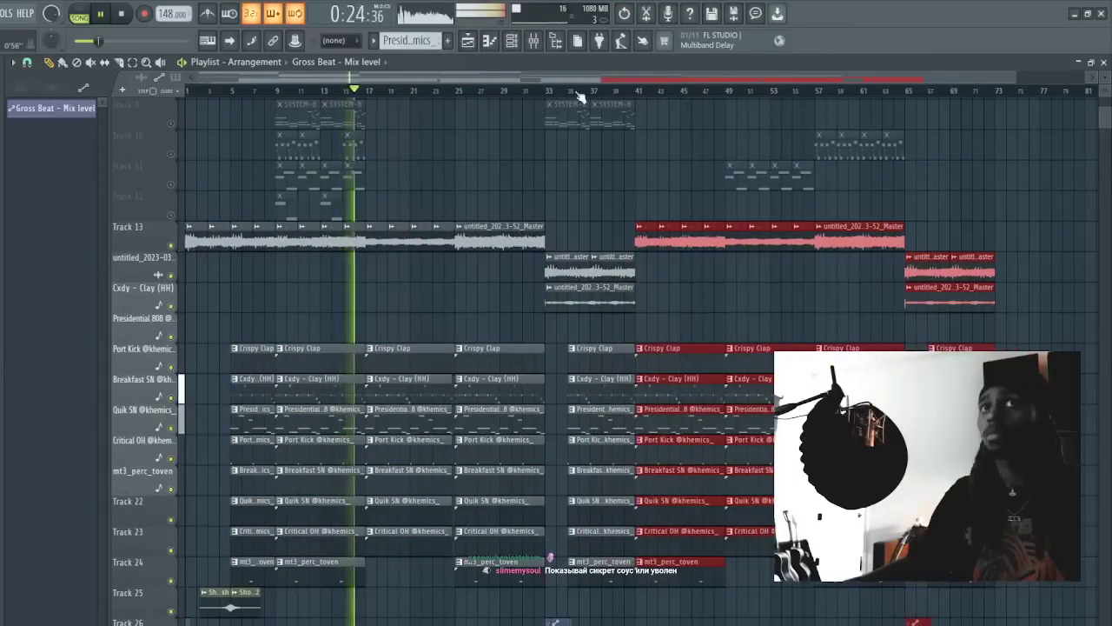
pyautogui.scroll(-4, 579, 91)
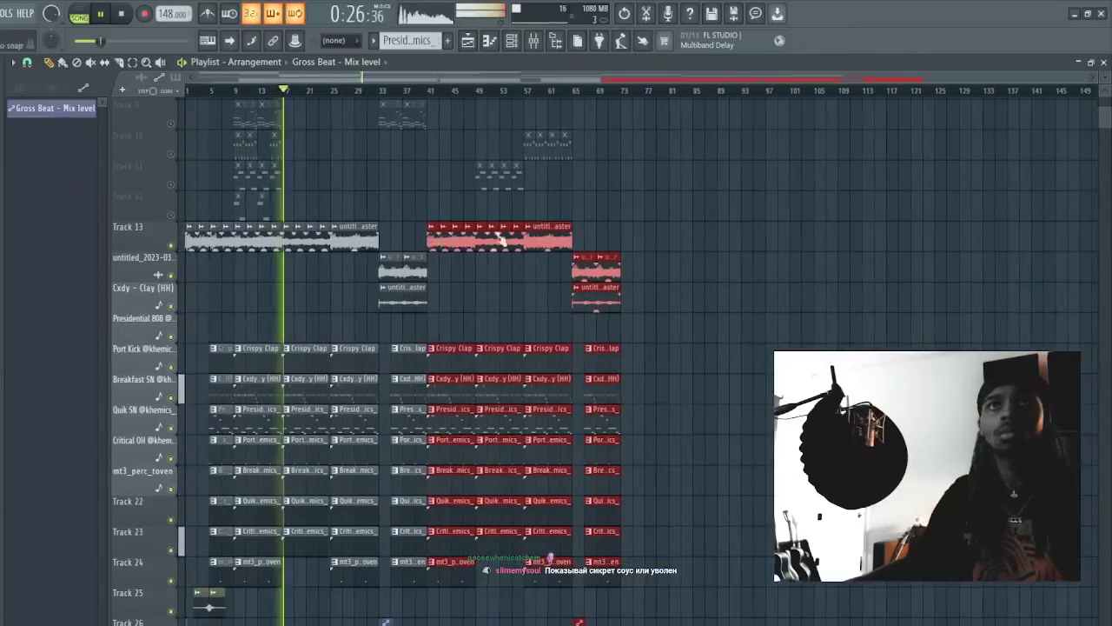
pyautogui.scroll(3, 558, 75)
pyautogui.hotkey('ctrl', 'b')
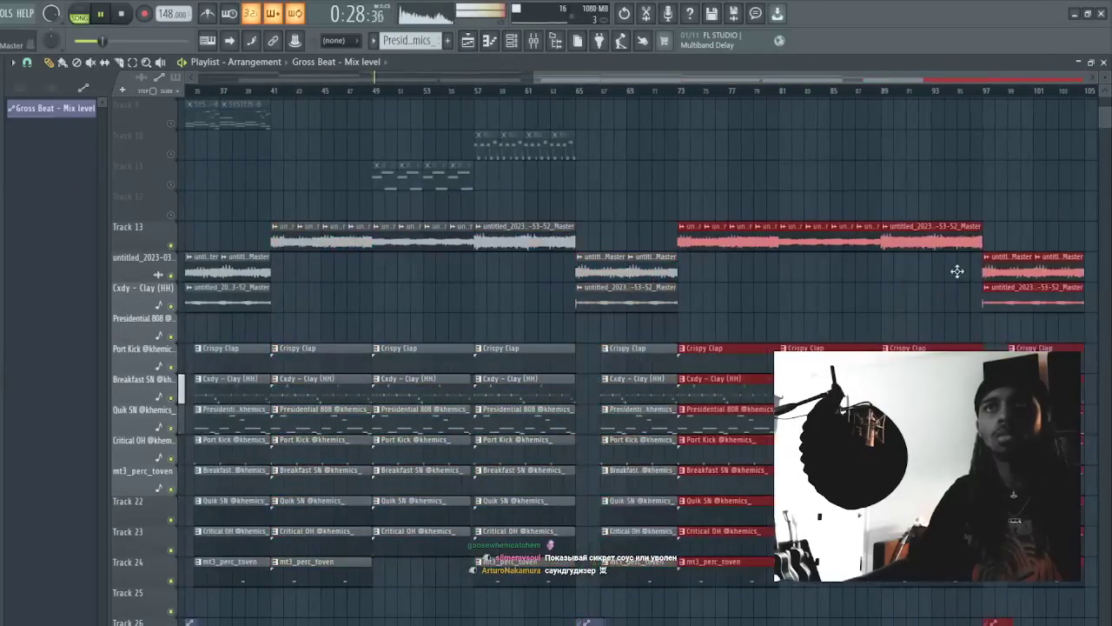
pyautogui.click(917, 128)
pyautogui.scroll(-4, 881, 126)
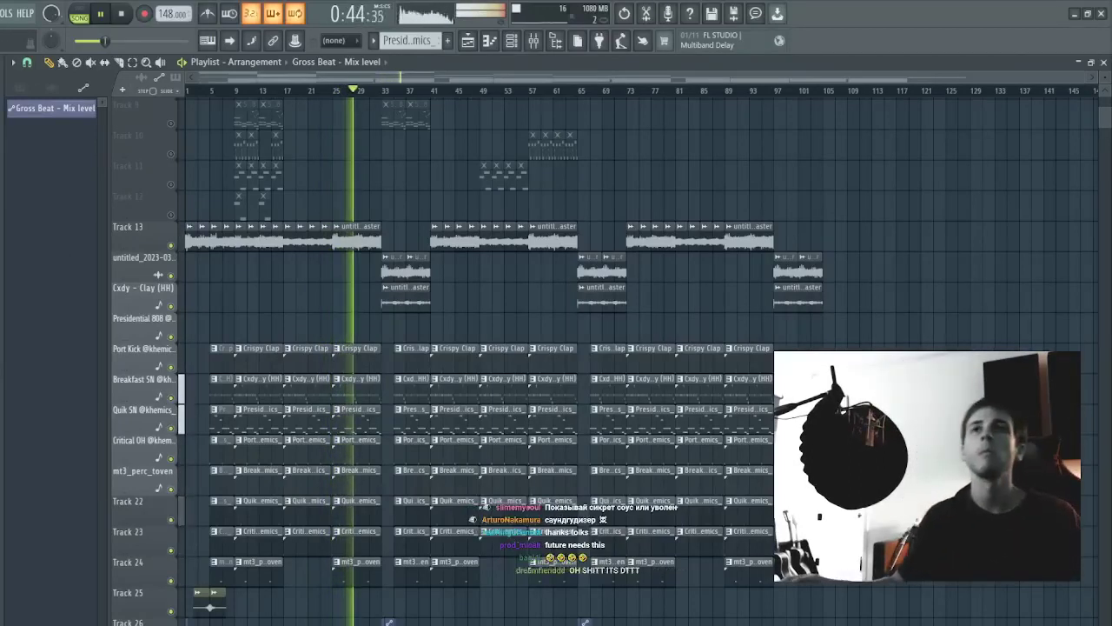
# - Glance at the master Fruity Limiter, then show All channels in the Channel rack
pyautogui.press('F9')
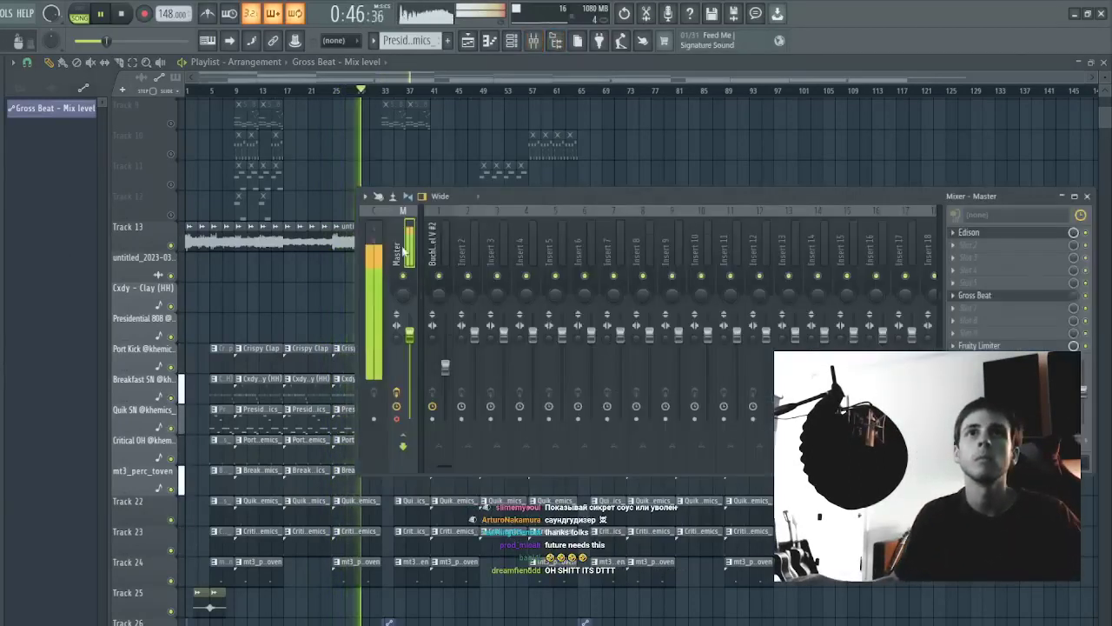
pyautogui.click(996, 346)
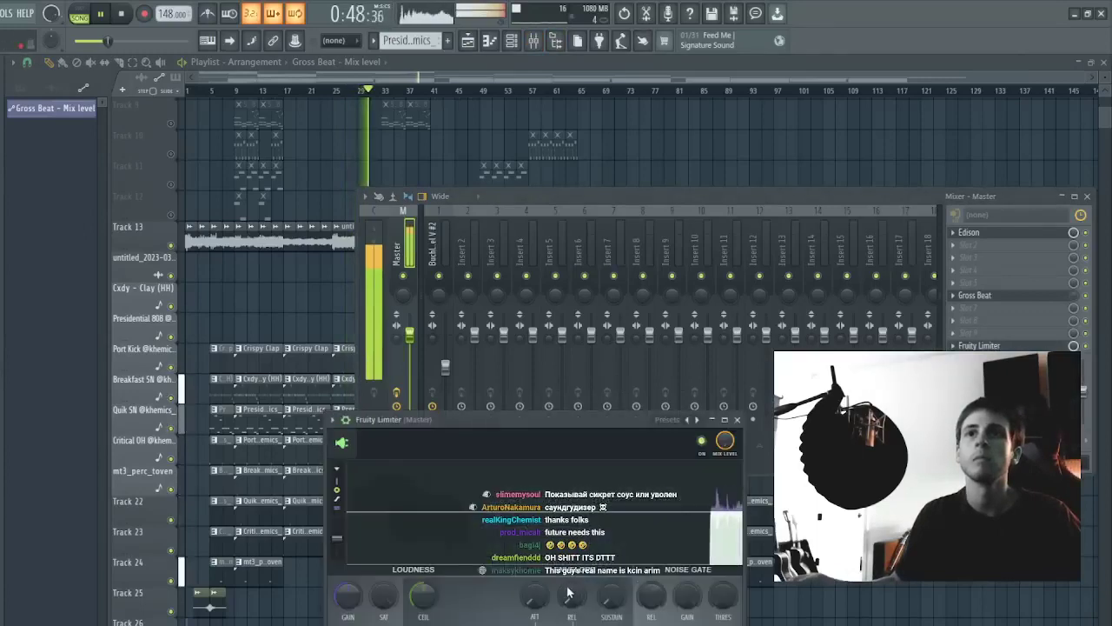
pyautogui.click(685, 164)
pyautogui.click(511, 41)
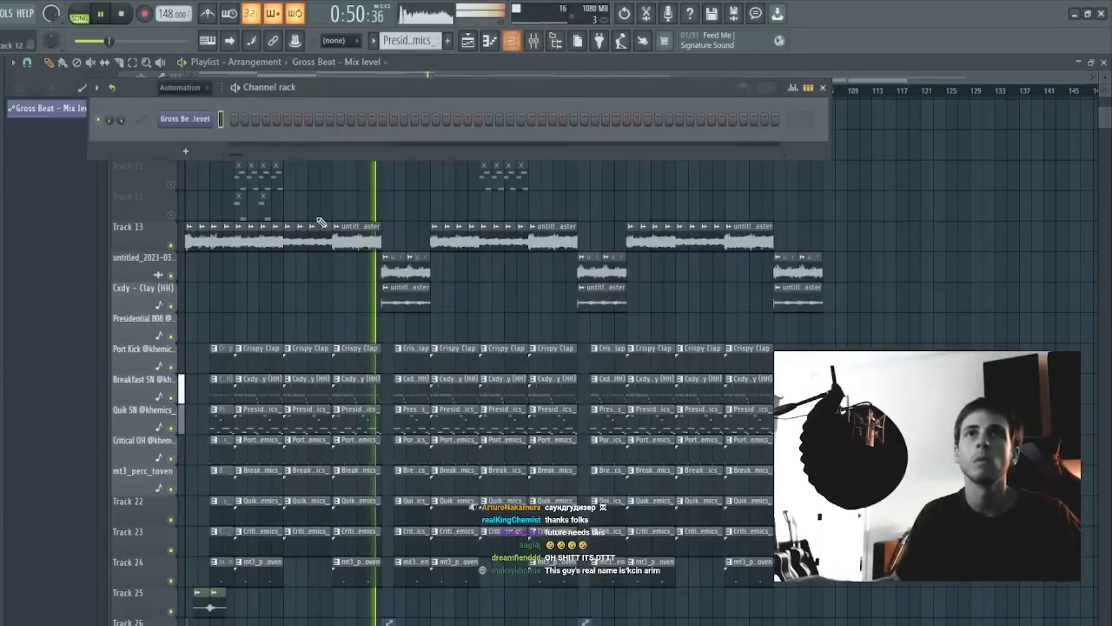
pyautogui.click(196, 92)
pyautogui.click(178, 99)
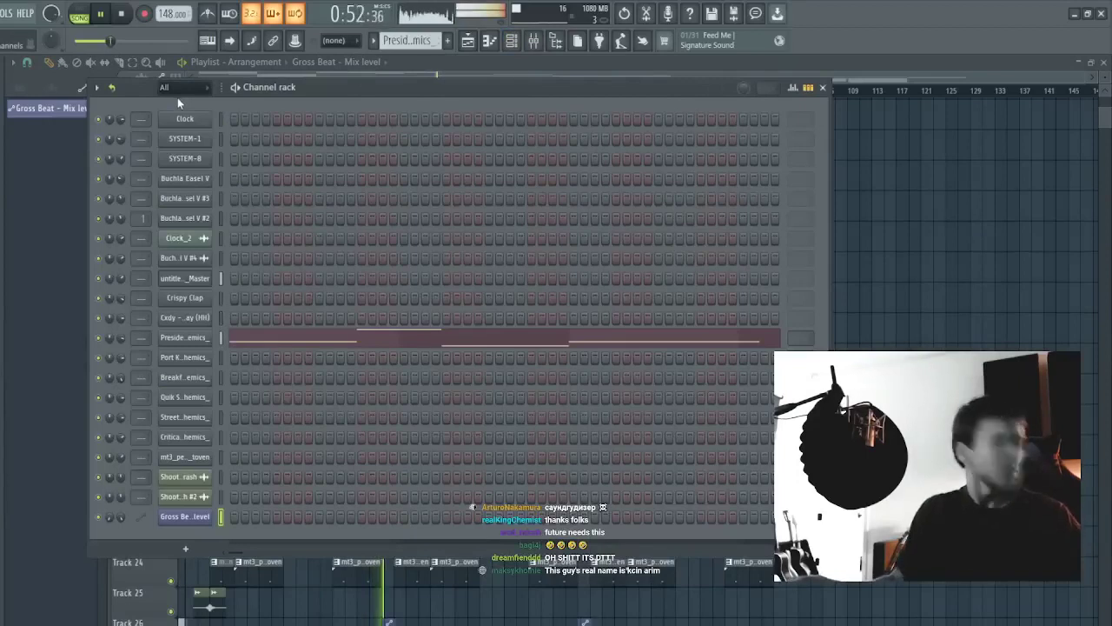
# - Route the audio and drum channels through Shooting Star Crash #2 to their own mixer inserts
pyautogui.click(220, 278)
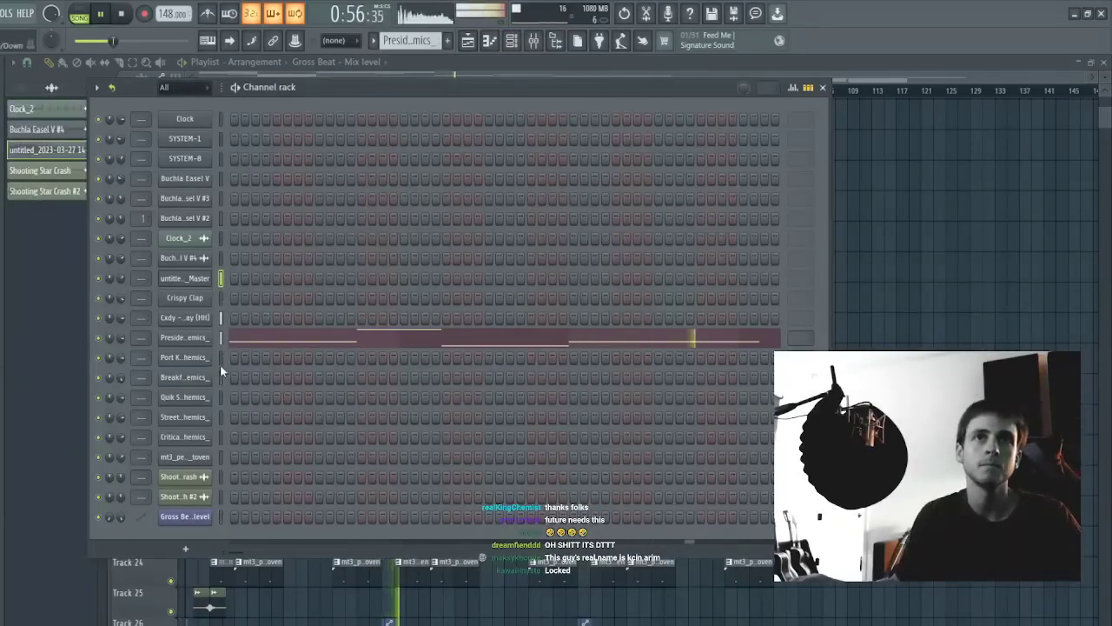
pyautogui.moveTo(221, 371); pyautogui.dragTo(220, 300)
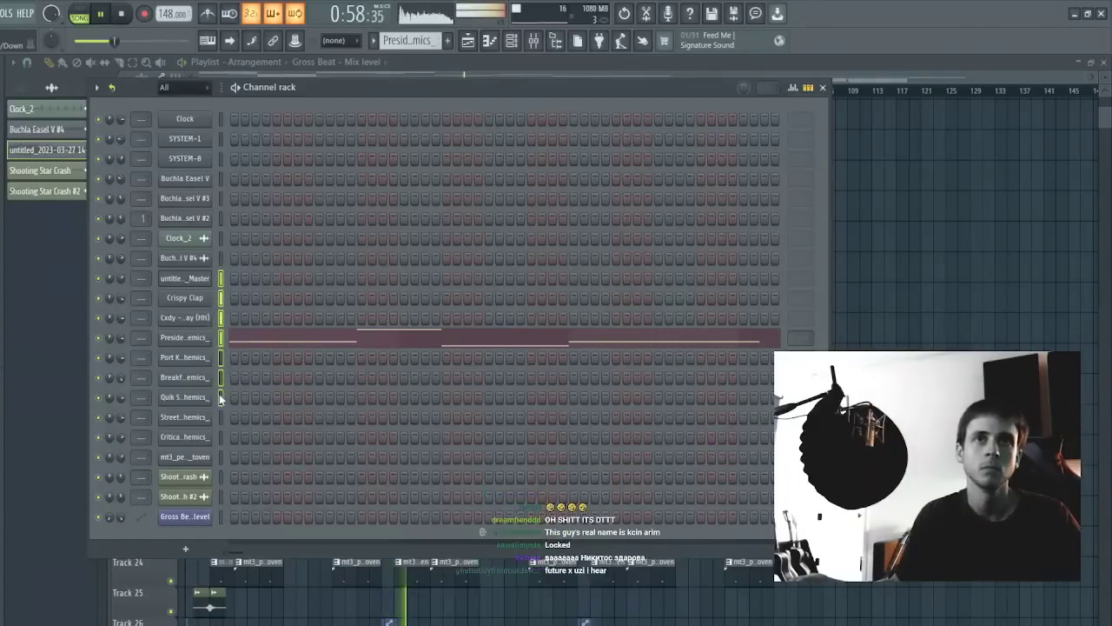
pyautogui.moveTo(220, 398); pyautogui.dragTo(224, 513)
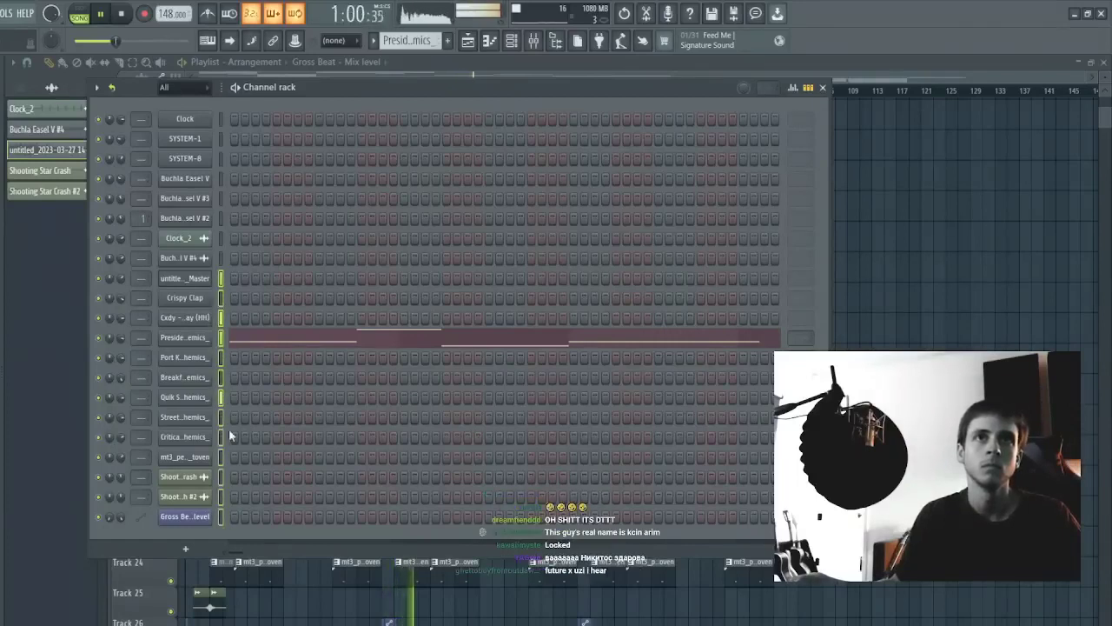
pyautogui.press('F9')
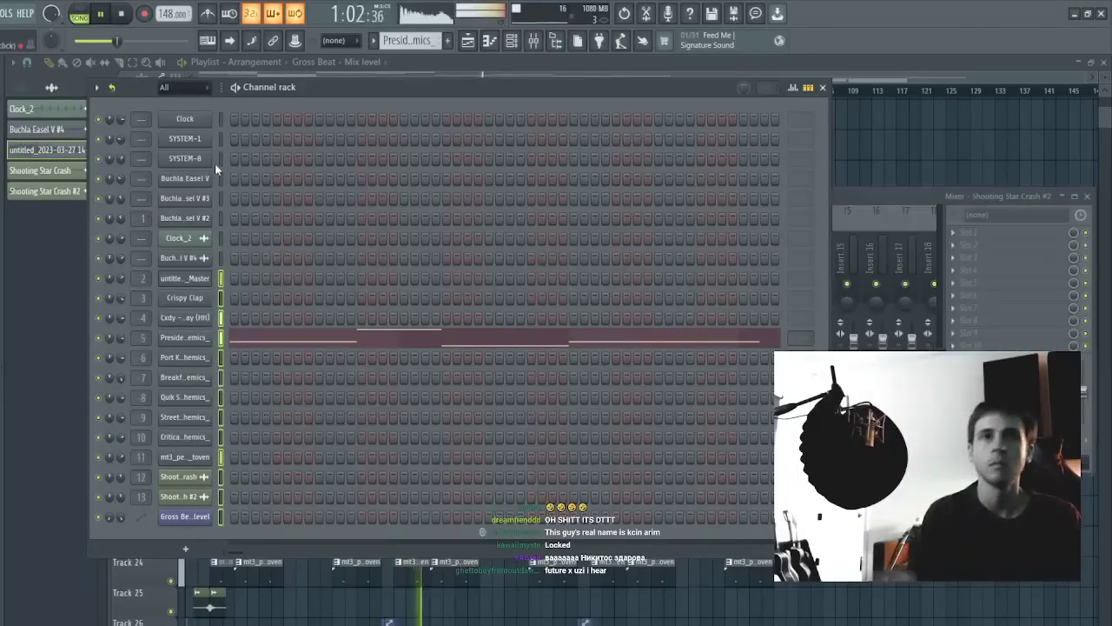
pyautogui.click(886, 195)
pyautogui.click(563, 252)
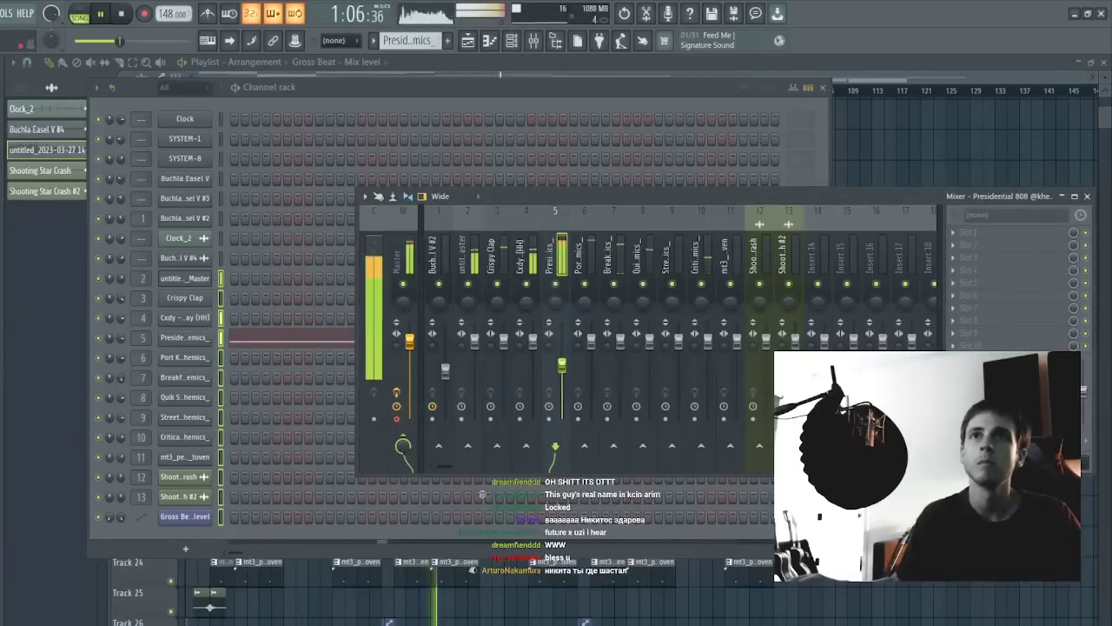
# - Lower the Presidential 808 and untitled recording faders and cut a high-mid EQ band
pyautogui.moveTo(561, 339); pyautogui.dragTo(562, 366)
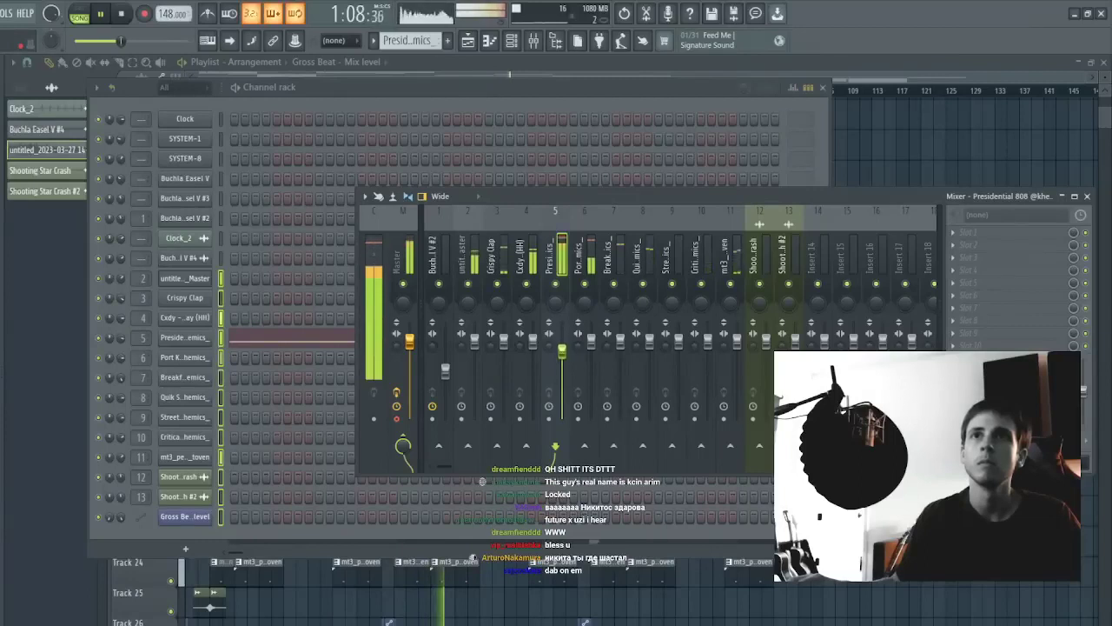
pyautogui.moveTo(474, 339); pyautogui.dragTo(481, 353)
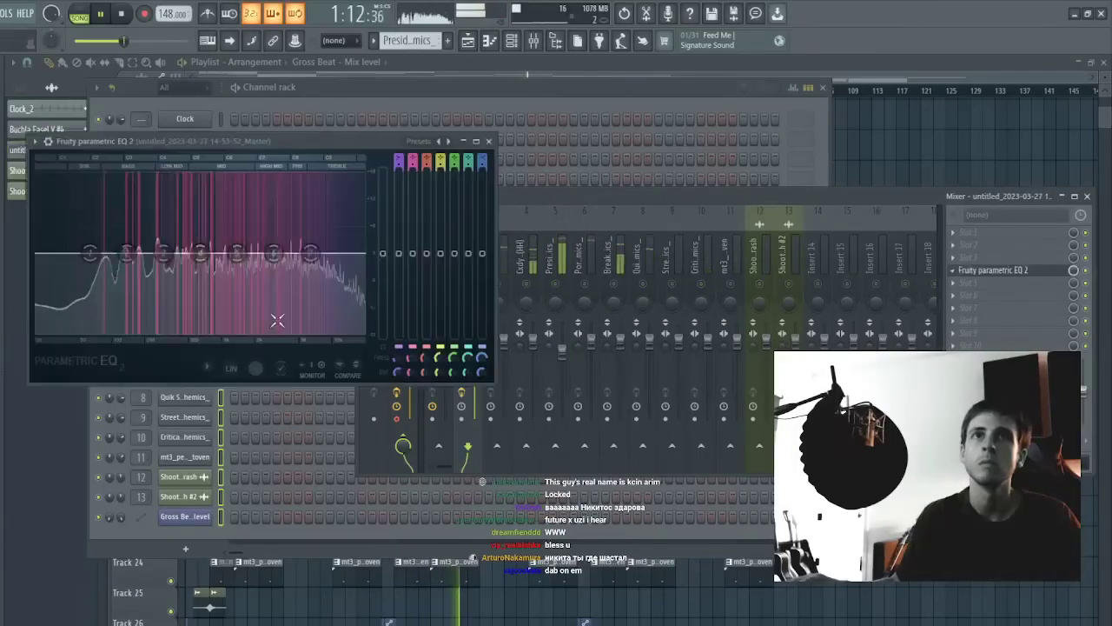
pyautogui.moveTo(270, 255)
pyautogui.mouseDown()
pyautogui.moveTo(270, 271)
pyautogui.moveTo(242, 263)
pyautogui.moveTo(250, 256)
pyautogui.mouseUp()
pyautogui.moveTo(164, 254)
pyautogui.mouseDown()
pyautogui.moveTo(189, 268)
pyautogui.moveTo(172, 265)
pyautogui.mouseUp()
# - Roll off the lows below about 200 Hz and dip the low-mid EQ band slightly
pyautogui.moveTo(89, 265); pyautogui.dragTo(127, 317)
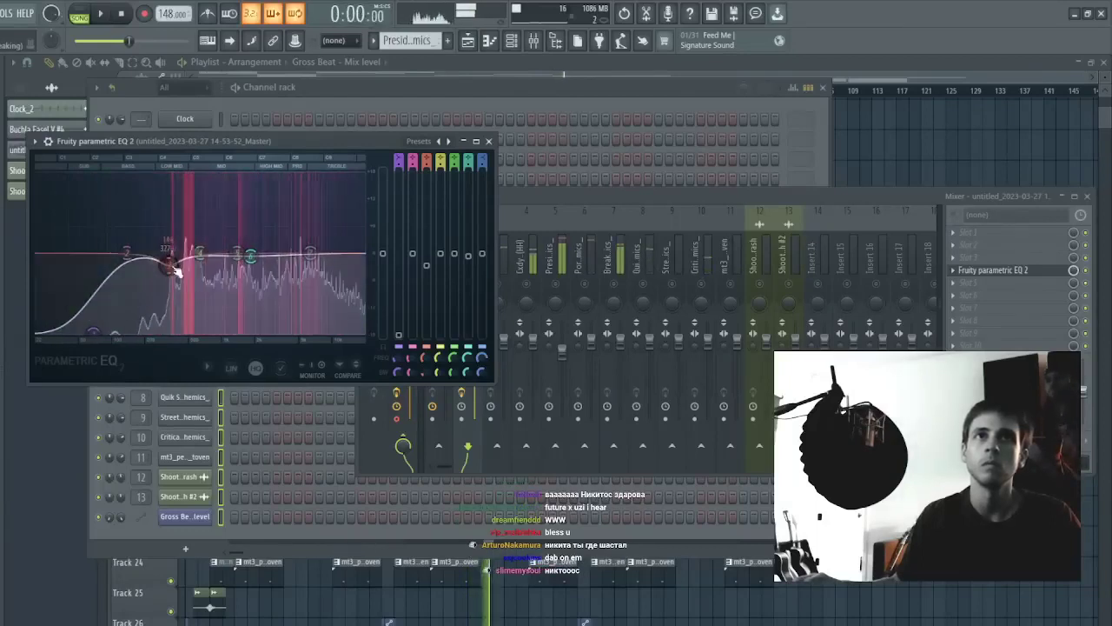
pyautogui.moveTo(171, 264); pyautogui.dragTo(171, 270)
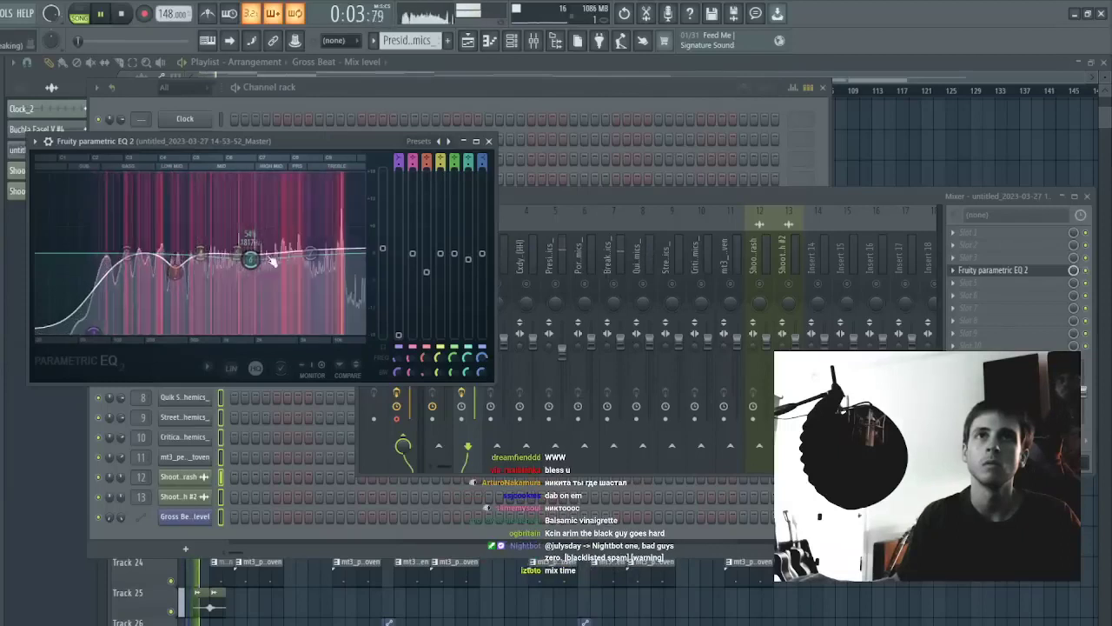
pyautogui.click(563, 272)
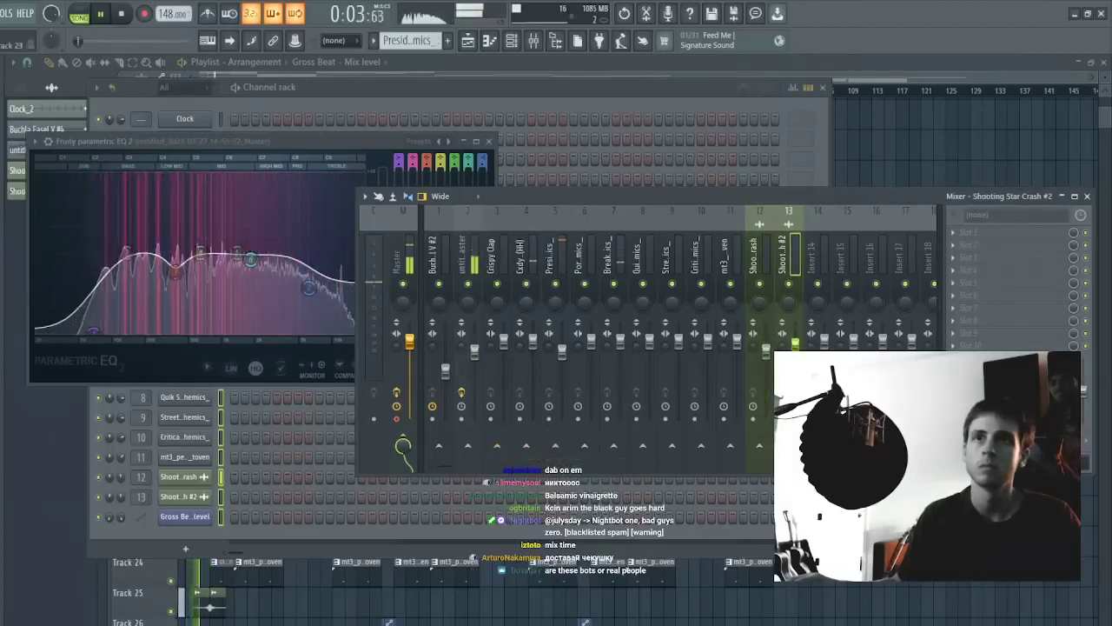
pyautogui.click(869, 531)
# - Open the Shooting Star Crash sampler settings and stop playback
pyautogui.scroll(8, 241, 108)
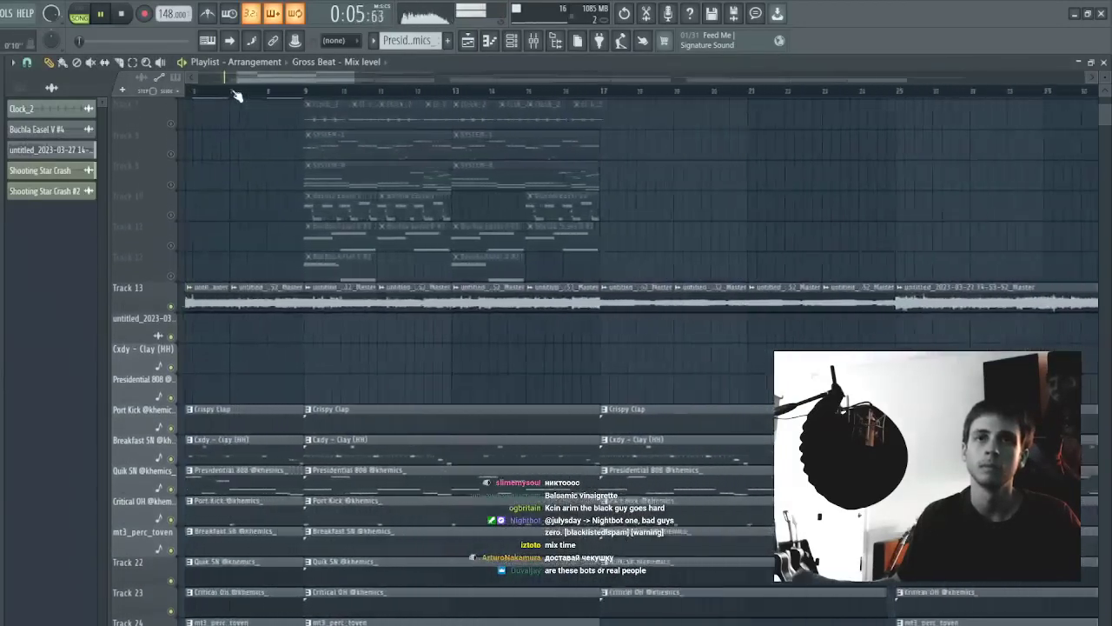
pyautogui.scroll(-3, 373, 95)
pyautogui.scroll(5, 226, 94)
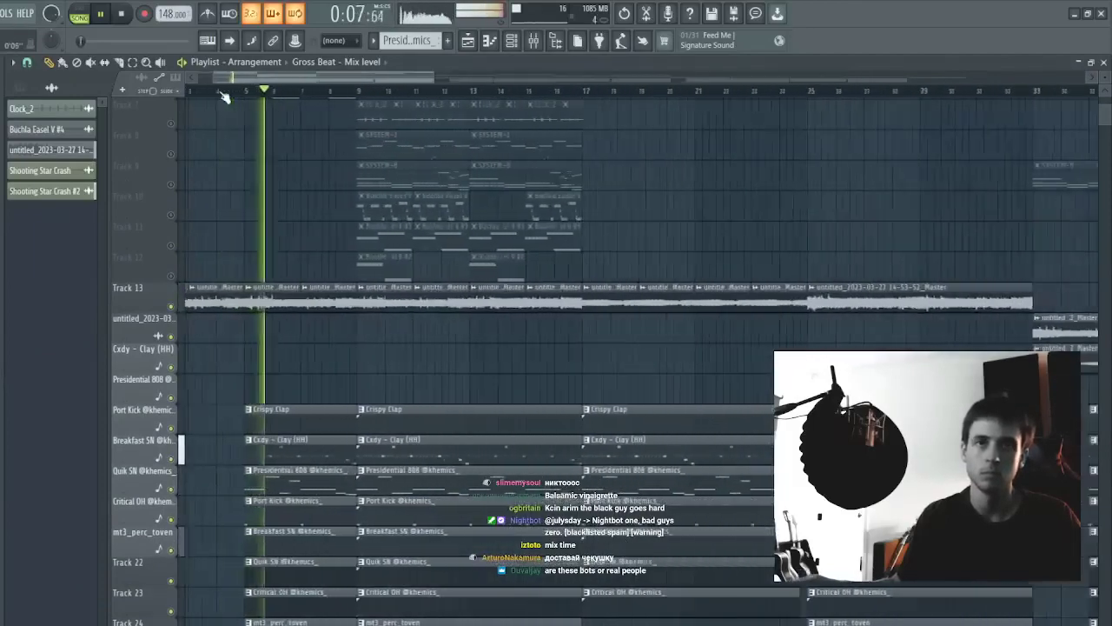
pyautogui.click(40, 170)
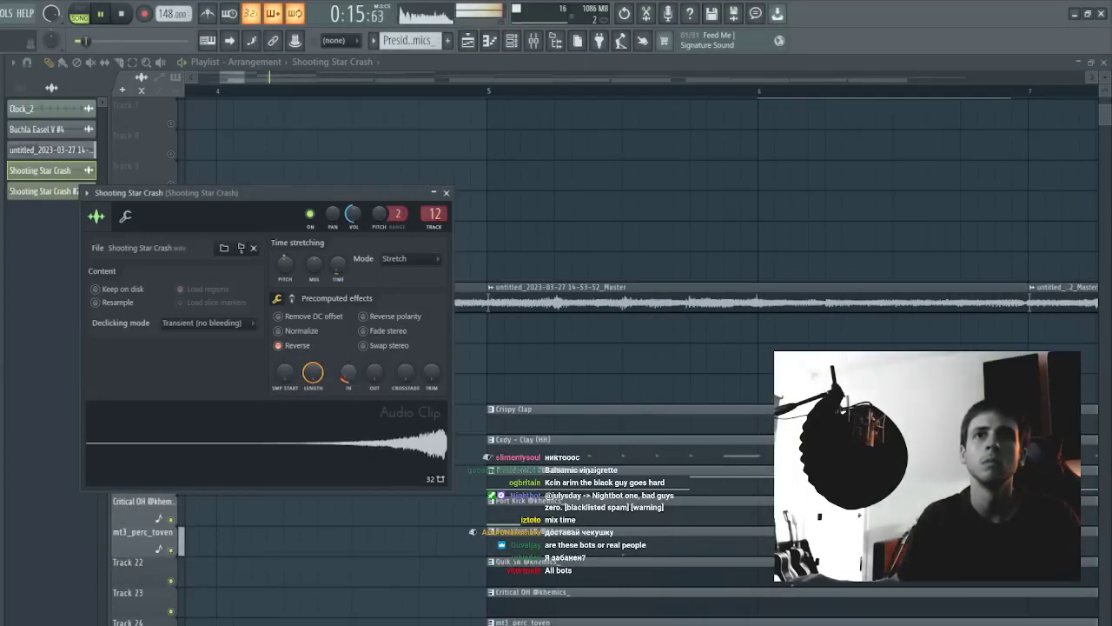
pyautogui.press('space')
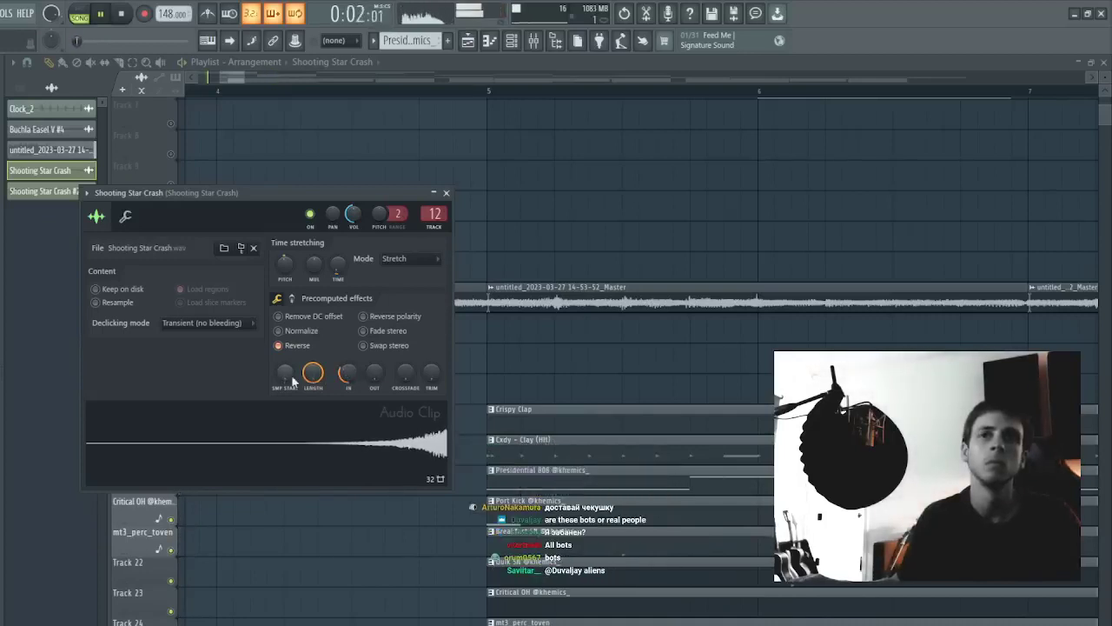
# - Look over Shooting Star Crash #2's sample settings, then bring up the mixer
pyautogui.doubleClick(42, 191)
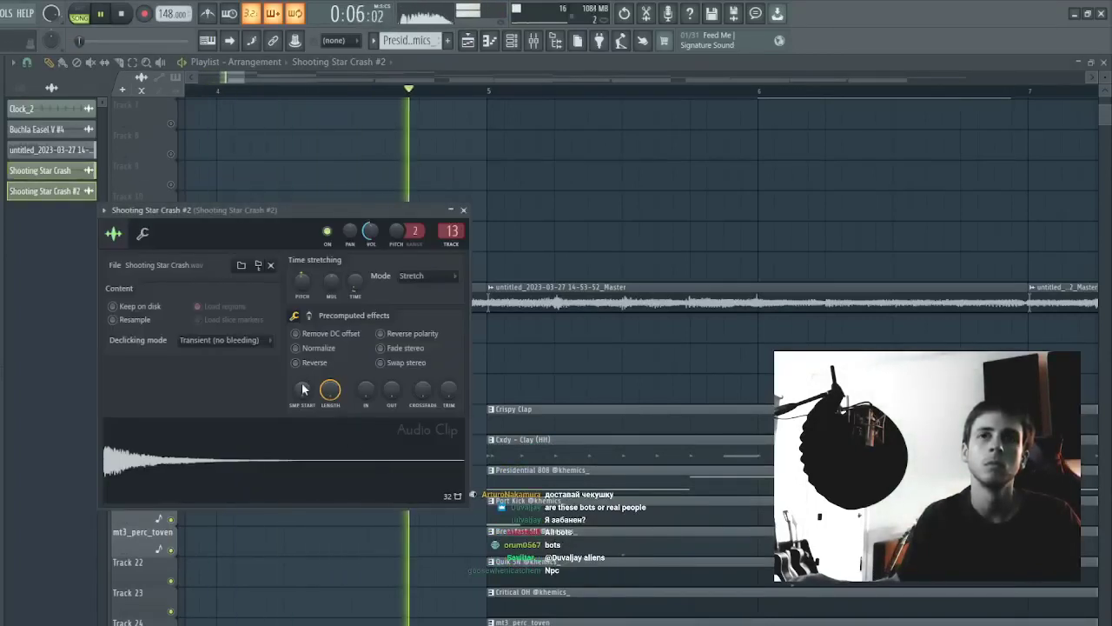
pyautogui.click(463, 210)
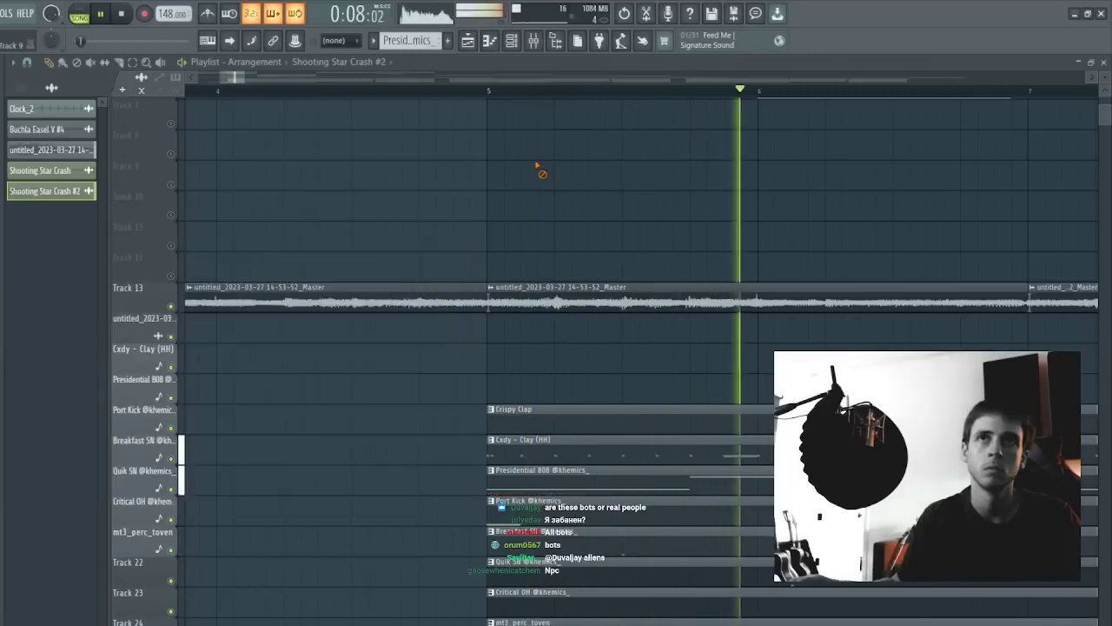
pyautogui.click(536, 46)
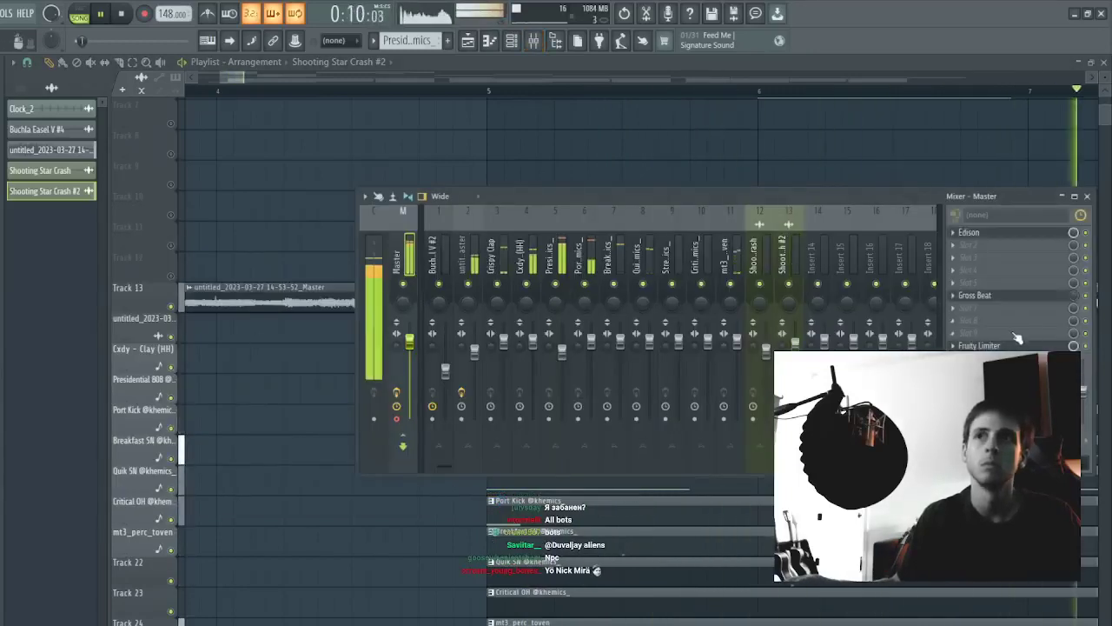
# - Check the master limiter and look through the Cxdy, 808, Breakfast SN and Quik SN inserts
pyautogui.click(997, 346)
pyautogui.click(998, 346)
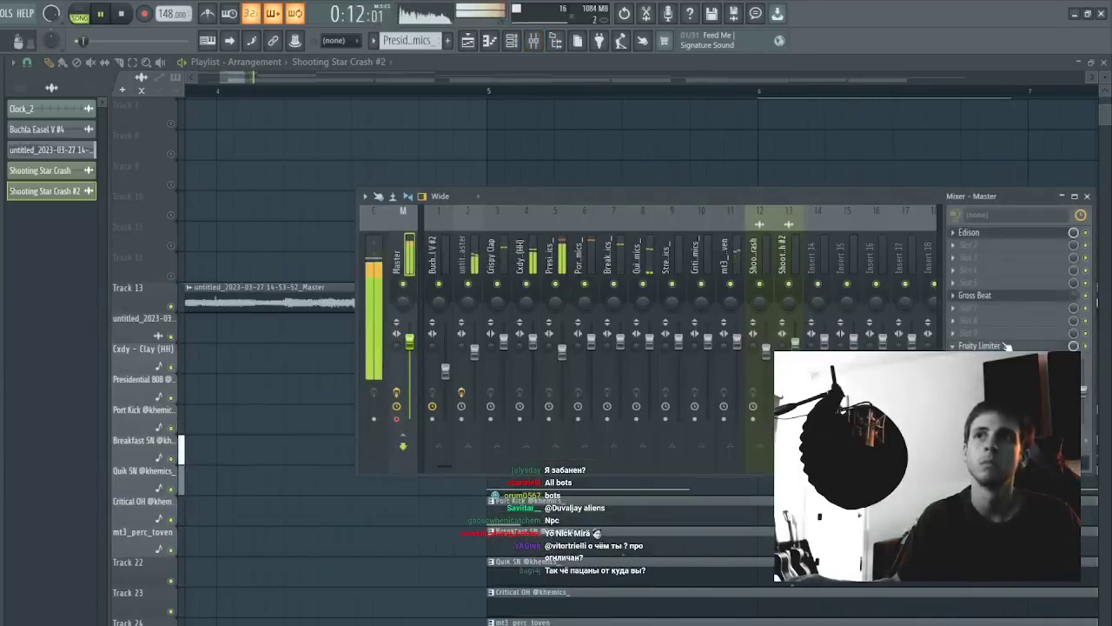
pyautogui.click(1007, 346)
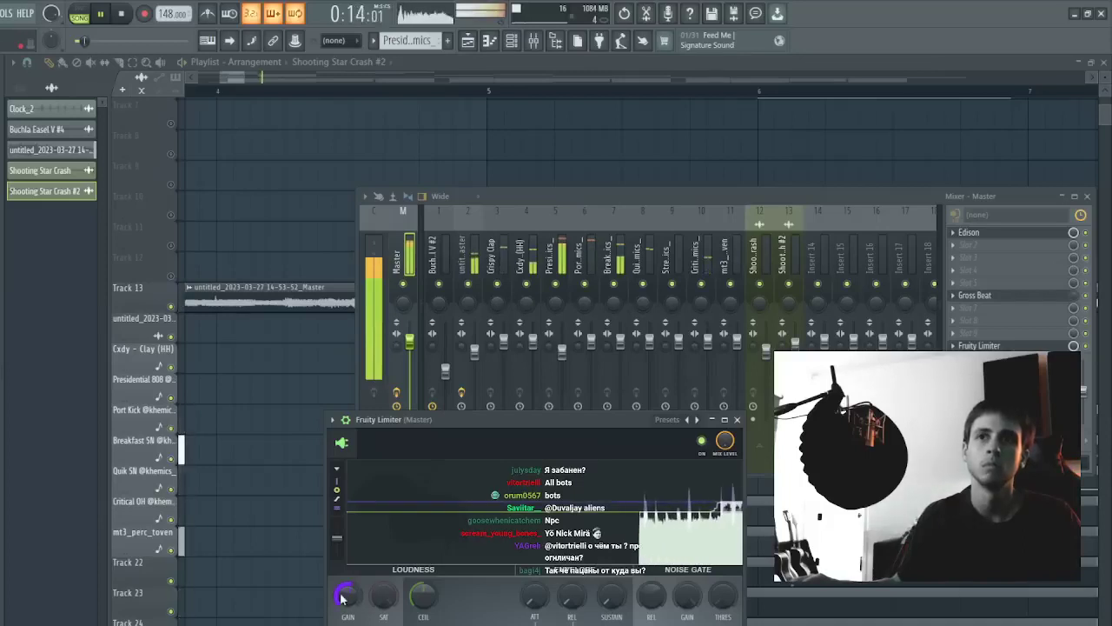
pyautogui.click(524, 305)
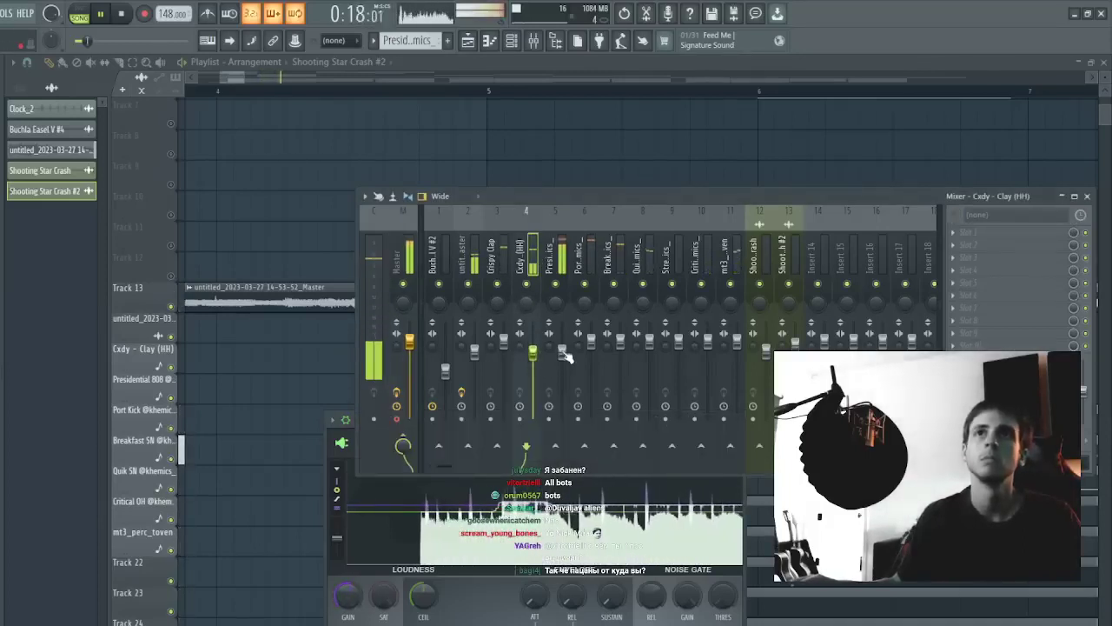
pyautogui.click(563, 353)
pyautogui.click(620, 252)
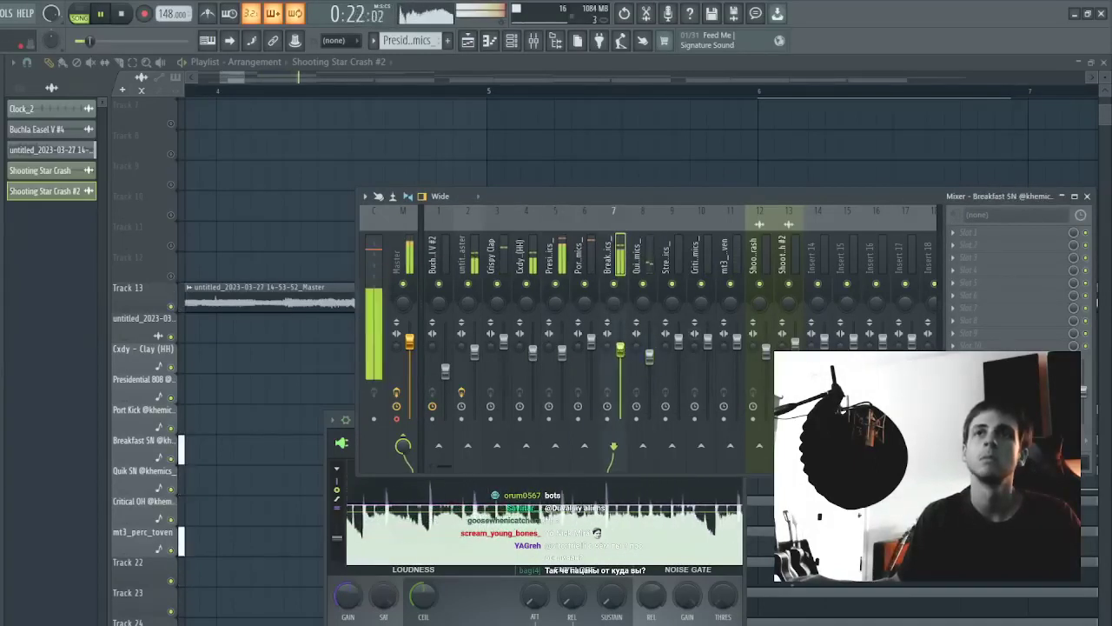
pyautogui.click(650, 357)
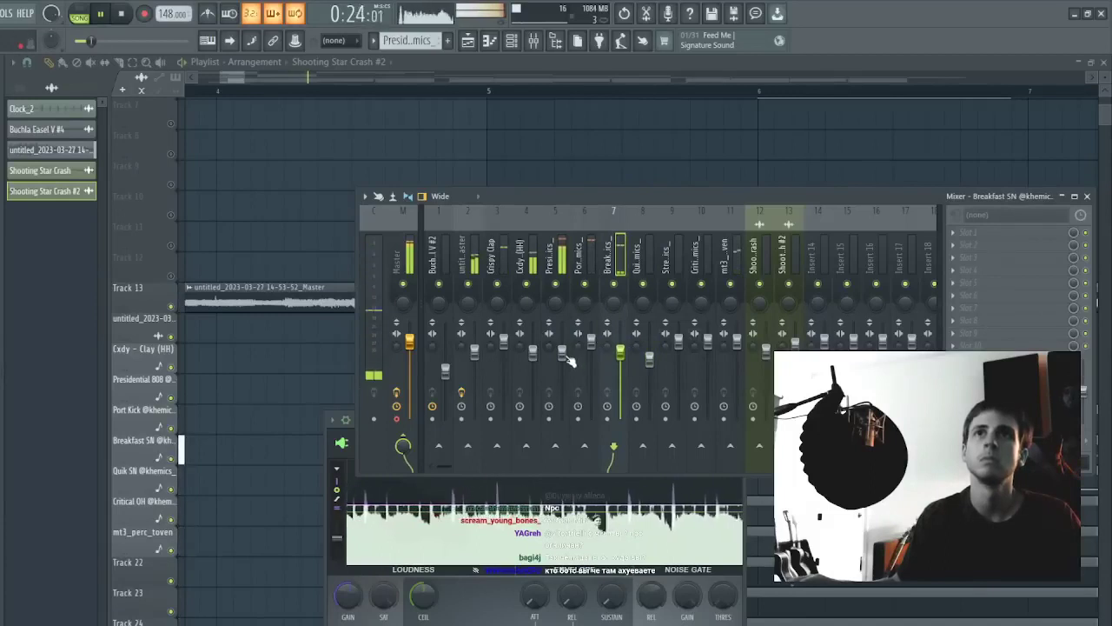
# - Lower the Crispy Clap fader slightly and raise the Cxdy - Clay (HH) fader slightly
pyautogui.click(565, 355)
pyautogui.moveTo(504, 341); pyautogui.dragTo(504, 348)
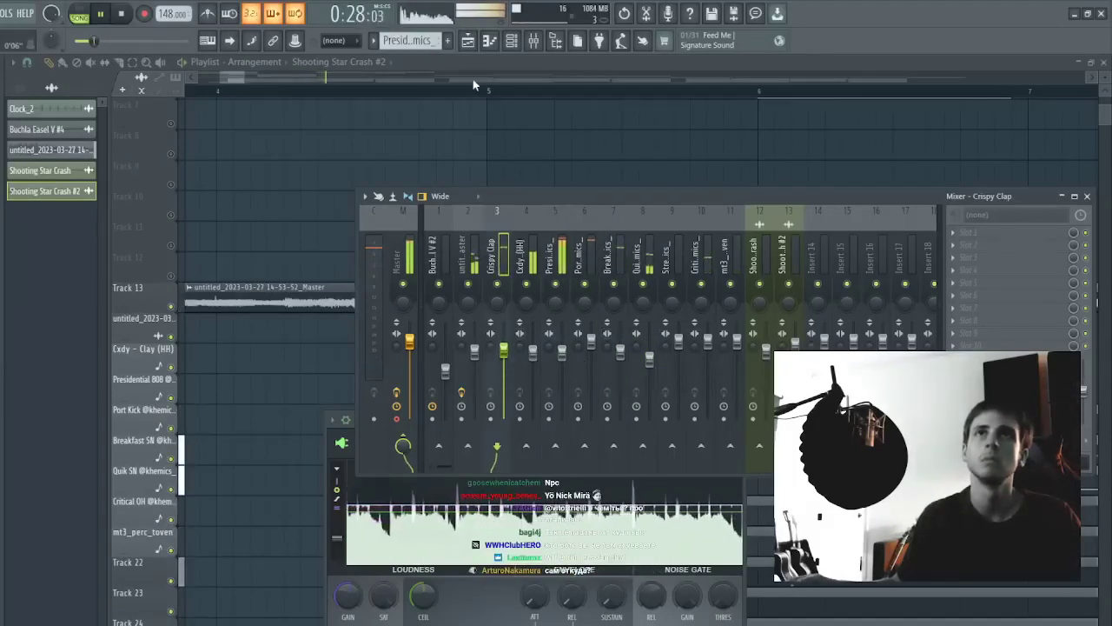
pyautogui.scroll(-7, 457, 93)
pyautogui.click(522, 250)
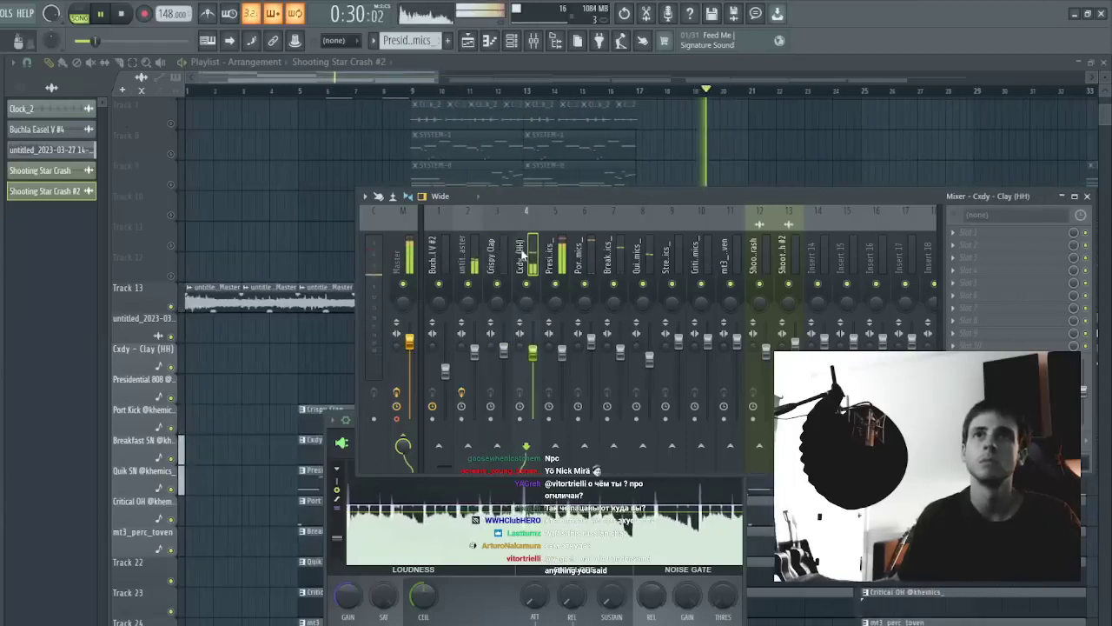
pyautogui.moveTo(533, 352); pyautogui.dragTo(533, 349)
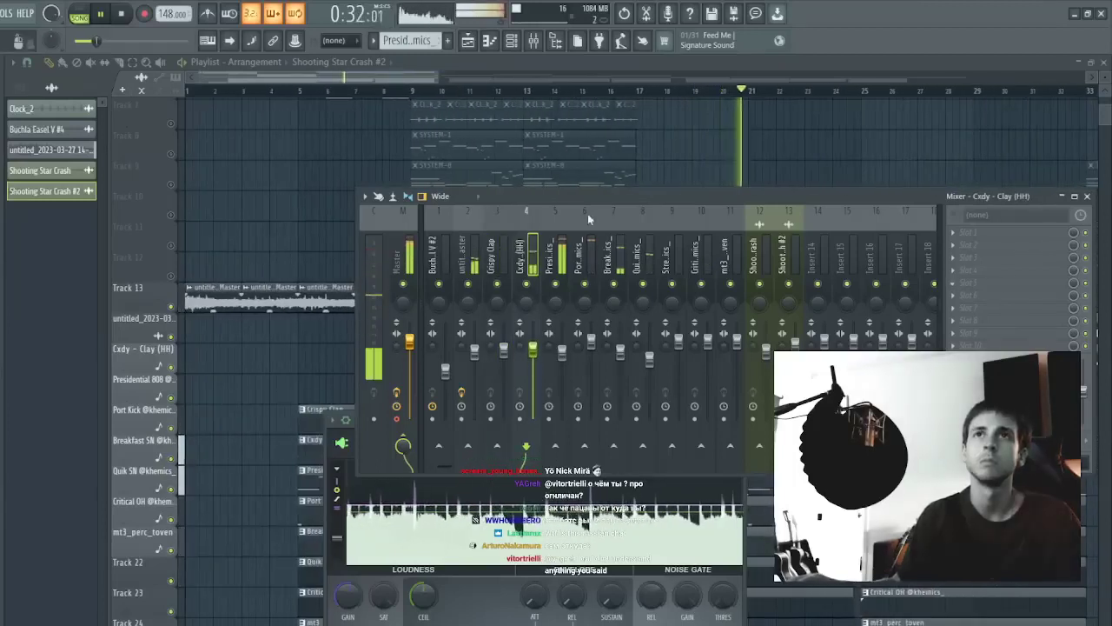
# - Add Effectrix to Cxdy - Clay (HH) with Reverse on steps 5–13 and 29–32 at 21% mix
pyautogui.click(643, 288)
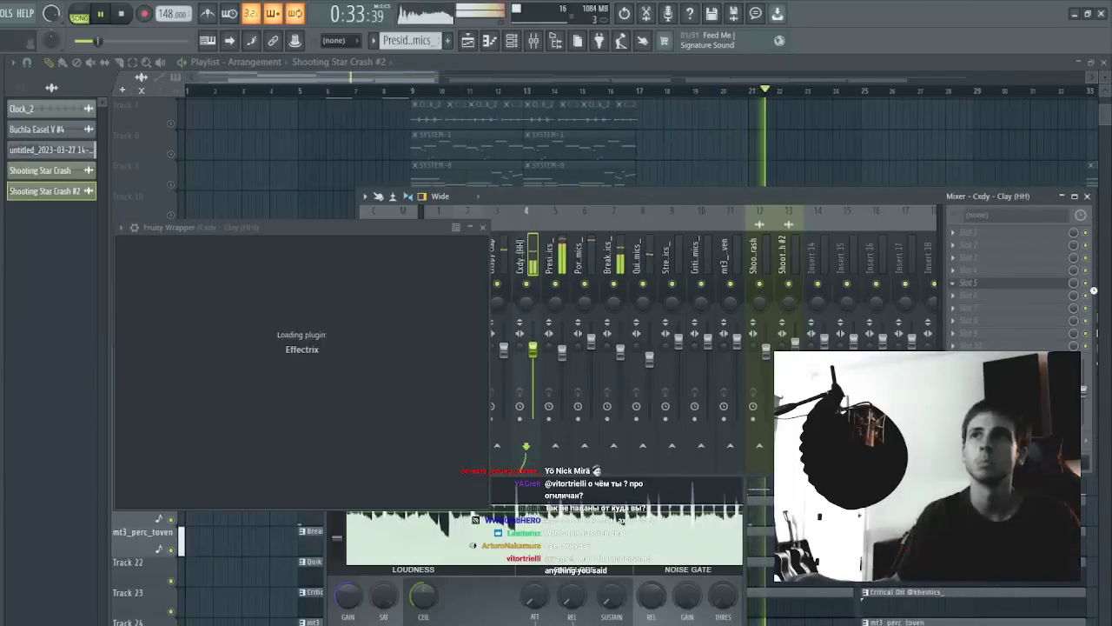
pyautogui.moveTo(291, 339); pyautogui.dragTo(389, 340)
pyautogui.moveTo(579, 338)
pyautogui.mouseDown()
pyautogui.moveTo(622, 339)
pyautogui.moveTo(603, 339)
pyautogui.mouseUp()
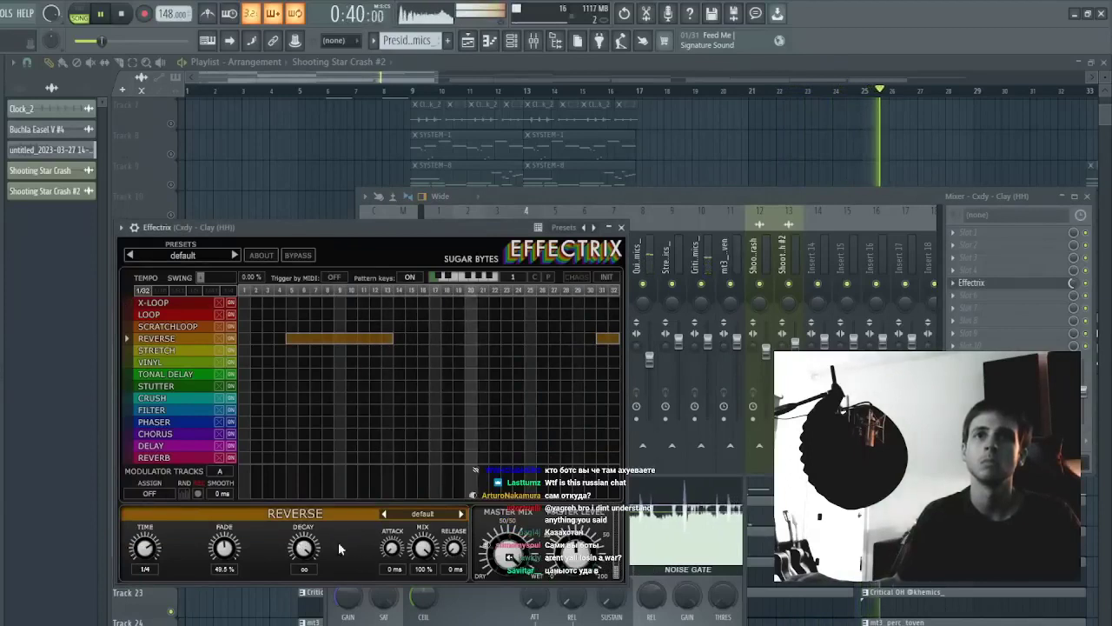
pyautogui.moveTo(423, 547); pyautogui.dragTo(423, 625)
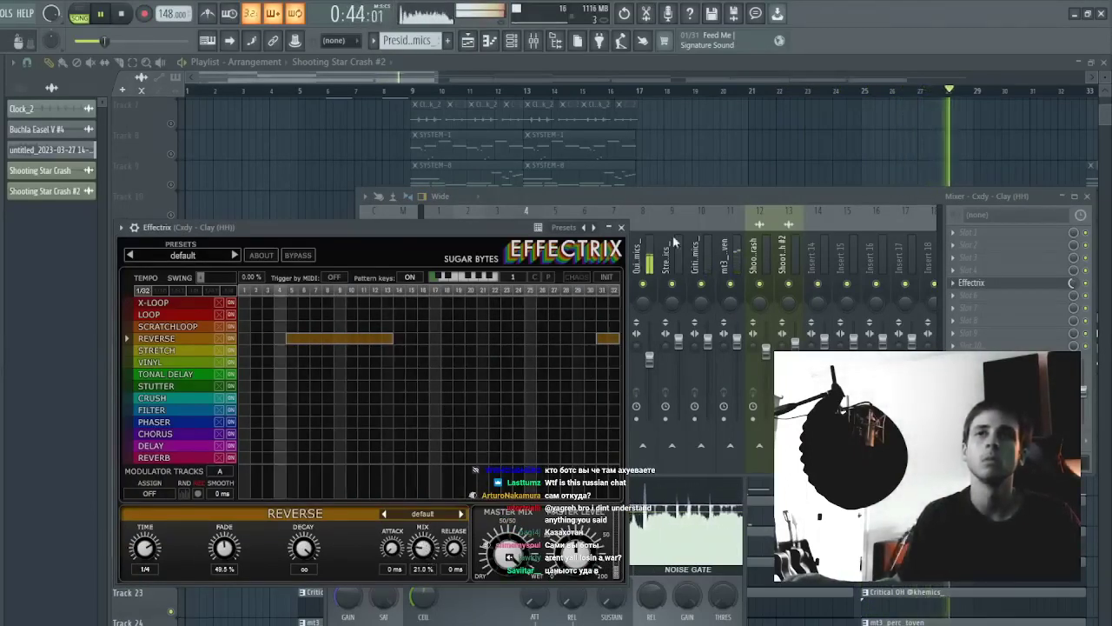
pyautogui.click(621, 226)
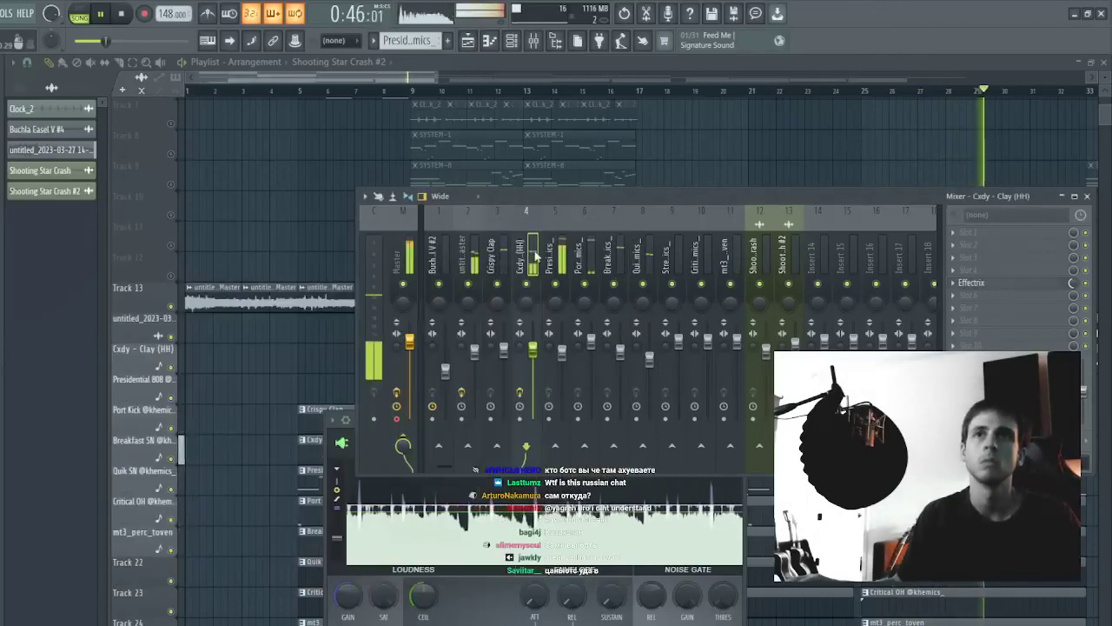
pyautogui.press('F9')
pyautogui.scroll(-5, 593, 97)
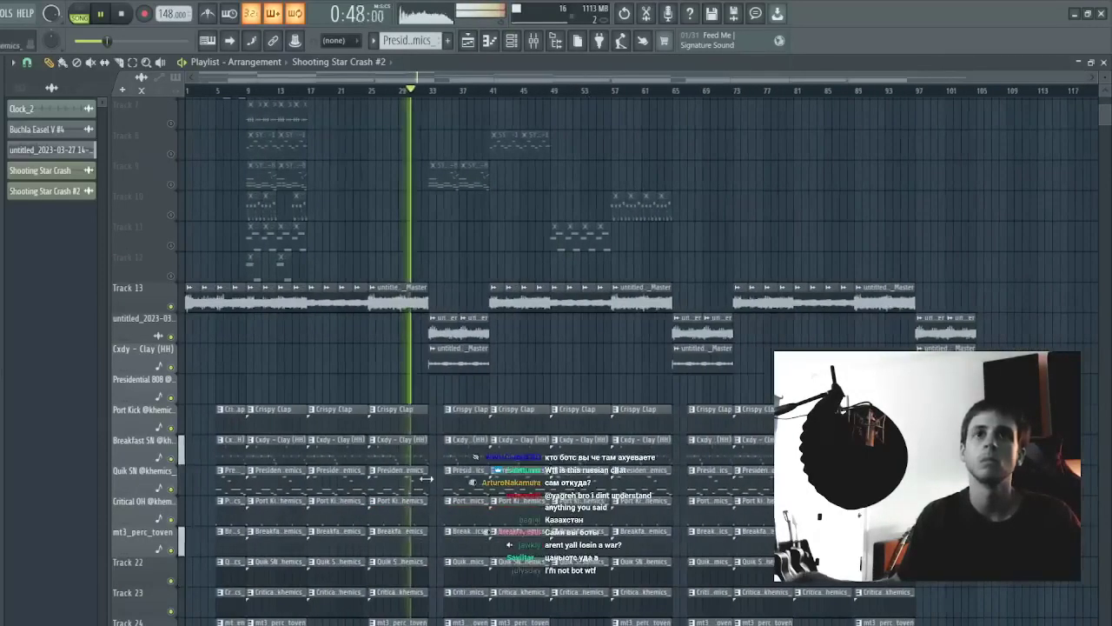
# - Delete every clip in bars 1–33 of the arrangement
pyautogui.click(397, 295)
pyautogui.scroll(-3, 397, 295)
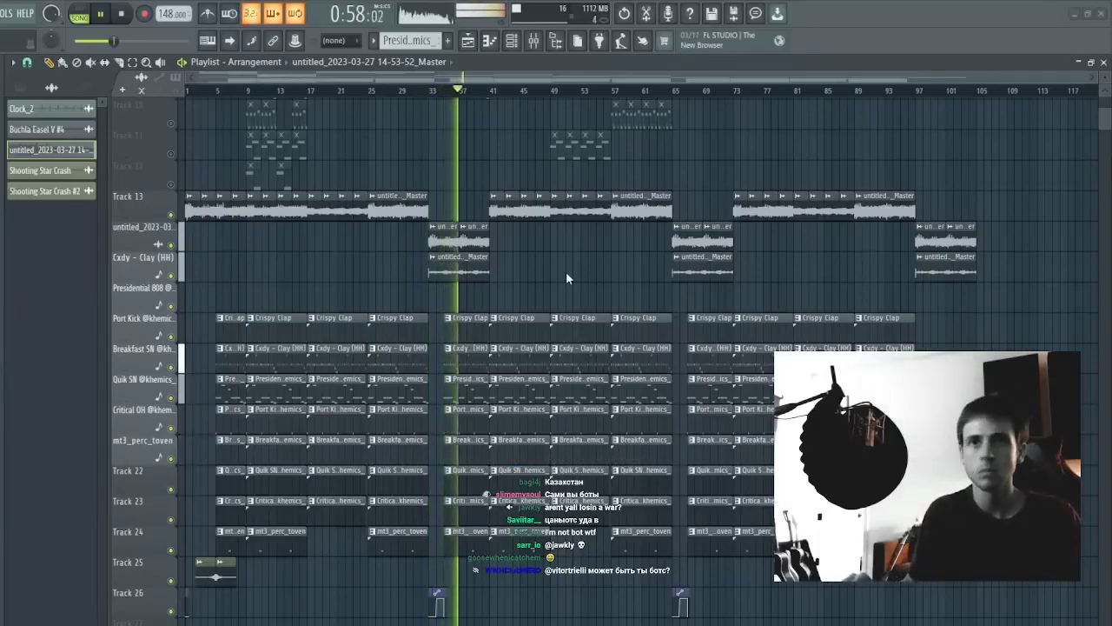
pyautogui.press('space')
pyautogui.press('space')
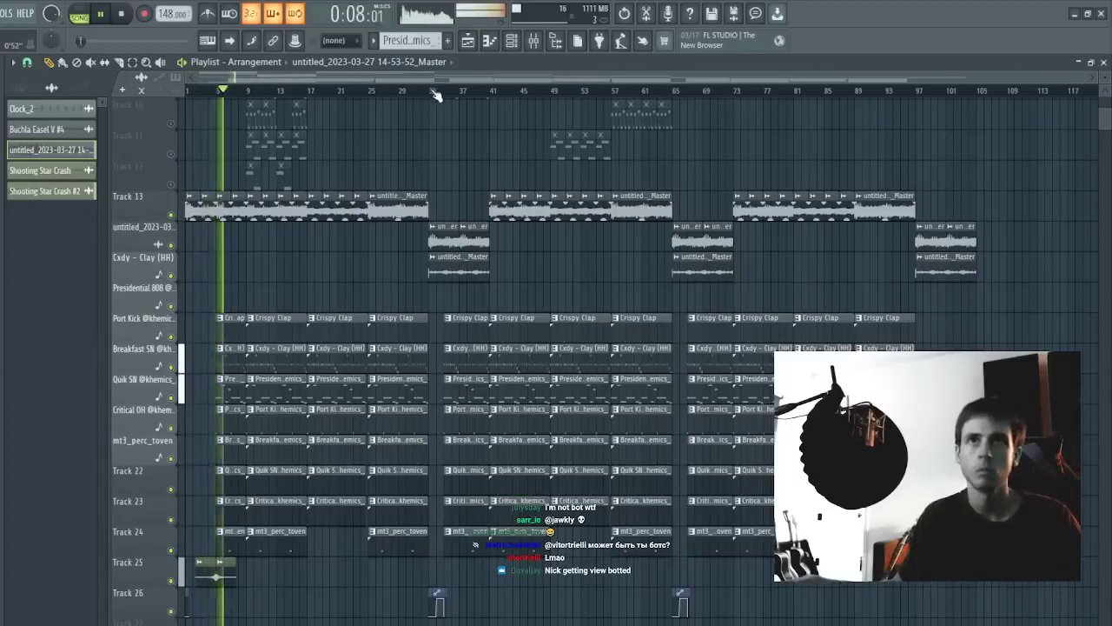
pyautogui.click(435, 90)
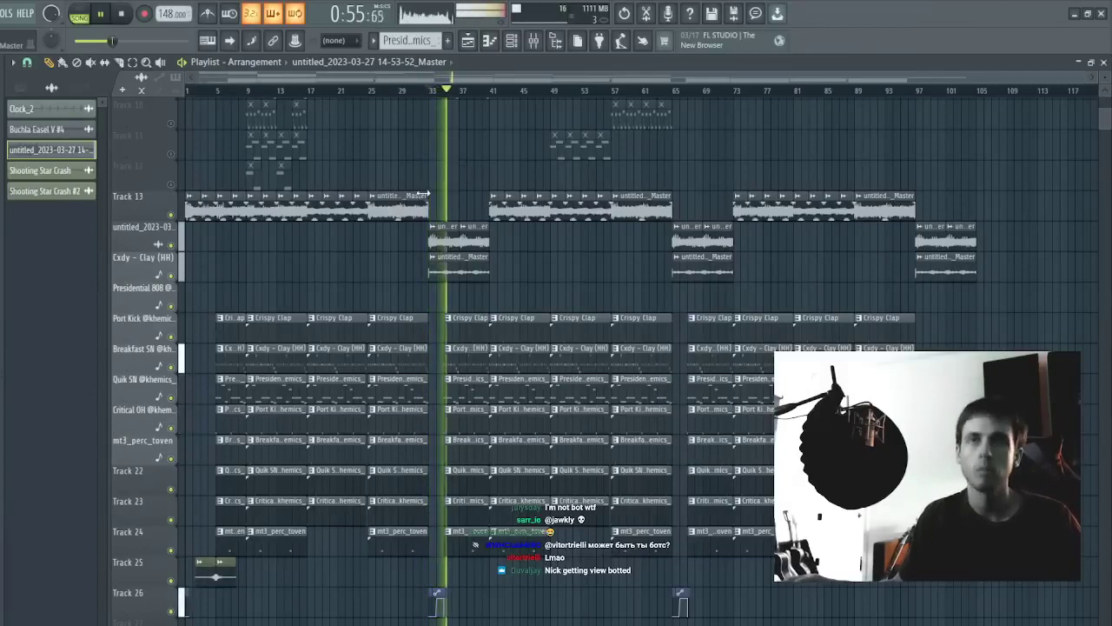
pyautogui.moveTo(417, 162); pyautogui.dragTo(62, 213)
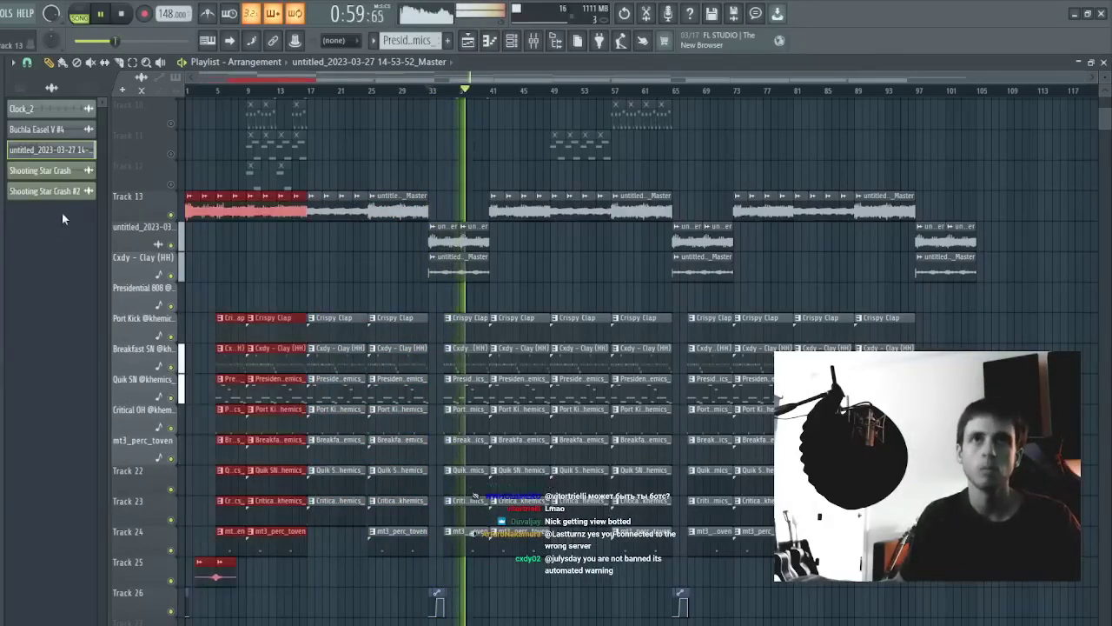
pyautogui.hotkey('ctrl', 'd')
pyautogui.moveTo(265, 612); pyautogui.dragTo(490, 307)
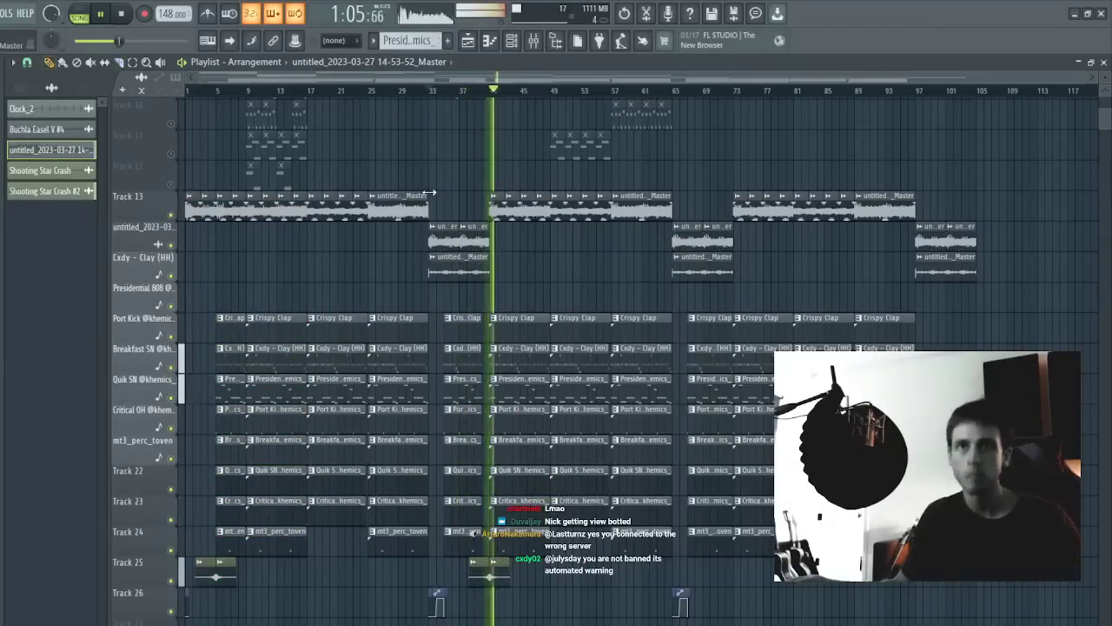
pyautogui.moveTo(412, 162); pyautogui.dragTo(314, 573)
pyautogui.hotkey('ctrl', 'd')
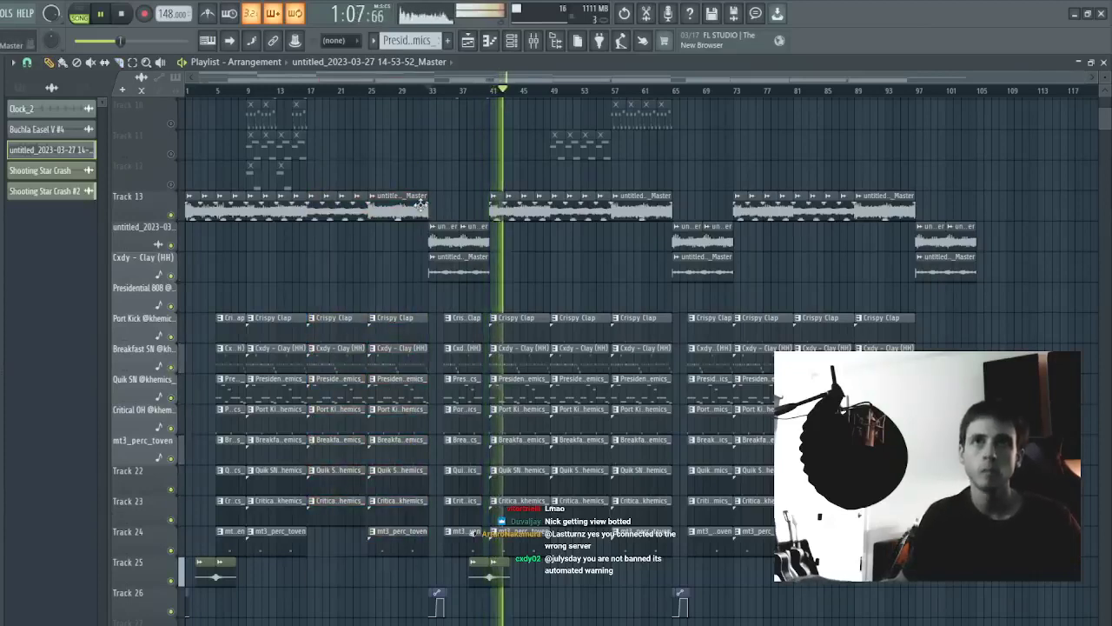
pyautogui.moveTo(420, 205); pyautogui.dragTo(187, 598)
pyautogui.moveTo(408, 557); pyautogui.dragTo(433, 616)
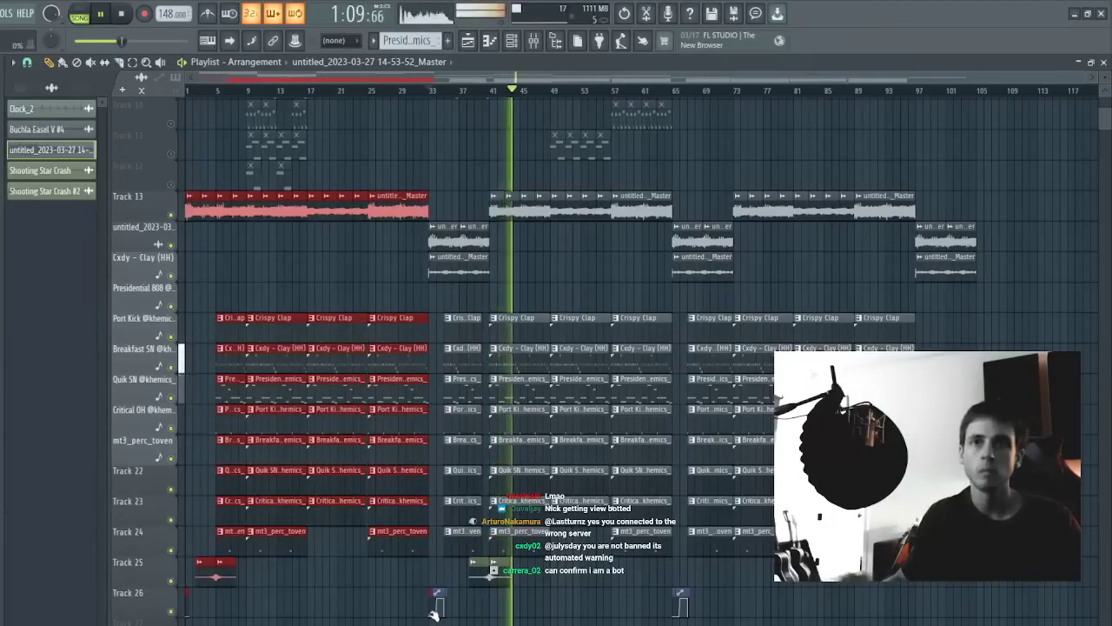
pyautogui.press('Delete')
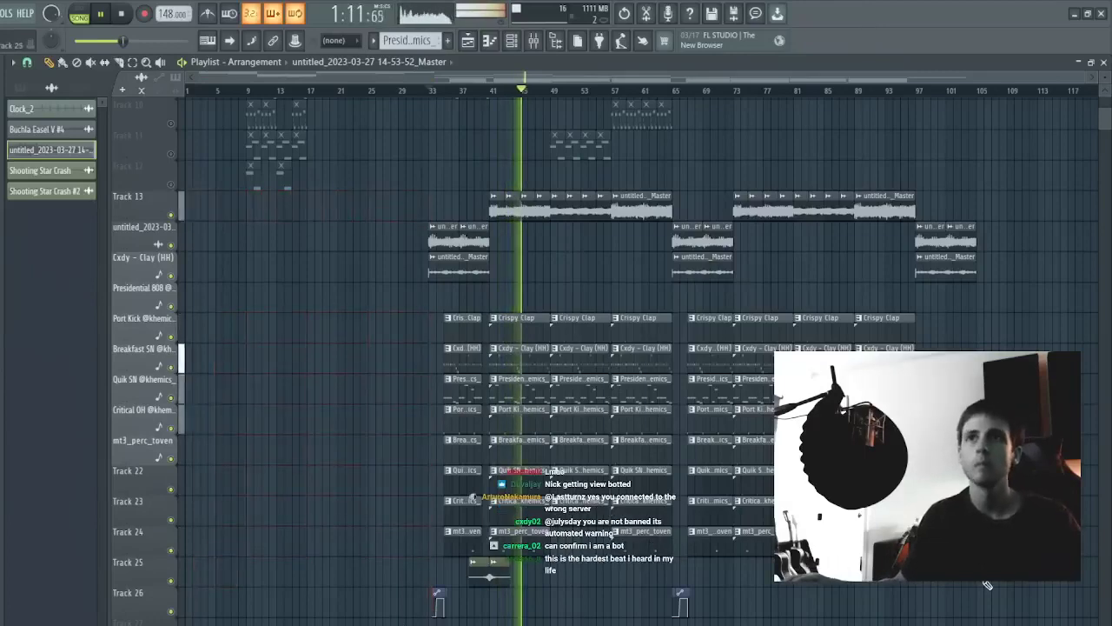
# - Try duplicating the bar 65–105 clips after bar 105, then undo it
pyautogui.moveTo(1049, 619); pyautogui.dragTo(683, 217)
pyautogui.hotkey('ctrl', 'd')
pyautogui.moveTo(1087, 619); pyautogui.dragTo(682, 188)
pyautogui.hotkey('ctrl', 'b')
pyautogui.scroll(-3, 642, 94)
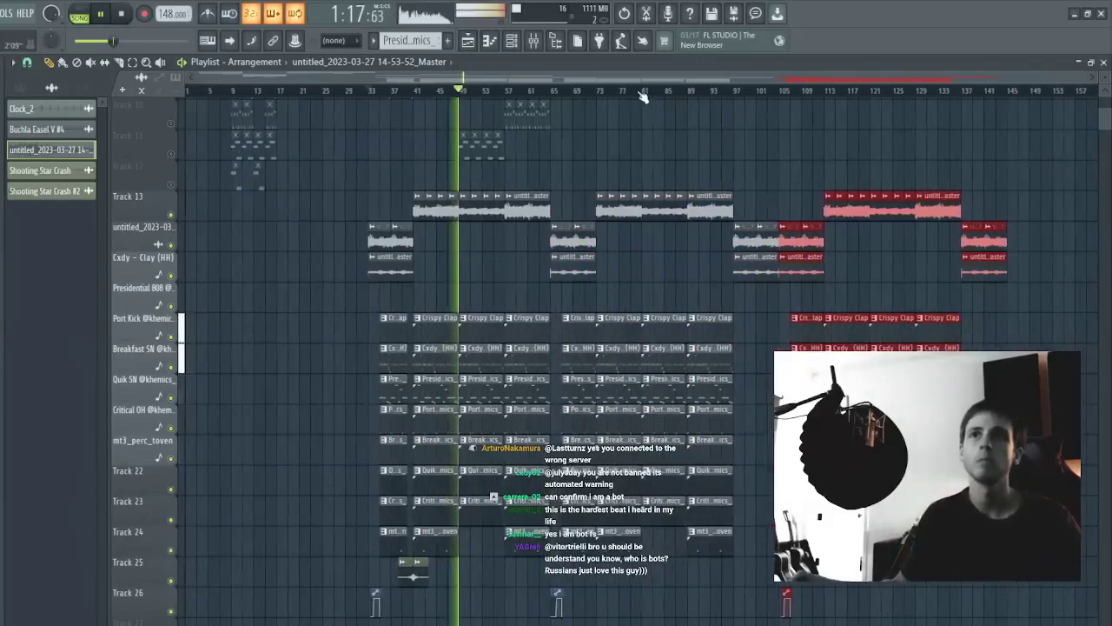
pyautogui.hotkey('ctrl', 'z')
pyautogui.hotkey('ctrl', 'd')
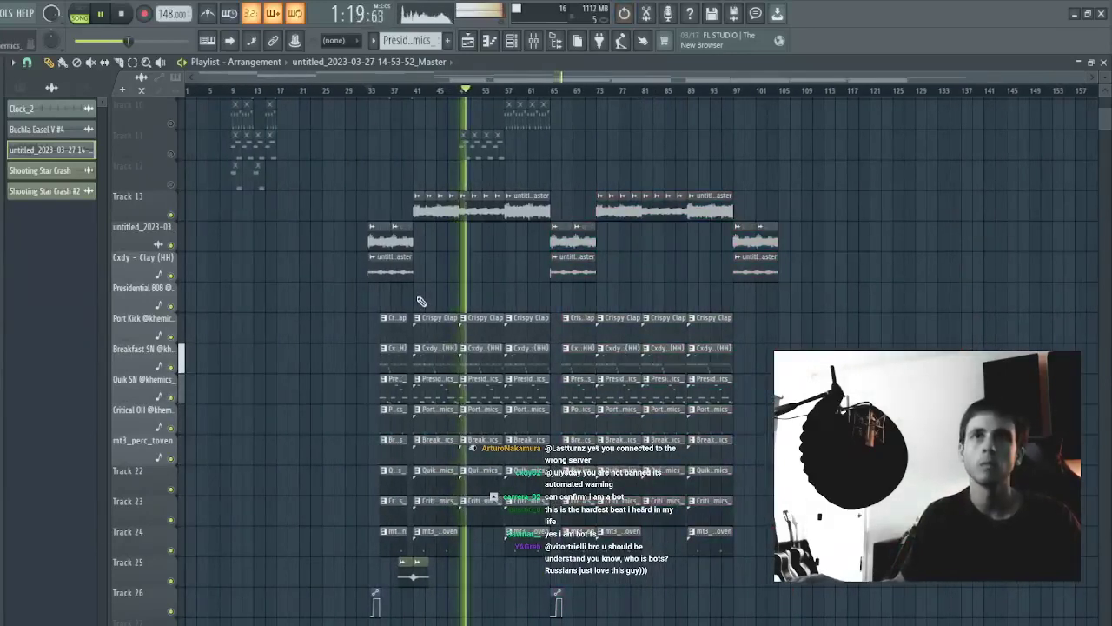
# - Move the selected arrangement clips left so they start at bar 1
pyautogui.moveTo(333, 211); pyautogui.dragTo(1100, 619)
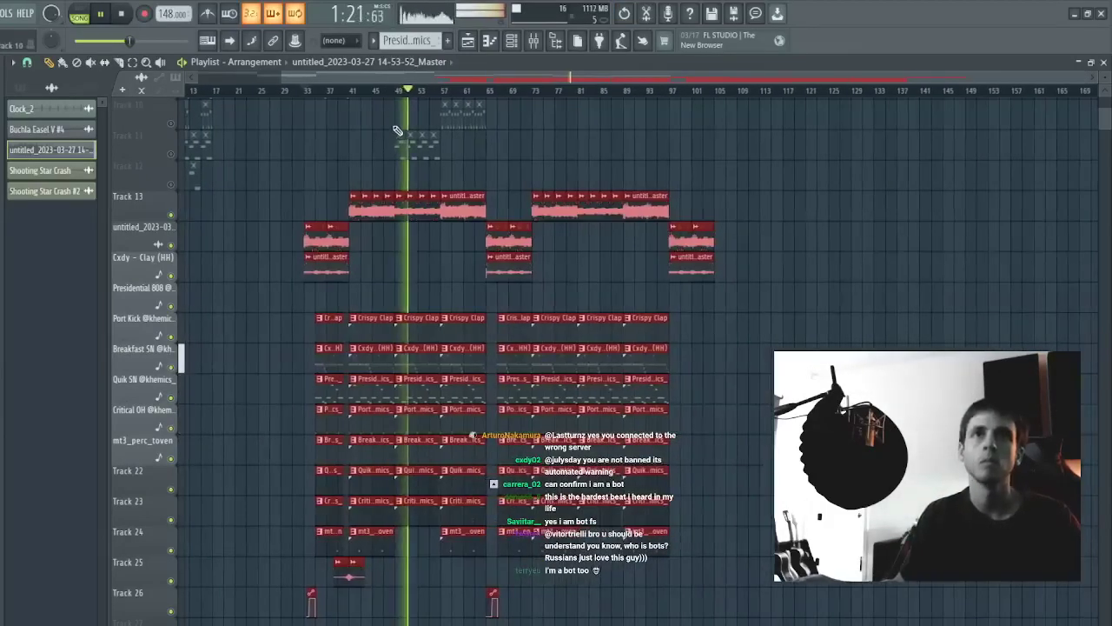
pyautogui.scroll(3, 550, 122)
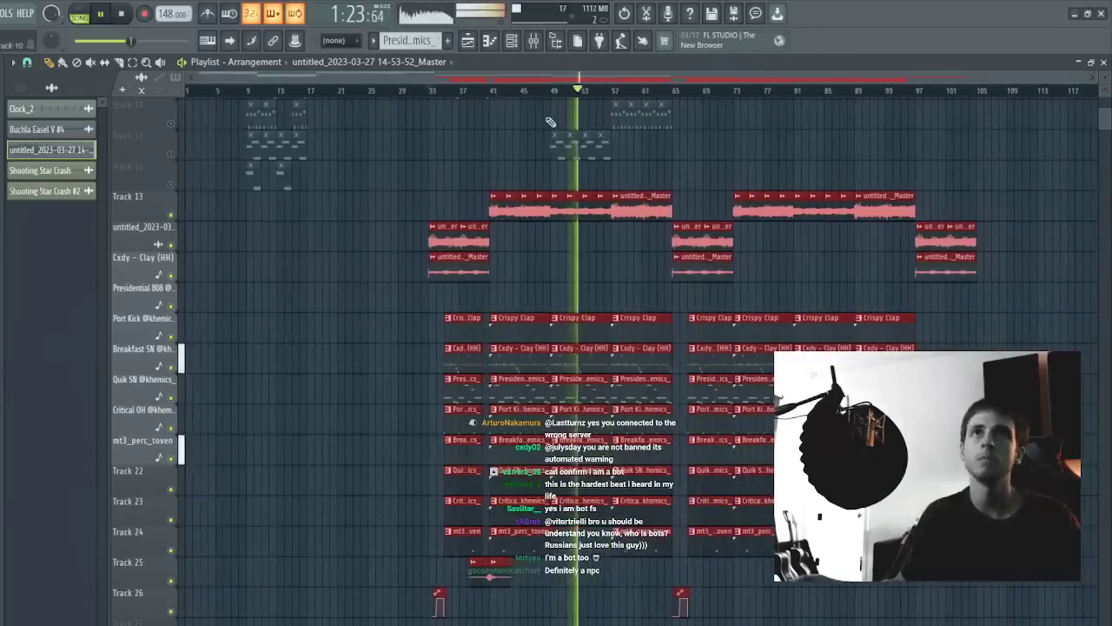
pyautogui.moveTo(530, 217); pyautogui.dragTo(73, 236)
pyautogui.hotkey('ctrl', 'd')
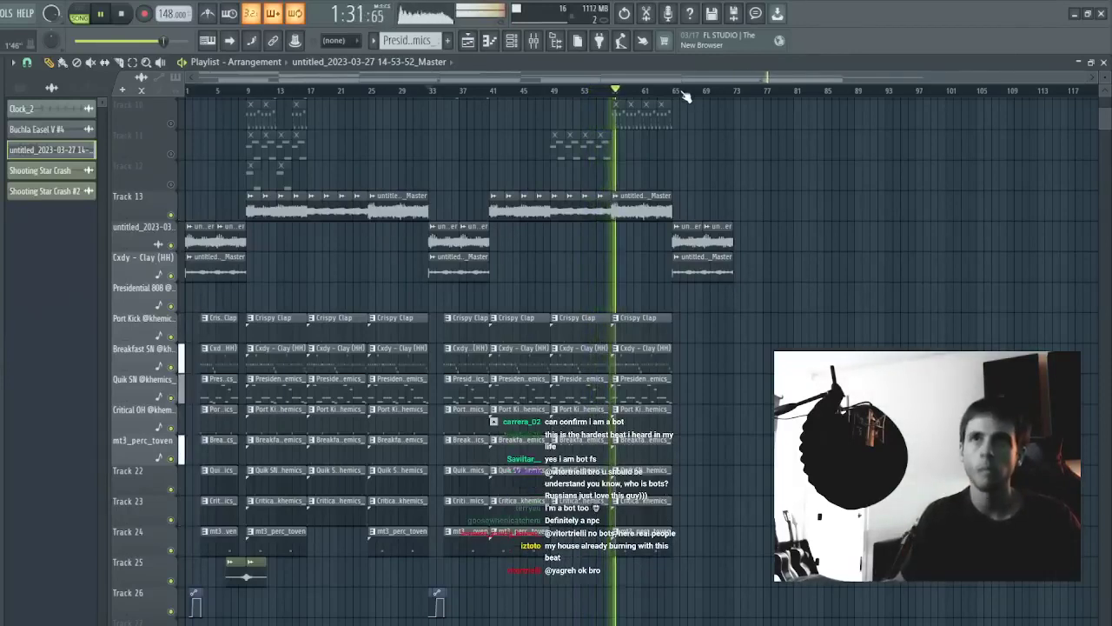
# - Duplicate the clips from Track 13 downward later in the song
pyautogui.scroll(3, 683, 97)
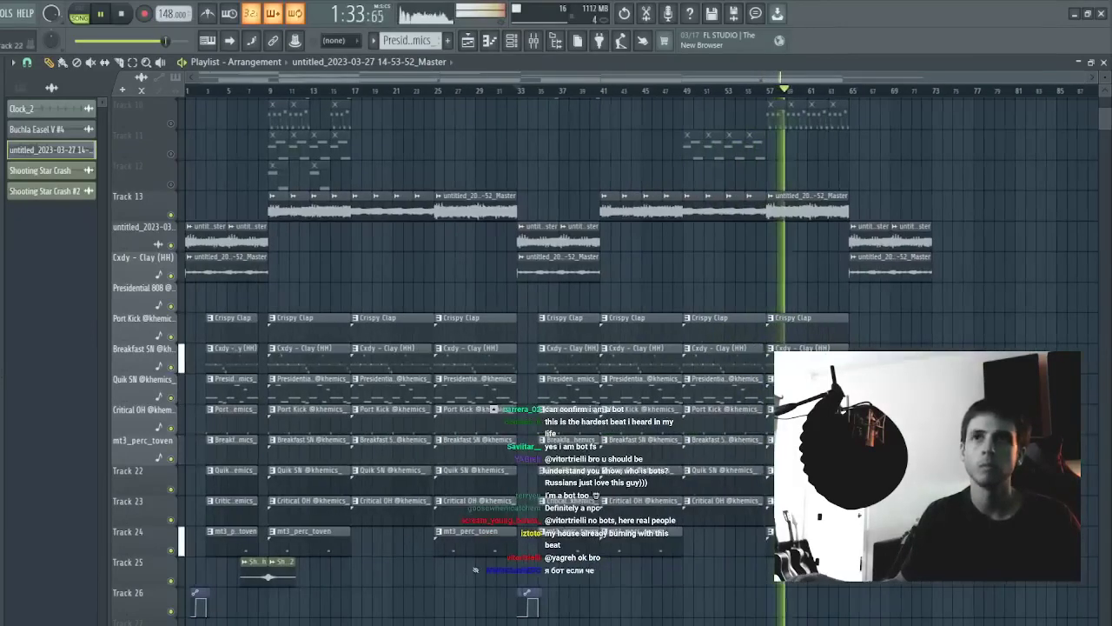
pyautogui.moveTo(1042, 585); pyautogui.dragTo(189, 262)
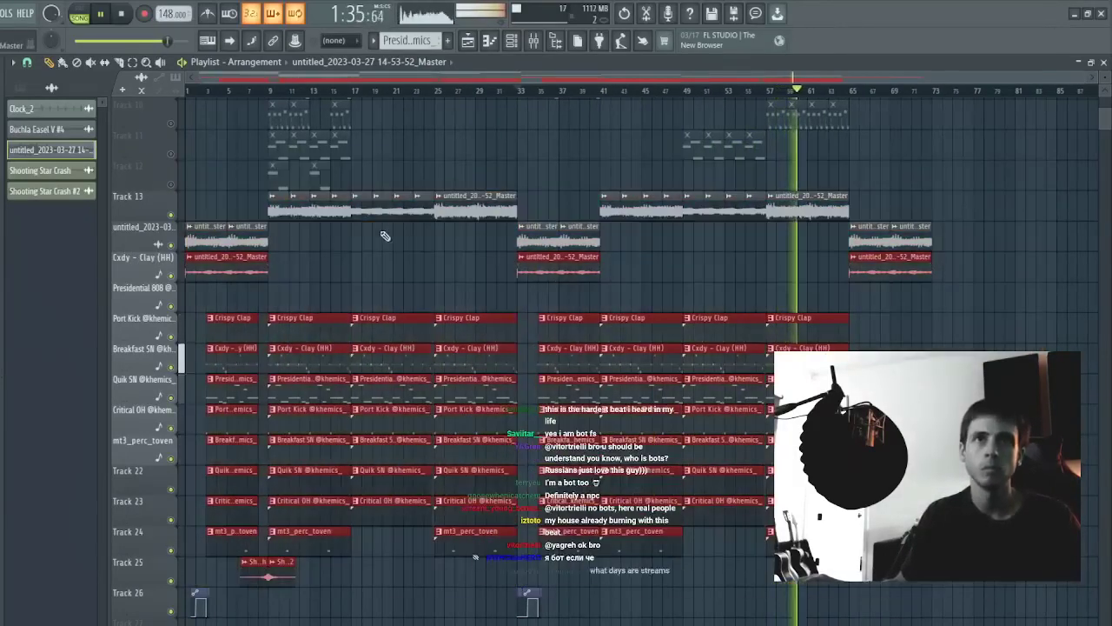
pyautogui.keyDown('ctrl'); pyautogui.click(280, 213); pyautogui.keyUp('ctrl')
pyautogui.moveTo(281, 212); pyautogui.dragTo(1026, 553)
pyautogui.hotkey('ctrl', 'b')
pyautogui.keyDown('ctrl'); pyautogui.click(595, 96); pyautogui.keyUp('ctrl')
# - Delete all clips after bar 73
pyautogui.scroll(-3, 595, 98)
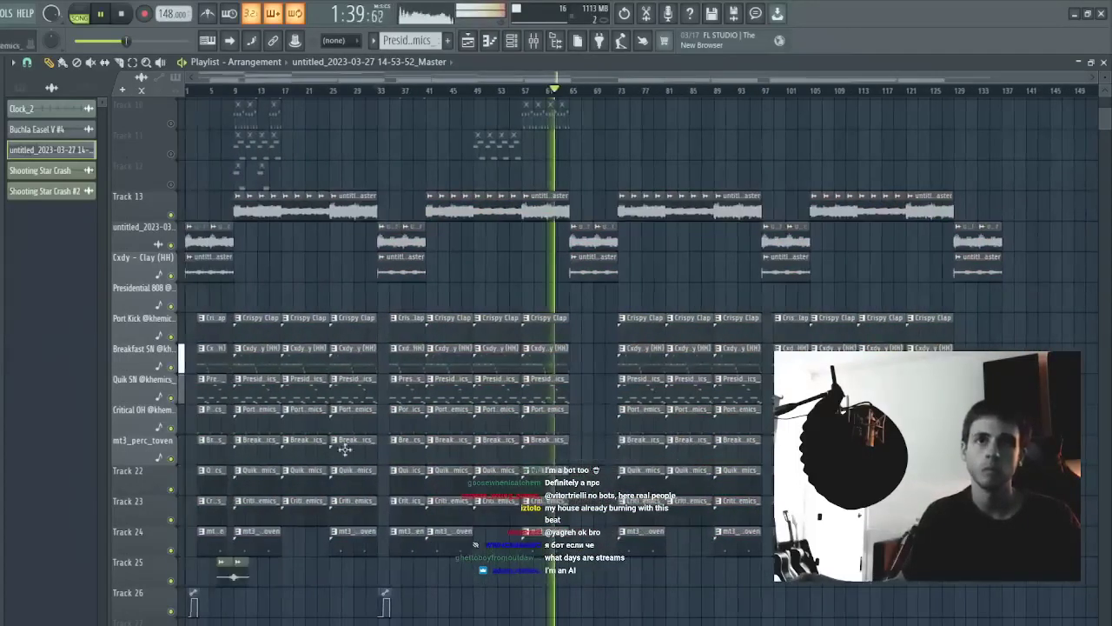
pyautogui.click(228, 569)
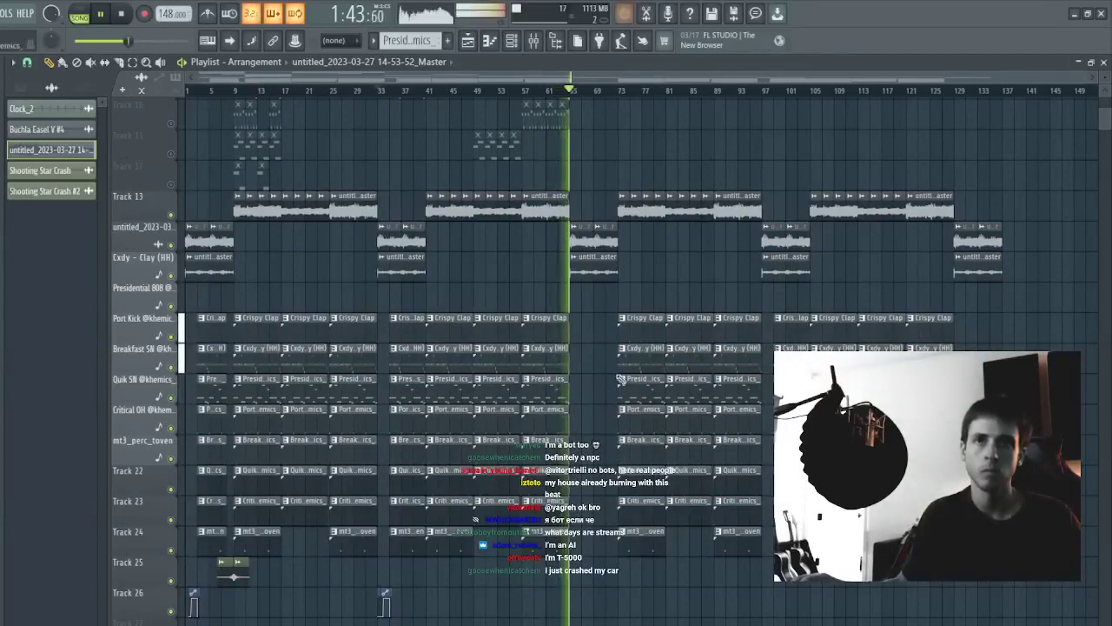
pyautogui.moveTo(622, 161); pyautogui.dragTo(1100, 606)
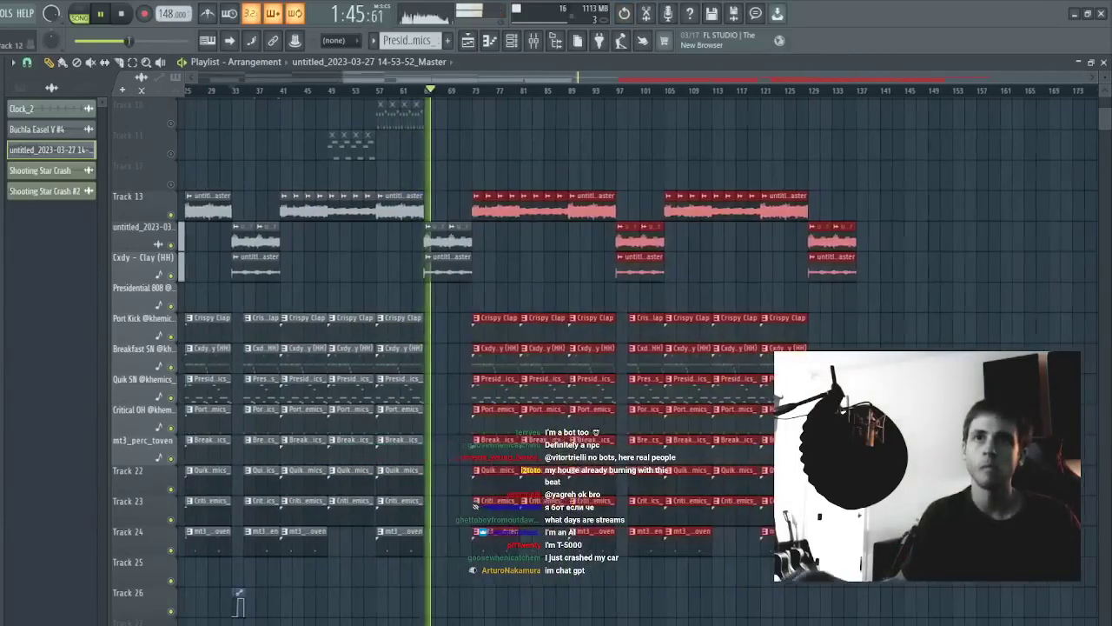
pyautogui.press('Delete')
# - Duplicate the clips from bar 33 onward to follow bar 73
pyautogui.doubleClick(550, 80)
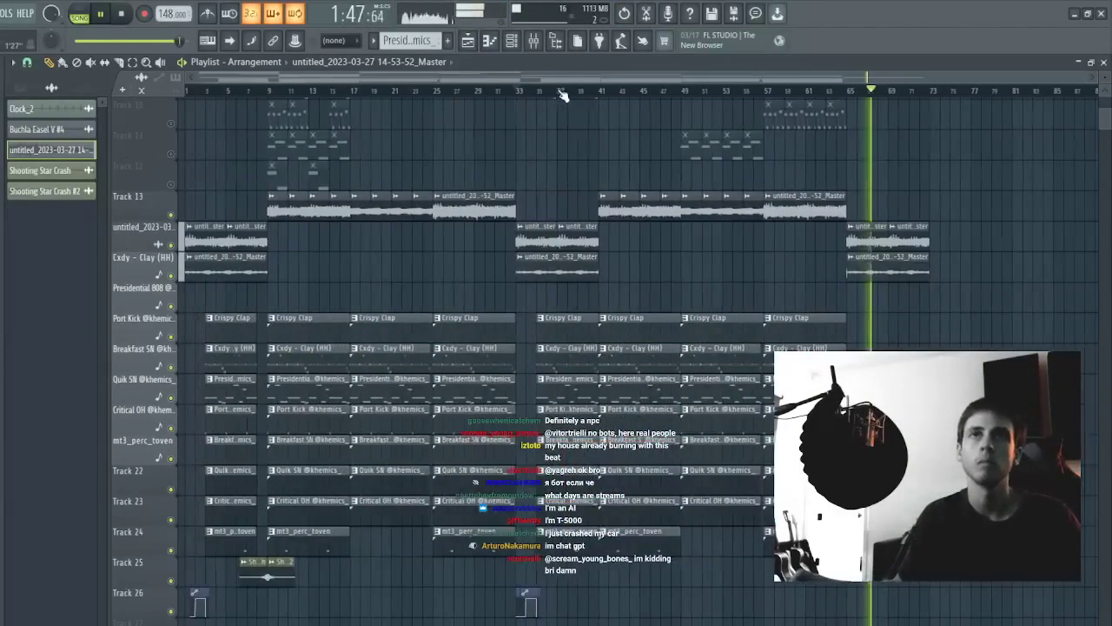
pyautogui.moveTo(1046, 590); pyautogui.dragTo(523, 224)
pyautogui.hotkey('ctrl', 'b')
pyautogui.keyDown('ctrl'); pyautogui.click(625, 95); pyautogui.keyUp('ctrl')
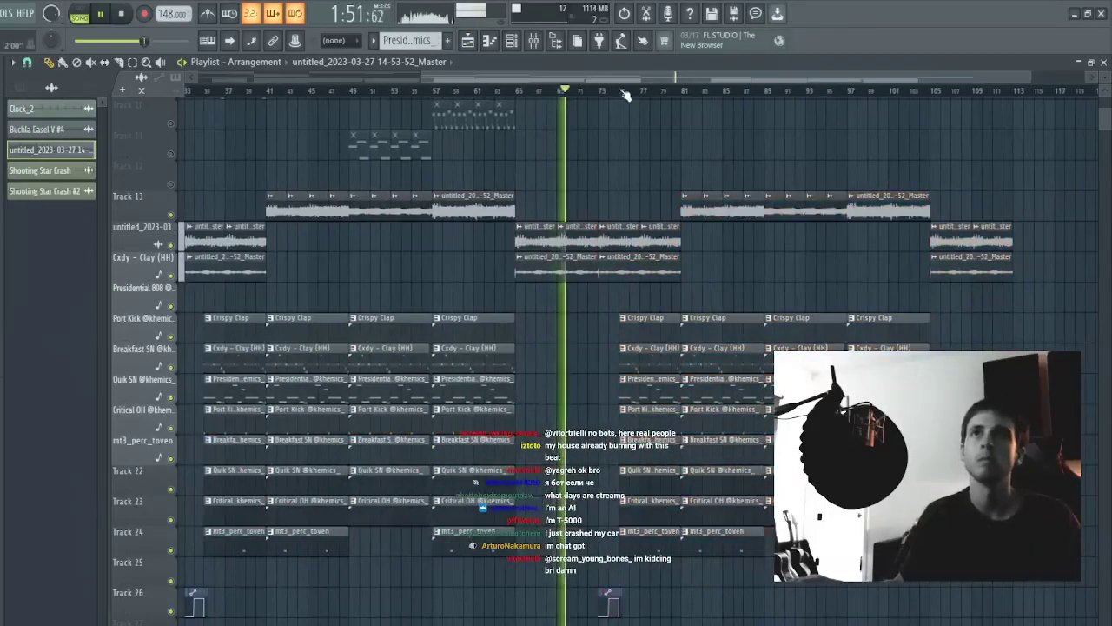
# - Delete the Cxdy - Clay (HH) clip around bars 73–77
pyautogui.keyDown('ctrl'); pyautogui.rightClick(624, 96); pyautogui.keyUp('ctrl')
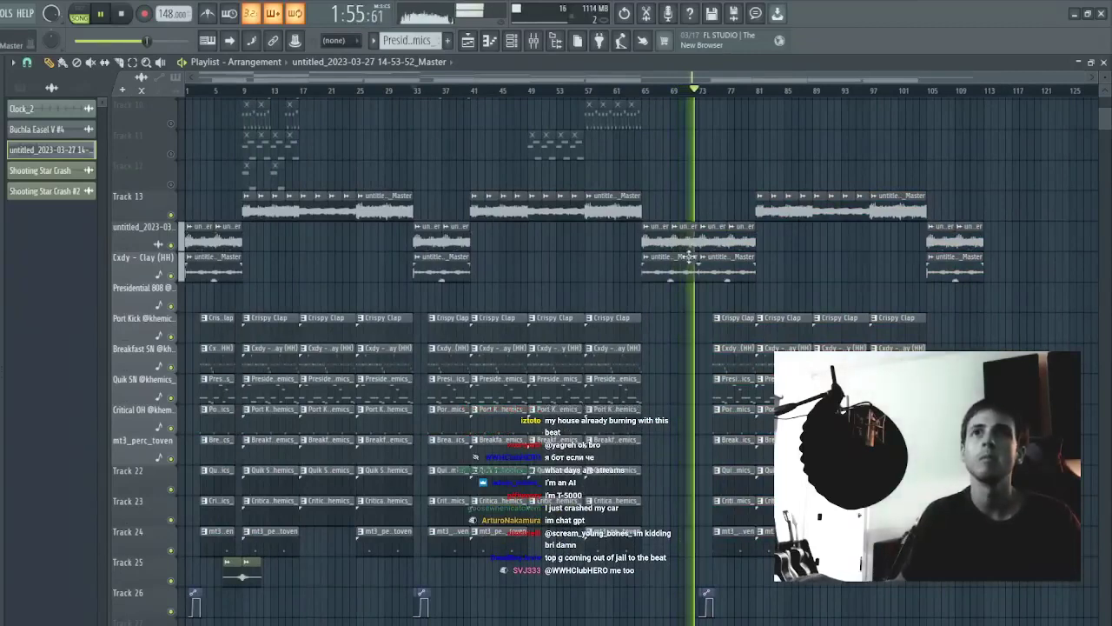
pyautogui.rightClick(734, 274)
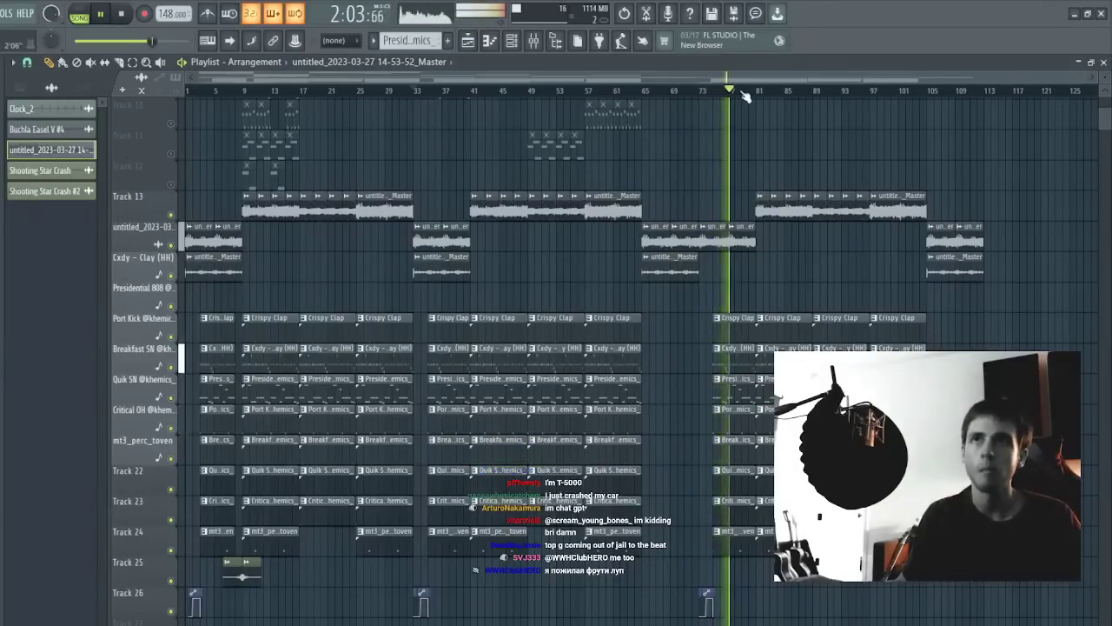
pyautogui.scroll(5, 739, 91)
# - Slice the master audio clip at bars 79 and 76, filling the bar 76 gap with a copy
pyautogui.press('c')
pyautogui.moveTo(781, 187)
pyautogui.mouseDown()
pyautogui.moveTo(785, 236)
pyautogui.moveTo(742, 228)
pyautogui.mouseUp()
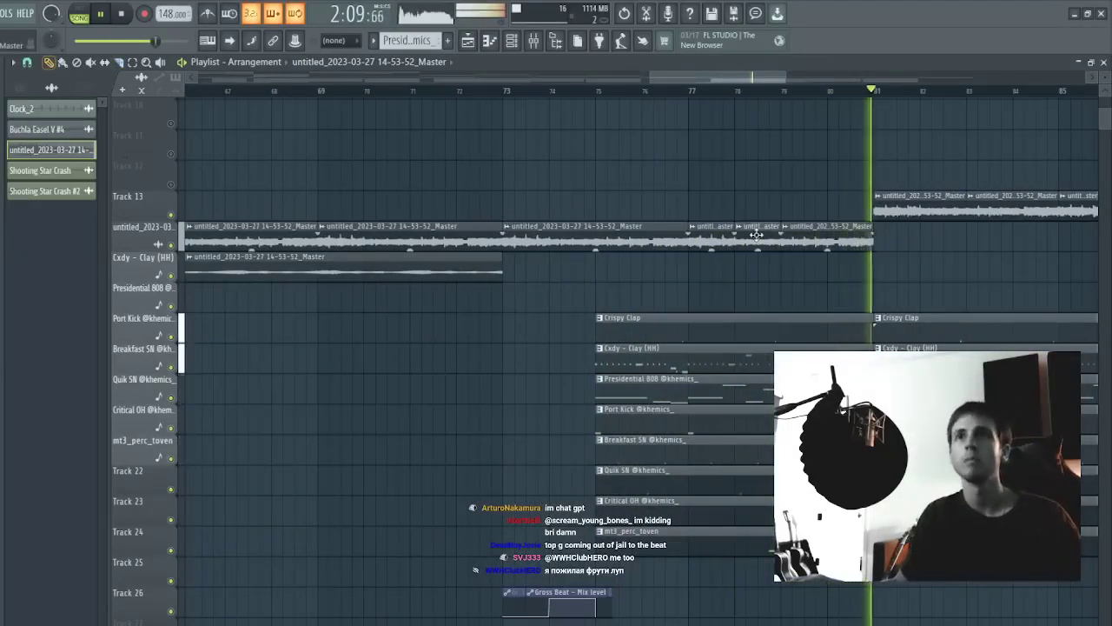
pyautogui.click(507, 90)
pyautogui.moveTo(642, 185); pyautogui.dragTo(644, 239)
pyautogui.press('p')
pyautogui.click(665, 236)
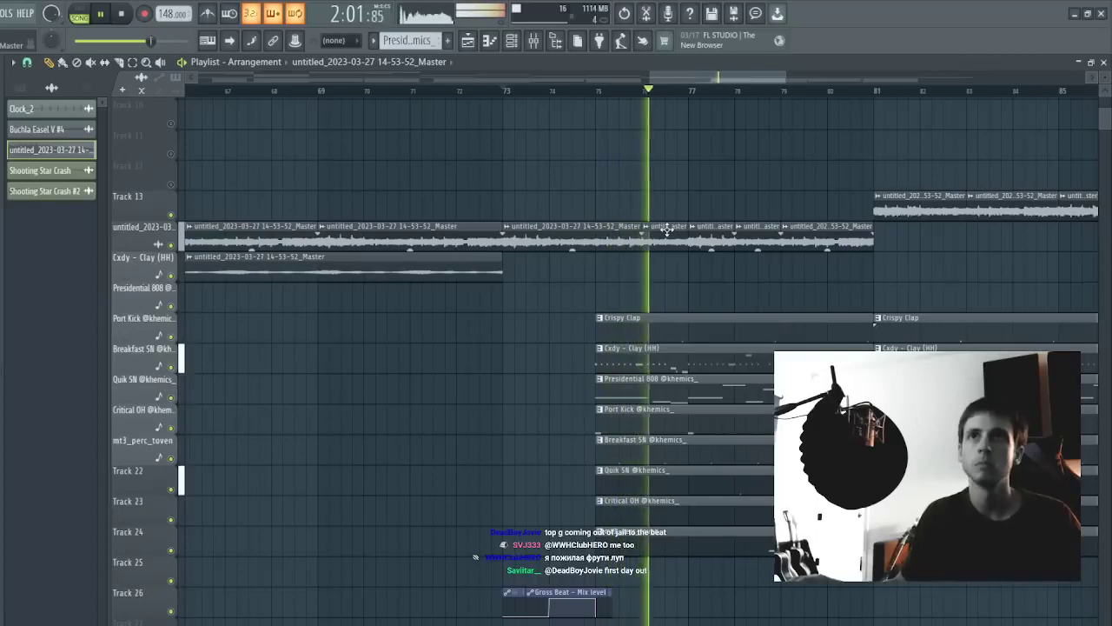
# - Re-slice the bar-73 clip at bar 75, copy the piece toward bar 76, and trim it there
pyautogui.press('space')
pyautogui.press('space')
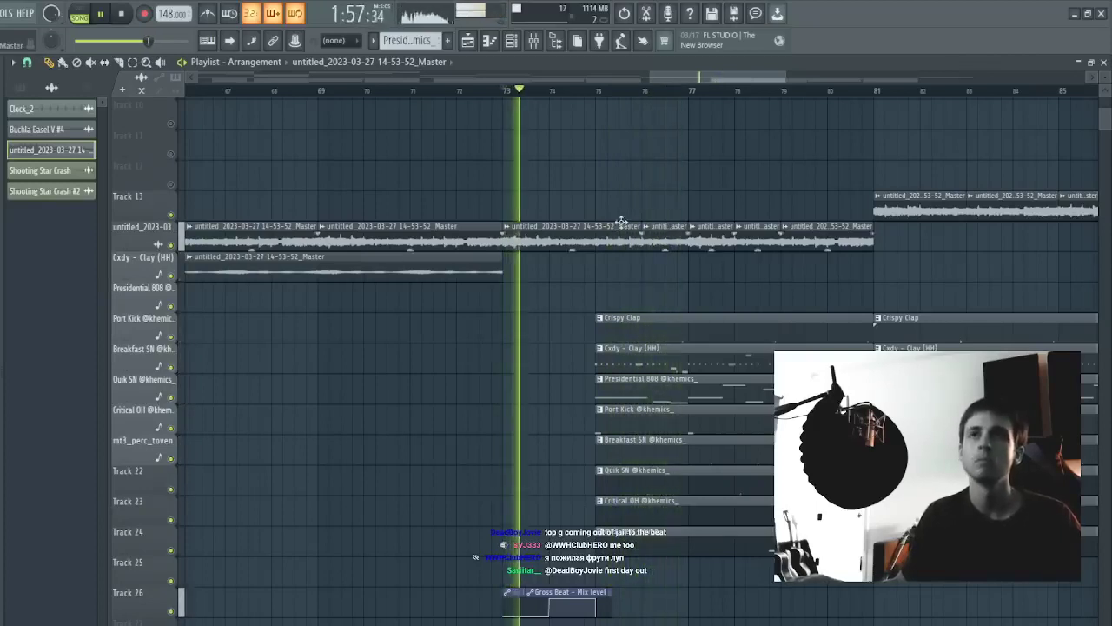
pyautogui.press('c')
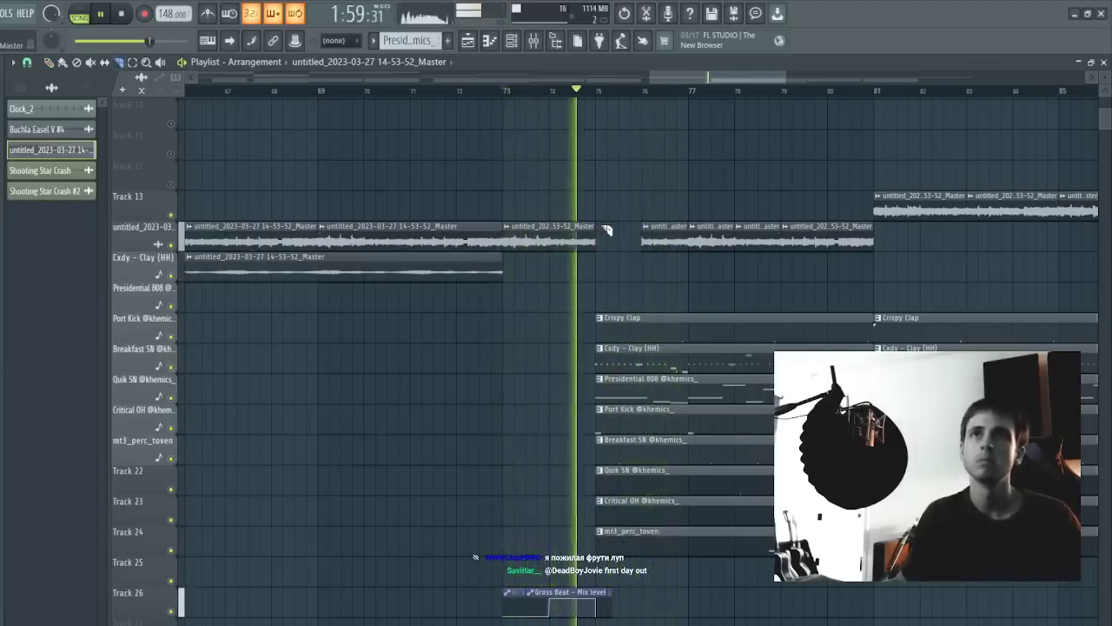
pyautogui.rightClick(636, 230)
pyautogui.keyDown('ctrl'); pyautogui.click(629, 234); pyautogui.keyUp('ctrl')
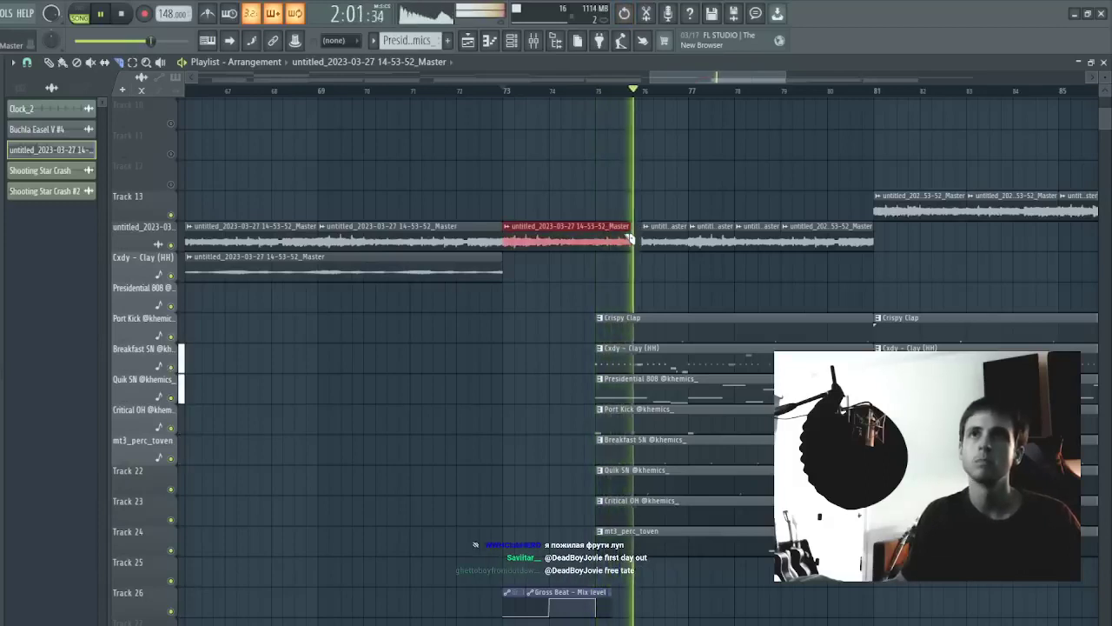
pyautogui.click(597, 232)
pyautogui.moveTo(621, 231); pyautogui.dragTo(639, 226)
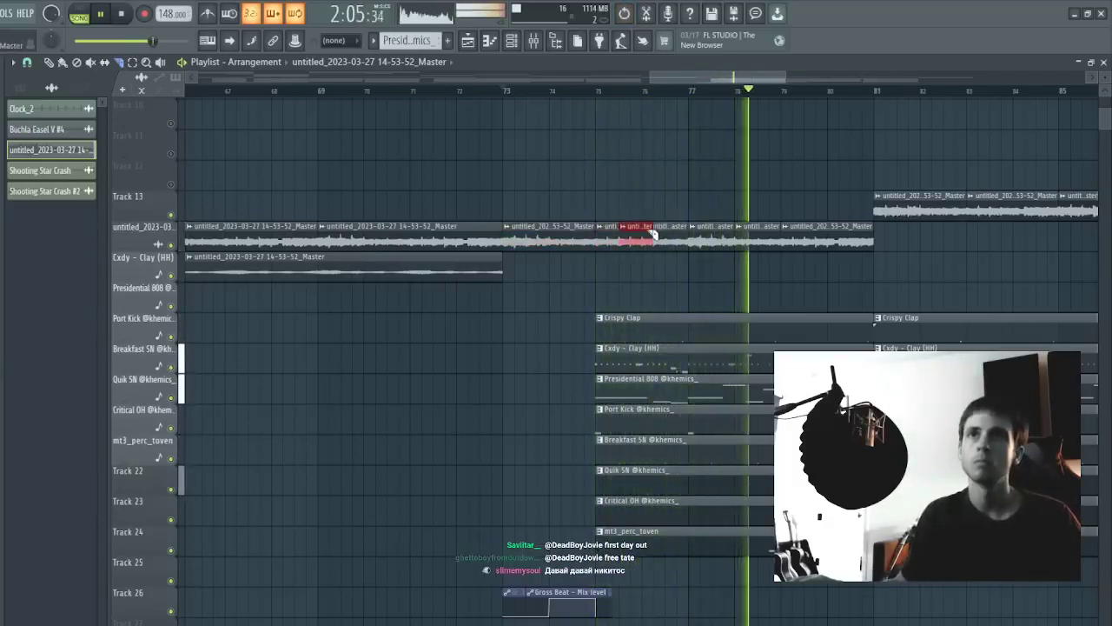
pyautogui.rightClick(647, 233)
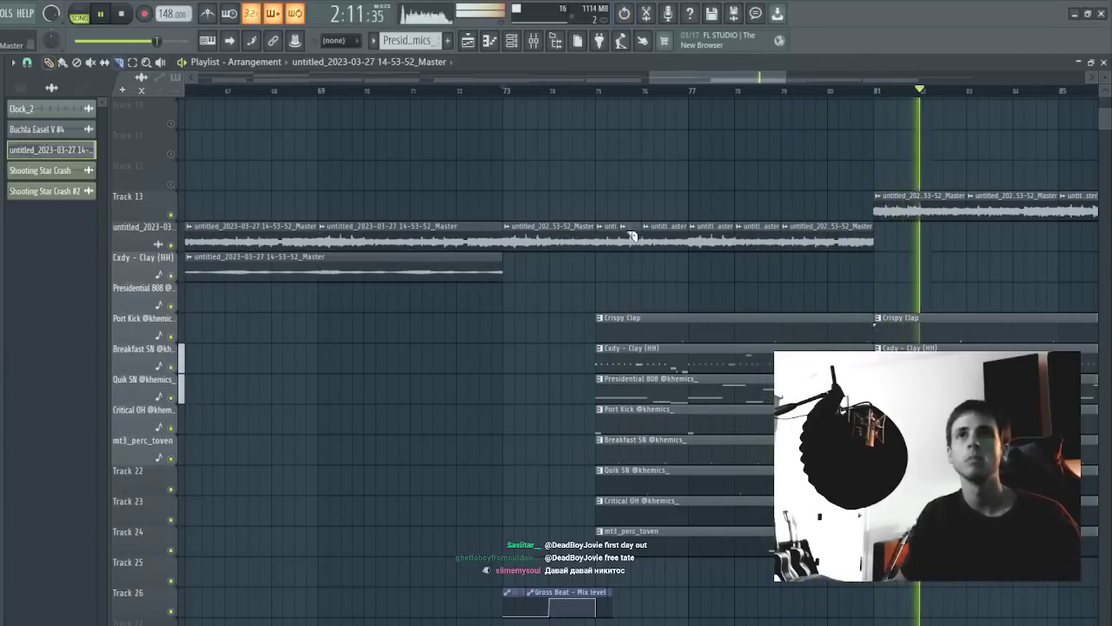
pyautogui.click(507, 91)
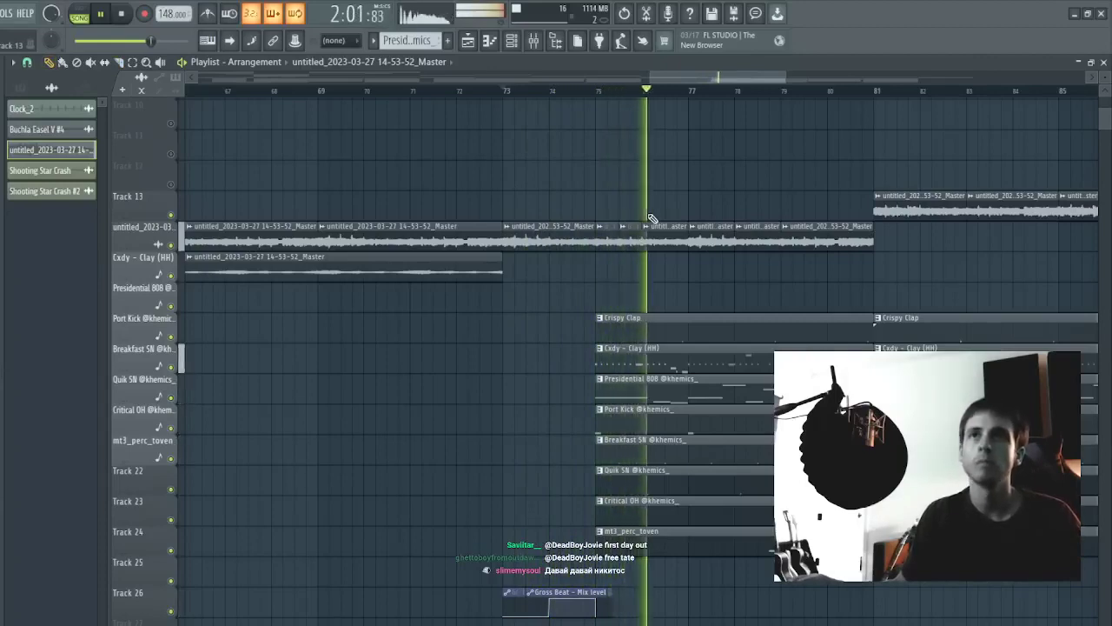
# - Select the Track 13 clips, switch to slip editing, and select every clip
pyautogui.scroll(-7, 726, 104)
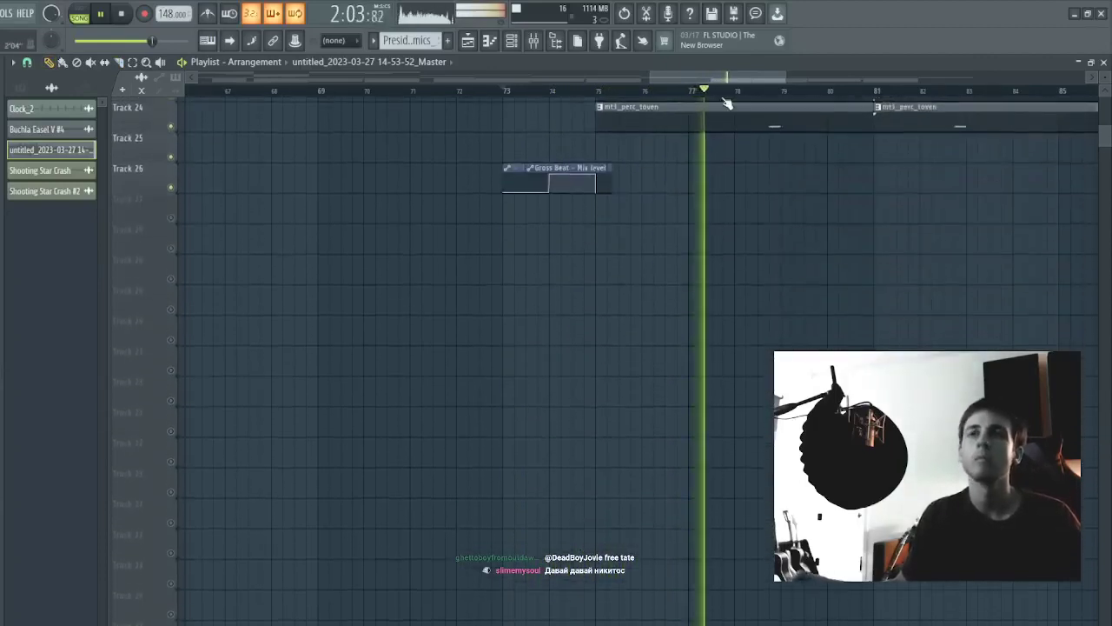
pyautogui.scroll(-4, 745, 98)
pyautogui.scroll(7, 772, 187)
pyautogui.scroll(5, 775, 193)
pyautogui.scroll(10, 790, 98)
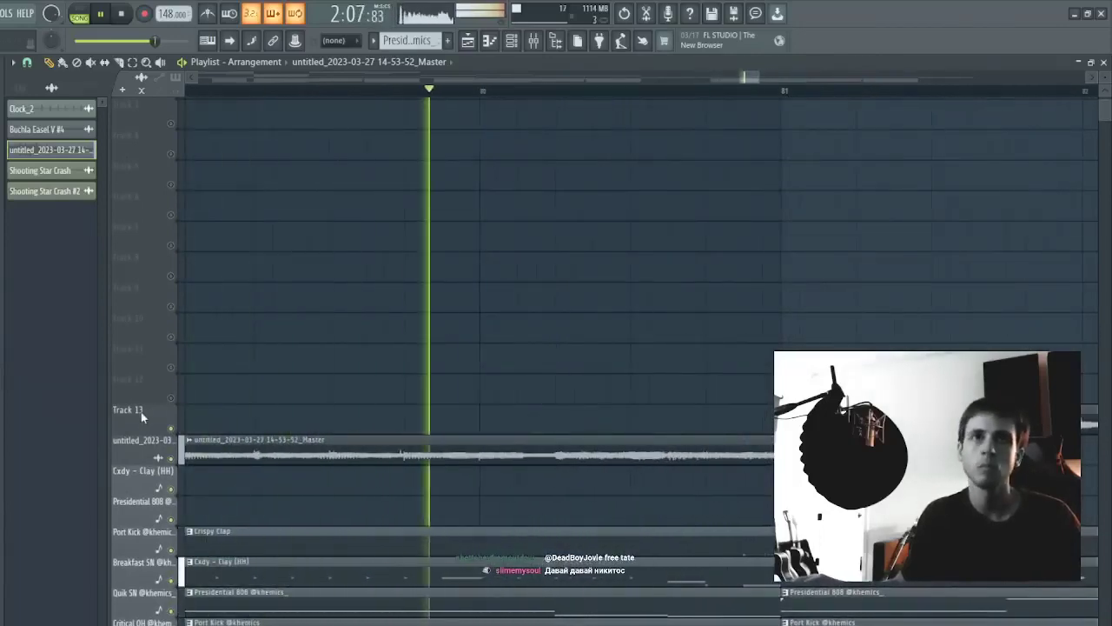
pyautogui.moveTo(142, 416); pyautogui.dragTo(142, 457)
pyautogui.press('s')
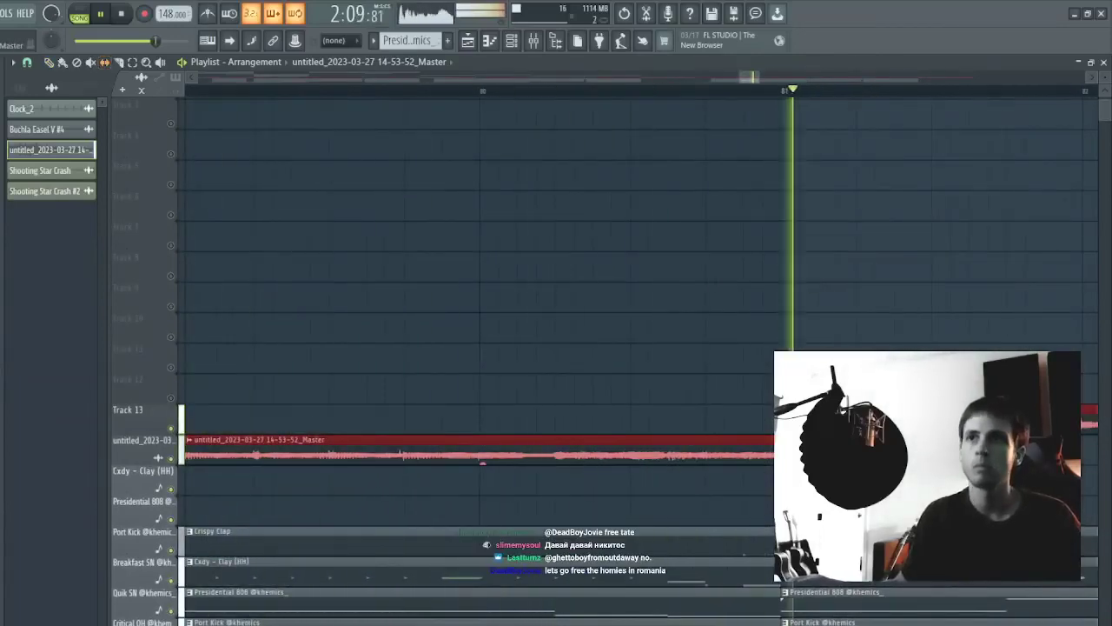
pyautogui.scroll(-8, 597, 92)
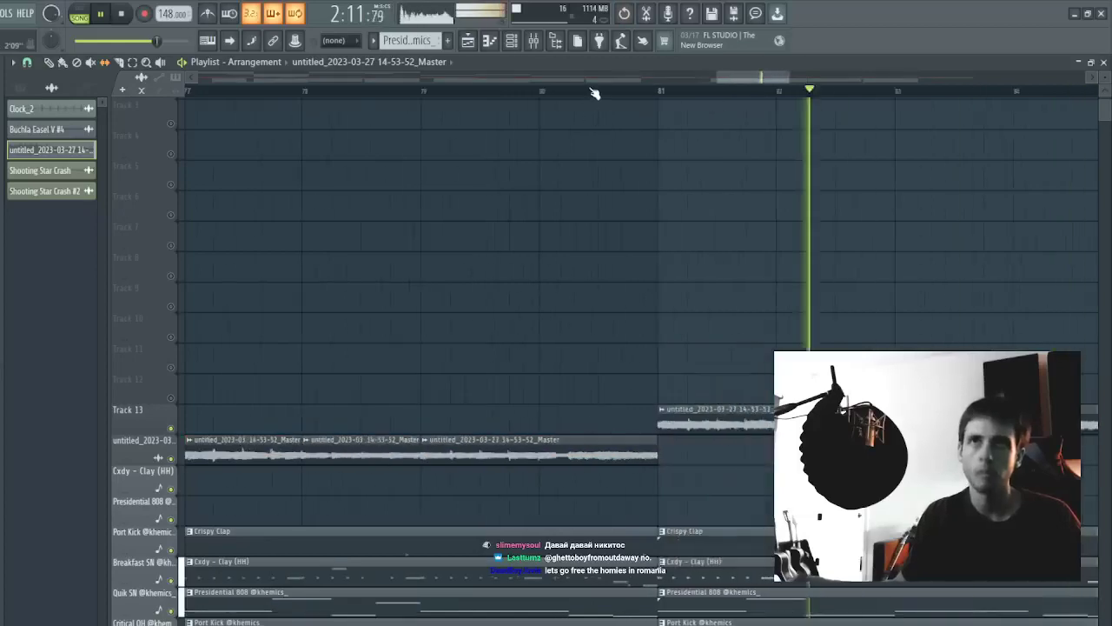
pyautogui.hotkey('ctrl', 'a')
pyautogui.scroll(-5, 748, 340)
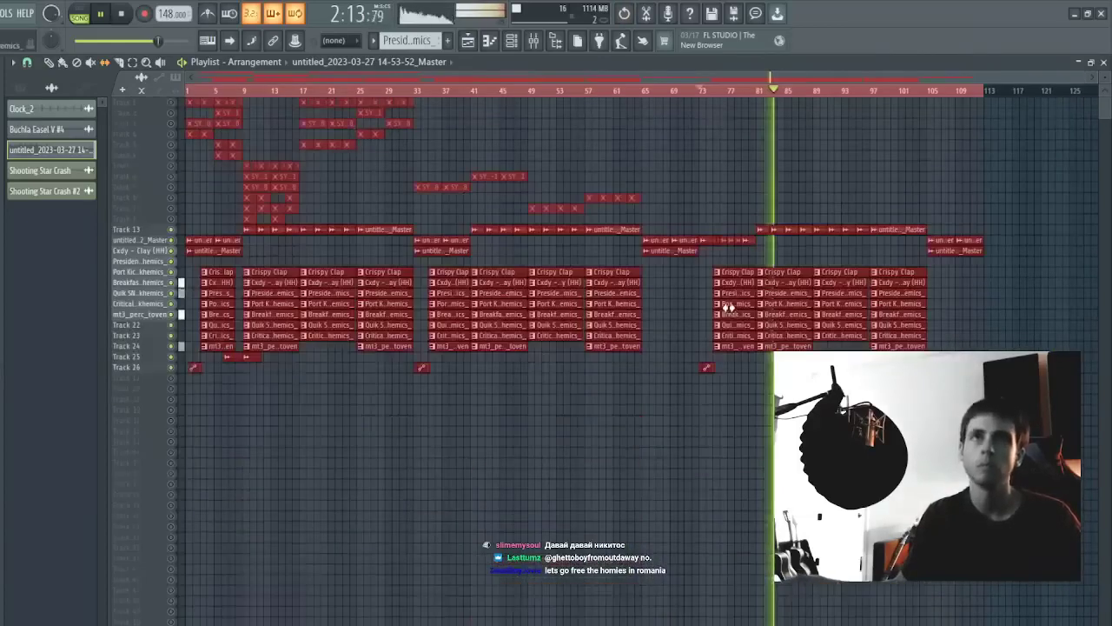
# - Deselect the clips, replay from bar 73 around bars 75–76, and open the mixer
pyautogui.scroll(3, 725, 305)
pyautogui.hotkey('ctrl', 'd')
pyautogui.scroll(2, 397, 210)
pyautogui.scroll(4, 397, 211)
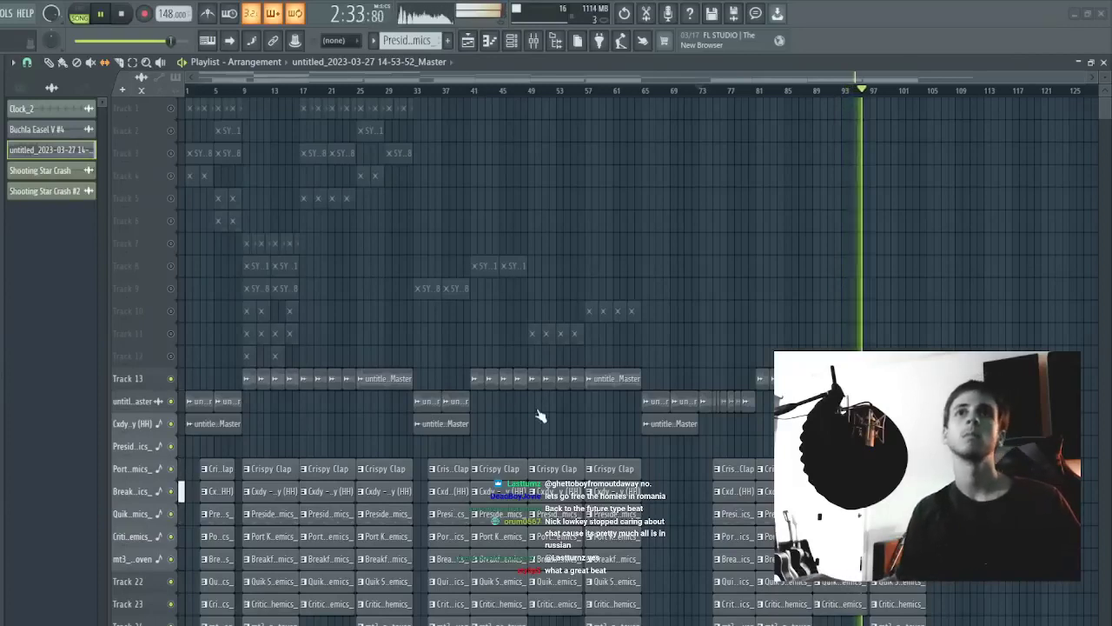
pyautogui.press('space')
pyautogui.press('space')
pyautogui.click(489, 46)
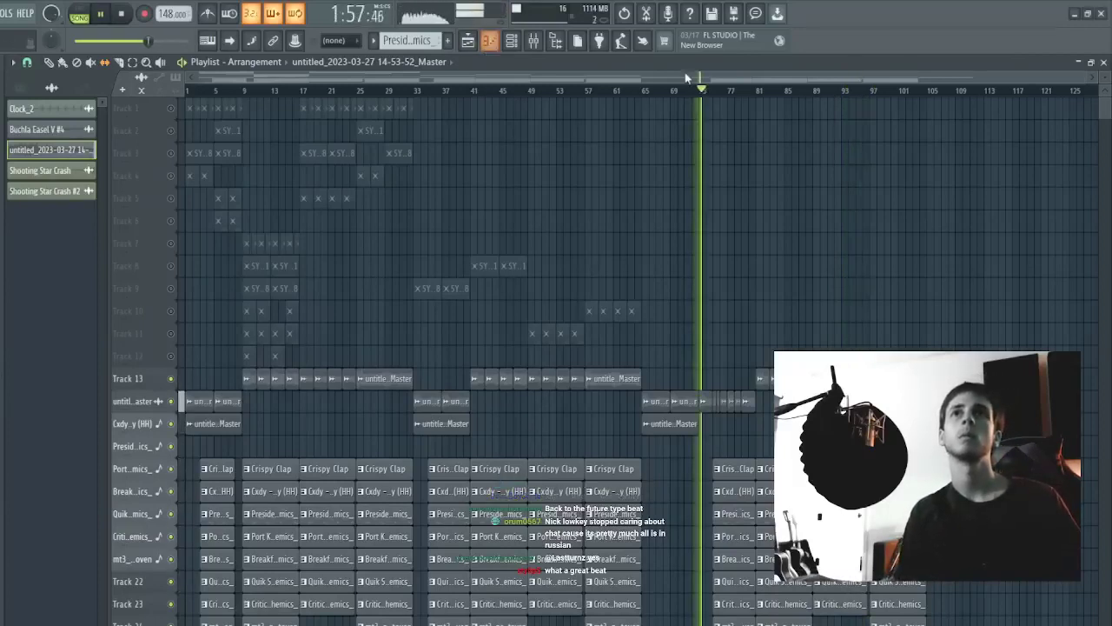
pyautogui.click(720, 92)
pyautogui.click(717, 92)
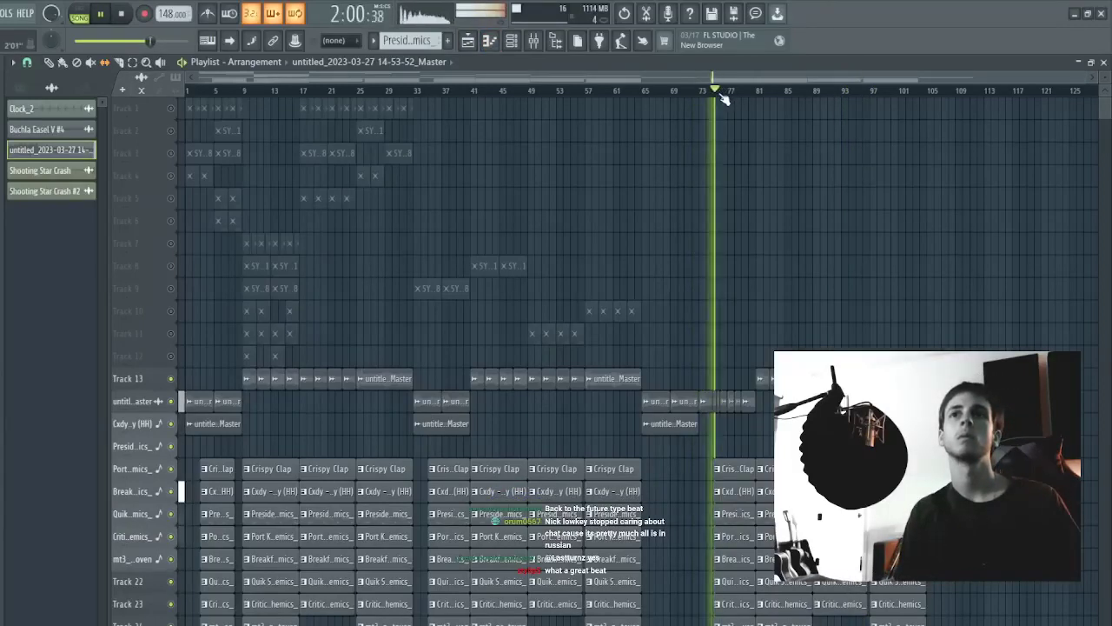
pyautogui.click(534, 42)
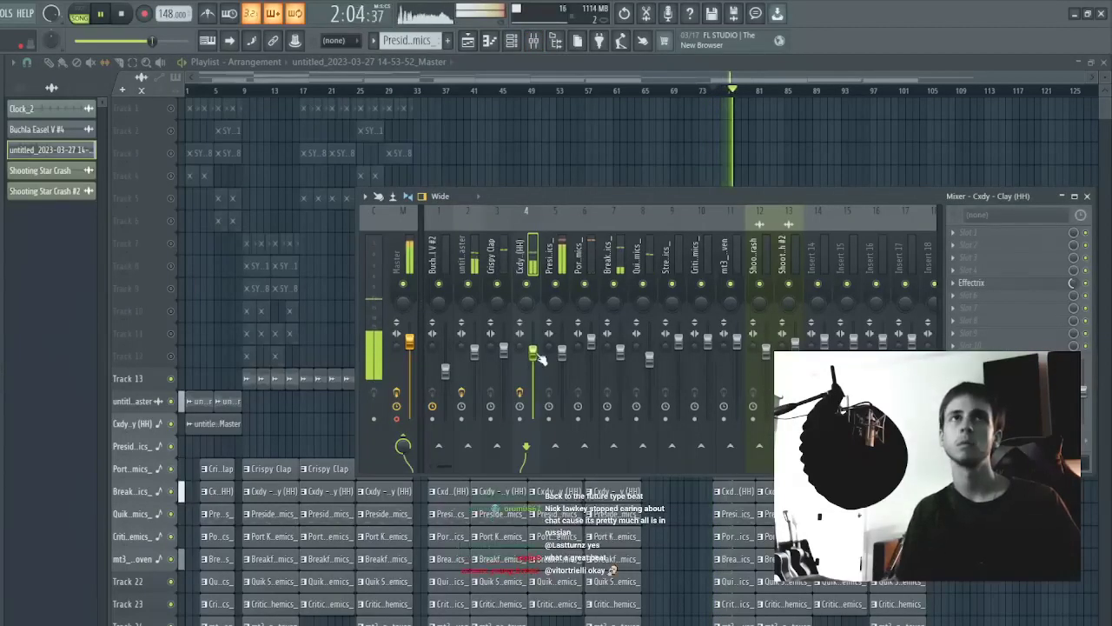
# - Inspect the Master track's Fruity Limiter, stop playback, and close the limiter window
pyautogui.click(398, 266)
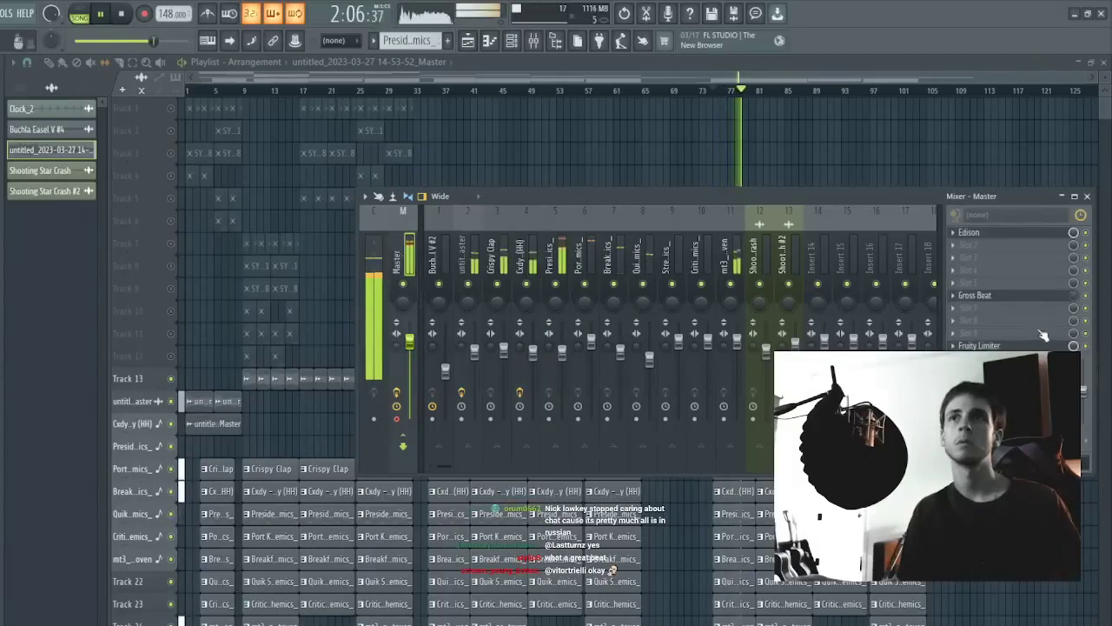
pyautogui.click(1002, 346)
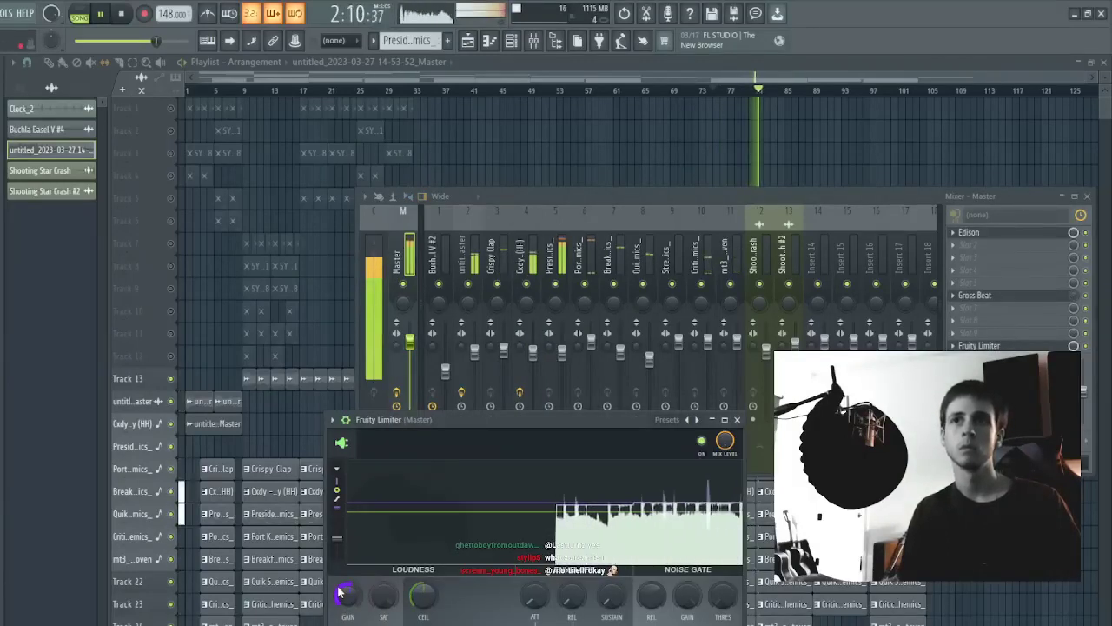
pyautogui.click(526, 261)
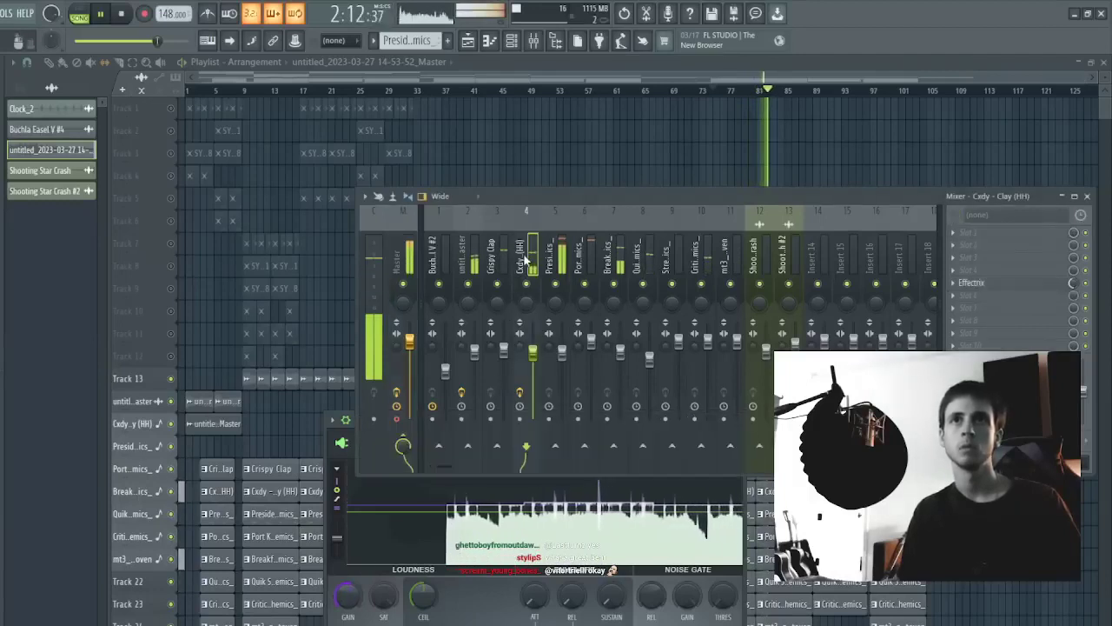
pyautogui.click(400, 260)
pyautogui.press('space')
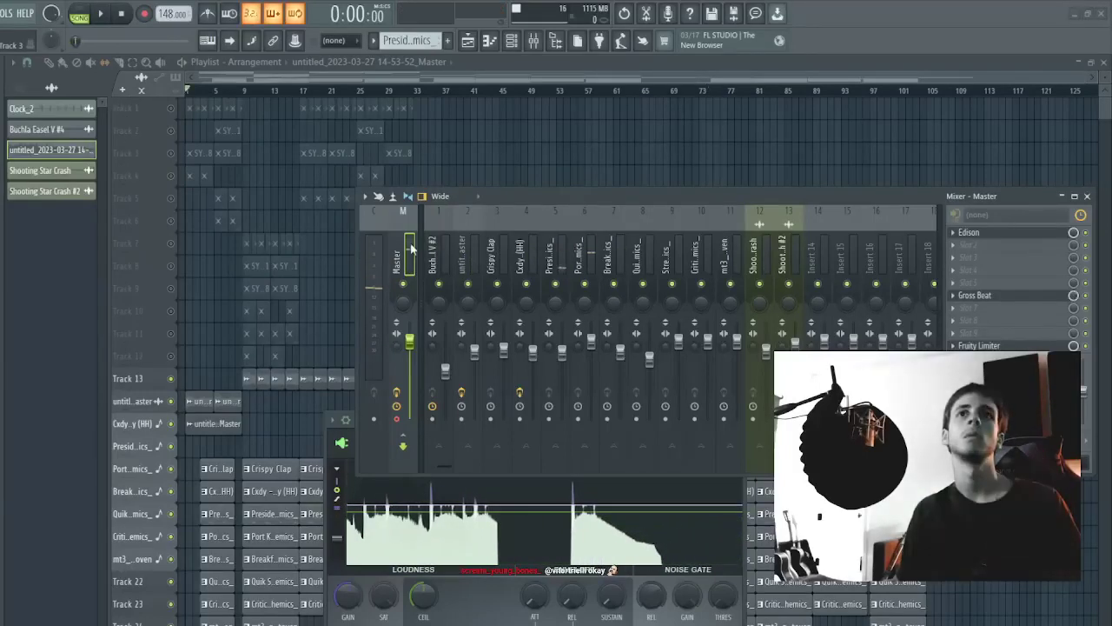
pyautogui.click(975, 295)
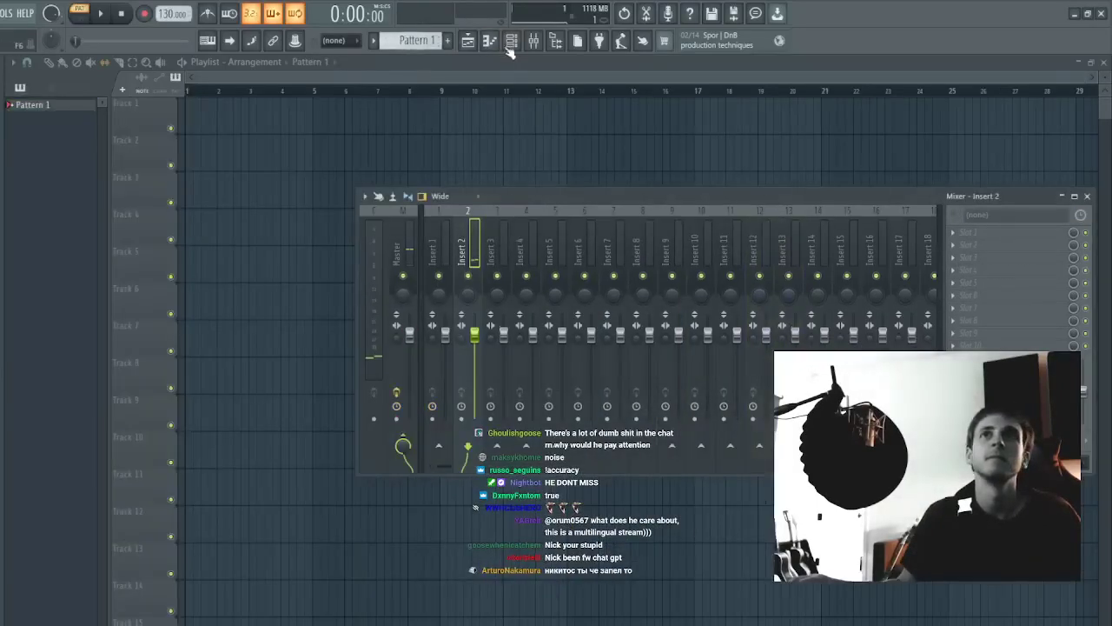
# - Replace the channel rack's Sampler with a Roland JX-3P and reposition its window
pyautogui.click(511, 44)
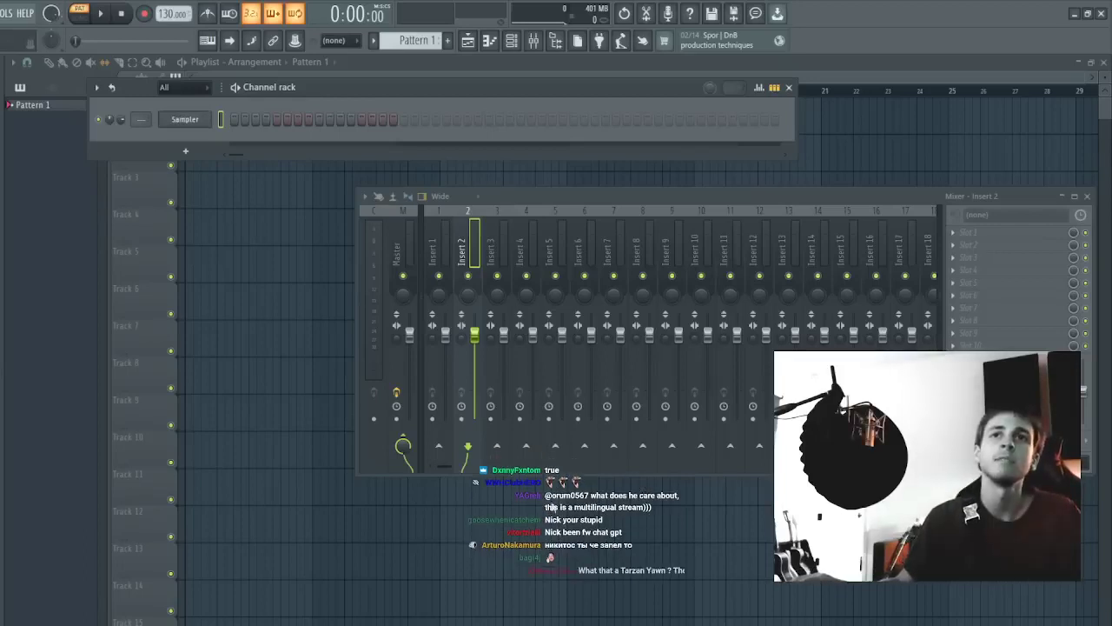
pyautogui.click(471, 534)
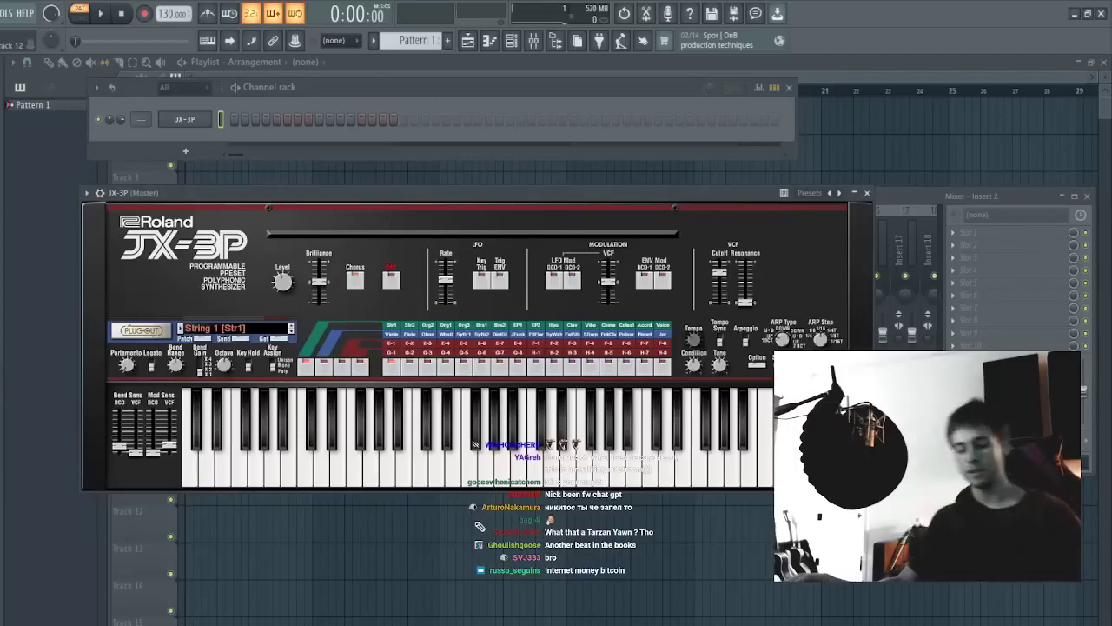
pyautogui.moveTo(373, 199); pyautogui.dragTo(395, 230)
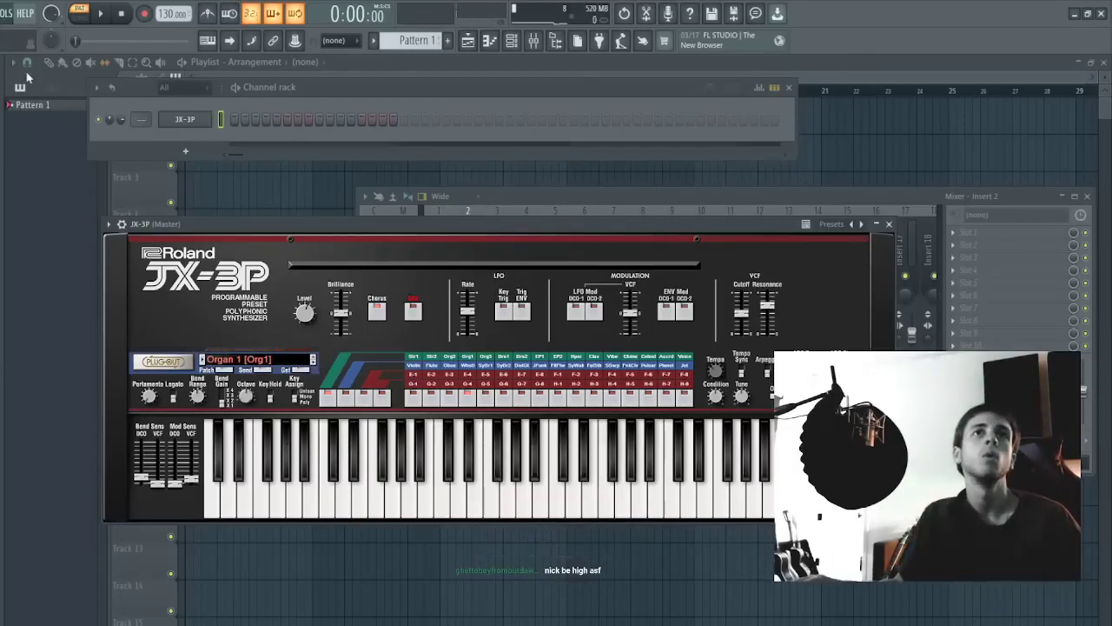
# - Open the JX-3P notes in a maximized piano roll and play from bar 9
pyautogui.click(189, 151)
pyautogui.click(271, 126)
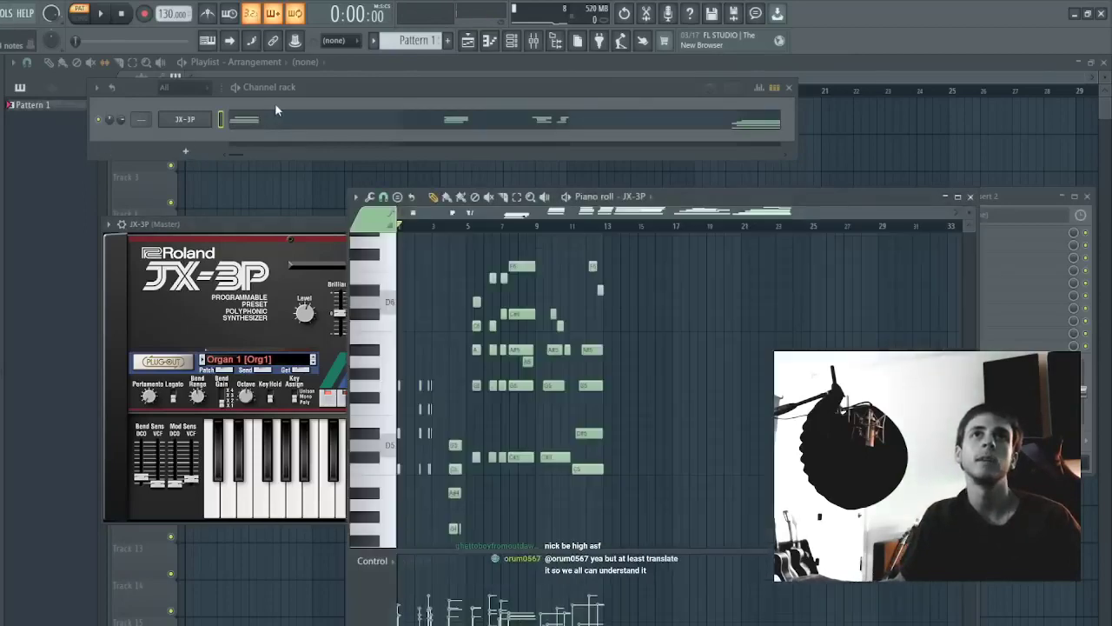
pyautogui.click(266, 116)
pyautogui.click(266, 116)
pyautogui.doubleClick(871, 196)
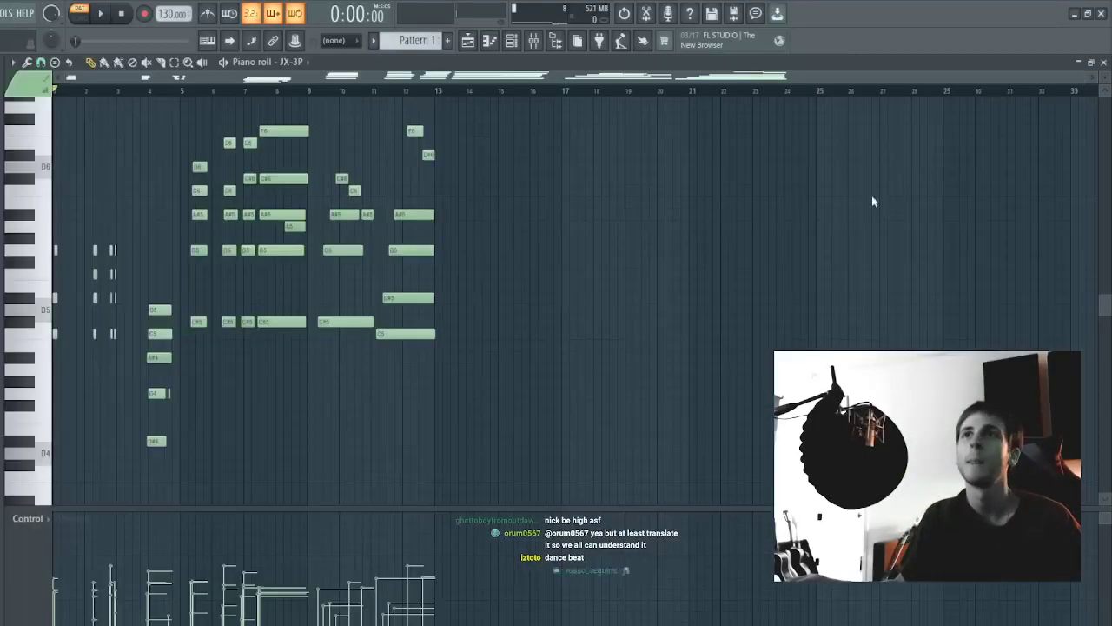
pyautogui.scroll(3, 766, 93)
pyautogui.press('space')
pyautogui.moveTo(766, 92); pyautogui.dragTo(564, 87)
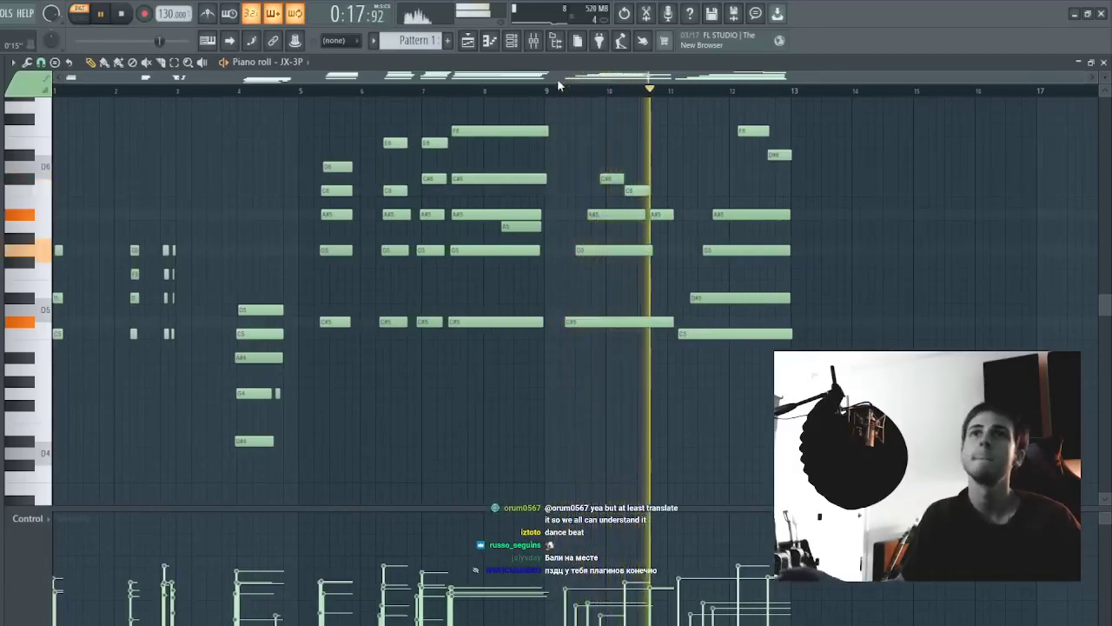
# - Move the chord notes from bars 9–13 to the start of bar 1
pyautogui.moveTo(541, 373); pyautogui.dragTo(895, 165)
pyautogui.moveTo(624, 115); pyautogui.dragTo(890, 337)
pyautogui.press('Delete')
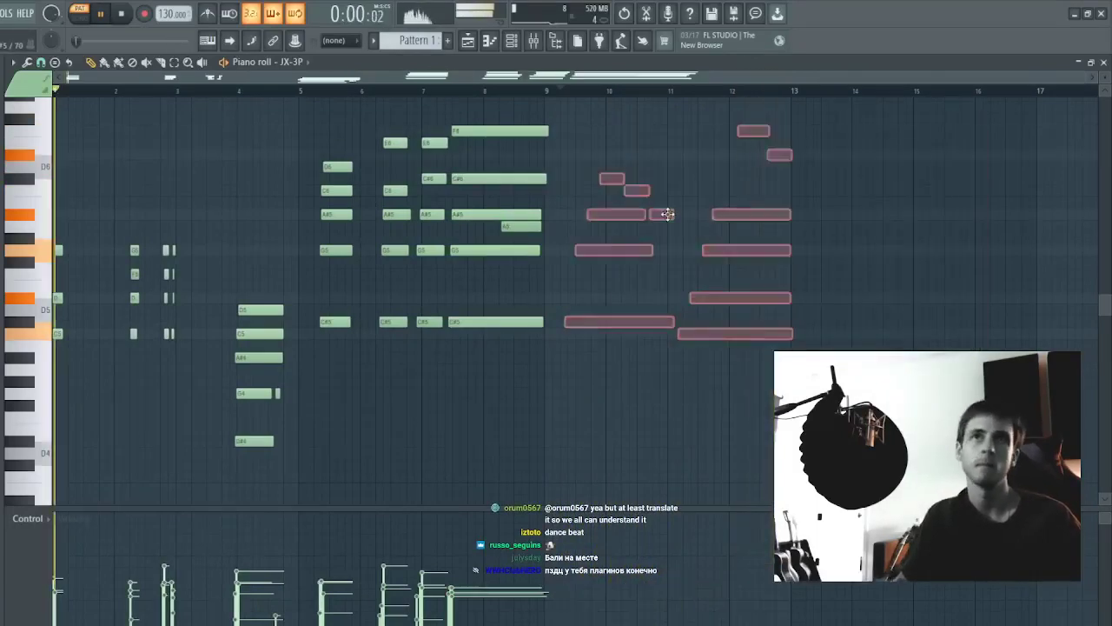
pyautogui.press('space')
pyautogui.press('Delete')
pyautogui.hotkey('ctrl', 'z')
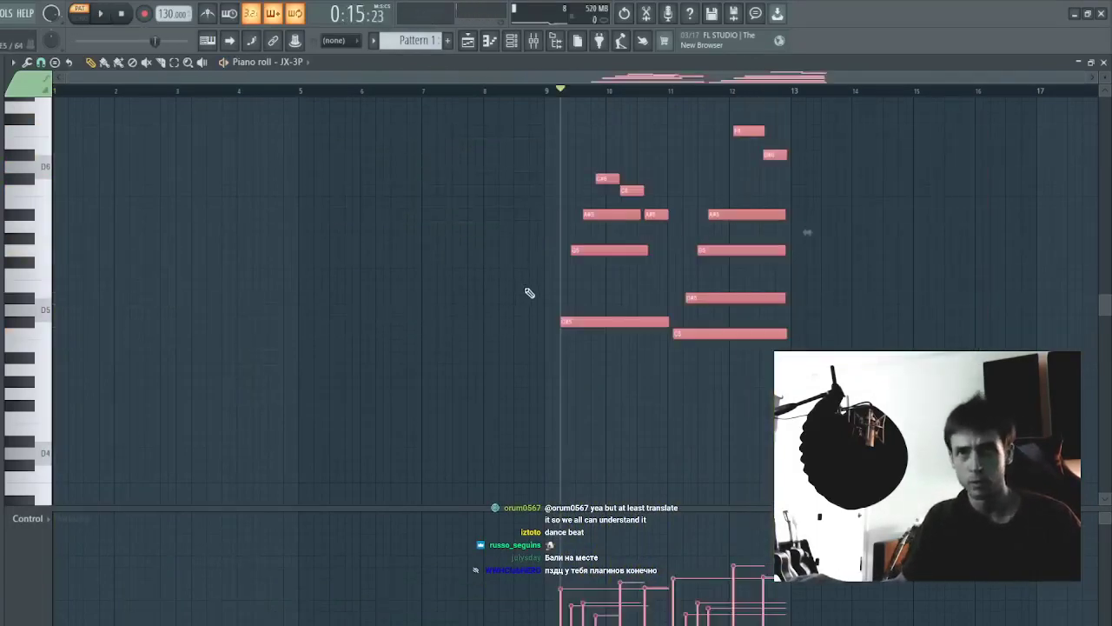
pyautogui.moveTo(616, 322); pyautogui.dragTo(102, 295)
pyautogui.hotkey('ctrl', 'd')
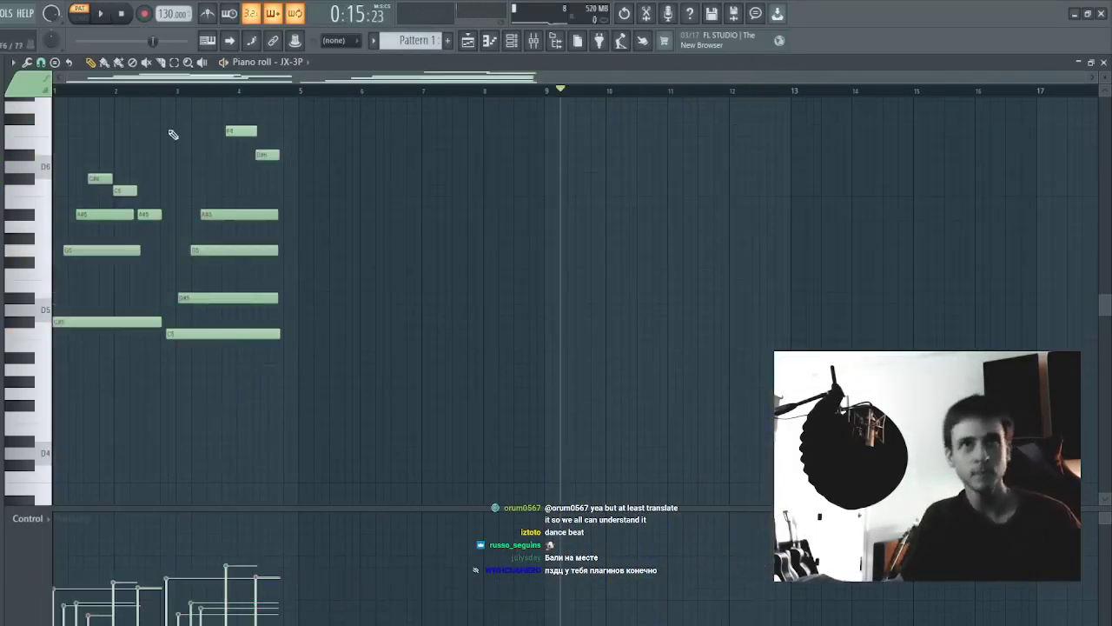
# - Rescale the whole progression shorter and audition it at 108 BPM
pyautogui.hotkey('ctrl', 'a')
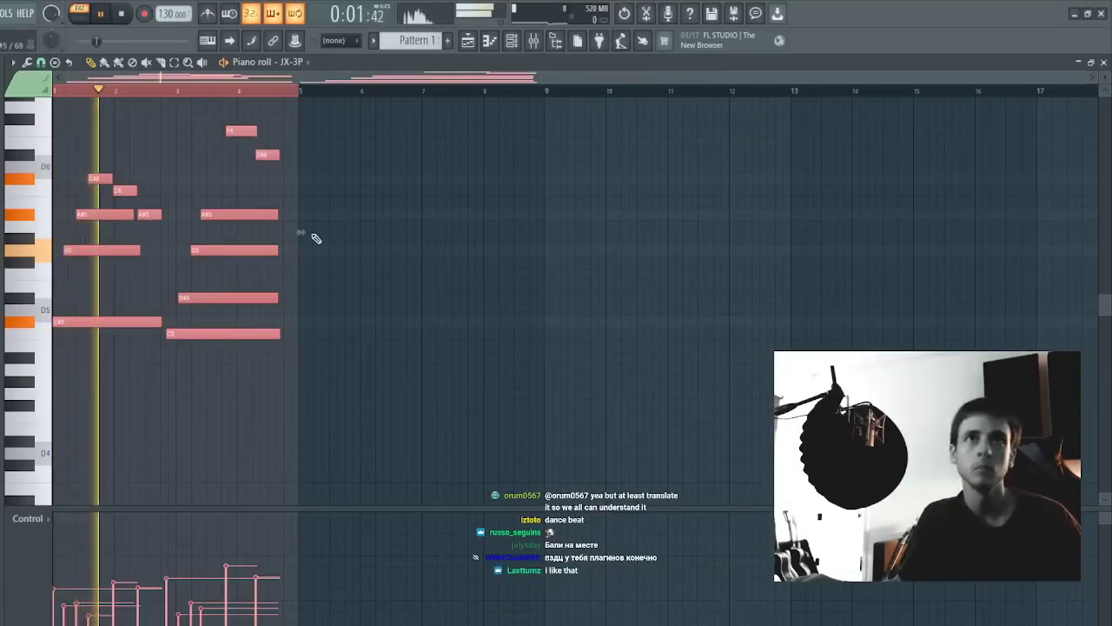
pyautogui.moveTo(293, 229); pyautogui.dragTo(263, 222)
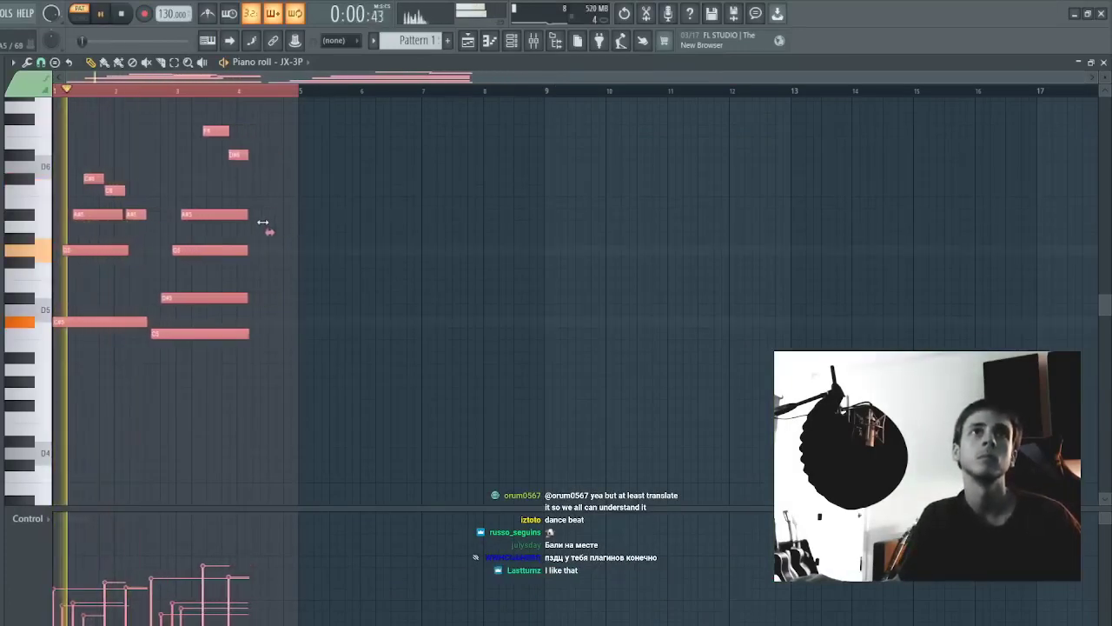
pyautogui.moveTo(165, 14); pyautogui.dragTo(165, 19)
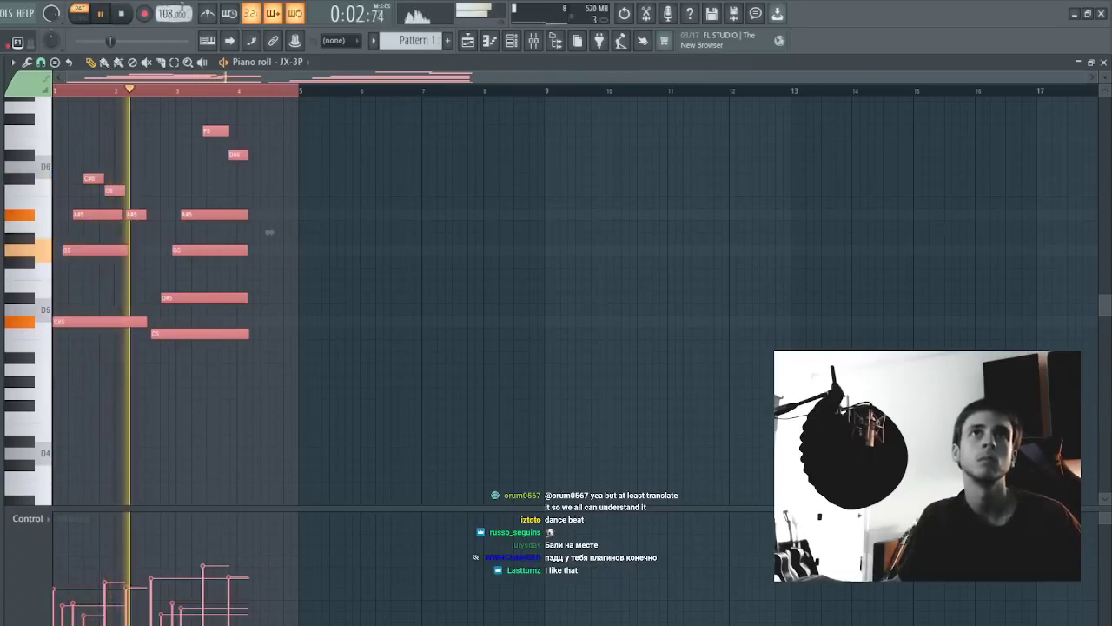
pyautogui.scroll(5, 65, 93)
pyautogui.press('space')
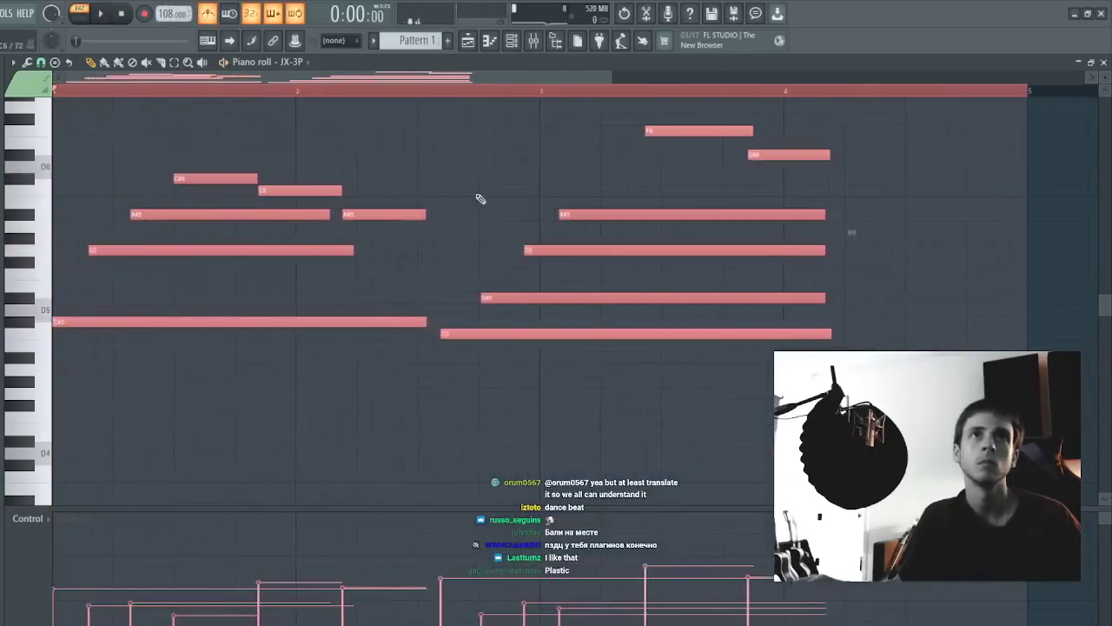
pyautogui.moveTo(853, 232); pyautogui.dragTo(472, 235)
pyautogui.press('space')
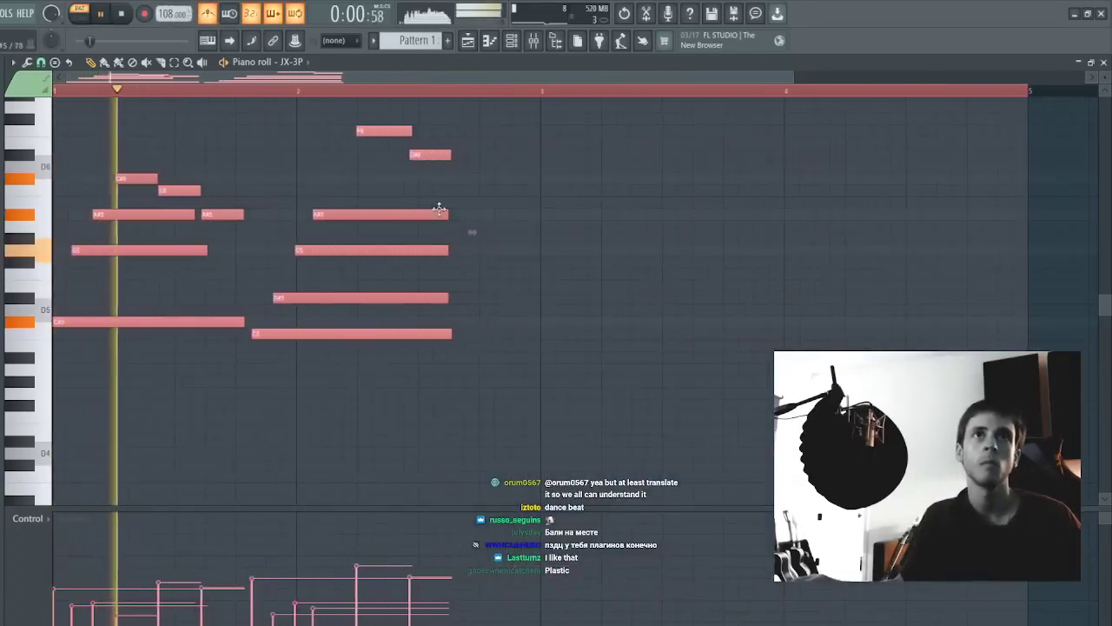
pyautogui.press('space')
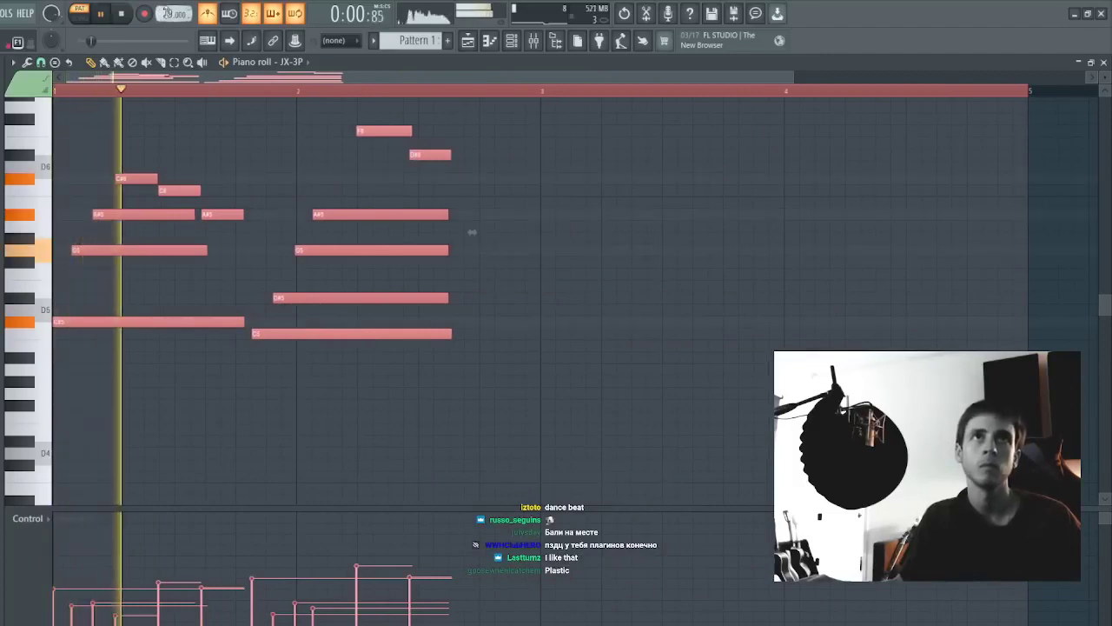
pyautogui.moveTo(487, 237); pyautogui.dragTo(673, 228)
# - Set the tempo to 105 BPM and shorten the selected notes slightly
pyautogui.moveTo(189, 5); pyautogui.dragTo(190, 0)
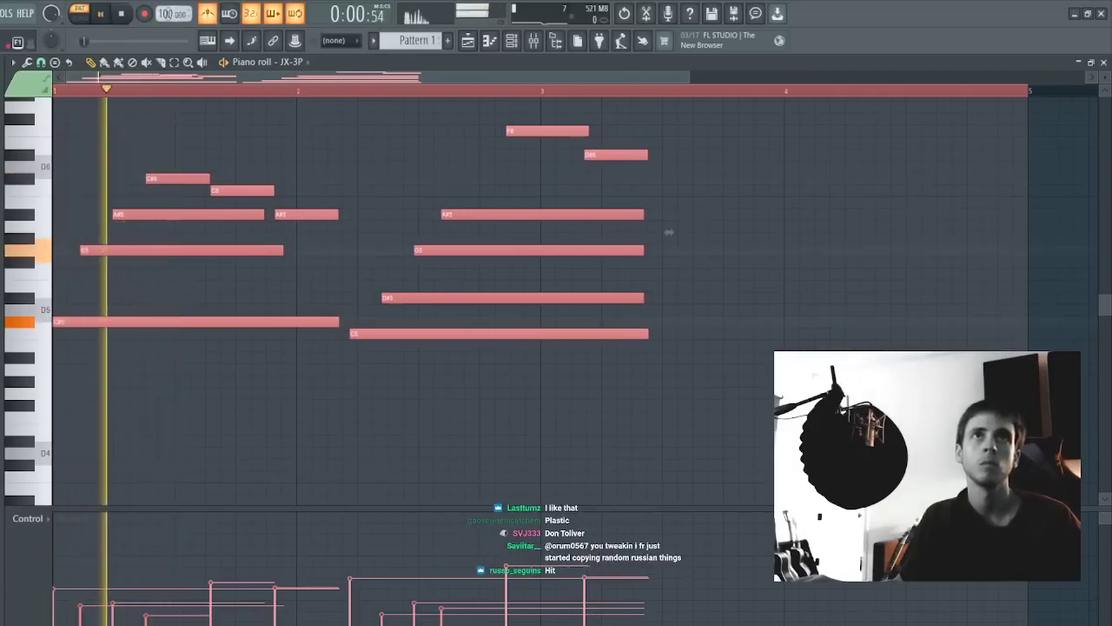
pyautogui.moveTo(165, 14); pyautogui.dragTo(165, 10)
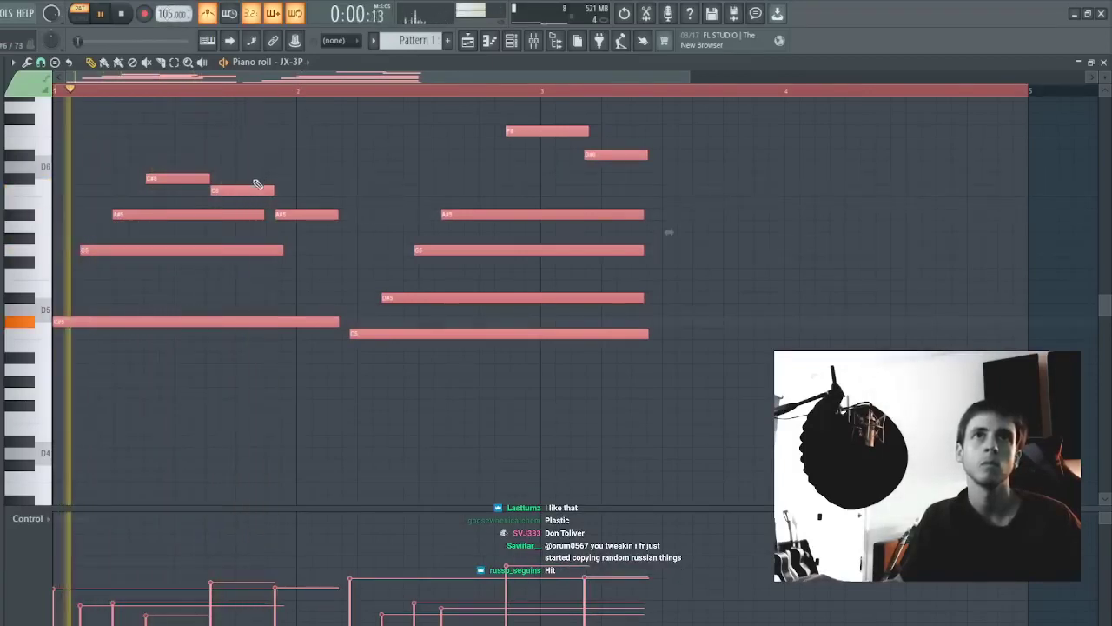
pyautogui.moveTo(672, 232); pyautogui.dragTo(654, 232)
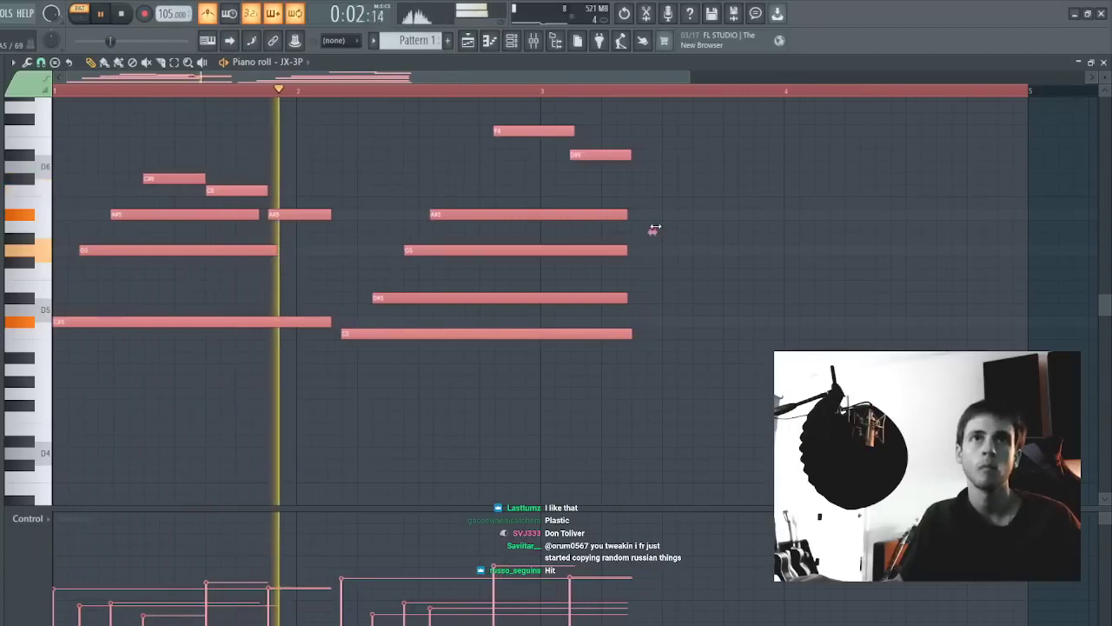
pyautogui.hotkey('ctrl', 'd')
# - Move the second chord left so it starts at bar 2
pyautogui.press('c')
pyautogui.moveTo(300, 177)
pyautogui.mouseDown()
pyautogui.moveTo(302, 388)
pyautogui.moveTo(319, 414)
pyautogui.mouseUp()
pyautogui.hotkey('ctrl', 'z')
pyautogui.moveTo(298, 179); pyautogui.dragTo(593, 126)
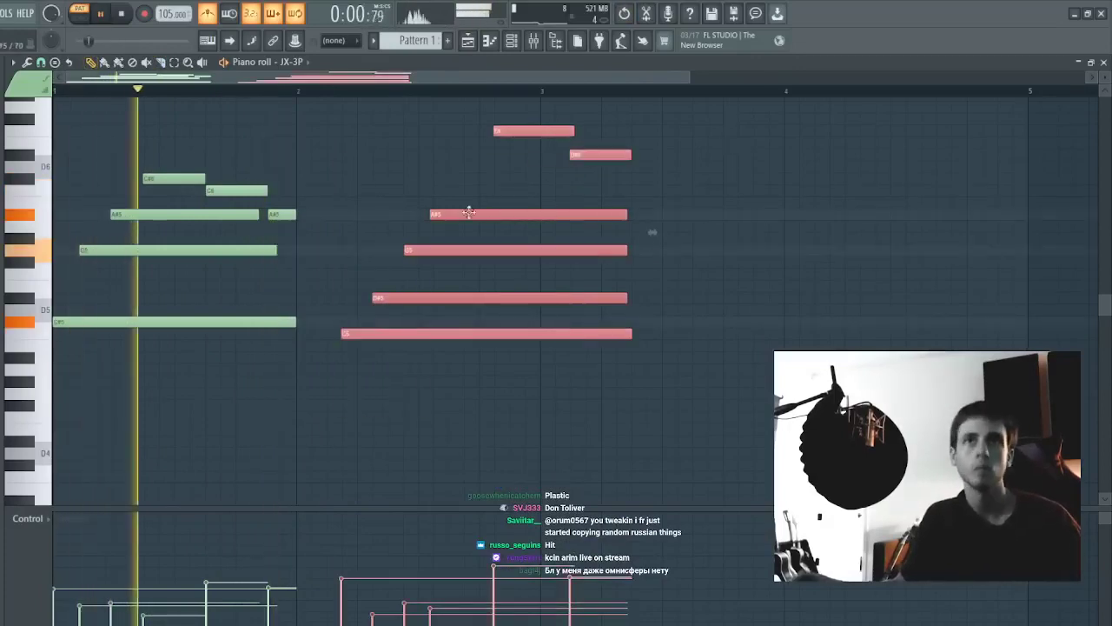
pyautogui.moveTo(379, 338); pyautogui.dragTo(335, 338)
pyautogui.hotkey('ctrl', 'd')
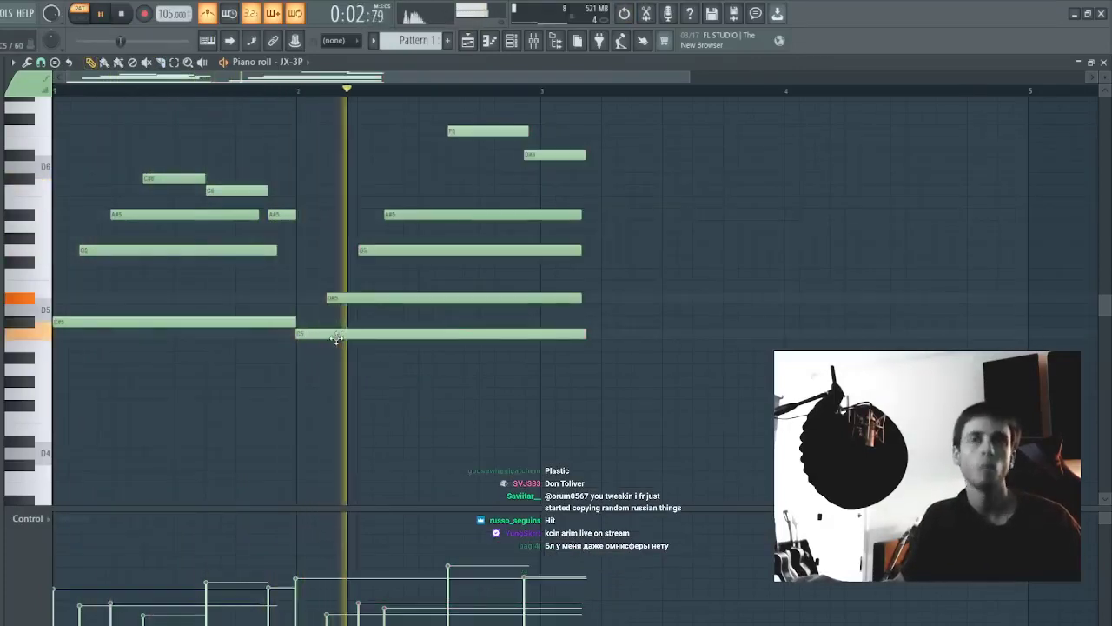
# - Quantize the D#6 note and slice the second chord to end at bar 3
pyautogui.press('space')
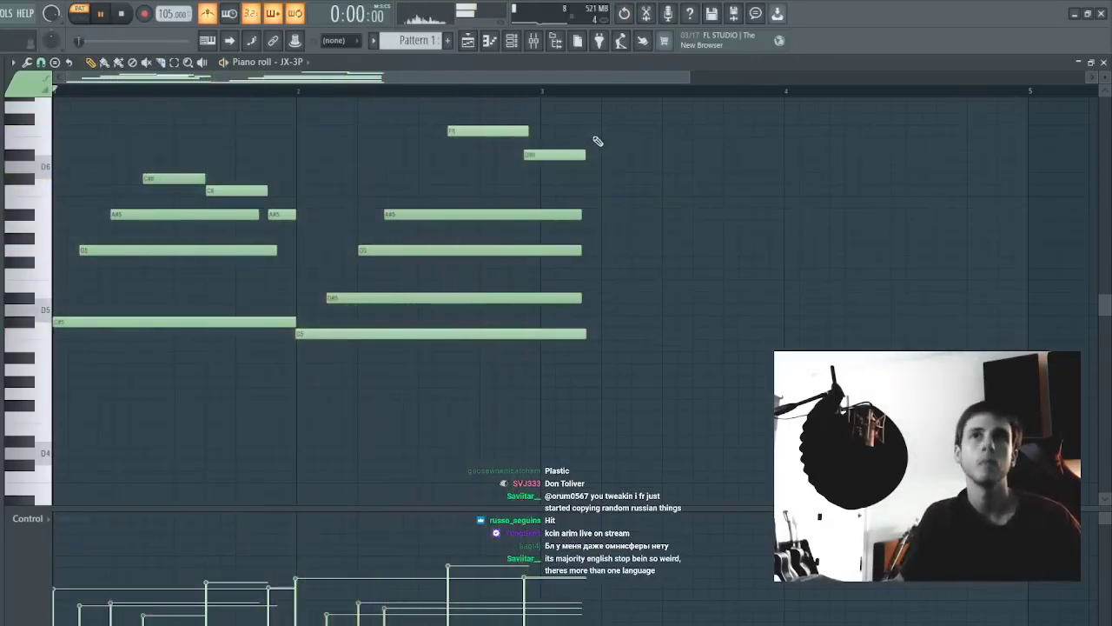
pyautogui.press('space')
pyautogui.press('c')
pyautogui.moveTo(616, 139); pyautogui.dragTo(560, 171)
pyautogui.hotkey('ctrl', 'q')
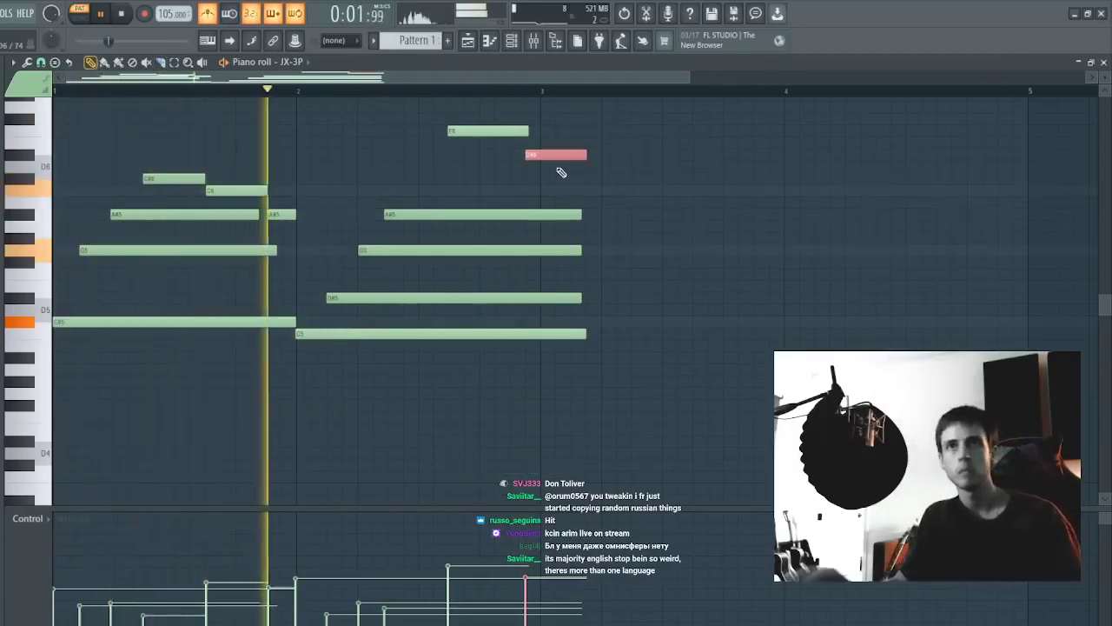
pyautogui.hotkey('shift', 'Left')
pyautogui.moveTo(736, 136); pyautogui.dragTo(558, 428)
pyautogui.moveTo(663, 141)
pyautogui.mouseDown()
pyautogui.moveTo(663, 205)
pyautogui.moveTo(542, 371)
pyautogui.mouseUp()
# - Draw a long note starting at bar 3 for the third chord
pyautogui.press('p')
pyautogui.press('space')
pyautogui.click(542, 360)
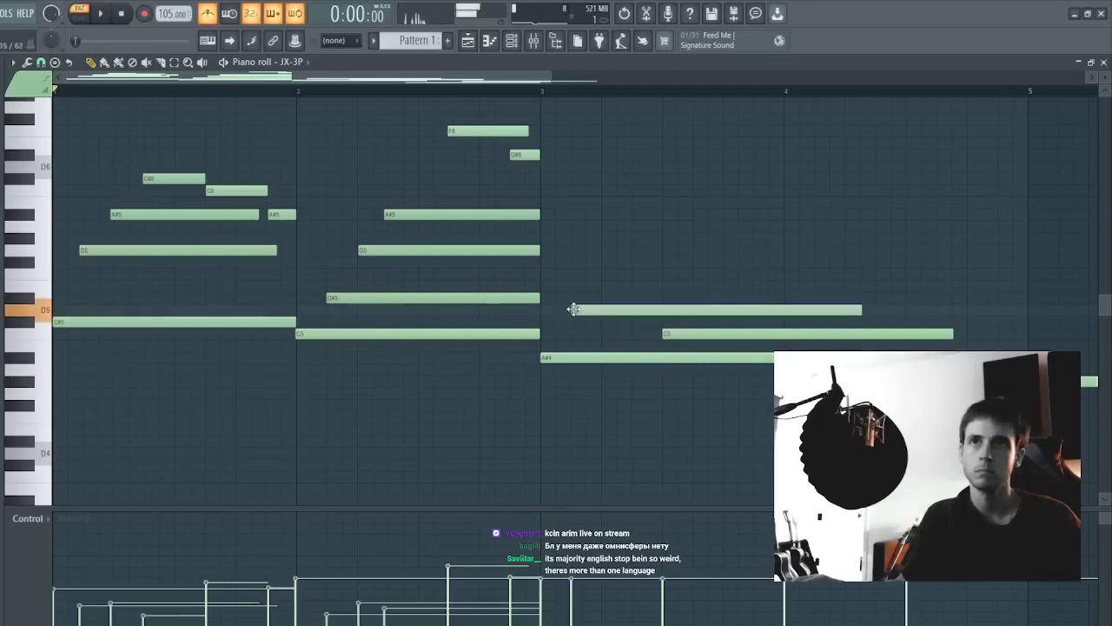
# - Lower the new note one semitone and shorten the four bar-3 notes to one step
pyautogui.moveTo(573, 309); pyautogui.dragTo(564, 322)
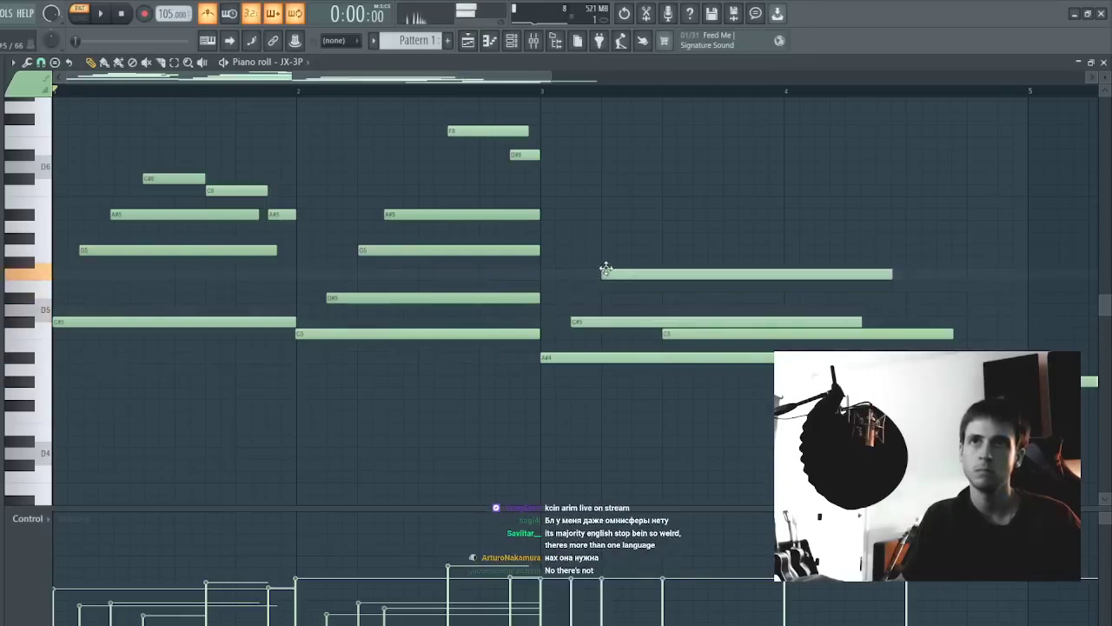
pyautogui.hotkey('shift', 'd')
pyautogui.moveTo(645, 235)
pyautogui.mouseDown()
pyautogui.moveTo(594, 380)
pyautogui.moveTo(655, 222)
pyautogui.moveTo(660, 233)
pyautogui.moveTo(747, 218)
pyautogui.moveTo(698, 320)
pyautogui.mouseUp()
pyautogui.hotkey('ctrl', 'd')
pyautogui.hotkey('ctrl', 'd')
# - Trim the right ends of the G#5, F5 and C#5 notes, undoing an accidental extra note
pyautogui.moveTo(711, 179)
pyautogui.mouseDown()
pyautogui.moveTo(711, 324)
pyautogui.moveTo(679, 304)
pyautogui.mouseUp()
pyautogui.moveTo(678, 196); pyautogui.dragTo(670, 316)
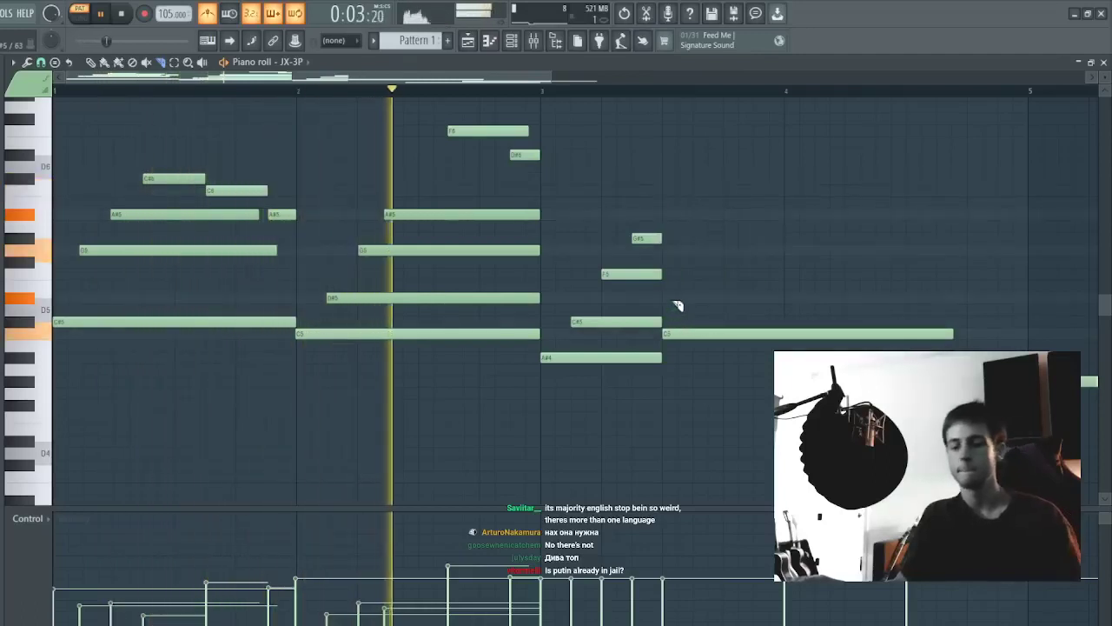
pyautogui.moveTo(496, 310); pyautogui.dragTo(464, 196)
pyautogui.click(461, 200)
pyautogui.hotkey('ctrl', 'z')
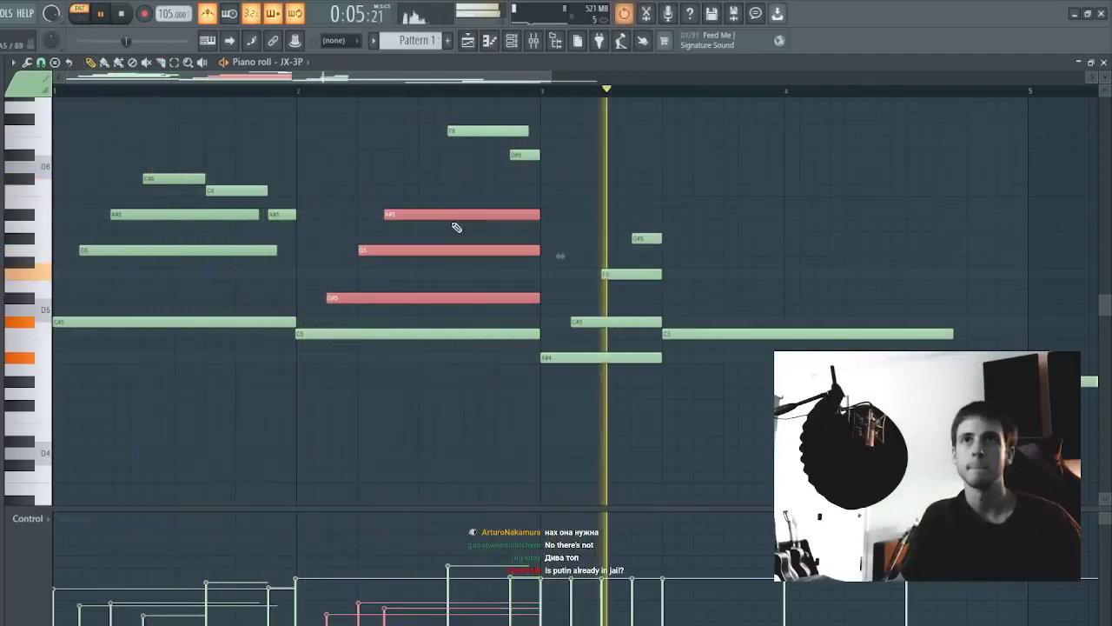
pyautogui.hotkey('ctrl', 'd')
pyautogui.press('space')
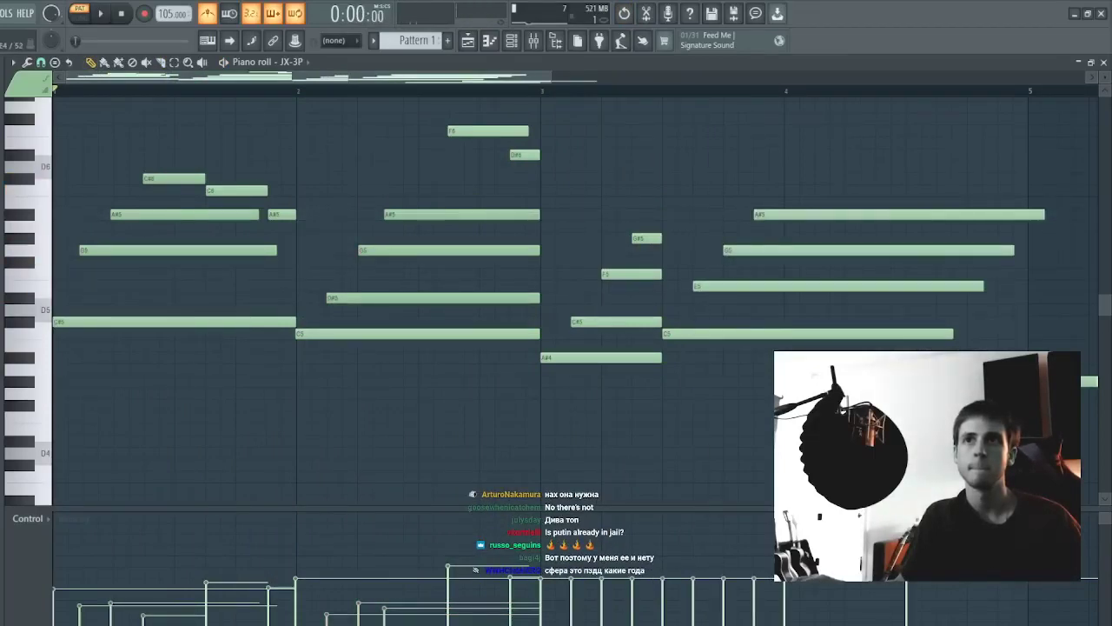
# - Draw a long note for the fourth chord and slice the long chord notes shorter
pyautogui.click(860, 346)
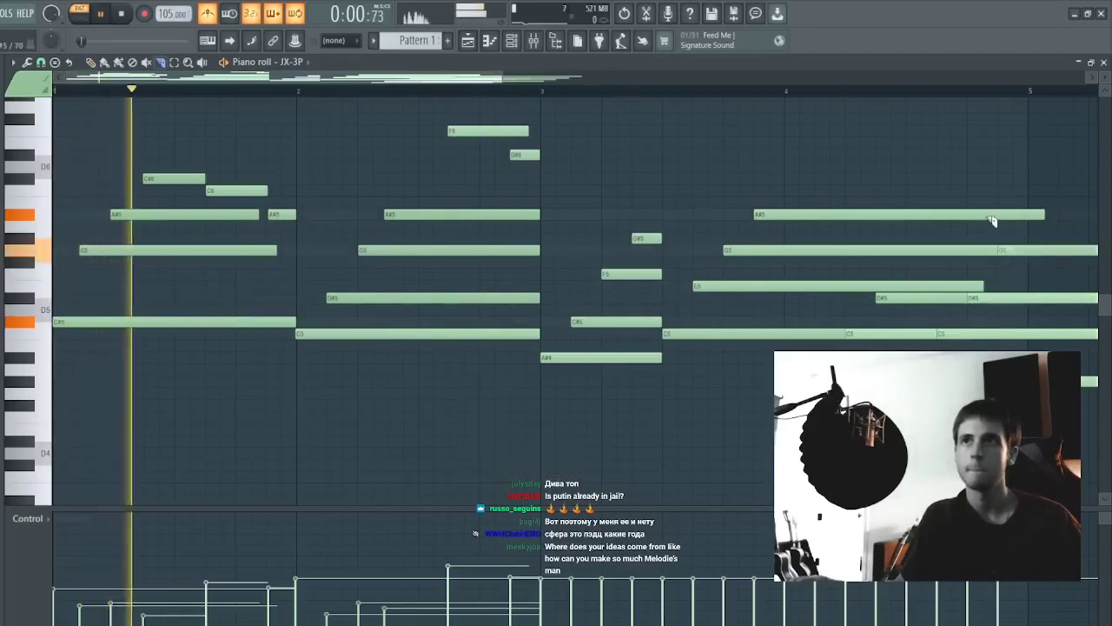
pyautogui.moveTo(168, 170); pyautogui.dragTo(136, 238)
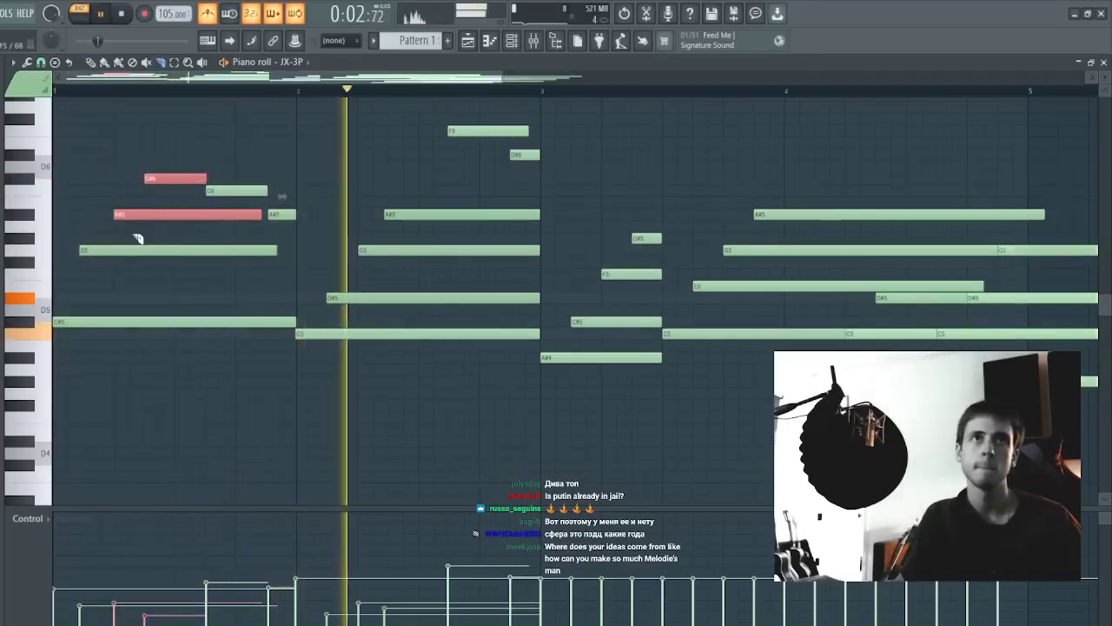
pyautogui.click(136, 238)
pyautogui.scroll(-3, 472, 92)
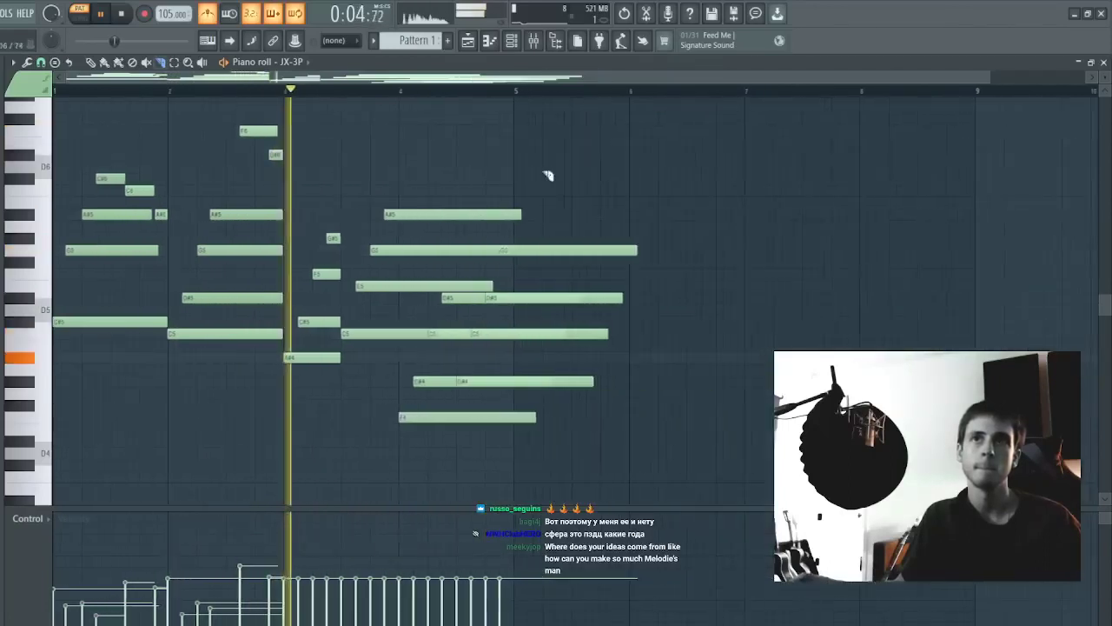
pyautogui.moveTo(526, 134); pyautogui.dragTo(529, 245)
pyautogui.moveTo(500, 163)
pyautogui.mouseDown()
pyautogui.moveTo(501, 310)
pyautogui.moveTo(489, 298)
pyautogui.mouseUp()
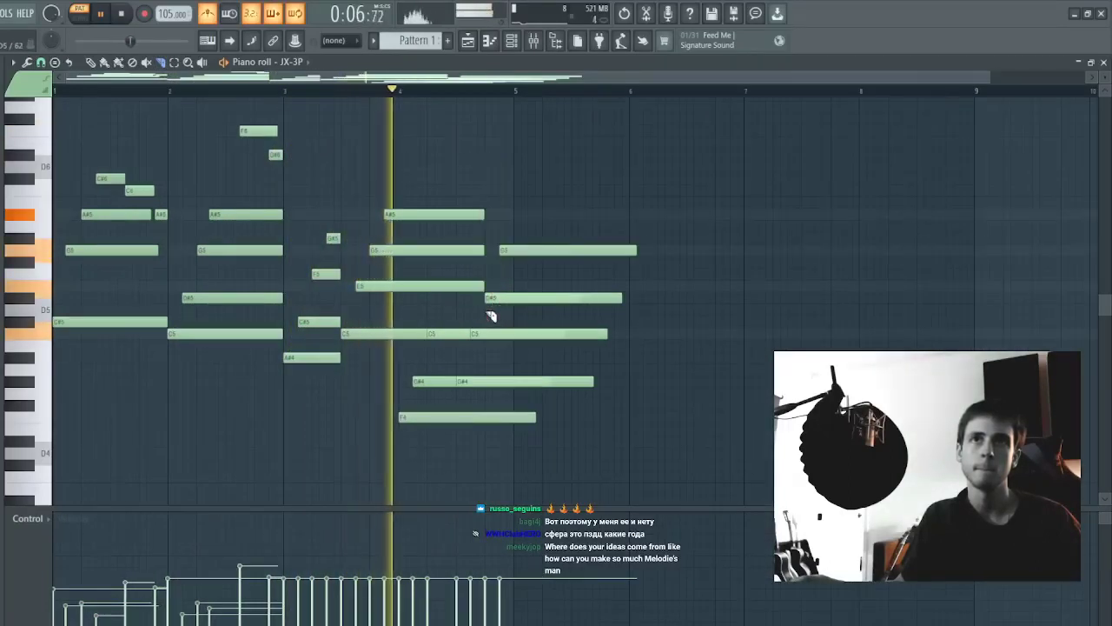
# - Slice A#5, G5 and E5 shorter, split the chord before bar 5, and delete leftover pieces
pyautogui.moveTo(471, 244); pyautogui.dragTo(469, 262)
pyautogui.moveTo(477, 182); pyautogui.dragTo(480, 305)
pyautogui.moveTo(398, 181); pyautogui.dragTo(404, 376)
pyautogui.moveTo(409, 351); pyautogui.dragTo(411, 255)
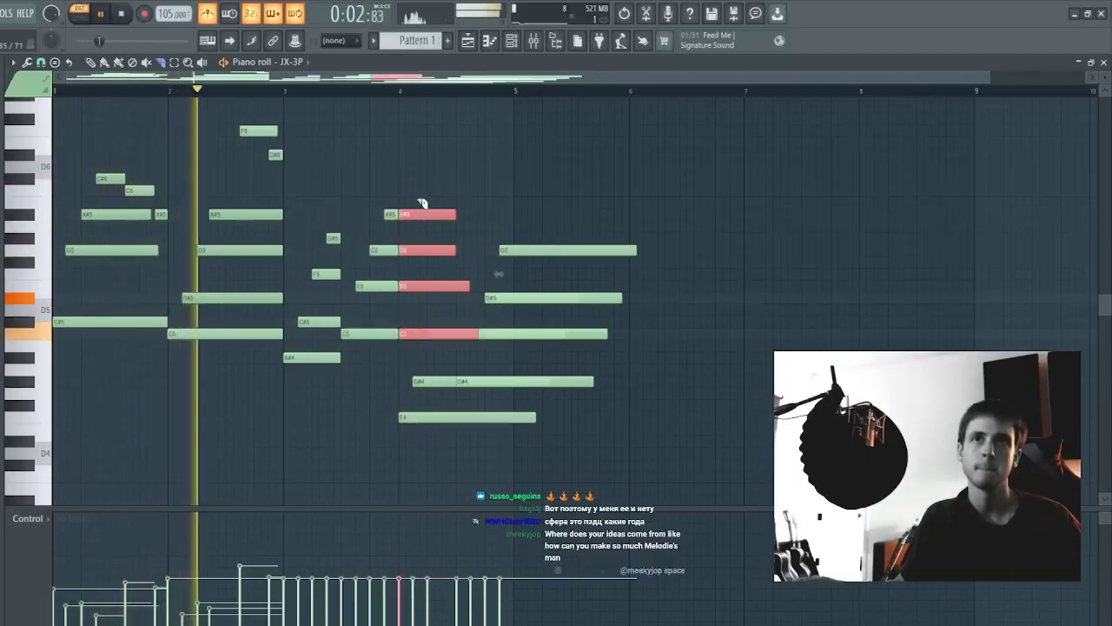
pyautogui.press('Delete')
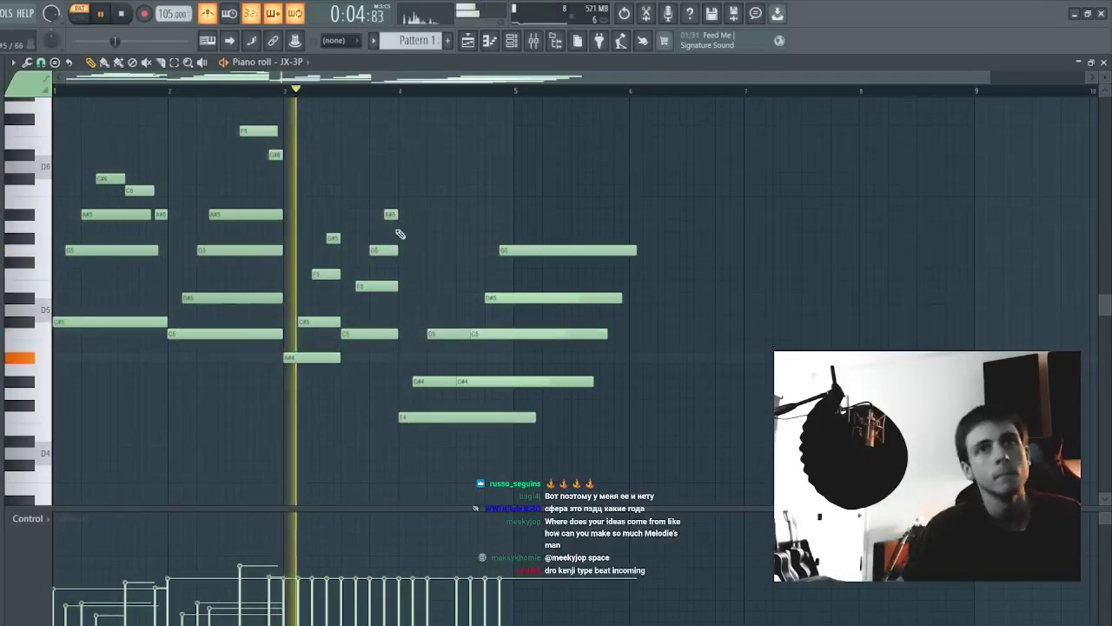
# - Shorten F4, cut overlapping notes to meet the next ones, then lengthen G#4 and F4
pyautogui.moveTo(402, 175)
pyautogui.mouseDown()
pyautogui.moveTo(369, 316)
pyautogui.moveTo(345, 358)
pyautogui.mouseUp()
pyautogui.keyDown('ctrl'); pyautogui.click(346, 358); pyautogui.keyUp('ctrl')
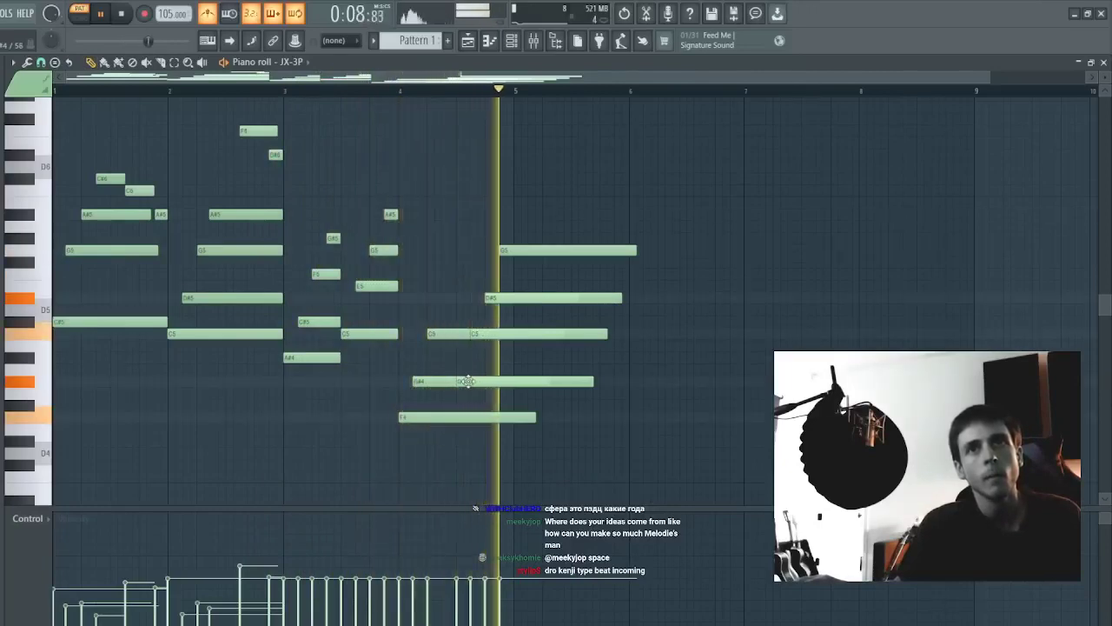
pyautogui.press('space')
pyautogui.moveTo(535, 418); pyautogui.dragTo(501, 329)
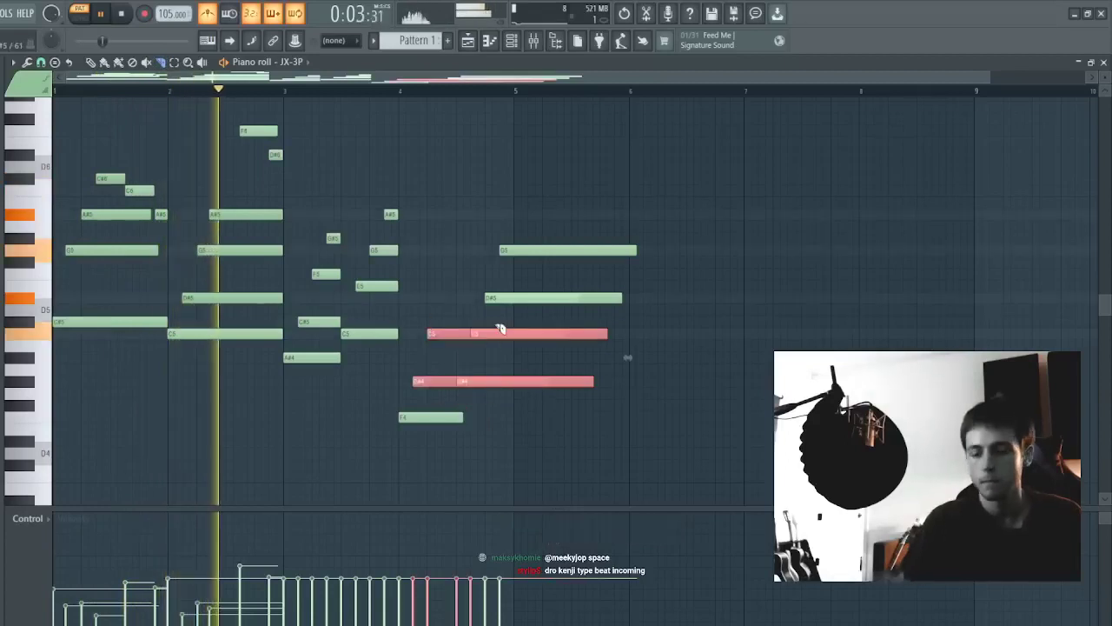
pyautogui.hotkey('ctrl', 'l')
pyautogui.keyDown('ctrl'); pyautogui.click(541, 326); pyautogui.keyUp('ctrl')
pyautogui.moveTo(424, 378); pyautogui.dragTo(455, 379)
pyautogui.moveTo(462, 417); pyautogui.dragTo(497, 415)
pyautogui.press('space')
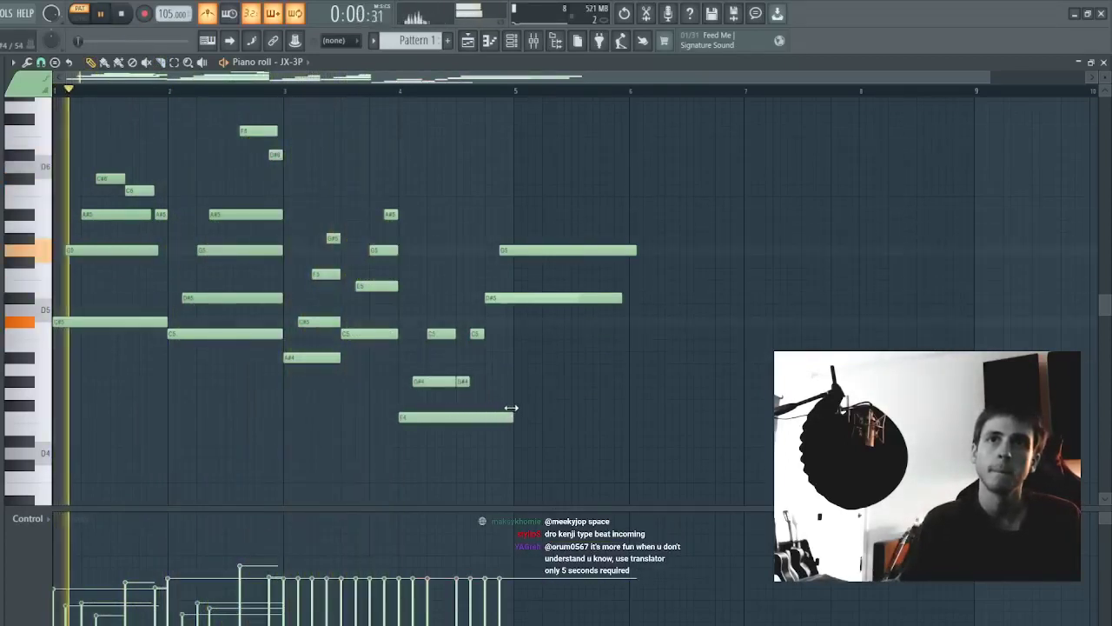
# - Raise the first G5 note an octave after reverting a two-semitone move
pyautogui.press('space')
pyautogui.scroll(4, 248, 342)
pyautogui.press('space')
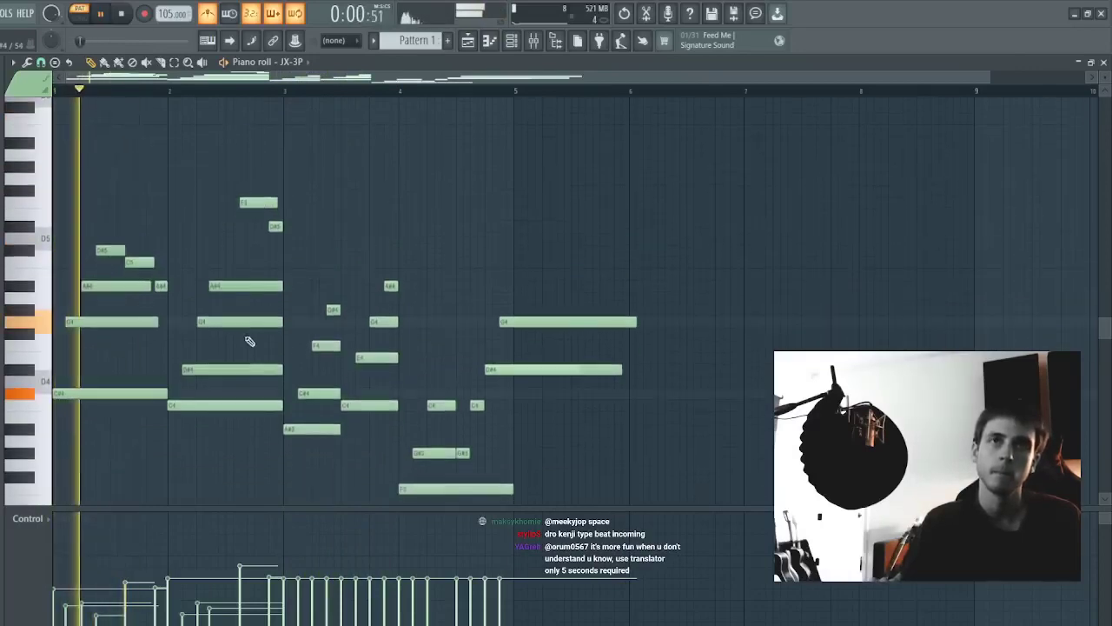
pyautogui.press('space')
pyautogui.press('space')
pyautogui.scroll(-5, 252, 342)
pyautogui.moveTo(96, 232); pyautogui.dragTo(99, 246)
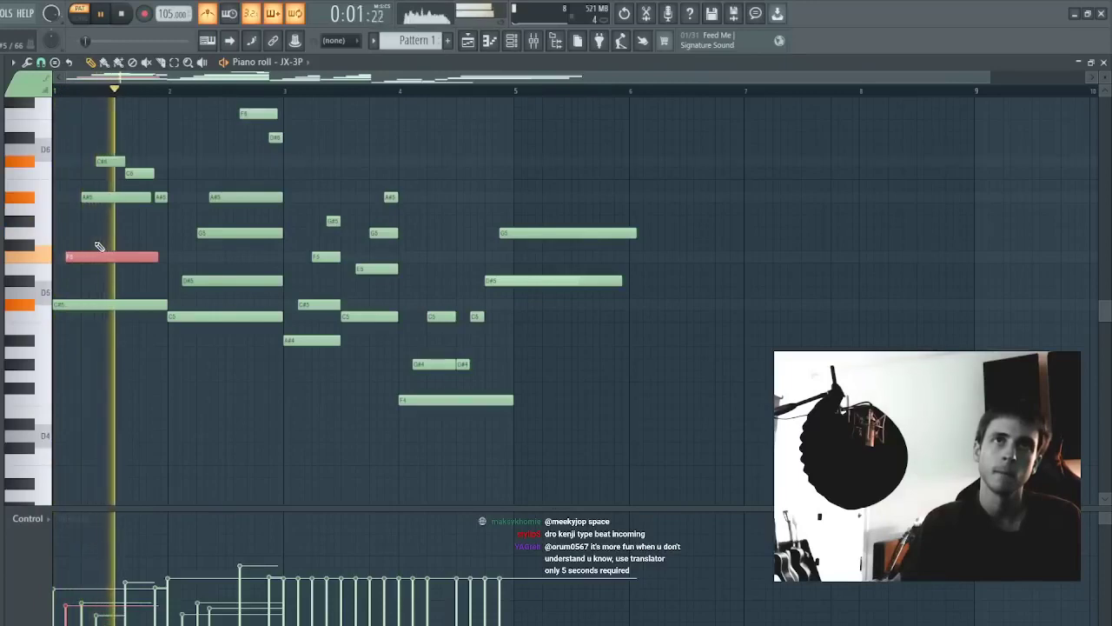
pyautogui.hotkey('ctrl', 'z')
pyautogui.hotkey('ctrl', 'Up')
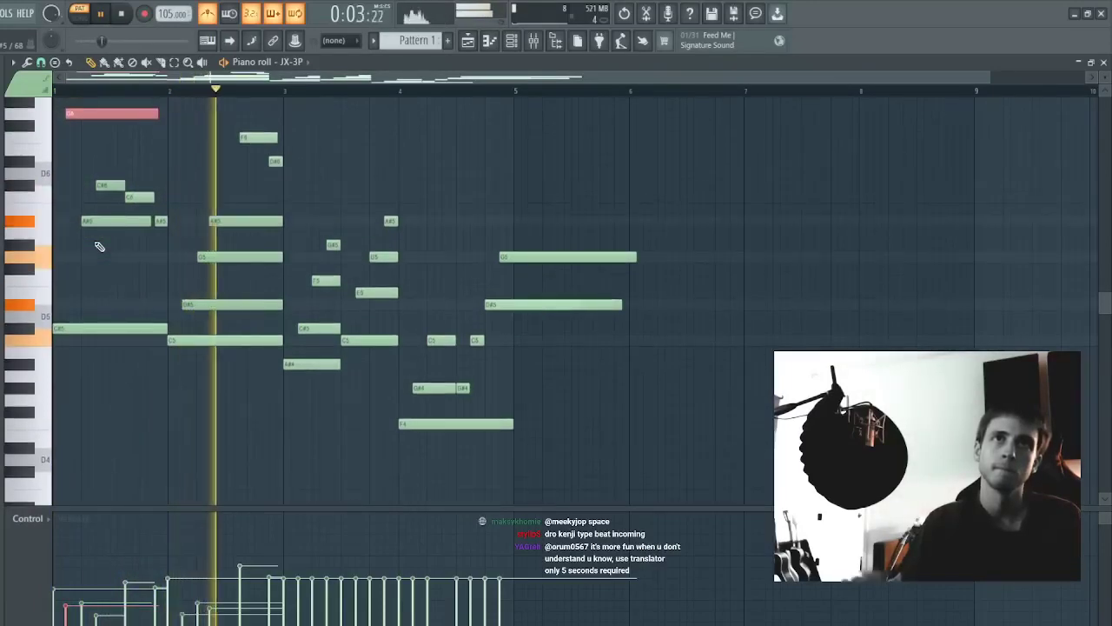
pyautogui.click(415, 330)
# - Raise the two G#4 notes and the D#5 note an octave
pyautogui.scroll(2, 416, 331)
pyautogui.scroll(2, 409, 315)
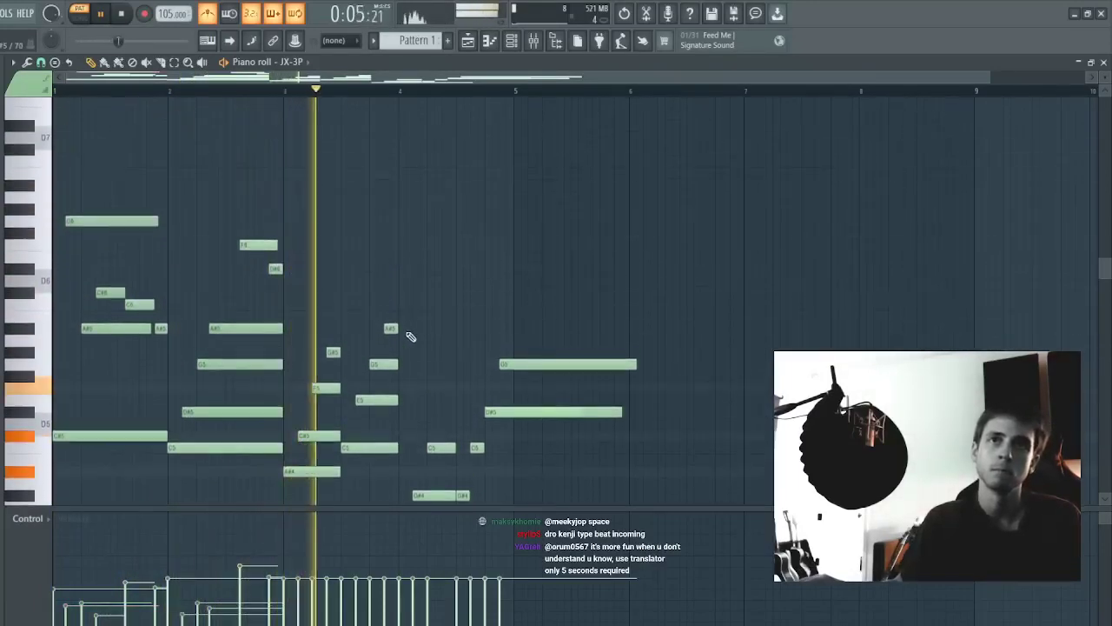
pyautogui.scroll(-3, 408, 325)
pyautogui.scroll(-2, 409, 312)
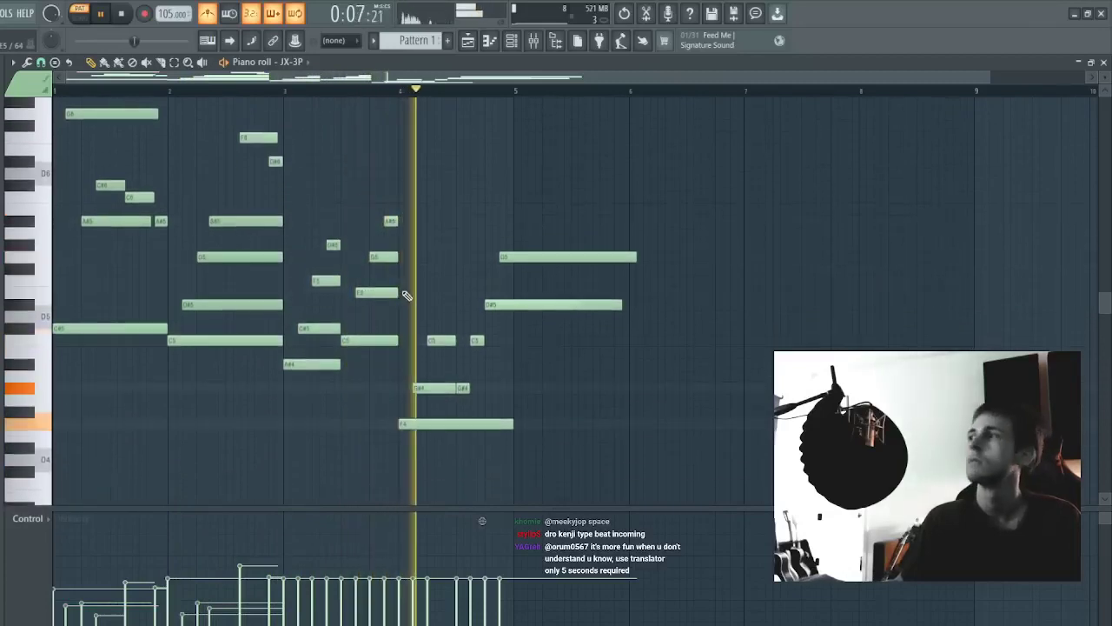
pyautogui.moveTo(418, 378); pyautogui.dragTo(522, 411)
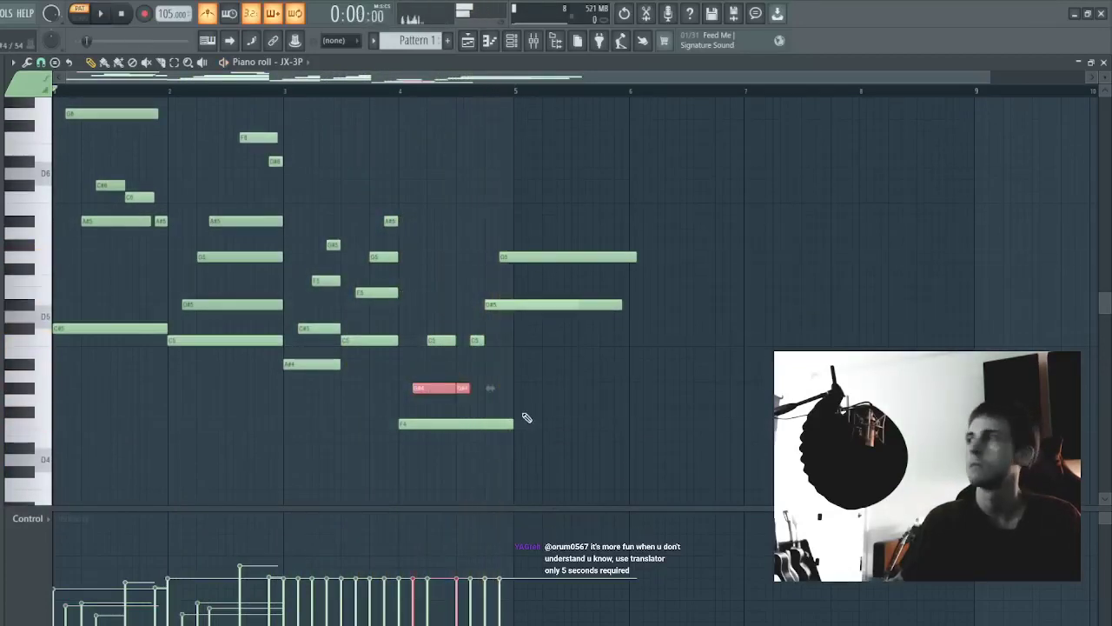
pyautogui.hotkey('ctrl', 'Up')
pyautogui.keyDown('ctrl'); pyautogui.click(551, 308); pyautogui.keyUp('ctrl')
pyautogui.hotkey('ctrl', 'Up')
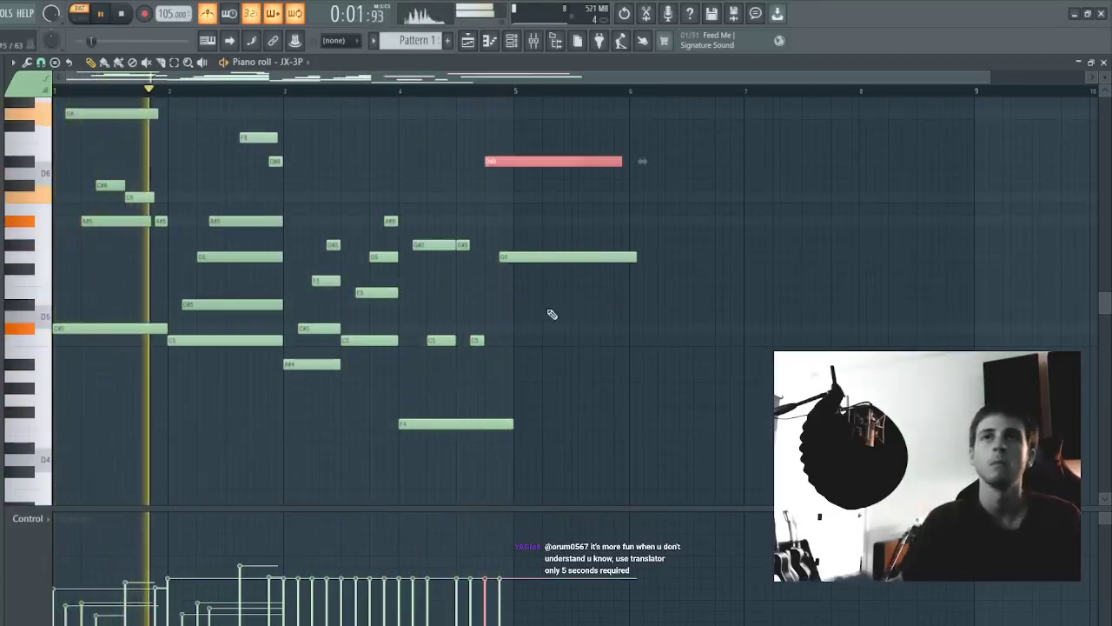
pyautogui.keyDown('ctrl'); pyautogui.click(552, 314); pyautogui.keyUp('ctrl')
# - Slice both long notes at bar 5, delete their right halves, and show the JX-3P synth
pyautogui.press('c')
pyautogui.moveTo(572, 117)
pyautogui.mouseDown()
pyautogui.moveTo(573, 311)
pyautogui.moveTo(516, 281)
pyautogui.mouseUp()
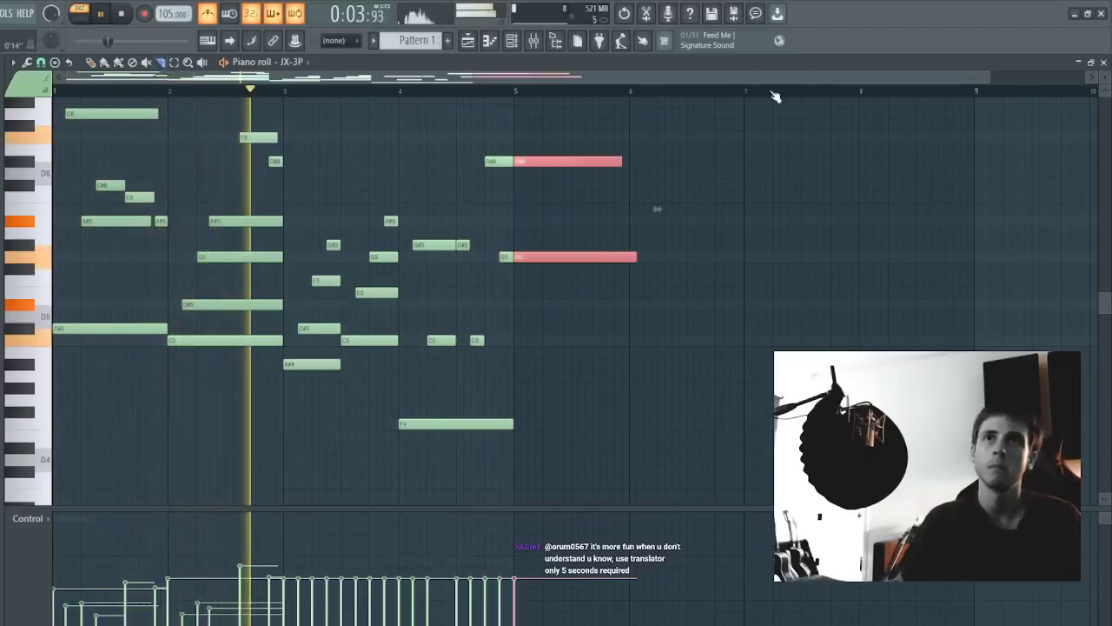
pyautogui.press('Delete')
pyautogui.press('p')
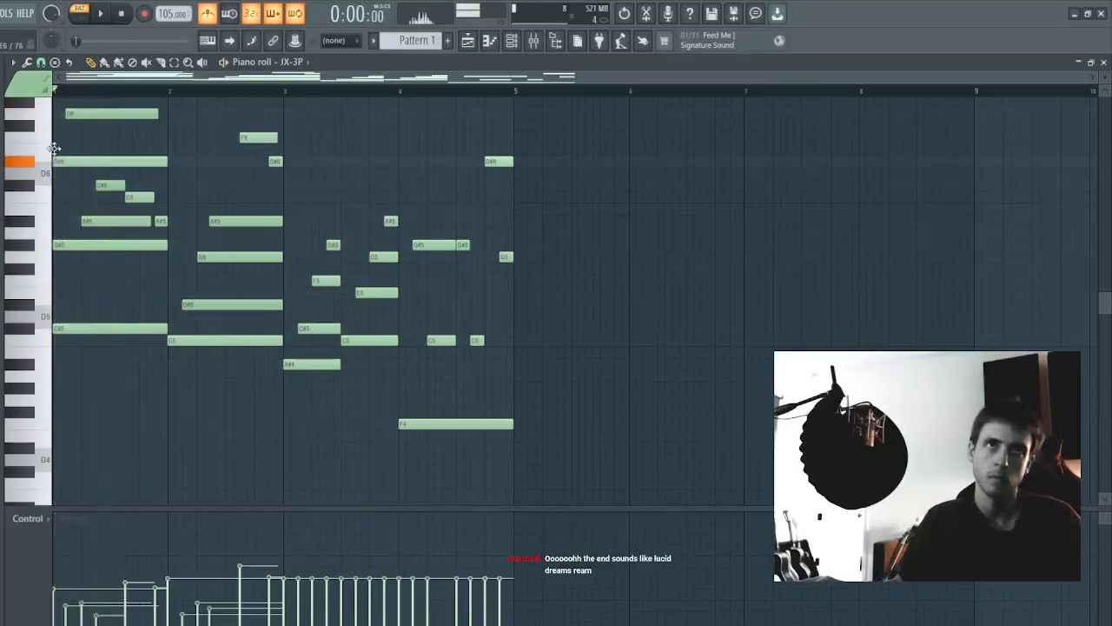
pyautogui.scroll(4, 112, 144)
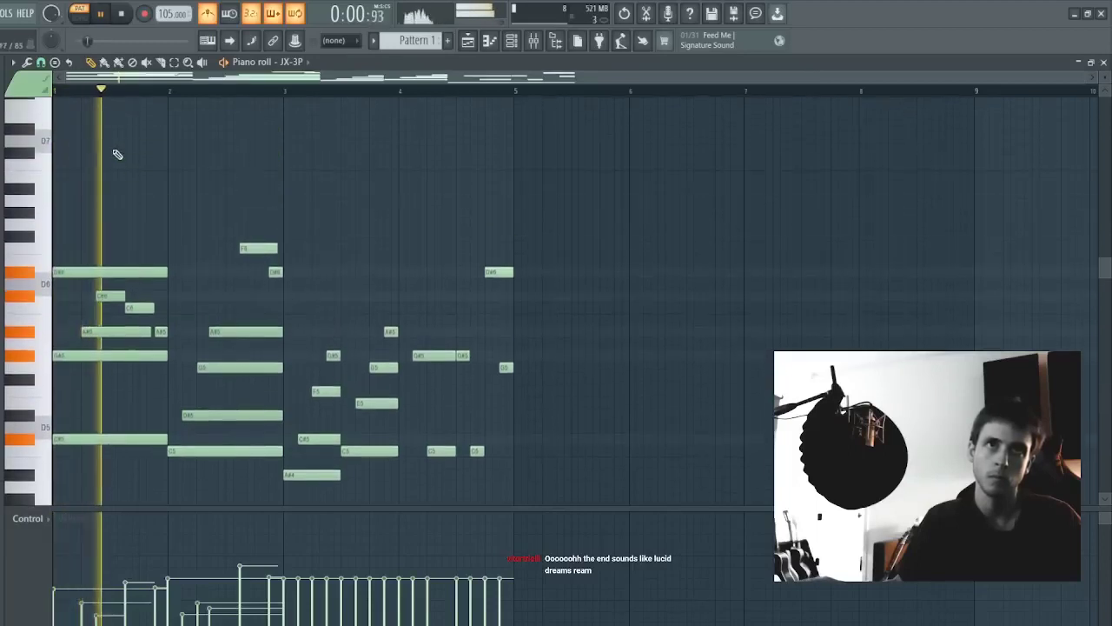
pyautogui.scroll(-2, 115, 154)
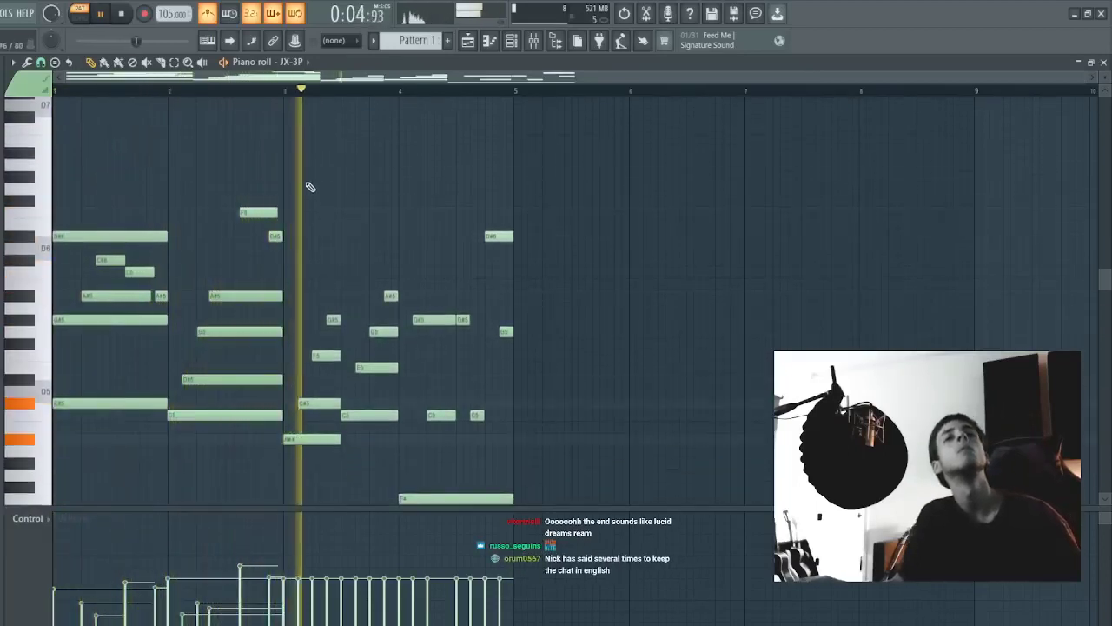
pyautogui.press('F7')
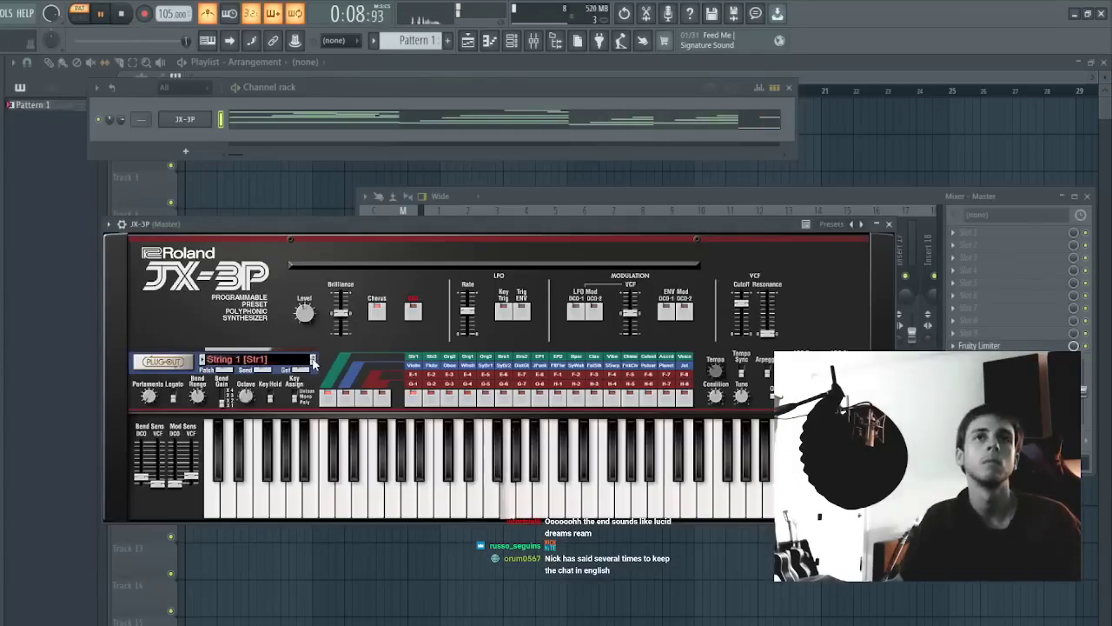
# - Delete the short C6 note from the JX-3P pattern and audition the SY JX Chord Stab patch
pyautogui.click(283, 120)
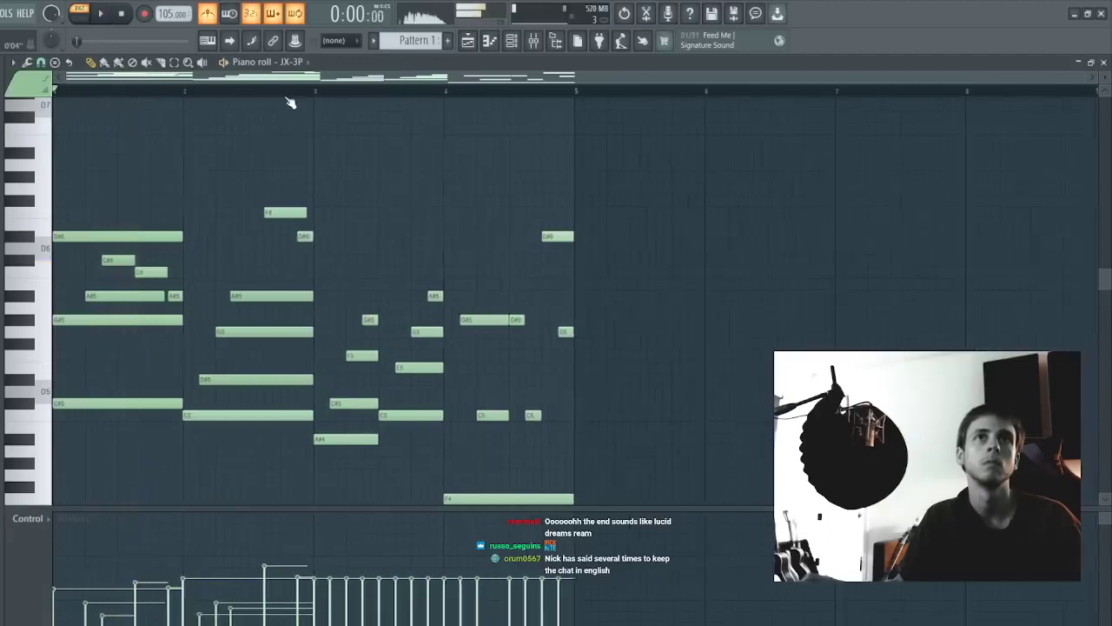
pyautogui.rightClick(161, 271)
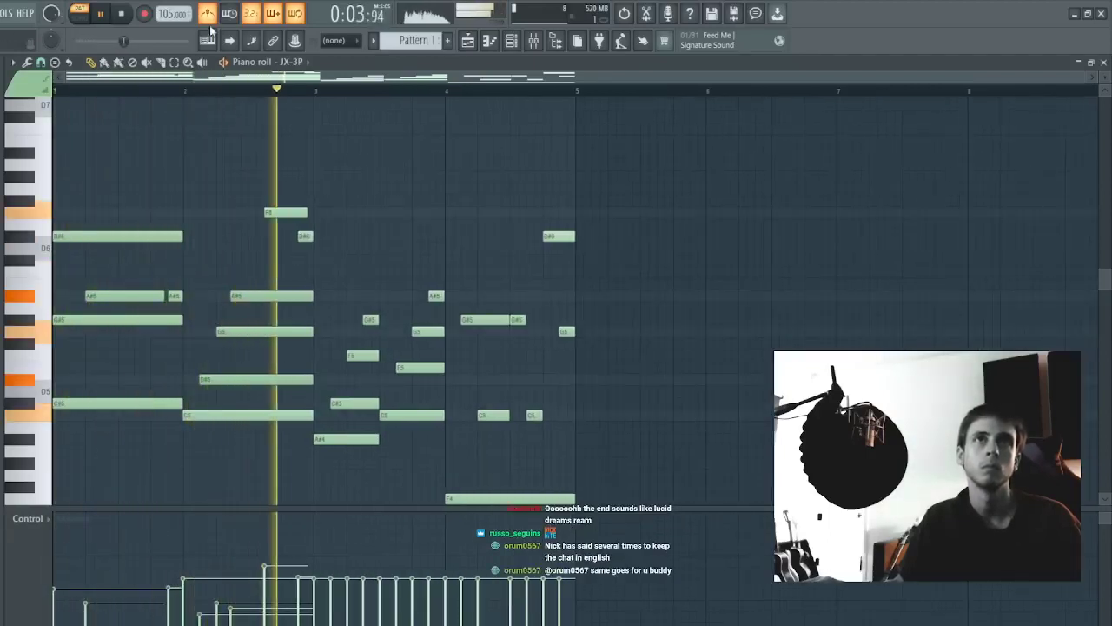
pyautogui.press('space')
pyautogui.scroll(-3, 358, 243)
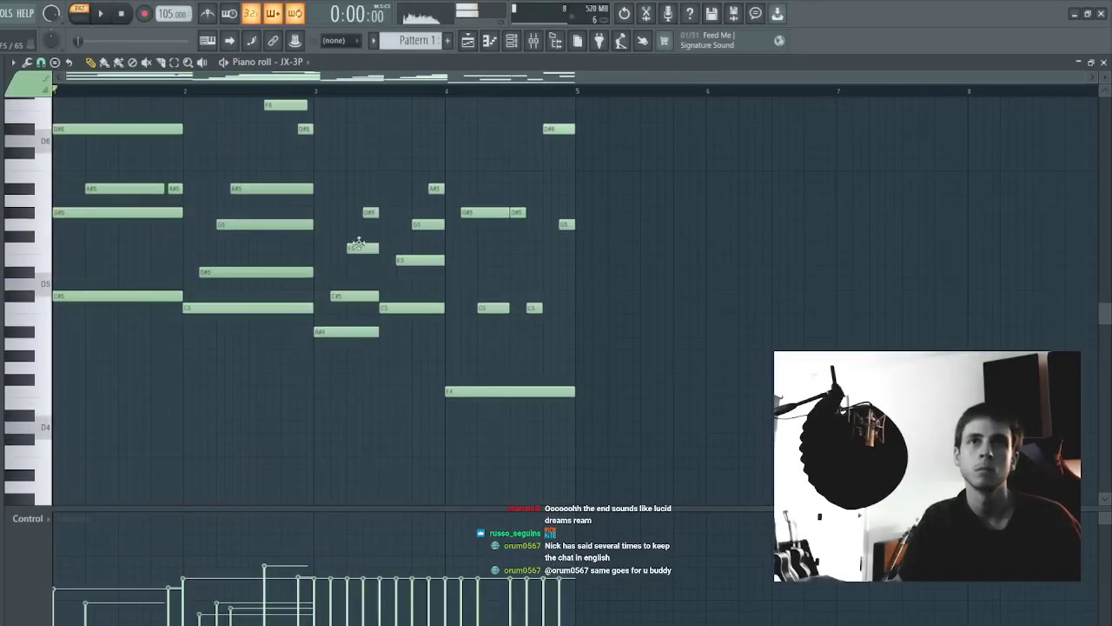
pyautogui.press('space')
pyautogui.press('Escape')
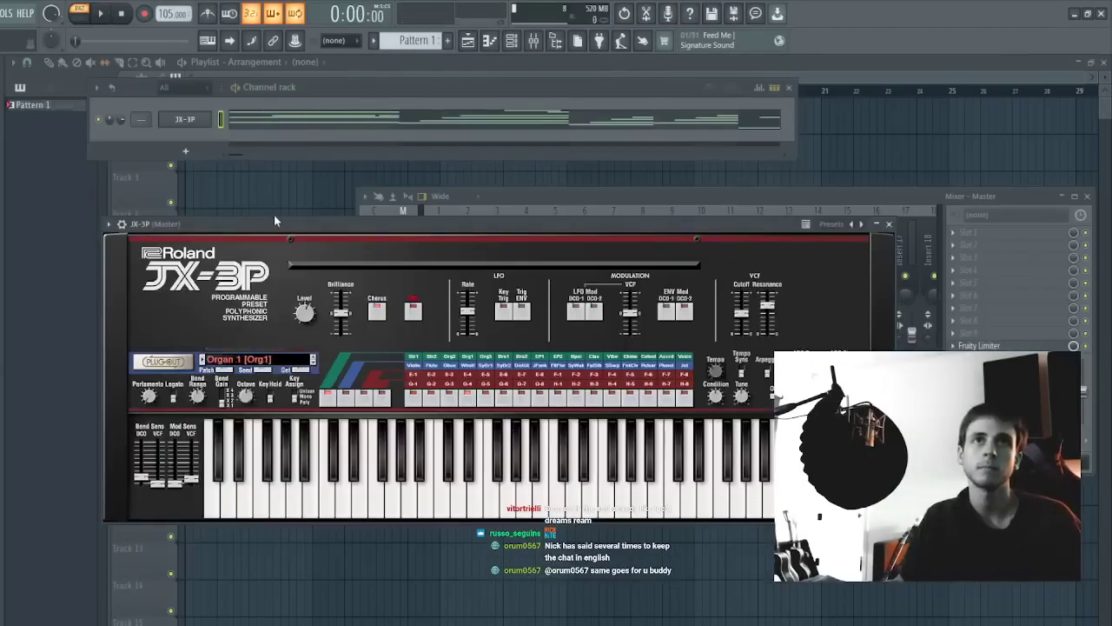
pyautogui.press('space')
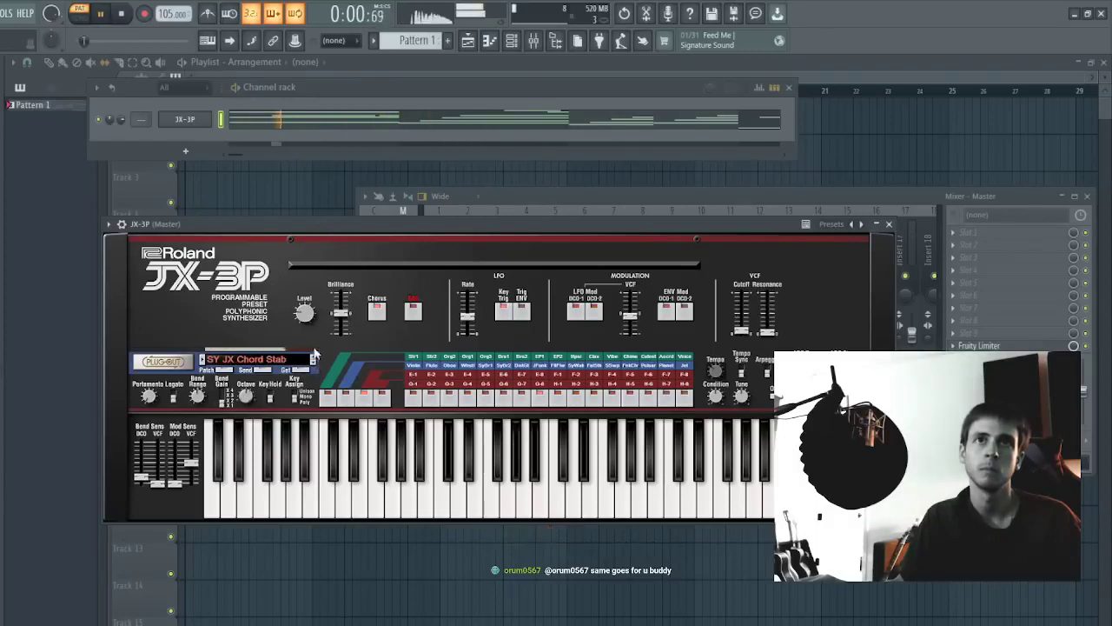
pyautogui.click(268, 128)
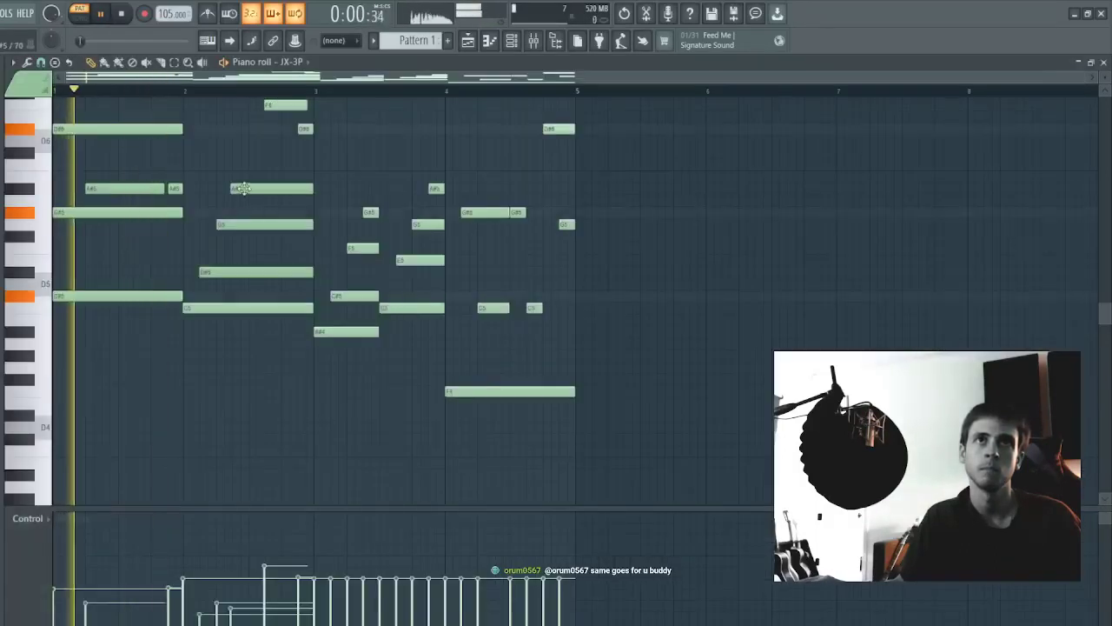
# - Shift the A#5 and F6 notes earlier in bar 2
pyautogui.moveTo(241, 188); pyautogui.dragTo(202, 180)
pyautogui.moveTo(282, 103); pyautogui.dragTo(234, 104)
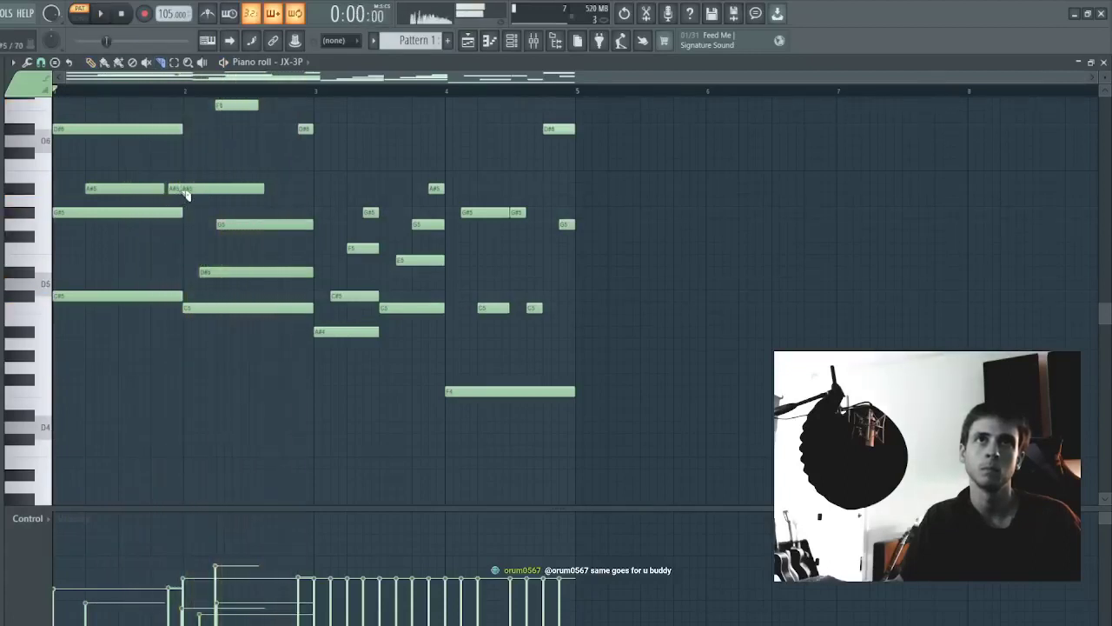
pyautogui.press('p')
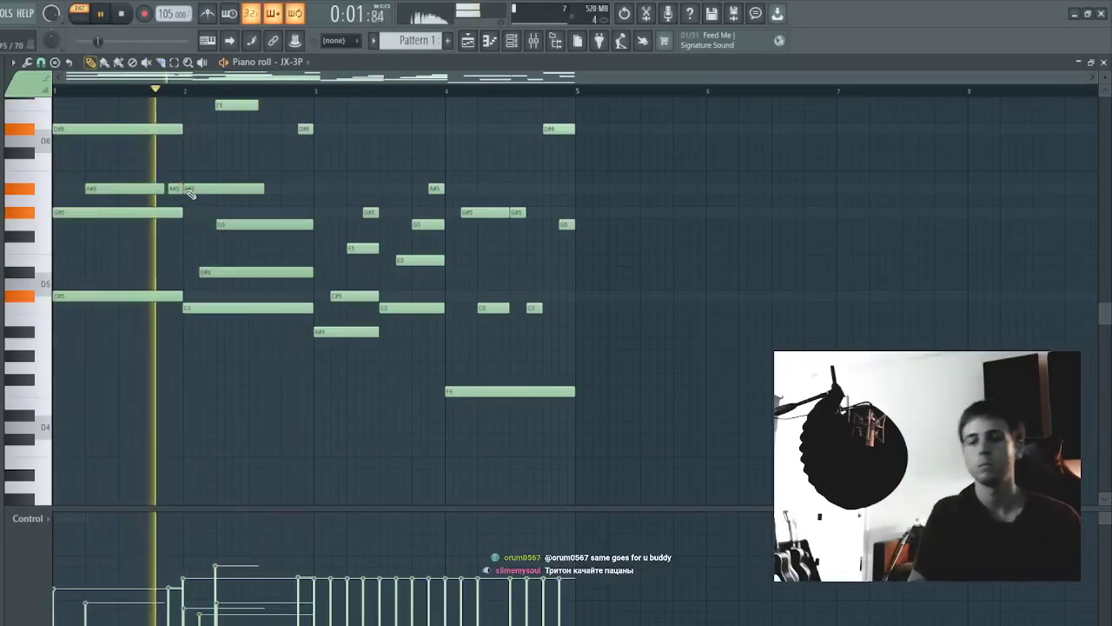
pyautogui.scroll(3, 209, 228)
pyautogui.press('space')
pyautogui.moveTo(326, 318)
pyautogui.mouseDown()
pyautogui.moveTo(288, 406)
pyautogui.moveTo(249, 411)
pyautogui.mouseUp()
pyautogui.press('space')
pyautogui.keyDown('ctrl'); pyautogui.keyDown('shift'); pyautogui.click(300, 415); pyautogui.keyUp('shift'); pyautogui.keyUp('ctrl')
pyautogui.keyDown('ctrl'); pyautogui.click(272, 373); pyautogui.keyUp('ctrl')
# - Move the four notes before bar 4 one bar earlier and the bar-3 group half a bar earlier
pyautogui.moveTo(430, 290); pyautogui.dragTo(419, 416)
pyautogui.moveTo(411, 414); pyautogui.dragTo(279, 411)
pyautogui.keyDown('ctrl'); pyautogui.click(283, 407); pyautogui.keyUp('ctrl')
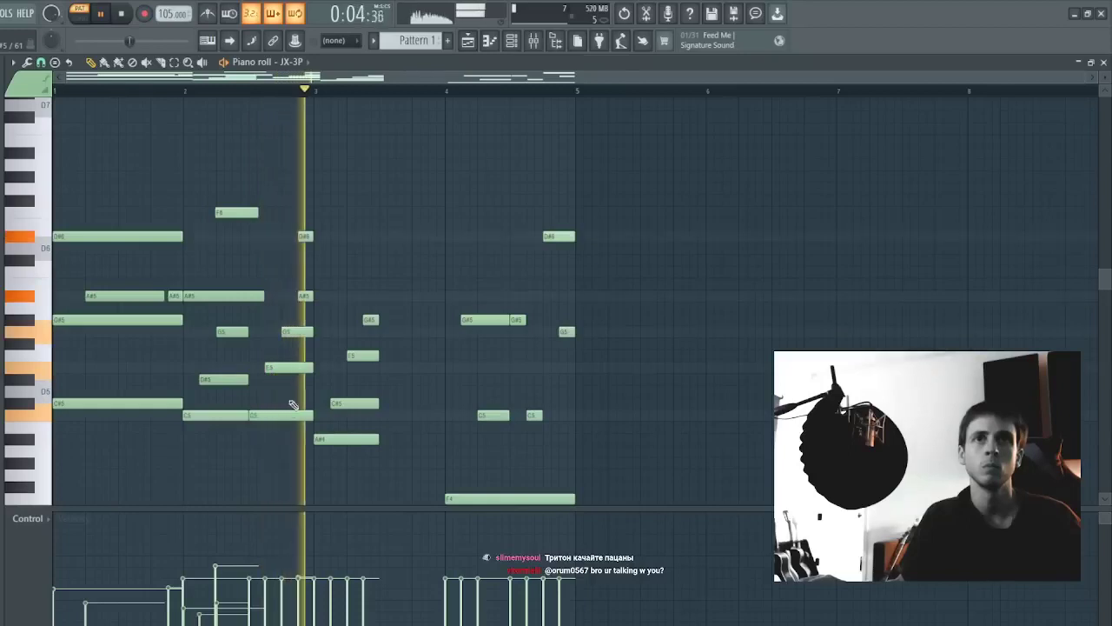
pyautogui.moveTo(323, 165); pyautogui.dragTo(378, 462)
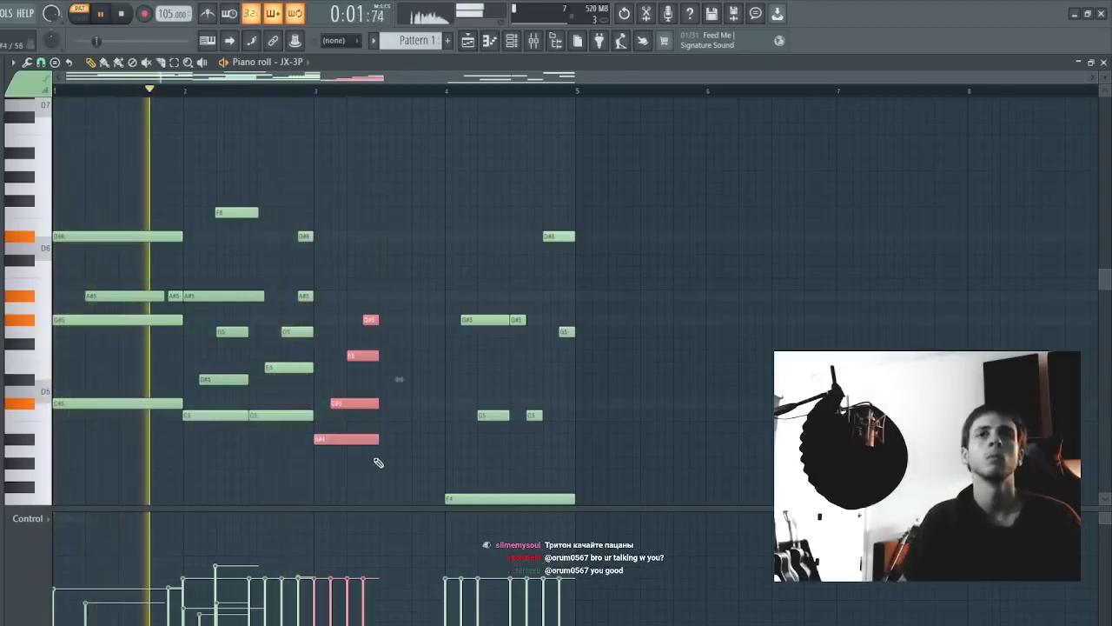
pyautogui.keyDown('ctrl'); pyautogui.click(376, 461); pyautogui.keyUp('ctrl')
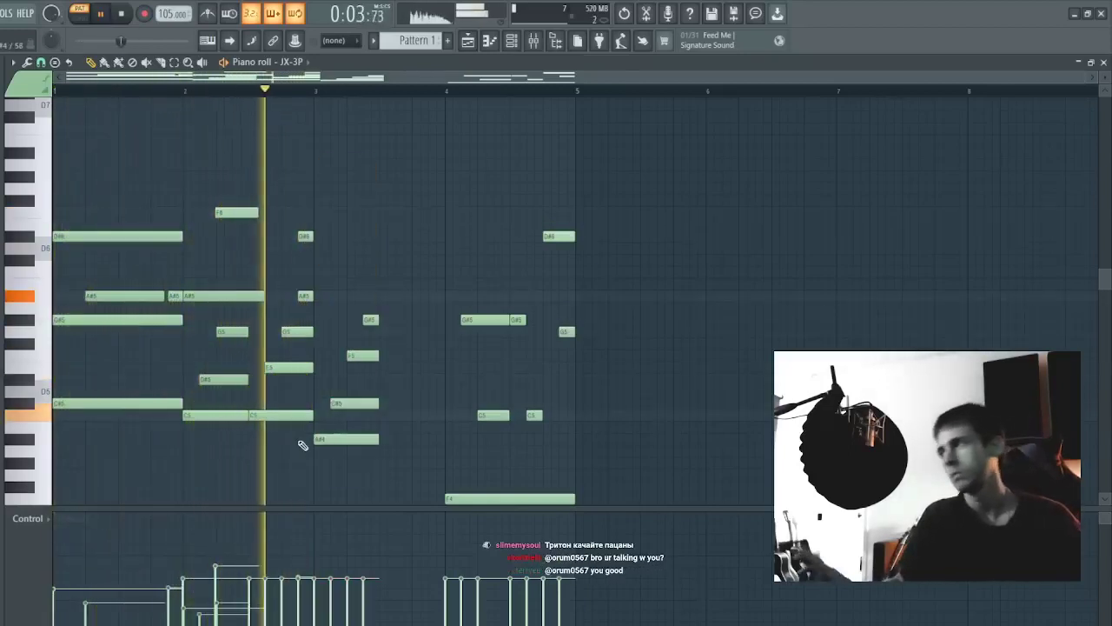
pyautogui.moveTo(414, 491); pyautogui.dragTo(365, 304)
pyautogui.press('space')
pyautogui.press('space')
pyautogui.rightClick(303, 234)
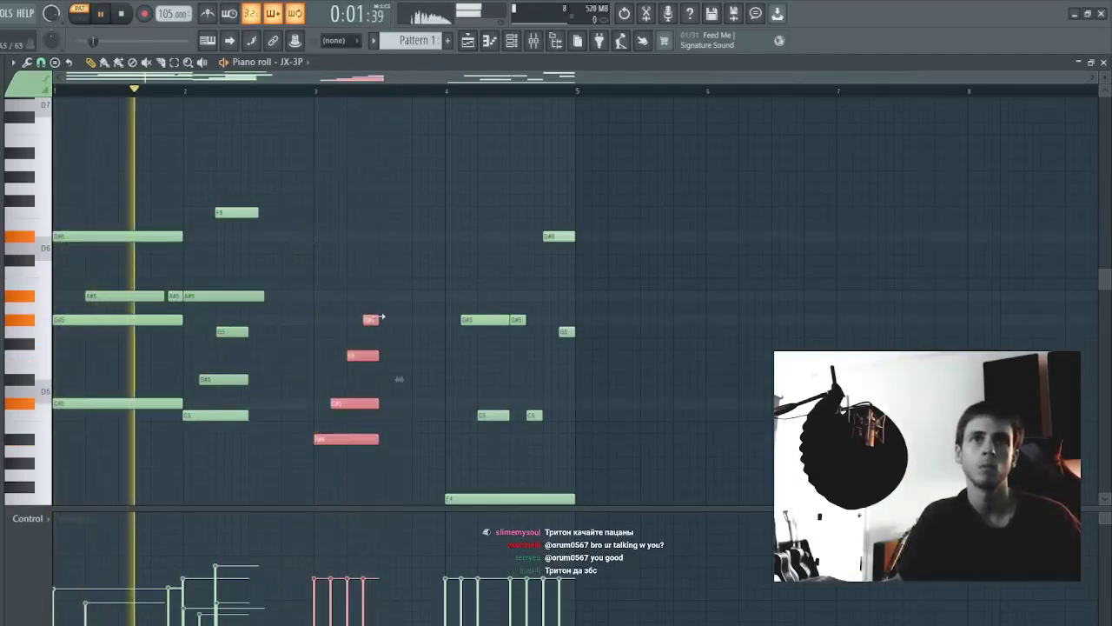
pyautogui.moveTo(333, 442); pyautogui.dragTo(272, 433)
pyautogui.keyDown('ctrl'); pyautogui.click(288, 425); pyautogui.keyUp('ctrl')
# - Delete the four notes near bar 3 and move the bar 4–5 notes about 1.3 bars earlier
pyautogui.scroll(-1, 370, 380)
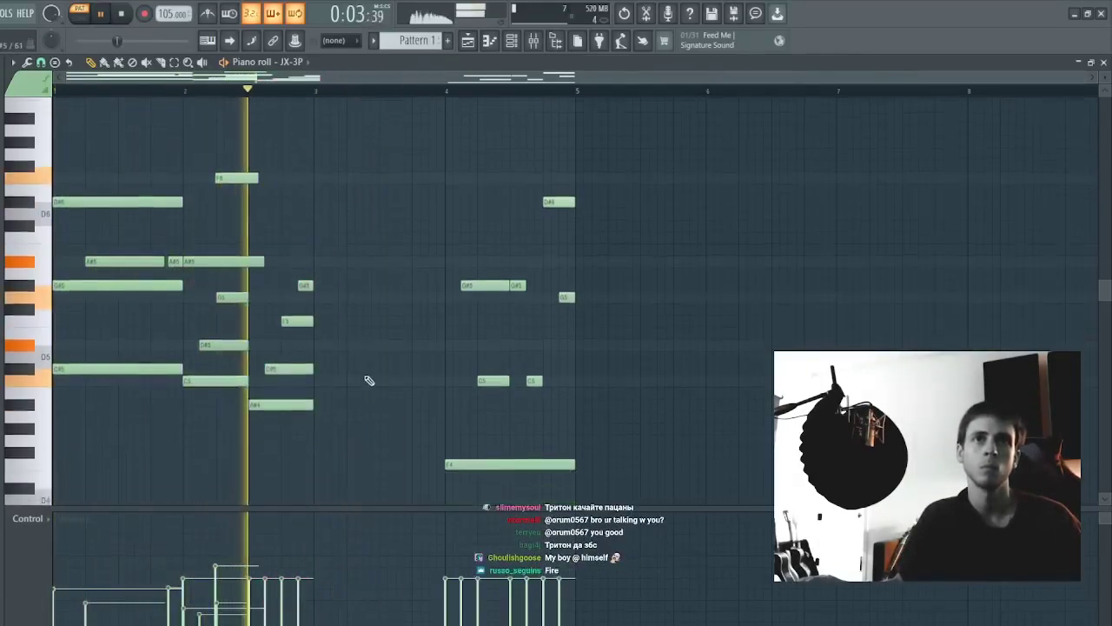
pyautogui.moveTo(347, 443); pyautogui.dragTo(6, 110)
pyautogui.keyDown('ctrl'); pyautogui.click(567, 240); pyautogui.keyUp('ctrl')
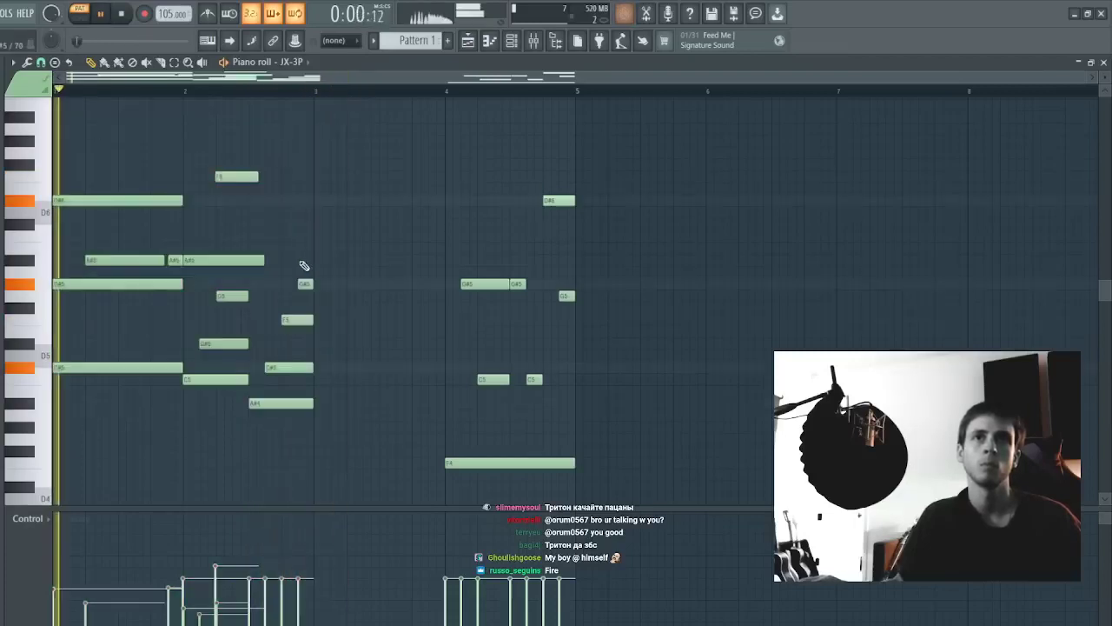
pyautogui.moveTo(337, 218); pyautogui.dragTo(298, 424)
pyautogui.press('Delete')
pyautogui.moveTo(394, 479); pyautogui.dragTo(768, 163)
pyautogui.moveTo(565, 295); pyautogui.dragTo(394, 295)
pyautogui.hotkey('ctrl', 'd')
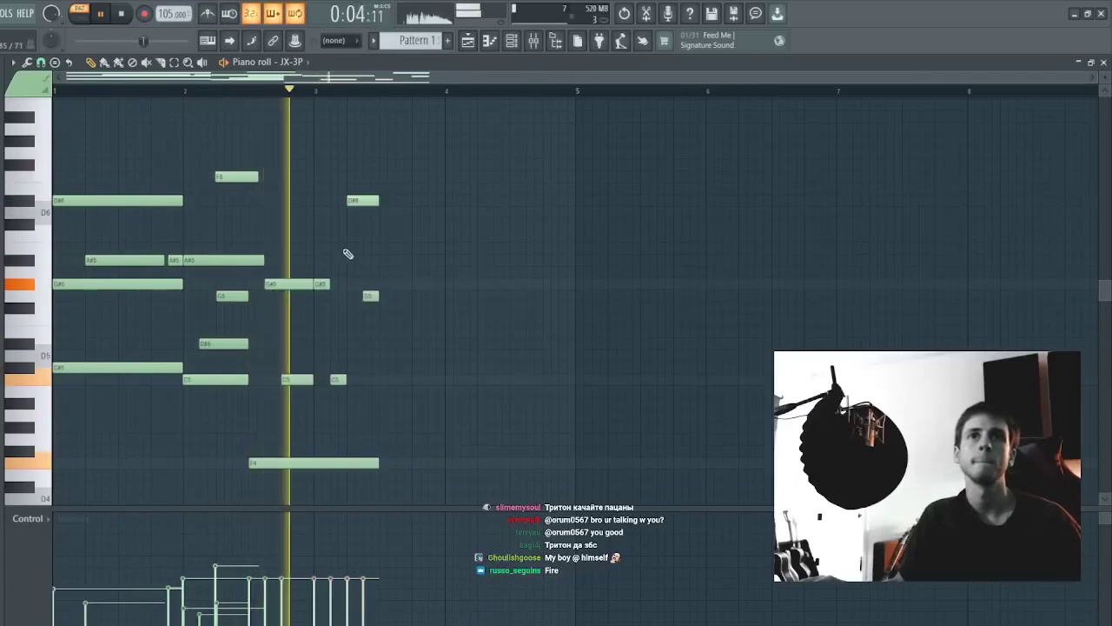
# - Slice the notes at bar 3 and delete everything past it
pyautogui.press('c')
pyautogui.moveTo(307, 156)
pyautogui.mouseDown()
pyautogui.moveTo(316, 496)
pyautogui.moveTo(522, 141)
pyautogui.mouseUp()
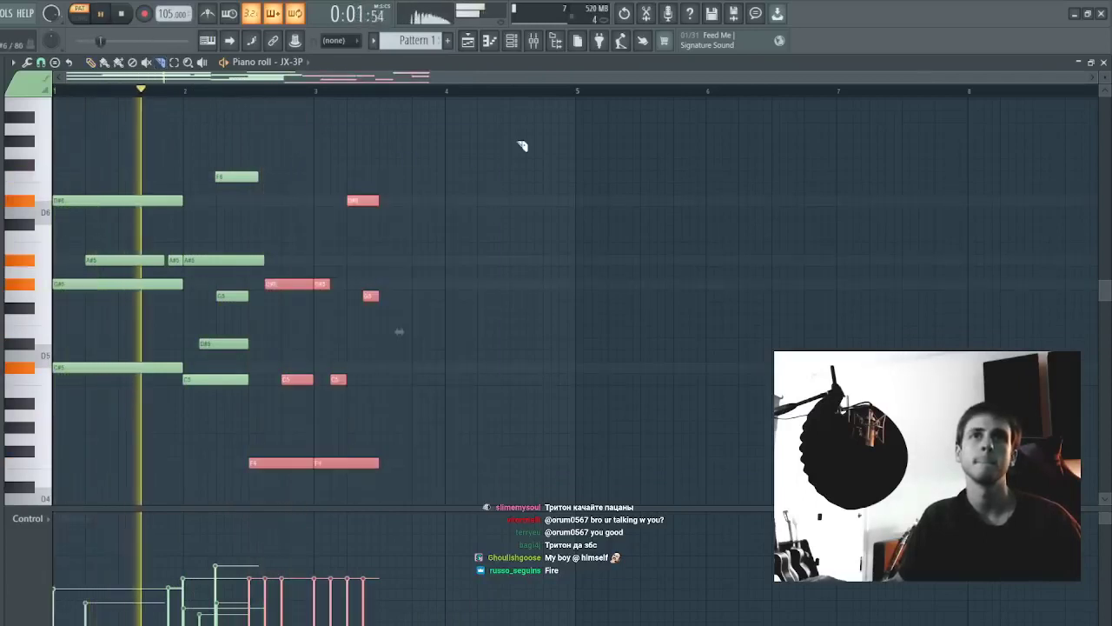
pyautogui.press('Delete')
pyautogui.press('p')
pyautogui.press('space')
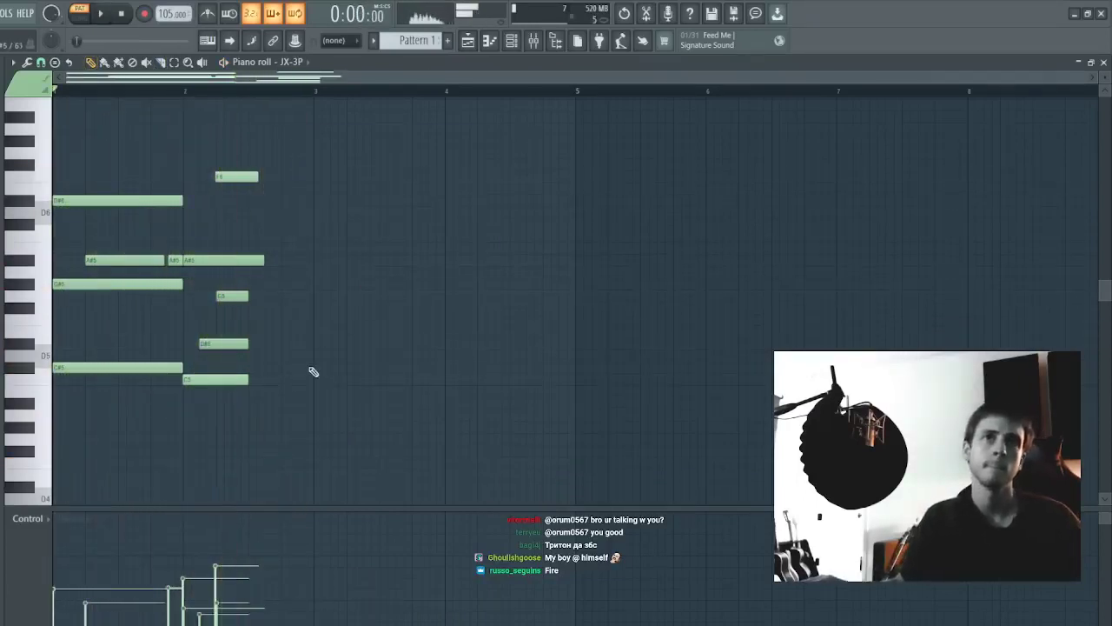
# - Add a new note, nudge it slightly later, and slide the C5 note slightly earlier
pyautogui.click(252, 429)
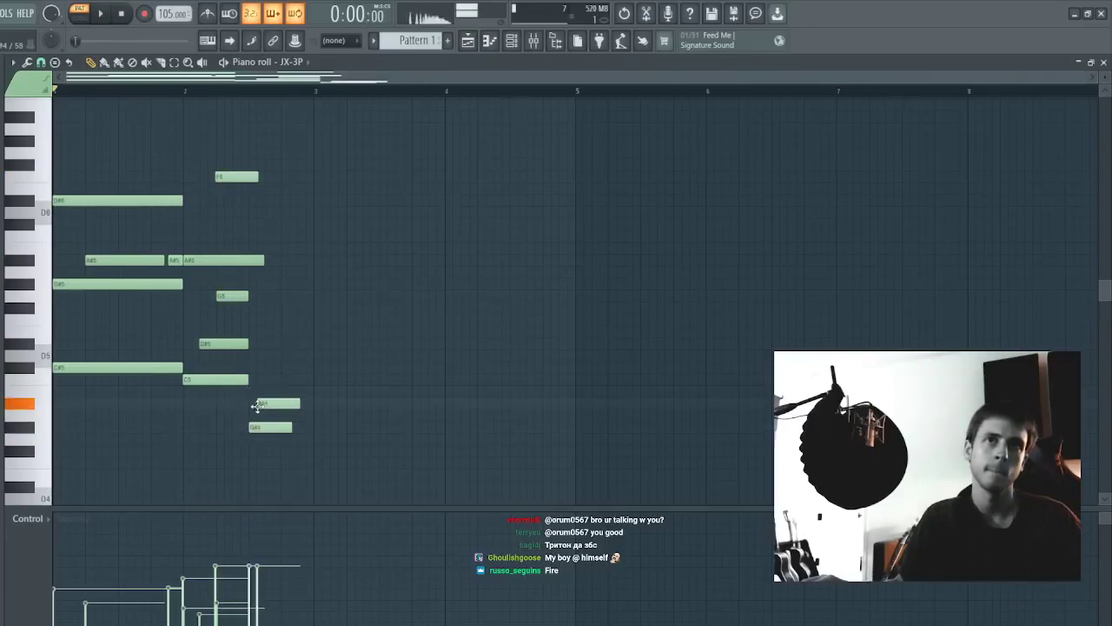
pyautogui.moveTo(255, 406); pyautogui.dragTo(263, 405)
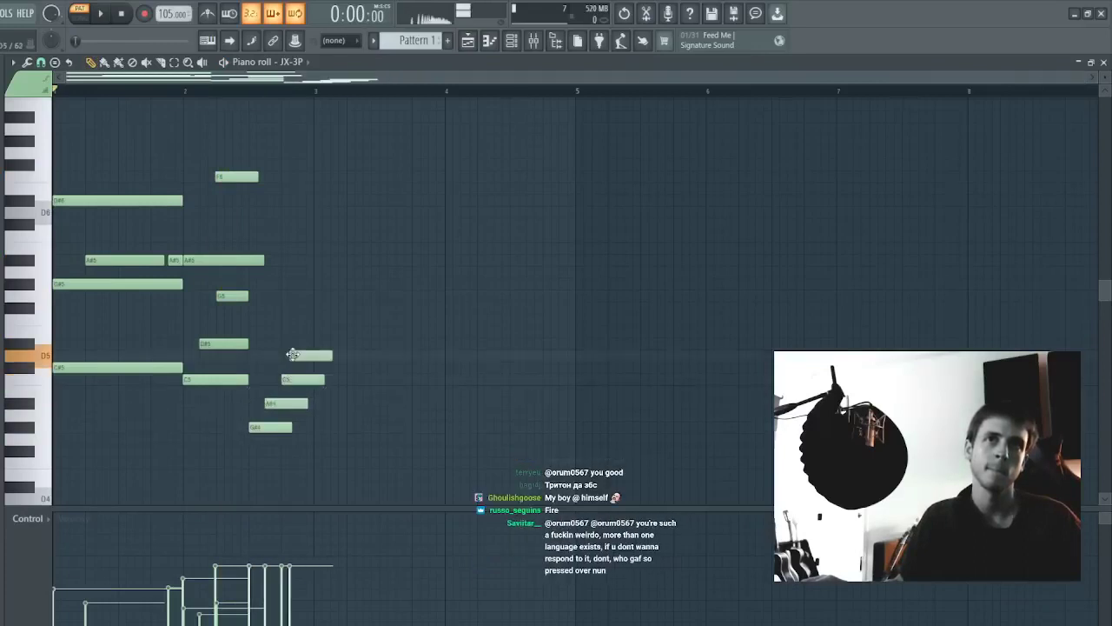
pyautogui.press('space')
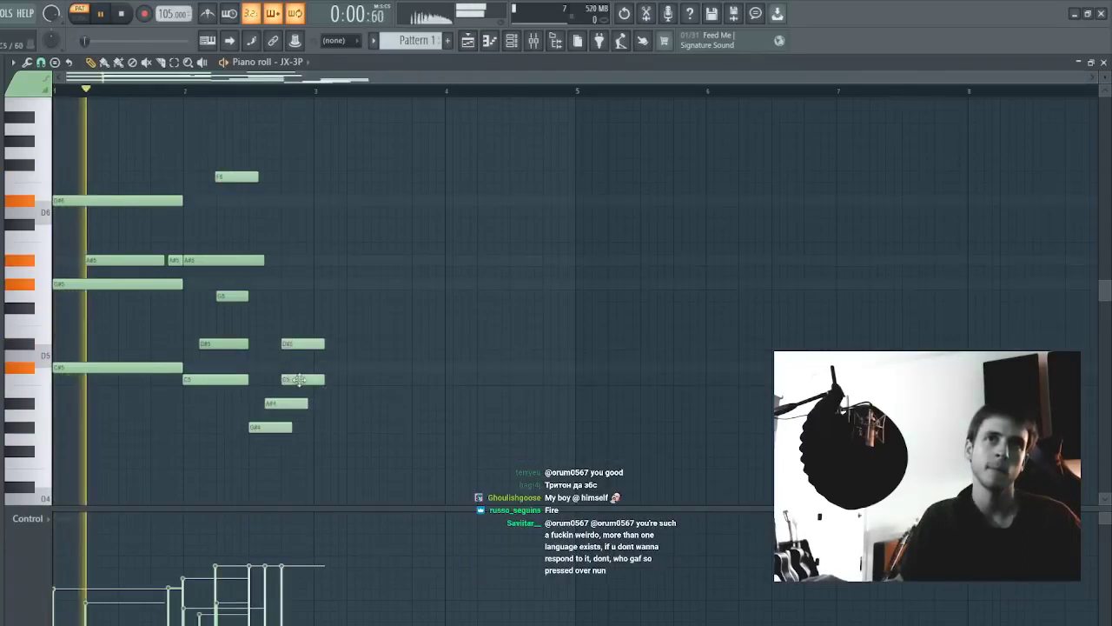
pyautogui.moveTo(301, 380); pyautogui.dragTo(286, 380)
# - Raise A#4 an octave, move it a beat later, and delete the G#4, C5, D#5 and extra A#5 notes
pyautogui.keyDown('ctrl'); pyautogui.click(288, 403); pyautogui.keyUp('ctrl')
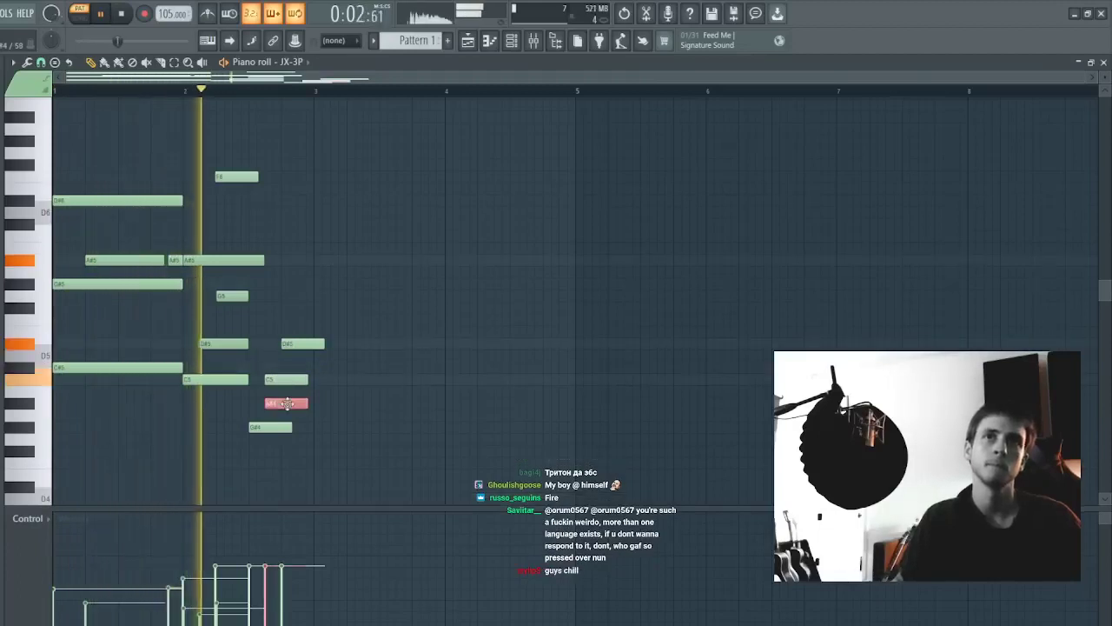
pyautogui.hotkey('ctrl', 'Up')
pyautogui.hotkey('shift', 'Left')
pyautogui.hotkey('shift', 'Left')
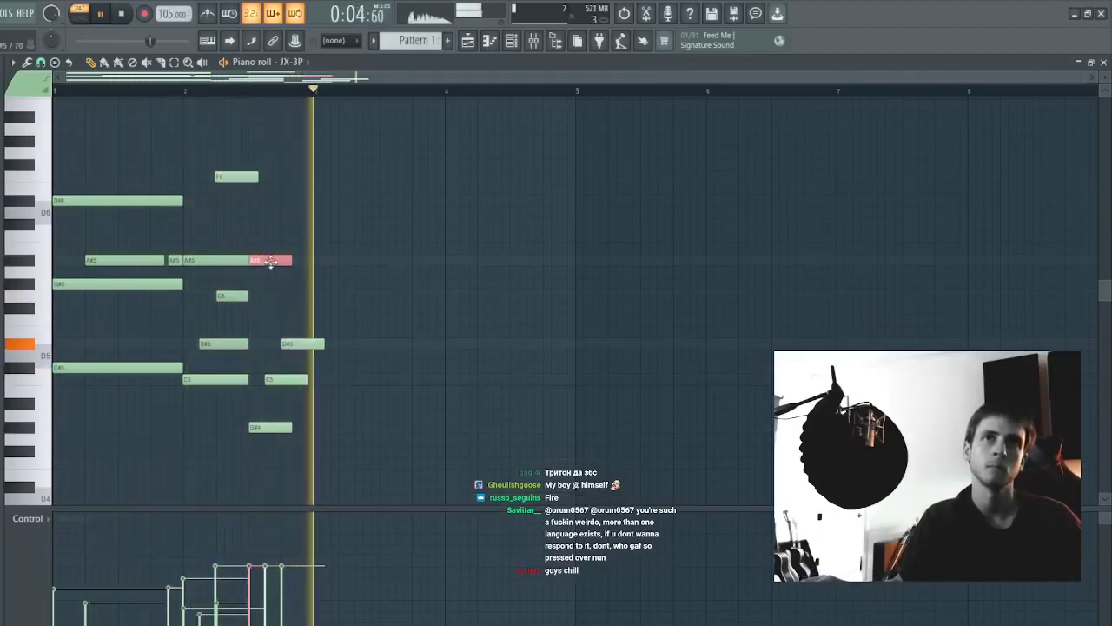
pyautogui.hotkey('shift', 'Right')
pyautogui.hotkey('shift', 'Right')
pyautogui.hotkey('shift', 'Right')
pyautogui.hotkey('shift', 'Right')
pyautogui.keyDown('ctrl'); pyautogui.click(322, 357); pyautogui.keyUp('ctrl')
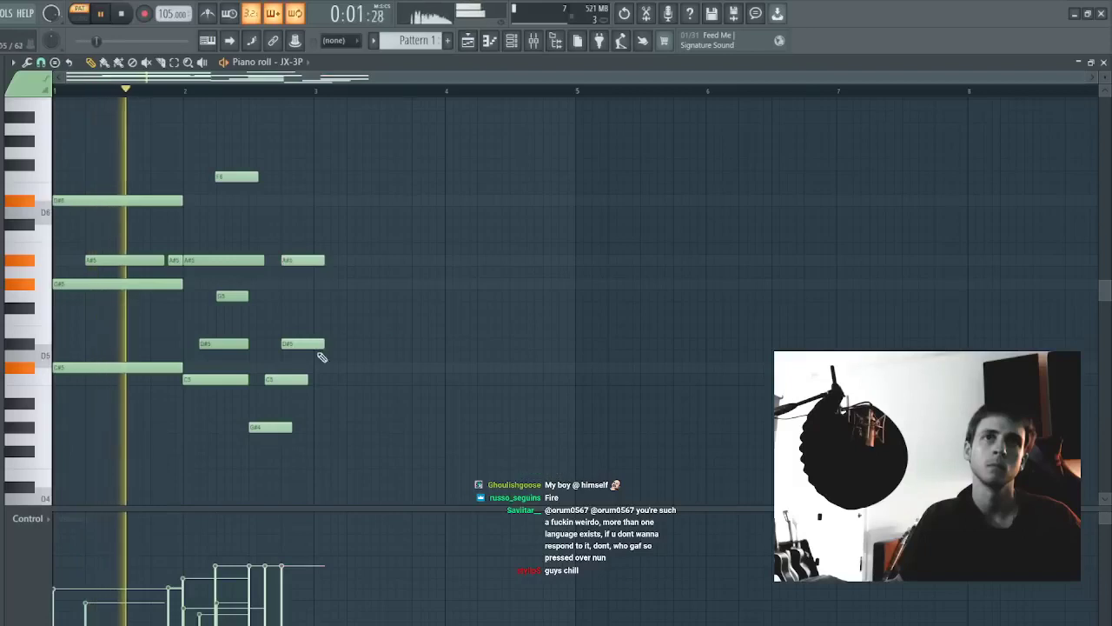
pyautogui.rightClick(272, 427)
pyautogui.rightClick(289, 379)
pyautogui.rightClick(306, 345)
pyautogui.rightClick(301, 262)
# - Lengthen the four second-chord notes to fill the bar and duplicate the two bars into bars 3–4
pyautogui.moveTo(285, 255); pyautogui.dragTo(312, 384)
pyautogui.press('space')
pyautogui.press('space')
pyautogui.keyDown('ctrl'); pyautogui.click(323, 252); pyautogui.keyUp('ctrl')
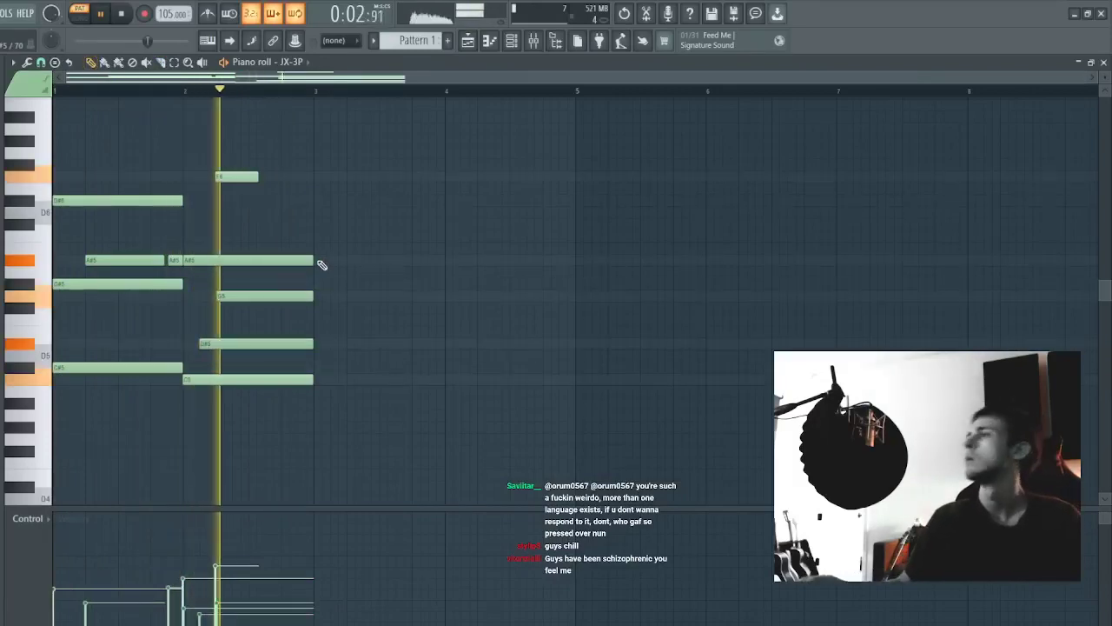
pyautogui.hotkey('ctrl', 'b')
pyautogui.keyDown('ctrl'); pyautogui.click(346, 267); pyautogui.keyUp('ctrl')
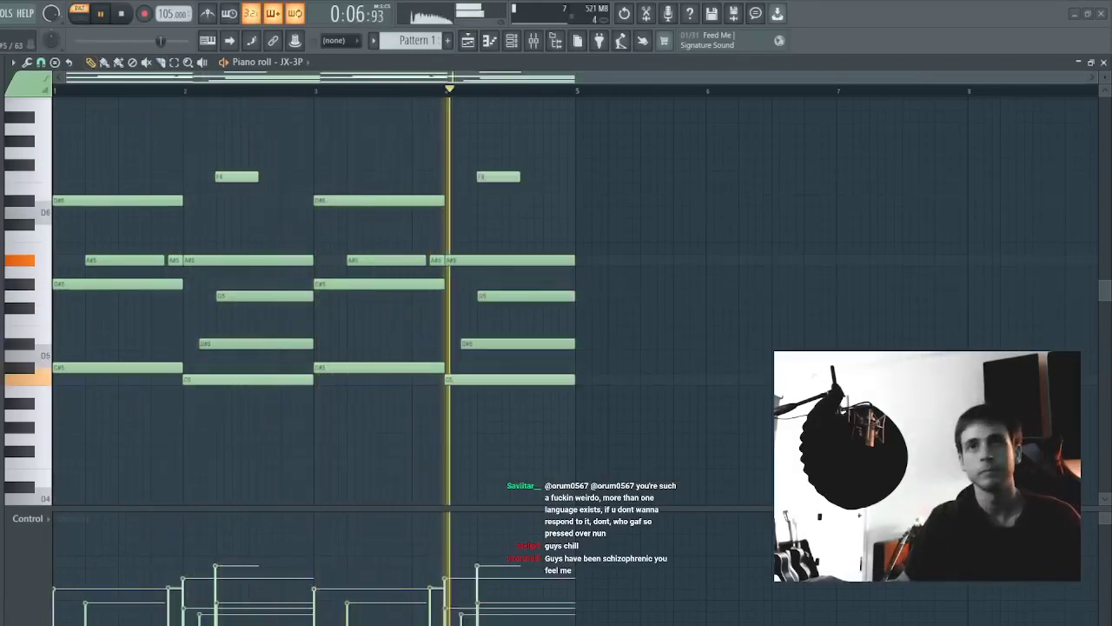
# - Drop the whole chord progression one octave
pyautogui.hotkey('ctrl', 'a')
pyautogui.hotkey('ctrl', 'Down')
pyautogui.hotkey('ctrl', 'd')
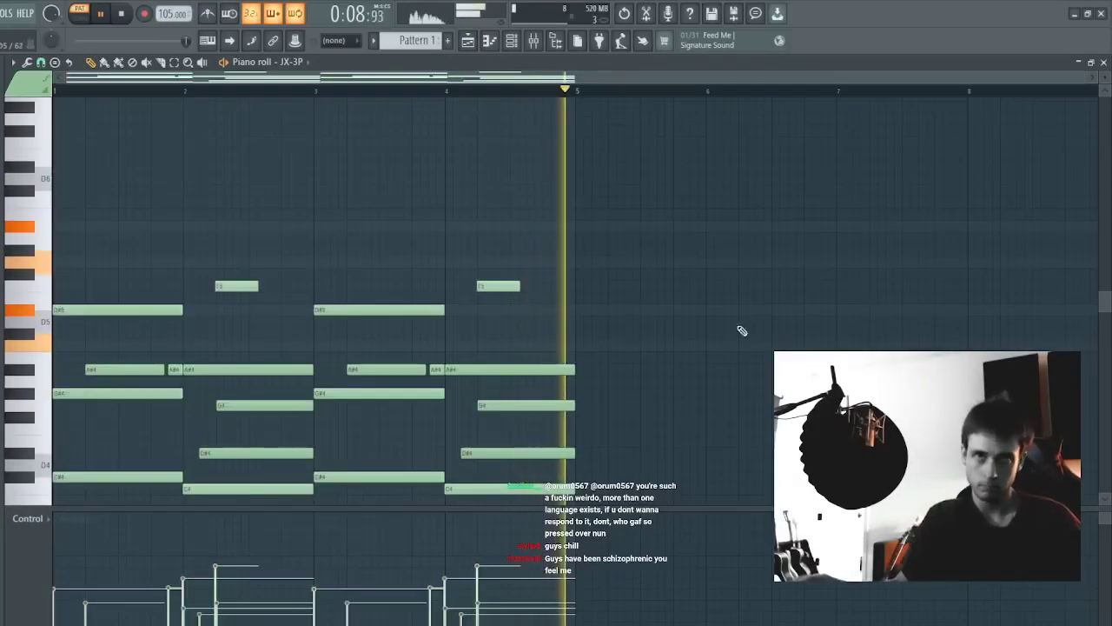
# - Lower the bass notes: bar 2 to A#3, bar 3 to C4, bar 4 to F3
pyautogui.scroll(-6, 331, 265)
pyautogui.scroll(-1, 331, 265)
pyautogui.moveTo(281, 268); pyautogui.dragTo(270, 313)
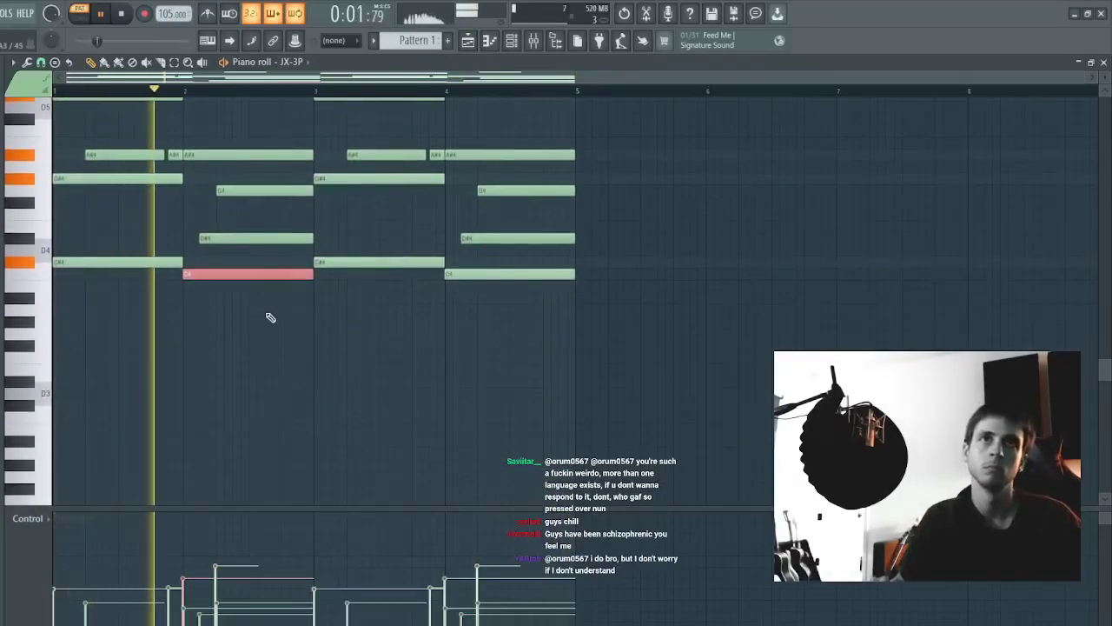
pyautogui.hotkey('shift', 'Down')
pyautogui.hotkey('shift', 'Down')
pyautogui.hotkey('ctrl', 'd')
pyautogui.moveTo(358, 261); pyautogui.dragTo(362, 280)
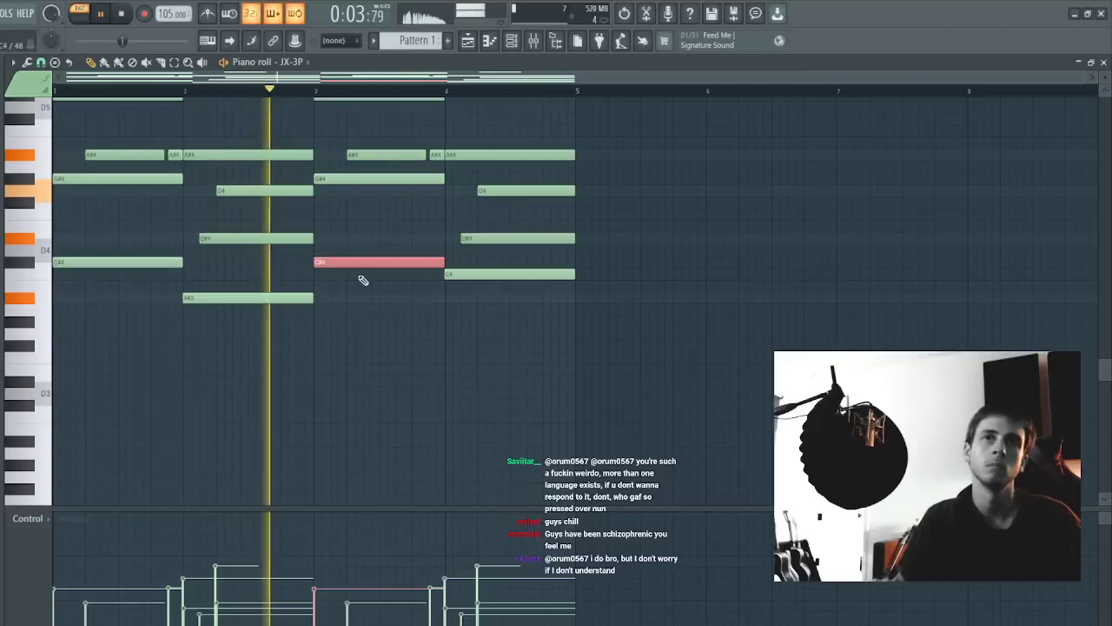
pyautogui.hotkey('shift', 'Down')
pyautogui.hotkey('ctrl', 'd')
pyautogui.moveTo(478, 268); pyautogui.dragTo(521, 308)
pyautogui.hotkey('shift', 'Down')
pyautogui.hotkey('shift', 'Down')
pyautogui.hotkey('shift', 'Down')
pyautogui.hotkey('shift', 'Down')
pyautogui.hotkey('shift', 'Down')
pyautogui.hotkey('shift', 'Down')
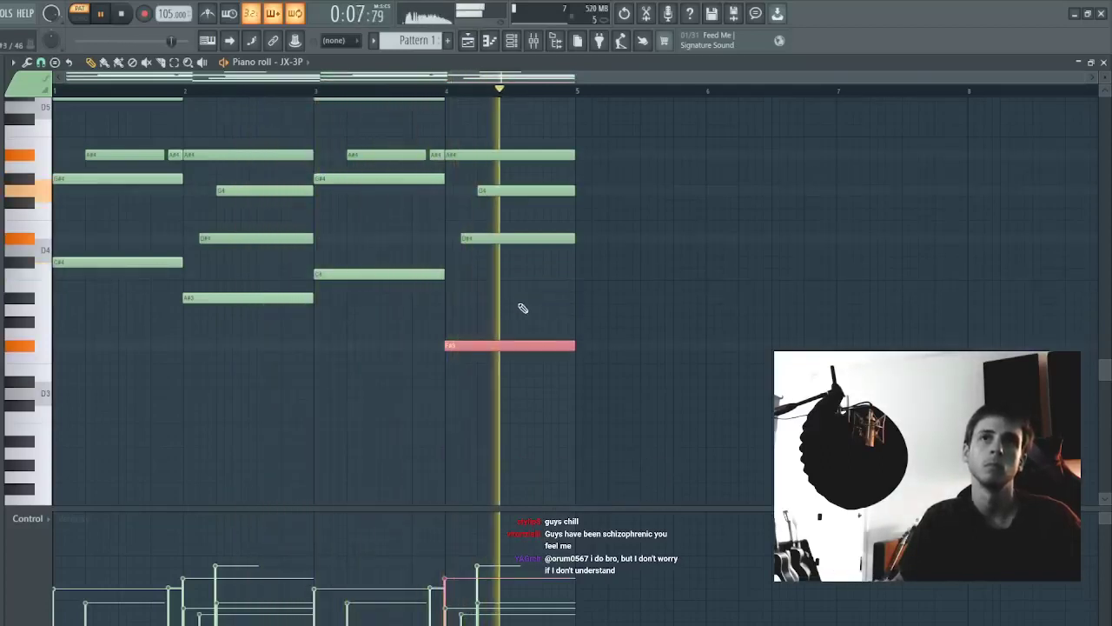
pyautogui.hotkey('shift', 'Down')
pyautogui.hotkey('ctrl', 'd')
# - Delete the F5 notes in bars 2 and 4
pyautogui.hotkey('ctrl', 'a')
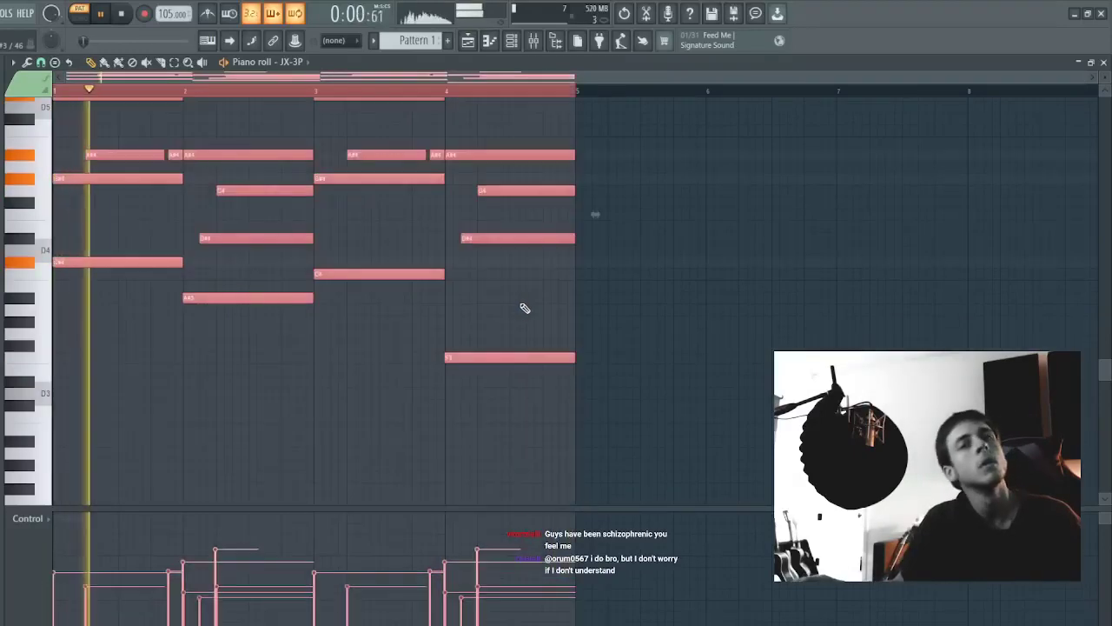
pyautogui.hotkey('ctrl', 'd')
pyautogui.scroll(3, 238, 256)
pyautogui.moveTo(269, 194); pyautogui.dragTo(196, 139)
pyautogui.press('Delete')
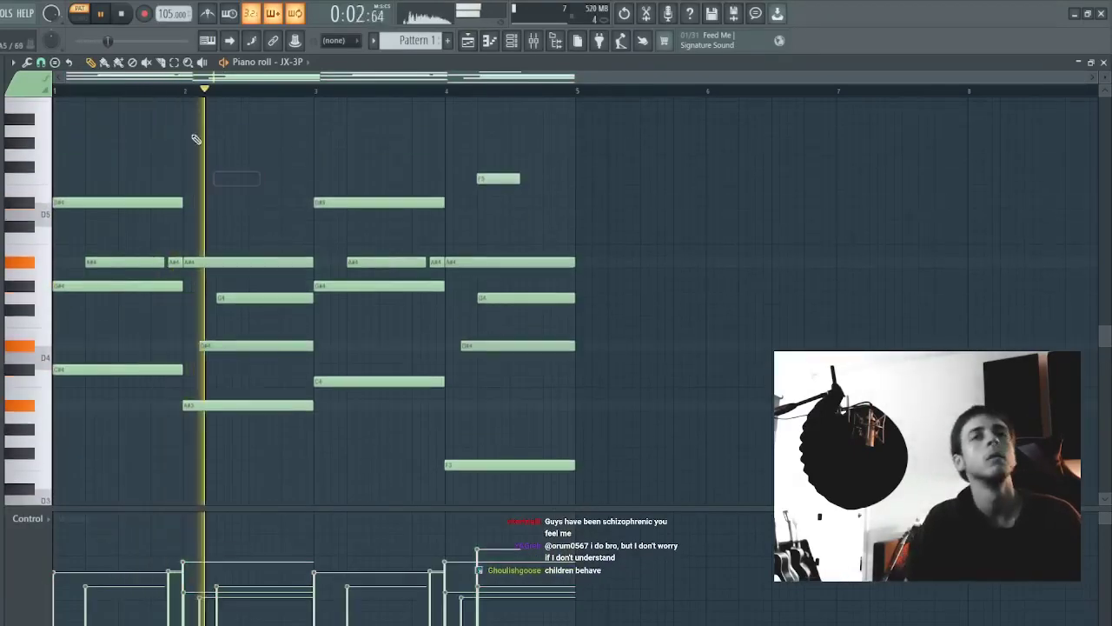
pyautogui.hotkey('ctrl', 'z')
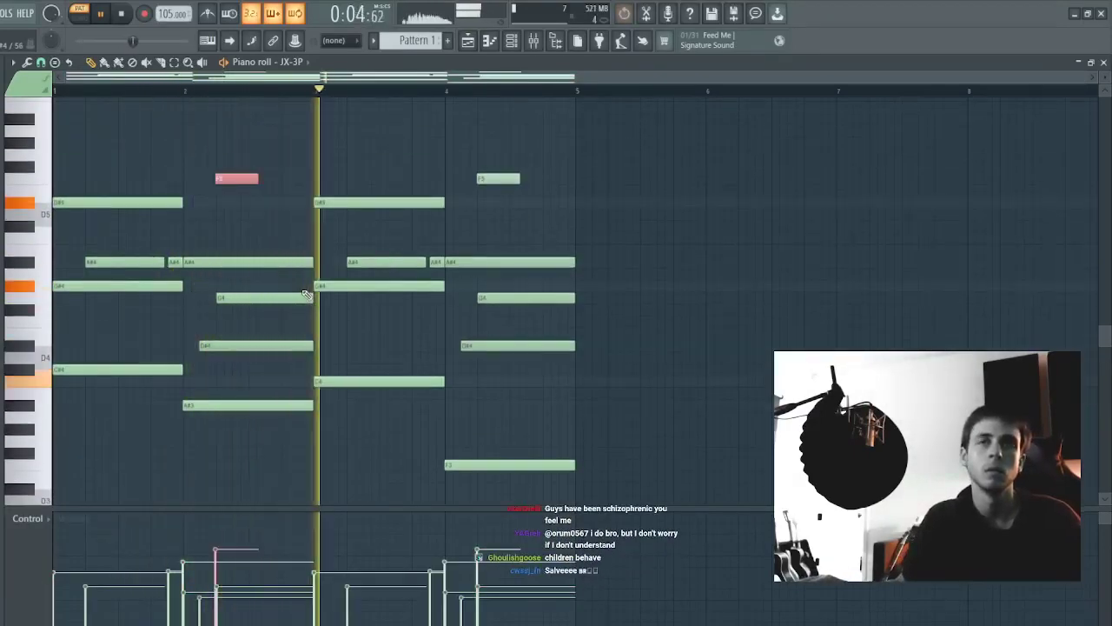
pyautogui.press('Delete')
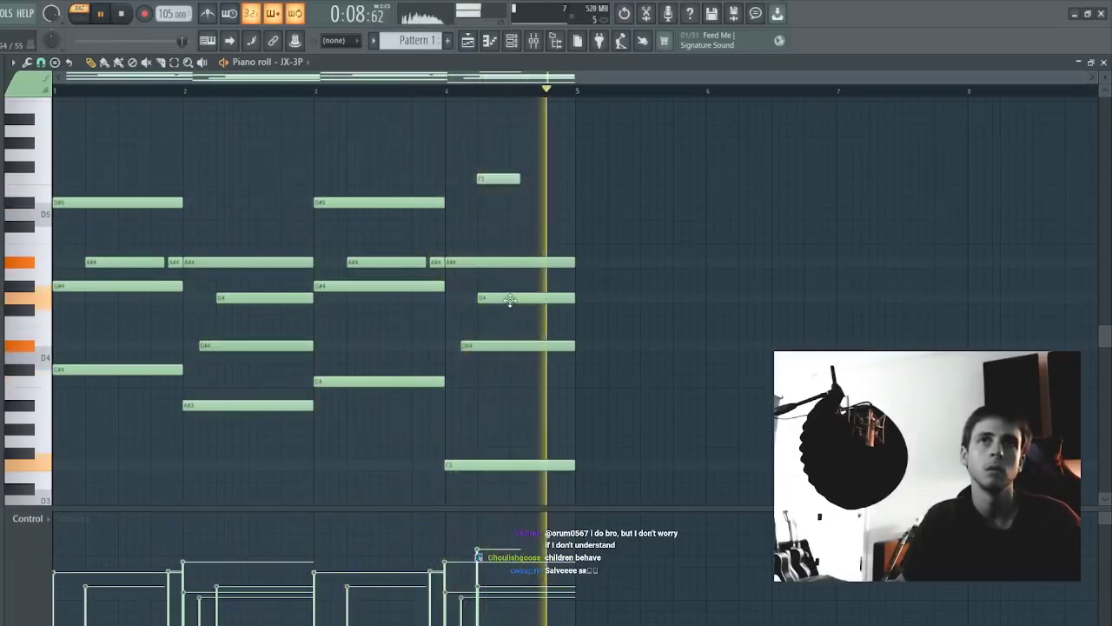
pyautogui.rightClick(516, 181)
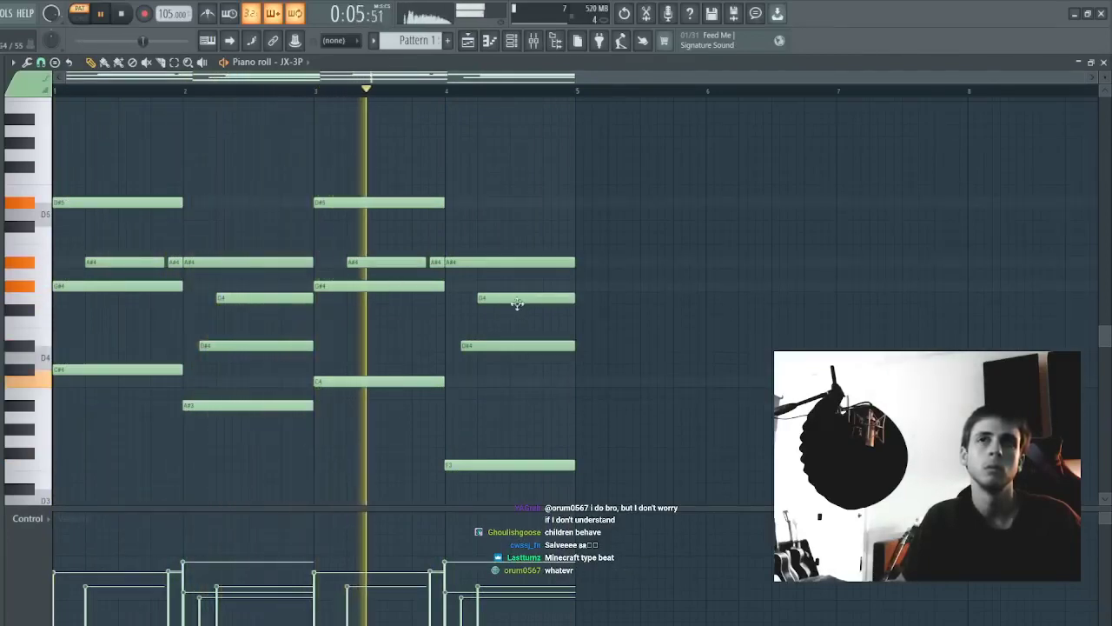
# - Replace bar 4's long A#4 with a new C#5 note and play the pattern
pyautogui.rightClick(494, 260)
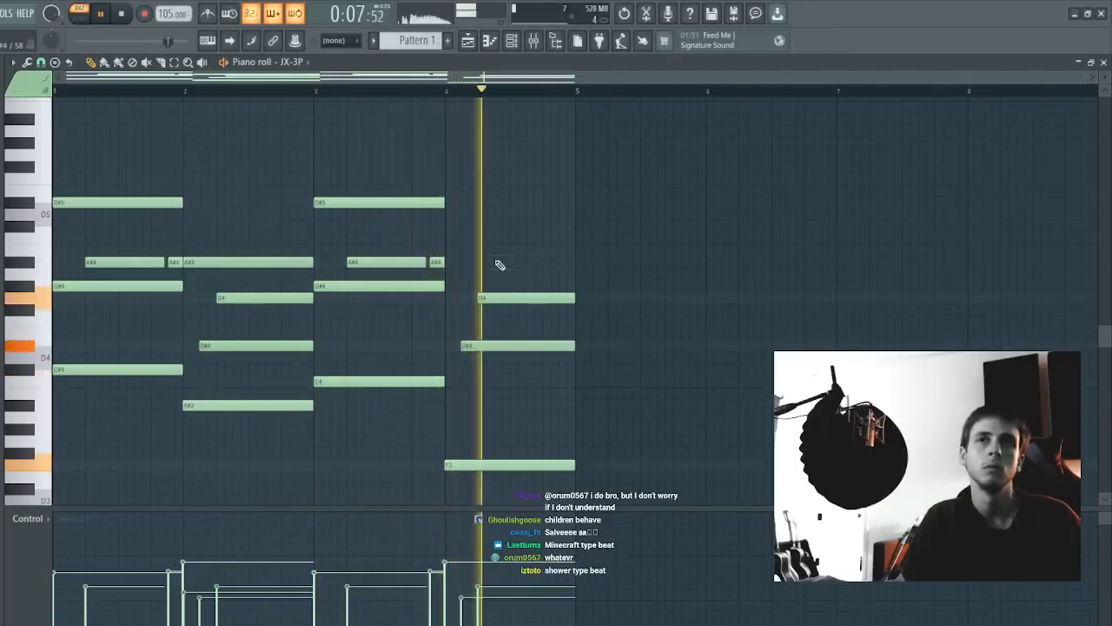
pyautogui.press('space')
pyautogui.click(457, 226)
pyautogui.moveTo(457, 226)
pyautogui.mouseDown()
pyautogui.moveTo(447, 234)
pyautogui.moveTo(448, 190)
pyautogui.moveTo(440, 226)
pyautogui.mouseUp()
pyautogui.press('space')
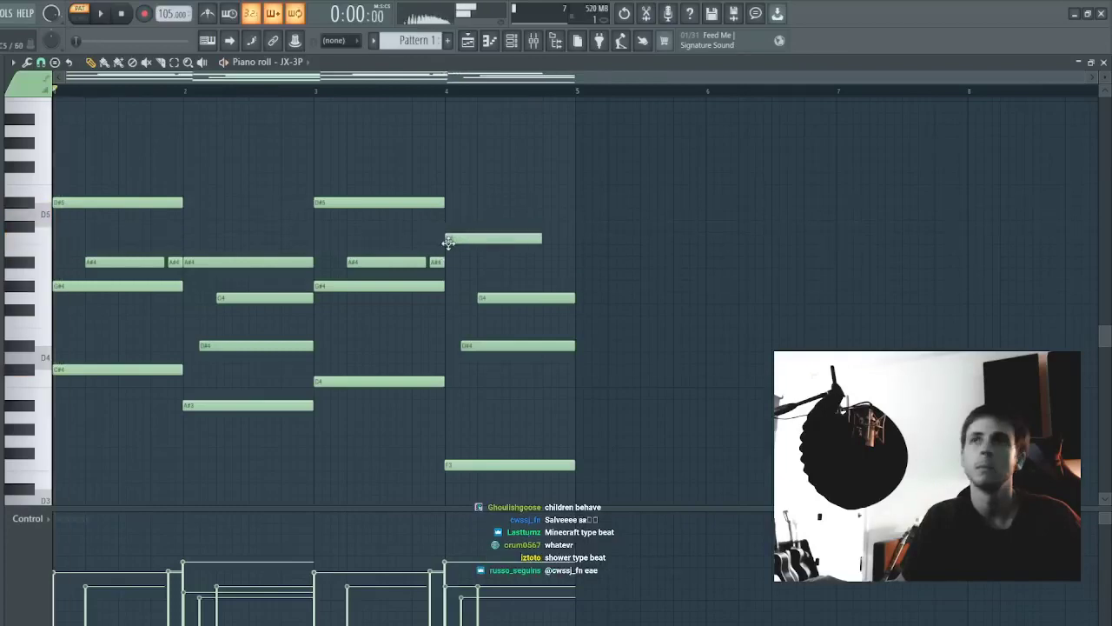
# - Step the JX-3P through LD Leo Attack and SQ Ranger Stings to PL PleasantPluck
pyautogui.press('F7')
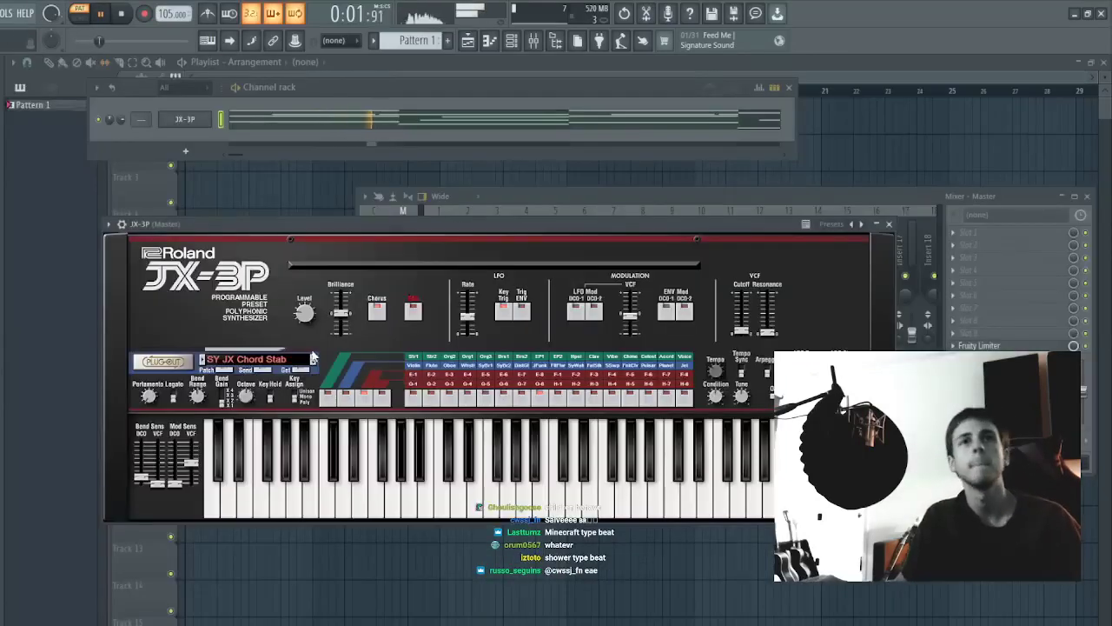
pyautogui.click(314, 360)
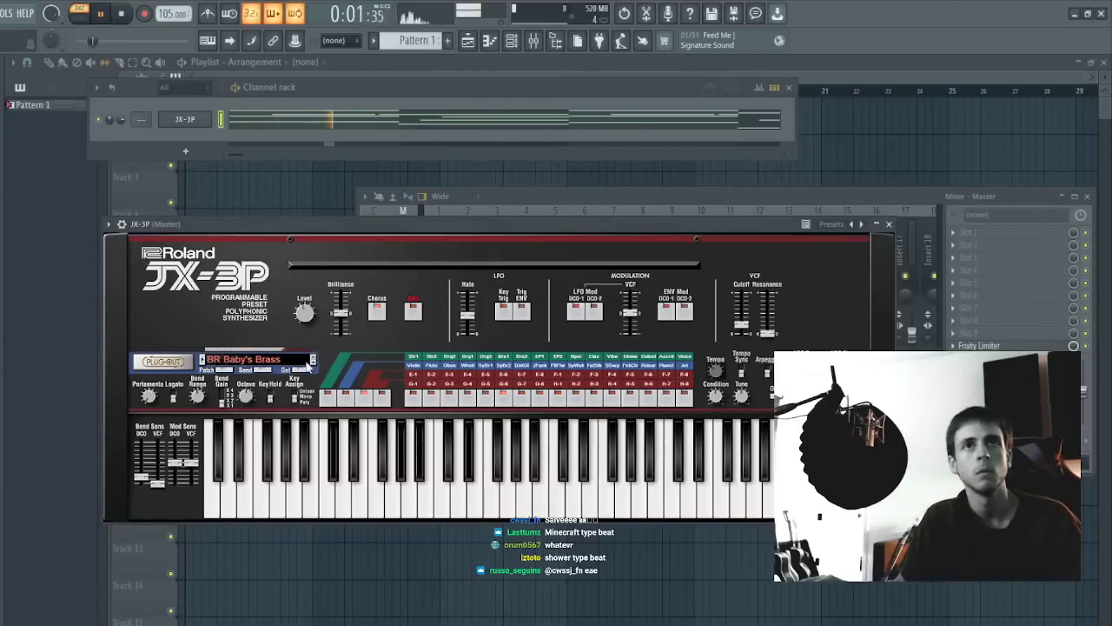
pyautogui.click(313, 360)
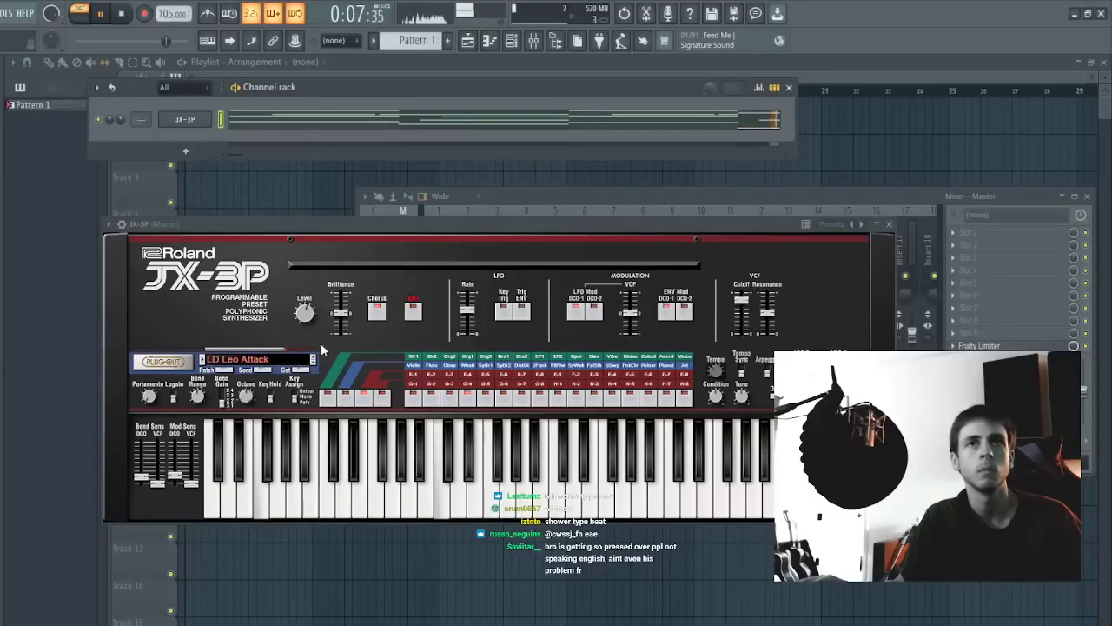
pyautogui.click(314, 360)
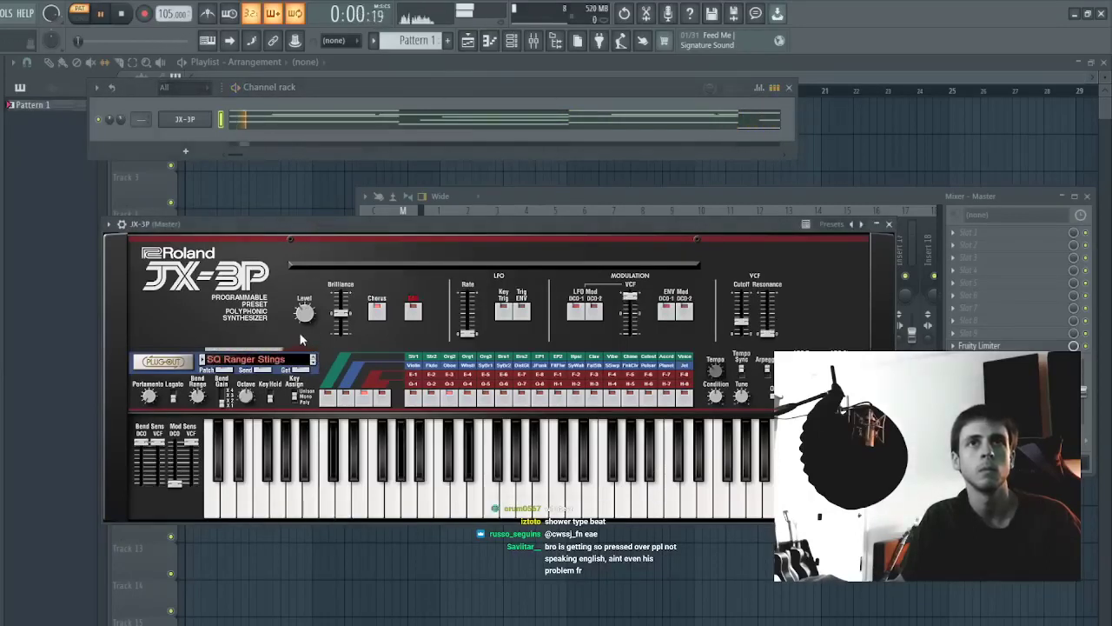
pyautogui.click(313, 360)
pyautogui.moveTo(320, 224); pyautogui.dragTo(321, 226)
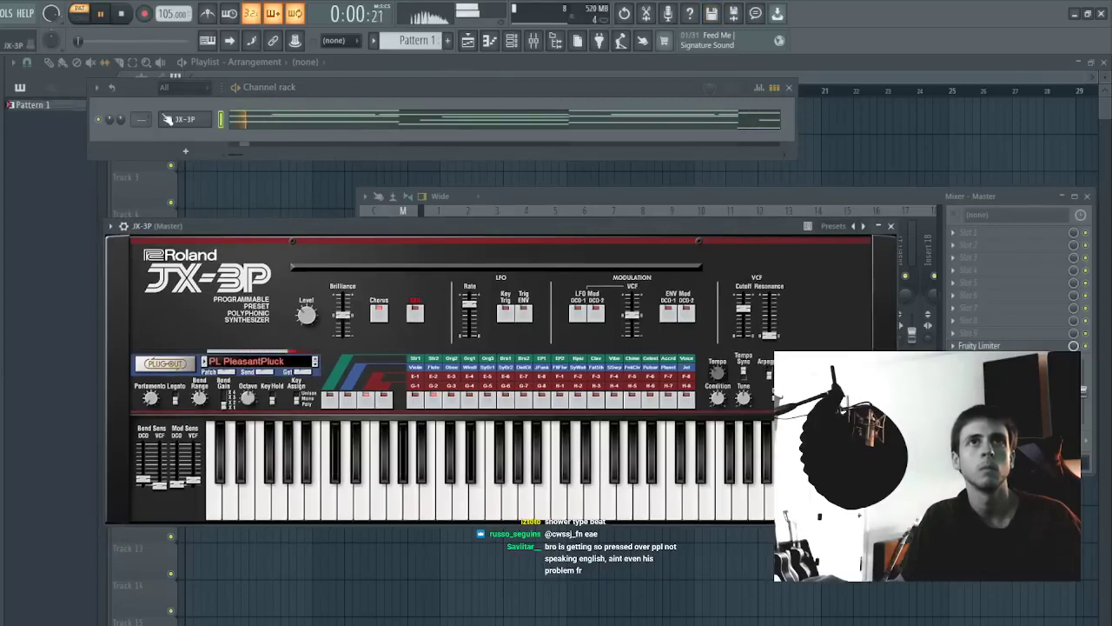
# - Drop the JX-3P chord progression one more octave and replay it from bar 1
pyautogui.click(300, 124)
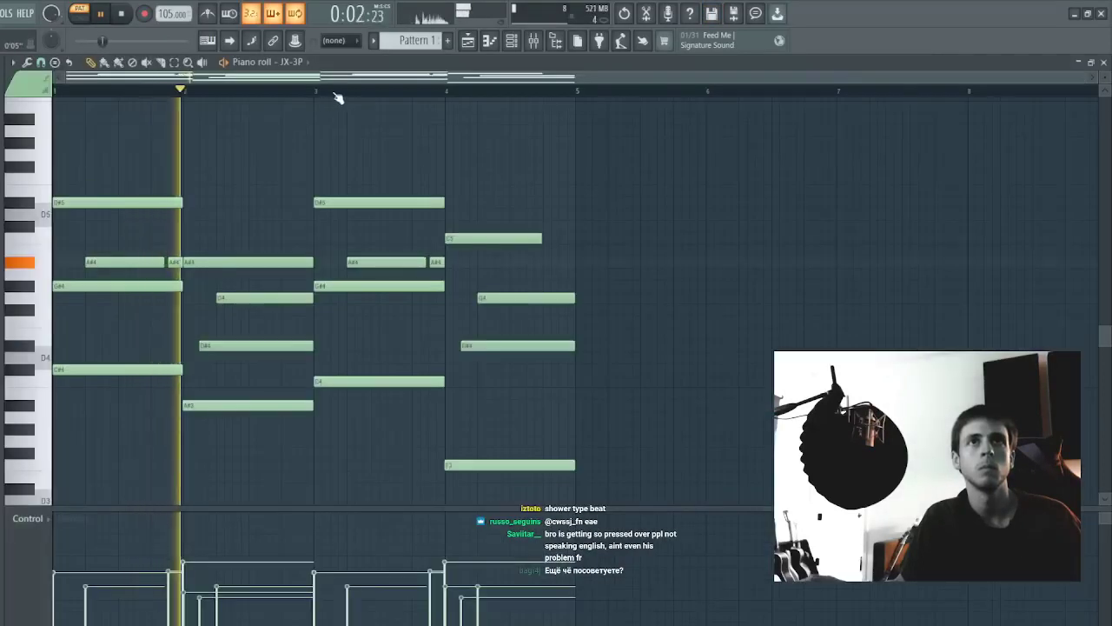
pyautogui.hotkey('ctrl', 'a')
pyautogui.hotkey('ctrl', 'Down')
pyautogui.hotkey('ctrl', 'd')
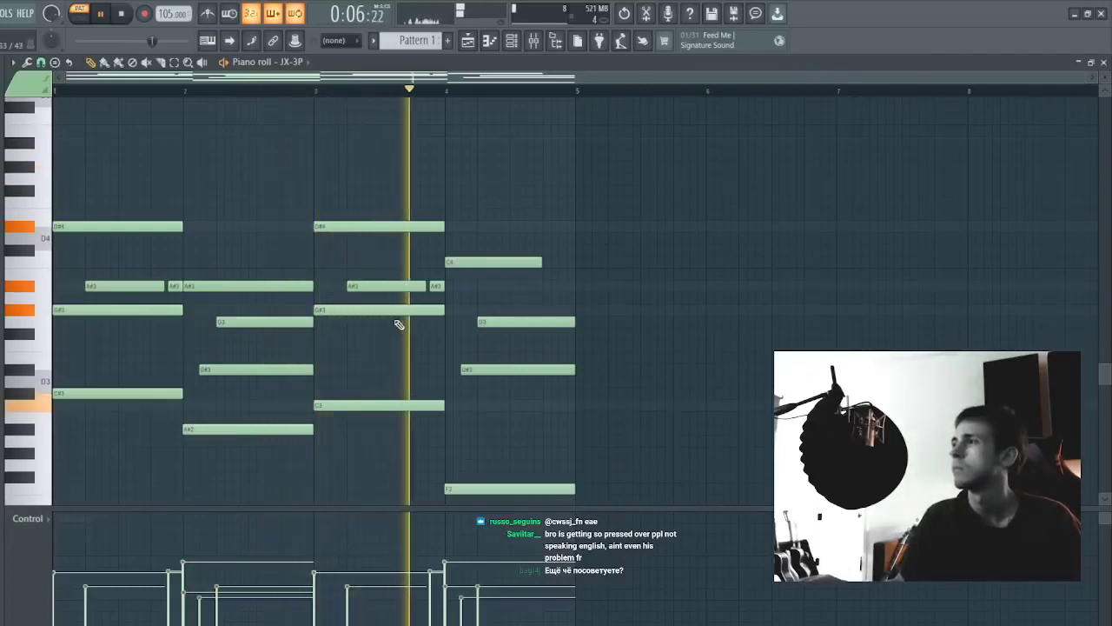
pyautogui.press('space')
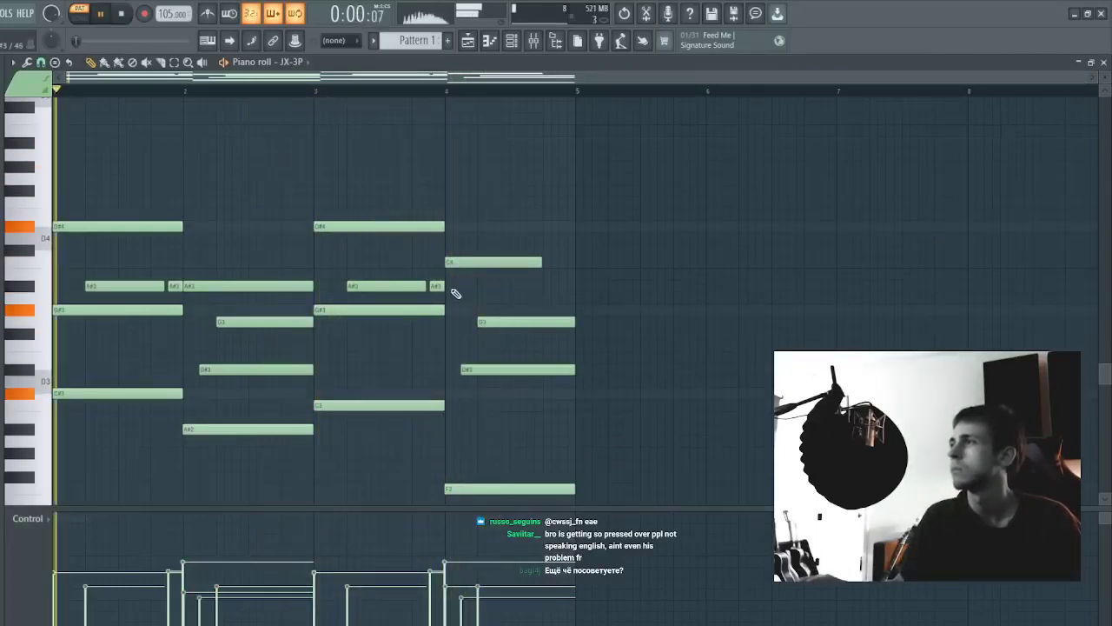
pyautogui.press('space')
pyautogui.press('space')
pyautogui.press('space')
pyautogui.press('space')
pyautogui.press('space')
pyautogui.press('space')
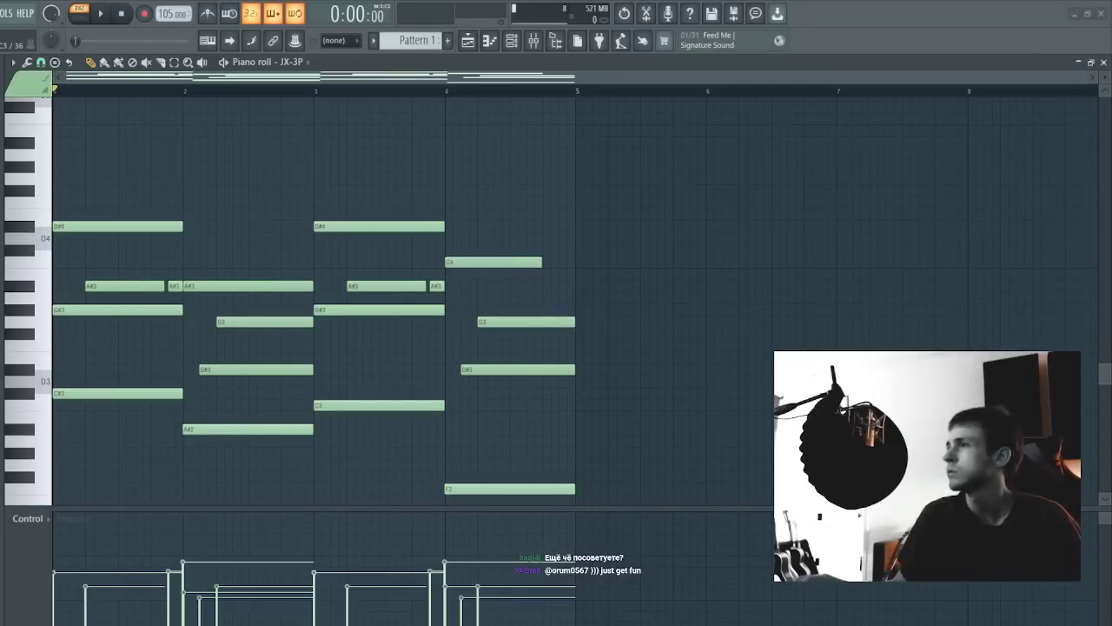
# - Delete the stray note in bar 4 during playback
pyautogui.press('space')
pyautogui.moveTo(614, 220); pyautogui.dragTo(484, 551)
pyautogui.keyDown('ctrl'); pyautogui.click(633, 246); pyautogui.keyUp('ctrl')
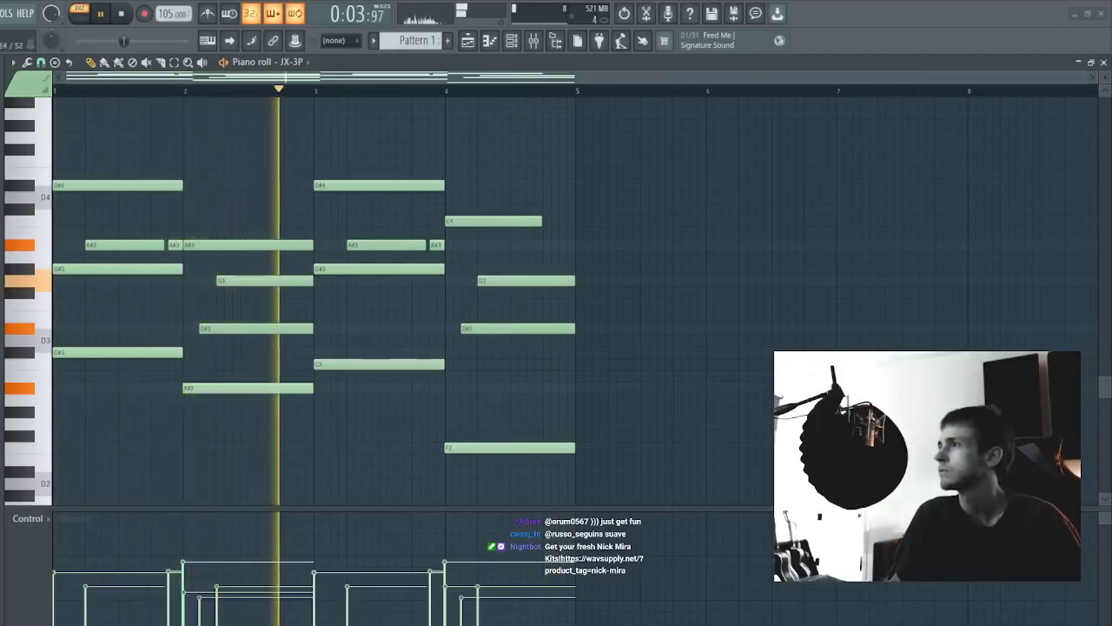
pyautogui.click(519, 457)
pyautogui.rightClick(521, 457)
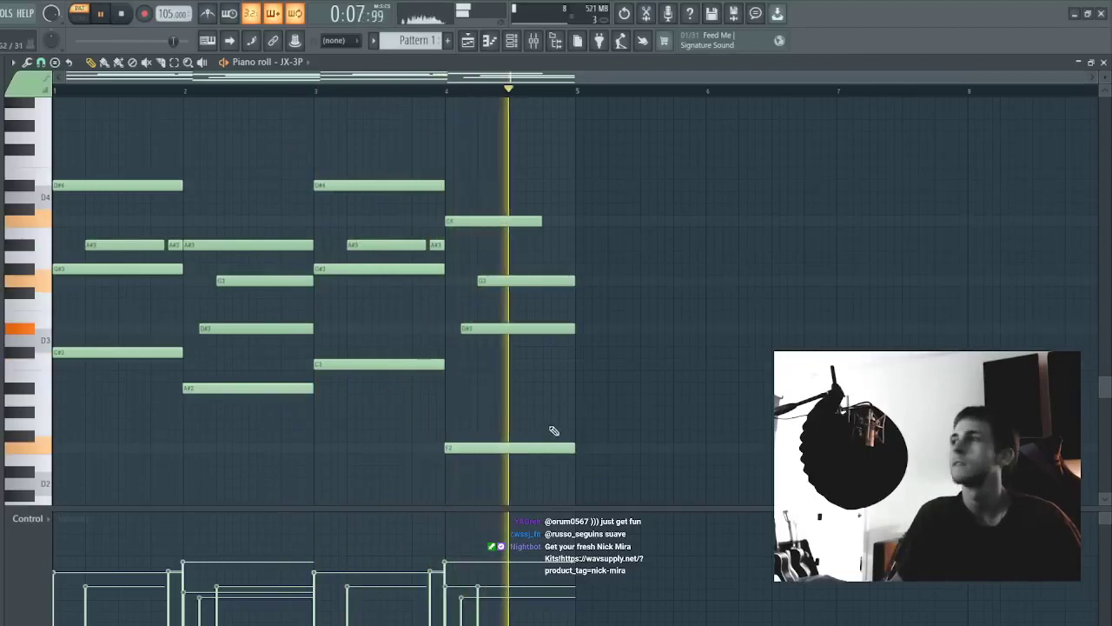
# - Cycle the JX-3P patches past SQ Ranger Stings and Jet to settle on Planet
pyautogui.press('F7')
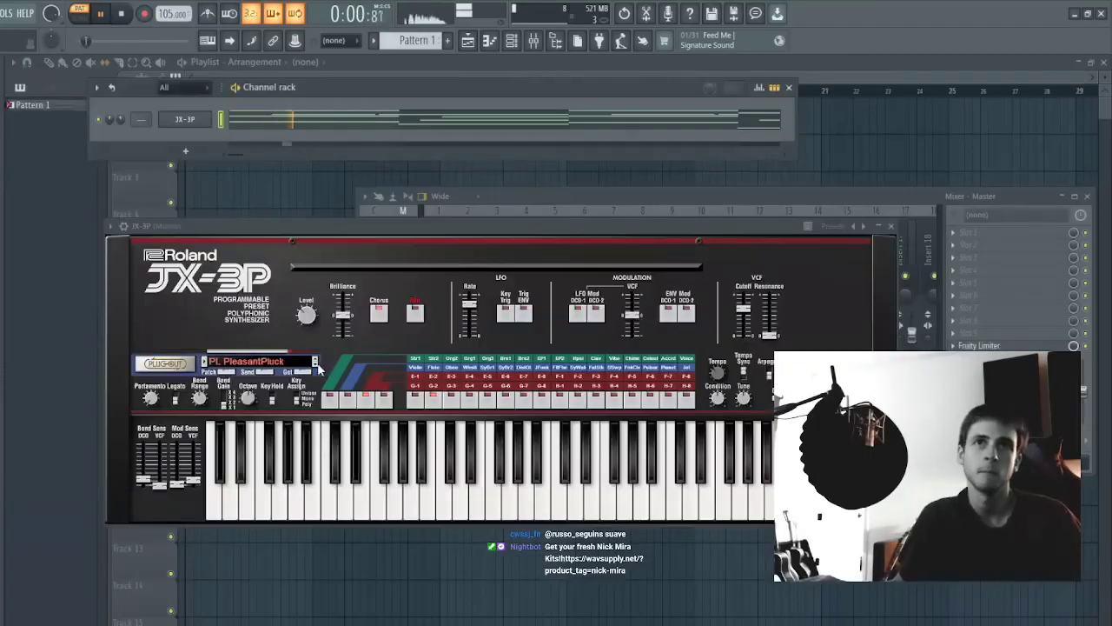
pyautogui.click(317, 365)
pyautogui.click(317, 361)
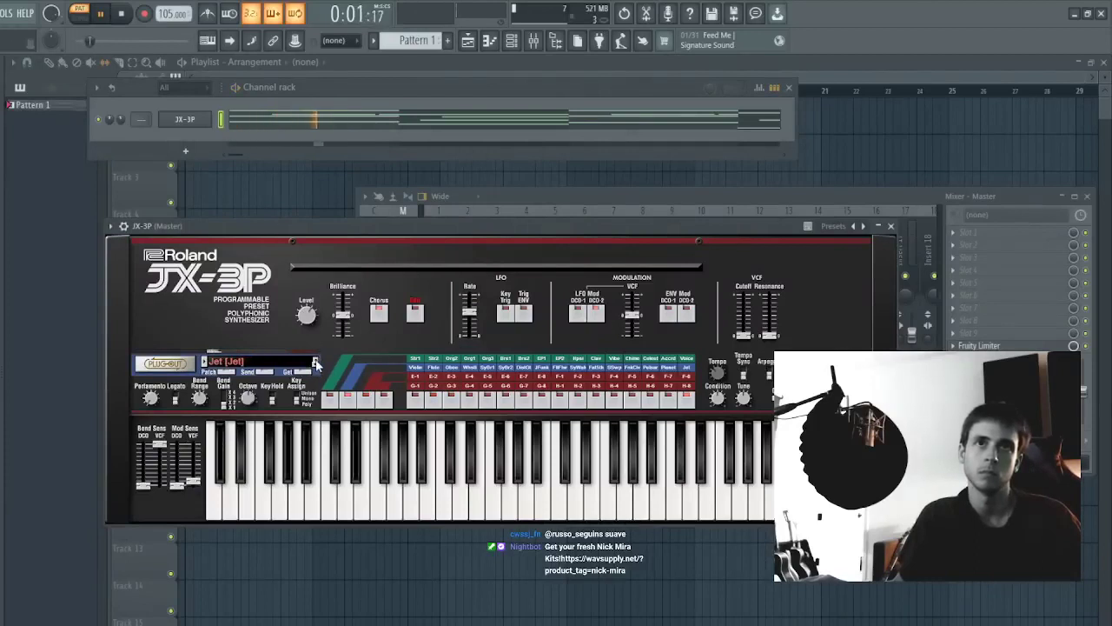
pyautogui.click(316, 363)
# - Clone the channel as JX-3P #2 and move its window down and right
pyautogui.press('space')
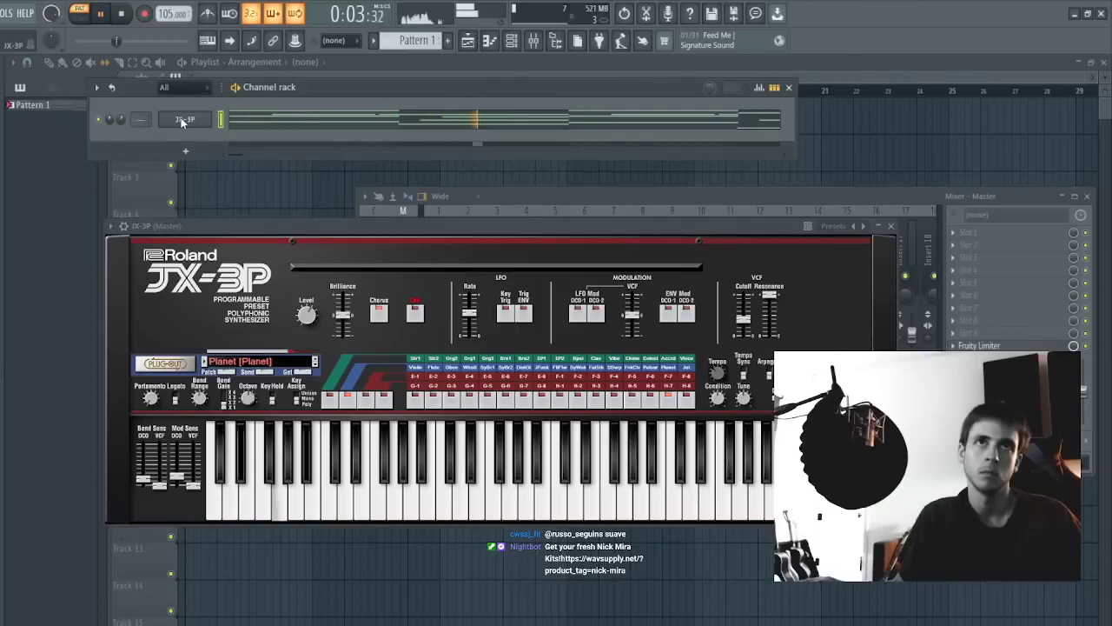
pyautogui.hotkey('alt', 'c')
pyautogui.moveTo(320, 243)
pyautogui.mouseDown()
pyautogui.moveTo(350, 293)
pyautogui.moveTo(415, 329)
pyautogui.mouseUp()
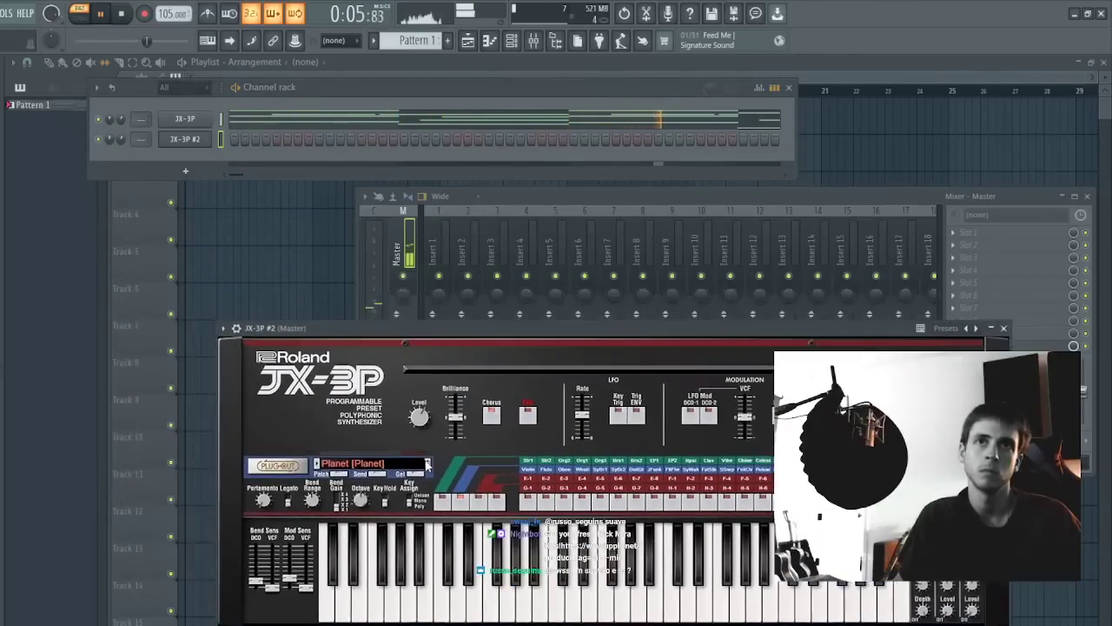
# - Paste the copied chords into JX-3P #2 and raise them one octave
pyautogui.click(219, 136)
pyautogui.hotkey('ctrl', 'v')
pyautogui.press('space')
pyautogui.press('space')
pyautogui.click(288, 145)
pyautogui.hotkey('ctrl', 'Up')
pyautogui.press('space')
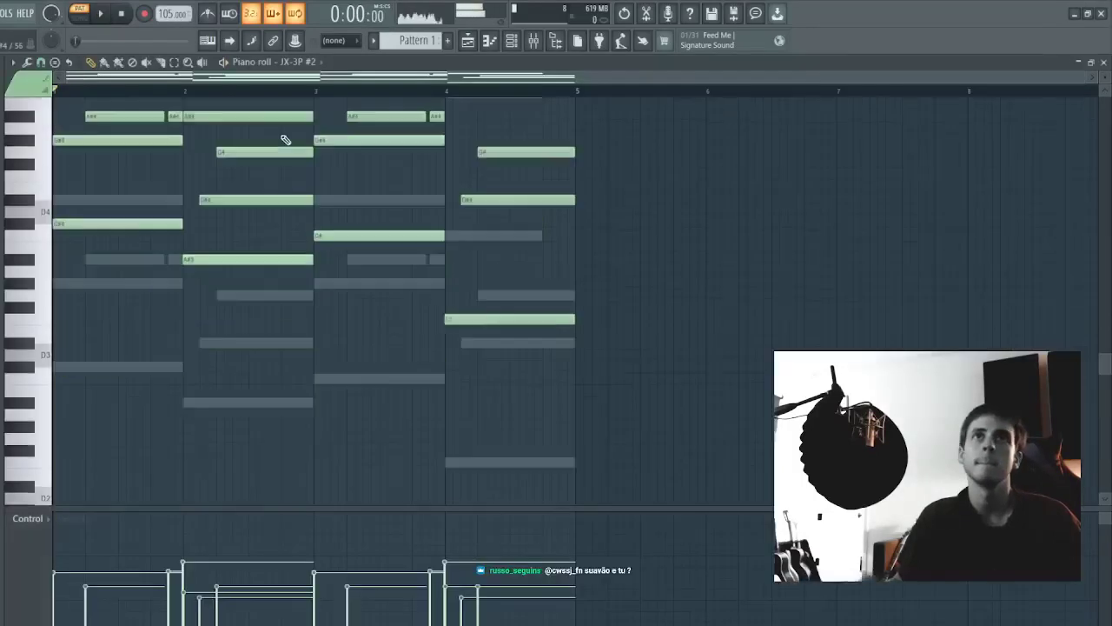
pyautogui.press('space')
pyautogui.press('Escape')
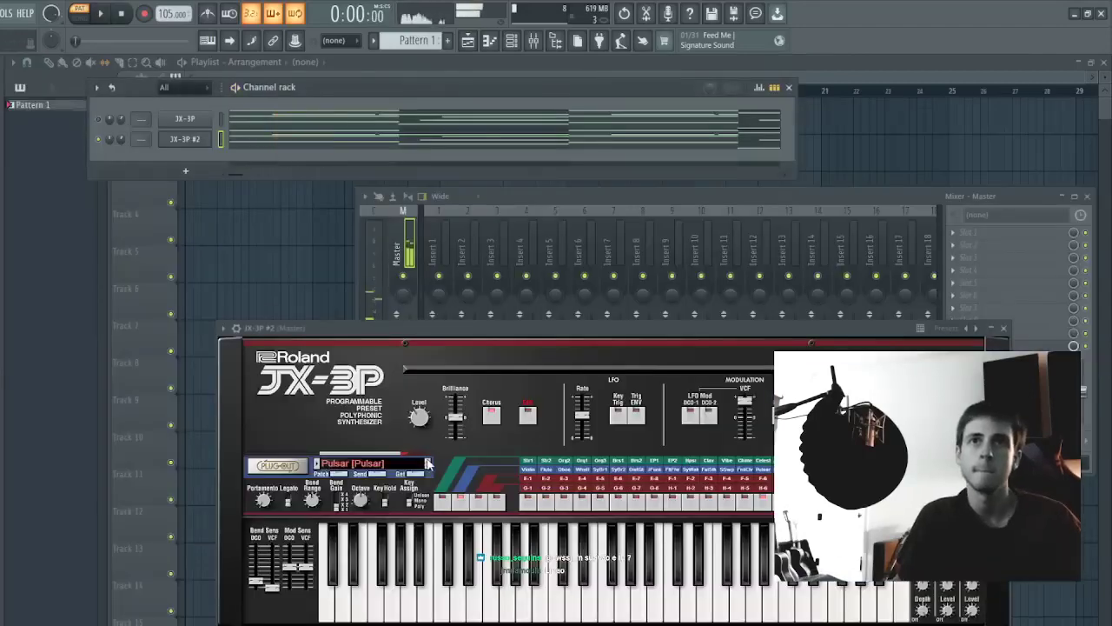
# - Bring the JX-3P #2 synth forward and check its notes in the piano roll
pyautogui.click(418, 317)
pyautogui.click(327, 329)
pyautogui.press('space')
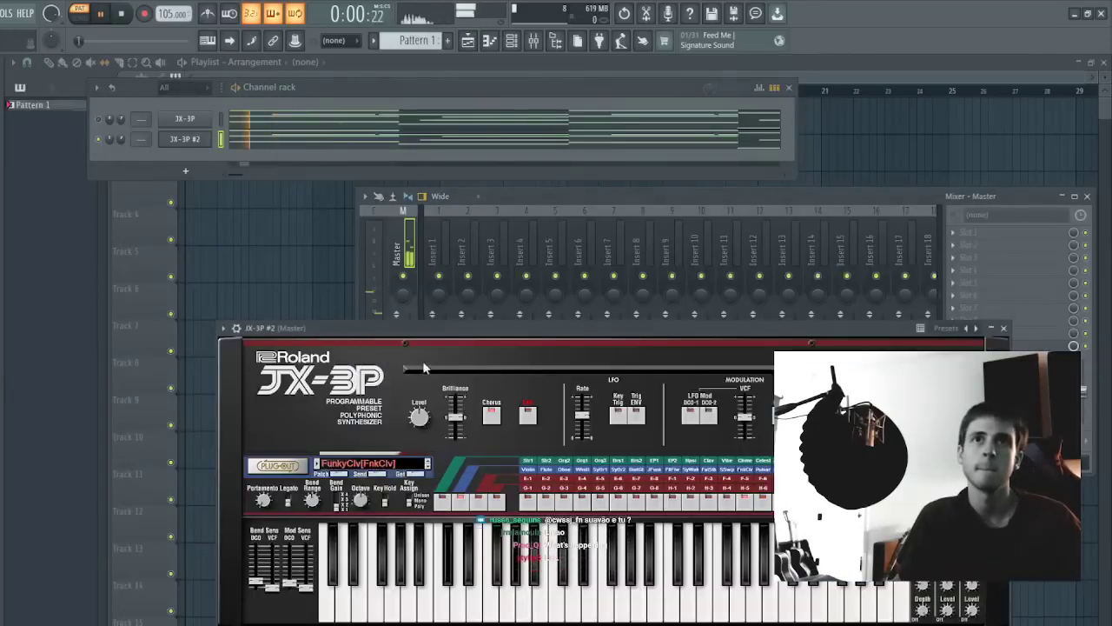
pyautogui.click(243, 142)
pyautogui.scroll(2, 244, 141)
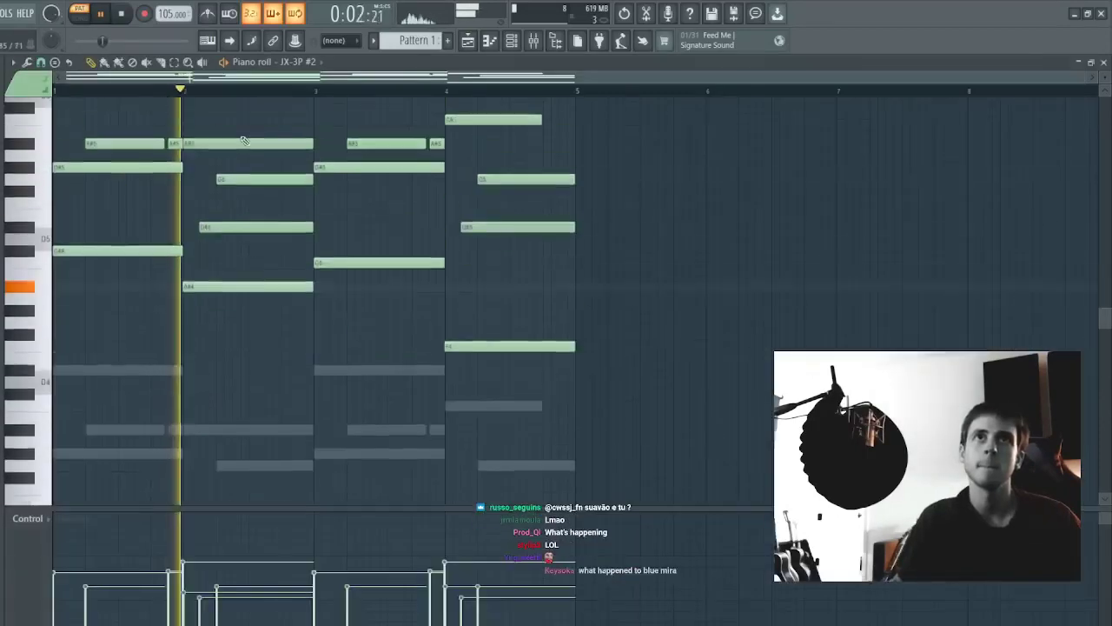
pyautogui.press('Escape')
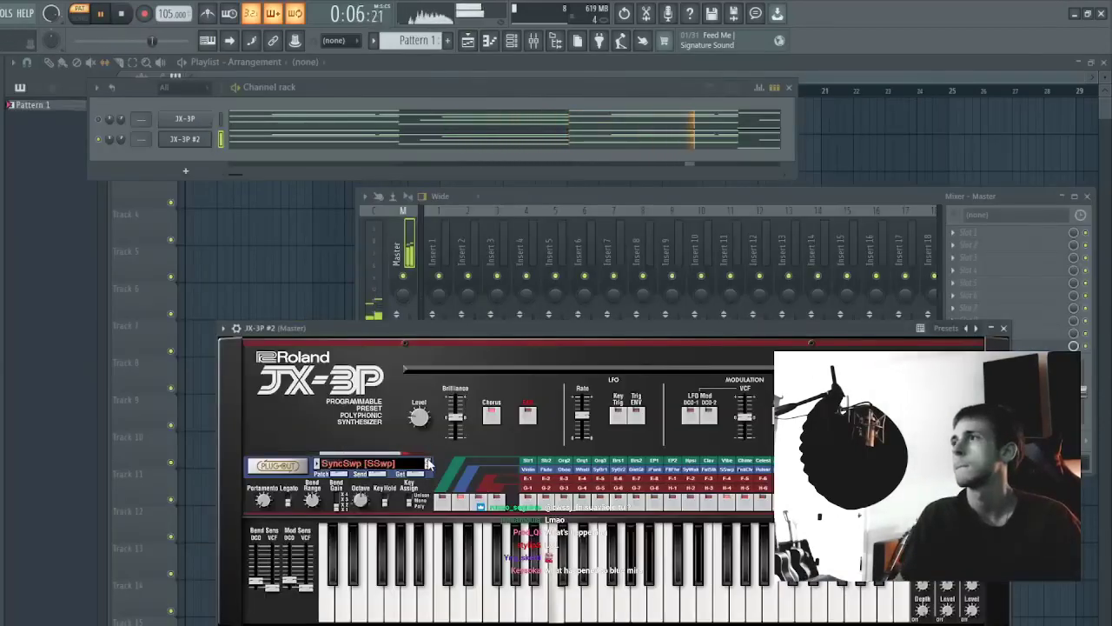
# - Step JX-3P #2 through FatFifth and SynthWah to the FiltrFlw preset
pyautogui.click(427, 463)
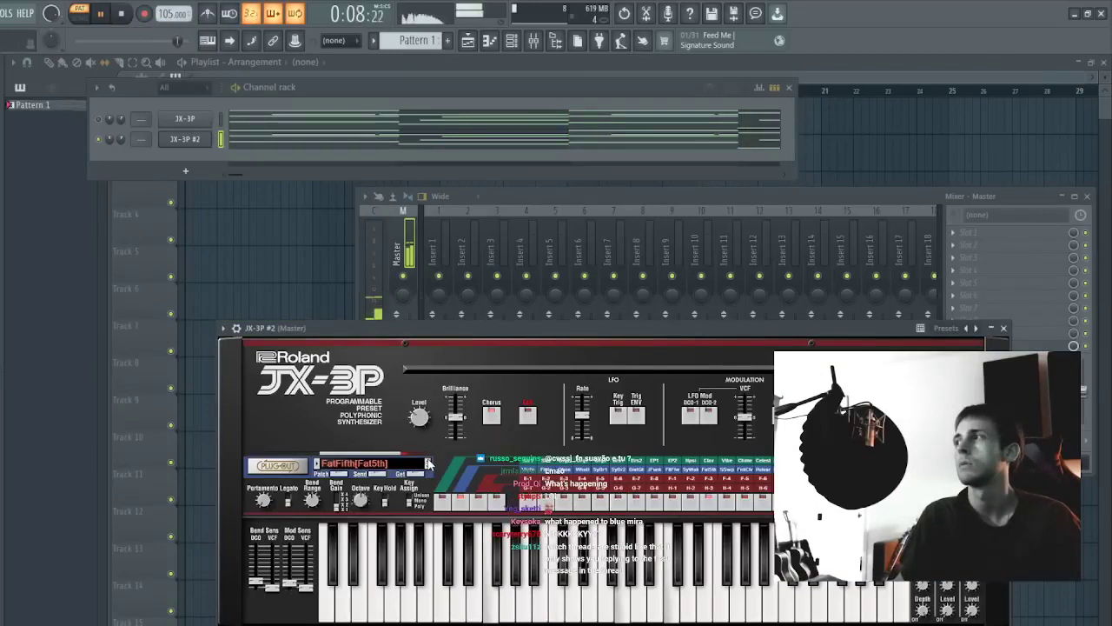
pyautogui.click(427, 463)
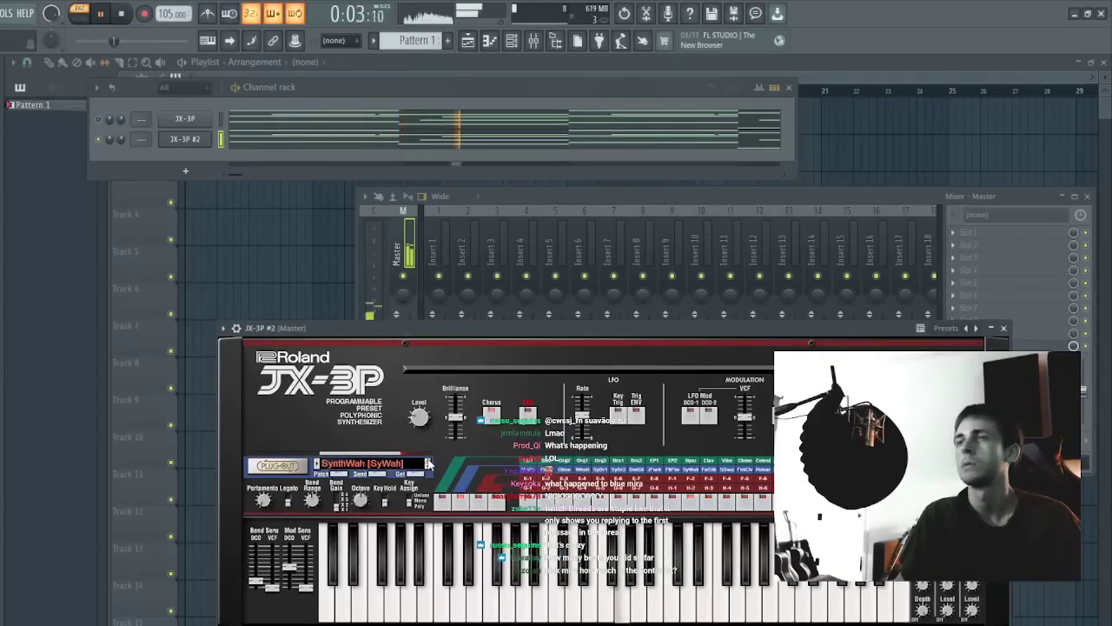
pyautogui.click(428, 463)
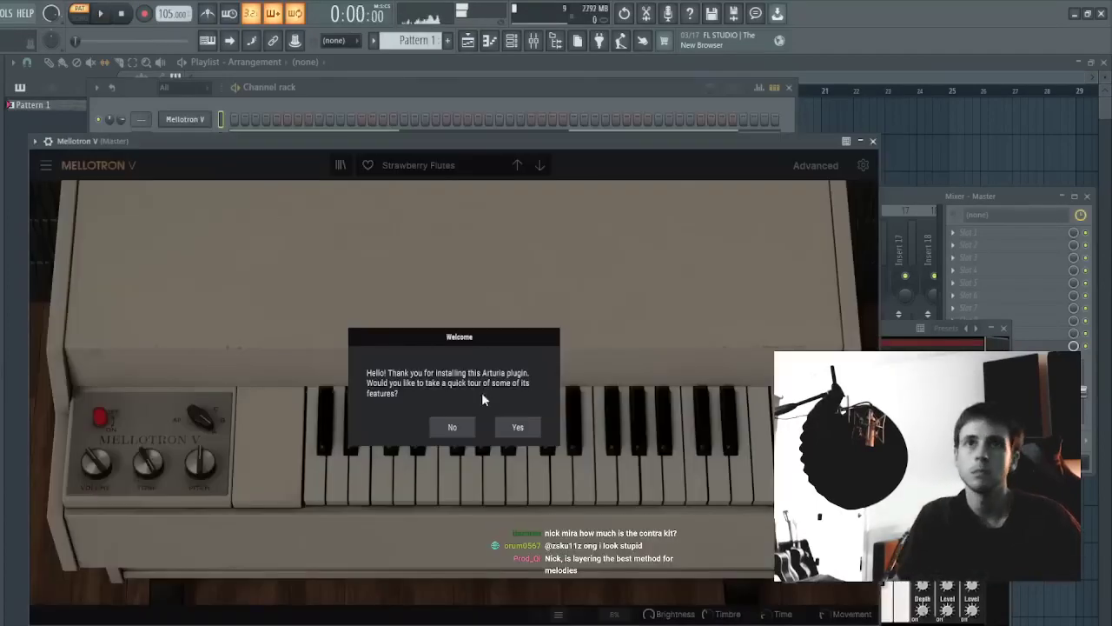
# - Decline the Mellotron V welcome tour and open its piano roll
pyautogui.click(452, 426)
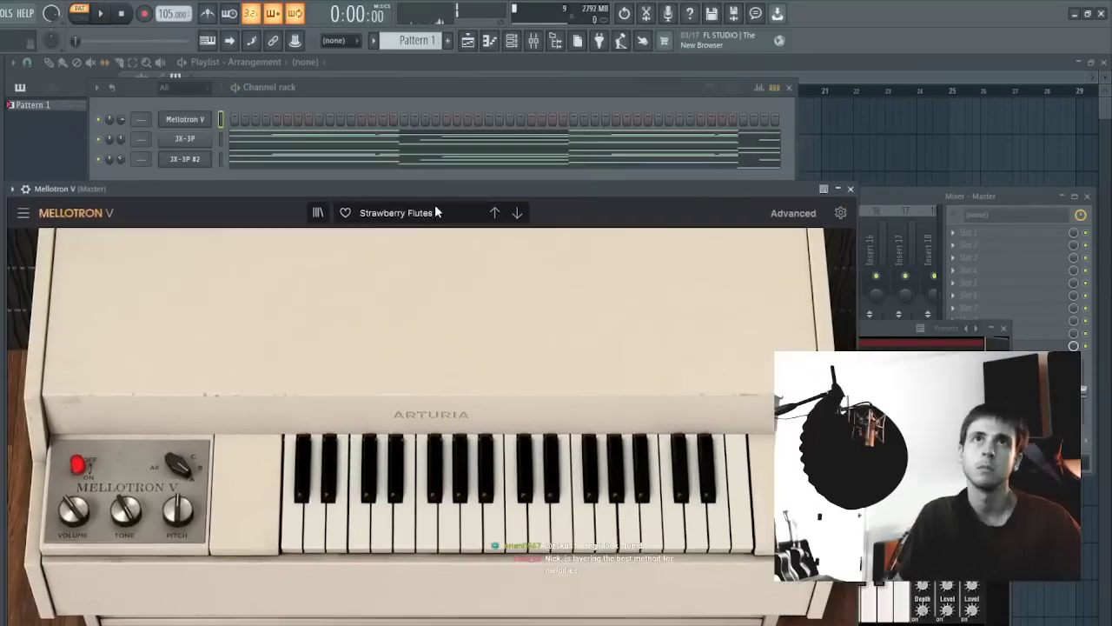
pyautogui.click(169, 120)
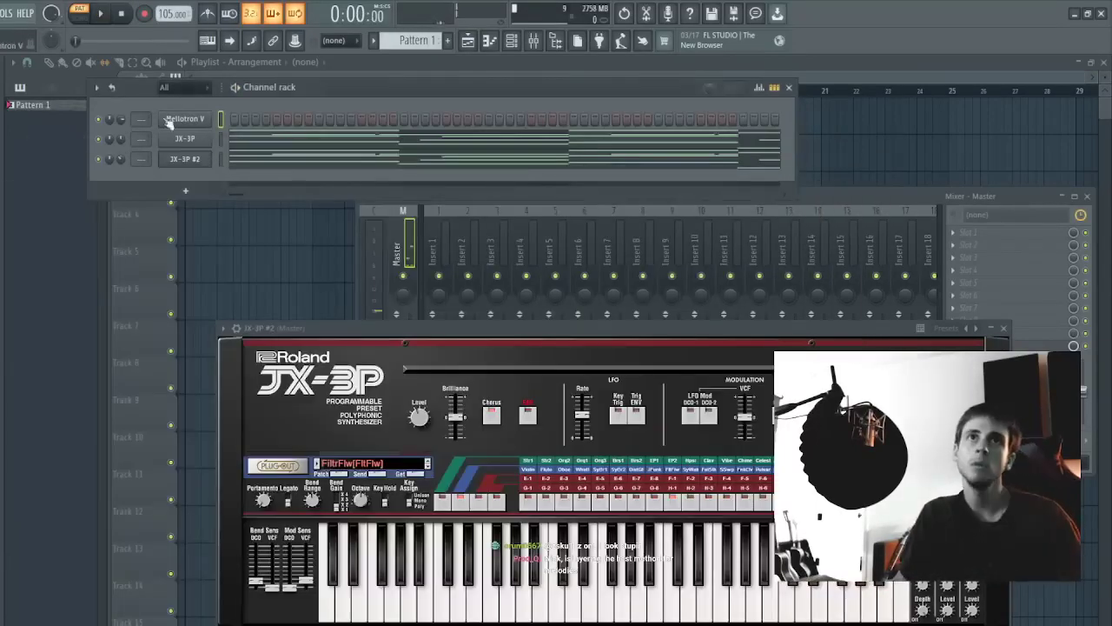
pyautogui.press('F7')
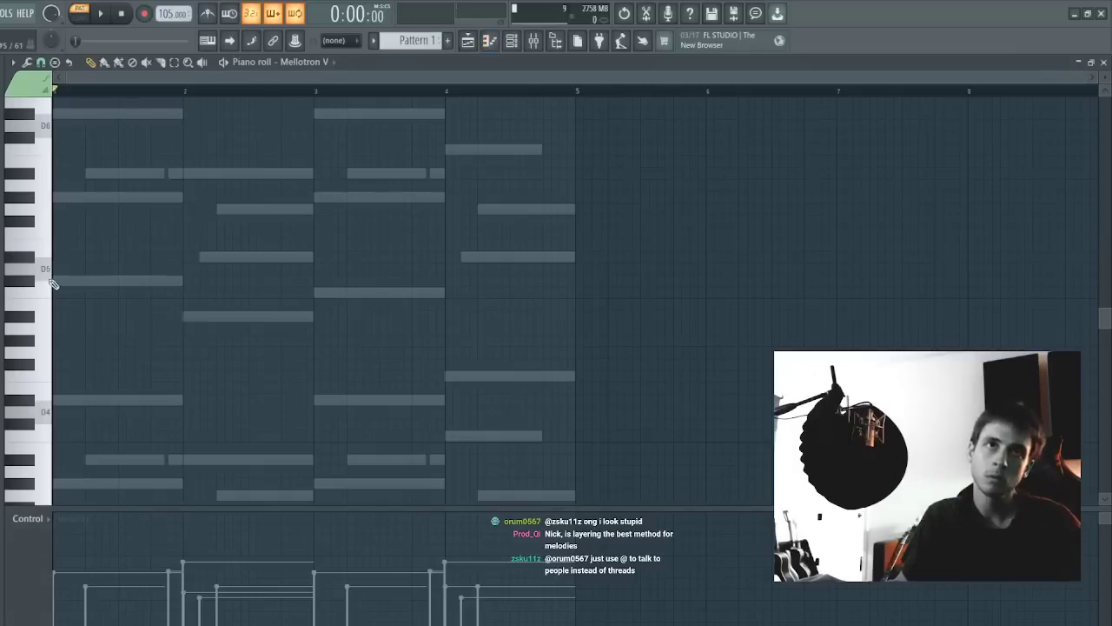
# - Draw the opening melody note, erasing misplaced attempts
pyautogui.moveTo(52, 283); pyautogui.dragTo(54, 260)
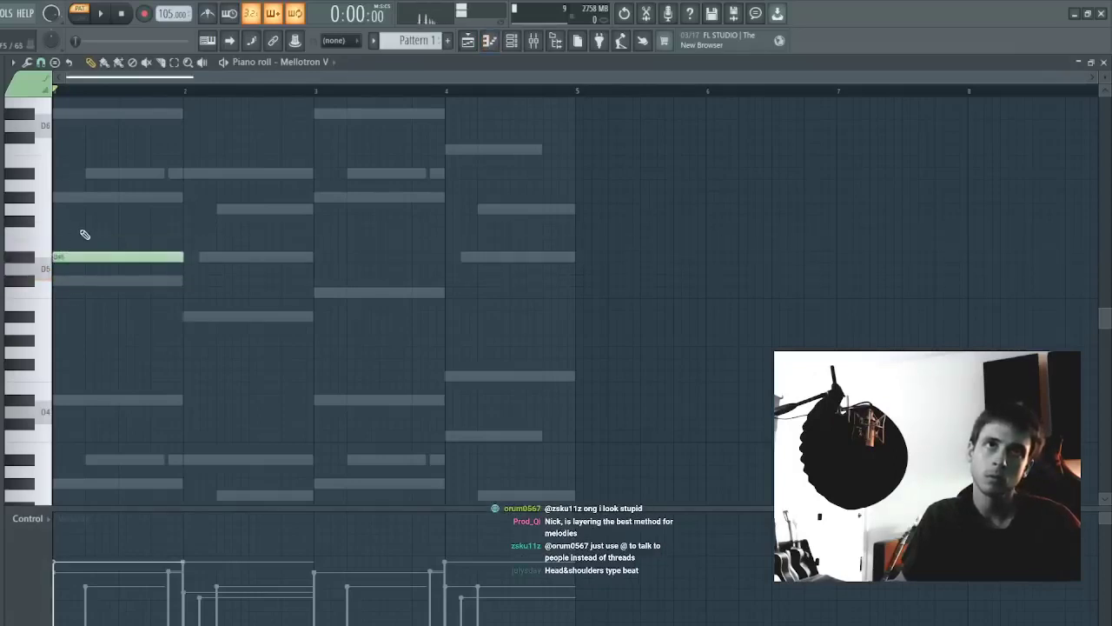
pyautogui.click(85, 233)
pyautogui.rightClick(92, 232)
pyautogui.rightClick(80, 257)
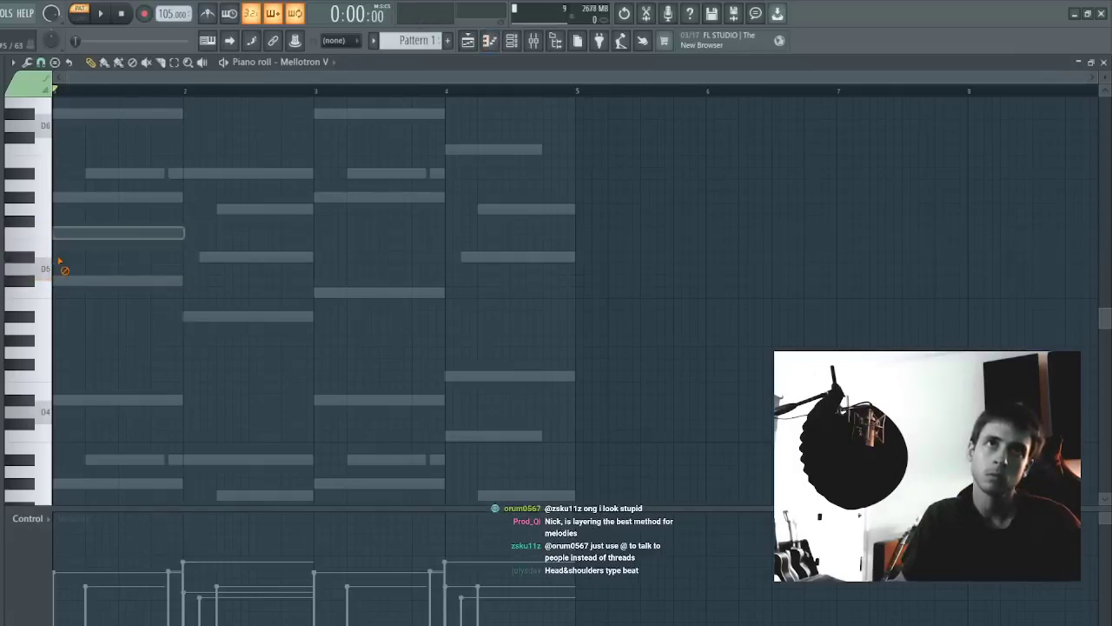
pyautogui.click(60, 257)
pyautogui.scroll(3, 58, 93)
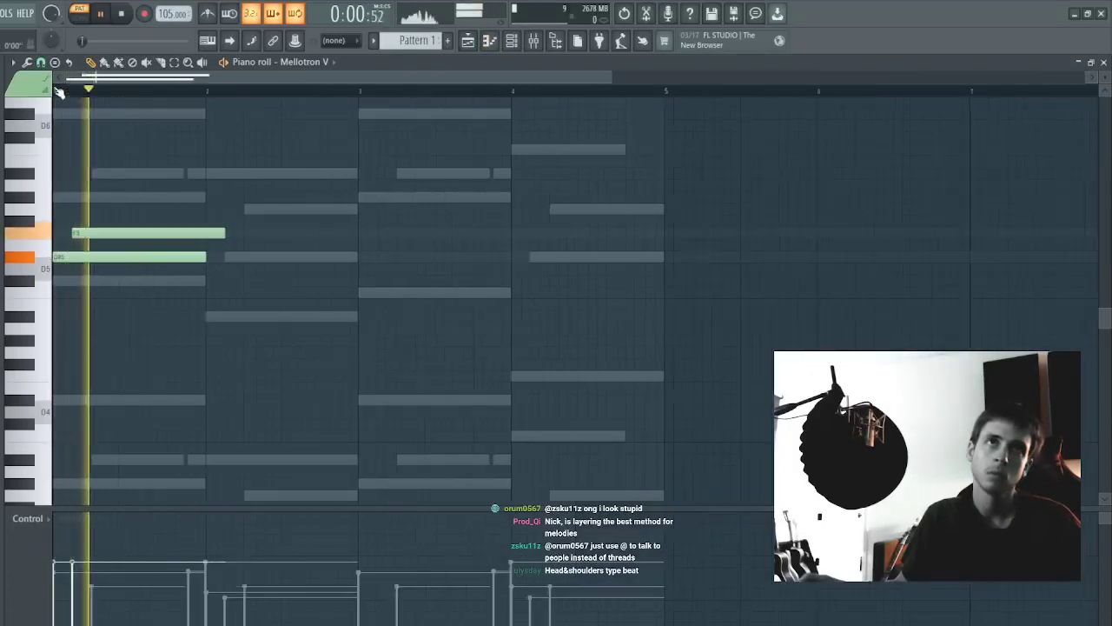
pyautogui.press('space')
# - Move the F5 note slightly later and join the notes legato
pyautogui.rightClick(106, 232)
pyautogui.press('space')
pyautogui.click(103, 232)
pyautogui.press('space')
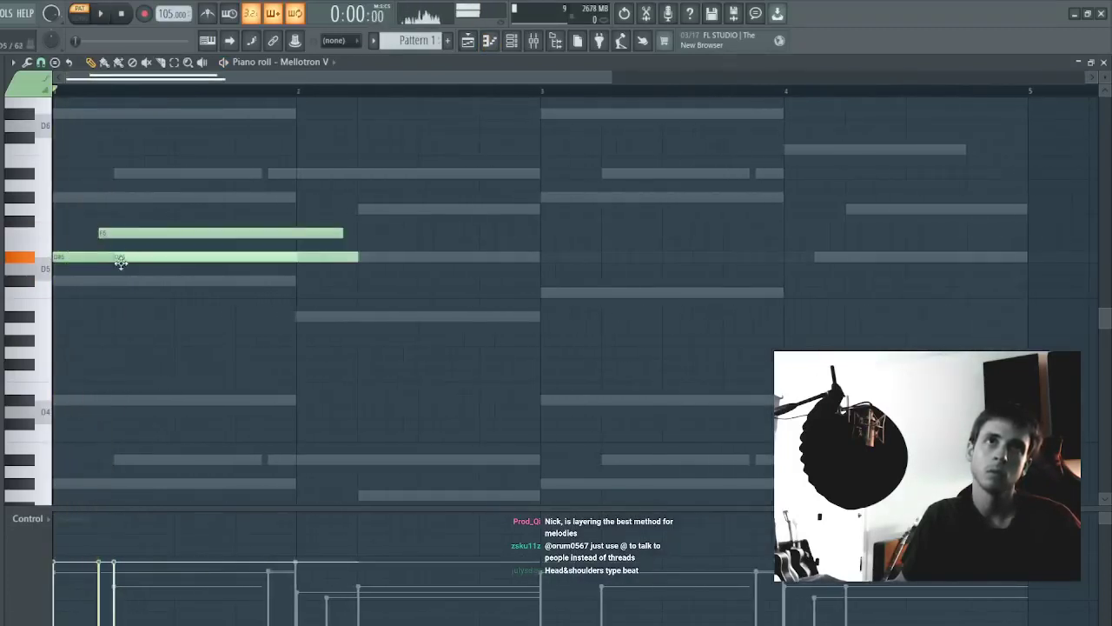
pyautogui.hotkey('ctrl', 'l')
pyautogui.press('space')
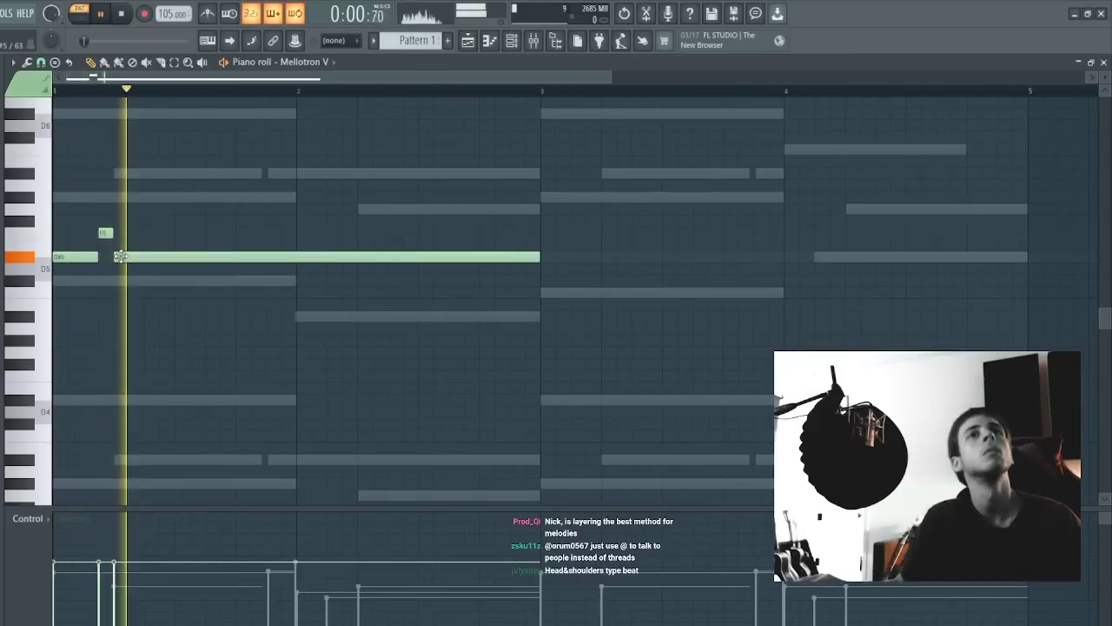
# - Sketch long bar-2 notes, settling on a long C#5 followed by C5
pyautogui.click(276, 315)
pyautogui.press('space')
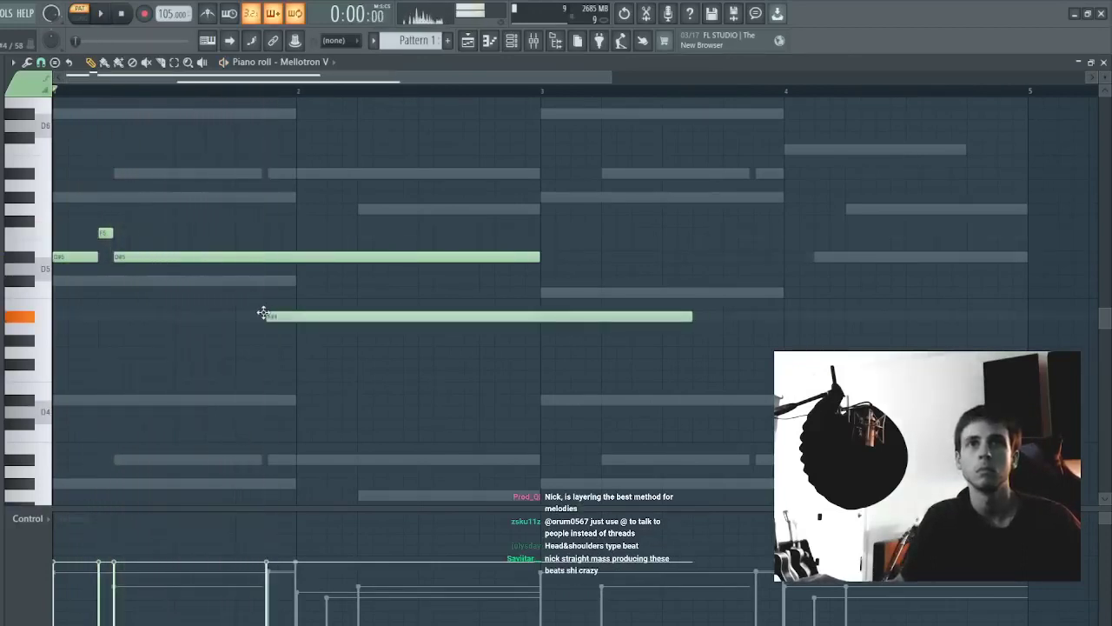
pyautogui.click(298, 293)
pyautogui.press('space')
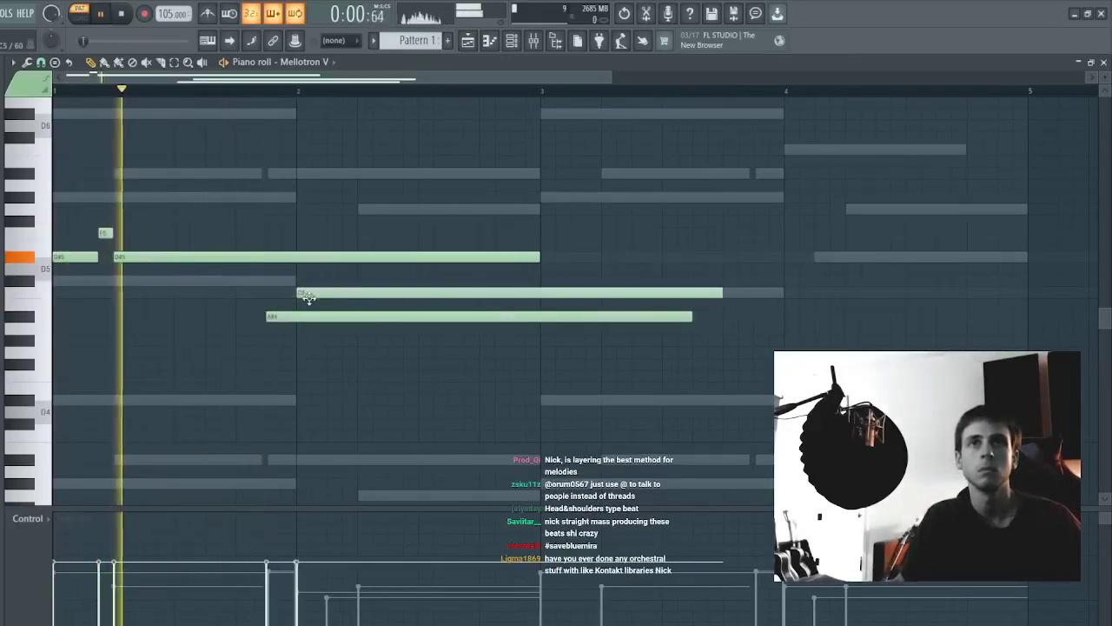
pyautogui.rightClick(309, 296)
pyautogui.press('space')
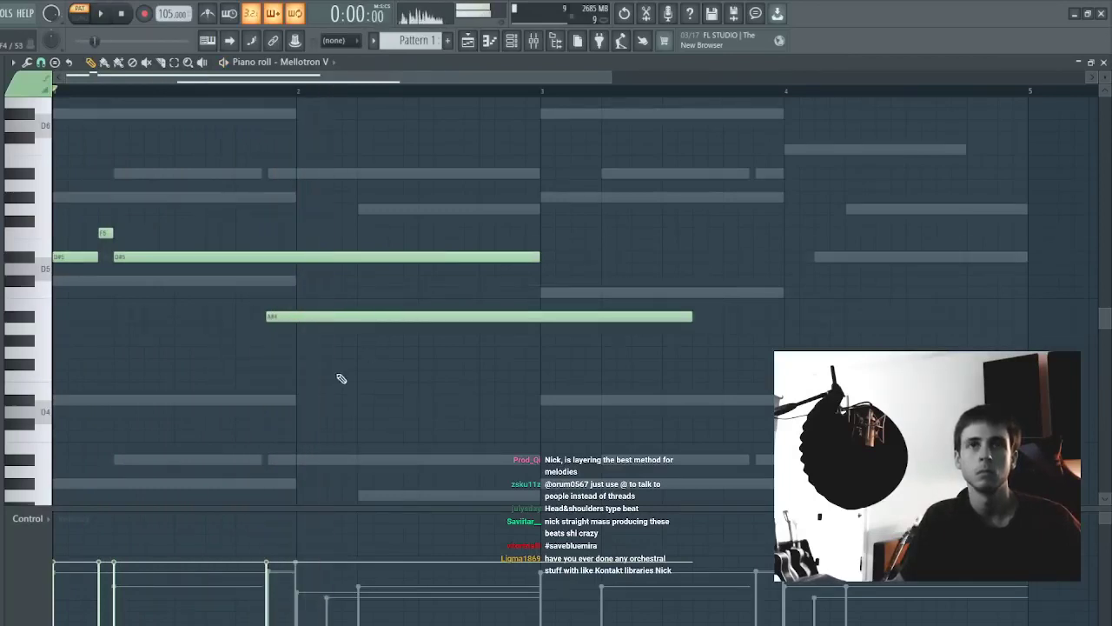
pyautogui.click(334, 378)
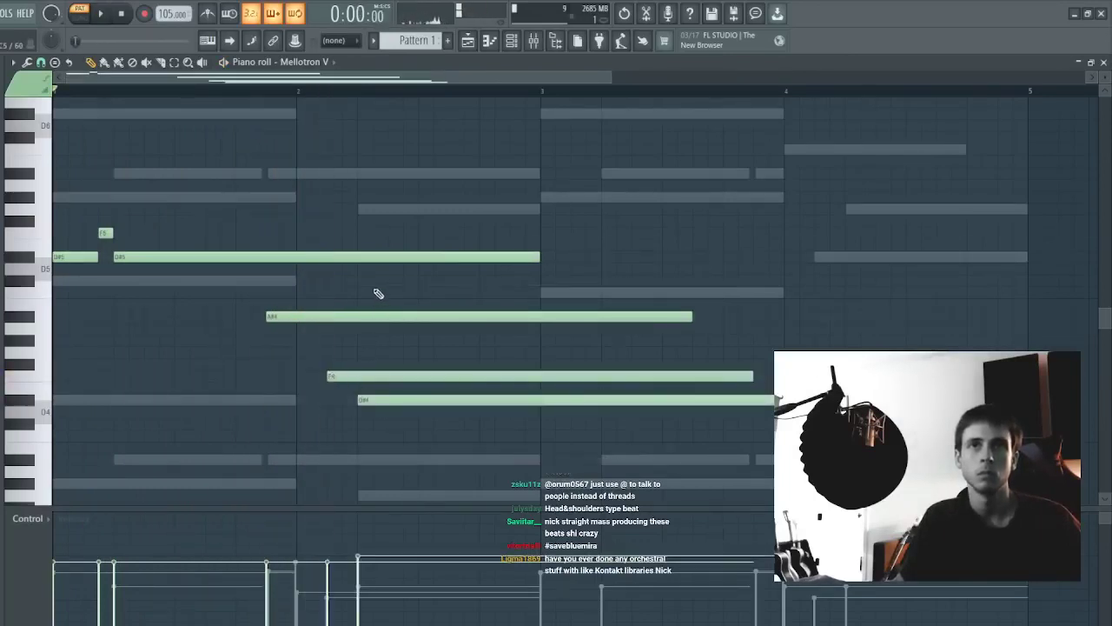
pyautogui.rightClick(378, 402)
pyautogui.click(364, 284)
pyautogui.click(390, 291)
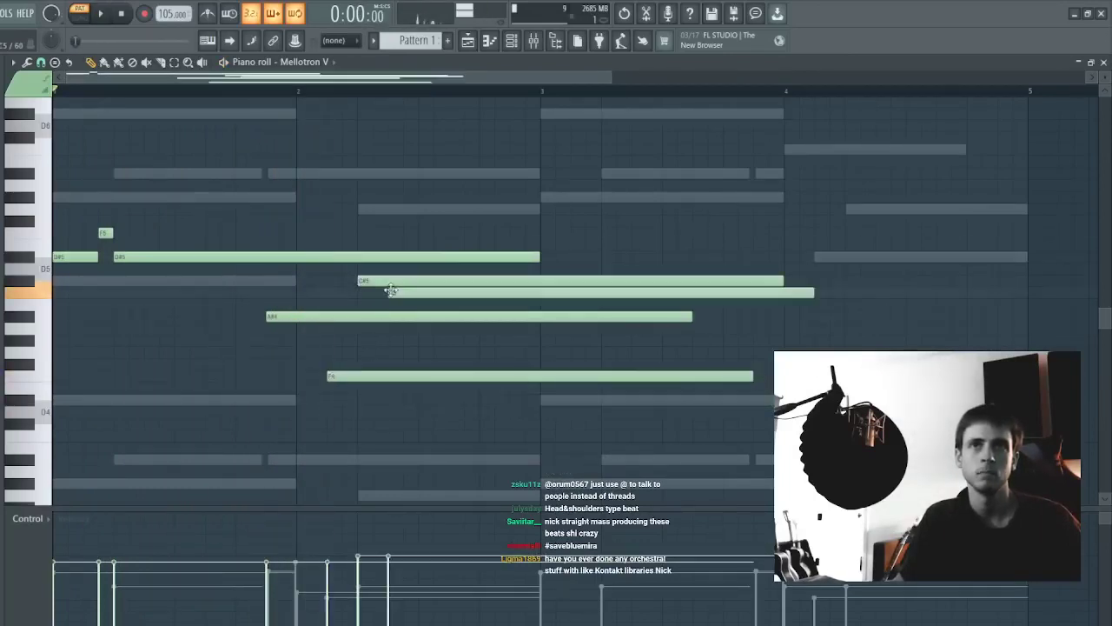
# - Apply legato, then turn the short C#5 note into A#5
pyautogui.press('space')
pyautogui.hotkey('ctrl', 'l')
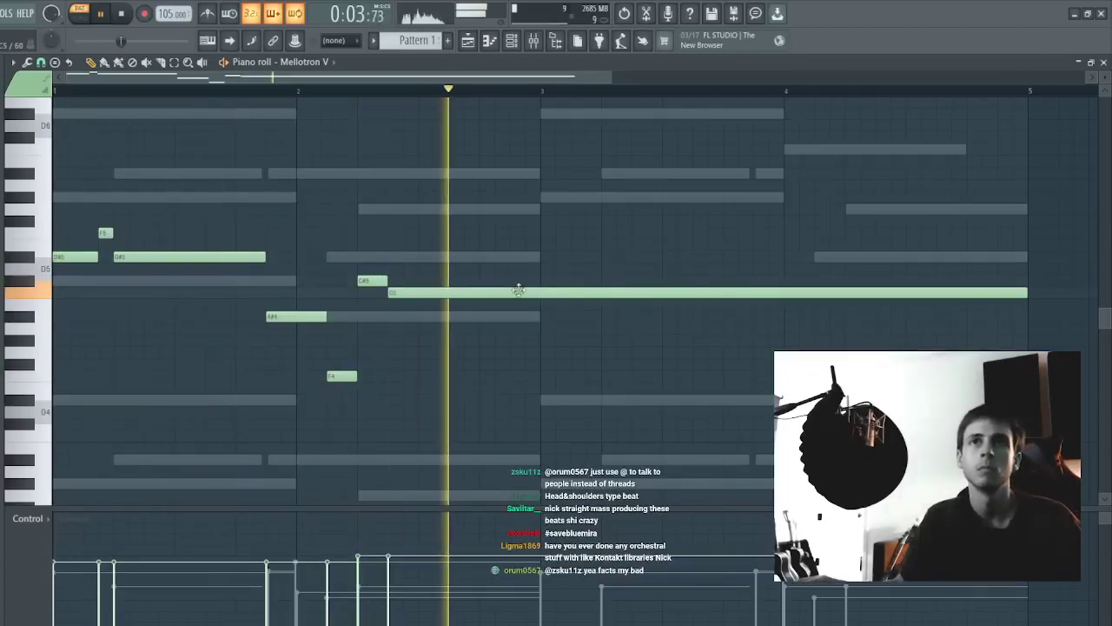
pyautogui.press('space')
pyautogui.moveTo(372, 281); pyautogui.dragTo(372, 317)
pyautogui.press('space')
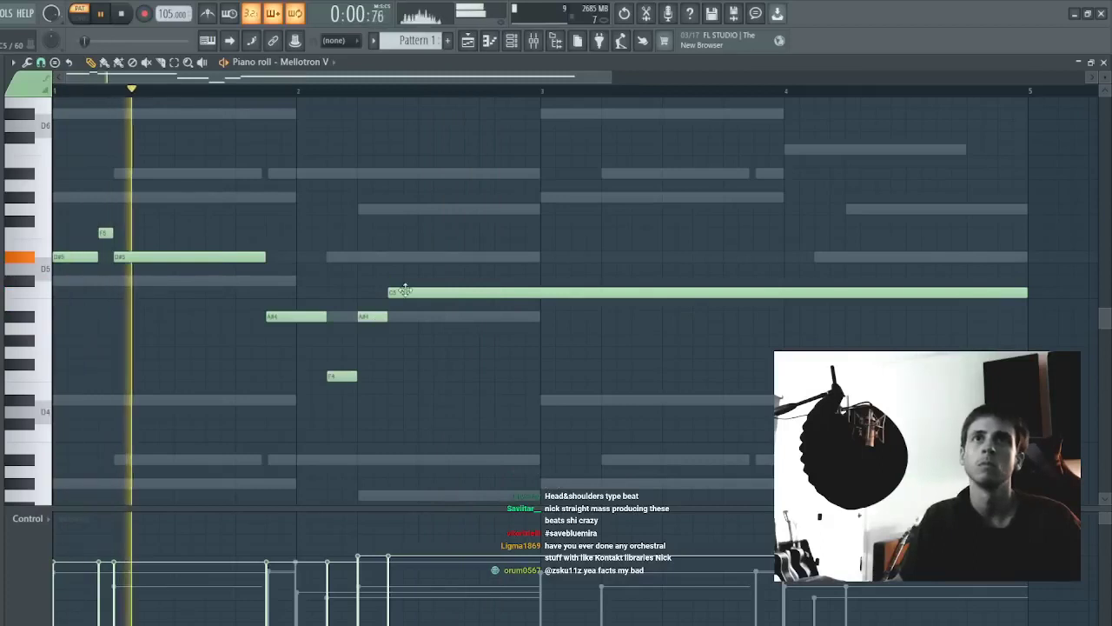
pyautogui.keyDown('ctrl'); pyautogui.click(374, 318); pyautogui.keyUp('ctrl')
pyautogui.hotkey('ctrl', 'Up')
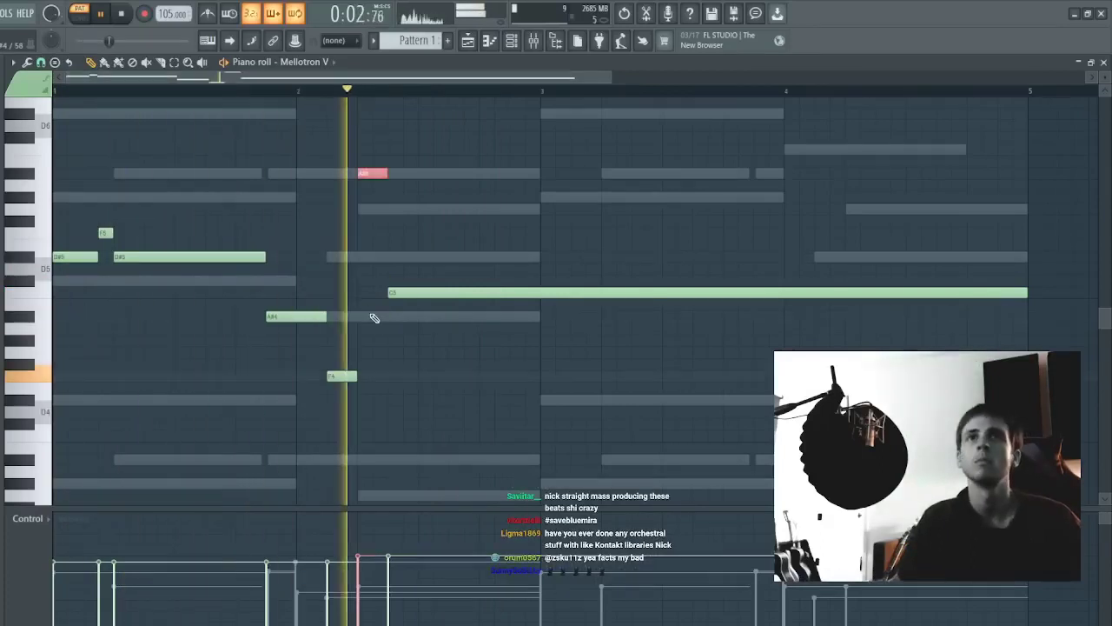
# - Raise the long C5 note an octave and lower it to G5
pyautogui.keyDown('ctrl'); pyautogui.click(420, 279); pyautogui.keyUp('ctrl')
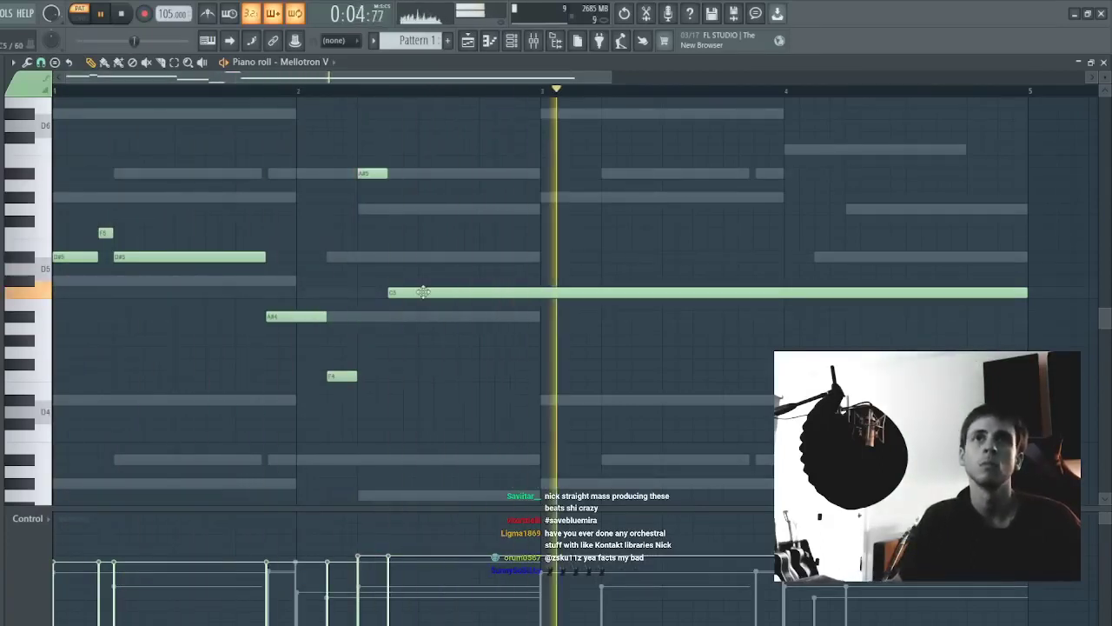
pyautogui.keyDown('ctrl'); pyautogui.click(423, 293); pyautogui.keyUp('ctrl')
pyautogui.hotkey('ctrl', 'Up')
pyautogui.hotkey('shift', 'Down')
pyautogui.hotkey('shift', 'Down')
pyautogui.hotkey('shift', 'Down')
pyautogui.hotkey('shift', 'Down')
pyautogui.hotkey('shift', 'Down')
pyautogui.keyDown('ctrl'); pyautogui.click(426, 296); pyautogui.keyUp('ctrl')
pyautogui.press('space')
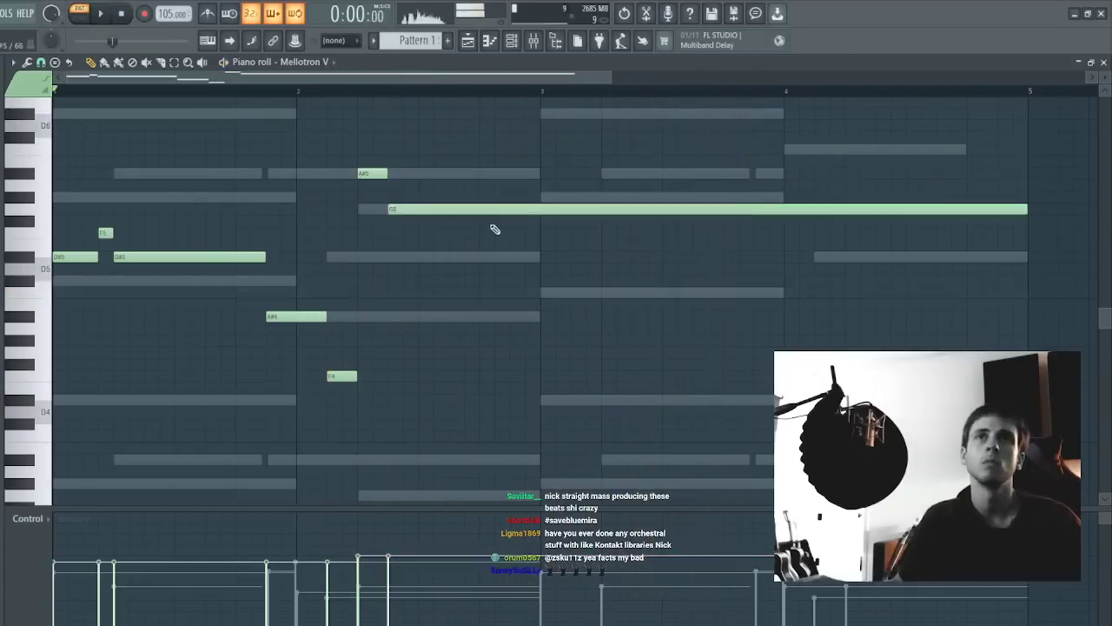
pyautogui.press('space')
# - Copy the G5 note to bar 3 as D#5 and trim both to legato
pyautogui.keyDown('ctrl'); pyautogui.click(440, 207); pyautogui.keyUp('ctrl')
pyautogui.moveTo(440, 208); pyautogui.dragTo(589, 107)
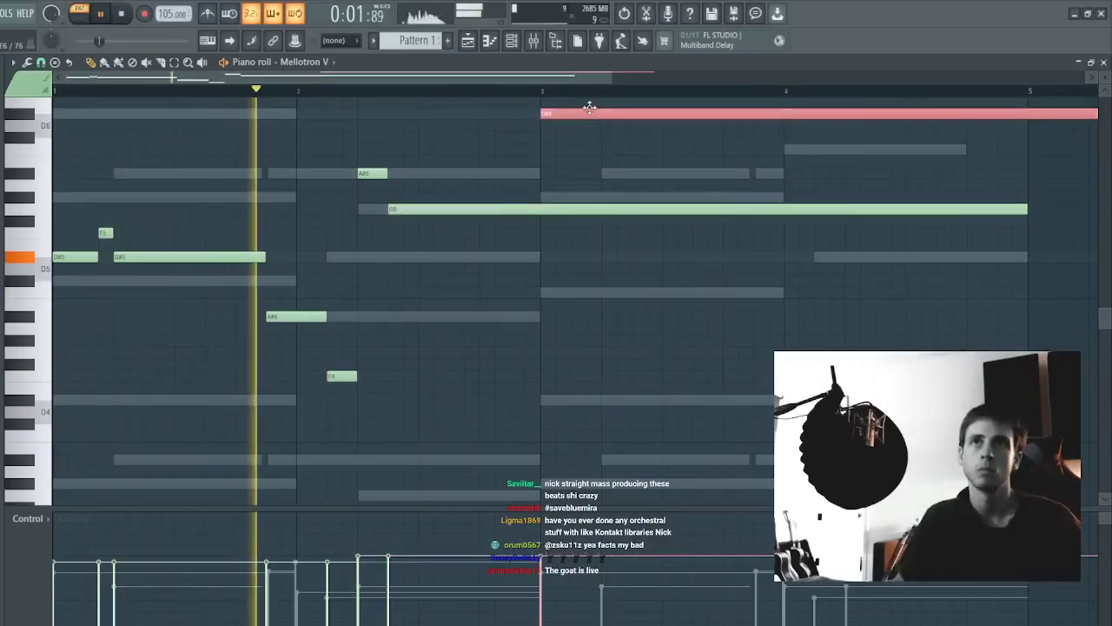
pyautogui.hotkey('ctrl', 'Down')
pyautogui.keyDown('ctrl'); pyautogui.click(573, 128); pyautogui.keyUp('ctrl')
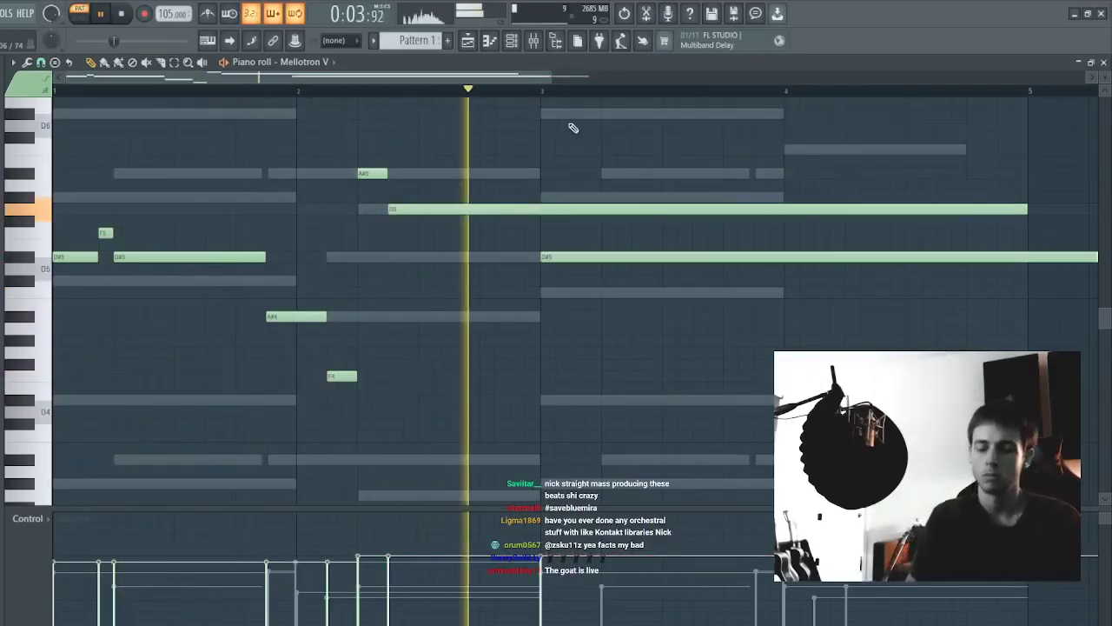
pyautogui.hotkey('ctrl', 'l')
pyautogui.scroll(-3, 596, 95)
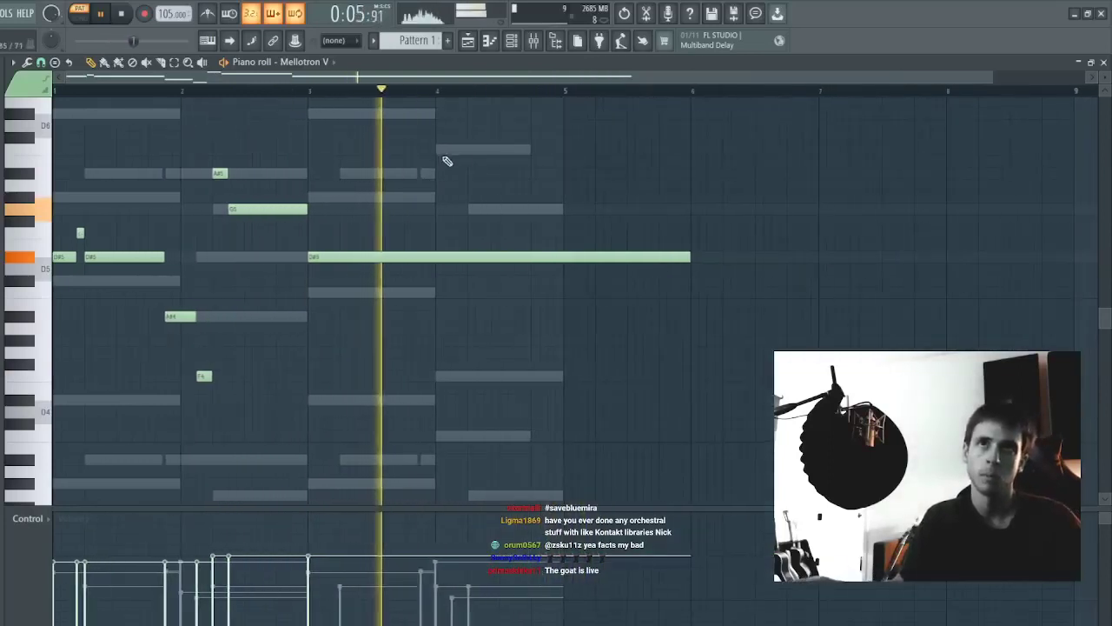
# - Add a long C6 at bar 4 followed by a G5, trimmed legato
pyautogui.click(439, 149)
pyautogui.click(508, 209)
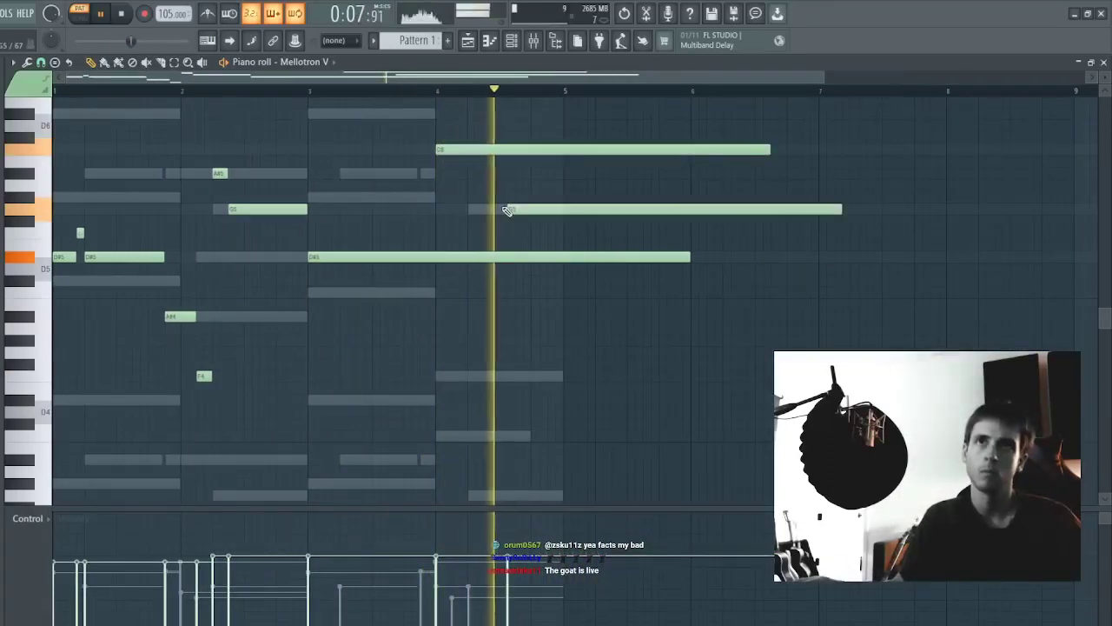
pyautogui.moveTo(507, 210); pyautogui.dragTo(509, 209)
pyautogui.press('space')
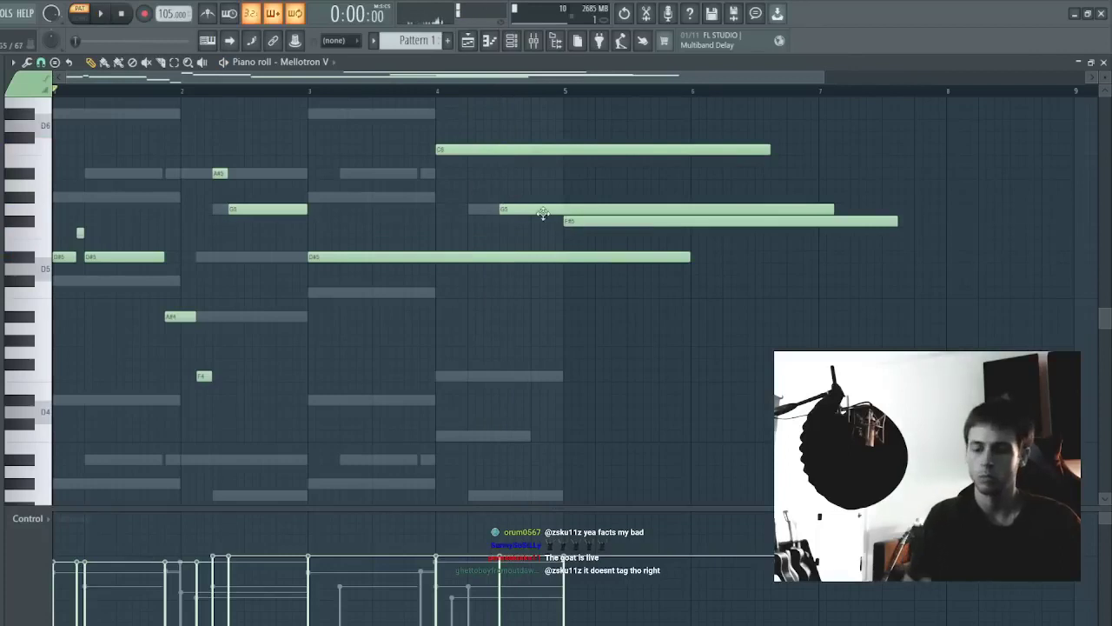
pyautogui.hotkey('ctrl', 'l')
pyautogui.press('space')
# - Delete the F#5 at bar 5 and lower bar 3's D#5 to C5
pyautogui.rightClick(580, 221)
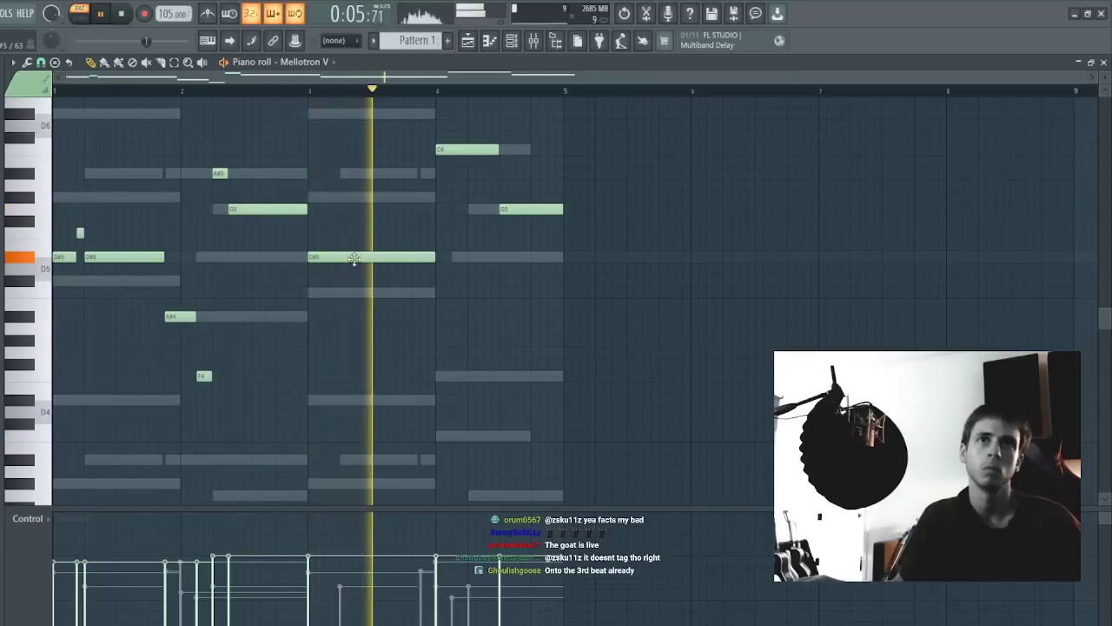
pyautogui.moveTo(353, 259); pyautogui.dragTo(347, 292)
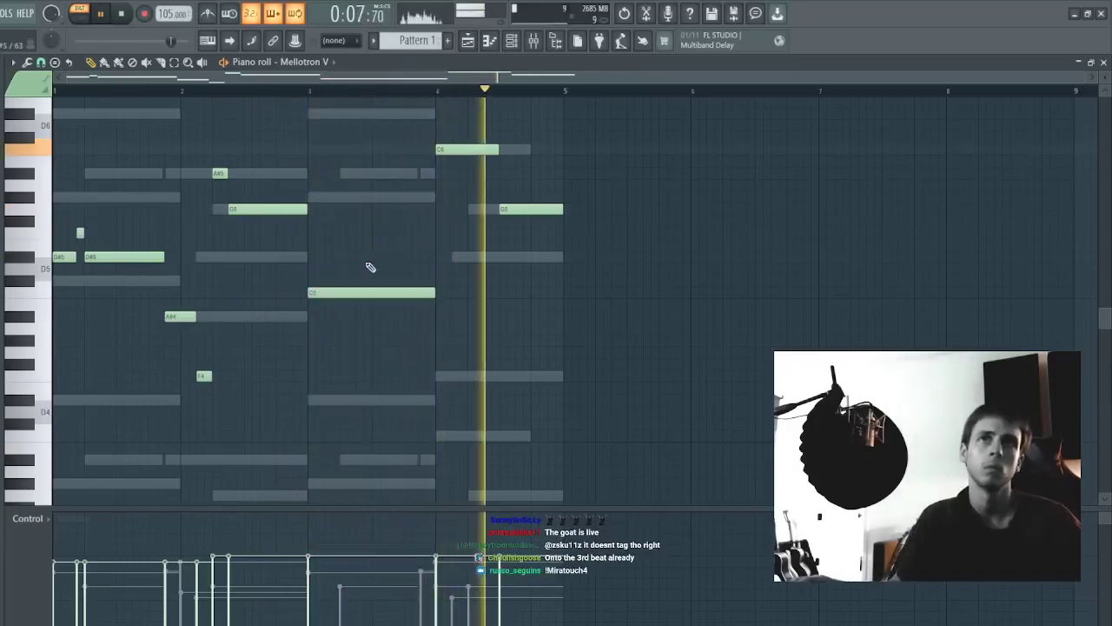
pyautogui.moveTo(431, 211); pyautogui.dragTo(424, 128)
pyautogui.press('F7')
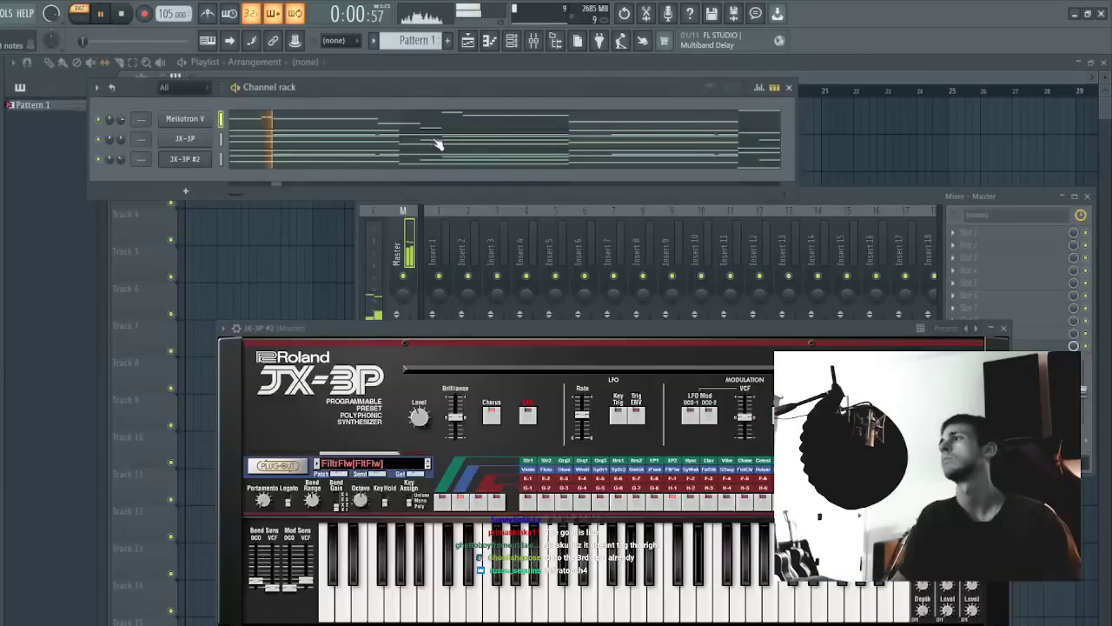
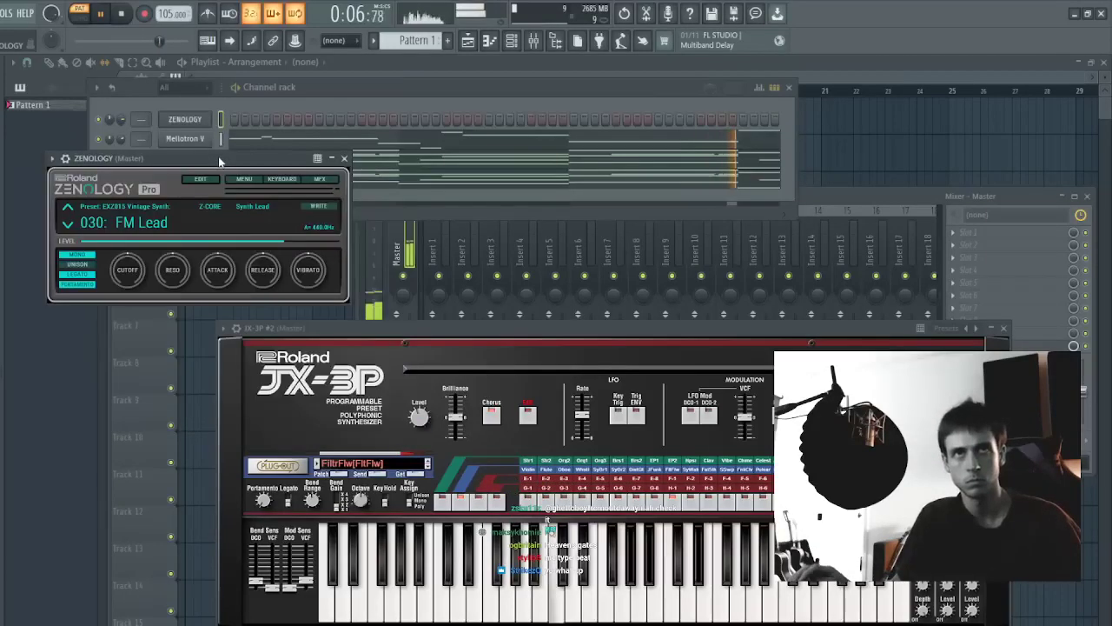
# - Bring the ZENOLOGY window into view and audition the ZENOLOGY and JX-3P melody notes
pyautogui.moveTo(218, 158); pyautogui.dragTo(562, 266)
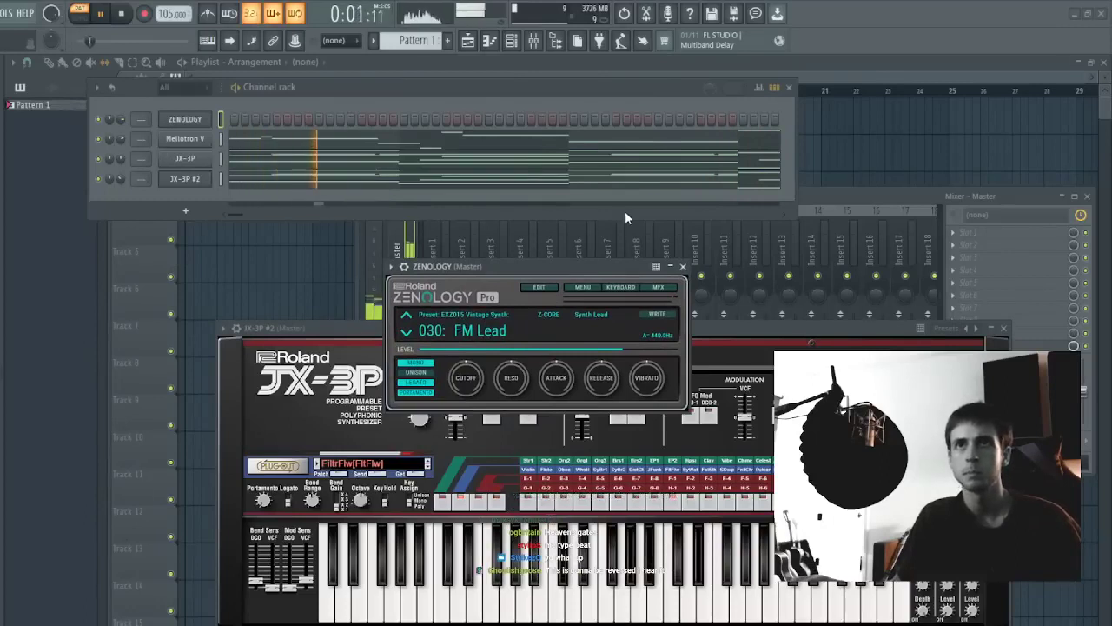
pyautogui.press('space')
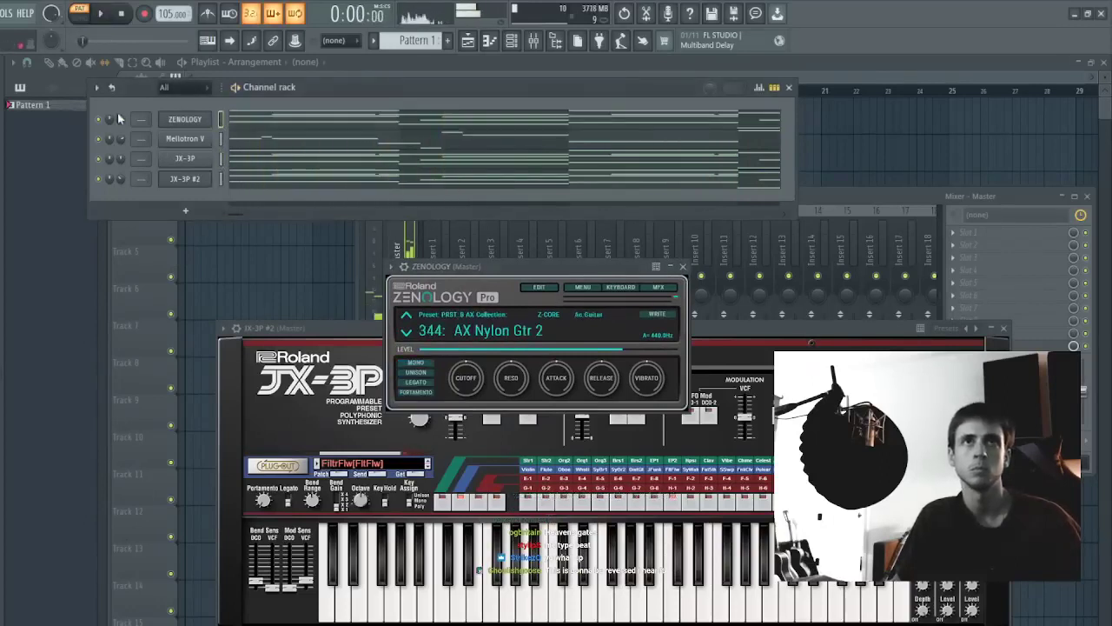
pyautogui.click(305, 119)
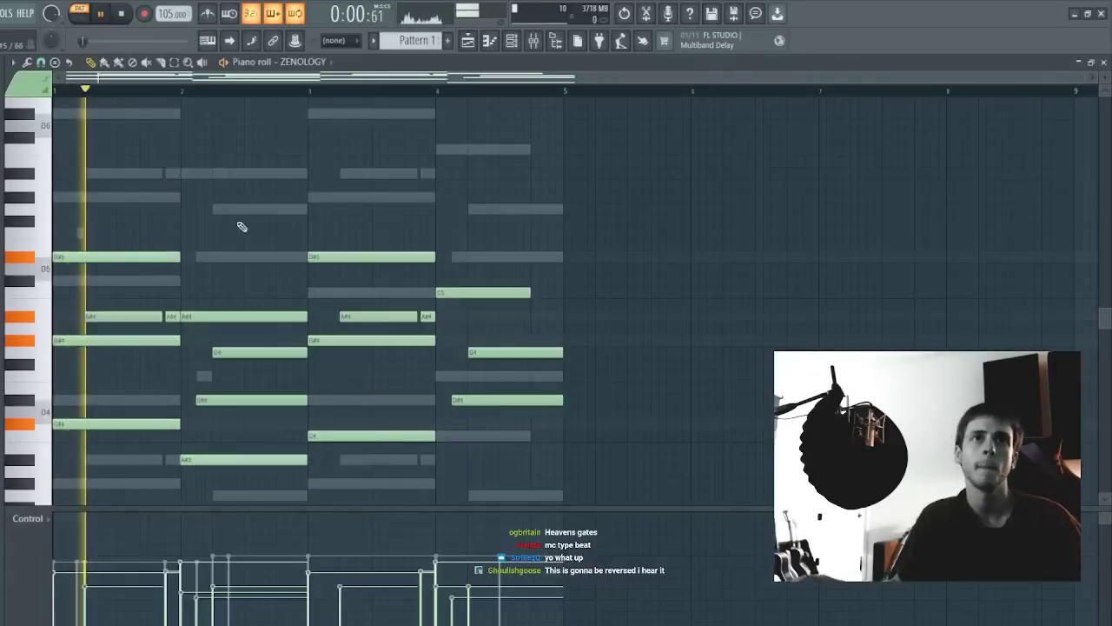
pyautogui.press('F7')
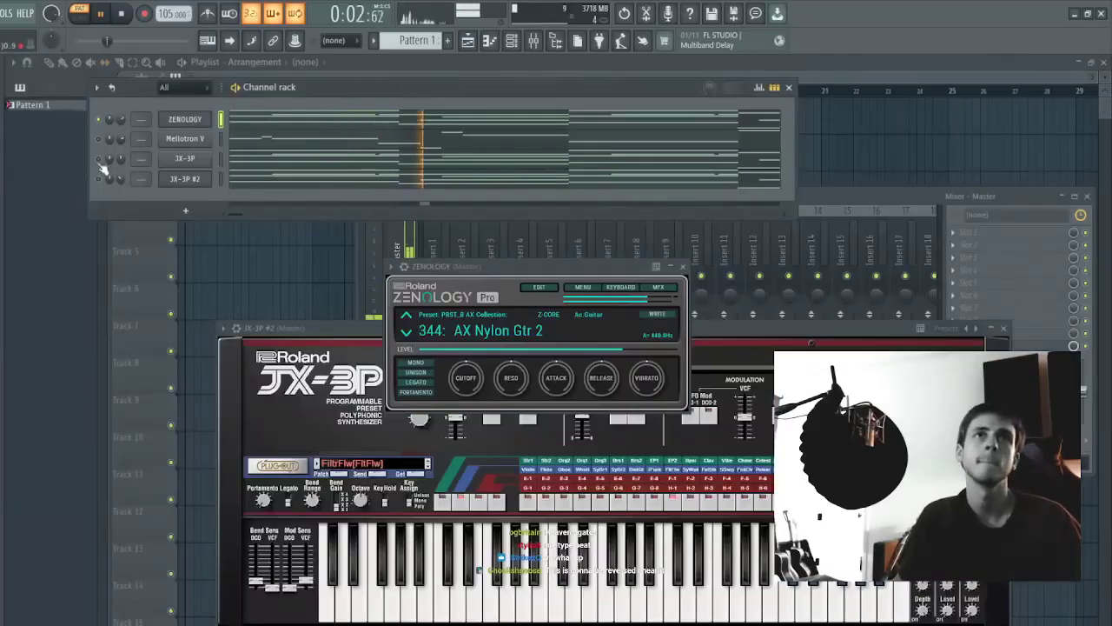
pyautogui.click(248, 166)
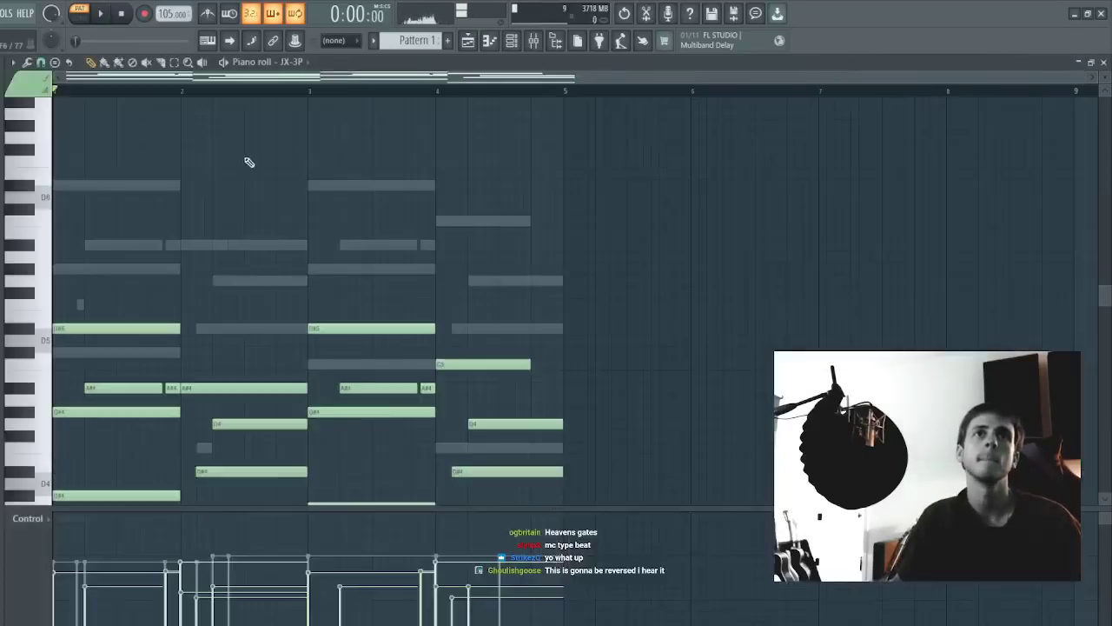
pyautogui.press('space')
pyautogui.press('F7')
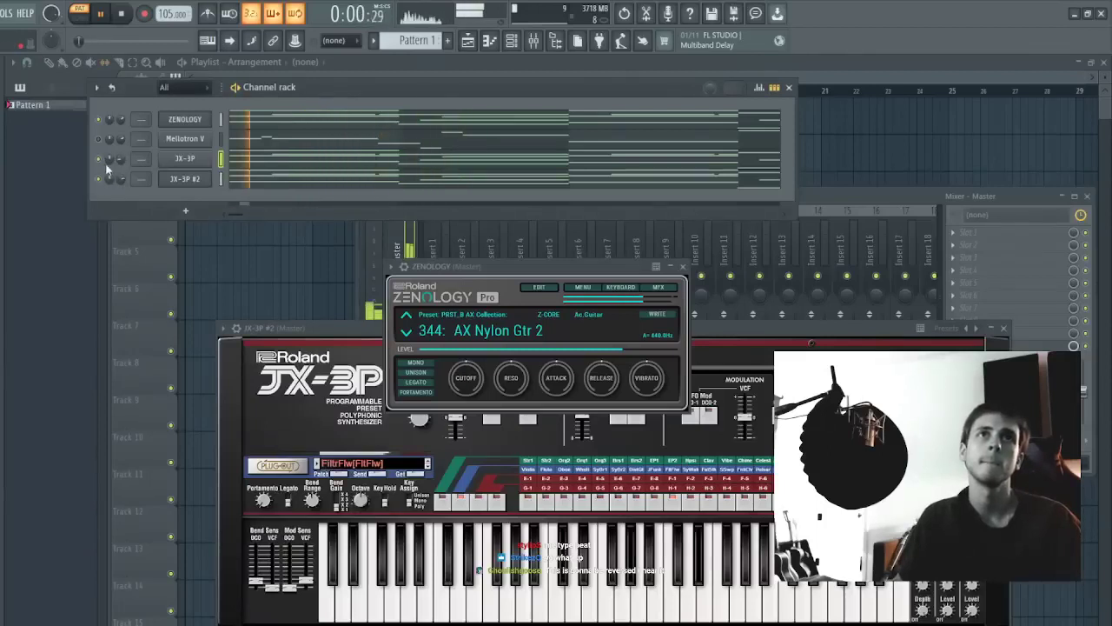
# - Switch the JX-3P #2 synth to the SQ Ranger Stings preset
pyautogui.click(185, 179)
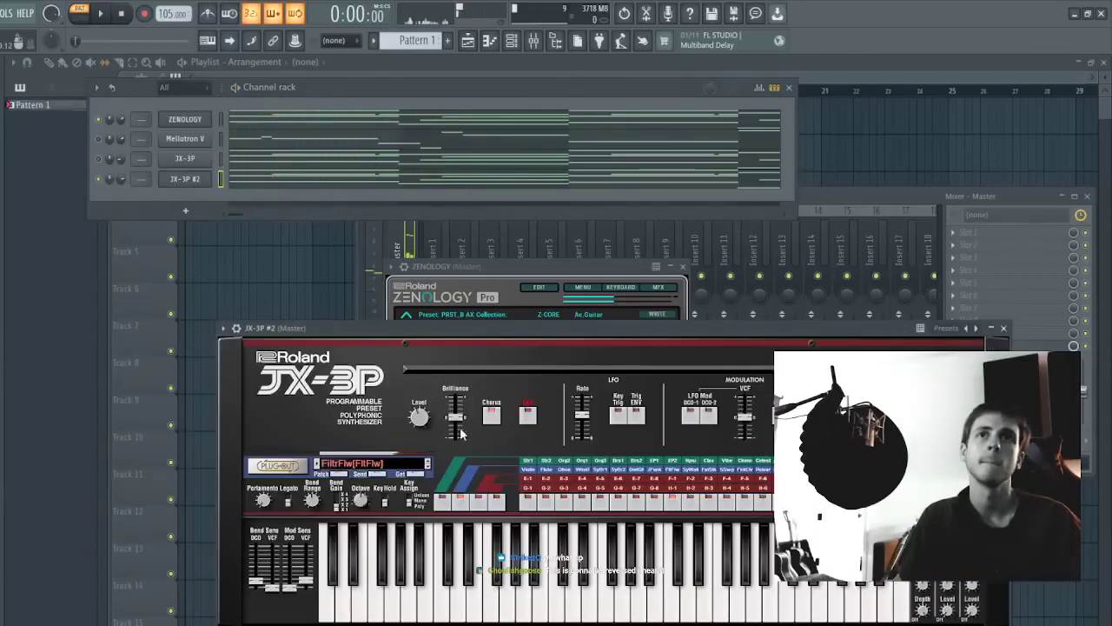
pyautogui.click(184, 165)
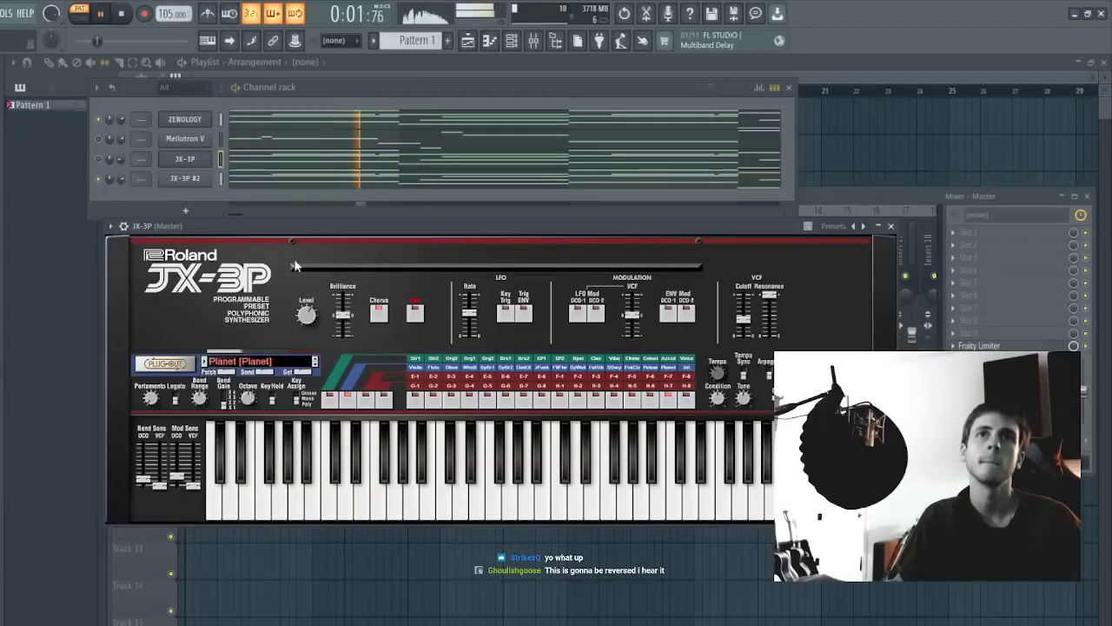
pyautogui.click(185, 162)
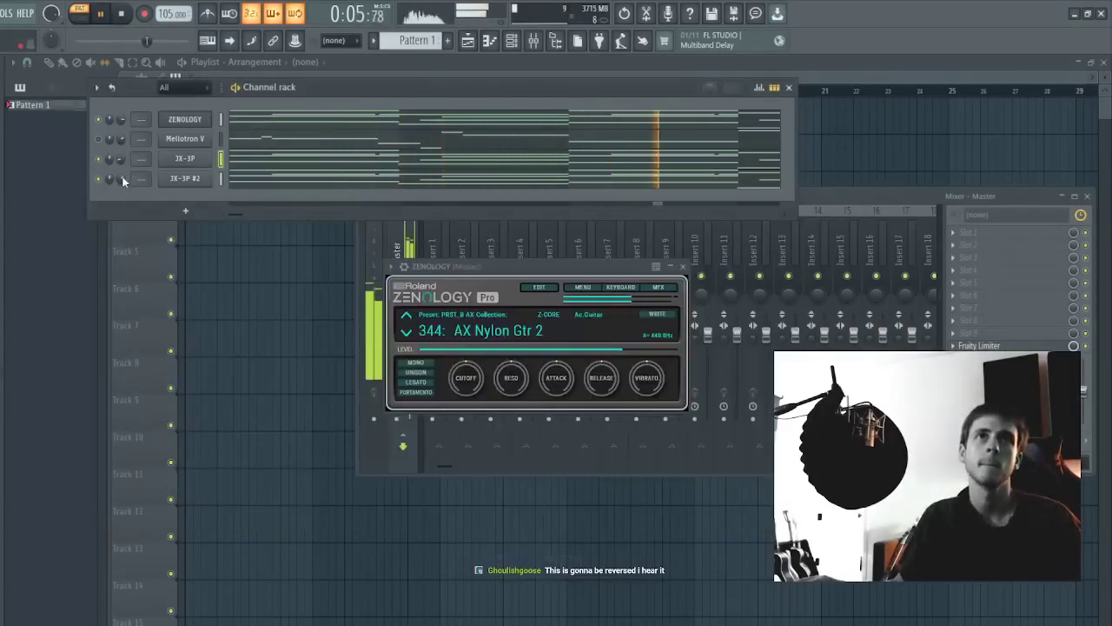
pyautogui.click(185, 161)
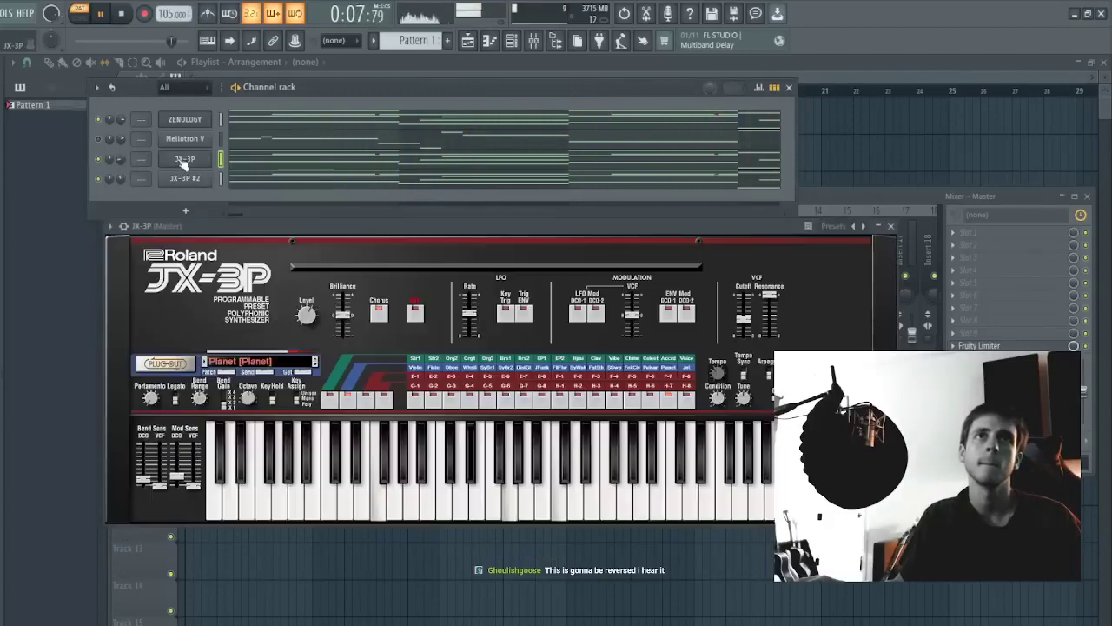
pyautogui.click(182, 179)
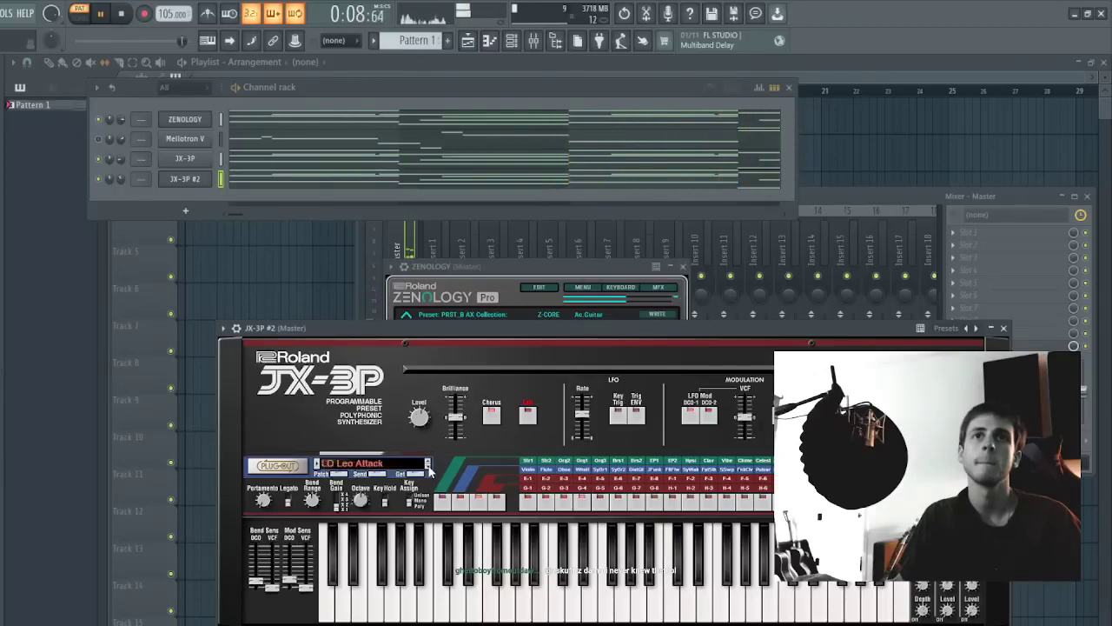
# - Transpose all JX-3P #2 notes up an octave and place Pattern 1 on Track 1
pyautogui.click(246, 185)
pyautogui.hotkey('ctrl', 'Up')
pyautogui.scroll(1, 247, 185)
pyautogui.press('space')
pyautogui.press('space')
pyautogui.press('Escape')
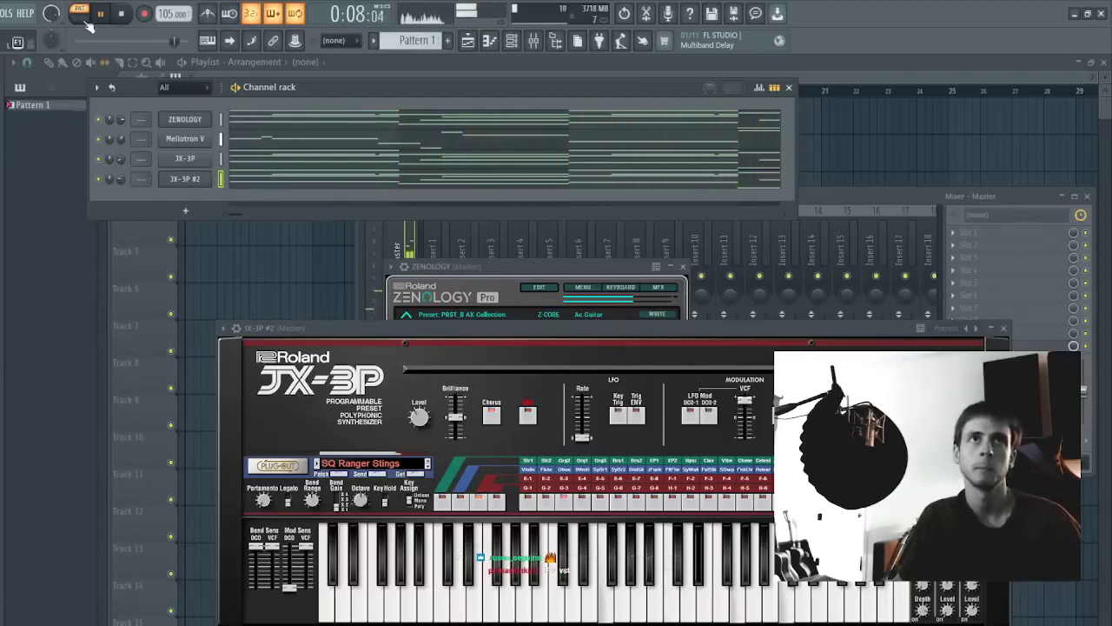
pyautogui.moveTo(233, 253); pyautogui.dragTo(200, 93)
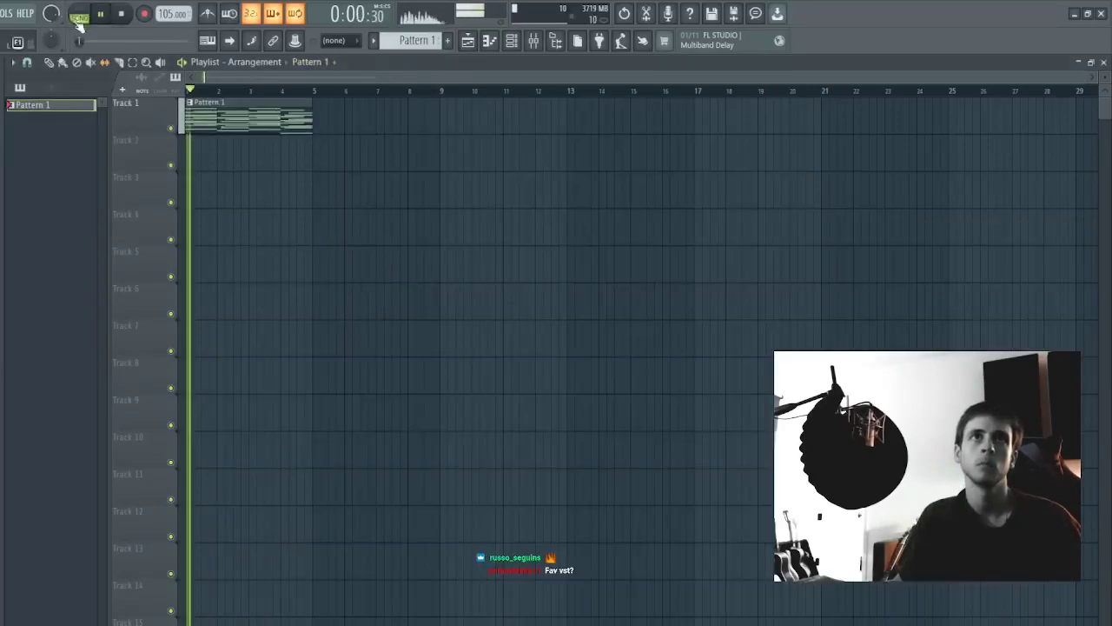
# - Create a JX-3P #2 channel volume automation clip on Track 2
pyautogui.click(536, 43)
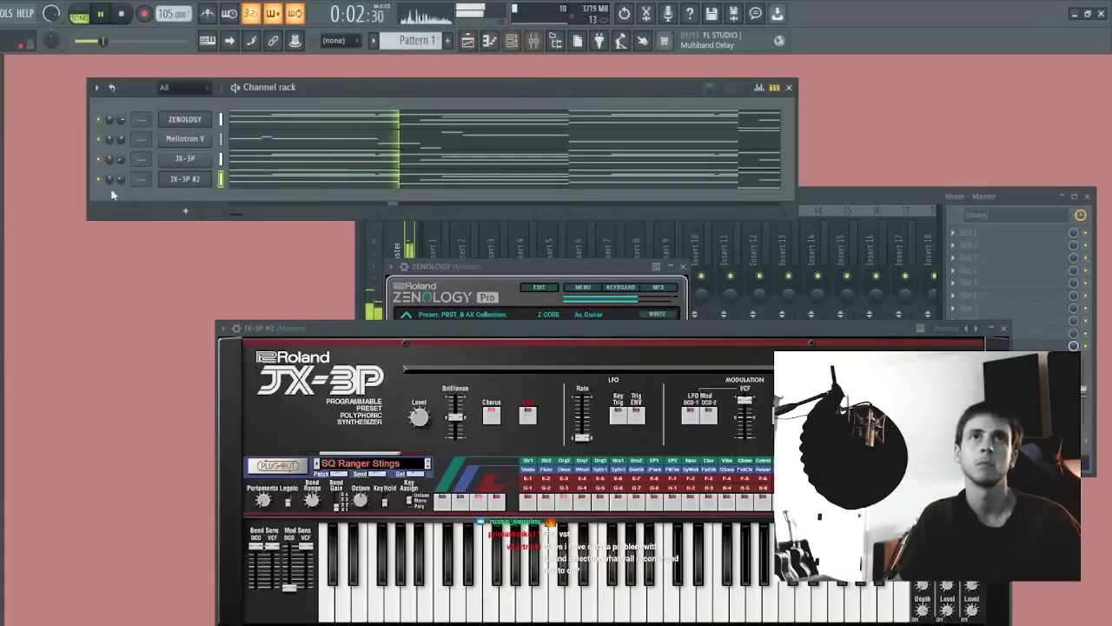
pyautogui.rightClick(121, 175)
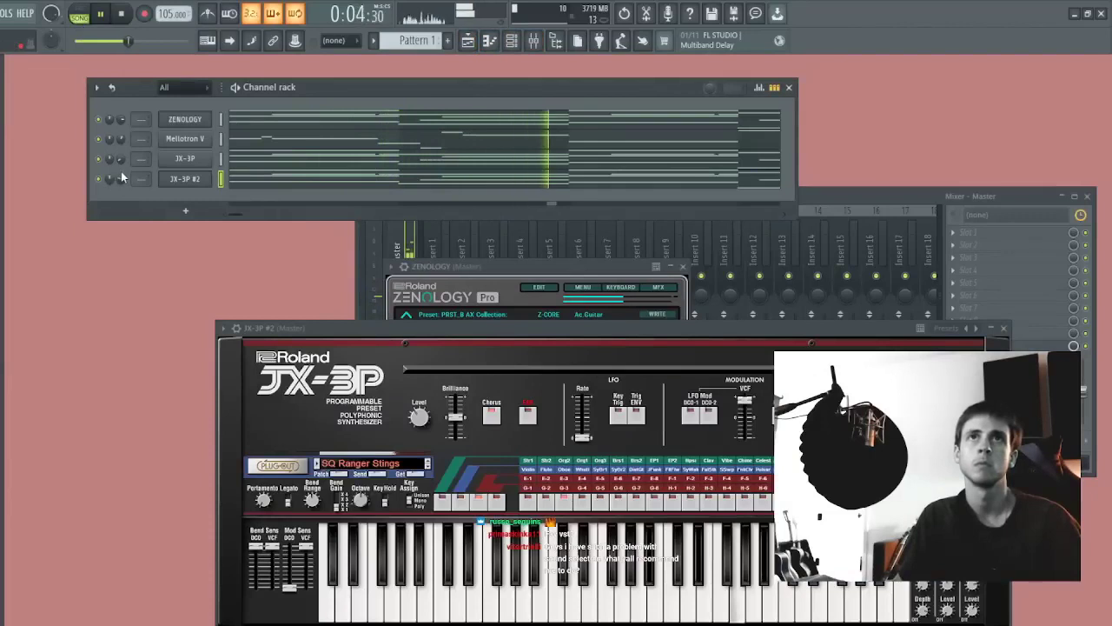
pyautogui.click(152, 230)
pyautogui.click(470, 41)
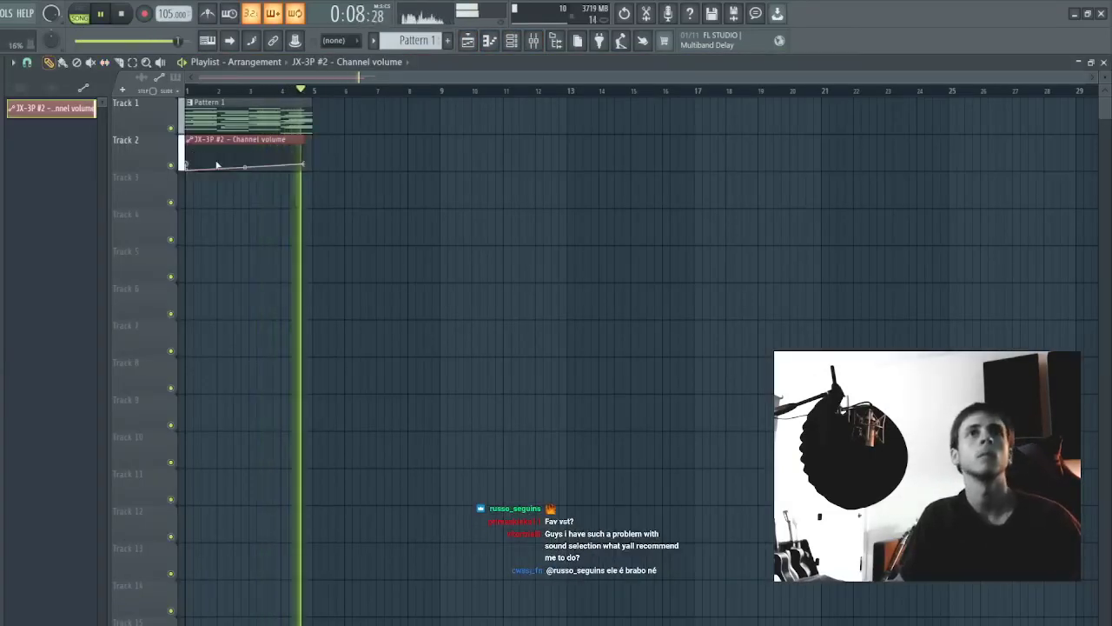
# - Shape the volume automation into a rising-and-falling dip with straight-ramp segments
pyautogui.moveTo(254, 159); pyautogui.dragTo(303, 241)
pyautogui.click(304, 243)
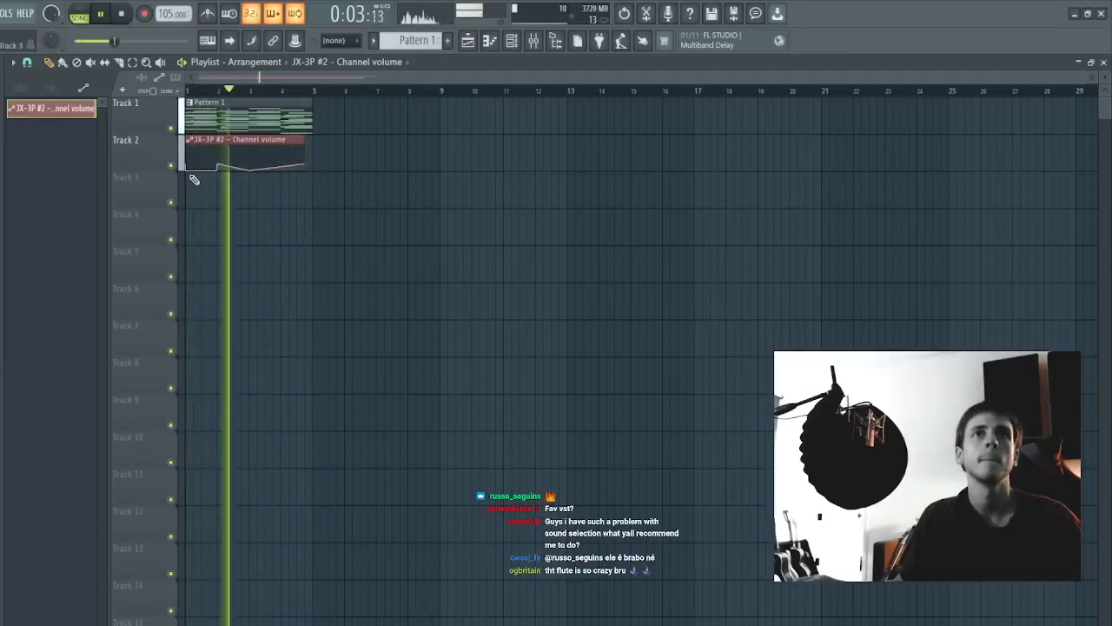
pyautogui.rightClick(218, 164)
pyautogui.click(261, 234)
pyautogui.press('space')
pyautogui.press('space')
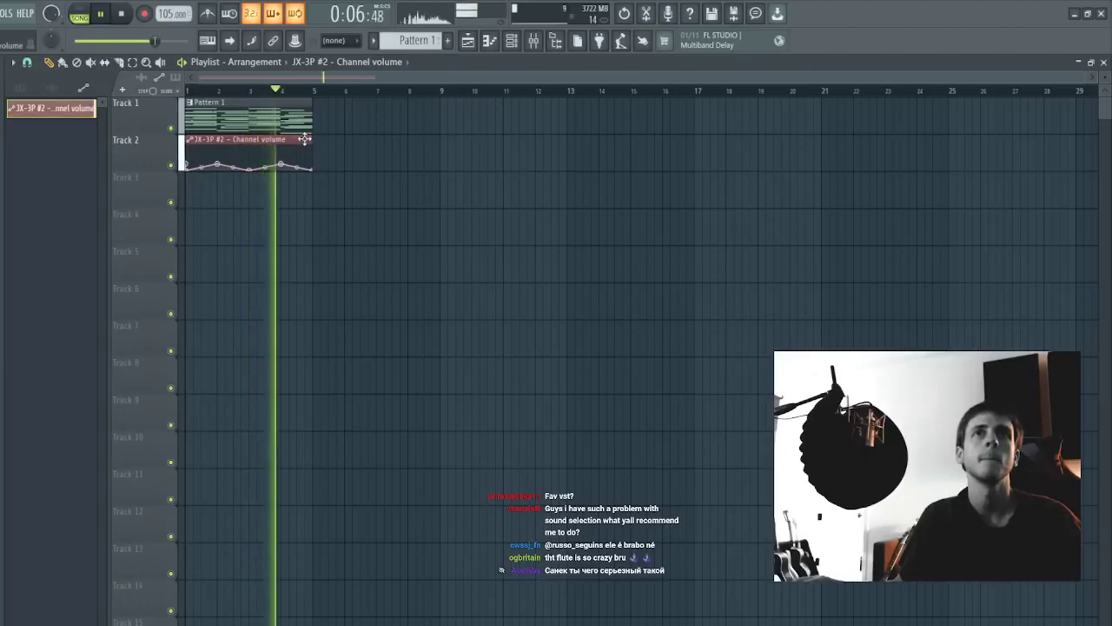
# - Bring up the channel list and Pattern 1's options menu
pyautogui.press('F6')
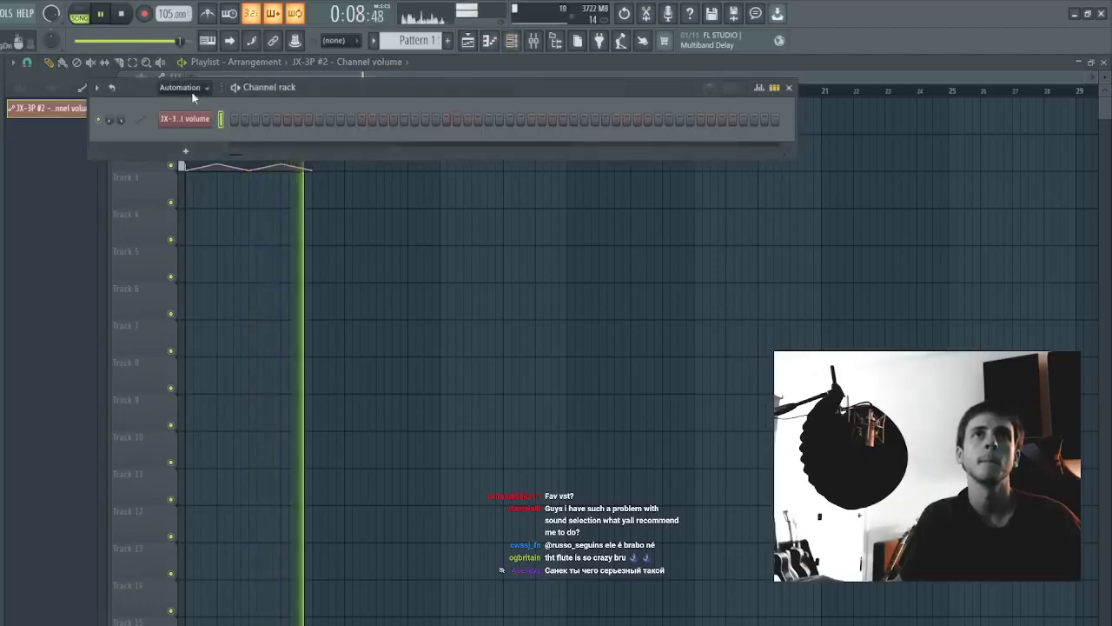
pyautogui.press('F6')
pyautogui.click(508, 41)
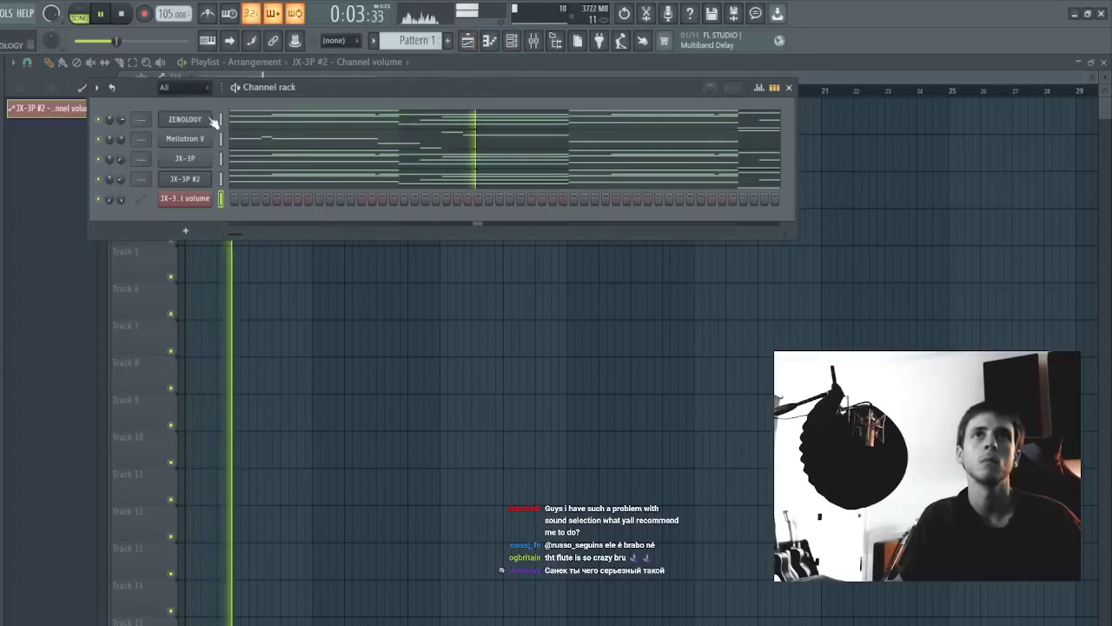
pyautogui.click(457, 256)
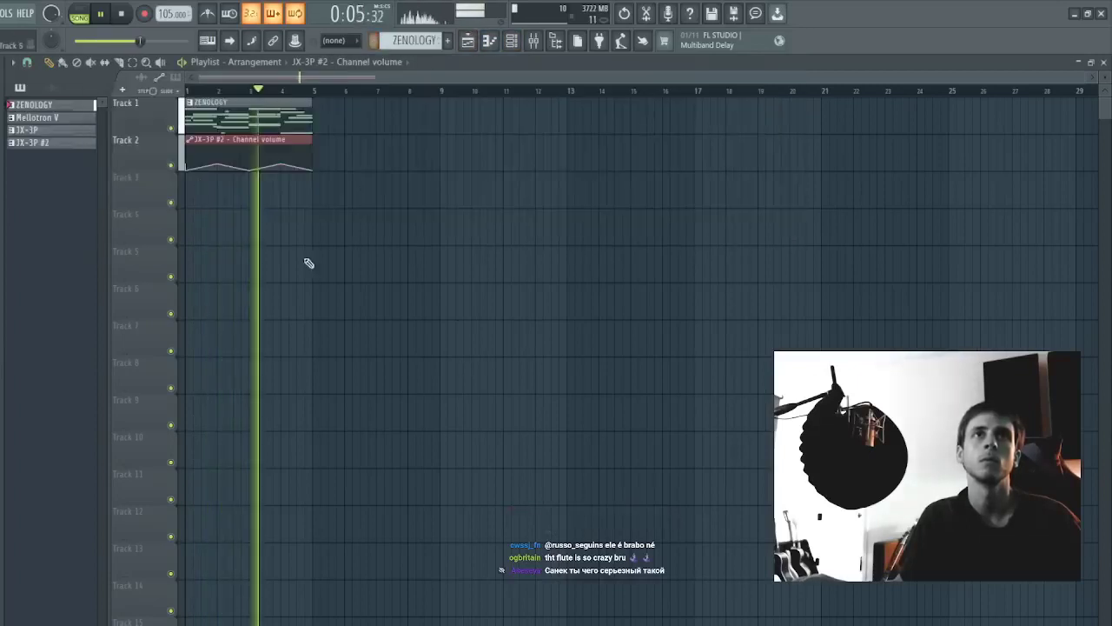
# - Split Pattern 1 by channel onto Tracks 3–6 and delete the old Track 1 clip
pyautogui.click(79, 106)
pyautogui.keyDown('shift'); pyautogui.click(72, 143); pyautogui.keyUp('shift')
pyautogui.moveTo(72, 143); pyautogui.dragTo(194, 205)
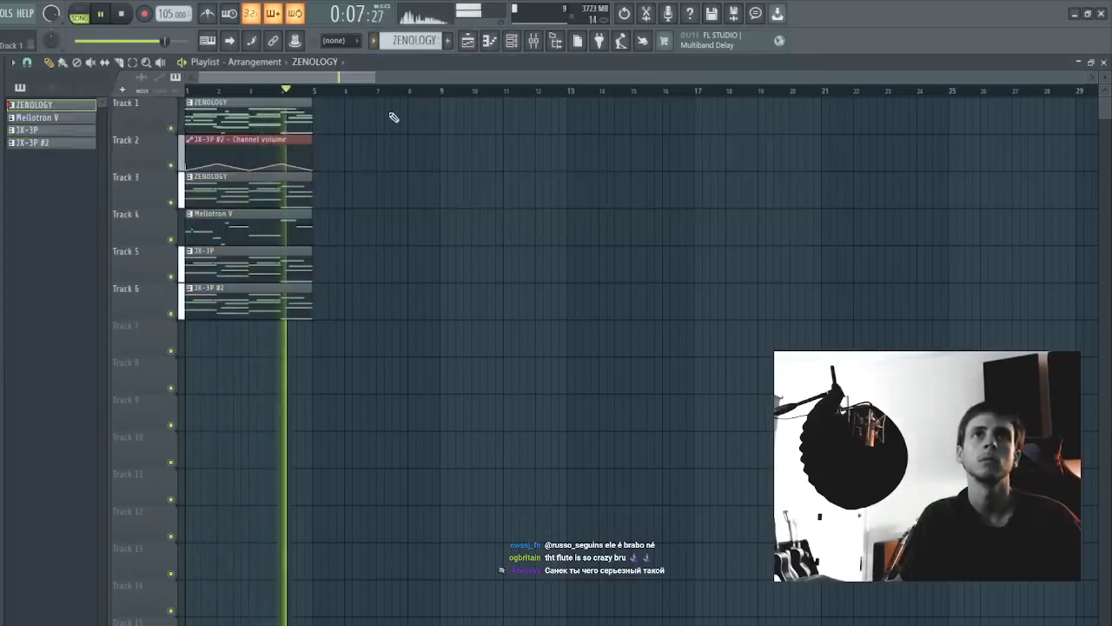
pyautogui.rightClick(300, 119)
pyautogui.press('space')
pyautogui.press('space')
# - Duplicate the clips to bars 5–9, trimming the first Mellotron V and JX-3P clips
pyautogui.hotkey('ctrl', 'b')
pyautogui.rightClick(269, 229)
pyautogui.press('space')
pyautogui.press('space')
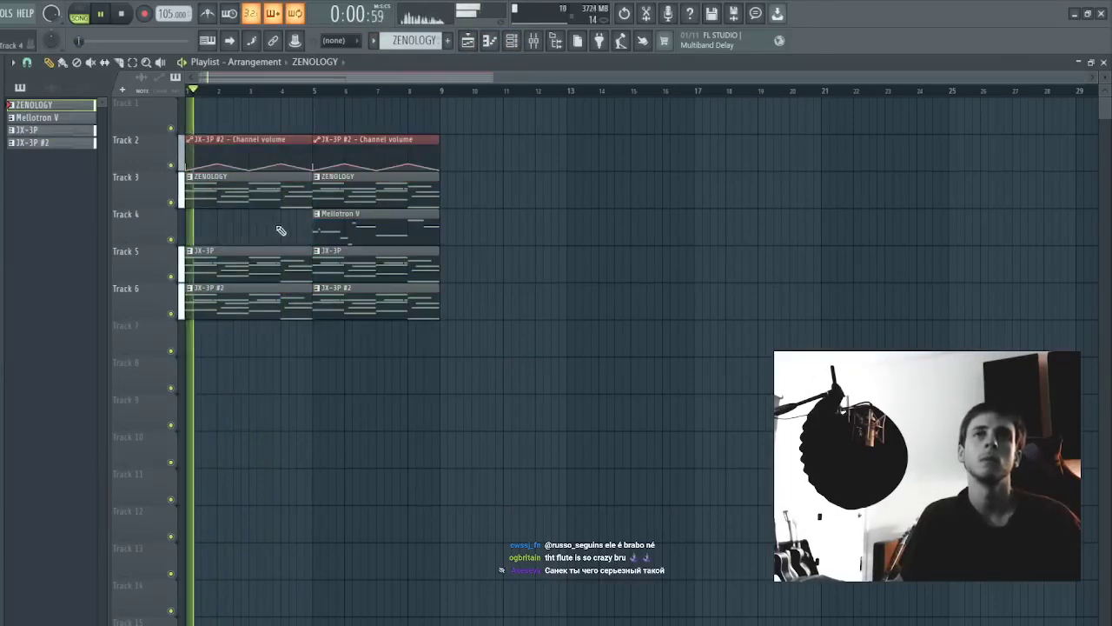
pyautogui.rightClick(266, 265)
pyautogui.moveTo(377, 233); pyautogui.dragTo(255, 222)
pyautogui.press('space')
pyautogui.press('space')
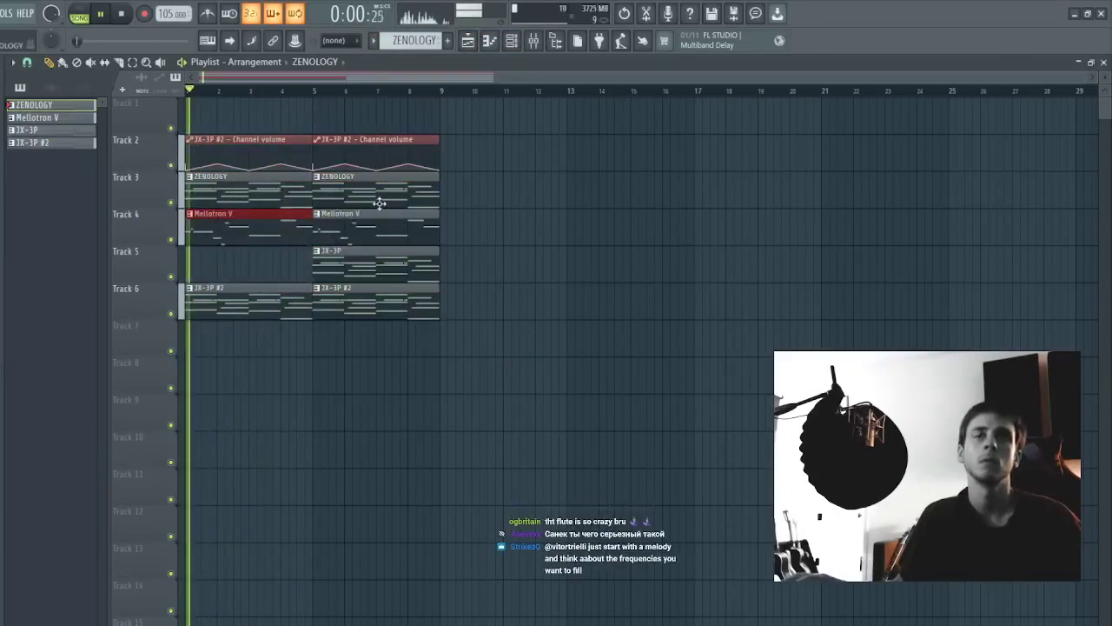
# - Duplicate the arrangement to bars 9–17 and rework the JX-3P and JX-3P #2 clips there
pyautogui.hotkey('ctrl', 'd')
pyautogui.moveTo(558, 133); pyautogui.dragTo(283, 300)
pyautogui.hotkey('ctrl', 'b')
pyautogui.hotkey('ctrl', 'd')
pyautogui.rightClick(367, 257)
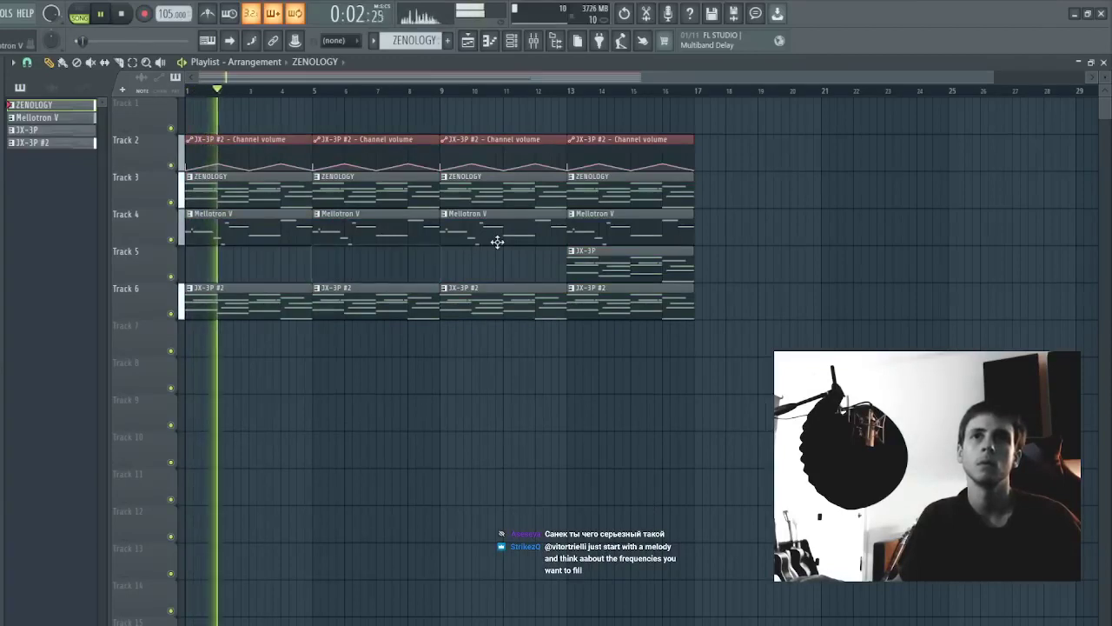
pyautogui.rightClick(468, 298)
pyautogui.rightClick(591, 298)
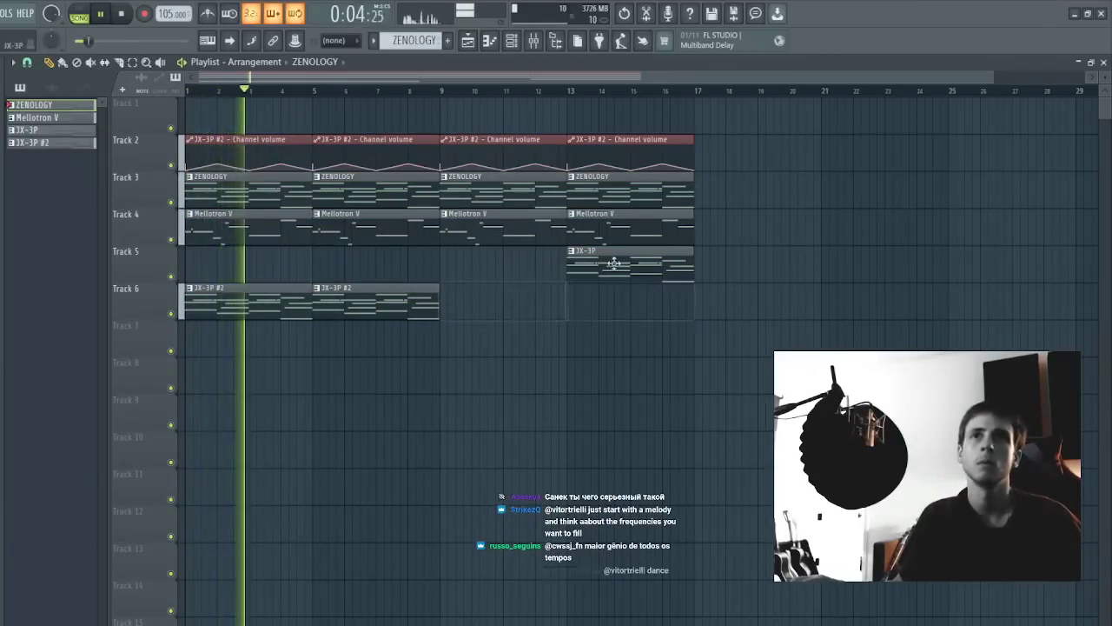
pyautogui.moveTo(611, 263); pyautogui.dragTo(292, 301)
# - Delete the late Mellotron V clips and duplicate JX-3P #2 into bars 9 and 13
pyautogui.rightClick(504, 230)
pyautogui.rightClick(584, 230)
pyautogui.hotkey('ctrl', 'b')
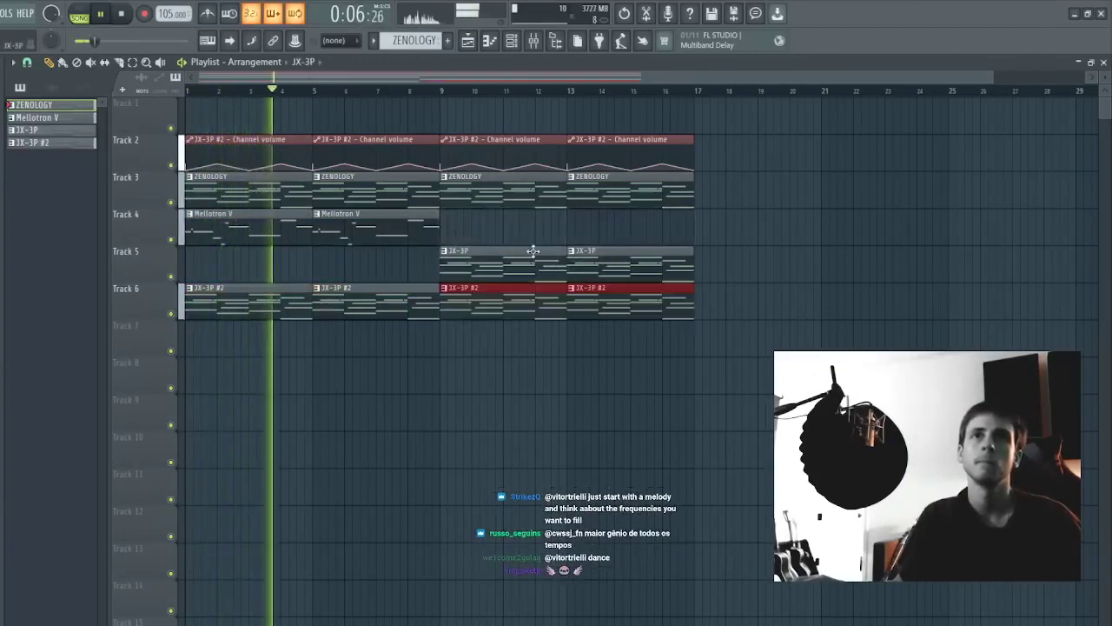
pyautogui.hotkey('ctrl', 'd')
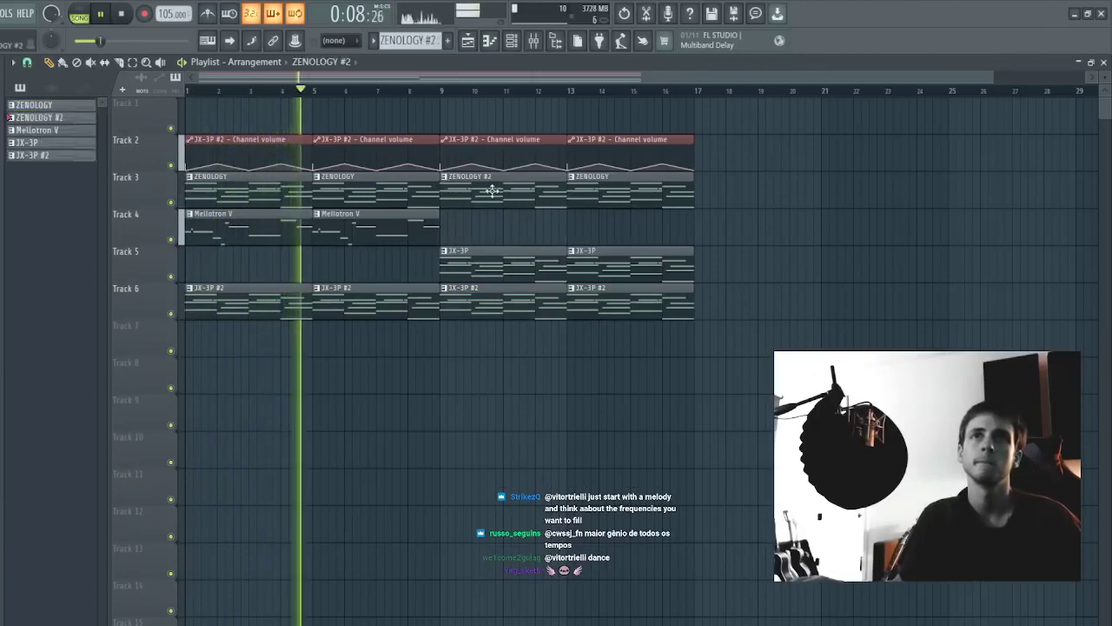
# - Make the bar-9 ZENOLOGY clip unique as ZENOLOGY #2 and repeat it at bar 13
pyautogui.doubleClick(491, 189)
pyautogui.press('Escape')
pyautogui.rightClick(644, 203)
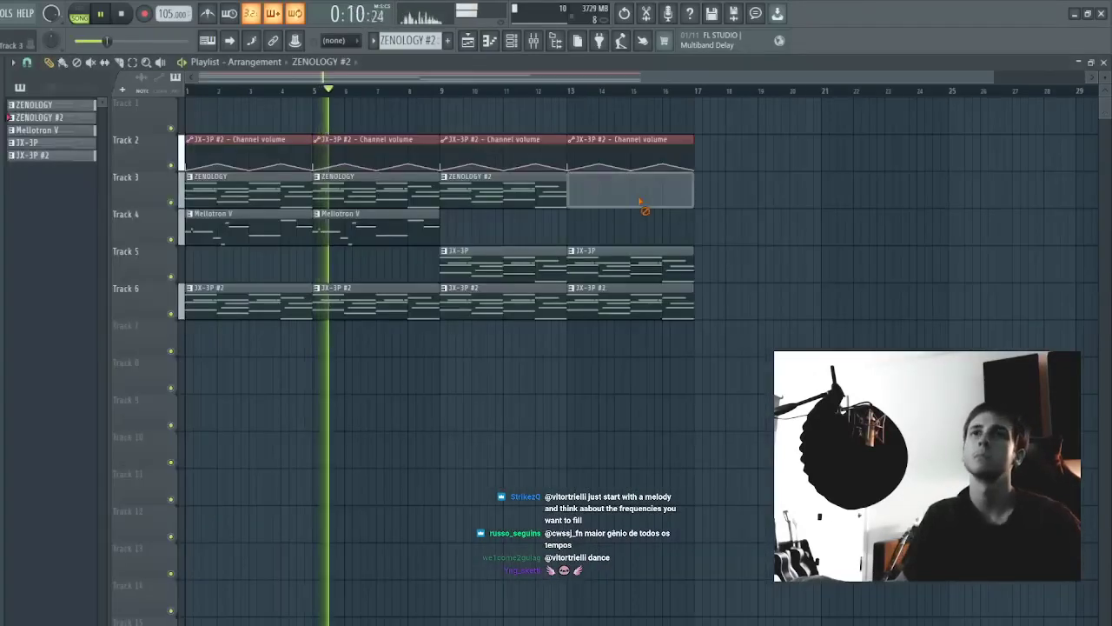
pyautogui.keyDown('ctrl'); pyautogui.click(528, 194); pyautogui.keyUp('ctrl')
pyautogui.hotkey('ctrl', 'b')
pyautogui.hotkey('ctrl', 'd')
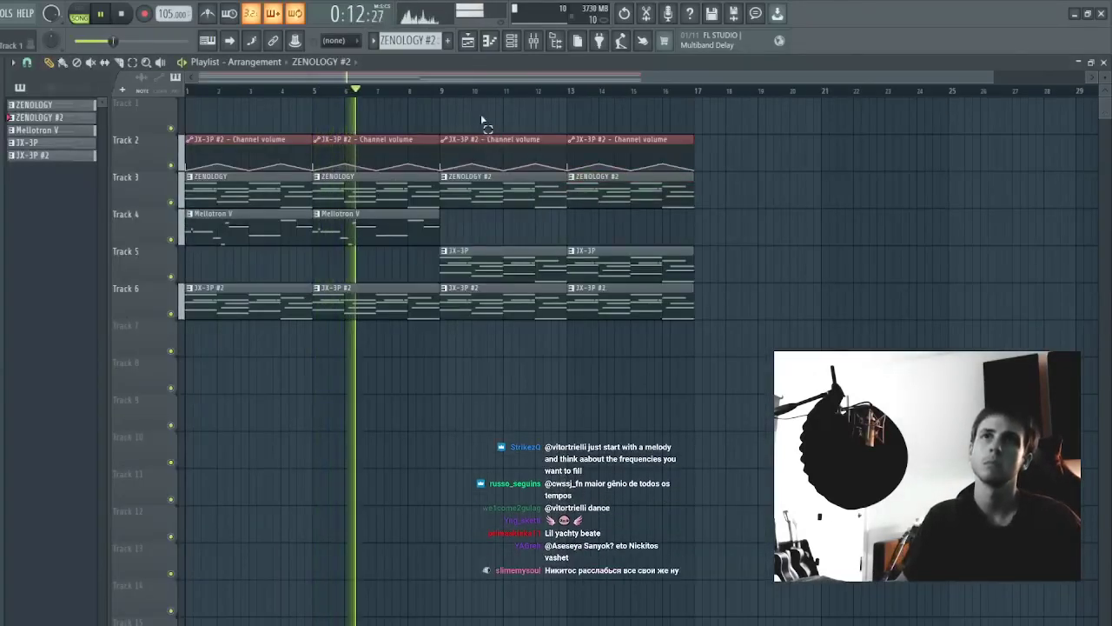
# - Delete the Track 6 JX-3P #2 clips in bars 9–17 and stop playback
pyautogui.moveTo(480, 299); pyautogui.dragTo(726, 360)
pyautogui.hotkey('ctrl', 'd')
pyautogui.click(499, 259)
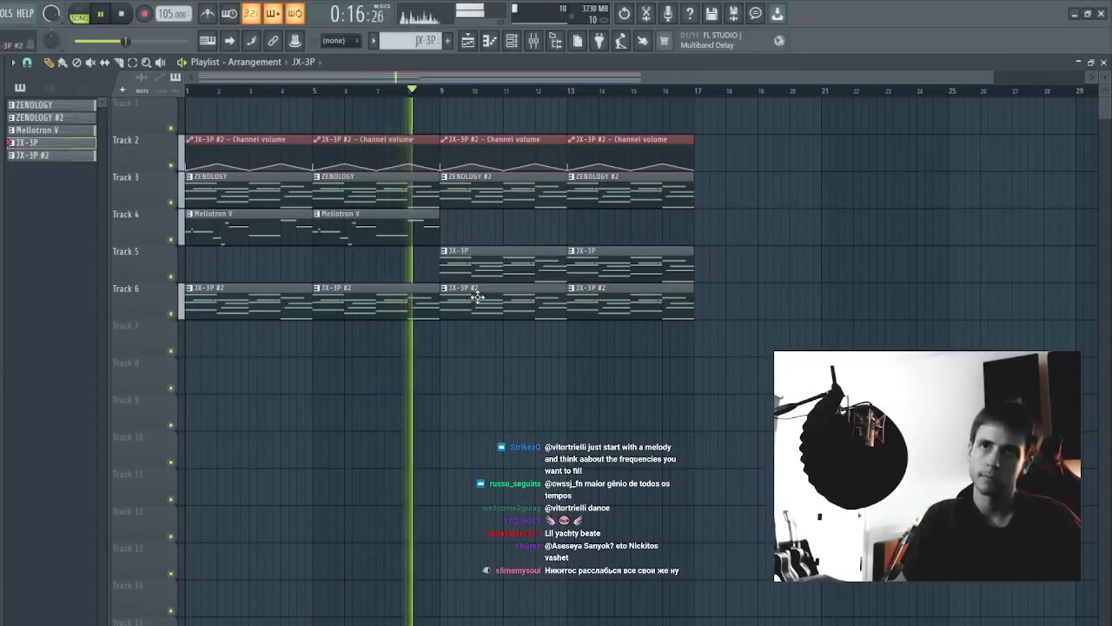
pyautogui.moveTo(477, 295); pyautogui.dragTo(626, 300)
pyautogui.press('Delete')
pyautogui.moveTo(447, 232); pyautogui.dragTo(155, 228)
pyautogui.hotkey('ctrl', 'd')
pyautogui.click(284, 230)
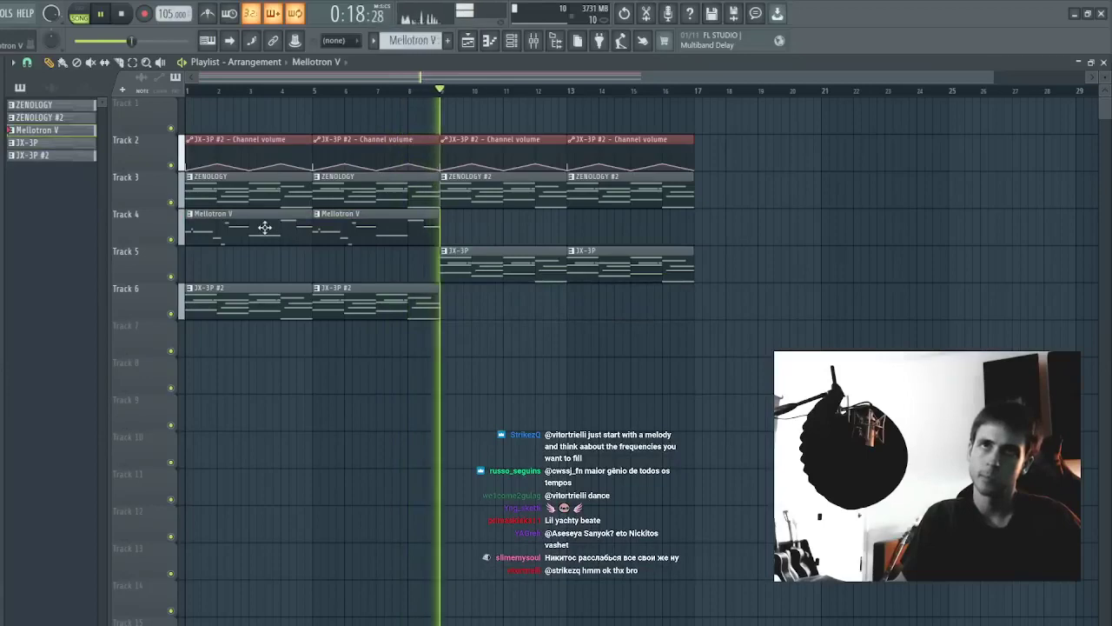
pyautogui.press('space')
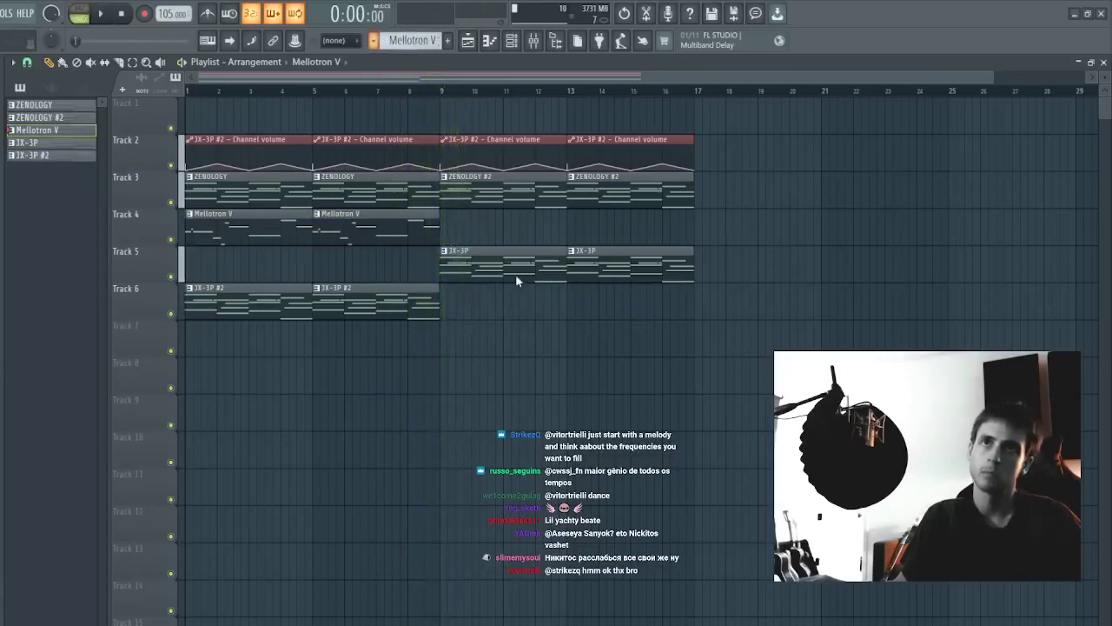
# - Place a Mellotron V audio clip at bar 17 on Track 4 and reverse it
pyautogui.click(703, 230)
pyautogui.press('space')
pyautogui.doubleClick(753, 231)
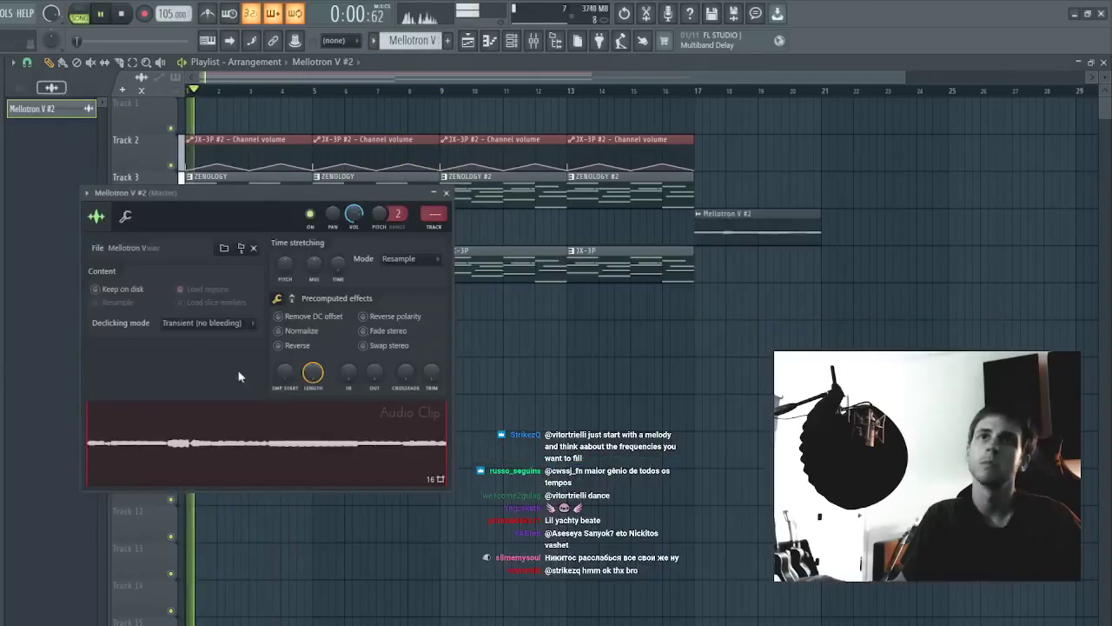
pyautogui.click(295, 348)
pyautogui.press('space')
pyautogui.press('space')
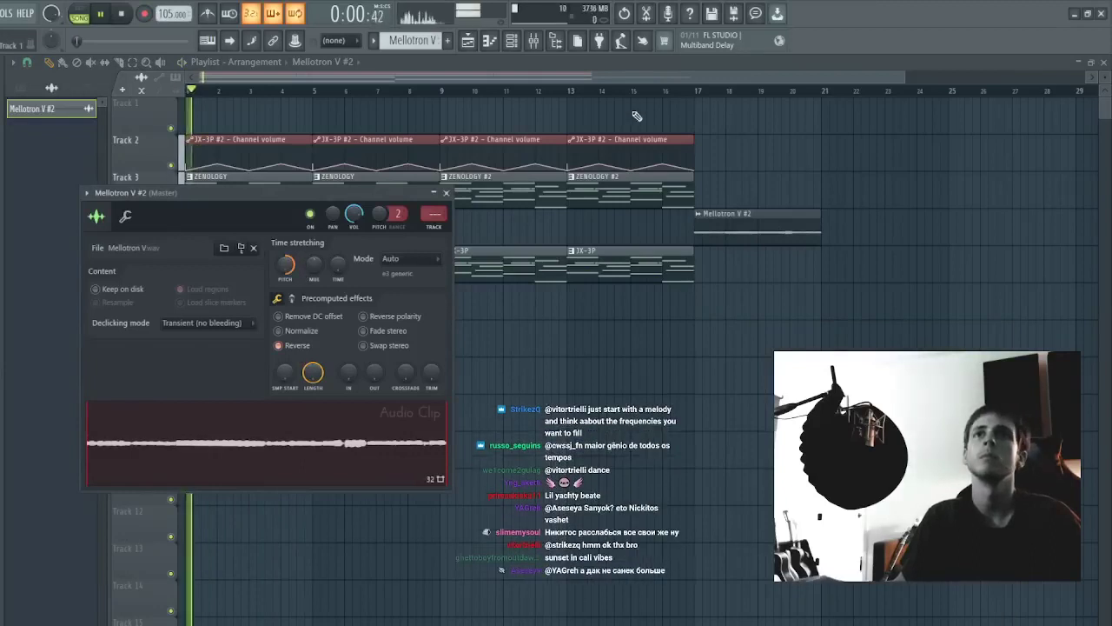
# - Copy the JX-3P clips from bars 9–17 into bars 17–21, dropping the ZENOLOGY copy
pyautogui.keyDown('ctrl'); pyautogui.moveTo(645, 114); pyautogui.dragTo(505, 281); pyautogui.keyUp('ctrl')
pyautogui.hotkey('ctrl', 'b')
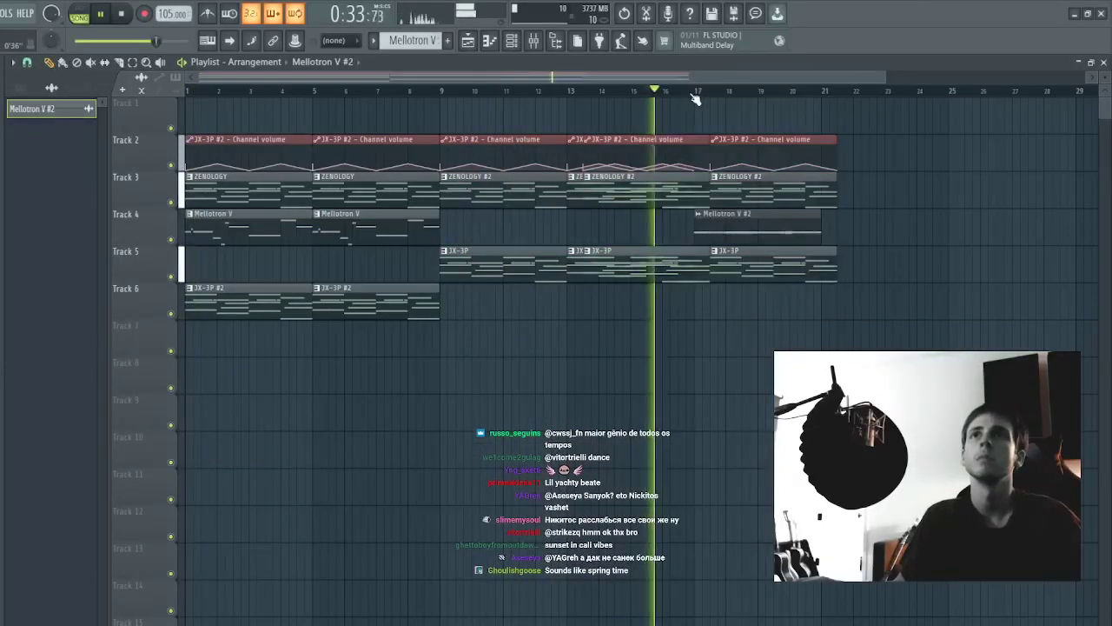
pyautogui.hotkey('ctrl', 'z')
pyautogui.hotkey('ctrl', 'b')
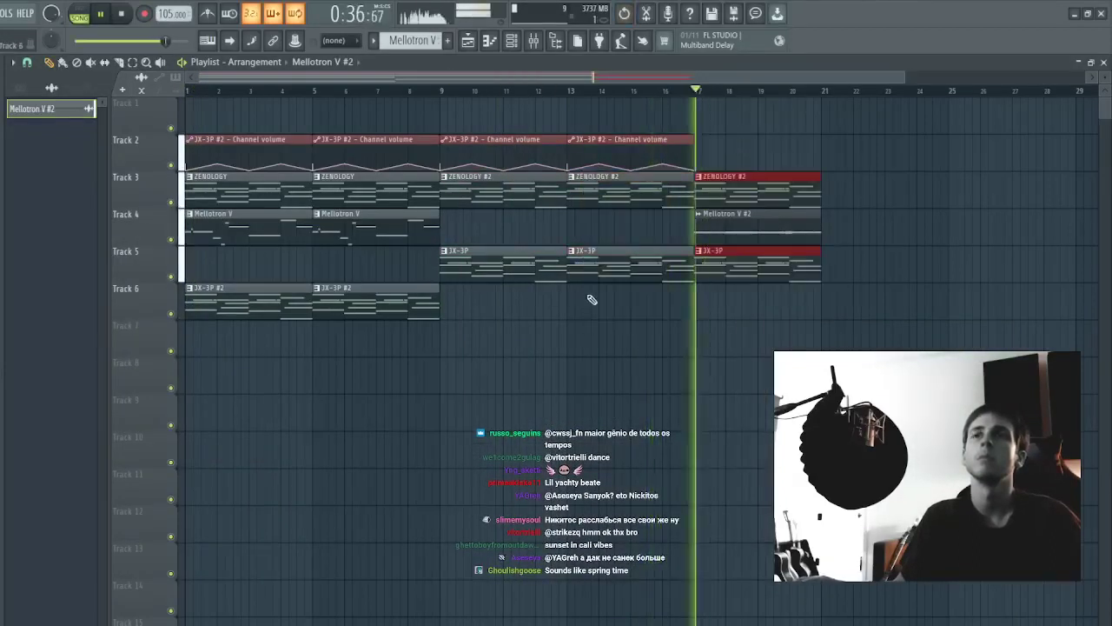
pyautogui.rightClick(790, 186)
pyautogui.hotkey('ctrl', 'd')
# - Duplicate the Track 6 JX-3P #2 clips rightward and delete the unwanted copies
pyautogui.keyDown('ctrl'); pyautogui.moveTo(586, 307); pyautogui.dragTo(295, 301); pyautogui.keyUp('ctrl')
pyautogui.hotkey('ctrl', 'b')
pyautogui.hotkey('ctrl', 'b')
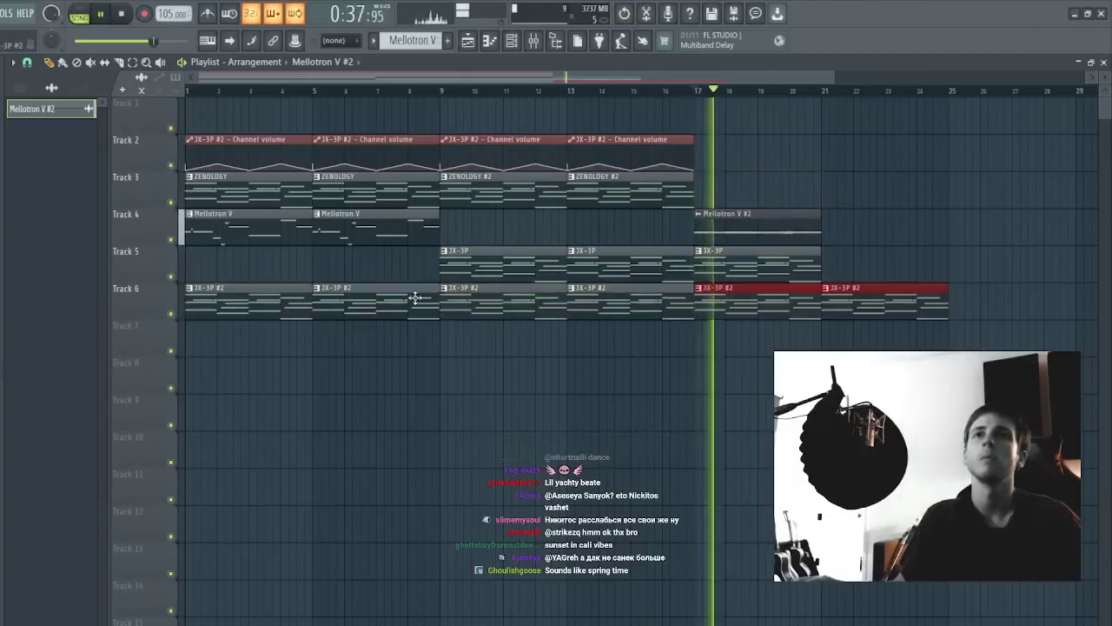
pyautogui.rightClick(504, 303)
pyautogui.rightClick(633, 308)
pyautogui.hotkey('ctrl', 'd')
pyautogui.rightClick(776, 260)
pyautogui.rightClick(909, 287)
pyautogui.press('space')
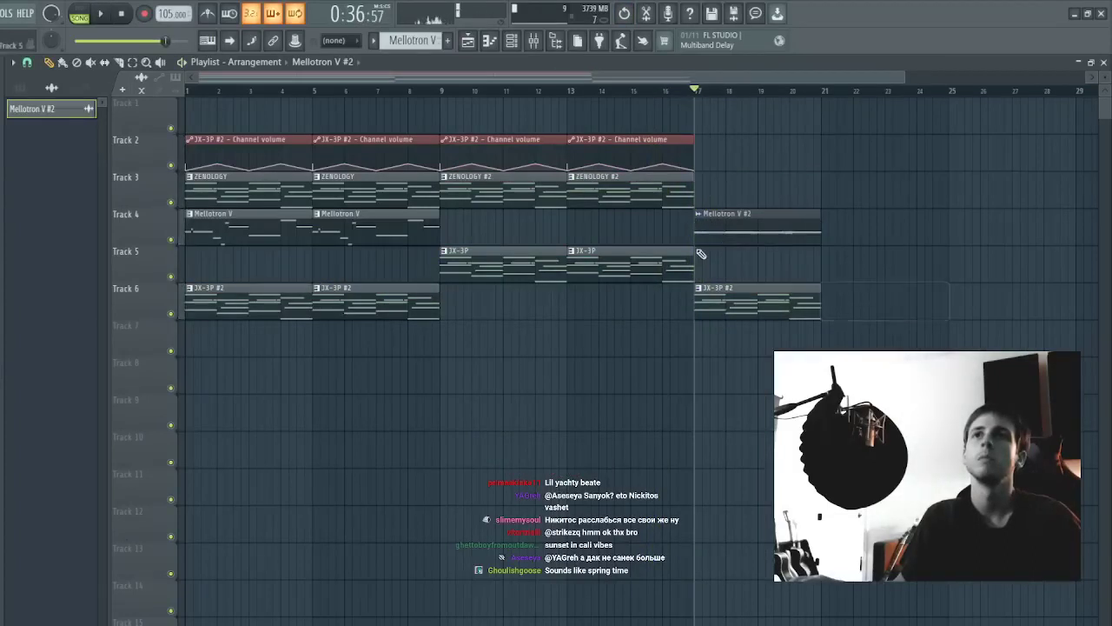
# - Copy ZENOLOGY #2 to bar 17 and duplicate the bar-17 clips to bar 21
pyautogui.hotkey('ctrl', 'b')
pyautogui.press('space')
pyautogui.hotkey('ctrl', 'd')
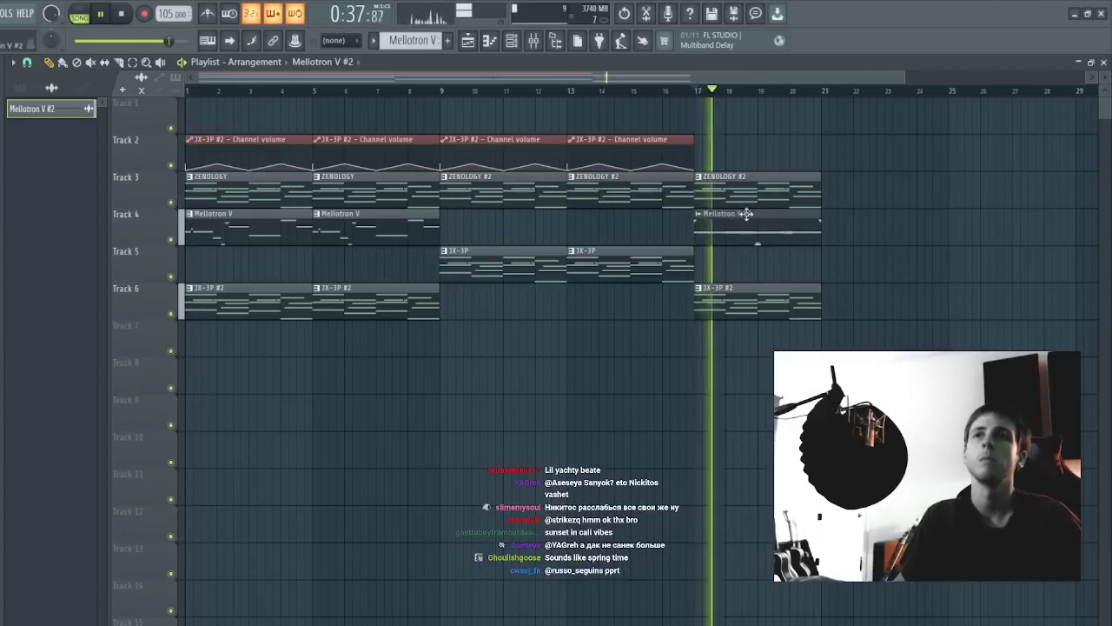
pyautogui.keyDown('ctrl'); pyautogui.moveTo(852, 193); pyautogui.dragTo(708, 405); pyautogui.keyUp('ctrl')
pyautogui.hotkey('ctrl', 'b')
pyautogui.hotkey('ctrl', 'd')
# - Set the Mellotron V #2 clip to Stretch mode and lower its pitch
pyautogui.doubleClick(755, 231)
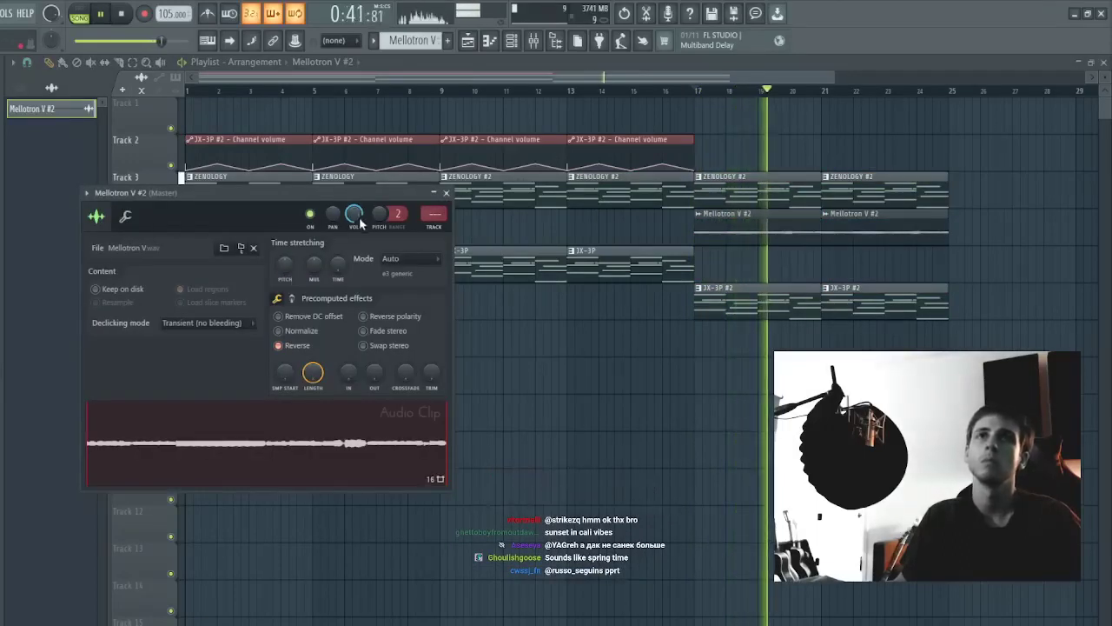
pyautogui.click(400, 293)
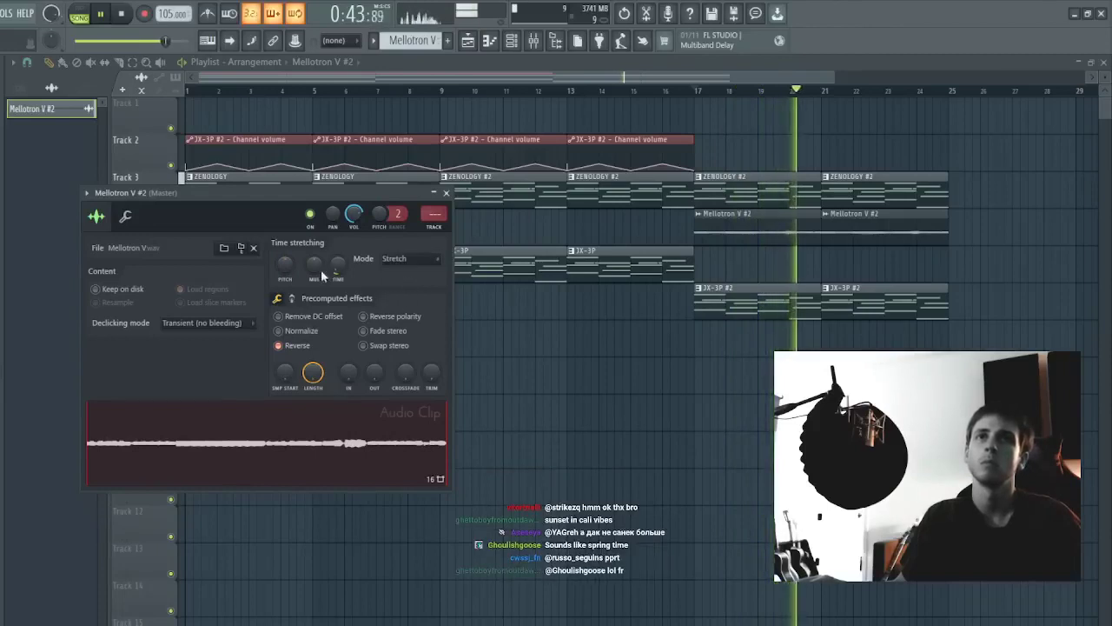
pyautogui.moveTo(290, 264); pyautogui.dragTo(290, 313)
pyautogui.press('space')
pyautogui.press('space')
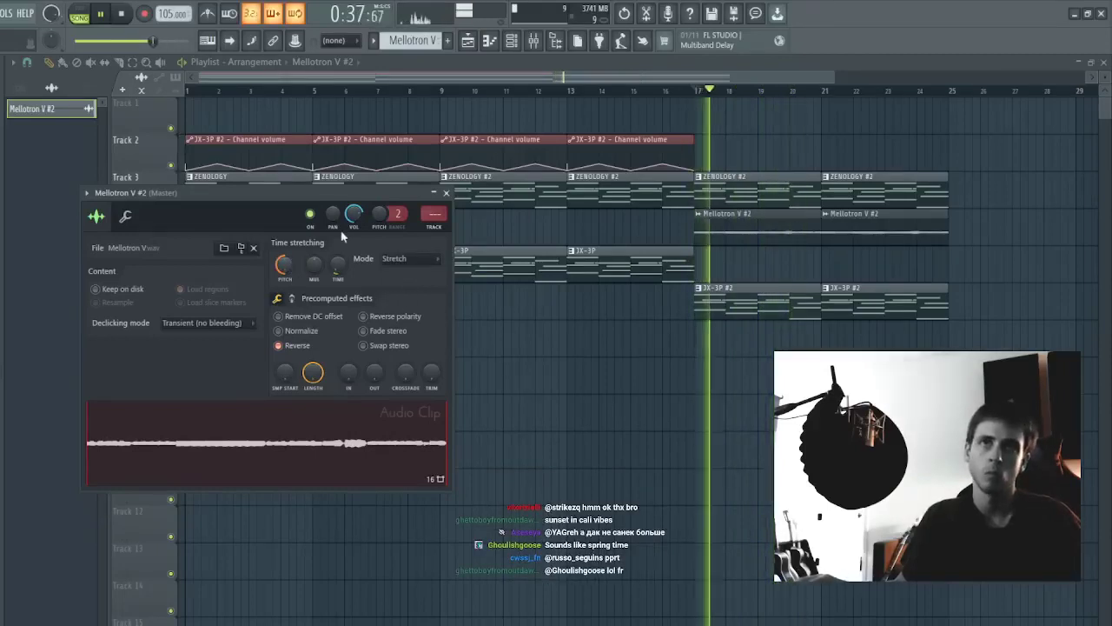
pyautogui.click(826, 215)
# - Make the bar-21 Mellotron clip unique as Mellotron V #3 and check its settings
pyautogui.click(896, 321)
pyautogui.doubleClick(898, 235)
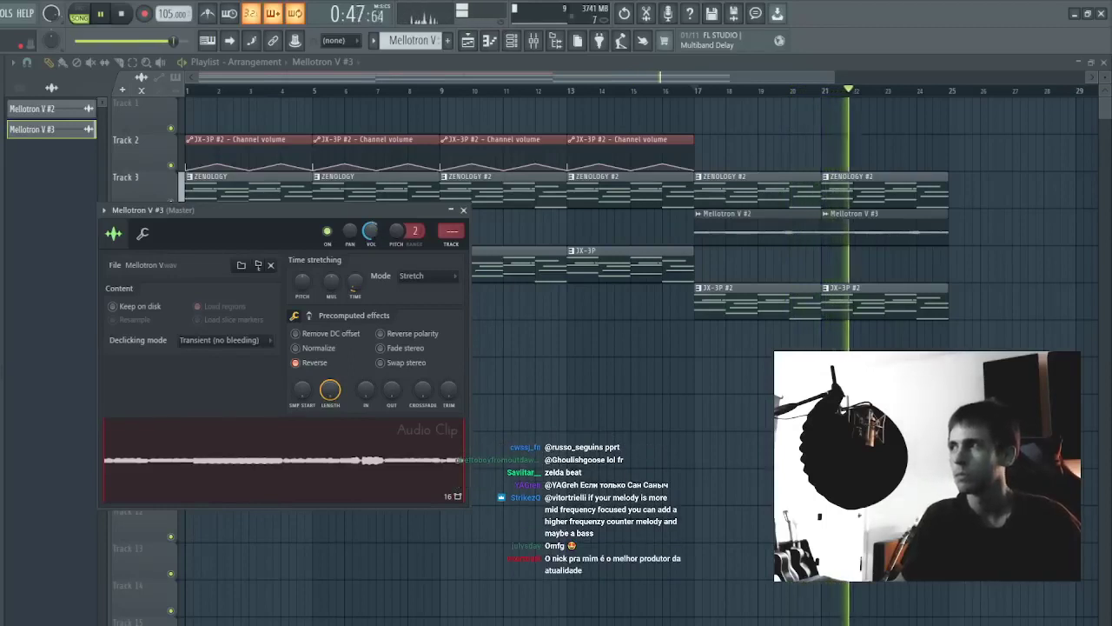
pyautogui.press('Escape')
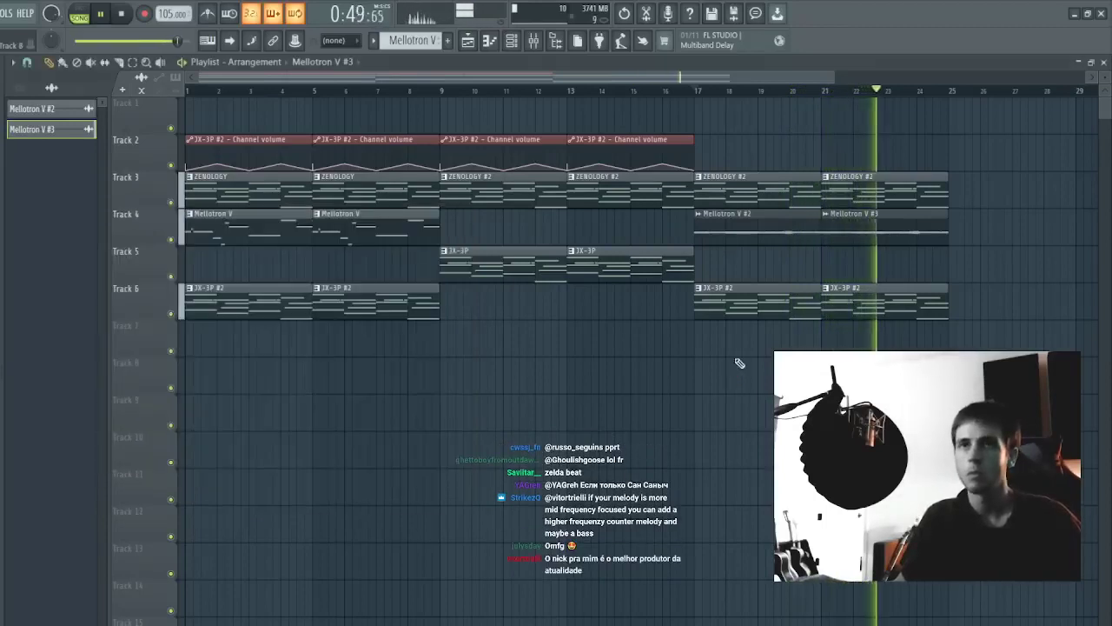
pyautogui.scroll(-3, 455, 176)
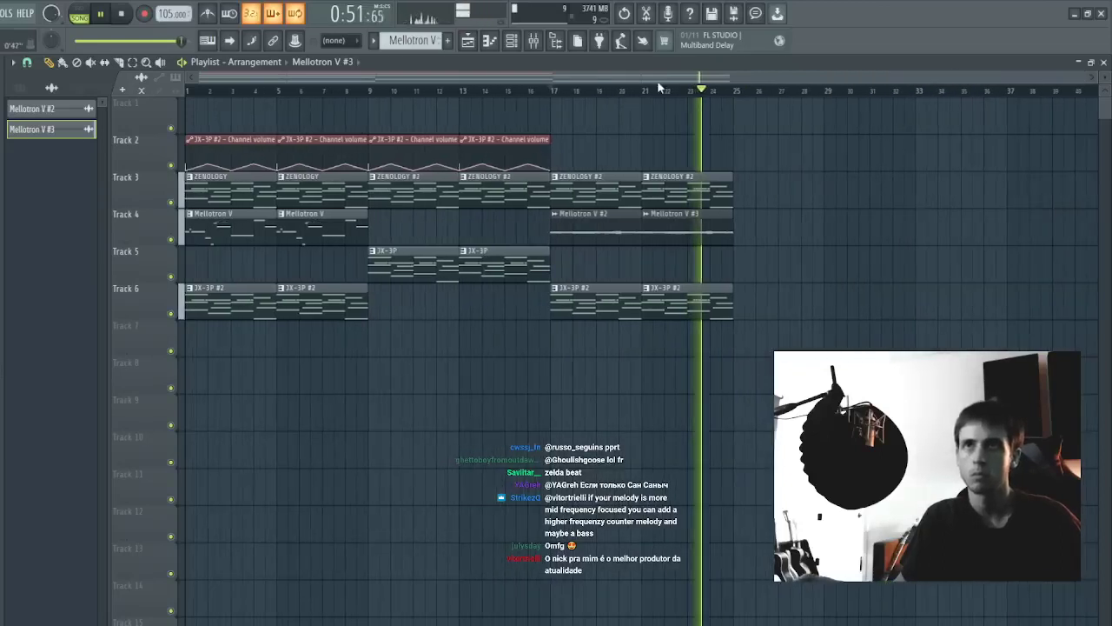
pyautogui.press('F6')
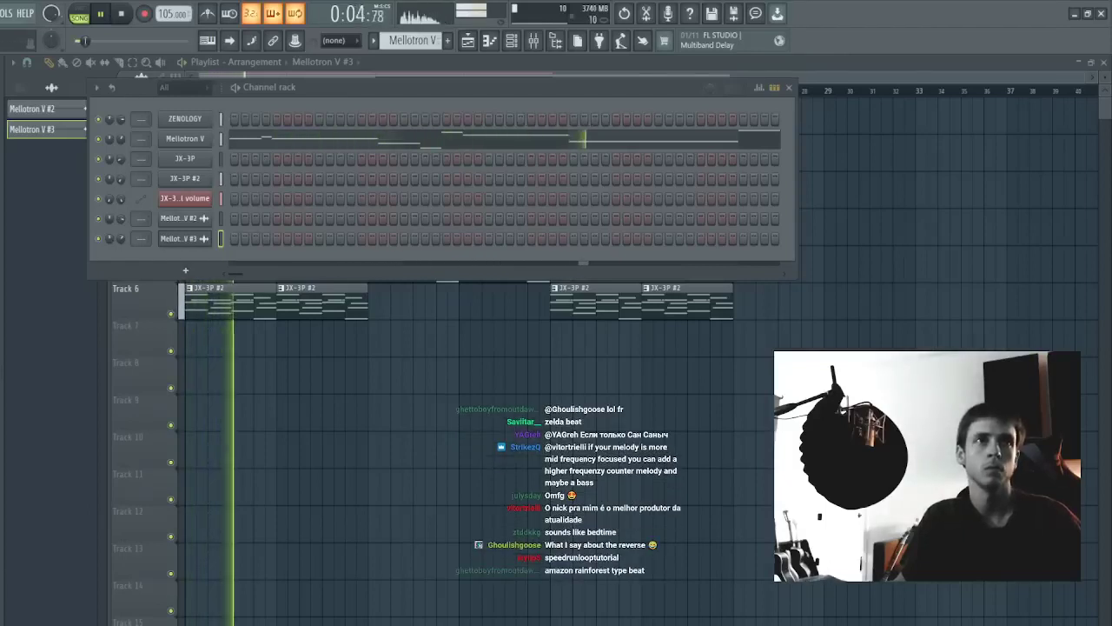
# - Select all clips and record the master output with Master armed in the Mixer
pyautogui.press('F6')
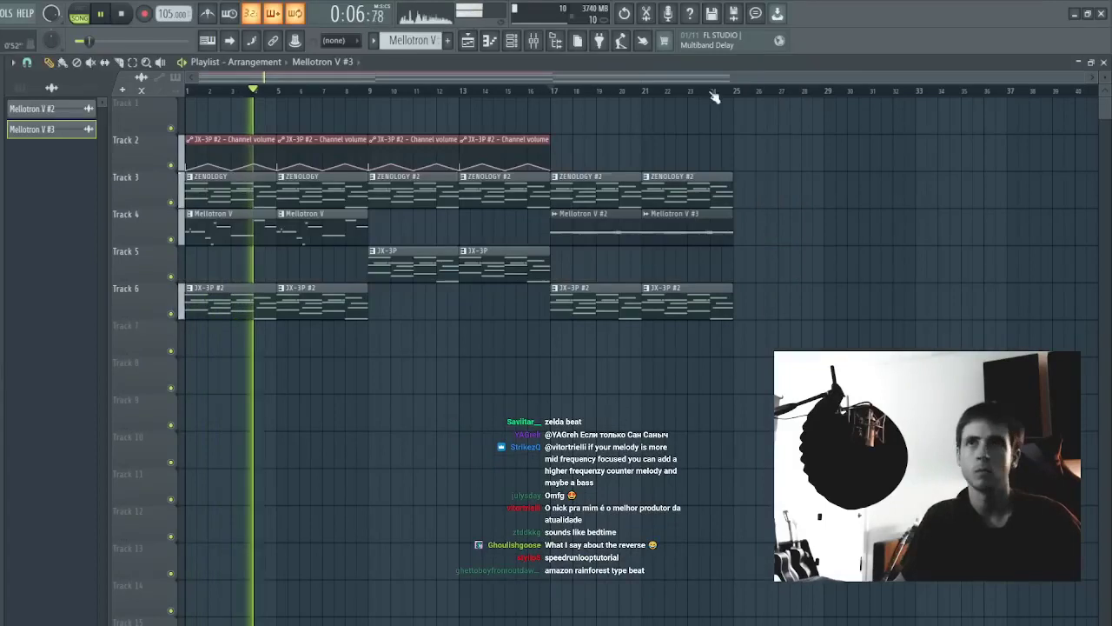
pyautogui.hotkey('ctrl', 'a')
pyautogui.click(534, 42)
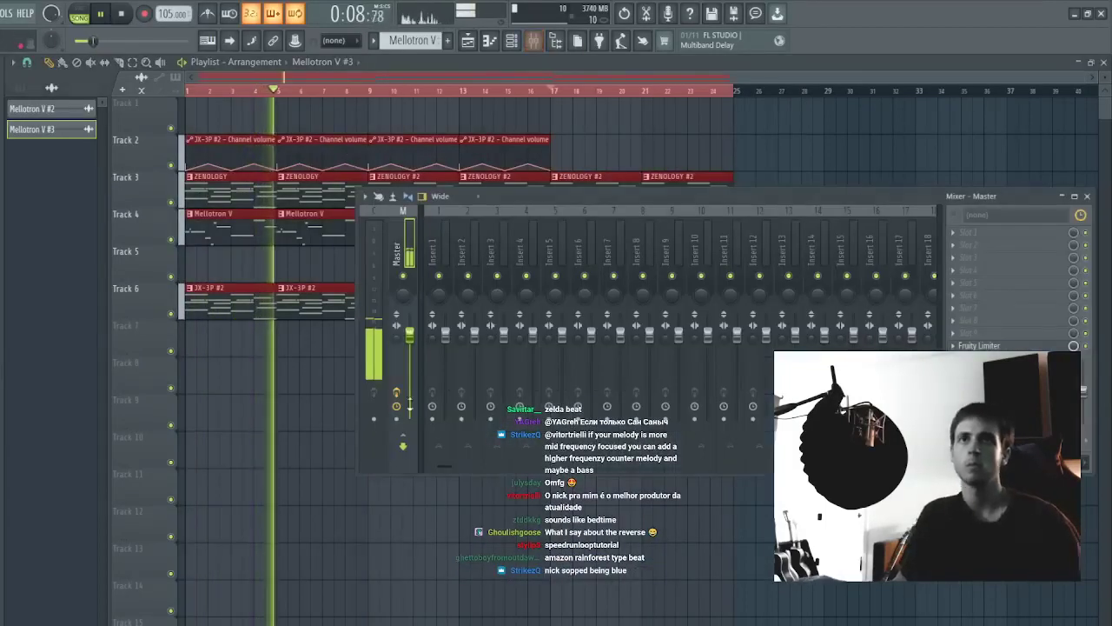
pyautogui.click(397, 418)
pyautogui.press('space')
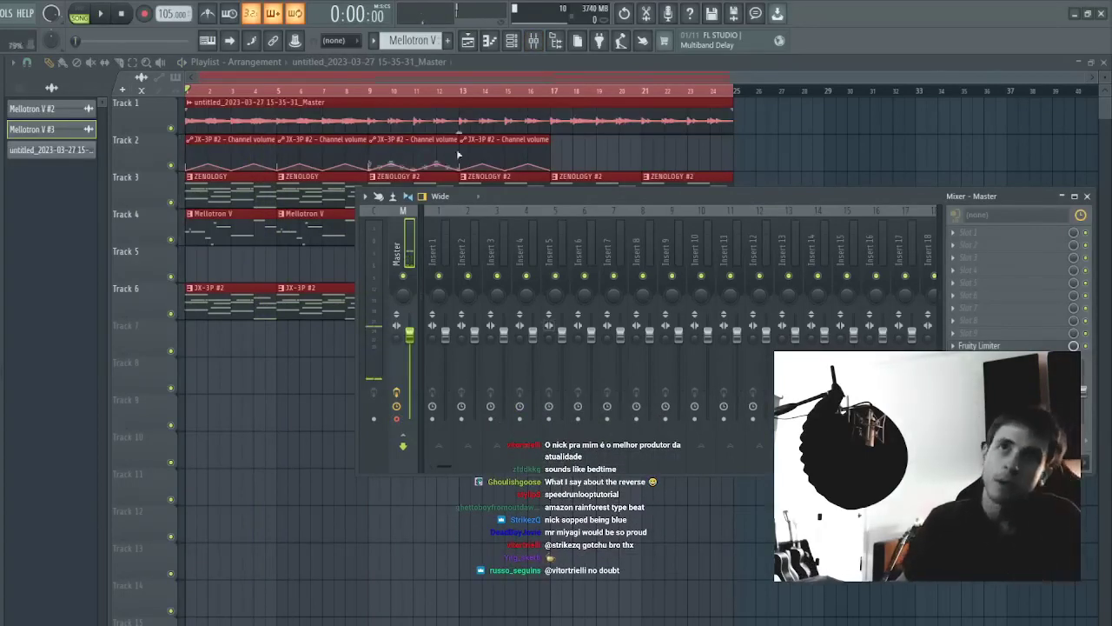
pyautogui.click(512, 45)
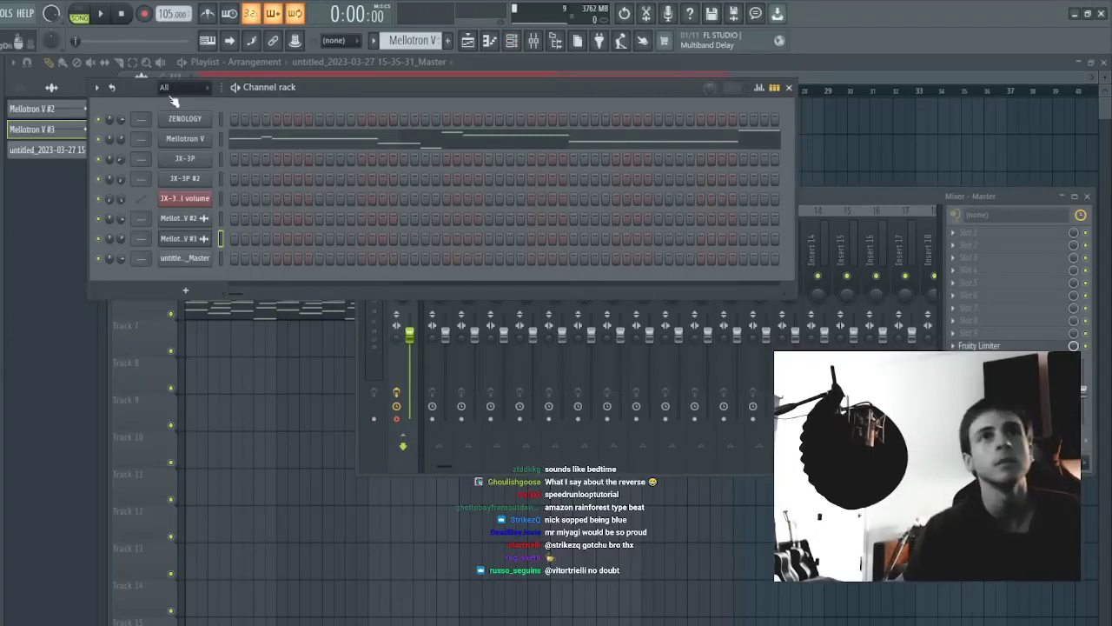
pyautogui.click(200, 116)
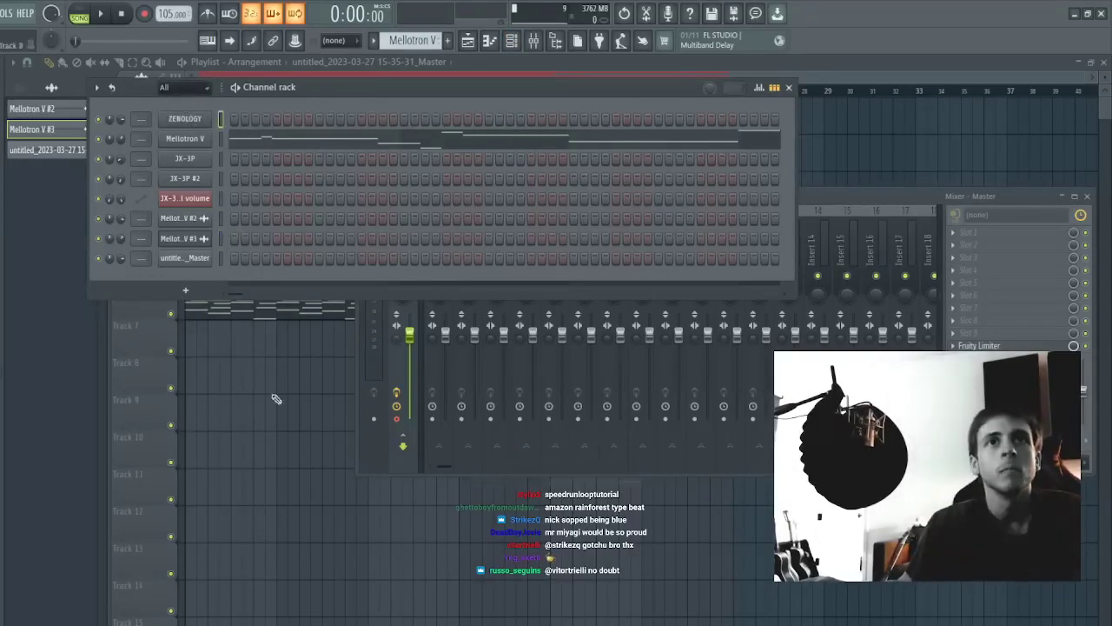
pyautogui.moveTo(275, 399); pyautogui.dragTo(198, 411)
pyautogui.rightClick(173, 425)
pyautogui.doubleClick(204, 410)
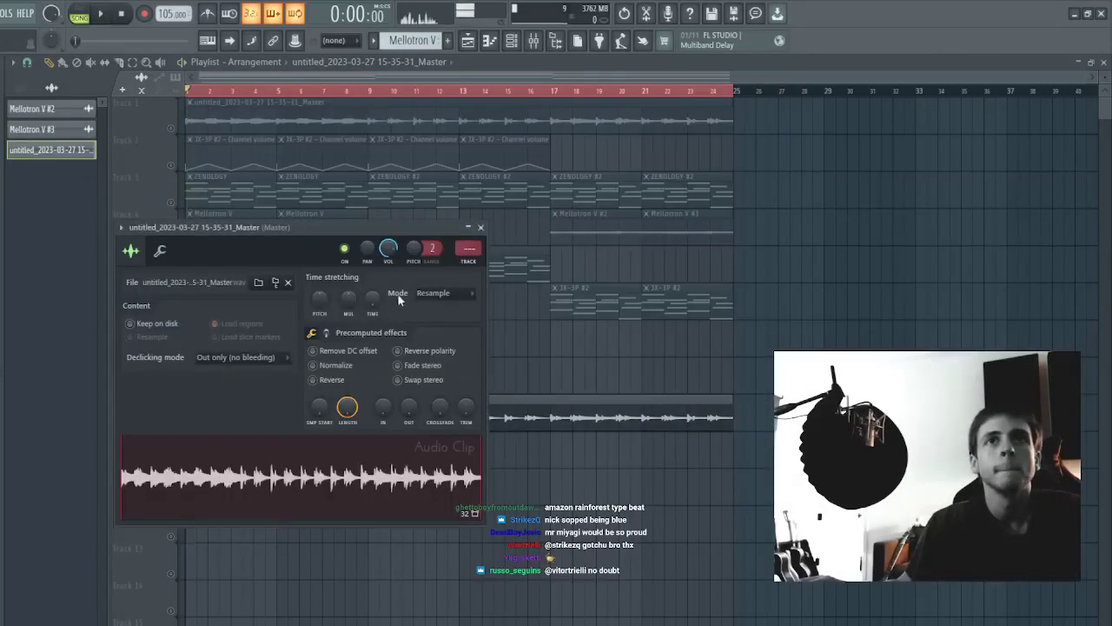
# - Try a lower pitch on the rendered Master clip, then reset it to centre
pyautogui.moveTo(414, 252); pyautogui.dragTo(418, 248)
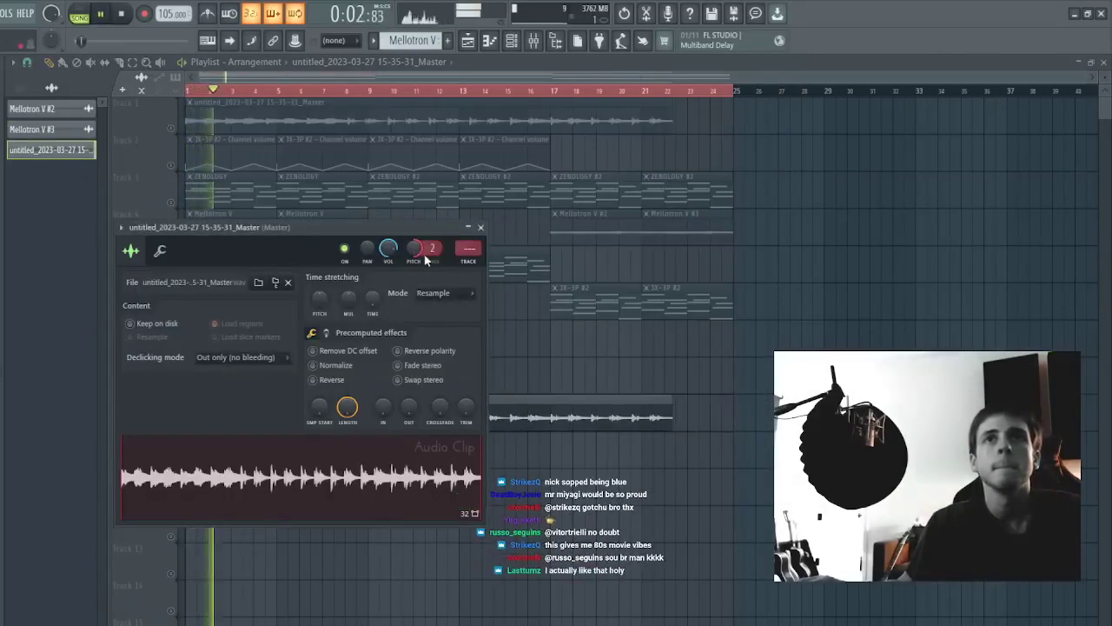
pyautogui.keyDown('alt'); pyautogui.click(417, 250); pyautogui.keyUp('alt')
pyautogui.press('space')
pyautogui.press('space')
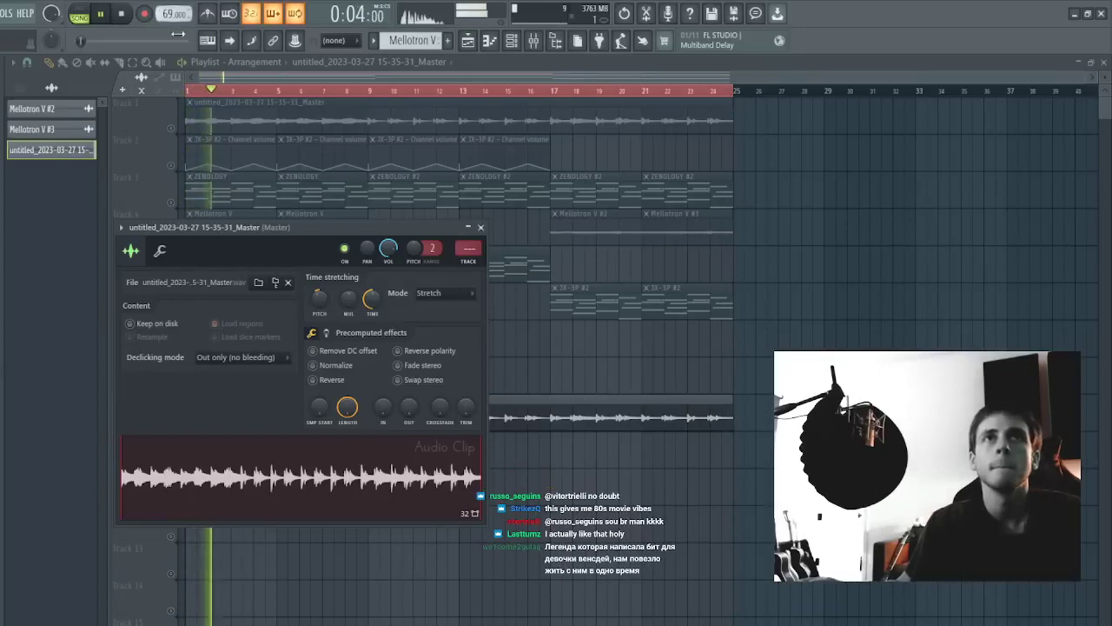
pyautogui.press('Escape')
# - Slice the Track 9 Master clip at bar 4
pyautogui.click(213, 90)
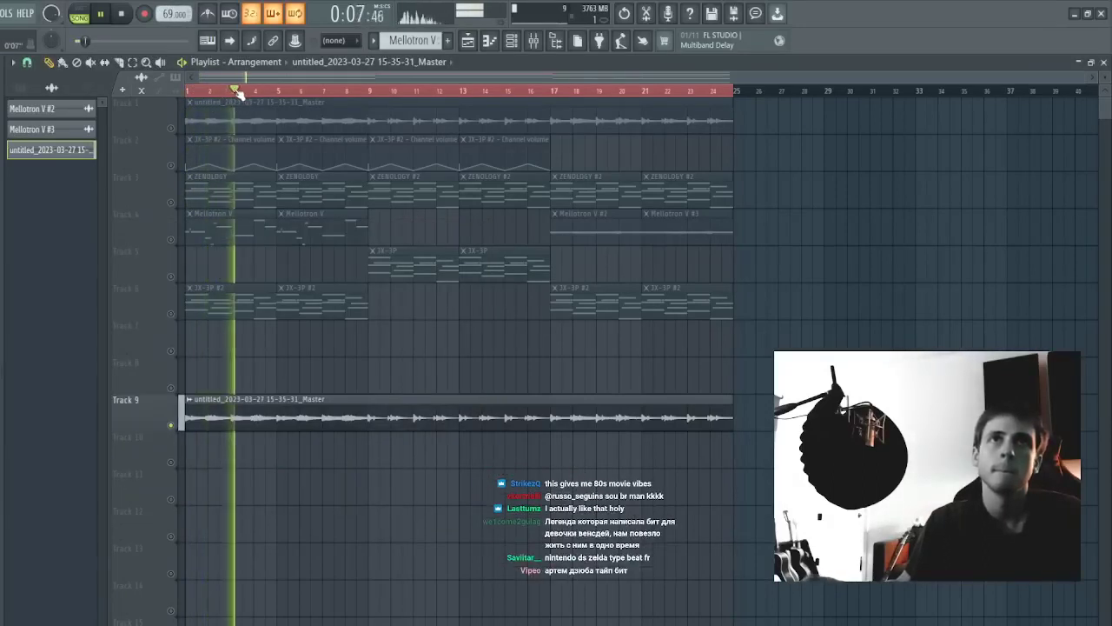
pyautogui.click(257, 90)
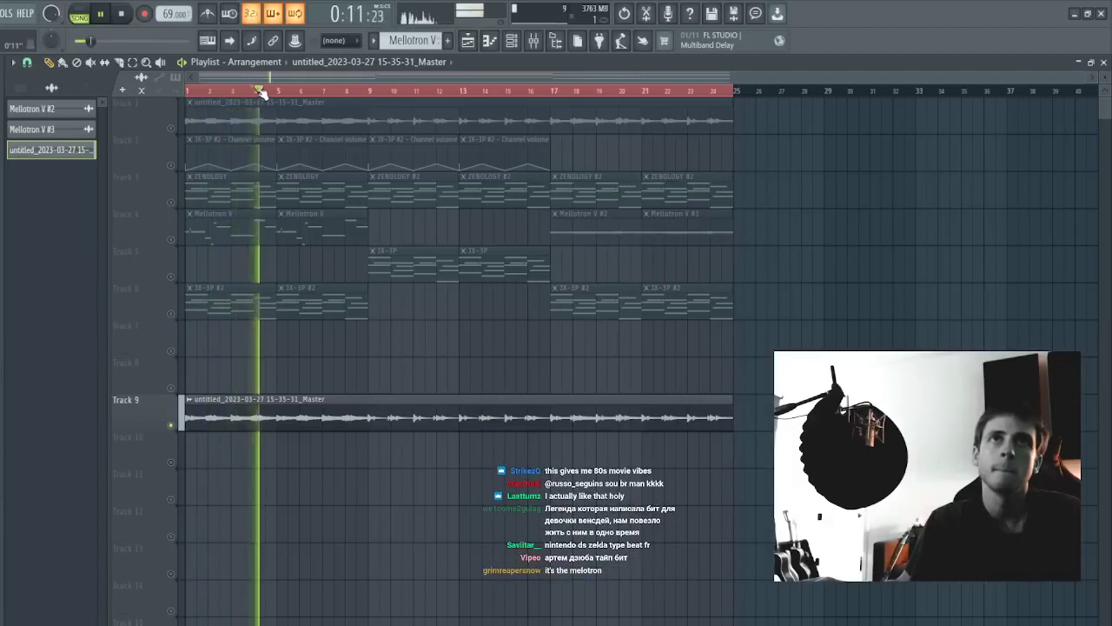
pyautogui.rightClick(263, 90)
pyautogui.click(263, 91)
pyautogui.press('c')
pyautogui.click(264, 405)
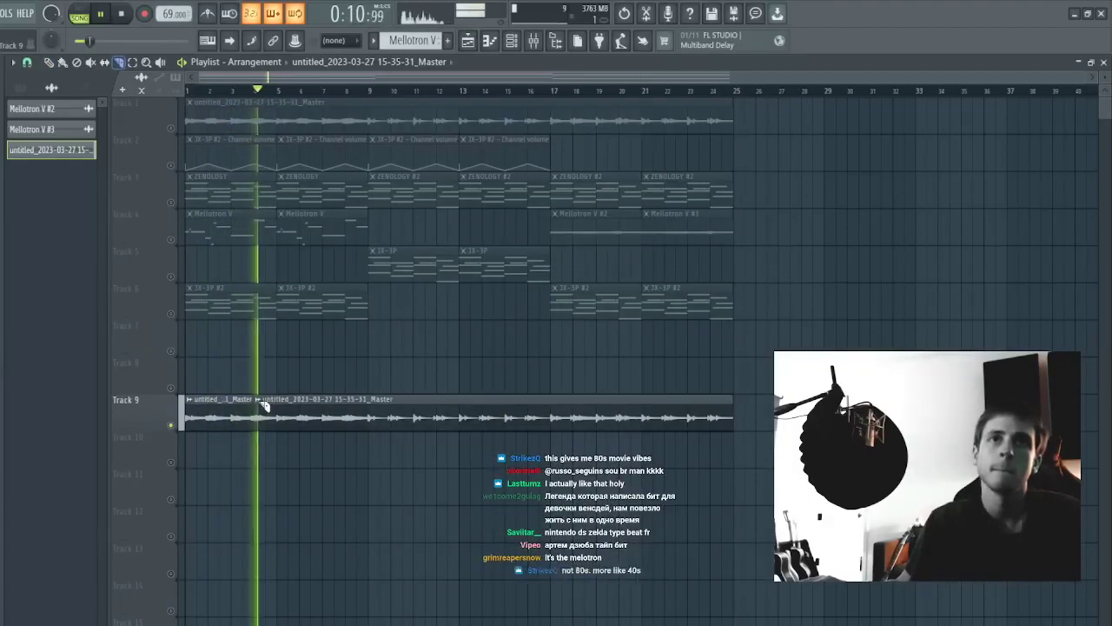
pyautogui.press('p')
# - Delete the short first piece and move the Track 9 clip to start at bar 1
pyautogui.rightClick(246, 421)
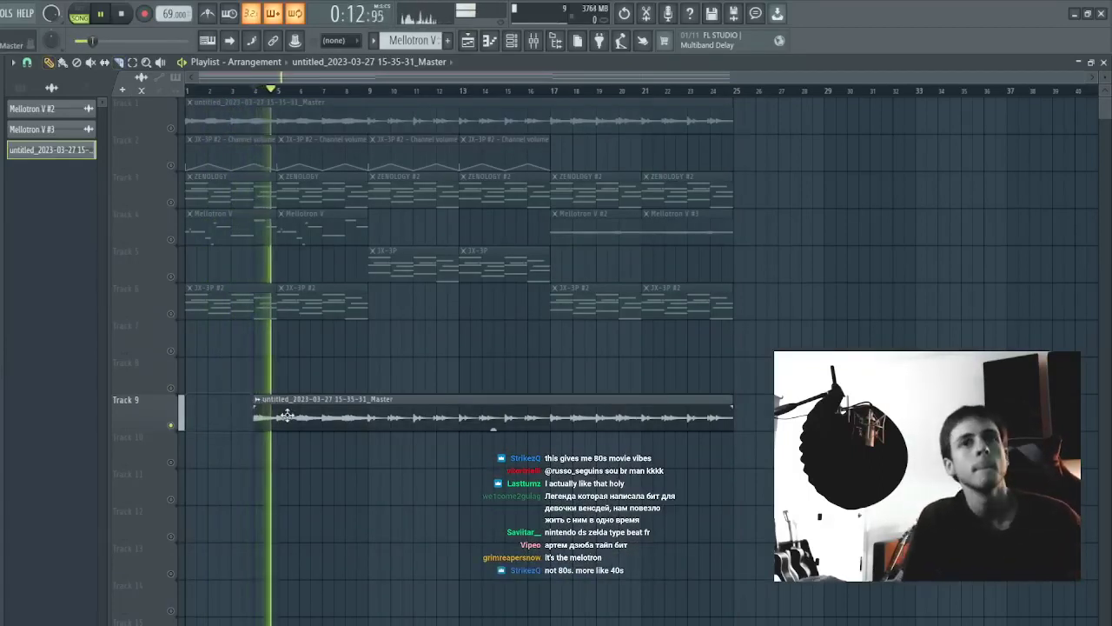
pyautogui.moveTo(287, 415); pyautogui.dragTo(154, 412)
pyautogui.press('space')
pyautogui.press('space')
pyautogui.doubleClick(275, 398)
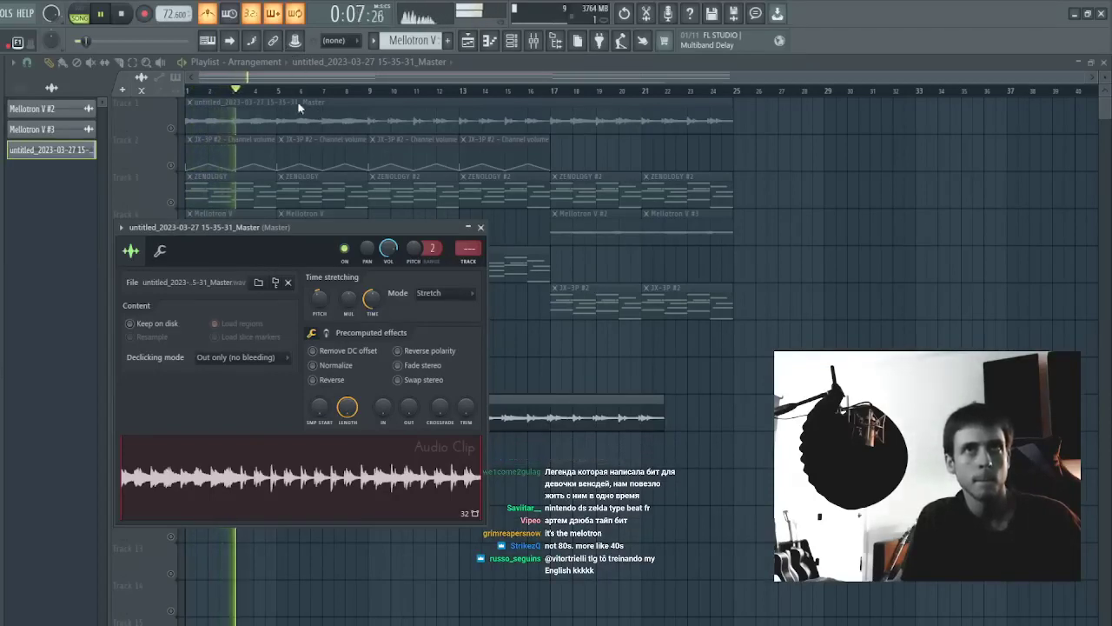
pyautogui.press('space')
pyautogui.press('space')
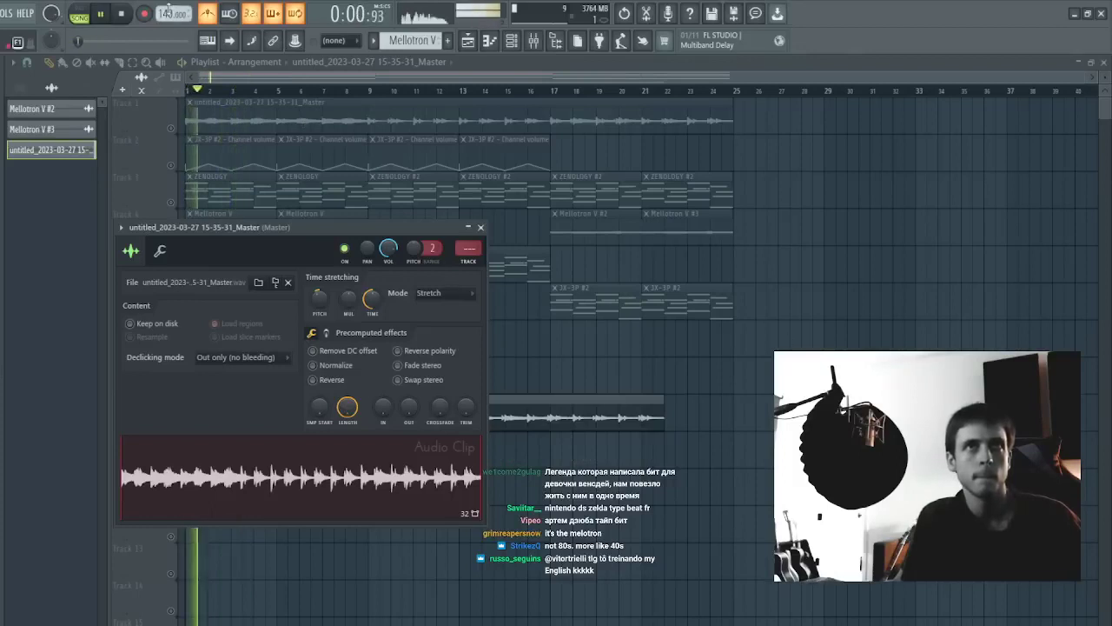
# - Raise the tempo to about 140 BPM and slice the Track 9 clip at bars 3, 9, 11 and 13, removing bars 3–5
pyautogui.moveTo(167, 14); pyautogui.dragTo(168, 9)
pyautogui.press('Escape')
pyautogui.press('c')
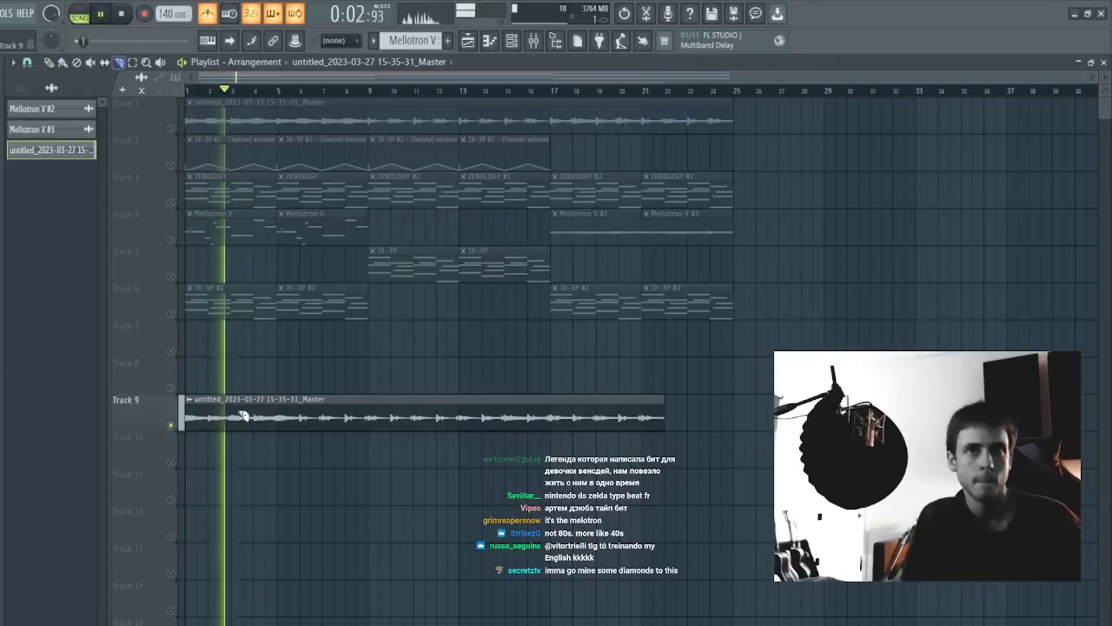
pyautogui.click(241, 415)
pyautogui.rightClick(280, 402)
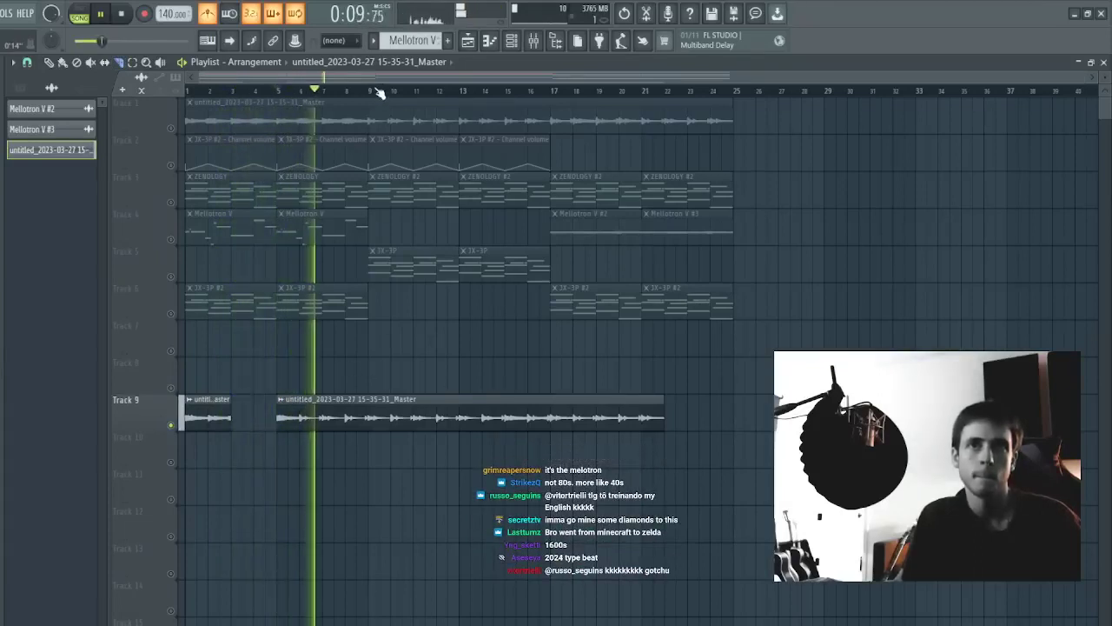
pyautogui.click(375, 421)
pyautogui.click(420, 418)
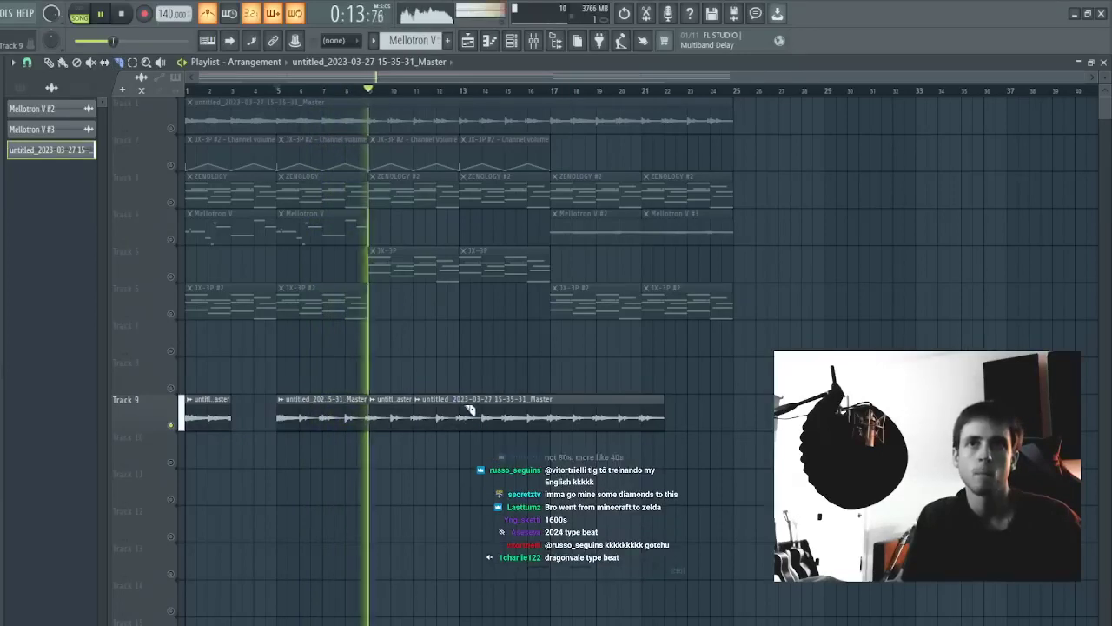
pyautogui.click(467, 413)
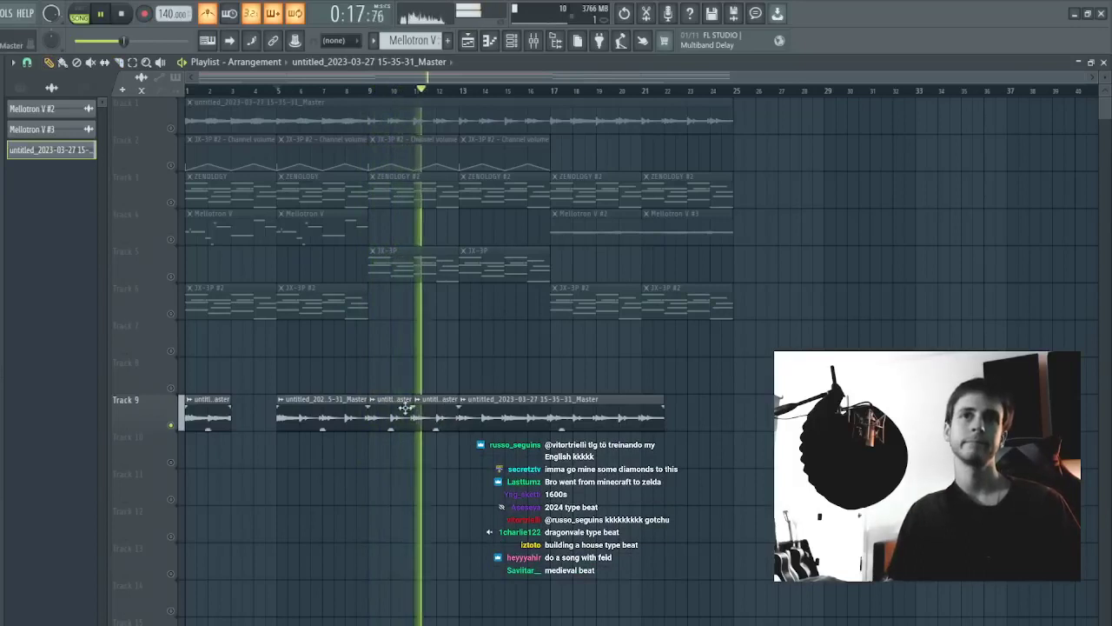
# - Shift the next slice left against the first clip and delete the second Track 9 clip
pyautogui.click(282, 90)
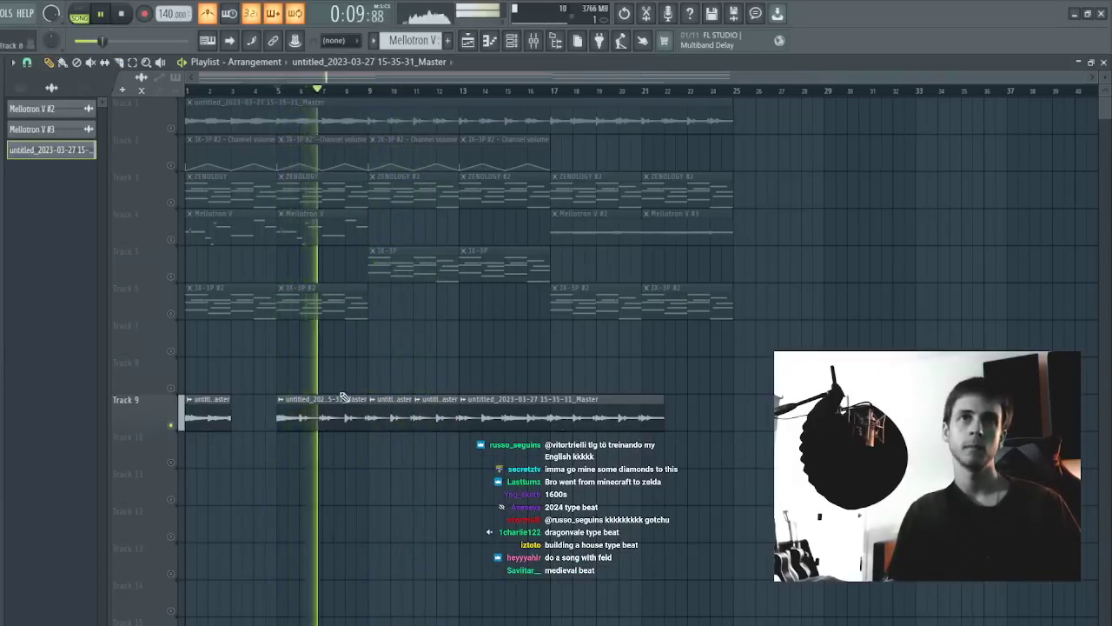
pyautogui.press('space')
pyautogui.press('space')
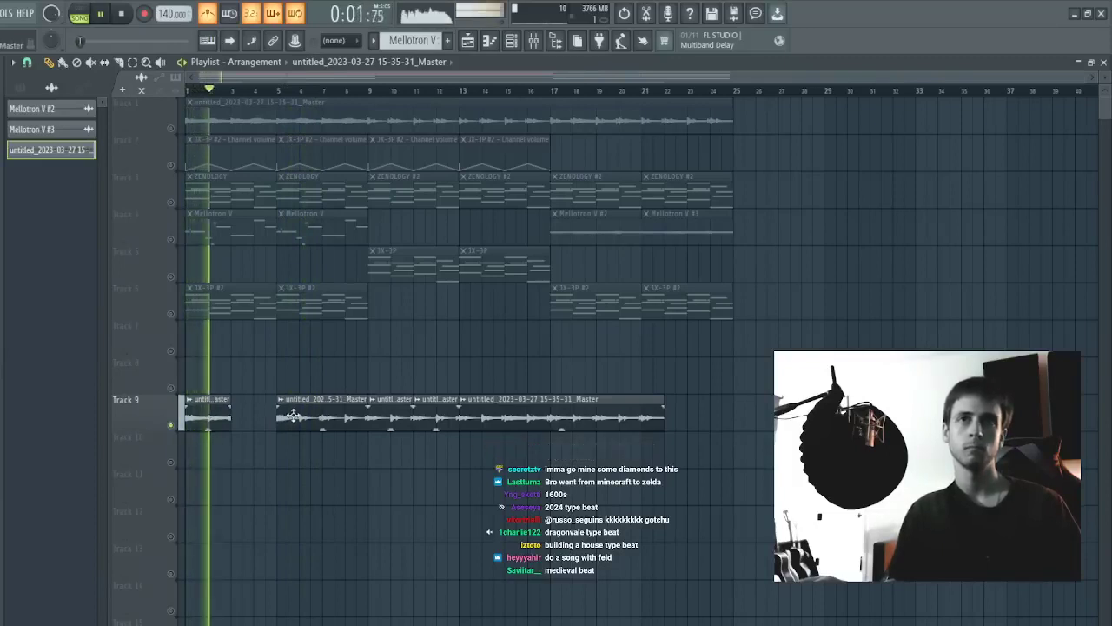
pyautogui.moveTo(293, 415); pyautogui.dragTo(248, 409)
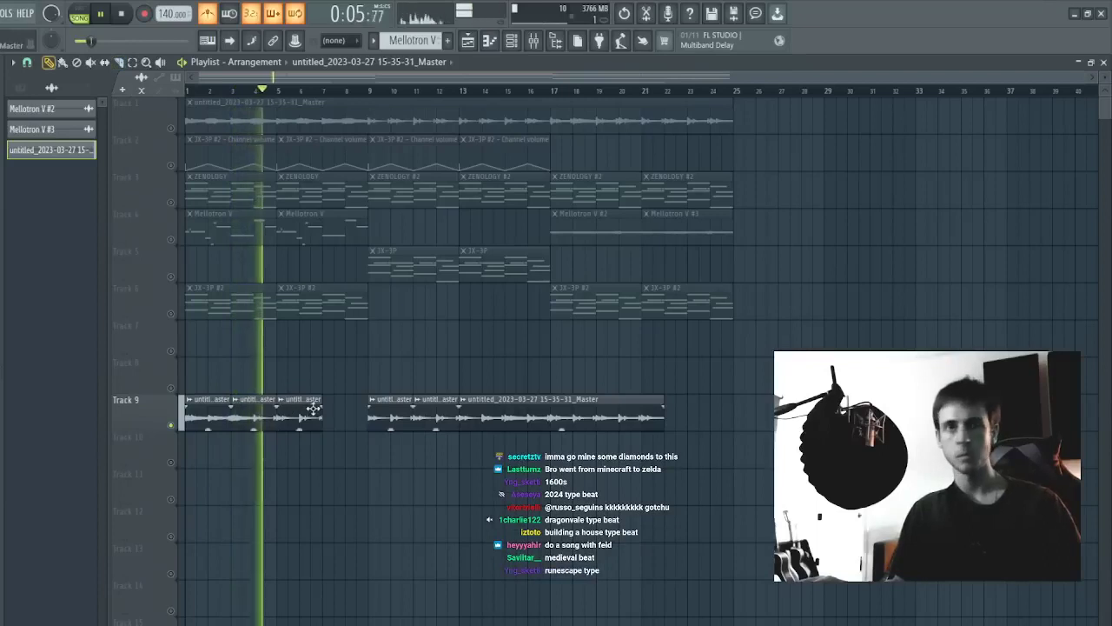
pyautogui.rightClick(314, 409)
pyautogui.press('space')
pyautogui.press('space')
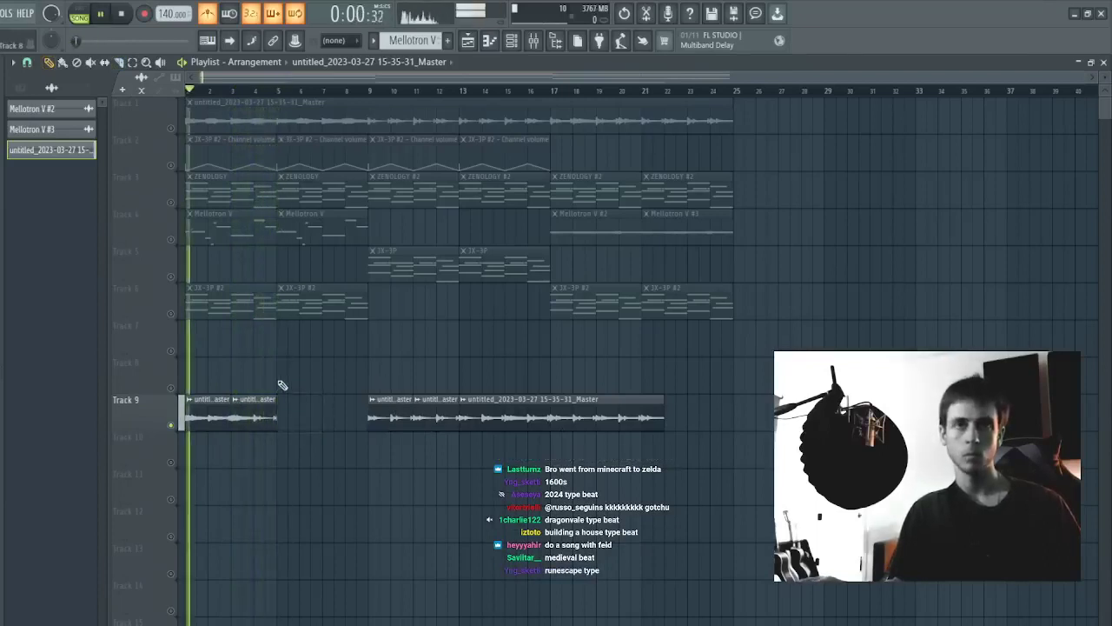
# - Duplicate the first two Track 9 clips into bars 5–9 and open the clip's sample settings
pyautogui.moveTo(283, 385); pyautogui.dragTo(213, 417)
pyautogui.hotkey('ctrl', 'b')
pyautogui.hotkey('ctrl', 'd')
pyautogui.moveTo(397, 380); pyautogui.dragTo(459, 451)
pyautogui.hotkey('ctrl', 'd')
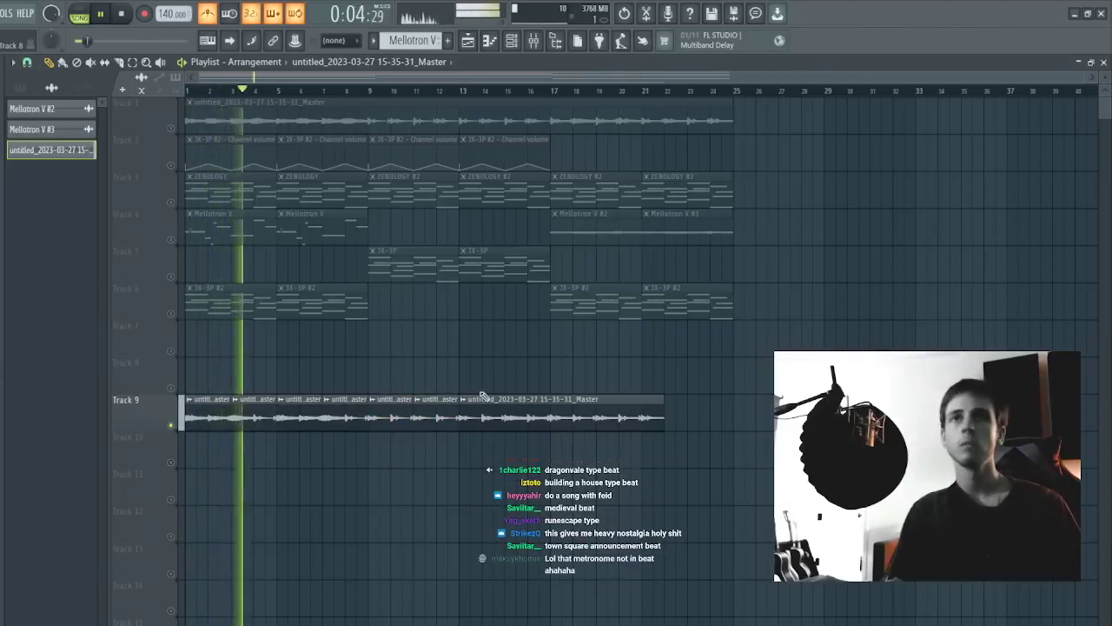
pyautogui.doubleClick(485, 403)
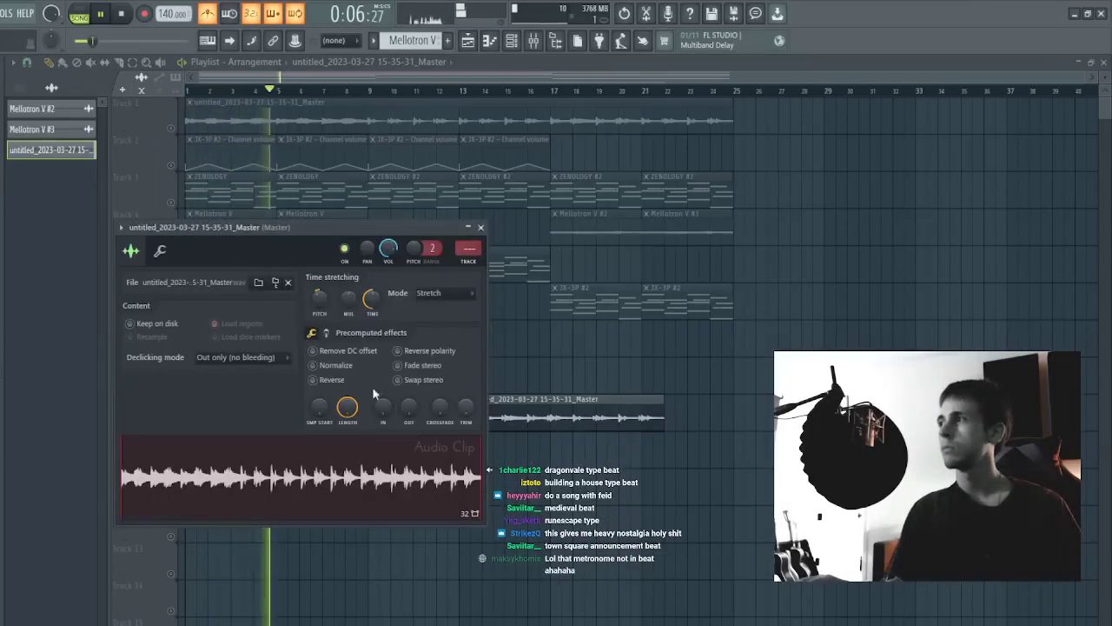
# - Tick Normalize in the Master sample's settings so the chopped audio plays louder
pyautogui.click(313, 365)
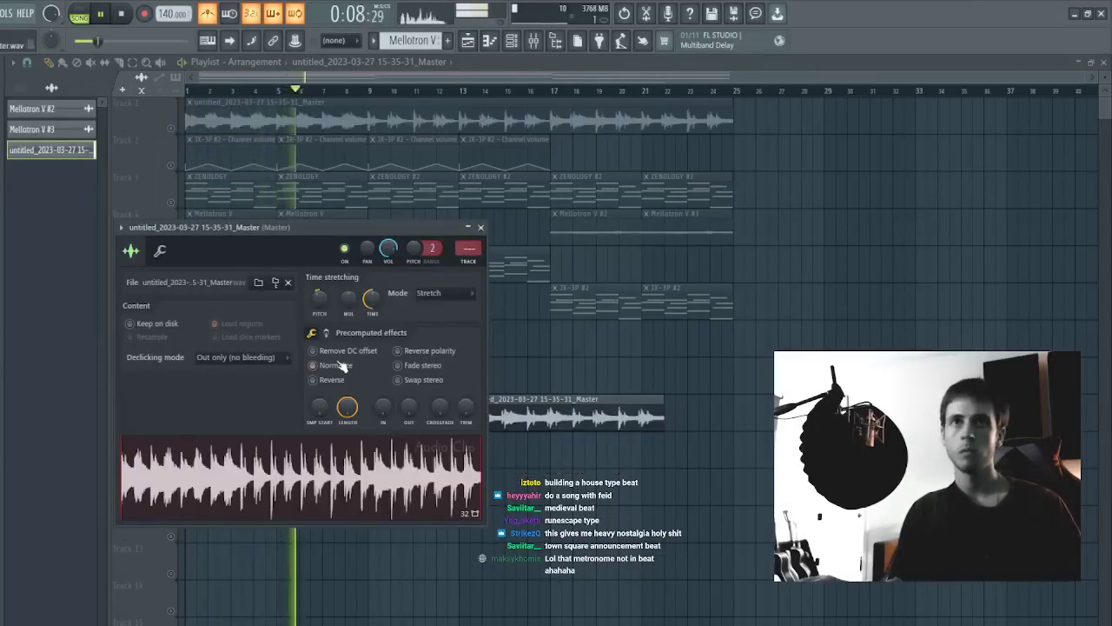
pyautogui.click(480, 227)
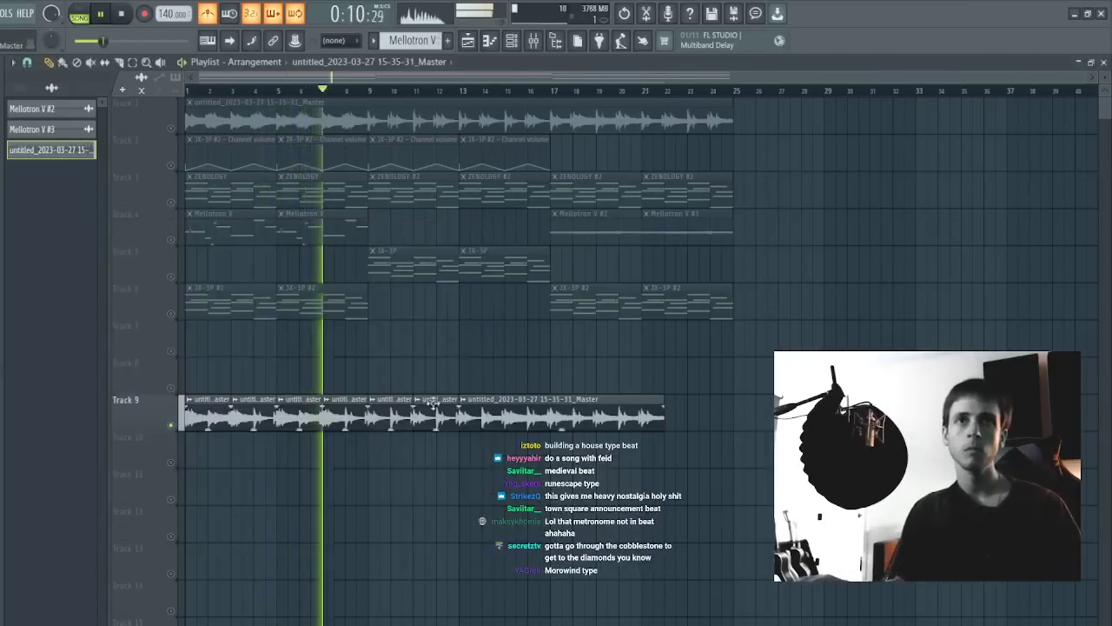
pyautogui.doubleClick(424, 405)
pyautogui.rightClick(682, 431)
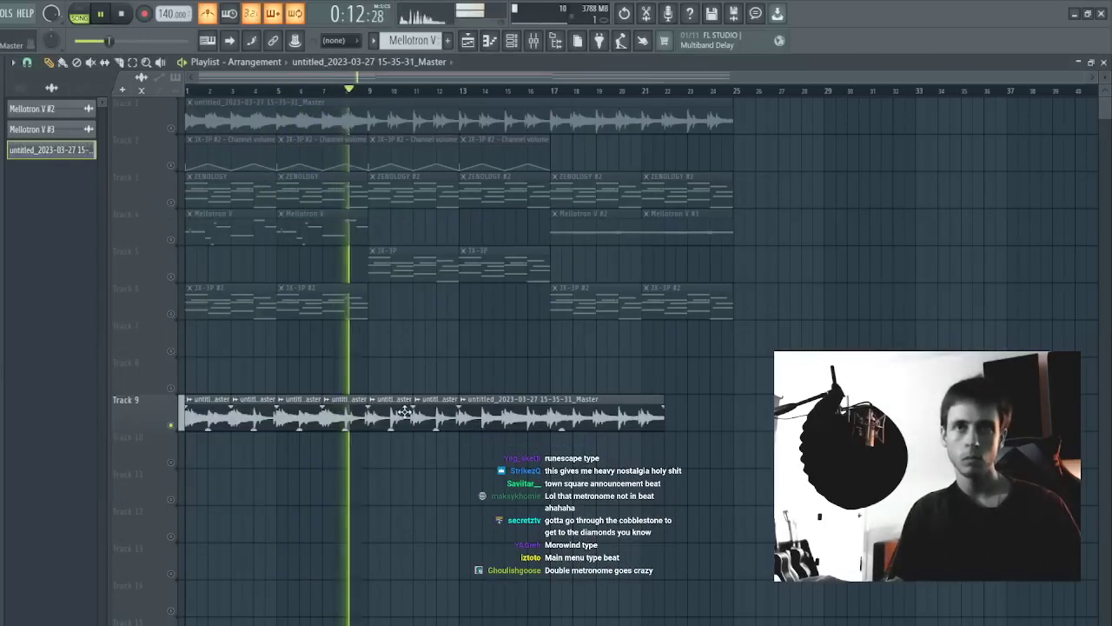
pyautogui.doubleClick(407, 408)
pyautogui.rightClick(686, 497)
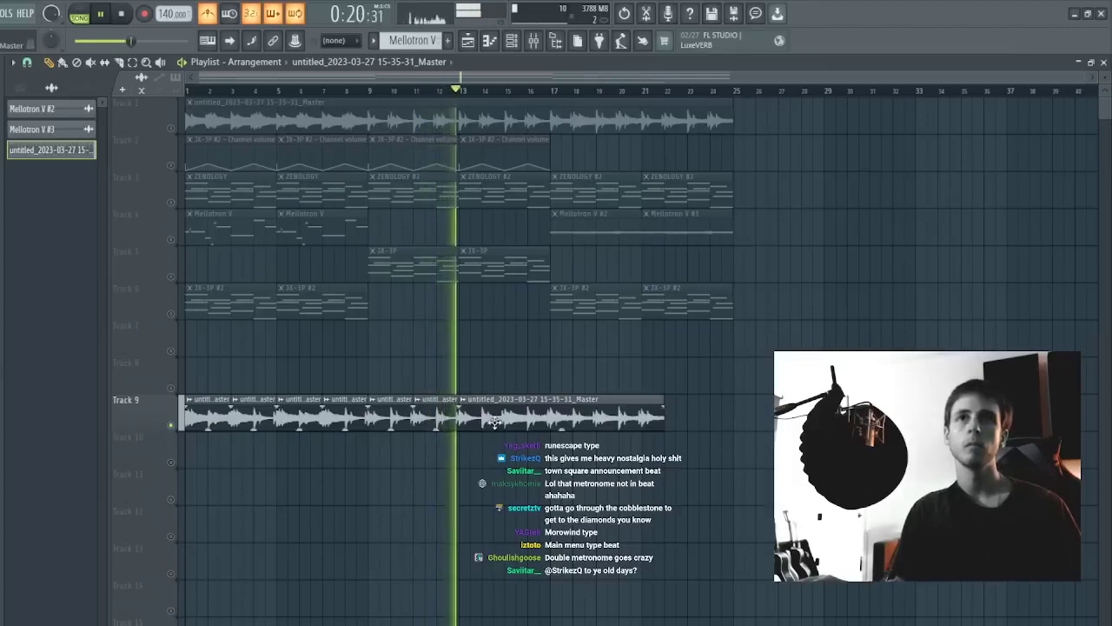
# - Slice the last Track 9 clip at bar 15 and two later points, deleting the tail
pyautogui.rightClick(431, 420)
pyautogui.hotkey('ctrl', 'z')
pyautogui.press('c')
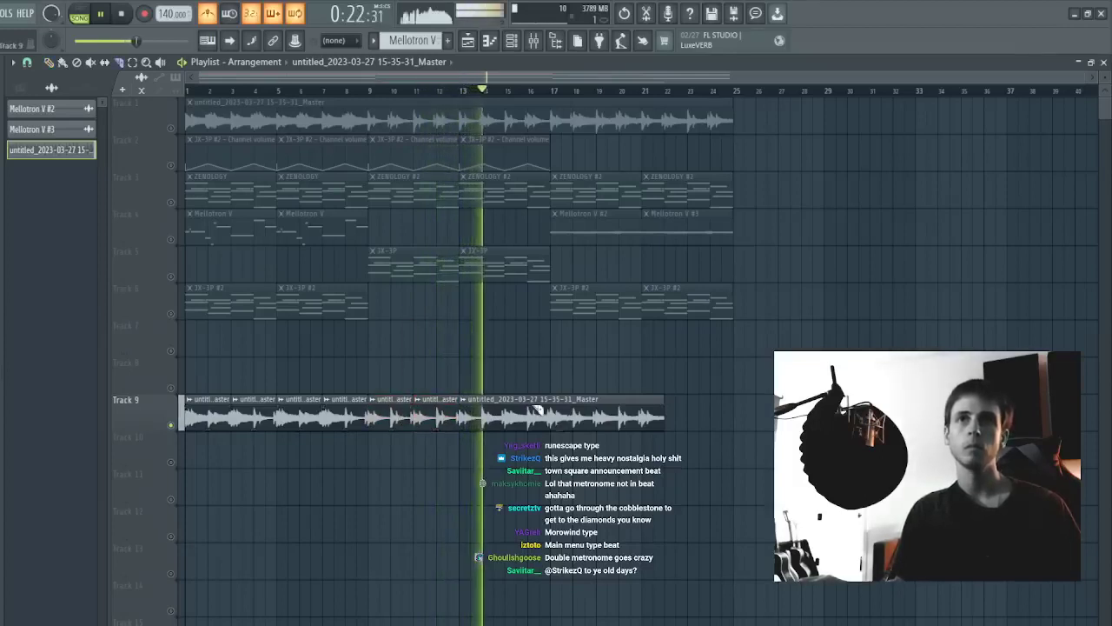
pyautogui.click(512, 409)
pyautogui.click(553, 405)
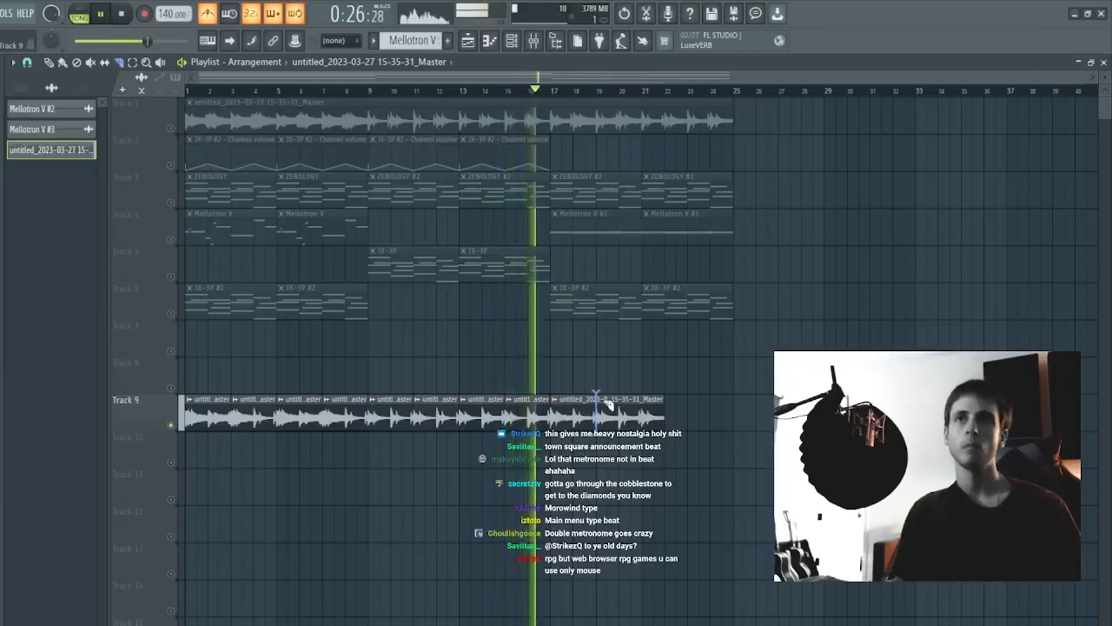
pyautogui.click(604, 404)
pyautogui.rightClick(652, 407)
# - Try duplicating the last two clips, then lengthen and re-shorten the final Track 9 clip
pyautogui.moveTo(651, 402); pyautogui.dragTo(599, 465)
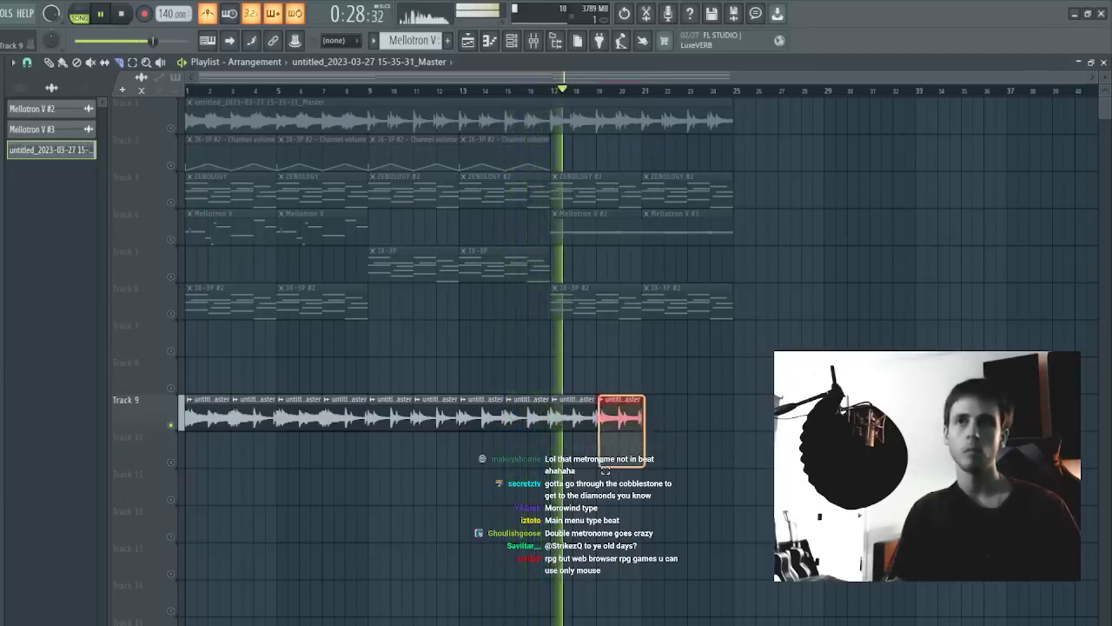
pyautogui.keyDown('ctrl'); pyautogui.click(596, 443); pyautogui.keyUp('ctrl')
pyautogui.moveTo(658, 420); pyautogui.dragTo(551, 425)
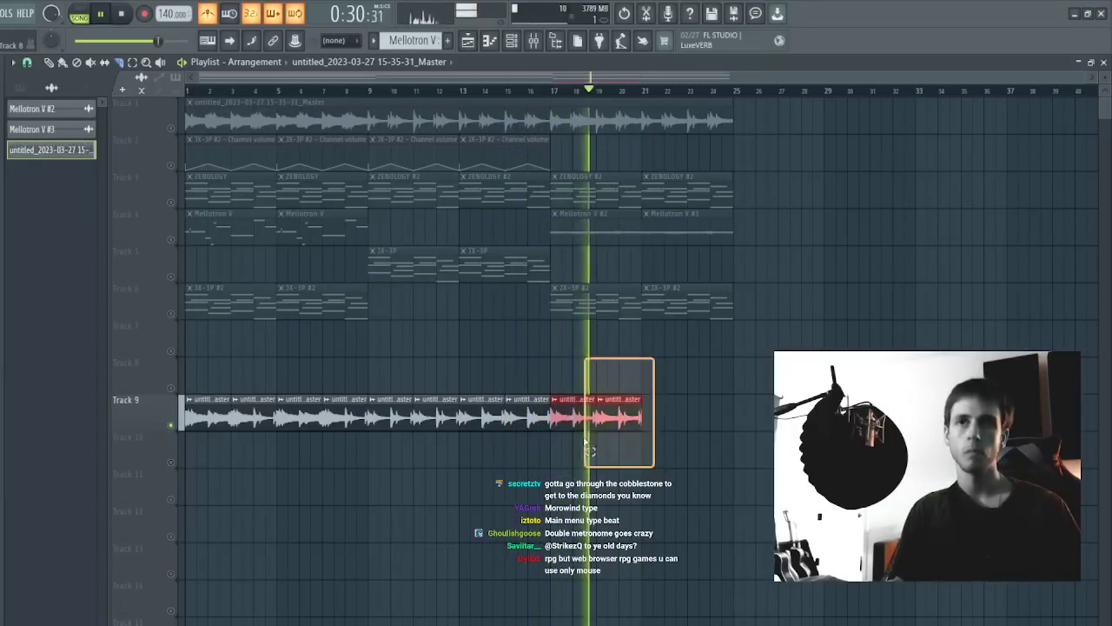
pyautogui.hotkey('ctrl', 'b')
pyautogui.hotkey('ctrl', 'z')
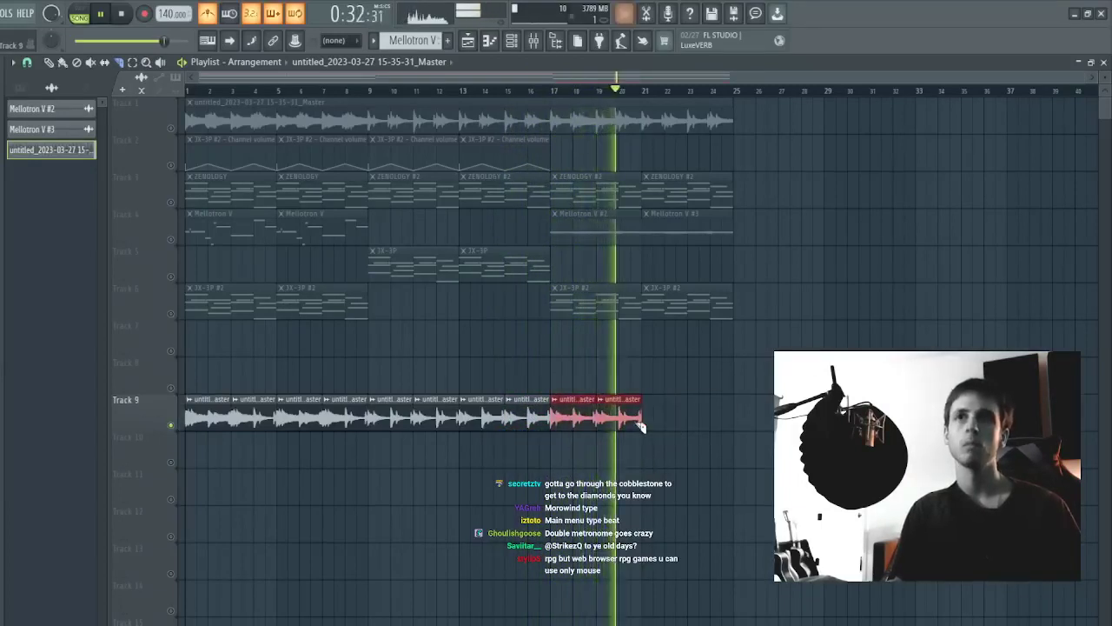
pyautogui.keyDown('ctrl'); pyautogui.click(641, 428); pyautogui.keyUp('ctrl')
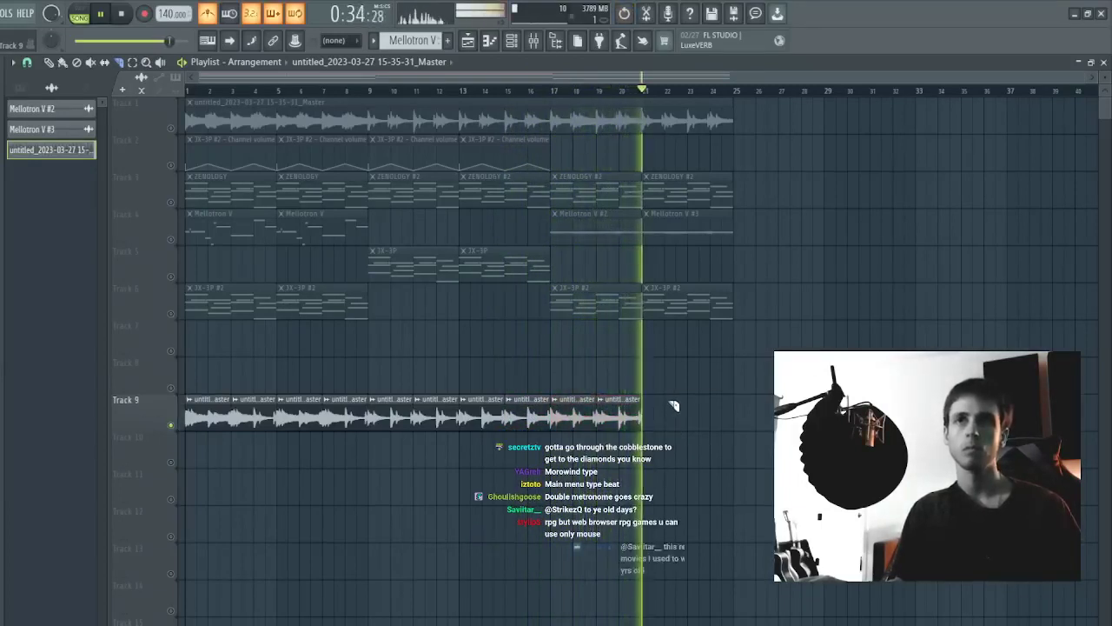
pyautogui.moveTo(629, 408); pyautogui.dragTo(773, 410)
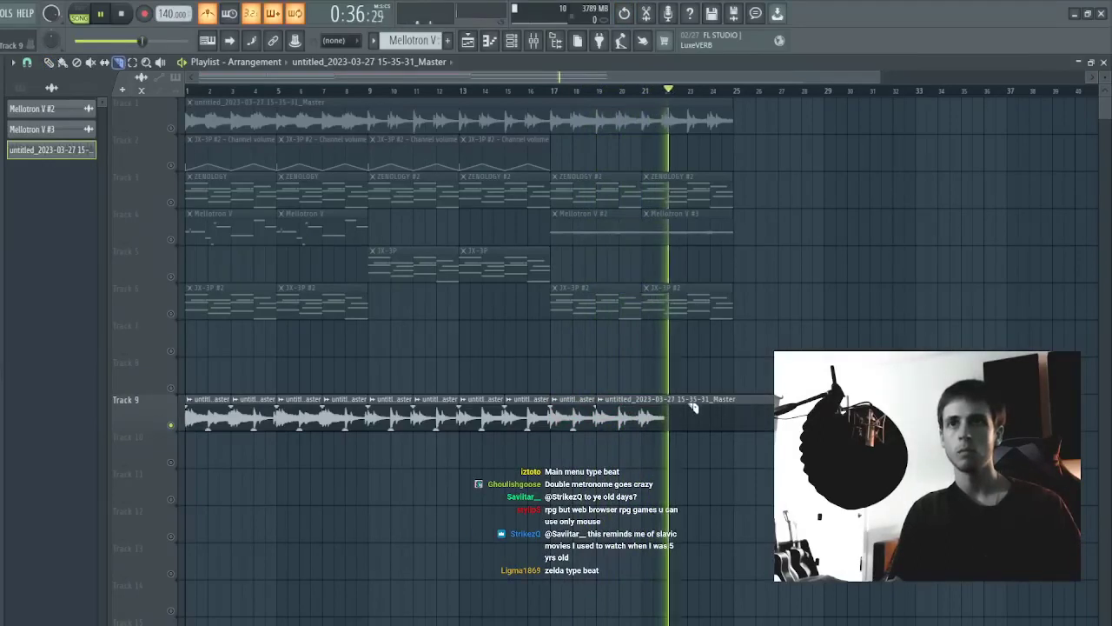
pyautogui.click(648, 94)
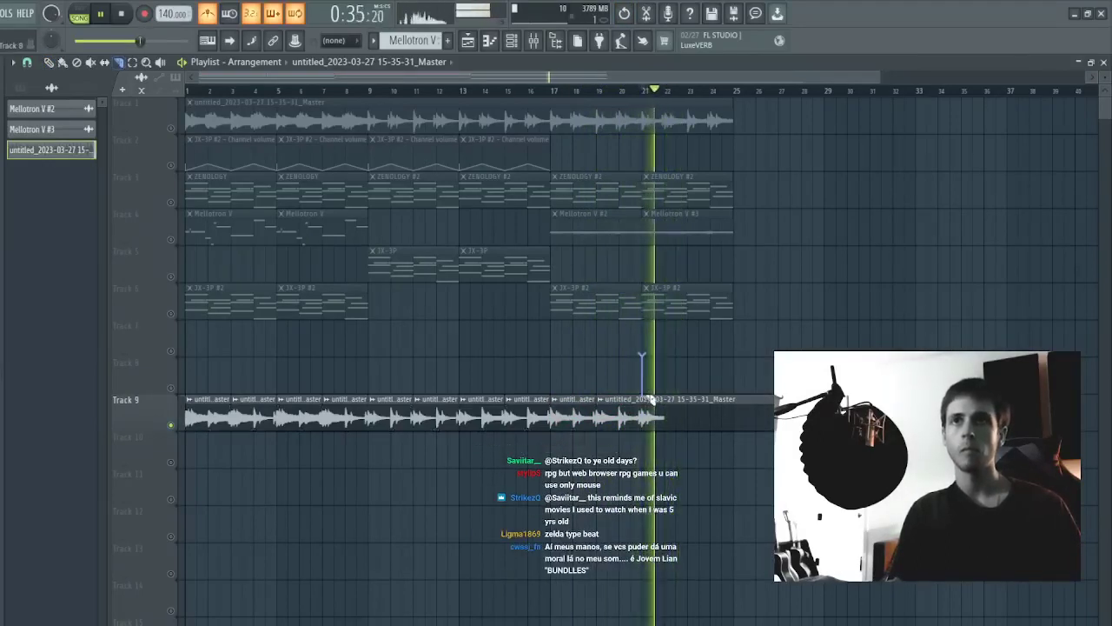
pyautogui.moveTo(772, 408)
pyautogui.mouseDown()
pyautogui.moveTo(696, 400)
pyautogui.moveTo(576, 431)
pyautogui.mouseUp()
# - Duplicate the end slices to fill bars 21–24, deleting extras past the end
pyautogui.moveTo(581, 360); pyautogui.dragTo(746, 500)
pyautogui.hotkey('ctrl', 'b')
pyautogui.hotkey('ctrl', 'd')
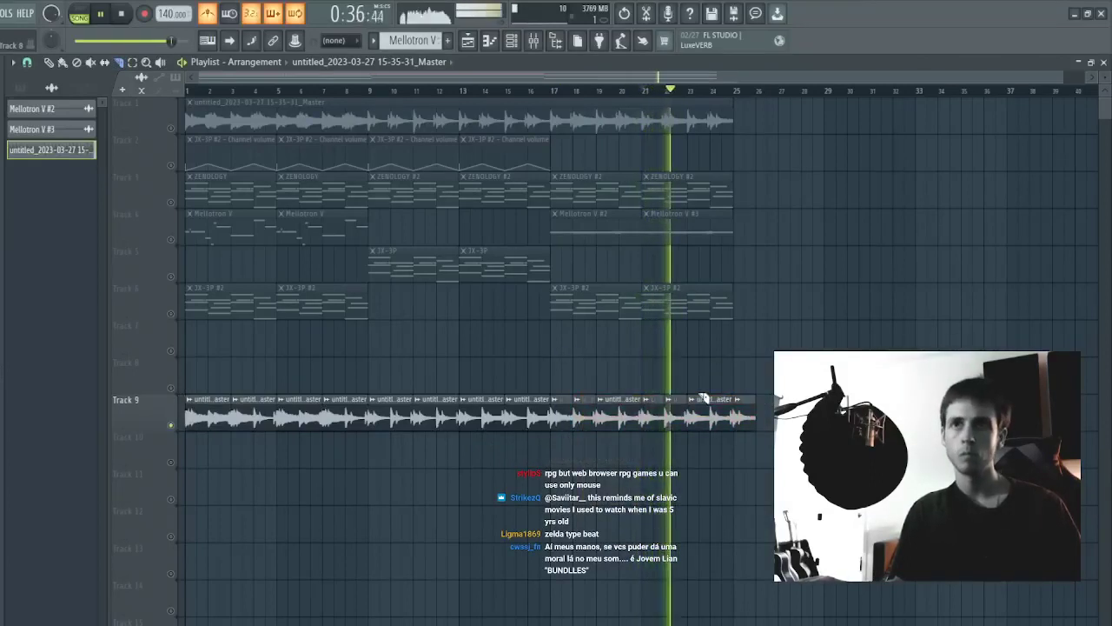
pyautogui.moveTo(704, 398); pyautogui.dragTo(750, 435)
pyautogui.press('Delete')
pyautogui.press('p')
pyautogui.click(643, 91)
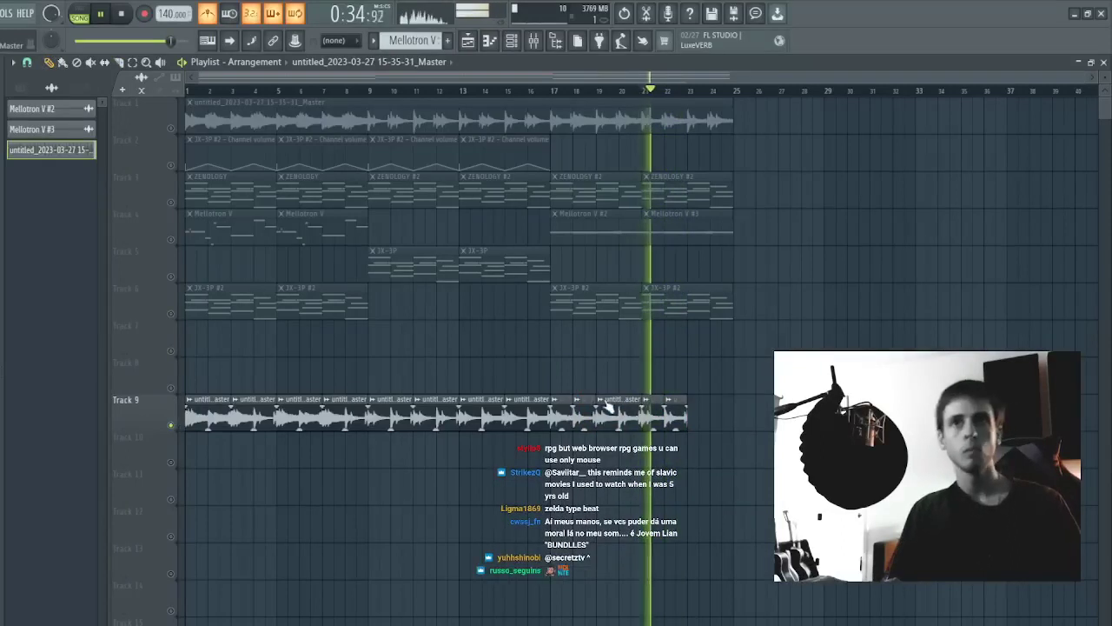
pyautogui.moveTo(588, 357); pyautogui.dragTo(698, 417)
pyautogui.hotkey('ctrl', 'd')
pyautogui.press('space')
pyautogui.press('space')
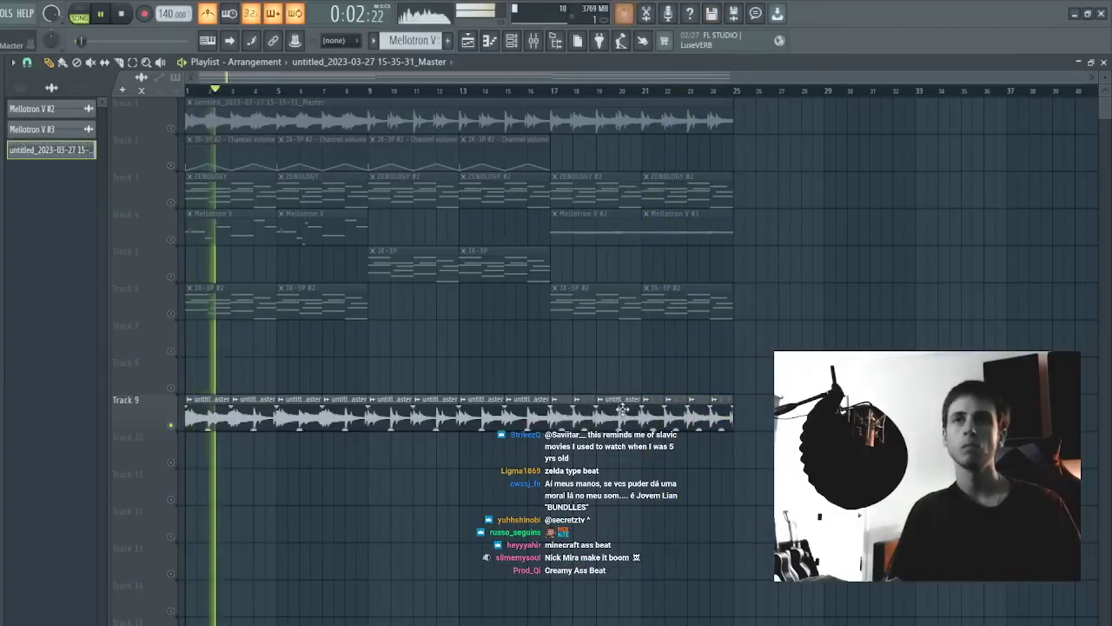
pyautogui.rightClick(721, 419)
pyautogui.rightClick(700, 419)
pyautogui.moveTo(698, 358); pyautogui.dragTo(566, 427)
pyautogui.hotkey('ctrl', 'b')
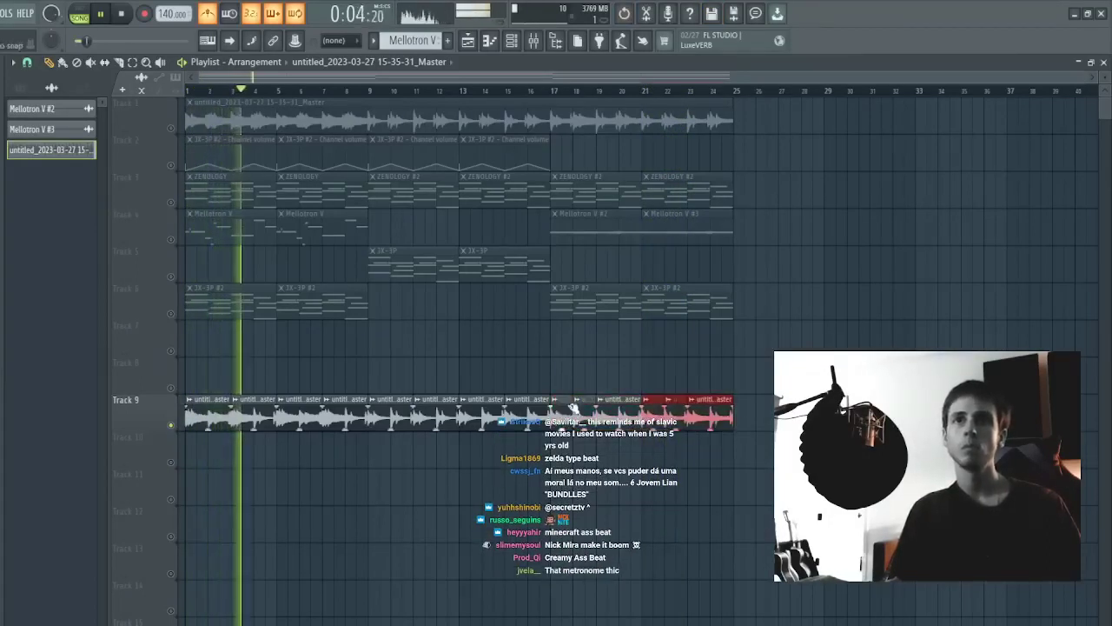
pyautogui.hotkey('ctrl', 'd')
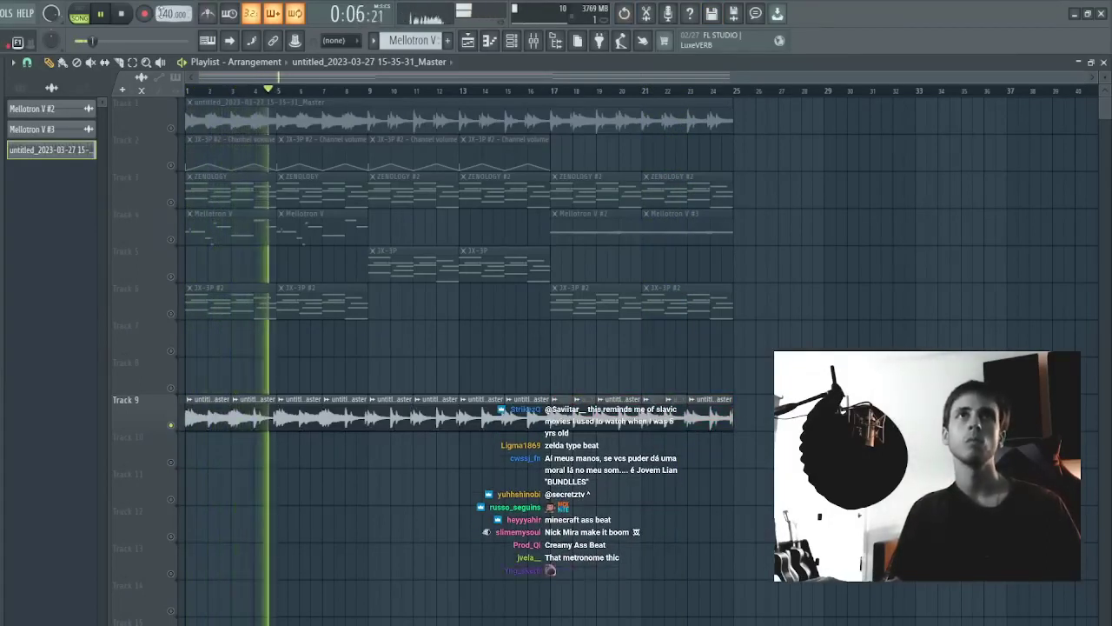
pyautogui.doubleClick(279, 411)
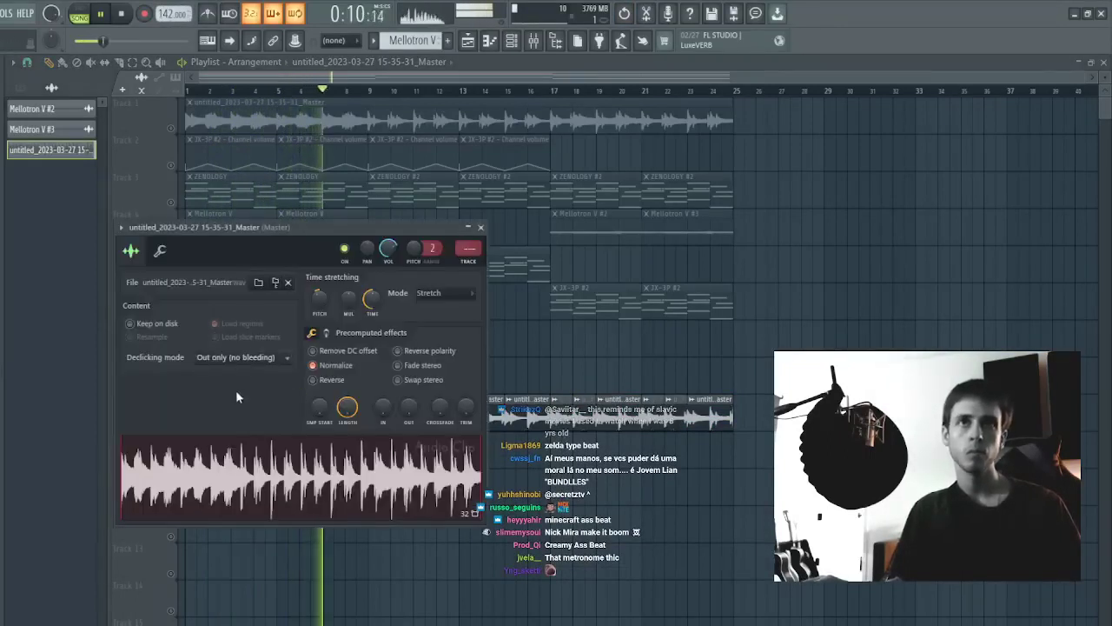
pyautogui.click(237, 396)
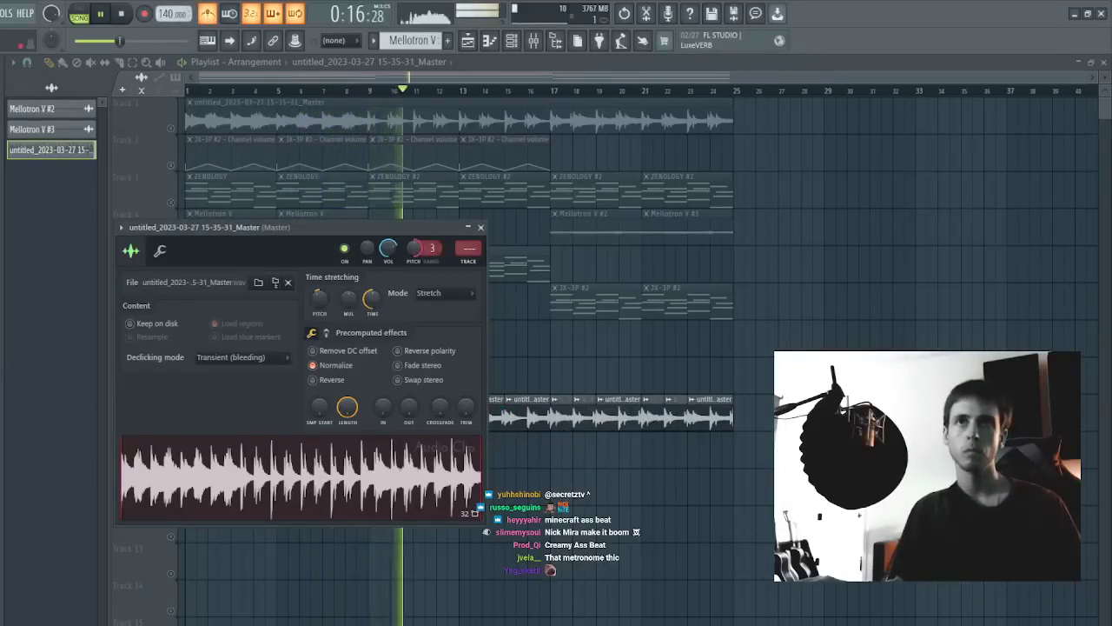
pyautogui.press('space')
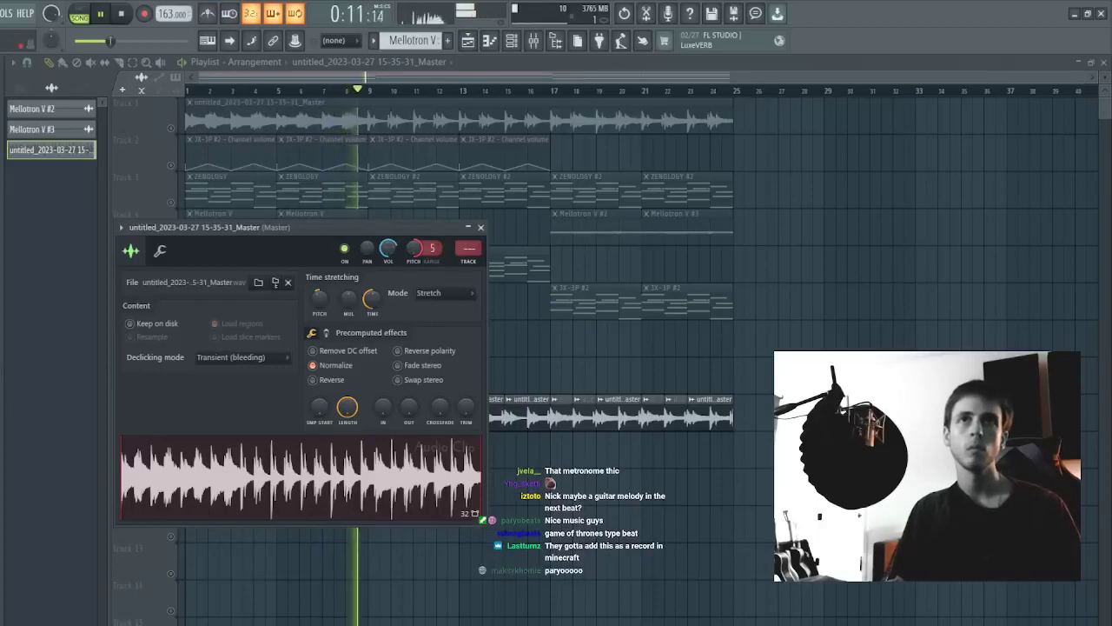
# - Add Fruity parametric EQ 2 to the beat's insert: low cut, band 4 notch, band 6 high roll-off, lowered low-mid
pyautogui.click(469, 267)
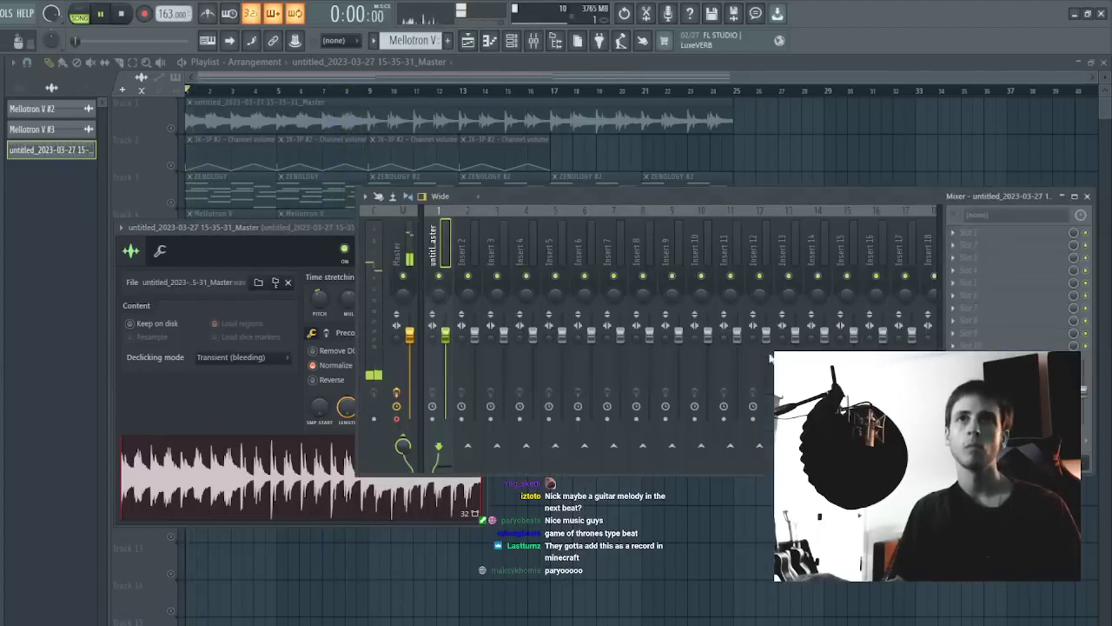
pyautogui.click(704, 231)
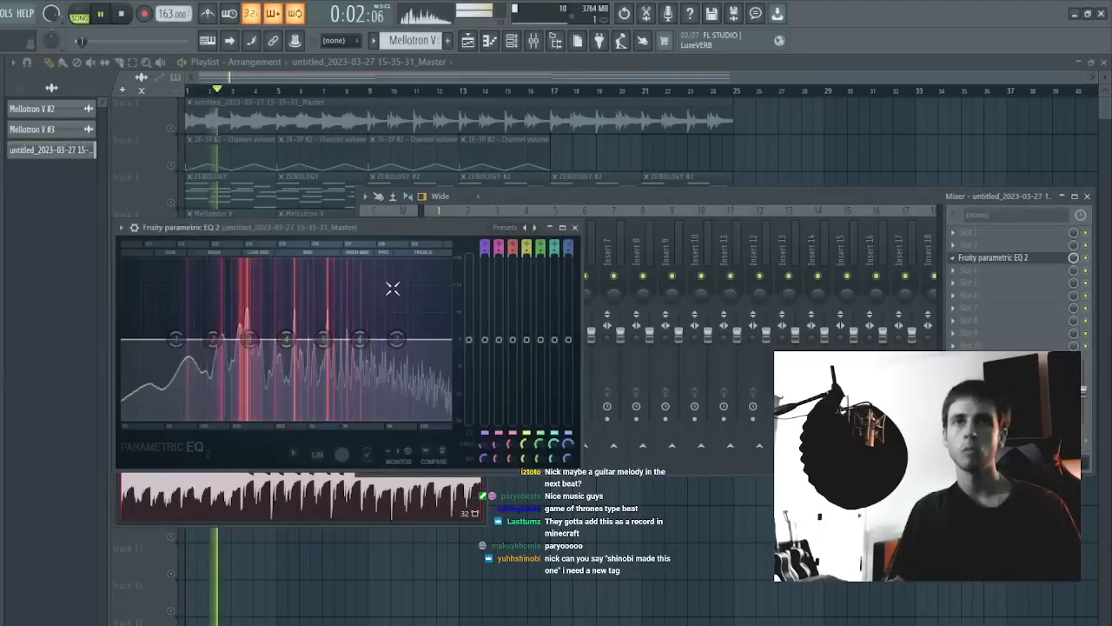
pyautogui.moveTo(176, 340); pyautogui.dragTo(192, 409)
pyautogui.moveTo(322, 339); pyautogui.dragTo(322, 377)
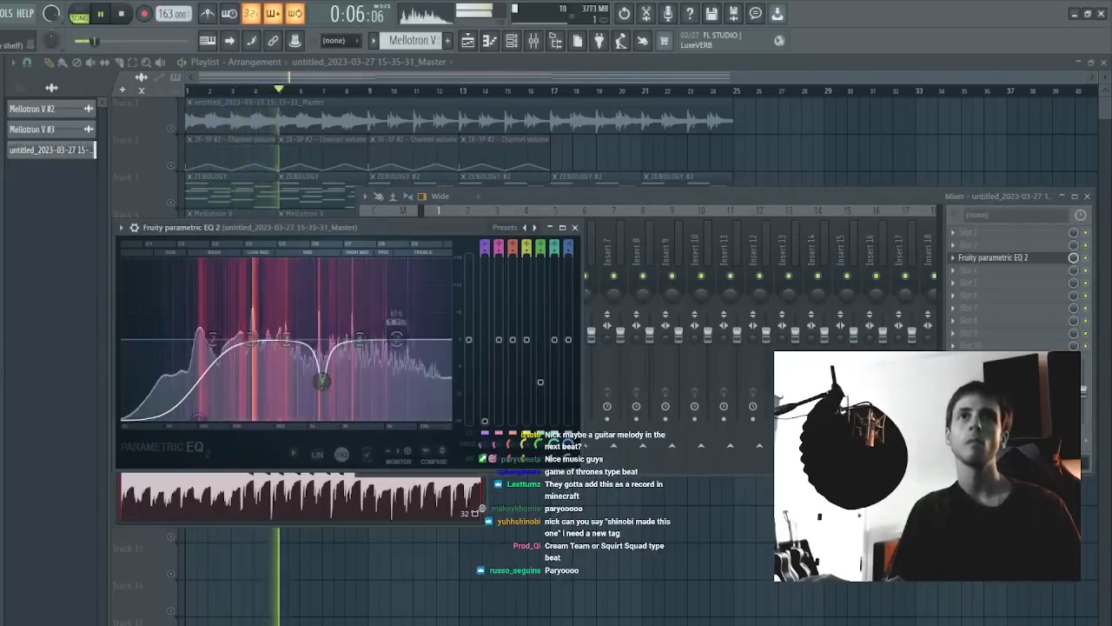
pyautogui.moveTo(397, 338); pyautogui.dragTo(400, 390)
pyautogui.moveTo(211, 339); pyautogui.dragTo(223, 394)
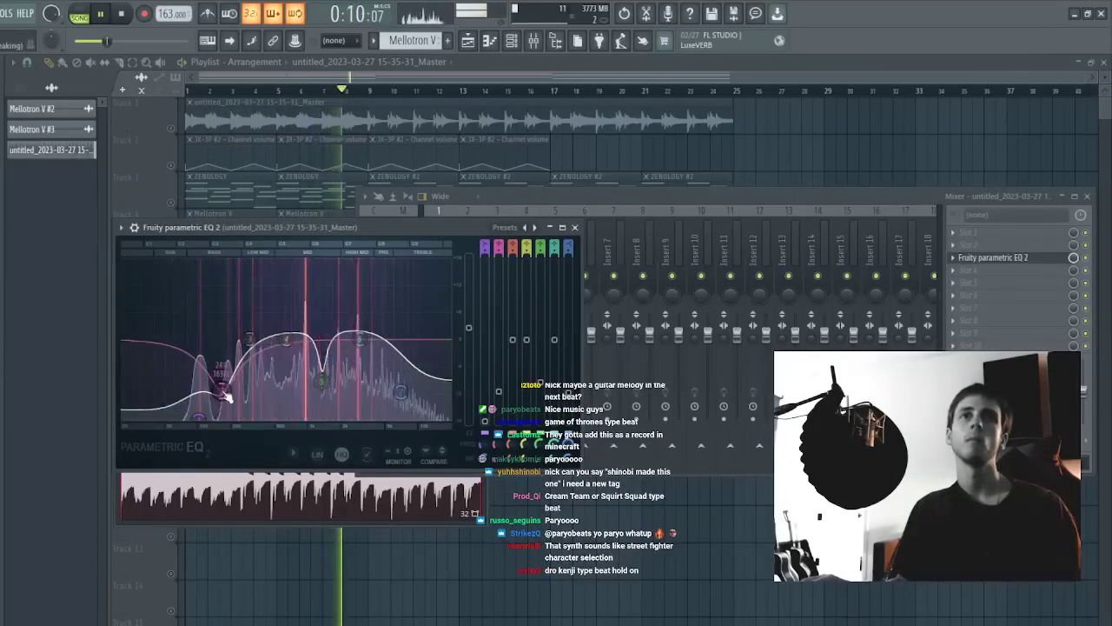
pyautogui.press('Escape')
pyautogui.press('Escape')
pyautogui.press('Escape')
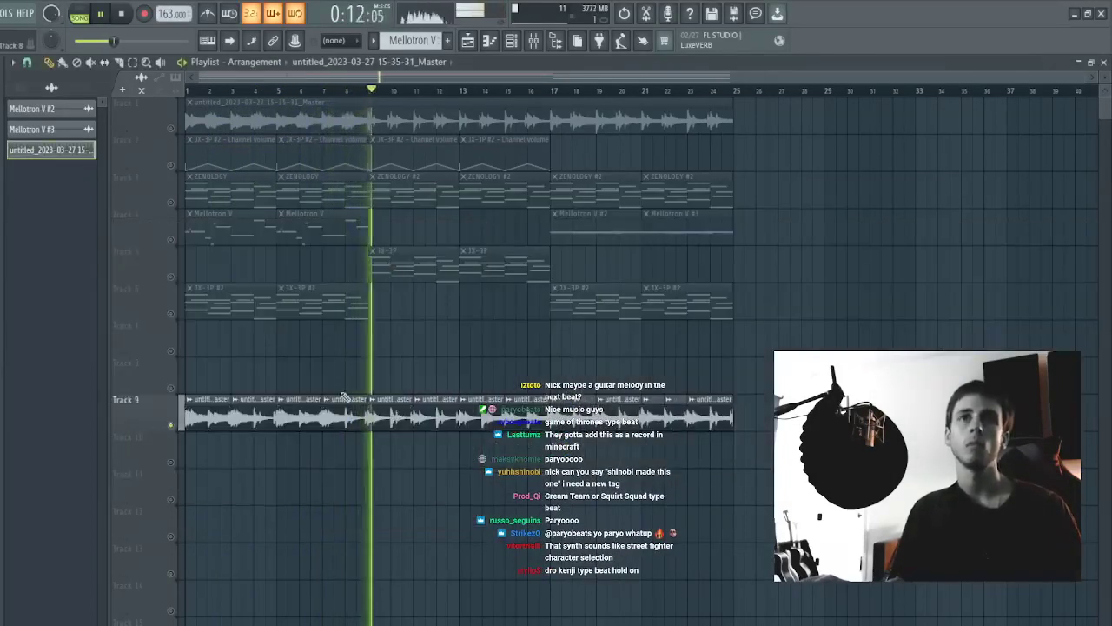
# - Move the opening Track 9 clips to bar 25 and shift clips from bar 11 back to bar 1
pyautogui.moveTo(338, 388); pyautogui.dragTo(749, 387)
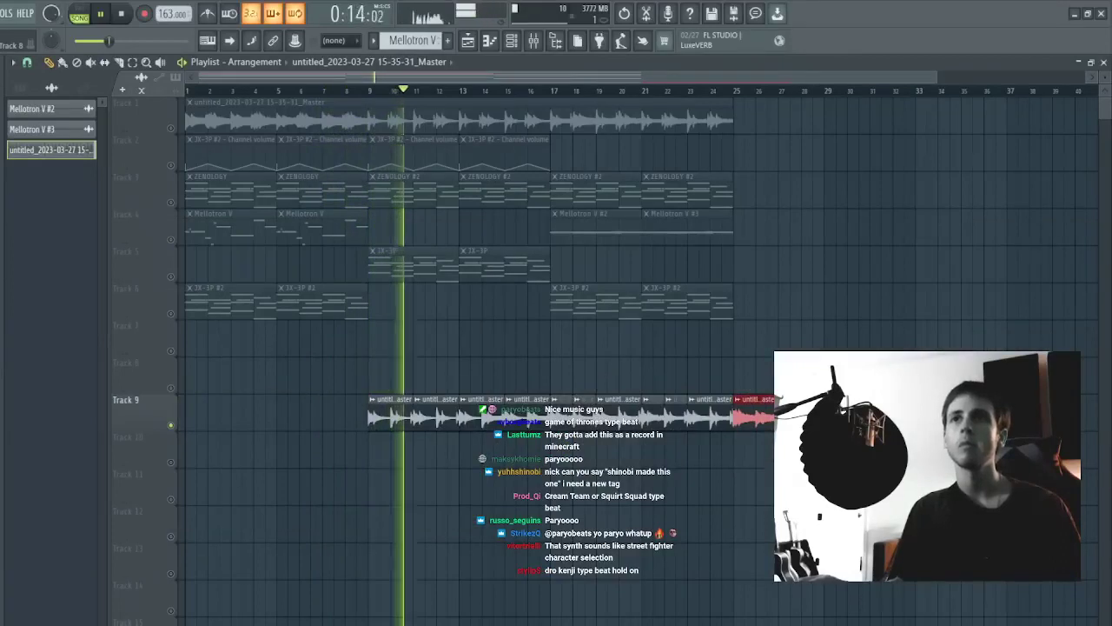
pyautogui.moveTo(928, 358); pyautogui.dragTo(424, 511)
pyautogui.moveTo(391, 417); pyautogui.dragTo(125, 415)
pyautogui.click(600, 391)
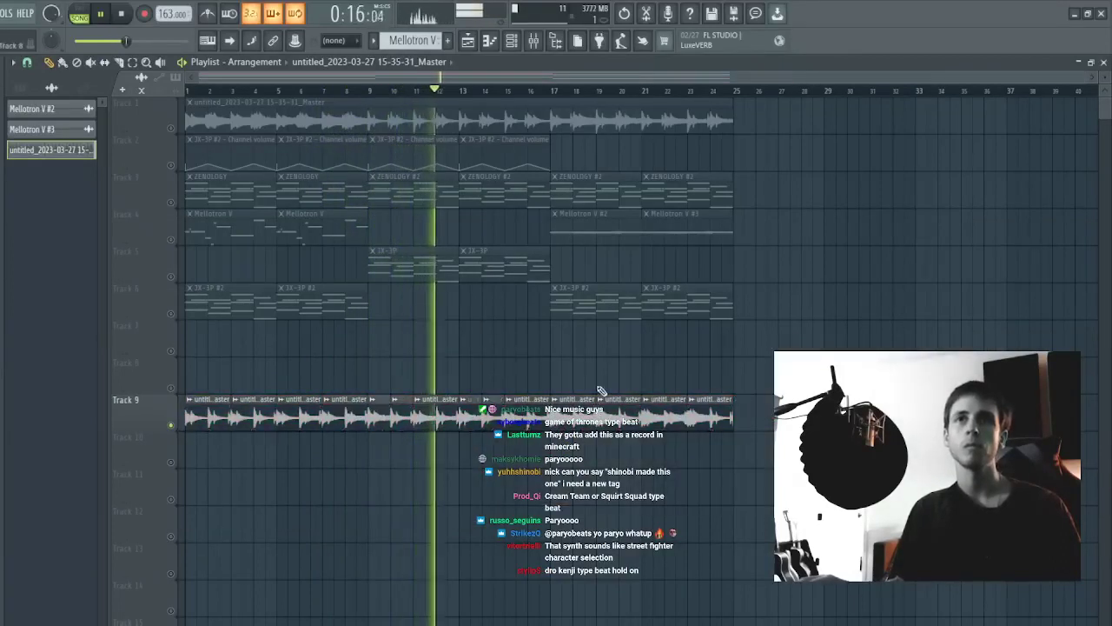
# - Add a second Fruity parametric EQ 2 on the insert with band 5 pulled into a cut
pyautogui.doubleClick(565, 398)
pyautogui.click(534, 44)
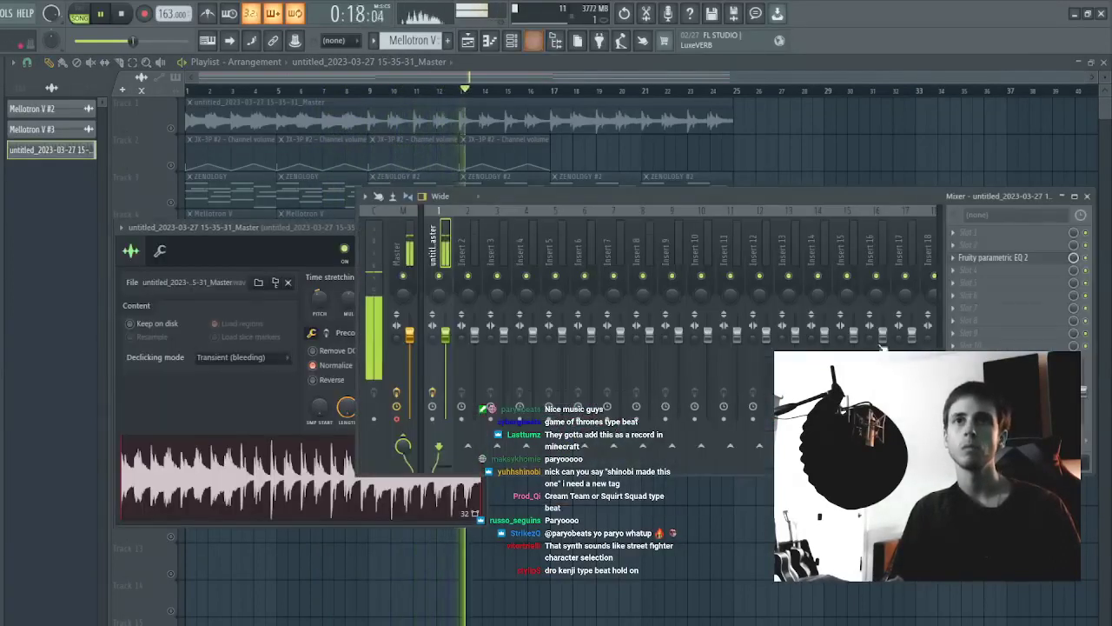
pyautogui.click(705, 236)
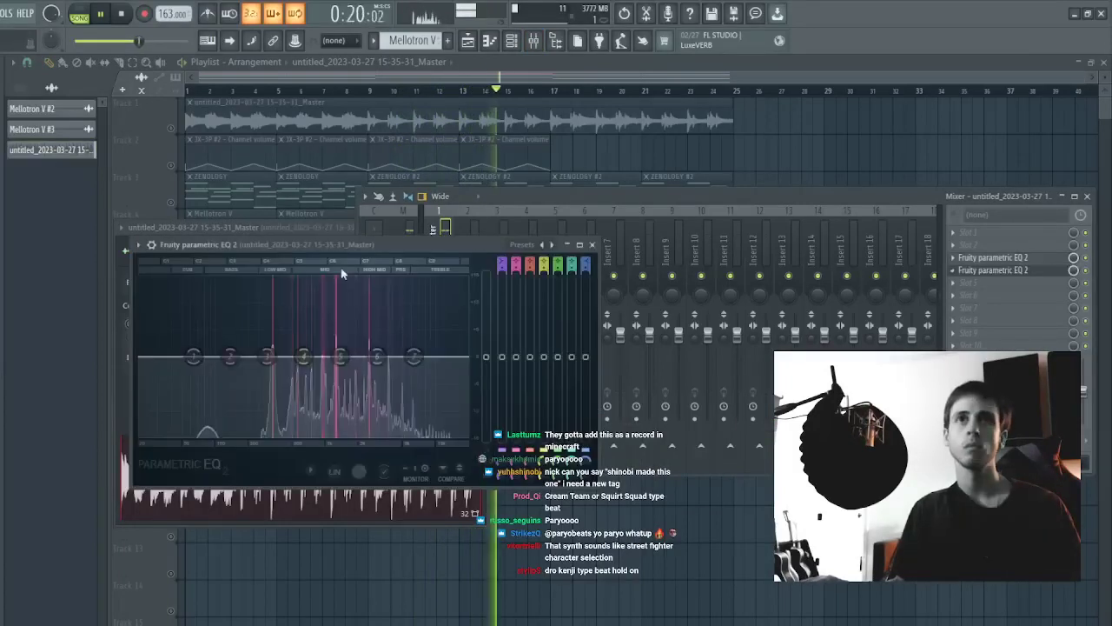
pyautogui.moveTo(341, 357); pyautogui.dragTo(346, 387)
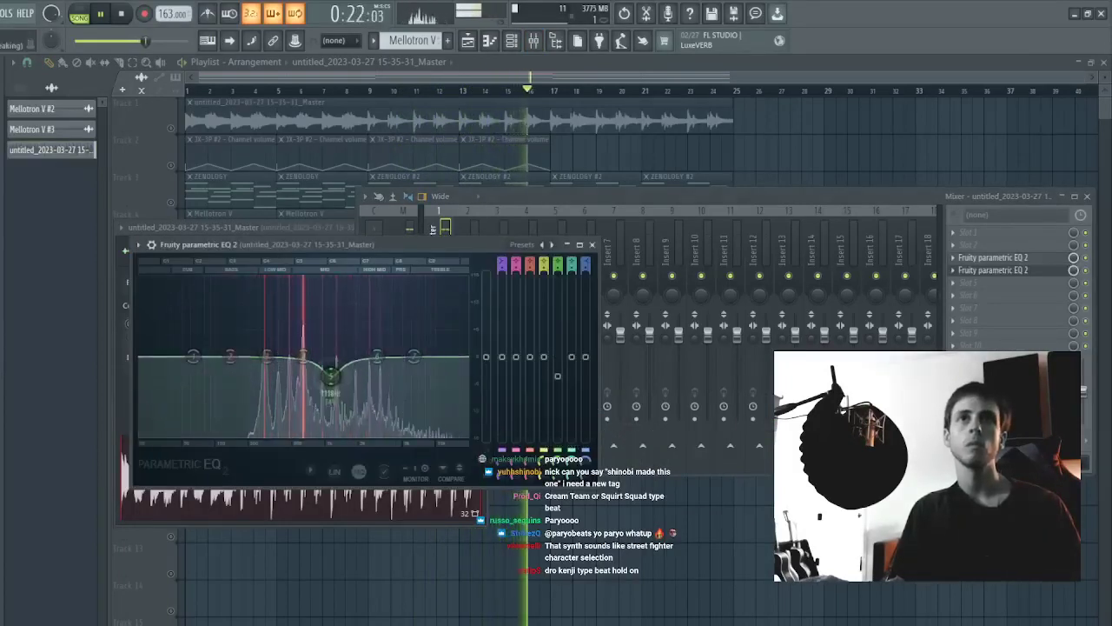
pyautogui.rightClick(417, 557)
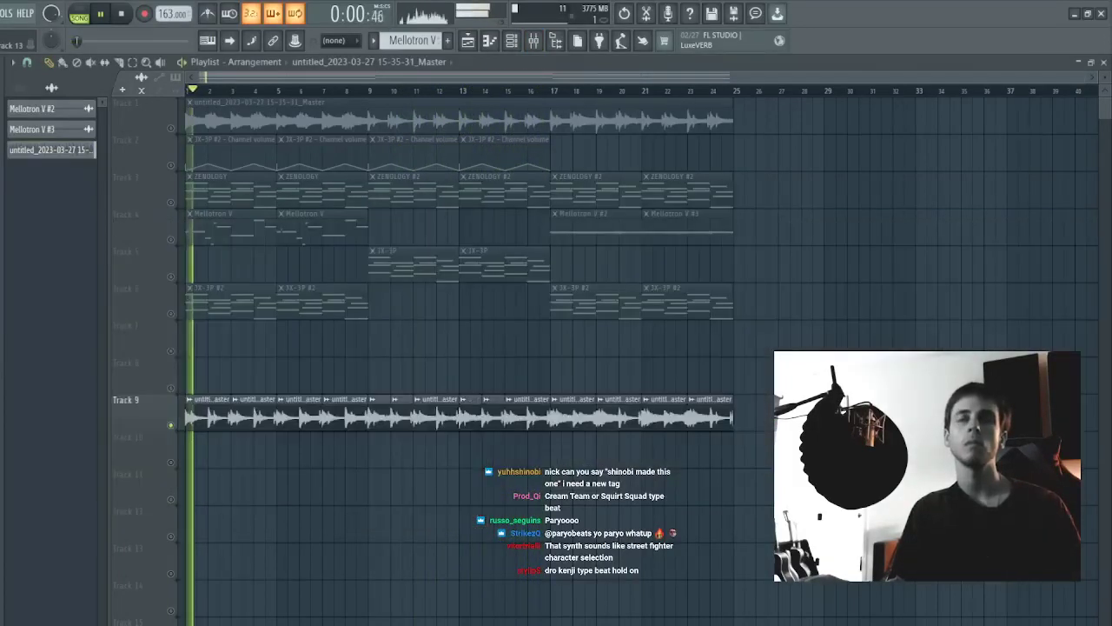
# - Replace the Track 9 clip at bars 11–13 with duplicates of the two clips before it
pyautogui.moveTo(373, 356); pyautogui.dragTo(435, 464)
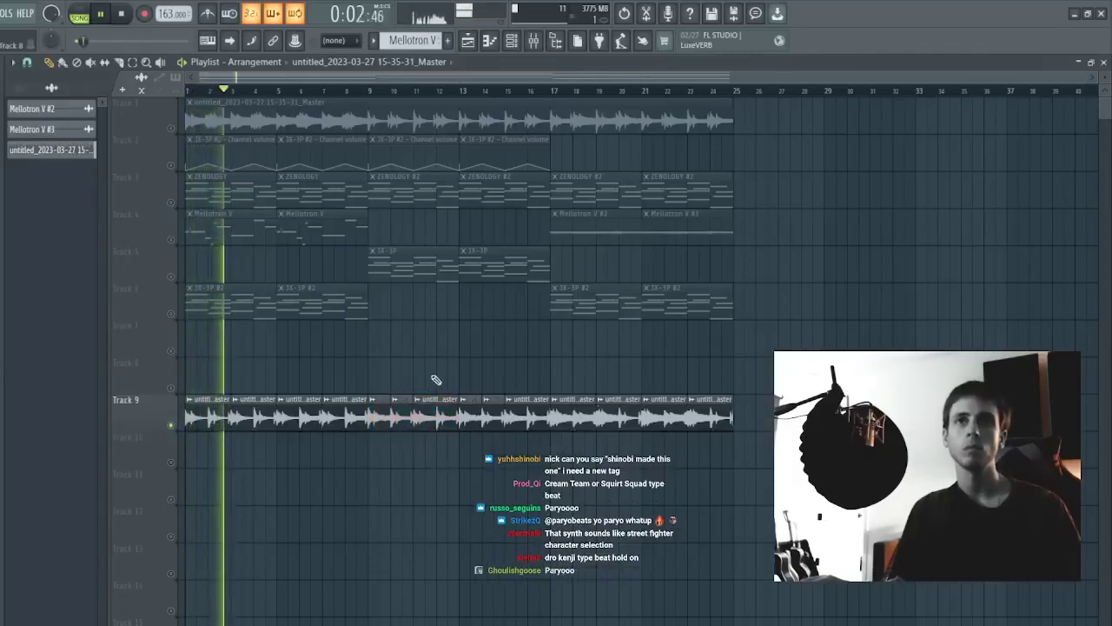
pyautogui.rightClick(435, 407)
pyautogui.moveTo(421, 358); pyautogui.dragTo(390, 428)
pyautogui.hotkey('ctrl', 'b')
pyautogui.keyDown('ctrl'); pyautogui.click(381, 382); pyautogui.keyUp('ctrl')
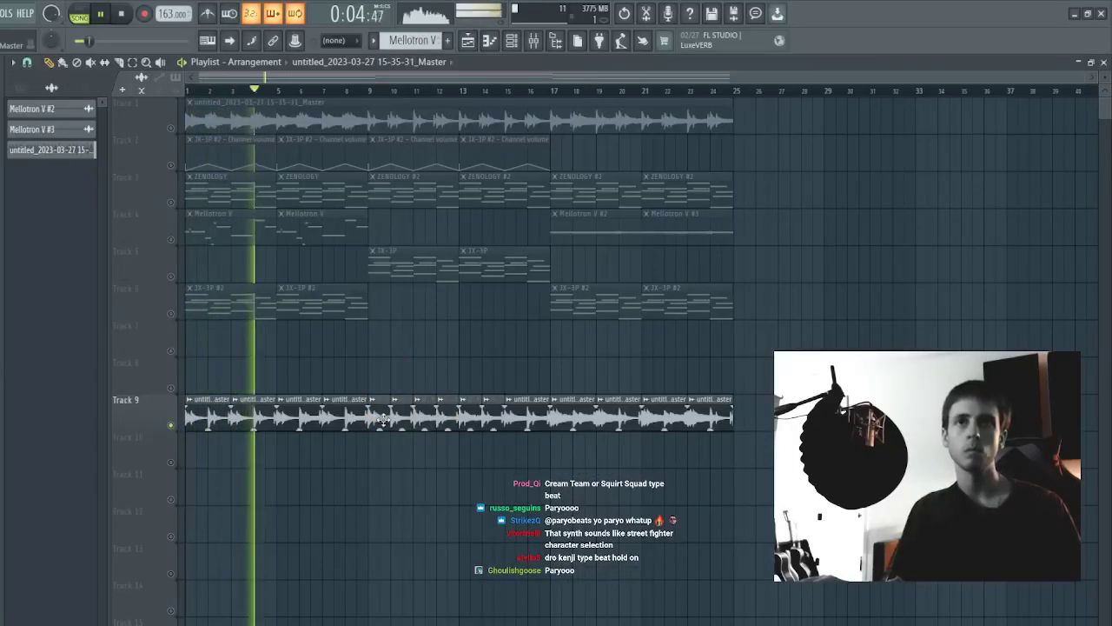
# - Set the Track 9 sample's declicking mode to Generic (bleeding) in its sample settings
pyautogui.doubleClick(382, 418)
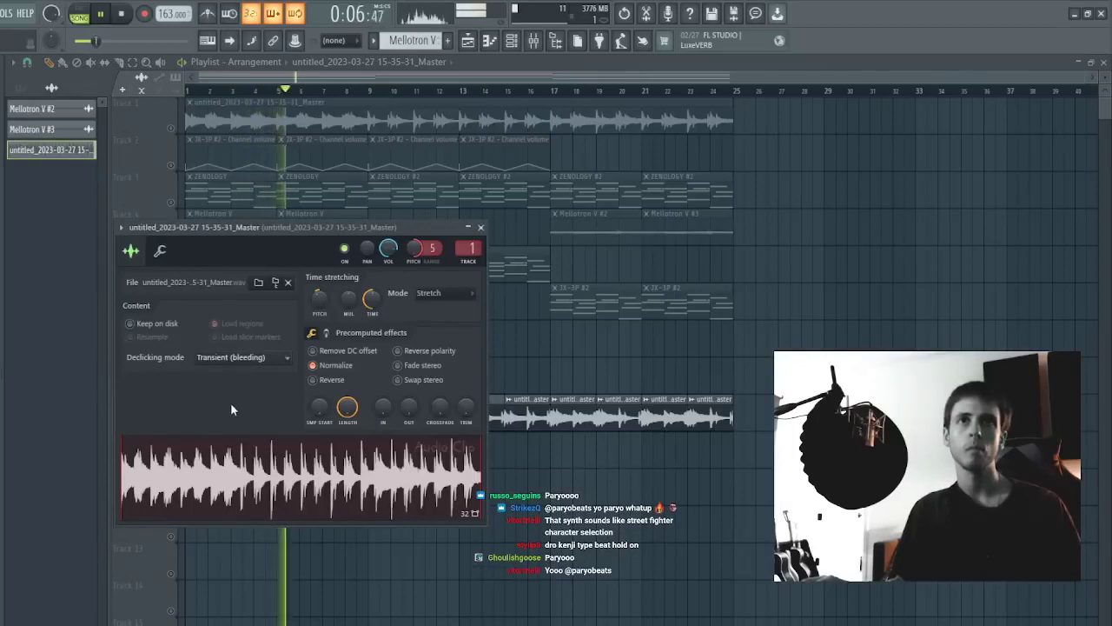
pyautogui.rightClick(673, 491)
pyautogui.doubleClick(348, 406)
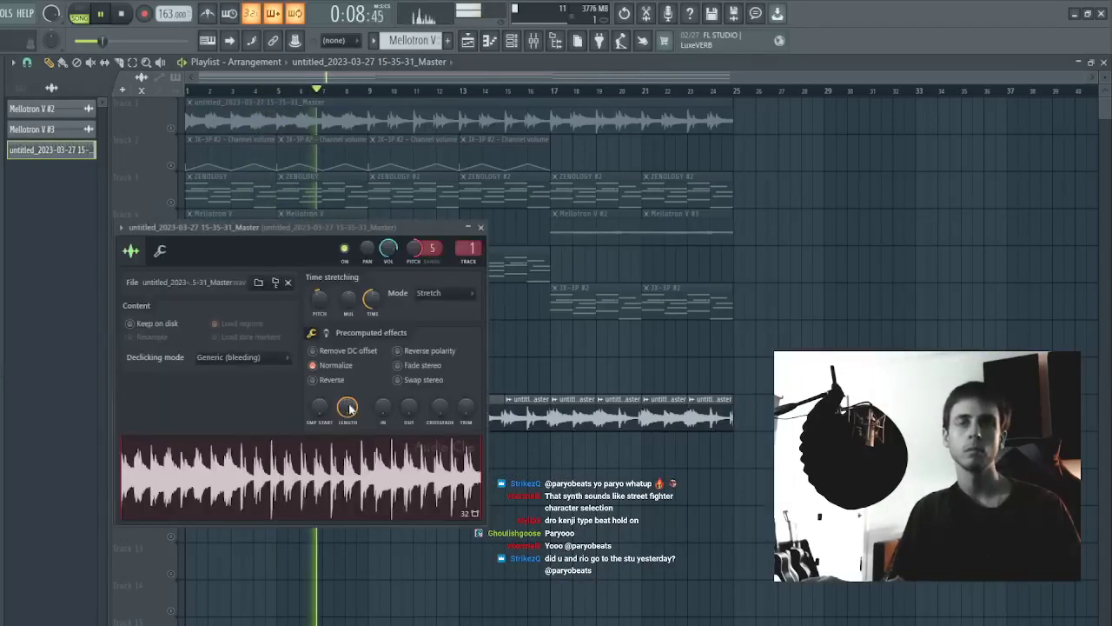
pyautogui.rightClick(643, 530)
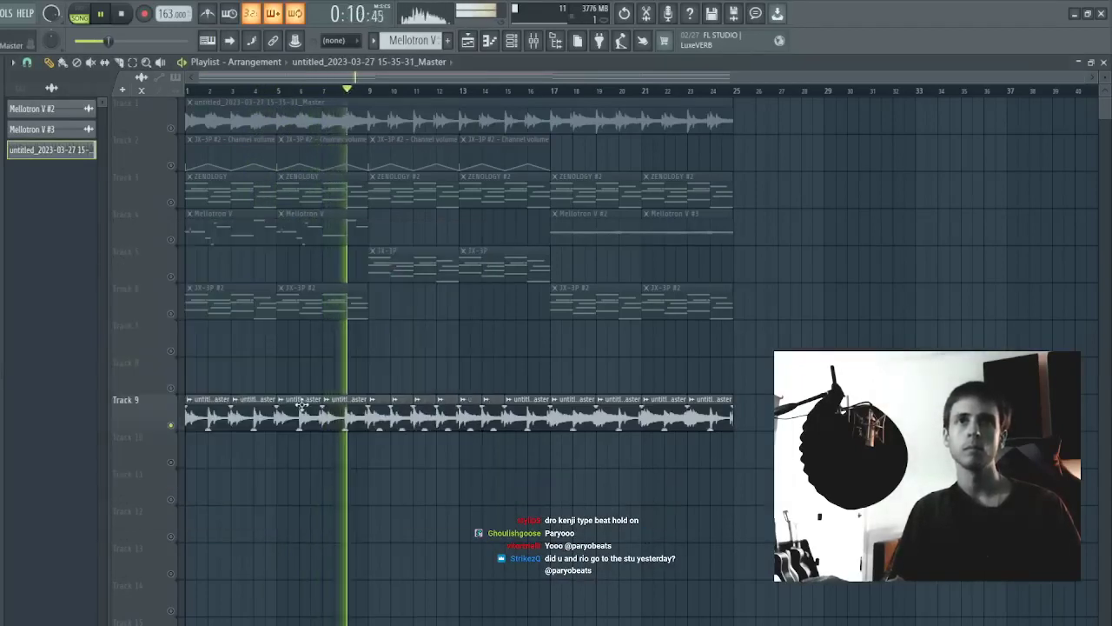
pyautogui.doubleClick(301, 405)
pyautogui.rightClick(571, 345)
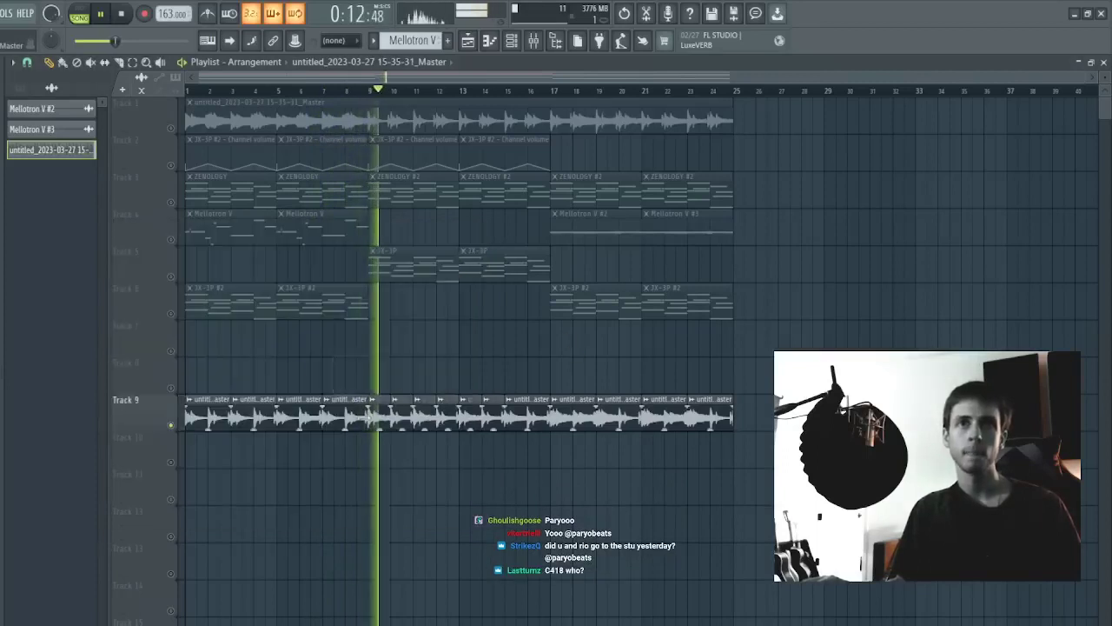
pyautogui.doubleClick(347, 411)
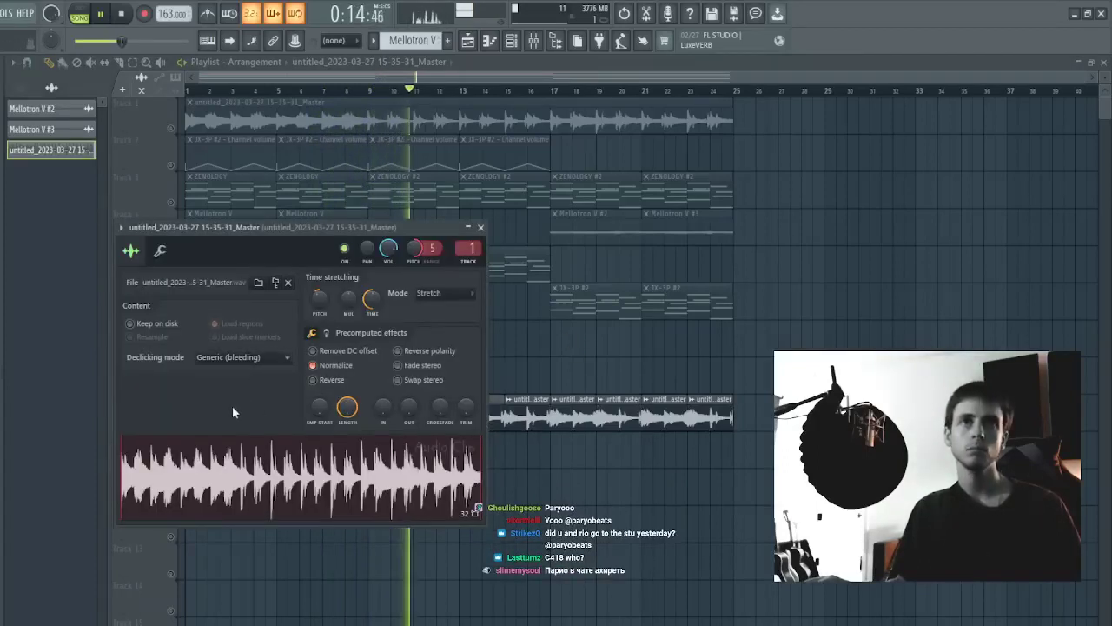
pyautogui.press('Escape')
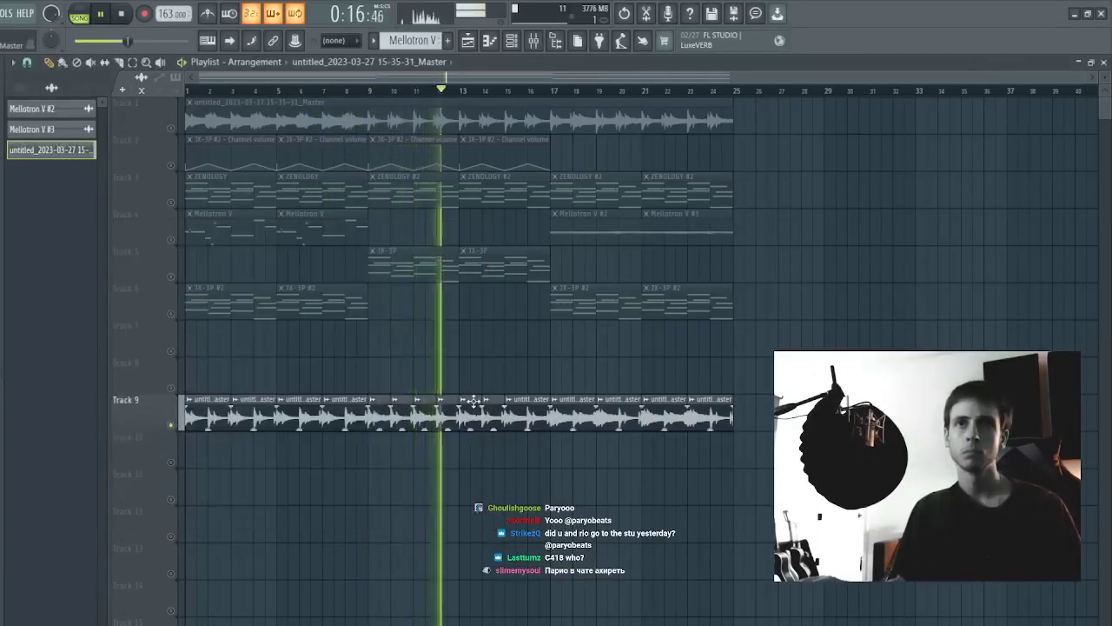
pyautogui.doubleClick(474, 402)
pyautogui.press('Escape')
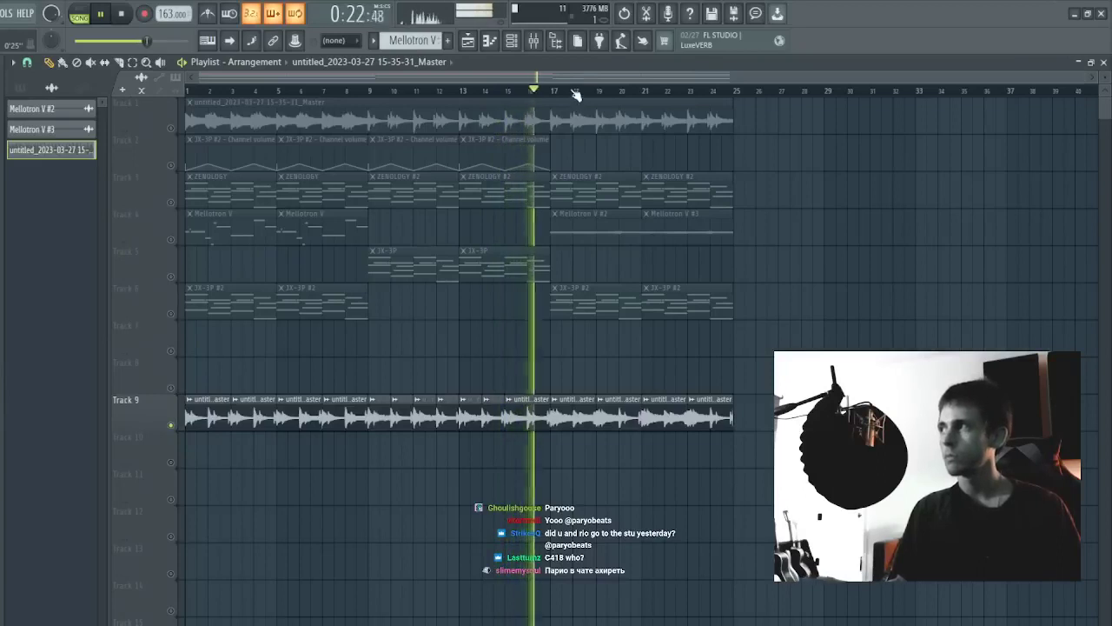
# - Duplicate the Track 9 clips from bar 17 onward, then delete everything past bar 25
pyautogui.moveTo(571, 359); pyautogui.dragTo(795, 575)
pyautogui.hotkey('ctrl', 'b')
pyautogui.hotkey('ctrl', 'd')
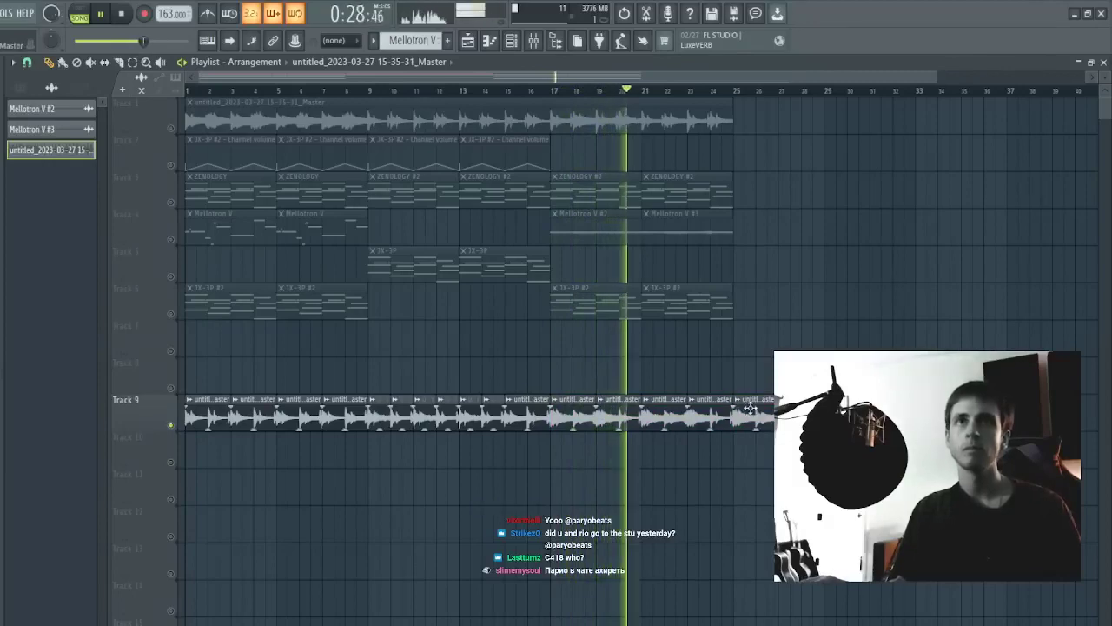
pyautogui.scroll(-2, 523, 79)
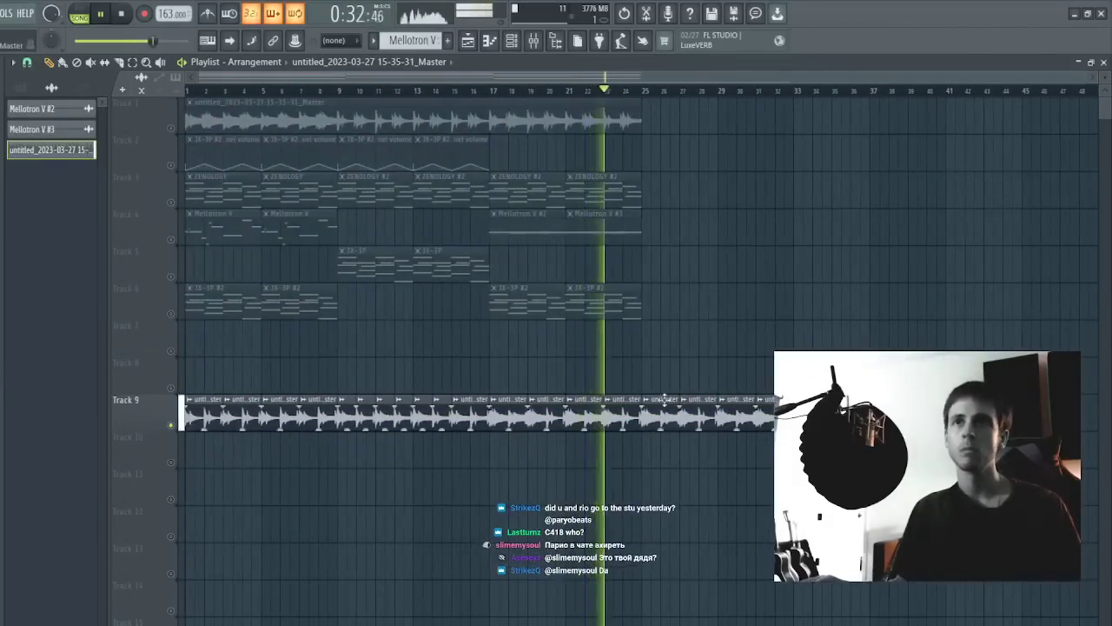
pyautogui.doubleClick(664, 402)
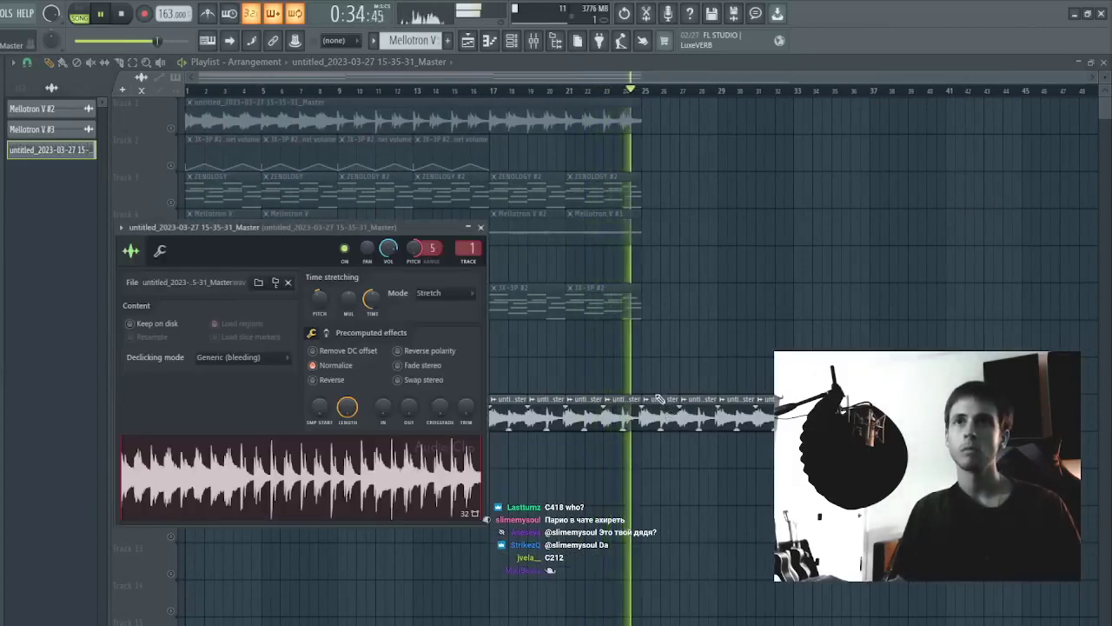
pyautogui.rightClick(659, 399)
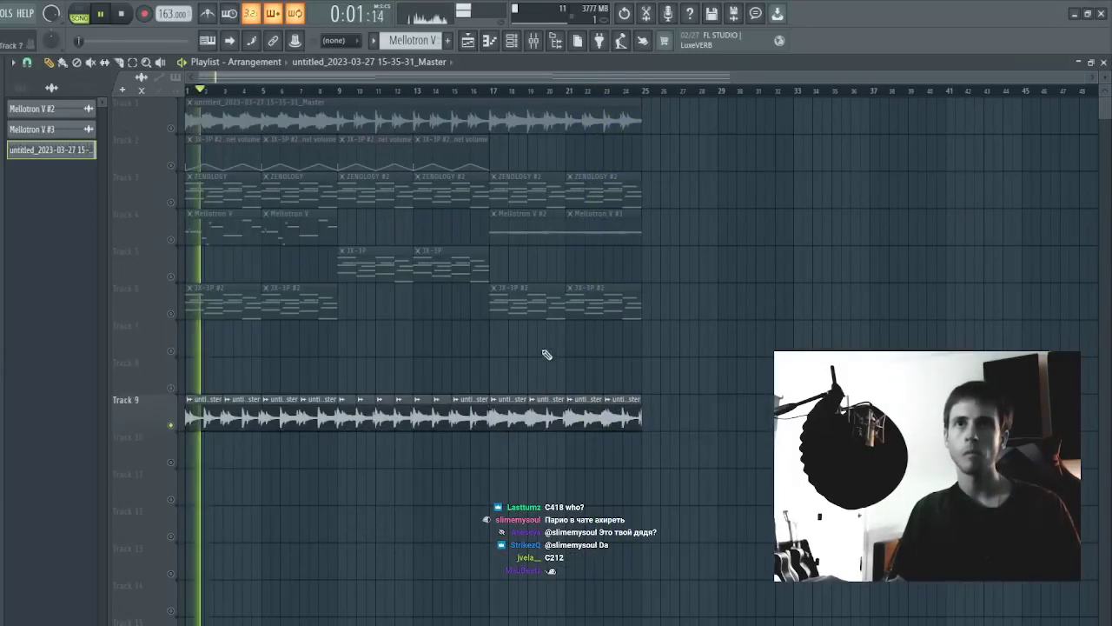
# - Briefly unmute Track 4 with the JX-3P #2 clip selected, then stop playback and re-mute it
pyautogui.click(527, 293)
pyautogui.click(173, 240)
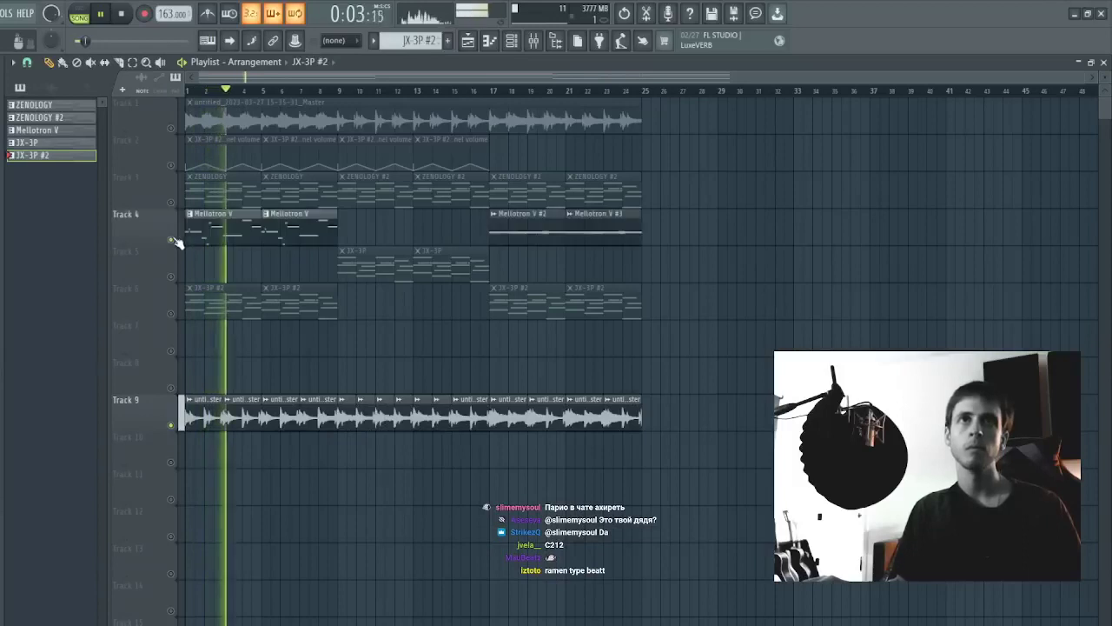
pyautogui.doubleClick(200, 411)
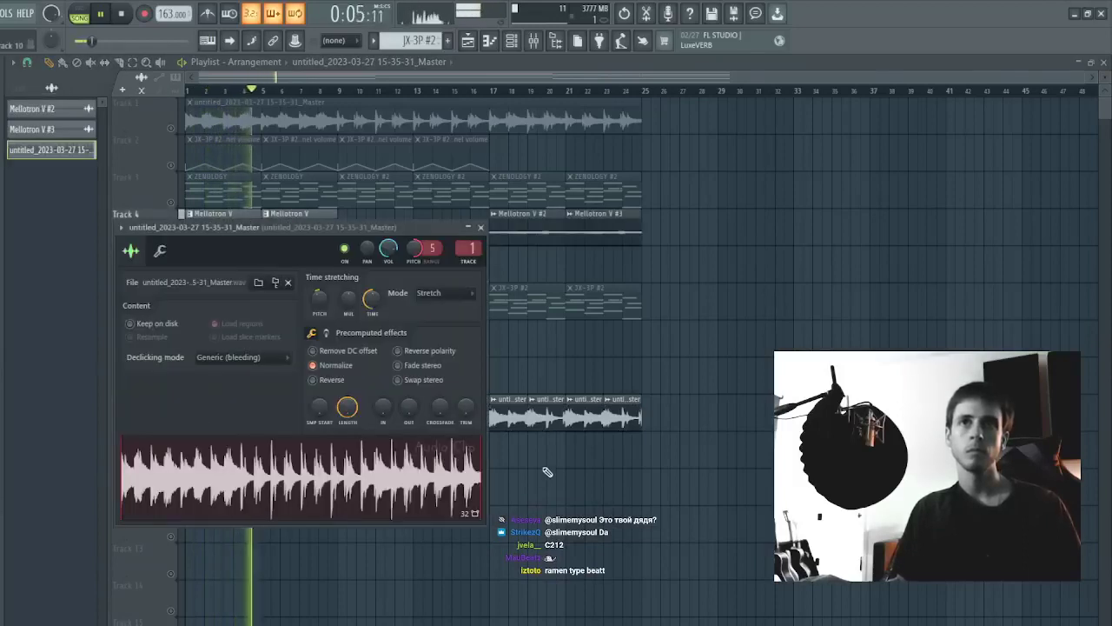
pyautogui.press('Escape')
pyautogui.press('space')
pyautogui.click(171, 239)
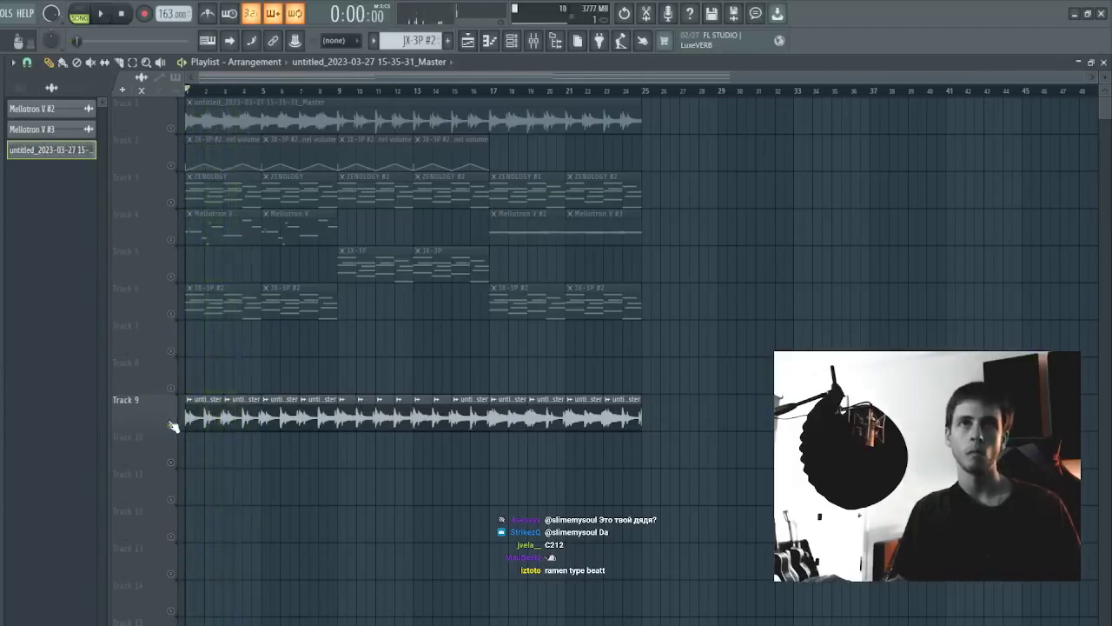
# - Un-solo and mute Track 9, and delete the Mellotron V clip on Track 4
pyautogui.rightClick(171, 425)
pyautogui.click(171, 425)
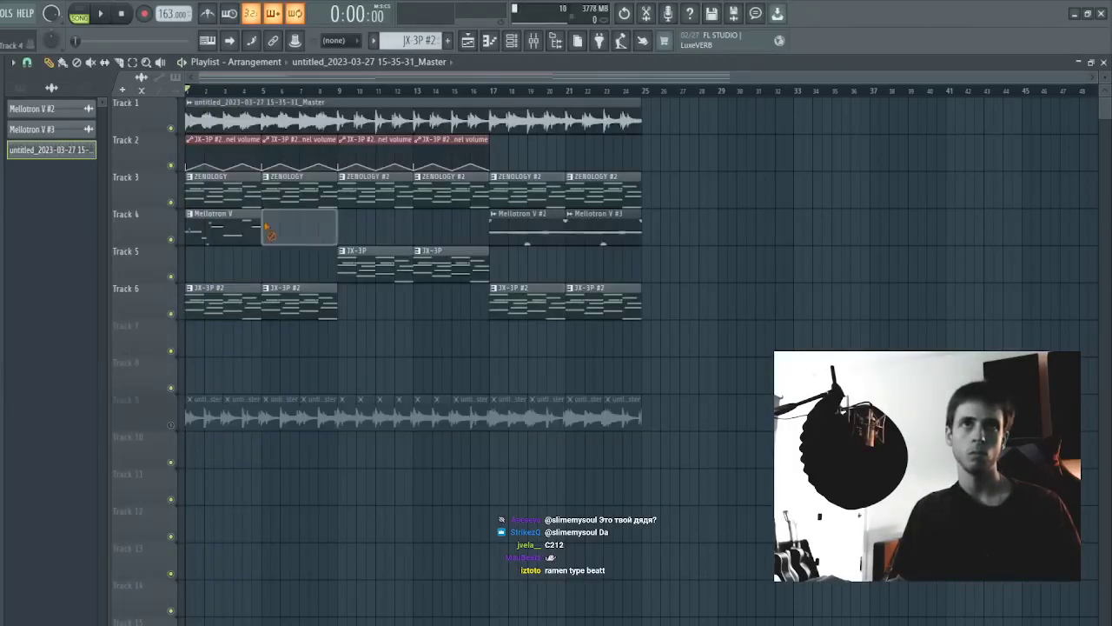
pyautogui.rightClick(269, 230)
pyautogui.press('space')
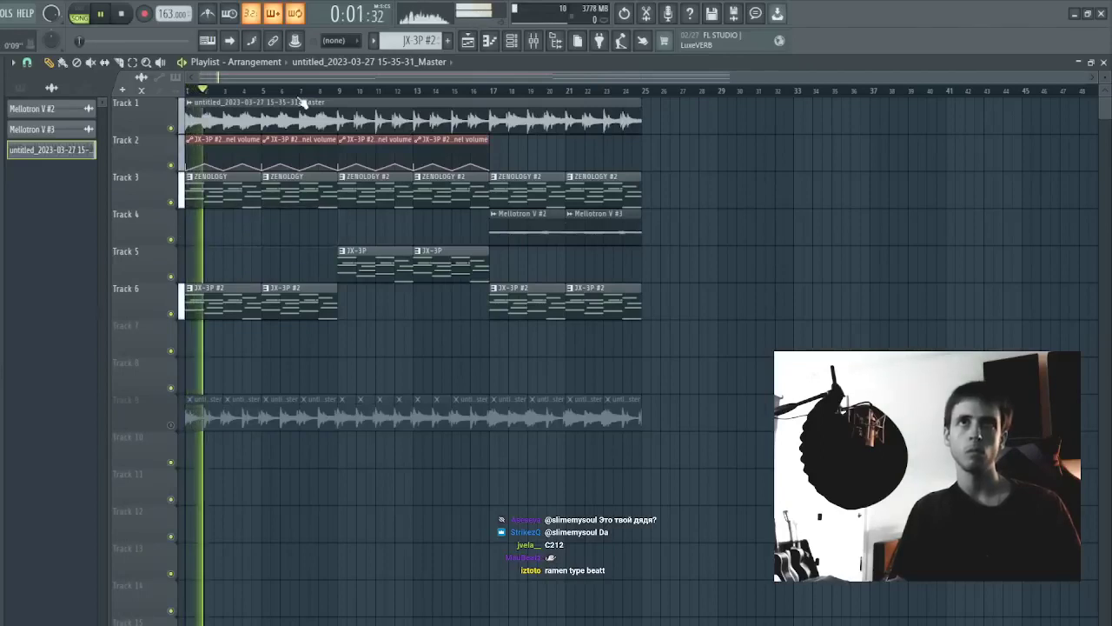
# - Delete the old Track 1 Master clip and render the whole arrangement to a new Master clip
pyautogui.rightClick(613, 118)
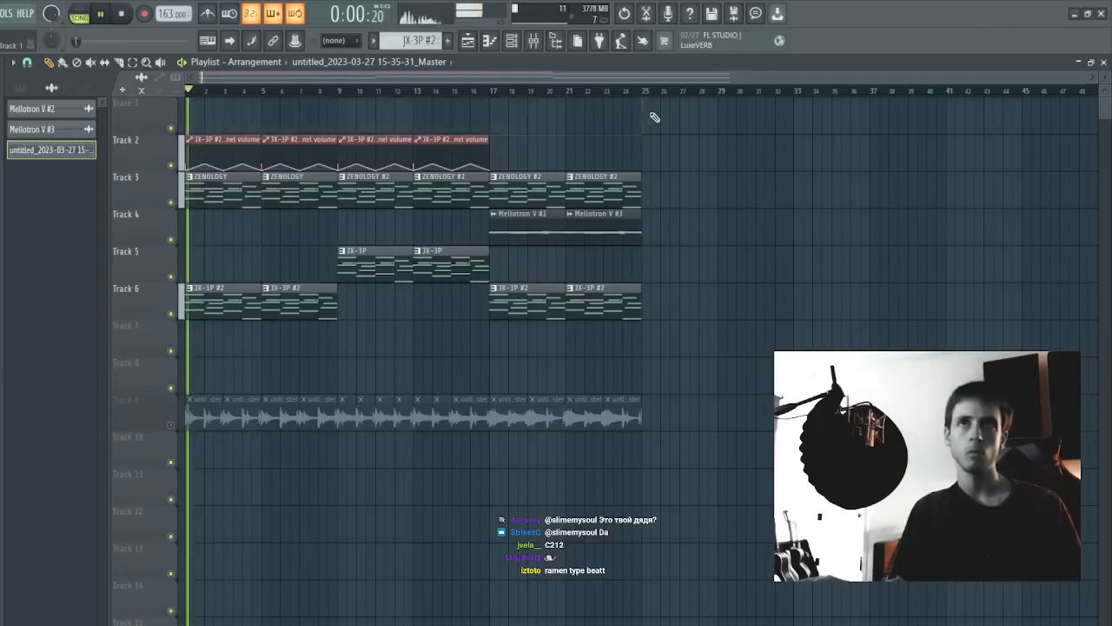
pyautogui.hotkey('ctrl', 'a')
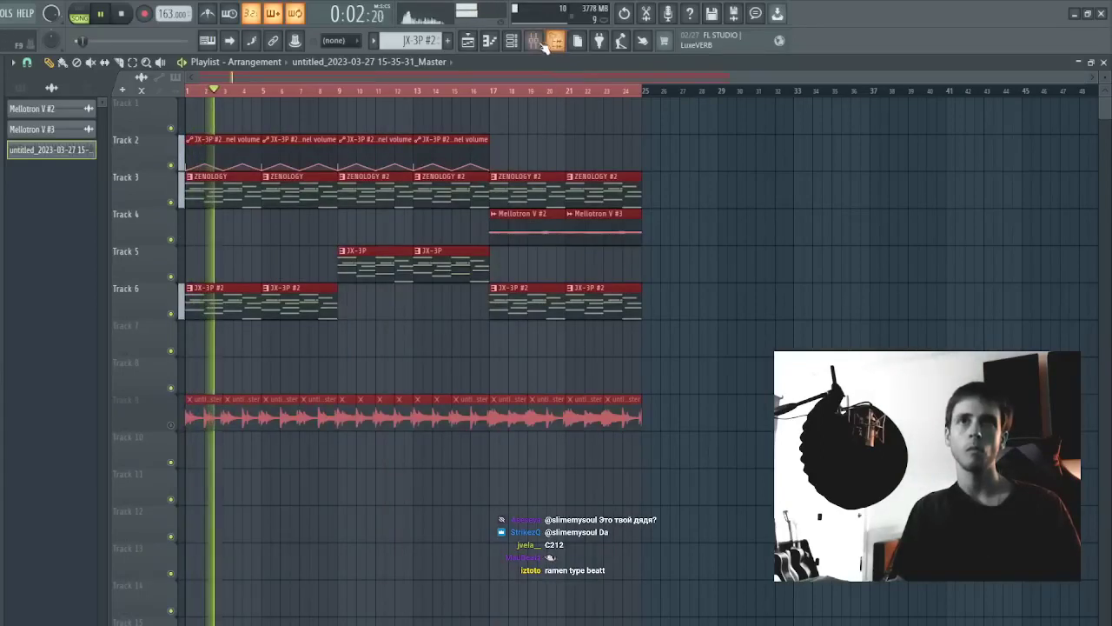
pyautogui.press('F9')
pyautogui.click(400, 365)
pyautogui.press('space')
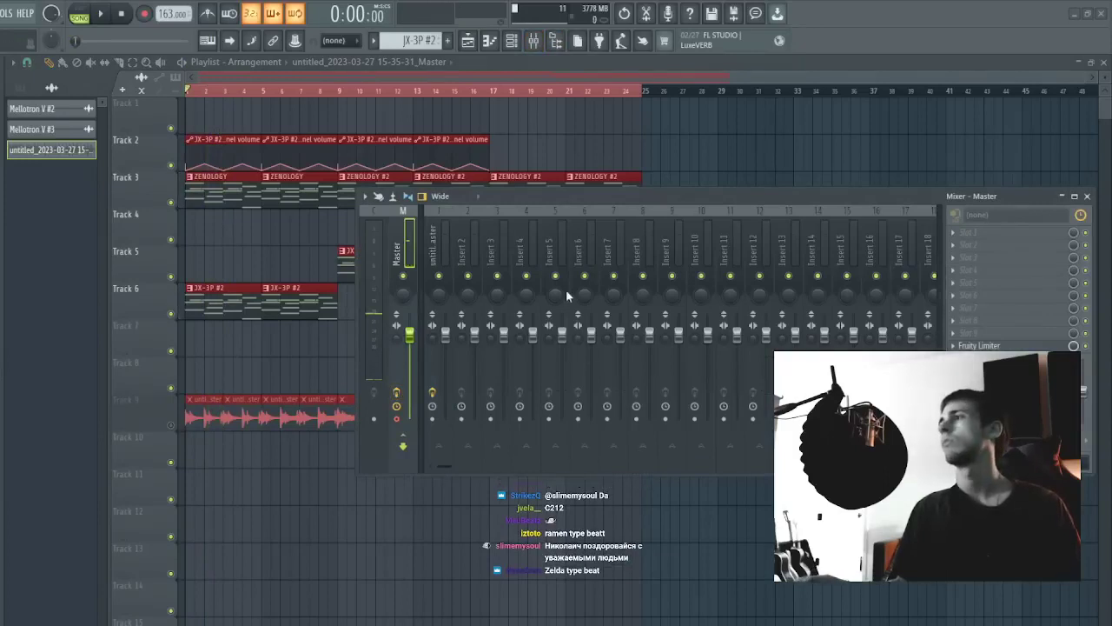
pyautogui.click(777, 165)
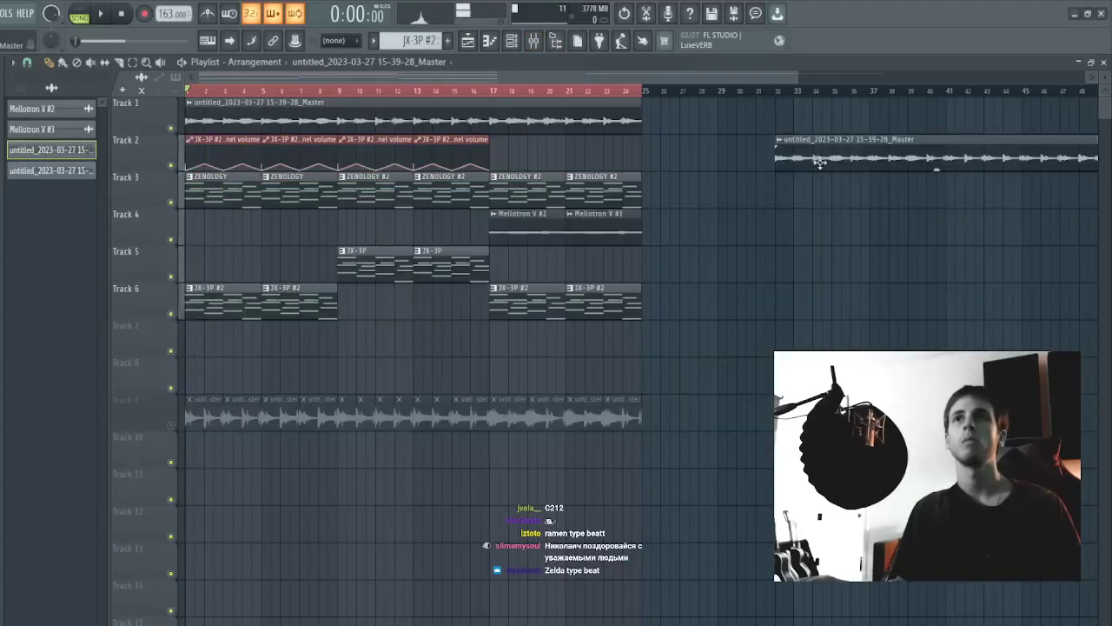
# - Delete the extra copy of the render and solo Track 1
pyautogui.moveTo(820, 163); pyautogui.dragTo(667, 228)
pyautogui.rightClick(755, 226)
pyautogui.doubleClick(517, 409)
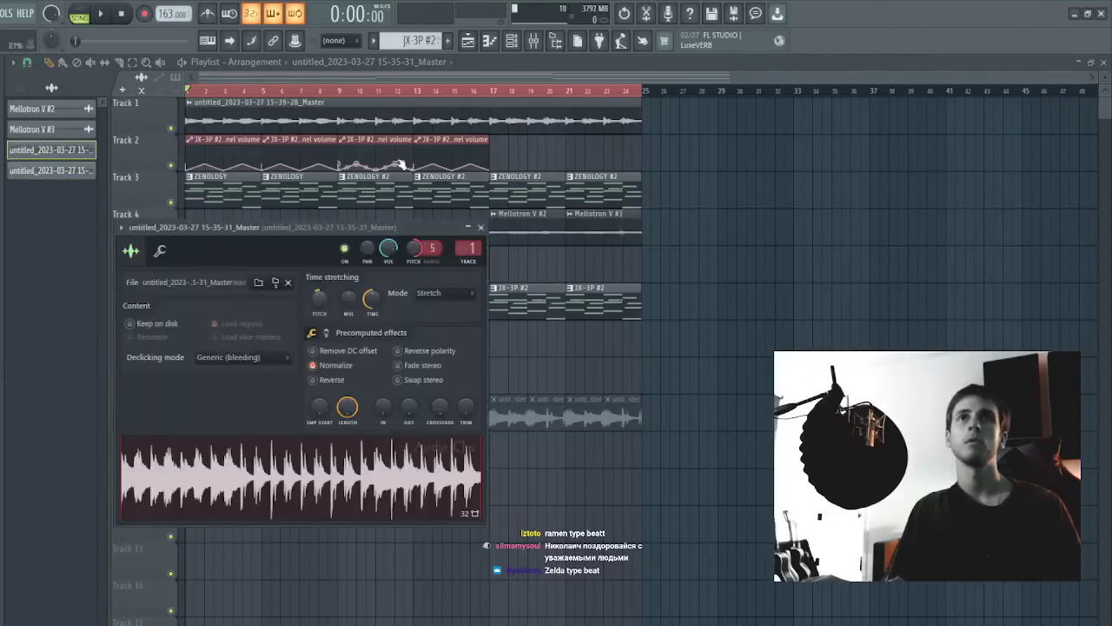
pyautogui.click(414, 132)
pyautogui.rightClick(171, 128)
pyautogui.doubleClick(207, 115)
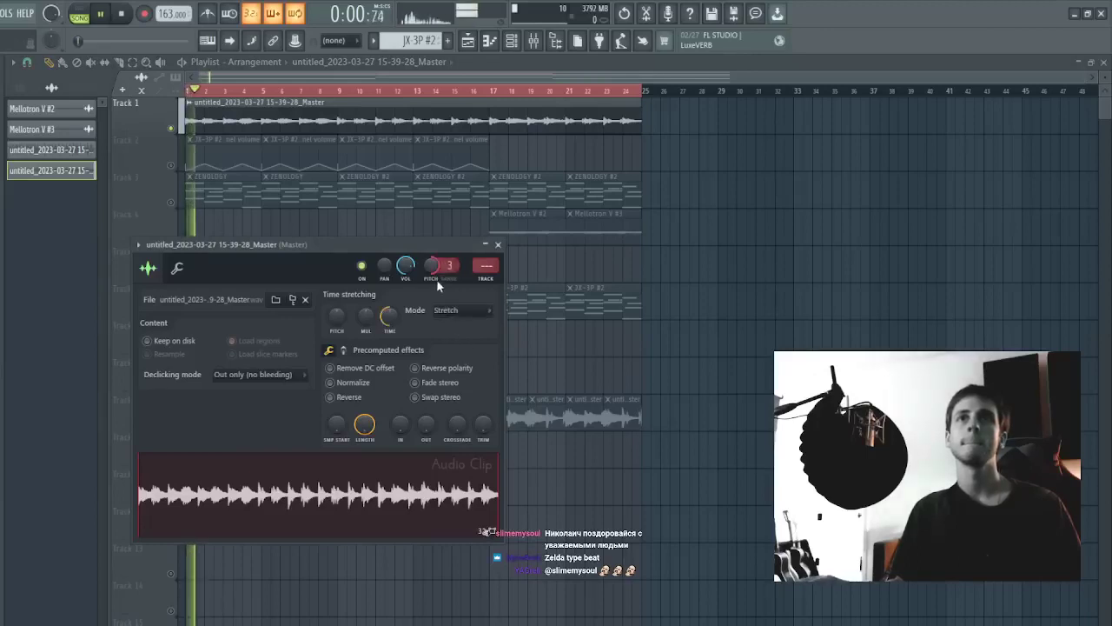
pyautogui.rightClick(748, 268)
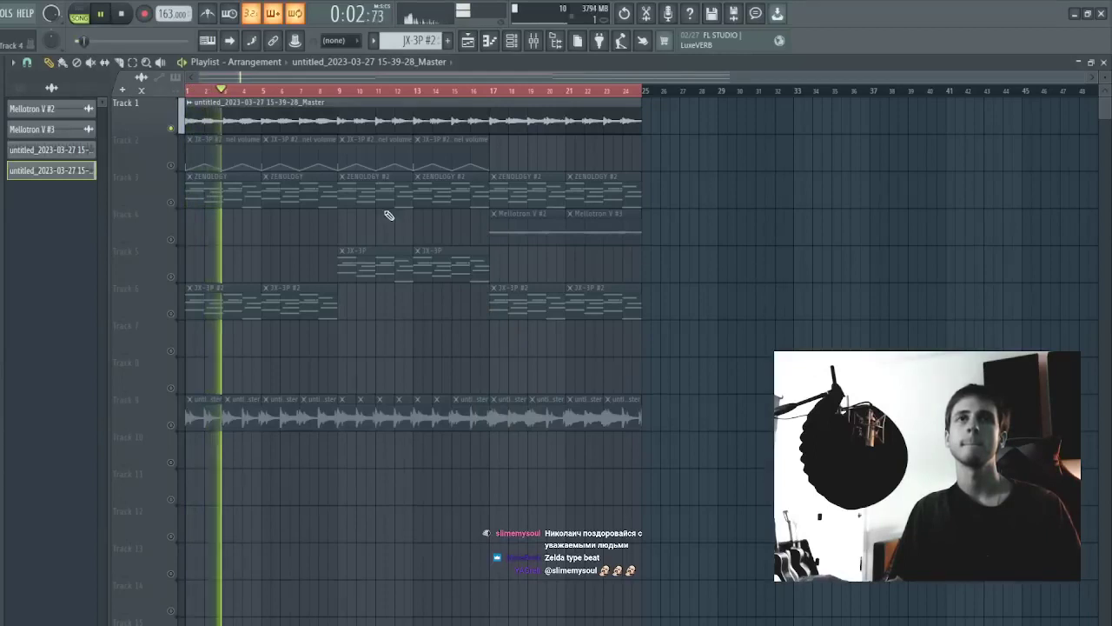
# - Cut off the Track 1 clip's opening near bar 4 and move the remainder to bar 1
pyautogui.moveTo(234, 94)
pyautogui.mouseDown()
pyautogui.moveTo(224, 93)
pyautogui.moveTo(247, 92)
pyautogui.mouseUp()
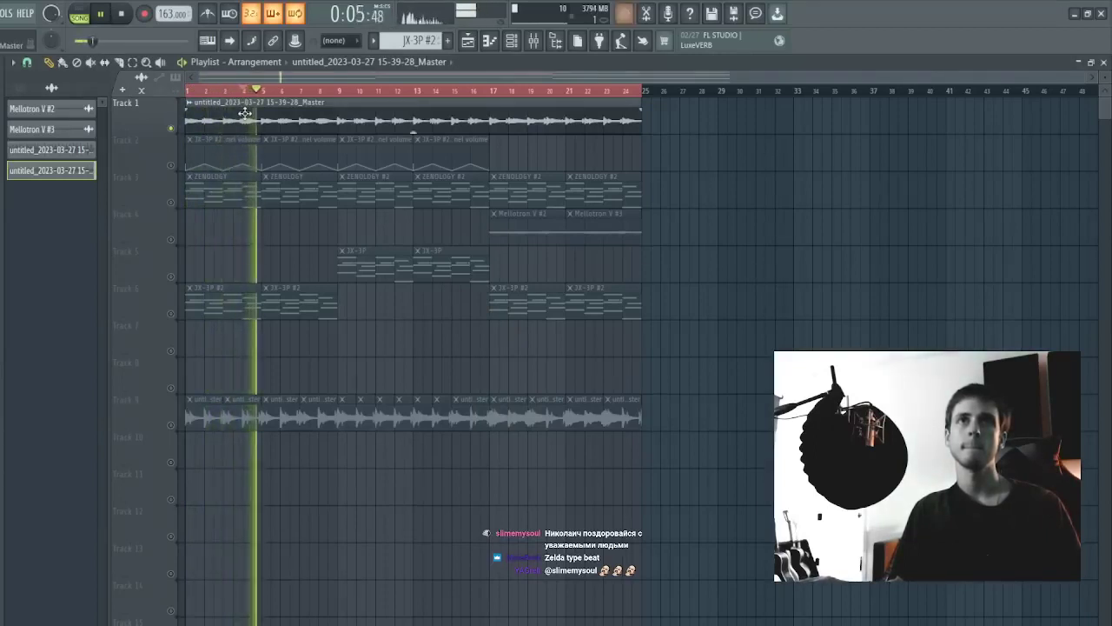
pyautogui.moveTo(244, 133); pyautogui.dragTo(244, 109)
pyautogui.press('p')
pyautogui.rightClick(241, 108)
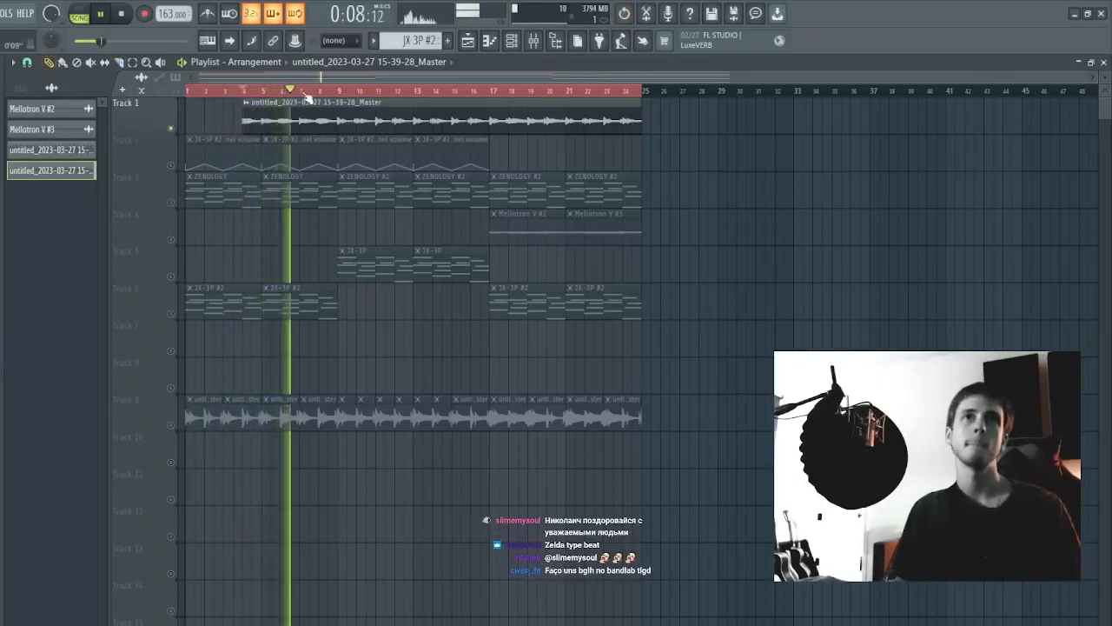
pyautogui.press('space')
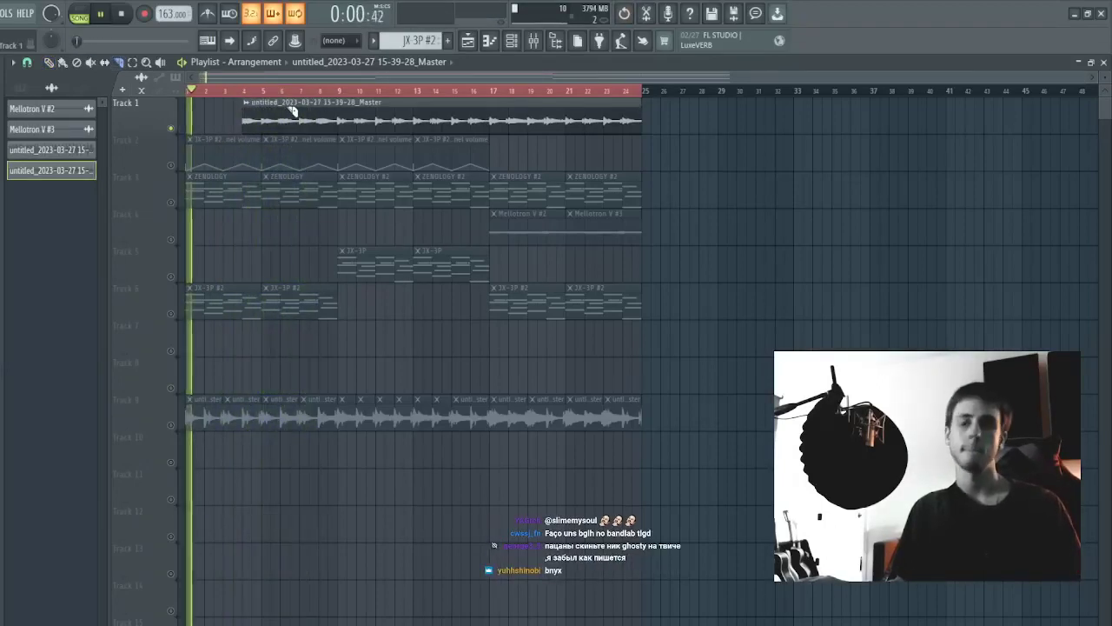
pyautogui.moveTo(295, 105); pyautogui.dragTo(242, 103)
# - Try a further cut of the Track 1 clip near bar 3, then undo it
pyautogui.click(246, 116)
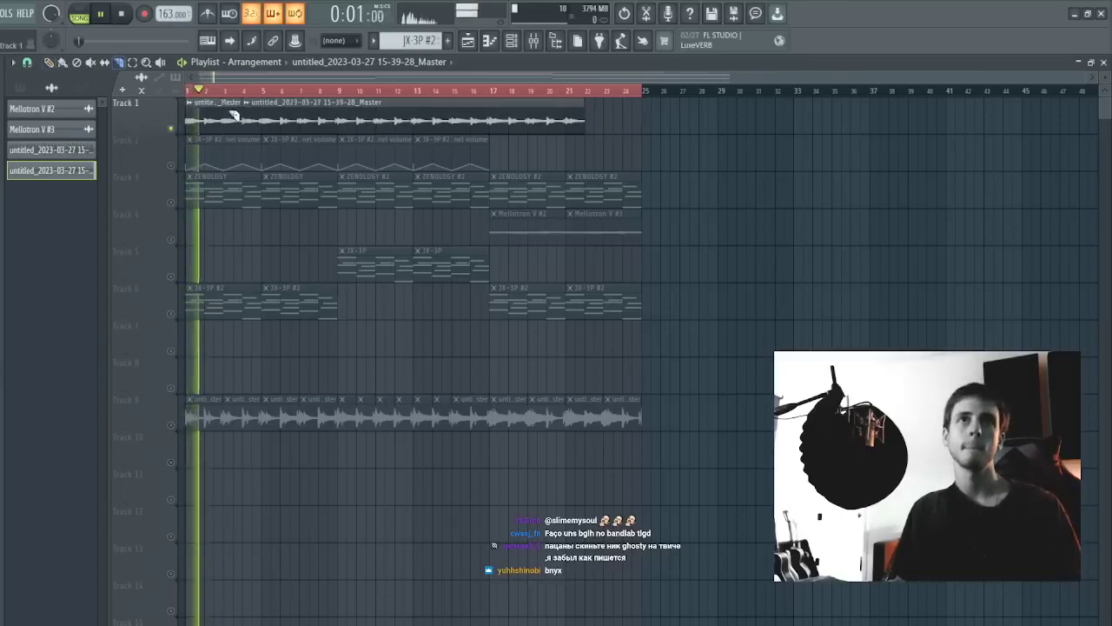
pyautogui.click(246, 92)
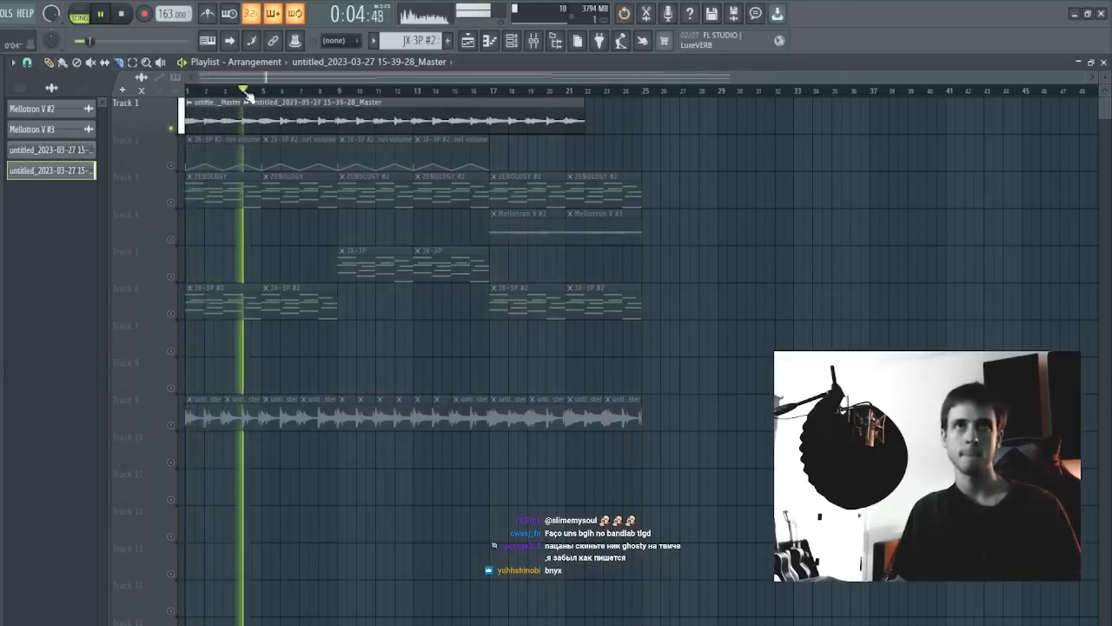
pyautogui.click(228, 92)
pyautogui.scroll(3, 233, 96)
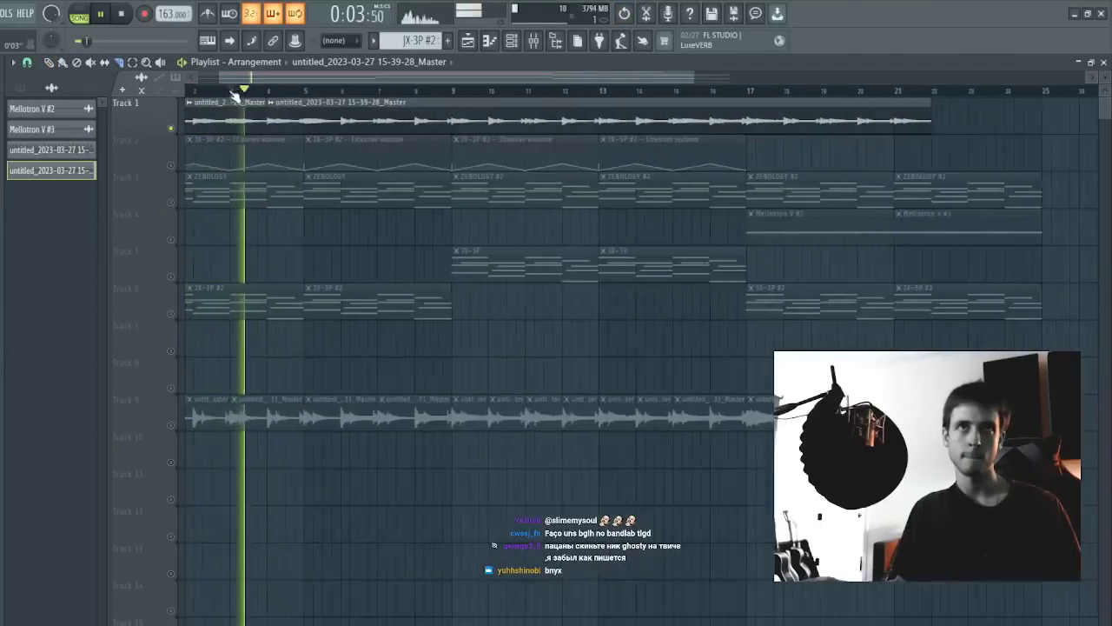
pyautogui.press('space')
pyautogui.press('space')
pyautogui.moveTo(254, 106); pyautogui.dragTo(283, 113)
pyautogui.press('space')
pyautogui.press('space')
pyautogui.hotkey('ctrl', 'z')
pyautogui.hotkey('ctrl', 'z')
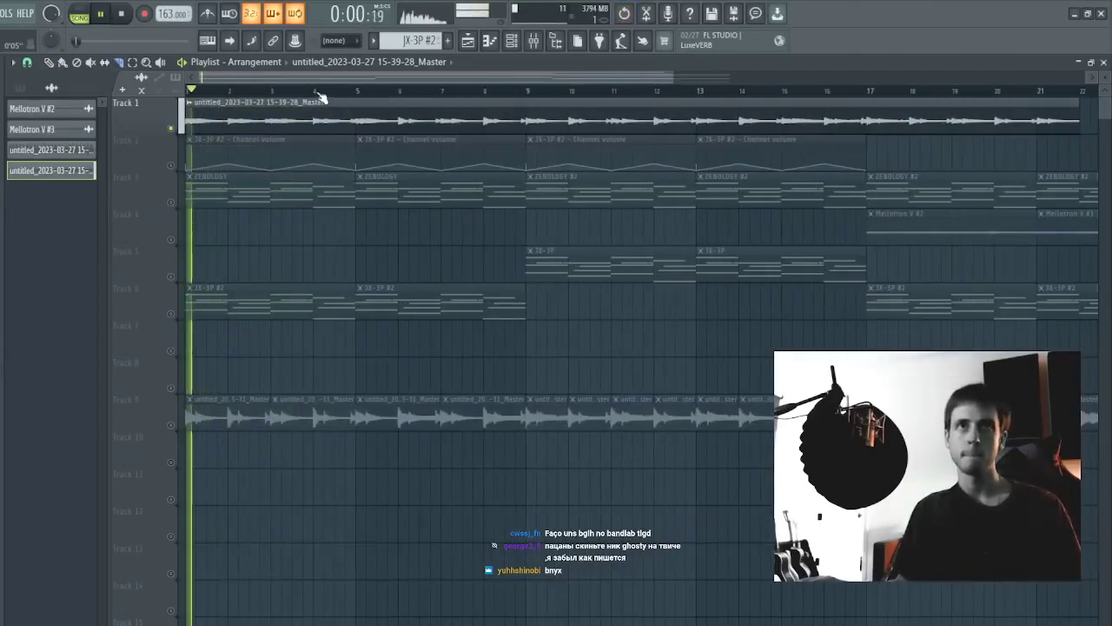
# - Link the rendered clip to mixer insert 2 with Ctrl+L and load Gross Beat there
pyautogui.press('p')
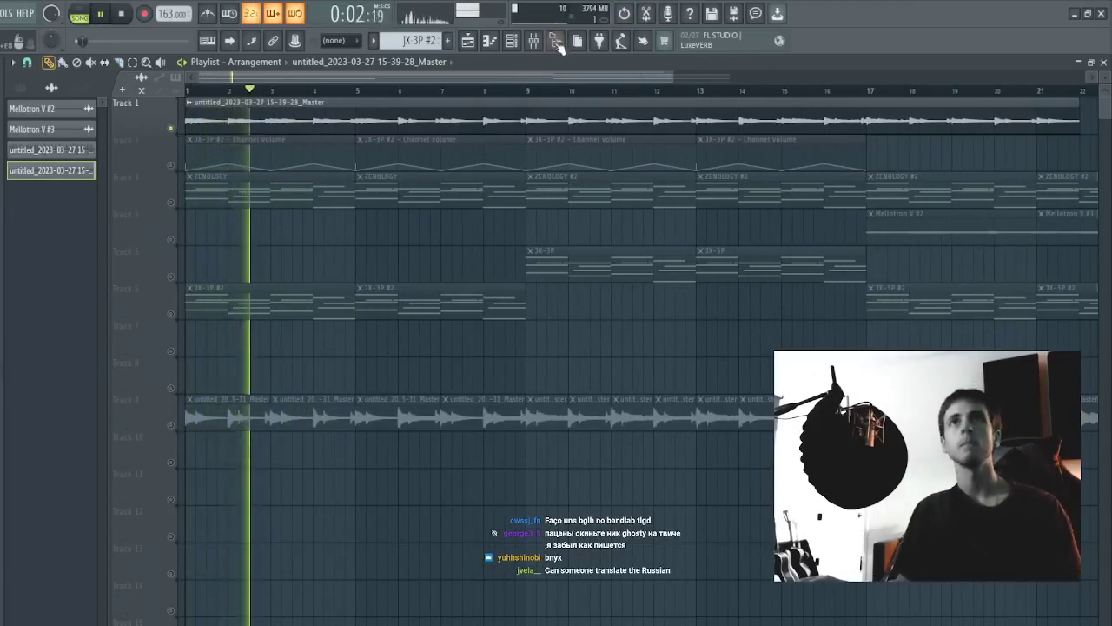
pyautogui.click(557, 44)
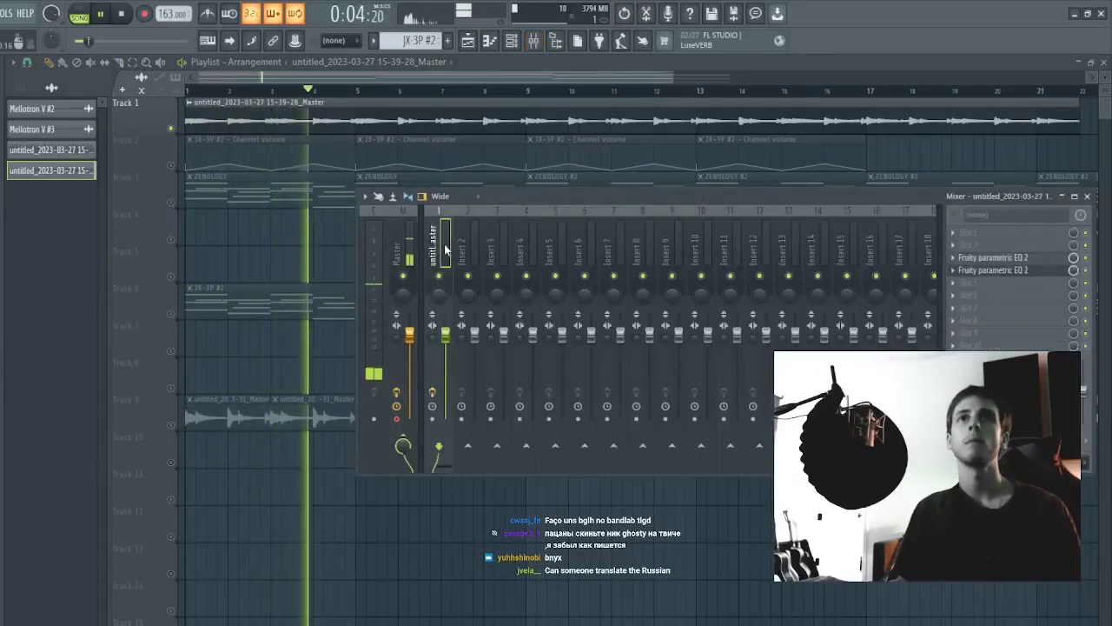
pyautogui.click(474, 244)
pyautogui.hotkey('ctrl', 'l')
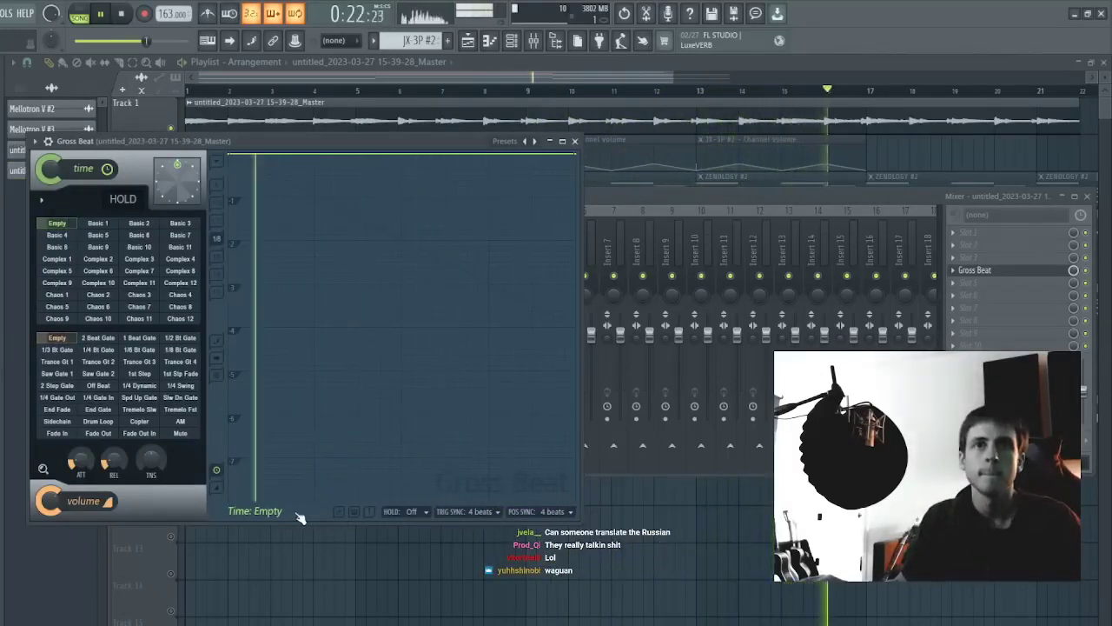
pyautogui.click(575, 140)
pyautogui.press('F9')
pyautogui.click(314, 90)
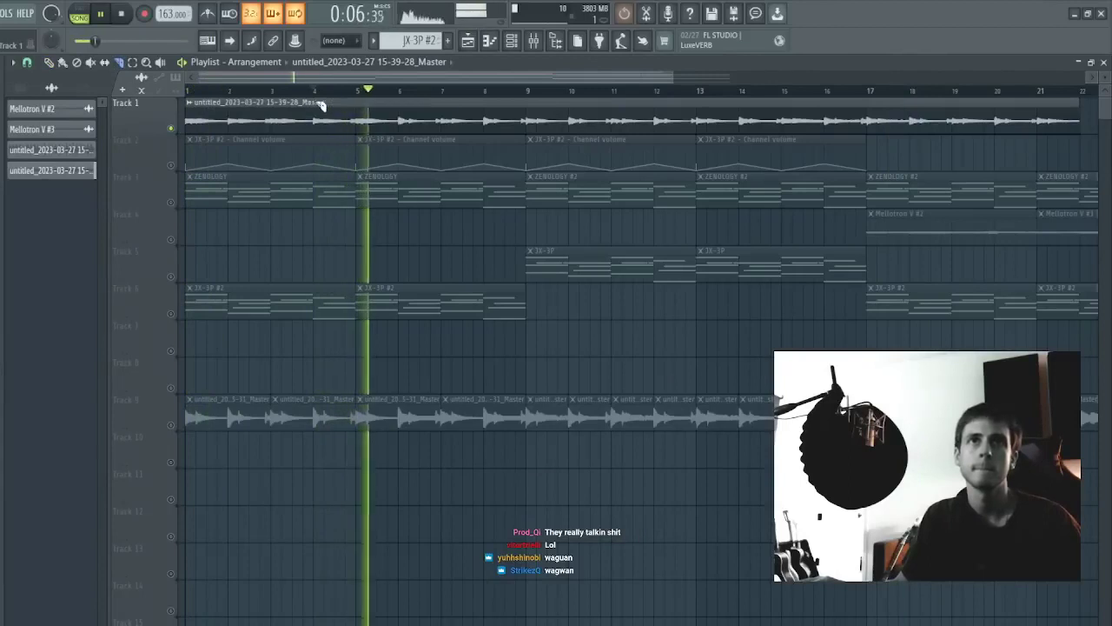
# - Try slicing Track 1's clip at bars 5 and 2, then undo the duplicate and bar 2 cut
pyautogui.click(363, 117)
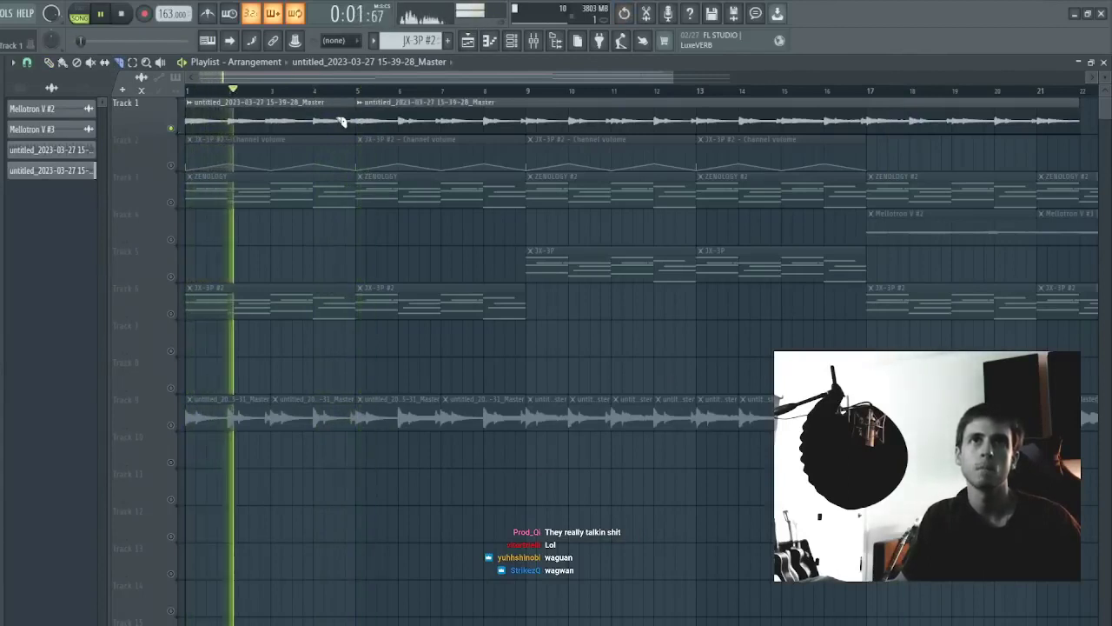
pyautogui.click(323, 111)
pyautogui.rightClick(324, 112)
pyautogui.click(231, 116)
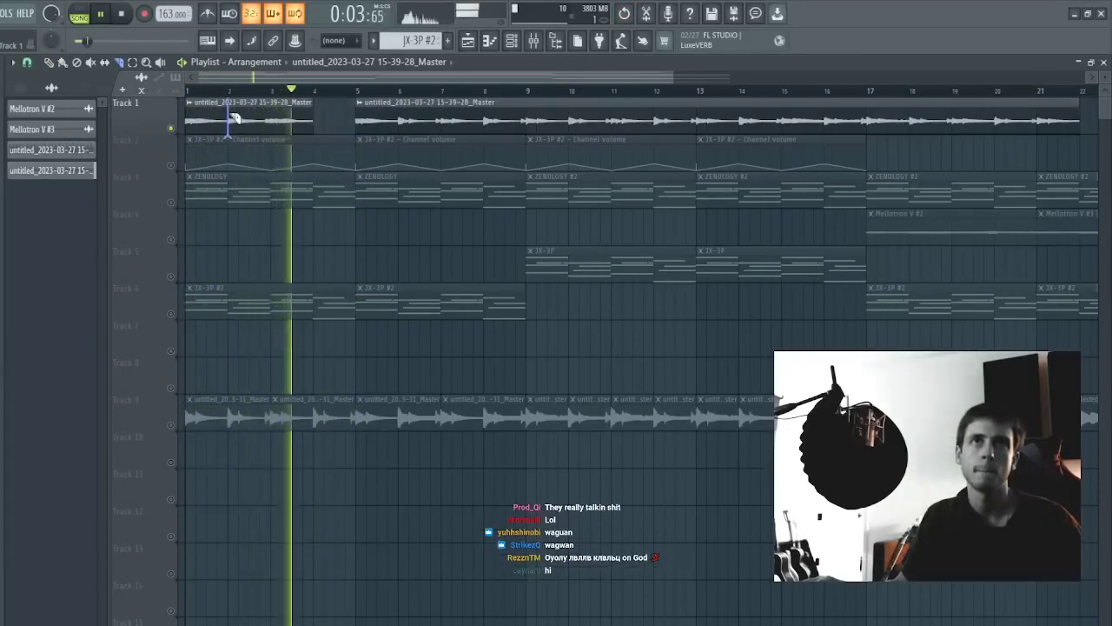
pyautogui.keyDown('ctrl'); pyautogui.click(292, 120); pyautogui.keyUp('ctrl')
pyautogui.hotkey('ctrl', 'b')
pyautogui.hotkey('ctrl', 'z')
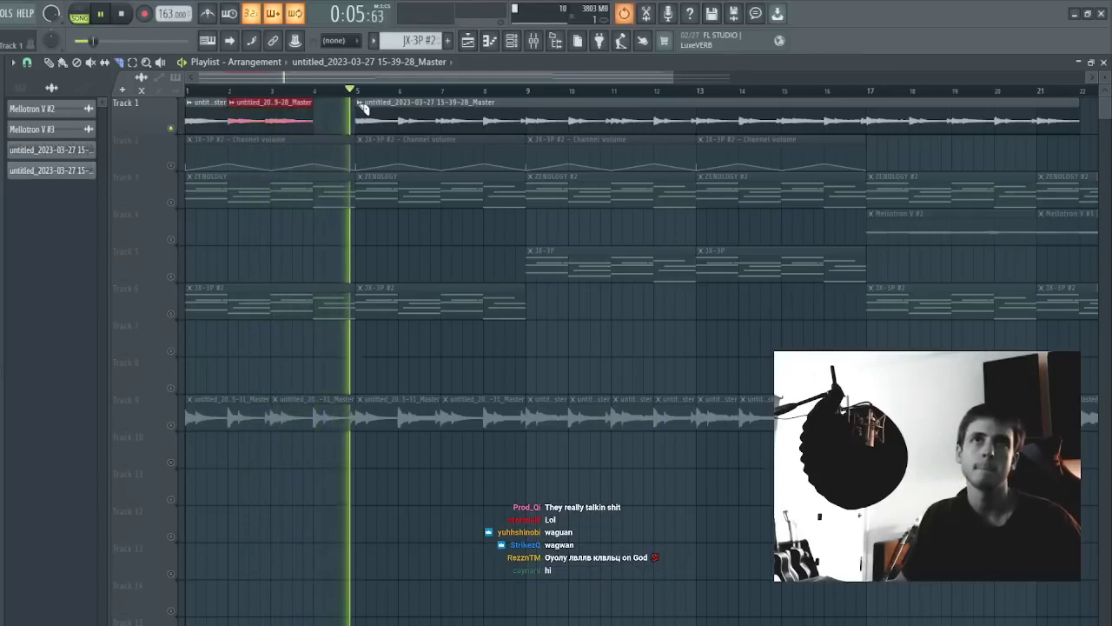
pyautogui.hotkey('ctrl', 'z')
pyautogui.hotkey('ctrl', 'z')
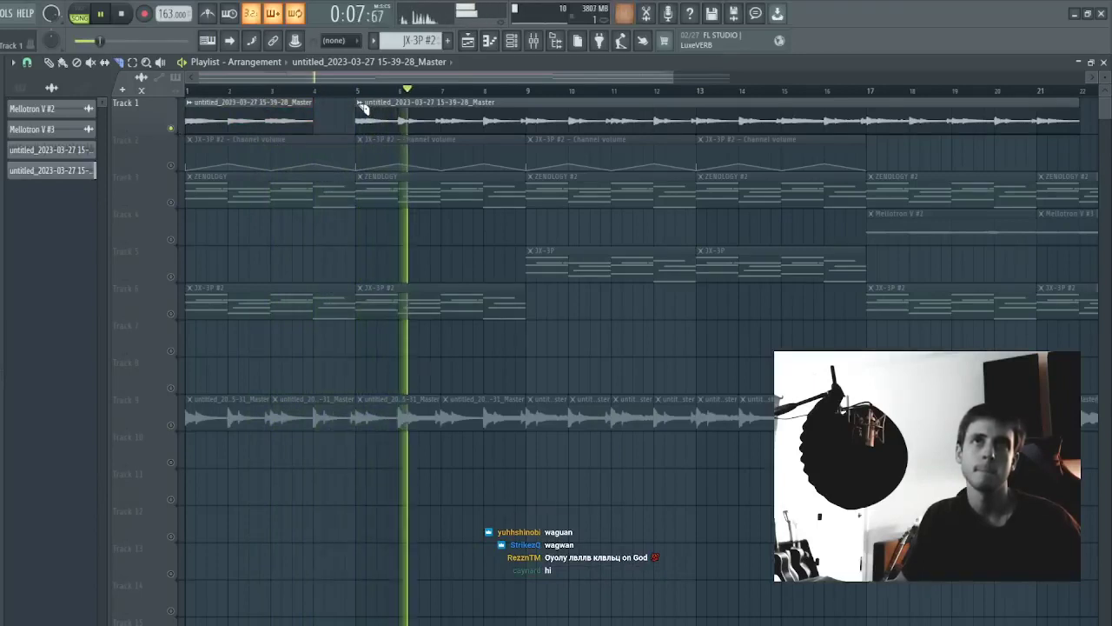
# - Cut Track 1's clip at bar 9 and delete the pieces before it
pyautogui.click(518, 91)
pyautogui.click(534, 105)
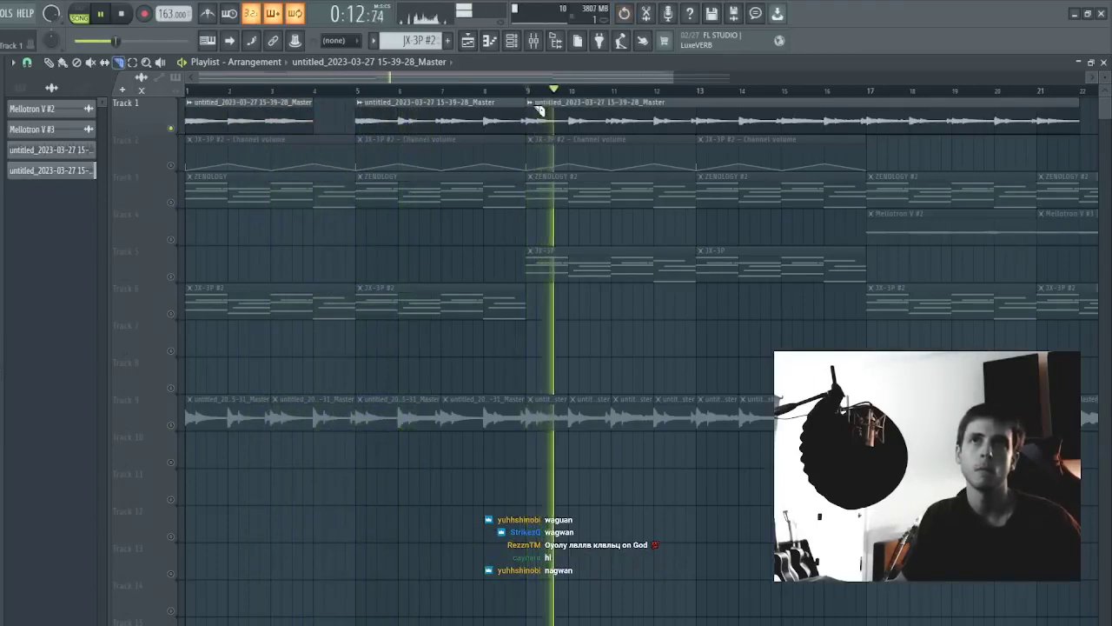
pyautogui.press('p')
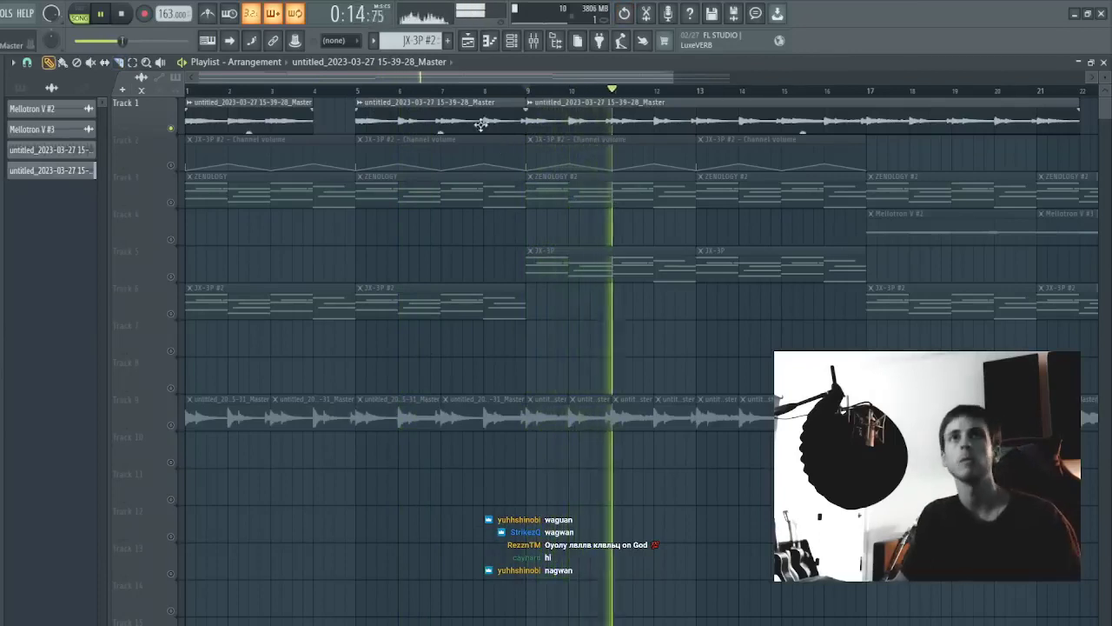
pyautogui.rightClick(460, 121)
pyautogui.rightClick(304, 117)
pyautogui.scroll(-3, 530, 131)
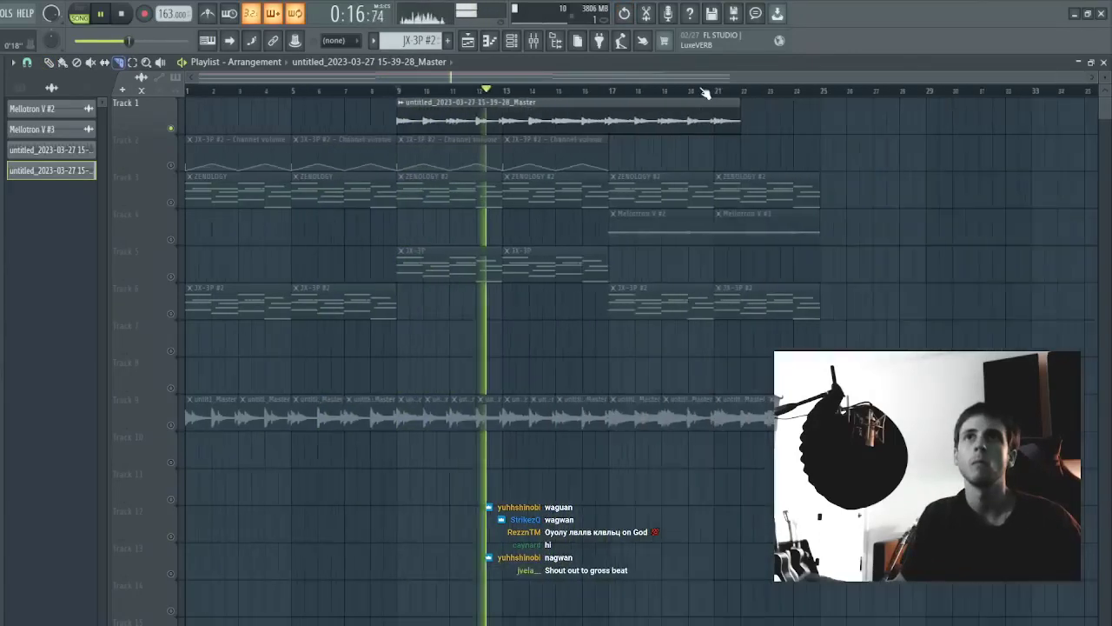
# - Adjust the Track 1 clip's pitch in its settings, then delete that clip
pyautogui.doubleClick(530, 123)
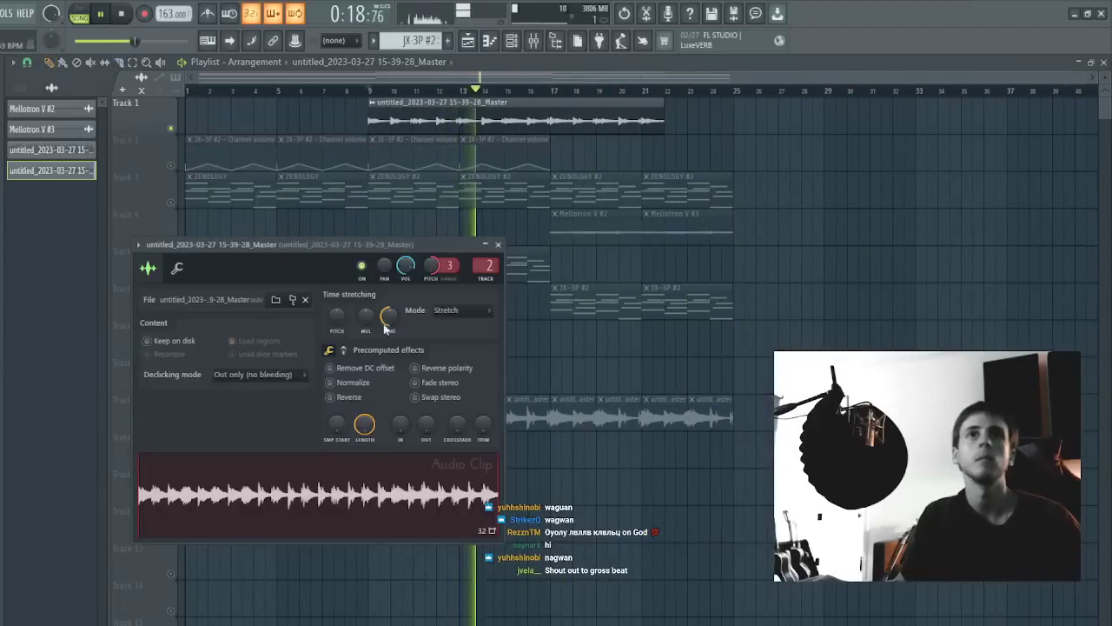
pyautogui.moveTo(344, 319); pyautogui.dragTo(350, 321)
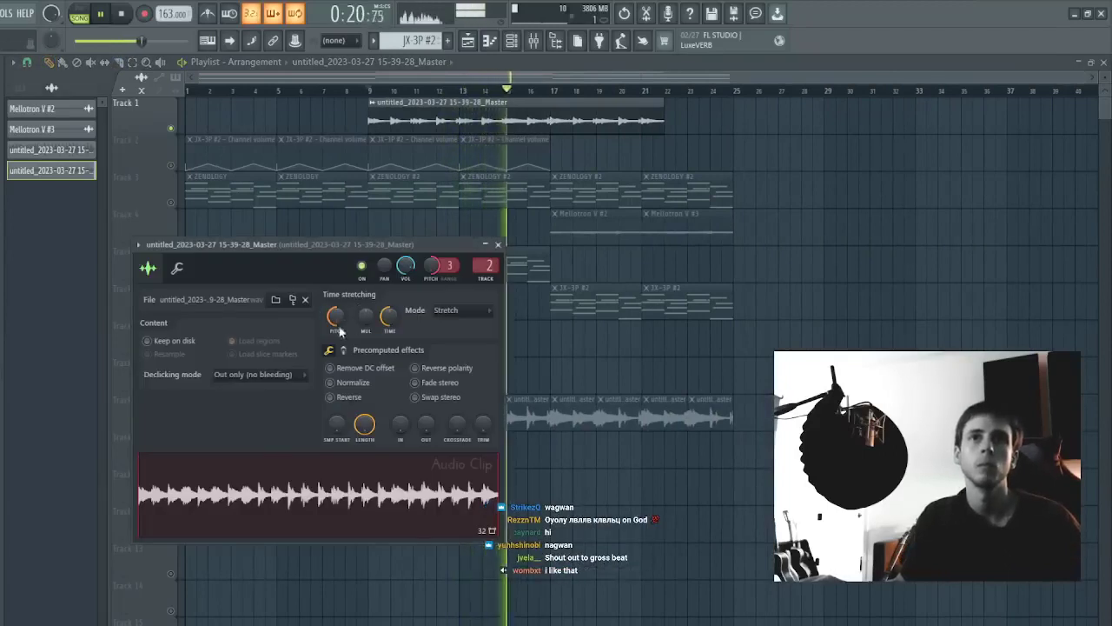
pyautogui.press('Escape')
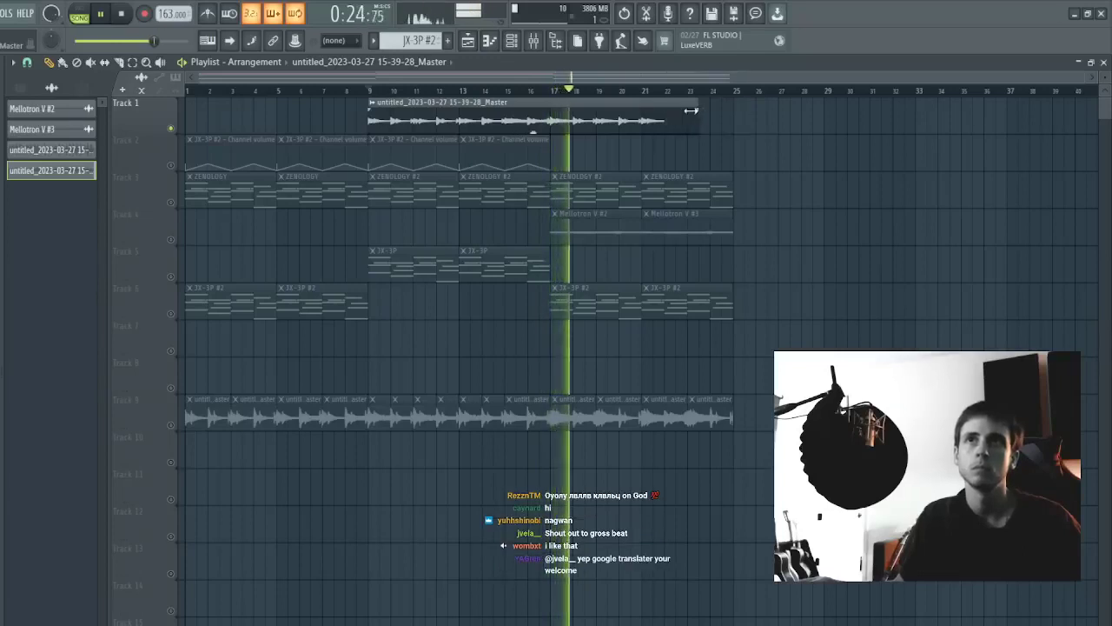
pyautogui.rightClick(618, 107)
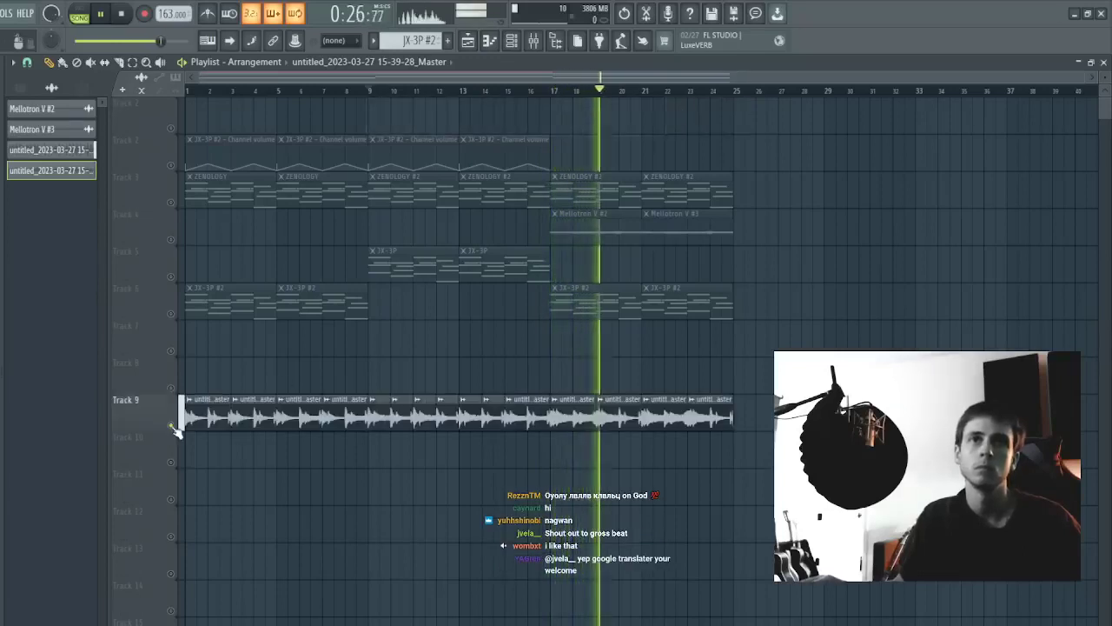
# - Audition the Track 9 sample, close its settings, and raise the tempo from 163 to 164 BPM
pyautogui.doubleClick(261, 415)
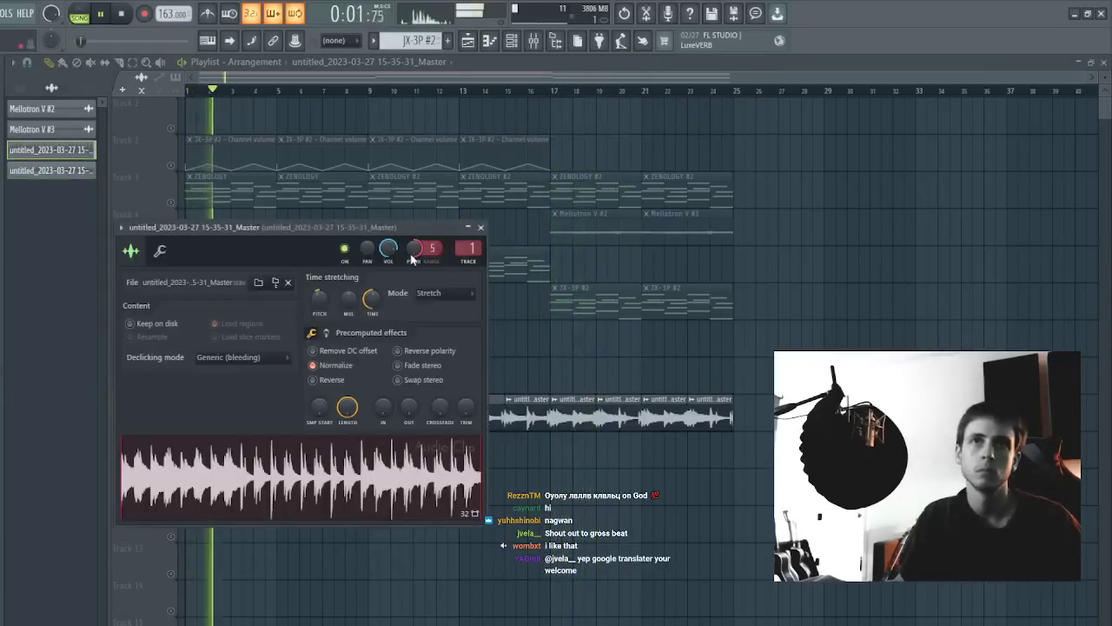
pyautogui.press('space')
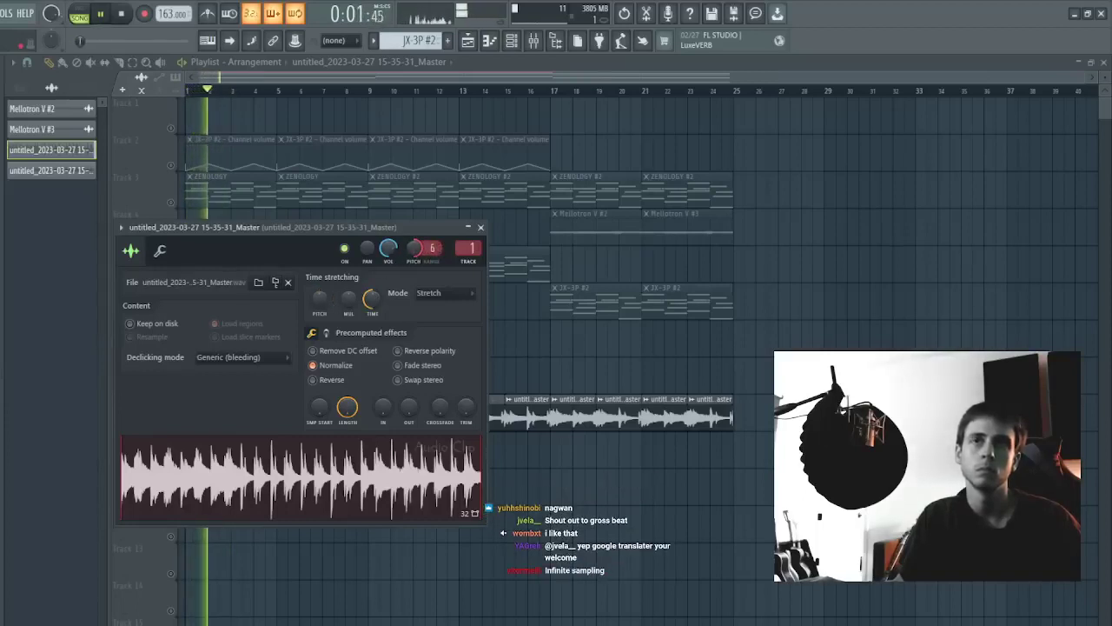
pyautogui.press('Escape')
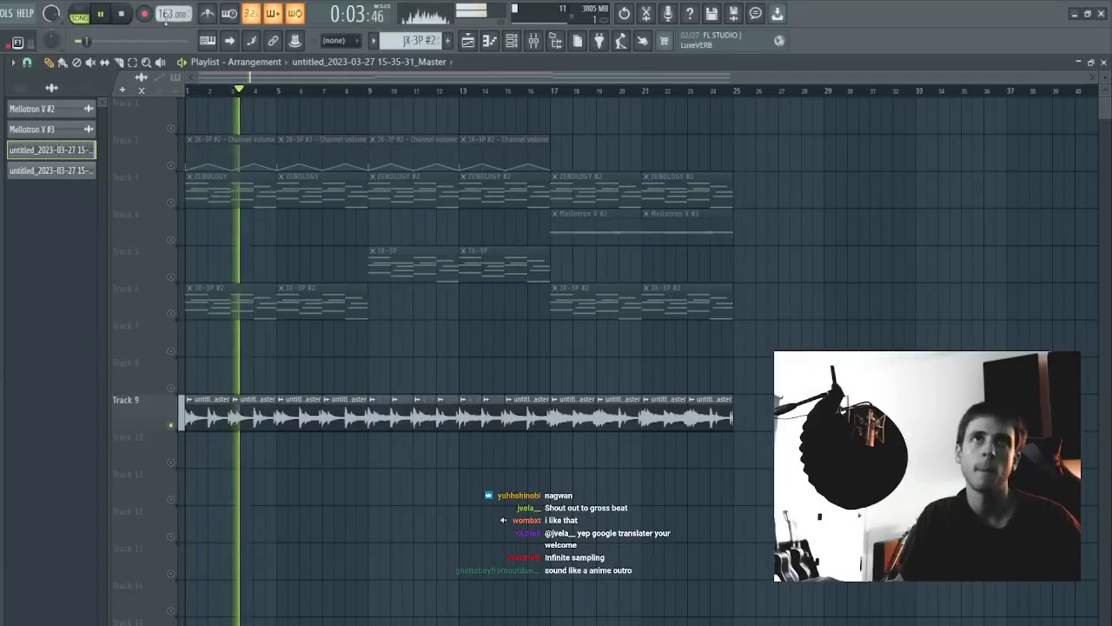
pyautogui.moveTo(172, 13); pyautogui.dragTo(172, 13)
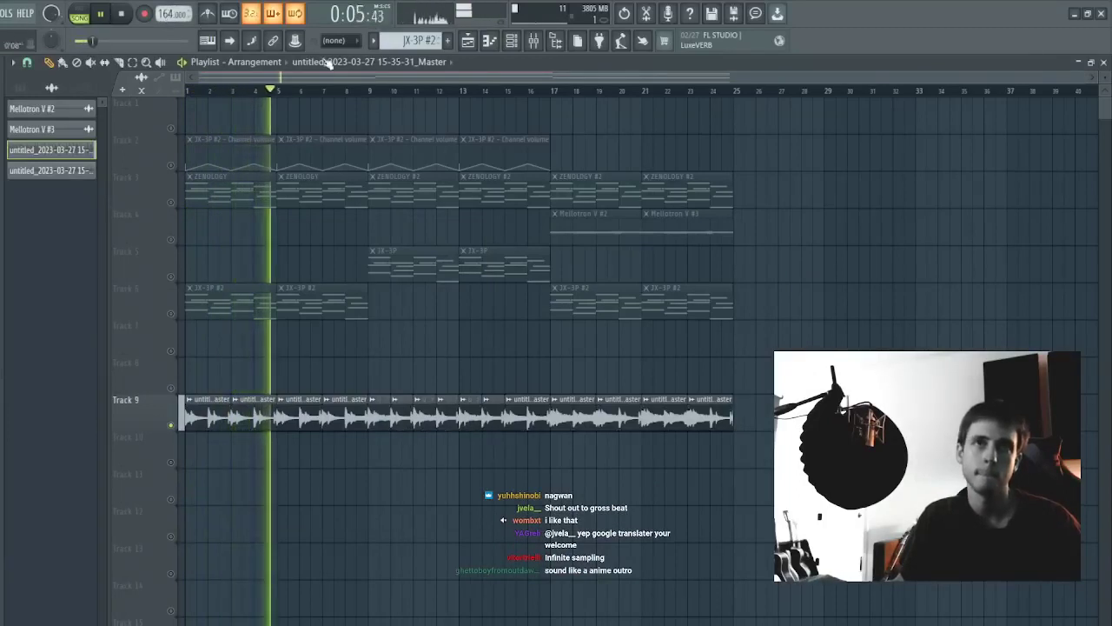
# - Create Pattern 6 and place it on Track 11 at bars 1, 9 and 17
pyautogui.click(447, 43)
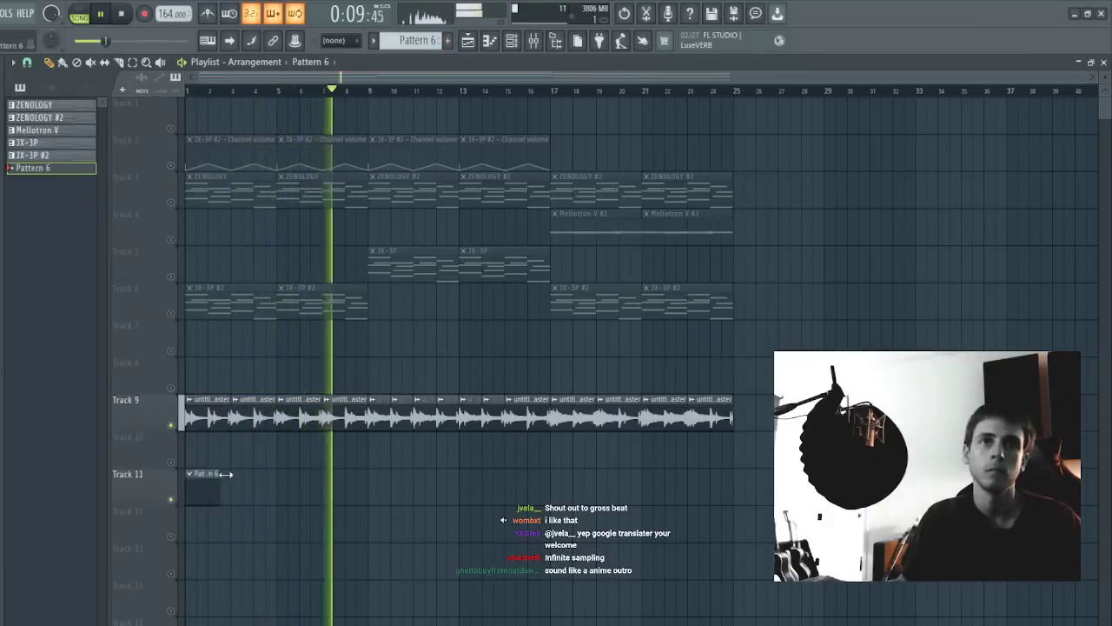
pyautogui.click(204, 480)
pyautogui.moveTo(373, 483); pyautogui.dragTo(556, 483)
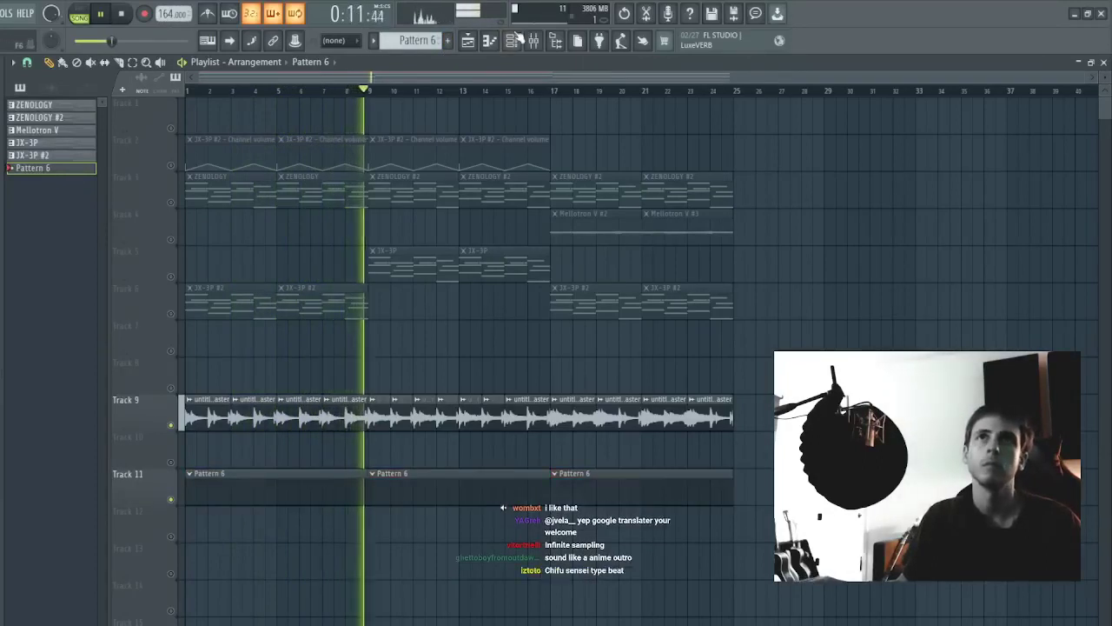
# - Load Keyscape's Grand Piano patch in the Channel rack and open its piano roll
pyautogui.press('F6')
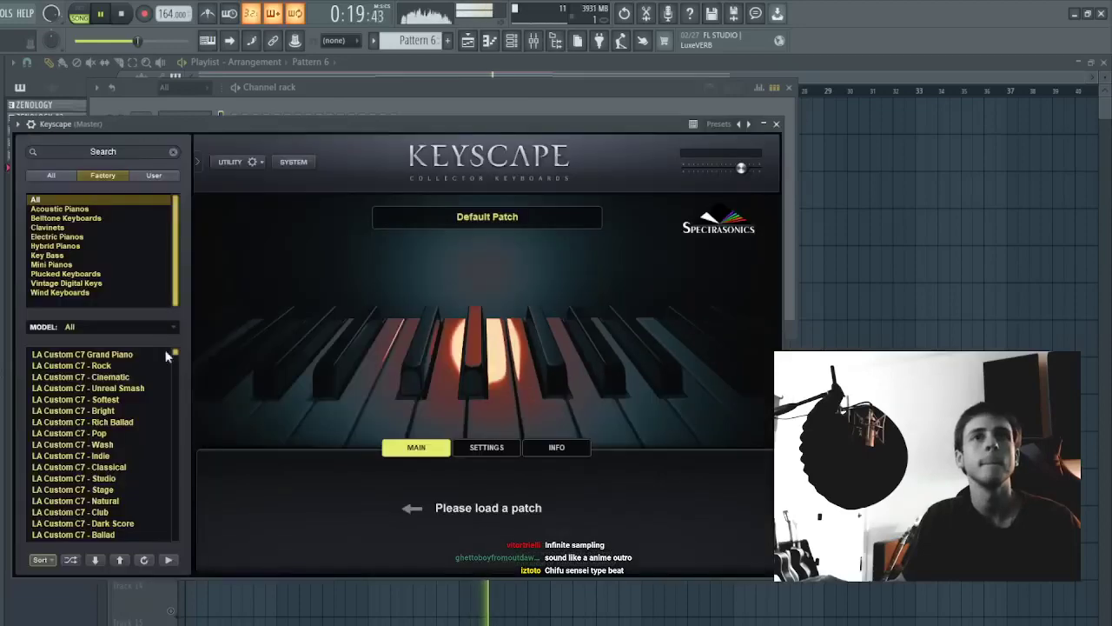
pyautogui.click(116, 354)
pyautogui.press('Escape')
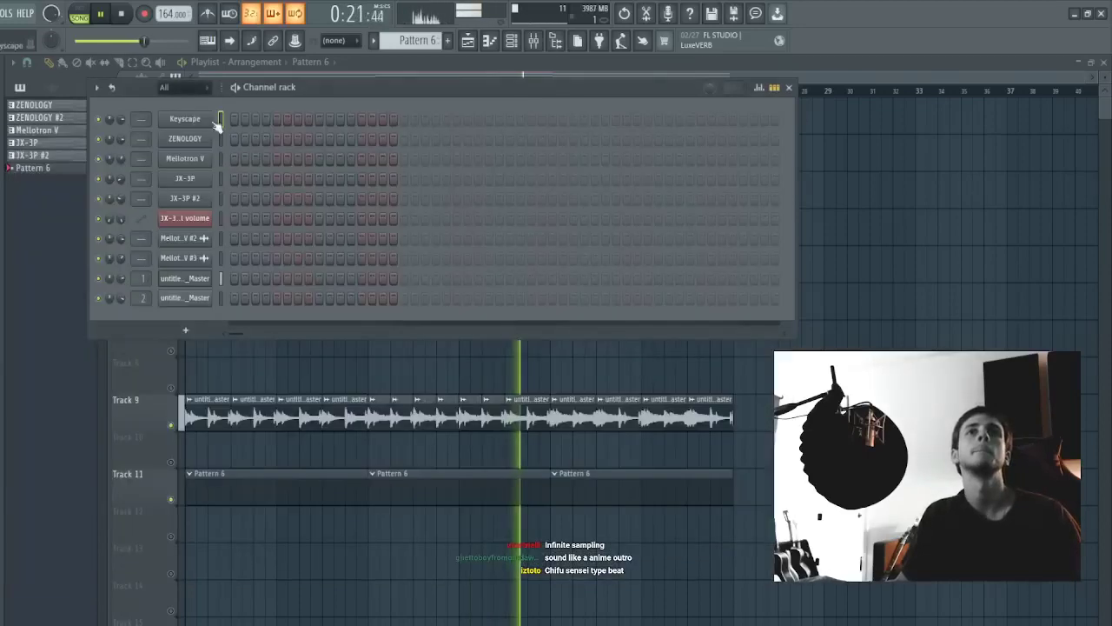
pyautogui.press('F7')
pyautogui.press('space')
pyautogui.click(57, 306)
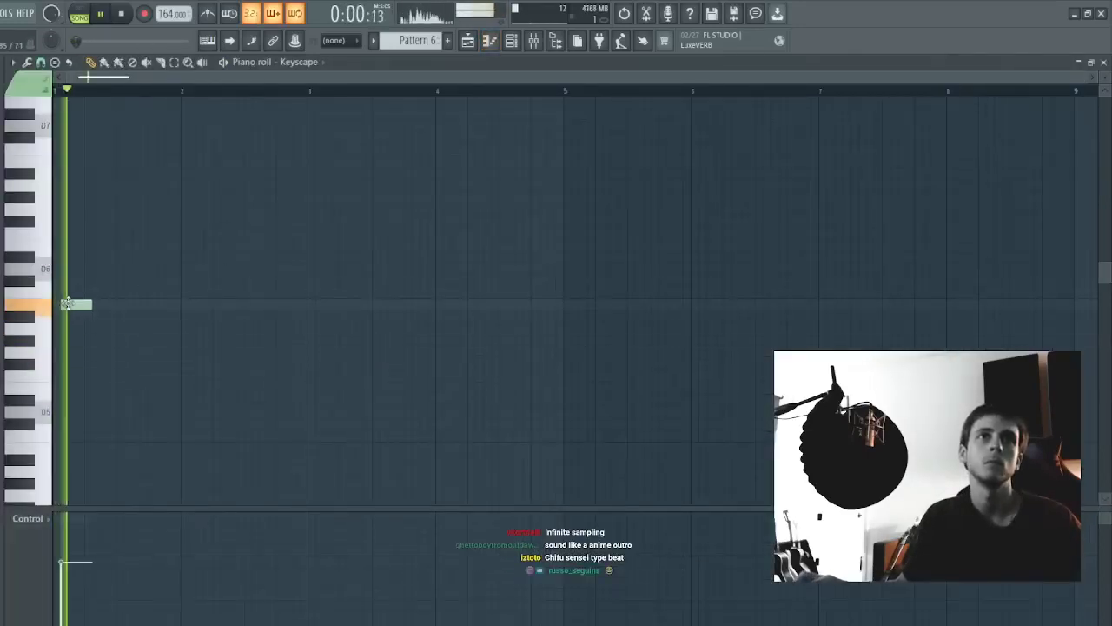
# - Draw a long first chord of stacked notes and drop it an octave
pyautogui.moveTo(91, 305); pyautogui.dragTo(499, 305)
pyautogui.click(69, 279)
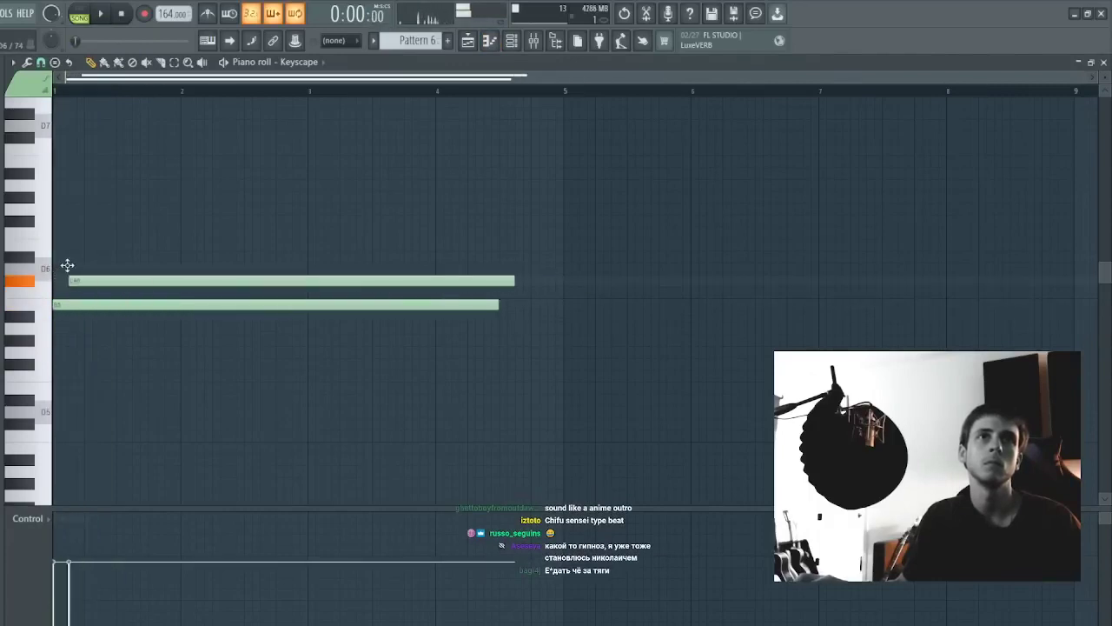
pyautogui.moveTo(67, 264); pyautogui.dragTo(64, 260)
pyautogui.click(87, 210)
pyautogui.moveTo(87, 210); pyautogui.dragTo(87, 221)
pyautogui.hotkey('ctrl', 'a')
pyautogui.press('space')
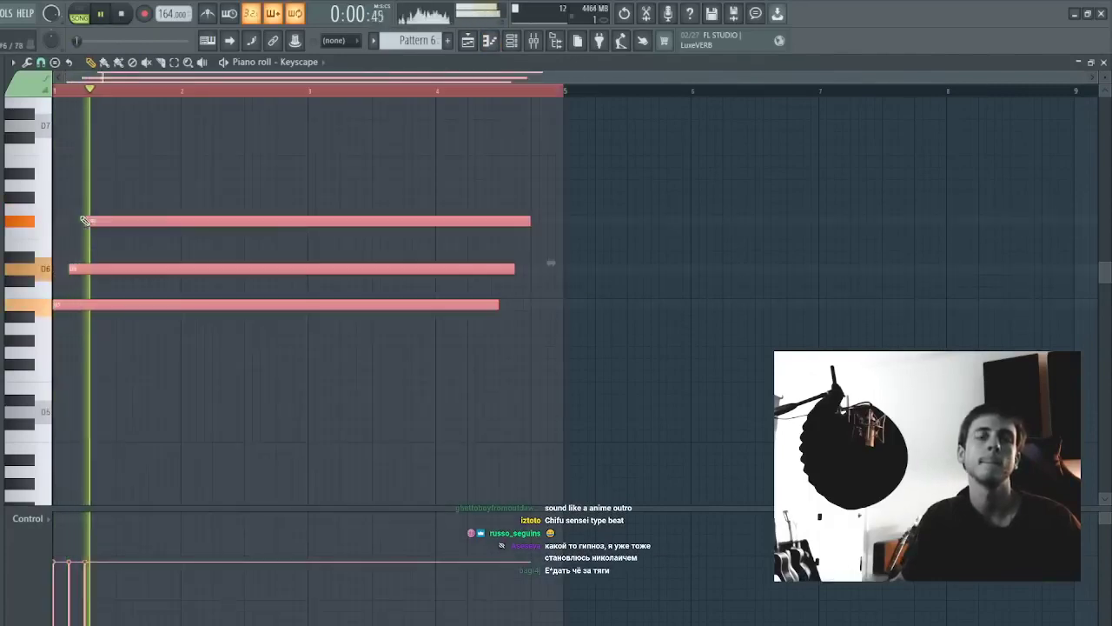
pyautogui.hotkey('ctrl', 'Down')
pyautogui.press('space')
pyautogui.press('space')
# - Raise the chord's middle note an octave and drop the whole chord an octave again
pyautogui.keyDown('ctrl'); pyautogui.click(94, 219); pyautogui.keyUp('ctrl')
pyautogui.keyDown('ctrl'); pyautogui.click(97, 412); pyautogui.keyUp('ctrl')
pyautogui.hotkey('ctrl', 'Up')
pyautogui.press('space')
pyautogui.press('space')
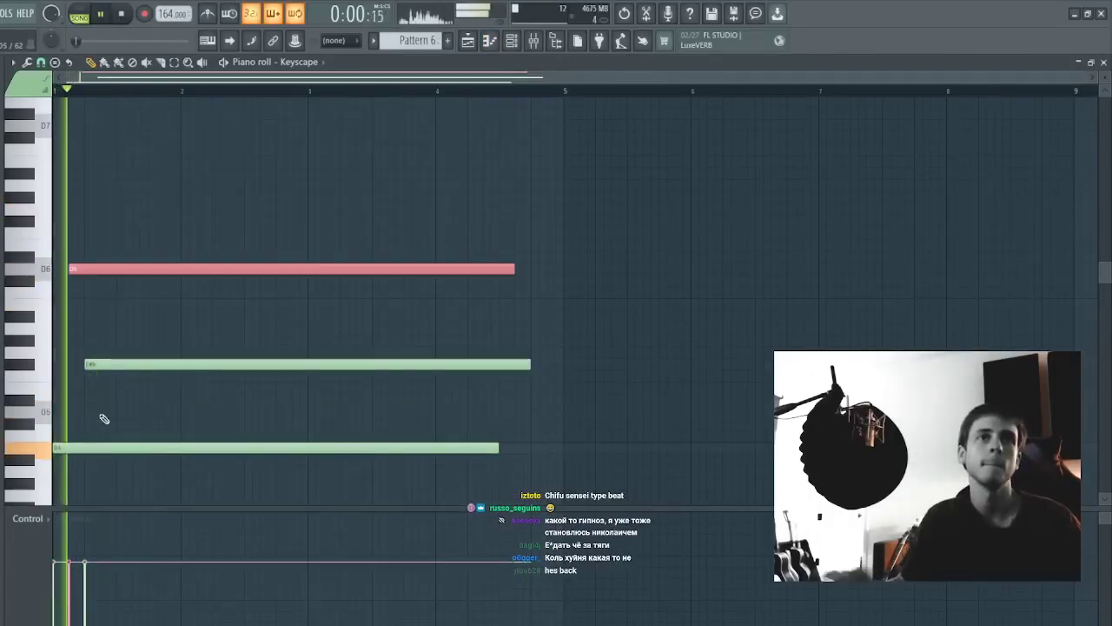
pyautogui.press('space')
pyautogui.hotkey('shift', 'Left')
pyautogui.press('space')
pyautogui.press('space')
pyautogui.hotkey('ctrl', 'a')
pyautogui.hotkey('ctrl', 'Down')
pyautogui.press('space')
pyautogui.keyDown('ctrl'); pyautogui.click(126, 417); pyautogui.keyUp('ctrl')
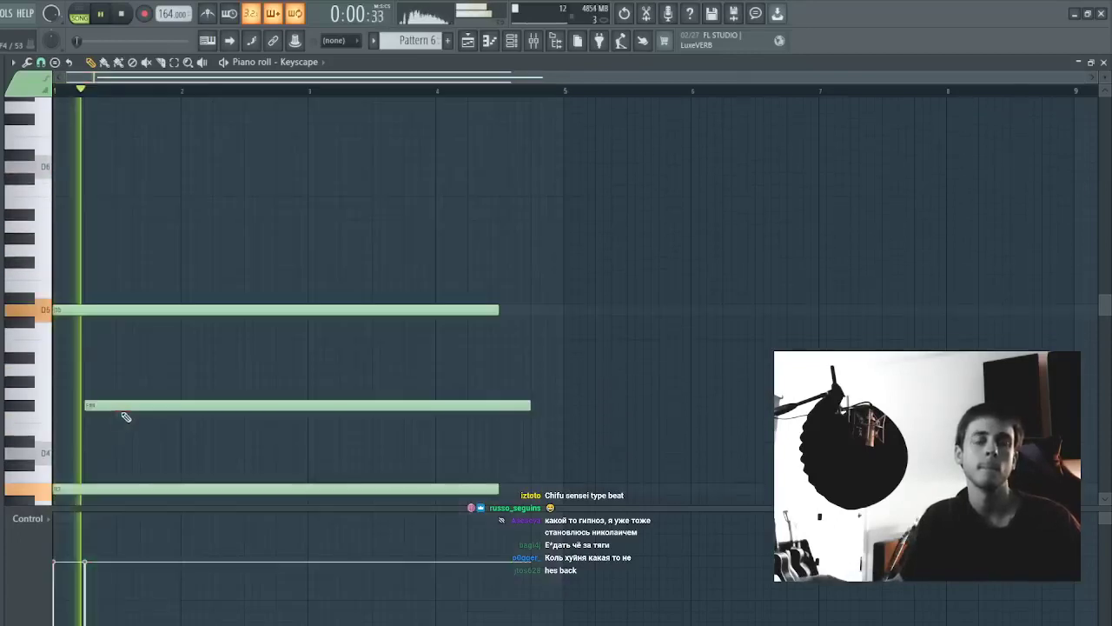
pyautogui.press('space')
pyautogui.press('space')
# - Shorten the three chord notes to one bar, trimming F#4 to match
pyautogui.scroll(-2, 150, 319)
pyautogui.moveTo(173, 212); pyautogui.dragTo(170, 435)
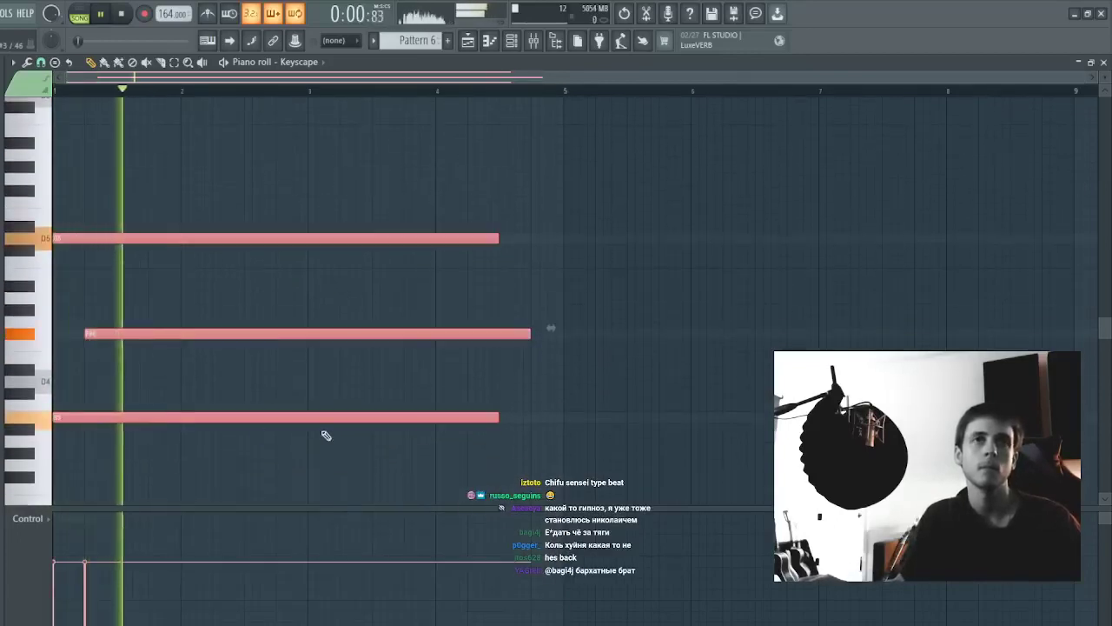
pyautogui.moveTo(499, 417); pyautogui.dragTo(175, 416)
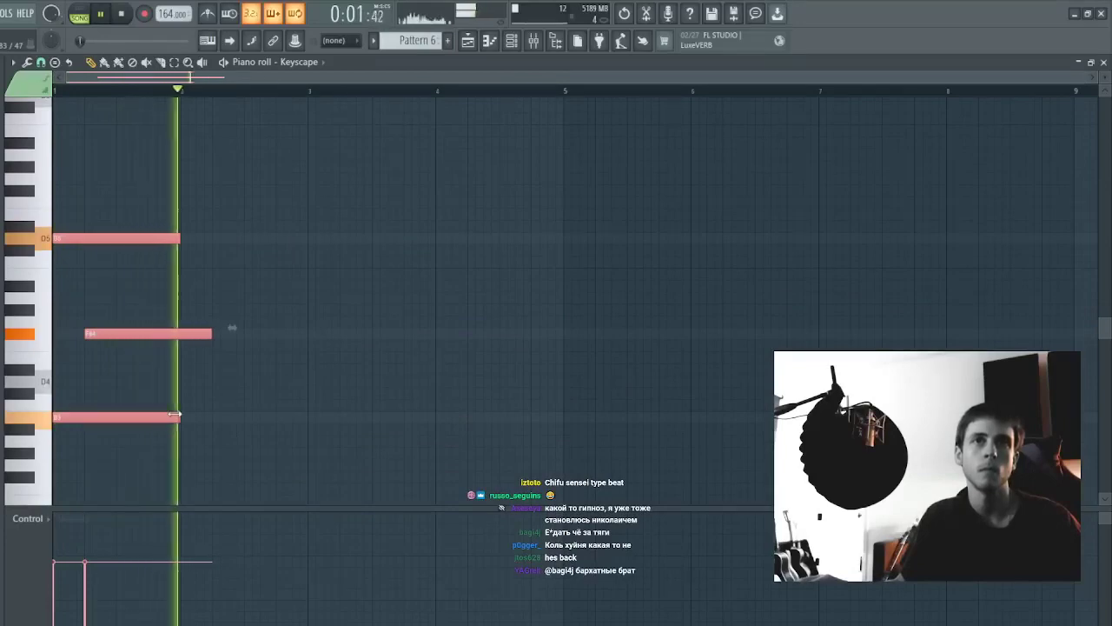
pyautogui.click(206, 385)
pyautogui.moveTo(213, 332); pyautogui.dragTo(182, 332)
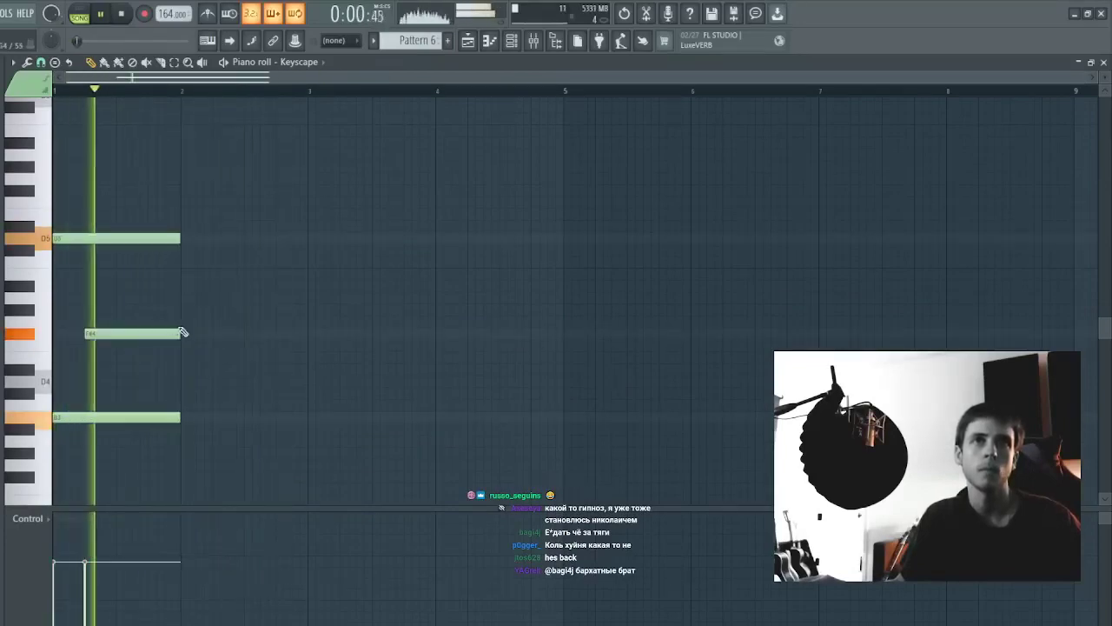
# - Copy the chord into the next bar and lower the copy two semitones
pyautogui.hotkey('ctrl', 'a')
pyautogui.hotkey('ctrl', 'b')
pyautogui.hotkey('shift', 'Down')
pyautogui.hotkey('shift', 'Down')
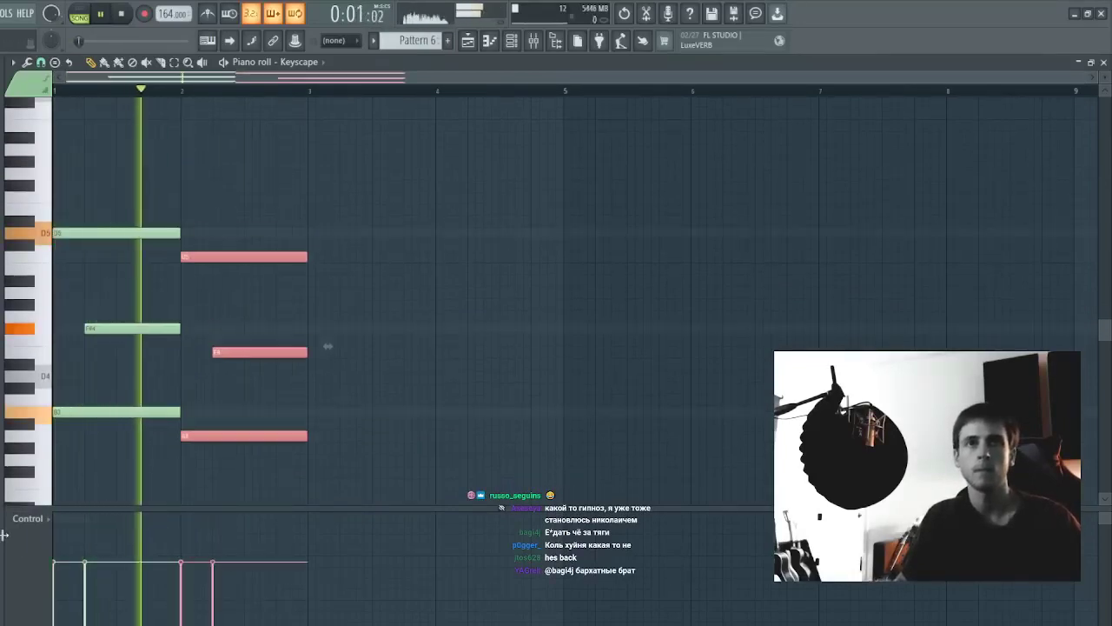
pyautogui.hotkey('shift', 'Down')
pyautogui.hotkey('shift', 'Down')
pyautogui.keyDown('ctrl'); pyautogui.click(266, 261); pyautogui.keyUp('ctrl')
pyautogui.press('space')
pyautogui.press('space')
# - Audition the second chord while shifting it up and down by semitones
pyautogui.moveTo(207, 257); pyautogui.dragTo(295, 550)
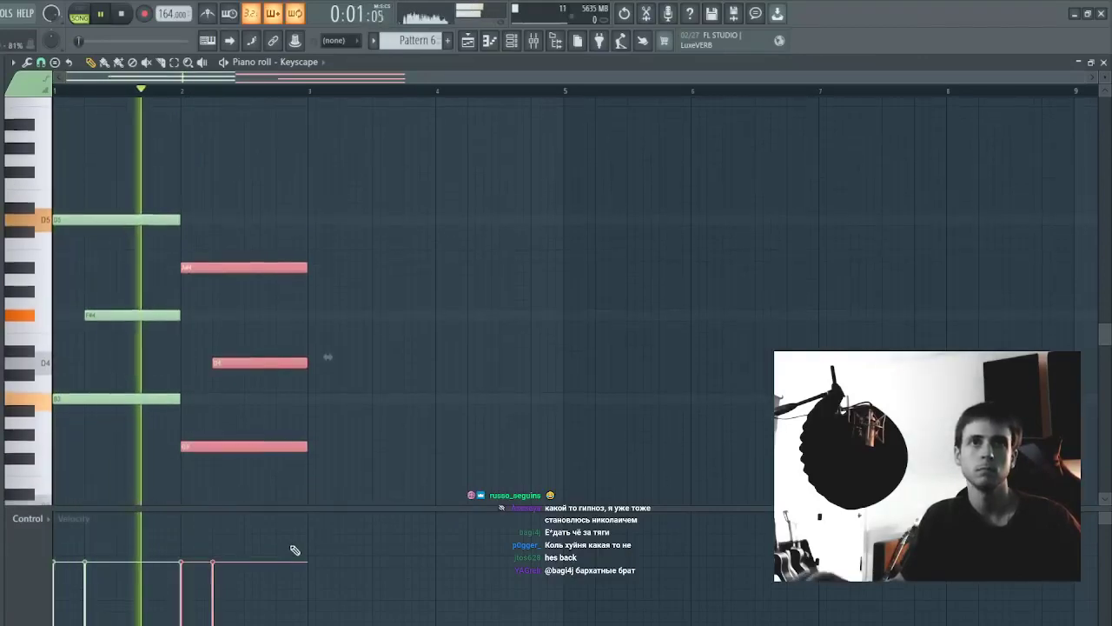
pyautogui.hotkey('shift', 'Down')
pyautogui.press('space')
pyautogui.press('space')
pyautogui.hotkey('shift', 'Up')
pyautogui.hotkey('shift', 'Up')
pyautogui.hotkey('shift', 'Up')
pyautogui.hotkey('shift', 'Up')
pyautogui.hotkey('shift', 'Up')
pyautogui.press('space')
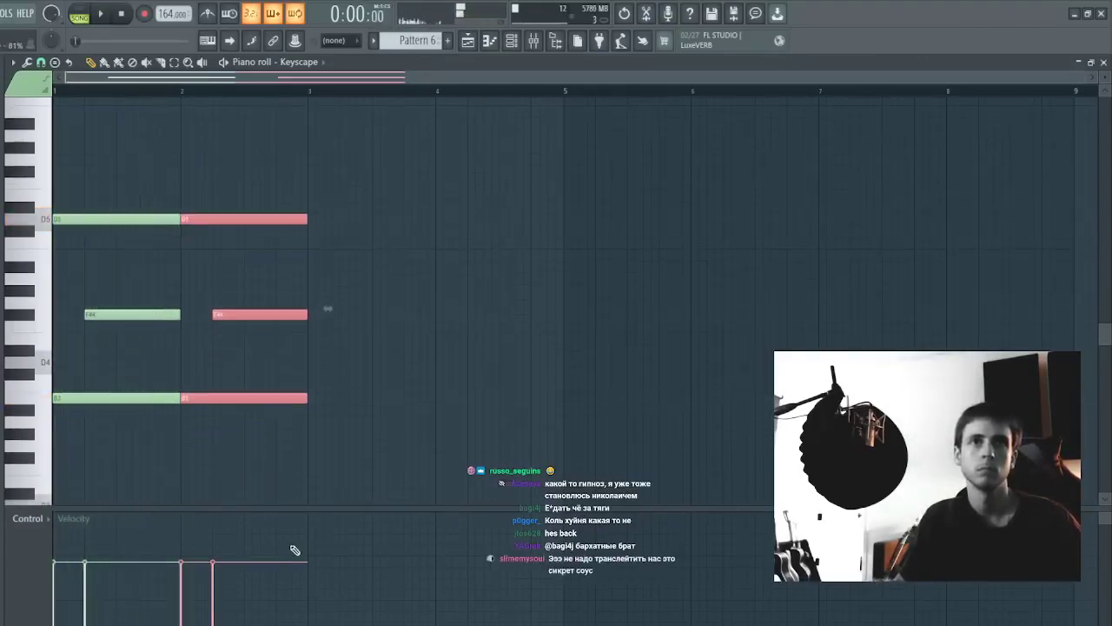
pyautogui.press('space')
pyautogui.hotkey('shift', 'Up')
pyautogui.hotkey('shift', 'Up')
pyautogui.hotkey('shift', 'Up')
pyautogui.hotkey('shift', 'Up')
pyautogui.hotkey('ctrl', 'd')
pyautogui.keyDown('ctrl'); pyautogui.click(288, 264); pyautogui.keyUp('ctrl')
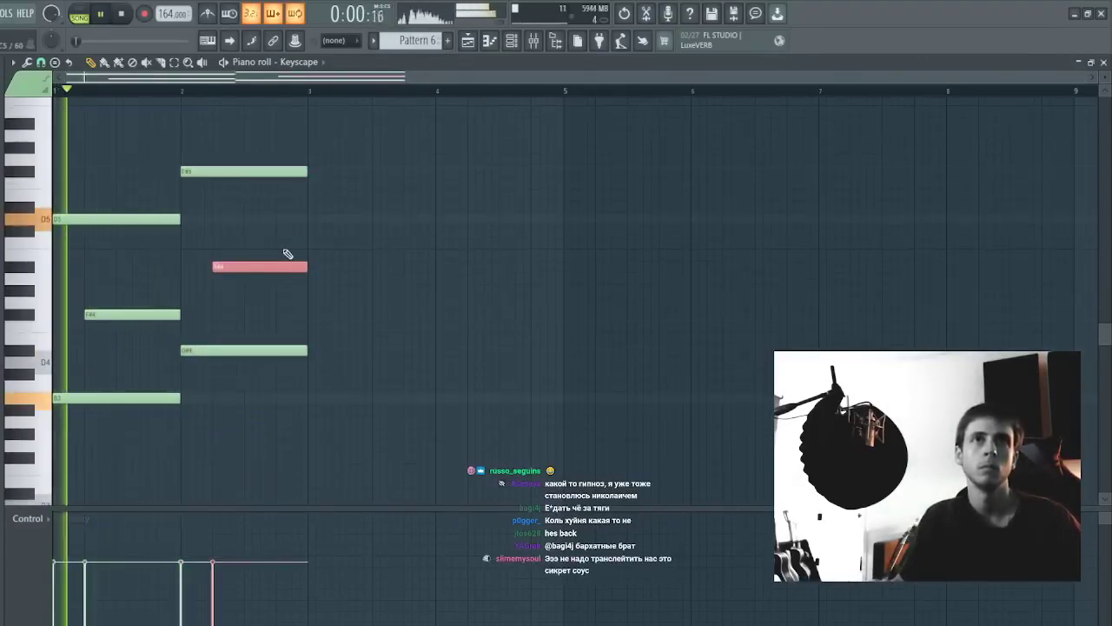
pyautogui.keyDown('ctrl'); pyautogui.click(277, 253); pyautogui.keyUp('ctrl')
# - Lower the second chord, nudge it one step later, and drop A#4 to A4
pyautogui.moveTo(244, 374); pyautogui.dragTo(316, 91)
pyautogui.press('space')
pyautogui.press('space')
pyautogui.hotkey('shift', 'Down')
pyautogui.hotkey('shift', 'Down')
pyautogui.hotkey('shift', 'Down')
pyautogui.hotkey('shift', 'Down')
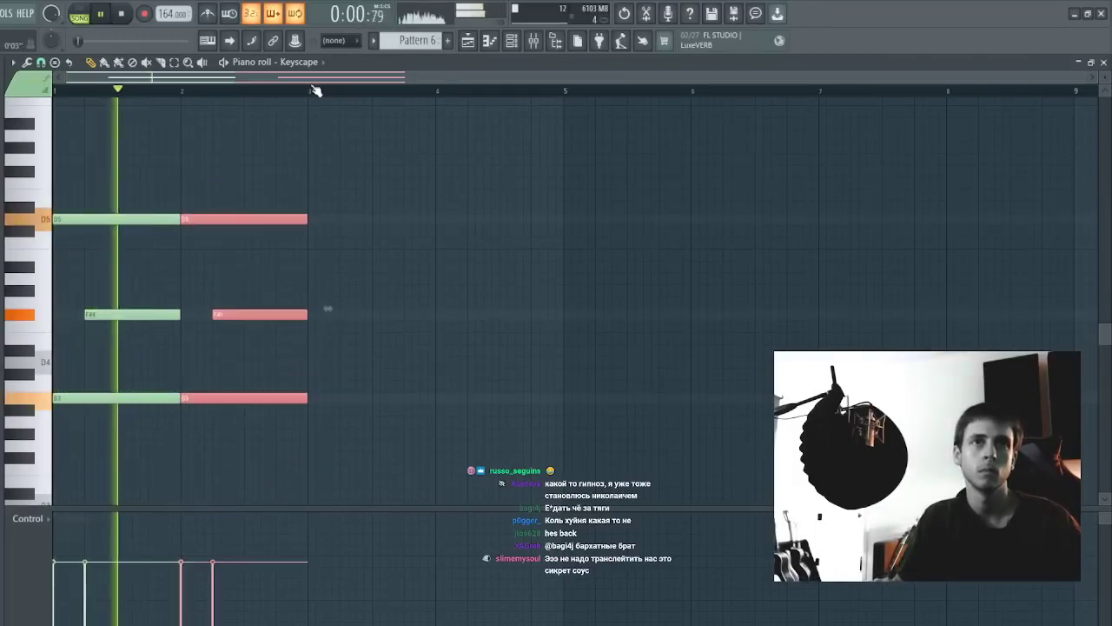
pyautogui.hotkey('shift', 'Down')
pyautogui.hotkey('shift', 'Down')
pyautogui.hotkey('shift', 'Down')
pyautogui.press('space')
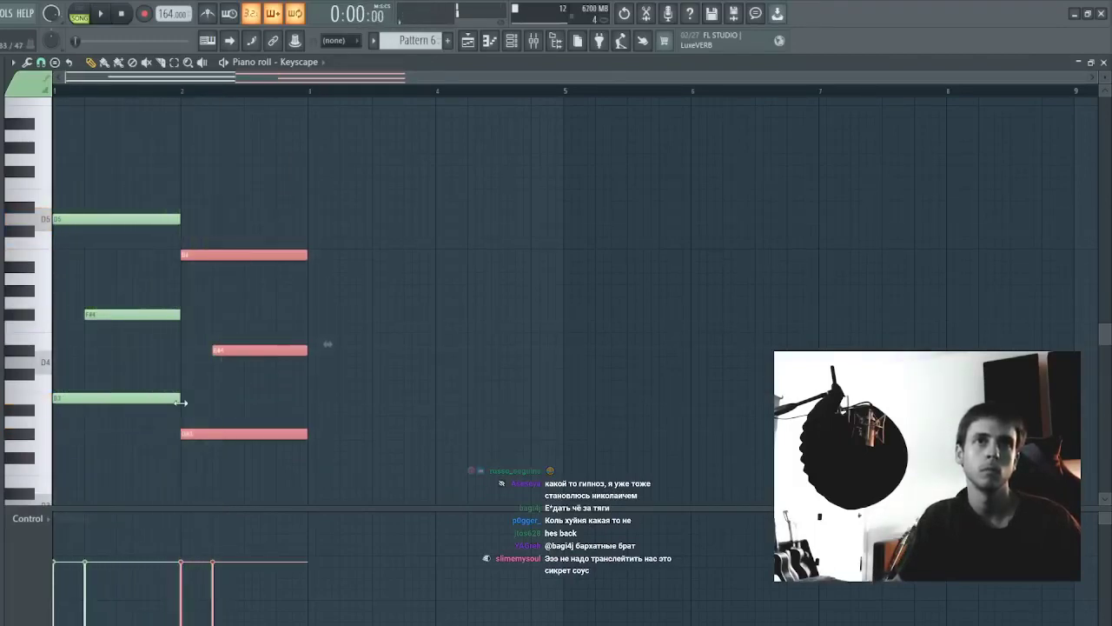
pyautogui.hotkey('shift', 'Down')
pyautogui.hotkey('shift', 'Right')
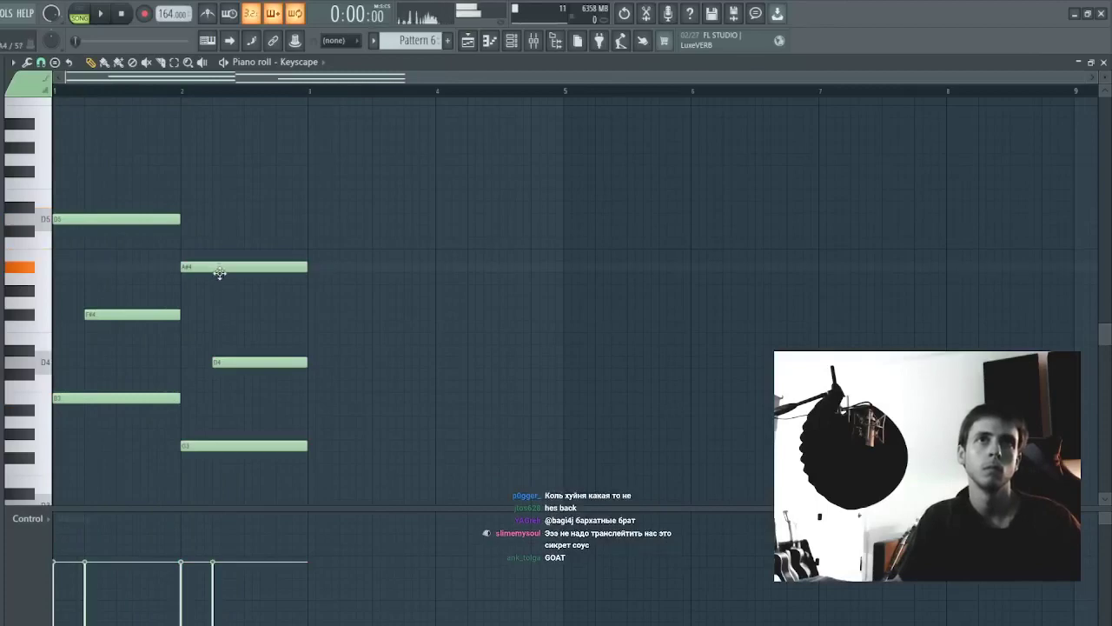
pyautogui.moveTo(220, 272); pyautogui.dragTo(221, 284)
pyautogui.press('space')
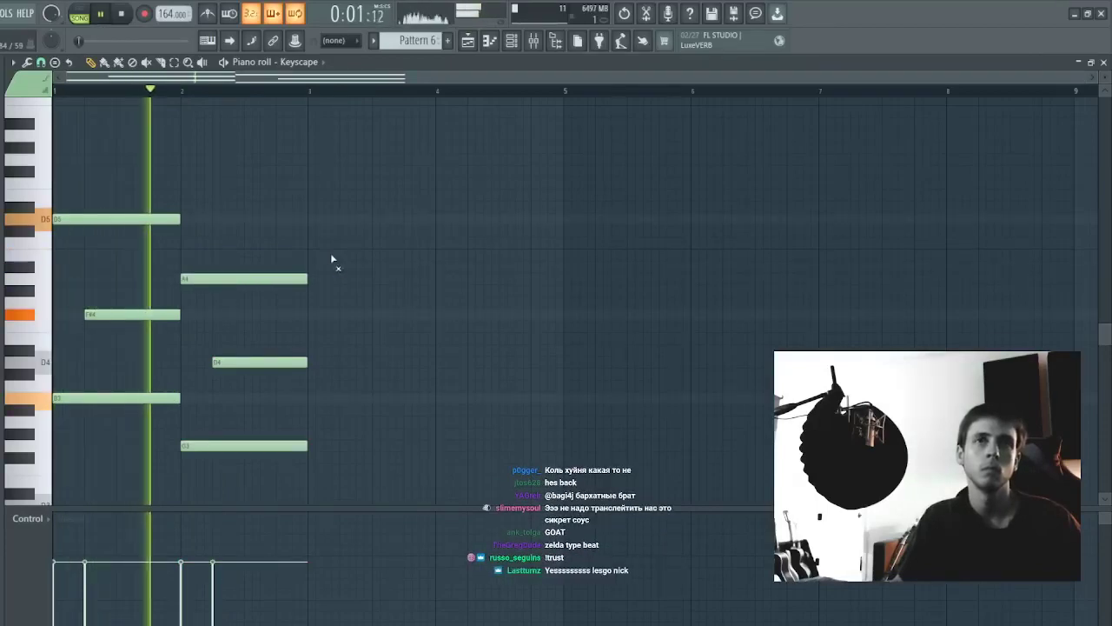
# - Duplicate the two-chord phrase into bars 3–5, shorten the bar 2 chord, and add a low note
pyautogui.hotkey('ctrl', 'b')
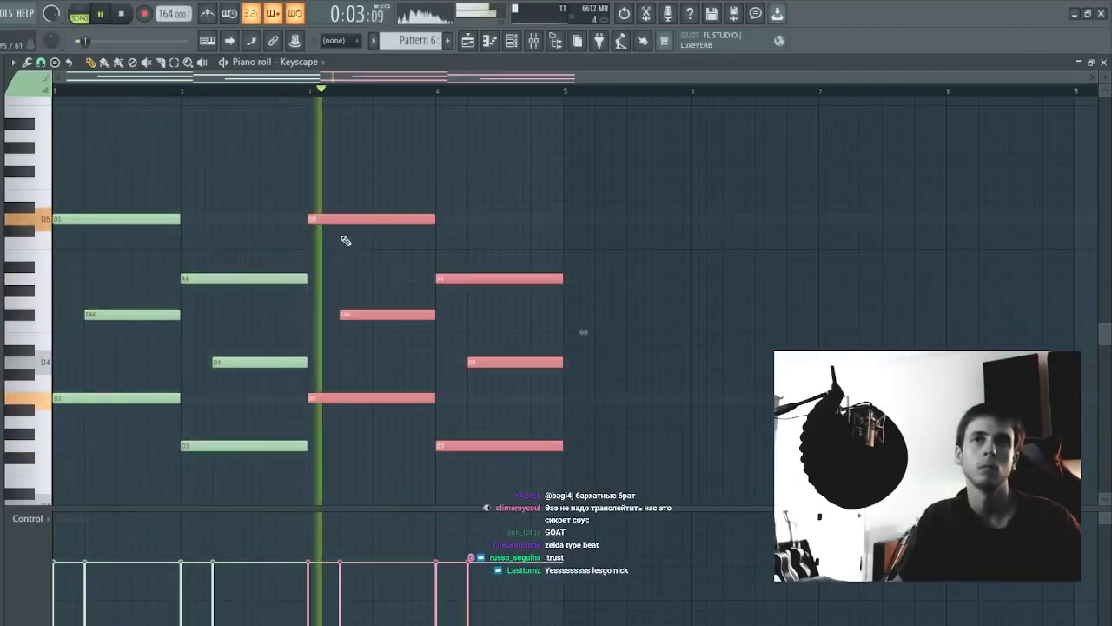
pyautogui.click(499, 329)
pyautogui.press('space')
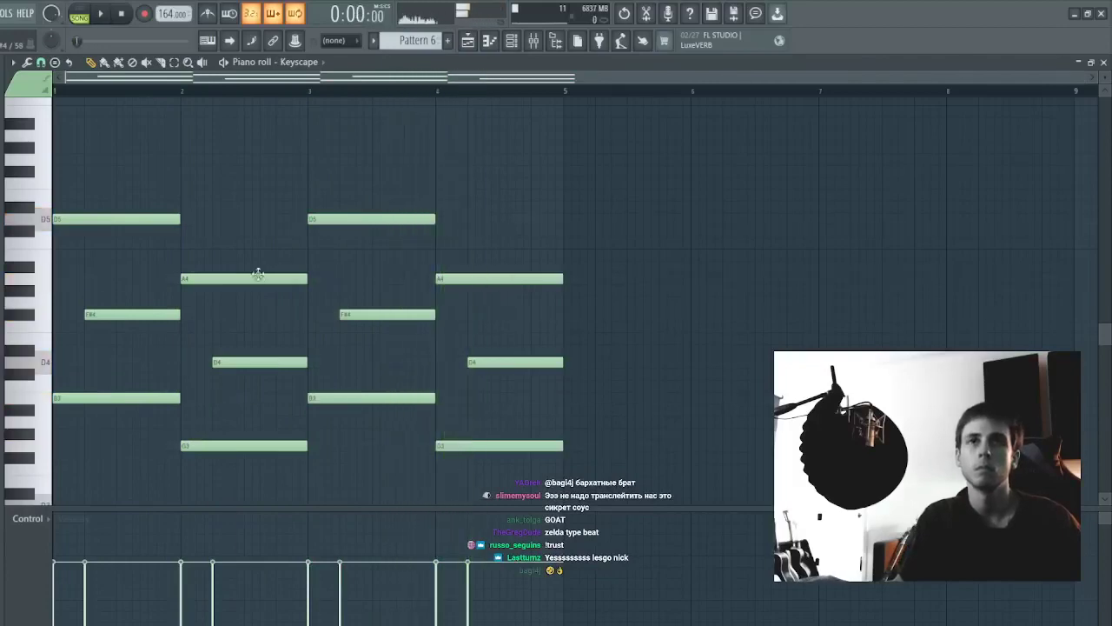
pyautogui.press('space')
pyautogui.moveTo(258, 274); pyautogui.dragTo(242, 446)
pyautogui.click(250, 473)
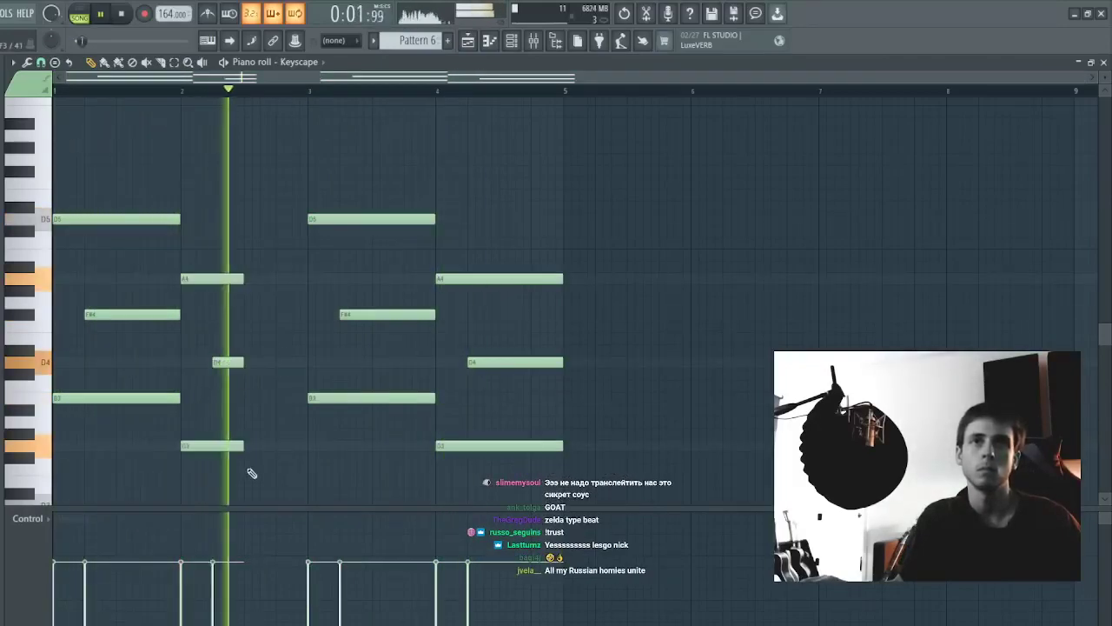
pyautogui.press('space')
pyautogui.click(247, 491)
pyautogui.scroll(-1, 245, 502)
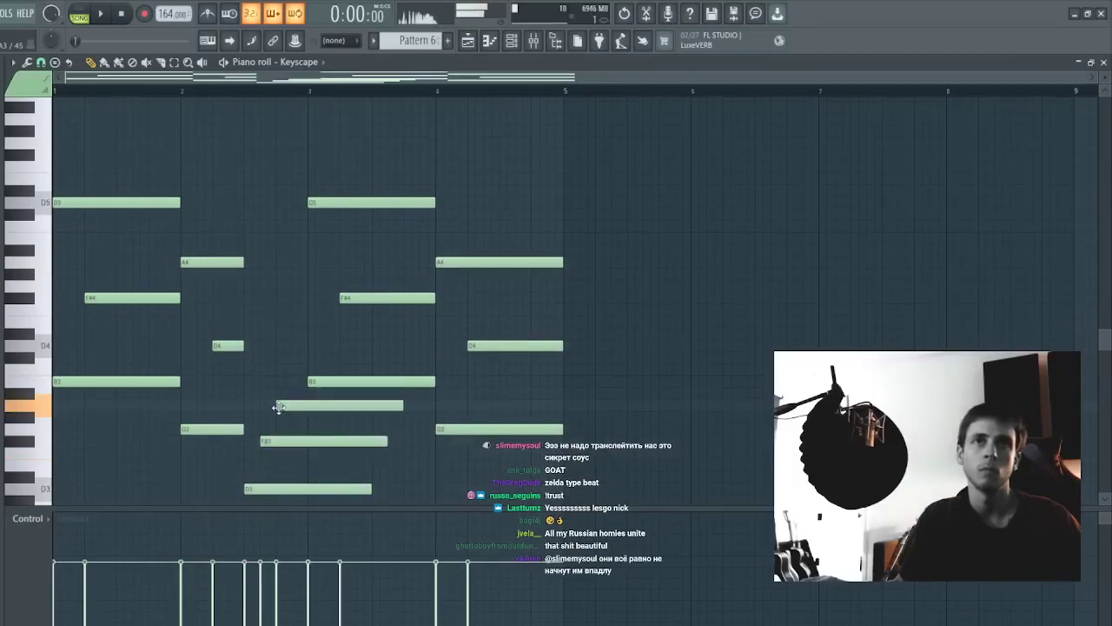
# - Move the F#3 note up an octave and shift it earlier
pyautogui.press('space')
pyautogui.moveTo(277, 424); pyautogui.dragTo(296, 465)
pyautogui.hotkey('ctrl', 'Up')
pyautogui.hotkey('shift', 'Left')
pyautogui.hotkey('shift', 'Left')
pyautogui.keyDown('ctrl'); pyautogui.click(278, 464); pyautogui.keyUp('ctrl')
# - Cut the F#4, A3 and D3 notes at bar 3, delete pieces, and raise the rest an octave
pyautogui.press('c')
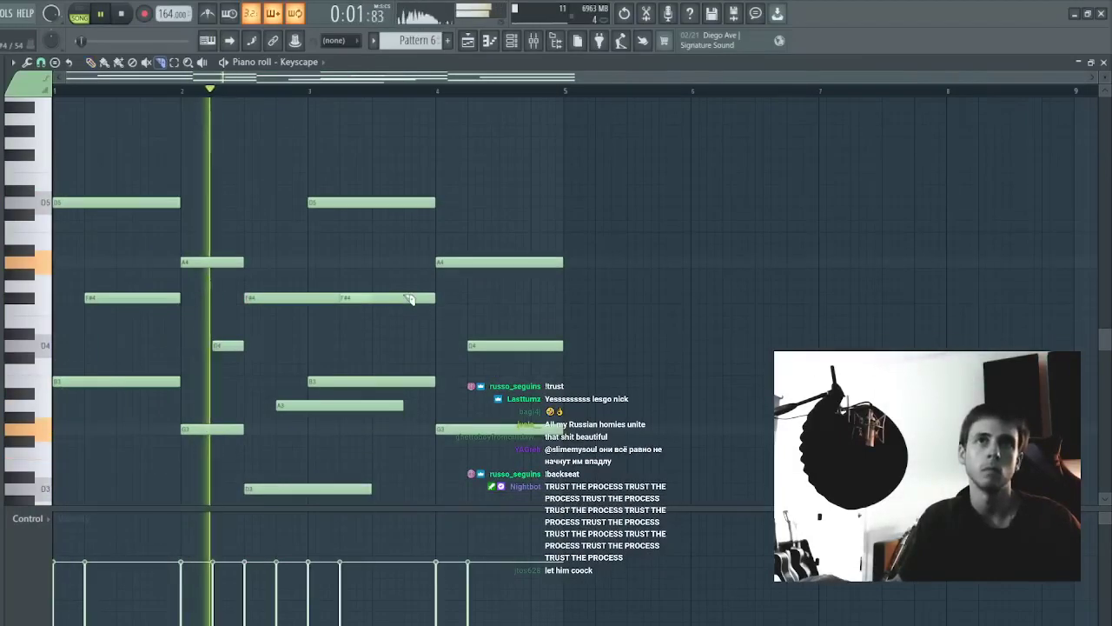
pyautogui.moveTo(340, 266); pyautogui.dragTo(310, 517)
pyautogui.press('space')
pyautogui.press('space')
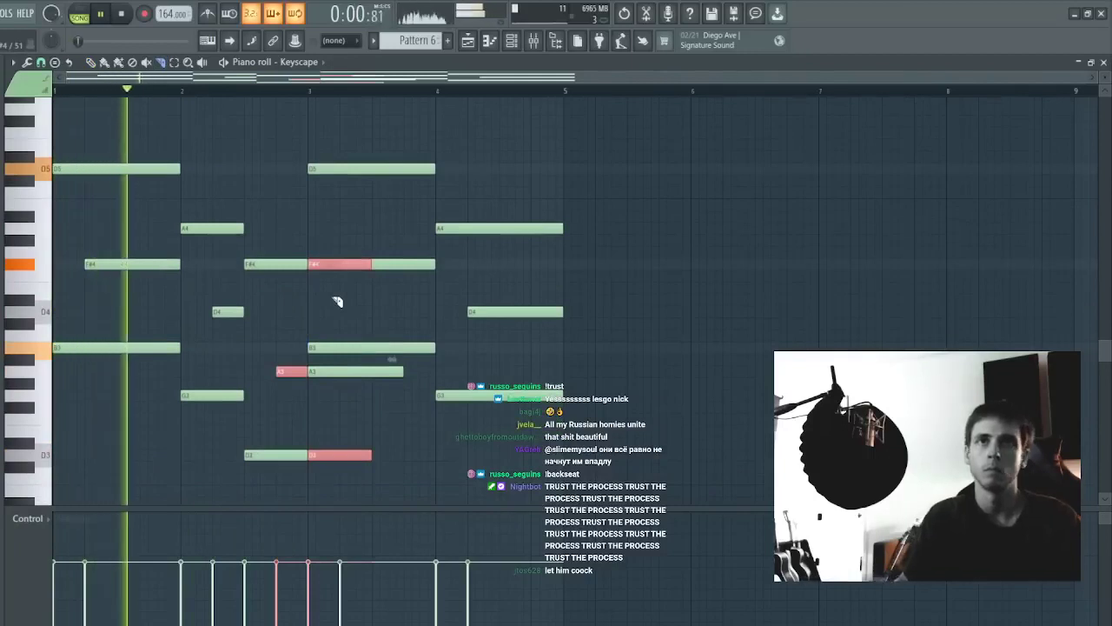
pyautogui.press('p')
pyautogui.keyDown('ctrl'); pyautogui.keyDown('shift'); pyautogui.click(299, 374); pyautogui.keyUp('shift'); pyautogui.keyUp('ctrl')
pyautogui.press('Delete')
pyautogui.press('space')
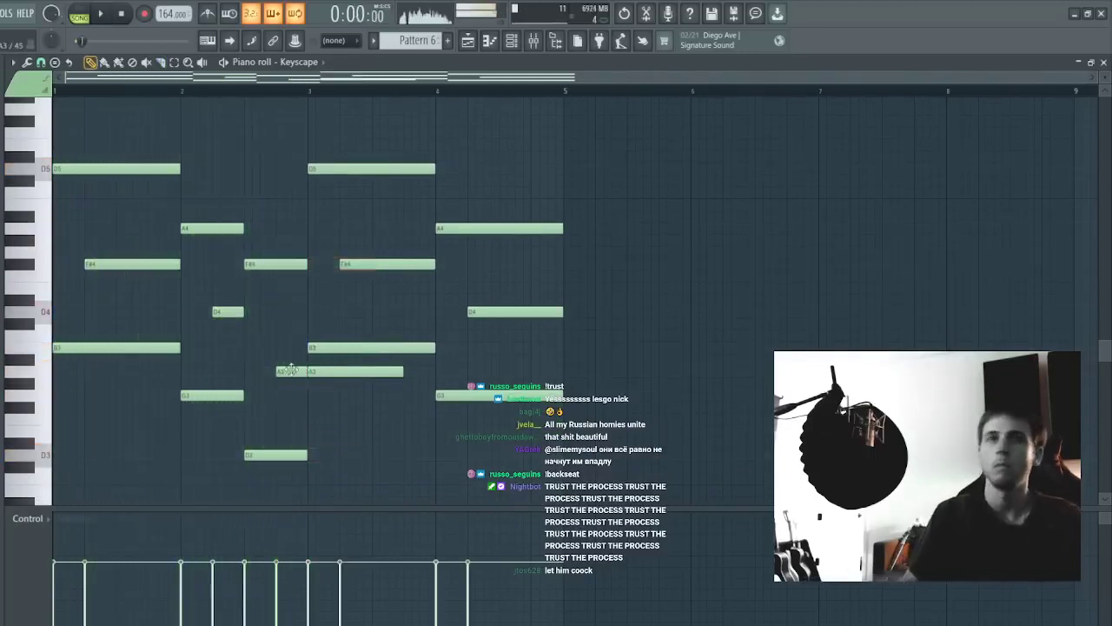
pyautogui.press('space')
pyautogui.moveTo(301, 222); pyautogui.dragTo(249, 486)
pyautogui.hotkey('ctrl', 'Up')
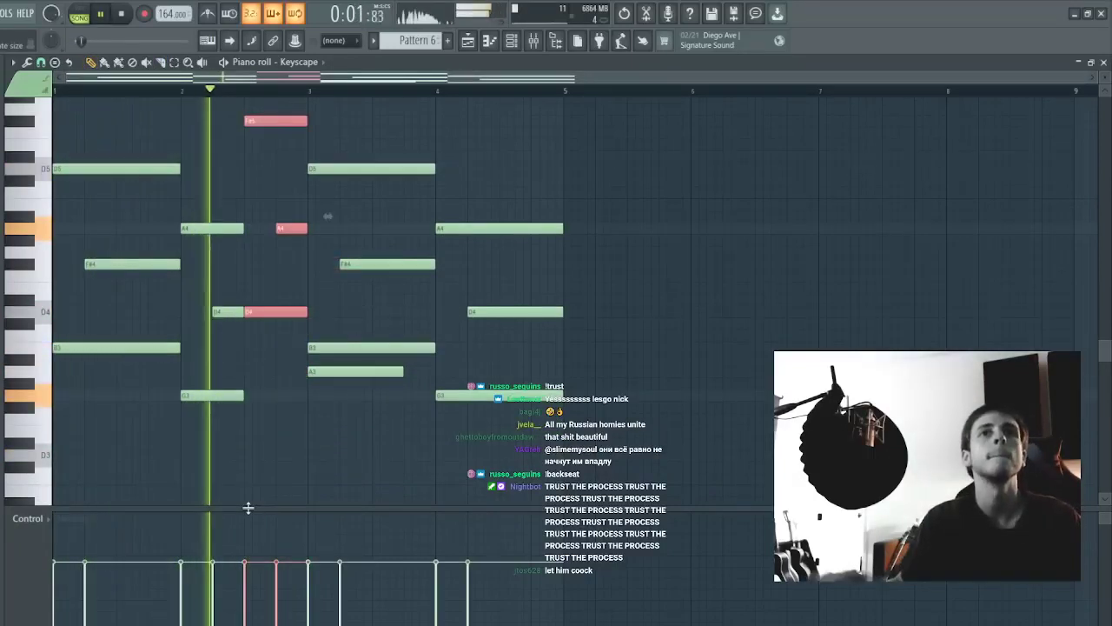
# - Raise the A4, D4 and D3 notes near bar 2 an octave
pyautogui.moveTo(205, 200); pyautogui.dragTo(233, 445)
pyautogui.hotkey('ctrl', 'Up')
pyautogui.press('space')
pyautogui.keyDown('ctrl'); pyautogui.click(236, 444); pyautogui.keyUp('ctrl')
pyautogui.press('space')
pyautogui.click(80, 14)
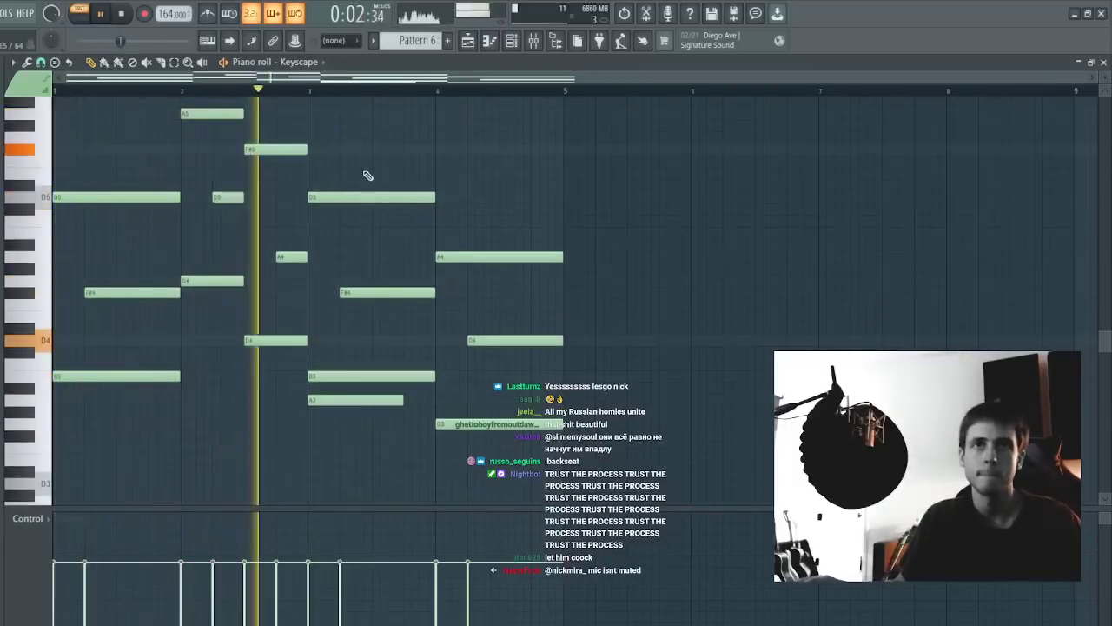
pyautogui.scroll(-1, 368, 175)
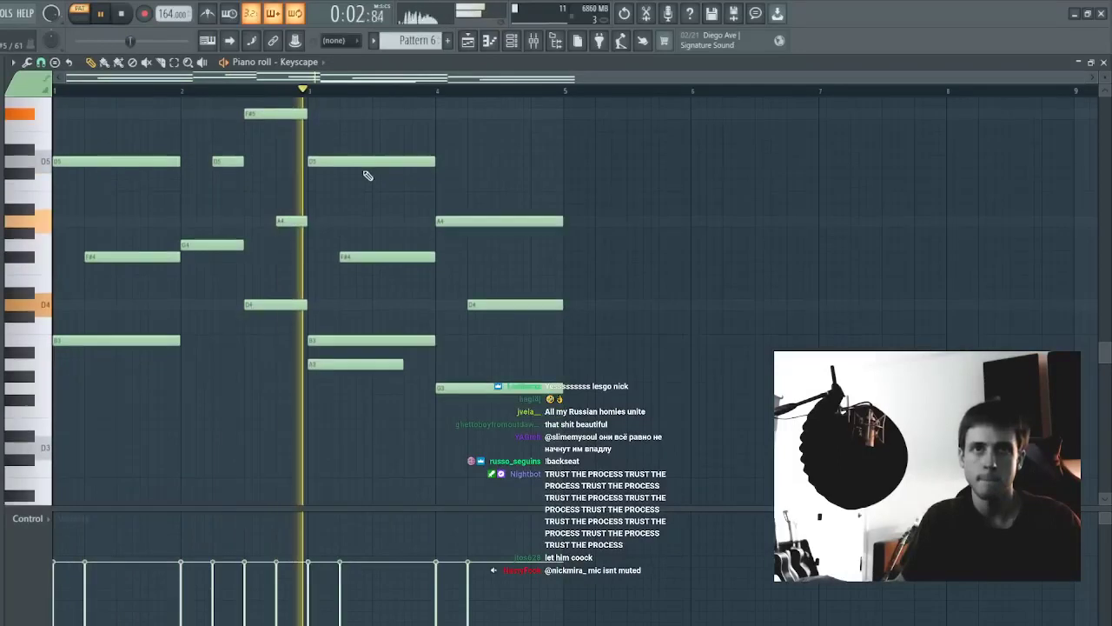
# - Delete the long B3 note in bar 3, shift a note down a semitone, and raise A3 to B3
pyautogui.rightClick(360, 342)
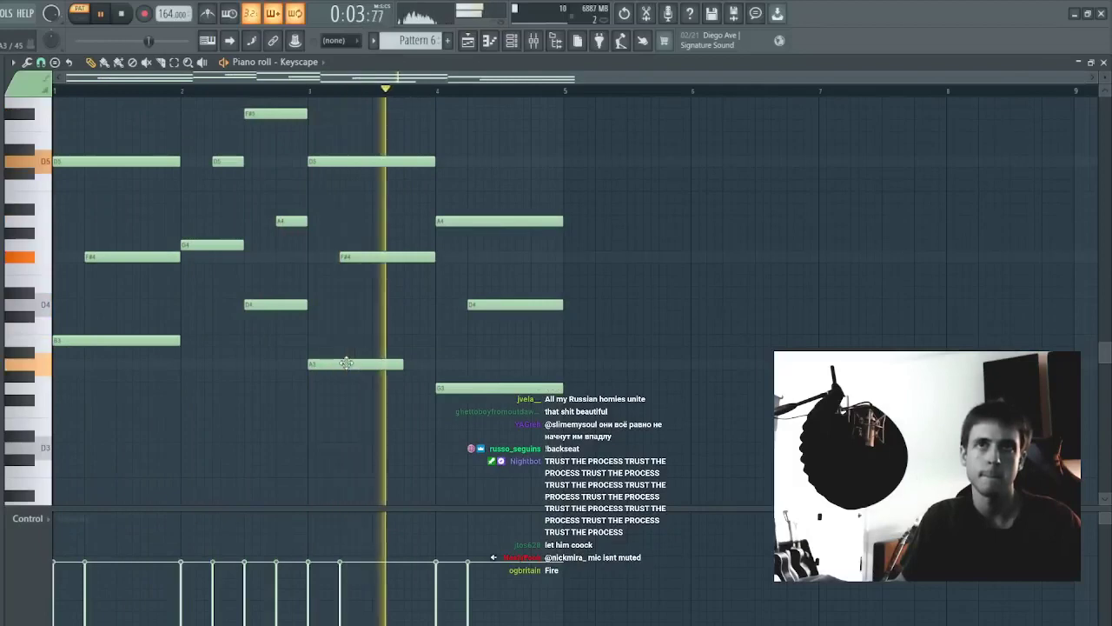
pyautogui.press('space')
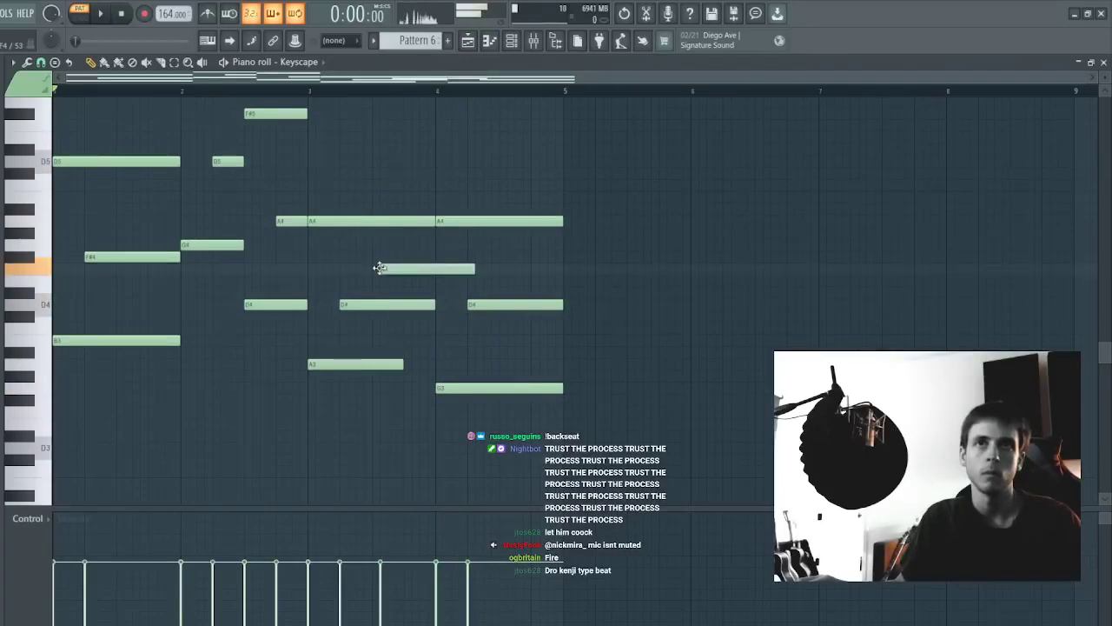
pyautogui.moveTo(380, 267); pyautogui.dragTo(409, 280)
pyautogui.press('space')
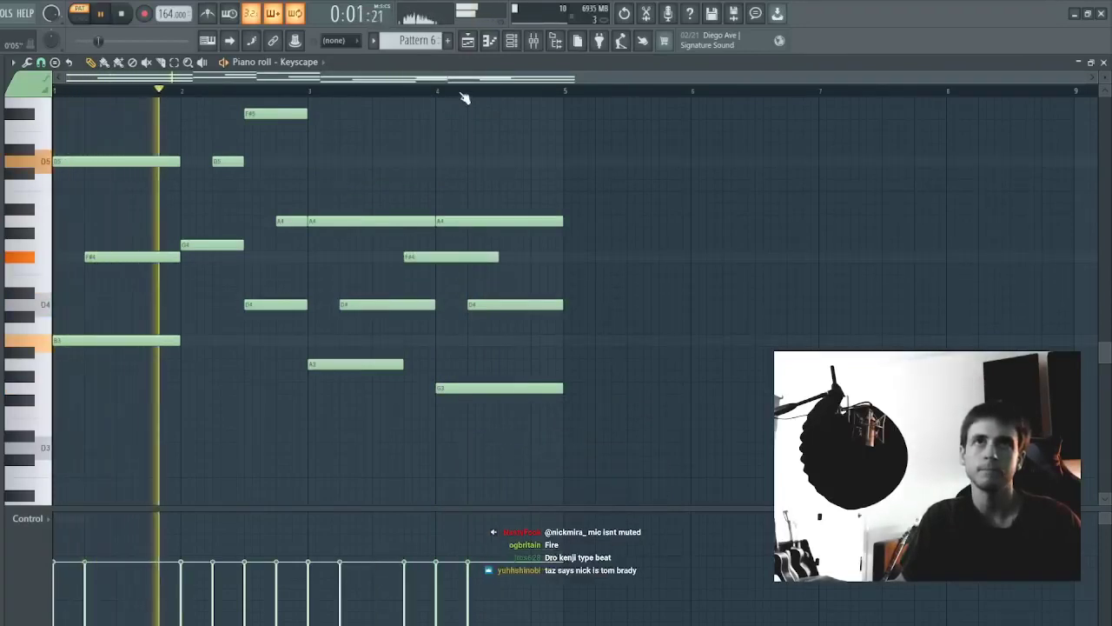
pyautogui.moveTo(340, 361); pyautogui.dragTo(323, 336)
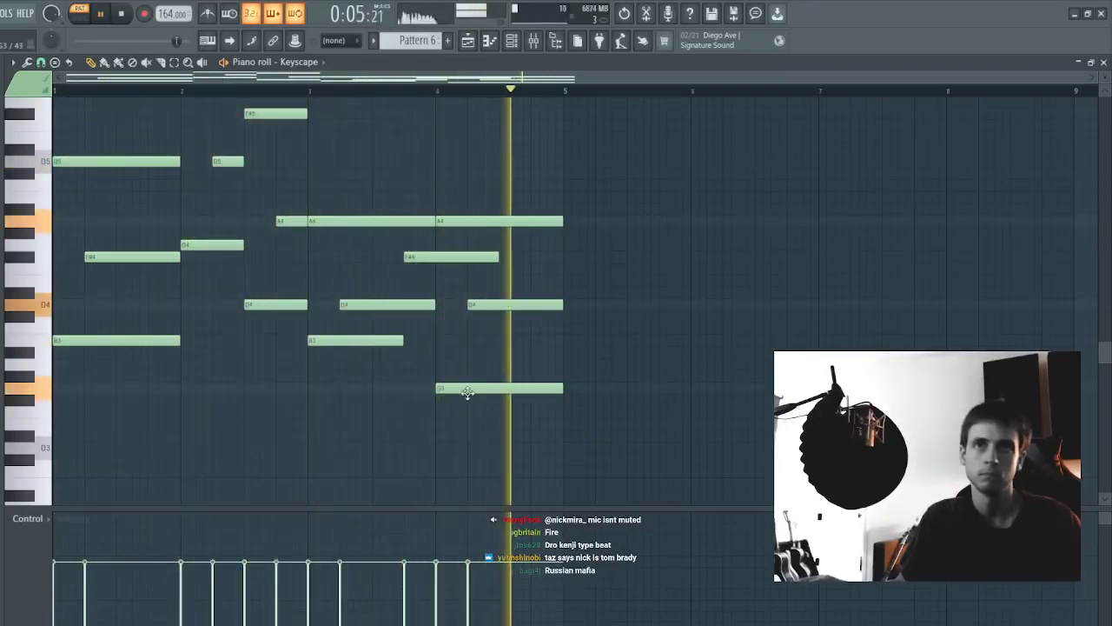
# - Move the bar 3 D4 note up to D5 and check the last D4 note
pyautogui.keyDown('ctrl'); pyautogui.click(393, 308); pyautogui.keyUp('ctrl')
pyautogui.hotkey('ctrl', 'Up')
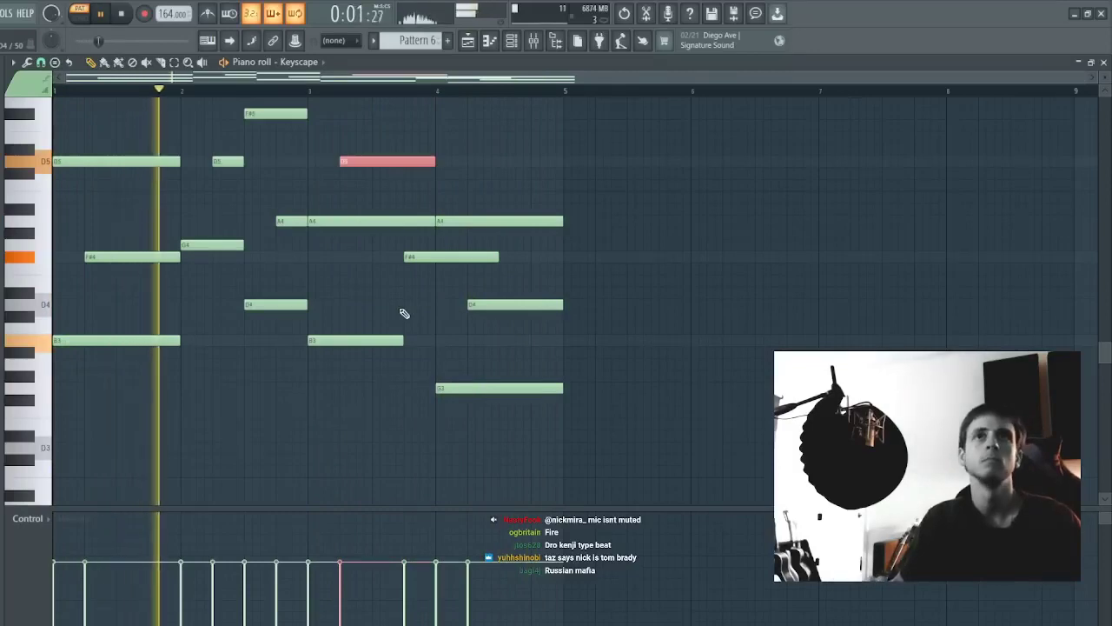
pyautogui.keyDown('ctrl'); pyautogui.click(417, 302); pyautogui.keyUp('ctrl')
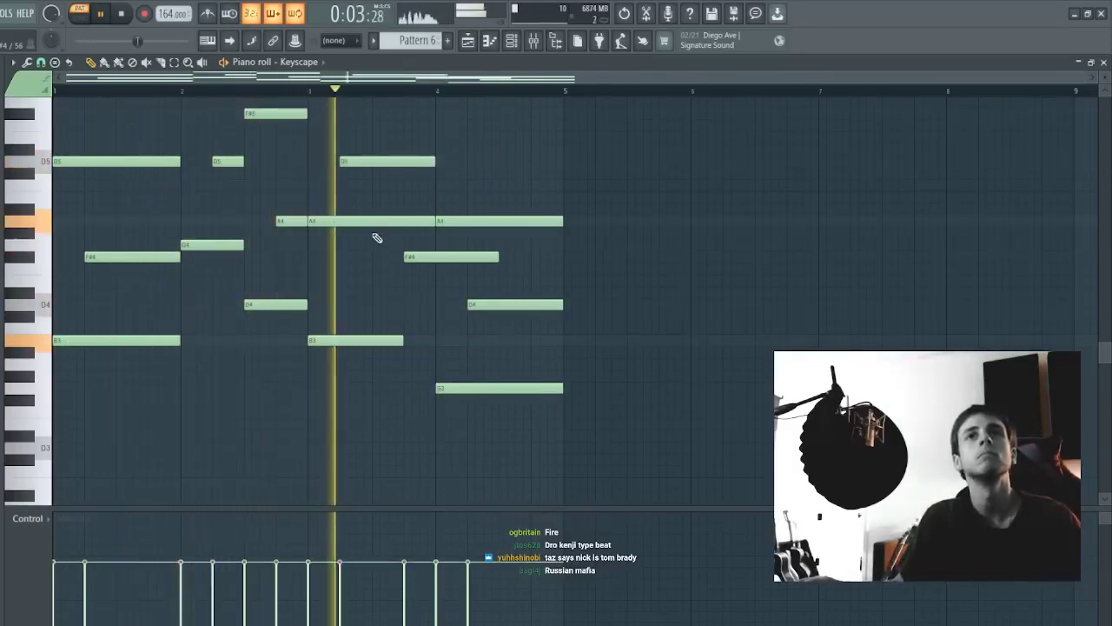
pyautogui.moveTo(520, 301); pyautogui.dragTo(523, 337)
pyautogui.keyDown('ctrl'); pyautogui.click(512, 337); pyautogui.keyUp('ctrl')
# - Load the LA Custom C7 - Dark Score preset in Keyscape, then return to the Pattern 6 piano roll
pyautogui.press('F7')
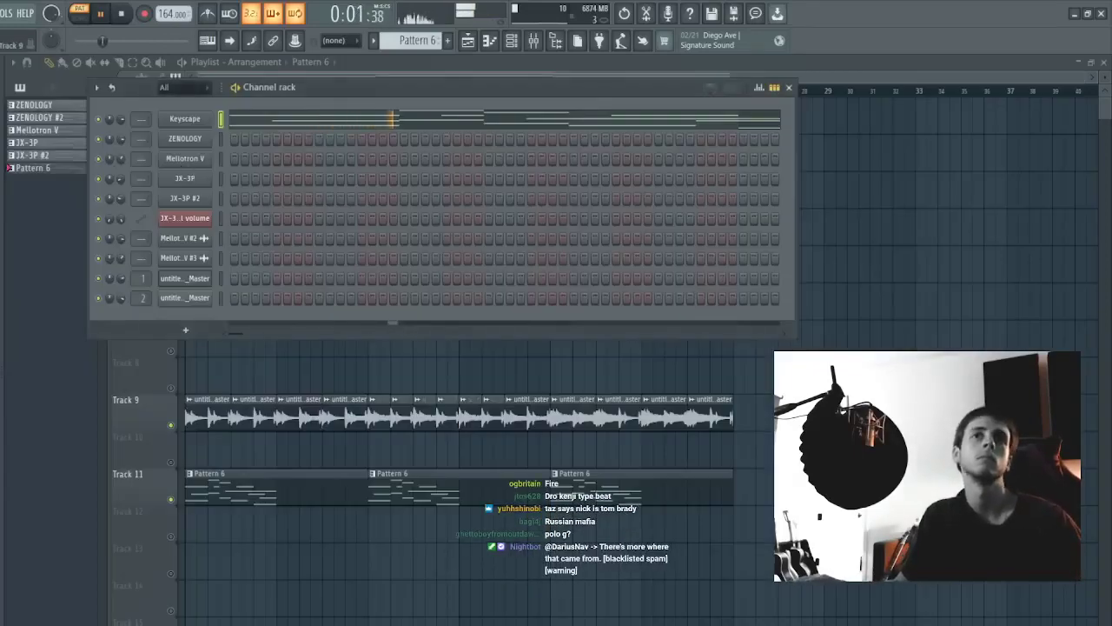
pyautogui.press('F6')
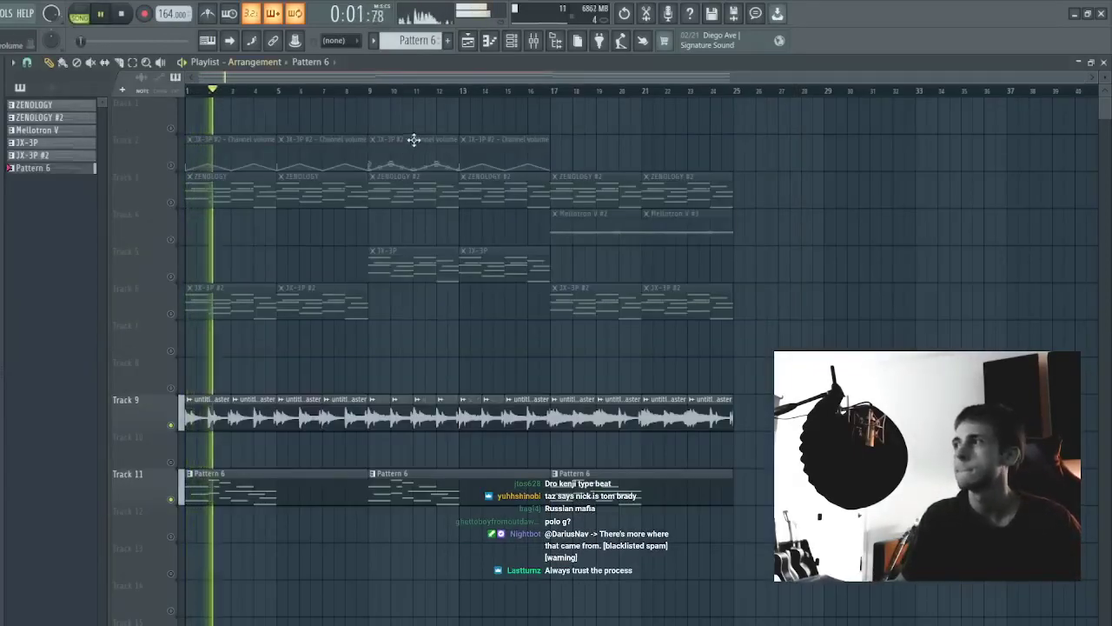
pyautogui.click(511, 43)
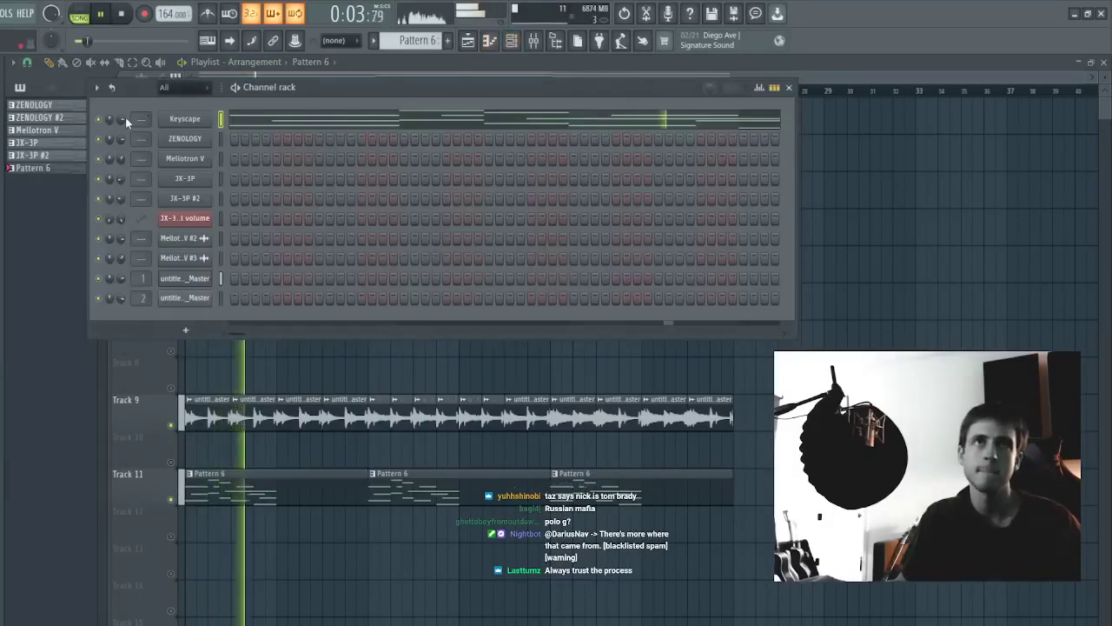
pyautogui.click(208, 119)
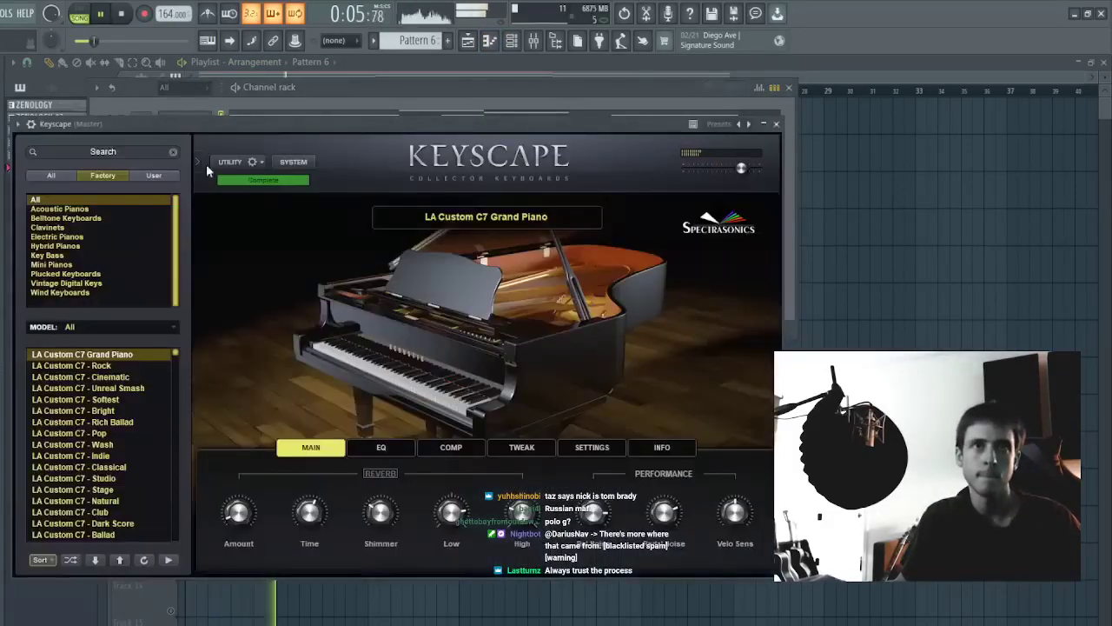
pyautogui.click(105, 523)
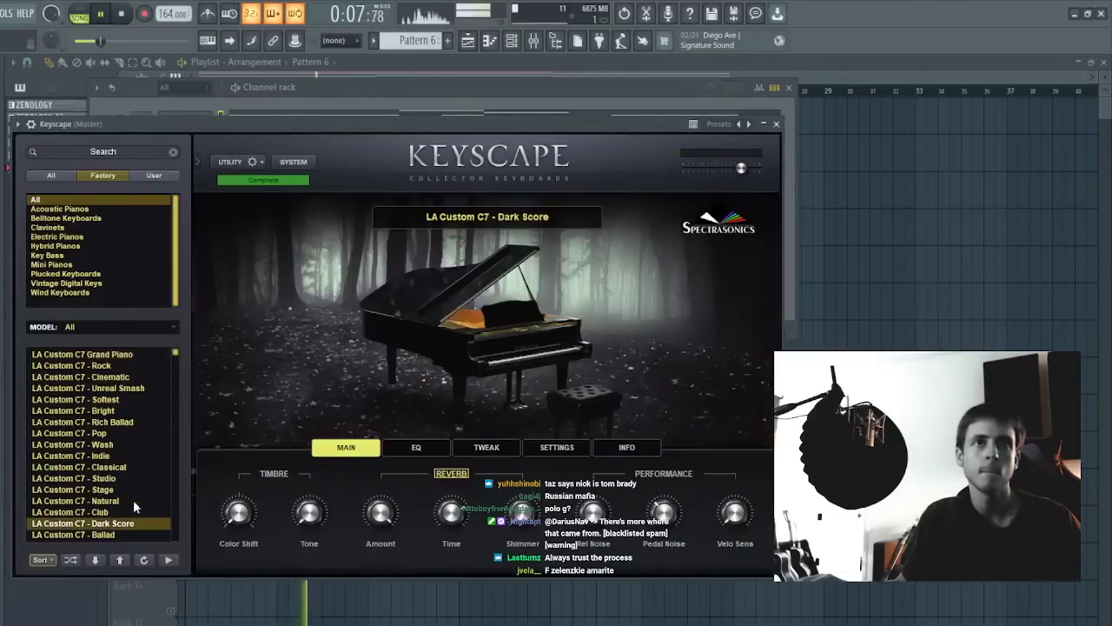
pyautogui.click(287, 114)
pyautogui.scroll(-4, 292, 108)
pyautogui.scroll(5, 278, 117)
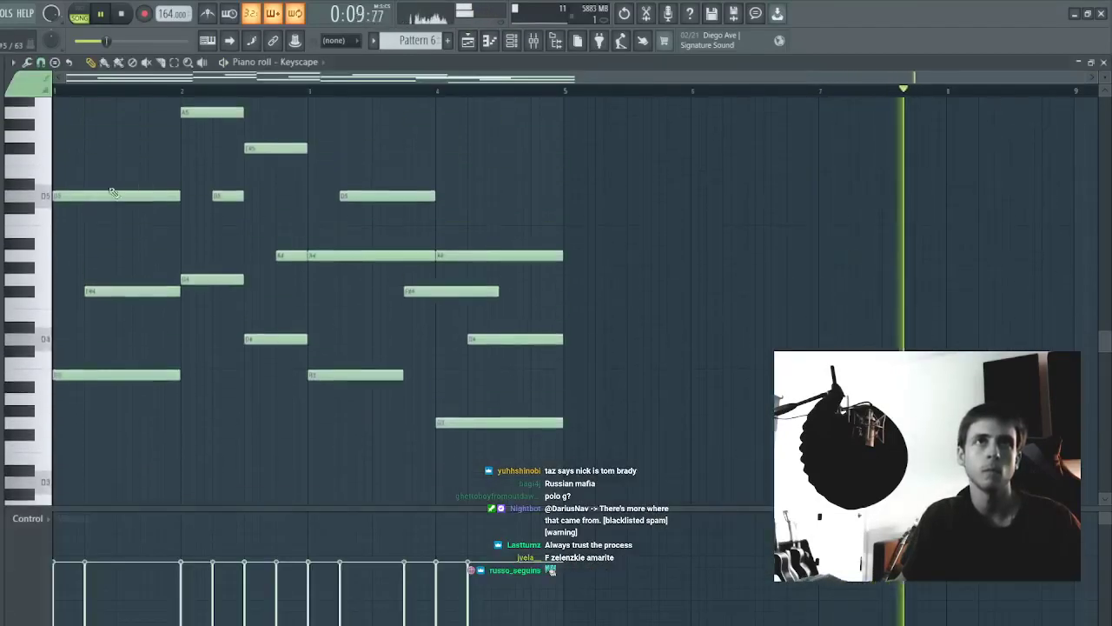
# - Add a high F#7 note in bar 1 and raise all the notes an octave
pyautogui.press('space')
pyautogui.click(63, 146)
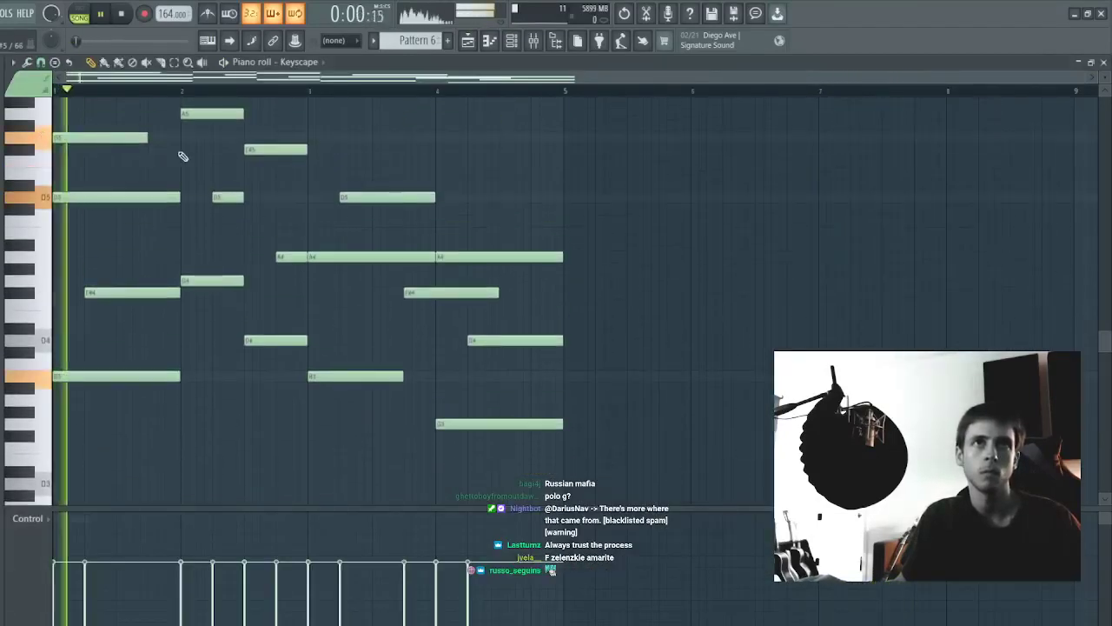
pyautogui.press('space')
pyautogui.scroll(2, 144, 165)
pyautogui.moveTo(68, 208); pyautogui.dragTo(49, 223)
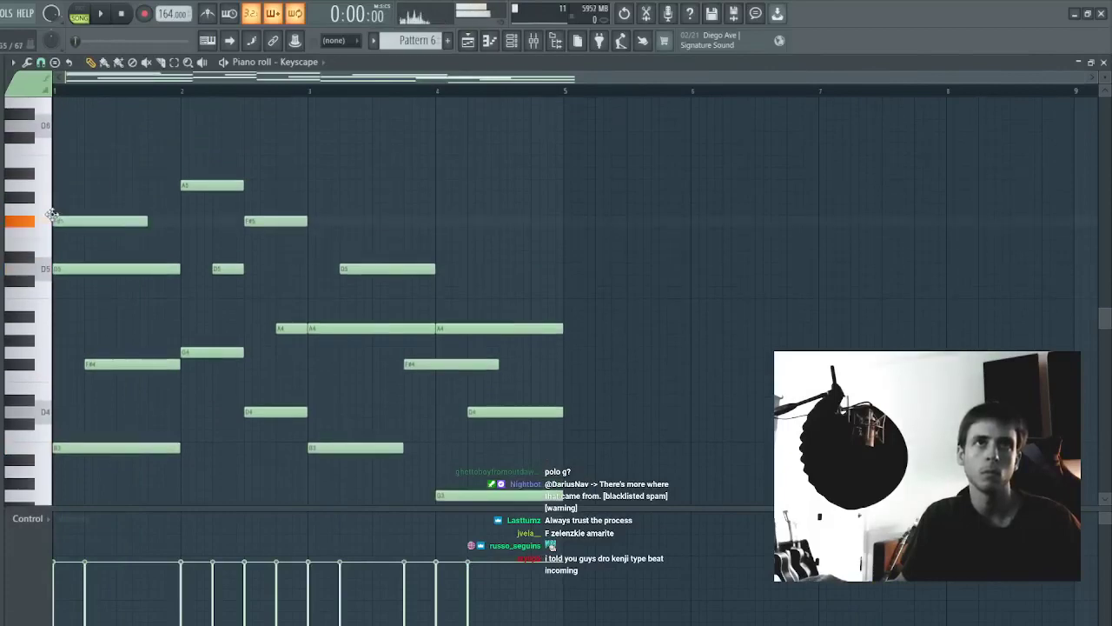
pyautogui.hotkey('ctrl', 'Up')
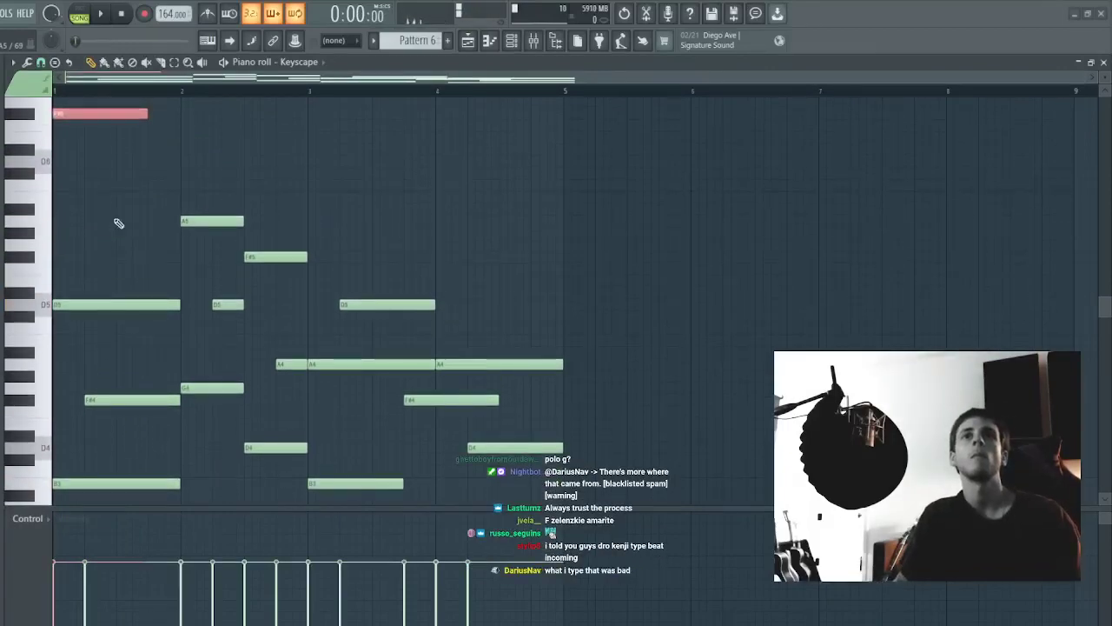
pyautogui.hotkey('ctrl', 'a')
pyautogui.hotkey('ctrl', 'Up')
pyautogui.press('space')
pyautogui.hotkey('ctrl', 'd')
pyautogui.scroll(3, 116, 221)
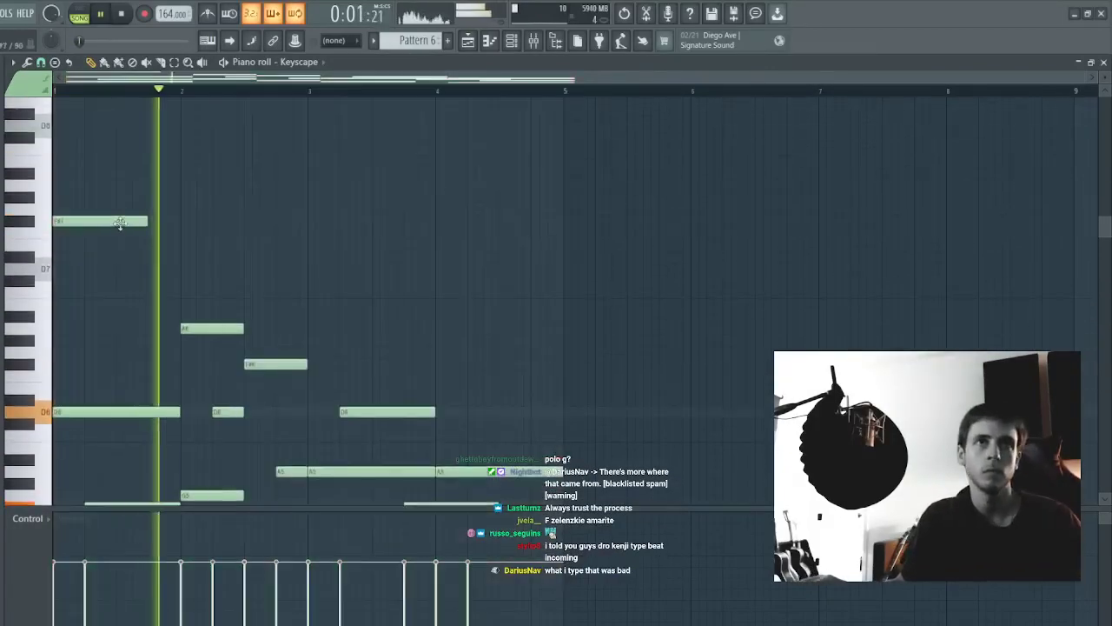
# - Add the E7 and D7 notes in bar 2, with the D7 aligned to end at bar 3
pyautogui.click(185, 244)
pyautogui.press('space')
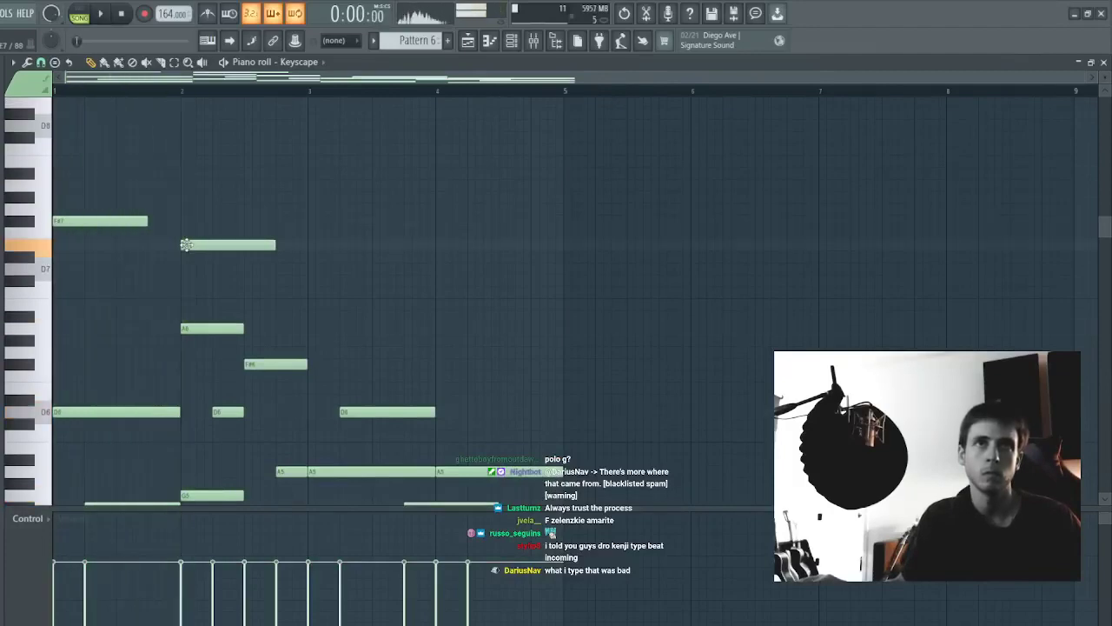
pyautogui.moveTo(250, 271); pyautogui.dragTo(242, 269)
pyautogui.press('space')
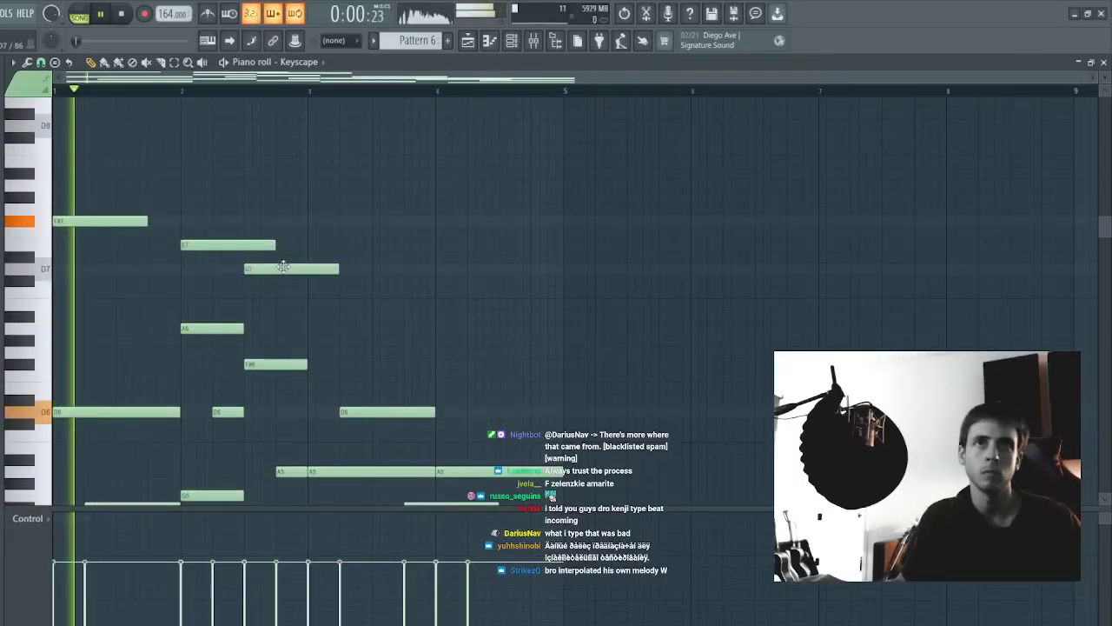
pyautogui.moveTo(337, 270); pyautogui.dragTo(304, 272)
# - Duplicate the three-note top melody into bars 3–4 and shorten both D7 notes
pyautogui.moveTo(358, 304); pyautogui.dragTo(18, 173)
pyautogui.hotkey('ctrl', 'b')
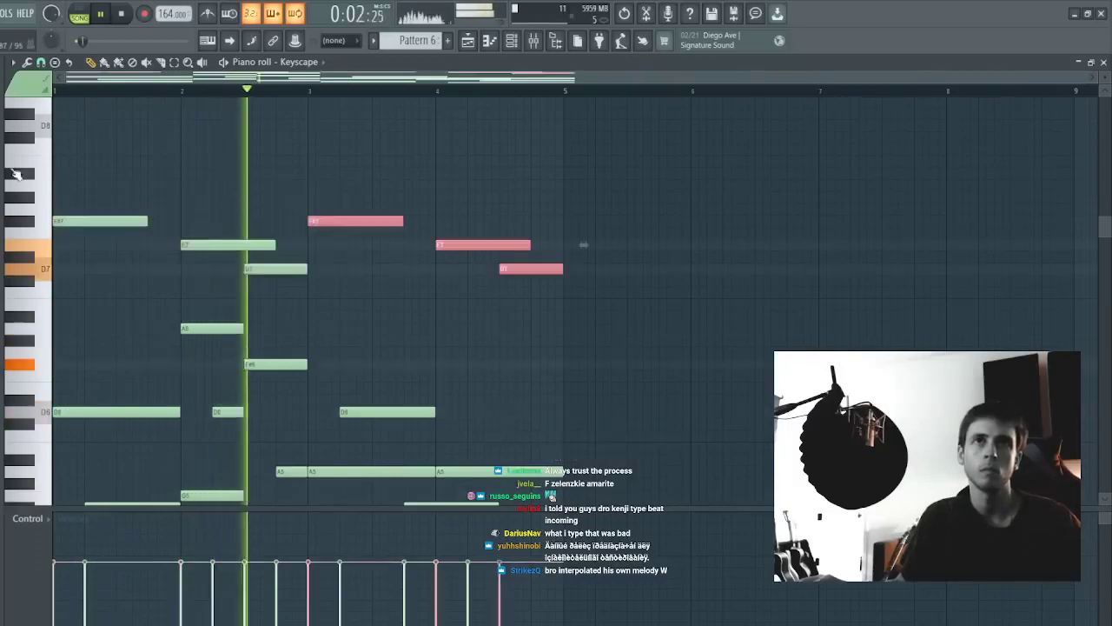
pyautogui.keyDown('ctrl'); pyautogui.click(583, 243); pyautogui.keyUp('ctrl')
pyautogui.click(255, 269)
pyautogui.keyDown('ctrl'); pyautogui.keyDown('shift'); pyautogui.click(522, 268); pyautogui.keyUp('shift'); pyautogui.keyUp('ctrl')
pyautogui.moveTo(522, 268); pyautogui.dragTo(562, 269)
pyautogui.keyDown('ctrl'); pyautogui.click(562, 251); pyautogui.keyUp('ctrl')
# - Duplicate the whole pattern into bars 5–8 and close the piano roll
pyautogui.hotkey('ctrl', 'b')
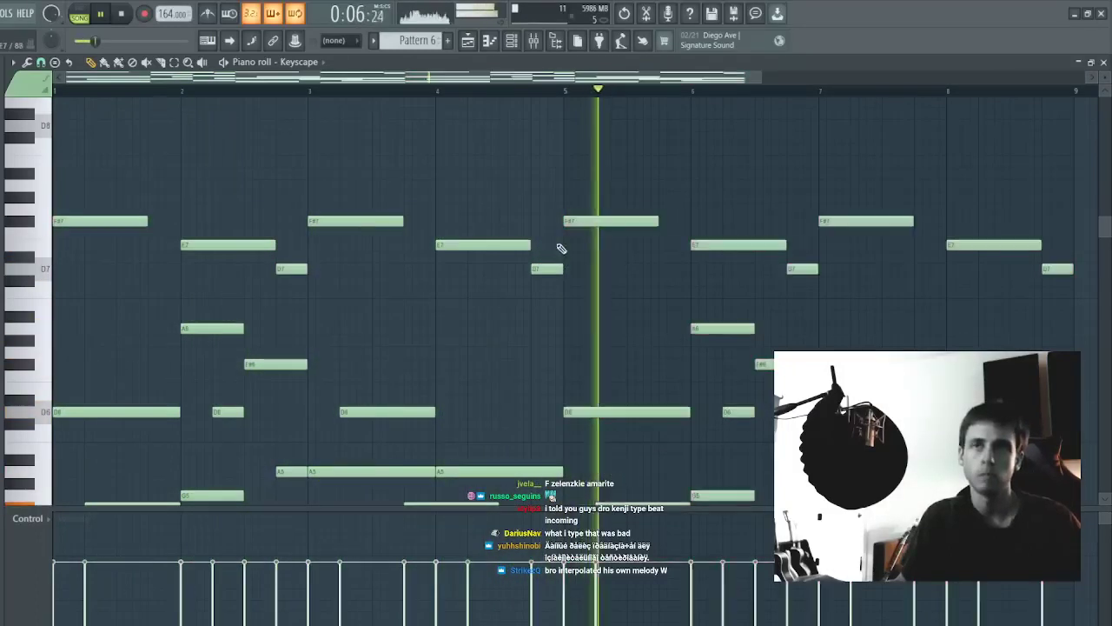
pyautogui.keyDown('ctrl'); pyautogui.click(859, 223); pyautogui.keyUp('ctrl')
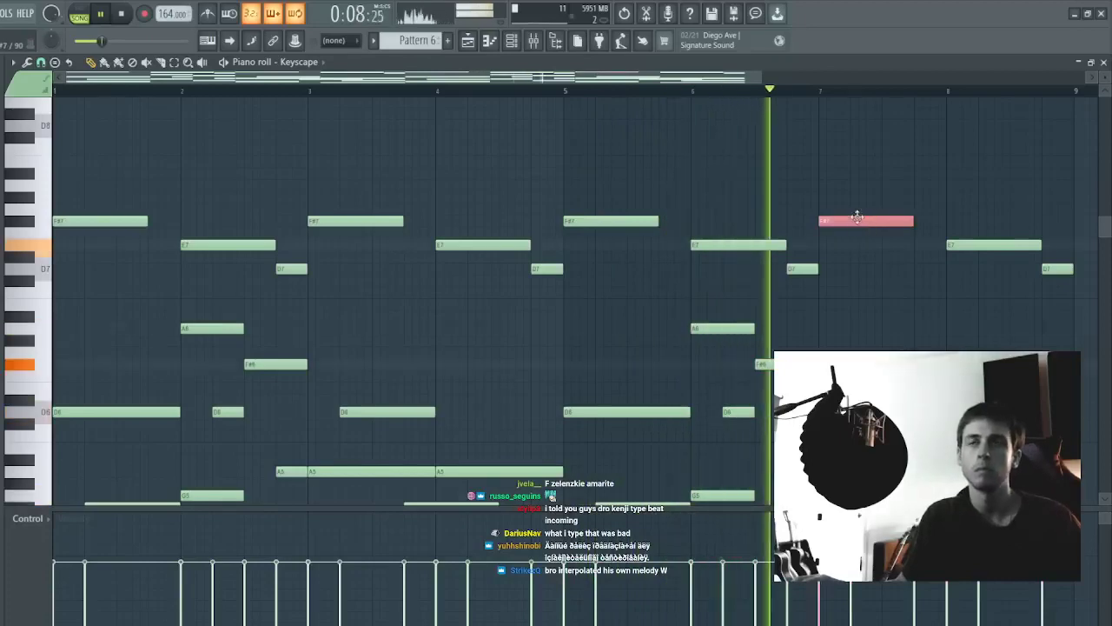
pyautogui.press('Escape')
pyautogui.press('Escape')
pyautogui.press('Escape')
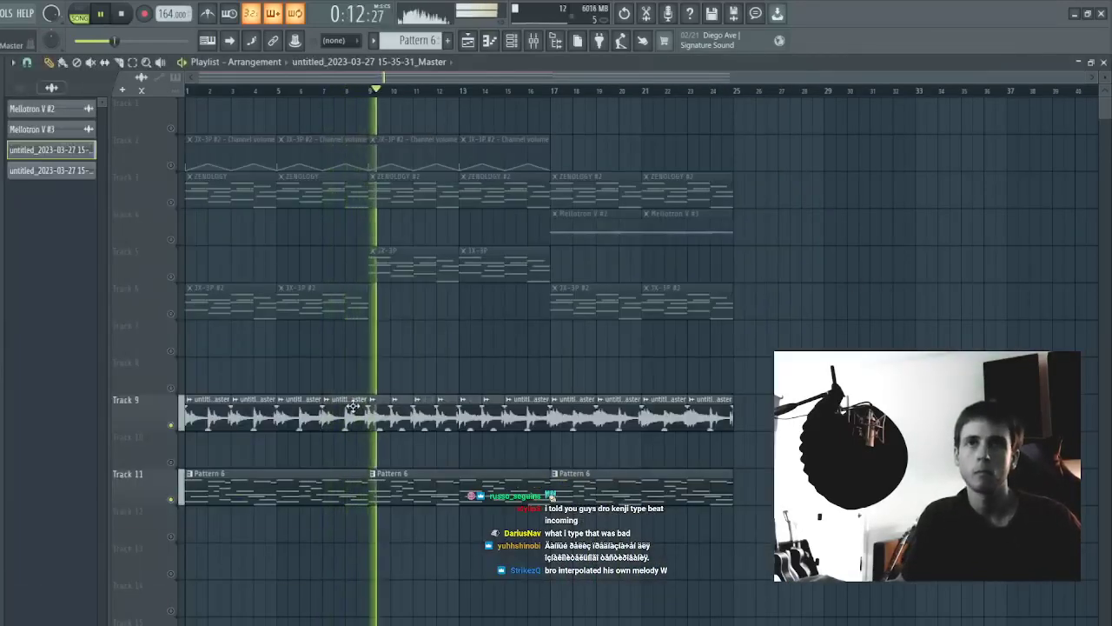
# - Check the Track 9 audio clip's channel settings and restart playback from bar 17
pyautogui.doubleClick(395, 413)
pyautogui.press('Escape')
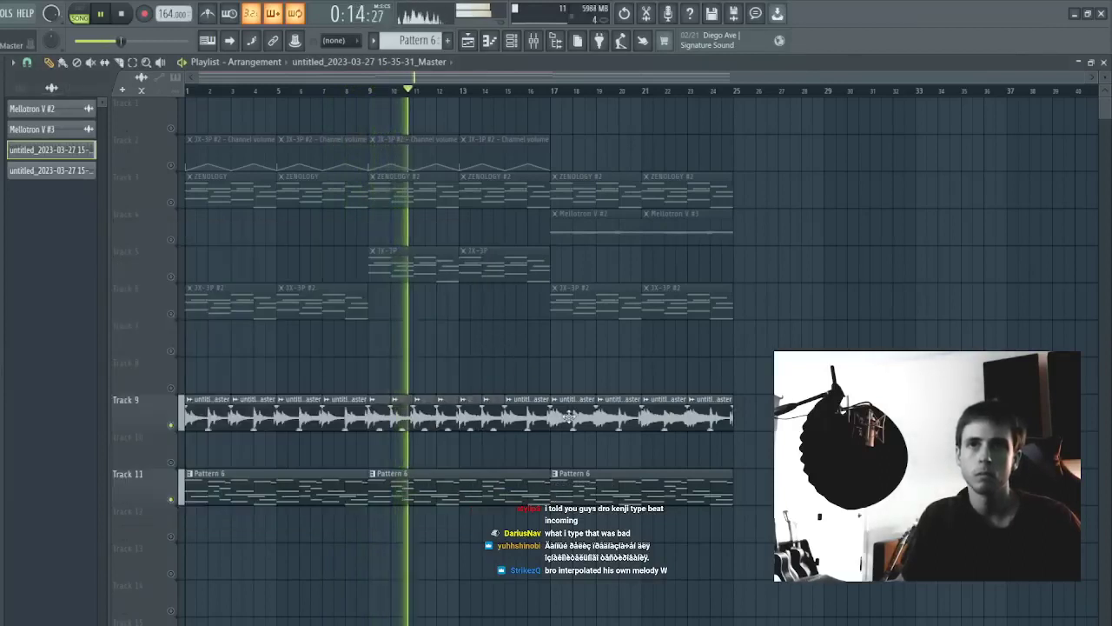
pyautogui.doubleClick(533, 412)
pyautogui.press('Escape')
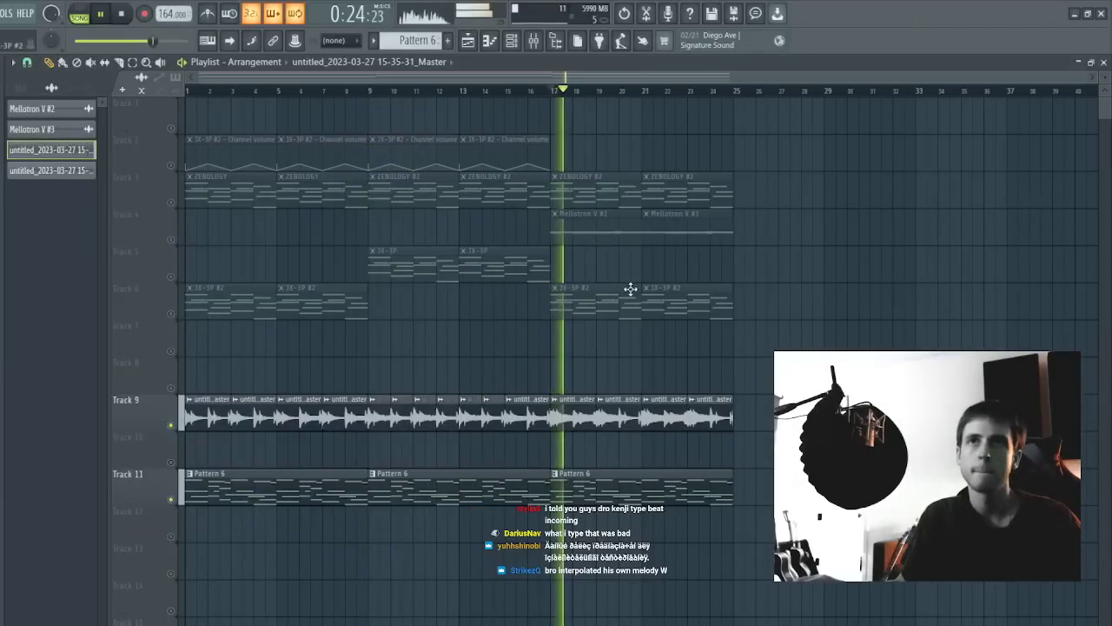
pyautogui.press('space')
pyautogui.press('space')
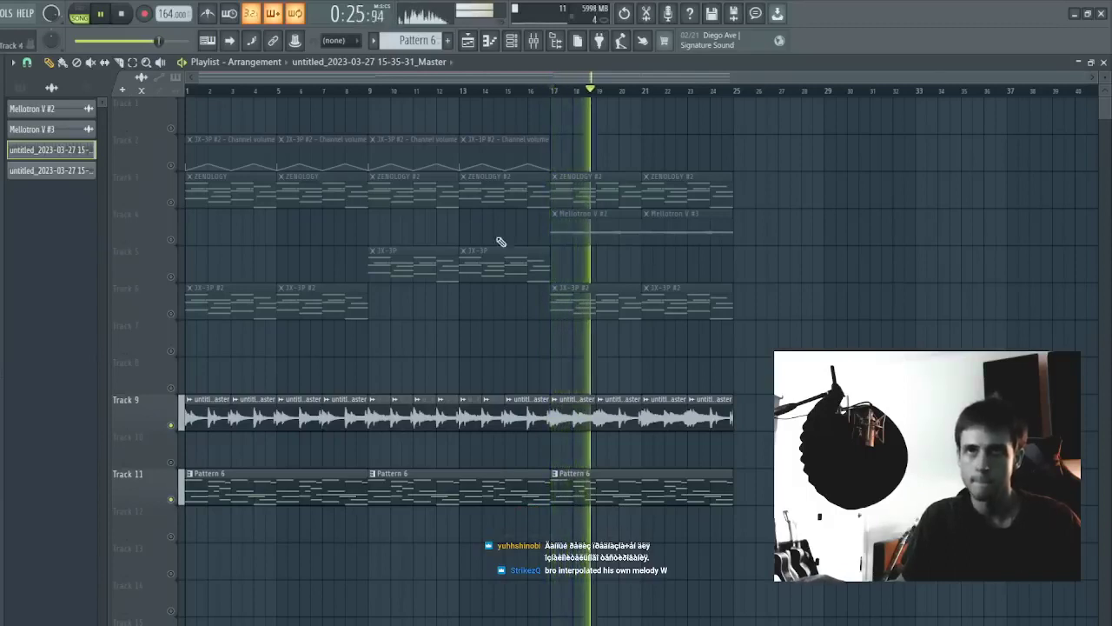
# - Unmute Tracks 5 and 6 and move the two JX-3P clips from Track 5 onto Track 6
pyautogui.click(171, 315)
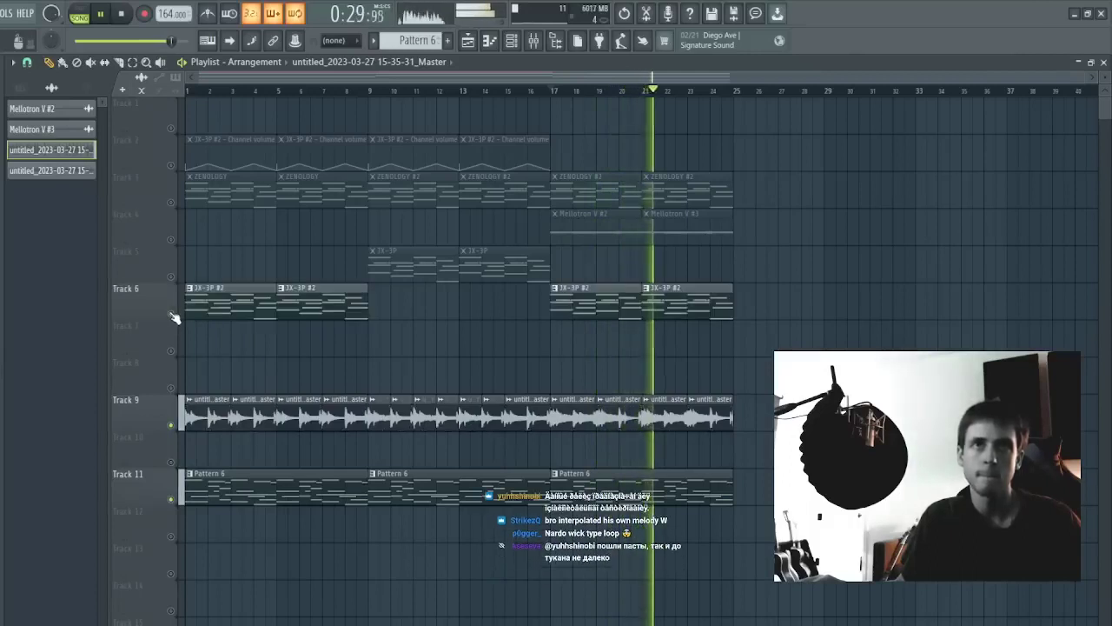
pyautogui.click(172, 278)
pyautogui.press('space')
pyautogui.moveTo(534, 273); pyautogui.dragTo(426, 297)
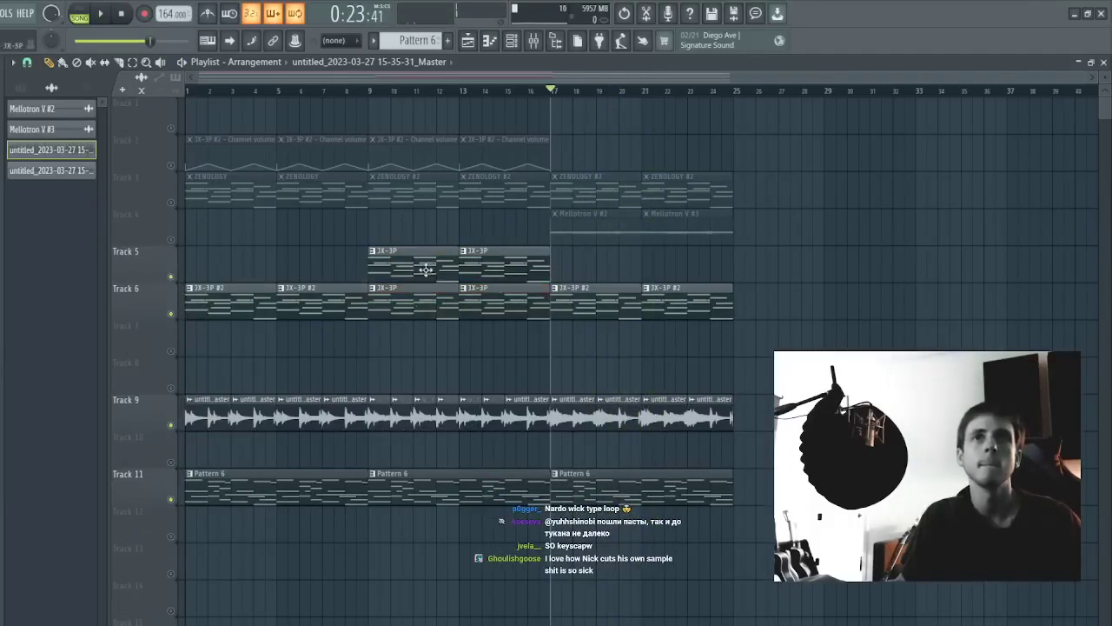
pyautogui.press('Delete')
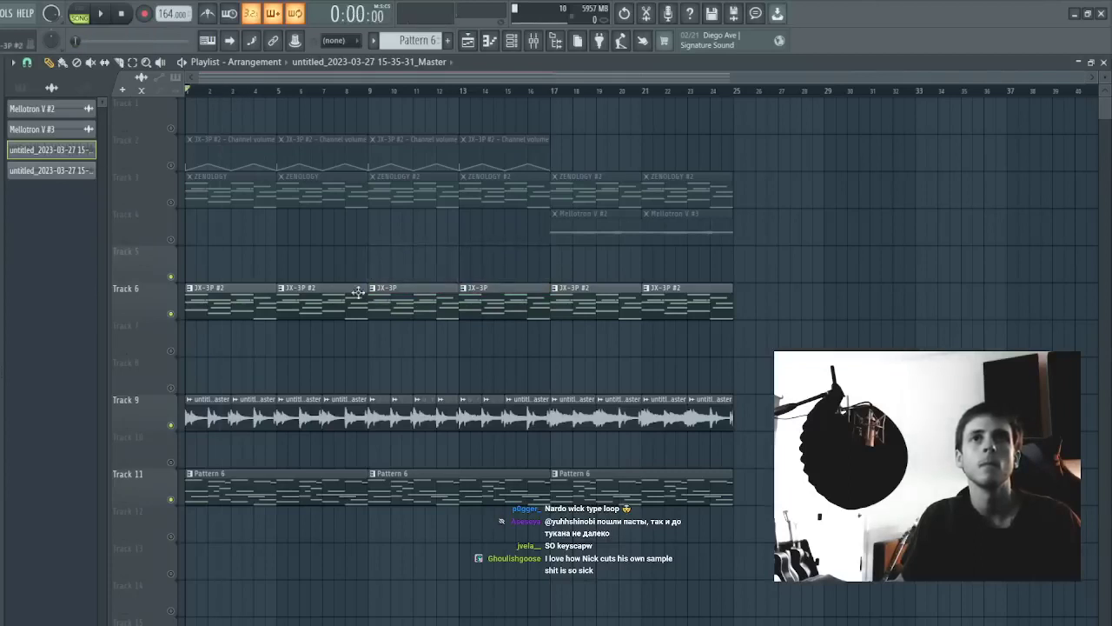
# - Audition Track 3, re-mute it, and mark bars 9 to 25 on the ruler
pyautogui.click(172, 203)
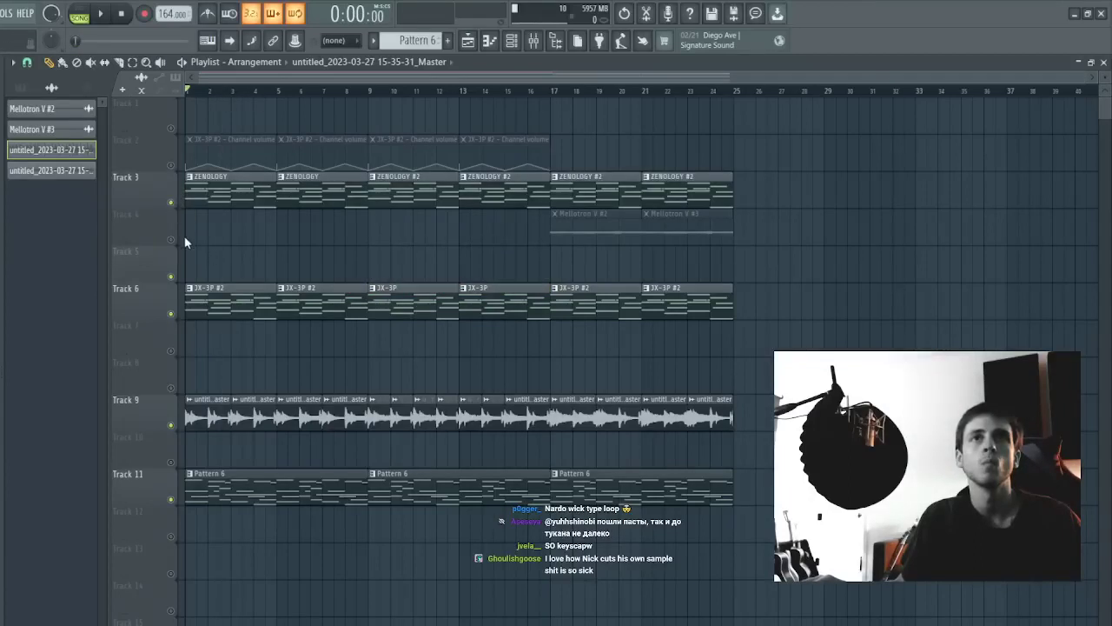
pyautogui.click(171, 204)
pyautogui.moveTo(732, 101); pyautogui.dragTo(382, 131)
# - Render the Master channel's bars 9–25 and place the audio clip on Track 1 at bar 9
pyautogui.click(533, 41)
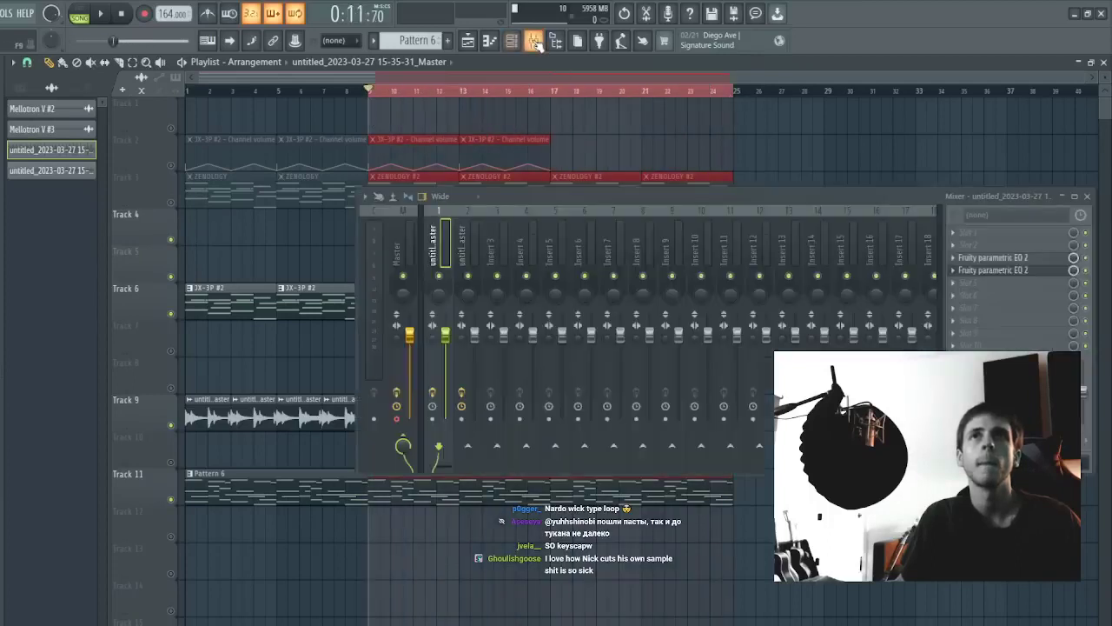
pyautogui.click(401, 249)
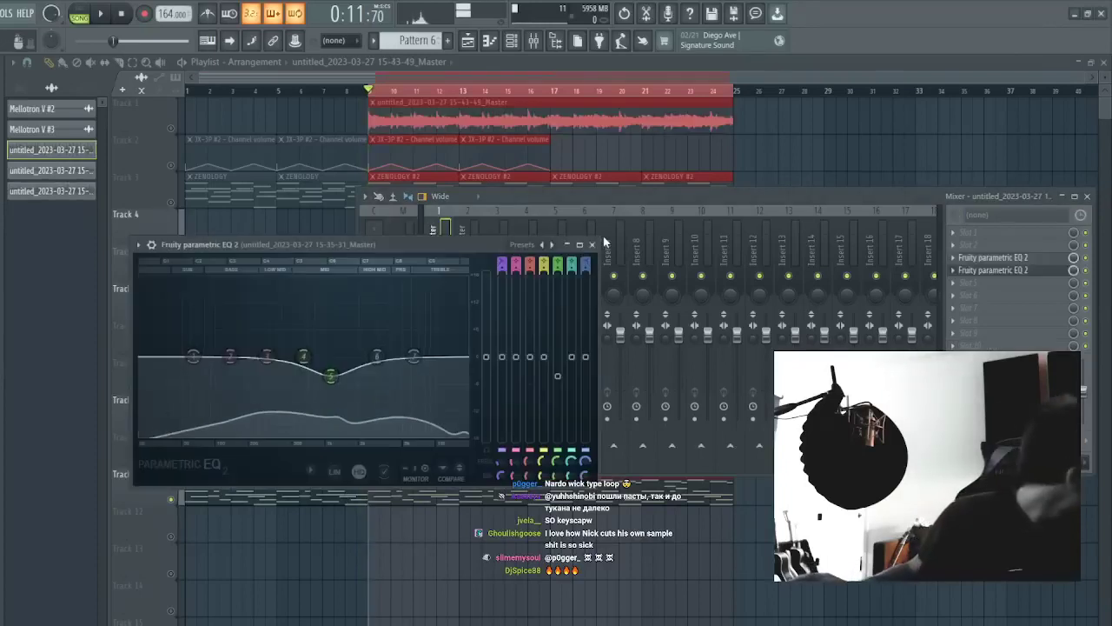
pyautogui.moveTo(851, 146); pyautogui.dragTo(423, 347)
pyautogui.hotkey('ctrl', 'd')
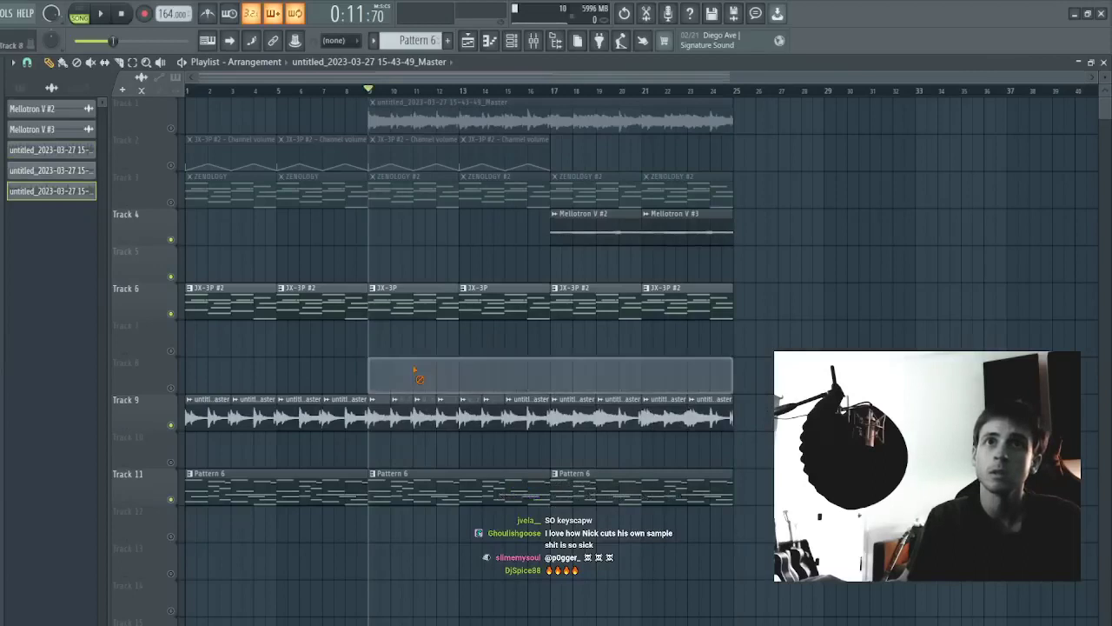
pyautogui.doubleClick(383, 421)
# - Switch the rendered clip to Stretch time mode, nudge its pitch, and move it to bar 1
pyautogui.press('Escape')
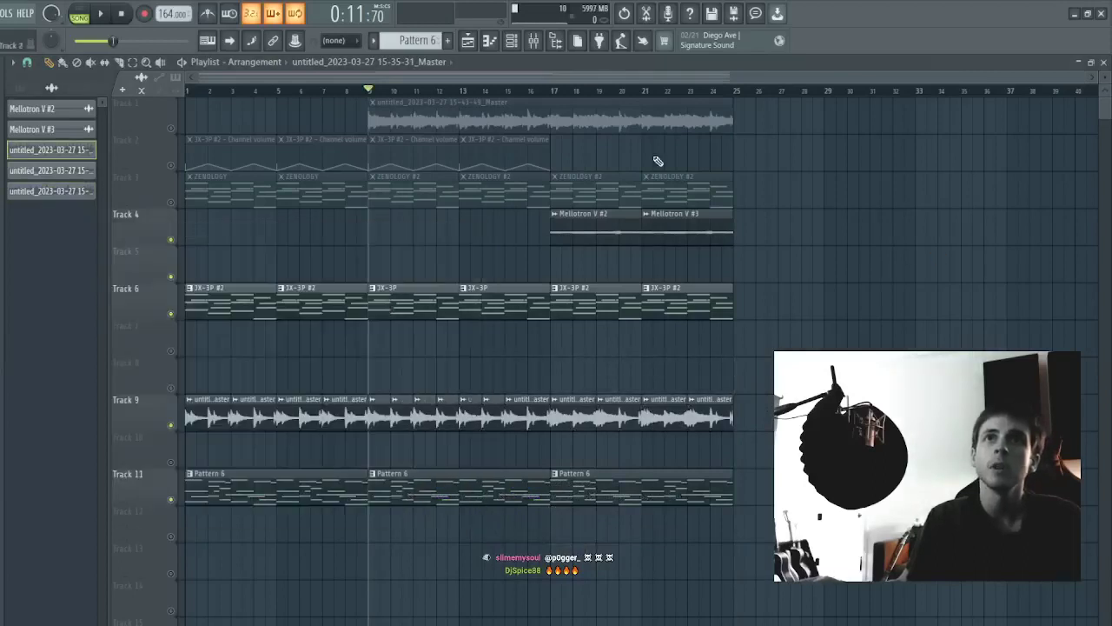
pyautogui.doubleClick(592, 128)
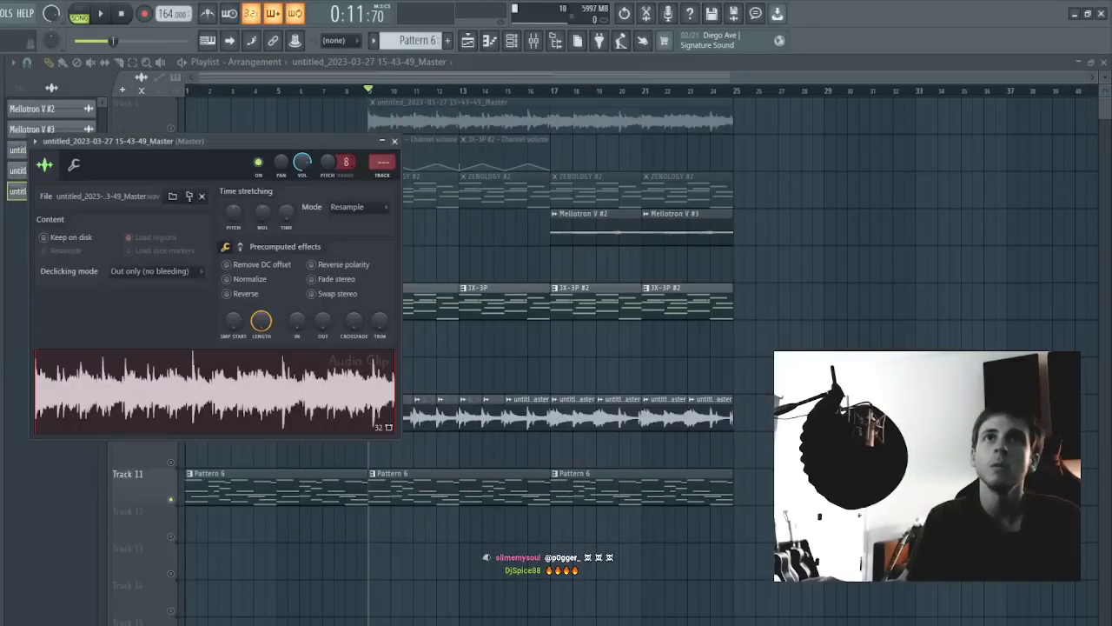
pyautogui.click(358, 239)
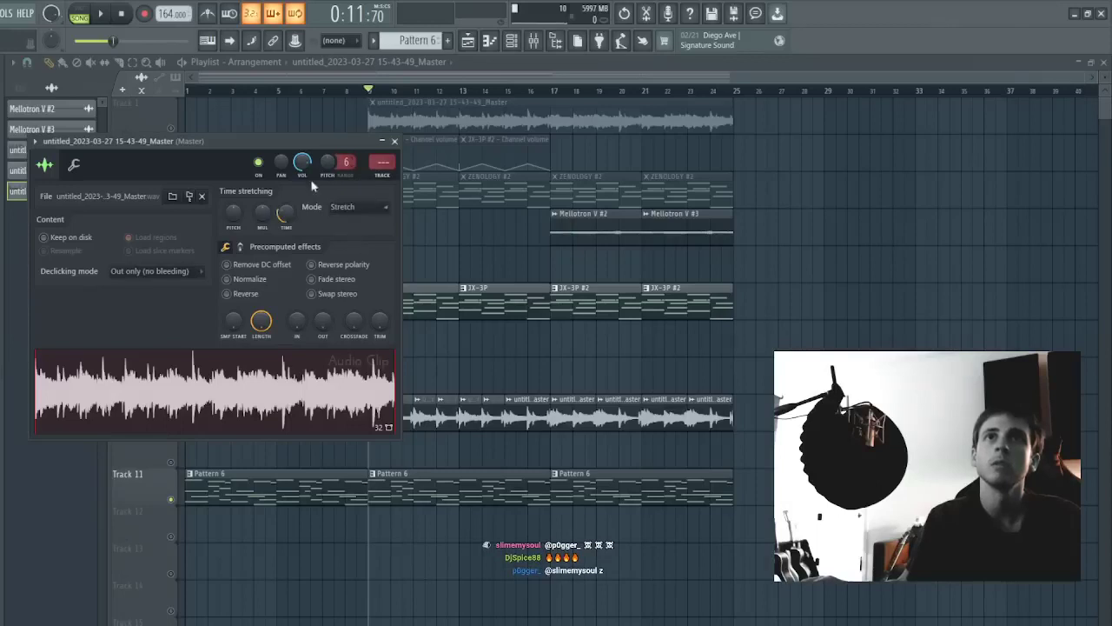
pyautogui.moveTo(325, 164); pyautogui.dragTo(325, 146)
pyautogui.press('Escape')
pyautogui.press('space')
pyautogui.moveTo(546, 117); pyautogui.dragTo(352, 124)
pyautogui.press('space')
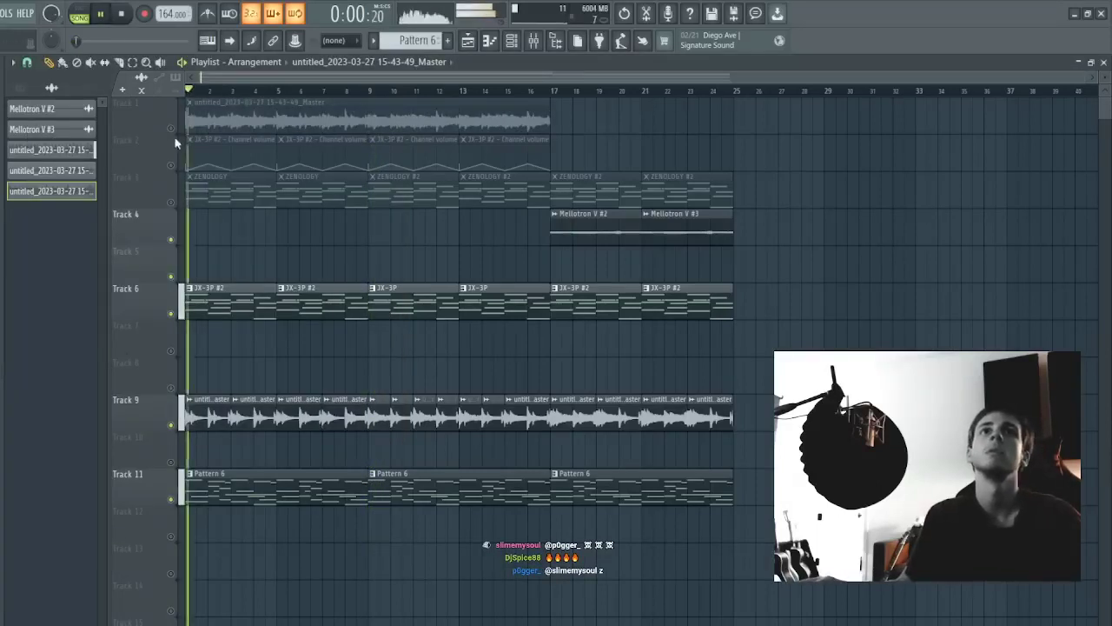
# - Solo Tracks 9 and 1 in turn, then delete the rendered clip and solo Track 6
pyautogui.rightClick(173, 426)
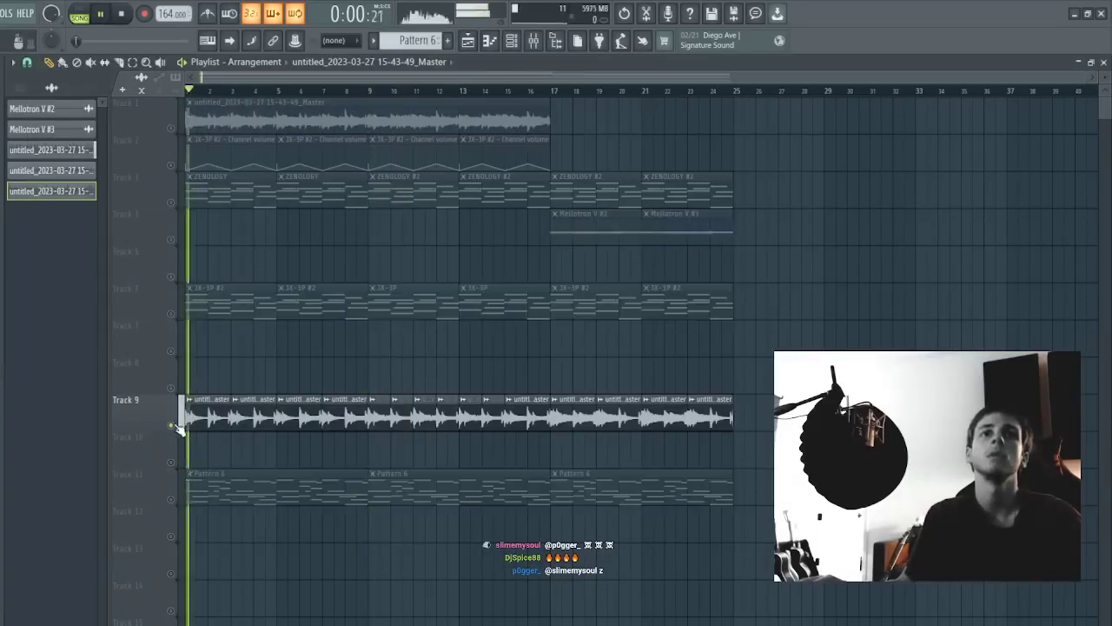
pyautogui.rightClick(171, 128)
pyautogui.press('space')
pyautogui.doubleClick(367, 127)
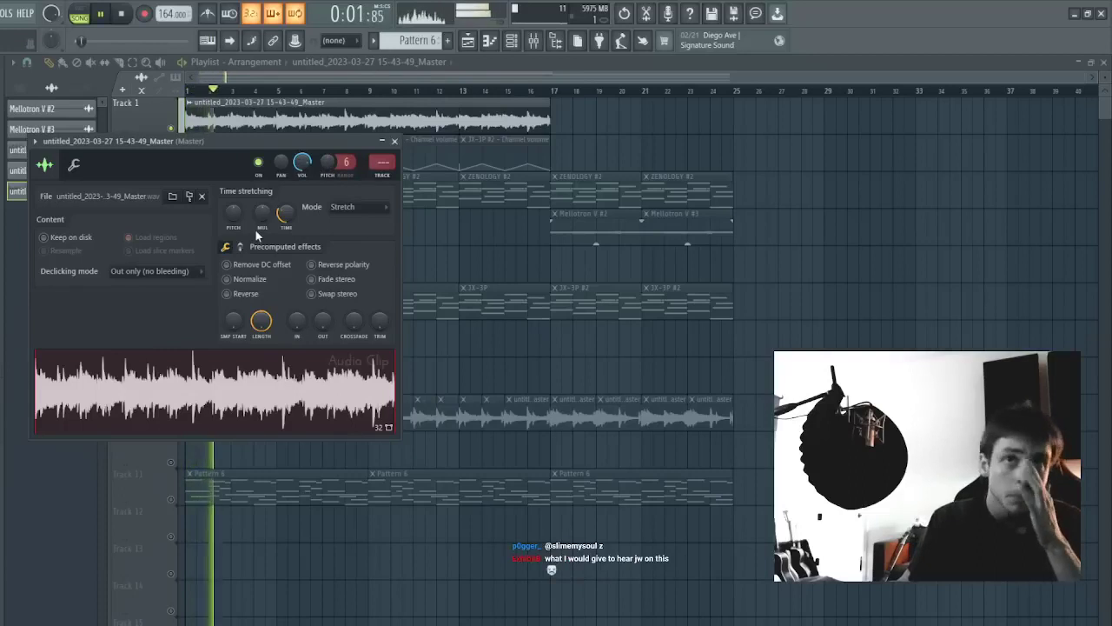
pyautogui.rightClick(365, 102)
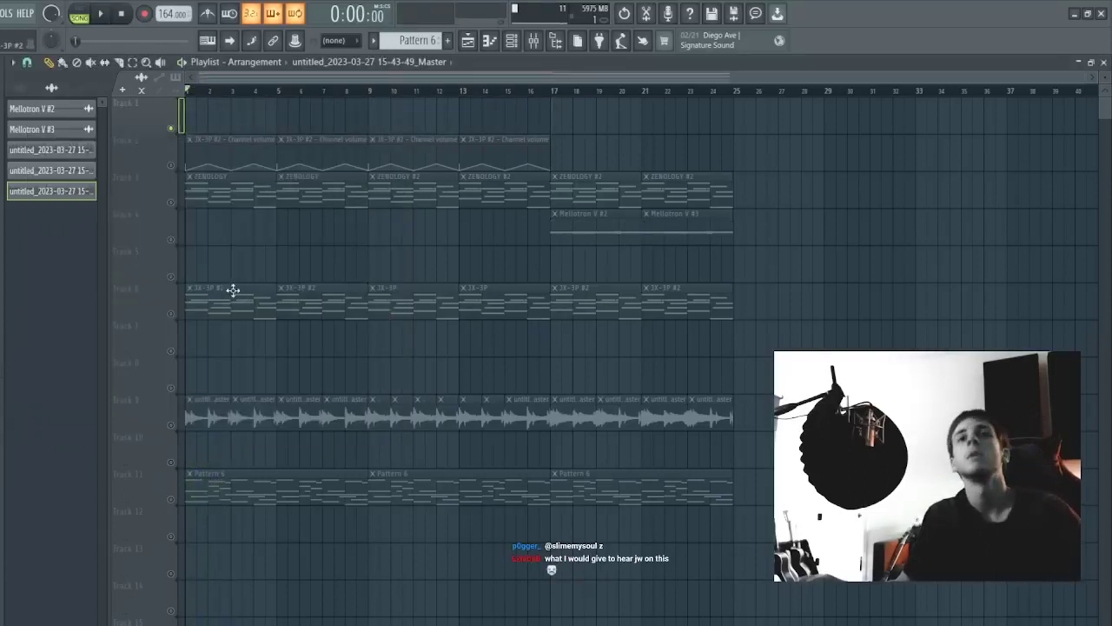
pyautogui.rightClick(171, 313)
pyautogui.press('space')
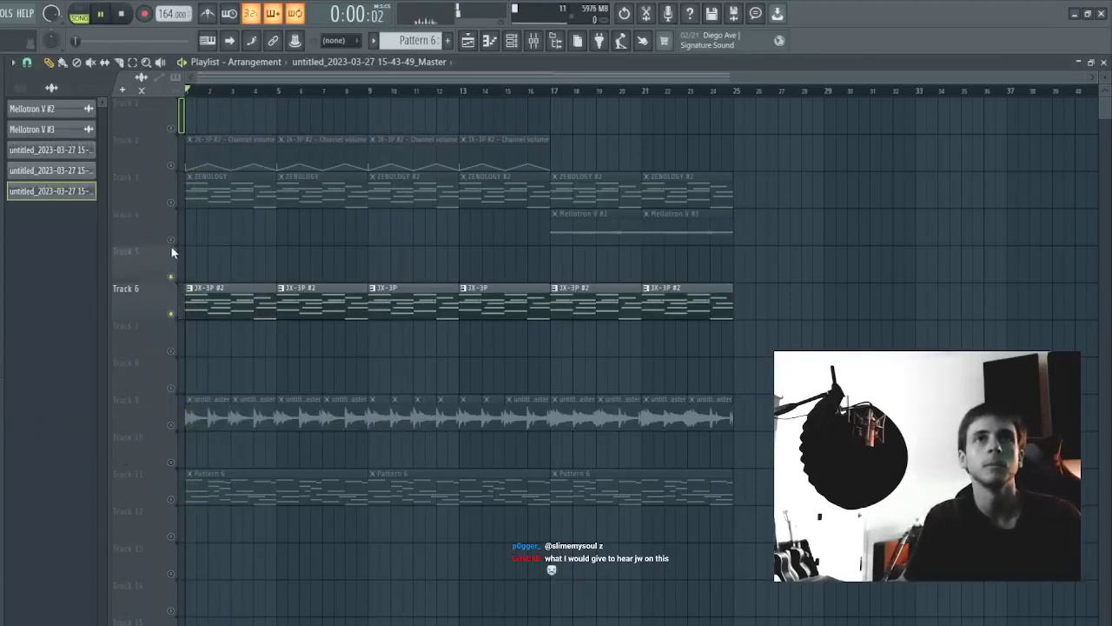
# - Unmute Tracks 3 and 4 and erase the ZENOLOGY clips and both Mellotron clips
pyautogui.click(171, 238)
pyautogui.click(171, 203)
pyautogui.moveTo(204, 194); pyautogui.dragTo(950, 195)
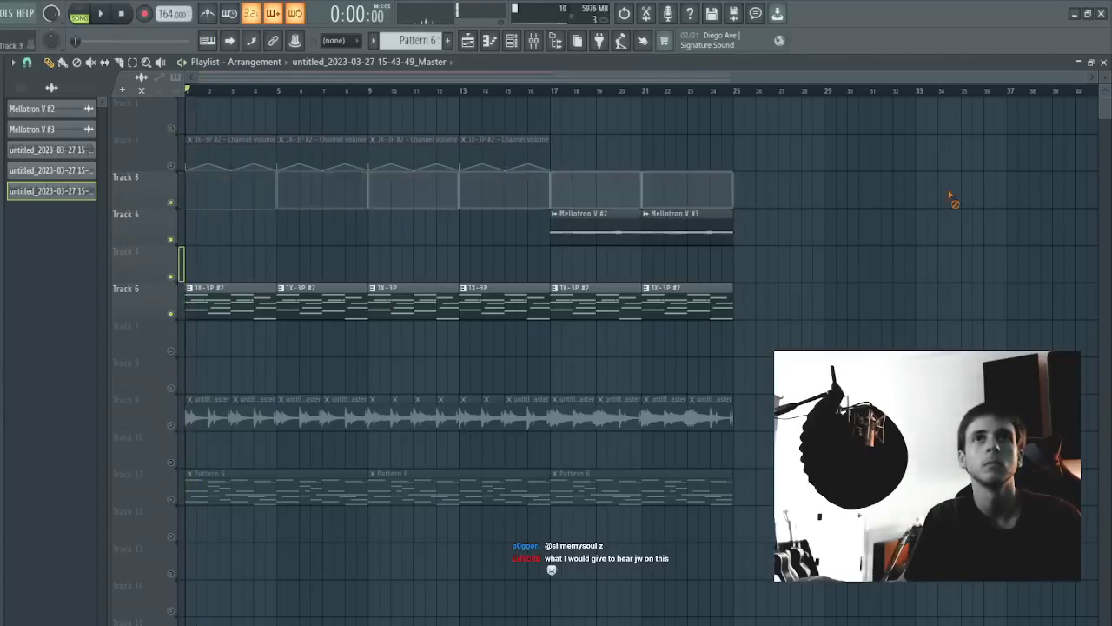
pyautogui.moveTo(522, 237); pyautogui.dragTo(857, 228)
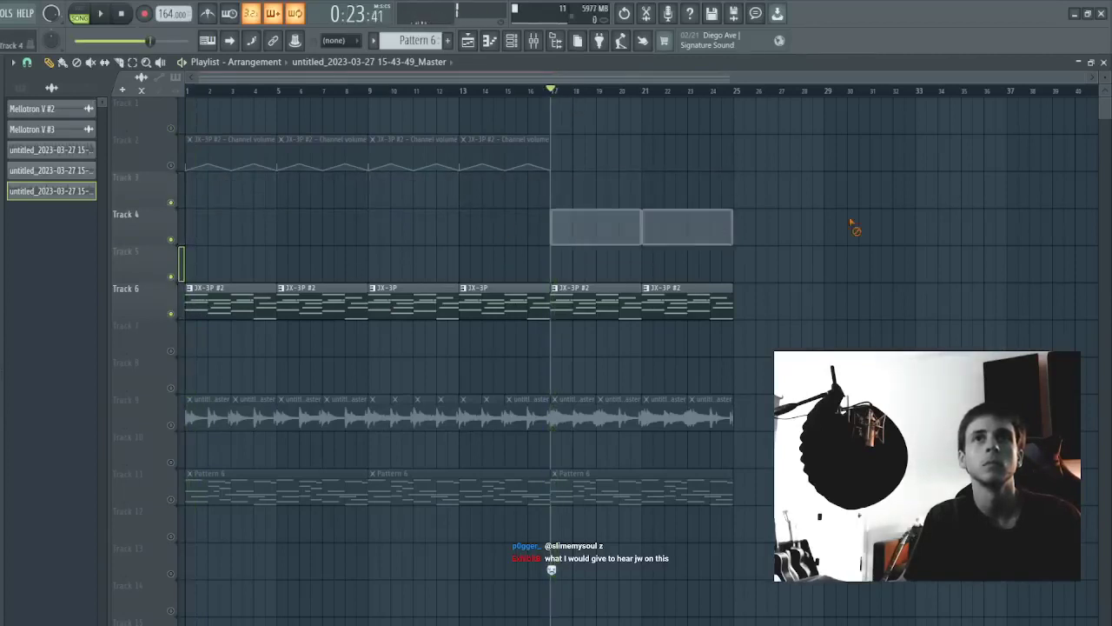
pyautogui.click(18, 89)
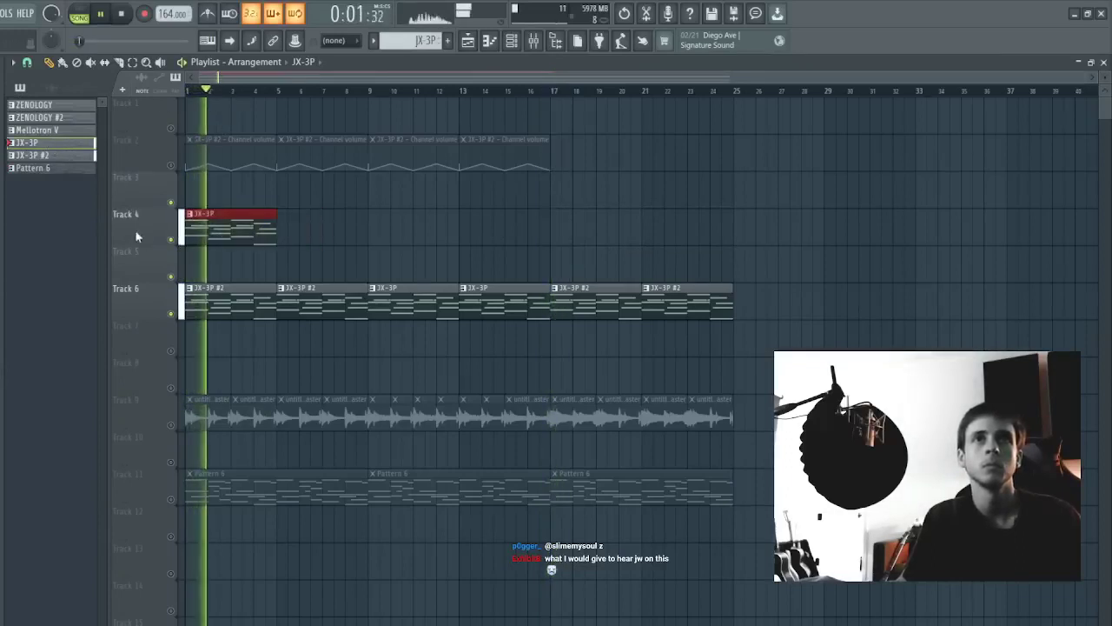
# - Duplicate the JX-3P clip on Track 4 into four consecutive clips
pyautogui.hotkey('ctrl', 'b')
pyautogui.doubleClick(165, 227)
pyautogui.hotkey('ctrl', 'b')
pyautogui.hotkey('ctrl', 'd')
# - Place JX-3P #2 clips on Track 5 at bars 9 and 13
pyautogui.click(33, 155)
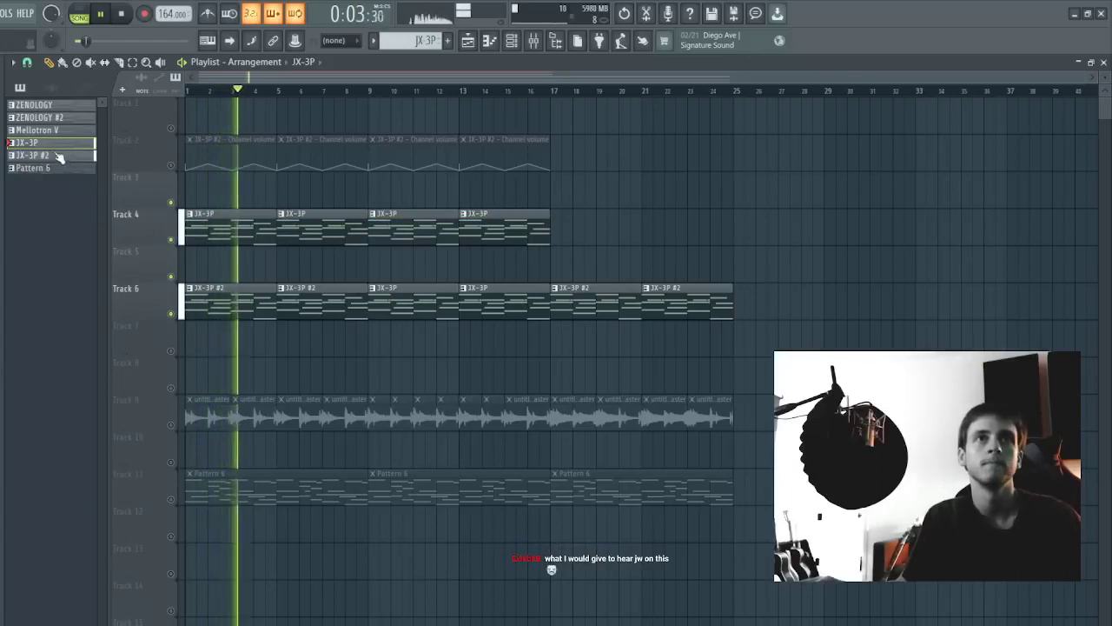
pyautogui.moveTo(341, 268); pyautogui.dragTo(429, 266)
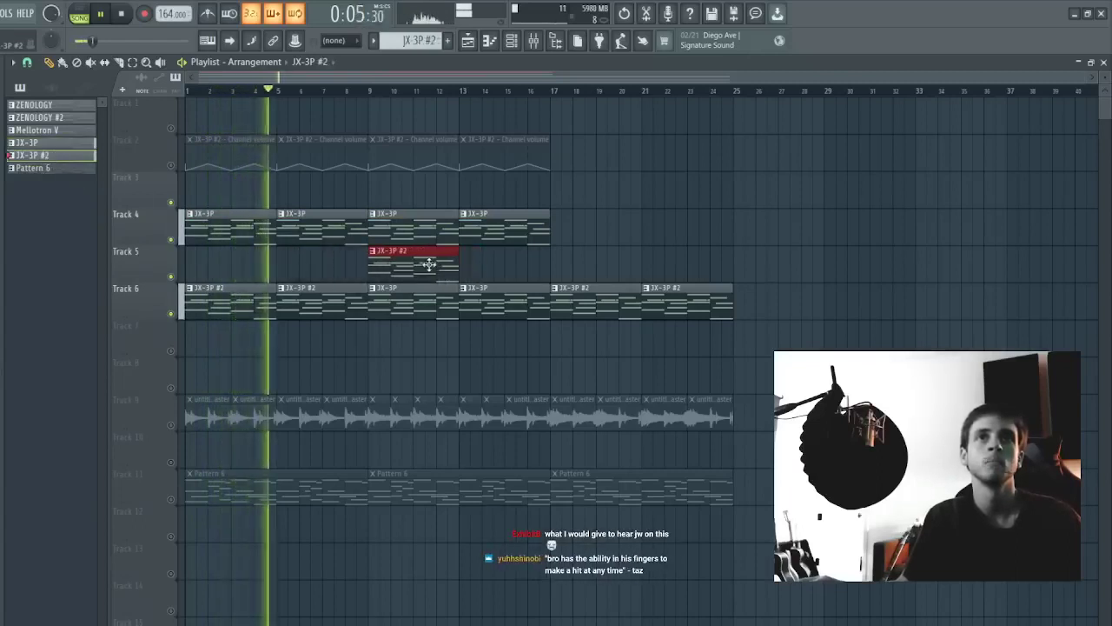
pyautogui.hotkey('ctrl', 'b')
pyautogui.hotkey('ctrl', 'd')
# - Place Mellotron V clips on Track 4 at bars 17 and 21
pyautogui.click(37, 130)
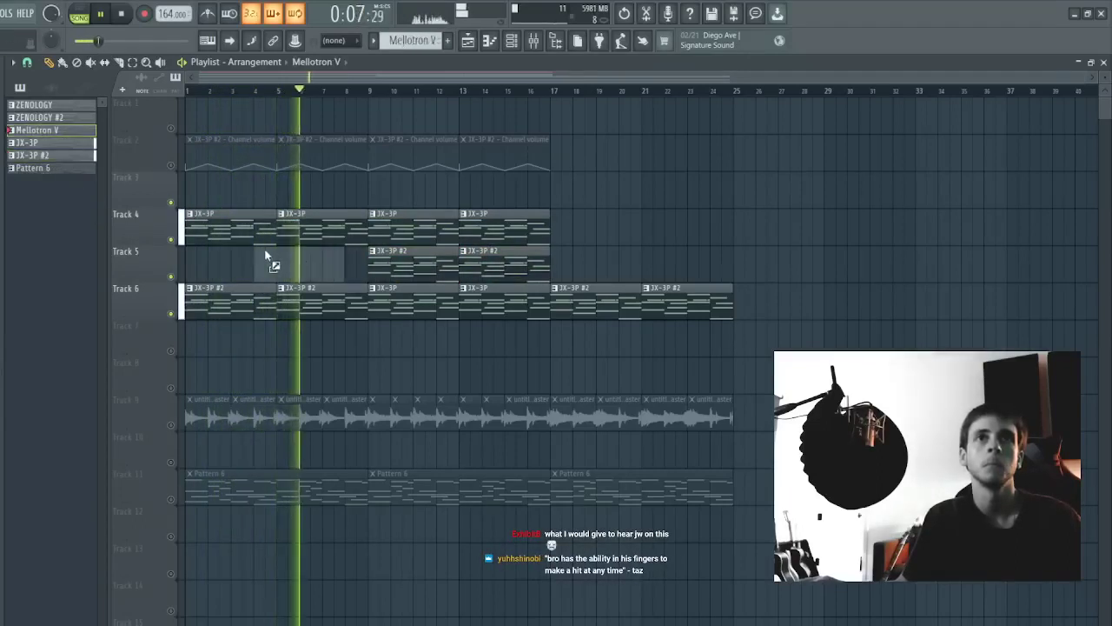
pyautogui.click(561, 234)
pyautogui.hotkey('ctrl', 'b')
pyautogui.moveTo(620, 229); pyautogui.dragTo(751, 270)
pyautogui.hotkey('ctrl', 'd')
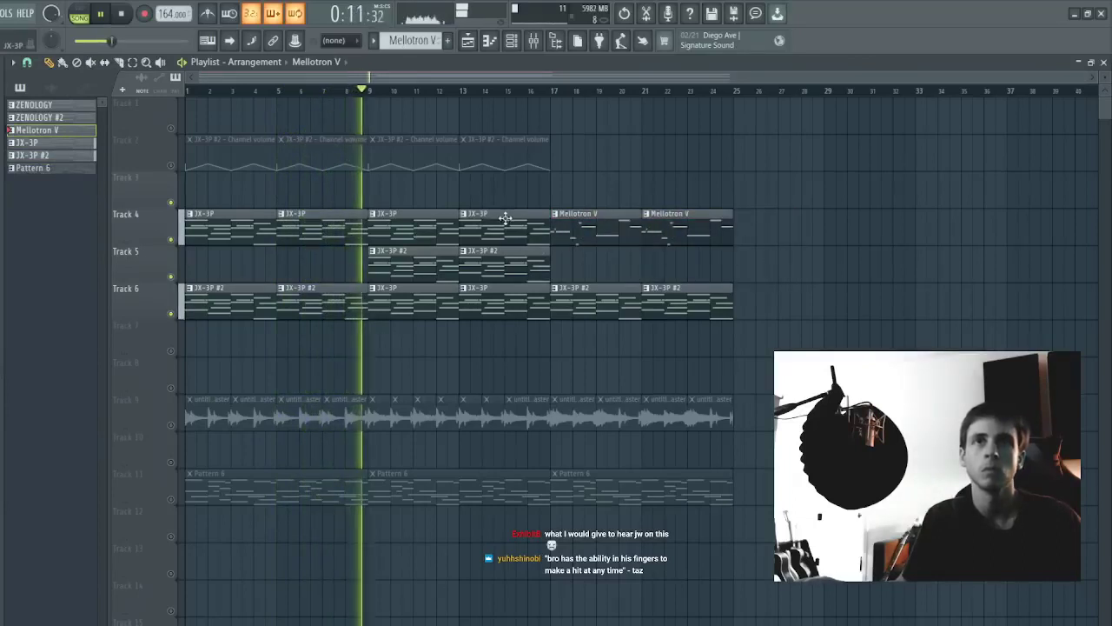
# - Remove the Track 4 JX-3P clips at bars 9 and 13, undoing one deletion
pyautogui.rightClick(504, 226)
pyautogui.rightClick(421, 230)
pyautogui.hotkey('ctrl', 'z')
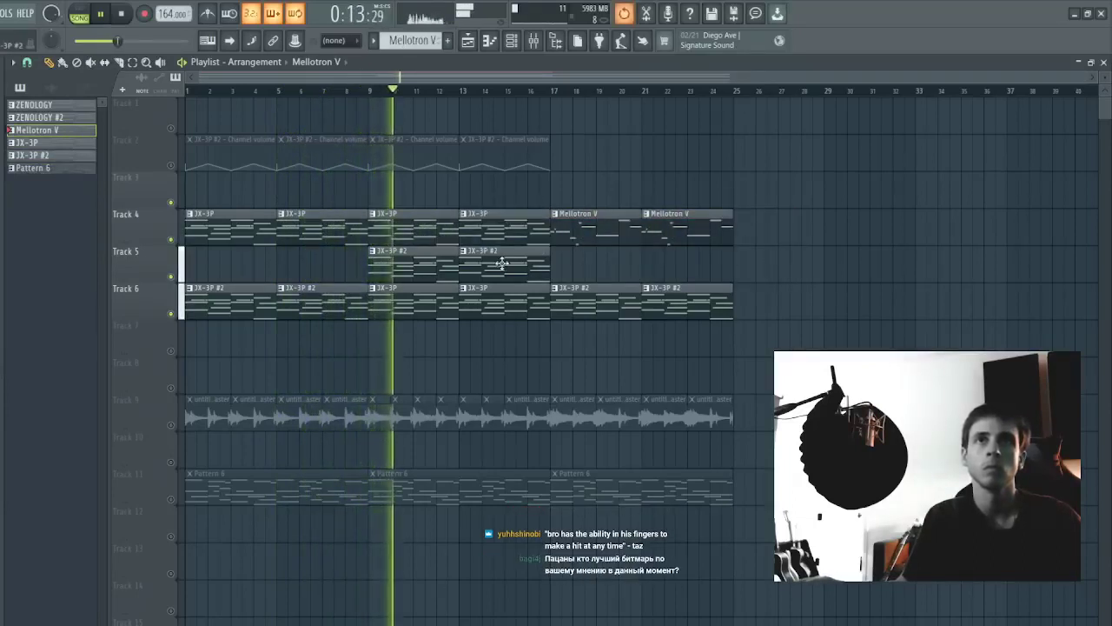
pyautogui.click(413, 265)
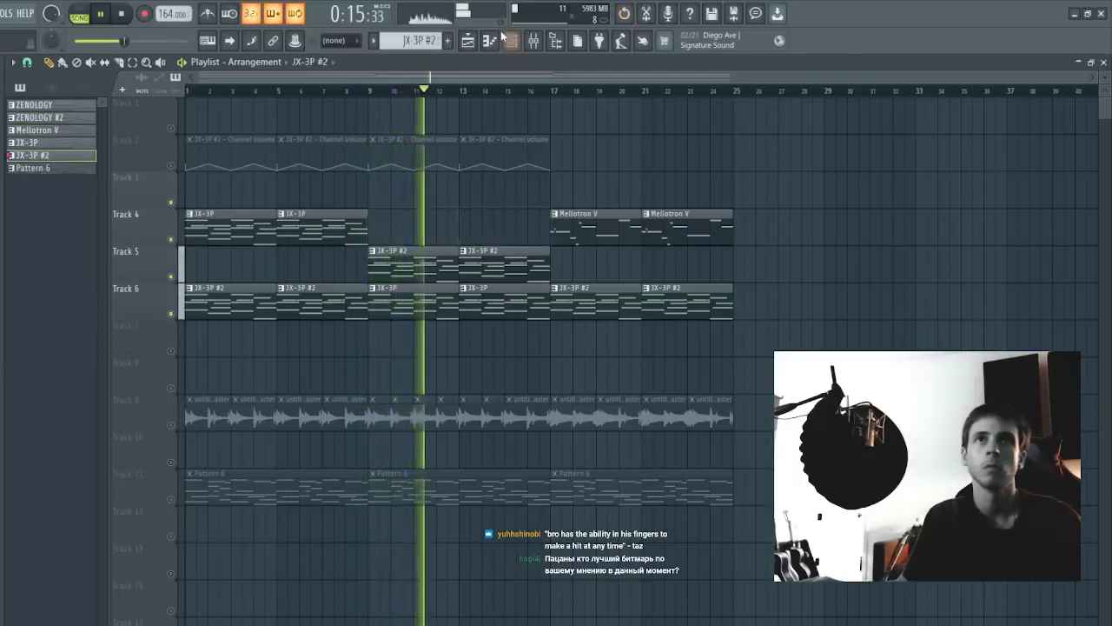
pyautogui.click(511, 44)
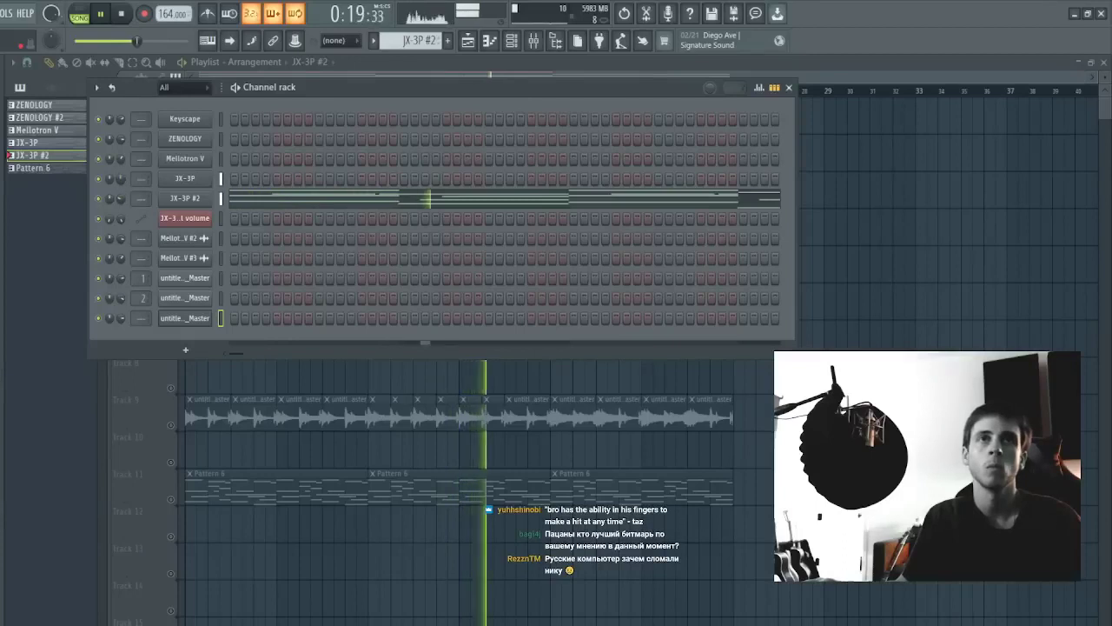
# - Duplicate the bars 17–25 clips to bars 25–33, removing the extra JX-3P #2 copies on Track 6
pyautogui.rightClick(857, 350)
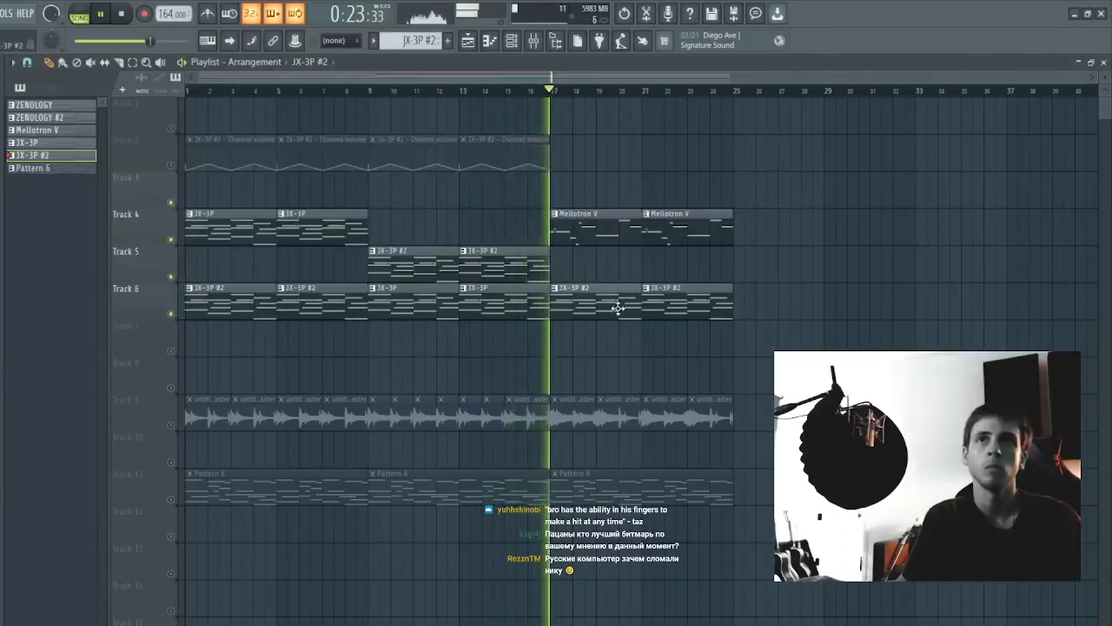
pyautogui.moveTo(606, 228); pyautogui.dragTo(723, 315)
pyautogui.hotkey('ctrl', 'b')
pyautogui.keyDown('ctrl'); pyautogui.click(635, 277); pyautogui.keyUp('ctrl')
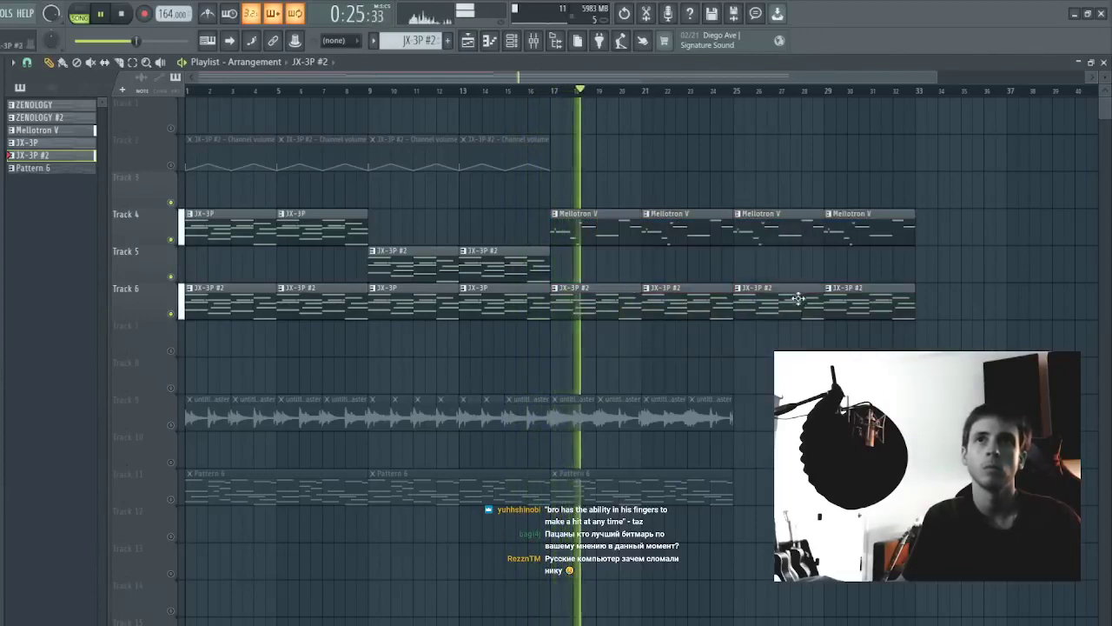
pyautogui.rightClick(834, 301)
pyautogui.rightClick(797, 301)
# - Copy Track 5's two JX-3P #2 clips onward to bars 25–33 and 33–41
pyautogui.moveTo(600, 269); pyautogui.dragTo(448, 266)
pyautogui.hotkey('ctrl', 'b')
pyautogui.hotkey('ctrl', 'b')
pyautogui.rightClick(578, 265)
pyautogui.hotkey('ctrl', 'z')
pyautogui.hotkey('ctrl', 'z')
pyautogui.hotkey('ctrl', 'z')
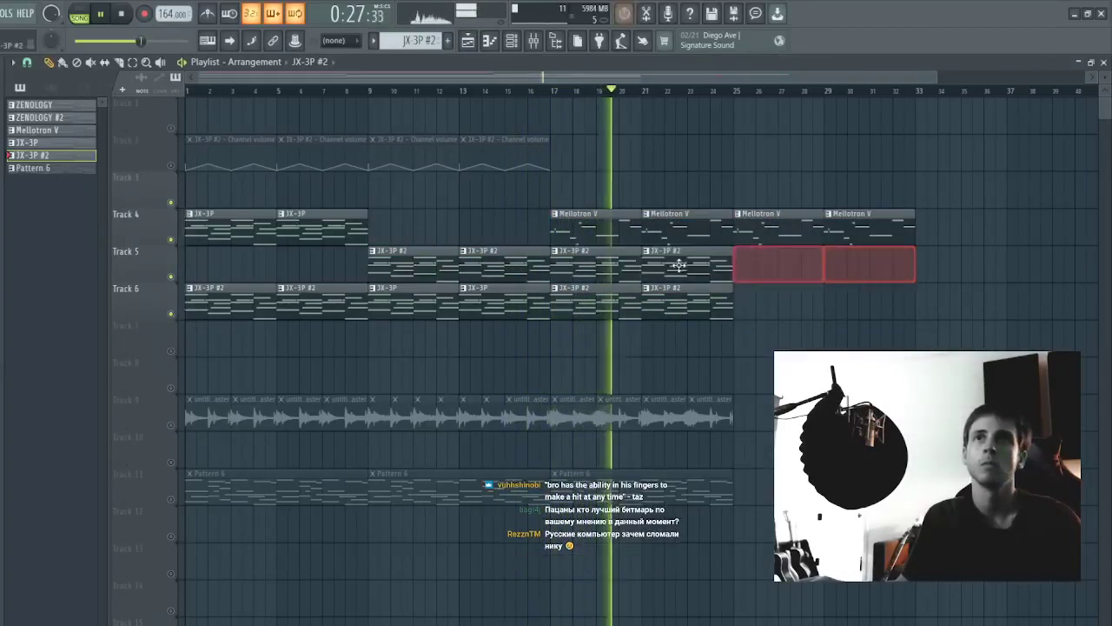
pyautogui.moveTo(569, 264)
pyautogui.mouseDown()
pyautogui.moveTo(433, 258)
pyautogui.moveTo(823, 259)
pyautogui.moveTo(739, 261)
pyautogui.moveTo(796, 281)
pyautogui.moveTo(836, 271)
pyautogui.mouseUp()
pyautogui.hotkey('ctrl', 'b')
pyautogui.keyDown('ctrl'); pyautogui.click(826, 263); pyautogui.keyUp('ctrl')
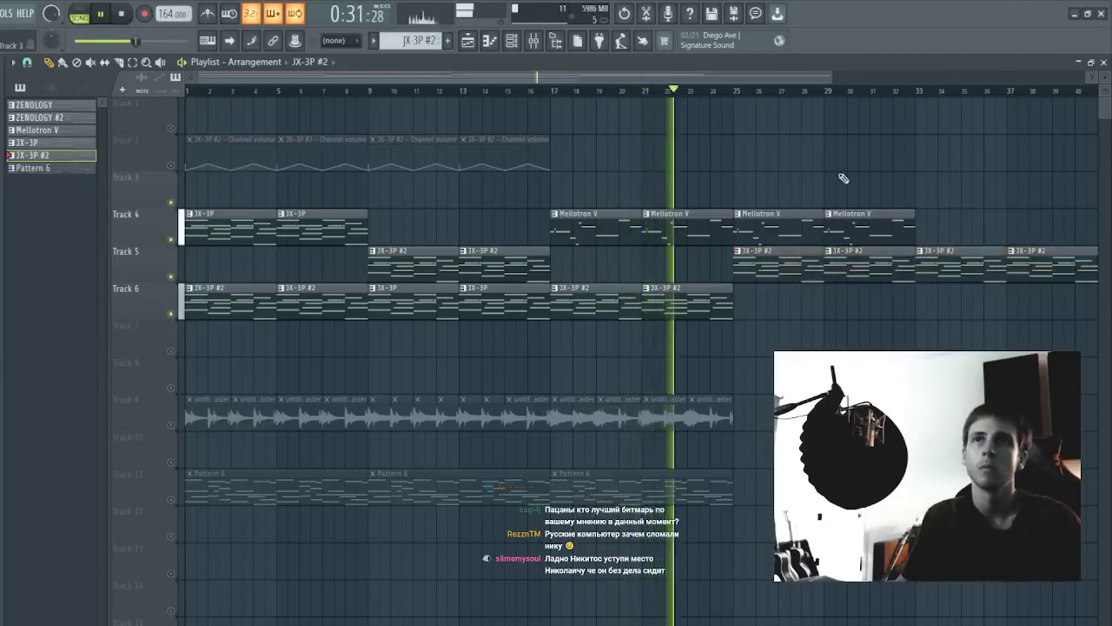
pyautogui.scroll(-1, 784, 100)
pyautogui.scroll(-1, 826, 98)
# - Clear Track 5's later JX-3P #2 clips and copy the Track 6 pair further right
pyautogui.hotkey('ctrl', 'a')
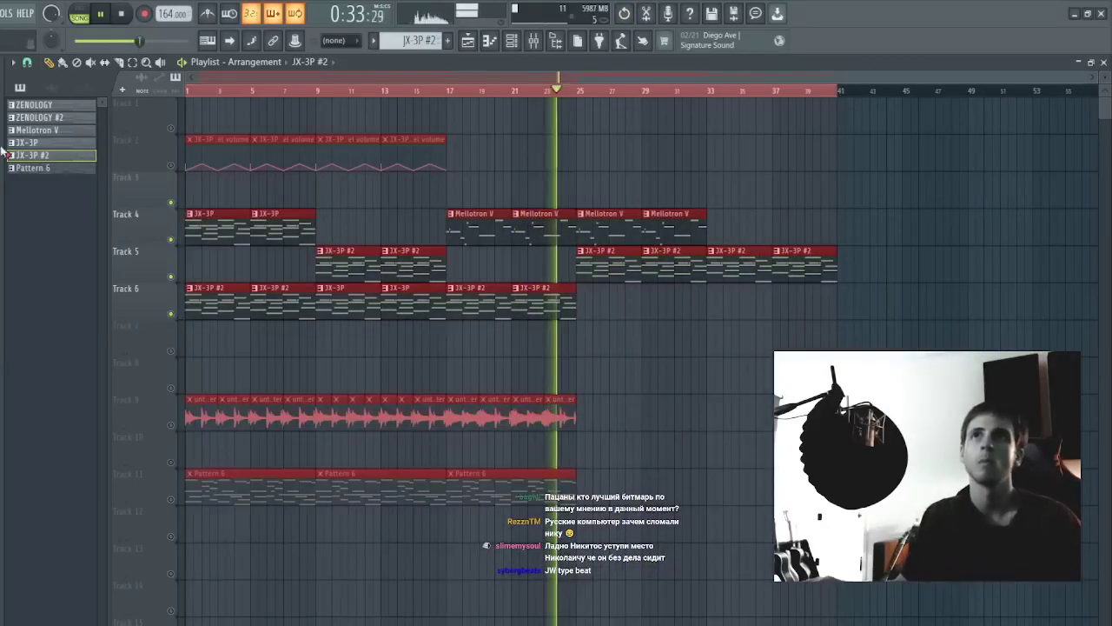
pyautogui.click(532, 41)
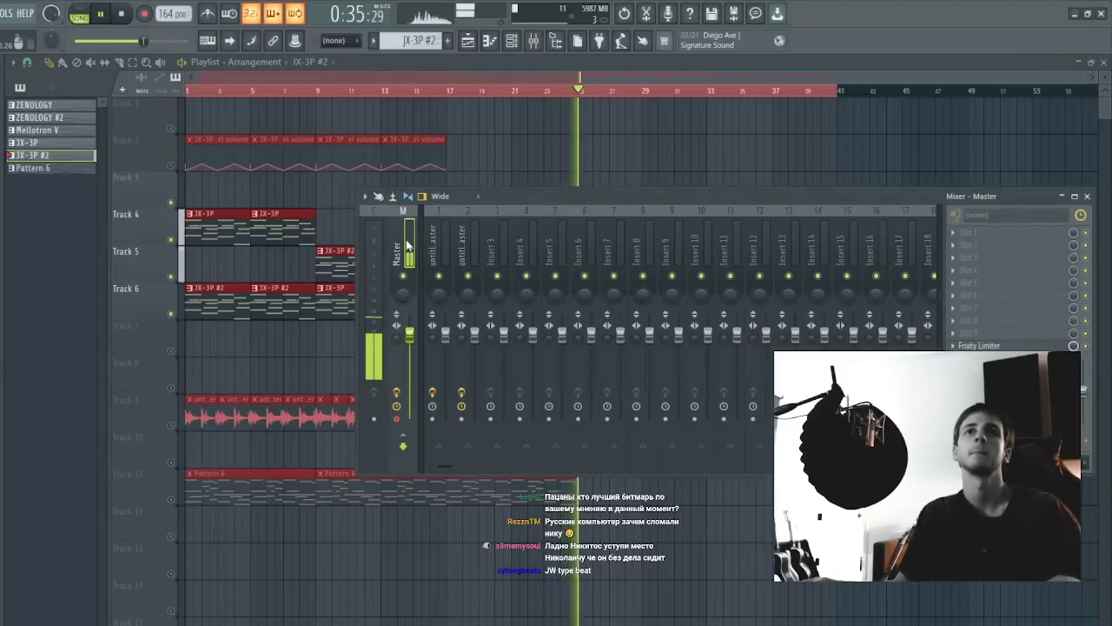
pyautogui.press('Escape')
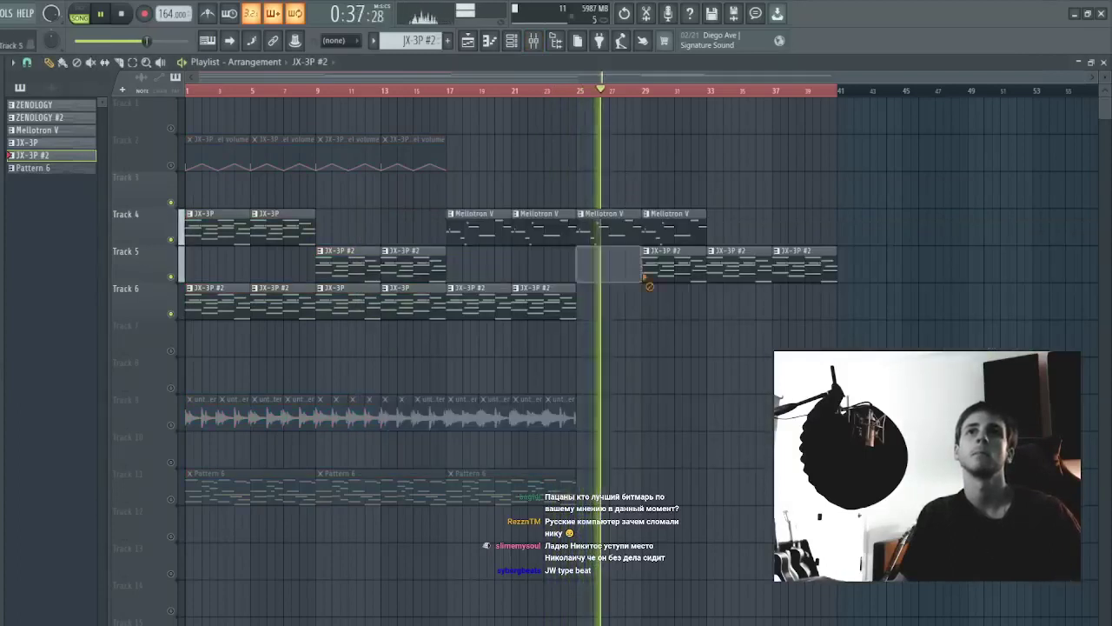
pyautogui.rightClick(648, 279)
pyautogui.moveTo(516, 257); pyautogui.dragTo(322, 257)
pyautogui.moveTo(344, 300); pyautogui.dragTo(685, 300)
pyautogui.rightClick(832, 269)
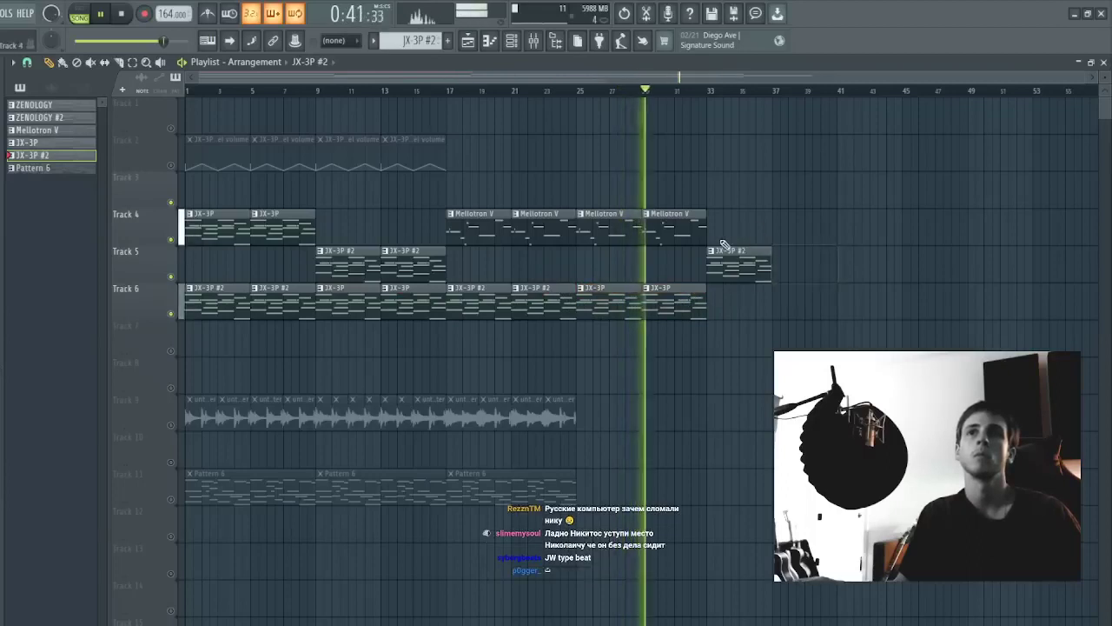
pyautogui.rightClick(726, 256)
# - Duplicate the Track 6 JX-3P pair to bars 33–41 and select bars 1–41 for rendering
pyautogui.moveTo(732, 246); pyautogui.dragTo(639, 305)
pyautogui.hotkey('ctrl', 'b')
pyautogui.moveTo(839, 92); pyautogui.dragTo(186, 104)
pyautogui.click(533, 41)
pyautogui.press('space')
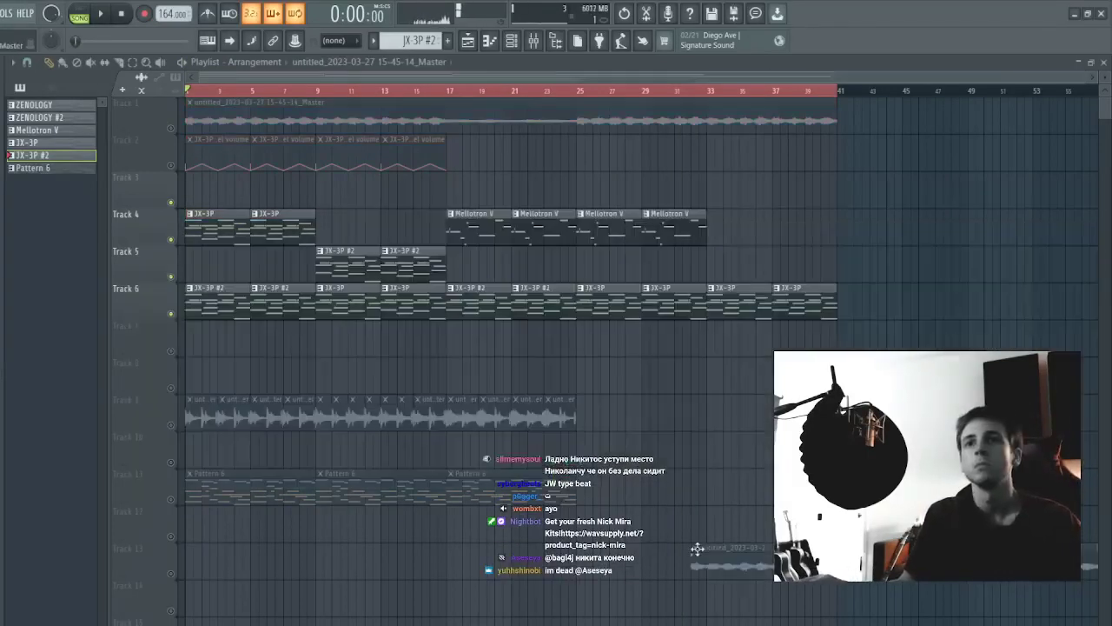
# - Audition the rendered Master clip on a soloed Track 1 and check its clip settings
pyautogui.moveTo(697, 549); pyautogui.dragTo(192, 523)
pyautogui.hotkey('ctrl', 'z')
pyautogui.rightClick(171, 128)
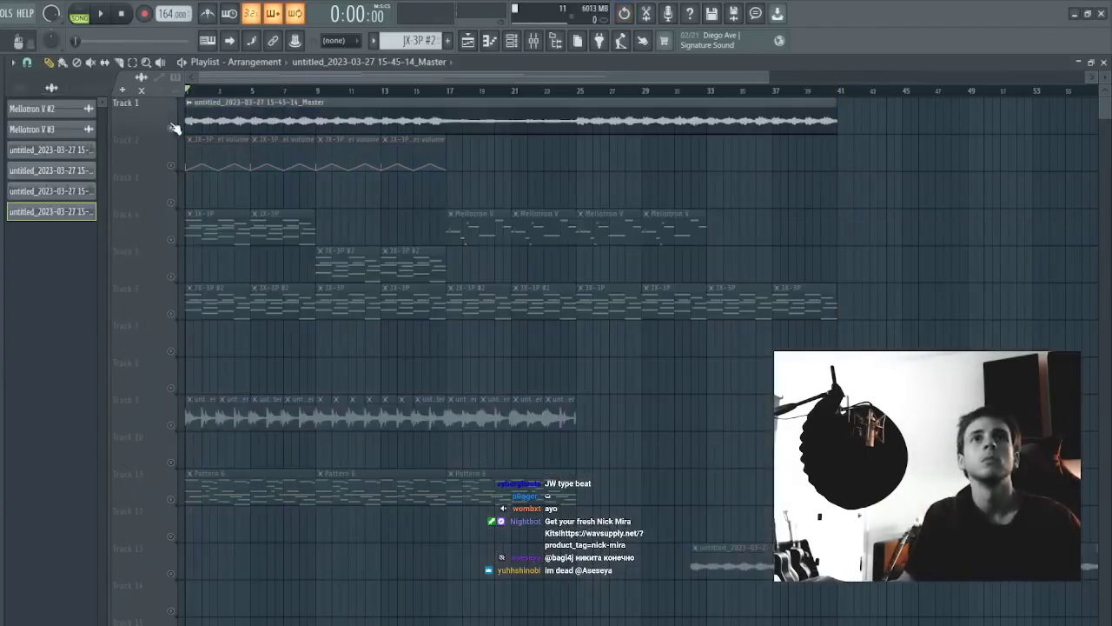
pyautogui.press('space')
pyautogui.doubleClick(266, 122)
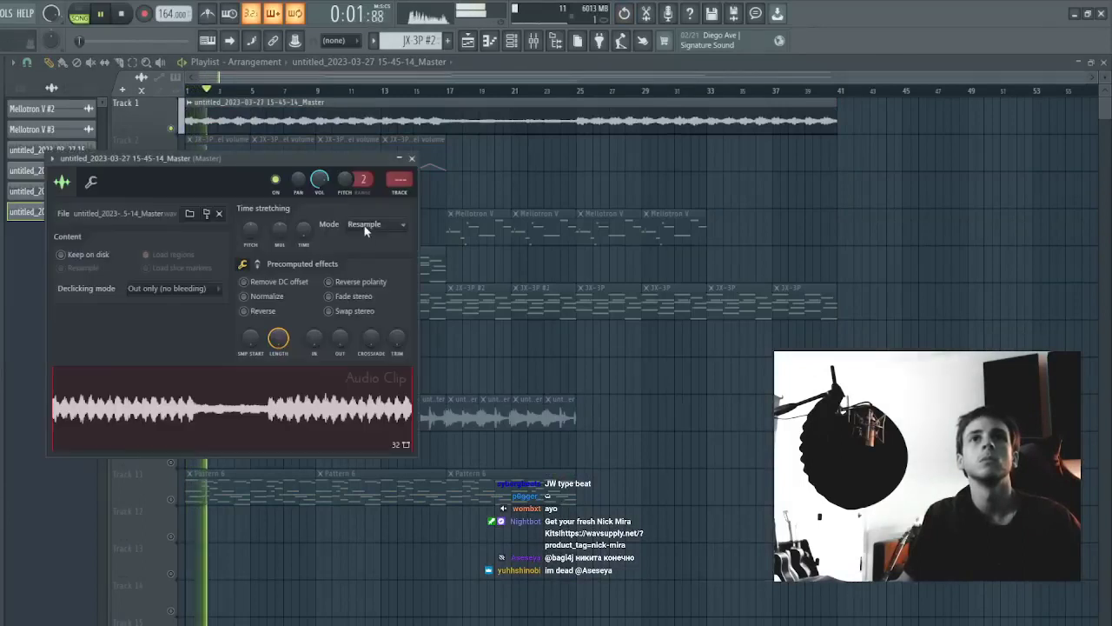
pyautogui.click(412, 158)
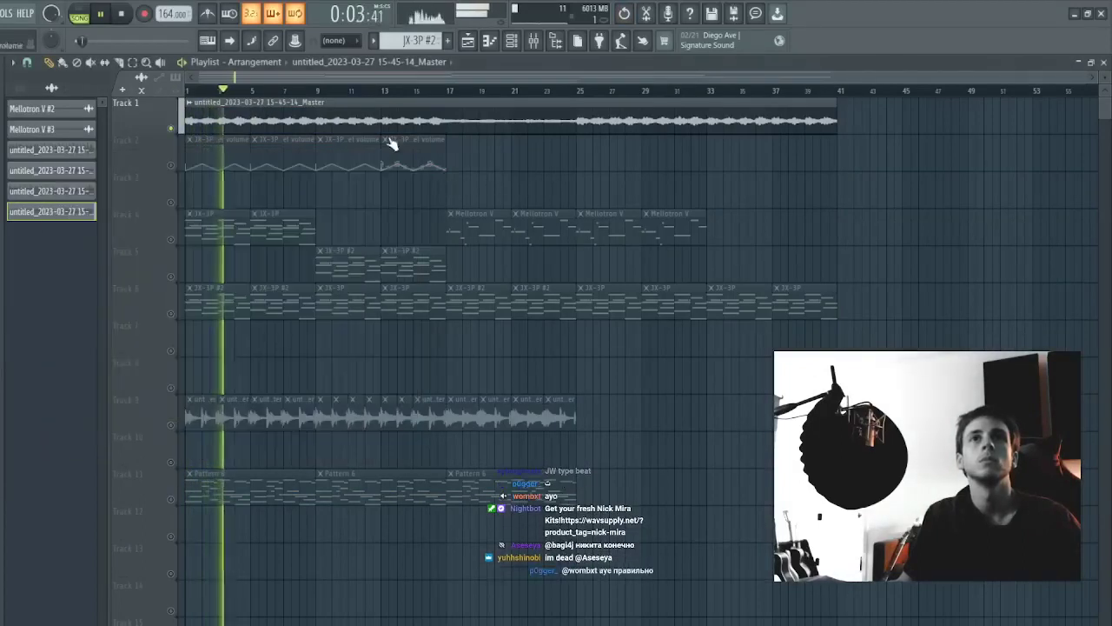
# - Slice the rendered clip near bar 4, delete the first slice and move the rest to bar 1
pyautogui.click(239, 93)
pyautogui.press('c')
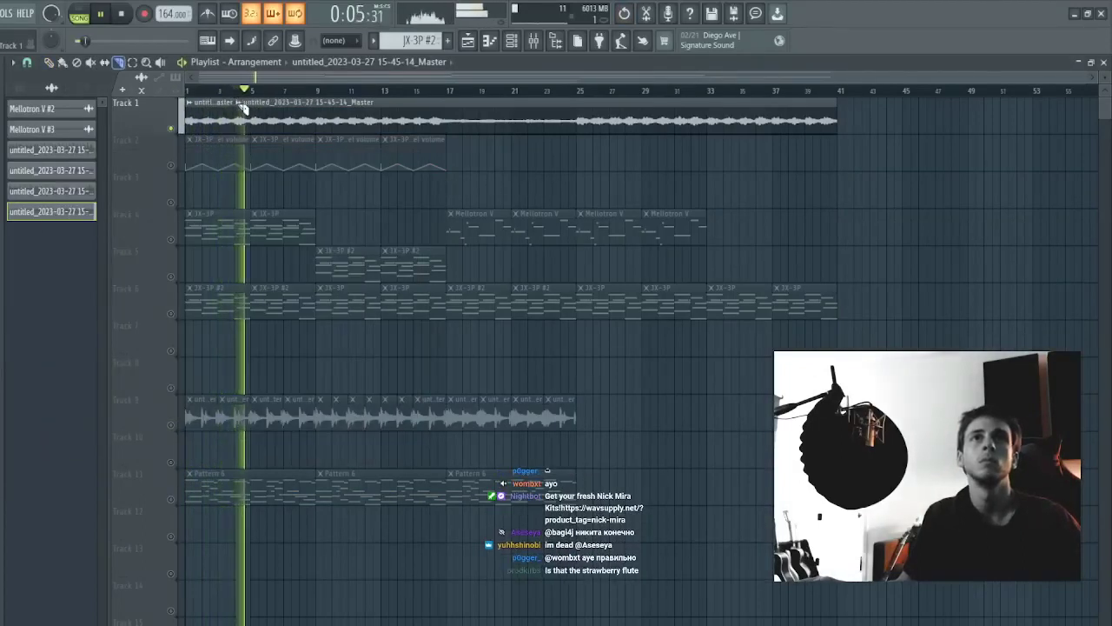
pyautogui.click(243, 107)
pyautogui.press('p')
pyautogui.rightClick(218, 117)
pyautogui.moveTo(247, 118); pyautogui.dragTo(169, 430)
pyautogui.press('space')
pyautogui.press('space')
# - Unmute and solo Track 9 while checking the clip settings during playback
pyautogui.press('space')
pyautogui.press('space')
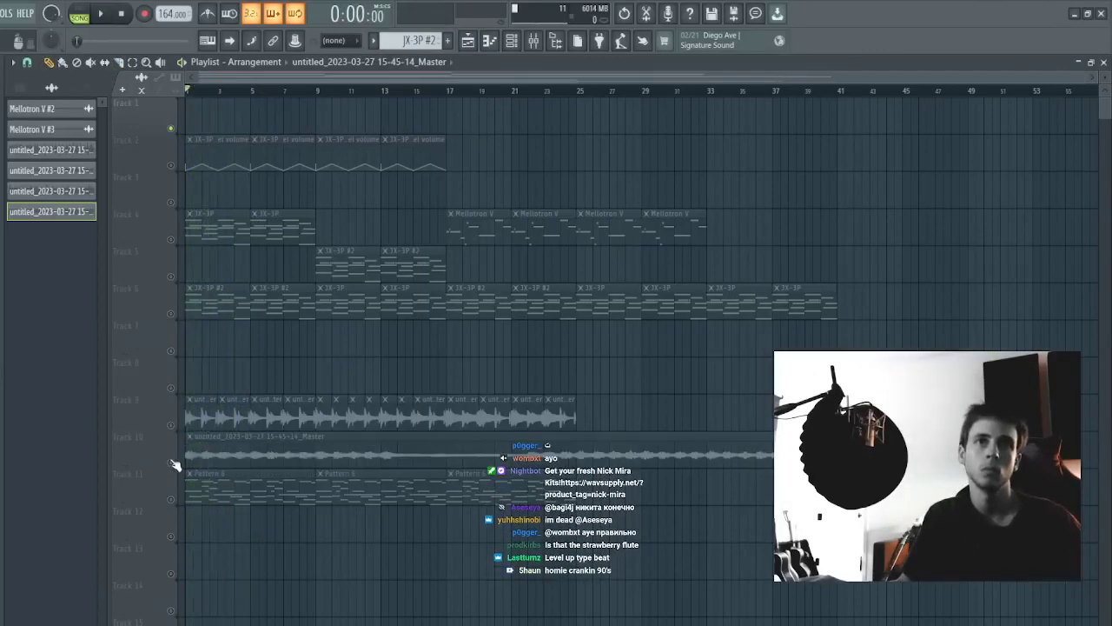
pyautogui.click(171, 425)
pyautogui.press('space')
pyautogui.press('space')
pyautogui.doubleClick(215, 447)
pyautogui.press('space')
pyautogui.press('Escape')
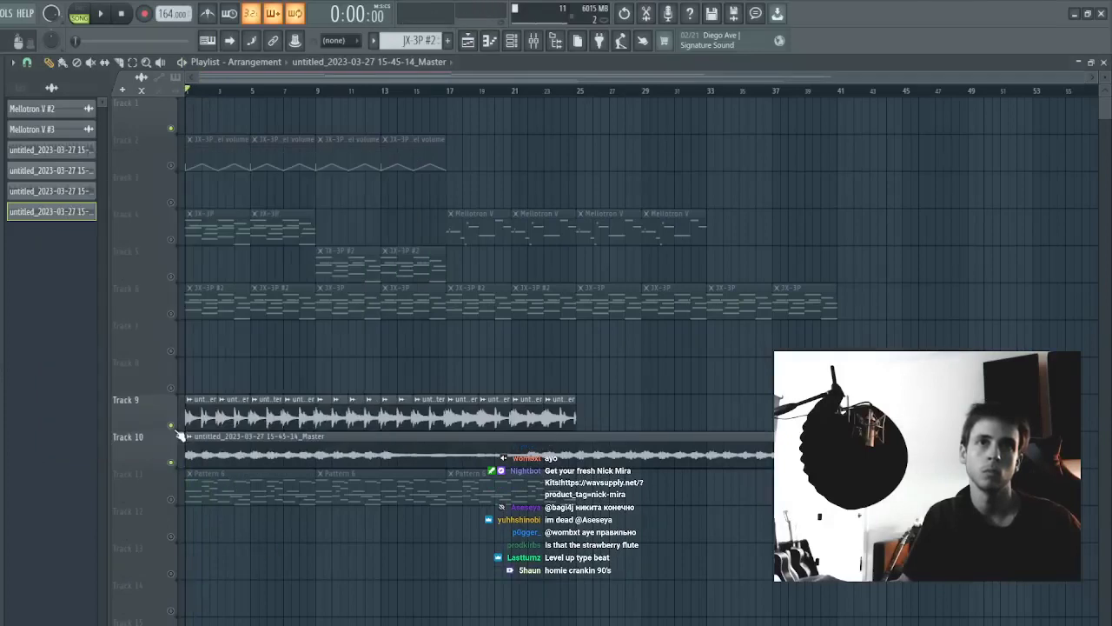
pyautogui.rightClick(172, 426)
# - Alternate soloing Tracks 10 and 9 to compare the rendered clip during playback
pyautogui.press('space')
pyautogui.press('space')
pyautogui.rightClick(172, 462)
pyautogui.doubleClick(241, 446)
pyautogui.press('space')
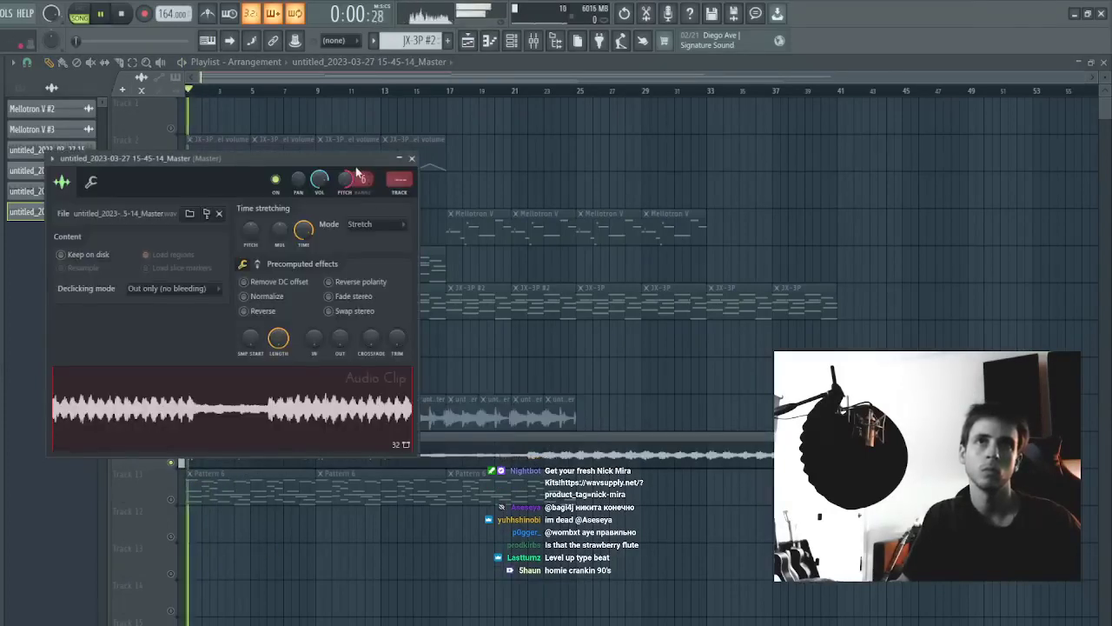
pyautogui.press('Escape')
pyautogui.press('space')
pyautogui.rightClick(172, 426)
pyautogui.press('space')
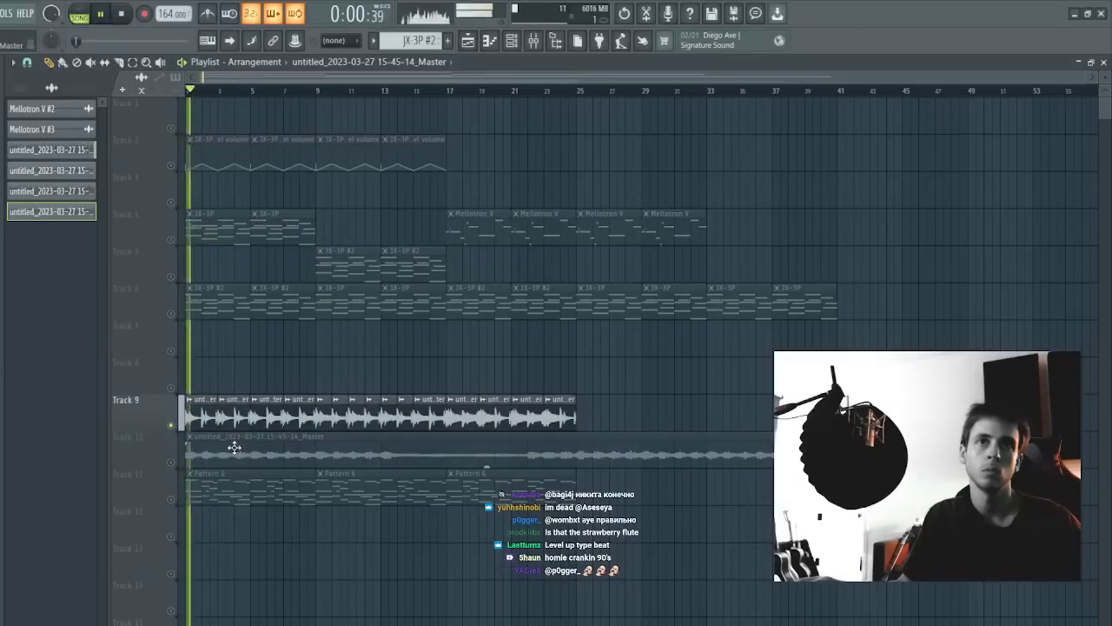
pyautogui.doubleClick(233, 447)
pyautogui.press('Escape')
pyautogui.press('space')
pyautogui.rightClick(172, 462)
pyautogui.press('space')
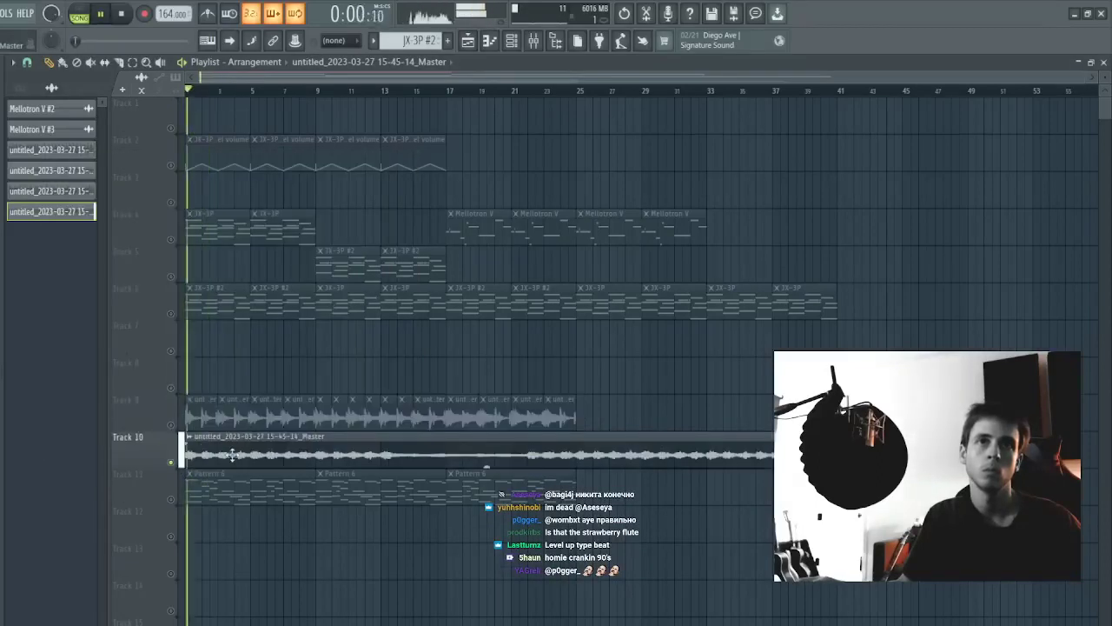
pyautogui.doubleClick(233, 454)
pyautogui.press('Escape')
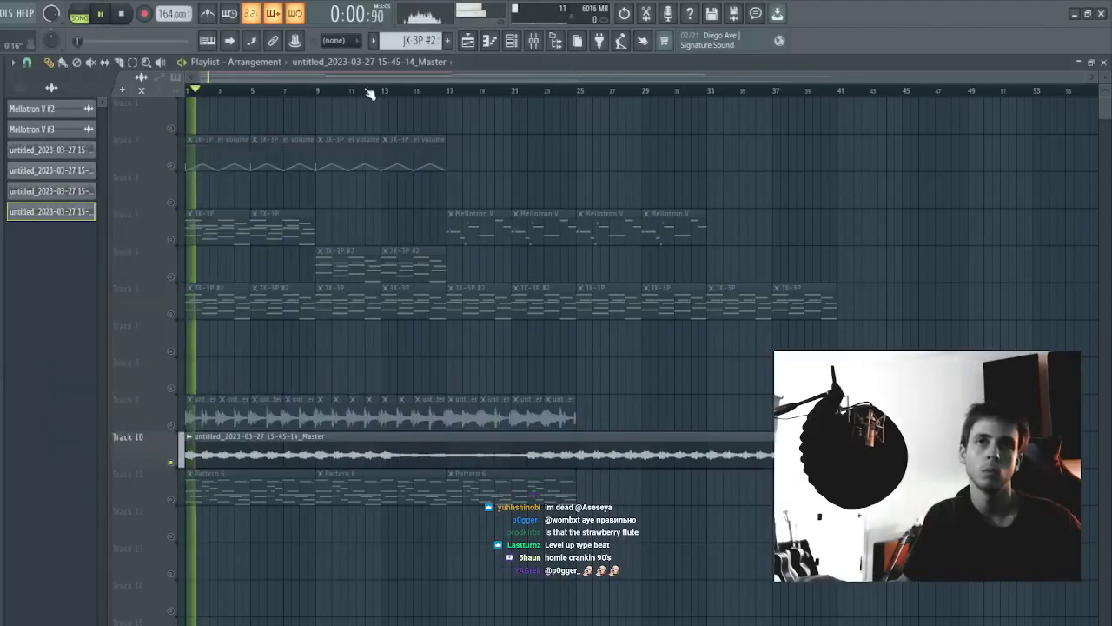
# - Cut the Track 10 clip at bar 25, delete the left piece and move the remainder to bar 17
pyautogui.moveTo(324, 91); pyautogui.dragTo(524, 92)
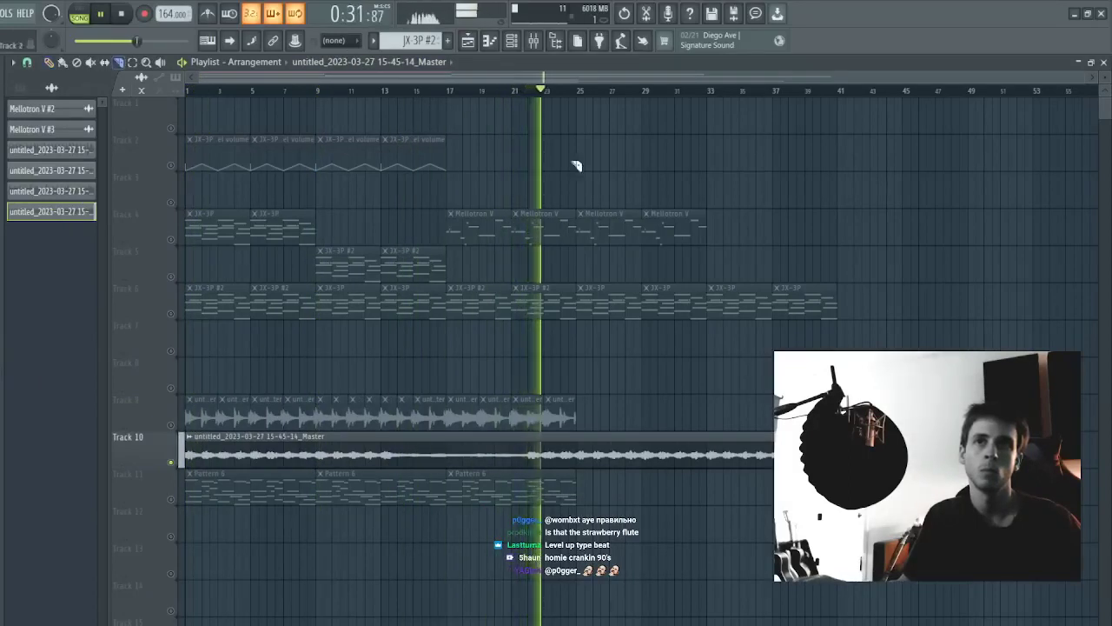
pyautogui.click(578, 91)
pyautogui.click(580, 449)
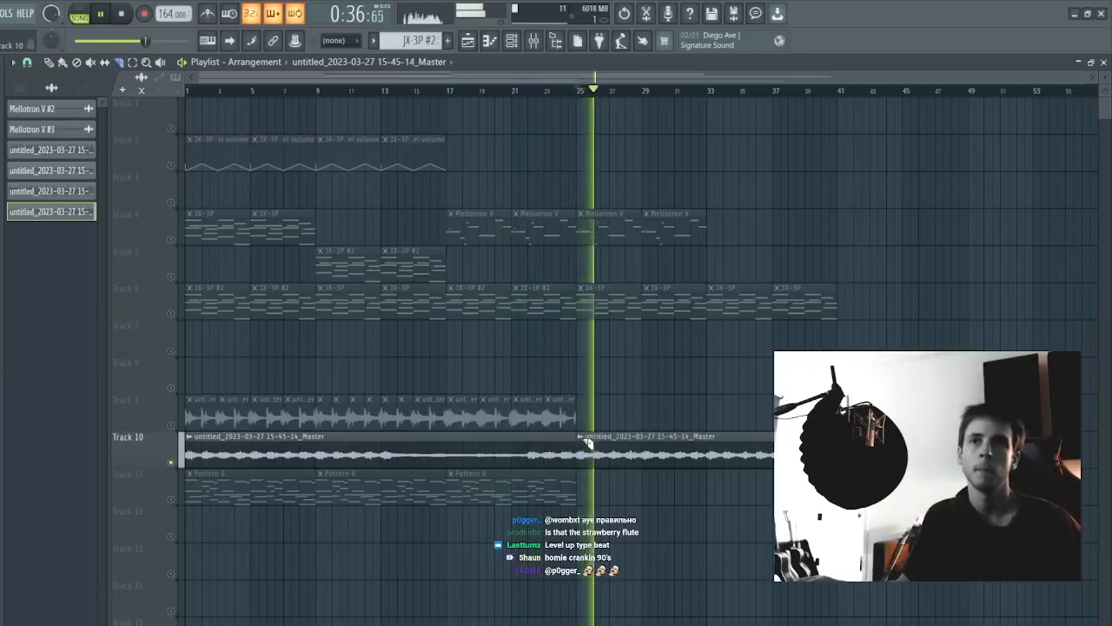
pyautogui.press('p')
pyautogui.rightClick(563, 448)
pyautogui.moveTo(653, 452); pyautogui.dragTo(525, 451)
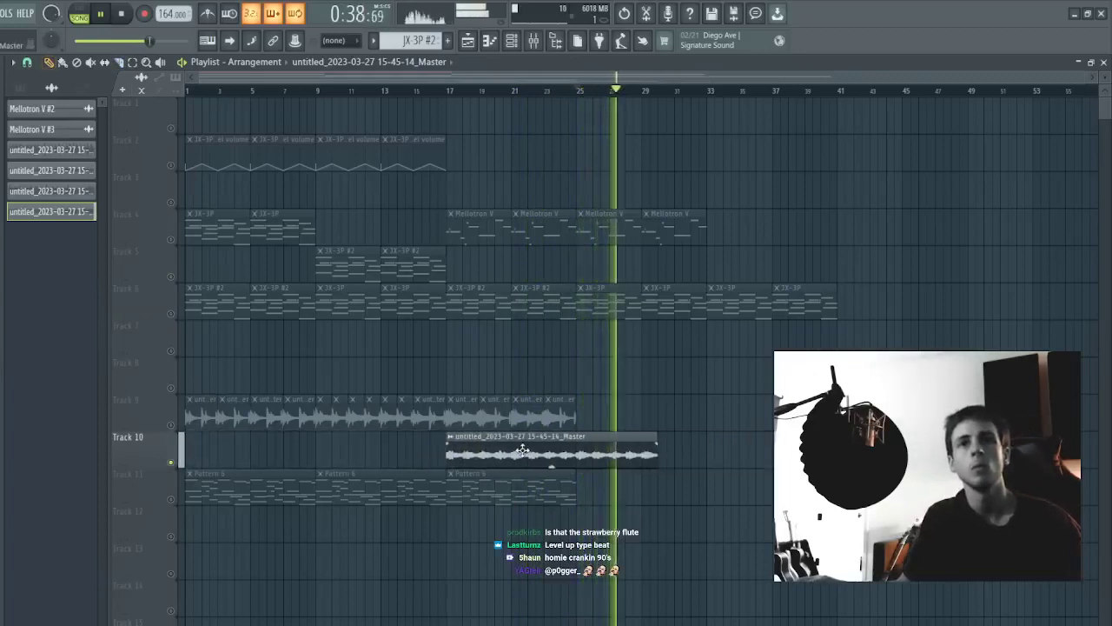
pyautogui.press('space')
# - Unmute Tracks 9 and 11, delete the first Track 9 clips and move the Track 10 clip to bar 1
pyautogui.click(171, 425)
pyautogui.press('space')
pyautogui.click(172, 499)
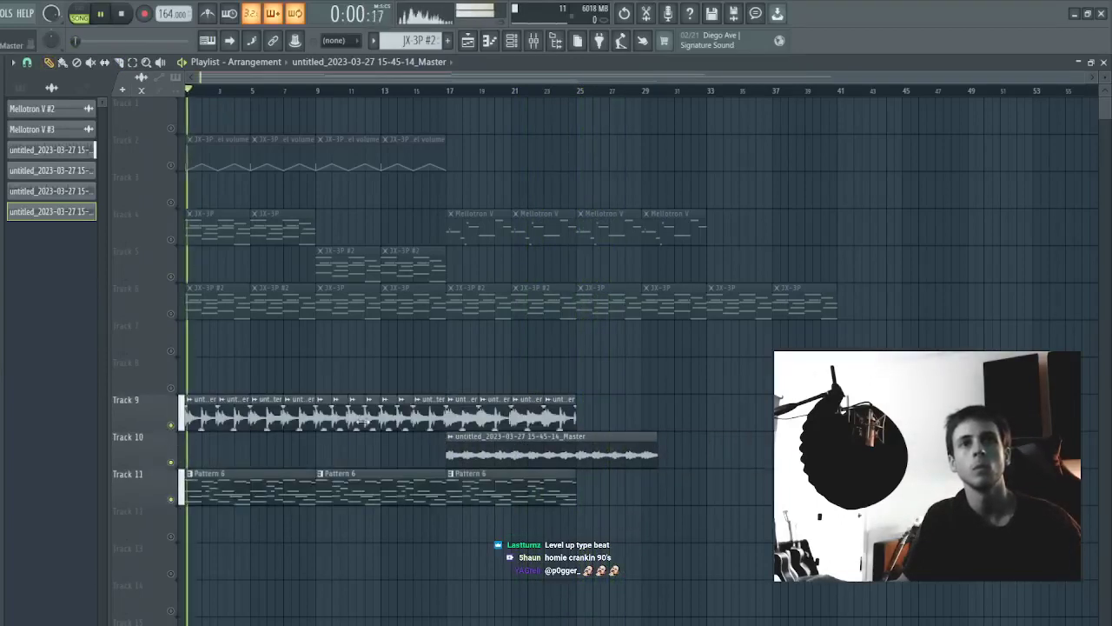
pyautogui.rightClick(201, 410)
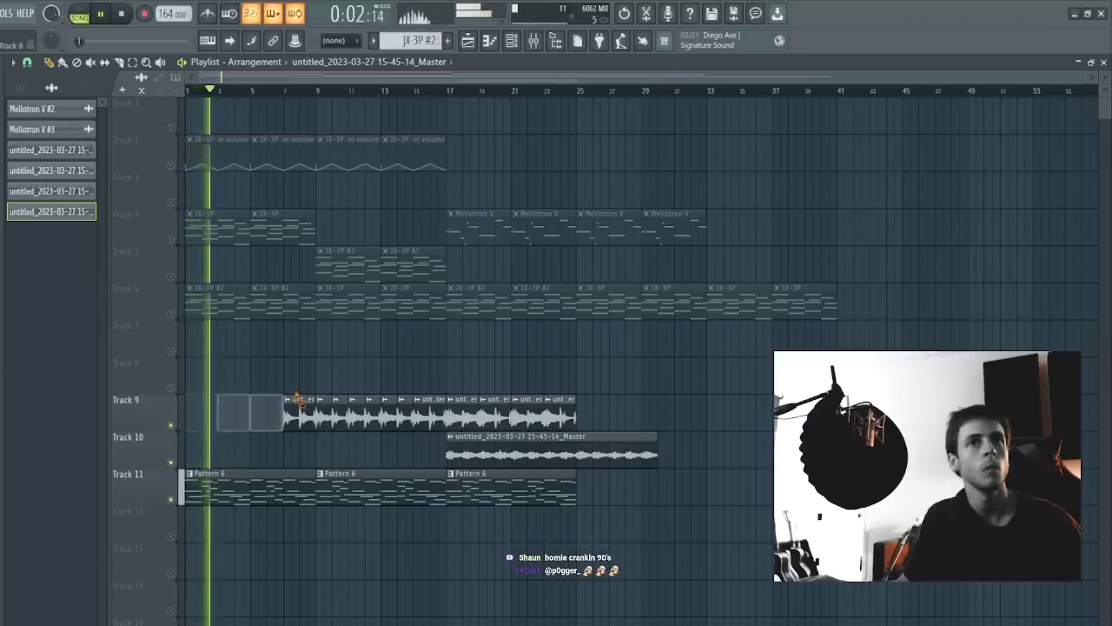
pyautogui.press('space')
pyautogui.press('space')
pyautogui.moveTo(469, 446); pyautogui.dragTo(146, 438)
pyautogui.press('space')
# - Trim the Track 10 clip to end at bar 9 with a long fade-in, then start a new project
pyautogui.press('space')
pyautogui.press('c')
pyautogui.moveTo(388, 447); pyautogui.dragTo(316, 450)
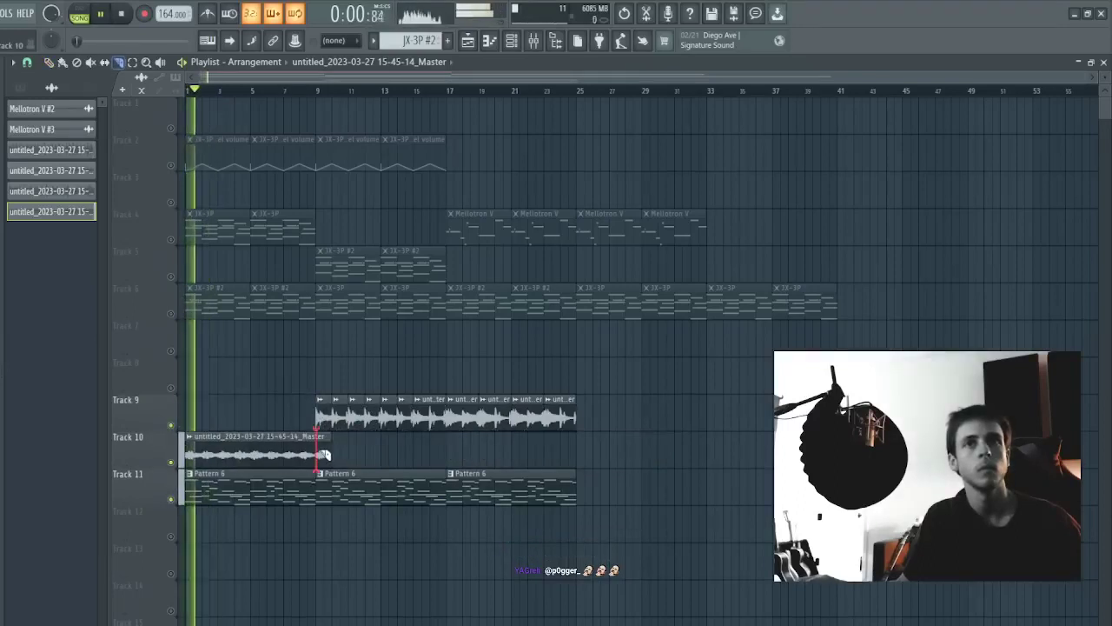
pyautogui.press('space')
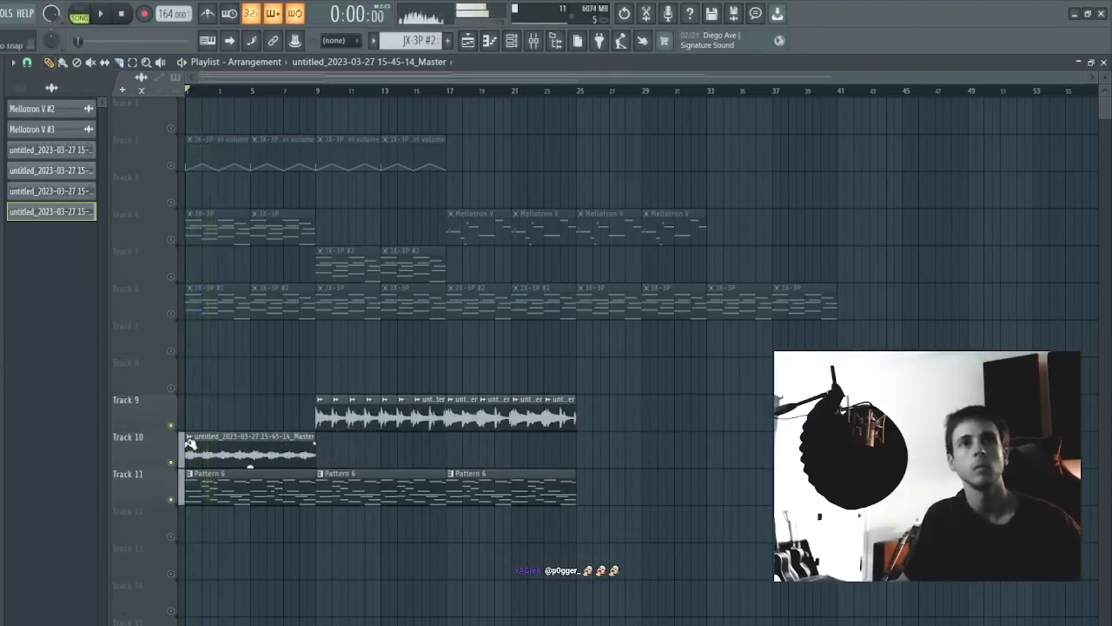
pyautogui.press('space')
pyautogui.moveTo(189, 444); pyautogui.dragTo(300, 450)
pyautogui.scroll(-1, 300, 449)
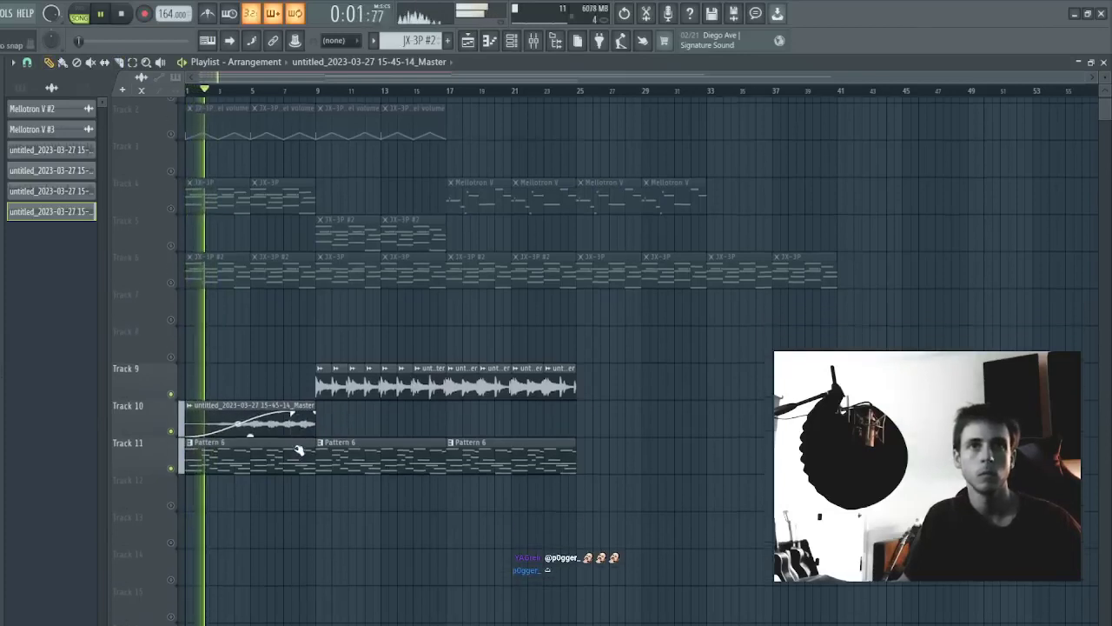
pyautogui.press('space')
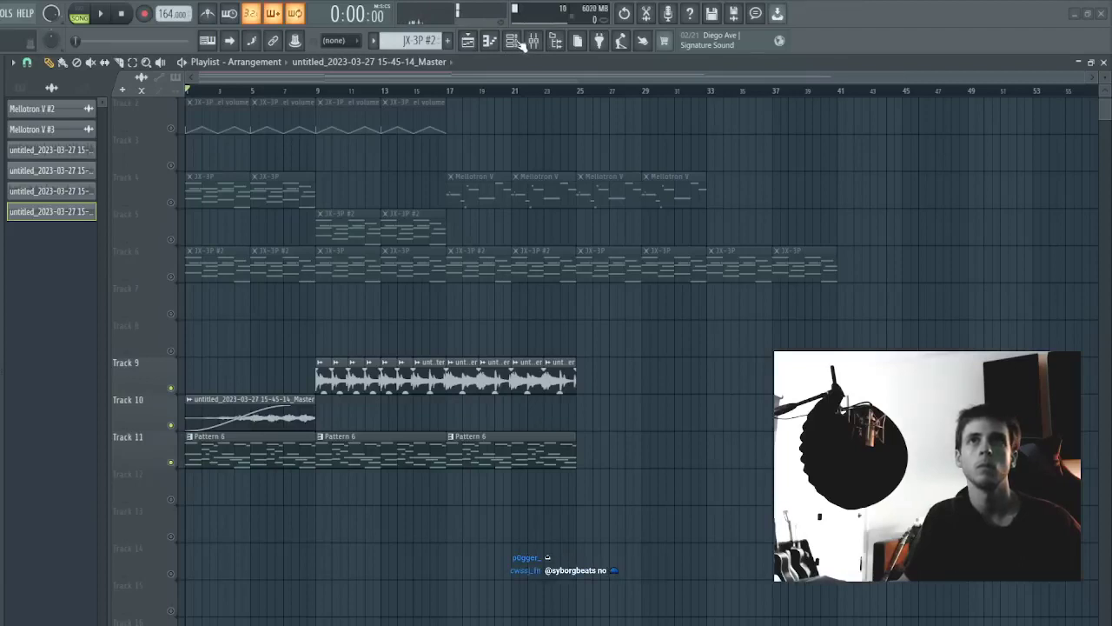
pyautogui.hotkey('ctrl', 'n')
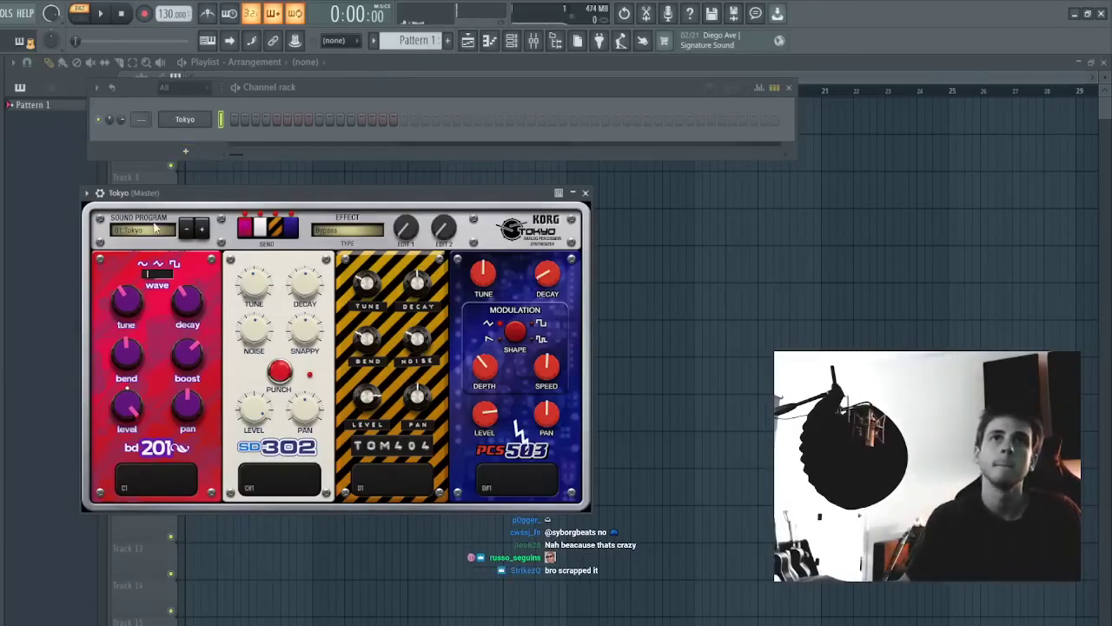
# - Step forward through eleven Korg Tokyo sound programs to audition them
pyautogui.click(201, 230)
pyautogui.click(201, 231)
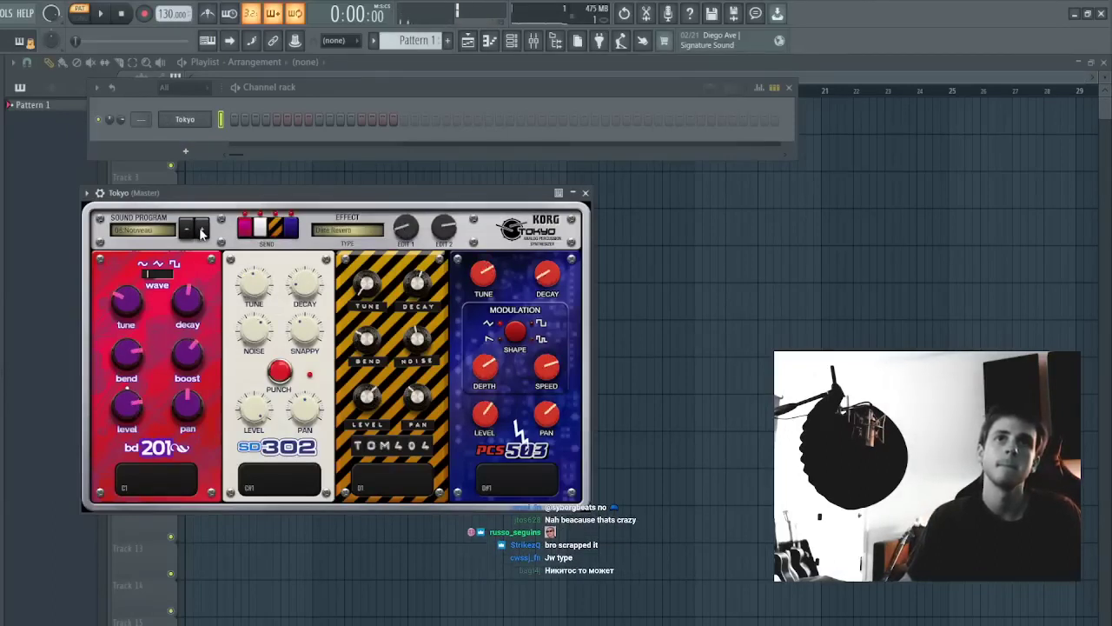
pyautogui.click(200, 230)
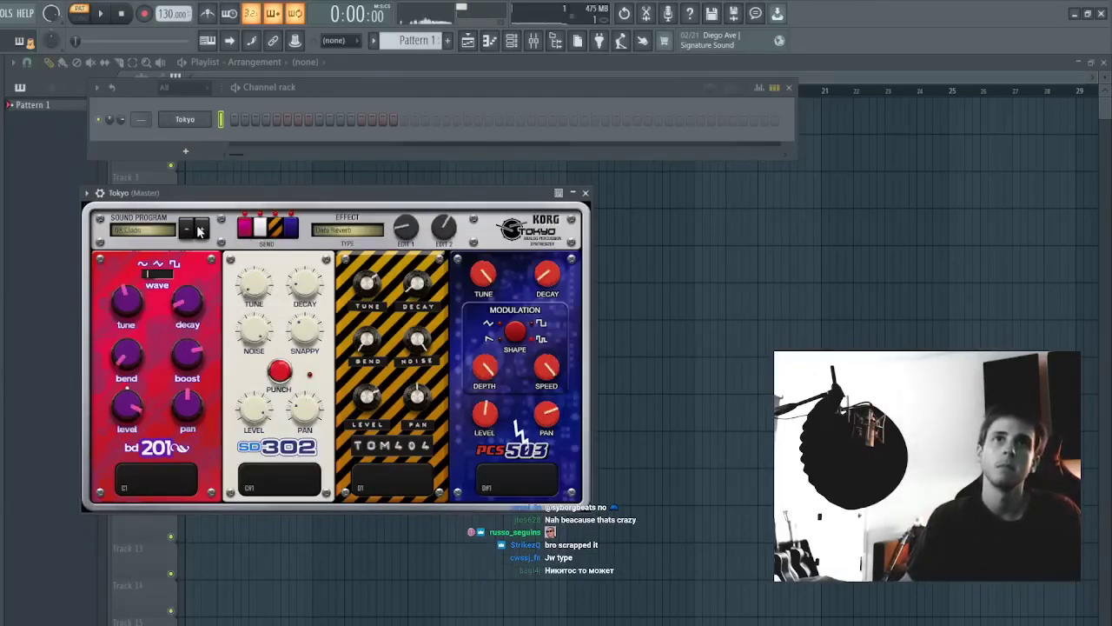
pyautogui.click(199, 231)
pyautogui.click(187, 229)
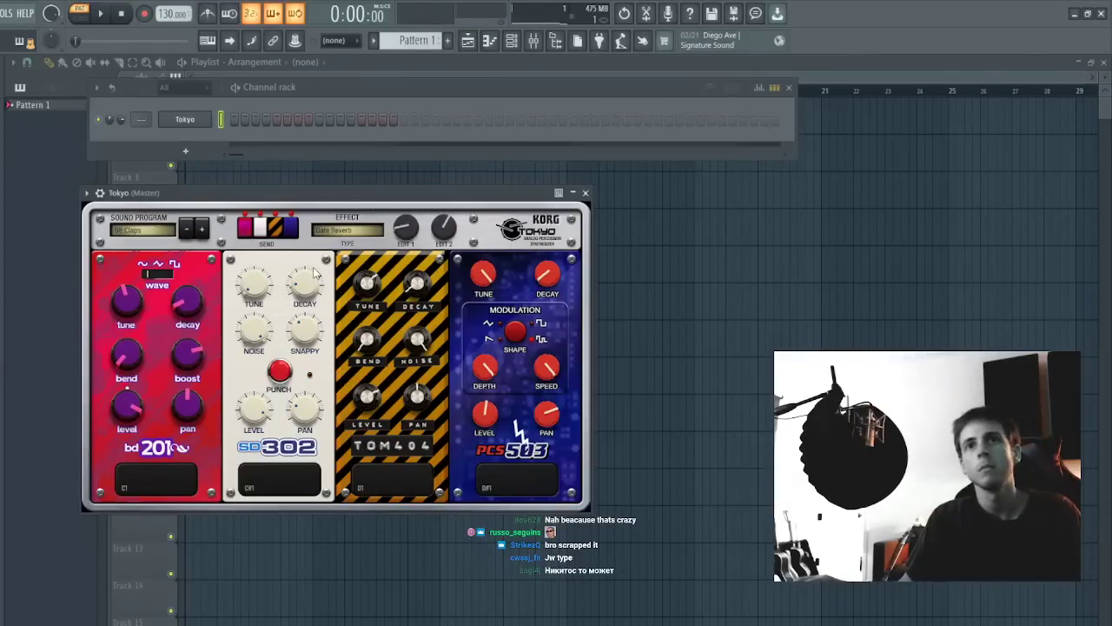
pyautogui.click(200, 230)
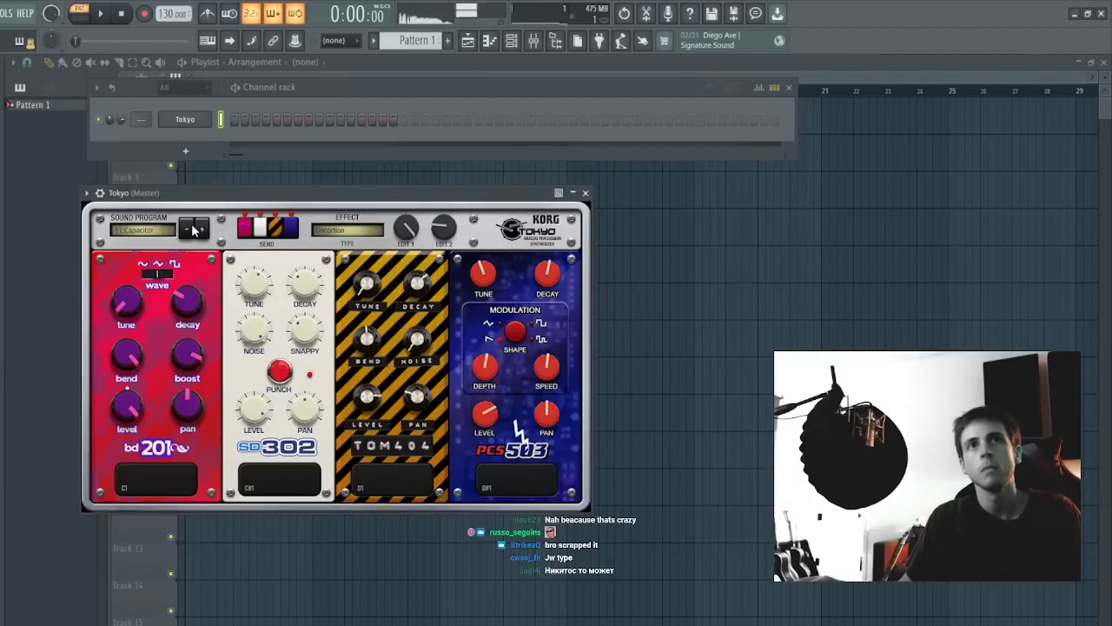
pyautogui.click(194, 229)
pyautogui.click(197, 231)
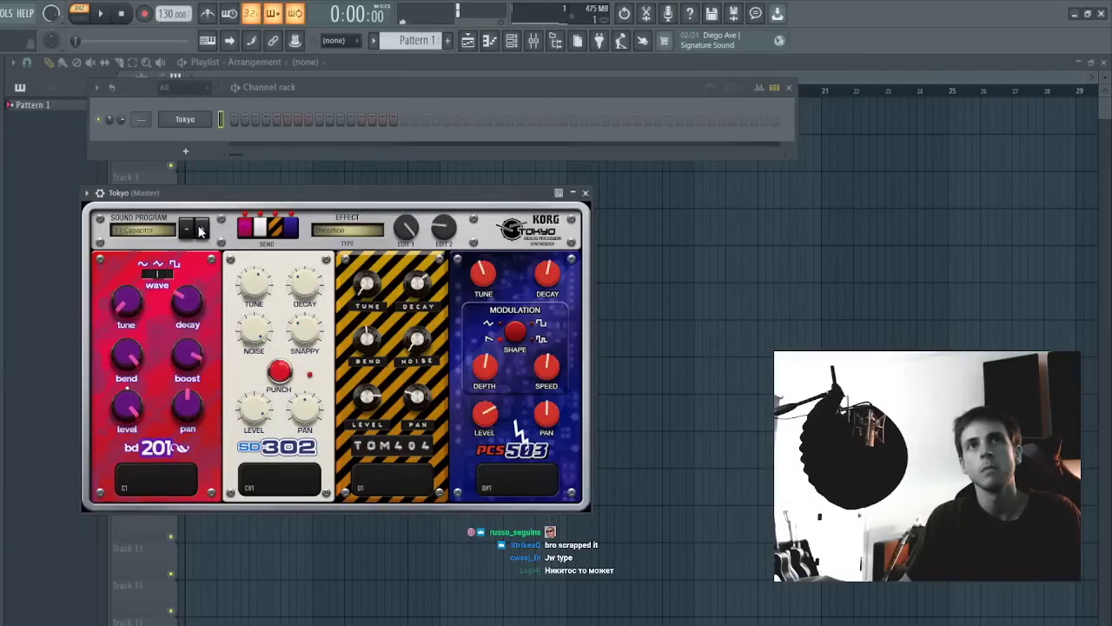
pyautogui.click(200, 231)
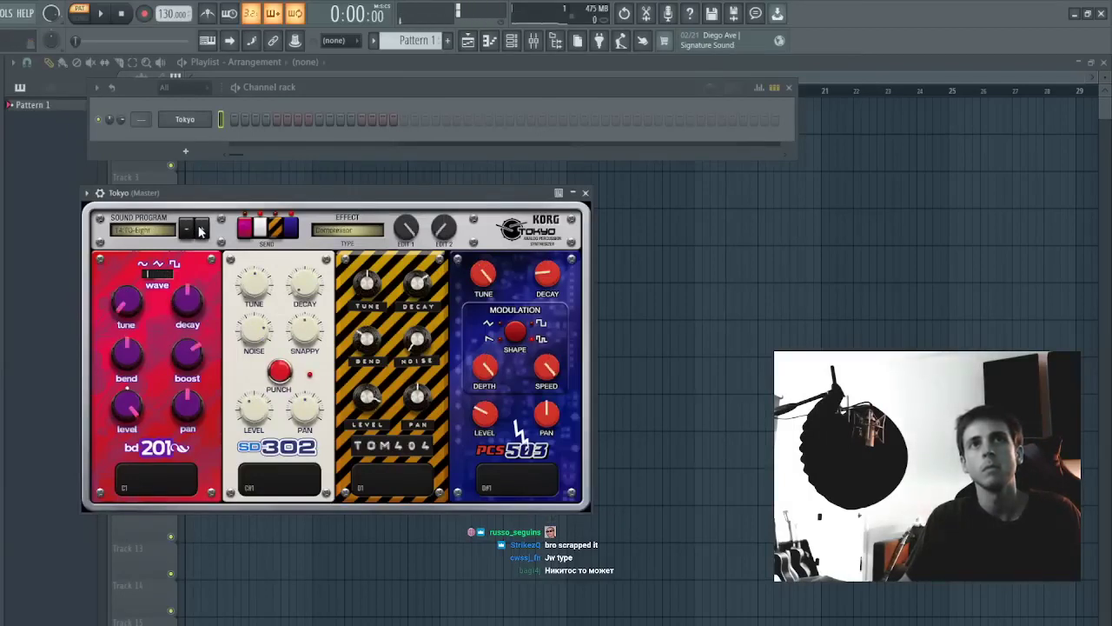
pyautogui.click(200, 230)
pyautogui.click(200, 231)
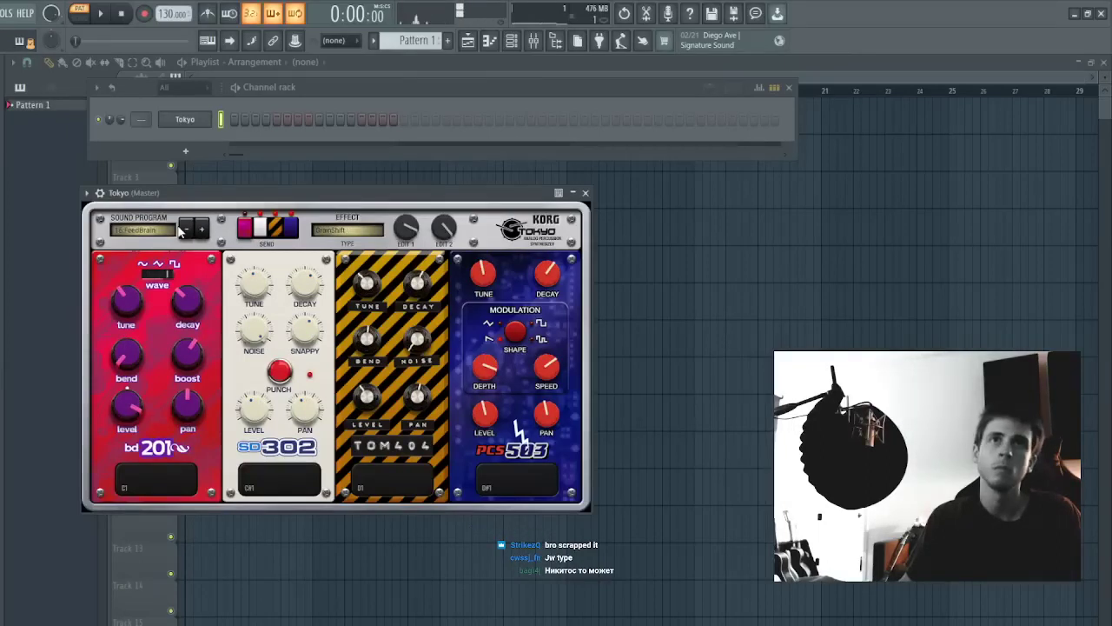
# - Step back past the Spider preset to the Tokyo preset and choose a new Effect type
pyautogui.click(188, 230)
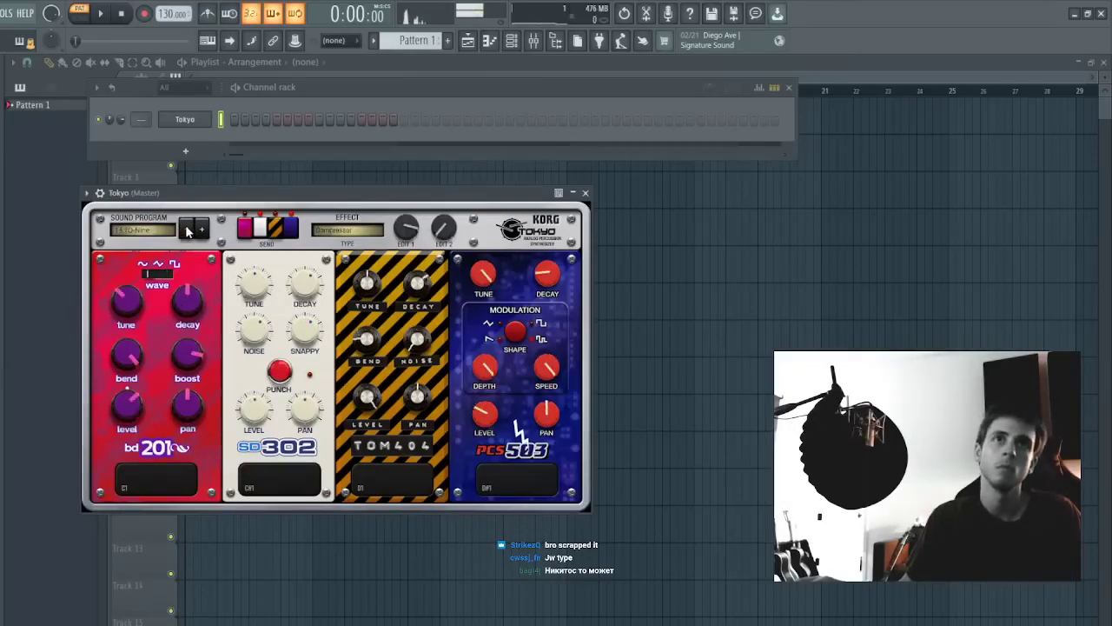
pyautogui.click(188, 230)
pyautogui.click(187, 231)
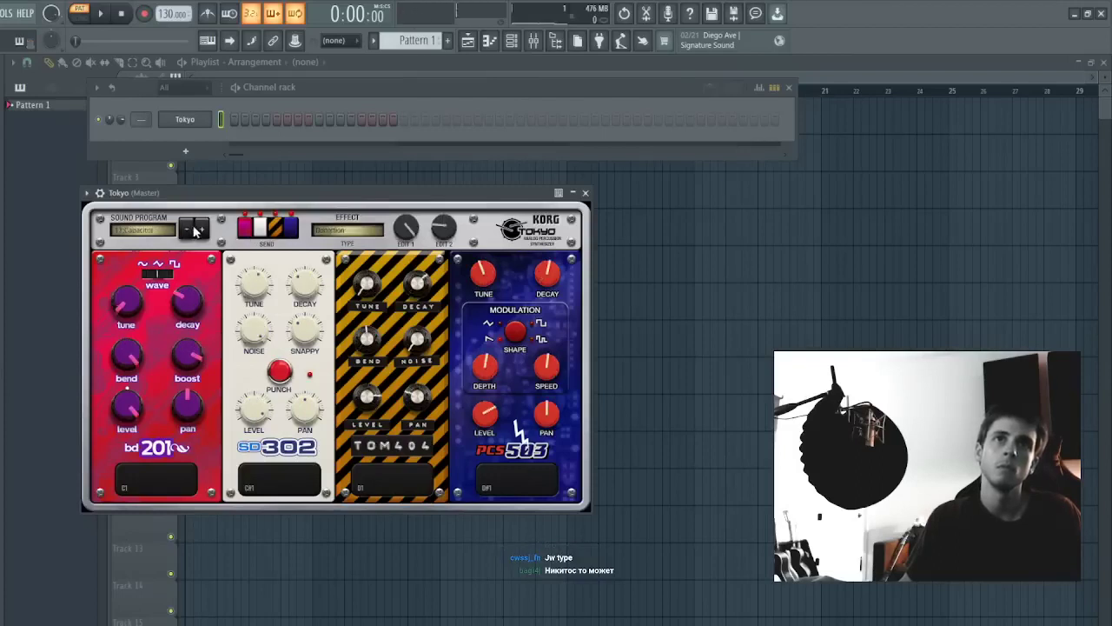
pyautogui.click(188, 231)
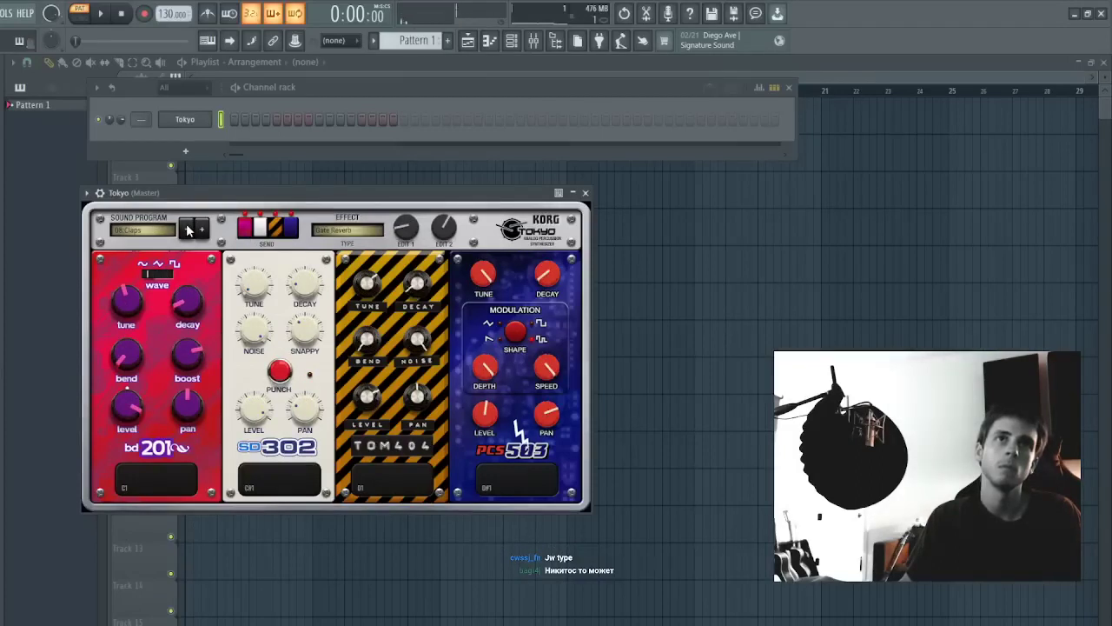
pyautogui.click(187, 230)
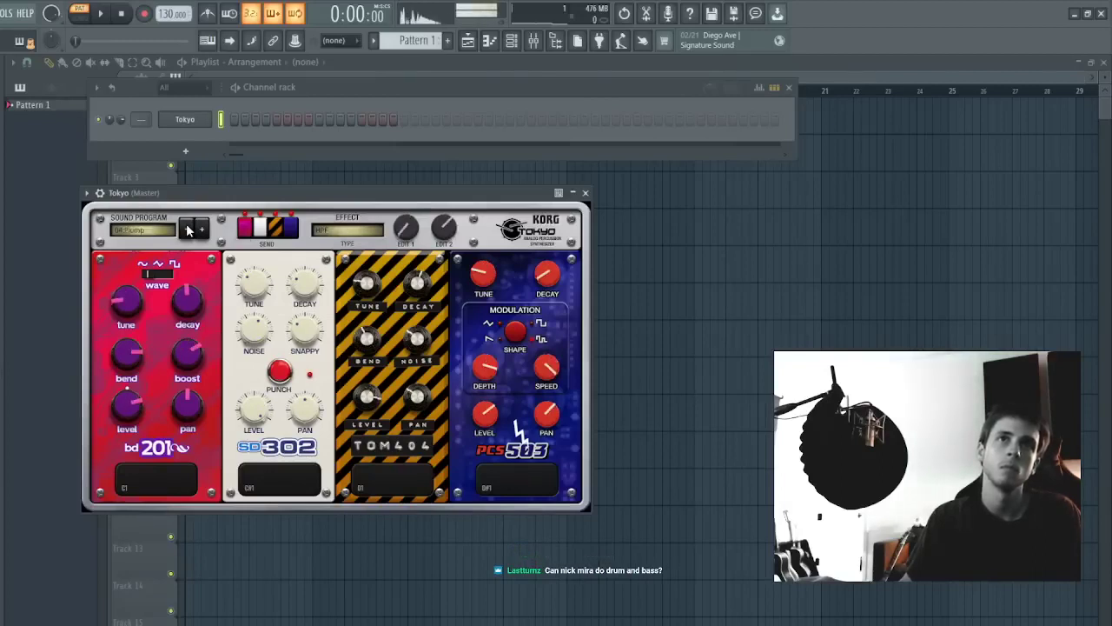
pyautogui.click(188, 230)
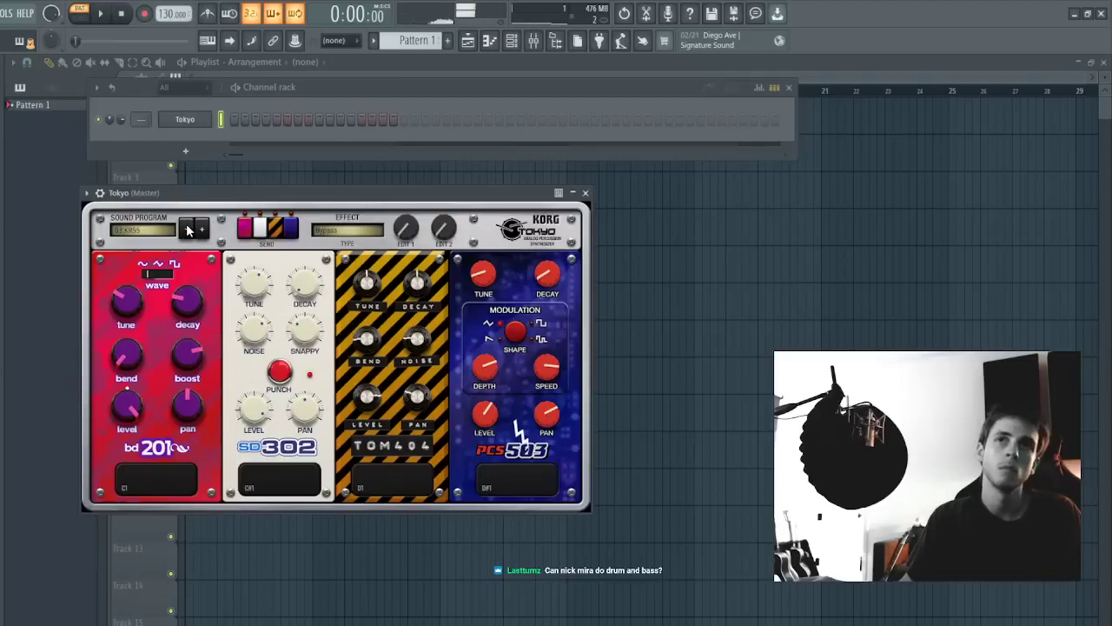
pyautogui.click(188, 231)
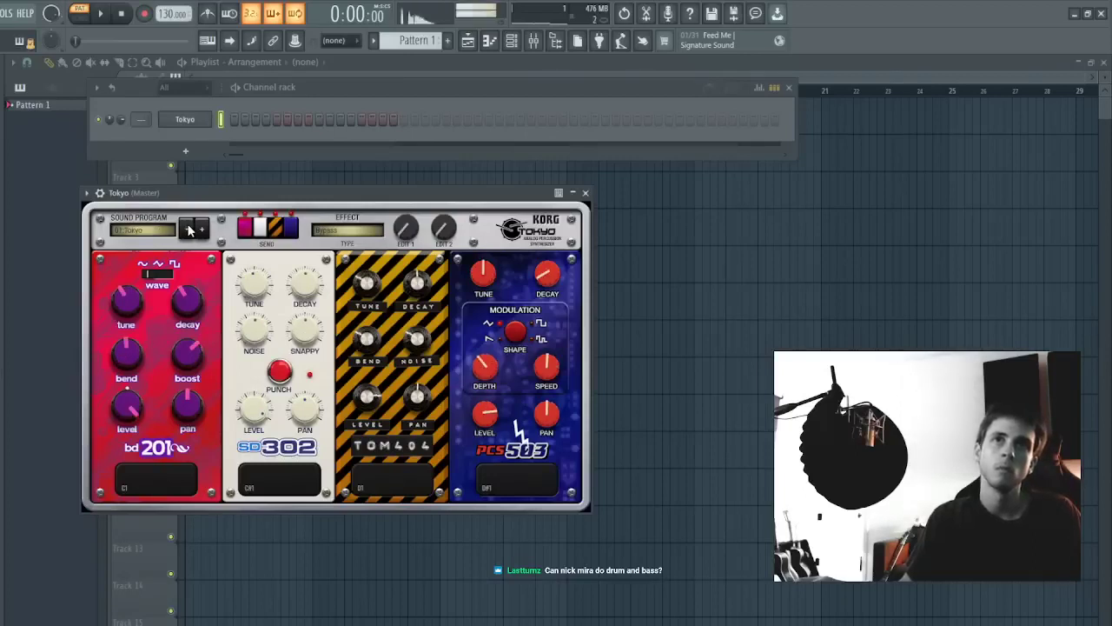
pyautogui.click(347, 240)
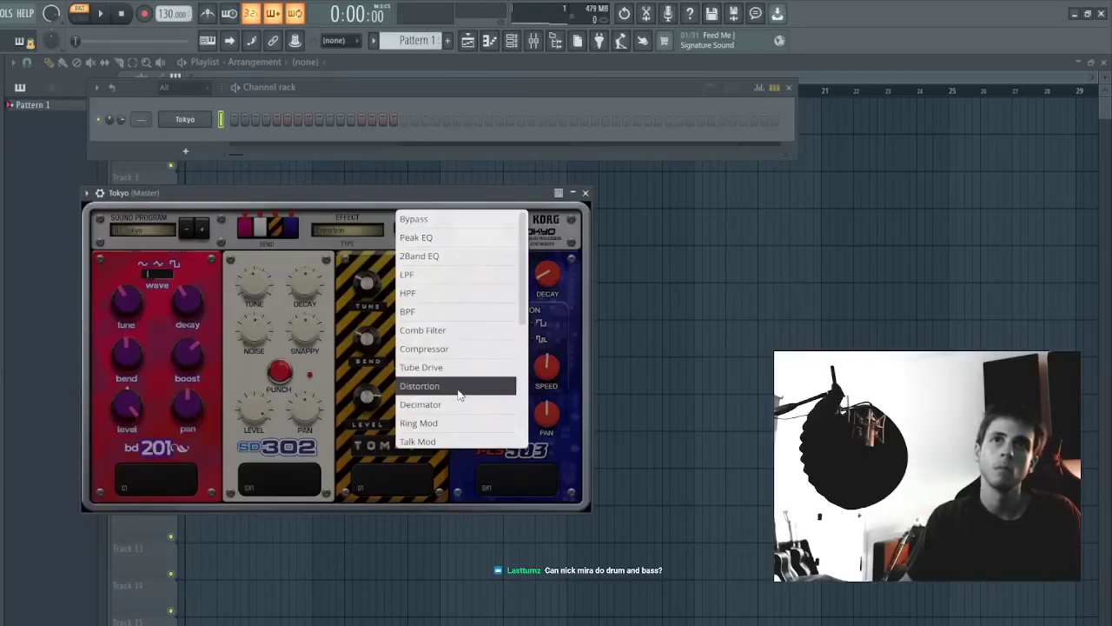
pyautogui.click(341, 254)
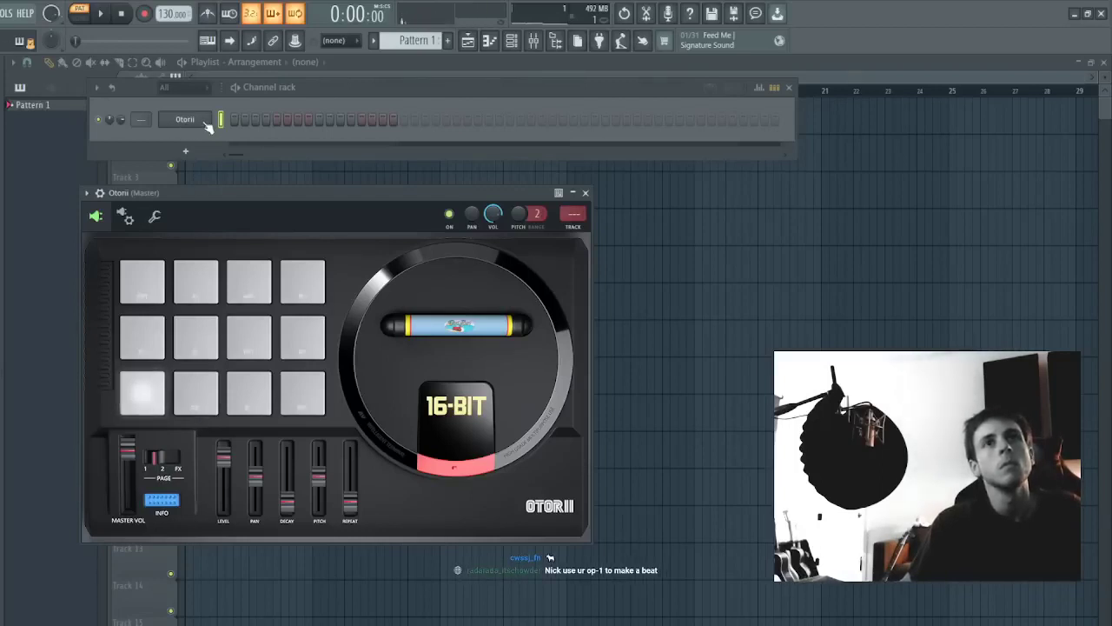
# - Open Otorii's piano roll and place the first three melody notes, shifting the third earlier
pyautogui.press('F7')
pyautogui.scroll(-8, 83, 355)
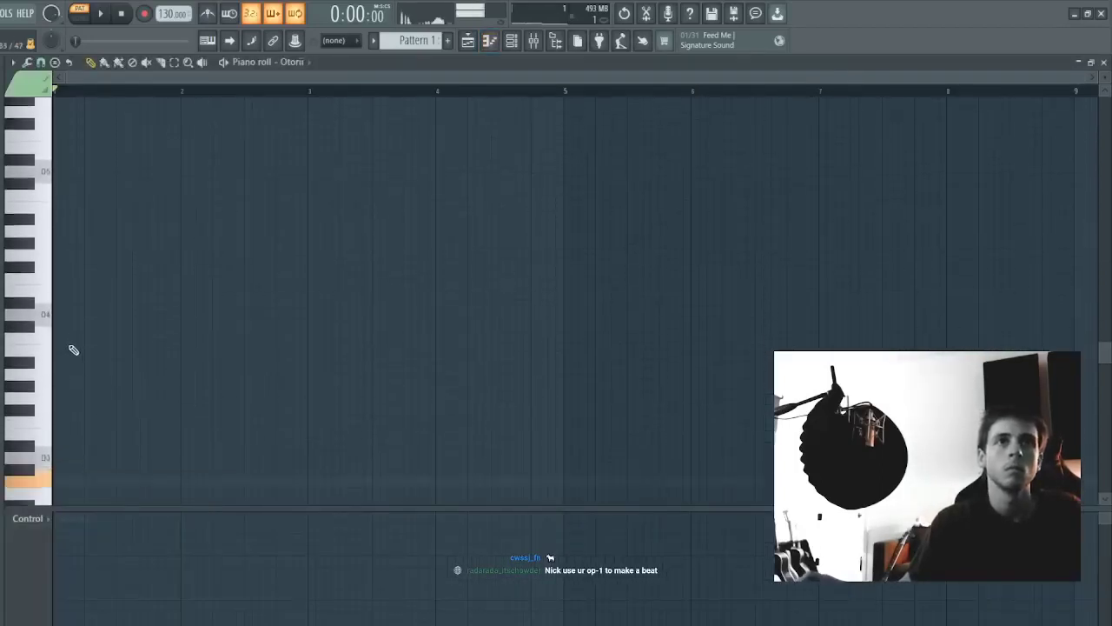
pyautogui.click(60, 330)
pyautogui.click(91, 316)
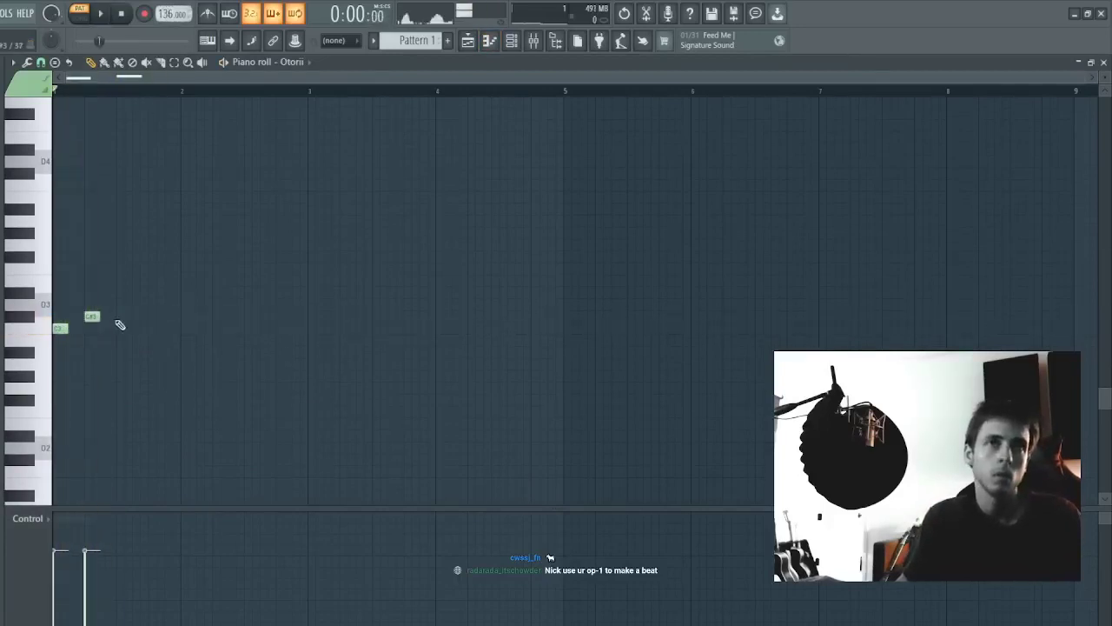
pyautogui.click(115, 328)
pyautogui.press('space')
pyautogui.moveTo(115, 328); pyautogui.dragTo(165, 283)
pyautogui.press('space')
pyautogui.press('space')
# - Add a D#3 note, raise the B2 note to C#3, delete the D3 and E3 notes, swap the last two pitches
pyautogui.click(150, 295)
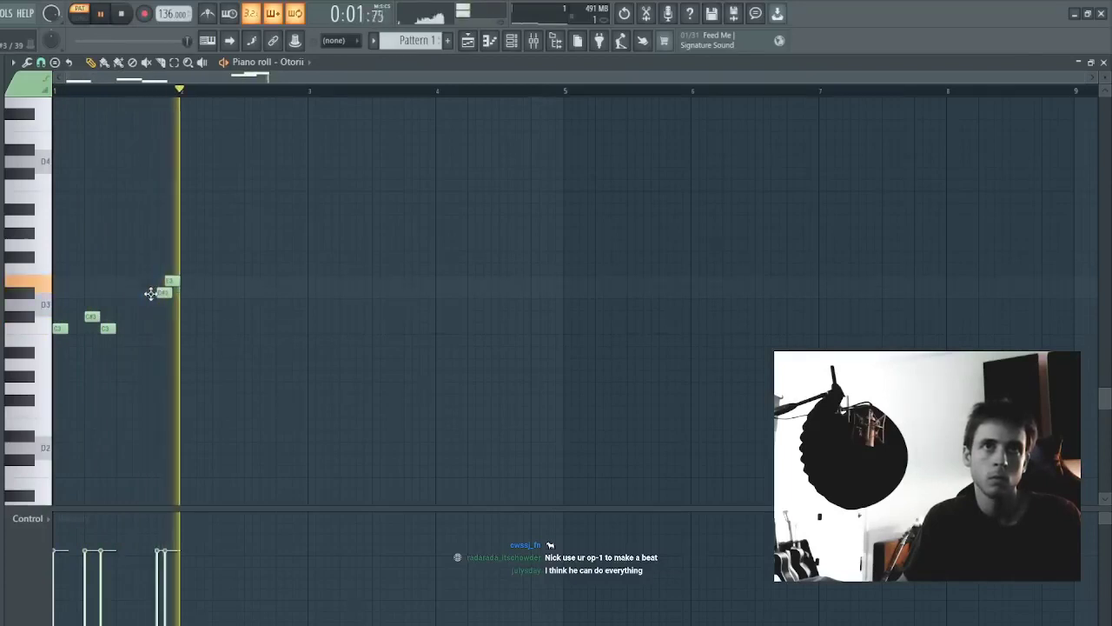
pyautogui.press('space')
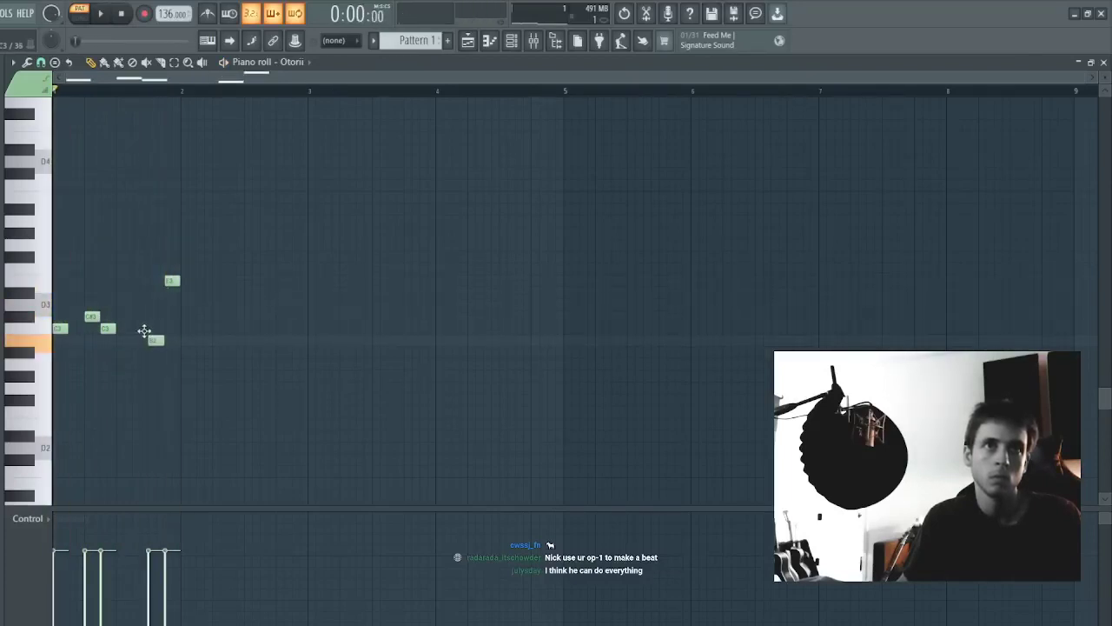
pyautogui.moveTo(144, 331); pyautogui.dragTo(141, 313)
pyautogui.press('space')
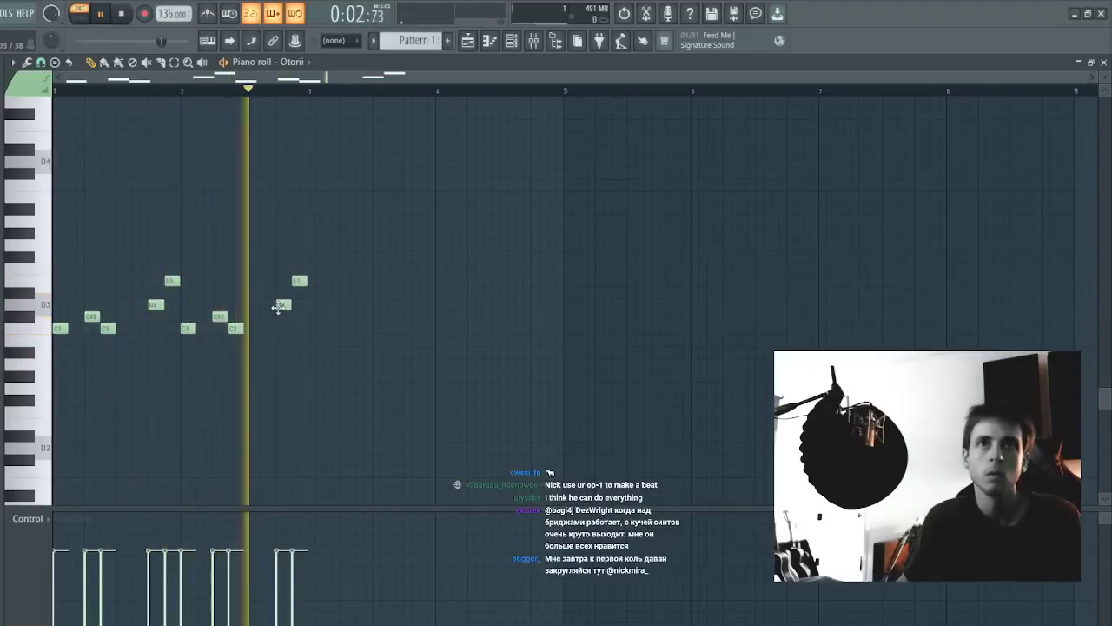
pyautogui.rightClick(155, 304)
pyautogui.rightClick(177, 280)
pyautogui.moveTo(282, 305)
pyautogui.mouseDown()
pyautogui.moveTo(275, 279)
pyautogui.moveTo(296, 309)
pyautogui.mouseUp()
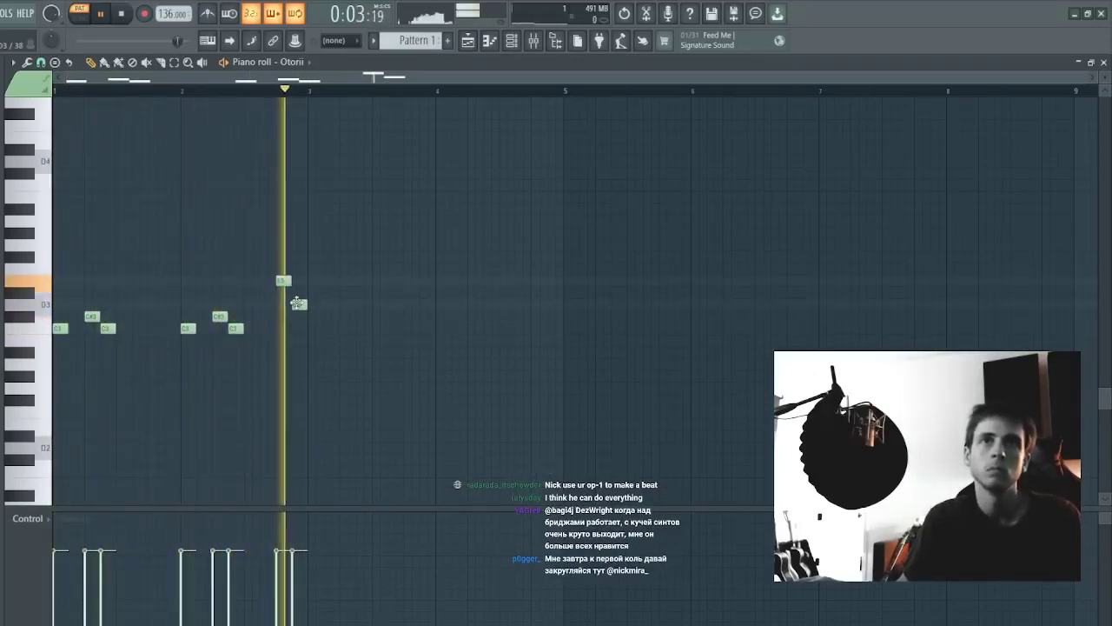
pyautogui.press('space')
# - Add two G#3 notes and two C#3 notes across bars 1 and 2
pyautogui.click(137, 267)
pyautogui.moveTo(137, 268); pyautogui.dragTo(71, 242)
pyautogui.press('space')
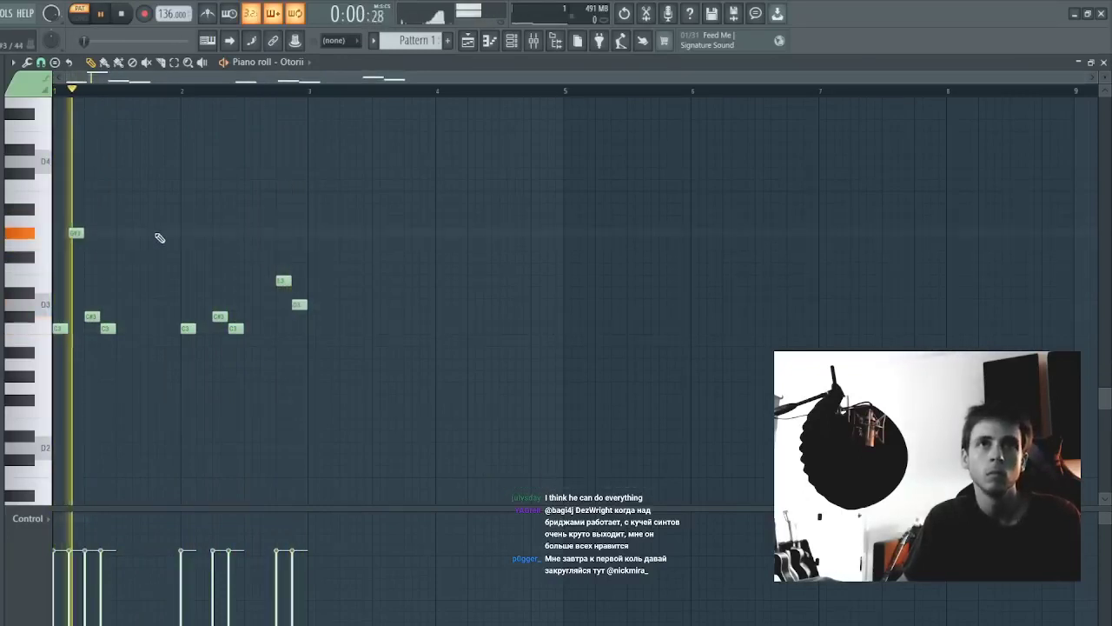
pyautogui.click(166, 233)
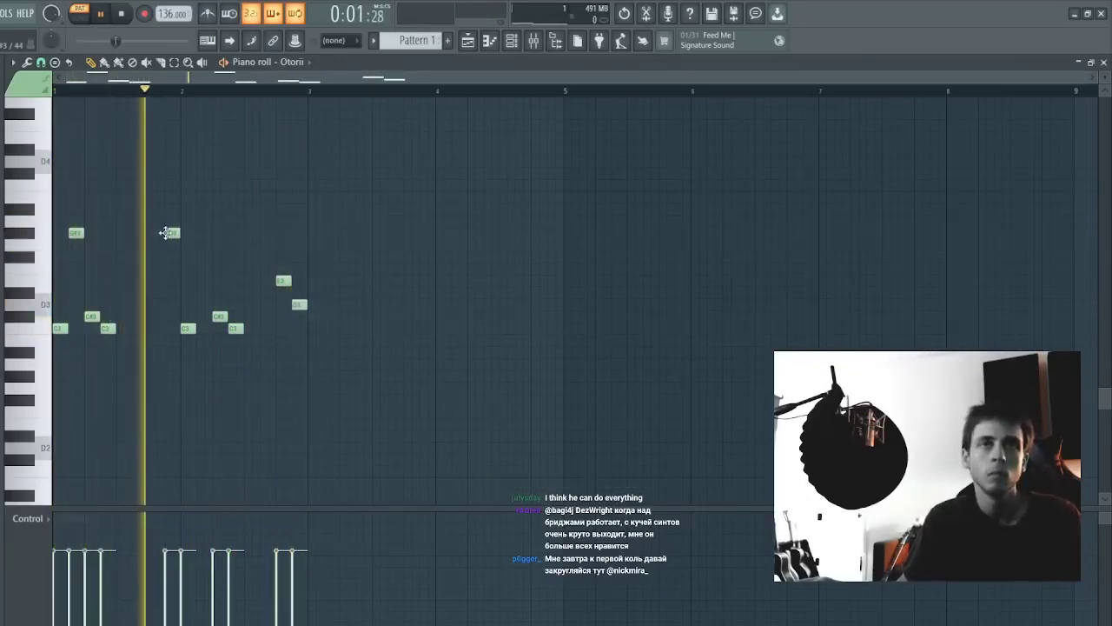
pyautogui.click(153, 315)
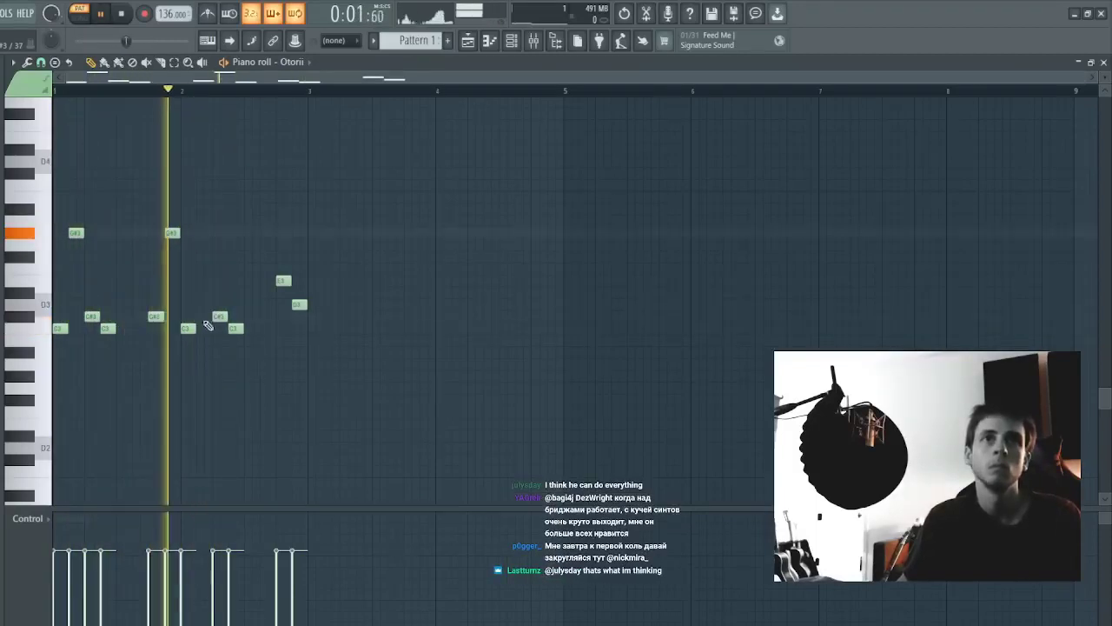
pyautogui.click(278, 315)
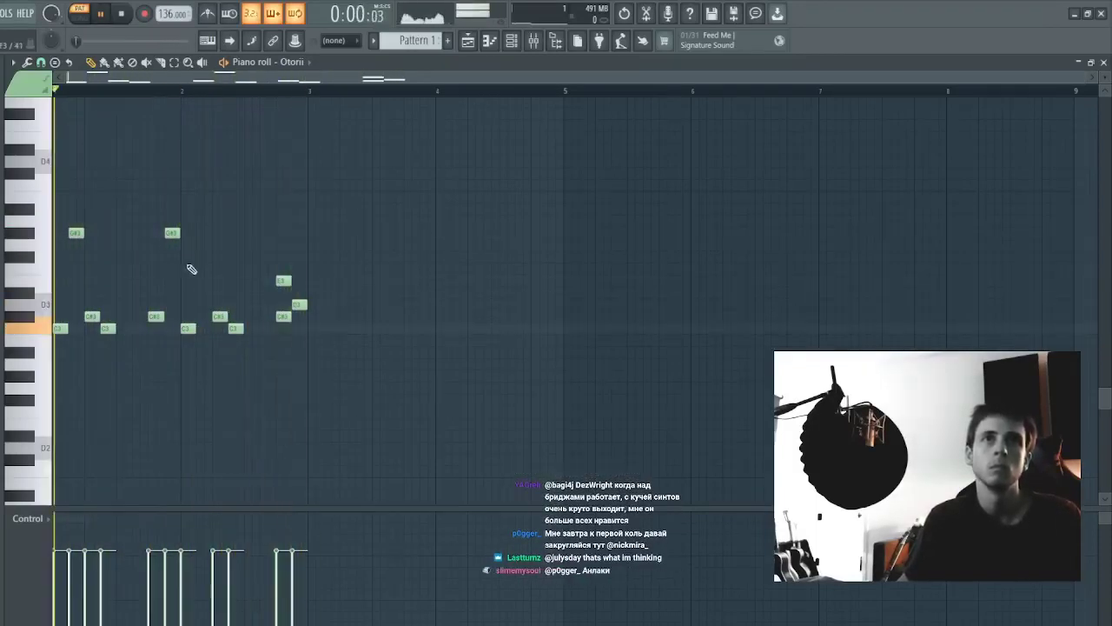
pyautogui.moveTo(168, 230); pyautogui.dragTo(139, 235)
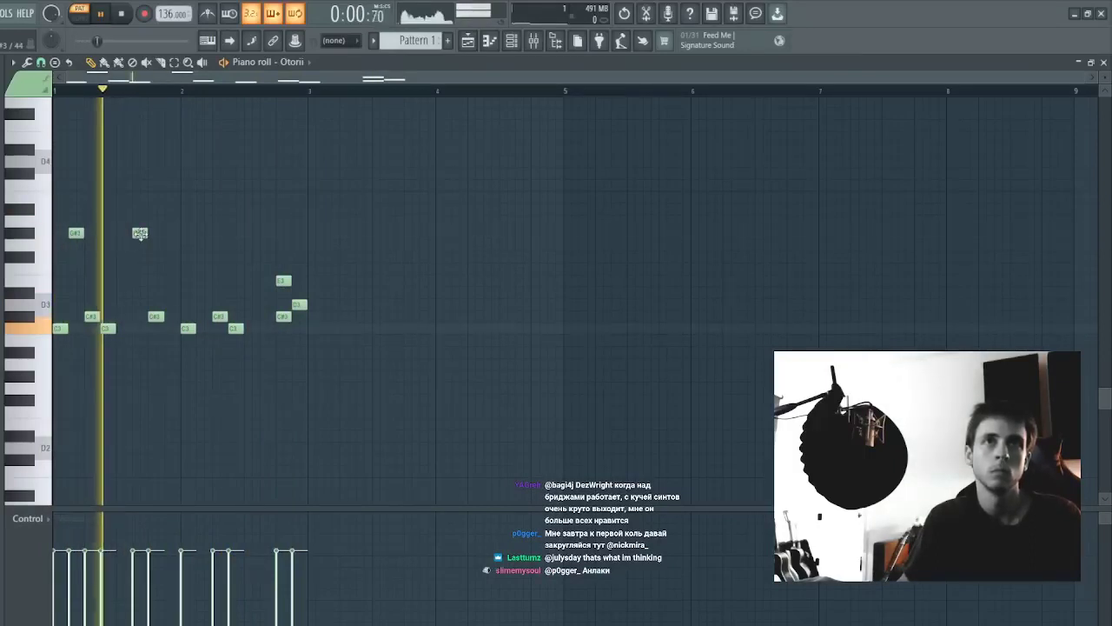
# - Try an A#3 and then two short A3 notes, finally deleting both A3 notes
pyautogui.click(169, 210)
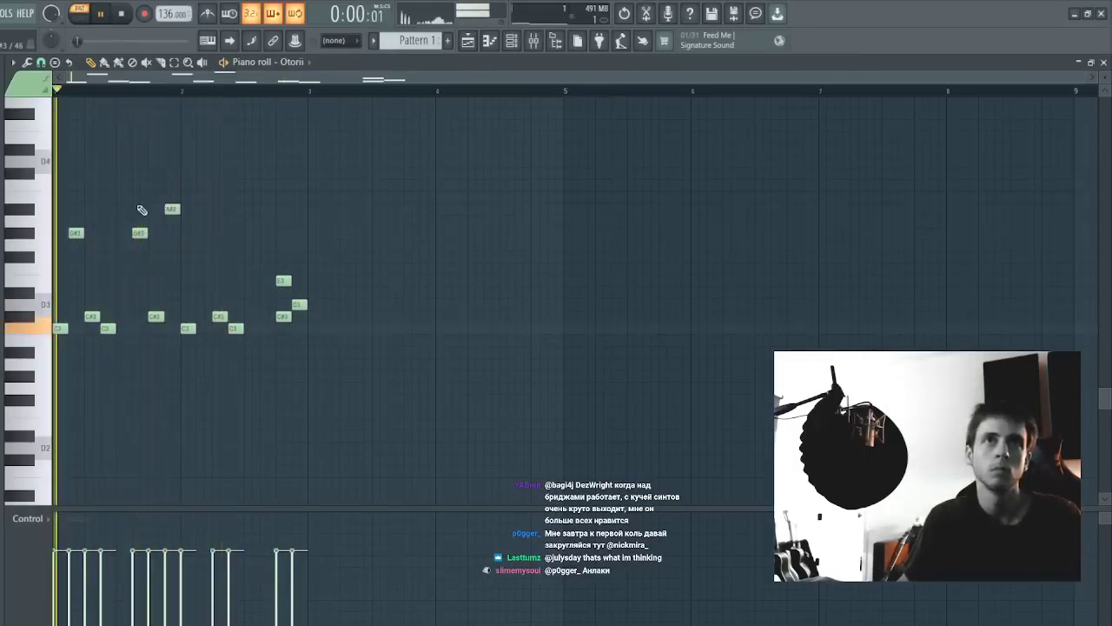
pyautogui.rightClick(172, 211)
pyautogui.click(176, 223)
pyautogui.moveTo(186, 223); pyautogui.dragTo(172, 224)
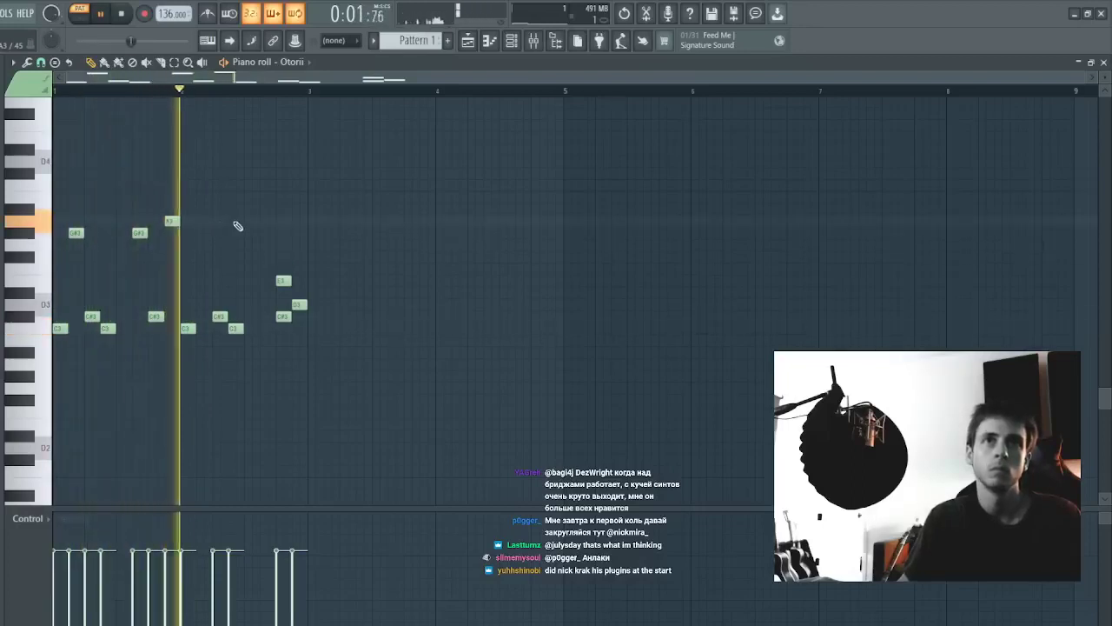
pyautogui.click(295, 221)
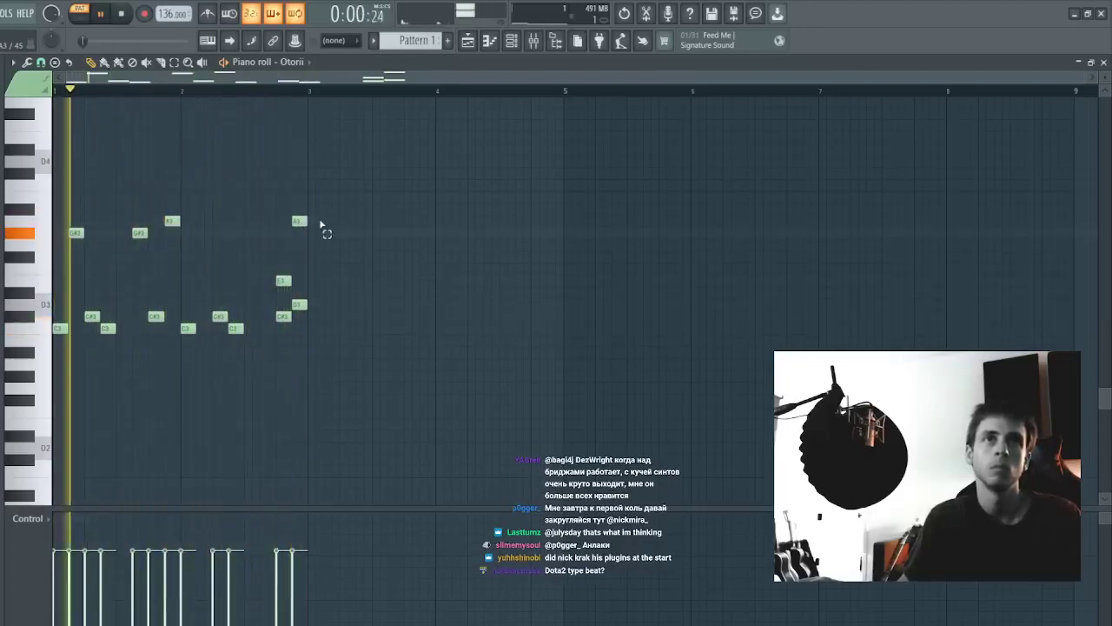
pyautogui.moveTo(322, 228); pyautogui.dragTo(137, 208)
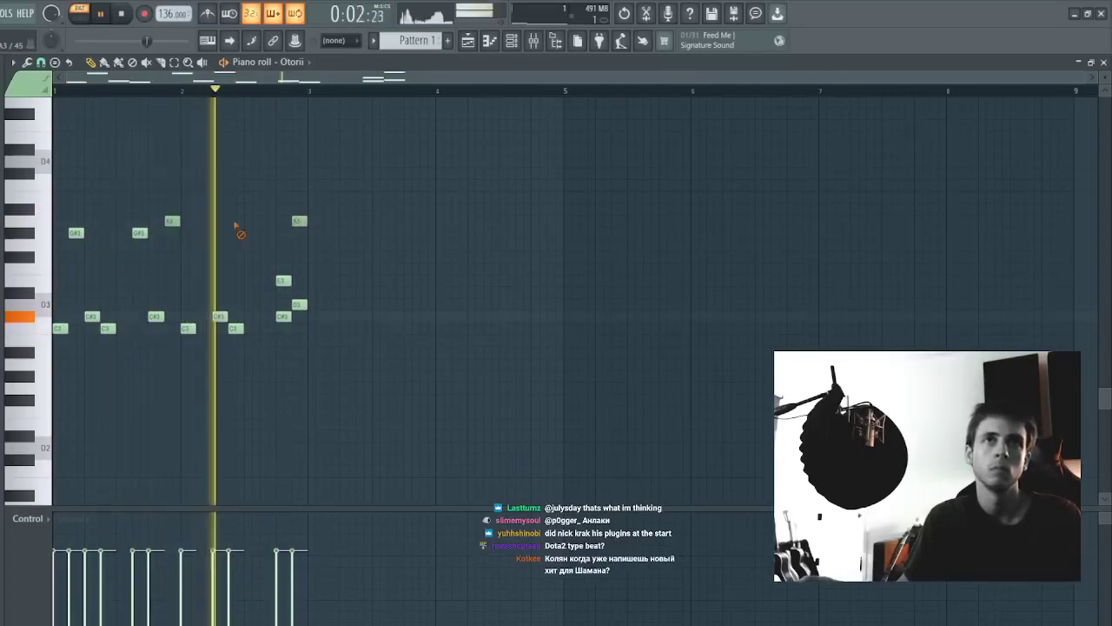
pyautogui.press('Delete')
pyautogui.press('space')
# - Add a high note, move it into bar 2 and lower it by two semitones
pyautogui.click(167, 184)
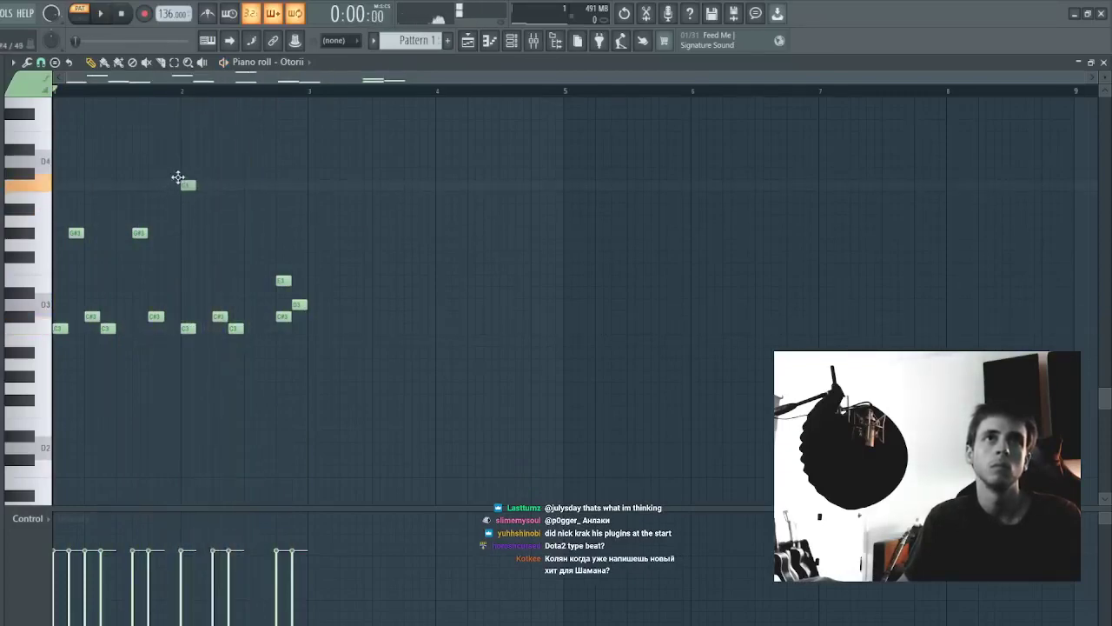
pyautogui.moveTo(178, 178); pyautogui.dragTo(56, 206)
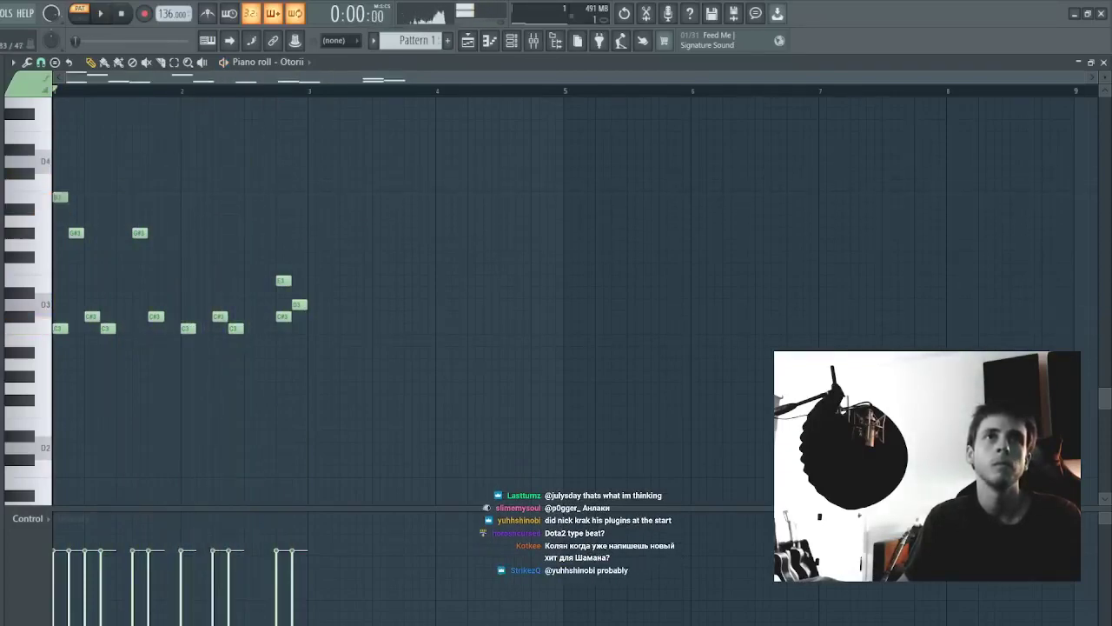
pyautogui.press('space')
pyautogui.moveTo(63, 197); pyautogui.dragTo(261, 197)
pyautogui.moveTo(317, 225); pyautogui.dragTo(367, 203)
pyautogui.keyDown('ctrl'); pyautogui.click(183, 196); pyautogui.keyUp('ctrl')
pyautogui.hotkey('shift', 'Down')
pyautogui.hotkey('shift', 'Down')
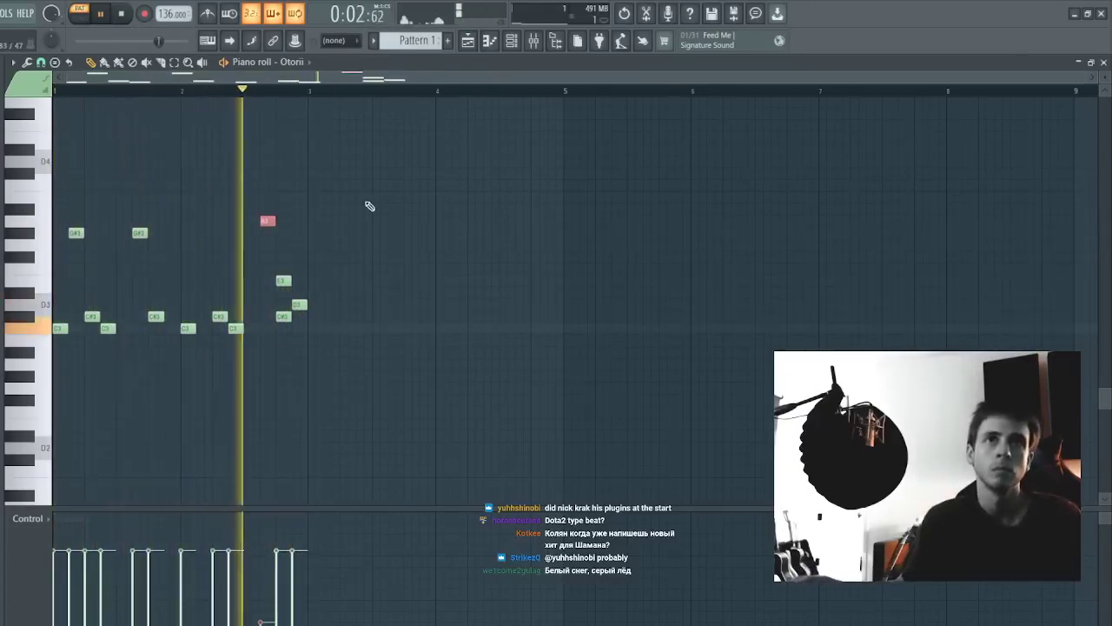
pyautogui.keyDown('ctrl'); pyautogui.click(335, 210); pyautogui.keyUp('ctrl')
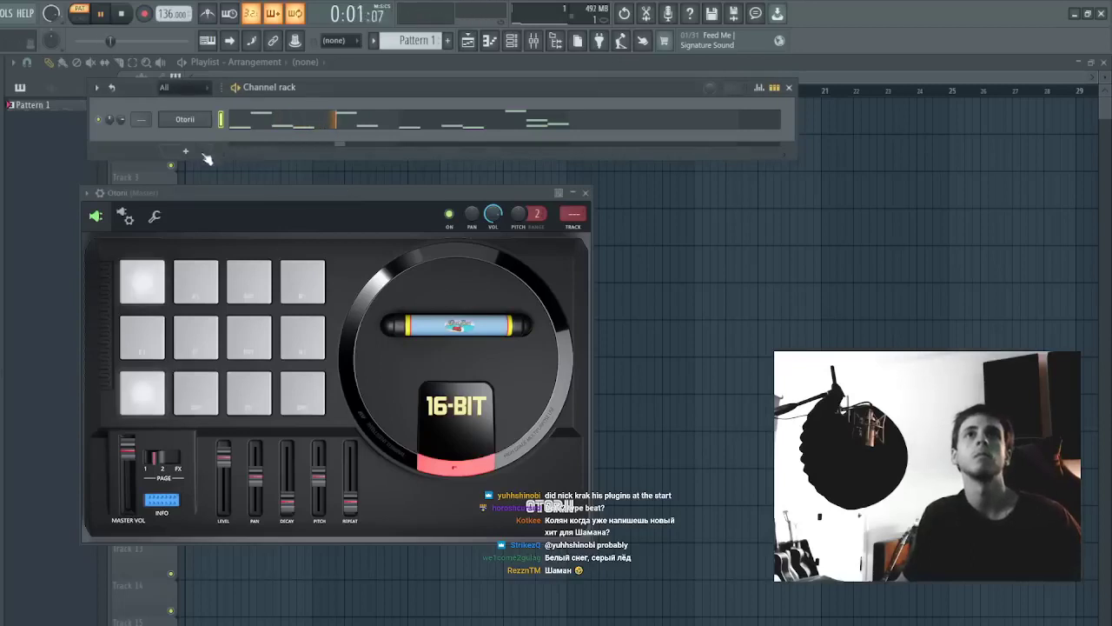
# - Add a Korg Pompei channel and step its programs to 07:Strings, then back to 06:Mello D
pyautogui.click(581, 419)
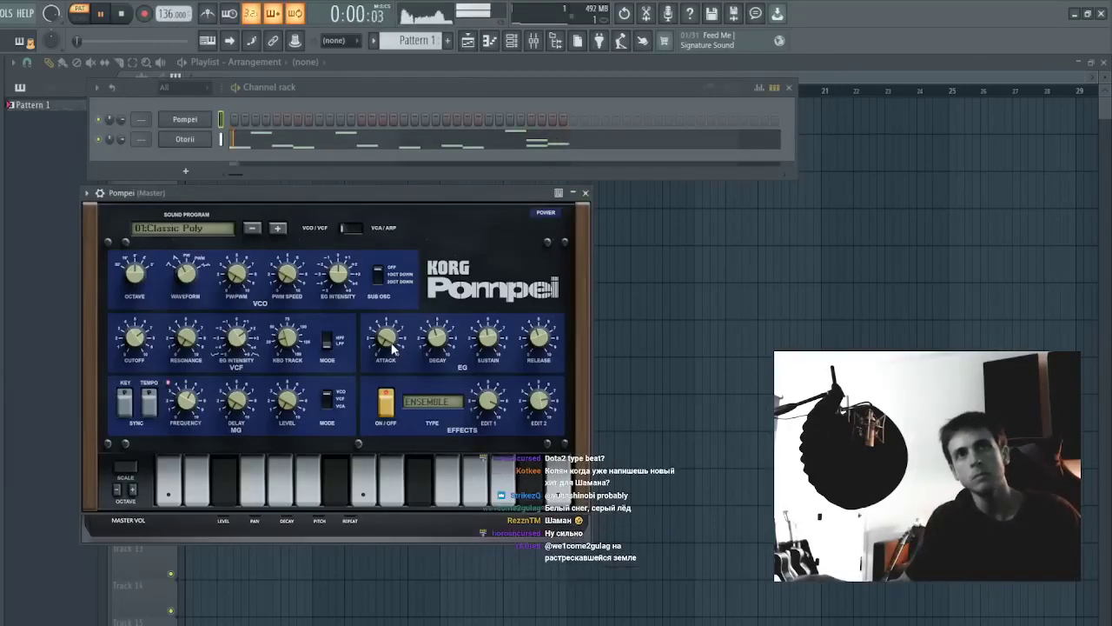
pyautogui.click(278, 229)
pyautogui.click(278, 229)
pyautogui.click(278, 229)
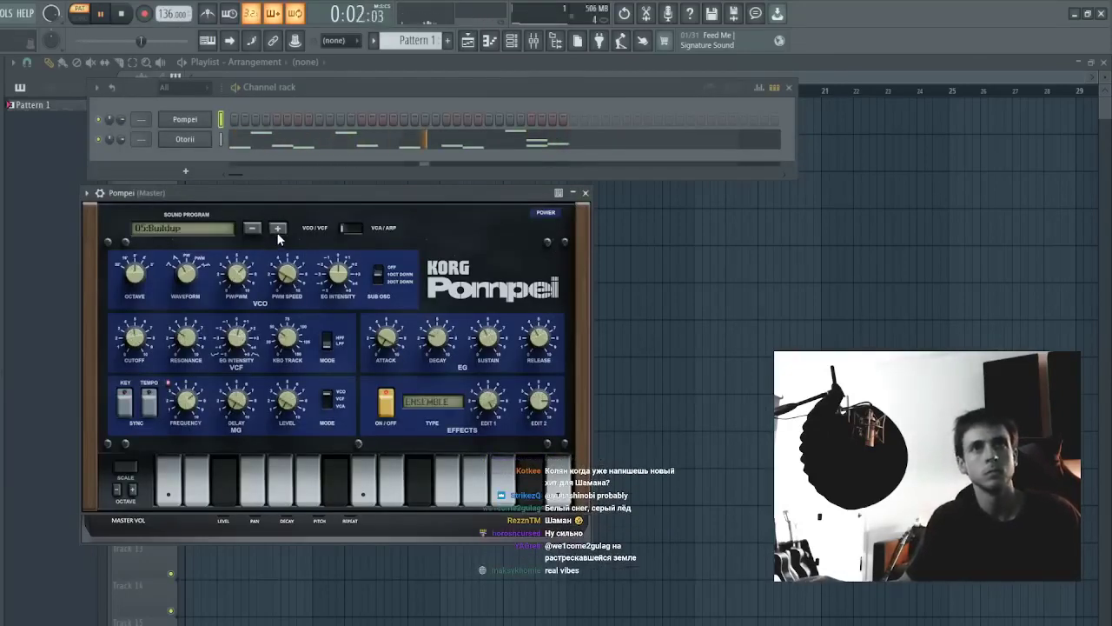
pyautogui.click(278, 229)
pyautogui.click(278, 230)
pyautogui.click(278, 229)
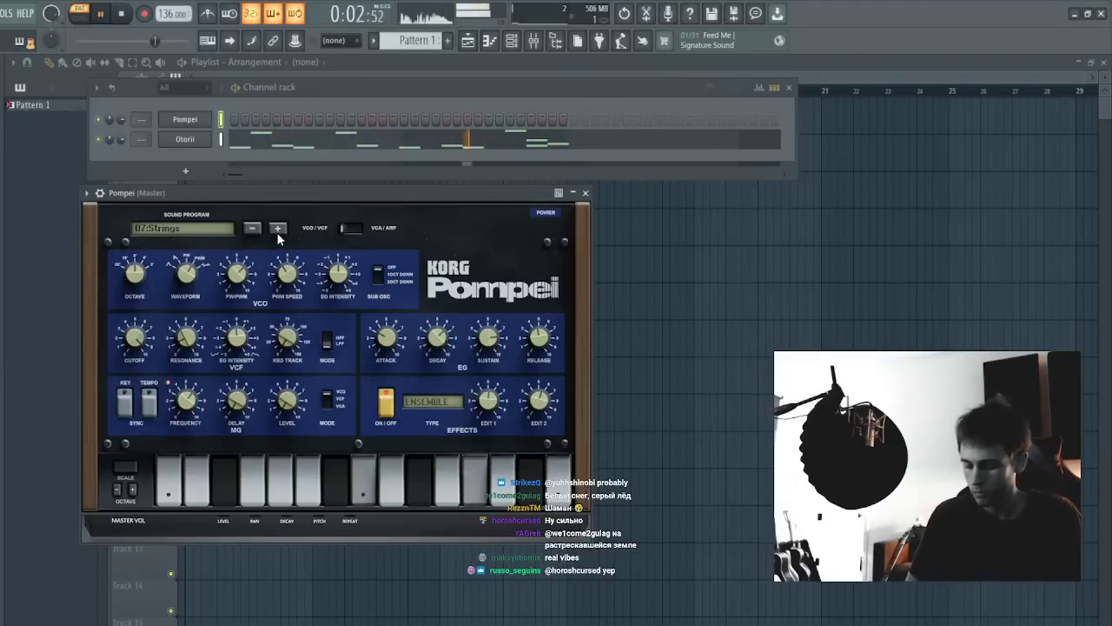
pyautogui.click(251, 229)
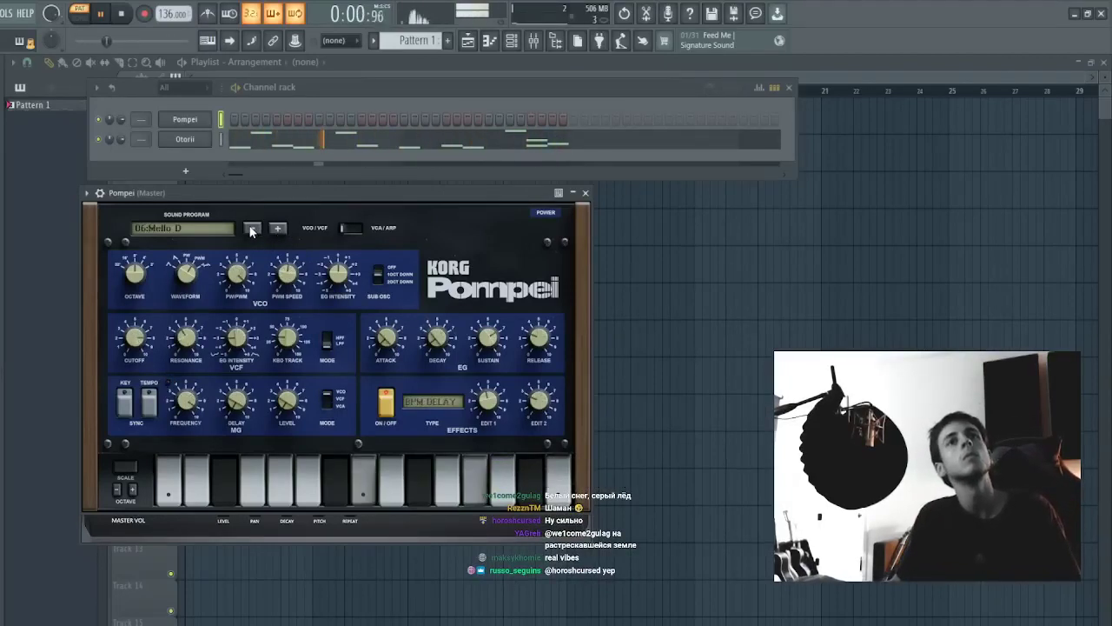
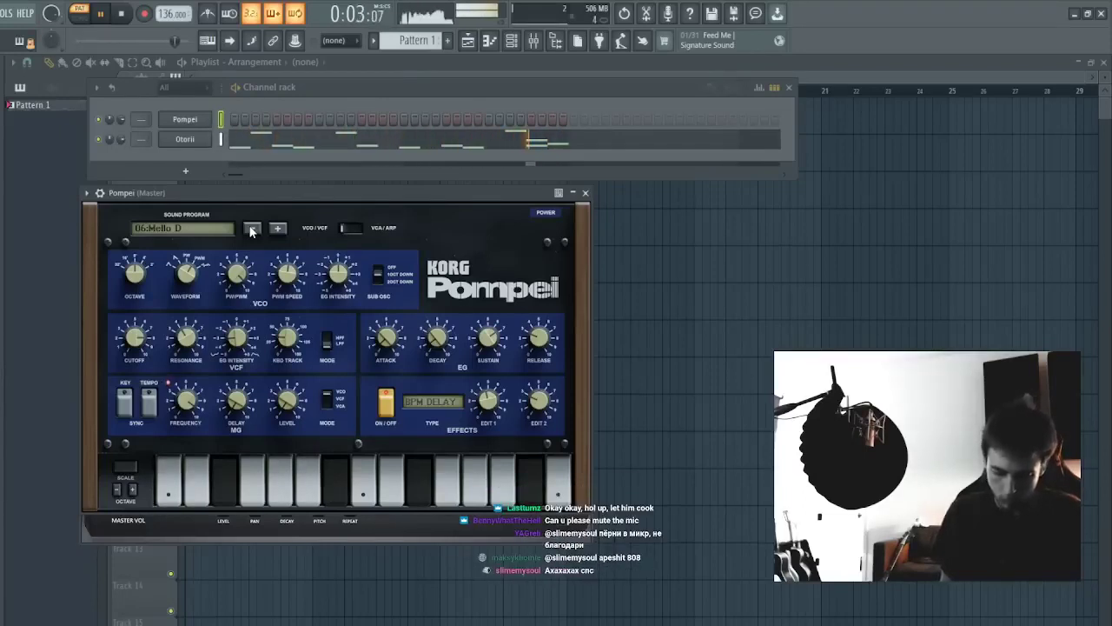
# - Create an empty Pattern 2 and paste the long melody into Pompei there
pyautogui.click(449, 41)
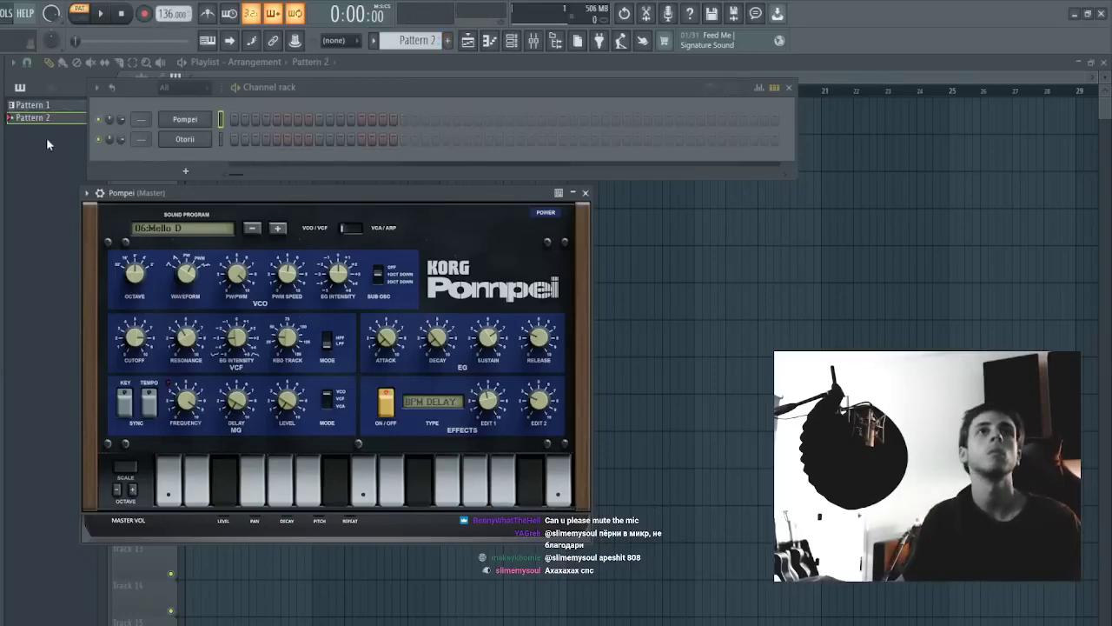
pyautogui.hotkey('ctrl', 'v')
pyautogui.click(250, 118)
pyautogui.scroll(-8, 257, 104)
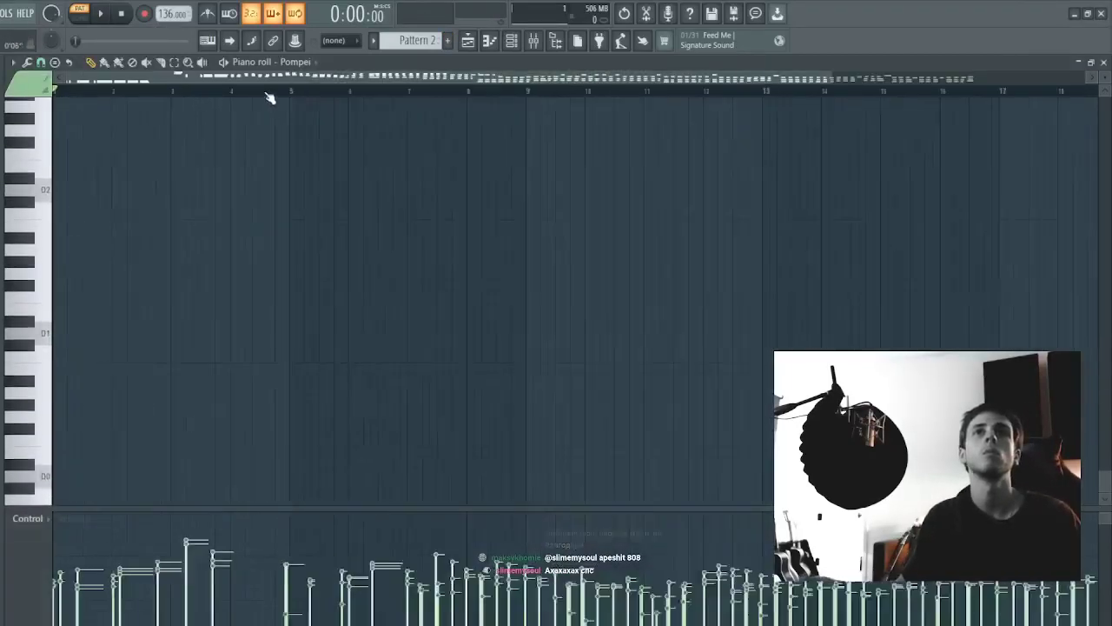
pyautogui.scroll(6, 869, 277)
pyautogui.scroll(-1, 921, 230)
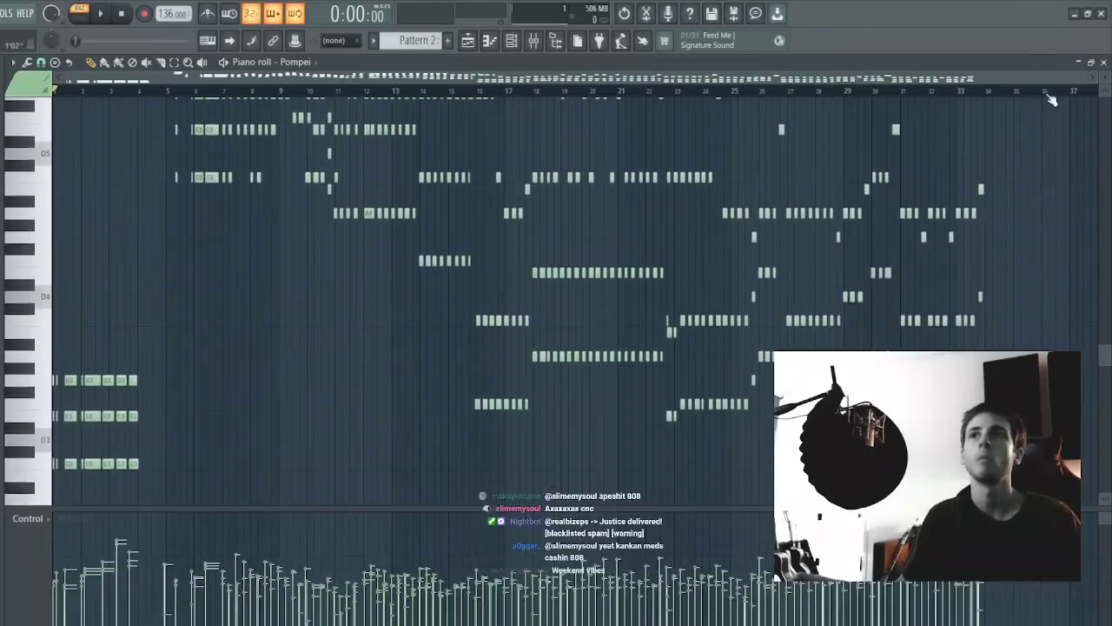
pyautogui.scroll(3, 1034, 107)
# - Cut Pompei's notes from bar 29 onward and paste them into Pattern 1, shifted one bar left
pyautogui.moveTo(692, 113); pyautogui.dragTo(1071, 425)
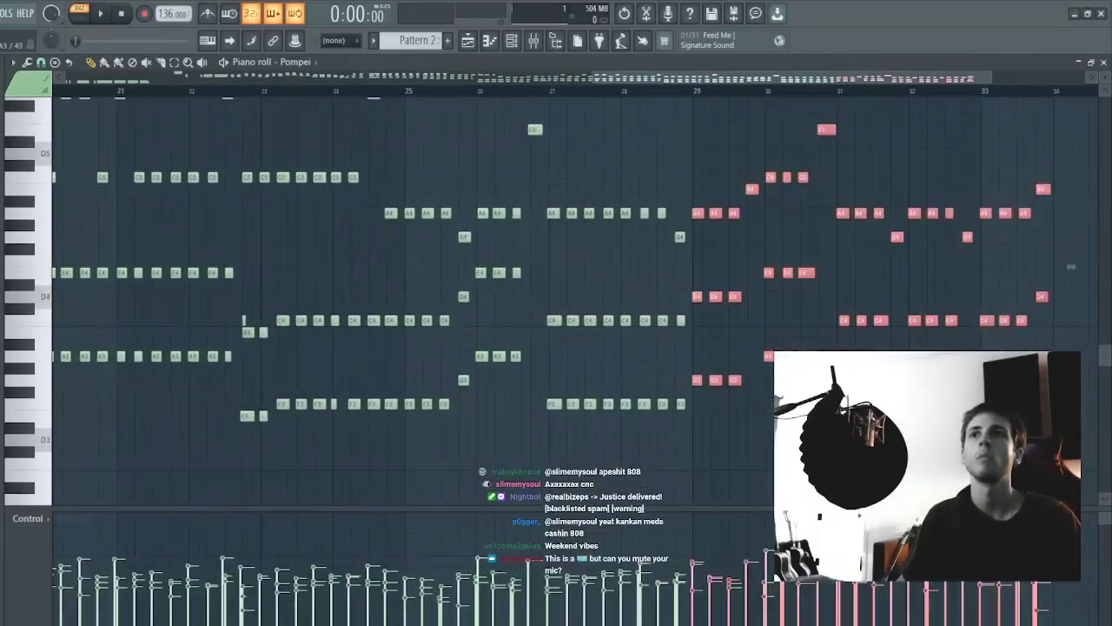
pyautogui.hotkey('ctrl', 'x')
pyautogui.scroll(1, 417, 41)
pyautogui.scroll(3, 396, 94)
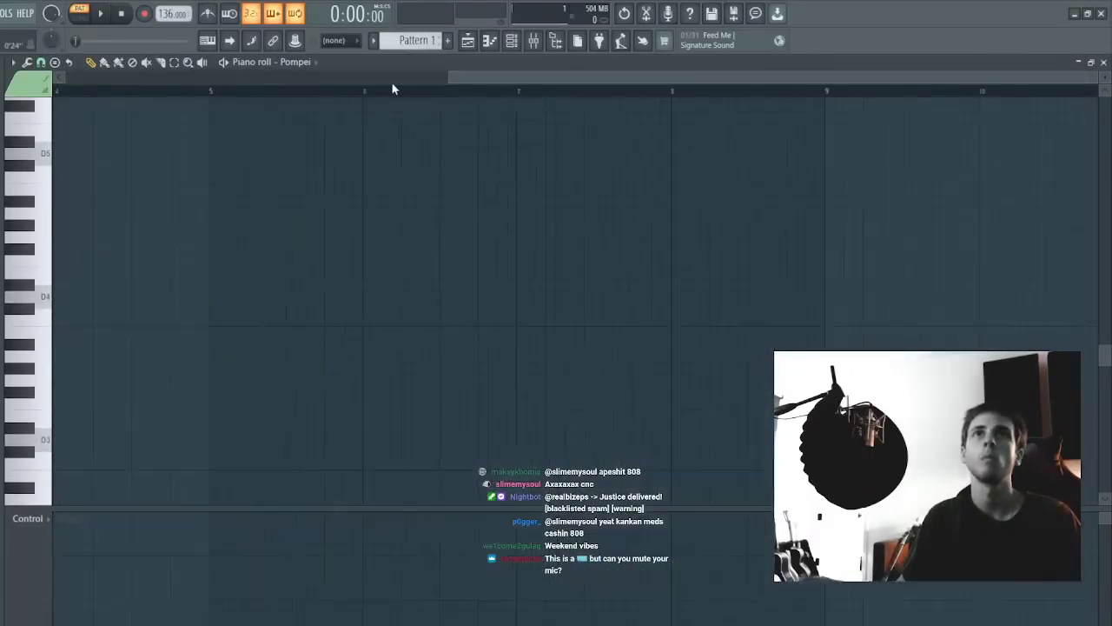
pyautogui.hotkey('ctrl', 'v')
pyautogui.moveTo(231, 293); pyautogui.dragTo(59, 293)
pyautogui.press('space')
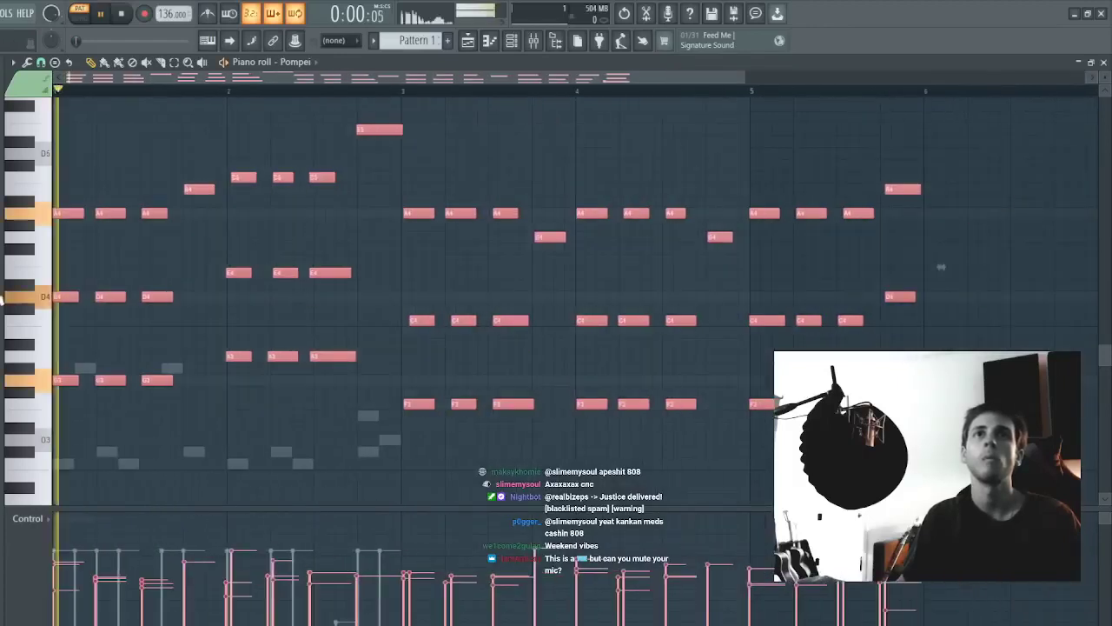
# - Delete the A4, D4 and B4 notes in bar 1 and move all chords back to bar 1
pyautogui.keyDown('ctrl'); pyautogui.click(388, 199); pyautogui.keyUp('ctrl')
pyautogui.moveTo(207, 149); pyautogui.dragTo(53, 349)
pyautogui.press('space')
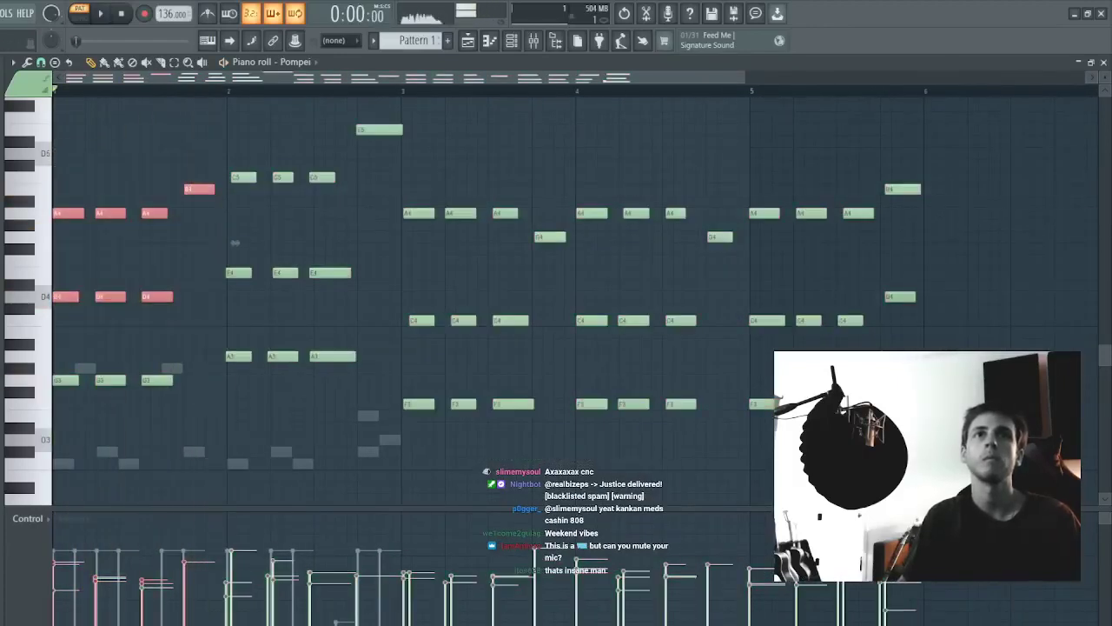
pyautogui.press('Delete')
pyautogui.hotkey('ctrl', 'a')
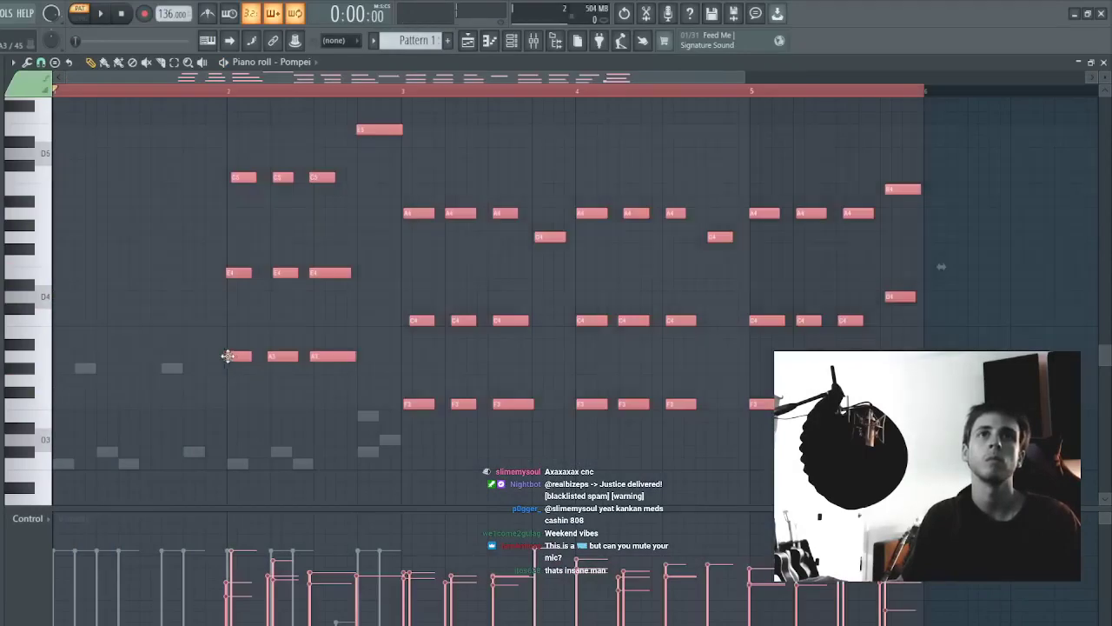
pyautogui.moveTo(229, 356); pyautogui.dragTo(55, 356)
pyautogui.press('space')
pyautogui.keyDown('ctrl'); pyautogui.click(374, 319); pyautogui.keyUp('ctrl')
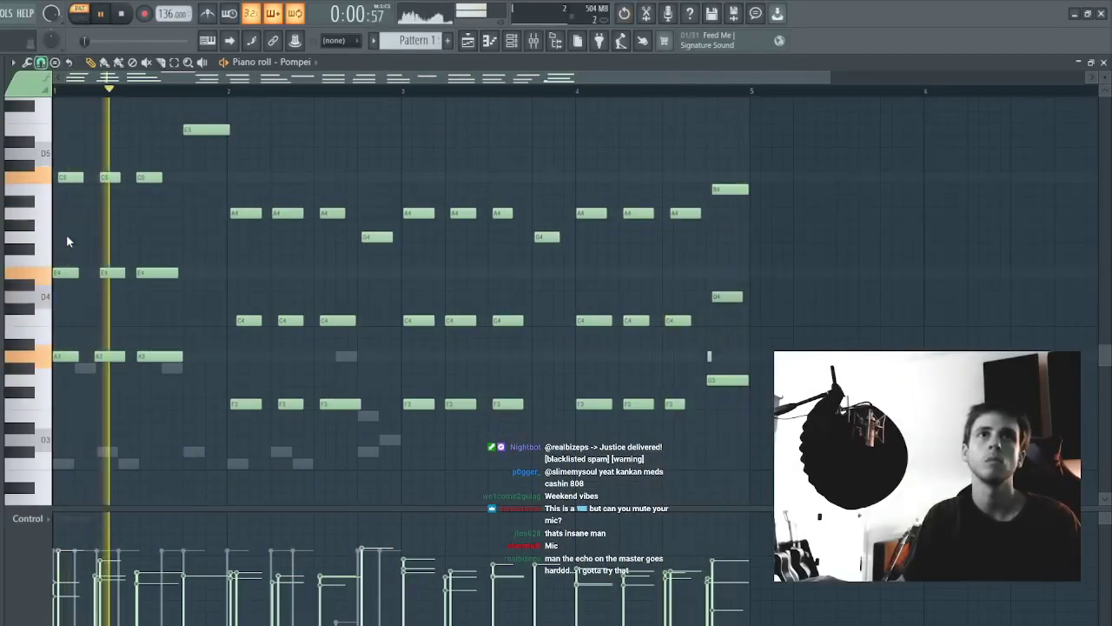
pyautogui.press('Escape')
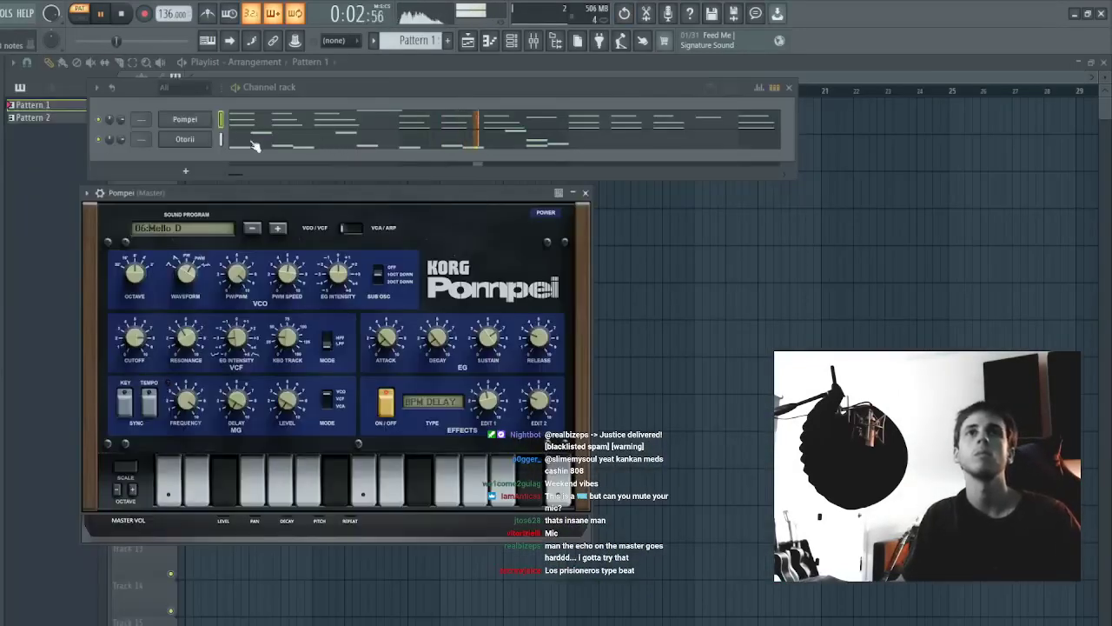
# - Duplicate Otorii's notes to the right with Ctrl+B
pyautogui.click(240, 142)
pyautogui.hotkey('ctrl', 'b')
pyautogui.press('Escape')
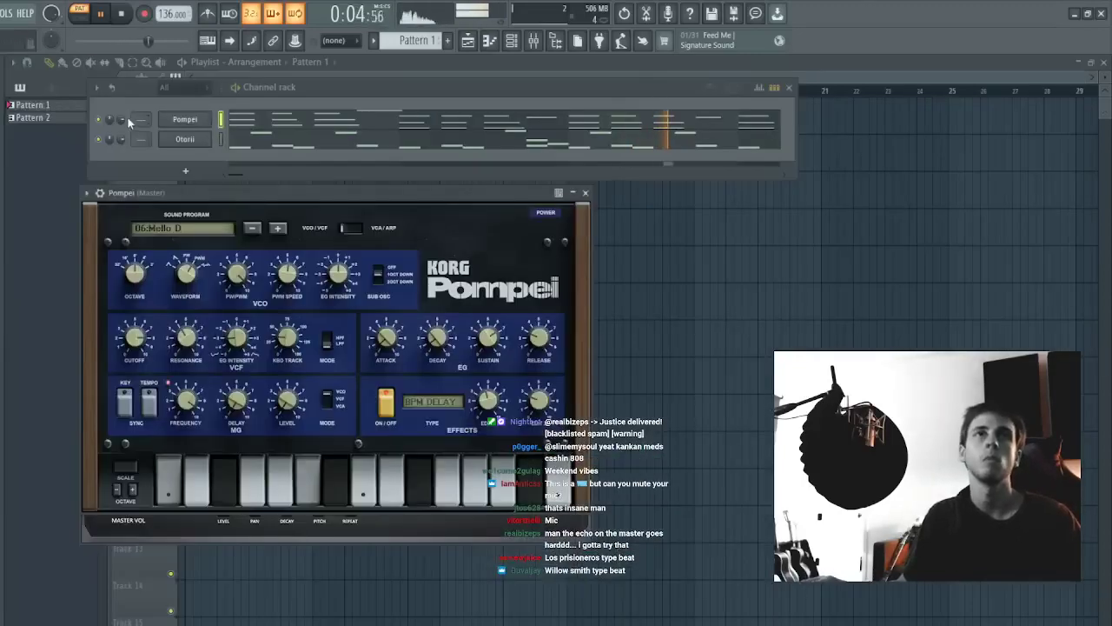
# - Clone the Pompei synth and step the copy's preset back to Saw Pizz
pyautogui.click(184, 118)
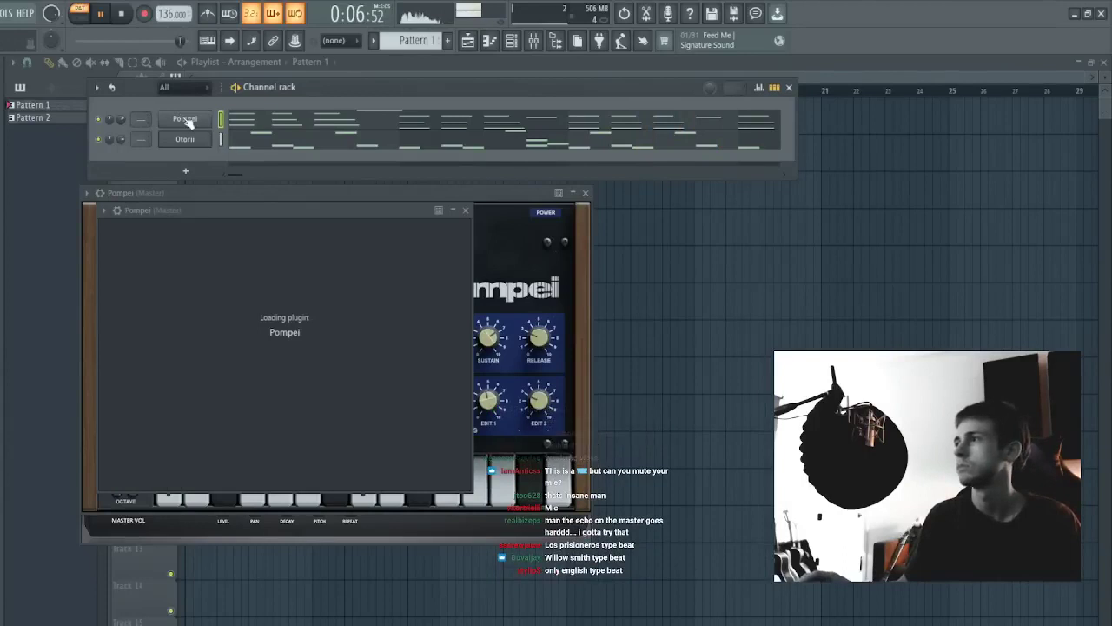
pyautogui.click(270, 245)
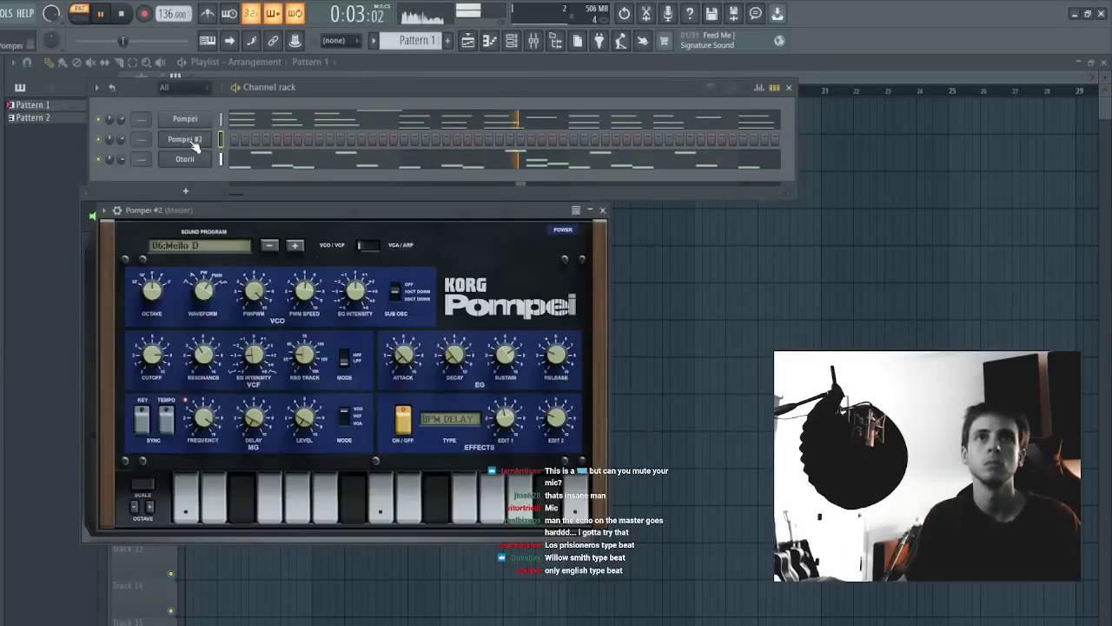
pyautogui.click(270, 246)
pyautogui.click(271, 247)
pyautogui.click(270, 247)
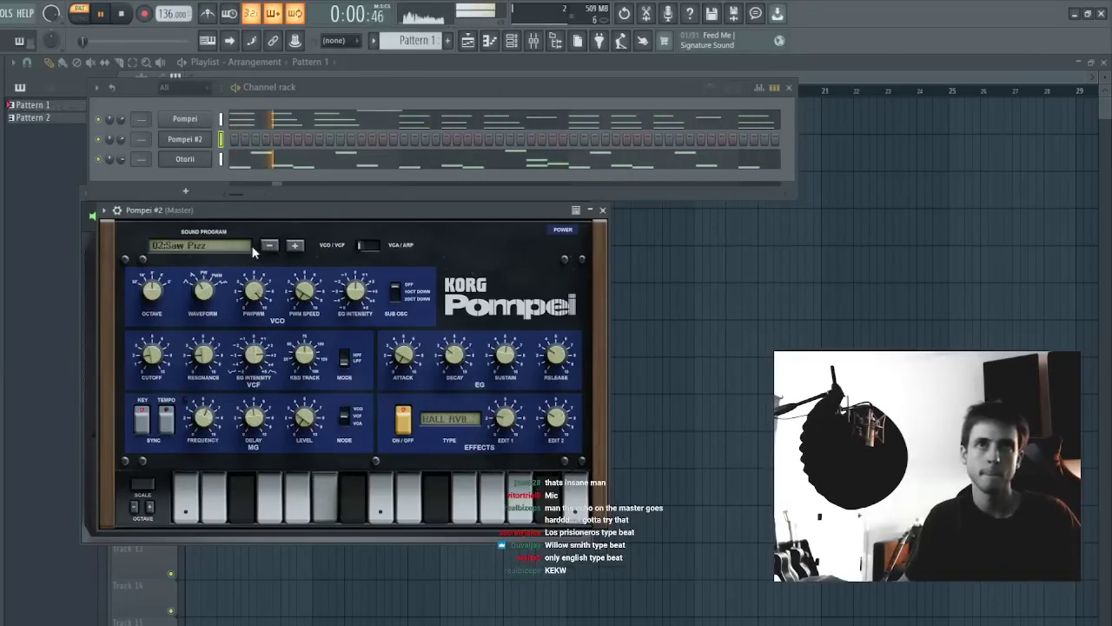
# - Audition Toy Elec Sound, 5th Reso Lead, Filter Lead, Snake HPF Lead and Anthem Lead from the preset list
pyautogui.click(203, 246)
pyautogui.scroll(-9, 345, 425)
pyautogui.click(341, 434)
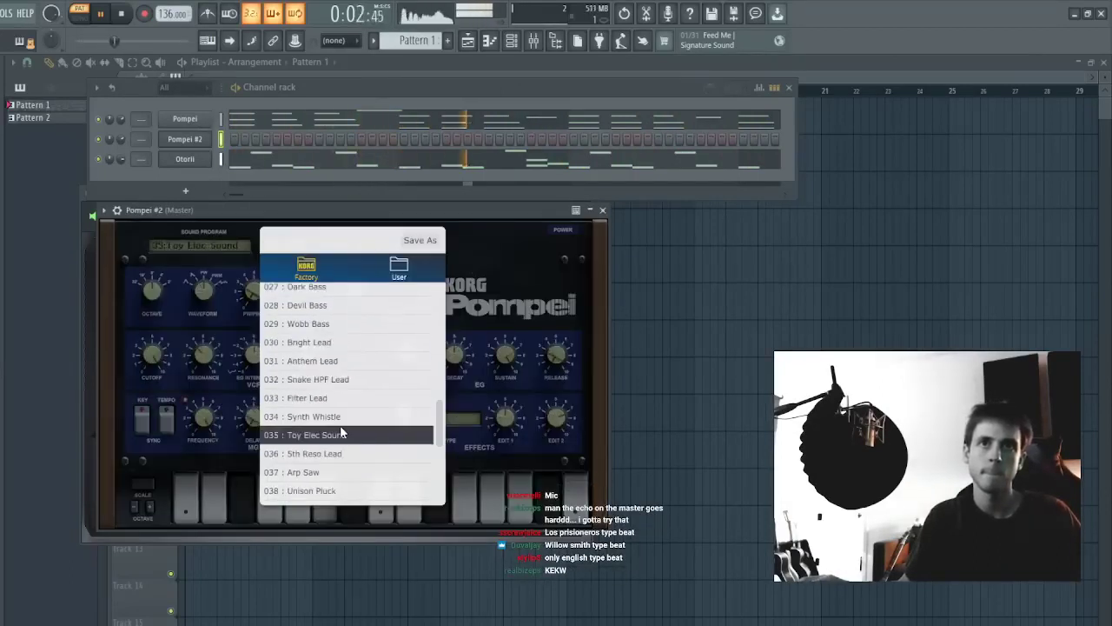
pyautogui.click(346, 453)
pyautogui.click(334, 435)
pyautogui.click(321, 398)
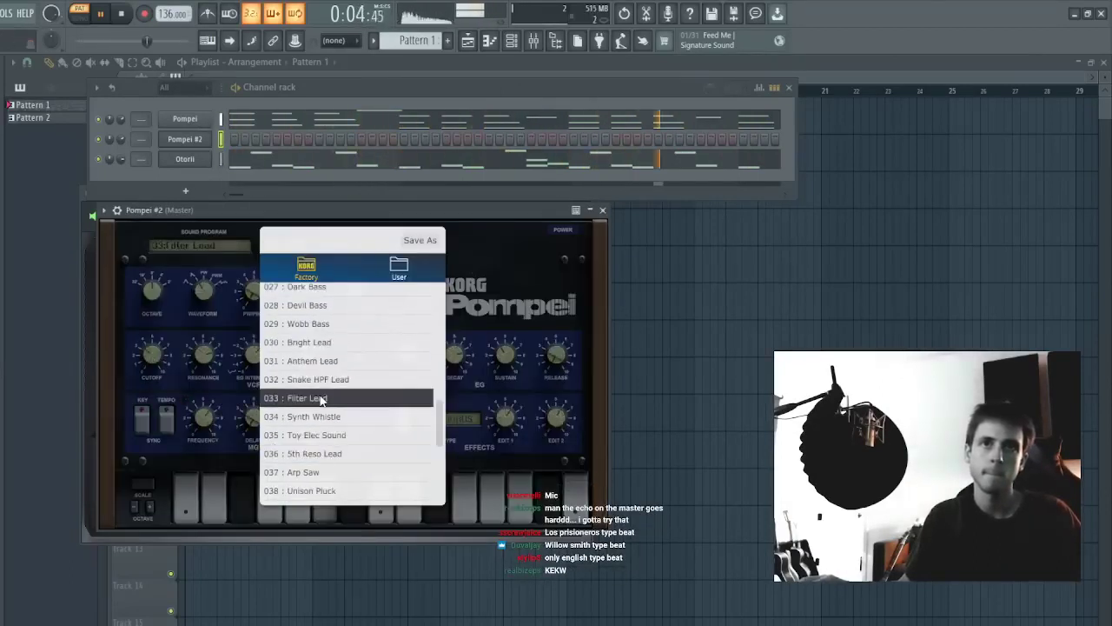
pyautogui.click(323, 380)
pyautogui.click(326, 361)
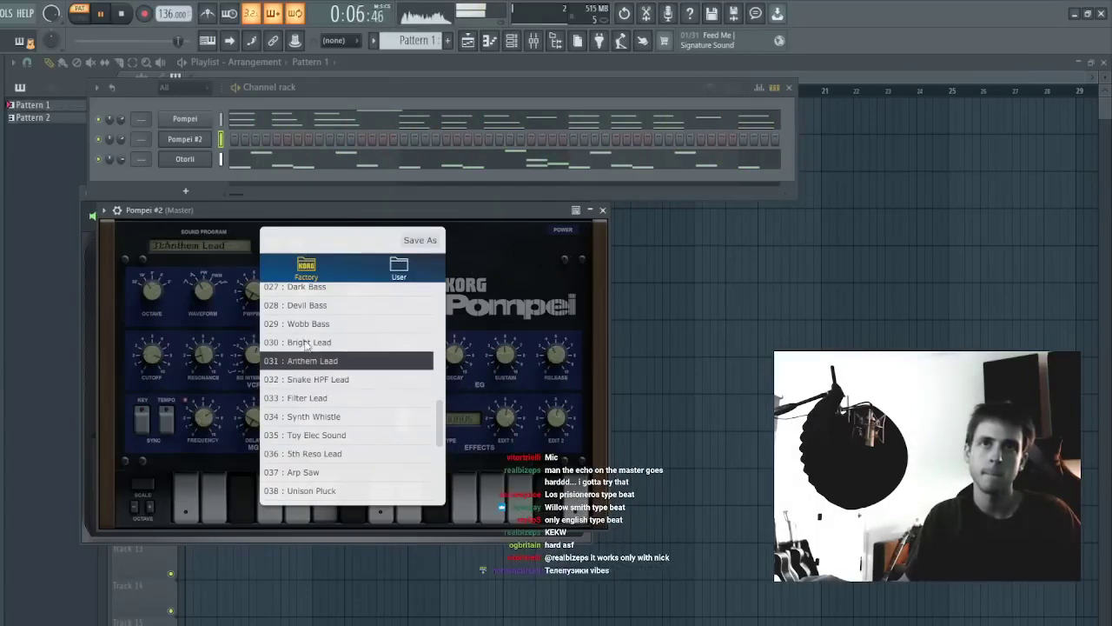
pyautogui.click(215, 251)
# - Step Pompei #2 back through Bright Lead, Wobb Bass and Dark Bass to Square Bass
pyautogui.click(269, 246)
pyautogui.click(268, 248)
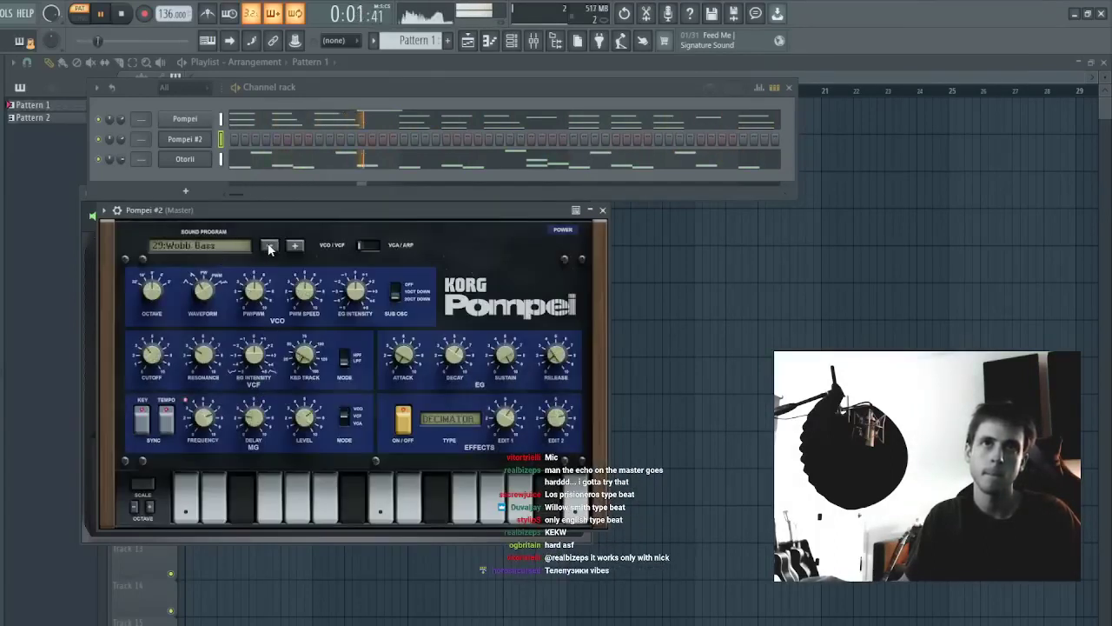
pyautogui.click(269, 246)
pyautogui.click(268, 246)
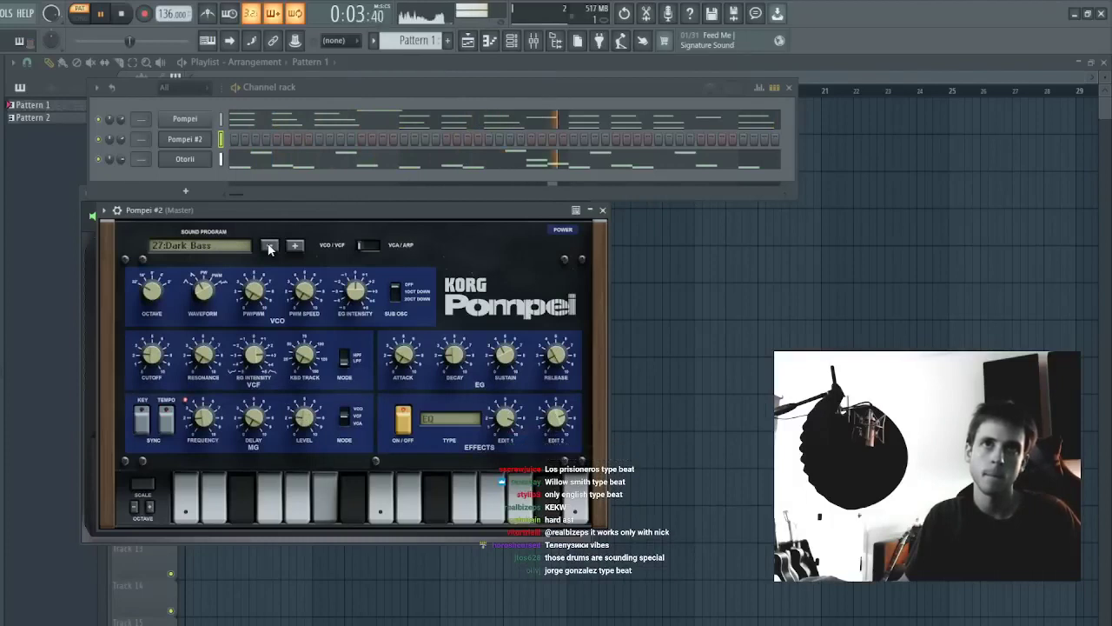
pyautogui.click(268, 247)
# - Copy the A3 and two F3 bass notes from the first Pompei's piano roll
pyautogui.click(250, 126)
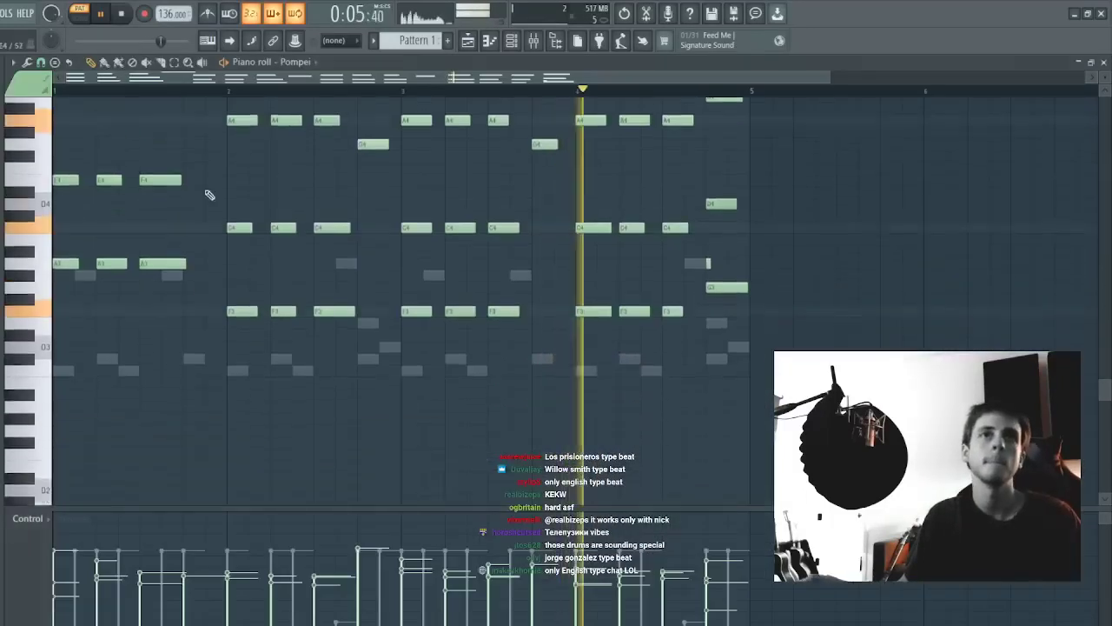
pyautogui.keyDown('ctrl'); pyautogui.keyDown('shift'); pyautogui.click(61, 250); pyautogui.keyUp('shift'); pyautogui.keyUp('ctrl')
pyautogui.keyDown('ctrl'); pyautogui.keyDown('shift'); pyautogui.click(232, 297); pyautogui.keyUp('shift'); pyautogui.keyUp('ctrl')
pyautogui.keyDown('ctrl'); pyautogui.keyDown('shift'); pyautogui.click(409, 296); pyautogui.keyUp('shift'); pyautogui.keyUp('ctrl')
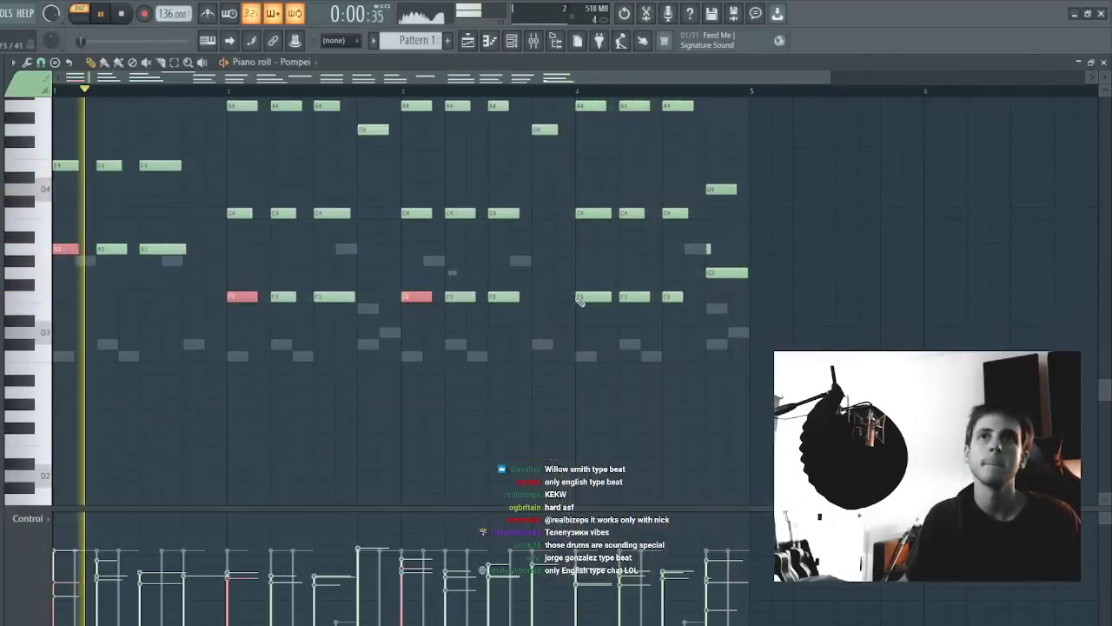
pyautogui.press('Escape')
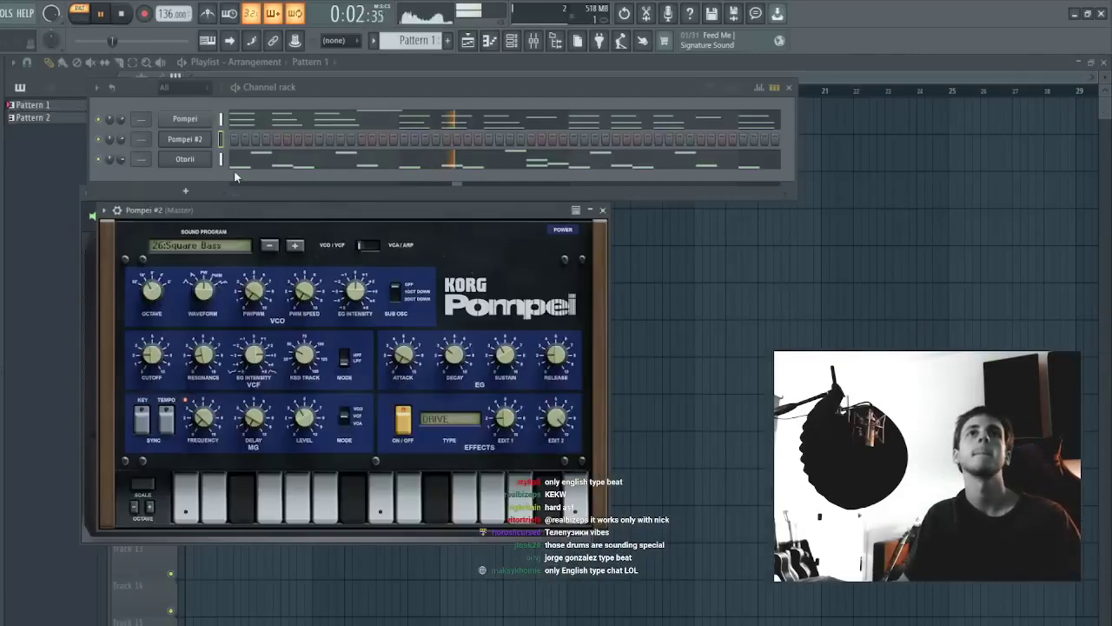
# - Paste the bass notes into Pompei #2 and place copies further right
pyautogui.press('F7')
pyautogui.hotkey('ctrl', 'v')
pyautogui.hotkey('ctrl', 'a')
pyautogui.moveTo(70, 248); pyautogui.dragTo(175, 247)
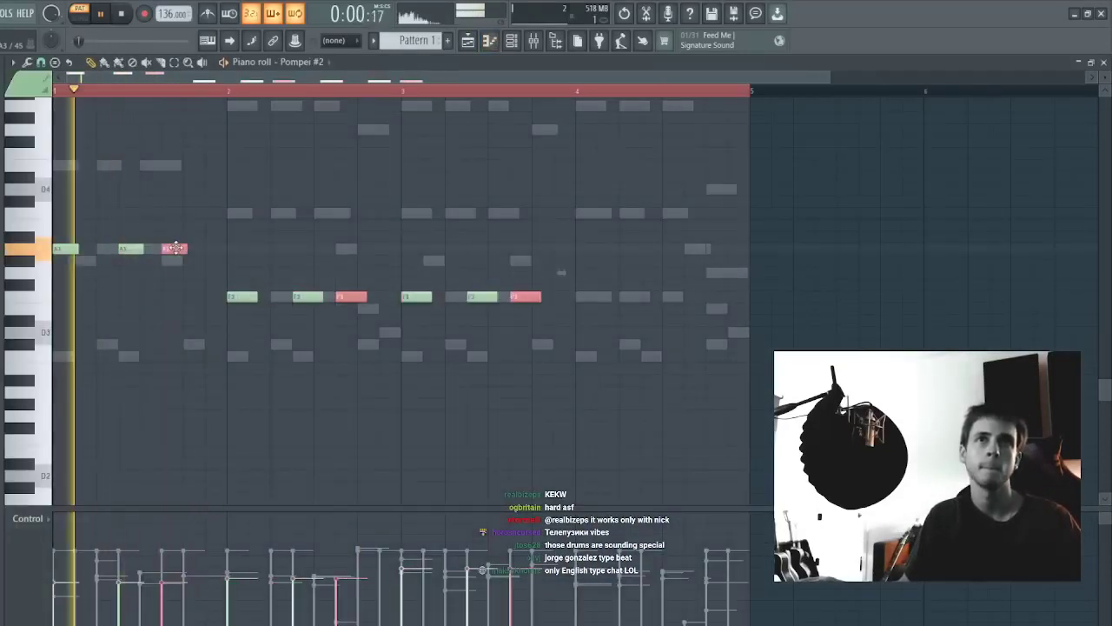
# - Raise Pompei #2's bass notes an octave and copy the last three F4 notes to bar 4 as G4
pyautogui.hotkey('ctrl', 'a')
pyautogui.hotkey('ctrl', 'Up')
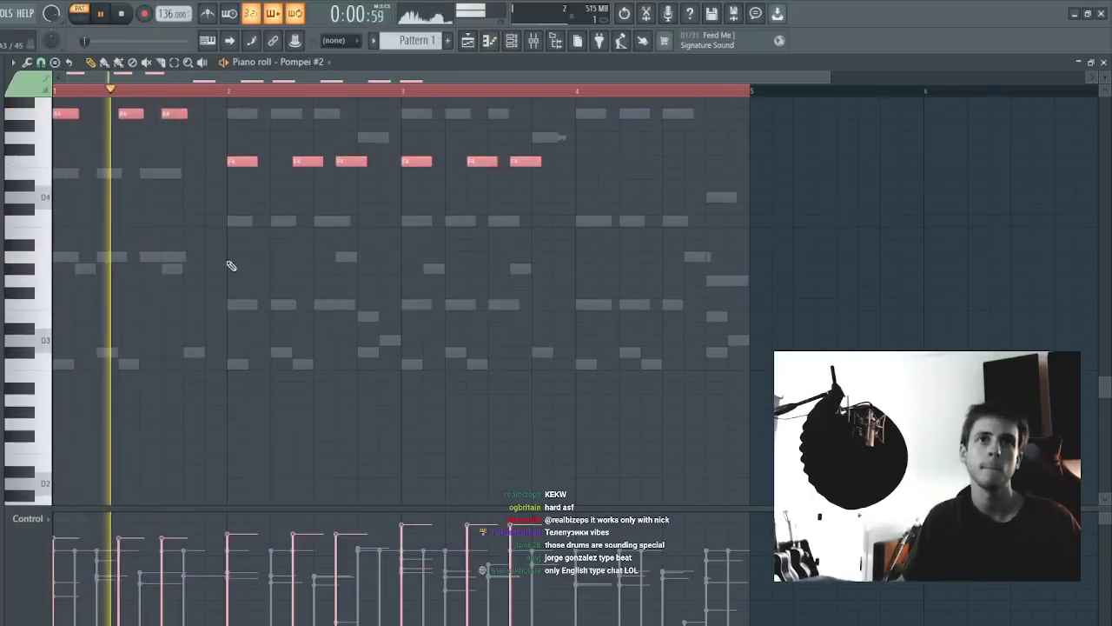
pyautogui.hotkey('ctrl', 'd')
pyautogui.scroll(4, 365, 265)
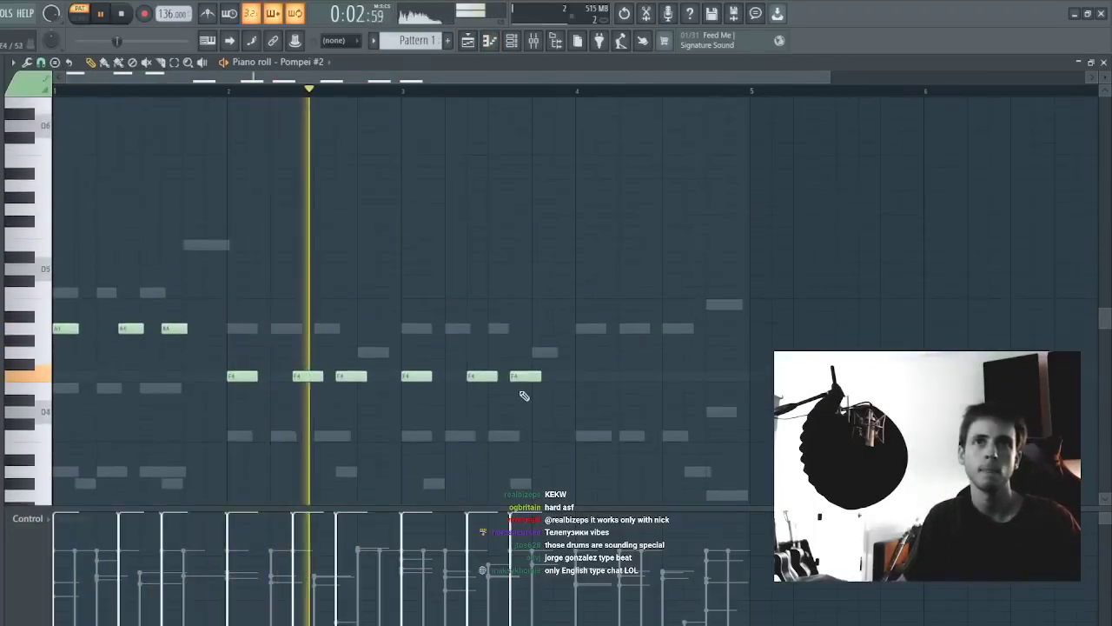
pyautogui.moveTo(540, 362); pyautogui.dragTo(588, 352)
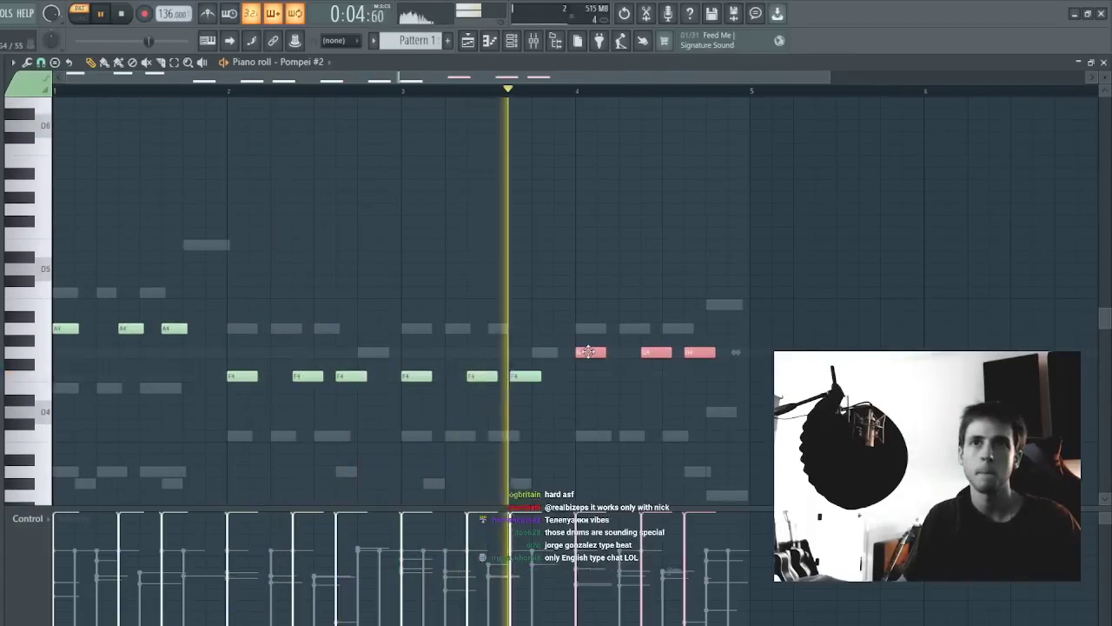
pyautogui.hotkey('ctrl', 'd')
pyautogui.click(437, 376)
pyautogui.hotkey('ctrl', 'z')
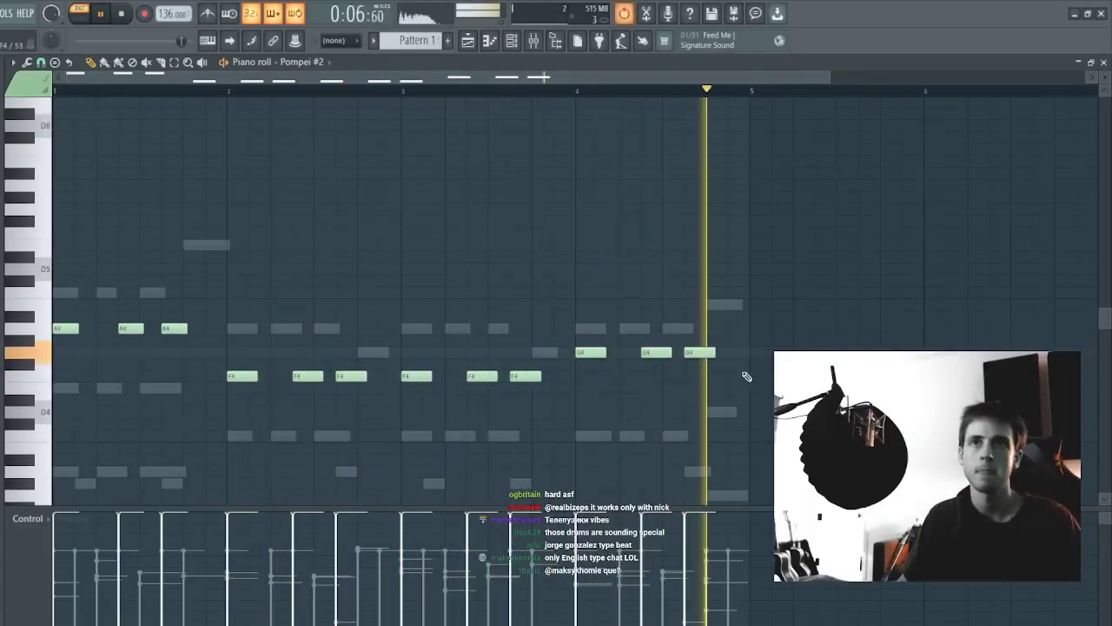
# - Reselect the bar-4 G4 notes, turn two into F4, and raise the selection an octave
pyautogui.moveTo(713, 329); pyautogui.dragTo(538, 369)
pyautogui.moveTo(583, 364); pyautogui.dragTo(652, 374)
pyautogui.hotkey('ctrl', 'a')
pyautogui.scroll(-4, 643, 287)
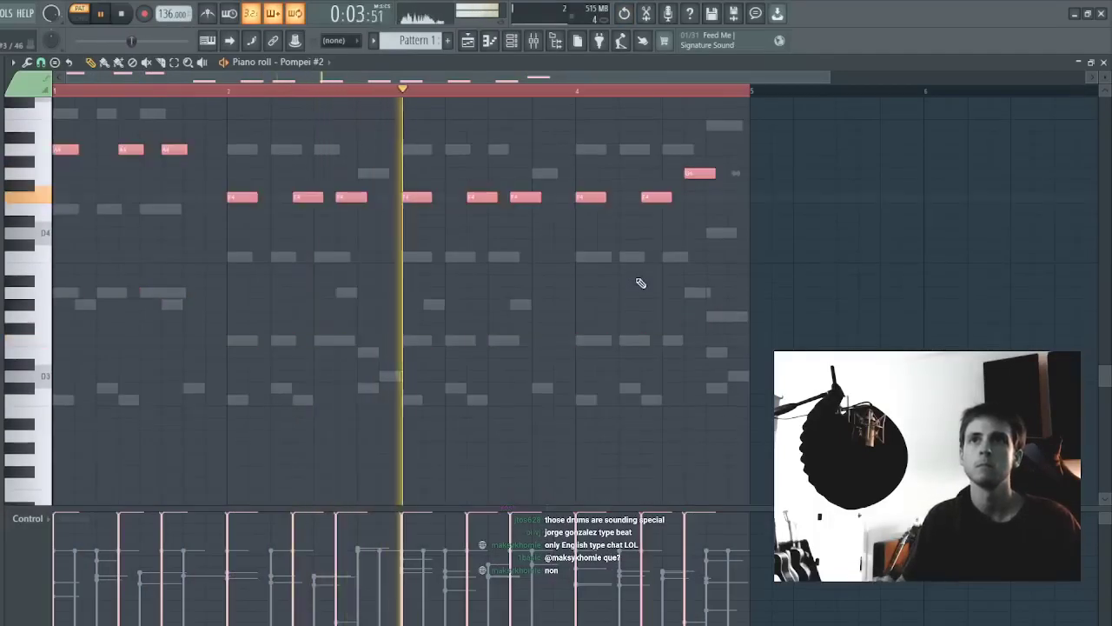
pyautogui.hotkey('ctrl', 'Up')
pyautogui.hotkey('ctrl', 'd')
pyautogui.scroll(6, 640, 282)
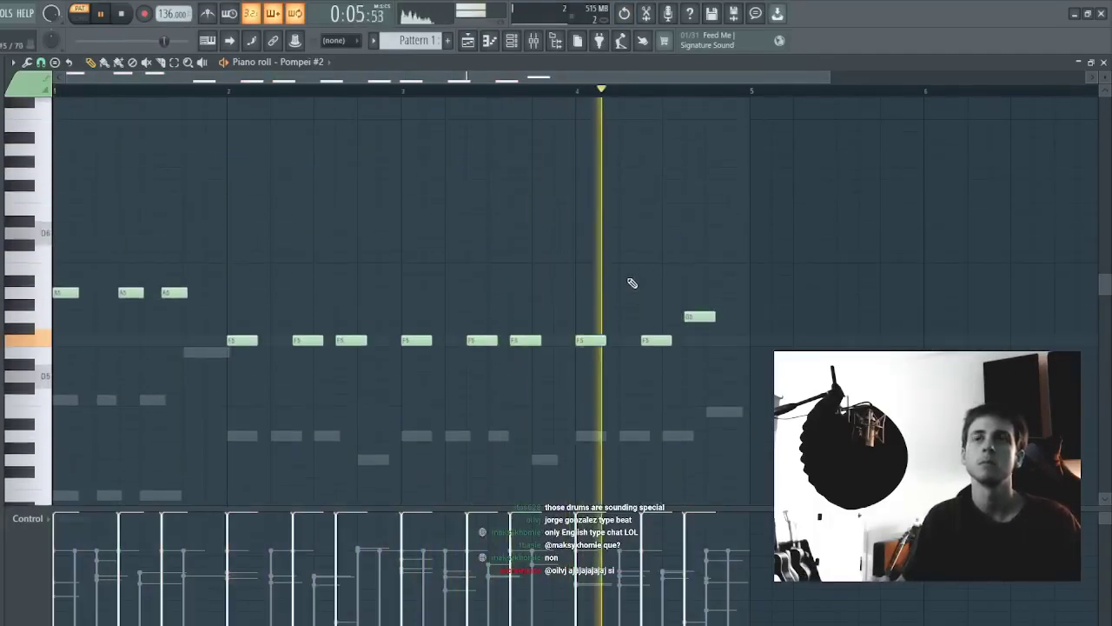
pyautogui.press('Escape')
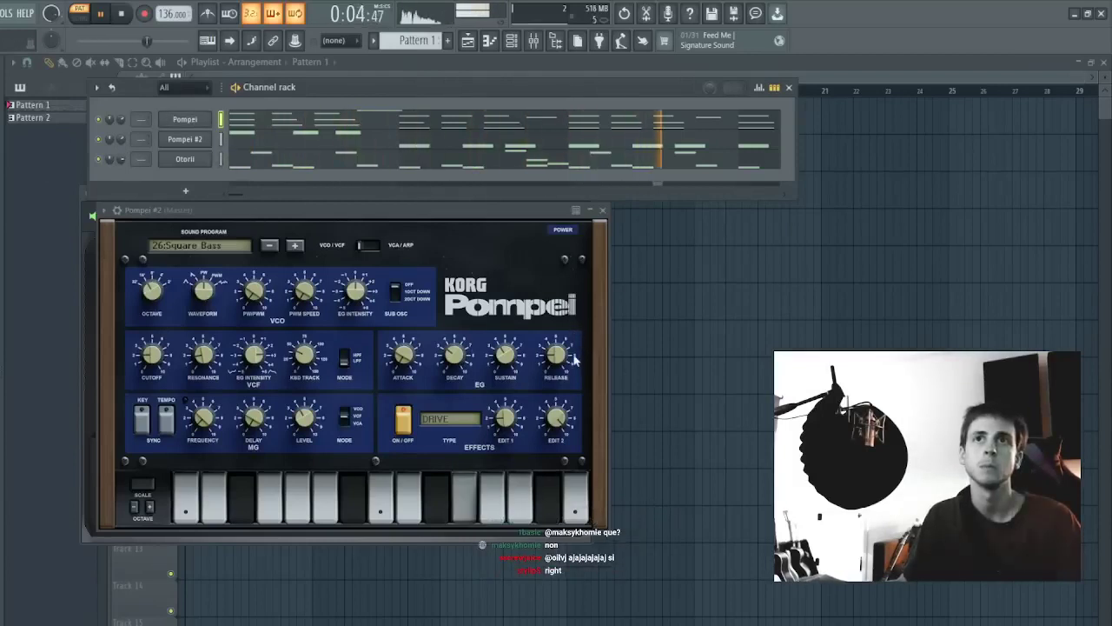
# - Add an Ogun channel, test a D6 note, then remove the channel
pyautogui.click(566, 273)
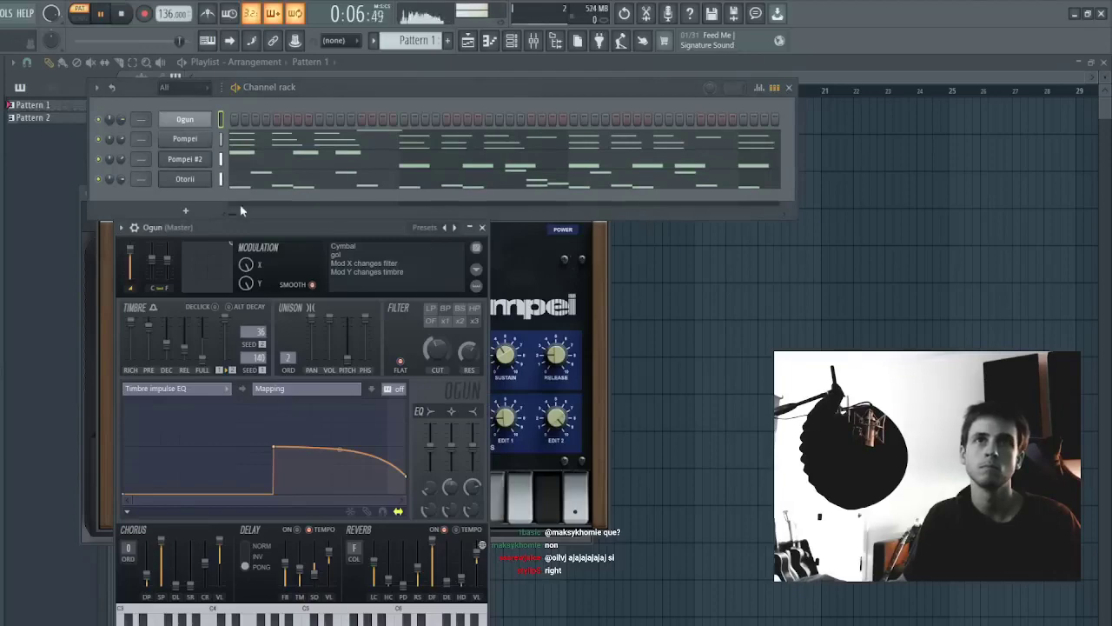
pyautogui.press('space')
pyautogui.press('F7')
pyautogui.click(125, 229)
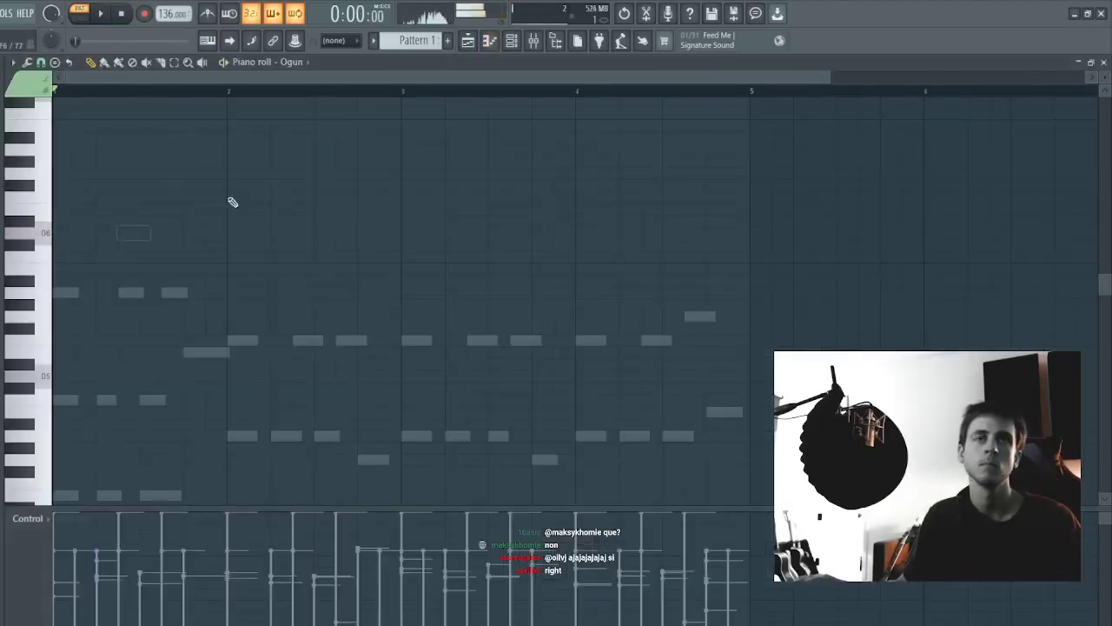
pyautogui.press('F7')
pyautogui.hotkey('alt', 'Delete')
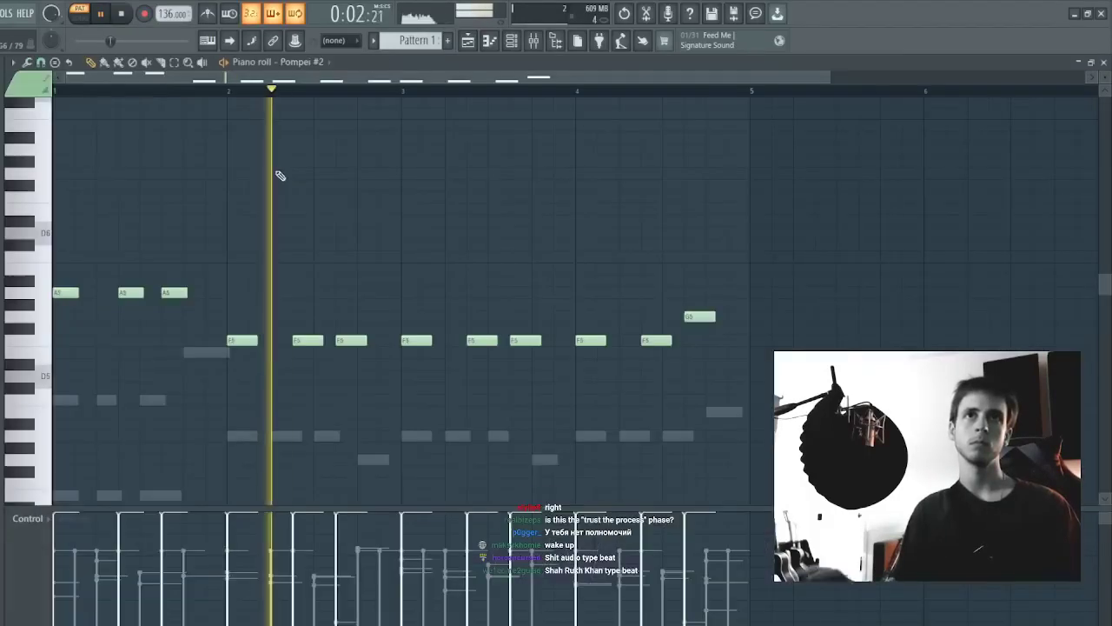
# - Drop all of Pompei #2's notes down one octave
pyautogui.click(275, 178)
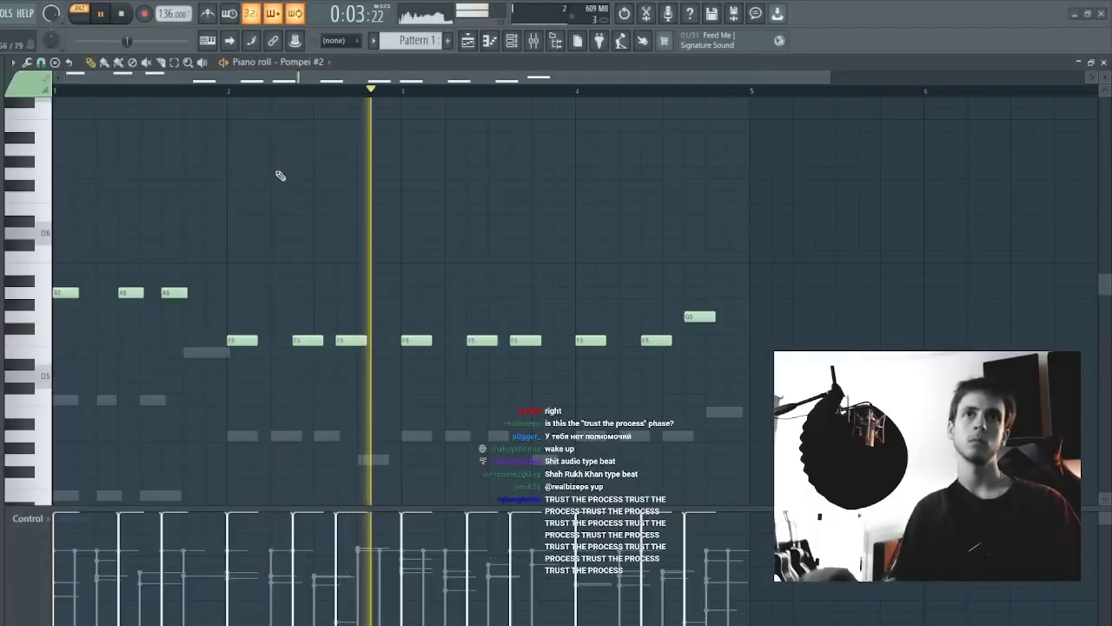
pyautogui.hotkey('ctrl', 'a')
pyautogui.hotkey('ctrl', 'Down')
pyautogui.press('Escape')
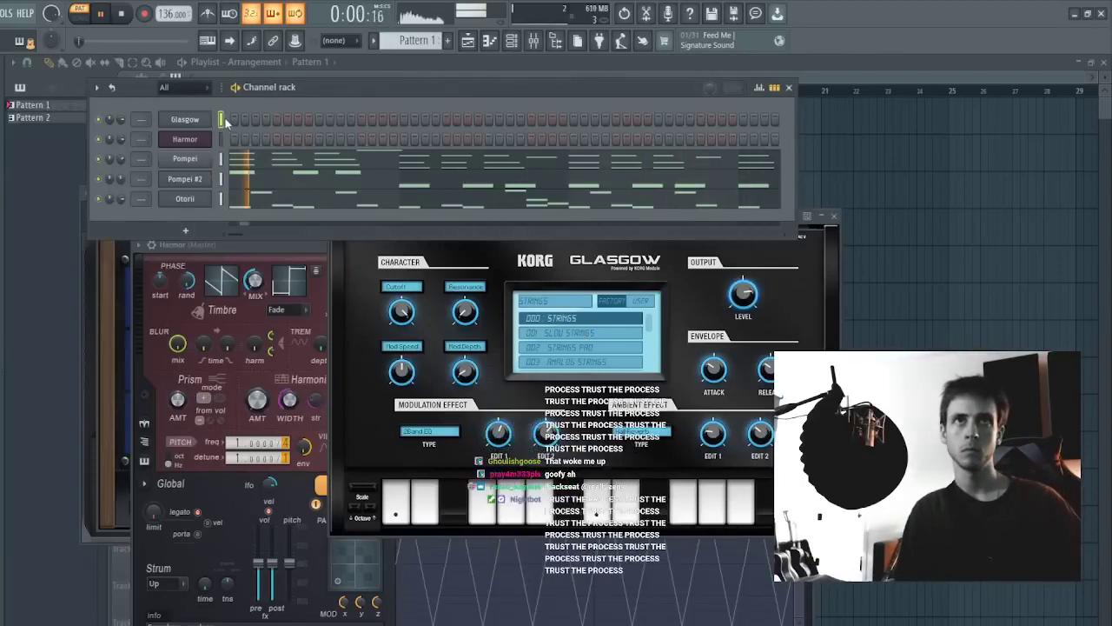
# - Try Glasgow presets 003 ANALOG STRINGS, 032 NOISY STABBER, 030 DIGITAL BELL and 031 RING BELL
pyautogui.click(601, 352)
pyautogui.click(592, 361)
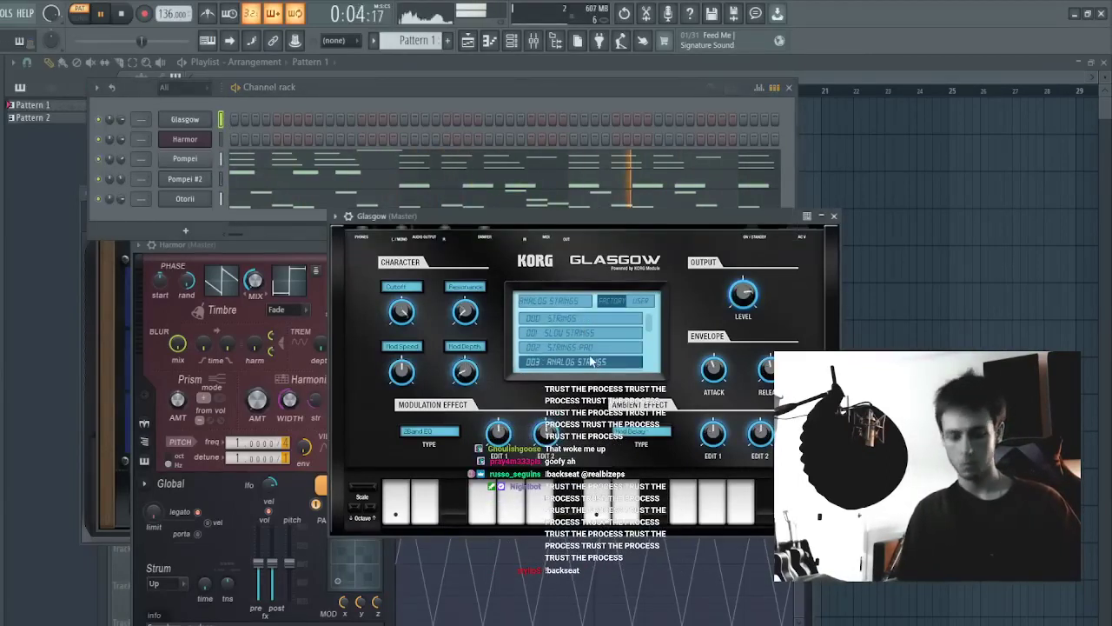
pyautogui.scroll(-5, 608, 345)
pyautogui.click(606, 343)
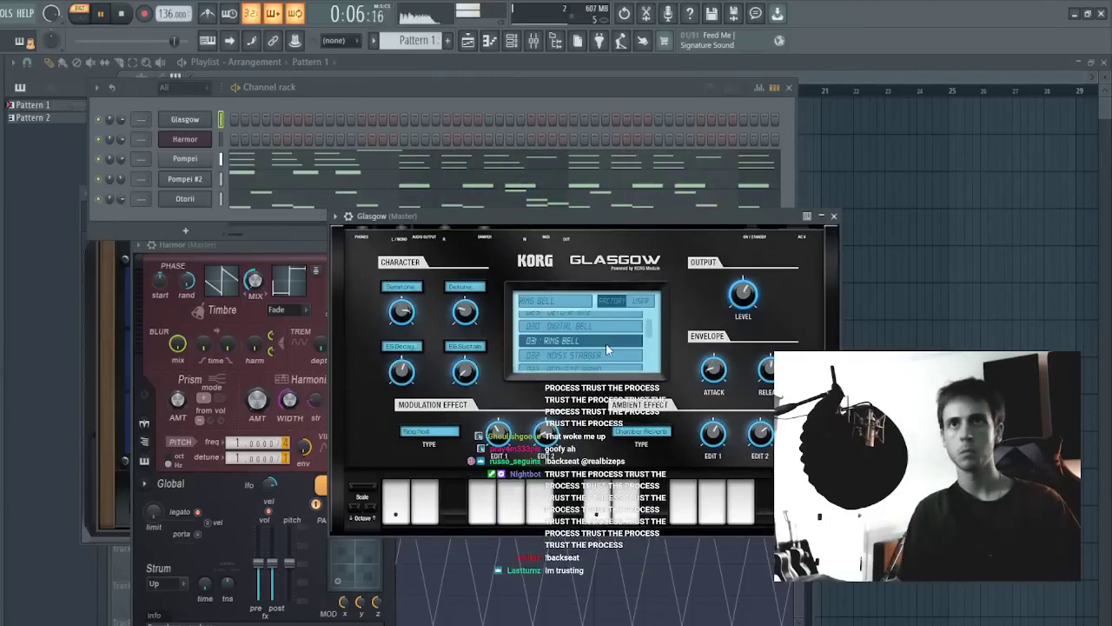
pyautogui.click(581, 357)
pyautogui.click(590, 328)
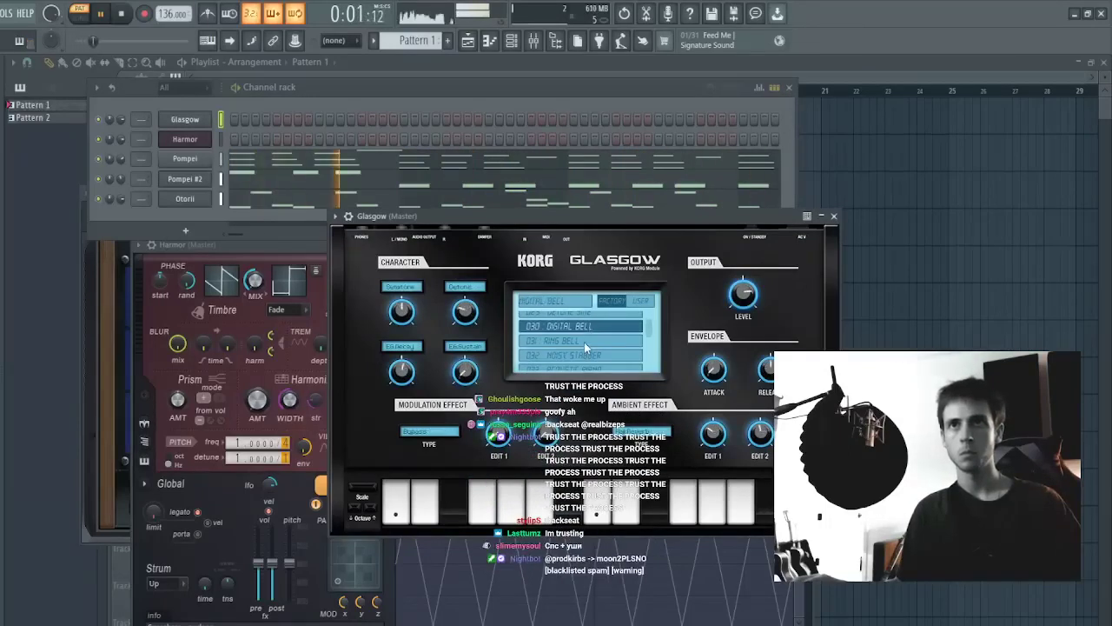
pyautogui.click(584, 341)
pyautogui.scroll(-4, 585, 342)
pyautogui.scroll(-4, 578, 356)
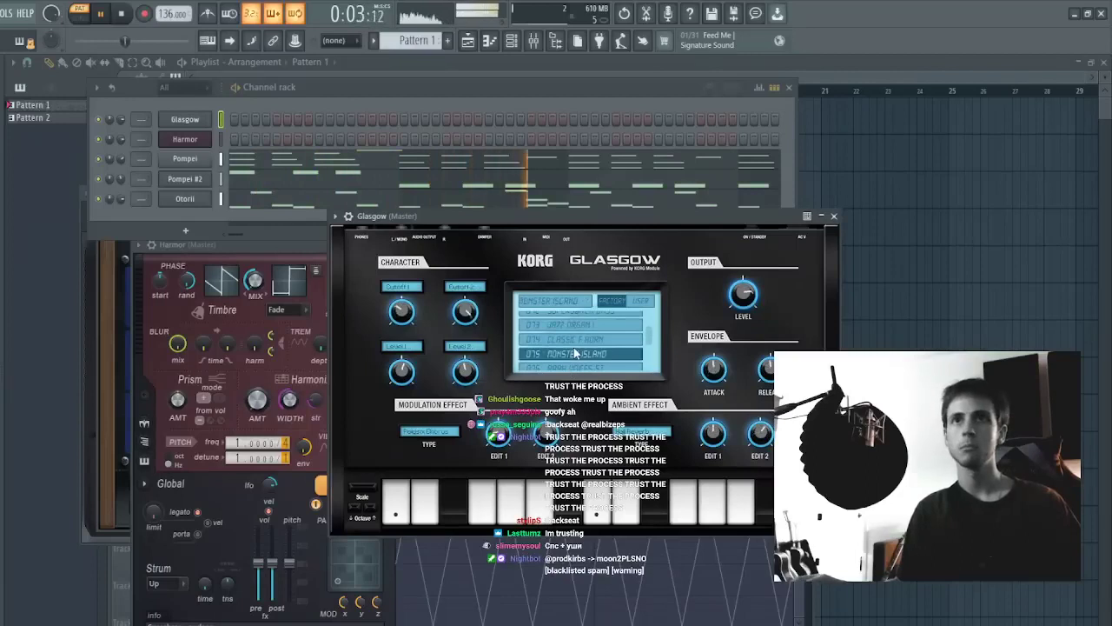
# - Try 074 CLASSIC E.HORN and 084 WHITE PRO EP, then settle on 085 Ensemble Bell
pyautogui.click(581, 341)
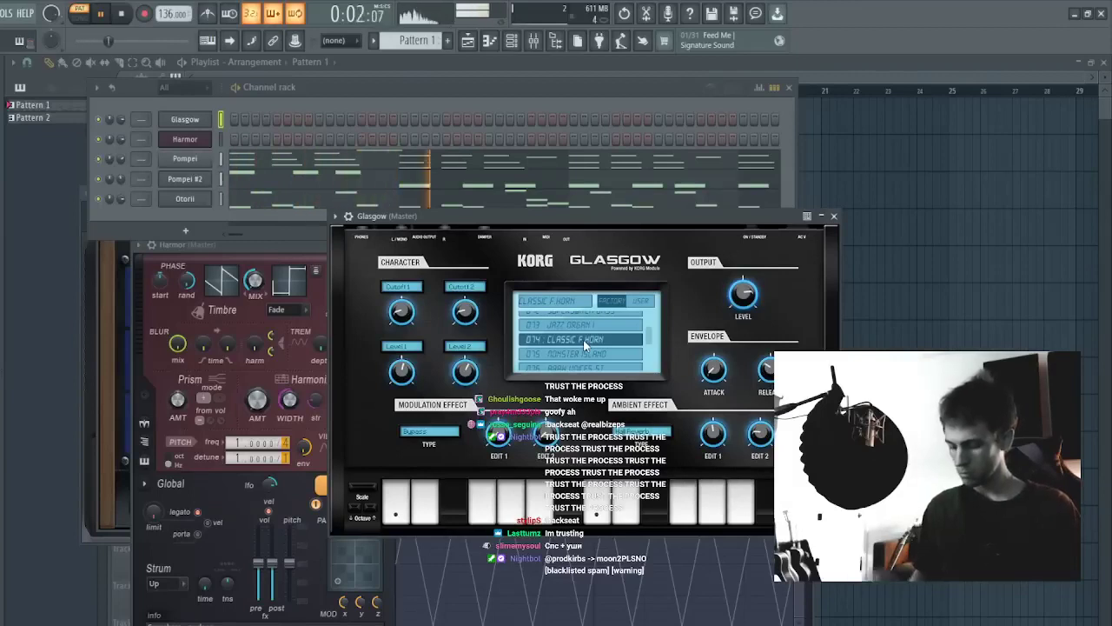
pyautogui.scroll(-2, 587, 348)
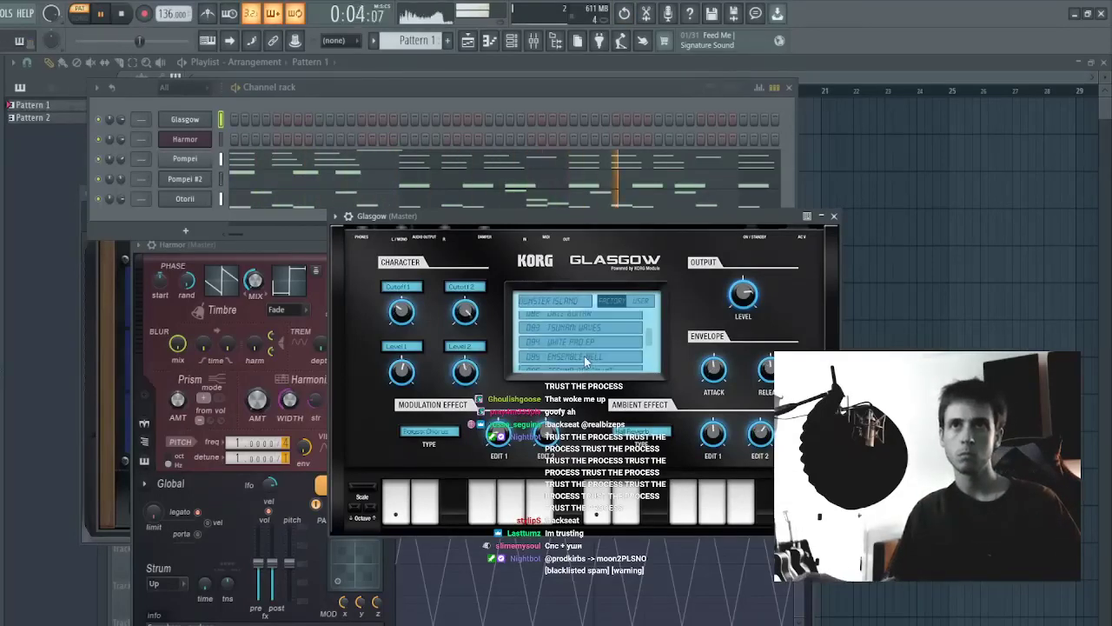
pyautogui.click(589, 343)
pyautogui.click(174, 138)
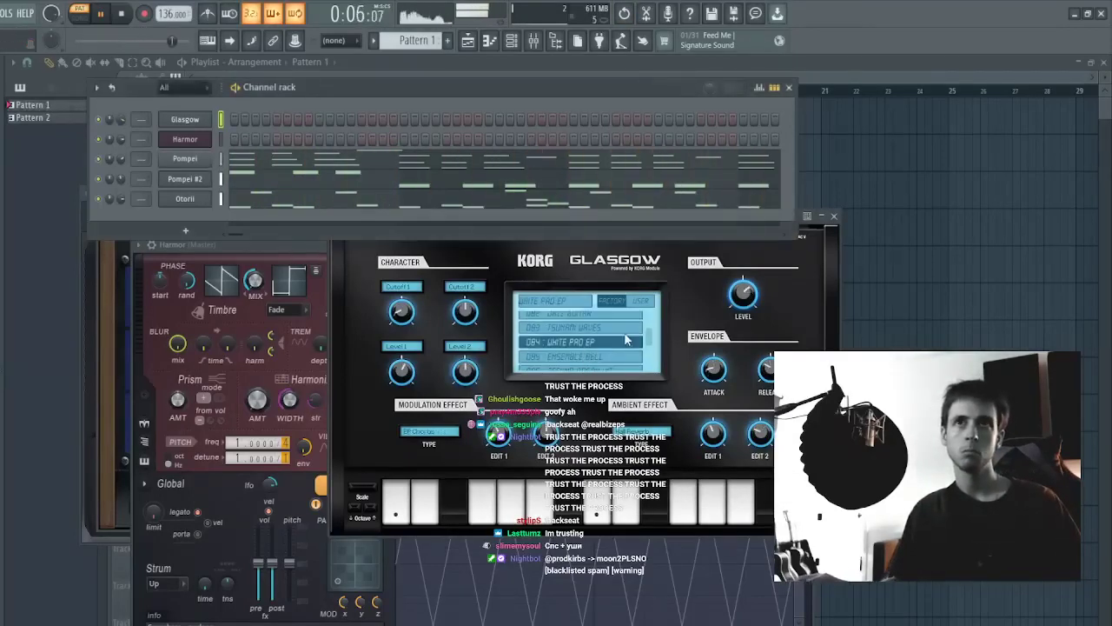
pyautogui.click(623, 357)
pyautogui.scroll(-2, 623, 352)
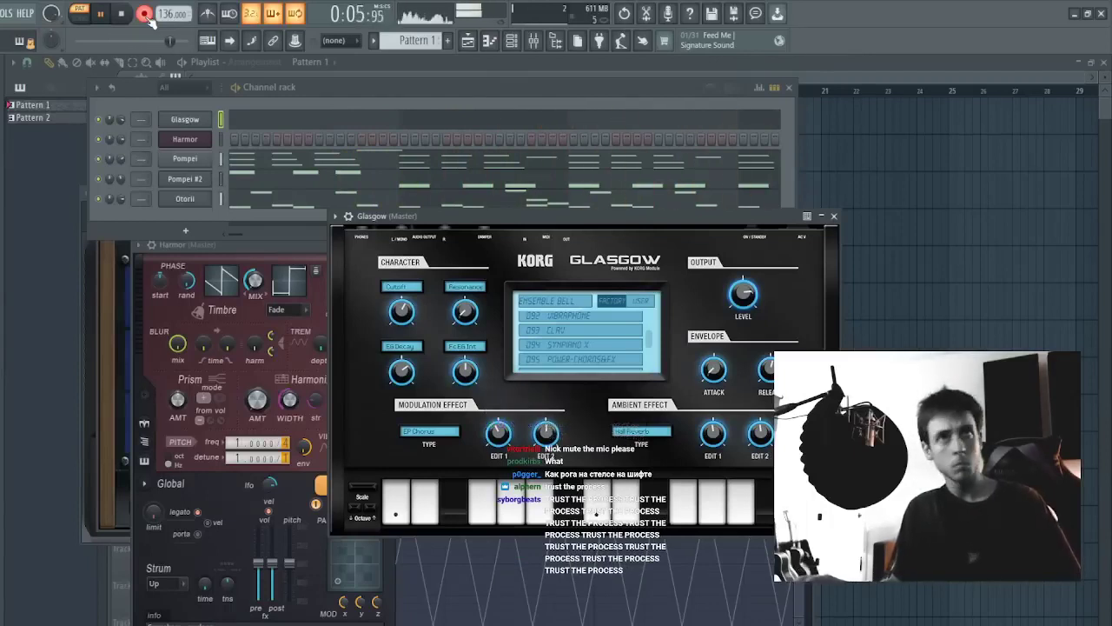
# - Lengthen the tiny Glasgow E5 note and move it to bar 1
pyautogui.click(298, 122)
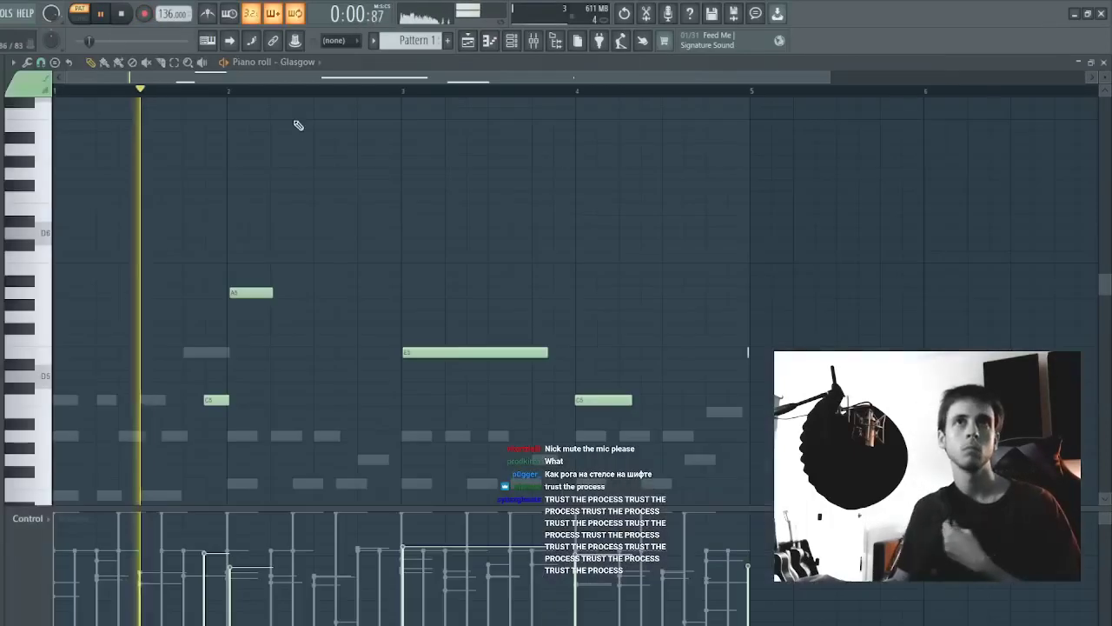
pyautogui.moveTo(561, 348); pyautogui.dragTo(54, 352)
pyautogui.keyDown('ctrl'); pyautogui.click(397, 307); pyautogui.keyUp('ctrl')
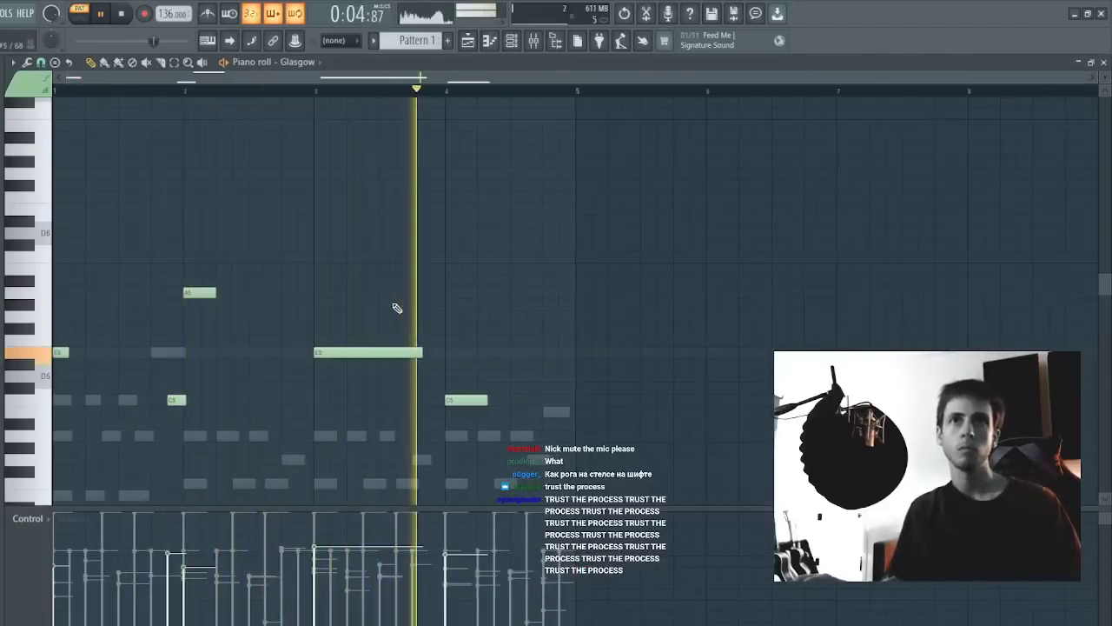
pyautogui.press('Escape')
# - Raise the lower Glasgow notes, including the bar-4 C4, by an octave
pyautogui.click(281, 132)
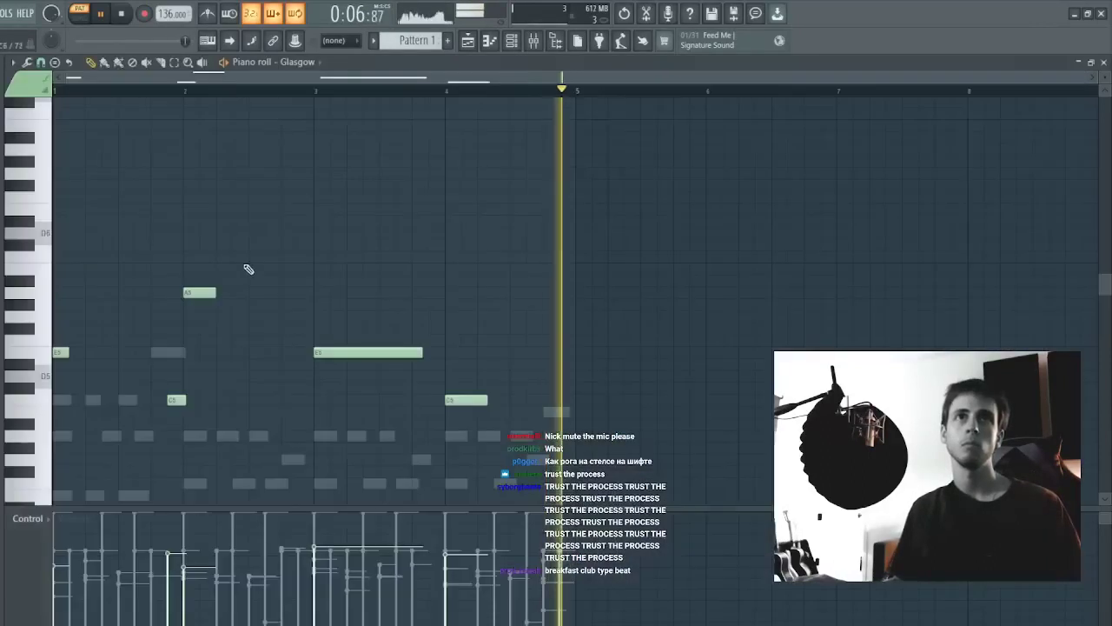
pyautogui.moveTo(117, 369); pyautogui.dragTo(50, 487)
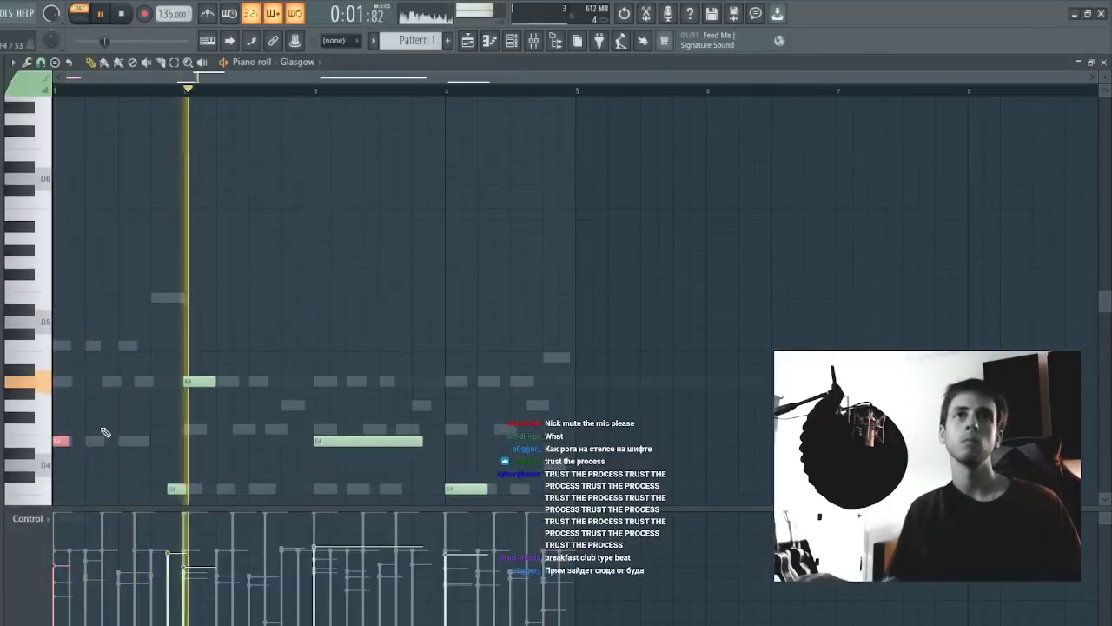
pyautogui.moveTo(338, 340); pyautogui.dragTo(521, 520)
pyautogui.hotkey('ctrl', 'Up')
pyautogui.hotkey('ctrl', 'd')
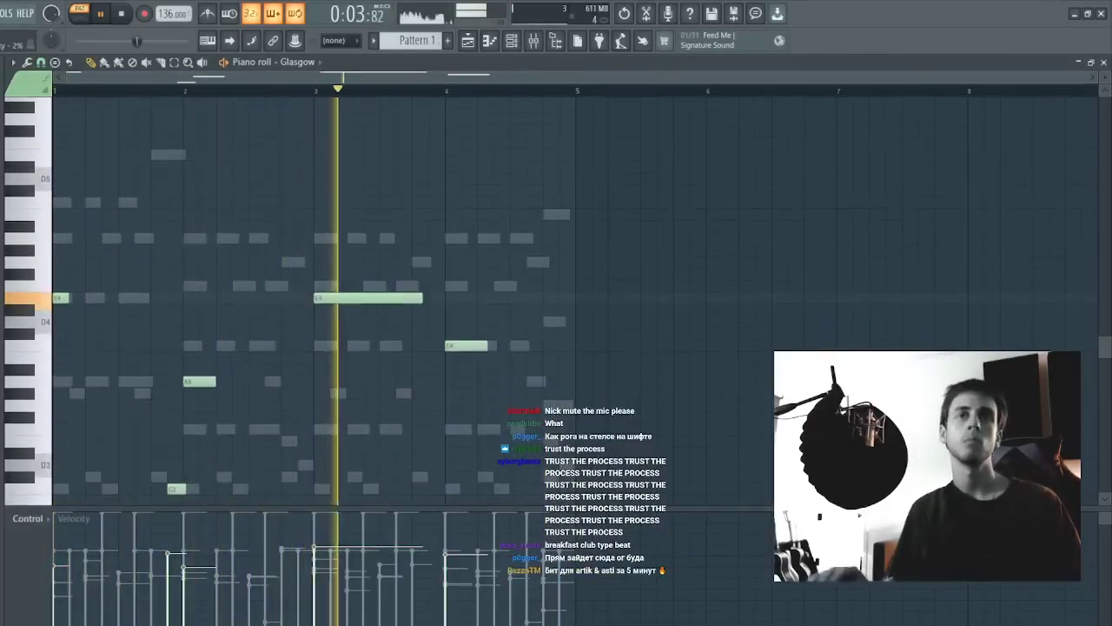
pyautogui.scroll(-3, 280, 136)
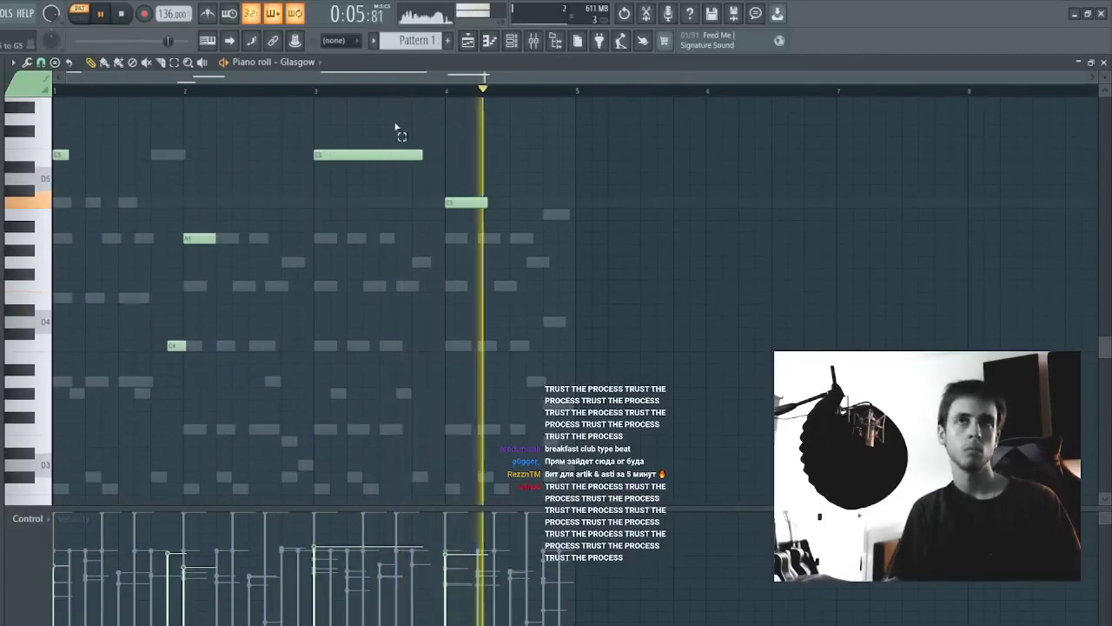
# - Drop the long top note and the bar-4 C5 note down an octave
pyautogui.moveTo(397, 130); pyautogui.dragTo(362, 238)
pyautogui.hotkey('ctrl', 'Down')
pyautogui.hotkey('ctrl', 'd')
pyautogui.moveTo(417, 169); pyautogui.dragTo(554, 258)
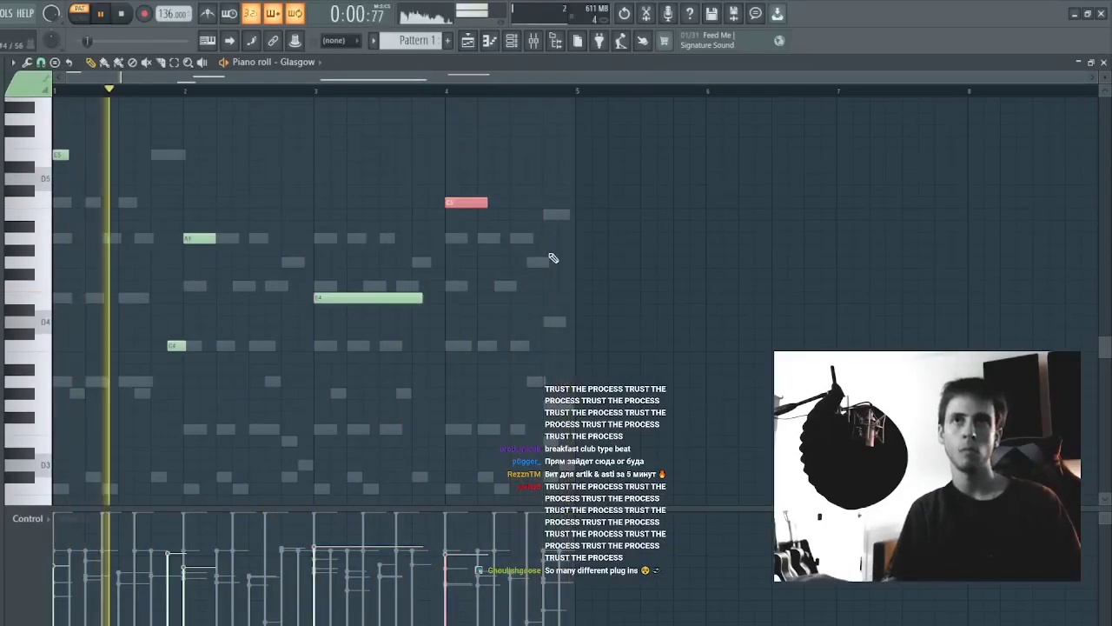
pyautogui.hotkey('ctrl', 'Down')
pyautogui.hotkey('ctrl', 'd')
pyautogui.press('F7')
pyautogui.click(137, 134)
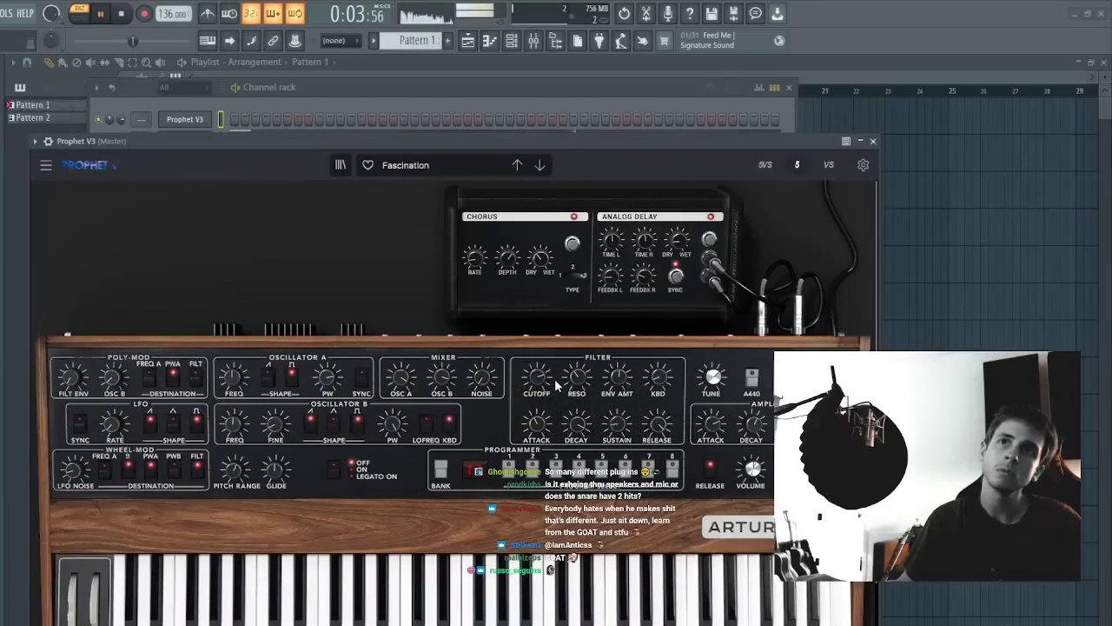
# - Step Prophet V3 past CompLove Lead1, CompLove Lead2, Cool Down Lead and Cue Lfo to How to be BASED
pyautogui.click(539, 165)
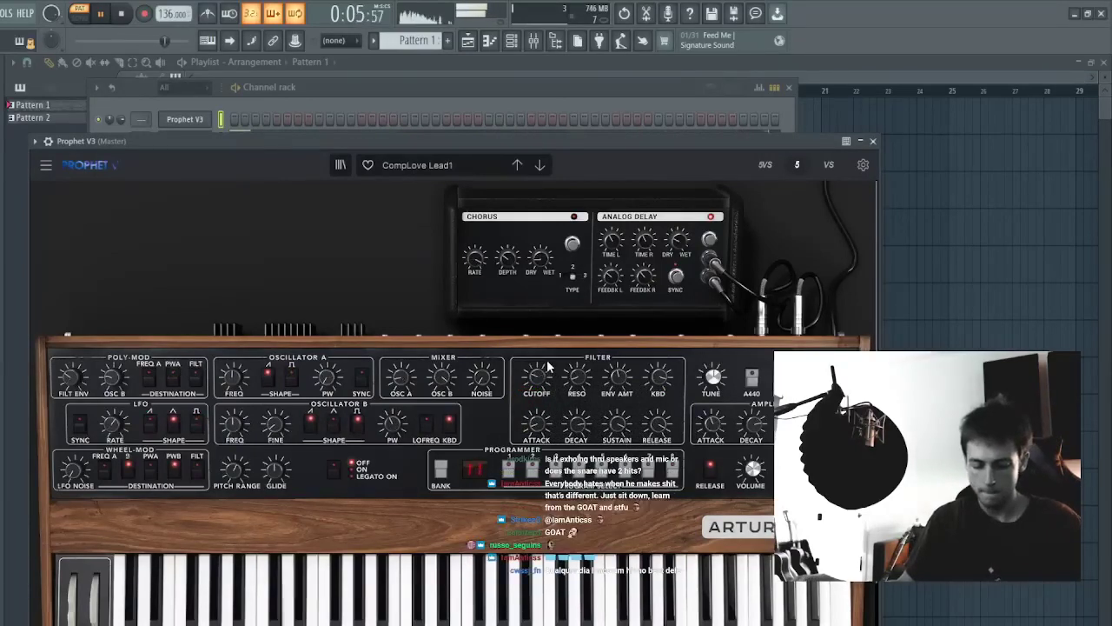
pyautogui.click(541, 165)
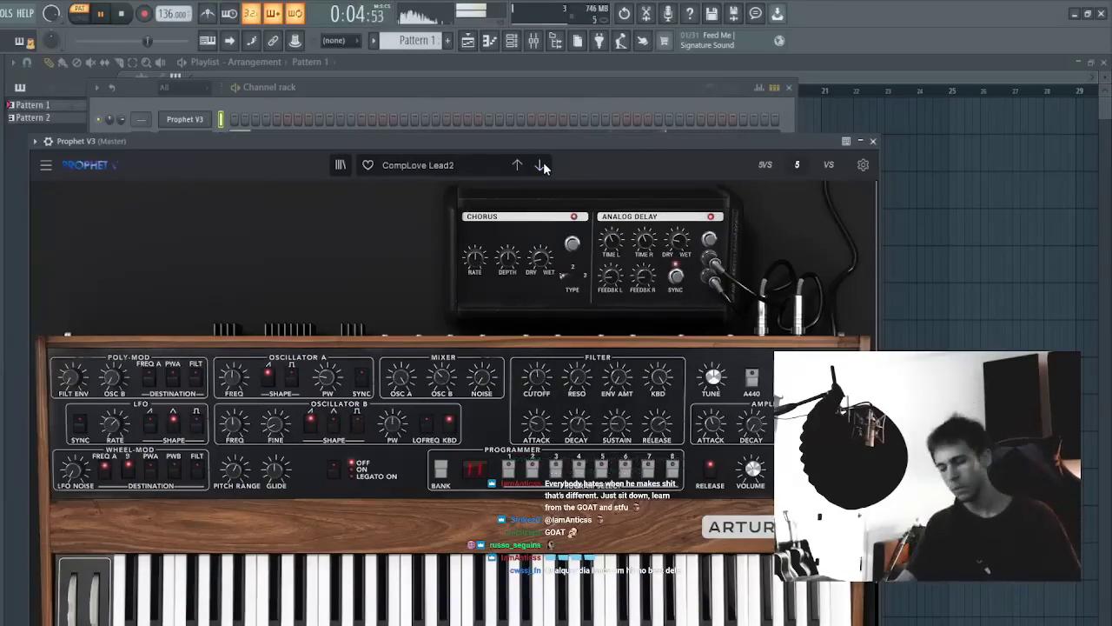
pyautogui.click(541, 165)
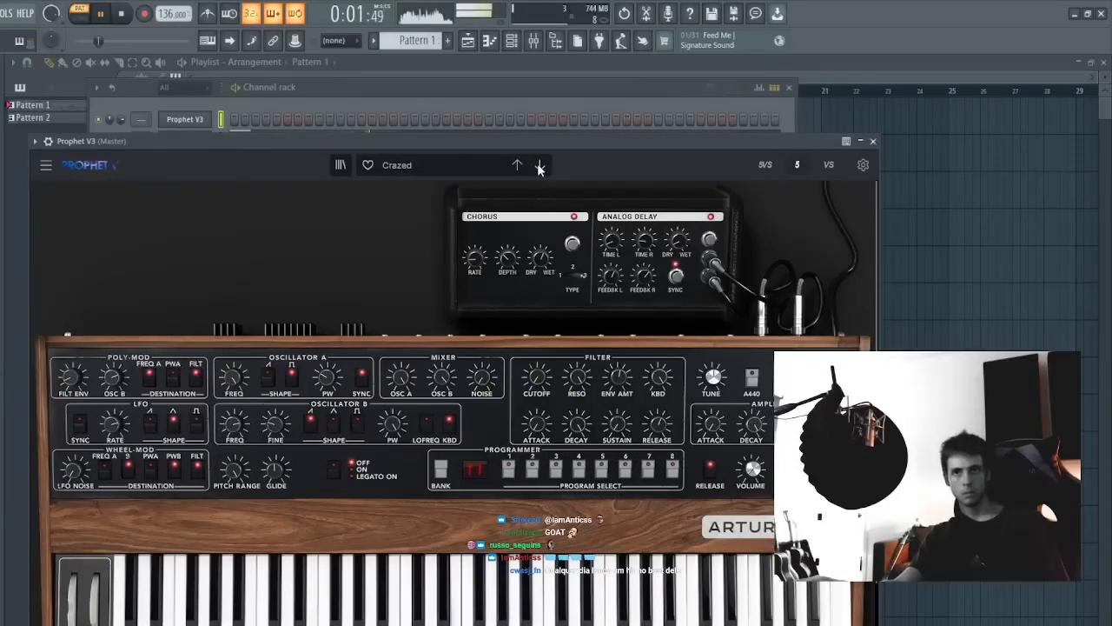
pyautogui.click(540, 165)
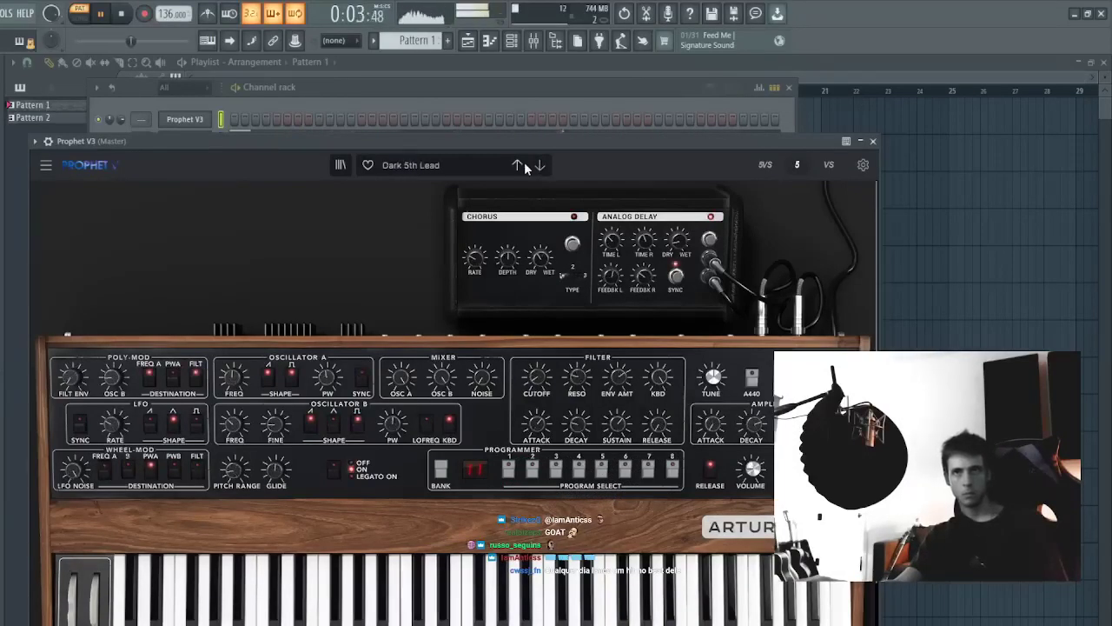
pyautogui.click(524, 163)
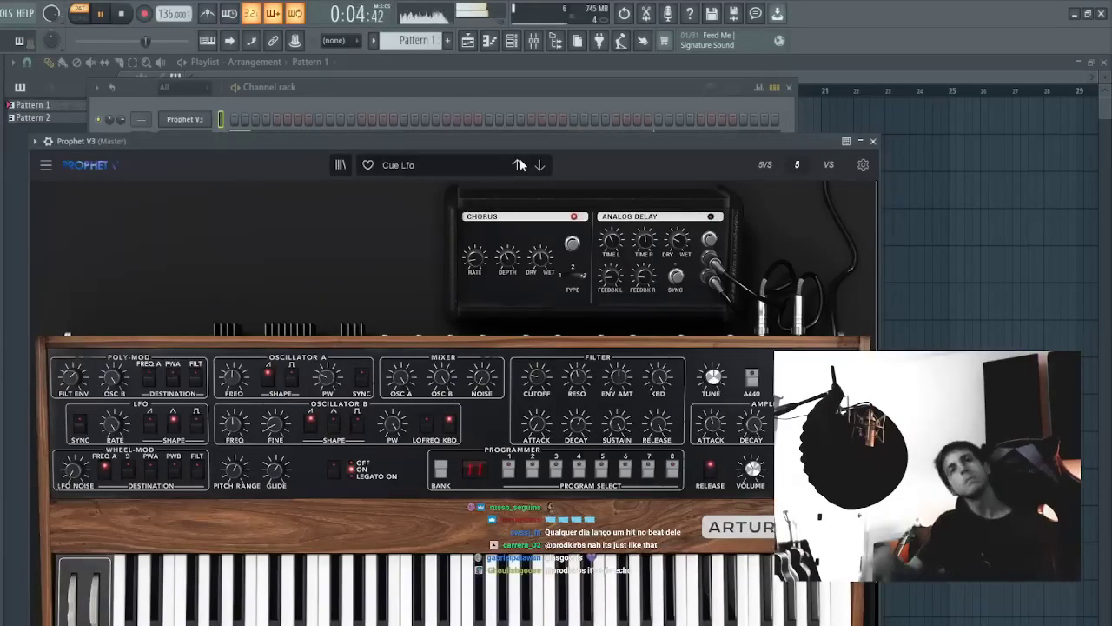
pyautogui.click(539, 165)
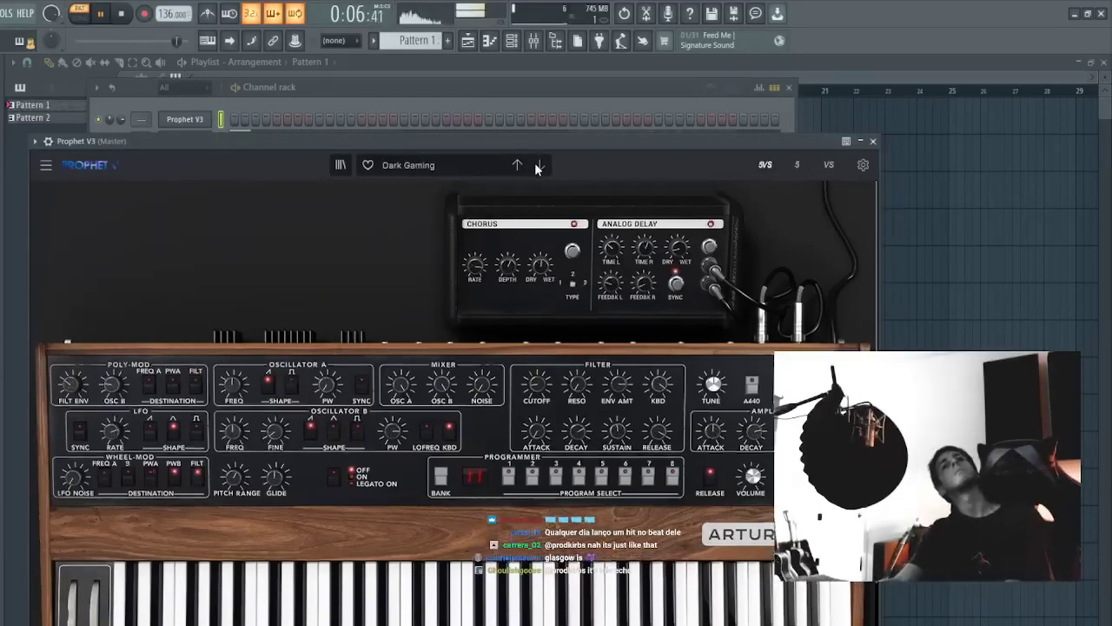
pyautogui.click(539, 165)
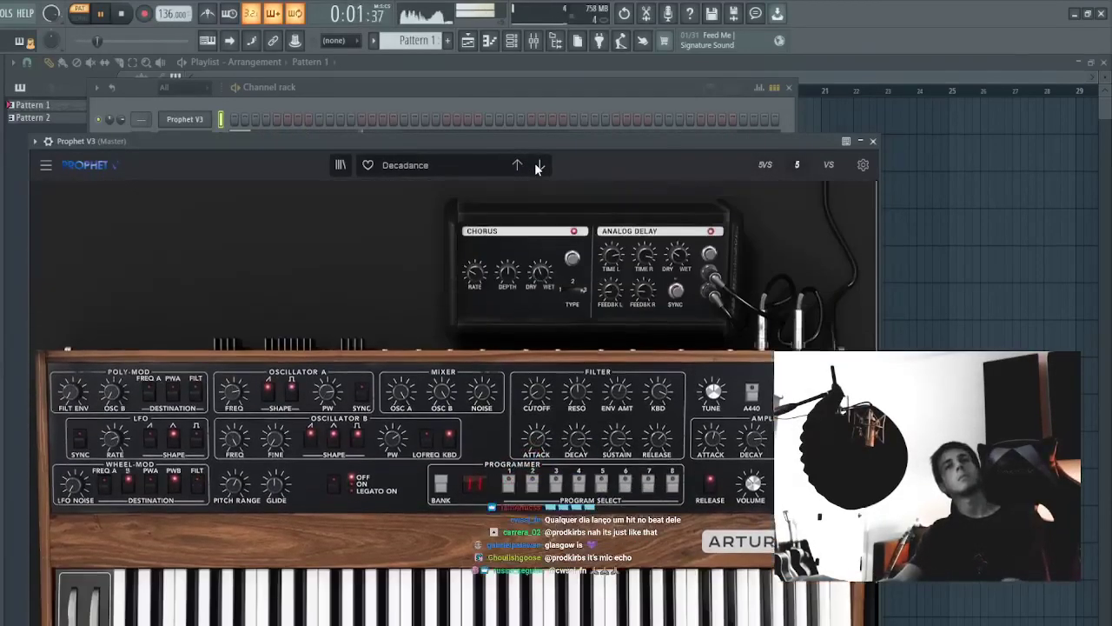
pyautogui.click(539, 165)
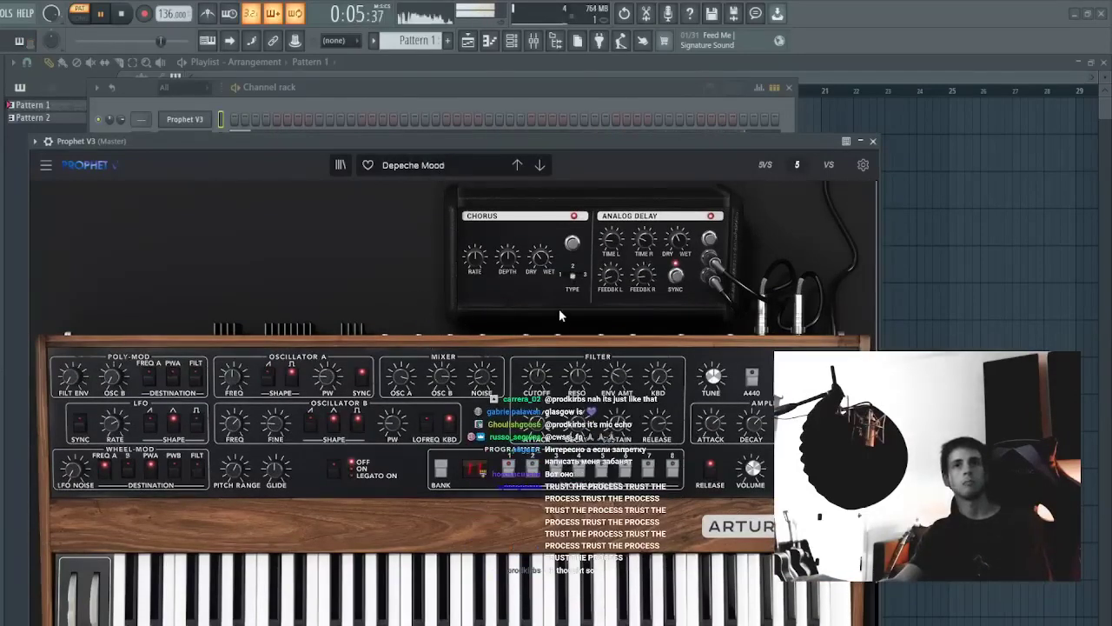
pyautogui.click(538, 165)
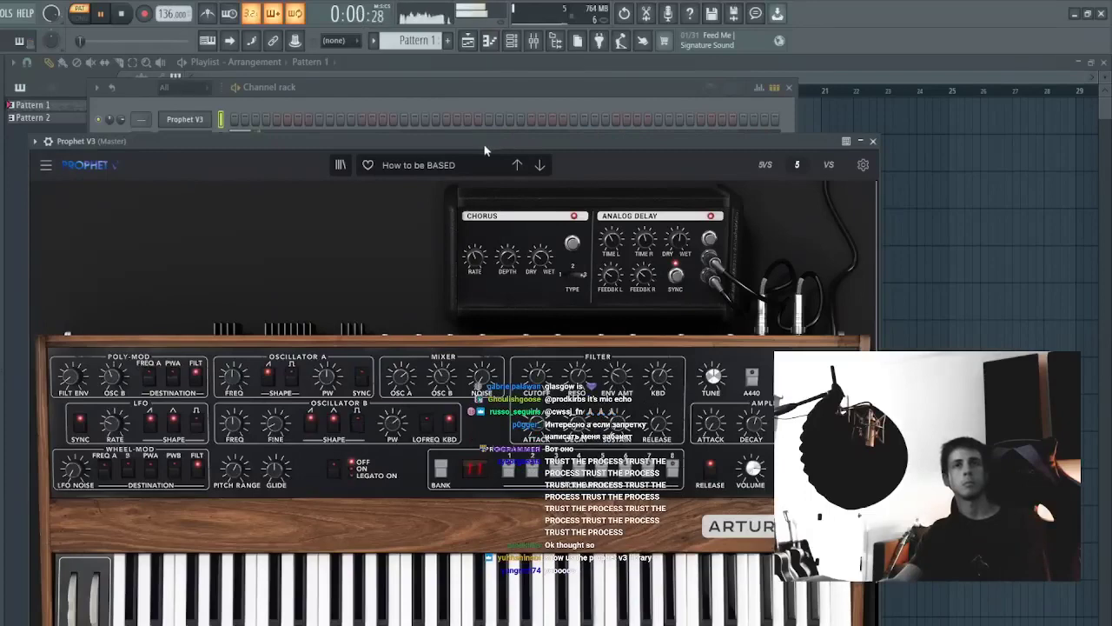
pyautogui.click(874, 142)
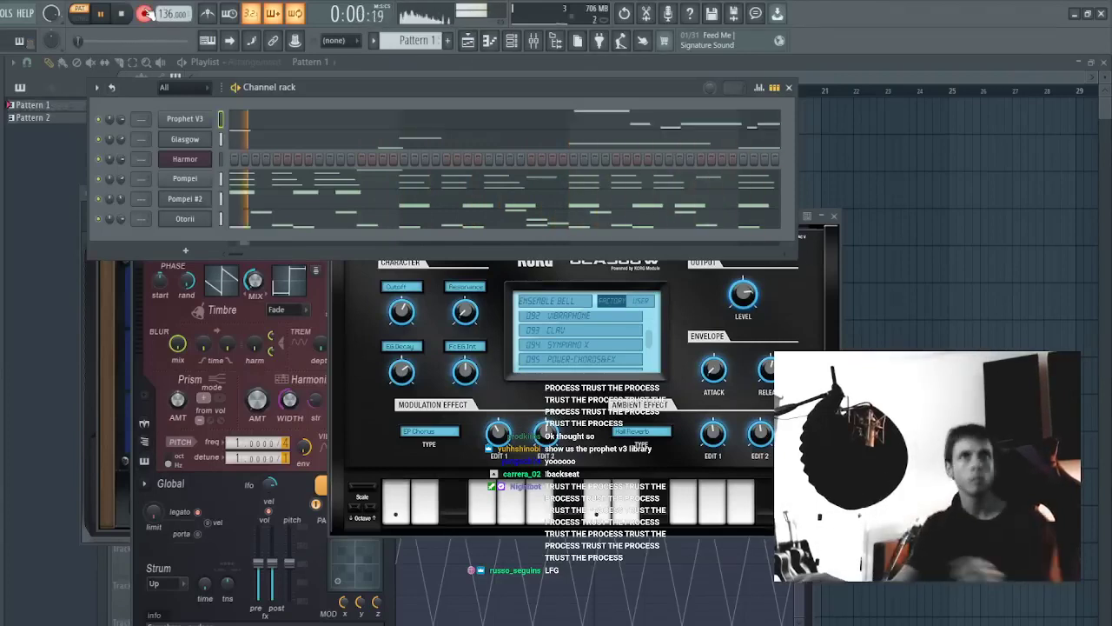
# - Open the Prophet V3 notes and shift the high D6/E6 and three A5/G5 notes slightly earlier
pyautogui.click(250, 123)
pyautogui.scroll(5, 377, 173)
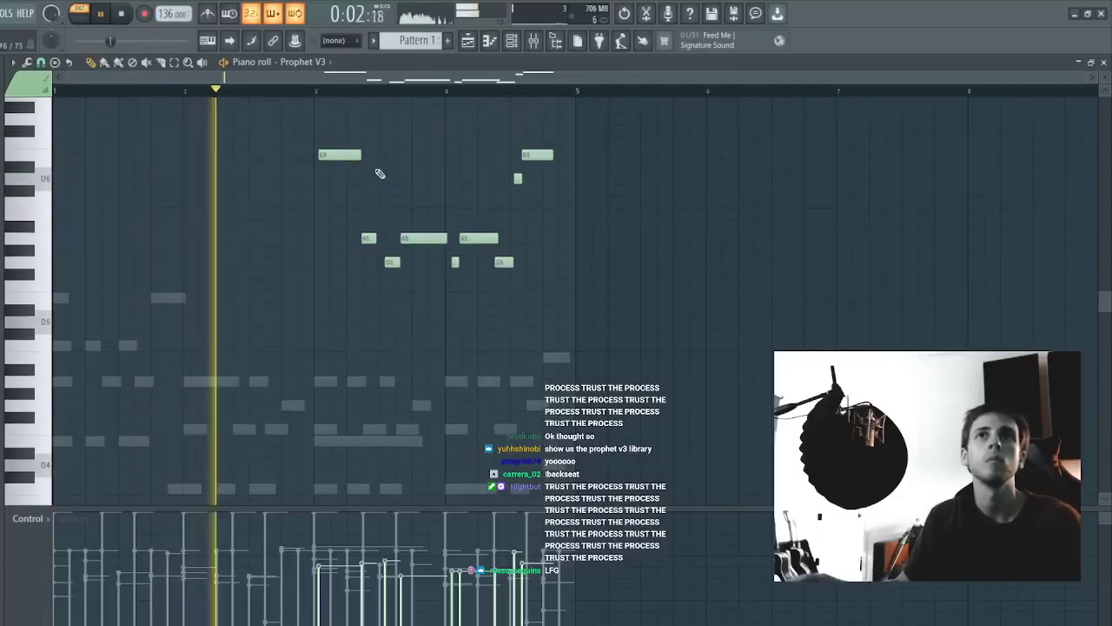
pyautogui.scroll(1, 529, 137)
pyautogui.moveTo(608, 233); pyautogui.dragTo(514, 307)
pyautogui.moveTo(545, 264); pyautogui.dragTo(540, 265)
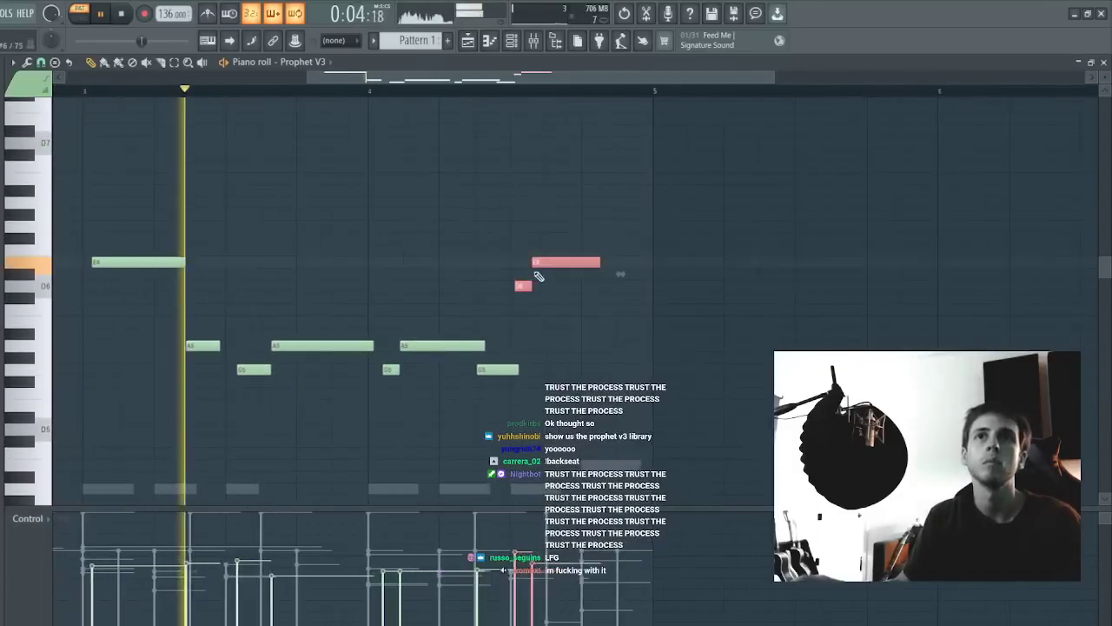
pyautogui.moveTo(540, 327); pyautogui.dragTo(403, 408)
pyautogui.moveTo(413, 348); pyautogui.dragTo(408, 348)
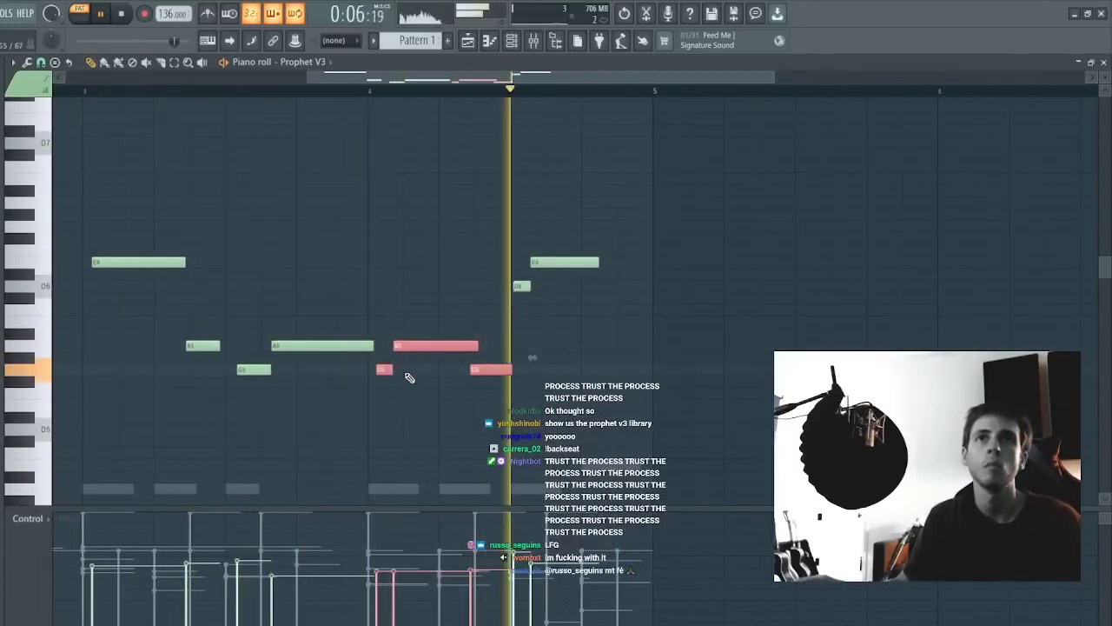
# - Nudge the last G5, the G5/A5 pair and three earlier notes earlier, then snap them and E6 to the grid
pyautogui.moveTo(548, 370); pyautogui.dragTo(489, 391)
pyautogui.moveTo(487, 371); pyautogui.dragTo(490, 371)
pyautogui.moveTo(438, 316); pyautogui.dragTo(385, 403)
pyautogui.moveTo(391, 371); pyautogui.dragTo(214, 410)
pyautogui.moveTo(265, 372); pyautogui.dragTo(260, 371)
pyautogui.hotkey('shift', 'q')
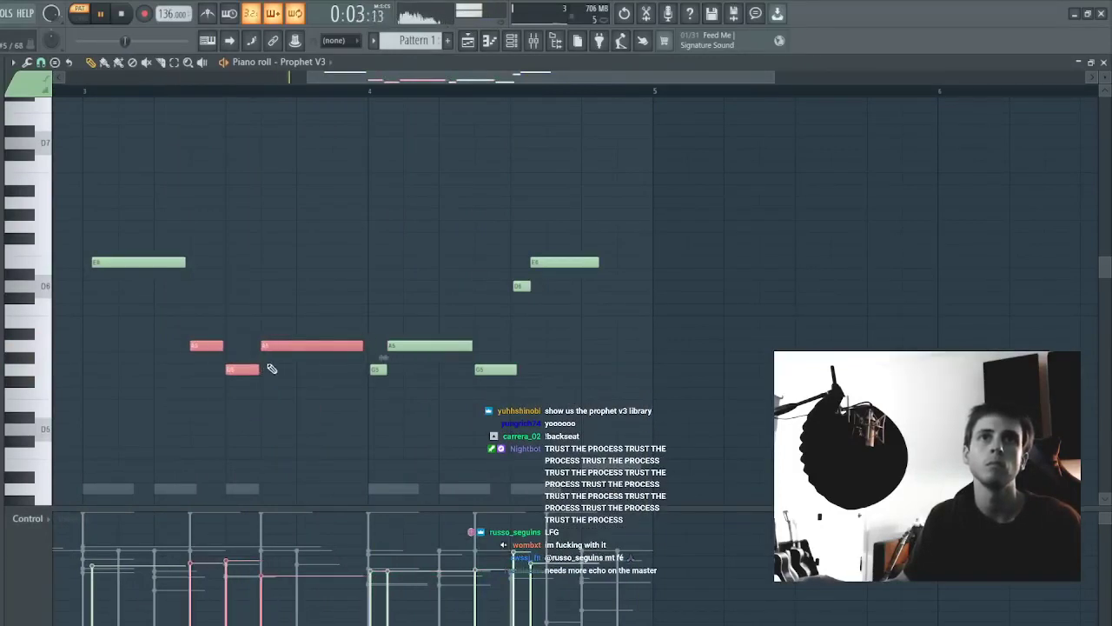
pyautogui.moveTo(182, 237); pyautogui.dragTo(109, 288)
pyautogui.hotkey('shift', 'q')
pyautogui.click(112, 291)
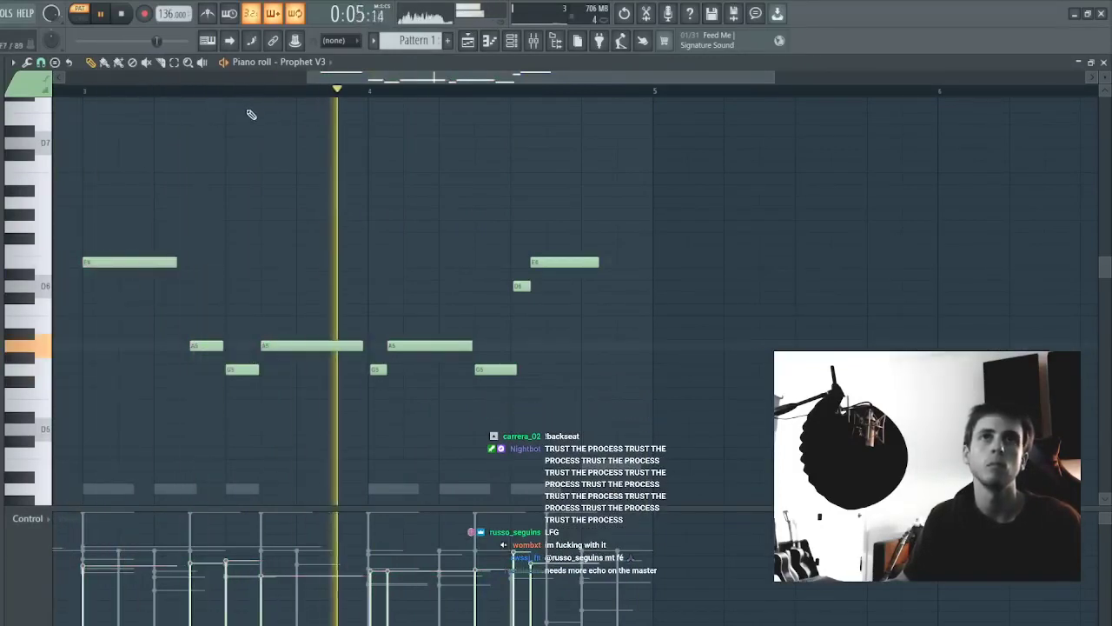
# - Copy the bar 3–4 phrase into bars 1–2, transposed up five semitones
pyautogui.scroll(-4, 259, 107)
pyautogui.scroll(-1, 265, 101)
pyautogui.scroll(-3, 295, 115)
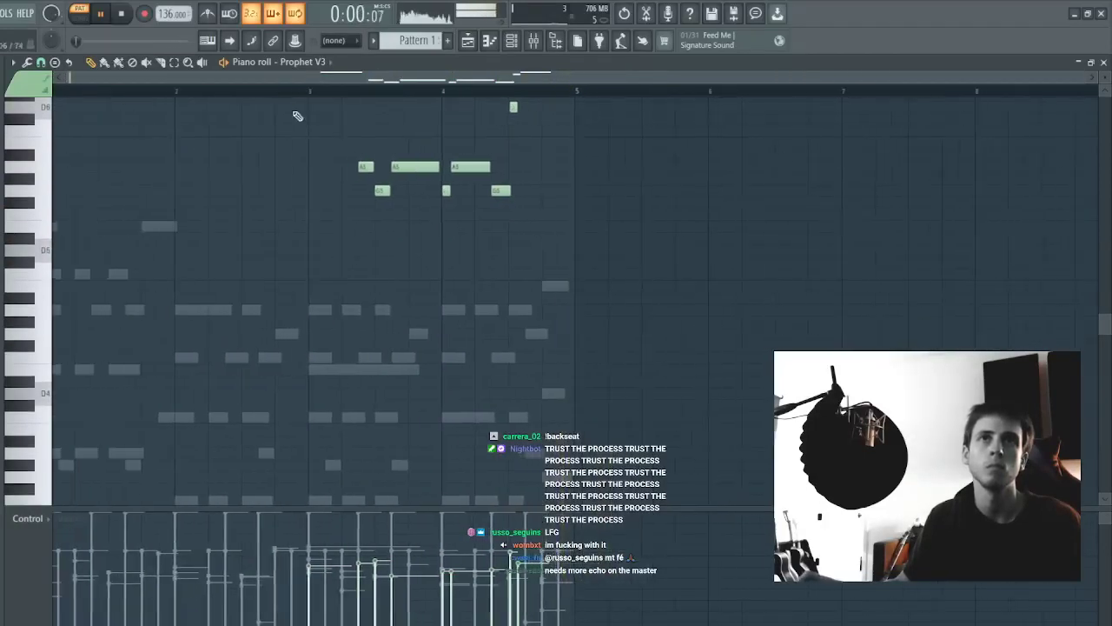
pyautogui.scroll(5, 373, 156)
pyautogui.hotkey('ctrl', 'a')
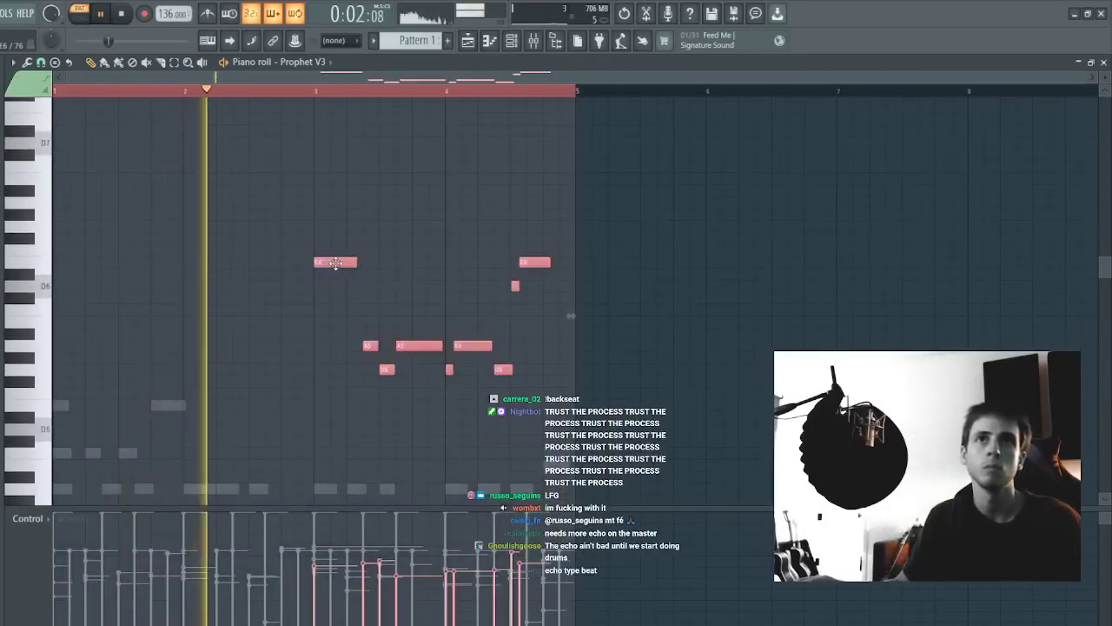
pyautogui.hotkey('ctrl', 'd')
pyautogui.hotkey('ctrl', 'a')
pyautogui.press('space')
pyautogui.moveTo(336, 263)
pyautogui.keyDown('shift'); pyautogui.mouseDown()
pyautogui.moveTo(74, 262)
pyautogui.moveTo(75, 203)
pyautogui.mouseUp(); pyautogui.keyUp('shift')
pyautogui.press('space')
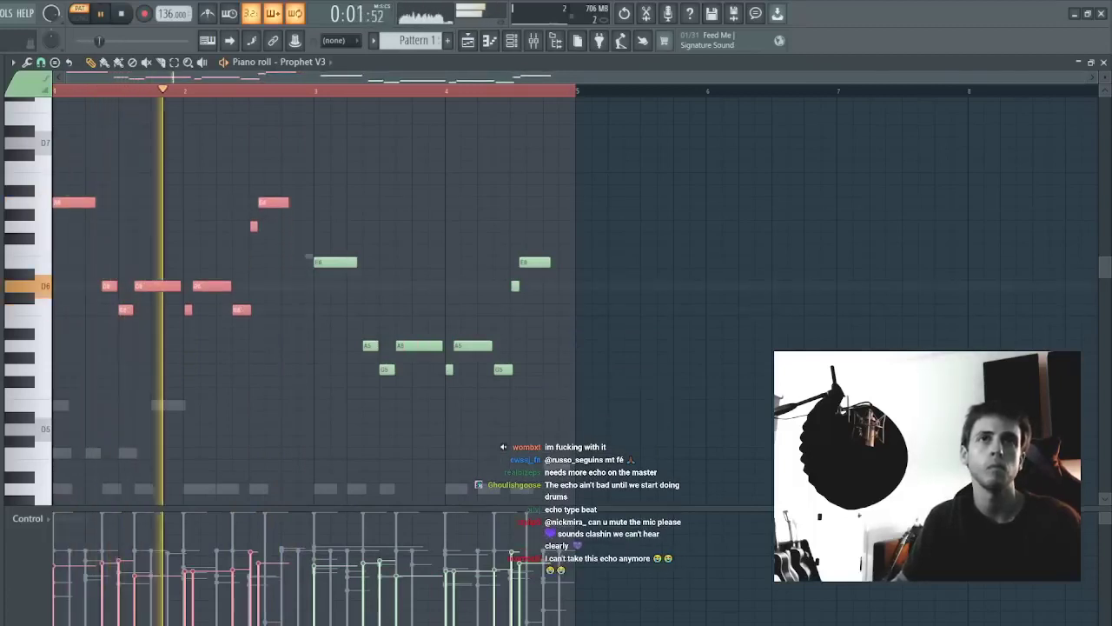
pyautogui.hotkey('ctrl', 'd')
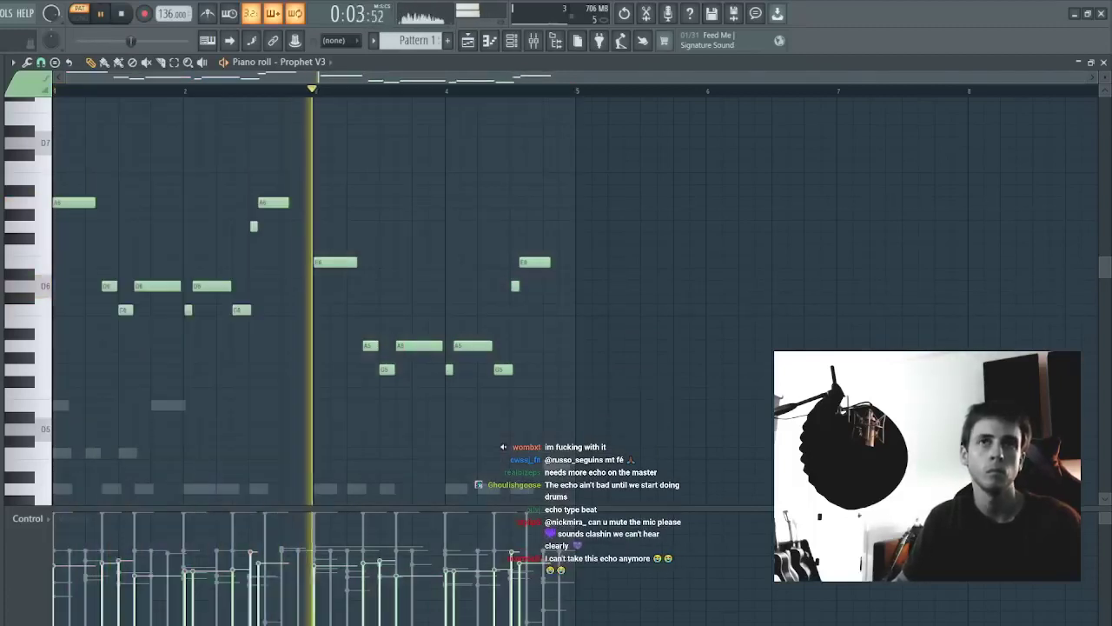
pyautogui.press('Escape')
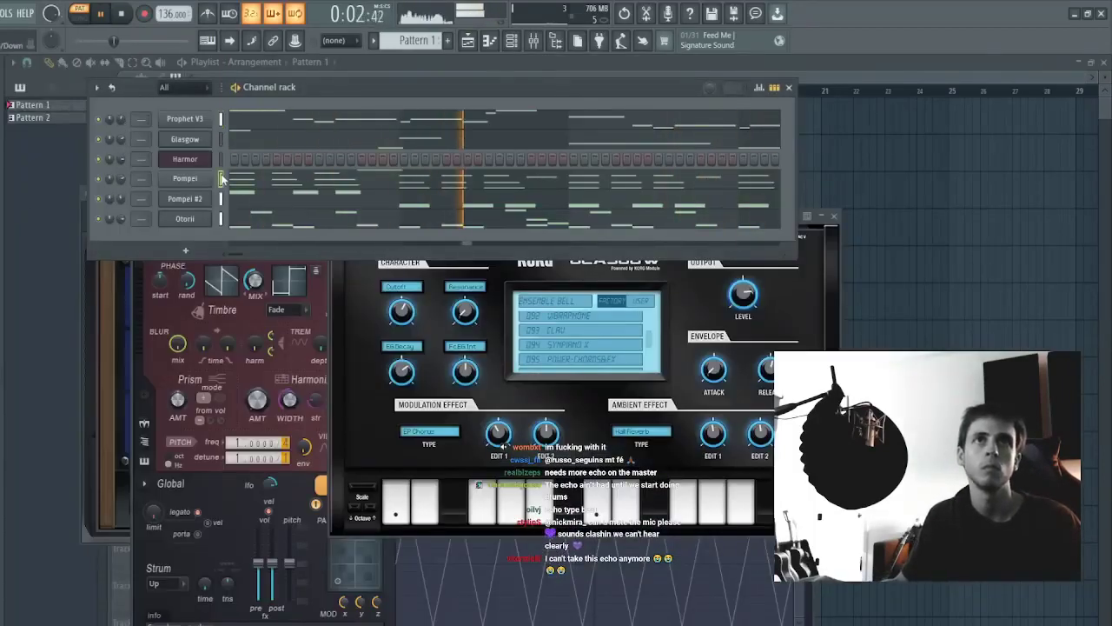
# - Close the Harmor window and show the Pompei channel's chord notes in the piano roll, stopping playback
pyautogui.click(182, 160)
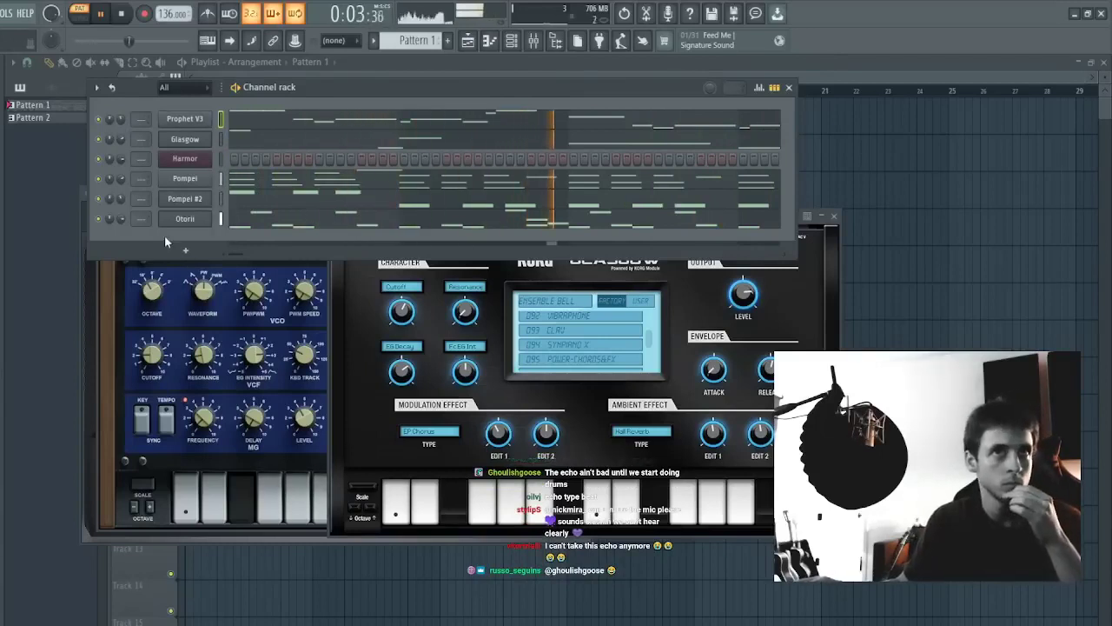
pyautogui.click(243, 179)
pyautogui.press('space')
pyautogui.scroll(-12, 174, 322)
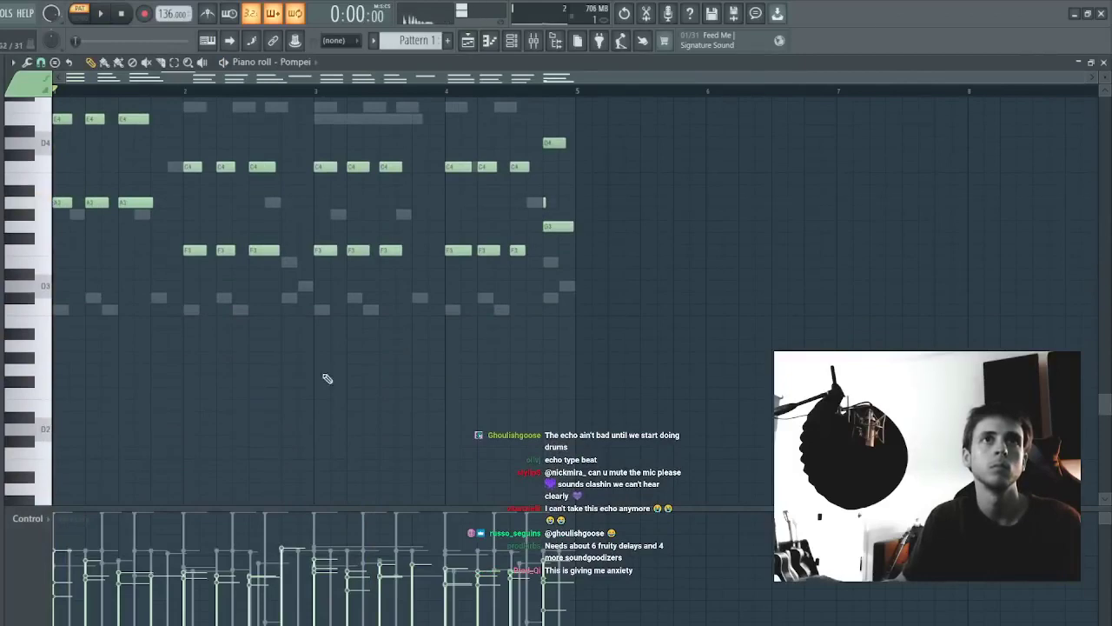
# - Close the Pompei piano roll with Escape, returning to the channel rack
pyautogui.press('Escape')
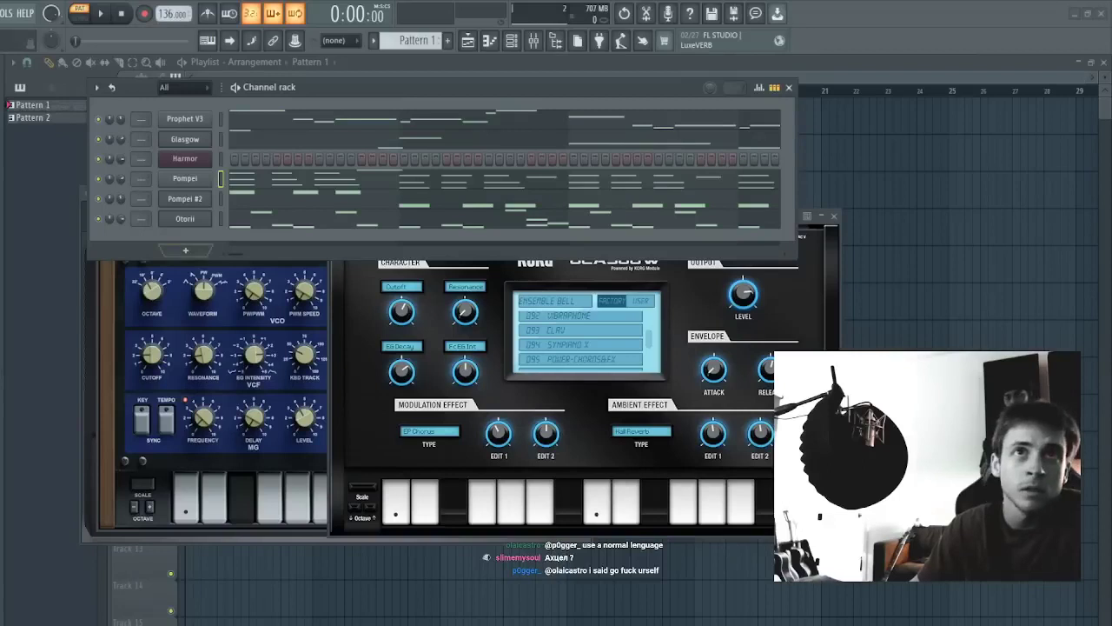
# - Play the synth pattern, then drag the rendered audio file onto Track 3 of the Playlist at bar 1
pyautogui.press('space')
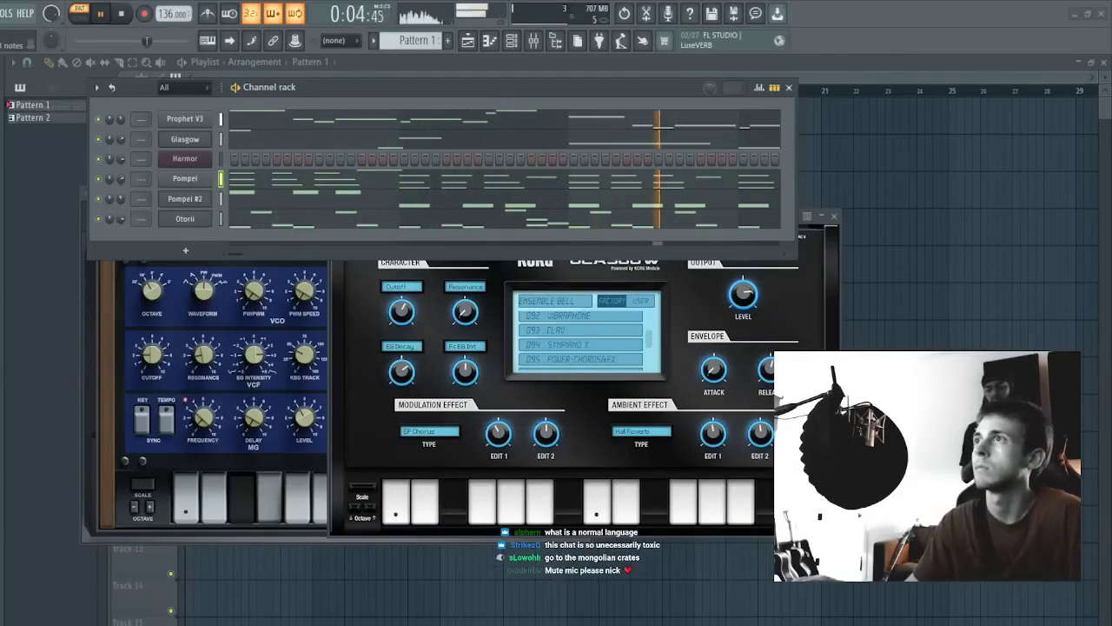
pyautogui.moveTo(848, 189); pyautogui.dragTo(81, 196)
# - Place the audio clip at the start of Track 3 and audition it around one minute in
pyautogui.click(325, 92)
pyautogui.scroll(-4, 325, 93)
pyautogui.click(352, 92)
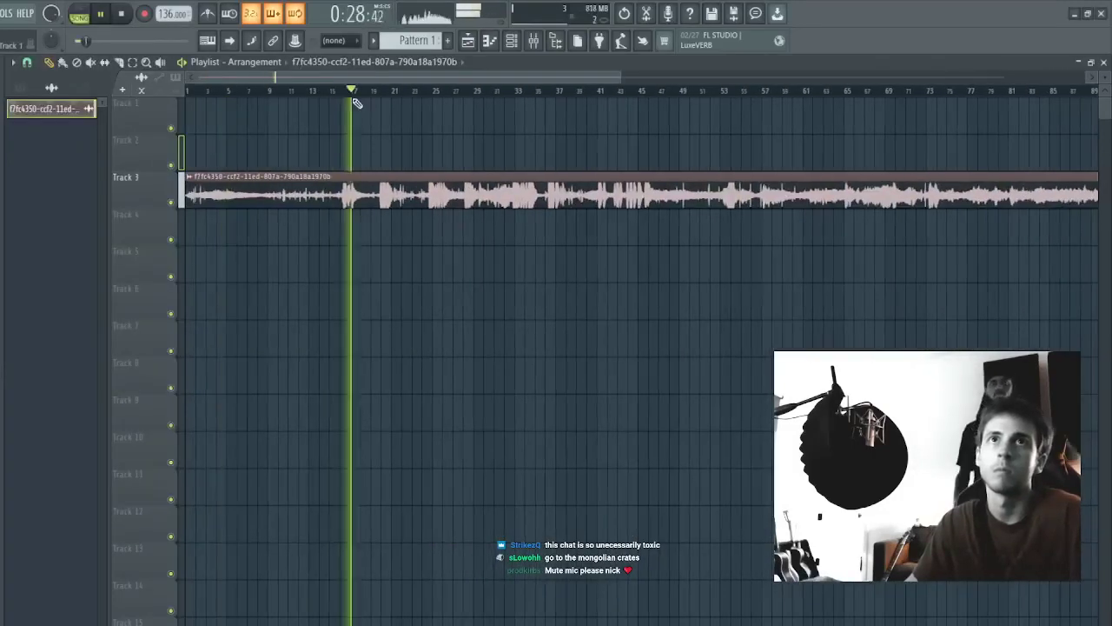
pyautogui.scroll(-4, 372, 94)
pyautogui.click(367, 92)
pyautogui.press('space')
# - Open the clip's sample settings, audition around 1:30, and list all channels in the Channel rack
pyautogui.doubleClick(351, 179)
pyautogui.press('space')
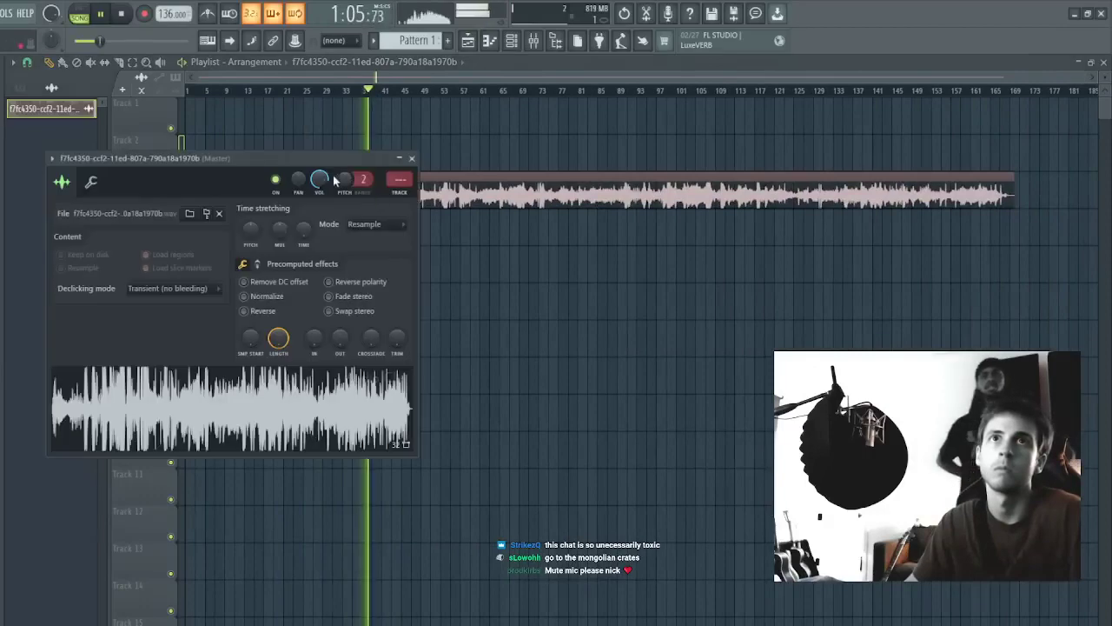
pyautogui.click(451, 92)
pyautogui.scroll(5, 443, 94)
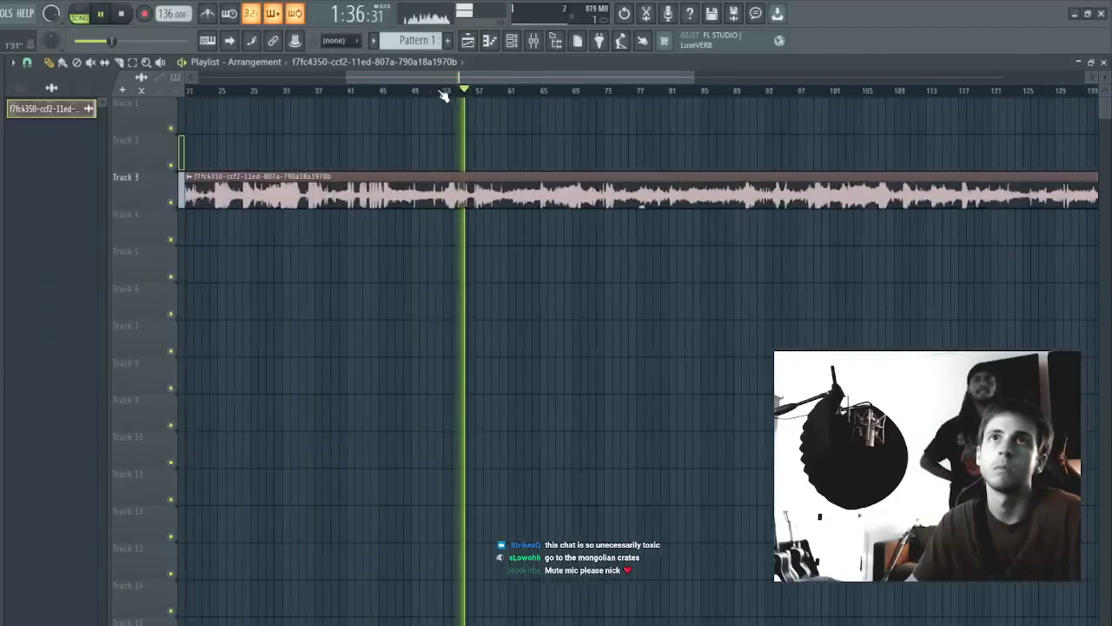
pyautogui.click(441, 92)
pyautogui.click(482, 92)
pyautogui.doubleClick(503, 193)
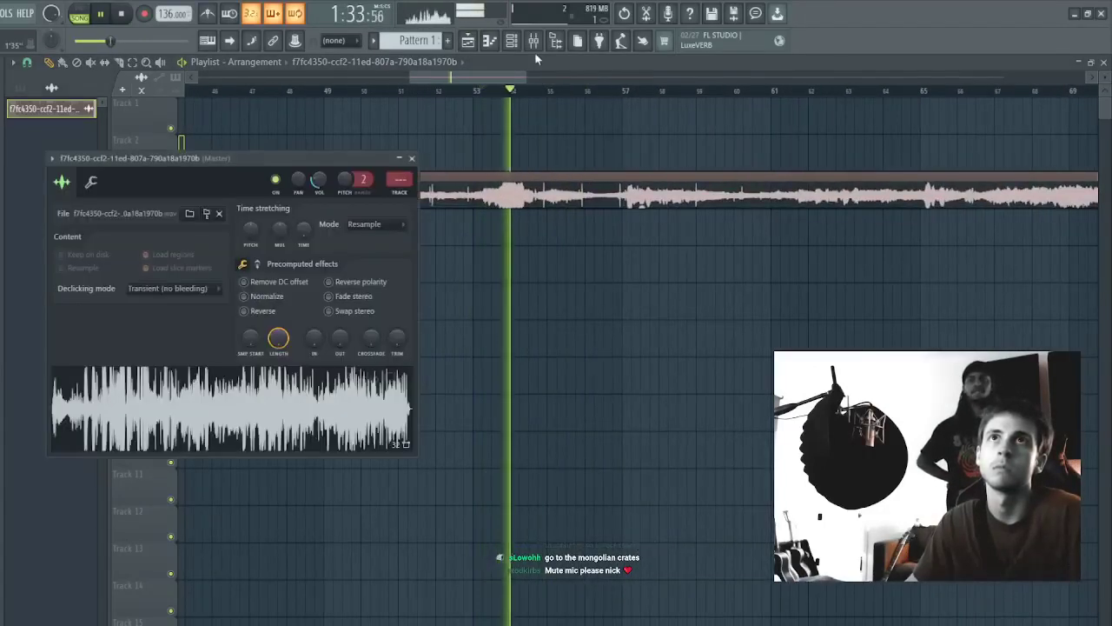
pyautogui.click(512, 41)
pyautogui.press('space')
# - Mute the audio clip's channel, replay the song from the beginning, and open the Mixer
pyautogui.scroll(1, 167, 92)
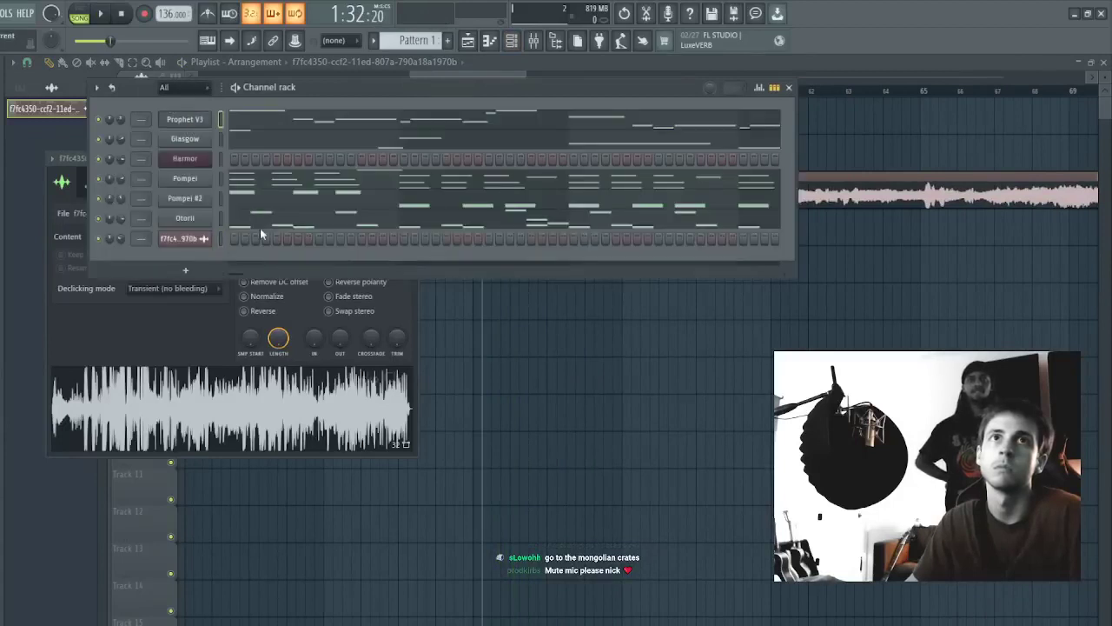
pyautogui.press('space')
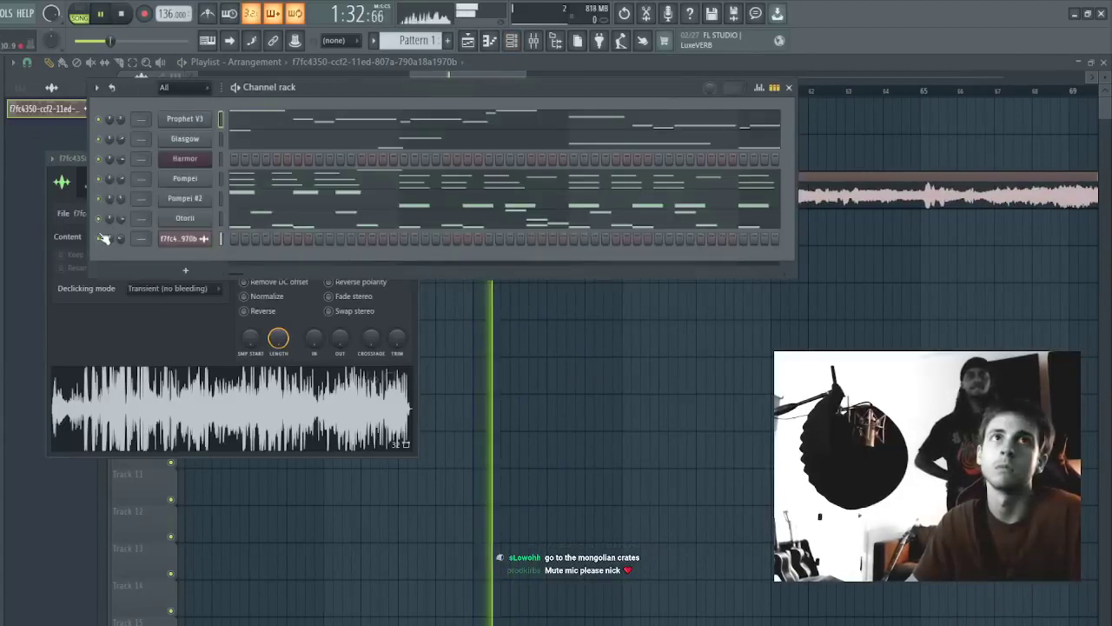
pyautogui.click(100, 238)
pyautogui.press('space')
pyautogui.click(120, 14)
pyautogui.press('space')
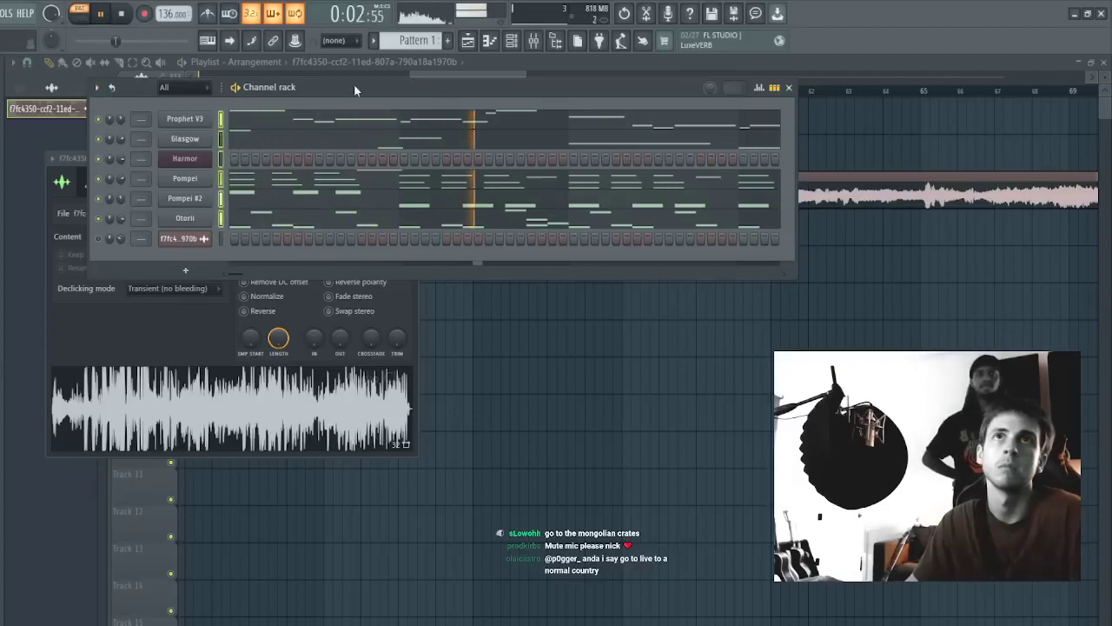
pyautogui.press('F9')
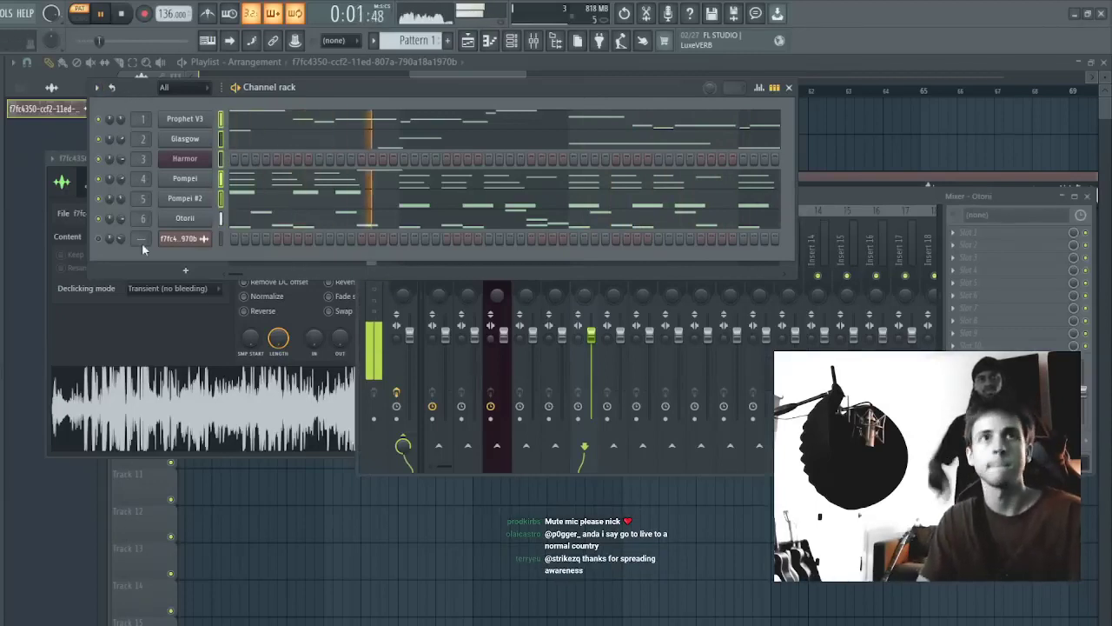
pyautogui.rightClick(923, 151)
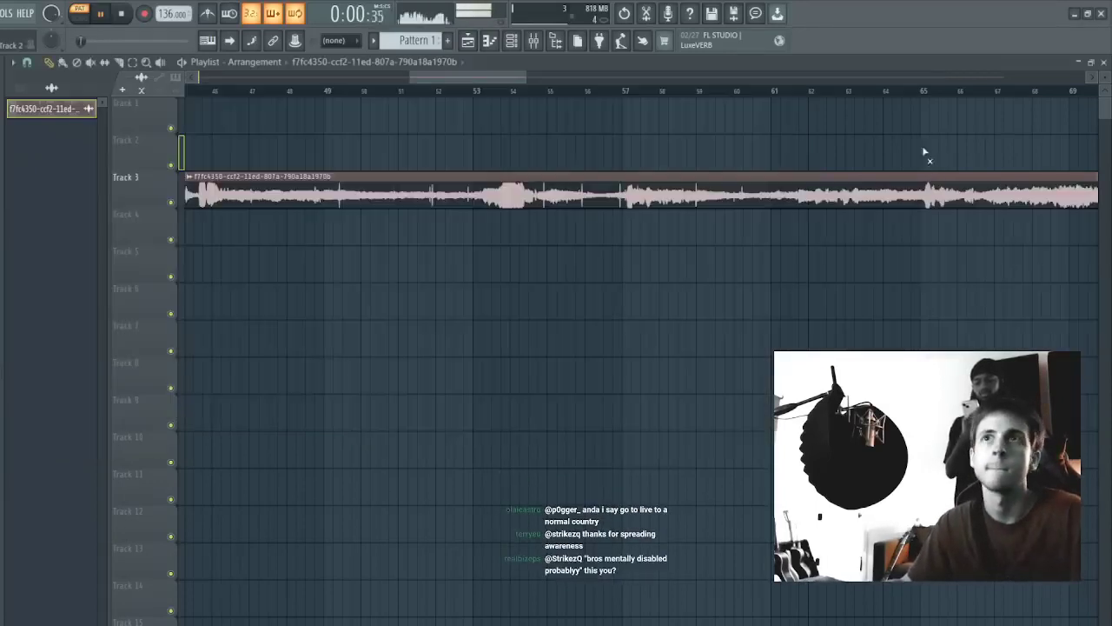
# - Delete the stray Track 2 clip, open the Track 3 audio in Edison, and add it as a '_2' channel
pyautogui.doubleClick(697, 165)
pyautogui.rightClick(697, 167)
pyautogui.doubleClick(612, 198)
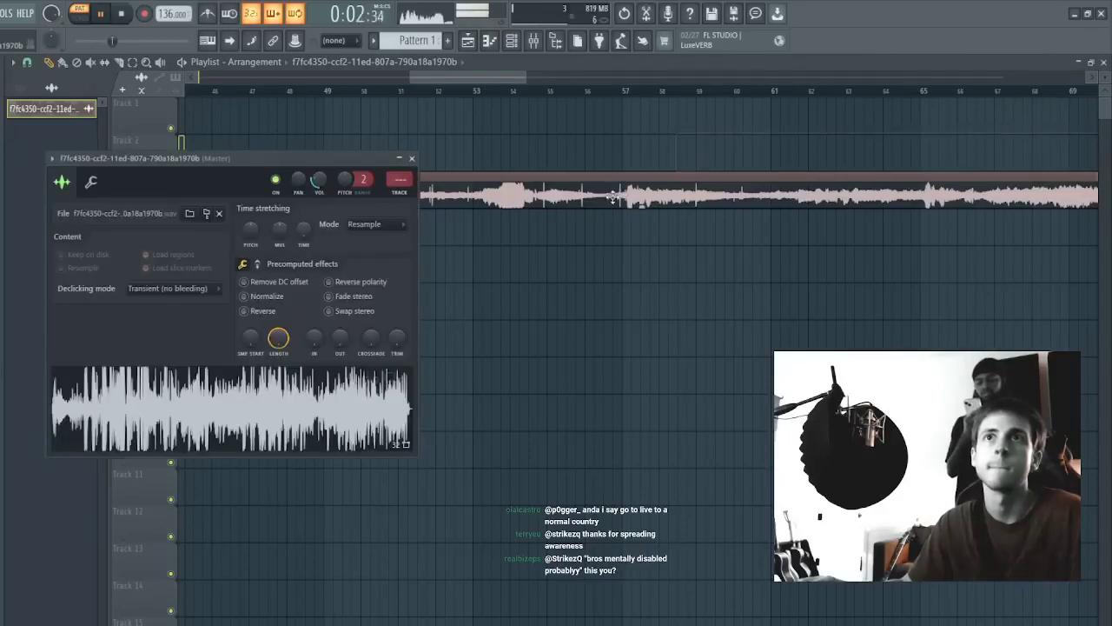
pyautogui.hotkey('ctrl', 'e')
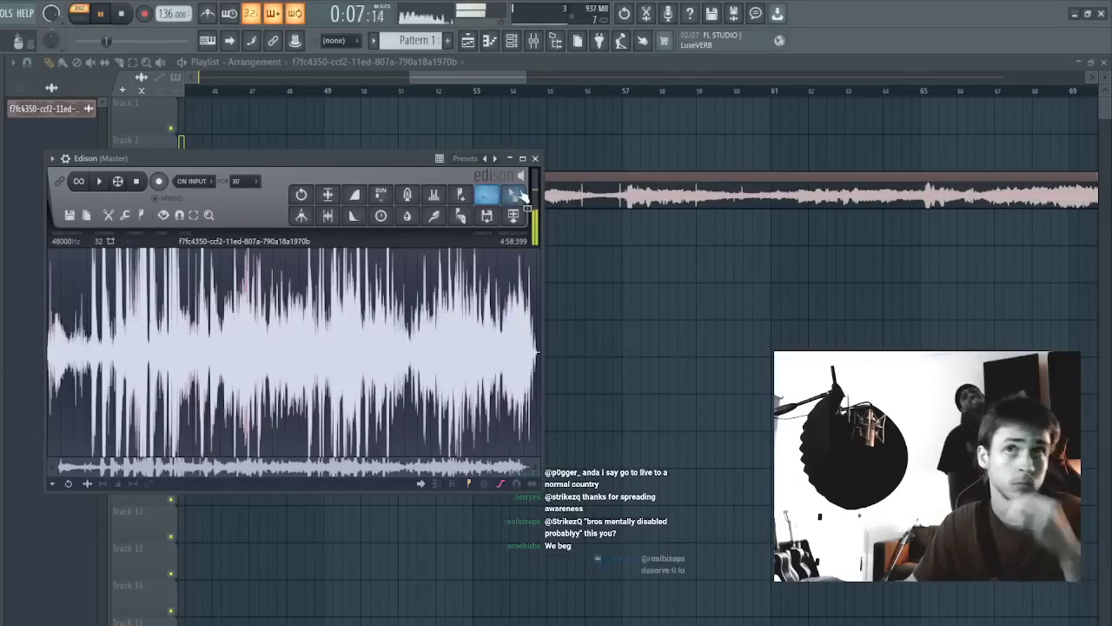
pyautogui.moveTo(513, 198); pyautogui.dragTo(227, 109)
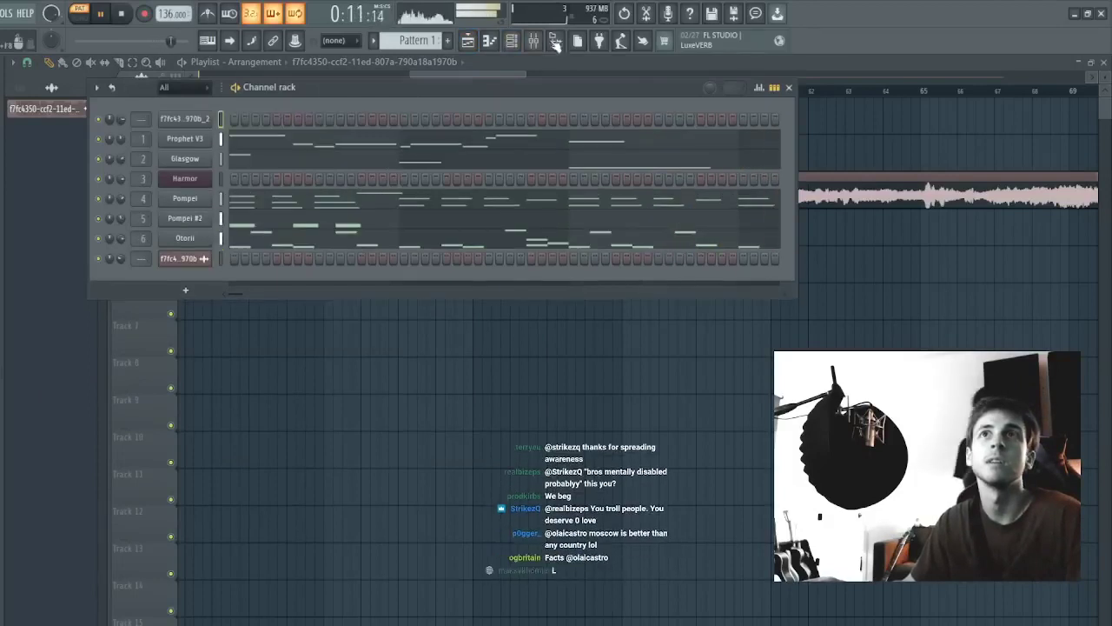
pyautogui.click(199, 120)
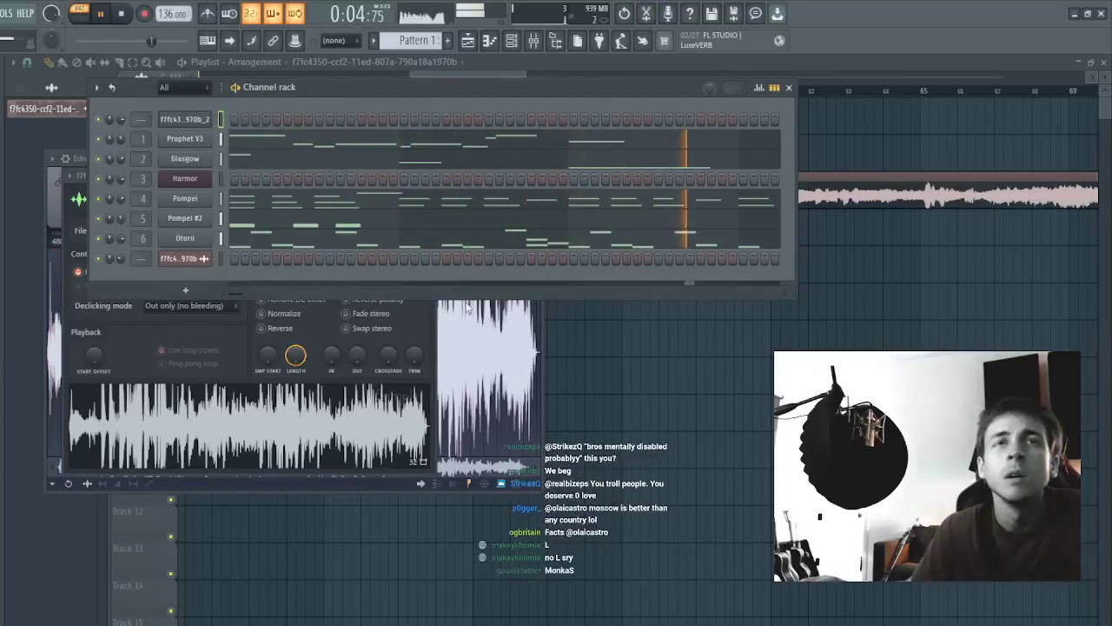
# - Add a Fruity Slicer channel and load the new '_2' sample into it
pyautogui.click(484, 337)
pyautogui.click(191, 119)
pyautogui.click(196, 119)
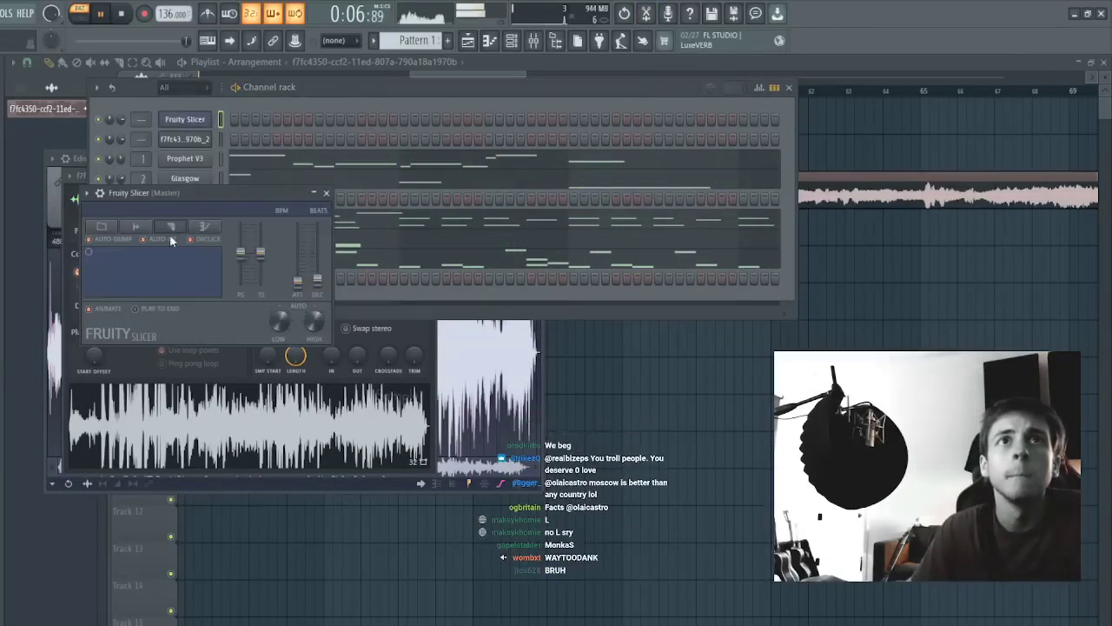
pyautogui.moveTo(315, 438); pyautogui.dragTo(188, 119)
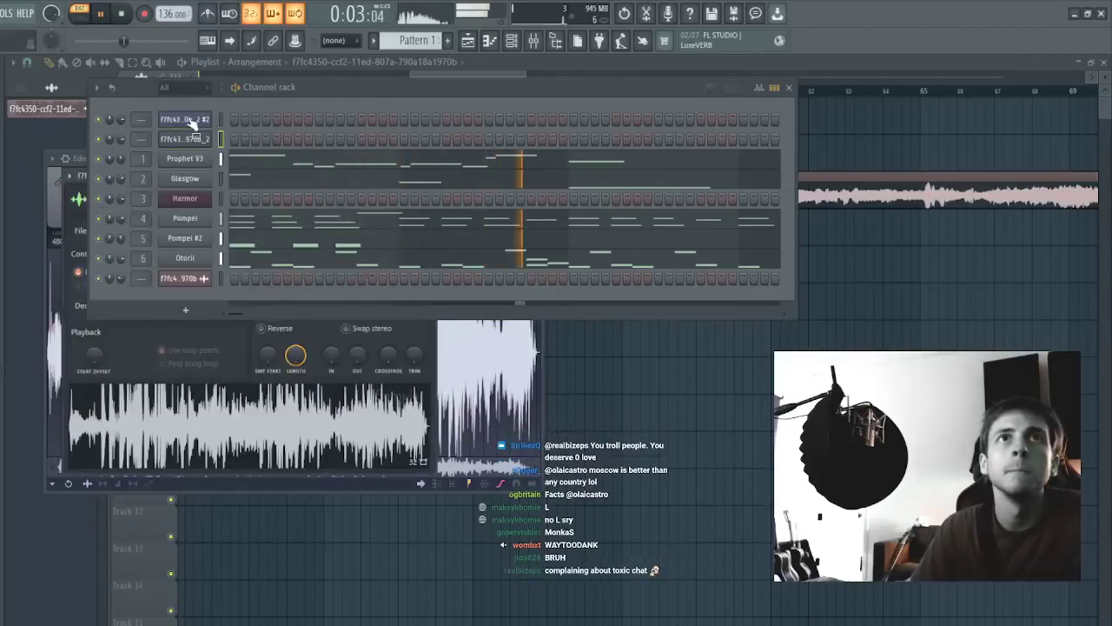
pyautogui.click(193, 122)
pyautogui.press('space')
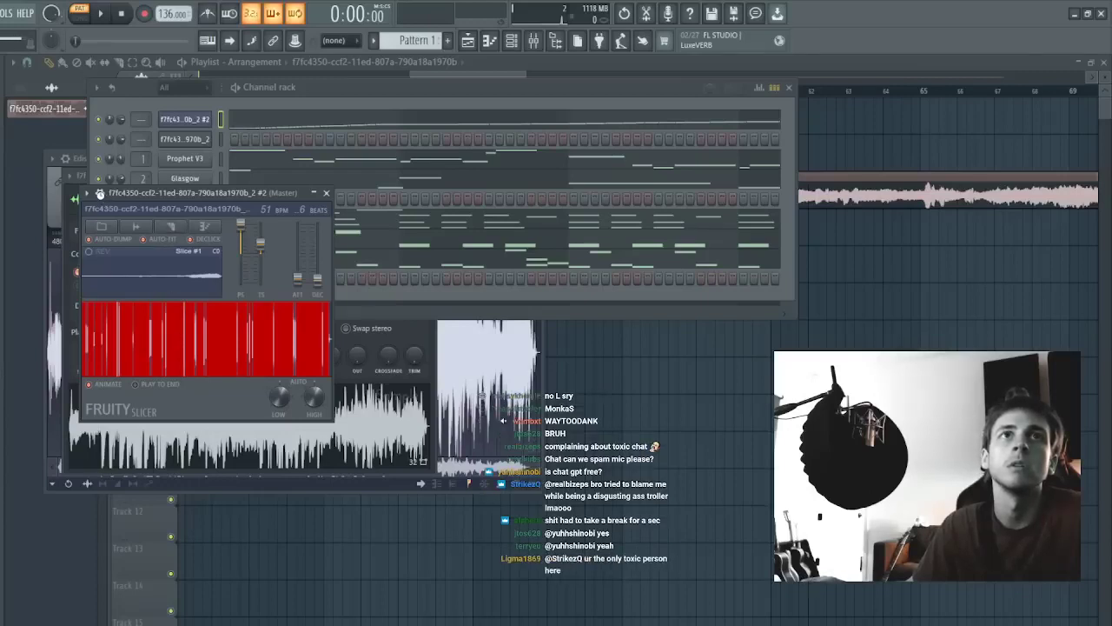
# - Check the slicer channel's volume envelope, audition the slices, and open its piano roll
pyautogui.click(100, 193)
pyautogui.click(123, 217)
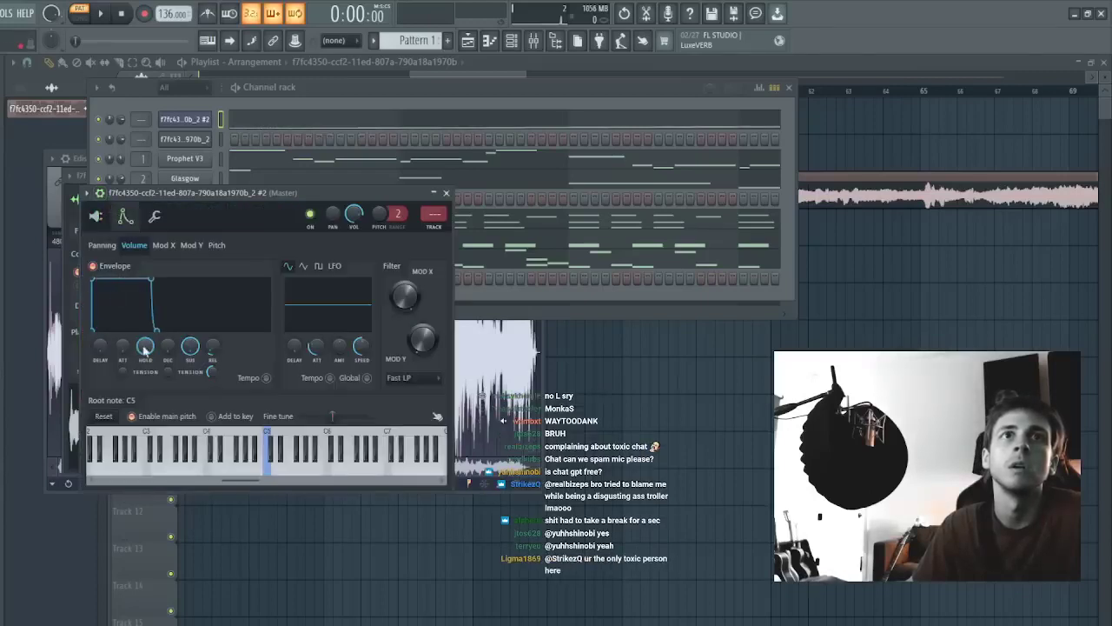
pyautogui.press('space')
pyautogui.press('space')
pyautogui.click(100, 120)
pyautogui.press('space')
pyautogui.click(241, 117)
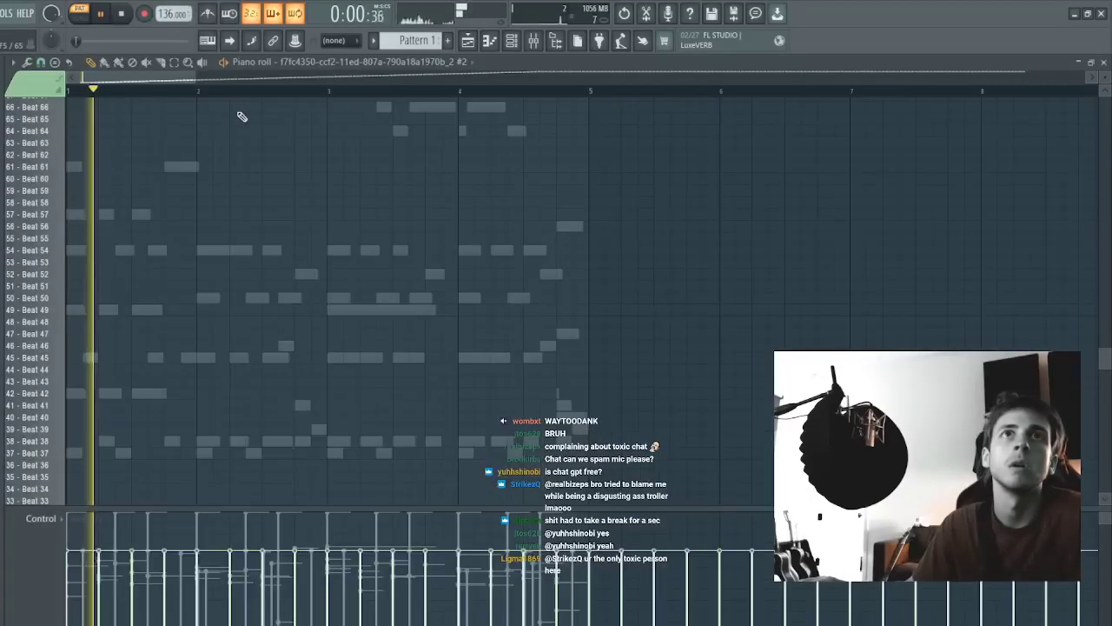
# - Delete all default slice notes, then audition and remove trial notes on rows 57 and 55
pyautogui.scroll(-4, 258, 93)
pyautogui.hotkey('ctrl', 'a')
pyautogui.press('Delete')
pyautogui.hotkey('ctrl', 'd')
pyautogui.scroll(4, 191, 185)
pyautogui.press('space')
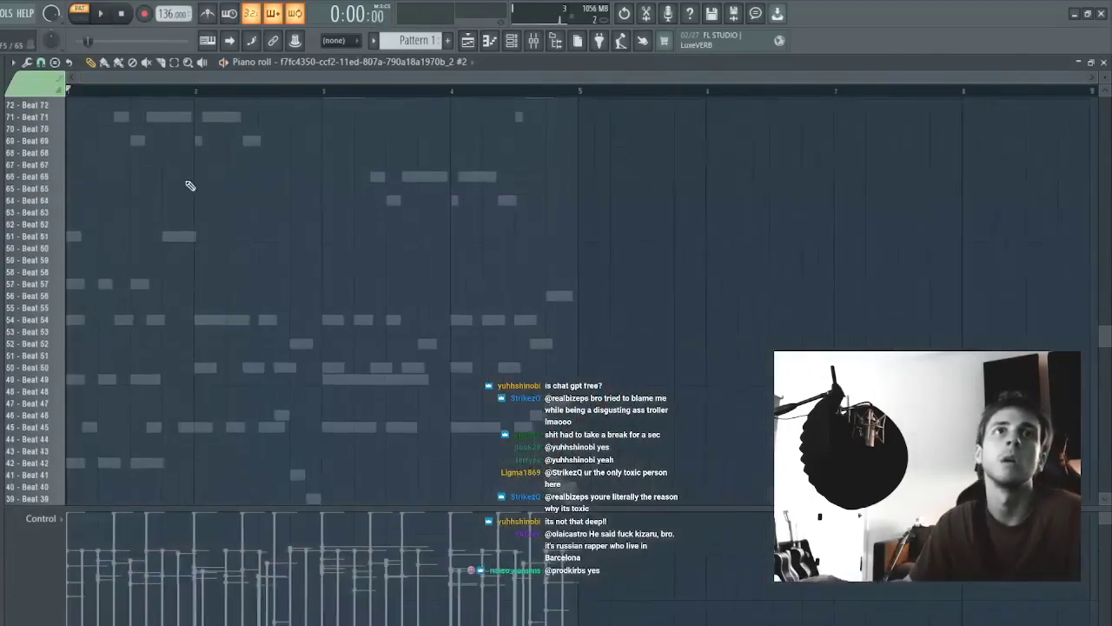
pyautogui.moveTo(76, 177); pyautogui.dragTo(51, 307)
pyautogui.press('space')
pyautogui.rightClick(72, 288)
pyautogui.press('space')
pyautogui.rightClick(74, 310)
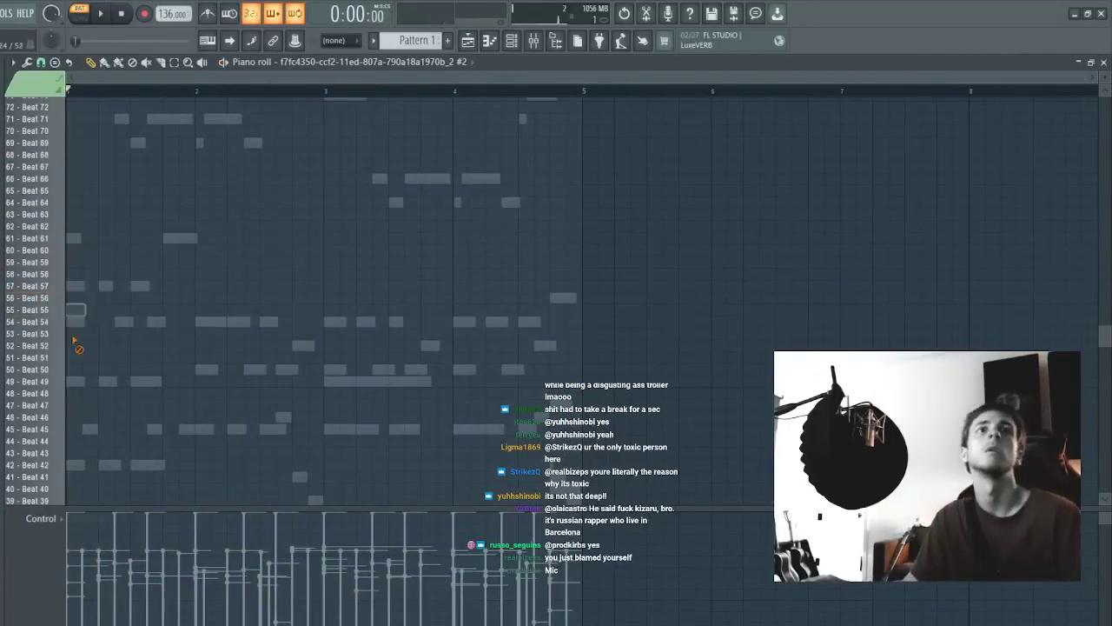
# - Return to the Pompei channel and delete the C#6 note from its melody
pyautogui.press('Escape')
pyautogui.press('space')
pyautogui.press('space')
pyautogui.click(99, 219)
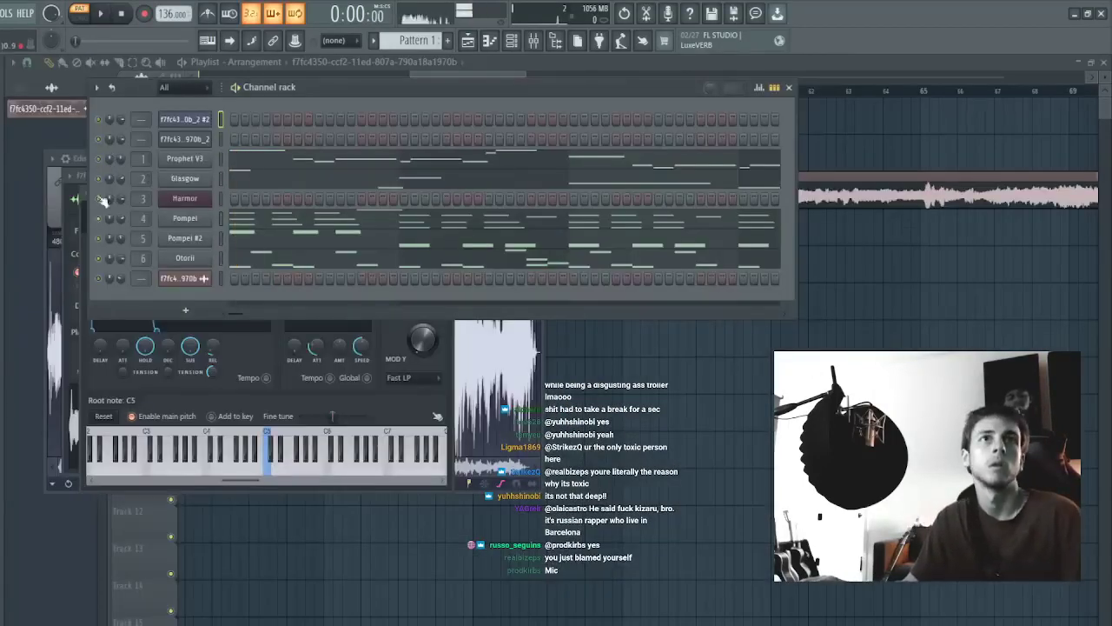
pyautogui.press('space')
pyautogui.press('space')
pyautogui.press('F7')
pyautogui.press('space')
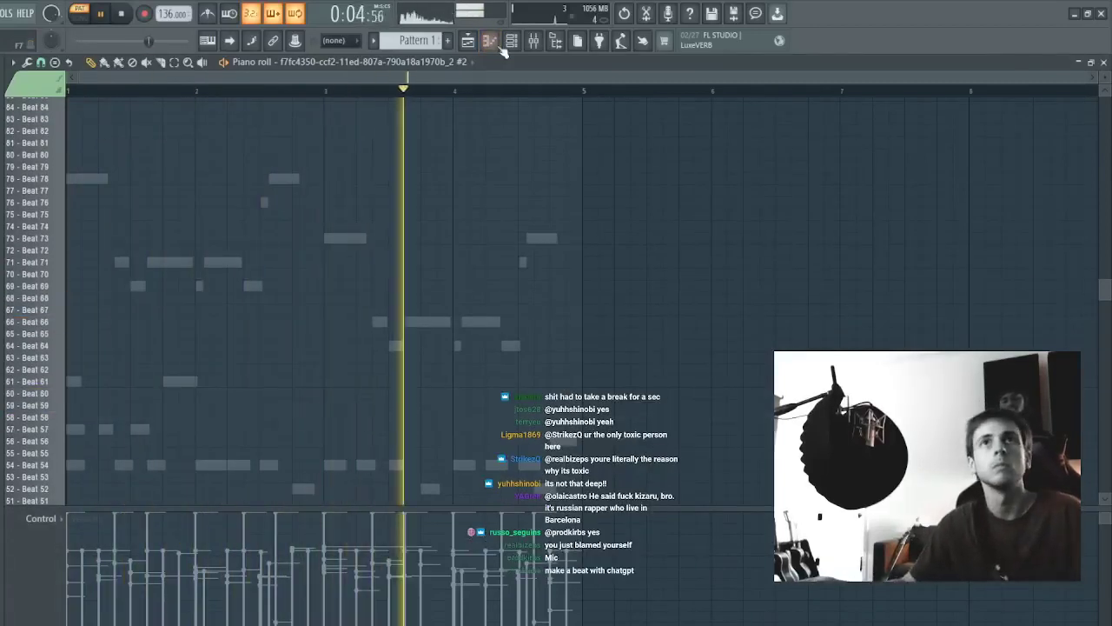
pyautogui.press('F6')
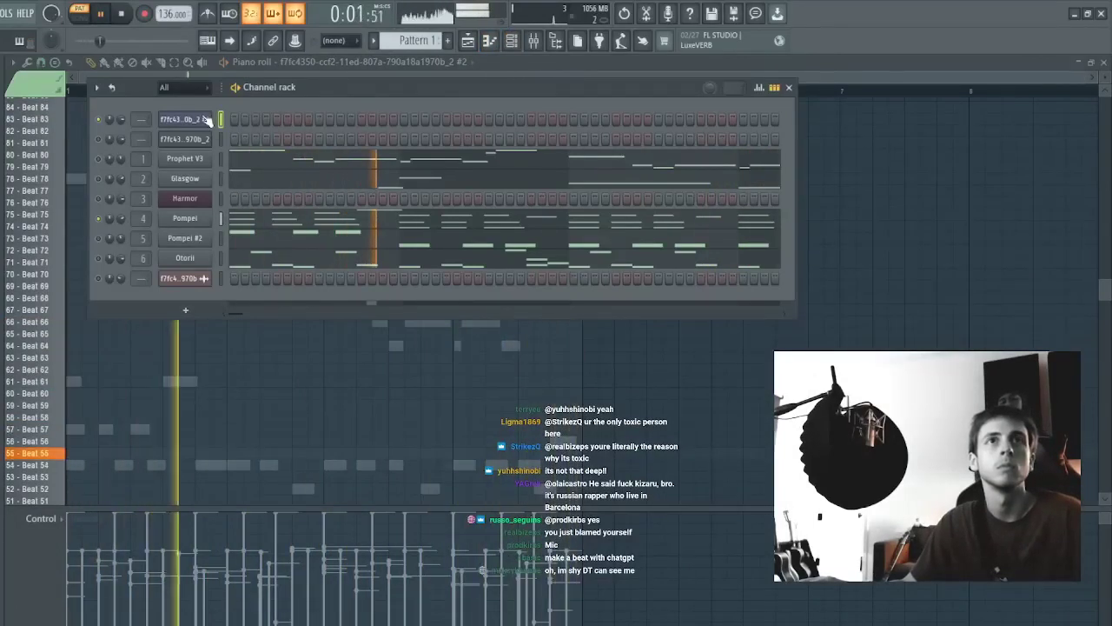
pyautogui.click(206, 120)
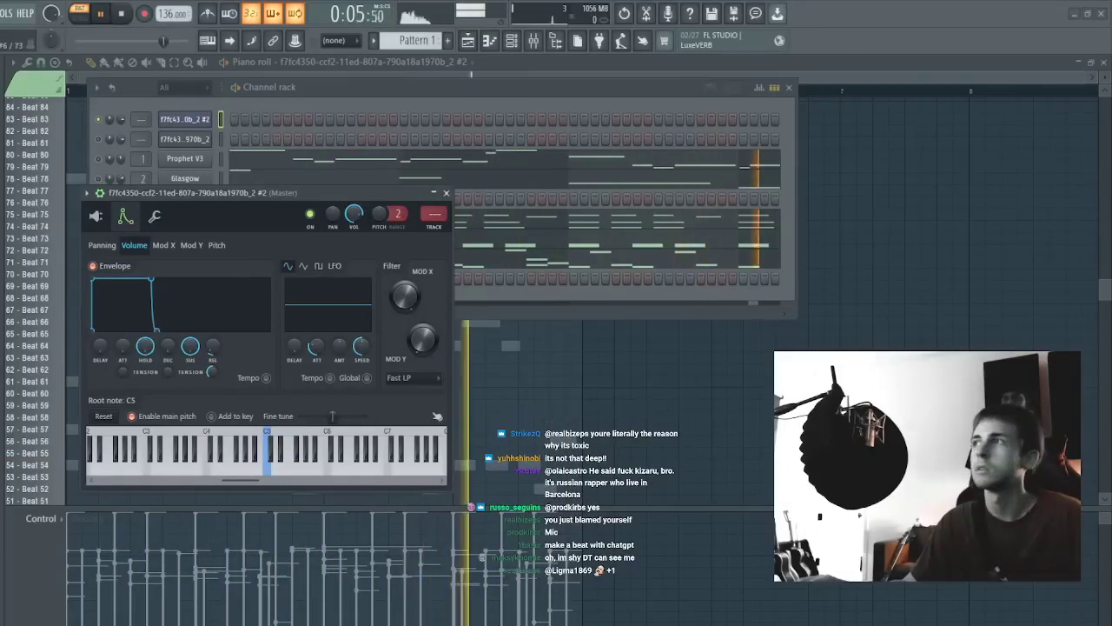
pyautogui.press('space')
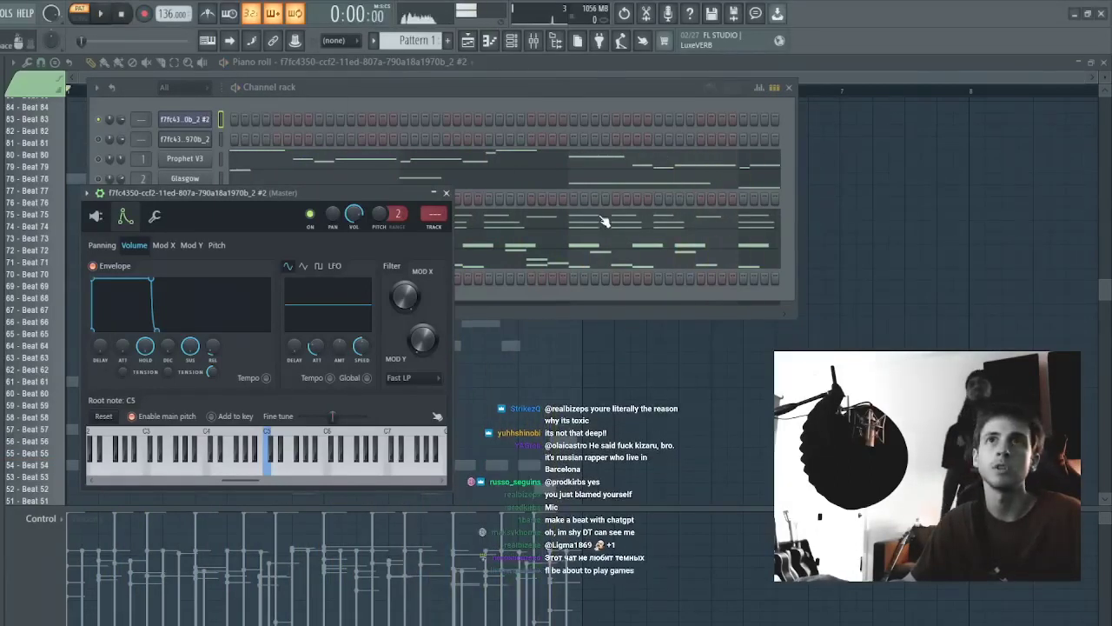
pyautogui.click(489, 209)
pyautogui.rightClick(514, 227)
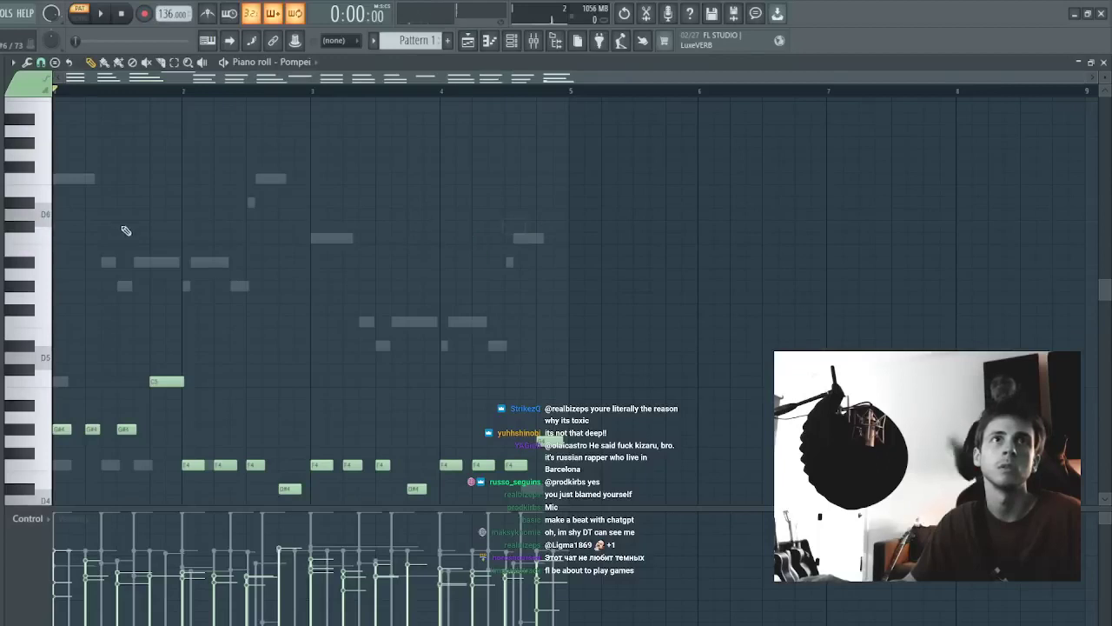
# - Preview A5, G#5, C#6 and B5 against the Pompei melody, then close the editor windows
pyautogui.click(45, 239)
pyautogui.click(43, 285)
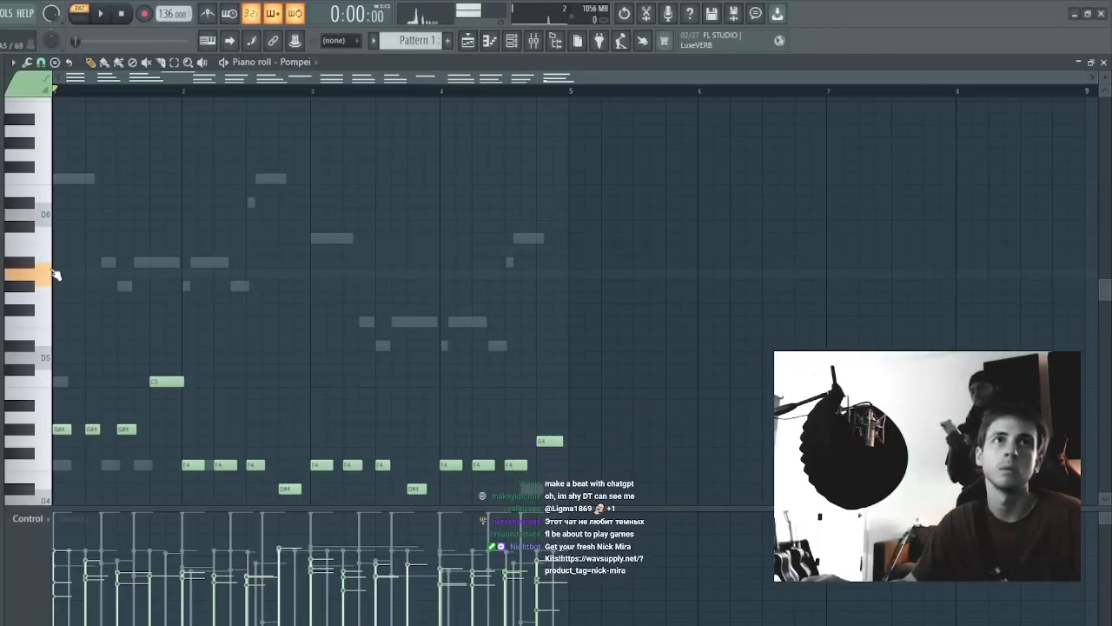
pyautogui.click(33, 287)
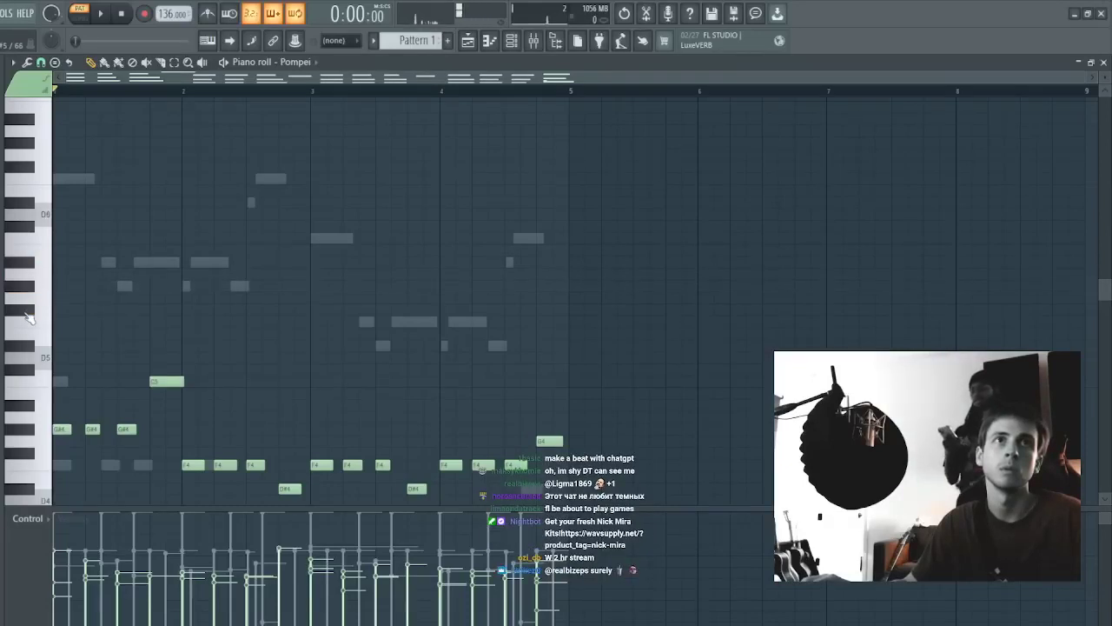
pyautogui.click(28, 318)
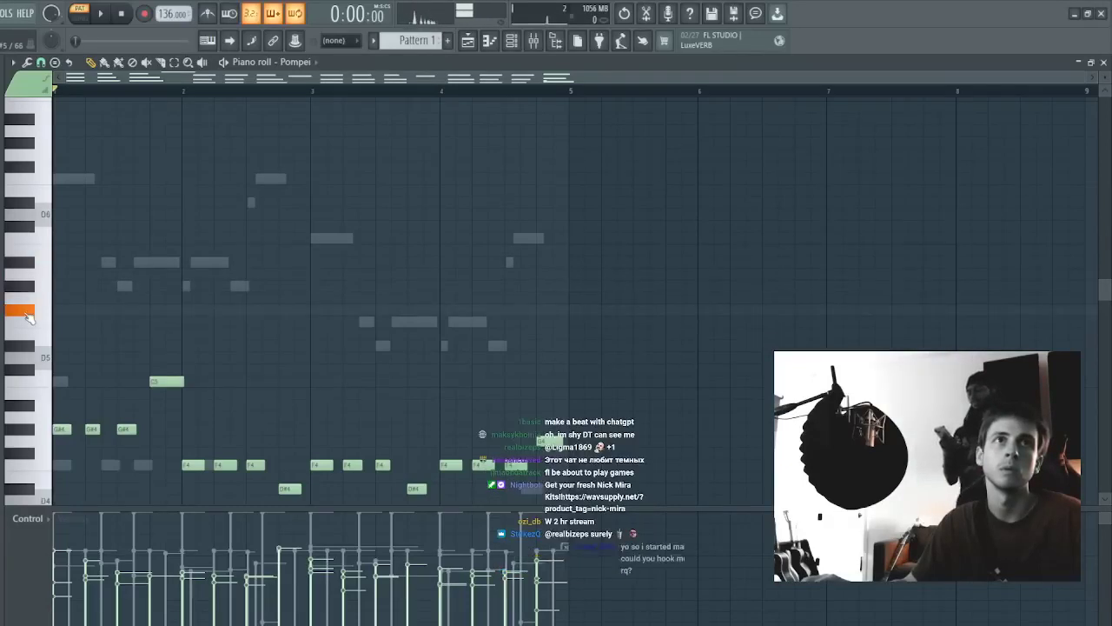
pyautogui.click(40, 232)
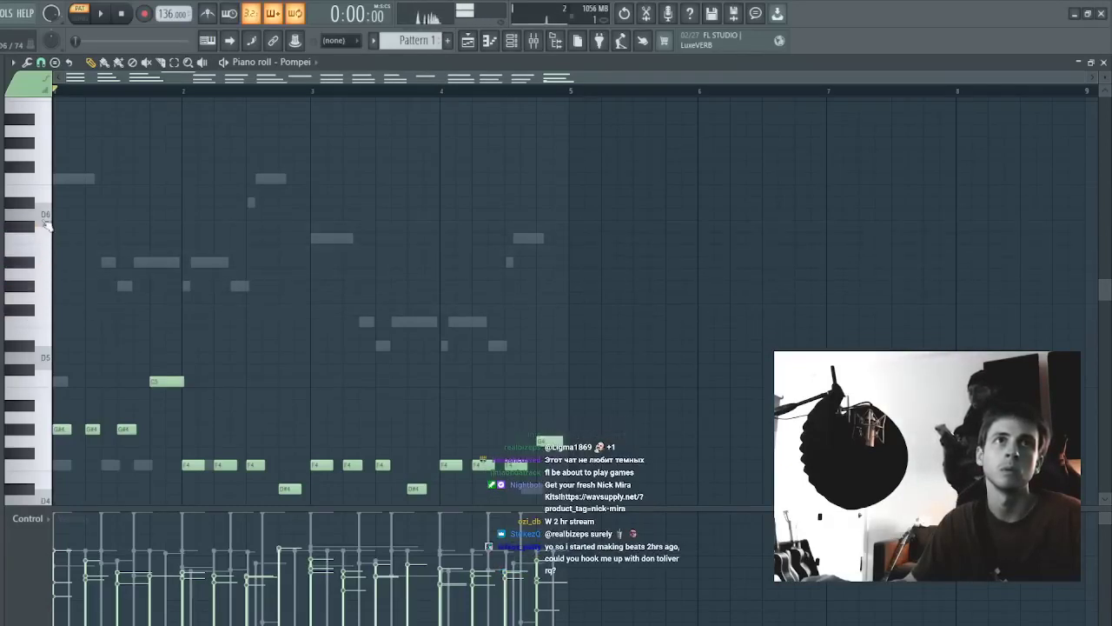
pyautogui.click(35, 168)
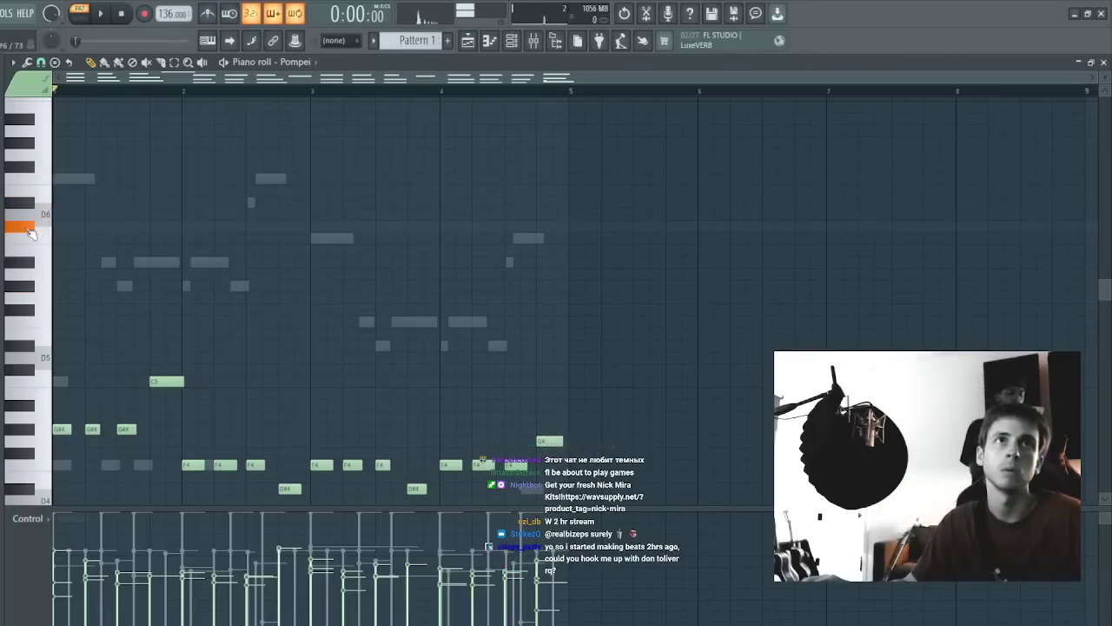
pyautogui.click(37, 257)
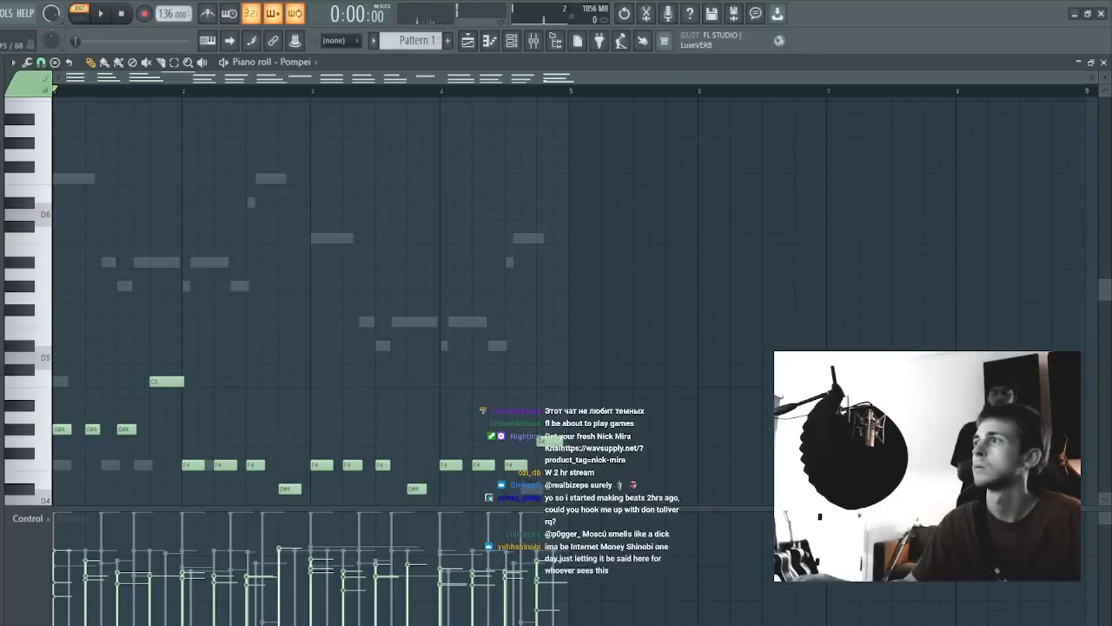
pyautogui.press('Escape')
pyautogui.press('Escape')
pyautogui.press('Escape')
pyautogui.press('Escape')
pyautogui.press('Escape')
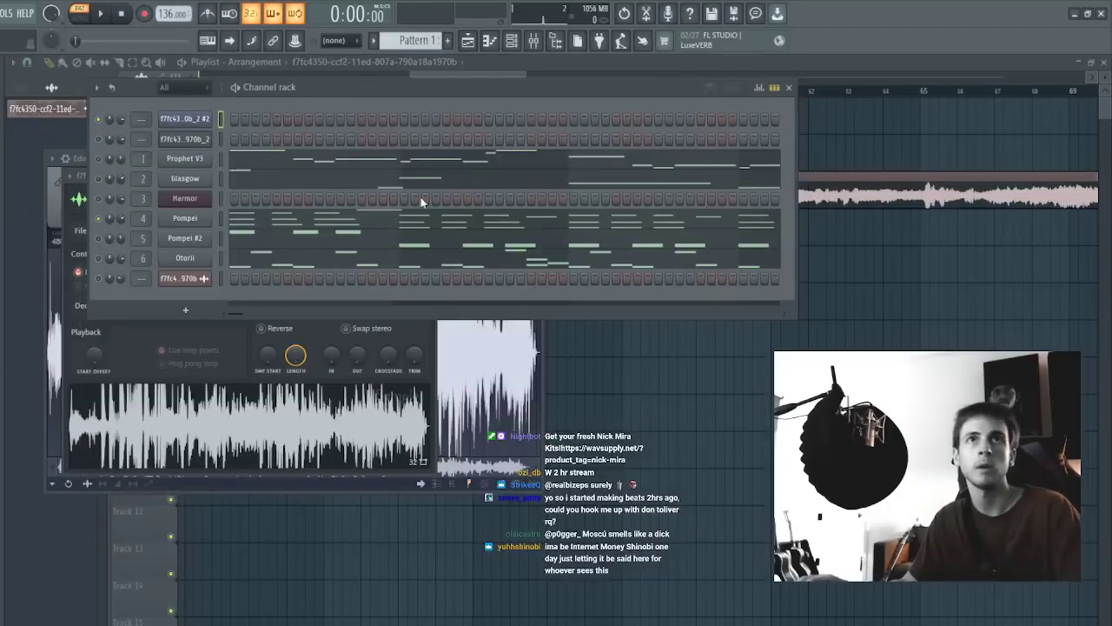
# - Open the sliced '_2 #2' channel's piano roll and preview its current slice pattern
pyautogui.doubleClick(433, 175)
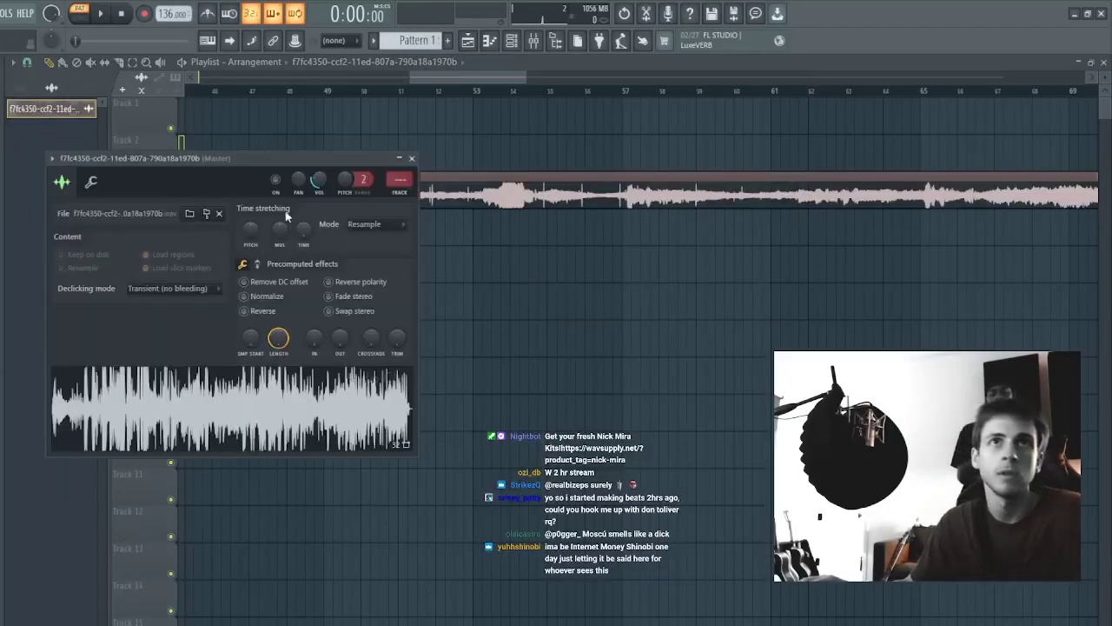
pyautogui.click(515, 44)
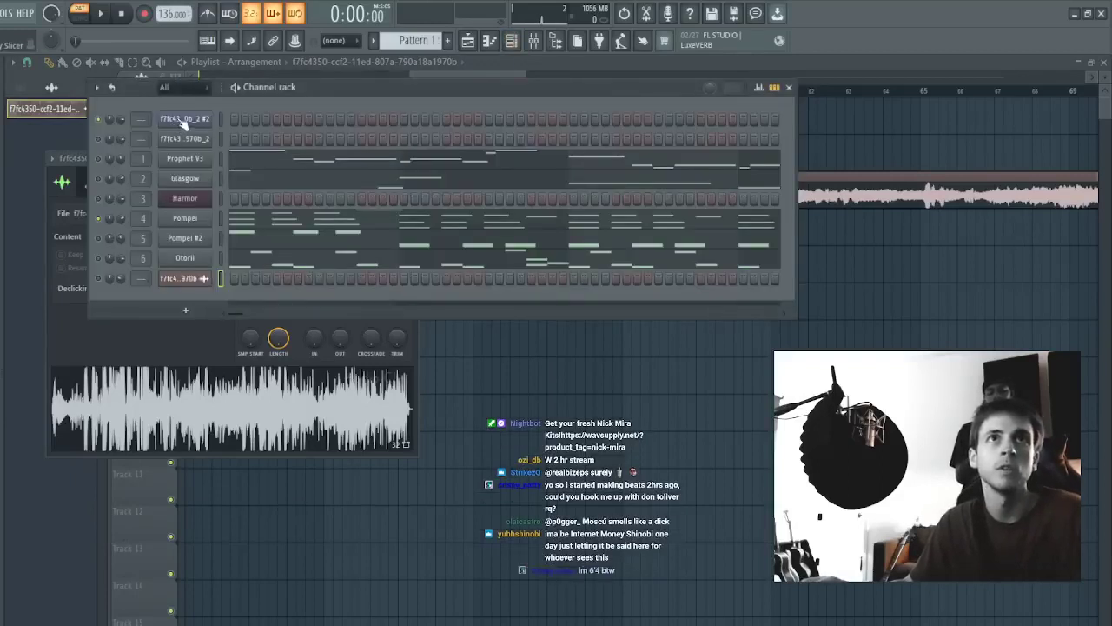
pyautogui.click(198, 137)
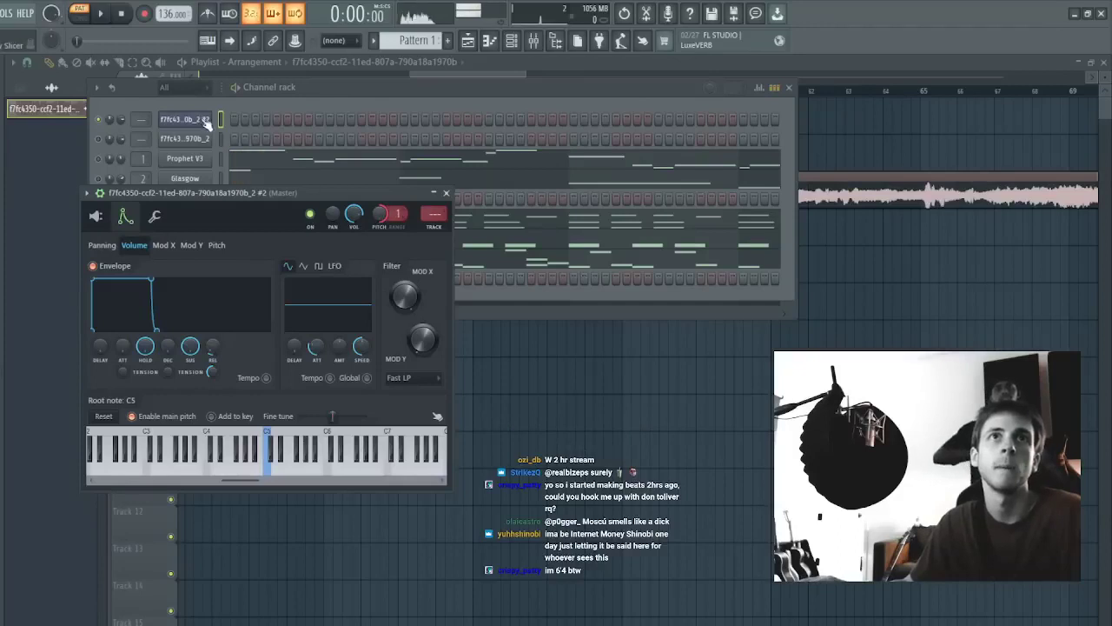
pyautogui.click(206, 123)
pyautogui.press('F7')
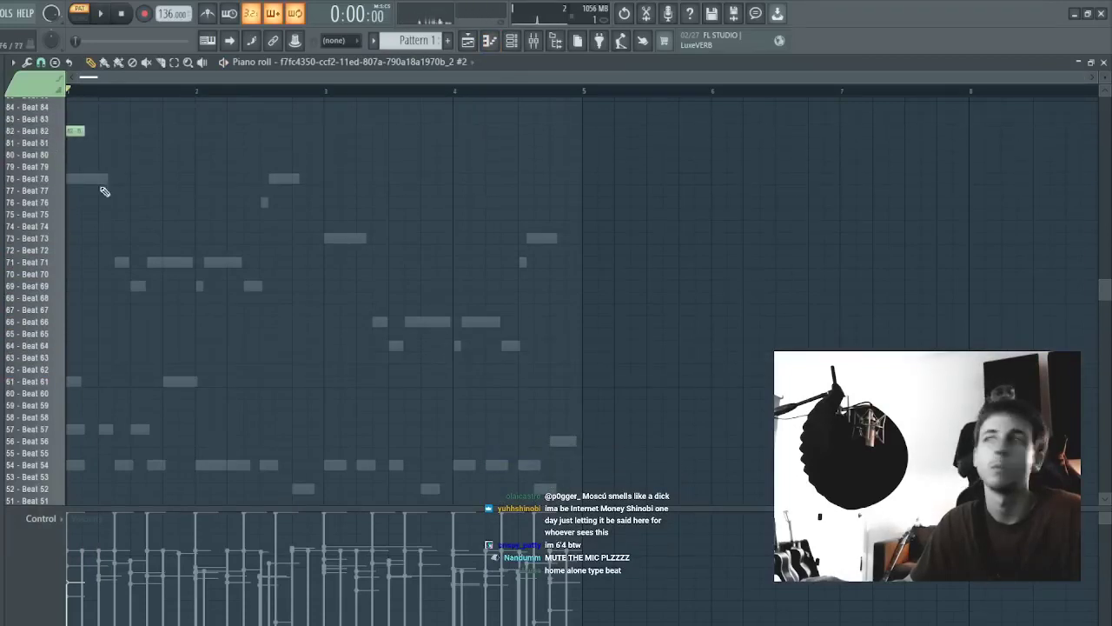
pyautogui.press('space')
pyautogui.press('space')
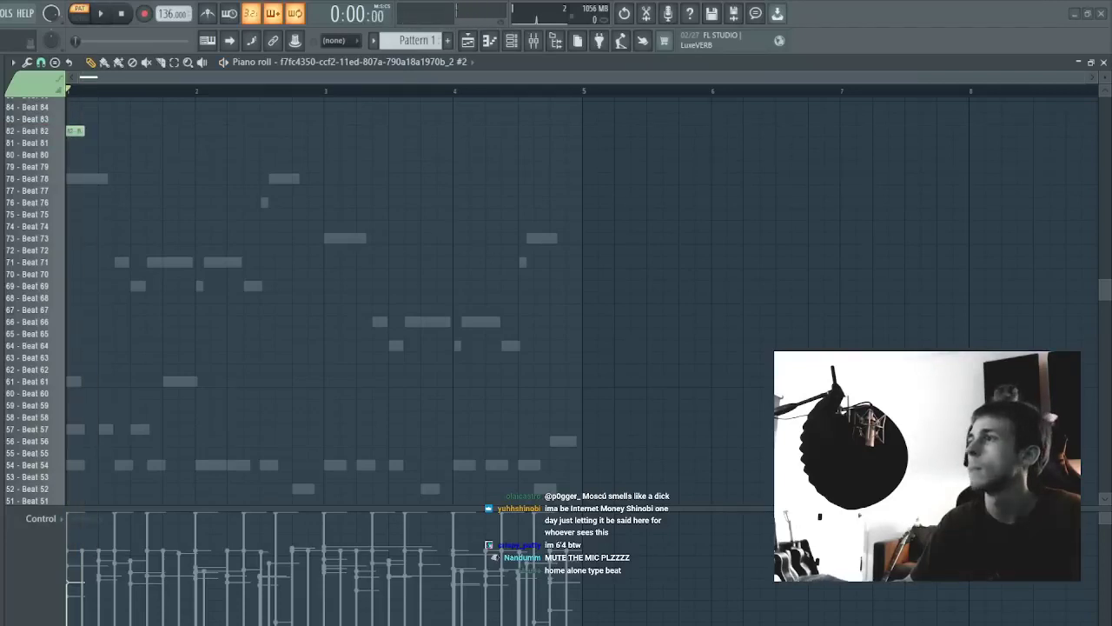
pyautogui.press('F7')
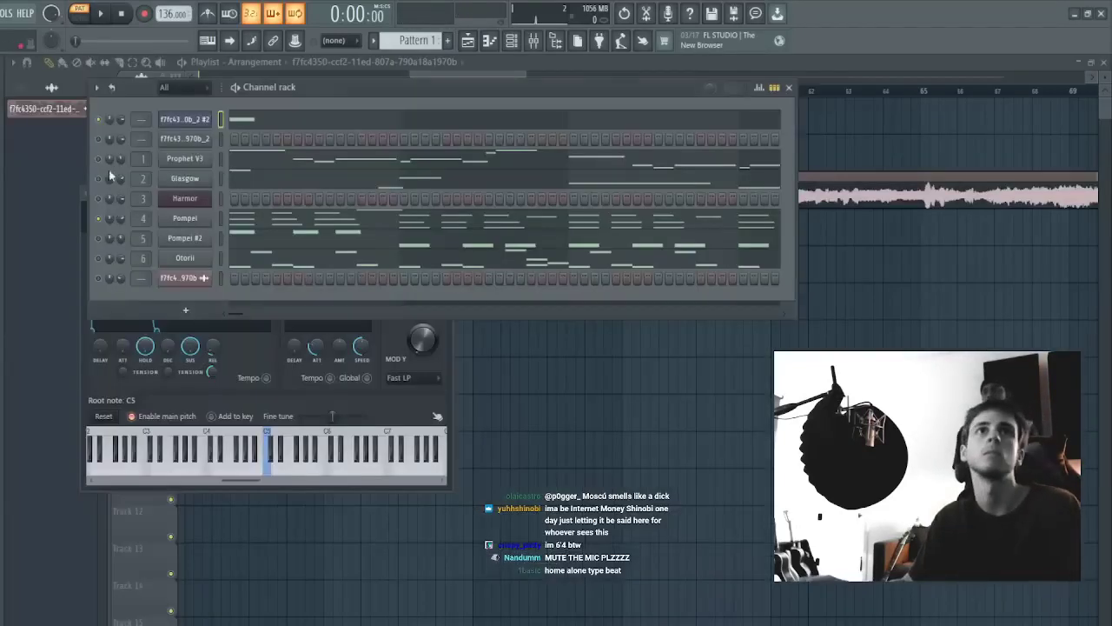
pyautogui.press('space')
pyautogui.press('F7')
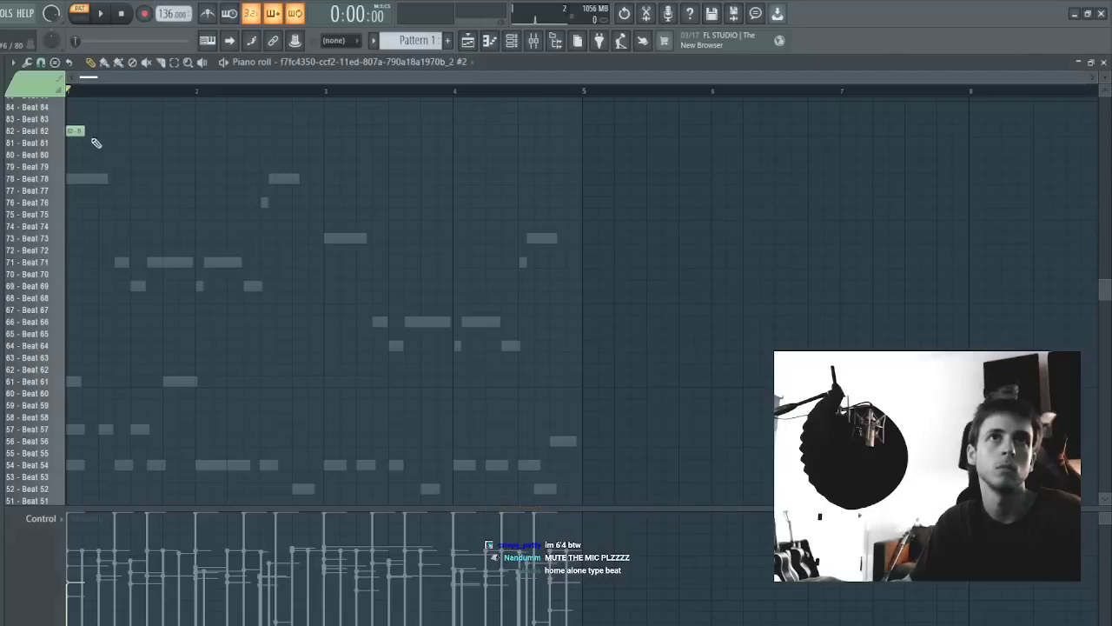
# - Lengthen the first slice note and move it up to a higher slice
pyautogui.moveTo(90, 136); pyautogui.dragTo(241, 131)
pyautogui.press('space')
pyautogui.press('space')
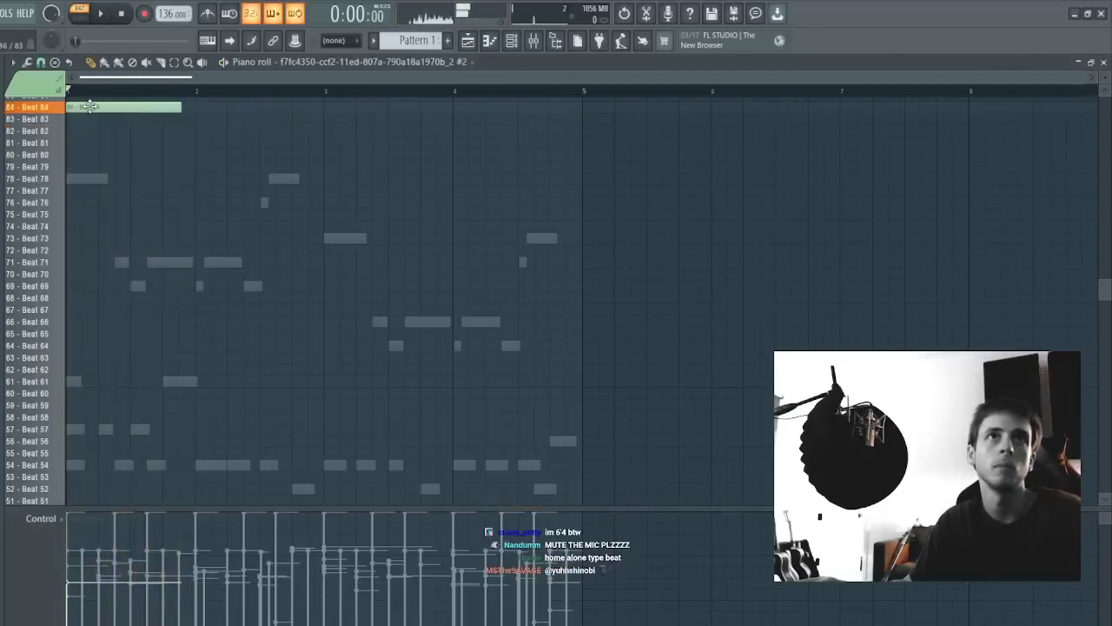
pyautogui.moveTo(90, 106); pyautogui.dragTo(75, 153)
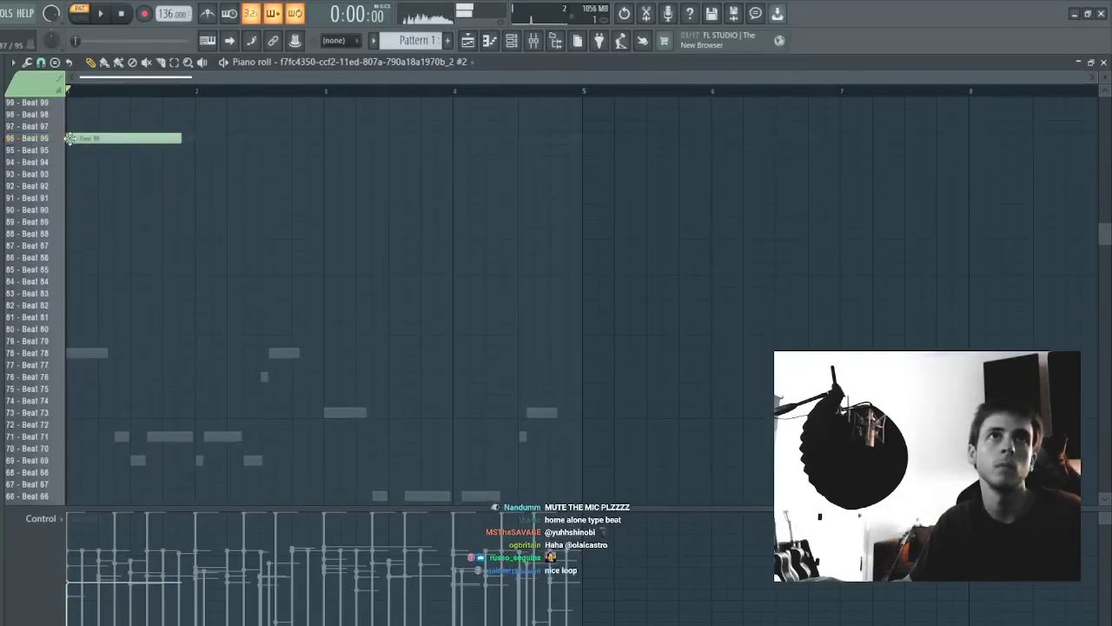
pyautogui.press('space')
pyautogui.scroll(4, 119, 151)
pyautogui.press('space')
# - Delete the Beat 96 note and shift another slice note upward, auditioning the result
pyautogui.moveTo(180, 282); pyautogui.dragTo(151, 282)
pyautogui.rightClick(101, 282)
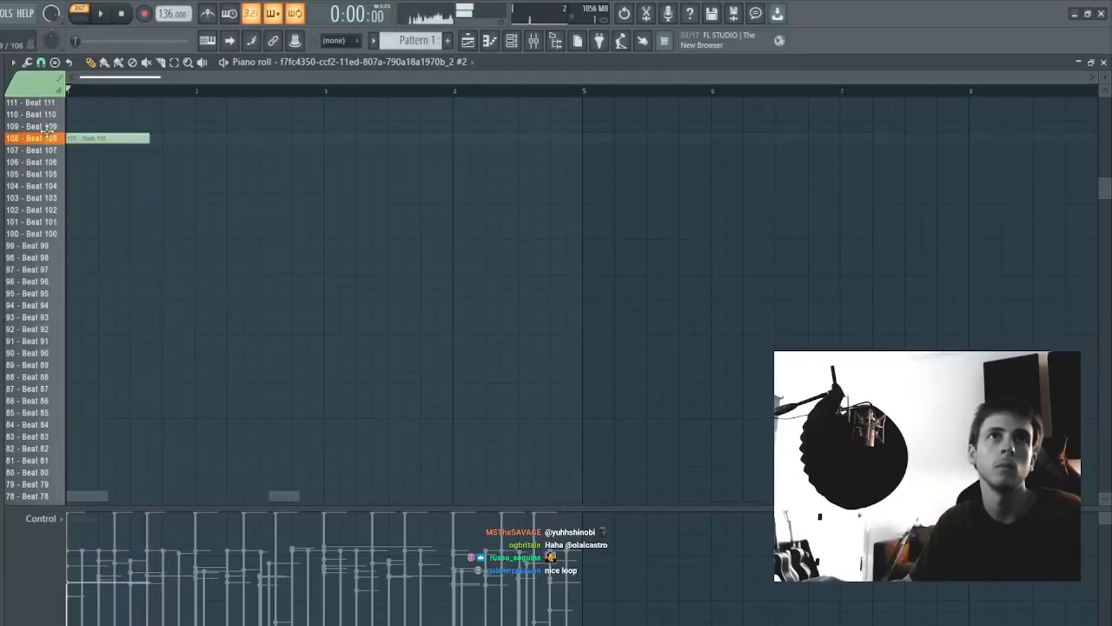
pyautogui.press('space')
pyautogui.scroll(3, 129, 174)
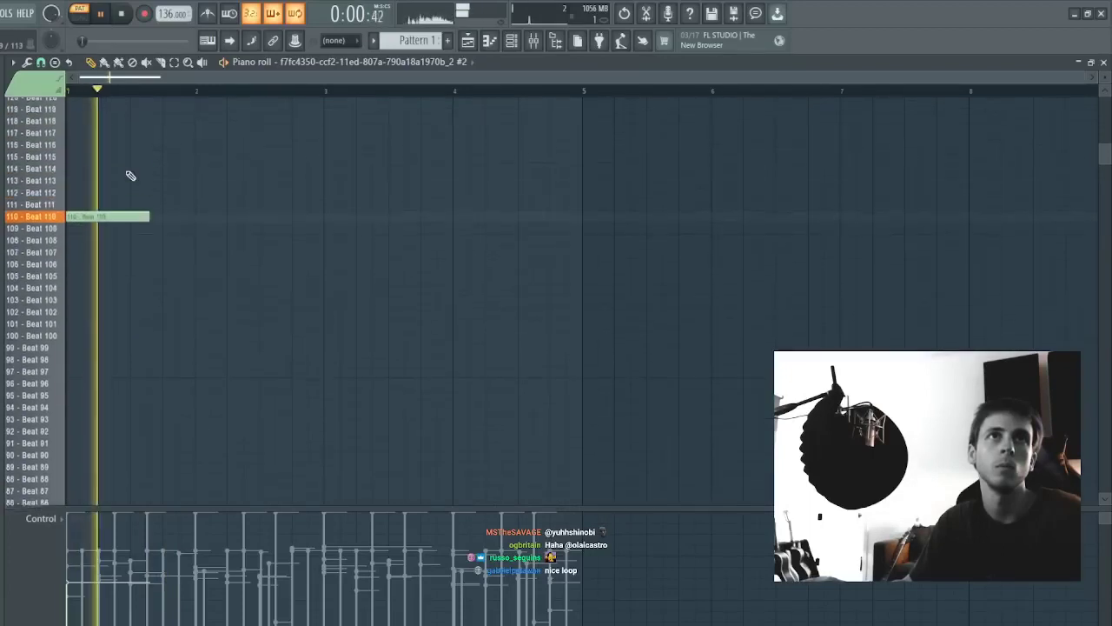
pyautogui.press('space')
pyautogui.press('space')
pyautogui.press('space')
pyautogui.moveTo(87, 218); pyautogui.dragTo(85, 185)
pyautogui.press('space')
pyautogui.press('space')
pyautogui.press('space')
pyautogui.press('space')
pyautogui.press('space')
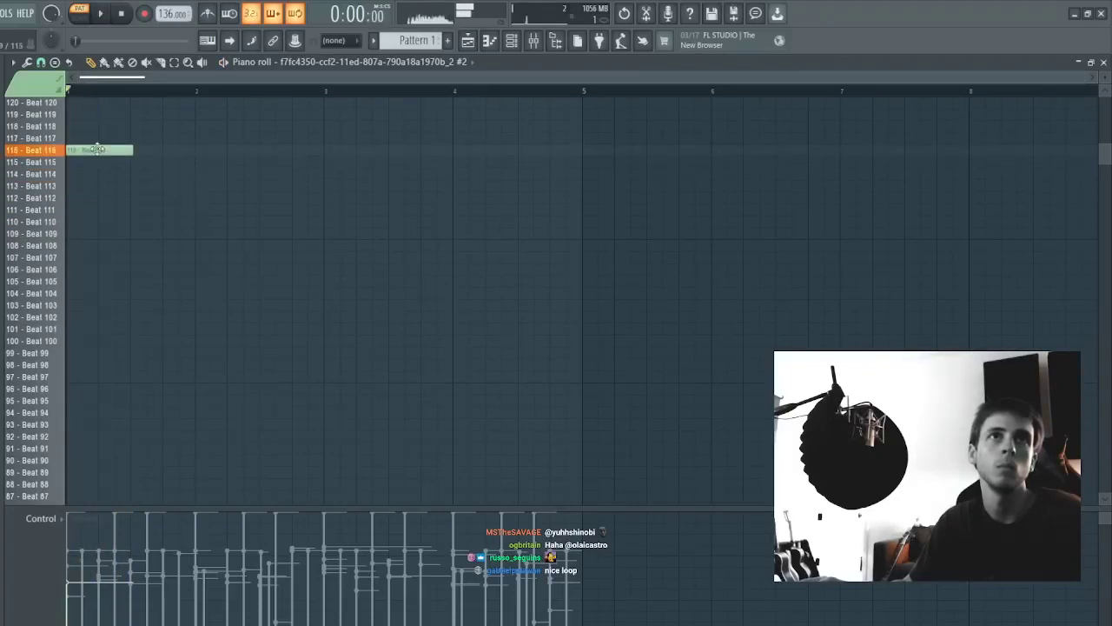
pyautogui.press('space')
# - Add a second note plus Beat 120 and Beat 121 notes, then duplicate the four notes rightward
pyautogui.scroll(3, 103, 165)
pyautogui.press('space')
pyautogui.click(132, 243)
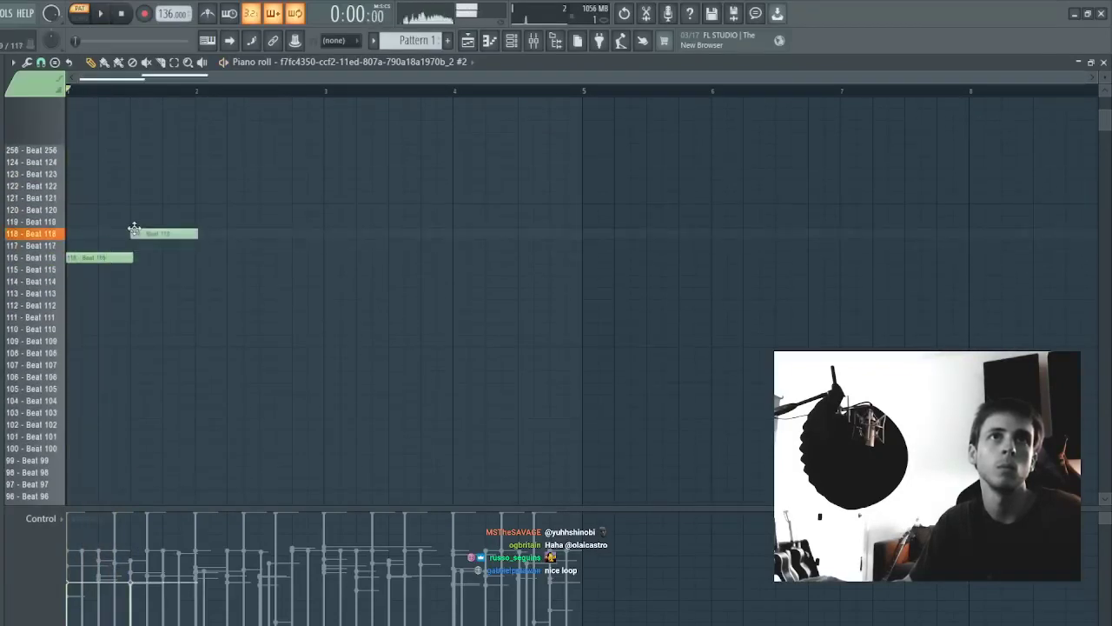
pyautogui.press('space')
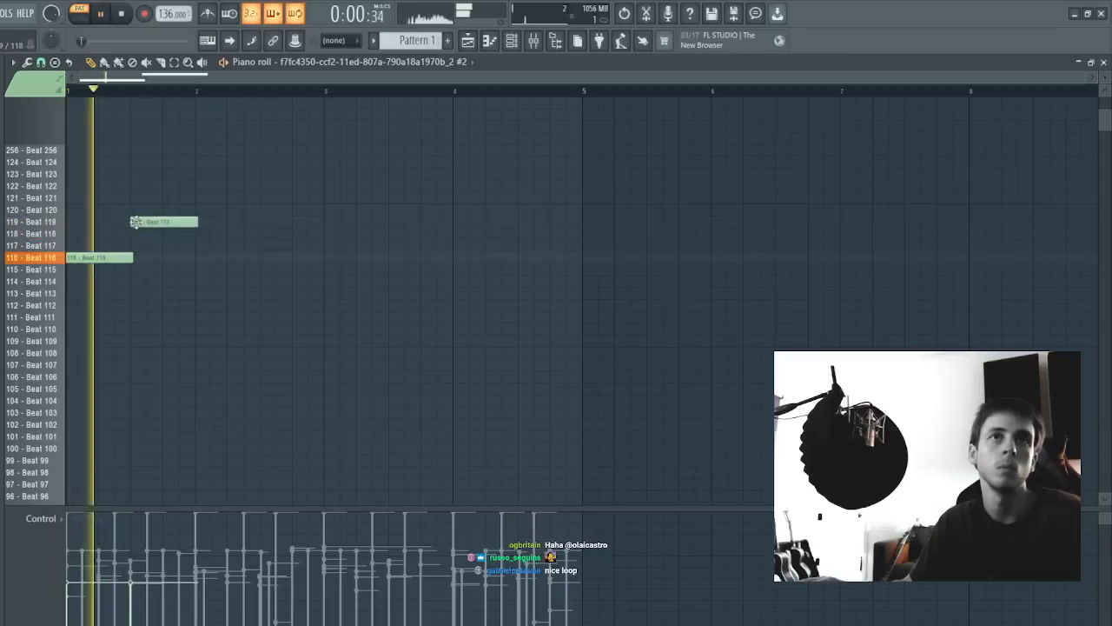
pyautogui.click(202, 209)
pyautogui.click(290, 199)
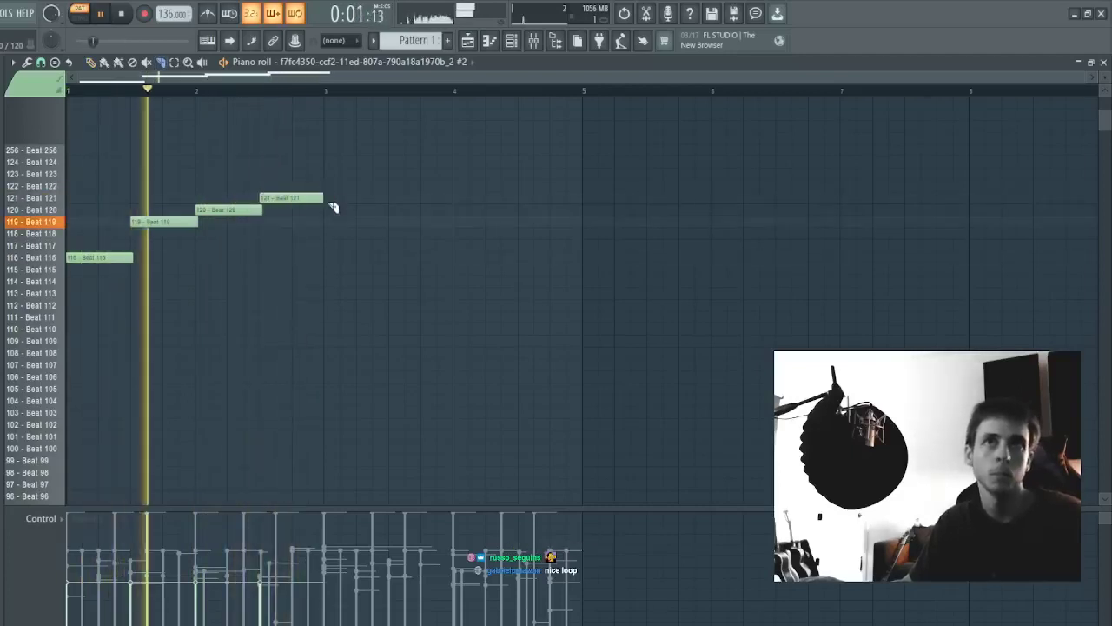
pyautogui.hotkey('ctrl', 'b')
pyautogui.hotkey('ctrl', 'd')
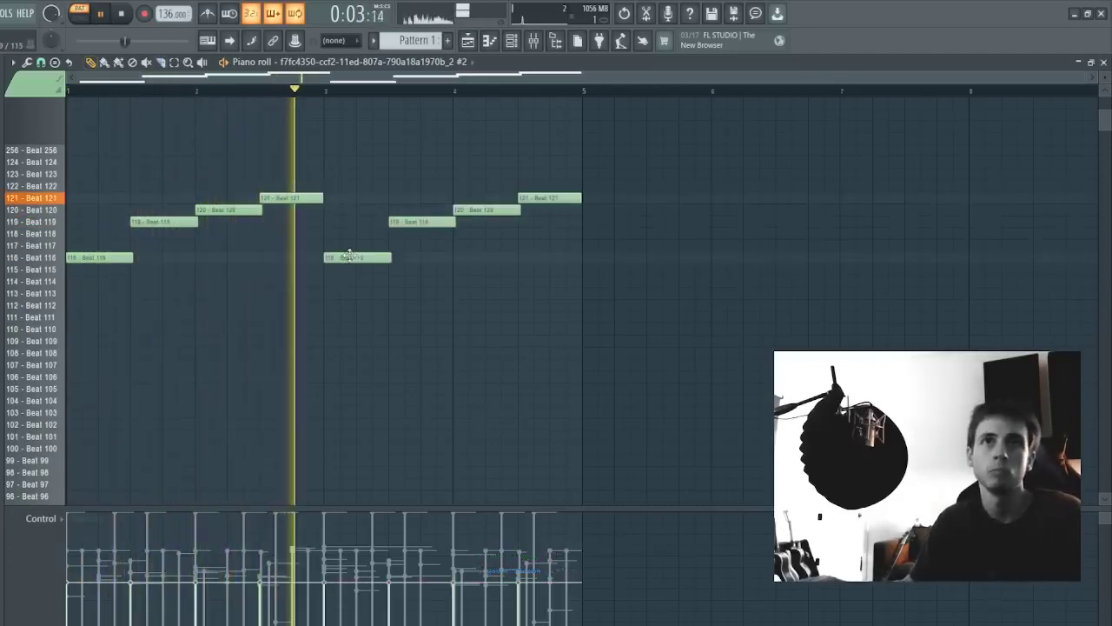
# - Move the opening note to the Beat 121 slice and raise the second note to Beat 124
pyautogui.moveTo(346, 257); pyautogui.dragTo(95, 145)
pyautogui.press('space')
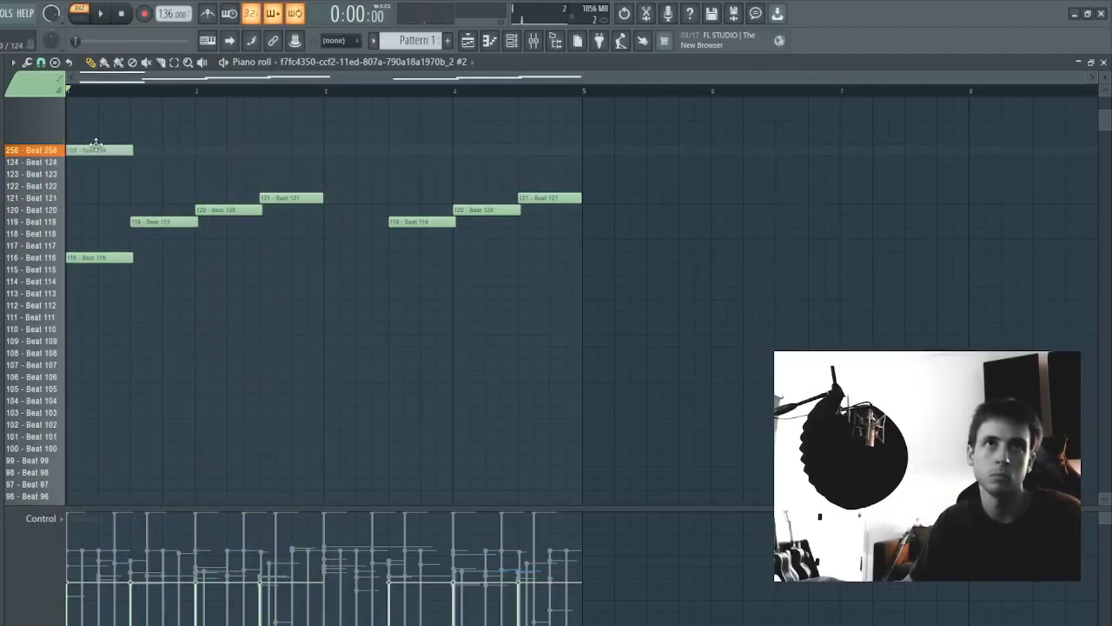
pyautogui.moveTo(79, 184); pyautogui.dragTo(82, 206)
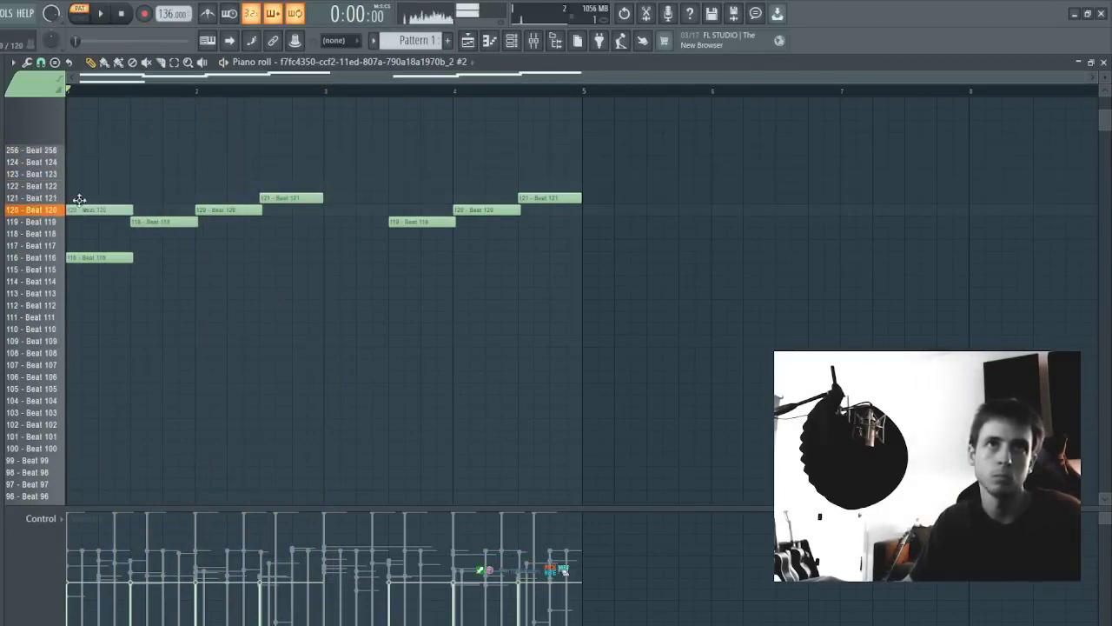
pyautogui.press('space')
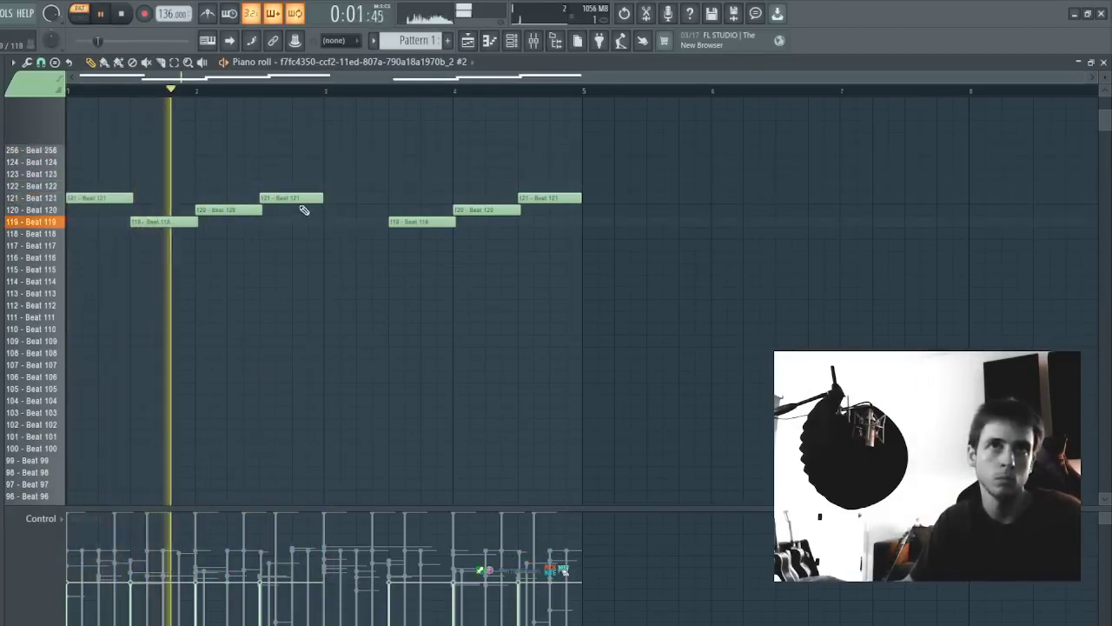
pyautogui.moveTo(153, 223); pyautogui.dragTo(154, 200)
pyautogui.hotkey('shift', 'Up')
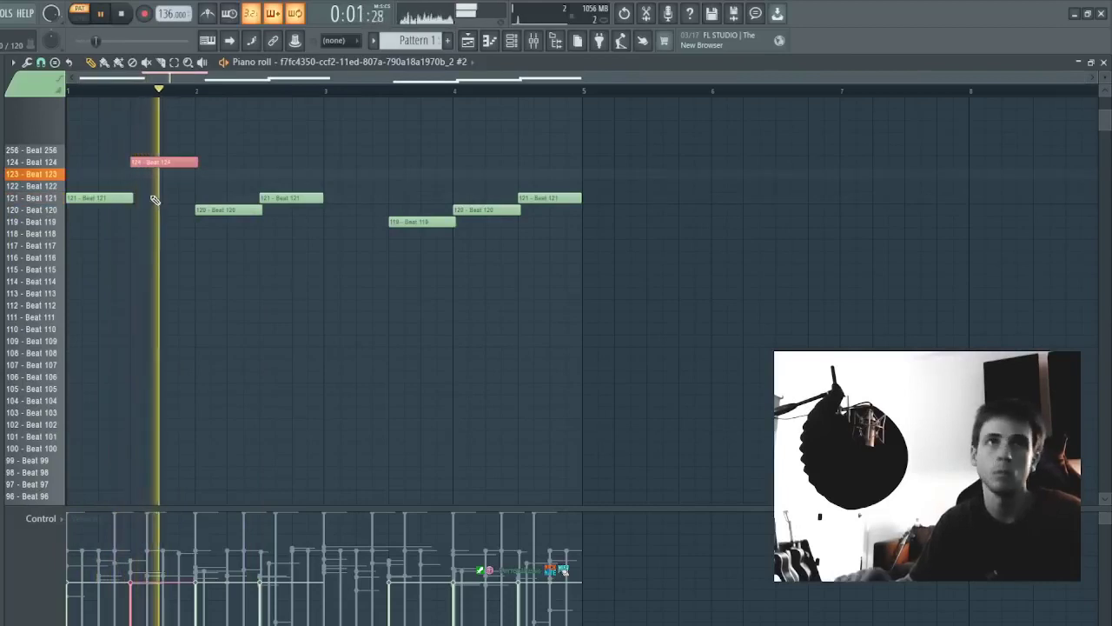
pyautogui.hotkey('shift', 'Up')
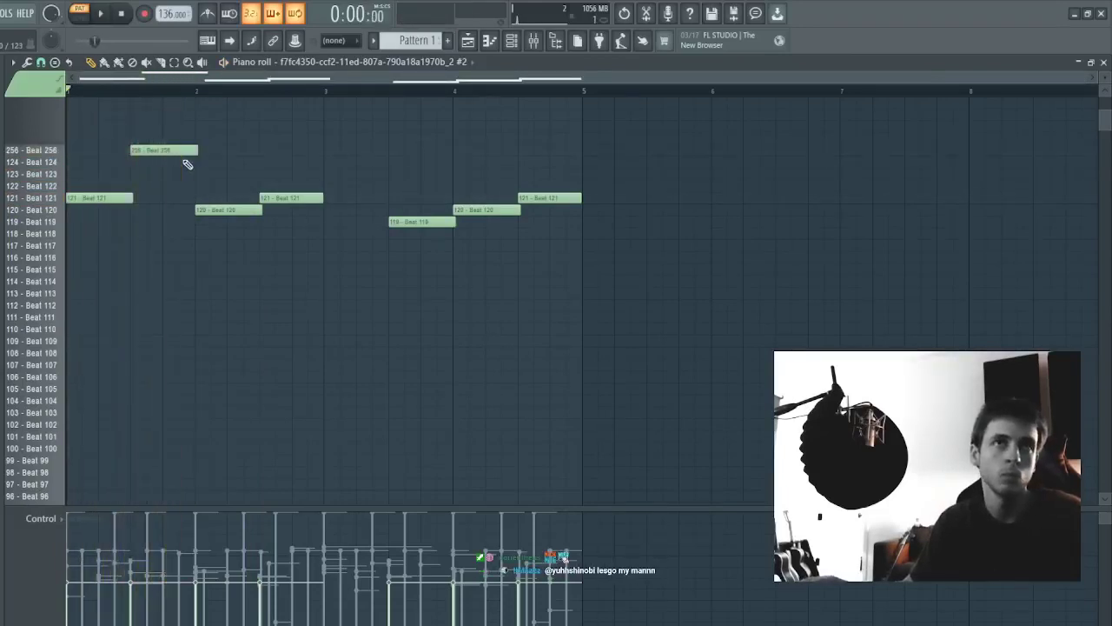
pyautogui.hotkey('shift', 'Down')
pyautogui.click(168, 125)
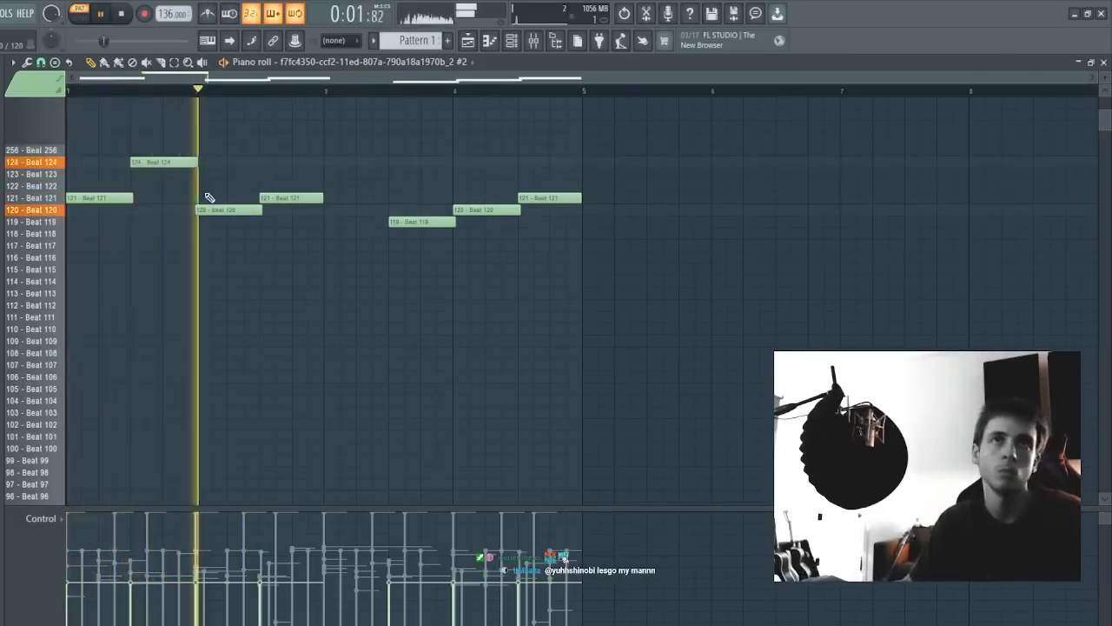
# - Move the third note to Beat 98, delete the Beat 119 note and add a Beat 100 note
pyautogui.moveTo(239, 209); pyautogui.dragTo(278, 221)
pyautogui.press('space')
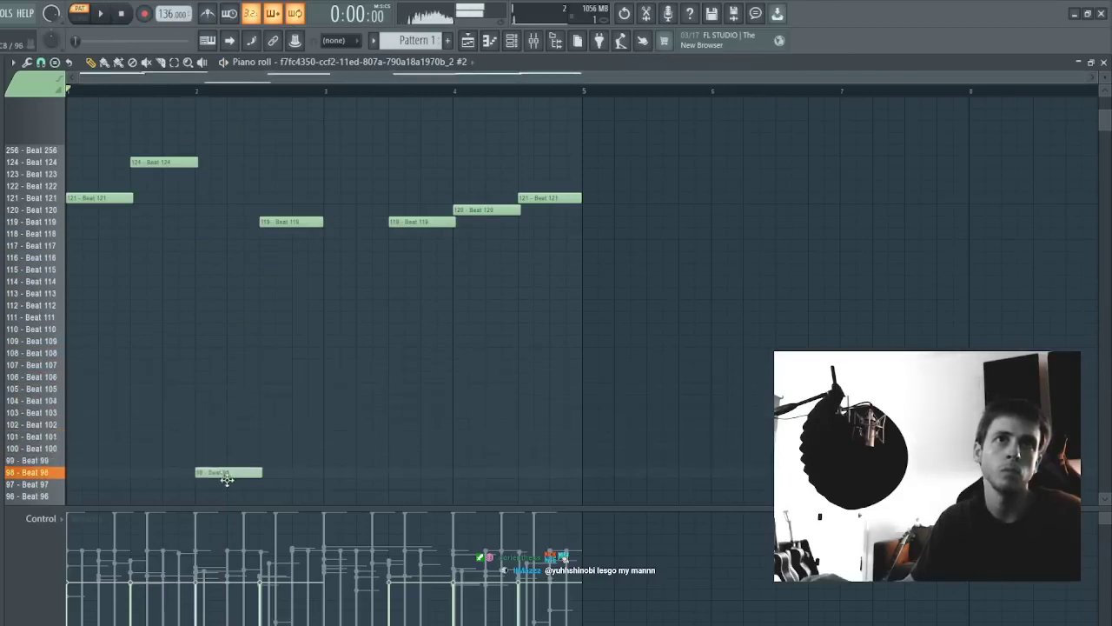
pyautogui.moveTo(227, 480); pyautogui.dragTo(231, 445)
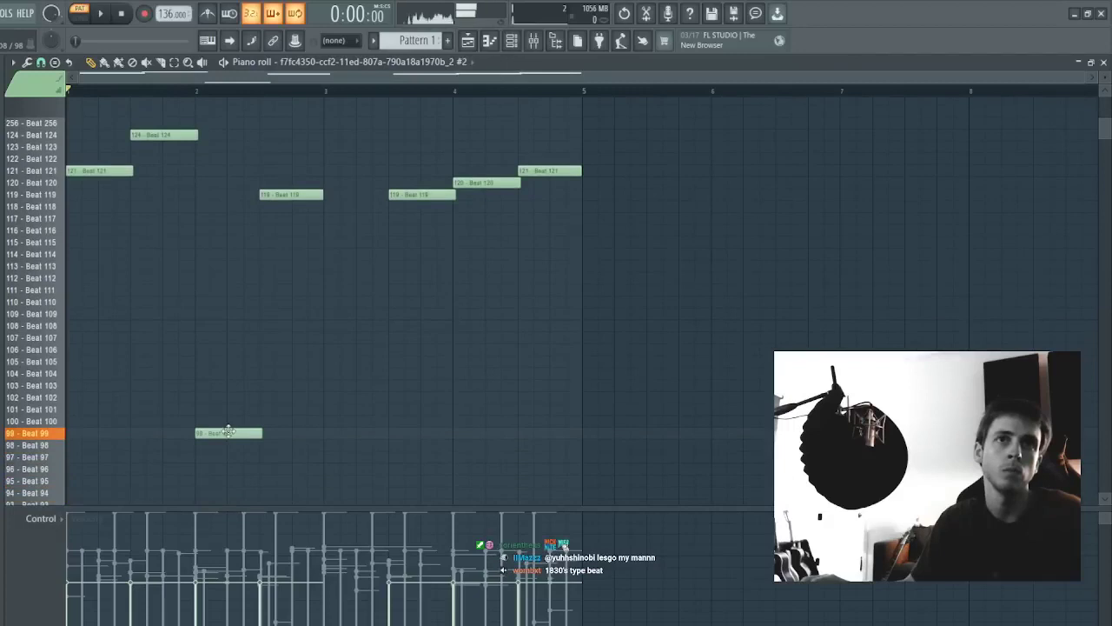
pyautogui.press('space')
pyautogui.rightClick(292, 195)
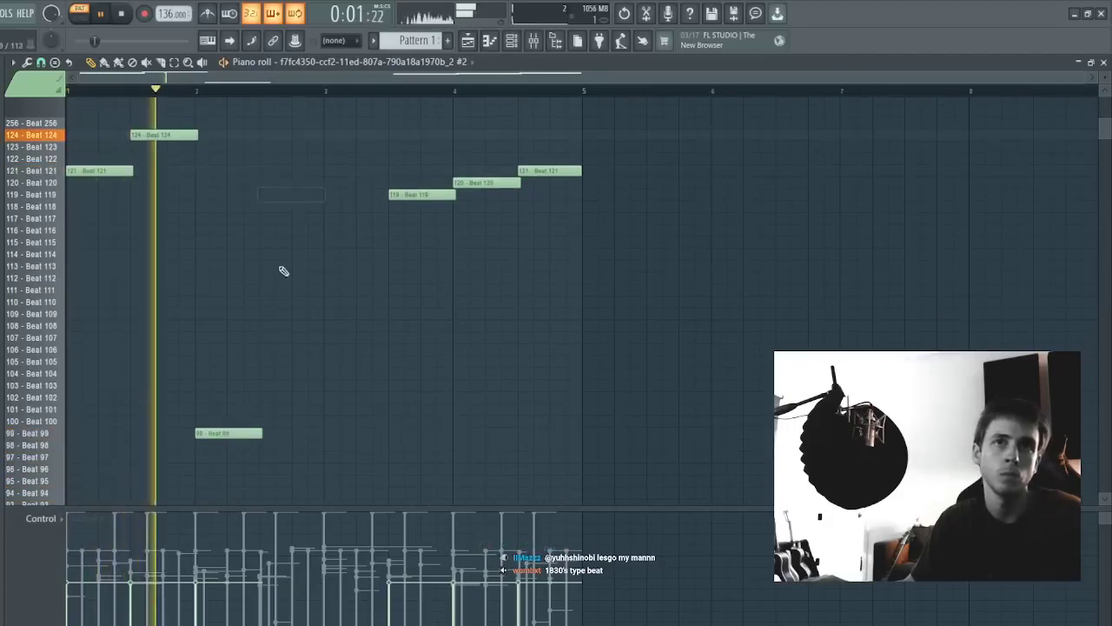
pyautogui.click(275, 421)
pyautogui.press('space')
pyautogui.press('space')
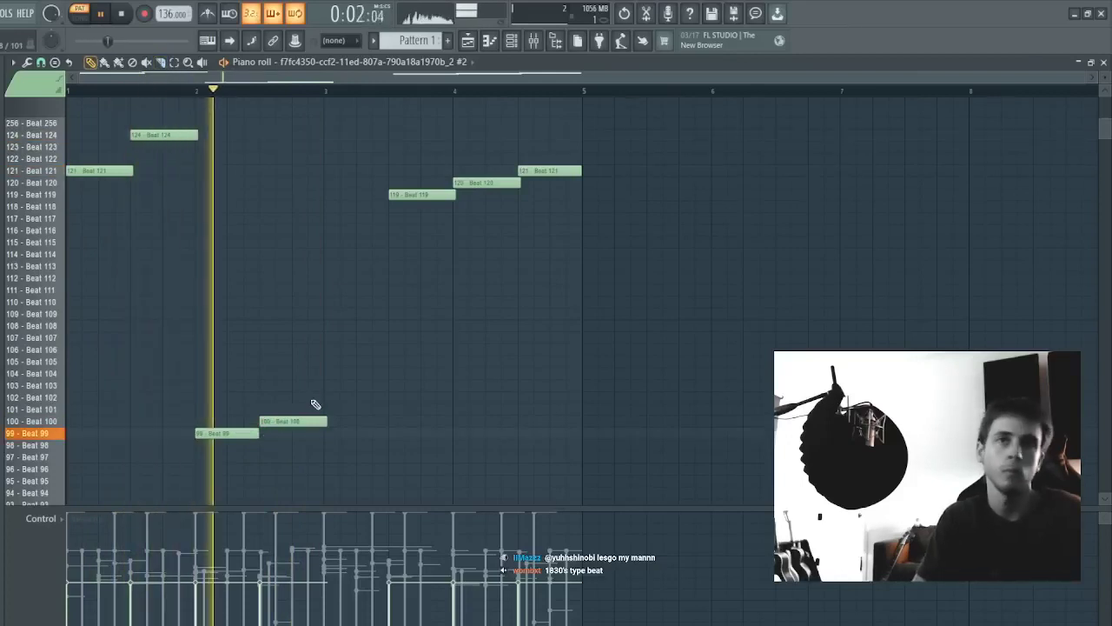
# - Delete the second-half Beat 119–121 notes and duplicate the remaining four notes to the right
pyautogui.moveTo(397, 142); pyautogui.dragTo(666, 288)
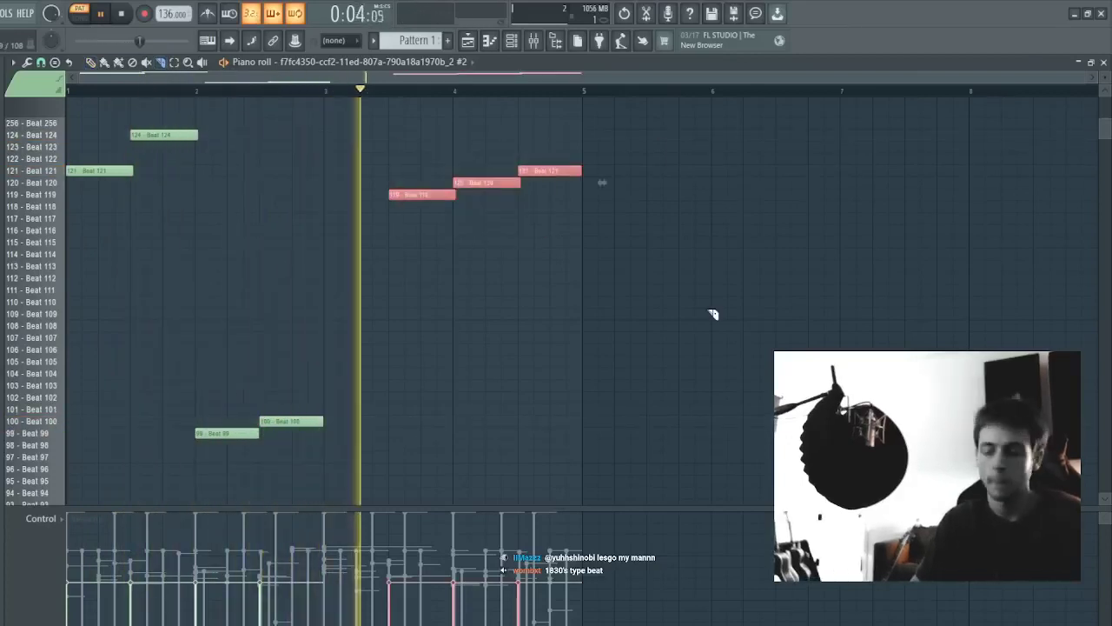
pyautogui.press('Delete')
pyautogui.hotkey('ctrl', 'b')
pyautogui.keyDown('ctrl'); pyautogui.click(695, 308); pyautogui.keyUp('ctrl')
# - Load the HalfTime effect onto the sliced channel's mixer insert 7
pyautogui.press('space')
pyautogui.press('space')
pyautogui.press('Escape')
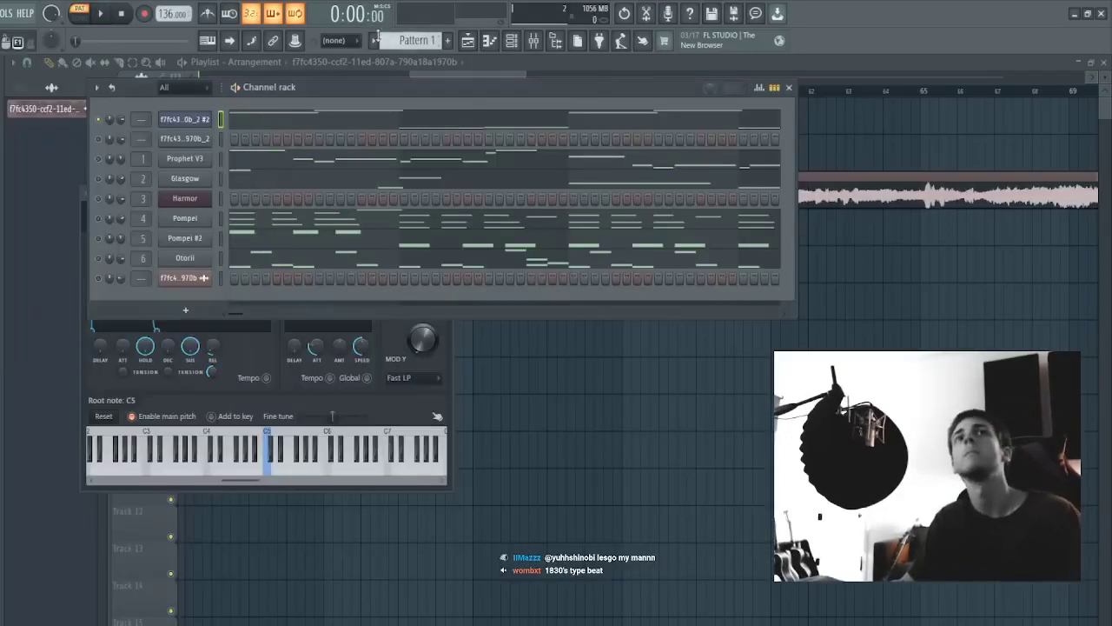
pyautogui.press('F9')
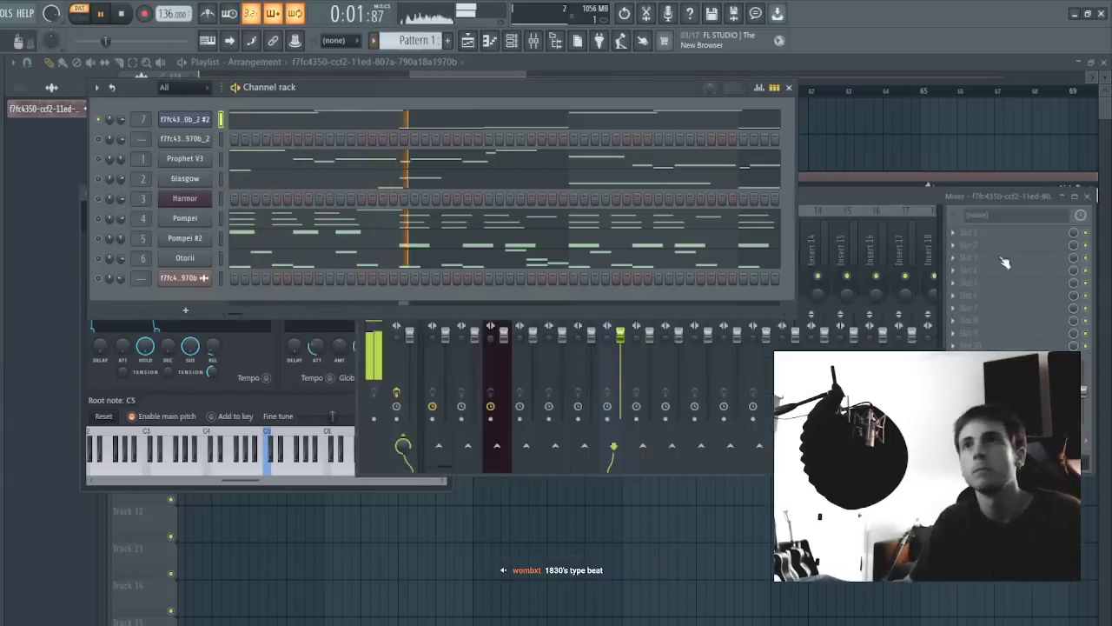
pyautogui.click(719, 347)
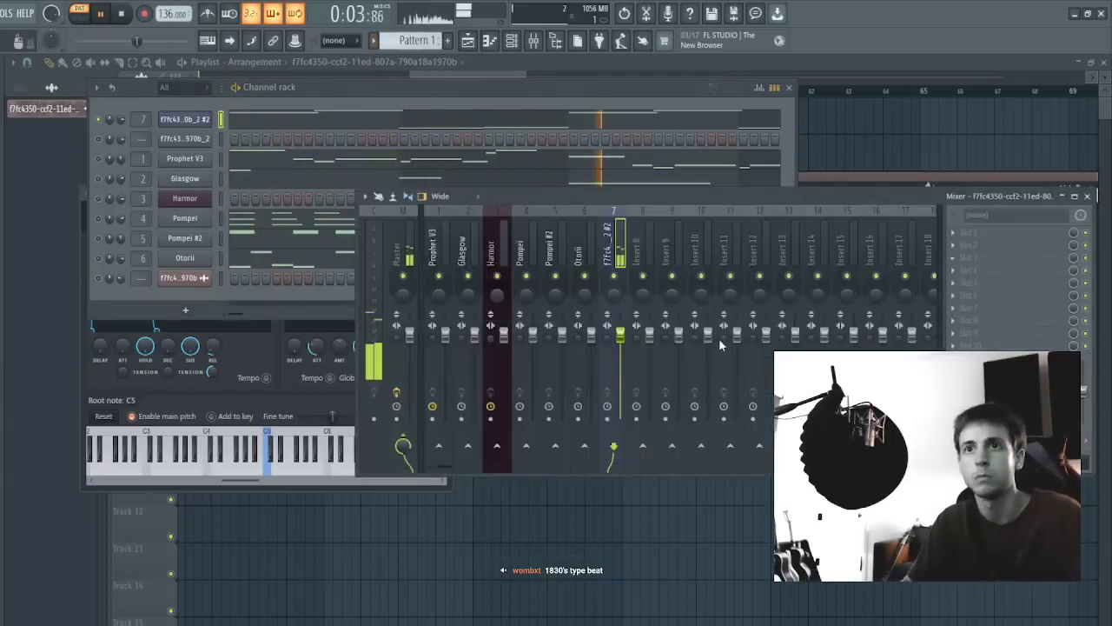
pyautogui.press('space')
pyautogui.press('space')
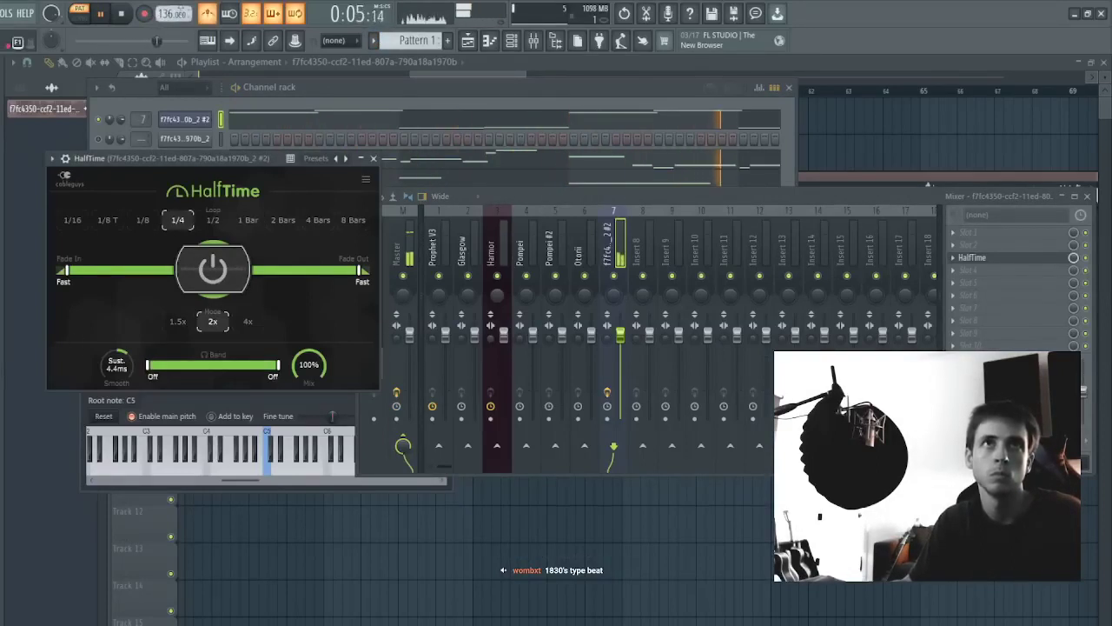
pyautogui.click(119, 121)
pyautogui.click(658, 465)
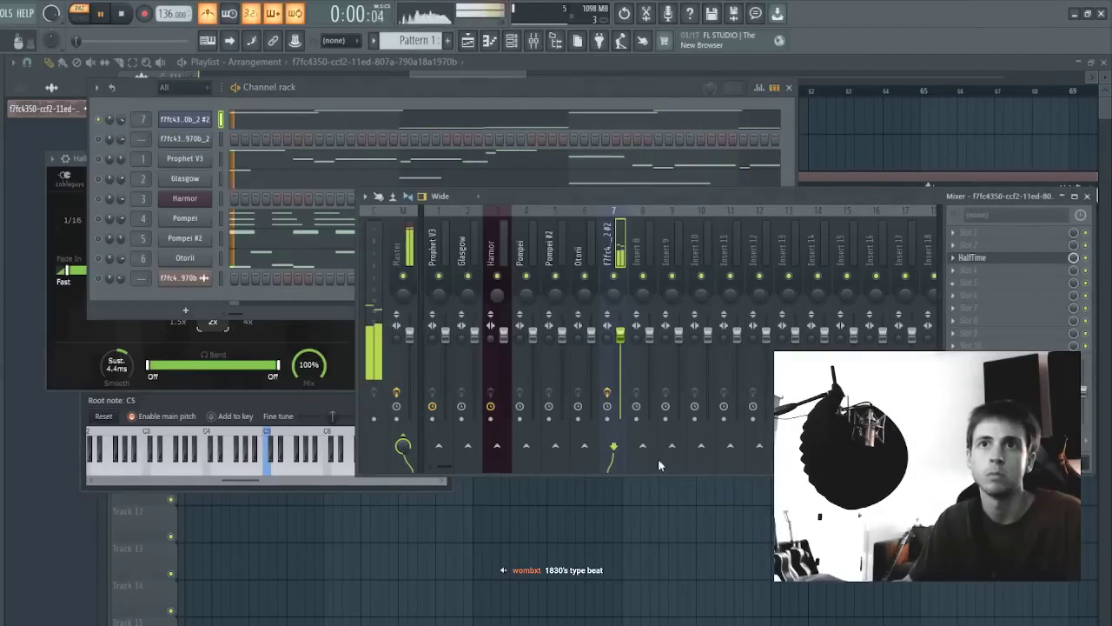
# - Add Fruity parametric EQ 2 with a low/high-cut preset and pull both cuts inward to a narrow band
pyautogui.click(688, 235)
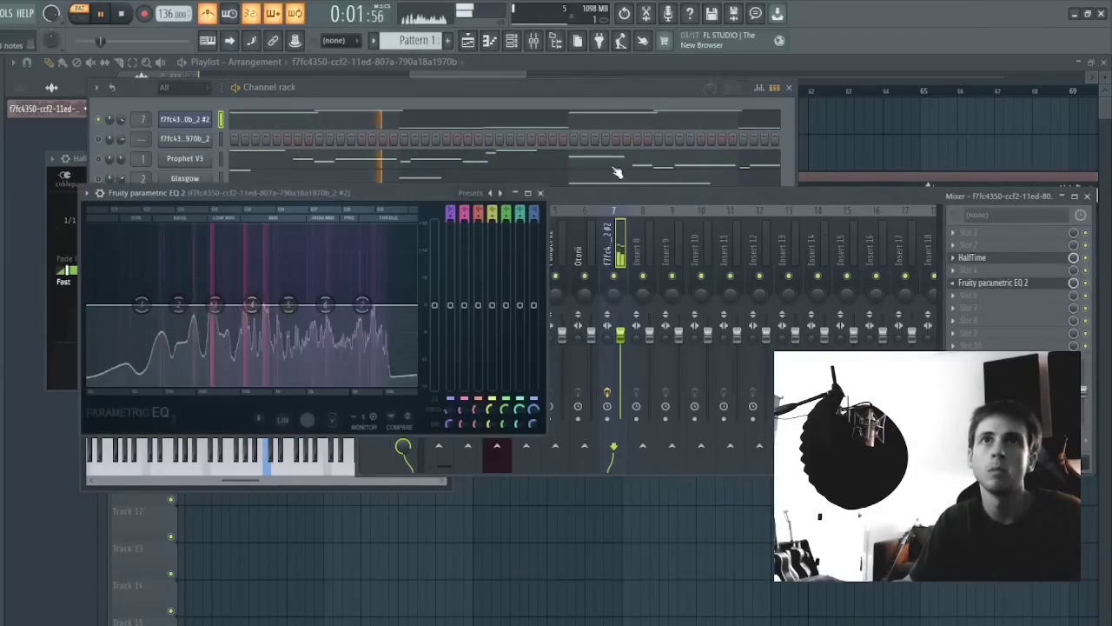
pyautogui.rightClick(501, 192)
pyautogui.click(548, 262)
pyautogui.moveTo(109, 305); pyautogui.dragTo(208, 306)
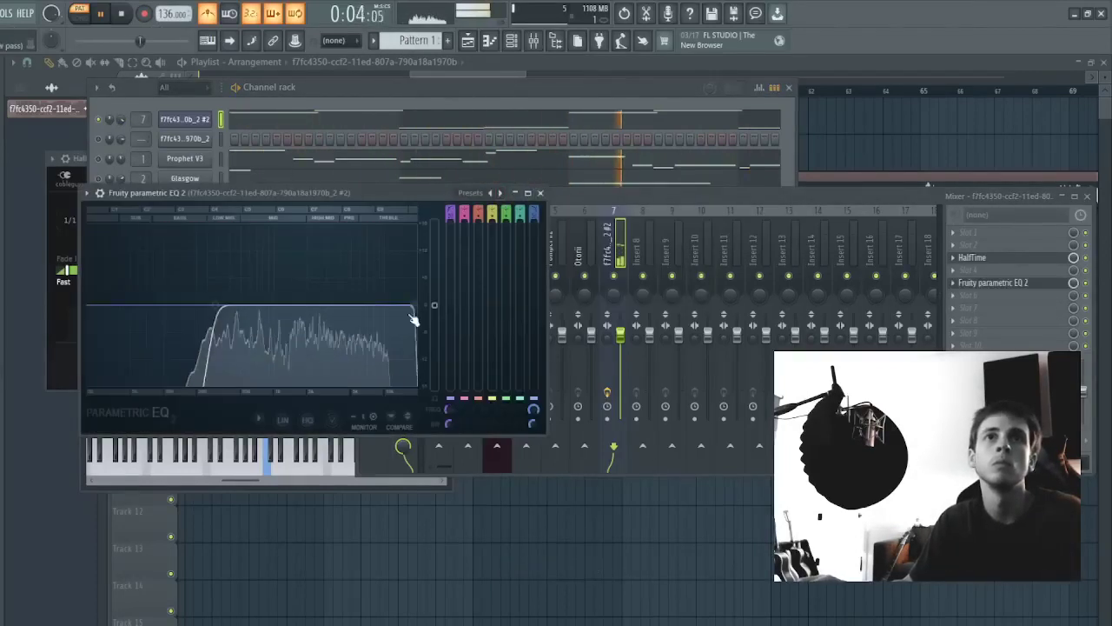
pyautogui.moveTo(415, 306); pyautogui.dragTo(286, 270)
pyautogui.moveTo(326, 305); pyautogui.dragTo(355, 305)
pyautogui.moveTo(209, 305); pyautogui.dragTo(228, 305)
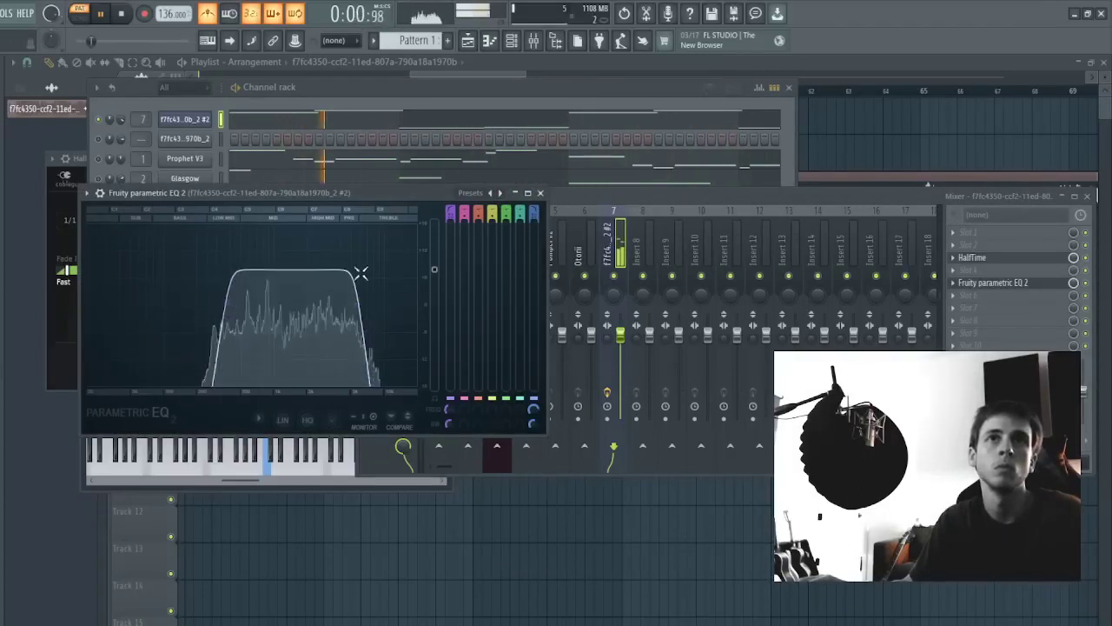
pyautogui.moveTo(360, 272); pyautogui.dragTo(341, 312)
pyautogui.click(269, 125)
pyautogui.scroll(-4, 173, 182)
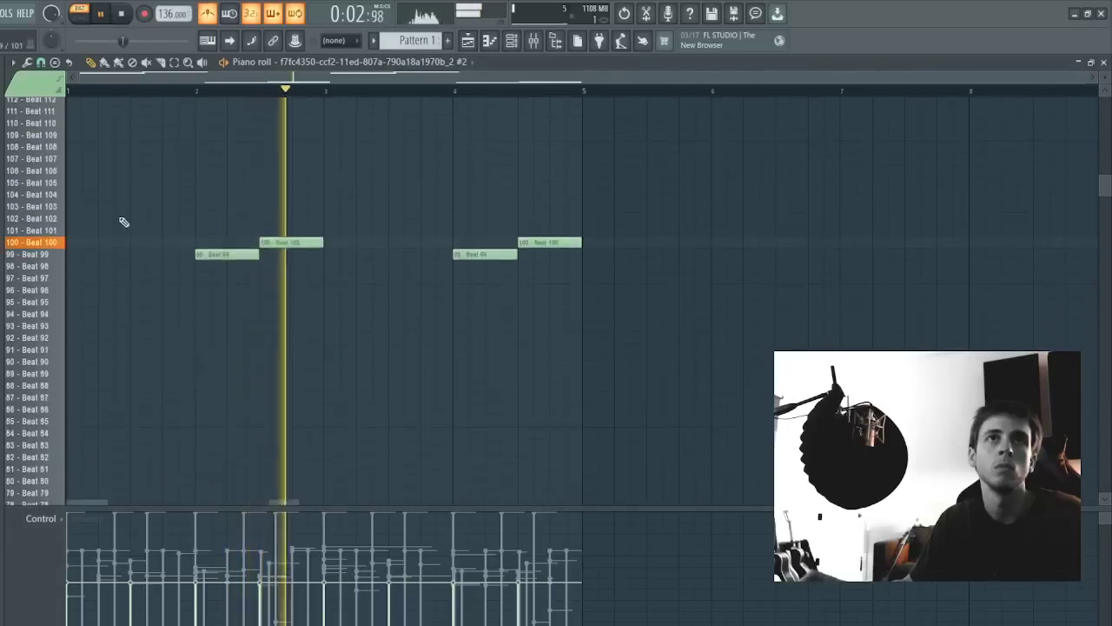
# - Create the empty Arrangement_2, test-placing and then removing the audio clip on Track 1
pyautogui.click(514, 44)
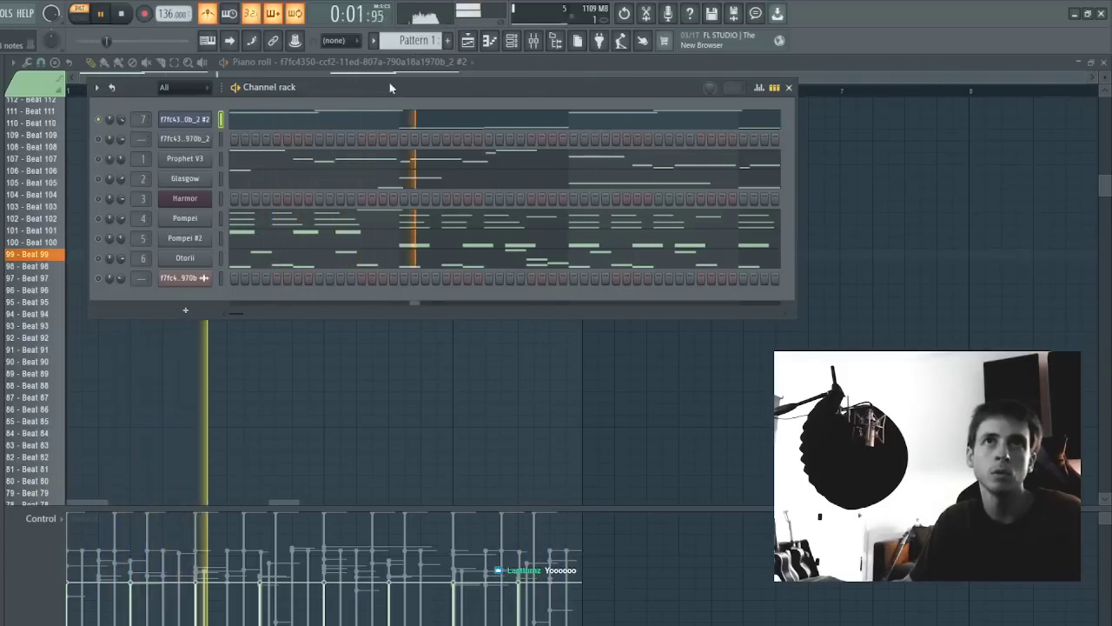
pyautogui.press('F5')
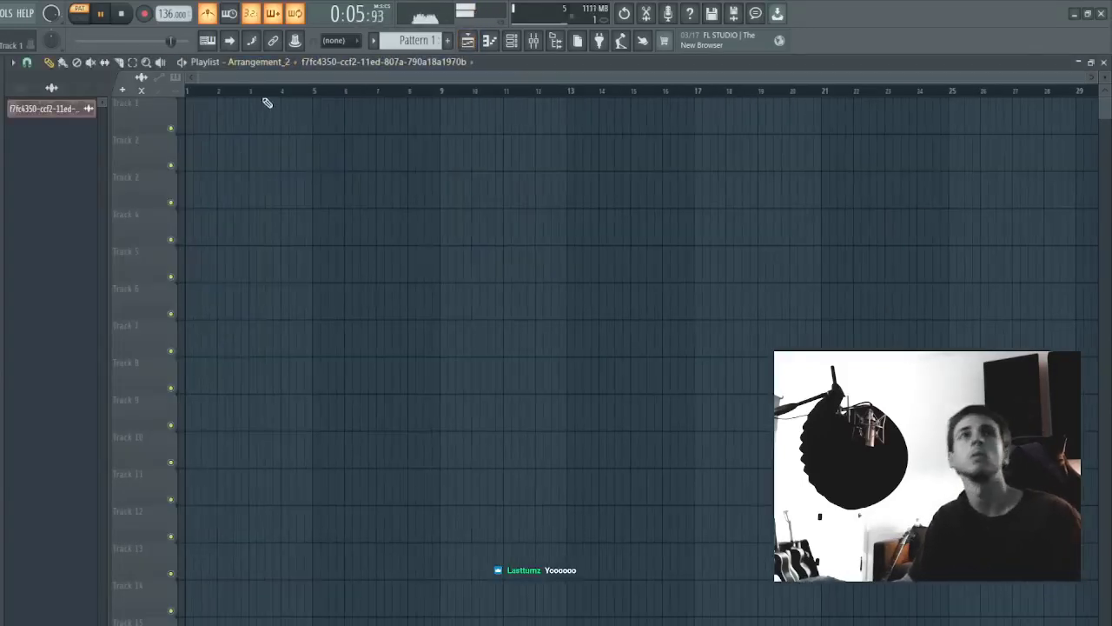
pyautogui.press('space')
pyautogui.scroll(2, 268, 113)
pyautogui.click(242, 103)
pyautogui.scroll(-4, 261, 121)
pyautogui.rightClick(265, 130)
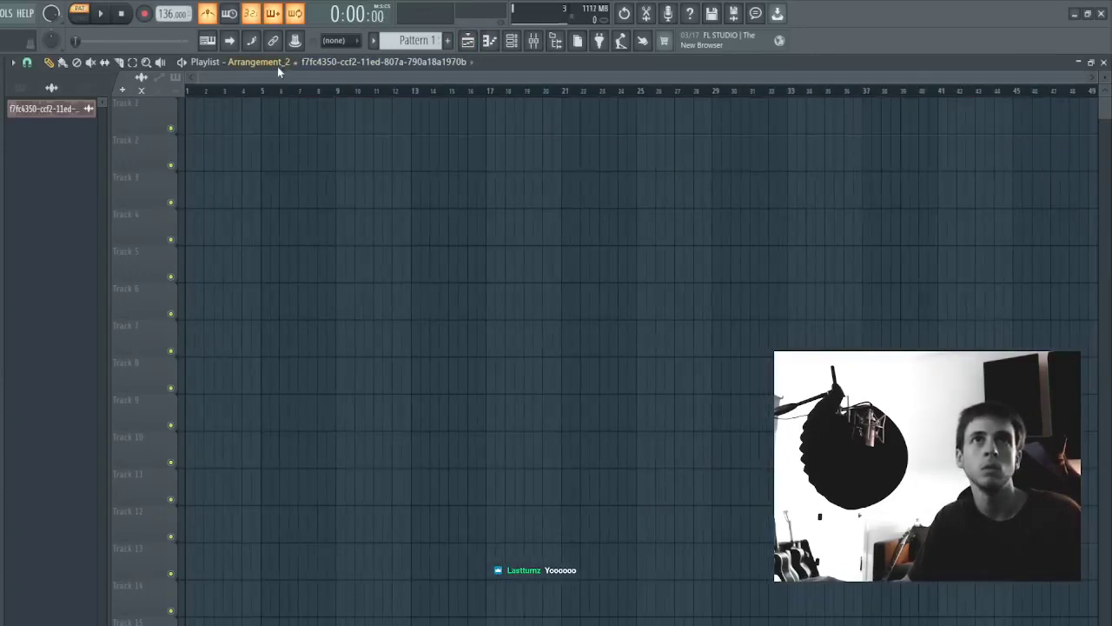
# - Preview Pompei's notes in the channel rack, then open the Harmor channel's piano roll
pyautogui.click(516, 40)
pyautogui.press('space')
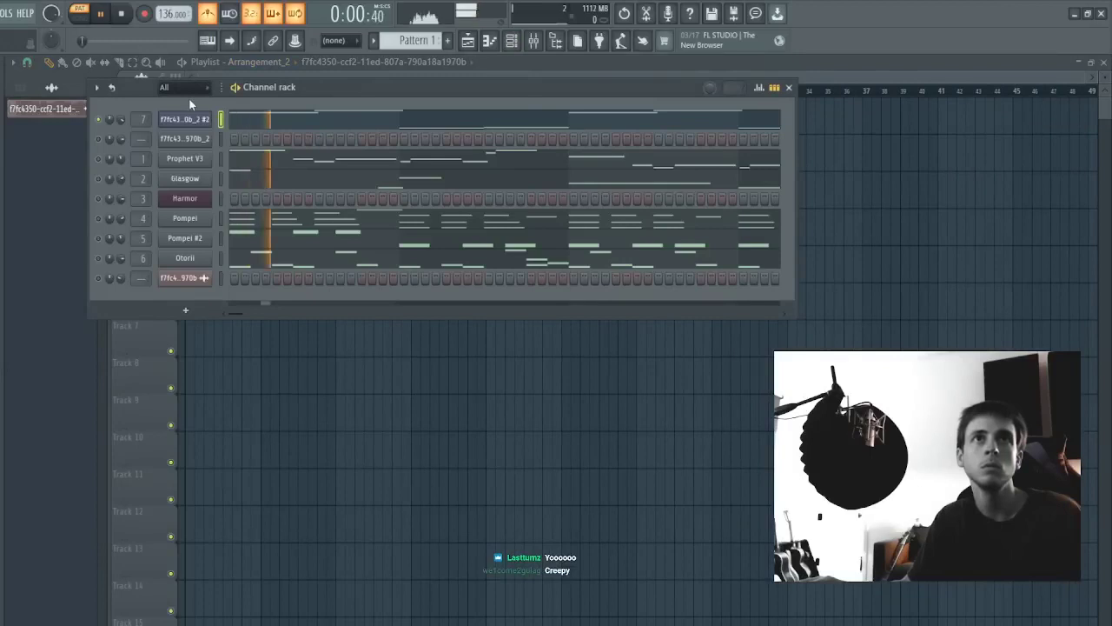
pyautogui.click(249, 246)
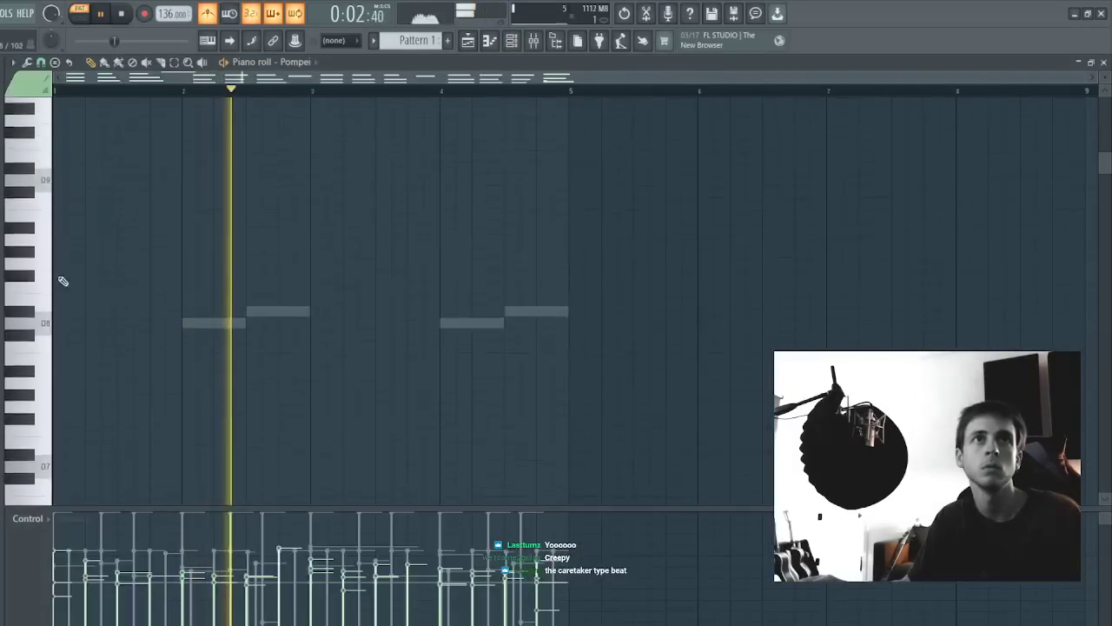
pyautogui.click(40, 219)
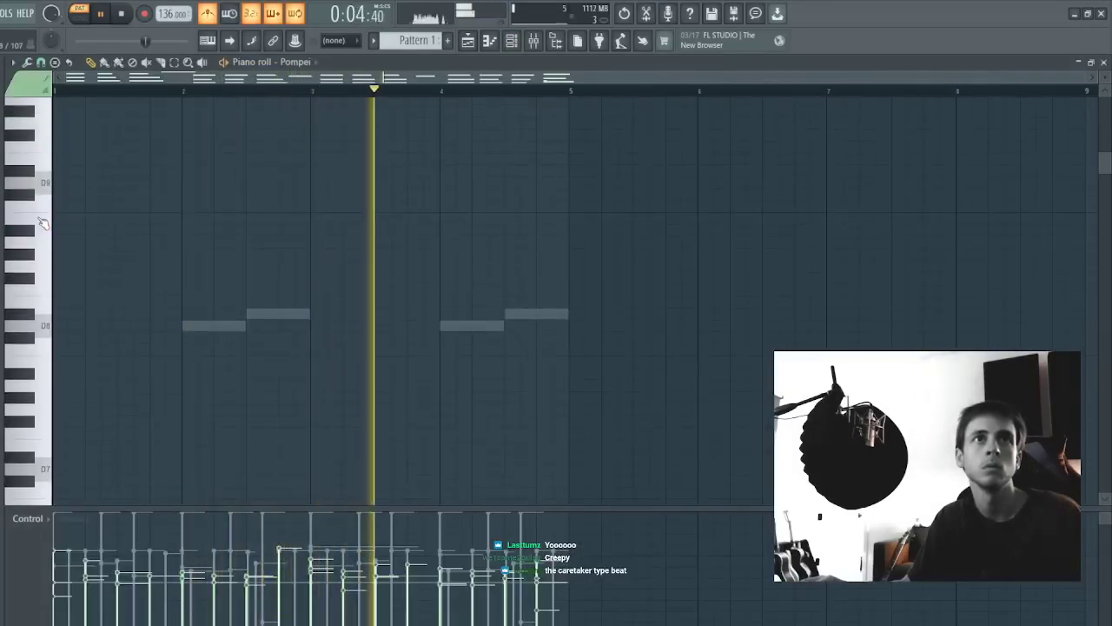
pyautogui.press('Escape')
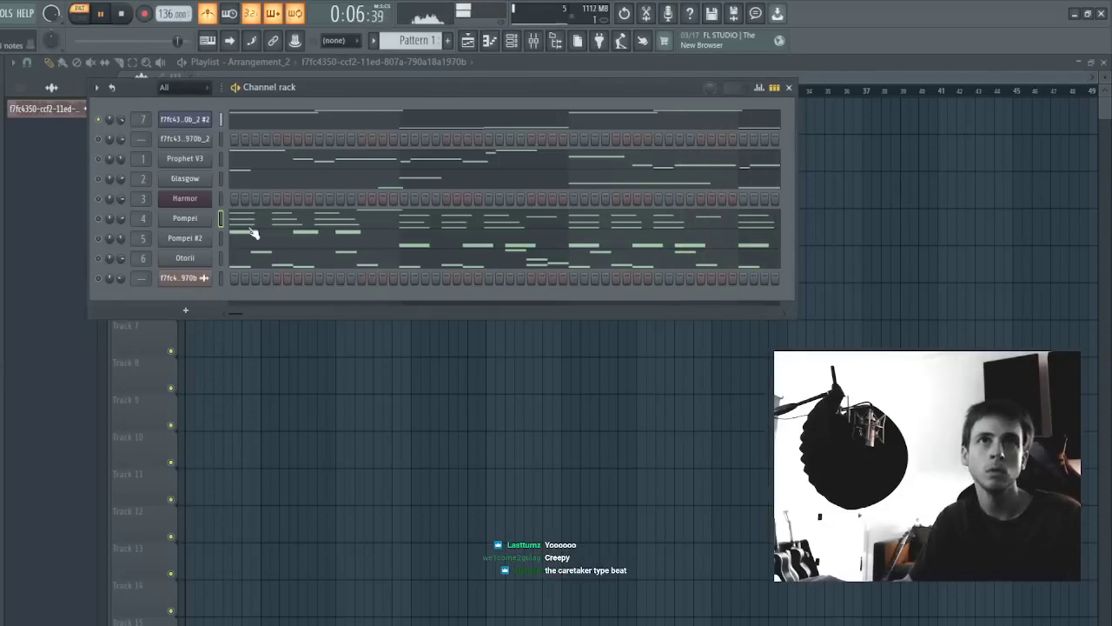
pyautogui.click(222, 194)
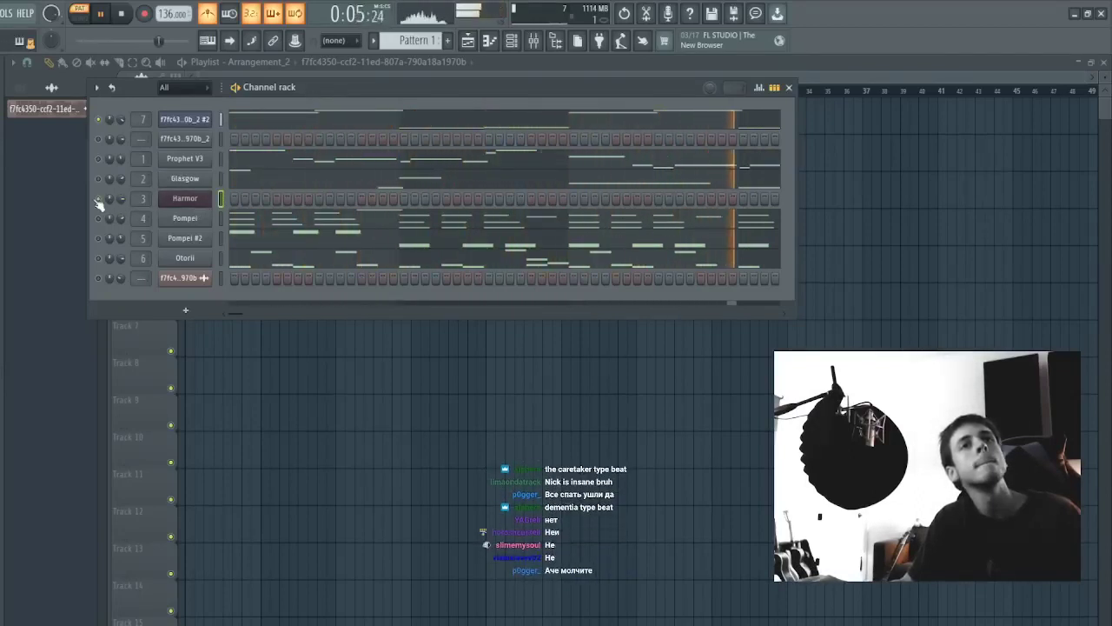
pyautogui.press('F7')
# - Draw two long Harmor notes, one at bar 1 and one stretched from bar 3 to bar 5
pyautogui.scroll(-9, 72, 313)
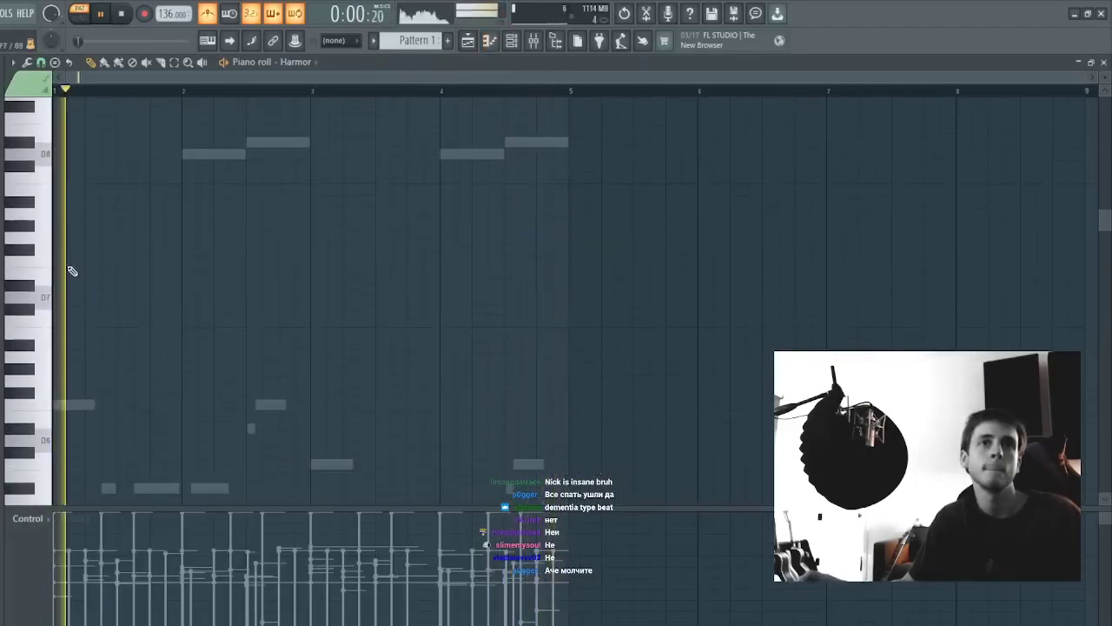
pyautogui.scroll(-7, 76, 305)
pyautogui.click(65, 301)
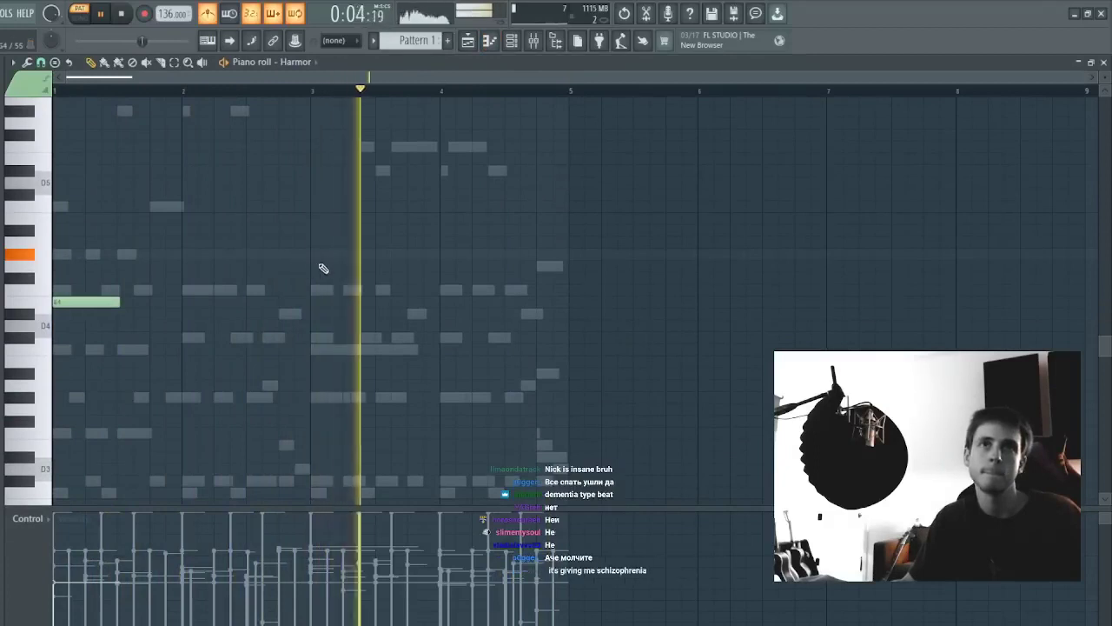
pyautogui.click(359, 255)
pyautogui.moveTo(377, 255); pyautogui.dragTo(563, 255)
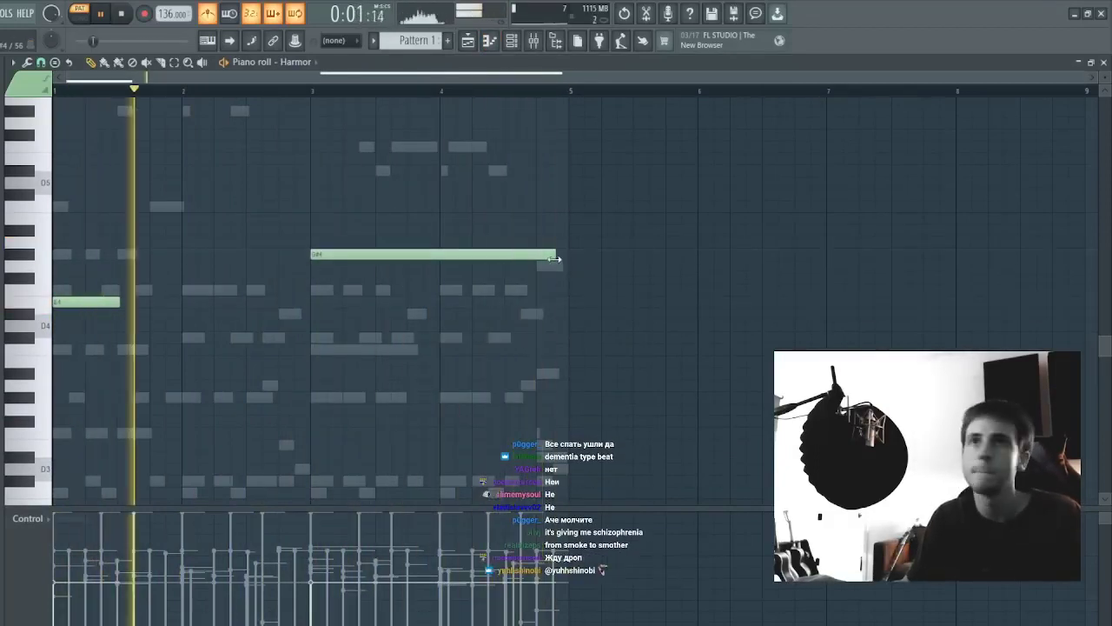
pyautogui.hotkey('ctrl', 'l')
pyautogui.press('Escape')
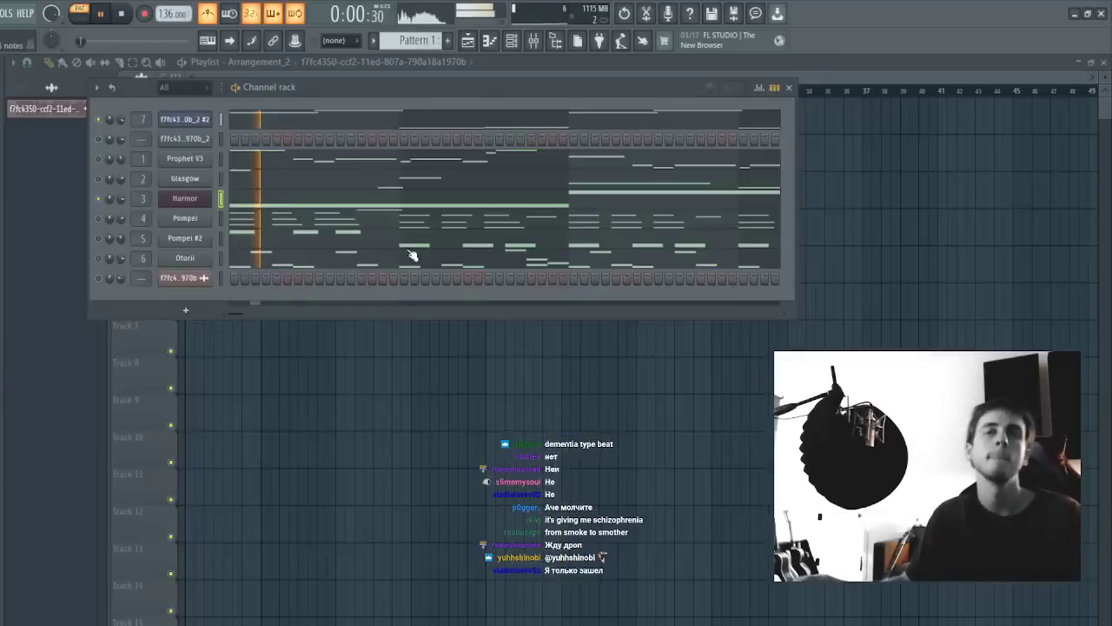
# - Transpose the chosen Pompei notes up six semitones and add a D#6 note in bar 1
pyautogui.click(248, 218)
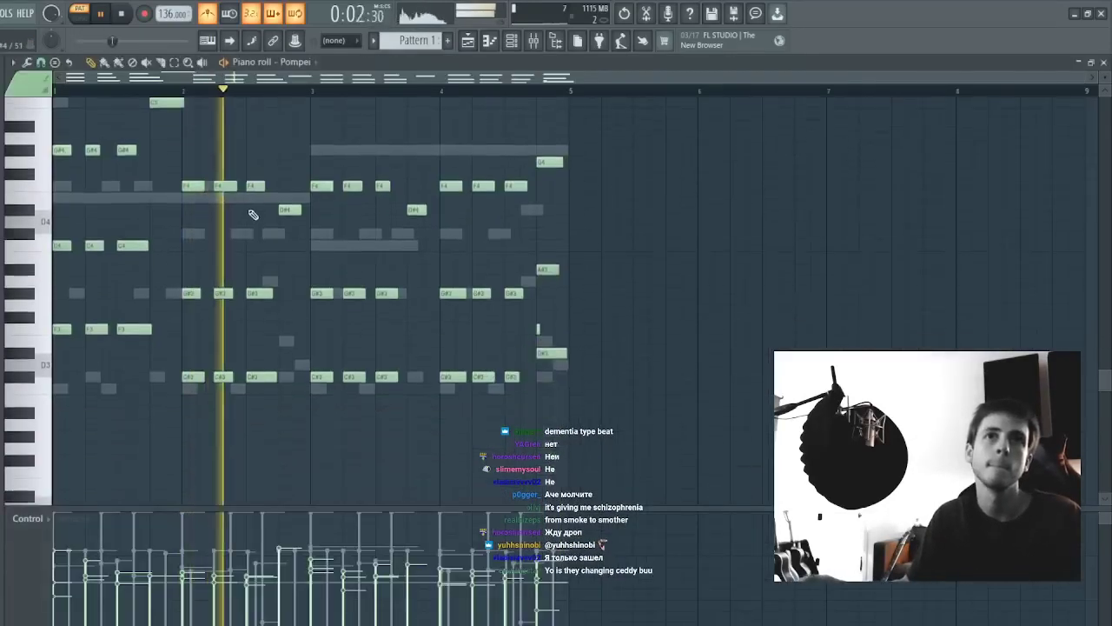
pyautogui.scroll(6, 252, 214)
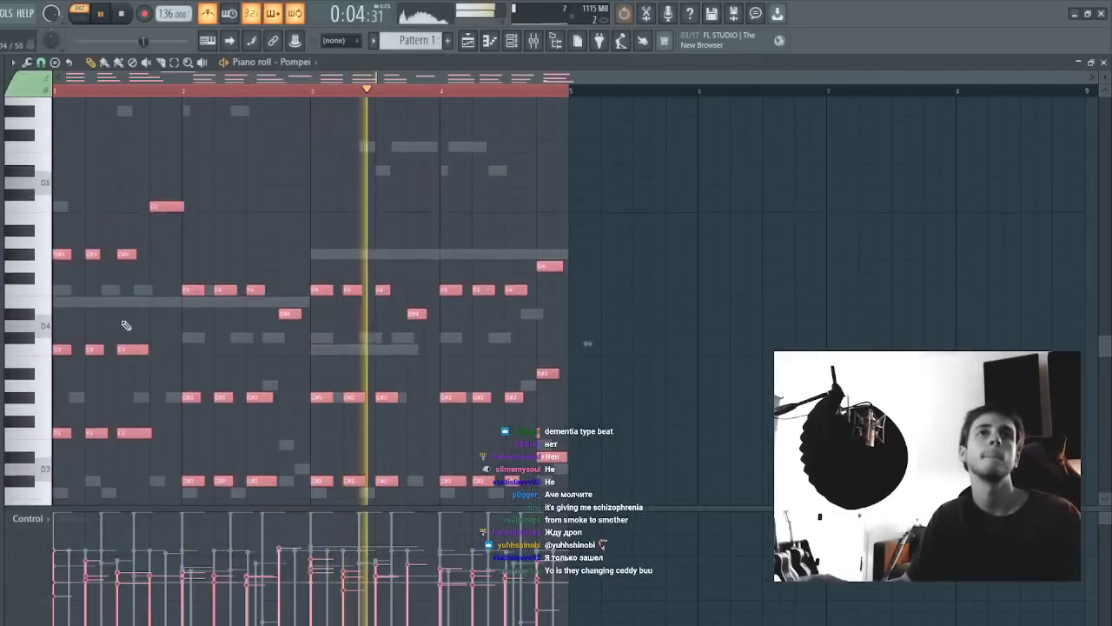
pyautogui.moveTo(105, 238); pyautogui.dragTo(107, 166)
pyautogui.hotkey('ctrl', 'd')
pyautogui.scroll(2, 290, 291)
pyautogui.scroll(2, 289, 291)
pyautogui.moveTo(139, 385); pyautogui.dragTo(59, 173)
pyautogui.scroll(1, 96, 169)
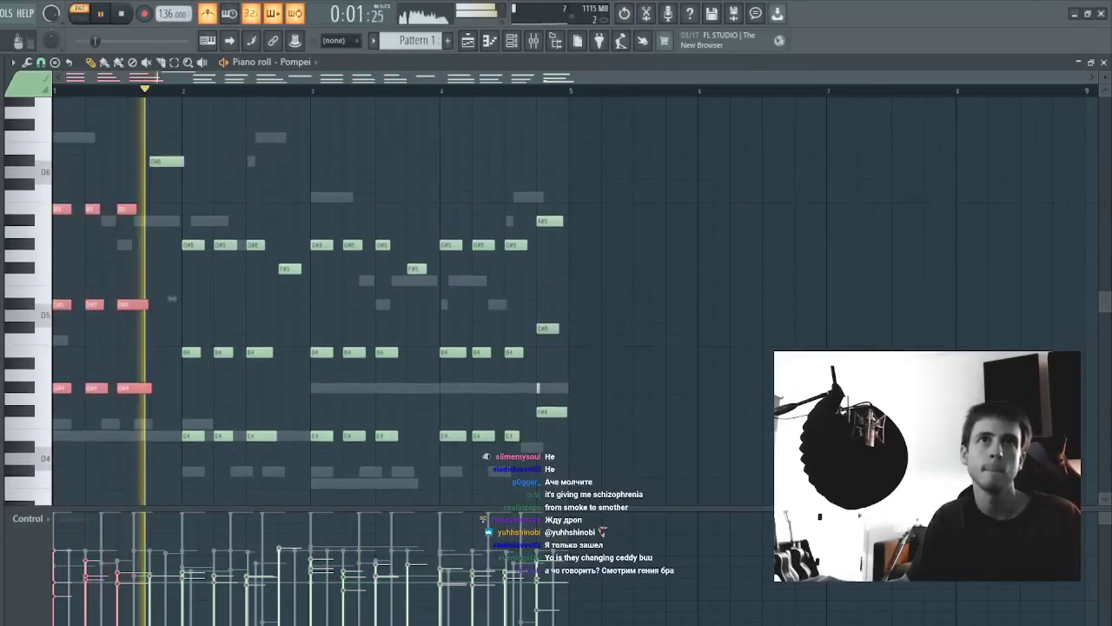
pyautogui.keyDown('ctrl'); pyautogui.keyDown('shift'); pyautogui.click(164, 169); pyautogui.keyUp('shift'); pyautogui.keyUp('ctrl')
# - Move Pompei's bar 1 notes to bar 5, delete bar 2, shift everything two bars earlier, copy bar 3 right
pyautogui.moveTo(119, 216); pyautogui.dragTo(636, 219)
pyautogui.moveTo(287, 171); pyautogui.dragTo(178, 491)
pyautogui.press('Delete')
pyautogui.hotkey('ctrl', 'a')
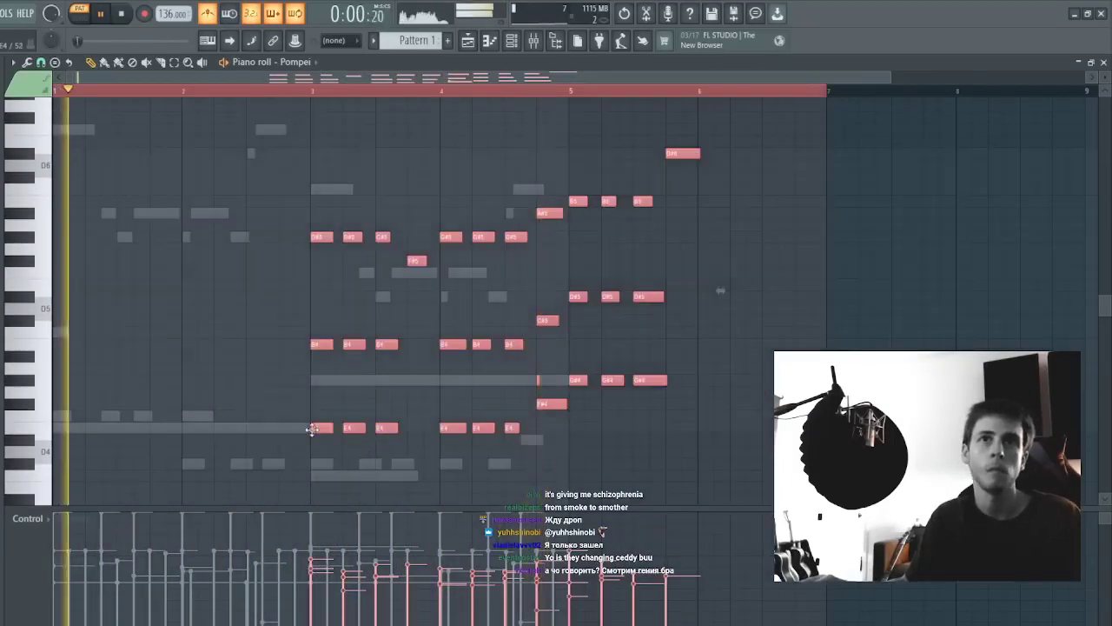
pyautogui.moveTo(313, 429); pyautogui.dragTo(55, 427)
pyautogui.moveTo(519, 428); pyautogui.dragTo(323, 150)
pyautogui.keyDown('shift'); pyautogui.moveTo(313, 202); pyautogui.dragTo(437, 214); pyautogui.keyUp('shift')
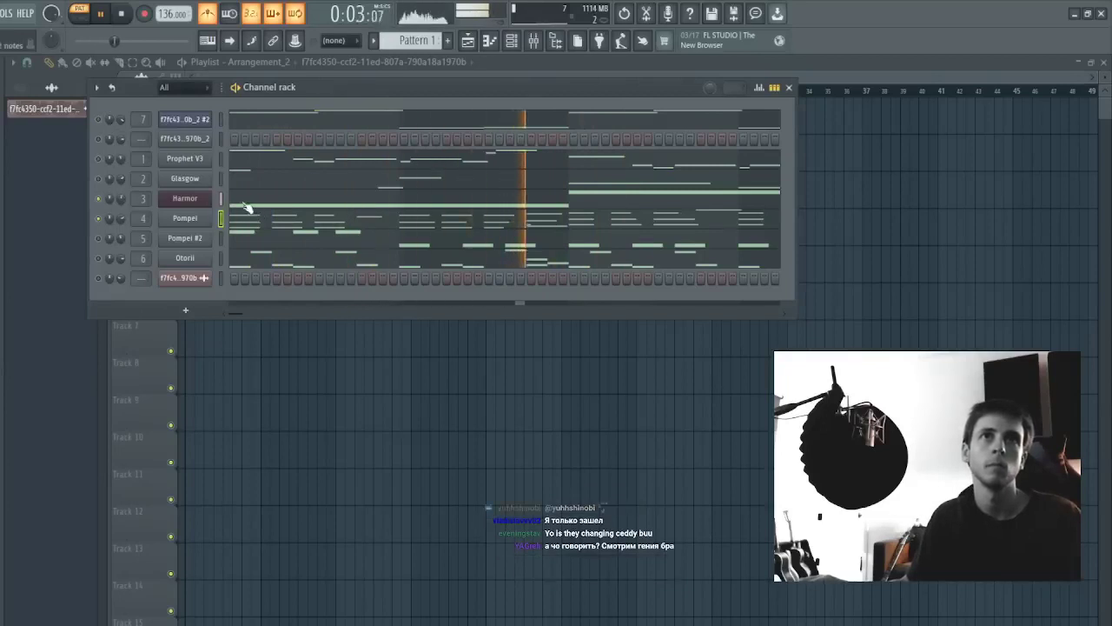
# - Select the Harmor track in the mixer
pyautogui.press('F9')
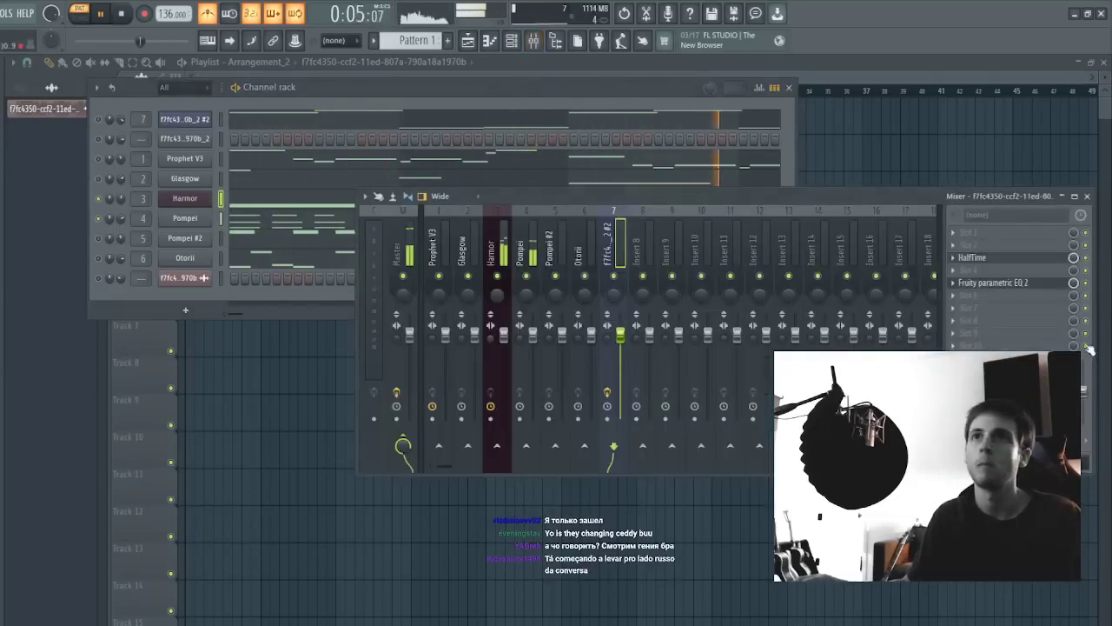
pyautogui.click(512, 248)
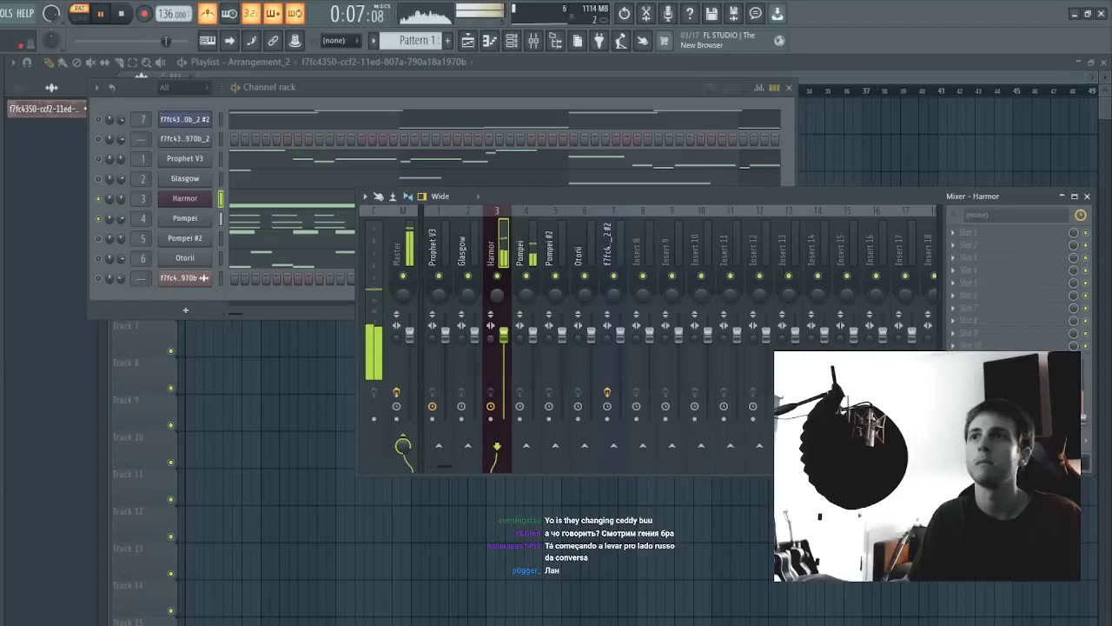
pyautogui.click(121, 199)
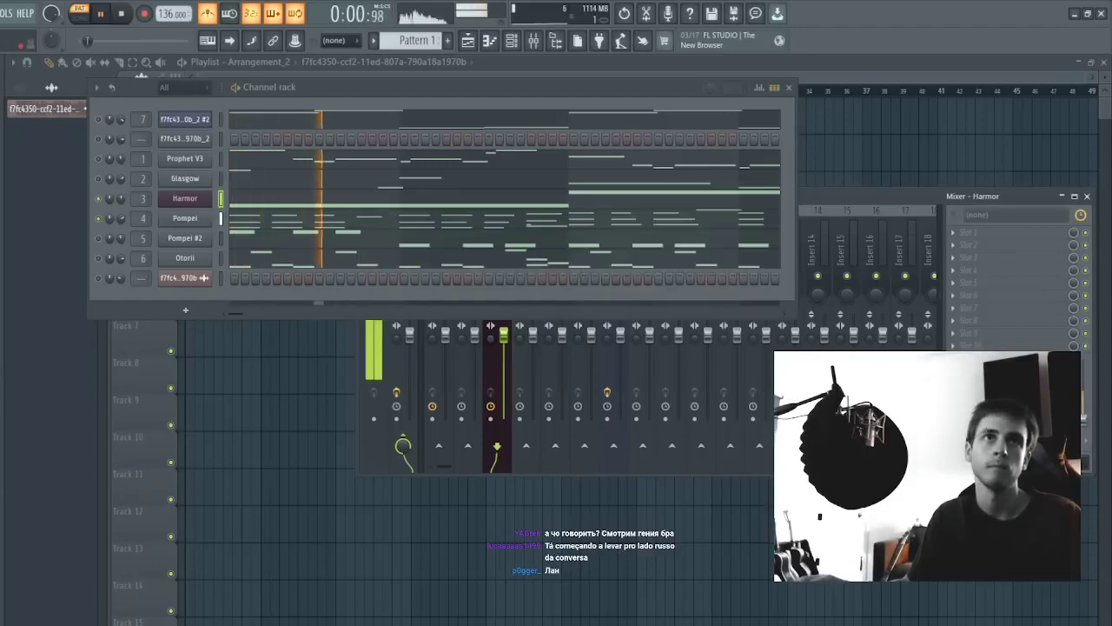
# - Raise Glasgow's melody notes to D#6, G#5, D#5 and B4, audition, and close its piano roll
pyautogui.click(241, 184)
pyautogui.press('space')
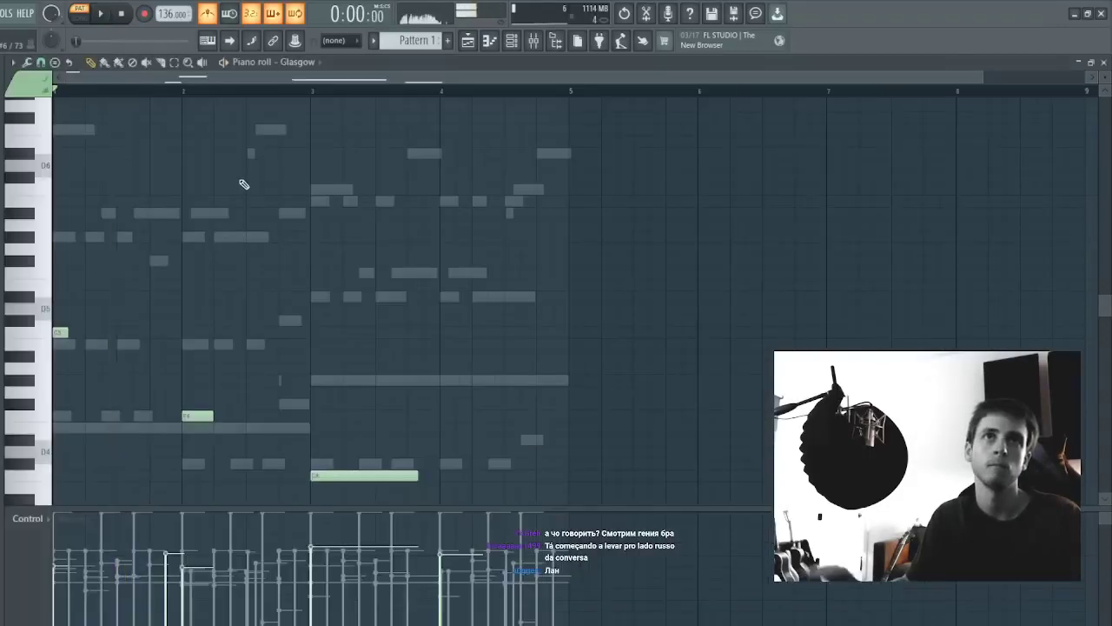
pyautogui.hotkey('shift', 'Up')
pyautogui.hotkey('shift', 'Up')
pyautogui.hotkey('shift', 'Up')
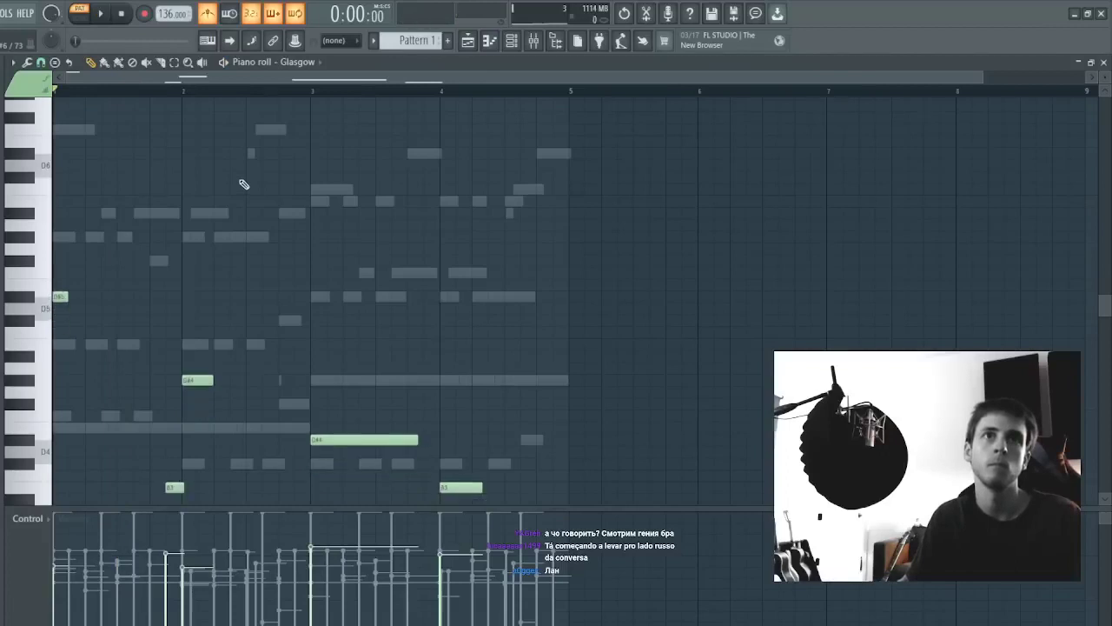
pyautogui.press('space')
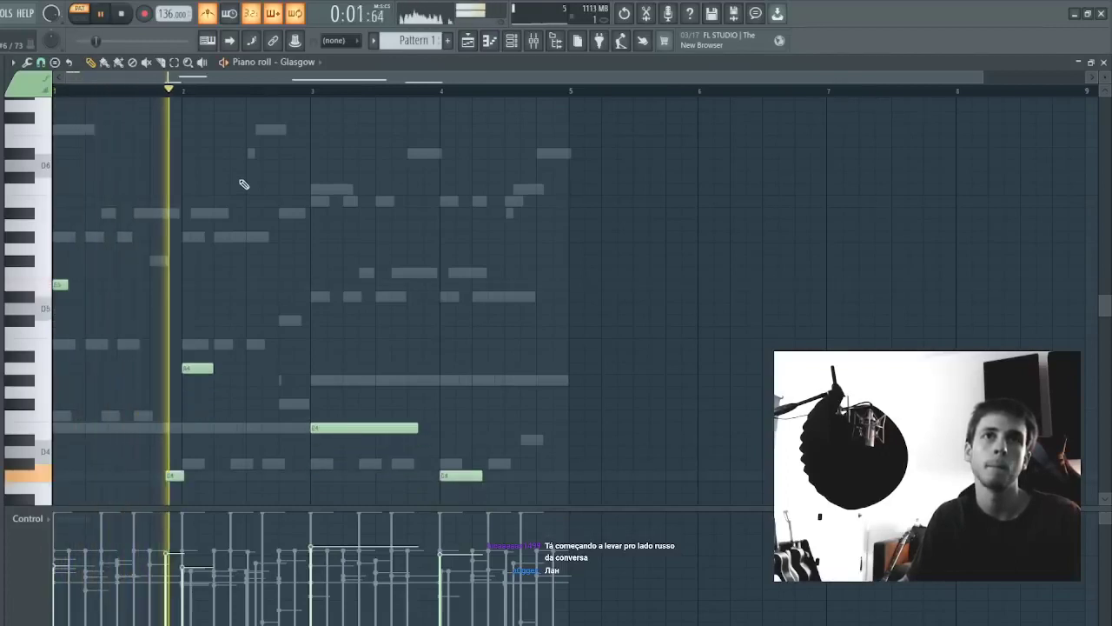
pyautogui.press('space')
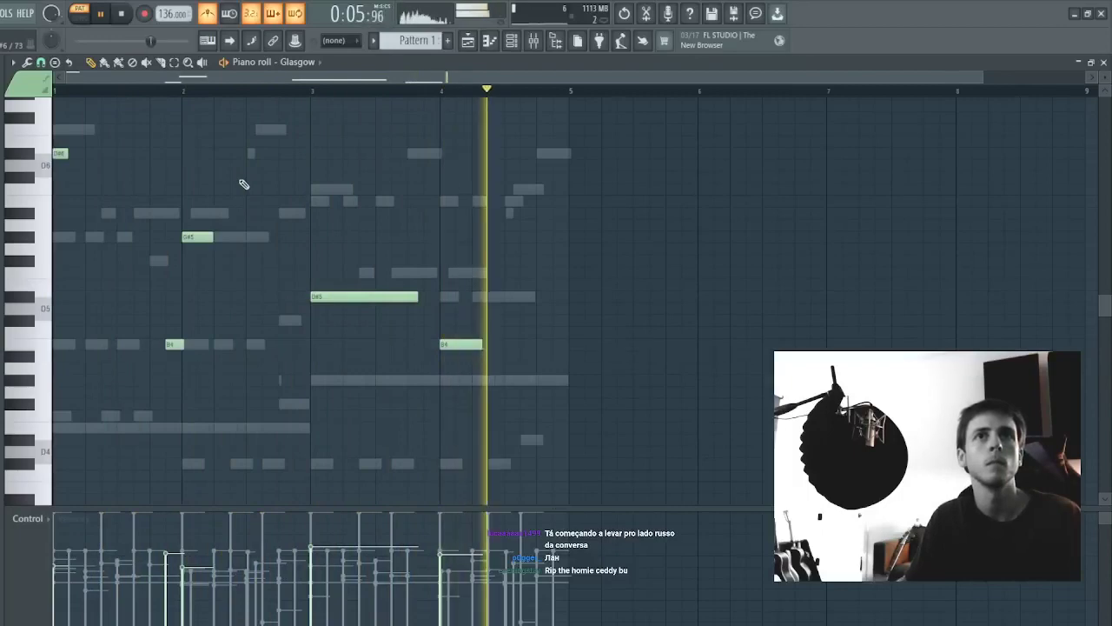
pyautogui.press('space')
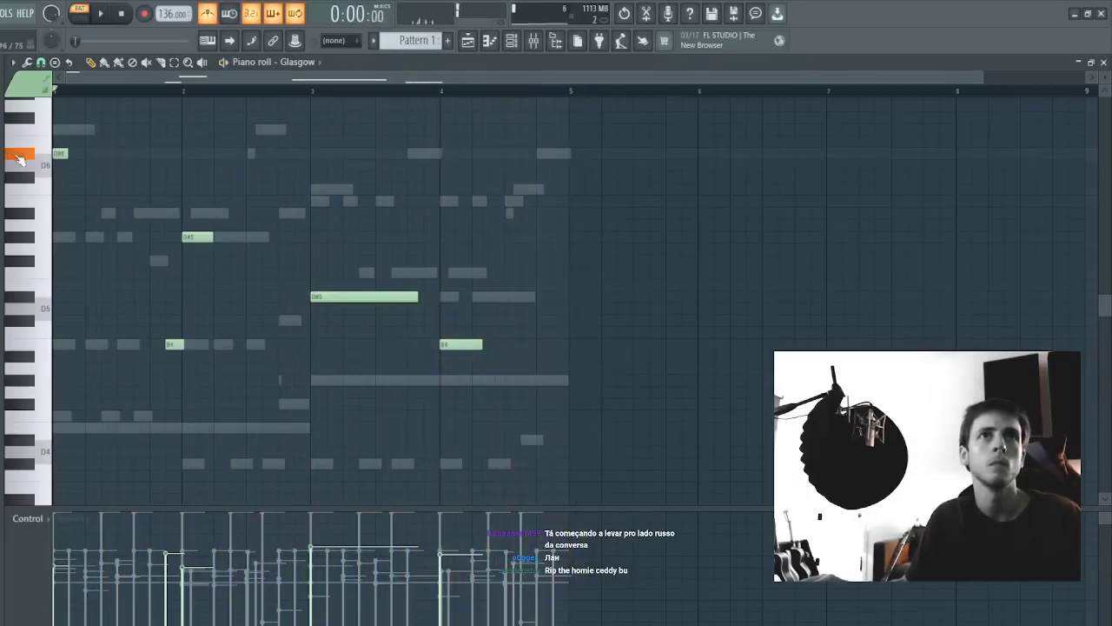
pyautogui.press('space')
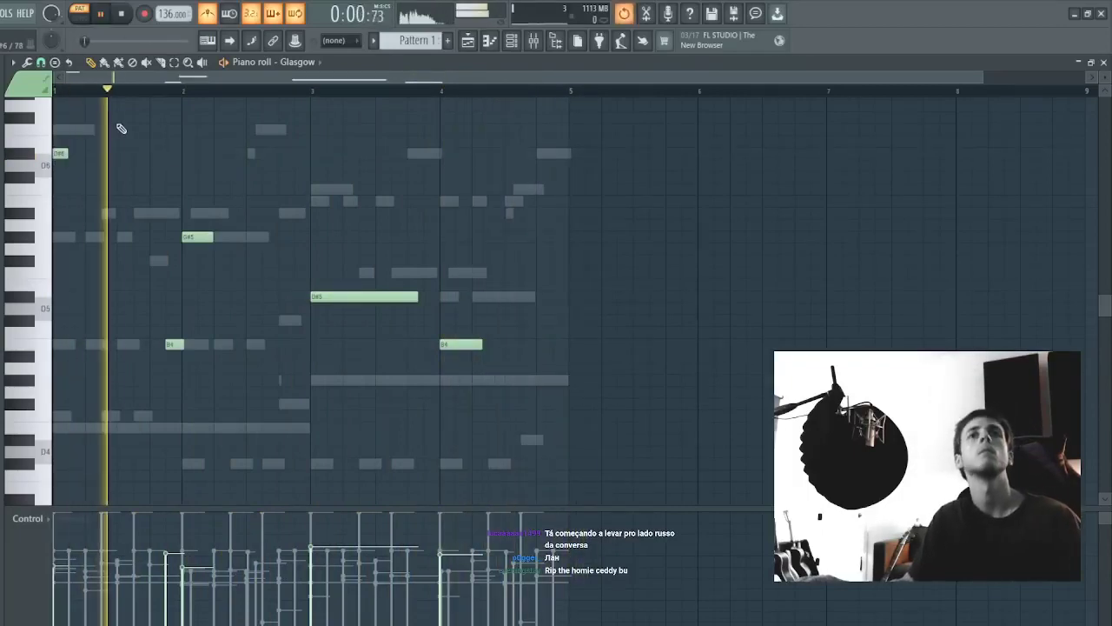
pyautogui.press('Escape')
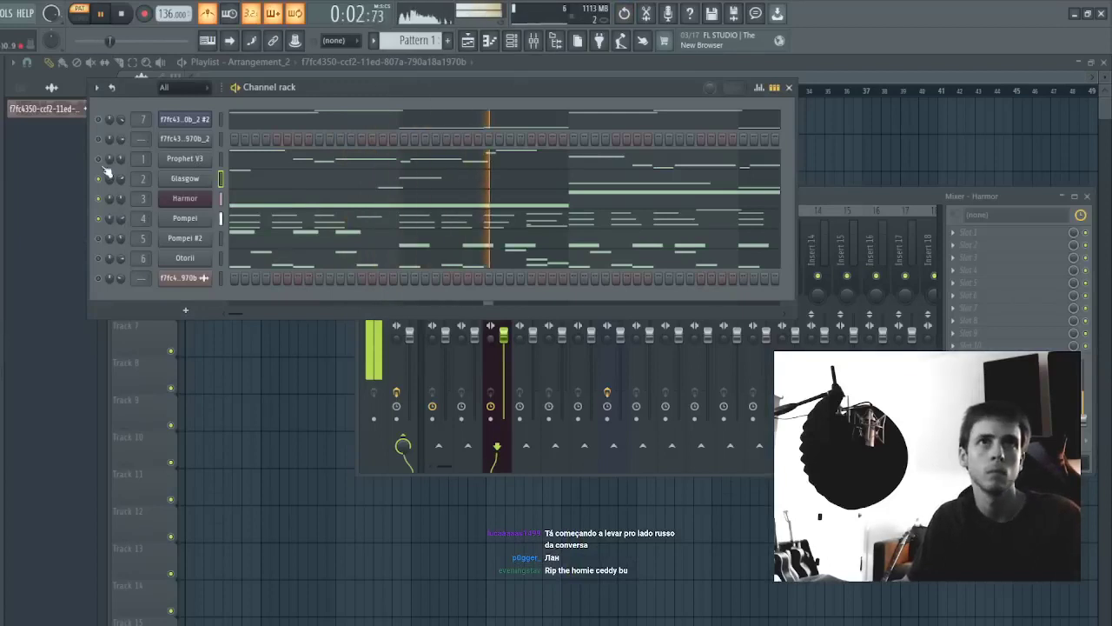
# - Check Prophet V3's notes and the effects on mixer insert 7 while the beat plays
pyautogui.click(255, 165)
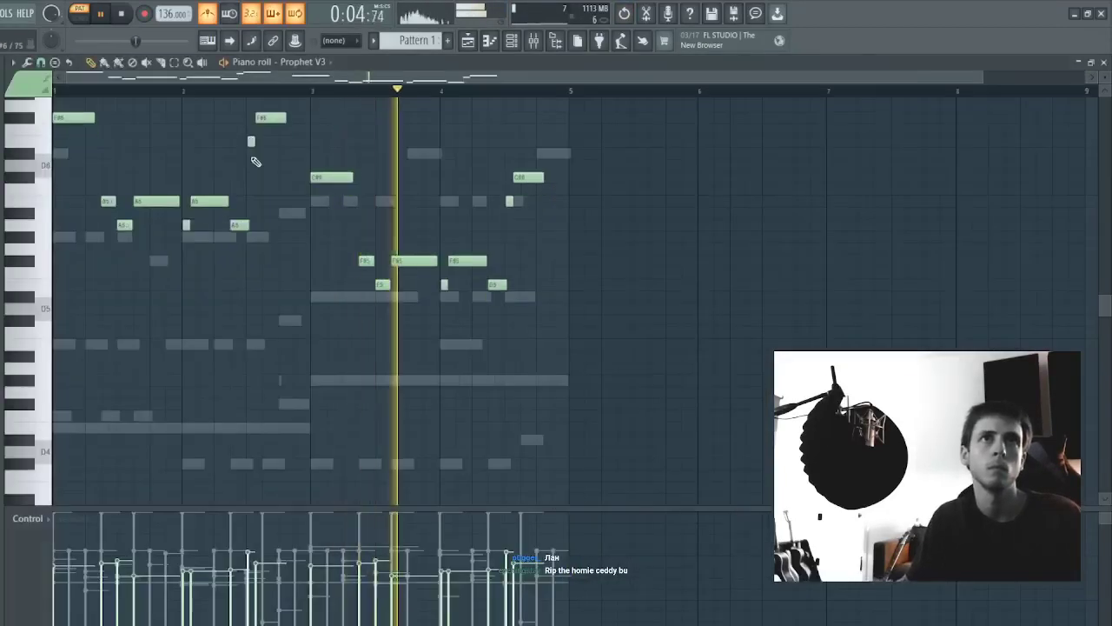
pyautogui.press('Escape')
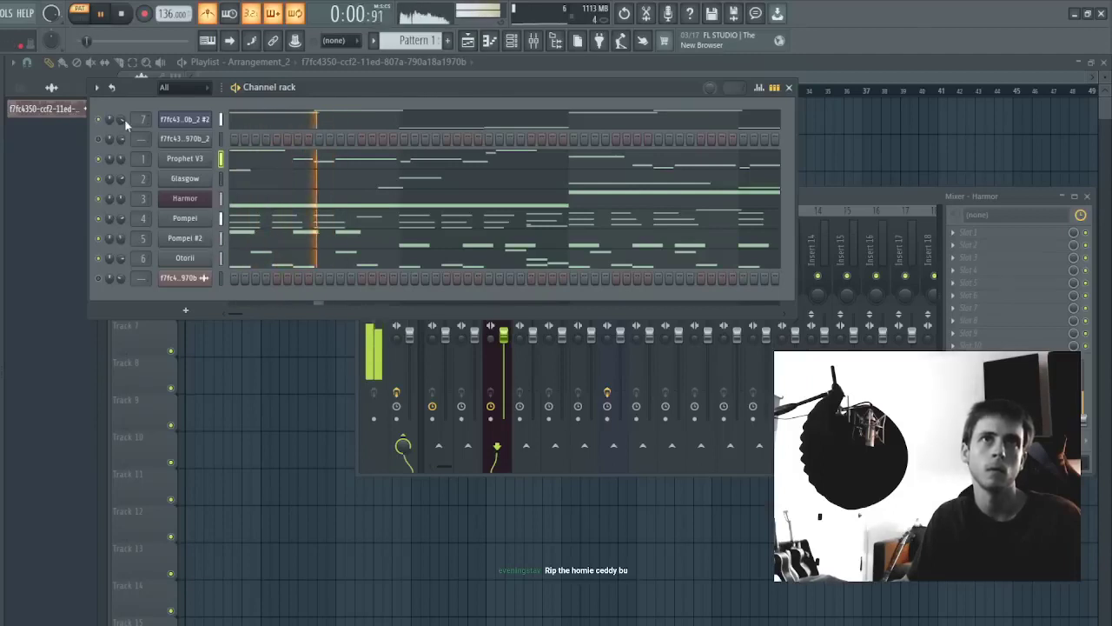
pyautogui.press('space')
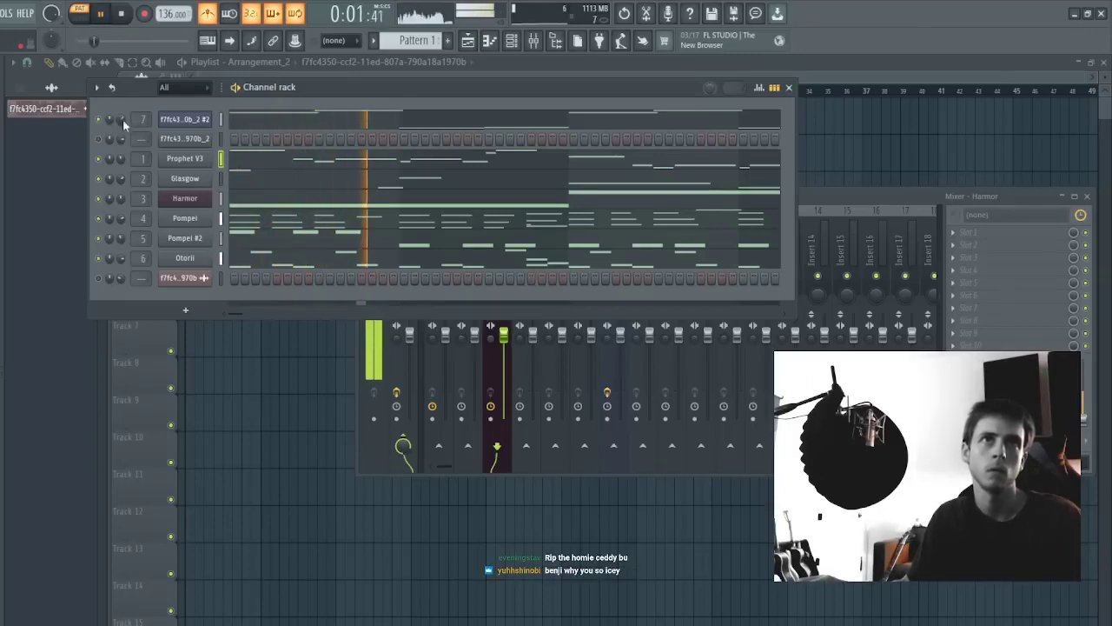
pyautogui.click(514, 350)
pyautogui.click(619, 243)
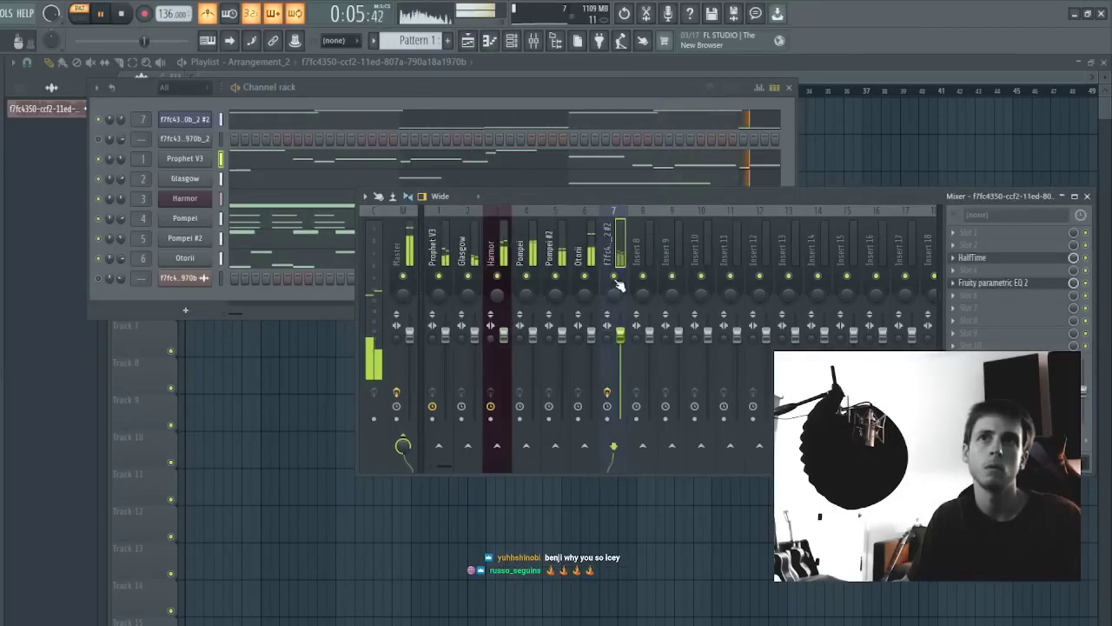
# - Open Pompei #2's piano roll and play its bars 1–4 bass line
pyautogui.click(105, 126)
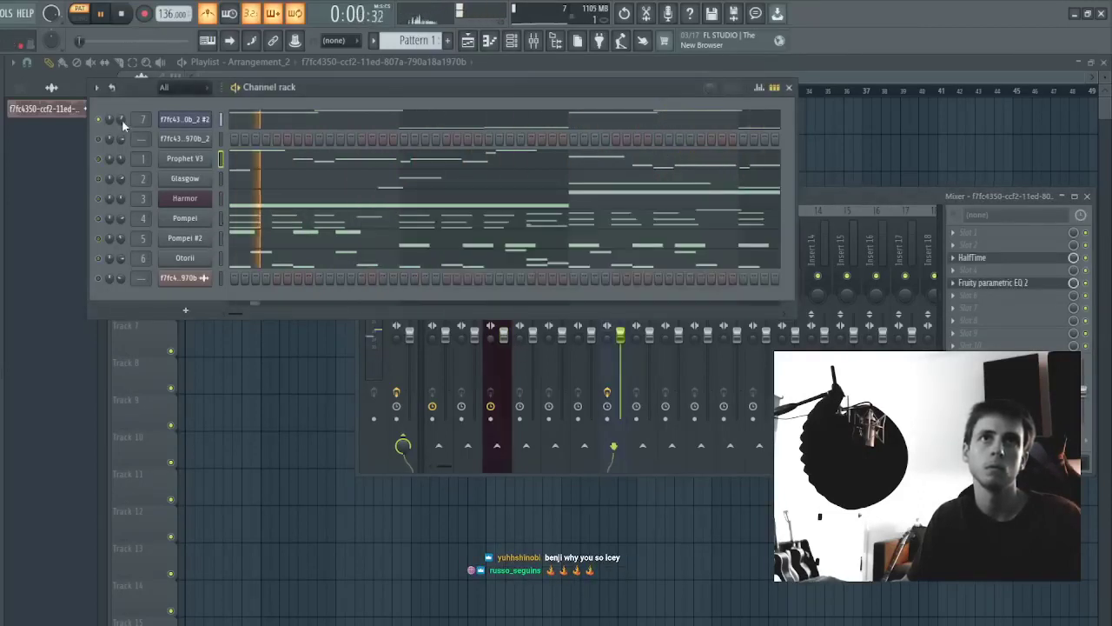
pyautogui.press('space')
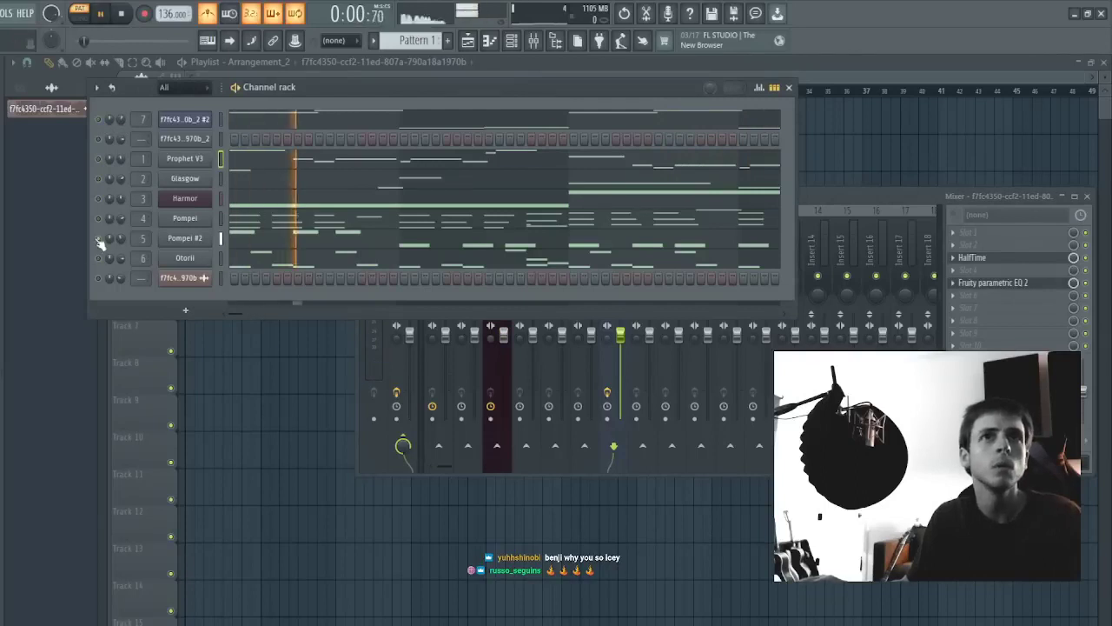
pyautogui.click(244, 241)
pyautogui.press('space')
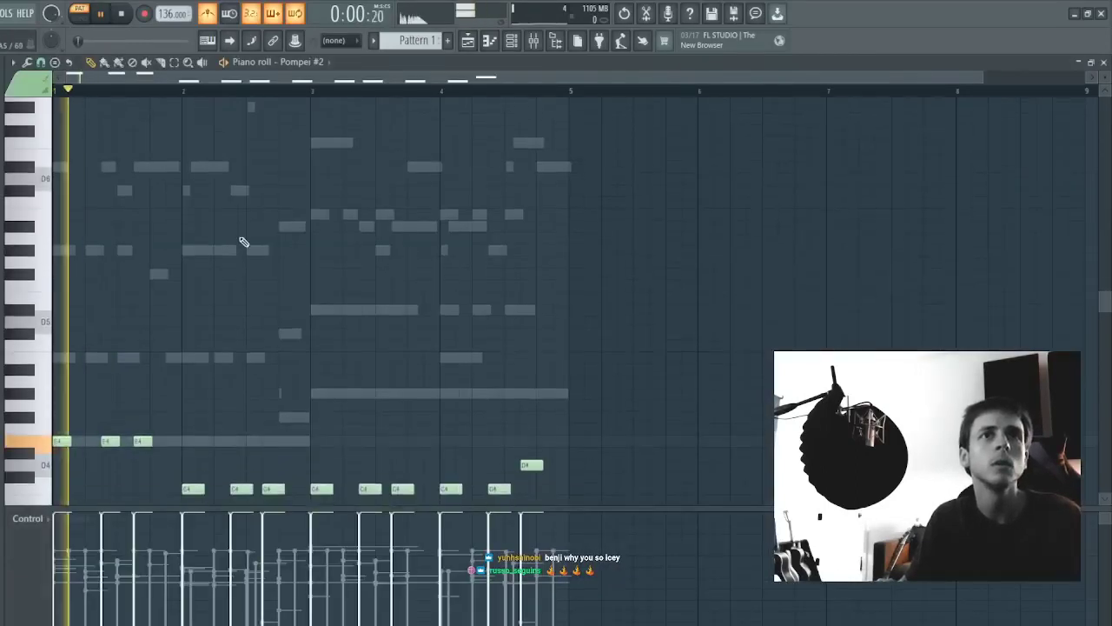
# - Raise Pompei #2's C4 notes to E4 and the bar 3–4 notes to G#4, lowering the A#4 note to G#4
pyautogui.press('space')
pyautogui.press('space')
pyautogui.moveTo(191, 471); pyautogui.dragTo(304, 509)
pyautogui.hotkey('shift', 'Up')
pyautogui.hotkey('shift', 'Up')
pyautogui.hotkey('shift', 'Up')
pyautogui.hotkey('shift', 'Up')
pyautogui.moveTo(221, 444); pyautogui.dragTo(586, 521)
pyautogui.hotkey('shift', 'Up')
pyautogui.hotkey('shift', 'Up')
pyautogui.hotkey('shift', 'Up')
pyautogui.hotkey('shift', 'Up')
pyautogui.hotkey('shift', 'Up')
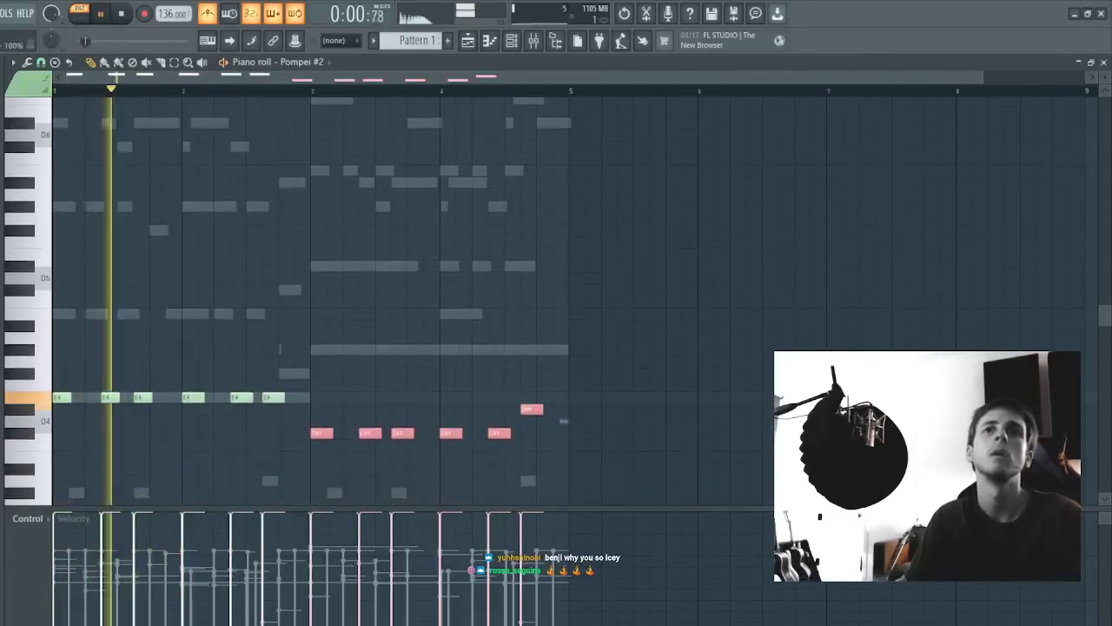
pyautogui.hotkey('shift', 'Up')
pyautogui.hotkey('shift', 'Up')
pyautogui.hotkey('shift', 'Up')
pyautogui.hotkey('ctrl', 'd')
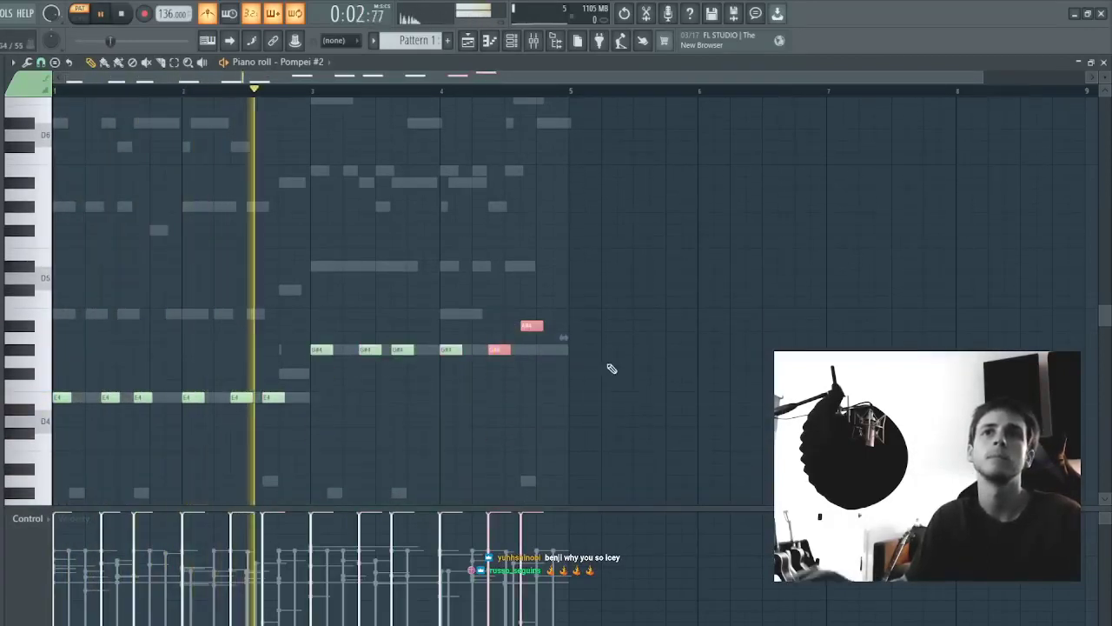
pyautogui.click(527, 325)
pyautogui.hotkey('shift', 'Down')
pyautogui.hotkey('shift', 'Down')
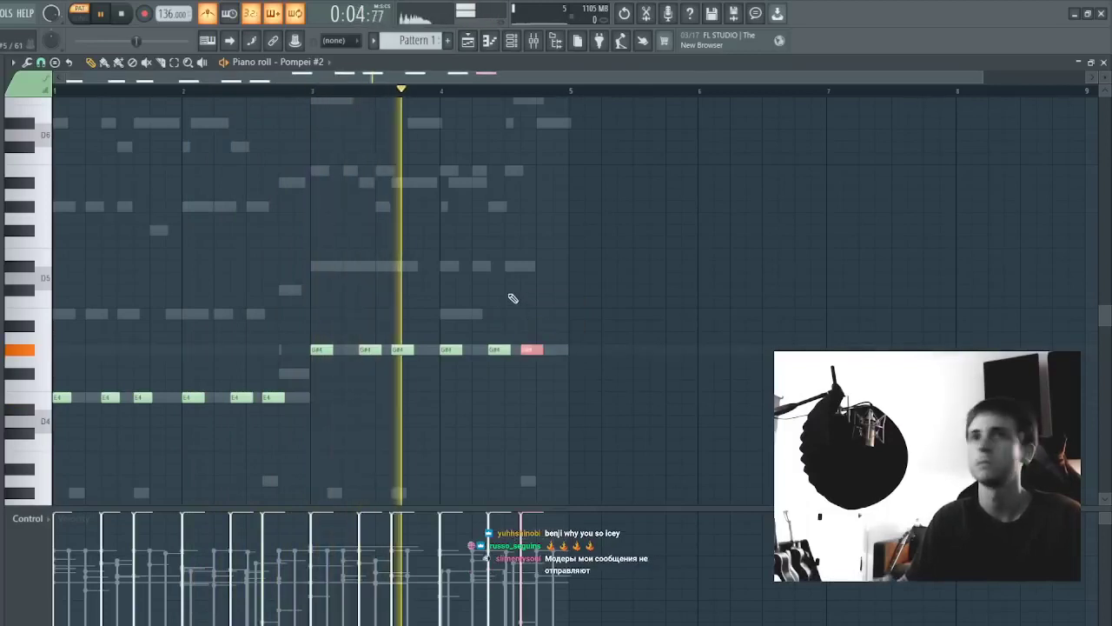
pyautogui.hotkey('ctrl', 'd')
pyautogui.press('F7')
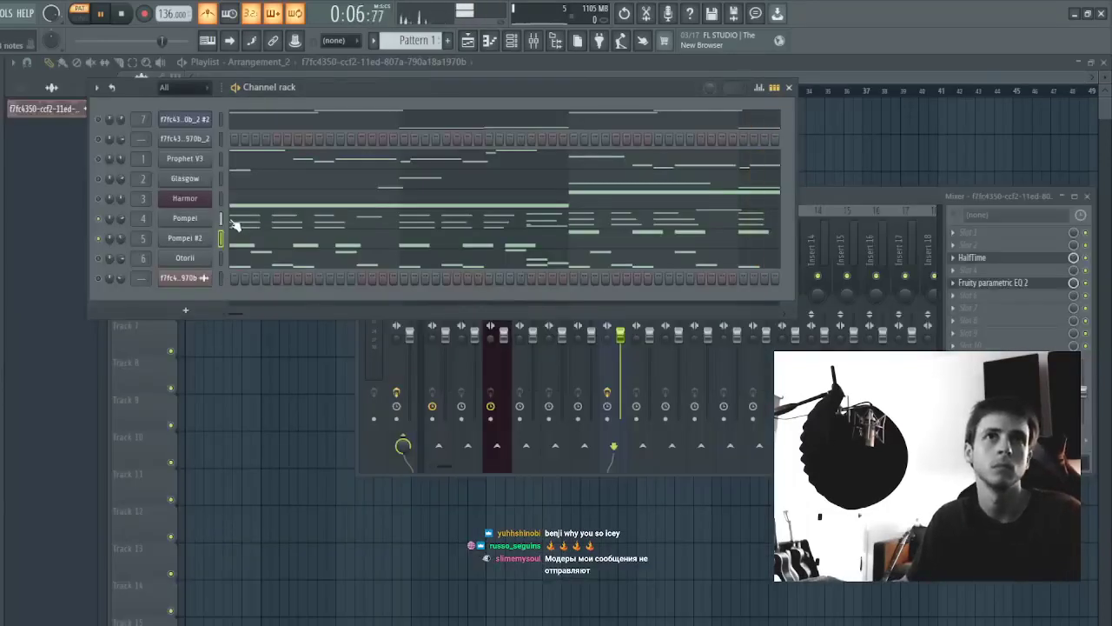
pyautogui.press('space')
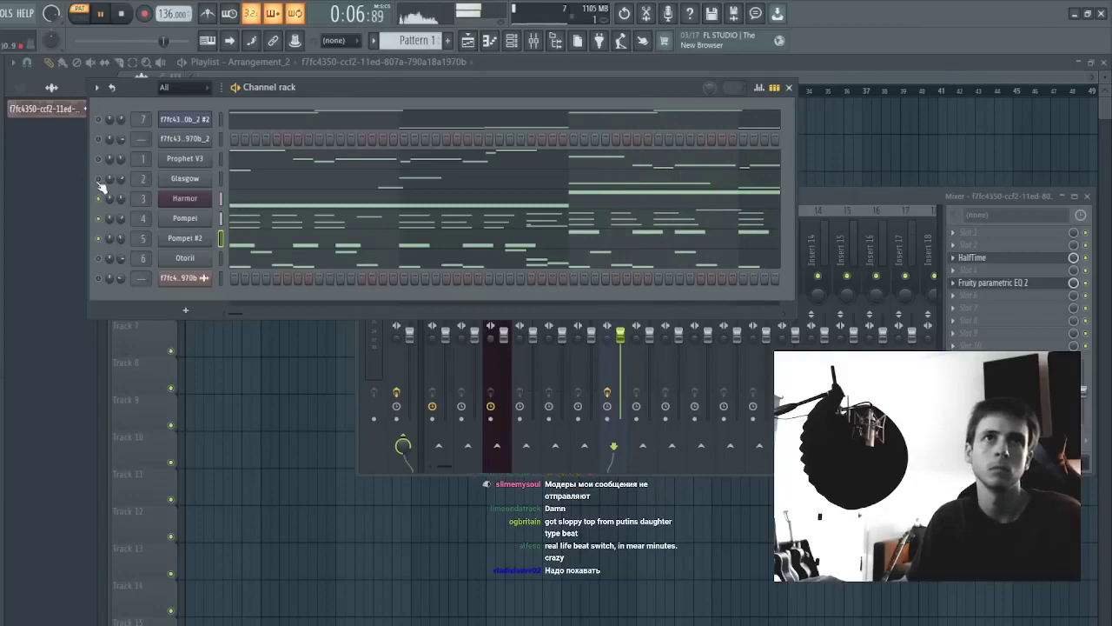
# - Look over the Glasgow and Prophet V3 piano rolls, closing each again
pyautogui.click(261, 185)
pyautogui.scroll(2, 584, 212)
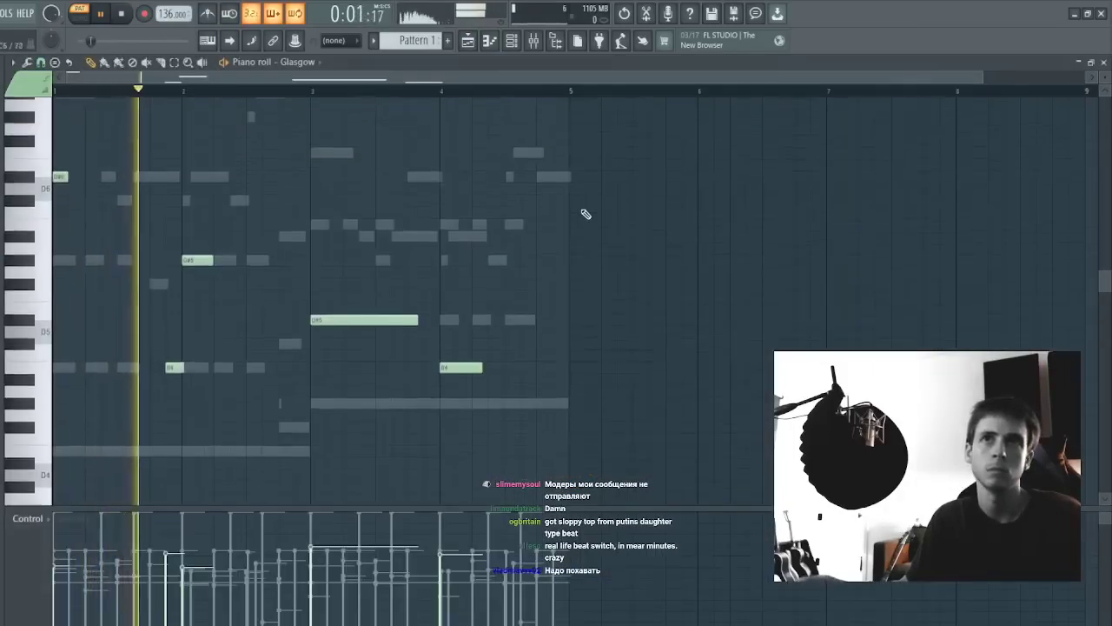
pyautogui.rightClick(555, 230)
pyautogui.rightClick(555, 230)
pyautogui.press('Escape')
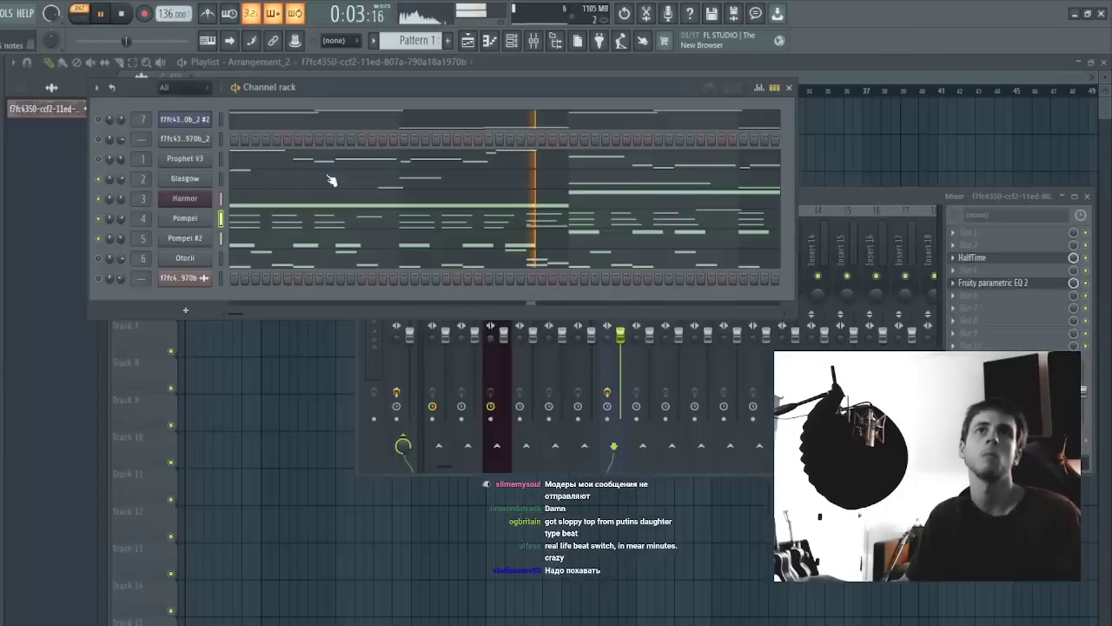
pyautogui.click(209, 165)
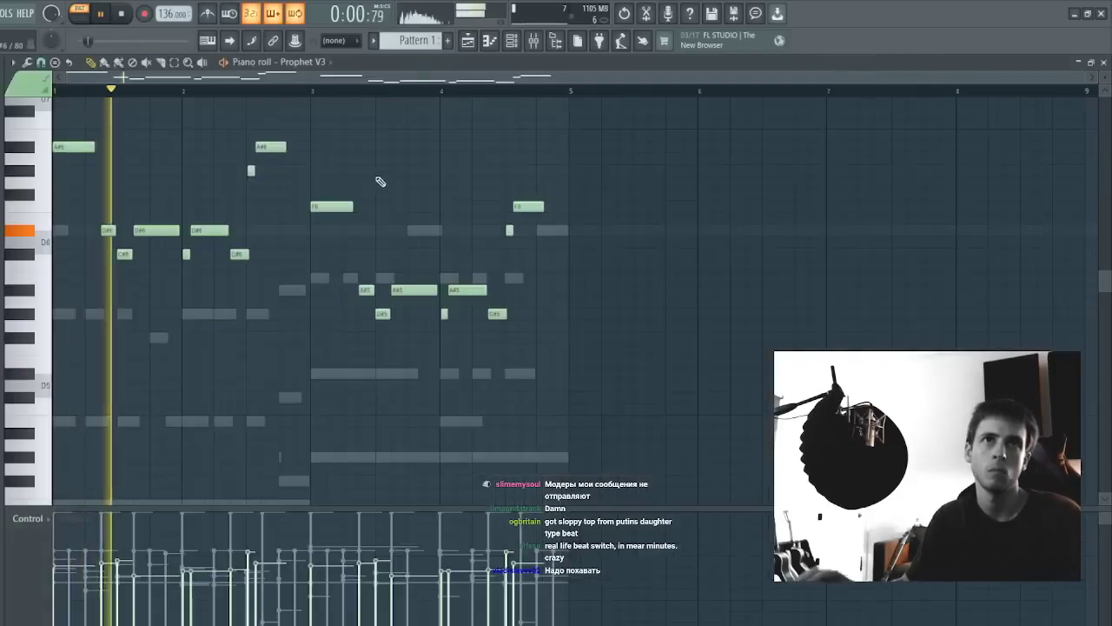
pyautogui.press('Escape')
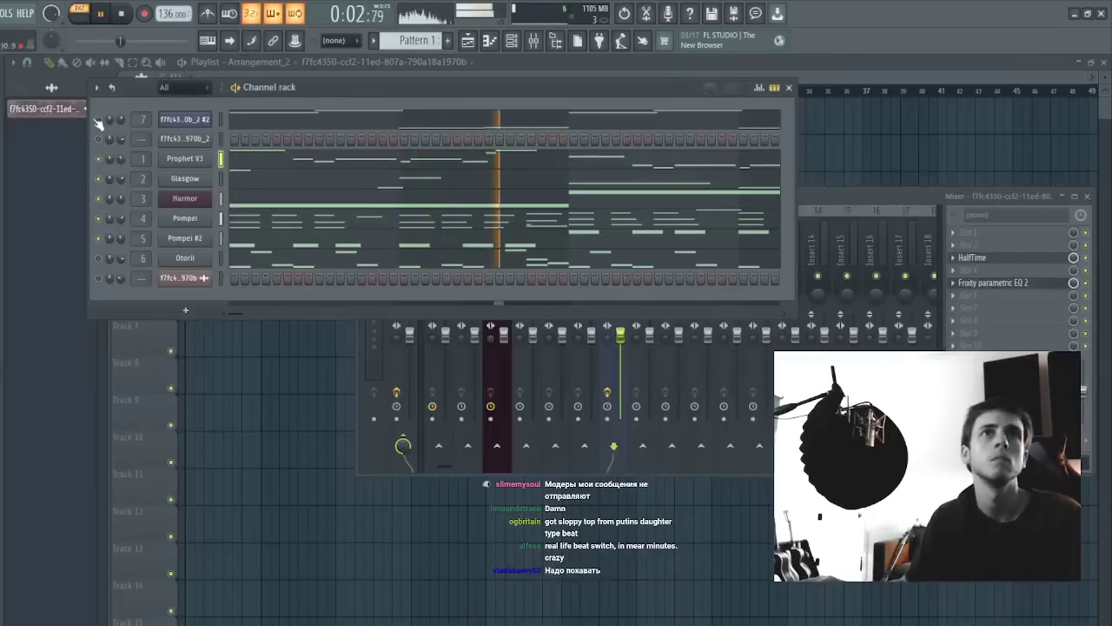
# - Reopen Prophet V3's notes and raise the whole melody twice, auditioning each shift
pyautogui.click(245, 170)
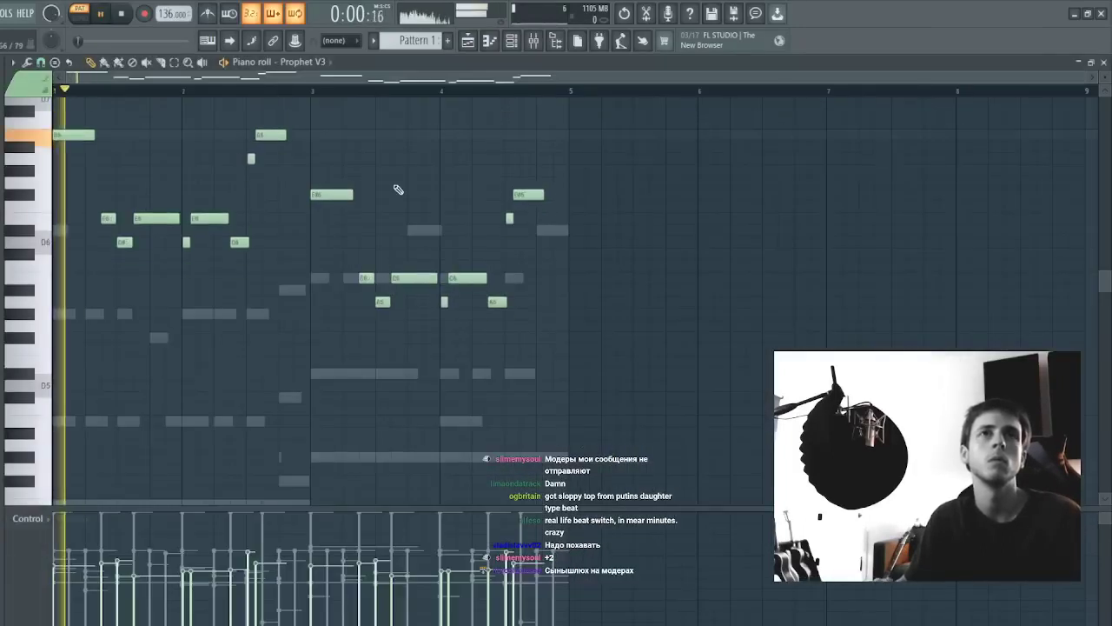
pyautogui.press('space')
pyautogui.hotkey('shift', 'Up')
pyautogui.hotkey('shift', 'Up')
pyautogui.press('space')
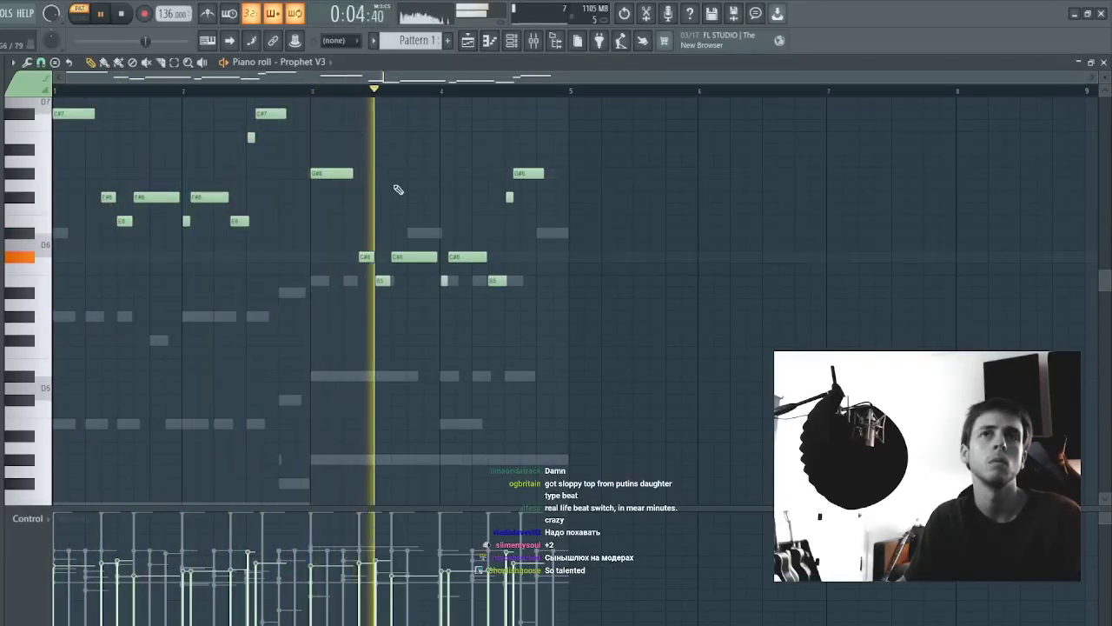
pyautogui.press('space')
pyautogui.hotkey('shift', 'Up')
pyautogui.hotkey('shift', 'Up')
pyautogui.hotkey('shift', 'Up')
pyautogui.hotkey('shift', 'Up')
pyautogui.hotkey('shift', 'Up')
pyautogui.press('space')
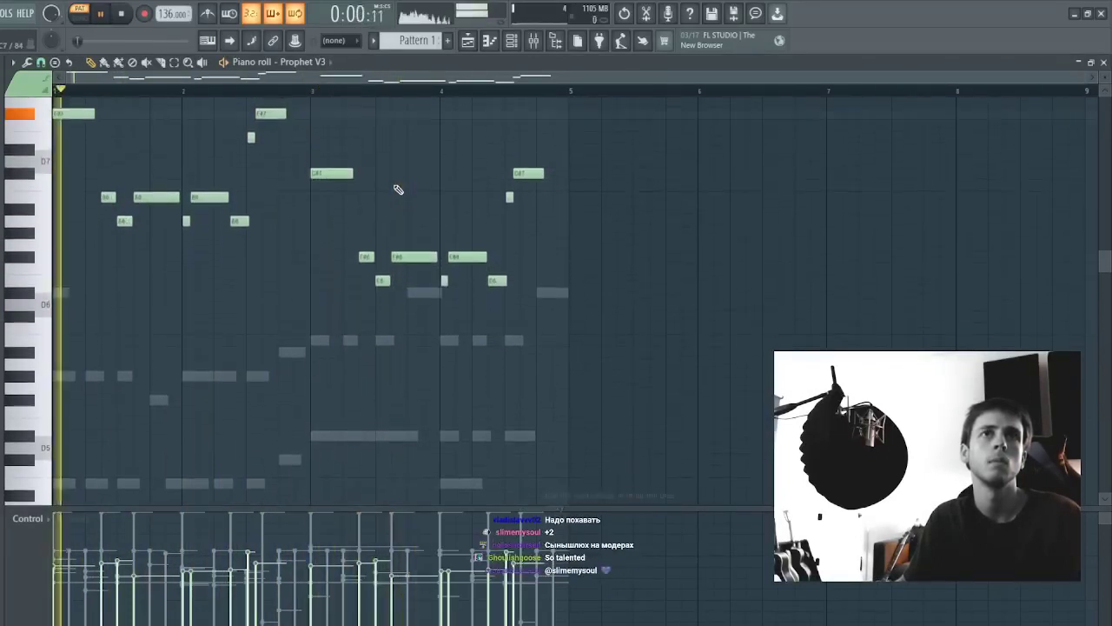
# - Lower the whole melody until its top note is D#7, then close the piano roll
pyautogui.press('space')
pyautogui.hotkey('shift', 'Down')
pyautogui.hotkey('shift', 'Down')
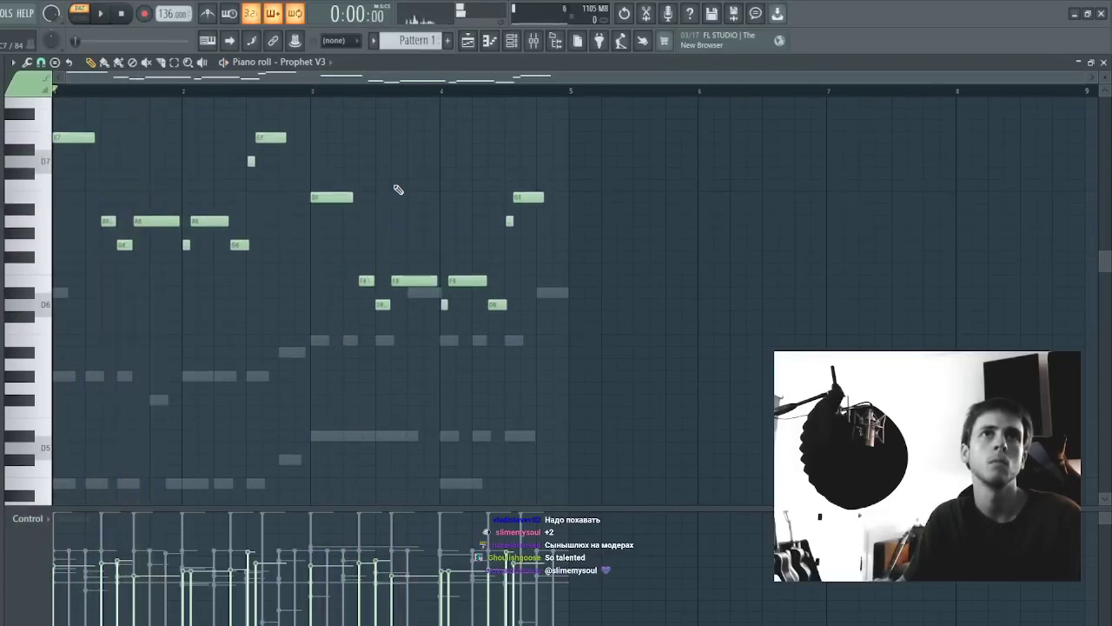
pyautogui.press('space')
pyautogui.press('space')
pyautogui.hotkey('shift', 'Down')
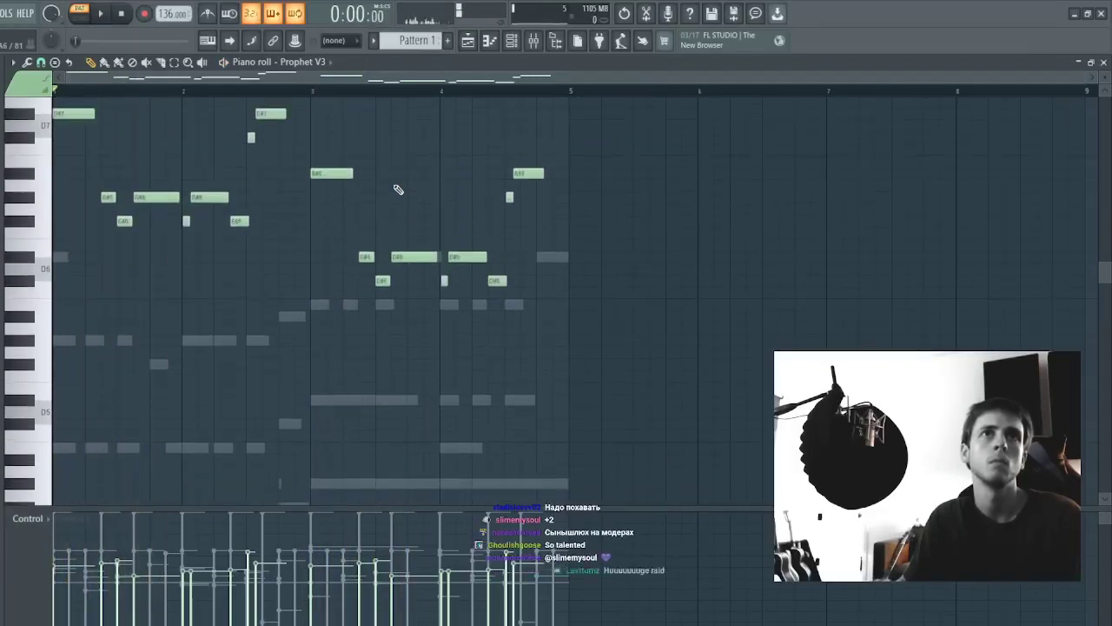
pyautogui.press('space')
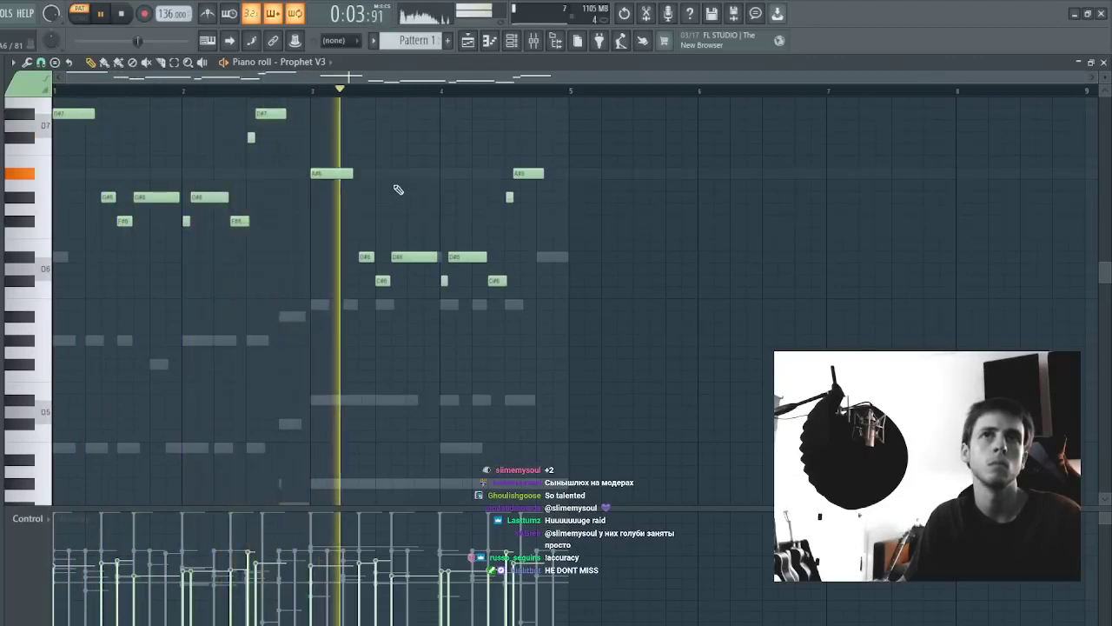
pyautogui.press('F7')
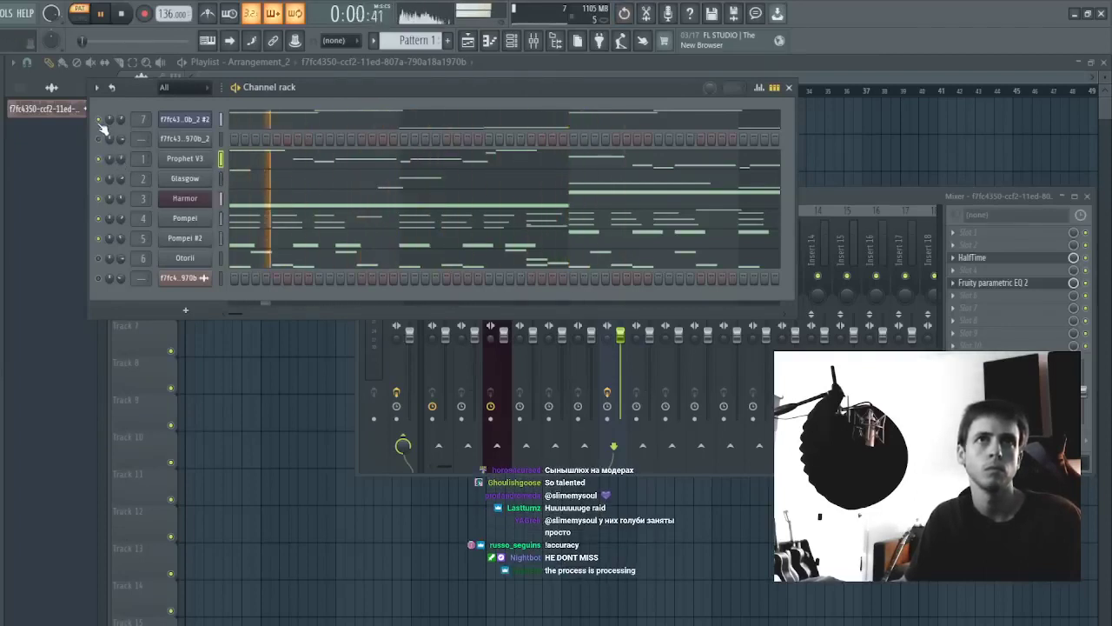
# - Narrow insert 7's Fruity Parametric EQ 2 by pulling the low-pass and high-pass bands inward
pyautogui.click(622, 341)
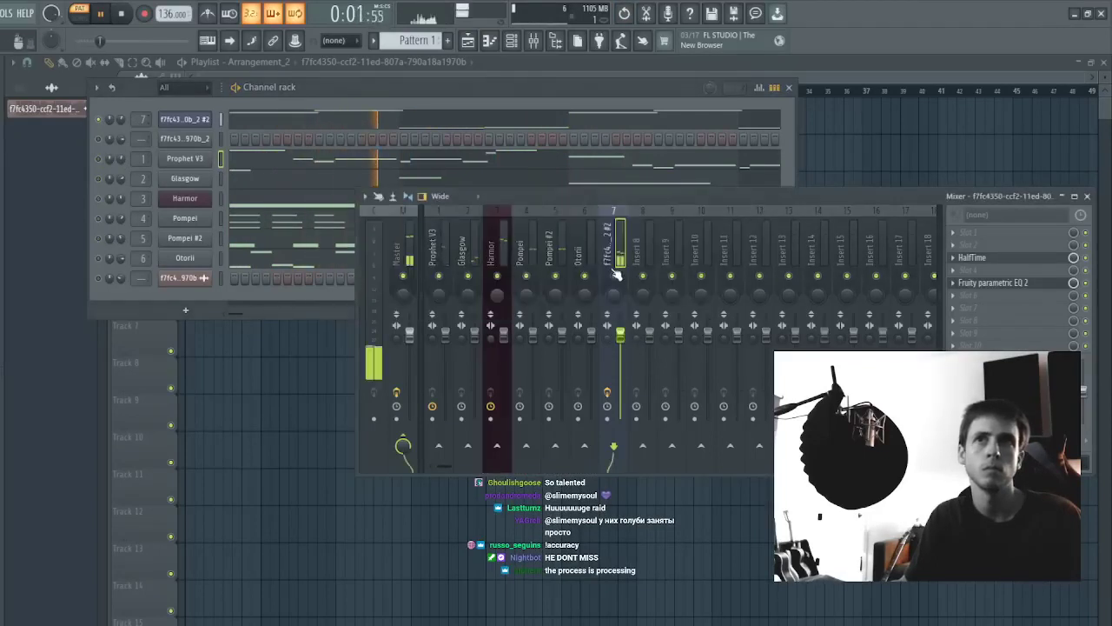
pyautogui.click(1025, 284)
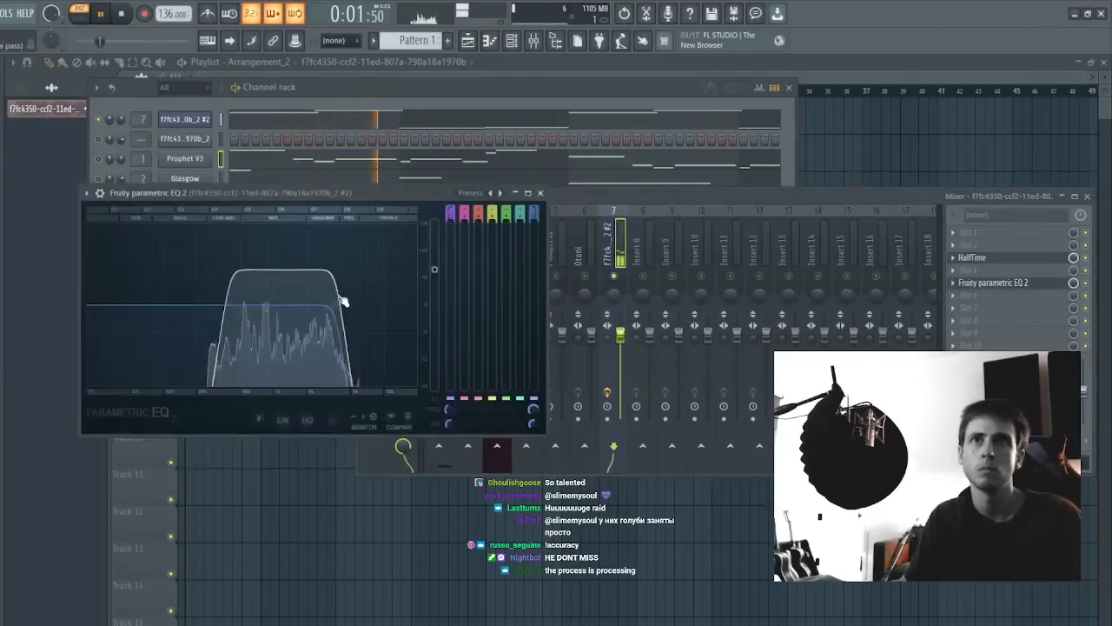
pyautogui.moveTo(389, 305); pyautogui.dragTo(315, 305)
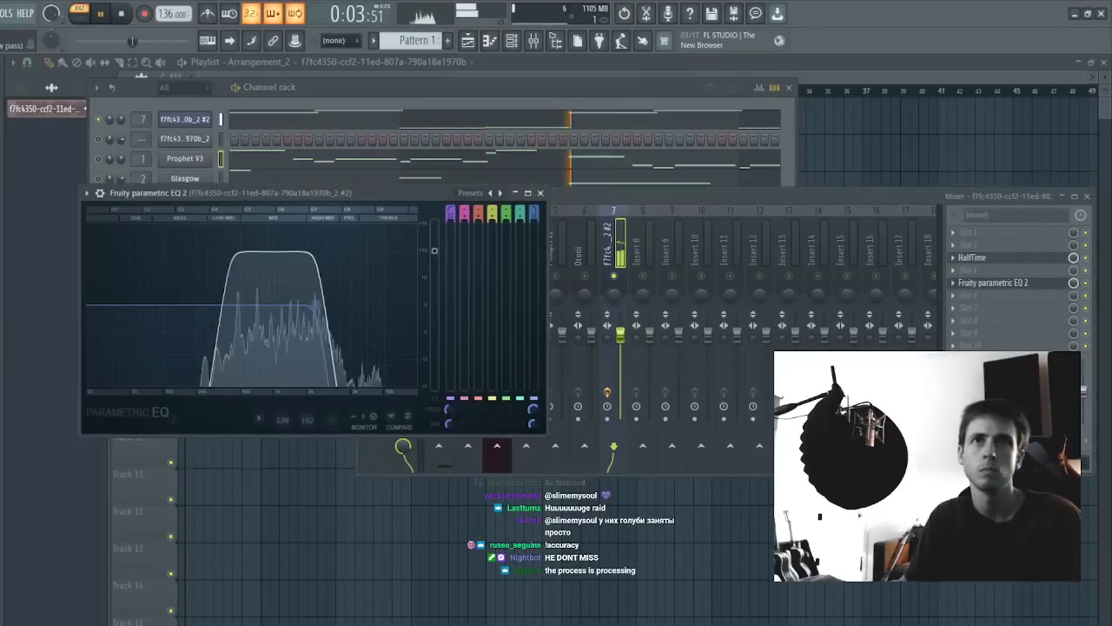
pyautogui.moveTo(229, 305); pyautogui.dragTo(235, 305)
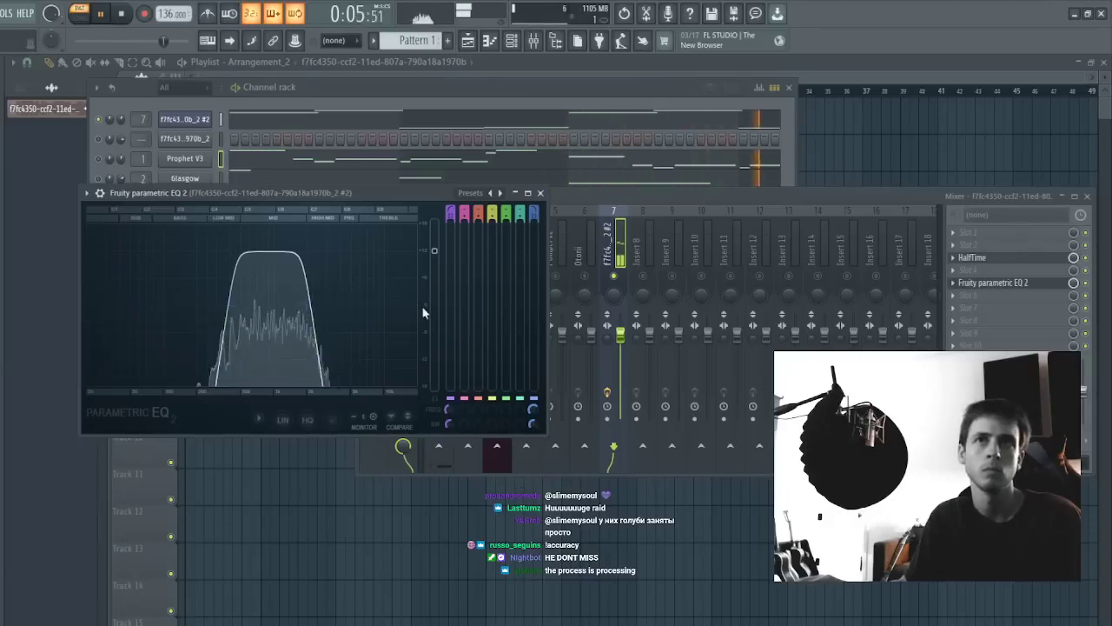
# - Open the sliced '_2 #2' channel's pattern in the Piano roll with playback stopped
pyautogui.click(290, 125)
pyautogui.press('space')
pyautogui.scroll(-1, 109, 291)
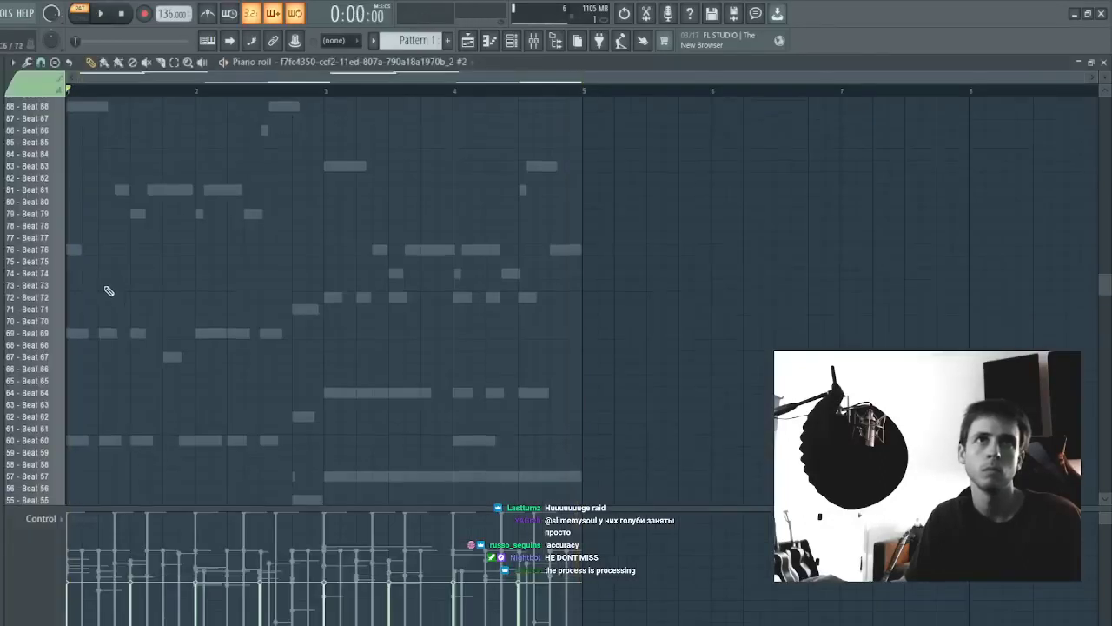
pyautogui.scroll(-6, 95, 244)
# - Audition the sliced '_2 #2' pattern's chop notes
pyautogui.hotkey('ctrl', 'a')
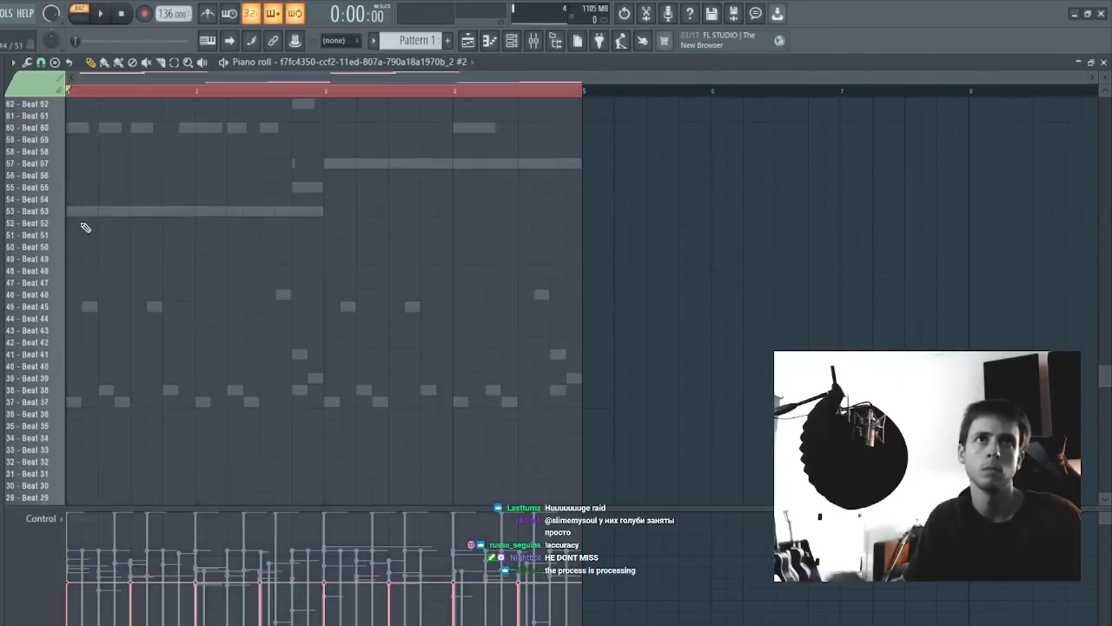
pyautogui.hotkey('ctrl', 'd')
pyautogui.press('space')
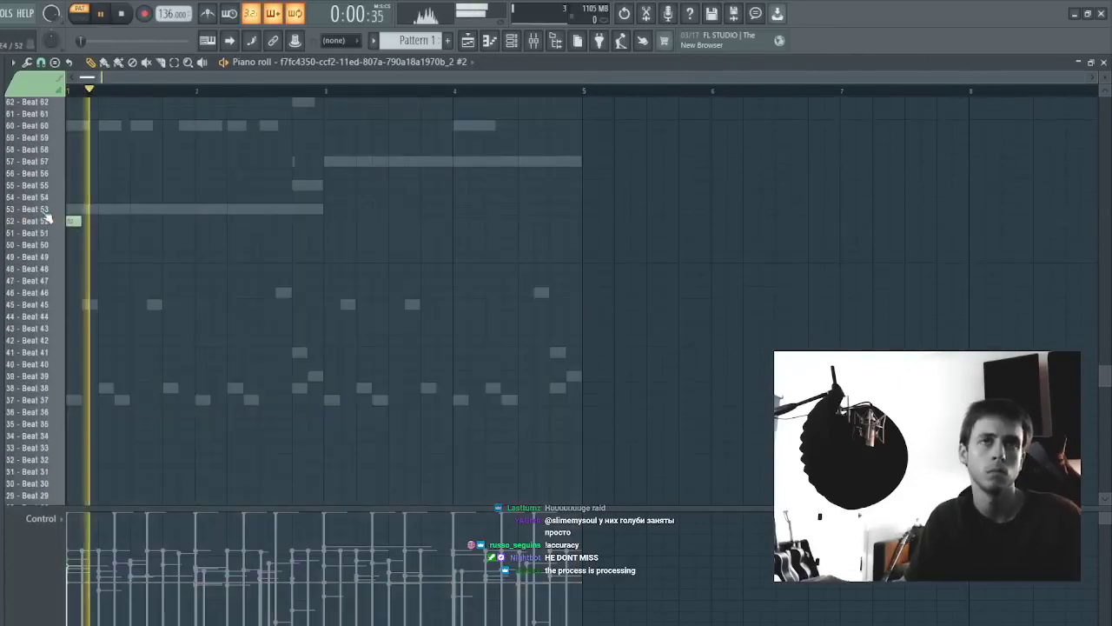
pyautogui.press('space')
# - Load ValhallaVintageVerb on insert 7 and set its Mix to 59.6%
pyautogui.click(535, 43)
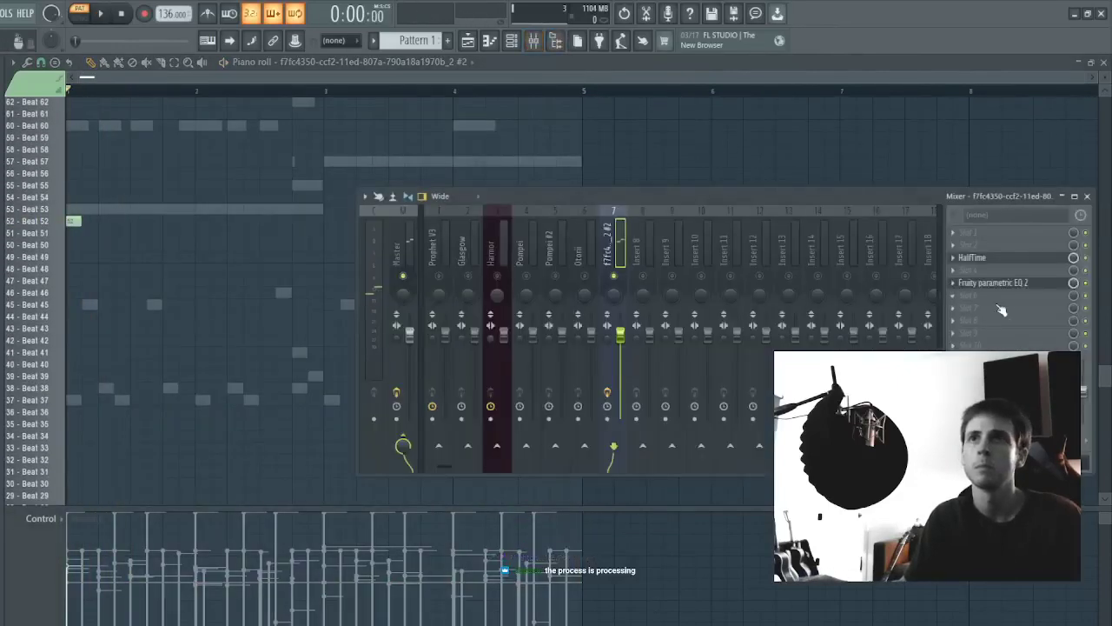
pyautogui.click(904, 34)
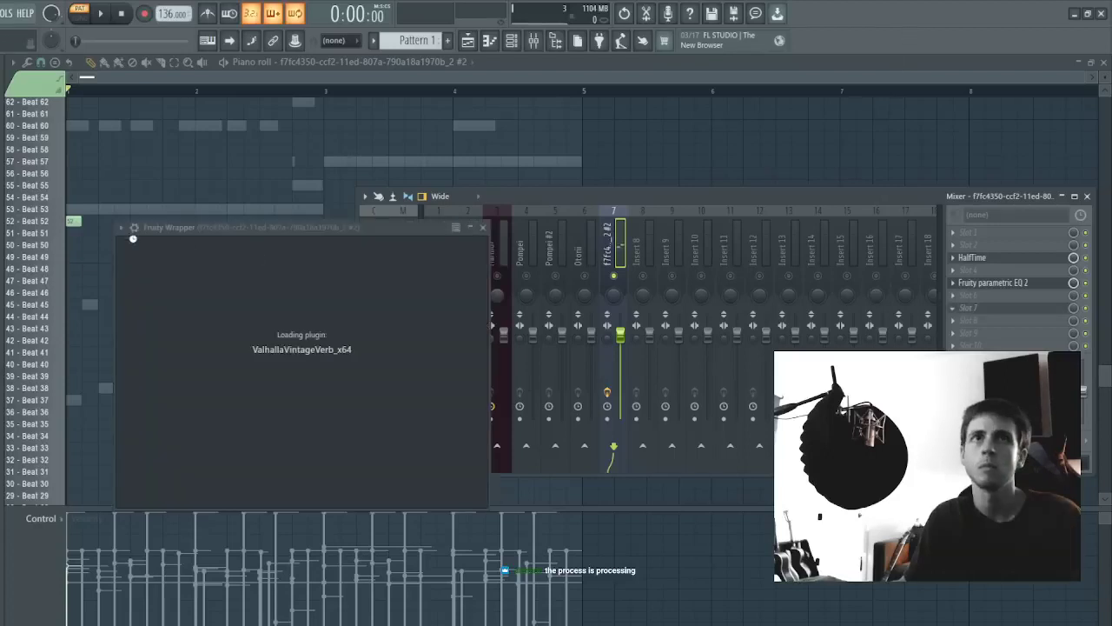
pyautogui.press('space')
pyautogui.moveTo(161, 336); pyautogui.dragTo(160, 393)
# - Add a long note on row Beat 45 spanning roughly bar 2 to bar 3
pyautogui.click(192, 173)
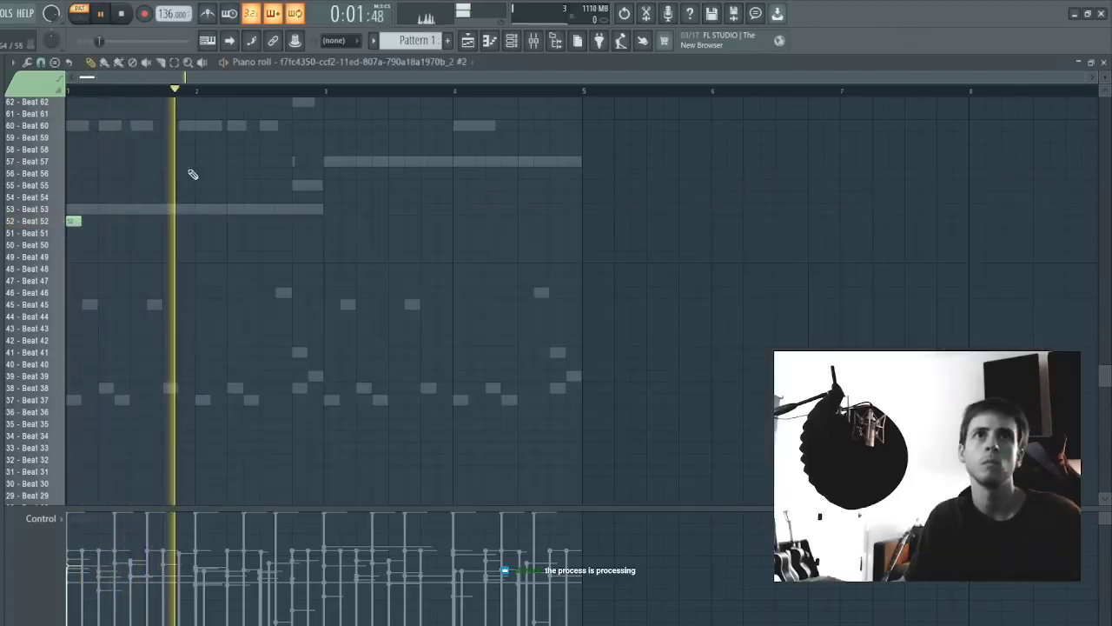
pyautogui.press('space')
pyautogui.click(136, 303)
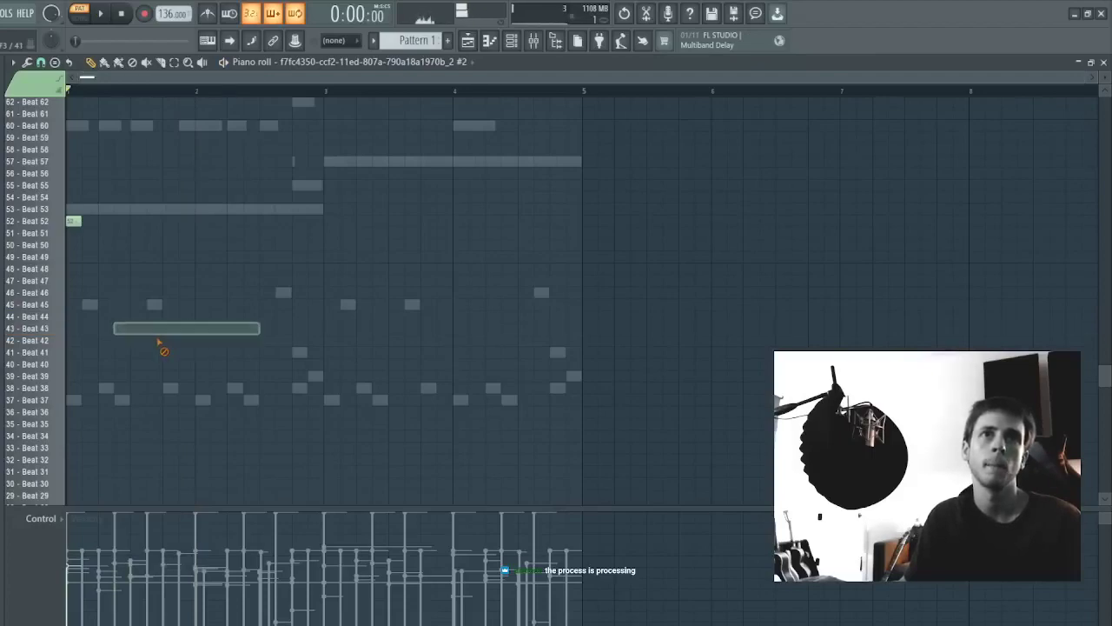
pyautogui.moveTo(161, 346); pyautogui.dragTo(152, 299)
pyautogui.press('space')
# - Close the note editor, bring up the mixer and reopen the channel's pattern
pyautogui.press('Escape')
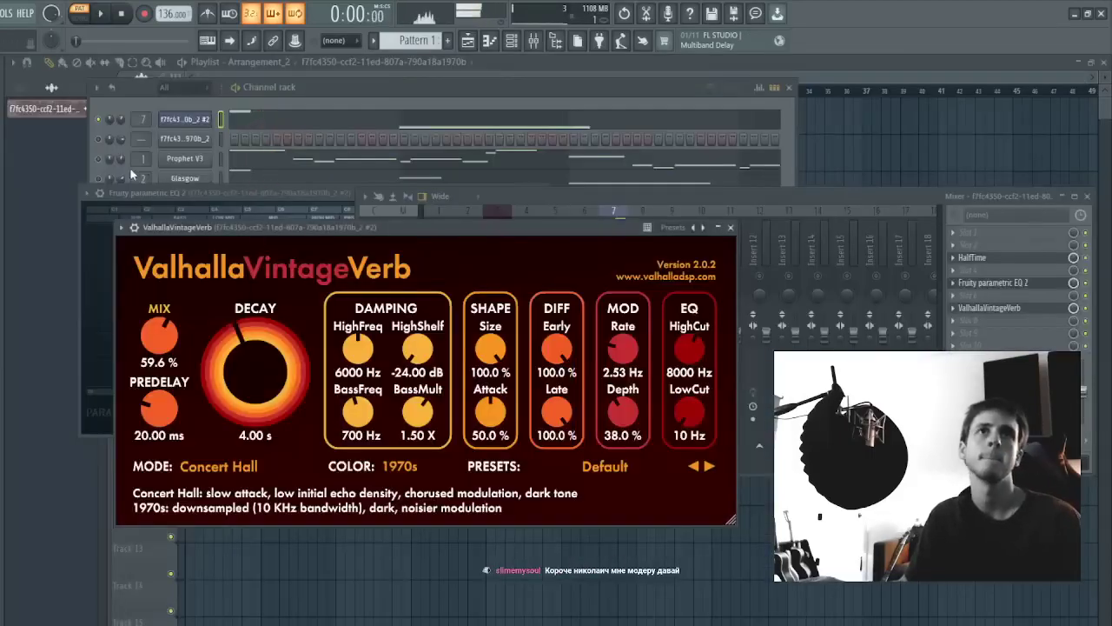
pyautogui.click(102, 166)
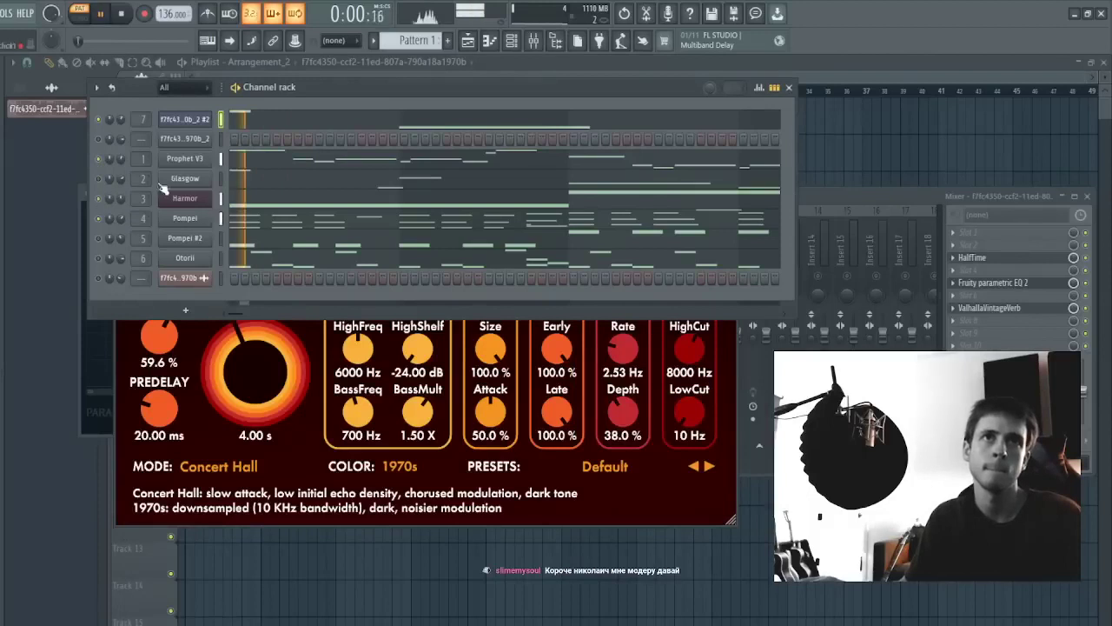
pyautogui.press('space')
pyautogui.press('F9')
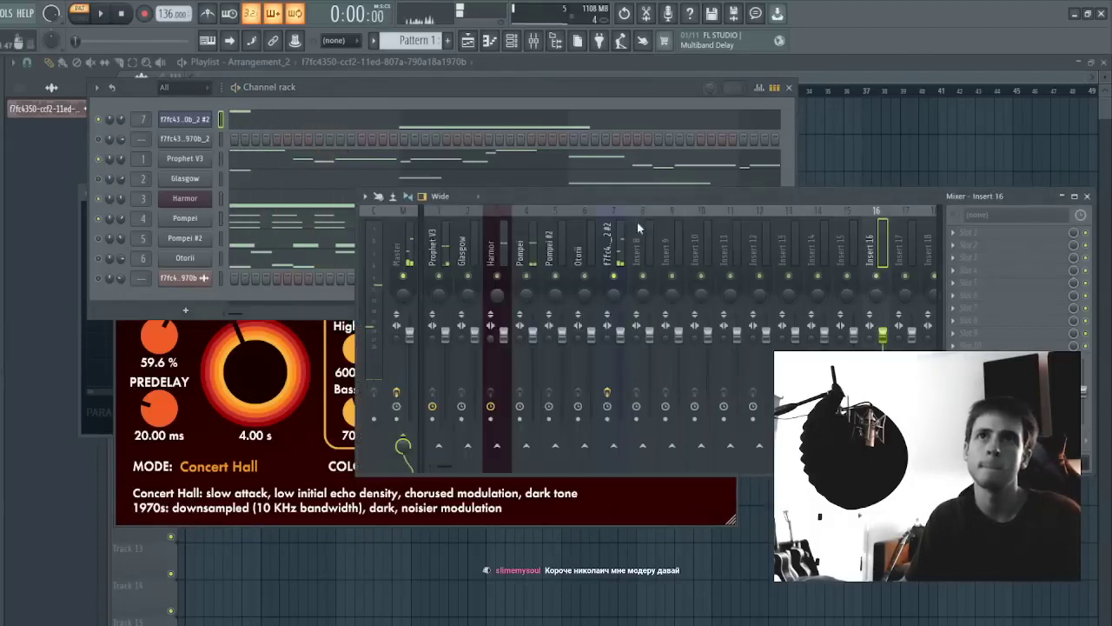
pyautogui.click(280, 127)
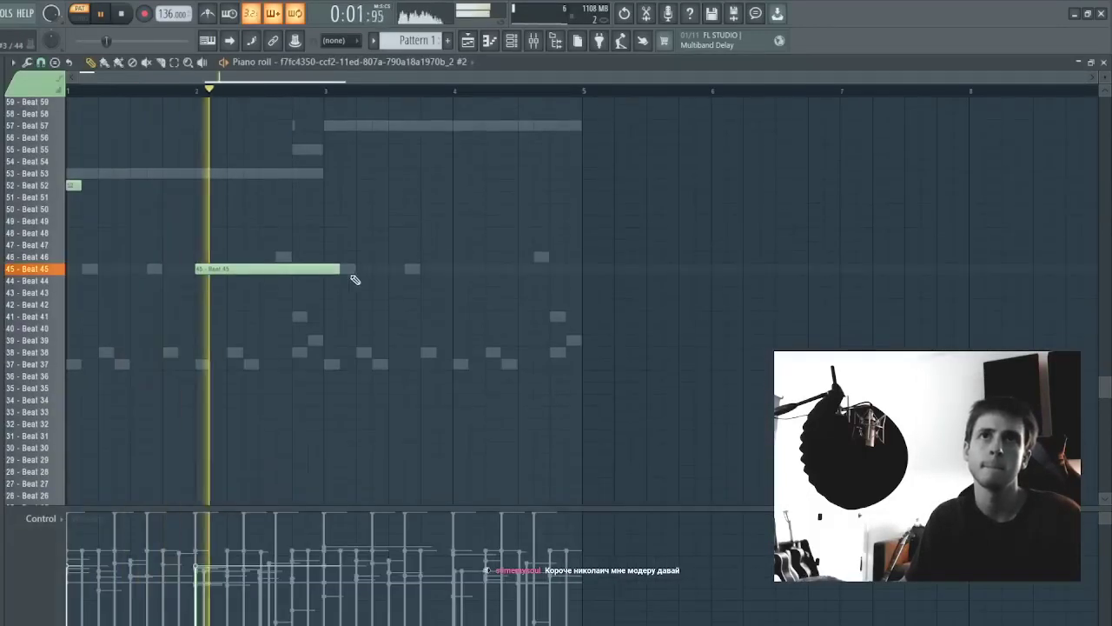
# - Replace the Beat 45 note with long notes: Beat 43 at bar 4, Beat 32 through bar 2
pyautogui.moveTo(340, 266); pyautogui.dragTo(325, 266)
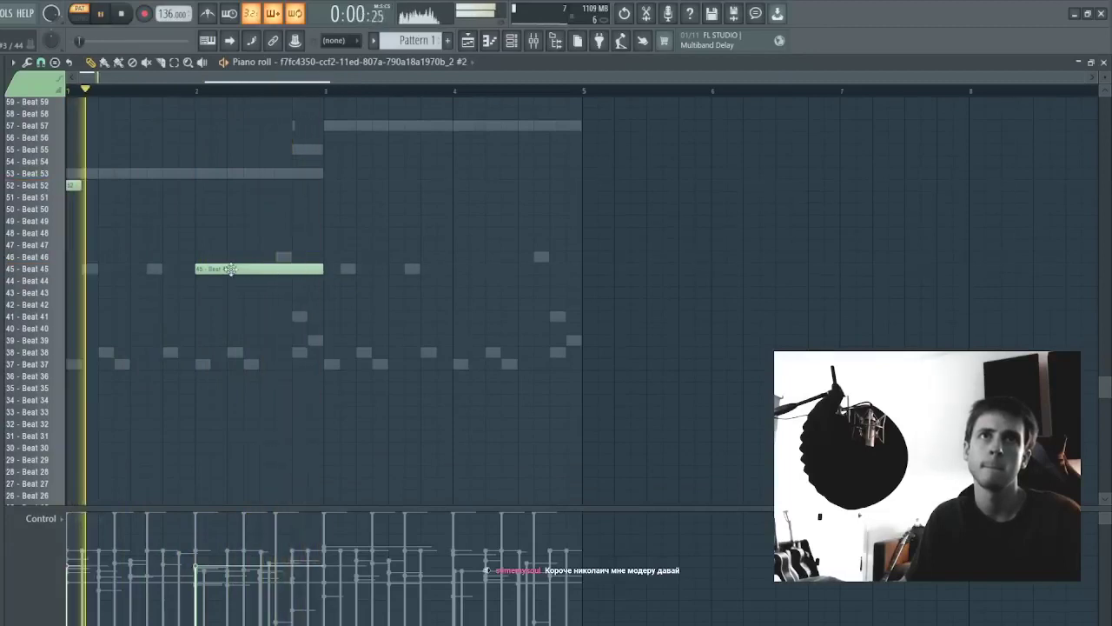
pyautogui.moveTo(233, 271); pyautogui.dragTo(363, 318)
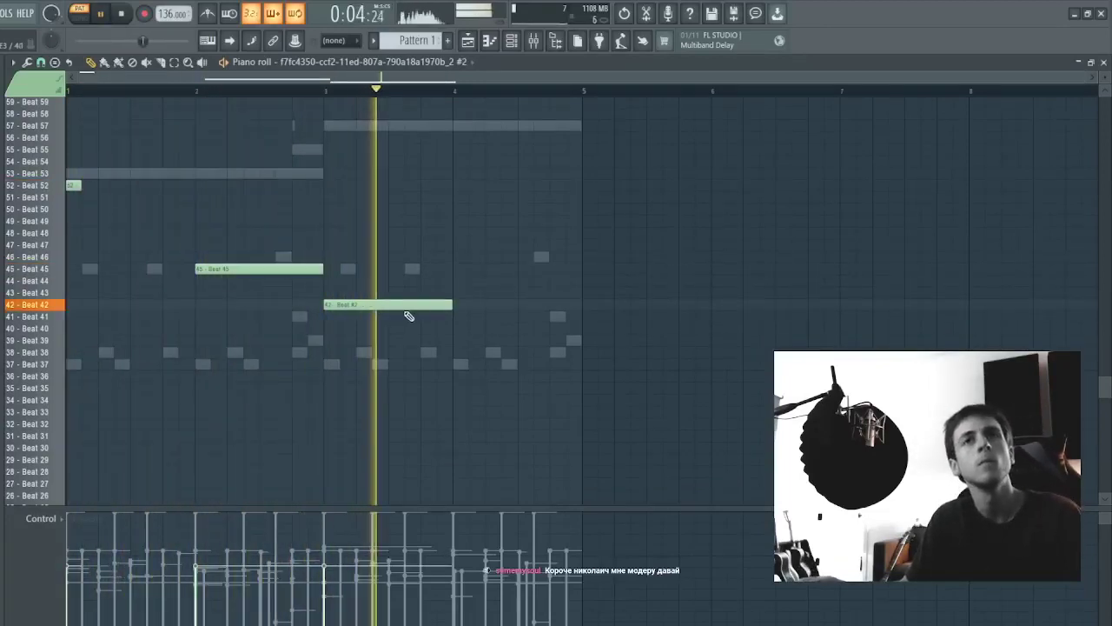
pyautogui.click(452, 292)
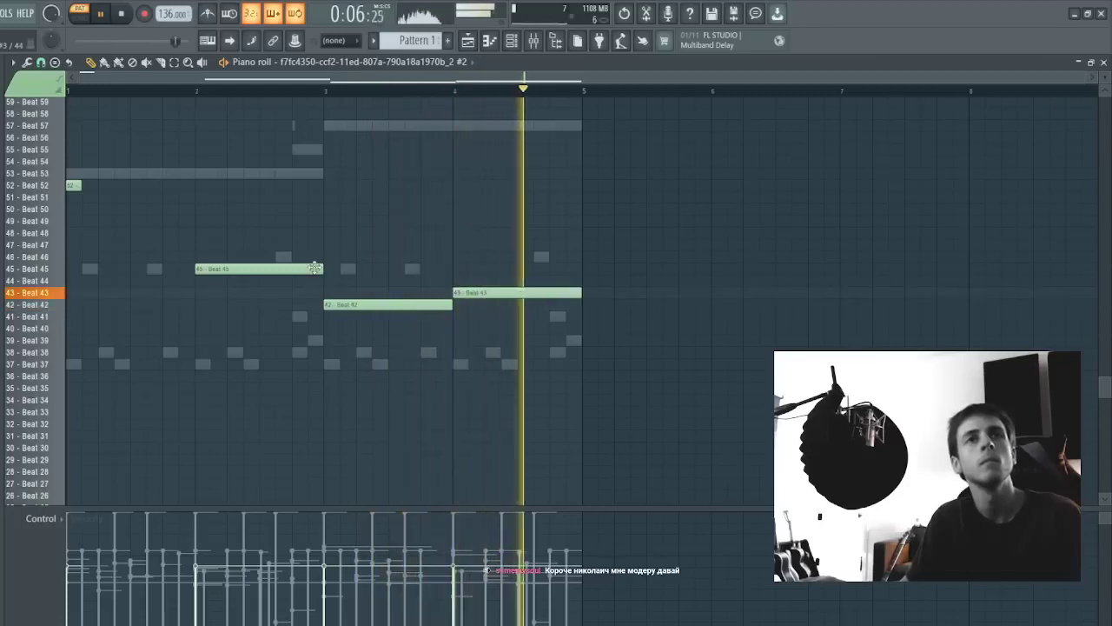
pyautogui.rightClick(252, 269)
pyautogui.click(87, 329)
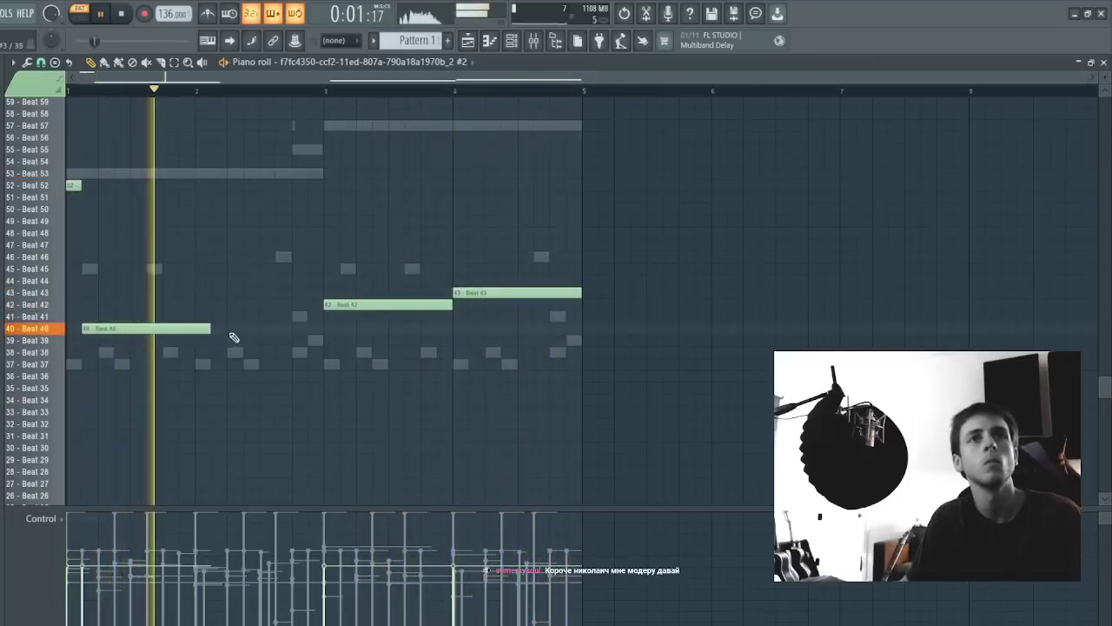
pyautogui.click(232, 352)
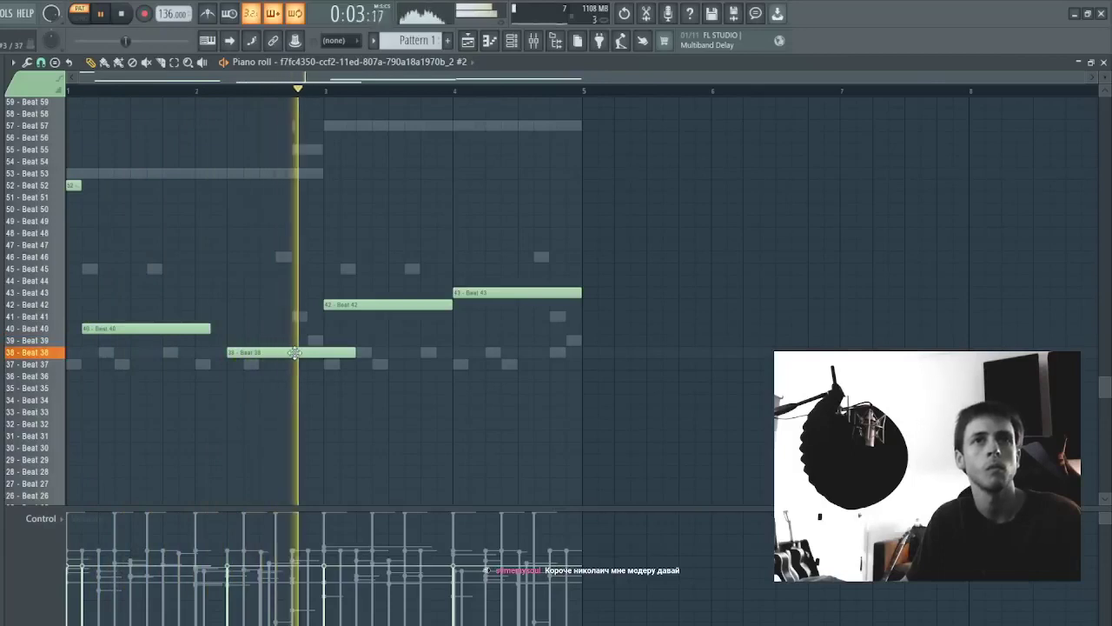
pyautogui.moveTo(353, 352); pyautogui.dragTo(84, 435)
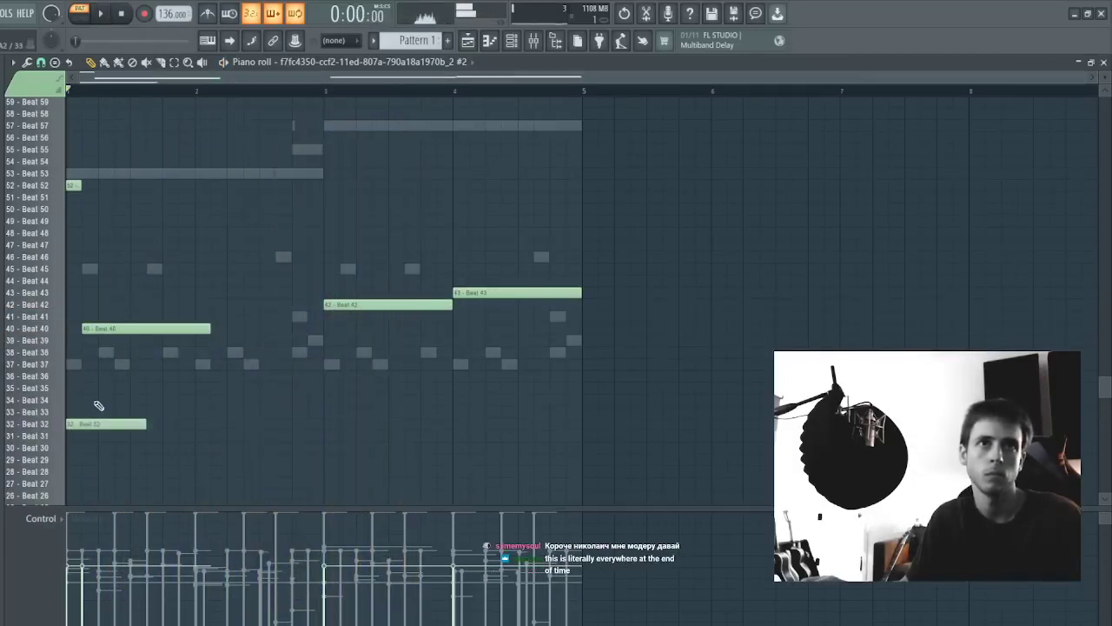
pyautogui.press('space')
pyautogui.moveTo(146, 424); pyautogui.dragTo(308, 423)
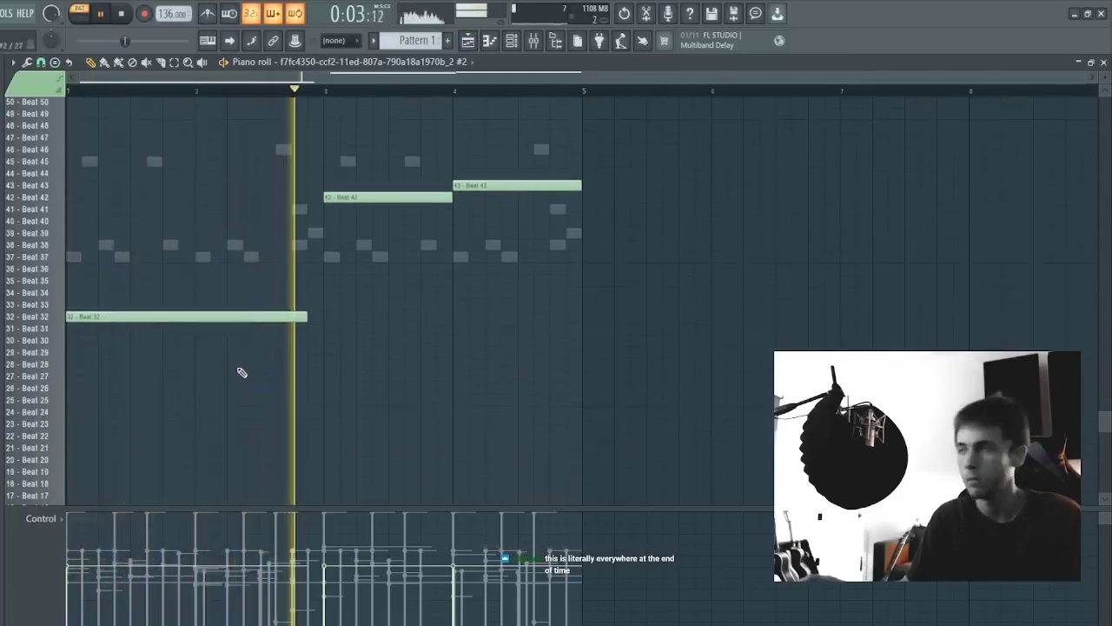
# - Drop the bar 3 note an octave and settle it on row Beat 30
pyautogui.scroll(-7, 241, 370)
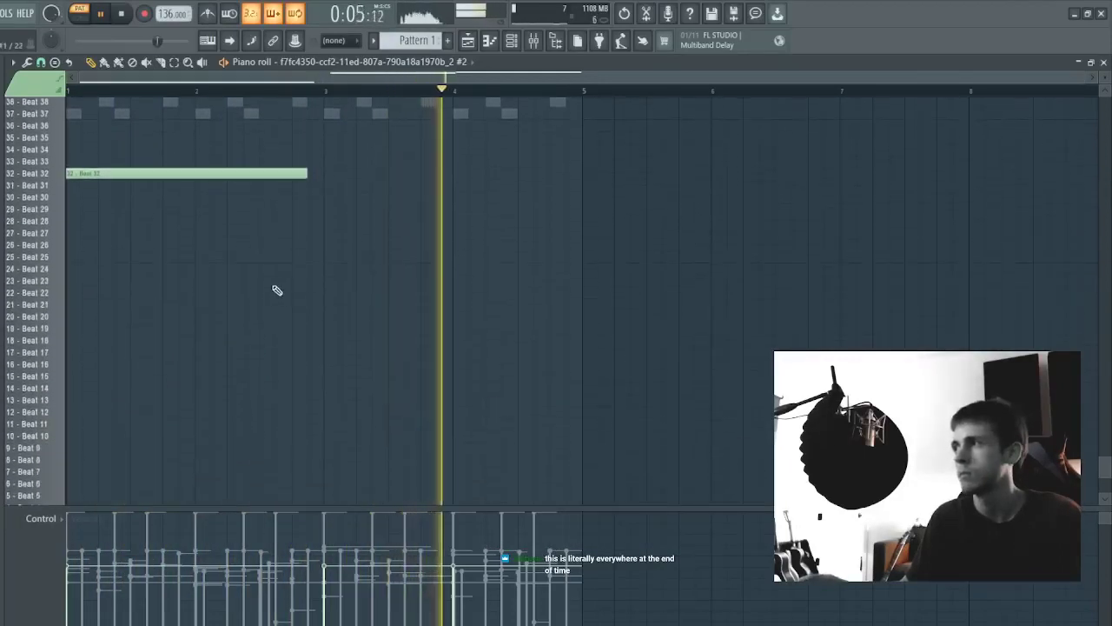
pyautogui.scroll(3, 281, 293)
pyautogui.scroll(3, 281, 293)
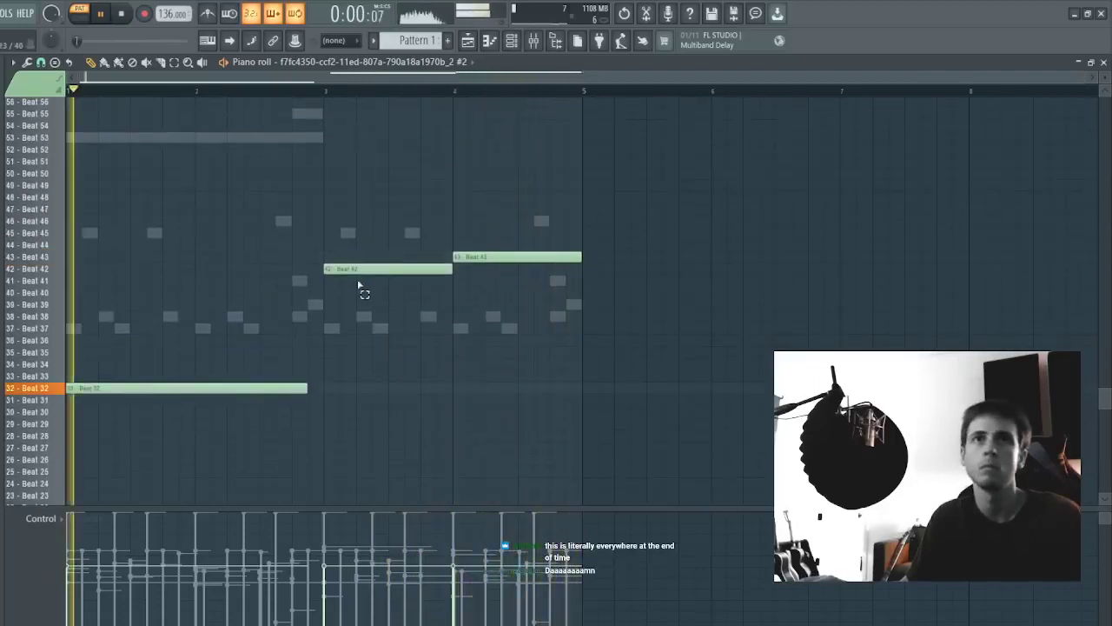
pyautogui.moveTo(358, 284); pyautogui.dragTo(391, 226)
pyautogui.hotkey('ctrl', 'Down')
pyautogui.hotkey('shift', 'Down')
pyautogui.hotkey('shift', 'Down')
pyautogui.hotkey('shift', 'Down')
pyautogui.hotkey('shift', 'Up')
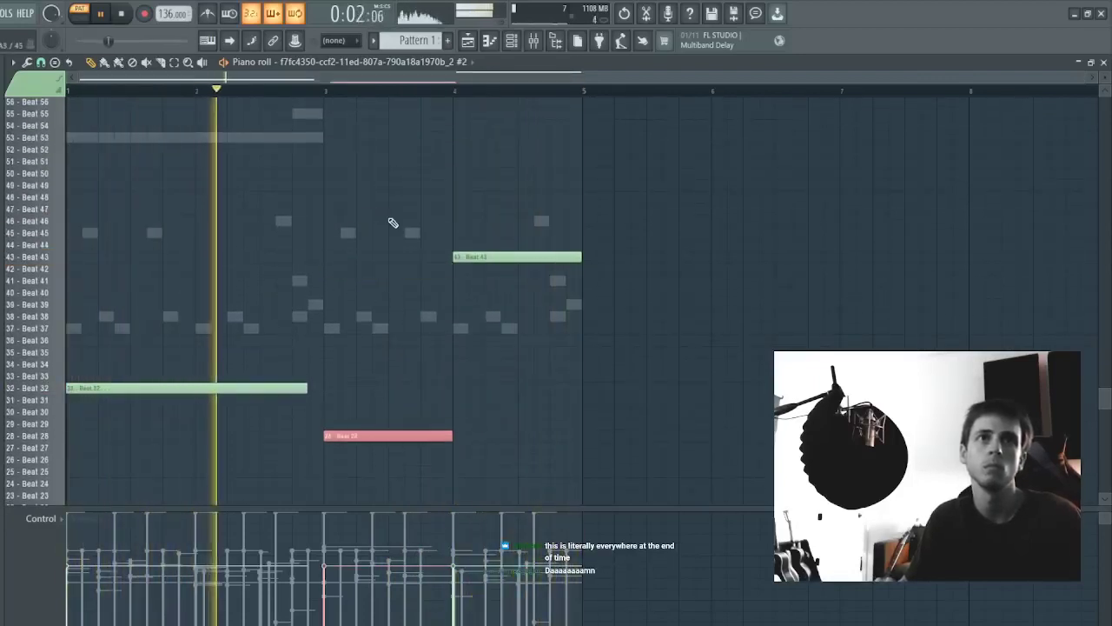
pyautogui.hotkey('shift', 'Down')
pyautogui.hotkey('shift', 'Down')
pyautogui.hotkey('shift', 'Up')
pyautogui.hotkey('shift', 'Up')
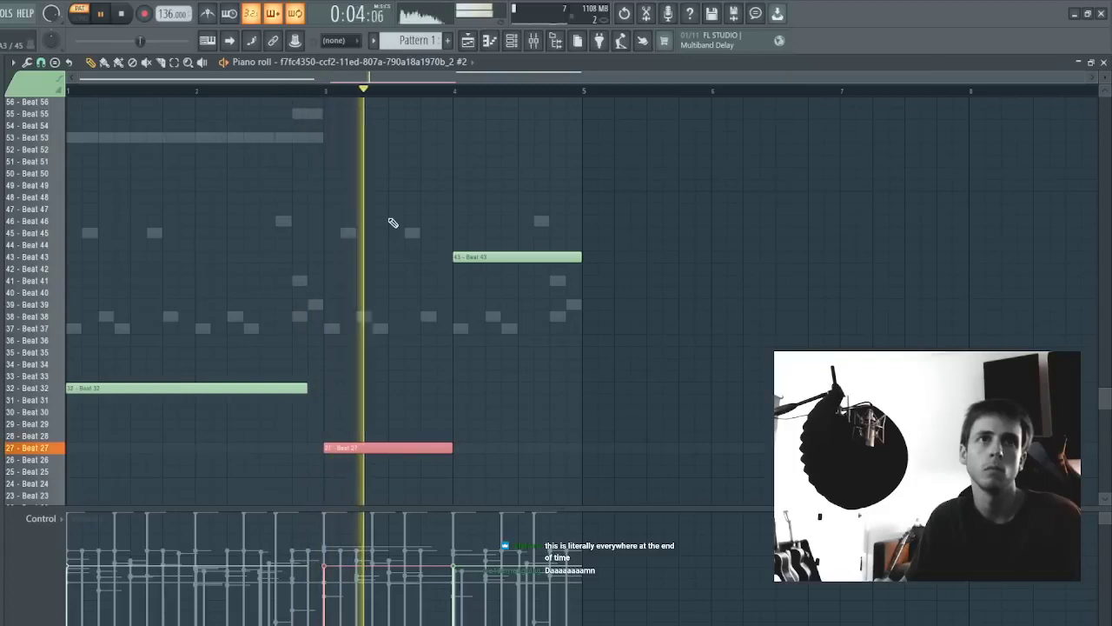
pyautogui.press('space')
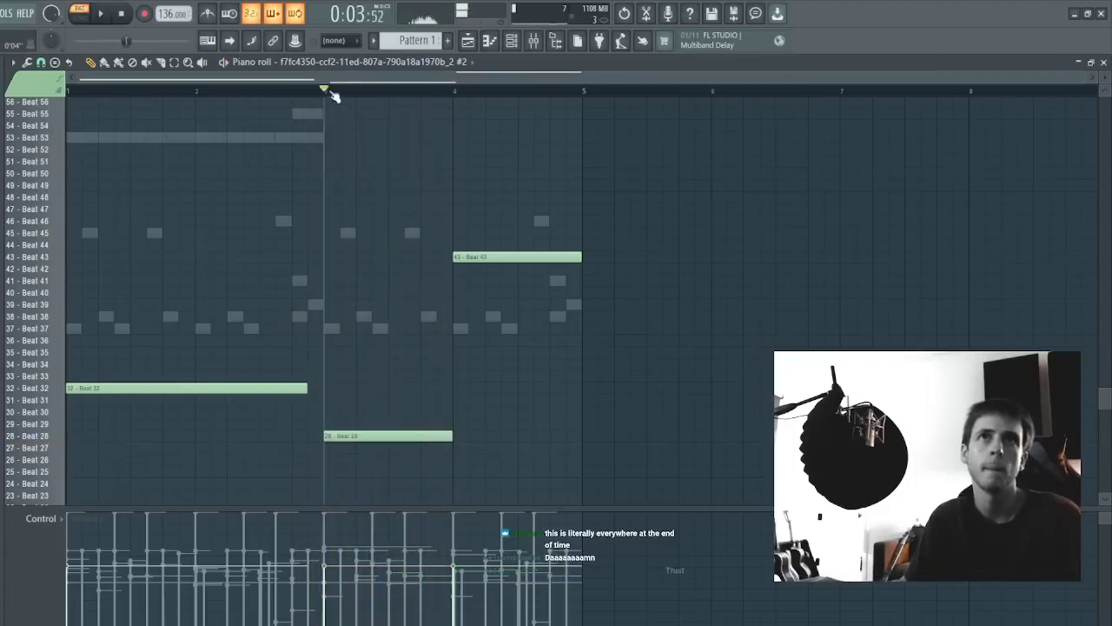
pyautogui.moveTo(362, 422); pyautogui.dragTo(364, 411)
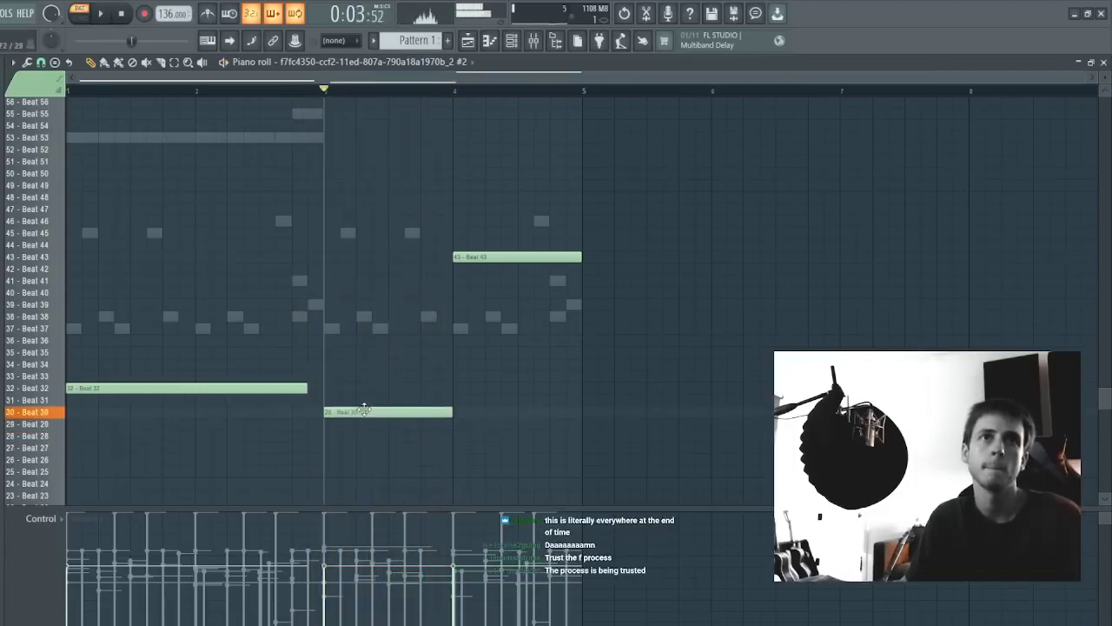
pyautogui.press('space')
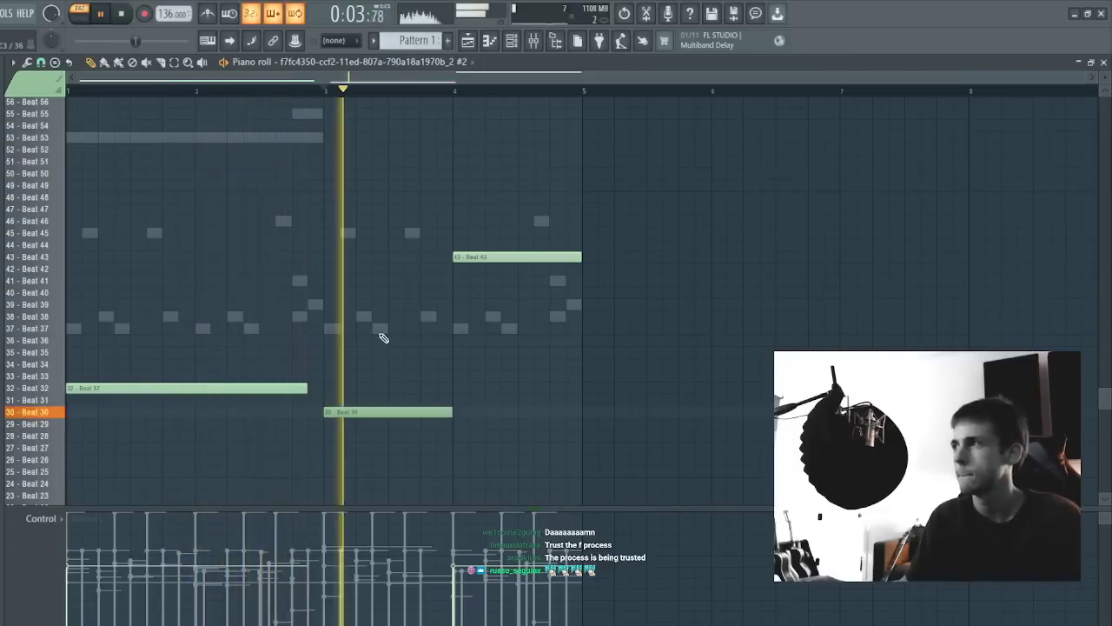
# - Close the piano roll, channel rack, mixer and reverb windows to reveal the playlist
pyautogui.press('Escape')
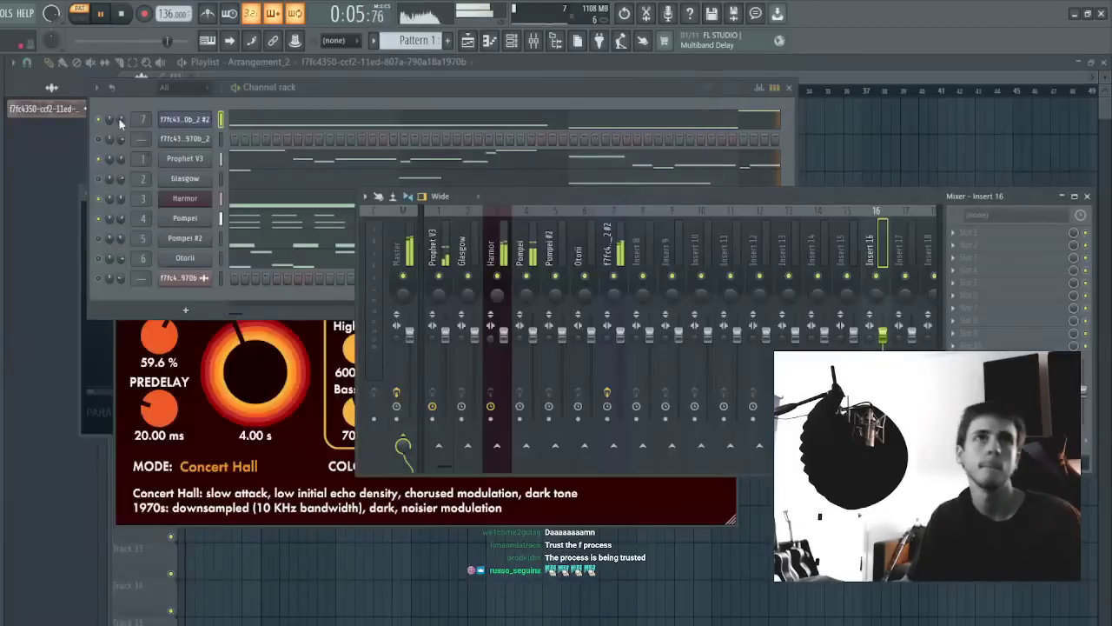
pyautogui.click(120, 123)
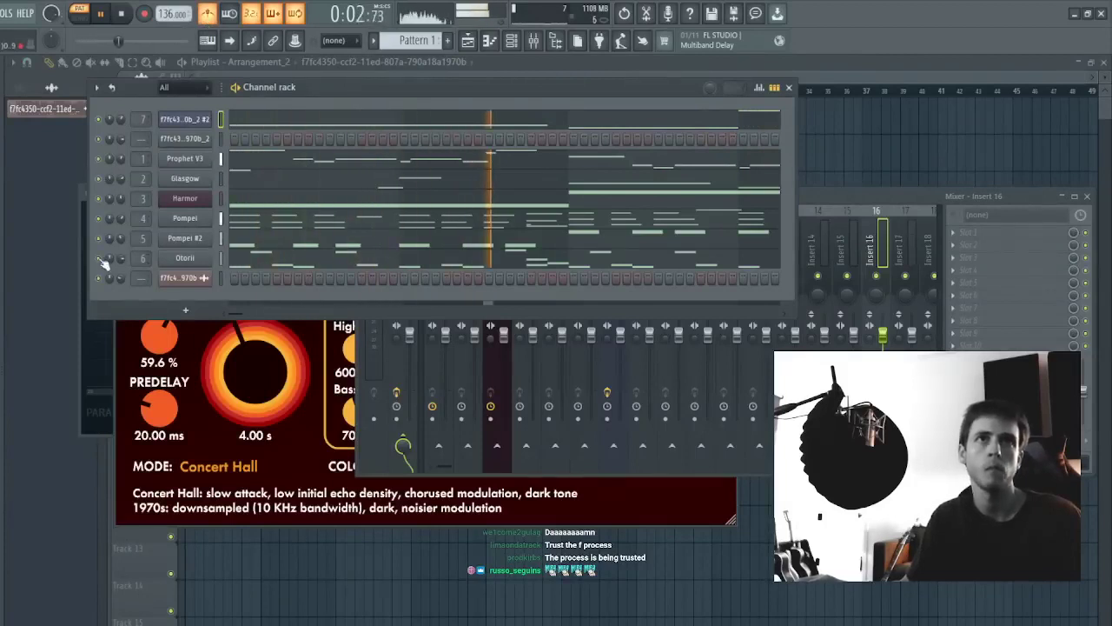
pyautogui.press('F12')
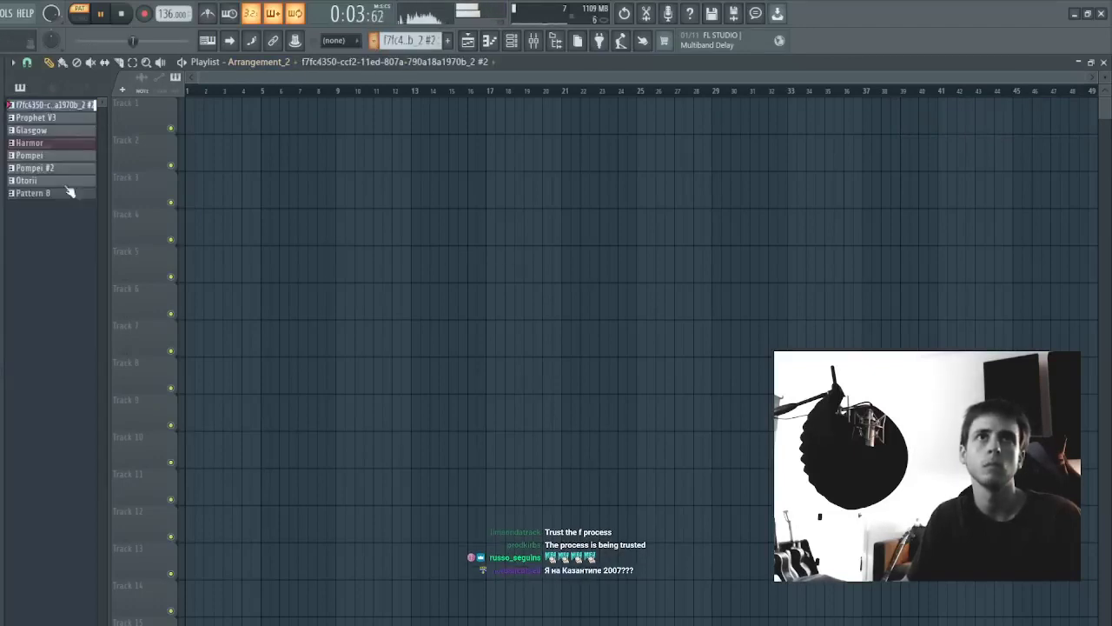
# - Place the six selected patterns at bar 1 of Tracks 1–6 and duplicate them with Ctrl+B
pyautogui.moveTo(150, 162); pyautogui.dragTo(162, 96)
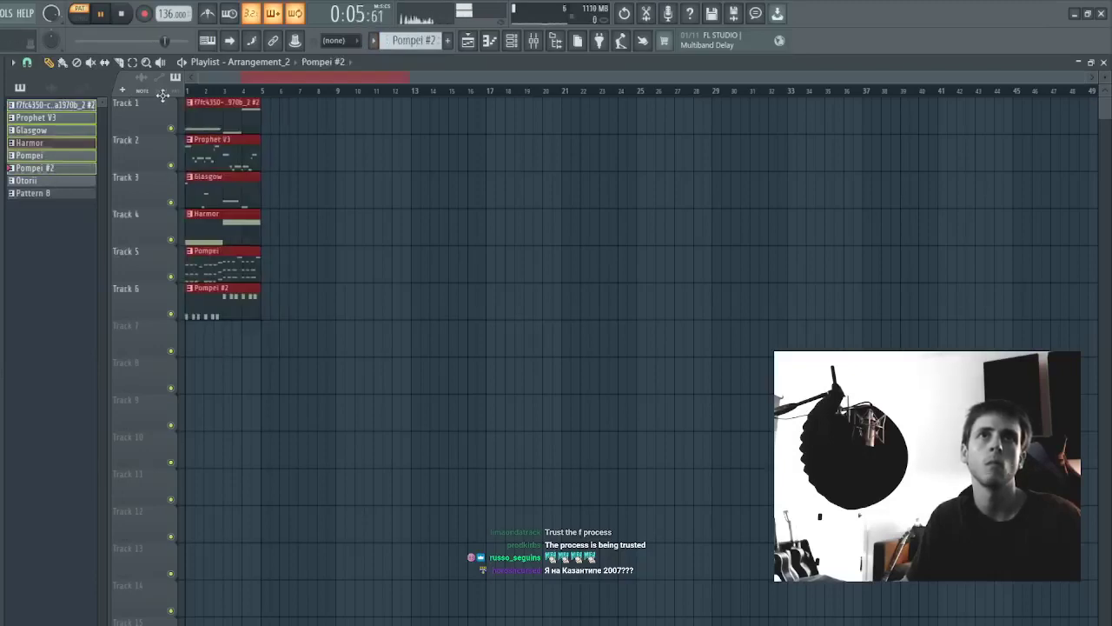
pyautogui.press('l')
pyautogui.press('space')
pyautogui.hotkey('ctrl', 'b')
pyautogui.hotkey('ctrl', 'b')
pyautogui.hotkey('ctrl', 'b')
pyautogui.hotkey('ctrl', 'b')
pyautogui.hotkey('ctrl', 'b')
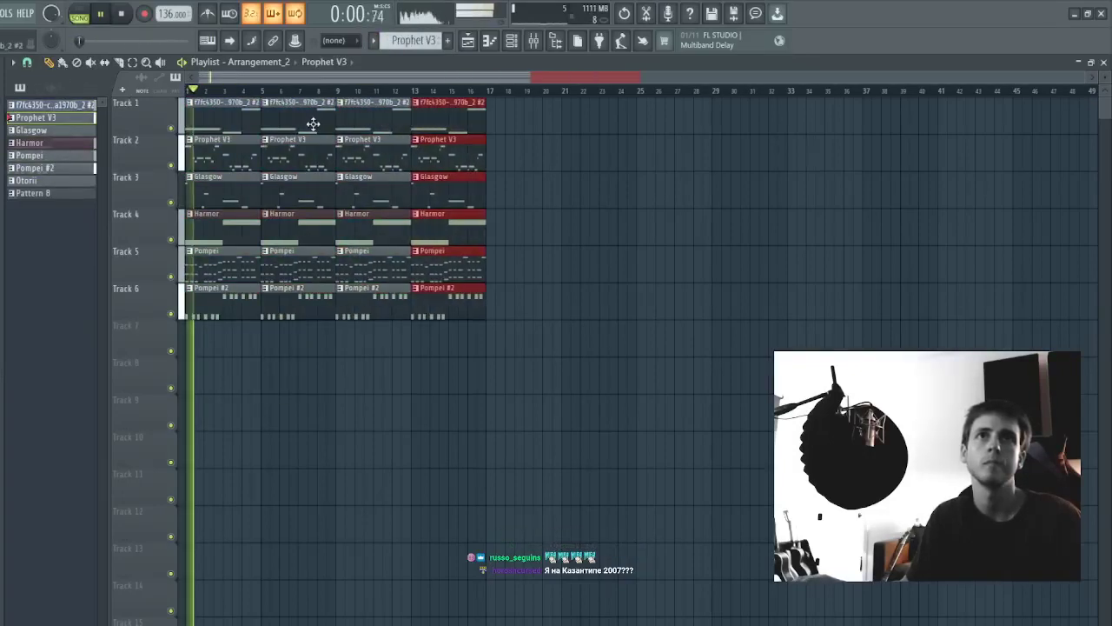
# - Preview the song without the early Prophet V3 and Track 1 clips, then restore them
pyautogui.rightClick(298, 139)
pyautogui.press('space')
pyautogui.hotkey('ctrl', 'z')
pyautogui.rightClick(226, 114)
pyautogui.press('space')
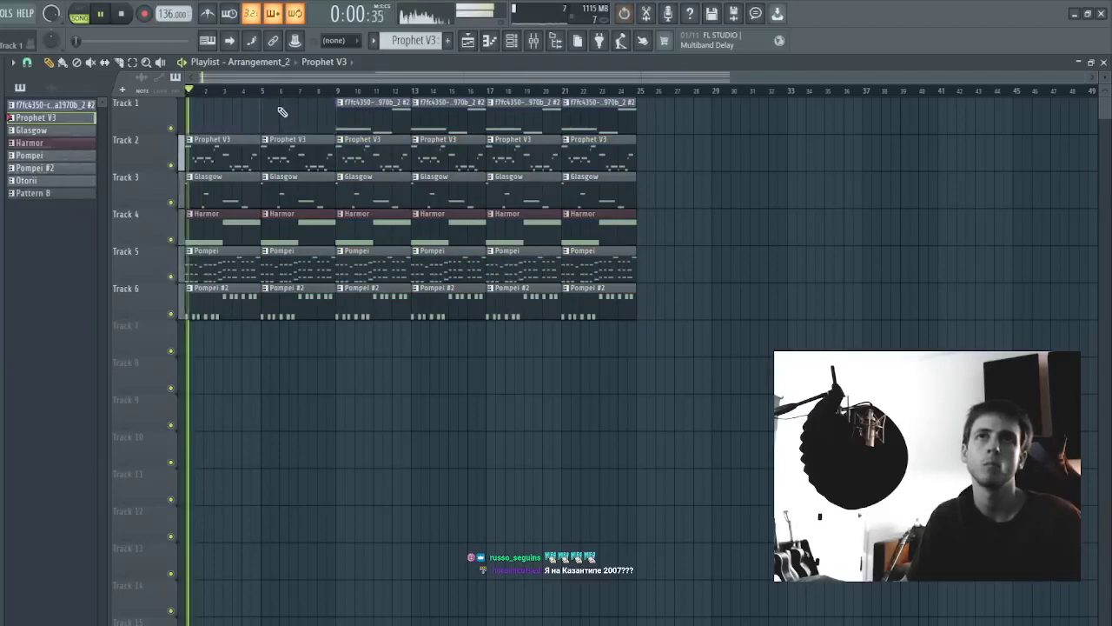
pyautogui.hotkey('ctrl', 'z')
pyautogui.click(283, 104)
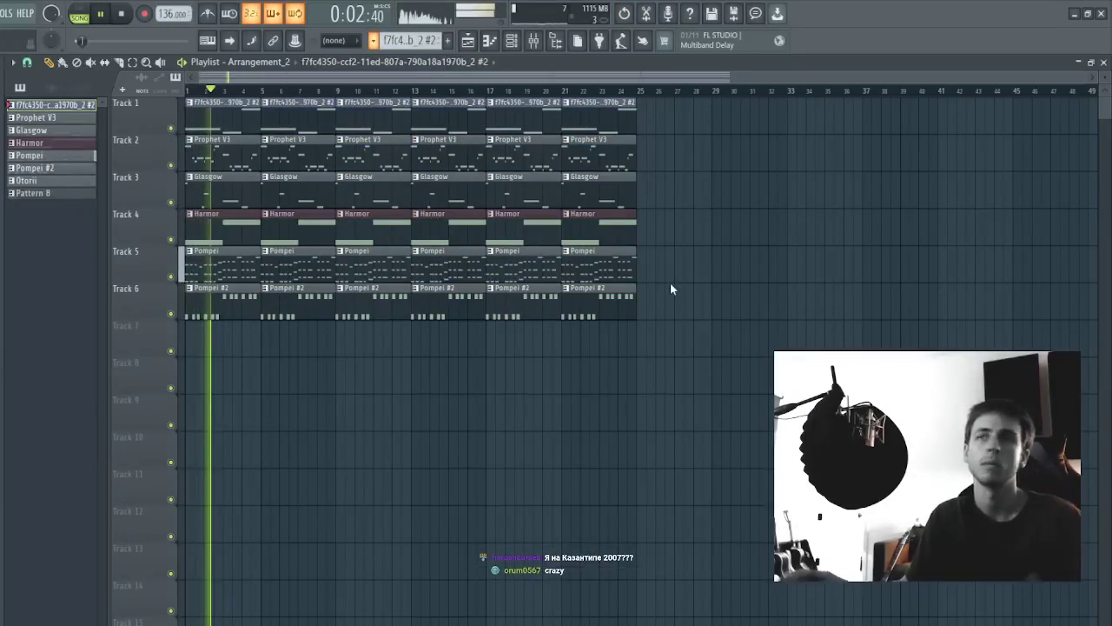
pyautogui.press('space')
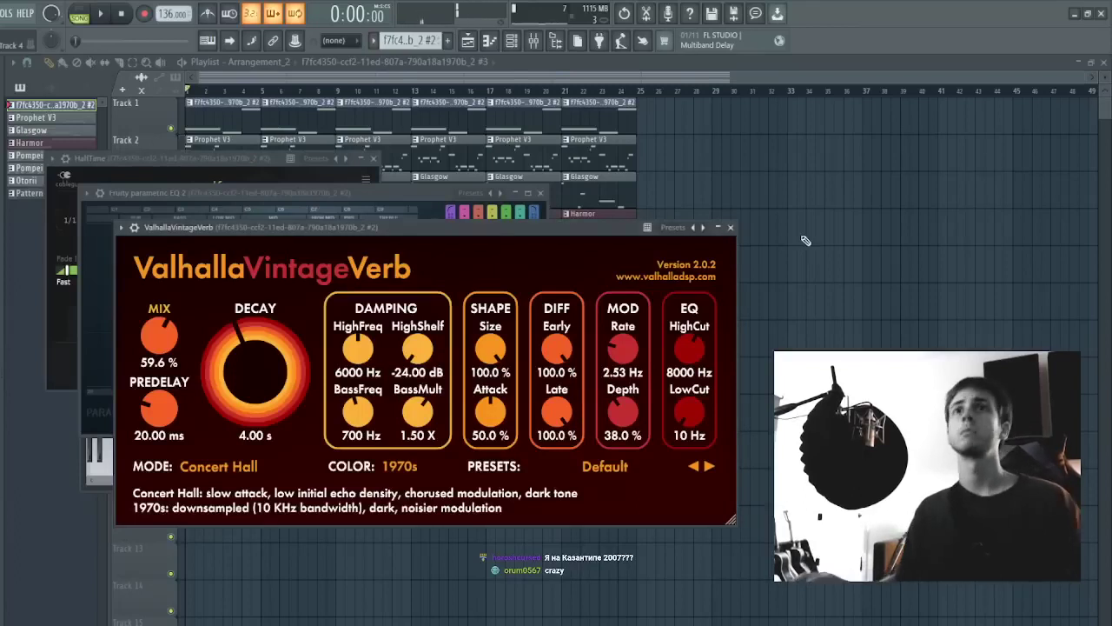
# - Place the resampled audio clip at bar 1 of Track 7 and solo it
pyautogui.click(804, 239)
pyautogui.moveTo(840, 231); pyautogui.dragTo(217, 358)
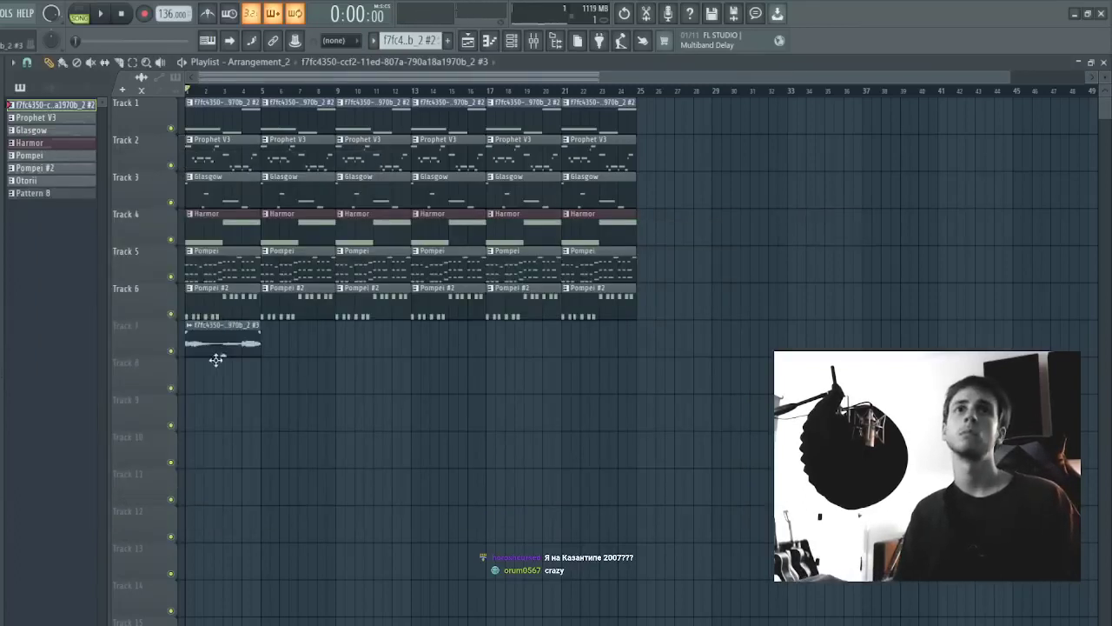
pyautogui.press('space')
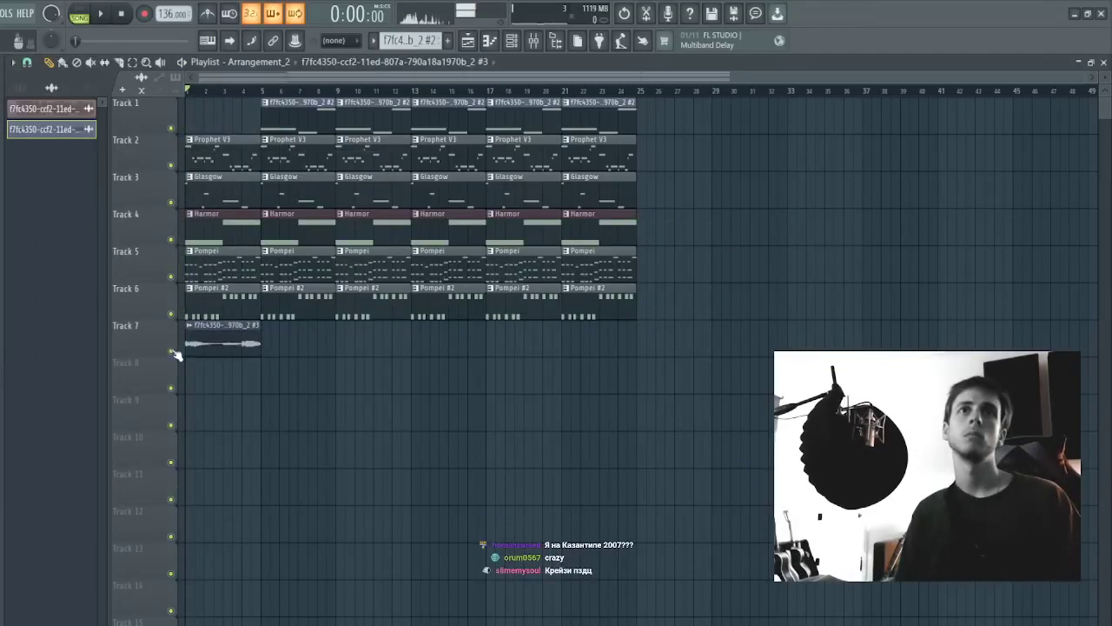
pyautogui.rightClick(171, 351)
pyautogui.press('space')
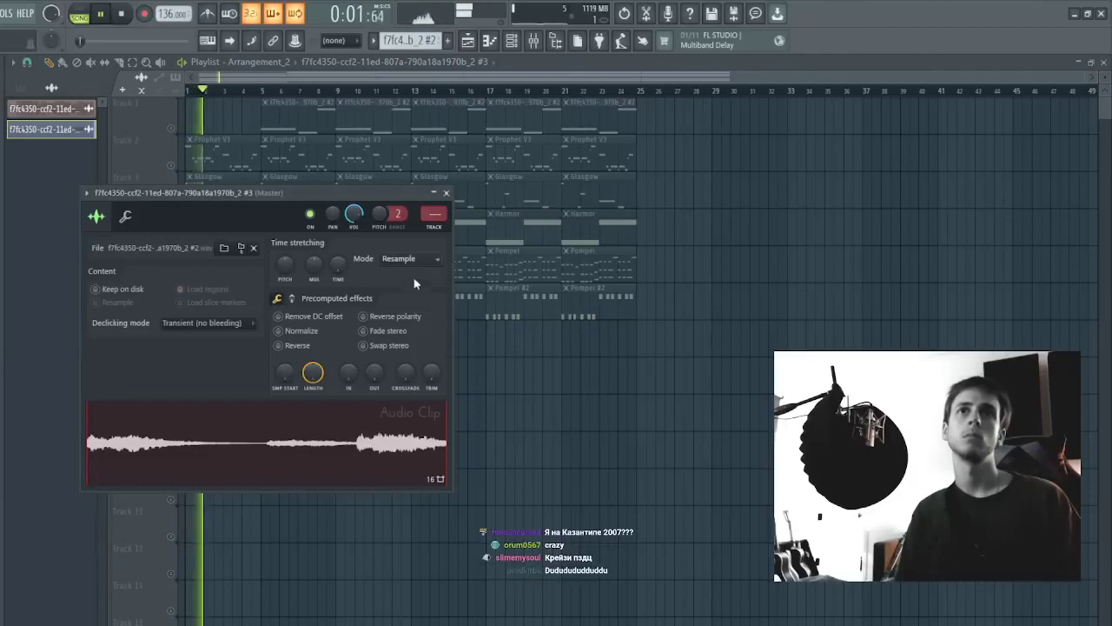
# - Set the clip's time-stretching mode to Stretch and unsolo Track 7
pyautogui.click(412, 260)
pyautogui.click(407, 292)
pyautogui.press('Escape')
pyautogui.doubleClick(247, 343)
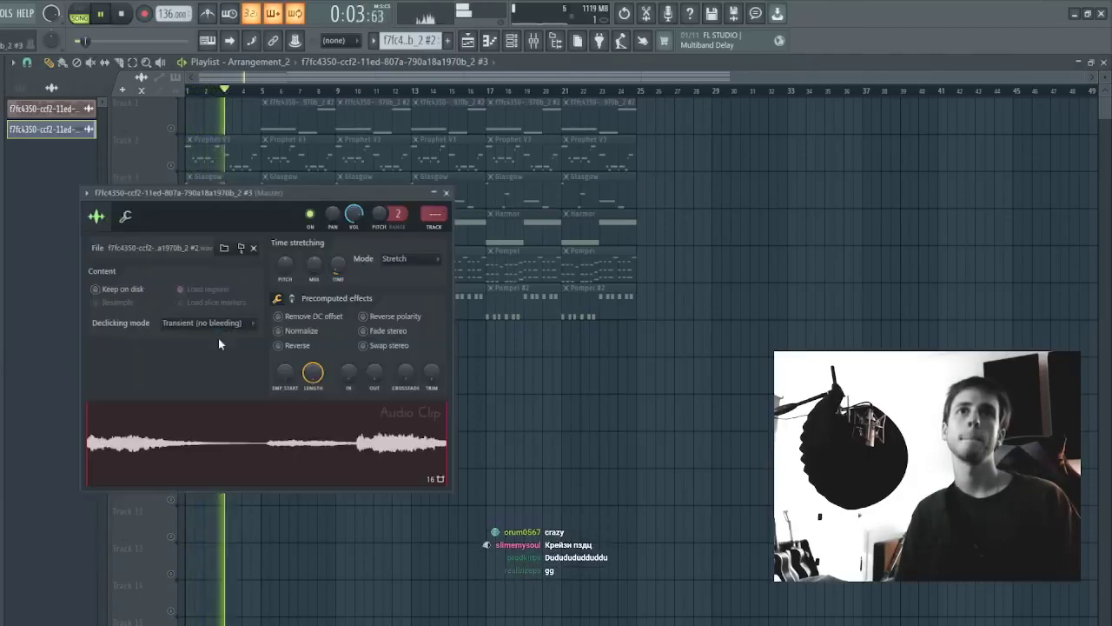
pyautogui.press('space')
pyautogui.press('space')
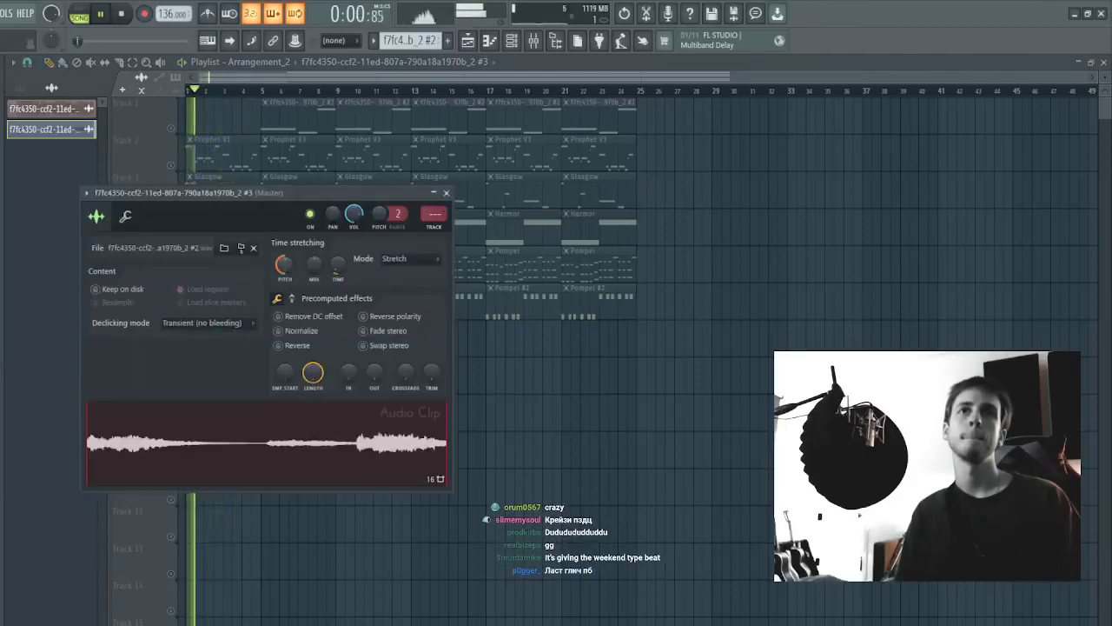
pyautogui.press('Escape')
pyautogui.rightClick(171, 351)
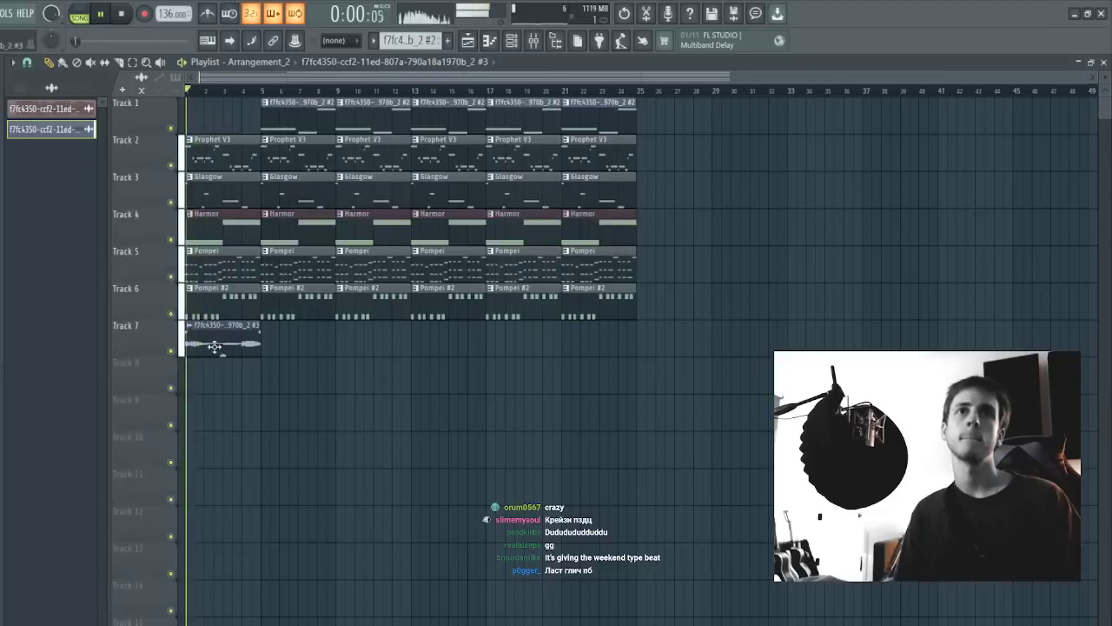
# - Recheck the clip settings, then bring the Prophet V3 #2 audio clip into the playlist
pyautogui.doubleClick(245, 343)
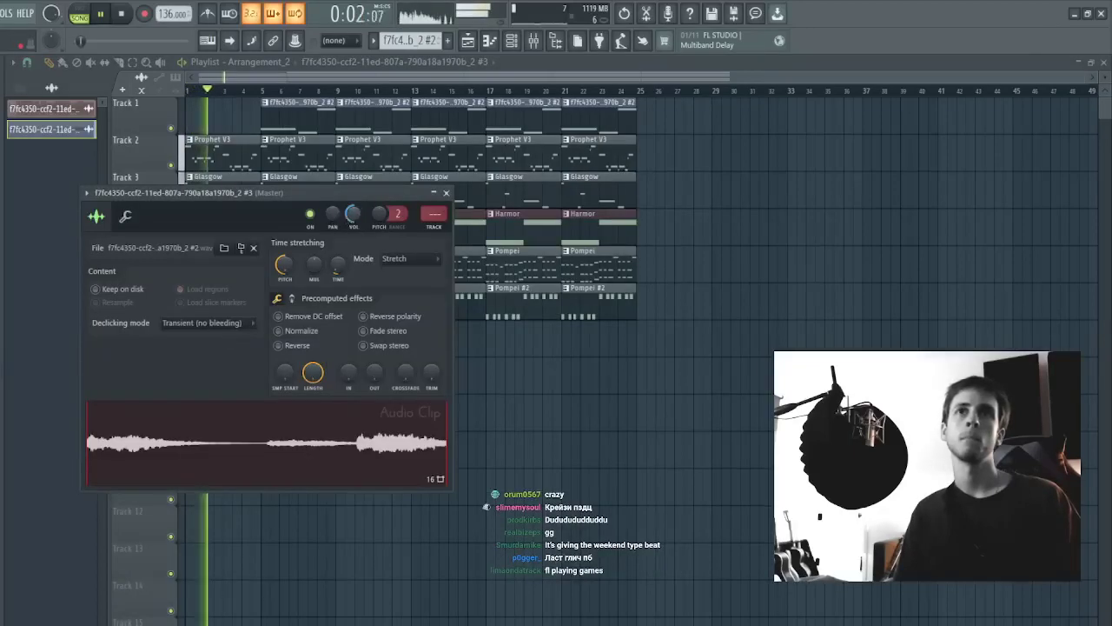
pyautogui.press('Escape')
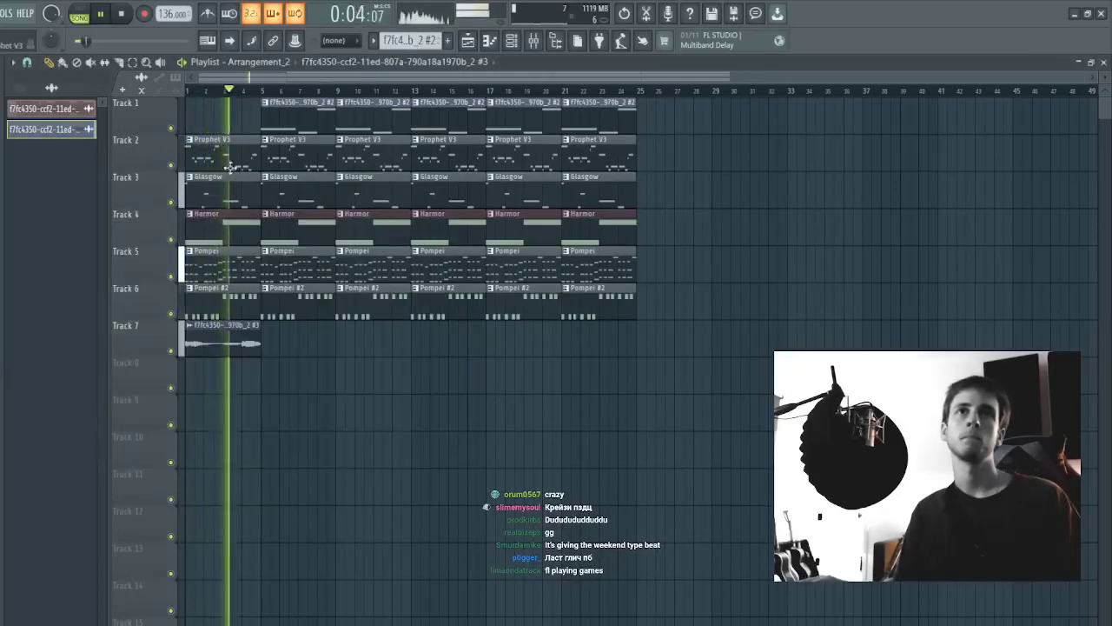
pyautogui.click(228, 154)
pyautogui.press('space')
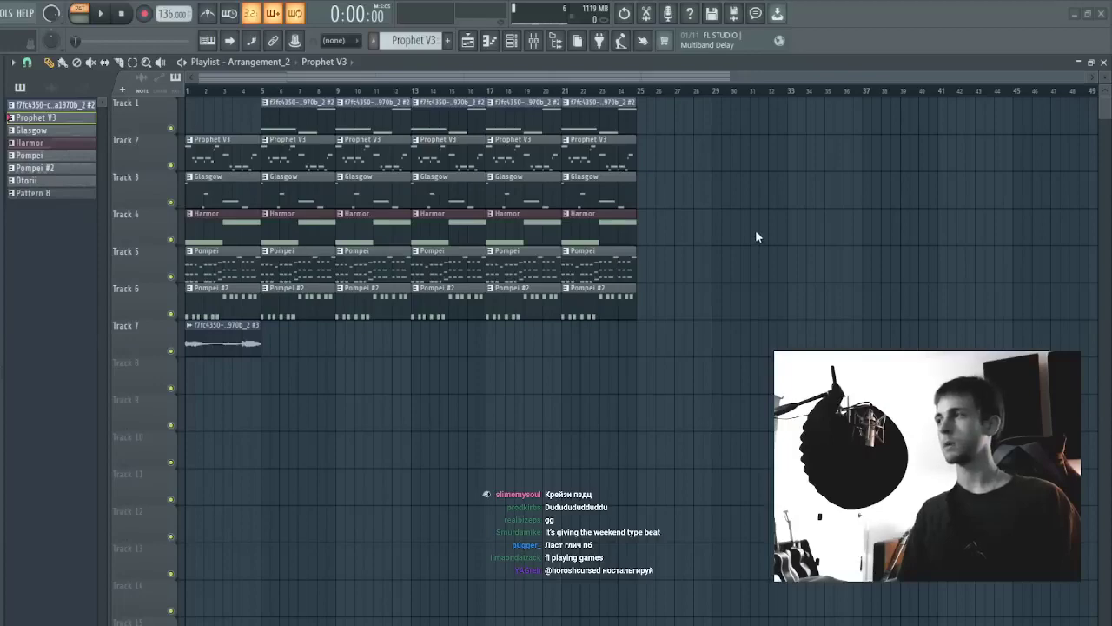
pyautogui.moveTo(756, 236); pyautogui.dragTo(98, 453)
# - Delete the first Prophet V3 clip on Track 2 and check the Prophet V3 #2 clip's settings
pyautogui.rightClick(235, 164)
pyautogui.press('space')
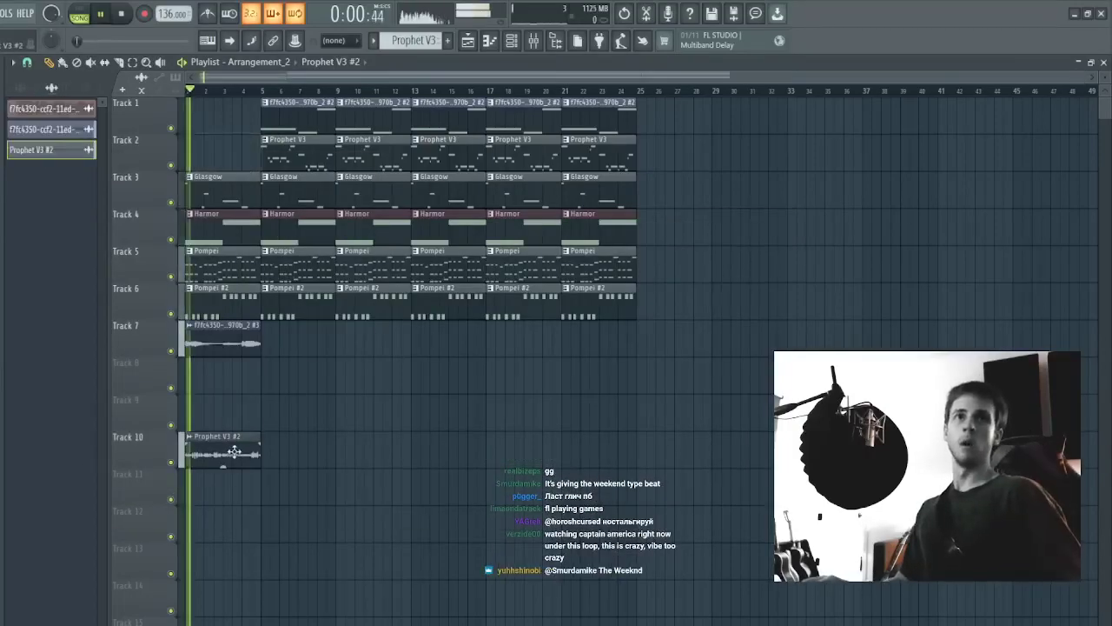
pyautogui.doubleClick(234, 451)
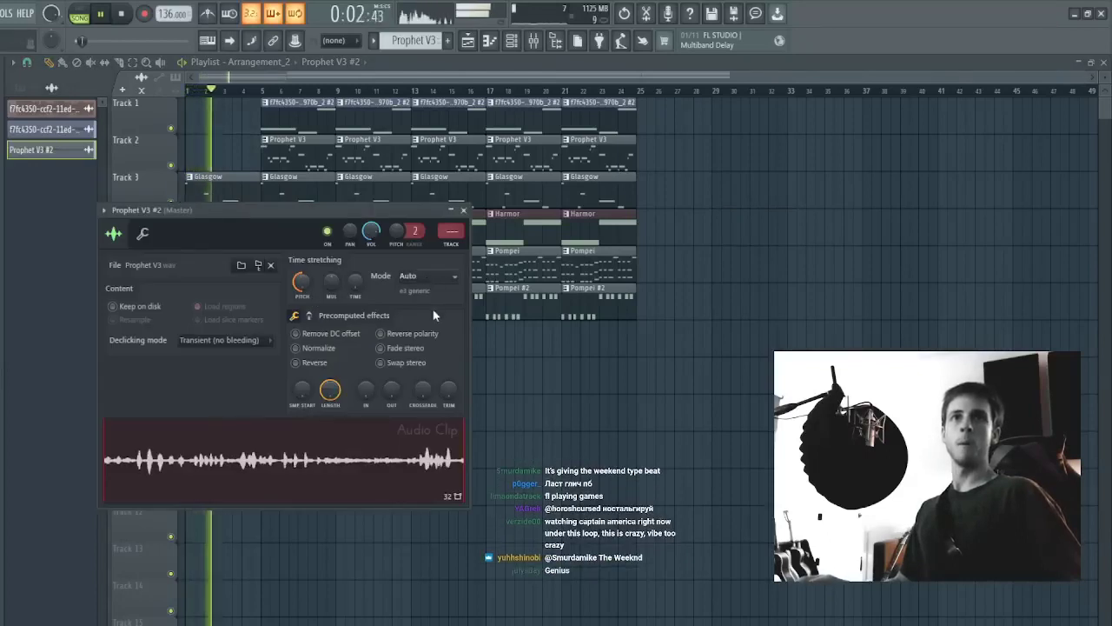
pyautogui.press('Escape')
pyautogui.moveTo(259, 444); pyautogui.dragTo(177, 483)
pyautogui.hotkey('ctrl', 'z')
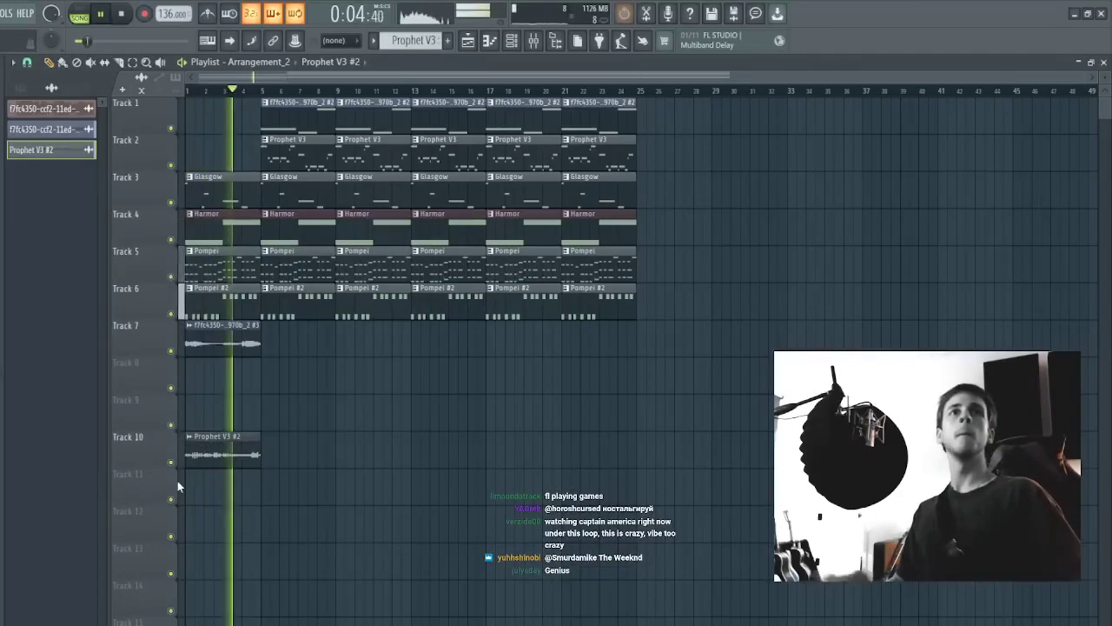
# - Move the Prophet V3 #2 clip from Track 10 up to Track 8
pyautogui.moveTo(374, 413); pyautogui.dragTo(92, 554)
pyautogui.hotkey('shift', 'Up')
pyautogui.hotkey('shift', 'Up')
pyautogui.hotkey('ctrl', 'd')
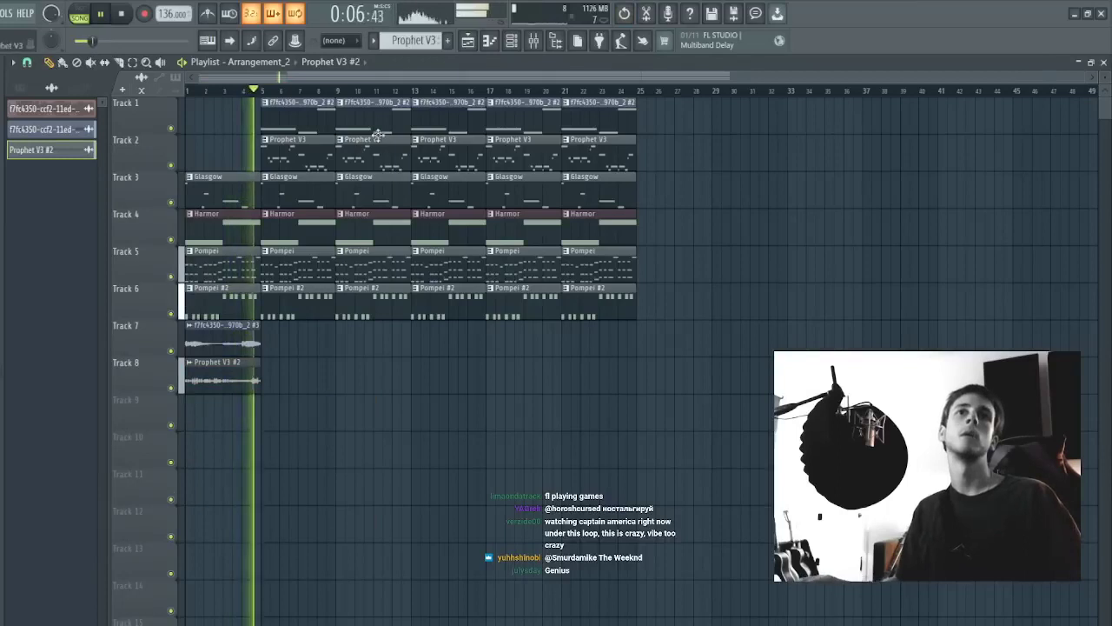
# - Delete the Track 1 and 2 clips at bars 5–9 and the Harmor clips at bars 9–17
pyautogui.rightClick(298, 121)
pyautogui.rightClick(297, 152)
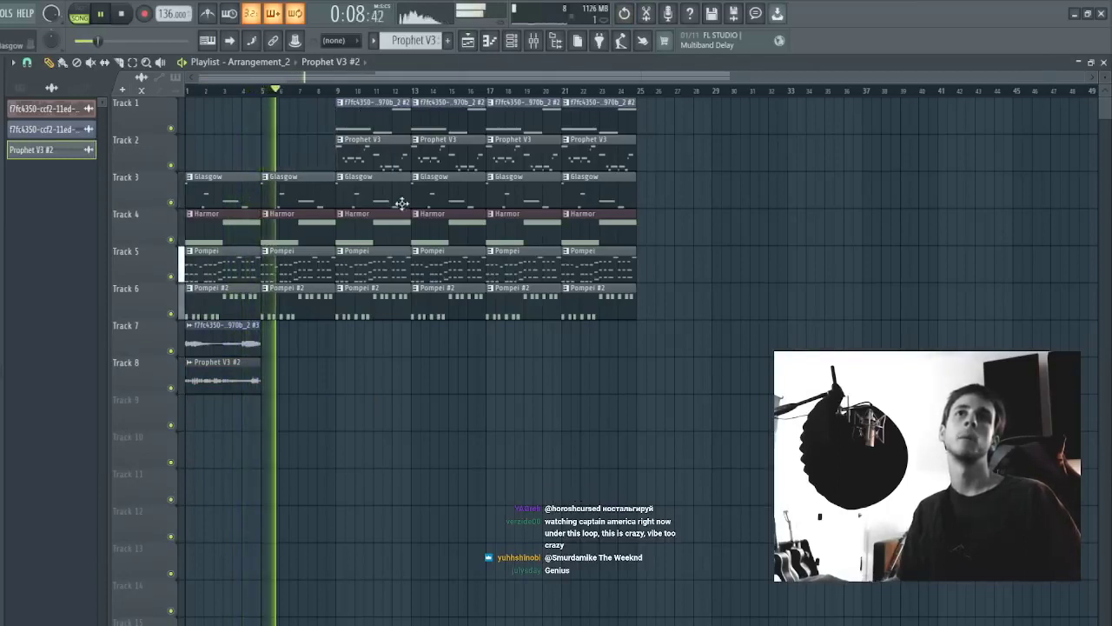
pyautogui.rightClick(397, 235)
pyautogui.rightClick(445, 231)
# - Duplicate the Track 2–6 clips from bars 9–25 into bars 25–41
pyautogui.moveTo(366, 343); pyautogui.dragTo(623, 94)
pyautogui.hotkey('ctrl', 'b')
pyautogui.hotkey('ctrl', 'd')
# - Repeat the Track 7–8 audio clips at bars 25 and 29
pyautogui.moveTo(278, 395); pyautogui.dragTo(678, 330)
pyautogui.hotkey('ctrl', 'b')
pyautogui.hotkey('ctrl', 'd')
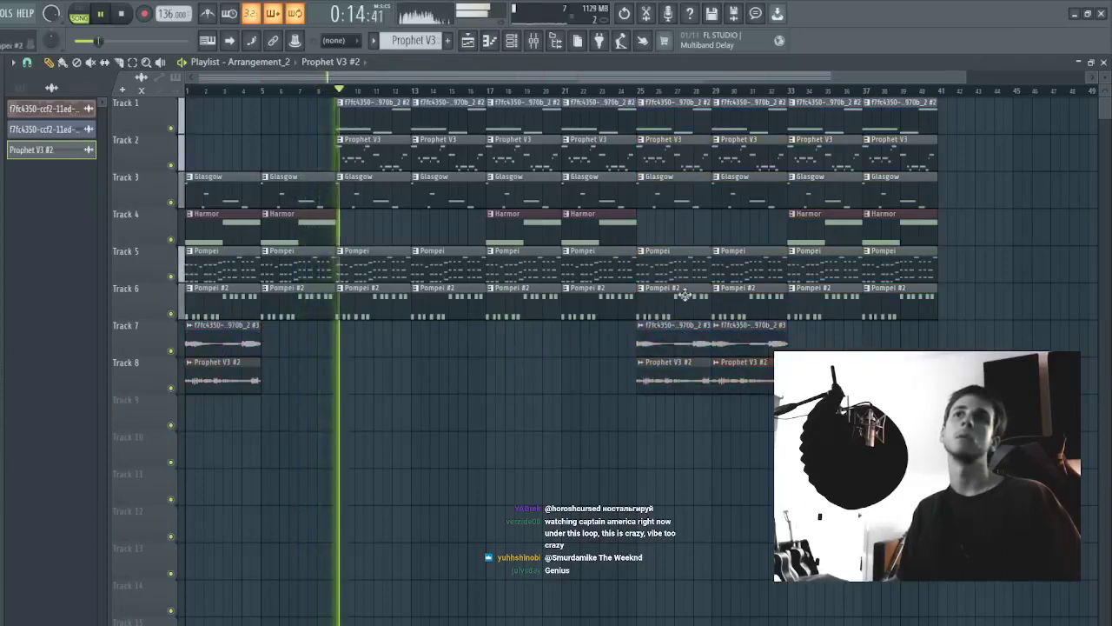
# - Remove the Pompei, Pompei #2 and Track 1 clips from bars 25–33
pyautogui.rightClick(685, 294)
pyautogui.rightClick(701, 266)
pyautogui.rightClick(732, 267)
pyautogui.rightClick(733, 297)
pyautogui.rightClick(701, 124)
pyautogui.rightClick(728, 121)
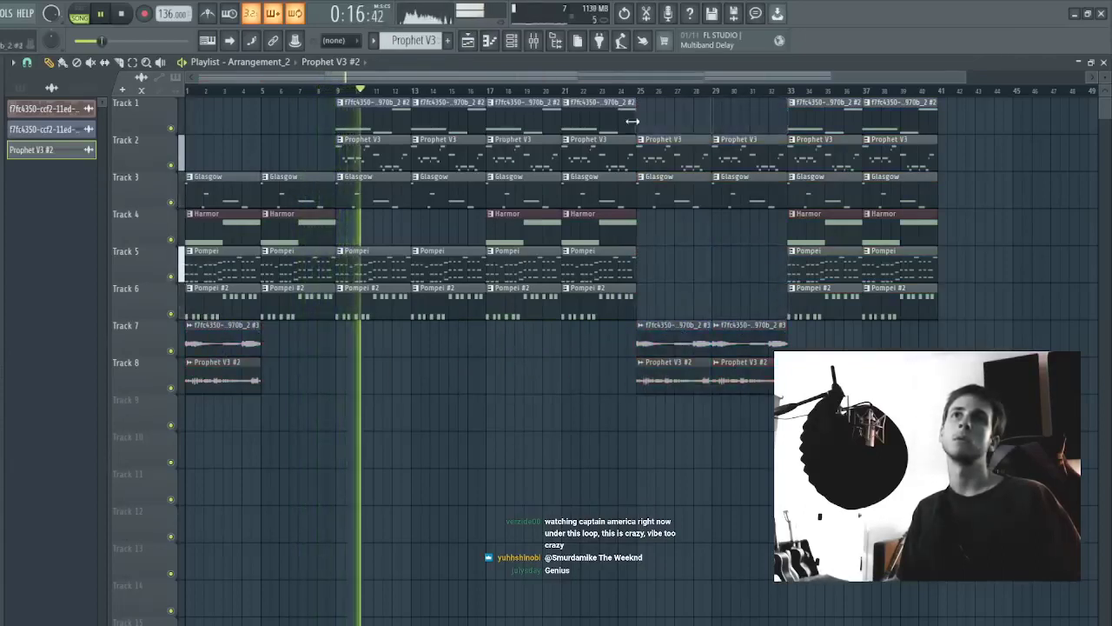
# - Delete the Pompei #2 clips at bars 17–25 and review its notes in the piano roll
pyautogui.scroll(-2, 529, 92)
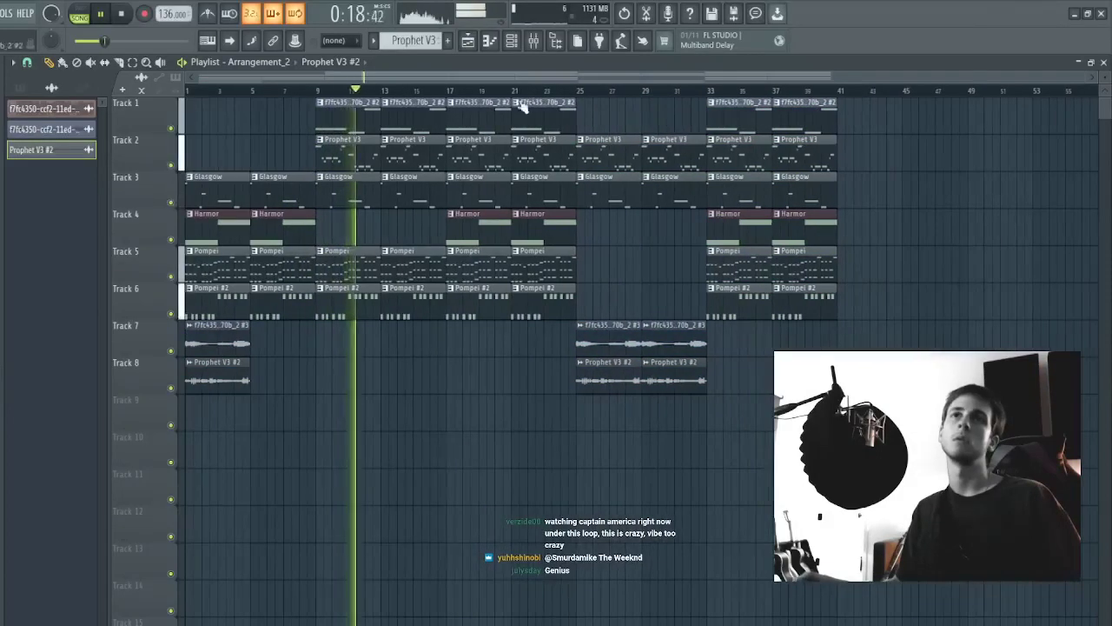
pyautogui.click(350, 309)
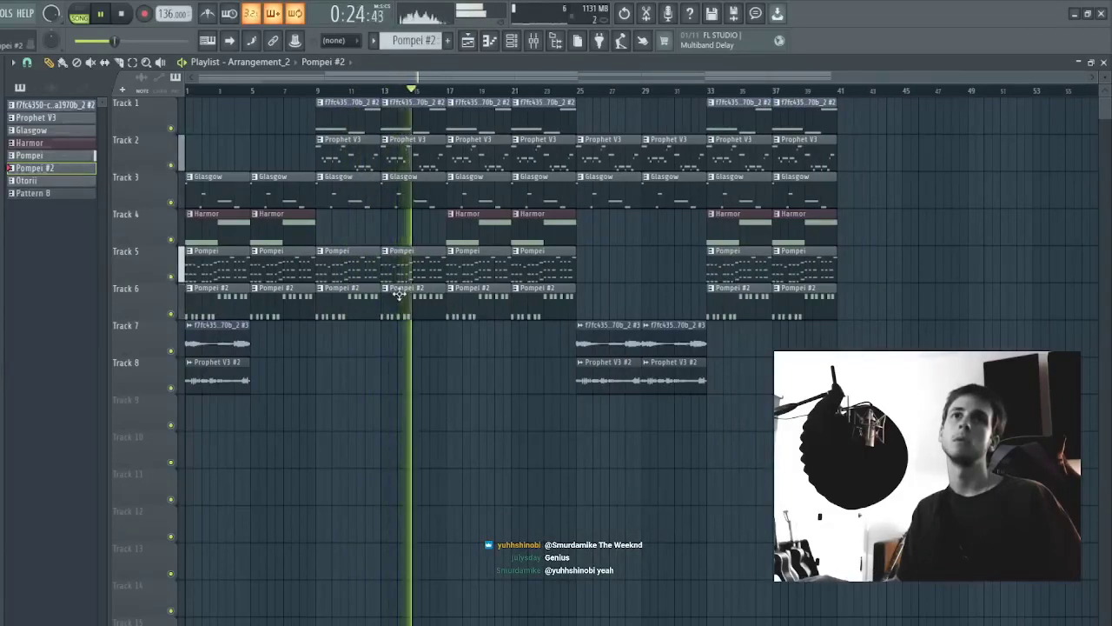
pyautogui.rightClick(471, 303)
pyautogui.rightClick(543, 306)
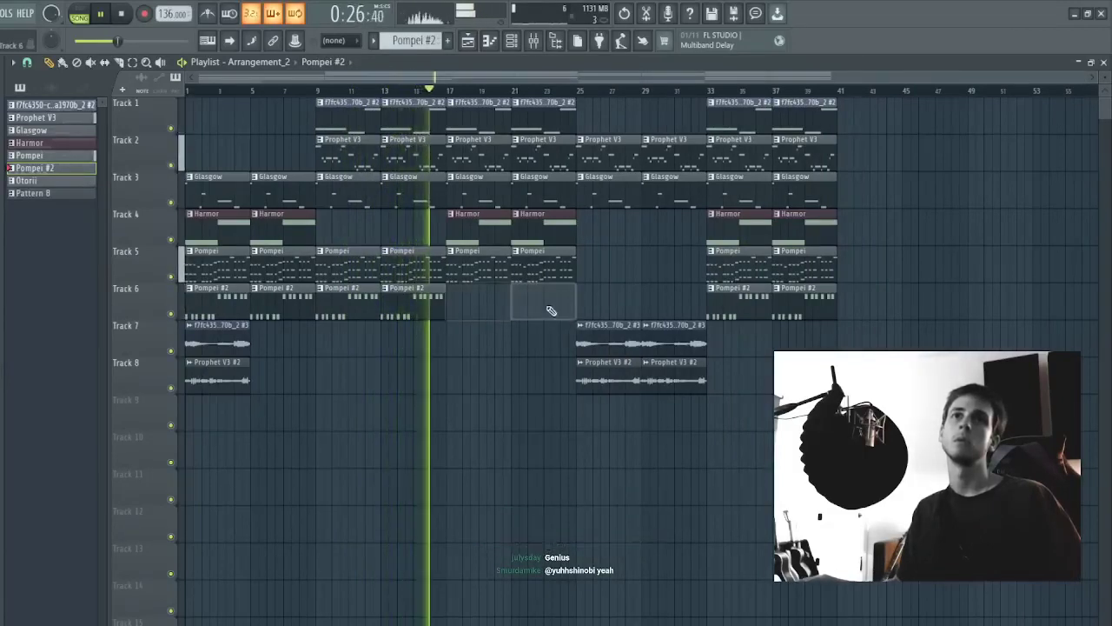
pyautogui.doubleClick(420, 297)
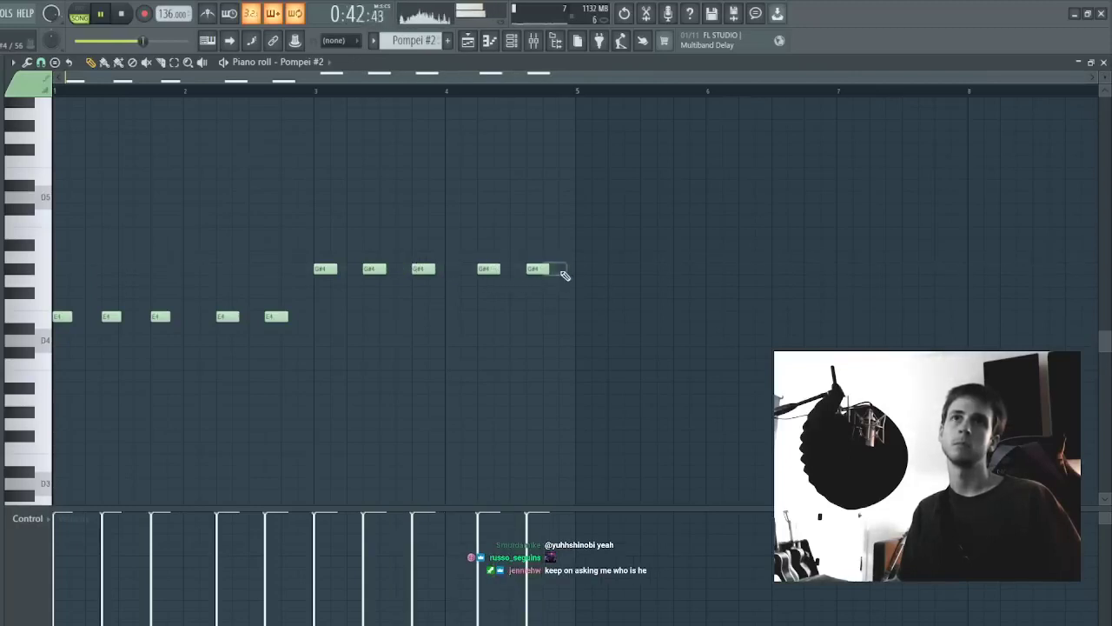
pyautogui.press('F5')
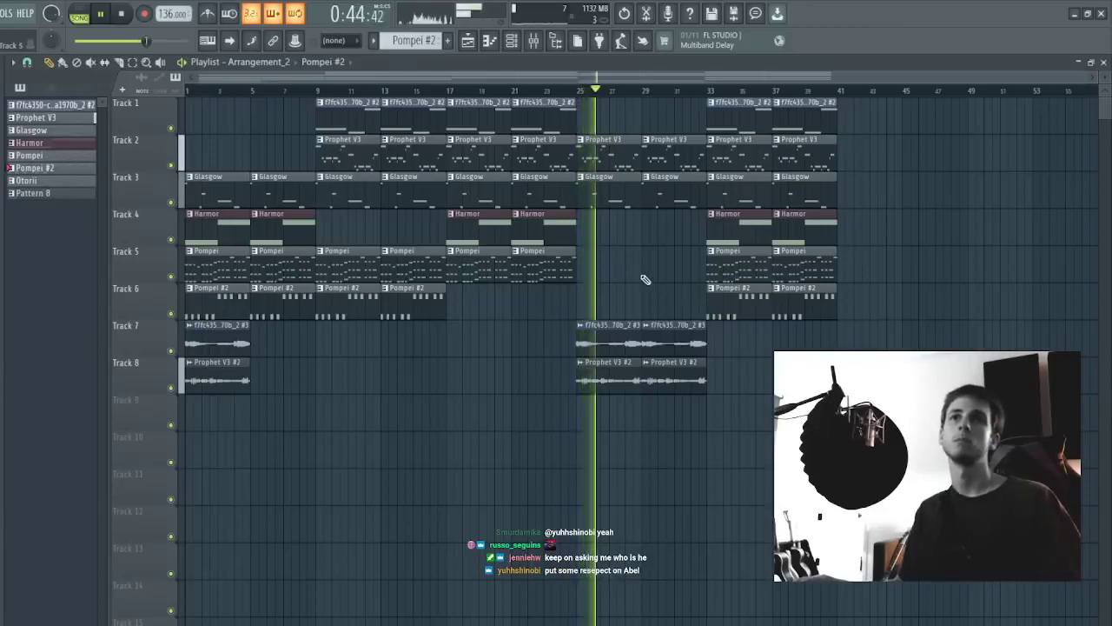
# - Delete the two Prophet V3 clips on Track 2 near bar 29
pyautogui.moveTo(670, 335); pyautogui.dragTo(620, 377)
pyautogui.hotkey('ctrl', 'd')
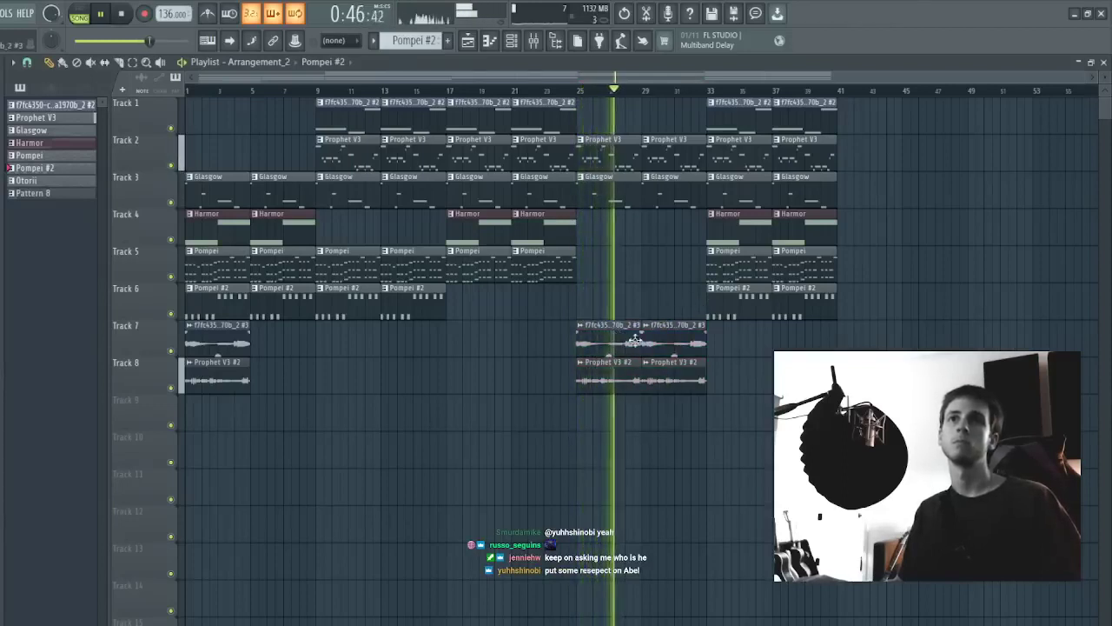
pyautogui.moveTo(738, 336); pyautogui.dragTo(586, 402)
pyautogui.hotkey('ctrl', 'd')
pyautogui.rightClick(634, 163)
pyautogui.rightClick(653, 152)
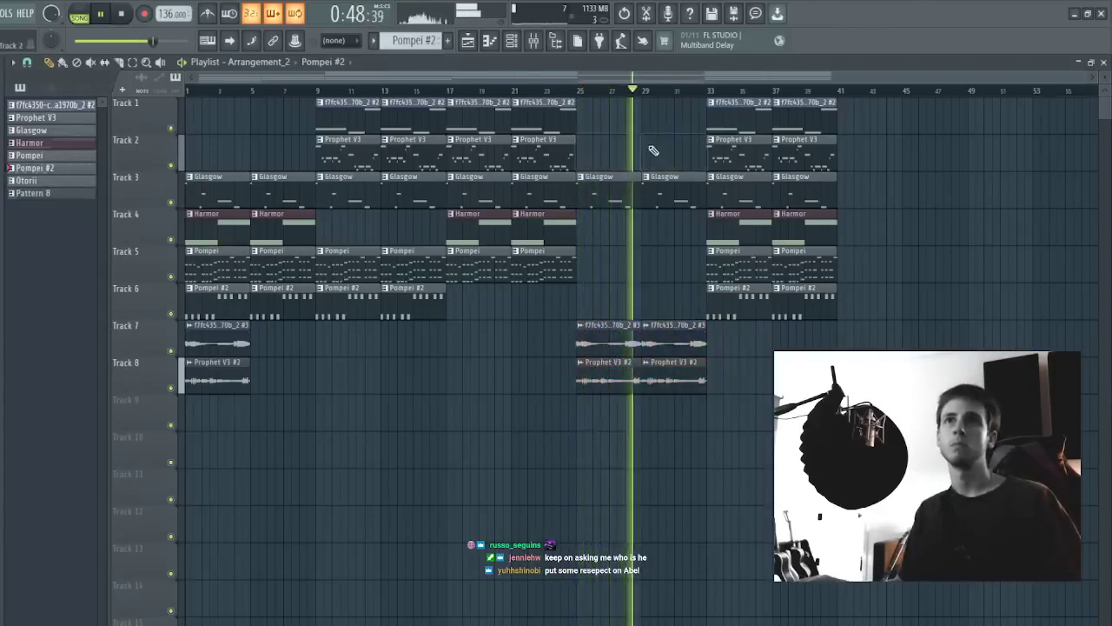
pyautogui.moveTo(670, 154); pyautogui.dragTo(593, 426)
pyautogui.hotkey('ctrl', 'd')
# - Duplicate the bar 33–41 section into bars 41–49, dropping its Glasgow and Prophet V3 clips
pyautogui.moveTo(971, 115); pyautogui.dragTo(711, 413)
pyautogui.hotkey('ctrl', 'b')
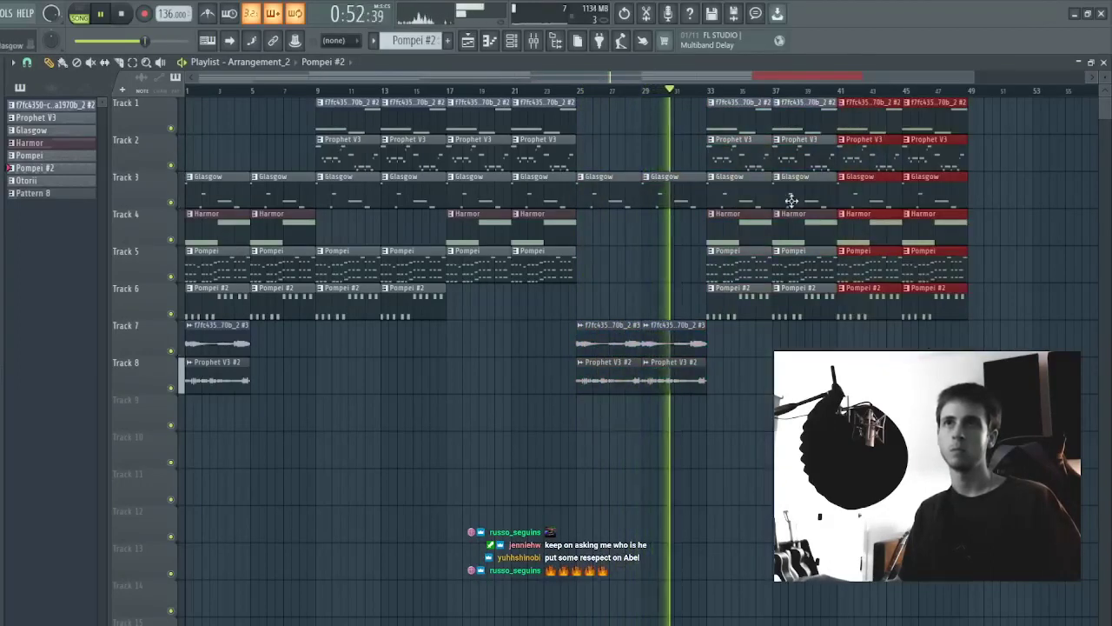
pyautogui.hotkey('ctrl', 'd')
pyautogui.rightClick(761, 198)
pyautogui.rightClick(784, 199)
pyautogui.rightClick(789, 160)
pyautogui.rightClick(757, 161)
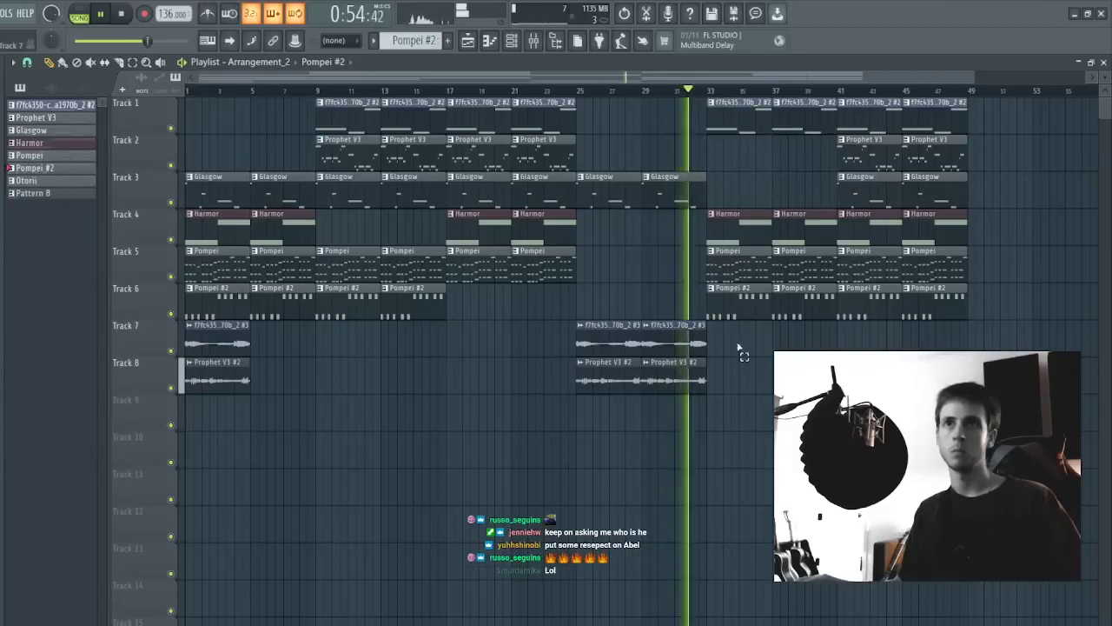
# - Extend the audio clips through bars 33–41 and remove two Pompei #2 clips on Track 6
pyautogui.moveTo(738, 347); pyautogui.dragTo(556, 383)
pyautogui.hotkey('ctrl', 'b')
pyautogui.hotkey('ctrl', 'd')
pyautogui.rightClick(759, 306)
pyautogui.rightClick(789, 308)
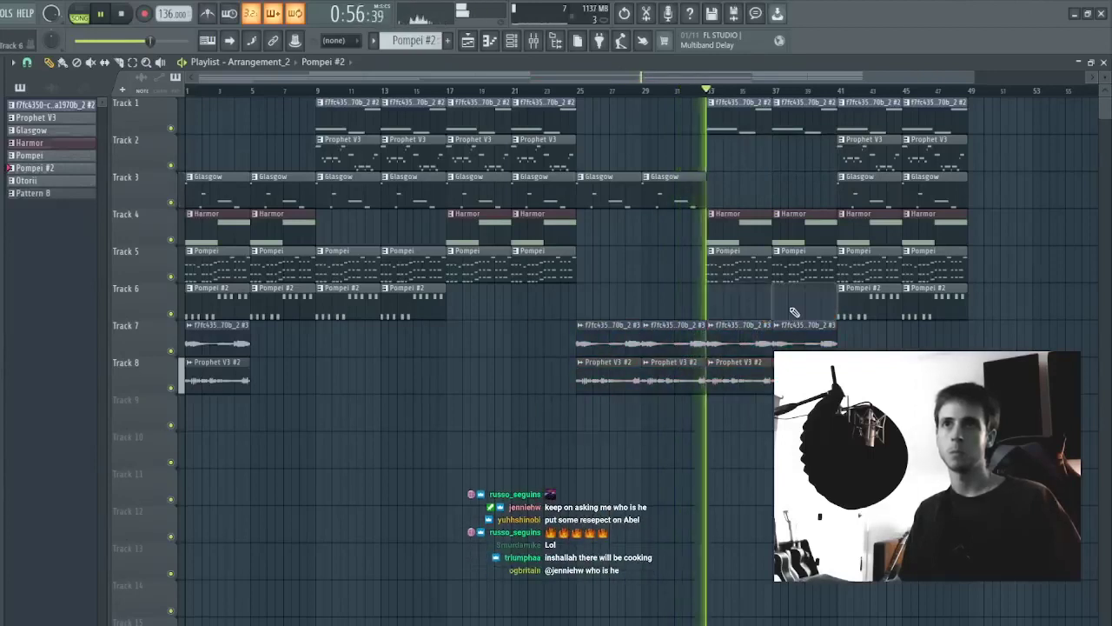
# - Erase the Pompei clip at bar 33, the Track 7 audio at bar 37, and clips at bars 41–45
pyautogui.scroll(-2, 749, 97)
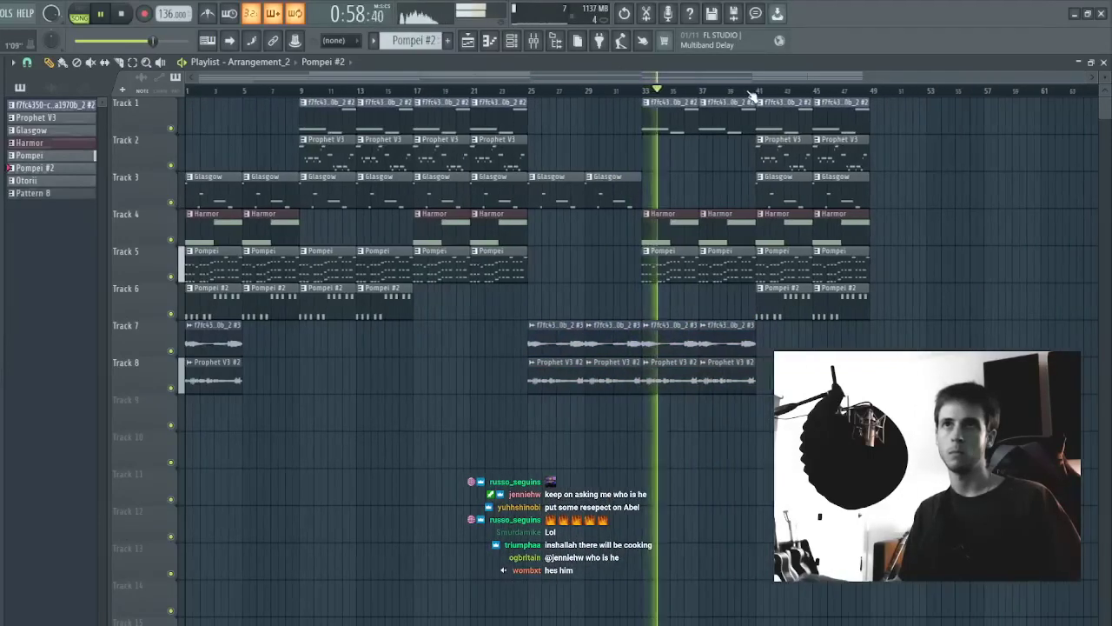
pyautogui.rightClick(682, 269)
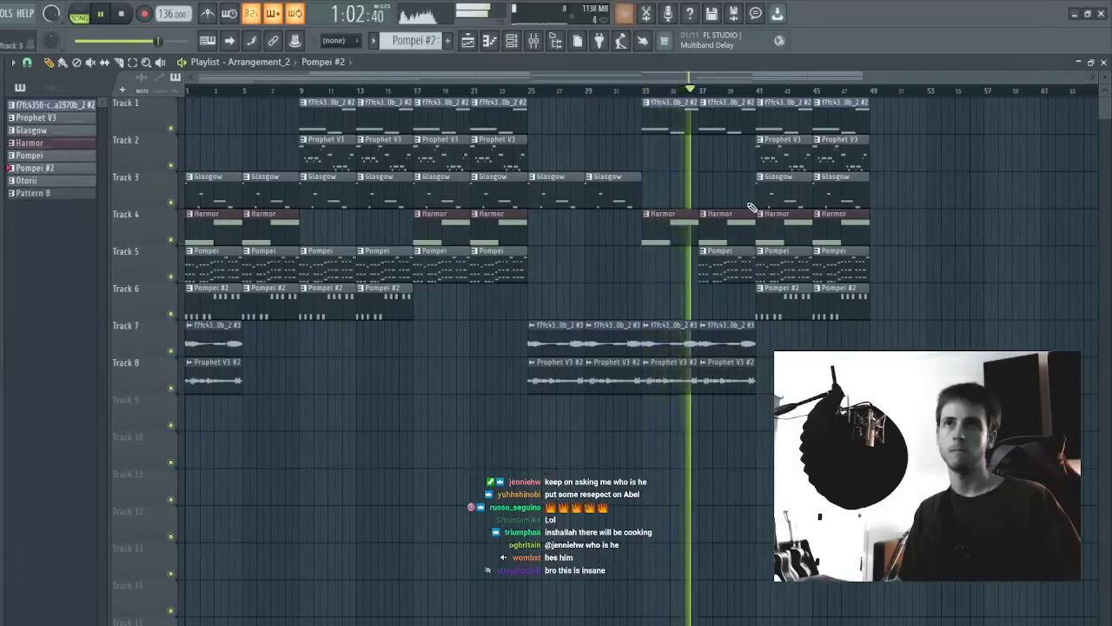
pyautogui.rightClick(735, 336)
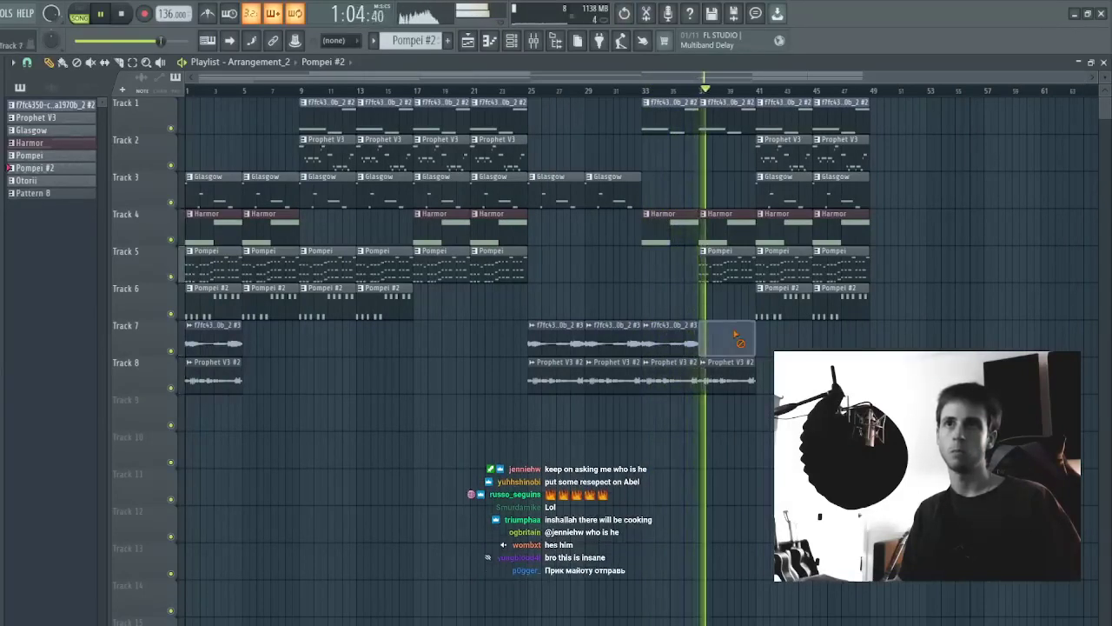
pyautogui.rightClick(786, 117)
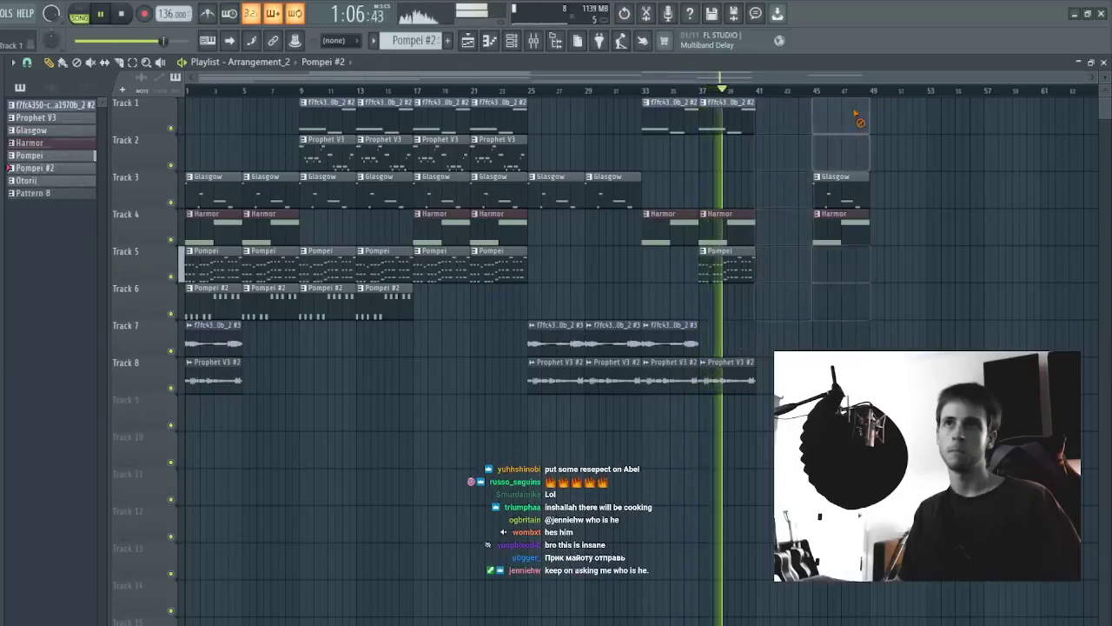
pyautogui.rightClick(852, 193)
# - Duplicate the bar 9–41 section to start at bar 41, removing the Track 1 clips at bars 41 and 45
pyautogui.moveTo(892, 466)
pyautogui.mouseDown()
pyautogui.moveTo(397, 97)
pyautogui.moveTo(330, 98)
pyautogui.mouseUp()
pyautogui.hotkey('ctrl', 'b')
pyautogui.moveTo(352, 78); pyautogui.dragTo(492, 80)
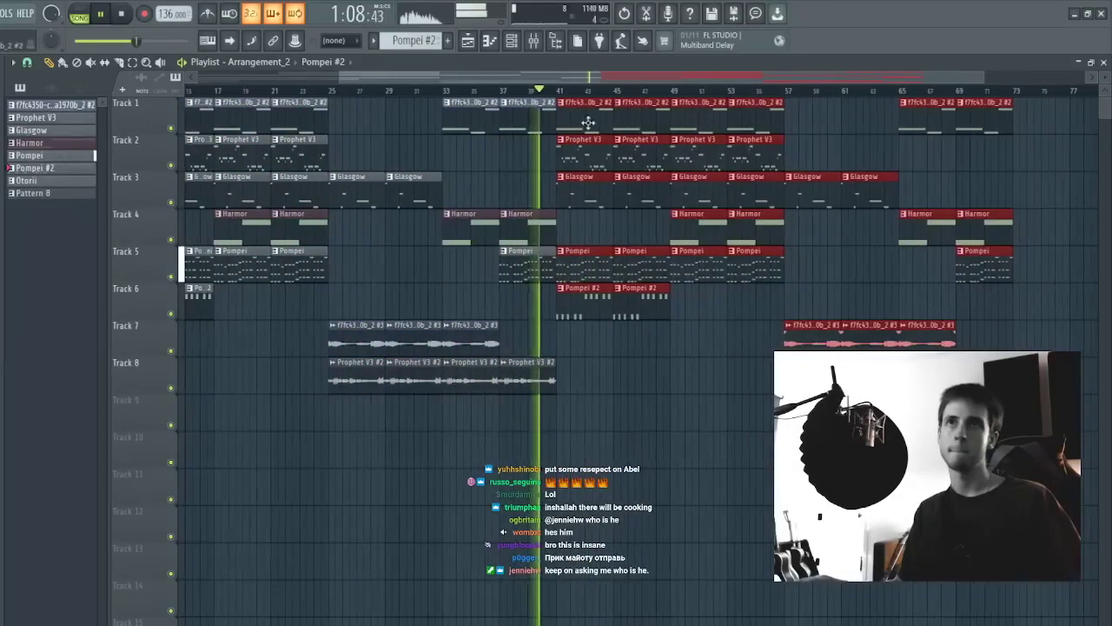
pyautogui.rightClick(588, 122)
pyautogui.rightClick(629, 121)
pyautogui.scroll(-2, 654, 91)
pyautogui.hotkey('ctrl', 'd')
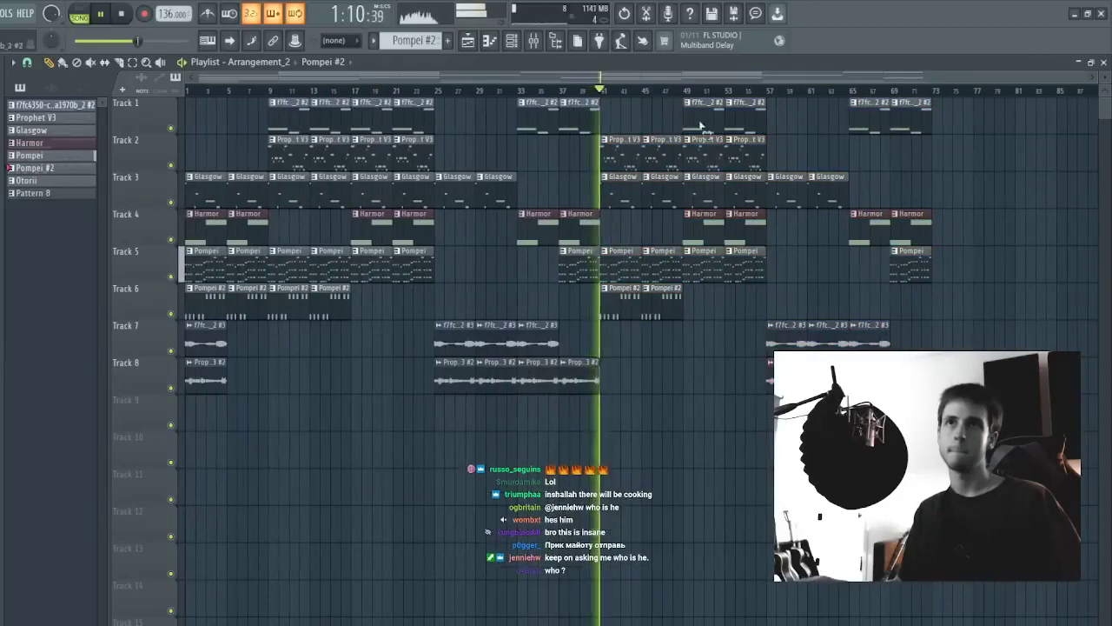
# - Delete all clips after bar 49 and erase the Glasgow clips at bars 41–49
pyautogui.moveTo(697, 120); pyautogui.dragTo(1034, 413)
pyautogui.press('Delete')
pyautogui.rightClick(658, 193)
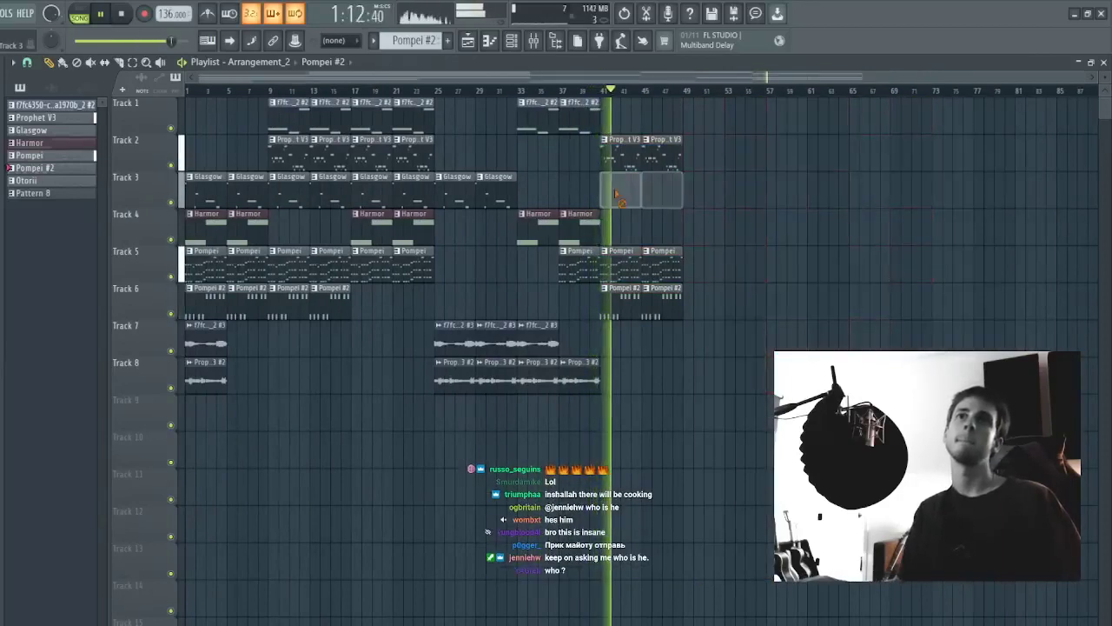
pyautogui.scroll(2, 645, 91)
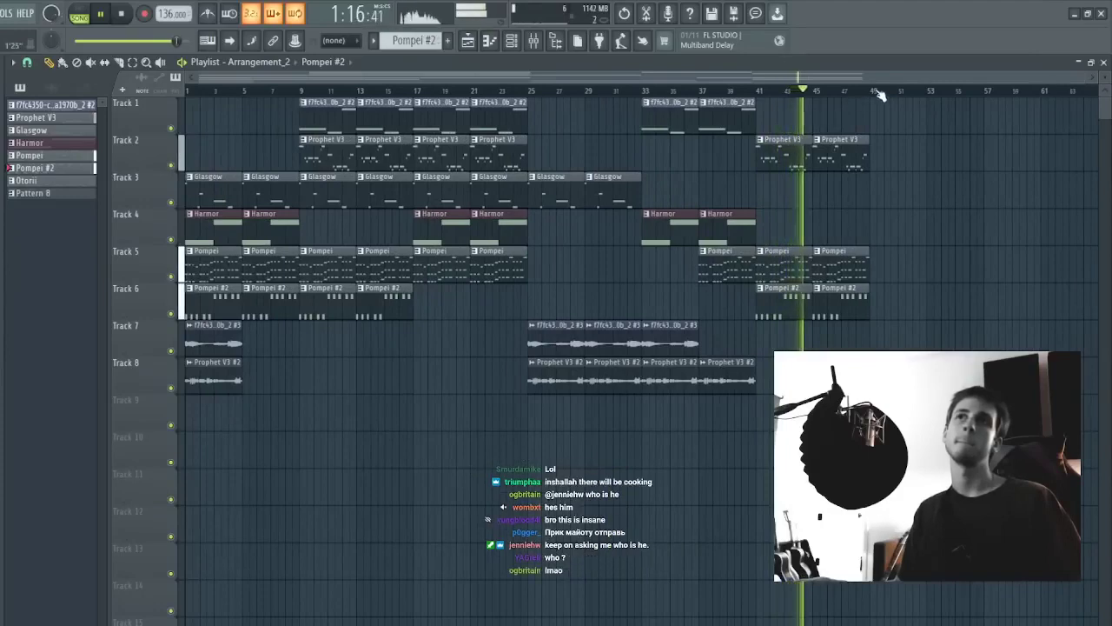
# - Duplicate the Pompei clips into bars 49–57 and copy the Track 1–2 clips to bars 57–64
pyautogui.hotkey('ctrl', 'a')
pyautogui.moveTo(876, 247); pyautogui.dragTo(809, 282)
pyautogui.hotkey('ctrl', 'b')
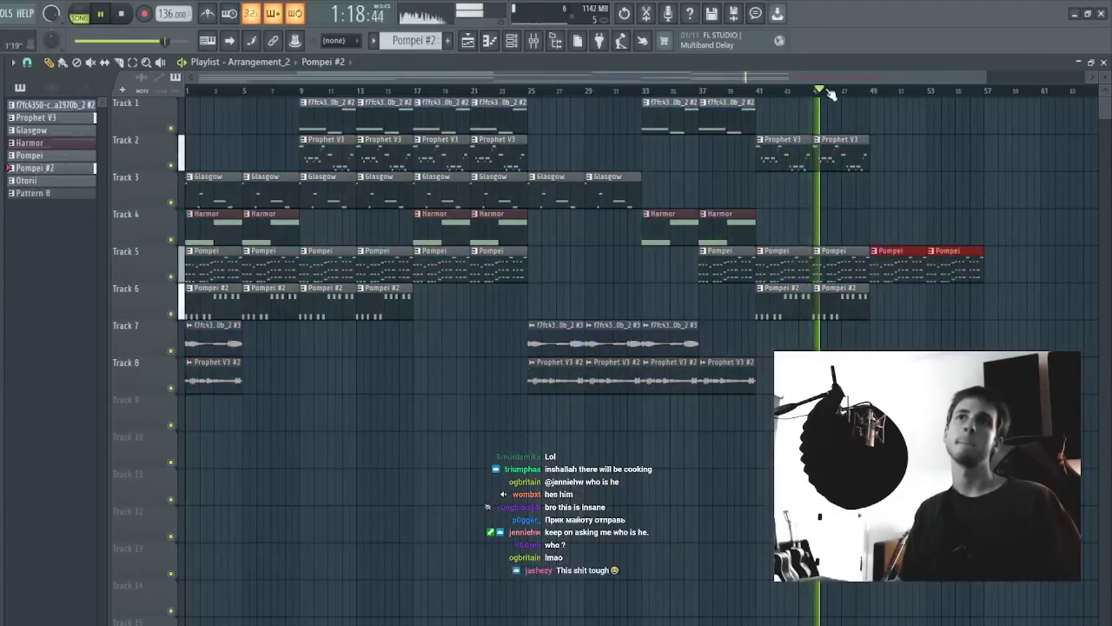
pyautogui.hotkey('ctrl', 'd')
pyautogui.scroll(-1, 782, 94)
pyautogui.moveTo(496, 165); pyautogui.dragTo(940, 101)
pyautogui.hotkey('ctrl', 'd')
pyautogui.scroll(-1, 935, 99)
# - Copy the Harmor, Prophet V3, Track 1 and Pompei clips together to the end of the song
pyautogui.moveTo(650, 240); pyautogui.dragTo(483, 197)
pyautogui.moveTo(443, 162); pyautogui.dragTo(394, 157)
pyautogui.moveTo(334, 121); pyautogui.dragTo(300, 117)
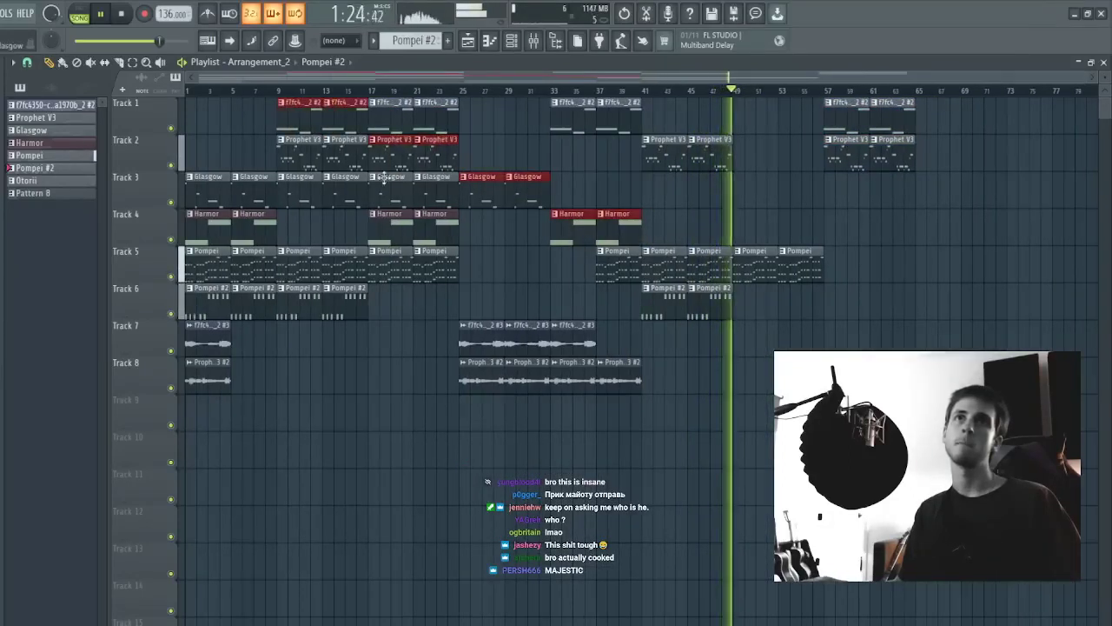
pyautogui.moveTo(664, 301); pyautogui.dragTo(737, 253)
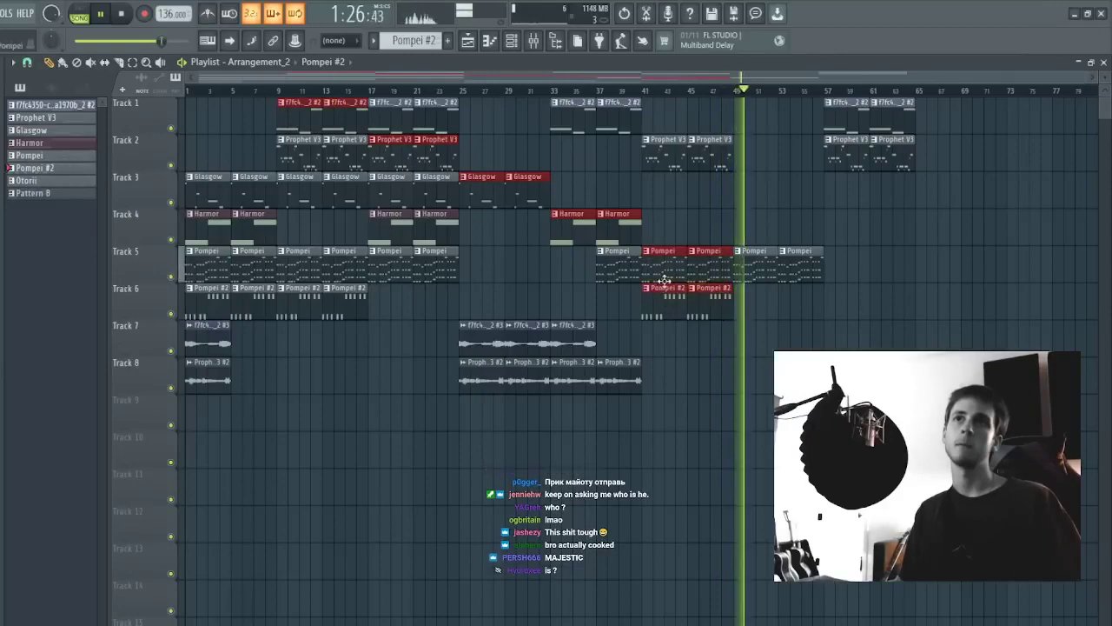
pyautogui.moveTo(298, 123); pyautogui.dragTo(1024, 147)
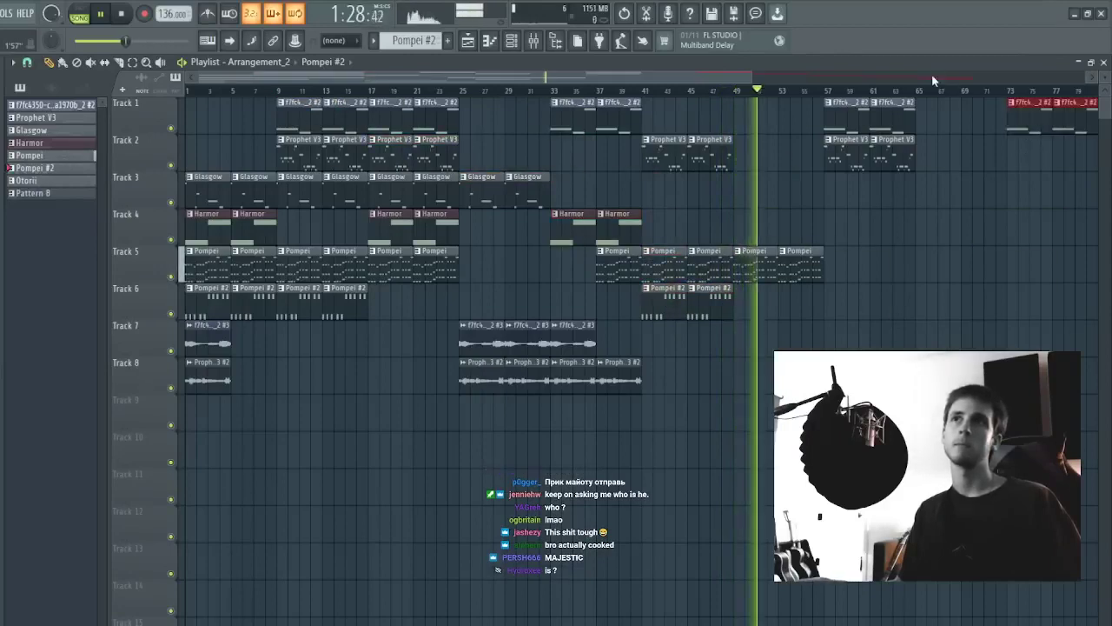
pyautogui.moveTo(931, 77); pyautogui.dragTo(885, 94)
pyautogui.scroll(-3, 885, 94)
# - Stagger the copied groups later by about 6, 2 and 8 bars, with Tracks 5–6 furthest out
pyautogui.moveTo(776, 155); pyautogui.dragTo(1025, 262)
pyautogui.moveTo(868, 181); pyautogui.dragTo(1030, 299)
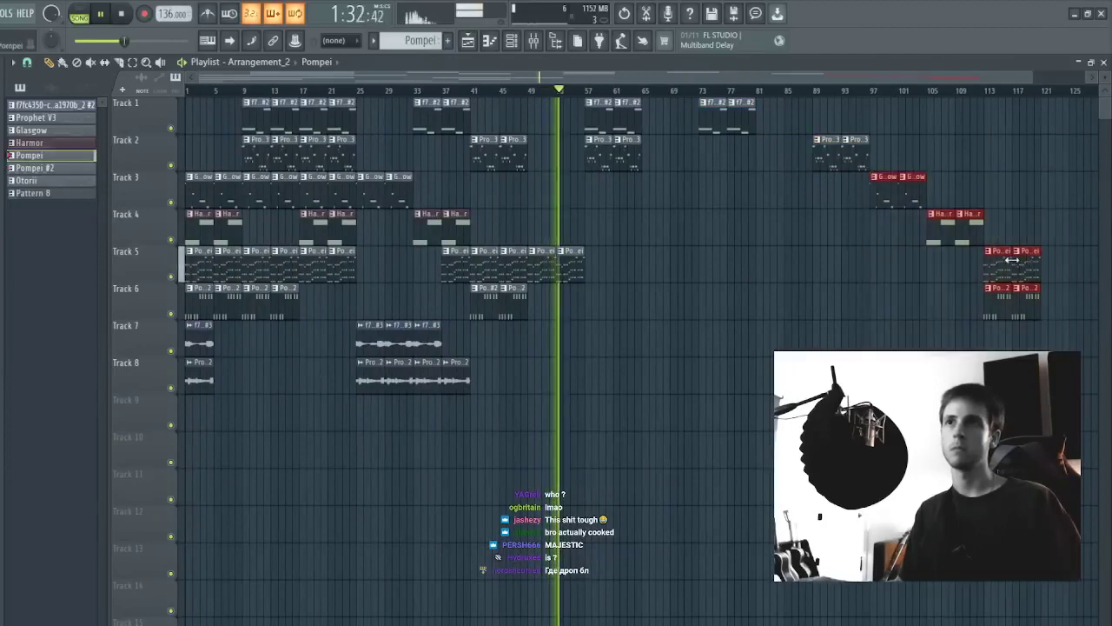
pyautogui.moveTo(996, 259); pyautogui.dragTo(1050, 258)
pyautogui.scroll(-2, 924, 98)
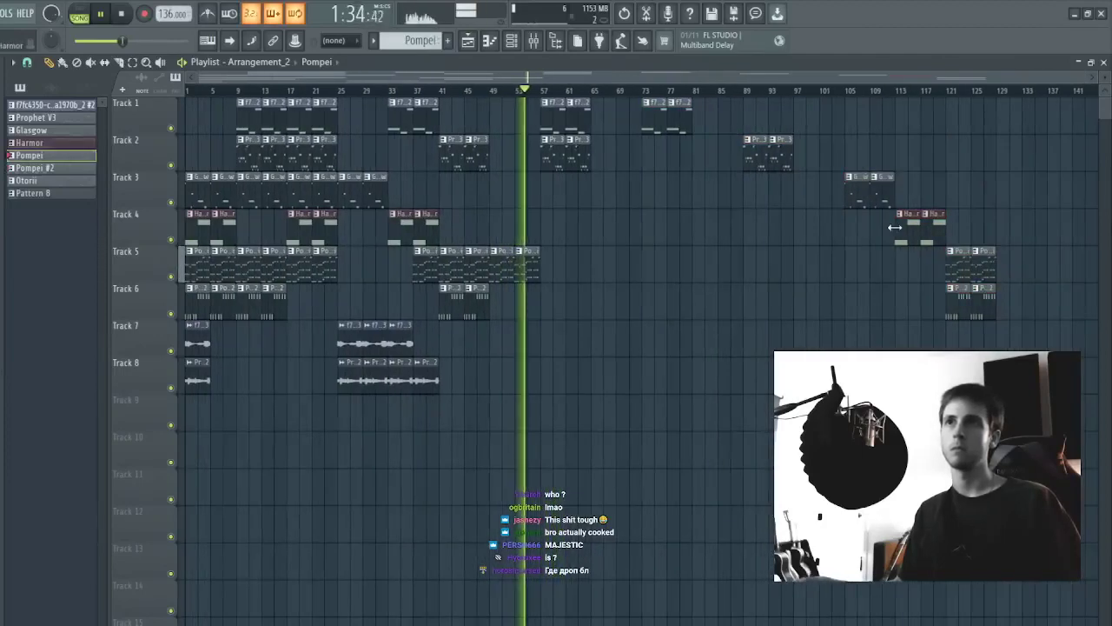
pyautogui.moveTo(961, 259); pyautogui.dragTo(1015, 348)
pyautogui.moveTo(986, 313); pyautogui.dragTo(957, 295)
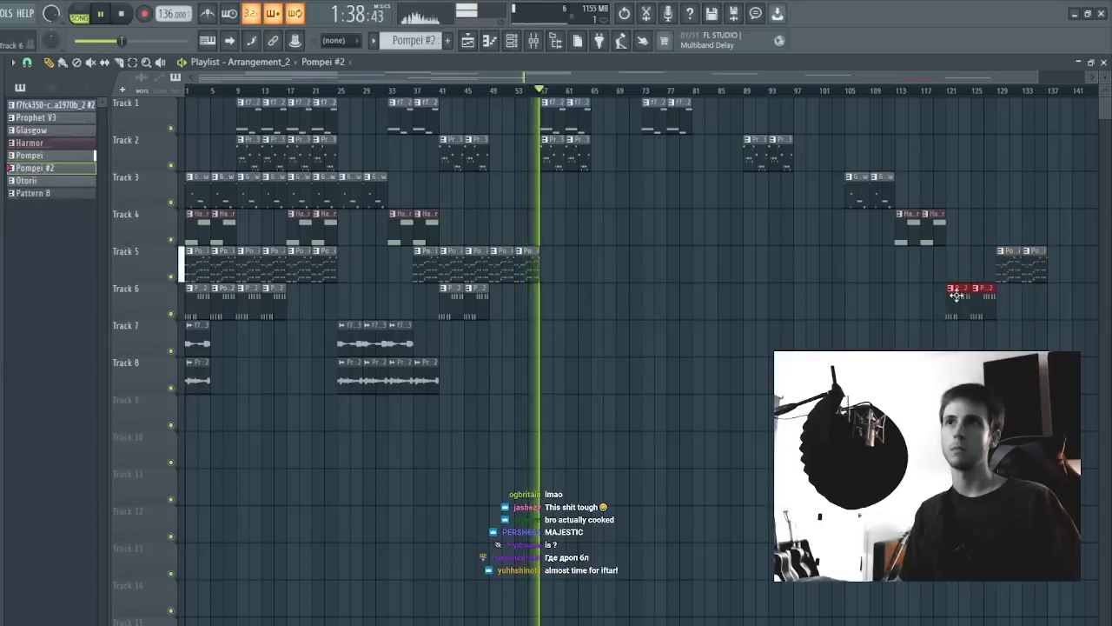
pyautogui.keyDown('ctrl'); pyautogui.click(999, 281); pyautogui.keyUp('ctrl')
pyautogui.moveTo(966, 235); pyautogui.dragTo(891, 243)
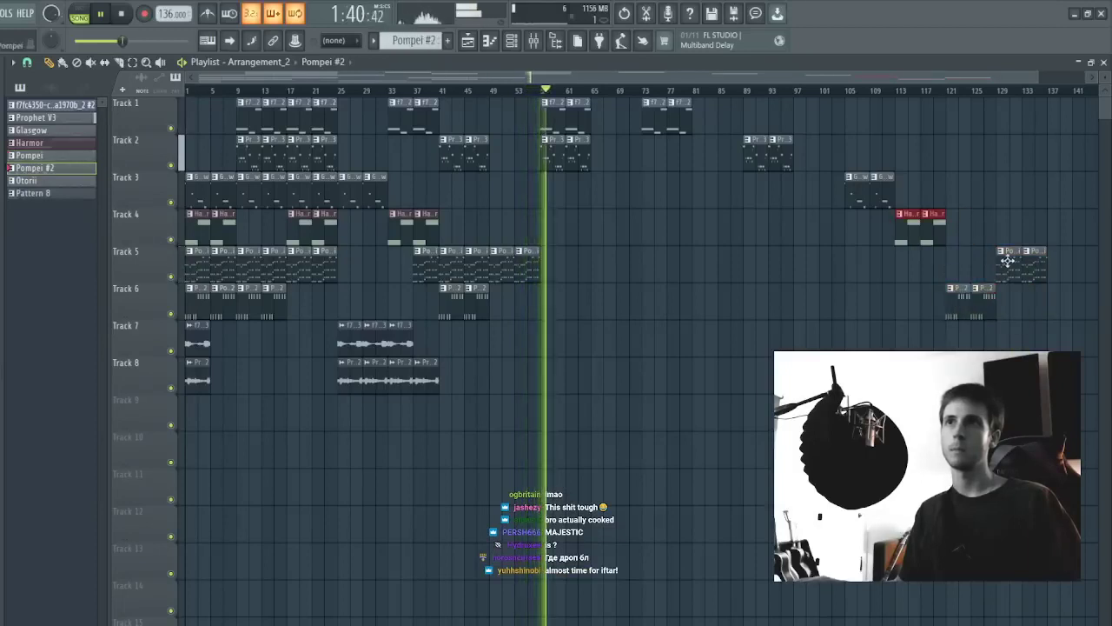
pyautogui.moveTo(1008, 259); pyautogui.dragTo(1053, 243)
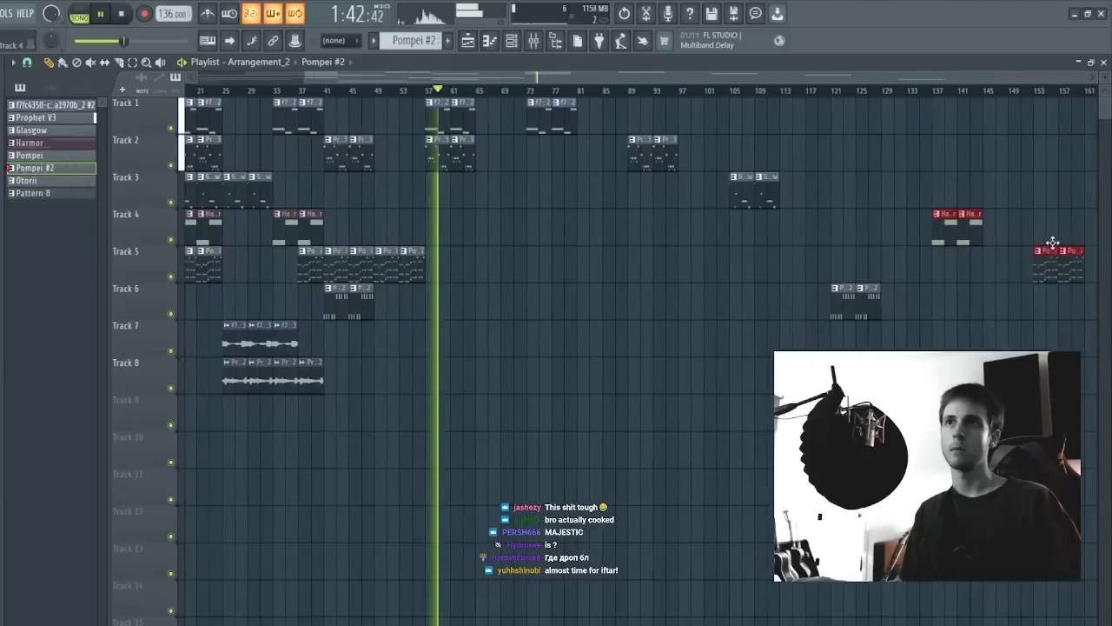
# - Delete the two Track 1 clips at bars 57–64, play the whole song, and show the mixer
pyautogui.scroll(-2, 601, 100)
pyautogui.rightClick(504, 113)
pyautogui.rightClick(489, 108)
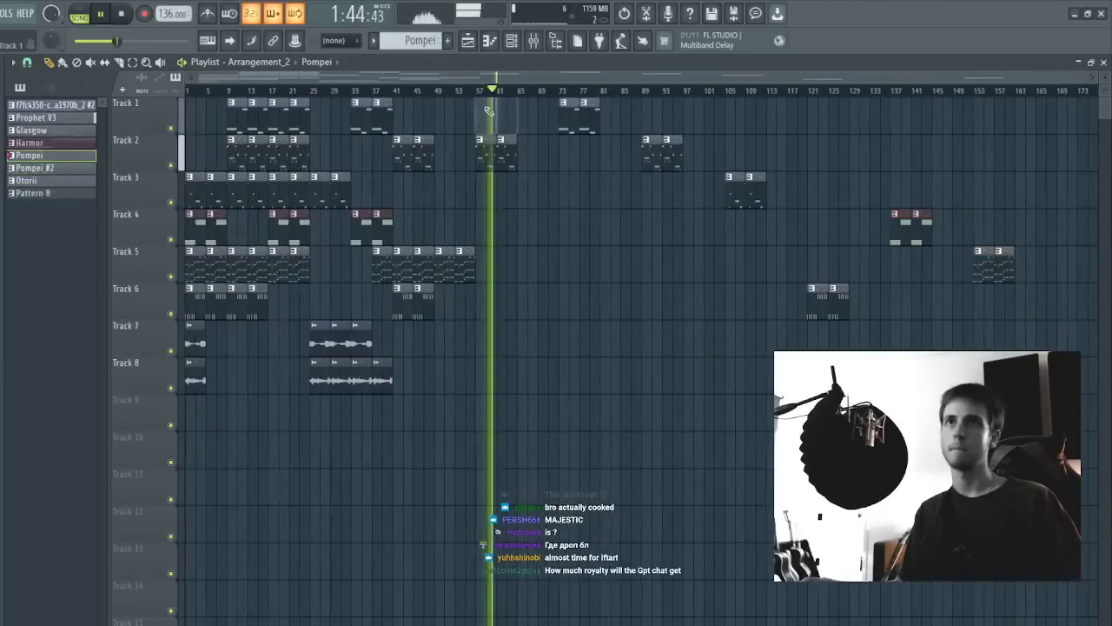
pyautogui.press('space')
pyautogui.press('space')
pyautogui.moveTo(1018, 92); pyautogui.dragTo(188, 252)
pyautogui.rightClick(758, 488)
pyautogui.click(533, 41)
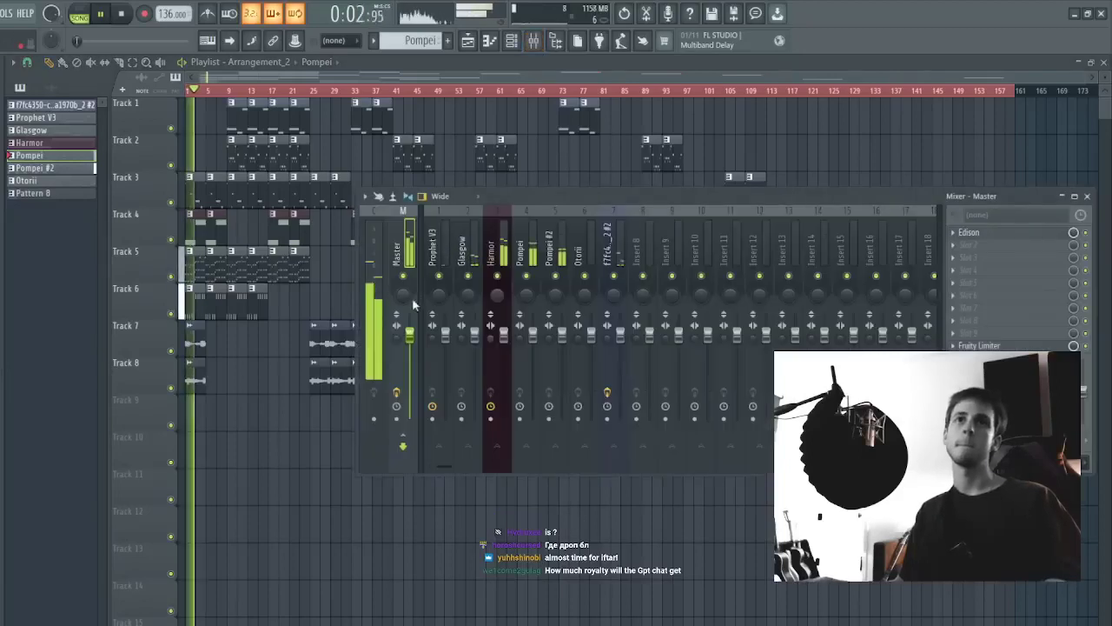
# - Record-arm the Master mixer track and stop playback back at the song start
pyautogui.click(397, 420)
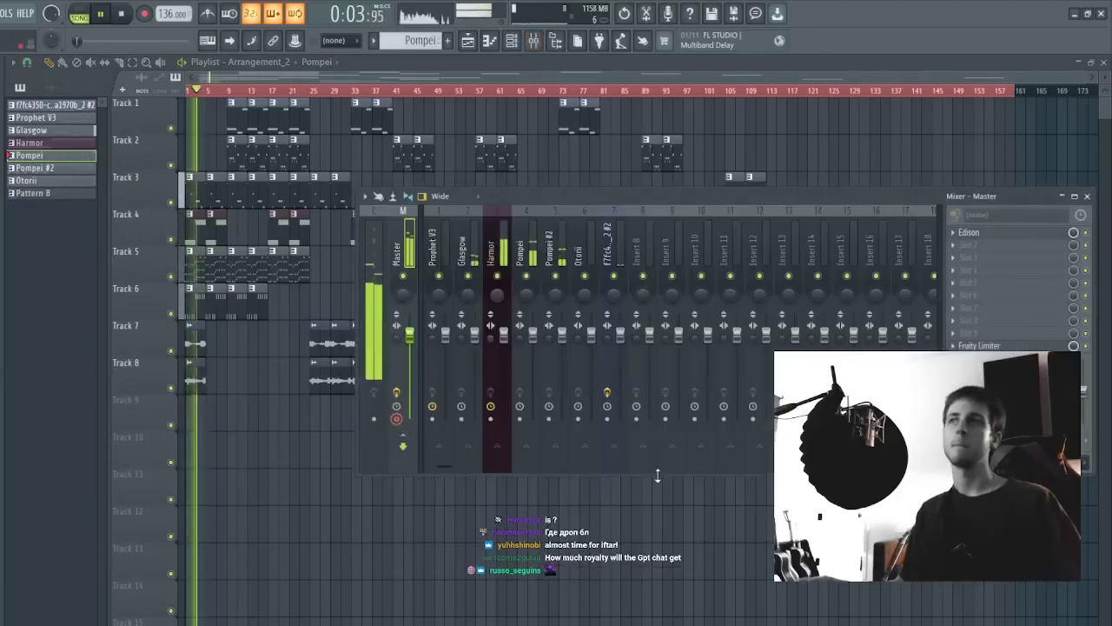
pyautogui.press('space')
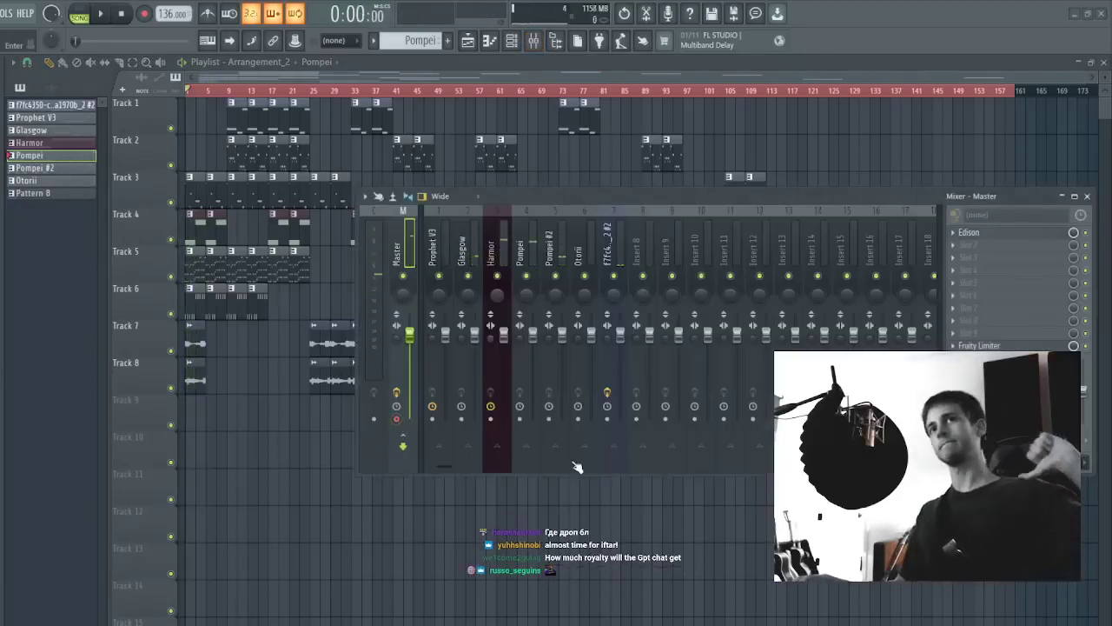
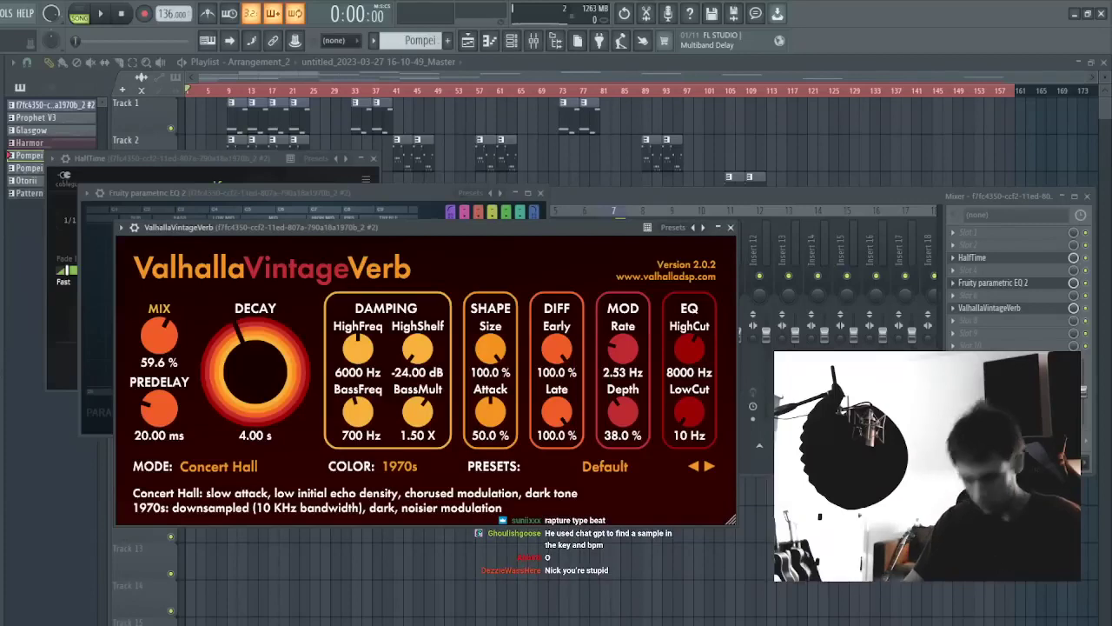
# - Route the bounced master audio clip to mixer insert 8 and load Fruity Parametric EQ 2 there
pyautogui.press('F12')
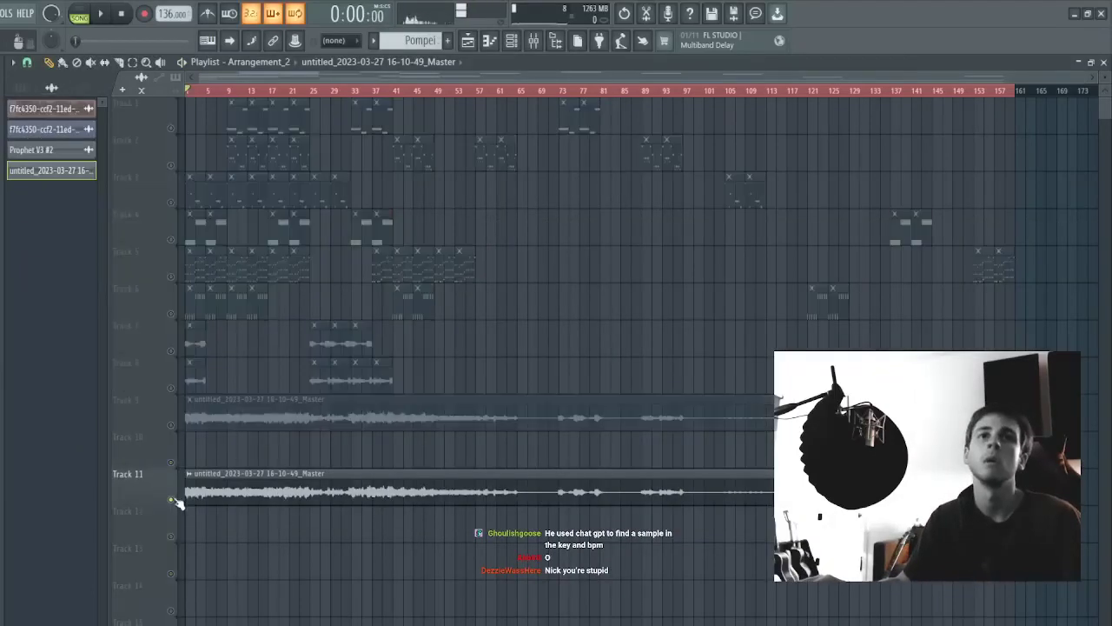
pyautogui.doubleClick(221, 493)
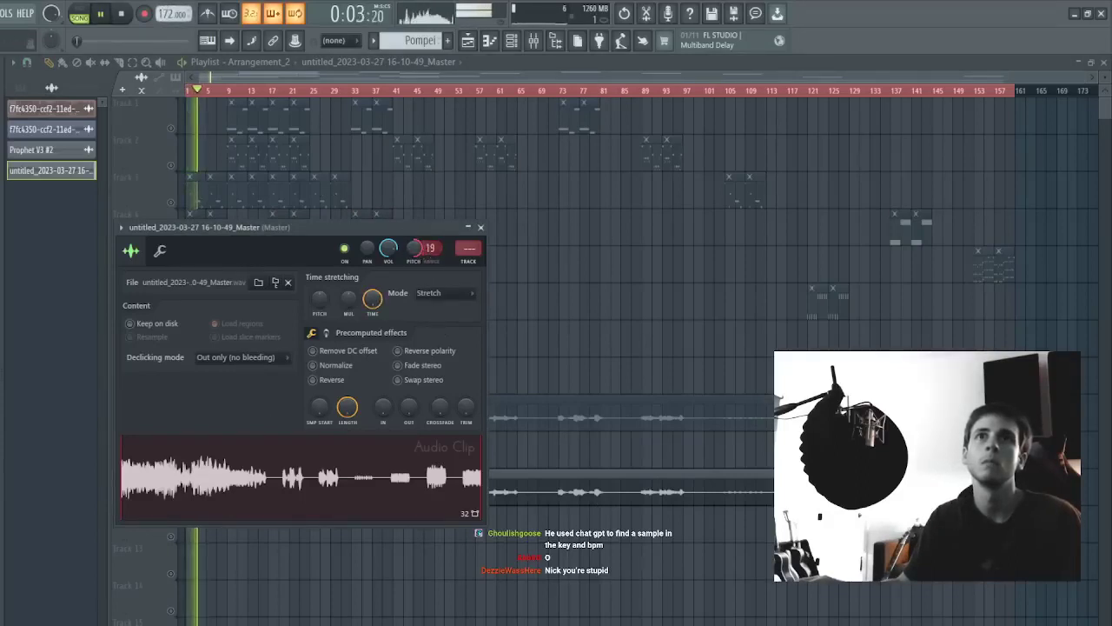
pyautogui.press('space')
pyautogui.press('space')
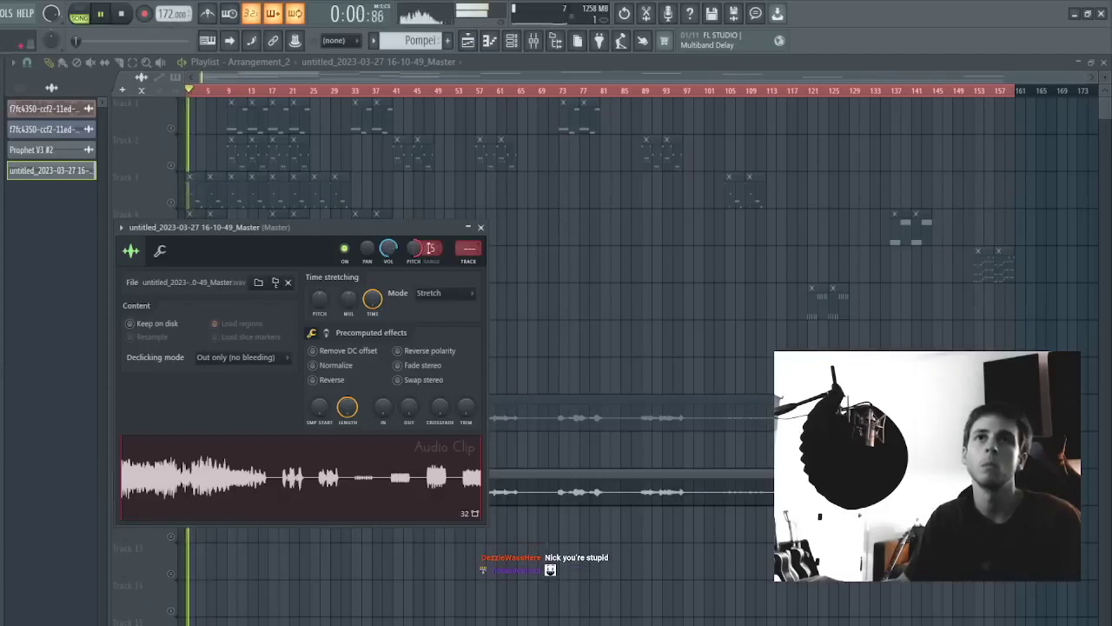
pyautogui.click(475, 266)
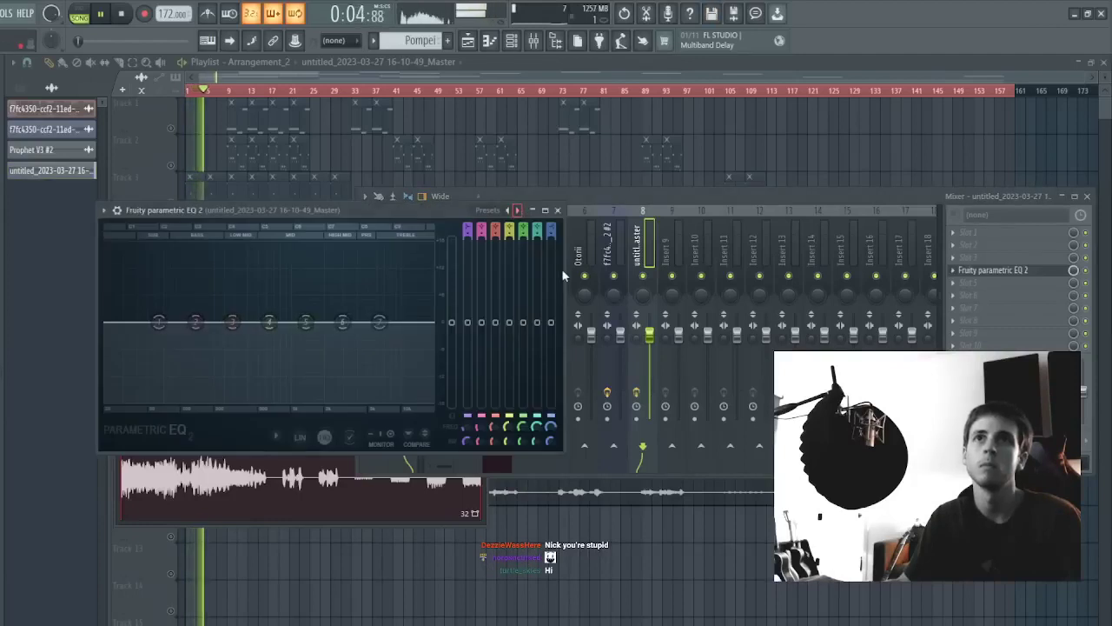
# - Load a band-pass preset in Parametric EQ 2, setting the low cut near 190 and pulling the high cut down
pyautogui.click(517, 210)
pyautogui.press('space')
pyautogui.press('space')
pyautogui.moveTo(151, 326); pyautogui.dragTo(195, 322)
pyautogui.moveTo(452, 322); pyautogui.dragTo(391, 322)
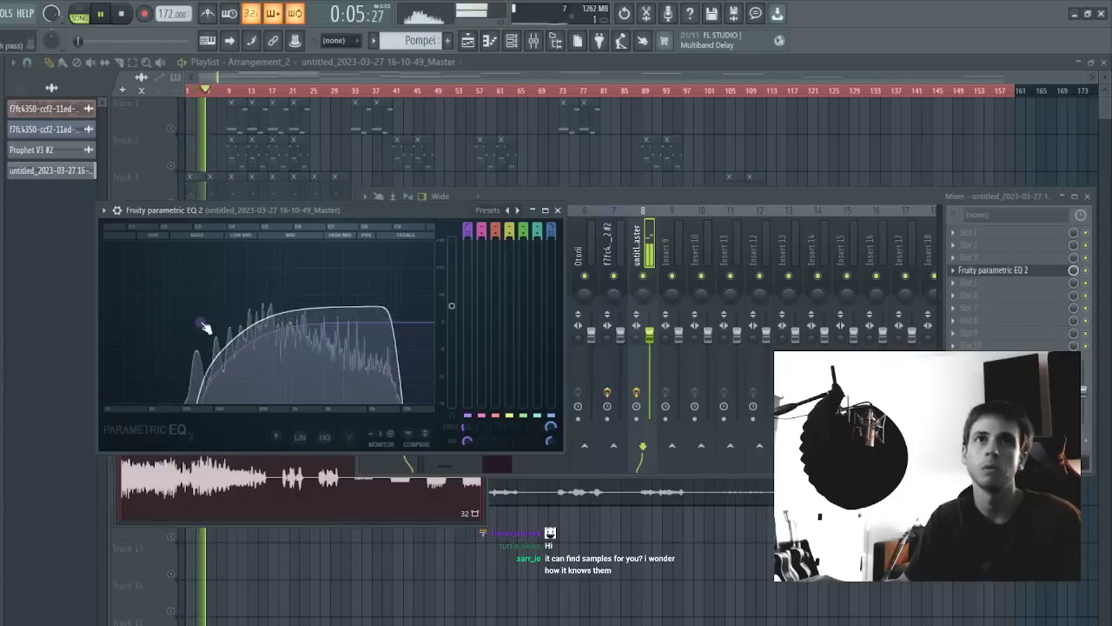
pyautogui.moveTo(204, 325); pyautogui.dragTo(172, 327)
pyautogui.scroll(2, 179, 326)
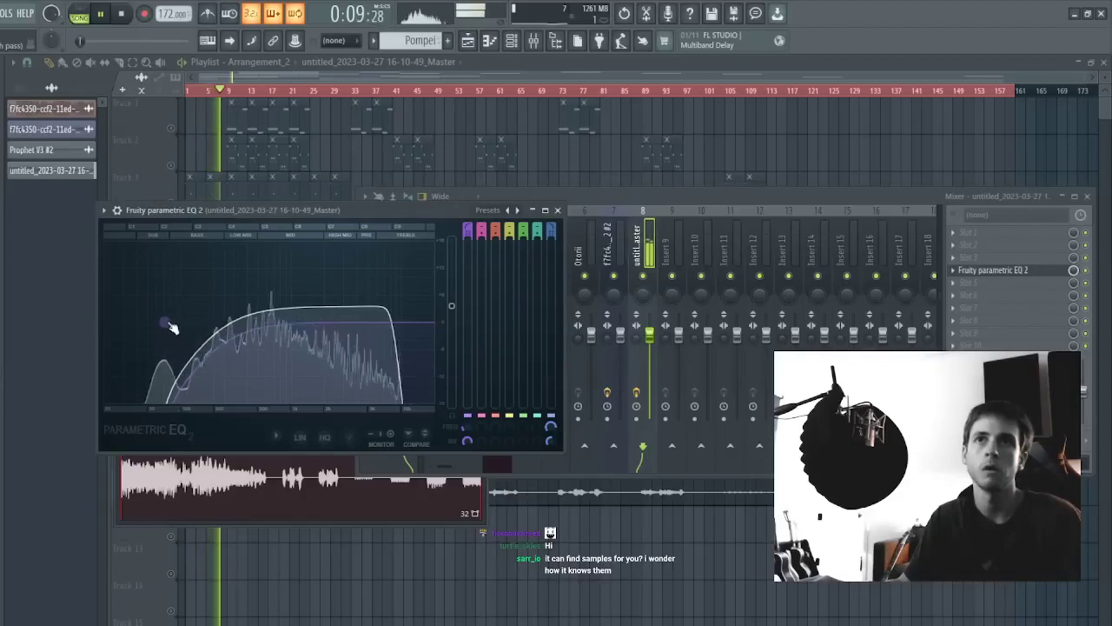
pyautogui.moveTo(371, 212); pyautogui.dragTo(732, 289)
pyautogui.click(279, 236)
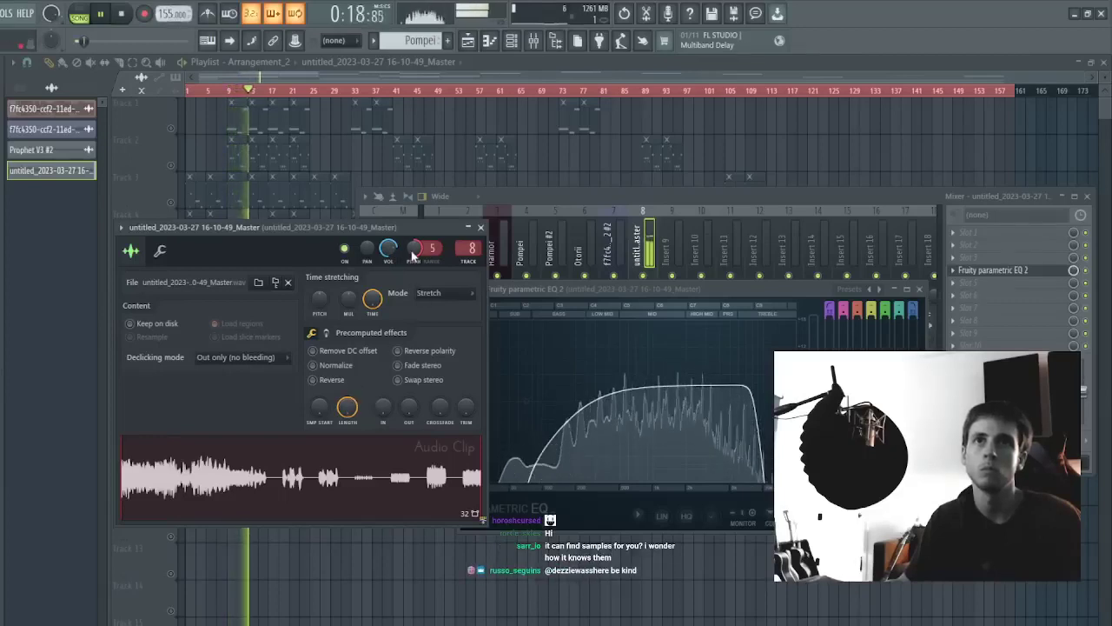
# - Cut the Track 11 audio into a short first slice and a long clip, then reorder them
pyautogui.click(228, 90)
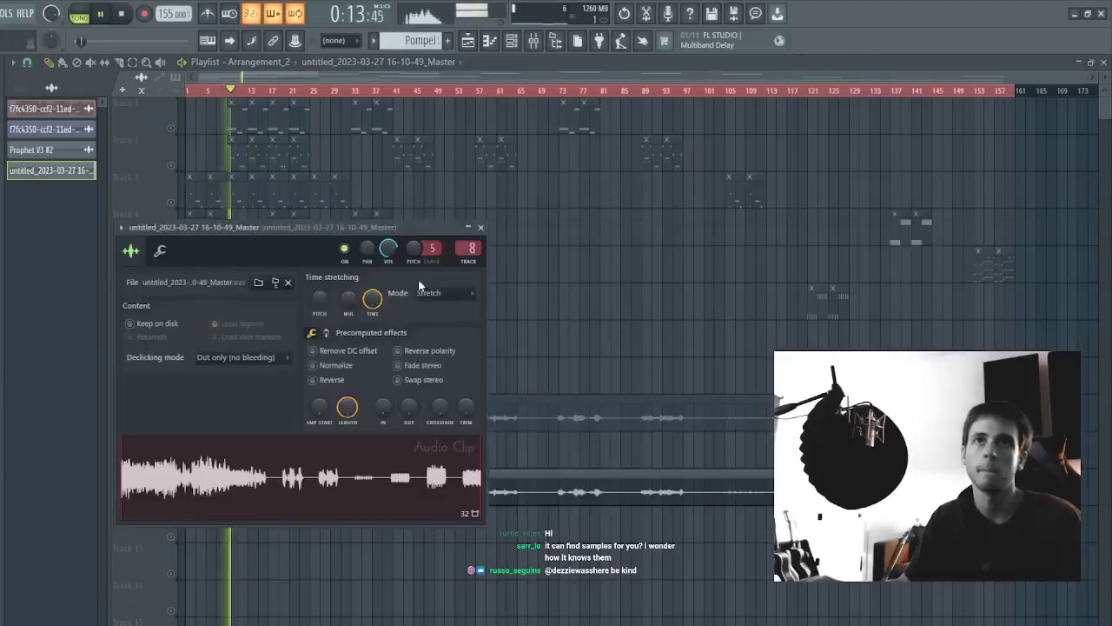
pyautogui.press('Escape')
pyautogui.press('c')
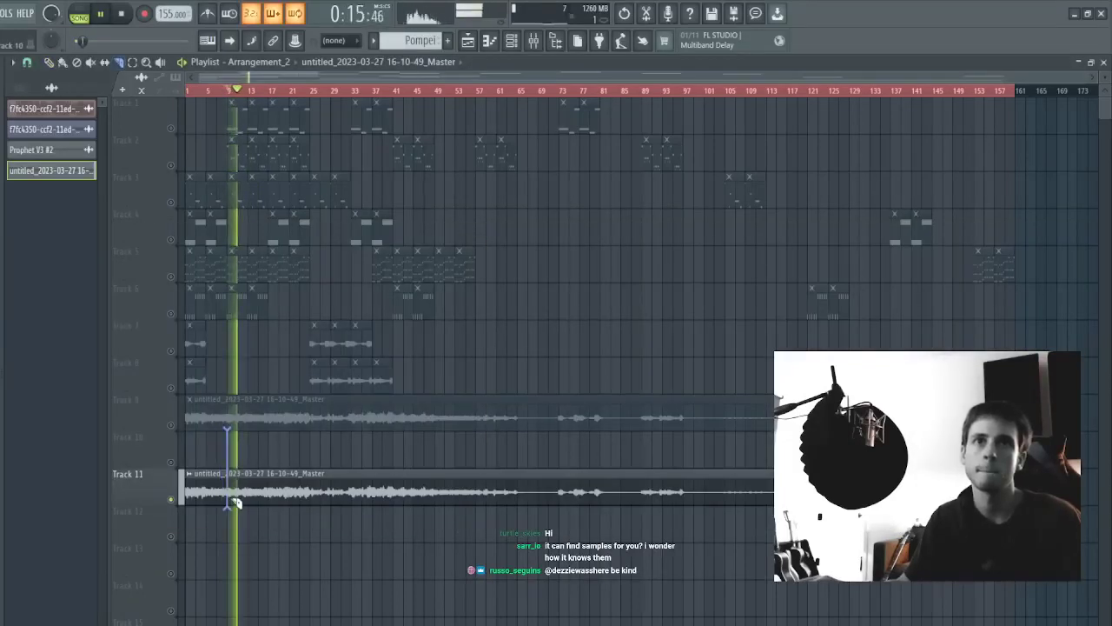
pyautogui.moveTo(233, 501); pyautogui.dragTo(235, 502)
pyautogui.press('p')
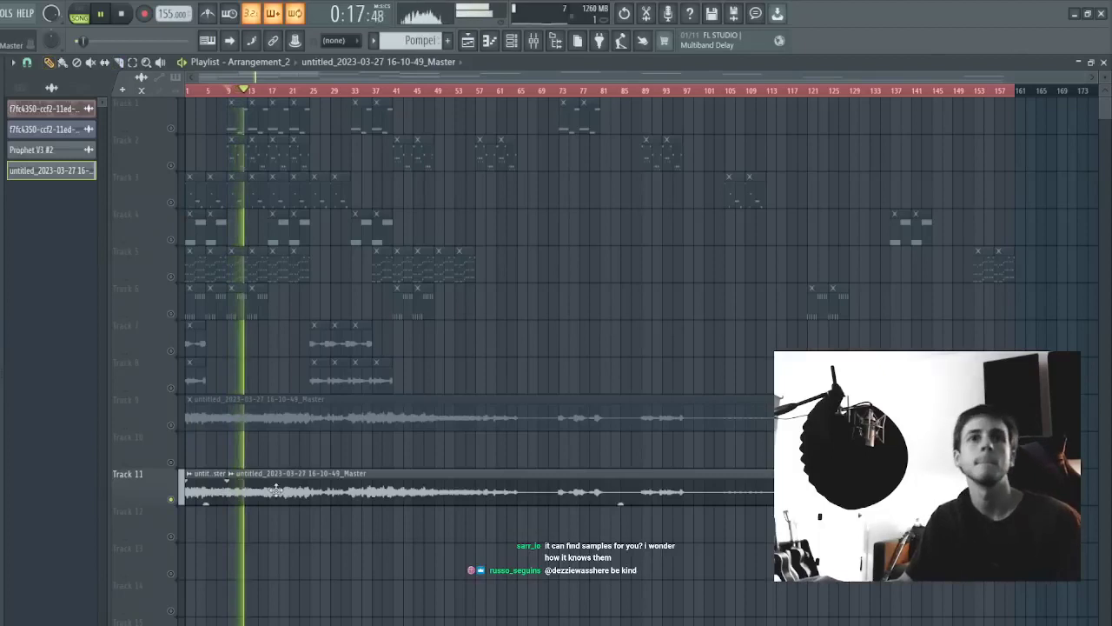
pyautogui.doubleClick(276, 491)
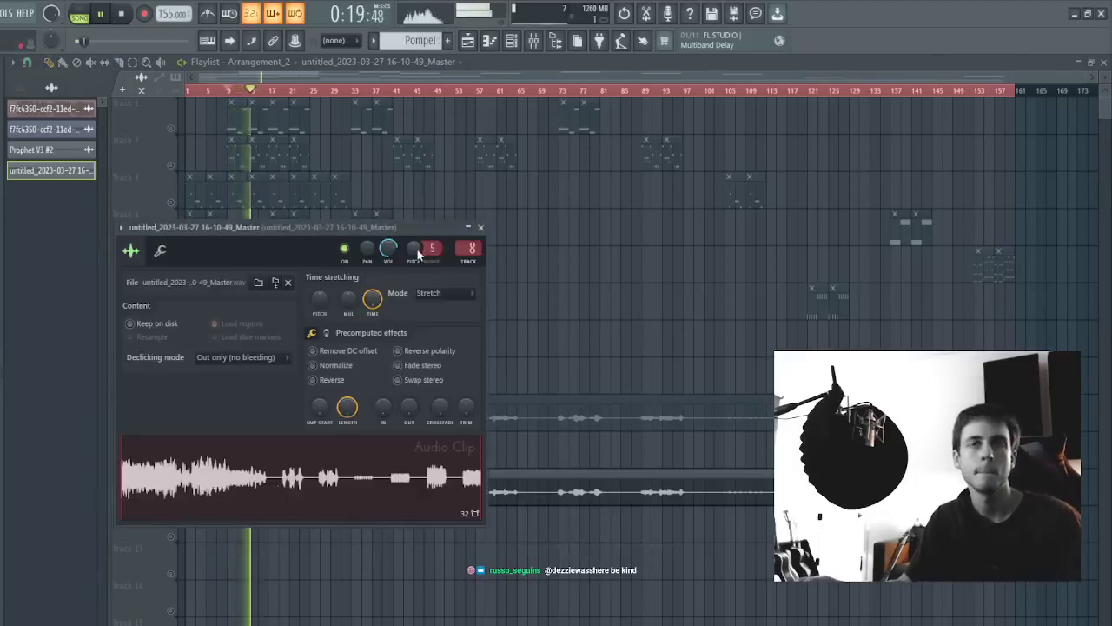
pyautogui.press('Escape')
pyautogui.moveTo(218, 484); pyautogui.dragTo(291, 434)
pyautogui.press('c')
pyautogui.press('p')
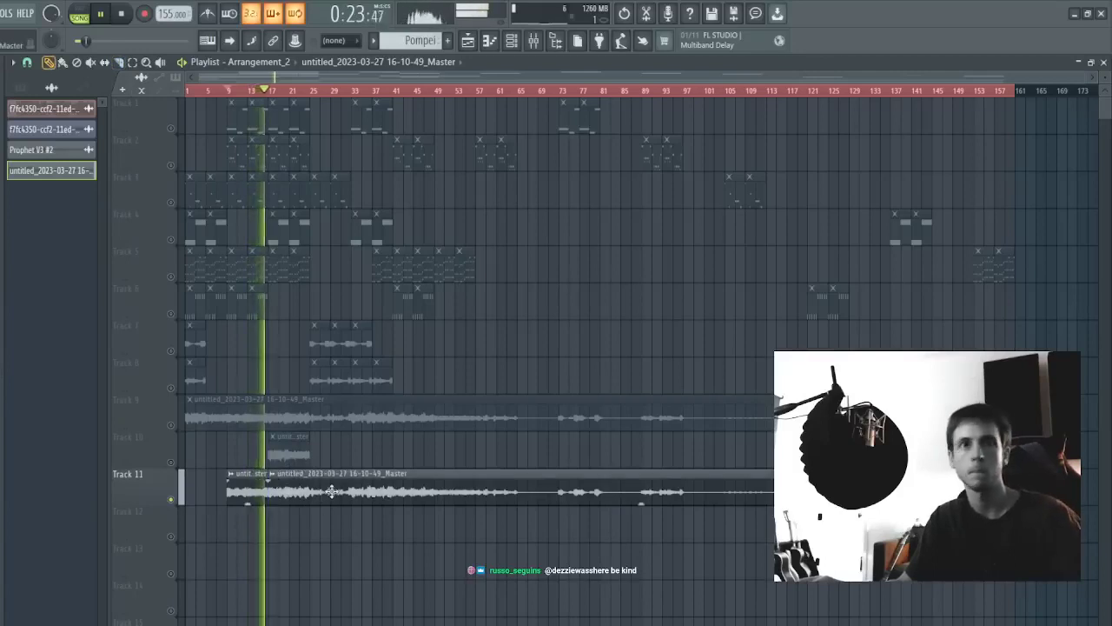
pyautogui.moveTo(333, 492); pyautogui.dragTo(426, 492)
pyautogui.moveTo(286, 457); pyautogui.dragTo(285, 494)
pyautogui.moveTo(370, 491); pyautogui.dragTo(322, 492)
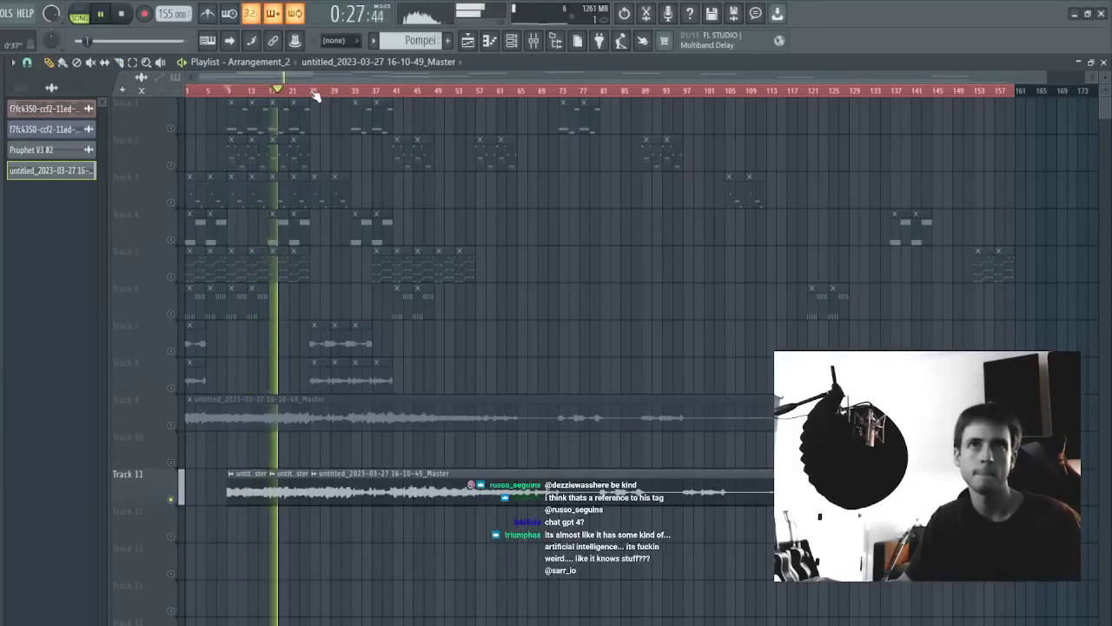
# - Slice the long Track 11 clip at bar 41 and into several more short pieces
pyautogui.moveTo(276, 90); pyautogui.dragTo(313, 89)
pyautogui.click(358, 91)
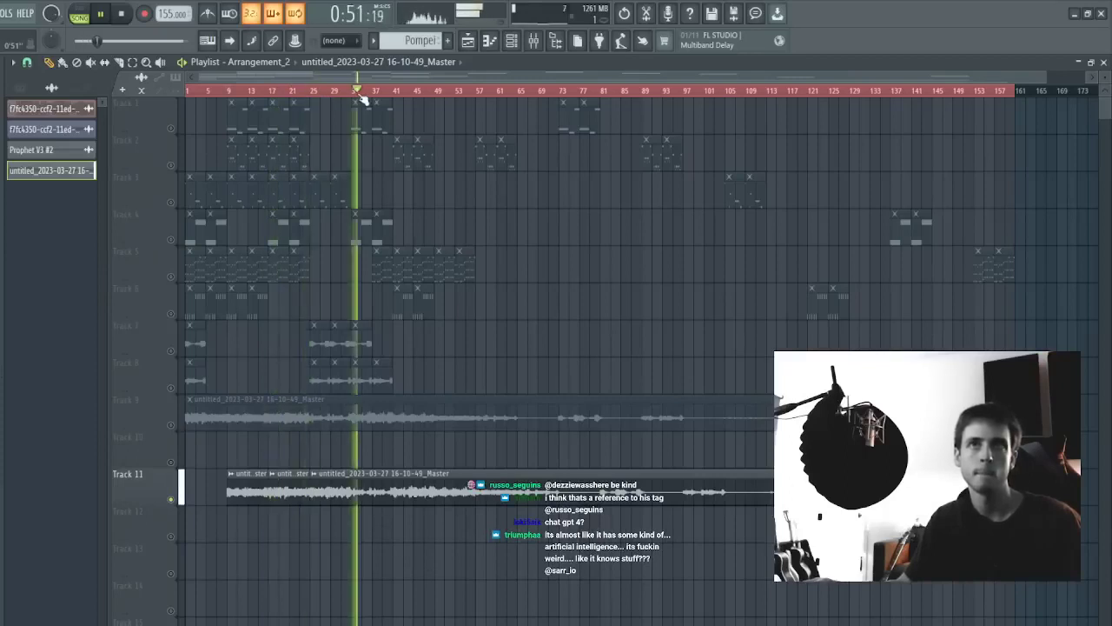
pyautogui.click(353, 91)
pyautogui.click(394, 89)
pyautogui.press('c')
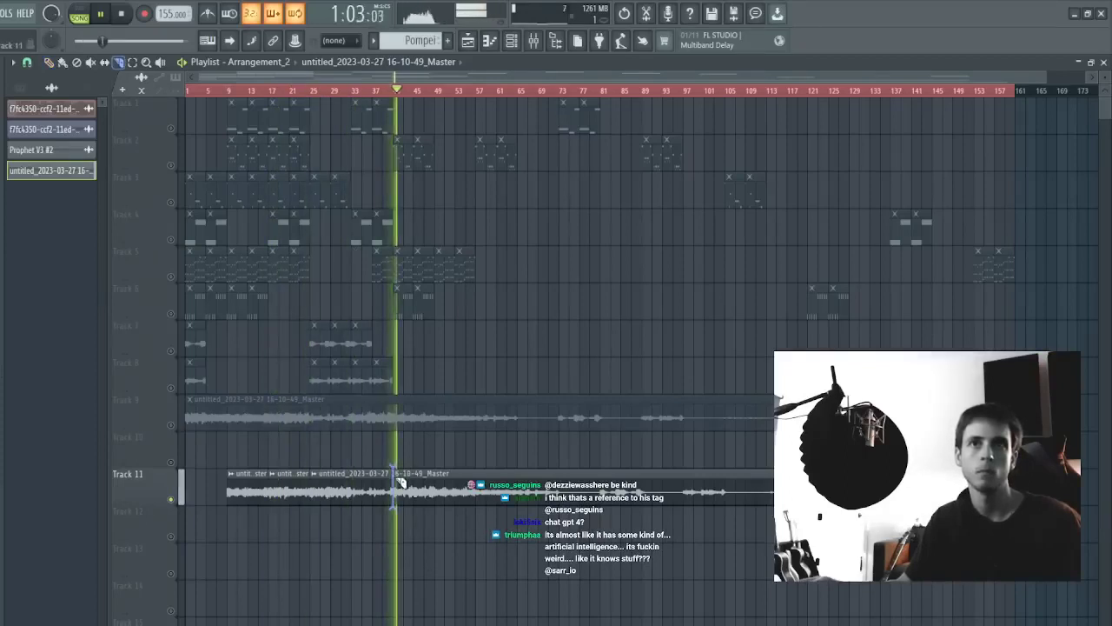
pyautogui.click(400, 483)
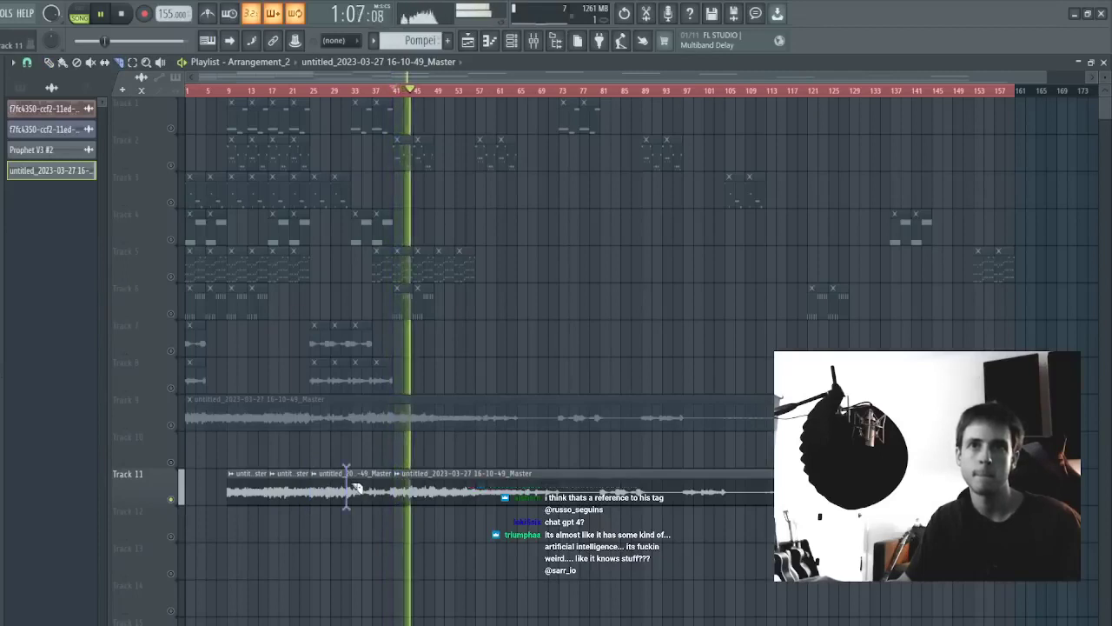
pyautogui.click(356, 479)
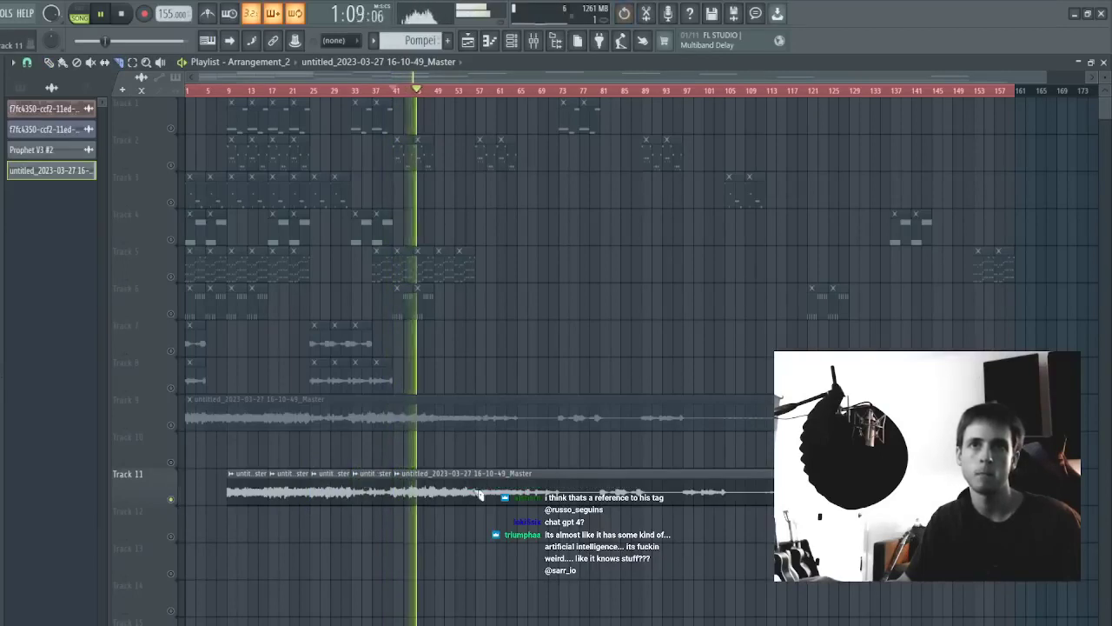
pyautogui.click(438, 484)
pyautogui.click(481, 484)
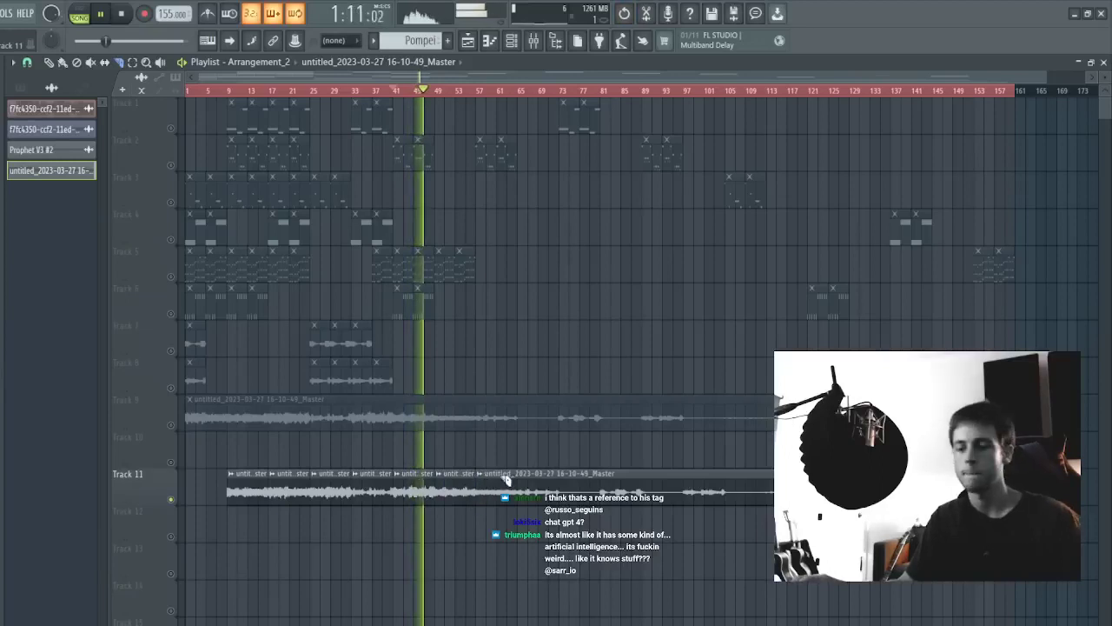
# - Audition the chopped audio from around bars 50, 56 and 64
pyautogui.click(439, 91)
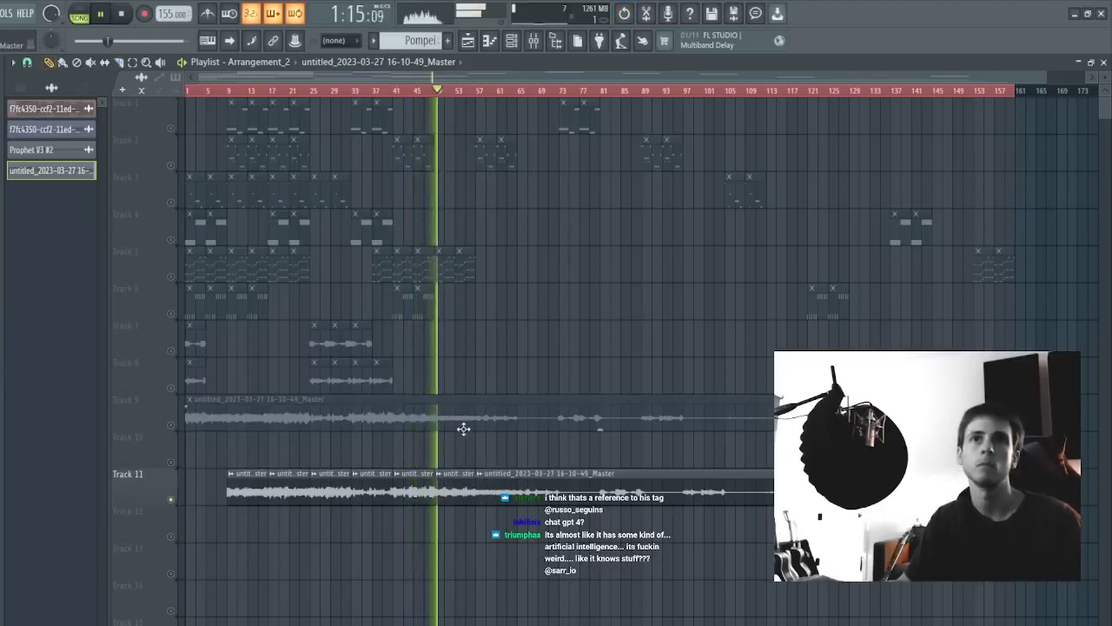
pyautogui.scroll(-1, 378, 96)
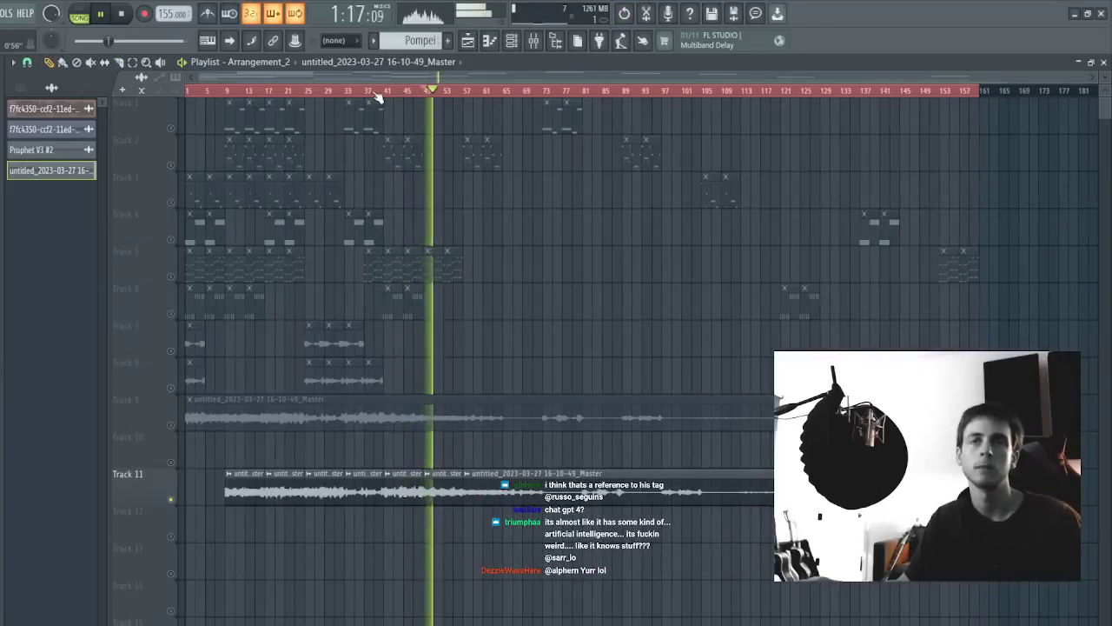
pyautogui.rightClick(378, 93)
pyautogui.click(462, 90)
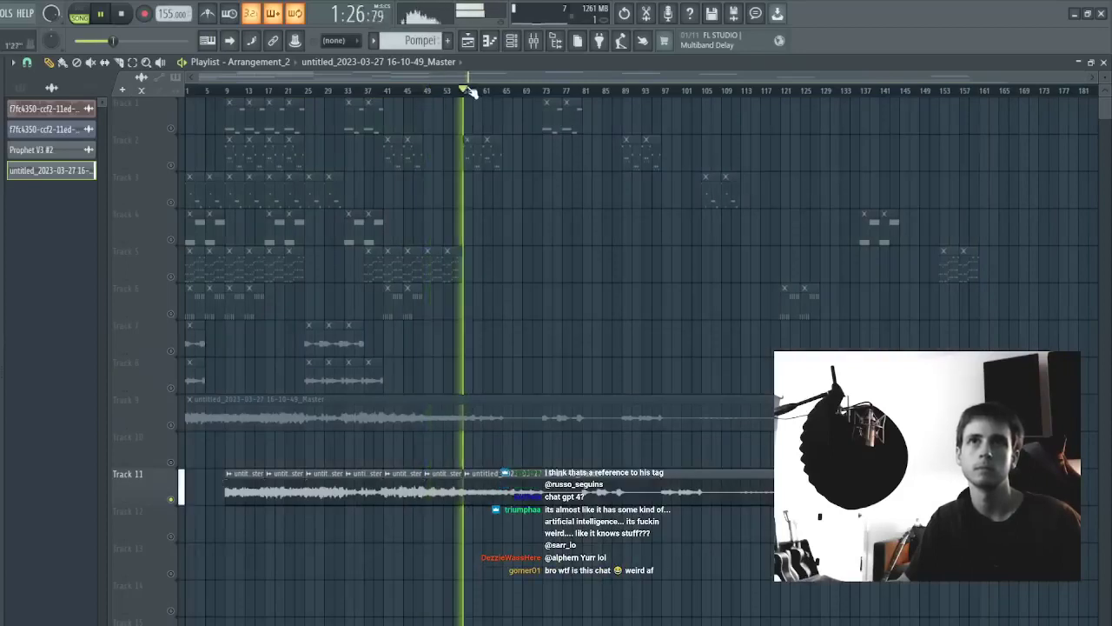
pyautogui.click(510, 93)
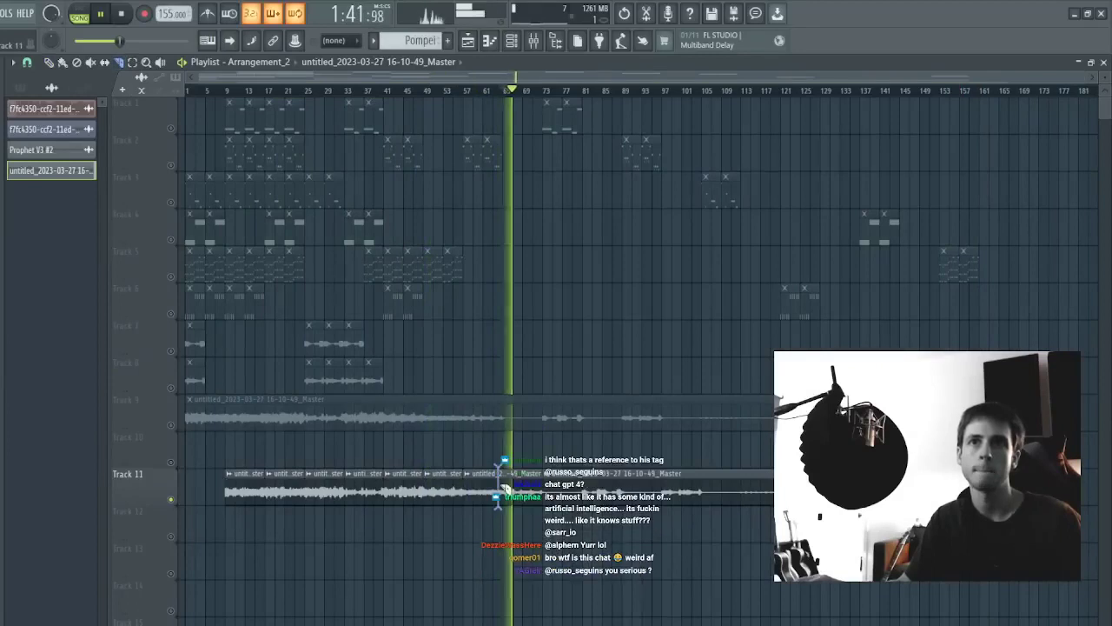
pyautogui.press('space')
pyautogui.press('space')
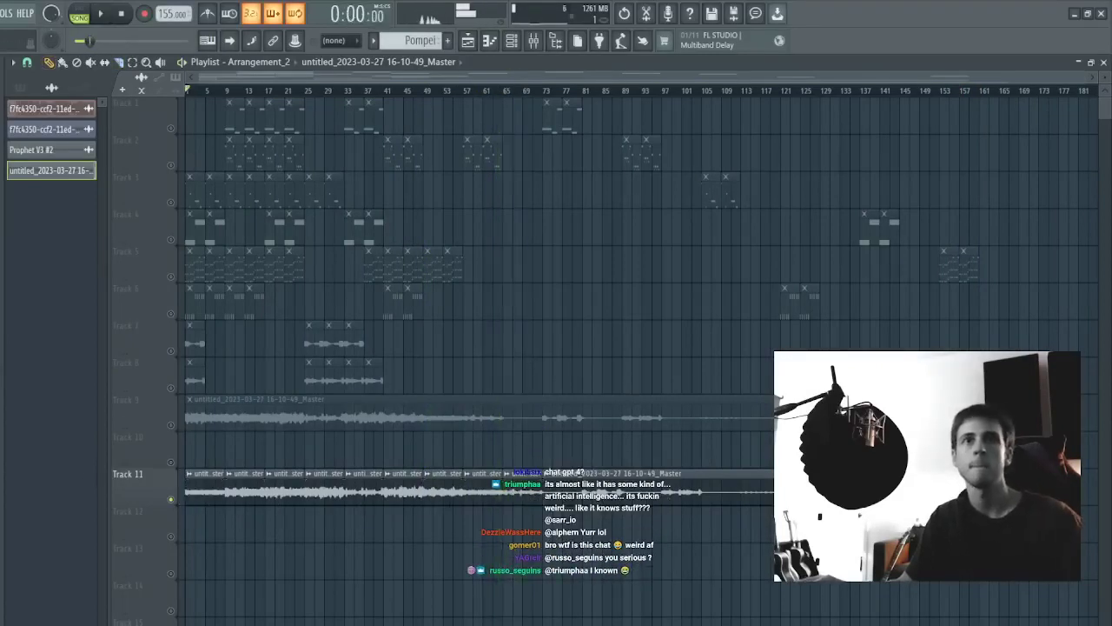
pyautogui.press('space')
# - Cut the first Track 11 clip, delete its second slice, and shift the next slice into the gap
pyautogui.doubleClick(225, 484)
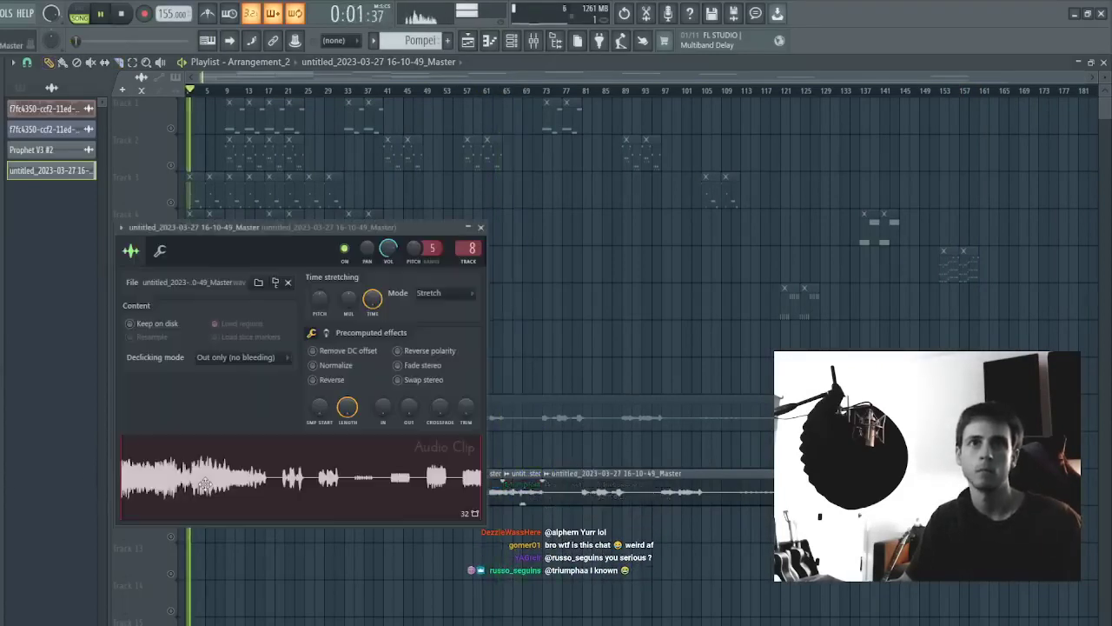
pyautogui.press('Escape')
pyautogui.doubleClick(232, 481)
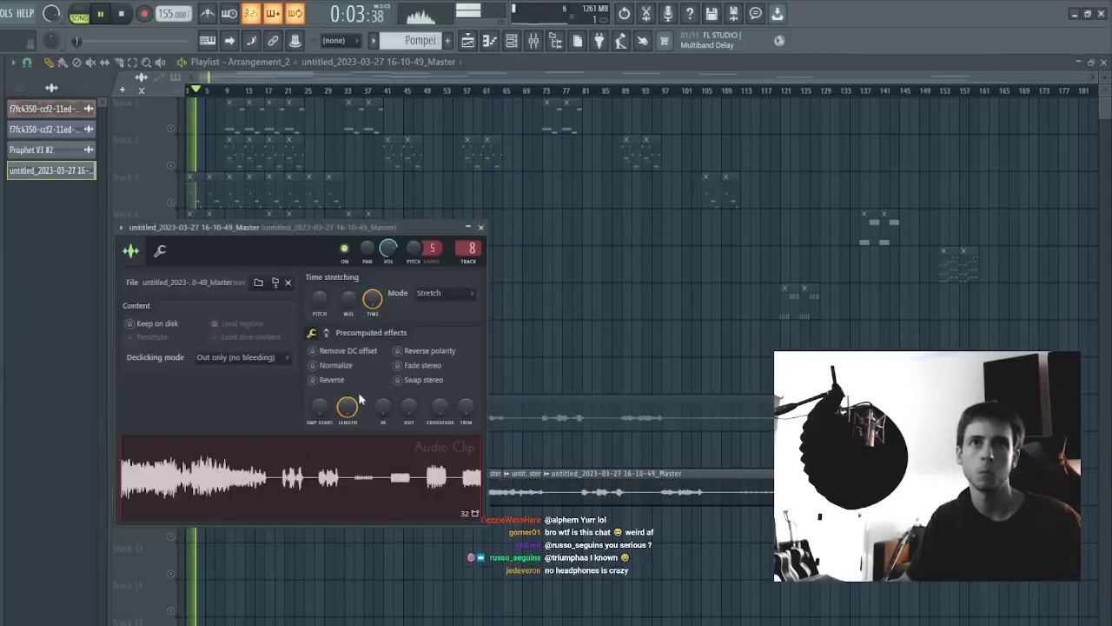
pyautogui.press('Escape')
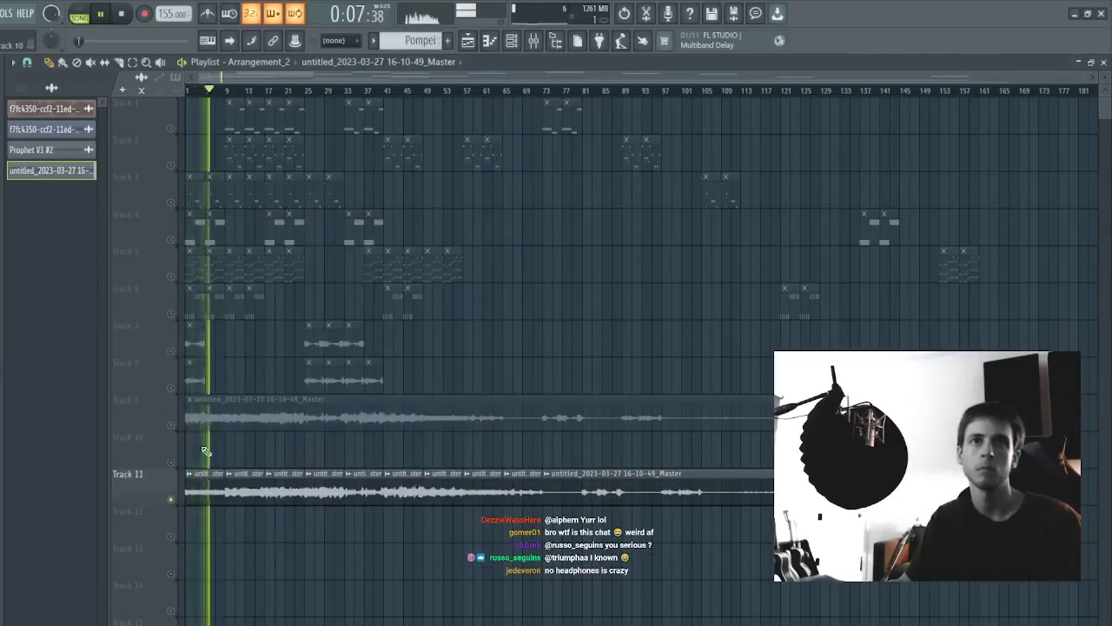
pyautogui.click(211, 491)
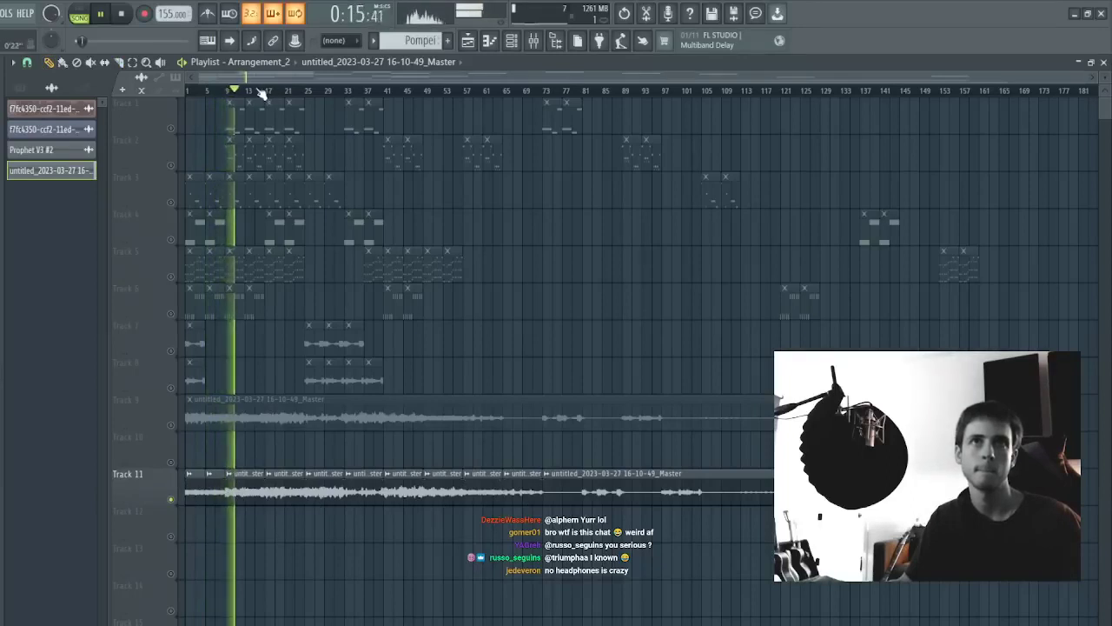
pyautogui.click(259, 93)
pyautogui.click(269, 93)
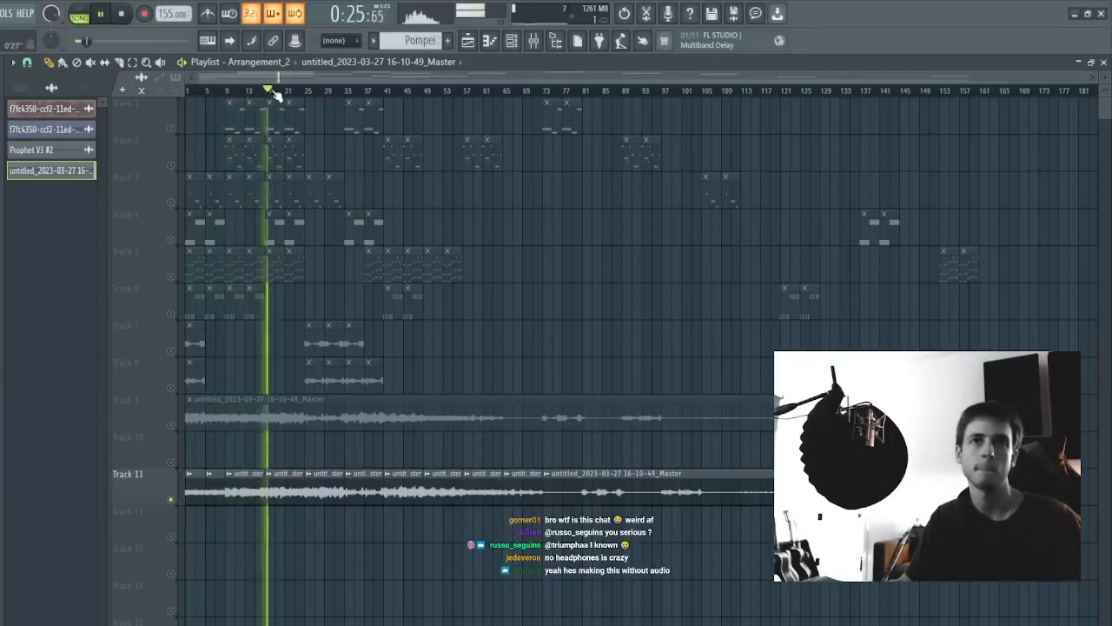
pyautogui.rightClick(217, 486)
pyautogui.moveTo(245, 487); pyautogui.dragTo(98, 506)
# - Shift the first two Track 11 slices right to meet the rest, and create Pattern 9
pyautogui.press('c')
pyautogui.hotkey('shift', 'Right')
pyautogui.hotkey('shift', 'Right')
pyautogui.hotkey('shift', 'Right')
pyautogui.hotkey('shift', 'Right')
pyautogui.hotkey('shift', 'Right')
pyautogui.hotkey('shift', 'Right')
pyautogui.hotkey('shift', 'Right')
pyautogui.hotkey('shift', 'Right')
pyautogui.hotkey('ctrl', 'd')
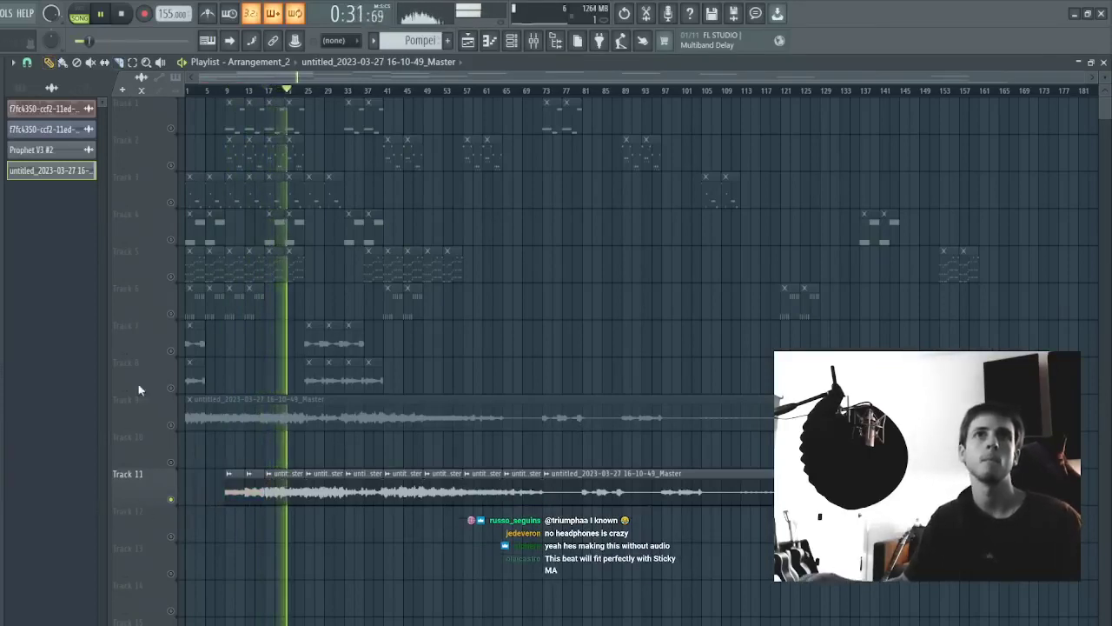
pyautogui.press('F4')
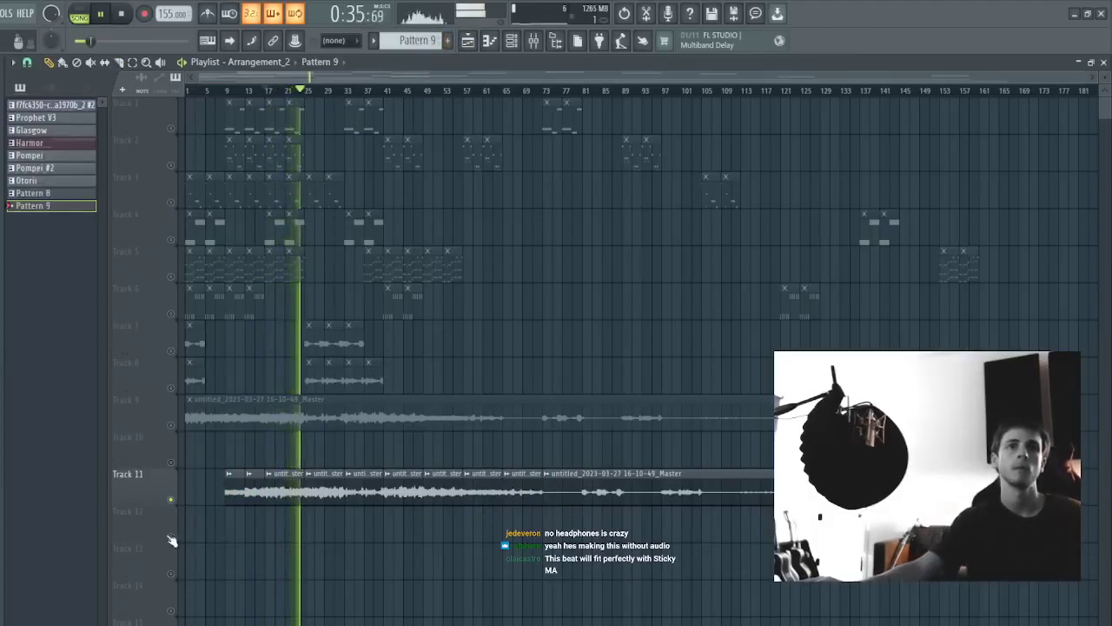
# - Paint three Pattern 9 clips along Track 12 and duplicate them to the right
pyautogui.click(225, 516)
pyautogui.moveTo(265, 525); pyautogui.dragTo(311, 524)
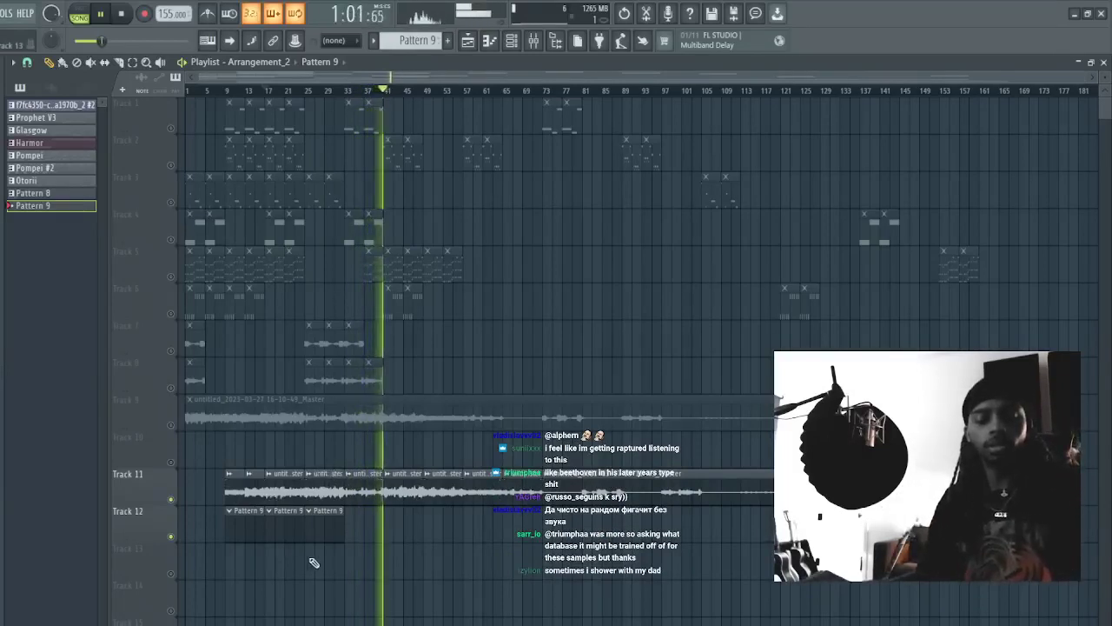
pyautogui.press('space')
pyautogui.moveTo(390, 556); pyautogui.dragTo(232, 532)
pyautogui.hotkey('ctrl', 'b')
pyautogui.click(529, 587)
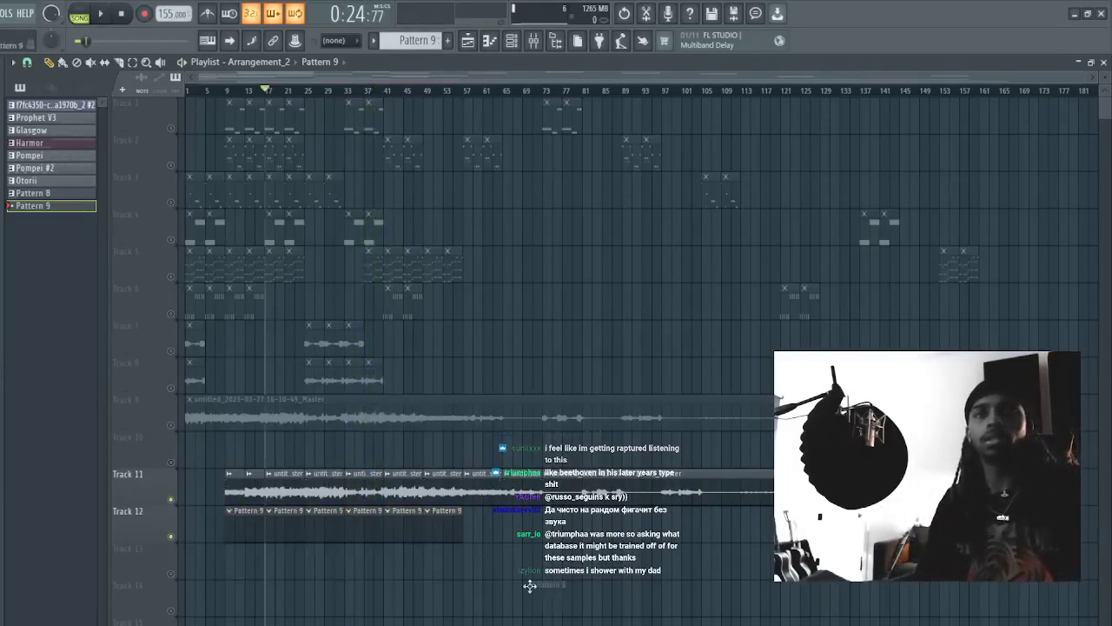
pyautogui.rightClick(530, 586)
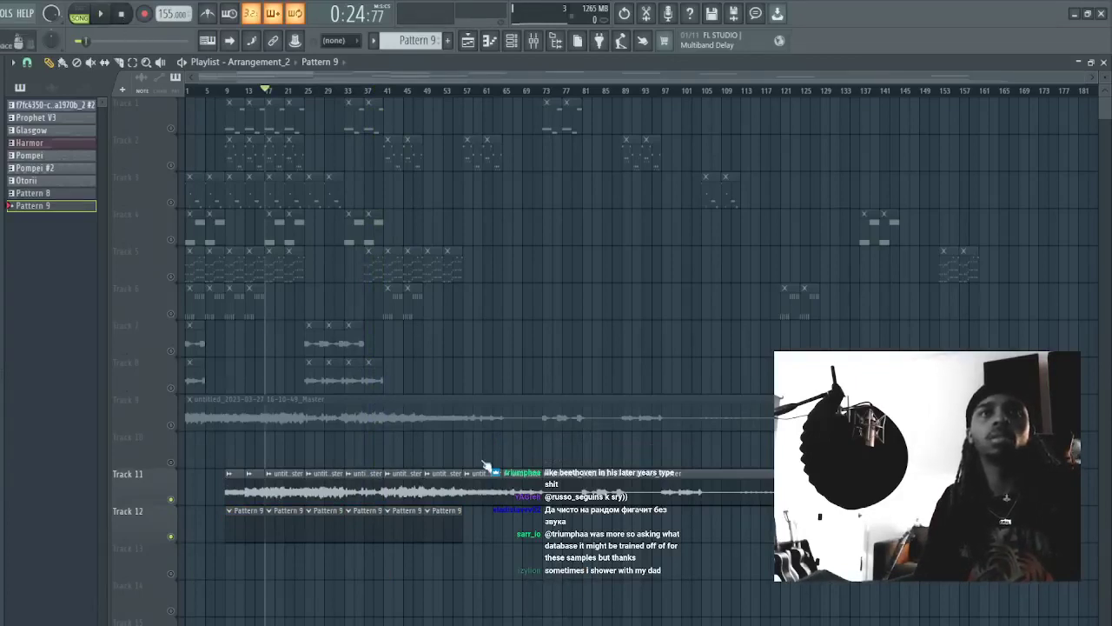
# - Remove a stray Track 14 clip and duplicate Track 12's six Pattern 9 clips again
pyautogui.click(120, 14)
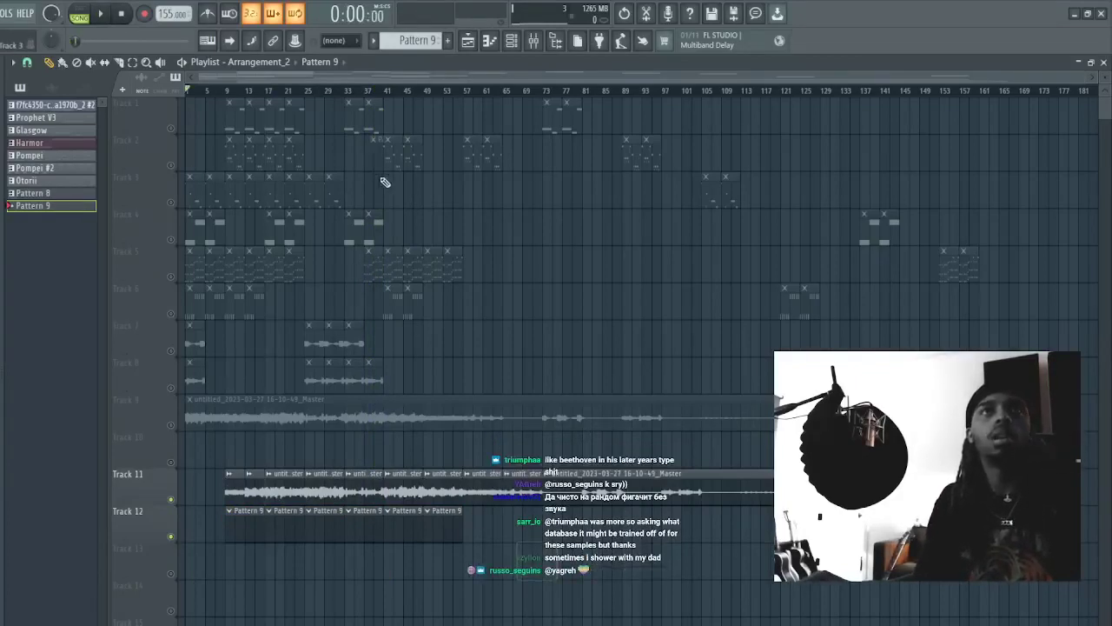
pyautogui.click(595, 596)
pyautogui.rightClick(594, 597)
pyautogui.press('space')
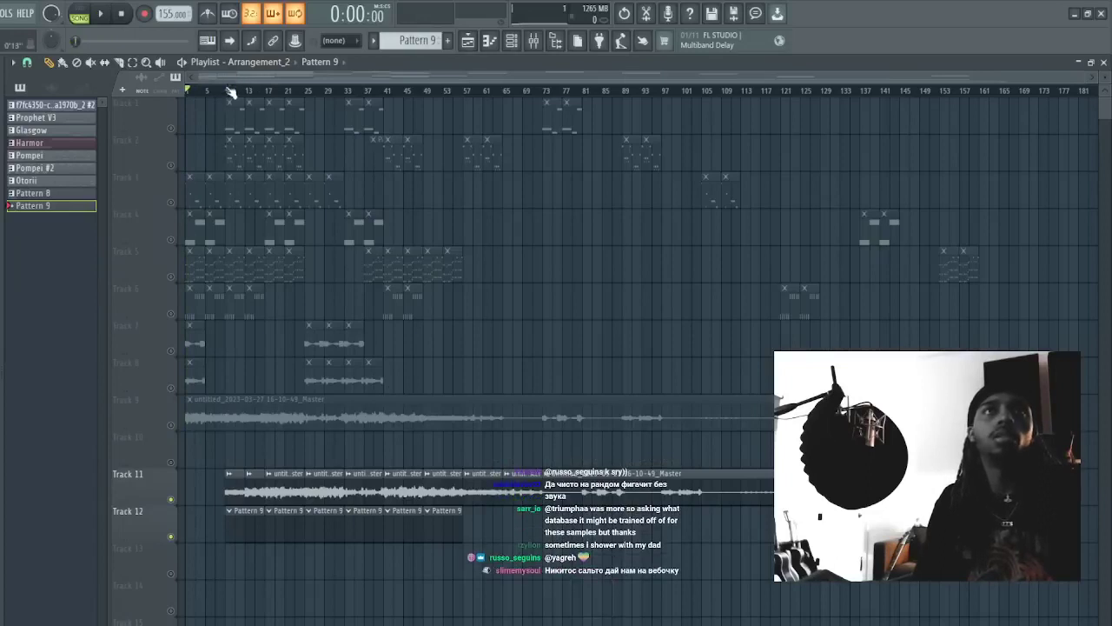
pyautogui.click(229, 91)
pyautogui.press('space')
pyautogui.moveTo(487, 543); pyautogui.dragTo(241, 540)
pyautogui.hotkey('ctrl', 'b')
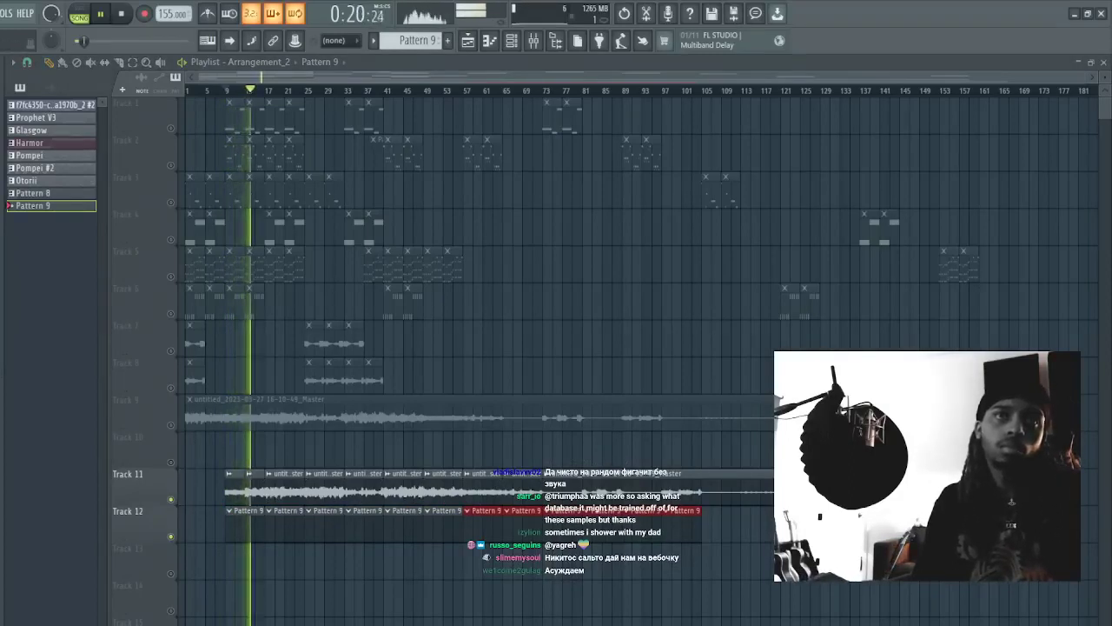
# - Move all Track 11 and 12 clips to start at bar 1 and delete another stray Track 14 clip
pyautogui.moveTo(860, 618); pyautogui.dragTo(268, 468)
pyautogui.moveTo(782, 605); pyautogui.dragTo(198, 452)
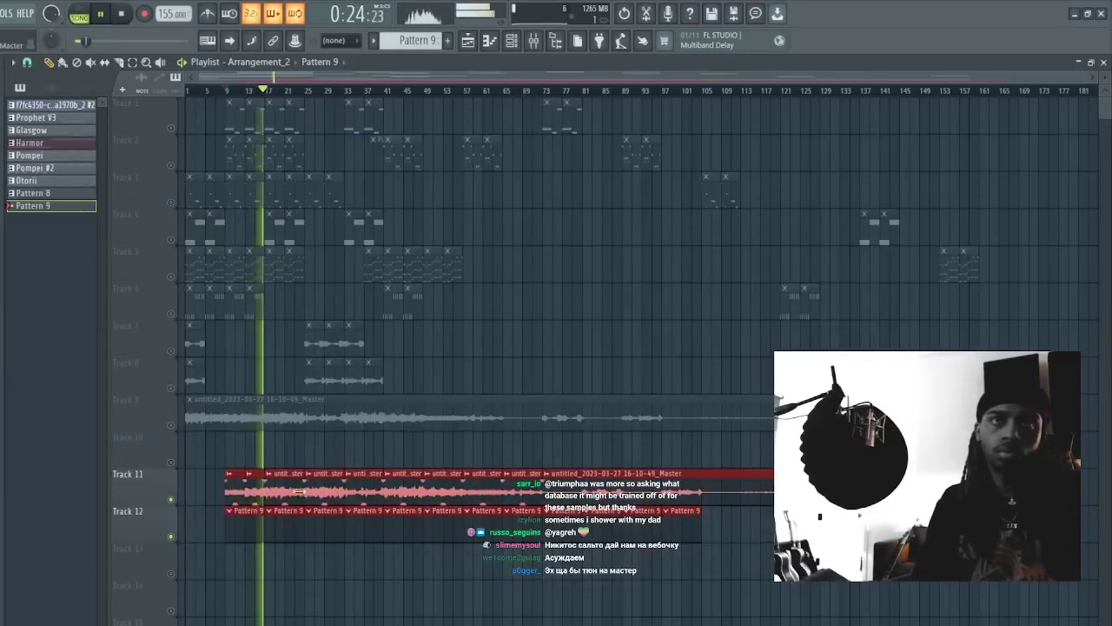
pyautogui.moveTo(242, 489); pyautogui.dragTo(202, 488)
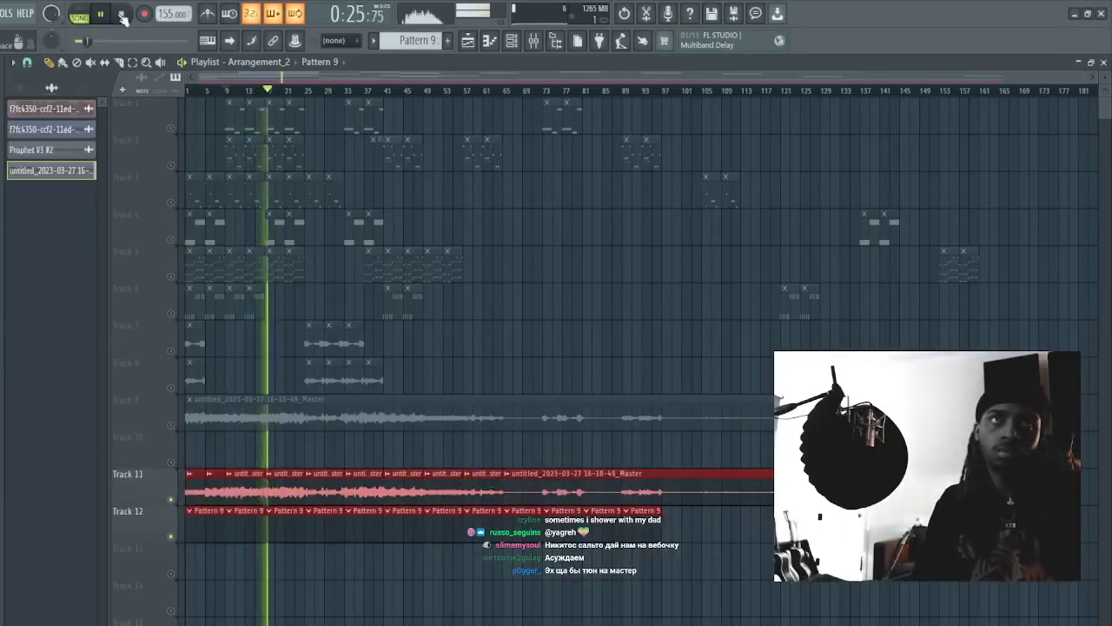
pyautogui.press('space')
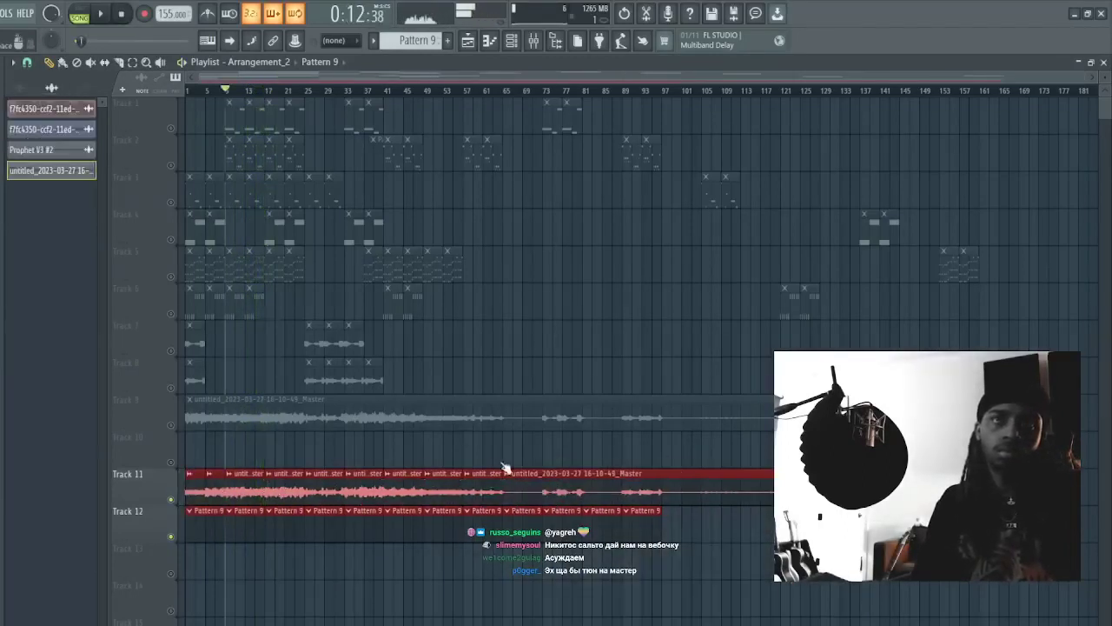
pyautogui.press('space')
pyautogui.click(521, 380)
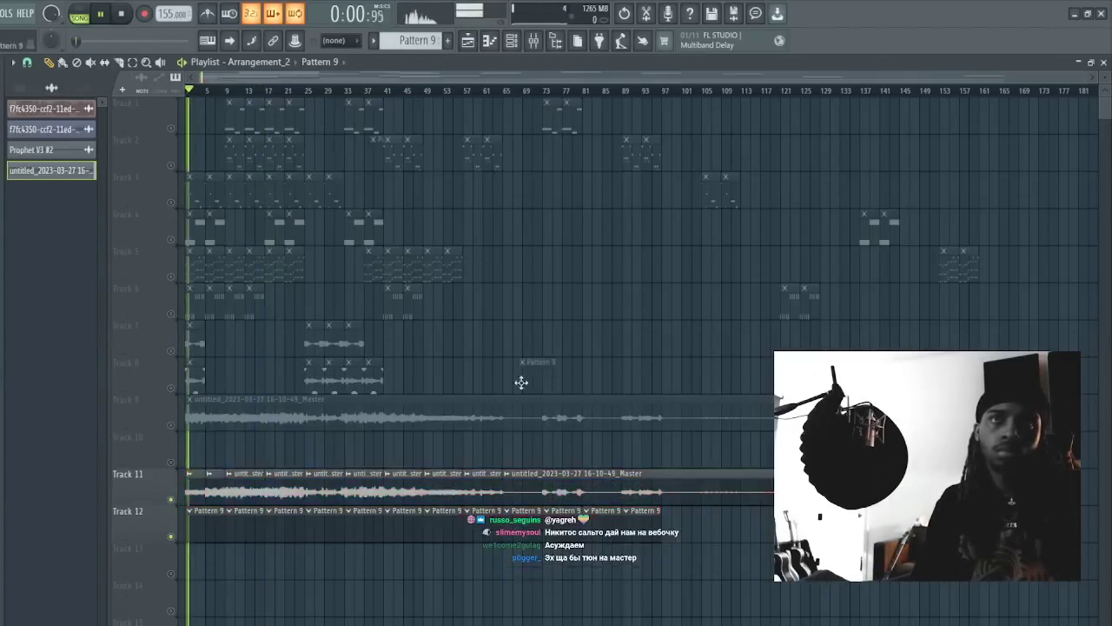
pyautogui.click(533, 41)
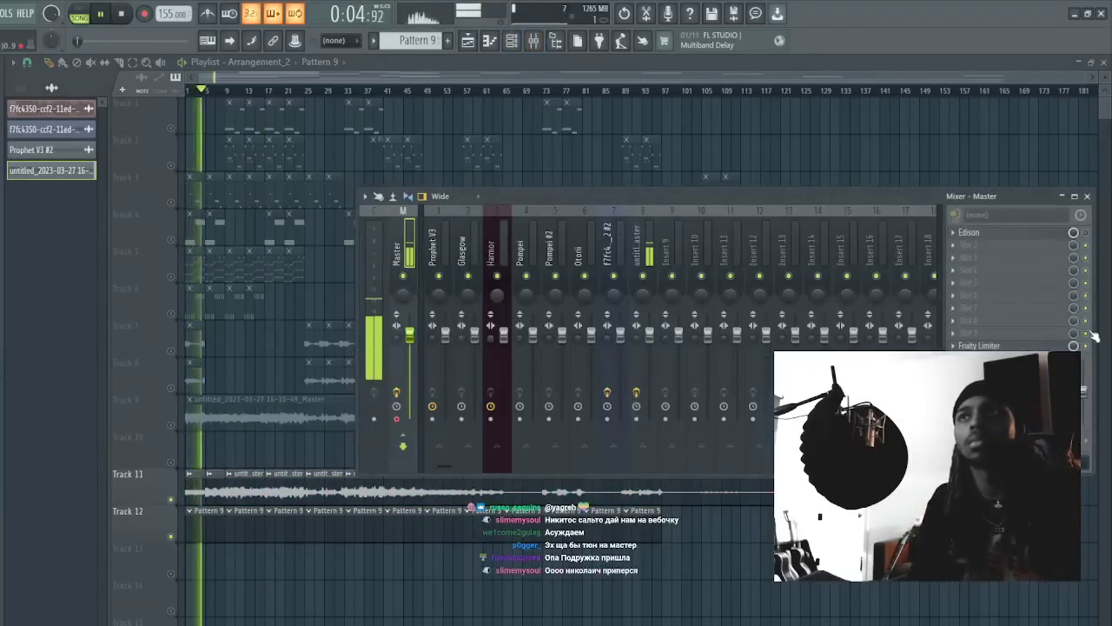
pyautogui.click(754, 598)
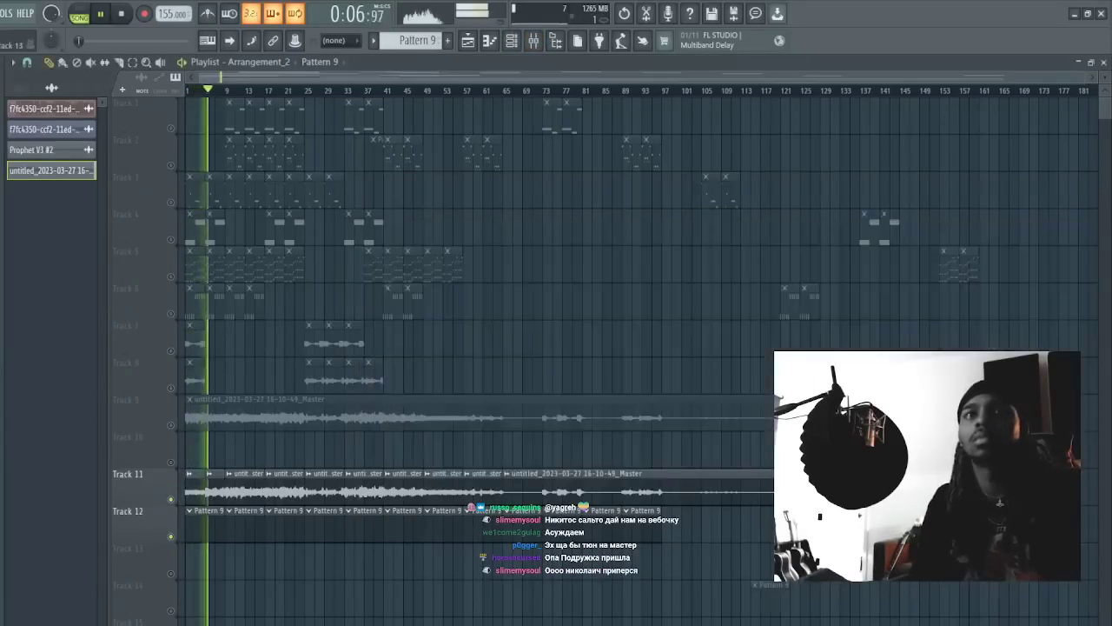
pyautogui.rightClick(779, 596)
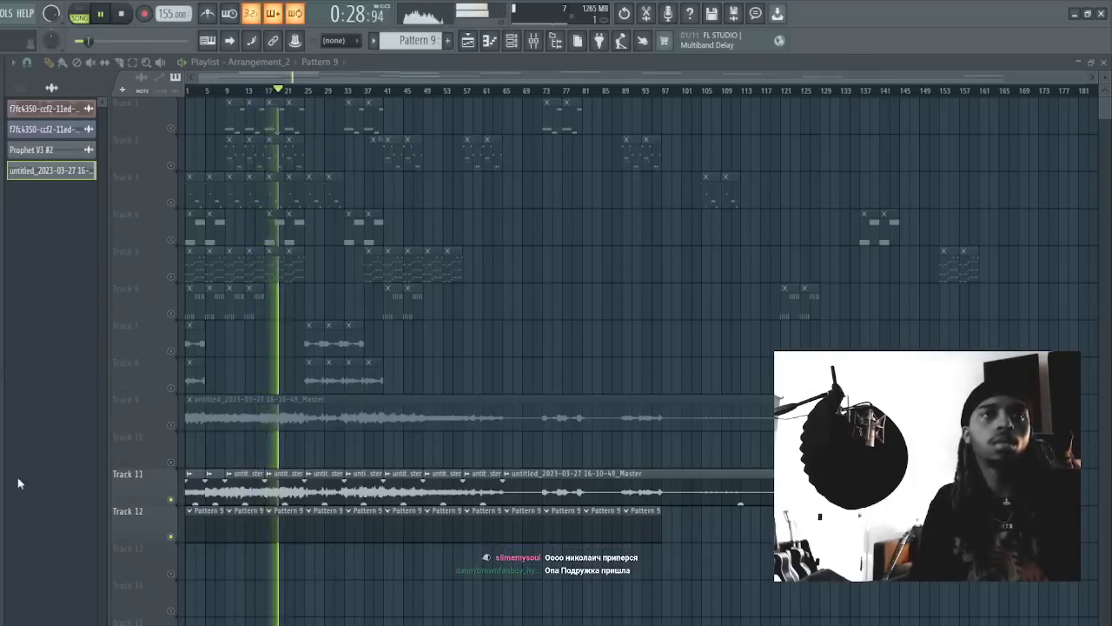
pyautogui.click(2, 459)
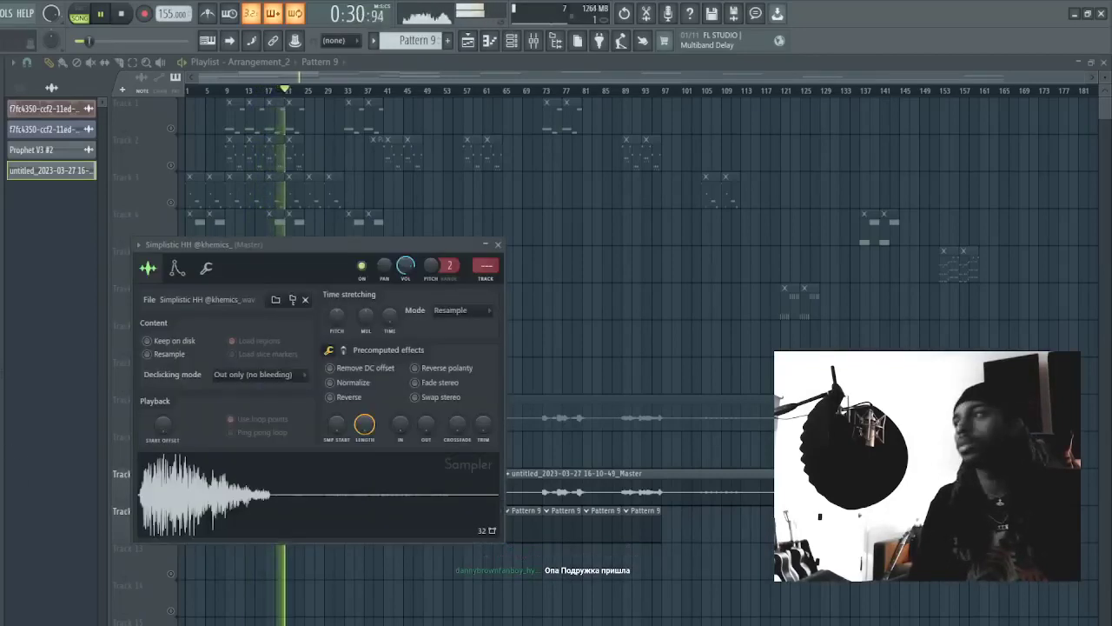
# - Swap the hi-hat sampler to Khemical HH and rework its step pattern
pyautogui.click(2, 459)
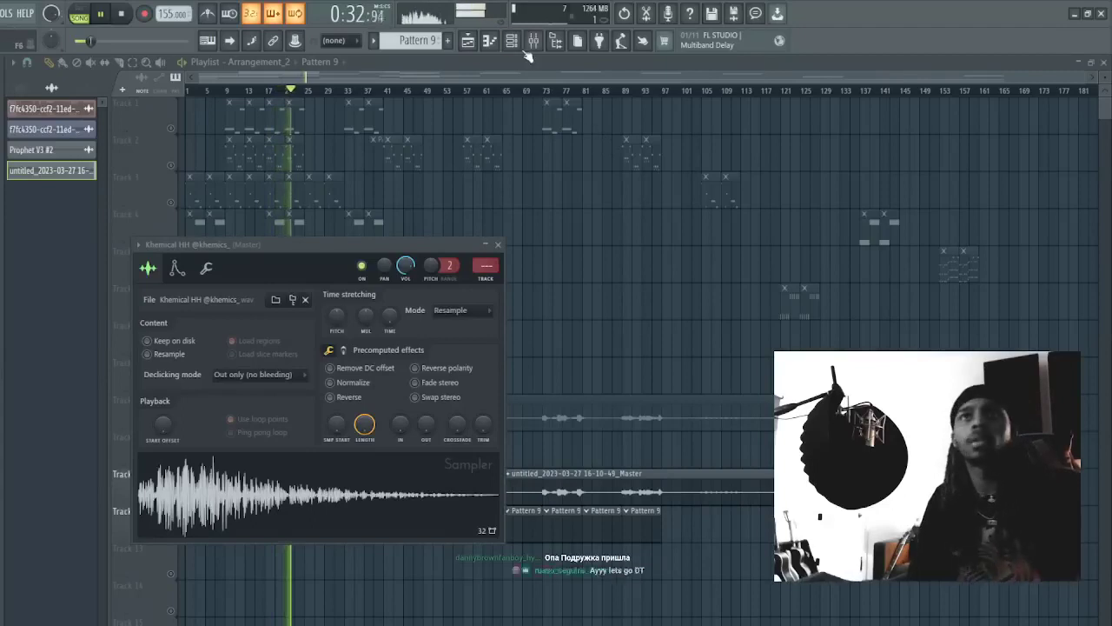
pyautogui.press('F6')
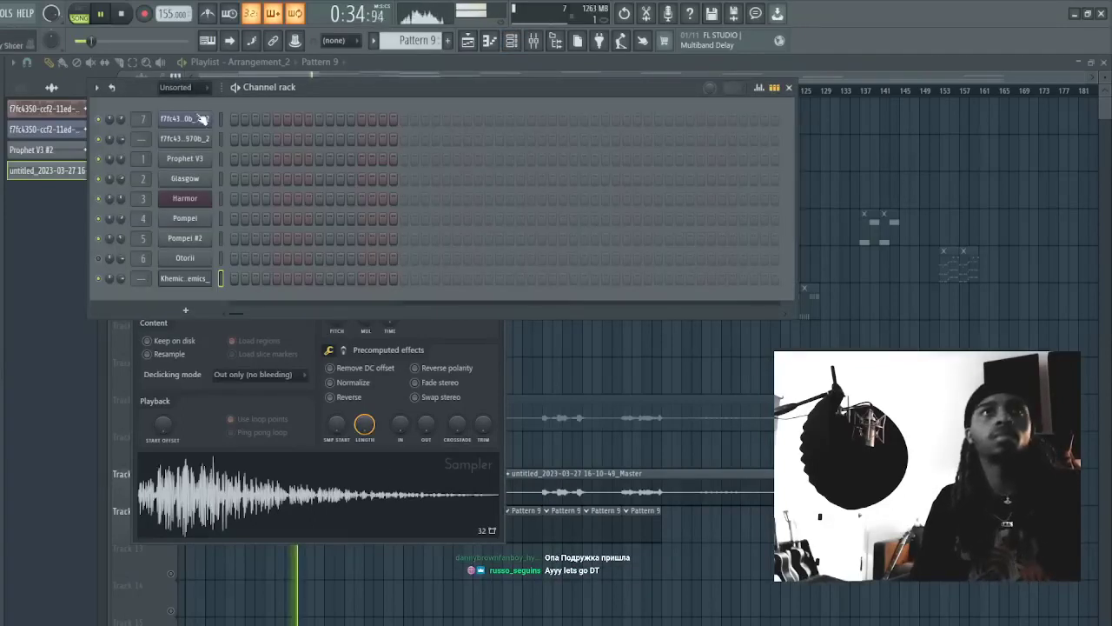
pyautogui.click(519, 485)
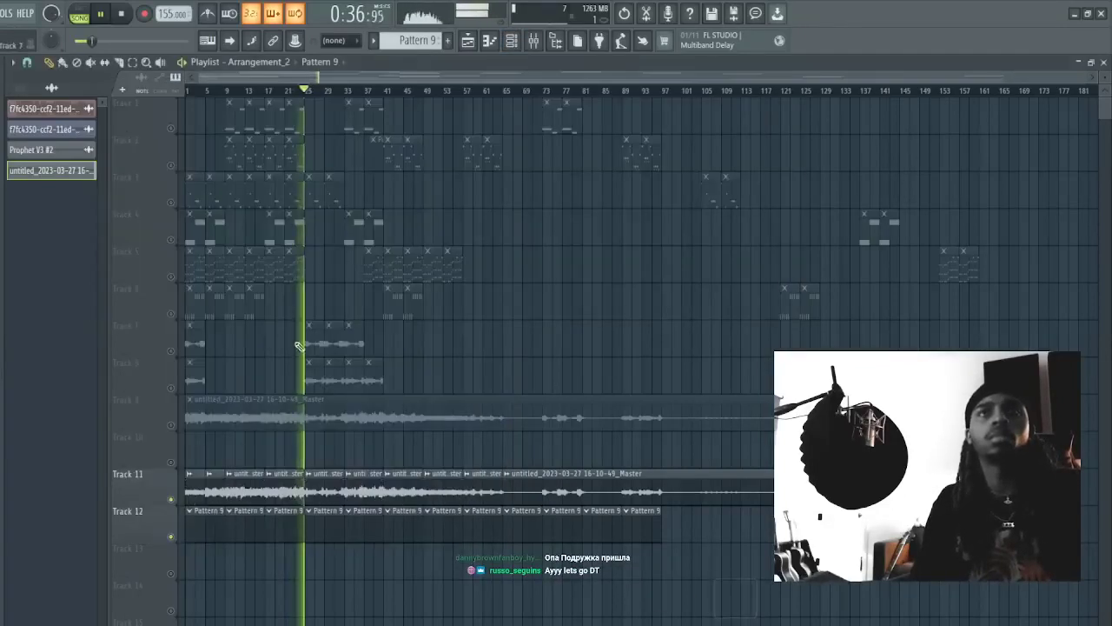
pyautogui.click(510, 41)
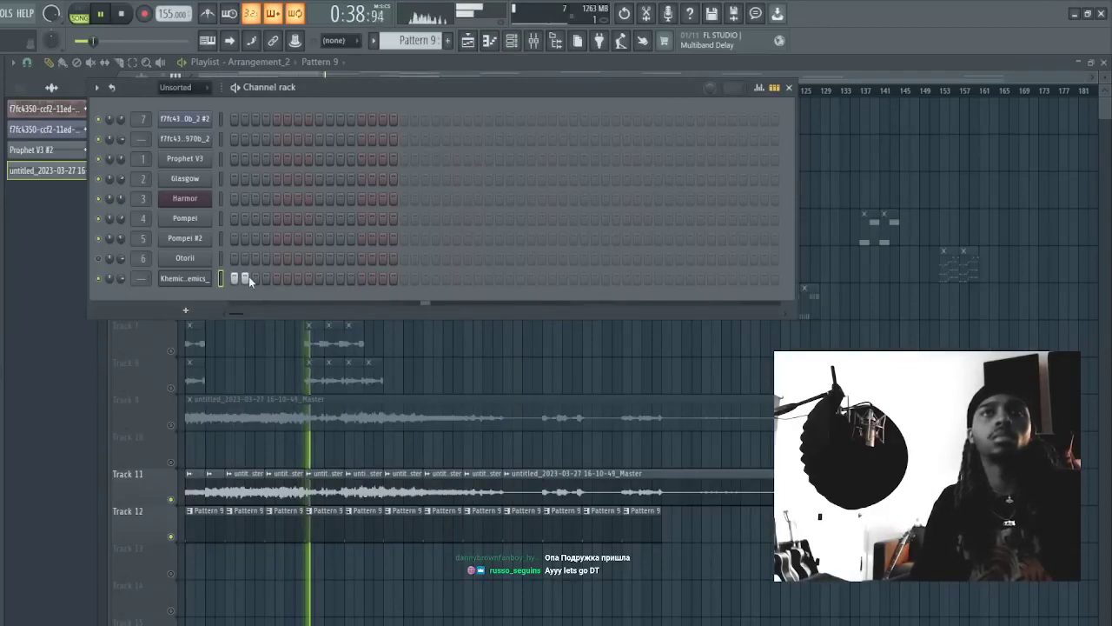
pyautogui.click(245, 278)
pyautogui.click(277, 278)
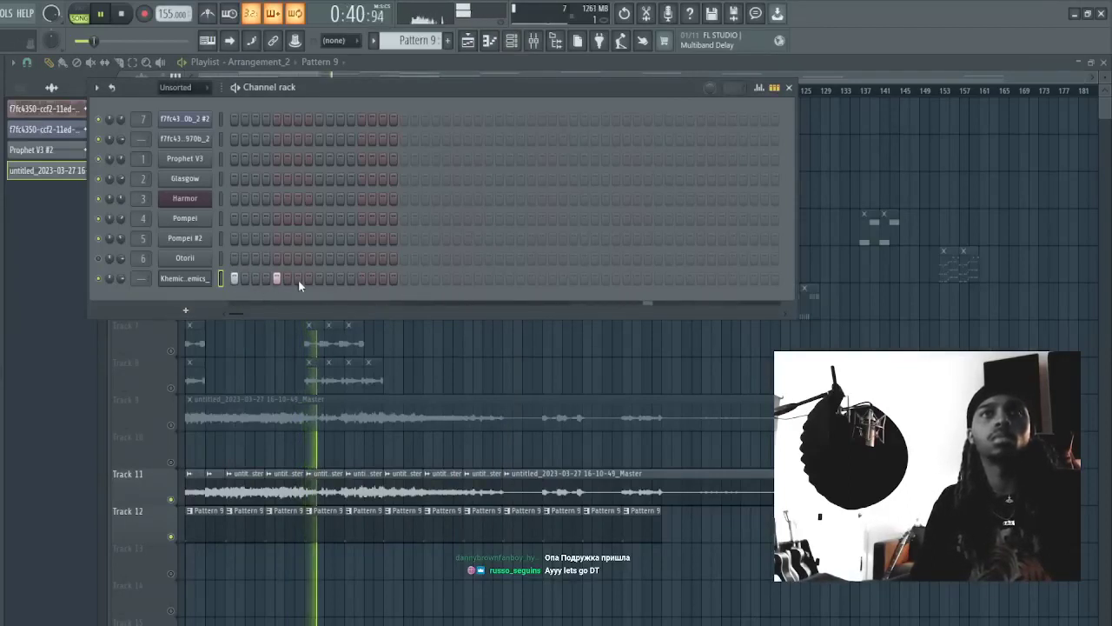
pyautogui.click(298, 278)
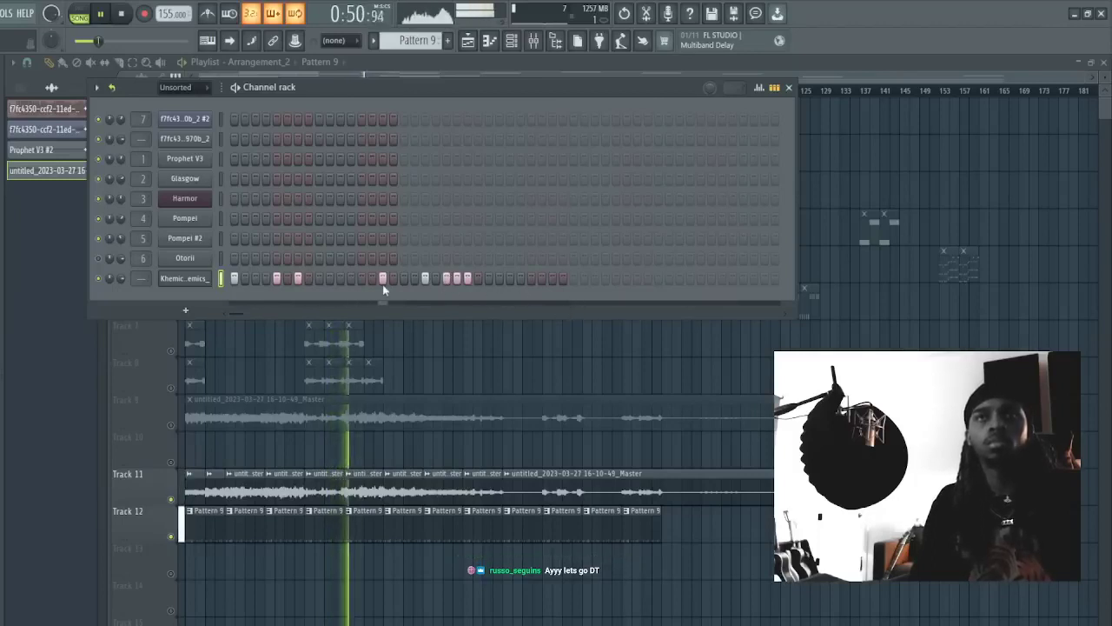
pyautogui.click(554, 279)
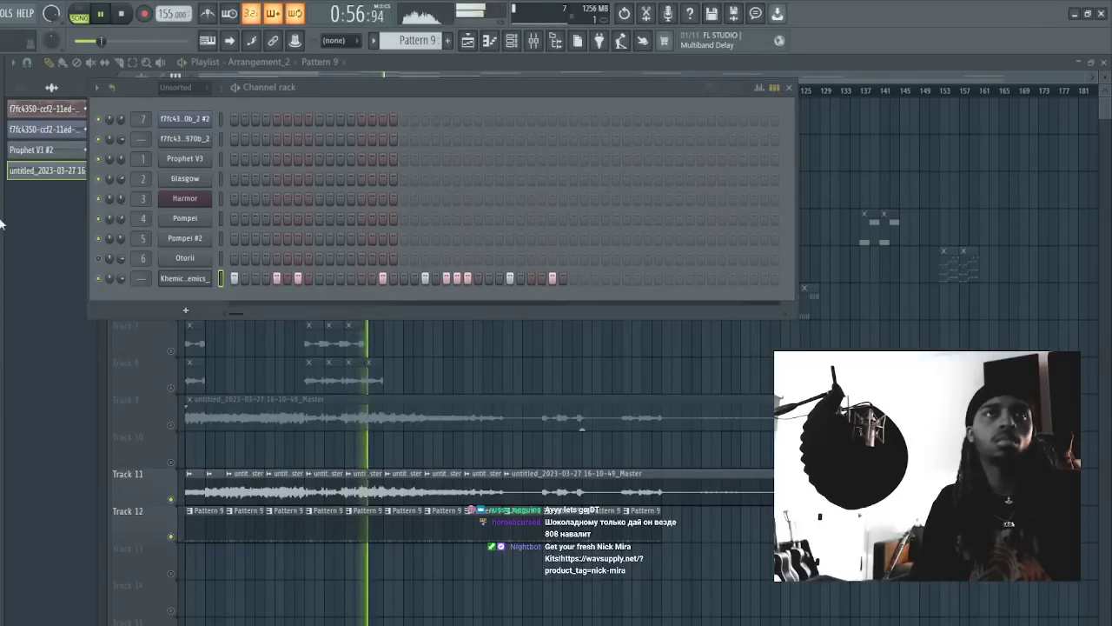
# - Add Main Clap and Goated HH channels from the browser and open Goated HH in the piano roll
pyautogui.moveTo(1, 225); pyautogui.dragTo(343, 280)
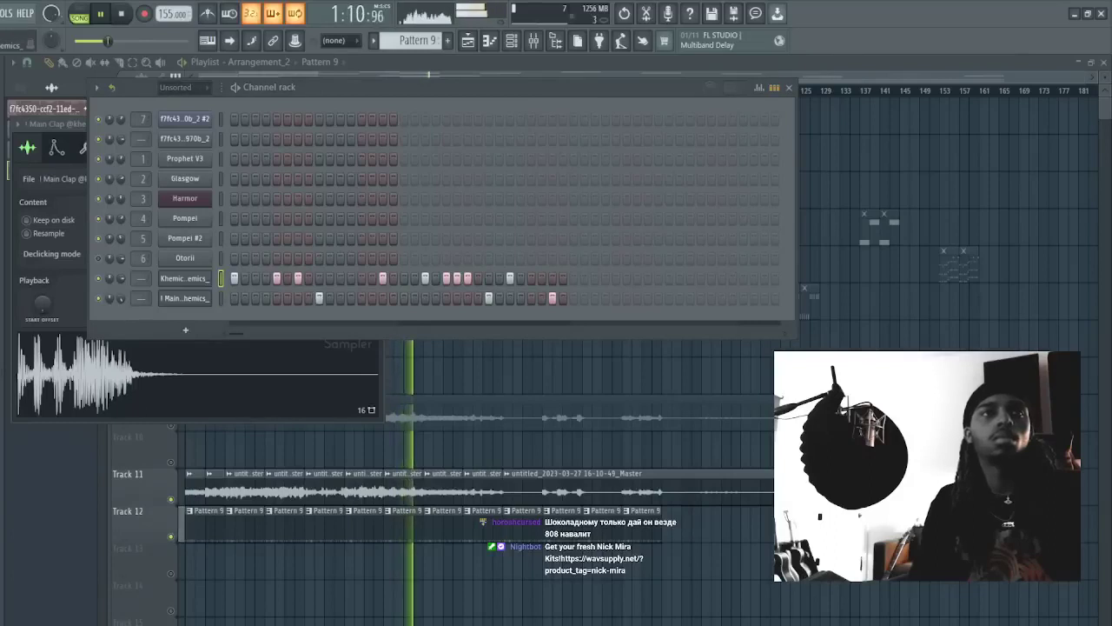
pyautogui.moveTo(18, 458); pyautogui.dragTo(196, 319)
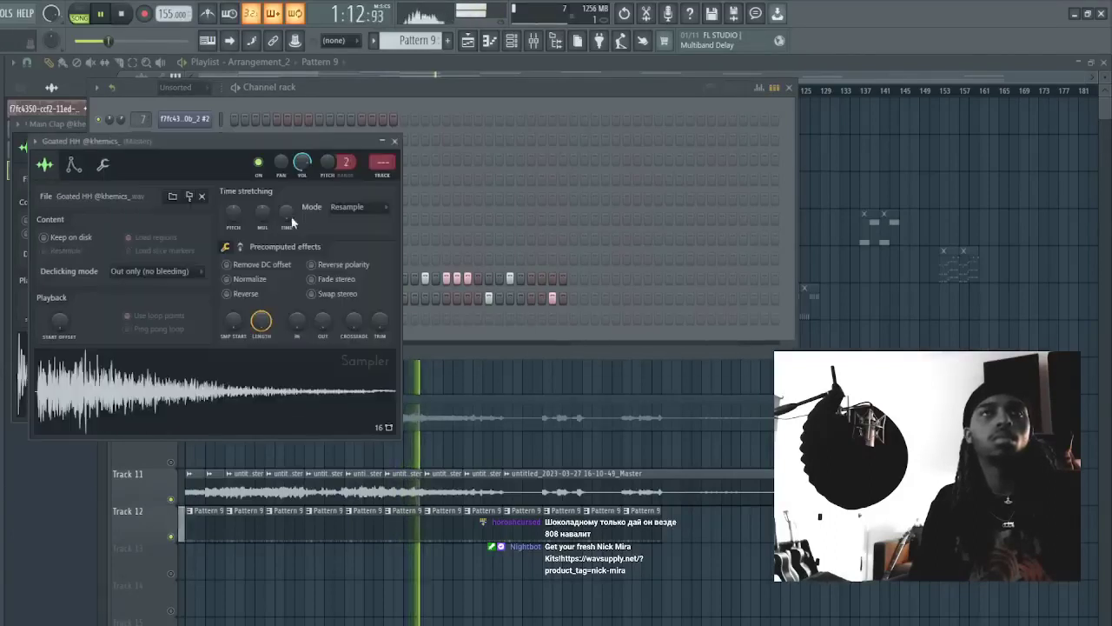
pyautogui.click(405, 91)
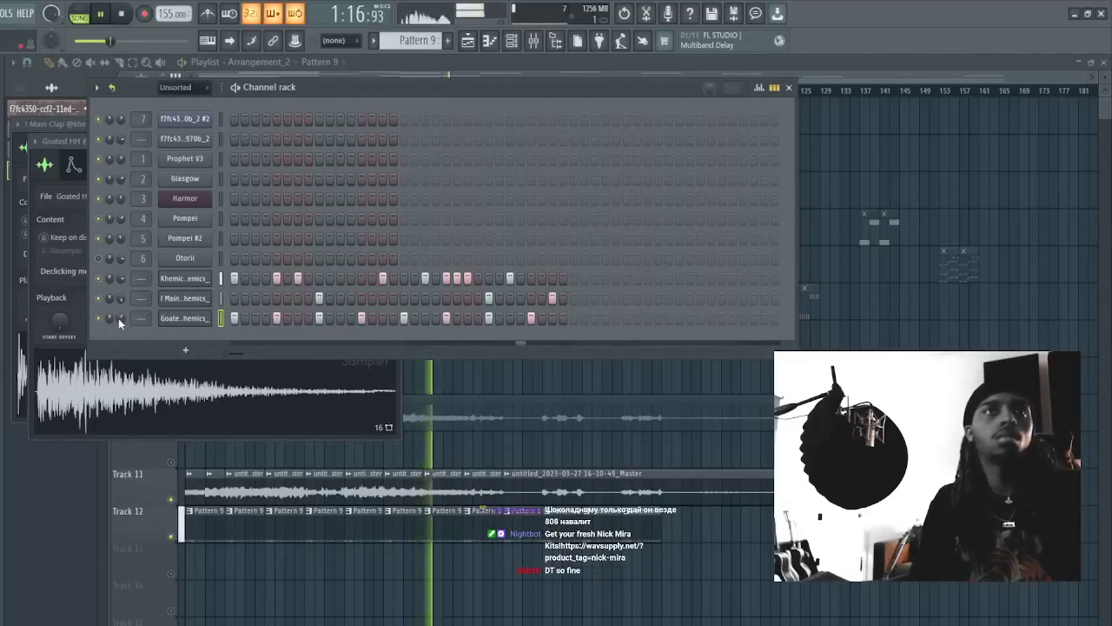
pyautogui.press('F7')
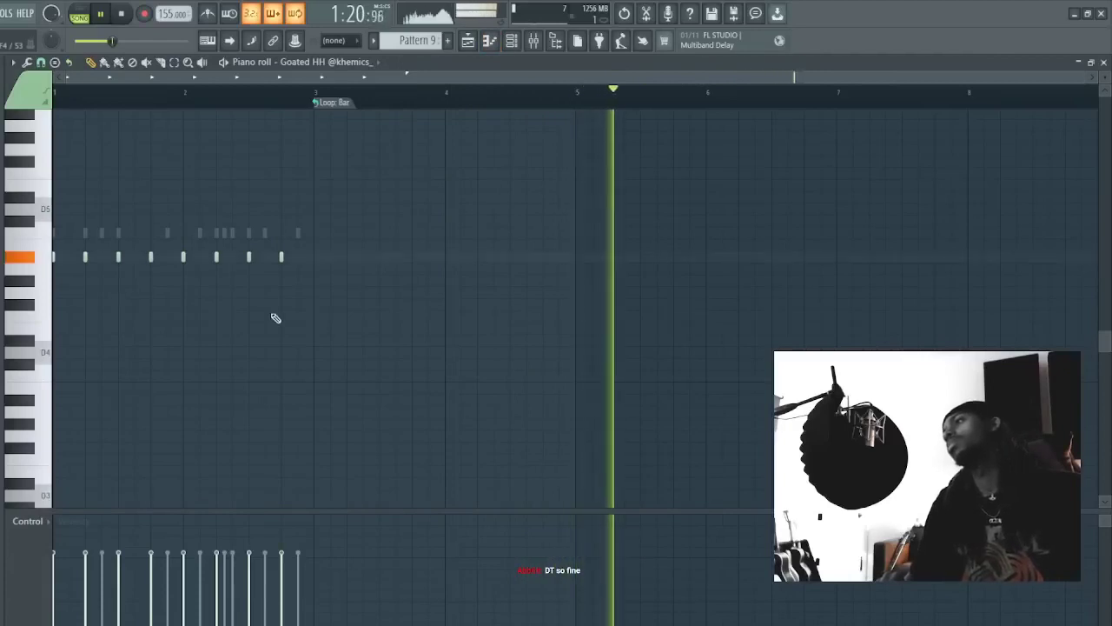
# - Try different pitches for the Goated HH notes and inspect the Track 11 audio clip's settings
pyautogui.hotkey('shift', 'Up')
pyautogui.hotkey('shift', 'Up')
pyautogui.hotkey('shift', 'Up')
pyautogui.hotkey('shift', 'Up')
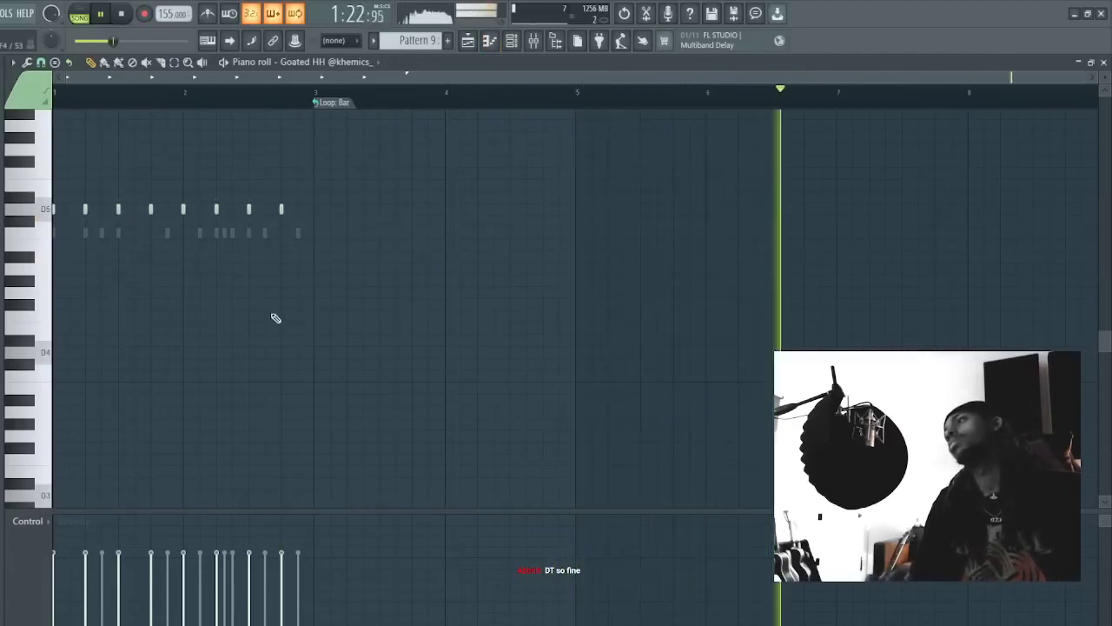
pyautogui.hotkey('shift', 'Down')
pyautogui.hotkey('shift', 'Down')
pyautogui.hotkey('shift', 'Down')
pyautogui.hotkey('shift', 'Down')
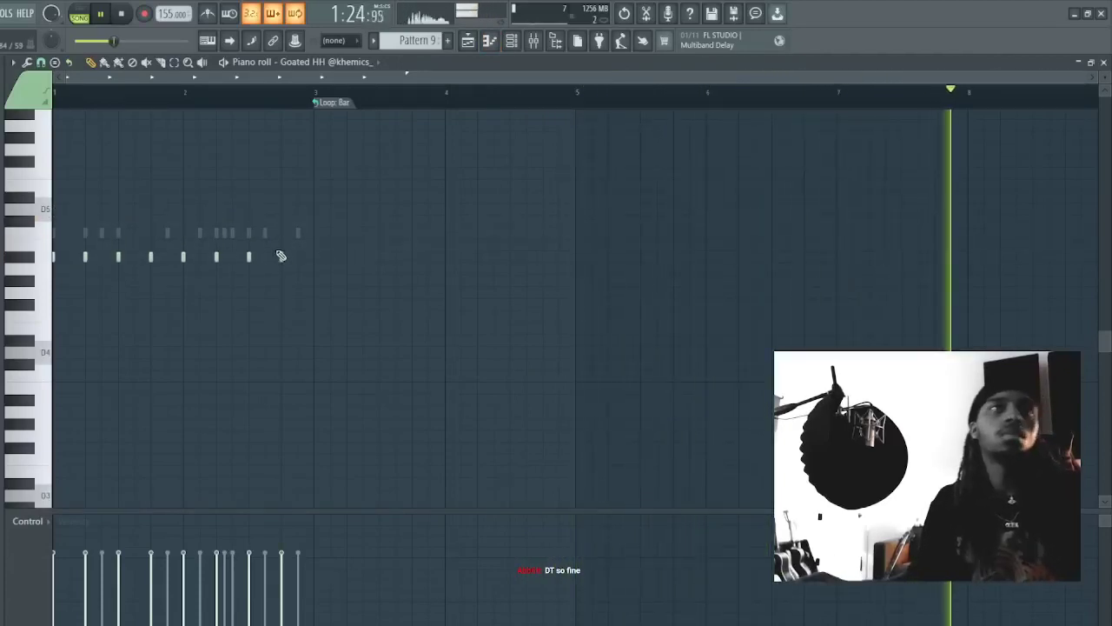
pyautogui.click(511, 40)
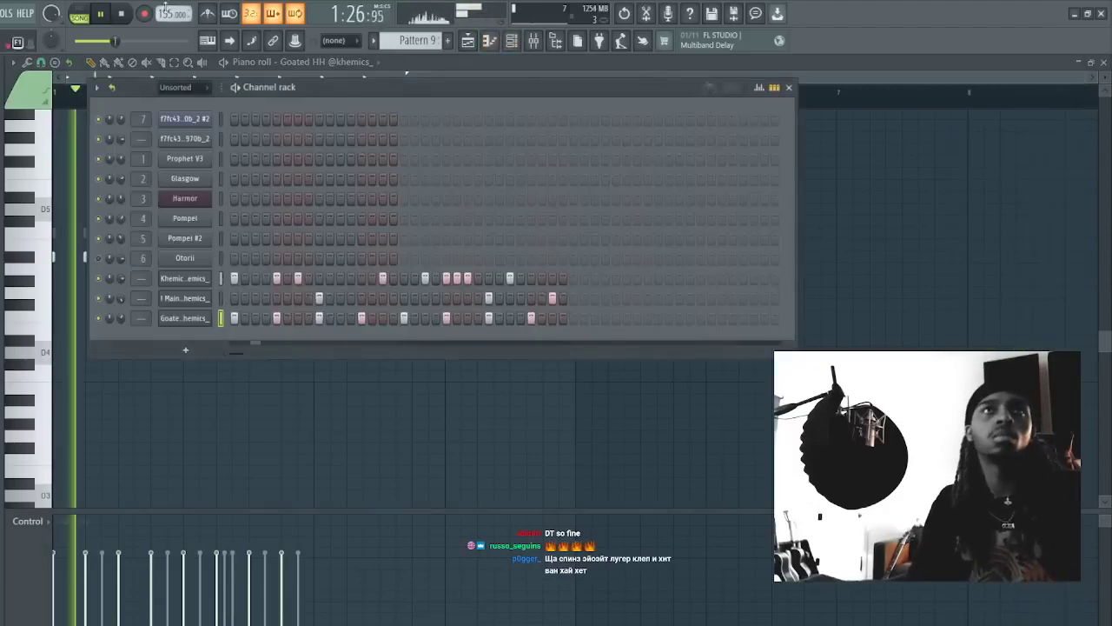
pyautogui.press('F5')
pyautogui.press('space')
pyautogui.press('space')
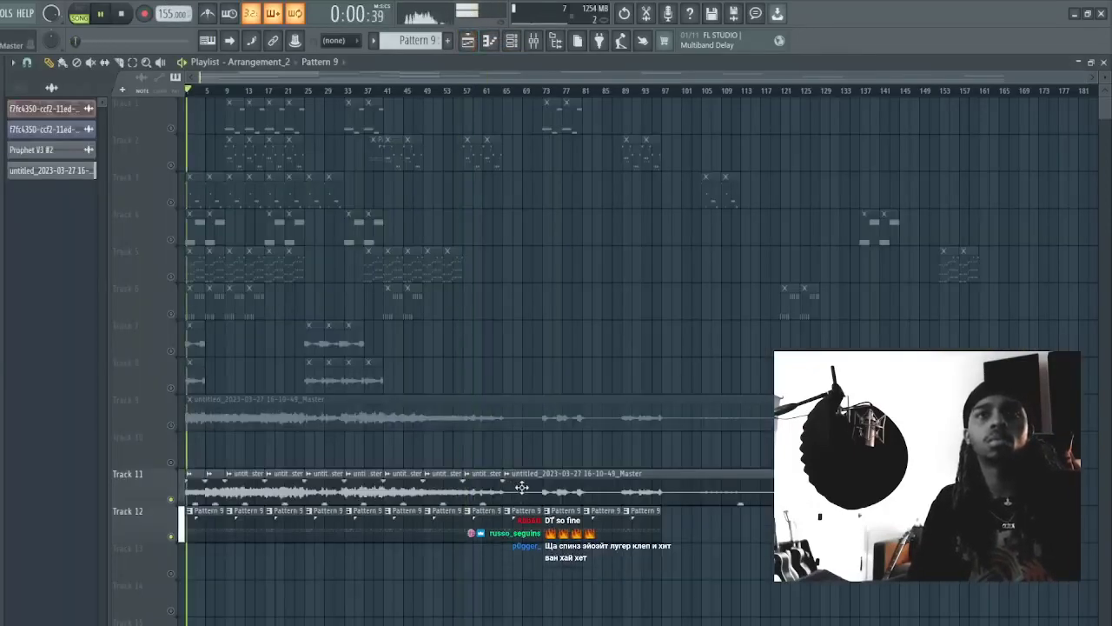
pyautogui.doubleClick(521, 487)
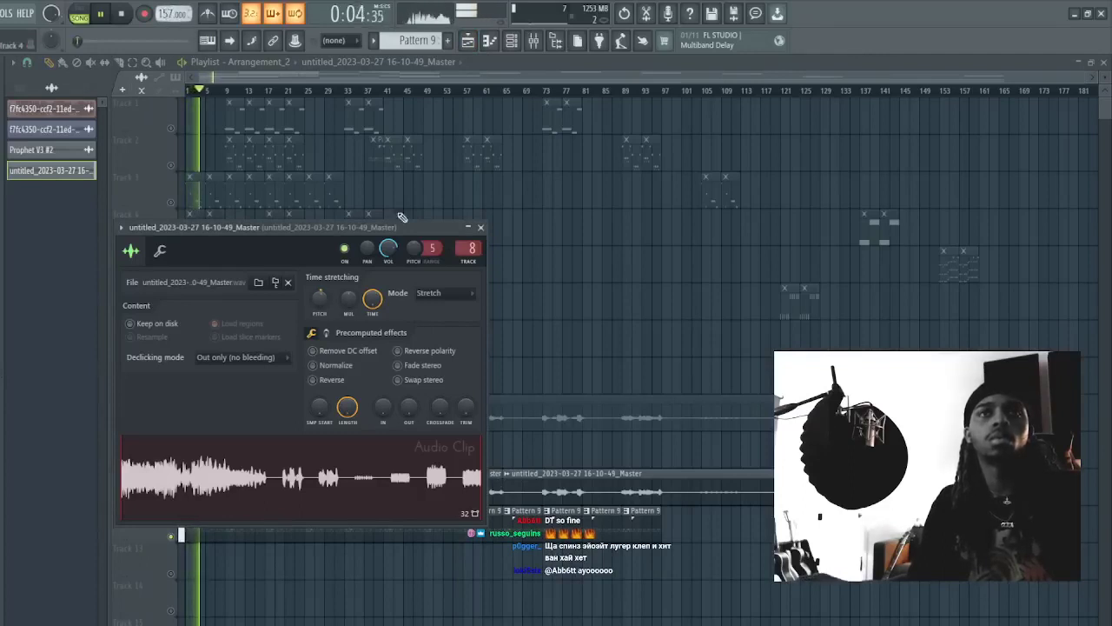
pyautogui.click(513, 41)
# - Add three more Goate hits later in the pattern
pyautogui.scroll(1, 181, 89)
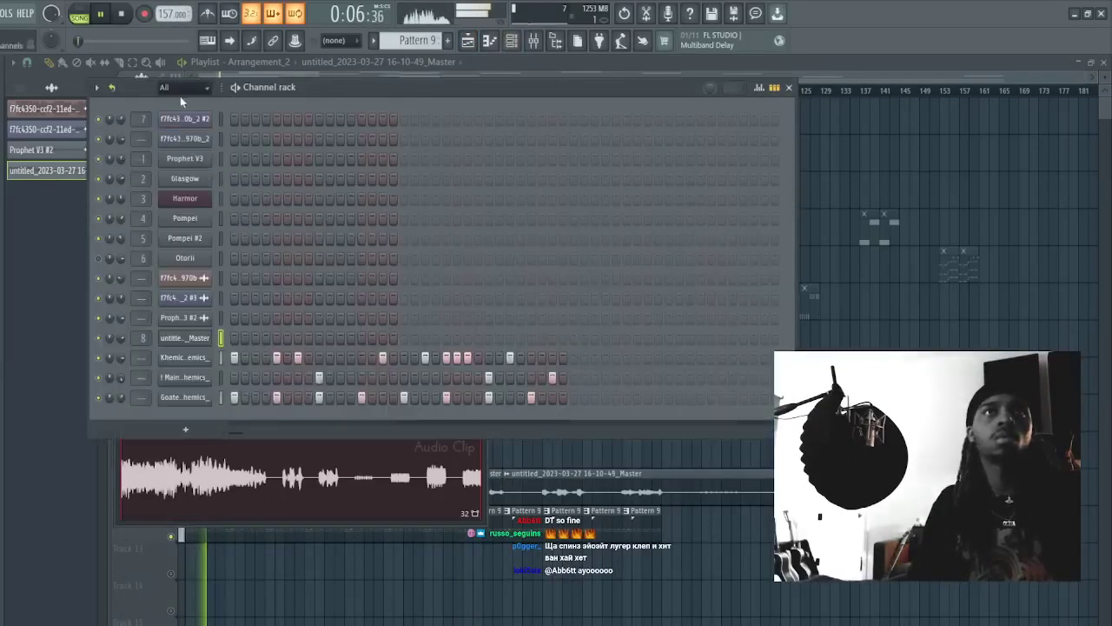
pyautogui.click(298, 397)
pyautogui.click(340, 397)
pyautogui.click(382, 397)
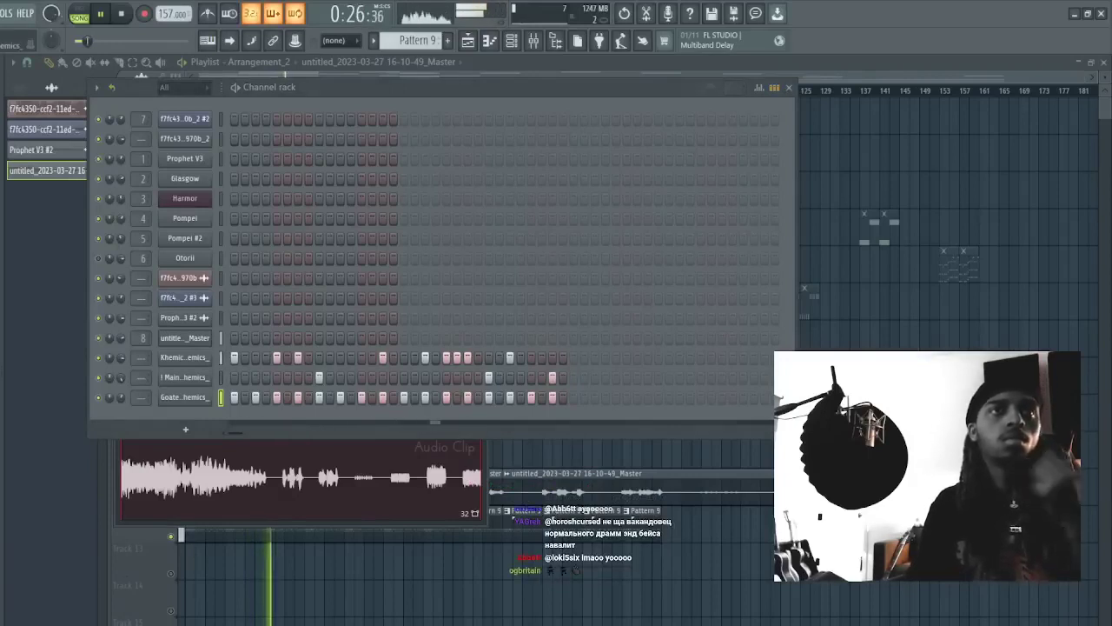
# - Load a new snare sample as the last channel, give it a hit, and open its notes in the piano roll
pyautogui.moveTo(3, 408); pyautogui.dragTo(474, 416)
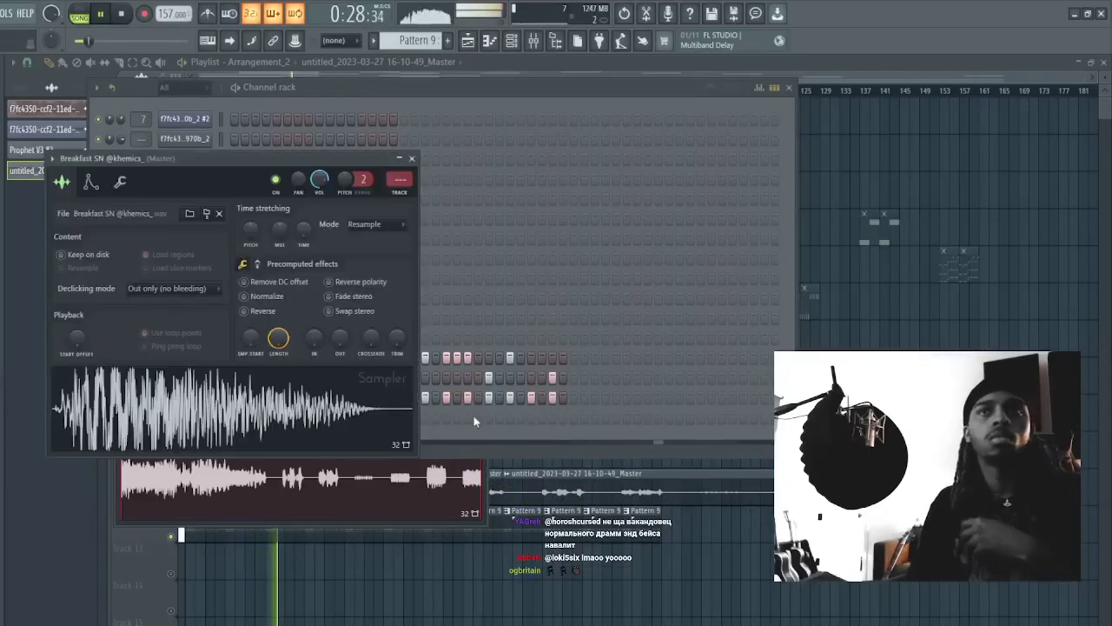
pyautogui.click(498, 418)
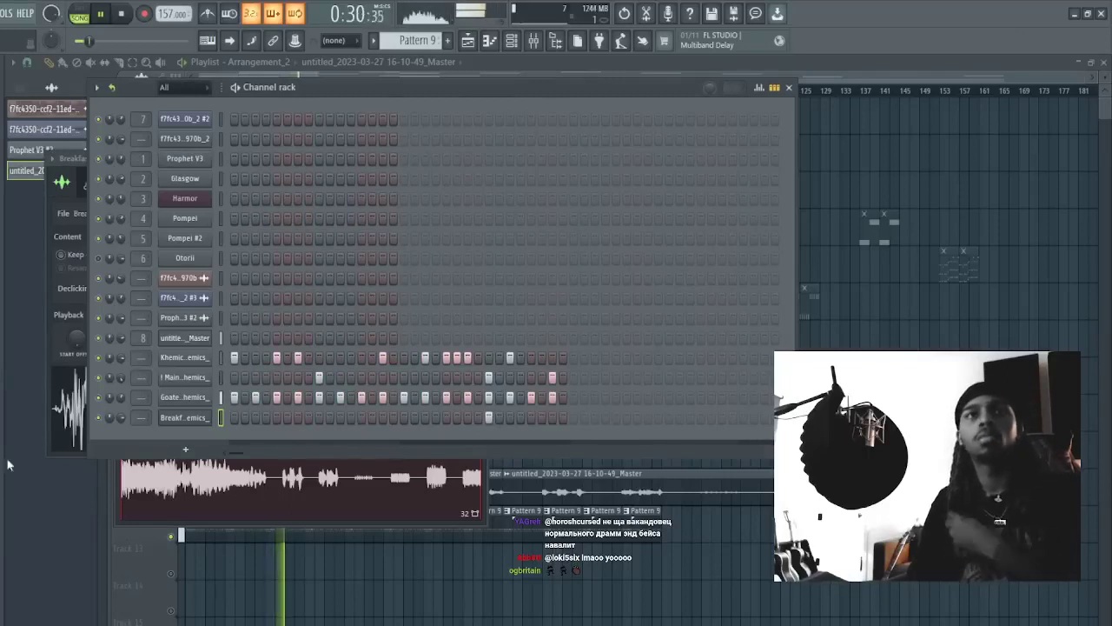
pyautogui.scroll(-1, 185, 417)
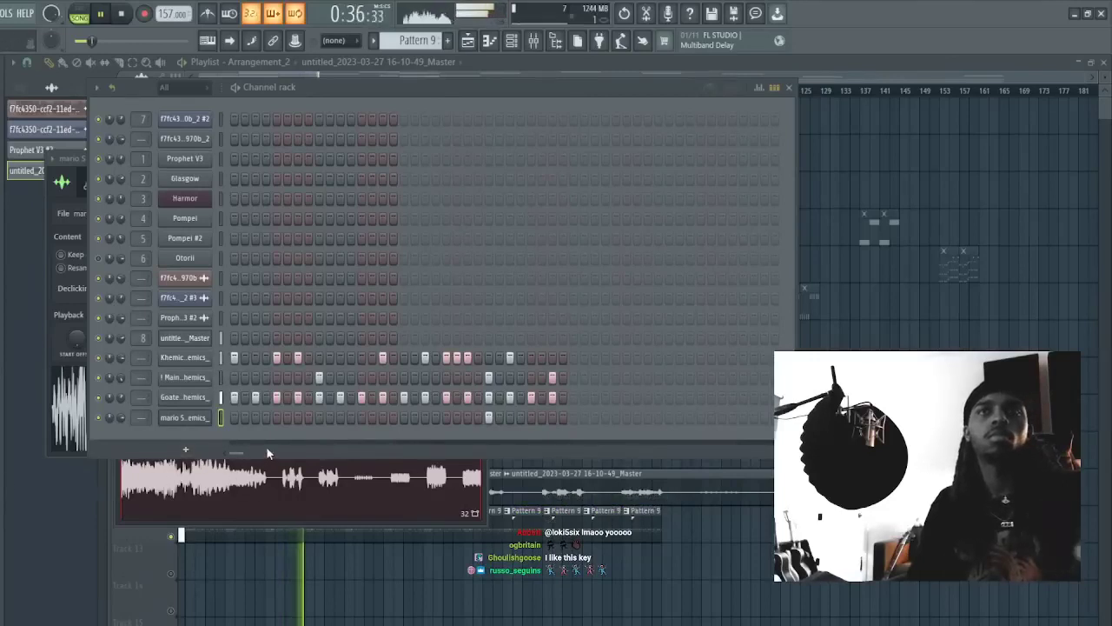
pyautogui.click(193, 418)
pyautogui.click(235, 418)
pyautogui.press('space')
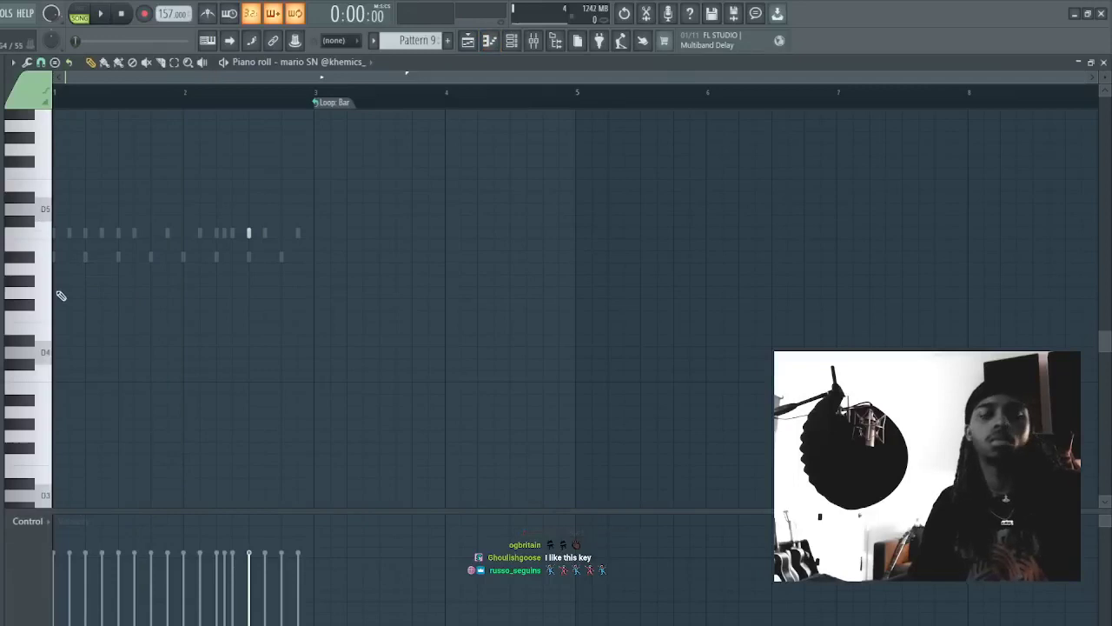
# - Duplicate the Breakfast SN bar 3–4 notes forward and delete the C5 note near bar 2.5
pyautogui.press('F7')
pyautogui.press('space')
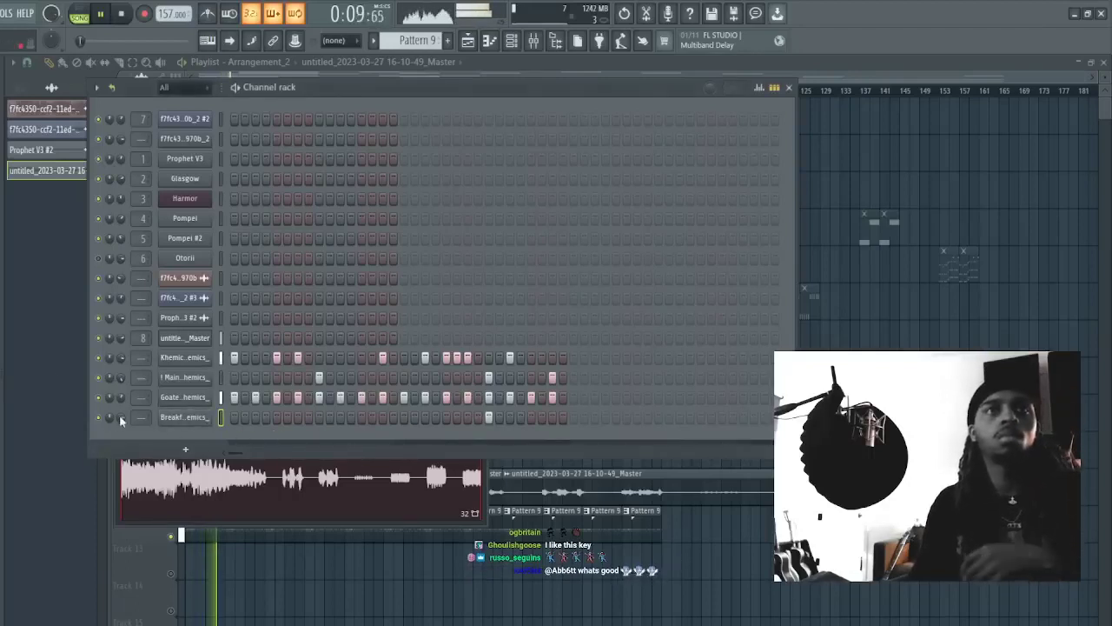
pyautogui.press('F7')
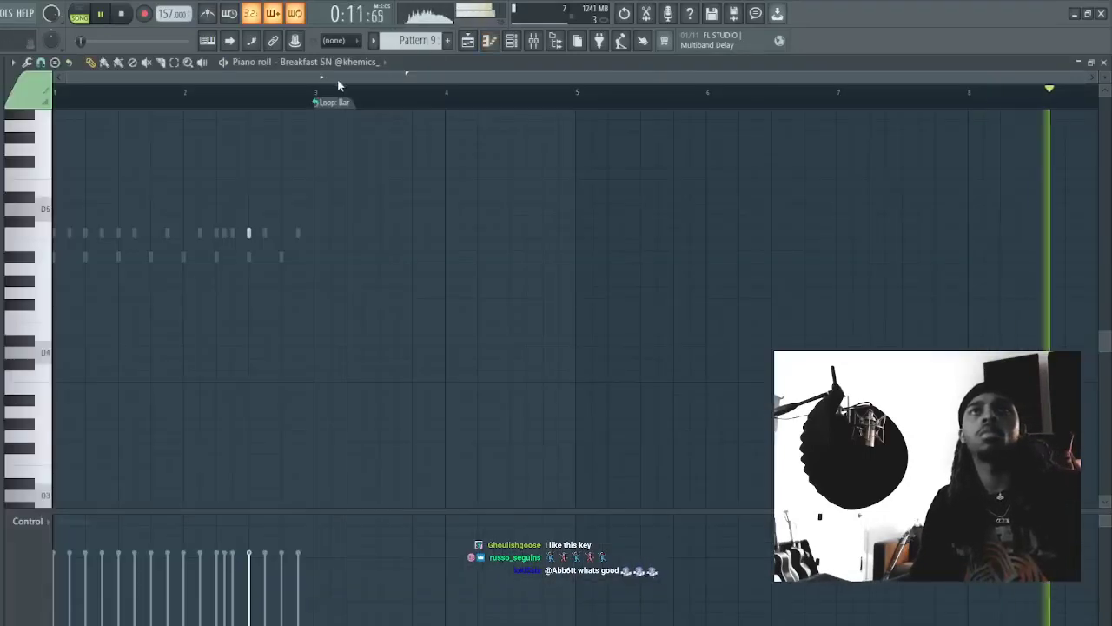
pyautogui.moveTo(314, 92); pyautogui.dragTo(56, 93)
pyautogui.hotkey('ctrl', 'b')
pyautogui.rightClick(248, 233)
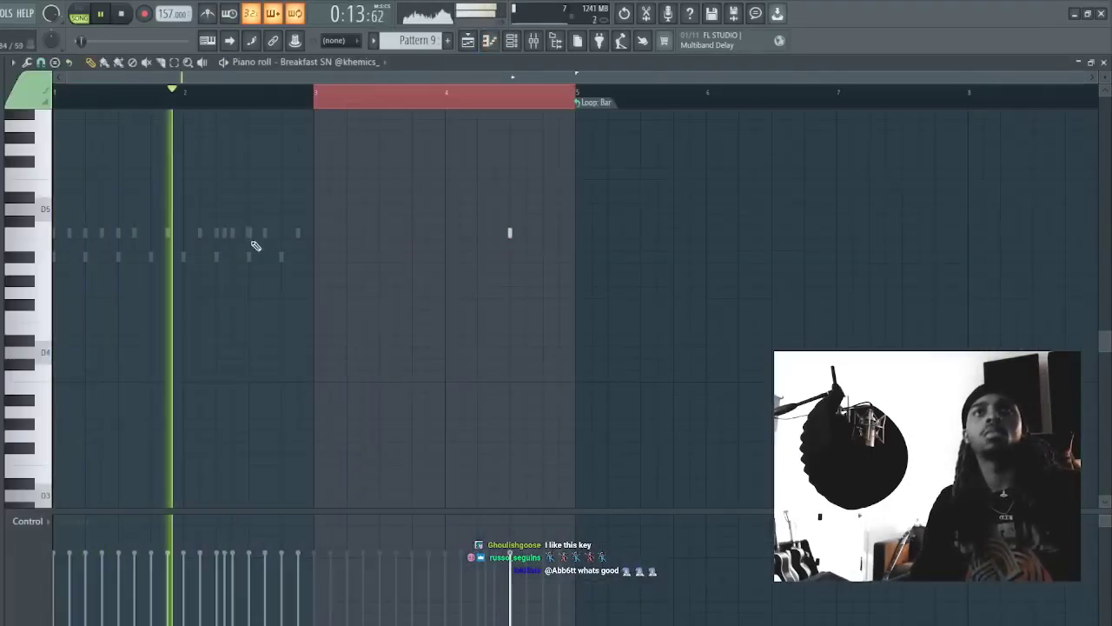
pyautogui.press('F7')
pyautogui.press('F7')
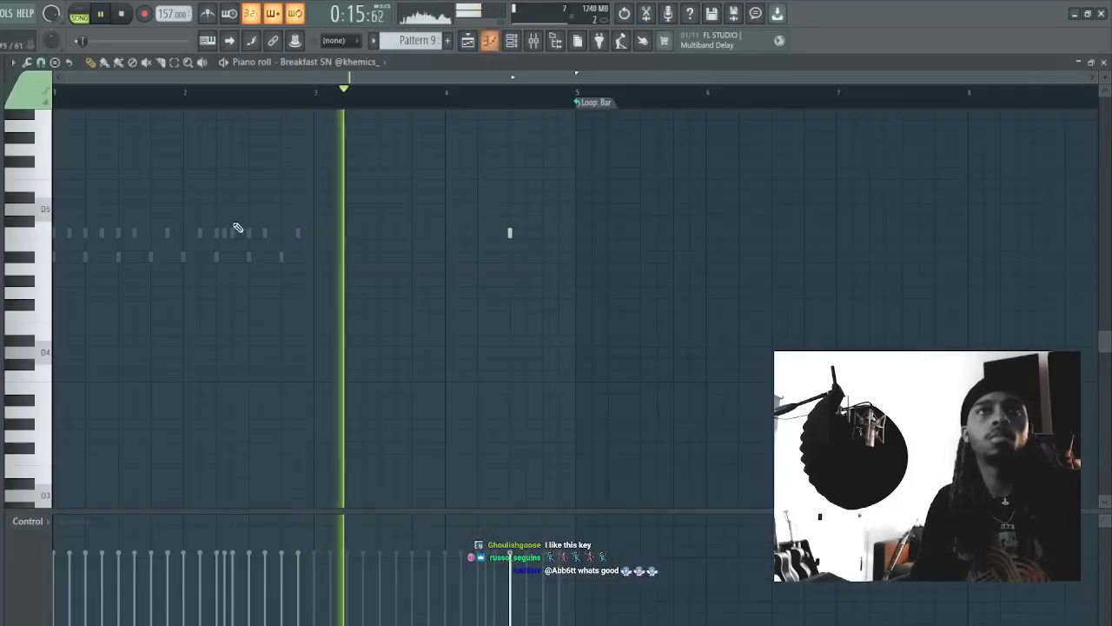
# - Draw C5 snare hits in bar 2 and near bar 4.5, removing the lower note and raising one to D5
pyautogui.click(212, 233)
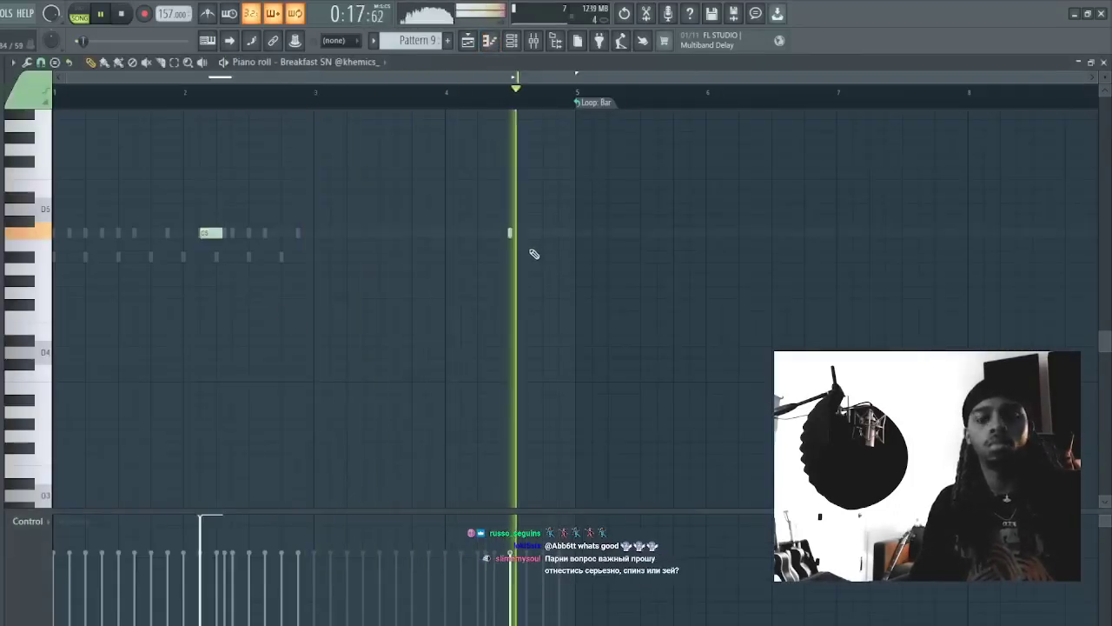
pyautogui.click(516, 233)
pyautogui.click(224, 268)
pyautogui.moveTo(203, 236); pyautogui.dragTo(199, 226)
pyautogui.rightClick(225, 269)
pyautogui.hotkey('shift', 'Up')
pyautogui.hotkey('shift', 'Up')
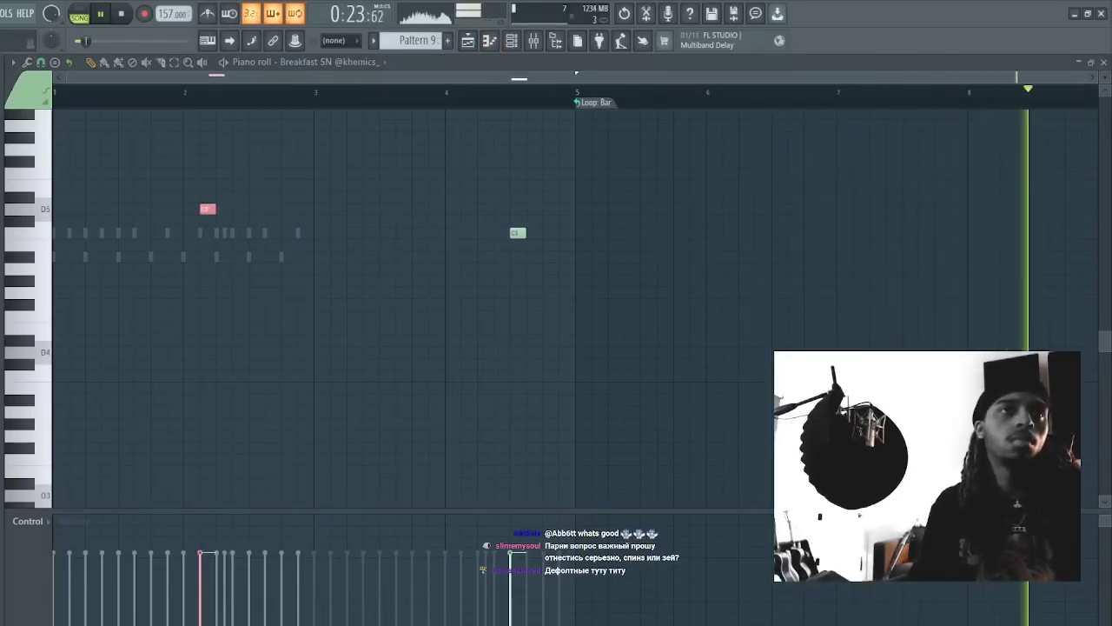
# - Add a D5 hit just before it, trying and removing a few lower and higher trial notes
pyautogui.click(191, 210)
pyautogui.scroll(-3, 190, 210)
pyautogui.scroll(-2, 264, 311)
pyautogui.click(179, 315)
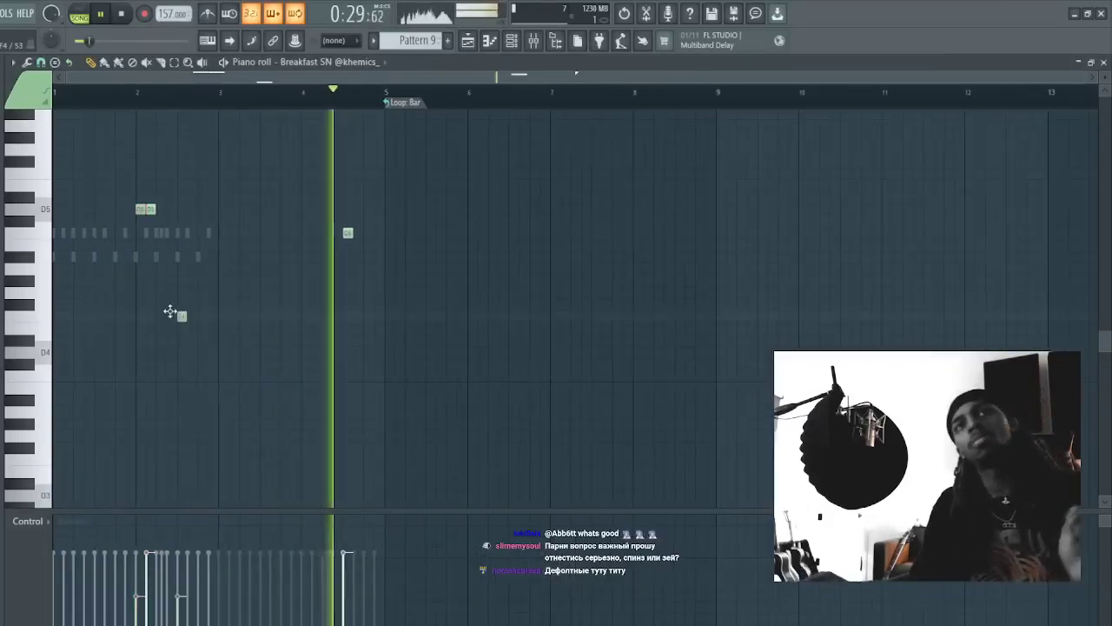
pyautogui.rightClick(179, 314)
pyautogui.click(223, 328)
pyautogui.rightClick(225, 328)
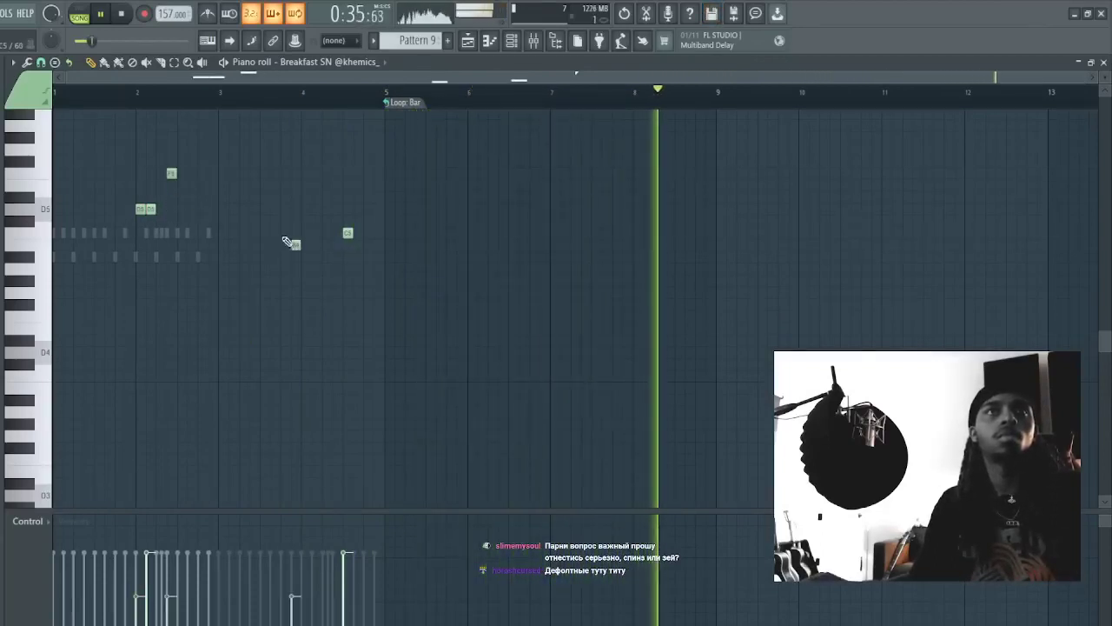
pyautogui.click(295, 175)
pyautogui.rightClick(295, 175)
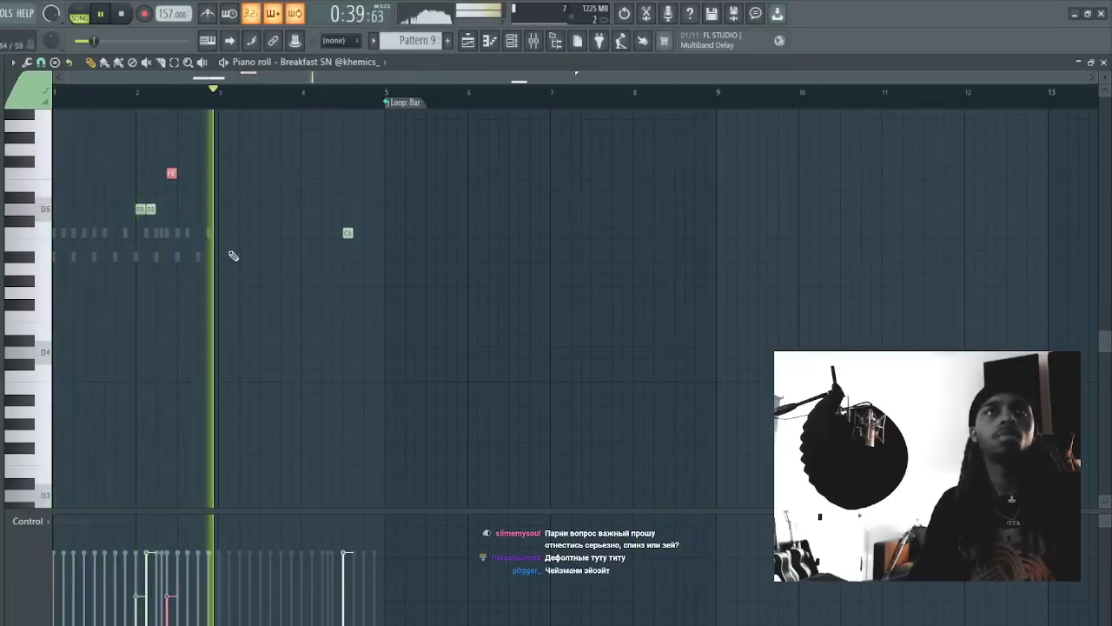
# - Add a snare note and a higher note around bar 4 and raise the new note's velocity
pyautogui.click(292, 231)
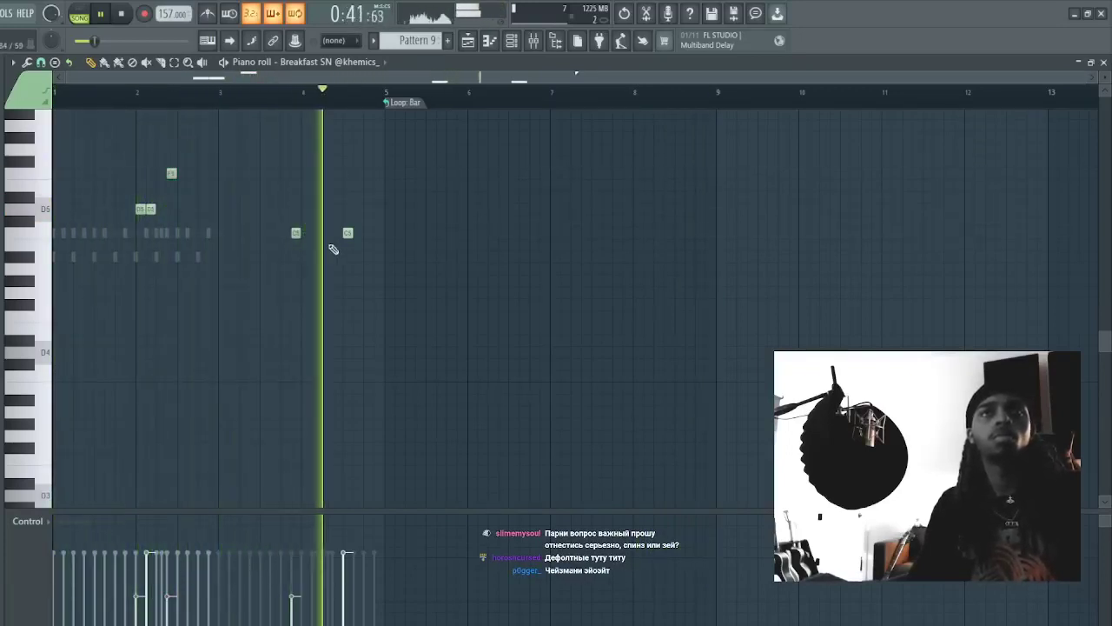
pyautogui.click(317, 197)
pyautogui.click(327, 281)
pyautogui.rightClick(327, 281)
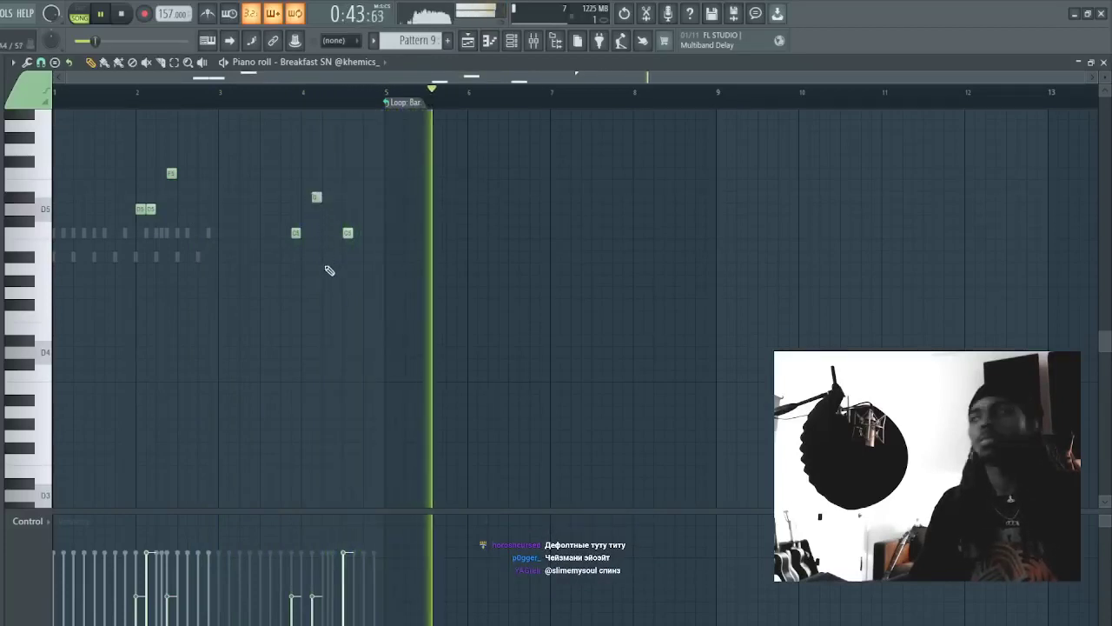
pyautogui.moveTo(311, 178); pyautogui.dragTo(318, 247)
pyautogui.scroll(1, 319, 247)
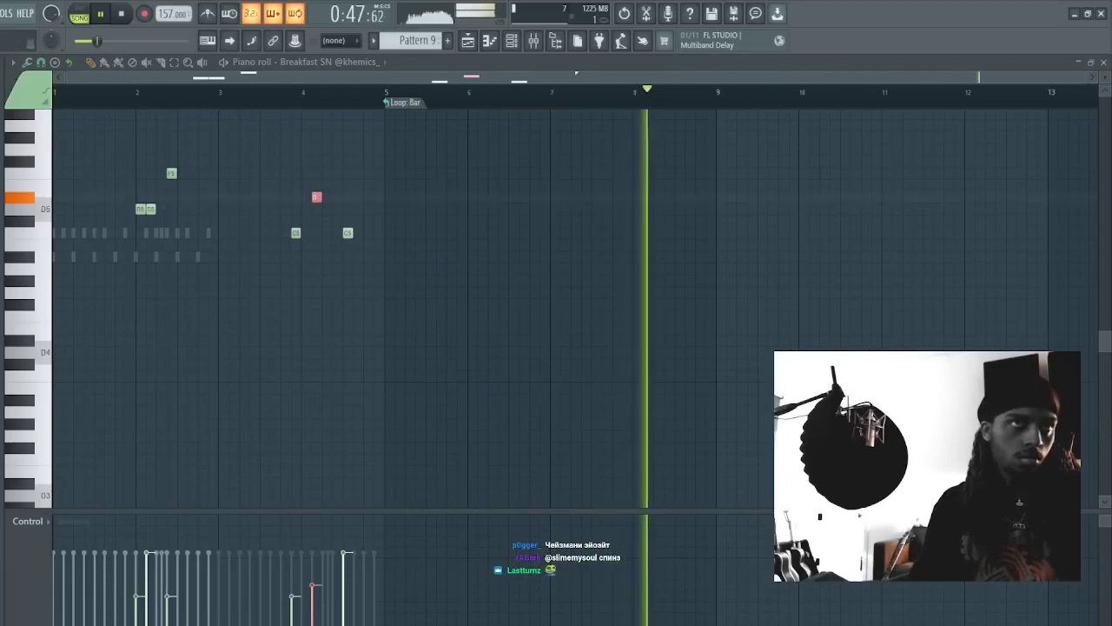
pyautogui.click(511, 42)
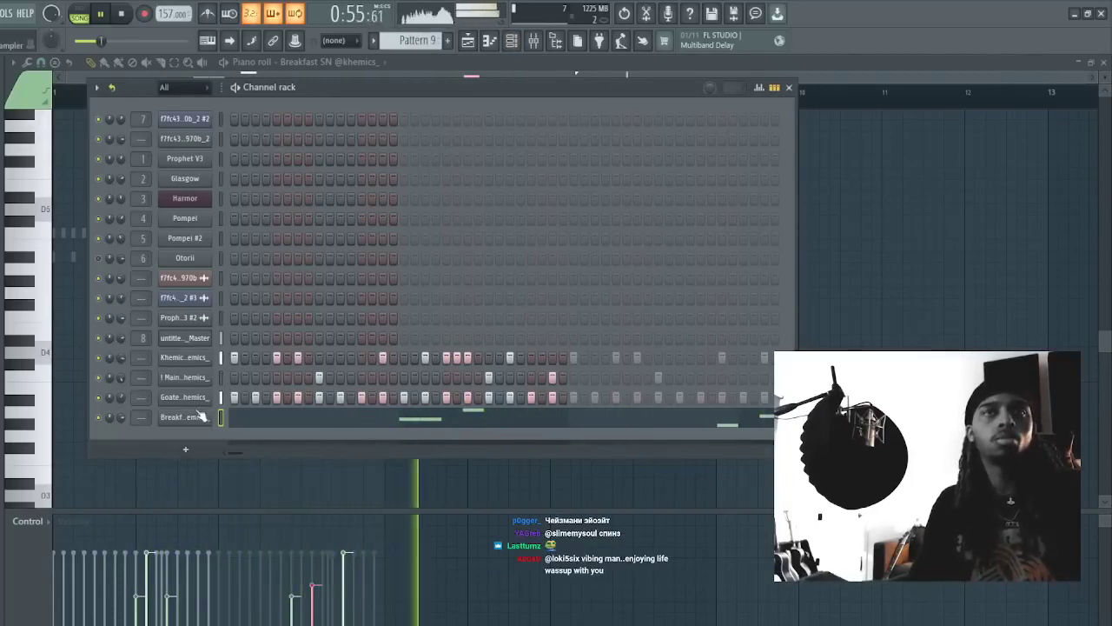
pyautogui.press('F6')
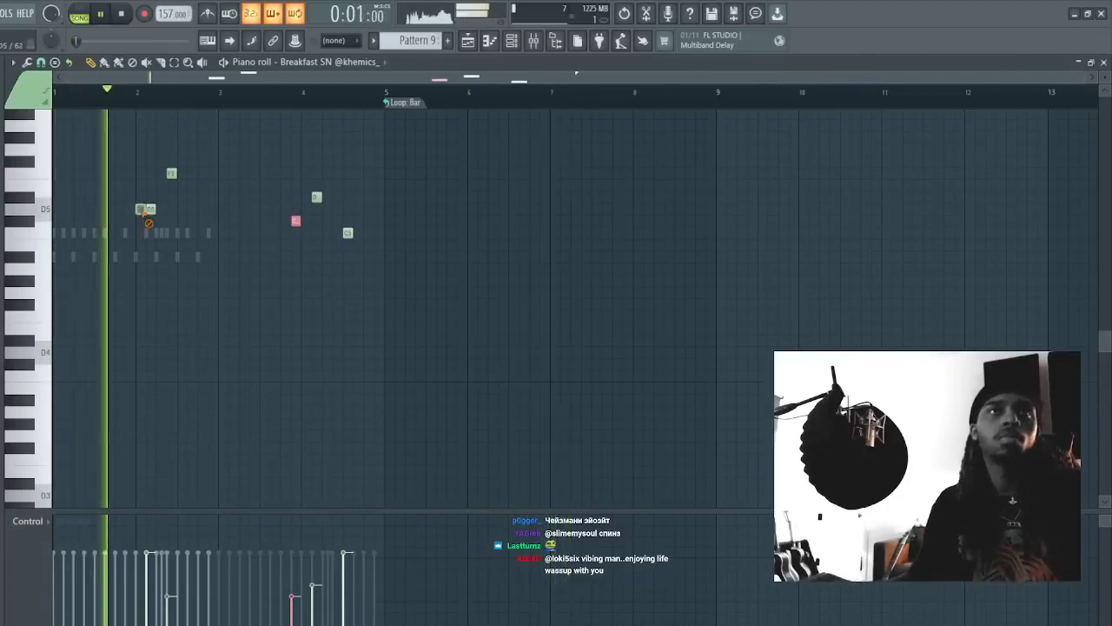
# - Delete the left D5 note and replay the snare pattern from the beginning
pyautogui.rightClick(141, 209)
pyautogui.click(246, 263)
pyautogui.press('space')
pyautogui.press('space')
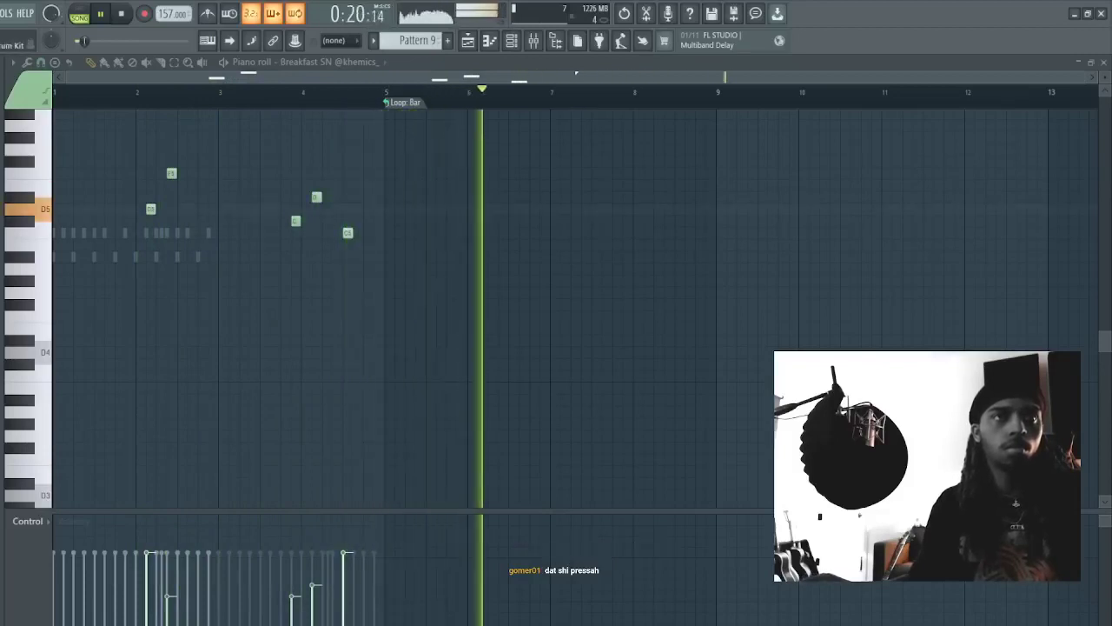
pyautogui.click(513, 41)
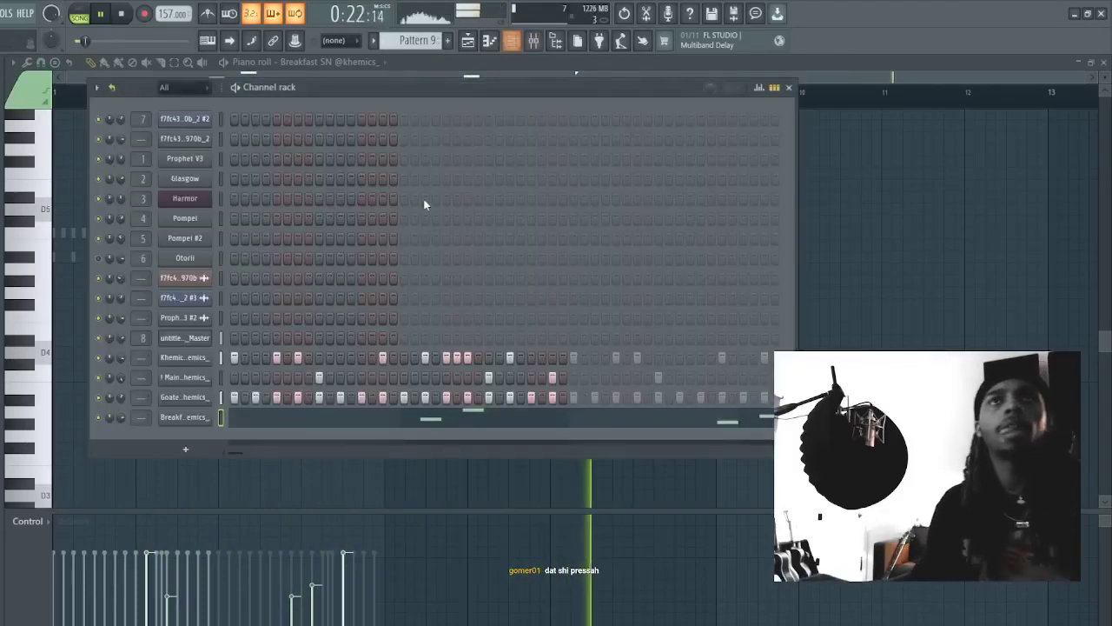
# - Duplicate all Khemical HH hi-hat notes from bars 1–3 forward into bars 3–5
pyautogui.click(221, 358)
pyautogui.click(333, 65)
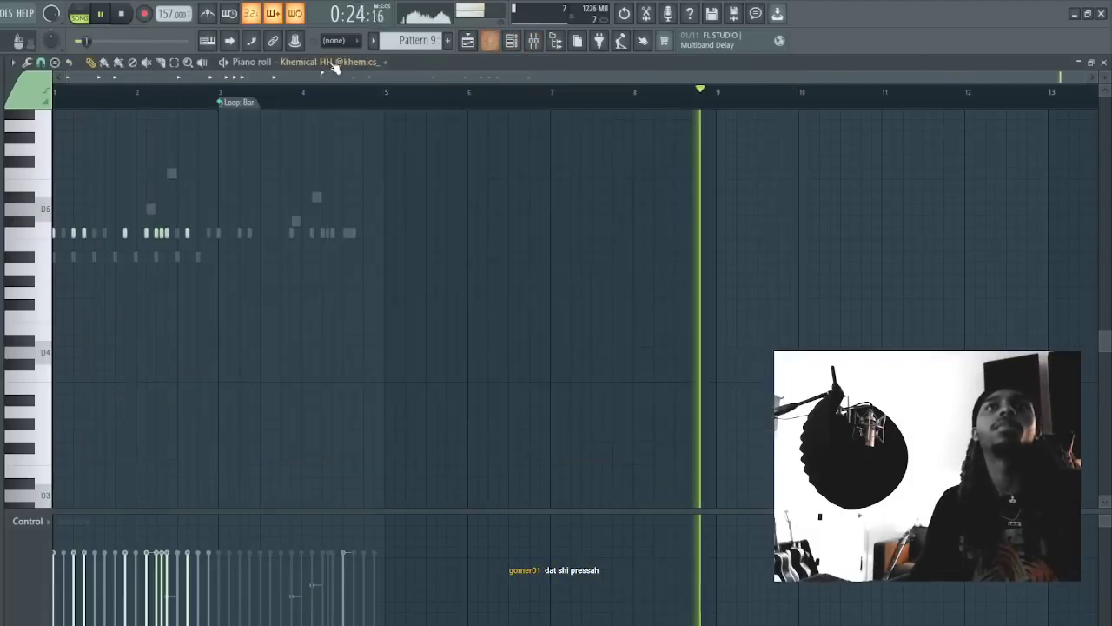
pyautogui.click(331, 64)
pyautogui.click(239, 67)
pyautogui.scroll(2, 235, 79)
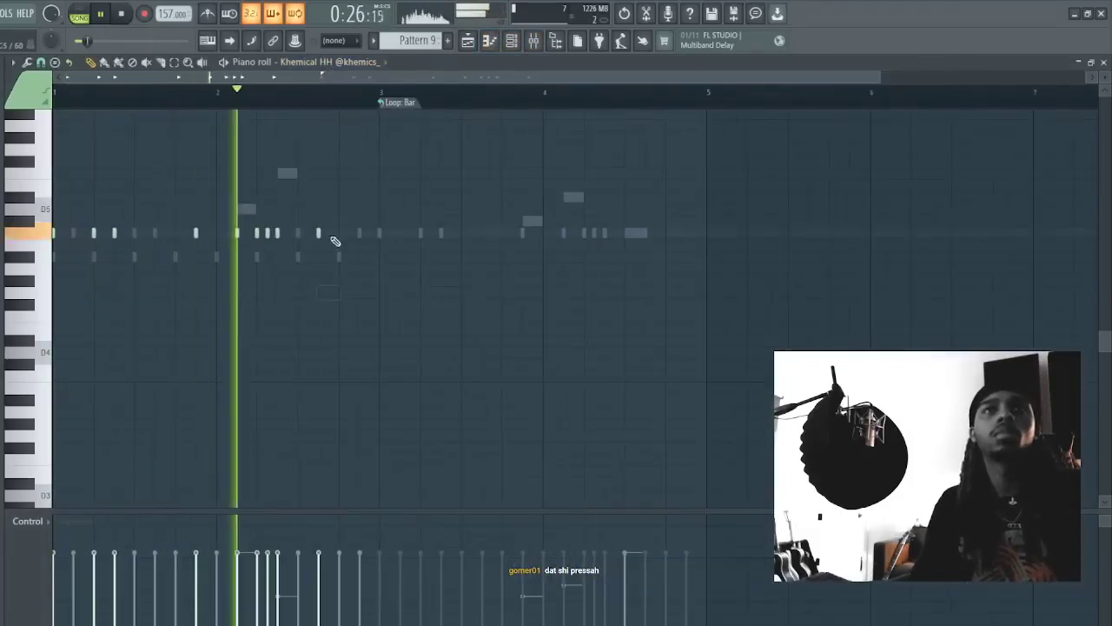
pyautogui.hotkey('ctrl', 'a')
pyautogui.hotkey('ctrl', 'b')
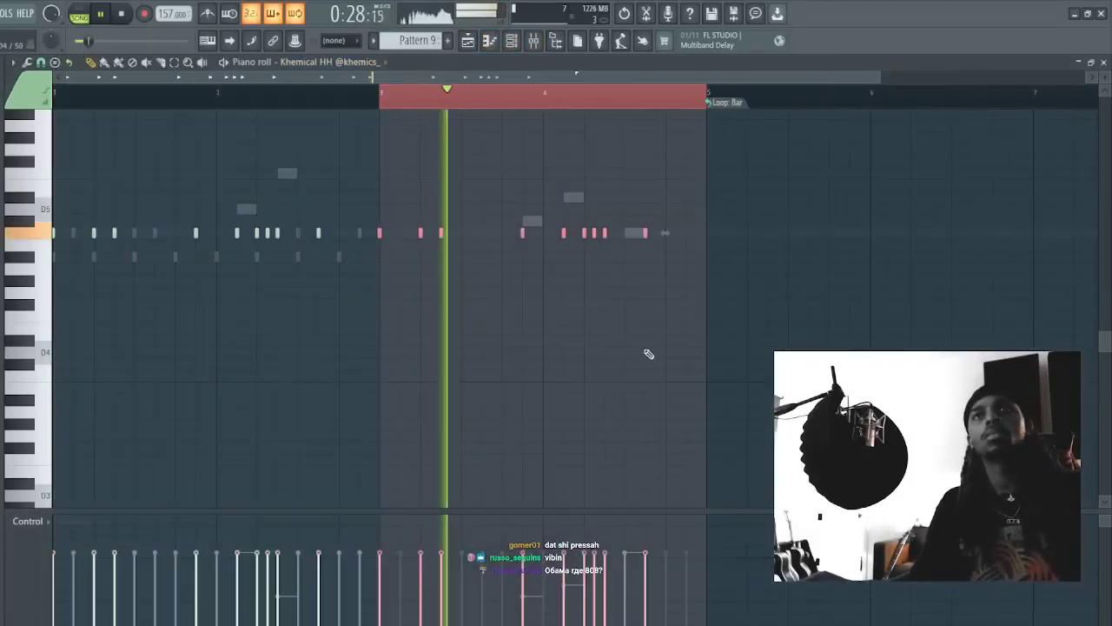
# - Delete the stray hi-hat notes, including the D4 note, then return to the playlist
pyautogui.click(648, 352)
pyautogui.rightClick(685, 356)
pyautogui.rightClick(645, 352)
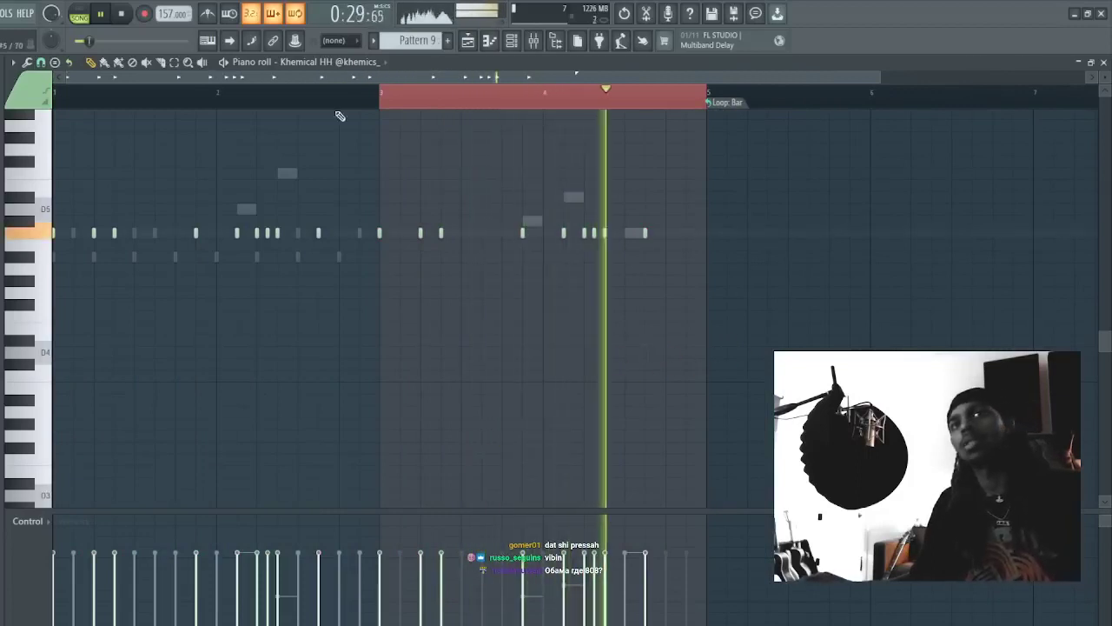
pyautogui.click(41, 62)
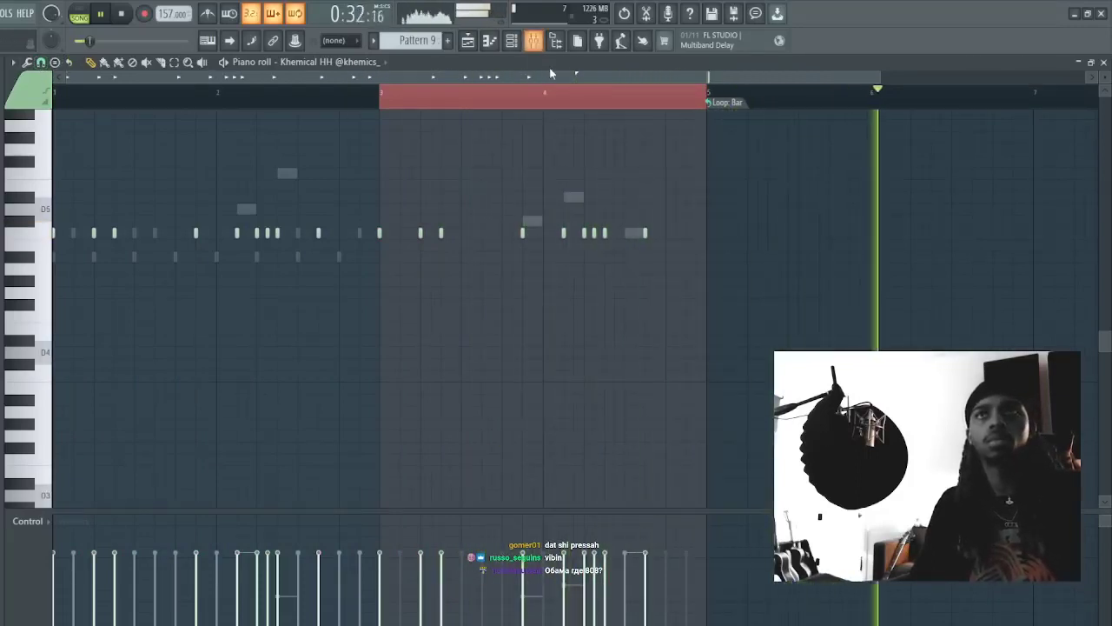
pyautogui.scroll(4, 536, 76)
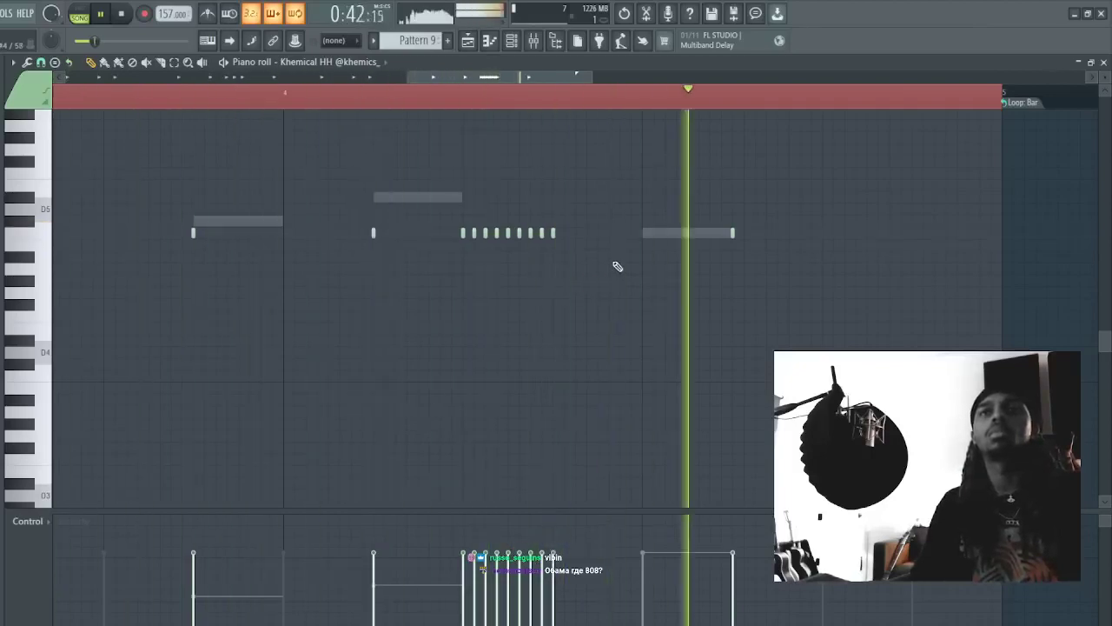
pyautogui.click(575, 304)
pyautogui.rightClick(576, 305)
pyautogui.scroll(-3, 522, 77)
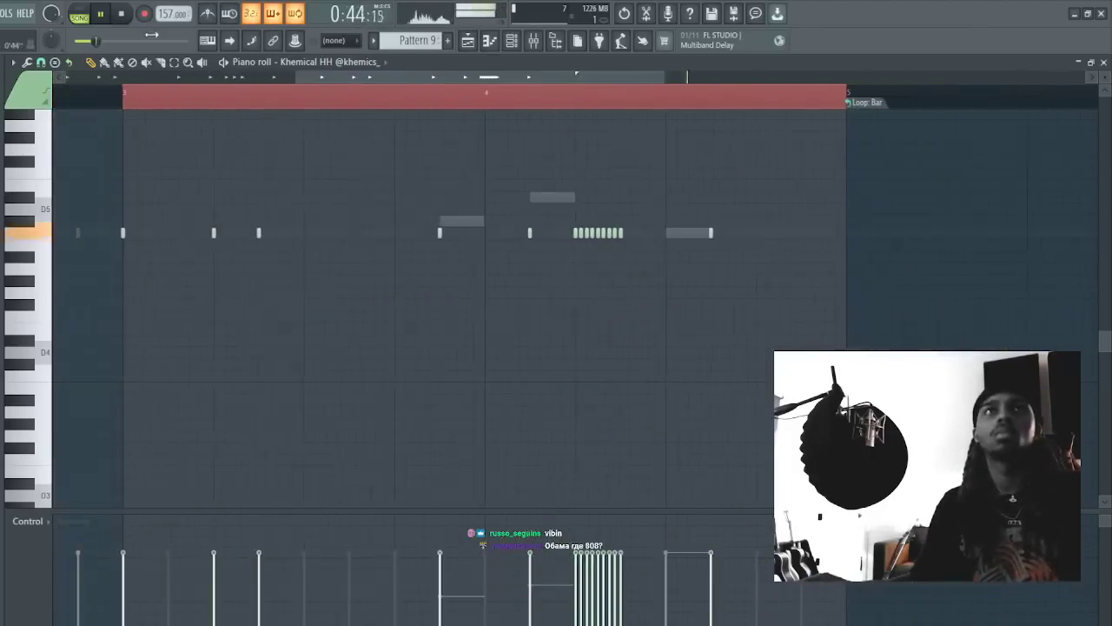
pyautogui.click(490, 42)
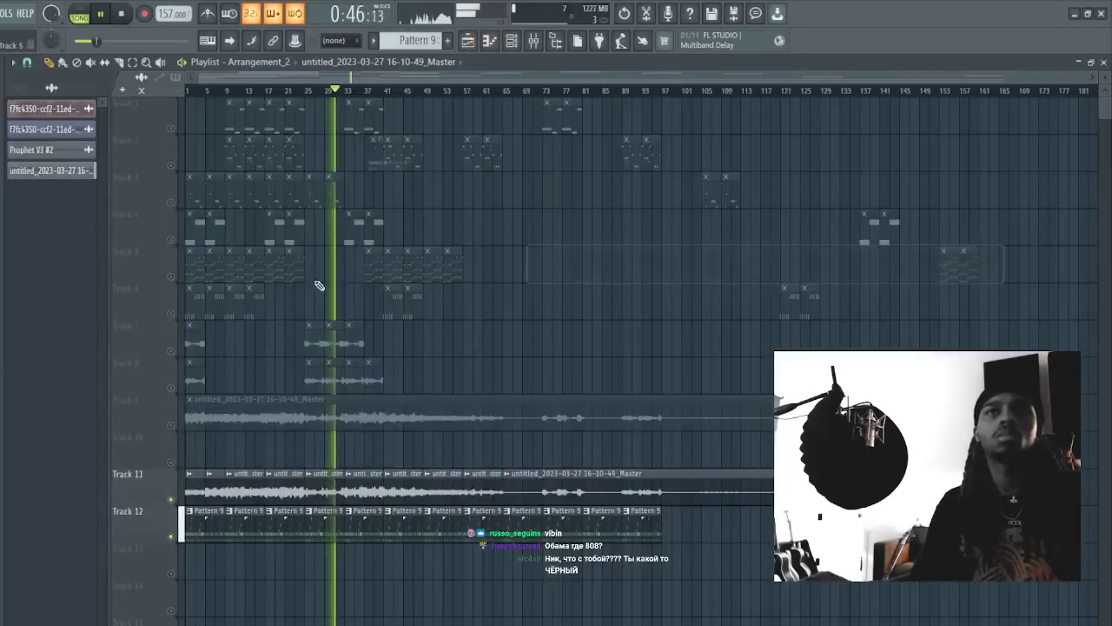
# - Move the playhead to around bar 32 and show the channel rack over the playlist
pyautogui.click(347, 91)
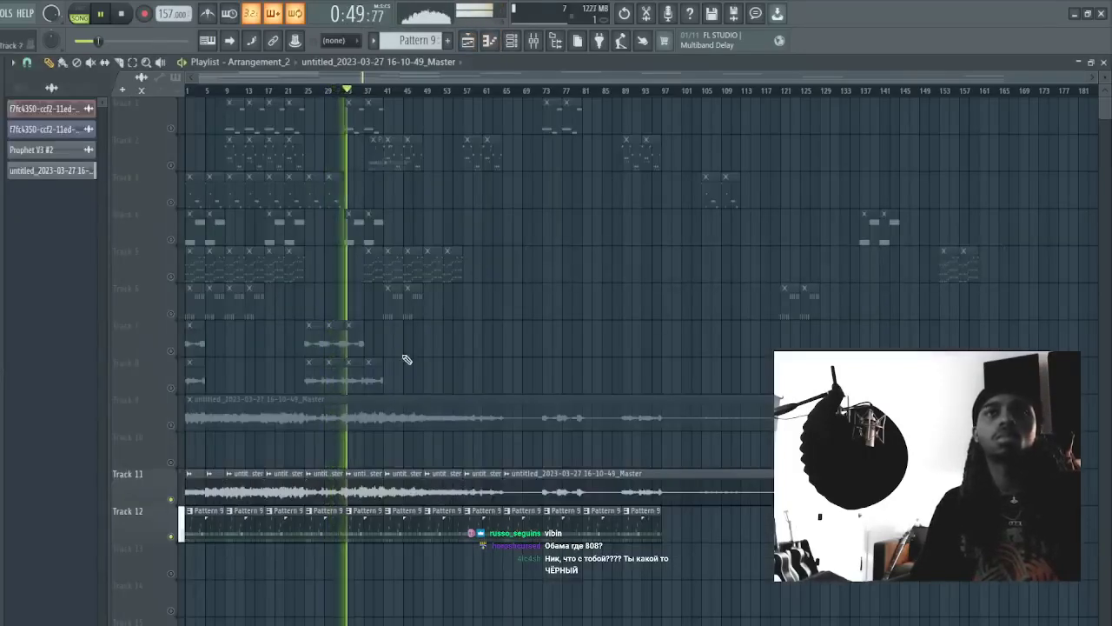
pyautogui.click(512, 41)
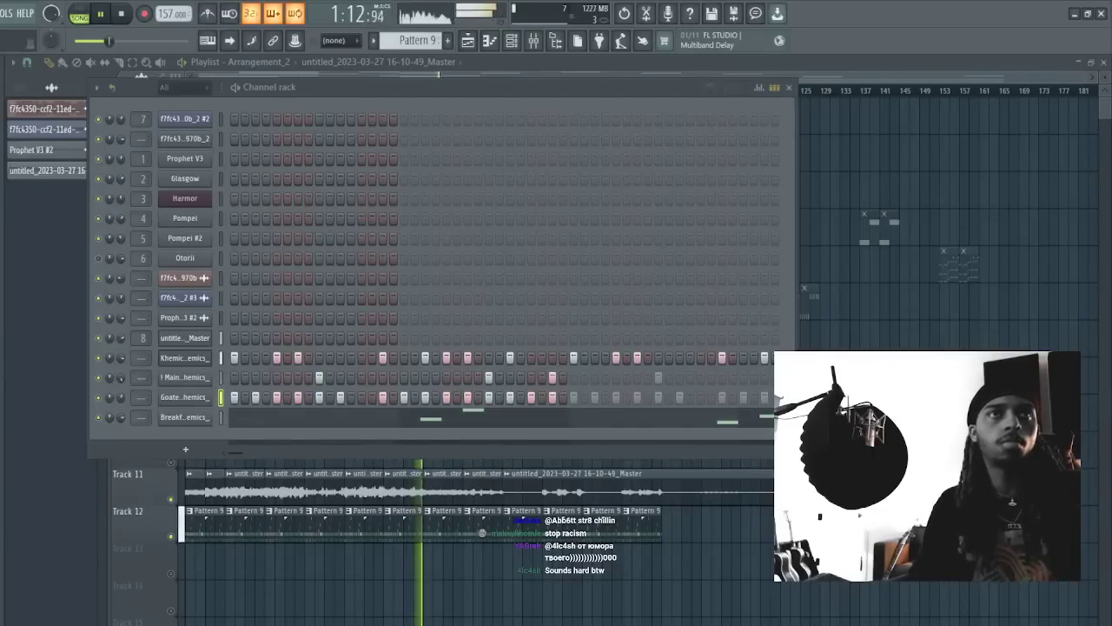
# - Add a new 808 channel, open its notes, and play the pattern, adding then deleting a test note
pyautogui.click(365, 105)
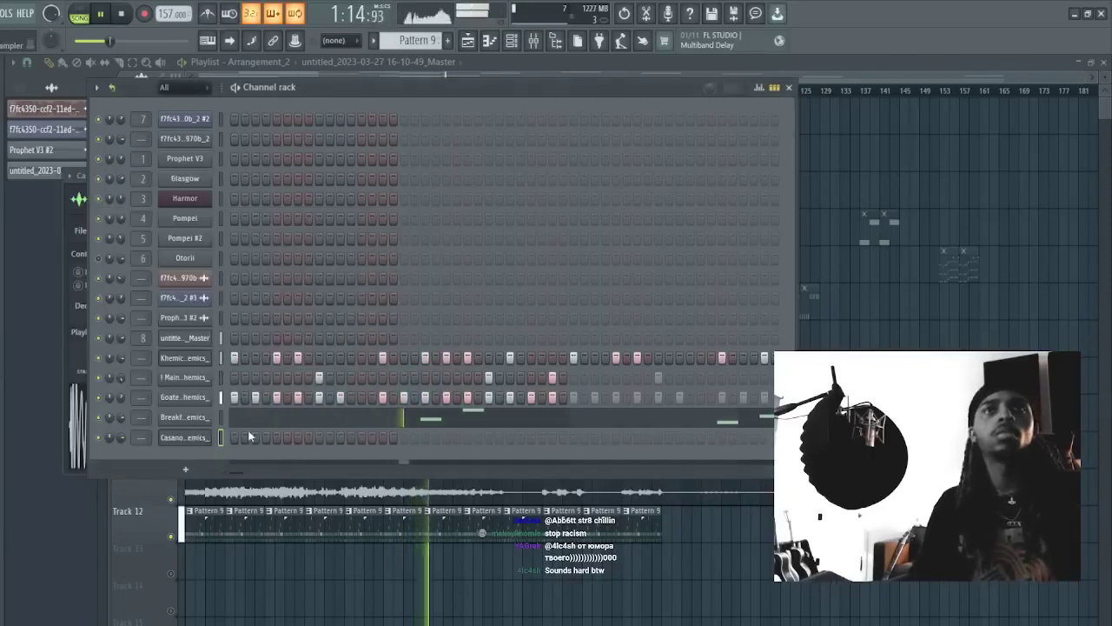
pyautogui.press('F7')
pyautogui.scroll(3, 32, 163)
pyautogui.press('space')
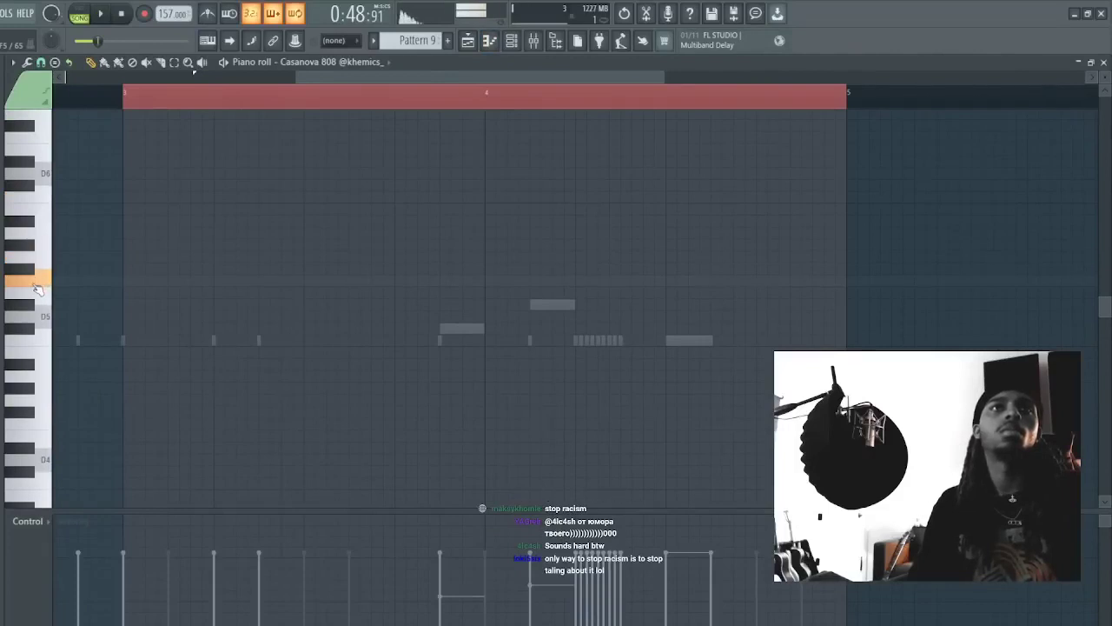
pyautogui.press('space')
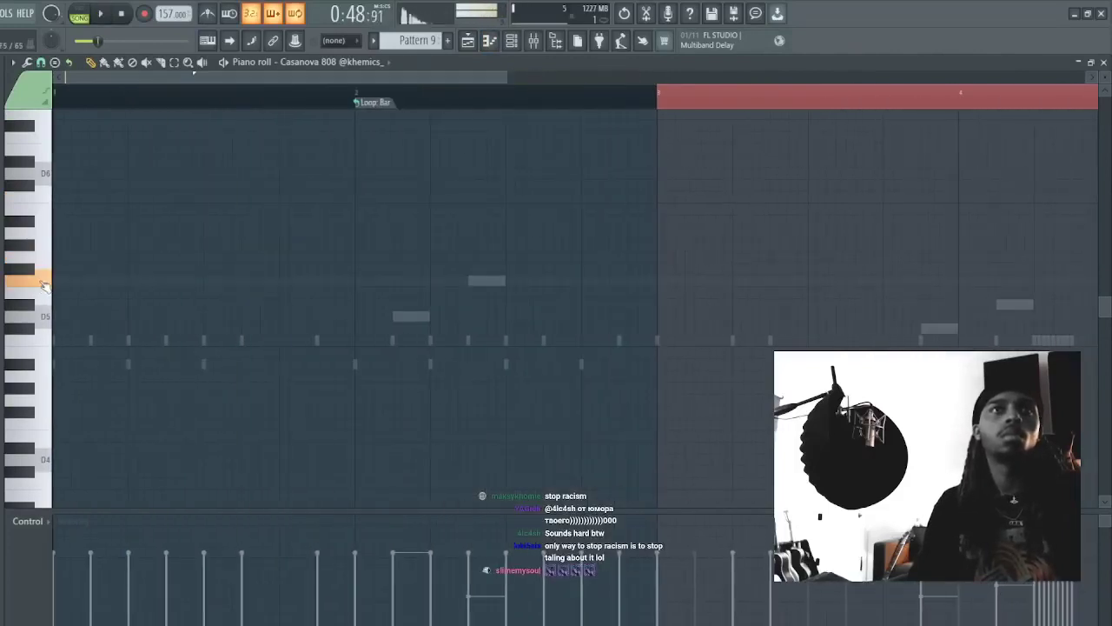
pyautogui.press('space')
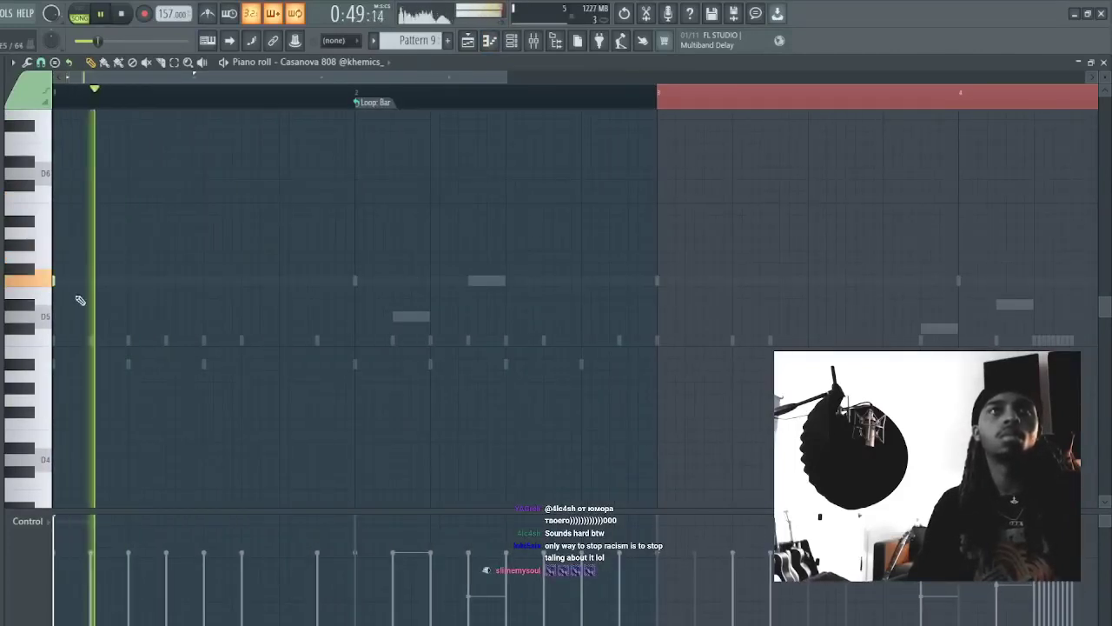
pyautogui.press('space')
pyautogui.press('space')
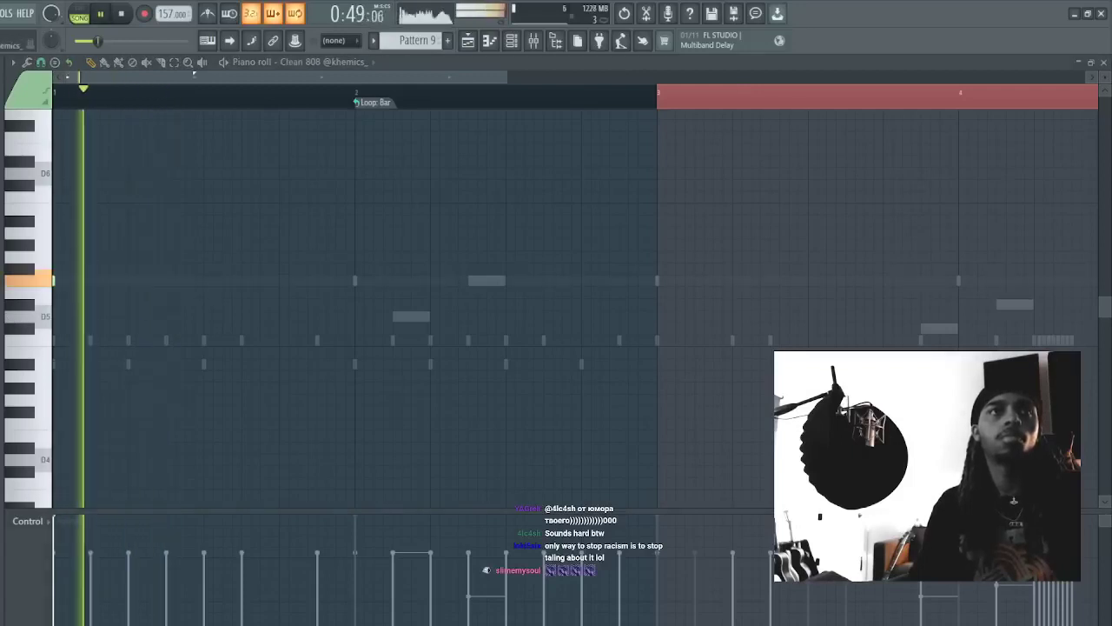
pyautogui.press('space')
pyautogui.moveTo(120, 269); pyautogui.dragTo(85, 229)
pyautogui.rightClick(85, 229)
pyautogui.press('Escape')
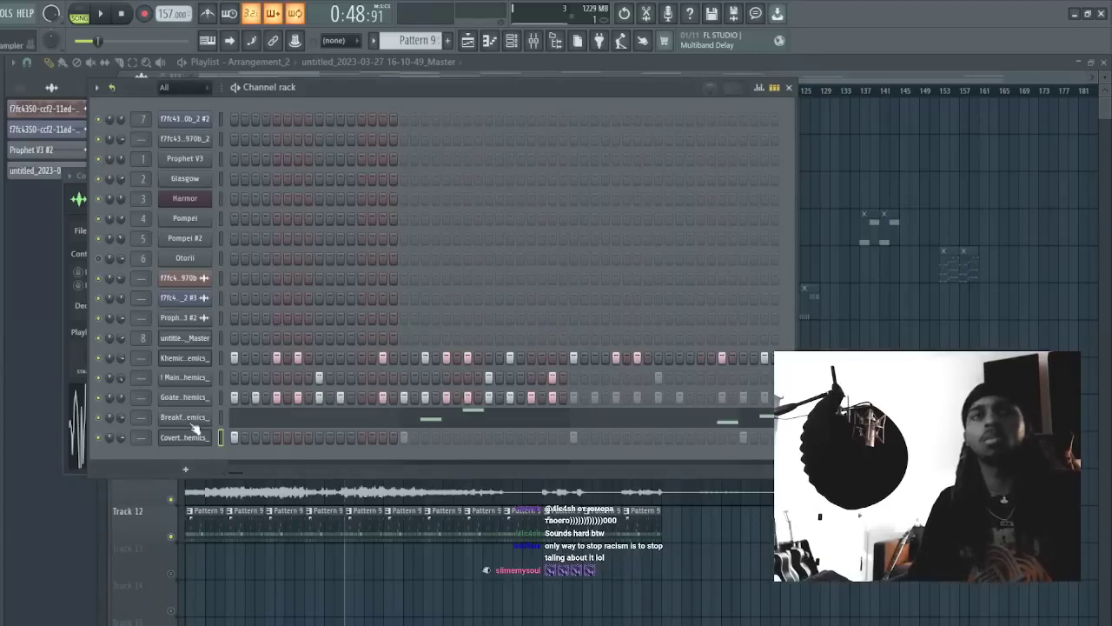
# - Audition the Covert Zay sample in the beat, then switch the 808 back to Casanova 808
pyautogui.click(185, 437)
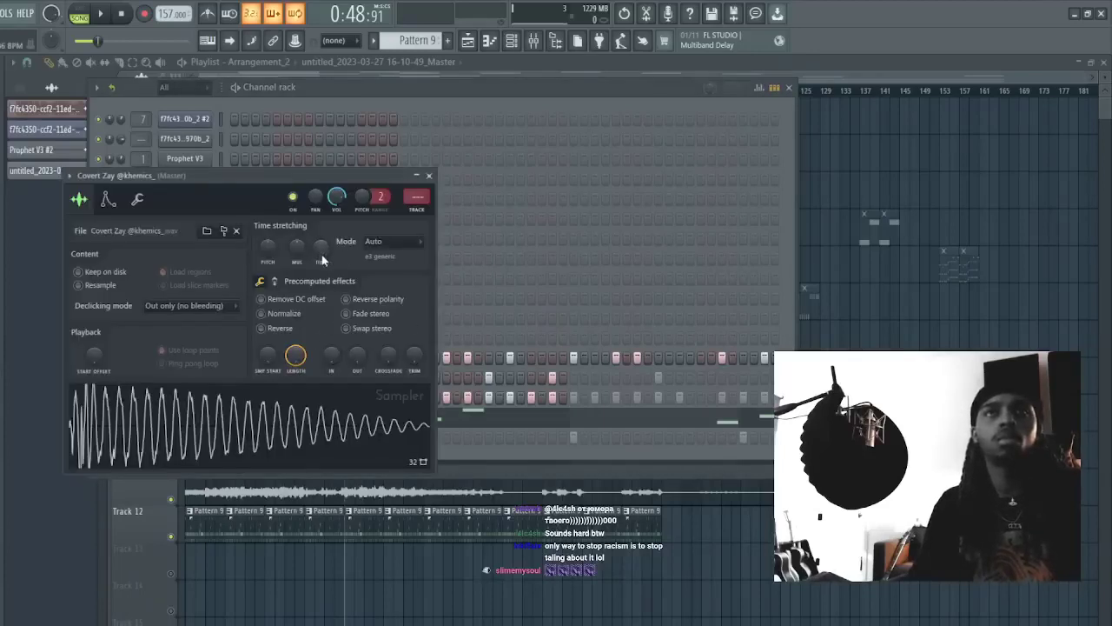
pyautogui.press('space')
pyautogui.press('space')
pyautogui.press('space')
pyautogui.click(486, 456)
pyautogui.press('space')
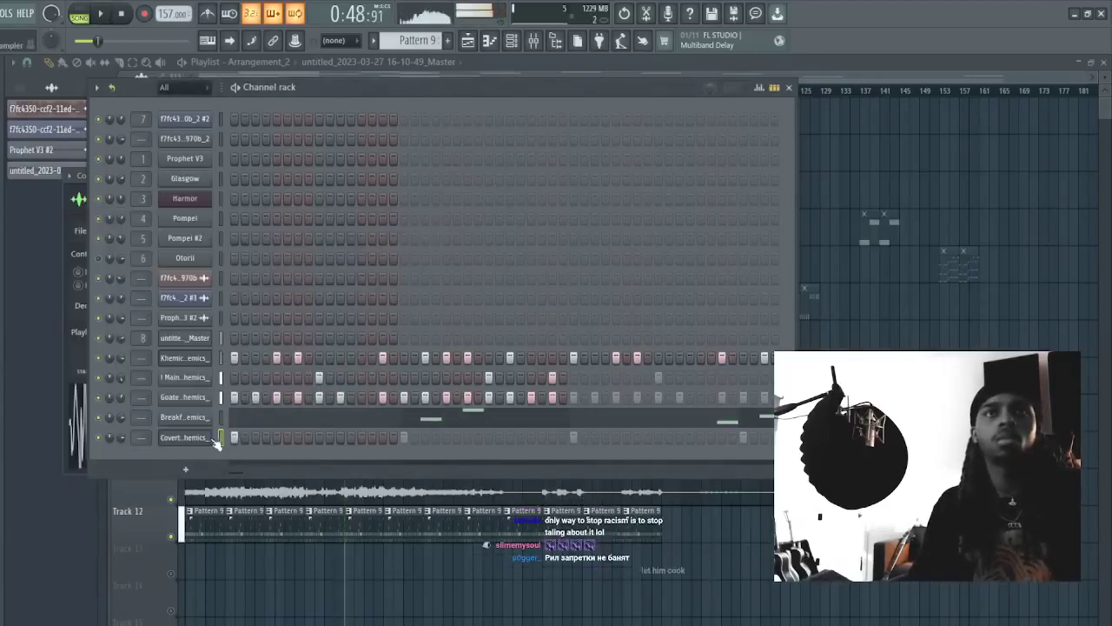
pyautogui.click(217, 439)
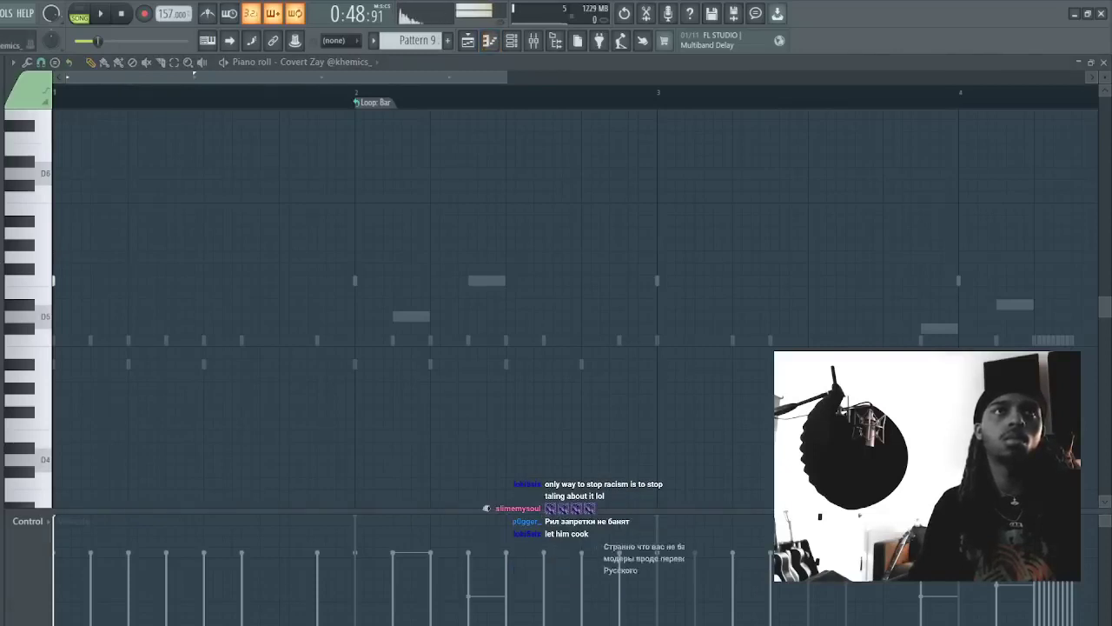
pyautogui.press('space')
pyautogui.press('space')
pyautogui.press('space')
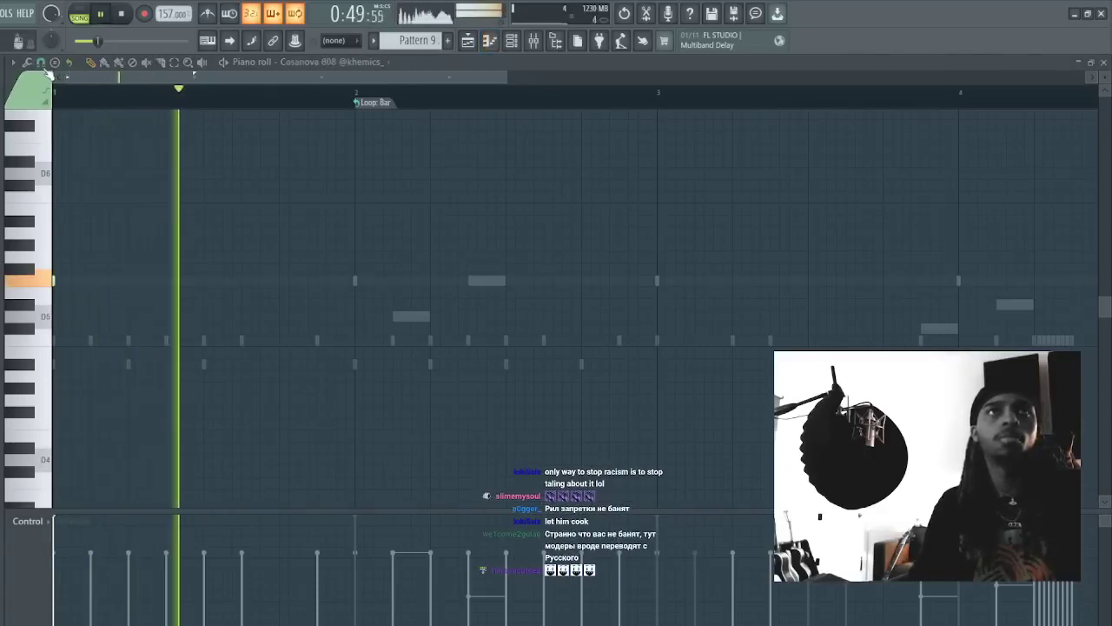
# - Place an 808 note just after bar 2, removing the trial notes around bar 1.75–2
pyautogui.press('space')
pyautogui.scroll(-3, 199, 95)
pyautogui.press('space')
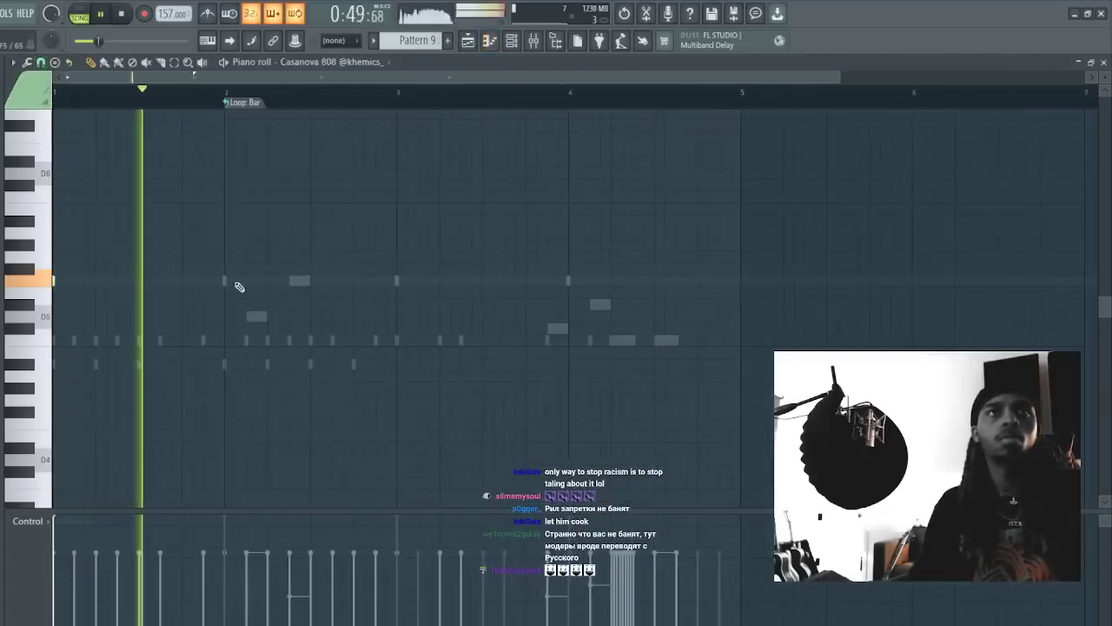
pyautogui.click(203, 281)
pyautogui.click(273, 281)
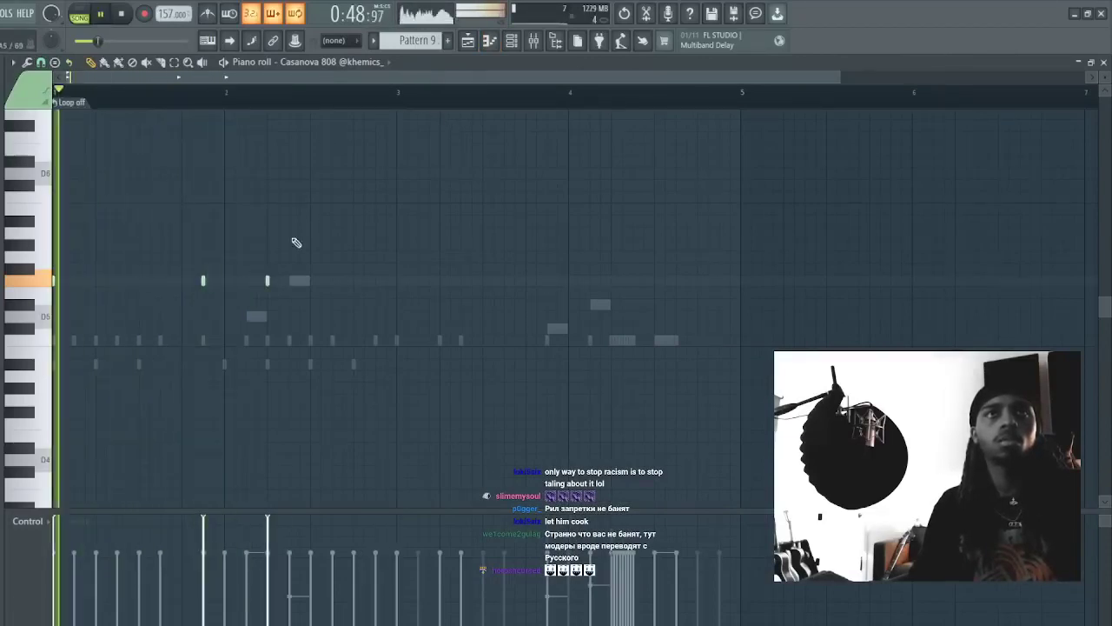
pyautogui.rightClick(203, 282)
pyautogui.press('space')
pyautogui.press('space')
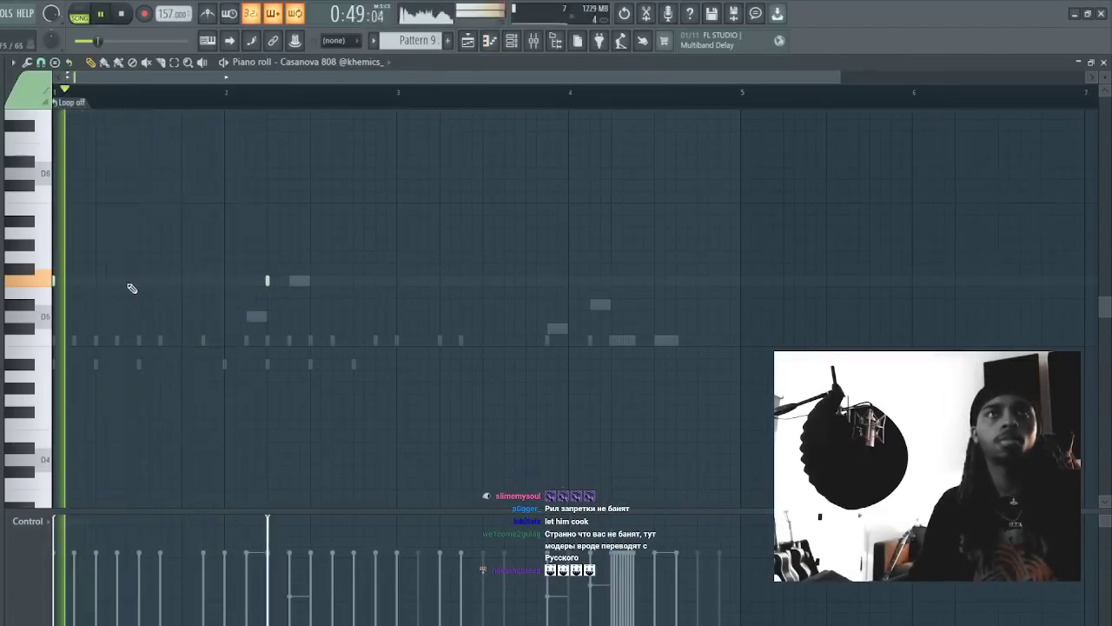
pyautogui.press('space')
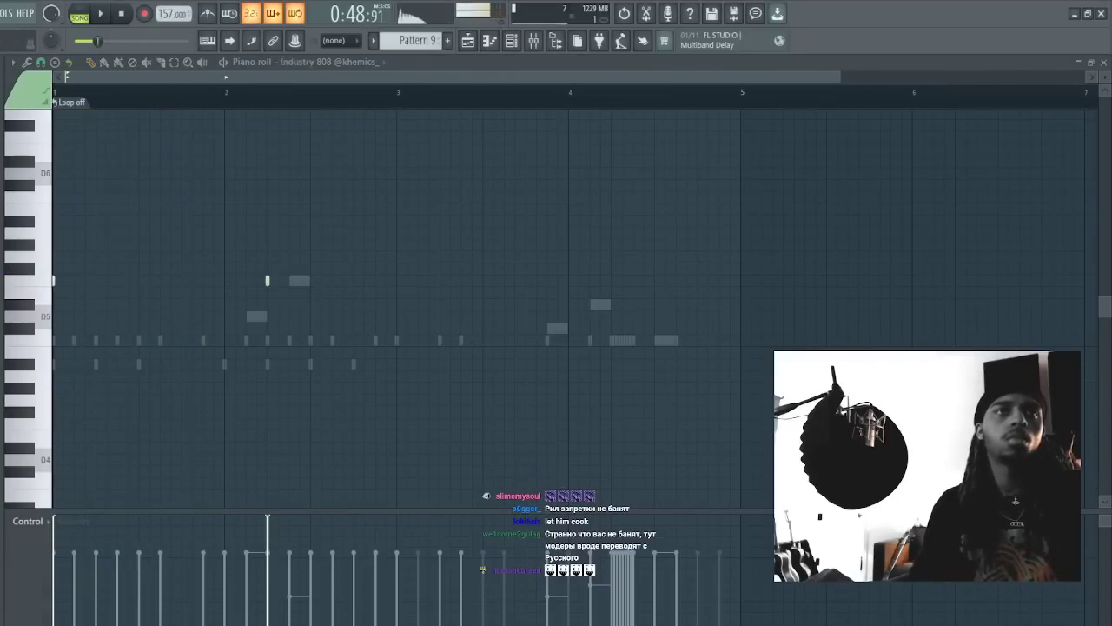
pyautogui.press('space')
pyautogui.press('space')
pyautogui.press('space')
pyautogui.press('space')
pyautogui.press('space')
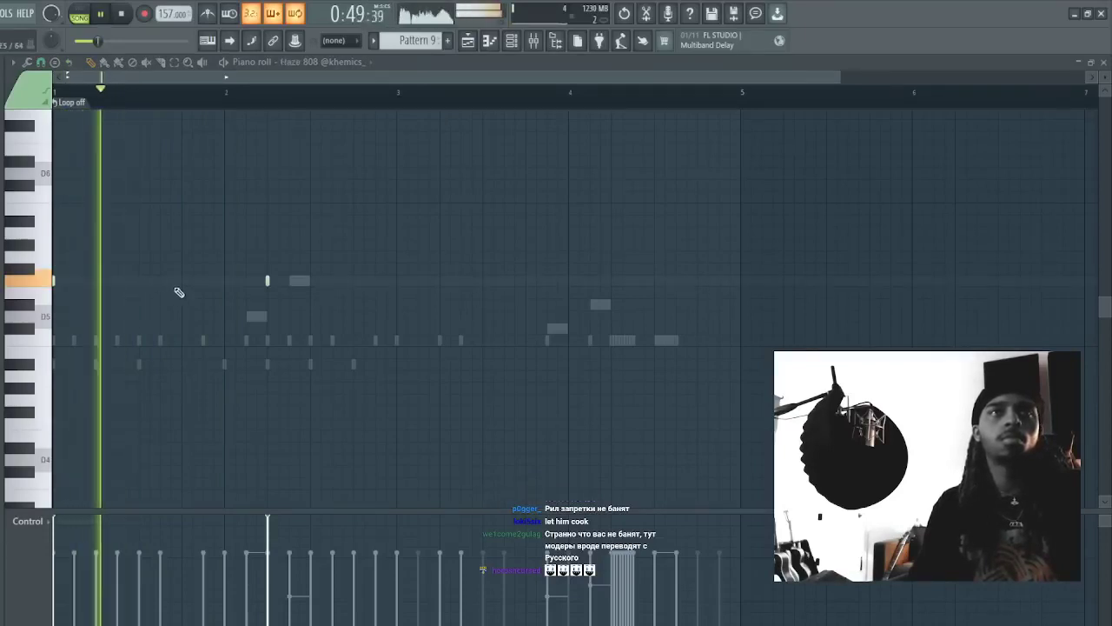
pyautogui.click(181, 281)
pyautogui.rightClick(267, 280)
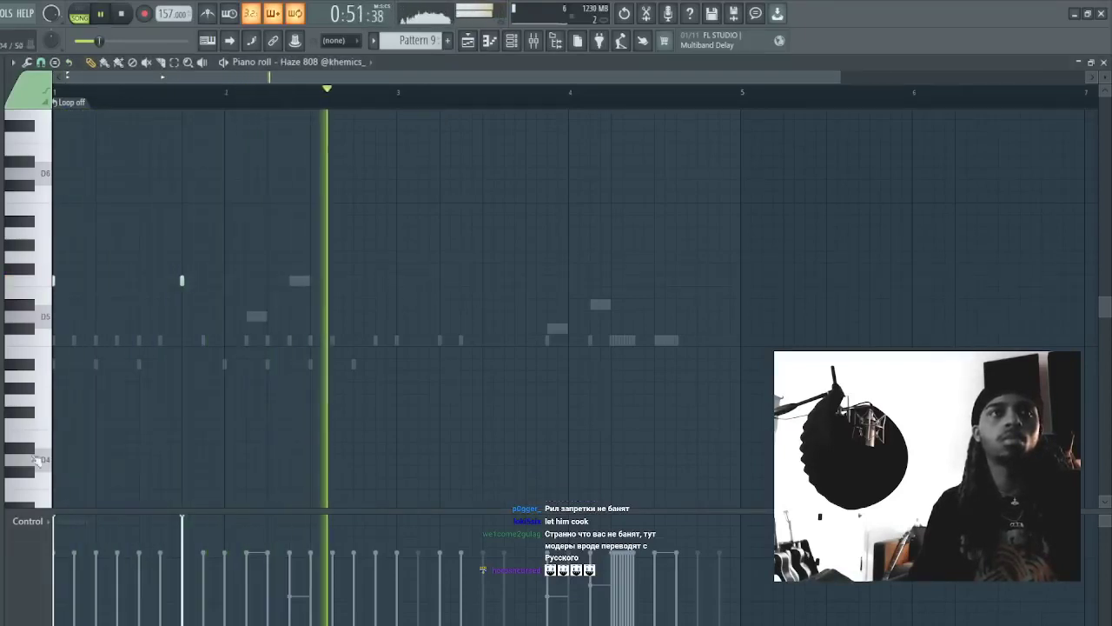
pyautogui.press('space')
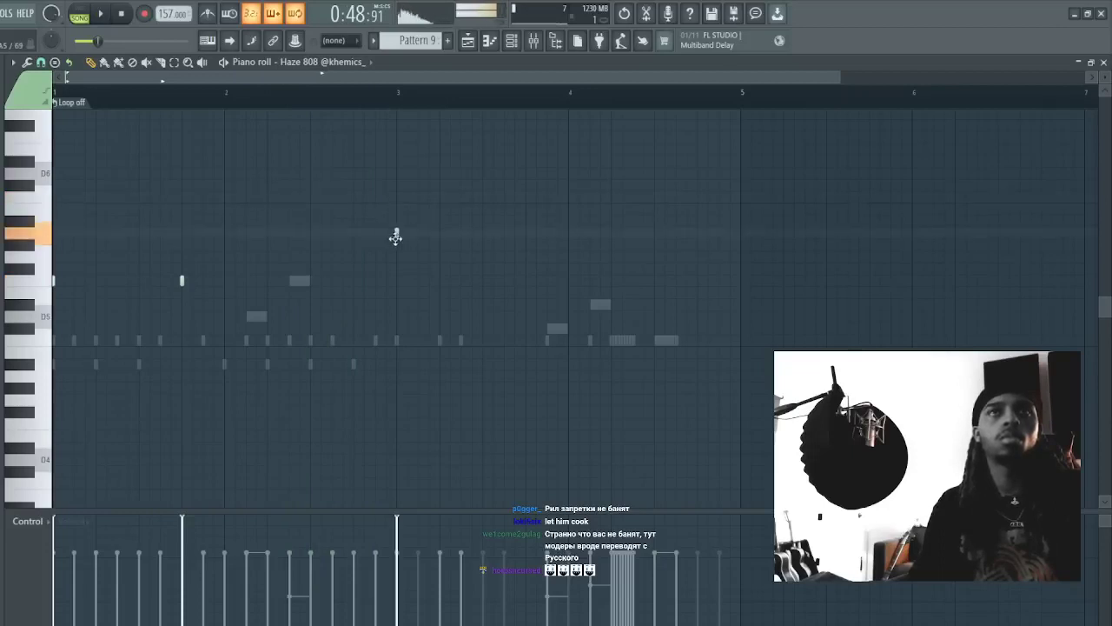
# - Add an 808 note near bar 3, drop it an octave, and add two more notes after it
pyautogui.click(395, 235)
pyautogui.press('space')
pyautogui.press('space')
pyautogui.press('space')
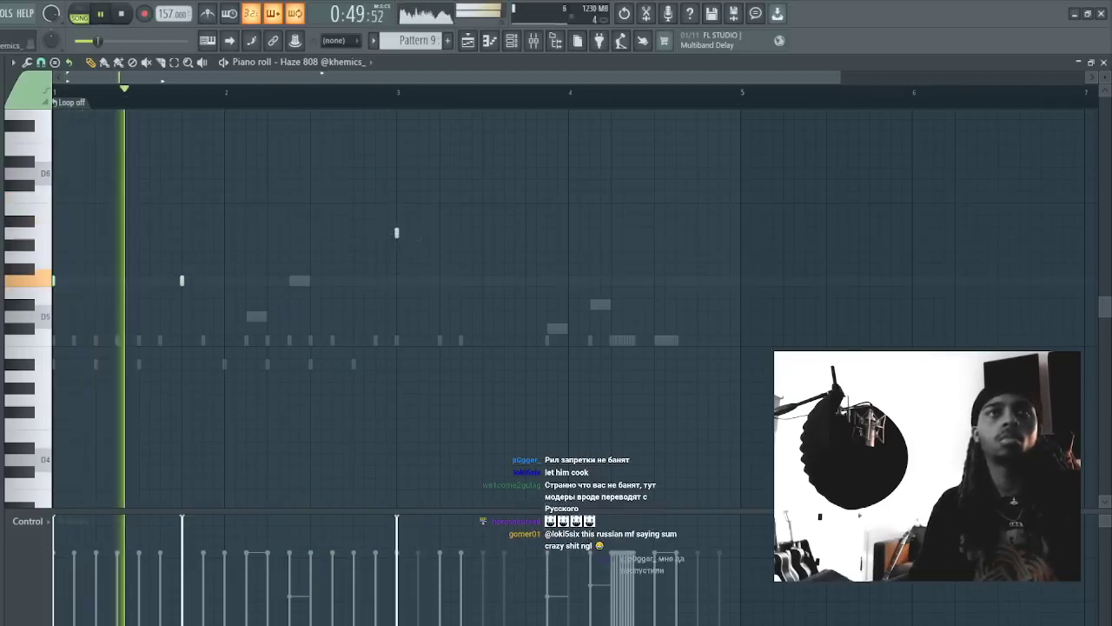
pyautogui.press('space')
pyautogui.press('space')
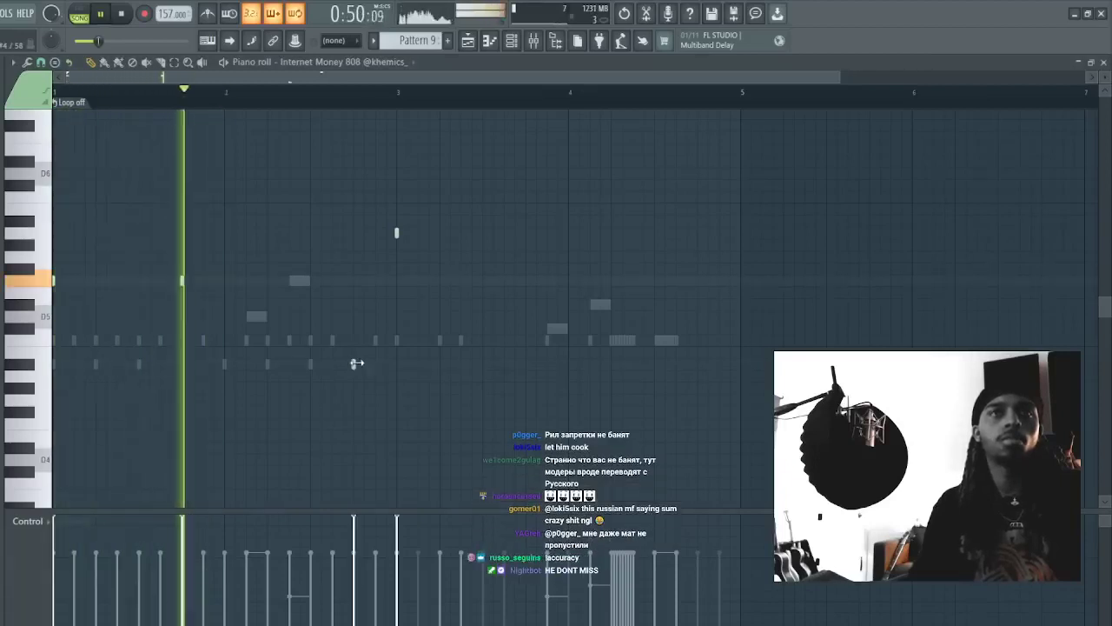
pyautogui.moveTo(433, 237); pyautogui.dragTo(334, 221)
pyautogui.hotkey('ctrl', 'Down')
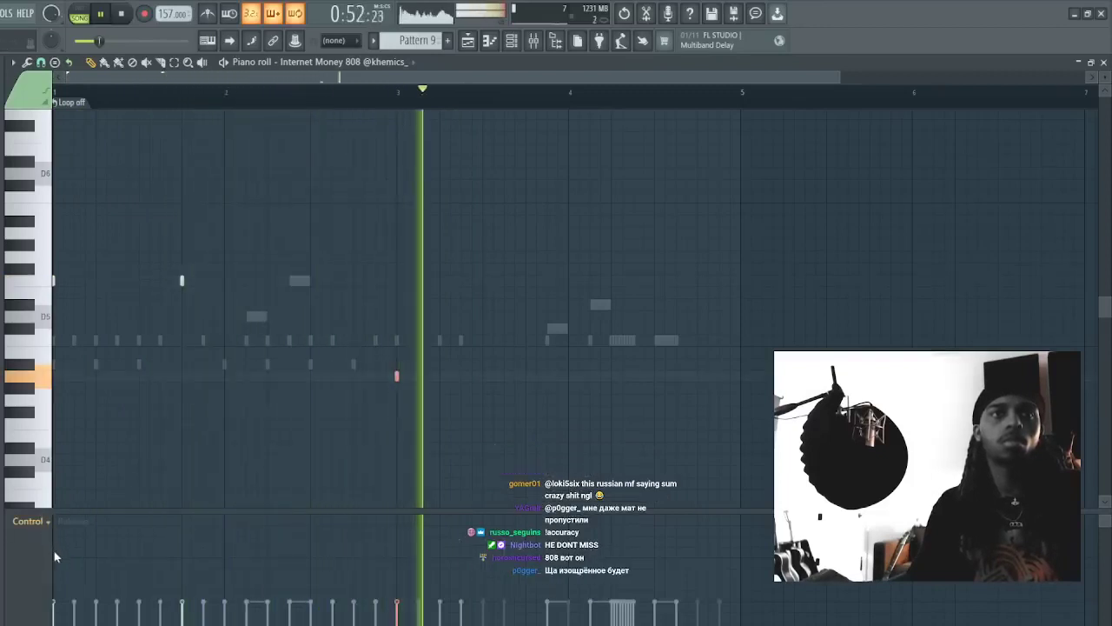
pyautogui.press('space')
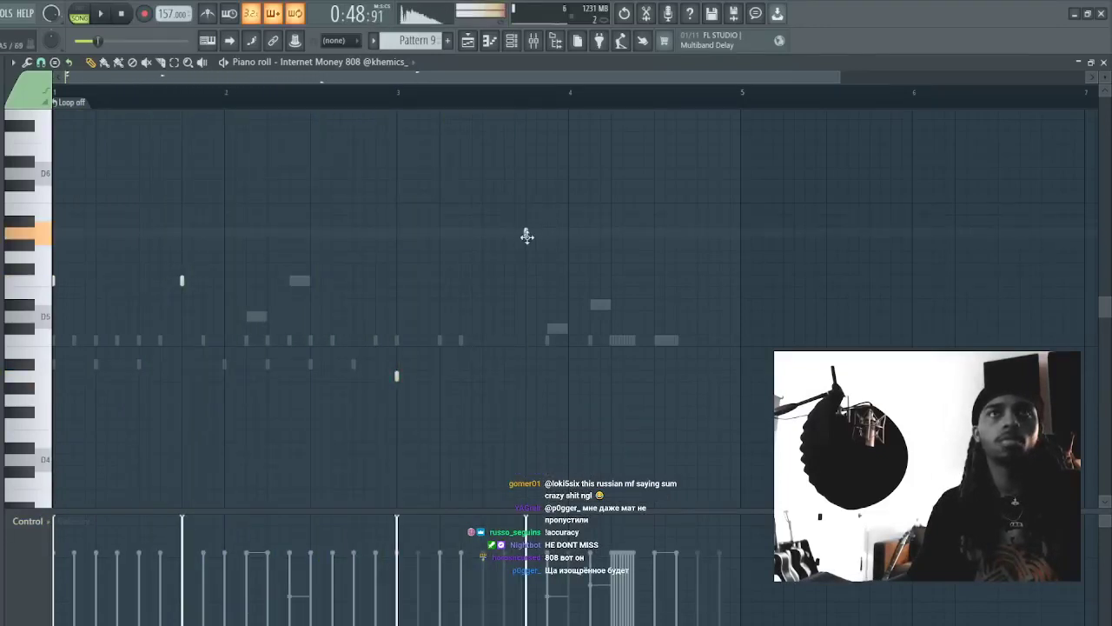
pyautogui.press('space')
pyautogui.click(590, 233)
pyautogui.press('space')
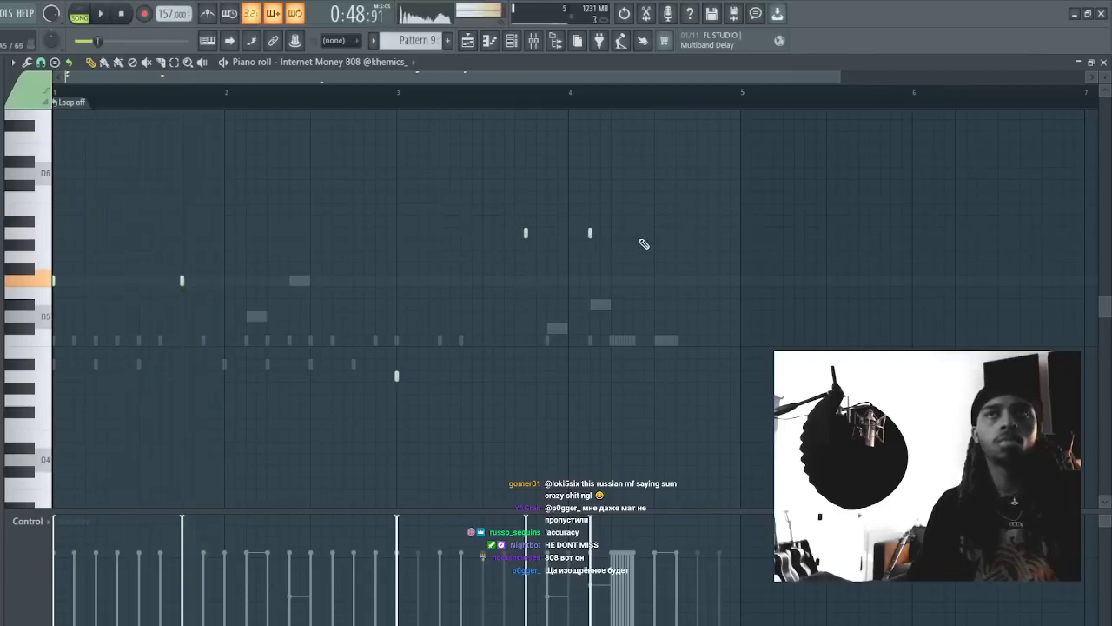
pyautogui.click(612, 256)
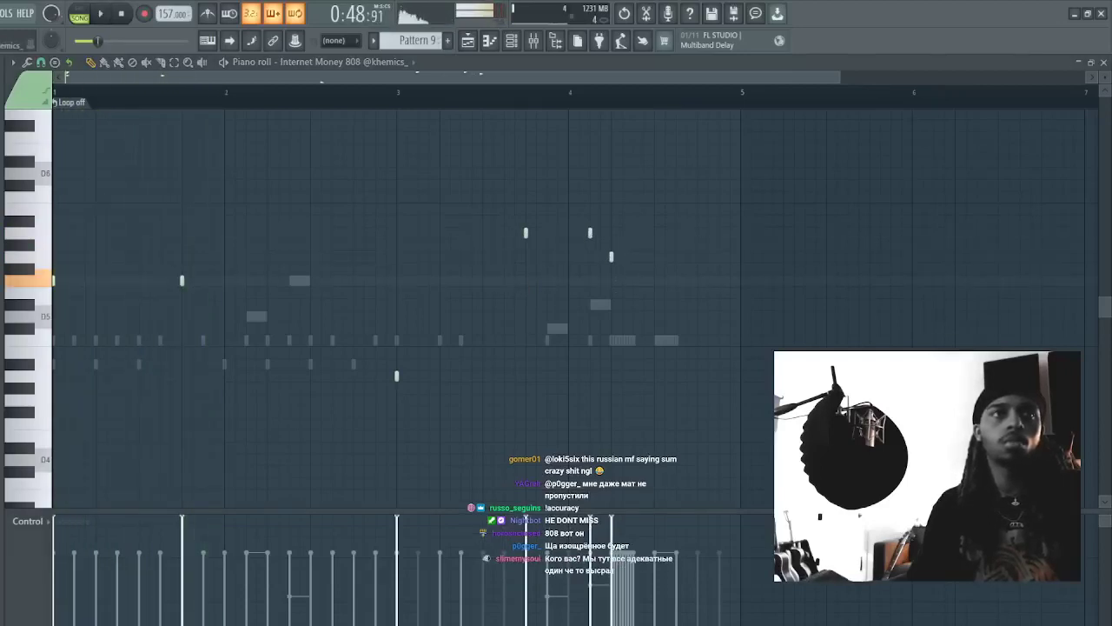
# - Audition the 808 pattern with different samples, including Jetski 808, then open the channel rack
pyautogui.press('space')
pyautogui.press('space')
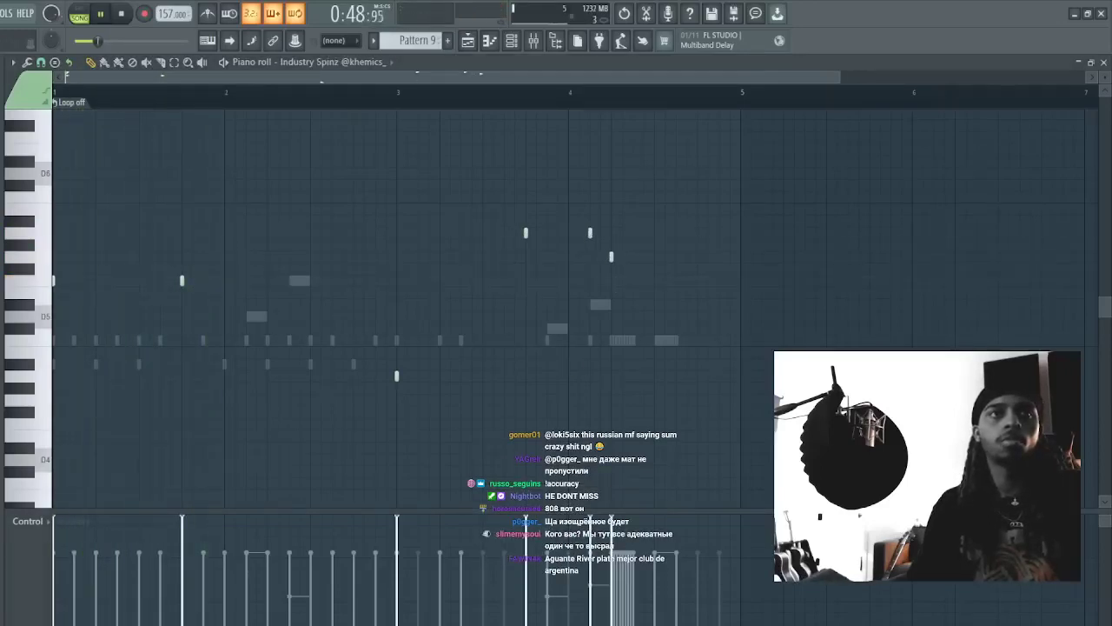
pyautogui.press('space')
pyautogui.press('space')
pyautogui.press('space')
pyautogui.press('space')
pyautogui.press('space')
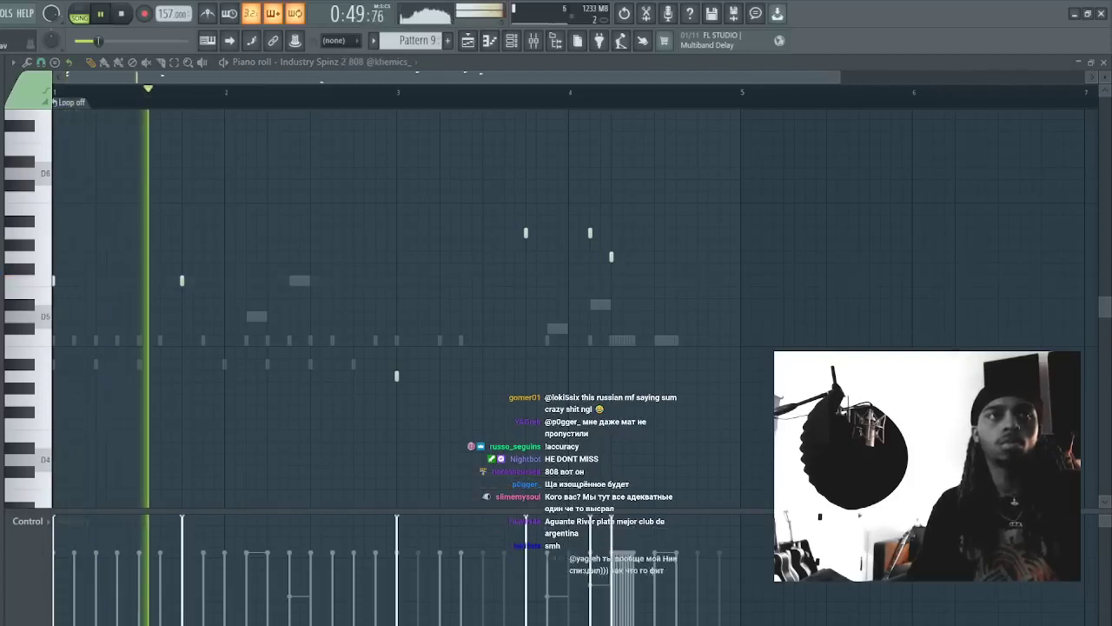
pyautogui.press('space')
pyautogui.press('space')
pyautogui.press('space')
pyautogui.press('space')
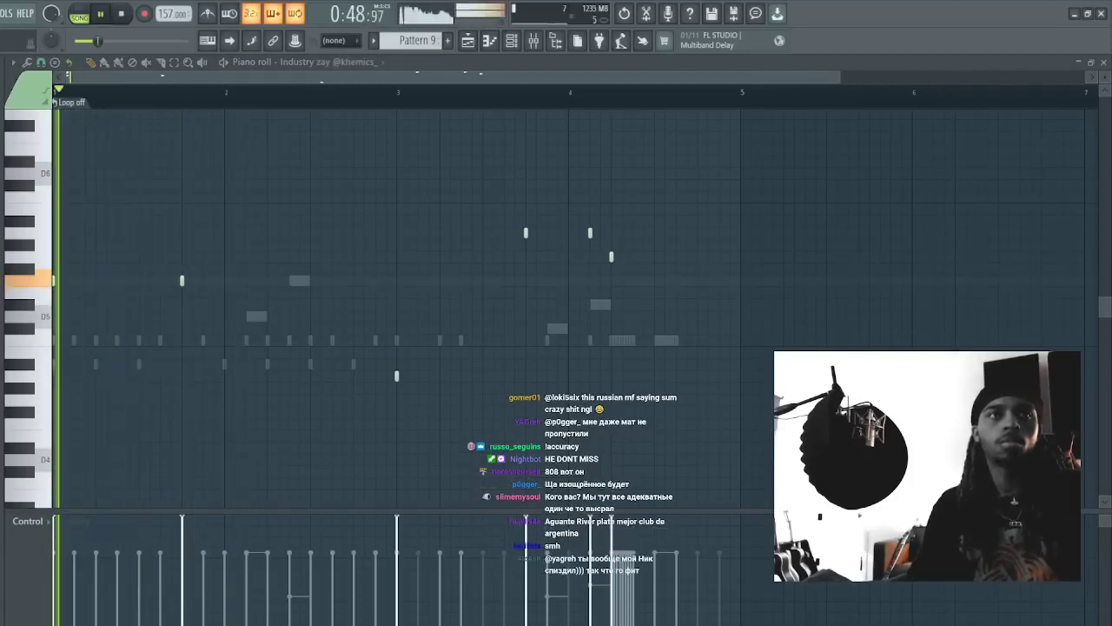
pyautogui.press('space')
pyautogui.press('space')
pyautogui.press('space')
pyautogui.press('space')
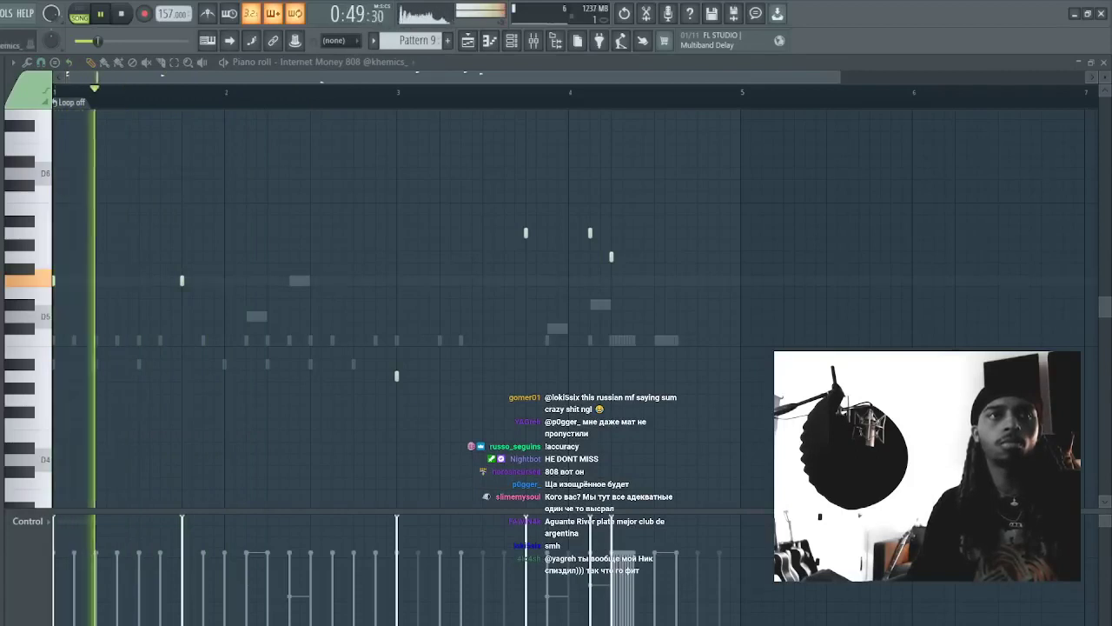
pyautogui.press('space')
pyautogui.press('space')
pyautogui.press('space')
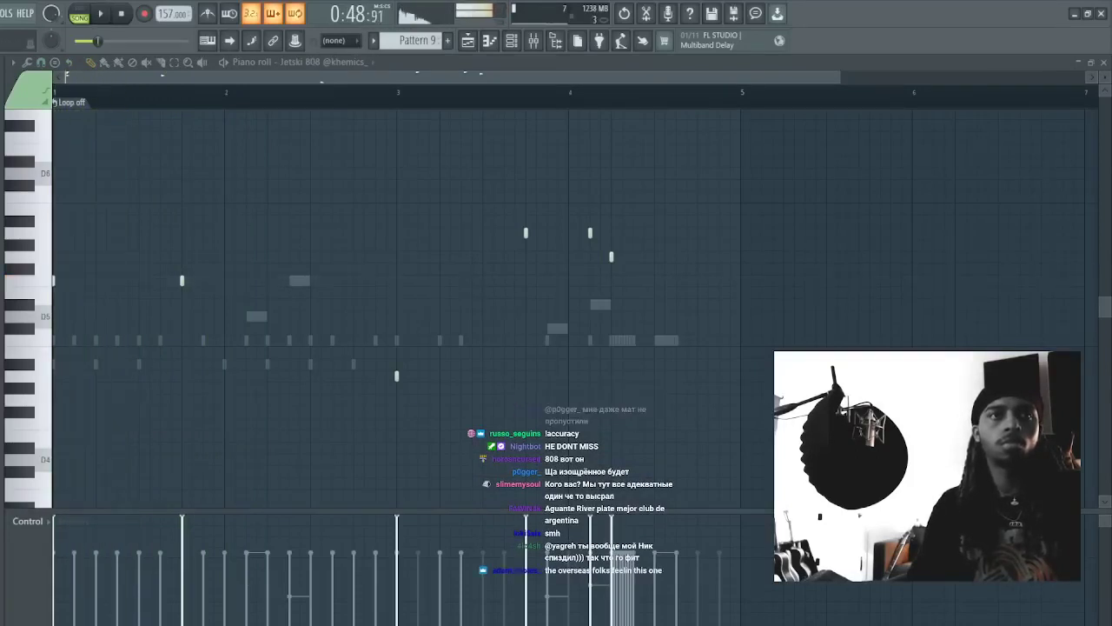
pyautogui.press('space')
pyautogui.press('space')
pyautogui.press('space')
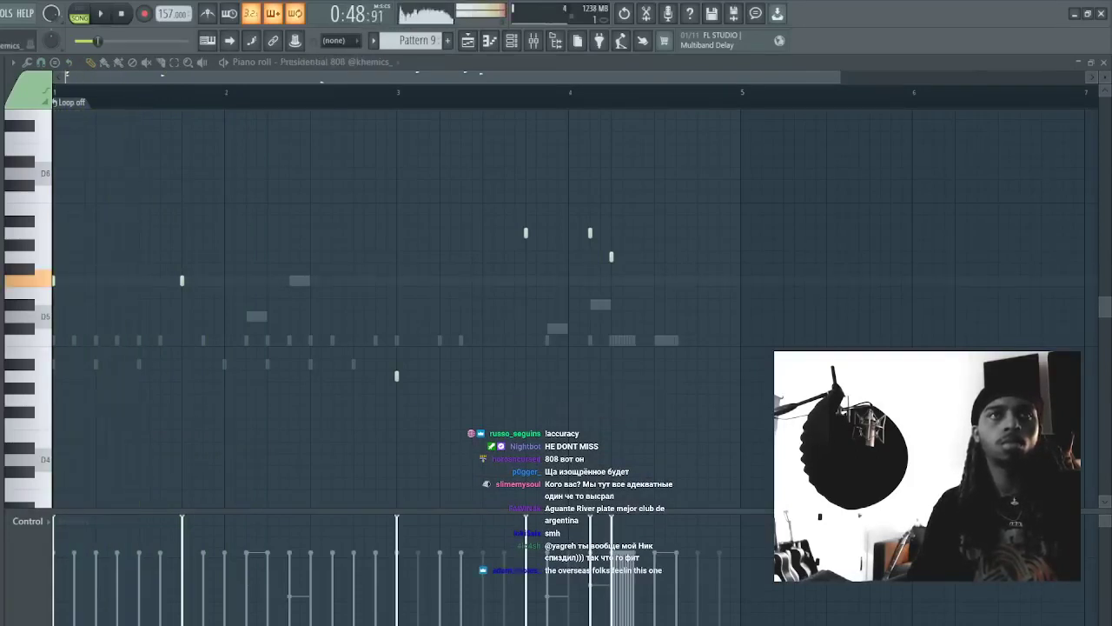
pyautogui.press('space')
pyautogui.press('space')
pyautogui.press('space')
pyautogui.press('space')
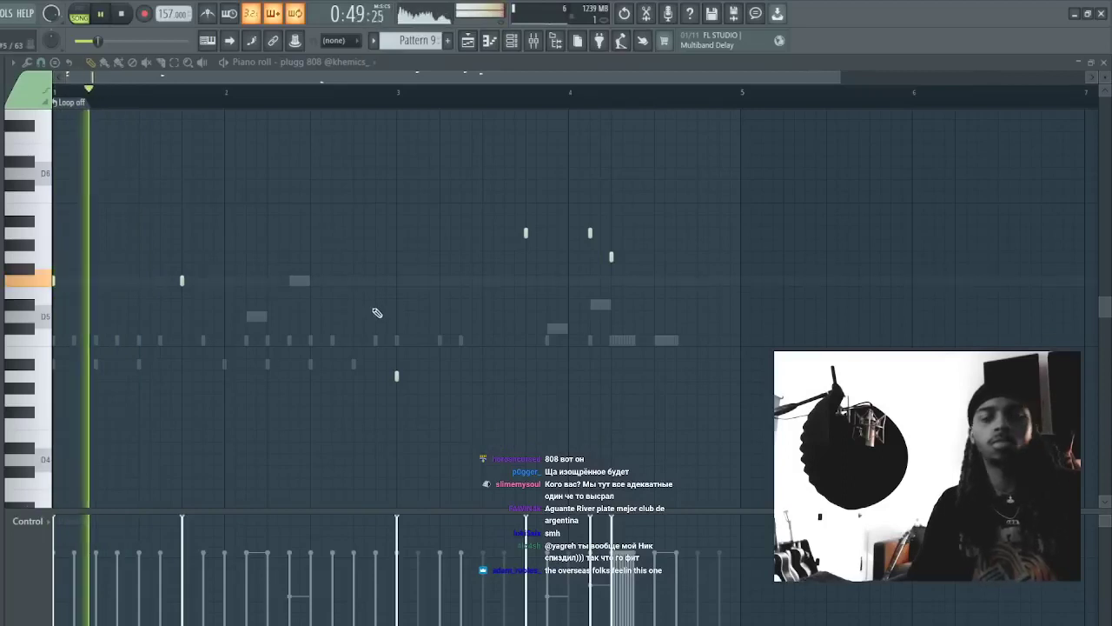
pyautogui.press('space')
pyautogui.press('F6')
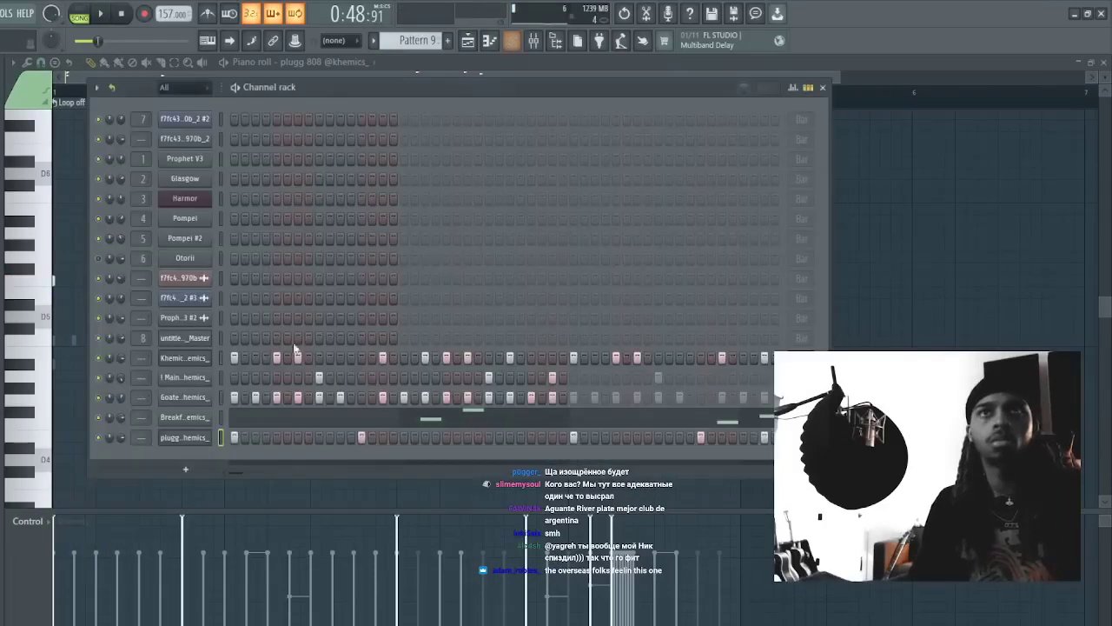
# - Audition the Reality 808, Right Hook 808 and Yacht 808 samples on the 808 channel
pyautogui.click(193, 437)
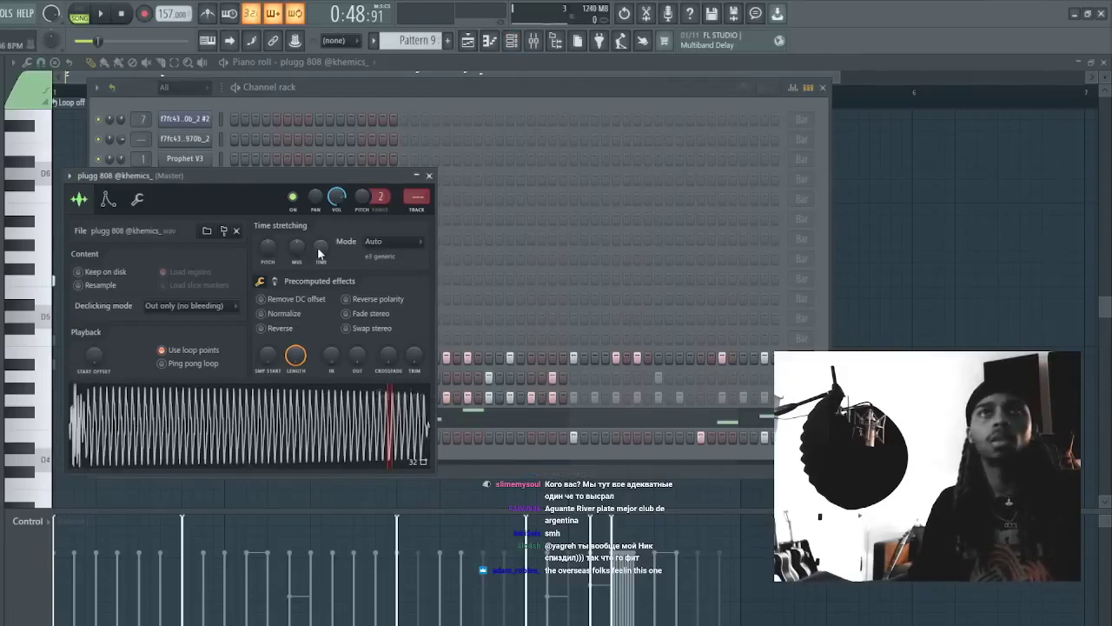
pyautogui.press('space')
pyautogui.click(532, 456)
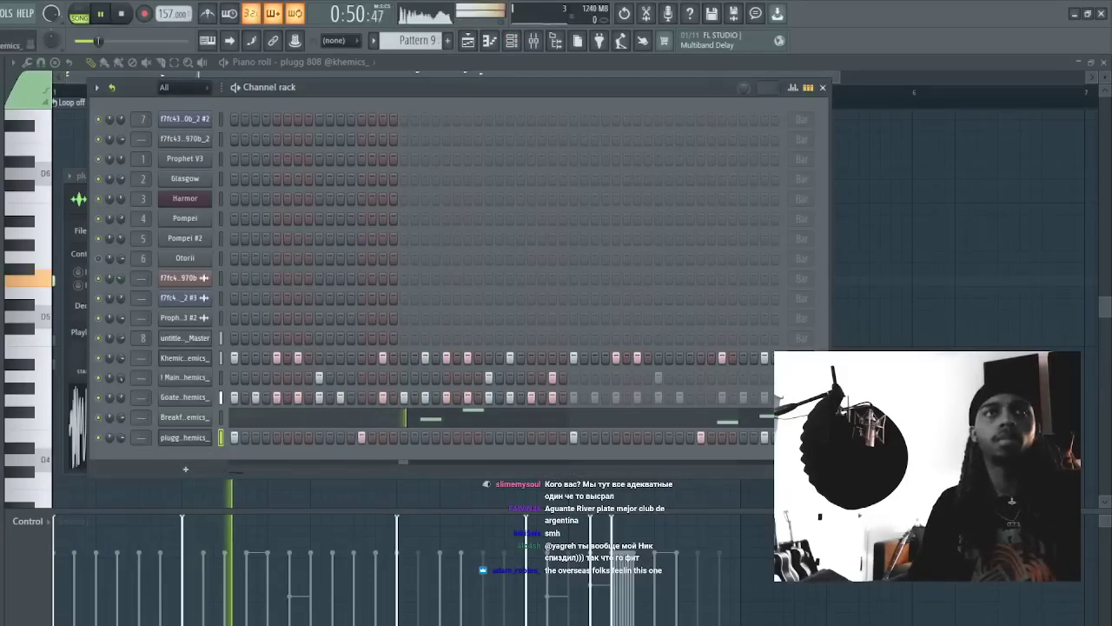
pyautogui.hotkey('shift', 'Return')
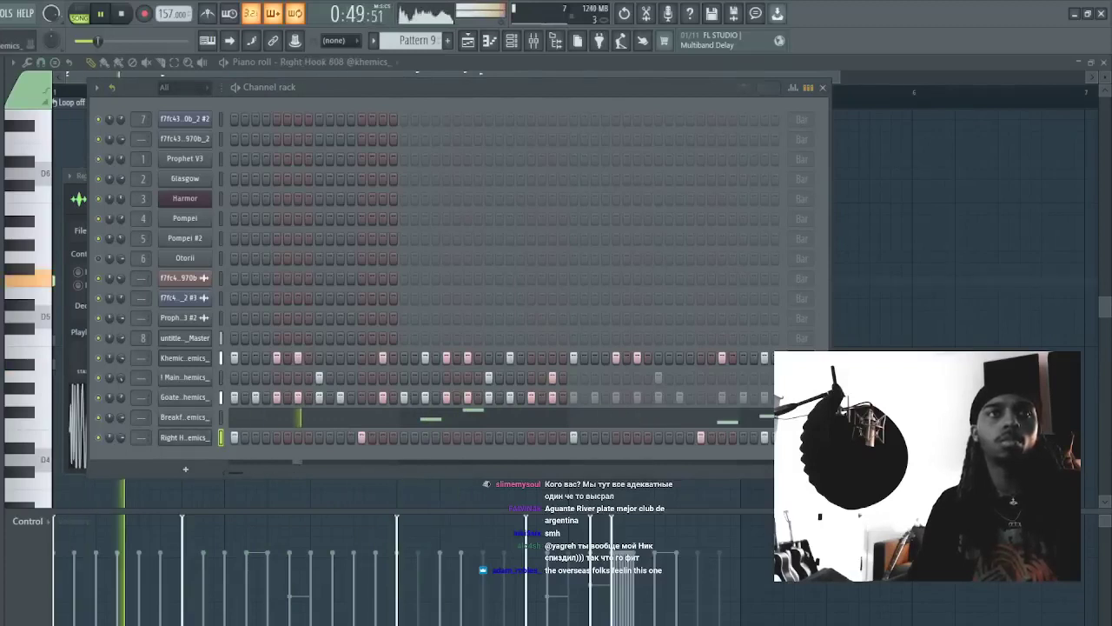
pyautogui.press('space')
pyautogui.doubleClick(183, 438)
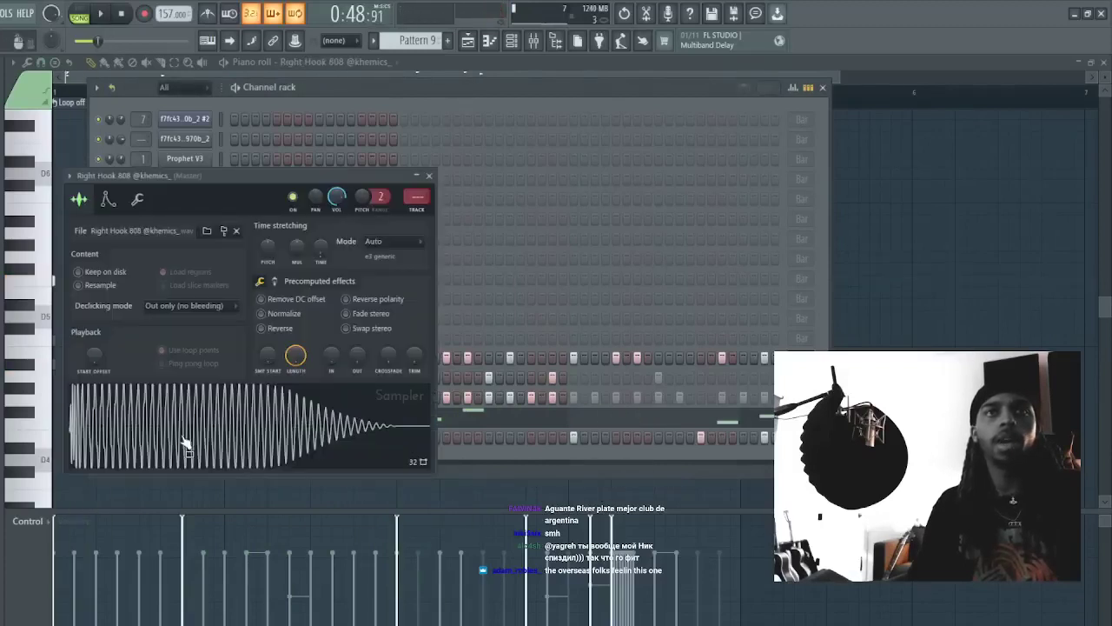
pyautogui.press('space')
pyautogui.click(500, 63)
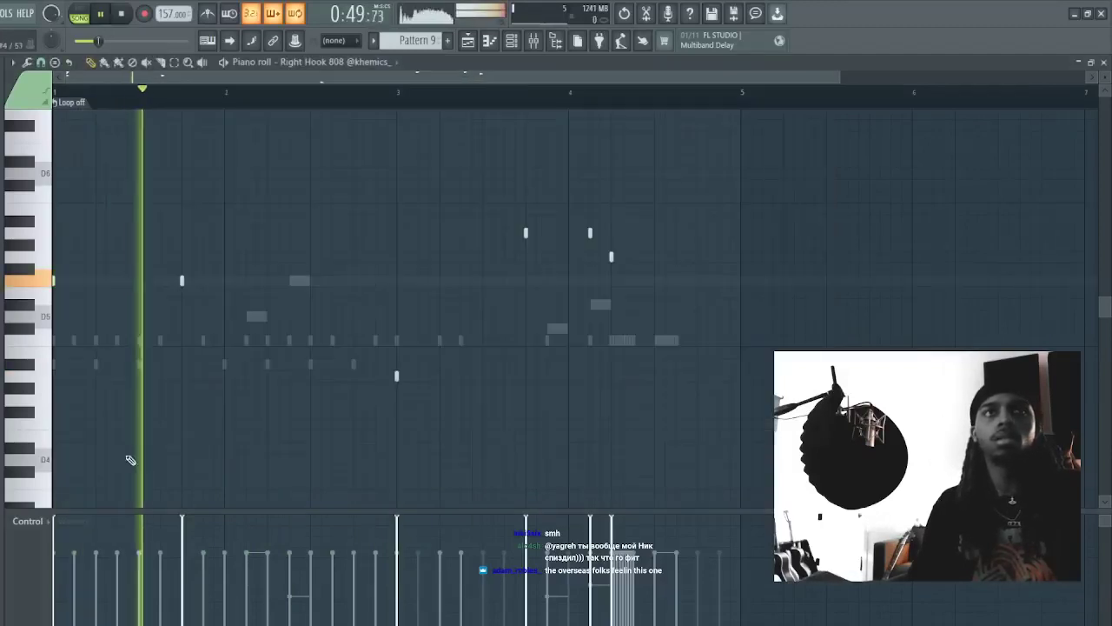
pyautogui.press('space')
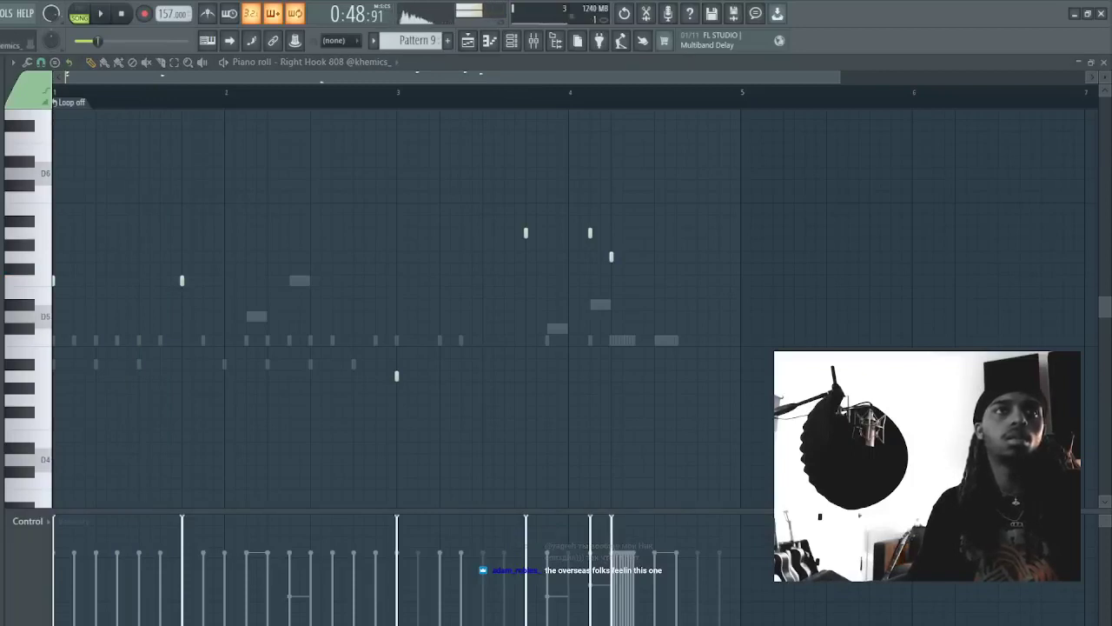
pyautogui.hotkey('shift', 'Return')
# - Add a short 808 note, adjust a late note's timing, and make all 808 notes legato
pyautogui.click(193, 353)
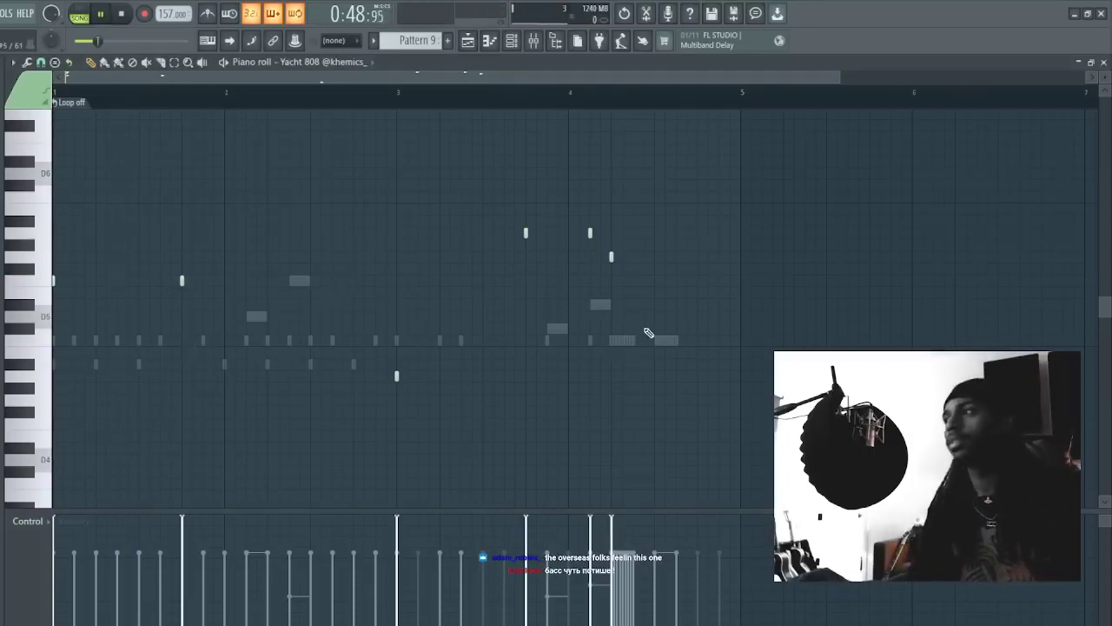
pyautogui.press('space')
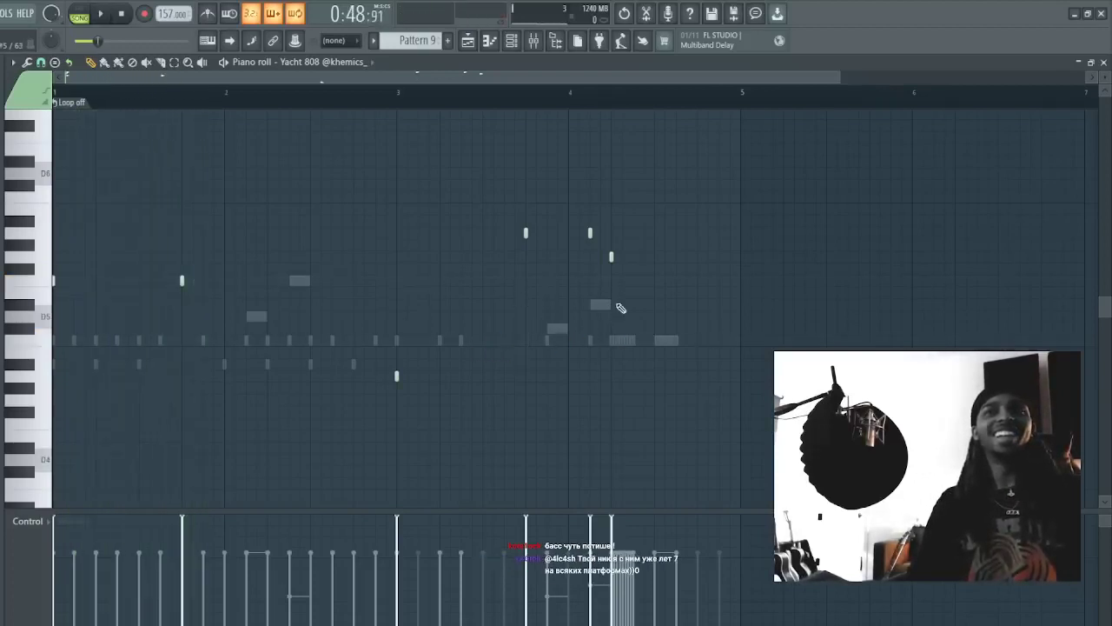
pyautogui.moveTo(640, 254); pyautogui.dragTo(630, 253)
pyautogui.press('space')
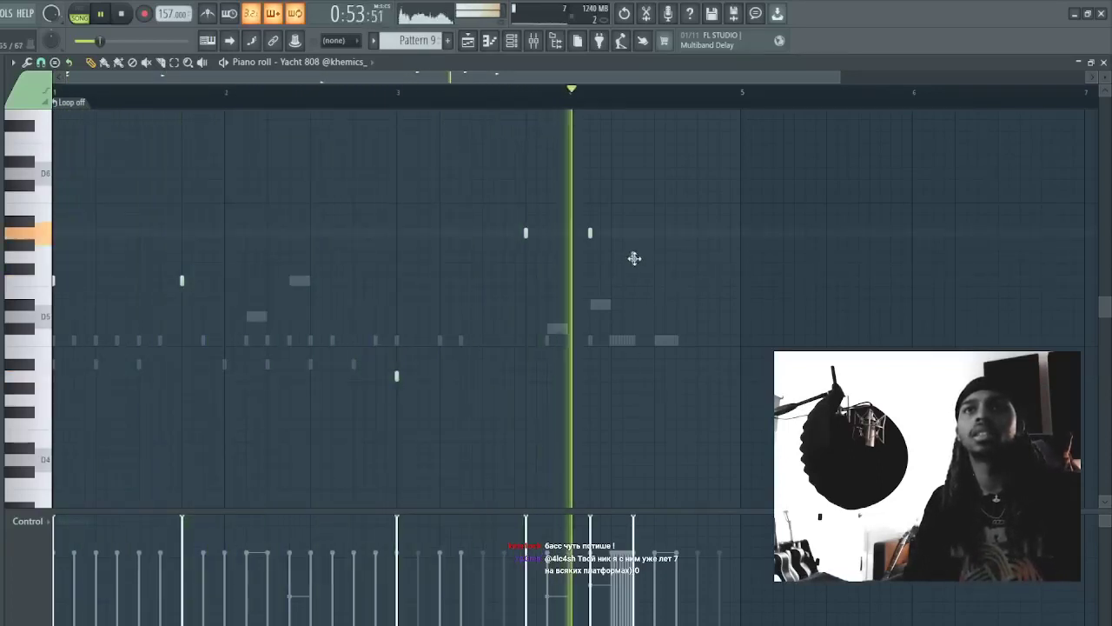
pyautogui.moveTo(634, 256); pyautogui.dragTo(668, 264)
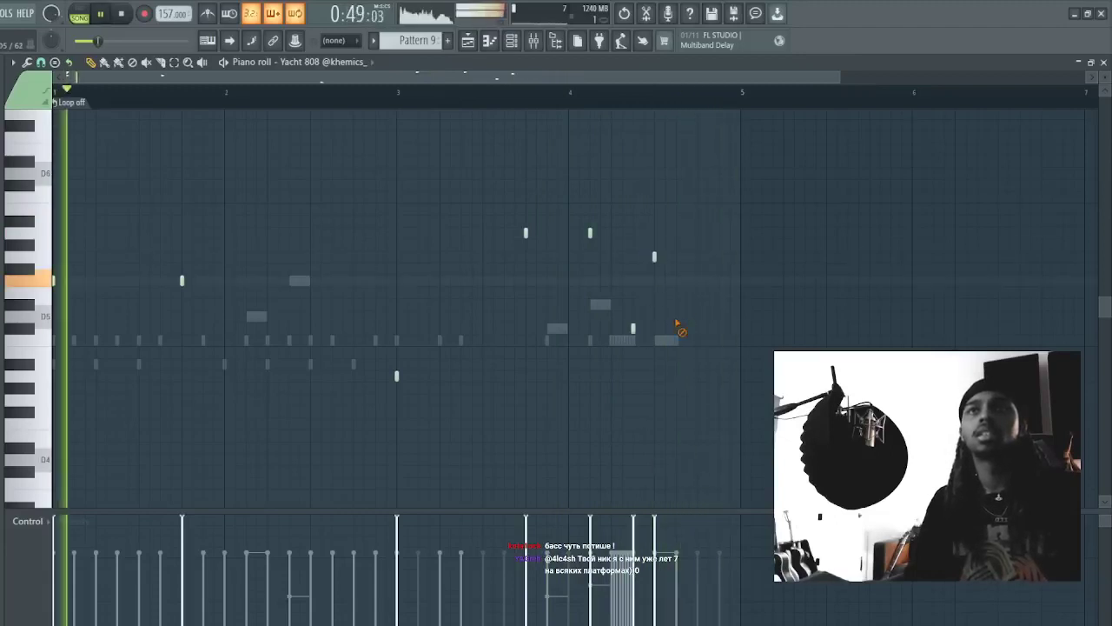
pyautogui.hotkey('ctrl', 'l')
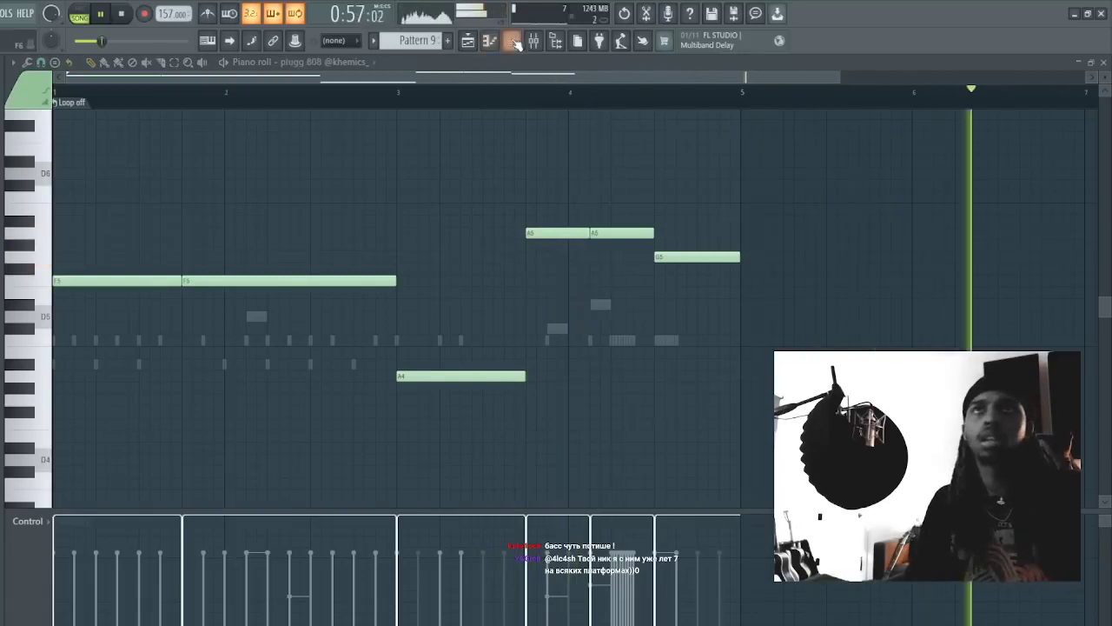
# - Load a new 808 sample onto the 808 channel and audition it in the beat
pyautogui.press('F6')
pyautogui.press('space')
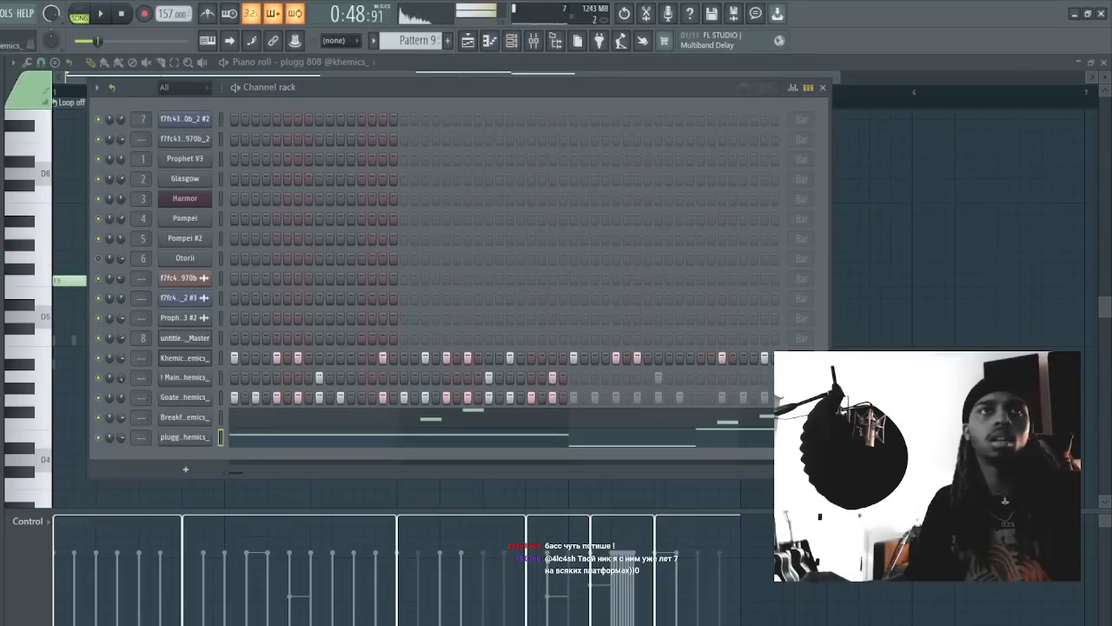
pyautogui.moveTo(3, 417); pyautogui.dragTo(187, 438)
pyautogui.press('space')
pyautogui.click(201, 441)
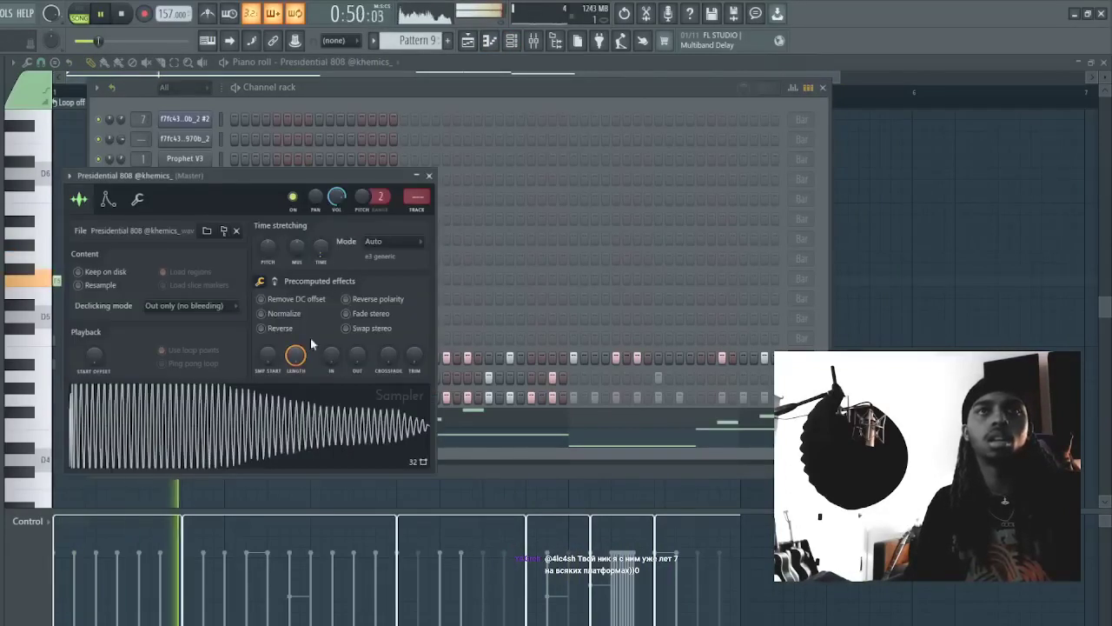
pyautogui.press('space')
pyautogui.press('space')
pyautogui.click(394, 129)
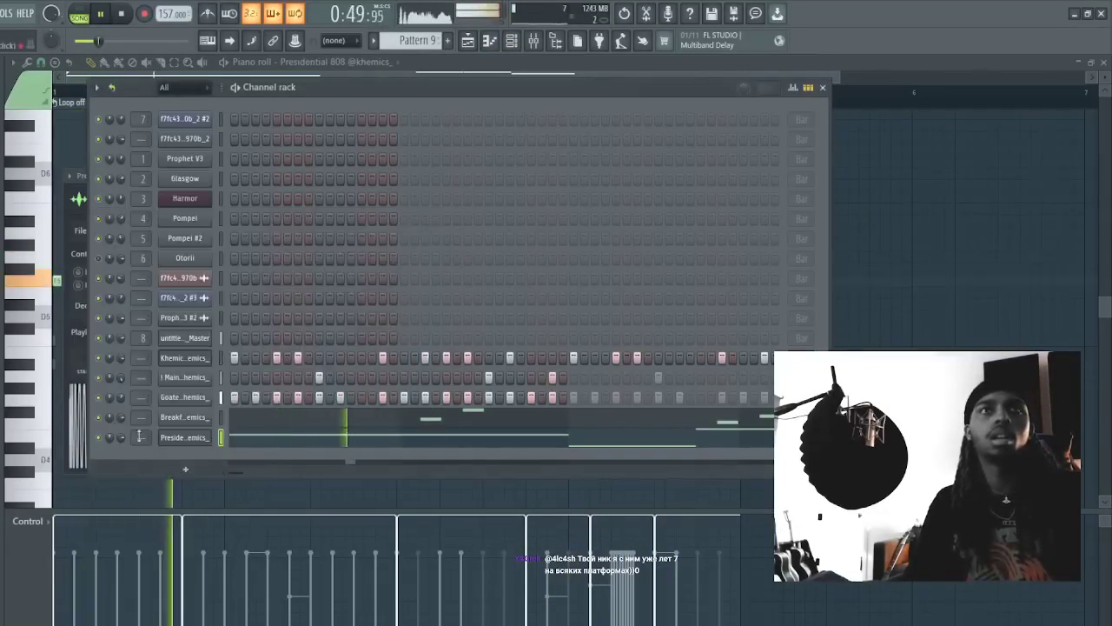
pyautogui.click(265, 441)
pyautogui.press('space')
pyautogui.press('space')
# - Move the second F5 808 note an octave down and back, then remove the short D6 notes
pyautogui.click(336, 439)
pyautogui.press('space')
pyautogui.press('space')
pyautogui.moveTo(267, 333); pyautogui.dragTo(257, 256)
pyautogui.hotkey('ctrl', 'Down')
pyautogui.hotkey('ctrl', 'Up')
pyautogui.press('space')
pyautogui.press('space')
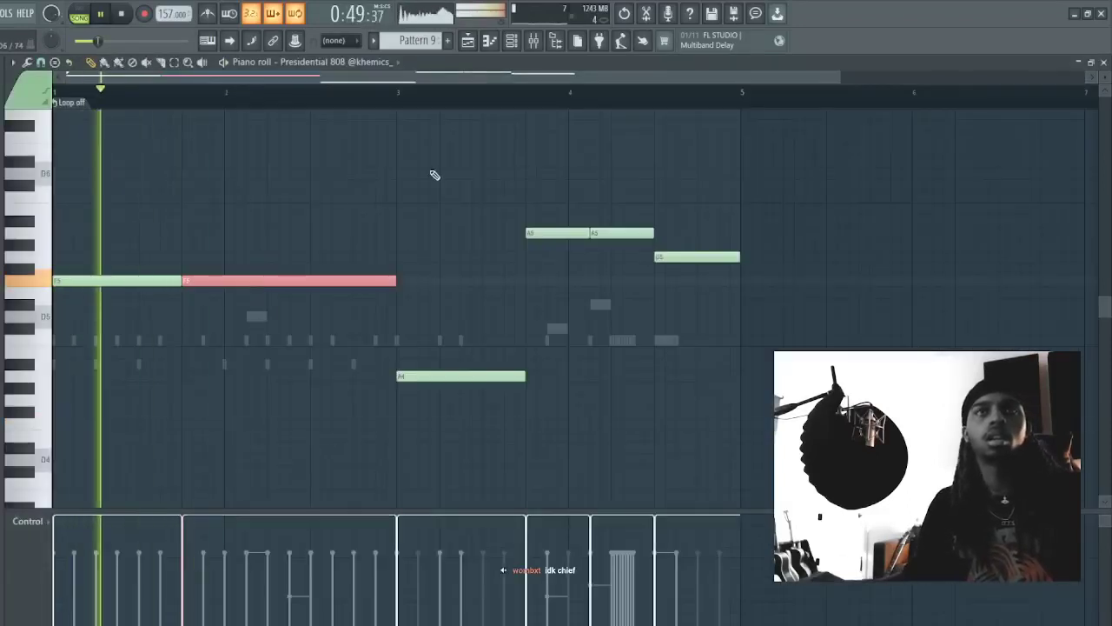
pyautogui.click(431, 172)
pyautogui.rightClick(400, 176)
pyautogui.rightClick(417, 173)
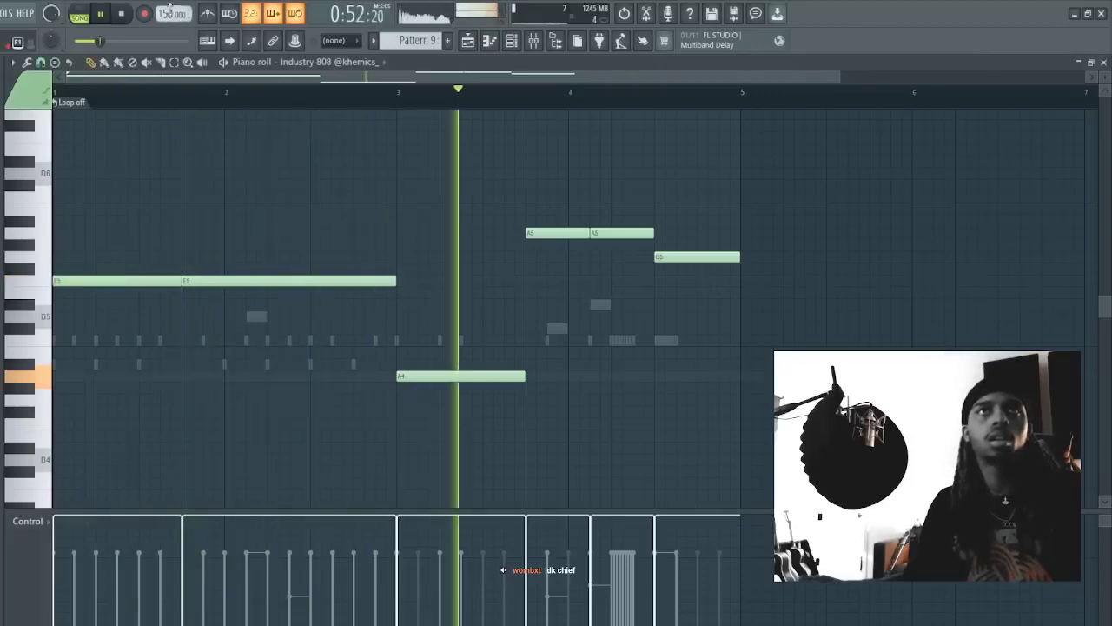
pyautogui.click(511, 41)
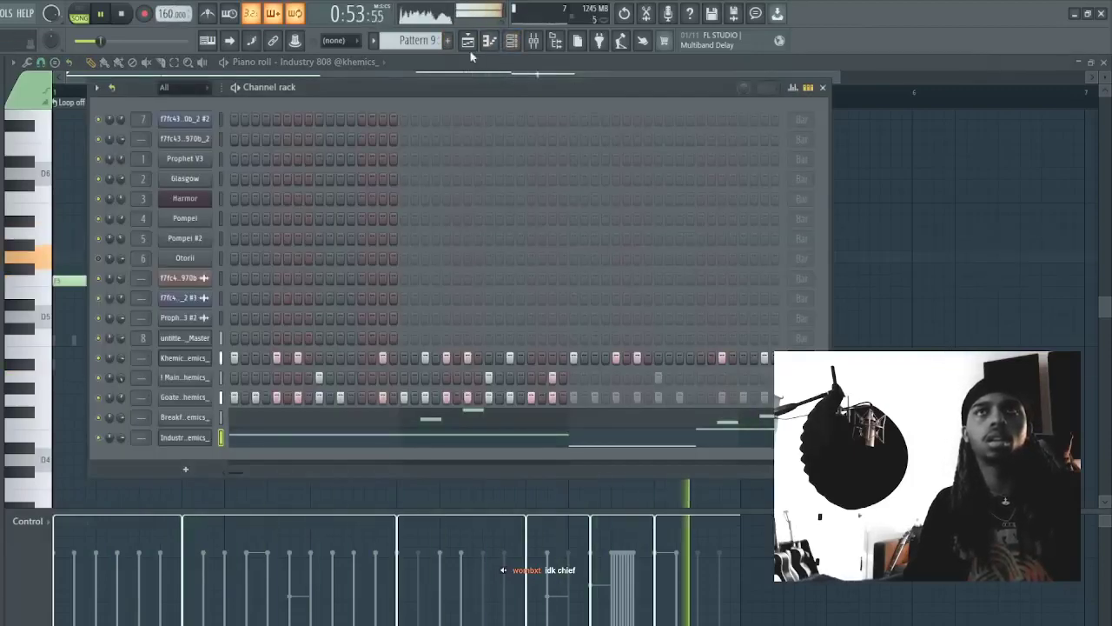
# - Unmute Track 12's Pattern 9 clips in the Playlist
pyautogui.click(468, 41)
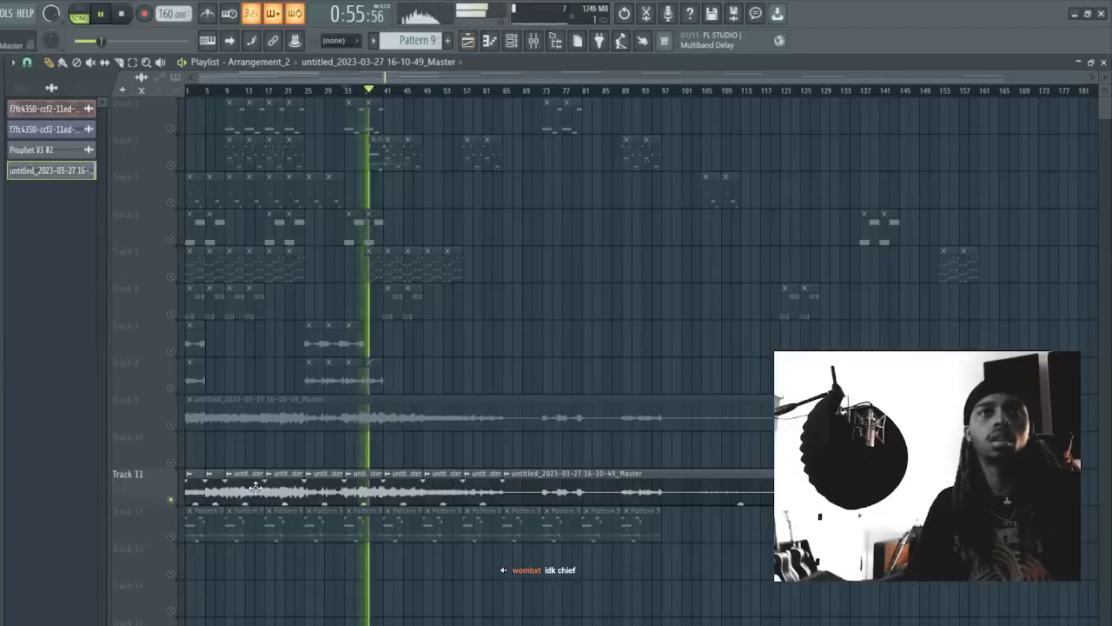
pyautogui.doubleClick(243, 490)
pyautogui.press('Escape')
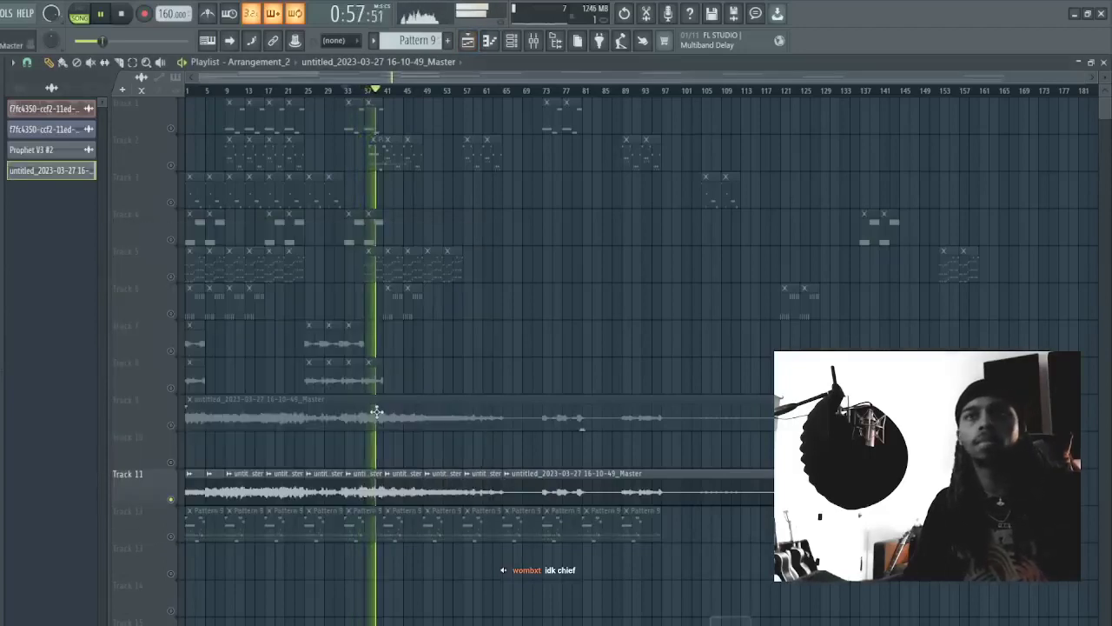
pyautogui.click(518, 43)
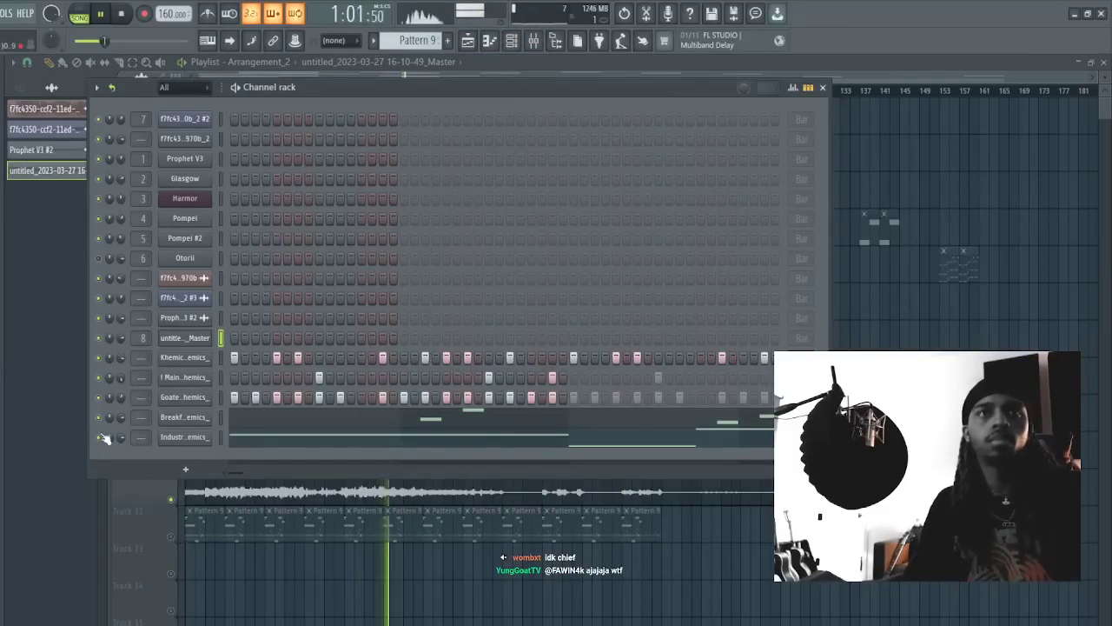
pyautogui.click(170, 536)
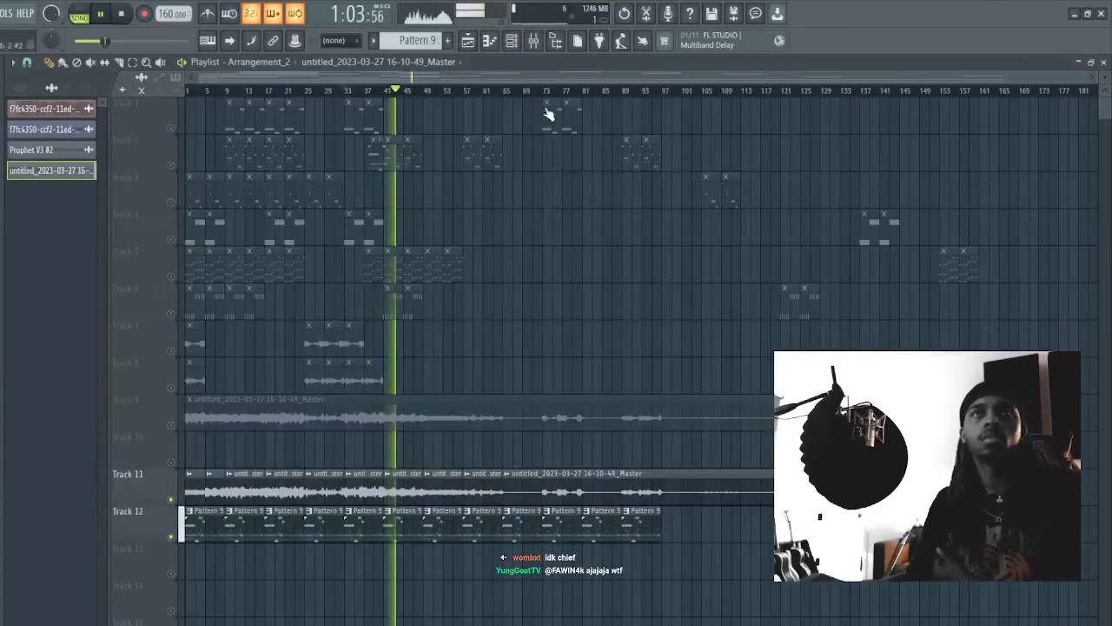
# - Add a hit to a drum row and load the mt3_808_bleach sample onto the 808 channel
pyautogui.click(512, 40)
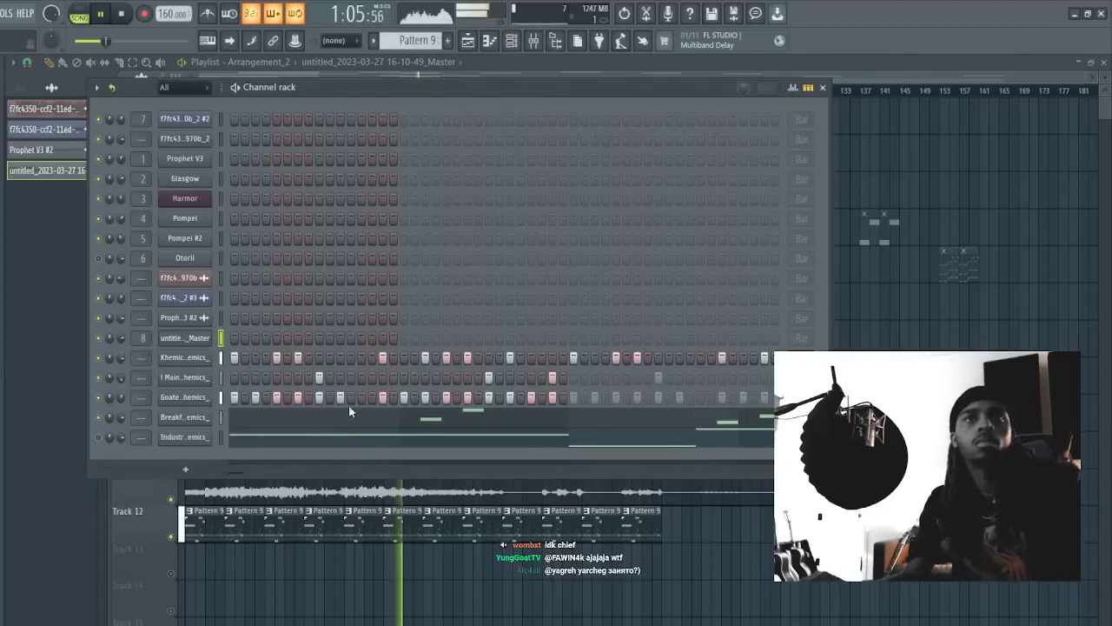
pyautogui.click(361, 397)
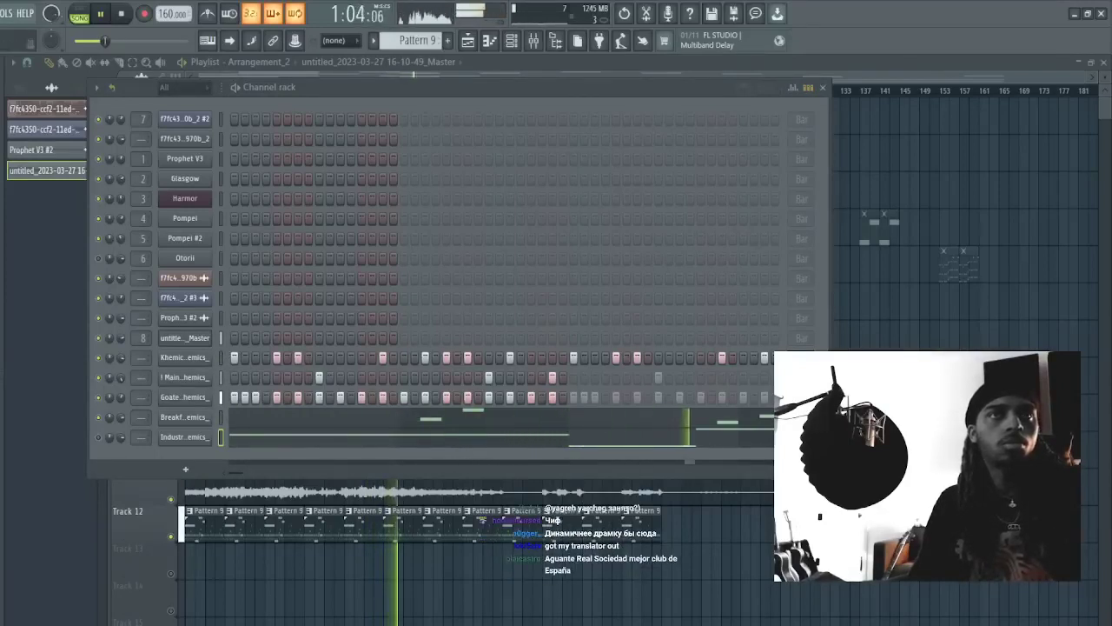
pyautogui.moveTo(2, 443); pyautogui.dragTo(179, 440)
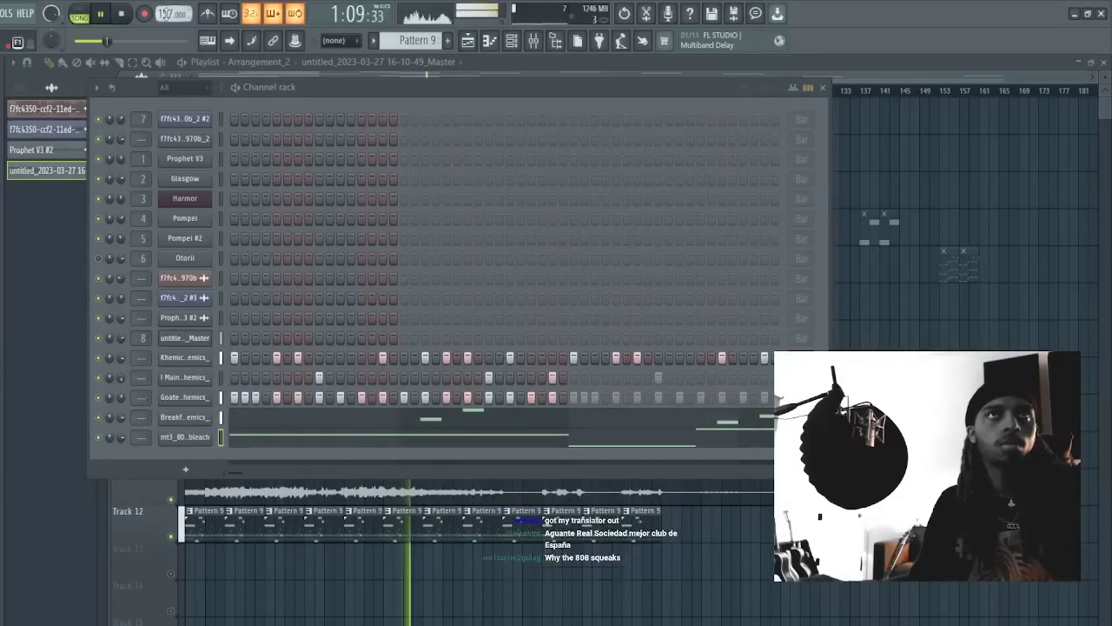
pyautogui.doubleClick(230, 494)
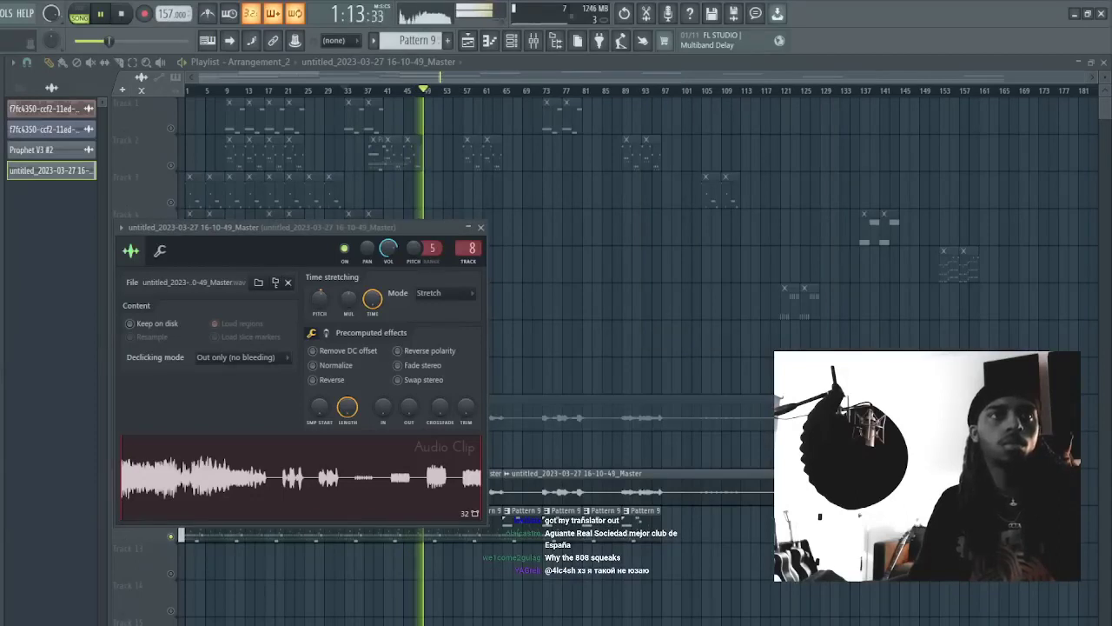
pyautogui.press('space')
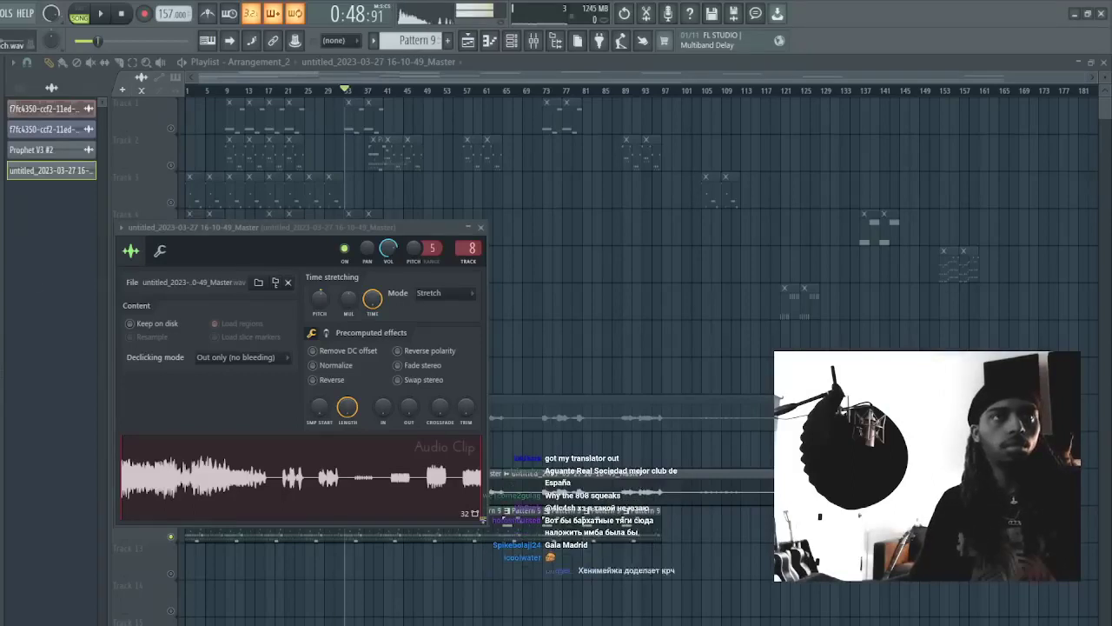
pyautogui.press('space')
pyautogui.click(512, 43)
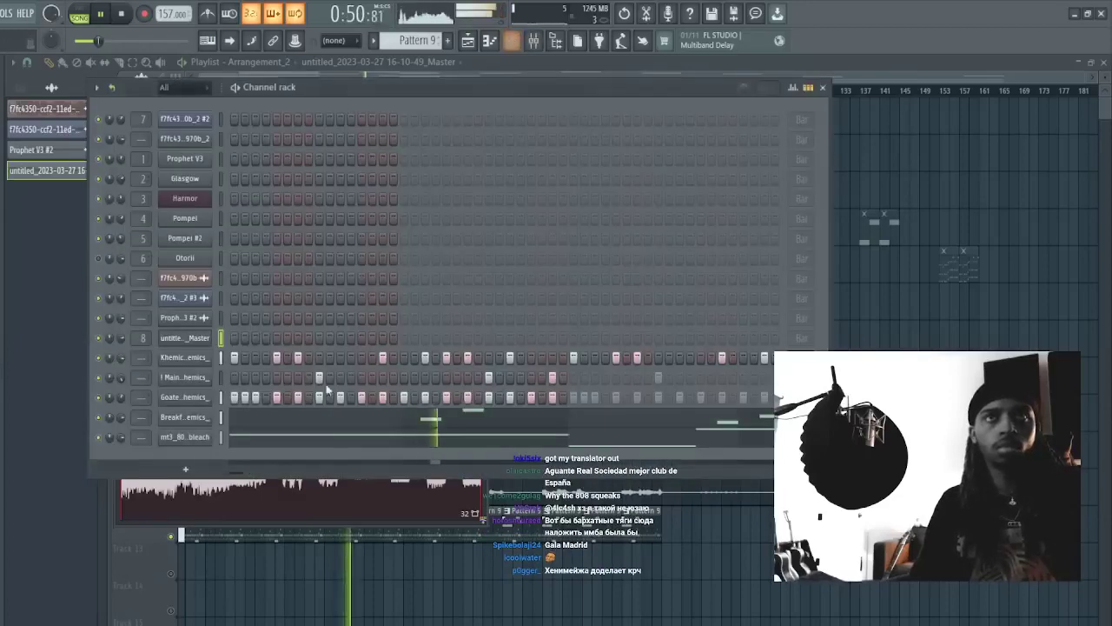
# - Cut the 808's A5 note to half its length in the mt3_808_bleach piano roll
pyautogui.click(199, 439)
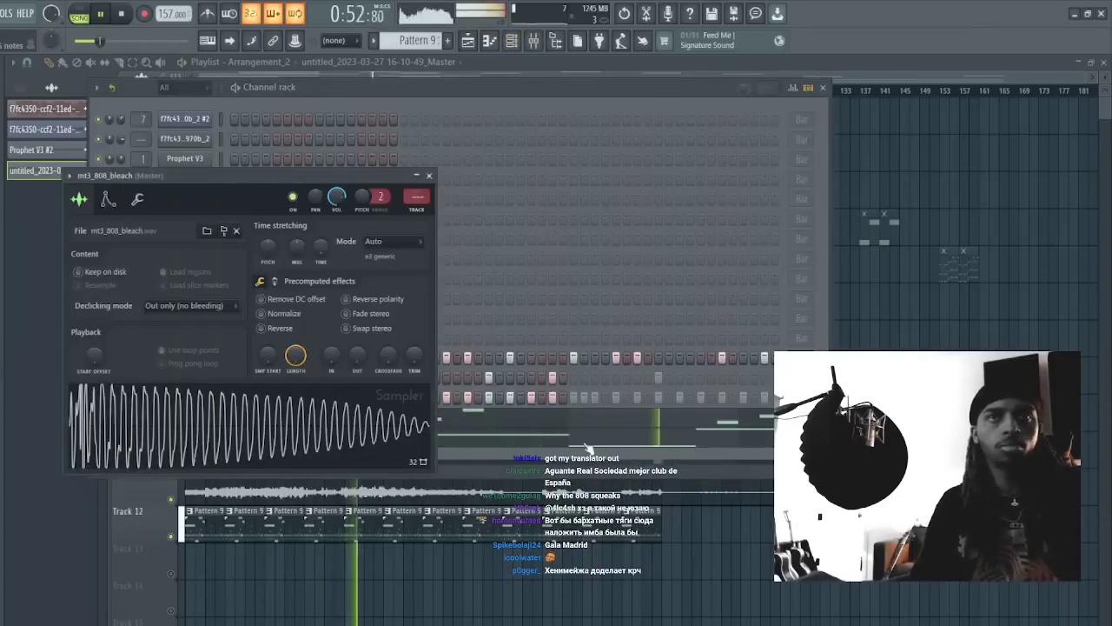
pyautogui.click(588, 446)
pyautogui.press('space')
pyautogui.press('space')
pyautogui.rightClick(629, 236)
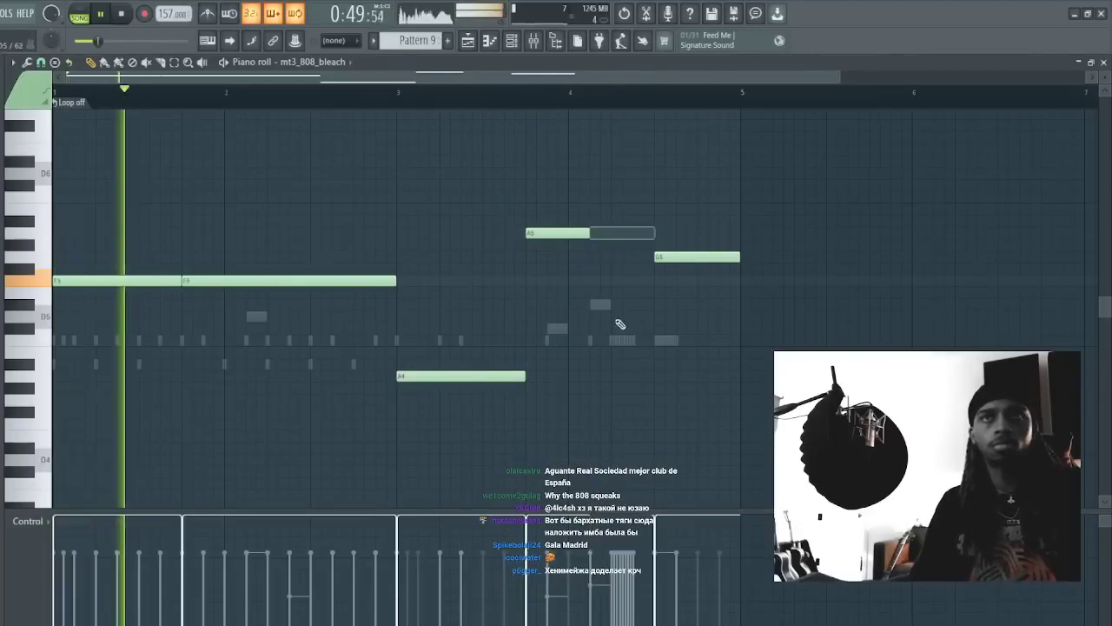
# - Clear the second step of the Goate channel in the Channel rack
pyautogui.press('F6')
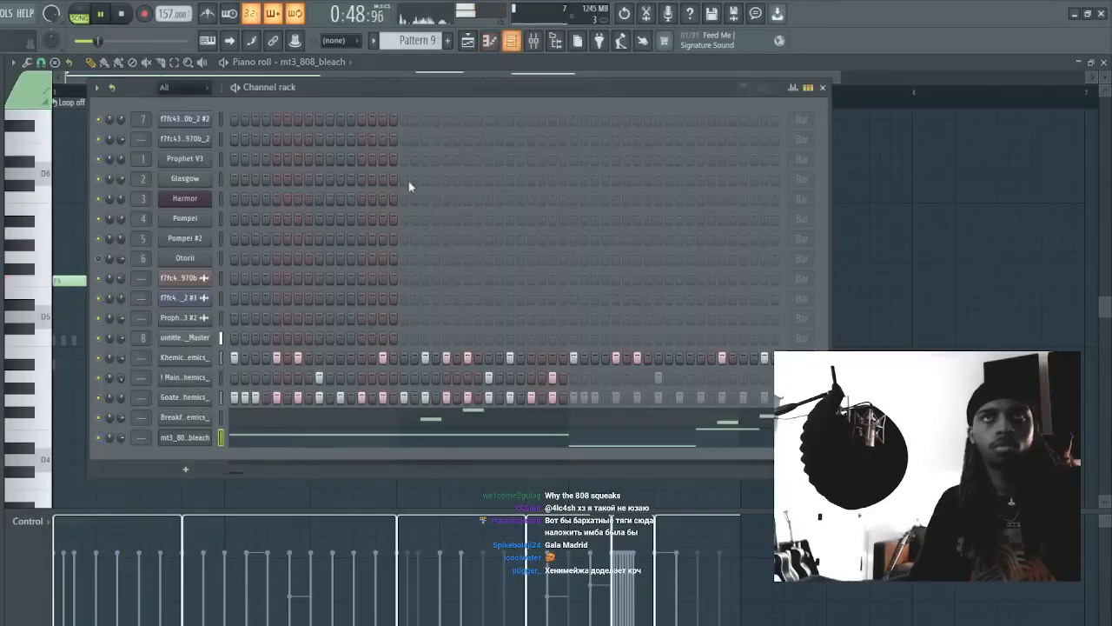
pyautogui.press('space')
pyautogui.press('space')
pyautogui.rightClick(244, 398)
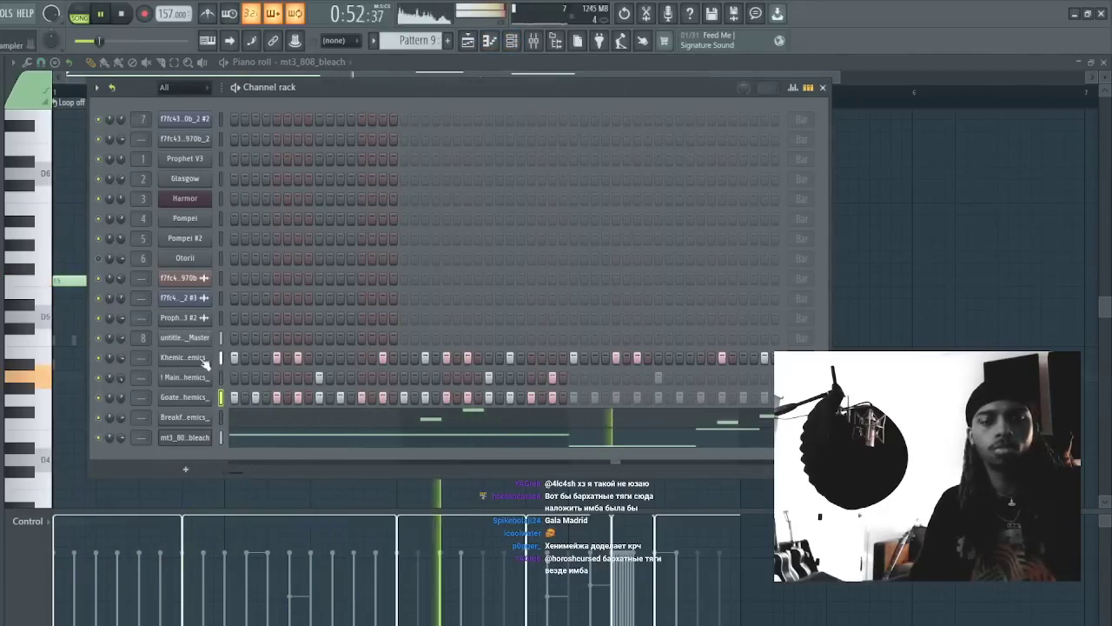
pyautogui.click(340, 439)
# - Erase the tiny stray D5 note from the 808 pattern, then bring up the Khemical HH notes
pyautogui.click(348, 439)
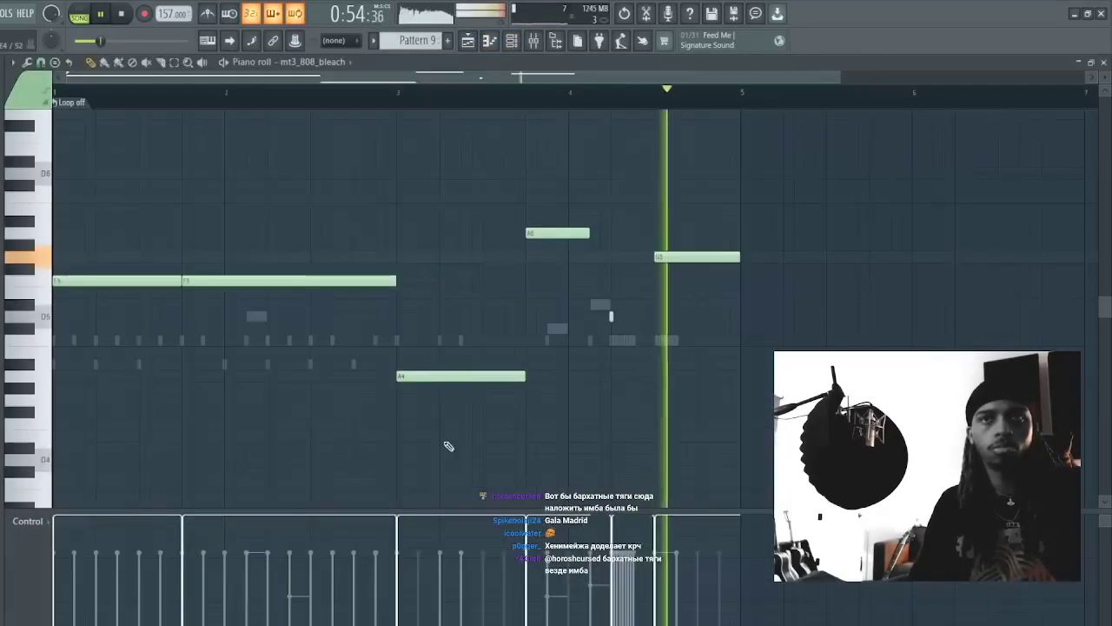
pyautogui.press('space')
pyautogui.press('space')
pyautogui.rightClick(612, 318)
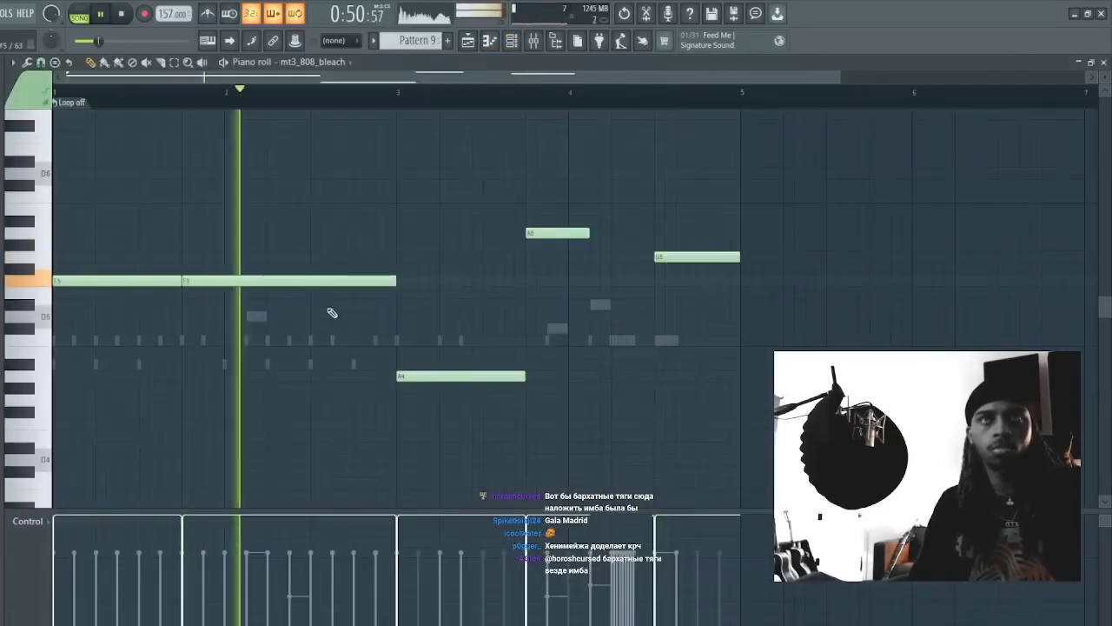
pyautogui.hotkey('ctrl', 'x')
pyautogui.press('Escape')
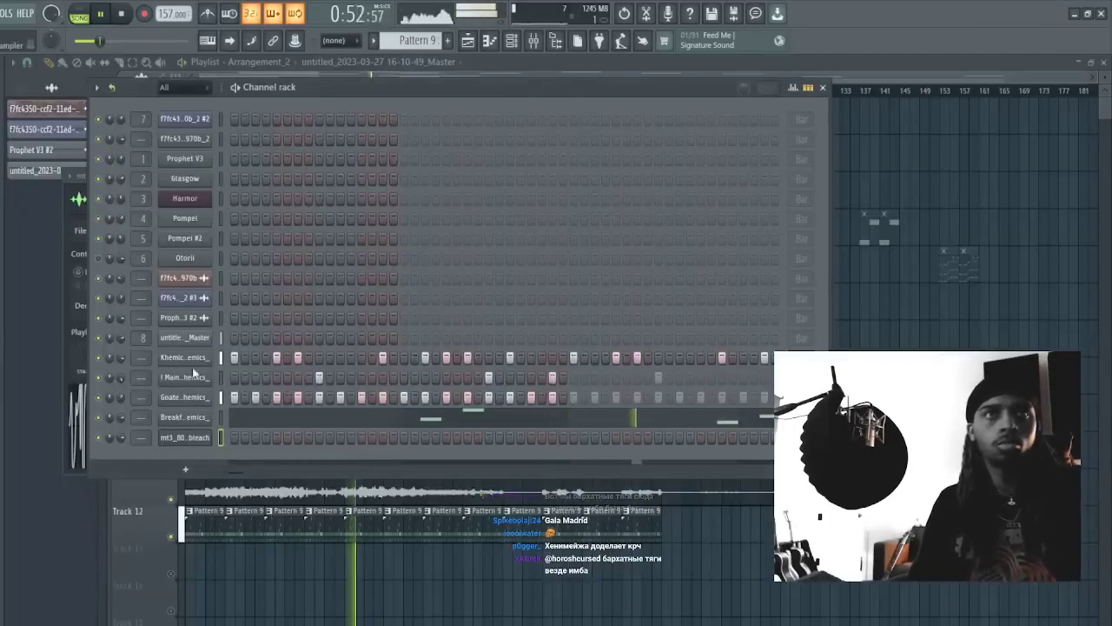
pyautogui.press('F7')
pyautogui.press('F7')
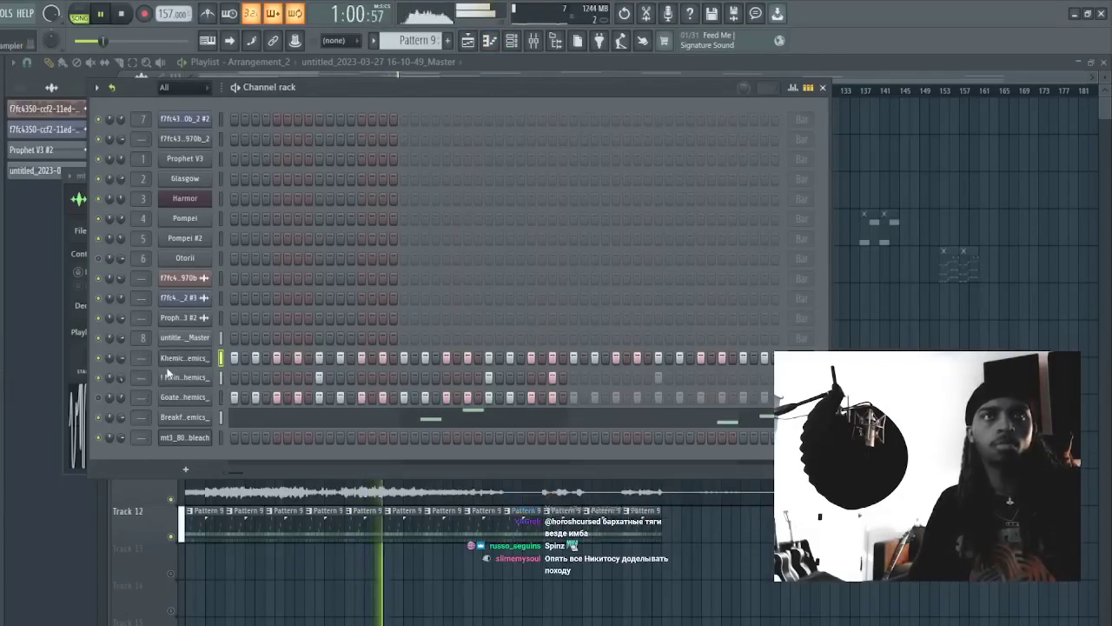
pyautogui.press('F7')
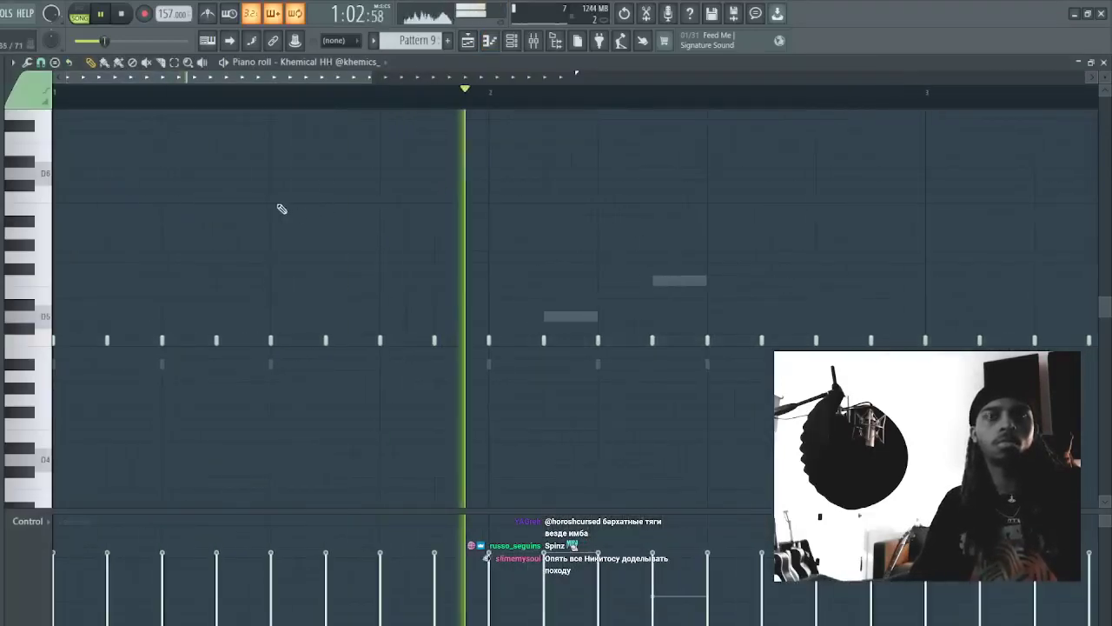
# - Delete the Goate channel from the rack and replay the arrangement from around bar 9
pyautogui.press('F7')
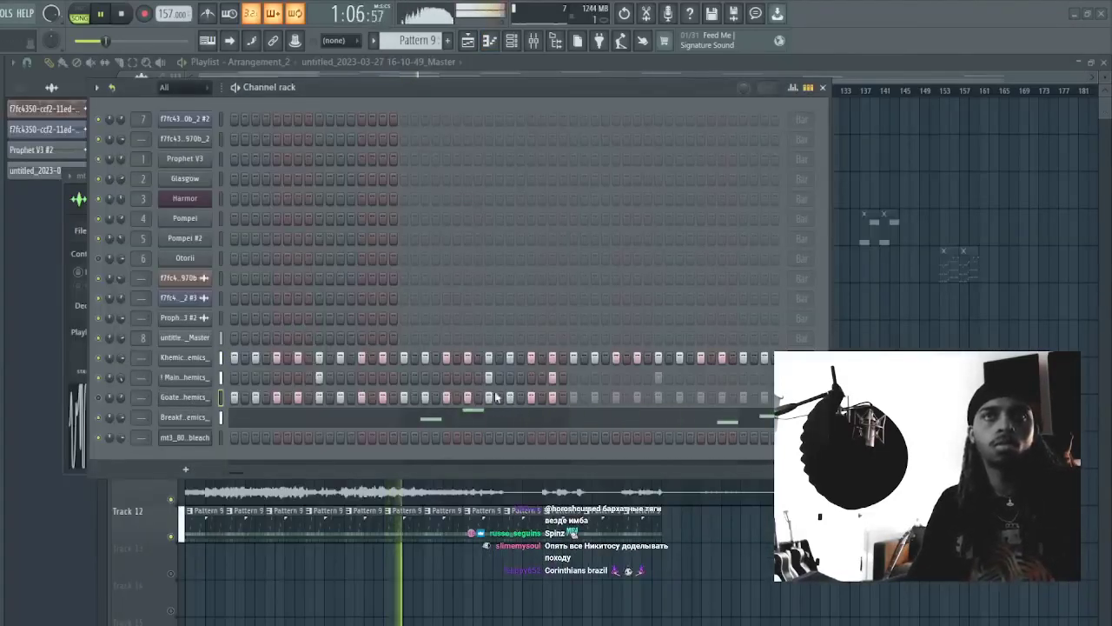
pyautogui.hotkey('alt', 'Delete')
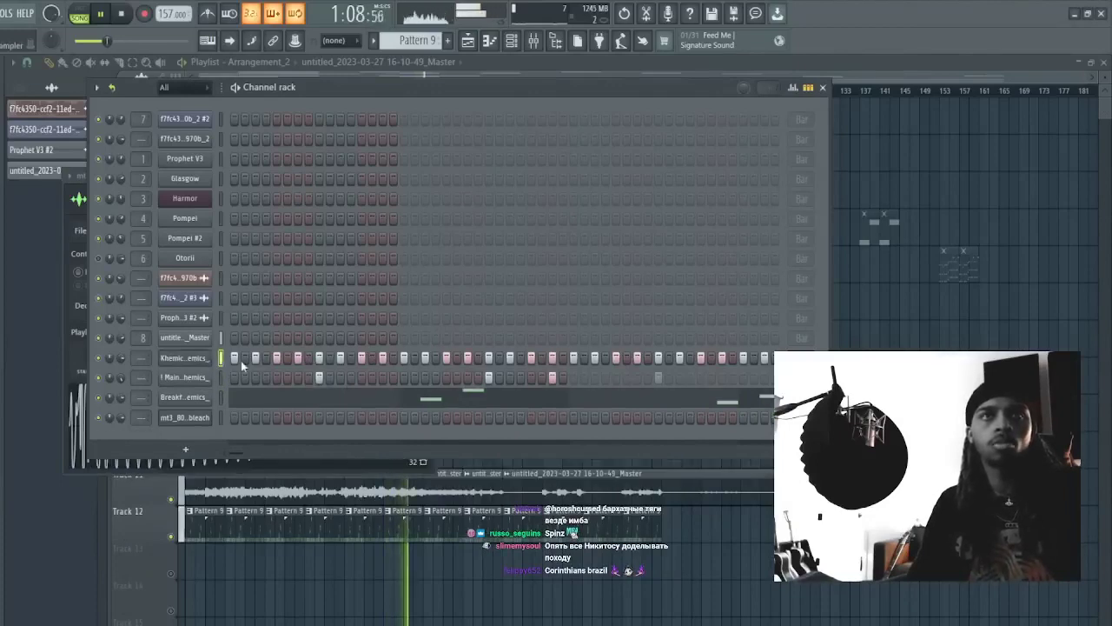
pyautogui.press('F7')
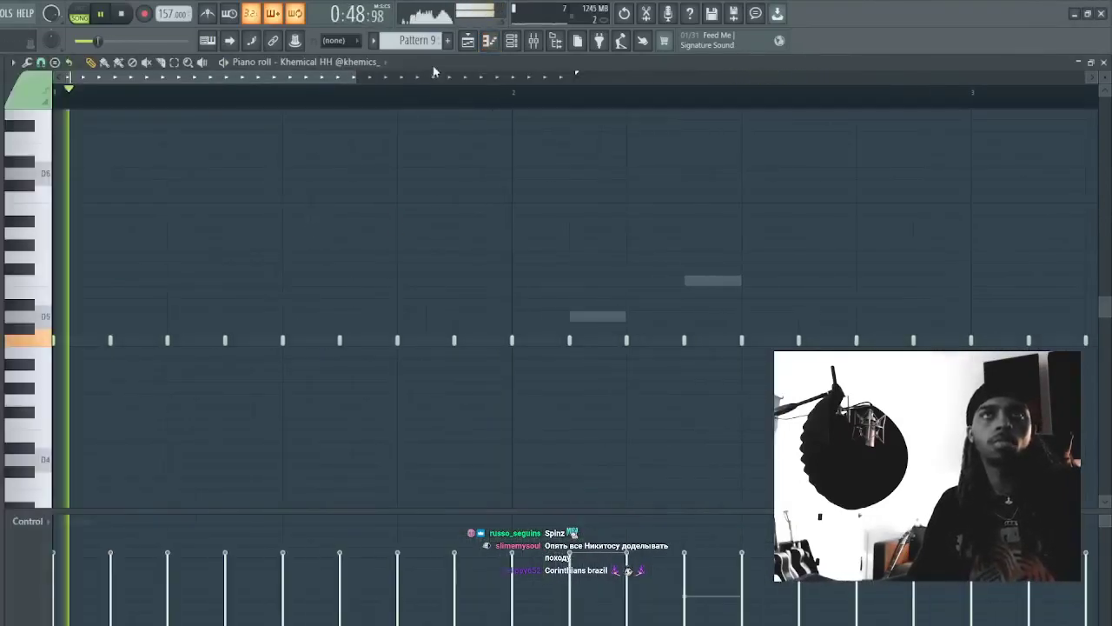
pyautogui.press('F5')
pyautogui.click(122, 13)
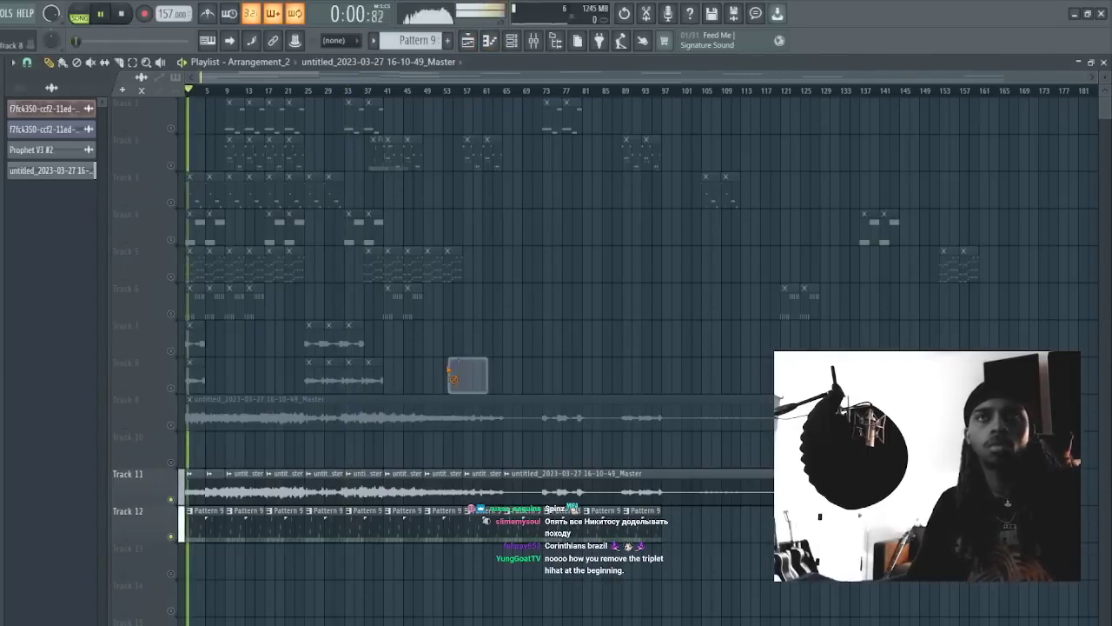
pyautogui.click(226, 90)
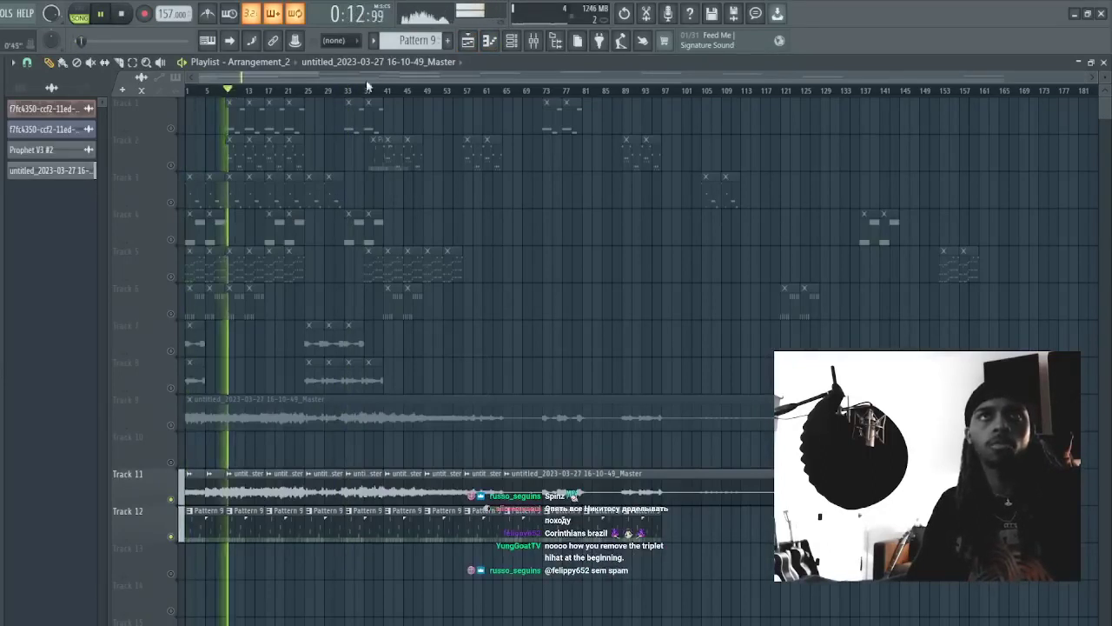
pyautogui.press('F6')
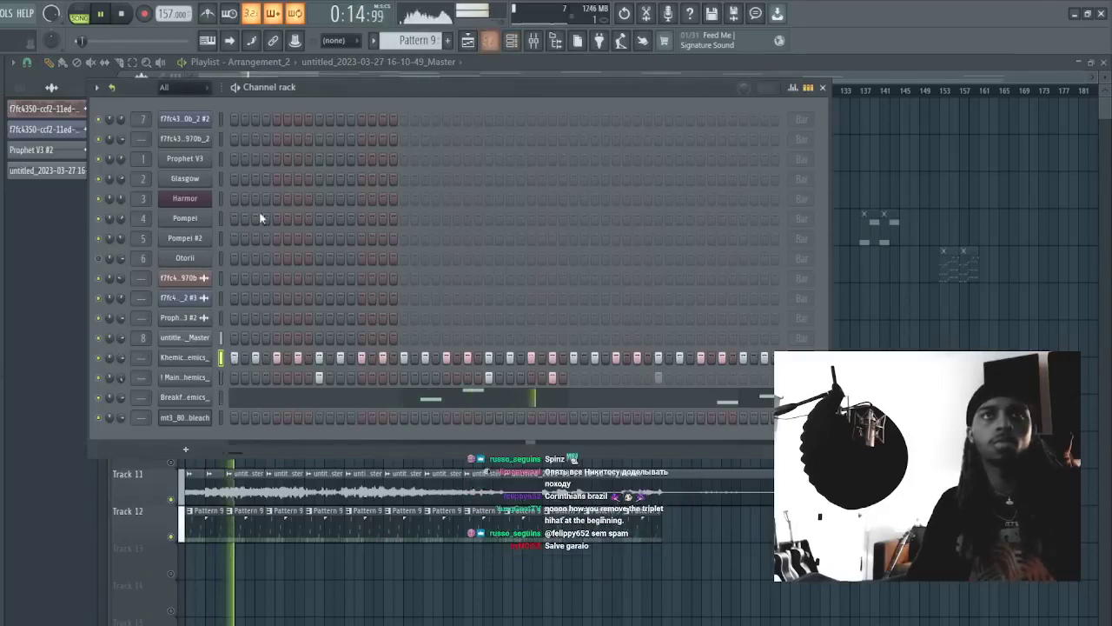
pyautogui.press('F7')
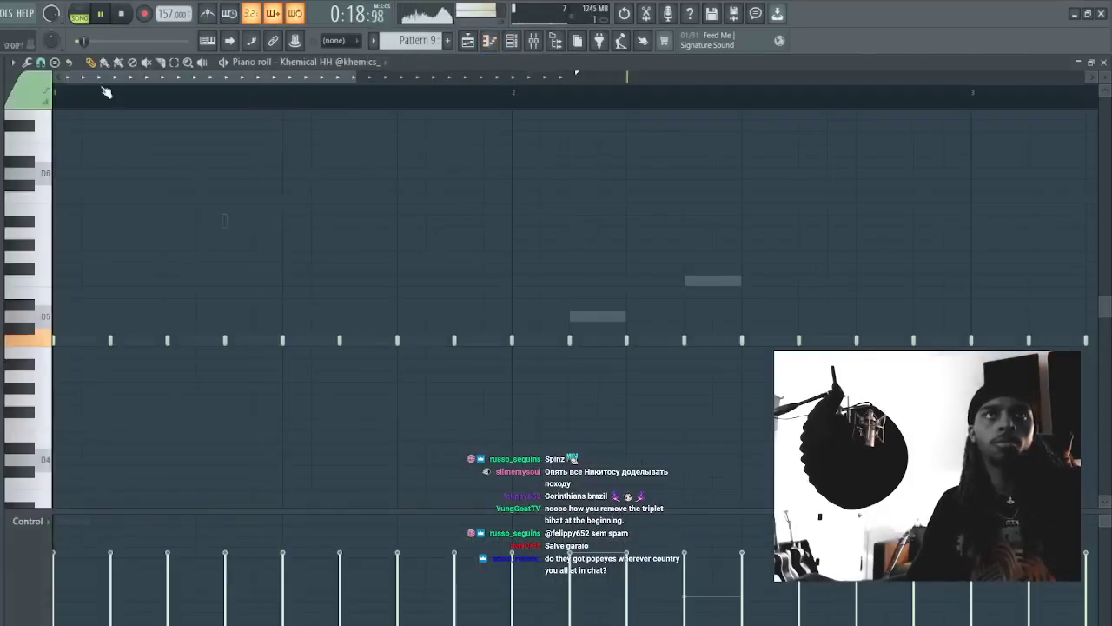
# - Audition the arrangement around bars 13 and 16
pyautogui.moveTo(356, 77); pyautogui.dragTo(223, 78)
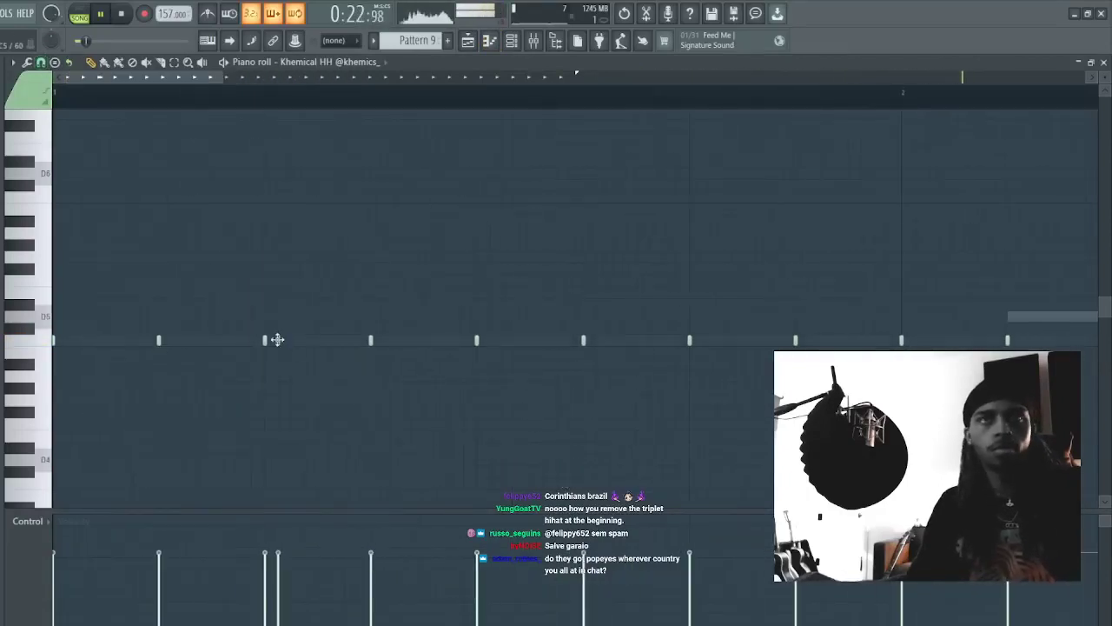
pyautogui.press('F6')
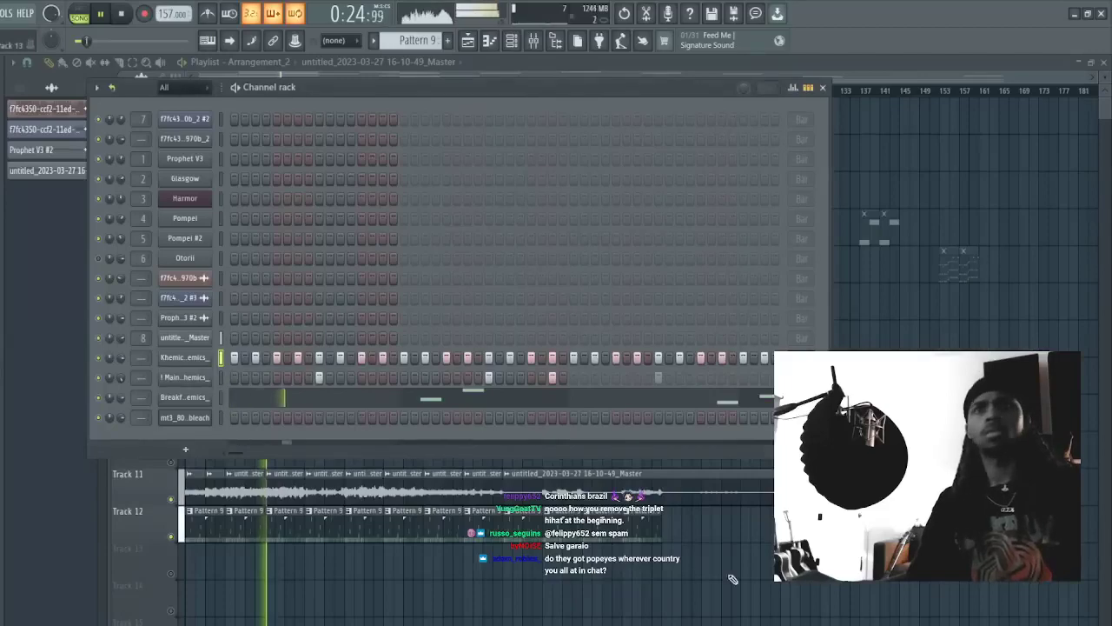
pyautogui.press('F6')
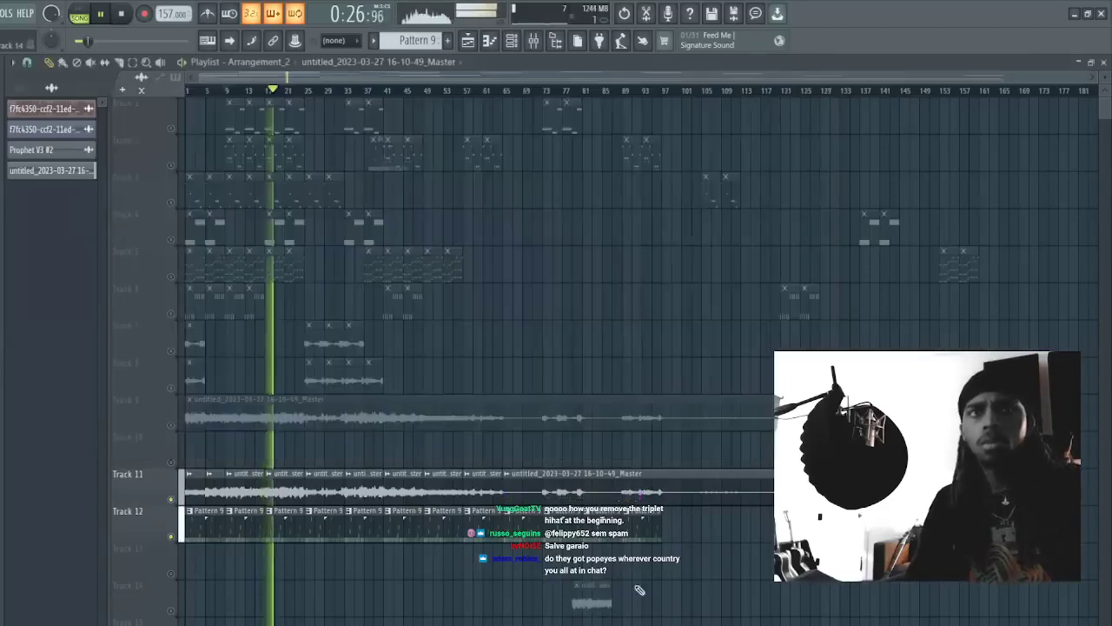
pyautogui.click(236, 91)
pyautogui.scroll(4, 236, 90)
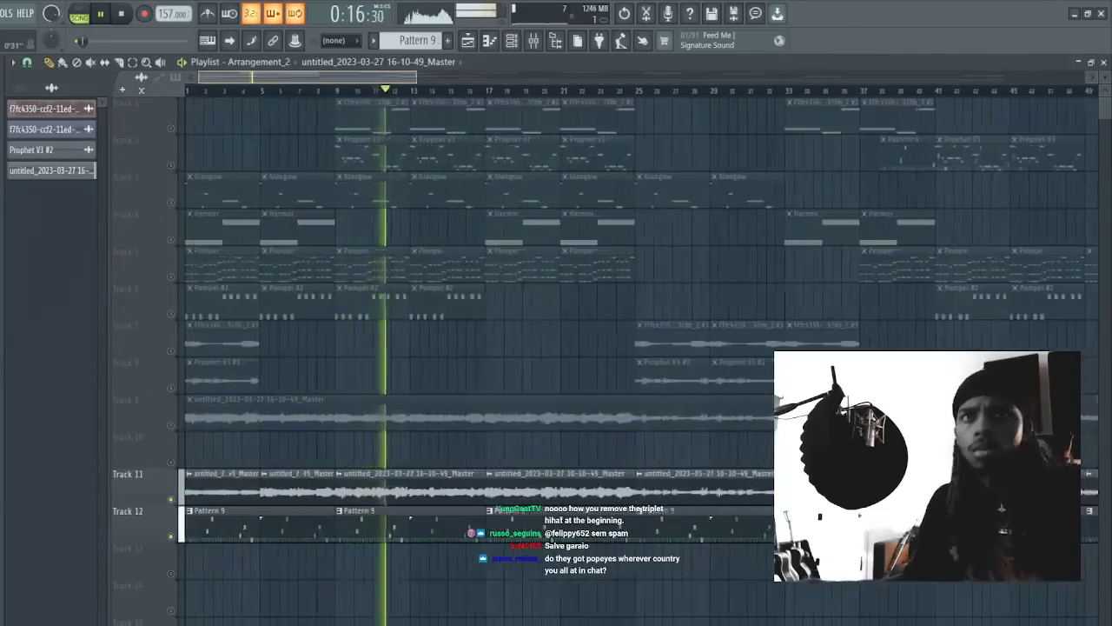
pyautogui.click(504, 91)
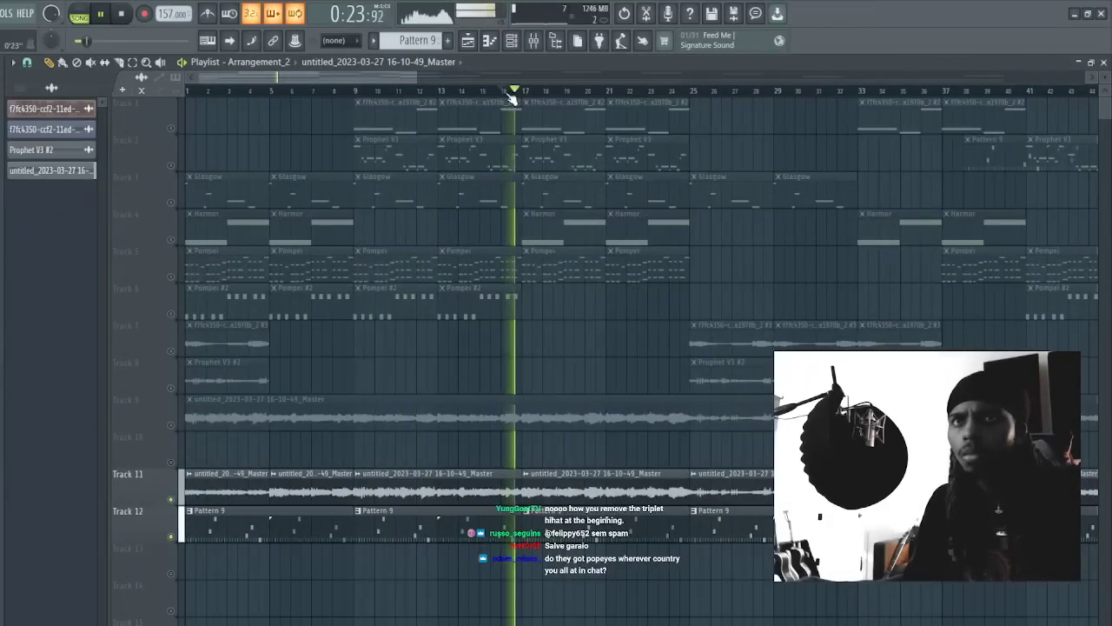
# - Add a run of hi-hat notes in the Khemical HH piano roll, nudging one earlier
pyautogui.click(512, 40)
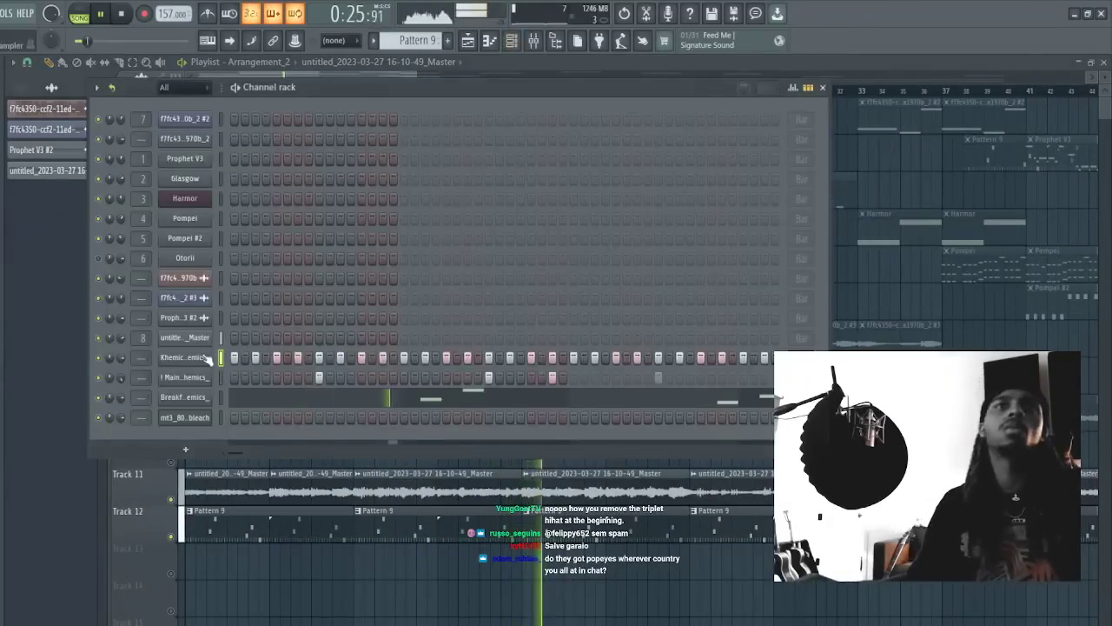
pyautogui.press('F7')
pyautogui.click(305, 245)
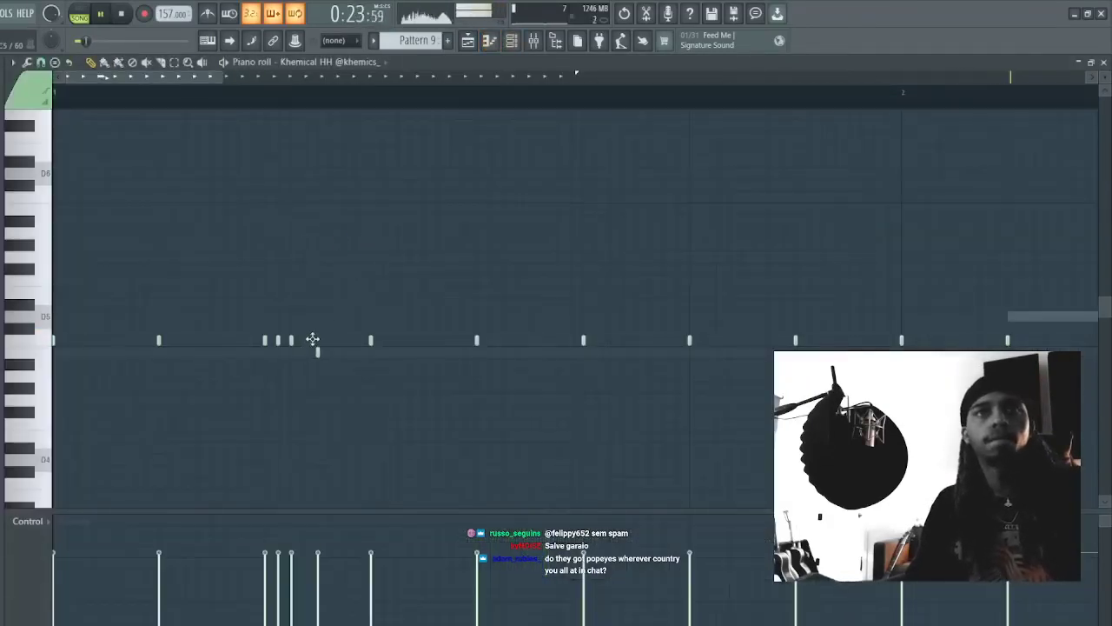
pyautogui.click(317, 339)
pyautogui.click(330, 339)
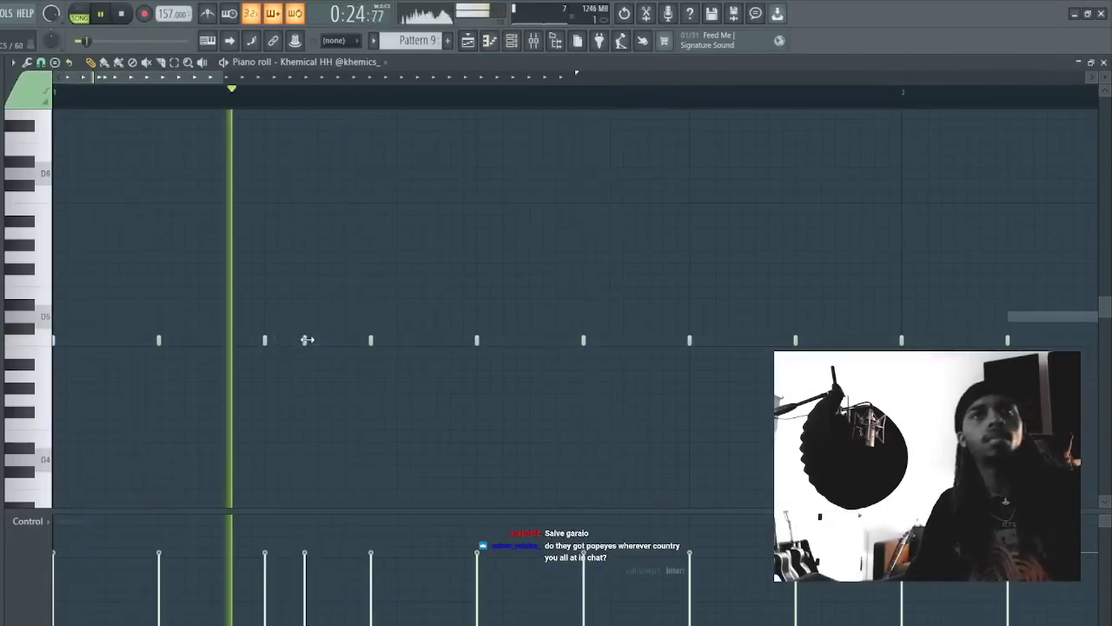
pyautogui.moveTo(303, 340); pyautogui.dragTo(285, 340)
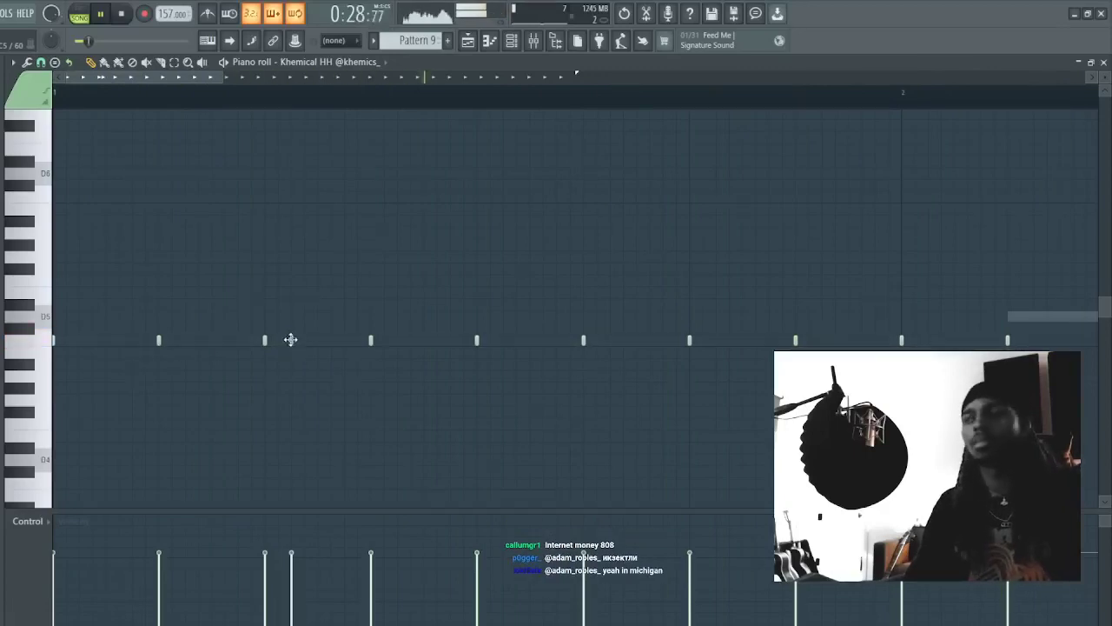
pyautogui.click(279, 340)
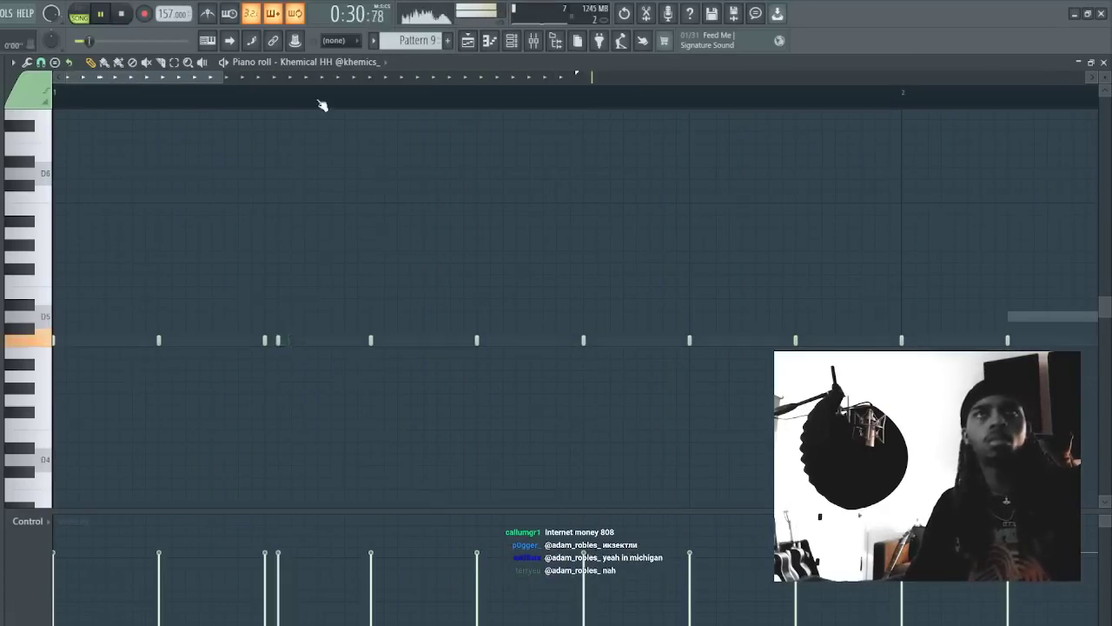
pyautogui.scroll(-5, 323, 105)
pyautogui.scroll(5, 323, 105)
pyautogui.press('space')
# - Add a hi-hat note near the bar start, remove an unwanted one, and draw a four-note roll
pyautogui.click(77, 340)
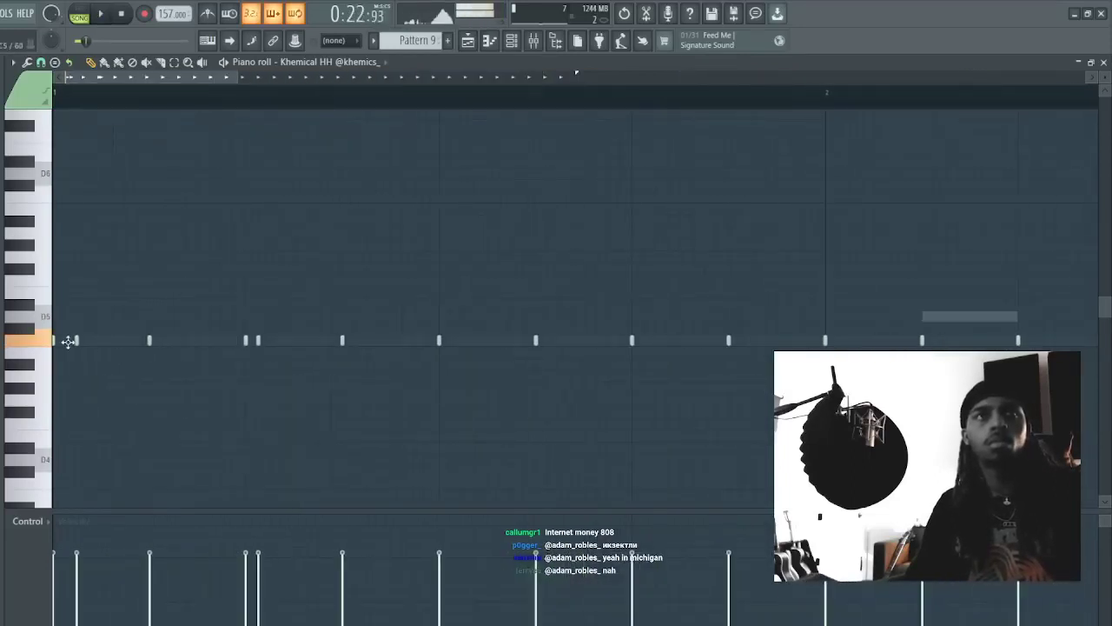
pyautogui.press('space')
pyautogui.rightClick(258, 341)
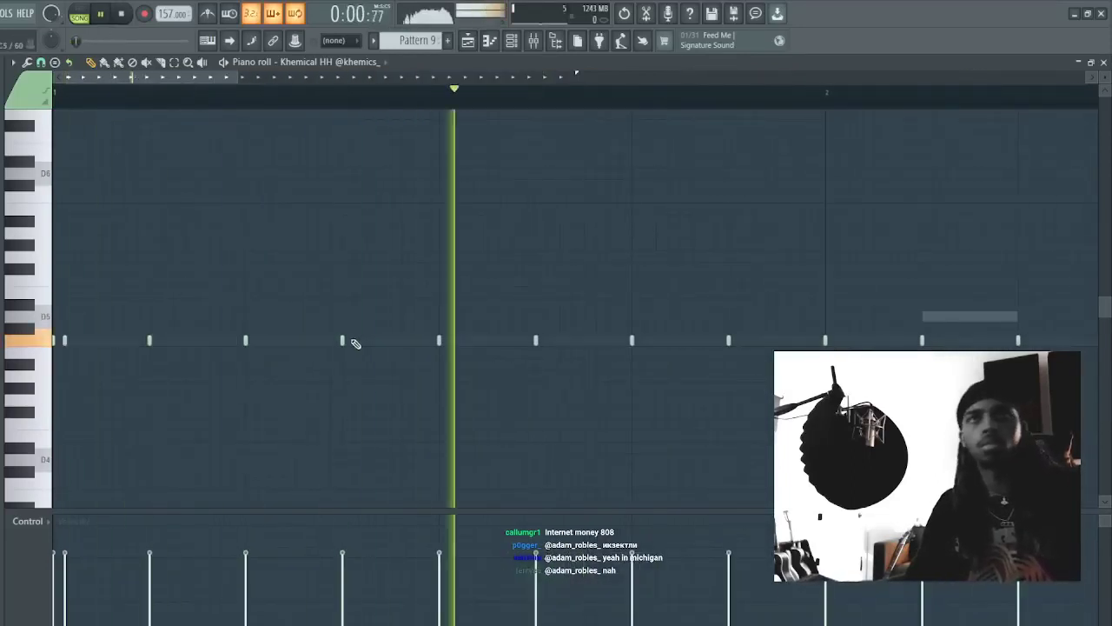
pyautogui.click(355, 342)
pyautogui.click(369, 343)
pyautogui.click(380, 342)
pyautogui.click(391, 342)
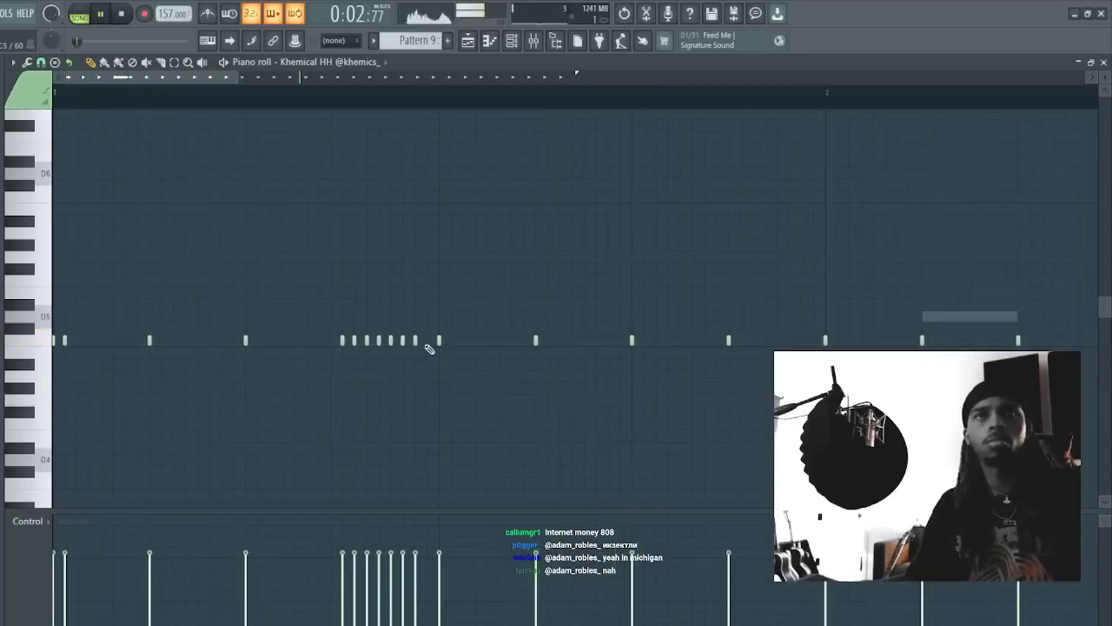
# - Move the last hi-hat note later and place two low notes beneath the hi-hat row
pyautogui.moveTo(437, 352); pyautogui.dragTo(355, 316)
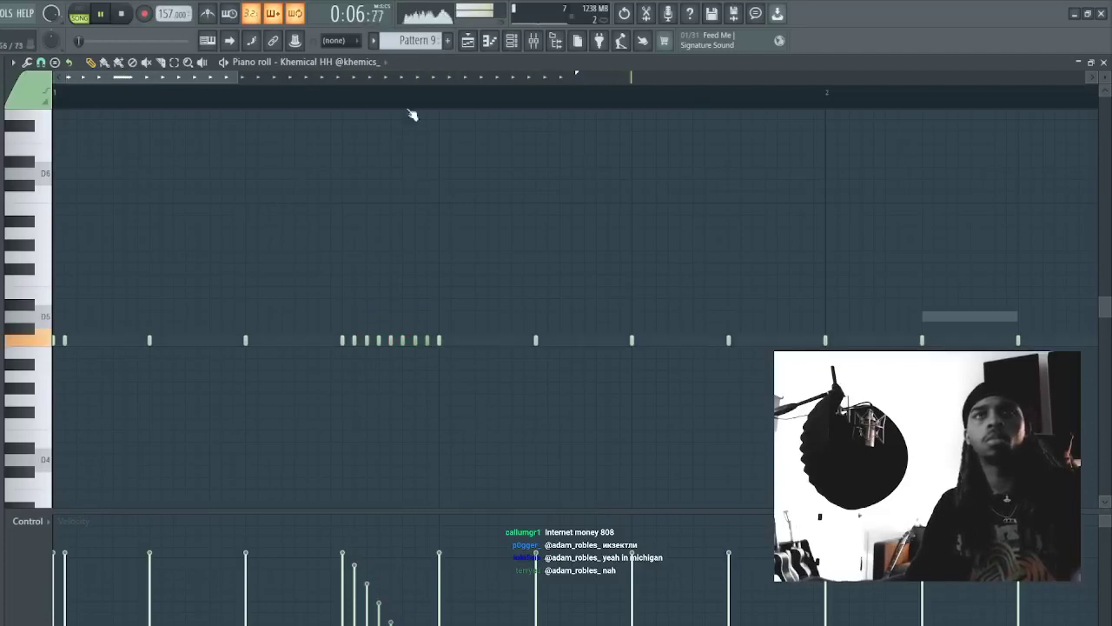
pyautogui.keyDown('ctrl'); pyautogui.scroll(-2, 413, 115); pyautogui.keyUp('ctrl')
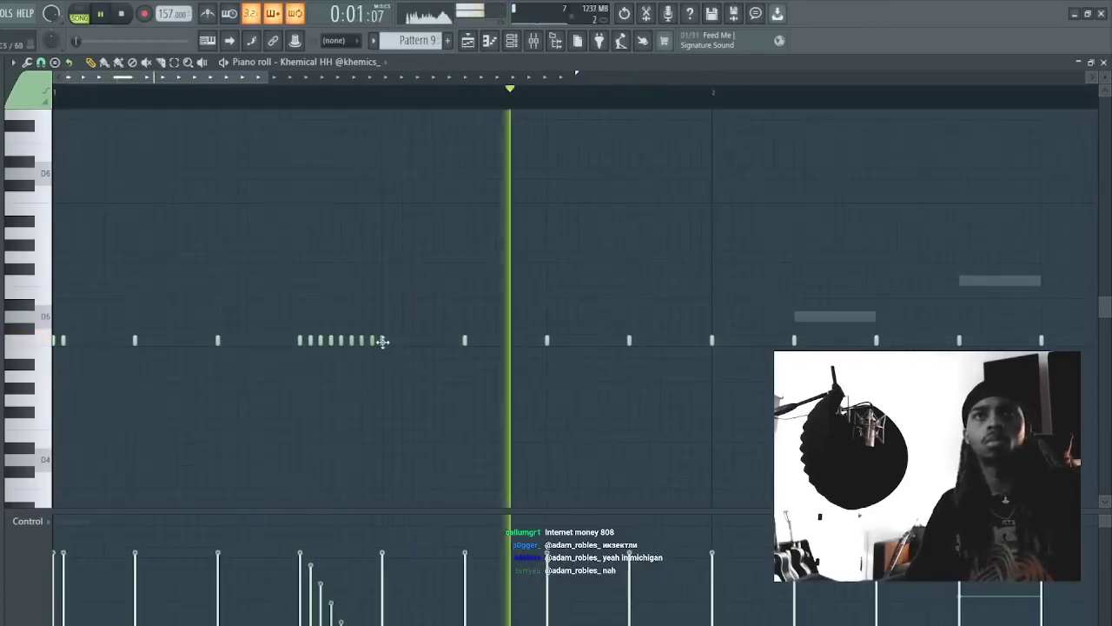
pyautogui.moveTo(382, 341); pyautogui.dragTo(466, 342)
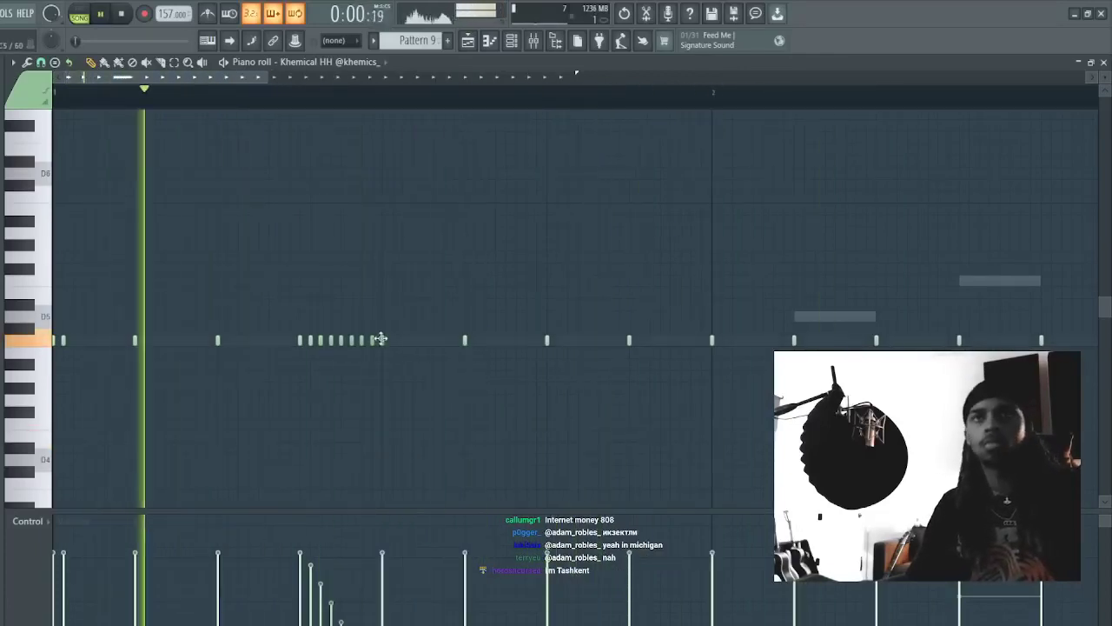
pyautogui.click(554, 424)
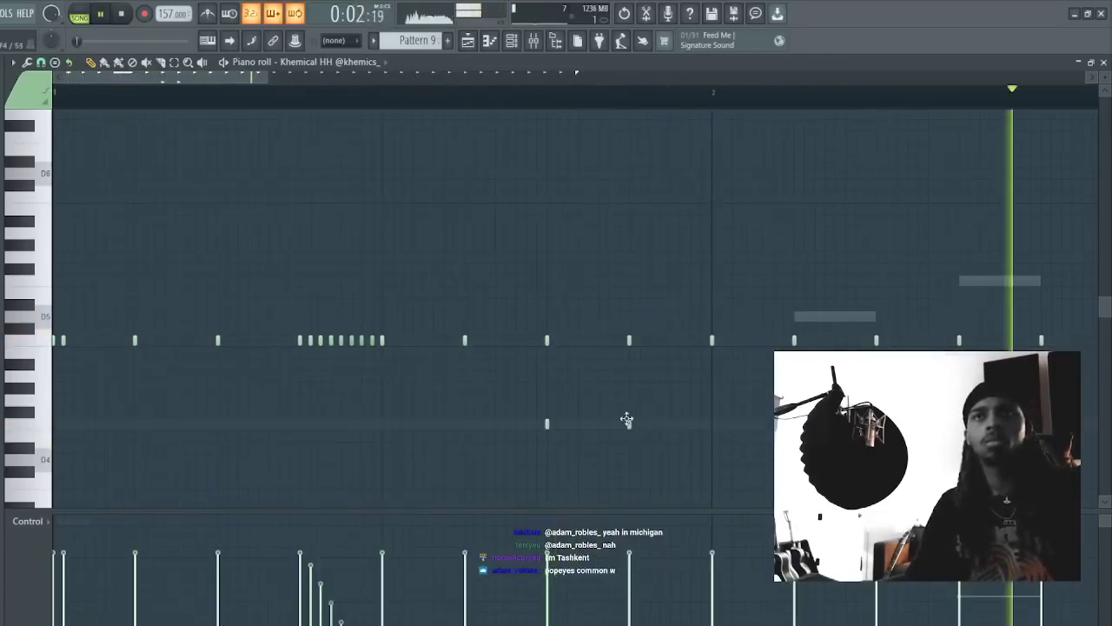
pyautogui.moveTo(650, 426); pyautogui.dragTo(518, 398)
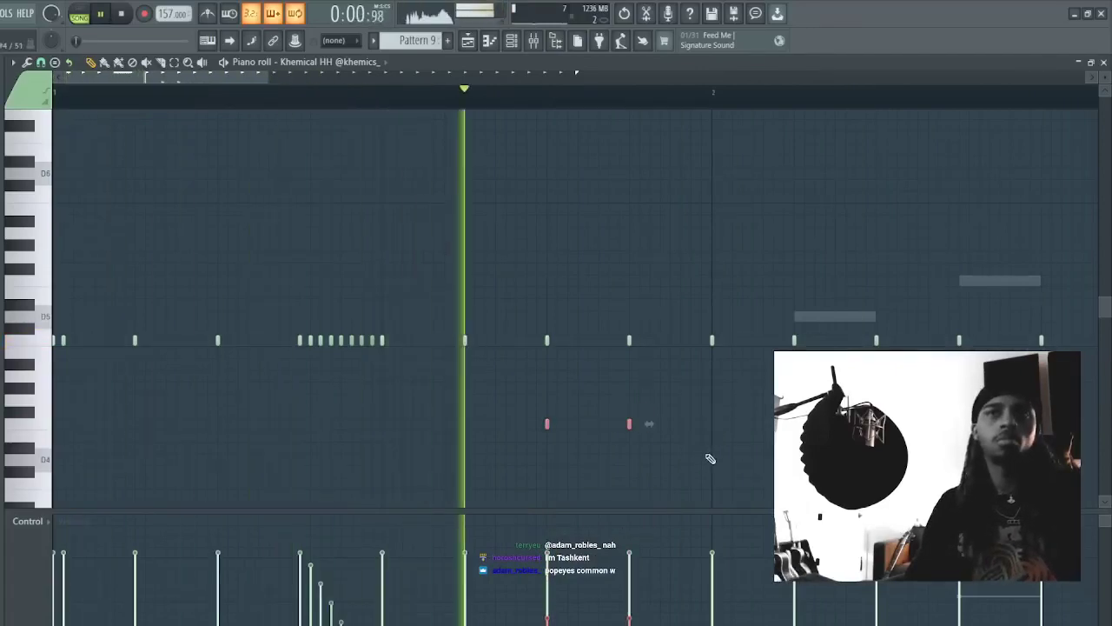
pyautogui.moveTo(267, 78); pyautogui.dragTo(585, 77)
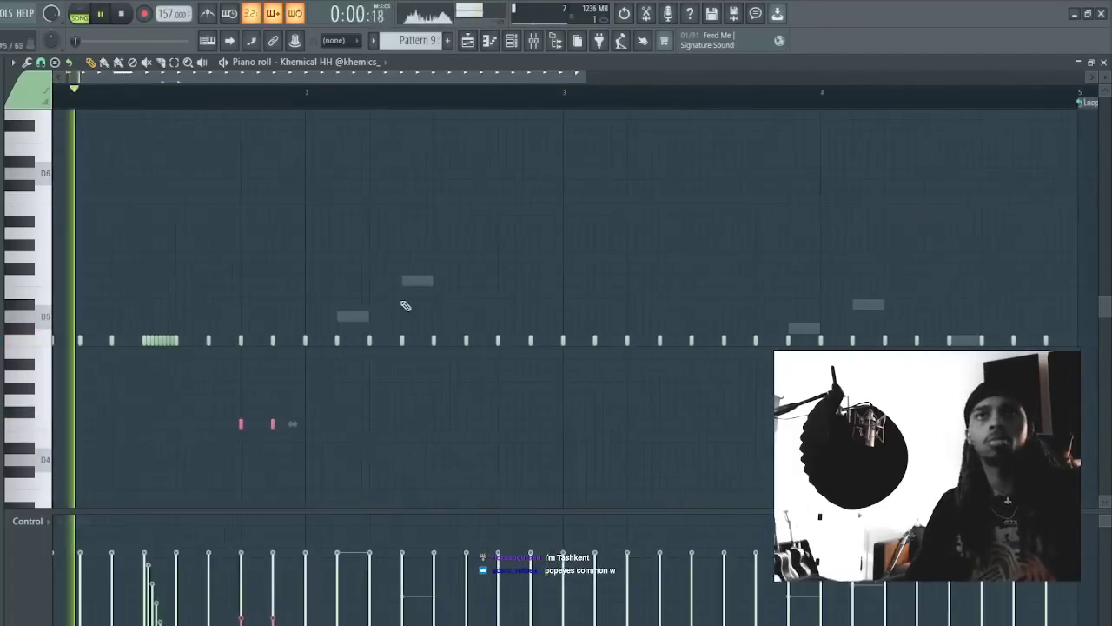
# - Remove a stray note and move the hi-hat roll slightly earlier
pyautogui.click(400, 400)
pyautogui.rightClick(401, 400)
pyautogui.press('space')
pyautogui.press('space')
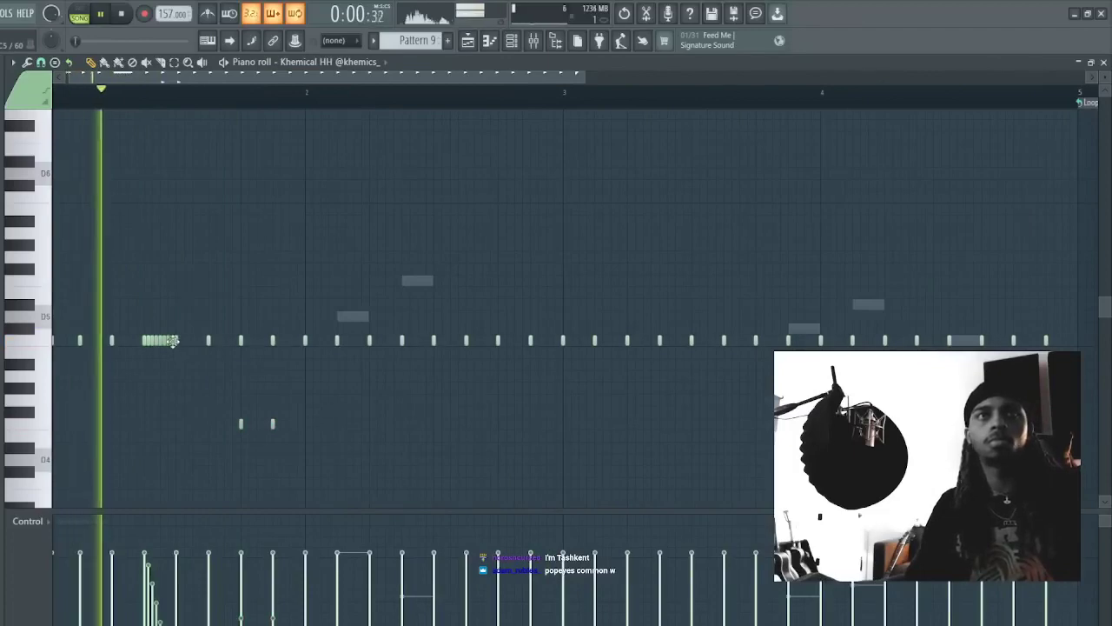
pyautogui.click(154, 341)
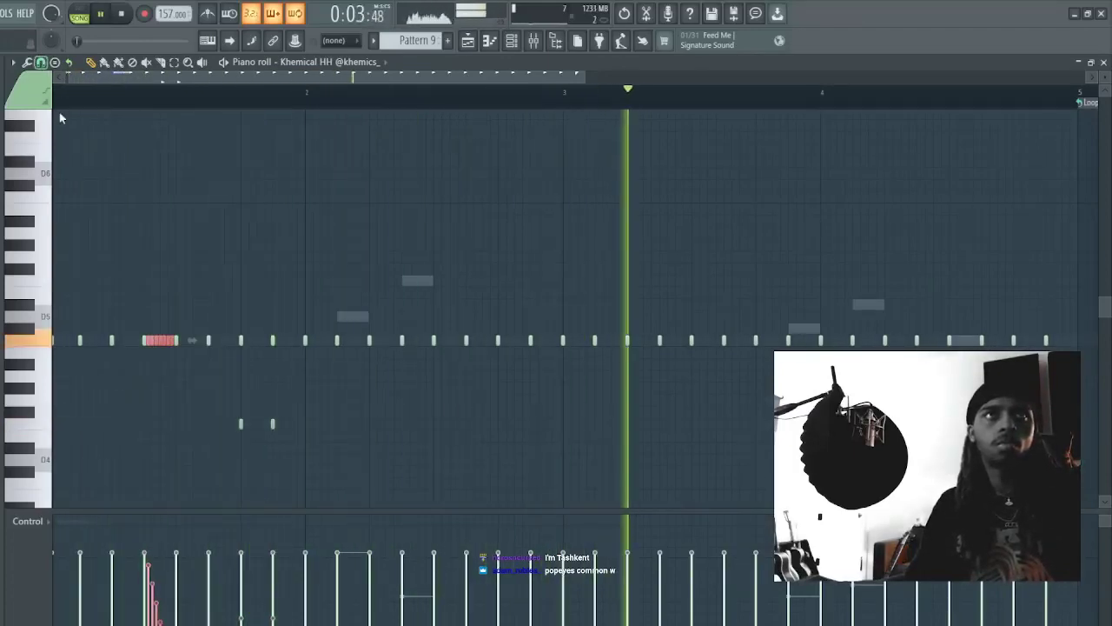
pyautogui.moveTo(153, 340); pyautogui.dragTo(121, 338)
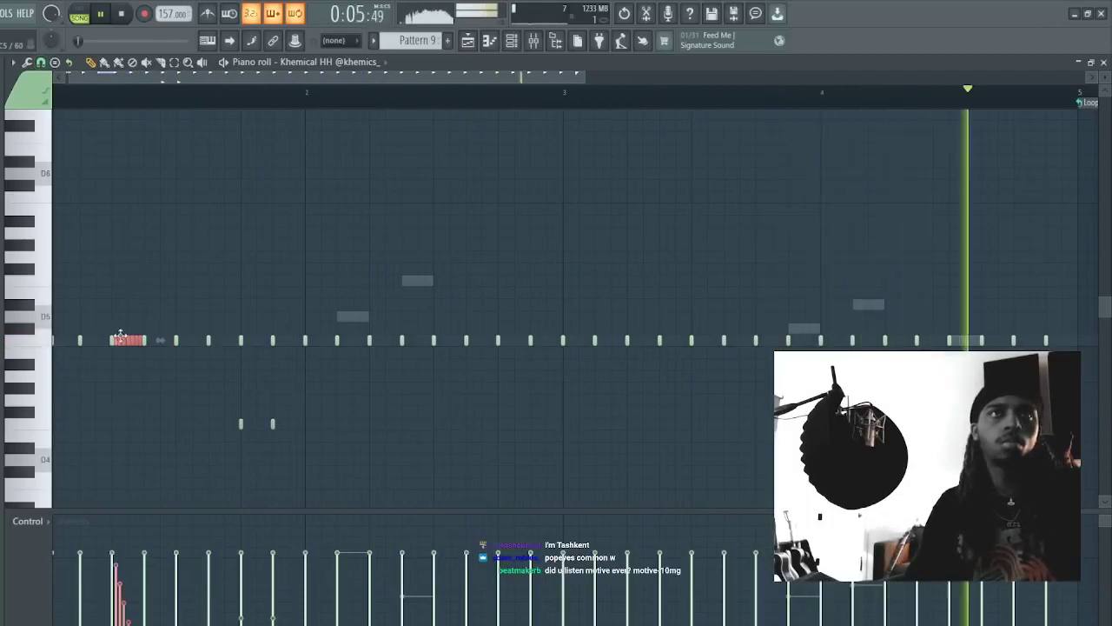
# - Delete the selected low-note roll, discarding a test note placed afterward
pyautogui.scroll(3, 232, 81)
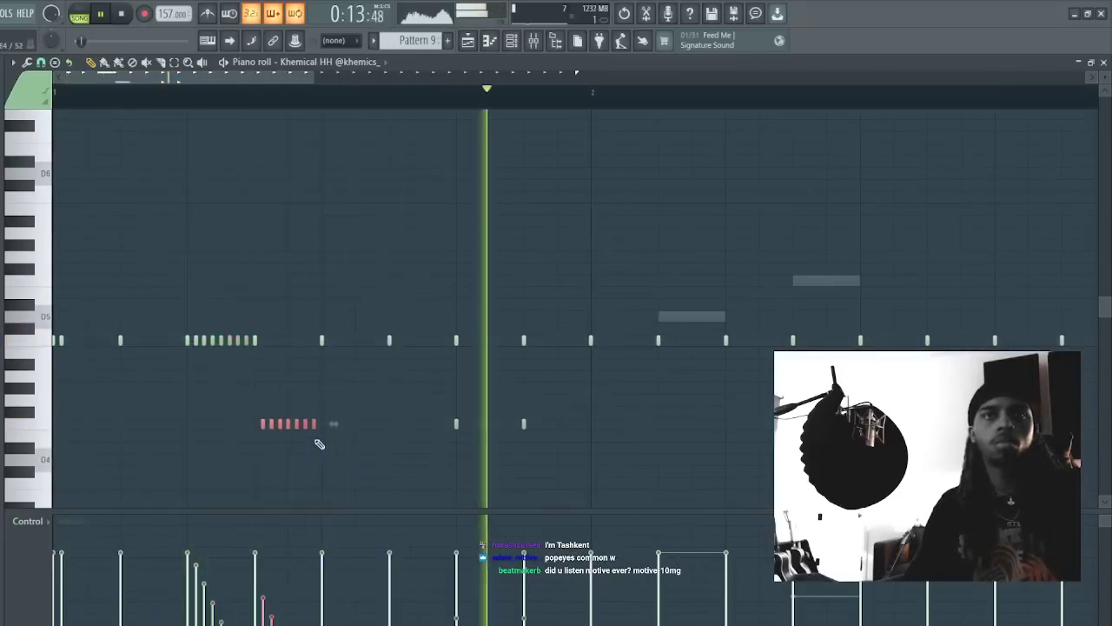
pyautogui.press('Delete')
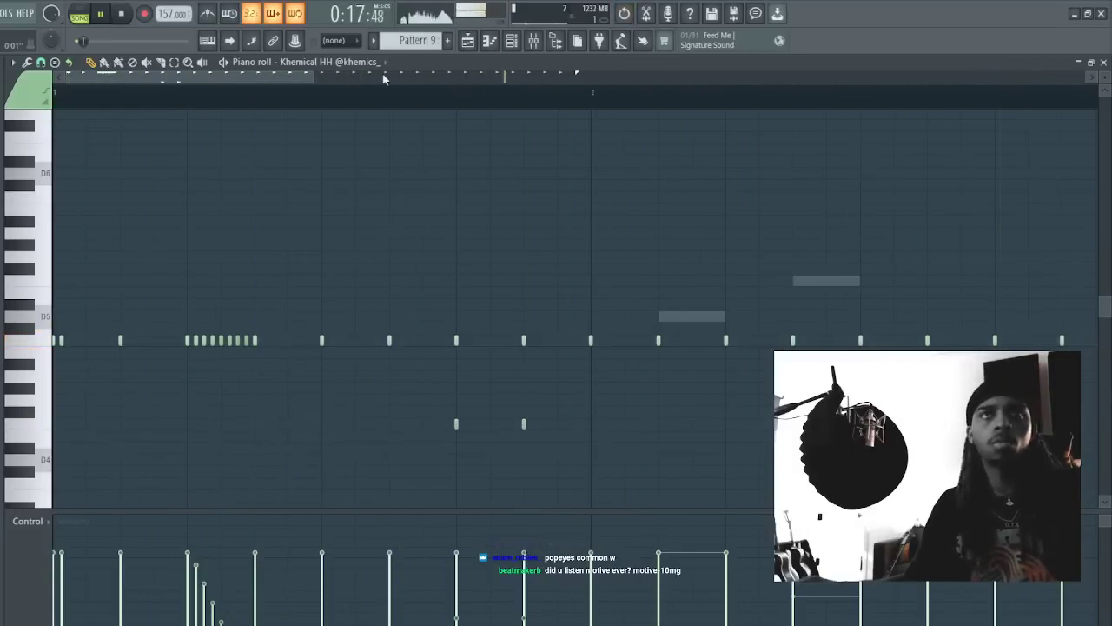
pyautogui.moveTo(314, 78); pyautogui.dragTo(892, 78)
pyautogui.click(587, 423)
pyautogui.rightClick(587, 424)
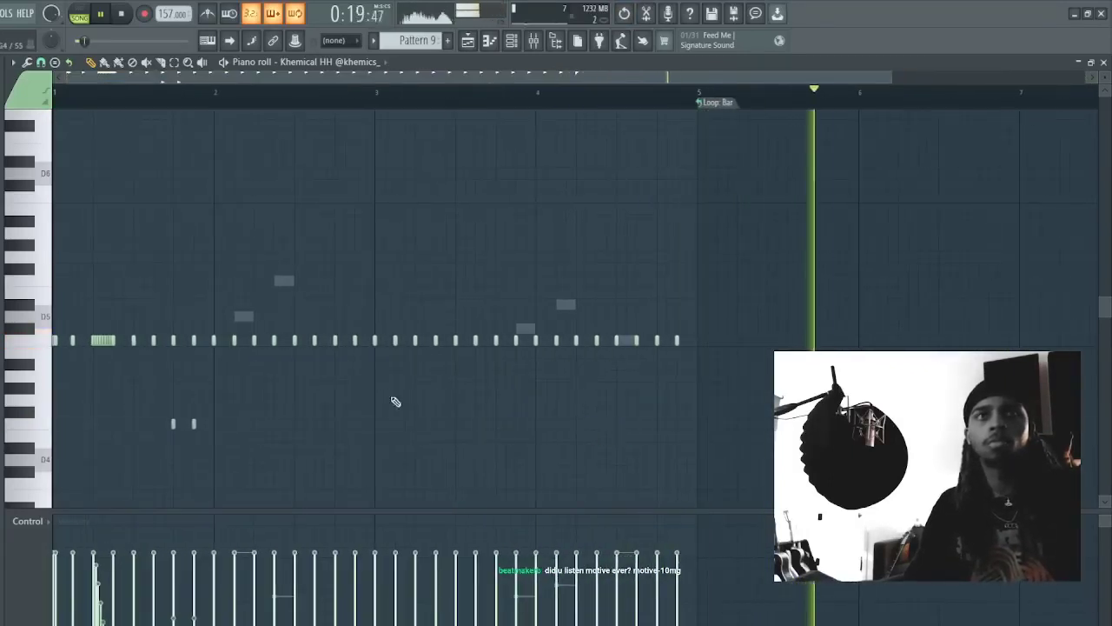
# - Add a closing hi-hat note, duplicate the pattern into the following bars, and delete the copied roll and a low note
pyautogui.click(683, 341)
pyautogui.hotkey('ctrl', 'b')
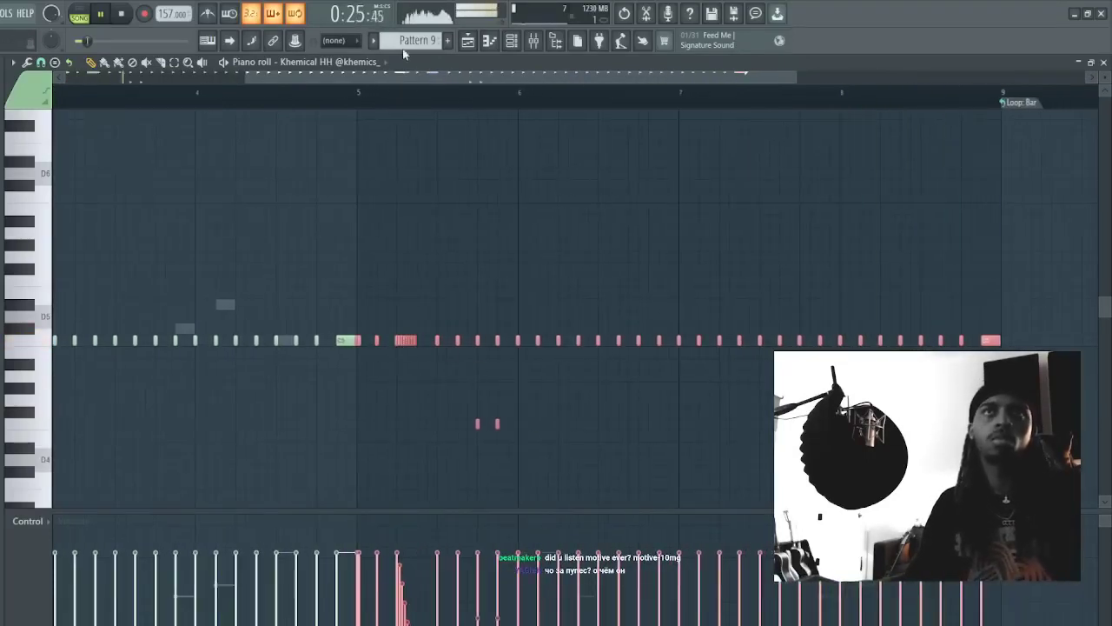
pyautogui.scroll(5, 384, 77)
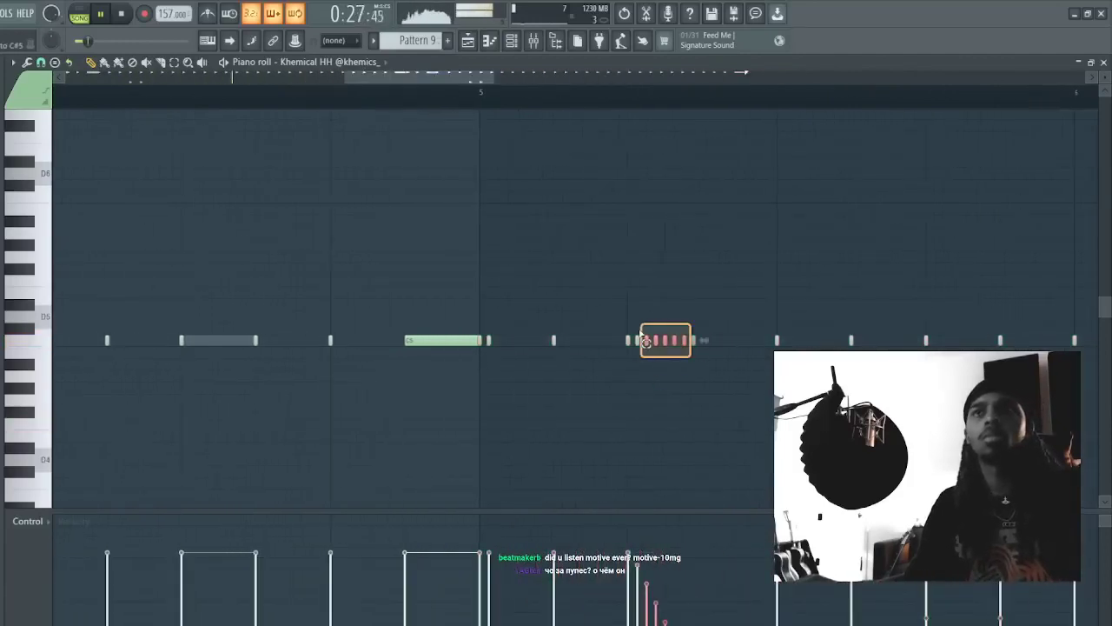
pyautogui.moveTo(642, 333); pyautogui.dragTo(634, 330)
pyautogui.press('Delete')
pyautogui.scroll(-2, 486, 77)
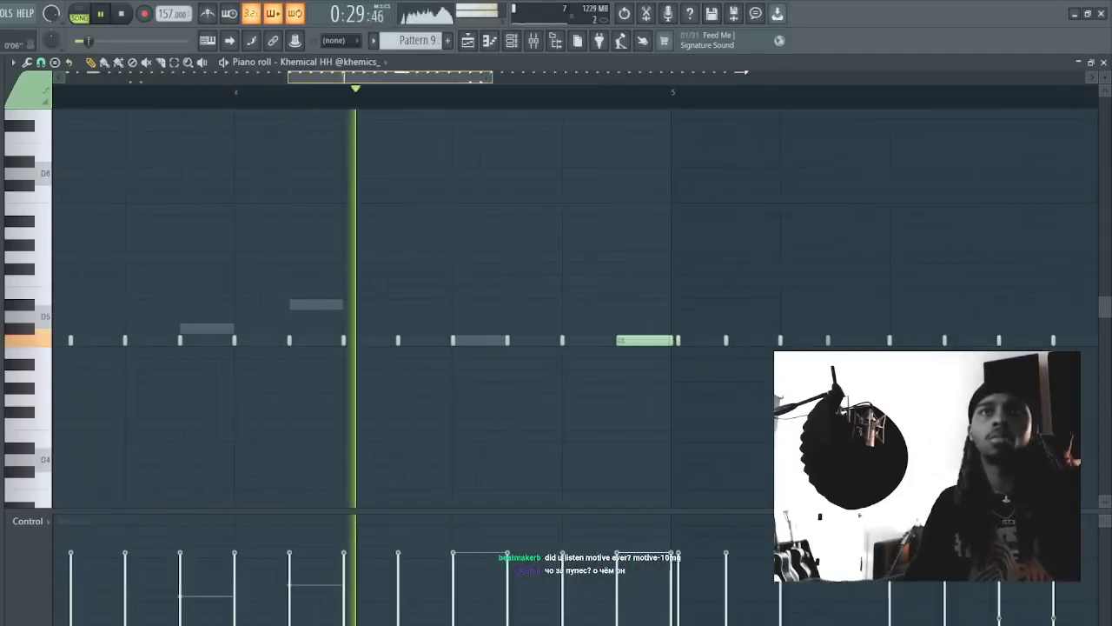
pyautogui.scroll(3, 457, 78)
pyautogui.rightClick(754, 341)
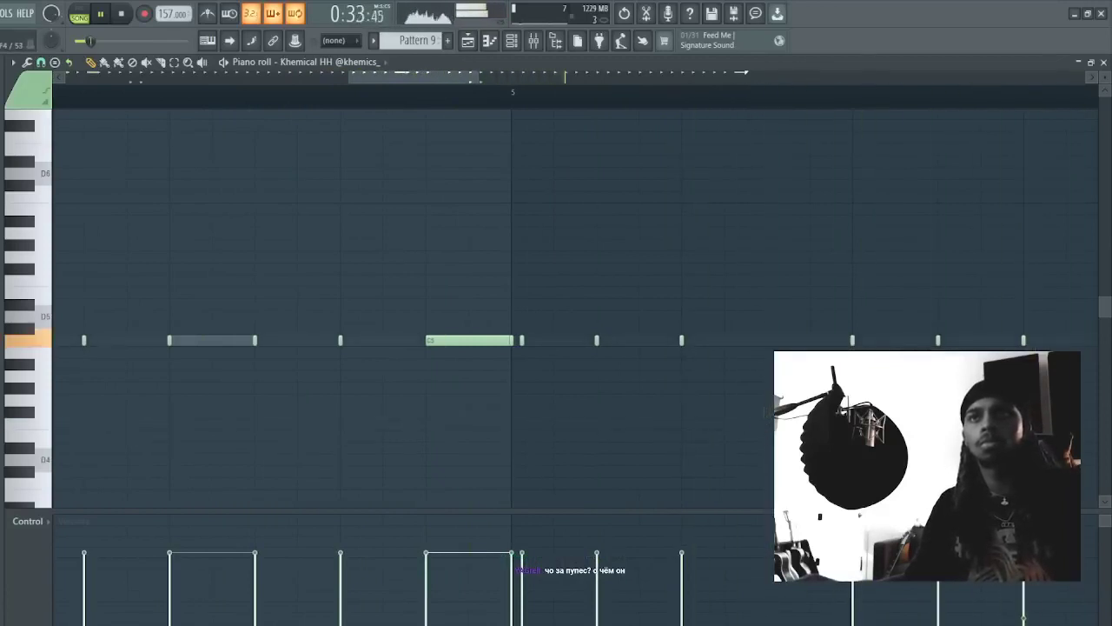
# - Make all C5 hi-hat notes equal length and duplicate a C5 note to its right
pyautogui.hotkey('ctrl', 'z')
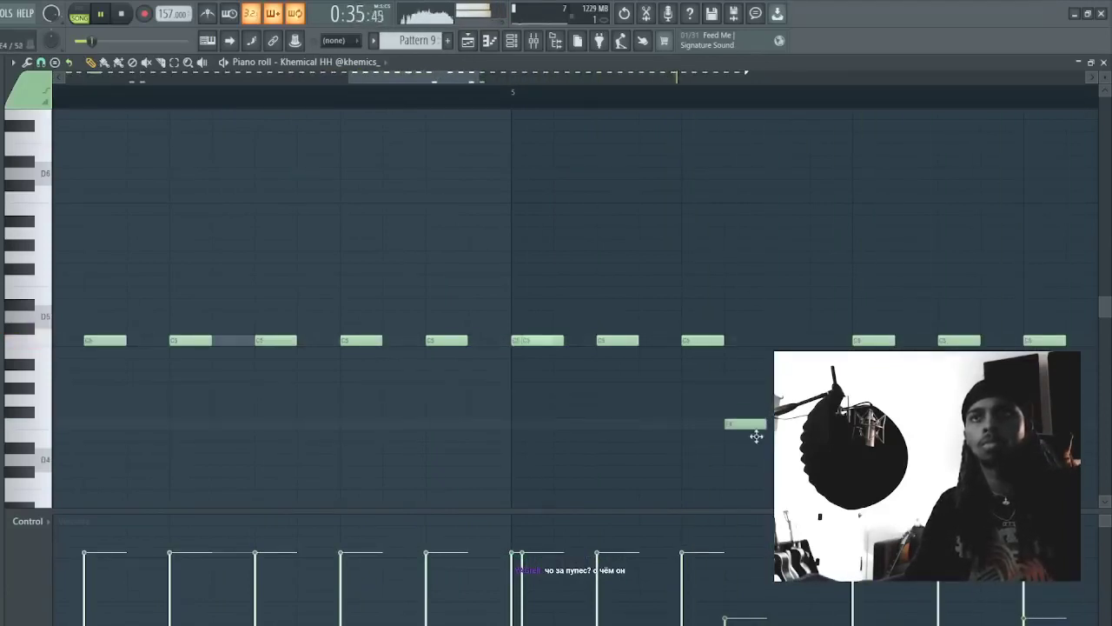
pyautogui.moveTo(455, 78); pyautogui.dragTo(271, 78)
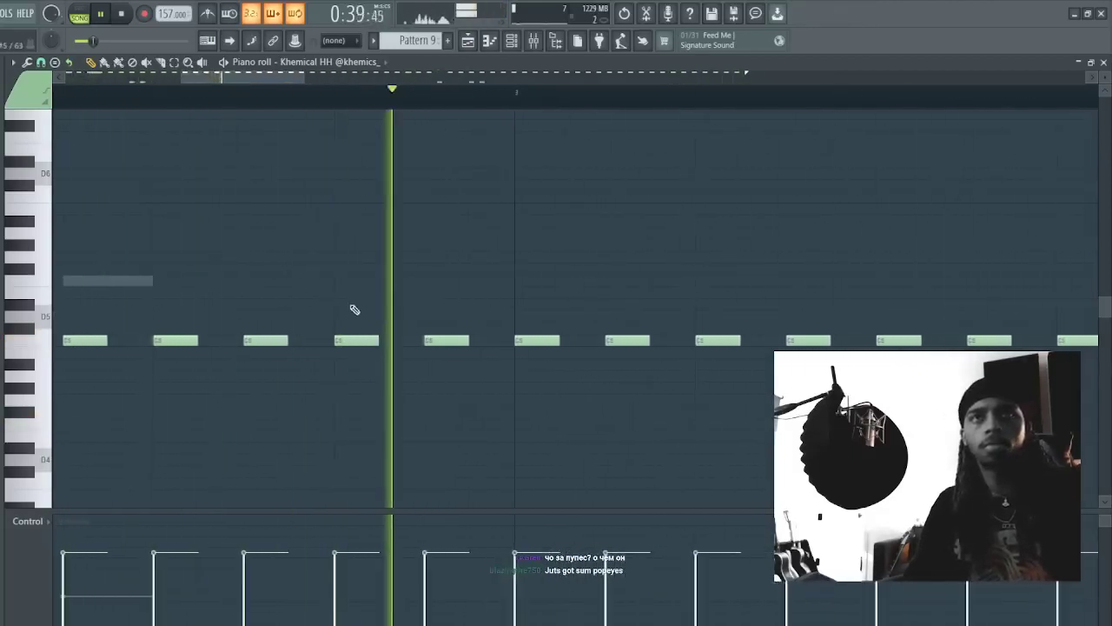
pyautogui.click(40, 62)
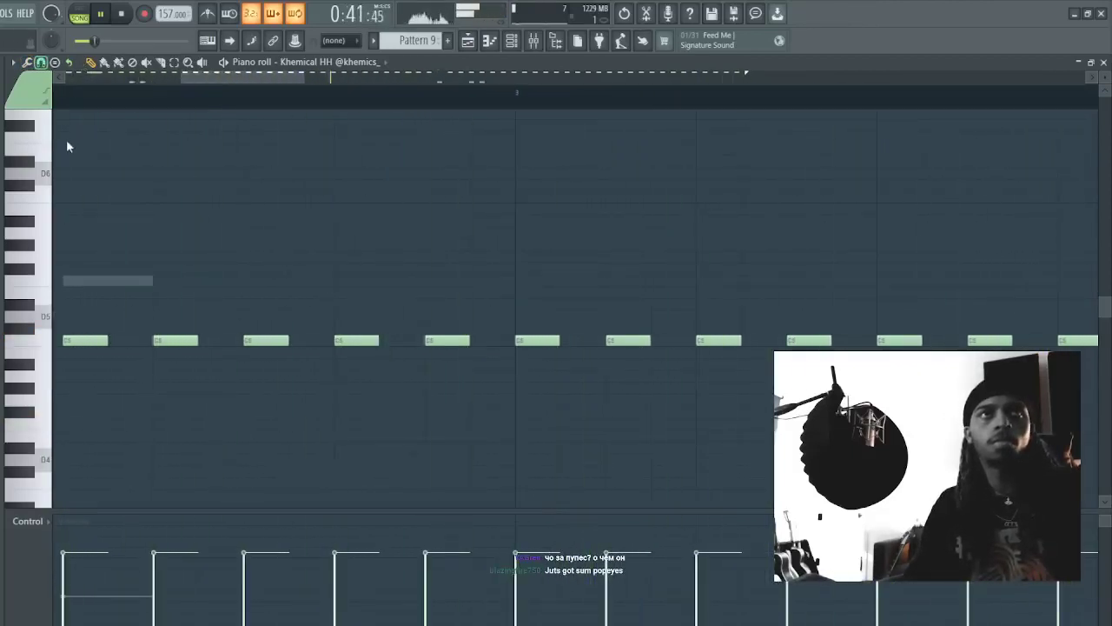
pyautogui.moveTo(529, 320); pyautogui.dragTo(530, 319)
pyautogui.hotkey('ctrl', 'b')
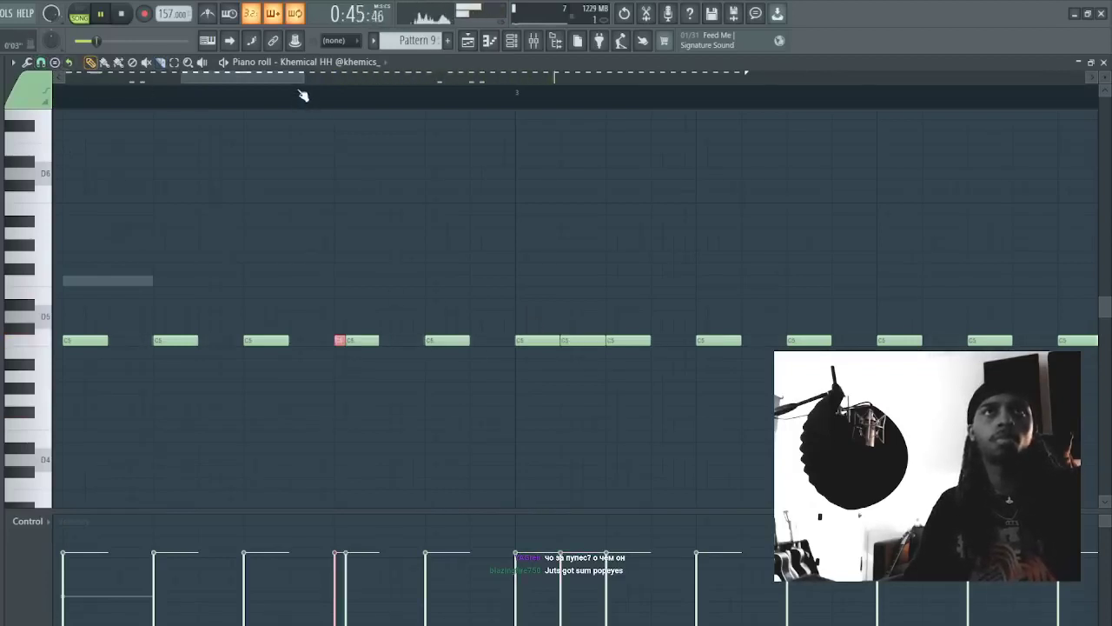
pyautogui.moveTo(302, 79); pyautogui.dragTo(382, 79)
pyautogui.scroll(-3, 634, 85)
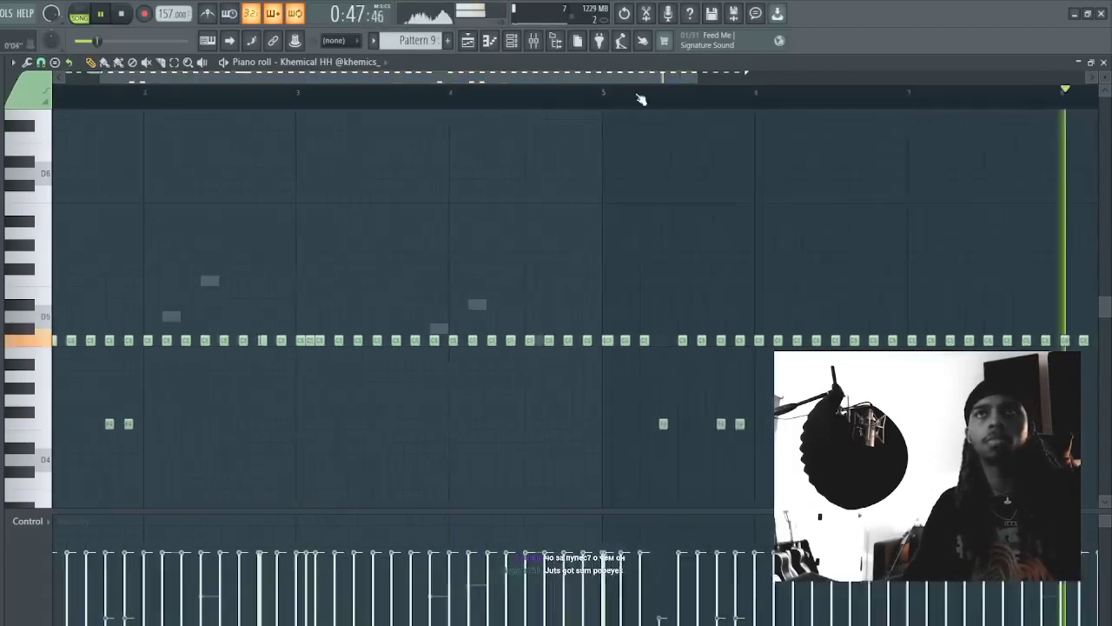
# - Delete all notes in bars 5–8 and remove a low hit note
pyautogui.scroll(-2, 668, 77)
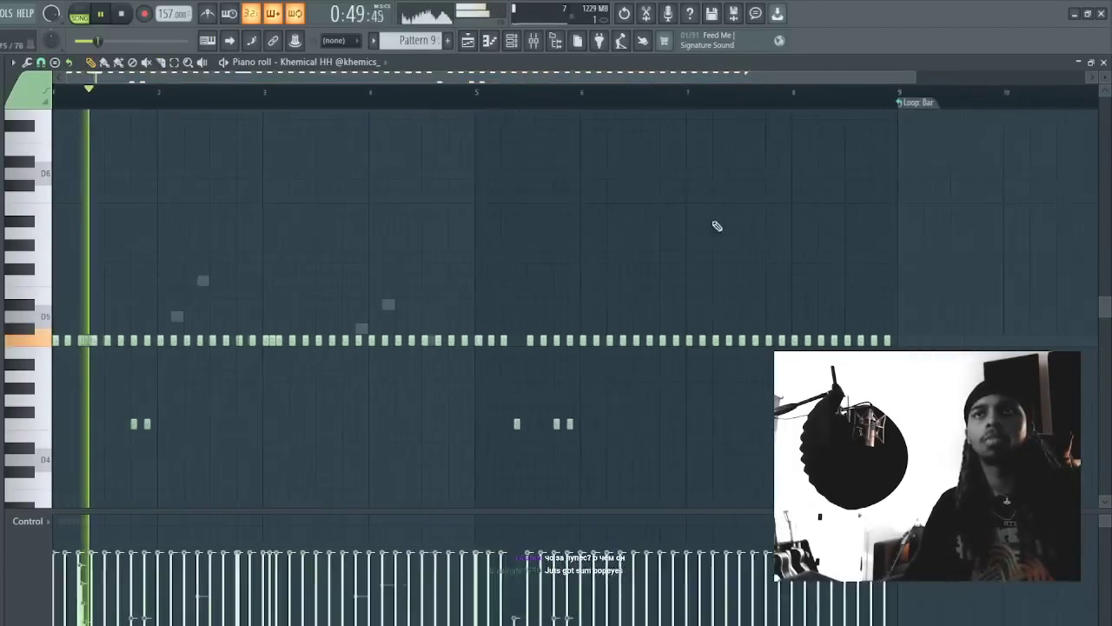
pyautogui.moveTo(965, 476); pyautogui.dragTo(469, 207)
pyautogui.press('Delete')
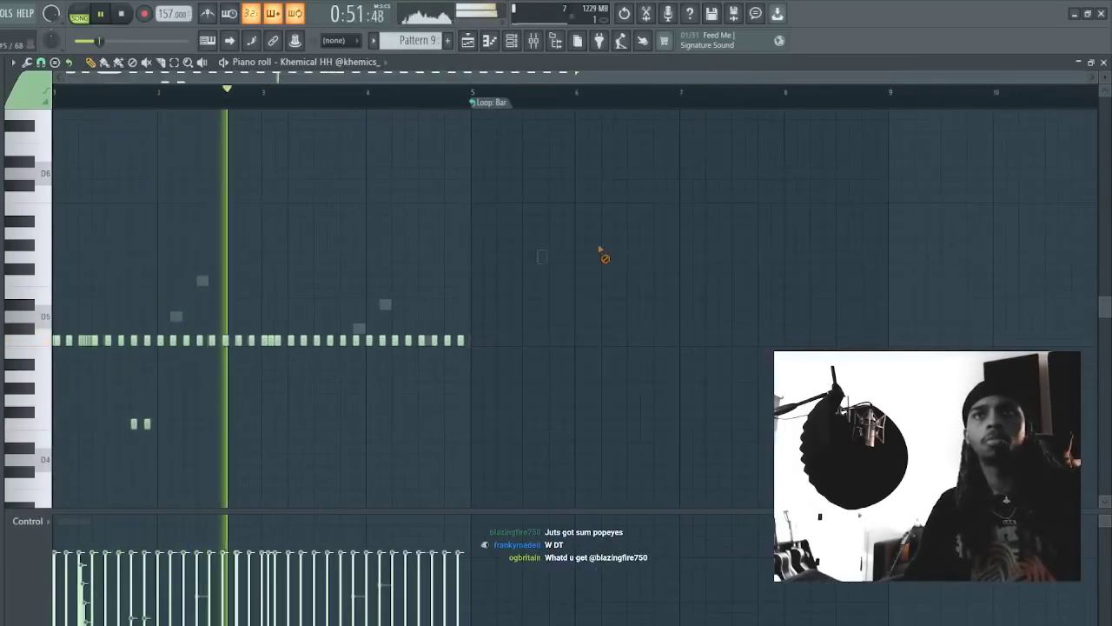
pyautogui.scroll(3, 396, 79)
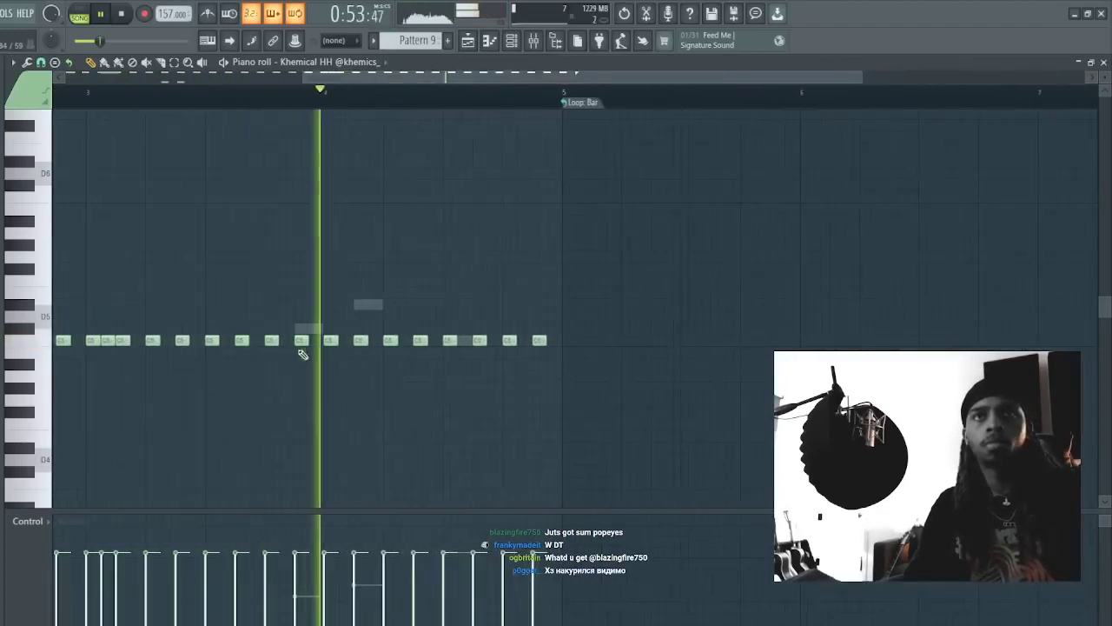
pyautogui.rightClick(477, 341)
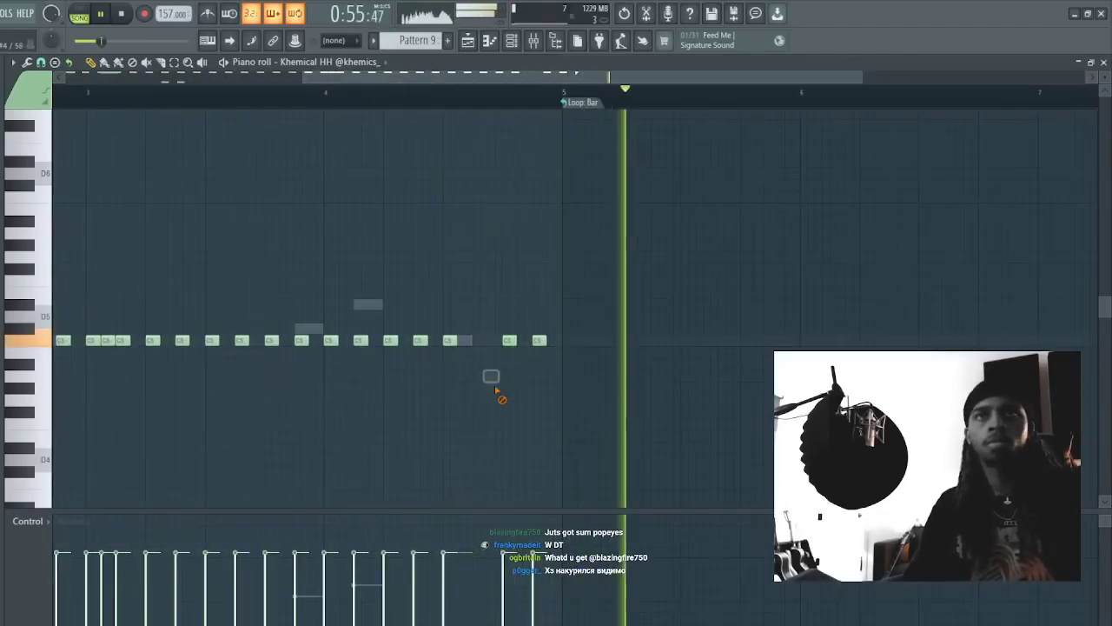
# - Lower the last two notes to A4 and G4, and remove a stray note
pyautogui.moveTo(566, 419); pyautogui.dragTo(480, 341)
pyautogui.hotkey('shift', 'Down')
pyautogui.hotkey('shift', 'Down')
pyautogui.hotkey('shift', 'Down')
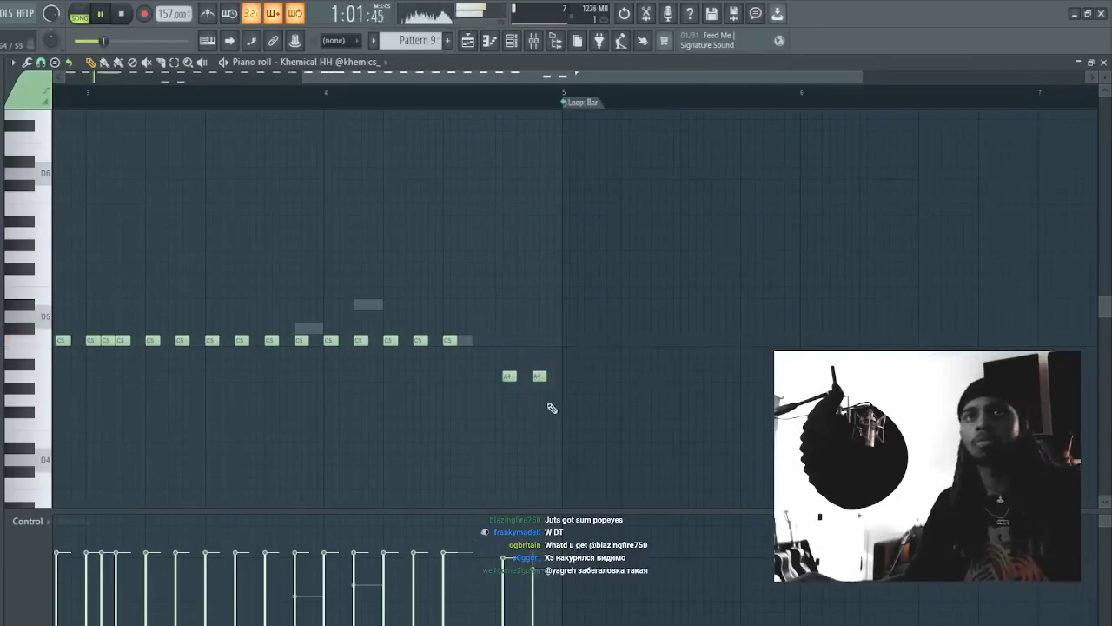
pyautogui.moveTo(599, 442); pyautogui.dragTo(477, 359)
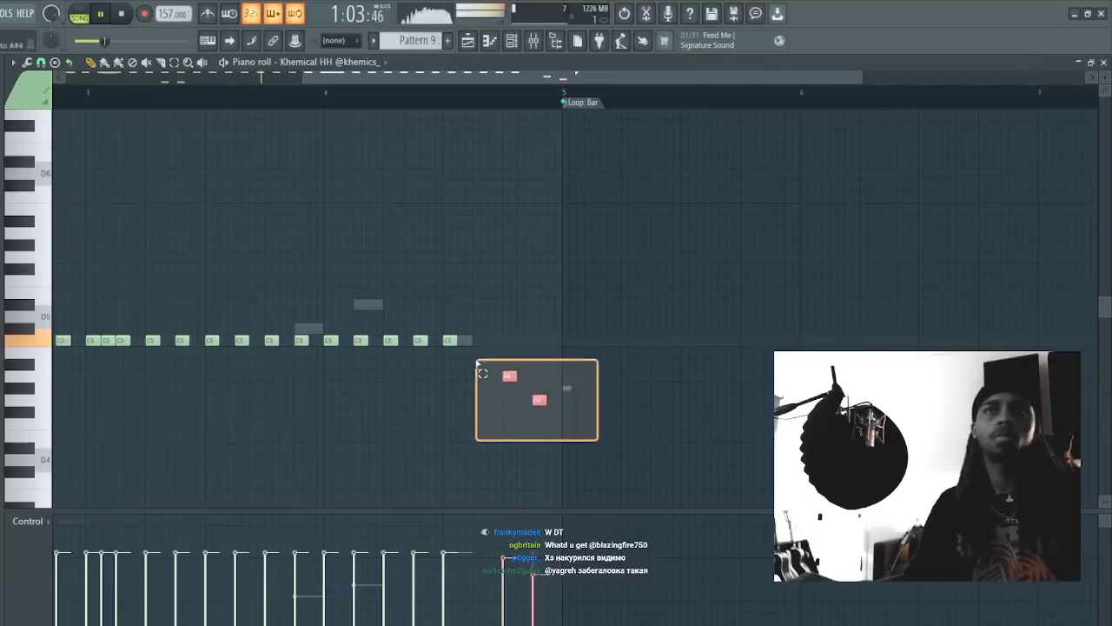
pyautogui.scroll(-1, 509, 377)
pyautogui.click(671, 420)
pyautogui.rightClick(673, 422)
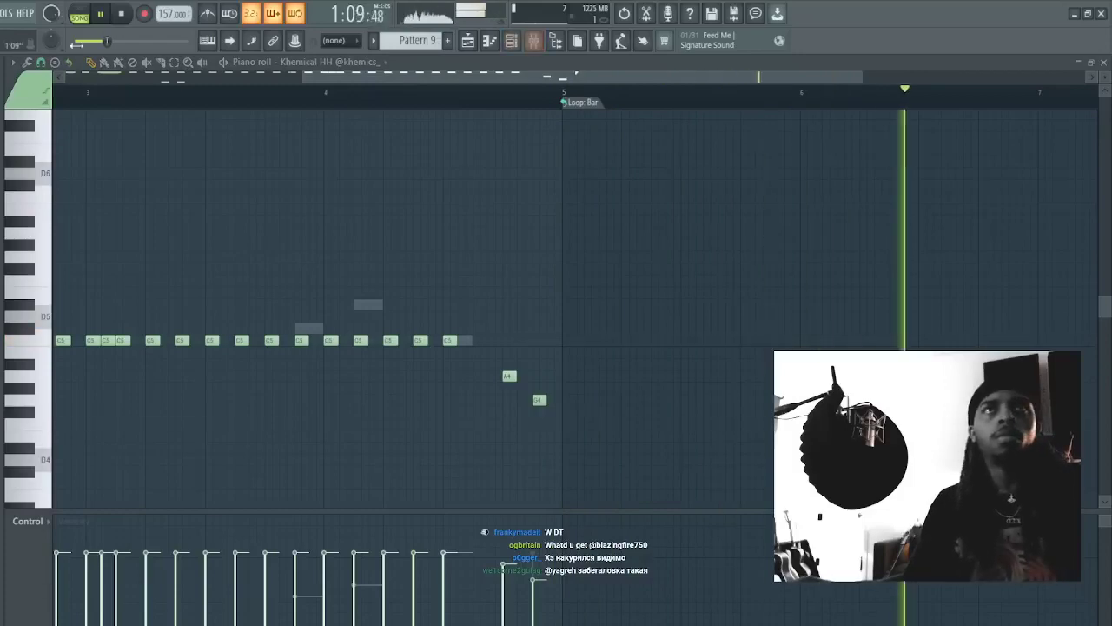
# - Check the master recording clip, then open the mt3_808_pulse channel's piano roll during playback
pyautogui.click(467, 41)
pyautogui.click(50, 170)
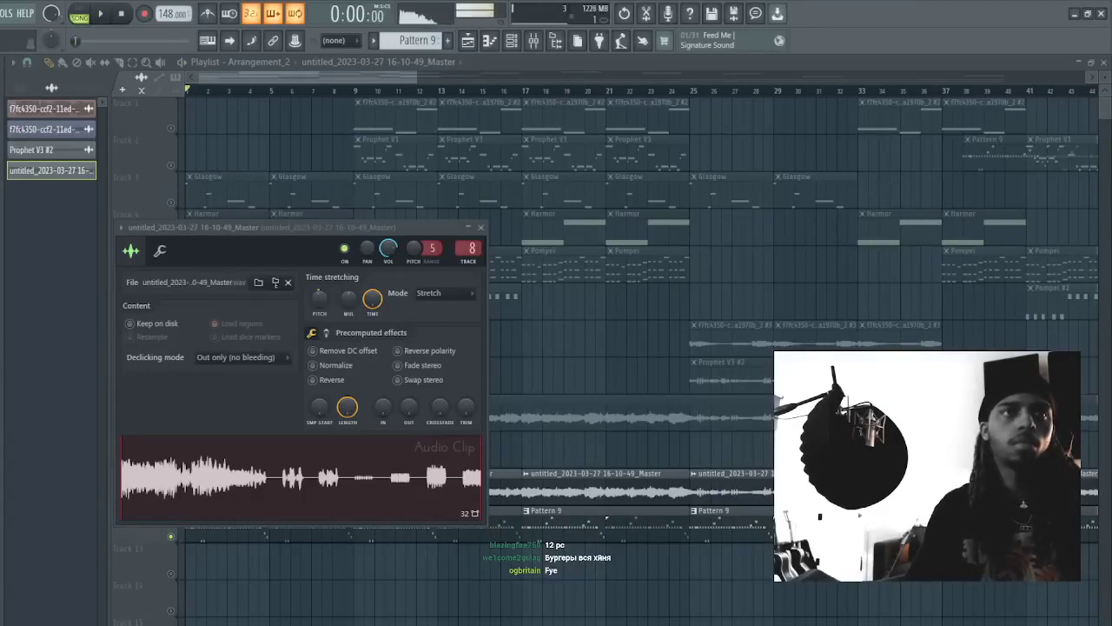
pyautogui.press('space')
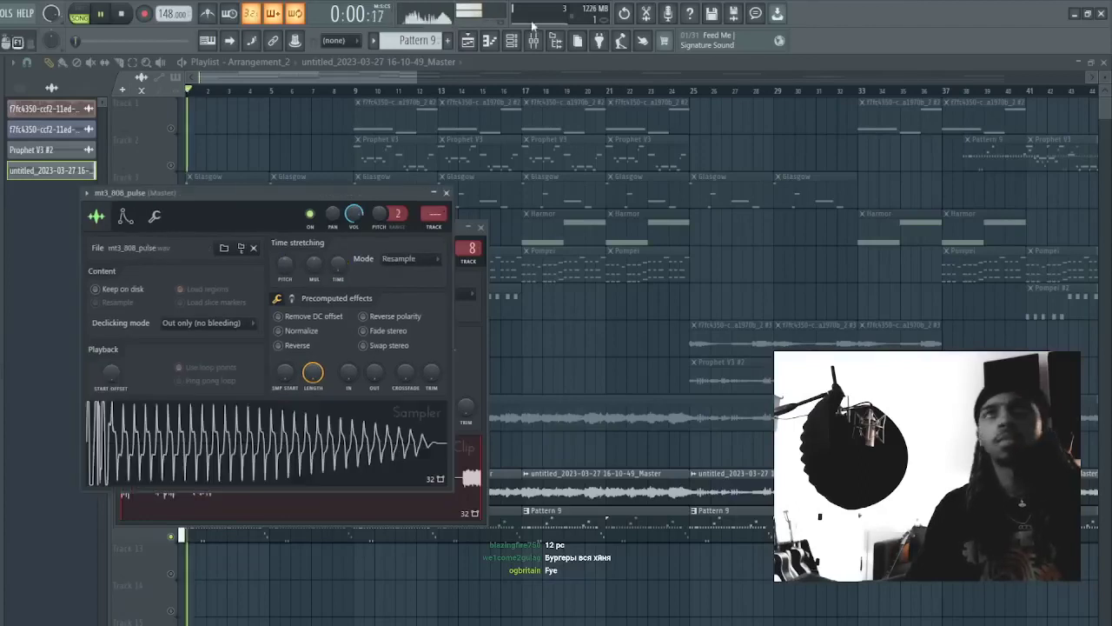
pyautogui.press('F6')
pyautogui.press('F7')
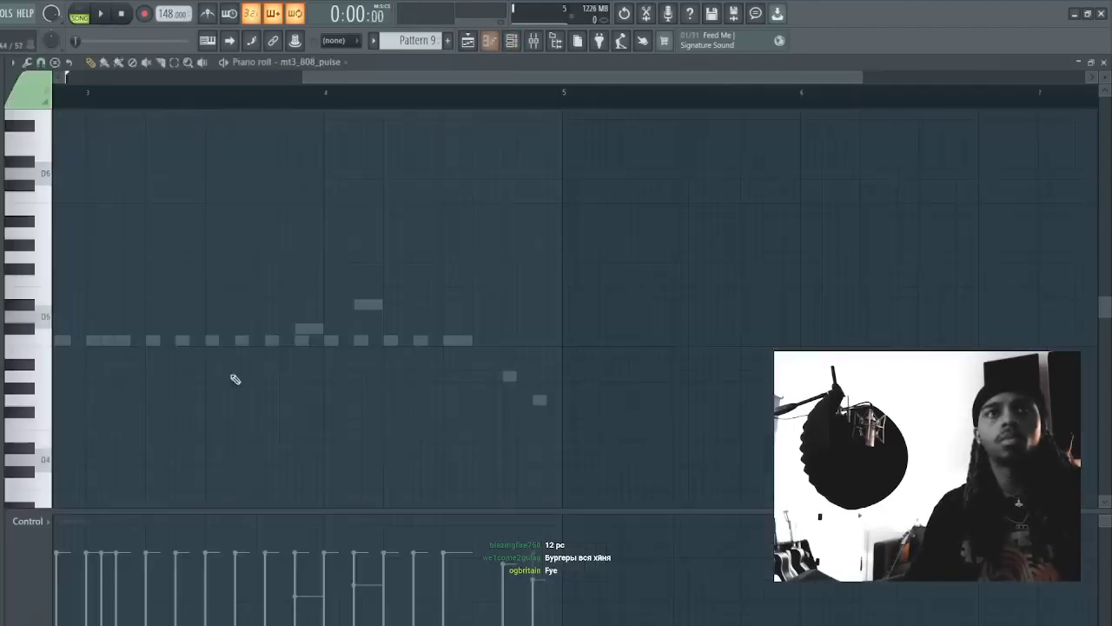
# - Draw two D#5 notes at the start of the Industry Spinz melody
pyautogui.hscroll(-4, 87, 302)
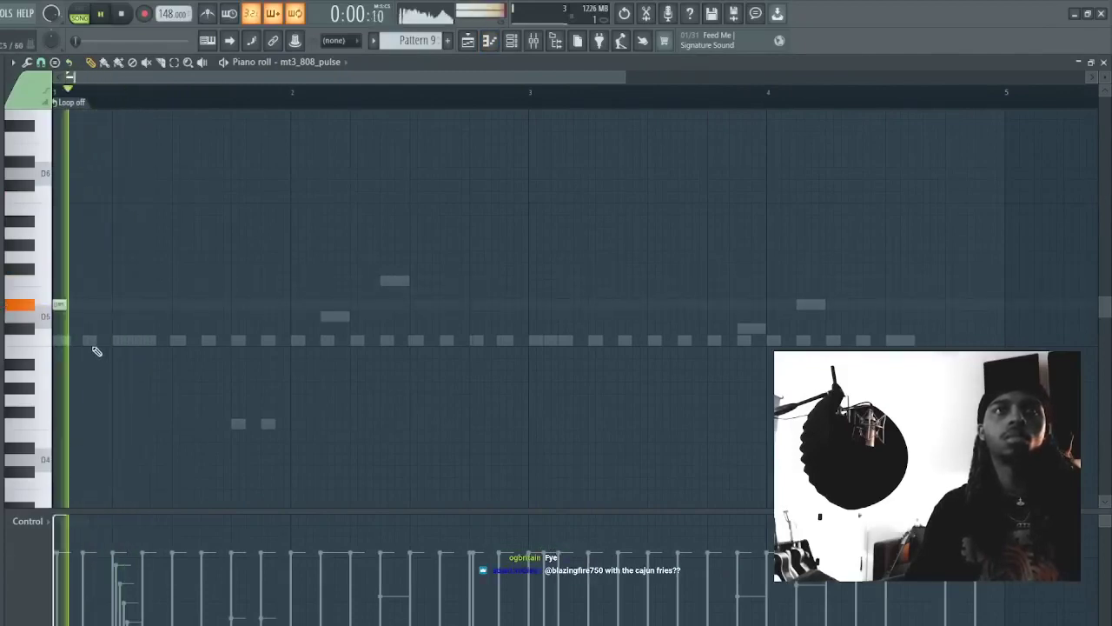
pyautogui.press('space')
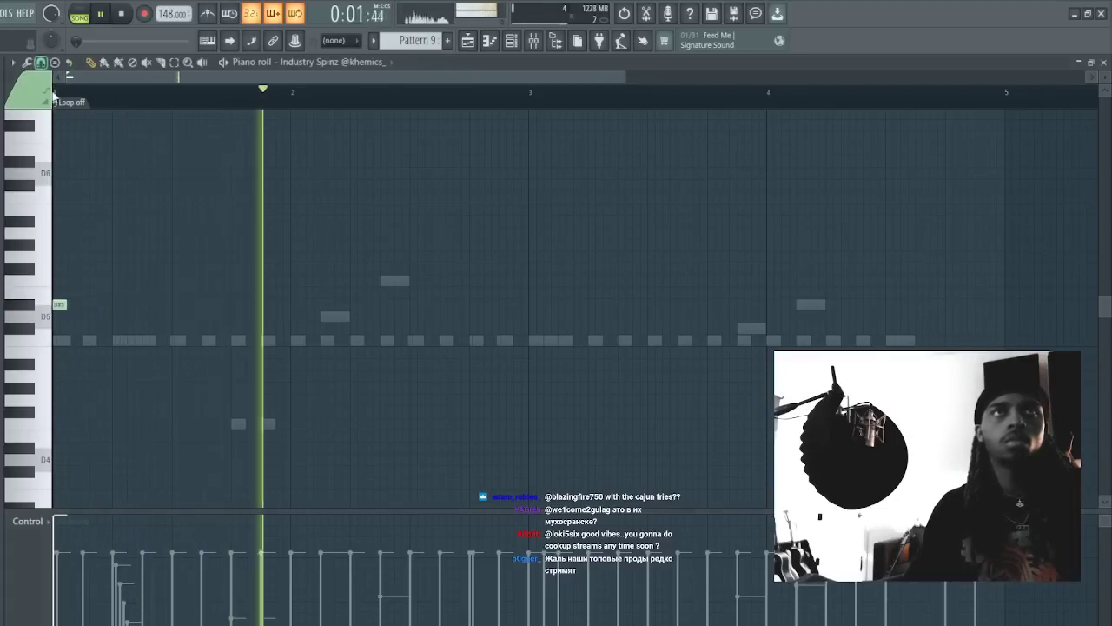
pyautogui.click(267, 305)
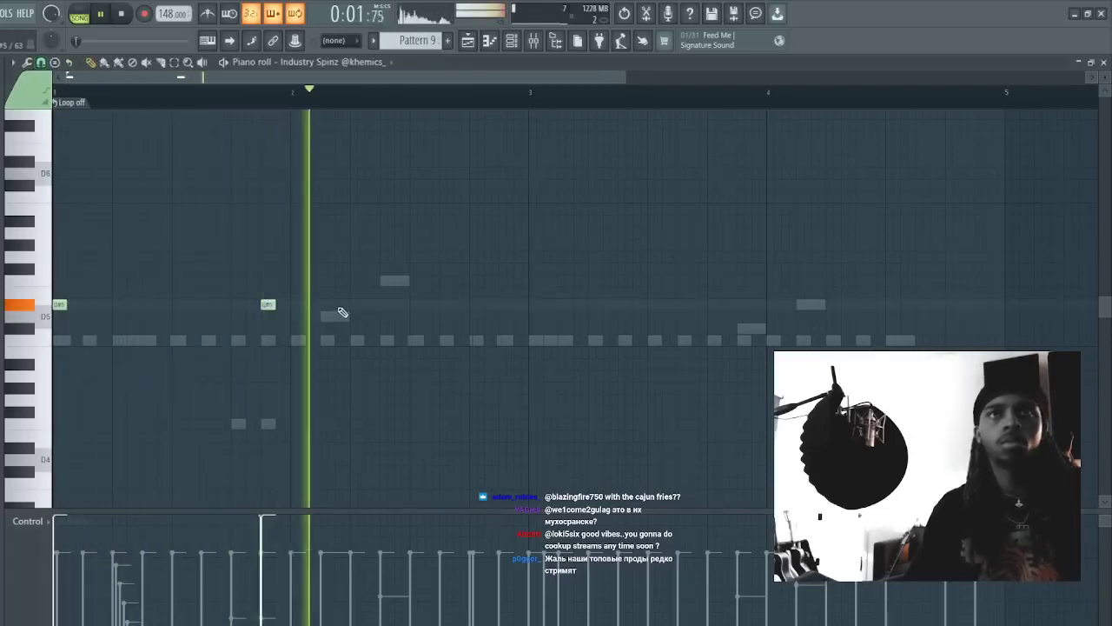
pyautogui.click(327, 292)
pyautogui.press('space')
pyautogui.press('space')
pyautogui.moveTo(327, 292); pyautogui.dragTo(327, 304)
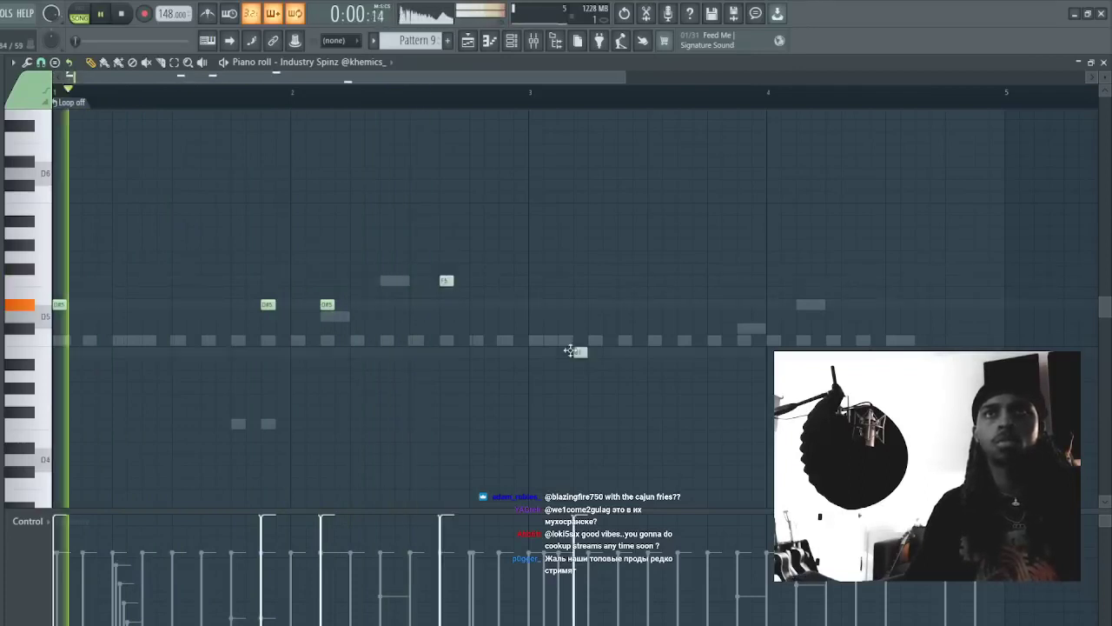
# - Add three G5 notes from bar 3 and lengthen the held G5 note
pyautogui.click(531, 254)
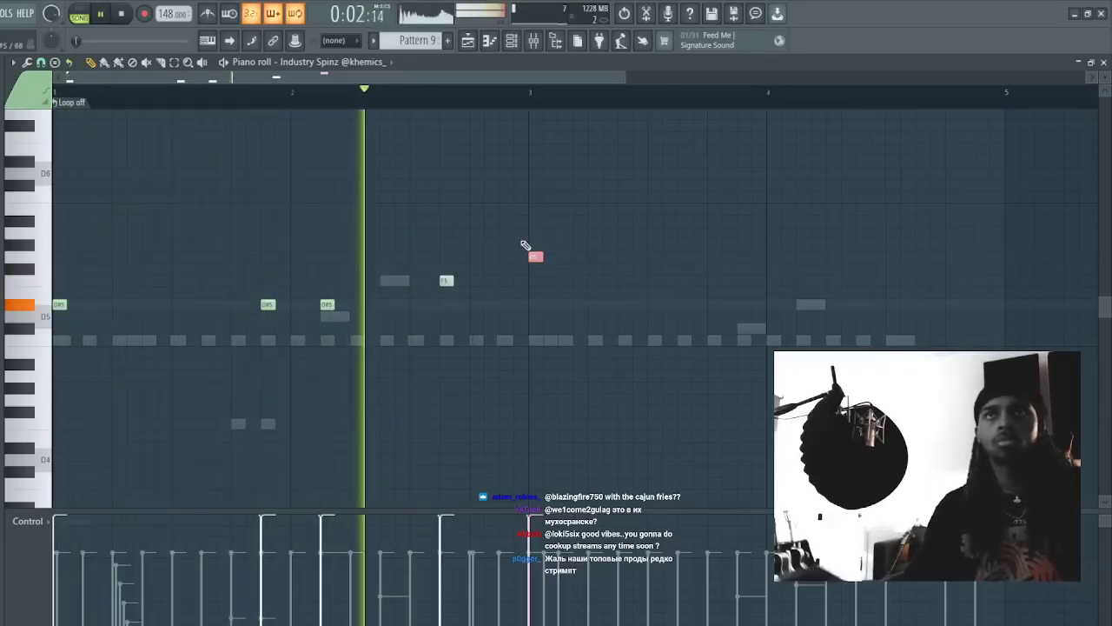
pyautogui.click(621, 257)
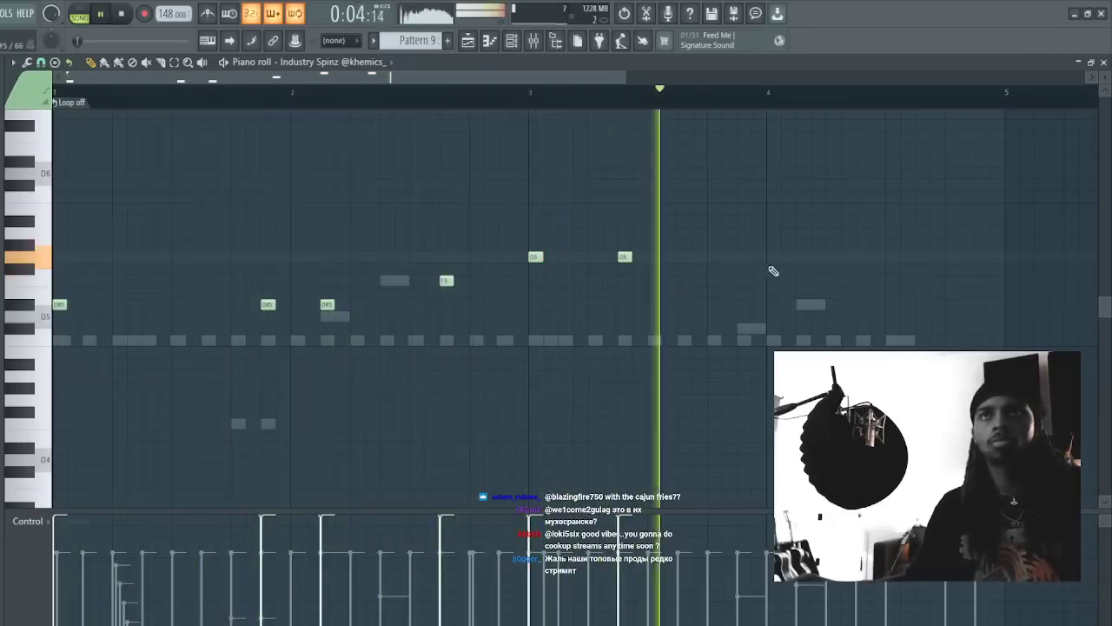
pyautogui.click(710, 257)
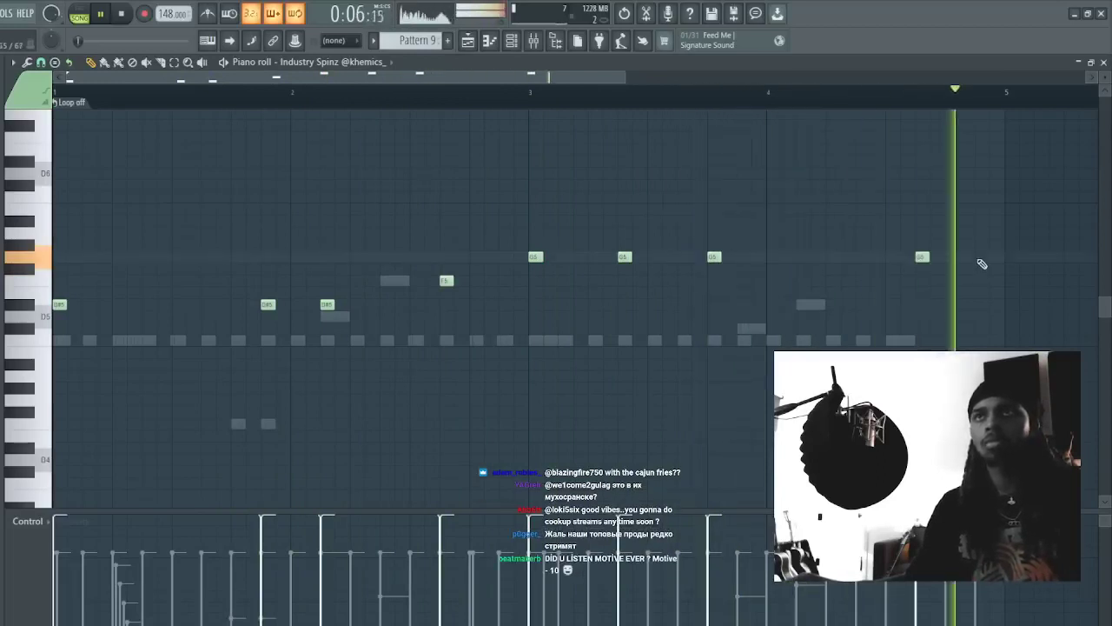
pyautogui.moveTo(988, 260); pyautogui.dragTo(1001, 261)
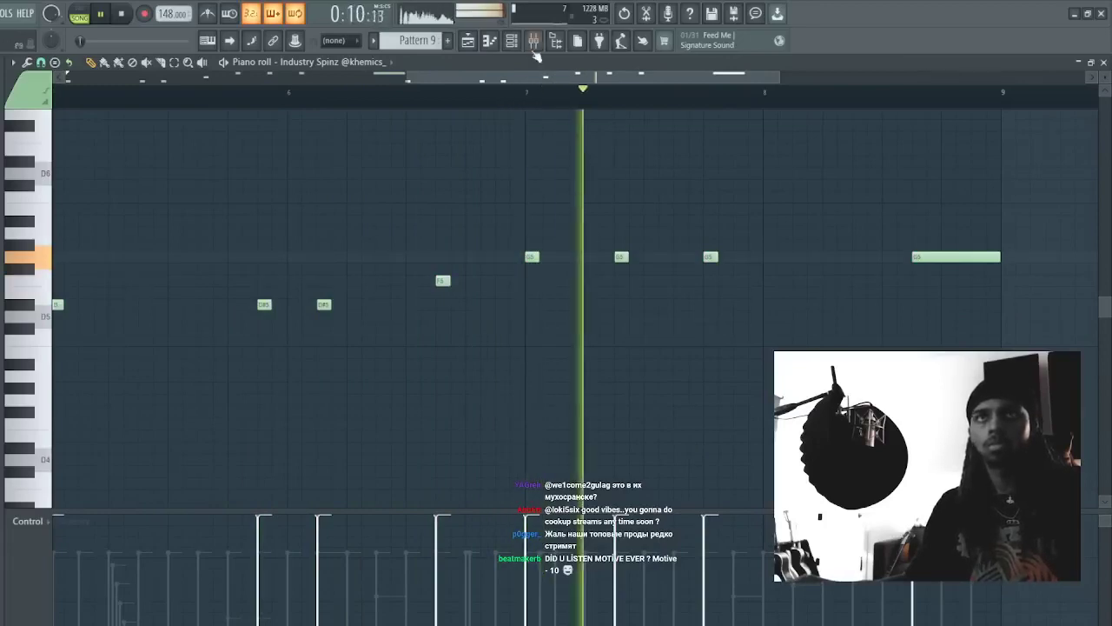
pyautogui.scroll(-3, 530, 77)
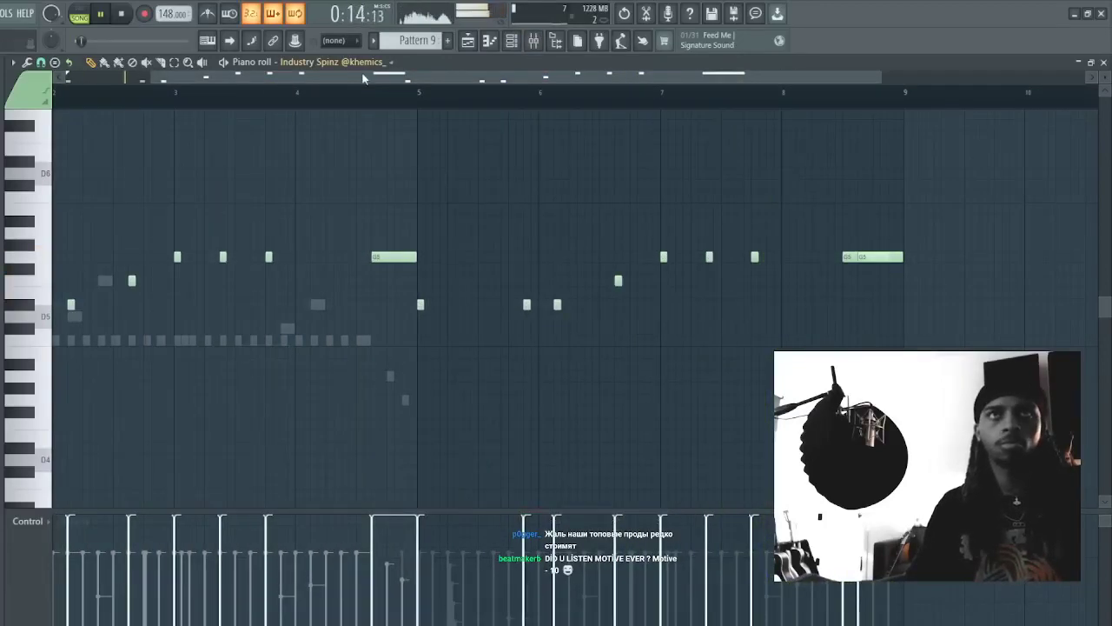
pyautogui.moveTo(363, 78); pyautogui.dragTo(275, 82)
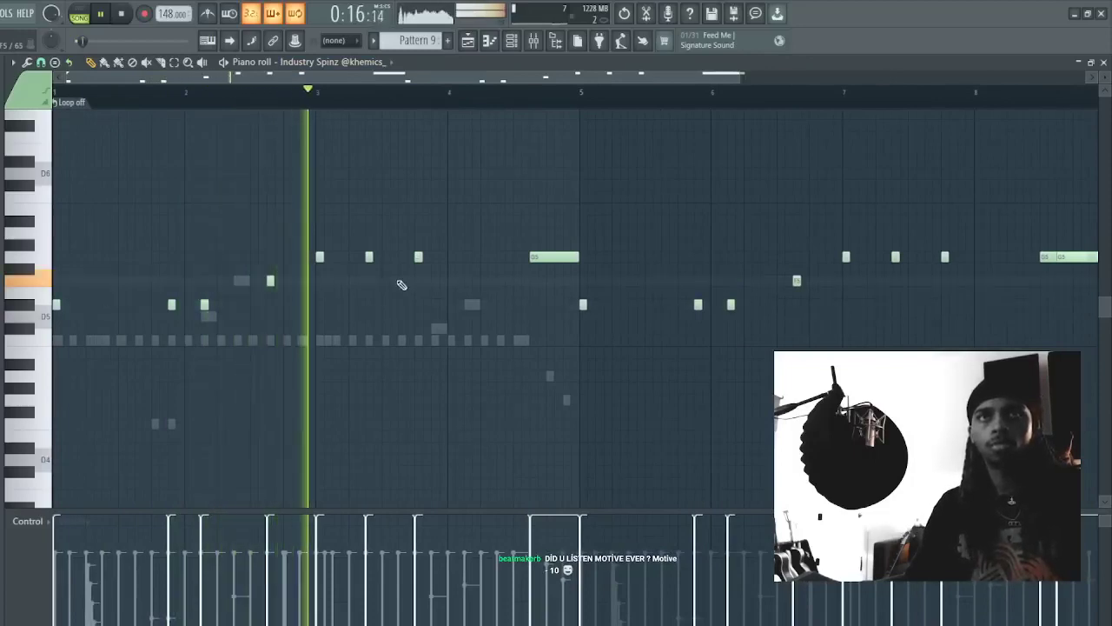
# - Shift the long G5 note slightly earlier, drop the second held note to F5, and delete extras
pyautogui.rightClick(418, 256)
pyautogui.moveTo(531, 256); pyautogui.dragTo(484, 254)
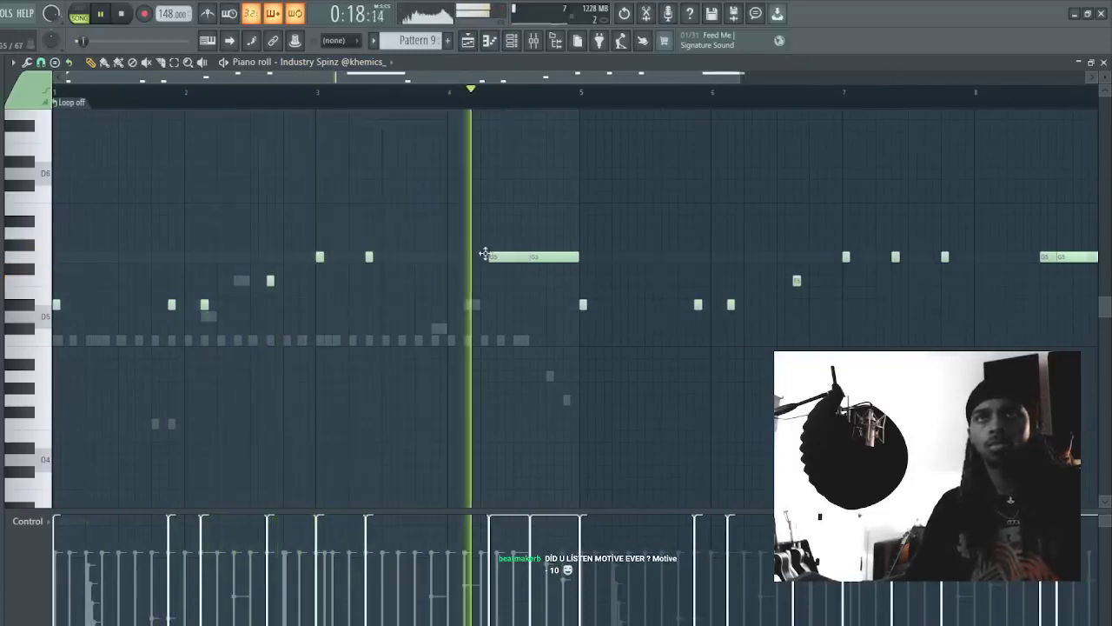
pyautogui.rightClick(502, 257)
pyautogui.click(482, 257)
pyautogui.moveTo(565, 257); pyautogui.dragTo(618, 210)
pyautogui.press('space')
pyautogui.rightClick(618, 209)
pyautogui.moveTo(740, 77); pyautogui.dragTo(856, 77)
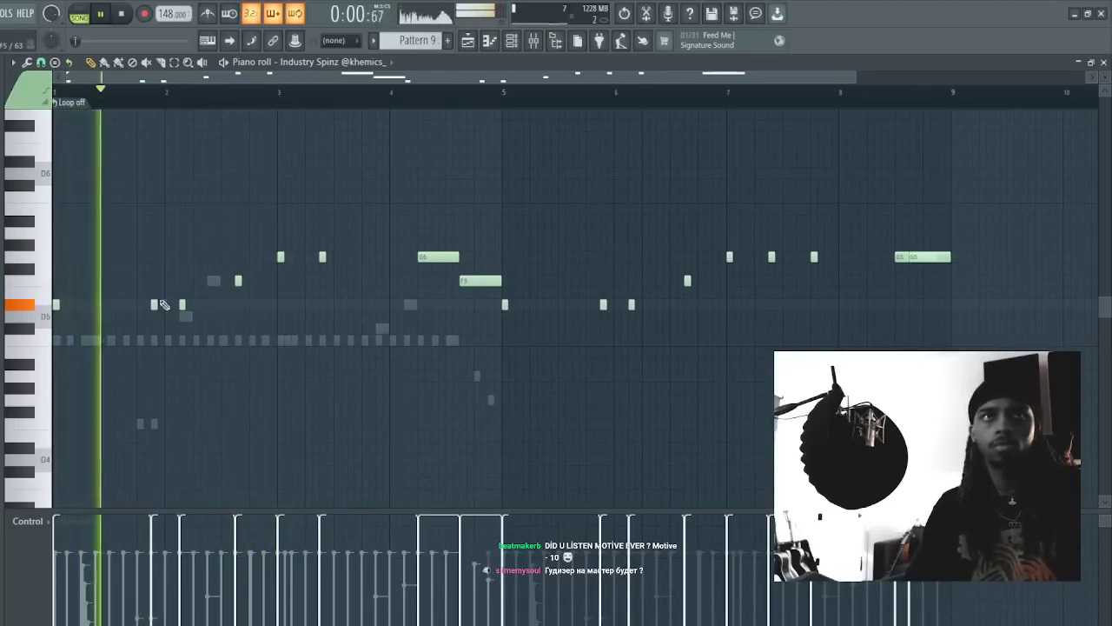
# - Add a D#5 note in bar 2, turn held notes into short stabs, and delete the next note
pyautogui.click(140, 306)
pyautogui.hotkey('shift', 'd')
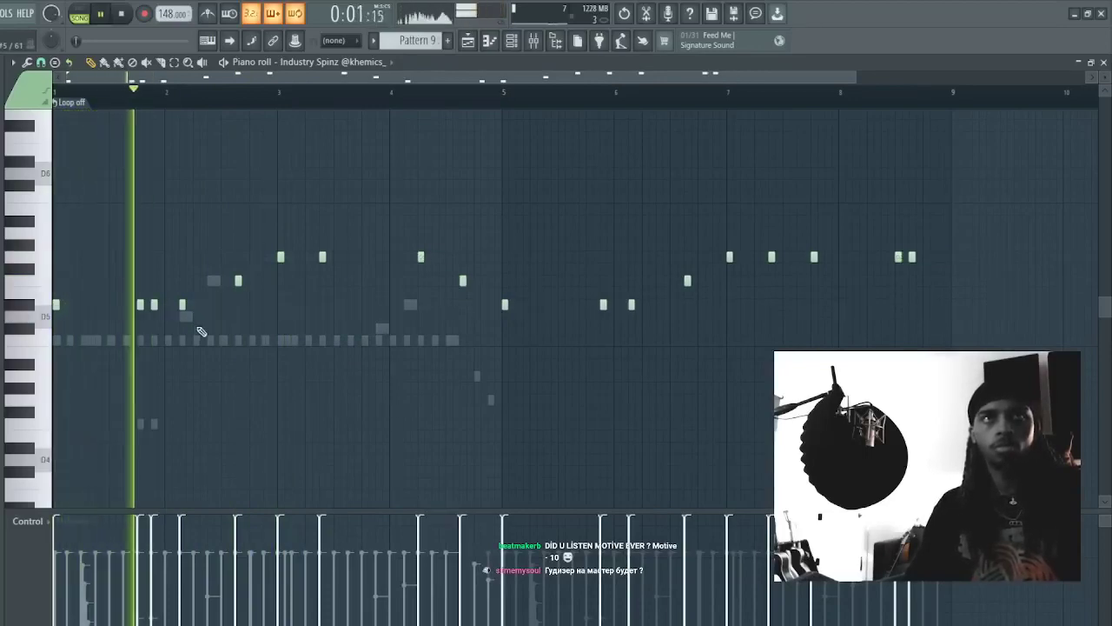
pyautogui.rightClick(183, 306)
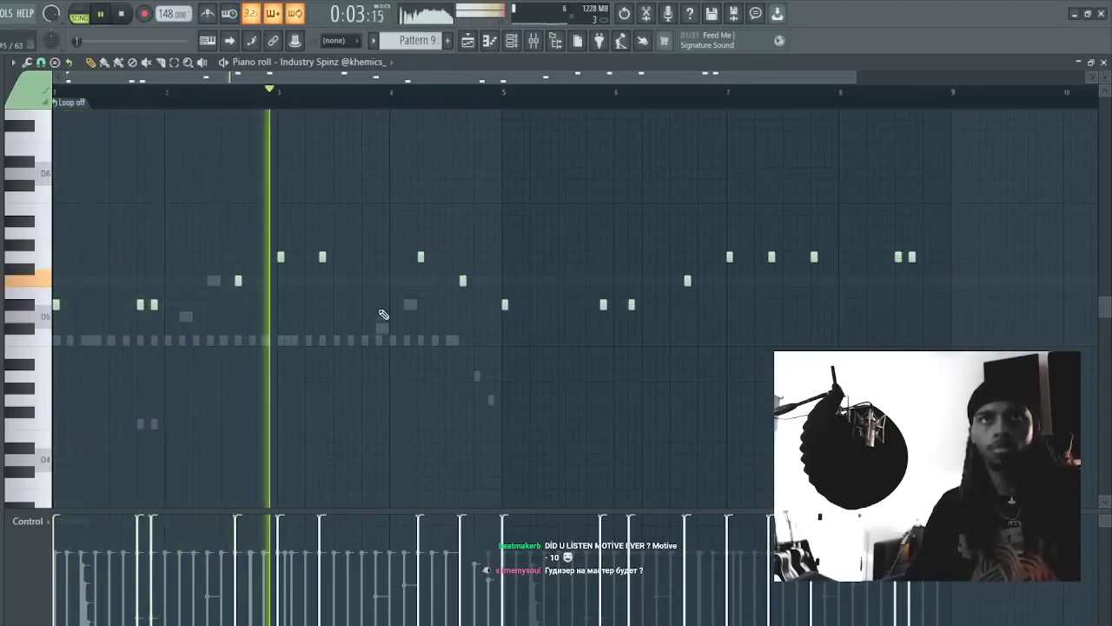
pyautogui.press('space')
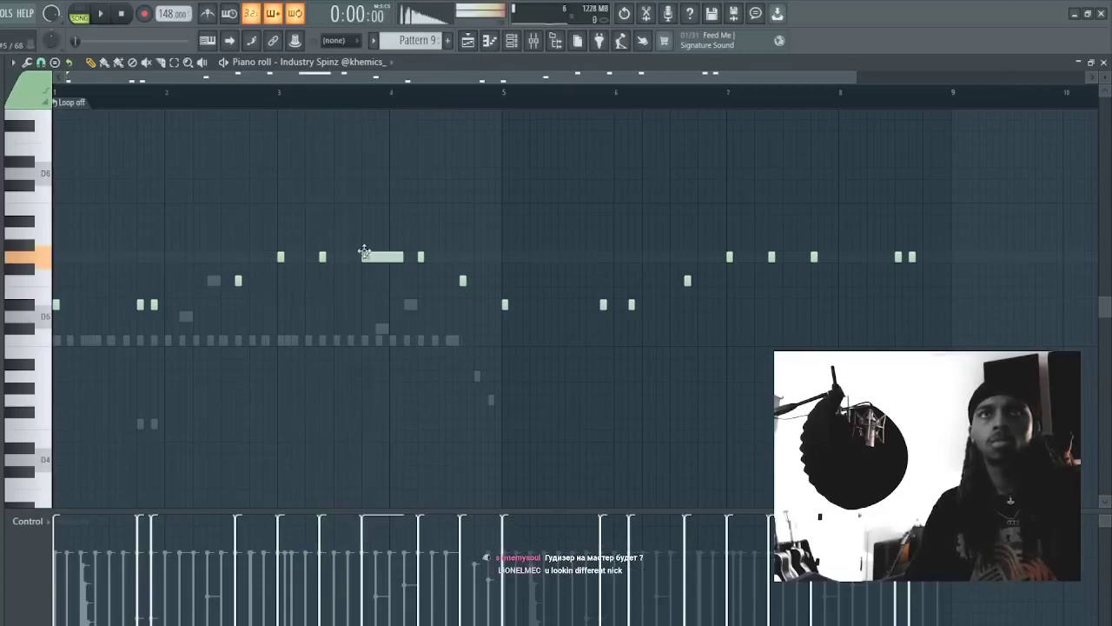
# - Nudge the held G5 one step later, drop the held note an octave to G4, and delete a stray note
pyautogui.moveTo(375, 257); pyautogui.dragTo(382, 258)
pyautogui.moveTo(396, 296); pyautogui.dragTo(382, 220)
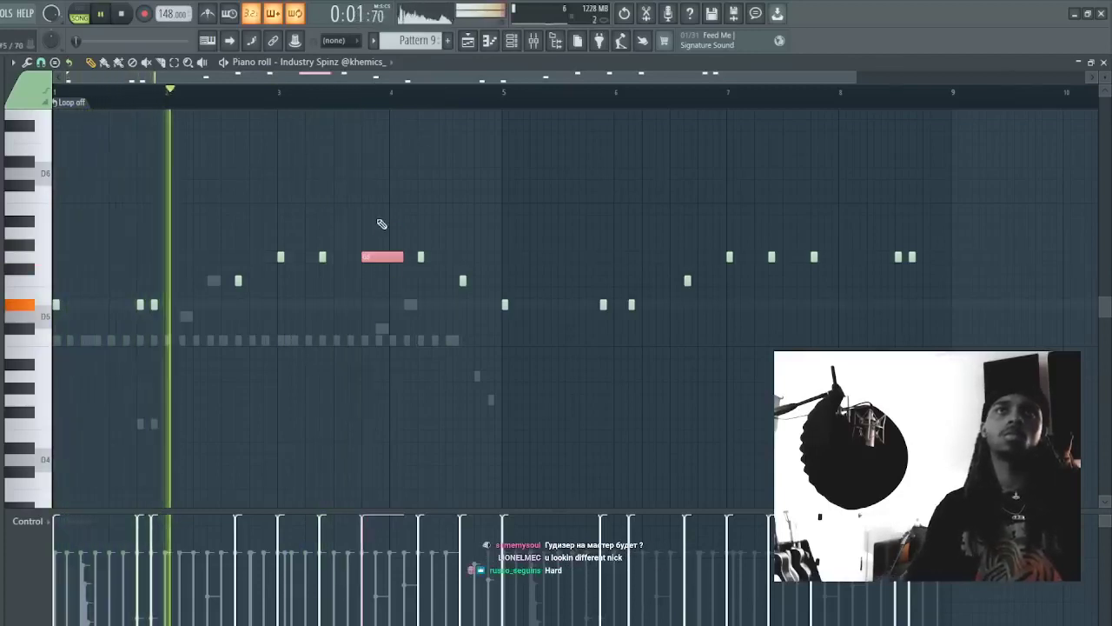
pyautogui.hotkey('ctrl', 'Down')
pyautogui.keyDown('ctrl'); pyautogui.click(457, 390); pyautogui.keyUp('ctrl')
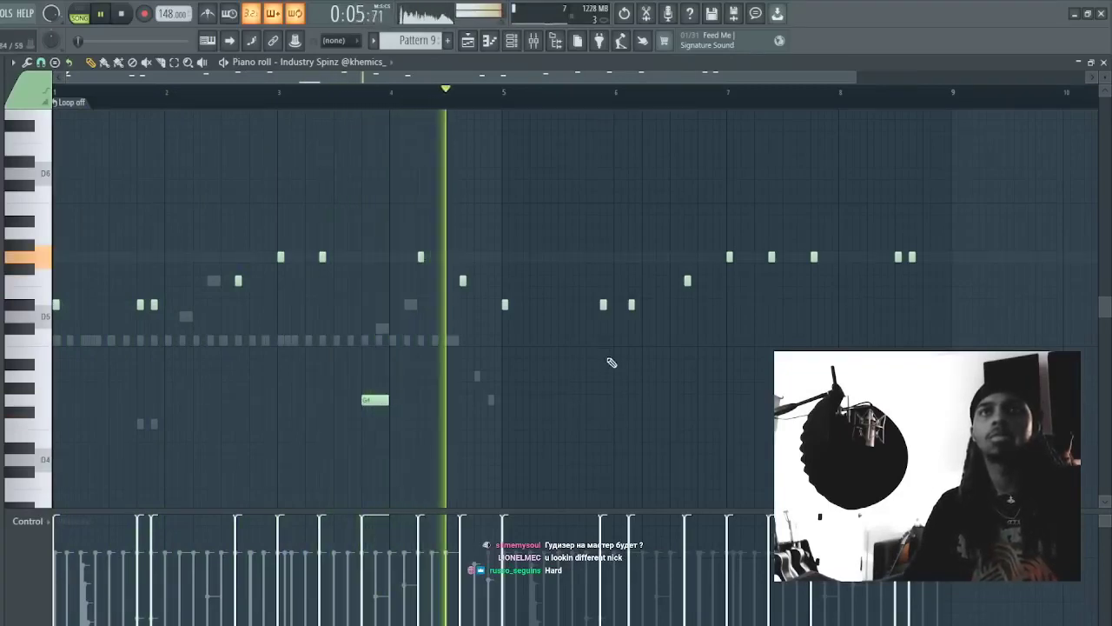
pyautogui.press('space')
pyautogui.press('space')
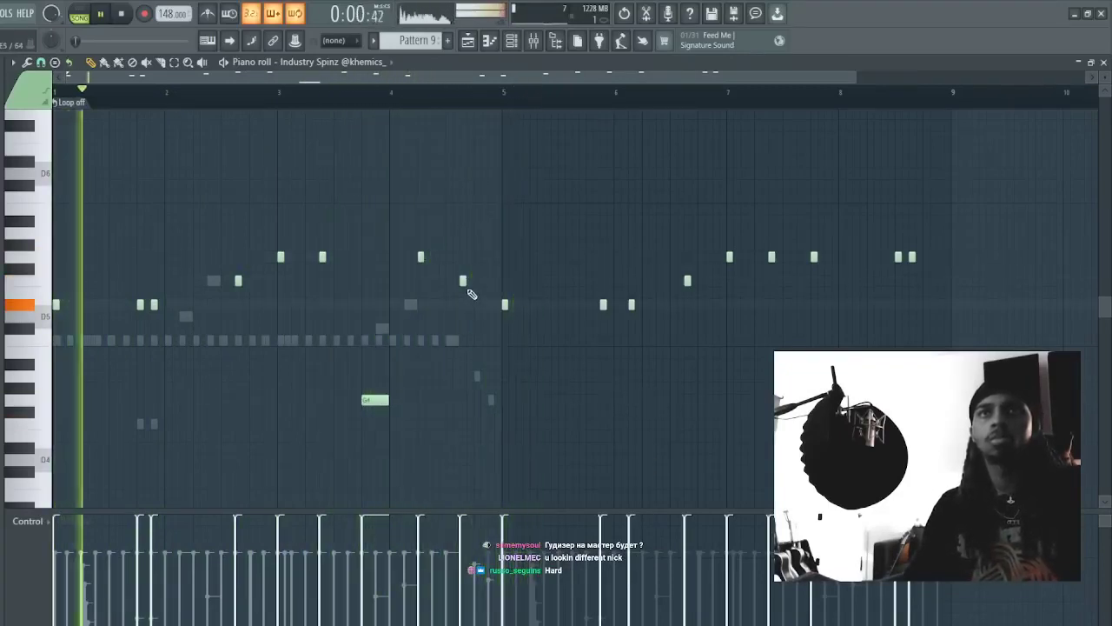
pyautogui.rightClick(463, 279)
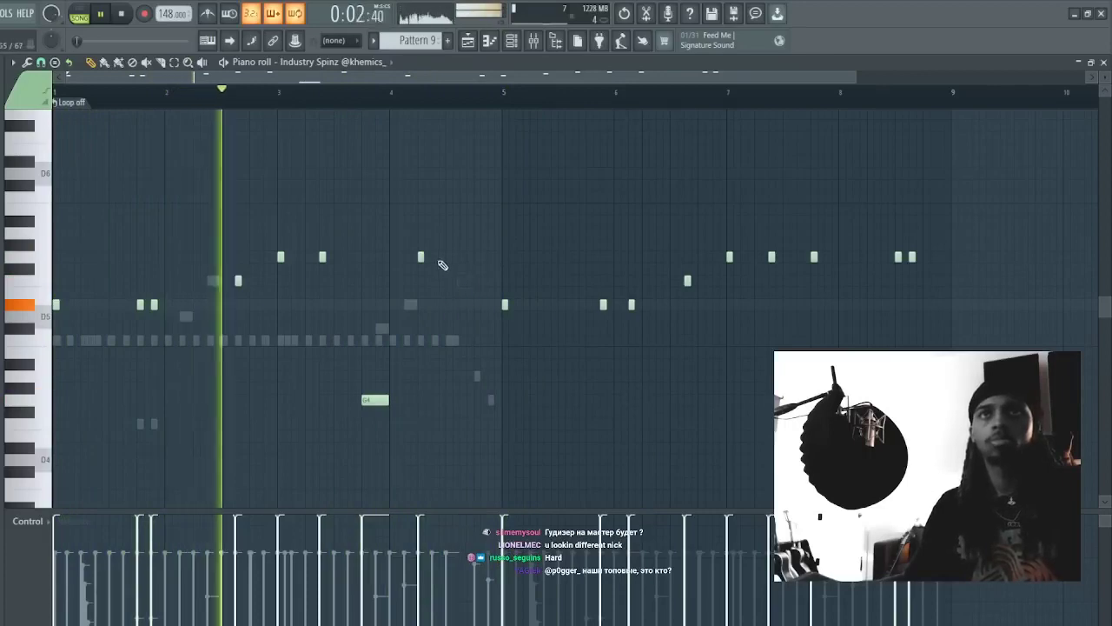
# - Stretch the G5 note toward bar 5, then move it later and shorten it
pyautogui.moveTo(424, 257); pyautogui.dragTo(503, 257)
pyautogui.click(563, 198)
pyautogui.rightClick(570, 199)
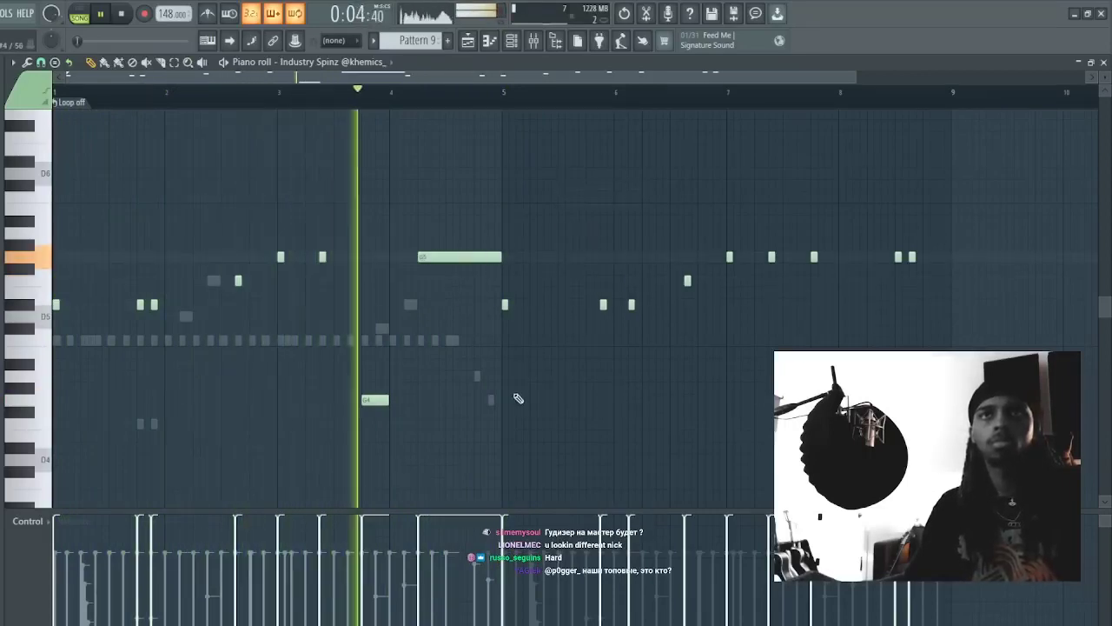
pyautogui.click(570, 423)
pyautogui.rightClick(578, 425)
pyautogui.press('space')
pyautogui.press('space')
pyautogui.moveTo(438, 255); pyautogui.dragTo(503, 256)
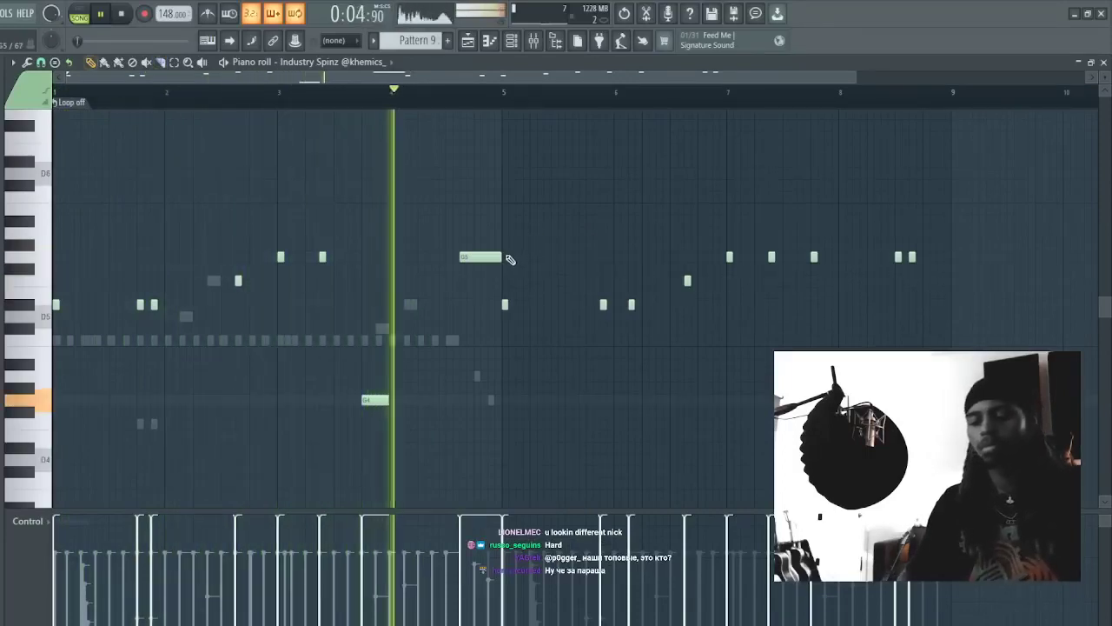
pyautogui.click(575, 376)
pyautogui.rightClick(583, 376)
pyautogui.press('space')
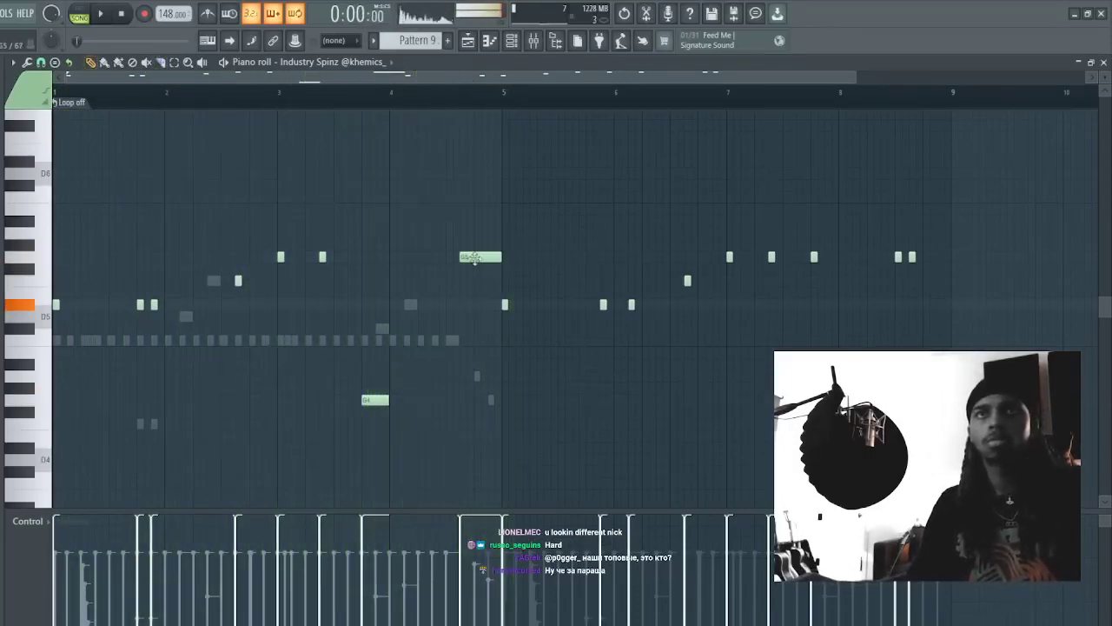
# - Move the F5 note to the end of bar 4 and delete the F#5 and G4 notes
pyautogui.moveTo(478, 281); pyautogui.dragTo(465, 282)
pyautogui.rightClick(492, 270)
pyautogui.click(521, 233)
pyautogui.rightClick(527, 233)
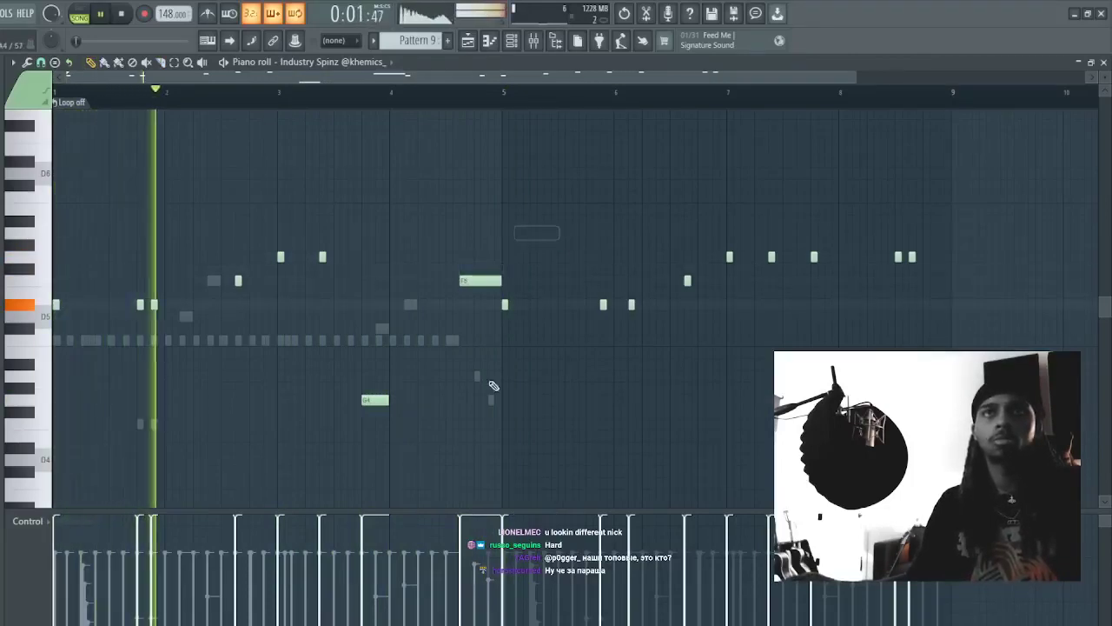
pyautogui.rightClick(377, 401)
pyautogui.click(401, 401)
pyautogui.rightClick(410, 400)
pyautogui.press('space')
pyautogui.press('space')
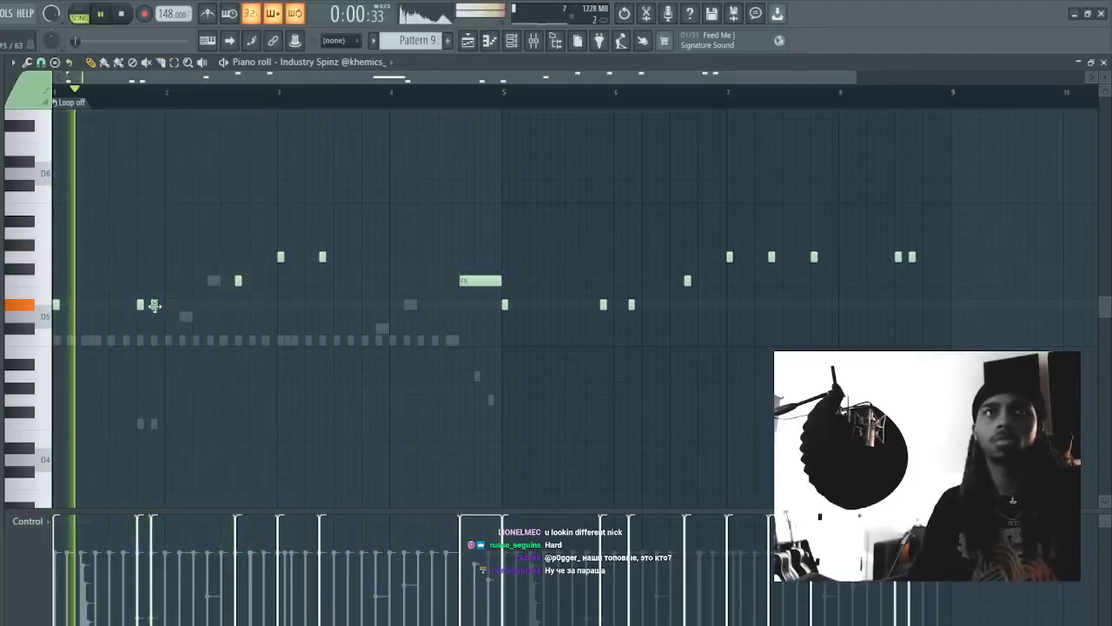
# - Add a D#5 in bar 2, remove the bar-3 F5, and add G5 notes in bars 3 and 4
pyautogui.click(182, 304)
pyautogui.rightClick(238, 281)
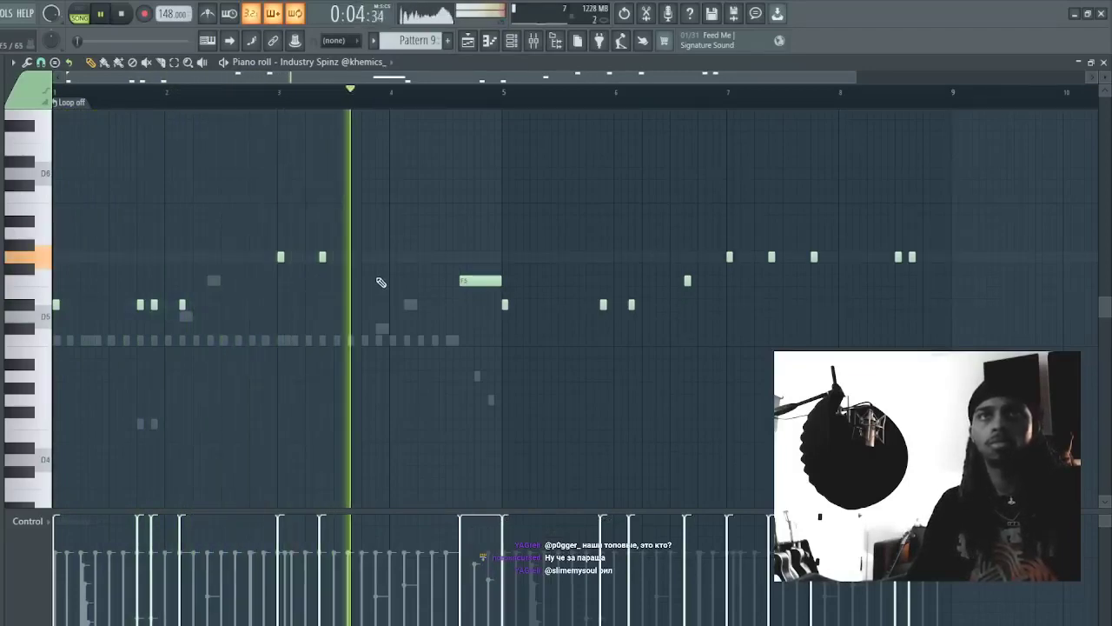
pyautogui.click(364, 256)
pyautogui.click(419, 257)
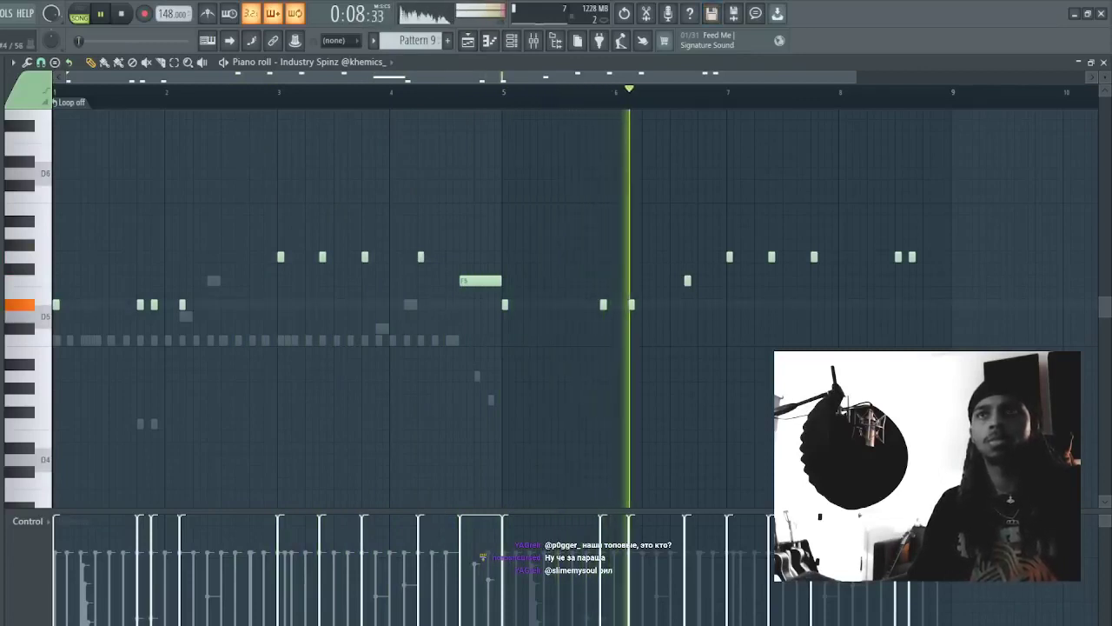
# - Restore the notes after bar 5 and remove two notes from the second half
pyautogui.moveTo(992, 392); pyautogui.dragTo(504, 206)
pyautogui.press('Delete')
pyautogui.hotkey('ctrl', 'z')
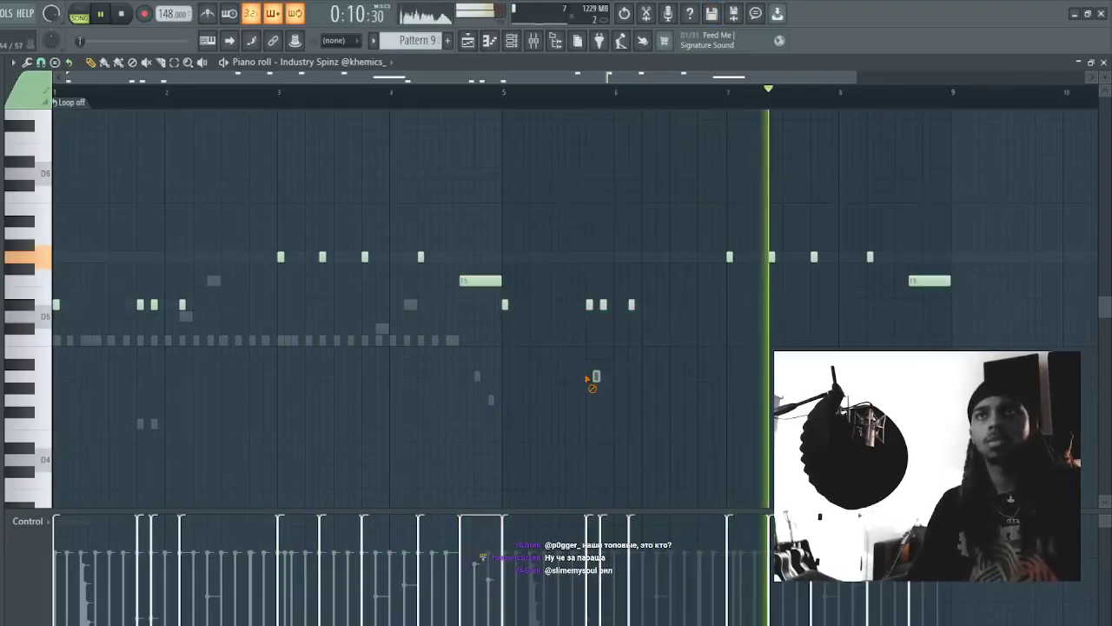
pyautogui.rightClick(834, 260)
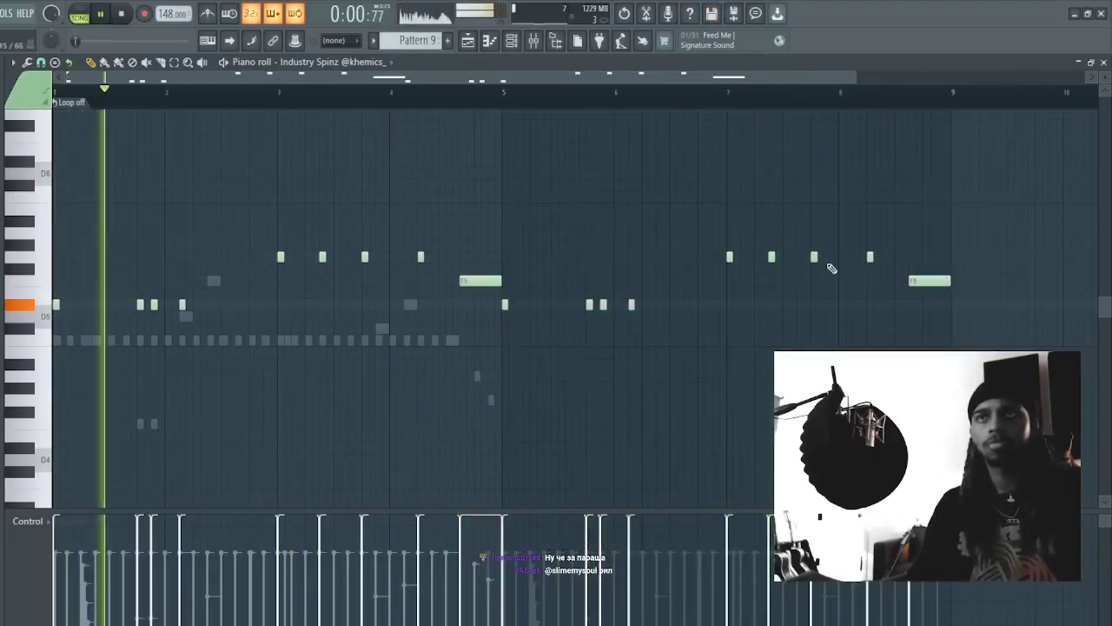
pyautogui.rightClick(813, 257)
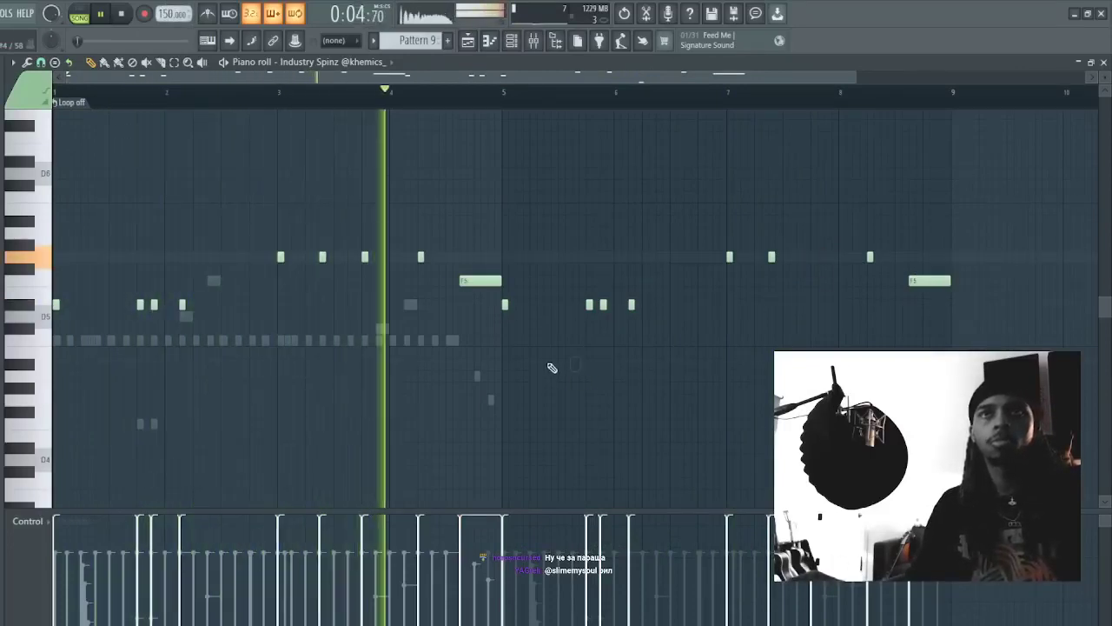
# - Delete the bar-4 G5 and a small bar-5 note, replacing another melody note with a higher one
pyautogui.rightClick(422, 257)
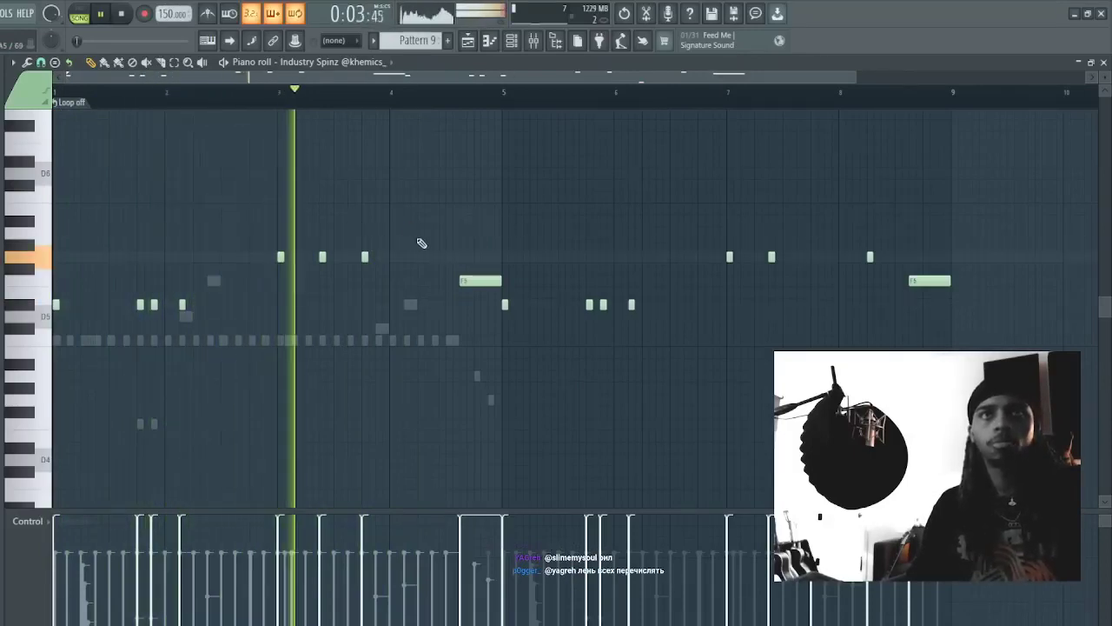
pyautogui.rightClick(491, 211)
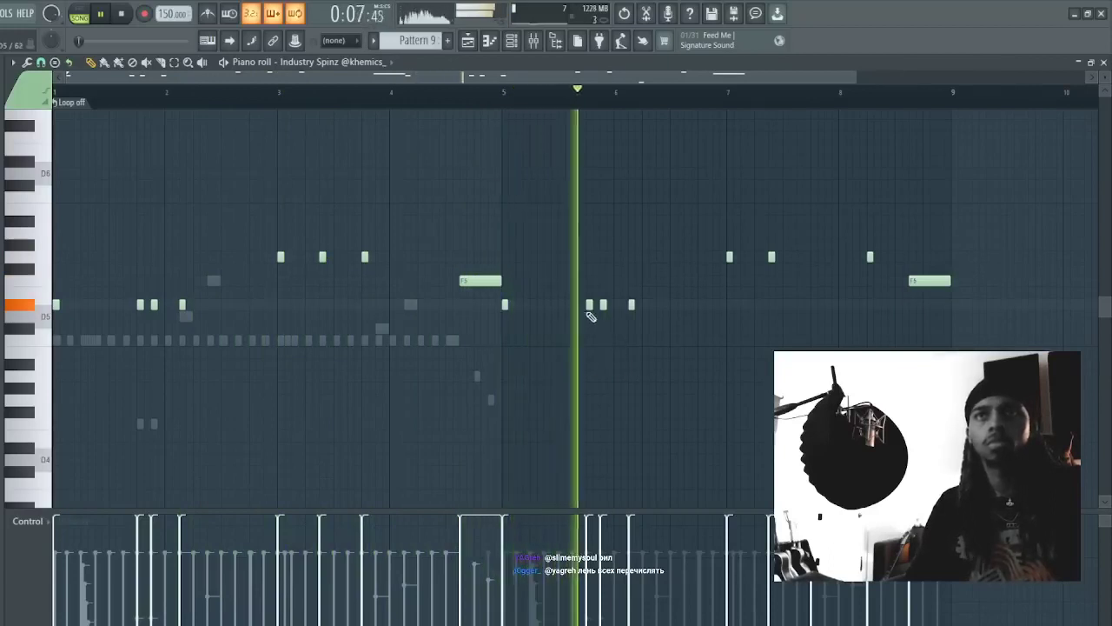
pyautogui.rightClick(631, 306)
pyautogui.click(680, 304)
pyautogui.rightClick(681, 304)
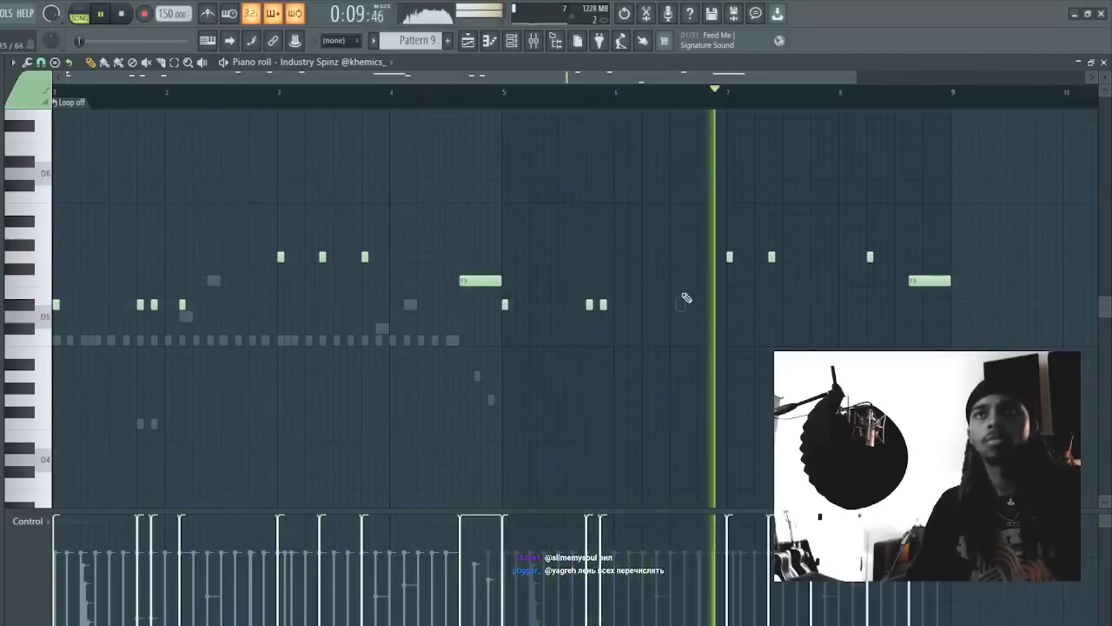
pyautogui.click(686, 280)
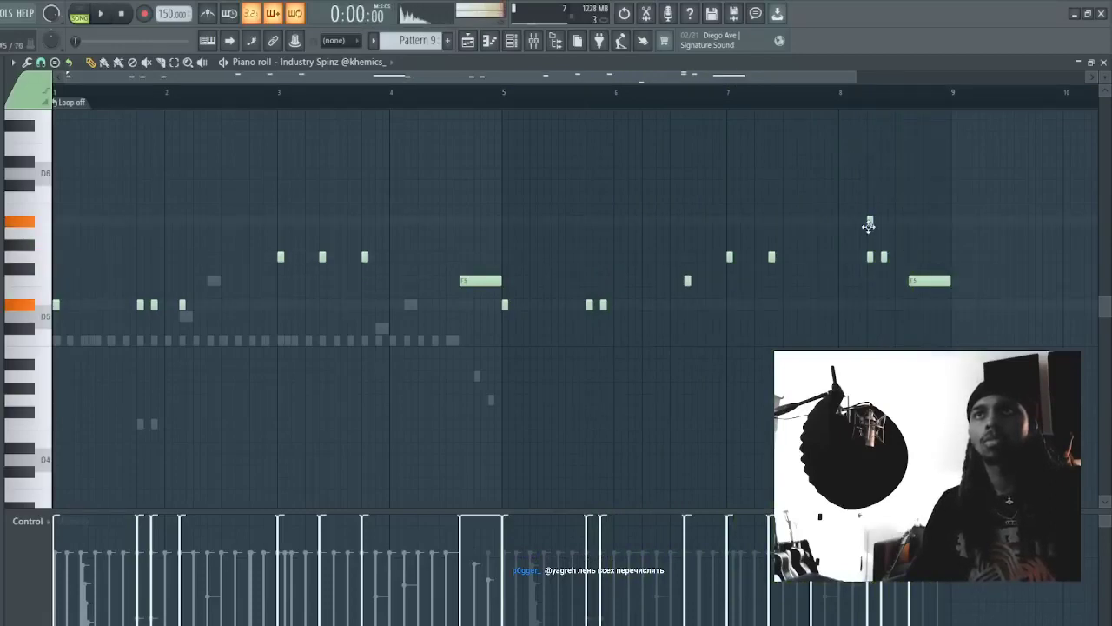
# - Delete two higher notes, add a second note on that row, and drop both an octave
pyautogui.rightClick(884, 257)
pyautogui.rightClick(871, 257)
pyautogui.click(884, 222)
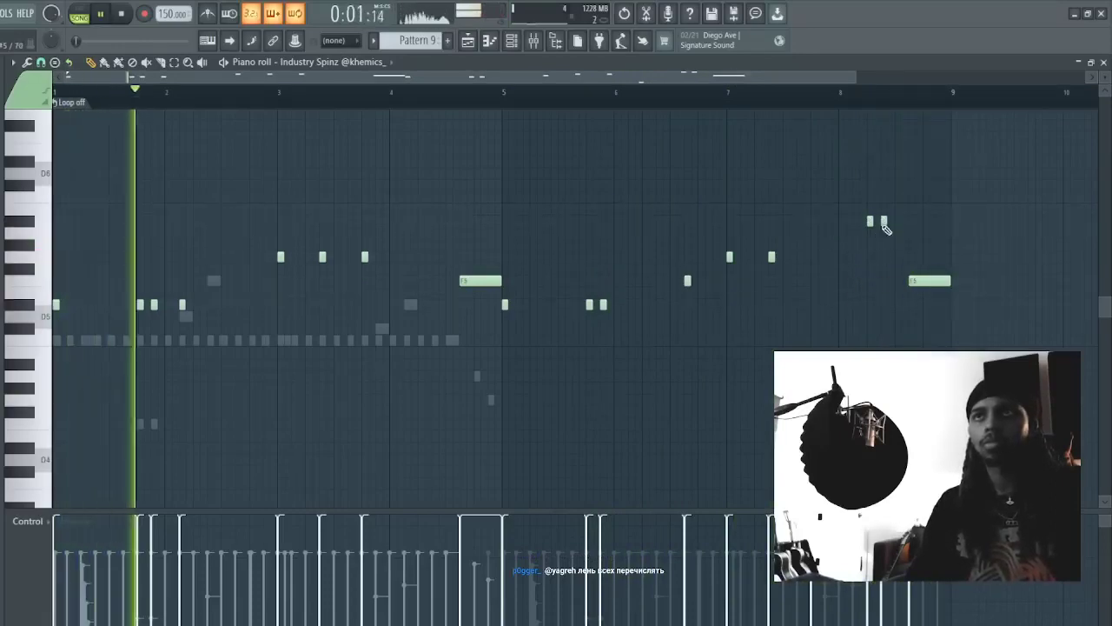
pyautogui.moveTo(909, 221); pyautogui.dragTo(841, 223)
pyautogui.hotkey('ctrl', 'Down')
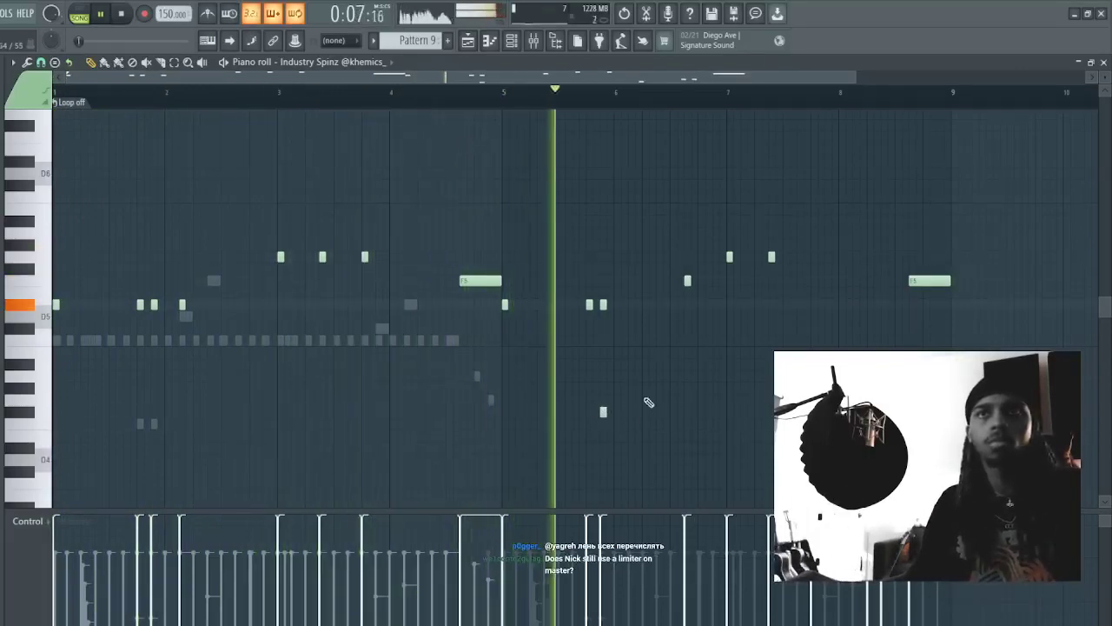
# - Add a D#5 stab, shift a lower note later, delete the out-of-place high note, and raise one note
pyautogui.click(644, 304)
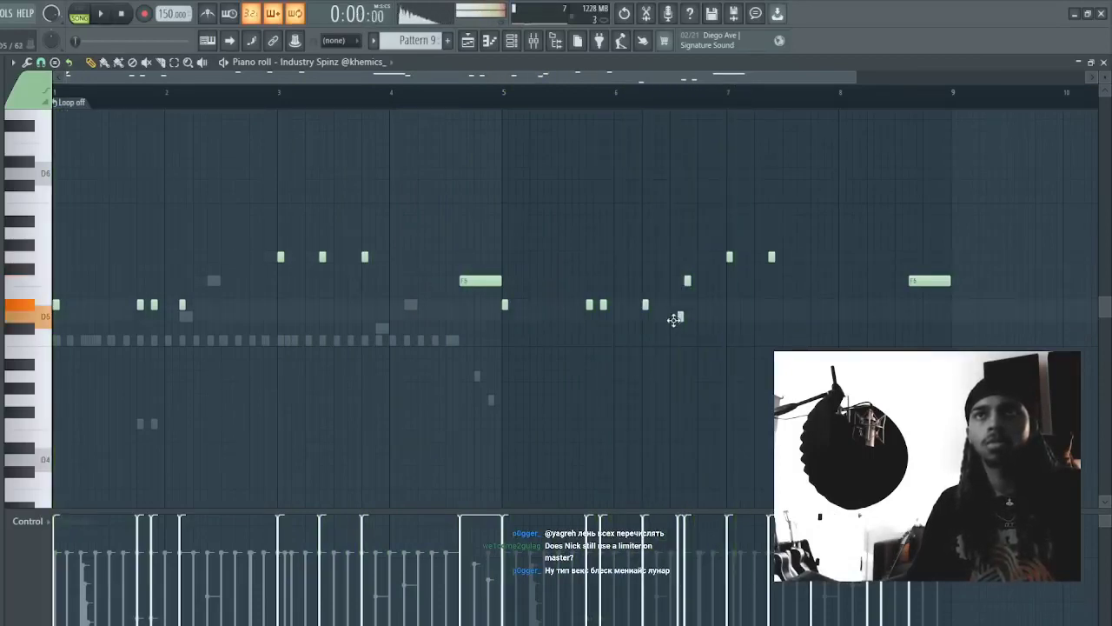
pyautogui.moveTo(680, 317); pyautogui.dragTo(688, 317)
pyautogui.rightClick(688, 281)
pyautogui.click(710, 304)
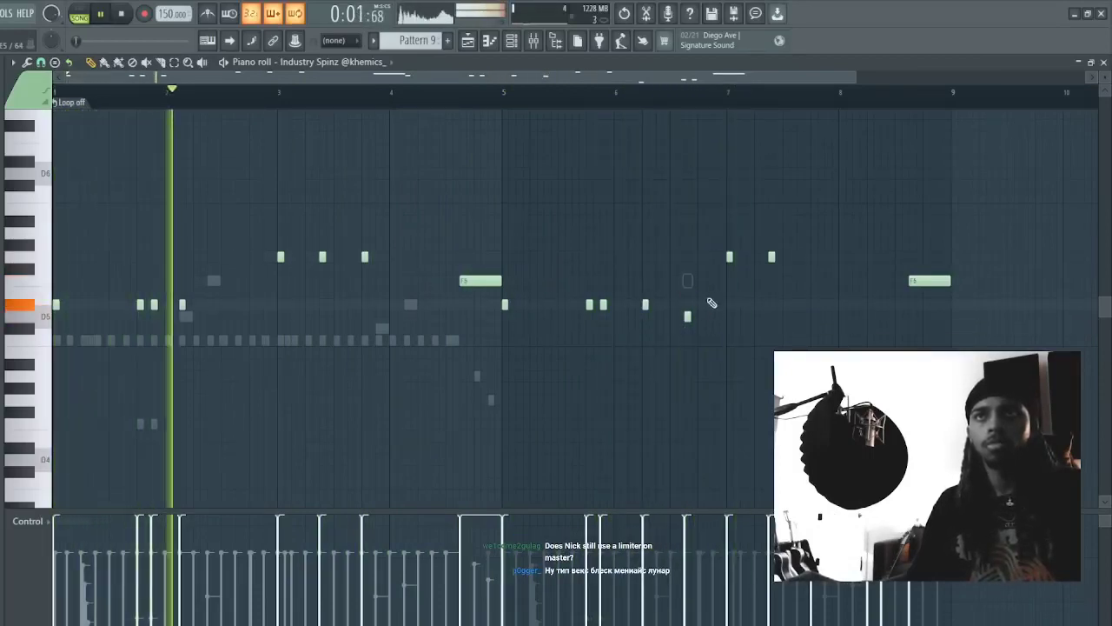
pyautogui.rightClick(709, 305)
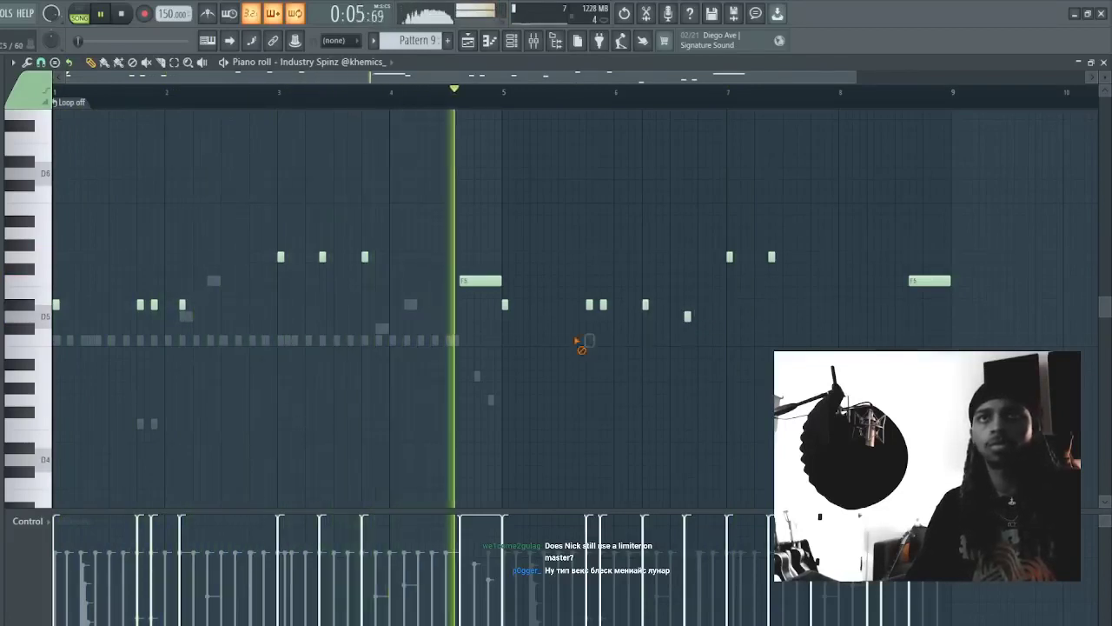
pyautogui.scroll(1, 666, 218)
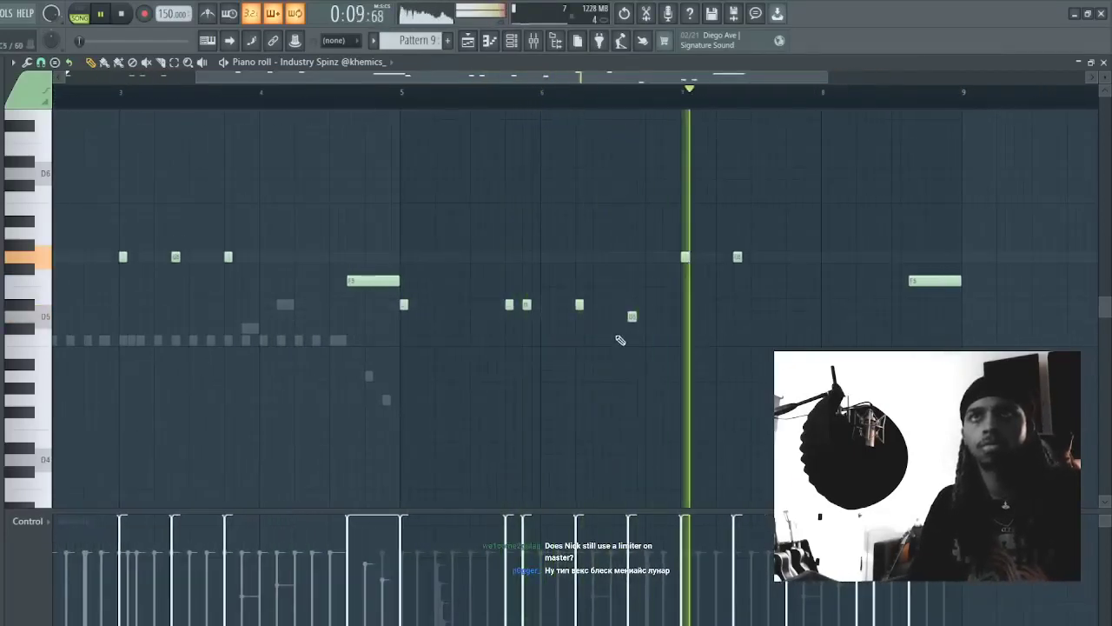
pyautogui.moveTo(631, 316); pyautogui.dragTo(630, 290)
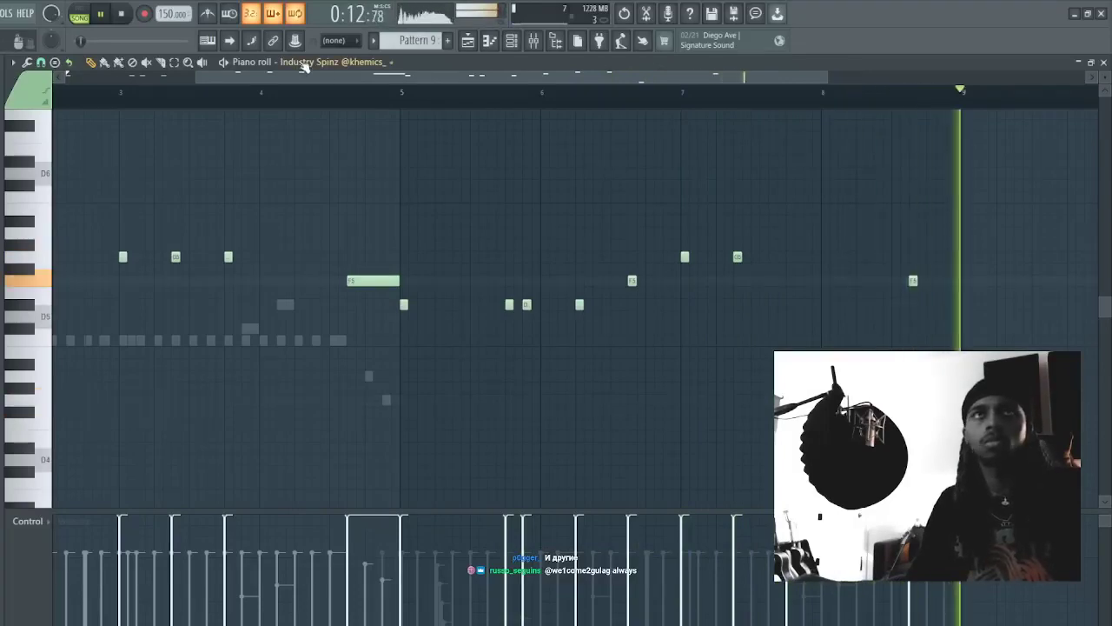
# - In Khemical HH, lengthen the G4 note to bar 5 and duplicate the hi-hats into bars 5–9
pyautogui.click(354, 254)
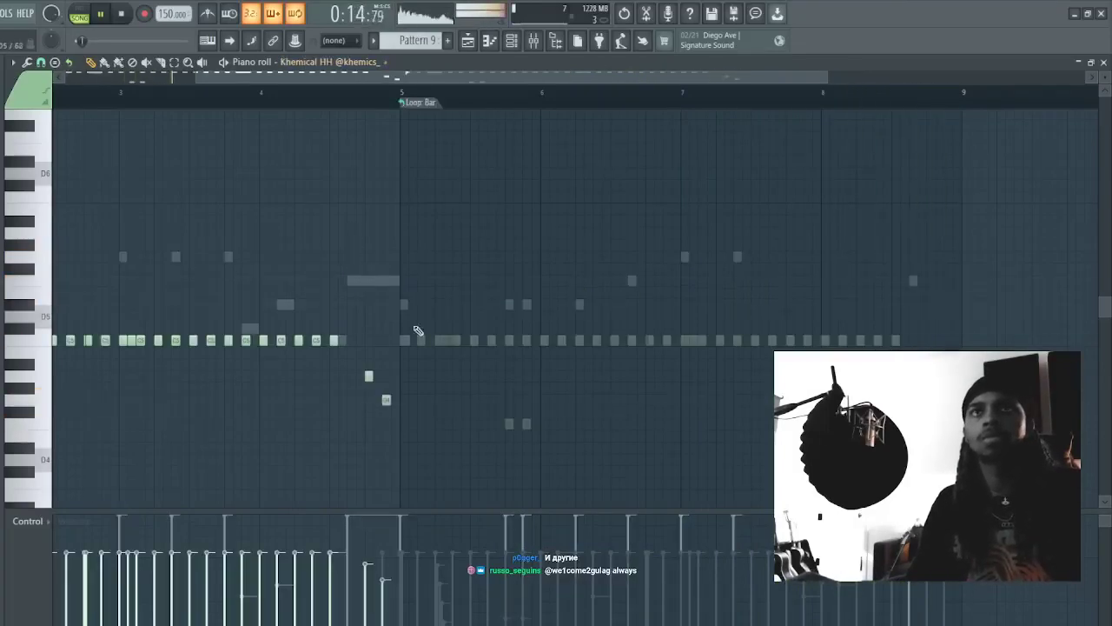
pyautogui.moveTo(390, 400); pyautogui.dragTo(400, 399)
pyautogui.hotkey('ctrl', 'b')
pyautogui.keyDown('ctrl'); pyautogui.click(839, 189); pyautogui.keyUp('ctrl')
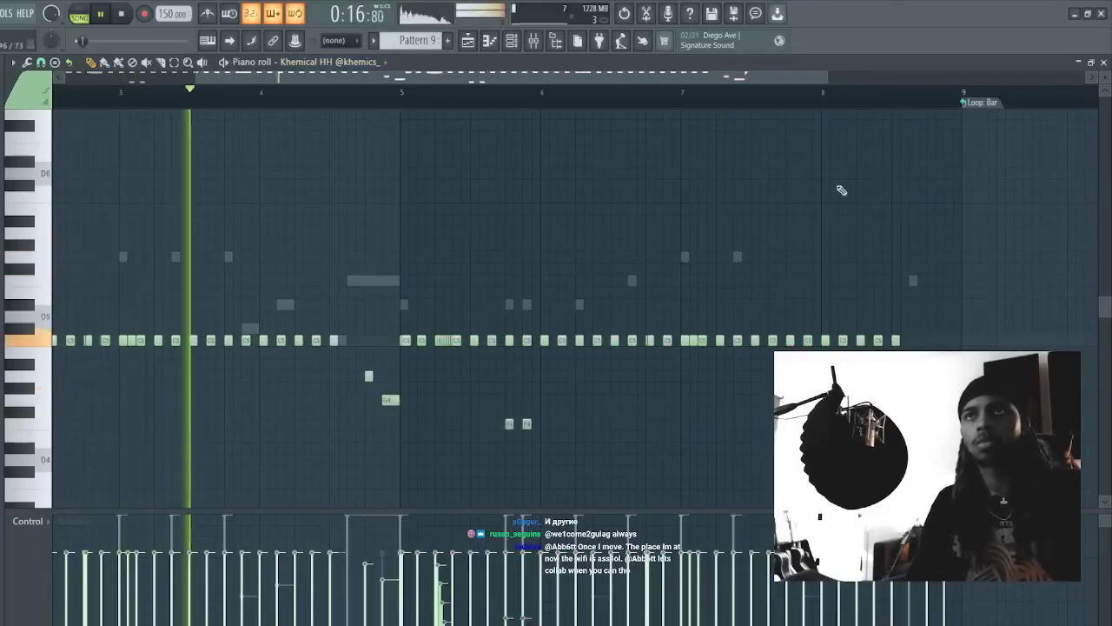
# - Select the pair of C5 hi-hat notes, then close the piano roll
pyautogui.scroll(4, 248, 93)
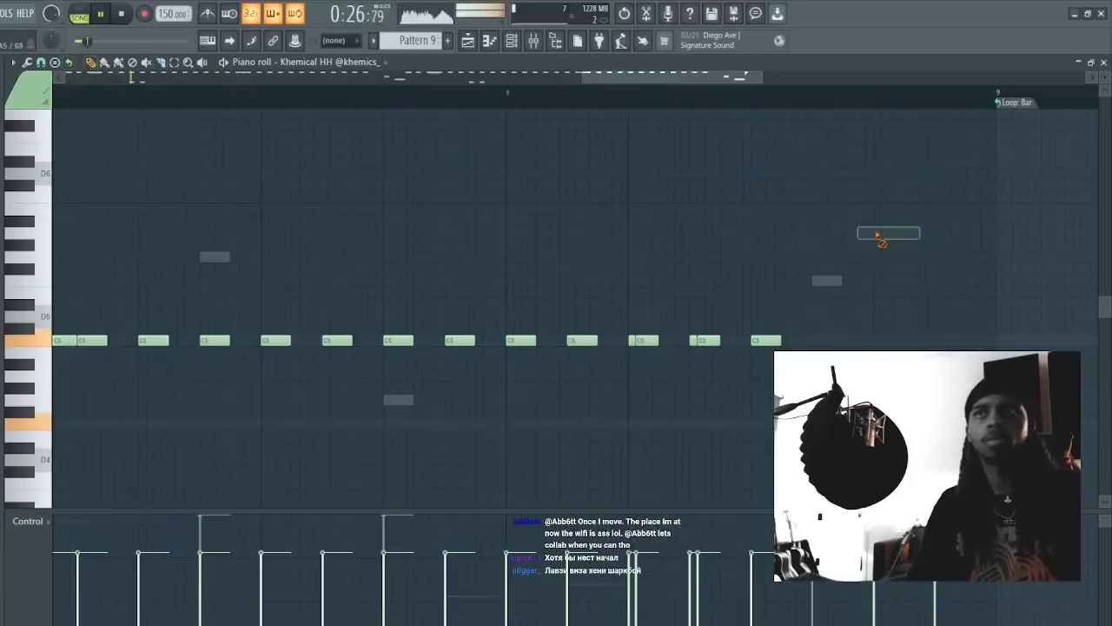
pyautogui.scroll(1, 728, 92)
pyautogui.moveTo(626, 370); pyautogui.dragTo(563, 337)
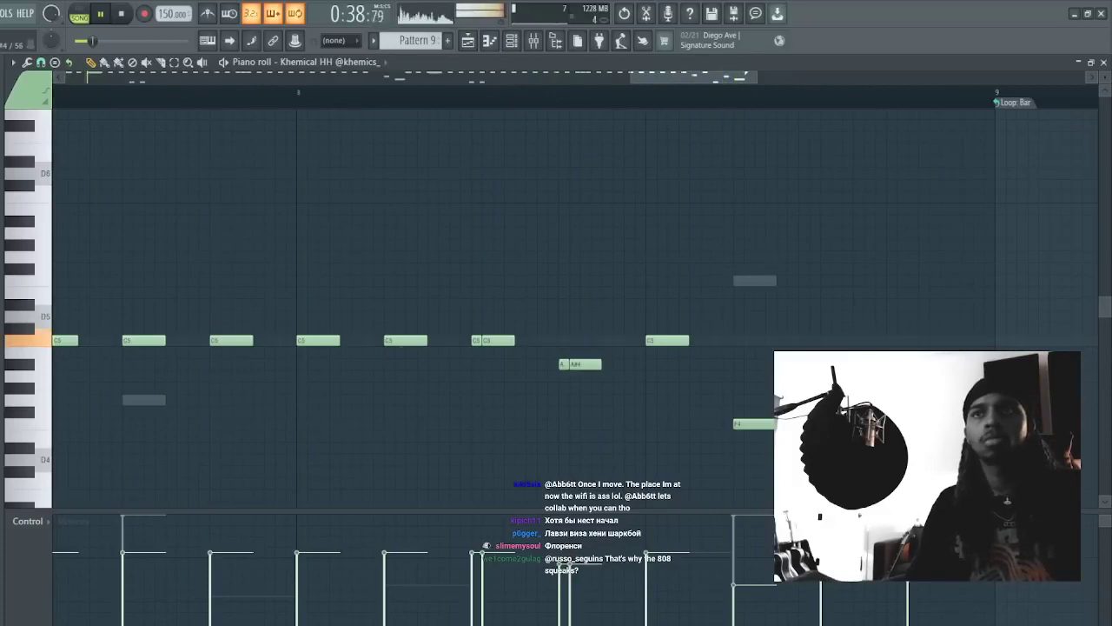
pyautogui.press('Escape')
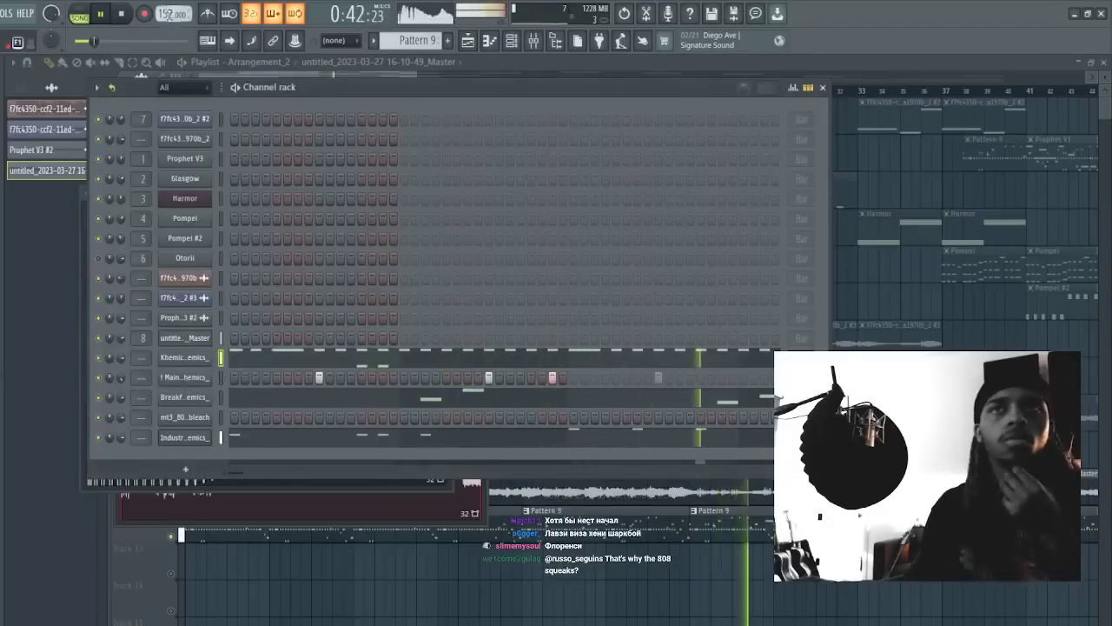
# - Open the Industry Spinz melody in the piano roll from the channel rack and add a note
pyautogui.press('F6')
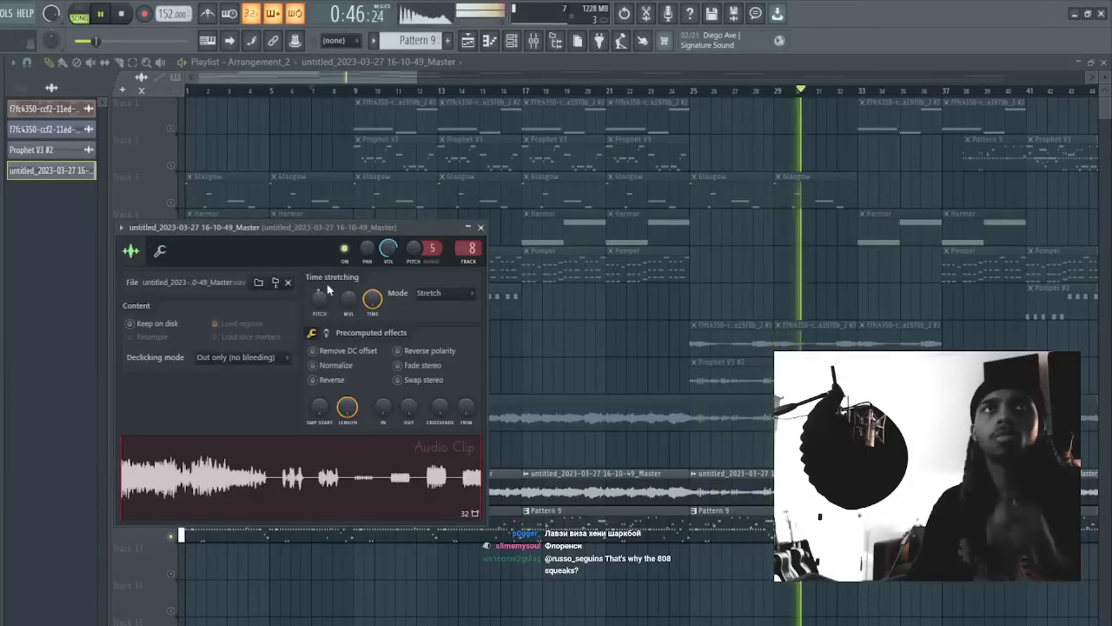
pyautogui.click(512, 41)
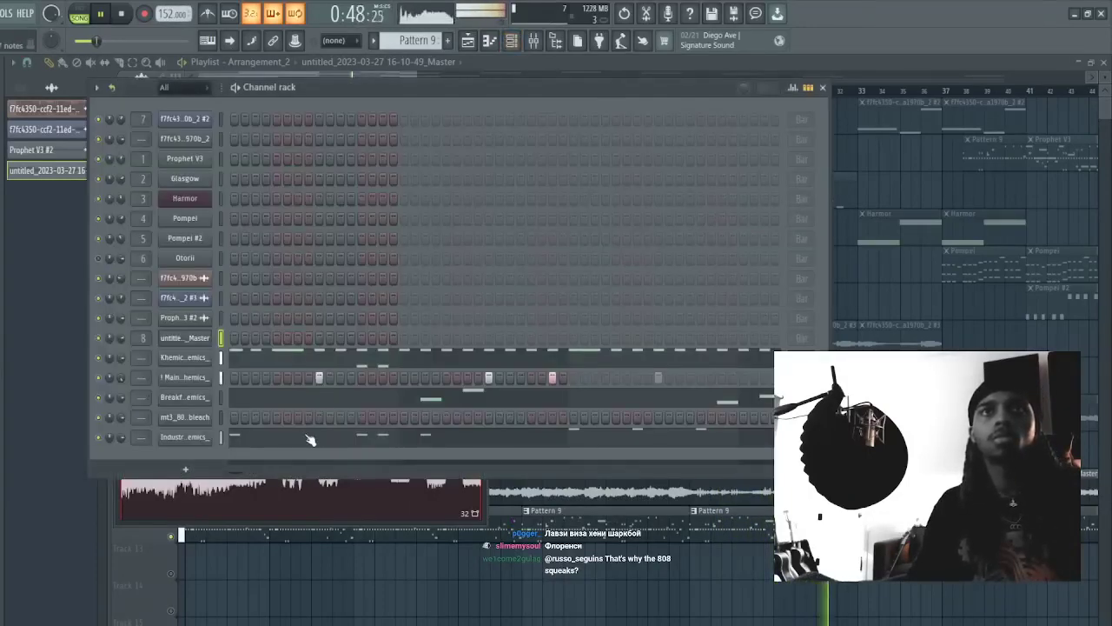
pyautogui.click(310, 439)
pyautogui.scroll(-7, 665, 233)
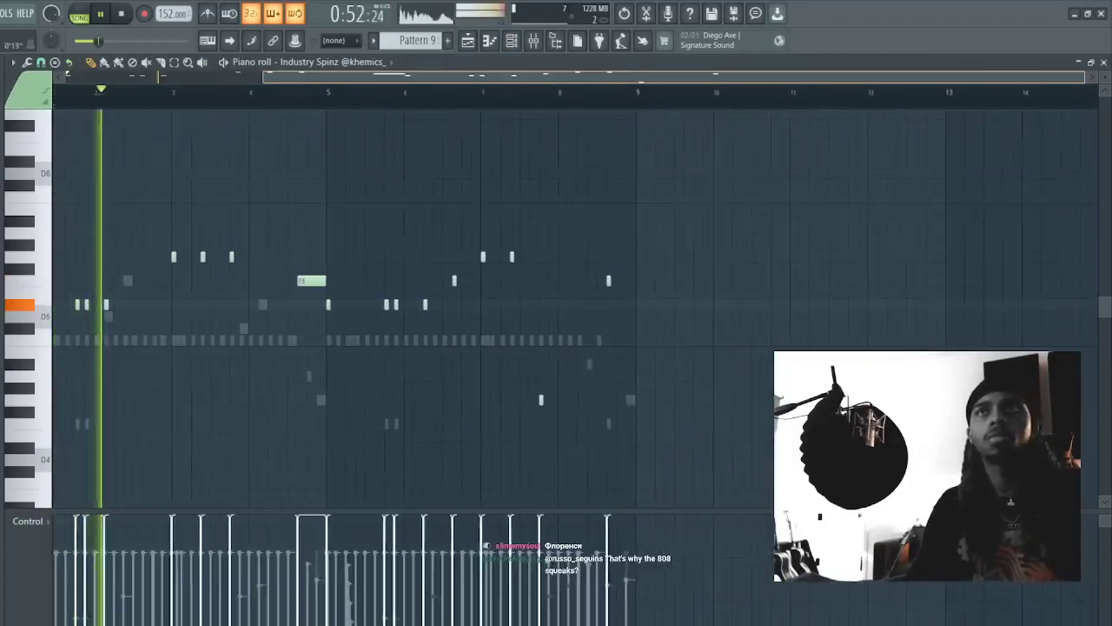
pyautogui.scroll(3, 512, 228)
pyautogui.press('space')
pyautogui.click(458, 281)
# - Re-place the note after F5, raise it an octave, and remove a stray neighbouring note
pyautogui.rightClick(456, 286)
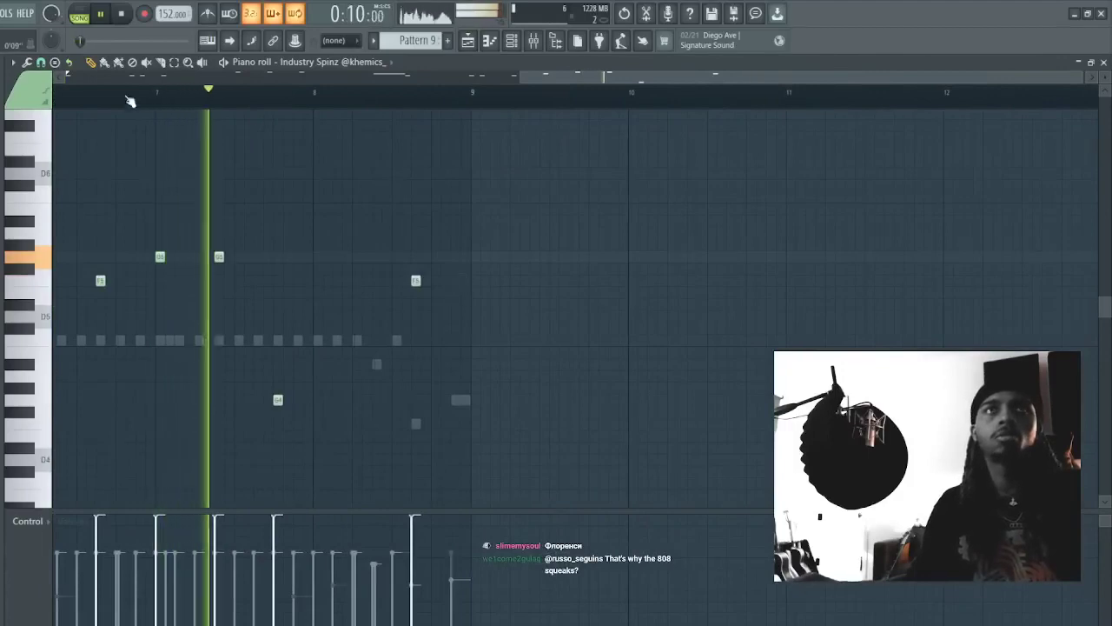
pyautogui.click(41, 63)
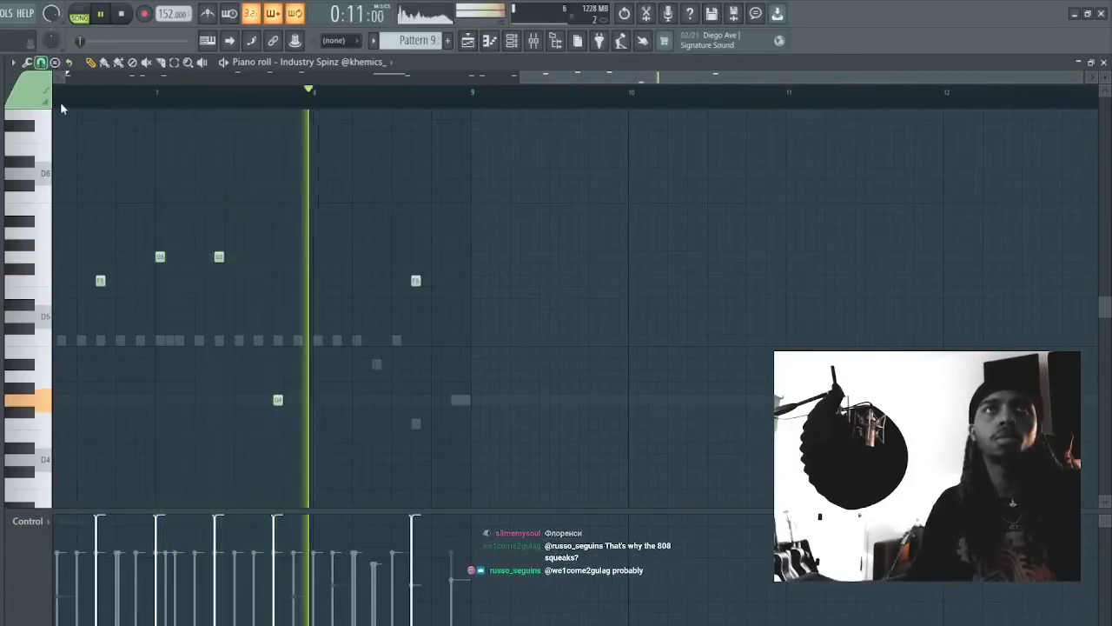
pyautogui.click(456, 281)
pyautogui.hotkey('ctrl', 'Up')
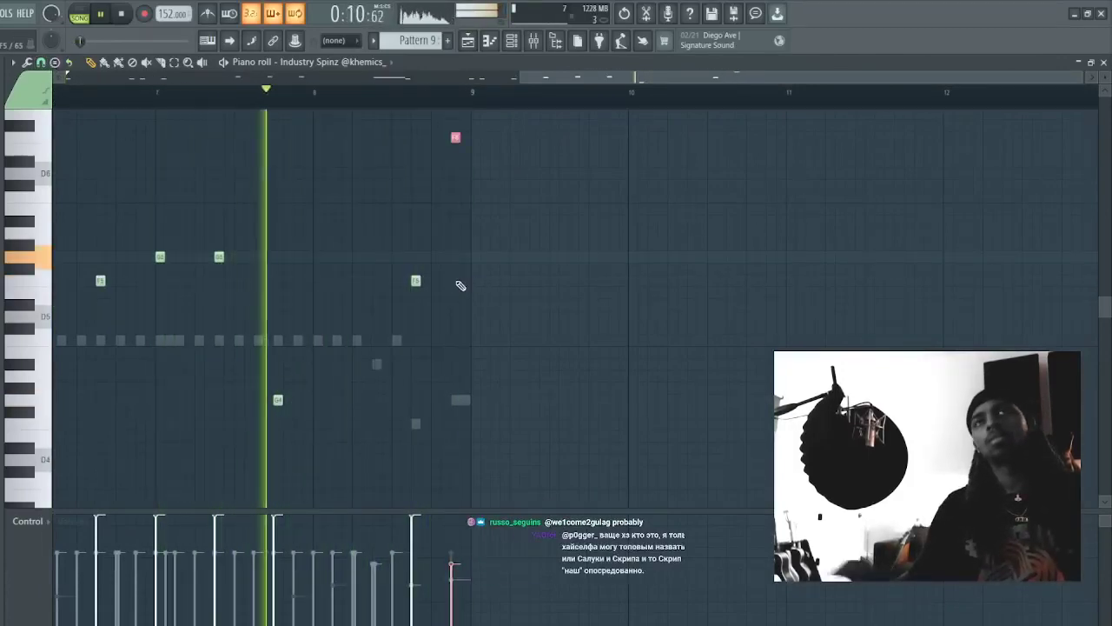
pyautogui.click(484, 281)
pyautogui.rightClick(484, 282)
pyautogui.scroll(2, 536, 76)
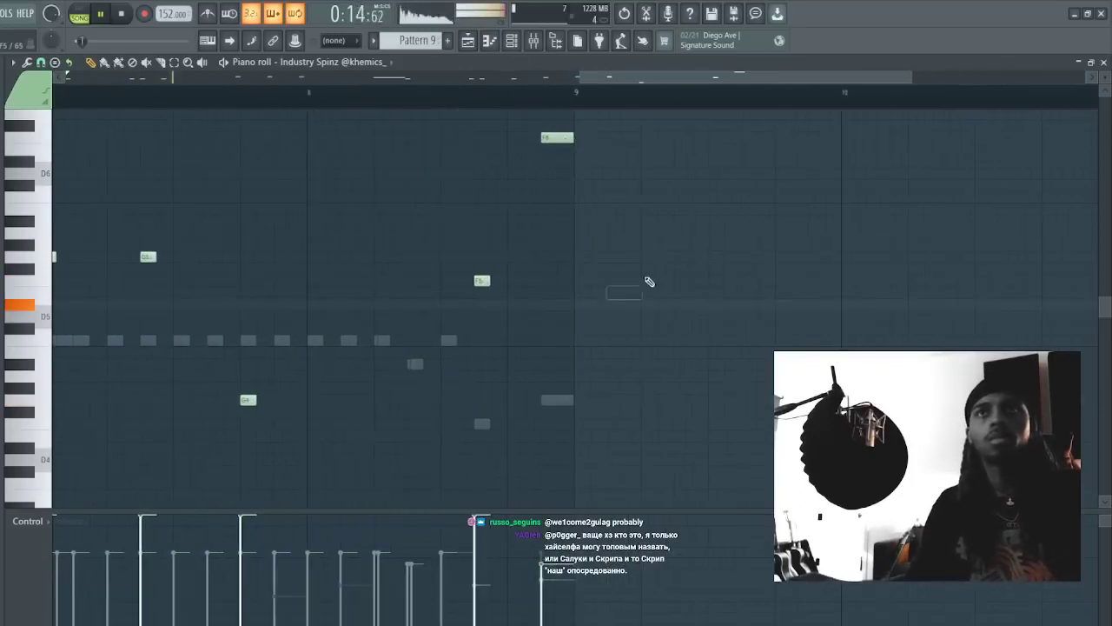
# - Replay the melody and move a D#5 note slightly later
pyautogui.press('space')
pyautogui.press('space')
pyautogui.moveTo(345, 76); pyautogui.dragTo(264, 77)
pyautogui.press('space')
pyautogui.press('space')
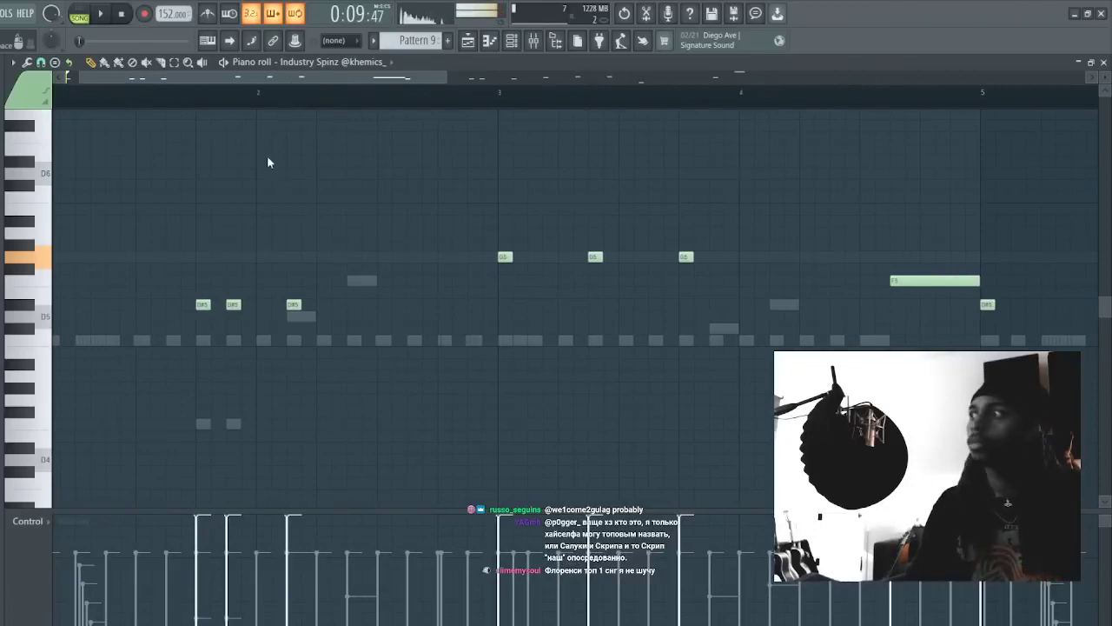
pyautogui.scroll(-1, 287, 79)
pyautogui.press('space')
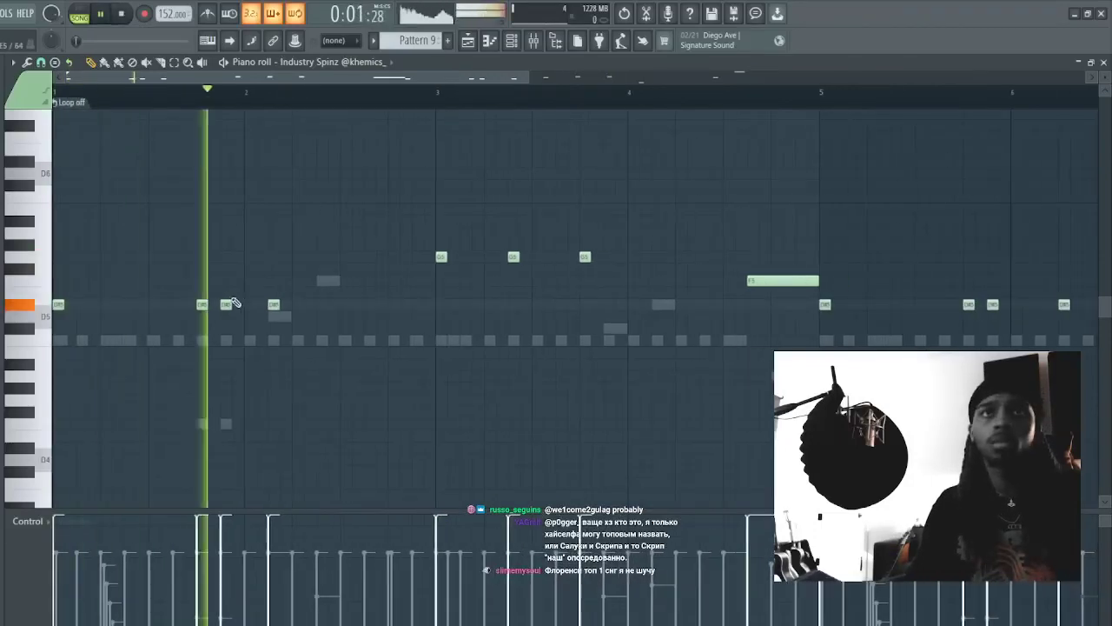
pyautogui.rightClick(273, 305)
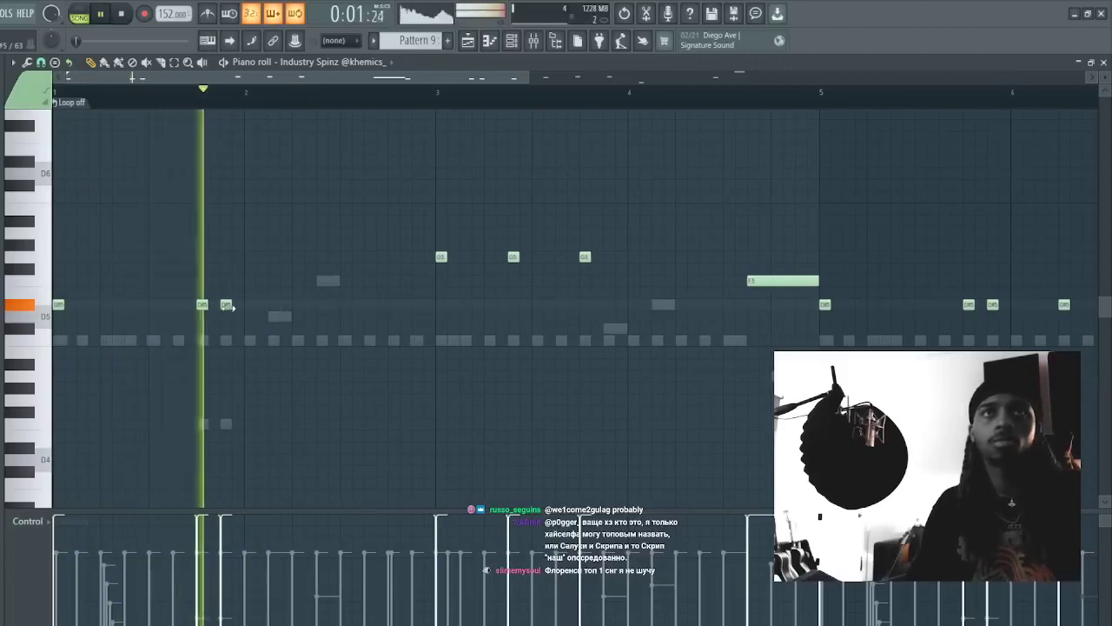
pyautogui.click(295, 305)
pyautogui.press('space')
pyautogui.press('space')
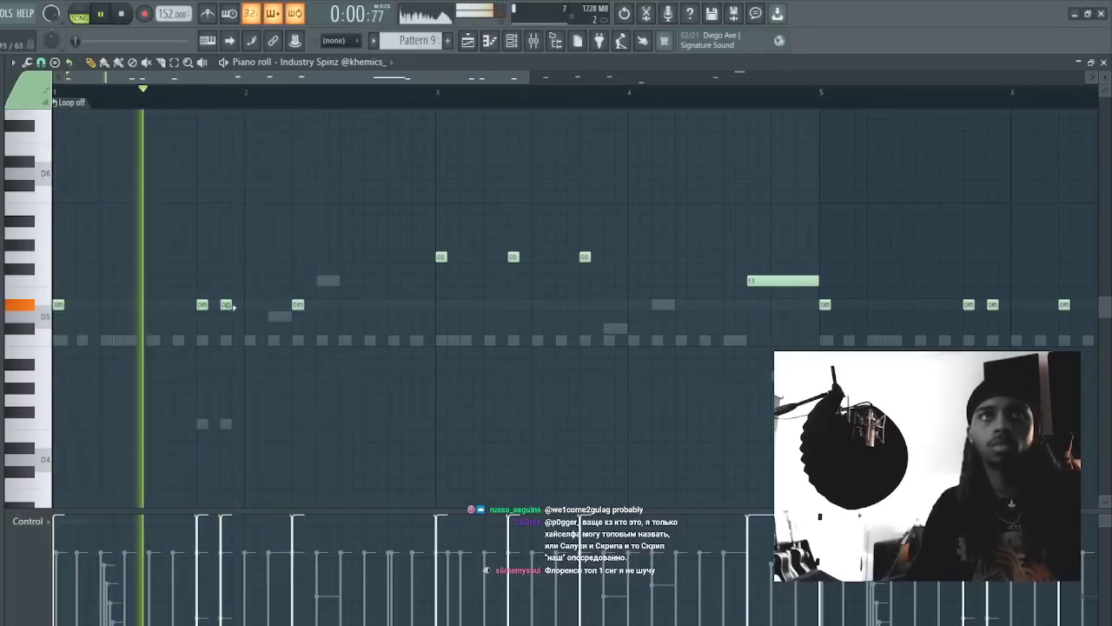
# - Rearrange the early D#5 stabs and raise the earlier D#5 up an octave
pyautogui.rightClick(226, 305)
pyautogui.rightClick(204, 305)
pyautogui.click(236, 305)
pyautogui.press('space')
pyautogui.press('space')
pyautogui.rightClick(235, 306)
pyautogui.click(226, 305)
pyautogui.press('space')
pyautogui.press('space')
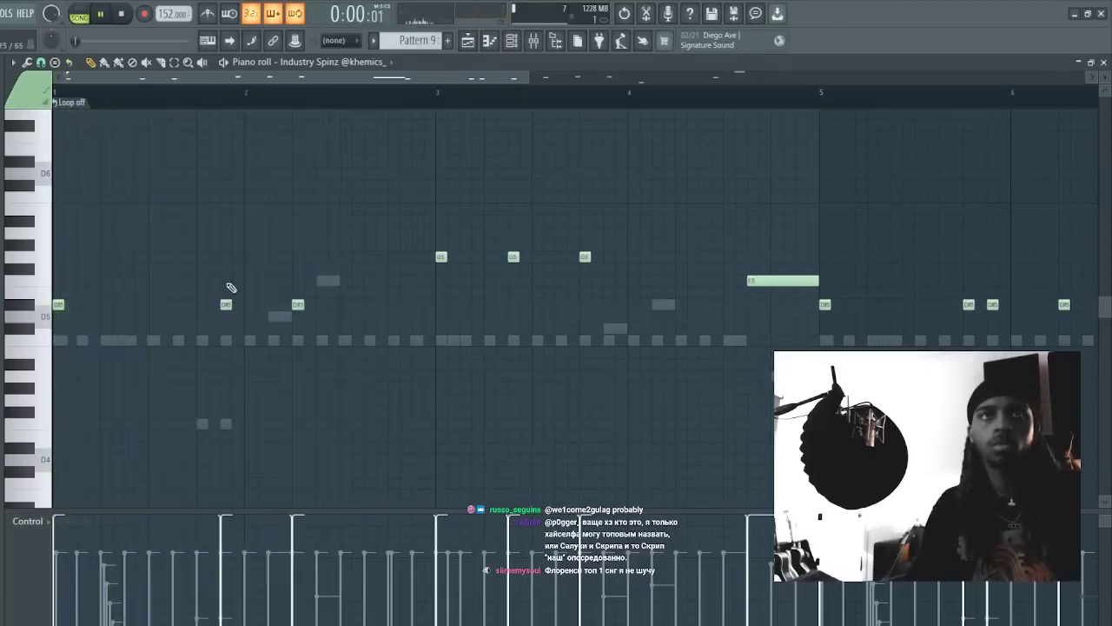
pyautogui.click(203, 306)
pyautogui.moveTo(210, 313); pyautogui.dragTo(189, 305)
pyautogui.hotkey('ctrl', 'Up')
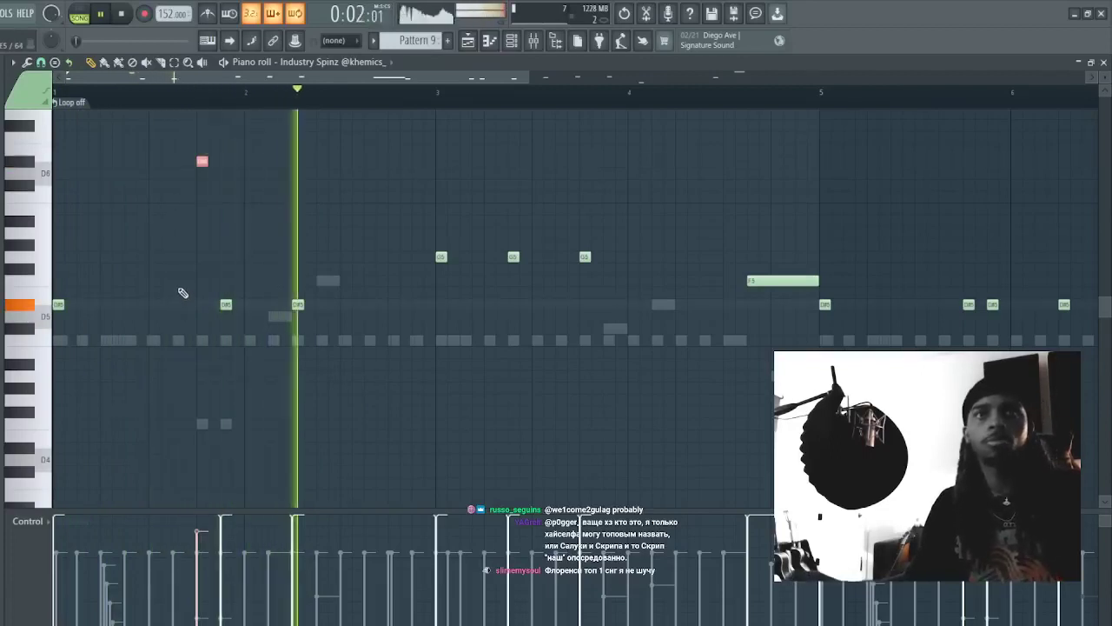
# - Shift a D#5 slightly earlier, erase a stray low note, and add one more melody note
pyautogui.press('space')
pyautogui.press('space')
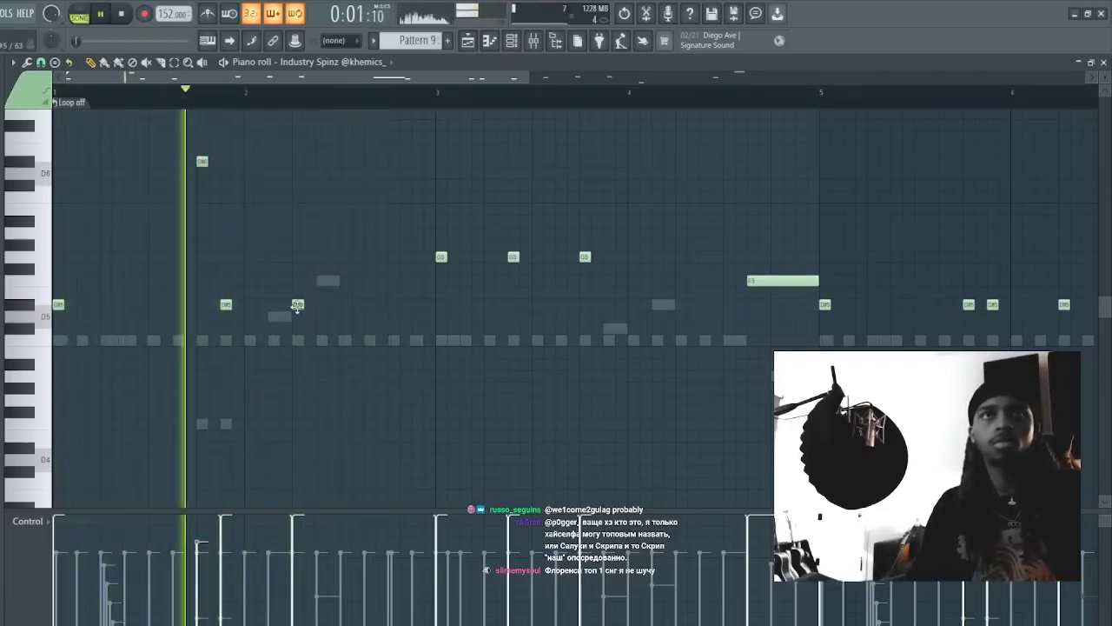
pyautogui.moveTo(291, 304); pyautogui.dragTo(267, 304)
pyautogui.press('space')
pyautogui.press('space')
pyautogui.click(310, 340)
pyautogui.rightClick(310, 340)
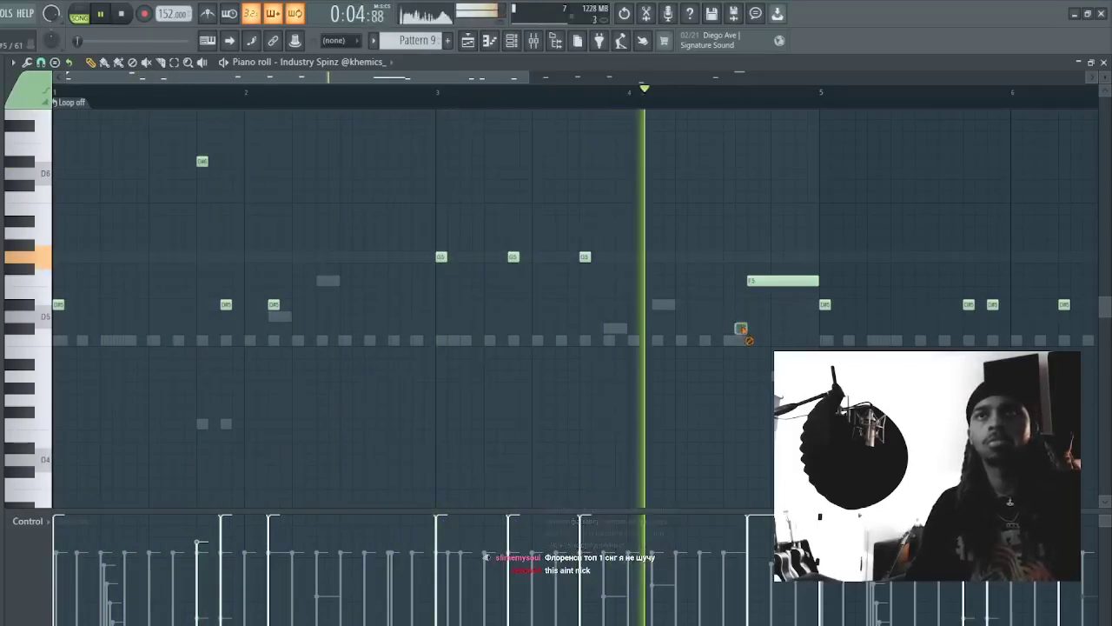
pyautogui.scroll(-3, 748, 97)
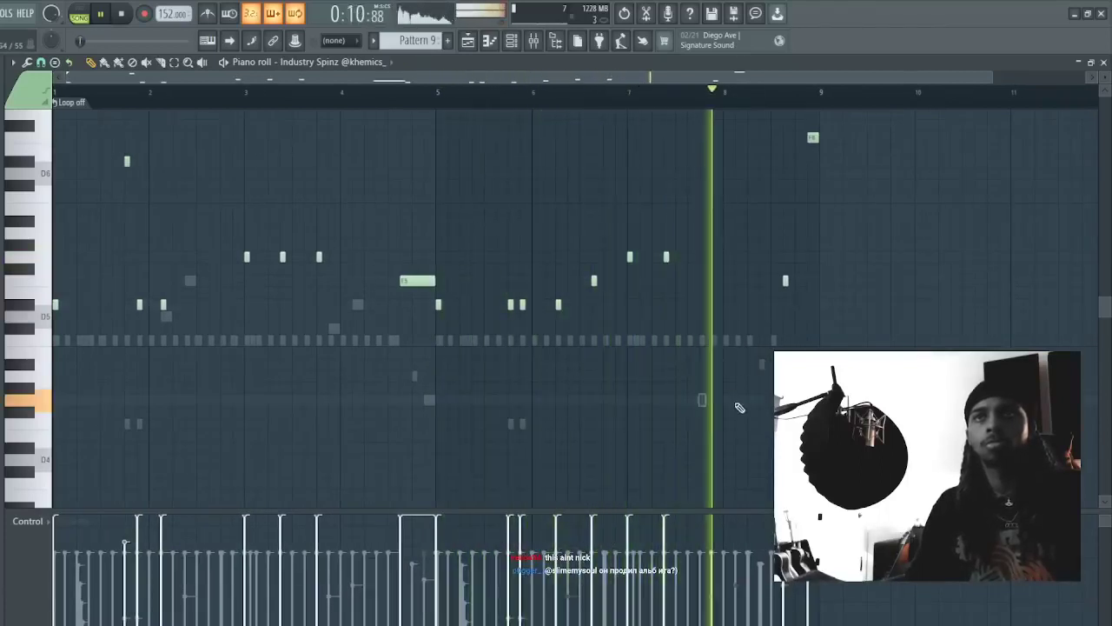
pyautogui.click(701, 399)
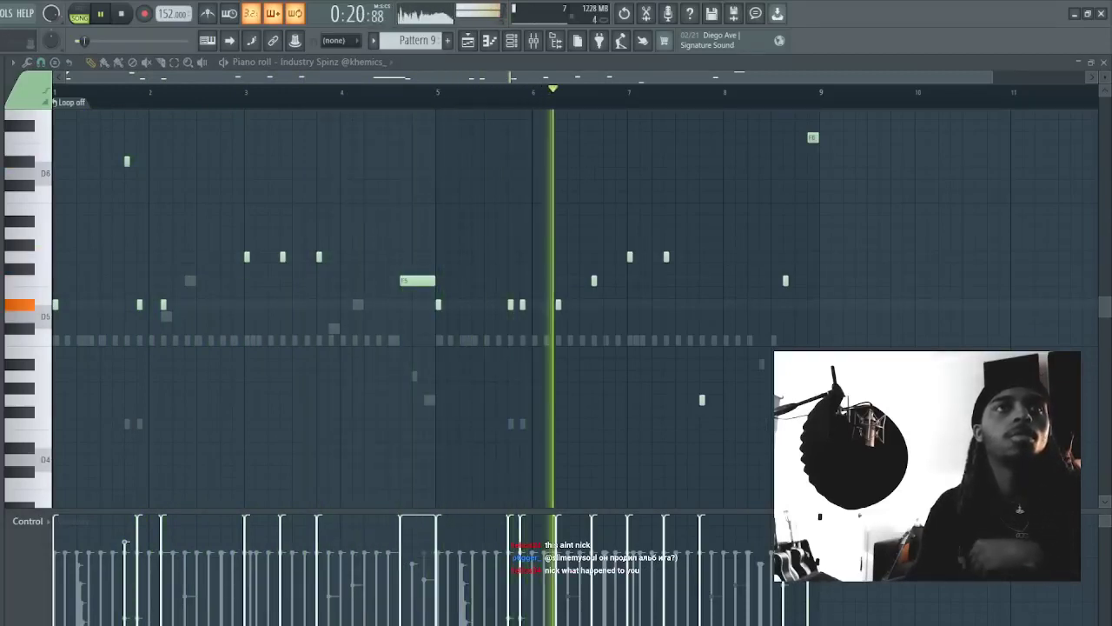
pyautogui.click(512, 41)
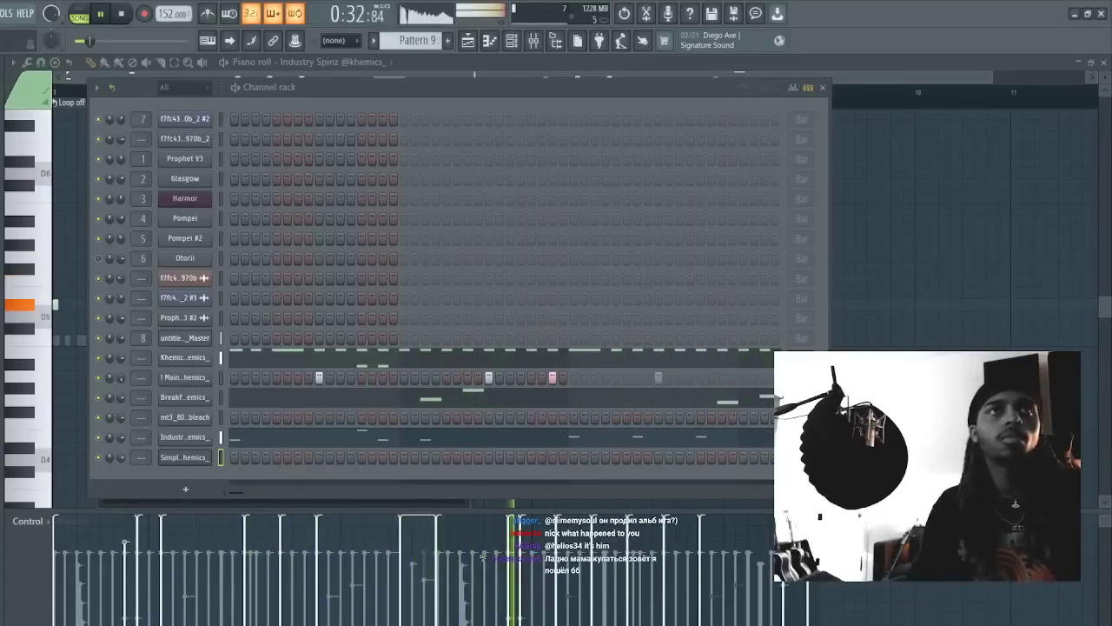
# - Add a new sample channel with one step lit and swap its sample to mt3_openhat_pudding
pyautogui.moveTo(15, 328); pyautogui.dragTo(493, 119)
pyautogui.click(480, 227)
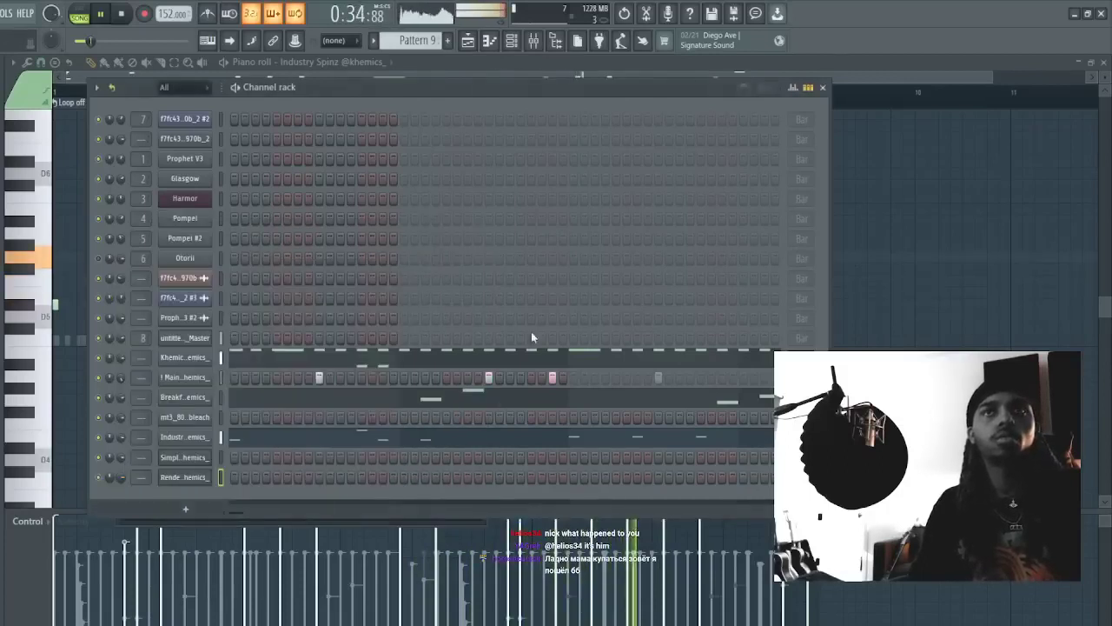
pyautogui.click(405, 477)
pyautogui.press('space')
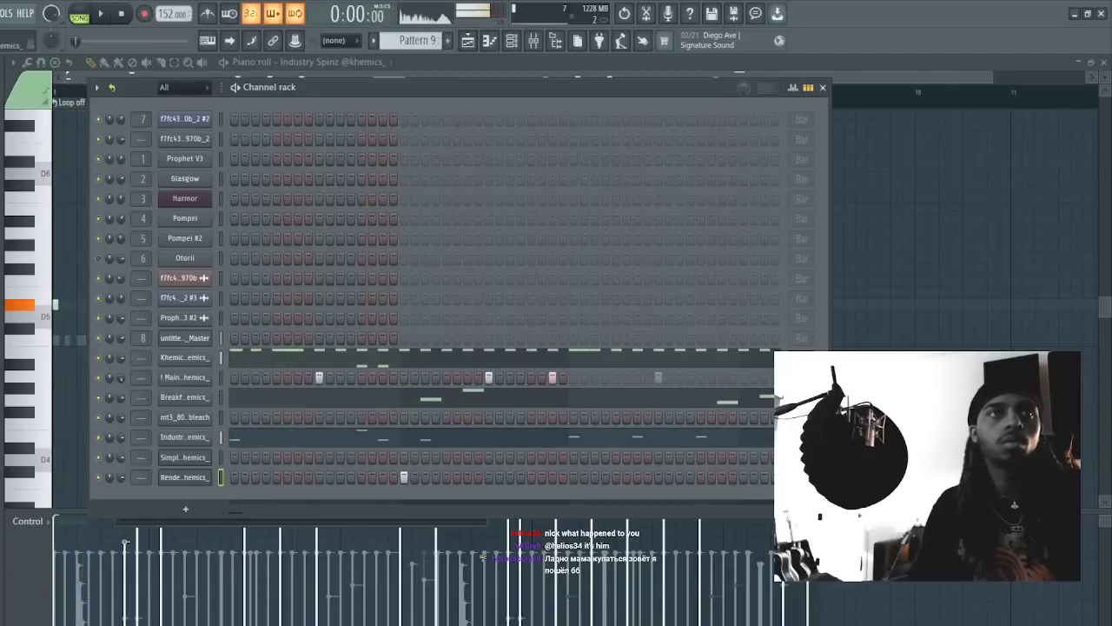
pyautogui.press('space')
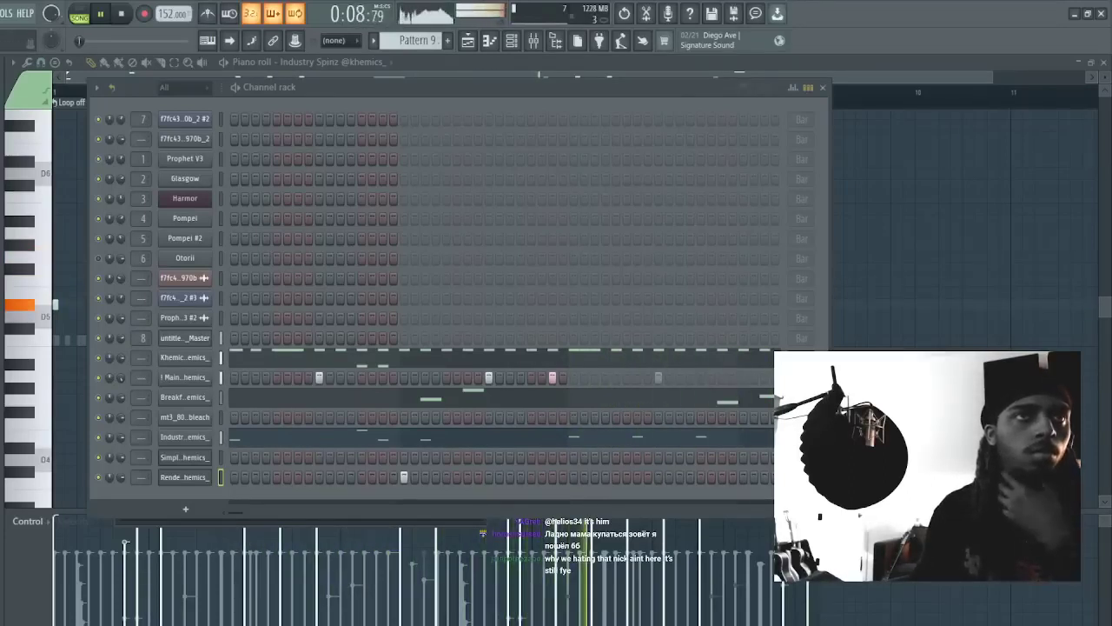
pyautogui.moveTo(191, 479); pyautogui.dragTo(191, 479)
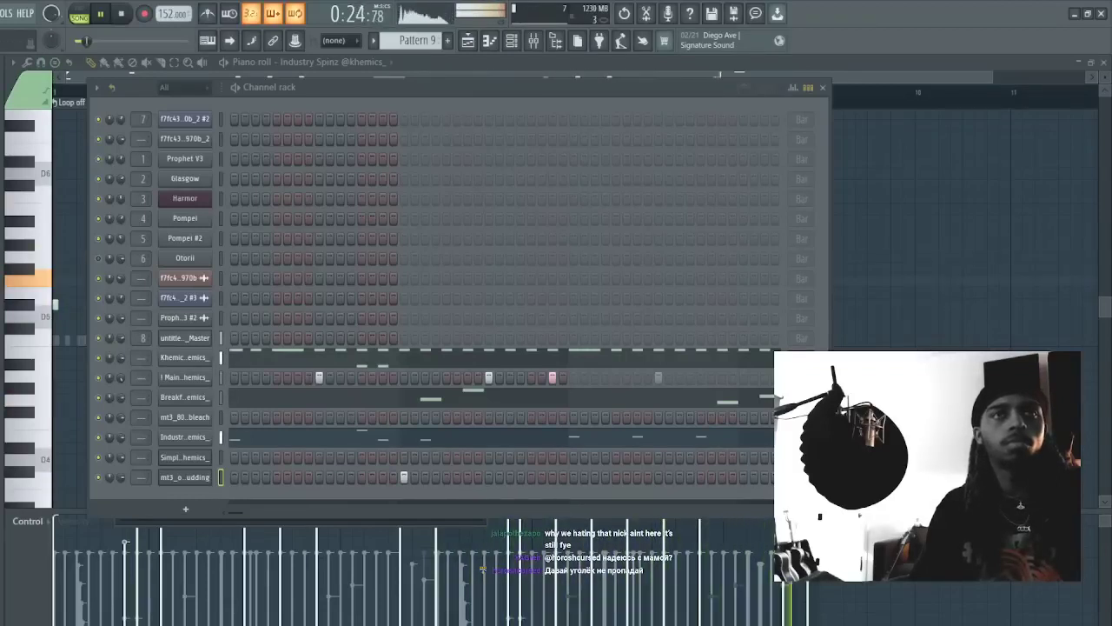
# - Try then undo an mt3_openhat_shorty channel, and add an mt3_perc_toven channel instead
pyautogui.moveTo(2, 348); pyautogui.dragTo(526, 506)
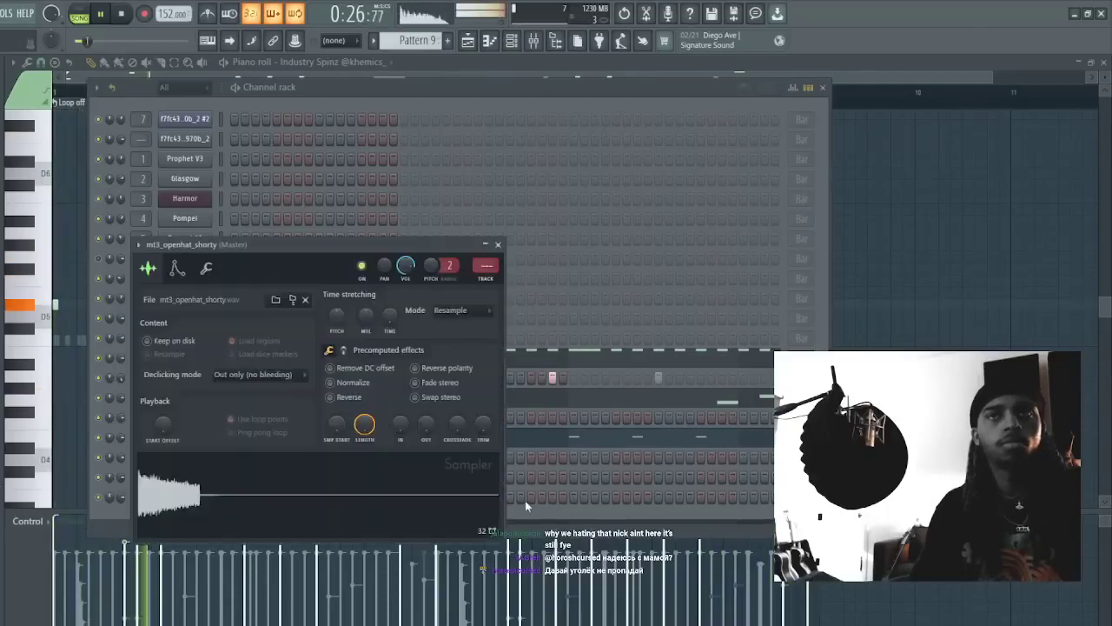
pyautogui.press('Escape')
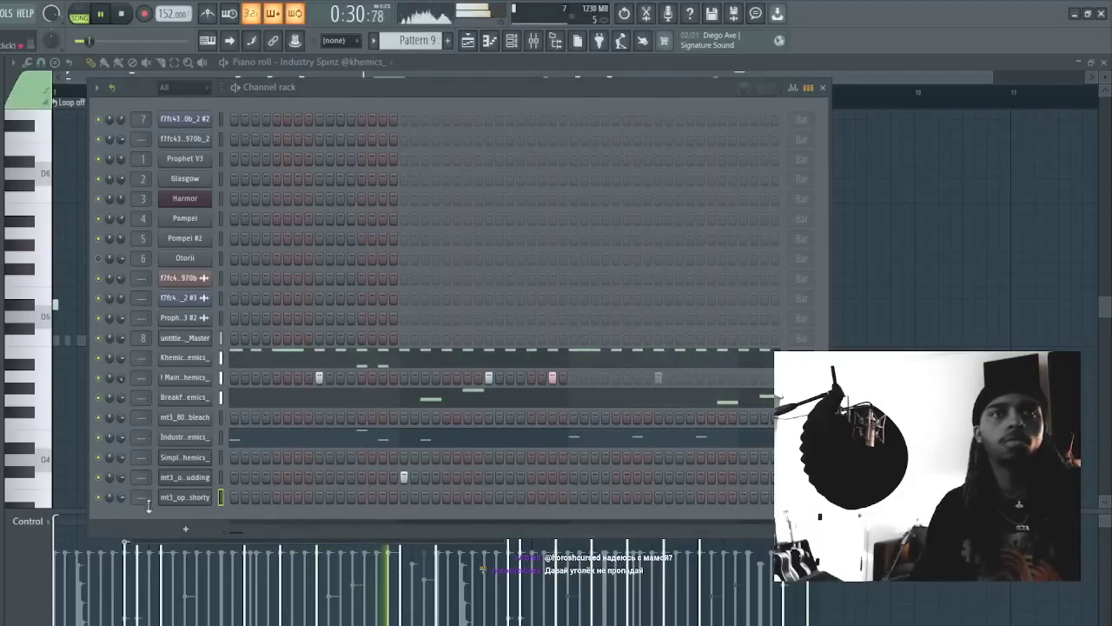
pyautogui.hotkey('ctrl', 'z')
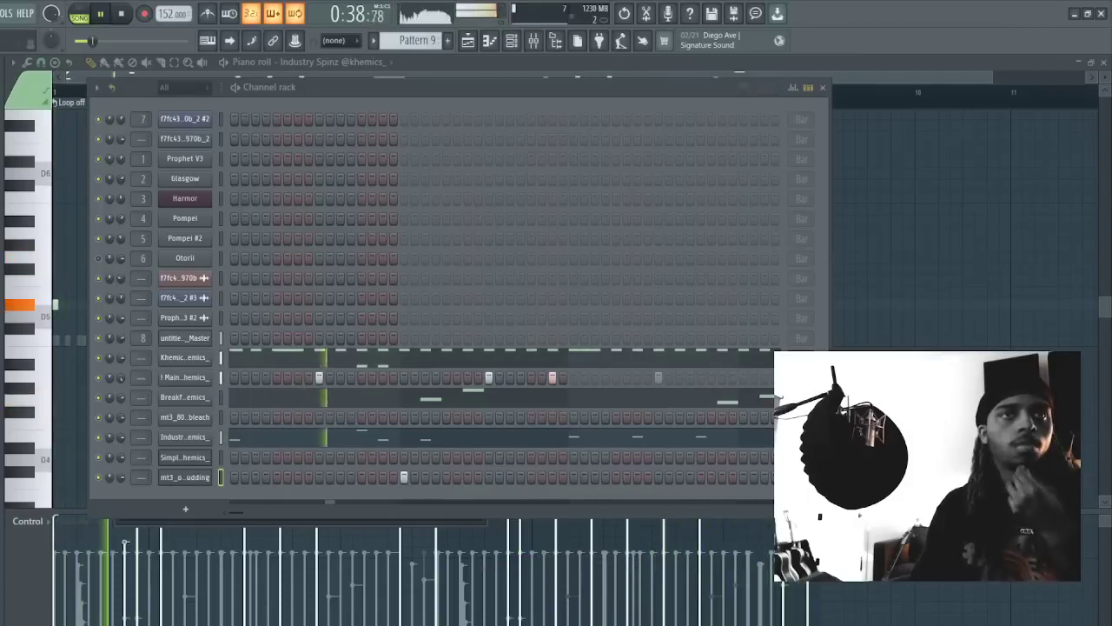
pyautogui.moveTo(2, 487); pyautogui.dragTo(231, 493)
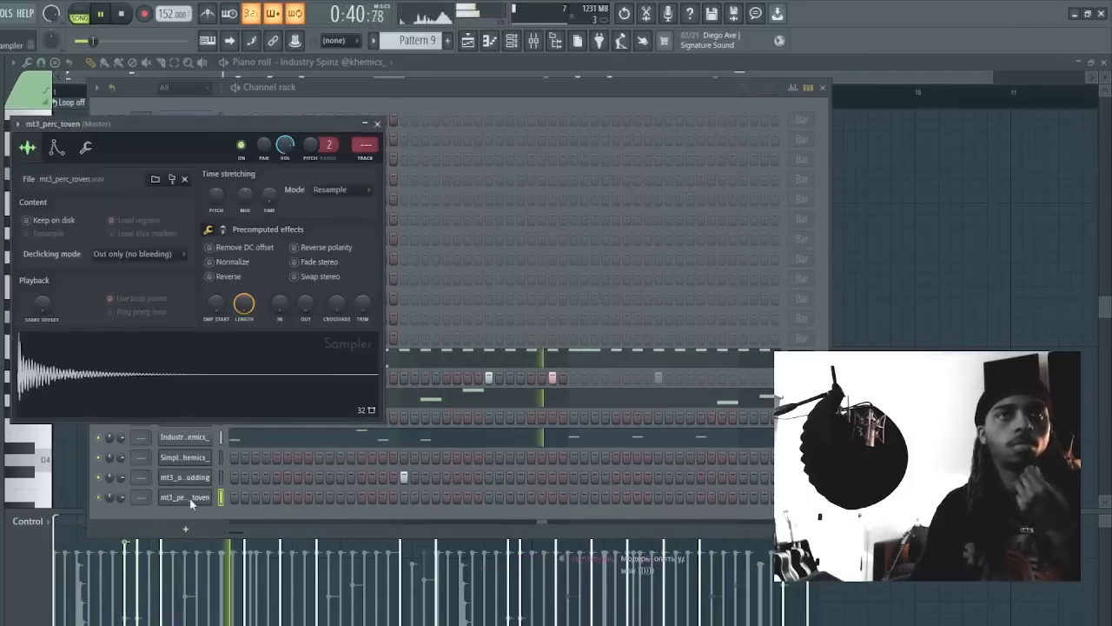
# - In mt3_perc_toven's piano roll, place two adjacent C5 percussion notes
pyautogui.click(221, 498)
pyautogui.click(490, 41)
pyautogui.scroll(2, 461, 244)
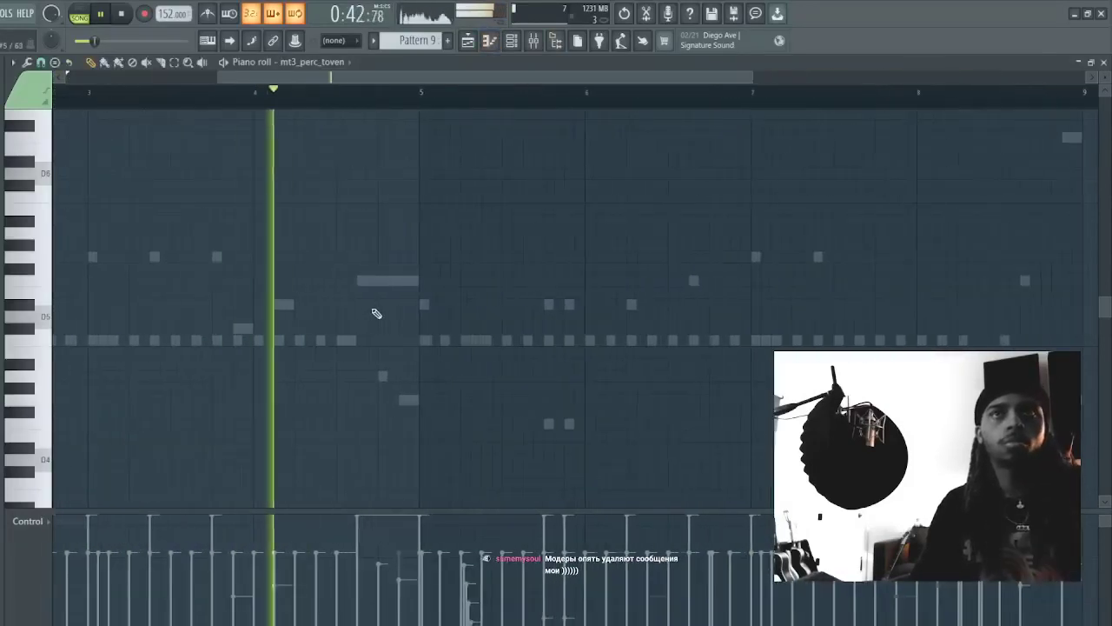
pyautogui.click(381, 339)
pyautogui.click(403, 339)
pyautogui.moveTo(422, 346)
pyautogui.mouseDown()
pyautogui.moveTo(327, 329)
pyautogui.moveTo(1093, 338)
pyautogui.moveTo(974, 335)
pyautogui.moveTo(983, 336)
pyautogui.mouseUp()
pyautogui.scroll(-5, 447, 391)
pyautogui.keyDown('ctrl'); pyautogui.click(475, 388); pyautogui.keyUp('ctrl')
# - Duplicate the pair toward bar 9, delete the copies before bar 9, and select the bar-5 notes
pyautogui.hotkey('ctrl', 'a')
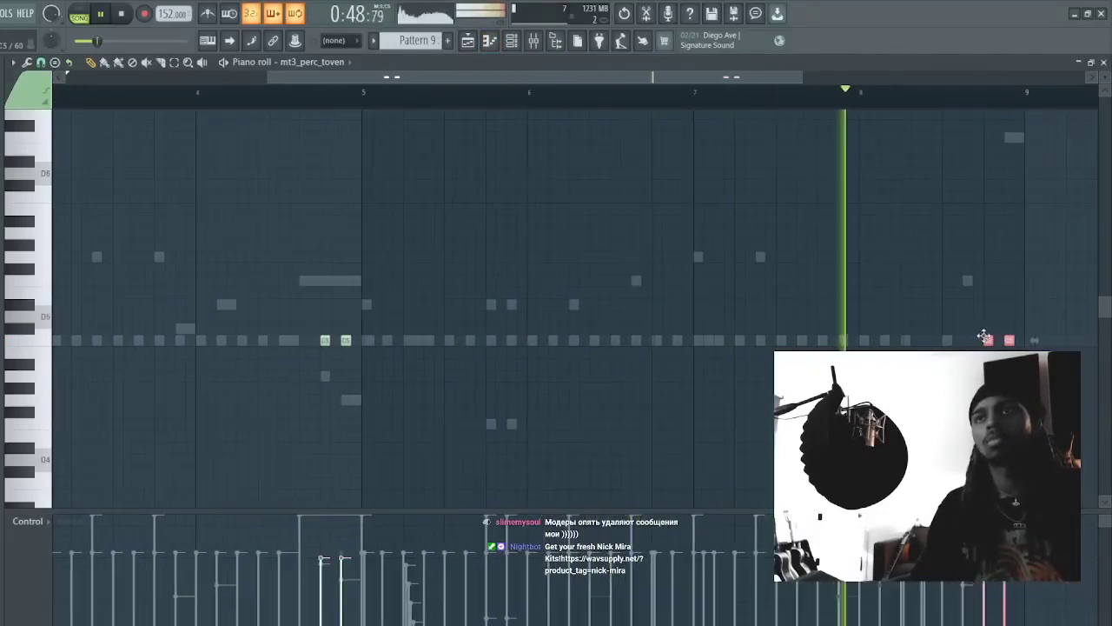
pyautogui.click(868, 97)
pyautogui.rightClick(1009, 342)
pyautogui.rightClick(988, 343)
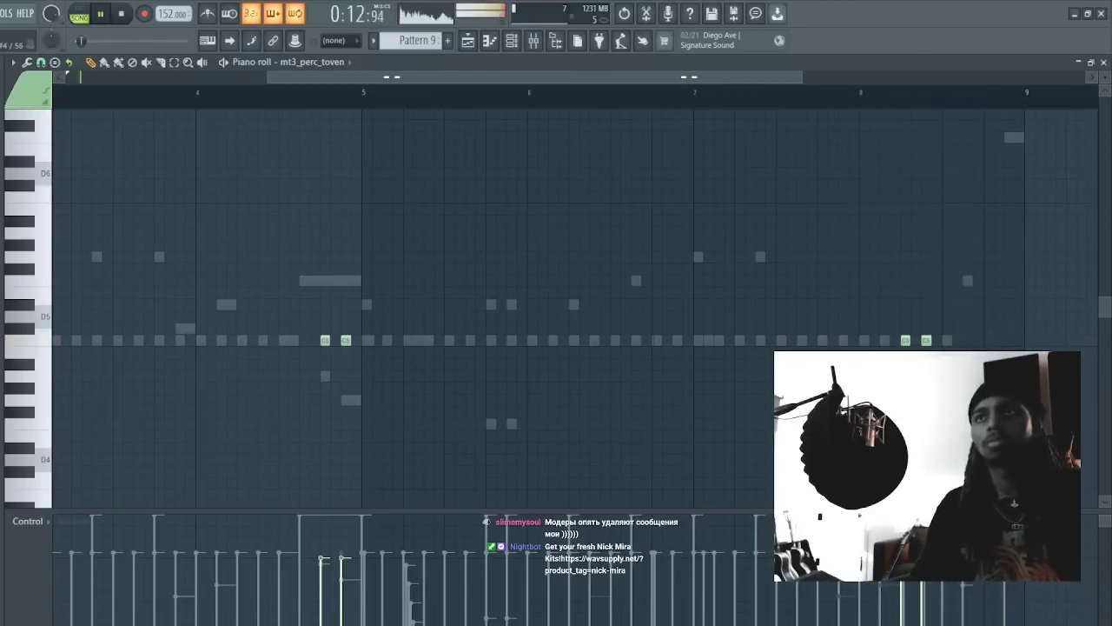
pyautogui.moveTo(388, 311); pyautogui.dragTo(270, 341)
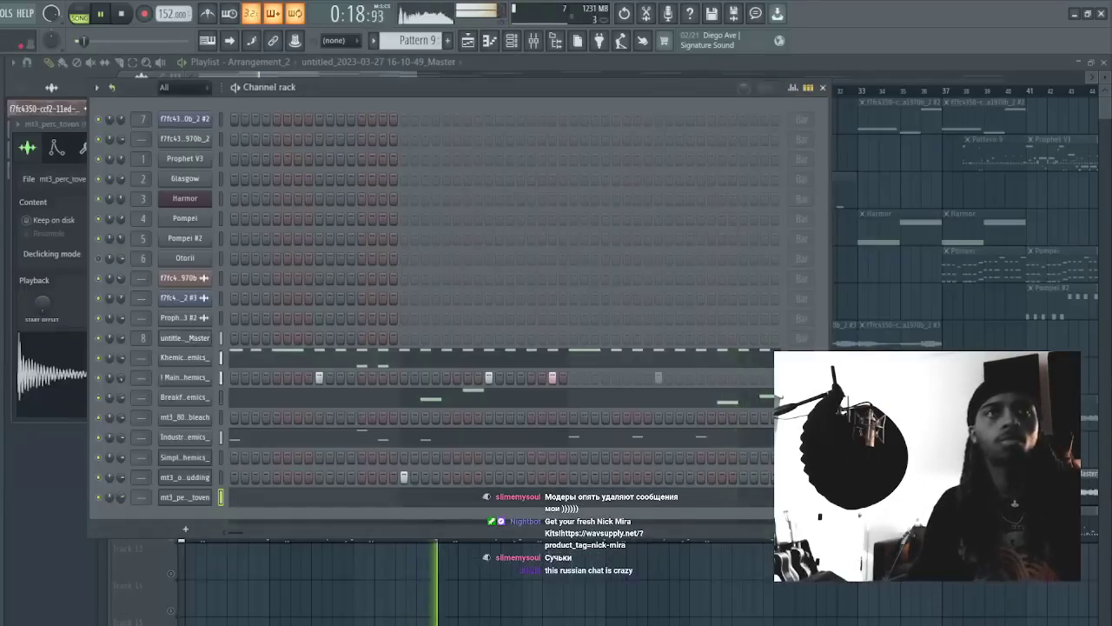
# - Try and remove a stray C5 note, then return to the rack with the mt3_fx_crushed channel
pyautogui.click(268, 498)
pyautogui.click(439, 338)
pyautogui.rightClick(438, 339)
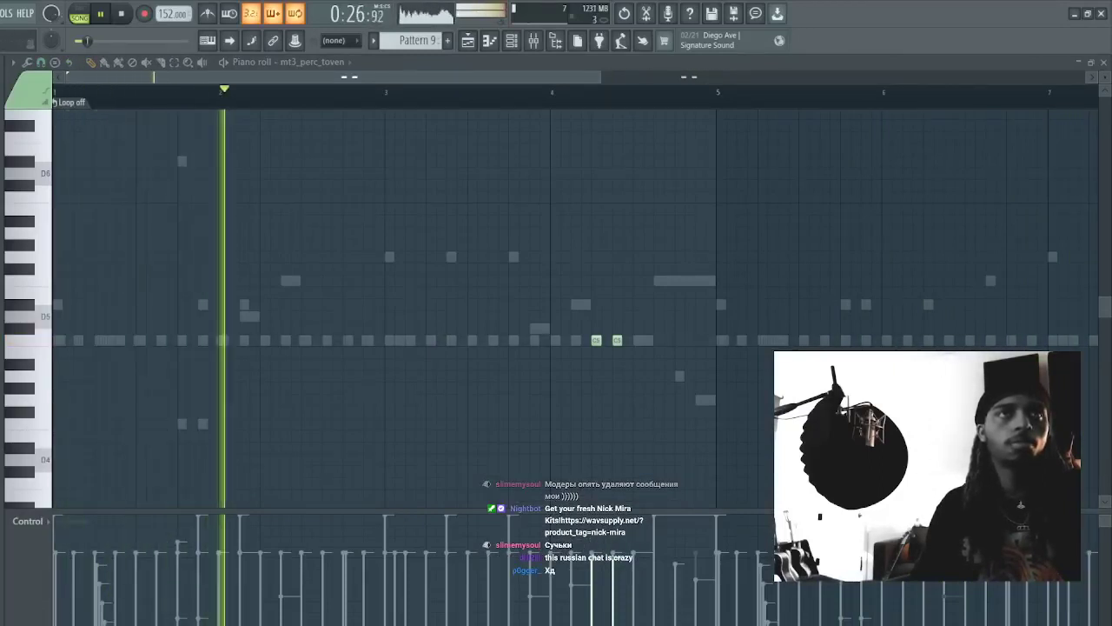
pyautogui.click(511, 44)
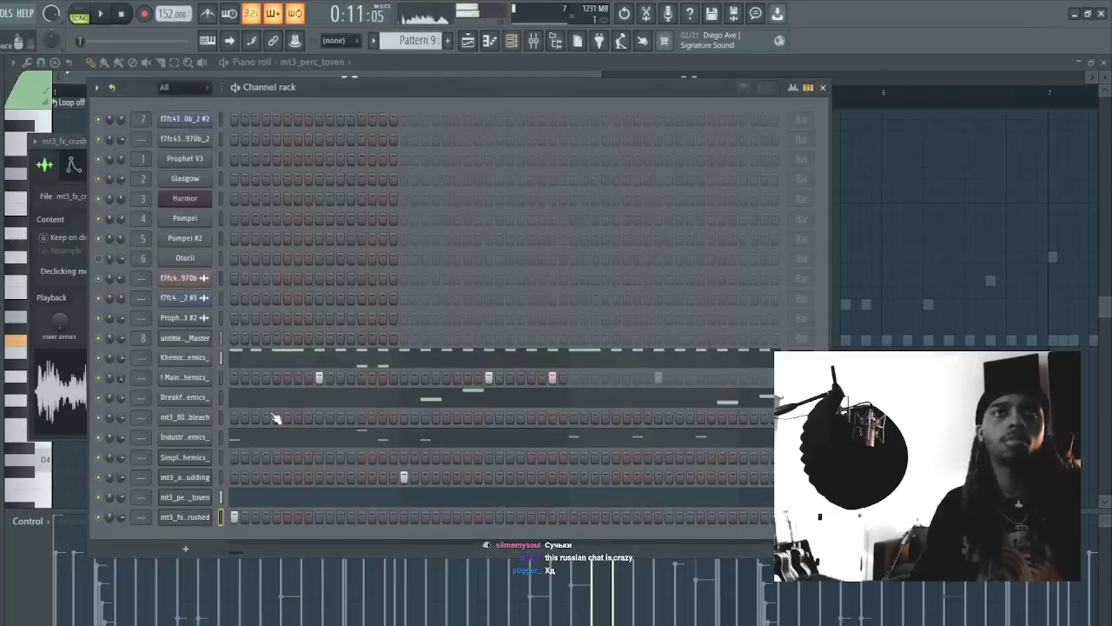
# - Add an mt3_openhat_pudding hit, then duplicate bars 1–5 into bars 5–9 in its piano roll
pyautogui.press('space')
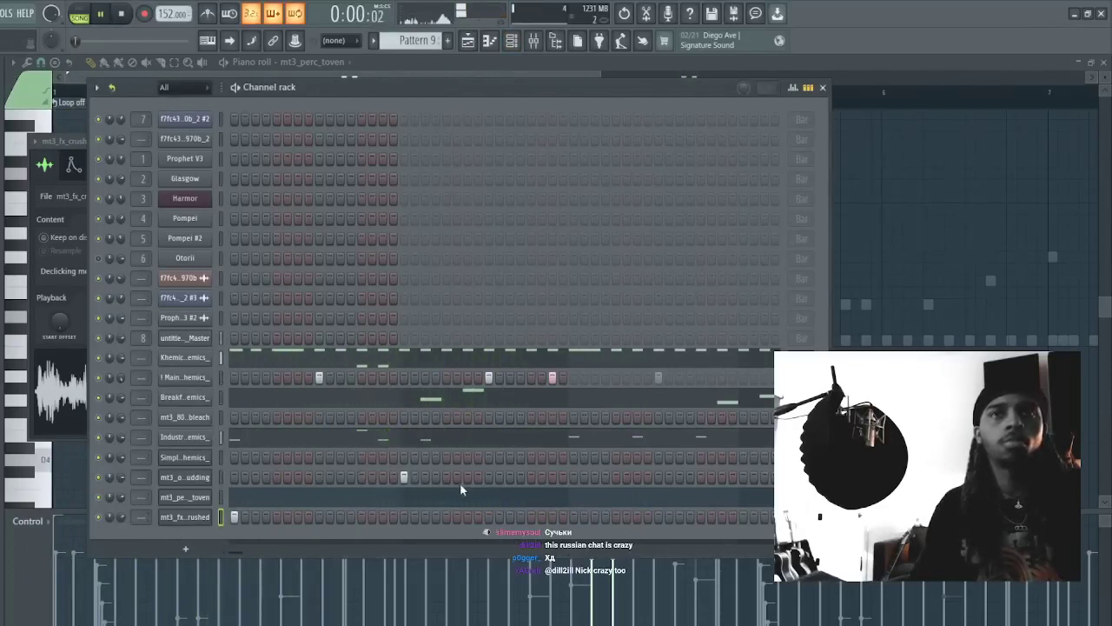
pyautogui.click(488, 477)
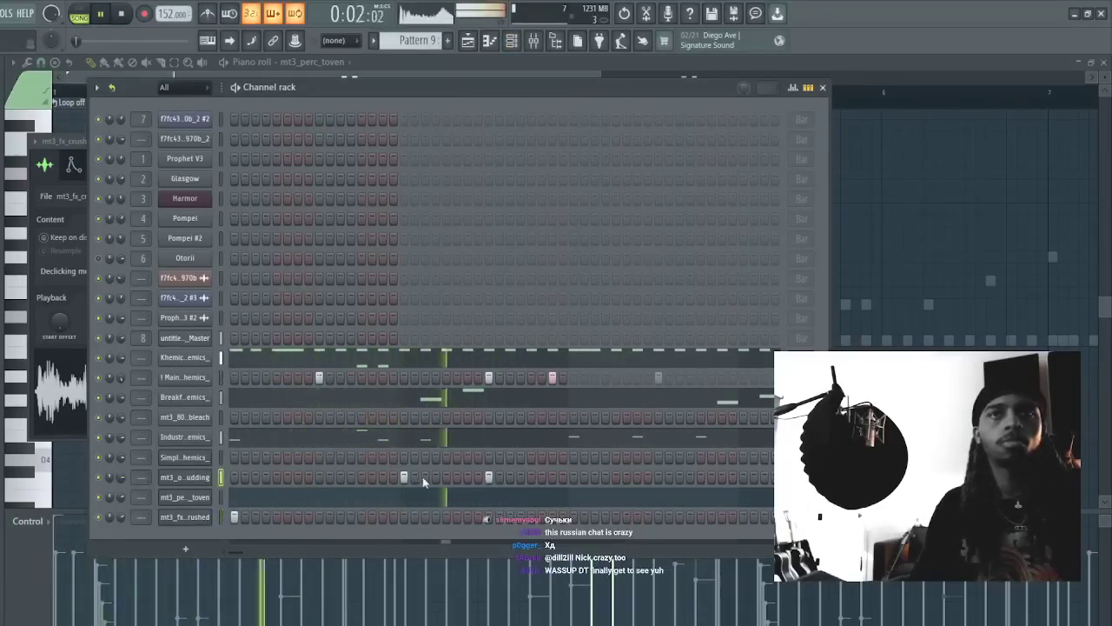
pyautogui.press('F7')
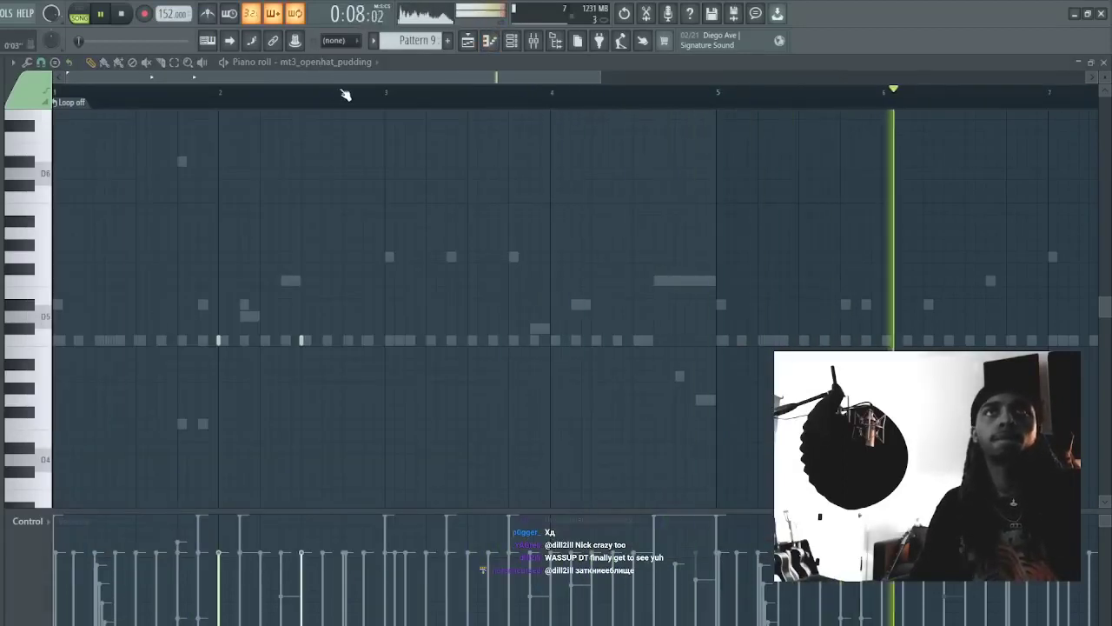
pyautogui.moveTo(716, 100); pyautogui.dragTo(60, 124)
pyautogui.hotkey('ctrl', 'b')
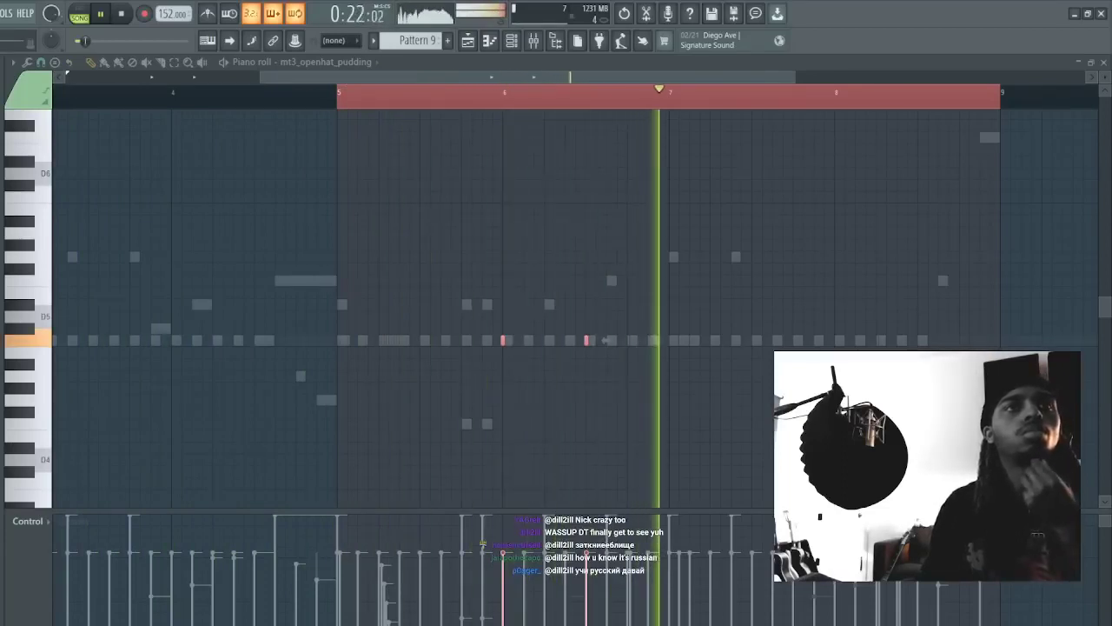
# - Duplicate the DT _ SetBack OH open-hat notes from bars 1–5 into bars 5–9
pyautogui.press('Tab')
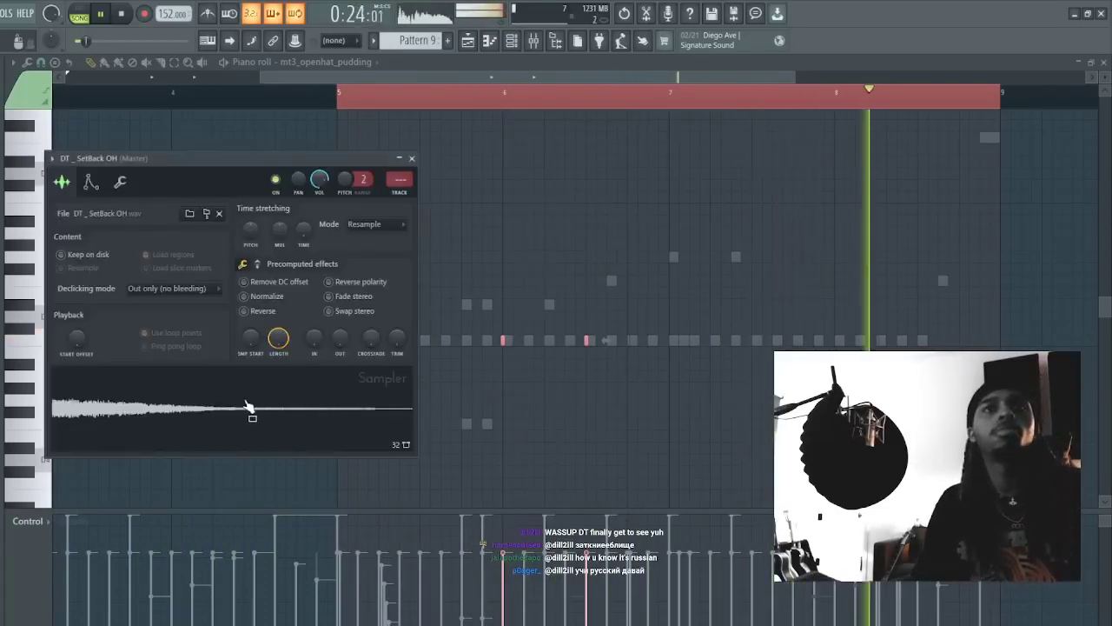
pyautogui.click(515, 41)
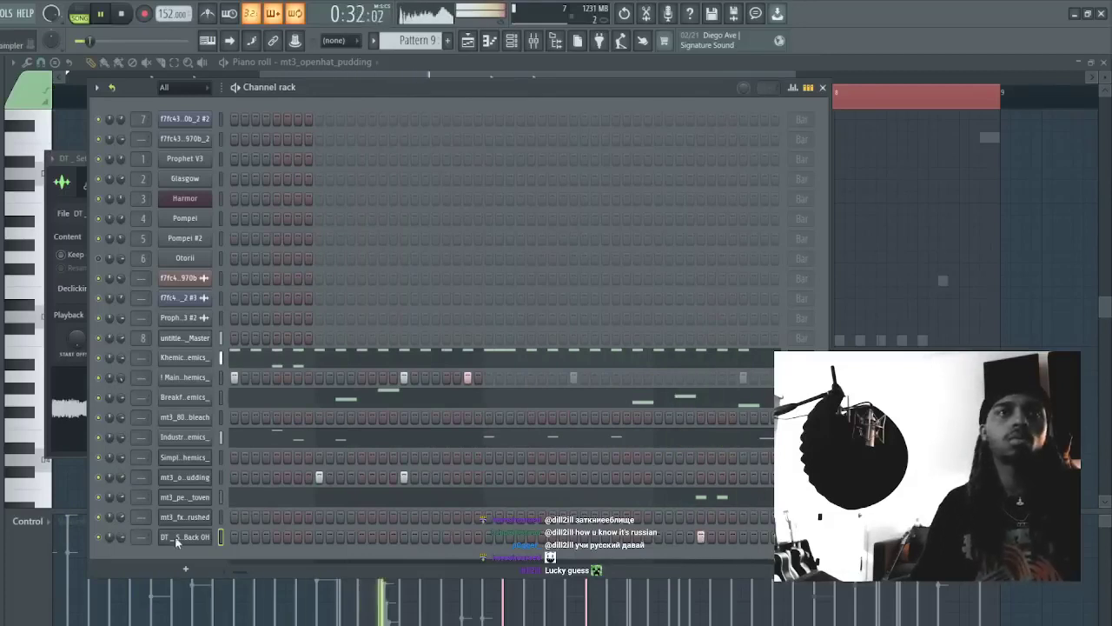
pyautogui.press('F7')
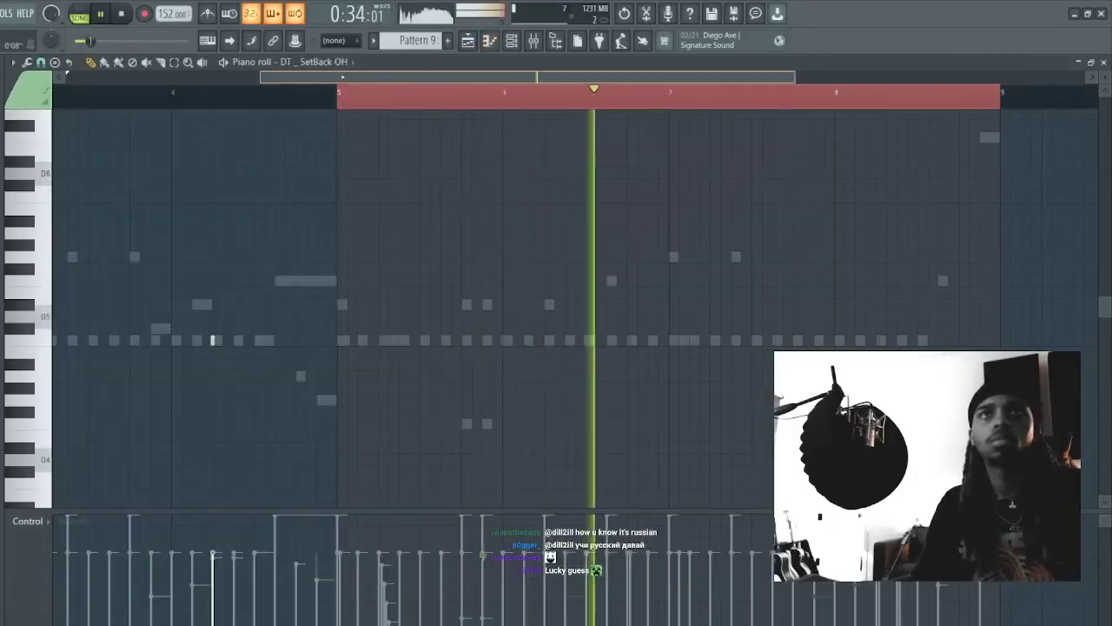
pyautogui.moveTo(479, 76); pyautogui.dragTo(520, 111)
pyautogui.moveTo(270, 104); pyautogui.dragTo(56, 110)
pyautogui.hotkey('ctrl', 'b')
pyautogui.press('F7')
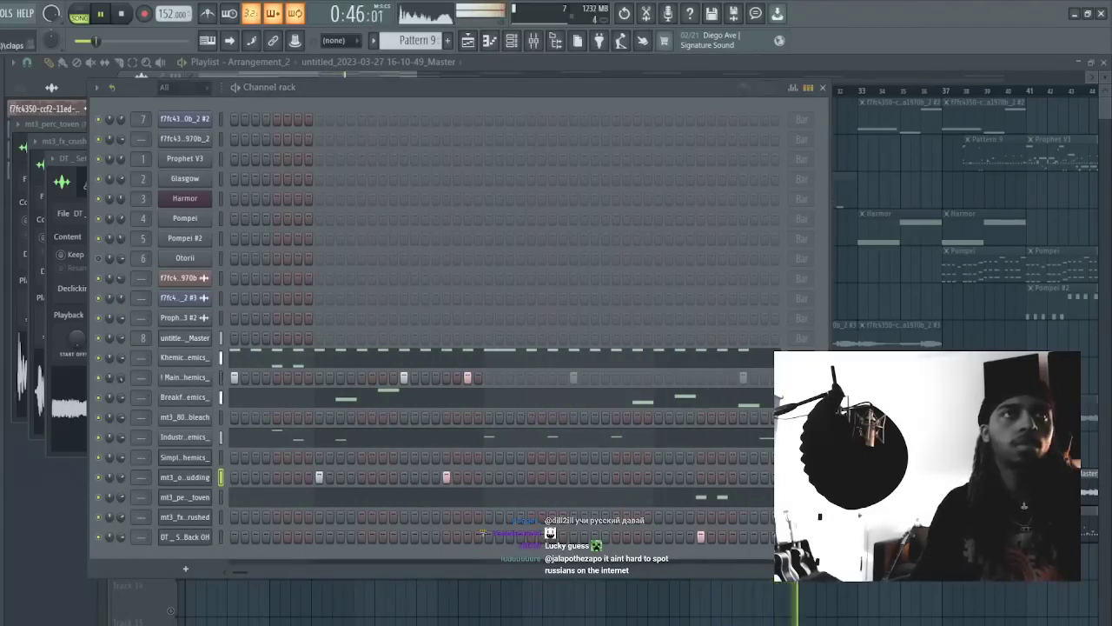
# - Rework the mt3_openhat_pudding notes, deleting stray hits and placing a new open-hat note
pyautogui.click(234, 474)
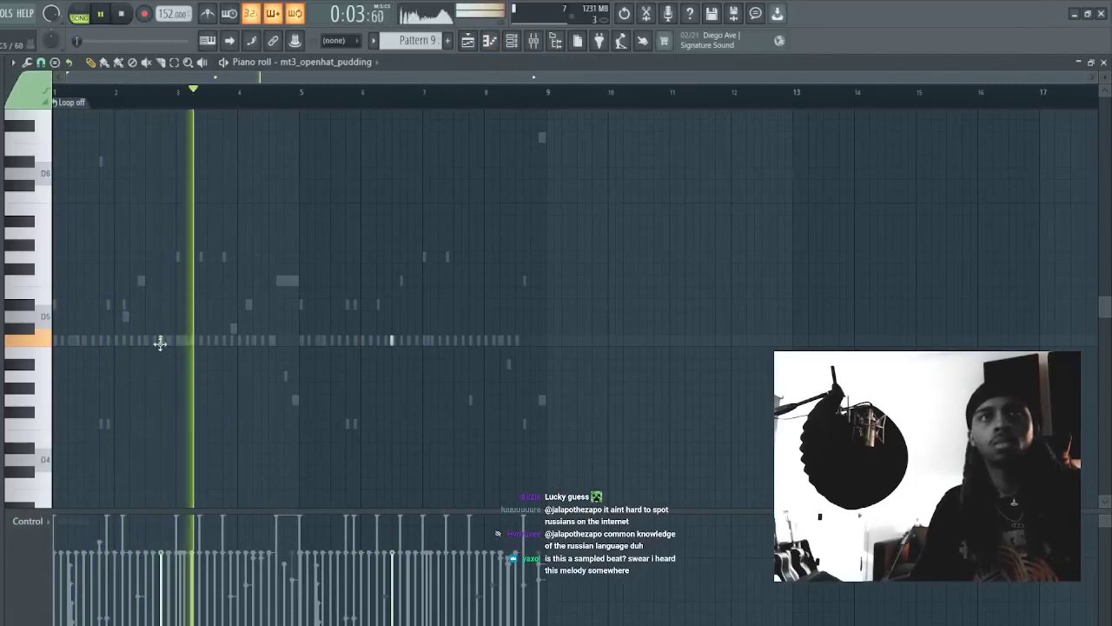
pyautogui.rightClick(393, 341)
pyautogui.click(406, 340)
pyautogui.click(430, 387)
pyautogui.rightClick(443, 386)
pyautogui.rightClick(430, 388)
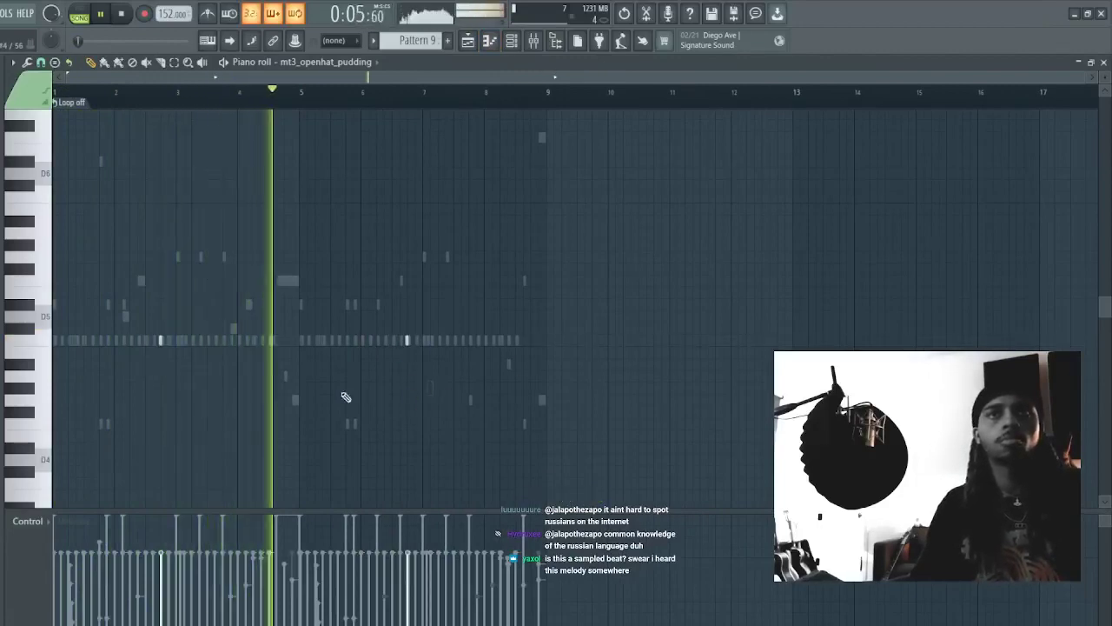
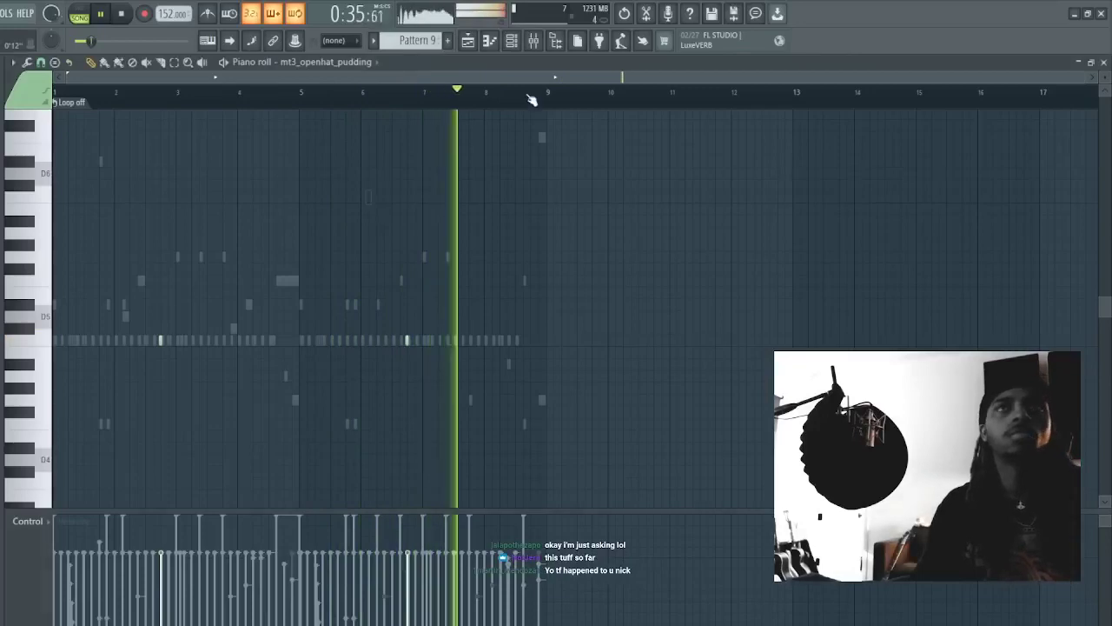
# - Close the piano roll, solo Track 11, and check the Master audio clip's settings
pyautogui.click(512, 43)
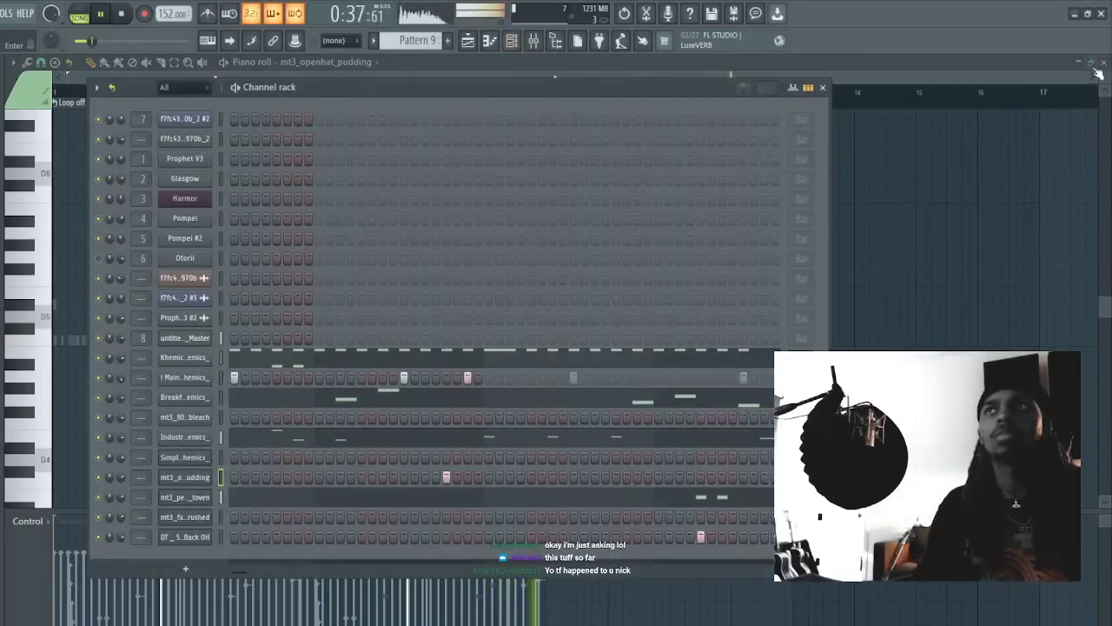
pyautogui.click(1103, 63)
pyautogui.click(125, 601)
pyautogui.rightClick(172, 499)
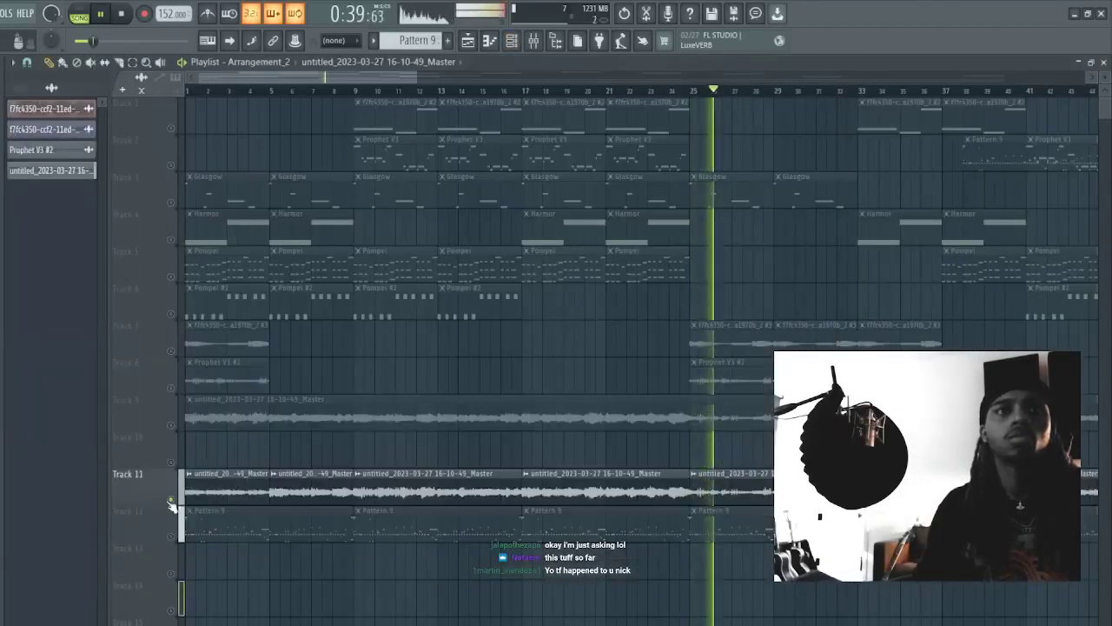
pyautogui.doubleClick(236, 496)
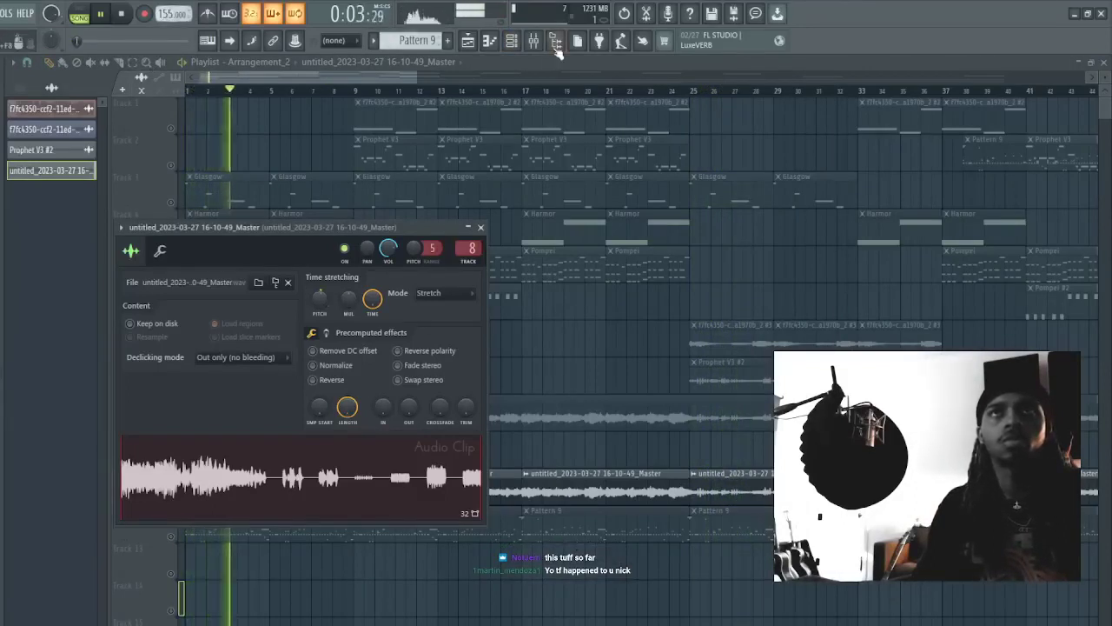
pyautogui.click(512, 41)
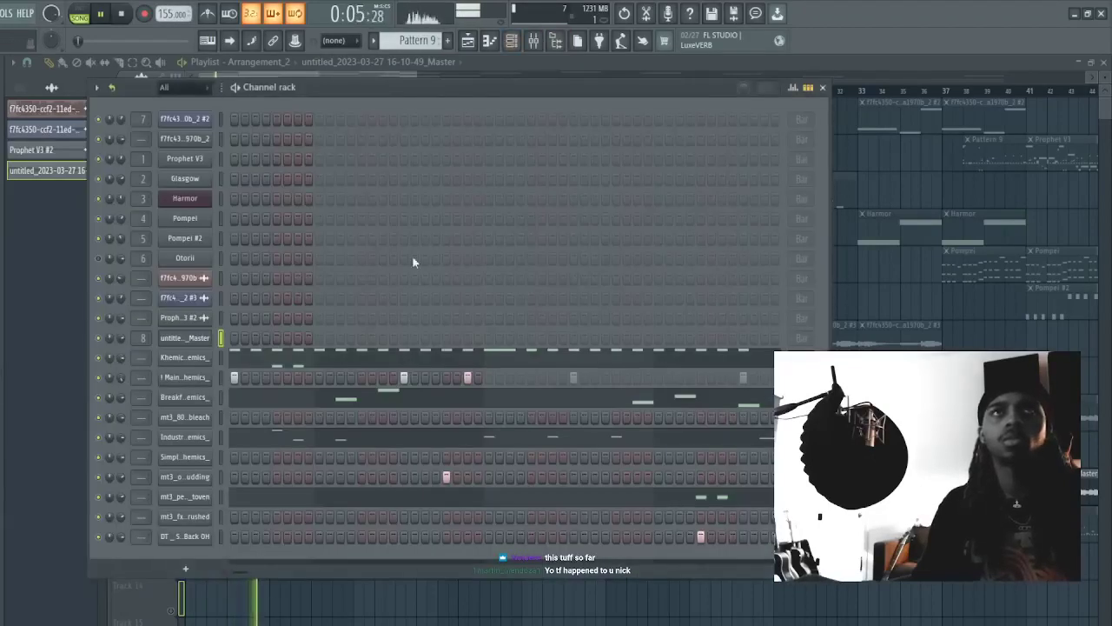
pyautogui.rightClick(889, 588)
pyautogui.doubleClick(449, 496)
pyautogui.click(444, 594)
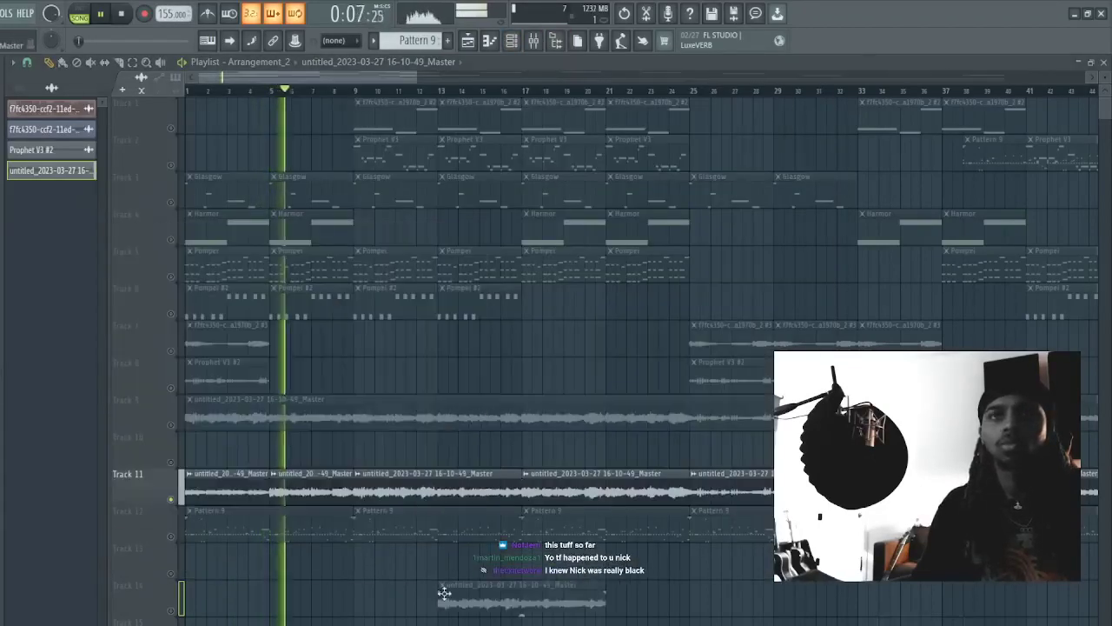
# - Unmute Track 12's Pattern 9 clips and play the song from the start
pyautogui.click(511, 40)
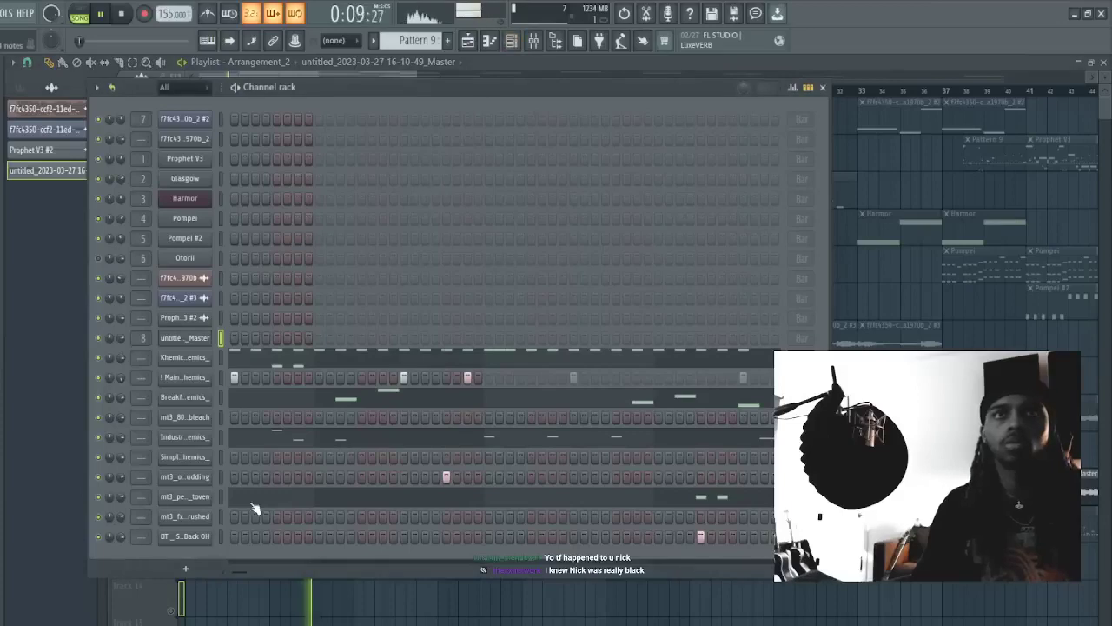
pyautogui.click(297, 439)
pyautogui.press('Escape')
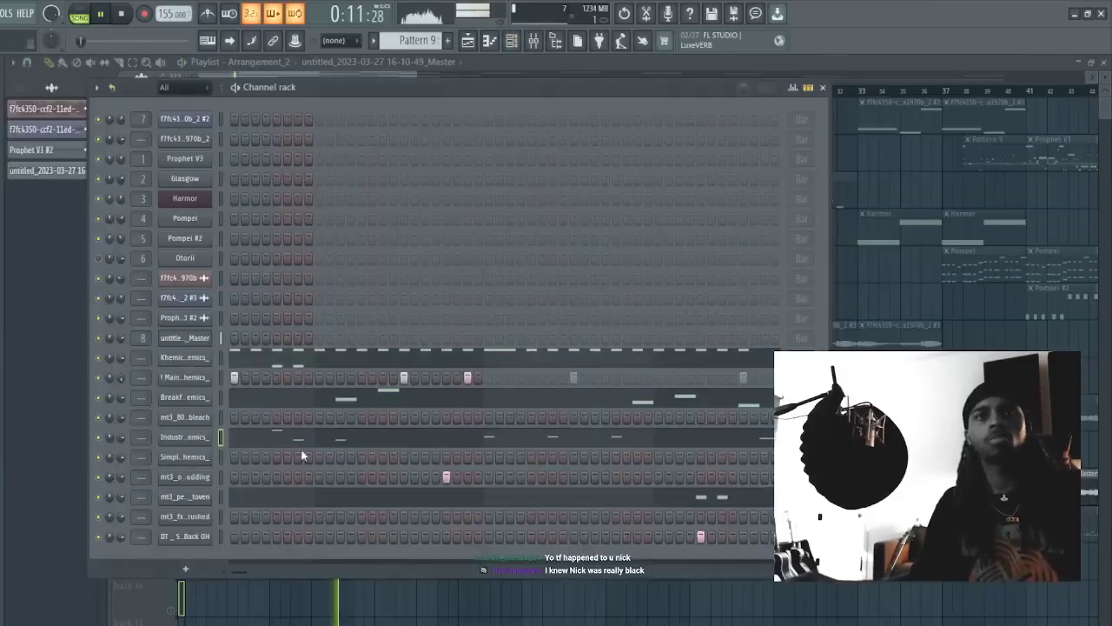
pyautogui.click(143, 605)
pyautogui.click(172, 537)
pyautogui.press('space')
pyautogui.press('space')
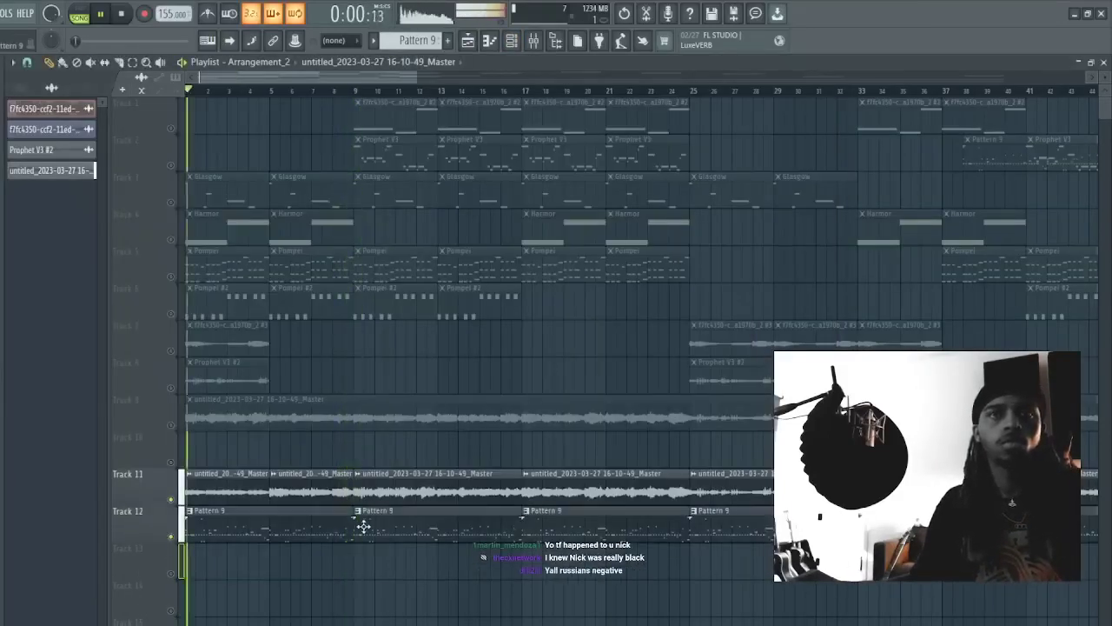
pyautogui.scroll(-1, 174, 14)
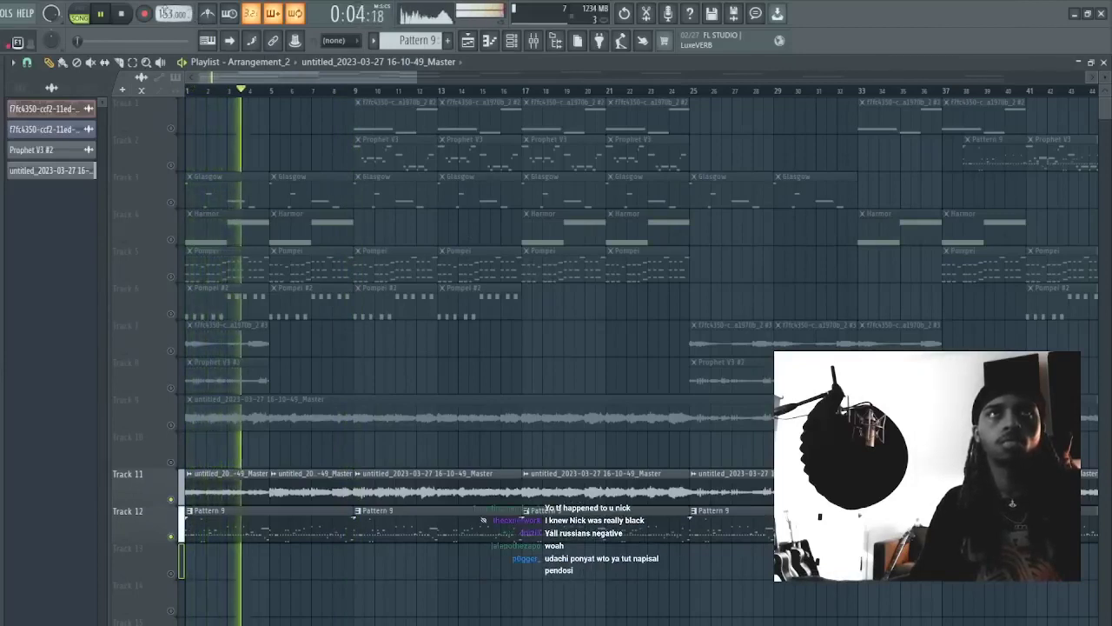
# - Open Pattern 9's piano roll on the Industry Spinz channel
pyautogui.doubleClick(261, 532)
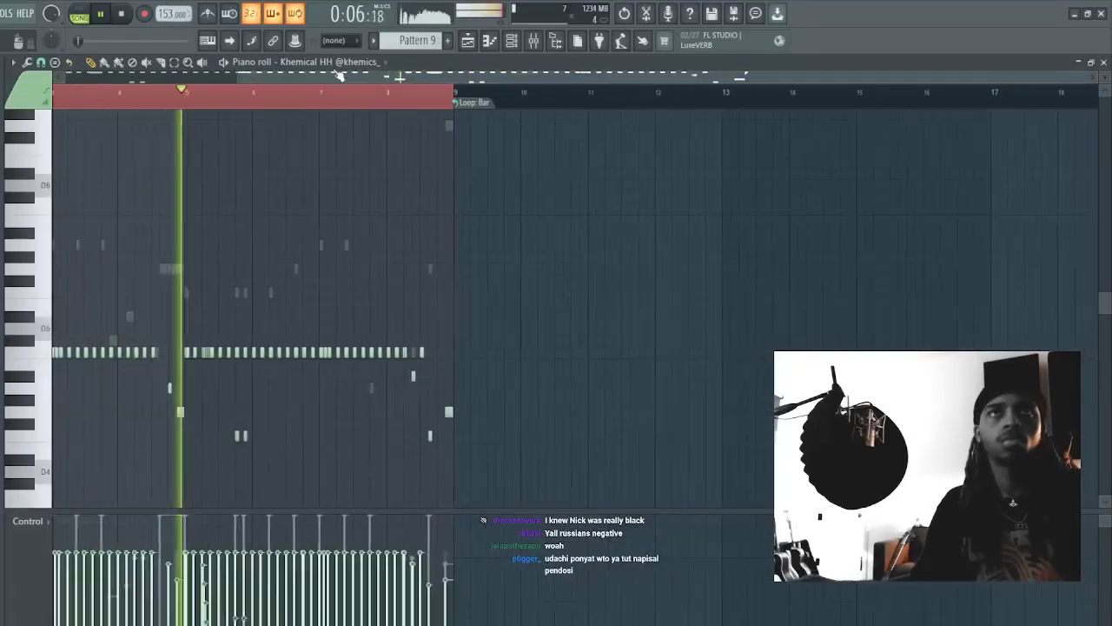
pyautogui.press('Down')
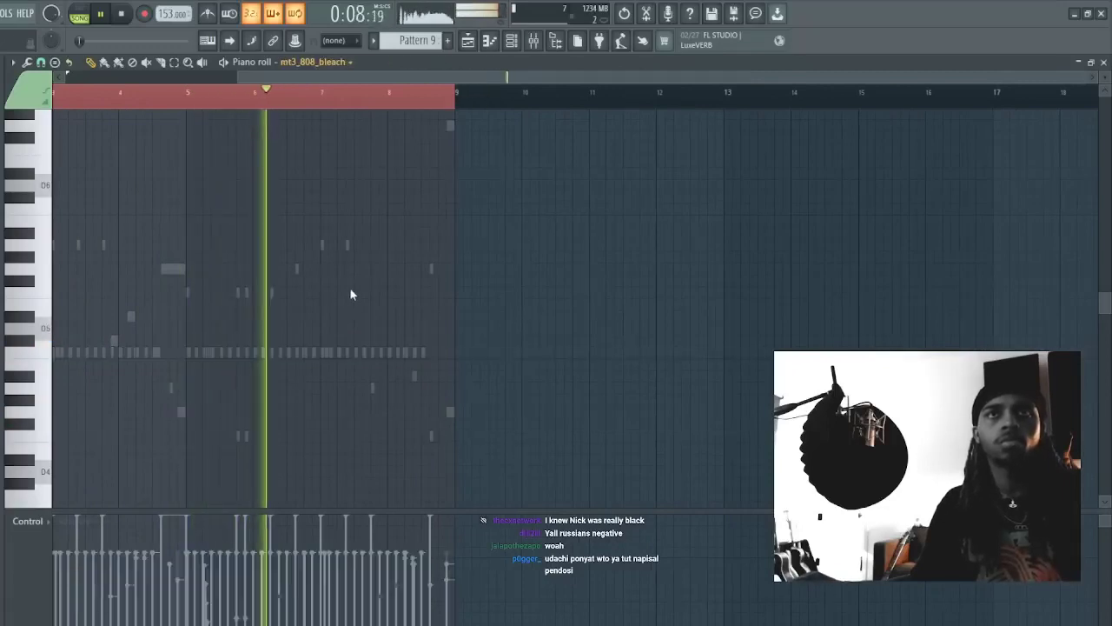
pyautogui.press('F6')
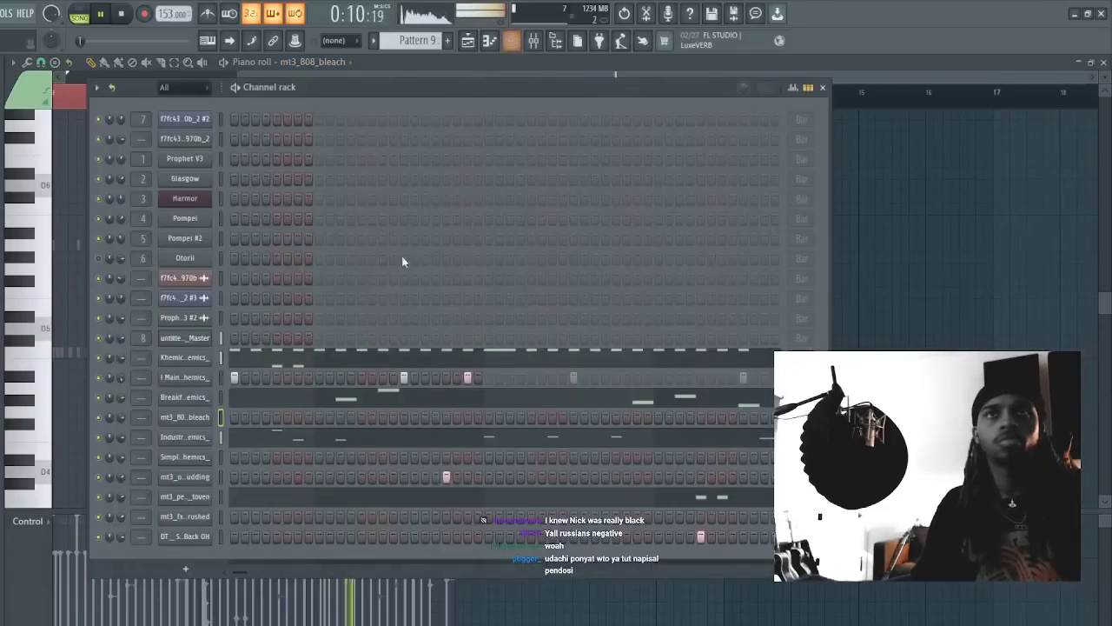
pyautogui.click(287, 441)
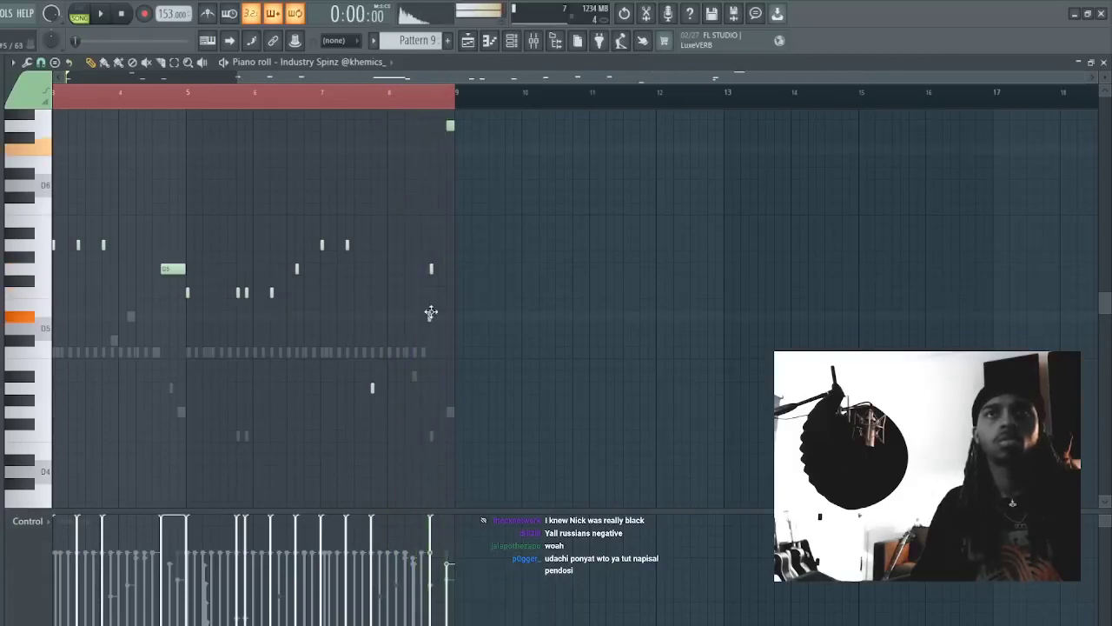
# - Delete bar 8's last low note and lower the note at bar 8's end one semitone
pyautogui.click(391, 93)
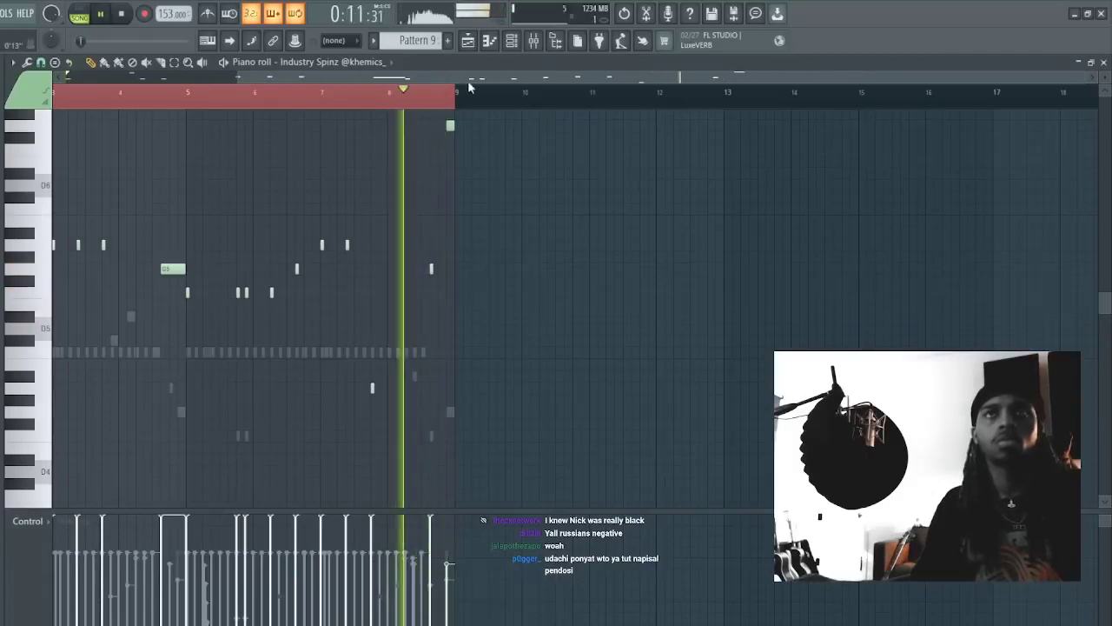
pyautogui.scroll(3, 474, 77)
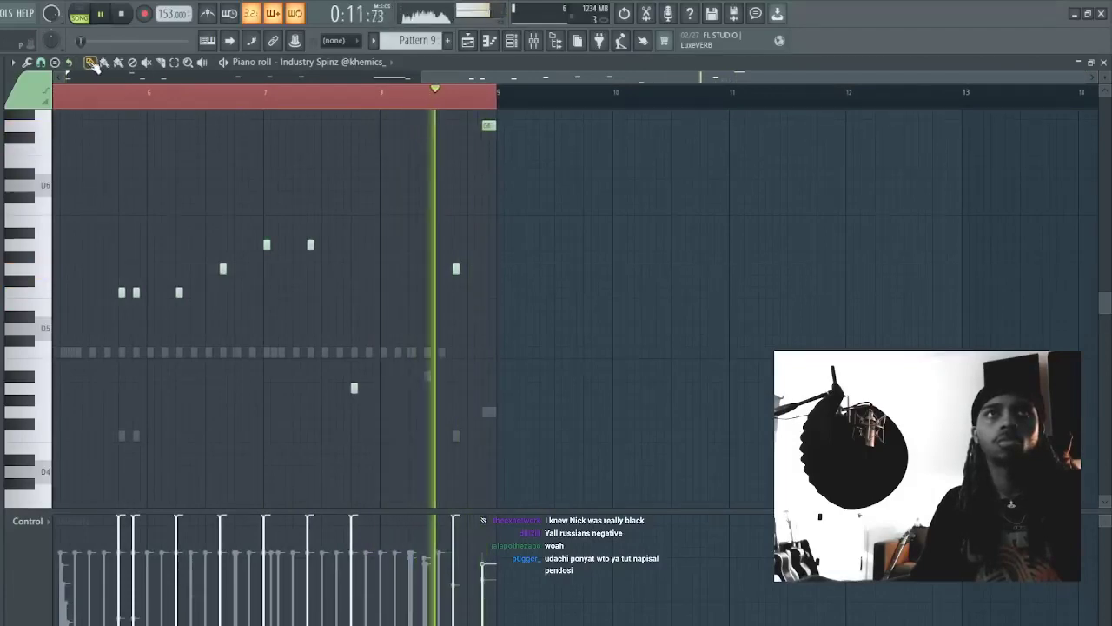
pyautogui.moveTo(402, 353); pyautogui.dragTo(412, 354)
pyautogui.press('space')
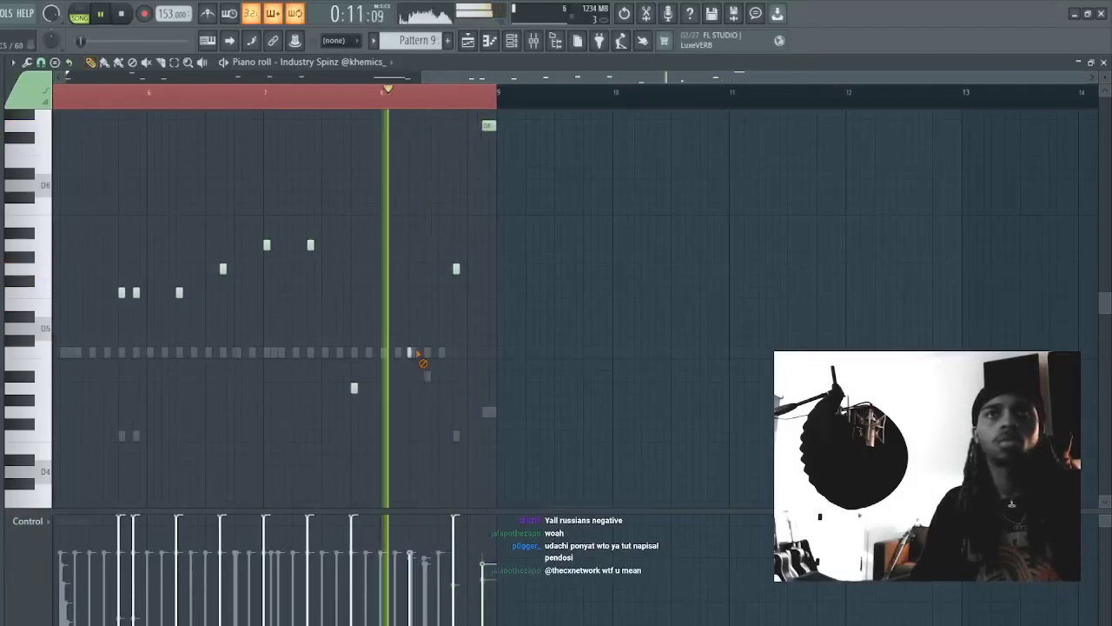
pyautogui.rightClick(414, 354)
pyautogui.moveTo(467, 282); pyautogui.dragTo(436, 260)
pyautogui.press('space')
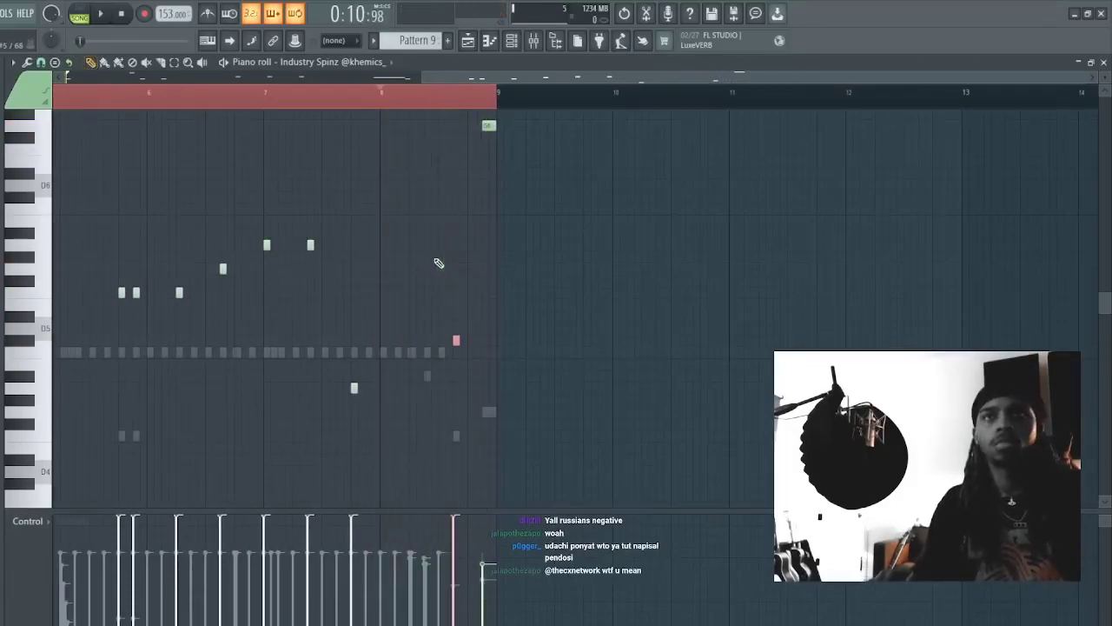
pyautogui.hotkey('shift', 'Down')
pyautogui.press('space')
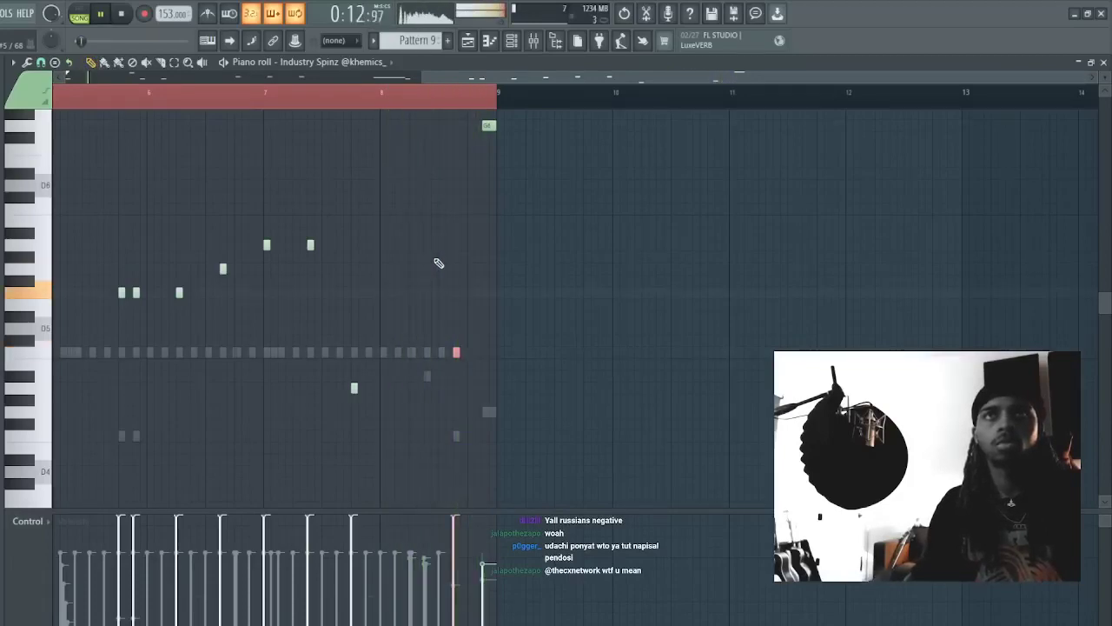
# - Move the high G6 note down to C5, then up to C6, deleting a stray note
pyautogui.moveTo(506, 155); pyautogui.dragTo(472, 102)
pyautogui.hotkey('ctrl', 'Down')
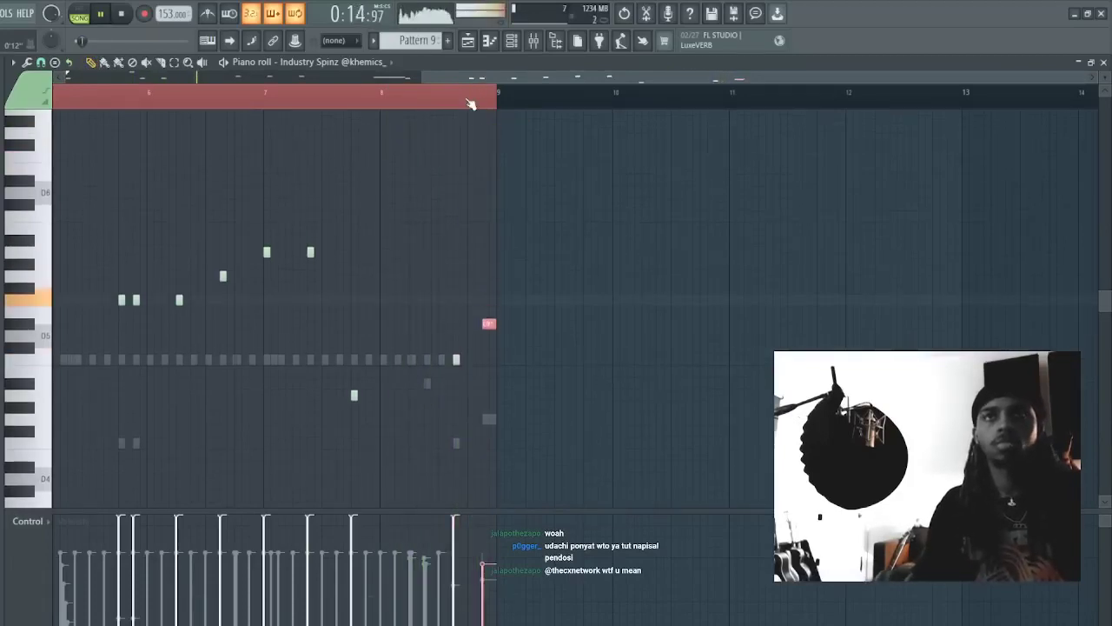
pyautogui.hotkey('shift', 'Down')
pyautogui.hotkey('shift', 'Down')
pyautogui.hotkey('shift', 'Down')
pyautogui.press('space')
pyautogui.press('space')
pyautogui.hotkey('ctrl', 'Up')
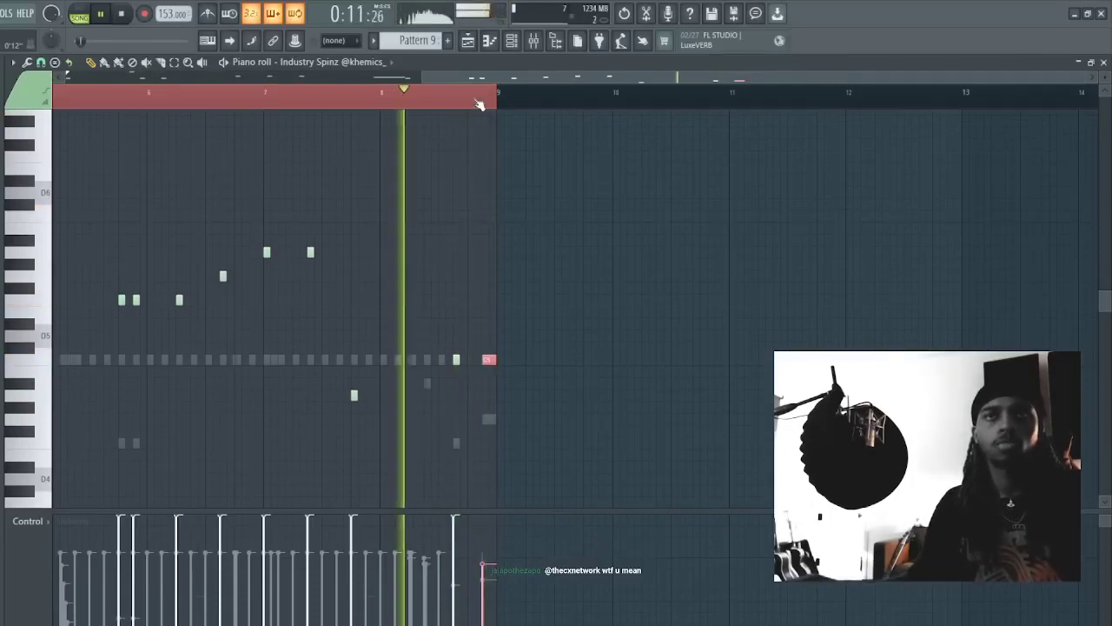
pyautogui.rightClick(489, 359)
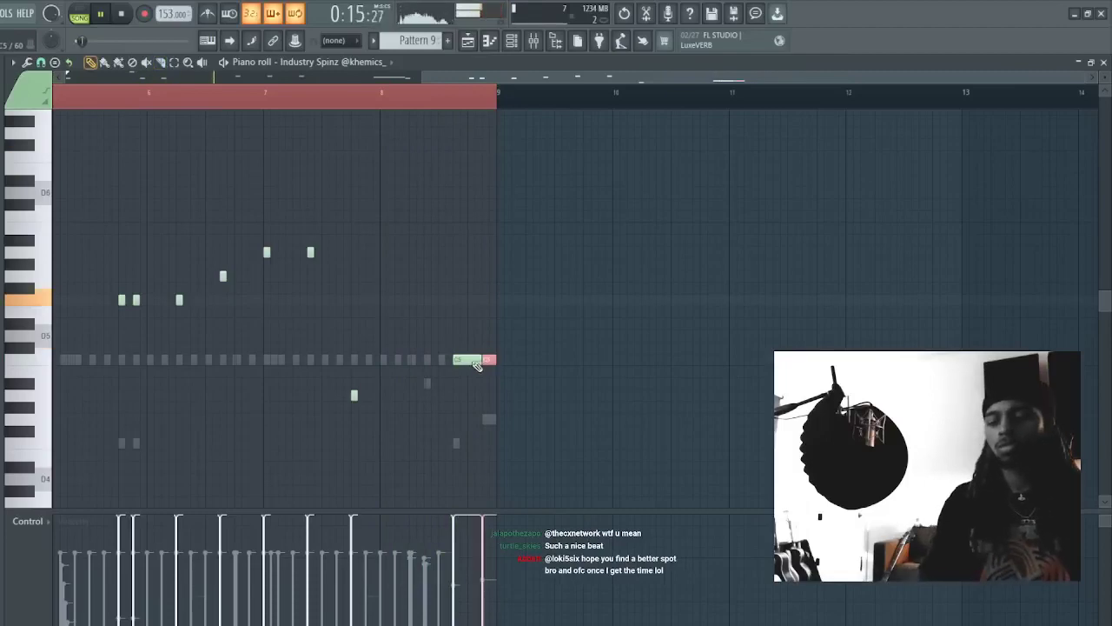
pyautogui.keyDown('ctrl'); pyautogui.rightClick(501, 368); pyautogui.keyUp('ctrl')
pyautogui.press('space')
pyautogui.press('space')
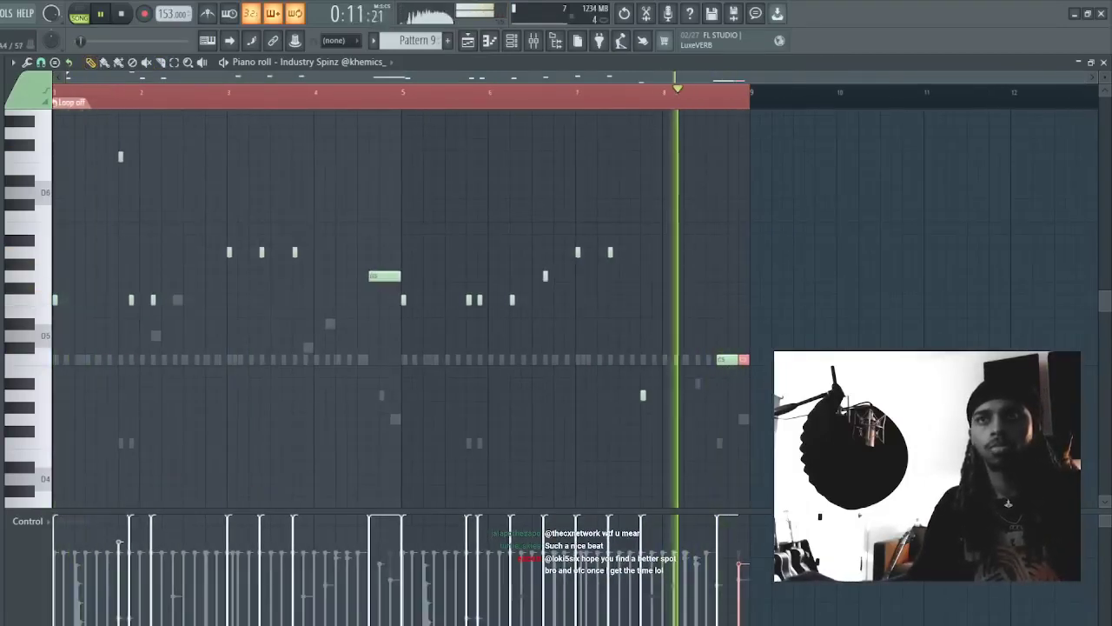
pyautogui.hotkey('ctrl', 'Up')
pyautogui.hotkey('ctrl', 'Up')
pyautogui.hotkey('ctrl', 'Down')
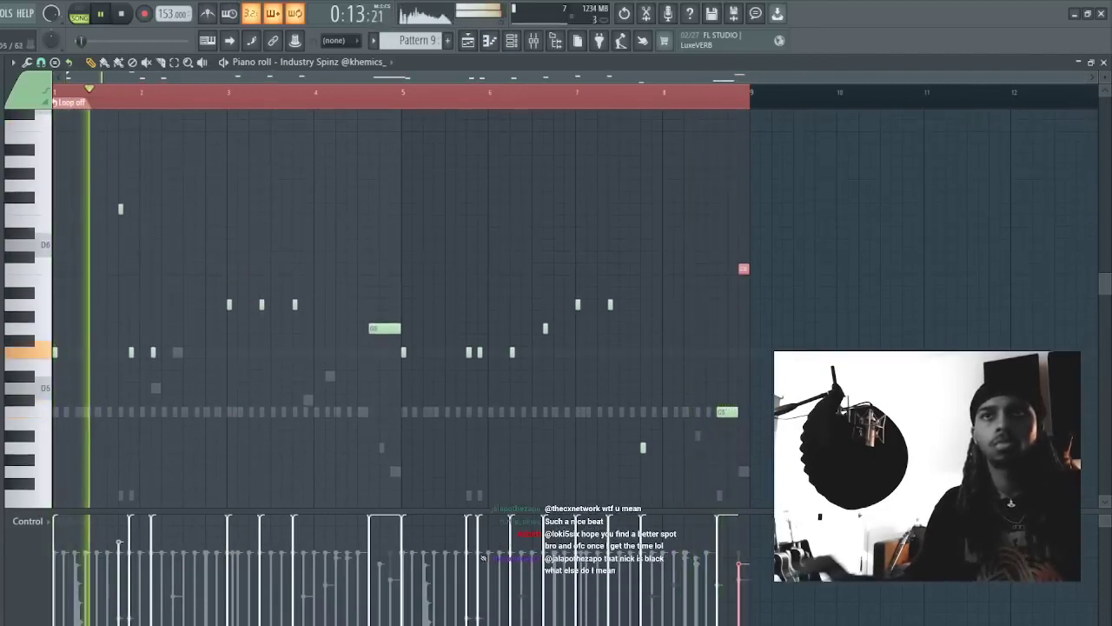
pyautogui.keyDown('ctrl'); pyautogui.click(859, 327); pyautogui.keyUp('ctrl')
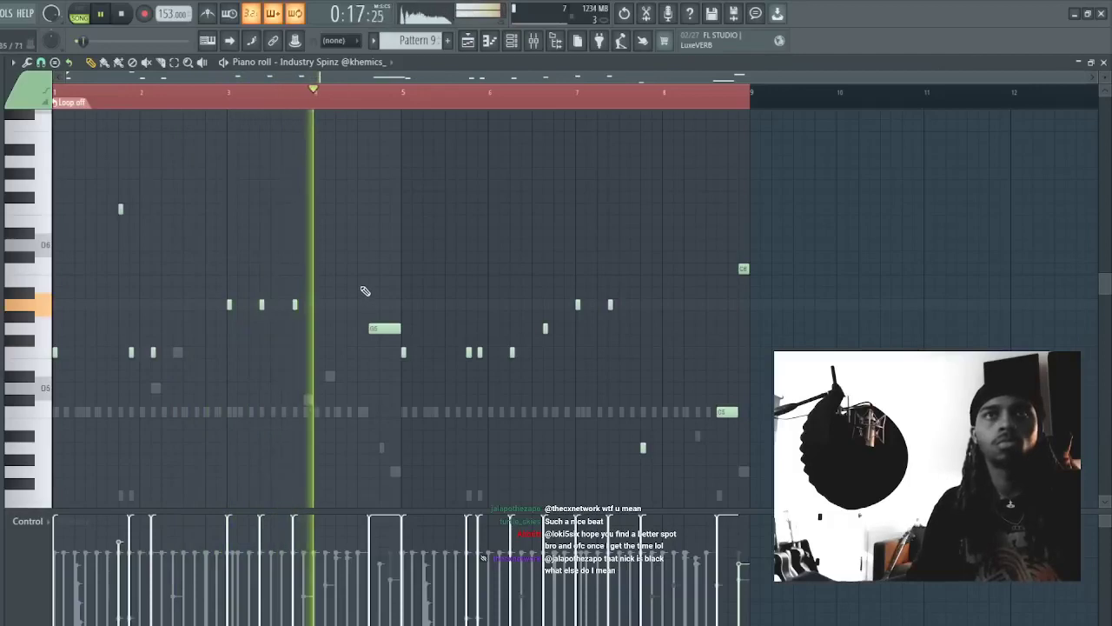
pyautogui.press('F6')
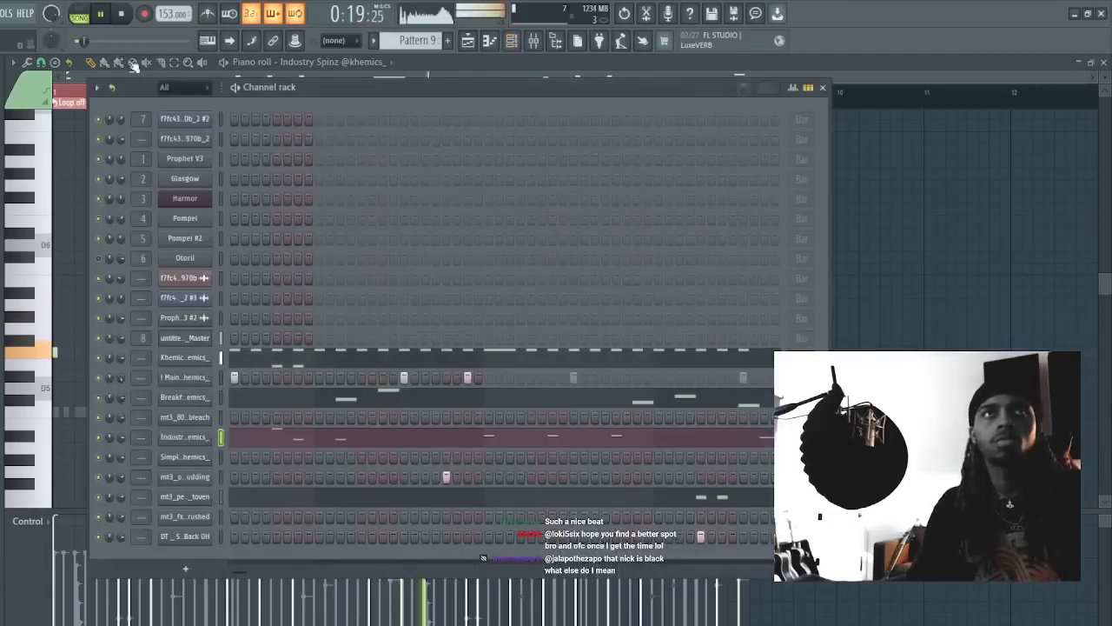
# - In the Khemical HH notes, remove a test note and restore a deleted C5 hit
pyautogui.click(269, 361)
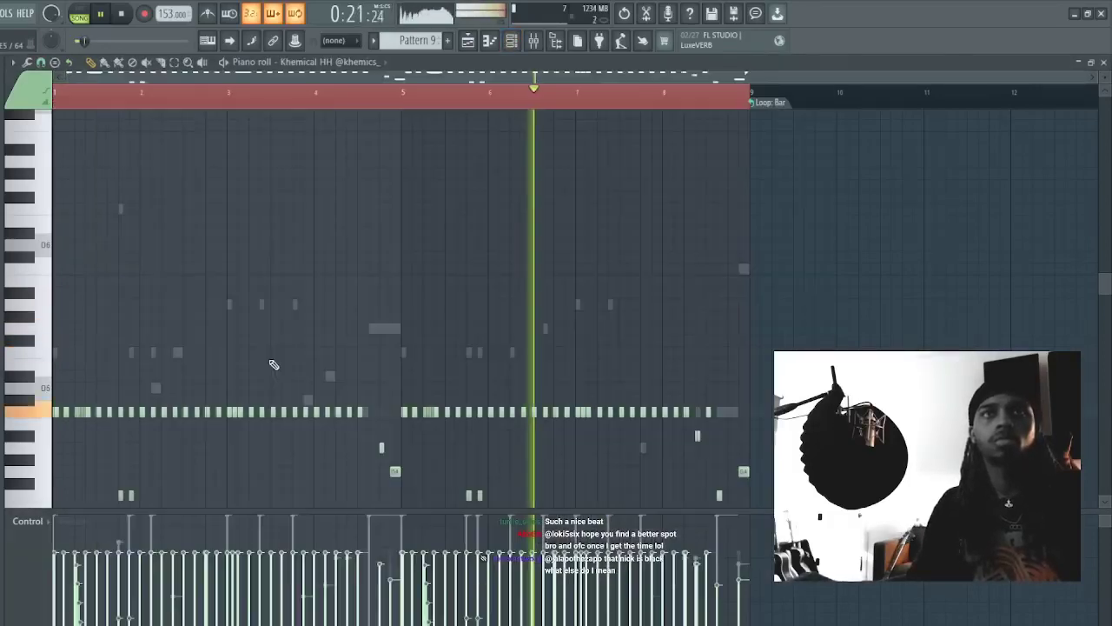
pyautogui.moveTo(67, 77); pyautogui.dragTo(111, 80)
pyautogui.click(538, 223)
pyautogui.rightClick(538, 223)
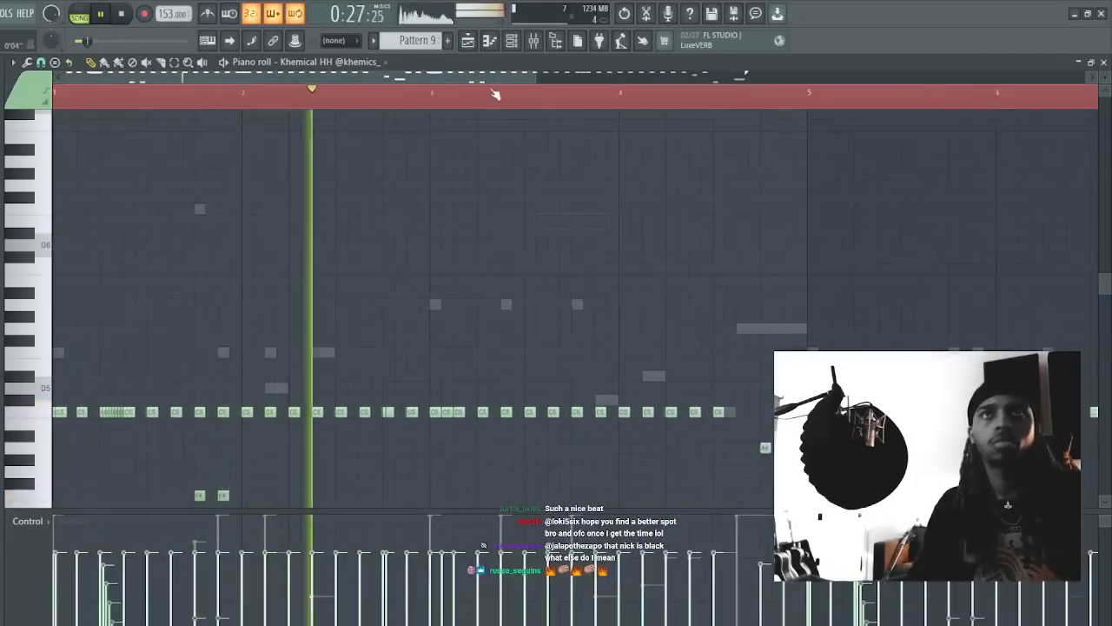
pyautogui.scroll(1, 468, 198)
pyautogui.rightClick(446, 413)
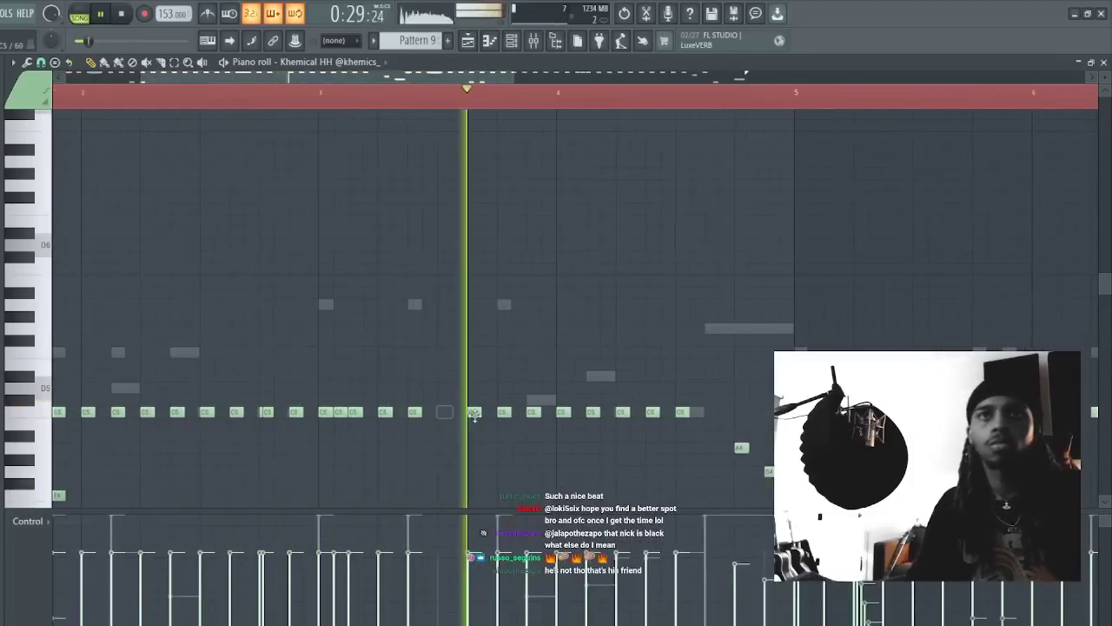
pyautogui.hotkey('ctrl', 'z')
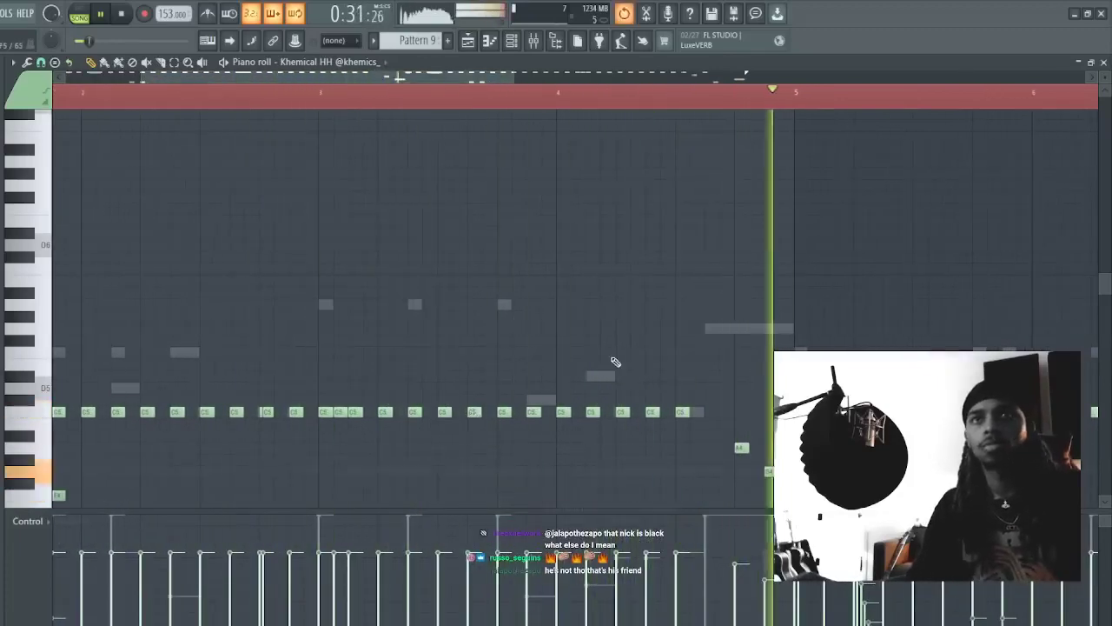
# - Shift the bar-5 hi-hat roll down to A4 and lower the following note to F4
pyautogui.moveTo(570, 80); pyautogui.dragTo(656, 79)
pyautogui.scroll(2, 573, 415)
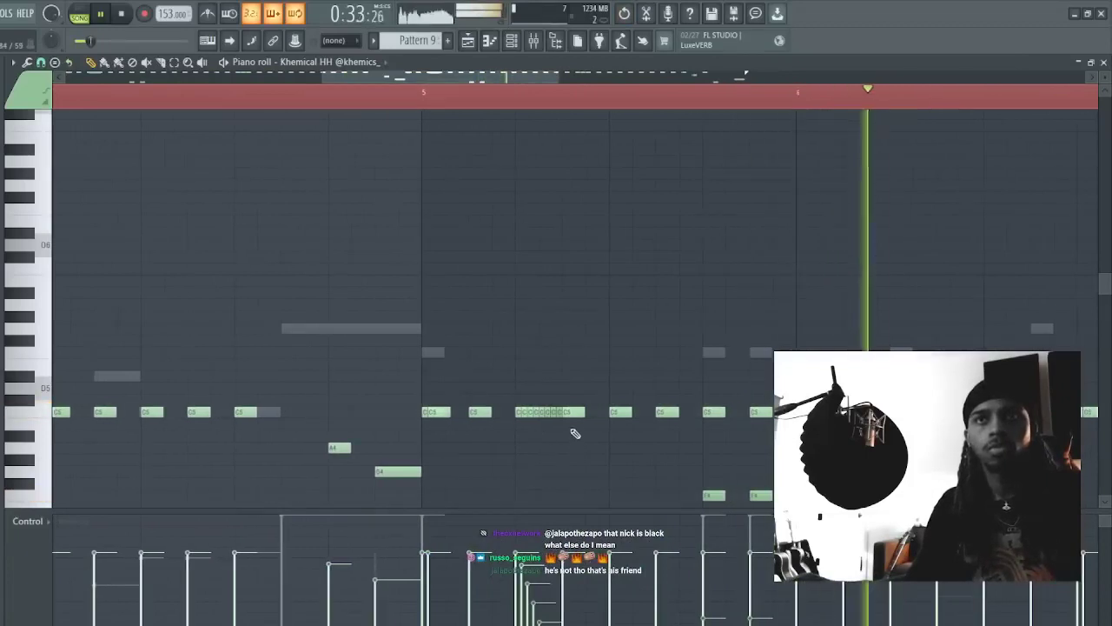
pyautogui.moveTo(584, 438); pyautogui.dragTo(509, 384)
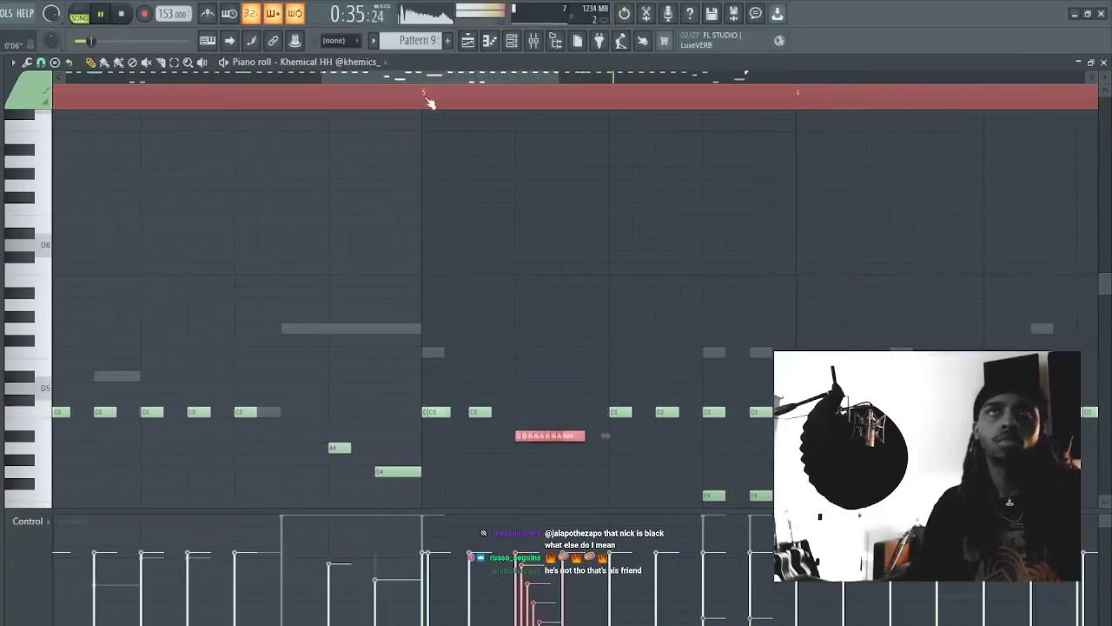
pyautogui.hotkey('shift', 'Down')
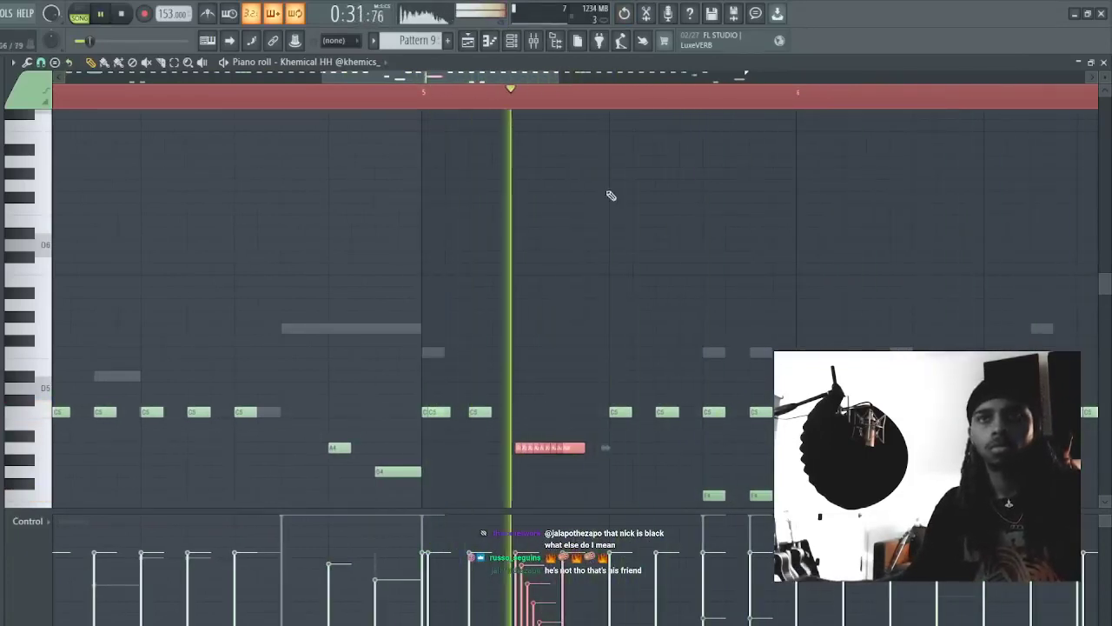
pyautogui.click(593, 484)
pyautogui.rightClick(592, 484)
pyautogui.moveTo(595, 467); pyautogui.dragTo(578, 495)
pyautogui.press('space')
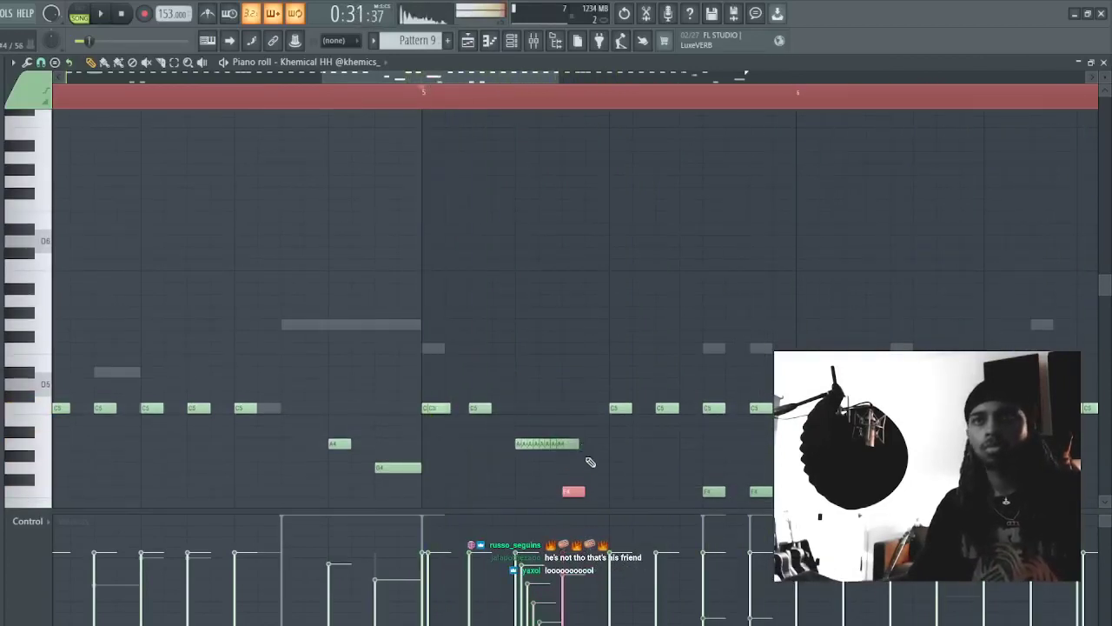
pyautogui.press('space')
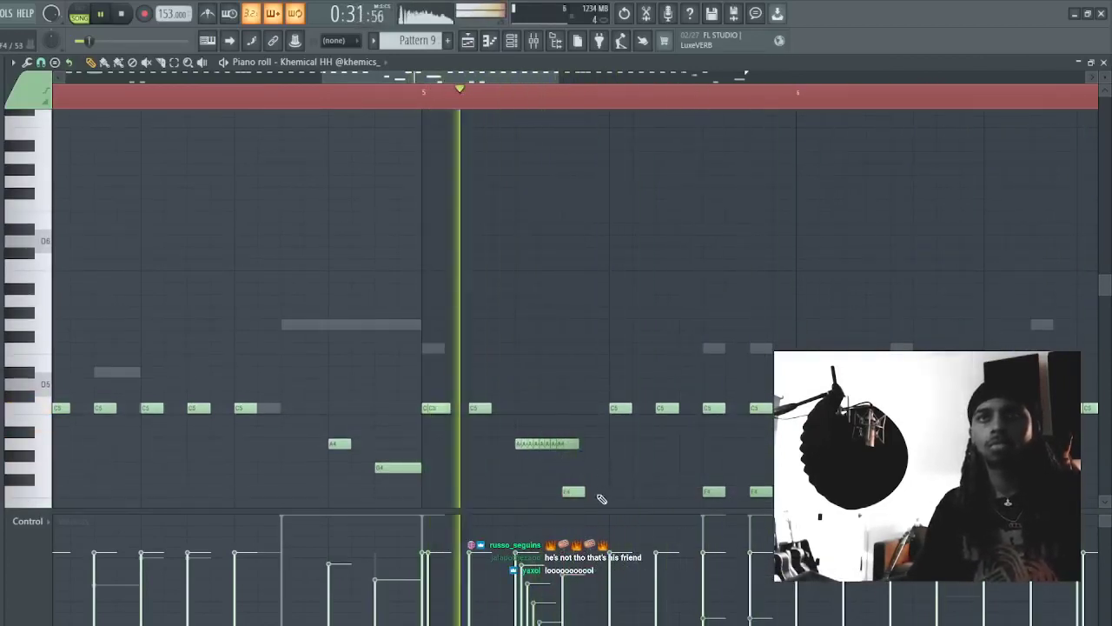
# - Raise the note after the roll from F4 to C5 and remove a stray note
pyautogui.moveTo(601, 499); pyautogui.dragTo(546, 492)
pyautogui.press('space')
pyautogui.hotkey('ctrl', 'Up')
pyautogui.hotkey('shift', 'Down')
pyautogui.hotkey('shift', 'Down')
pyautogui.hotkey('shift', 'Down')
pyautogui.hotkey('shift', 'Down')
pyautogui.press('space')
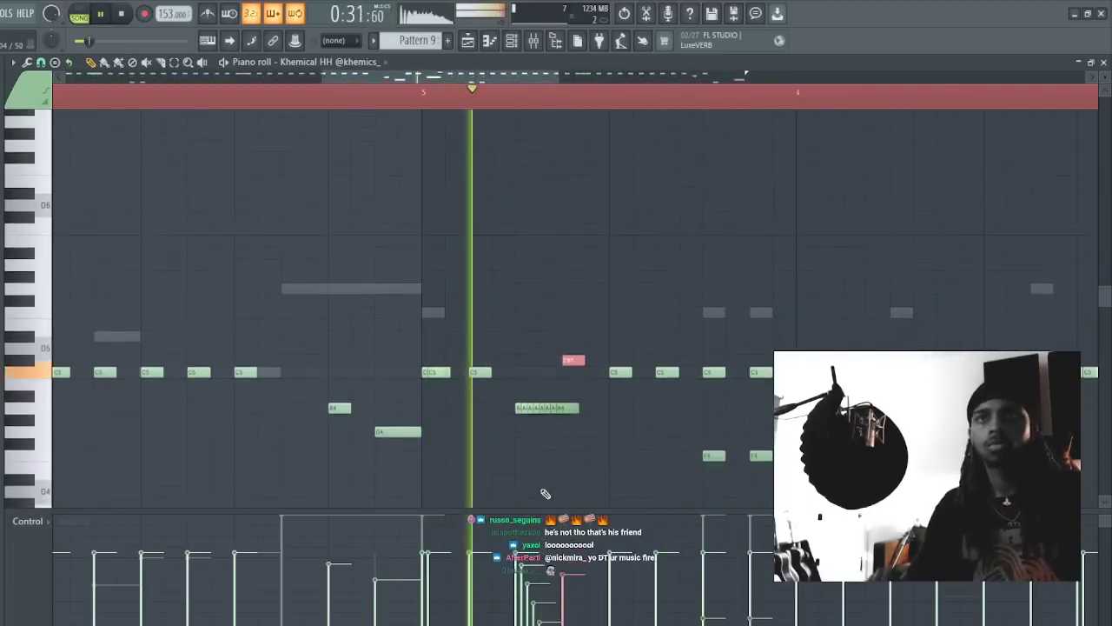
pyautogui.hotkey('shift', 'Down')
pyautogui.click(623, 411)
pyautogui.rightClick(623, 412)
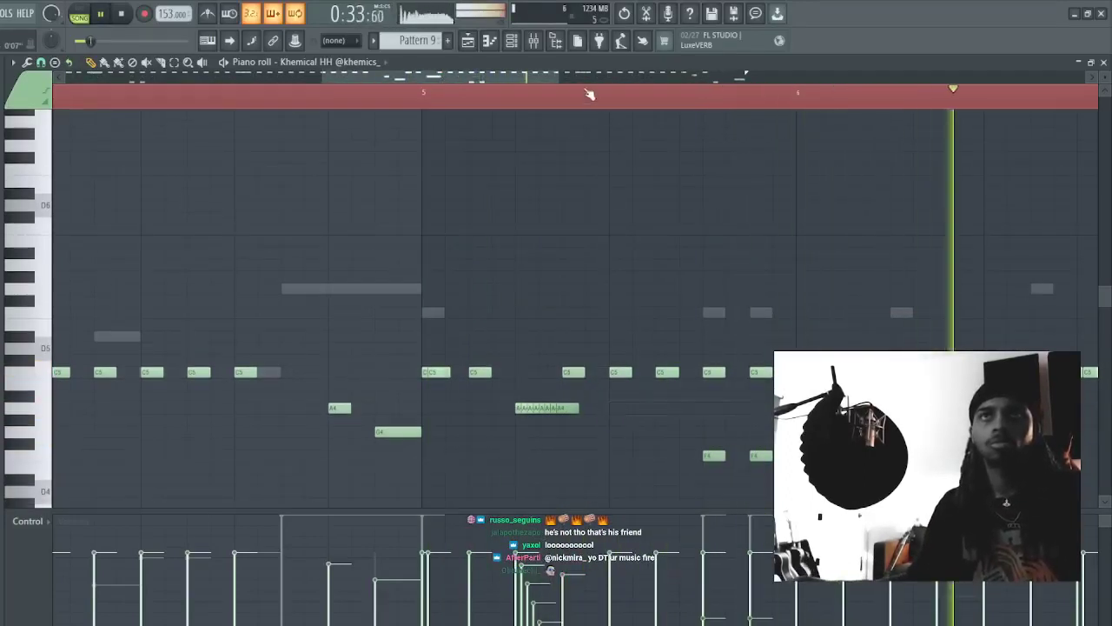
pyautogui.scroll(-4, 517, 77)
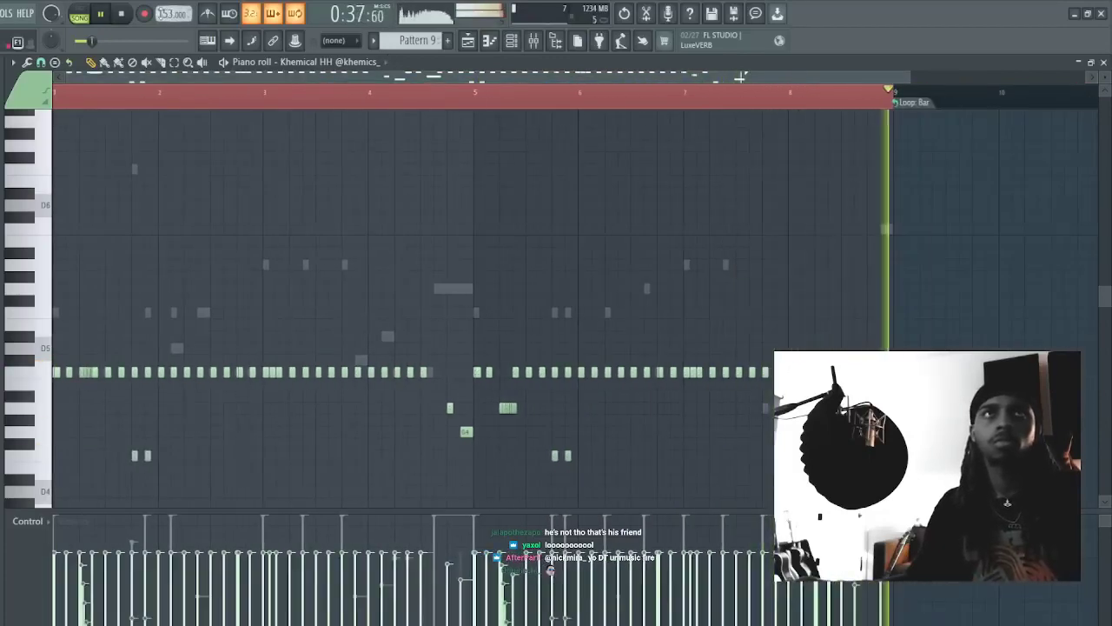
pyautogui.press('F6')
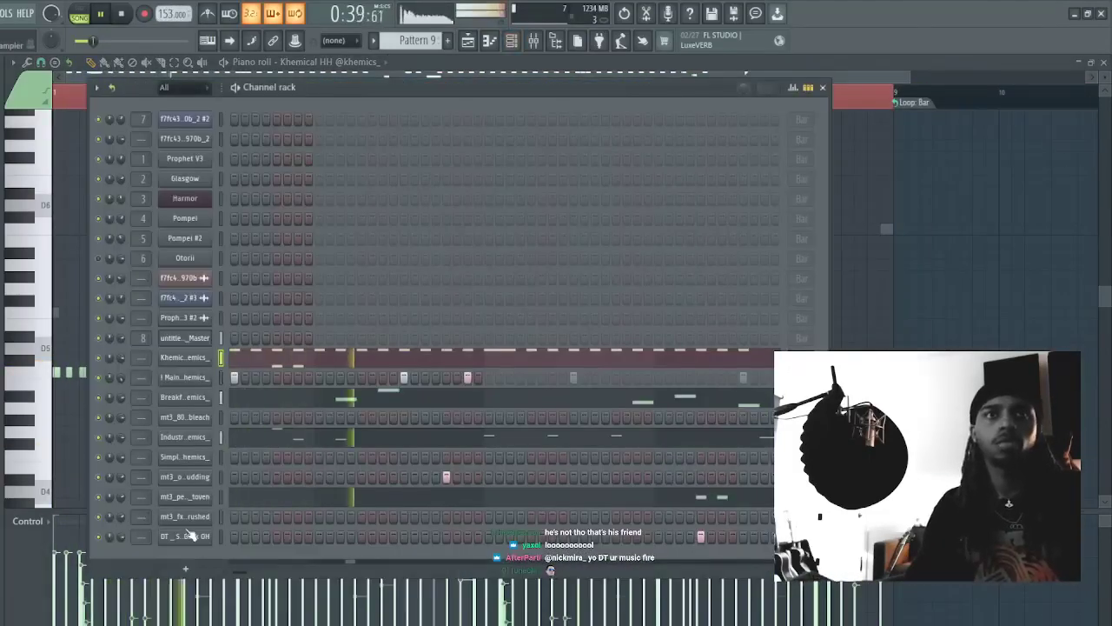
# - Delete the fx channel and split Pattern 9 by channel in the playlist
pyautogui.hotkey('alt', 'Delete')
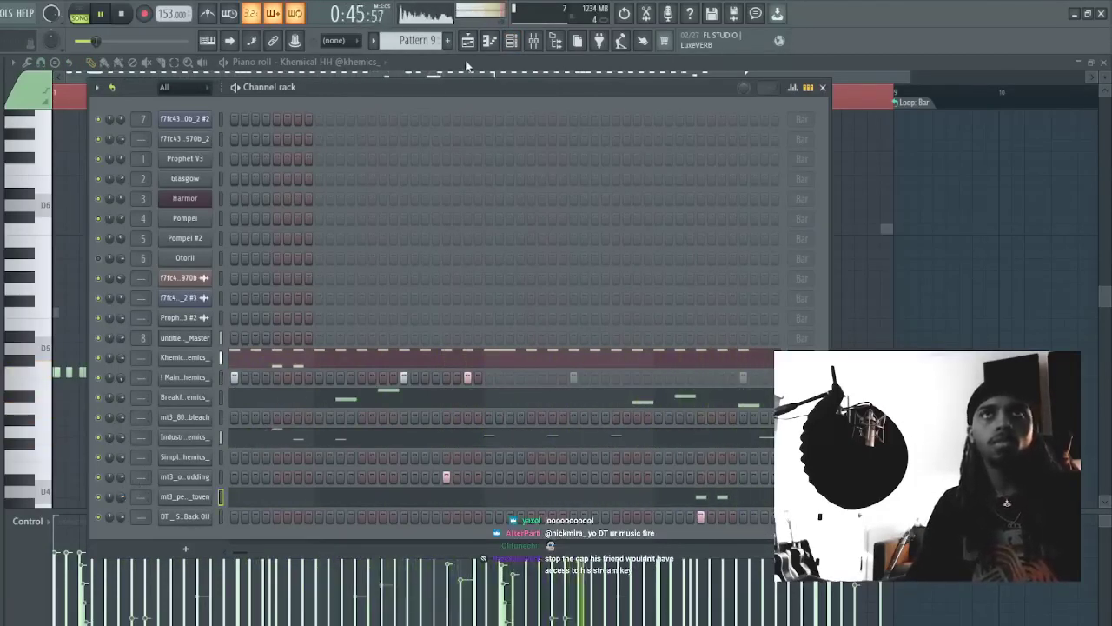
pyautogui.press('F5')
pyautogui.rightClick(544, 444)
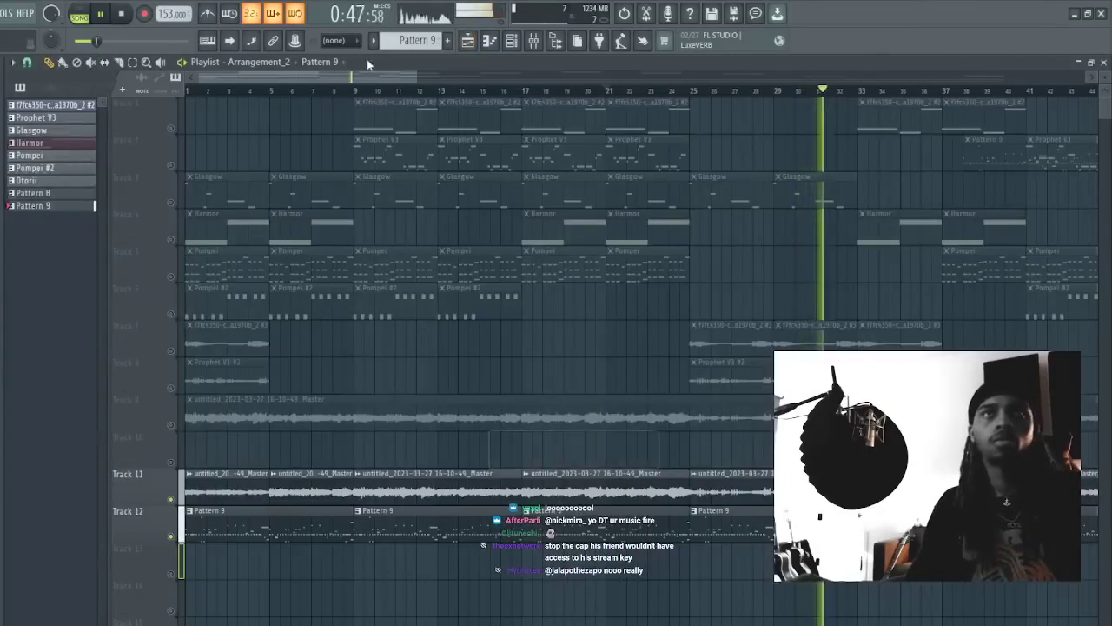
pyautogui.scroll(-1, 383, 75)
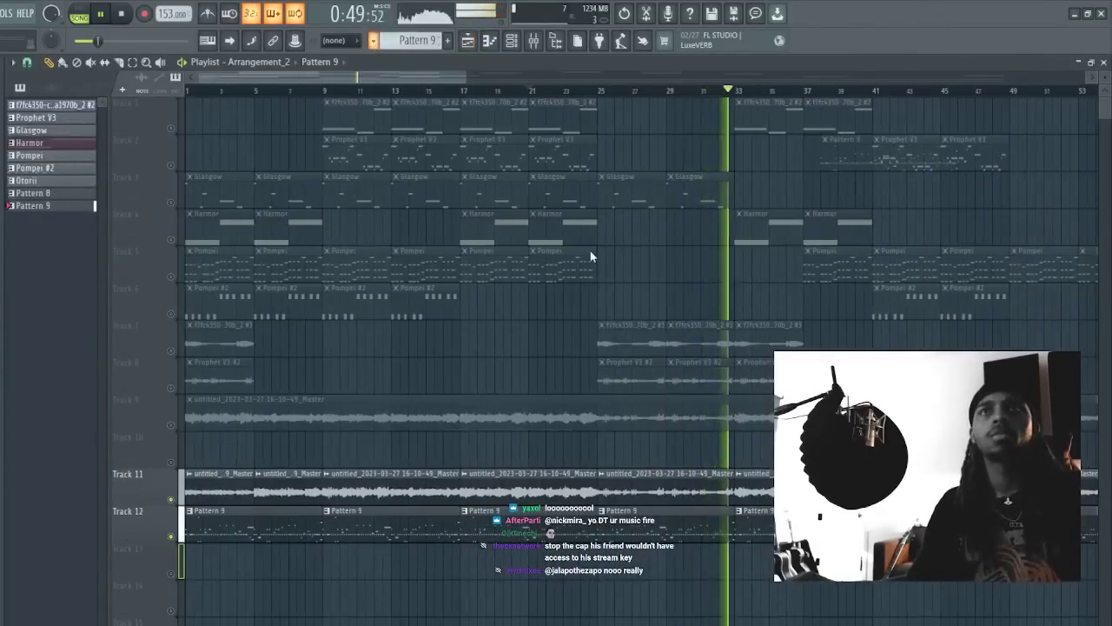
pyautogui.click(591, 256)
# - Place the seven drum patterns on new tracks, trim them to bar 9, and delete Track 12's old clips
pyautogui.scroll(-1, 338, 80)
pyautogui.scroll(-3, 201, 375)
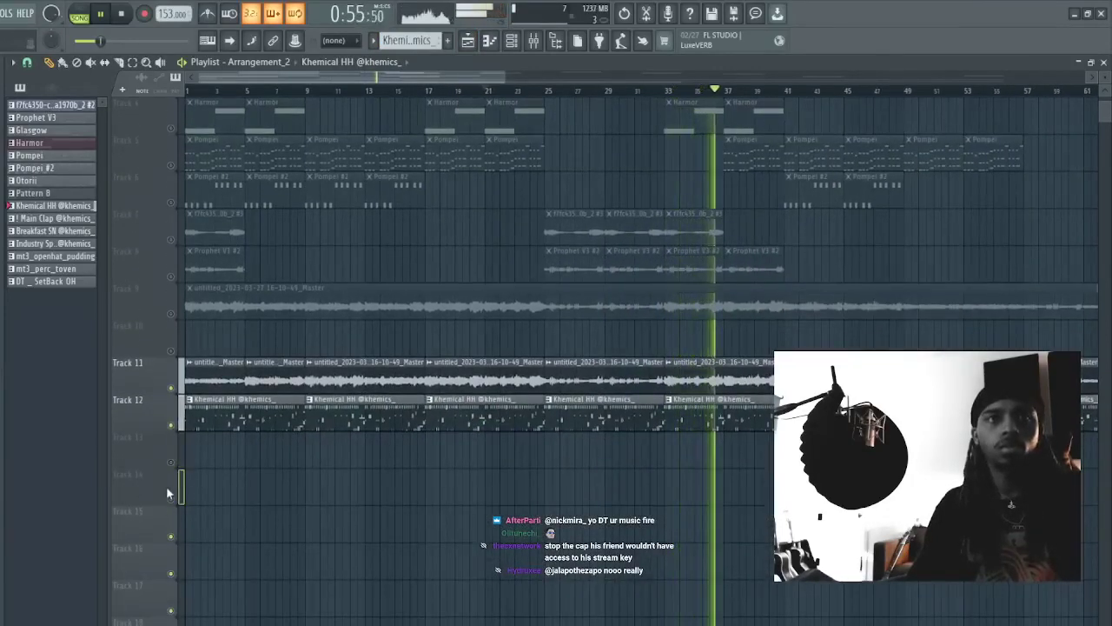
pyautogui.scroll(-3, 176, 522)
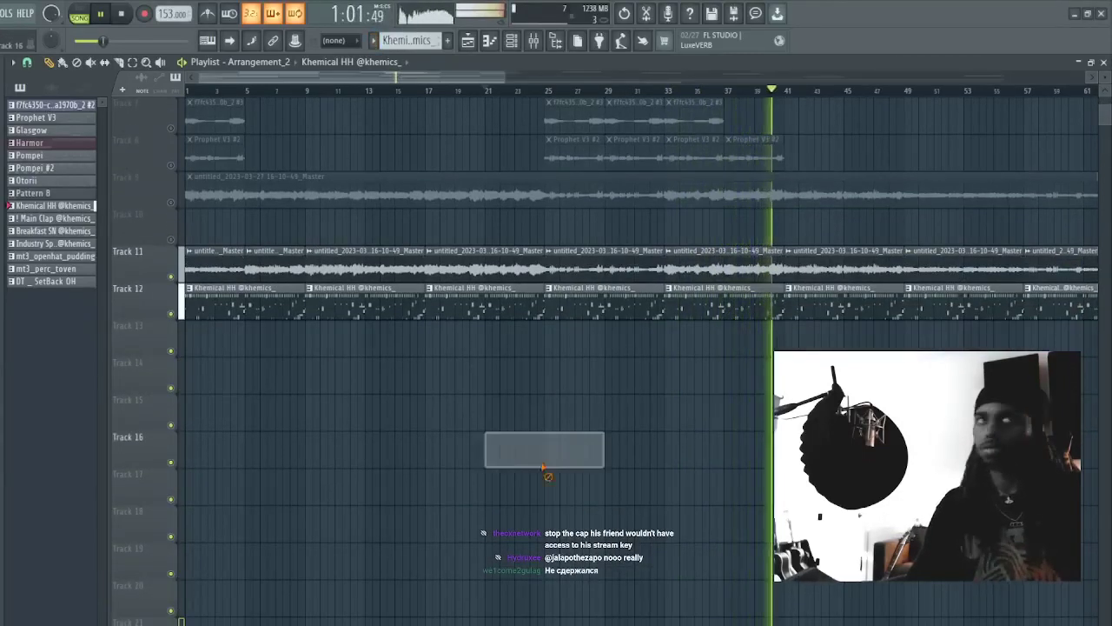
pyautogui.keyDown('shift'); pyautogui.click(55, 283); pyautogui.keyUp('shift')
pyautogui.moveTo(56, 283); pyautogui.dragTo(219, 332)
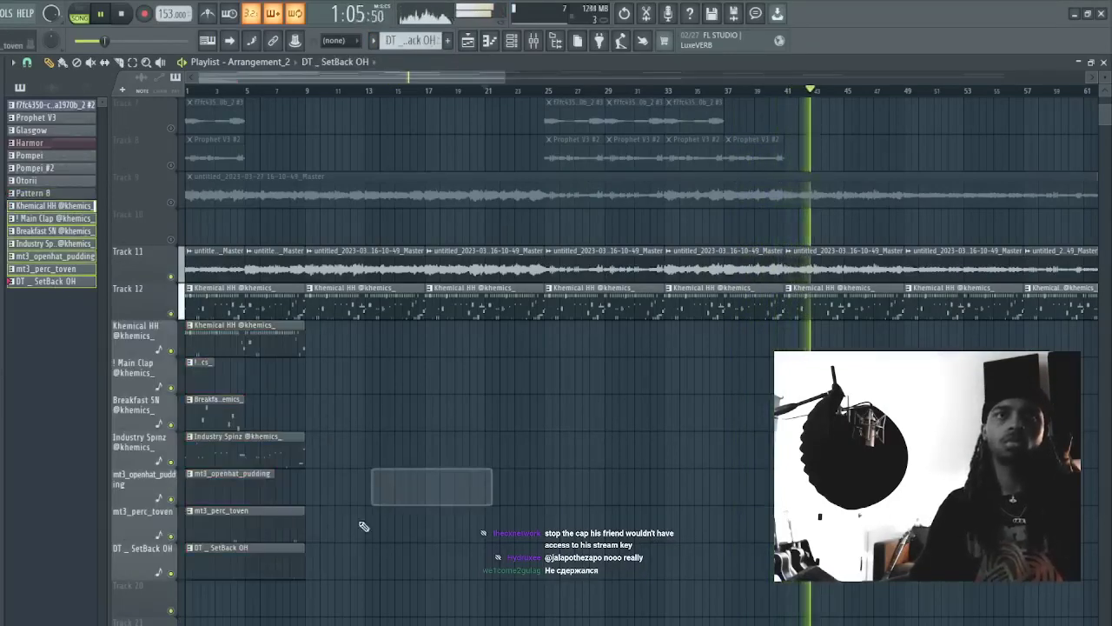
pyautogui.moveTo(263, 426); pyautogui.dragTo(209, 356)
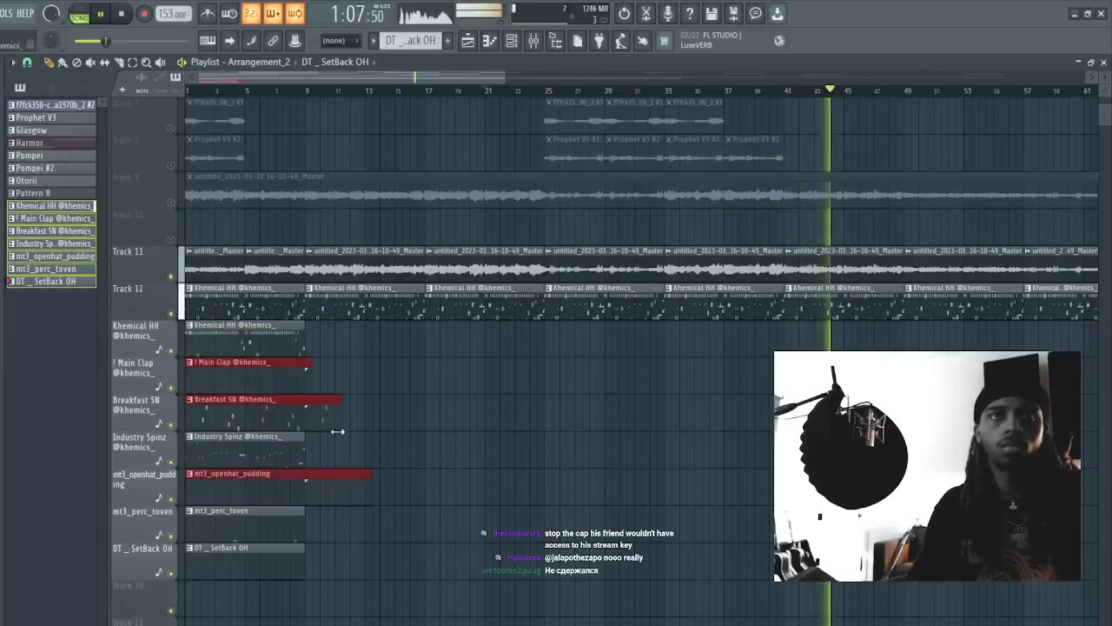
pyautogui.moveTo(351, 458); pyautogui.dragTo(335, 412)
pyautogui.moveTo(334, 488)
pyautogui.mouseDown()
pyautogui.moveTo(331, 383)
pyautogui.moveTo(314, 370)
pyautogui.mouseUp()
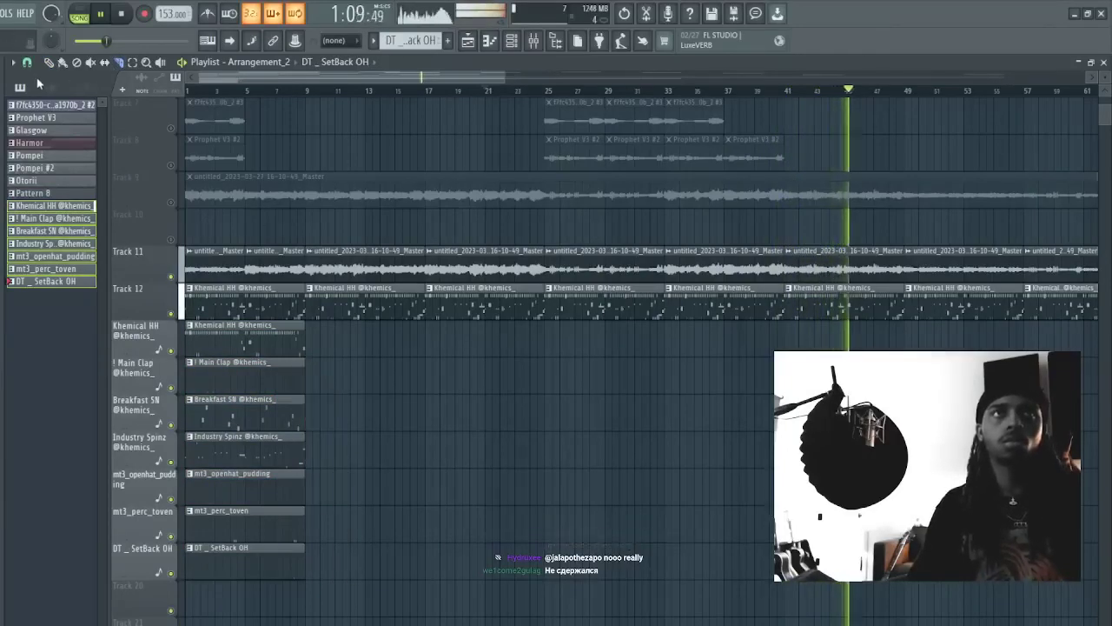
pyautogui.scroll(-2, 226, 156)
pyautogui.doubleClick(151, 293)
pyautogui.press('Delete')
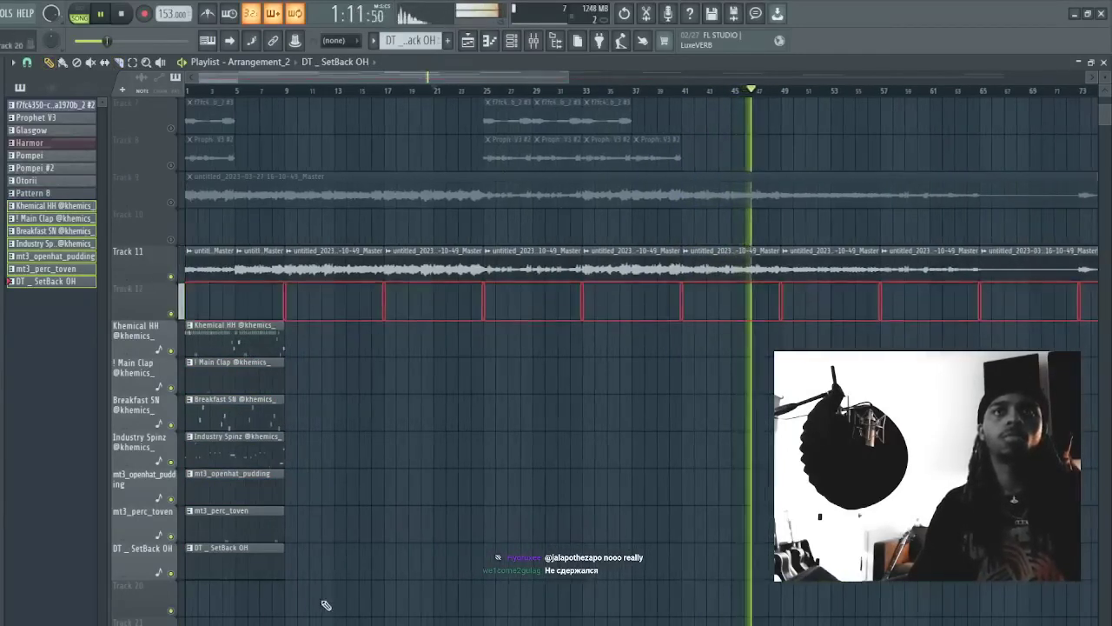
# - Repeat the seven drum clips with Ctrl+B, delete the bar-1 copies, and play the arrangement
pyautogui.moveTo(323, 603); pyautogui.dragTo(227, 337)
pyautogui.click(433, 90)
pyautogui.hotkey('ctrl', 'b')
pyautogui.hotkey('ctrl', 'b')
pyautogui.hotkey('ctrl', 'b')
pyautogui.hotkey('ctrl', 'b')
pyautogui.hotkey('ctrl', 'b')
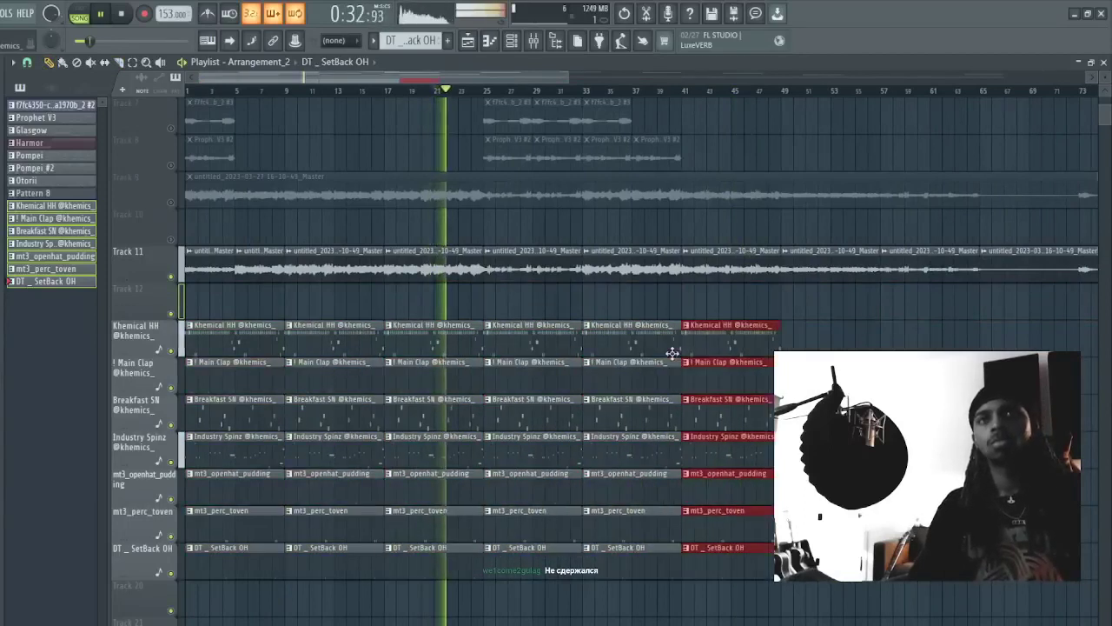
pyautogui.hotkey('ctrl', 'b')
pyautogui.hotkey('ctrl', 'b')
pyautogui.click(122, 15)
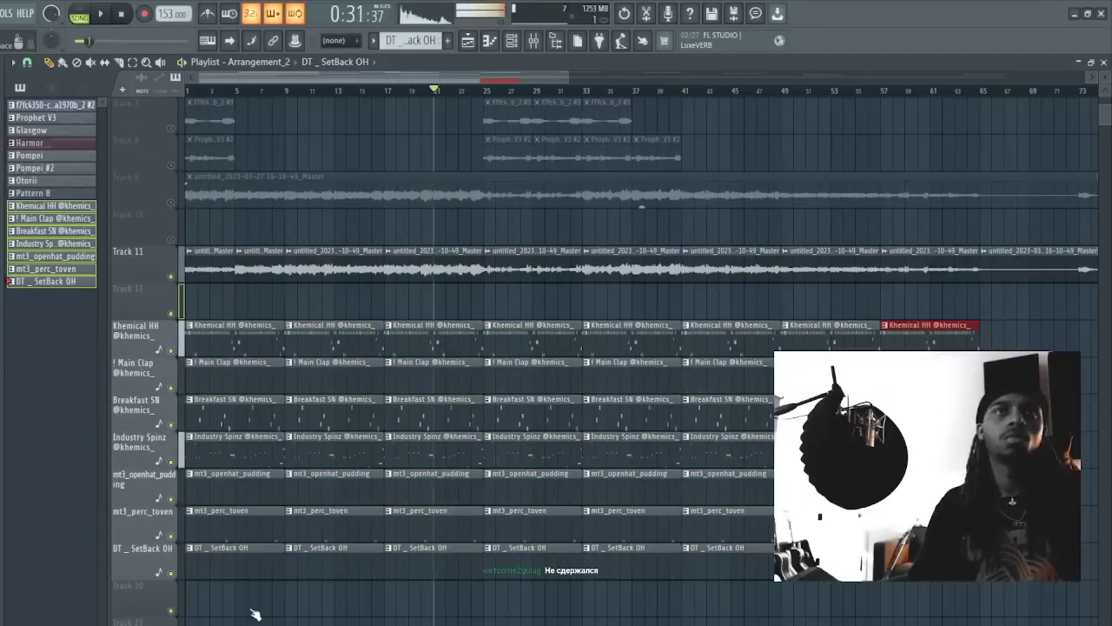
pyautogui.moveTo(258, 596); pyautogui.dragTo(188, 322)
pyautogui.press('Delete')
pyautogui.press('space')
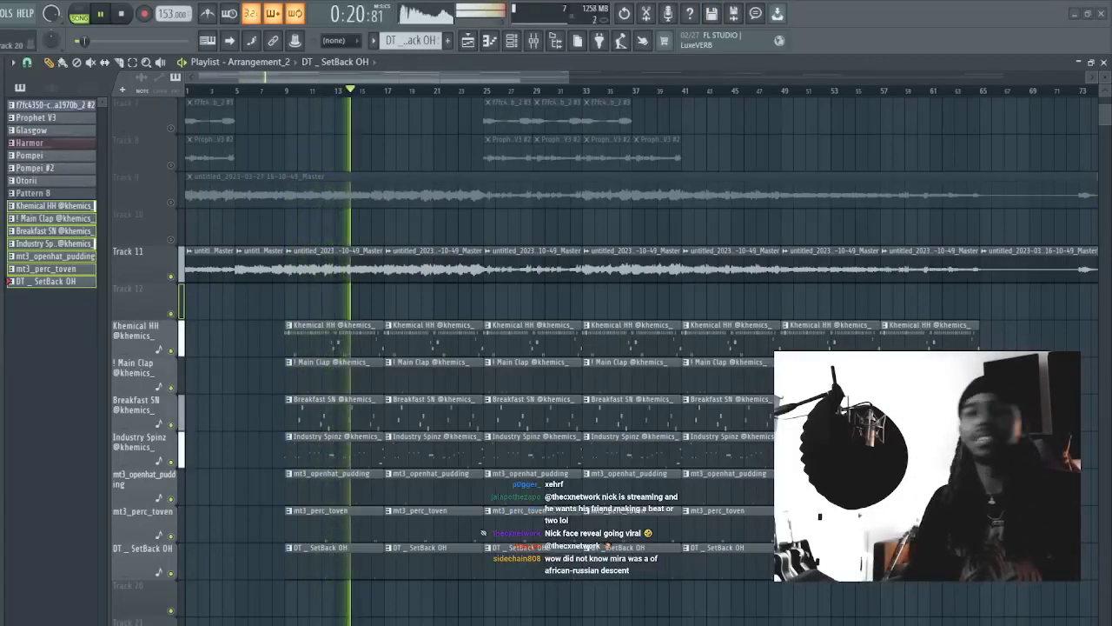
pyautogui.press('space')
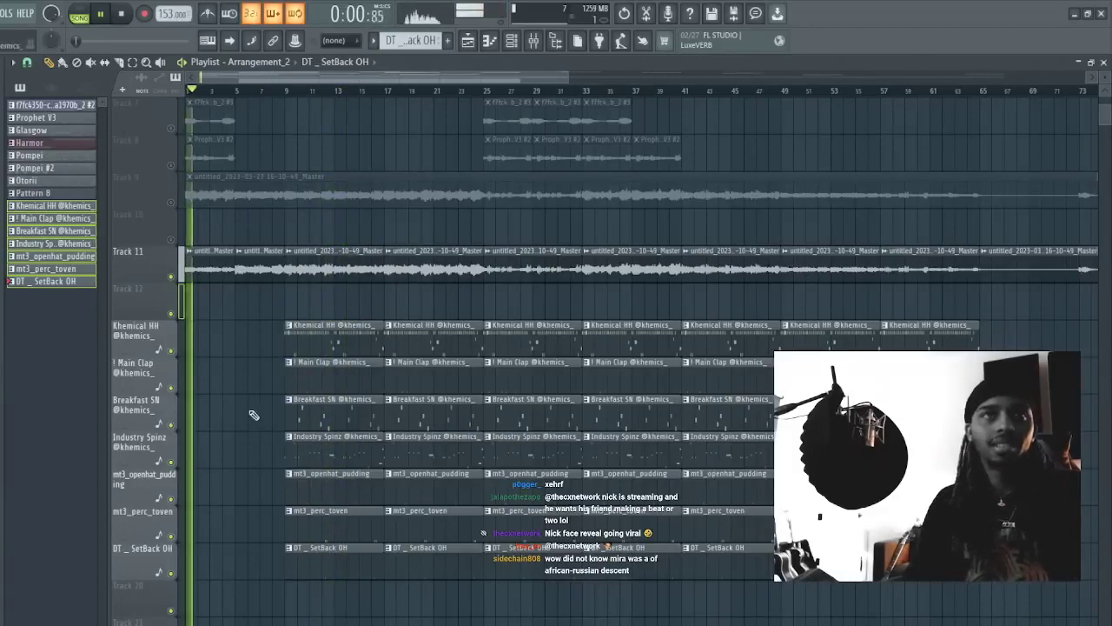
pyautogui.scroll(2, 191, 253)
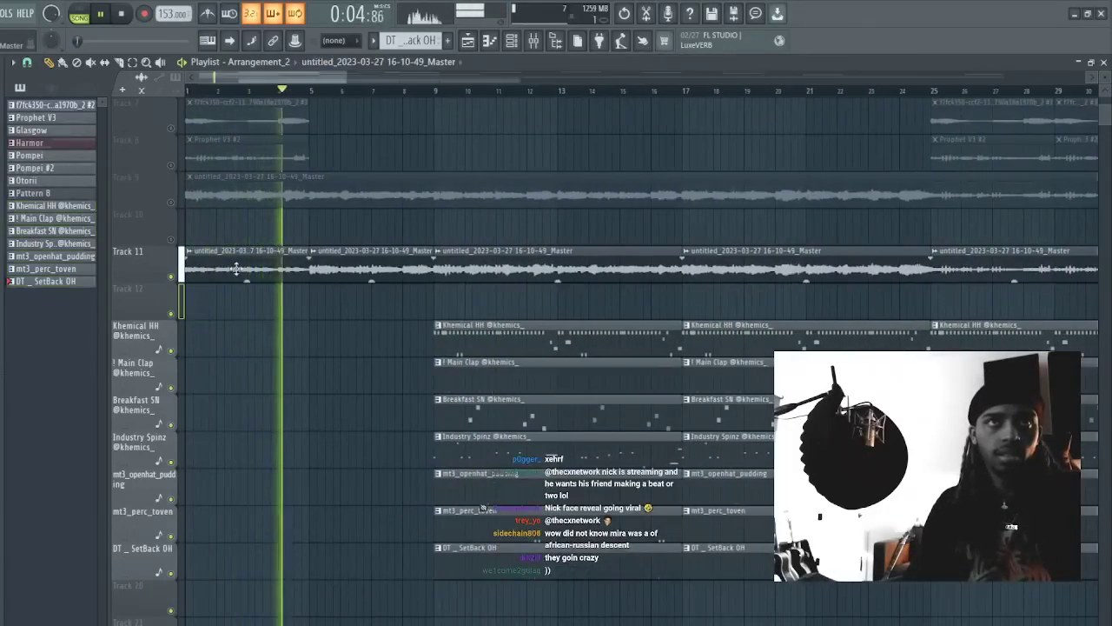
# - Solo Track 11 and audition the song from bars 9, 17 and 25
pyautogui.doubleClick(263, 274)
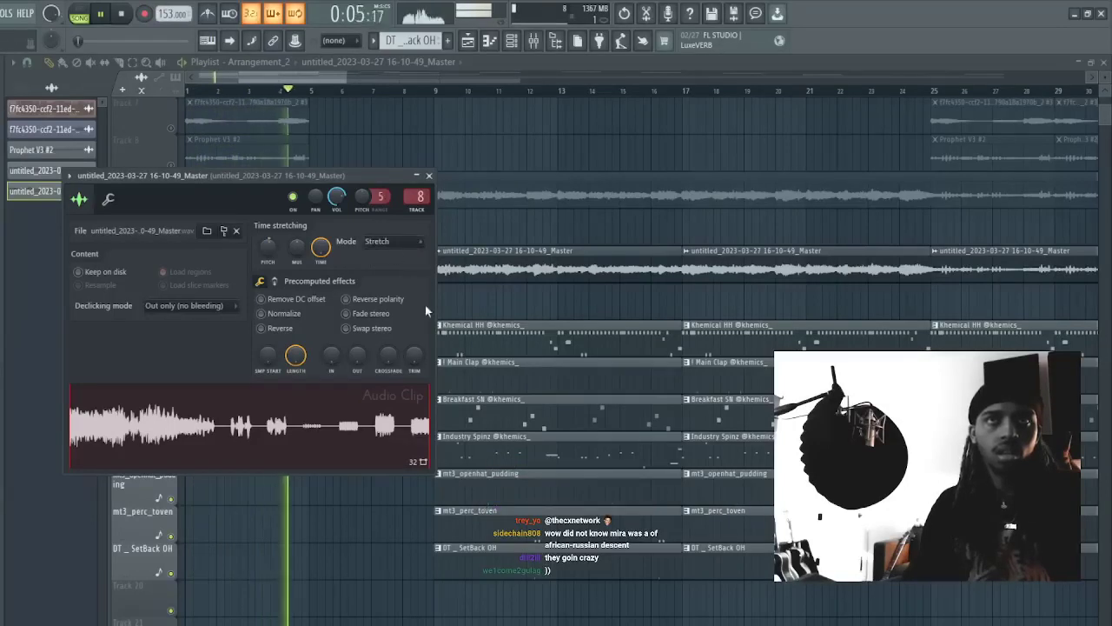
pyautogui.press('space')
pyautogui.press('space')
pyautogui.click(518, 234)
pyautogui.rightClick(541, 228)
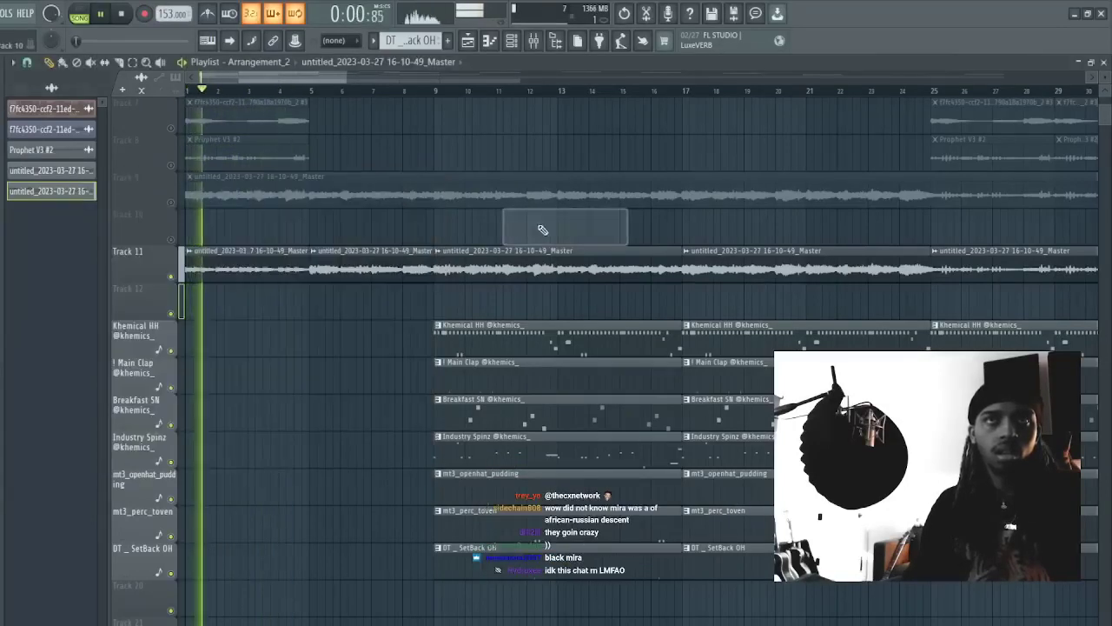
pyautogui.rightClick(171, 276)
pyautogui.click(427, 91)
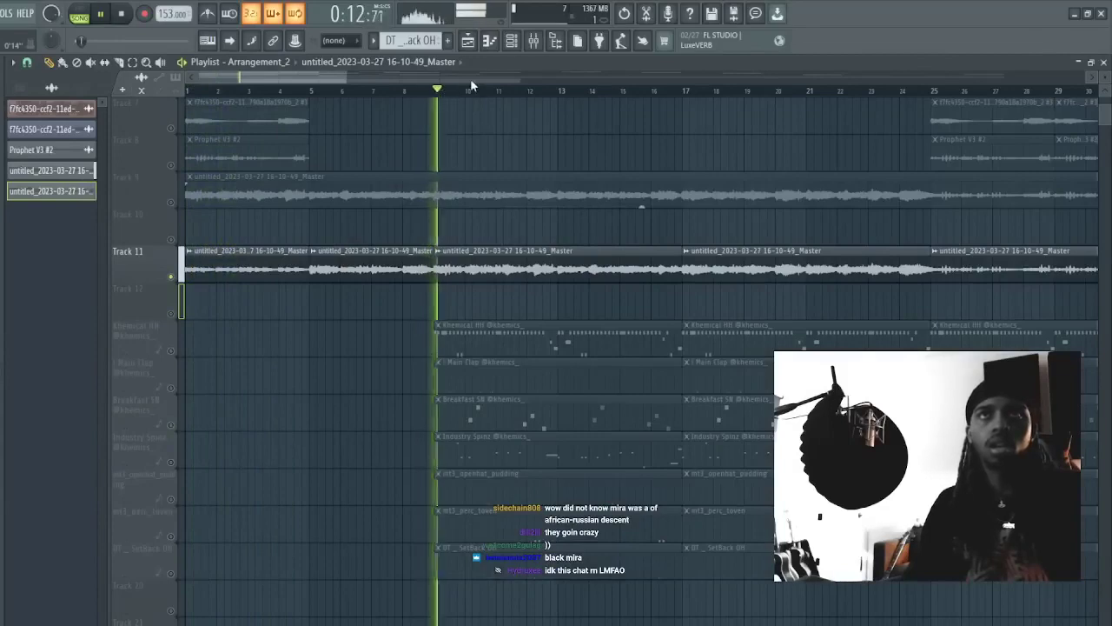
pyautogui.scroll(-3, 470, 85)
pyautogui.click(444, 91)
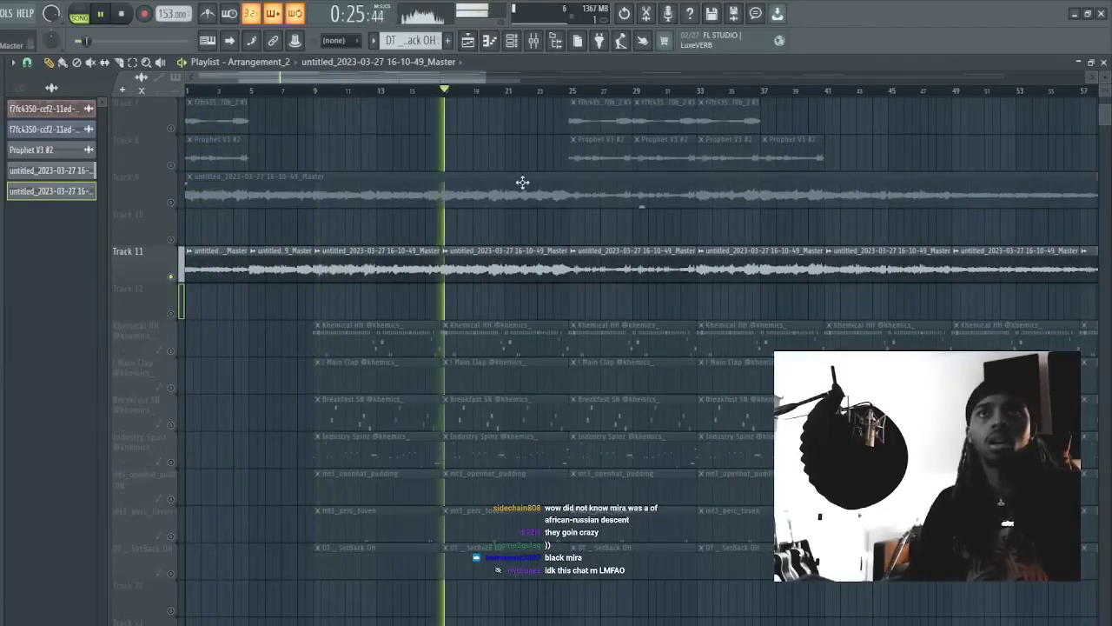
pyautogui.click(572, 92)
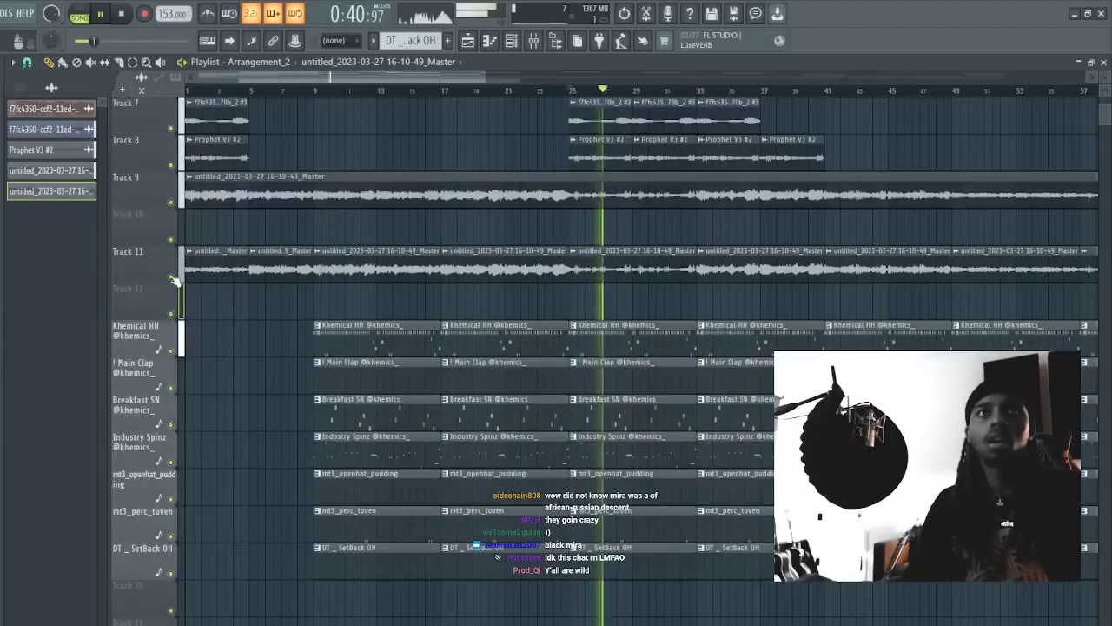
pyautogui.press('space')
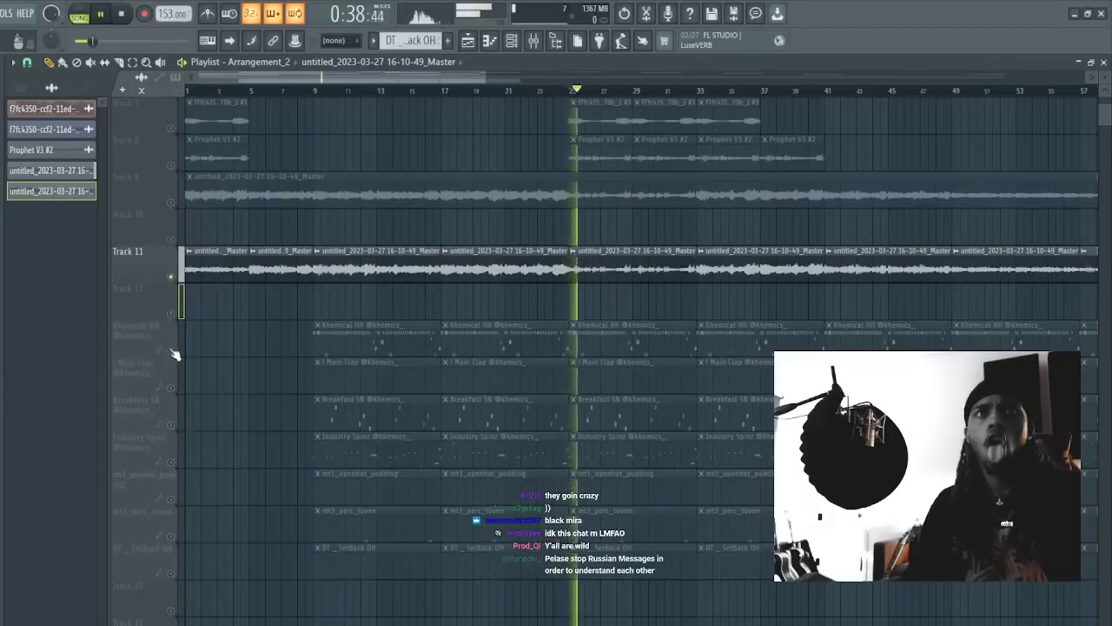
# - Unmute the Khemical HH, Main Clap, Breakfast SN, Industry Spinz, mt3_perc_toven and DT _ SetBack OH tracks
pyautogui.click(170, 351)
pyautogui.press('space')
pyautogui.click(170, 388)
pyautogui.click(171, 425)
pyautogui.click(171, 462)
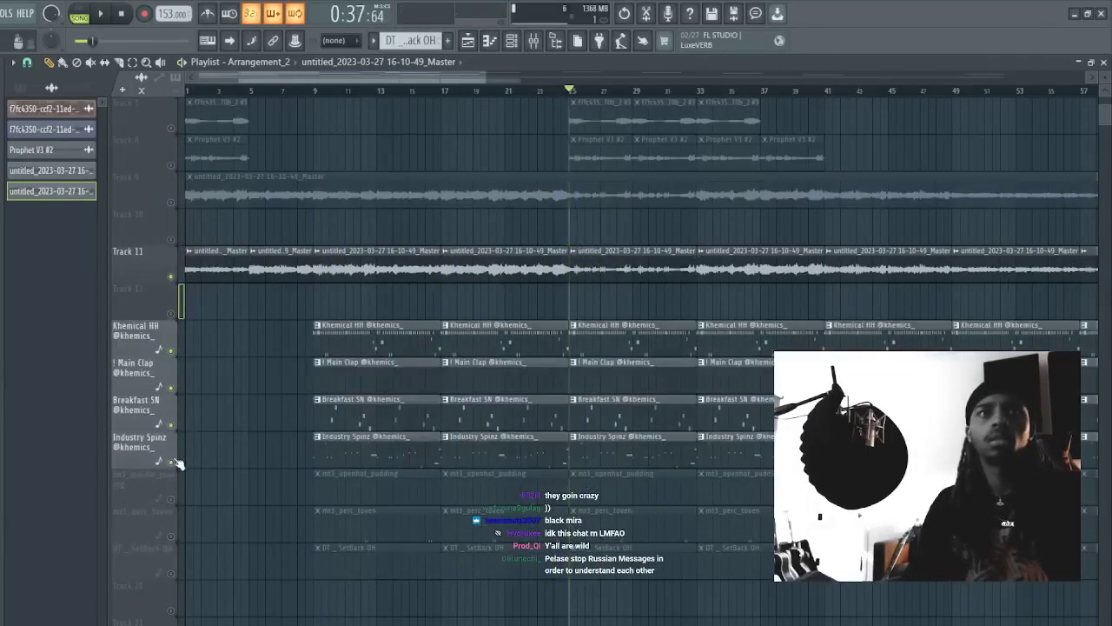
pyautogui.click(170, 535)
pyautogui.click(170, 573)
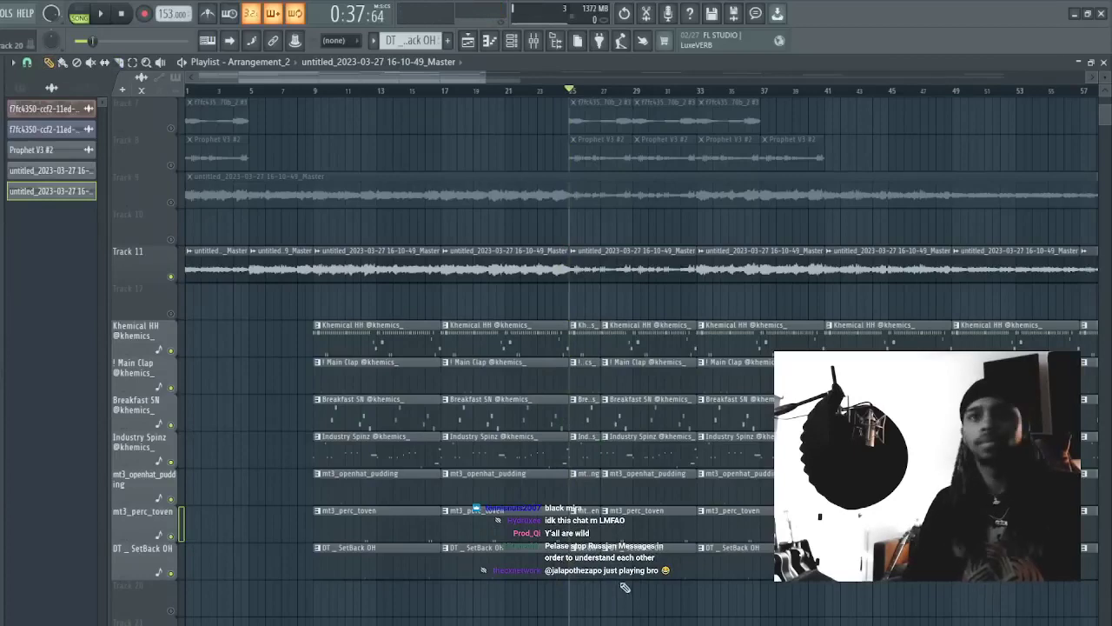
# - Delete the short drum clips around bar 25, play it back, and solo Track 11 again
pyautogui.moveTo(580, 614); pyautogui.dragTo(592, 321)
pyautogui.press('Delete')
pyautogui.press('space')
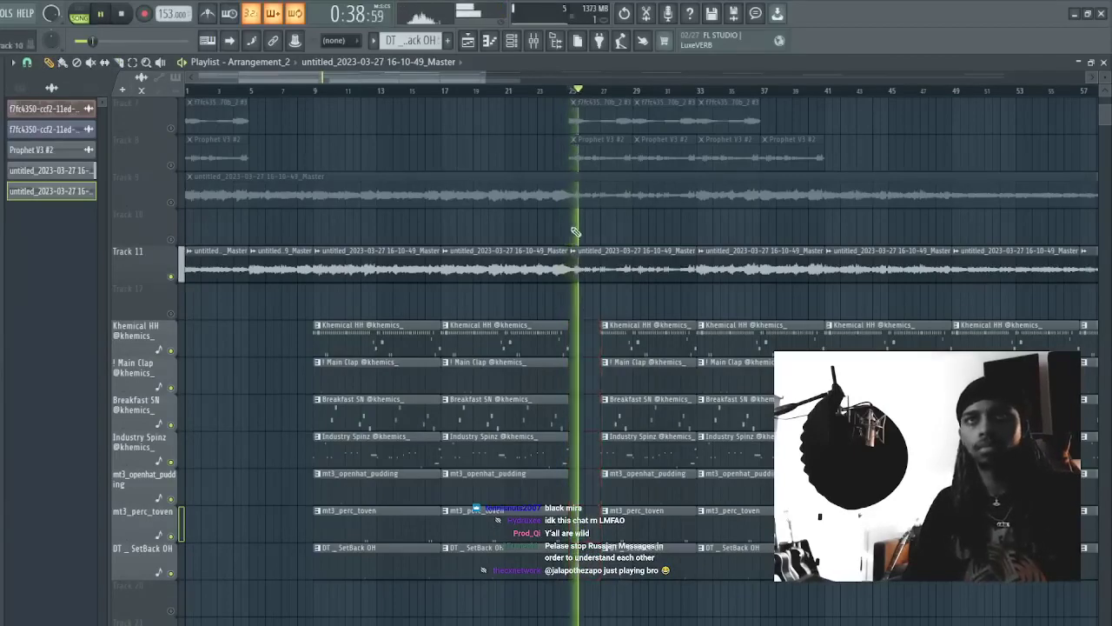
pyautogui.hscroll(2, 640, 204)
pyautogui.scroll(2, 640, 204)
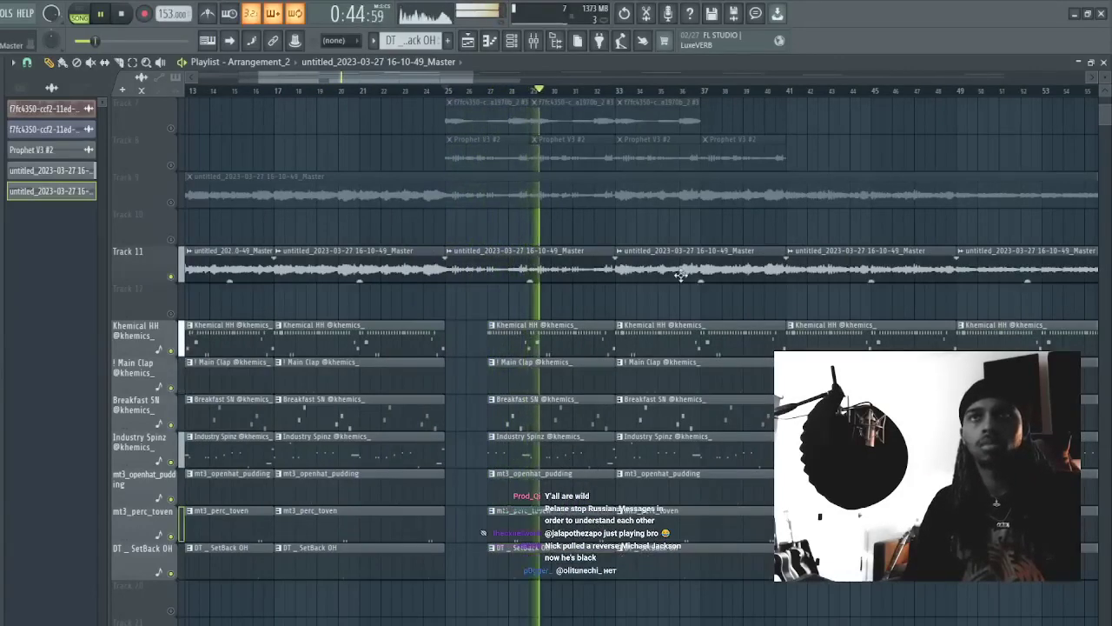
pyautogui.click(682, 273)
pyautogui.press('space')
pyautogui.hscroll(1, 621, 94)
pyautogui.click(596, 90)
pyautogui.press('space')
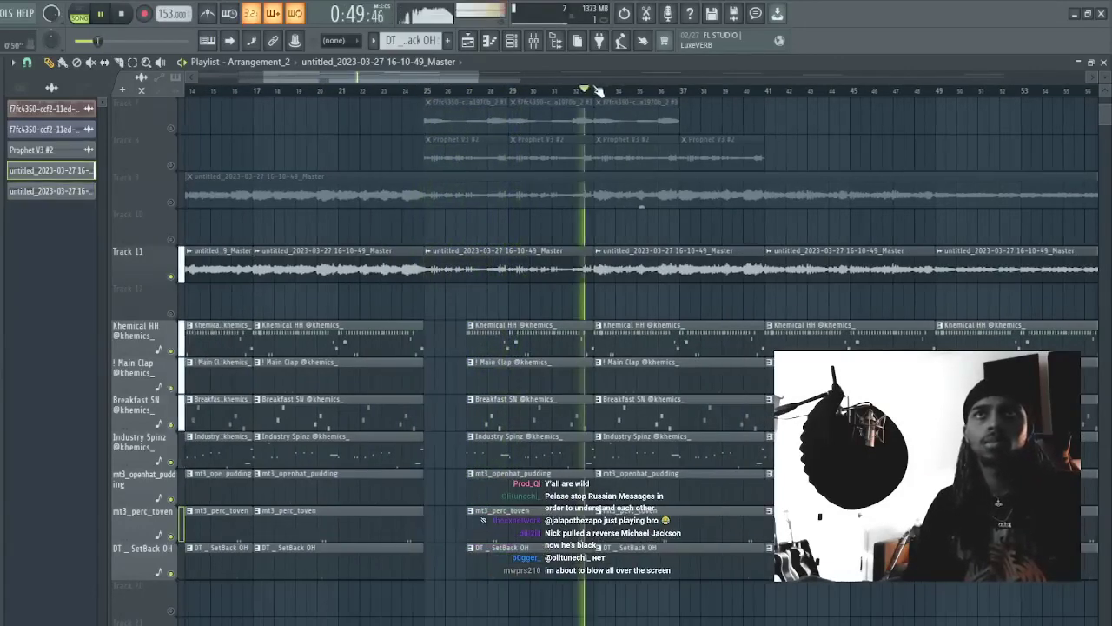
pyautogui.rightClick(171, 276)
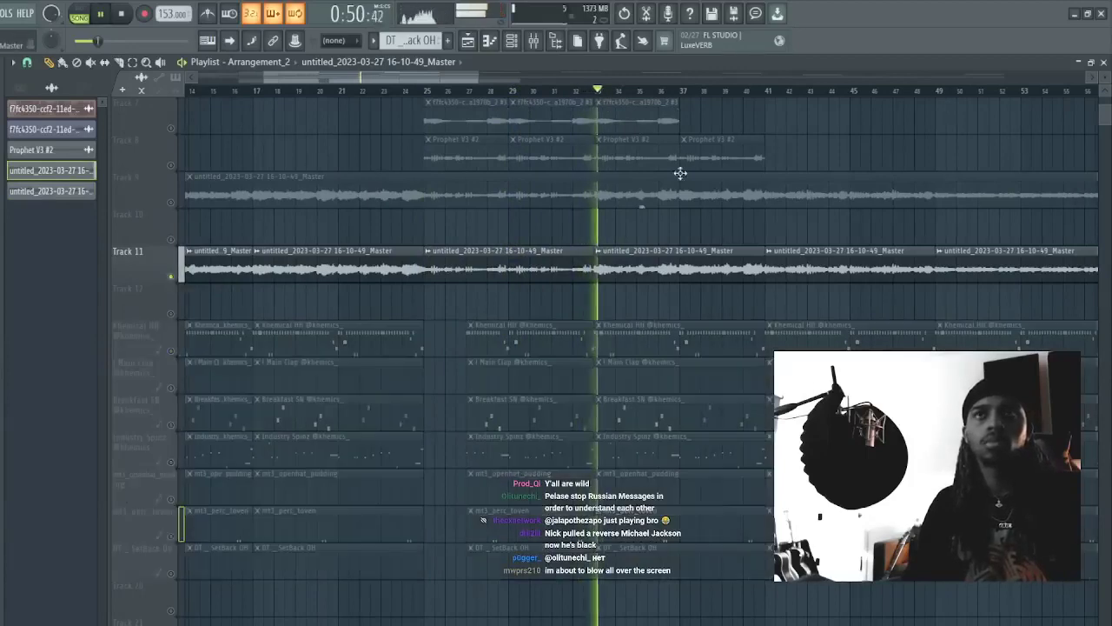
pyautogui.scroll(-5, 581, 264)
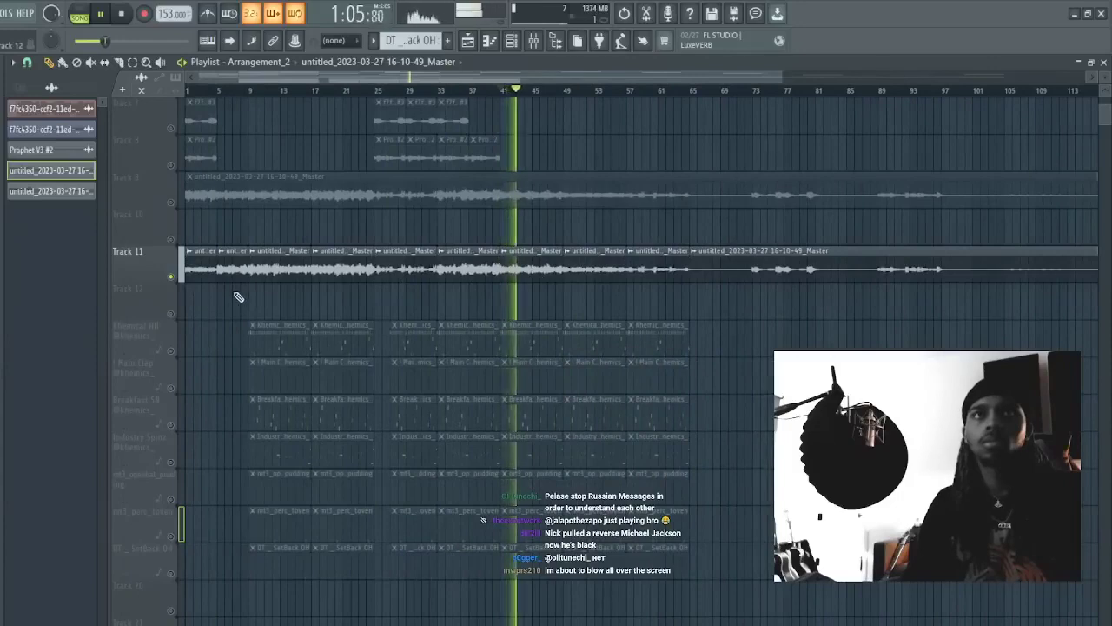
# - Unmute Track 12 alongside Track 11 and play the arrangement from the start
pyautogui.click(171, 314)
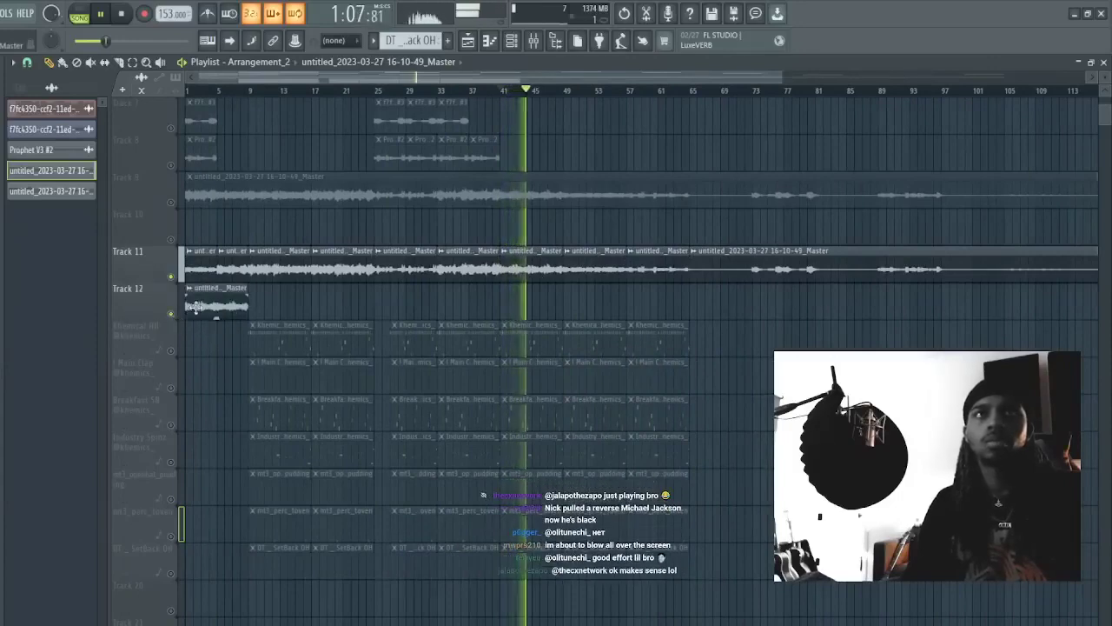
pyautogui.press('space')
pyautogui.press('space')
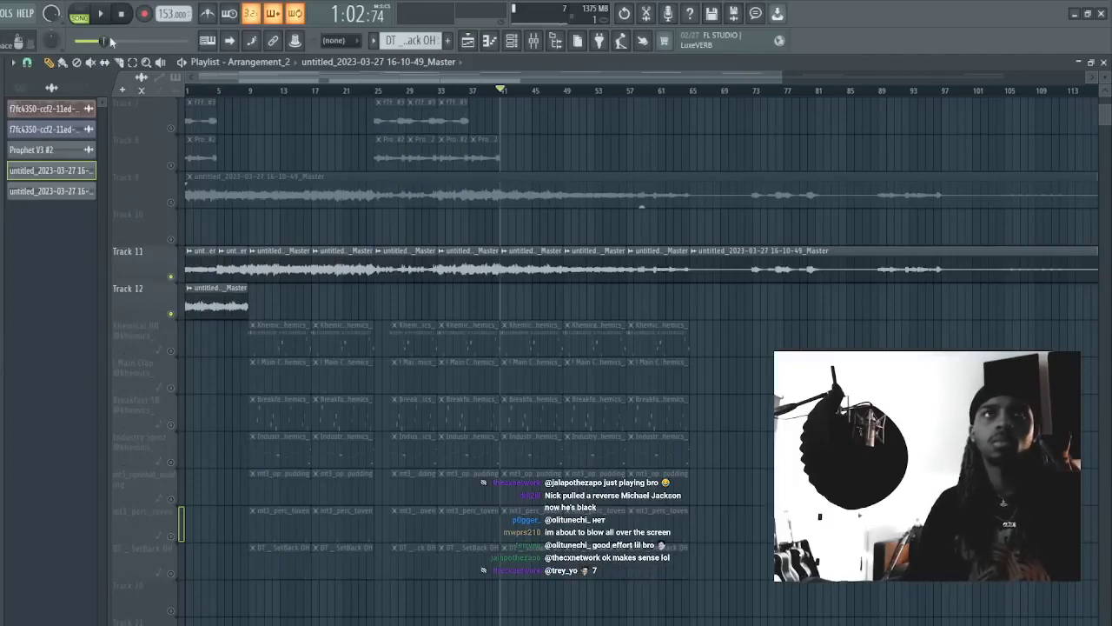
pyautogui.scroll(4, 390, 73)
pyautogui.press('space')
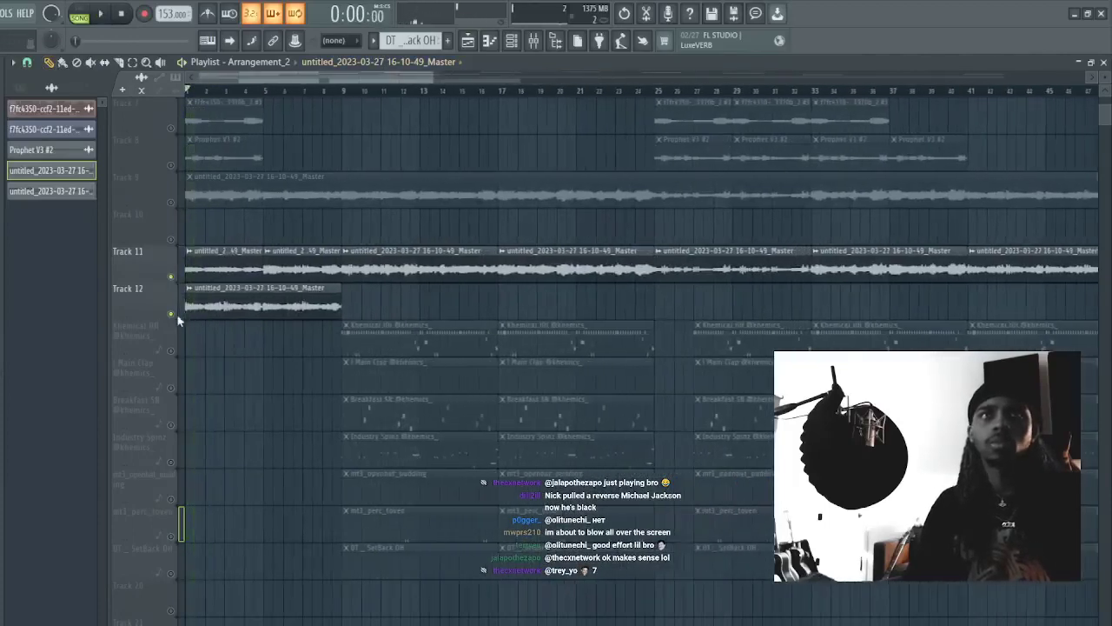
# - Solo-check Tracks 12 and 11, then shift all of Track 11's clips to start at bar 9
pyautogui.rightClick(173, 314)
pyautogui.rightClick(173, 314)
pyautogui.rightClick(170, 276)
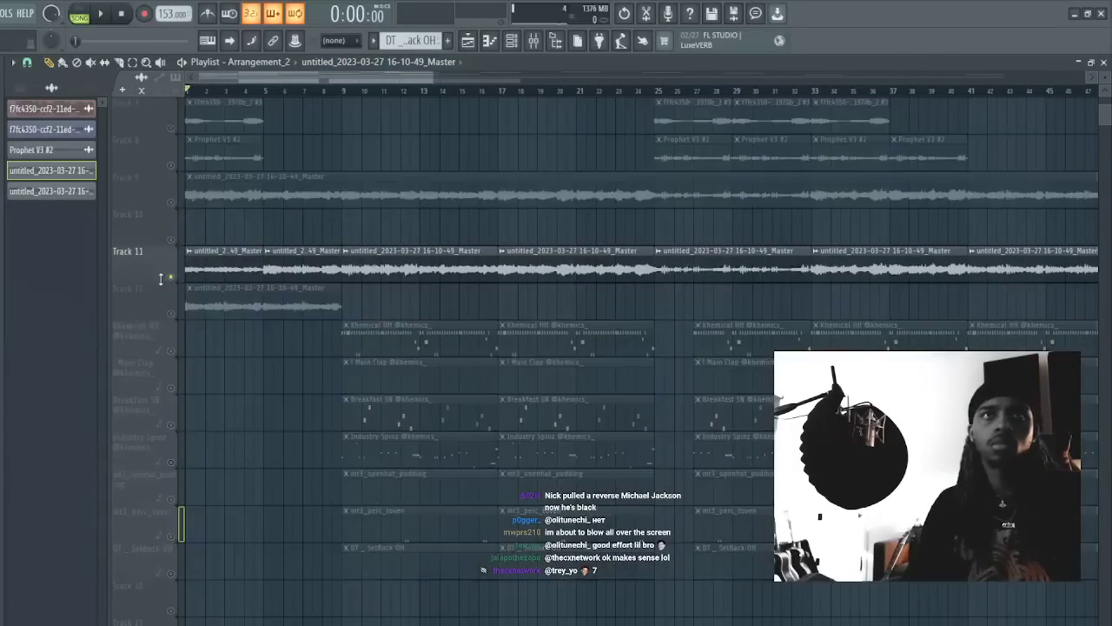
pyautogui.rightClick(171, 276)
pyautogui.doubleClick(158, 264)
pyautogui.press('space')
pyautogui.moveTo(225, 276); pyautogui.dragTo(371, 278)
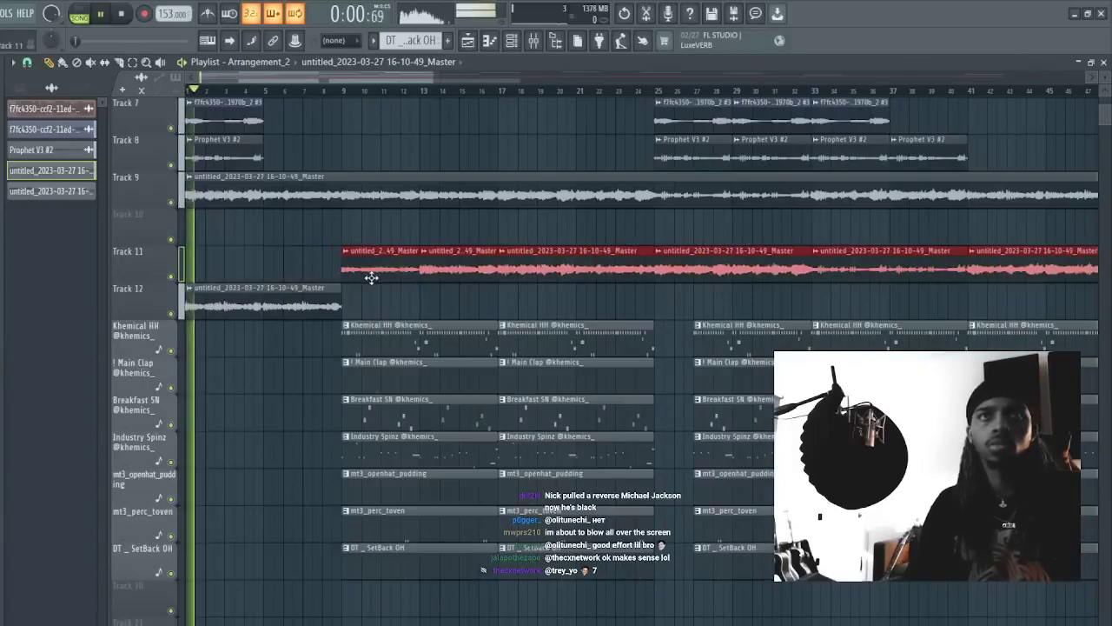
pyautogui.press('space')
# - Solo Track 12, then unmute Track 11 and the seven drum tracks from Khemical HH to DT _ SetBack OH
pyautogui.rightClick(172, 313)
pyautogui.click(171, 276)
pyautogui.press('space')
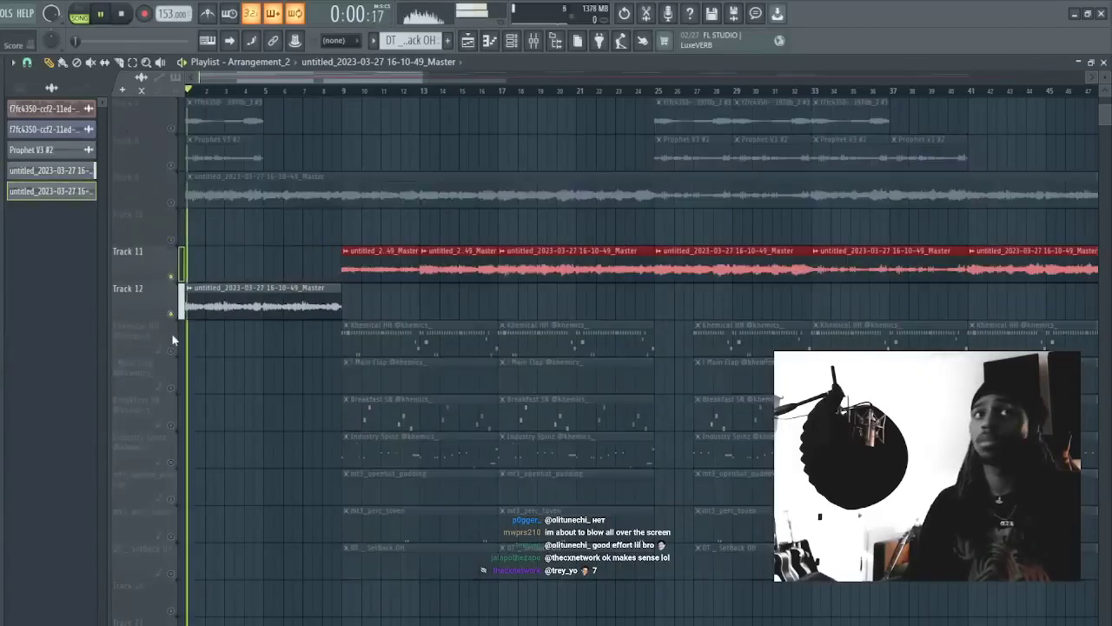
pyautogui.click(171, 351)
pyautogui.click(170, 387)
pyautogui.click(171, 425)
pyautogui.click(171, 463)
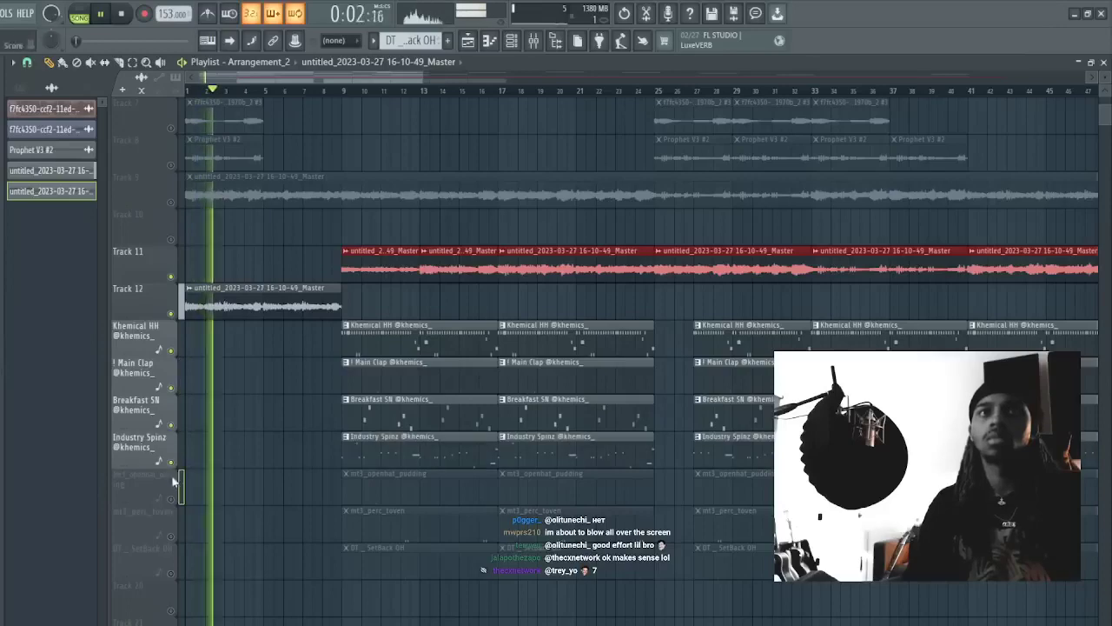
pyautogui.click(170, 499)
pyautogui.click(170, 537)
pyautogui.click(170, 574)
# - Restart playback and select the first column of drum clips
pyautogui.press('space')
pyautogui.press('space')
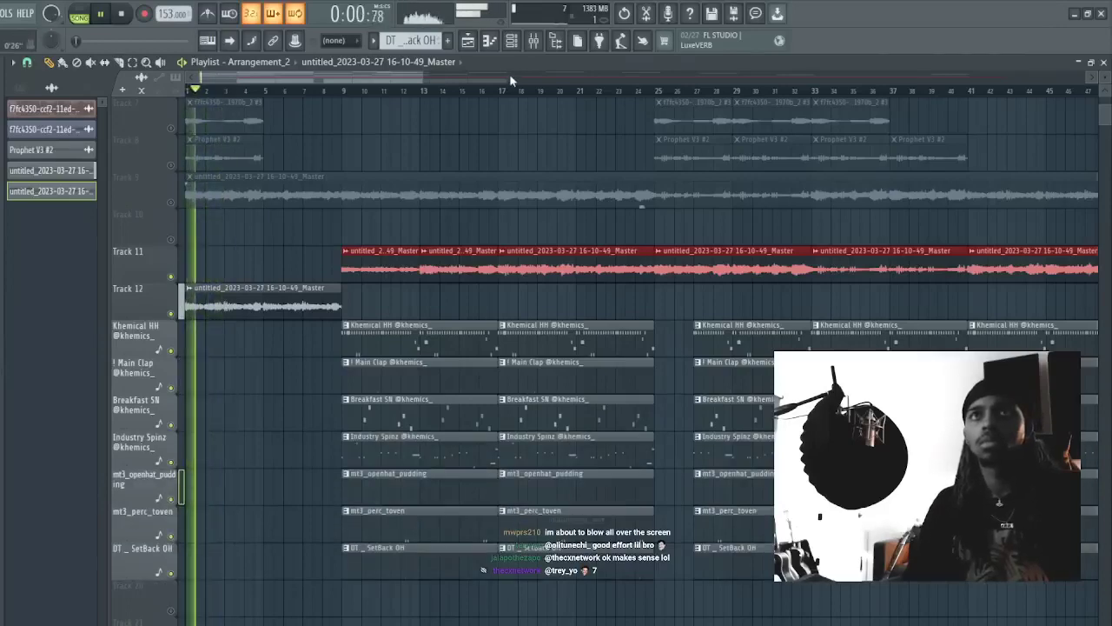
pyautogui.scroll(-2, 512, 79)
pyautogui.moveTo(565, 608); pyautogui.dragTo(76, 351)
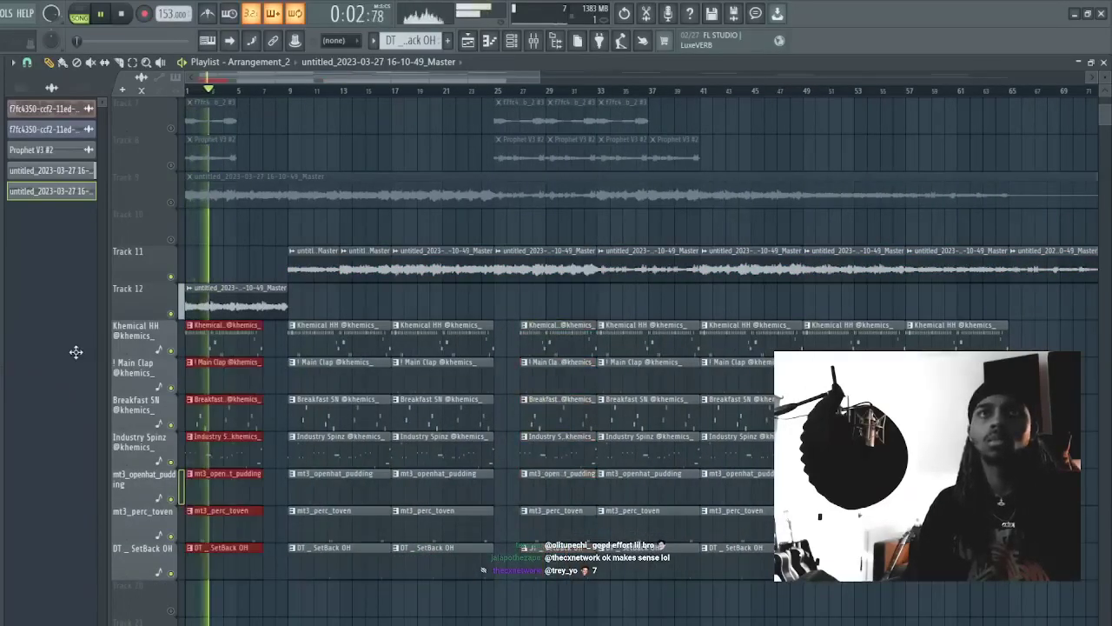
# - Move the selected drum clips from bar 1 to bar 3
pyautogui.press('space')
pyautogui.press('space')
pyautogui.moveTo(207, 392); pyautogui.dragTo(242, 345)
pyautogui.press('space')
pyautogui.press('space')
pyautogui.keyDown('ctrl'); pyautogui.click(407, 596); pyautogui.keyUp('ctrl')
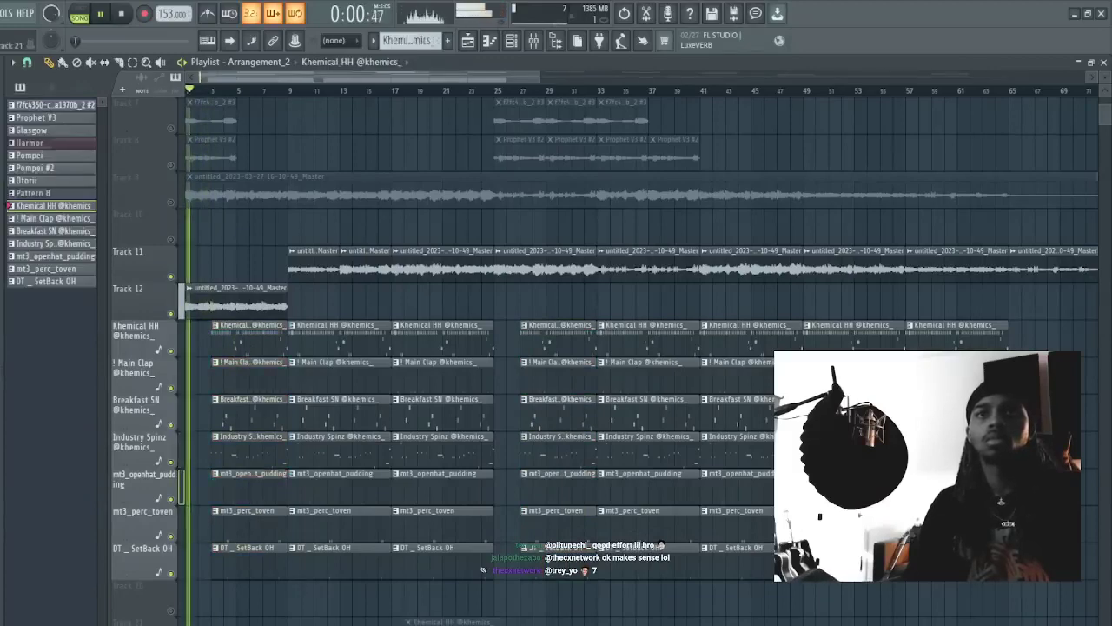
pyautogui.scroll(3, 334, 75)
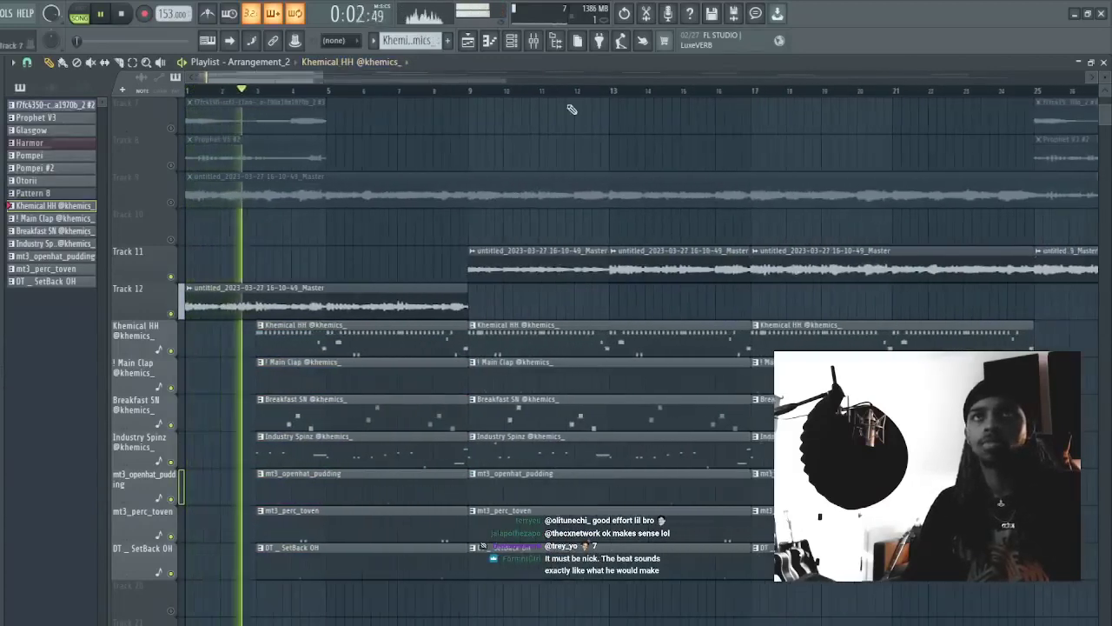
pyautogui.scroll(-2, 365, 82)
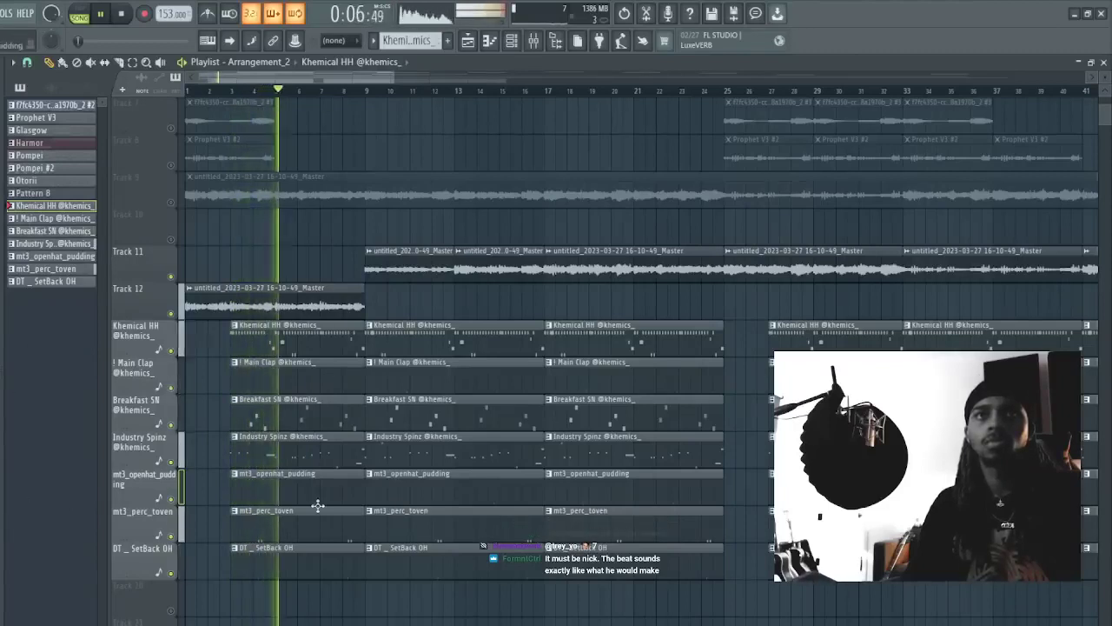
# - Move the Track 12 clip and first drum clips up one track
pyautogui.moveTo(318, 613); pyautogui.dragTo(193, 279)
pyautogui.moveTo(195, 345); pyautogui.dragTo(195, 308)
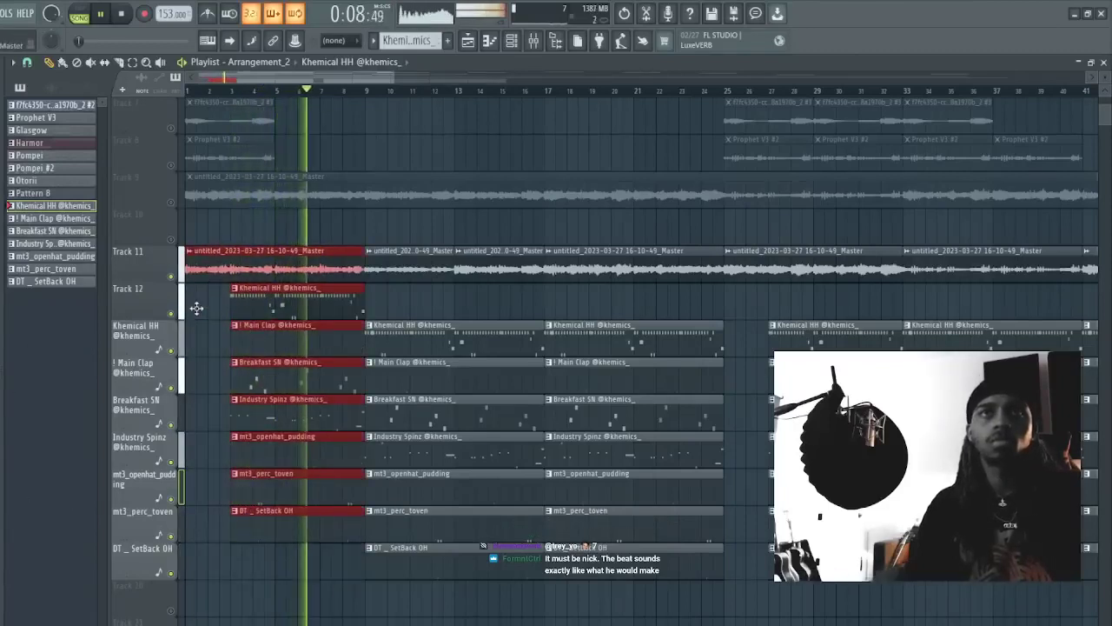
pyautogui.press('space')
# - Solo Track 11 and audition it from about bars 25 and 44
pyautogui.rightClick(171, 277)
pyautogui.press('space')
pyautogui.scroll(-3, 476, 78)
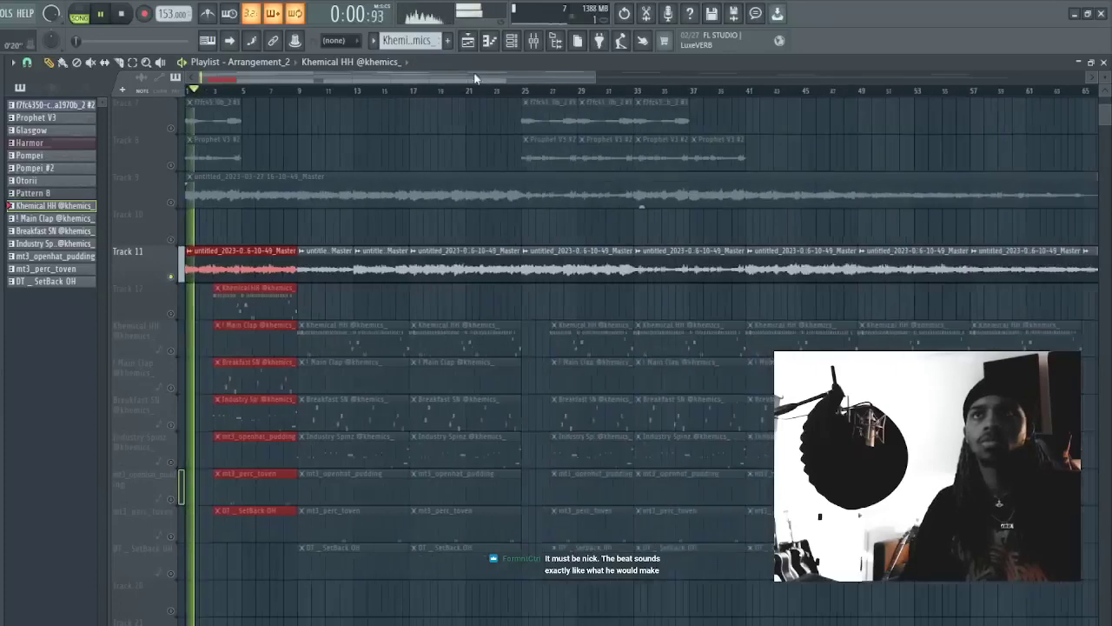
pyautogui.click(453, 89)
pyautogui.click(629, 90)
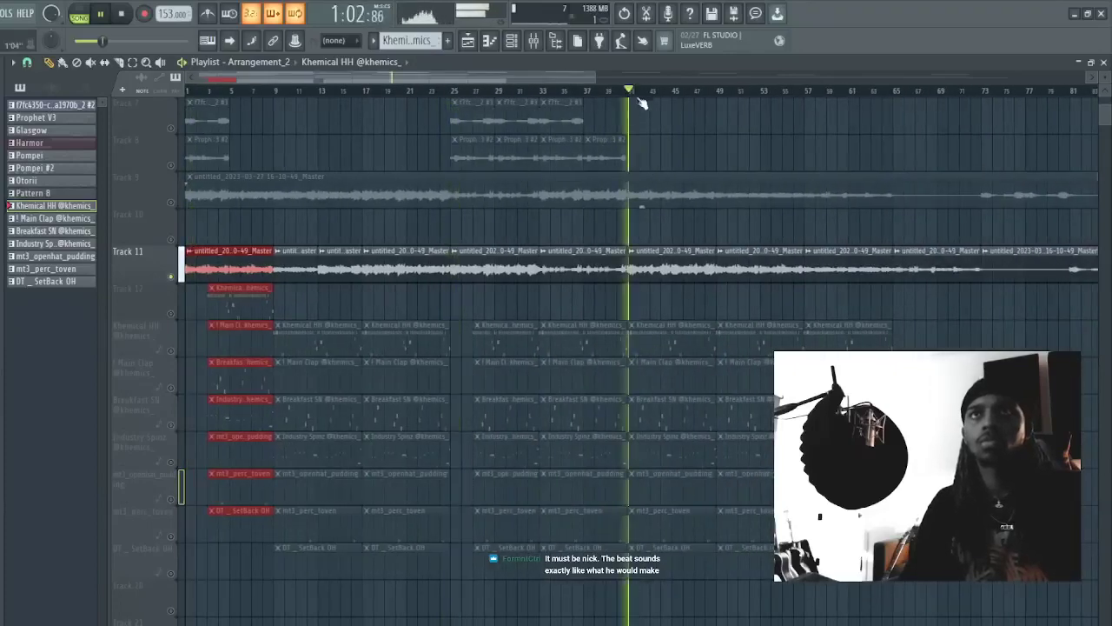
# - Replace Track 11's first clip with a new audio clip placed at bar 1
pyautogui.click(662, 278)
pyautogui.rightClick(216, 266)
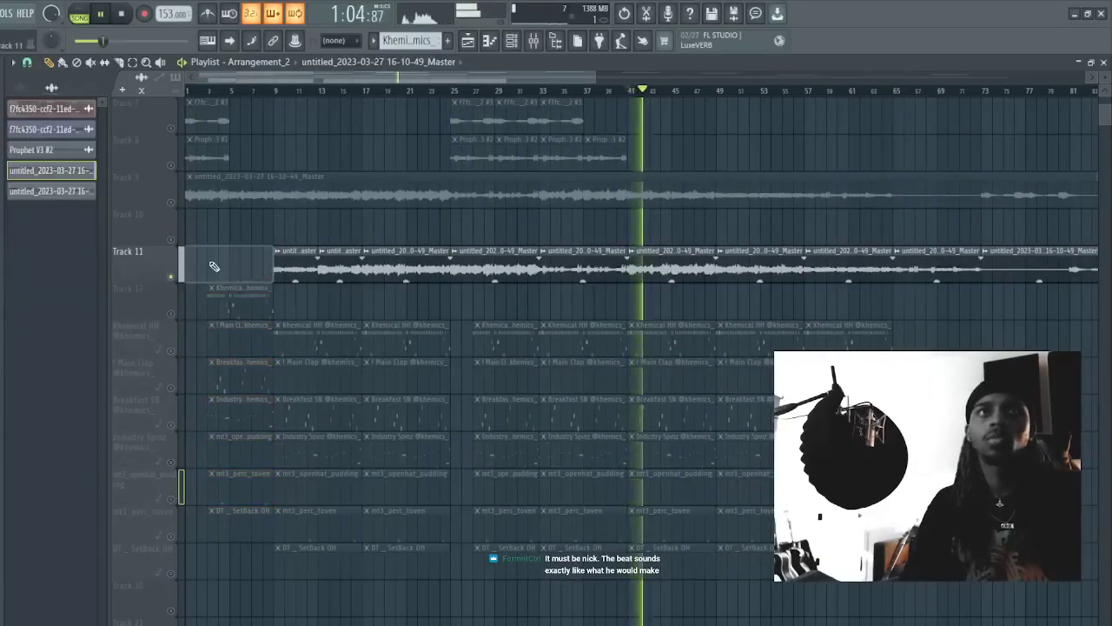
pyautogui.press('space')
pyautogui.click(221, 262)
pyautogui.moveTo(221, 262); pyautogui.dragTo(186, 262)
pyautogui.press('space')
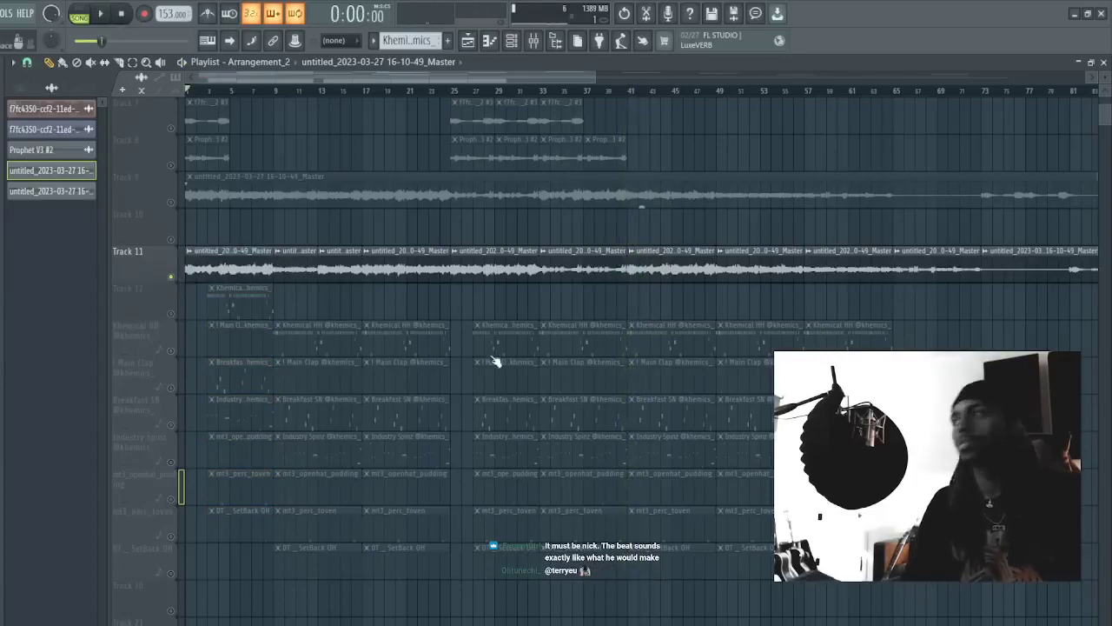
# - Re-enable Track 12 through the mt3_openhat_pudding track after soloing Tracks 12 and 11
pyautogui.click(169, 297)
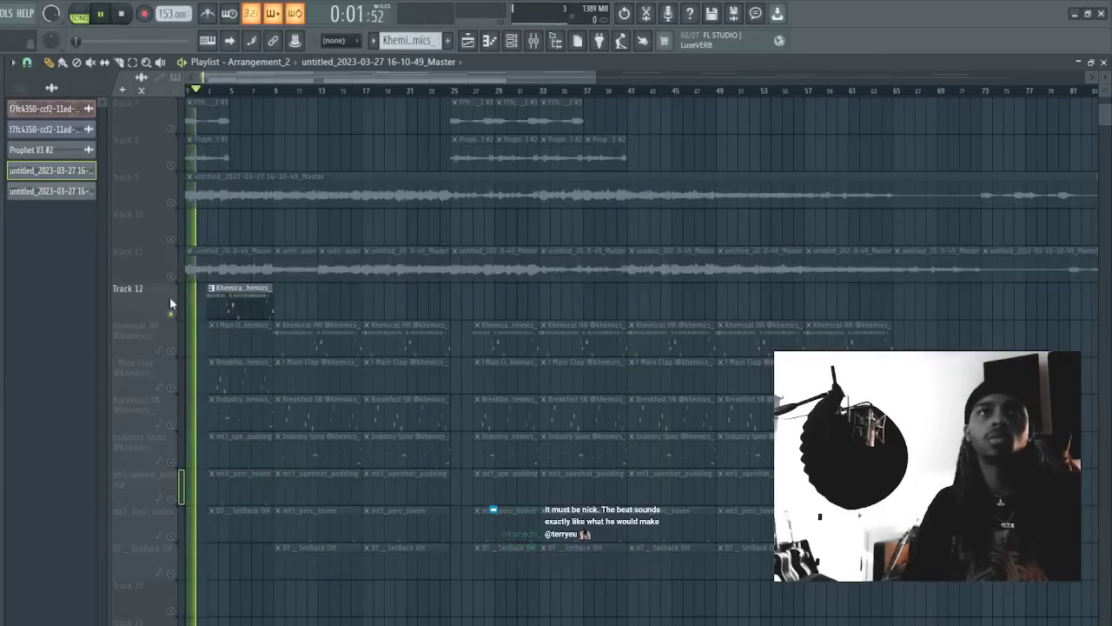
pyautogui.press('space')
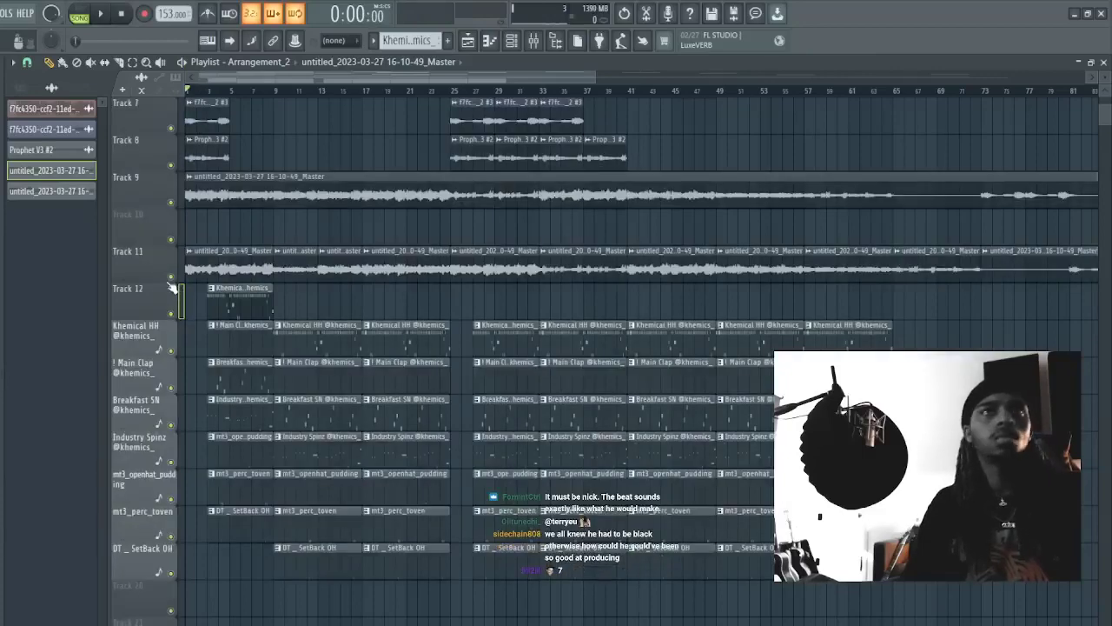
pyautogui.click(172, 279)
pyautogui.moveTo(175, 318); pyautogui.dragTo(178, 581)
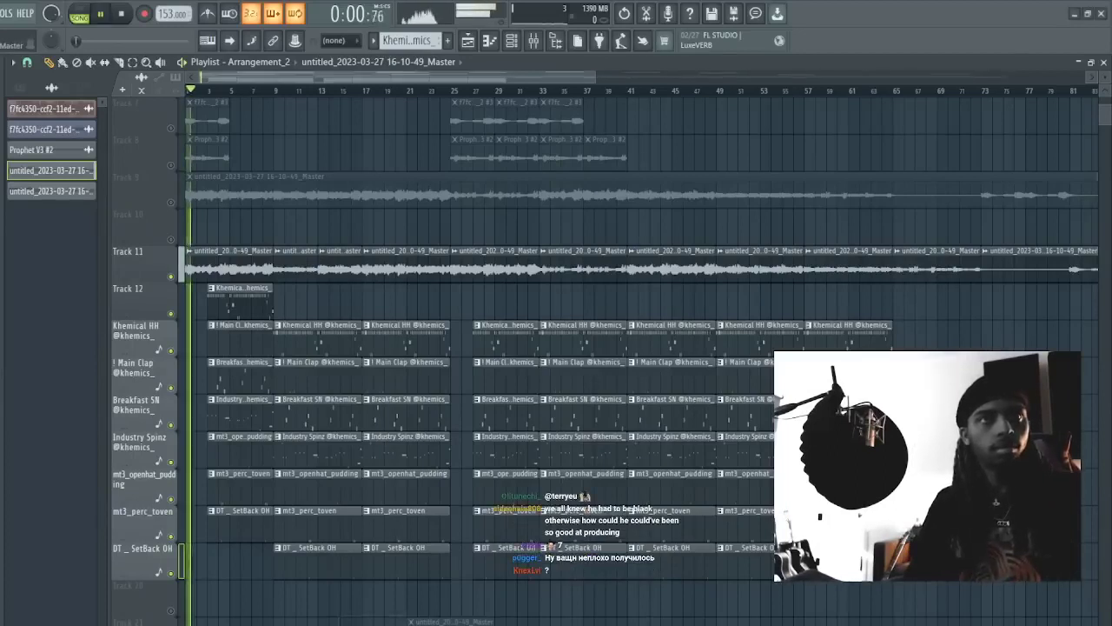
# - Move the first column of clips down one track and delete a stray clip below the drums
pyautogui.moveTo(241, 576); pyautogui.dragTo(200, 321)
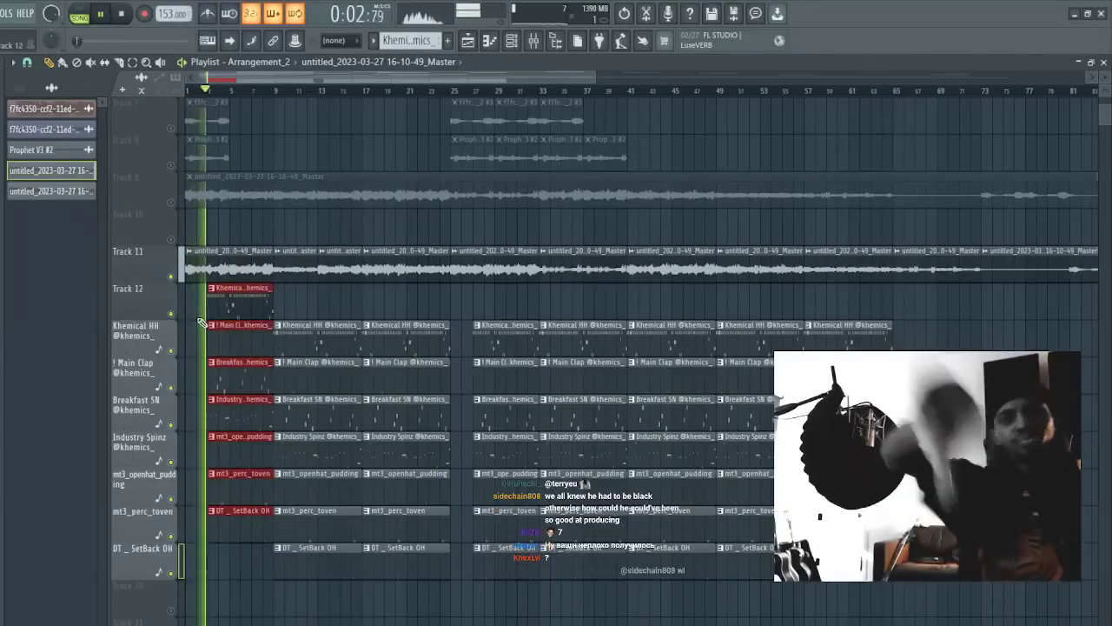
pyautogui.hotkey('shift', 'Down')
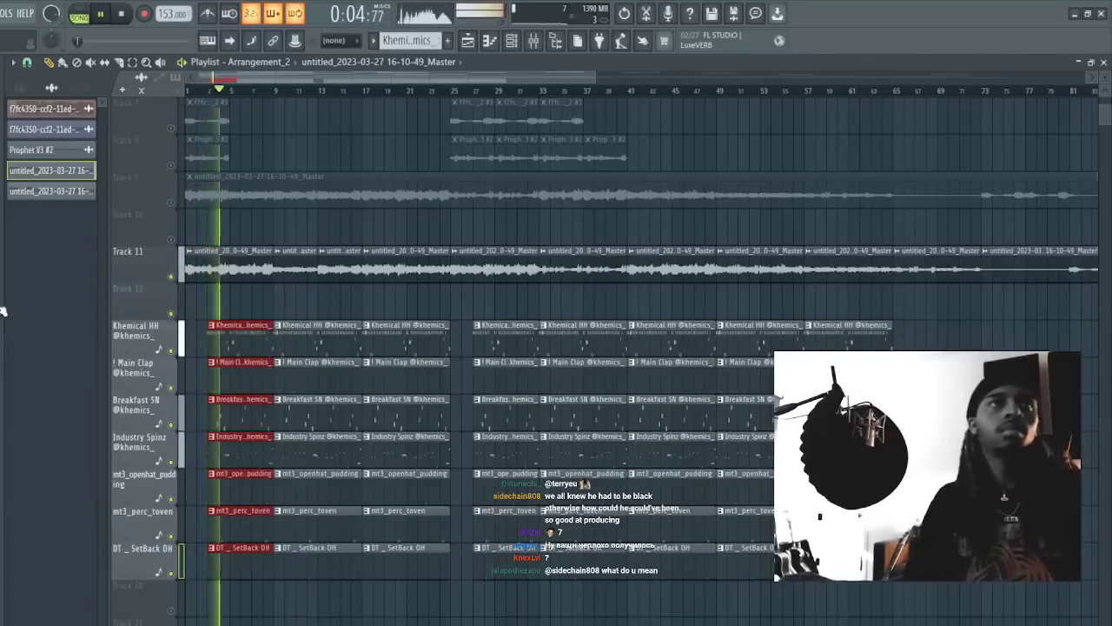
pyautogui.click(432, 611)
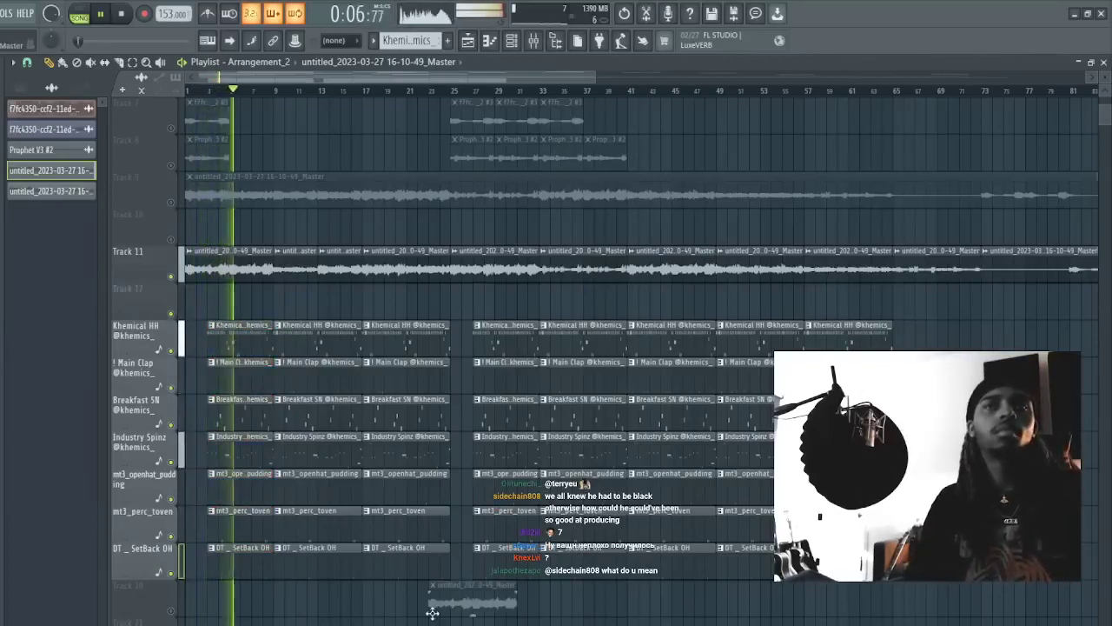
pyautogui.rightClick(431, 610)
pyautogui.moveTo(595, 77); pyautogui.dragTo(417, 78)
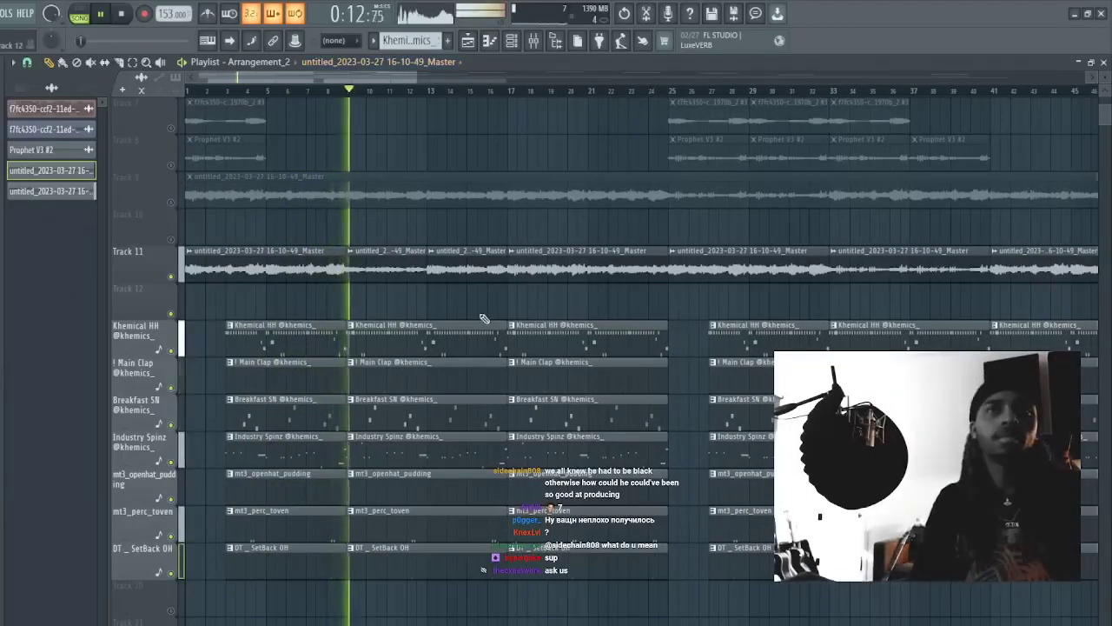
# - Toggle mute and solo on the DT _ SetBack OH track to check it alone
pyautogui.click(172, 572)
pyautogui.click(172, 573)
pyautogui.rightClick(172, 573)
pyautogui.rightClick(172, 573)
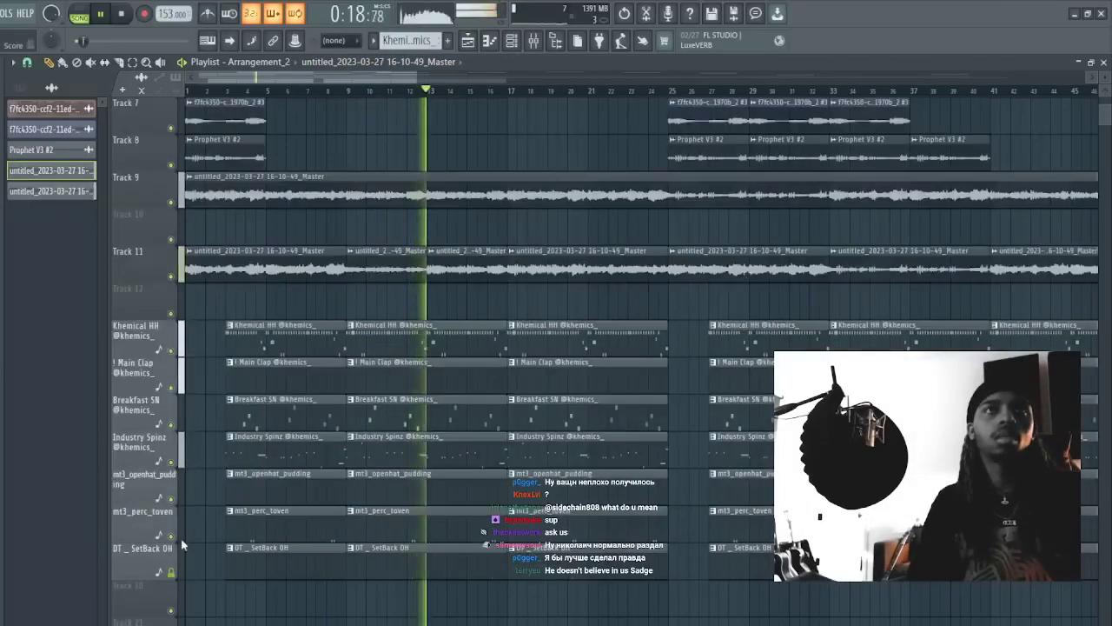
# - Solo Track 11 and unmute the Khemical HH, Main Clap and Breakfast SN tracks
pyautogui.rightClick(172, 278)
pyautogui.moveTo(170, 350); pyautogui.dragTo(175, 540)
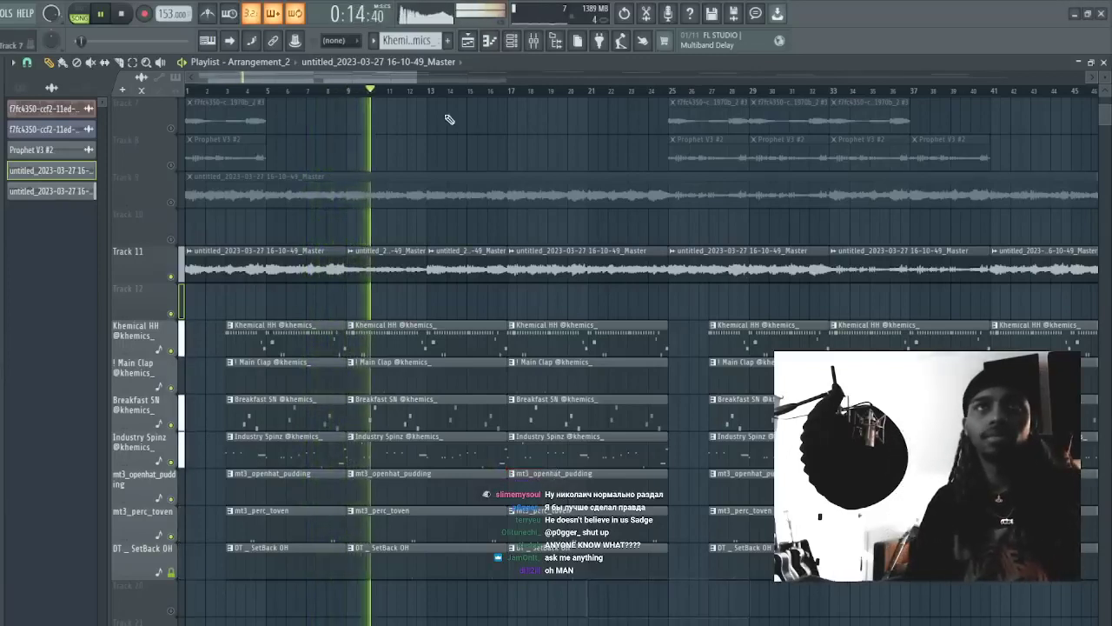
pyautogui.moveTo(422, 78)
pyautogui.mouseDown()
pyautogui.moveTo(441, 84)
pyautogui.moveTo(435, 94)
pyautogui.mouseUp()
# - Remove the stray clip on mt3_perc_toven near bar 89
pyautogui.scroll(-6, 359, 82)
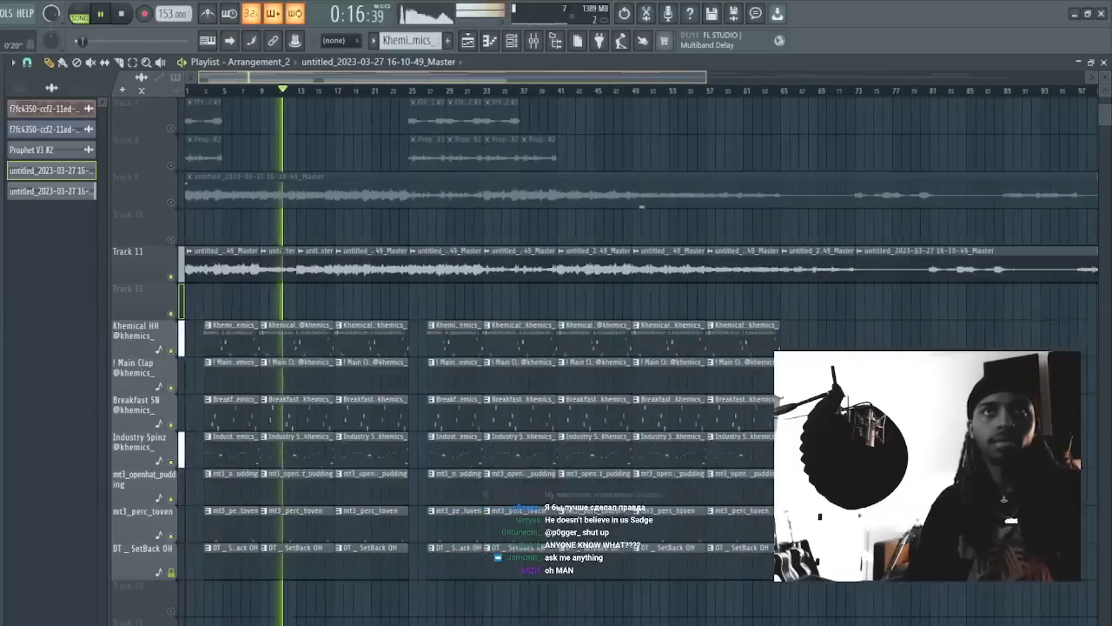
pyautogui.click(682, 523)
pyautogui.rightClick(689, 530)
pyautogui.press('space')
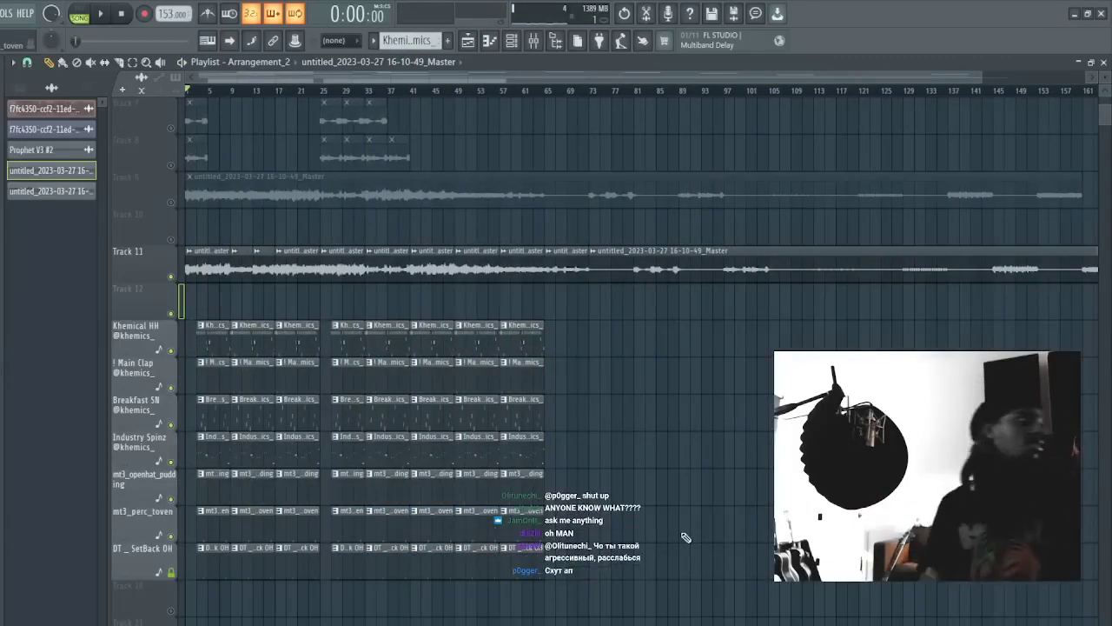
pyautogui.click(685, 532)
pyautogui.rightClick(705, 511)
# - Delete the remaining stray short clips near bar 89, including one on DT _ SetBack OH
pyautogui.click(676, 523)
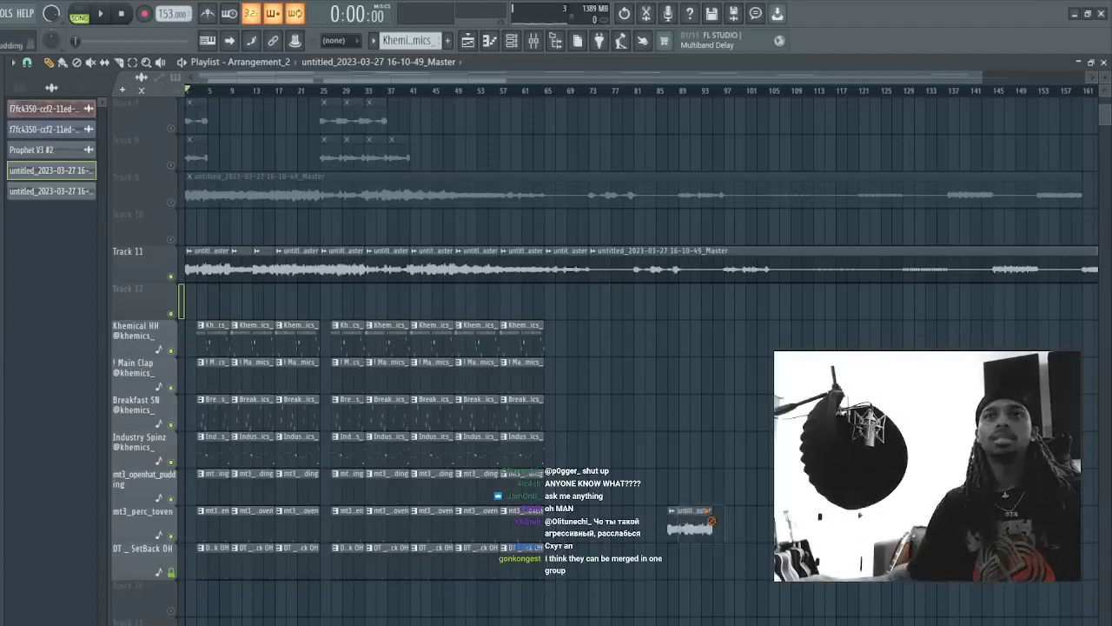
pyautogui.rightClick(705, 520)
pyautogui.click(687, 485)
pyautogui.moveTo(703, 484); pyautogui.dragTo(683, 544)
pyautogui.rightClick(698, 553)
pyautogui.press('space')
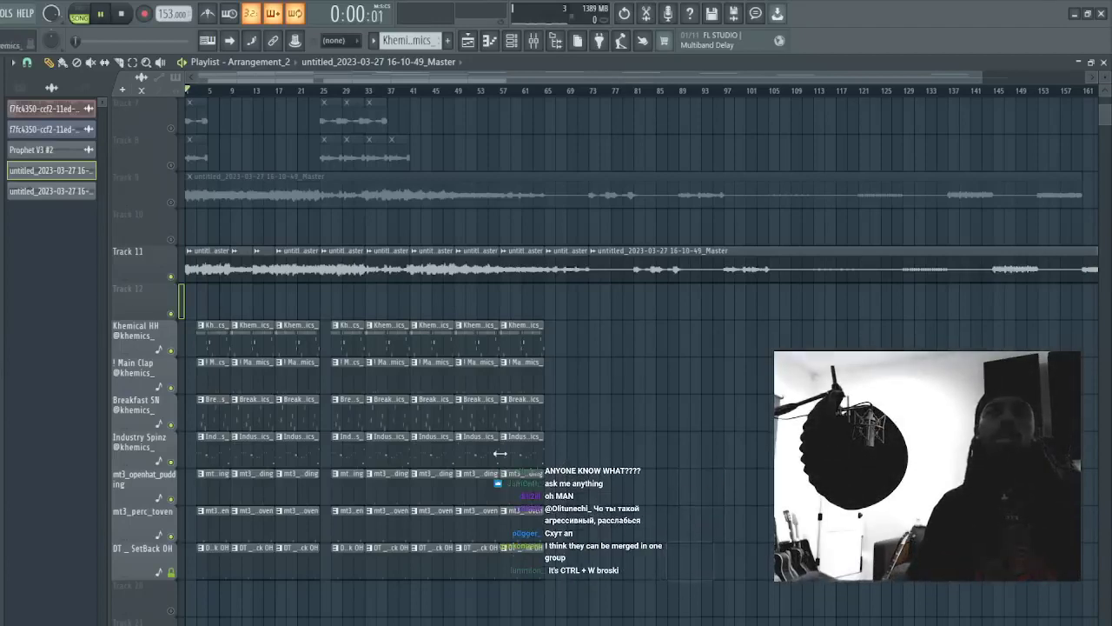
pyautogui.scroll(5, 373, 87)
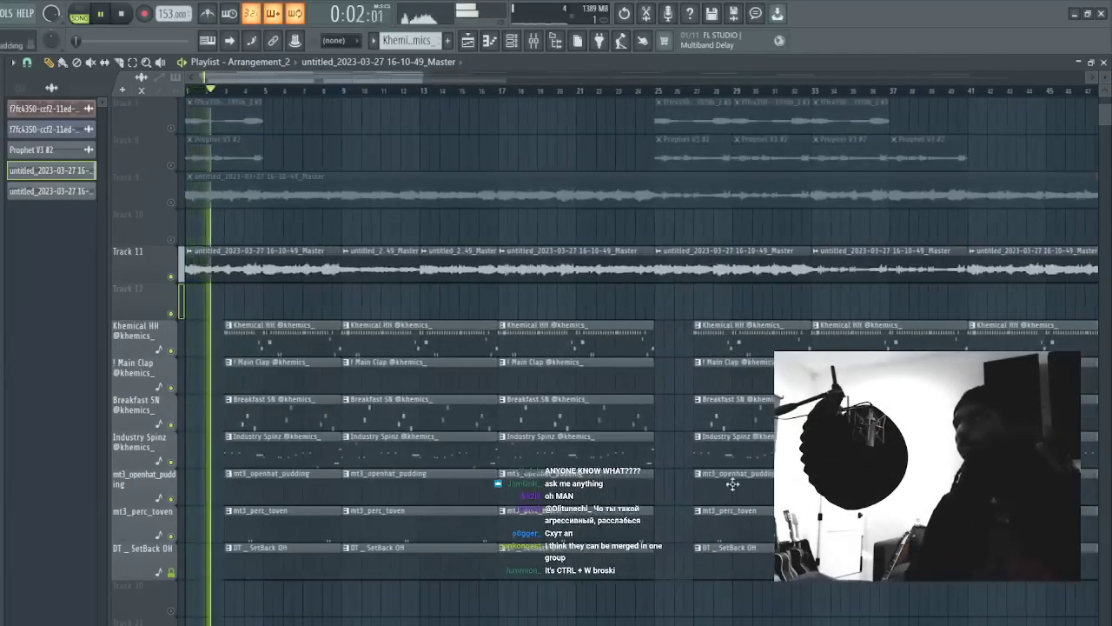
pyautogui.press('space')
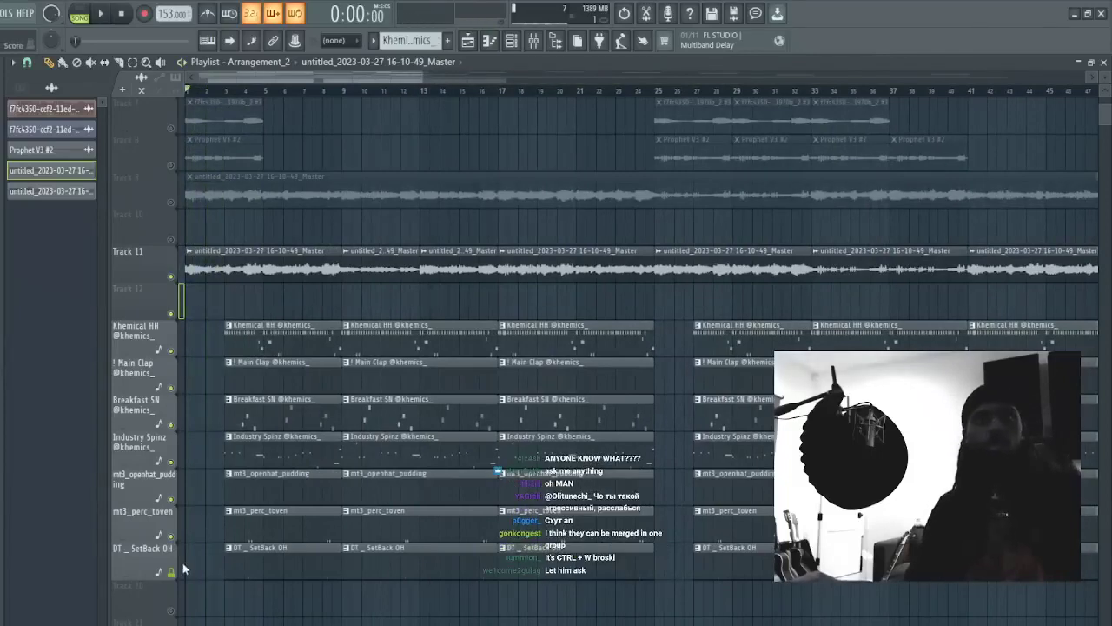
# - Solo Track 11 again, then unmute Khemical HH and the drum tracks below it
pyautogui.keyDown('ctrl'); pyautogui.click(172, 278); pyautogui.keyUp('ctrl')
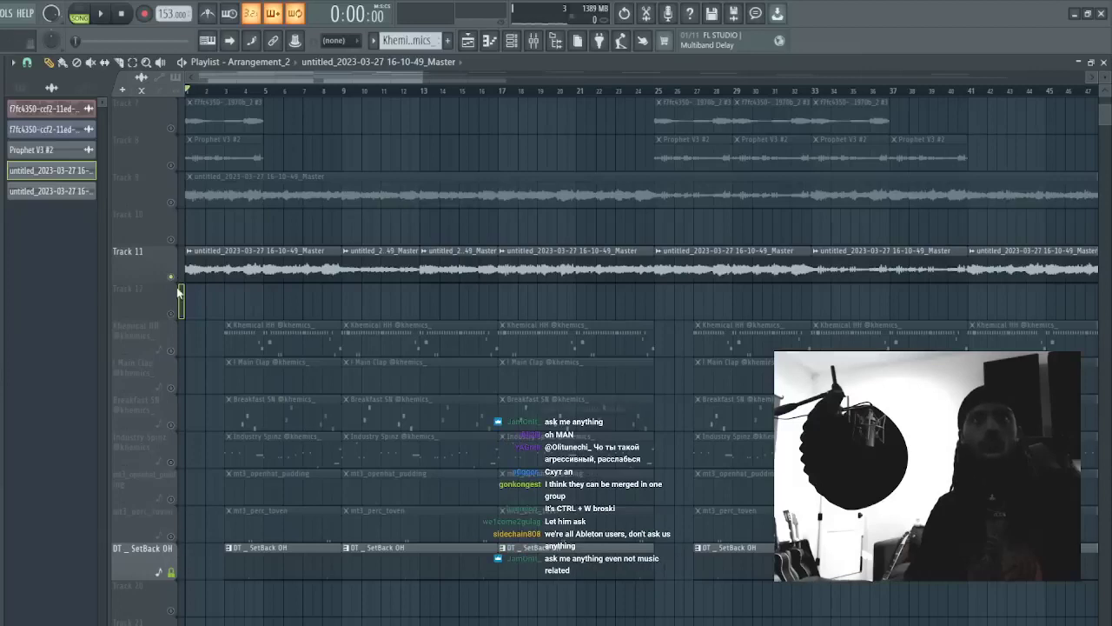
pyautogui.rightClick(171, 277)
pyautogui.keyDown('ctrl'); pyautogui.click(171, 278); pyautogui.keyUp('ctrl')
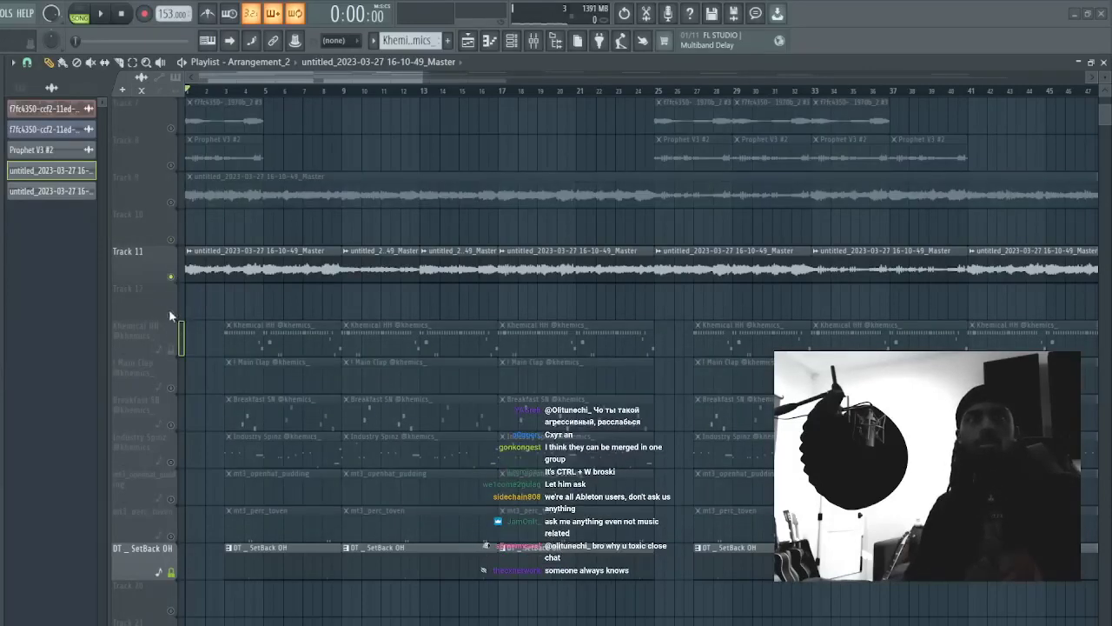
pyautogui.click(175, 350)
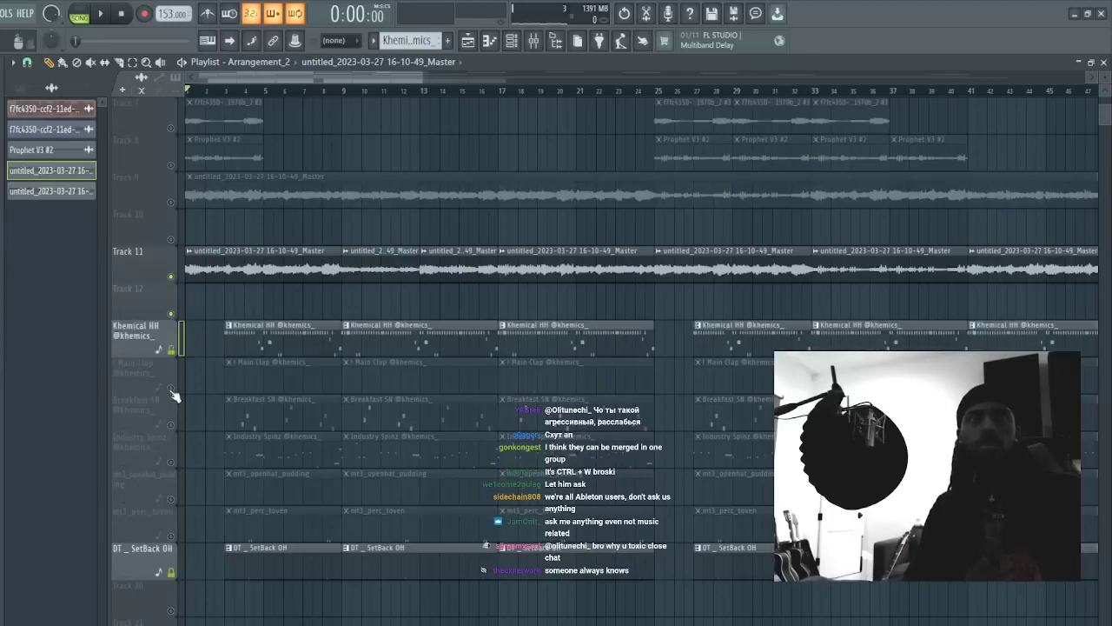
pyautogui.moveTo(173, 391); pyautogui.dragTo(177, 541)
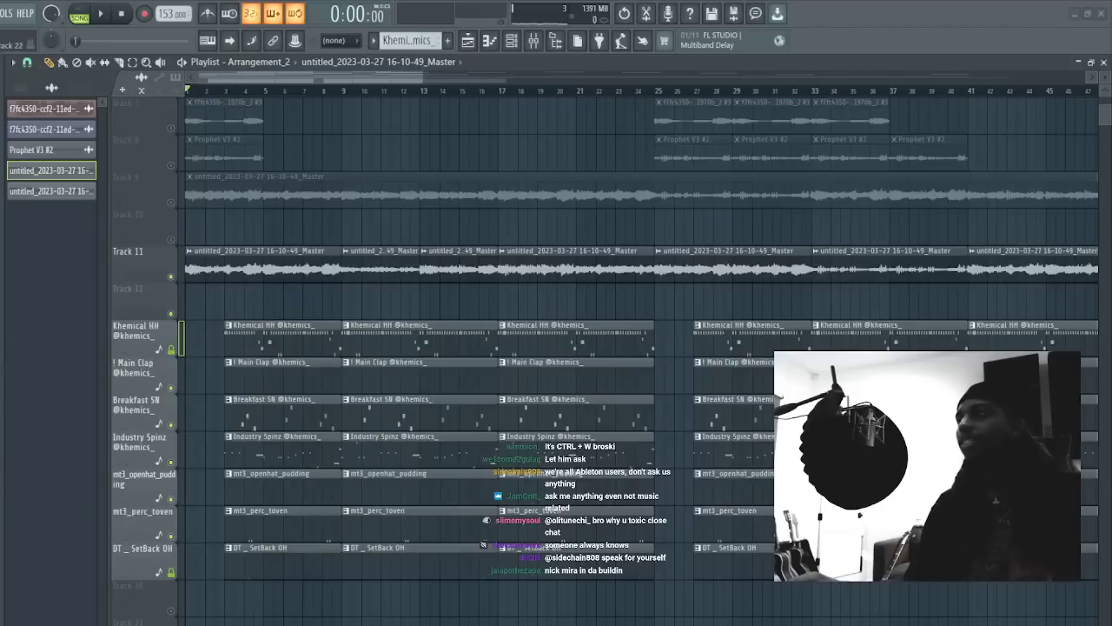
# - Audition the arrangement from bars 9, 17, 25 and 33
pyautogui.press('space')
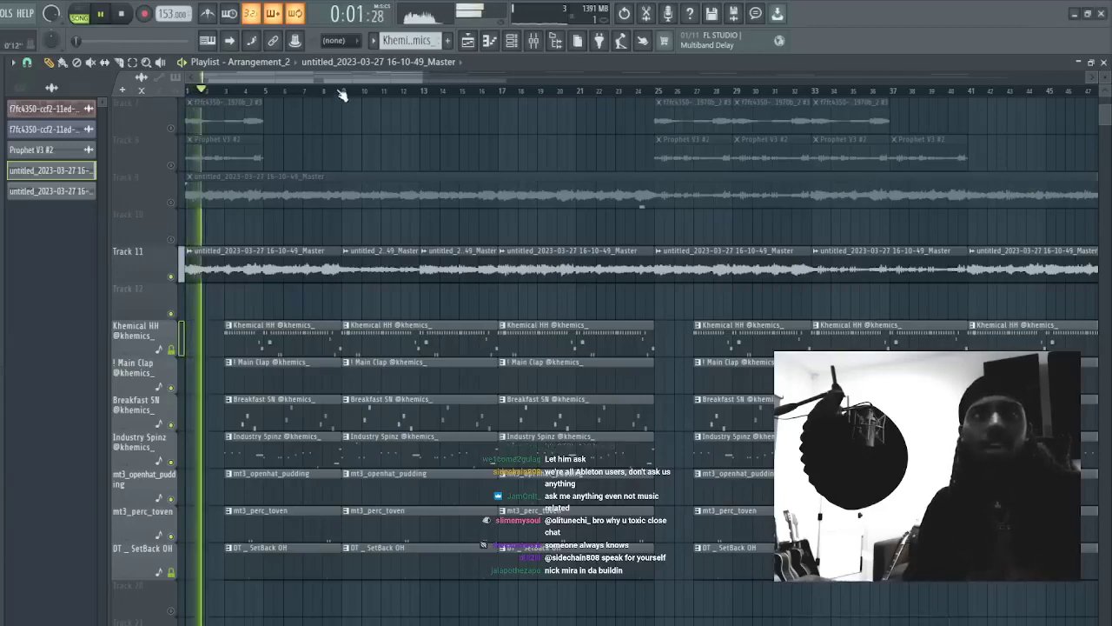
pyautogui.click(332, 90)
pyautogui.scroll(2, 376, 91)
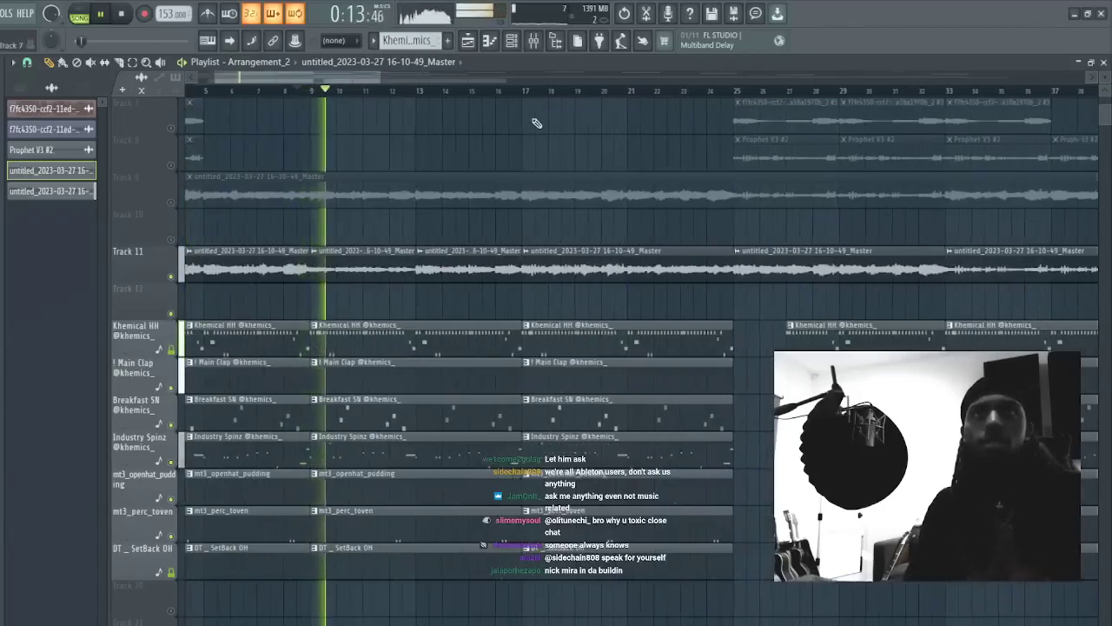
pyautogui.click(551, 93)
pyautogui.scroll(-3, 552, 96)
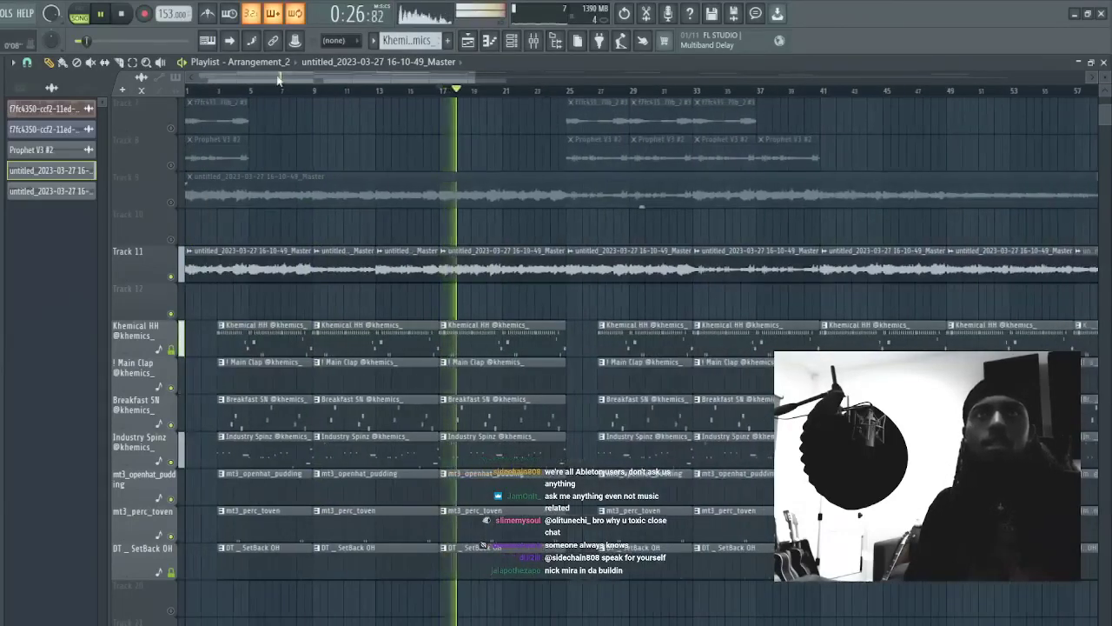
pyautogui.click(570, 92)
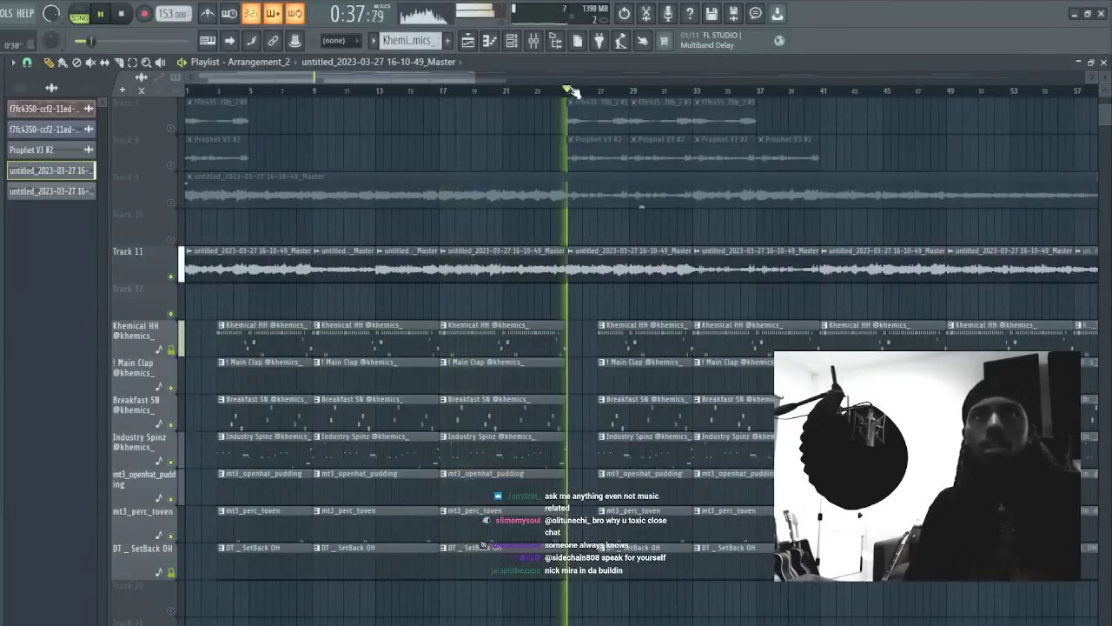
pyautogui.click(695, 92)
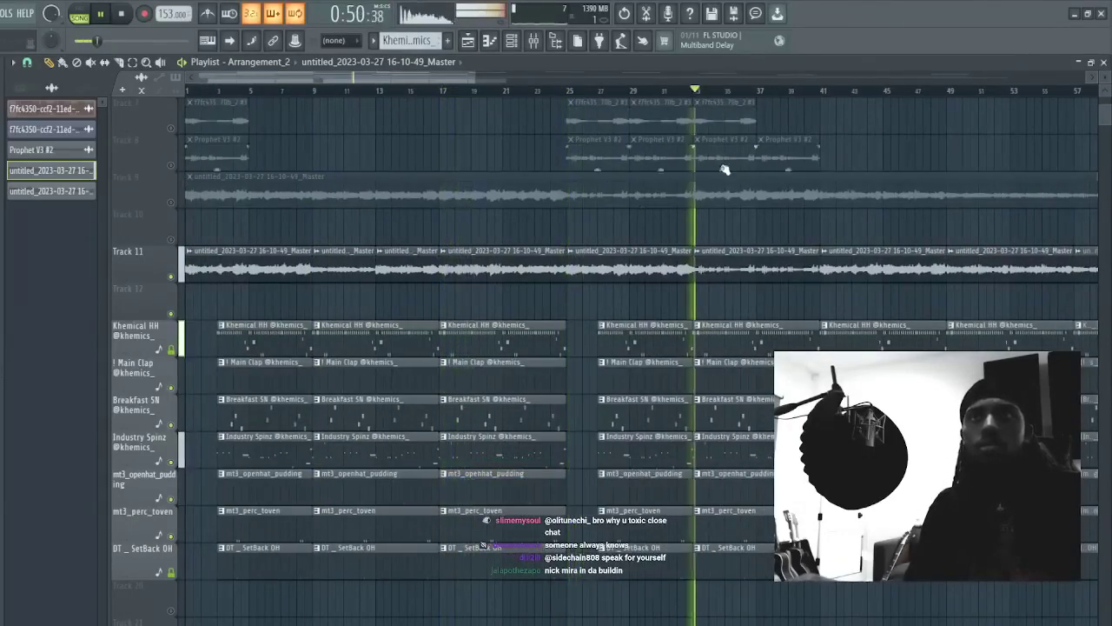
# - Move Track 11's bar 17–33 clips onto Track 12 and its bar 33 clip to bar 17
pyautogui.moveTo(650, 271); pyautogui.dragTo(605, 302)
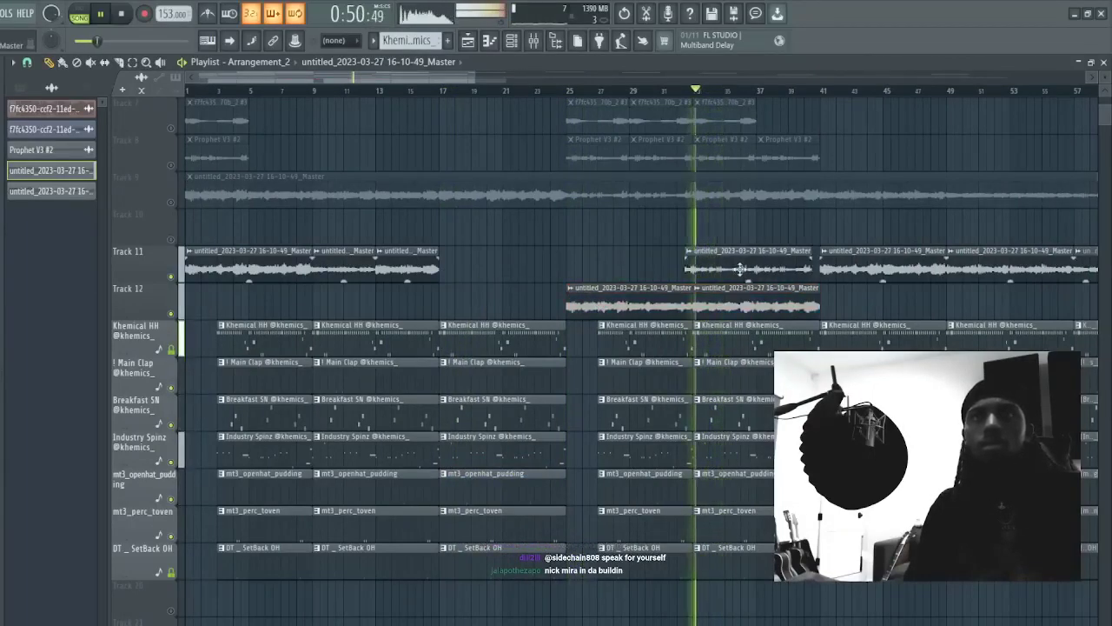
pyautogui.moveTo(749, 270); pyautogui.dragTo(502, 269)
pyautogui.click(428, 91)
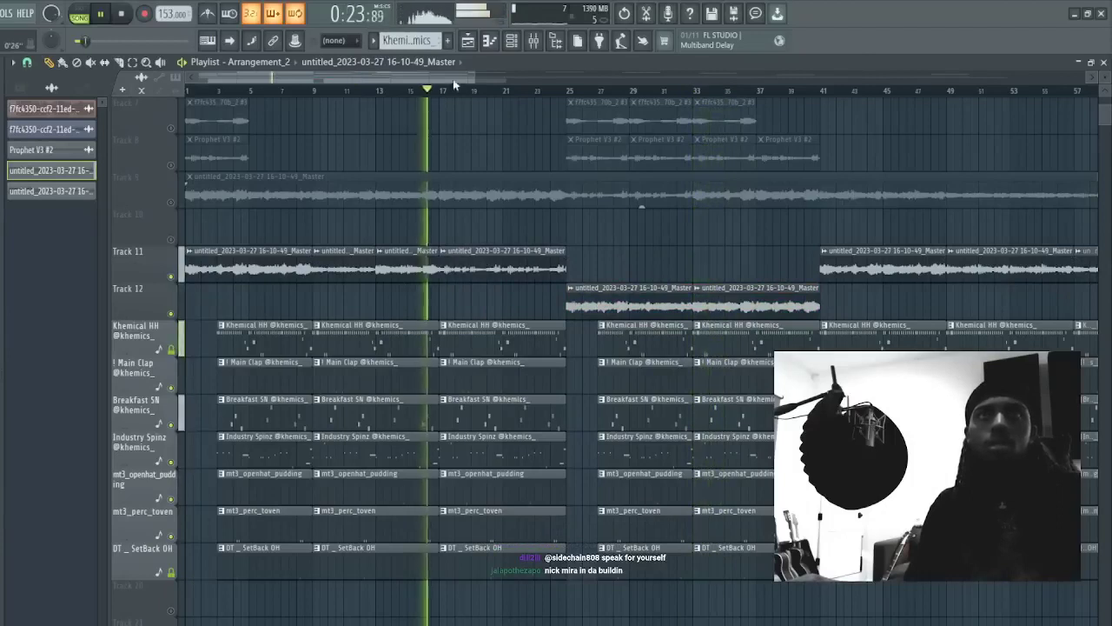
pyautogui.scroll(1, 513, 331)
pyautogui.rightClick(561, 455)
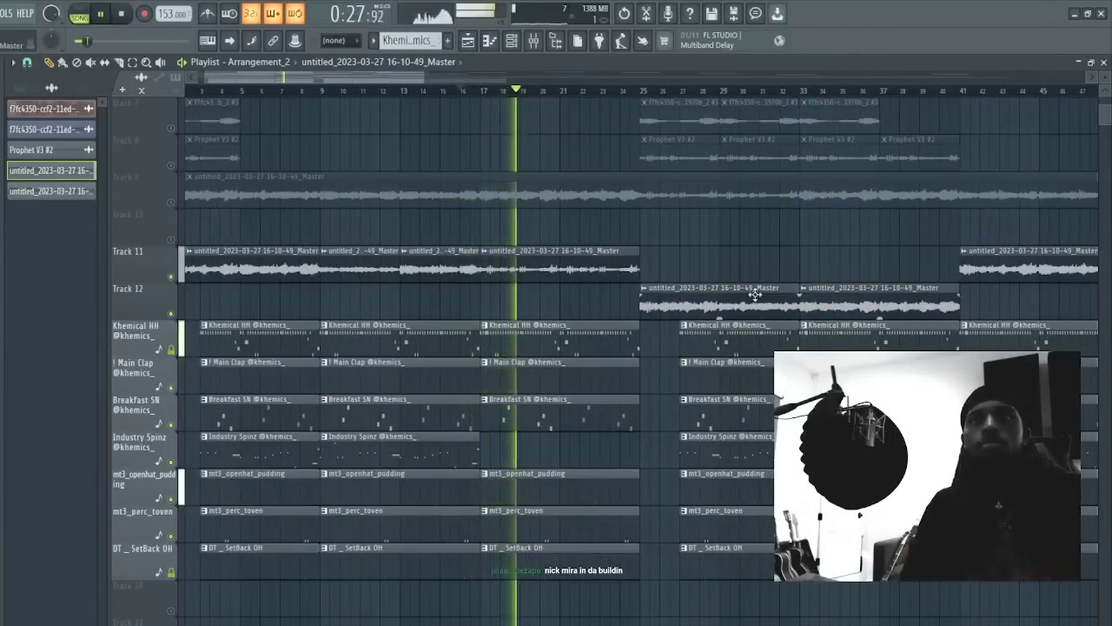
pyautogui.hotkey('ctrl', 'z')
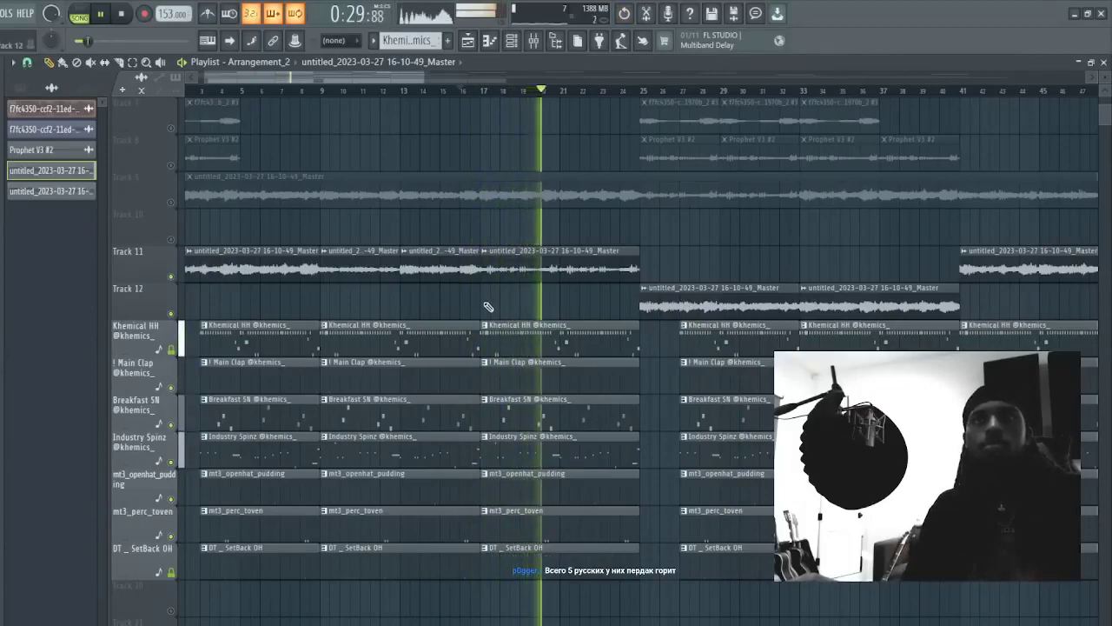
# - Add another Master audio clip and place it on Track 11 at bar 25
pyautogui.click(484, 303)
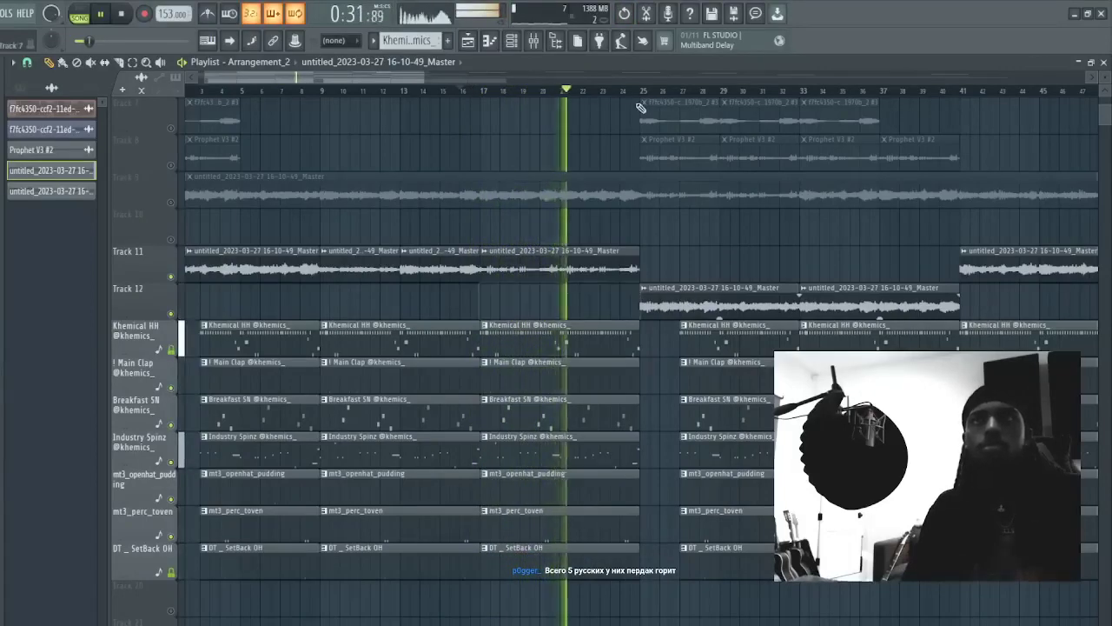
pyautogui.scroll(-3, 644, 79)
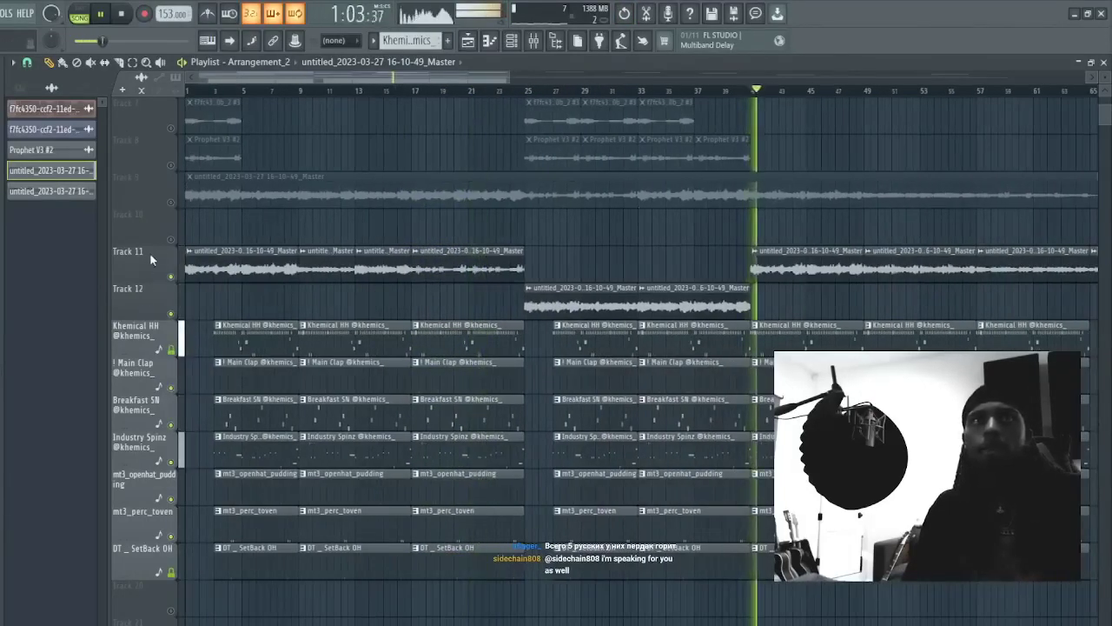
pyautogui.rightClick(171, 277)
pyautogui.click(864, 91)
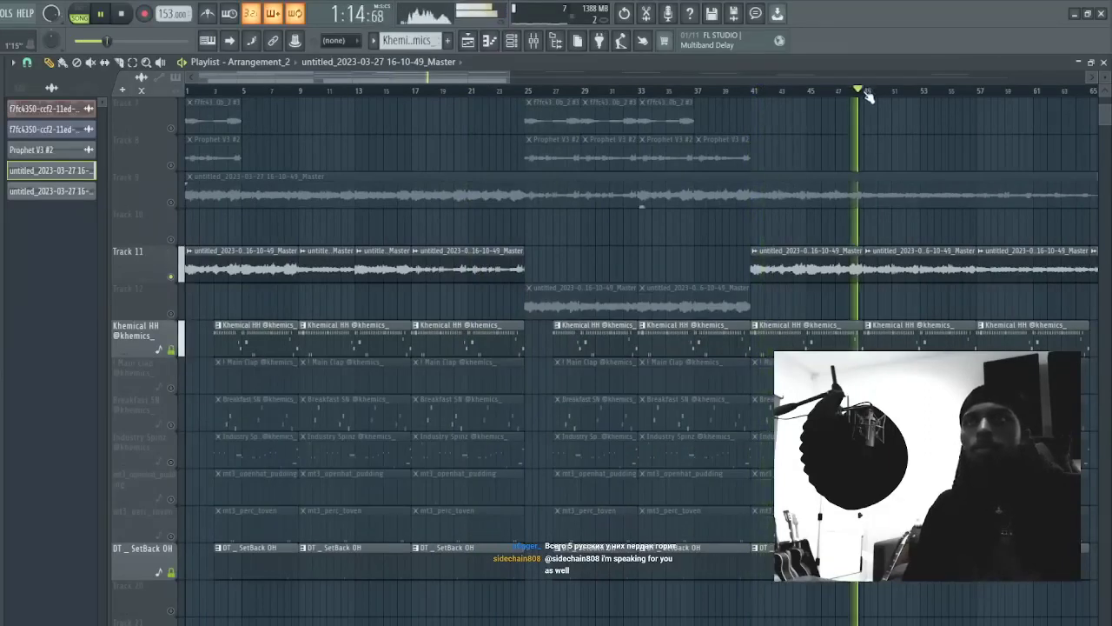
pyautogui.scroll(-2, 906, 81)
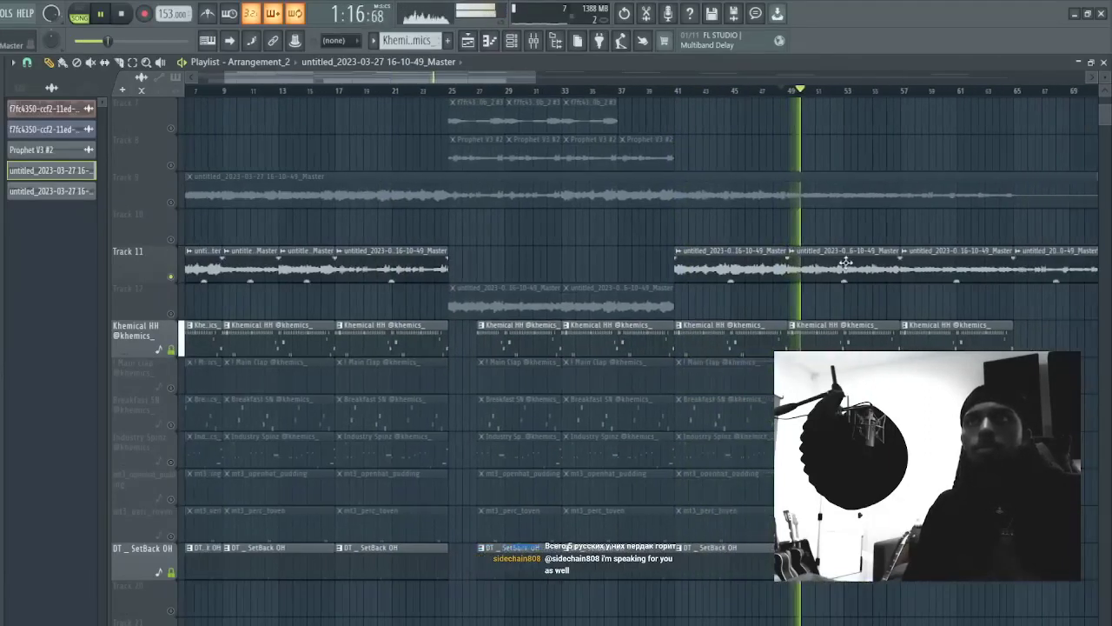
pyautogui.moveTo(341, 301); pyautogui.dragTo(487, 260)
pyautogui.moveTo(676, 301); pyautogui.dragTo(593, 304)
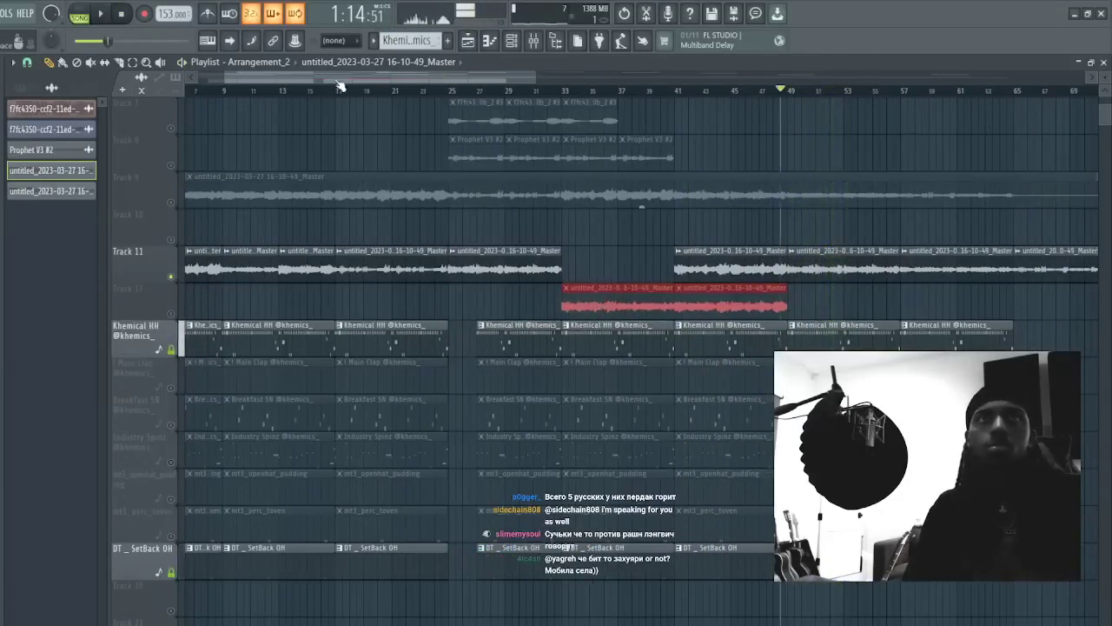
# - Unmute the Main Clap, Industry Spinz, mt3_openhat_pudding and mt3_perc_toven tracks
pyautogui.press('space')
pyautogui.moveTo(306, 80); pyautogui.dragTo(271, 85)
pyautogui.click(171, 389)
pyautogui.click(171, 462)
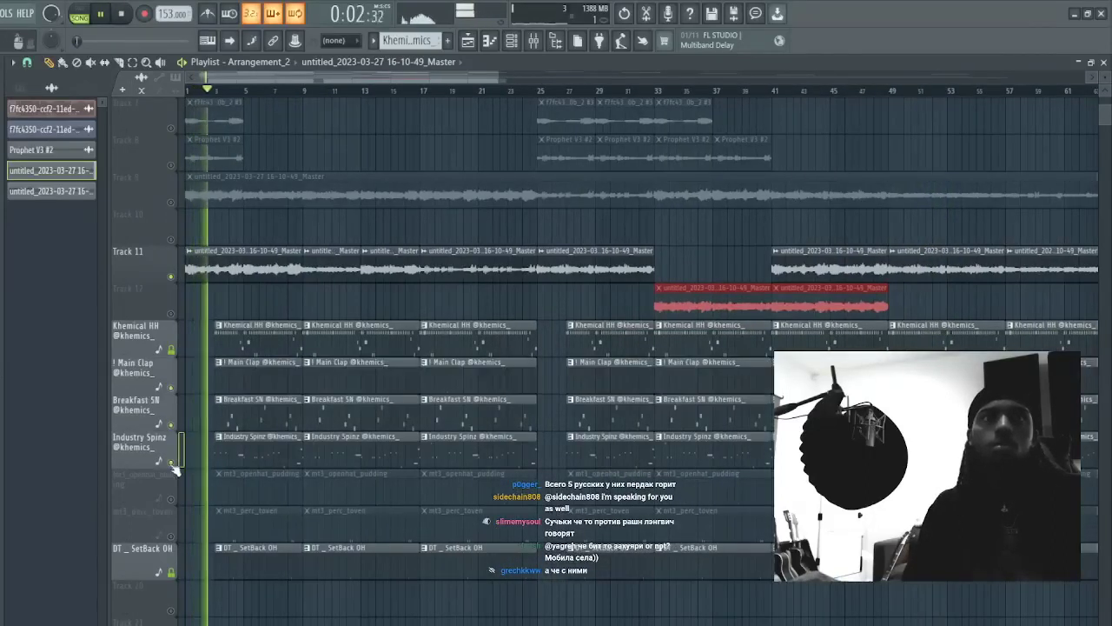
pyautogui.click(172, 499)
pyautogui.click(173, 537)
# - Delete the extra clip at bar 25 and the Track 12 clip at bars 24–32
pyautogui.click(538, 302)
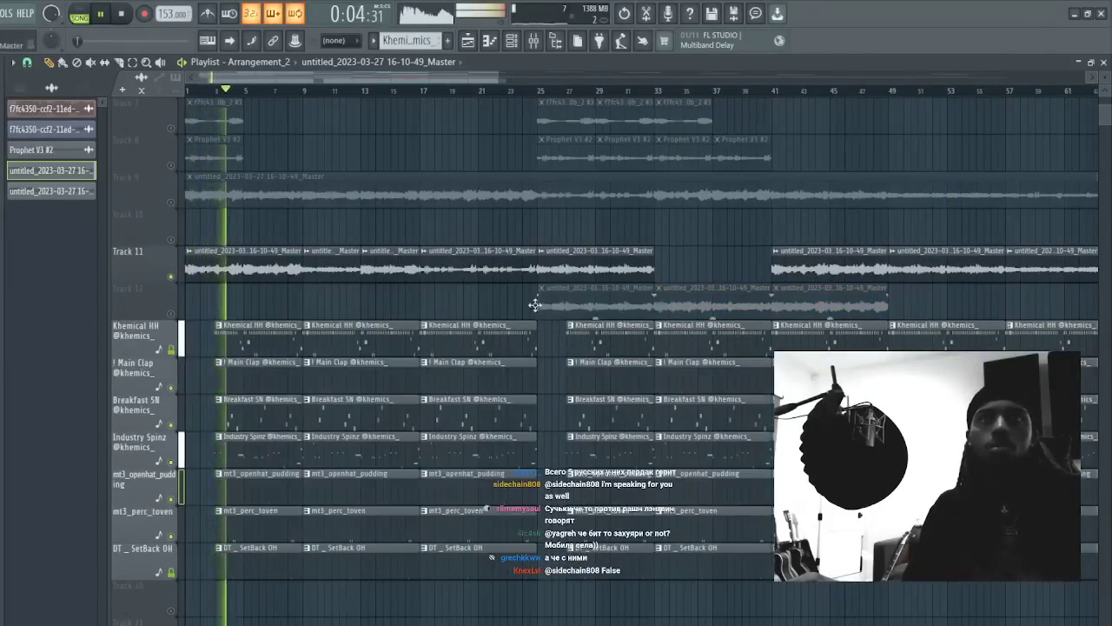
pyautogui.rightClick(580, 297)
pyautogui.keyDown('ctrl'); pyautogui.click(484, 87); pyautogui.keyUp('ctrl')
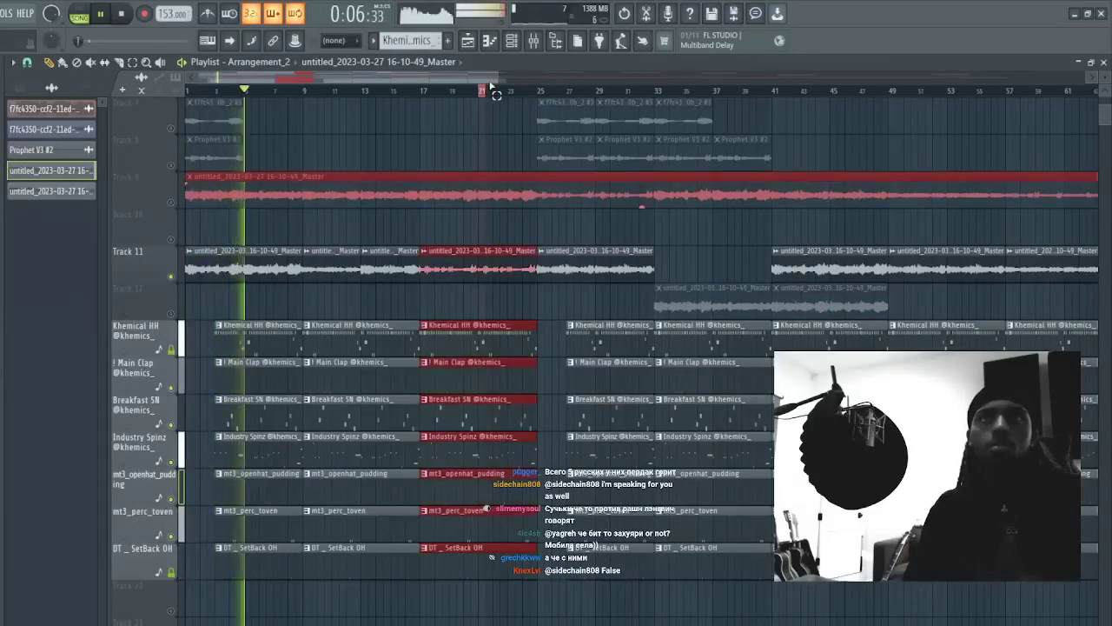
pyautogui.keyDown('ctrl'); pyautogui.click(484, 88); pyautogui.keyUp('ctrl')
pyautogui.scroll(2, 483, 78)
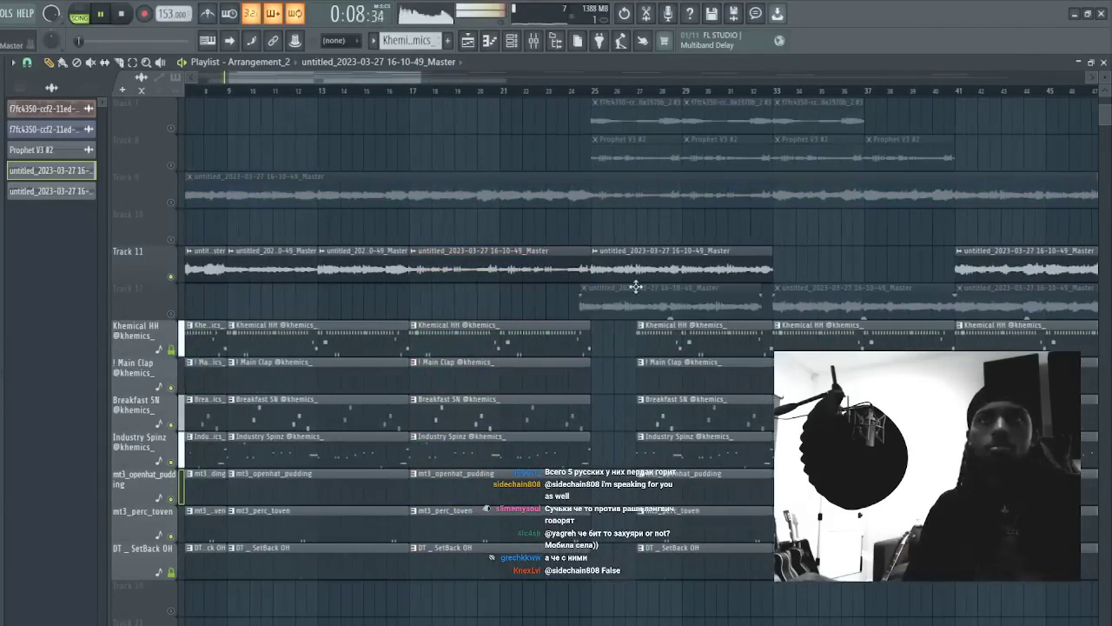
pyautogui.rightClick(636, 287)
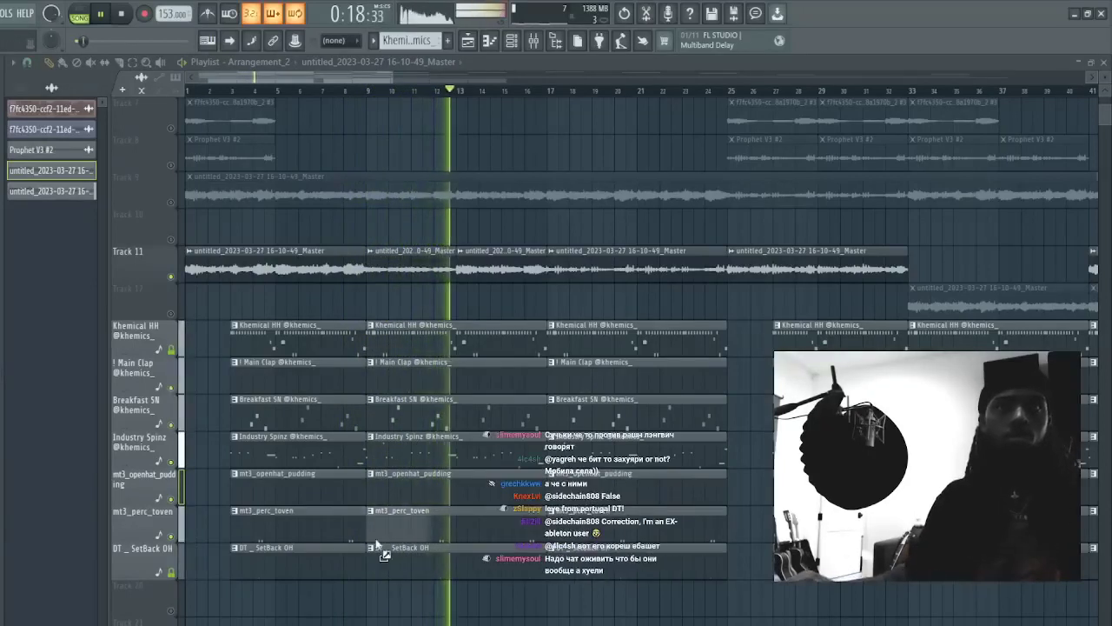
# - Place the Shooting Star Crash sample on Track 20 at bar 9
pyautogui.moveTo(376, 545); pyautogui.dragTo(372, 594)
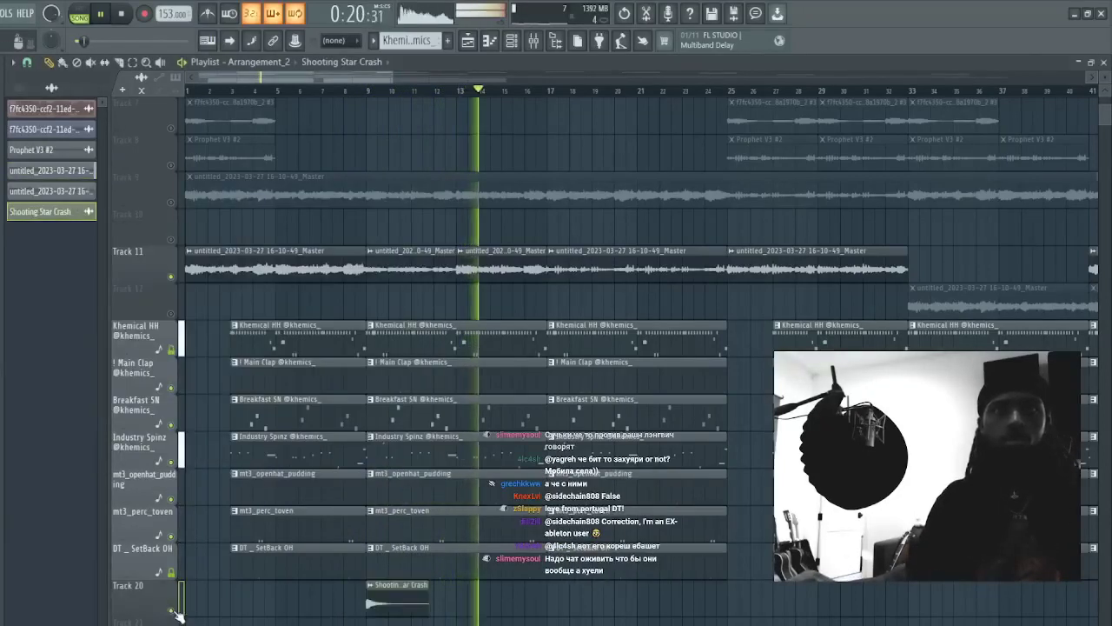
pyautogui.scroll(-3, 177, 615)
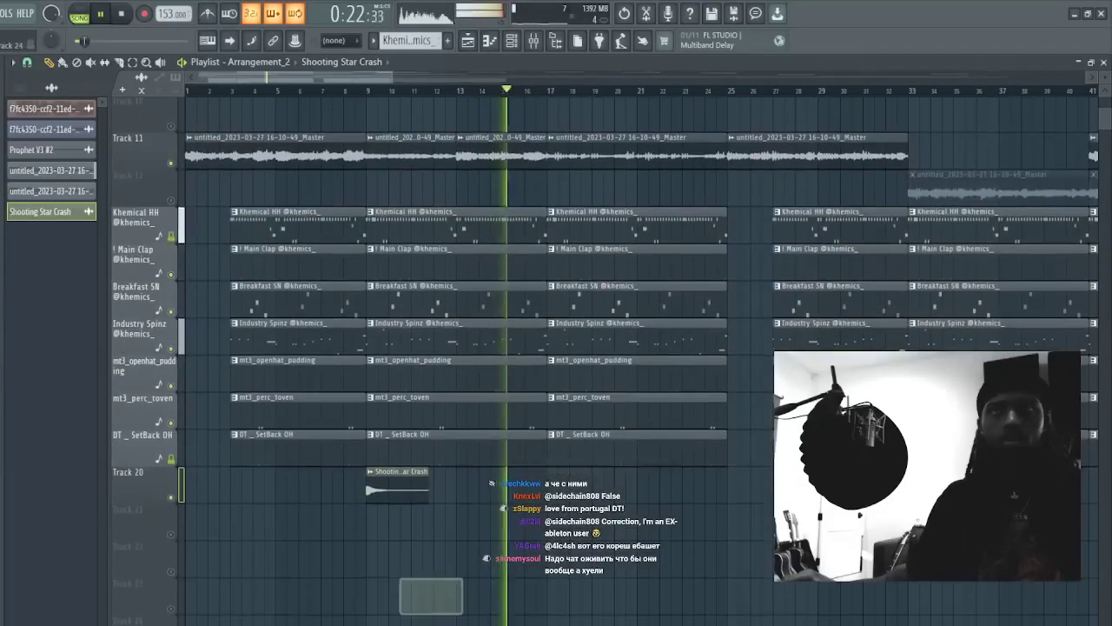
pyautogui.scroll(1, 588, 377)
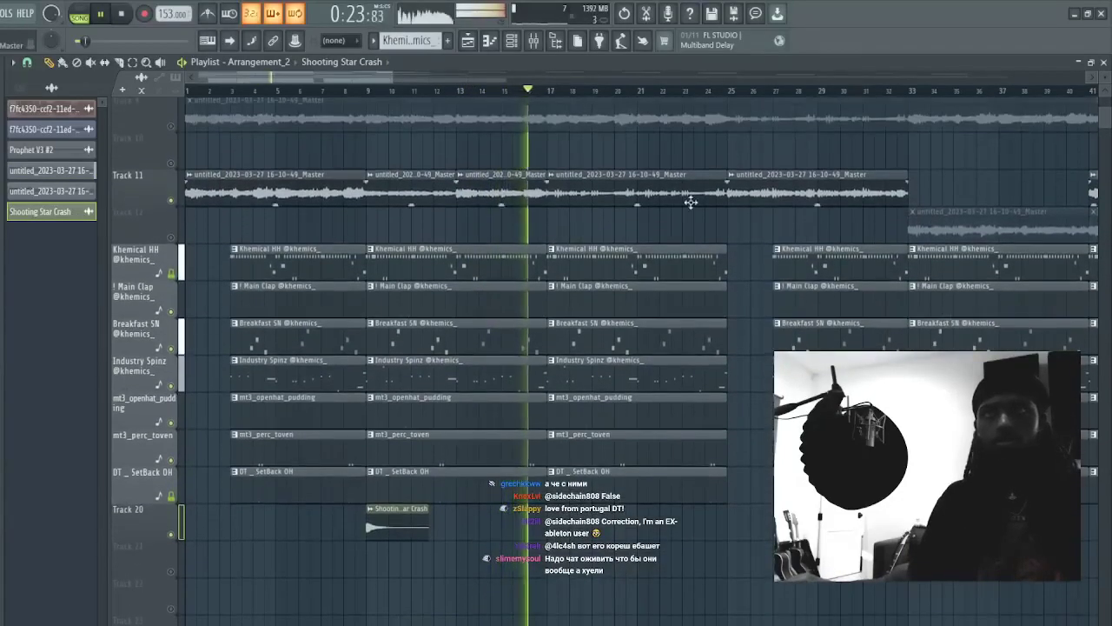
# - Delete the third Industry Spinz clip, copy the master audio to Track 12 at bar 17, and shift Track 11's clips toward bar 25
pyautogui.rightClick(634, 368)
pyautogui.click(817, 191)
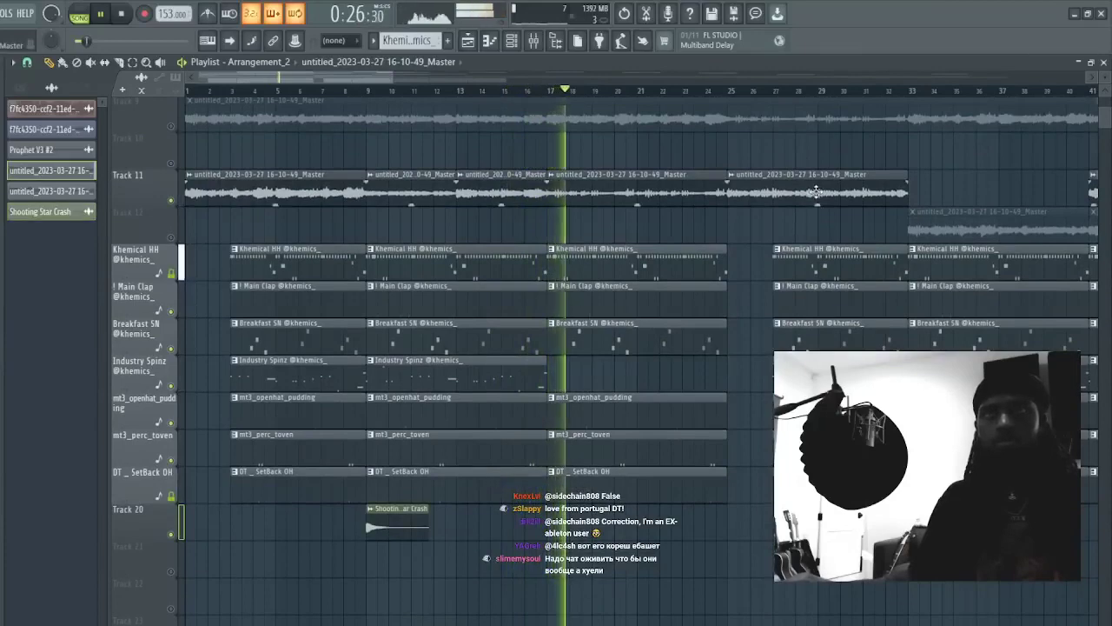
pyautogui.click(556, 227)
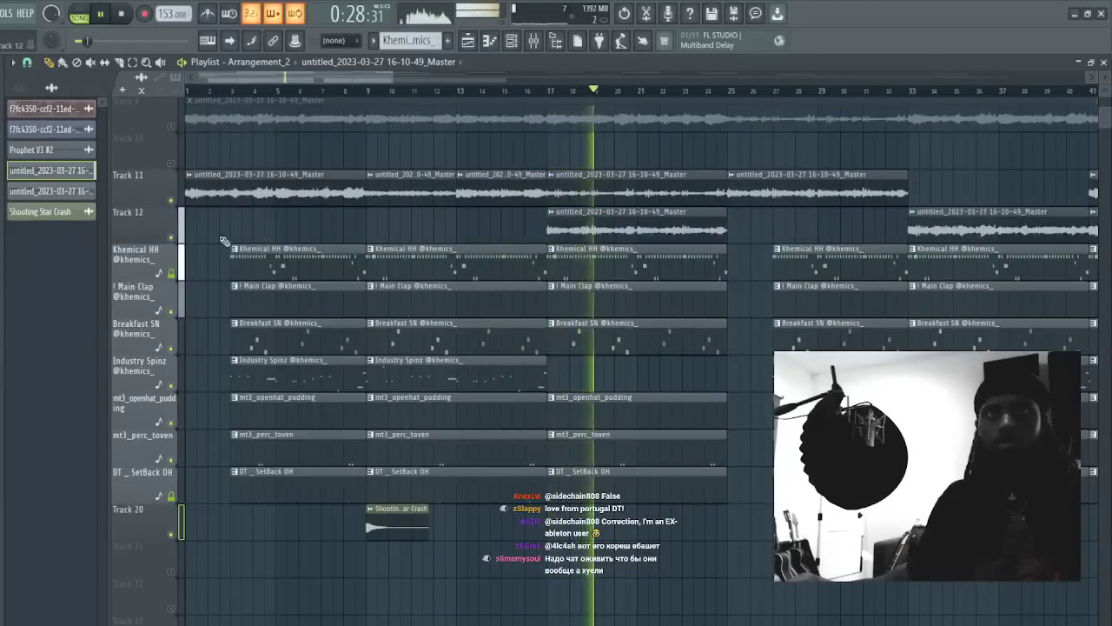
pyautogui.rightClick(660, 187)
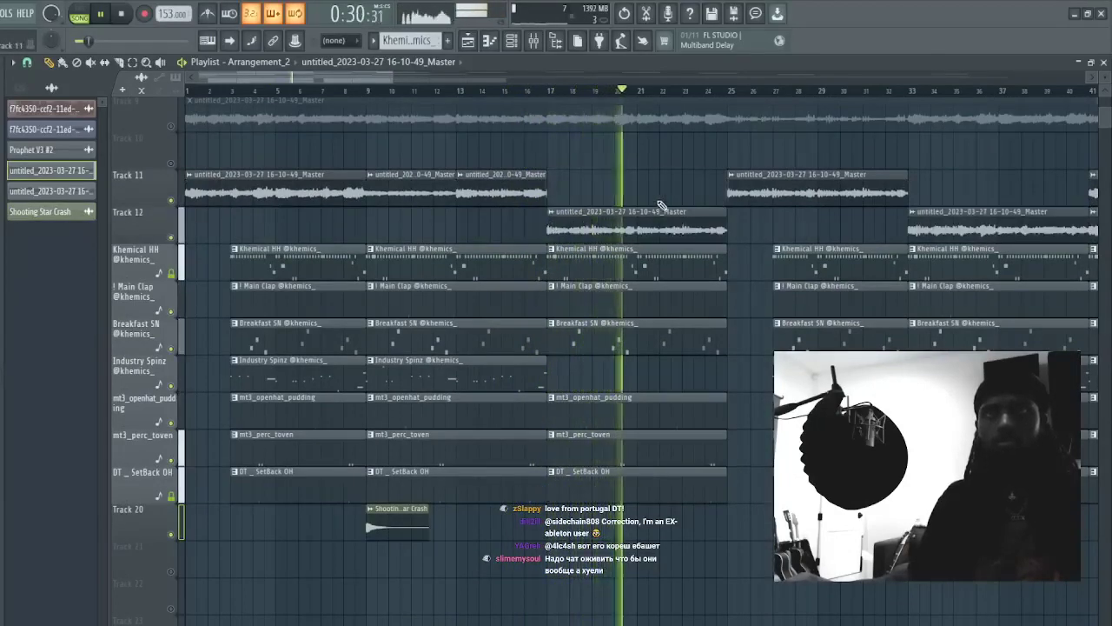
pyautogui.hotkey('ctrl', 'z')
pyautogui.press('space')
pyautogui.press('space')
pyautogui.moveTo(748, 189); pyautogui.dragTo(682, 200)
pyautogui.moveTo(679, 200); pyautogui.dragTo(859, 202)
# - Place an Industry Spinz clip at bar 17, slice it at bar 19, and delete the left piece
pyautogui.click(559, 87)
pyautogui.click(482, 374)
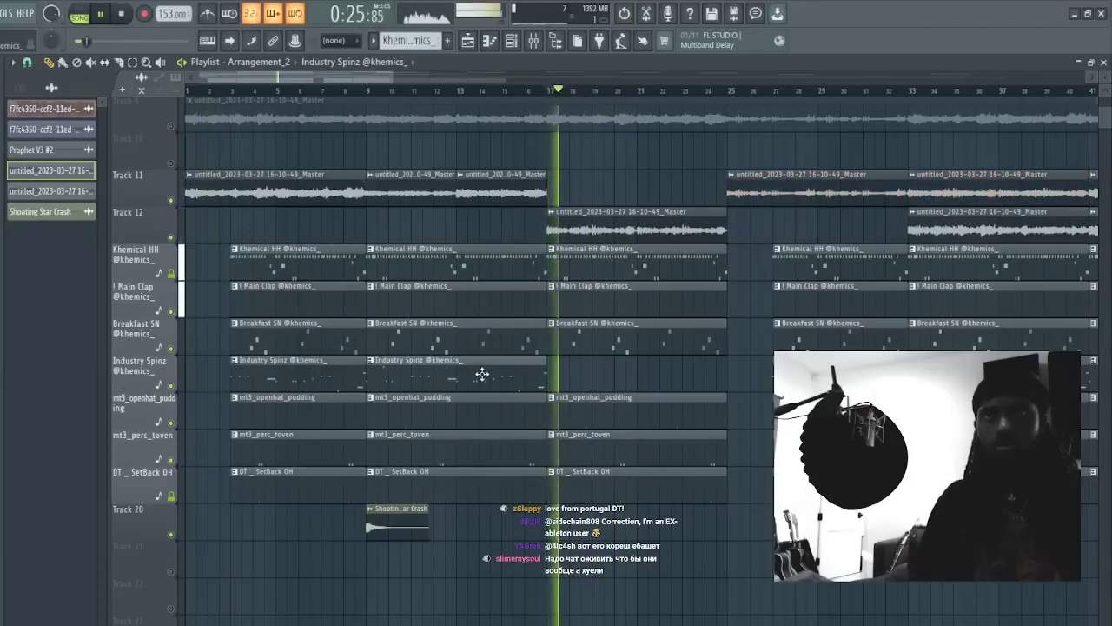
pyautogui.click(552, 375)
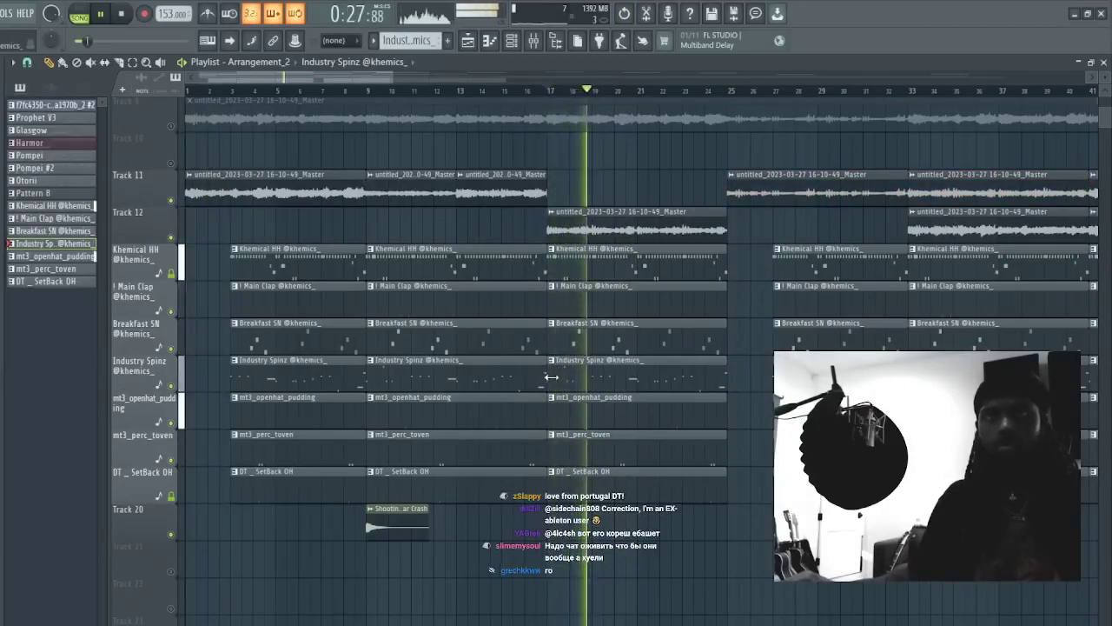
pyautogui.click(599, 385)
pyautogui.press('p')
pyautogui.rightClick(583, 382)
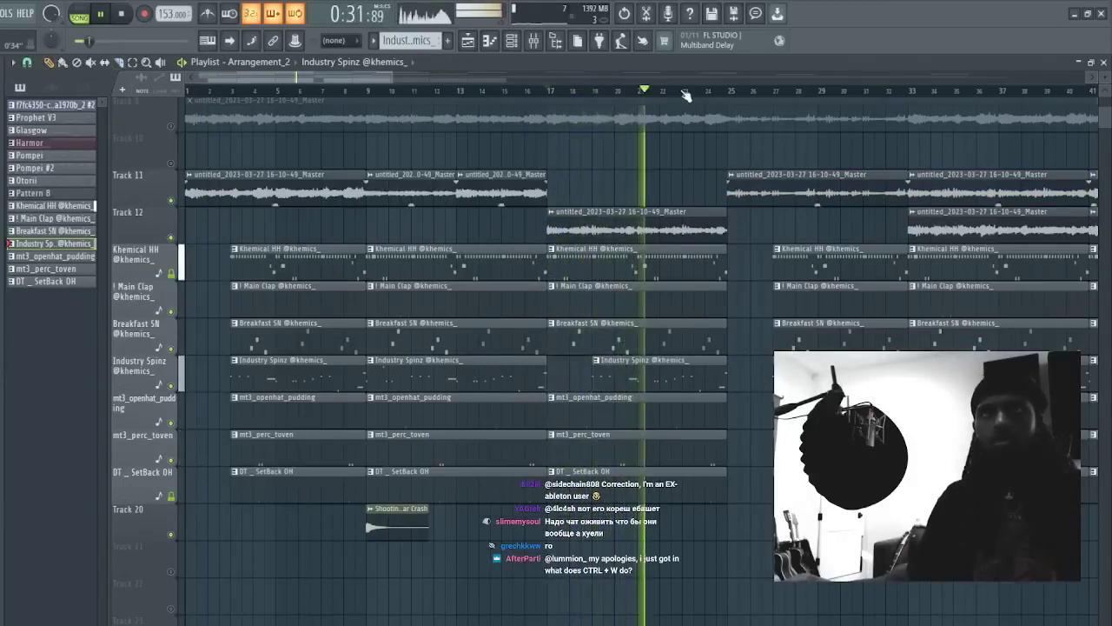
# - Extend the drum clips around bar 29 back to start at bar 25
pyautogui.scroll(-1, 715, 75)
pyautogui.moveTo(769, 527)
pyautogui.mouseDown()
pyautogui.moveTo(723, 268)
pyautogui.moveTo(672, 268)
pyautogui.mouseUp()
pyautogui.click(389, 534)
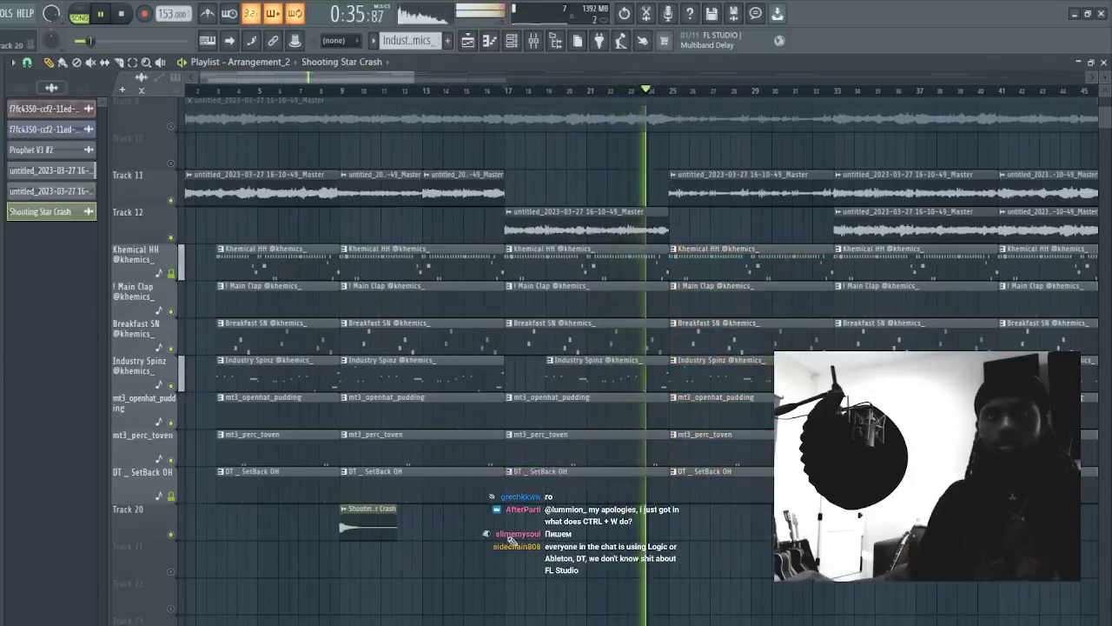
pyautogui.scroll(4, 673, 521)
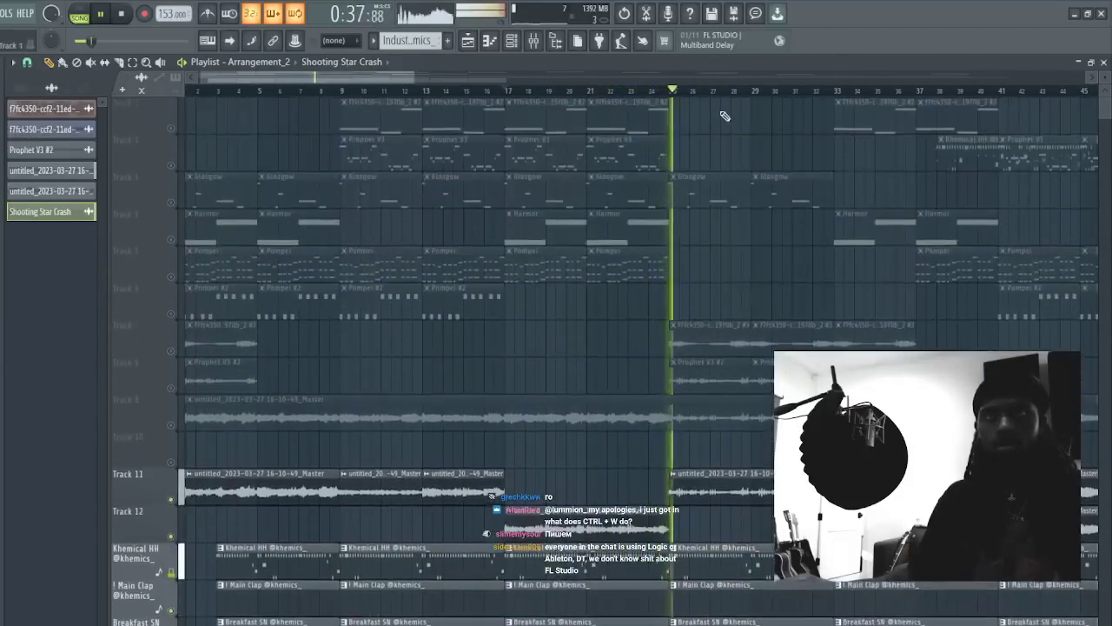
pyautogui.scroll(-4, 638, 496)
# - Add a Shooting Star Crash clip at bar 25 and remove the stray clips near bar 26 and on Track 23
pyautogui.click(573, 492)
pyautogui.doubleClick(574, 492)
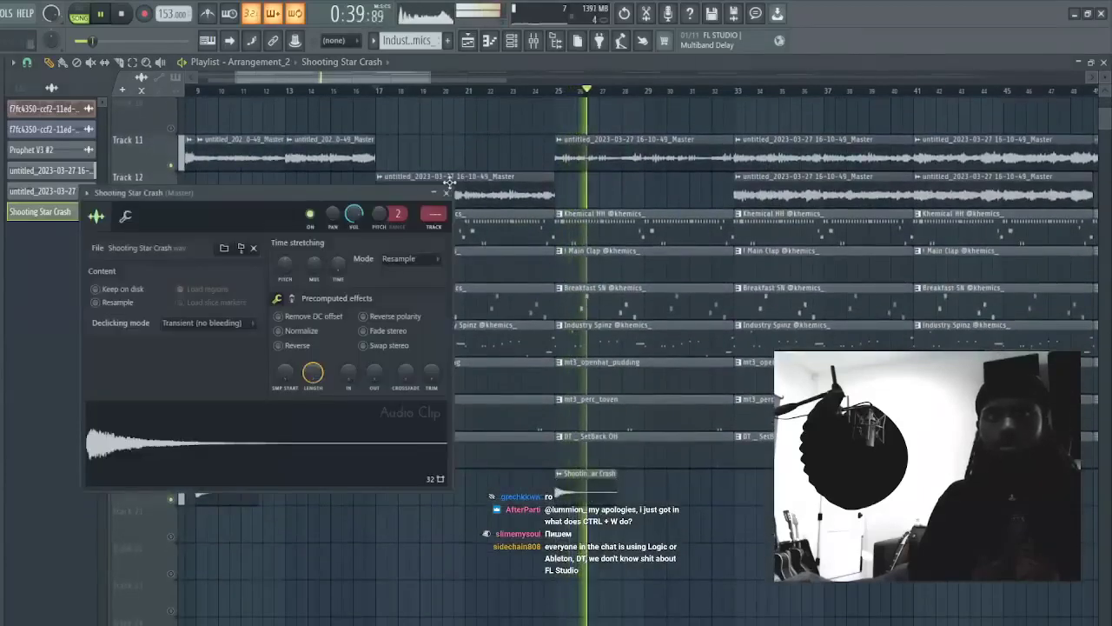
pyautogui.click(583, 603)
pyautogui.rightClick(583, 602)
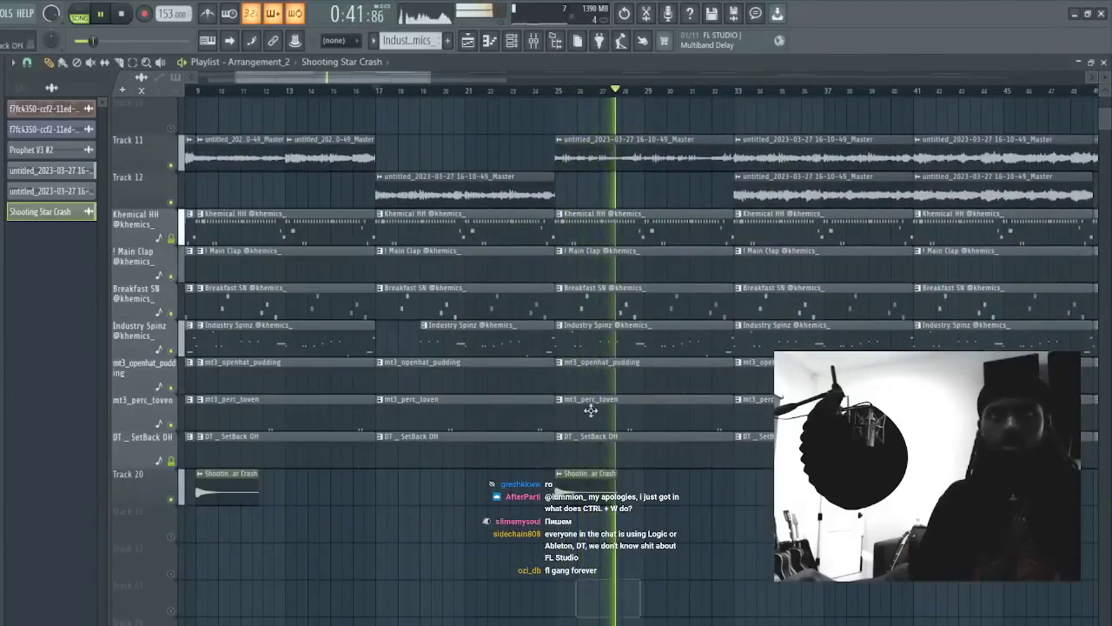
pyautogui.click(545, 90)
pyautogui.doubleClick(568, 475)
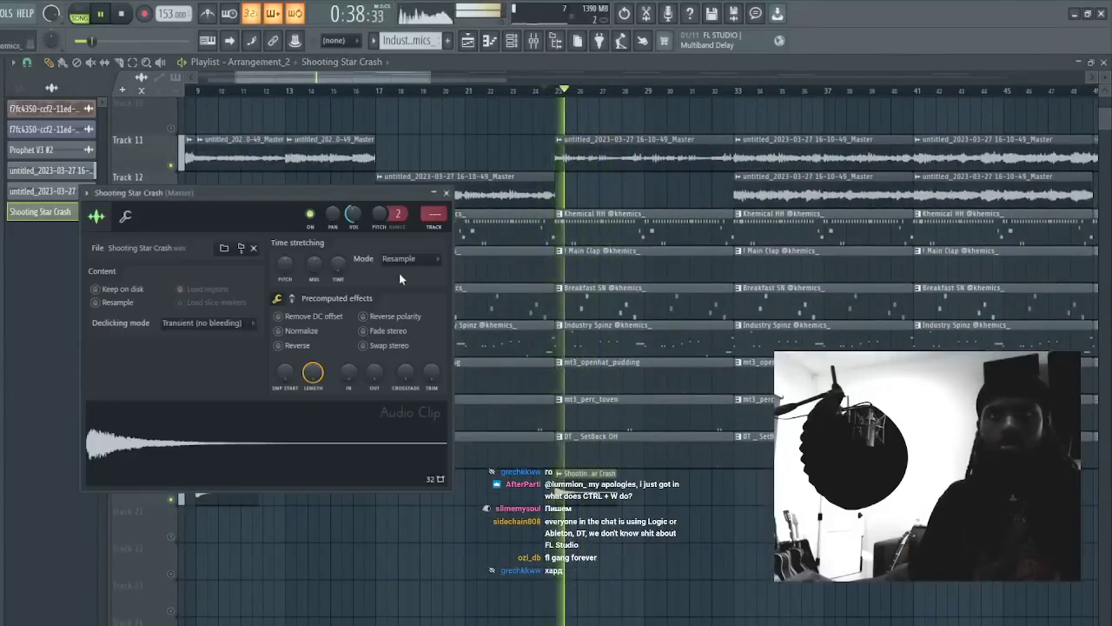
pyautogui.click(765, 602)
pyautogui.rightClick(766, 602)
# - Delete the drum clips after bar 31 and move the Track 12 clip to bars 49–56
pyautogui.doubleClick(569, 476)
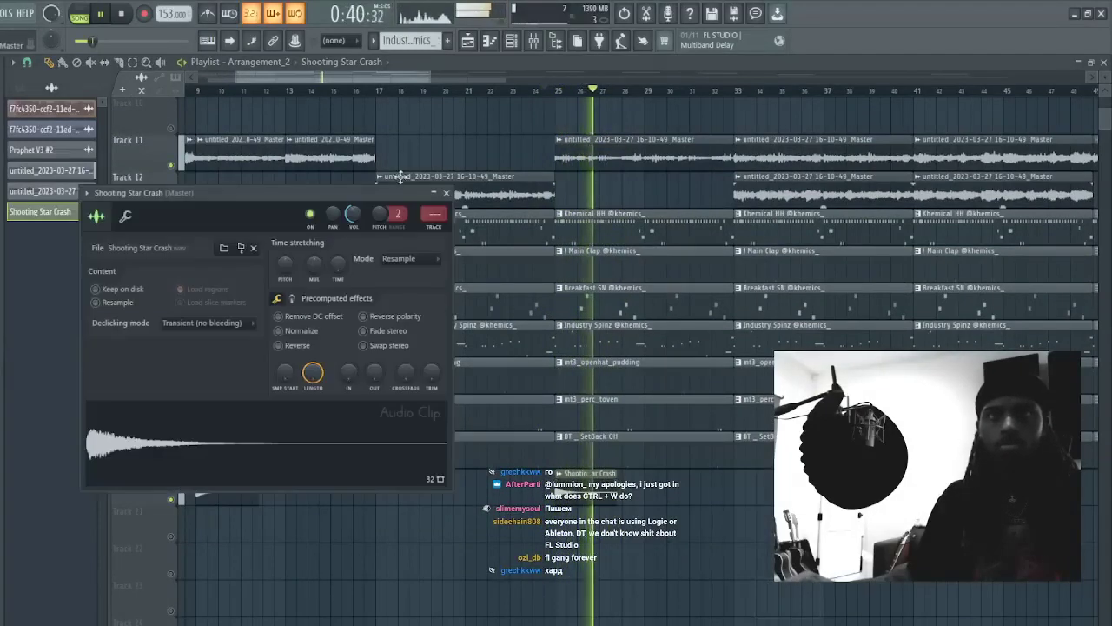
pyautogui.moveTo(424, 79); pyautogui.dragTo(442, 80)
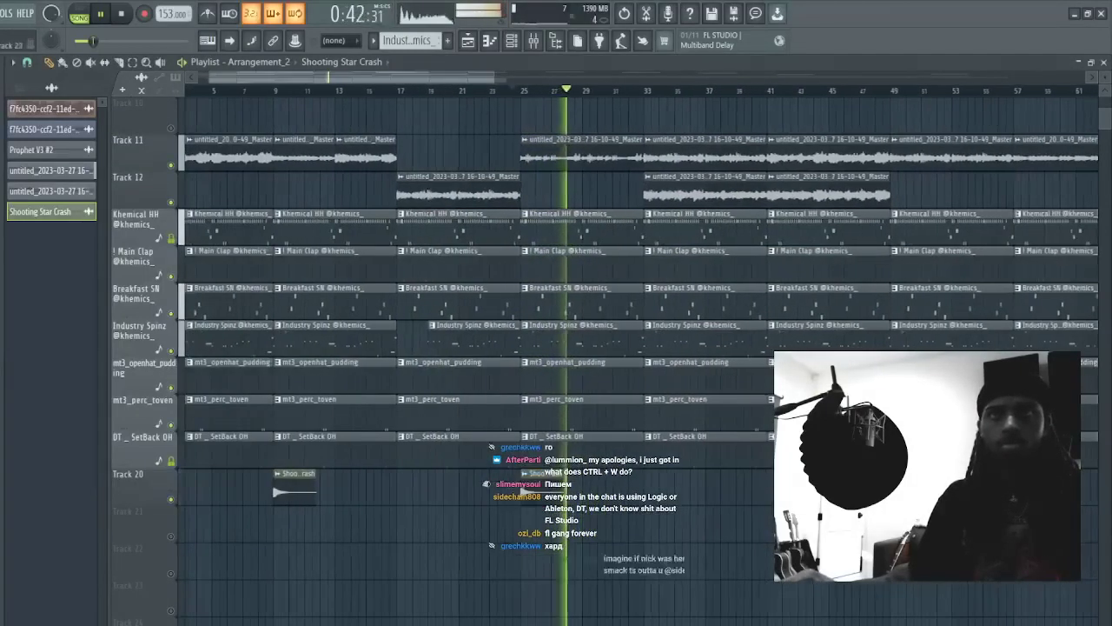
pyautogui.scroll(-3, 442, 81)
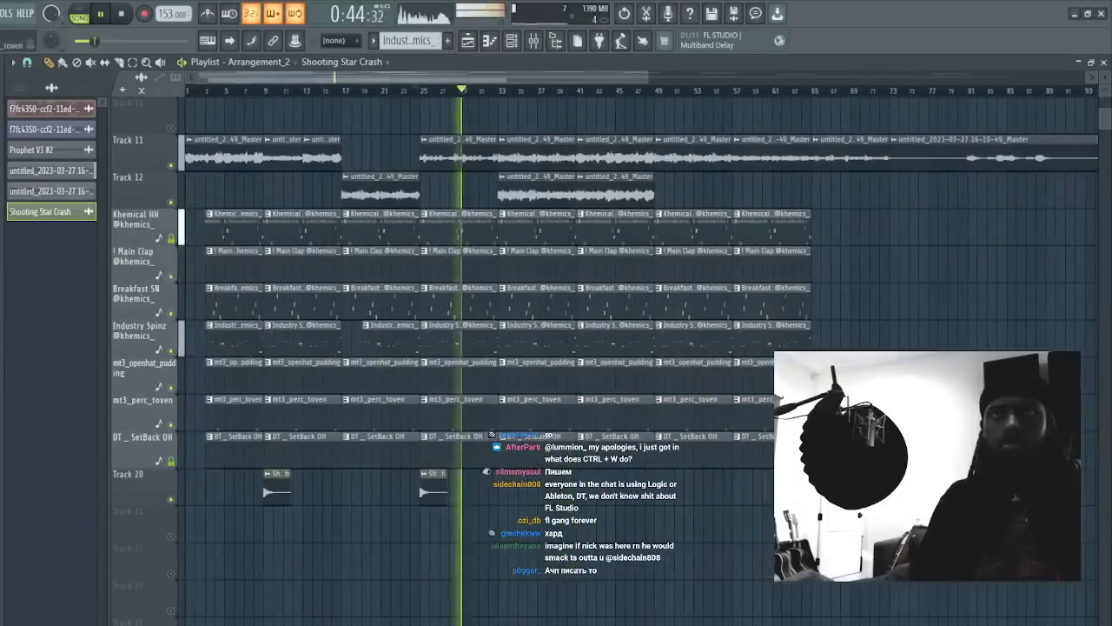
pyautogui.moveTo(878, 539); pyautogui.dragTo(496, 209)
pyautogui.press('Delete')
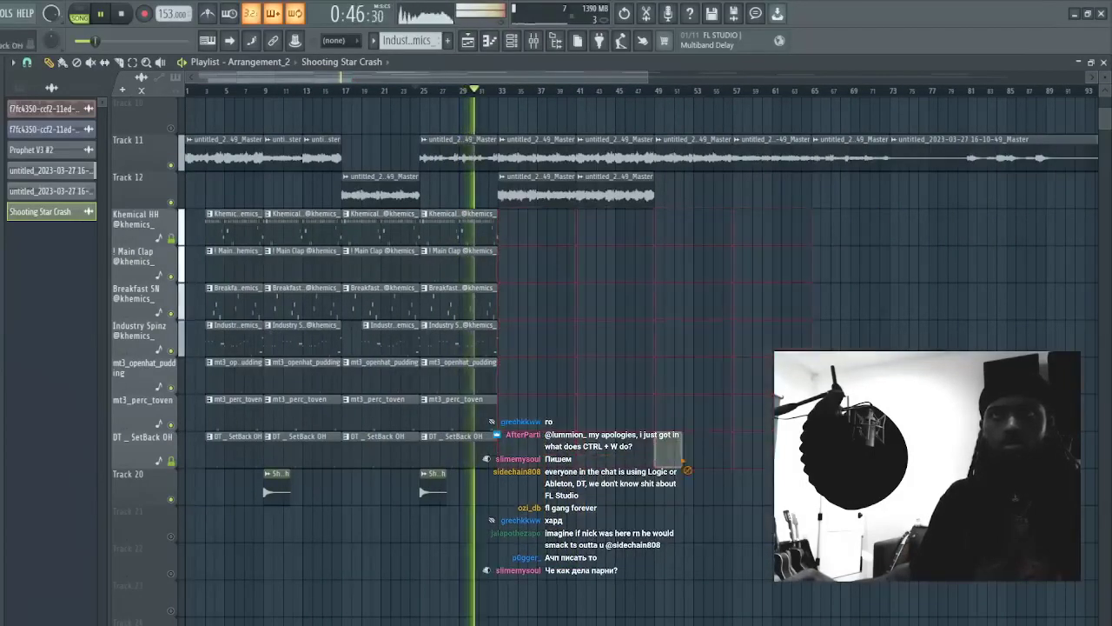
pyautogui.moveTo(629, 200); pyautogui.dragTo(787, 200)
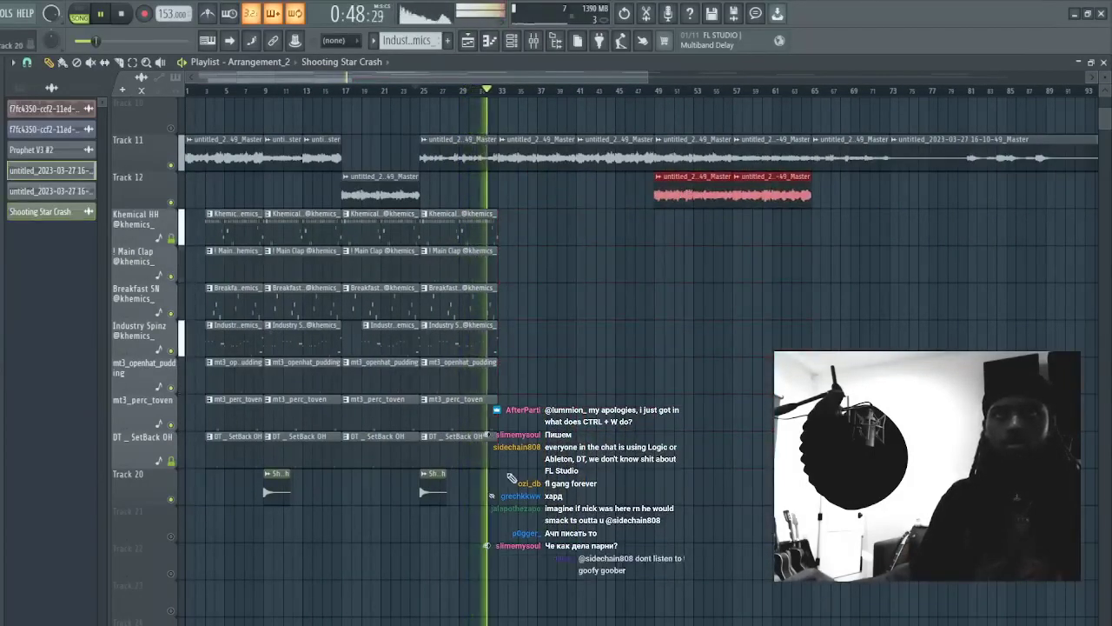
# - Add a Shooting Star Crash clip at bar 53 and audition from bars 40, 49 and 57
pyautogui.moveTo(538, 550); pyautogui.dragTo(285, 240)
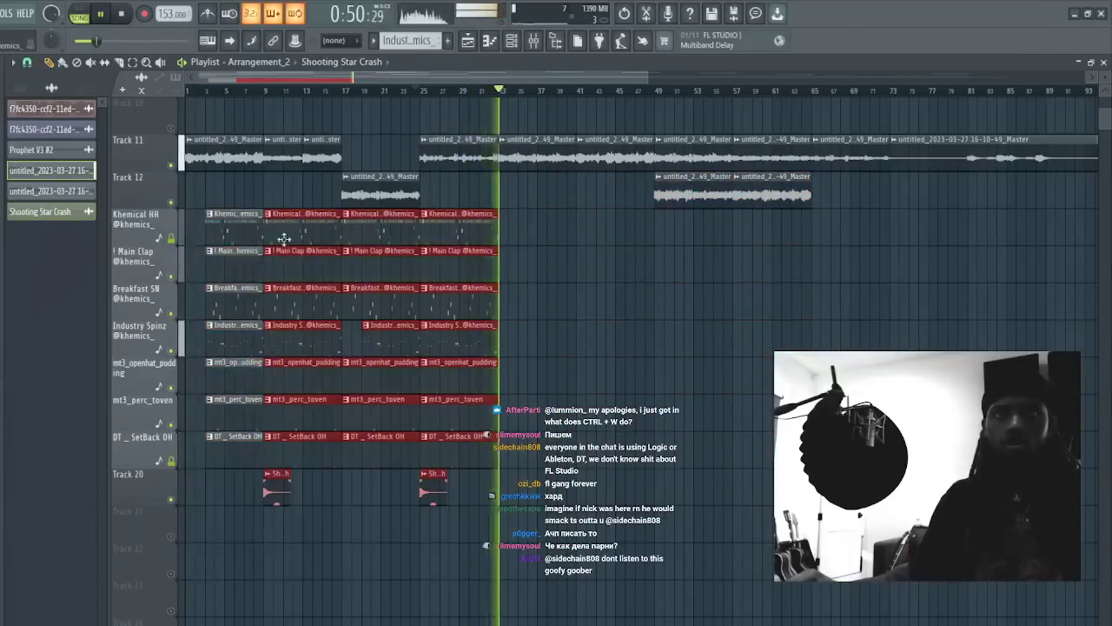
pyautogui.click(699, 413)
pyautogui.click(564, 90)
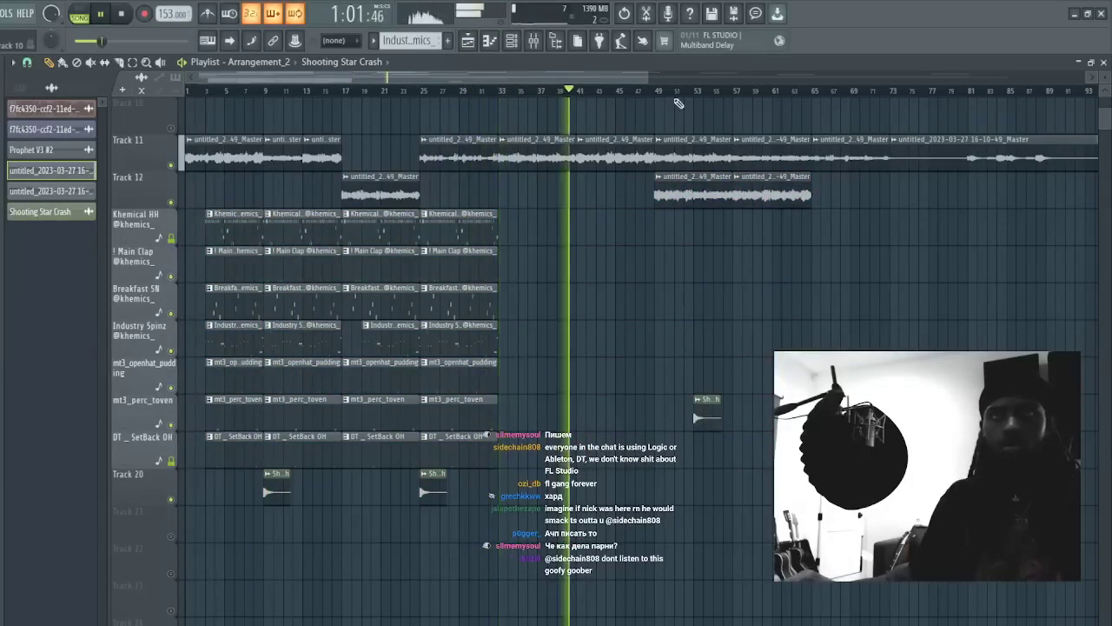
pyautogui.click(656, 90)
pyautogui.click(737, 90)
# - Delete the second Track 12 audio clip and the bar-53 crash, then audition bars 63–75 and 49
pyautogui.rightClick(765, 193)
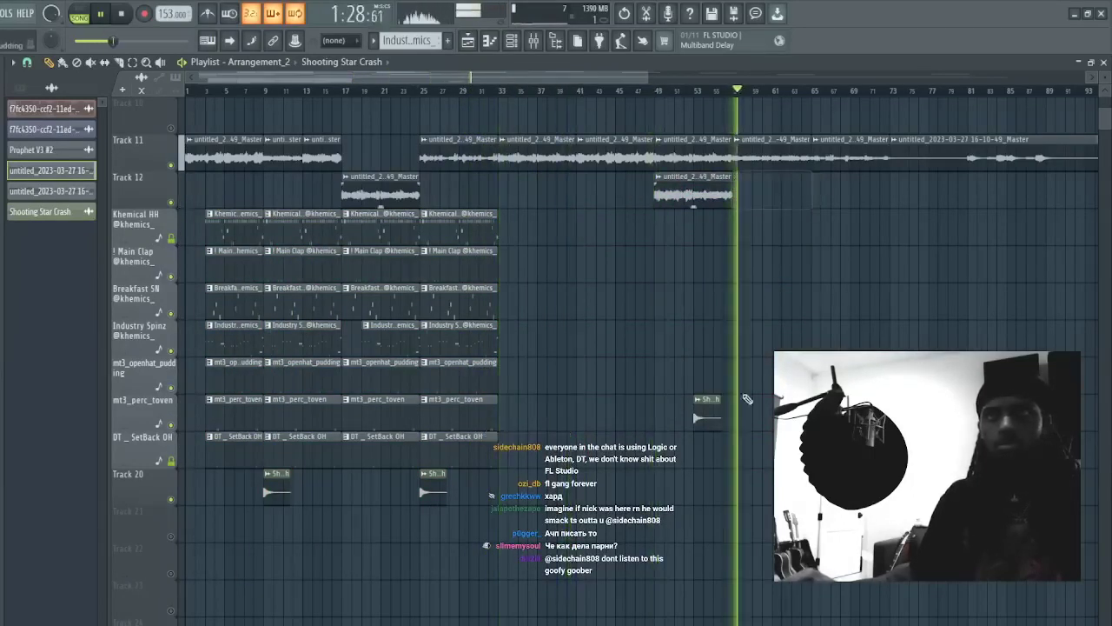
pyautogui.rightClick(710, 412)
pyautogui.click(810, 144)
pyautogui.click(815, 91)
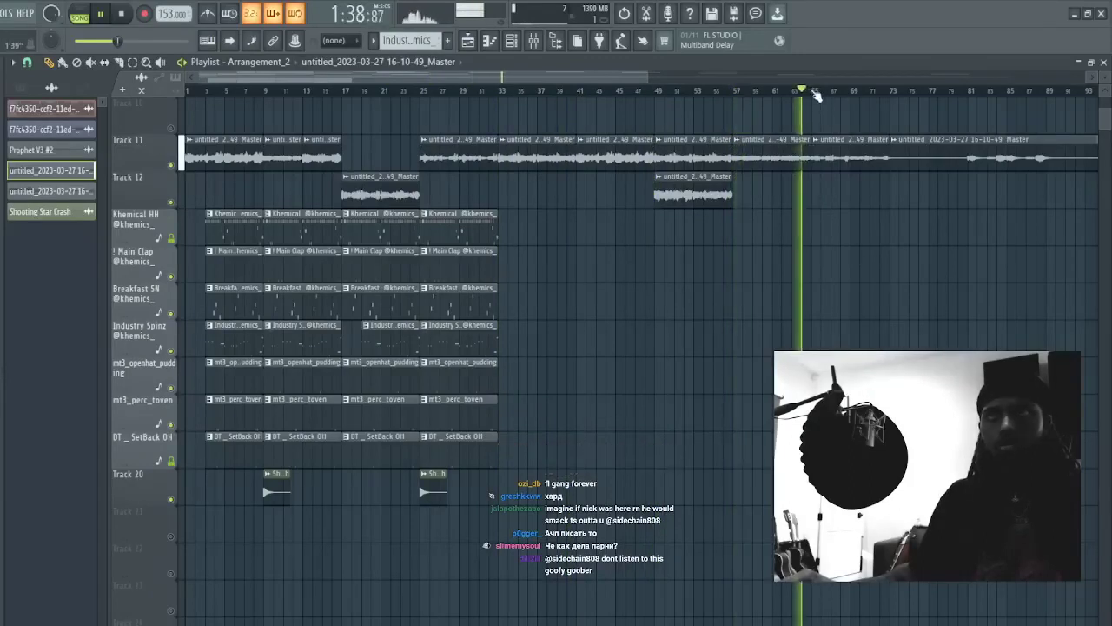
pyautogui.click(818, 92)
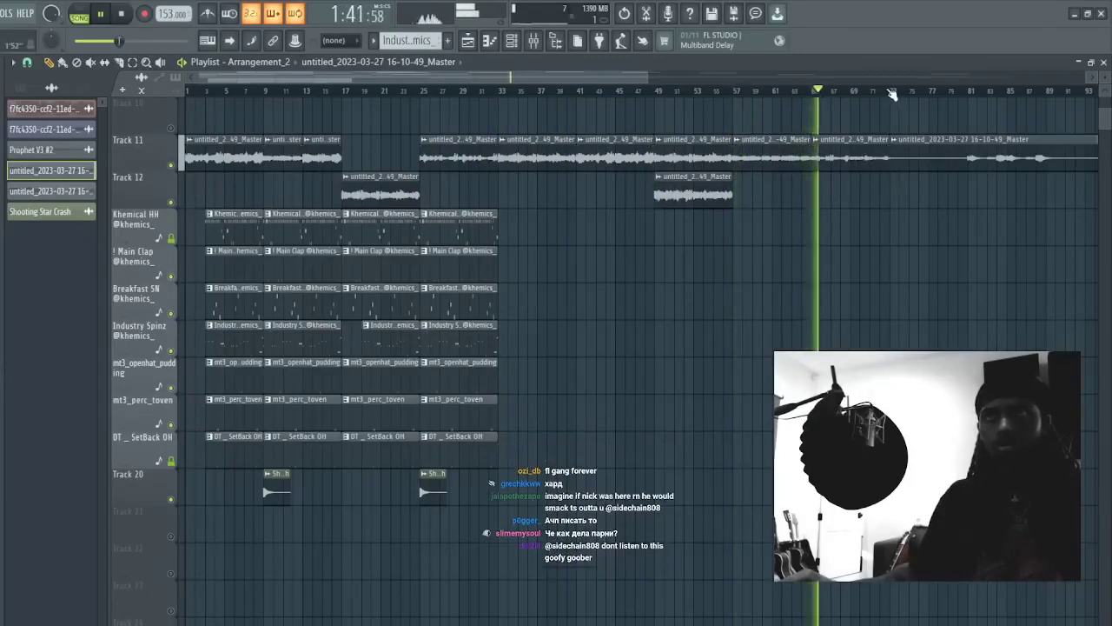
pyautogui.click(891, 92)
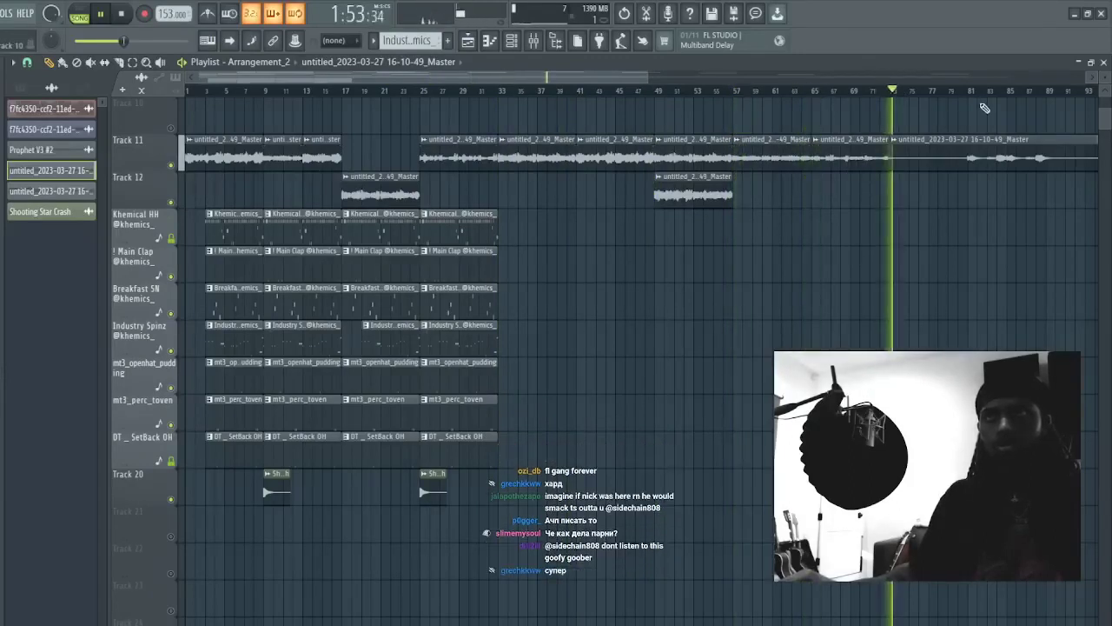
pyautogui.click(653, 91)
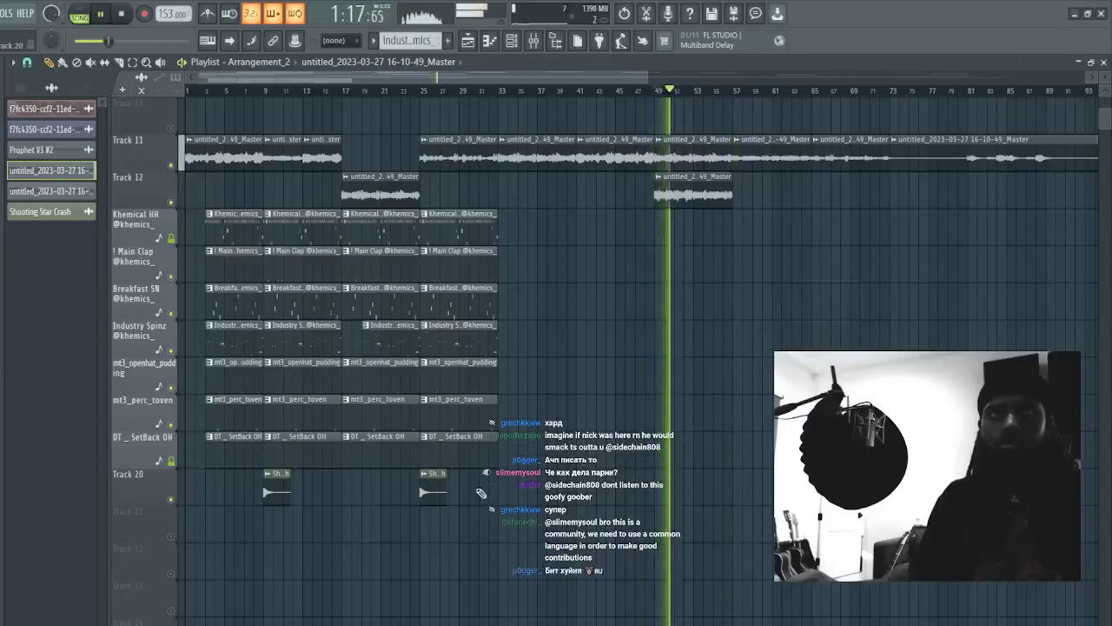
# - Check the opening drum and Track 11–12 audio clips and delete the stray clip
pyautogui.moveTo(595, 539); pyautogui.dragTo(285, 236)
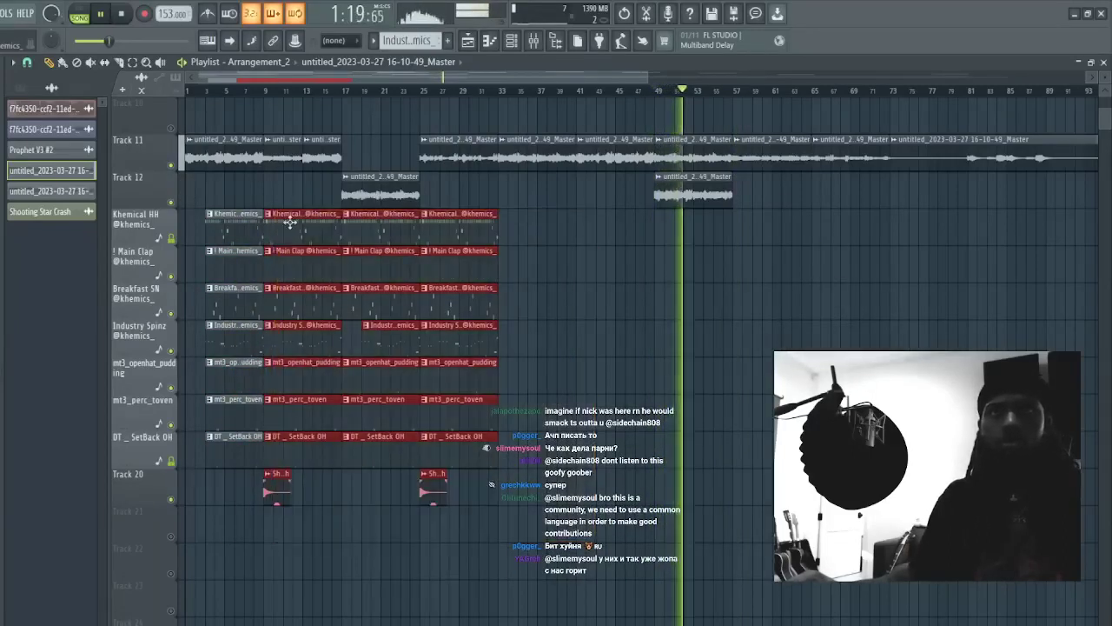
pyautogui.click(189, 92)
pyautogui.keyDown('ctrl'); pyautogui.click(530, 380); pyautogui.keyUp('ctrl')
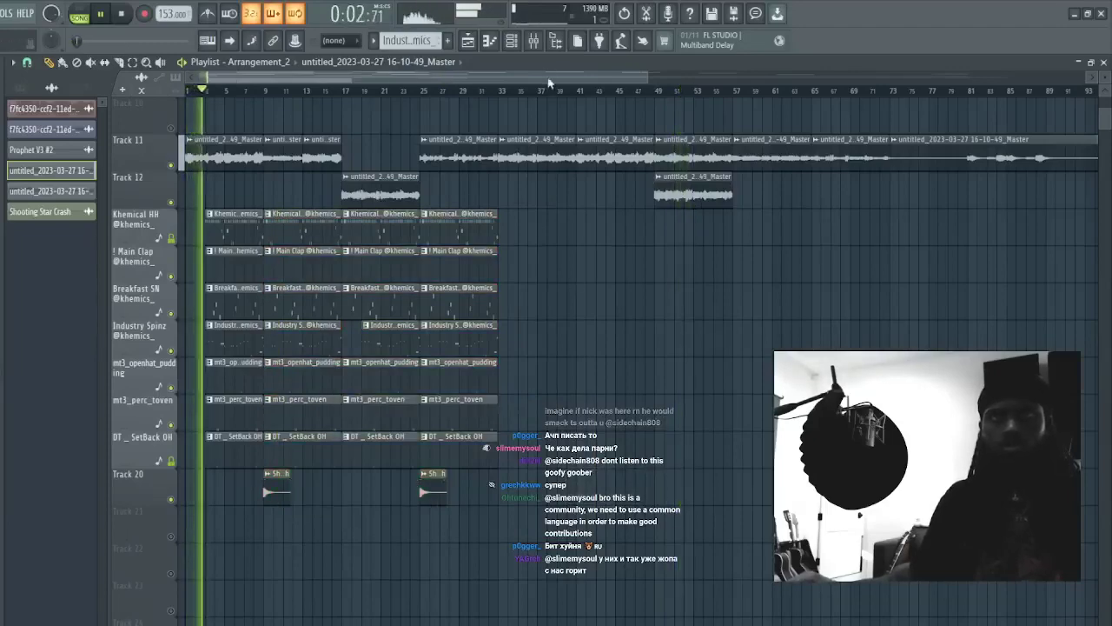
pyautogui.scroll(-3, 575, 82)
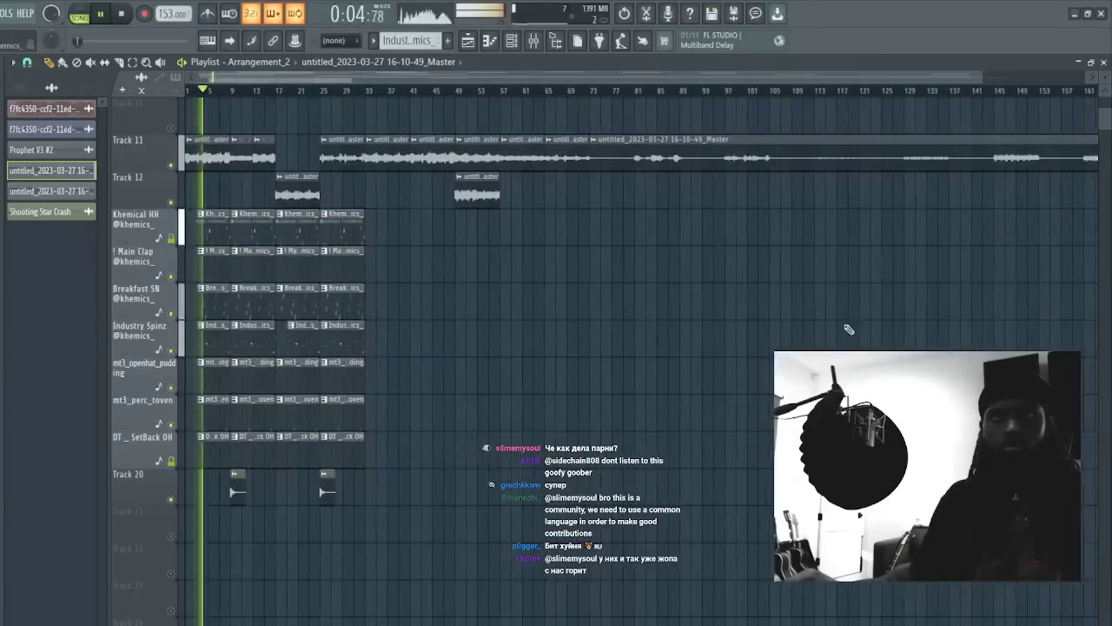
pyautogui.moveTo(805, 298); pyautogui.dragTo(382, 111)
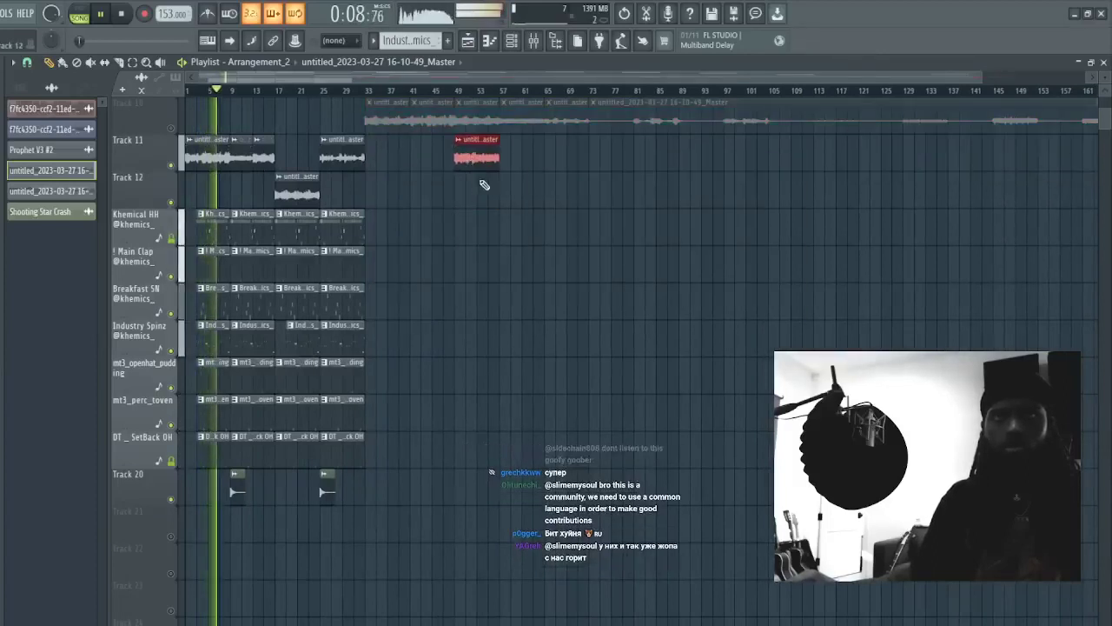
pyautogui.click(482, 160)
pyautogui.rightClick(430, 220)
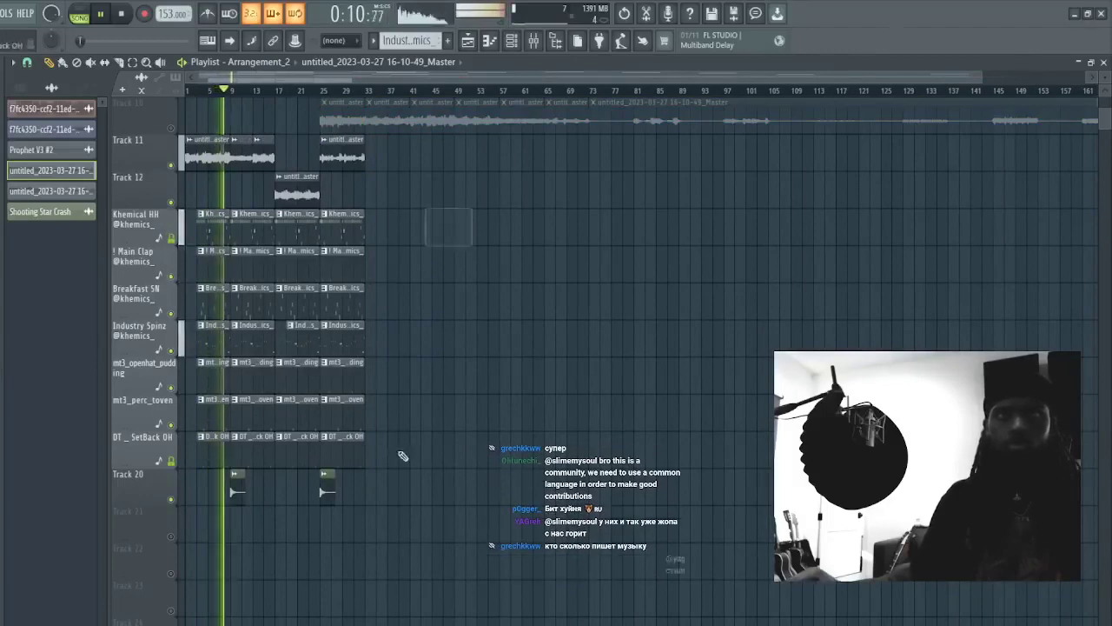
# - Duplicate the entire arrangement to the right with Ctrl+B
pyautogui.moveTo(447, 527); pyautogui.dragTo(92, 148)
pyautogui.hotkey('ctrl', 'b')
pyautogui.scroll(5, 452, 76)
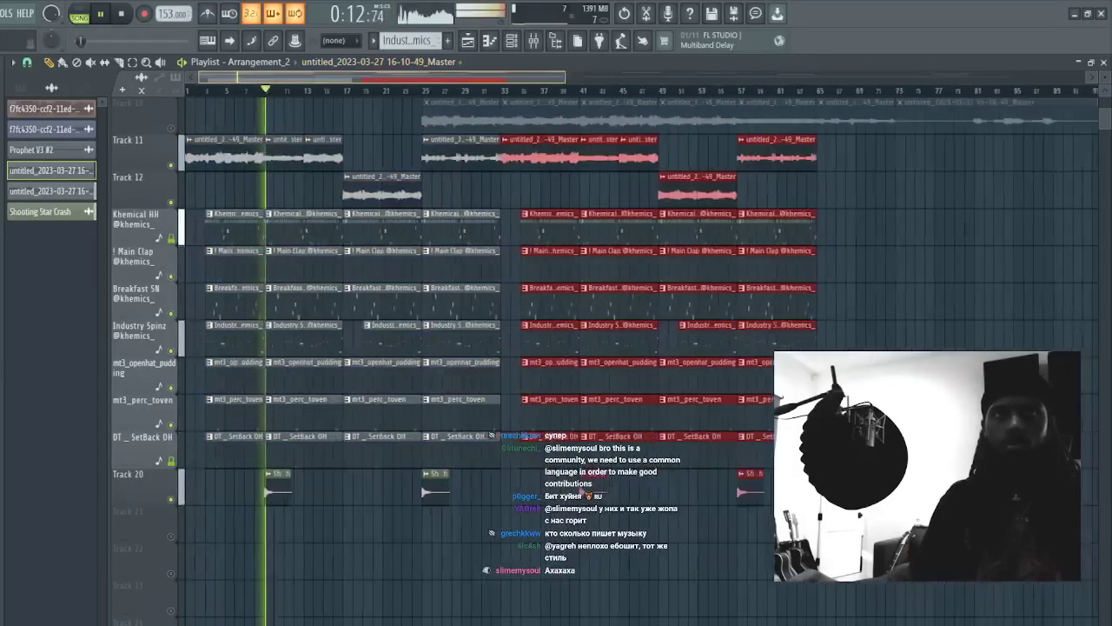
pyautogui.rightClick(634, 603)
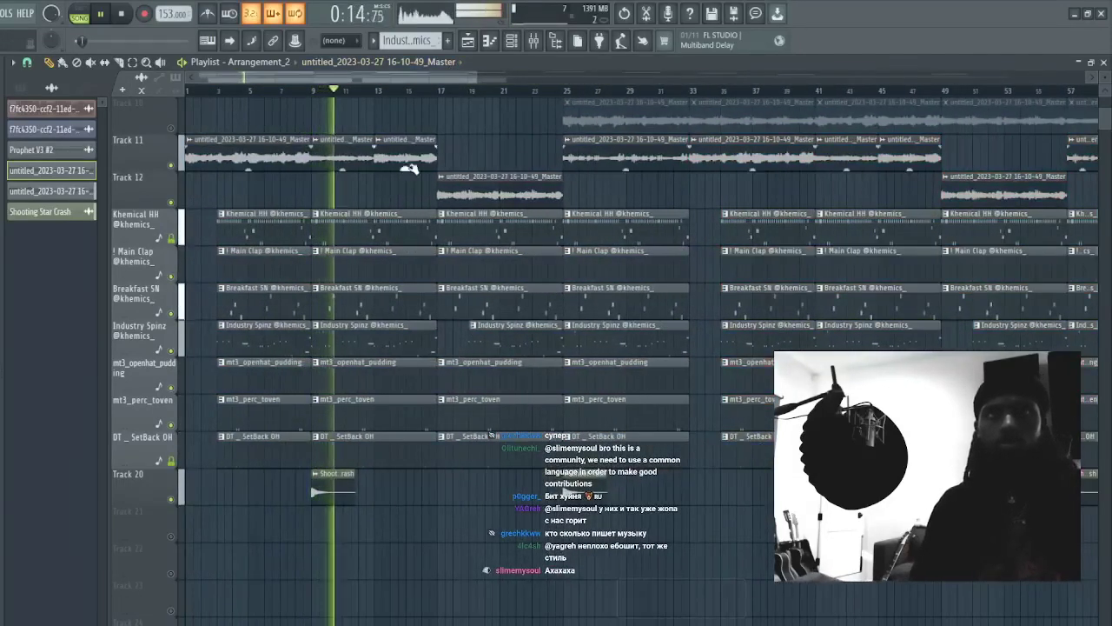
# - Move the bar-13 Track 11 clip down to Track 12 and refill the Track 11 gap
pyautogui.moveTo(406, 201); pyautogui.dragTo(404, 199)
pyautogui.click(367, 161)
pyautogui.click(381, 162)
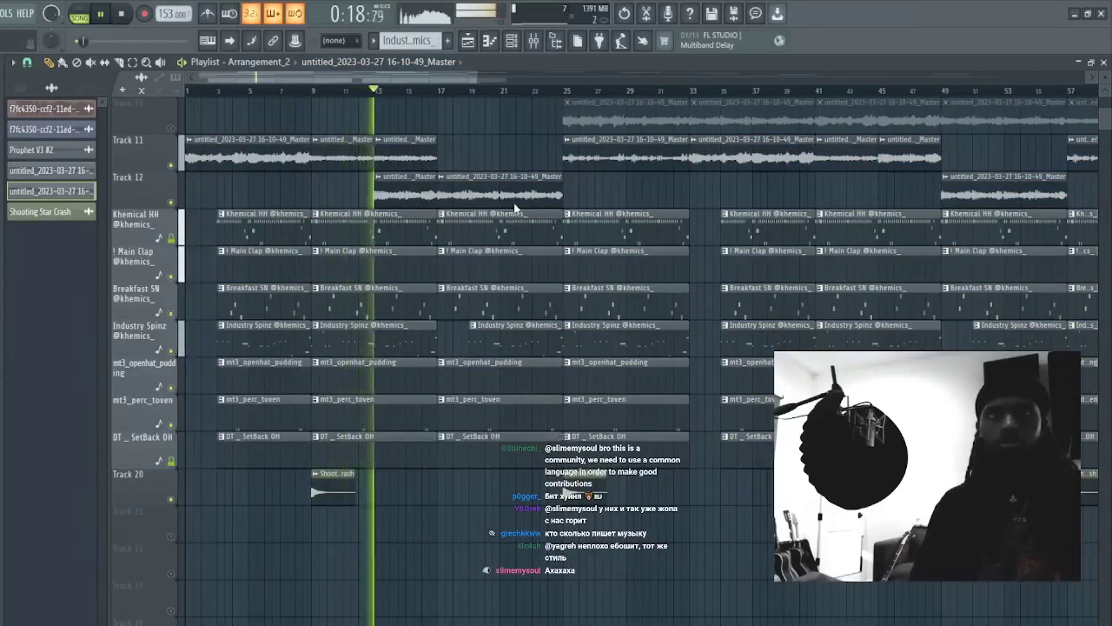
# - Make the Track 12 clip unique as Master #2 and review its channel settings from bar 13
pyautogui.click(440, 278)
pyautogui.doubleClick(405, 200)
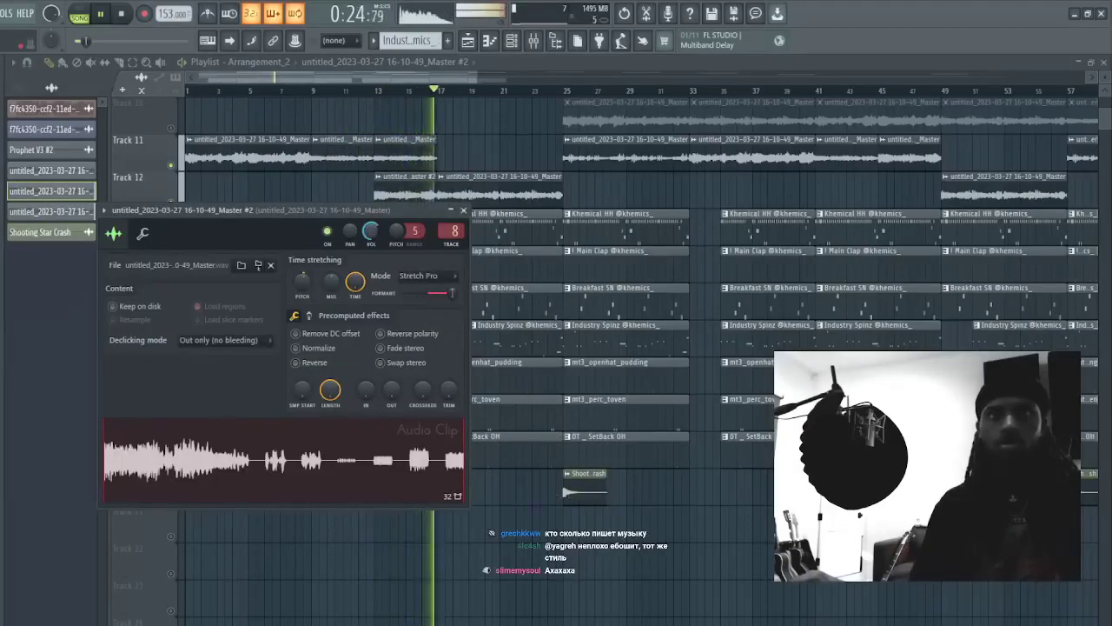
pyautogui.click(379, 92)
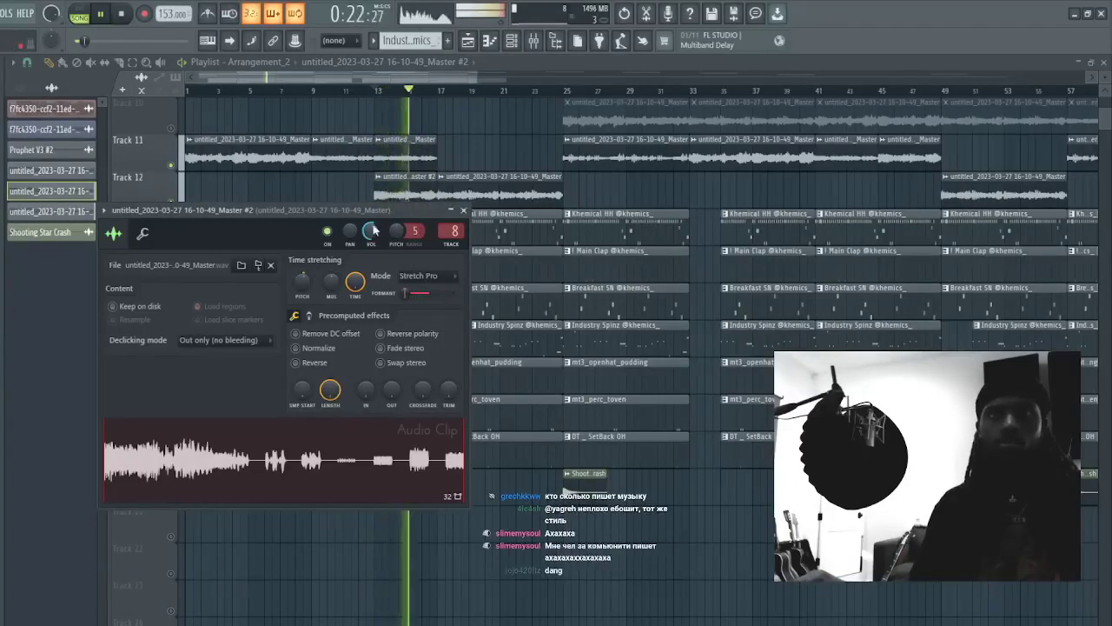
pyautogui.click(451, 213)
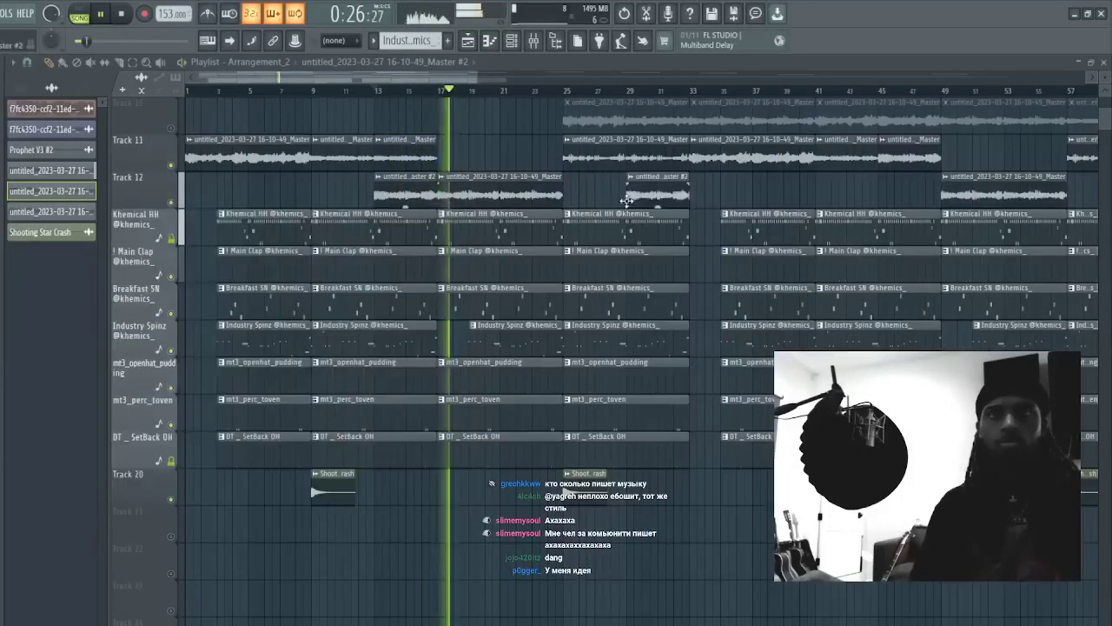
# - Extend the Industry Spinz clip to start earlier and copy the Track 11 audio clip to bar 17
pyautogui.click(443, 491)
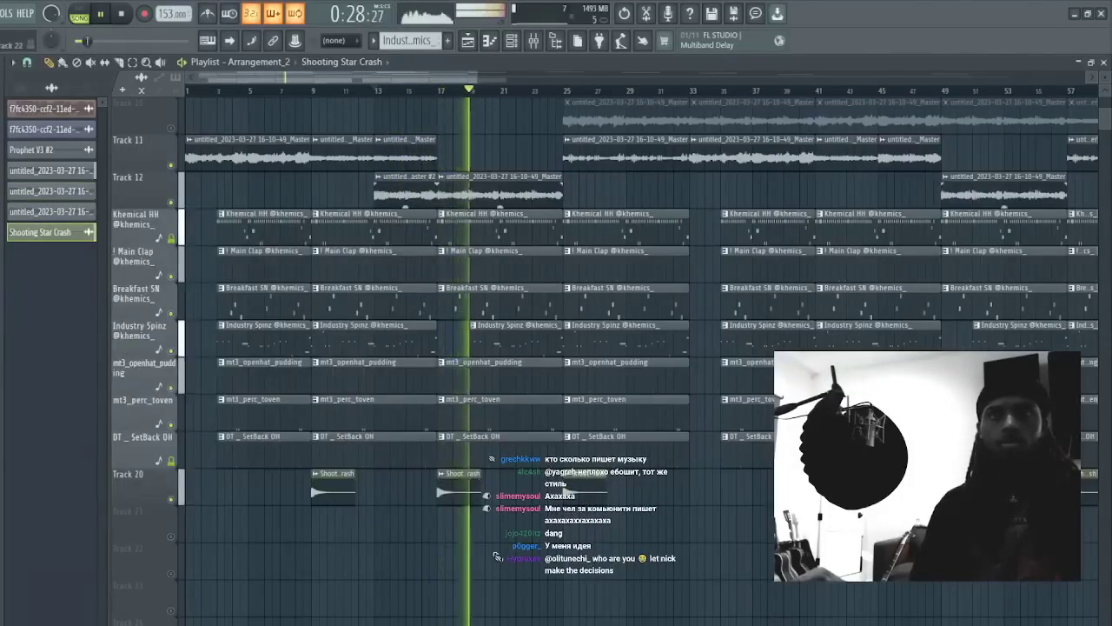
pyautogui.click(430, 90)
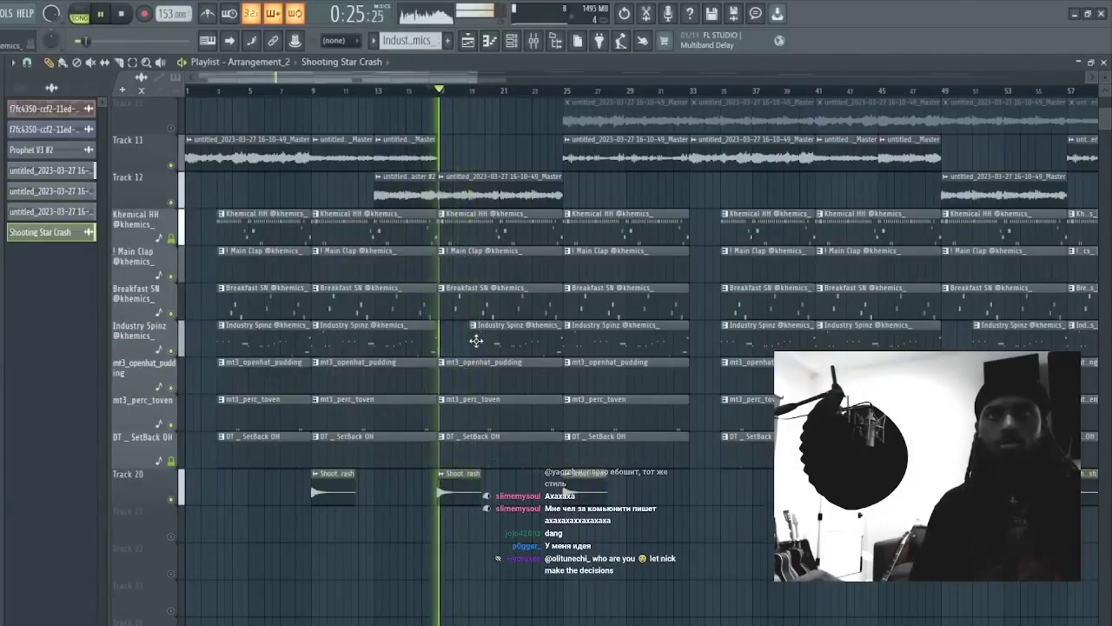
pyautogui.moveTo(472, 340); pyautogui.dragTo(438, 340)
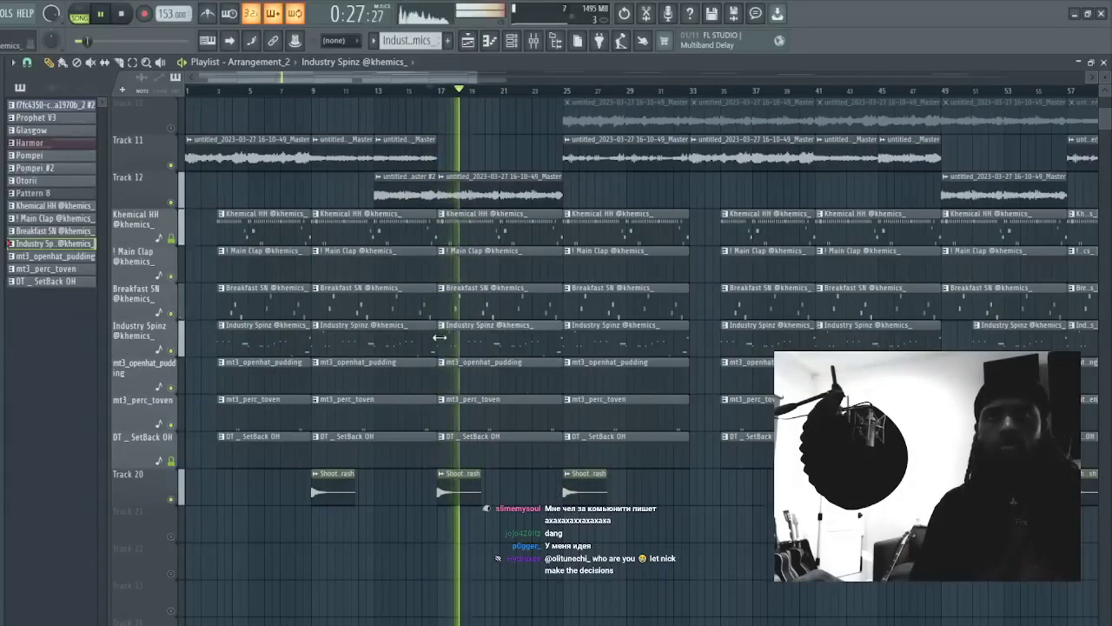
pyautogui.press('space')
pyautogui.press('space')
pyautogui.moveTo(616, 160); pyautogui.dragTo(492, 170)
# - Replace Track 12's clips with a Master clip at bar 25 and delete Track 11's bars 25–33 clip
pyautogui.rightClick(489, 199)
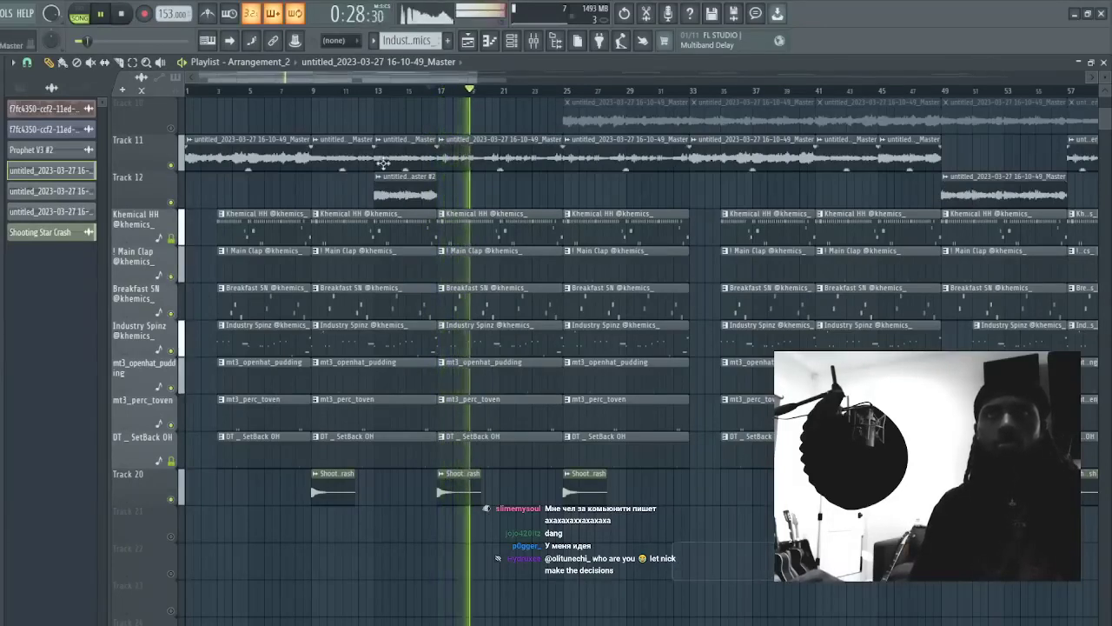
pyautogui.click(412, 202)
pyautogui.click(640, 194)
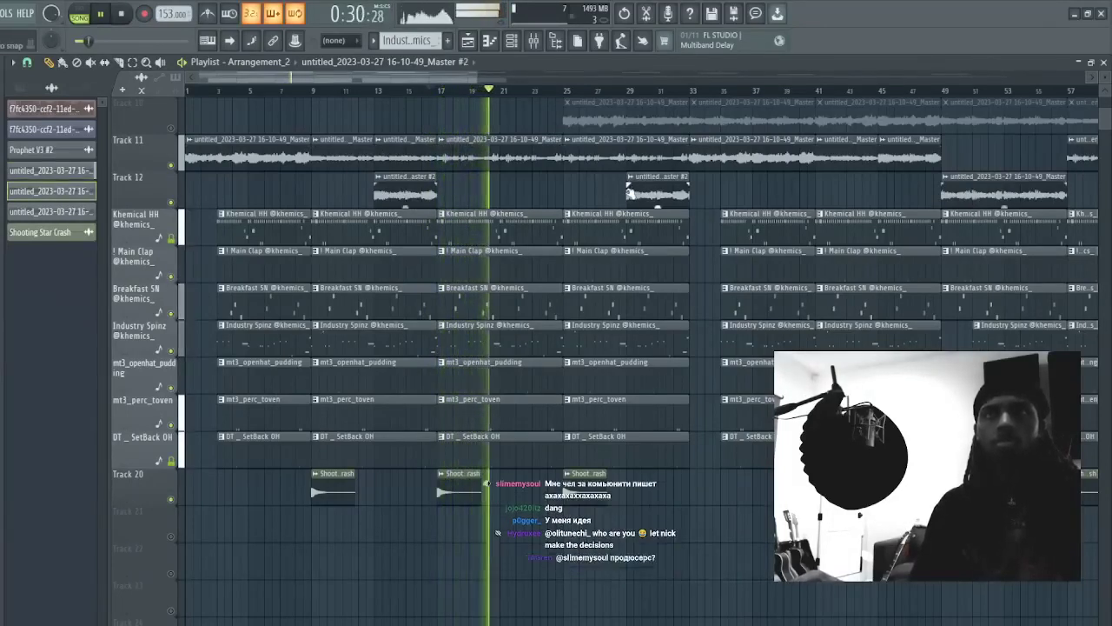
pyautogui.click(575, 193)
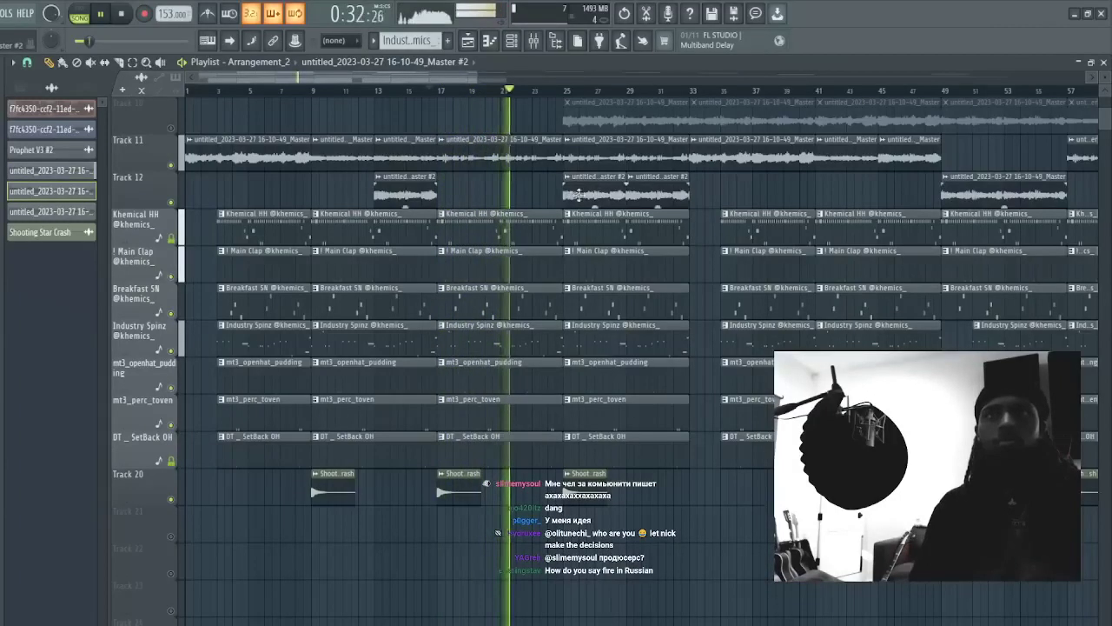
pyautogui.click(714, 158)
pyautogui.rightClick(658, 188)
pyautogui.rightClick(595, 186)
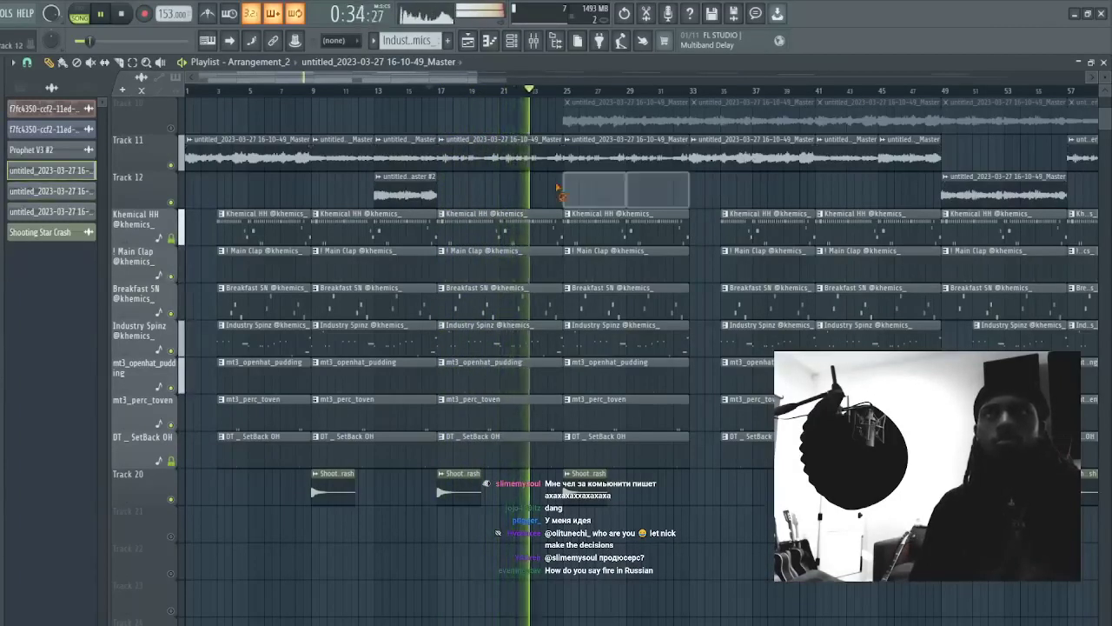
pyautogui.click(570, 186)
pyautogui.click(696, 186)
pyautogui.rightClick(788, 186)
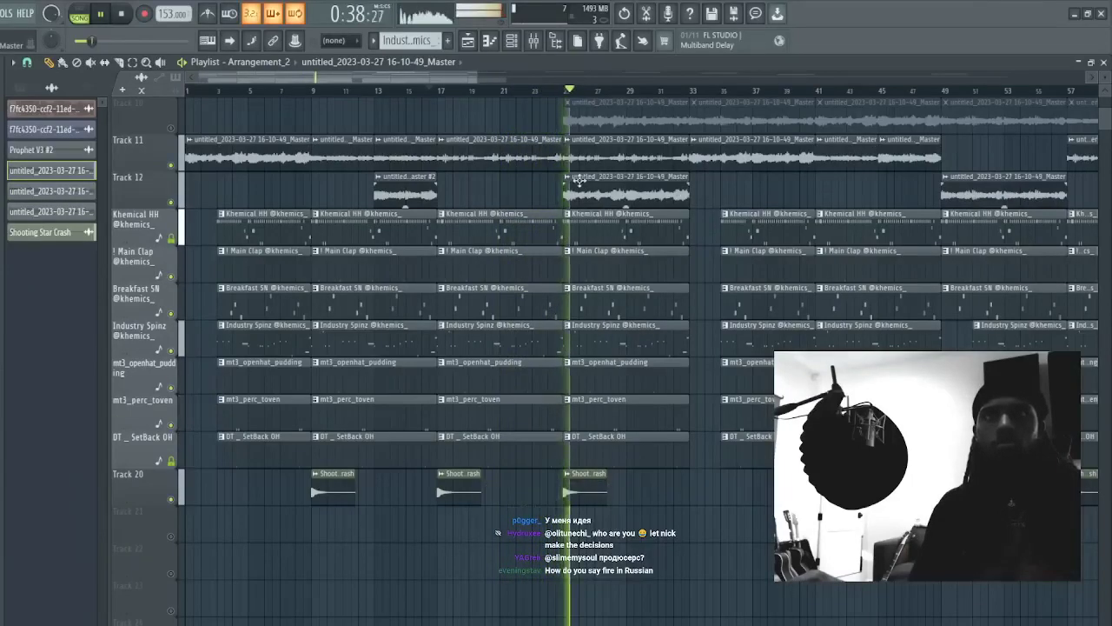
pyautogui.rightClick(598, 161)
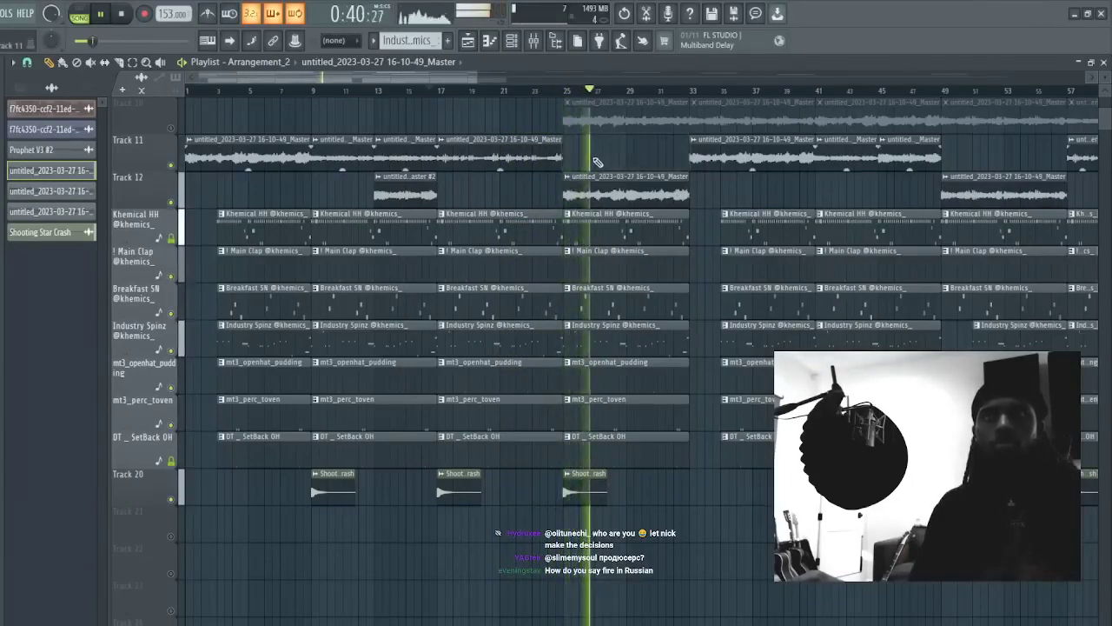
# - Delete everything from bar 33 onward and repeat bars 1–33 with Ctrl+B
pyautogui.scroll(-5, 639, 124)
pyautogui.moveTo(767, 482); pyautogui.dragTo(441, 159)
pyautogui.press('Delete')
pyautogui.moveTo(566, 577); pyautogui.dragTo(115, 139)
pyautogui.hotkey('ctrl', 'b')
pyautogui.hotkey('ctrl', 'b')
pyautogui.hotkey('ctrl', 'b')
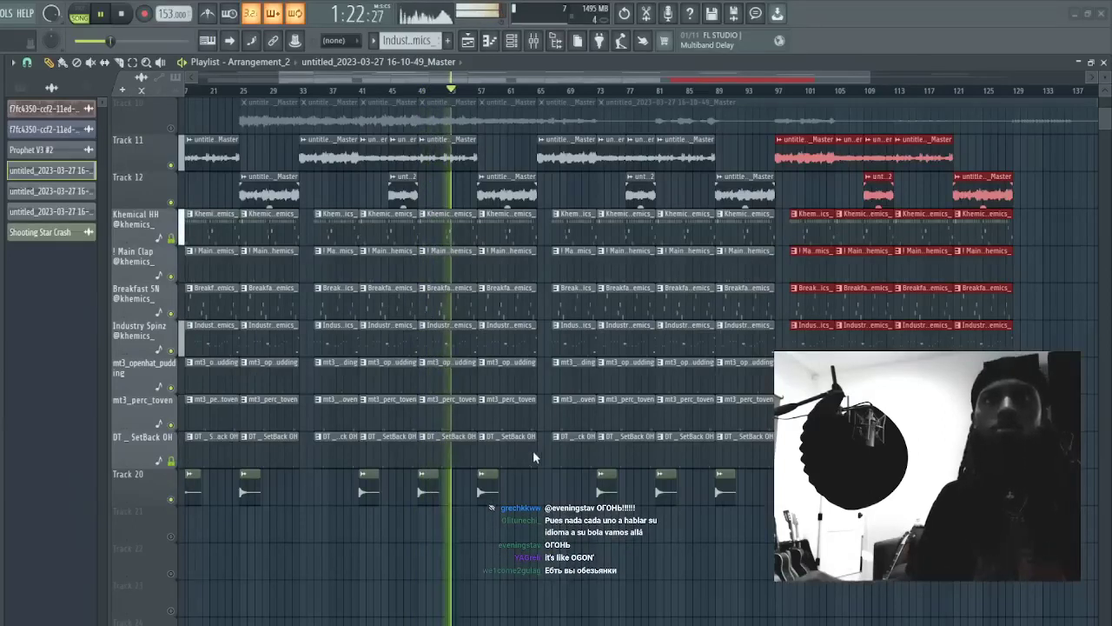
# - Stop playback and reset the song position to 0:00
pyautogui.press('space')
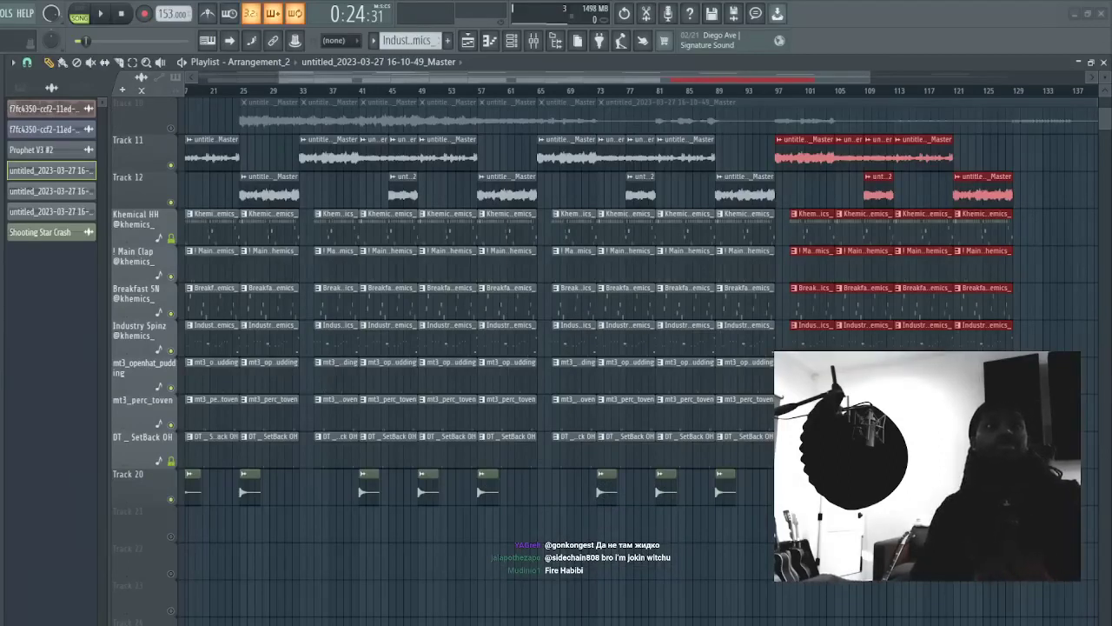
pyautogui.press('space')
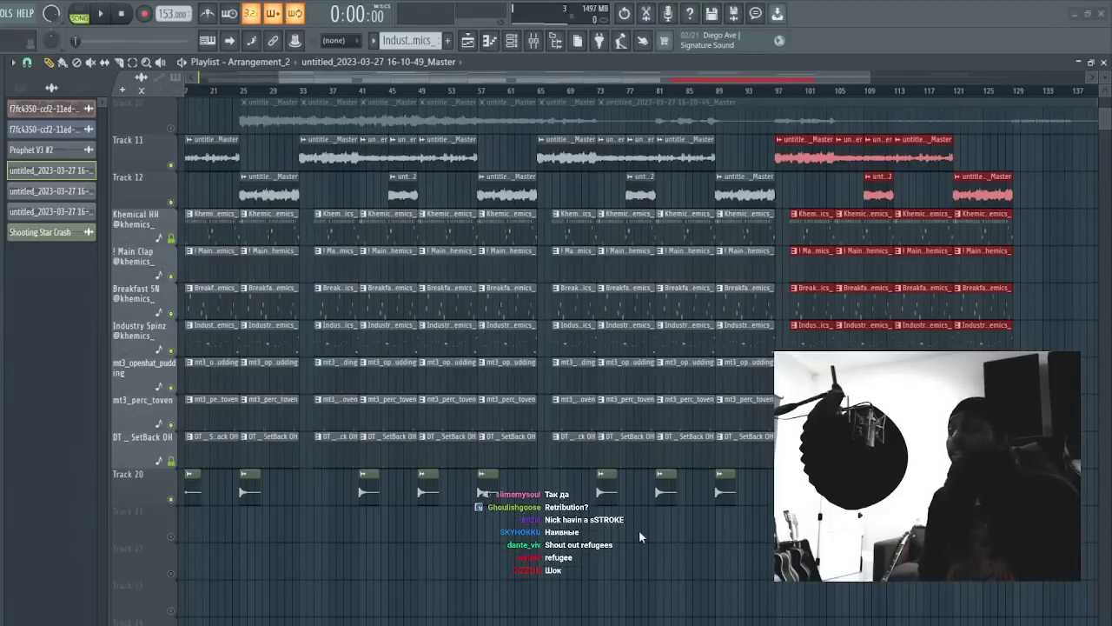
# - Show the HalfTime, ValhallaVintageVerb and Fruity parametric EQ 2 windows again
pyautogui.hotkey('alt', 'Tab')
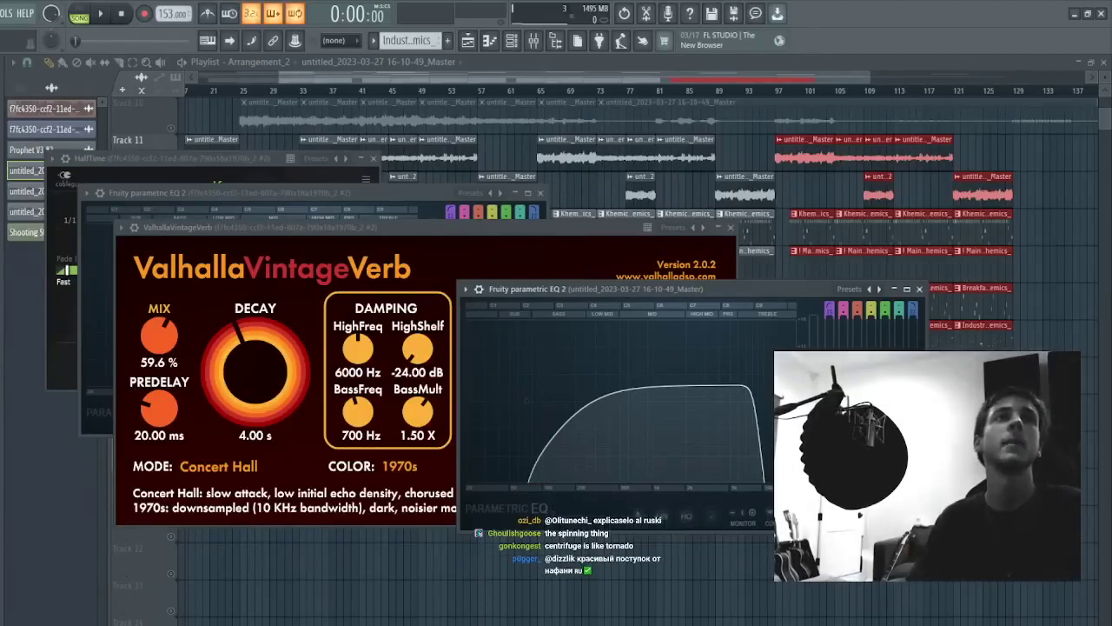
# - Start a new project, dismiss the Auto-Tune window, and position the B-3 V2 Jazz Organ window
pyautogui.hotkey('ctrl', 'n')
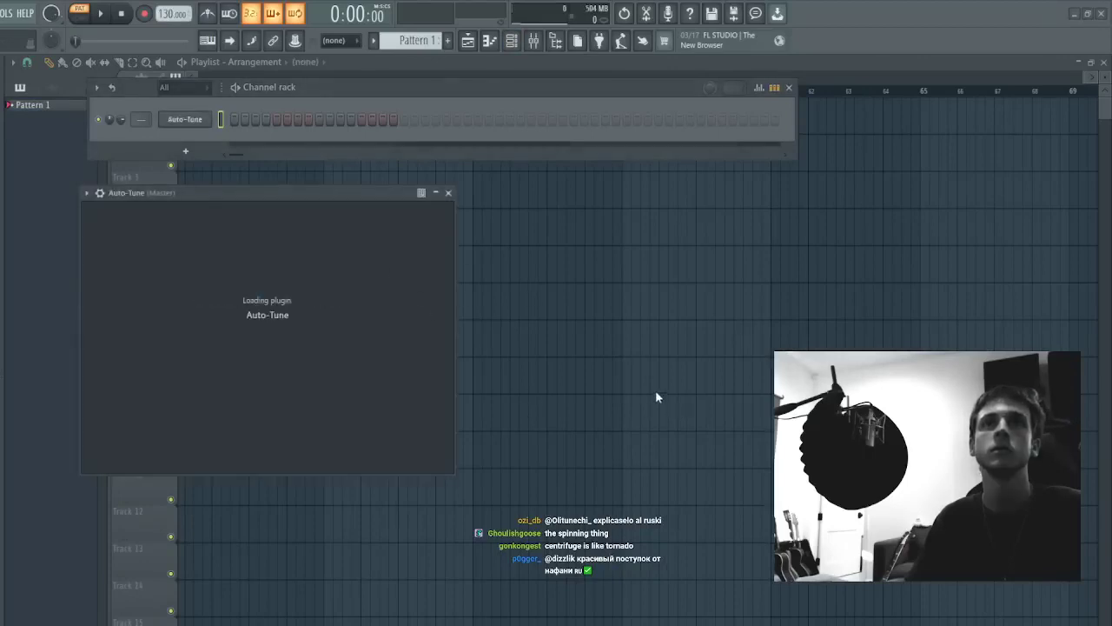
pyautogui.click(448, 192)
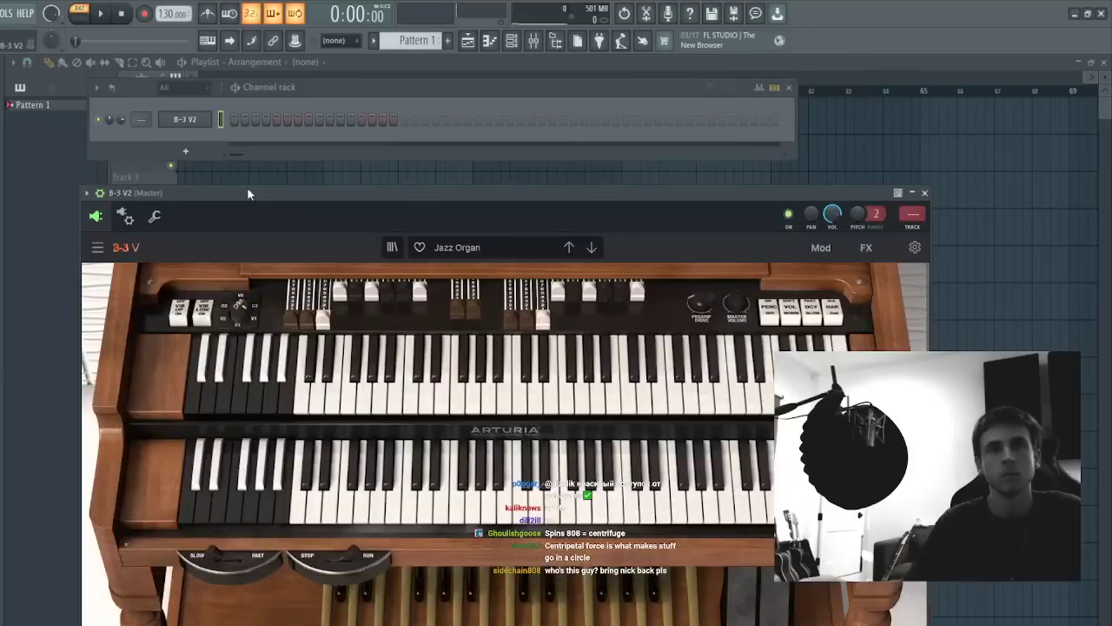
pyautogui.moveTo(413, 191); pyautogui.dragTo(508, 149)
pyautogui.moveTo(283, 152); pyautogui.dragTo(280, 140)
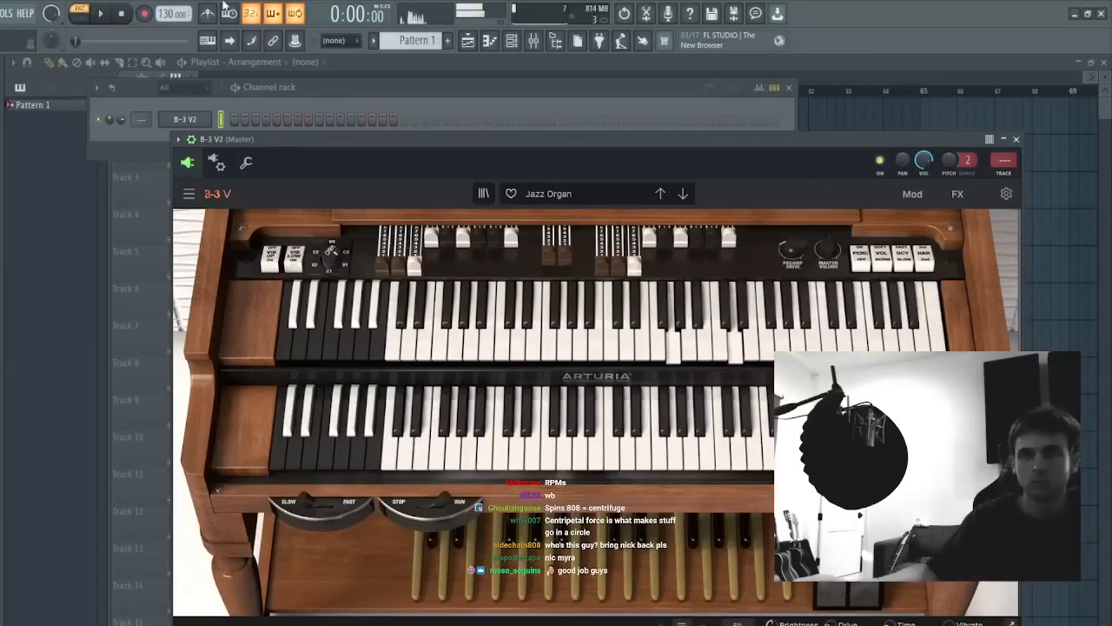
# - Reposition the B-3 V2 window, open its piano roll, and select the notes around bars 21–25
pyautogui.moveTo(277, 139); pyautogui.dragTo(318, 171)
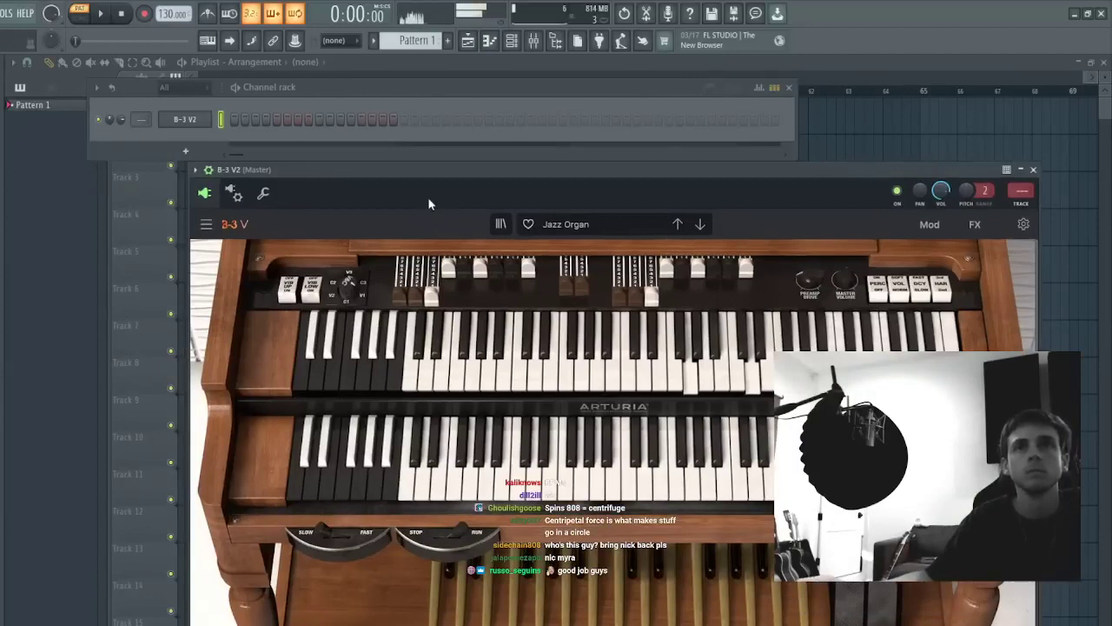
pyautogui.moveTo(531, 171); pyautogui.dragTo(524, 191)
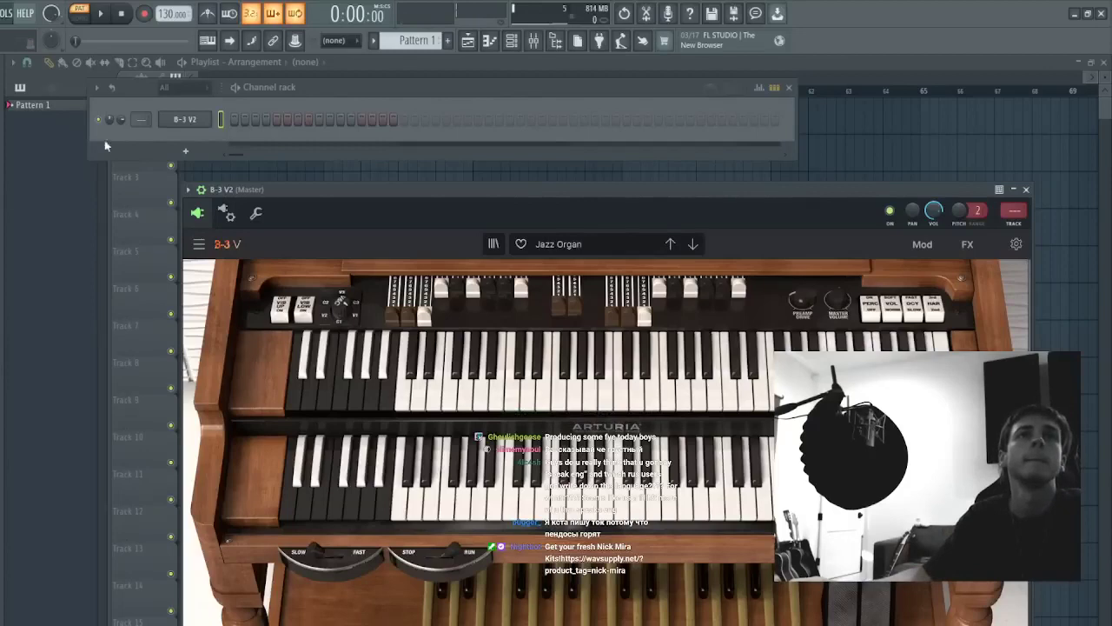
pyautogui.click(250, 130)
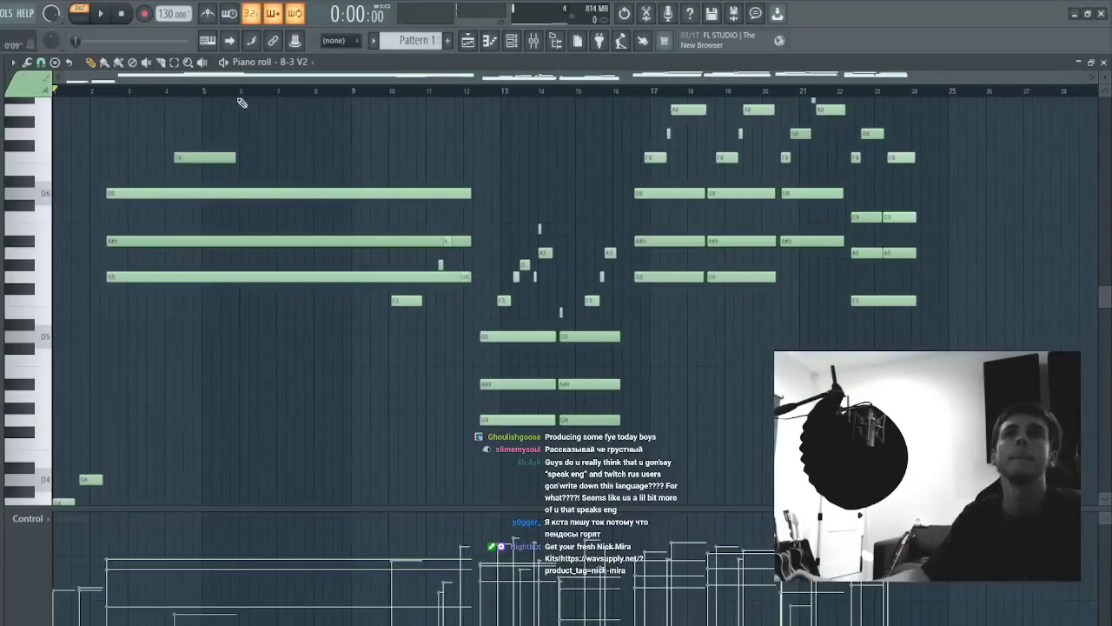
pyautogui.moveTo(958, 341); pyautogui.dragTo(650, 8)
# - Keep only the selected chord notes, pasted to start at bar 1
pyautogui.hotkey('ctrl', 'x')
pyautogui.hotkey('ctrl', 'a')
pyautogui.press('Delete')
pyautogui.hotkey('ctrl', 'v')
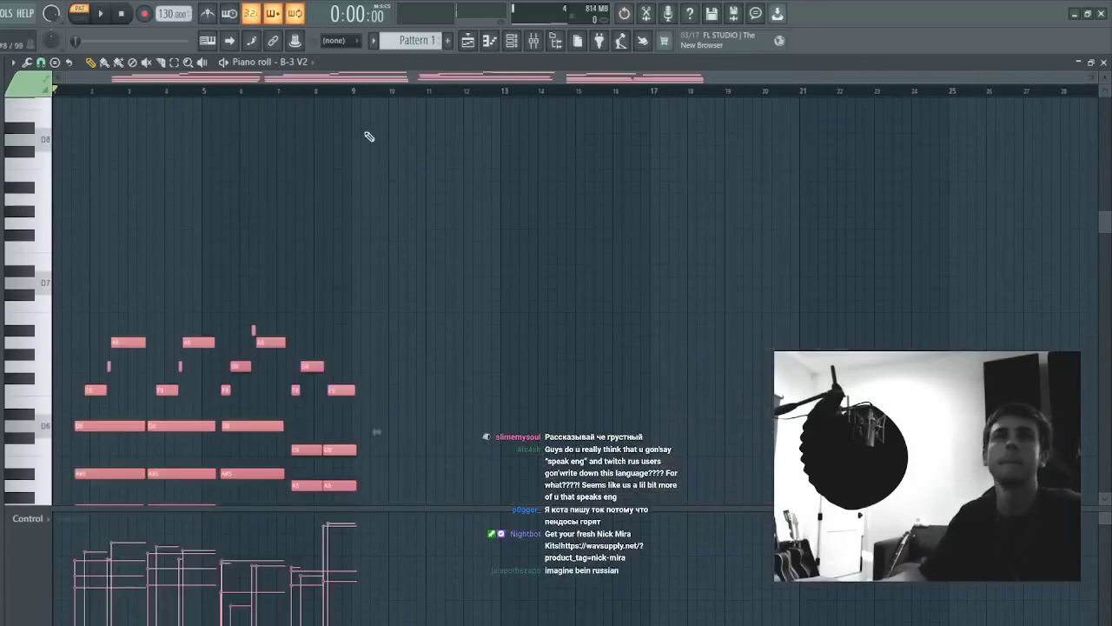
pyautogui.moveTo(136, 337); pyautogui.dragTo(115, 337)
# - Lengthen all the chord notes slightly
pyautogui.scroll(3, 161, 103)
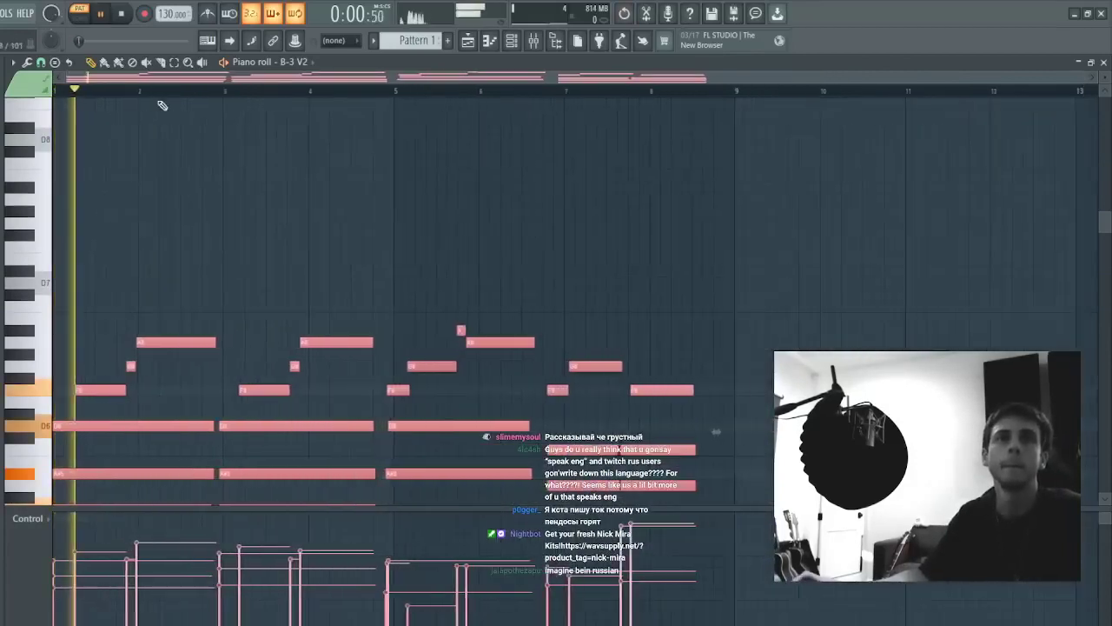
pyautogui.scroll(-5, 179, 208)
pyautogui.scroll(2, 179, 208)
pyautogui.moveTo(731, 324)
pyautogui.mouseDown()
pyautogui.moveTo(757, 322)
pyautogui.moveTo(745, 323)
pyautogui.mouseUp()
pyautogui.hotkey('ctrl', 'd')
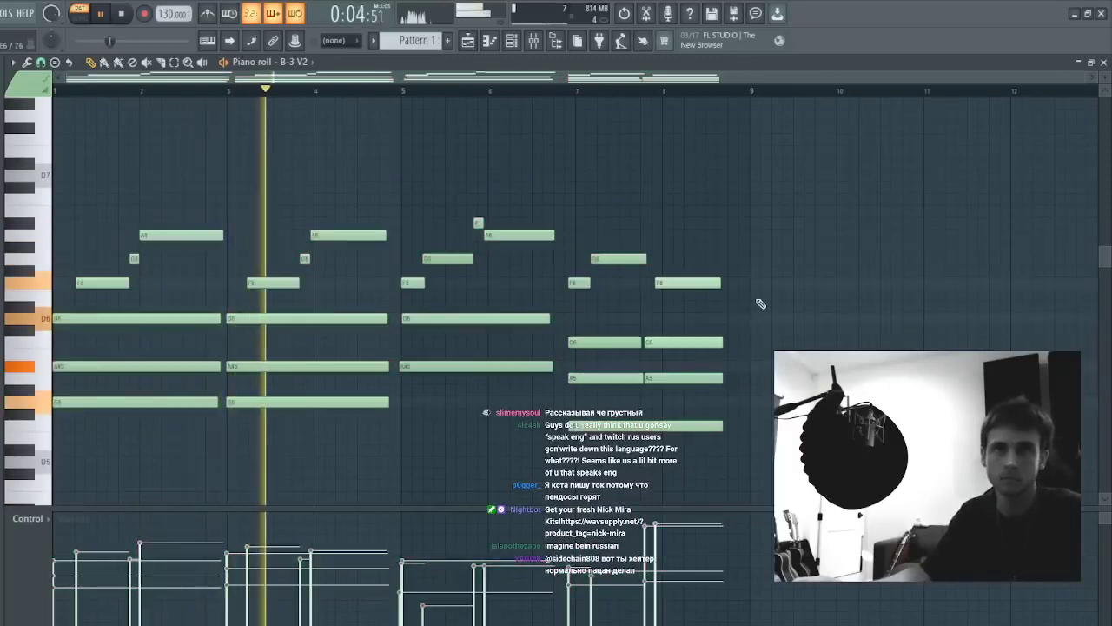
pyautogui.hotkey('ctrl', 'a')
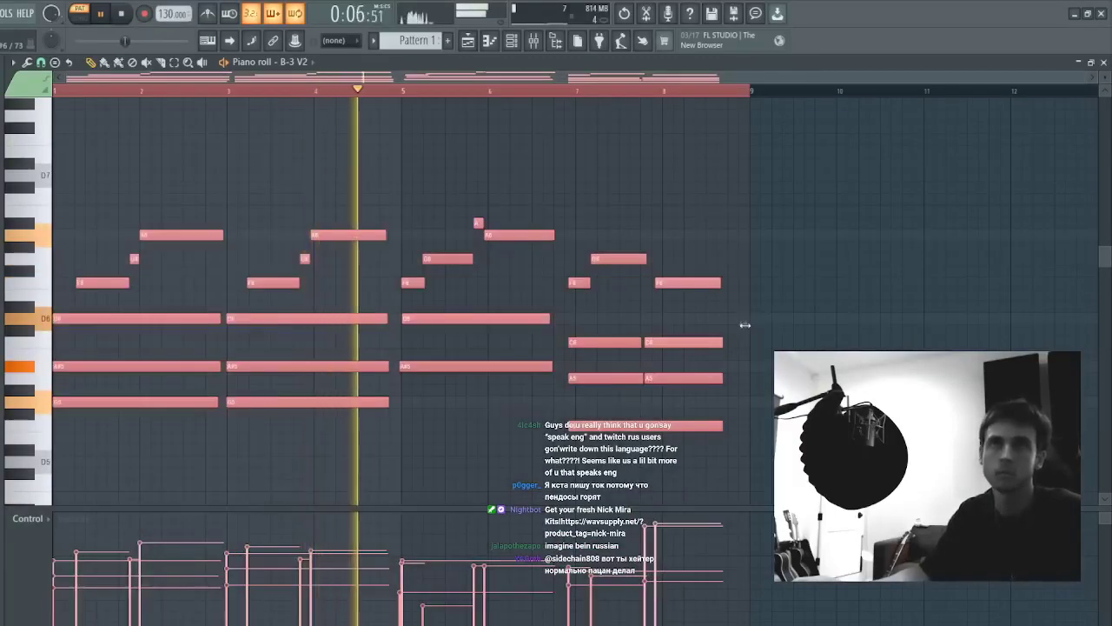
pyautogui.moveTo(745, 325); pyautogui.dragTo(748, 326)
pyautogui.hotkey('ctrl', 'd')
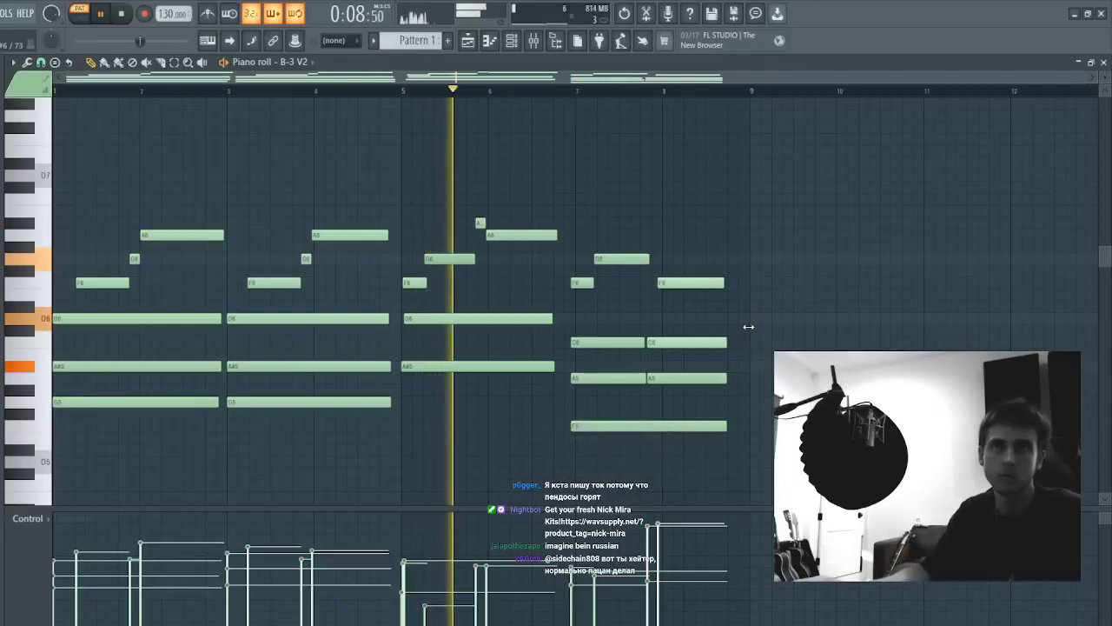
# - Move the final chord's notes to start at bar 7
pyautogui.moveTo(797, 225); pyautogui.dragTo(570, 476)
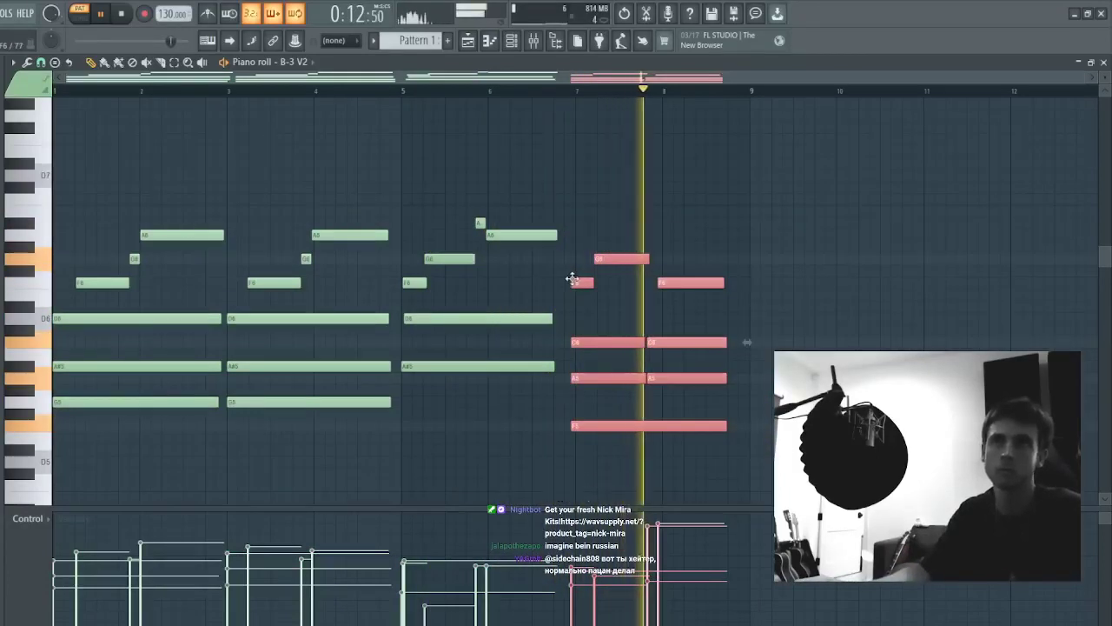
pyautogui.moveTo(608, 231); pyautogui.dragTo(567, 434)
pyautogui.moveTo(575, 426); pyautogui.dragTo(579, 426)
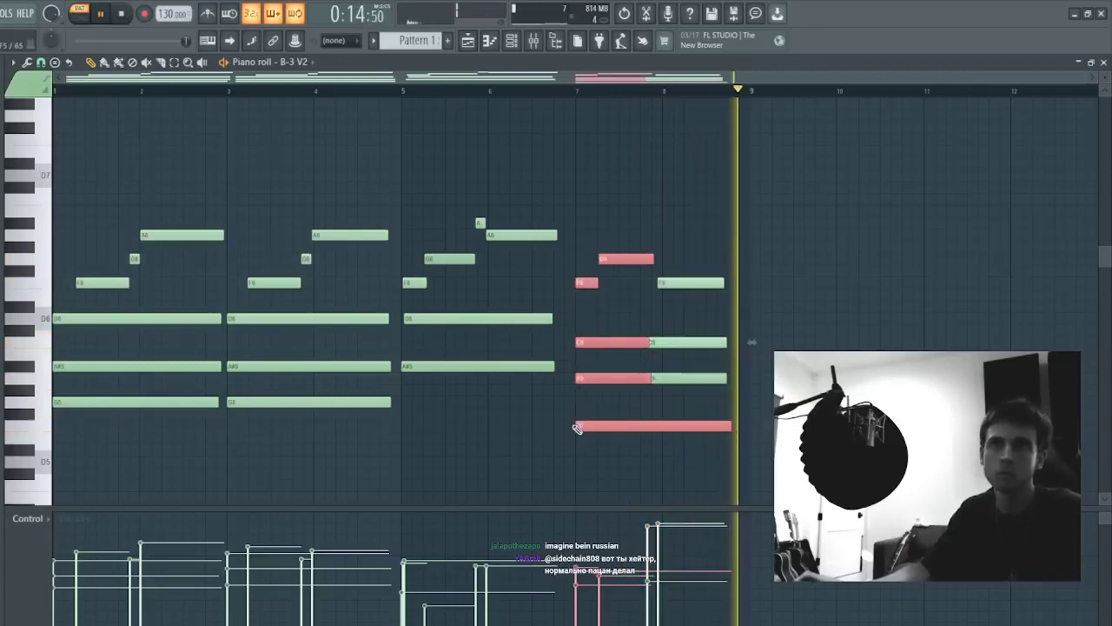
pyautogui.keyDown('ctrl'); pyautogui.click(581, 409); pyautogui.keyUp('ctrl')
pyautogui.moveTo(733, 242); pyautogui.dragTo(719, 457)
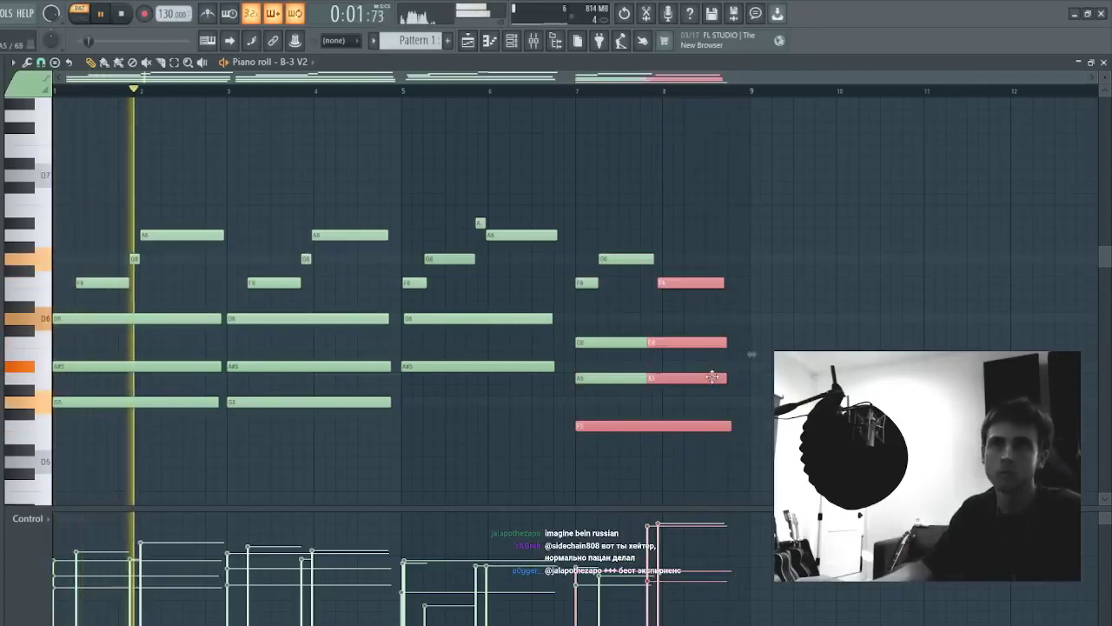
pyautogui.keyDown('ctrl'); pyautogui.click(716, 393); pyautogui.keyUp('ctrl')
# - Shorten two chord notes at bar 7 and shift the last F6 note slightly later
pyautogui.moveTo(713, 395); pyautogui.dragTo(672, 268)
pyautogui.moveTo(639, 325); pyautogui.dragTo(667, 396)
pyautogui.moveTo(672, 378); pyautogui.dragTo(669, 378)
pyautogui.hotkey('ctrl', 'z')
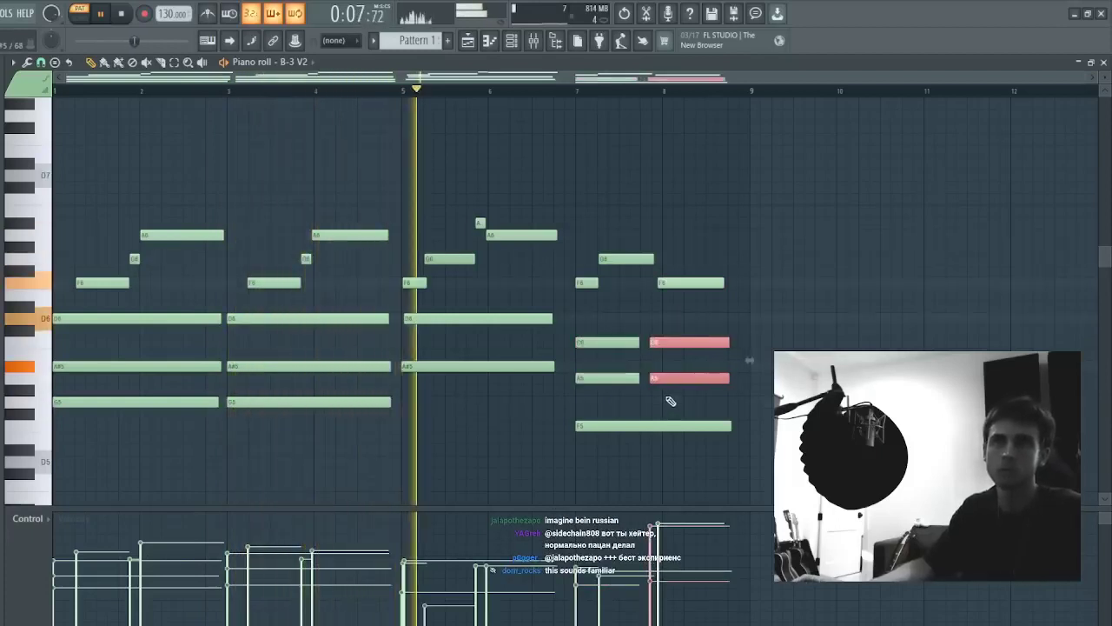
pyautogui.keyDown('ctrl'); pyautogui.click(654, 361); pyautogui.keyUp('ctrl')
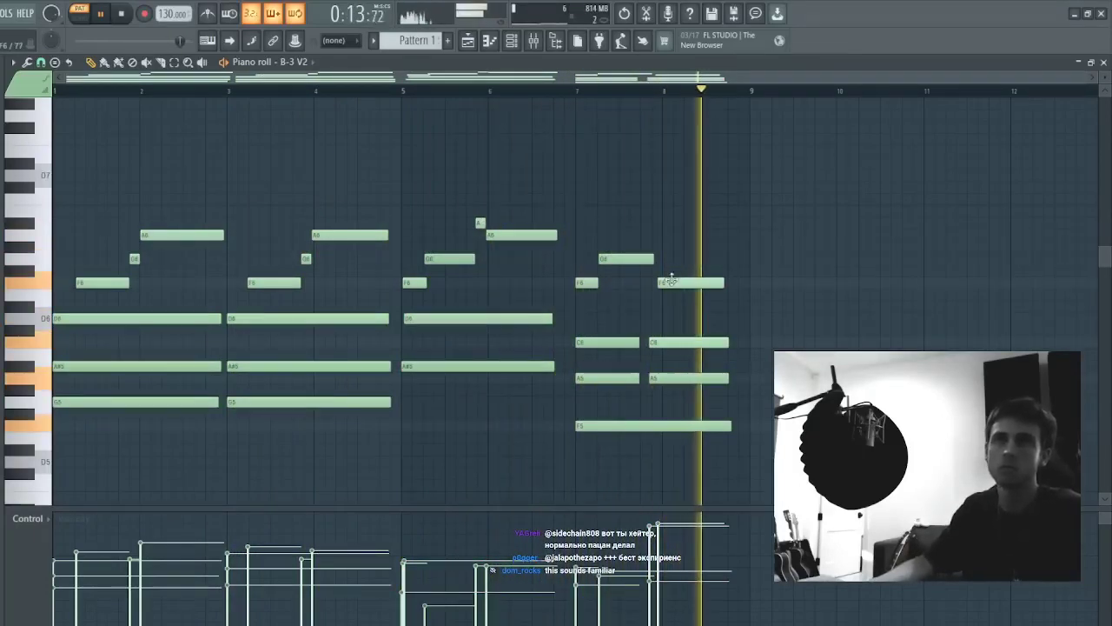
pyautogui.moveTo(670, 281); pyautogui.dragTo(674, 282)
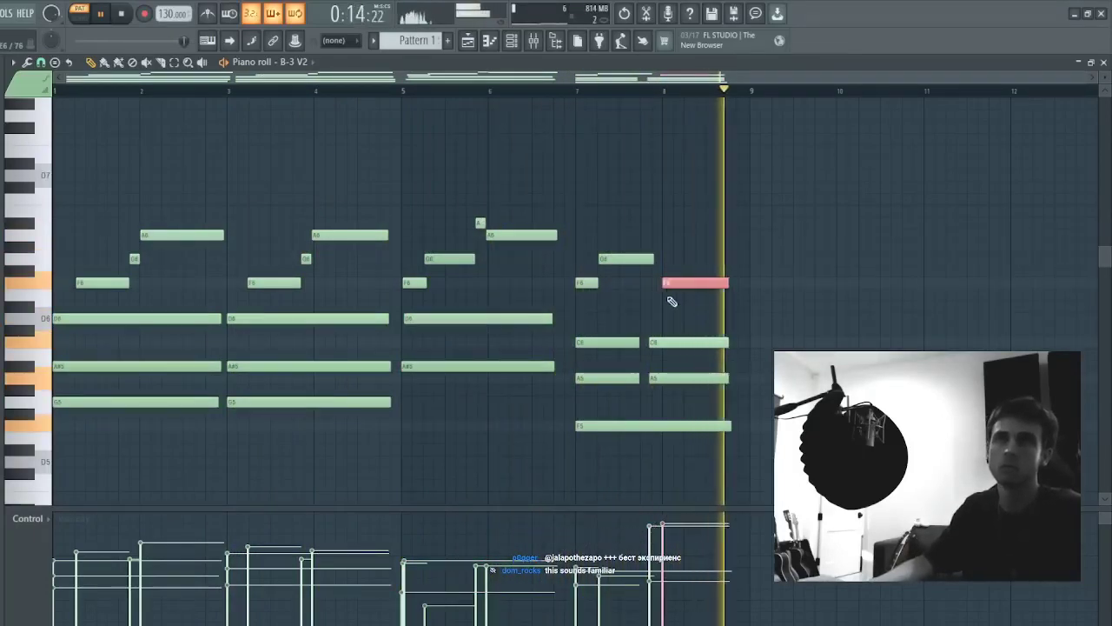
# - Erase the six chord notes in bars 3–4
pyautogui.rightClick(316, 236)
pyautogui.rightClick(305, 259)
pyautogui.rightClick(299, 283)
pyautogui.rightClick(298, 318)
pyautogui.rightClick(297, 366)
pyautogui.rightClick(297, 402)
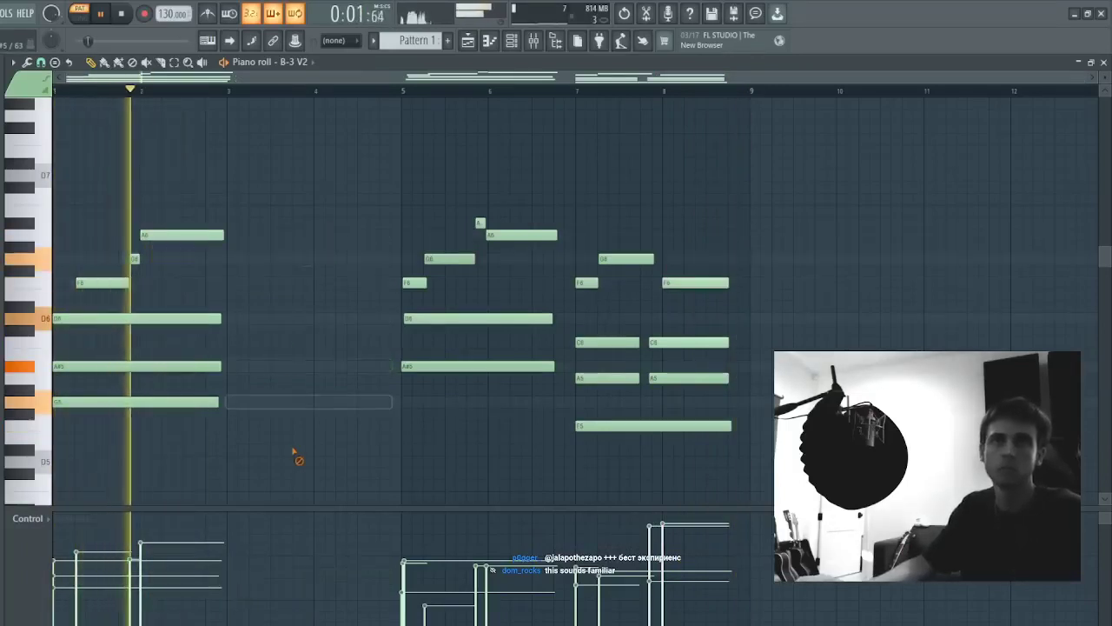
# - Move the bar-5 chord to bar 3 and the bar-7 chord to bar 5
pyautogui.moveTo(404, 207); pyautogui.dragTo(471, 406)
pyautogui.moveTo(501, 368); pyautogui.dragTo(316, 365)
pyautogui.moveTo(497, 215); pyautogui.dragTo(696, 441)
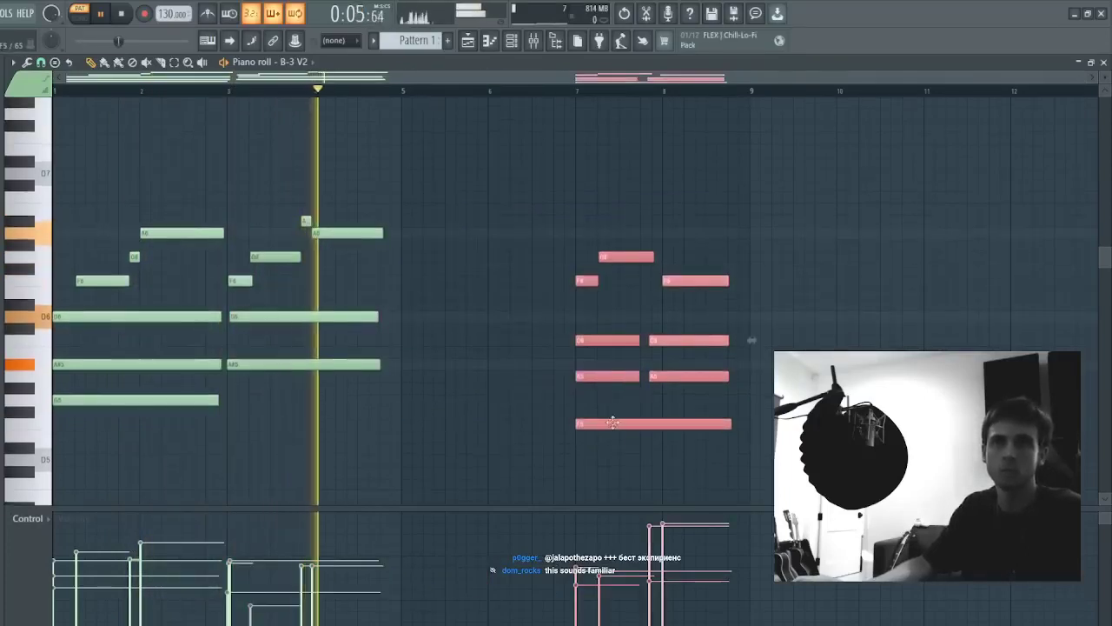
pyautogui.click(610, 418)
pyautogui.hotkey('ctrl', 'z')
pyautogui.moveTo(596, 423); pyautogui.dragTo(424, 434)
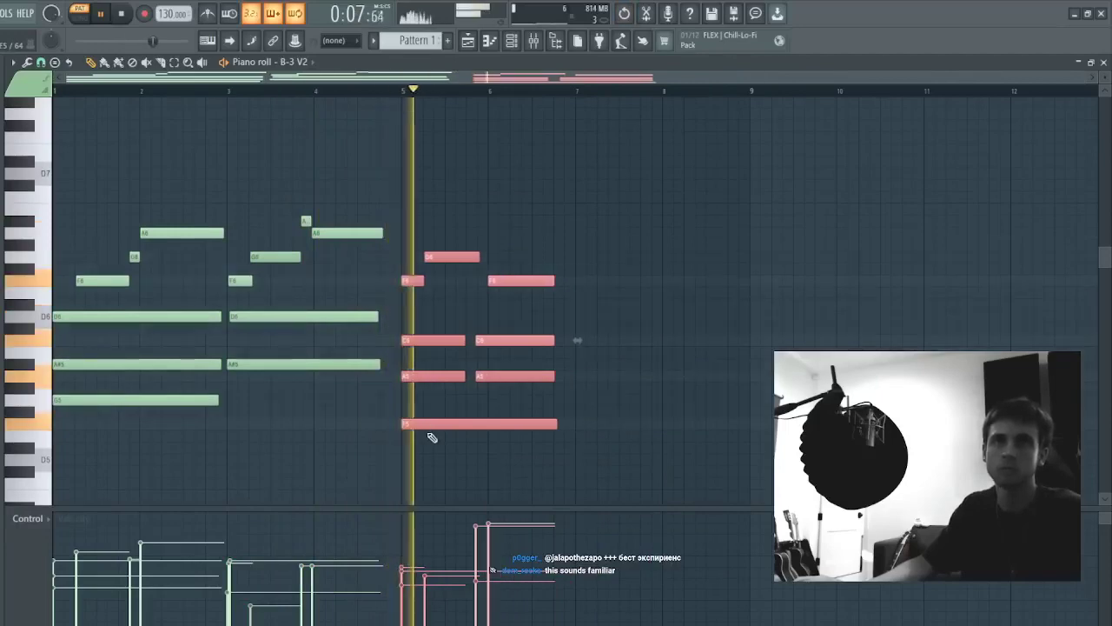
pyautogui.hotkey('ctrl', 'd')
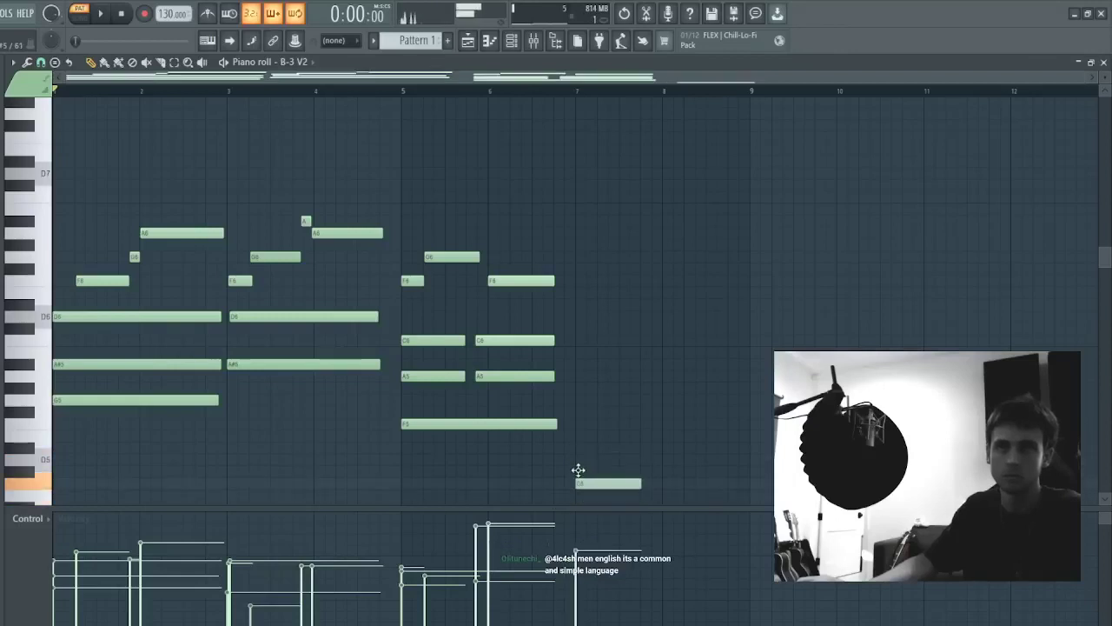
# - Clear the leftover bar-7 notes and draw a long low note under the bar-7 chord
pyautogui.rightClick(598, 448)
pyautogui.rightClick(605, 483)
pyautogui.press('space')
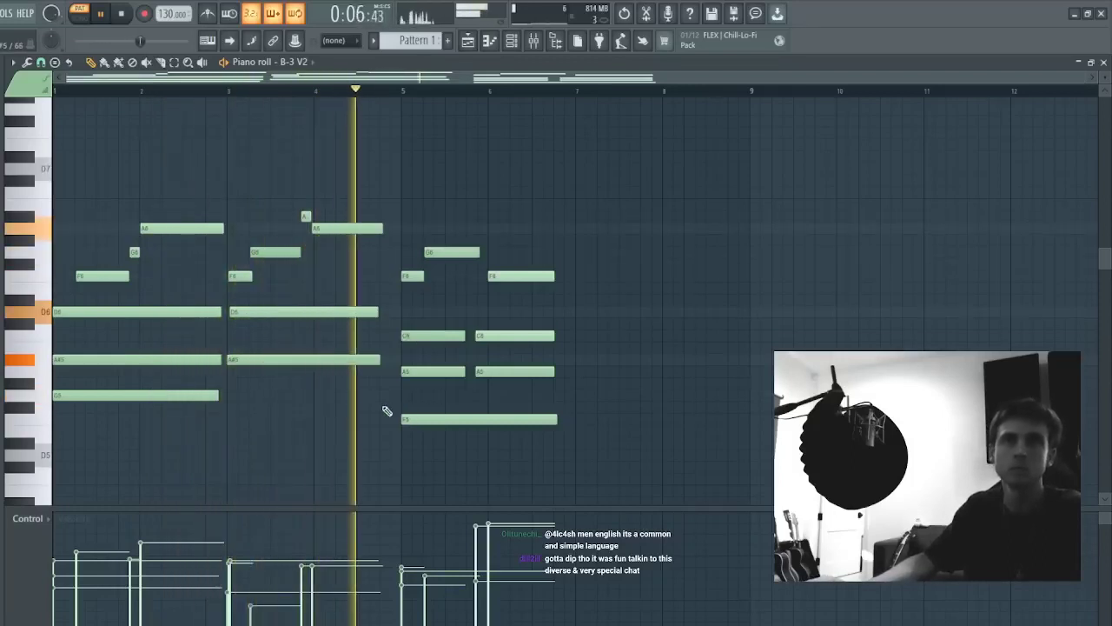
pyautogui.click(278, 402)
pyautogui.moveTo(276, 400); pyautogui.dragTo(575, 476)
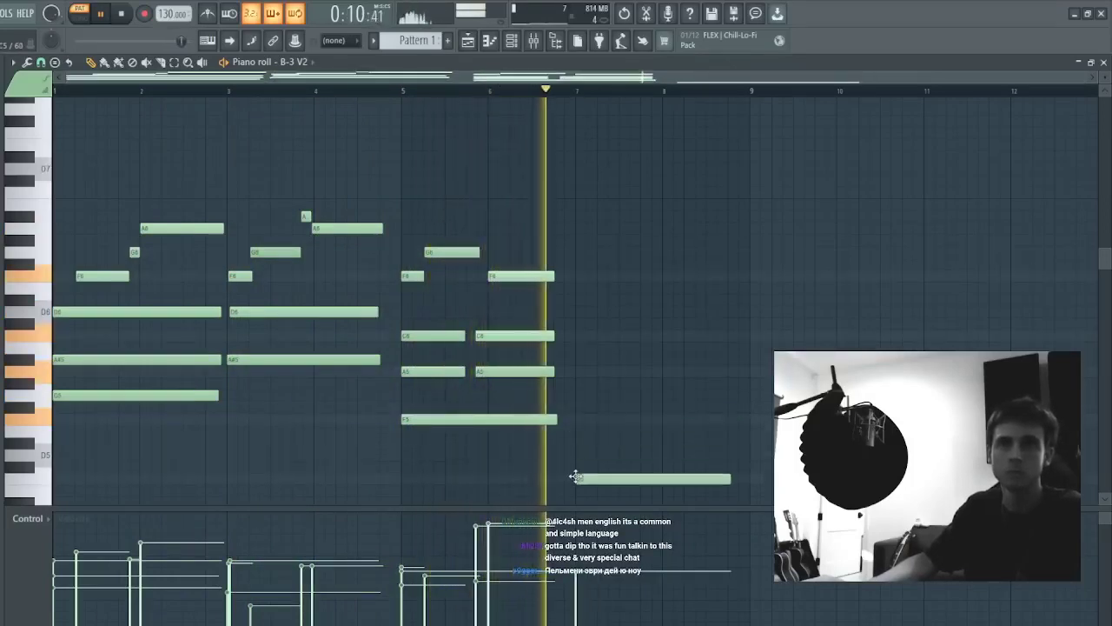
pyautogui.press('space')
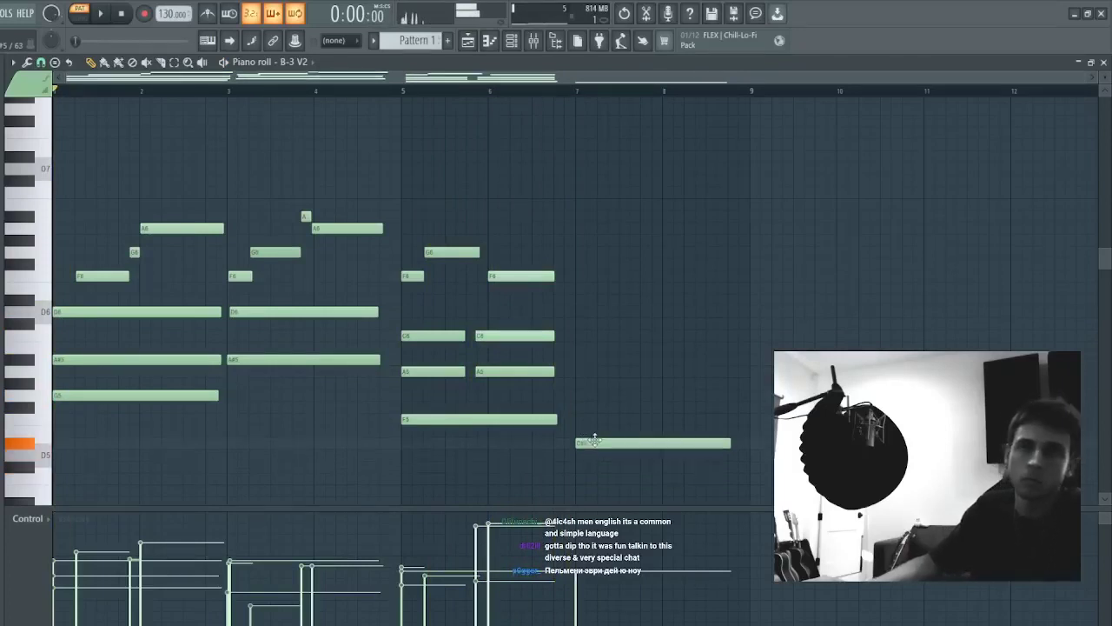
# - Lower the bar-7 note to D5, remove the extra bar-7 notes, and add a low note under bar 1
pyautogui.moveTo(595, 437); pyautogui.dragTo(597, 453)
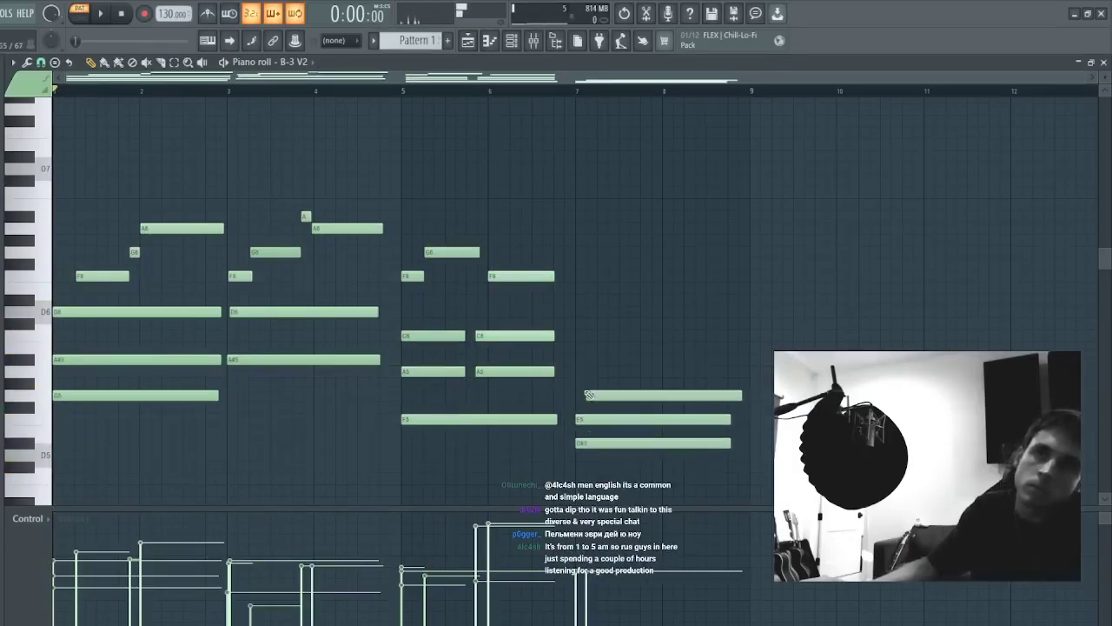
pyautogui.rightClick(589, 396)
pyautogui.rightClick(591, 419)
pyautogui.rightClick(593, 444)
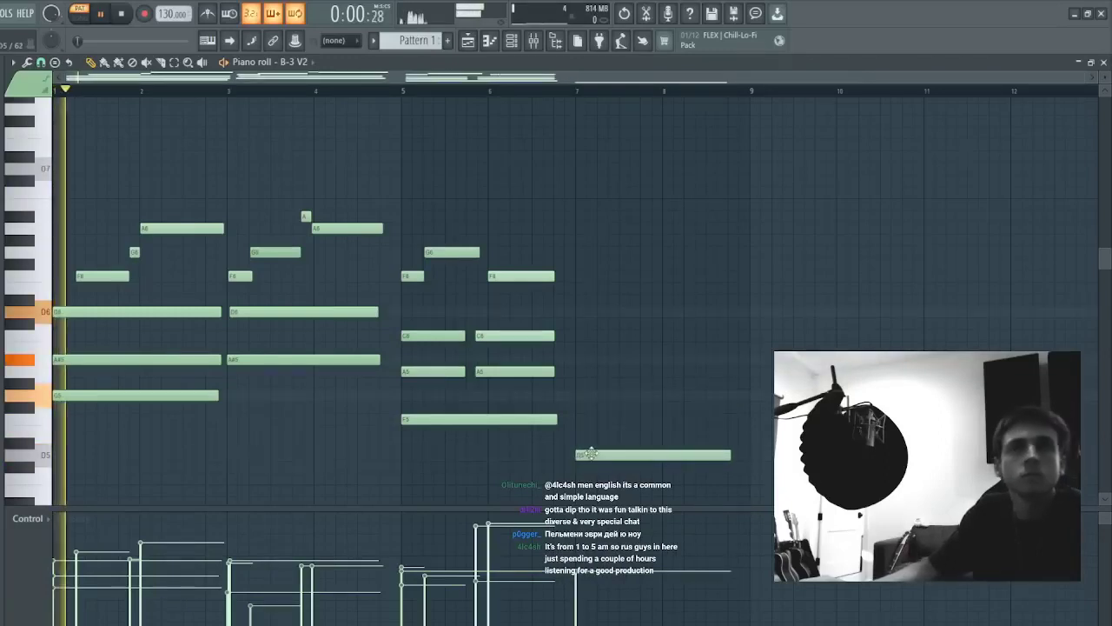
pyautogui.click(128, 455)
pyautogui.press('space')
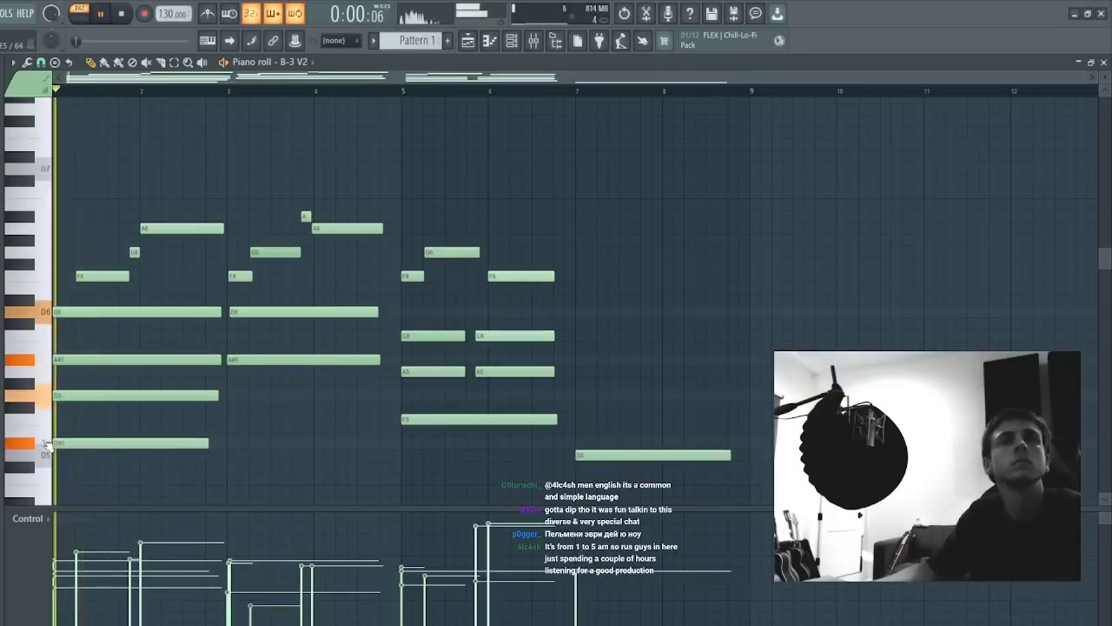
# - Drop a trial D5 note at bar 3, then lower the bottom bar-1 note to C5 and shorten it
pyautogui.click(235, 455)
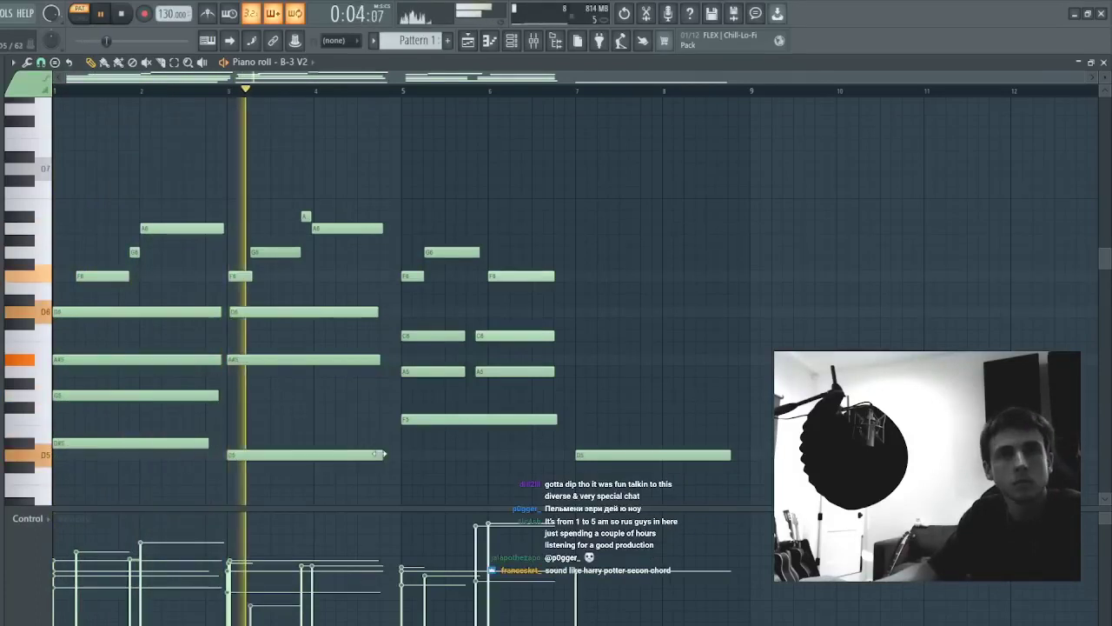
pyautogui.scroll(-3, 382, 456)
pyautogui.press('space')
pyautogui.rightClick(295, 395)
pyautogui.press('space')
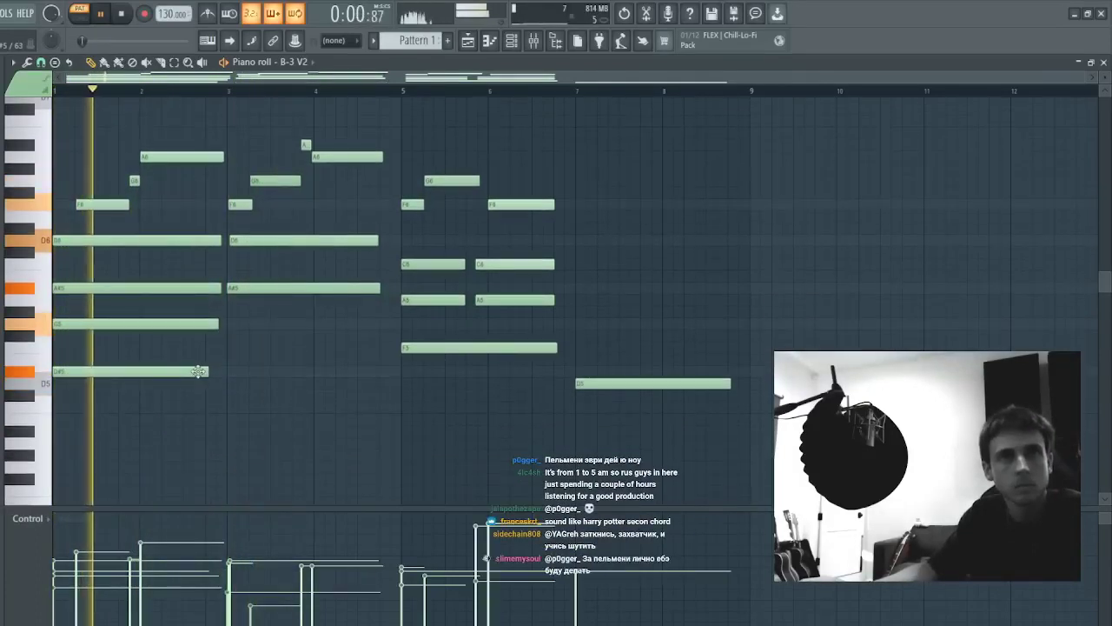
pyautogui.moveTo(199, 373); pyautogui.dragTo(162, 409)
pyautogui.press('space')
pyautogui.press('space')
pyautogui.press('space')
pyautogui.moveTo(88, 407); pyautogui.dragTo(78, 407)
pyautogui.press('space')
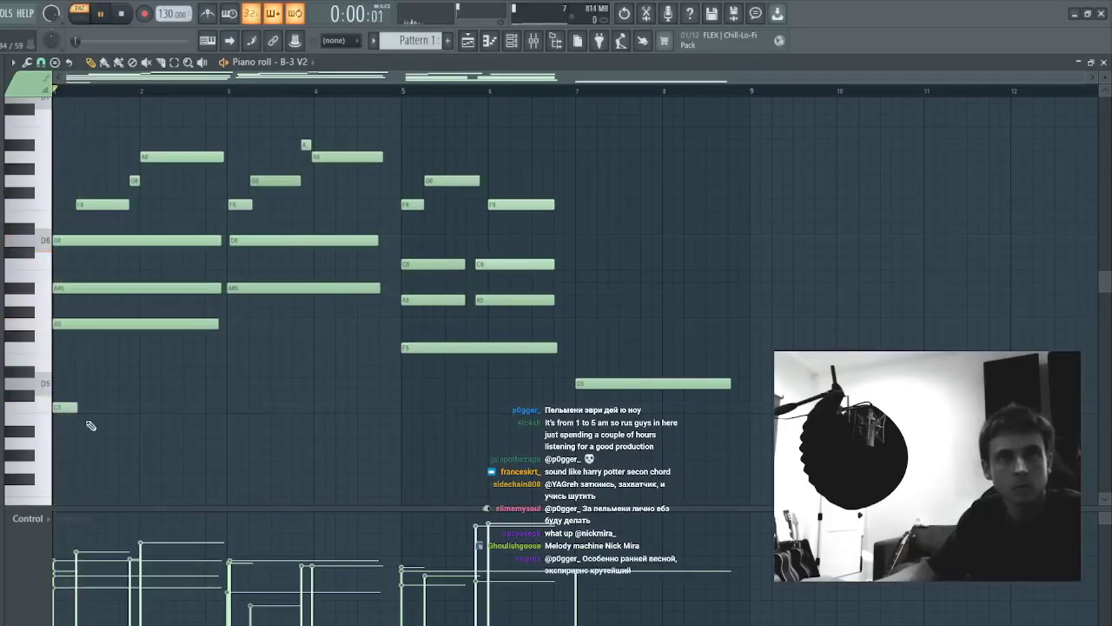
pyautogui.press('space')
# - Add short low notes after the C5, lengthen the D5 slightly, and audition the figure
pyautogui.click(94, 455)
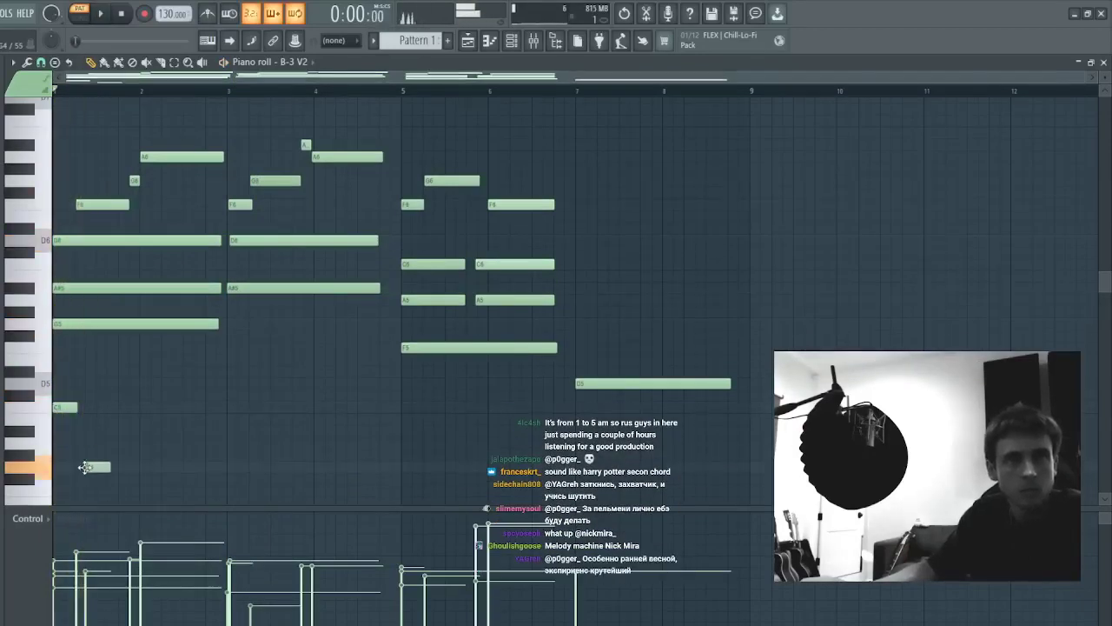
pyautogui.press('space')
pyautogui.press('space')
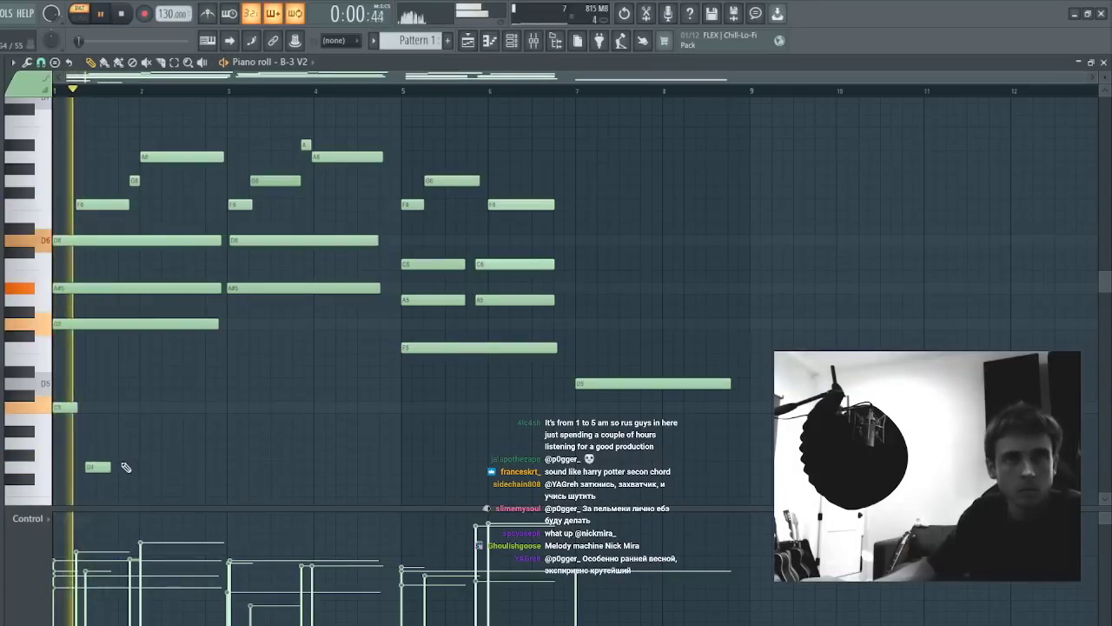
pyautogui.press('space')
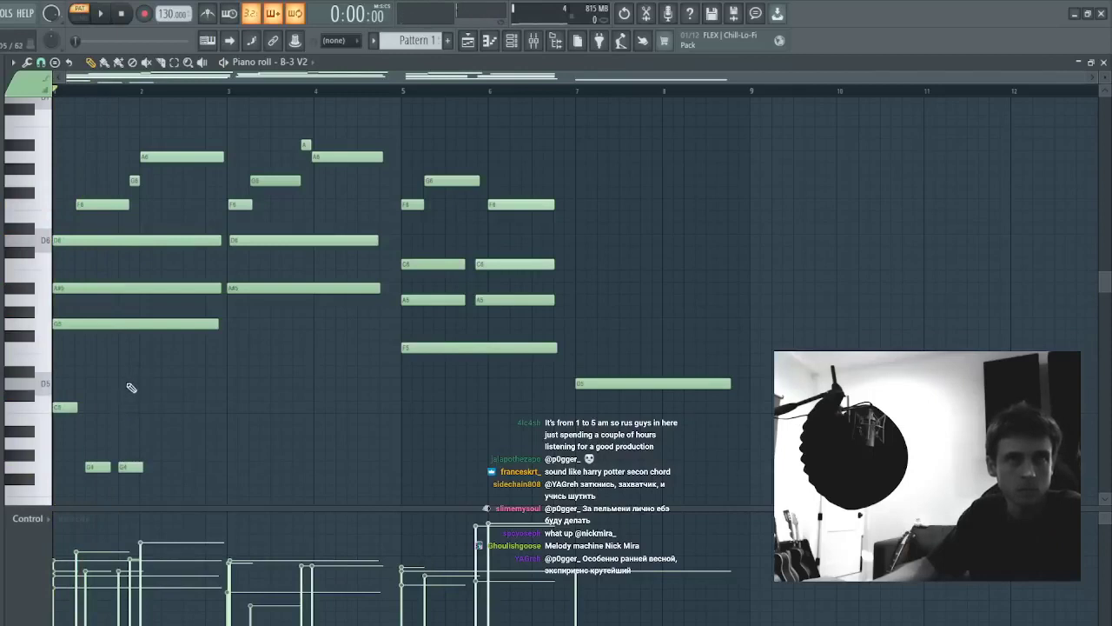
pyautogui.press('space')
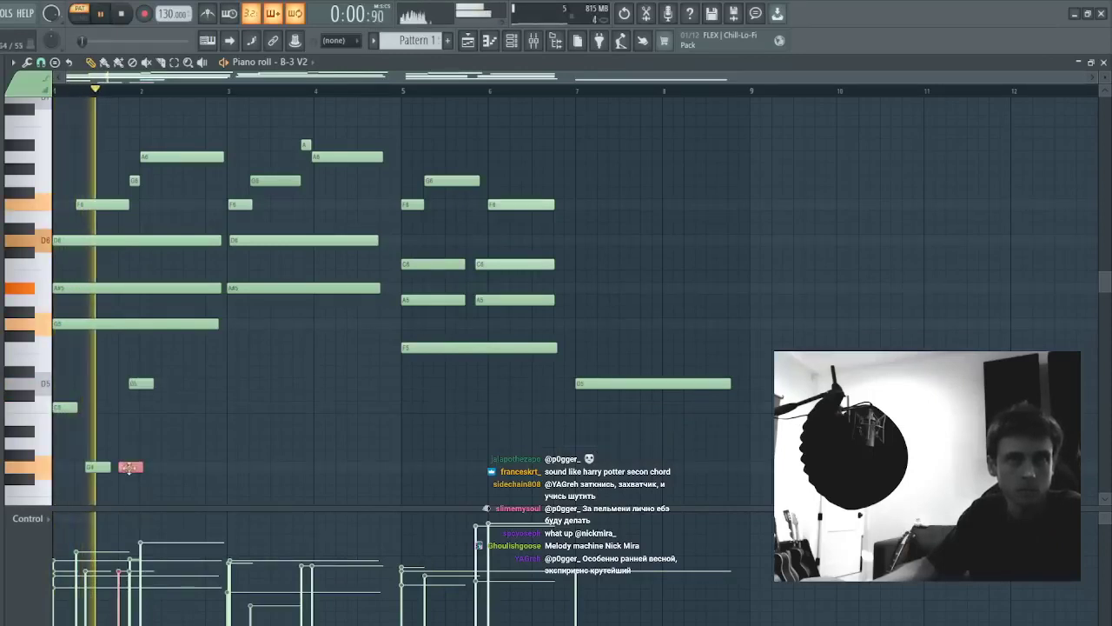
pyautogui.press('space')
pyautogui.click(165, 372)
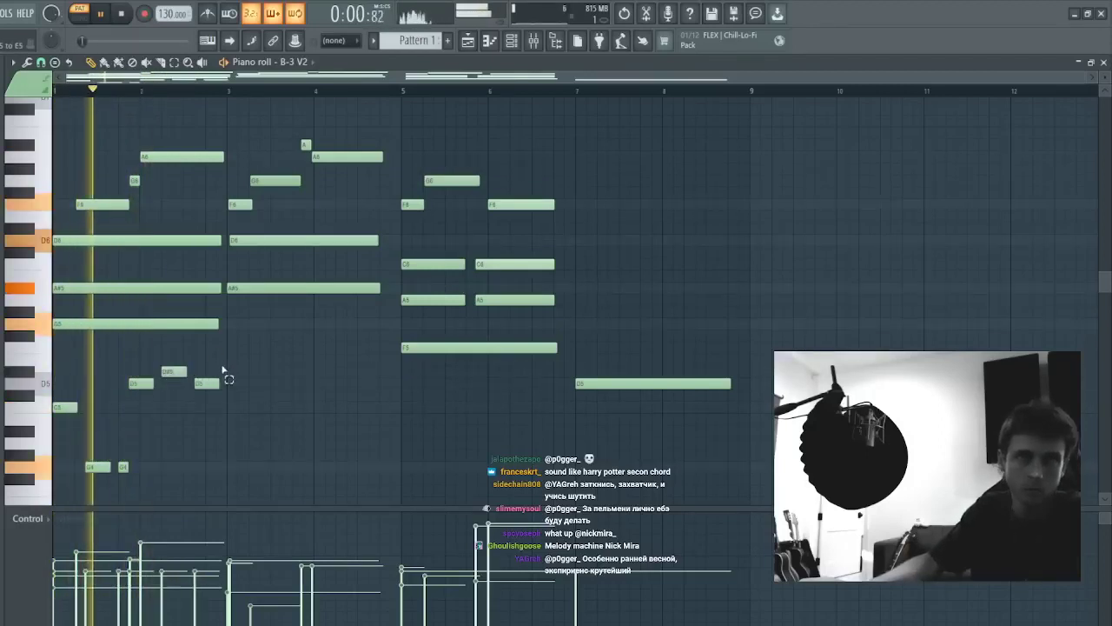
pyautogui.moveTo(219, 383); pyautogui.dragTo(21, 584)
pyautogui.press('space')
pyautogui.press('space')
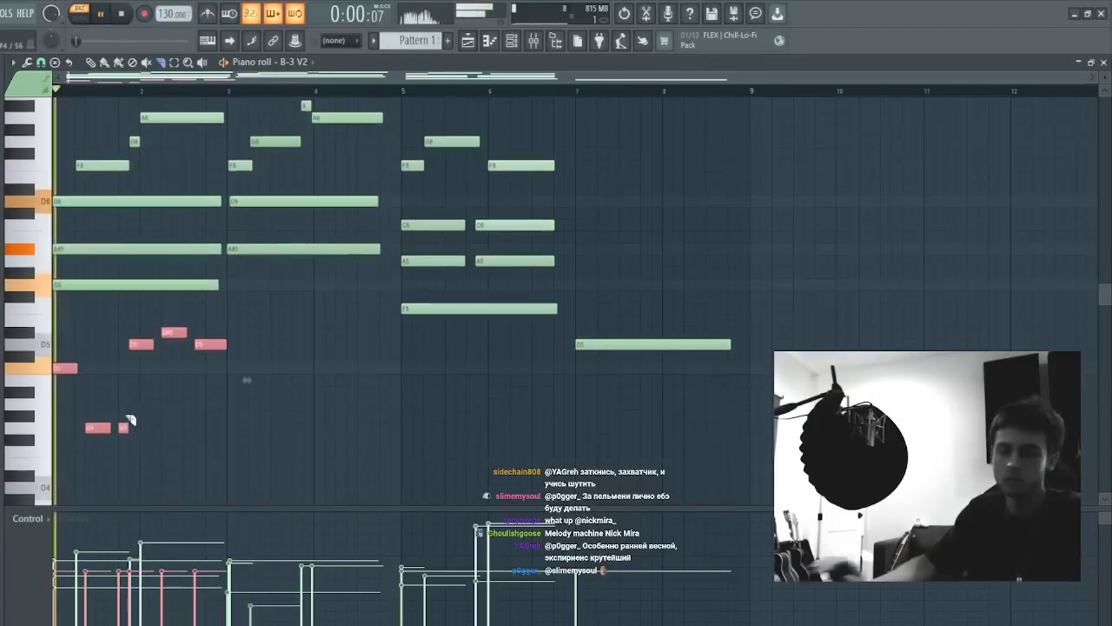
# - Duplicate the low figure two bars later, lower its short notes, and turn the copied C5 into D#4
pyautogui.hotkey('ctrl', 'b')
pyautogui.keyDown('ctrl'); pyautogui.click(200, 437); pyautogui.keyUp('ctrl')
pyautogui.moveTo(229, 397); pyautogui.dragTo(409, 464)
pyautogui.press('Down')
pyautogui.press('Down')
pyautogui.press('Down')
pyautogui.press('Down')
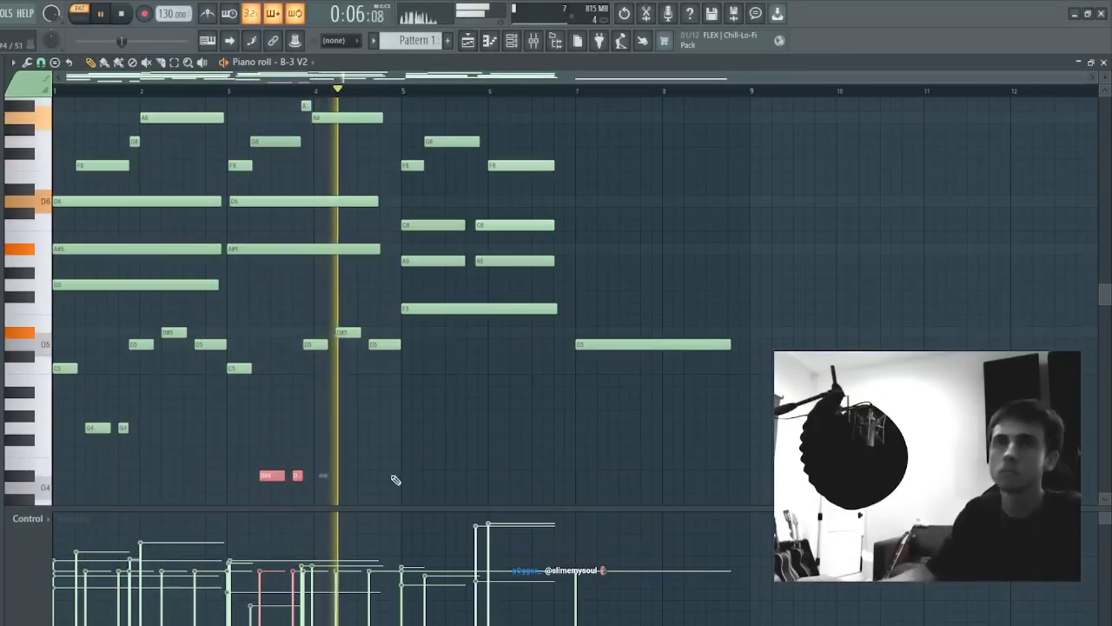
pyautogui.moveTo(232, 342); pyautogui.dragTo(243, 377)
pyautogui.press('space')
pyautogui.press('space')
pyautogui.hotkey('ctrl', 'Down')
pyautogui.press('Up')
pyautogui.press('Up')
pyautogui.press('Up')
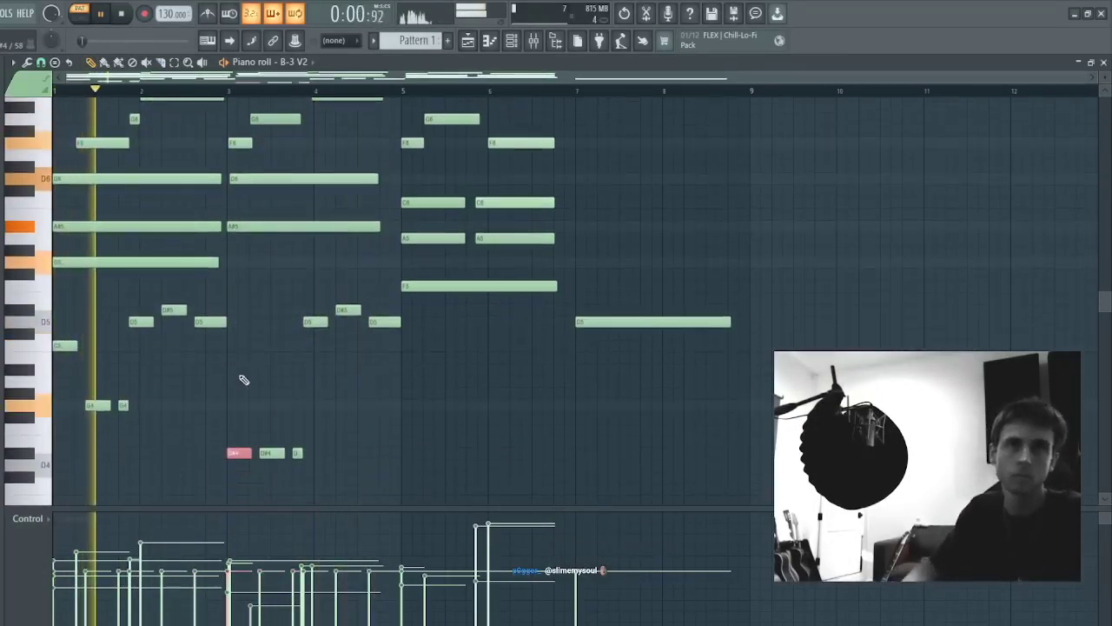
pyautogui.keyDown('ctrl'); pyautogui.click(244, 379); pyautogui.keyUp('ctrl')
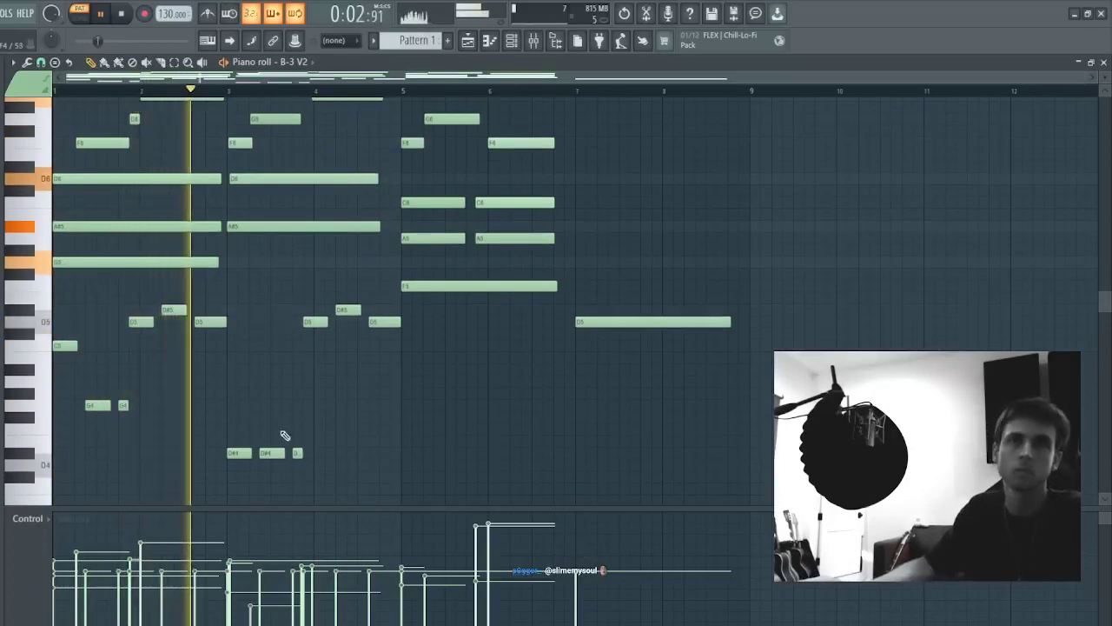
# - Move the D5 and D#5 notes near bar 4 down to A#3
pyautogui.moveTo(313, 324); pyautogui.dragTo(315, 342)
pyautogui.hotkey('ctrl', 'Down')
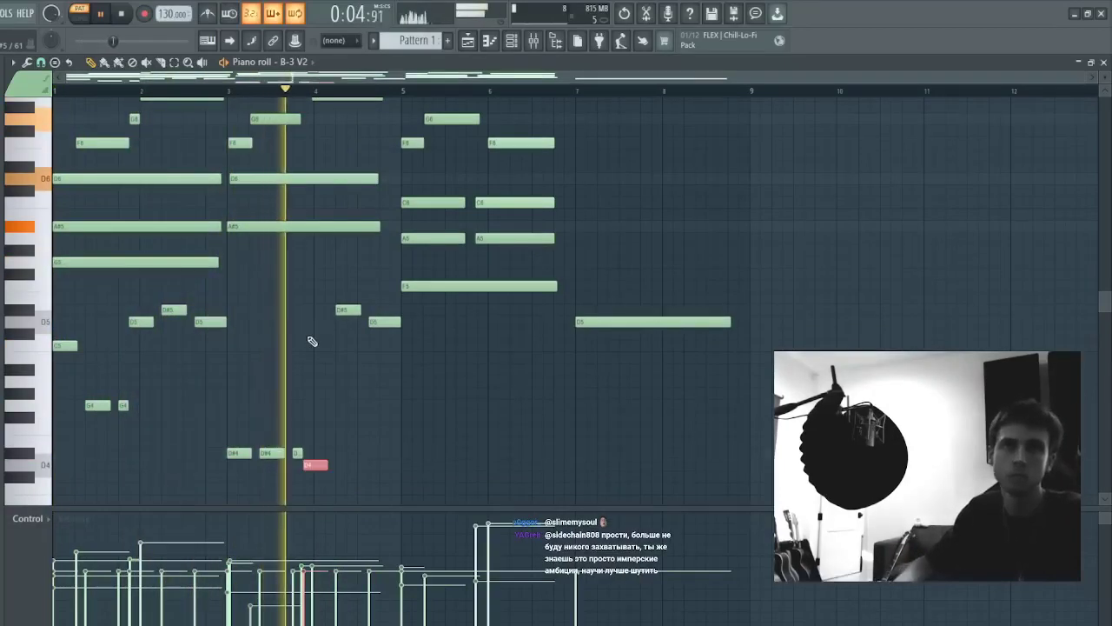
pyautogui.press('space')
pyautogui.hotkey('shift', 'Up')
pyautogui.hotkey('shift', 'Down')
pyautogui.hotkey('shift', 'Down')
pyautogui.hotkey('shift', 'Down')
pyautogui.hotkey('shift', 'Down')
pyautogui.hotkey('shift', 'Down')
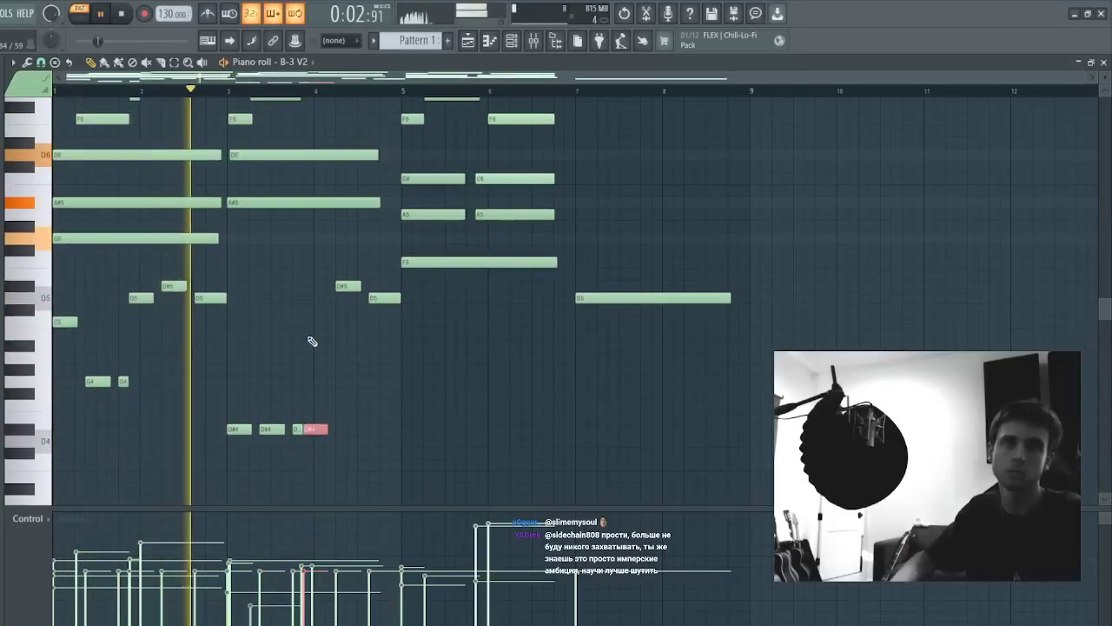
pyautogui.keyDown('ctrl'); pyautogui.click(308, 338); pyautogui.keyUp('ctrl')
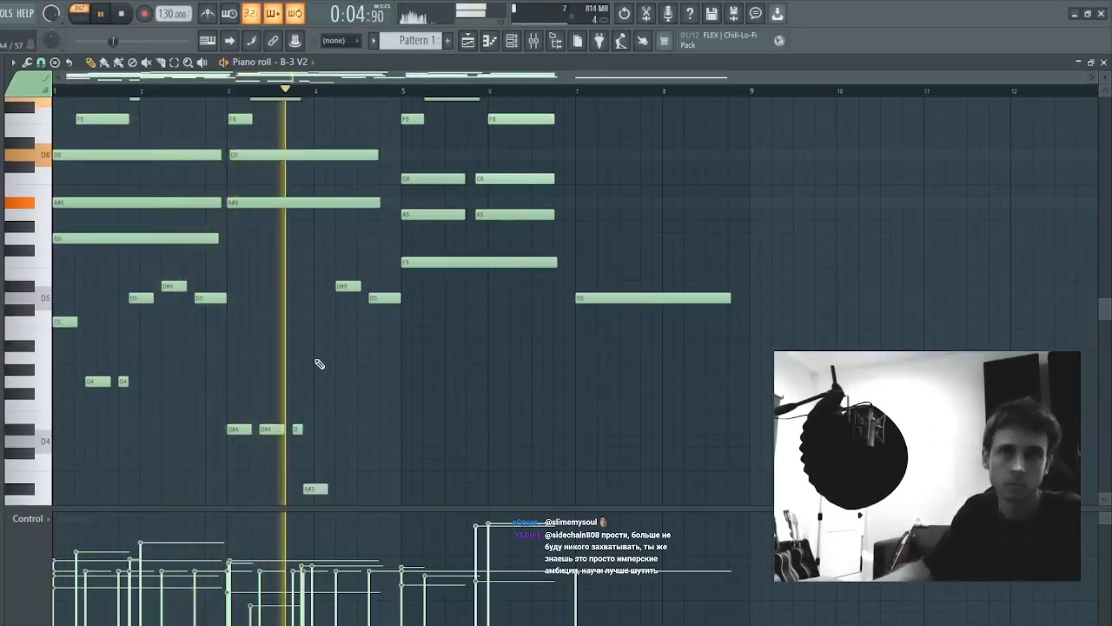
pyautogui.keyDown('ctrl'); pyautogui.click(348, 287); pyautogui.keyUp('ctrl')
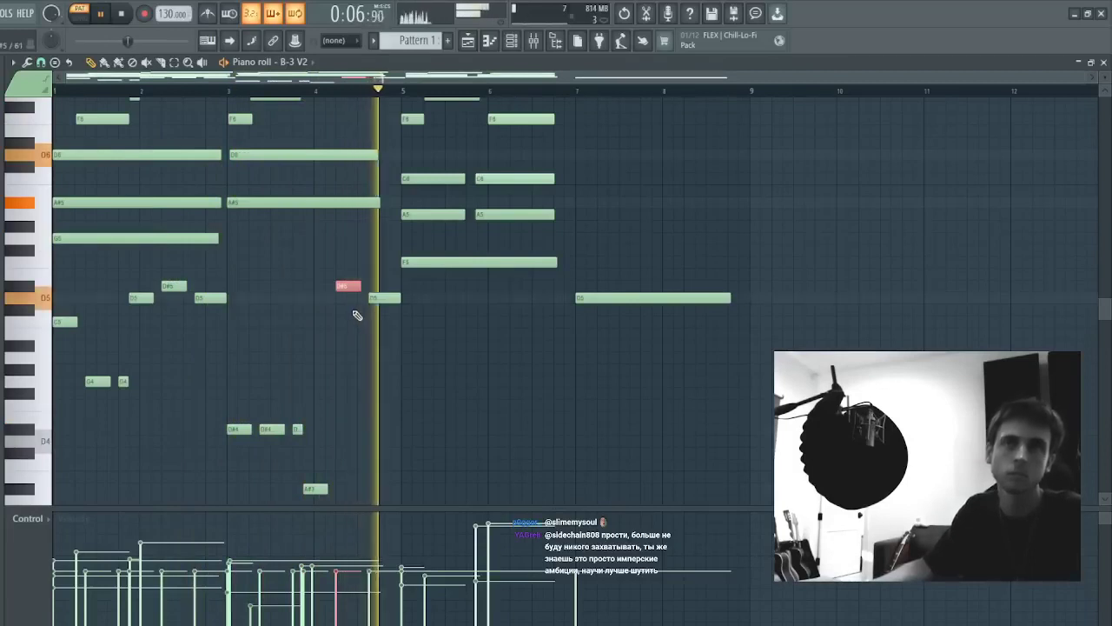
pyautogui.hotkey('ctrl', 'Down')
pyautogui.hotkey('ctrl', 'Down')
pyautogui.hotkey('shift', 'Up')
pyautogui.hotkey('shift', 'Up')
pyautogui.hotkey('shift', 'Up')
pyautogui.hotkey('shift', 'Up')
pyautogui.hotkey('shift', 'Up')
pyautogui.hotkey('shift', 'Up')
pyautogui.hotkey('shift', 'Up')
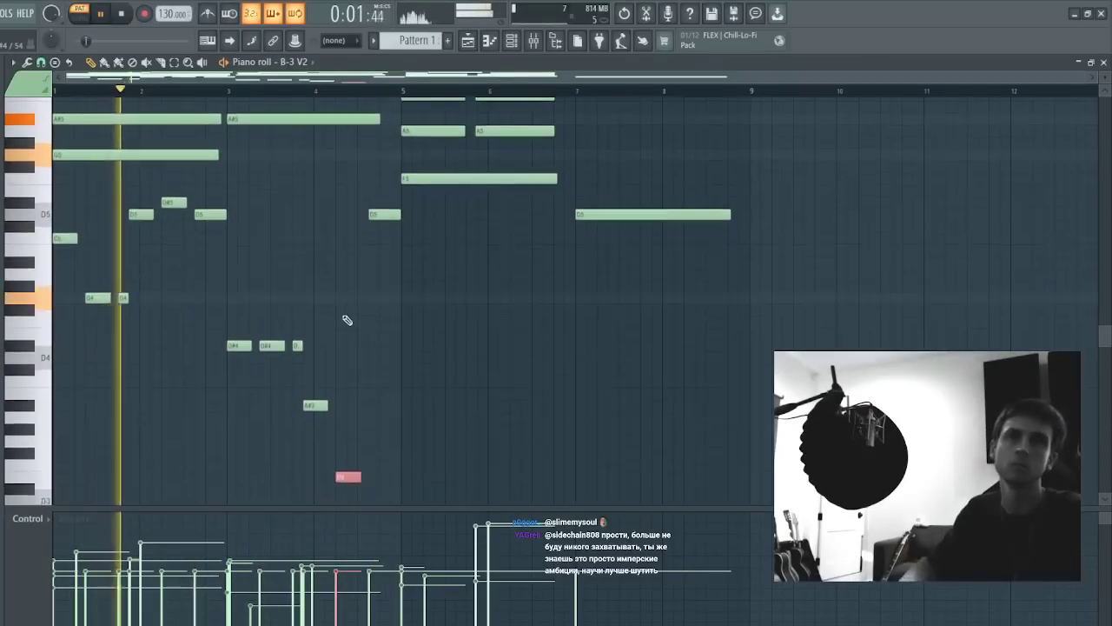
pyautogui.keyDown('ctrl'); pyautogui.click(347, 320); pyautogui.keyUp('ctrl')
# - Transpose all the pattern's notes up an octave and back down, leaving the pitches unchanged
pyautogui.scroll(3, 323, 373)
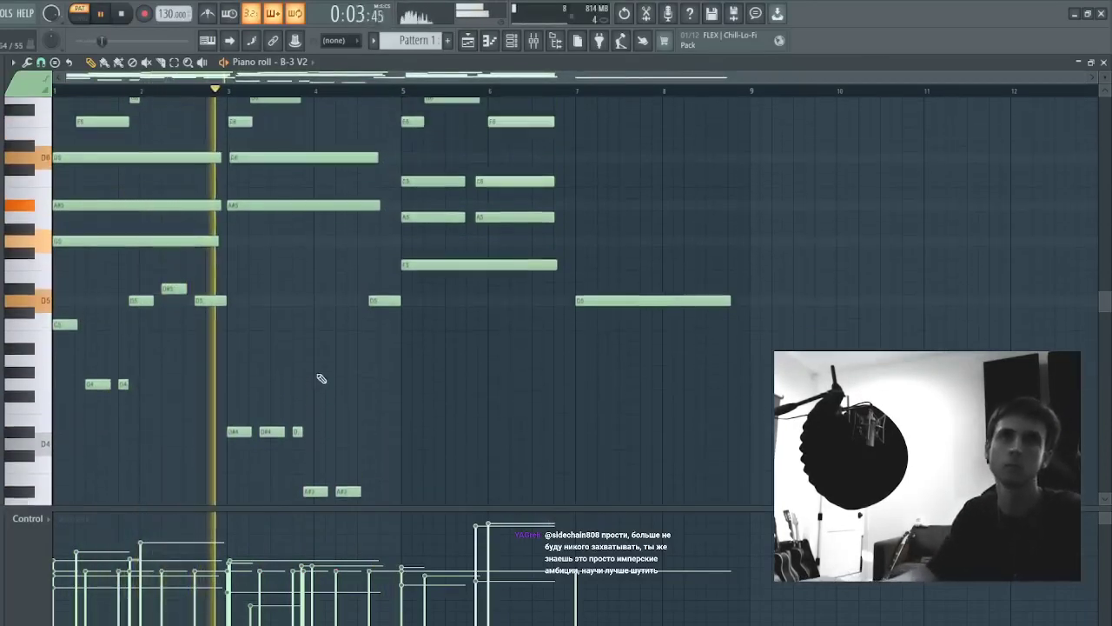
pyautogui.scroll(-3, 300, 443)
pyautogui.scroll(3, 375, 423)
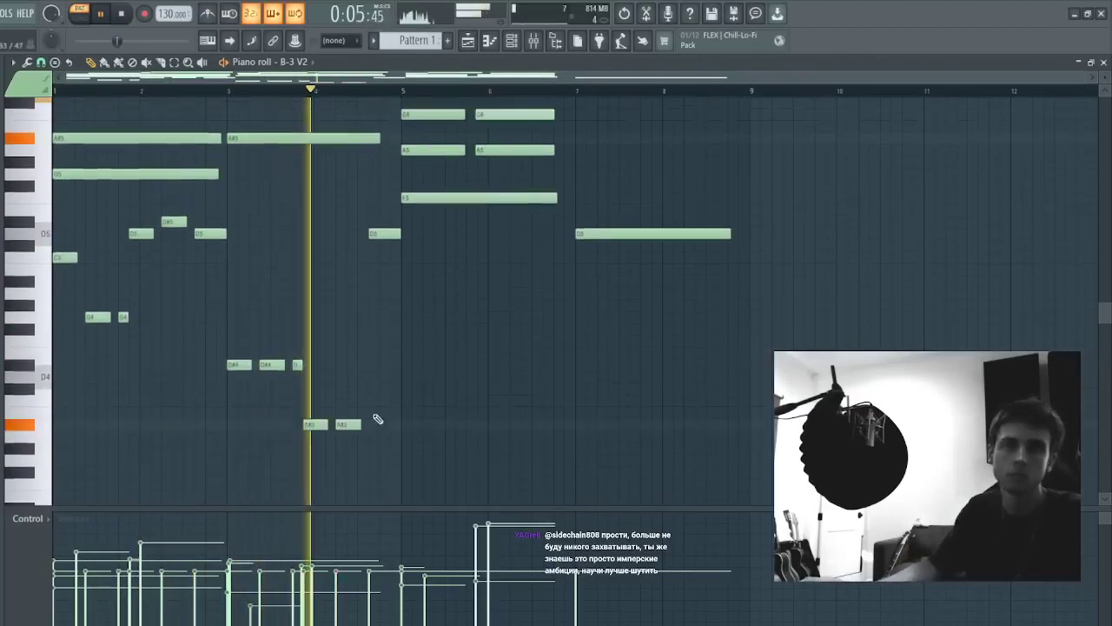
pyautogui.scroll(-2, 319, 452)
pyautogui.moveTo(311, 413); pyautogui.dragTo(460, 454)
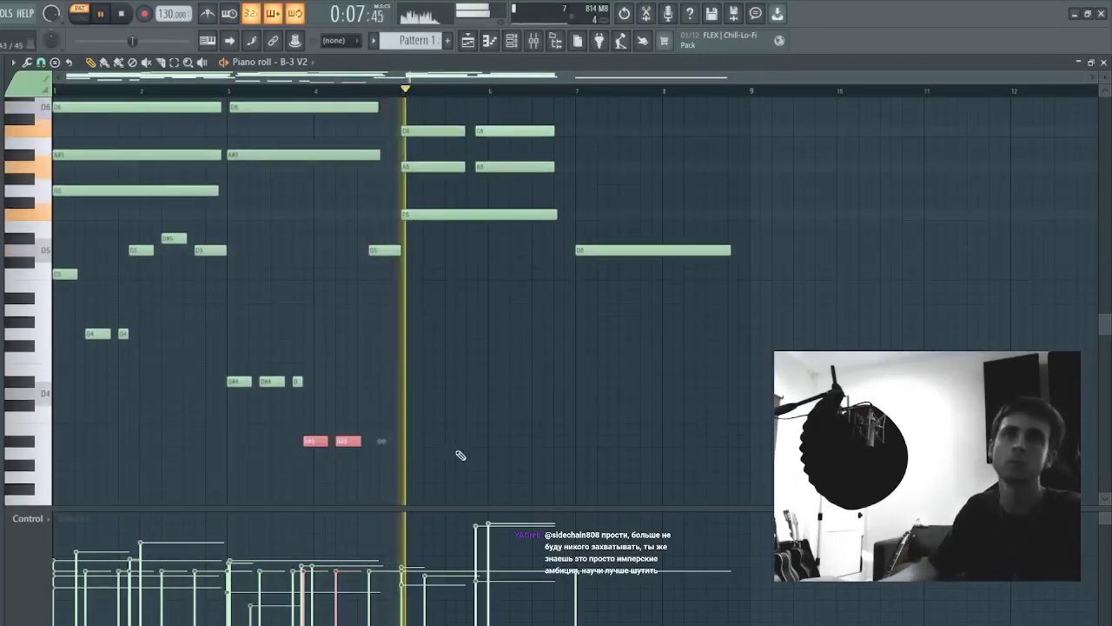
pyautogui.keyDown('ctrl'); pyautogui.click(449, 447); pyautogui.keyUp('ctrl')
pyautogui.hotkey('ctrl', 'Up')
pyautogui.scroll(3, 449, 446)
pyautogui.press('space')
pyautogui.press('space')
pyautogui.scroll(-1, 448, 446)
pyautogui.hotkey('ctrl', 'Down')
pyautogui.scroll(-4, 461, 435)
pyautogui.press('space')
pyautogui.press('space')
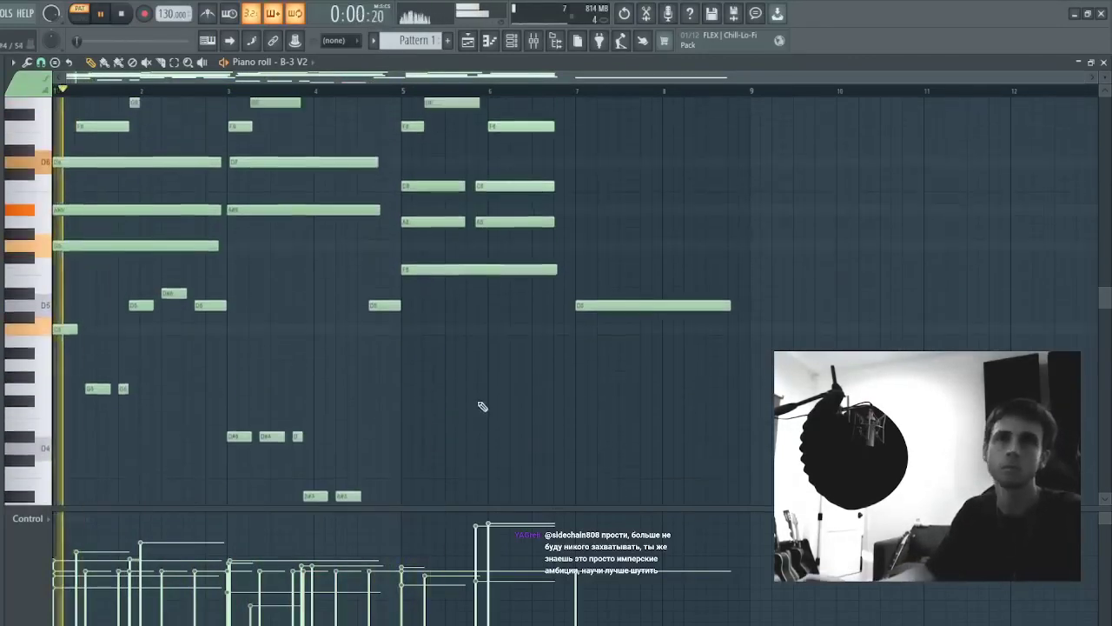
pyautogui.scroll(3, 483, 407)
# - Delete the nine notes from bar 5 onward, then check the remaining A#3 and high notes
pyautogui.keyDown('ctrl'); pyautogui.moveTo(417, 193); pyautogui.dragTo(716, 426); pyautogui.keyUp('ctrl')
pyautogui.press('Delete')
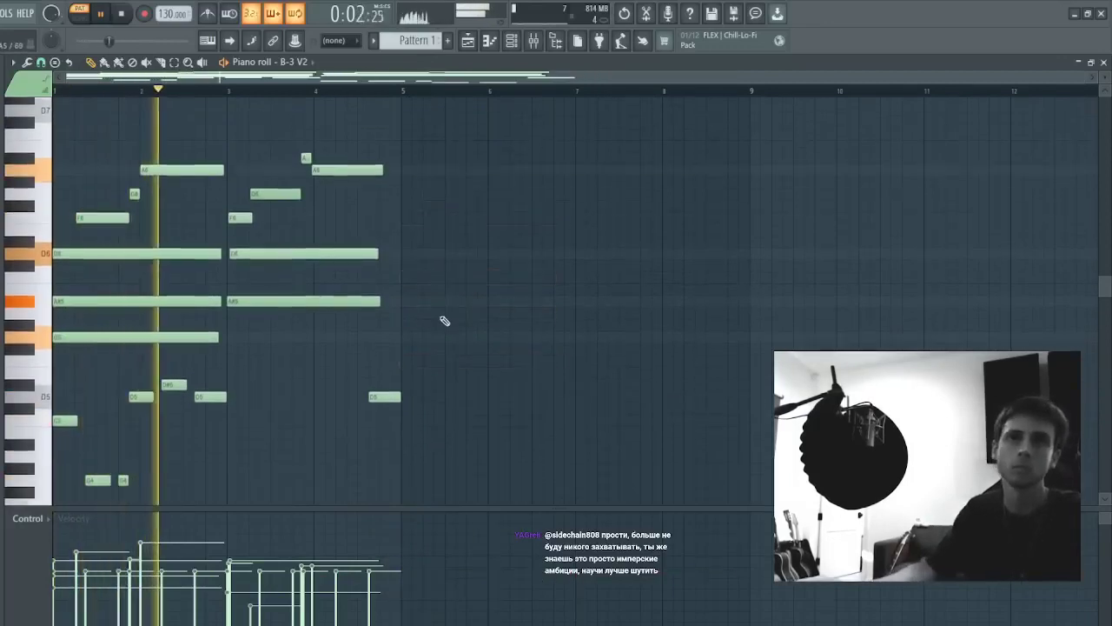
pyautogui.scroll(-3, 403, 208)
pyautogui.scroll(2, 305, 93)
pyautogui.scroll(-2, 426, 300)
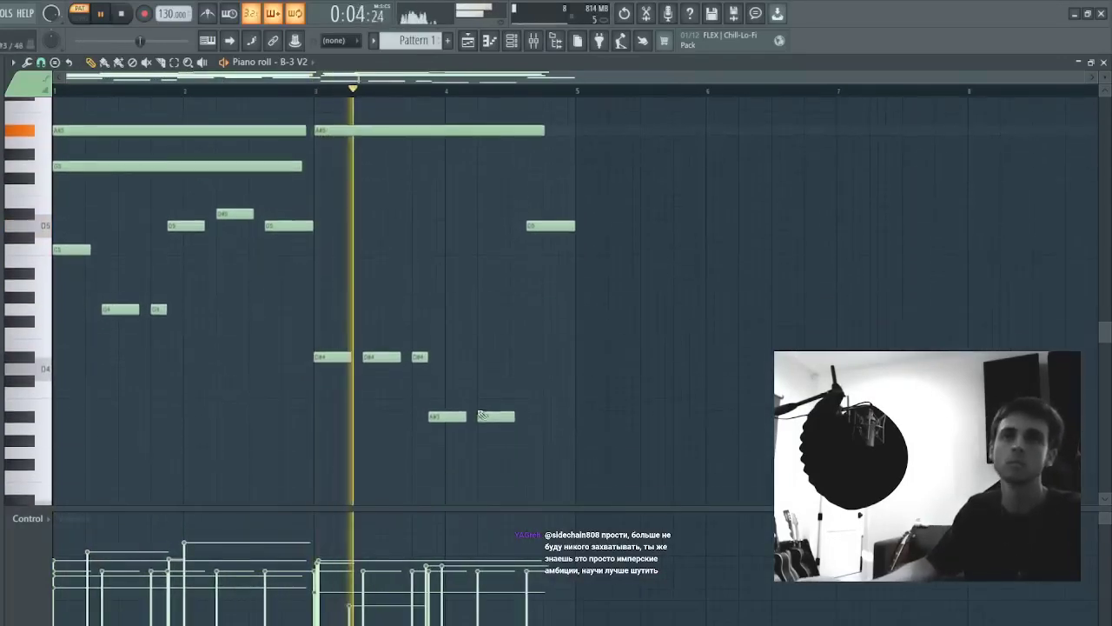
pyautogui.moveTo(448, 349); pyautogui.dragTo(582, 457)
pyautogui.keyDown('ctrl'); pyautogui.click(534, 361); pyautogui.keyUp('ctrl')
pyautogui.scroll(1, 526, 300)
pyautogui.scroll(3, 527, 300)
pyautogui.scroll(-1, 527, 304)
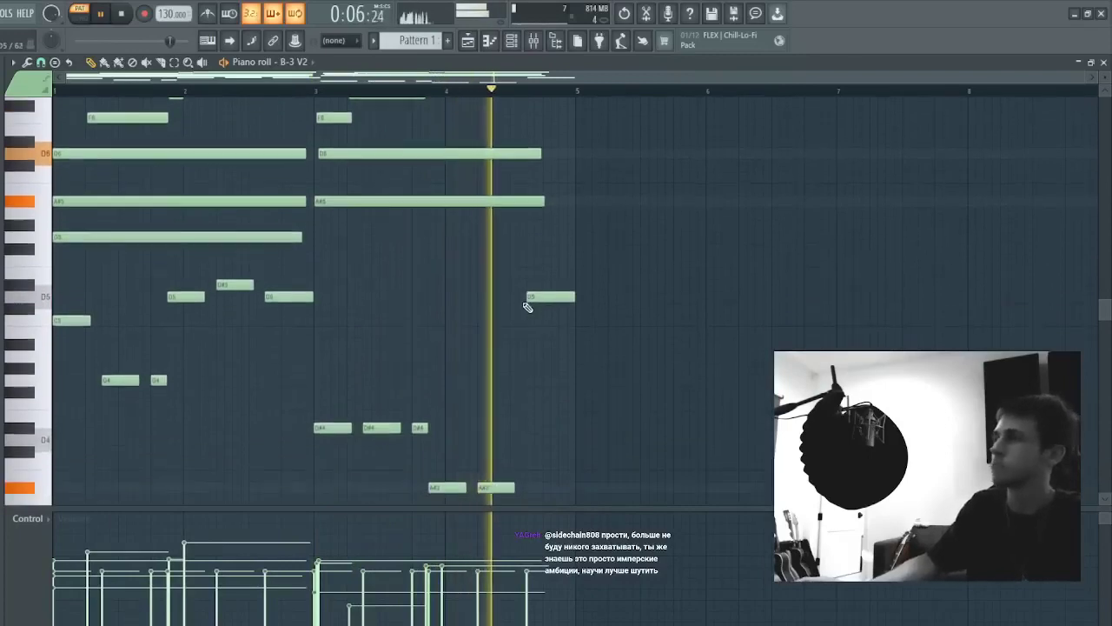
pyautogui.scroll(6, 296, 264)
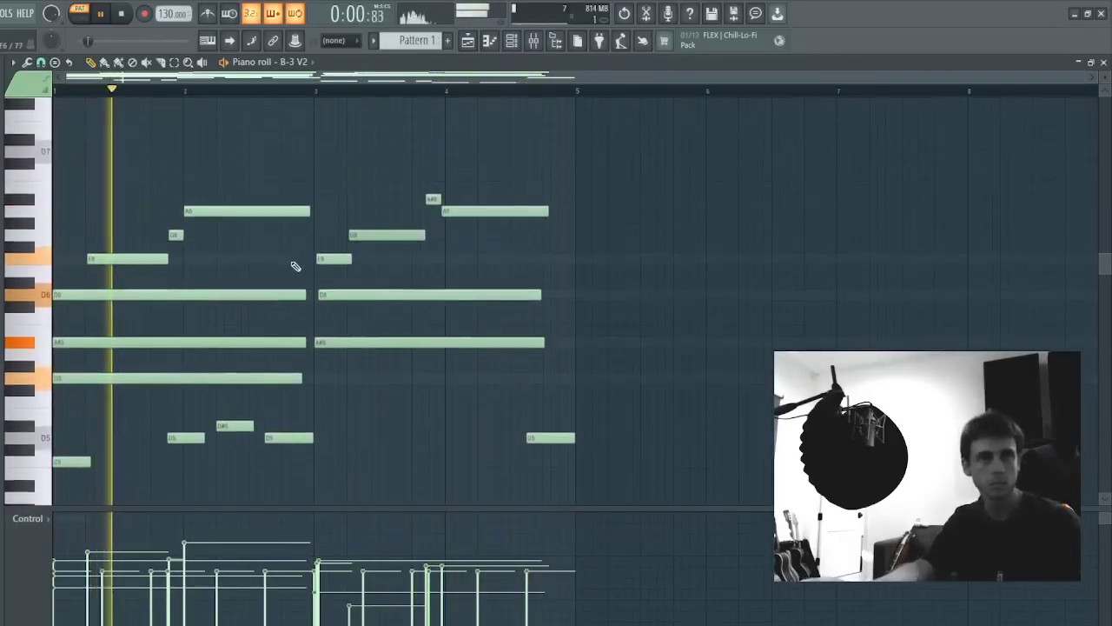
pyautogui.moveTo(395, 313); pyautogui.dragTo(472, 234)
pyautogui.keyDown('ctrl'); pyautogui.click(340, 254); pyautogui.keyUp('ctrl')
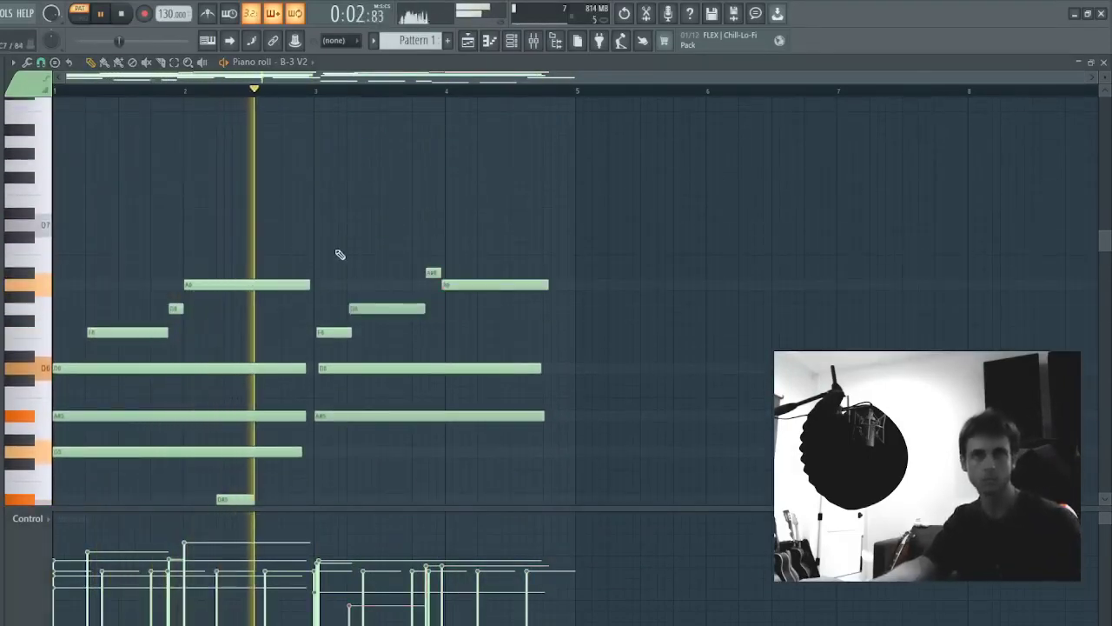
# - Close the B-3 V2 piano roll, pick Bazille's HS Kraftzimmer patch, and stop recording
pyautogui.press('F7')
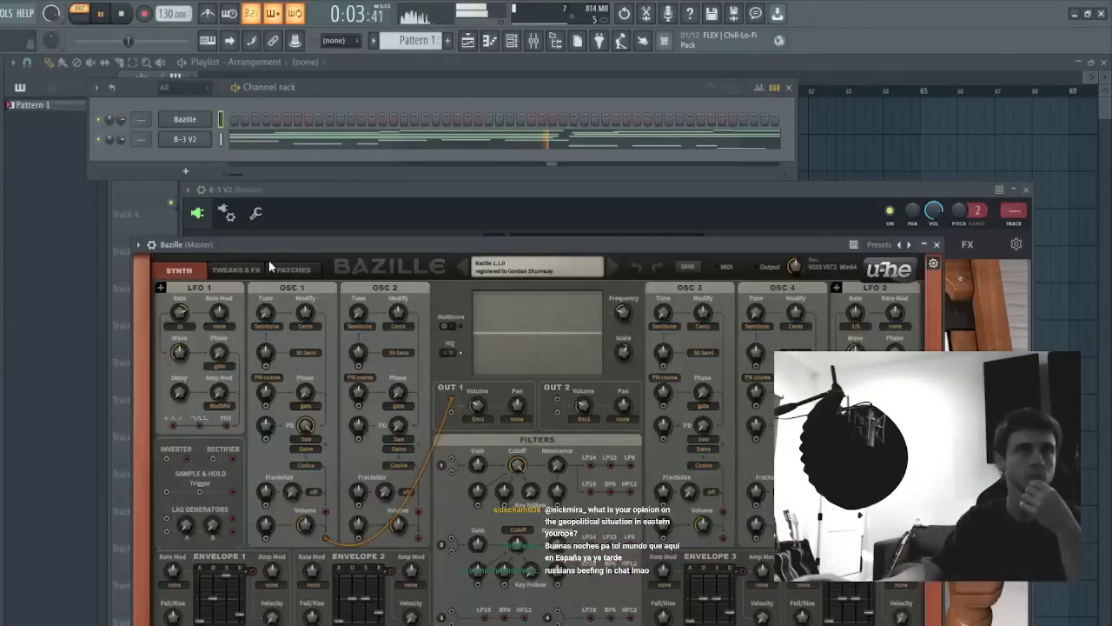
pyautogui.moveTo(498, 245); pyautogui.dragTo(506, 214)
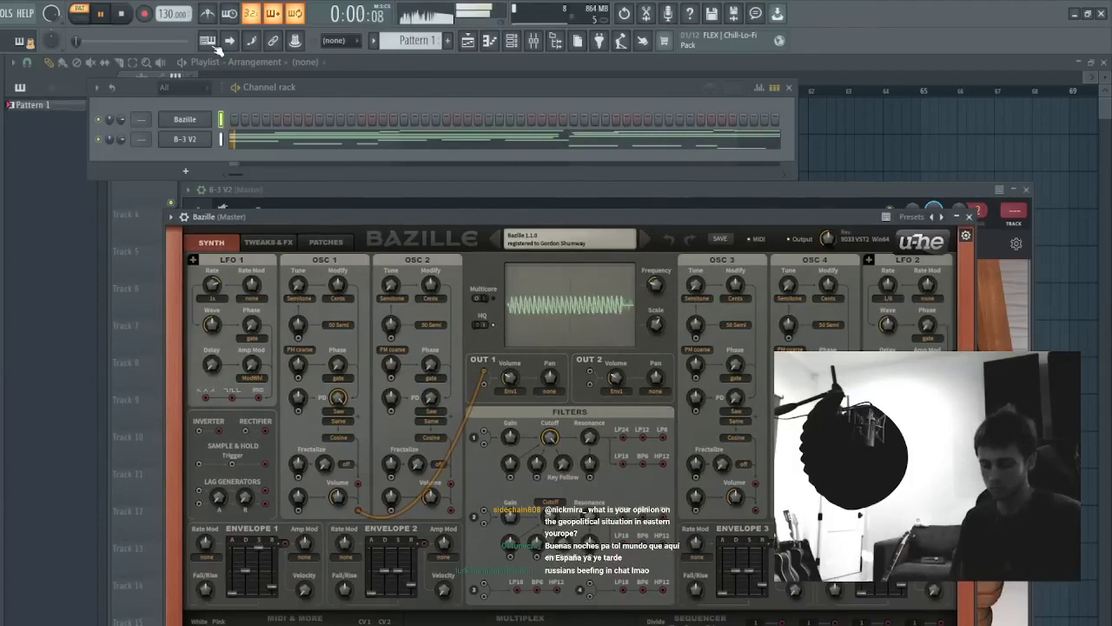
pyautogui.click(335, 242)
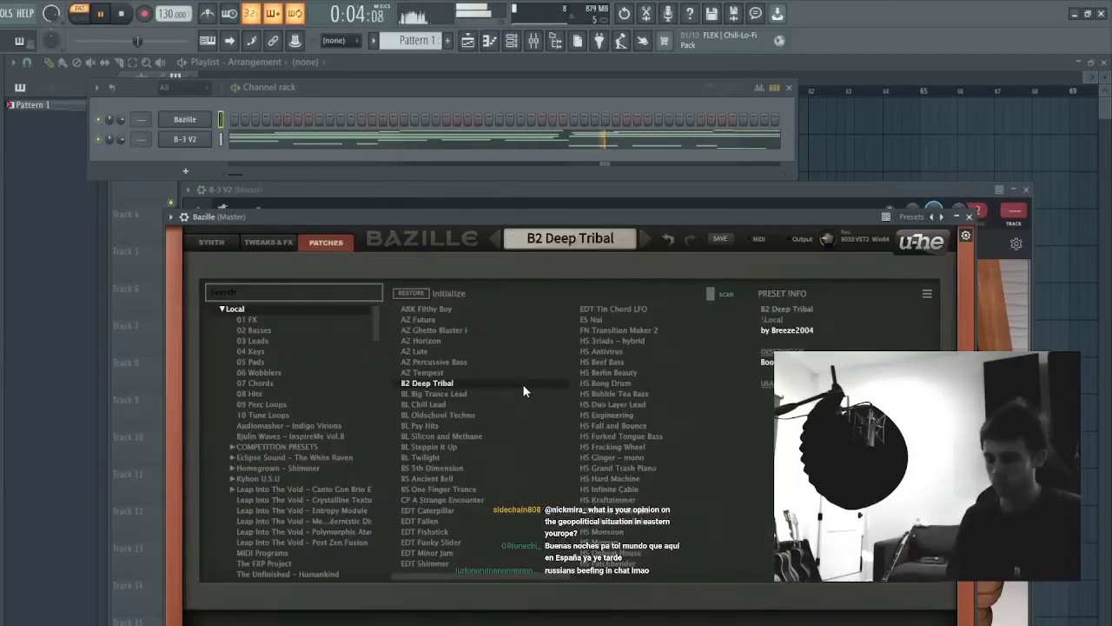
pyautogui.click(609, 403)
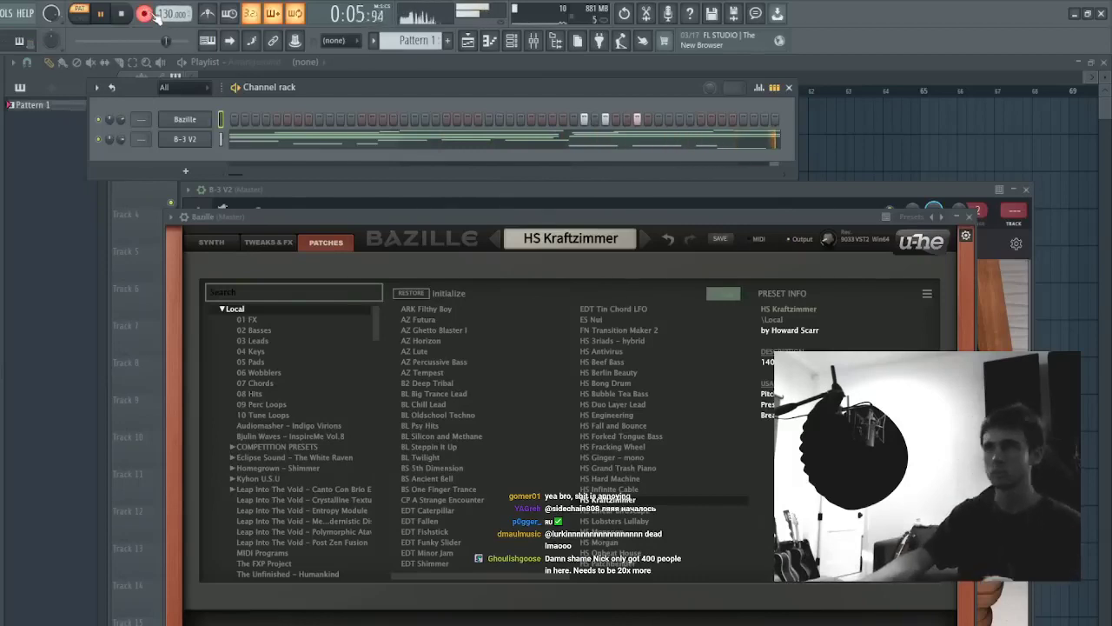
pyautogui.click(148, 13)
# - Move all three Bazille notes about one beat later and quantize them to the grid
pyautogui.click(273, 119)
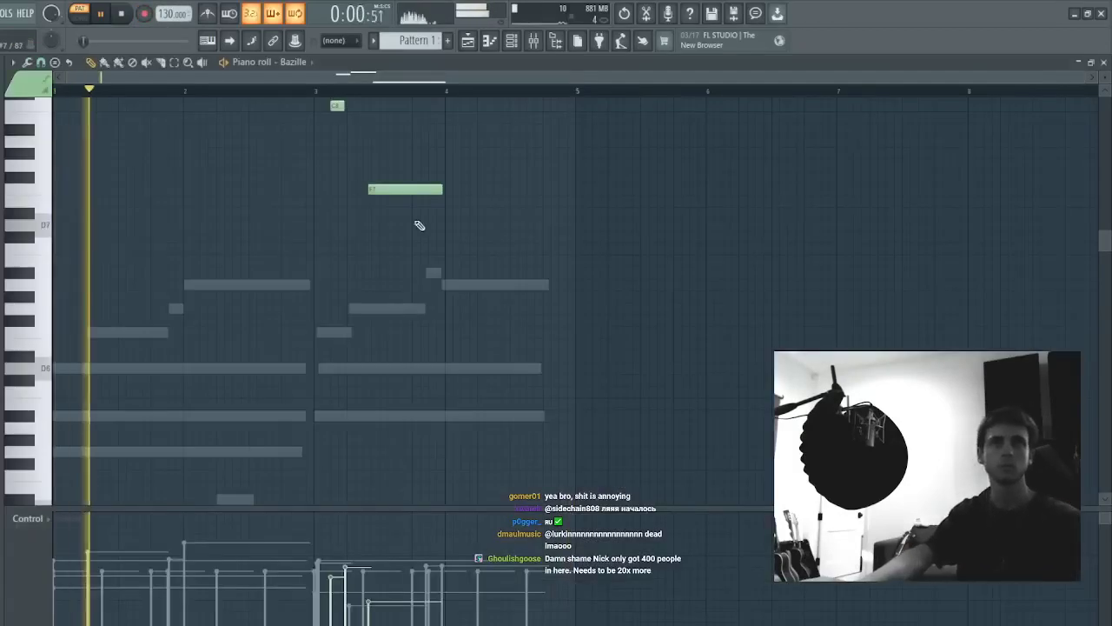
pyautogui.scroll(3, 416, 252)
pyautogui.hotkey('ctrl', 'a')
pyautogui.moveTo(371, 290); pyautogui.dragTo(444, 297)
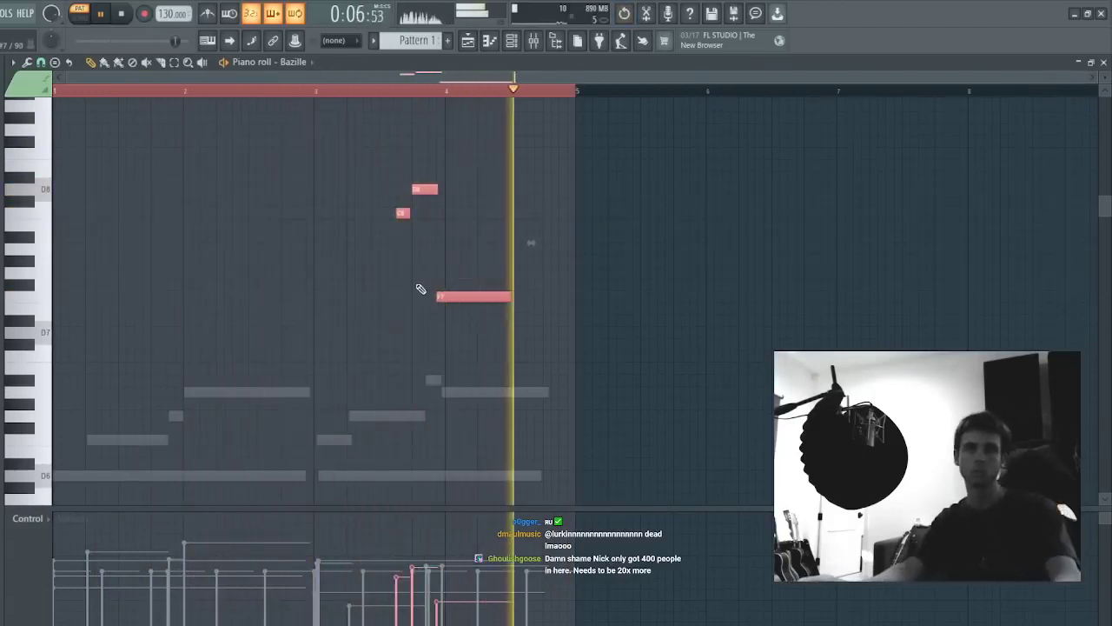
pyautogui.hotkey('ctrl', 'd')
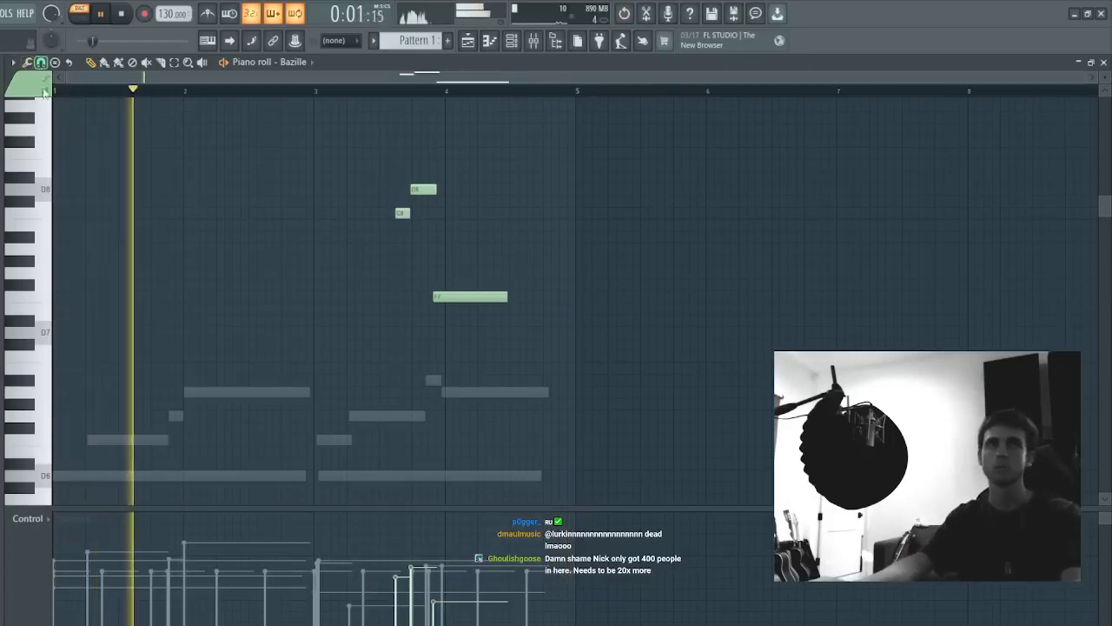
pyautogui.hotkey('ctrl', 'q')
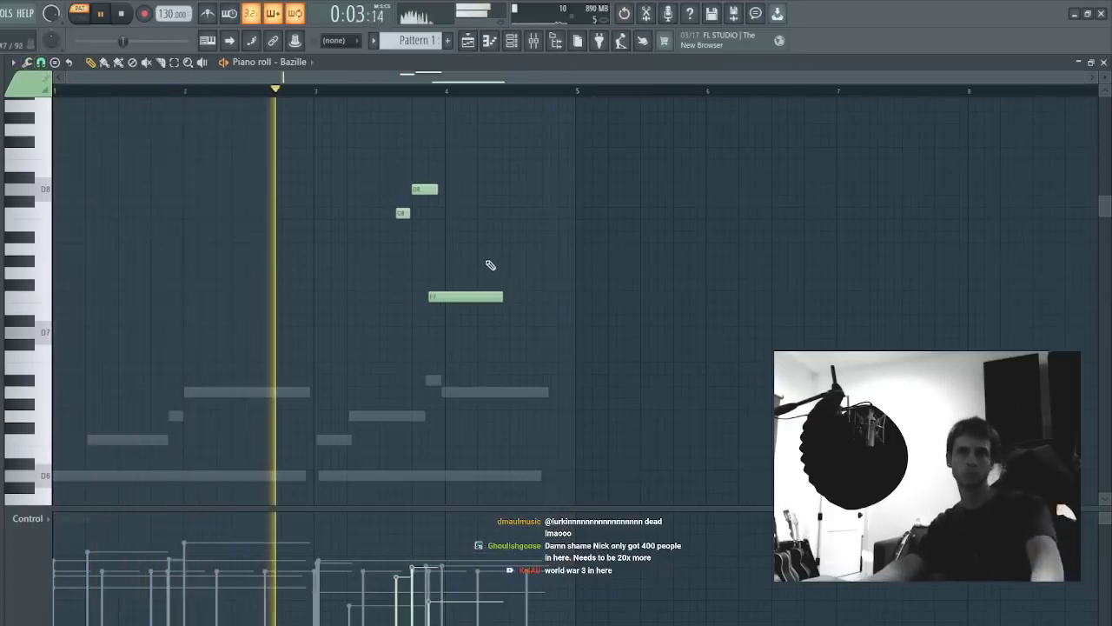
# - Toggle the Bazille piano roll open and closed, leaving it closed
pyautogui.press('F7')
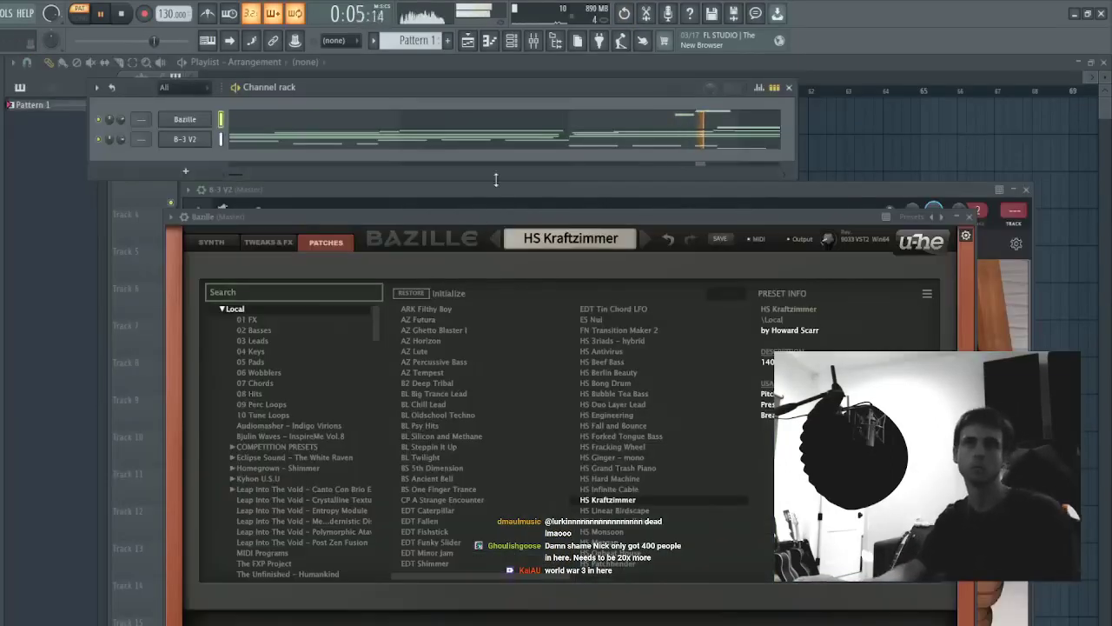
pyautogui.press('F7')
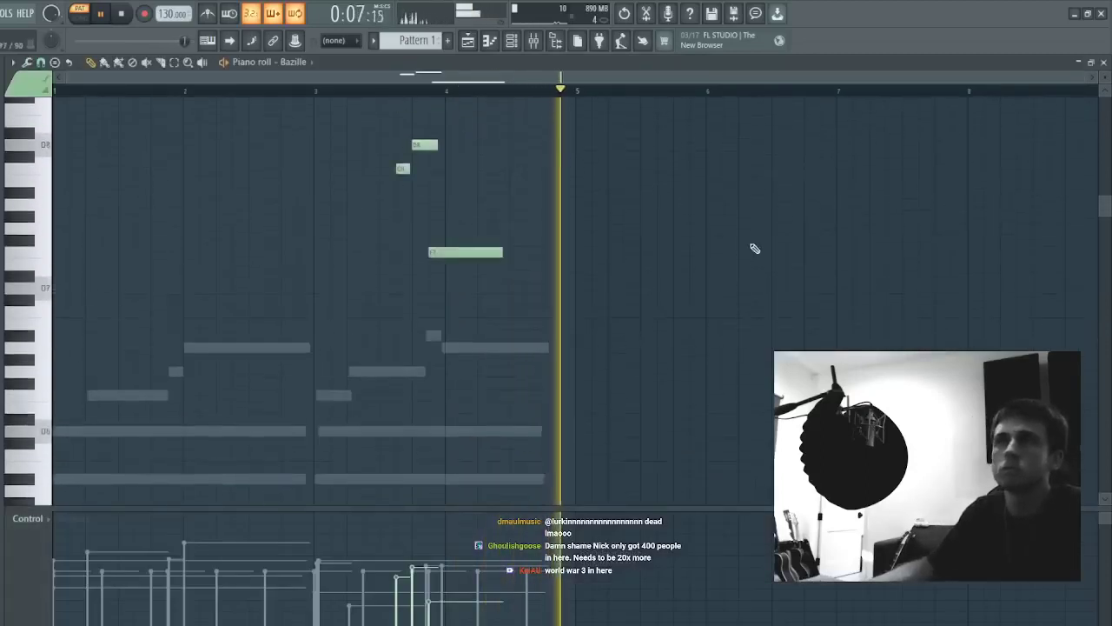
pyautogui.press('F7')
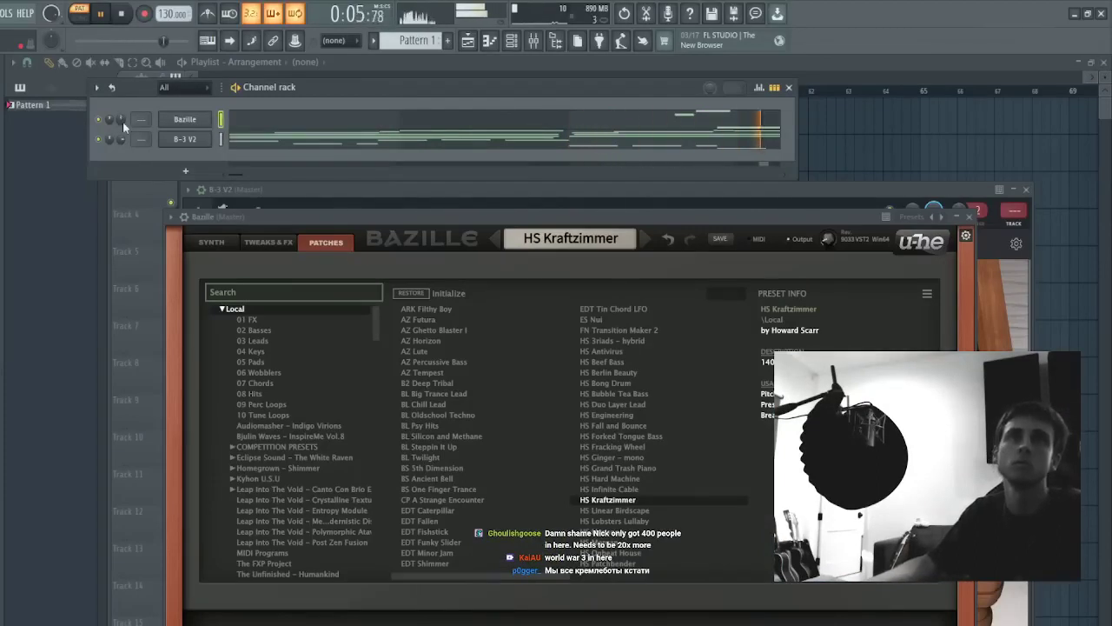
pyautogui.click(272, 117)
pyautogui.press('F7')
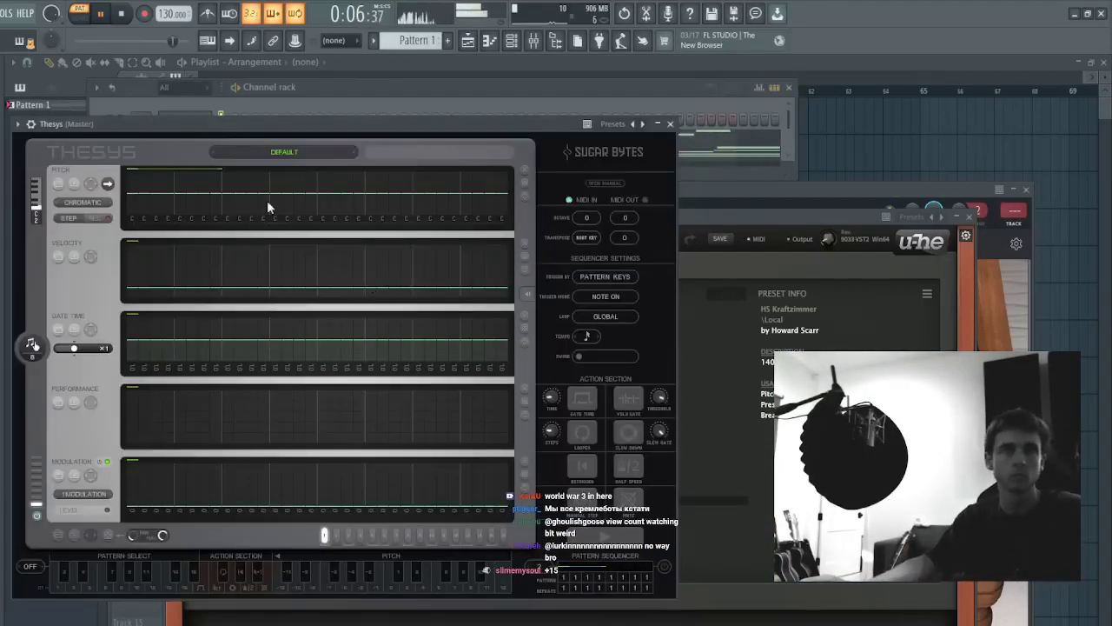
# - Replace the Thesys channel with Spire and browse Spire's Leads preset folder
pyautogui.moveTo(161, 127); pyautogui.dragTo(300, 193)
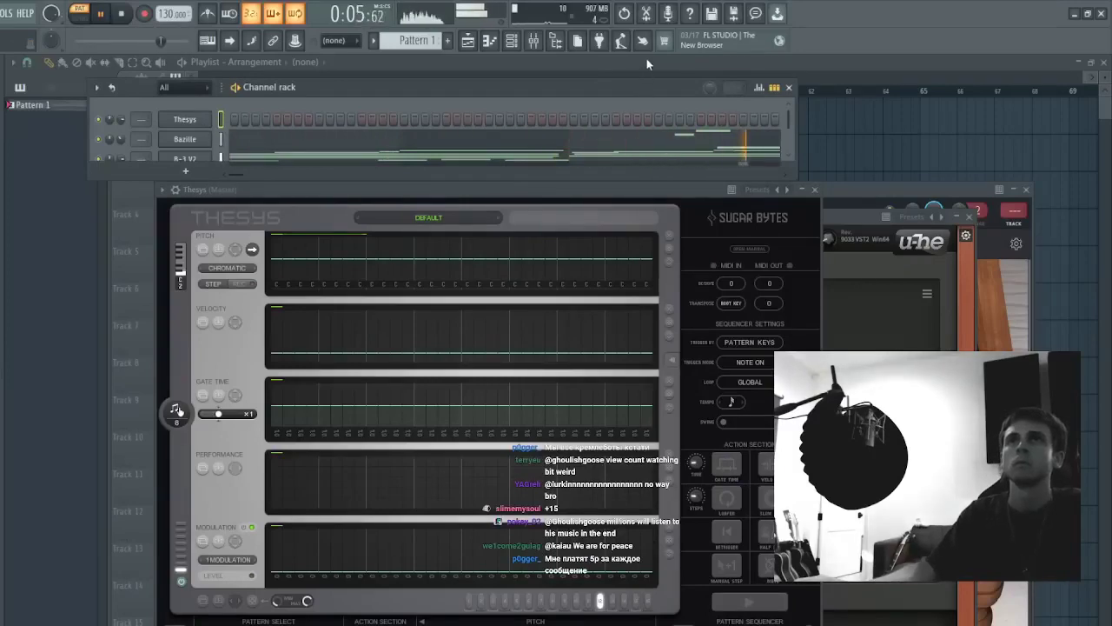
pyautogui.hotkey('ctrl', 'z')
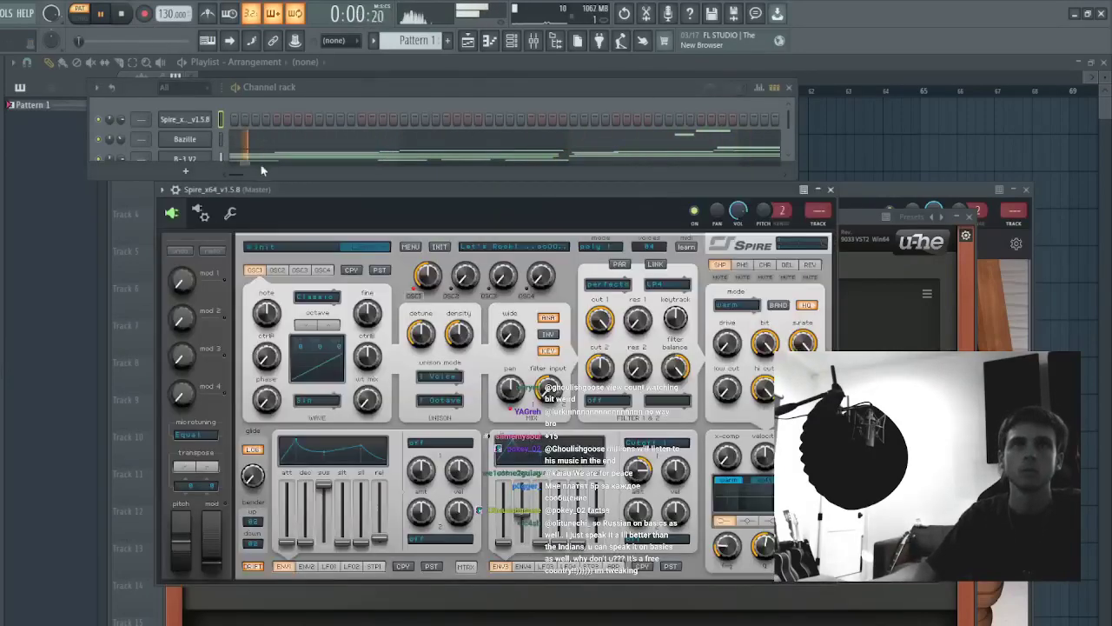
pyautogui.click(279, 247)
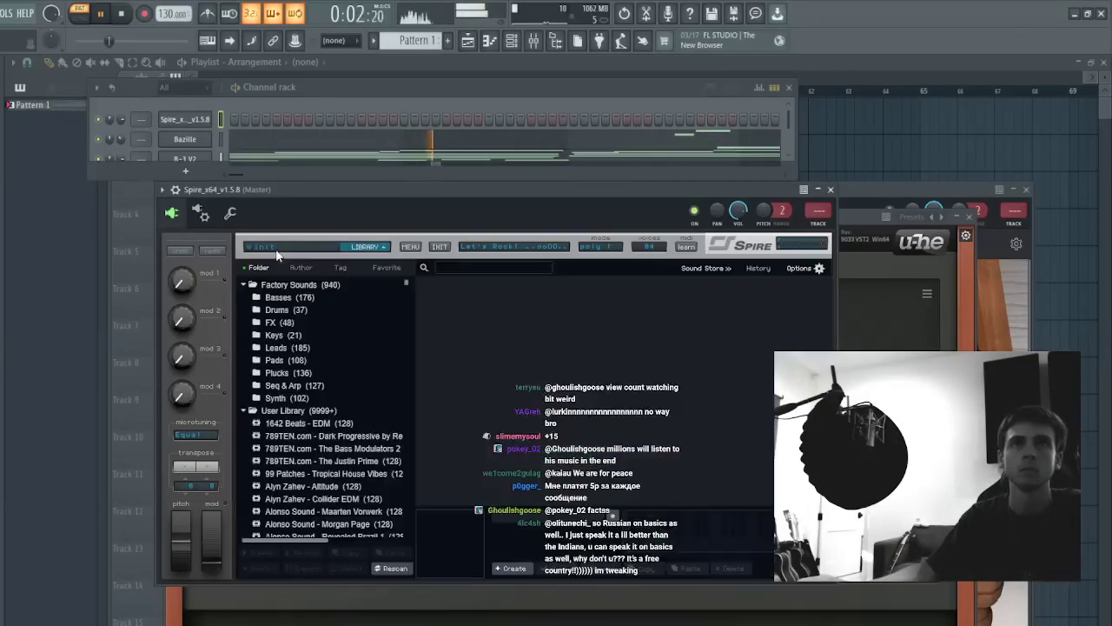
pyautogui.click(277, 348)
# - Audition several Spire leads, settle on LD Dirty Saw MLM, arm recording, and open its piano roll
pyautogui.click(452, 344)
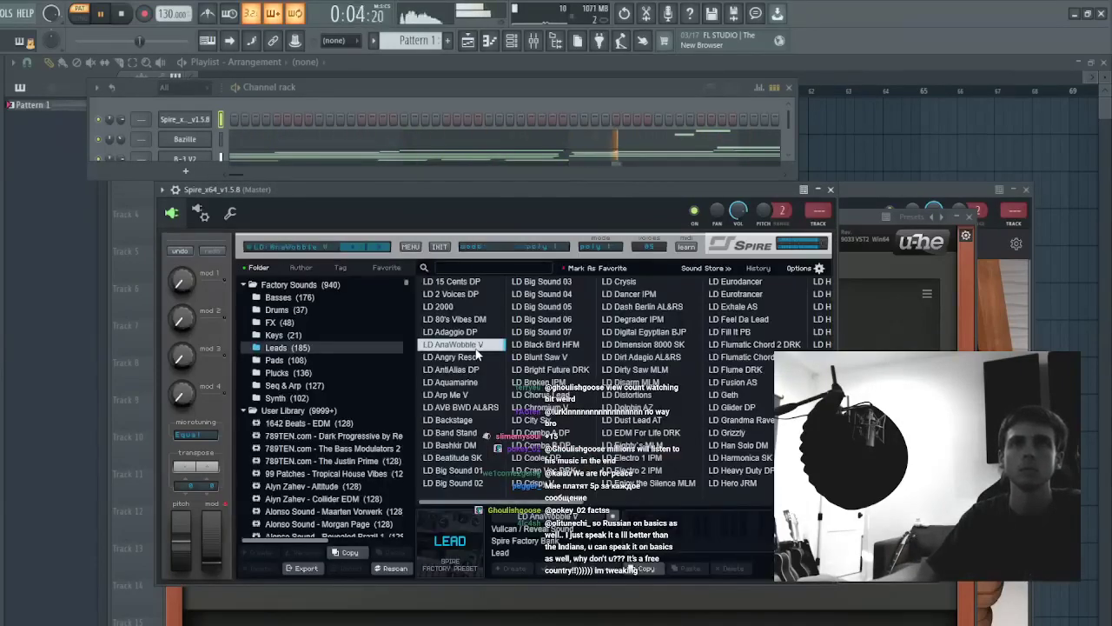
pyautogui.click(545, 344)
pyautogui.click(563, 358)
pyautogui.click(640, 370)
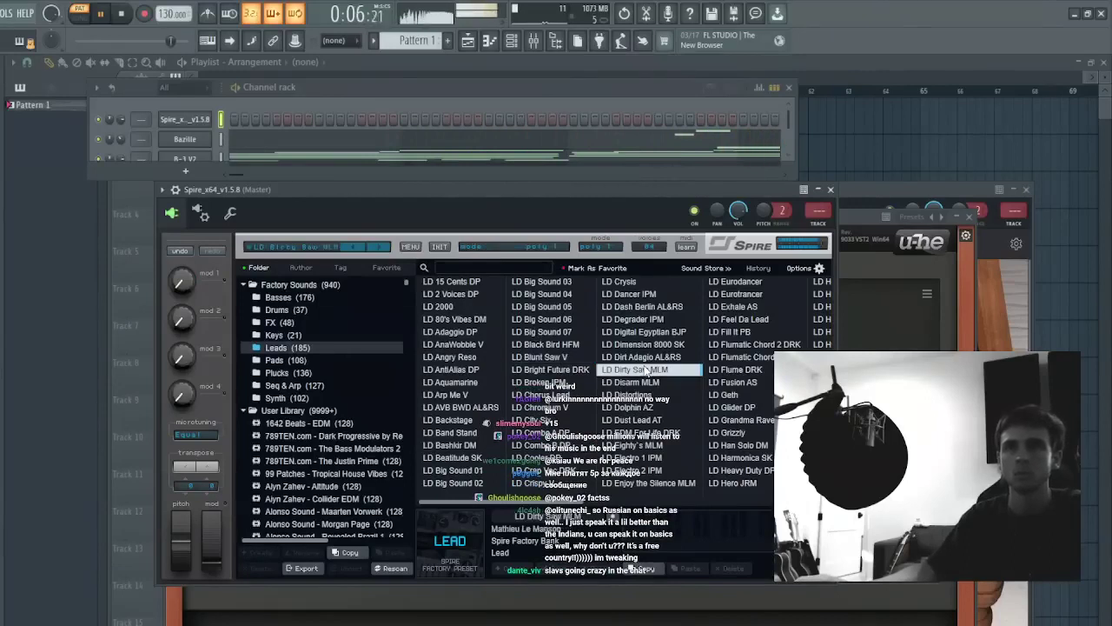
pyautogui.click(643, 346)
pyautogui.click(639, 368)
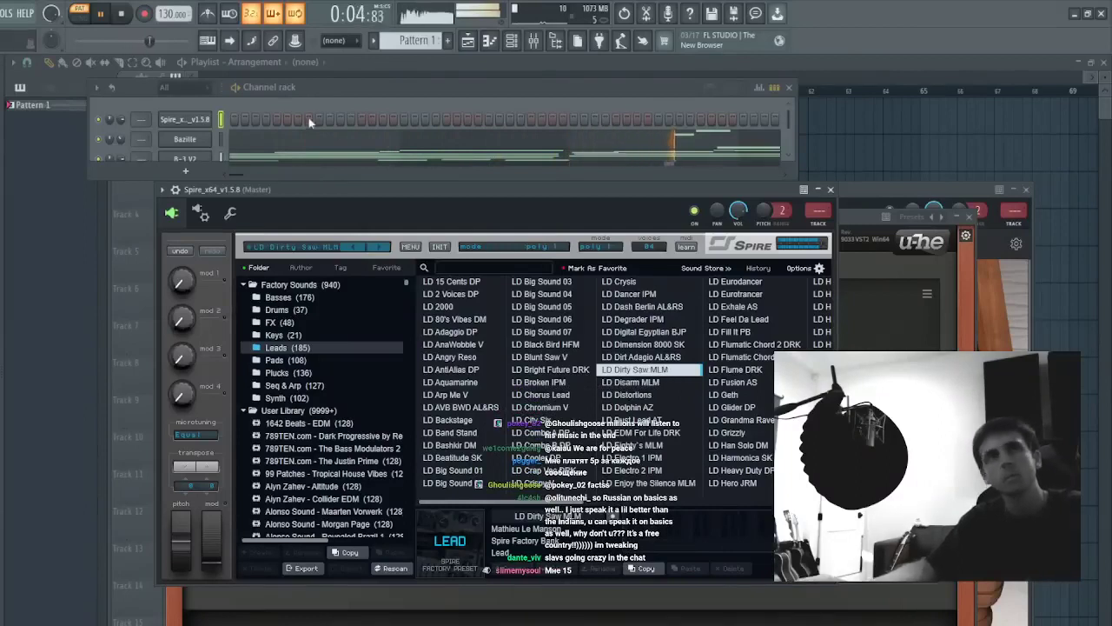
pyautogui.click(146, 16)
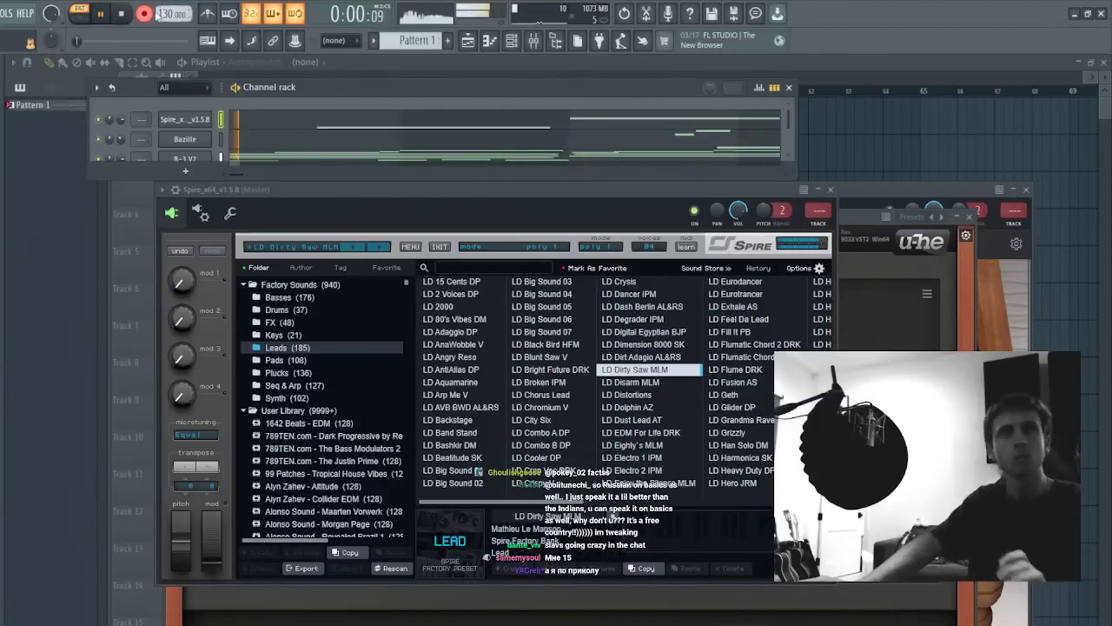
pyautogui.click(216, 49)
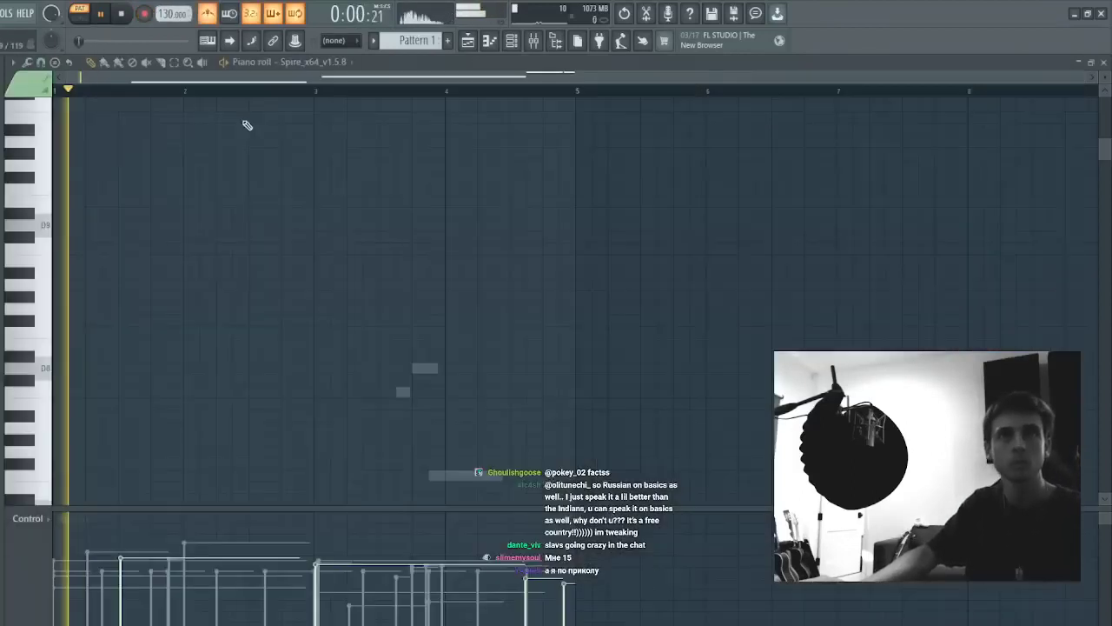
# - Copy the A4 note to bar 1, start the C4 note slightly earlier, and make the melody legato
pyautogui.press('space')
pyautogui.press('space')
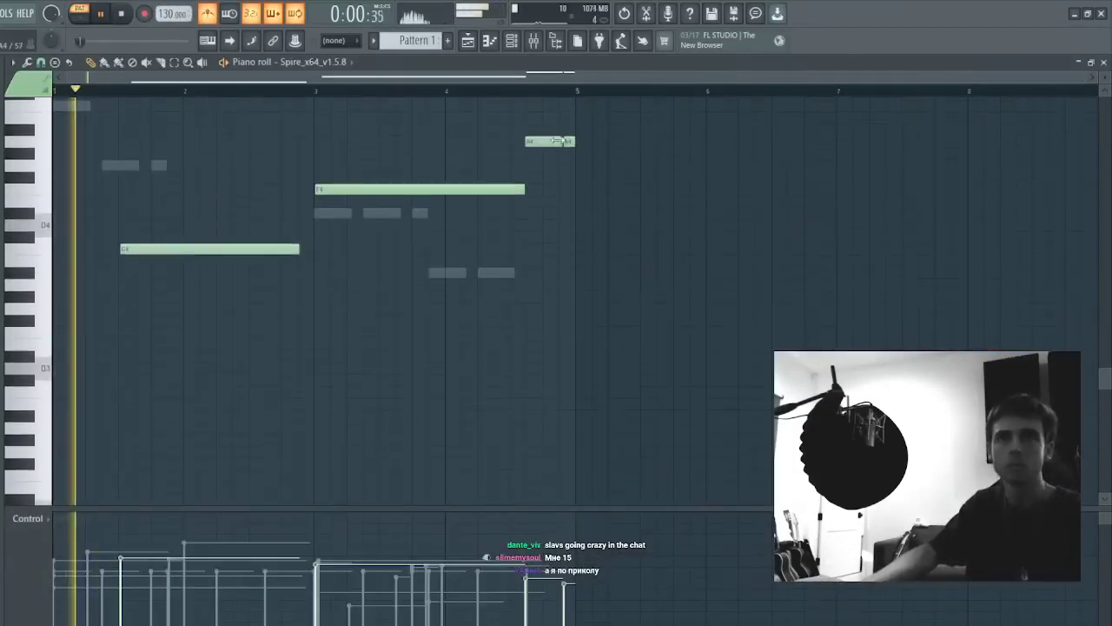
pyautogui.press('space')
pyautogui.moveTo(569, 142); pyautogui.dragTo(113, 143)
pyautogui.press('space')
pyautogui.press('space')
pyautogui.press('space')
pyautogui.press('space')
pyautogui.hotkey('ctrl', 'l')
pyautogui.press('space')
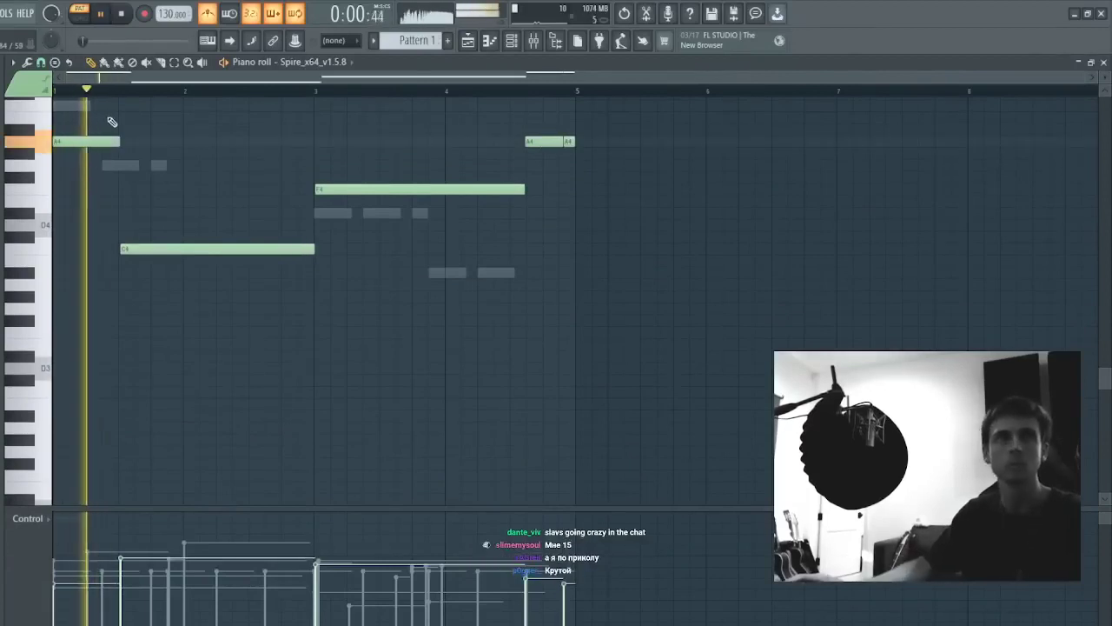
pyautogui.press('space')
pyautogui.press('space')
pyautogui.moveTo(124, 248); pyautogui.dragTo(106, 248)
pyautogui.hotkey('ctrl', 'l')
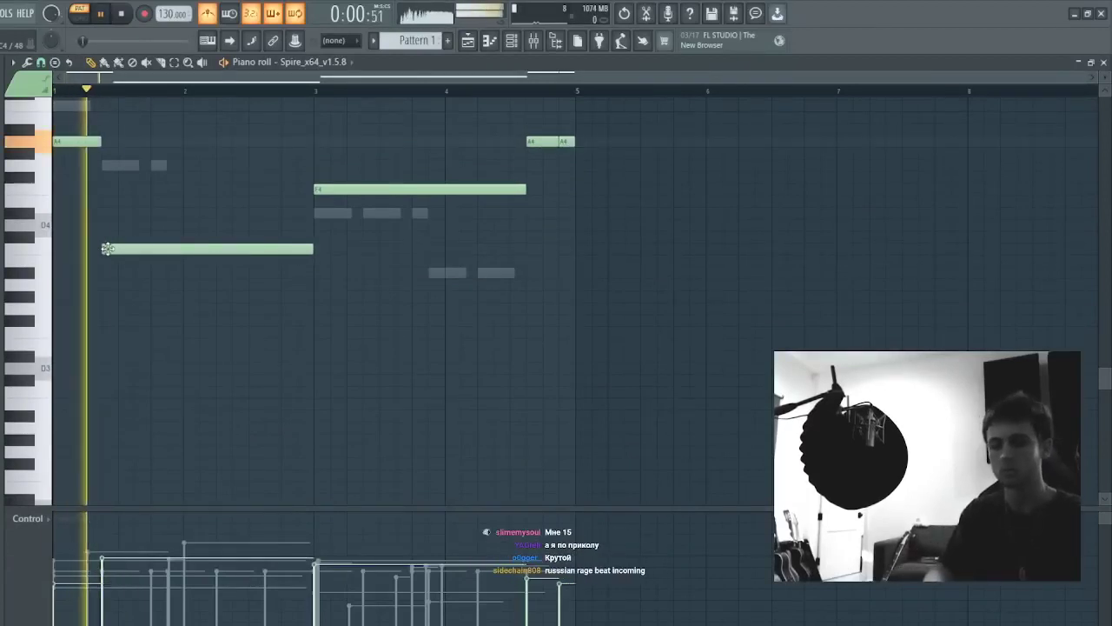
pyautogui.press('space')
pyautogui.press('space')
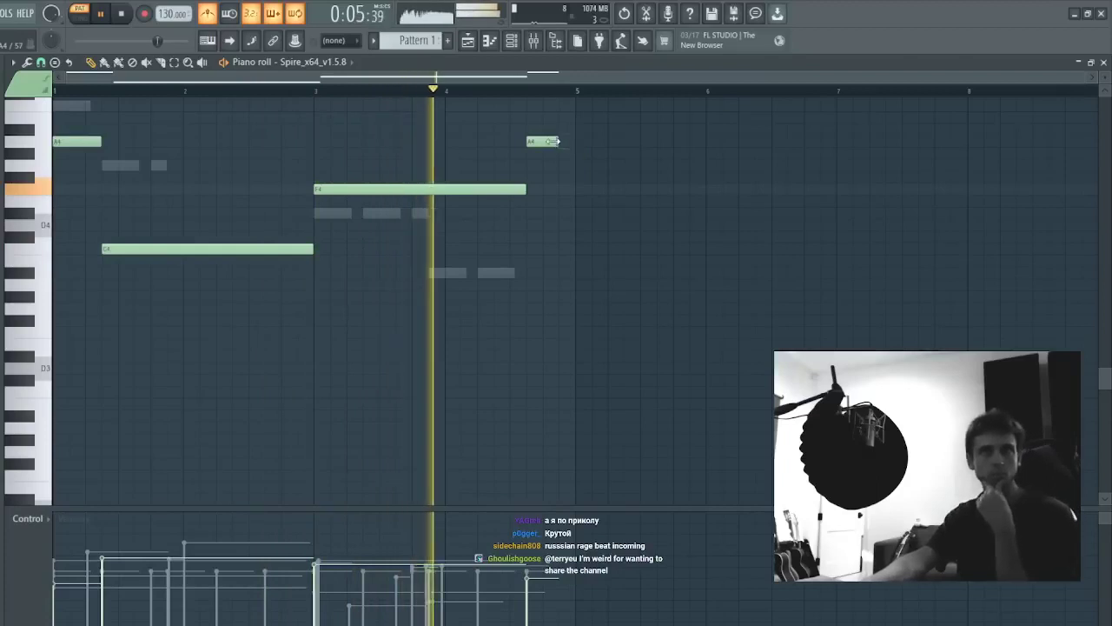
# - Transpose the whole Spire melody up an octave and close the piano roll
pyautogui.click(511, 41)
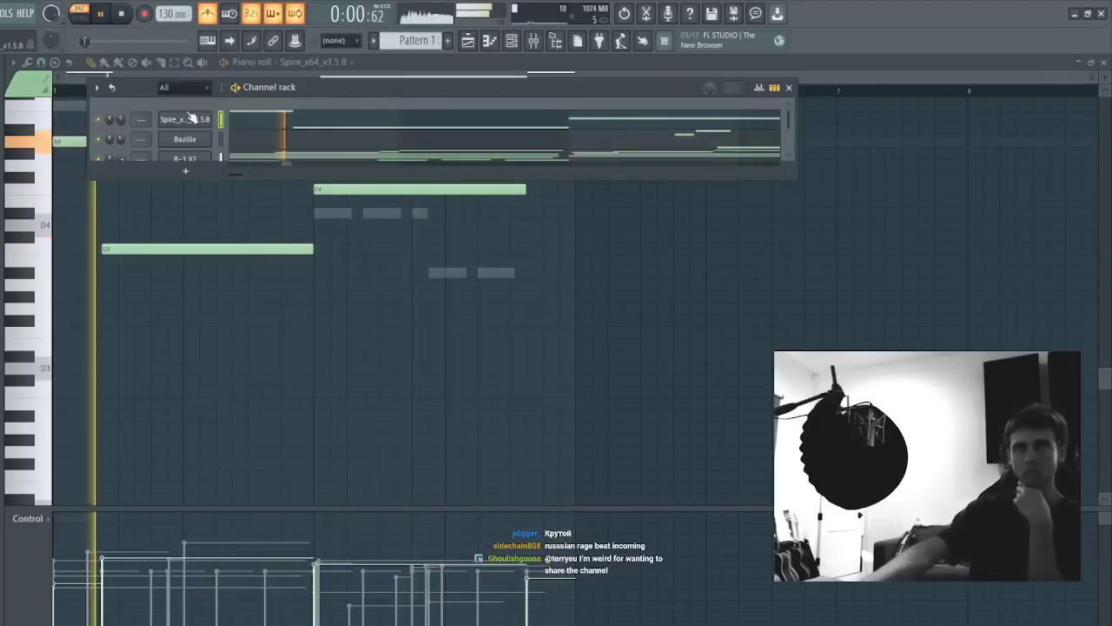
pyautogui.rightClick(149, 202)
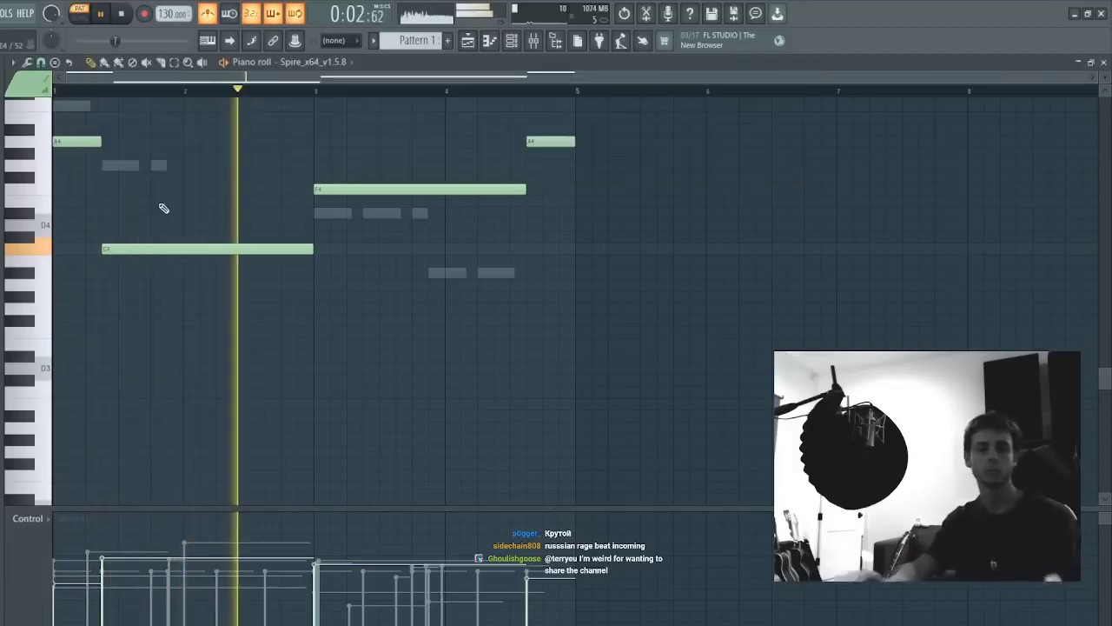
pyautogui.hotkey('ctrl', 'Up')
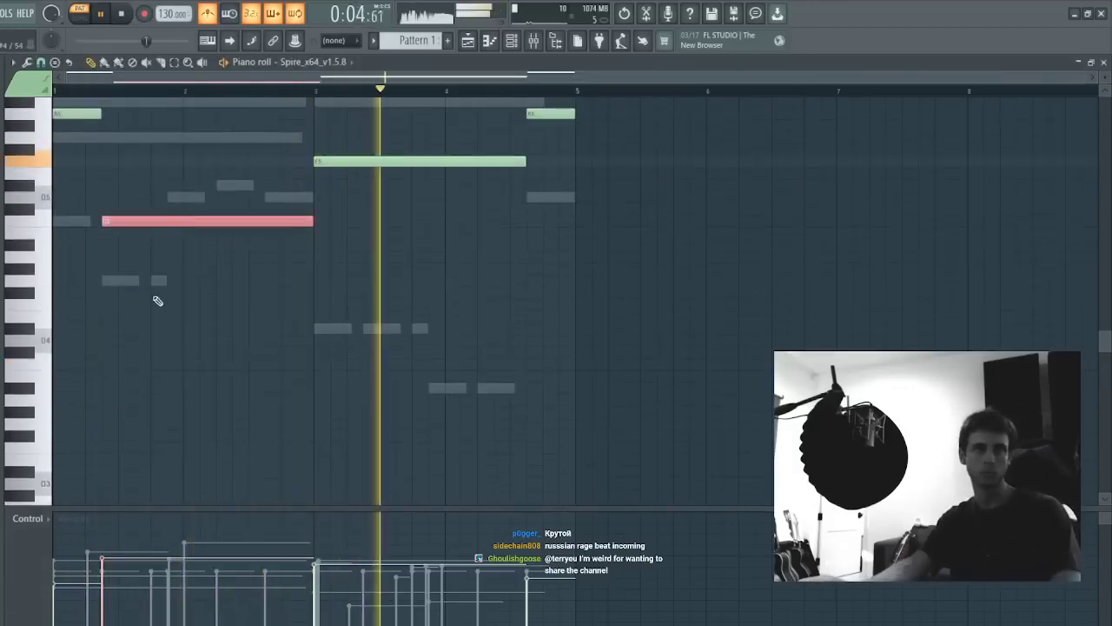
pyautogui.press('F7')
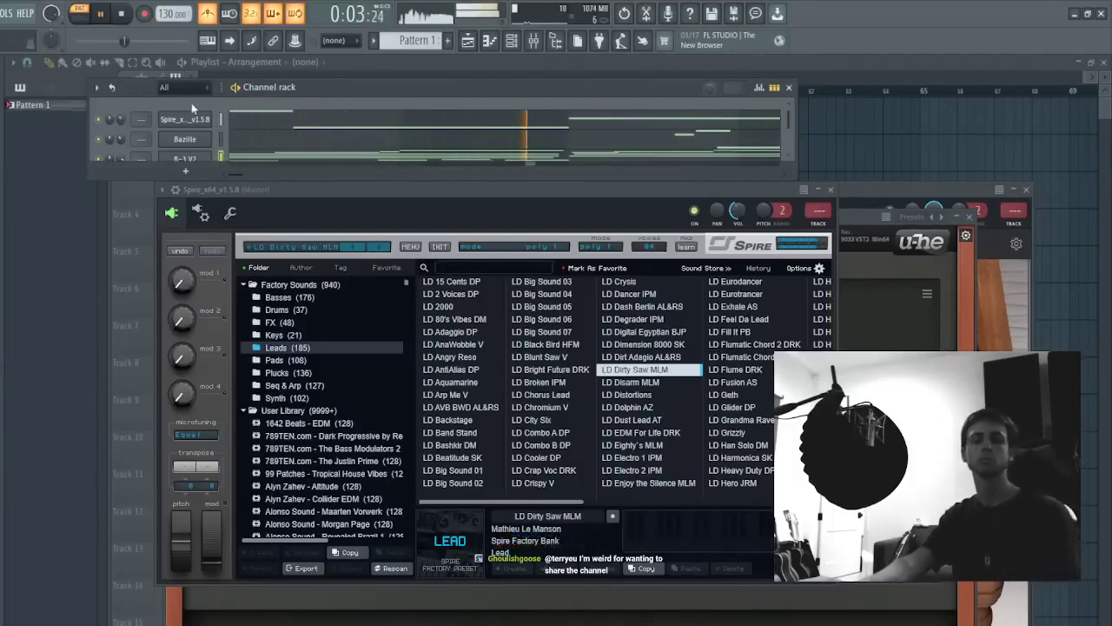
# - Open the new Spire channel's synth and enlarge the Channel rack list to show every channel
pyautogui.click(180, 121)
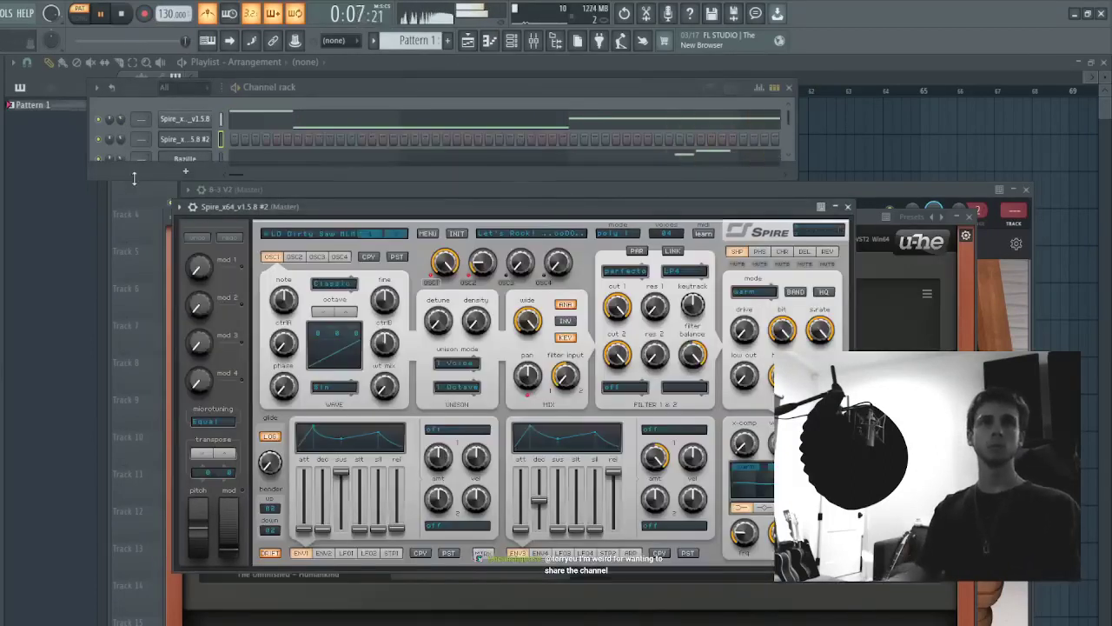
pyautogui.moveTo(134, 178); pyautogui.dragTo(139, 201)
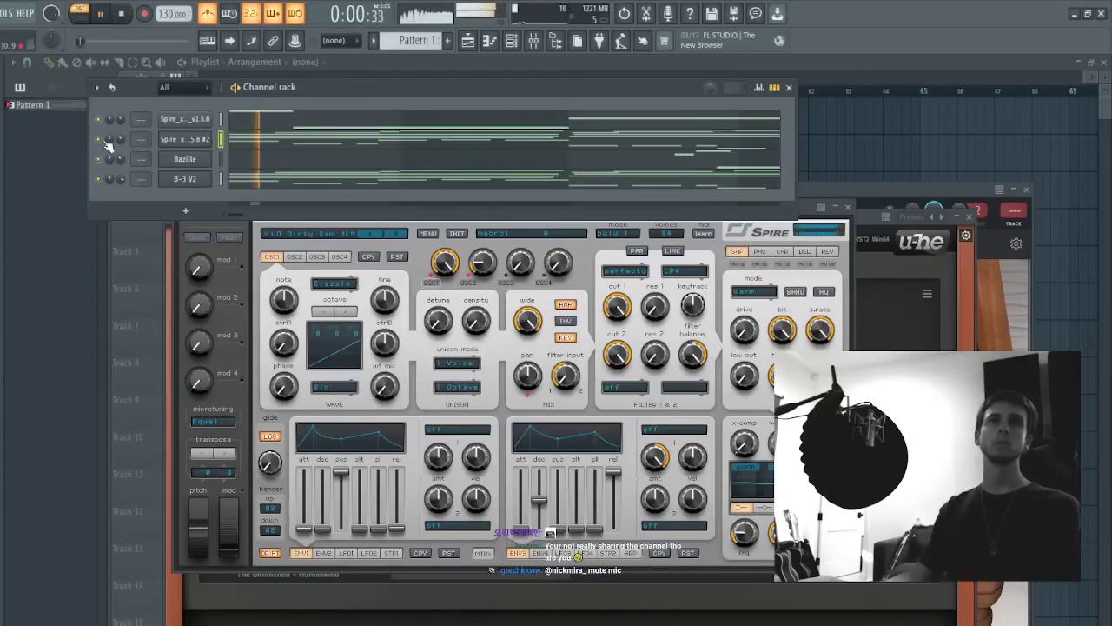
pyautogui.click(185, 140)
pyautogui.click(184, 142)
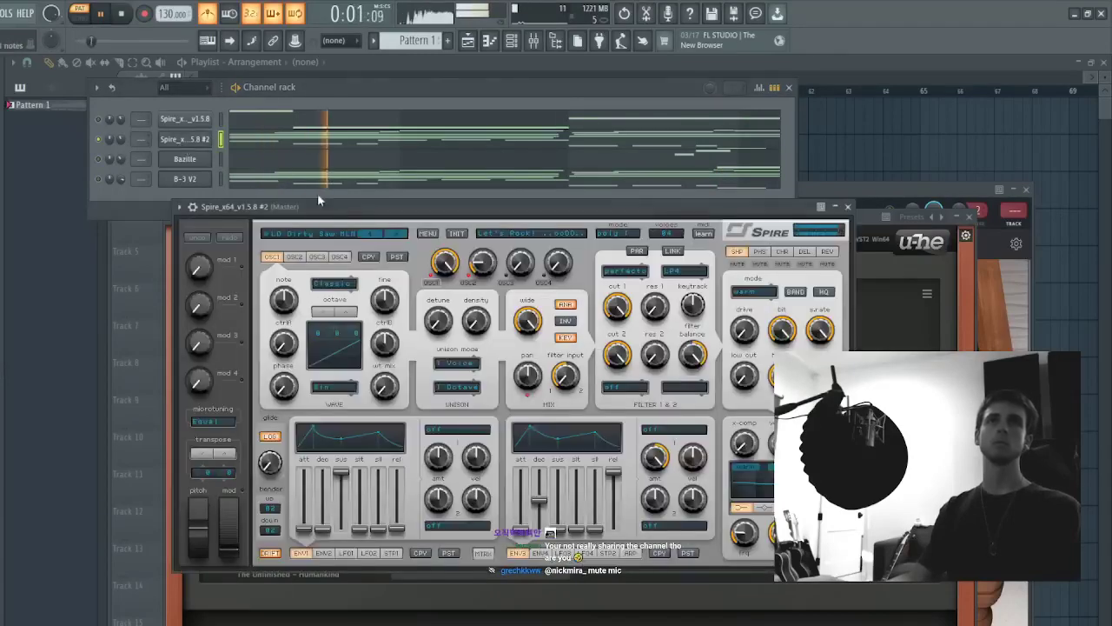
# - Audition the next Leads presets on the second Spire while the song plays
pyautogui.click(388, 234)
pyautogui.press('space')
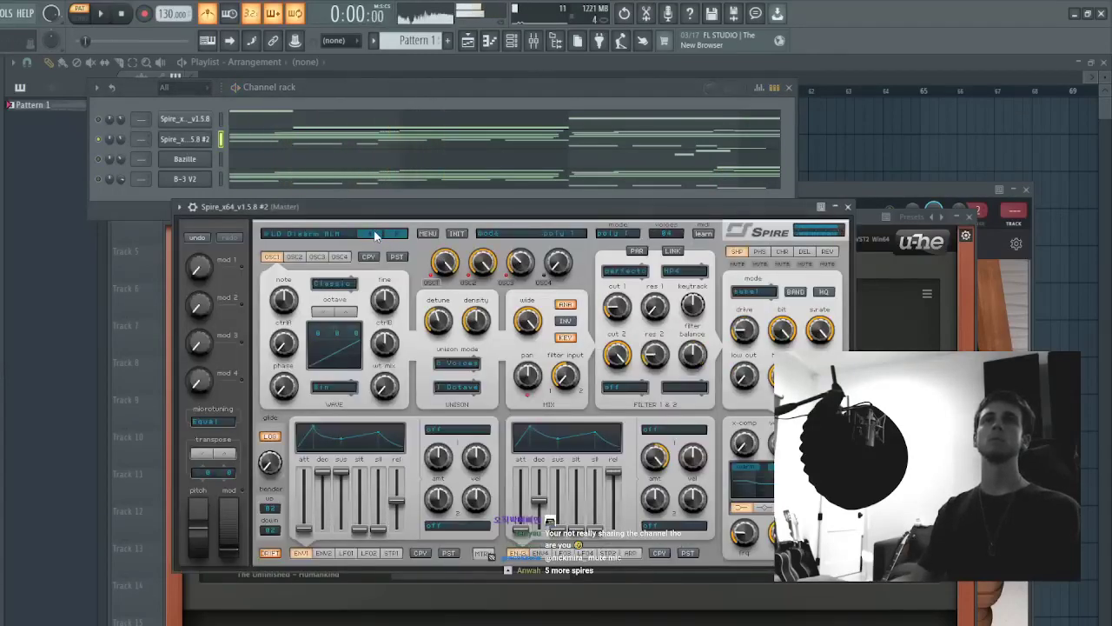
pyautogui.click(389, 234)
pyautogui.press('space')
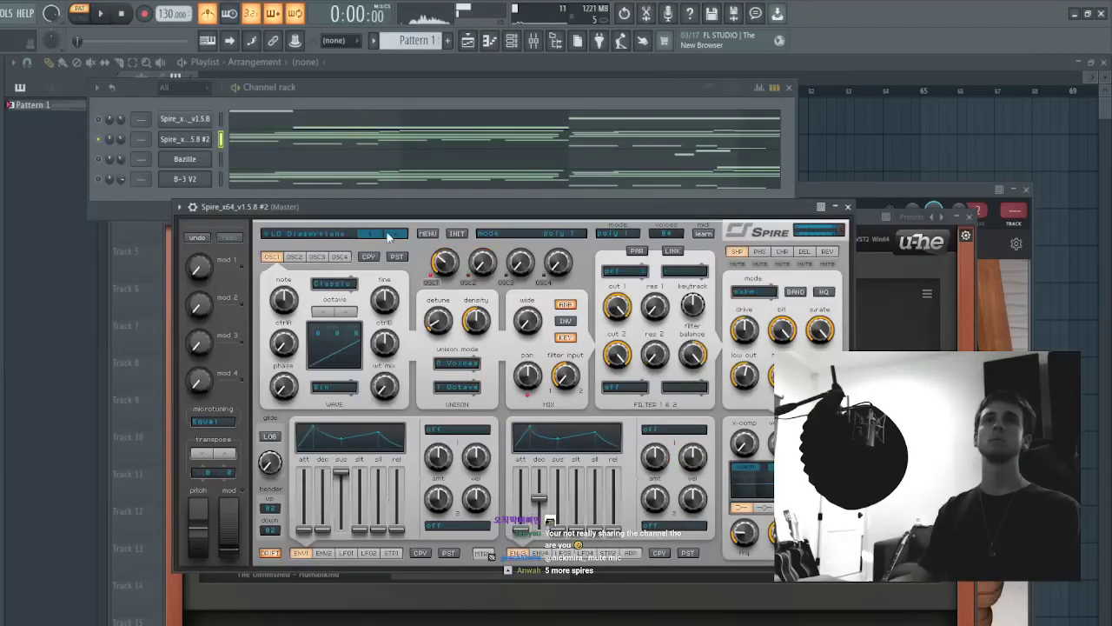
pyautogui.click(126, 146)
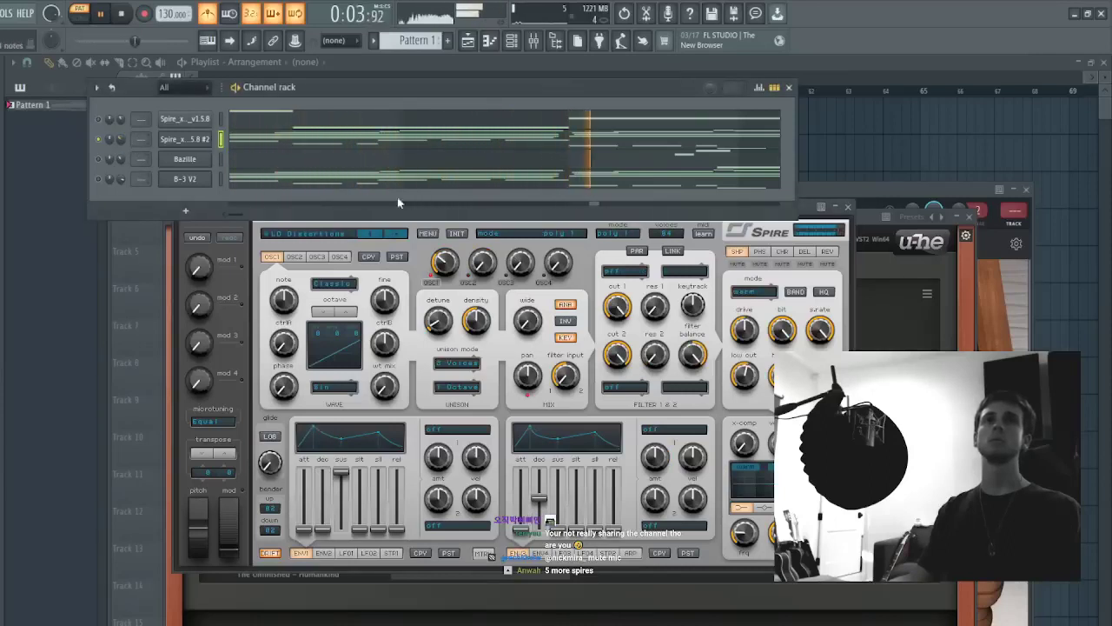
# - Try a few more lead presets, then settle on LD Dolphin A2 and replay the song
pyautogui.click(397, 236)
pyautogui.click(395, 234)
pyautogui.press('space')
pyautogui.click(394, 236)
pyautogui.press('space')
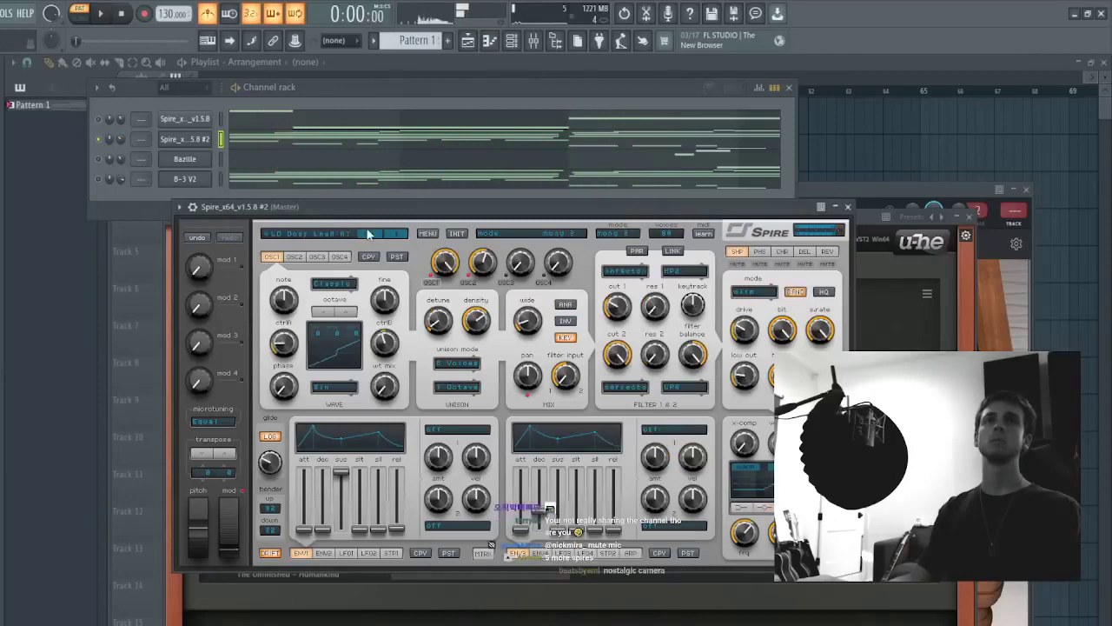
pyautogui.press('space')
pyautogui.click(368, 234)
pyautogui.press('space')
pyautogui.press('space')
pyautogui.click(121, 141)
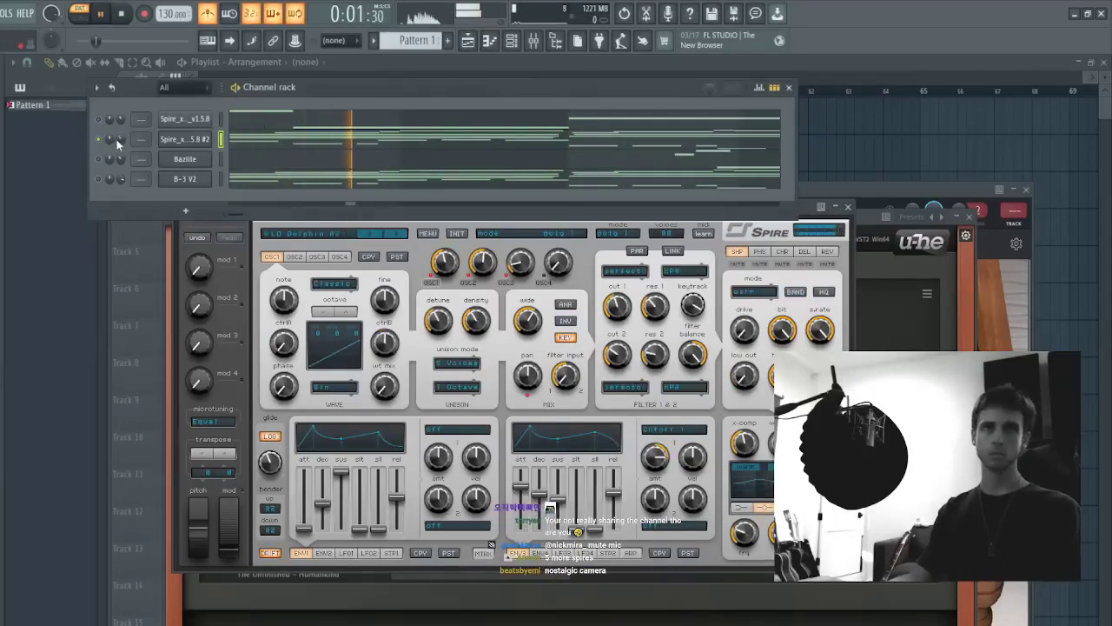
pyautogui.press('space')
pyautogui.press('space')
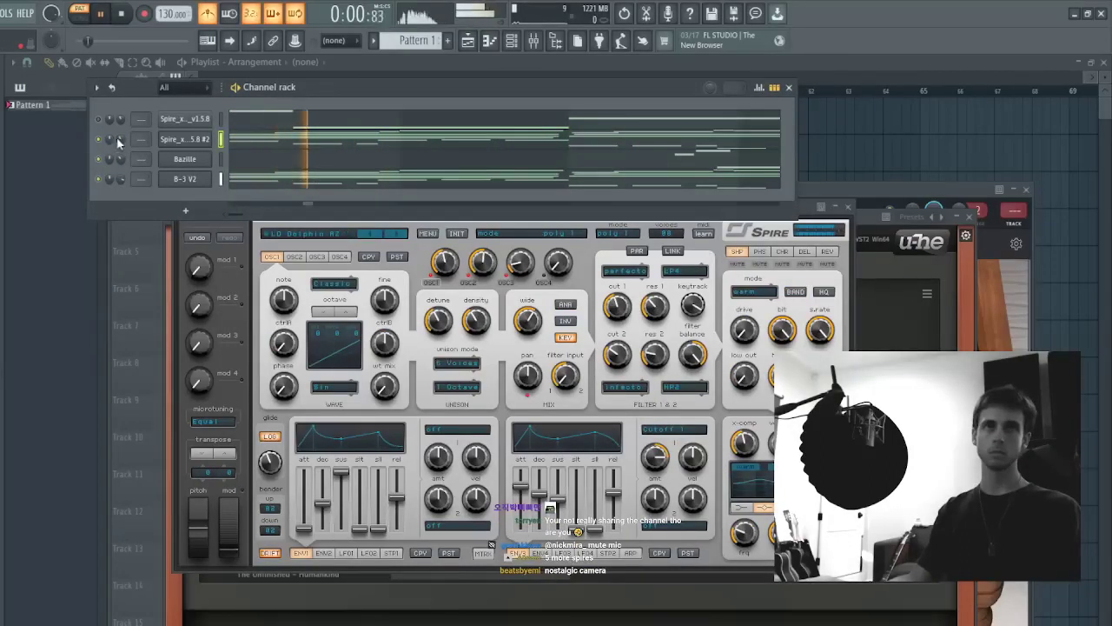
pyautogui.press('space')
pyautogui.press('space')
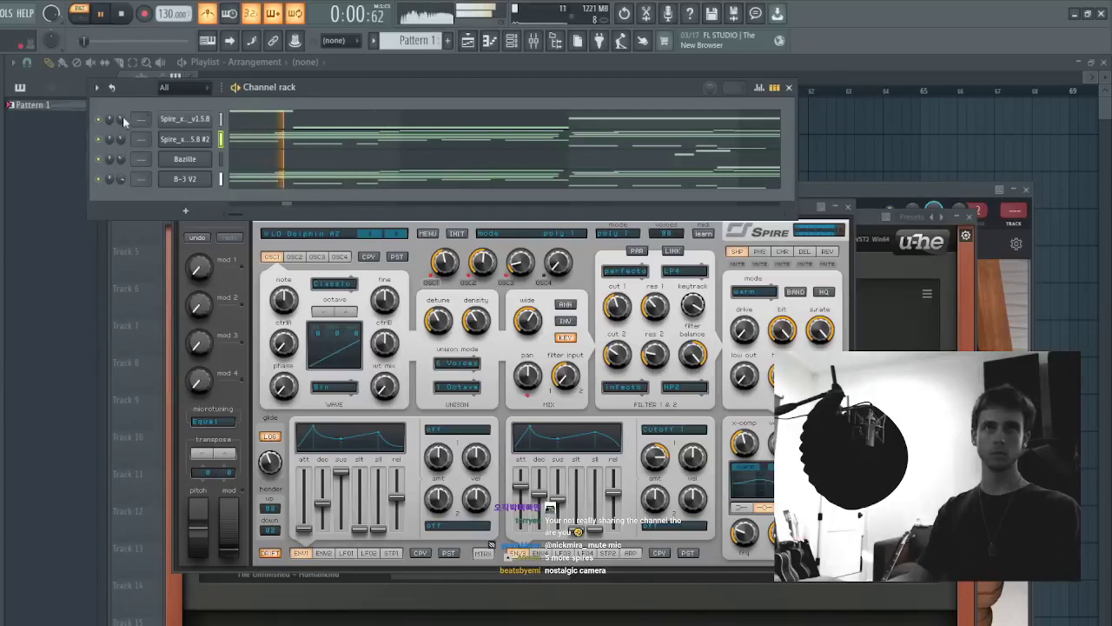
# - On the other Spire copy, step through Leads presets past LD Eurotrancer and LD Geth to a different LD lead
pyautogui.click(184, 119)
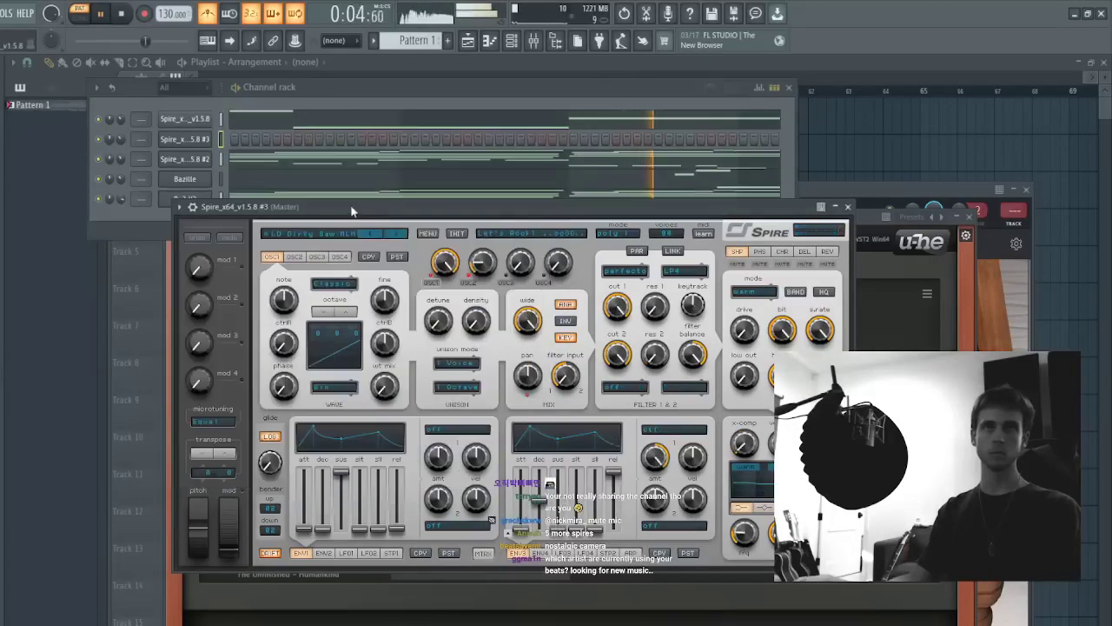
pyautogui.click(386, 235)
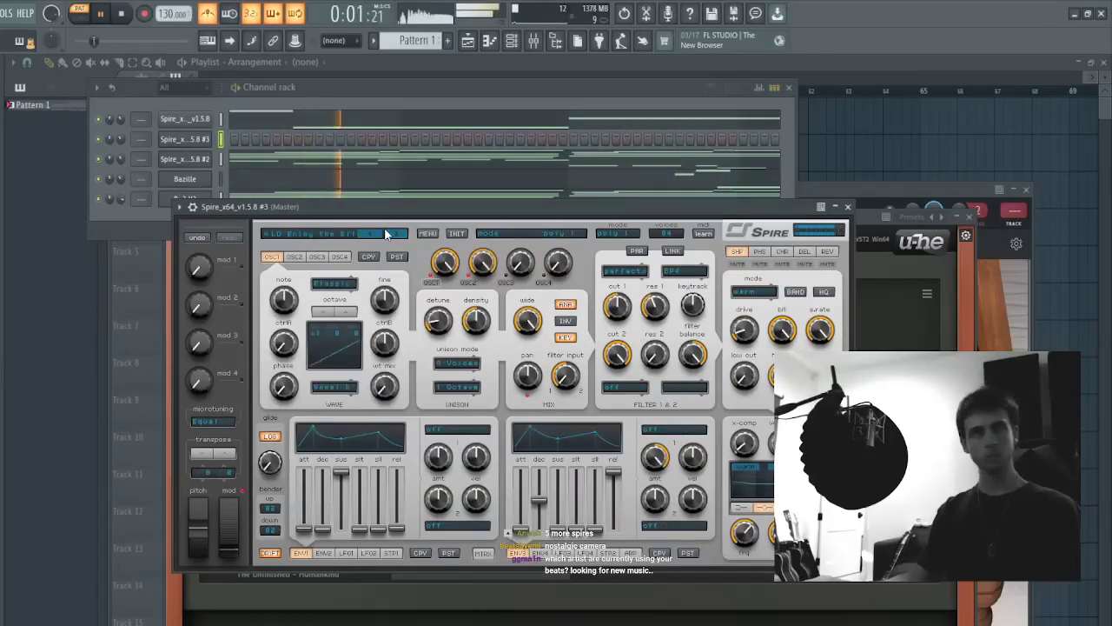
pyautogui.click(386, 235)
pyautogui.click(386, 235)
pyautogui.click(386, 235)
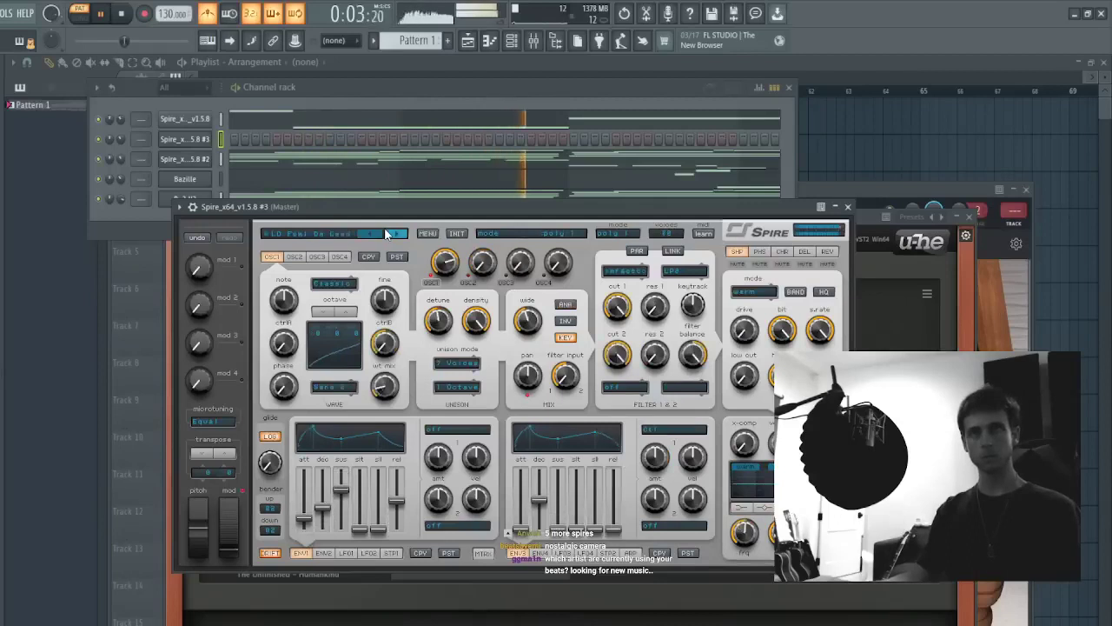
pyautogui.click(386, 235)
pyautogui.click(386, 235)
pyautogui.click(386, 234)
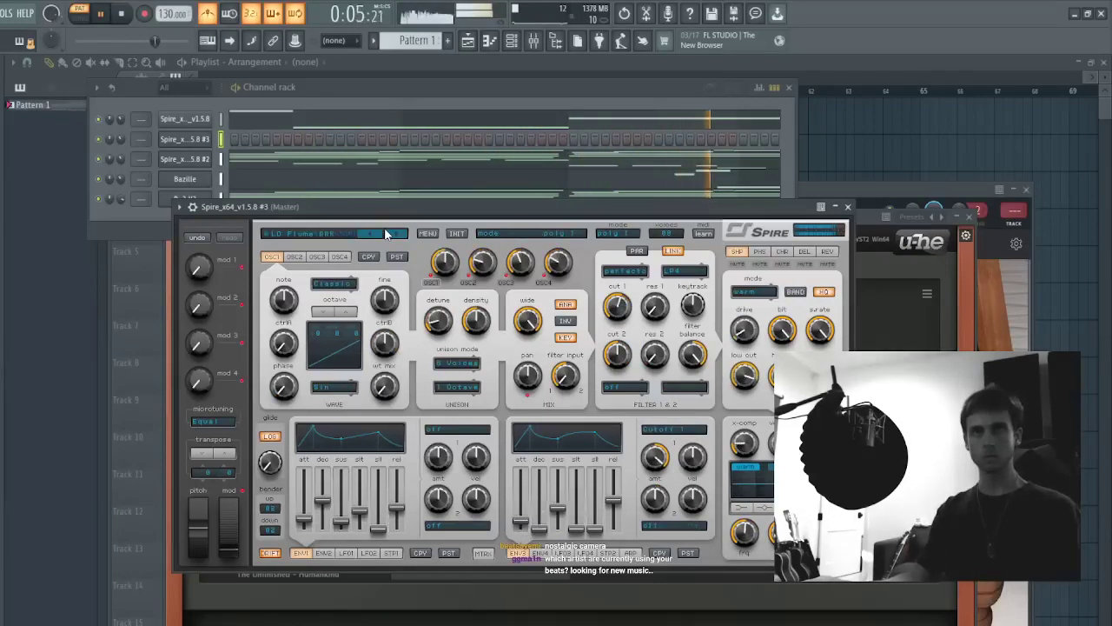
pyautogui.click(386, 234)
pyautogui.click(385, 234)
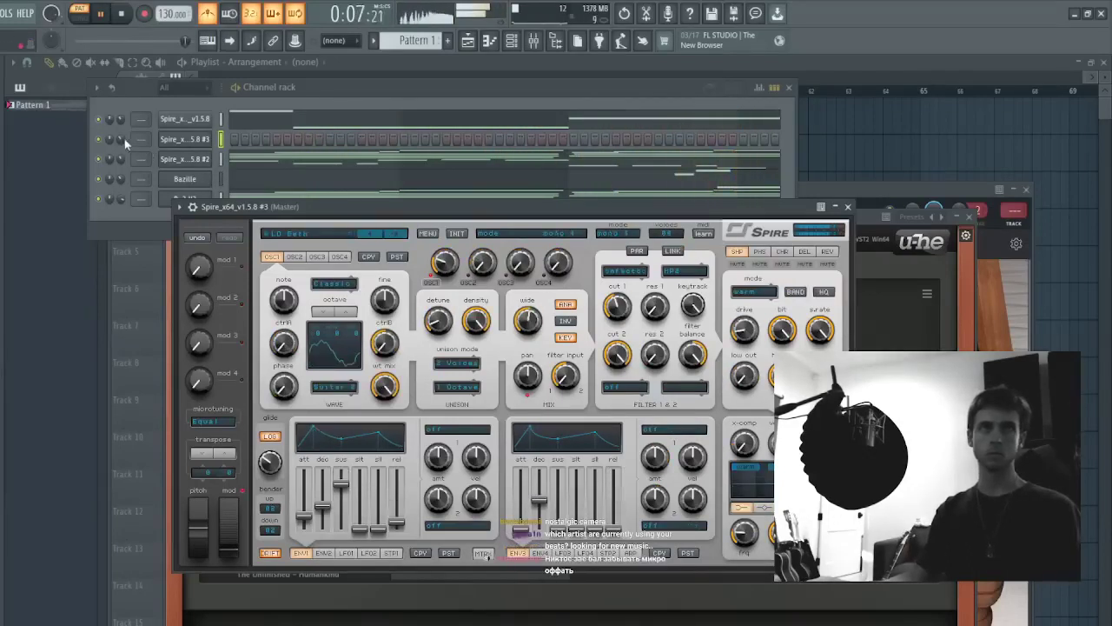
pyautogui.click(391, 235)
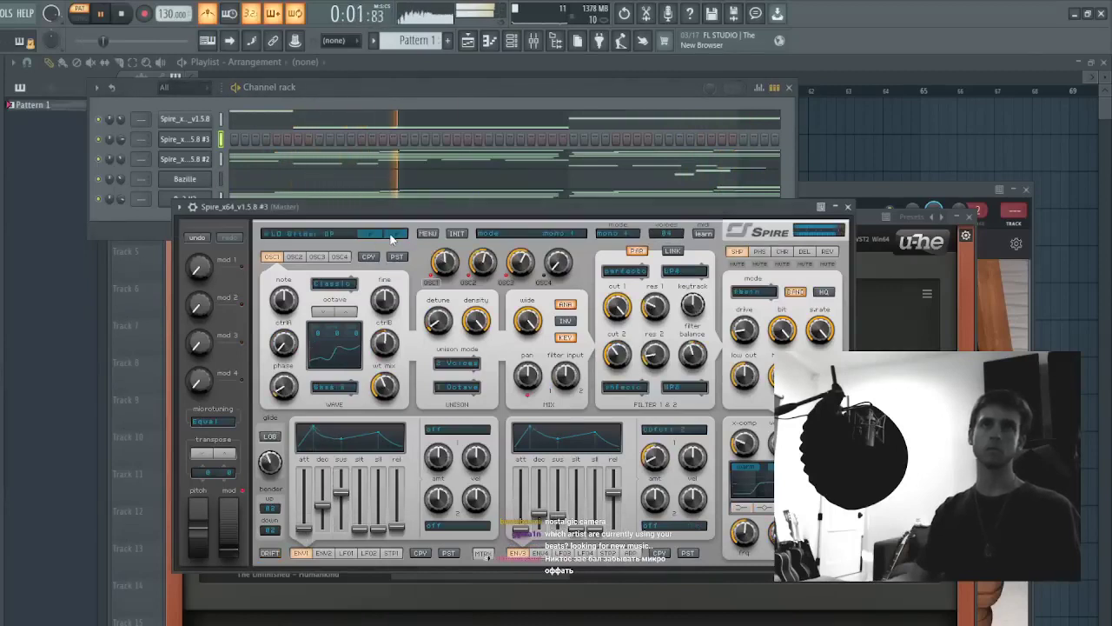
pyautogui.click(391, 236)
pyautogui.click(391, 237)
pyautogui.click(391, 236)
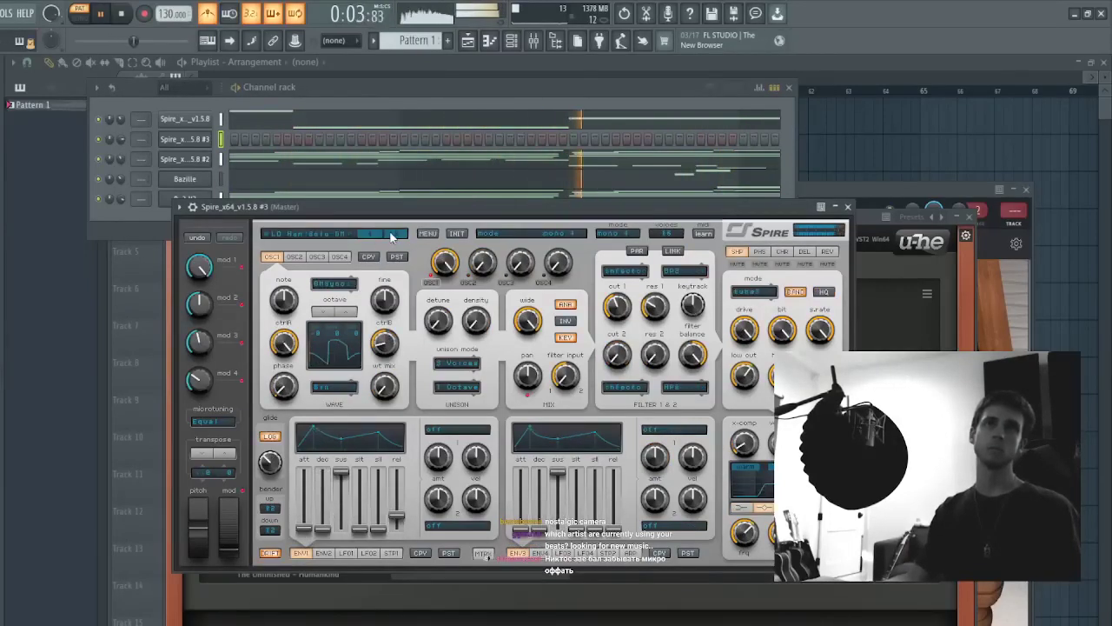
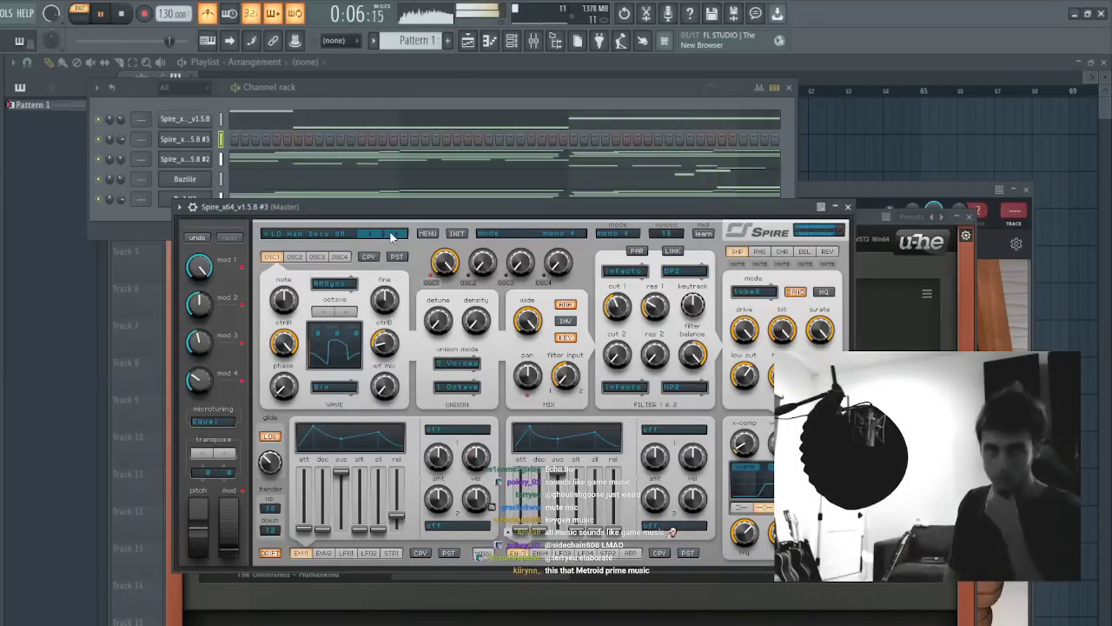
# - Stop playback, add an empty Pattern 2, and remove its clip from Track 2
pyautogui.press('space')
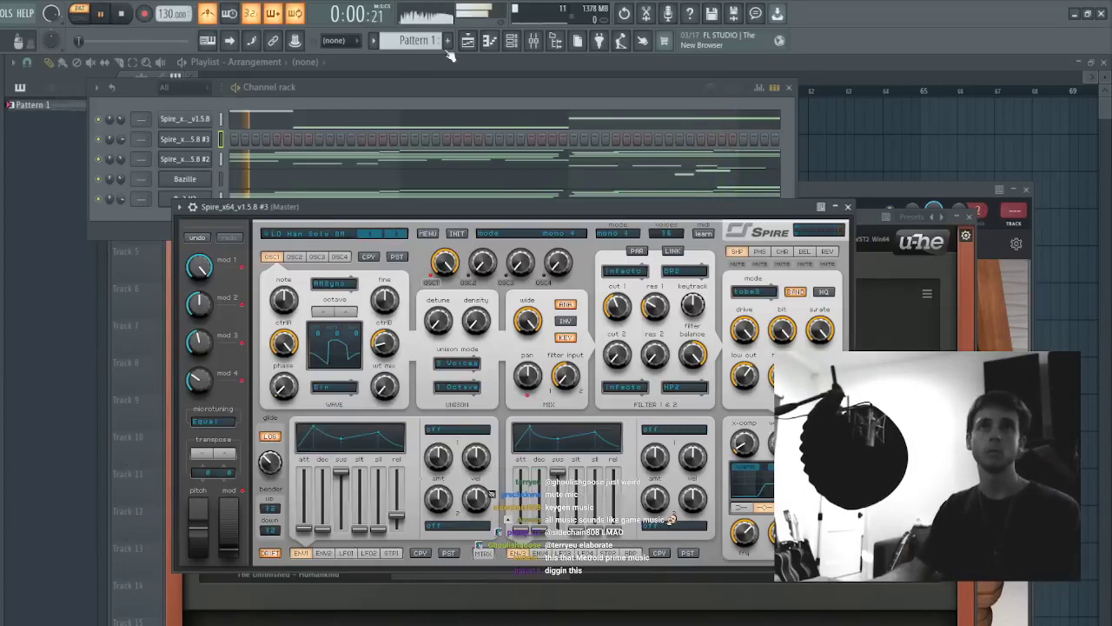
pyautogui.click(449, 41)
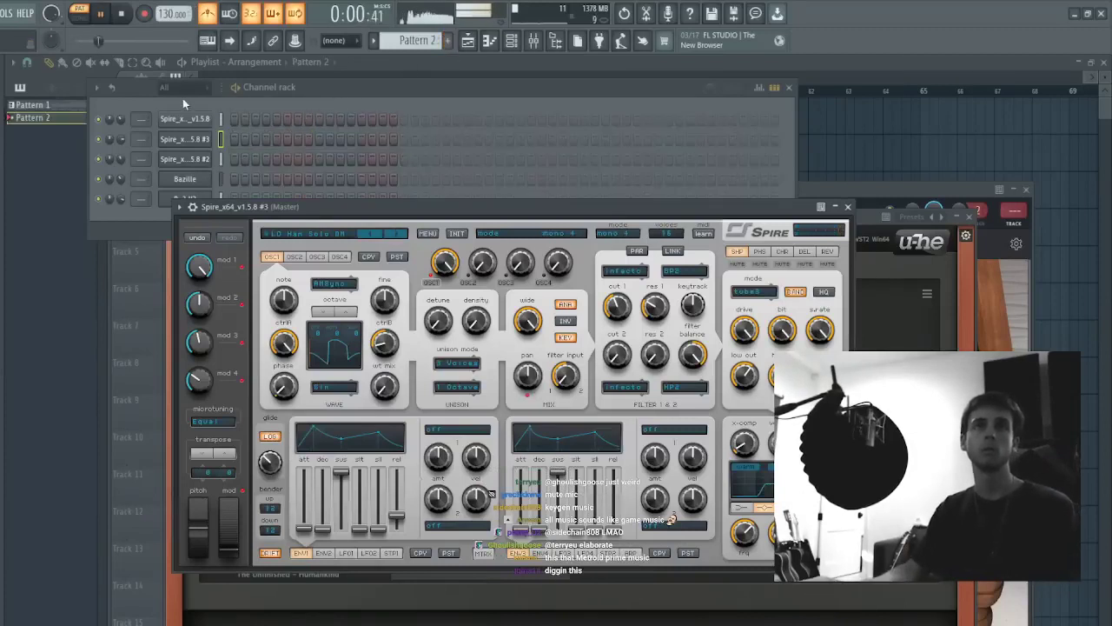
pyautogui.click(199, 97)
pyautogui.click(859, 141)
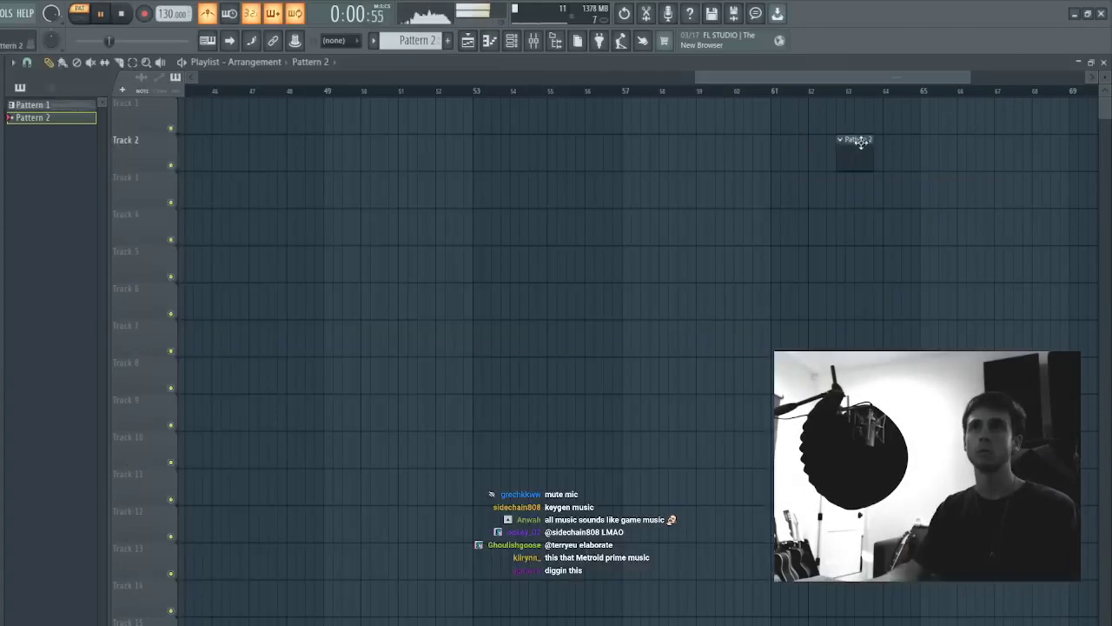
pyautogui.rightClick(830, 149)
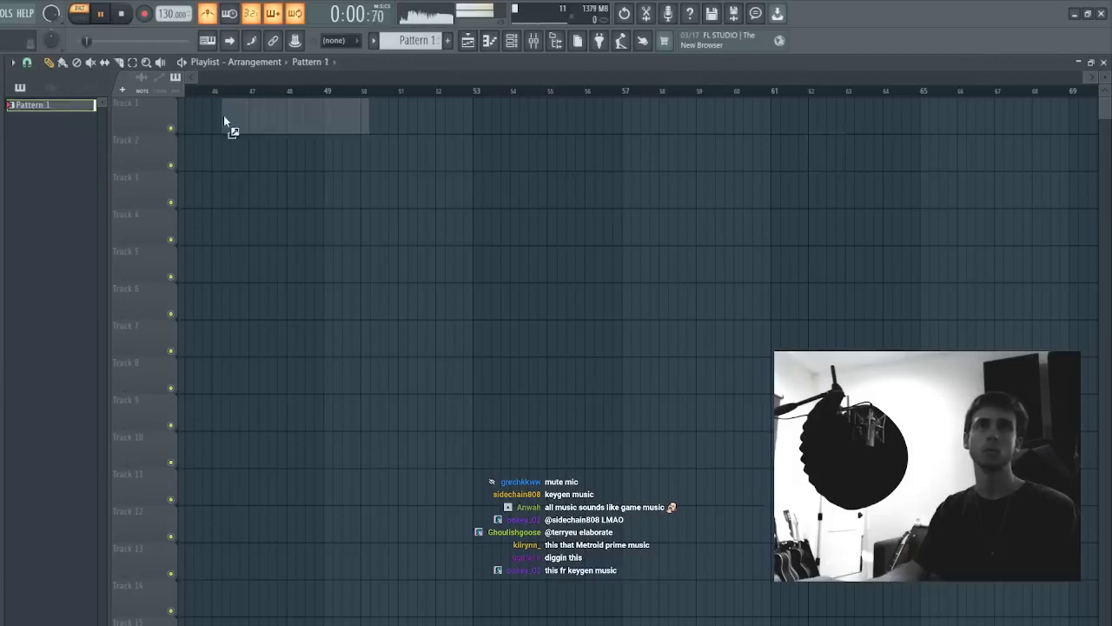
# - Place two Pattern 1 clips at the start of Track 1 and open the Spire melody's notes
pyautogui.moveTo(224, 115); pyautogui.dragTo(220, 115)
pyautogui.scroll(-5, 251, 92)
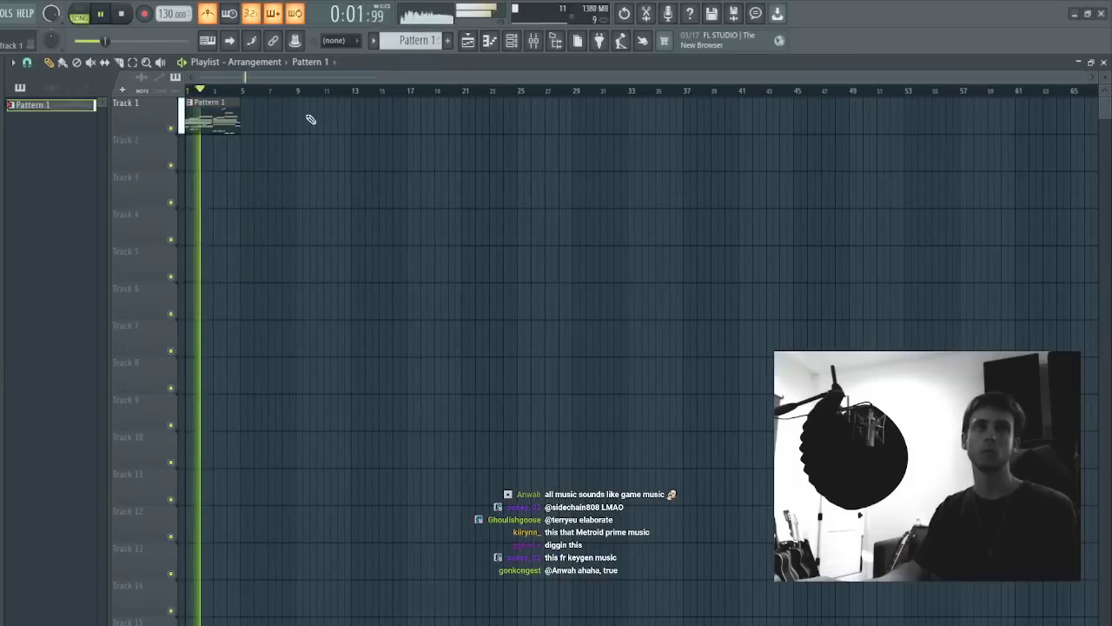
pyautogui.keyDown('shift'); pyautogui.moveTo(213, 115); pyautogui.dragTo(270, 112); pyautogui.keyUp('shift')
pyautogui.doubleClick(271, 113)
pyautogui.click(513, 41)
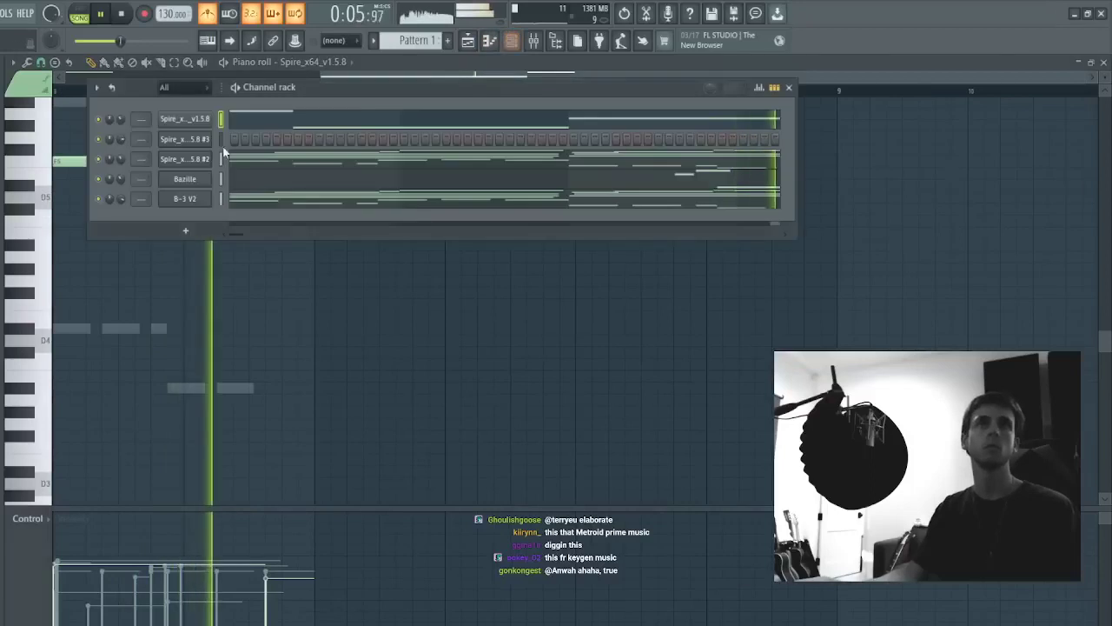
# - Add Pattern 2, paste the notes into Spire #3, and keep only the first D5
pyautogui.click(449, 41)
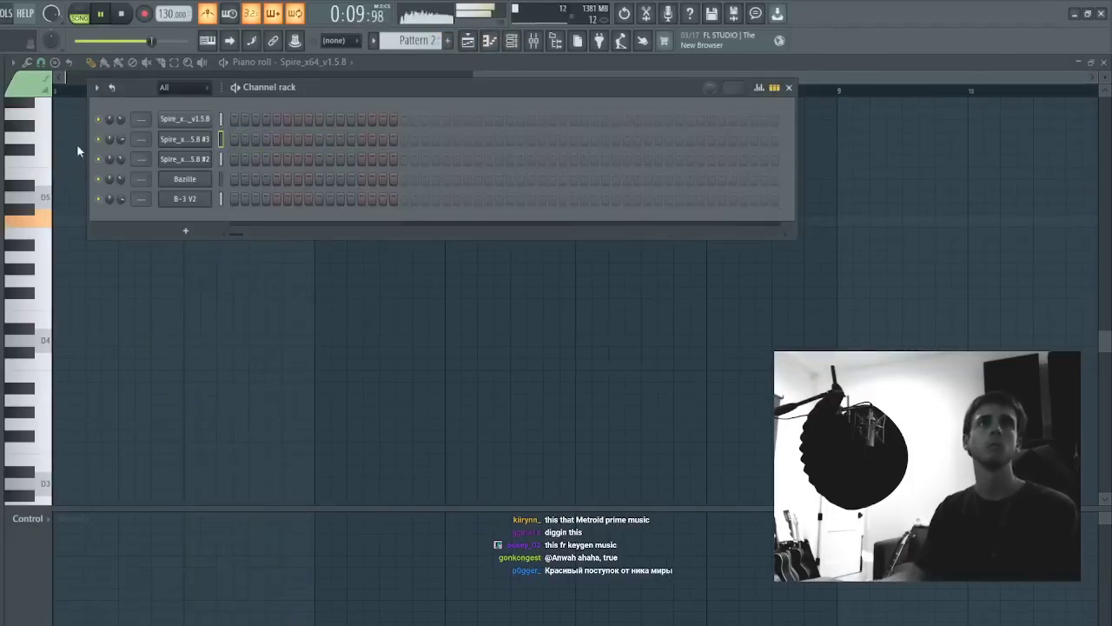
pyautogui.hotkey('ctrl', 'v')
pyautogui.click(261, 143)
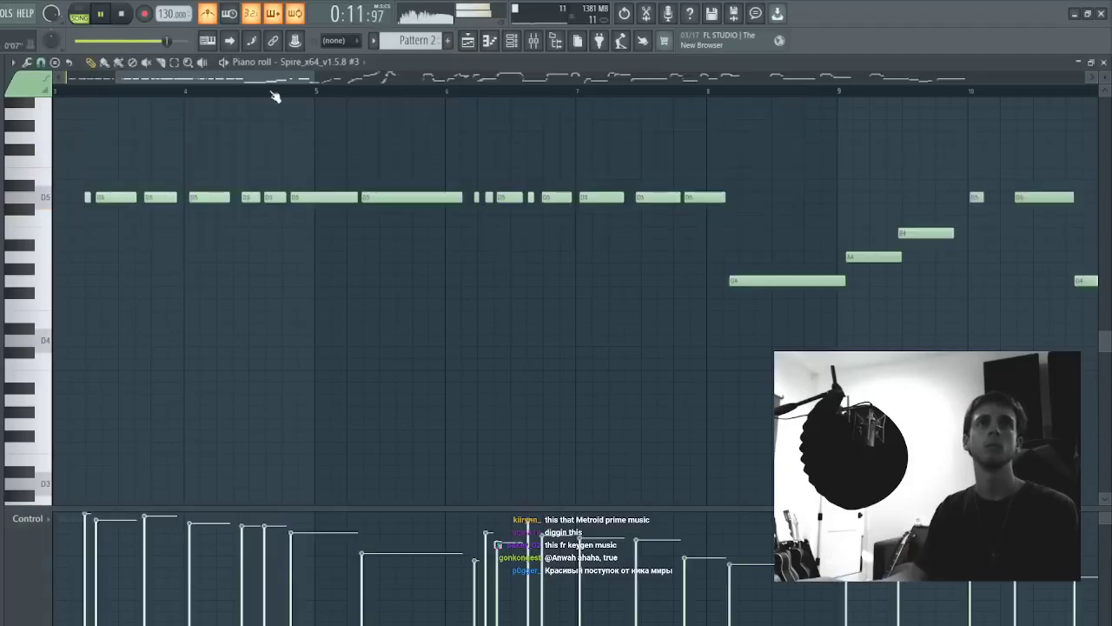
pyautogui.scroll(-4, 274, 96)
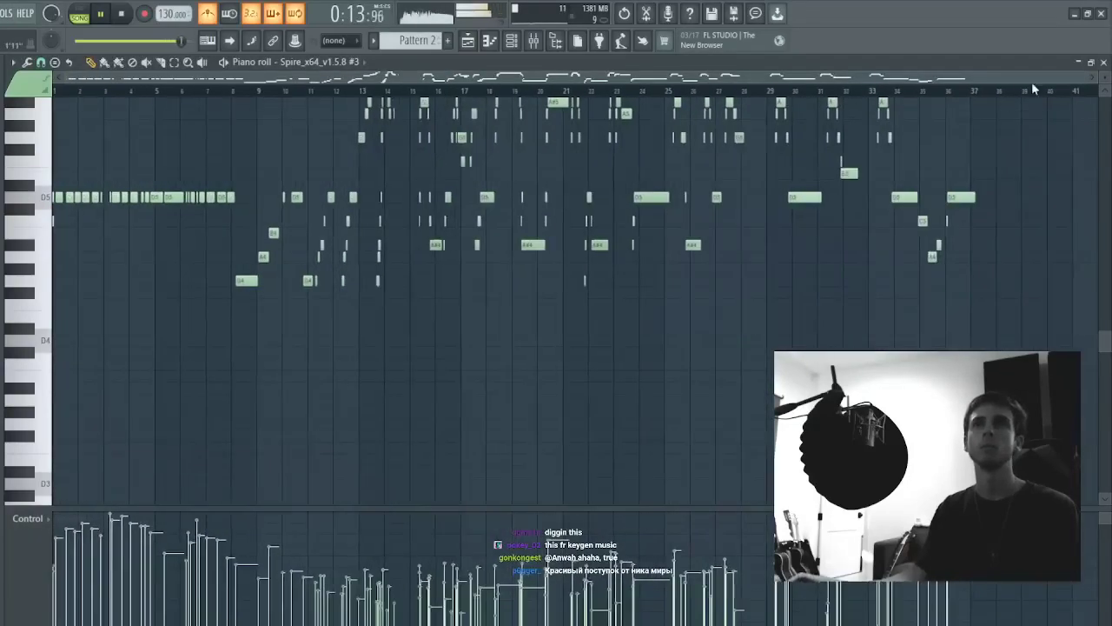
pyautogui.scroll(6, 1046, 94)
pyautogui.scroll(3, 388, 186)
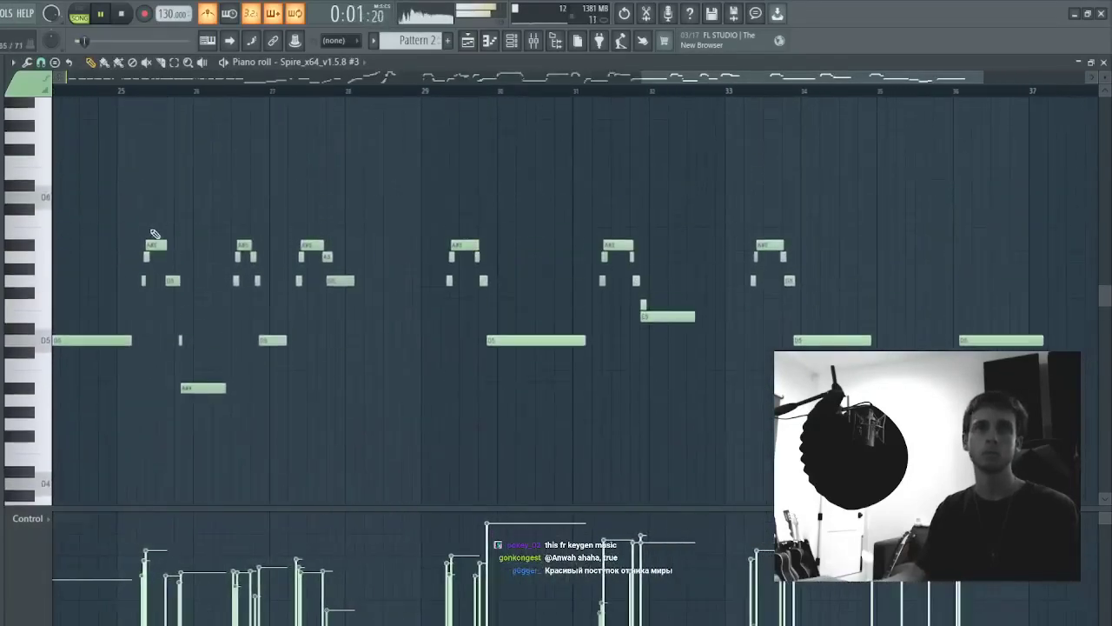
pyautogui.moveTo(137, 219); pyautogui.dragTo(1053, 487)
pyautogui.press('Delete')
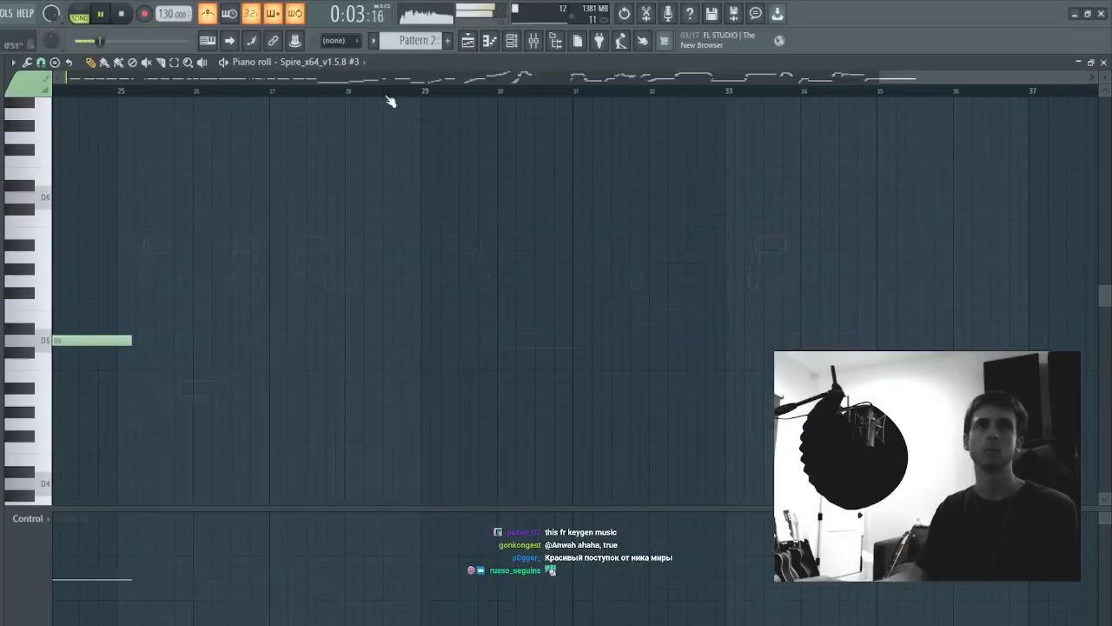
pyautogui.scroll(1, 432, 39)
# - In Pattern 1, shift the whole Spire #3 melody about one beat earlier
pyautogui.click(382, 78)
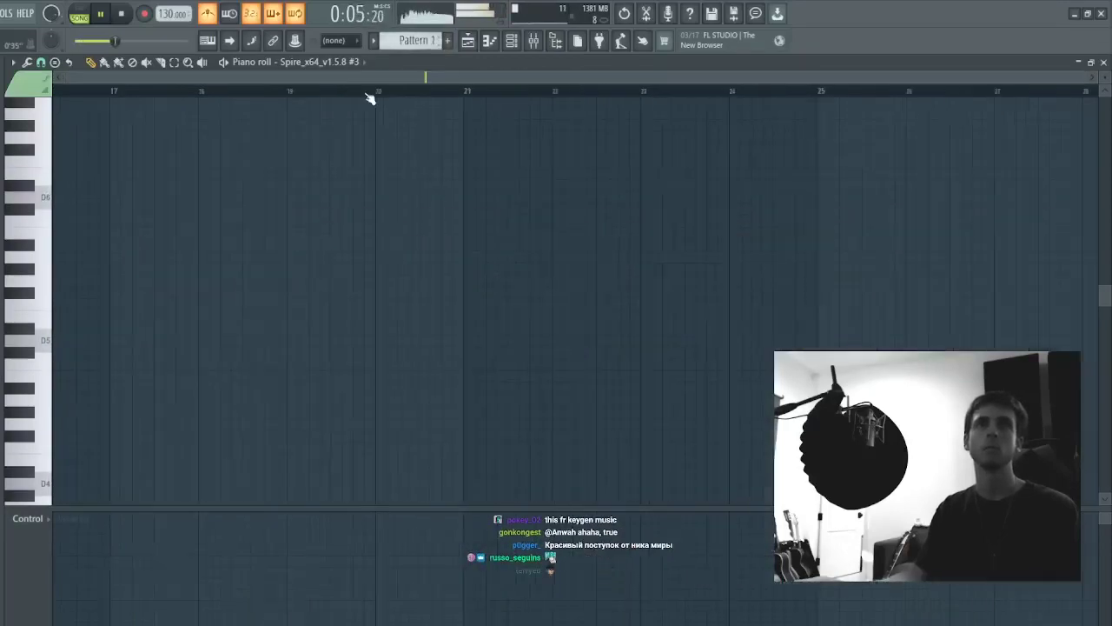
pyautogui.hotkey('ctrl', 'v')
pyautogui.hotkey('ctrl', 'd')
pyautogui.hotkey('ctrl', 'a')
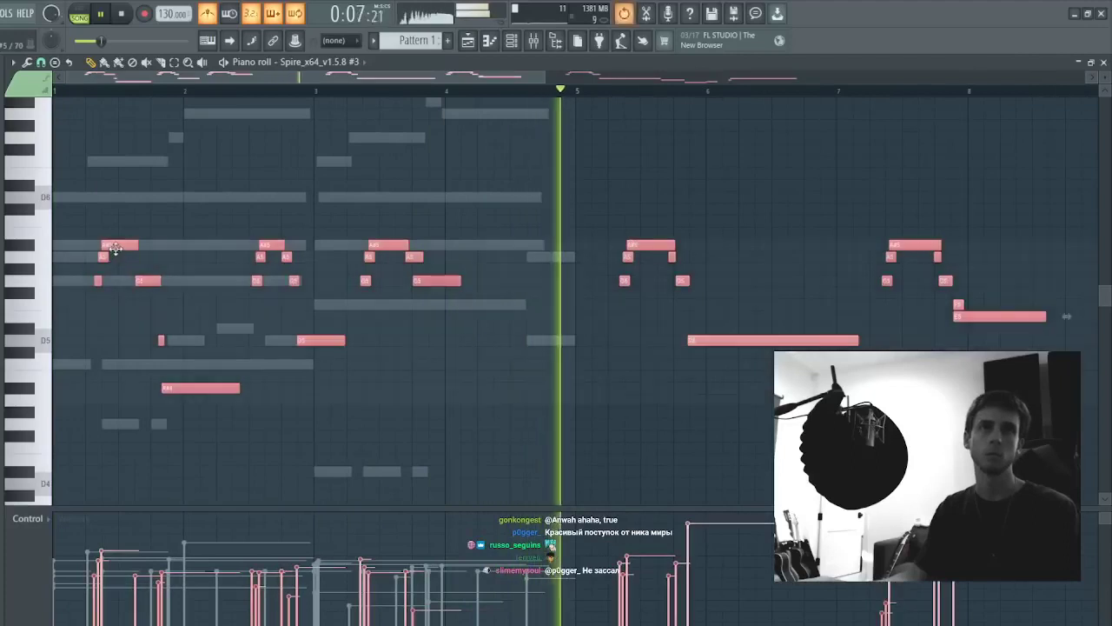
pyautogui.moveTo(108, 251); pyautogui.dragTo(62, 252)
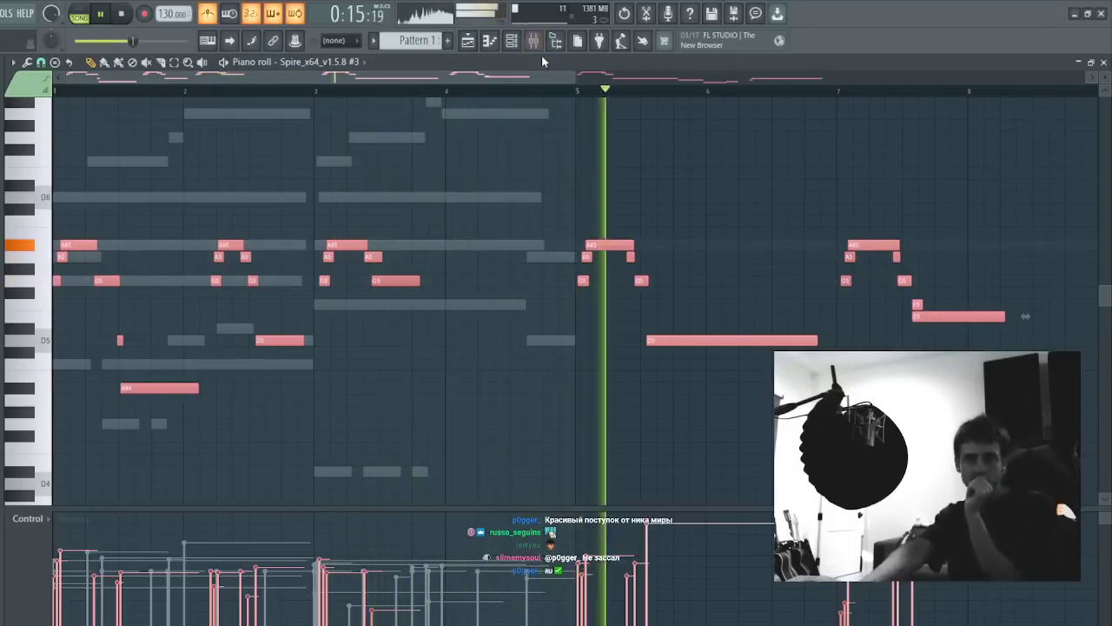
pyautogui.scroll(-5, 586, 99)
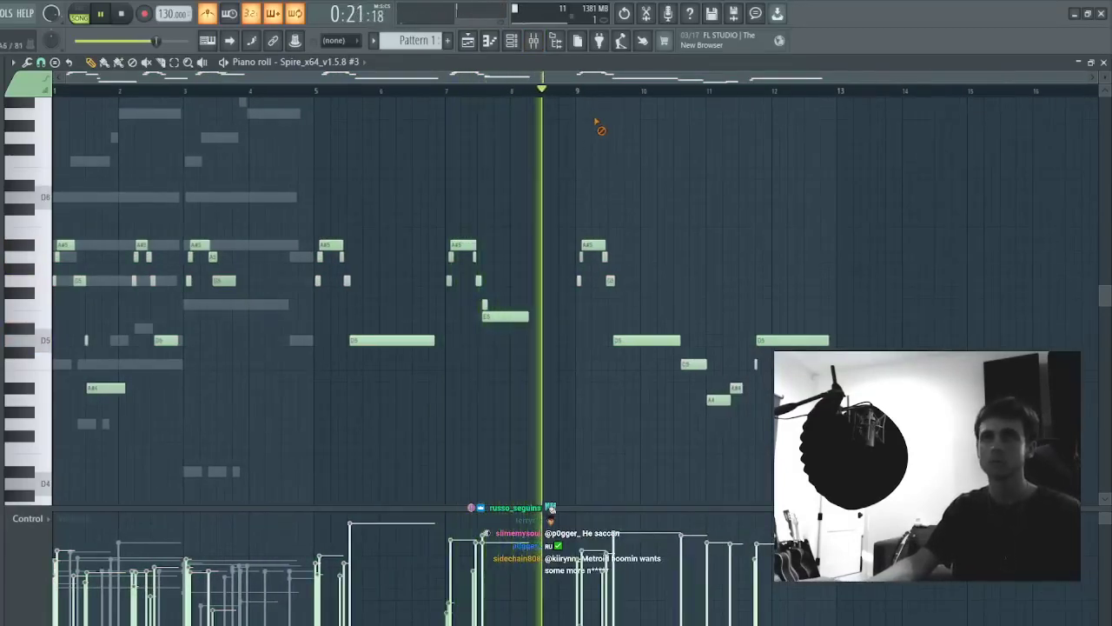
# - Delete the notes in bars 1–8 and move the bars 9–12 phrase to bar 1
pyautogui.moveTo(531, 166); pyautogui.dragTo(51, 508)
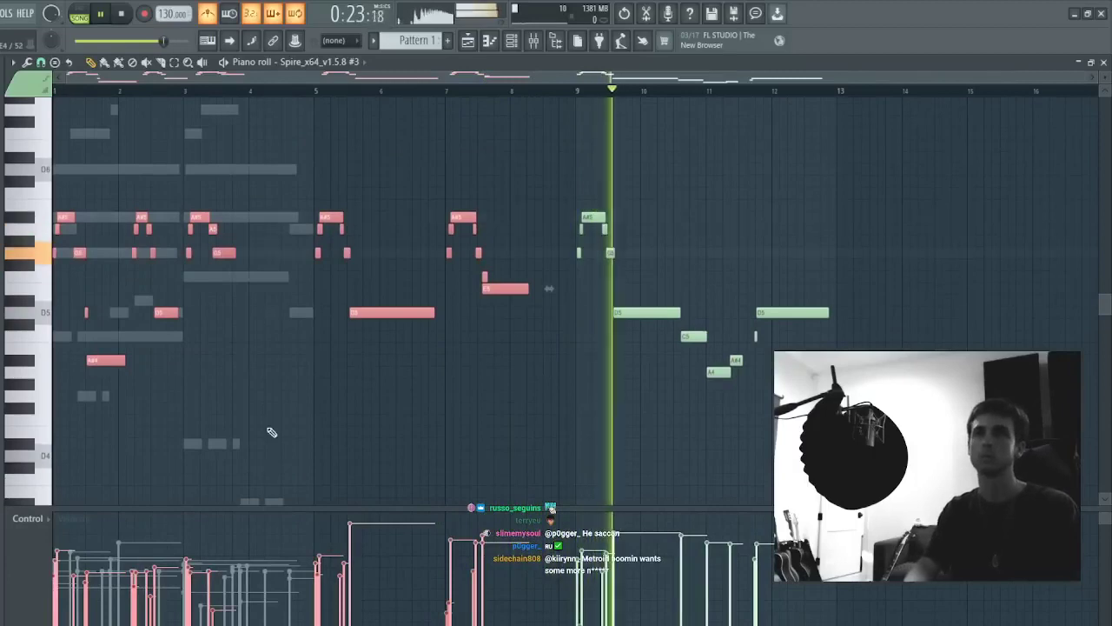
pyautogui.press('Delete')
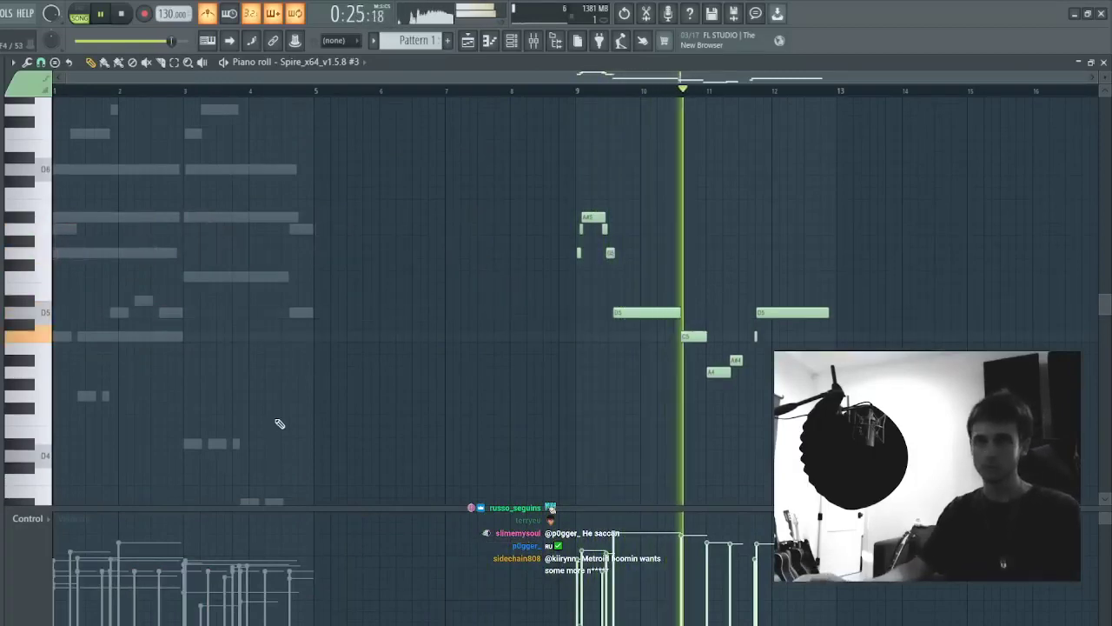
pyautogui.moveTo(928, 411); pyautogui.dragTo(509, 212)
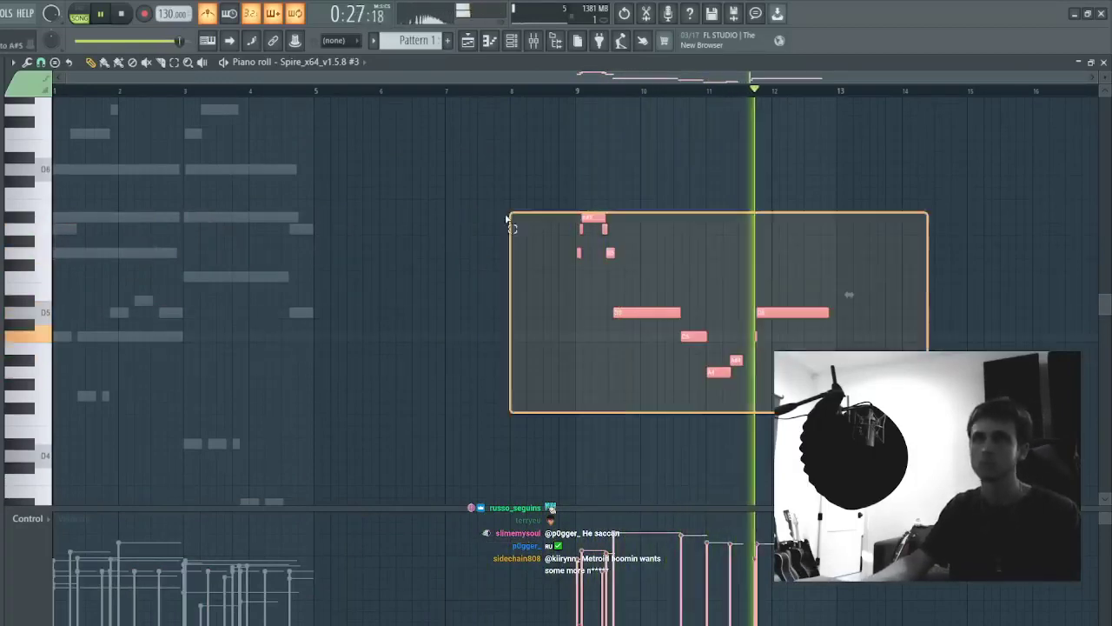
pyautogui.moveTo(638, 317); pyautogui.dragTo(115, 316)
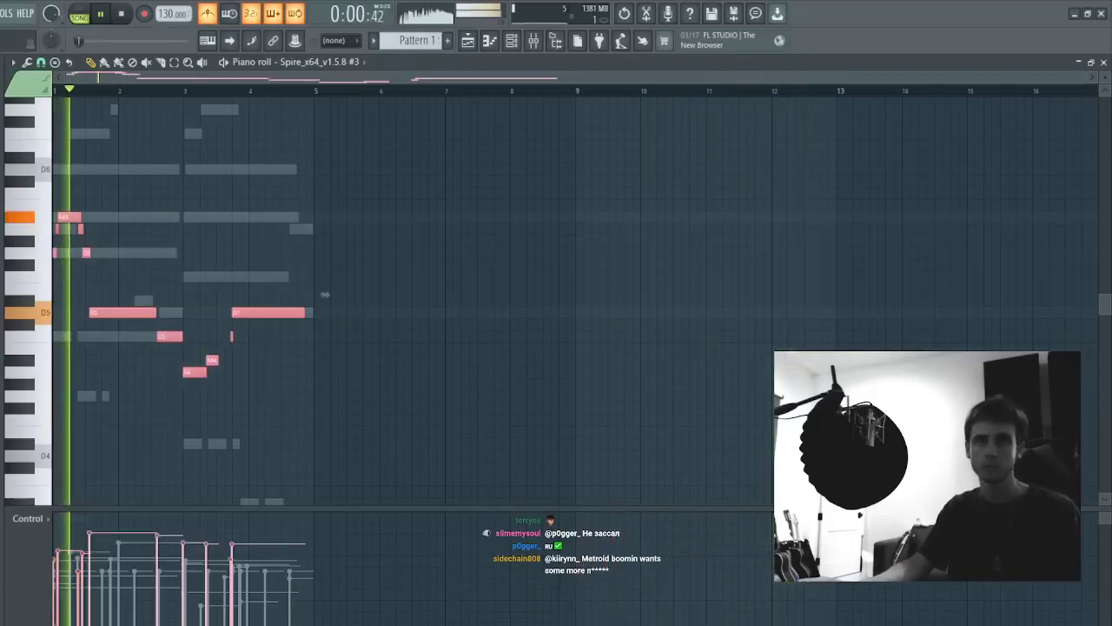
pyautogui.press('space')
pyautogui.press('space')
pyautogui.press('F7')
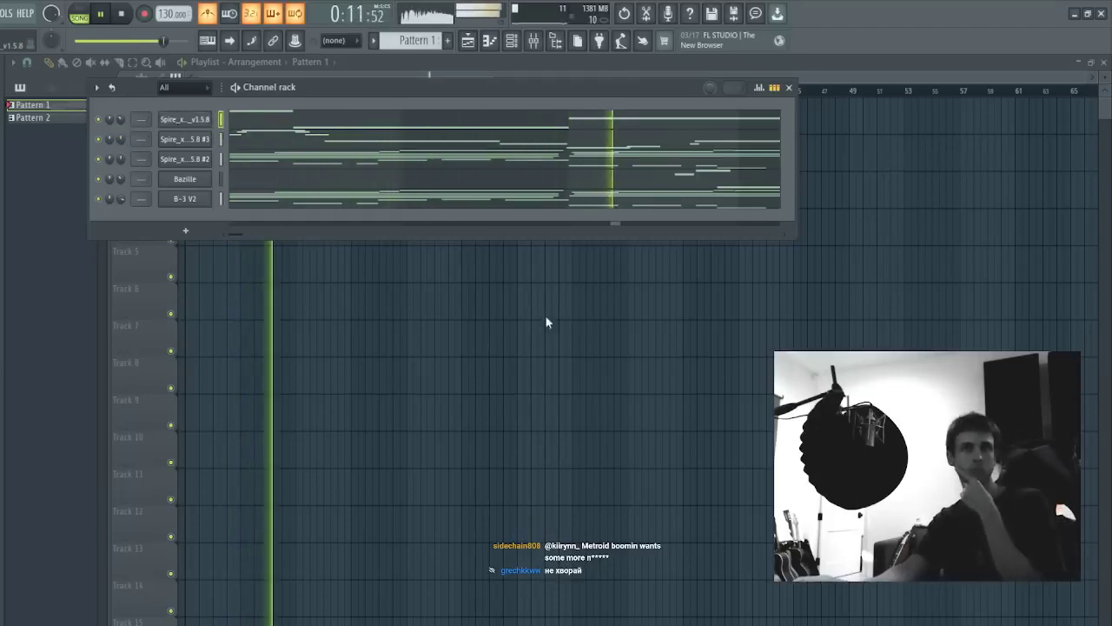
# - Open Gladstone's factory kits and audition Distant Kit 2 and Perc Kits 1–3
pyautogui.click(461, 367)
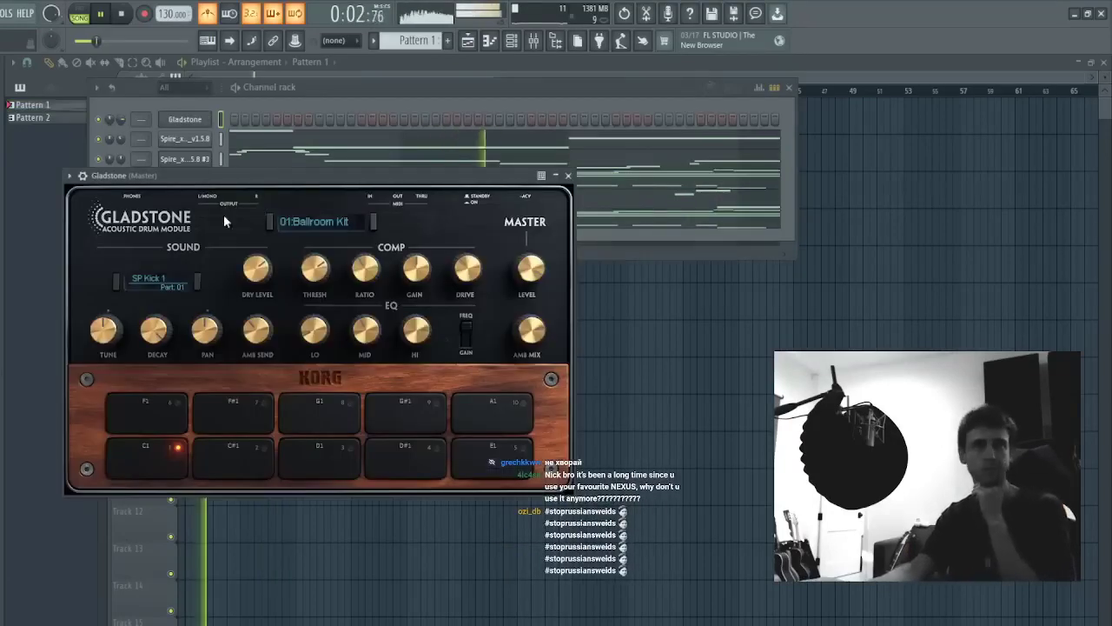
pyautogui.click(343, 222)
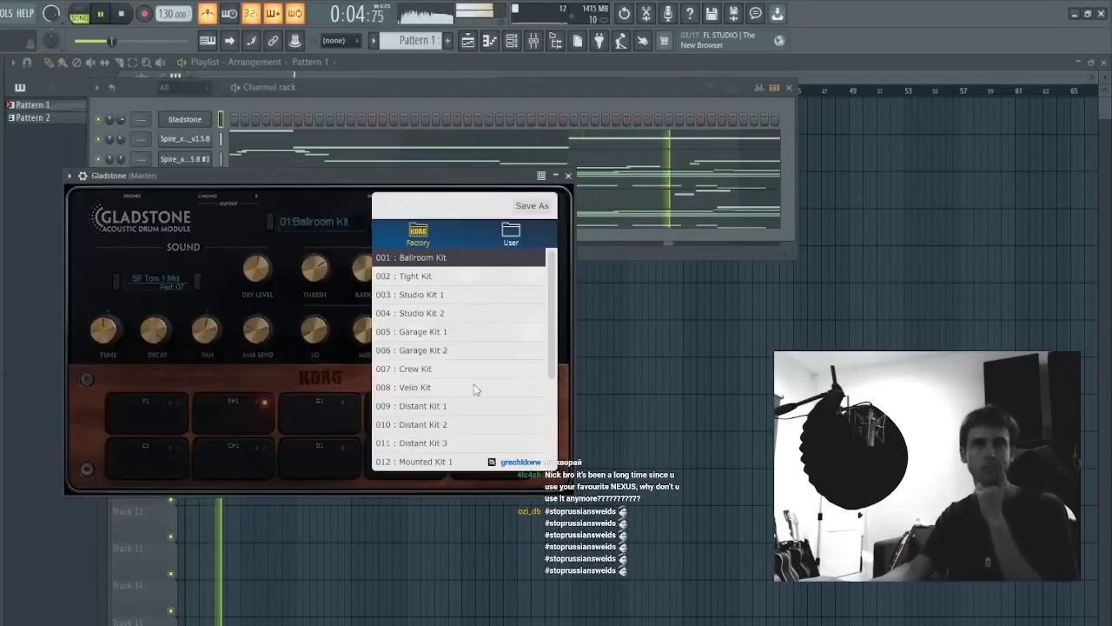
pyautogui.scroll(-3, 432, 391)
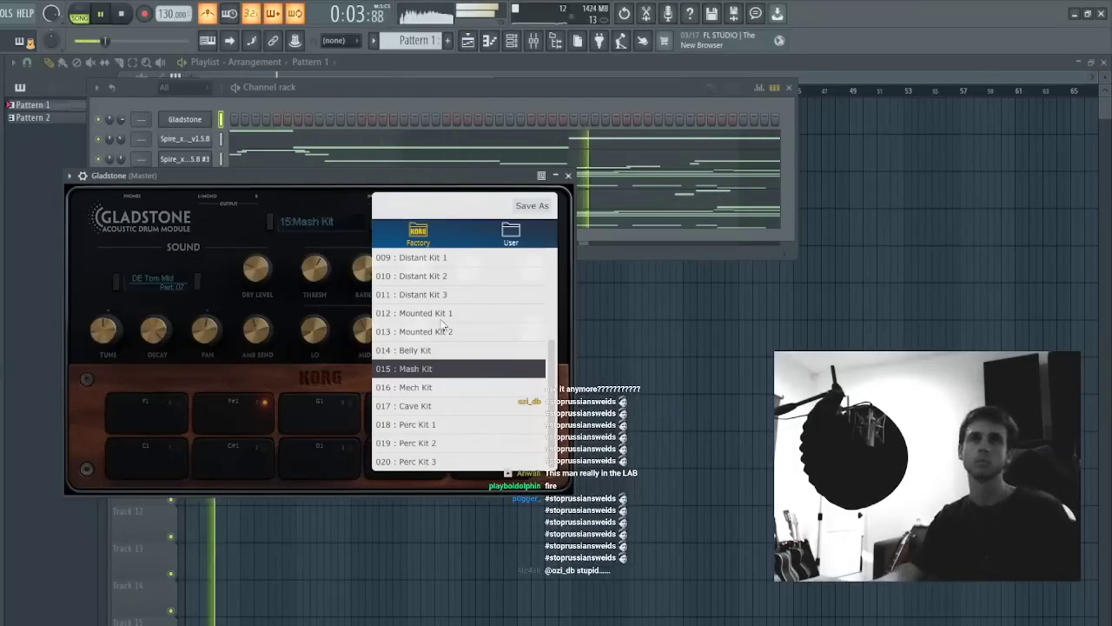
pyautogui.click(424, 275)
pyautogui.click(431, 425)
pyautogui.click(428, 461)
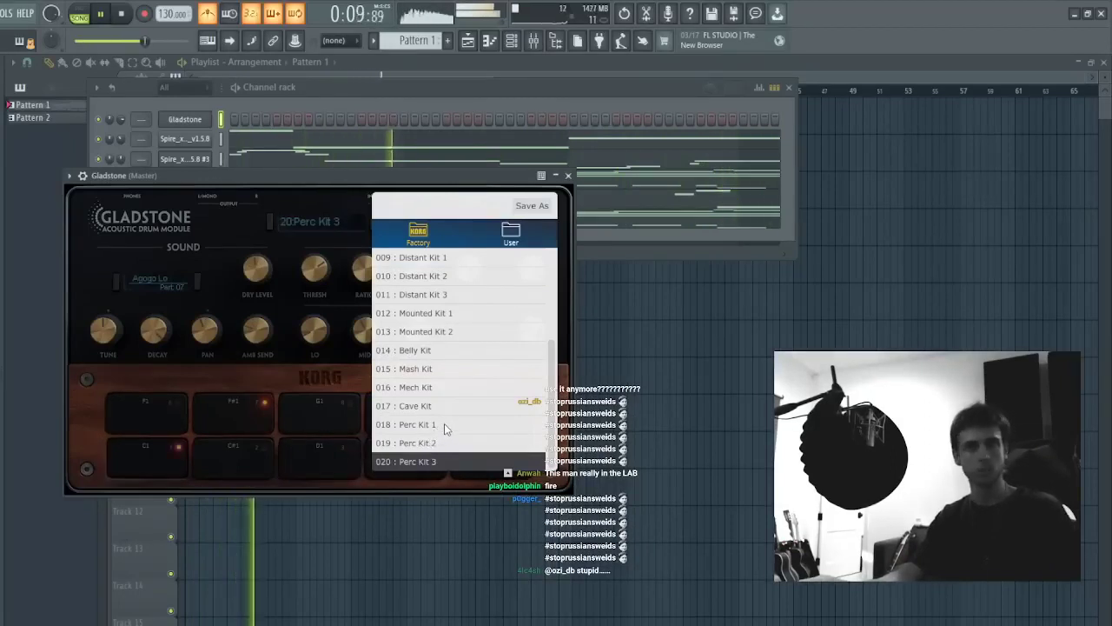
pyautogui.click(445, 444)
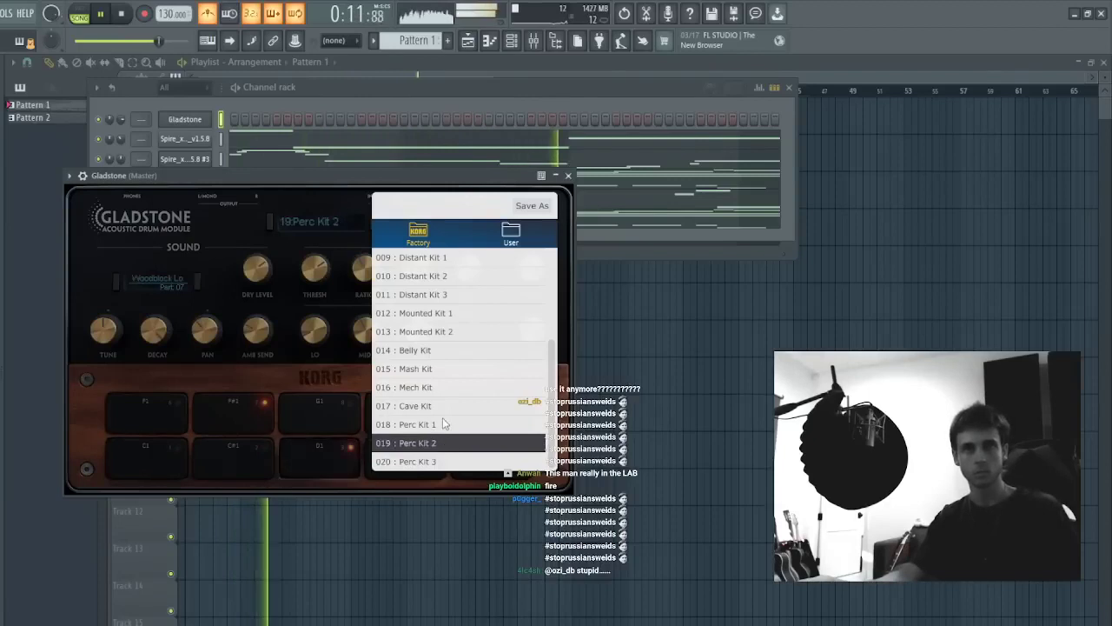
pyautogui.click(443, 424)
# - Try Cave, Mech, Mash, Belly, Crew and Garage Kit 2, then settle on 003 Studio Kit 1
pyautogui.click(445, 406)
pyautogui.click(447, 388)
pyautogui.click(450, 369)
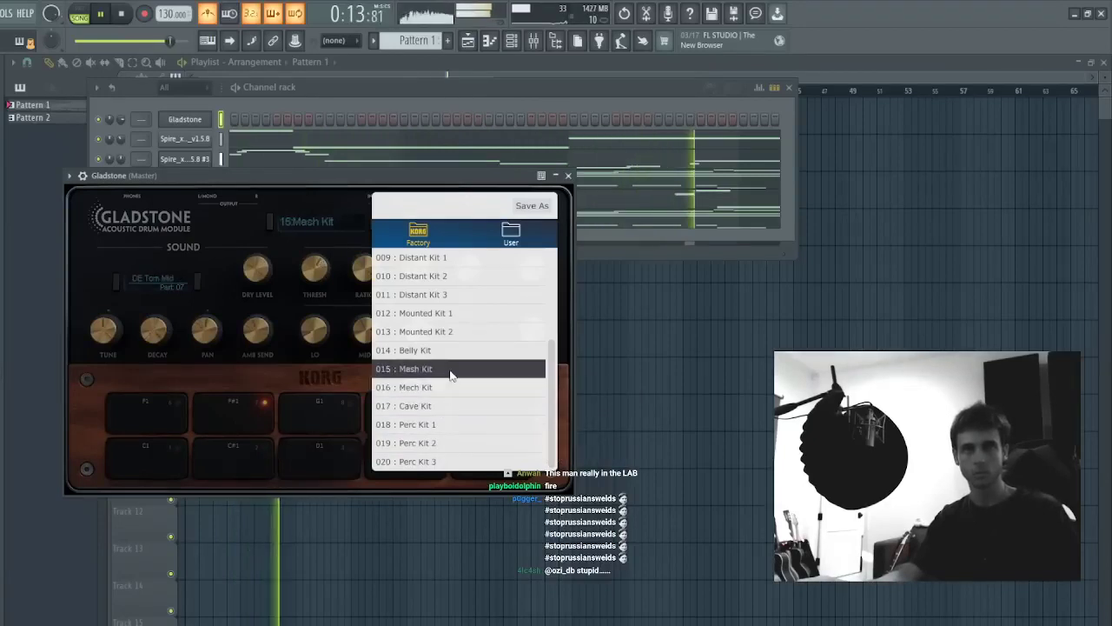
pyautogui.click(450, 351)
pyautogui.scroll(3, 450, 333)
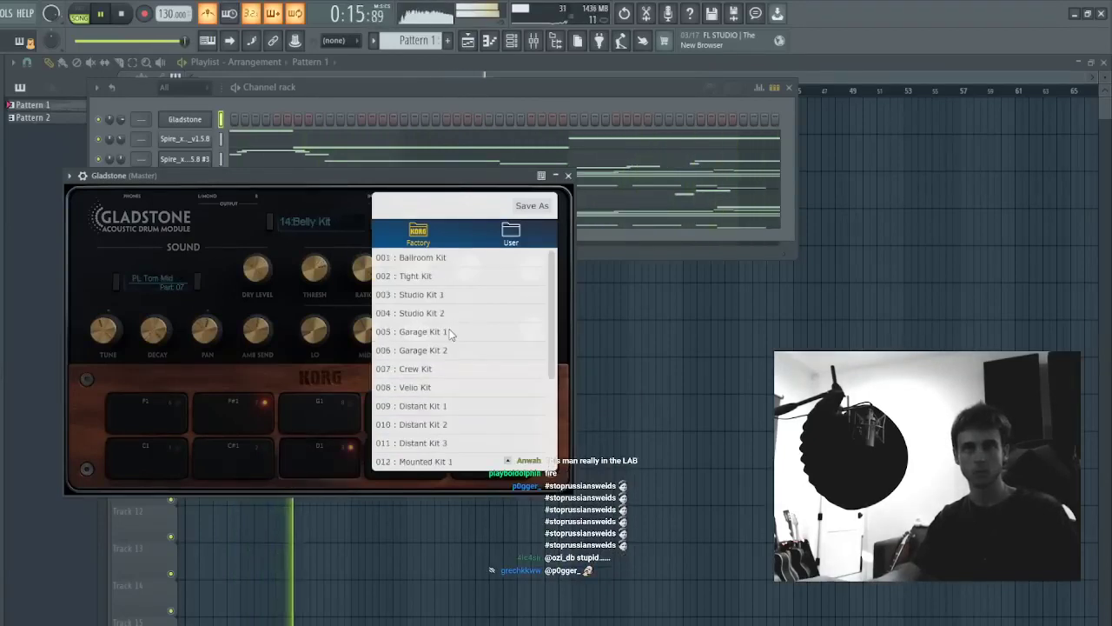
pyautogui.click(428, 368)
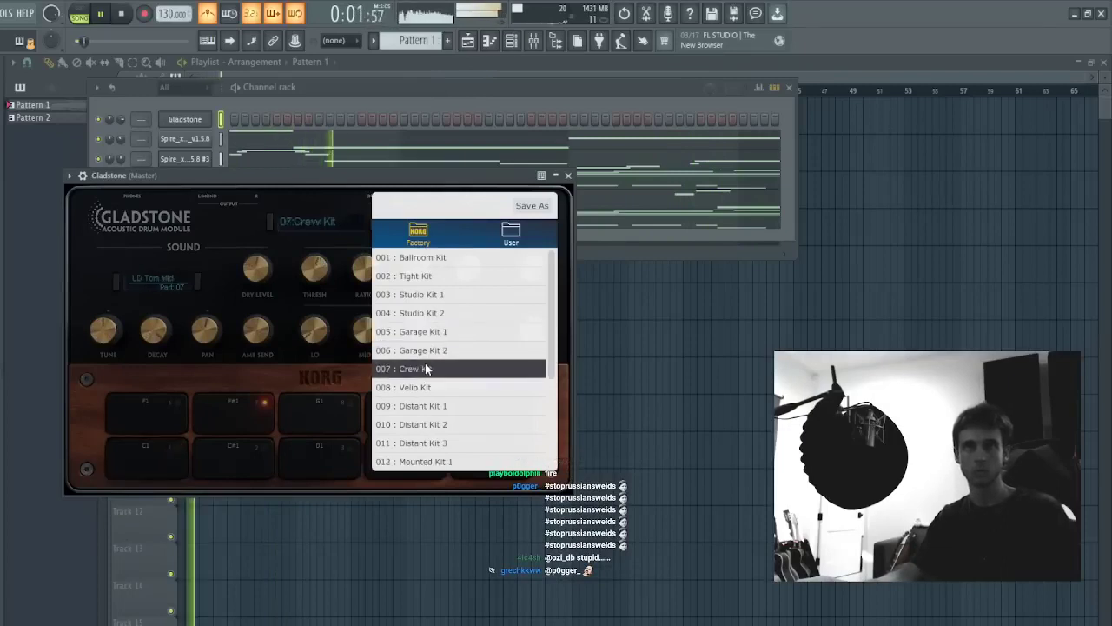
pyautogui.click(429, 350)
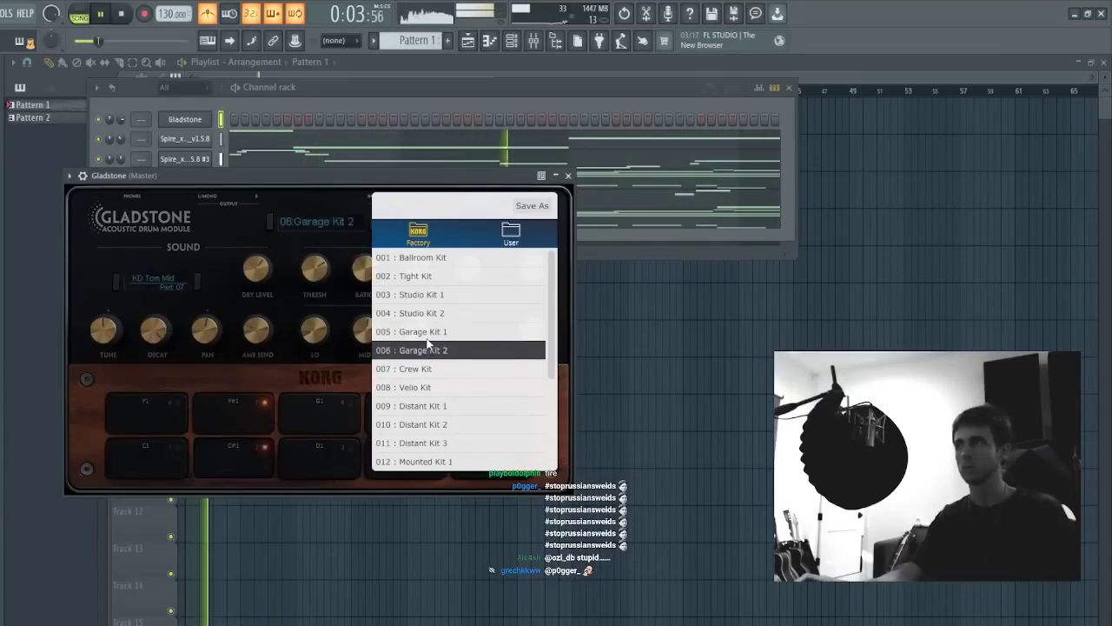
pyautogui.click(422, 295)
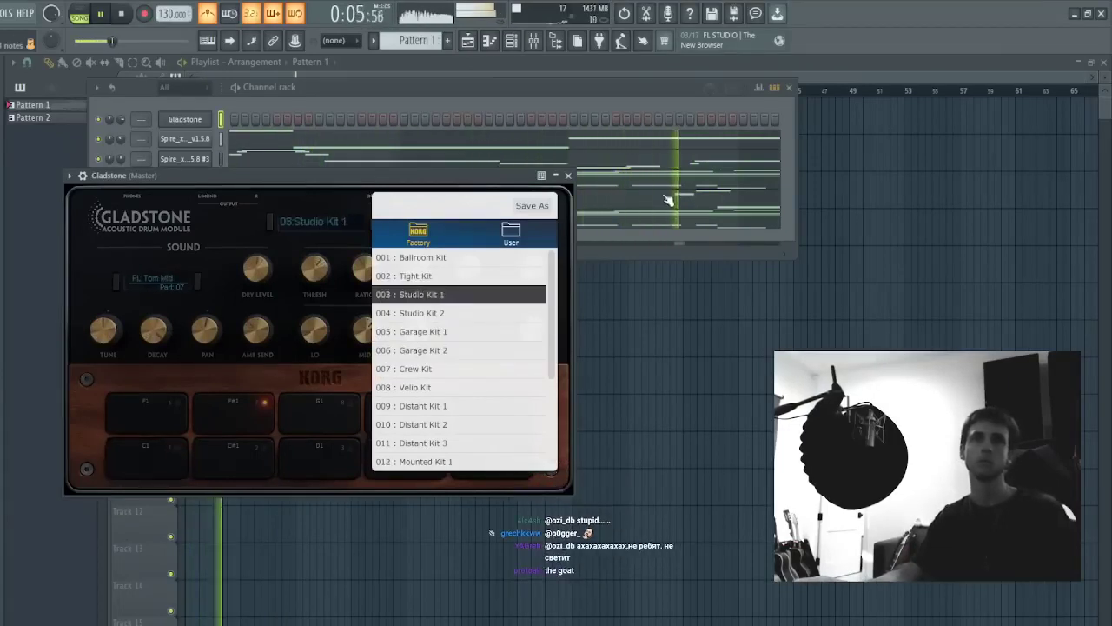
pyautogui.click(568, 176)
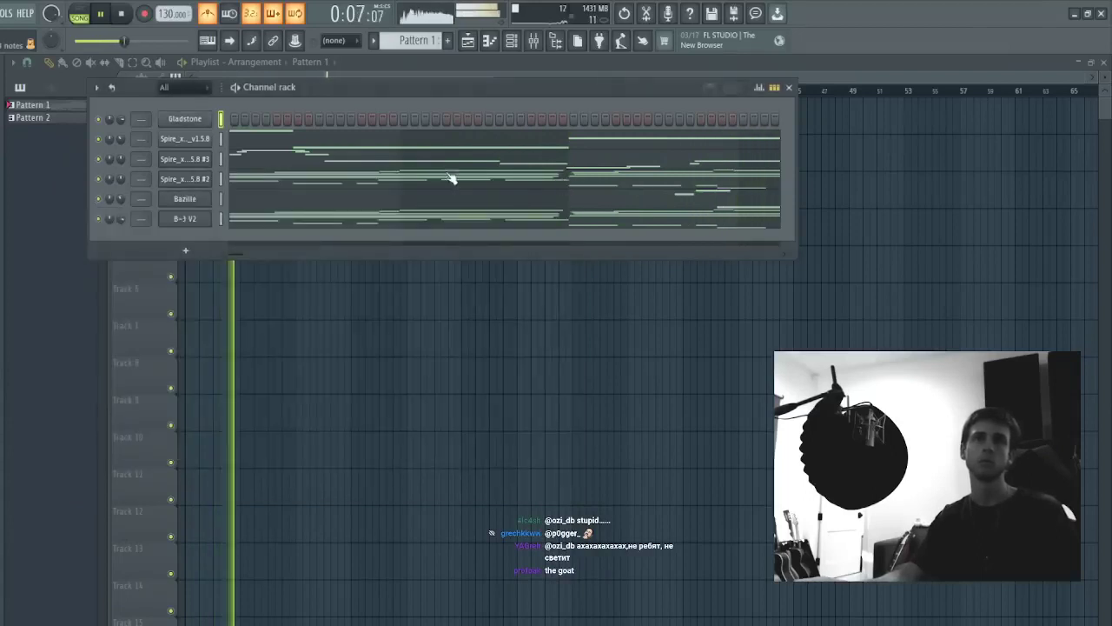
pyautogui.click(224, 118)
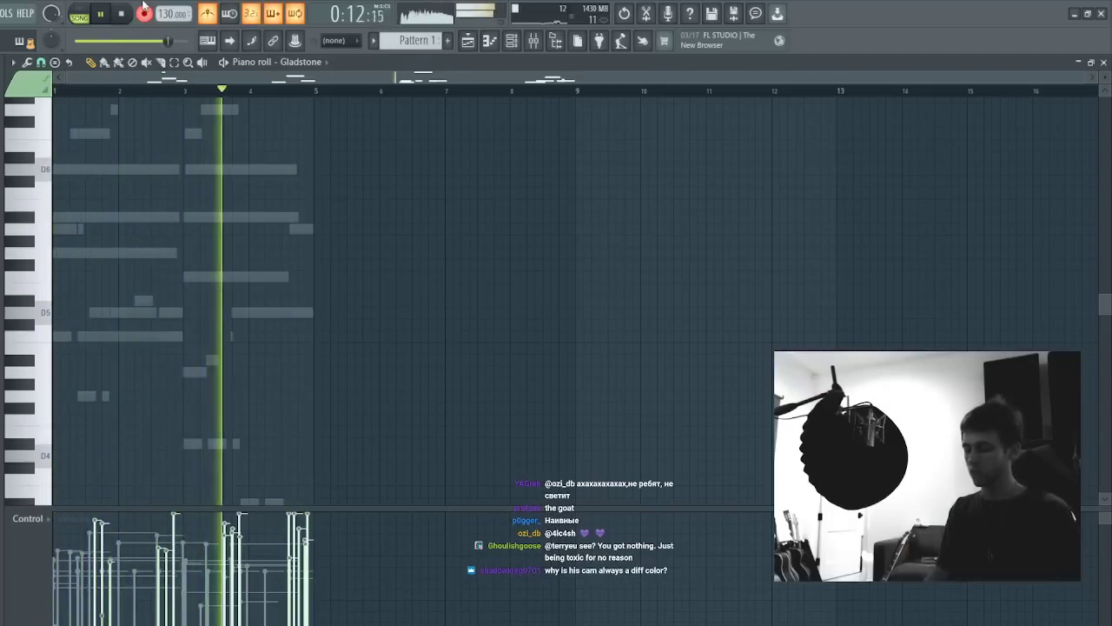
# - Record a new Gladstone take in the piano roll
pyautogui.press('space')
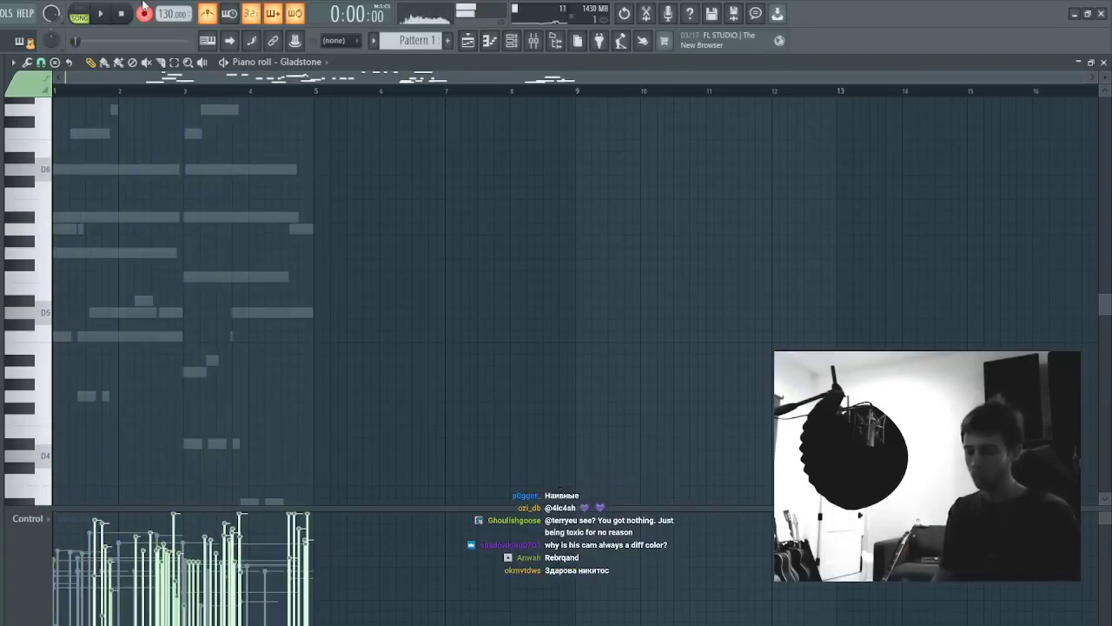
pyautogui.press('space')
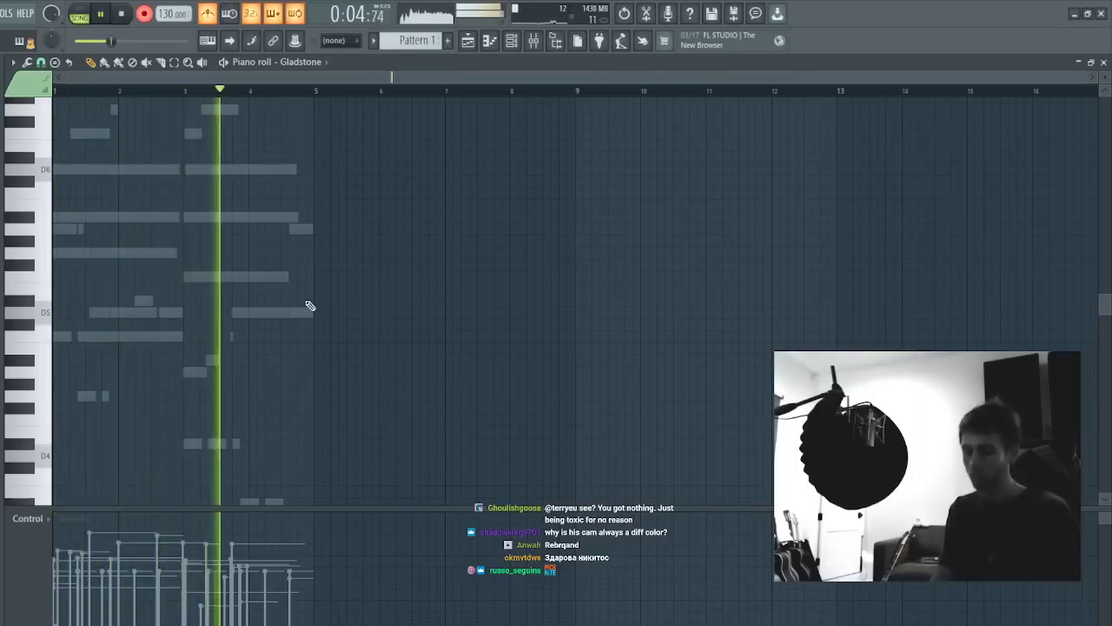
pyautogui.click(145, 14)
pyautogui.scroll(2, 142, 159)
pyautogui.scroll(2, 141, 159)
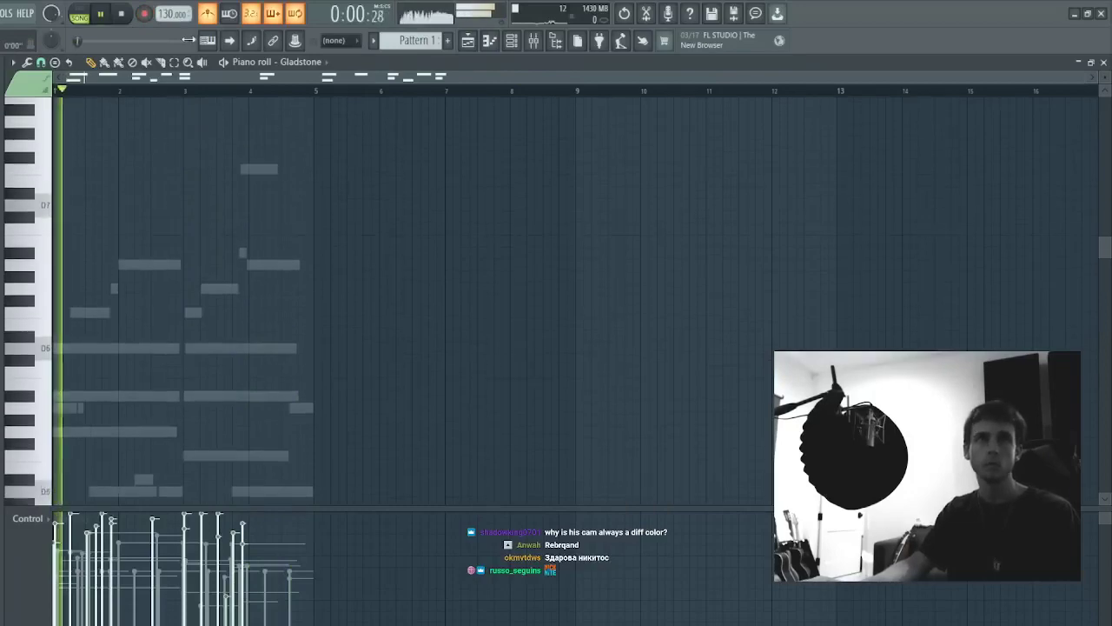
pyautogui.scroll(-8, 151, 146)
pyautogui.scroll(4, 98, 91)
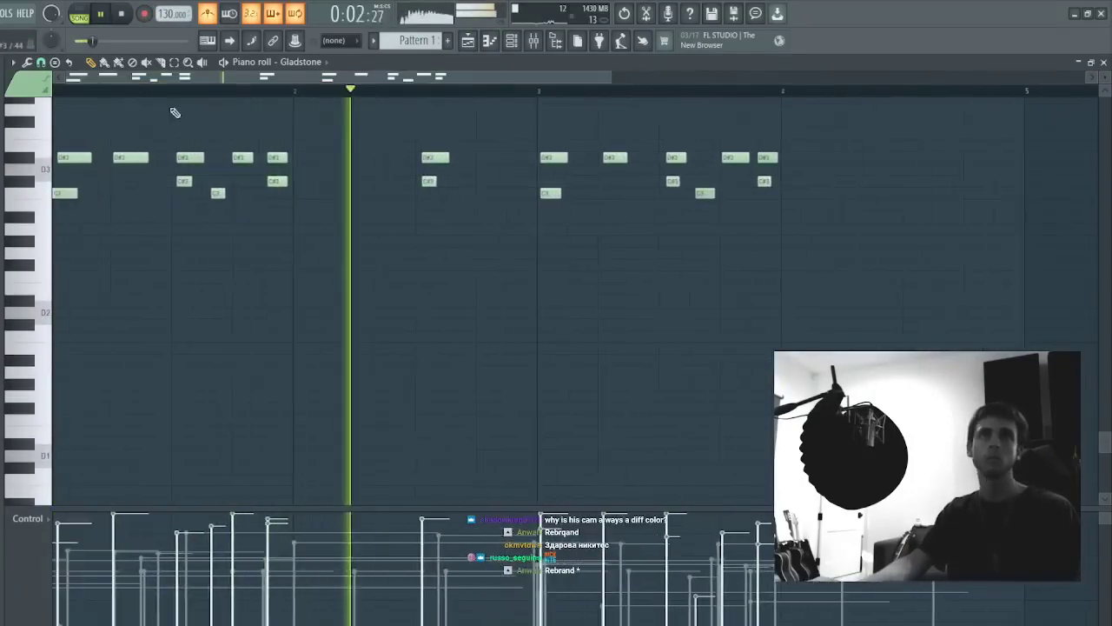
# - Compress the recorded notes into a shorter span and nudge the note pairs near bars 1–2
pyautogui.hotkey('ctrl', 'a')
pyautogui.moveTo(798, 175); pyautogui.dragTo(772, 175)
pyautogui.hotkey('ctrl', 'd')
pyautogui.moveTo(310, 141); pyautogui.dragTo(252, 229)
pyautogui.press('space')
pyautogui.press('space')
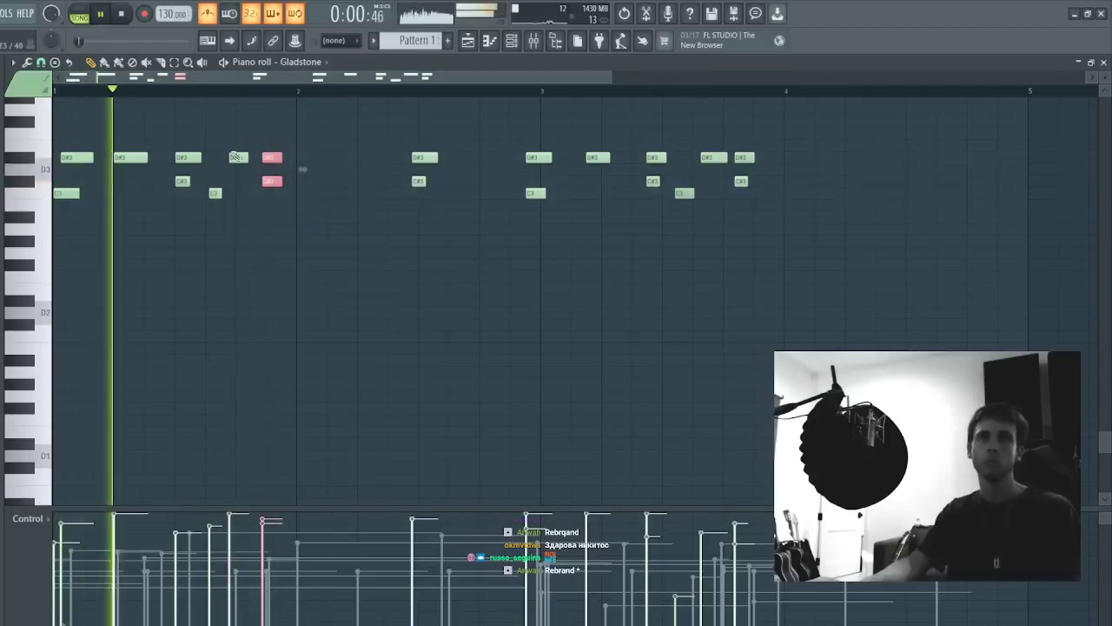
pyautogui.moveTo(302, 141); pyautogui.dragTo(243, 180)
pyautogui.scroll(3, 243, 181)
pyautogui.hotkey('ctrl', 'd')
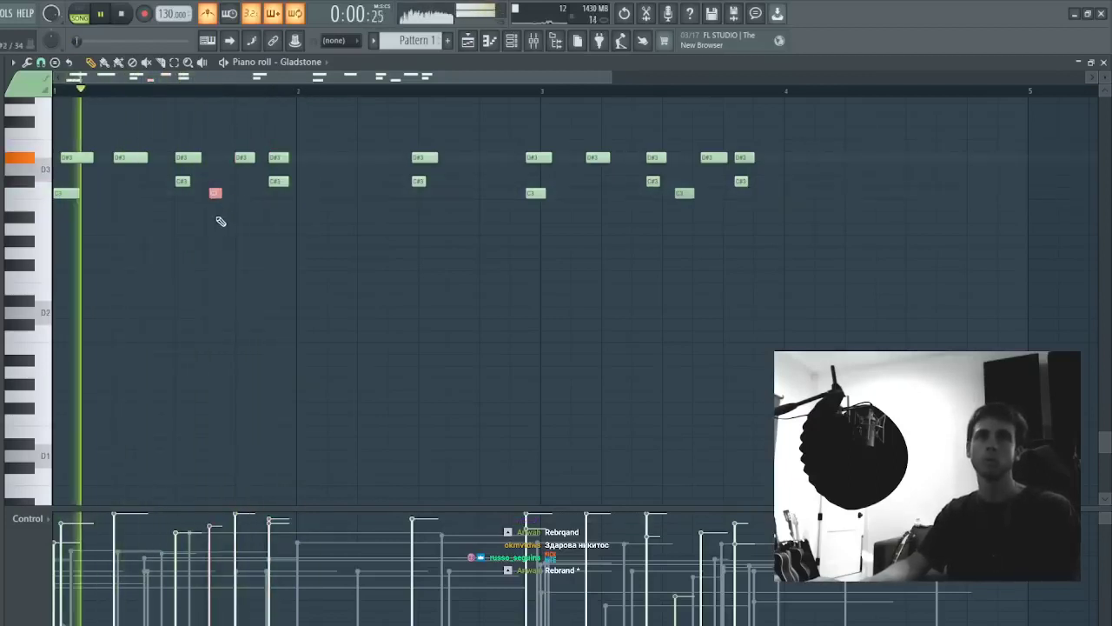
pyautogui.scroll(-2, 219, 221)
pyautogui.hotkey('ctrl', 'd')
pyautogui.press('space')
# - Delete every note after bar 2, keeping only the opening figure
pyautogui.press('space')
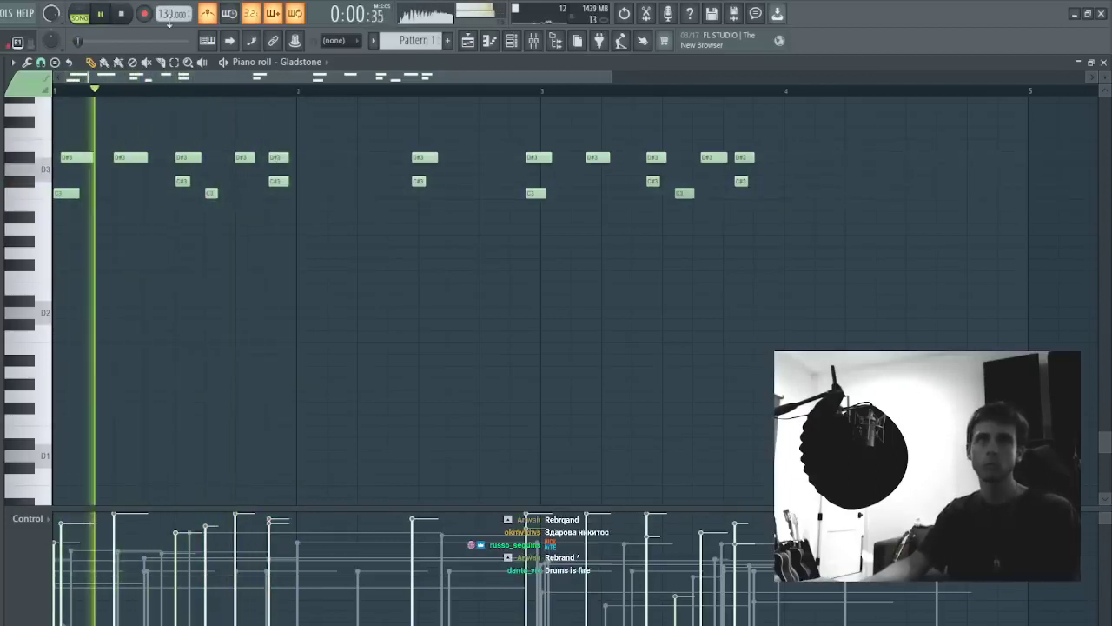
pyautogui.scroll(3, 169, 22)
pyautogui.moveTo(287, 128); pyautogui.dragTo(265, 214)
pyautogui.hotkey('ctrl', 'd')
pyautogui.press('space')
pyautogui.press('space')
pyautogui.moveTo(389, 129); pyautogui.dragTo(866, 318)
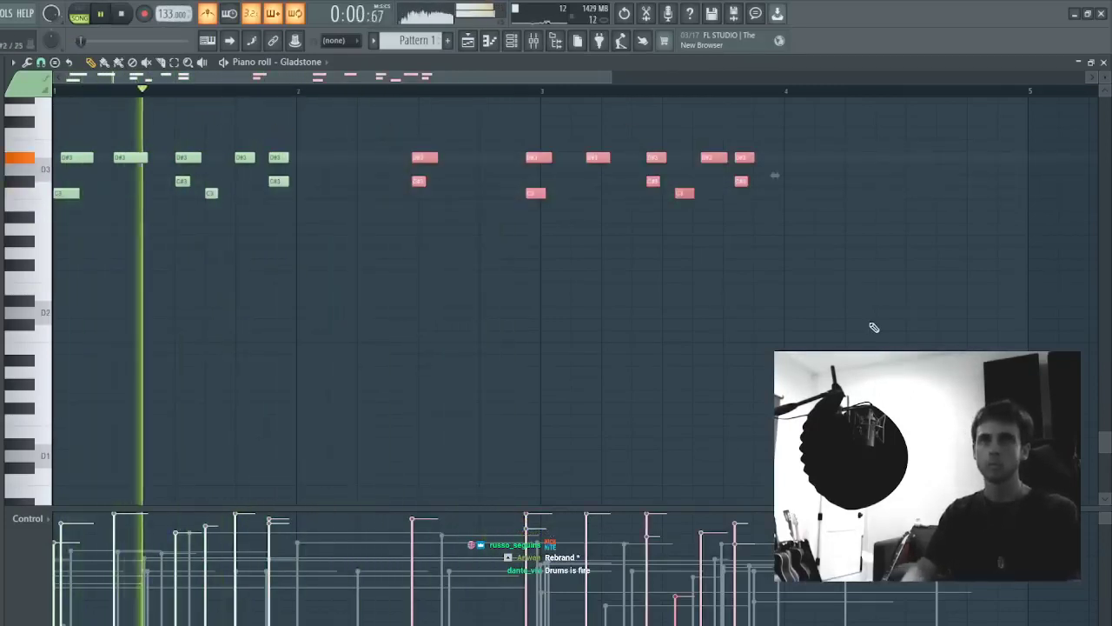
pyautogui.press('Delete')
pyautogui.hotkey('ctrl', 'a')
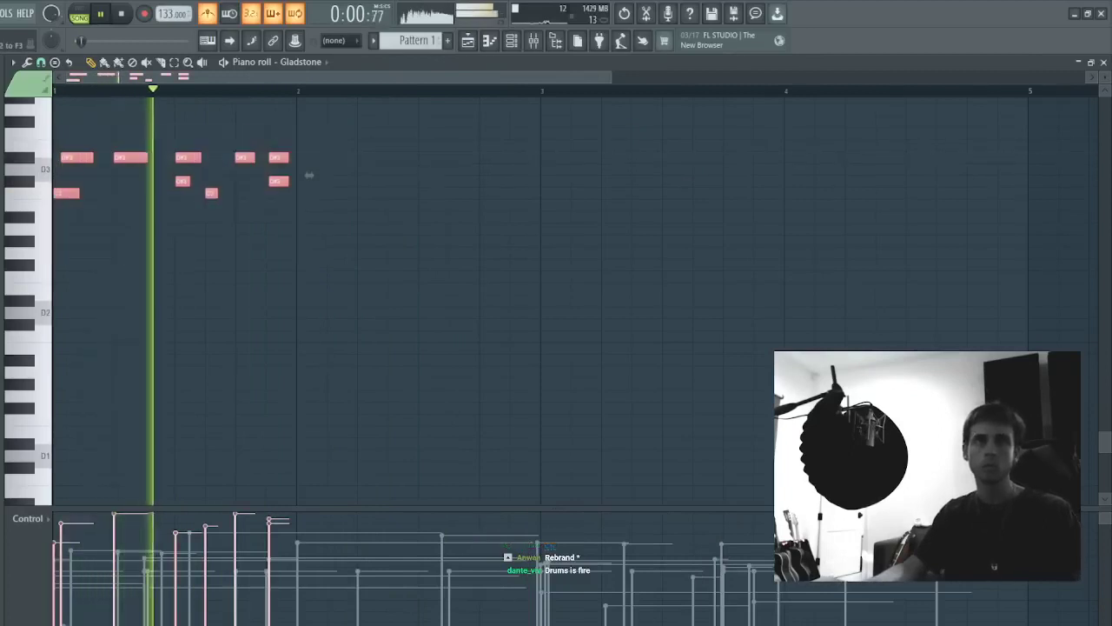
pyautogui.press('space')
pyautogui.moveTo(304, 146); pyautogui.dragTo(277, 213)
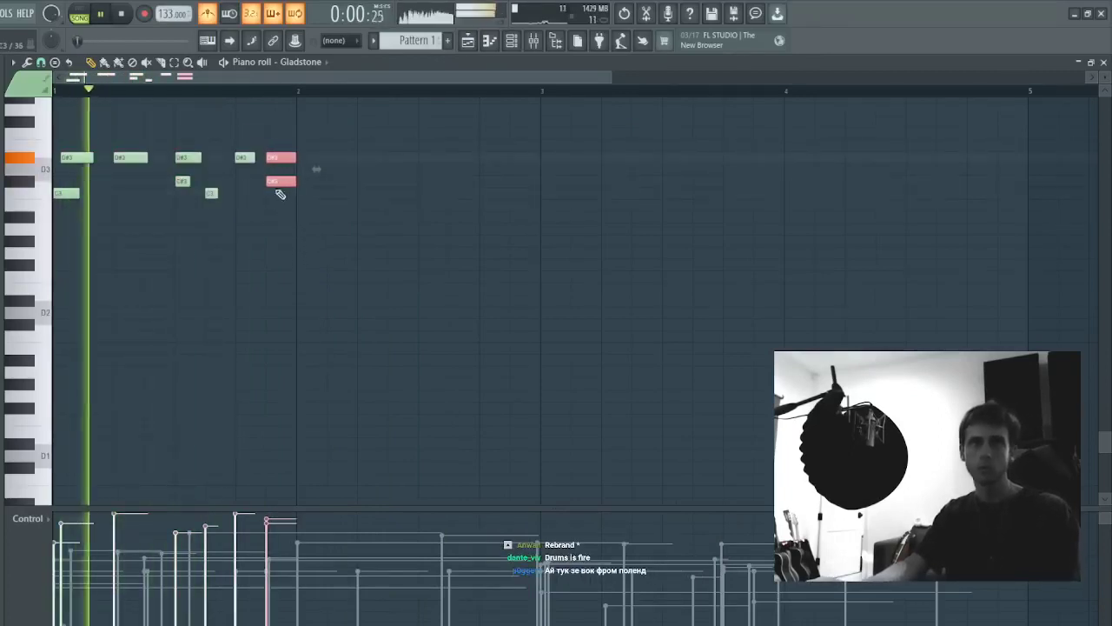
# - Duplicate the first bar of notes so the pattern repeats through bar 4
pyautogui.hotkey('ctrl', 'a')
pyautogui.hotkey('ctrl', 'b')
pyautogui.hotkey('ctrl', 'd')
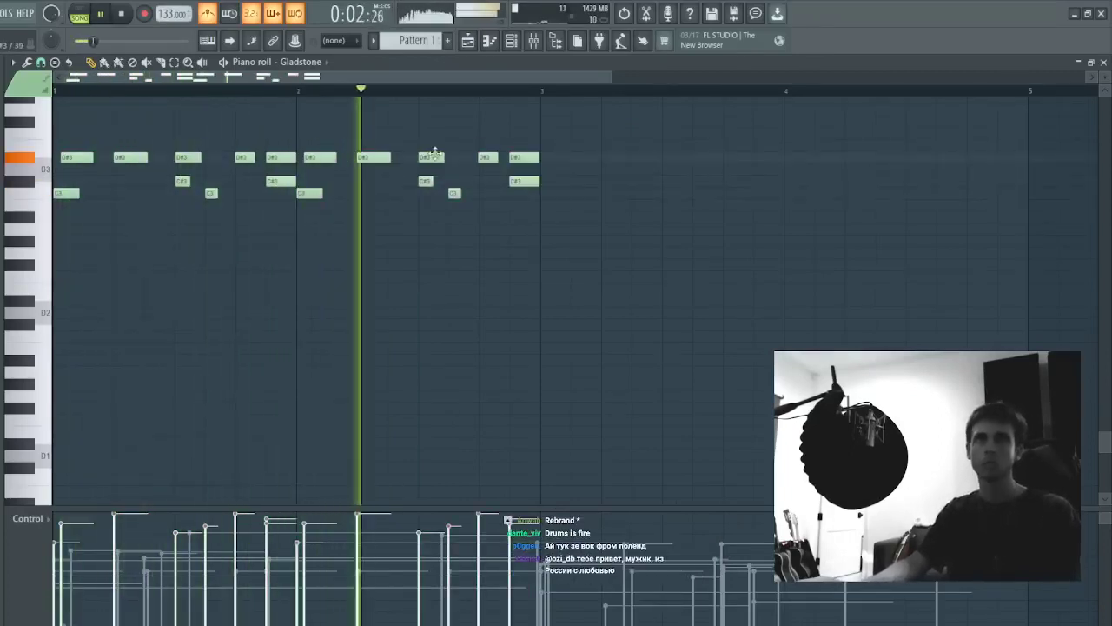
pyautogui.hotkey('ctrl', 'a')
pyautogui.hotkey('ctrl', 'b')
pyautogui.hotkey('ctrl', 'd')
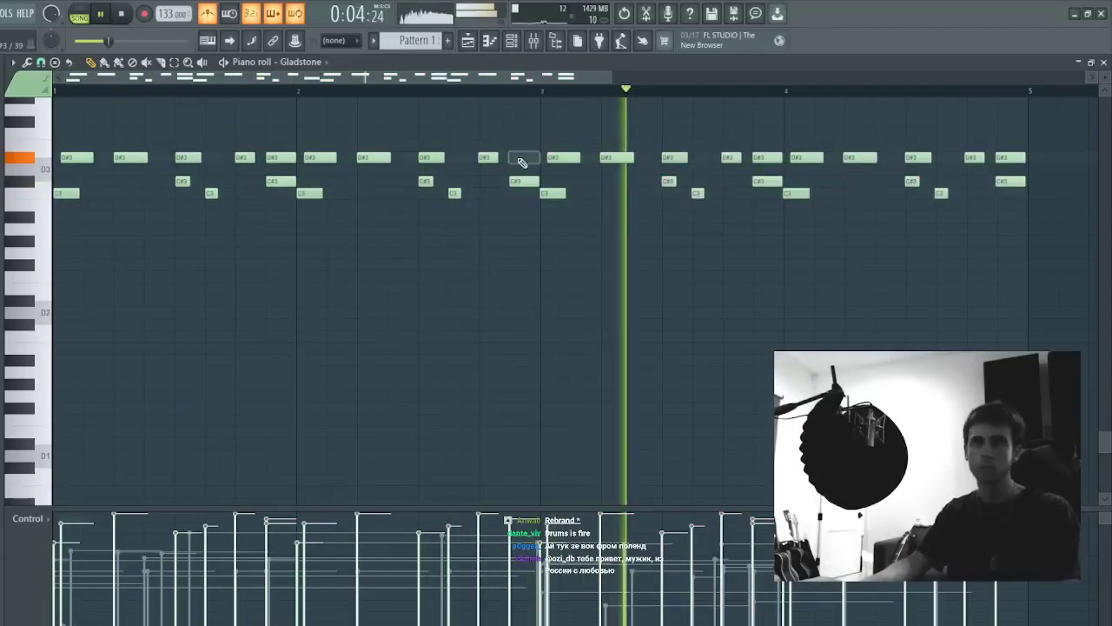
# - Add a D#3 note in bar 3 and a C#3 note near the end of bar 4
pyautogui.click(522, 160)
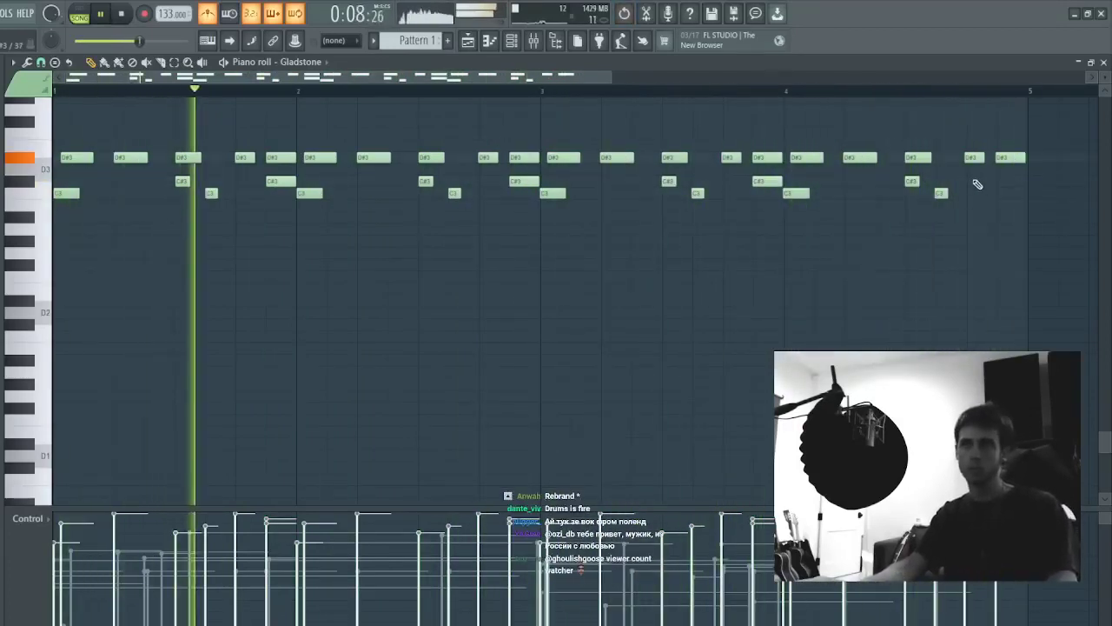
pyautogui.click(973, 180)
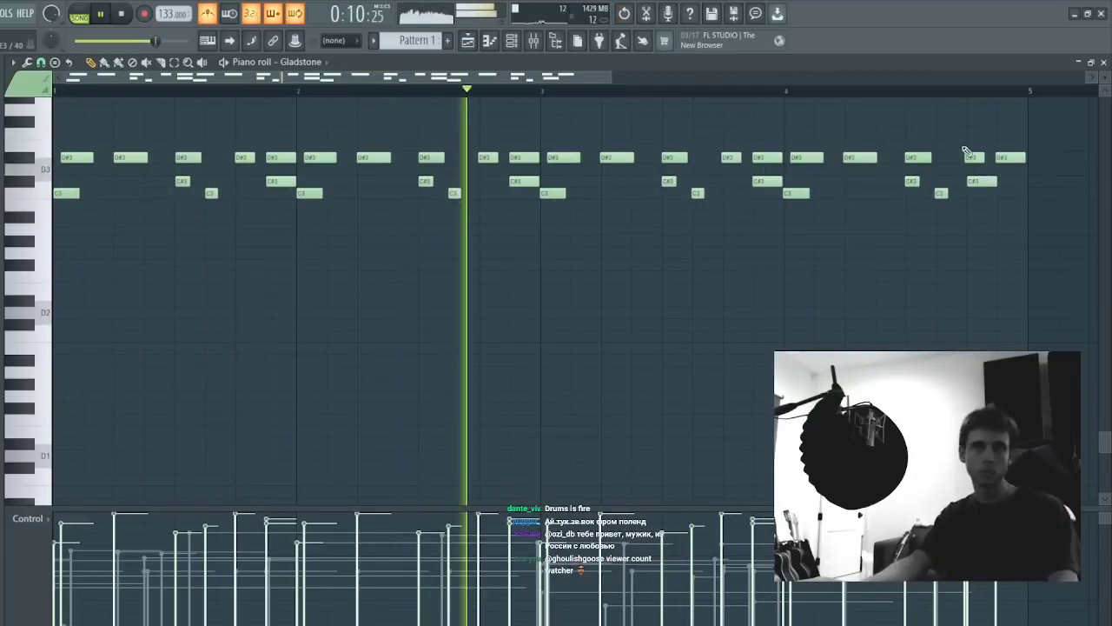
pyautogui.rightClick(1000, 159)
pyautogui.rightClick(993, 180)
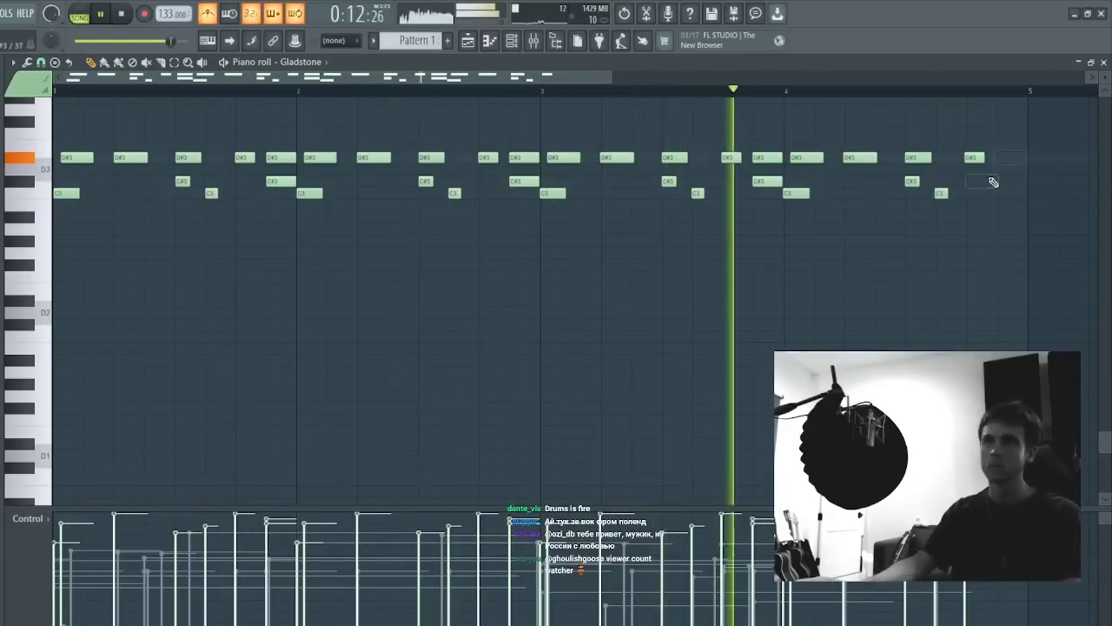
pyautogui.click(979, 181)
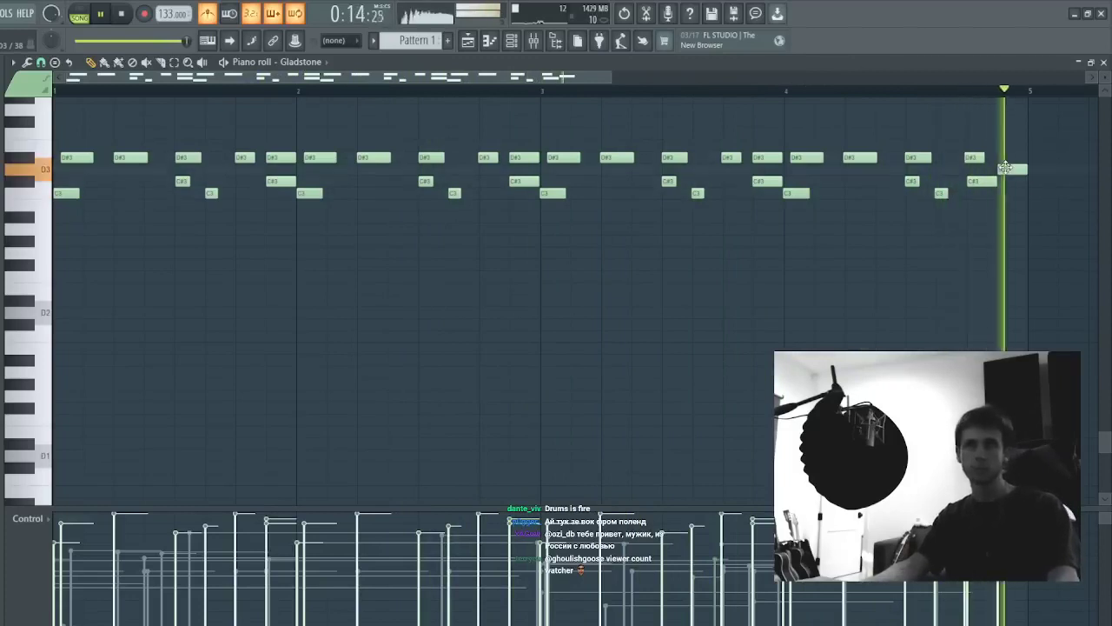
# - Draw upper melody notes including F3 and F#3, duplicate them into bars 3–4, and remove the G#3
pyautogui.scroll(2, 219, 244)
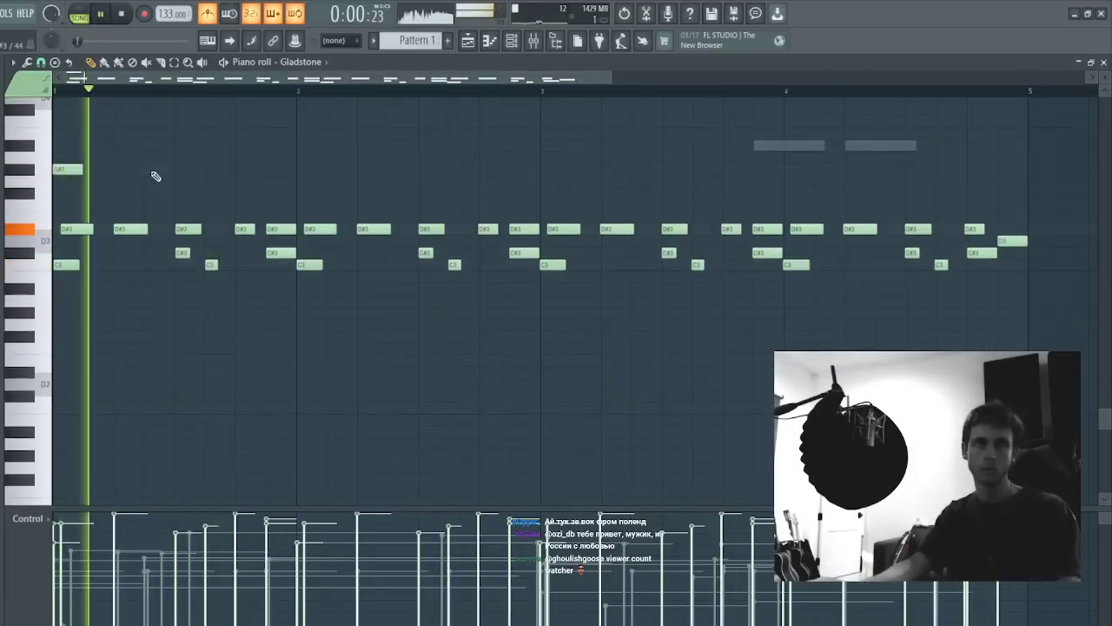
pyautogui.click(146, 195)
pyautogui.click(268, 181)
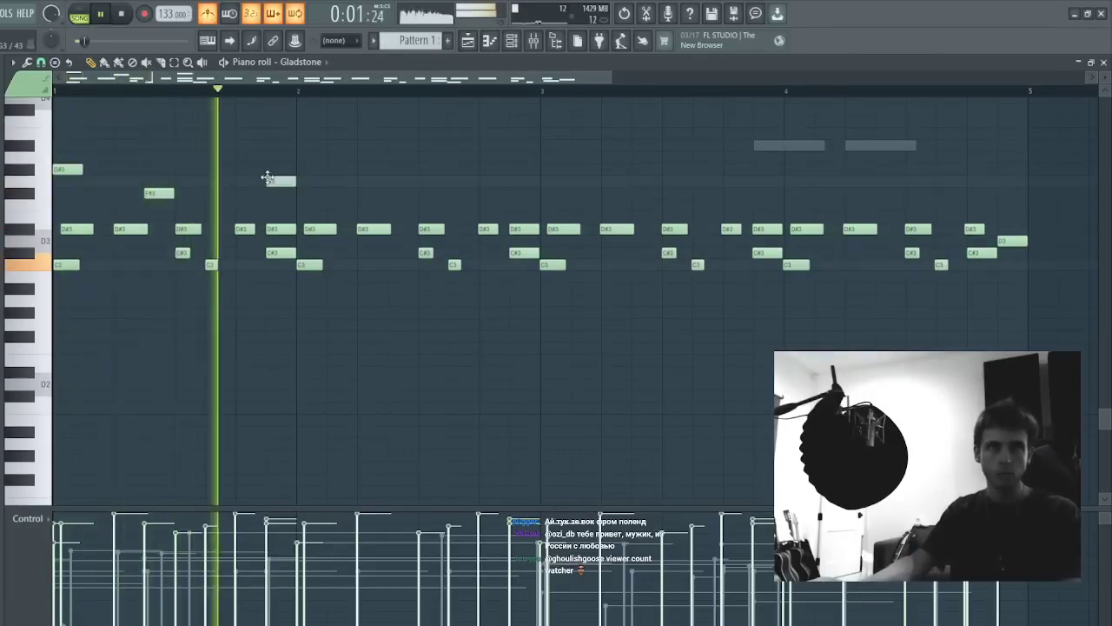
pyautogui.click(390, 204)
pyautogui.click(514, 194)
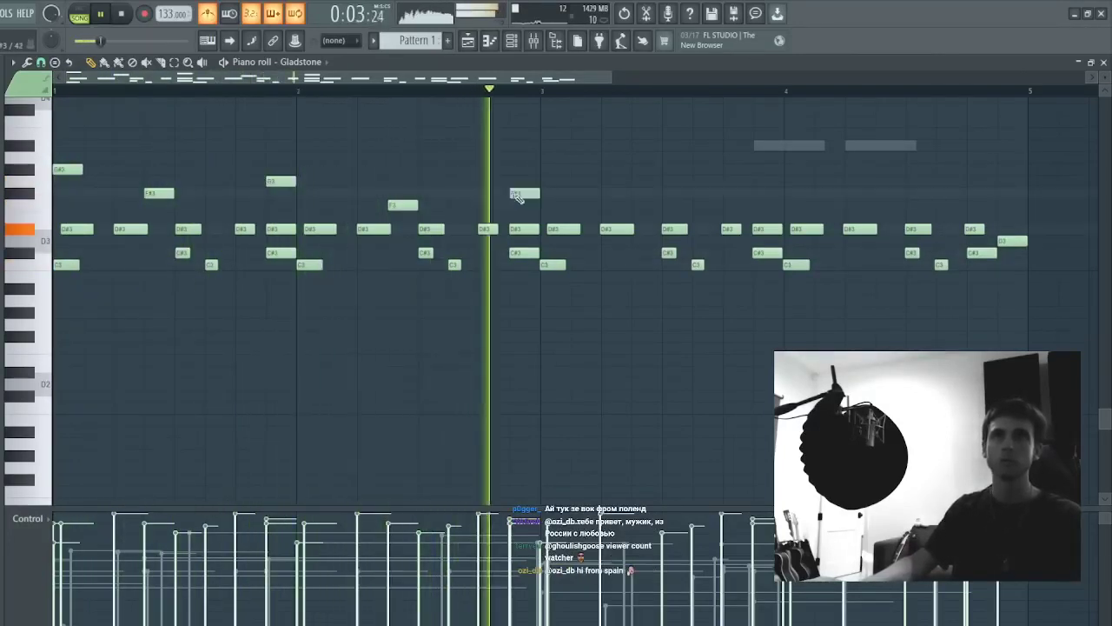
pyautogui.moveTo(566, 223); pyautogui.dragTo(54, 100)
pyautogui.hotkey('ctrl', 'b')
pyautogui.hotkey('ctrl', 'd')
pyautogui.rightClick(563, 170)
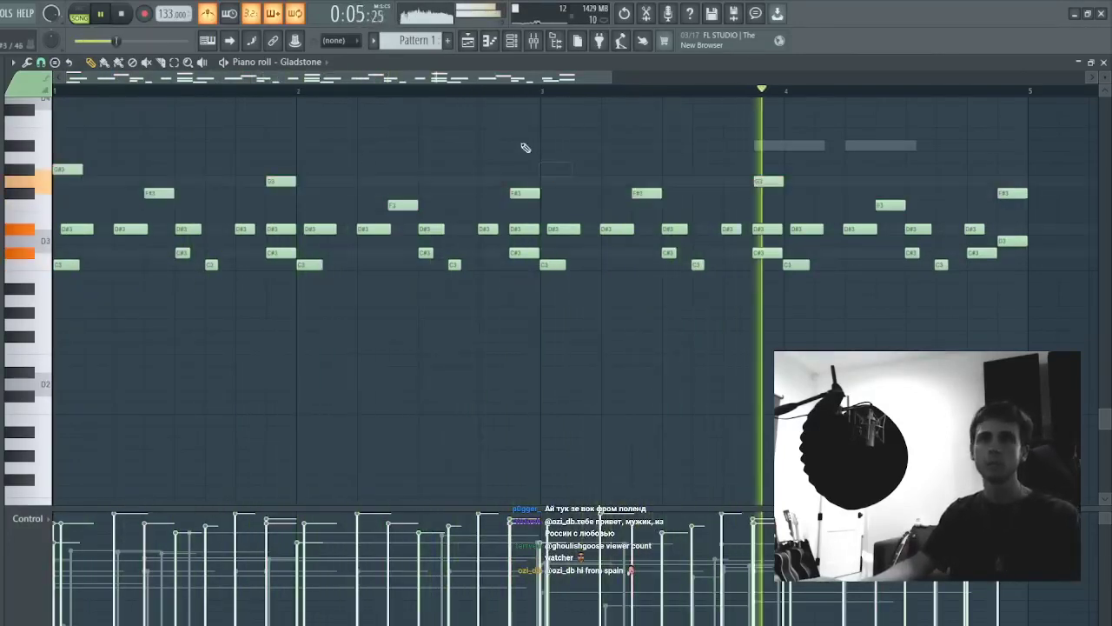
pyautogui.press('F7')
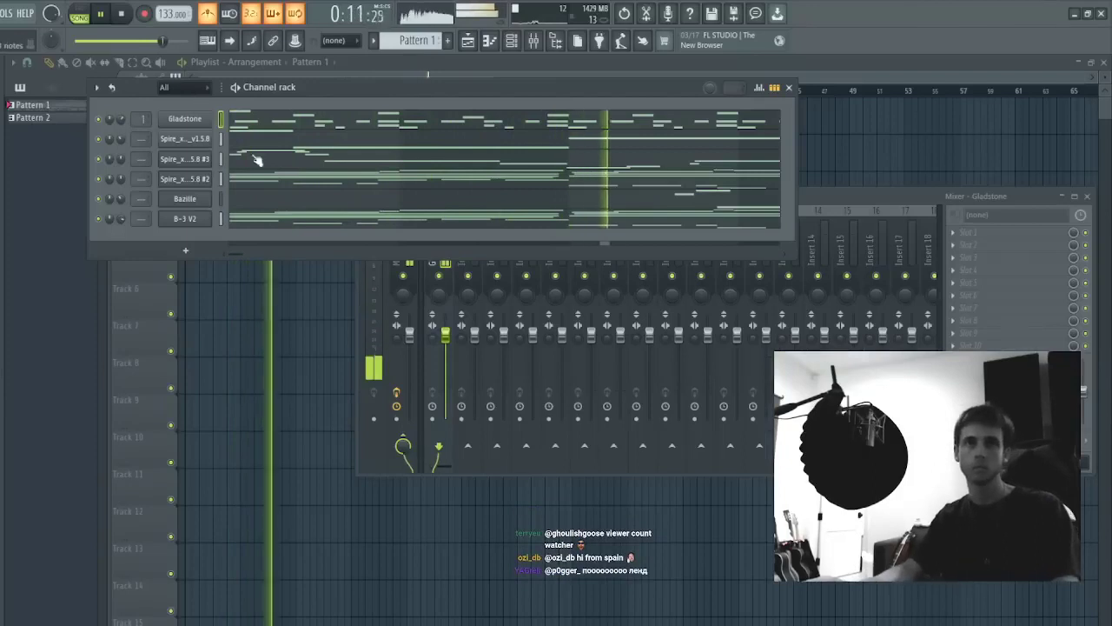
# - Close the RC-20 window and show the Effectrix CRUSH effect's settings
pyautogui.click(975, 391)
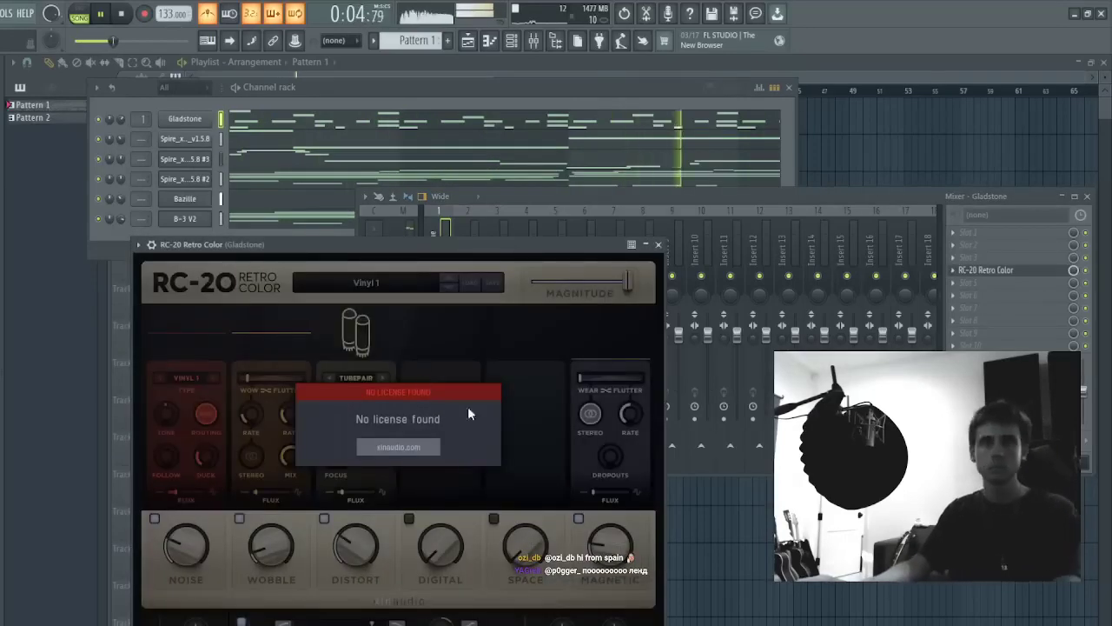
pyautogui.click(659, 245)
pyautogui.press('space')
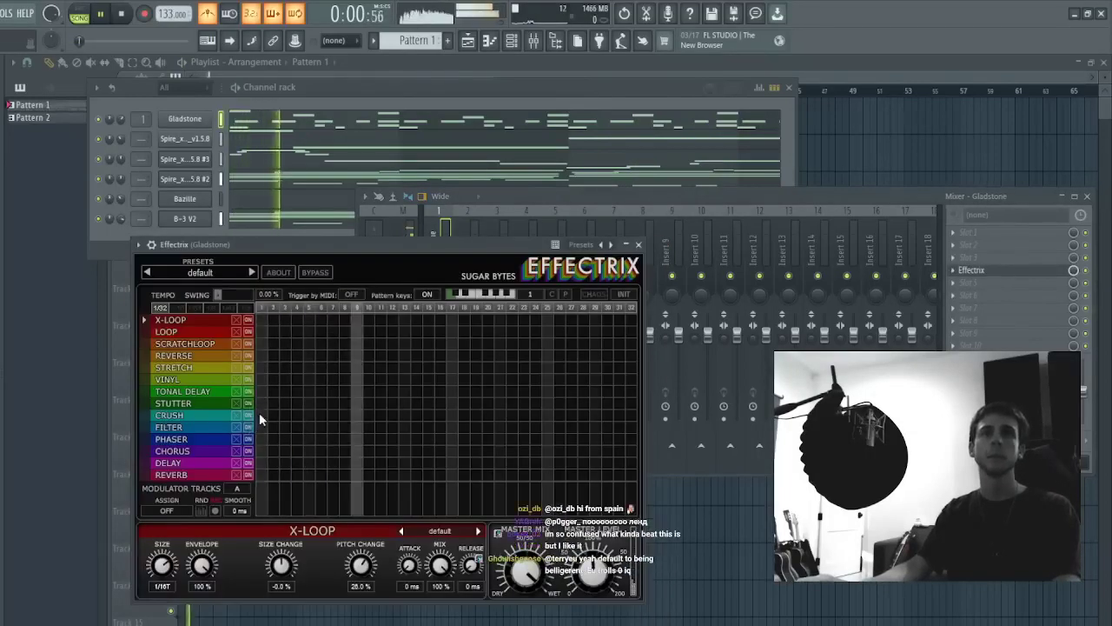
pyautogui.press('space')
pyautogui.click(255, 414)
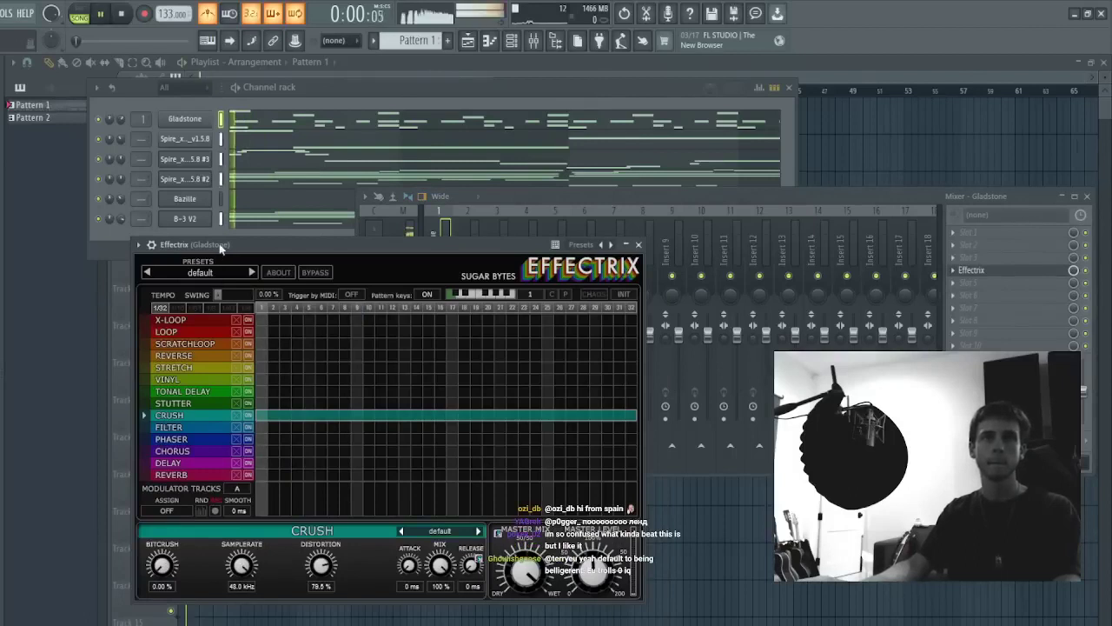
# - Set CRUSH distortion to 100% and bitcrush to 21.5%, then return to the playlist
pyautogui.click(119, 121)
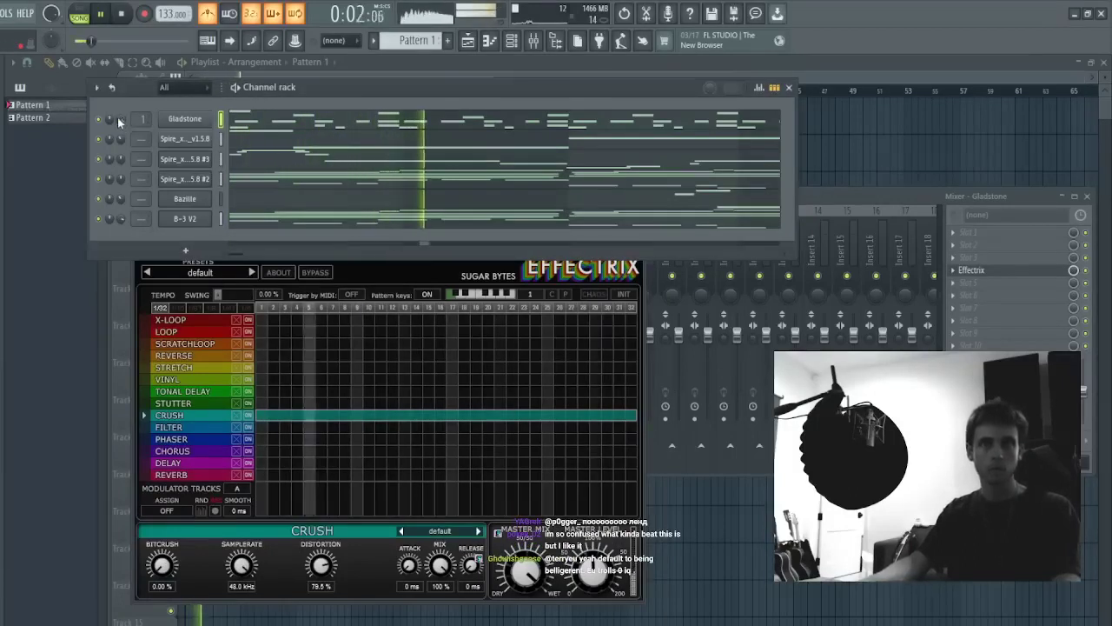
pyautogui.moveTo(322, 567); pyautogui.dragTo(327, 380)
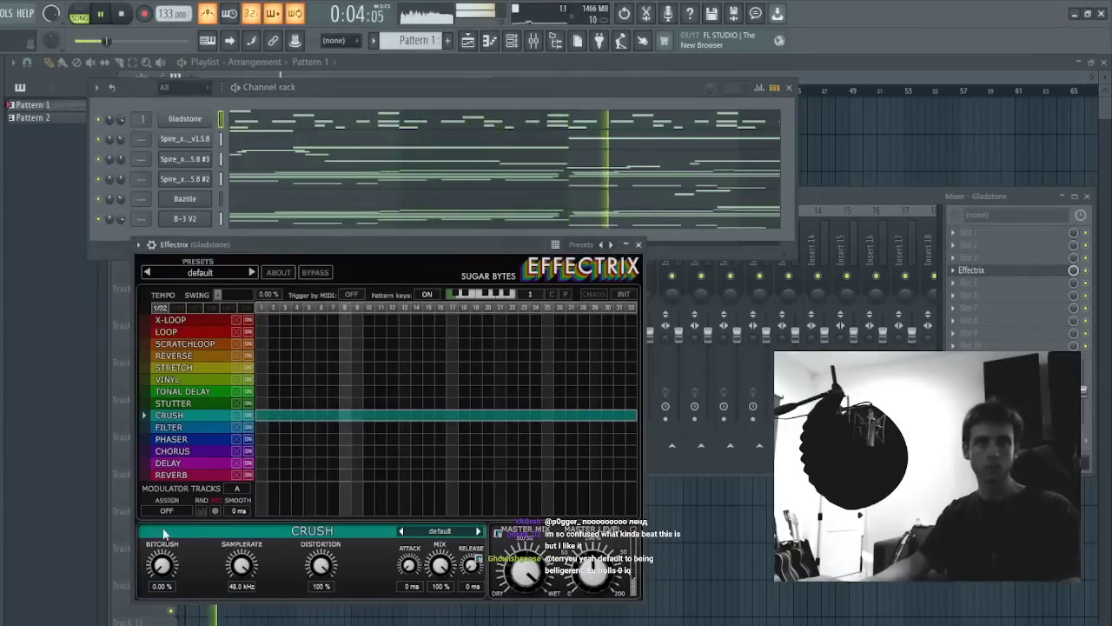
pyautogui.moveTo(161, 565); pyautogui.dragTo(157, 501)
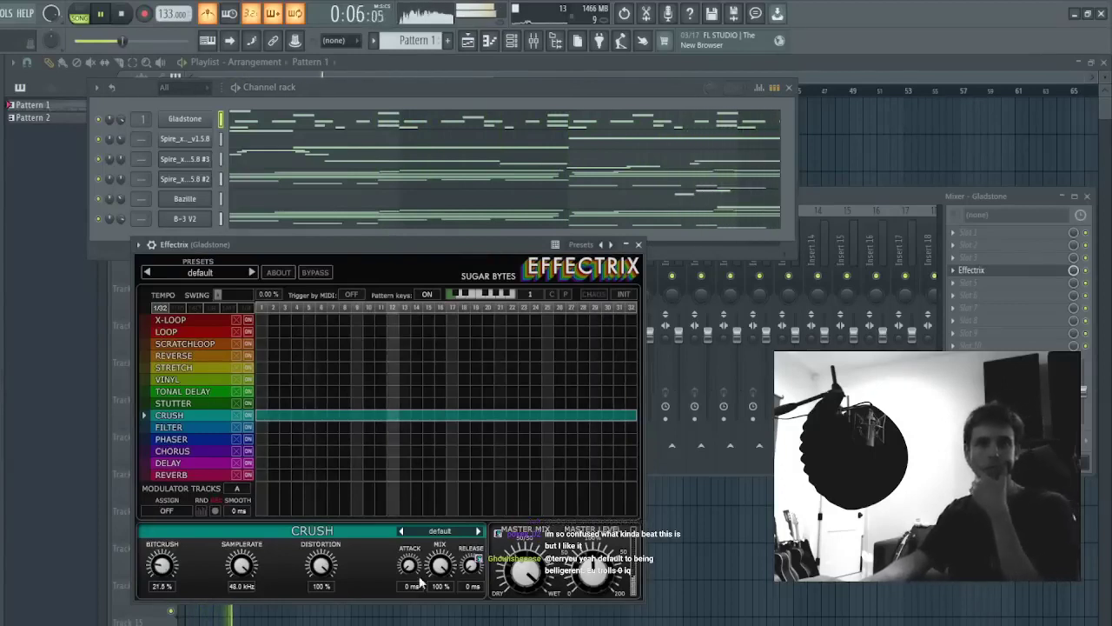
pyautogui.click(119, 119)
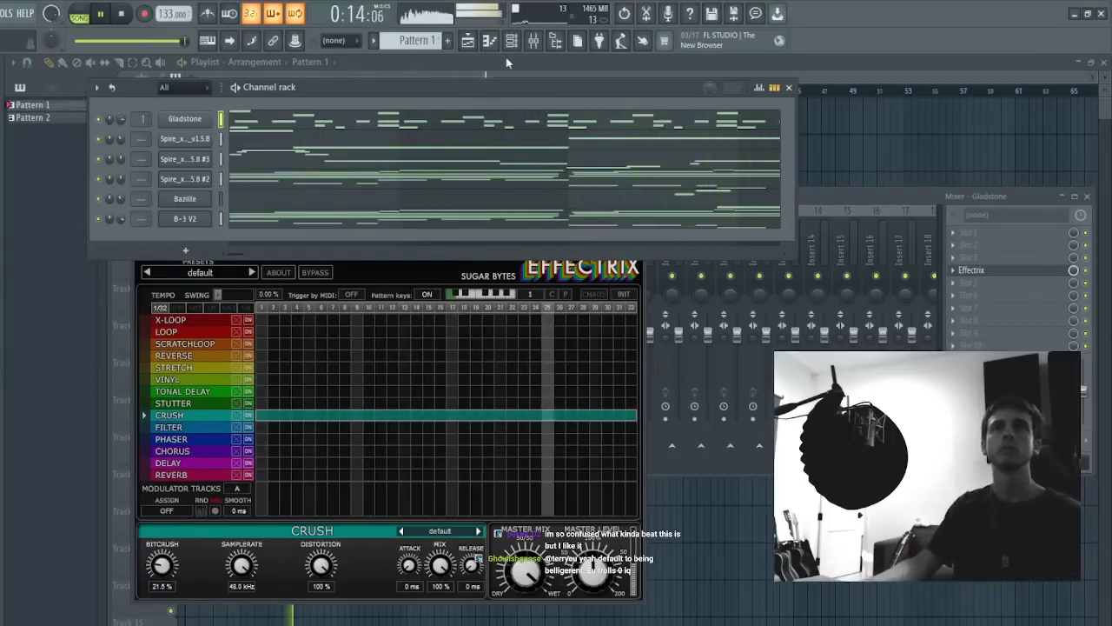
pyautogui.click(404, 64)
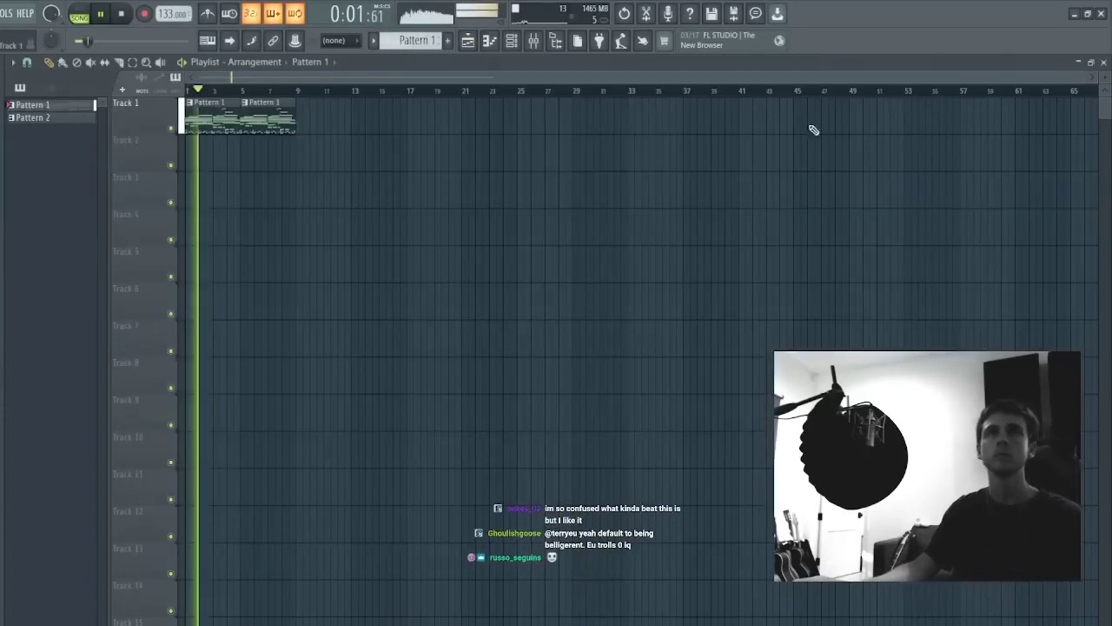
# - Split Pattern 1 by channel, lay the new patterns on Tracks 2–7 at bar 1, and clear Track 1
pyautogui.click(474, 249)
pyautogui.click(43, 106)
pyautogui.keyDown('shift'); pyautogui.click(49, 169); pyautogui.keyUp('shift')
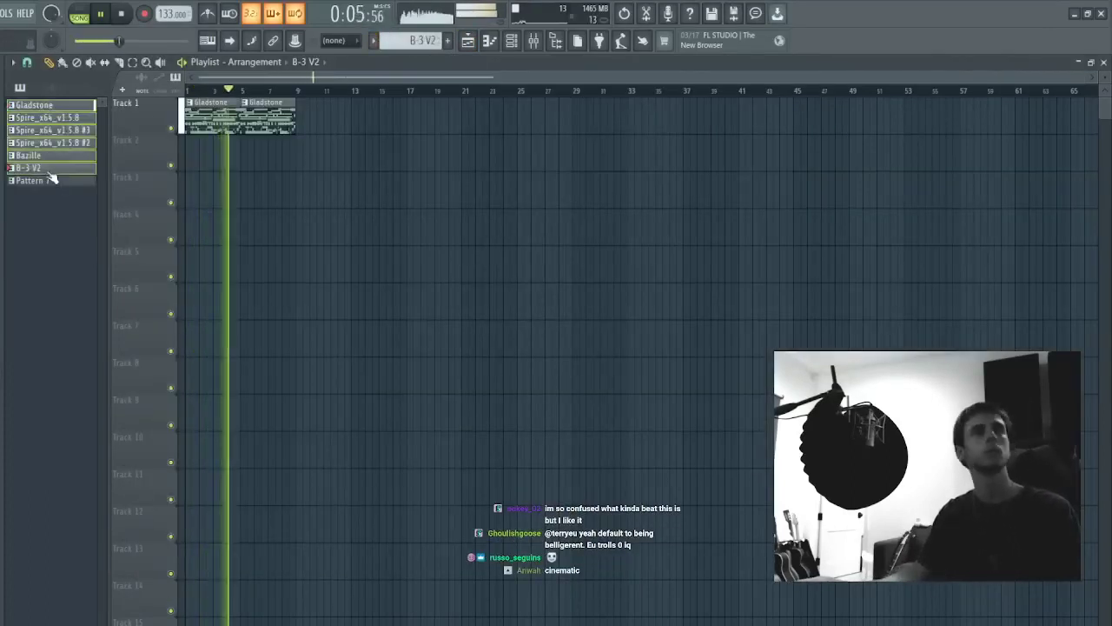
pyautogui.keyDown('shift'); pyautogui.click(54, 181); pyautogui.keyUp('shift')
pyautogui.moveTo(57, 183); pyautogui.dragTo(193, 158)
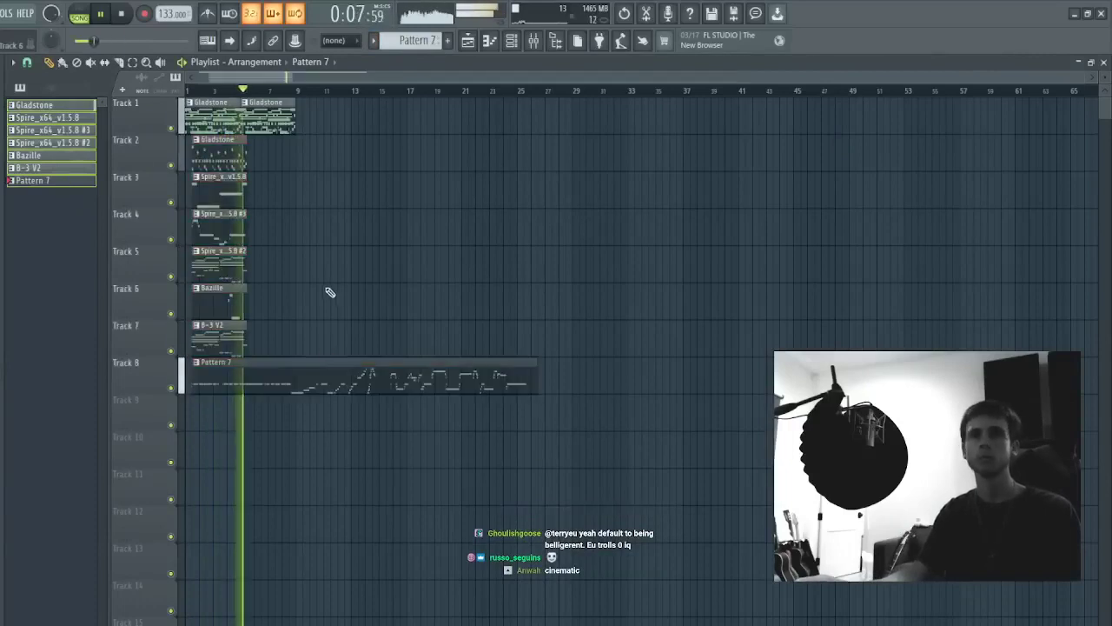
pyautogui.rightClick(335, 373)
pyautogui.moveTo(277, 370); pyautogui.dragTo(200, 183)
pyautogui.rightClick(268, 120)
pyautogui.rightClick(213, 122)
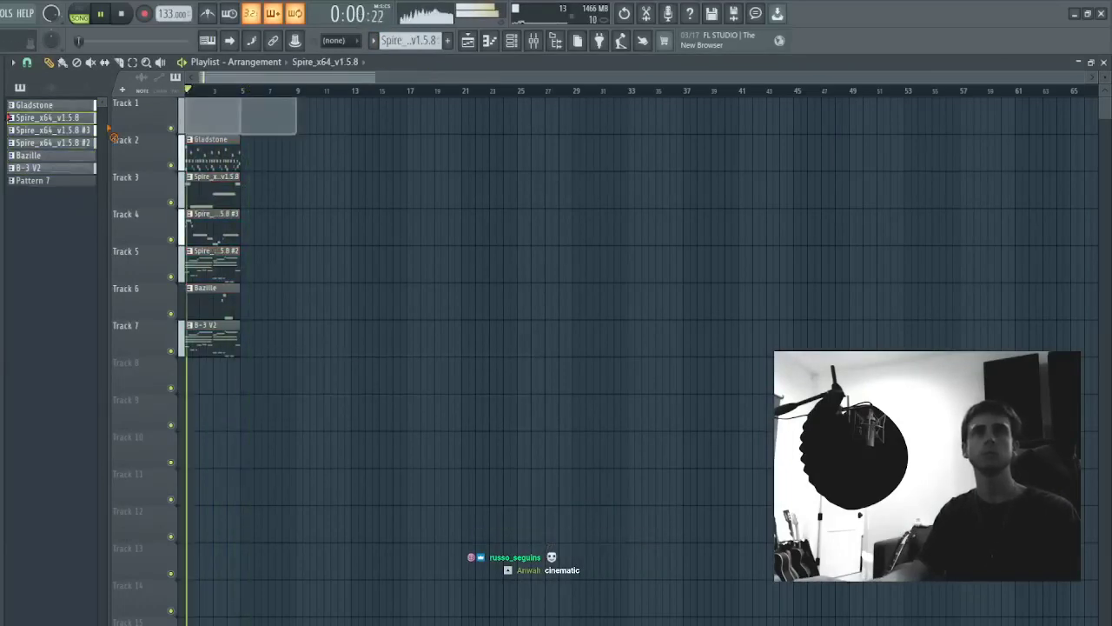
# - Duplicate the clips up to bar 25 and drop the first Bazille and Spire #3 clips
pyautogui.hotkey('ctrl', 'b')
pyautogui.moveTo(343, 146); pyautogui.dragTo(126, 512)
pyautogui.hotkey('ctrl', 'b')
pyautogui.hotkey('ctrl', 'b')
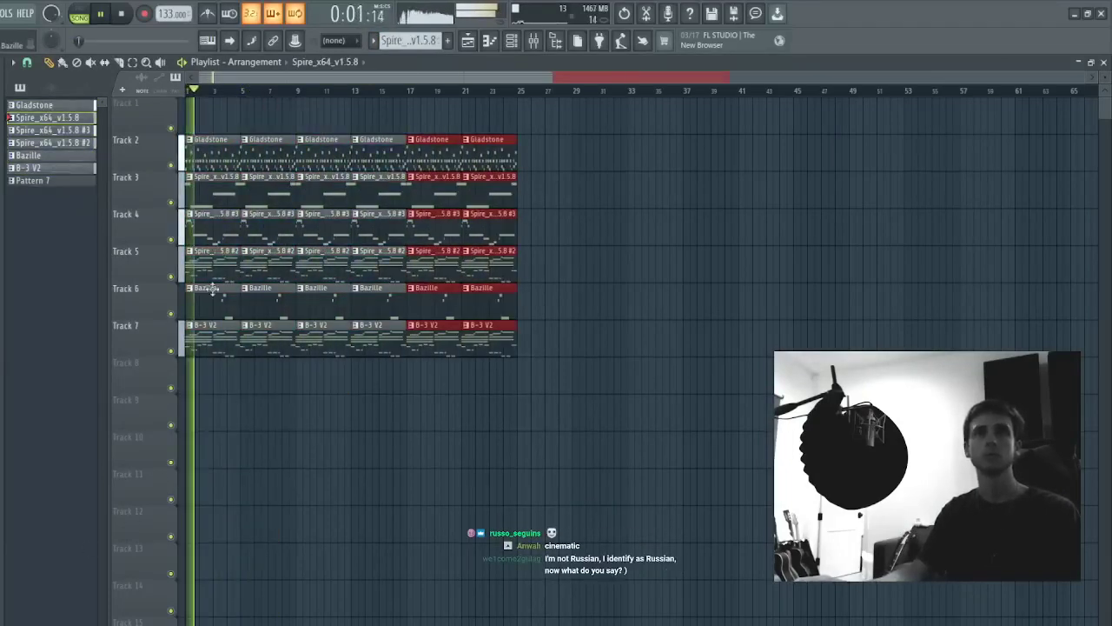
pyautogui.rightClick(212, 289)
pyautogui.rightClick(209, 224)
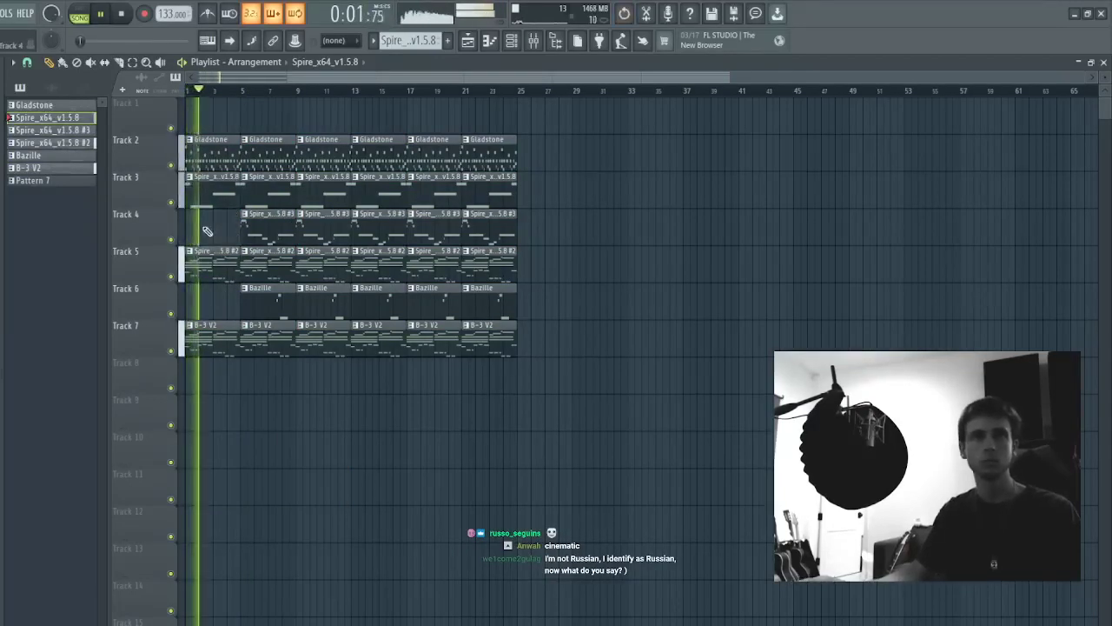
pyautogui.click(534, 41)
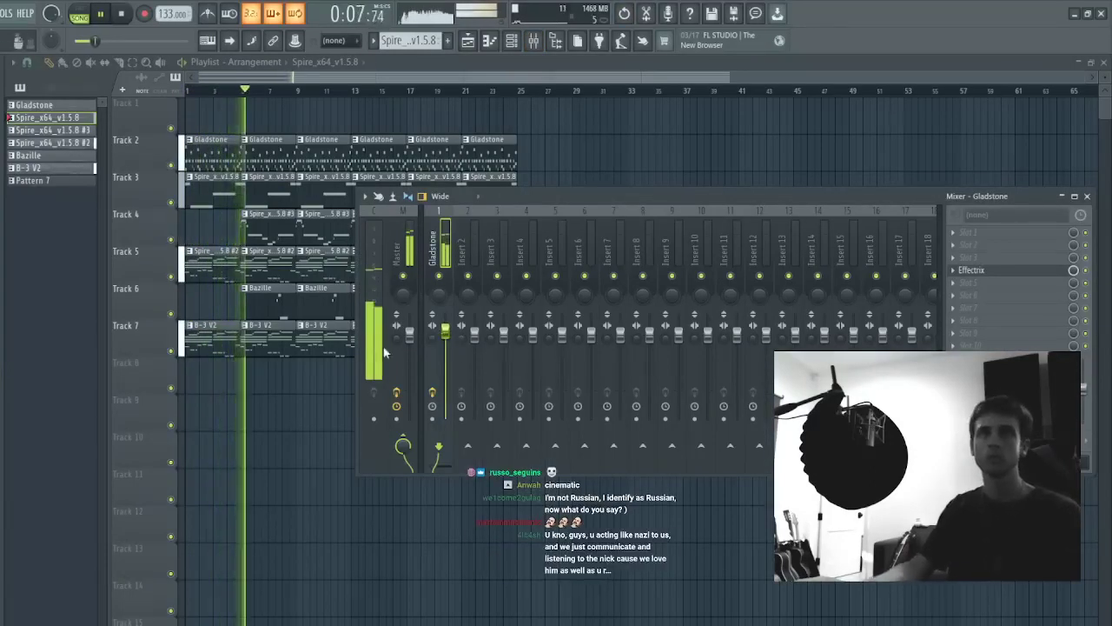
# - Delete Spire #2 and Spire #3 clips for dropouts, plus the late B-3 V2 and Spire clips
pyautogui.press('F9')
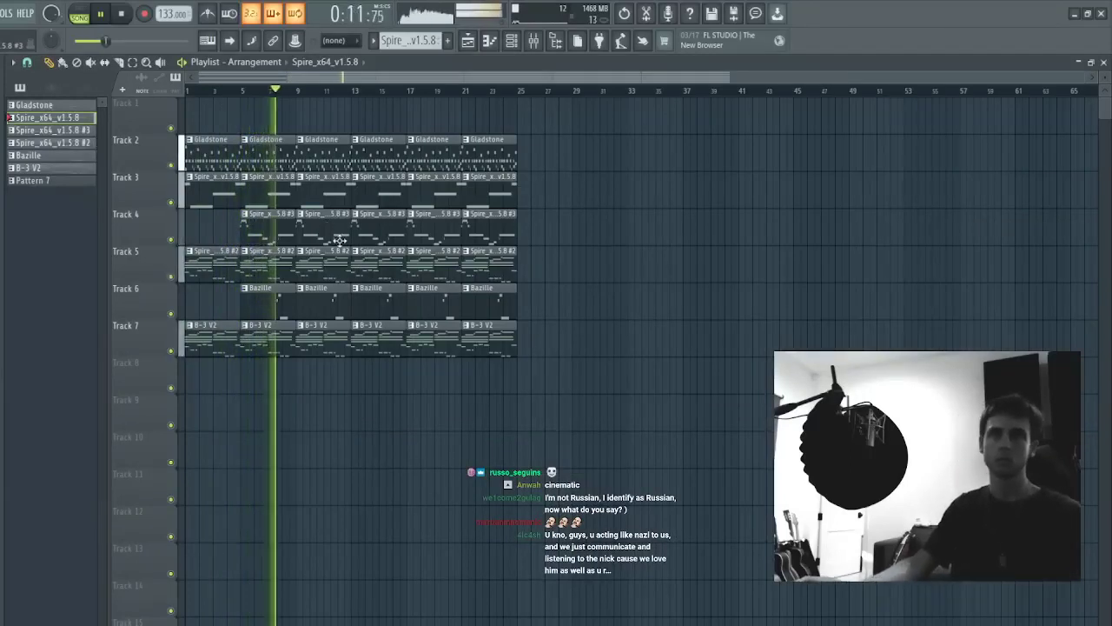
pyautogui.rightClick(312, 266)
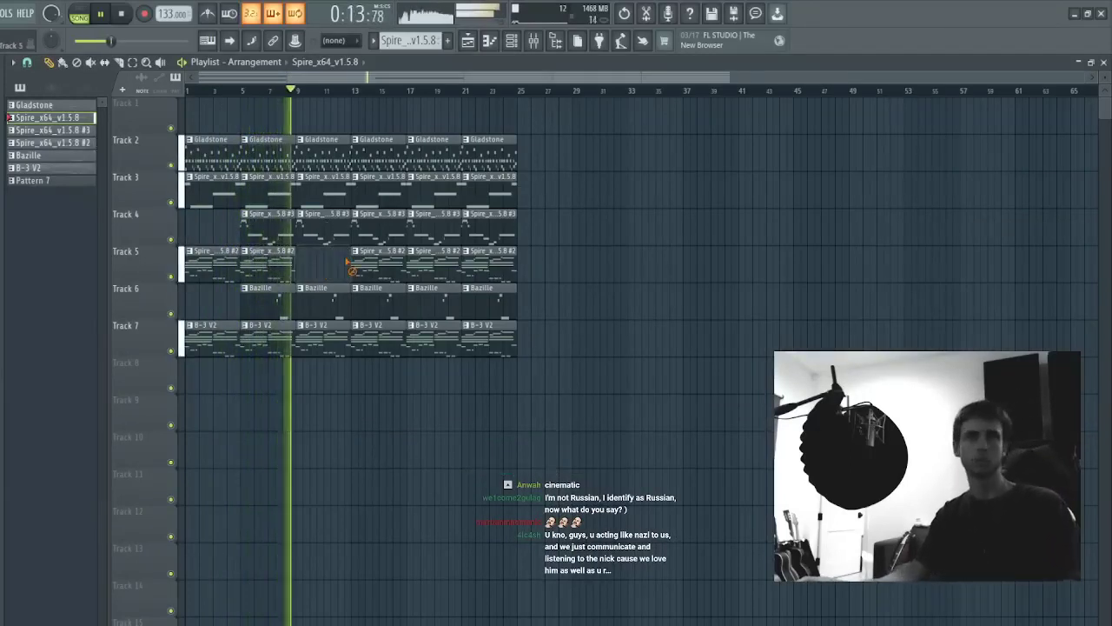
pyautogui.rightClick(329, 234)
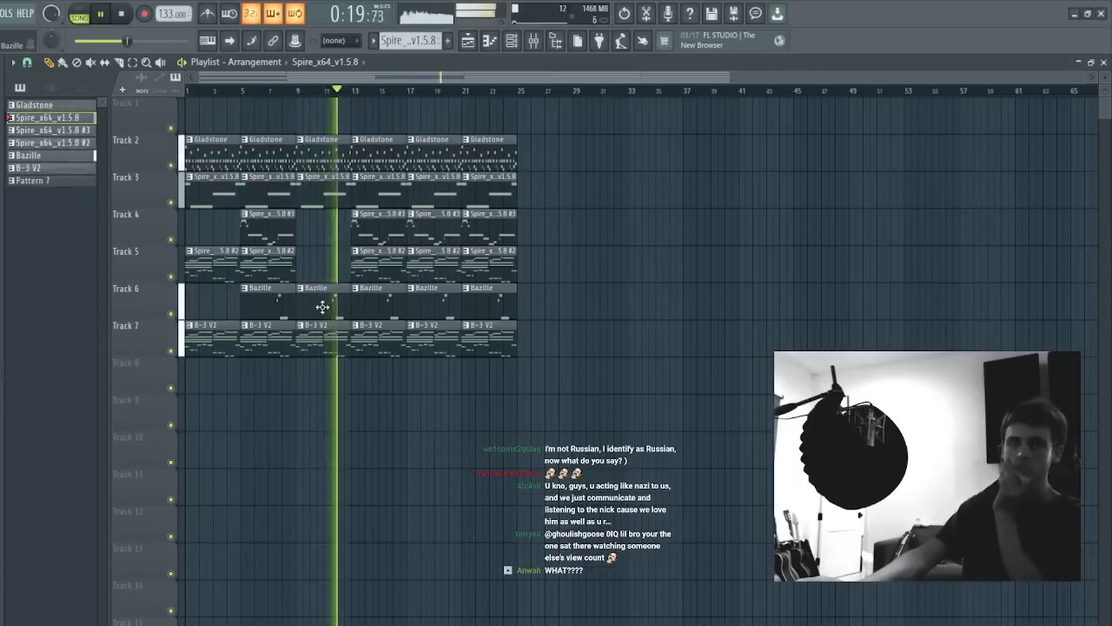
pyautogui.rightClick(373, 257)
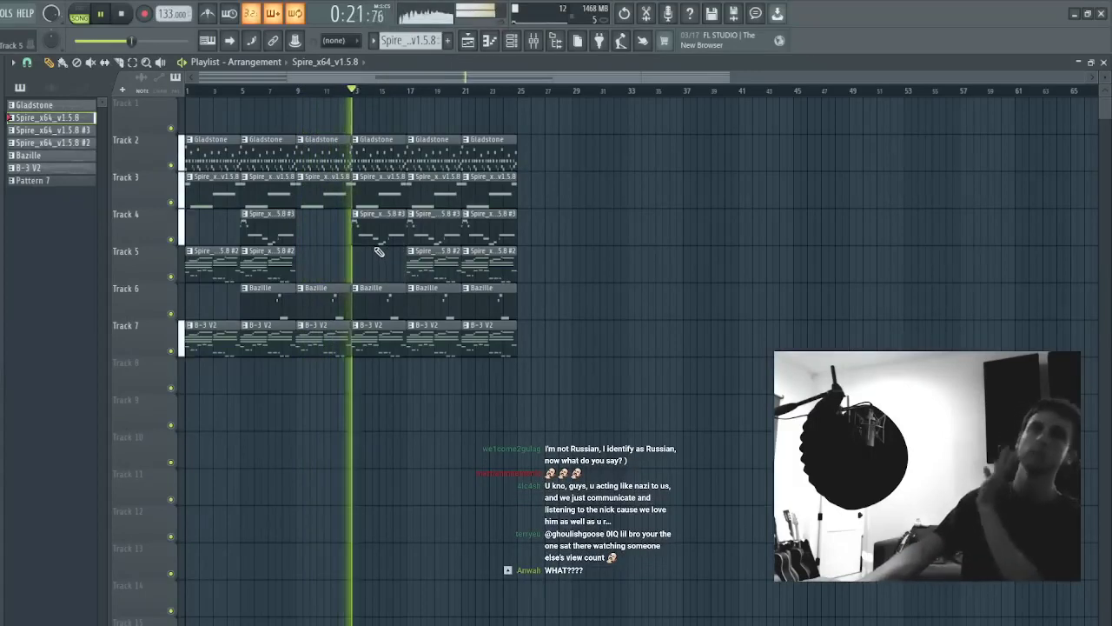
pyautogui.click(421, 261)
pyautogui.rightClick(434, 340)
pyautogui.rightClick(491, 341)
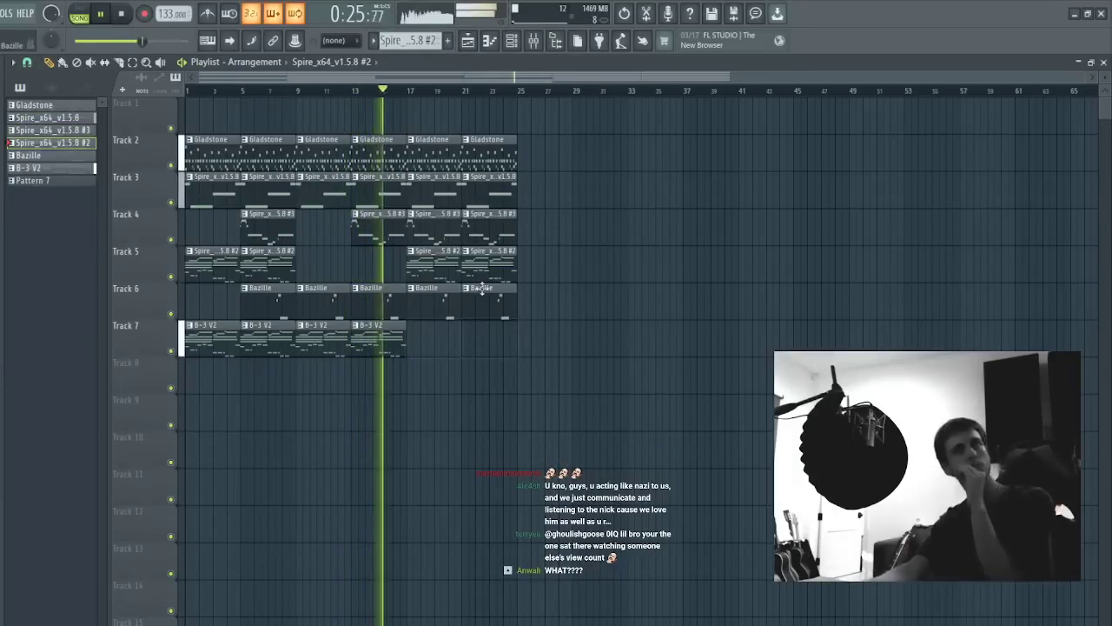
pyautogui.rightClick(435, 199)
pyautogui.rightClick(491, 192)
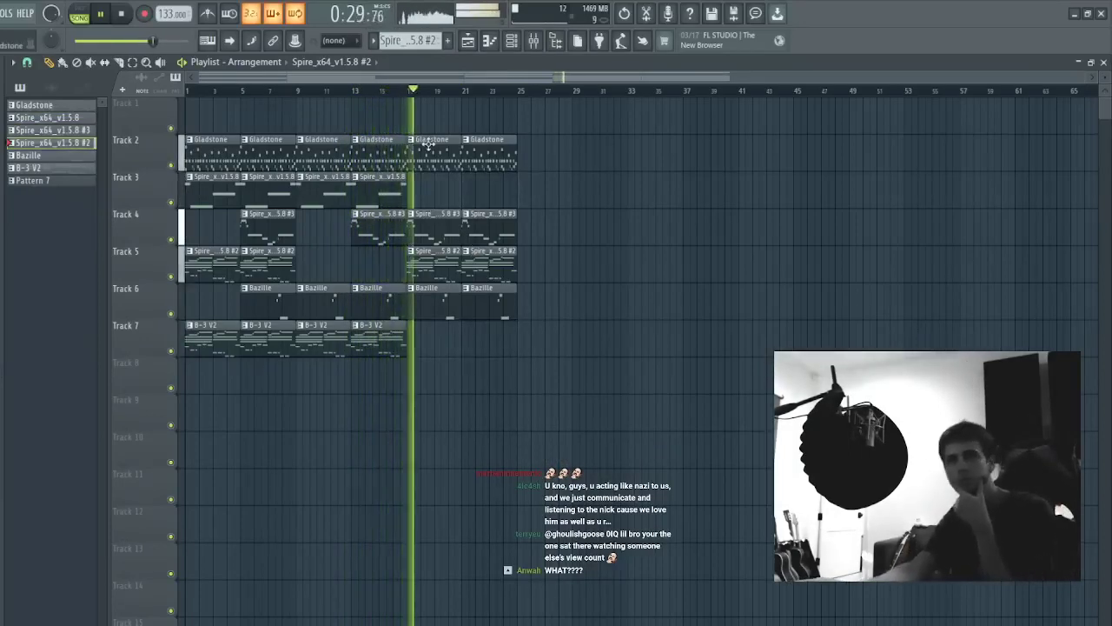
# - Paint a trimmed Spire clip at bar 17 on Track 3 and duplicate Tracks 4–7 past bar 25
pyautogui.click(398, 180)
pyautogui.click(424, 185)
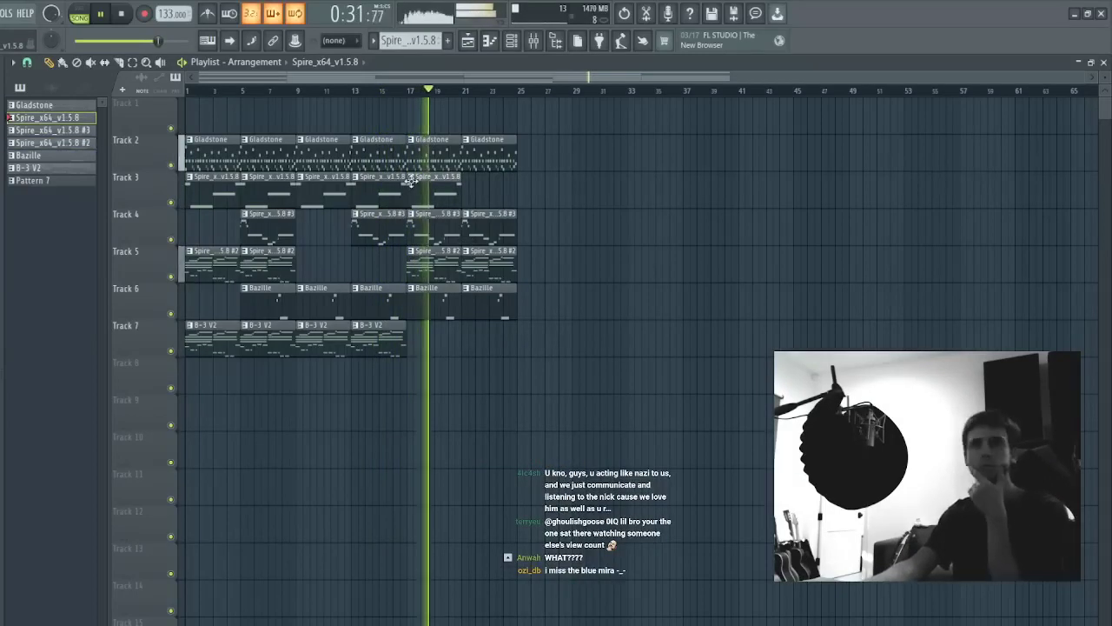
pyautogui.moveTo(413, 186); pyautogui.dragTo(433, 191)
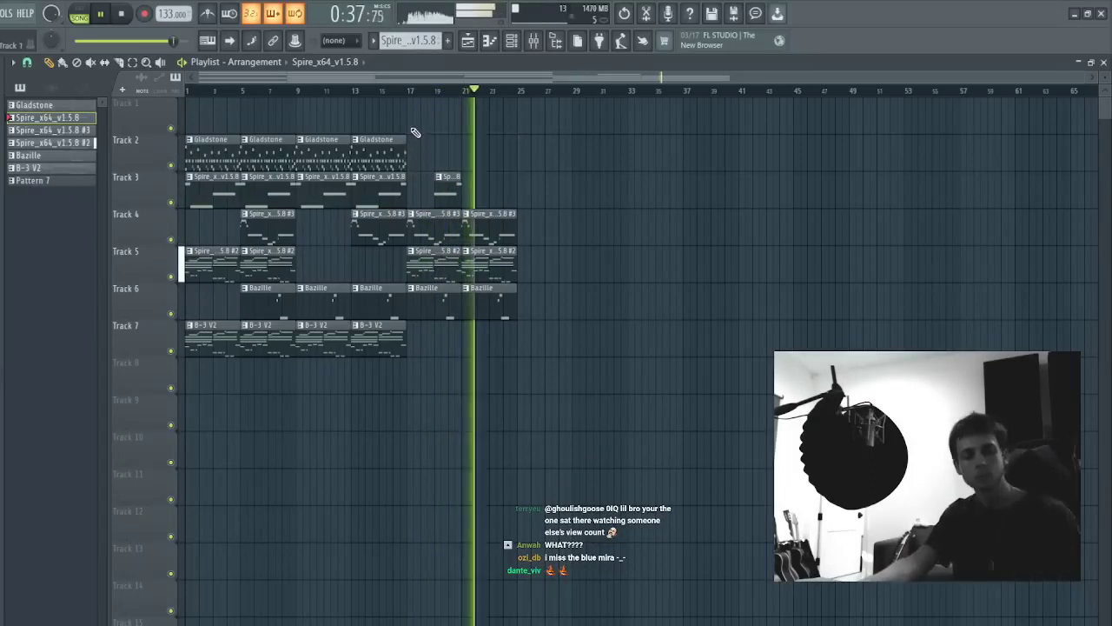
pyautogui.moveTo(681, 127); pyautogui.dragTo(7, 517)
pyautogui.keyDown('ctrl'); pyautogui.click(499, 177); pyautogui.keyUp('ctrl')
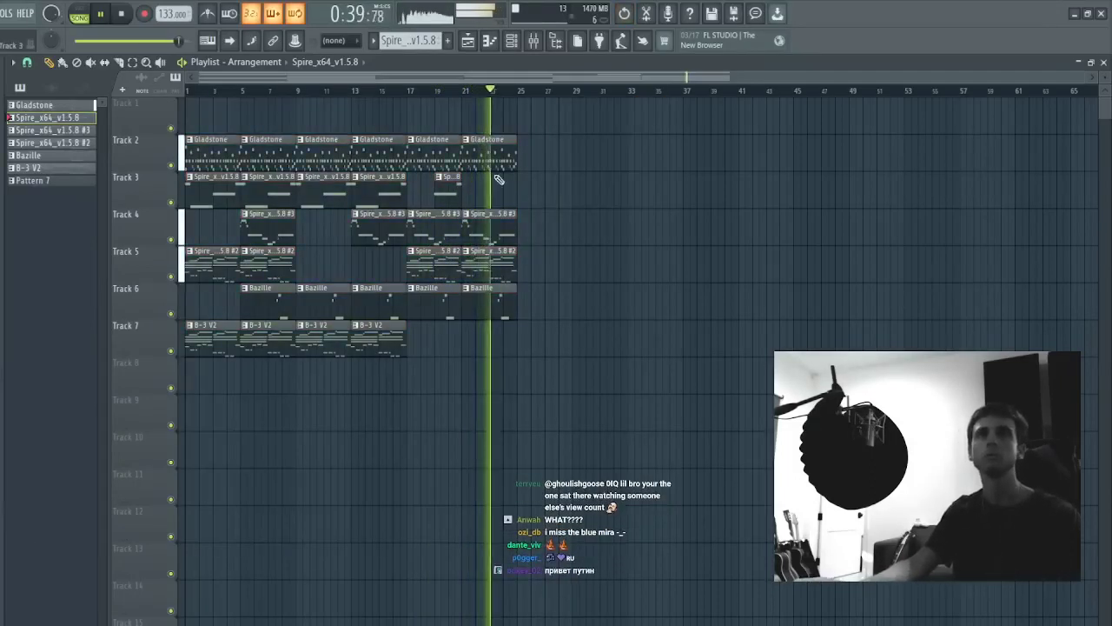
pyautogui.moveTo(586, 217); pyautogui.dragTo(218, 346)
pyautogui.hotkey('ctrl', 'b')
pyautogui.keyDown('ctrl'); pyautogui.click(541, 302); pyautogui.keyUp('ctrl')
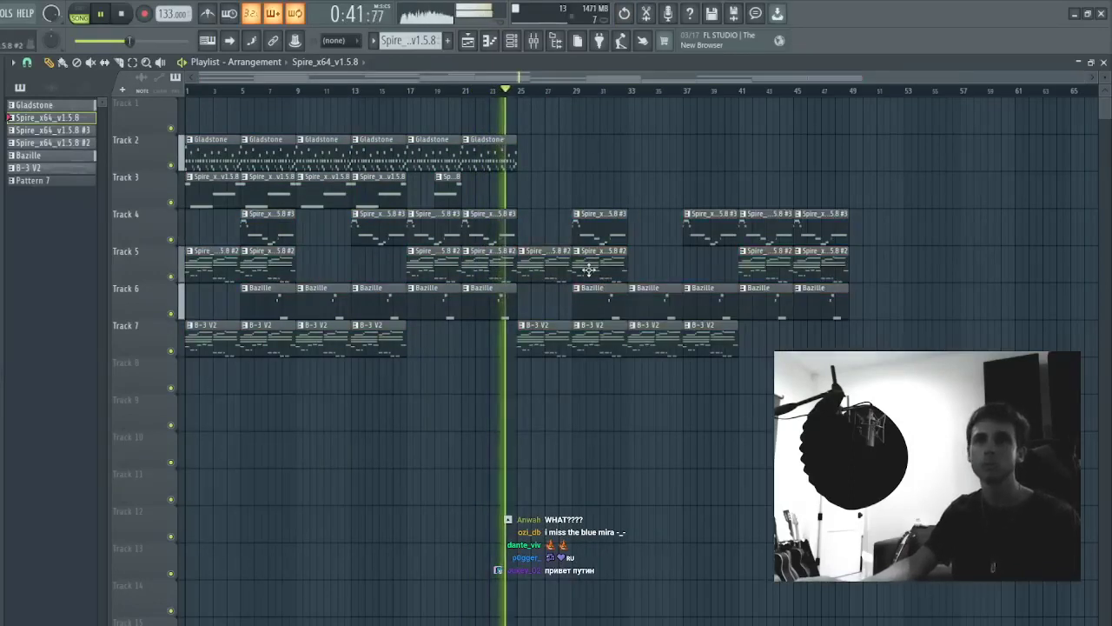
pyautogui.rightClick(535, 269)
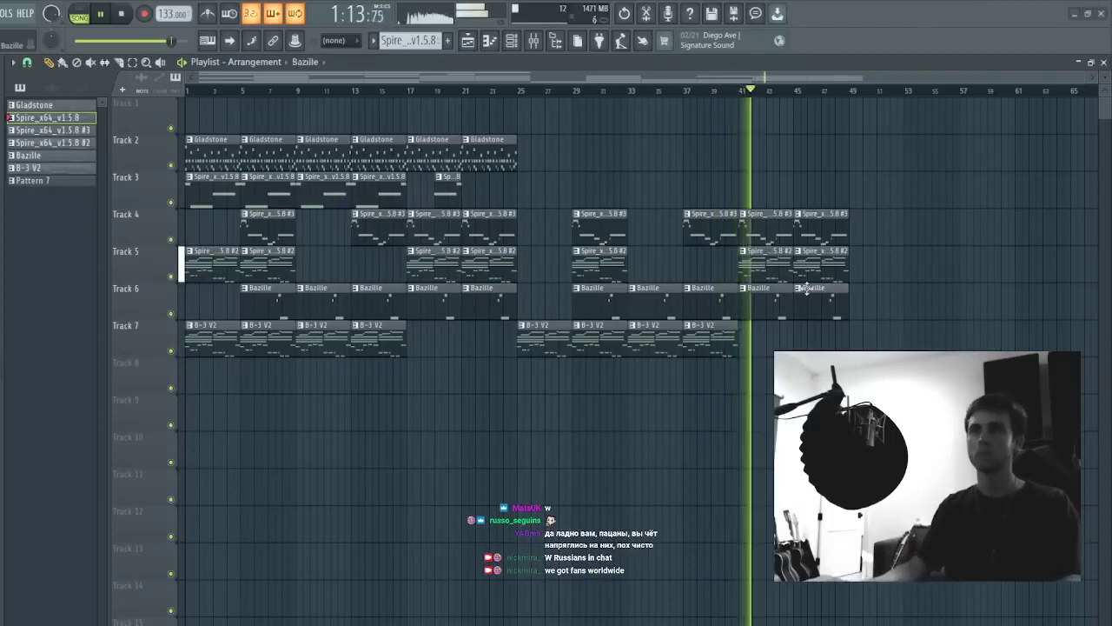
# - Restart playback and try out several clip selections across the arrangement
pyautogui.press('space')
pyautogui.press('space')
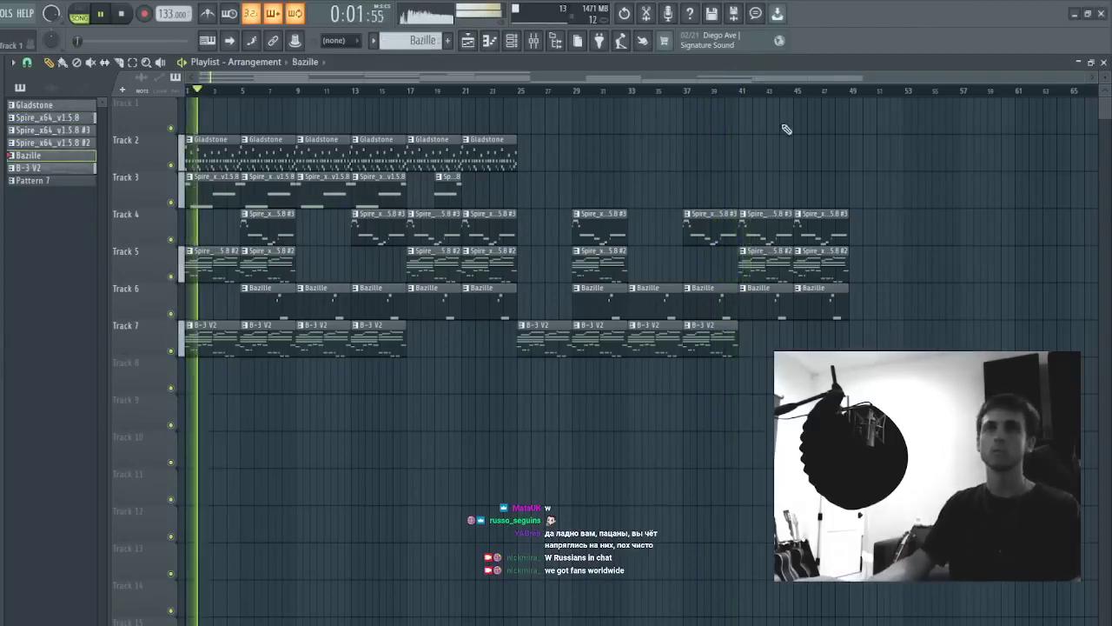
pyautogui.scroll(1, 806, 98)
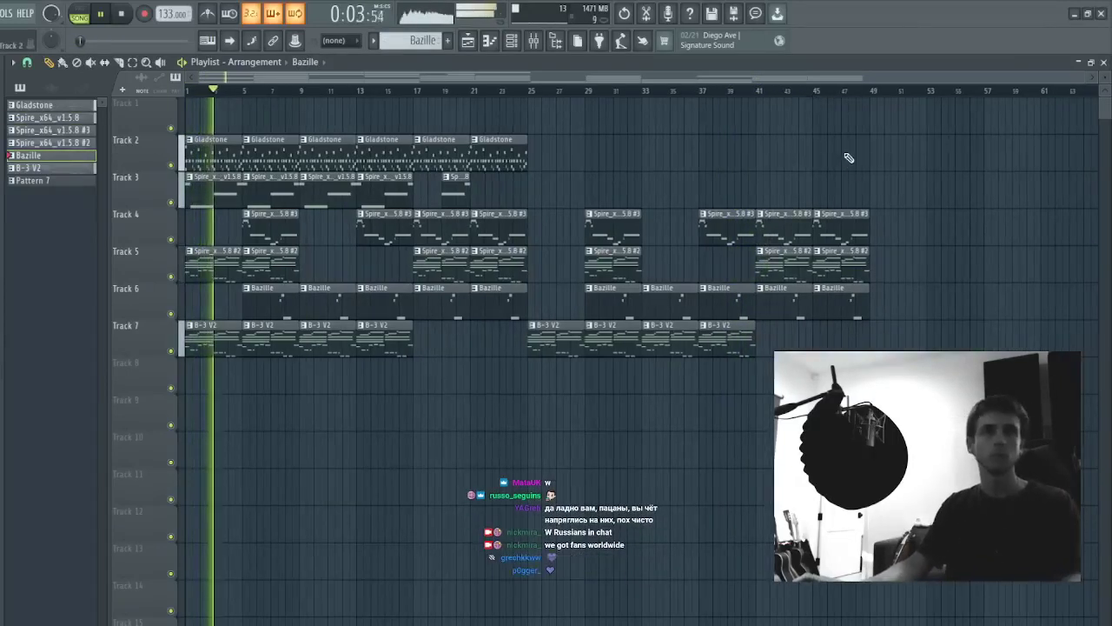
pyautogui.moveTo(904, 115); pyautogui.dragTo(498, 327)
pyautogui.keyDown('ctrl'); pyautogui.click(499, 327); pyautogui.keyUp('ctrl')
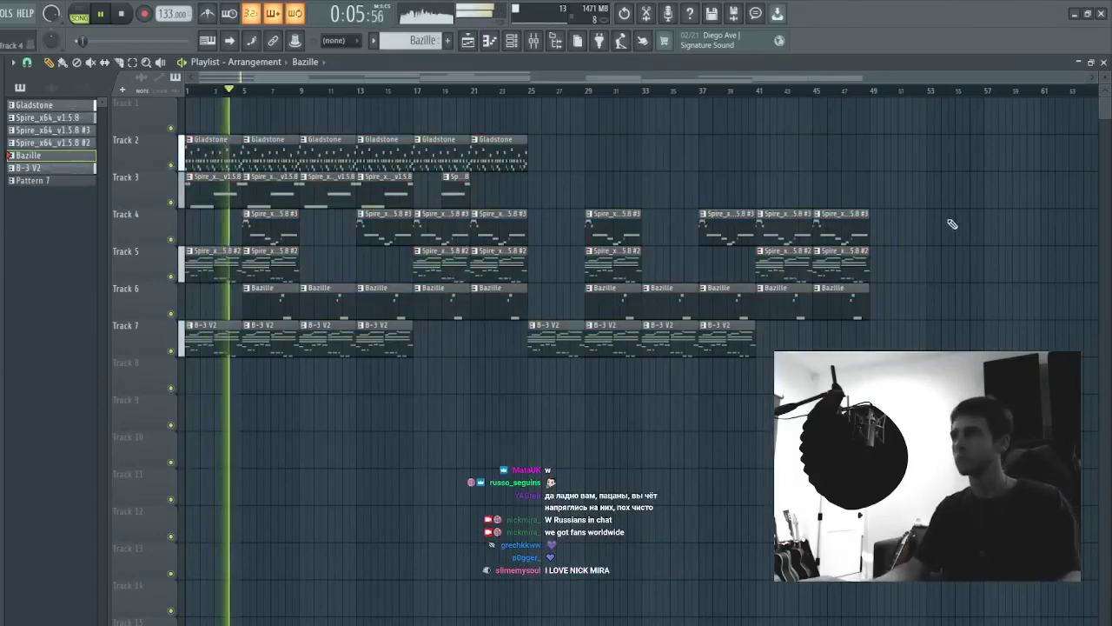
pyautogui.moveTo(951, 172); pyautogui.dragTo(185, 616)
pyautogui.keyDown('ctrl'); pyautogui.click(184, 615); pyautogui.keyUp('ctrl')
pyautogui.moveTo(945, 98); pyautogui.dragTo(200, 304)
pyautogui.keyDown('ctrl'); pyautogui.click(200, 304); pyautogui.keyUp('ctrl')
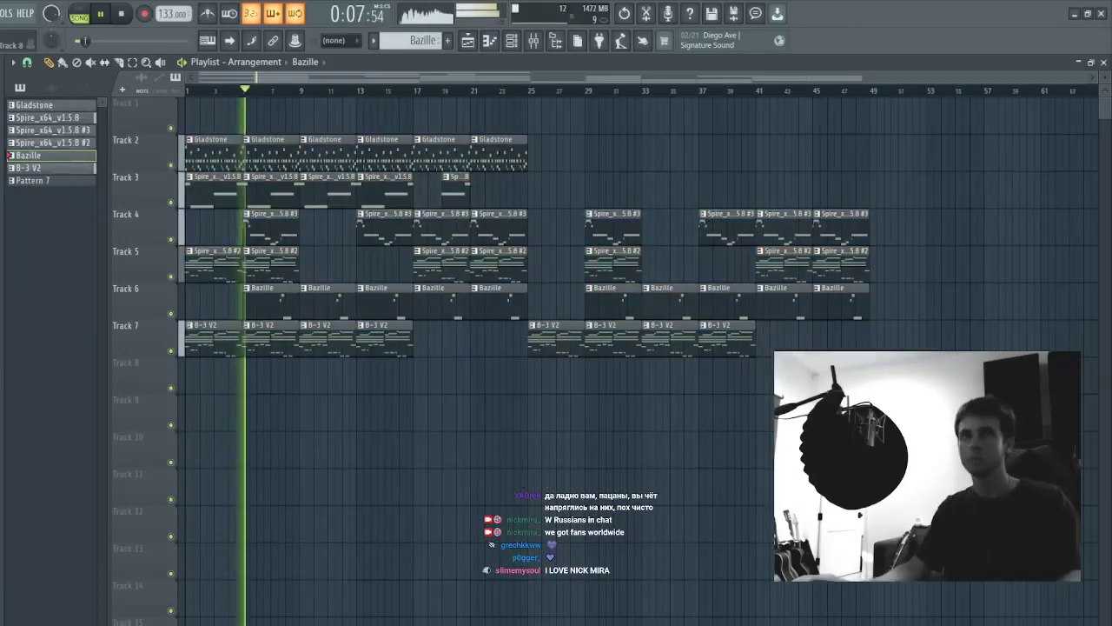
pyautogui.moveTo(951, 136); pyautogui.dragTo(19, 513)
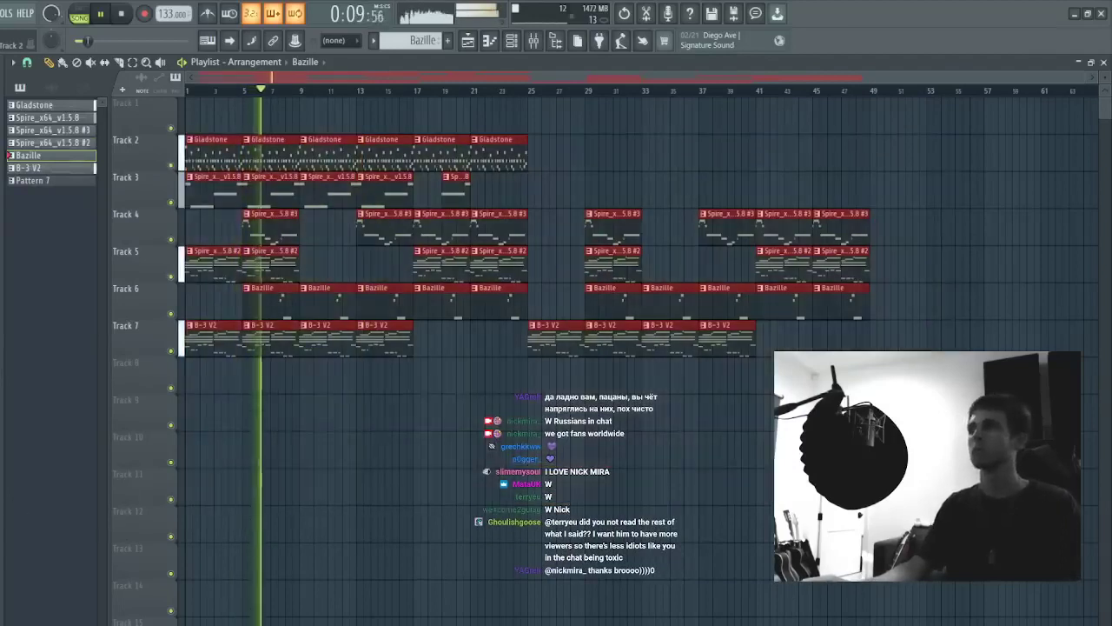
pyautogui.keyDown('ctrl'); pyautogui.click(632, 454); pyautogui.keyUp('ctrl')
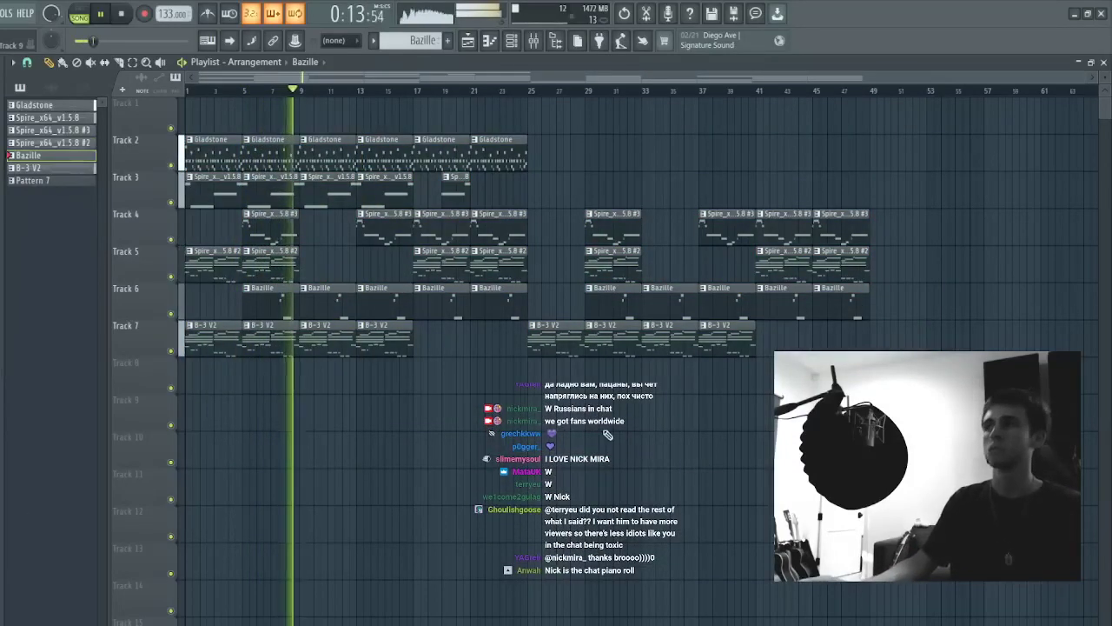
# - Make the Spire #3 pattern current, select every clip with Ctrl+A and open the Mixer
pyautogui.click(493, 220)
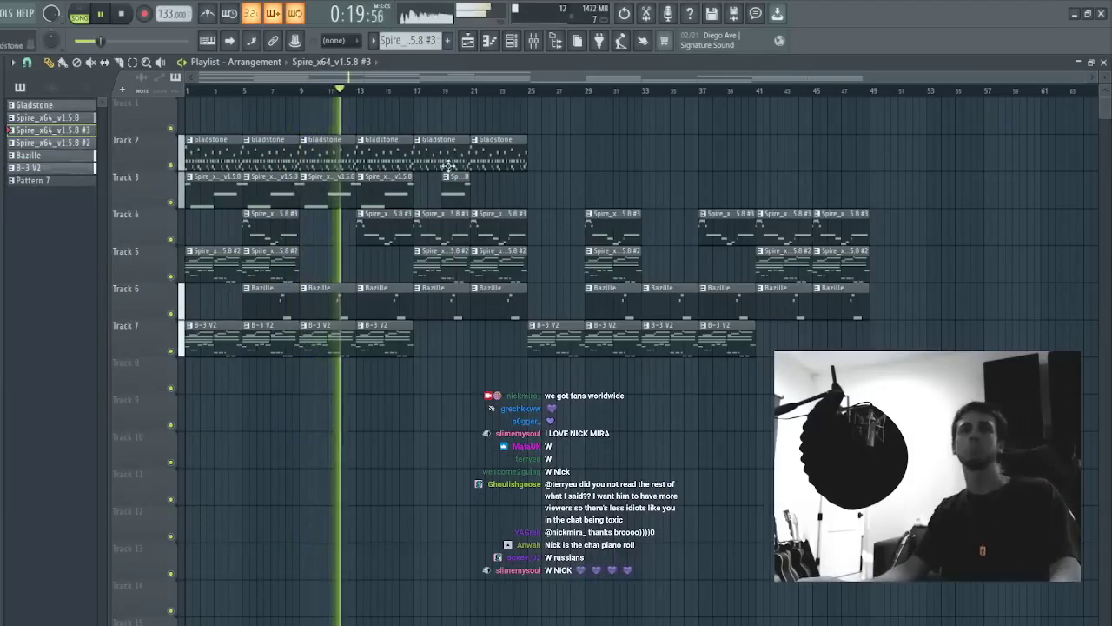
pyautogui.moveTo(381, 149); pyautogui.dragTo(333, 300)
pyautogui.click(526, 446)
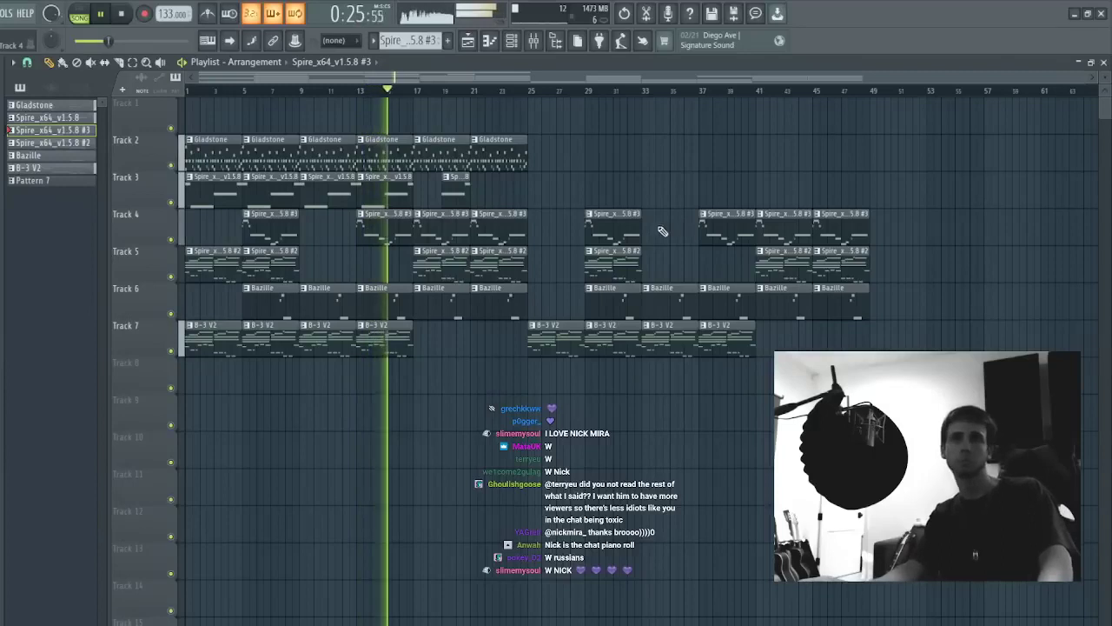
pyautogui.hotkey('ctrl', 'a')
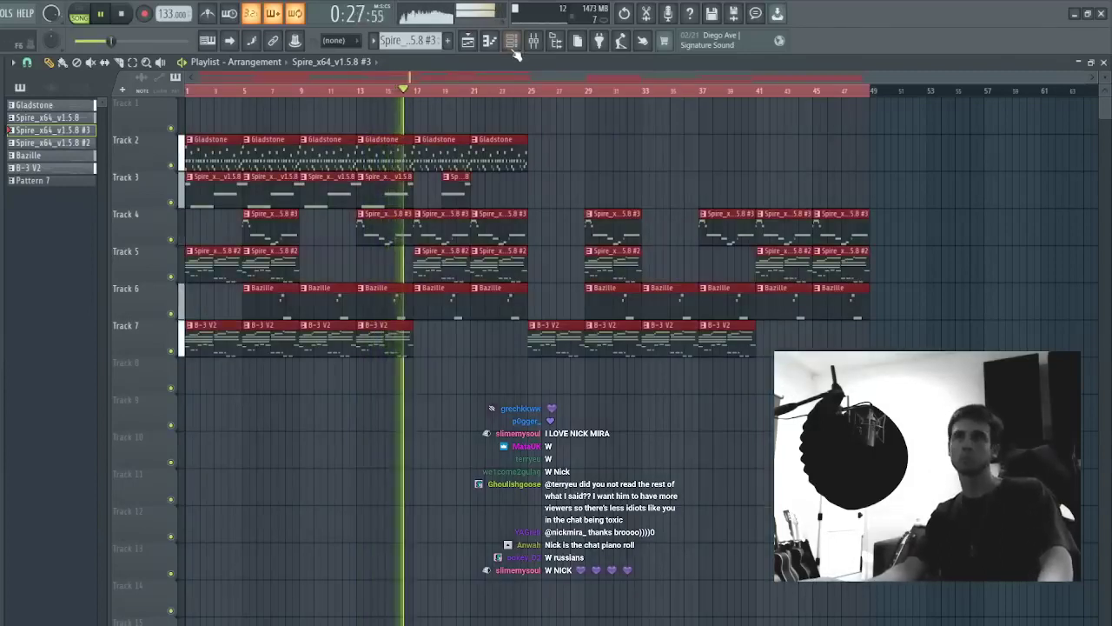
pyautogui.press('F9')
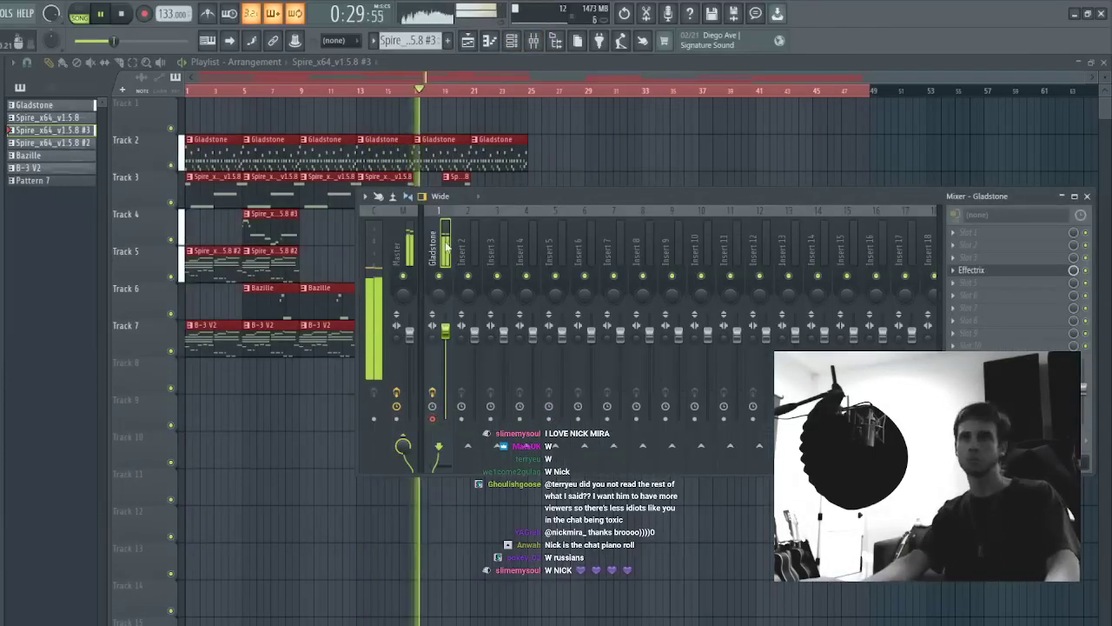
# - Restart the song, check the Gladstone and Master mixer inserts, then stop playback
pyautogui.click(609, 161)
pyautogui.keyDown('ctrl'); pyautogui.click(622, 180); pyautogui.keyUp('ctrl')
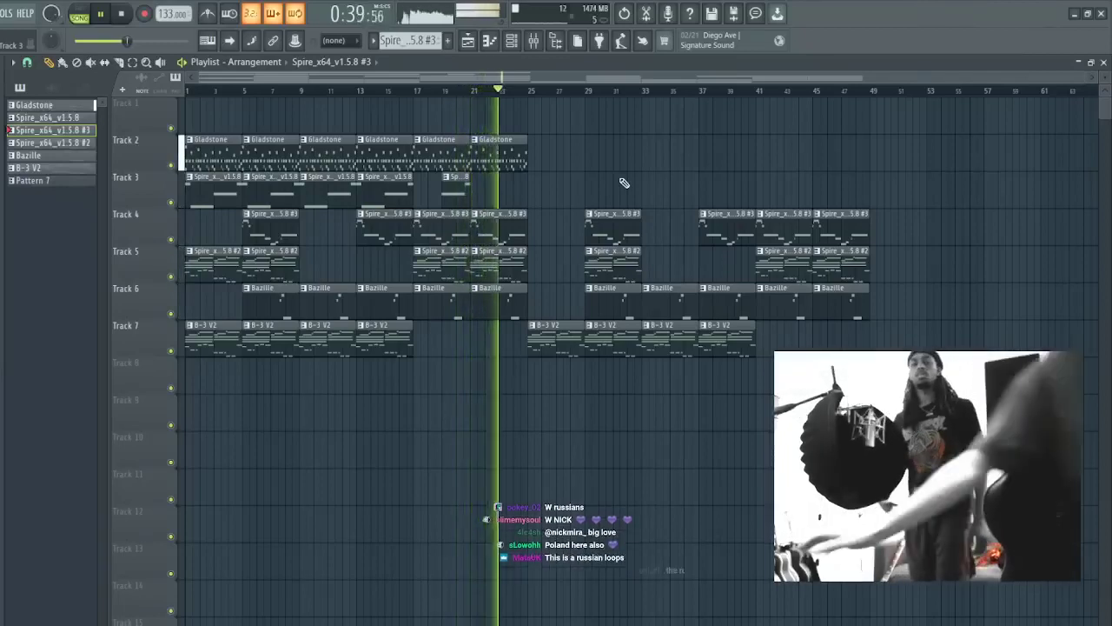
pyautogui.press('space')
pyautogui.press('space')
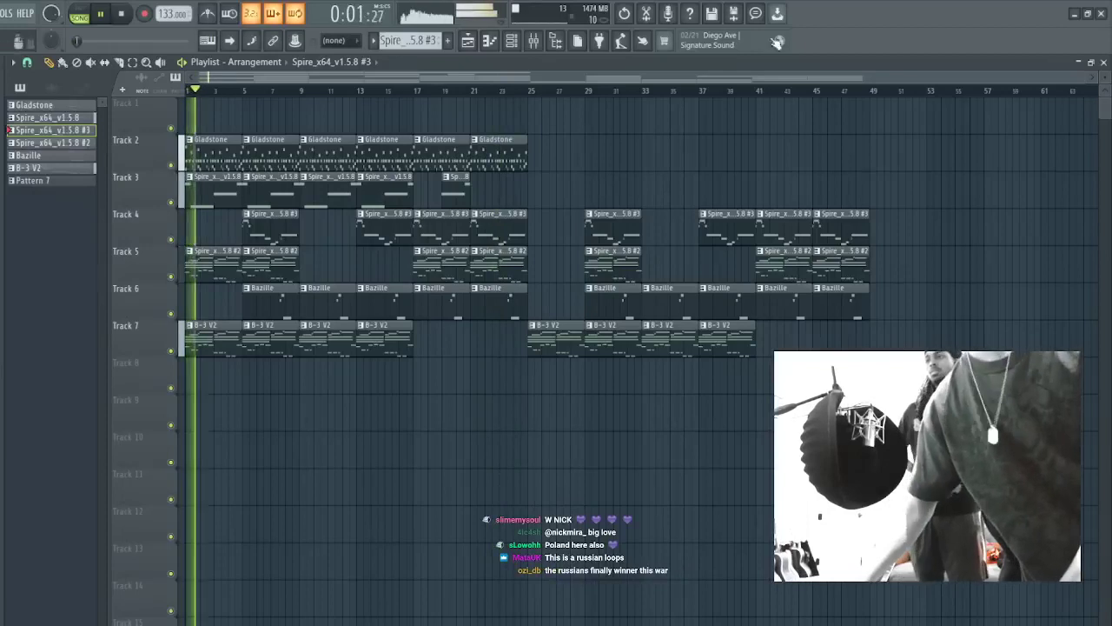
pyautogui.click(534, 41)
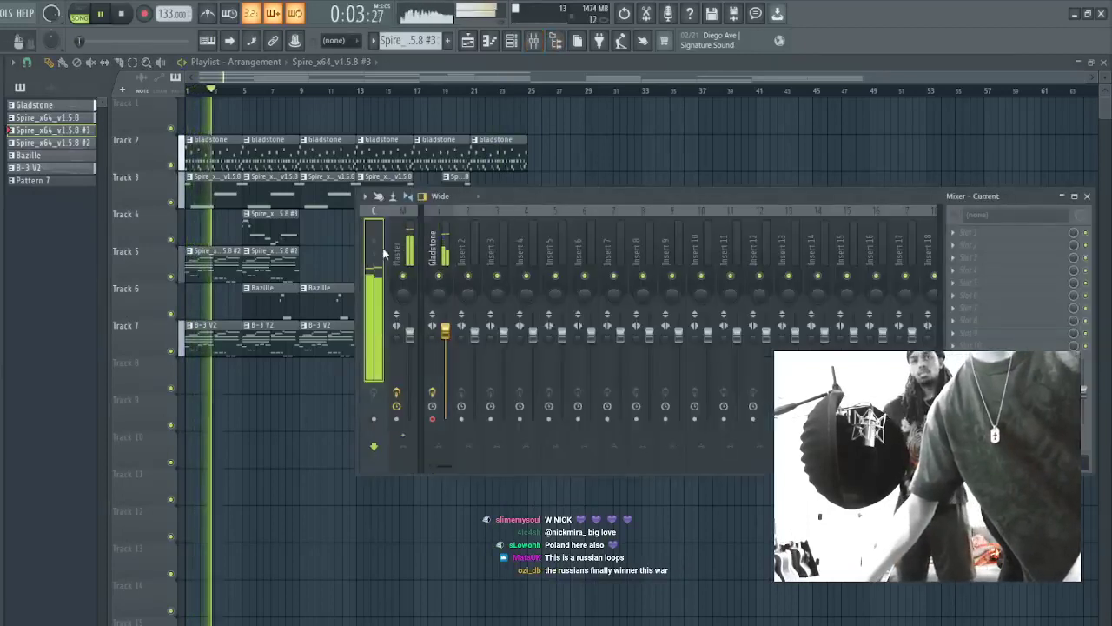
pyautogui.click(434, 252)
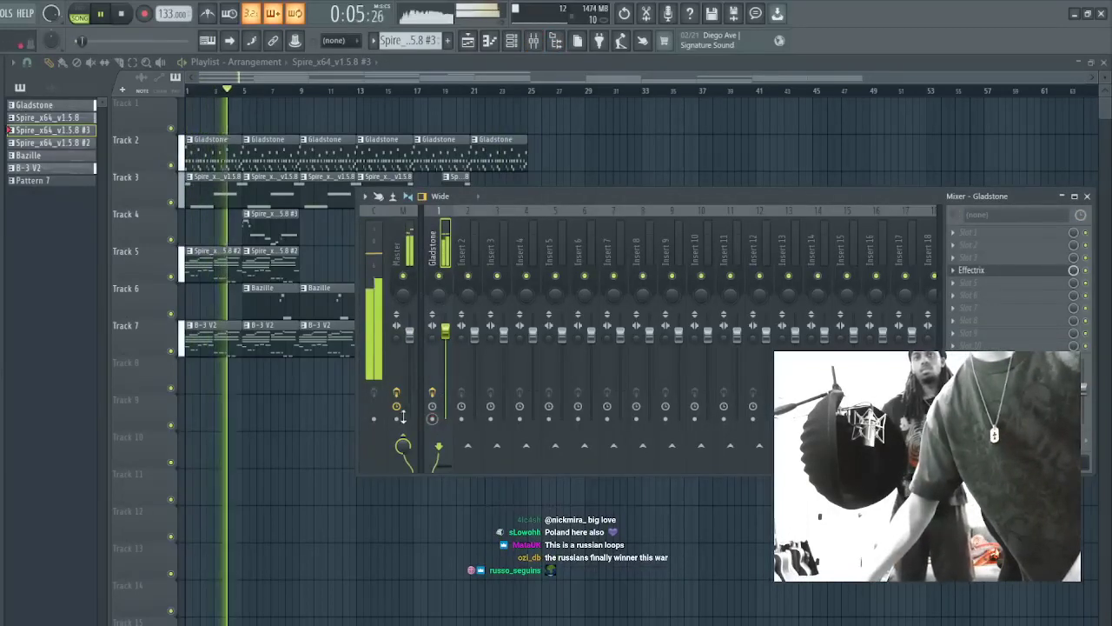
pyautogui.click(398, 248)
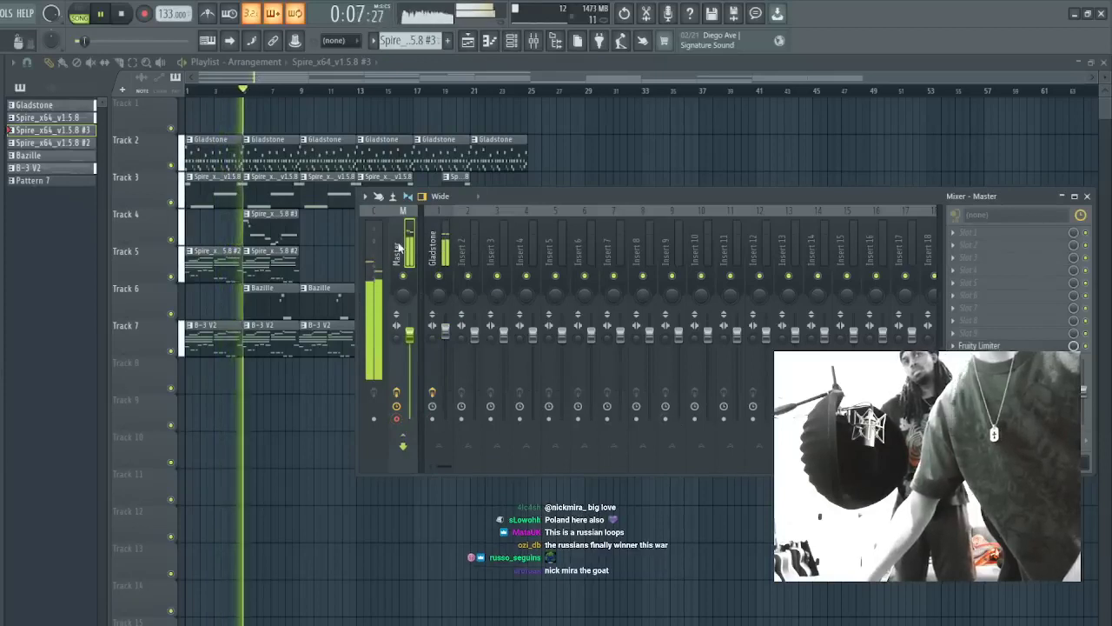
pyautogui.press('space')
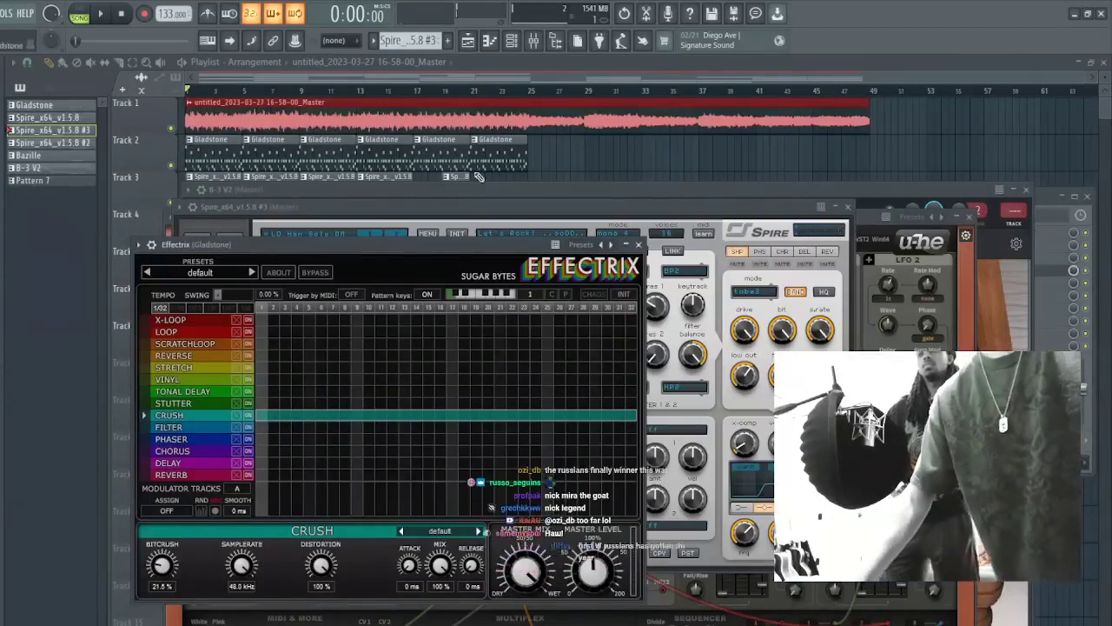
# - Solo Track 1 and open the bounced audio clip's mixer insert with playback running
pyautogui.click(567, 167)
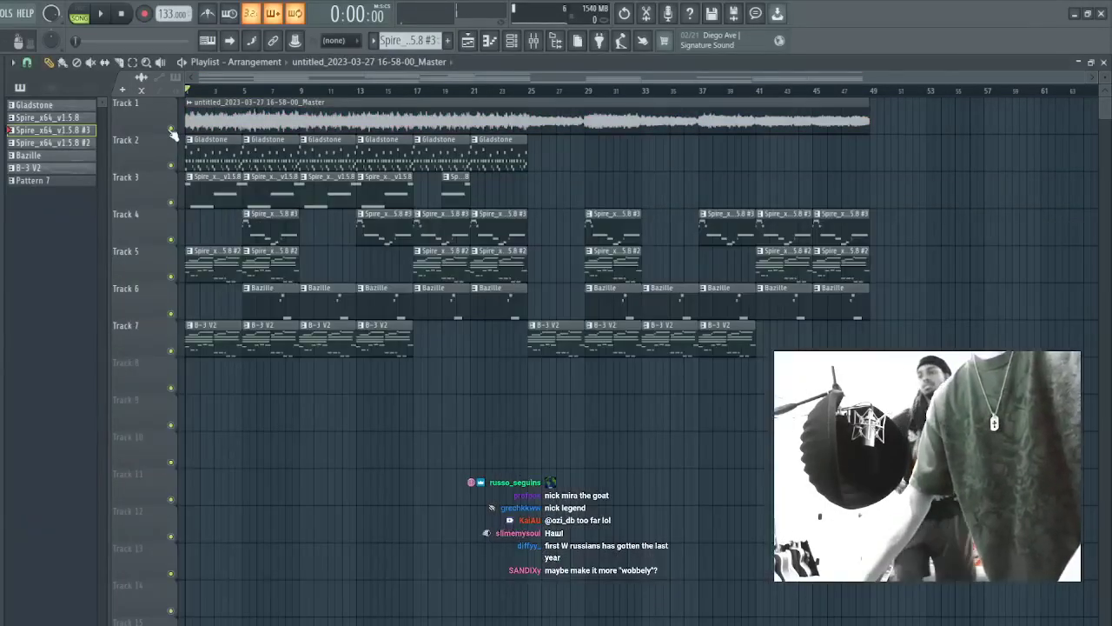
pyautogui.rightClick(171, 129)
pyautogui.doubleClick(204, 123)
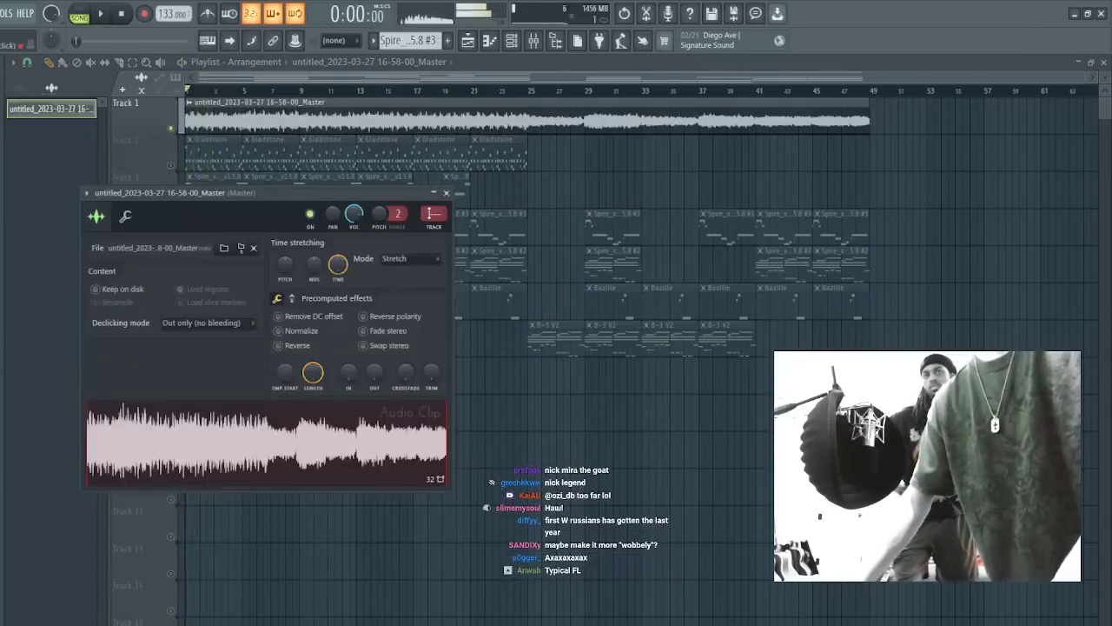
pyautogui.click(435, 224)
pyautogui.press('space')
pyautogui.press('space')
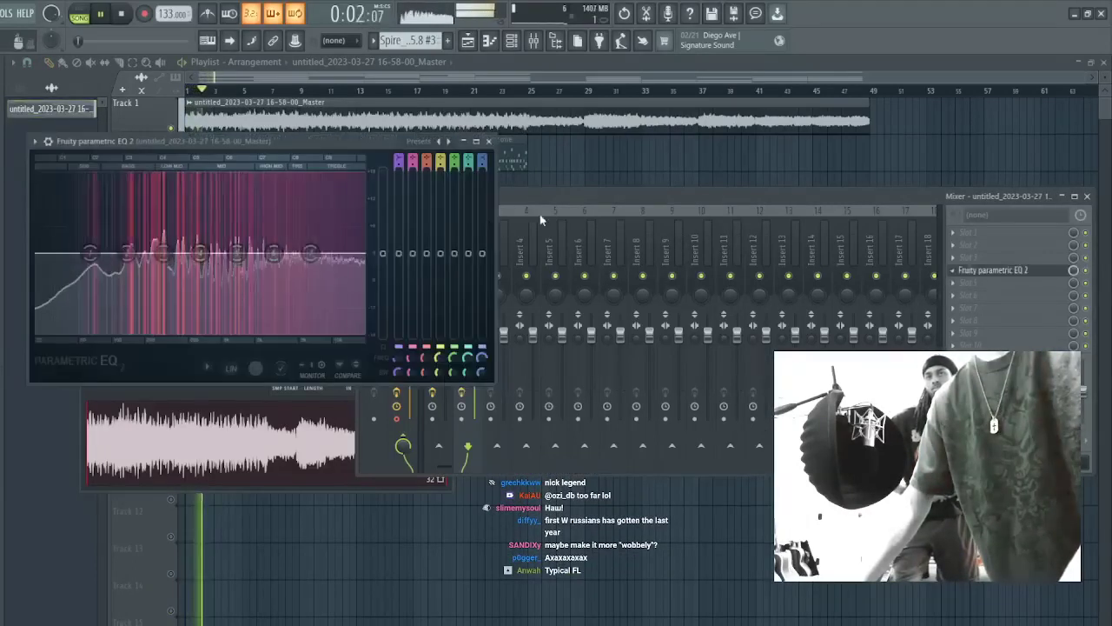
# - Load Fruity parametric EQ 2 and drag its low-cut up and high-cut down for a band-pass
pyautogui.click(448, 142)
pyautogui.moveTo(362, 253); pyautogui.dragTo(269, 253)
pyautogui.moveTo(58, 253); pyautogui.dragTo(150, 253)
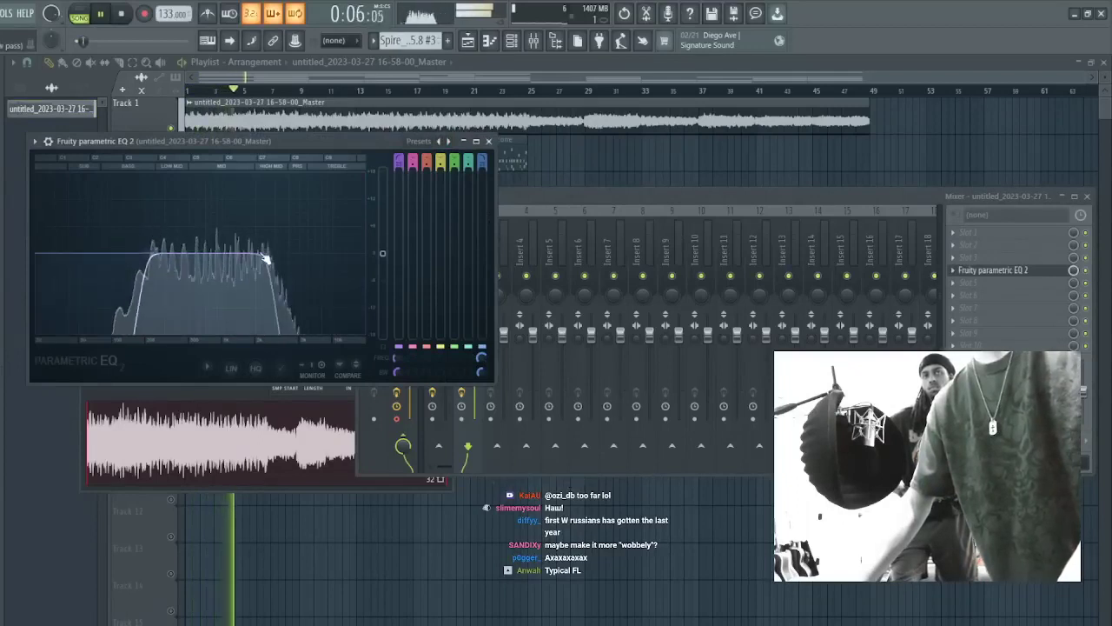
pyautogui.moveTo(278, 253); pyautogui.dragTo(300, 259)
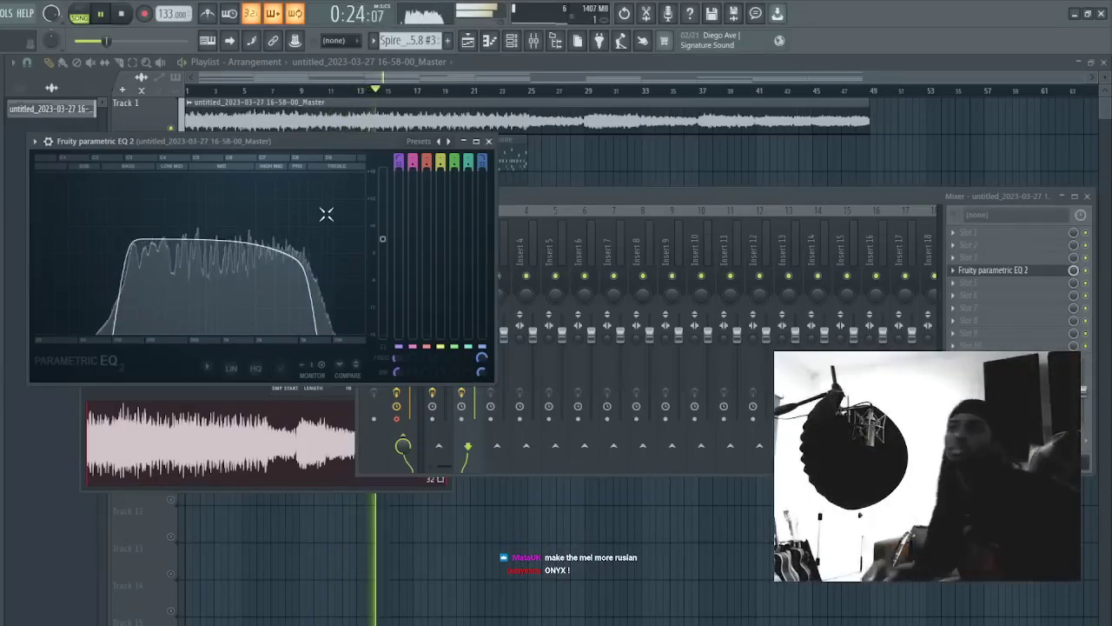
pyautogui.click(524, 80)
# - Create Pattern 8 and place a Pattern 8 clip at the start of Track 8
pyautogui.click(448, 41)
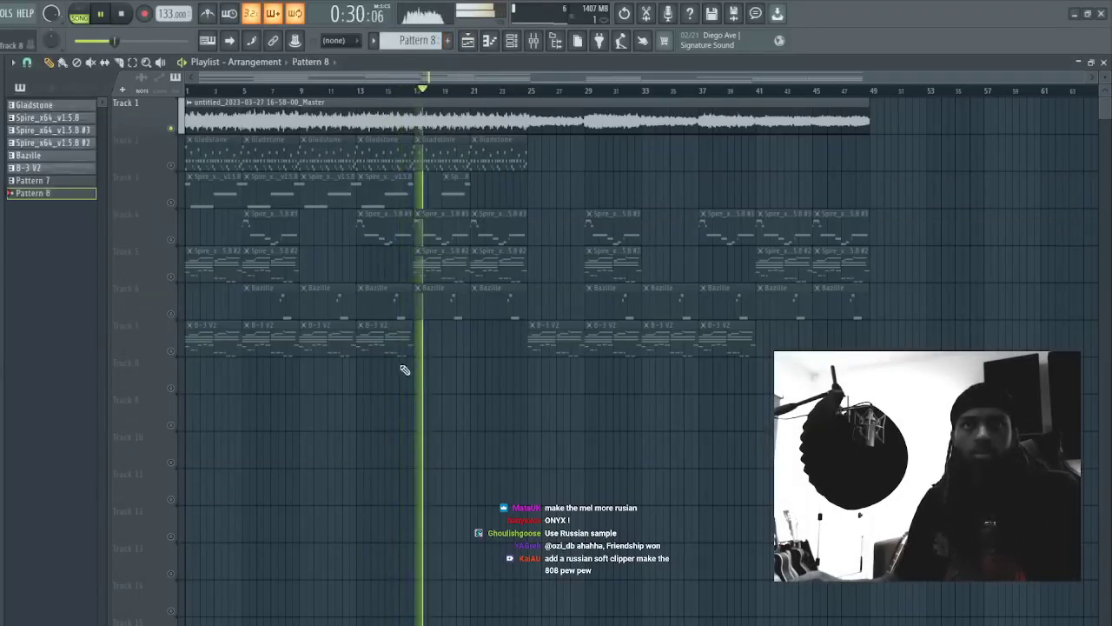
pyautogui.click(196, 376)
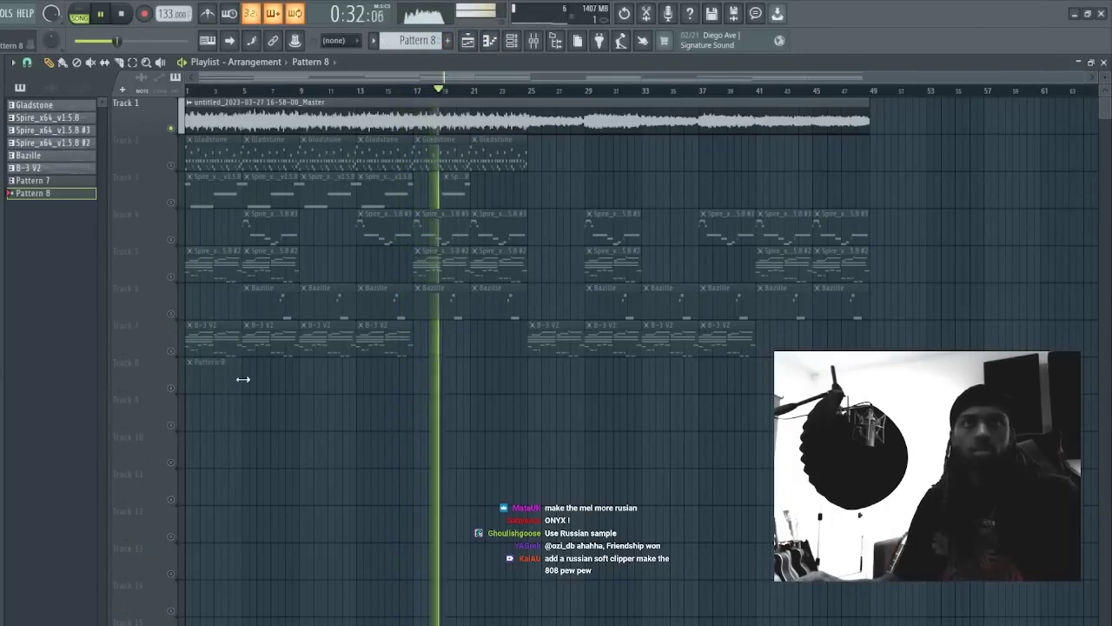
pyautogui.press('space')
pyautogui.press('space')
pyautogui.moveTo(277, 406); pyautogui.dragTo(335, 468)
# - Unmute Track 8, double the Pattern 8 clips twice with Ctrl+B, and delete a stray Track 9 clip
pyautogui.click(171, 387)
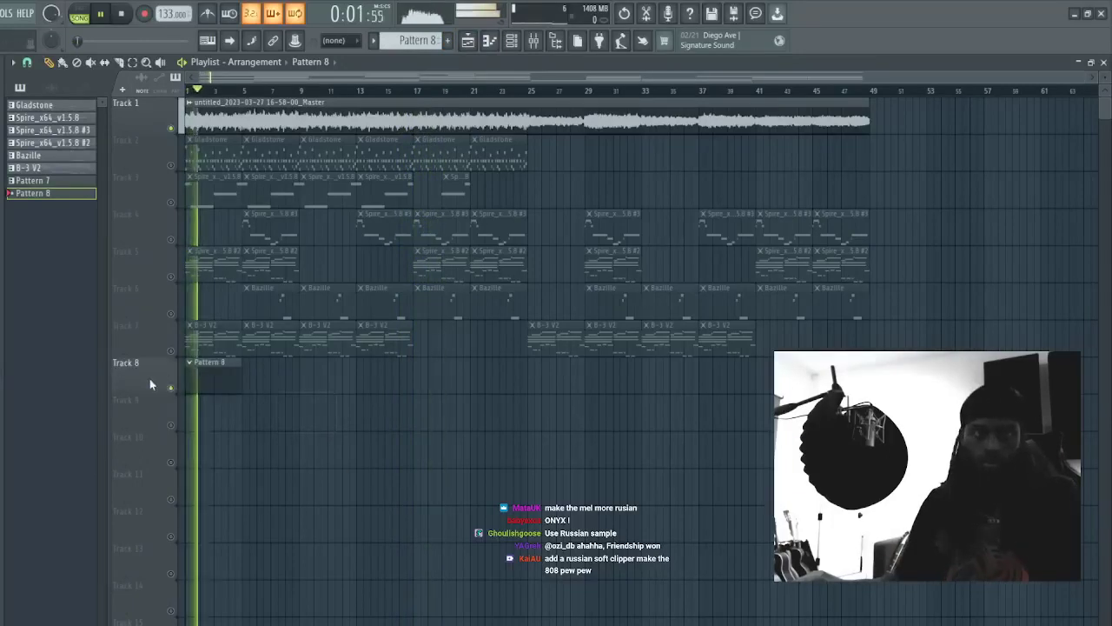
pyautogui.keyDown('ctrl'); pyautogui.click(149, 384); pyautogui.keyUp('ctrl')
pyautogui.hotkey('ctrl', 'b')
pyautogui.keyDown('ctrl'); pyautogui.click(149, 384); pyautogui.keyUp('ctrl')
pyautogui.hotkey('ctrl', 'b')
pyautogui.keyDown('ctrl'); pyautogui.click(149, 385); pyautogui.keyUp('ctrl')
pyautogui.hotkey('ctrl', 'b')
pyautogui.click(559, 427)
pyautogui.rightClick(558, 427)
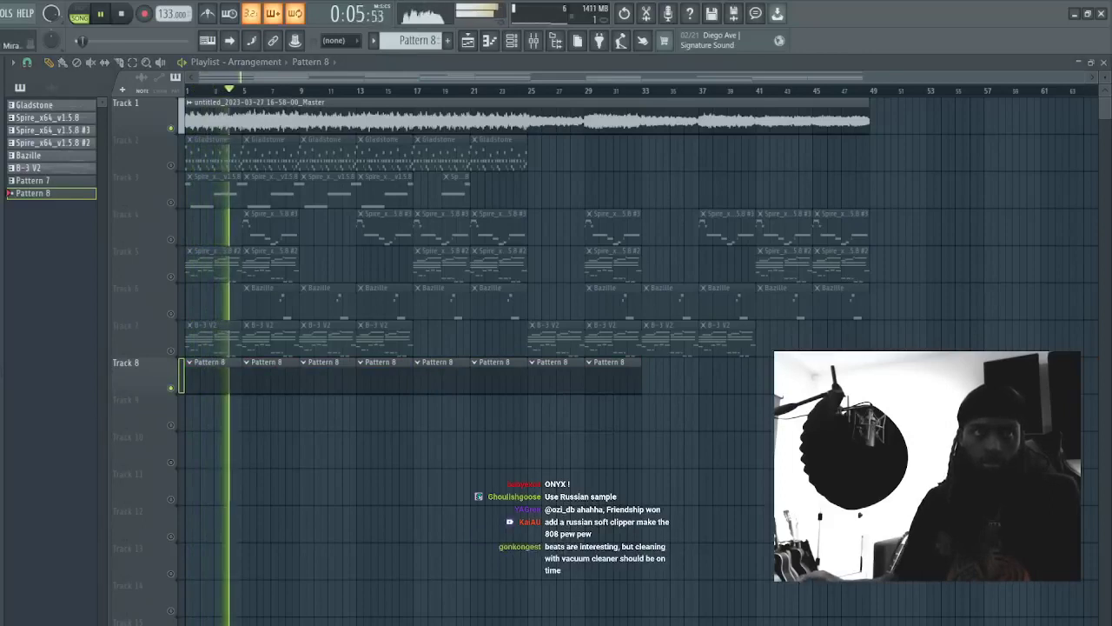
pyautogui.doubleClick(422, 128)
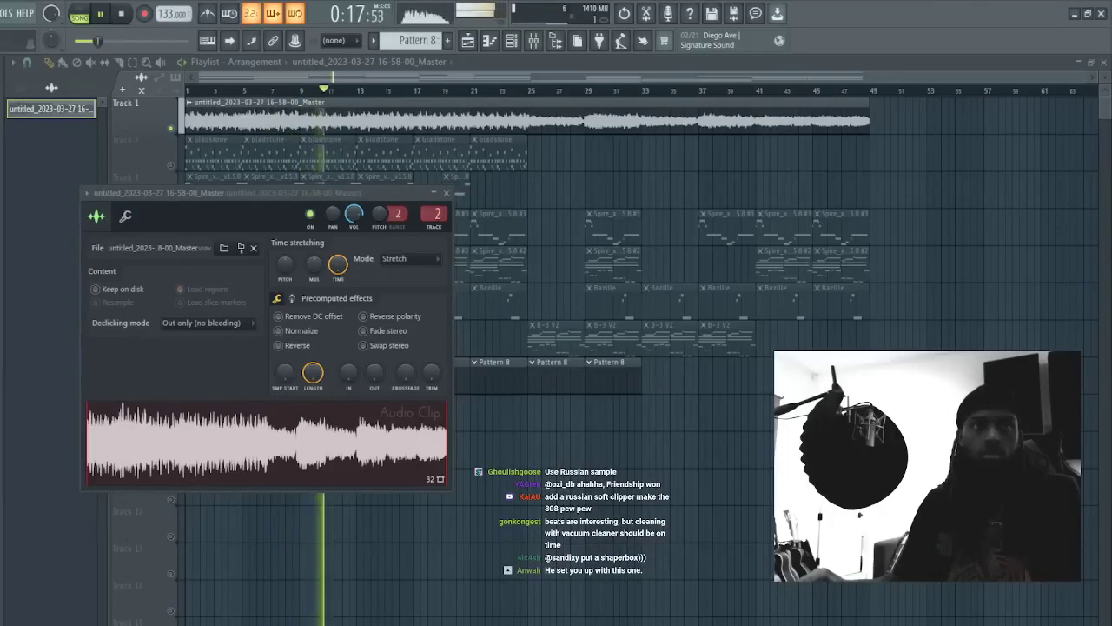
# - Drop a rim shot sample onto the Kid Snap channel and add Snap (2) Zay as a new channel
pyautogui.click(17, 458)
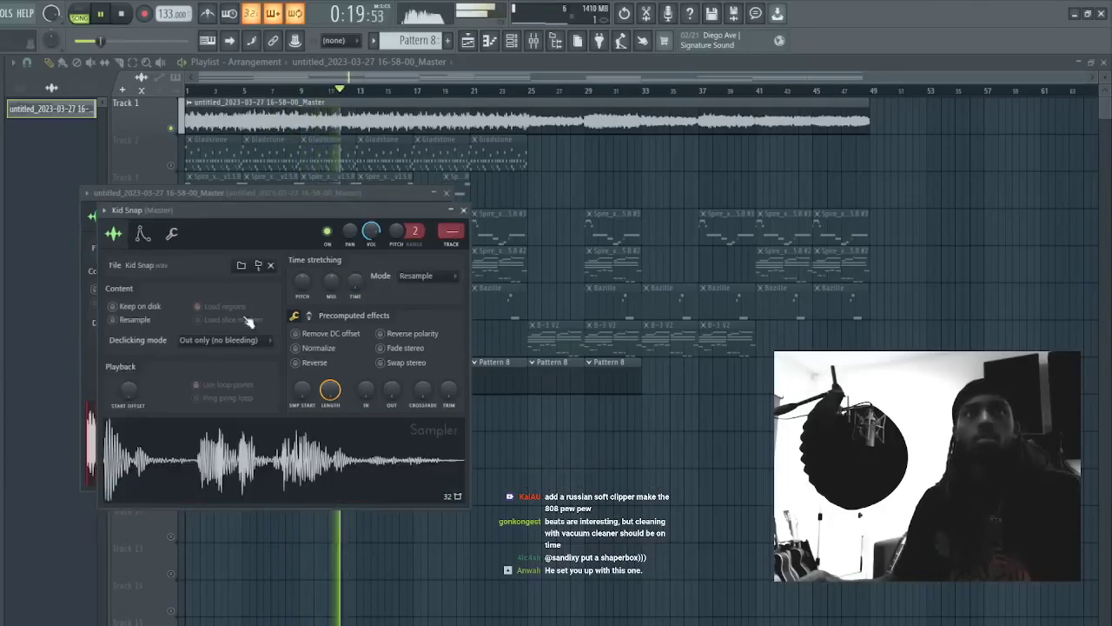
pyautogui.click(512, 41)
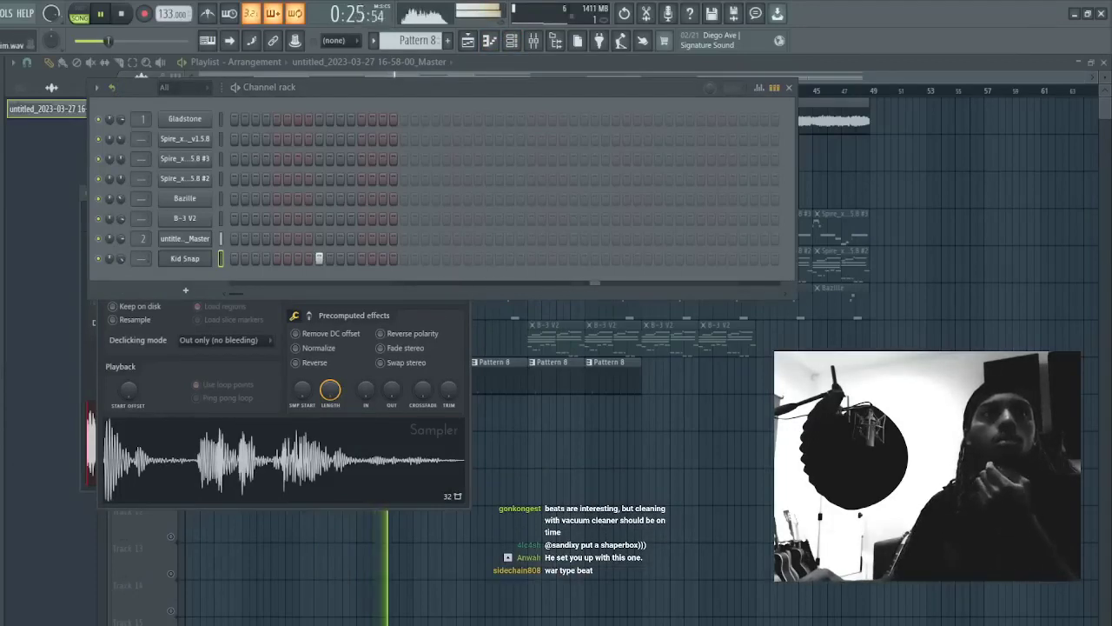
pyautogui.moveTo(4, 260); pyautogui.dragTo(184, 258)
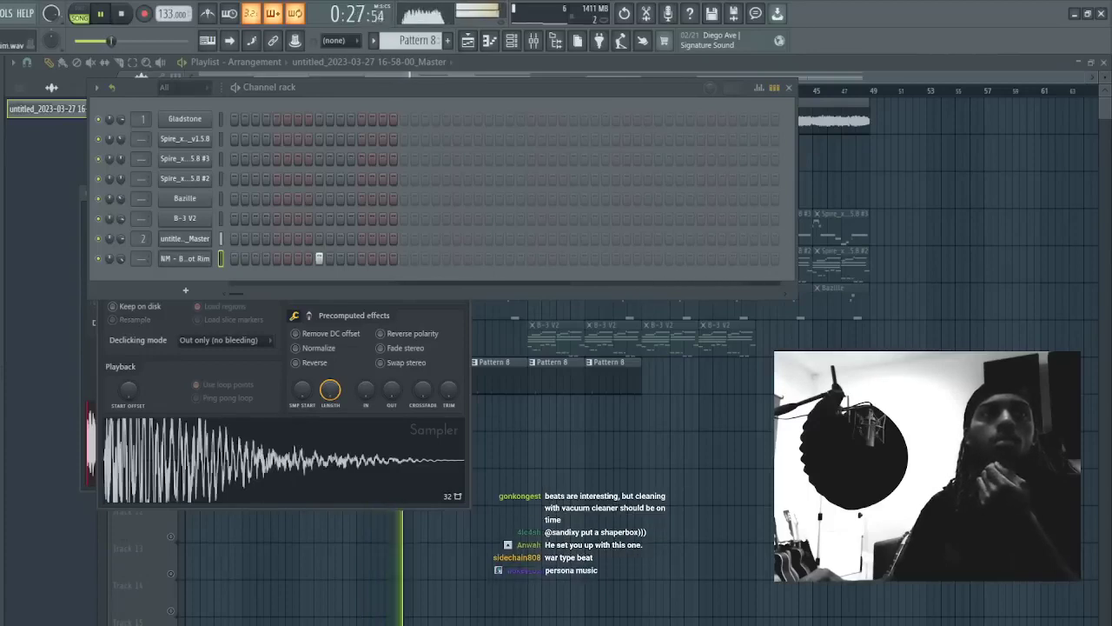
pyautogui.moveTo(4, 261); pyautogui.dragTo(184, 258)
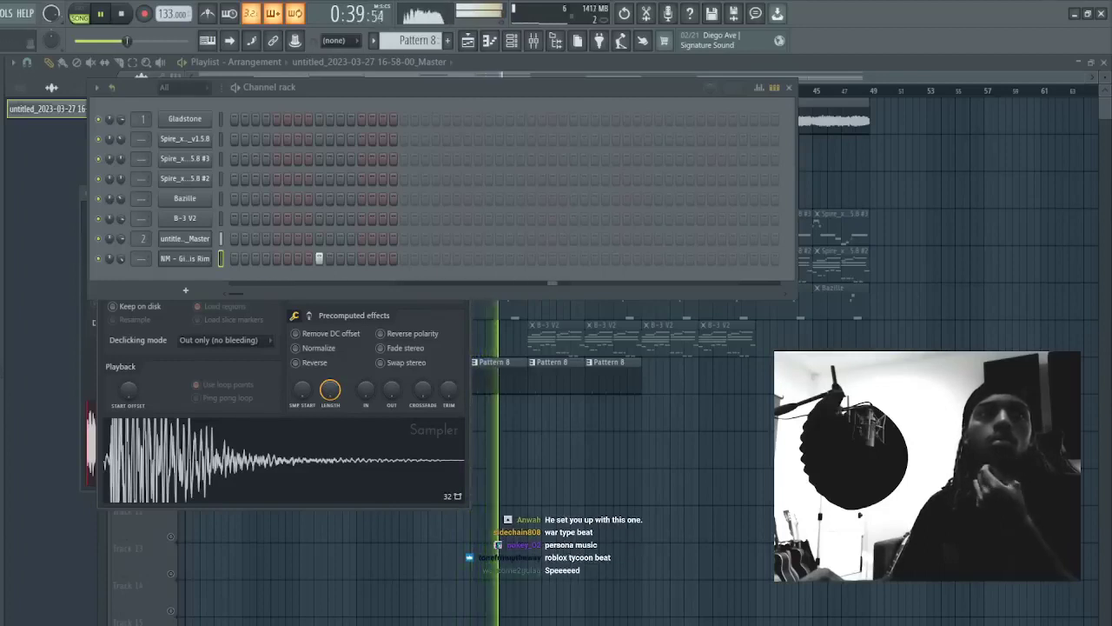
pyautogui.click(0, 454)
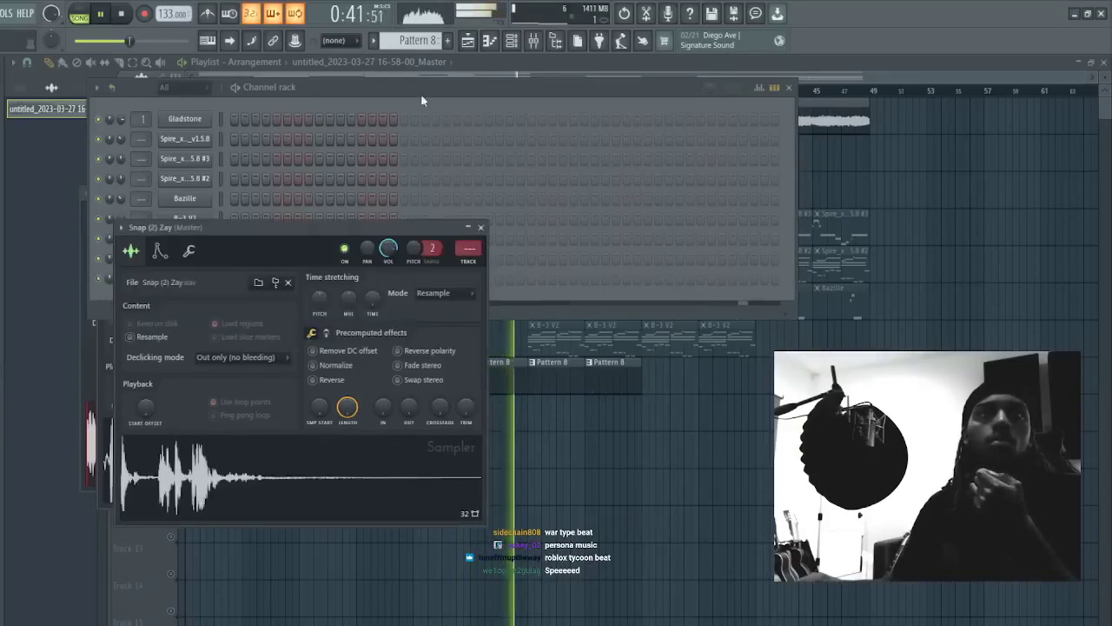
pyautogui.click(421, 92)
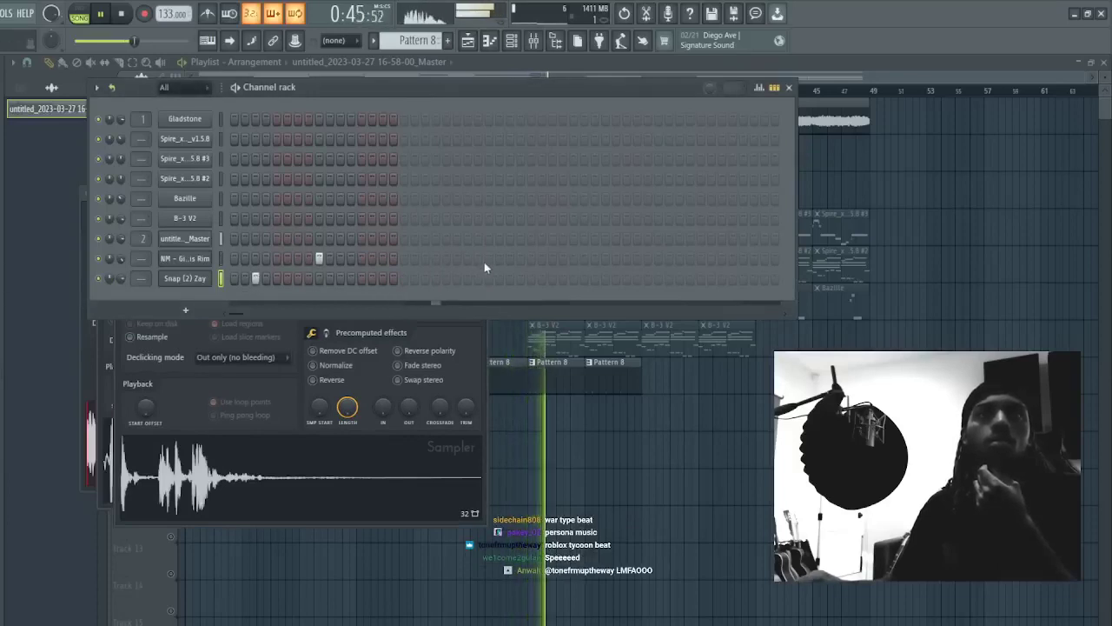
pyautogui.press('F5')
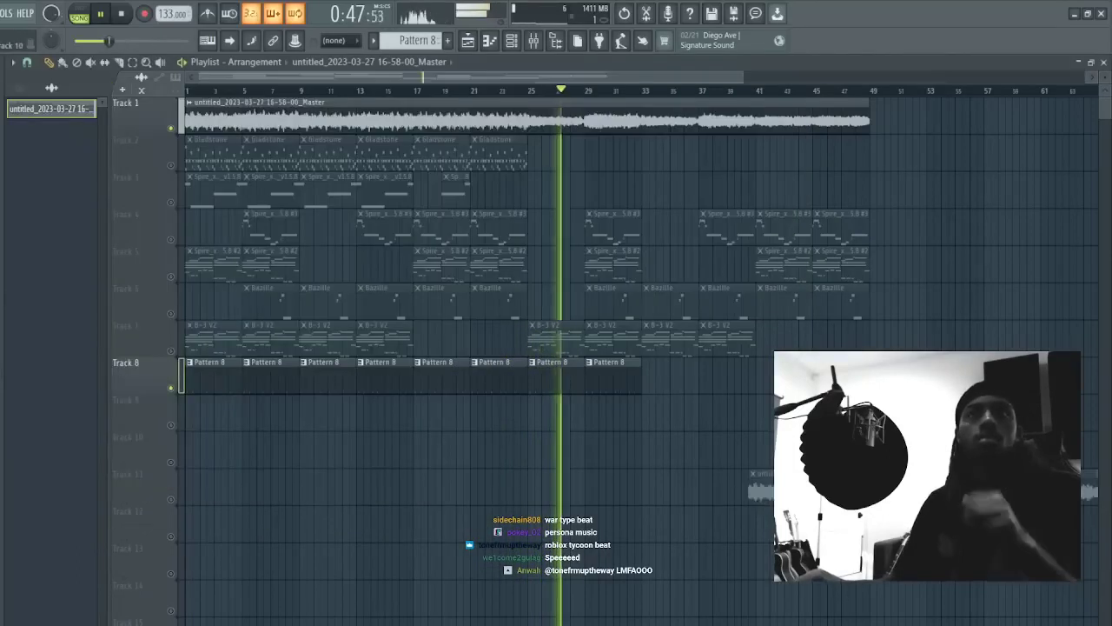
# - Copy two Pattern 8 clips on Track 8 to bars 33–41
pyautogui.moveTo(532, 91); pyautogui.dragTo(643, 102)
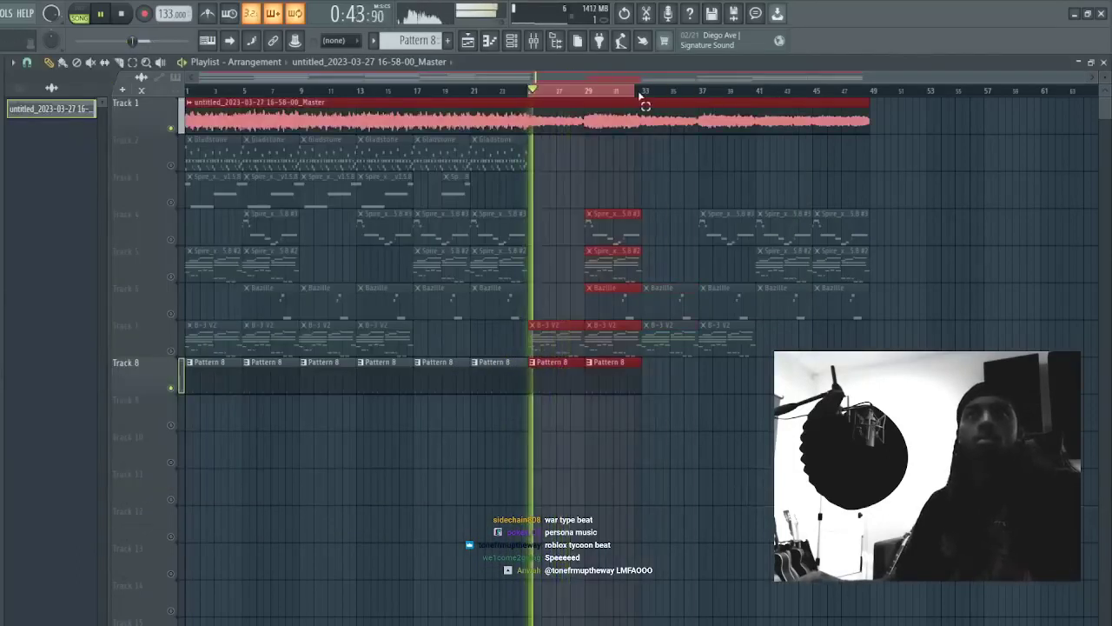
pyautogui.moveTo(651, 381)
pyautogui.mouseDown()
pyautogui.moveTo(556, 390)
pyautogui.moveTo(663, 373)
pyautogui.mouseUp()
pyautogui.keyDown('ctrl'); pyautogui.click(673, 451); pyautogui.keyUp('ctrl')
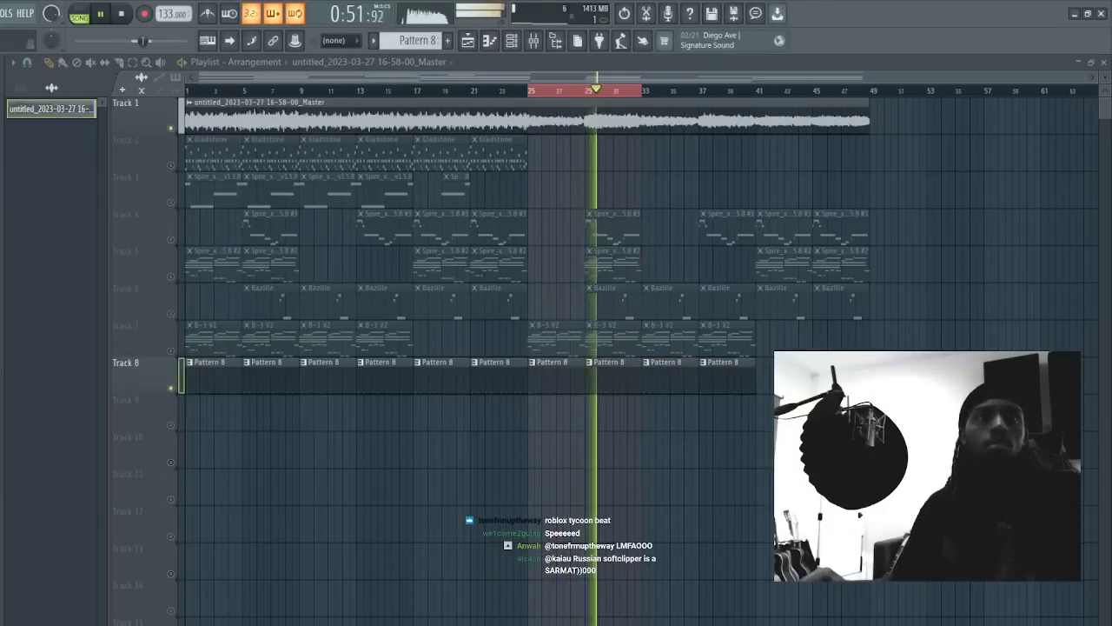
# - In the channel rack, program Snap (2) Zay step hits, leaving one active
pyautogui.click(12, 452)
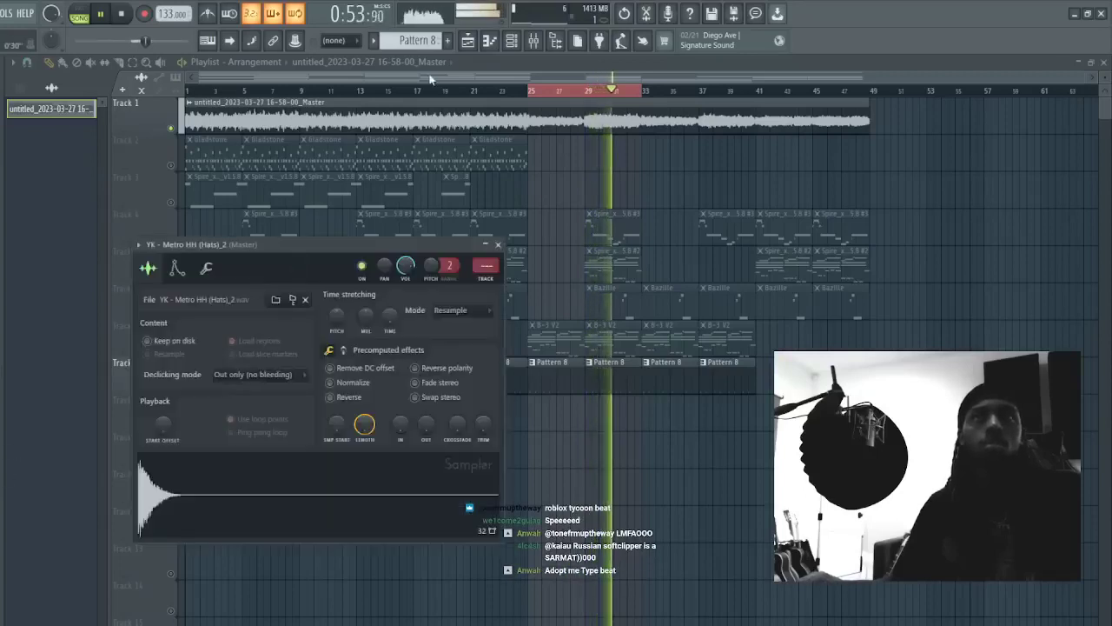
pyautogui.click(513, 43)
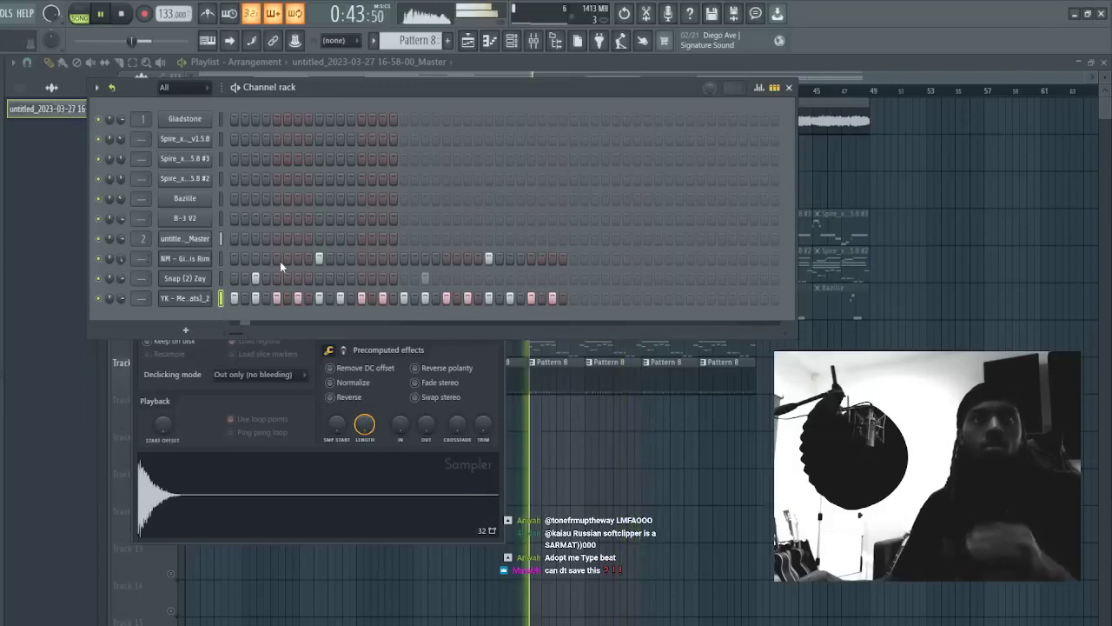
pyautogui.click(383, 278)
pyautogui.click(414, 278)
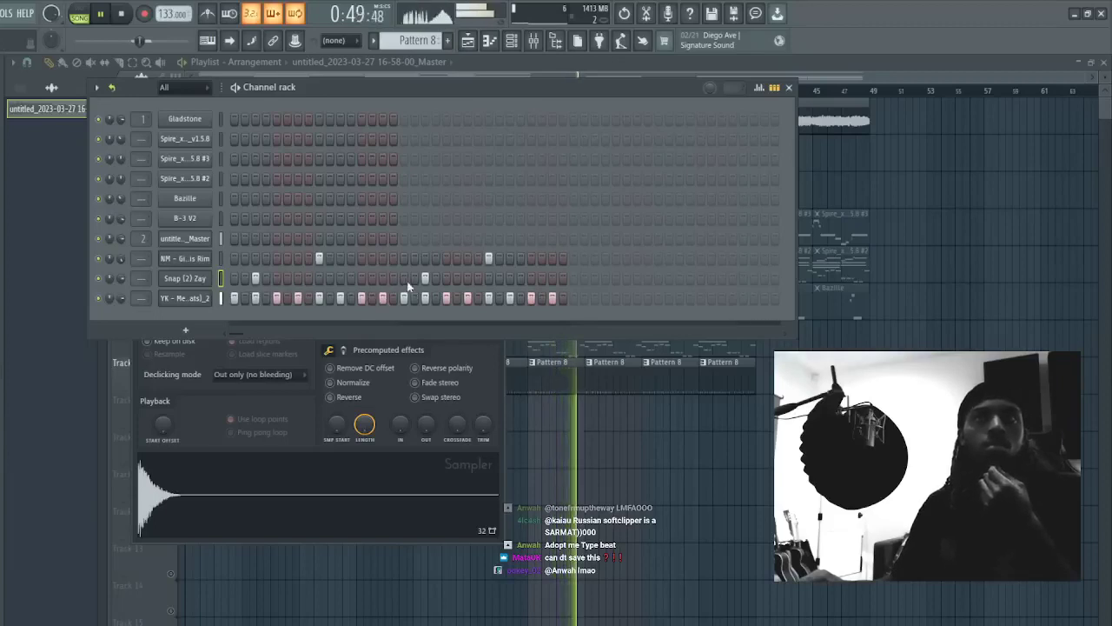
pyautogui.click(425, 278)
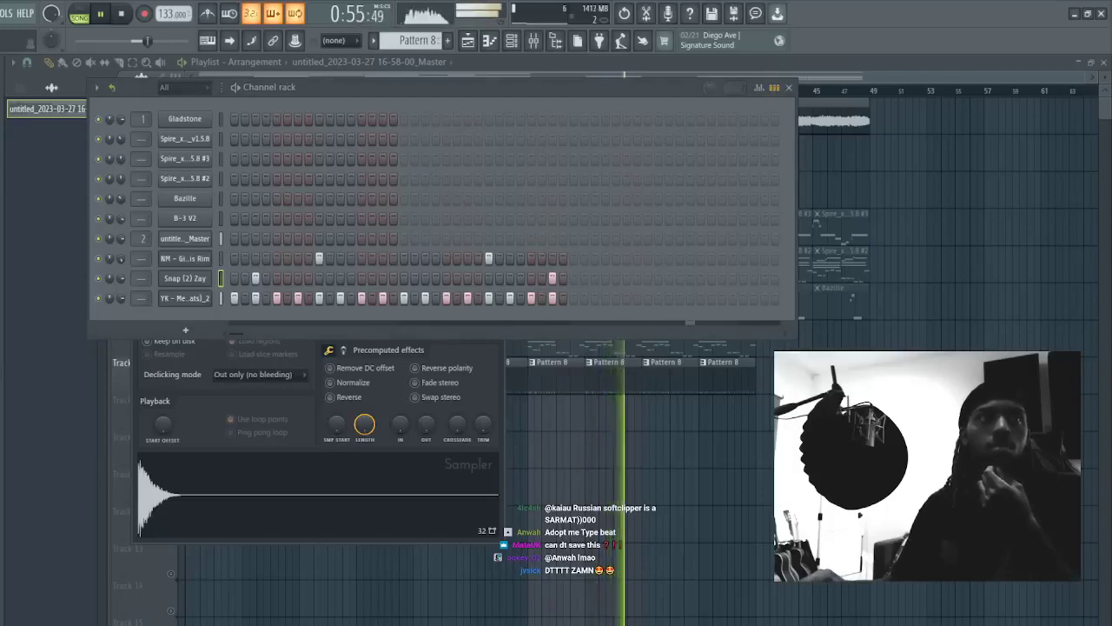
# - Add a rio - lil clap channel and a Molly Snare channel with one hit, then open Snap's piano roll
pyautogui.moveTo(2, 318)
pyautogui.mouseDown()
pyautogui.moveTo(453, 318)
pyautogui.moveTo(436, 318)
pyautogui.mouseUp()
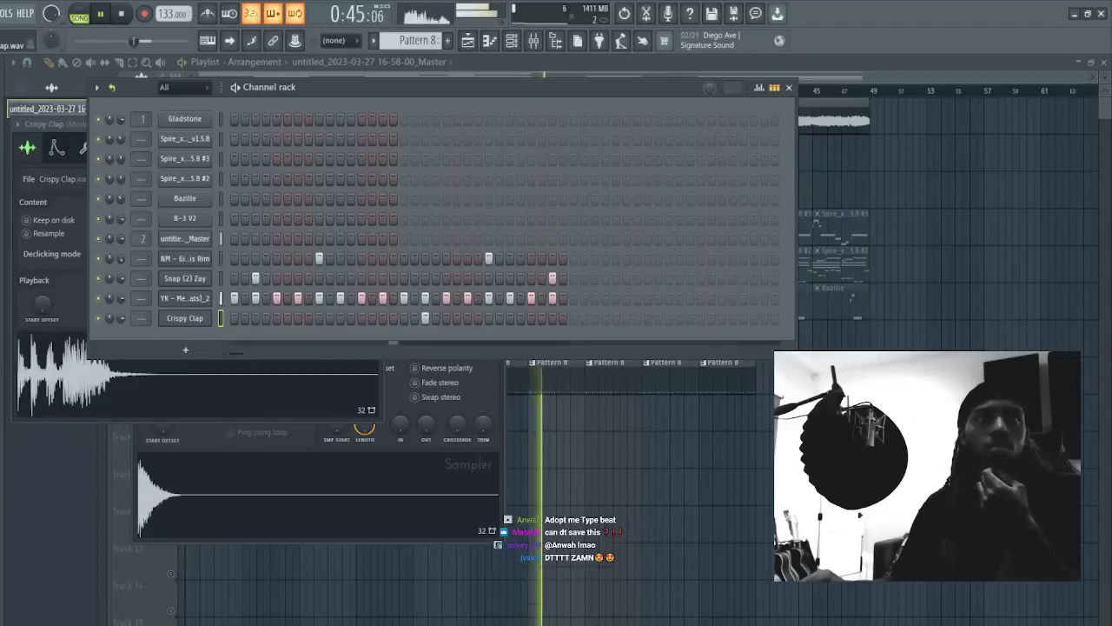
pyautogui.moveTo(1, 353); pyautogui.dragTo(188, 318)
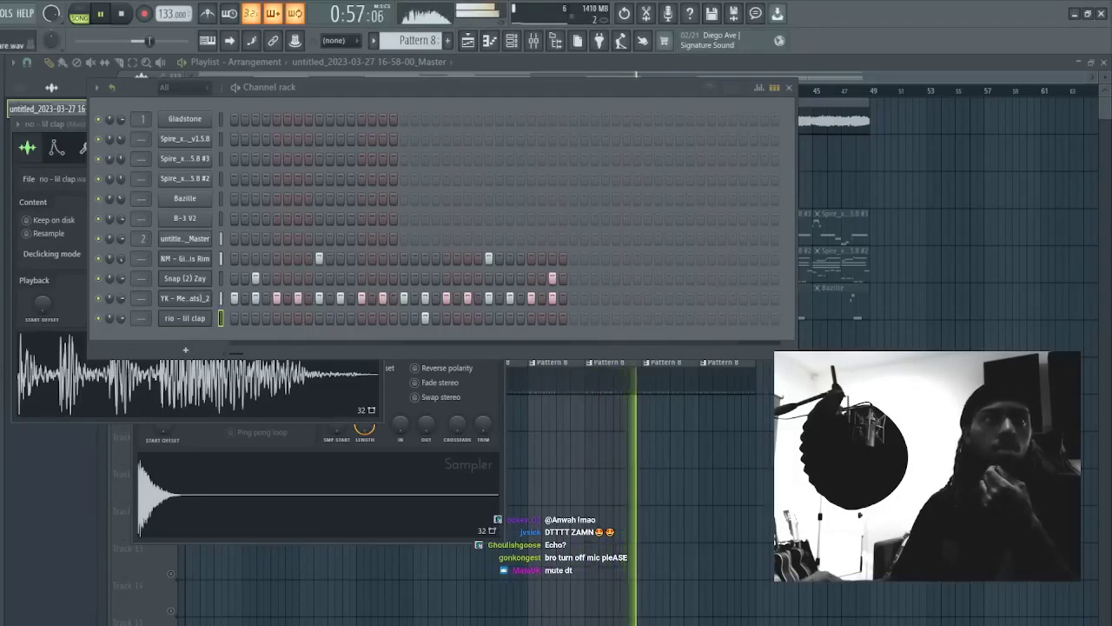
pyautogui.moveTo(2, 348); pyautogui.dragTo(541, 352)
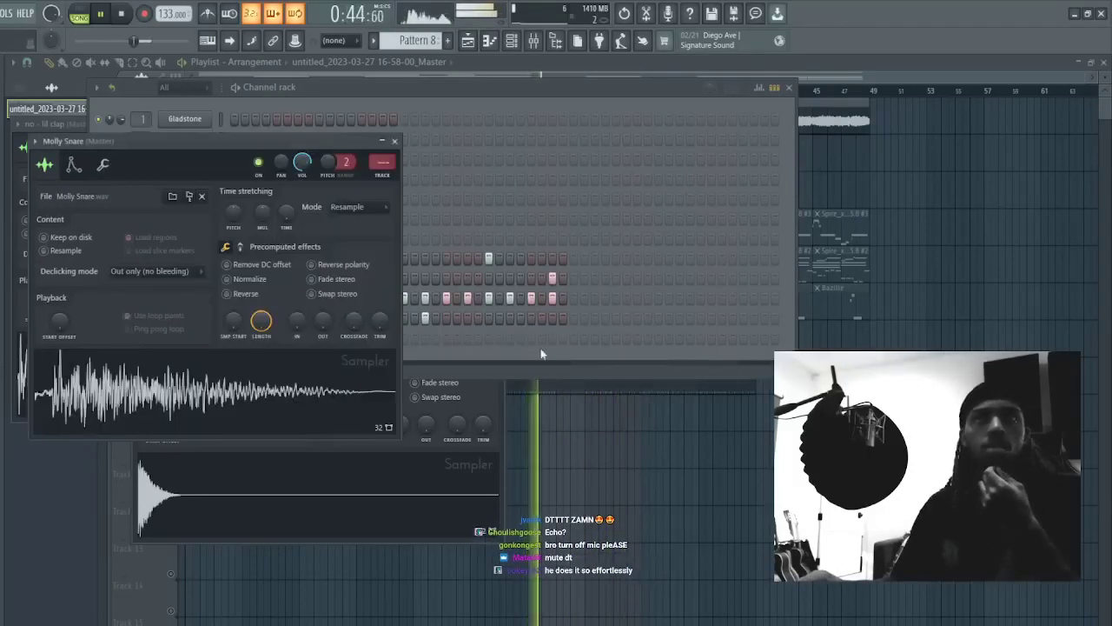
pyautogui.click(553, 338)
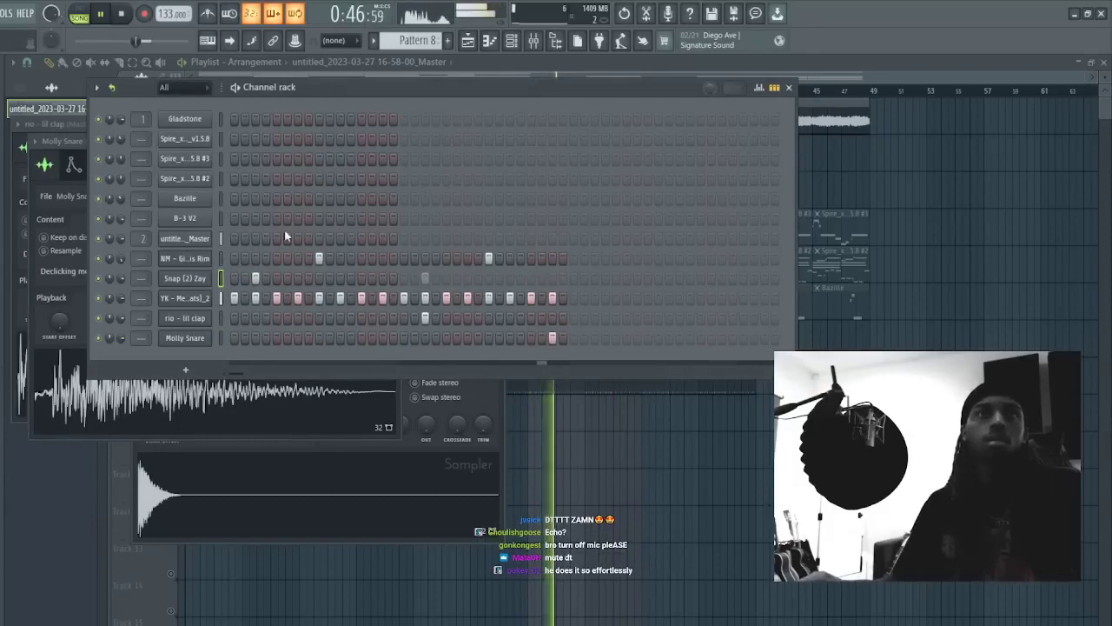
pyautogui.click(233, 279)
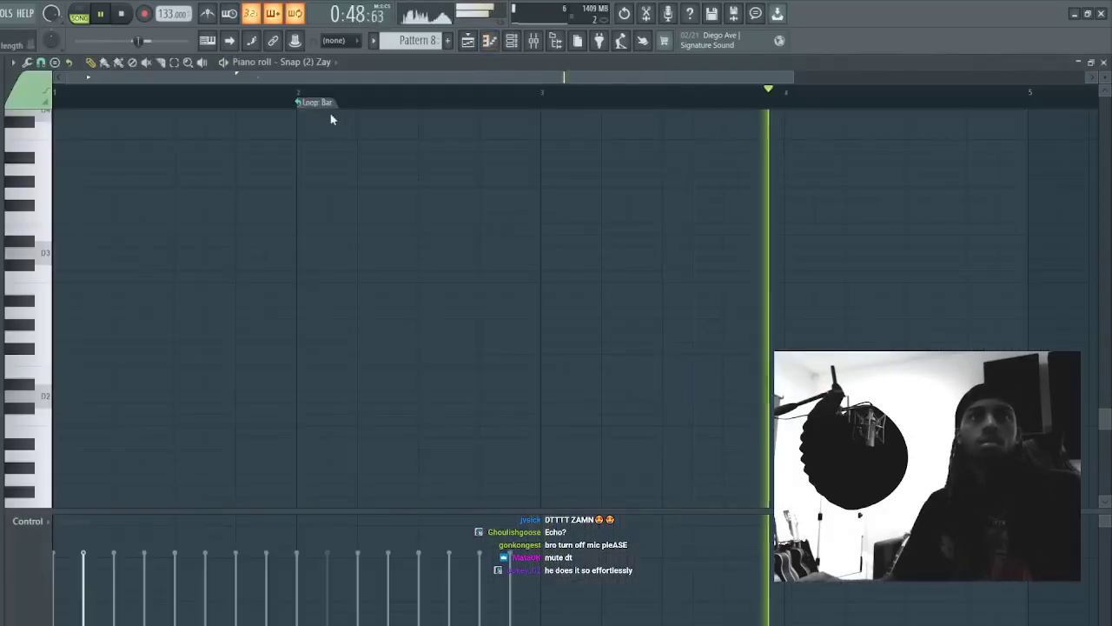
# - Duplicate the Snap (2) Zay note into bar 3 with Ctrl+B
pyautogui.scroll(4, 296, 327)
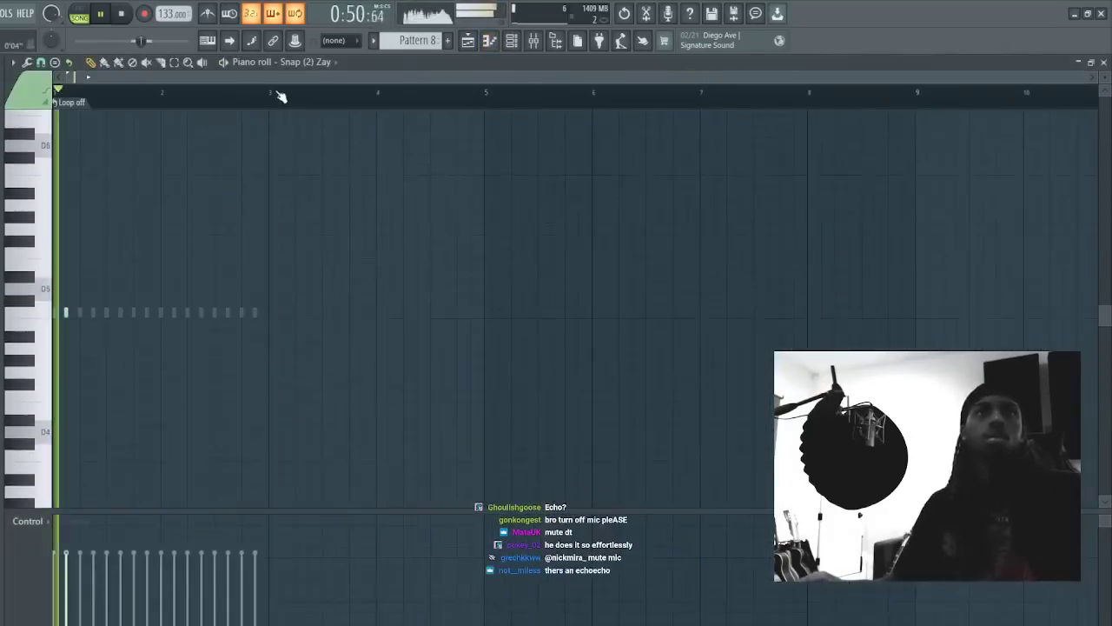
pyautogui.moveTo(273, 95); pyautogui.dragTo(53, 96)
pyautogui.hotkey('ctrl', 'b')
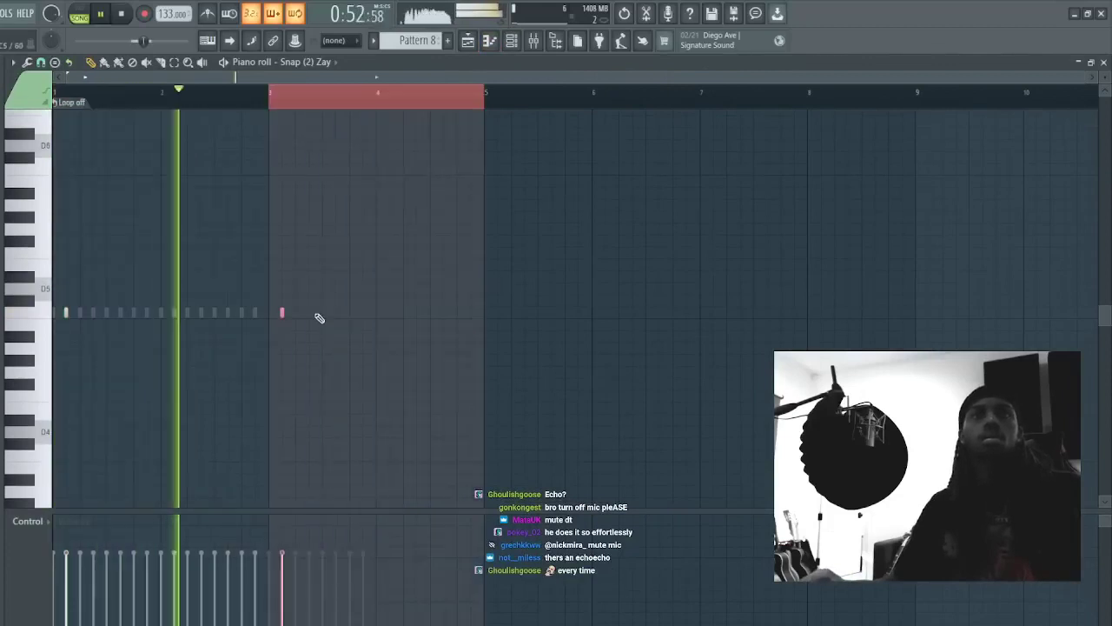
# - Remove stray playlist clips and duplicate the last three Pattern 8 clips past bar 41
pyautogui.press('Escape')
pyautogui.click(683, 498)
pyautogui.rightClick(683, 501)
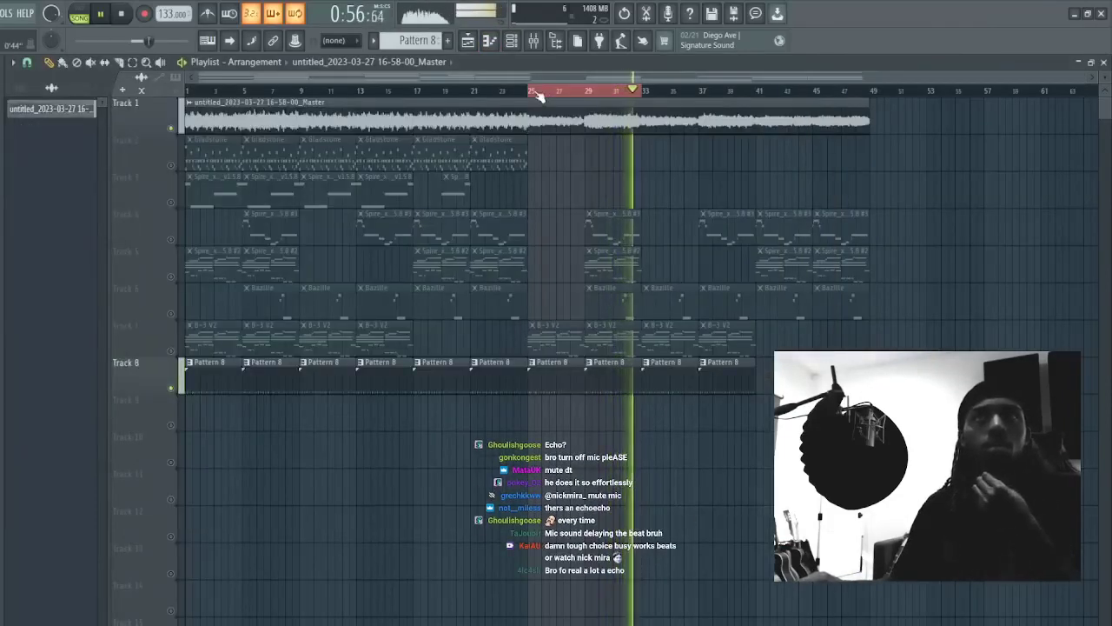
pyautogui.moveTo(540, 97); pyautogui.dragTo(645, 94)
pyautogui.hscroll(2, 636, 91)
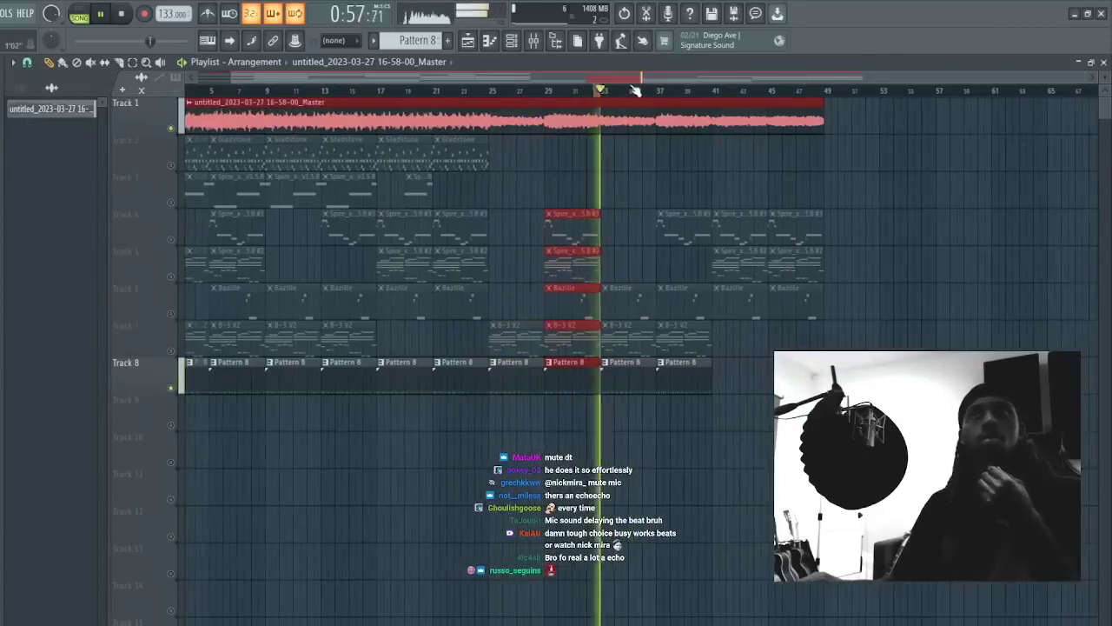
pyautogui.click(830, 450)
pyautogui.rightClick(830, 450)
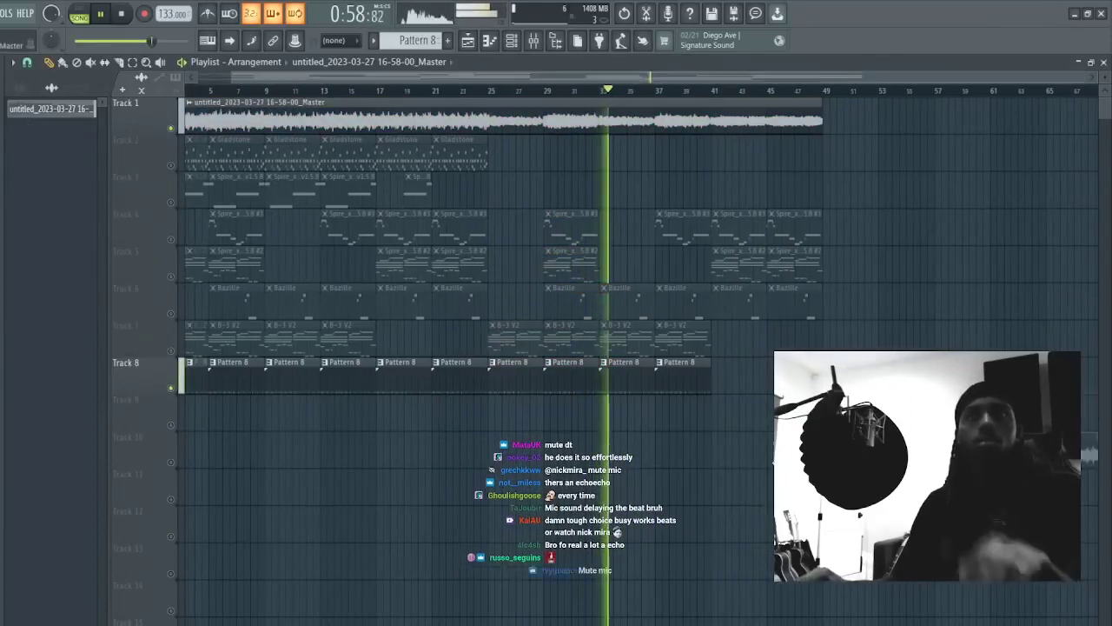
pyautogui.moveTo(712, 398); pyautogui.dragTo(598, 390)
pyautogui.hotkey('ctrl', 'b')
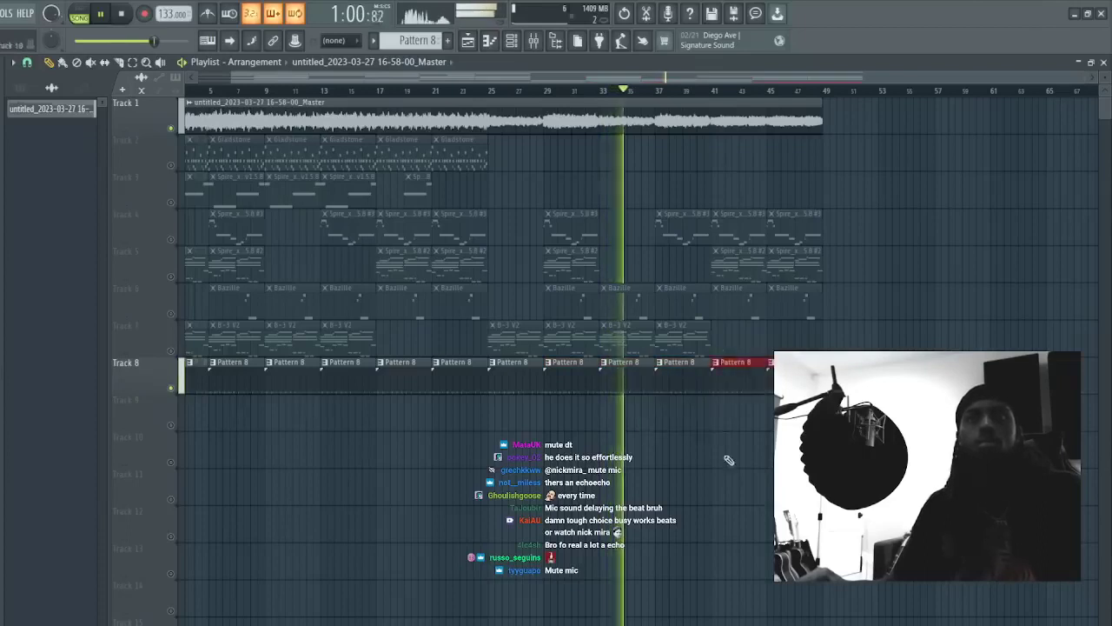
# - In the YK hi-hat piano roll, lengthen the last note and duplicate the hi-hat notes past bar 3
pyautogui.press('F6')
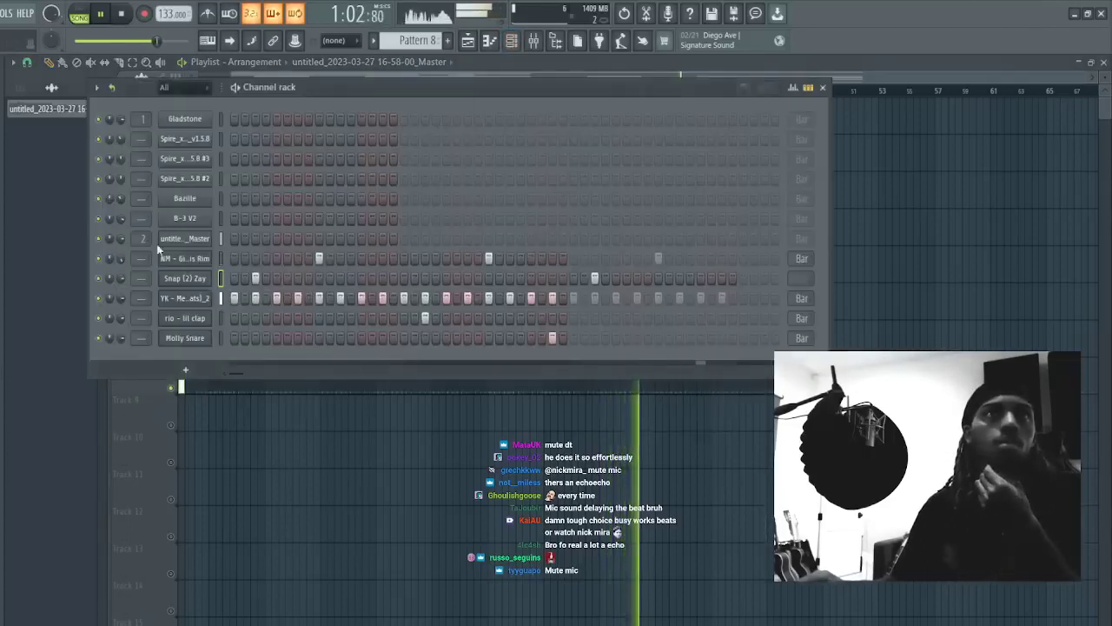
pyautogui.click(221, 298)
pyautogui.press('F7')
pyautogui.scroll(4, 248, 79)
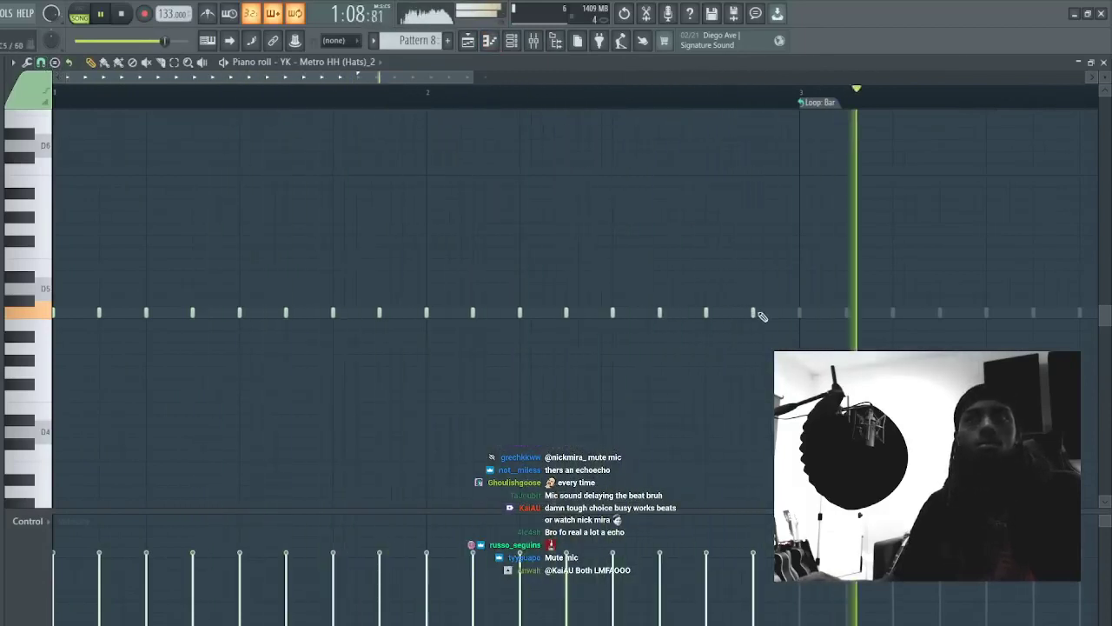
pyautogui.moveTo(756, 313); pyautogui.dragTo(797, 314)
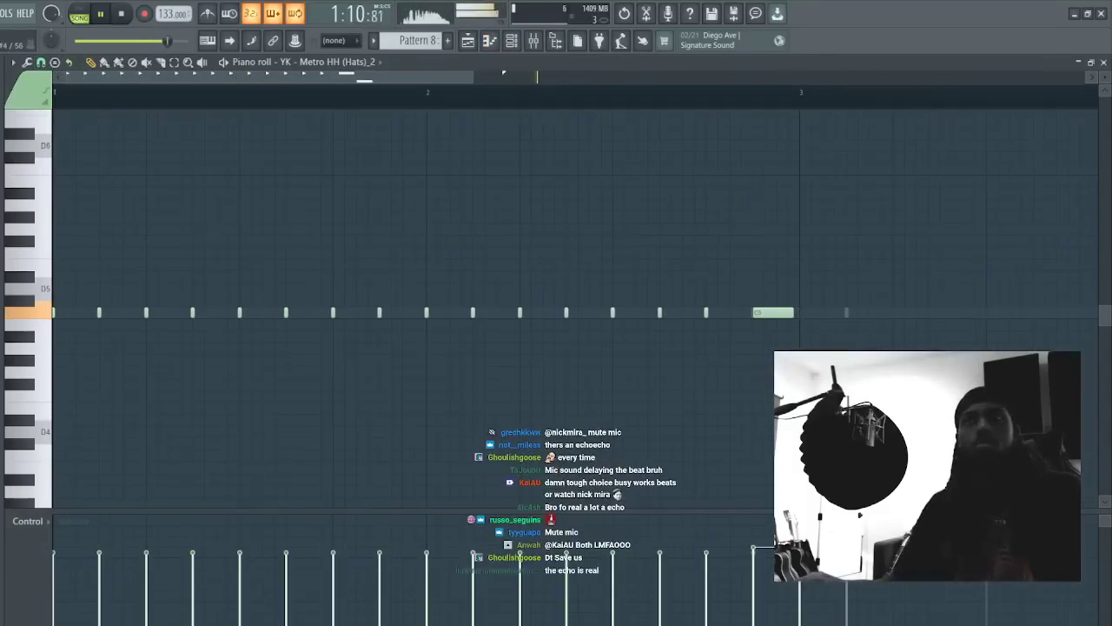
pyautogui.hotkey('ctrl', 'b')
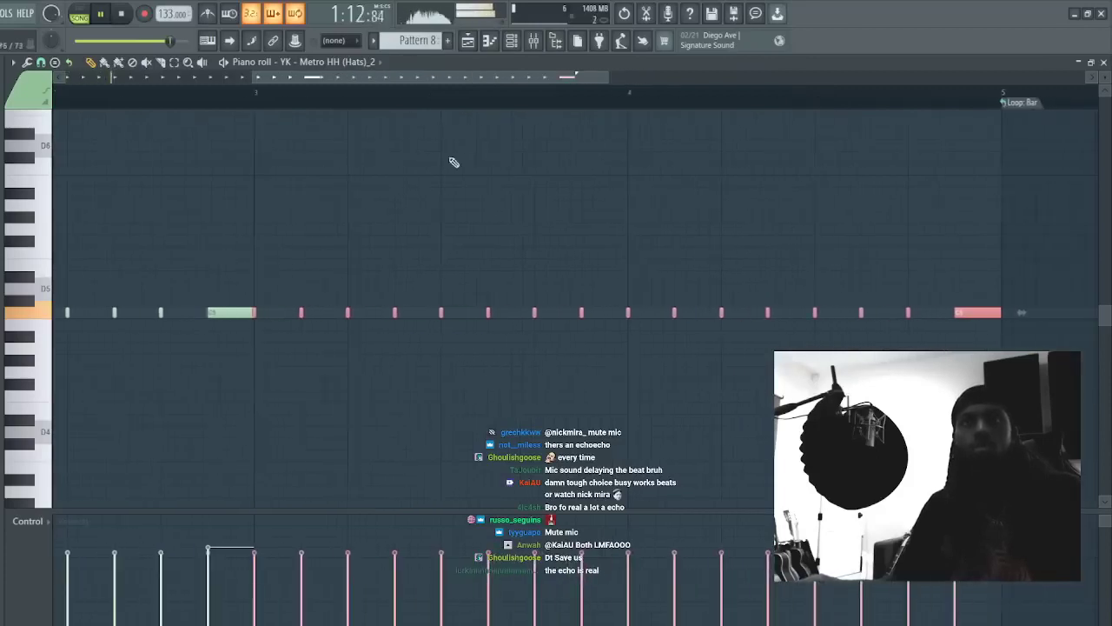
pyautogui.moveTo(400, 77); pyautogui.dragTo(206, 78)
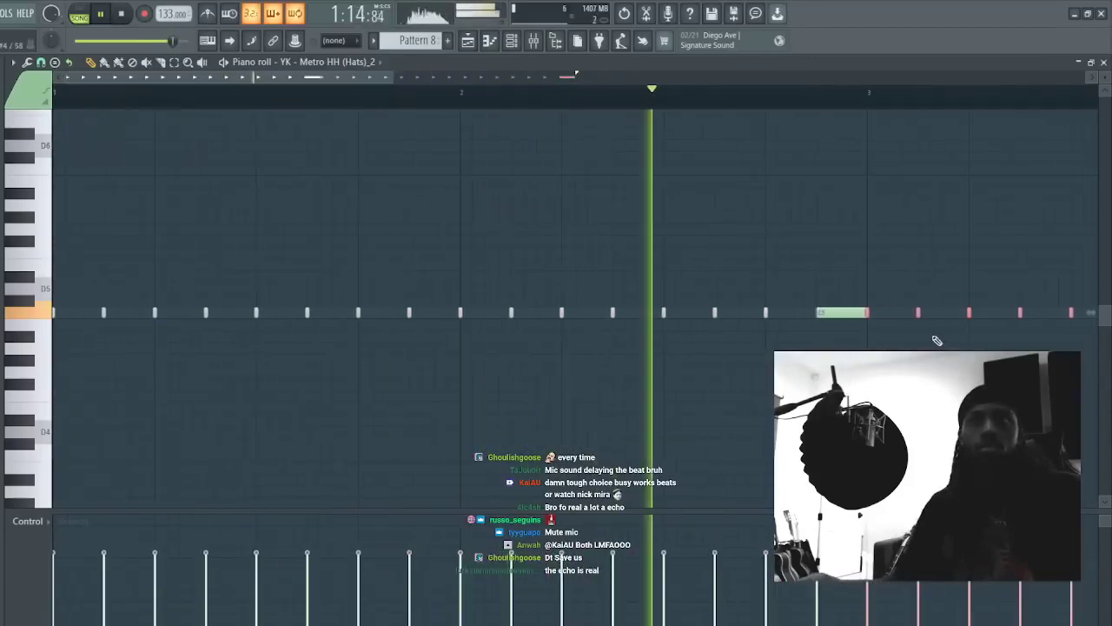
pyautogui.click(883, 312)
pyautogui.rightClick(912, 313)
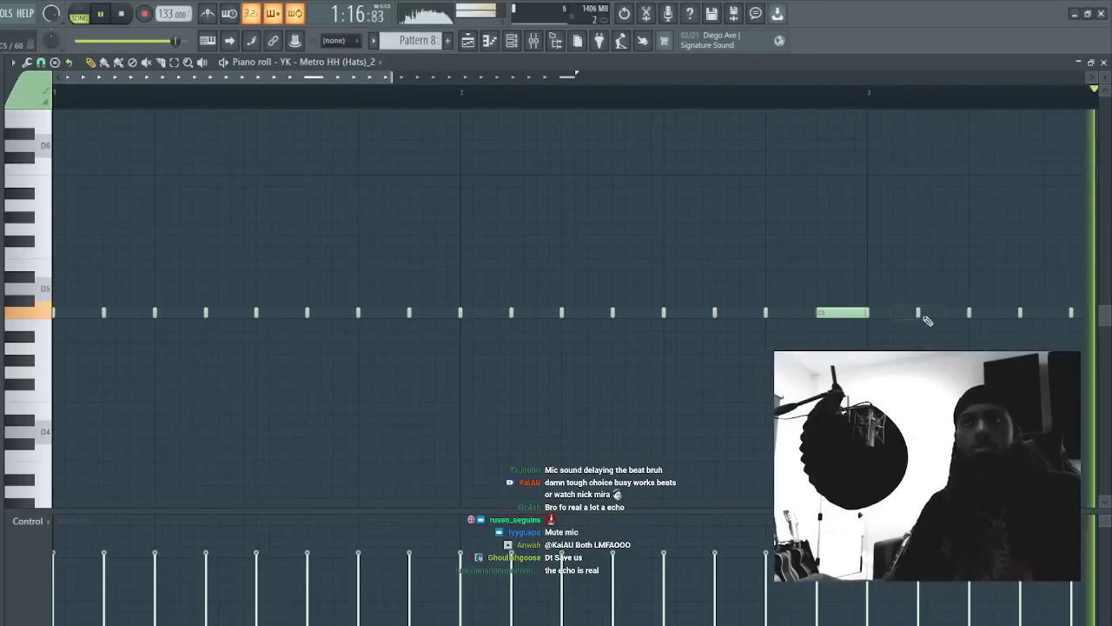
pyautogui.press('space')
pyautogui.press('space')
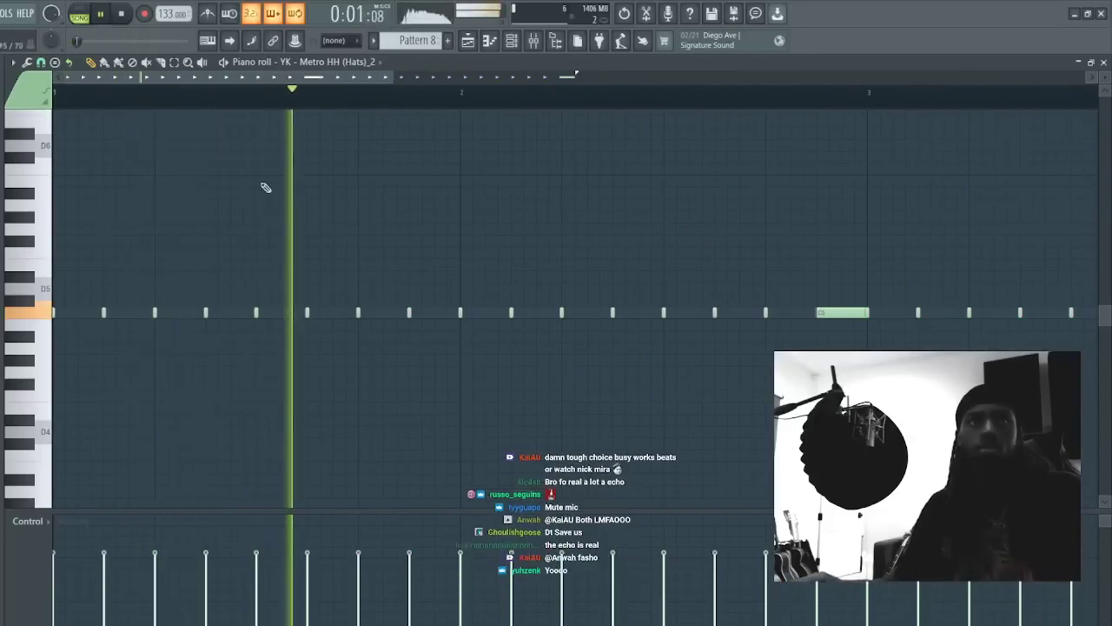
pyautogui.click(515, 44)
# - Zoom the playlist and loop bars 25–33 over the Track 1 master recording
pyautogui.click(469, 42)
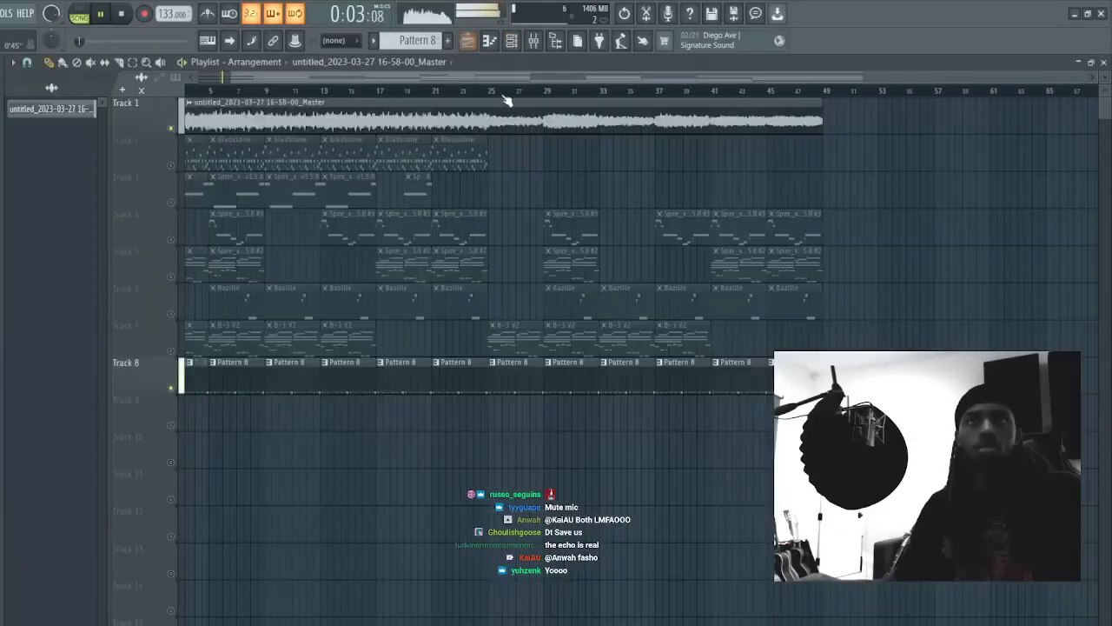
pyautogui.moveTo(501, 77); pyautogui.dragTo(501, 78)
pyautogui.click(340, 90)
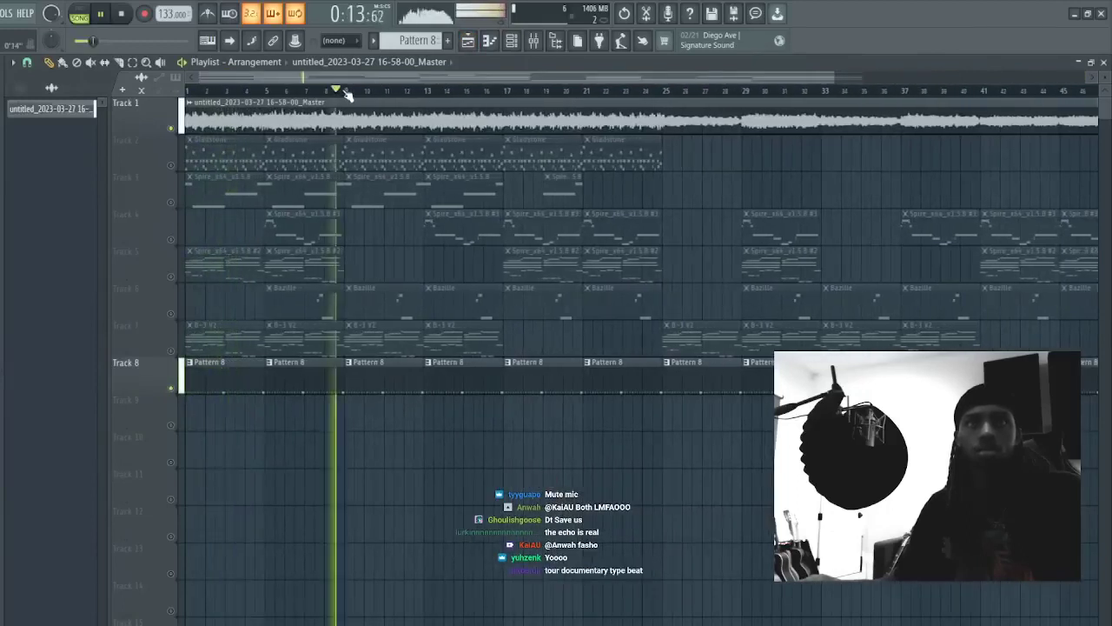
pyautogui.click(665, 90)
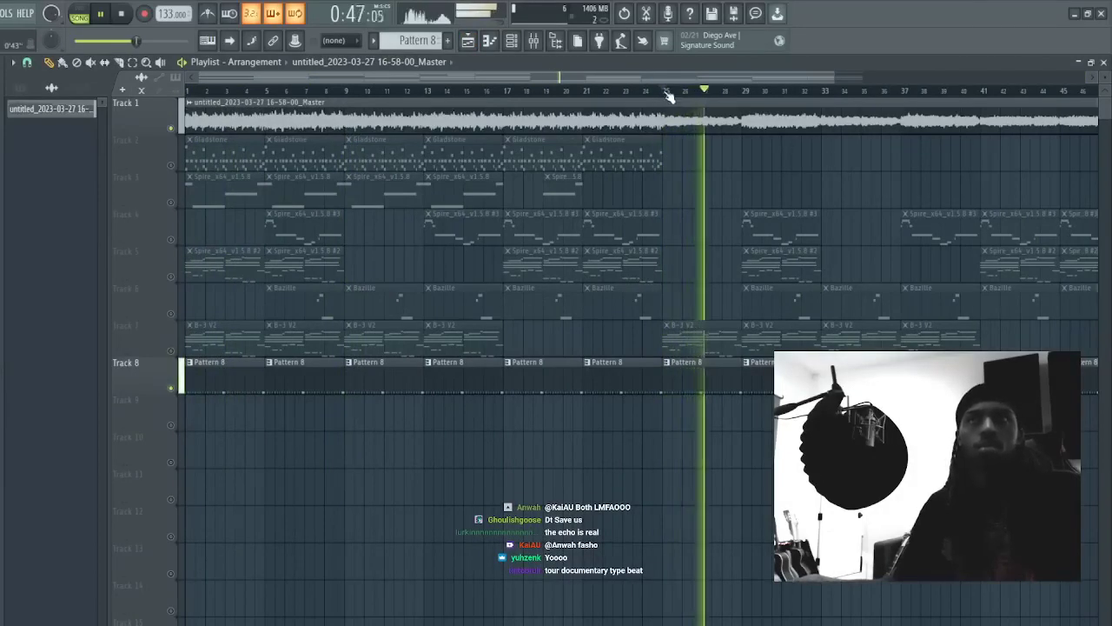
pyautogui.moveTo(667, 90); pyautogui.dragTo(790, 110)
pyautogui.doubleClick(790, 110)
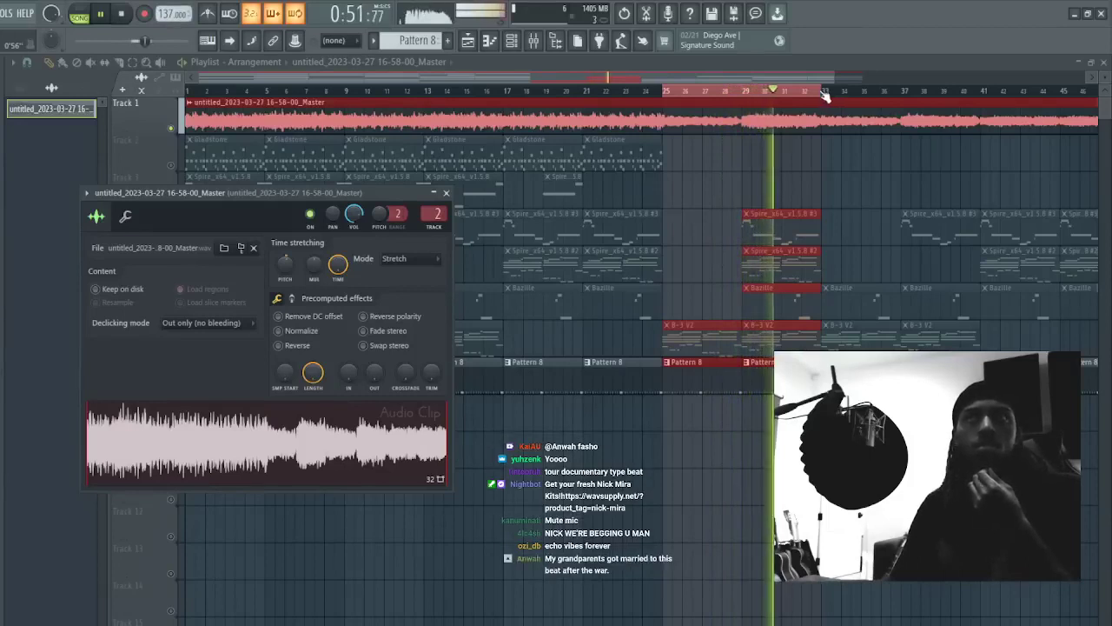
pyautogui.click(775, 128)
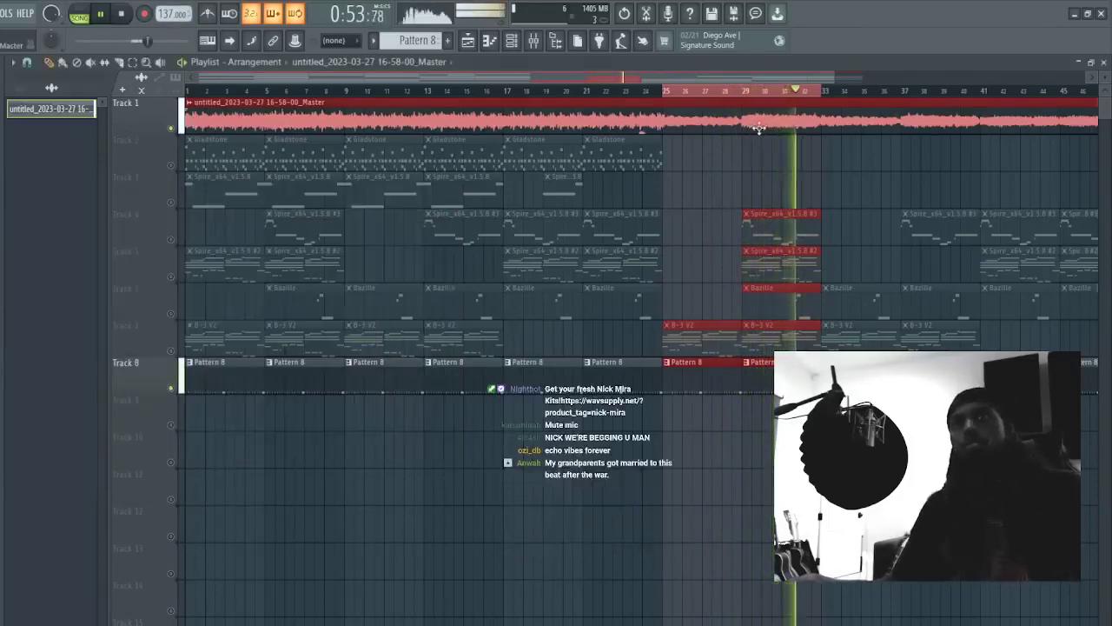
# - Slice the master recording at bars 29 and 33 and delete an extra clip on Track 3
pyautogui.press('space')
pyautogui.press('space')
pyautogui.press('c')
pyautogui.moveTo(742, 172); pyautogui.dragTo(742, 102)
pyautogui.moveTo(820, 141); pyautogui.dragTo(804, 159)
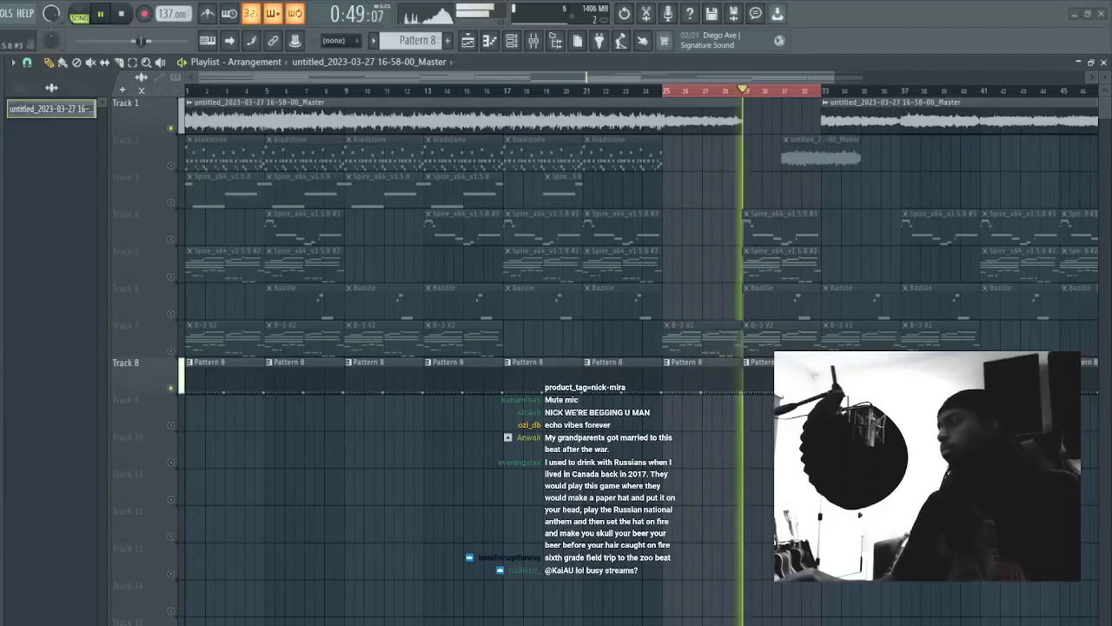
pyautogui.press('space')
pyautogui.moveTo(803, 157)
pyautogui.mouseDown()
pyautogui.moveTo(764, 121)
pyautogui.moveTo(787, 165)
pyautogui.mouseUp()
pyautogui.press('space')
pyautogui.click(837, 179)
pyautogui.rightClick(871, 176)
# - Slice the master recording at bar 25 and move the Track 2 copy toward bars 31–33
pyautogui.press('c')
pyautogui.click(668, 122)
pyautogui.press('p')
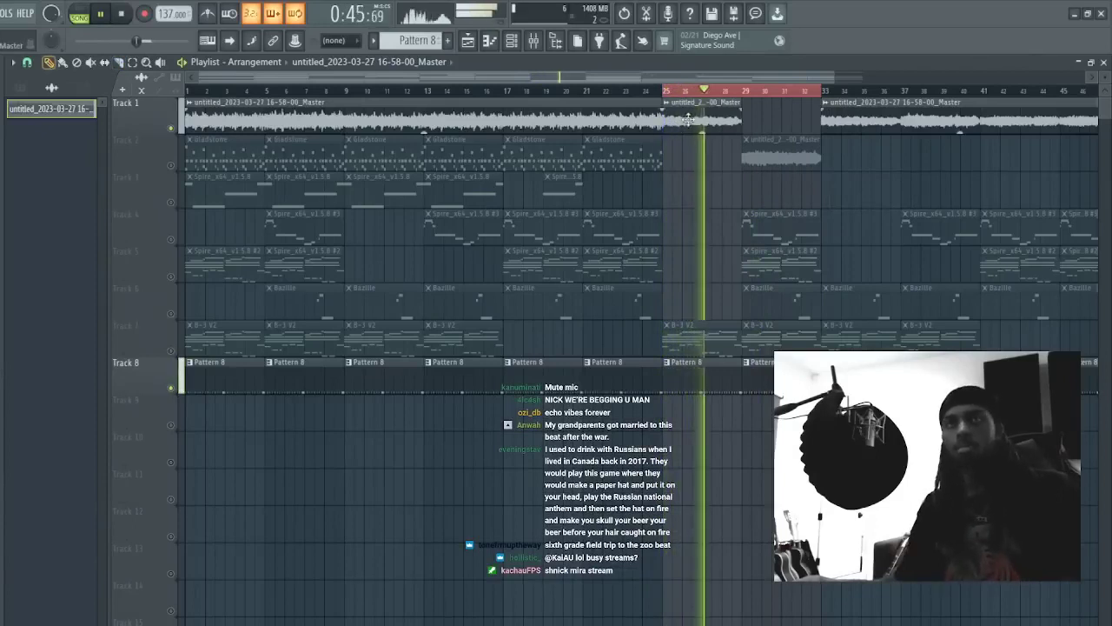
pyautogui.click(697, 123)
pyautogui.click(755, 124)
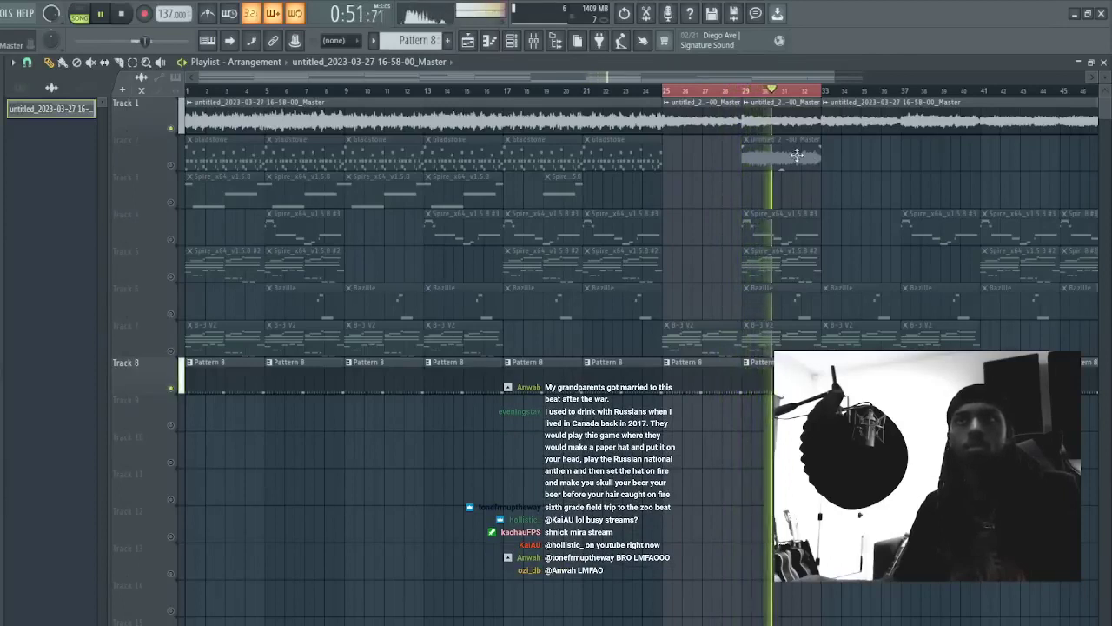
pyautogui.moveTo(797, 155); pyautogui.dragTo(685, 94)
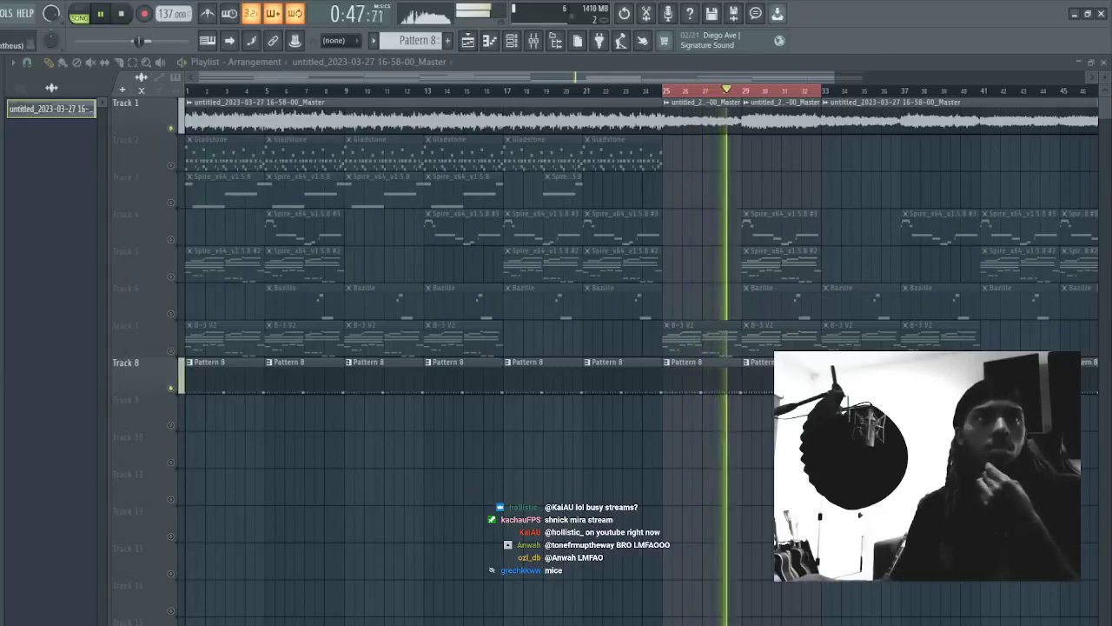
# - Mark bars 25–41 on the playlist ruler, then open the YK - Metro HH (Hats)_2 piano roll
pyautogui.click(517, 40)
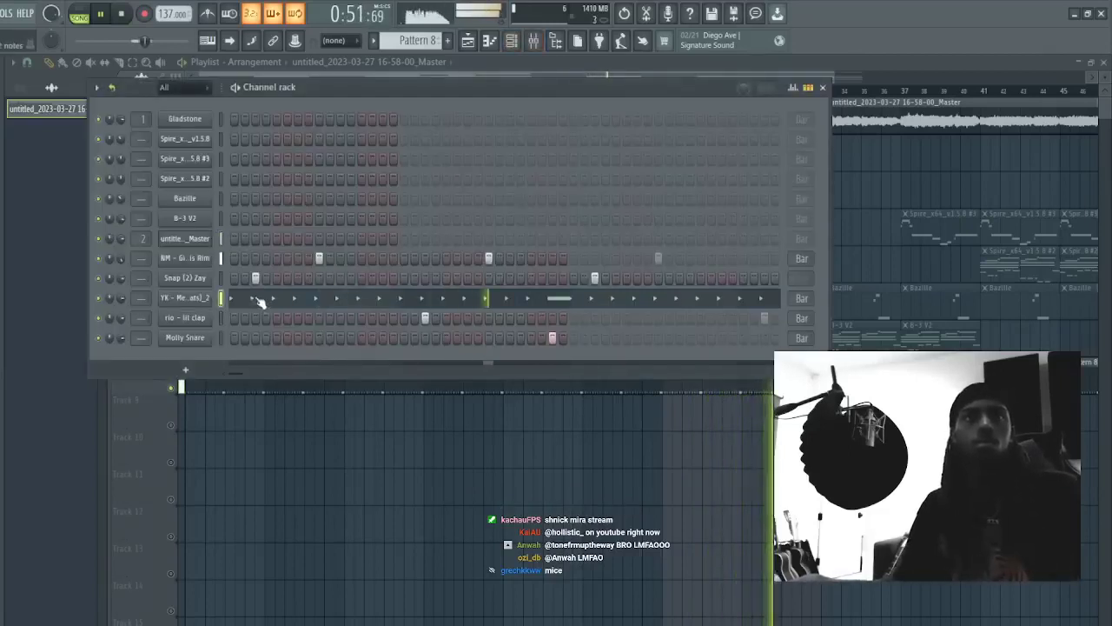
pyautogui.click(260, 300)
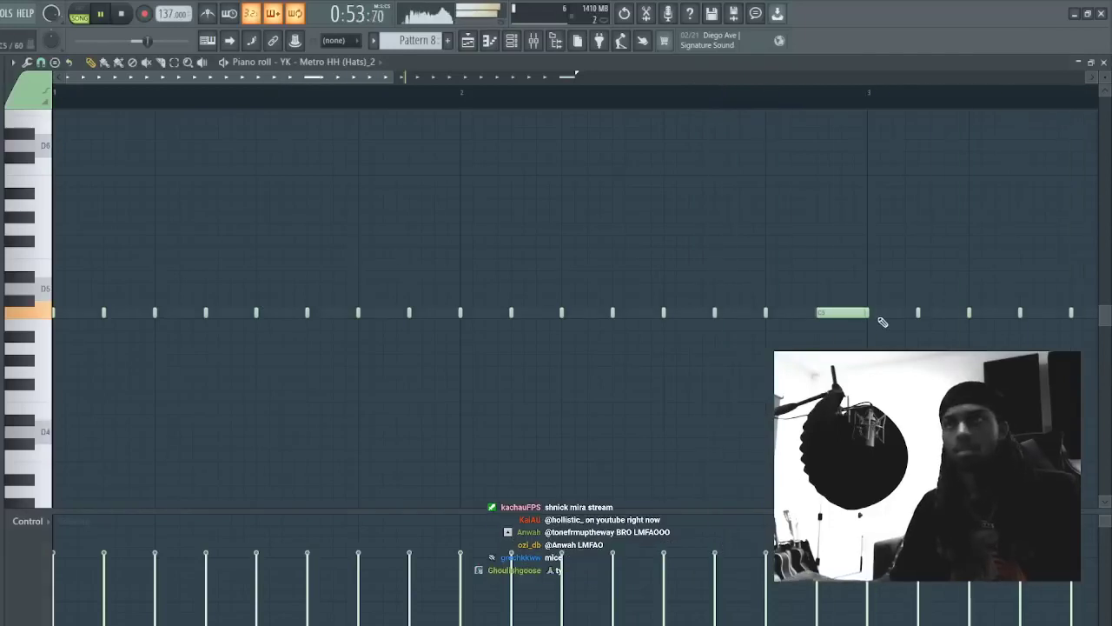
pyautogui.press('Escape')
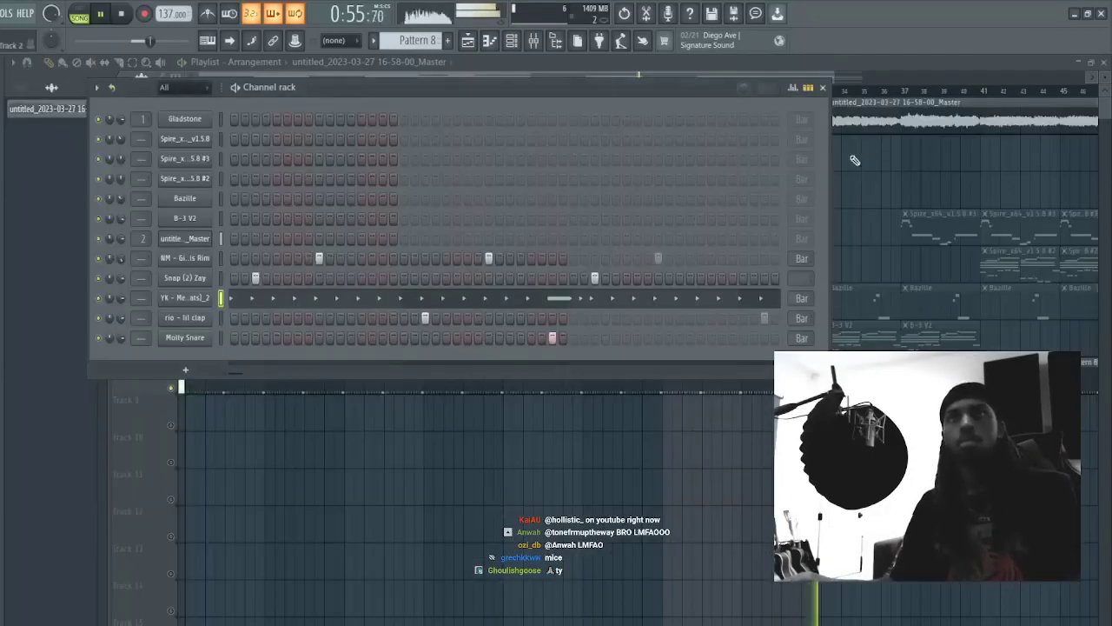
pyautogui.press('Escape')
pyautogui.moveTo(821, 92)
pyautogui.mouseDown()
pyautogui.moveTo(800, 91)
pyautogui.moveTo(821, 92)
pyautogui.mouseUp()
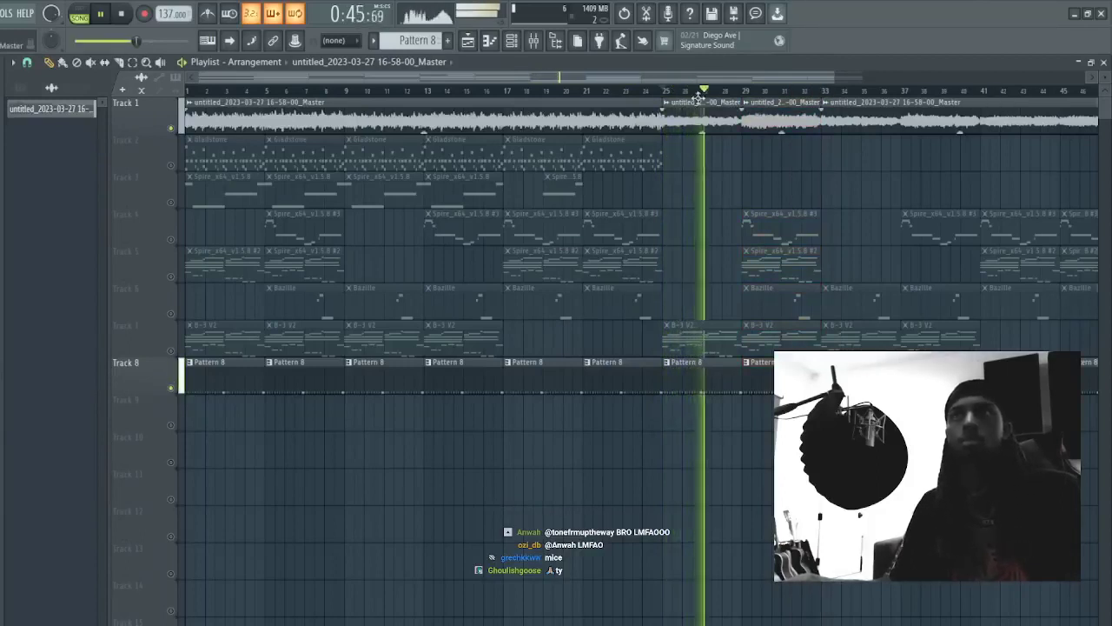
pyautogui.moveTo(988, 94); pyautogui.dragTo(664, 91)
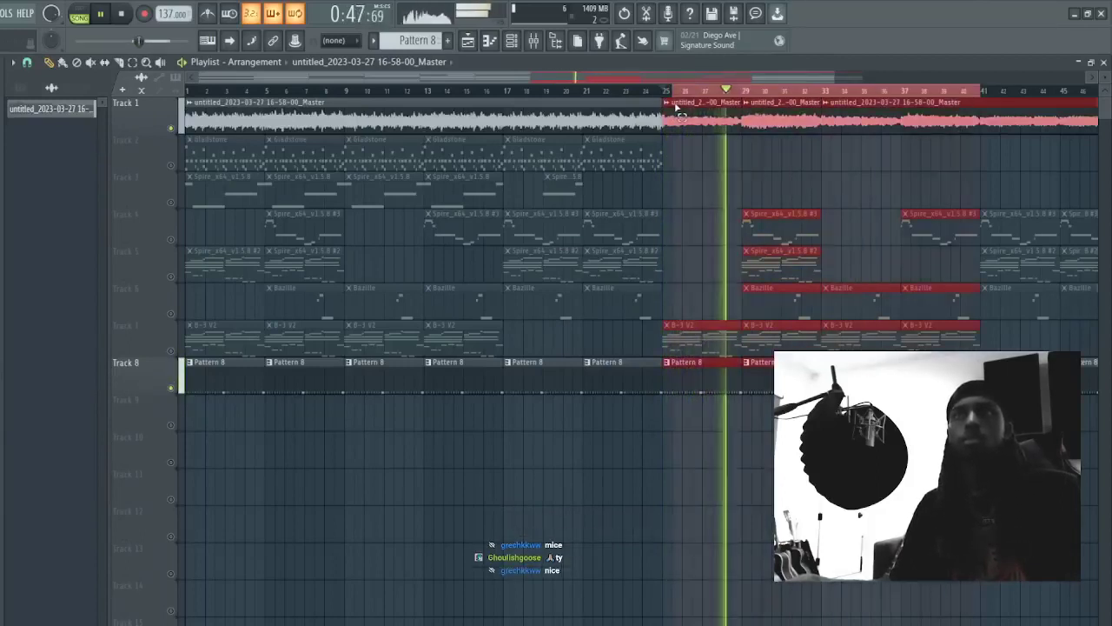
pyautogui.click(510, 45)
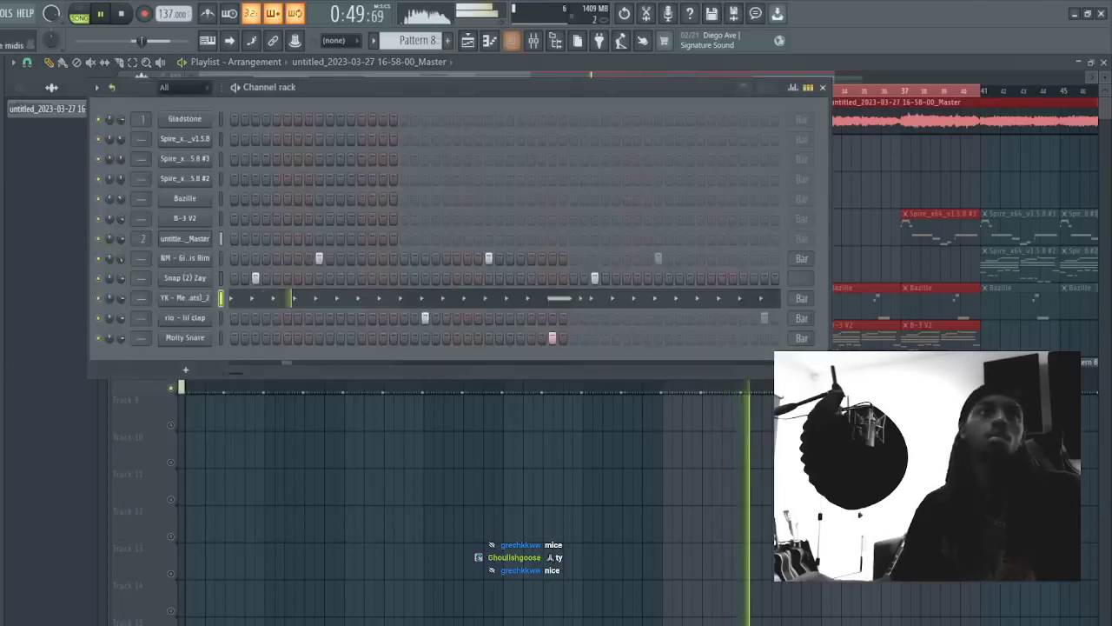
pyautogui.click(340, 304)
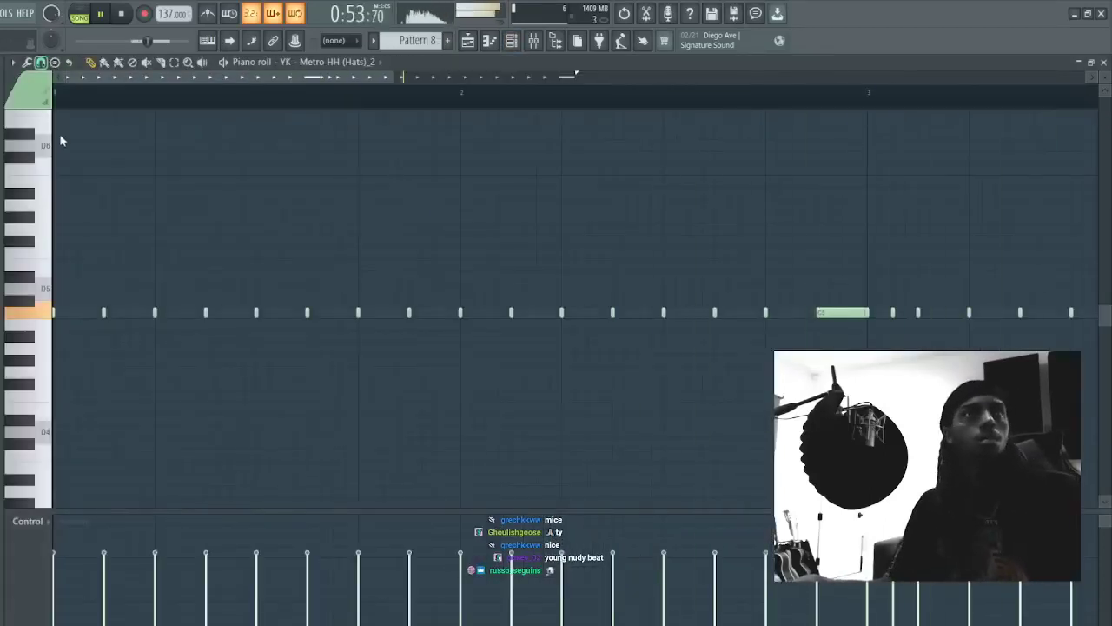
# - Draw extra D5 hi-hat notes and a quick two-note roll in the Metro HH piano roll
pyautogui.scroll(4, 357, 74)
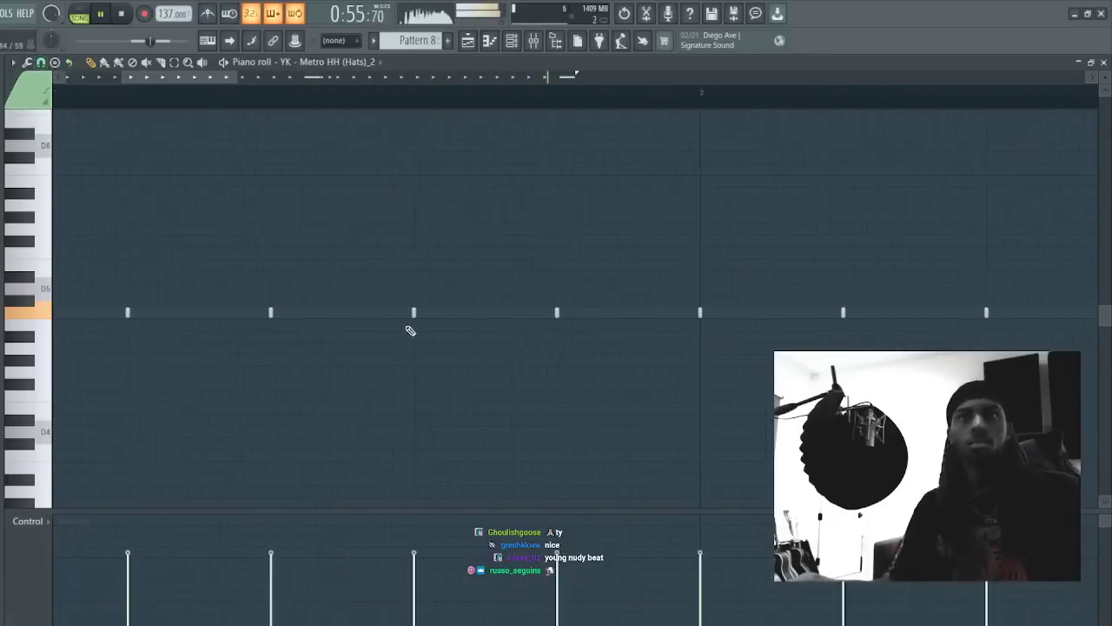
pyautogui.click(434, 313)
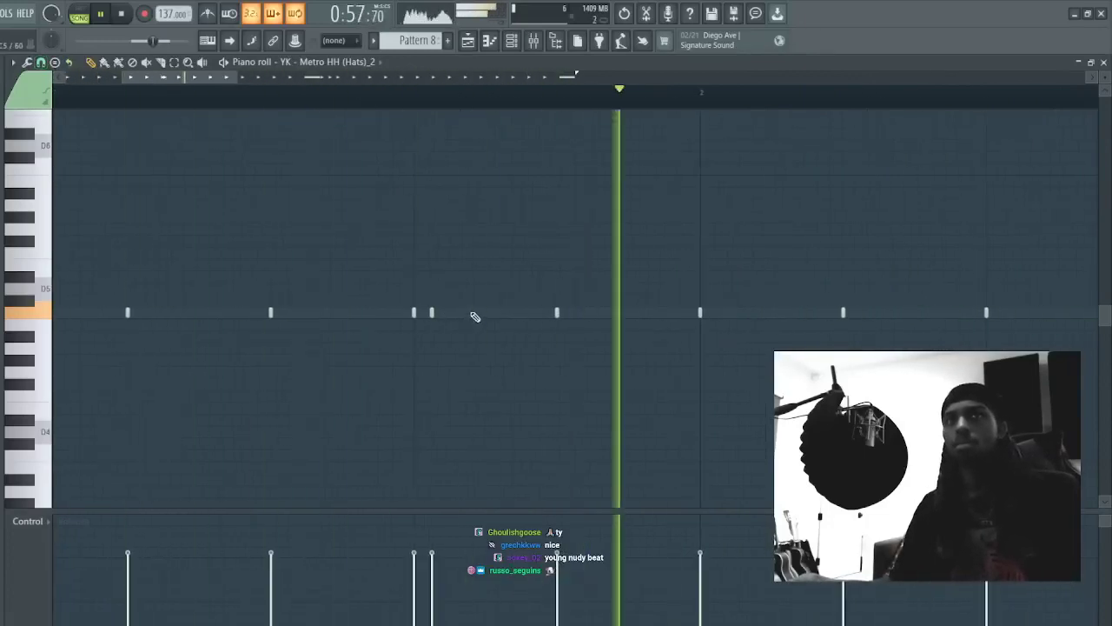
pyautogui.scroll(-2, 673, 77)
pyautogui.click(721, 312)
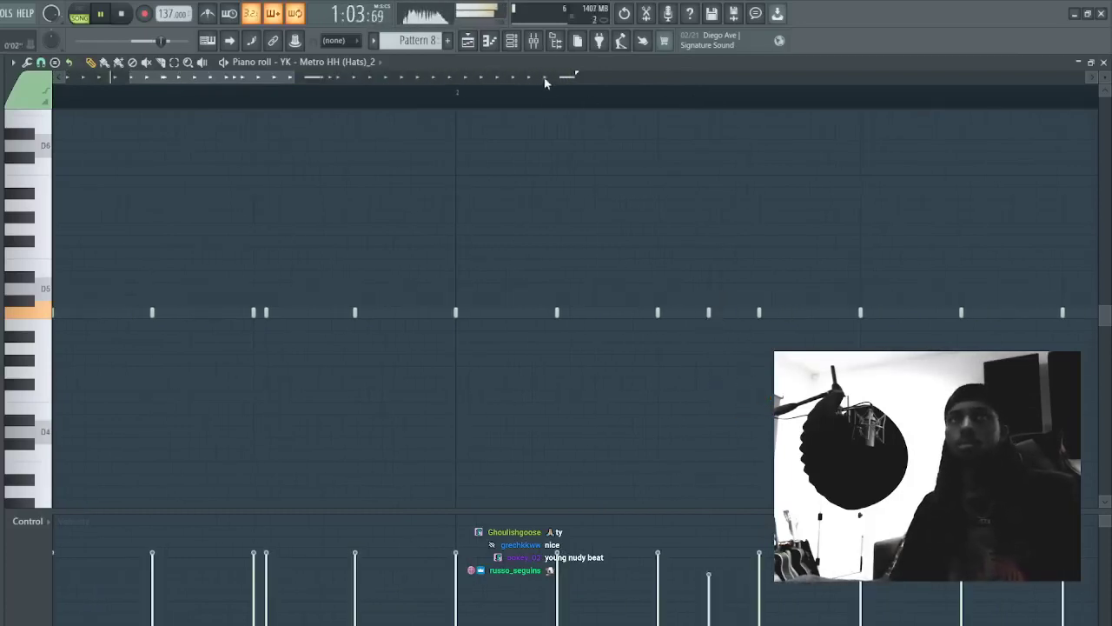
pyautogui.scroll(-4, 546, 82)
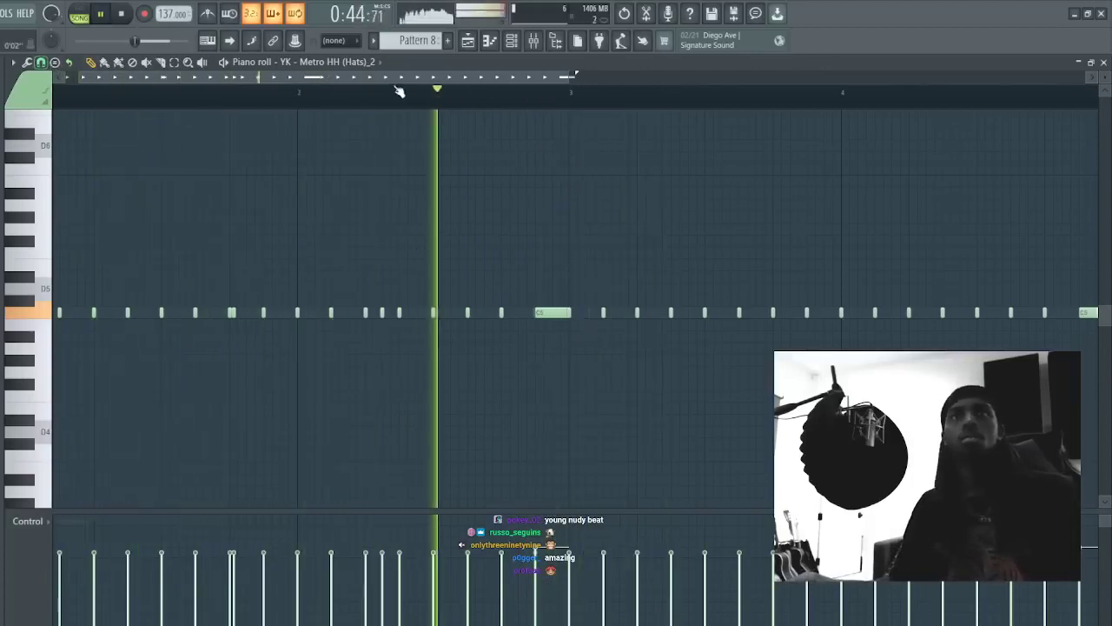
pyautogui.scroll(3, 449, 269)
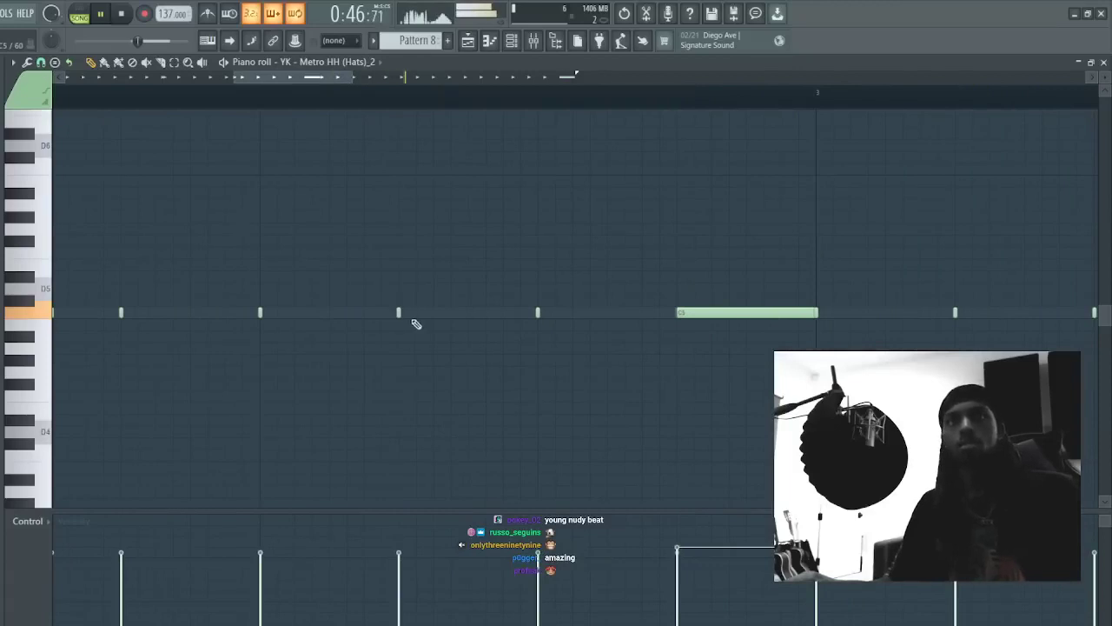
pyautogui.click(468, 313)
pyautogui.click(486, 313)
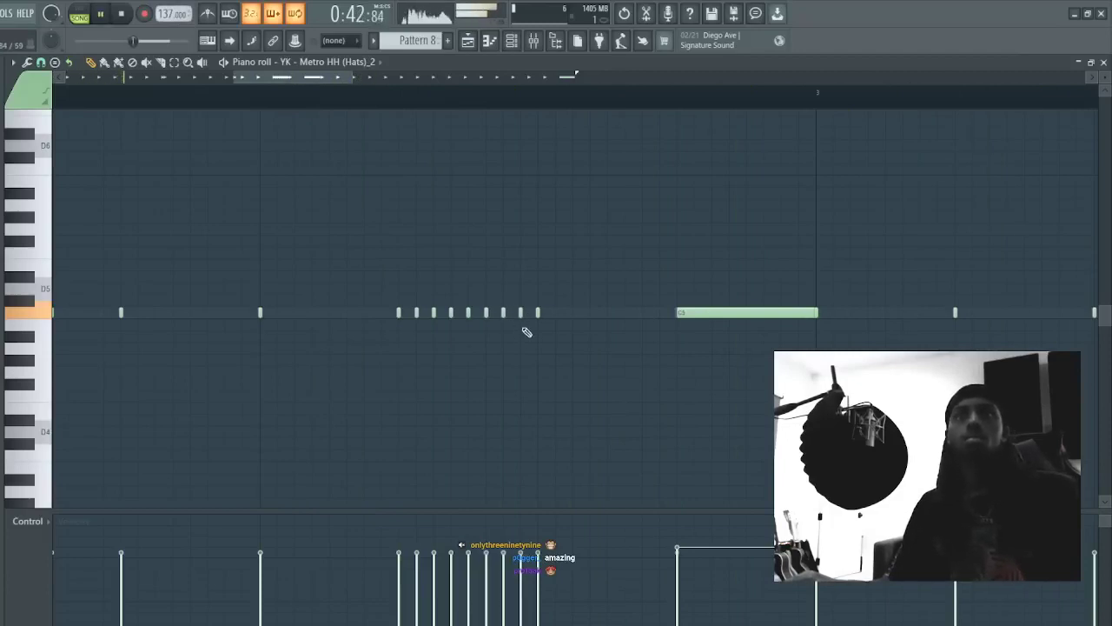
# - Delete three crowded short hi-hat notes near the start of the pattern
pyautogui.scroll(1, 509, 347)
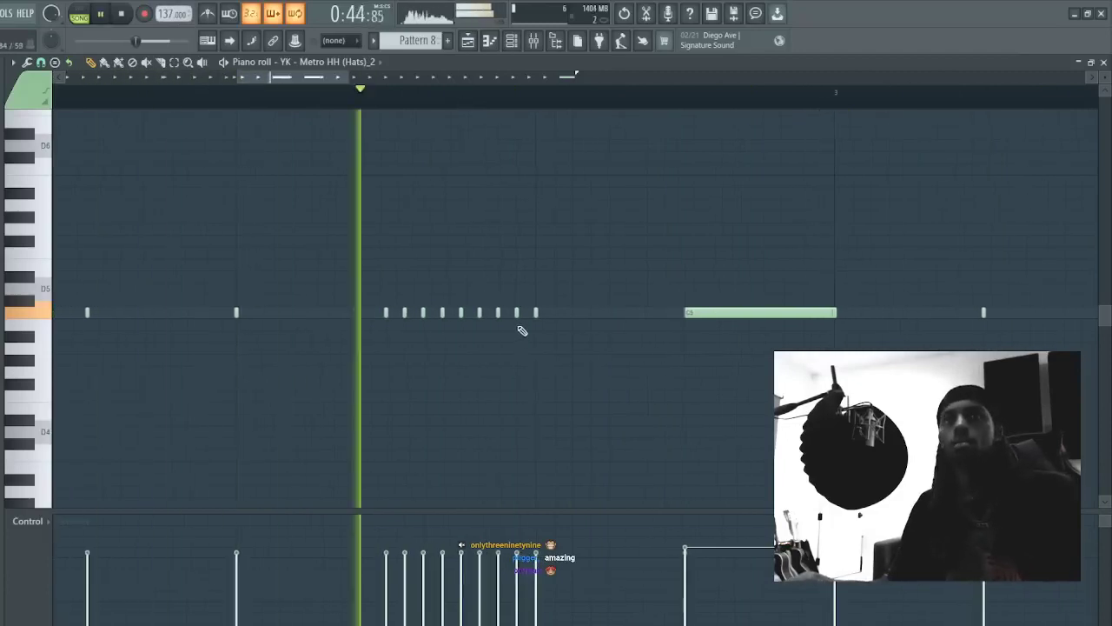
pyautogui.moveTo(300, 77); pyautogui.dragTo(459, 77)
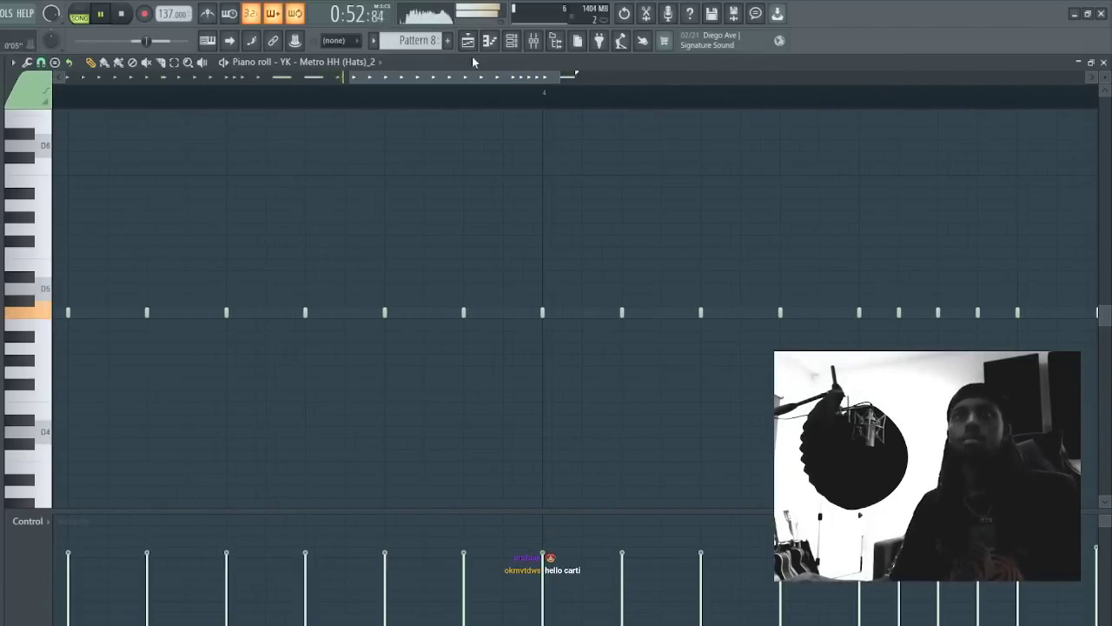
pyautogui.moveTo(475, 77); pyautogui.dragTo(447, 100)
pyautogui.rightClick(176, 314)
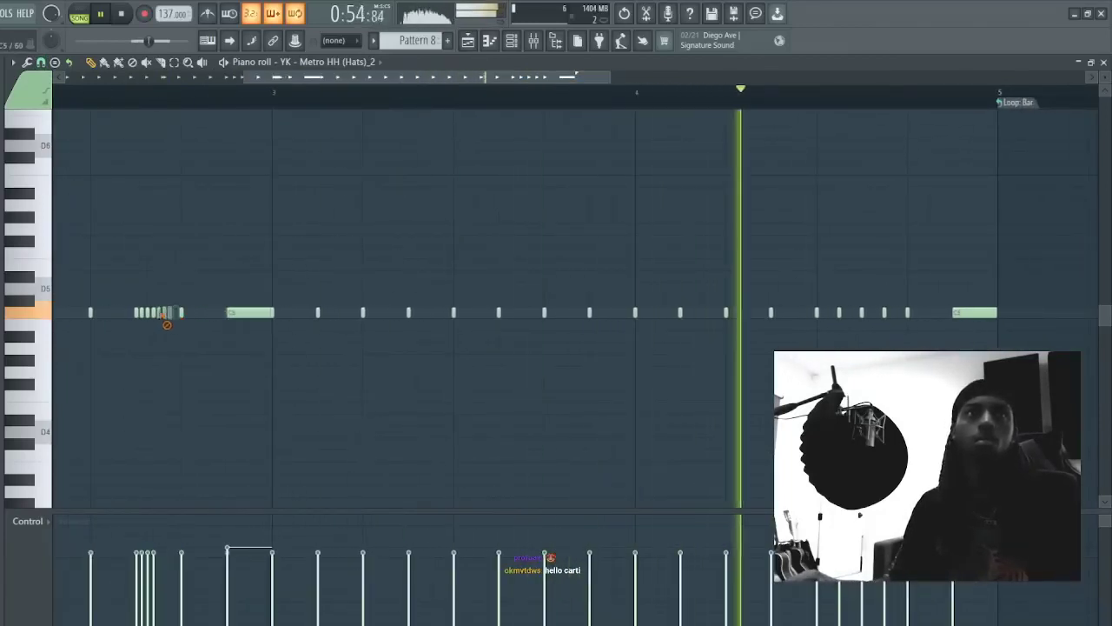
pyautogui.rightClick(153, 314)
pyautogui.rightClick(143, 313)
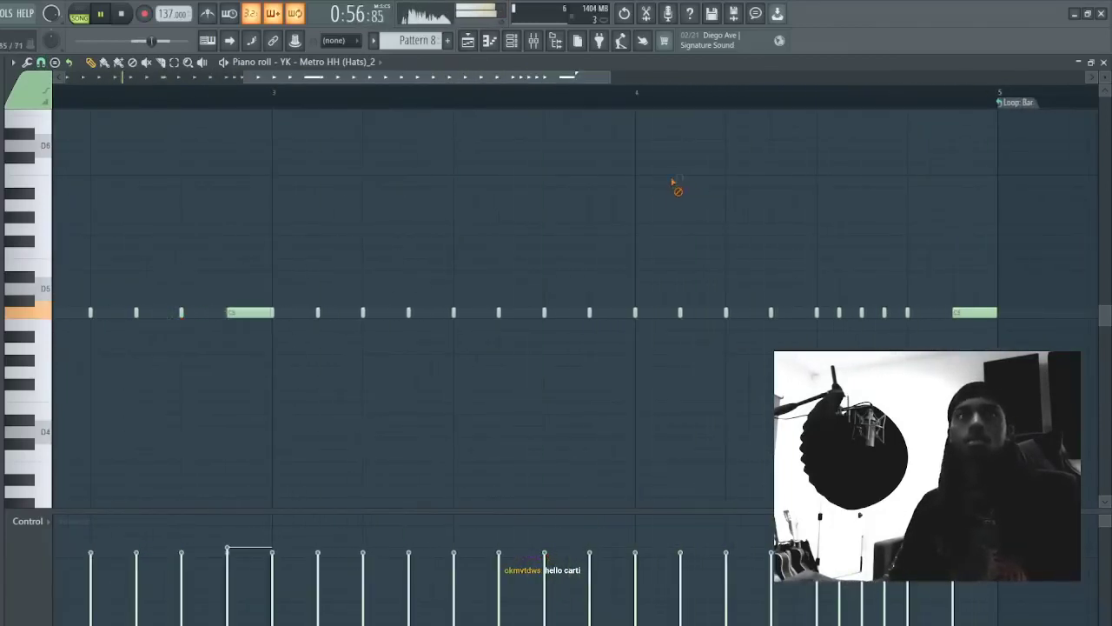
pyautogui.moveTo(387, 79); pyautogui.dragTo(387, 79)
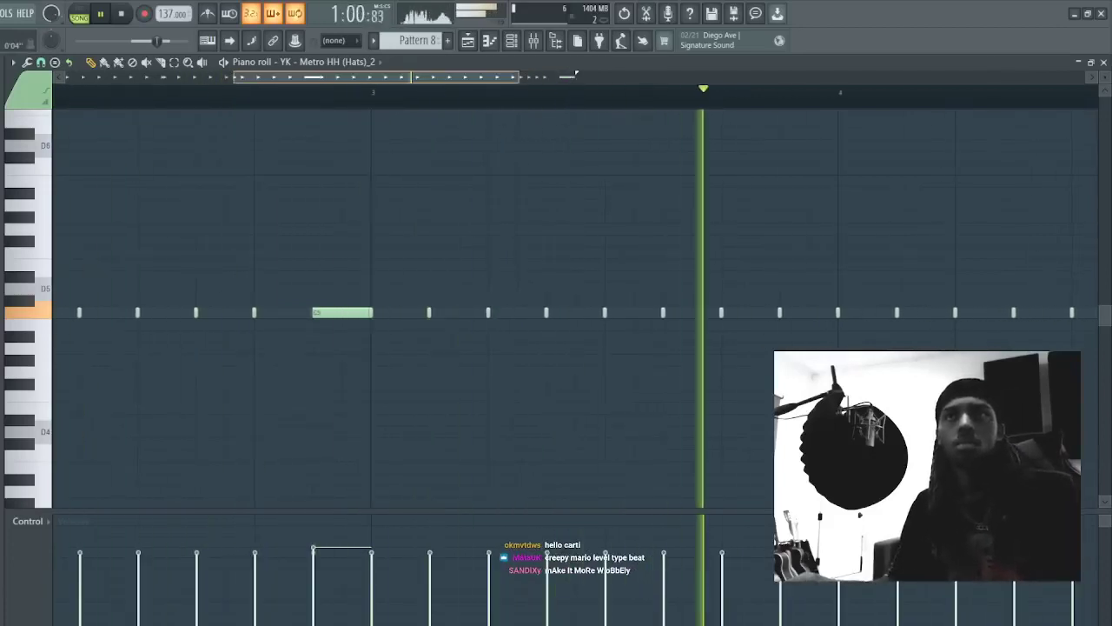
pyautogui.scroll(2, 554, 76)
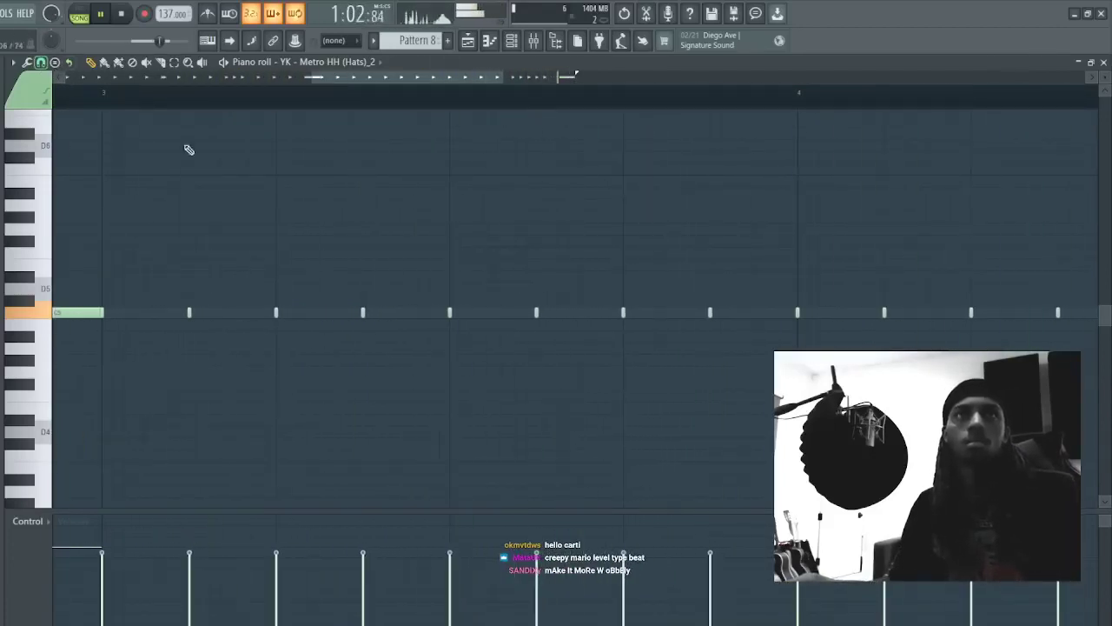
pyautogui.scroll(2, 637, 319)
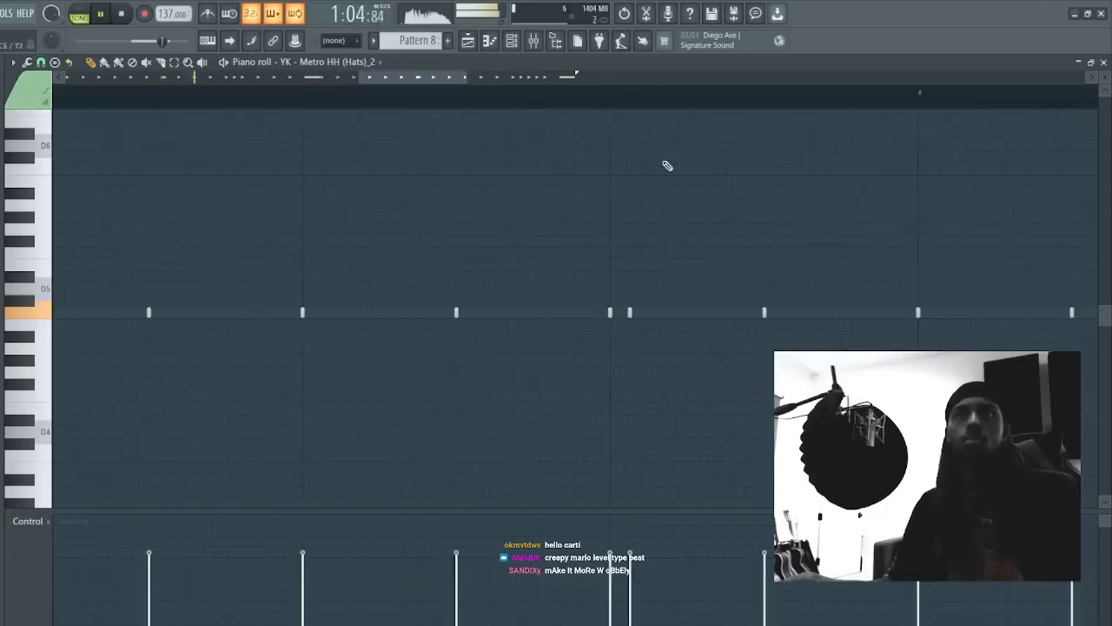
pyautogui.scroll(-2, 640, 335)
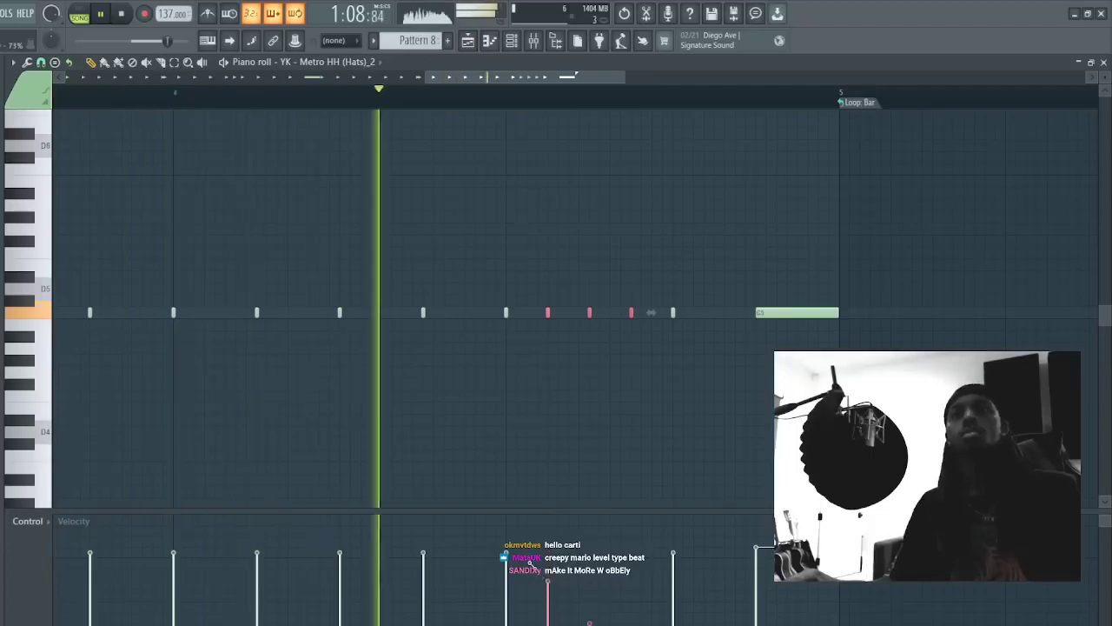
# - Stop the preview and pencil in one more hi-hat note at the end of the bar
pyautogui.press('space')
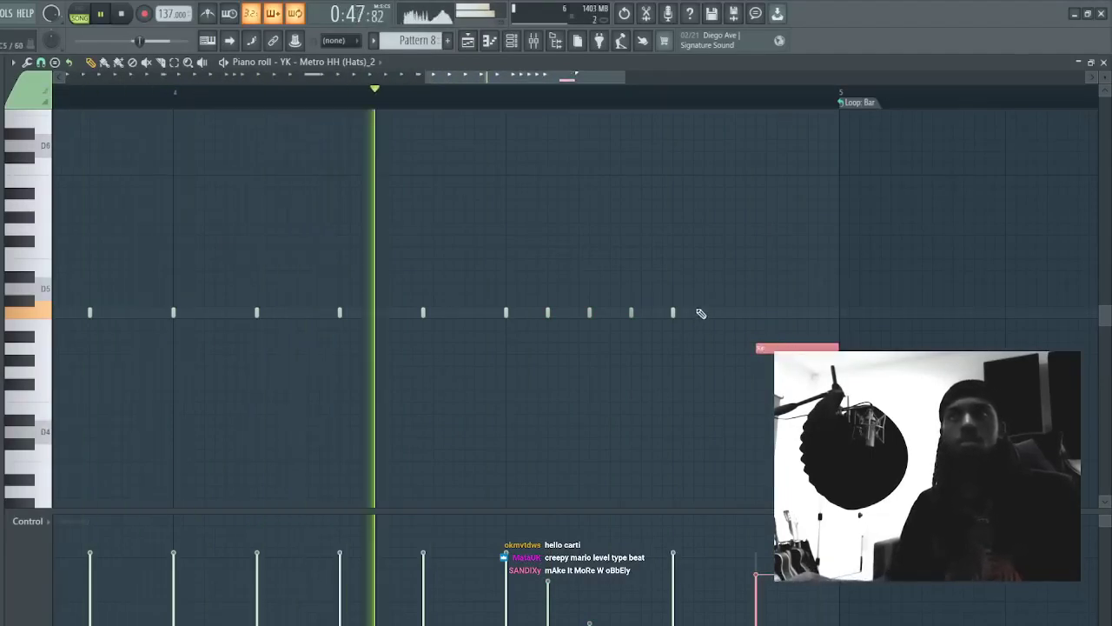
pyautogui.press('space')
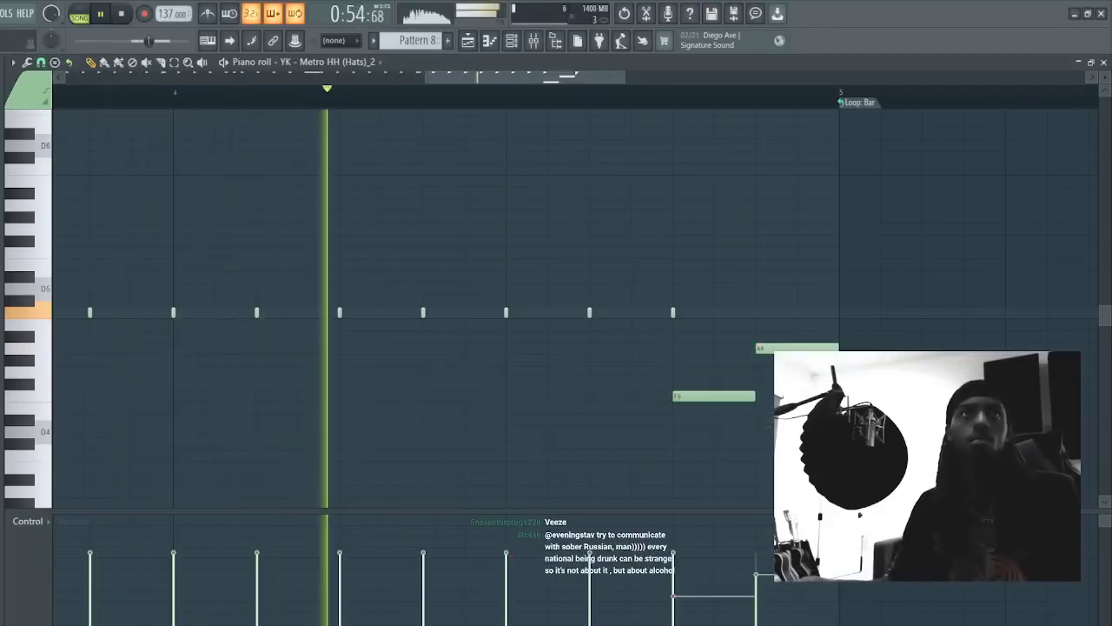
pyautogui.scroll(3, 352, 330)
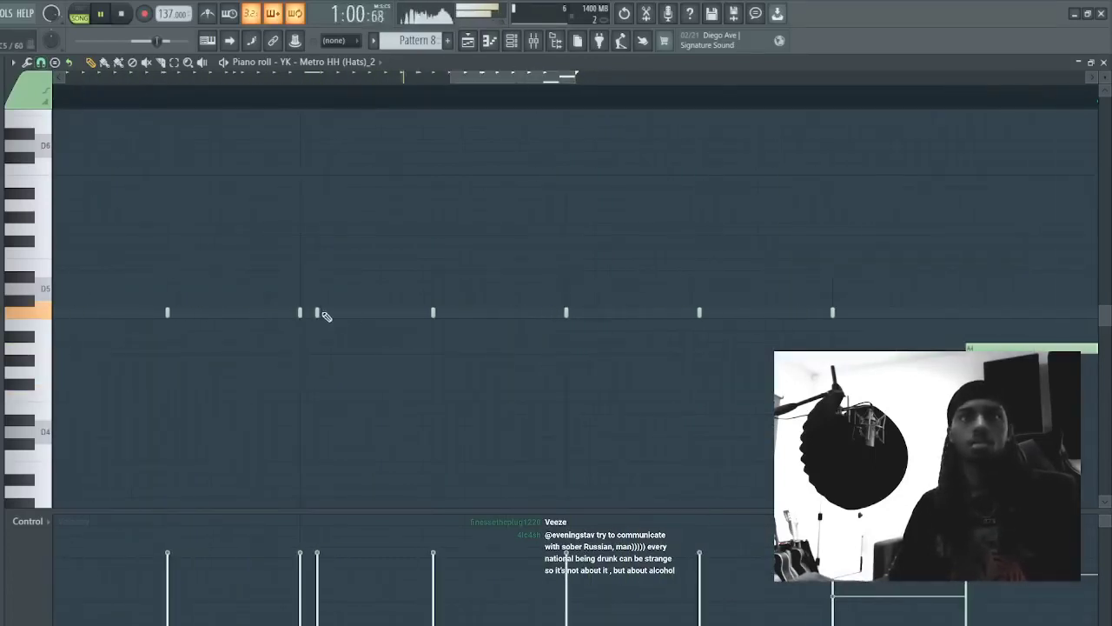
pyautogui.click(366, 313)
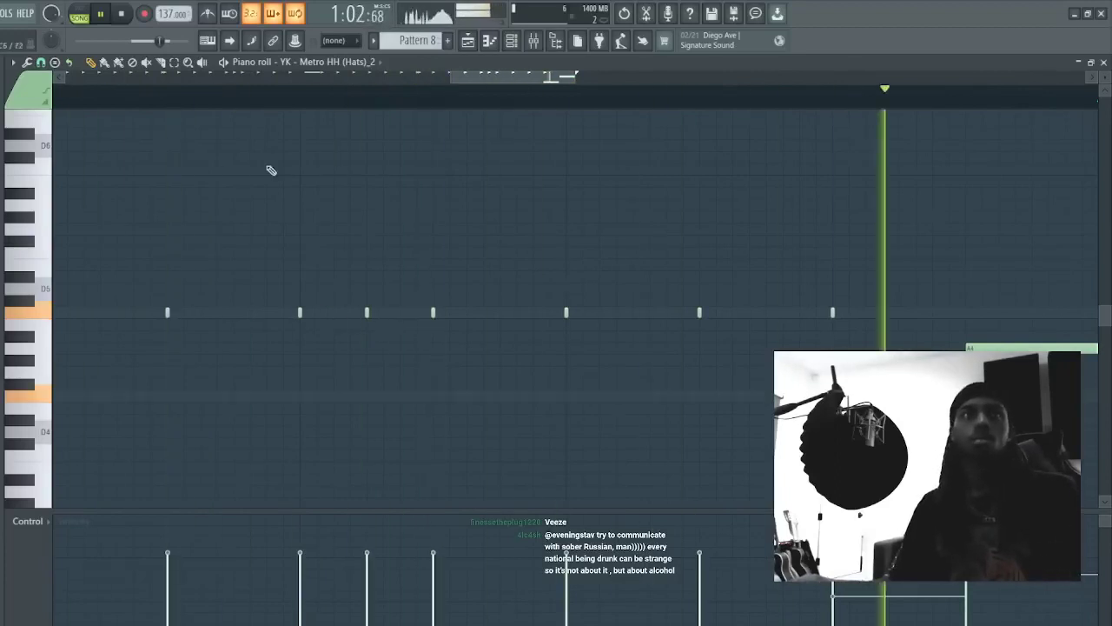
# - Add the SetBack OH open-hat sample to the channel rack as a new channel
pyautogui.scroll(-5, 451, 79)
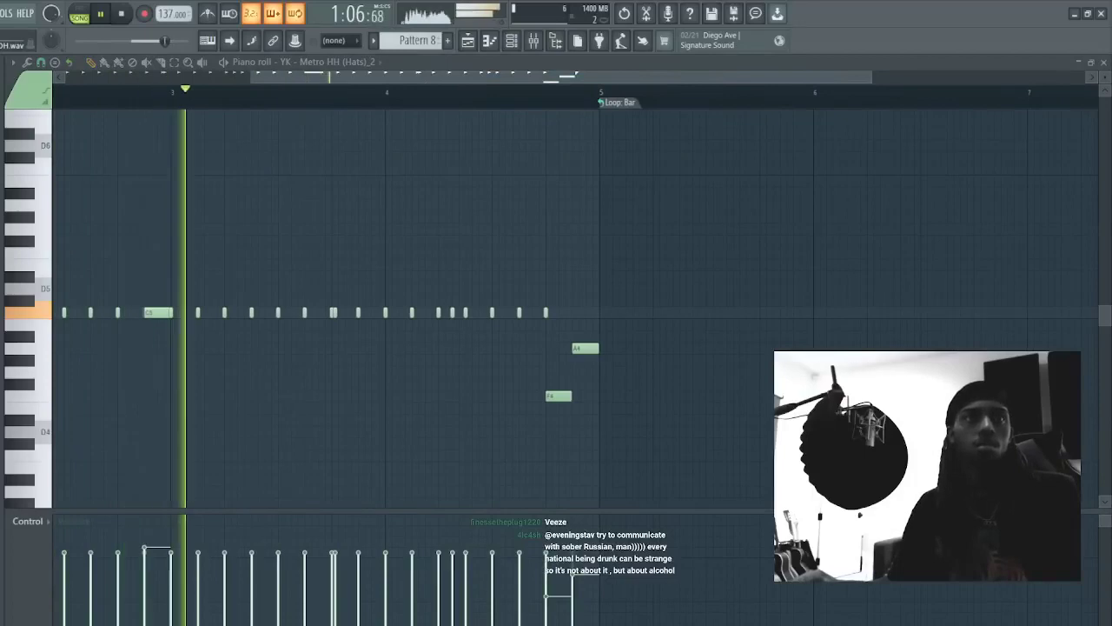
pyautogui.moveTo(2, 218); pyautogui.dragTo(437, 110)
pyautogui.click(514, 40)
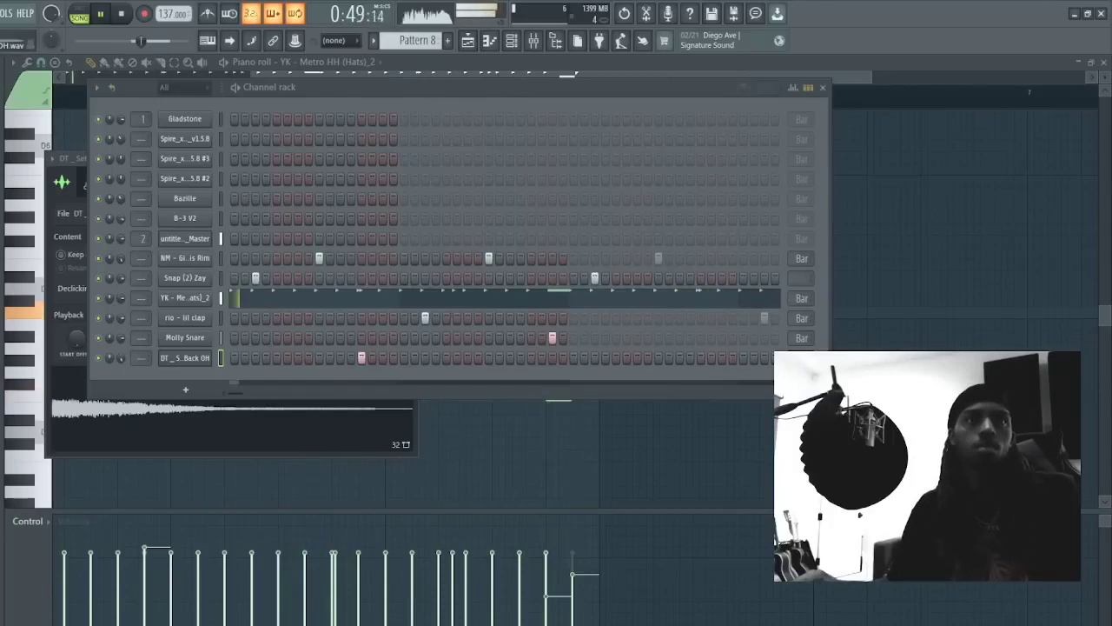
# - Add Mixxin OH and mt3_808_coffee sample channels, select the Rim channel, and close the hi-hat piano roll
pyautogui.moveTo(4, 442); pyautogui.dragTo(185, 389)
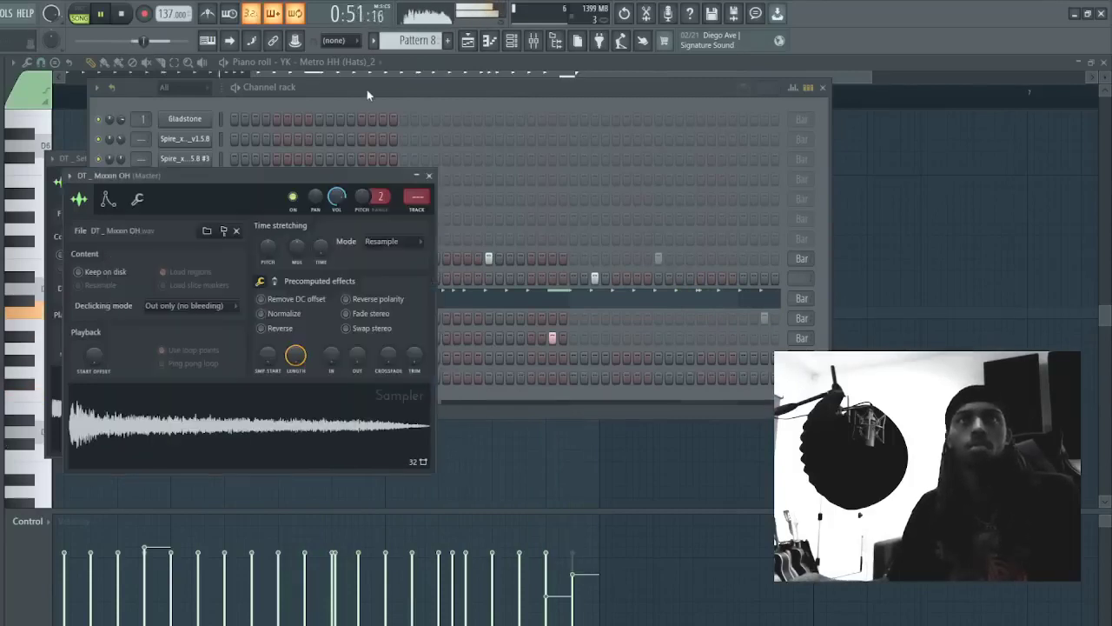
pyautogui.click(366, 90)
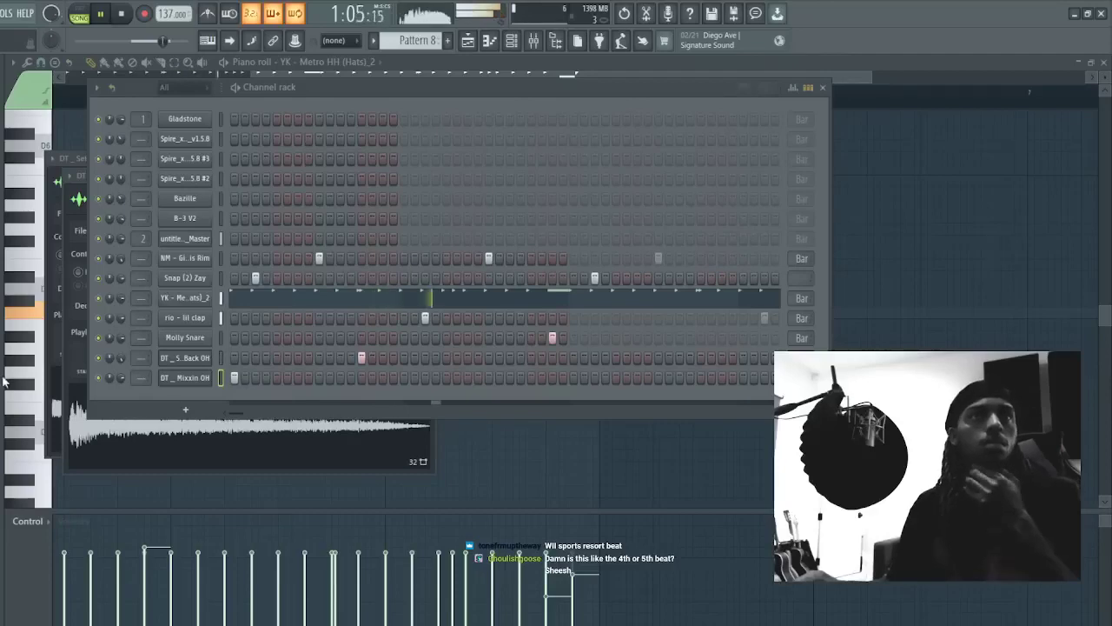
pyautogui.moveTo(3, 381); pyautogui.dragTo(201, 408)
pyautogui.click(396, 85)
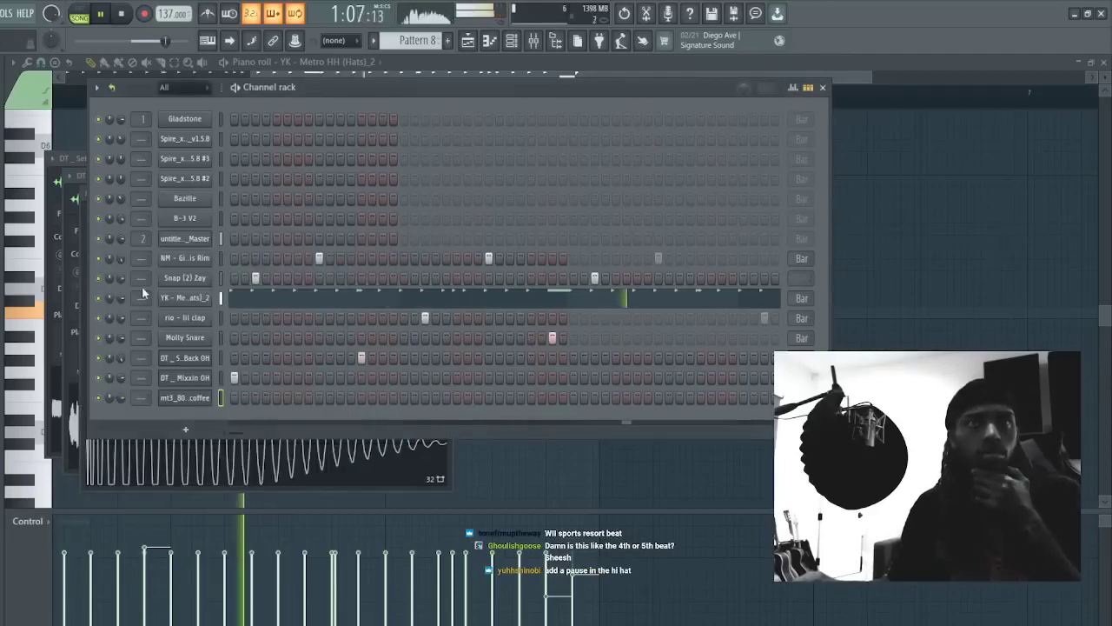
pyautogui.click(220, 258)
pyautogui.press('F7')
pyautogui.press('F7')
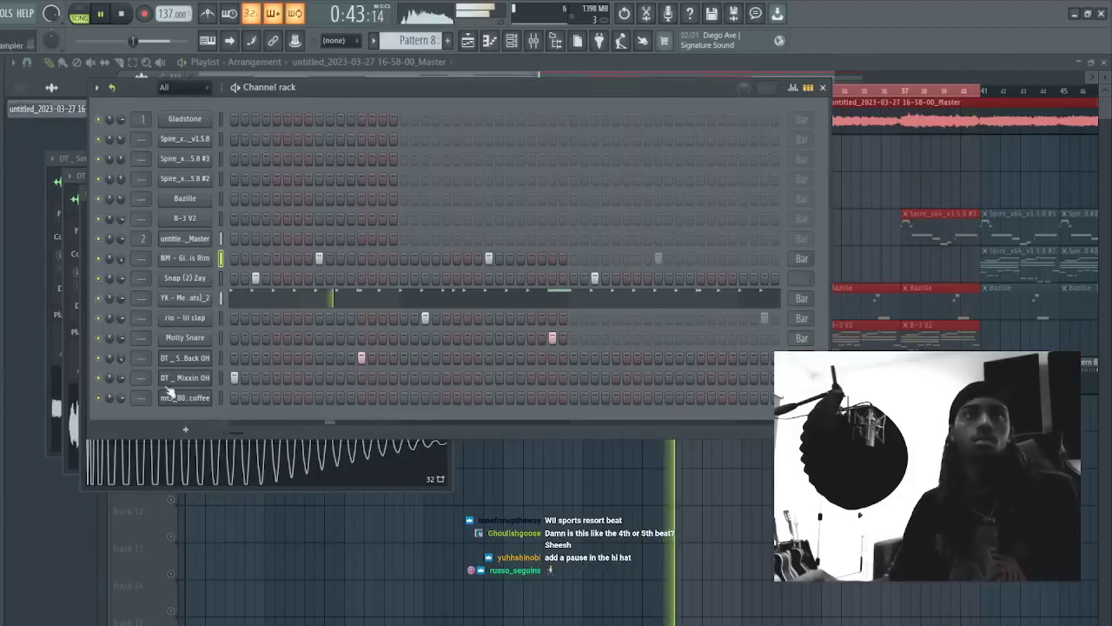
# - Open the empty mt3_808_coffee piano roll, play the pattern briefly, and zoom in horizontally
pyautogui.press('F7')
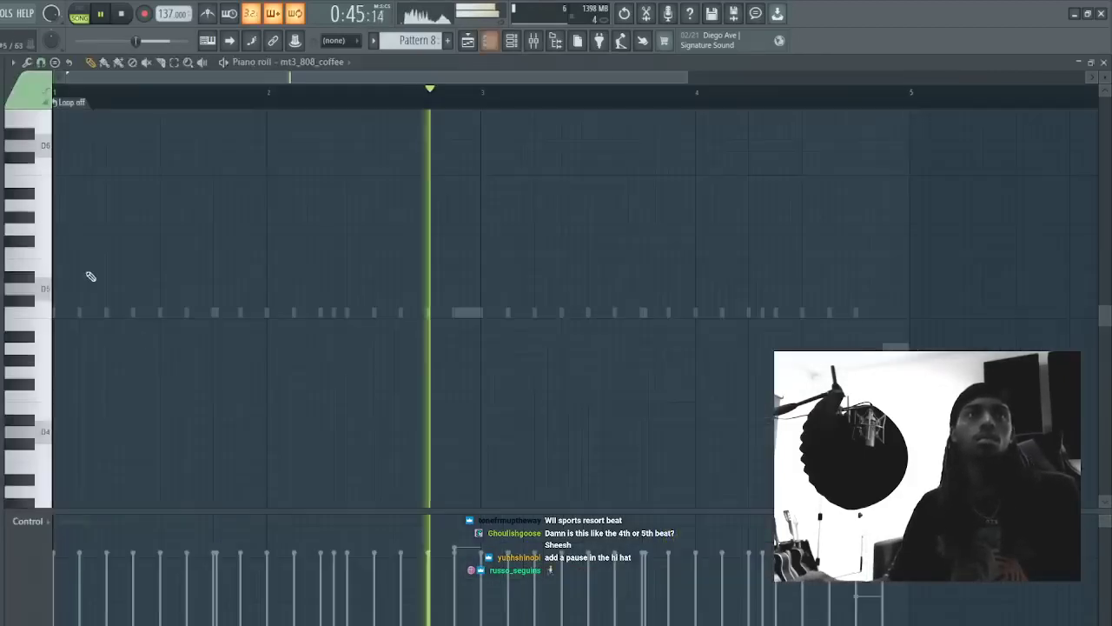
pyautogui.moveTo(33, 172)
pyautogui.mouseDown()
pyautogui.moveTo(33, 159)
pyautogui.moveTo(43, 275)
pyautogui.moveTo(50, 259)
pyautogui.mouseUp()
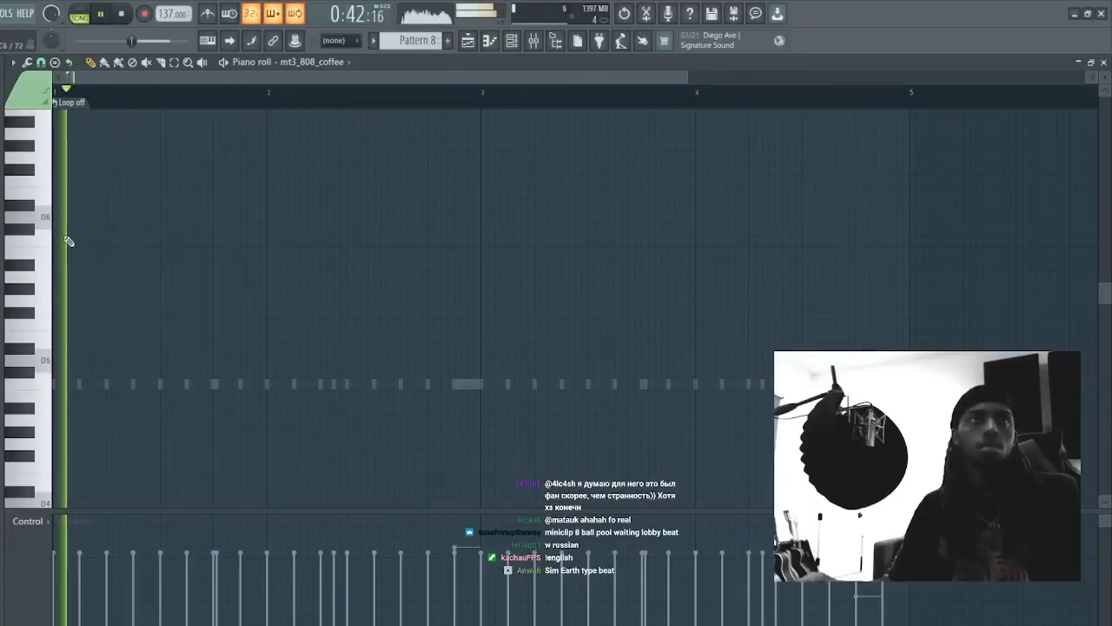
pyautogui.press('space')
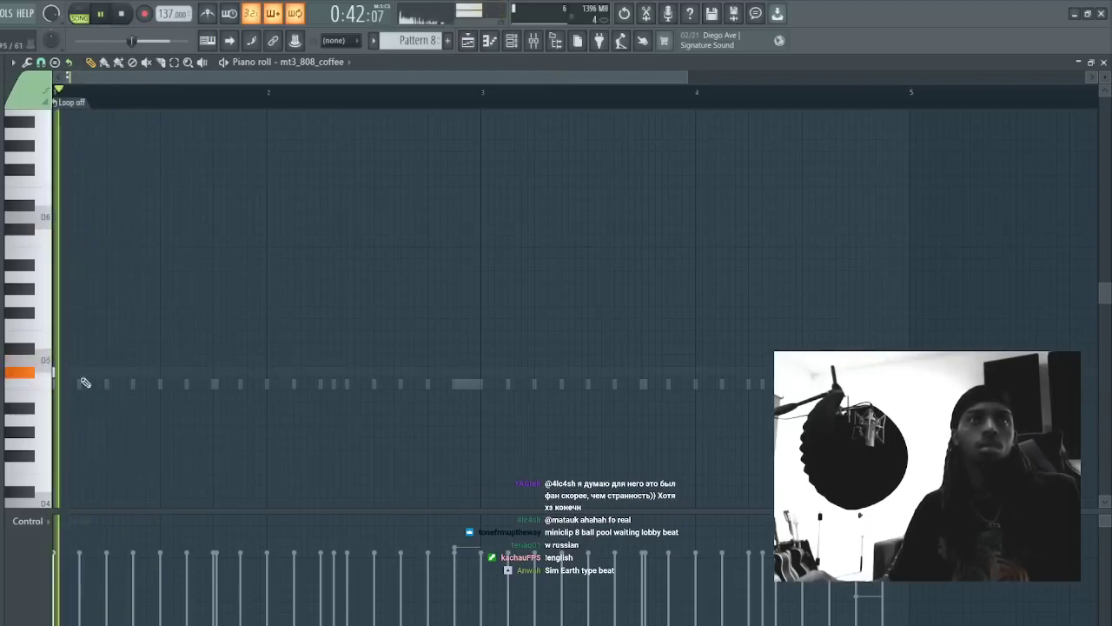
pyautogui.press('space')
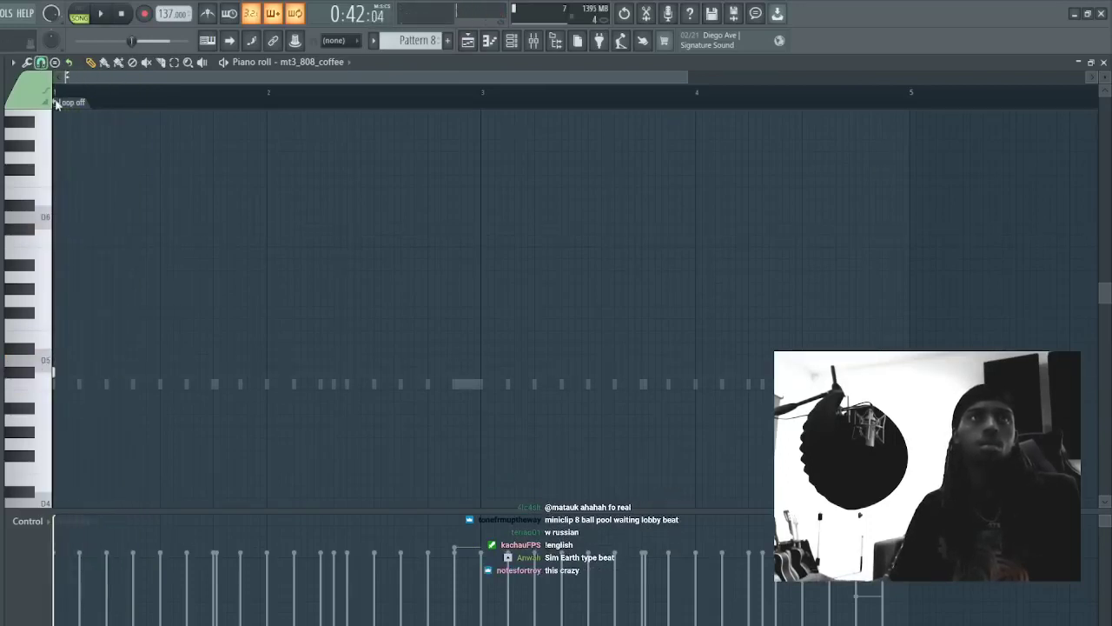
pyautogui.scroll(2, 192, 97)
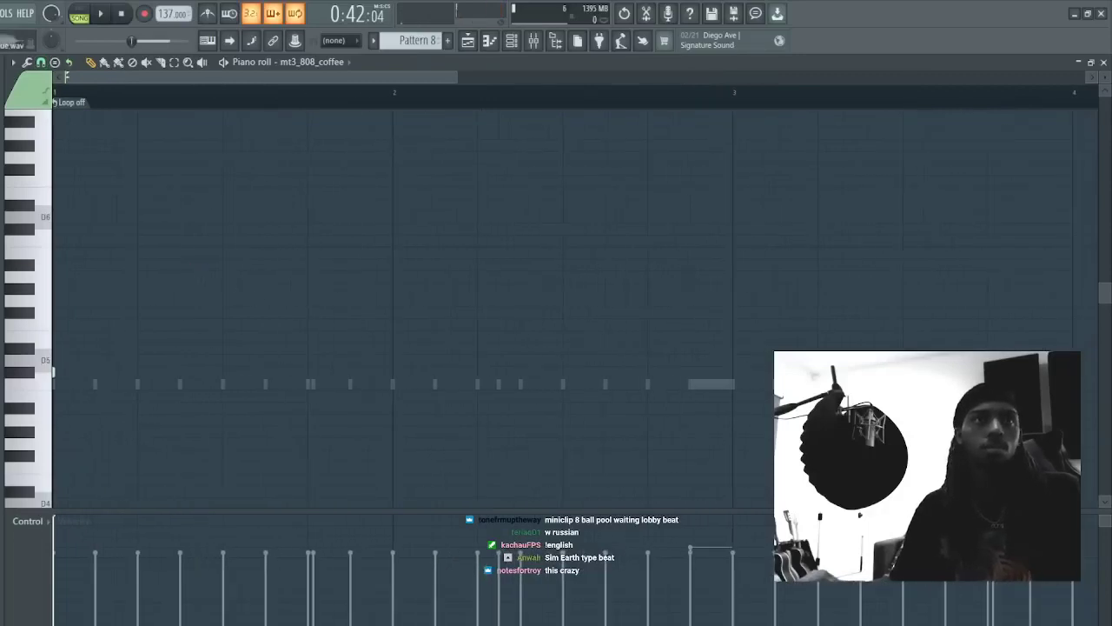
# - Place early 808 notes in the first bar, then delete the two later additions
pyautogui.click(179, 372)
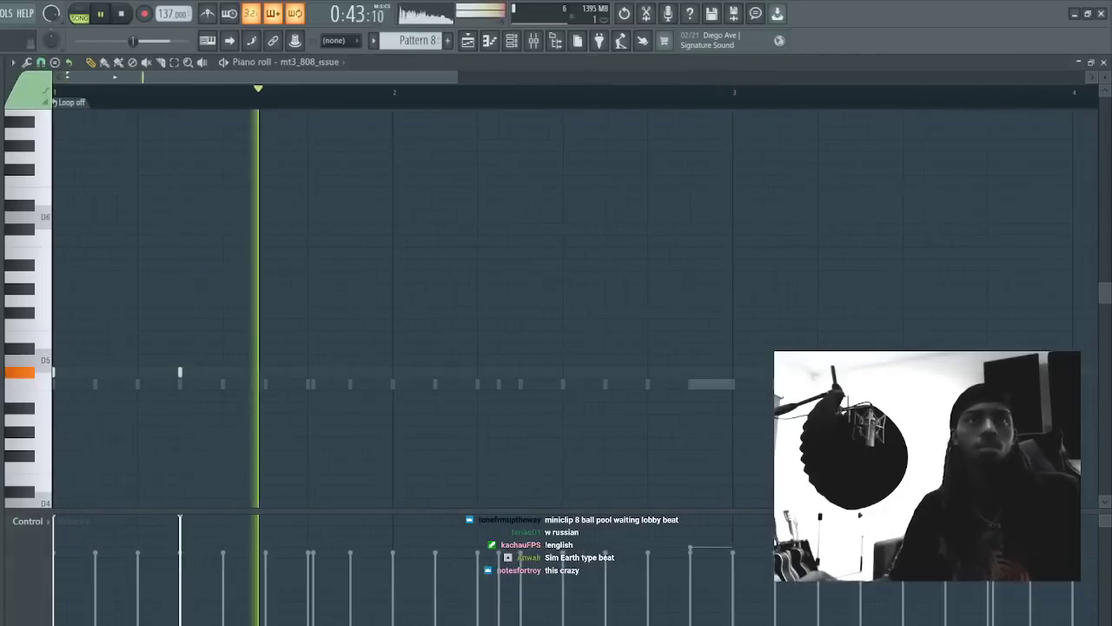
pyautogui.hotkey('ctrl', 'a')
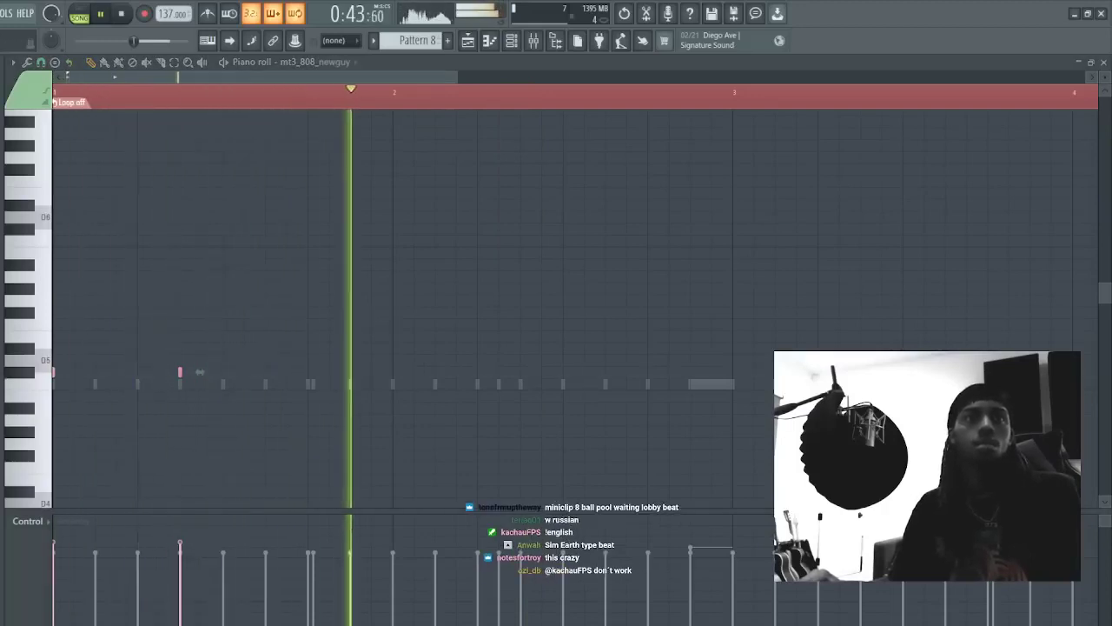
pyautogui.press('space')
pyautogui.press('space')
pyautogui.press('space')
pyautogui.press('space')
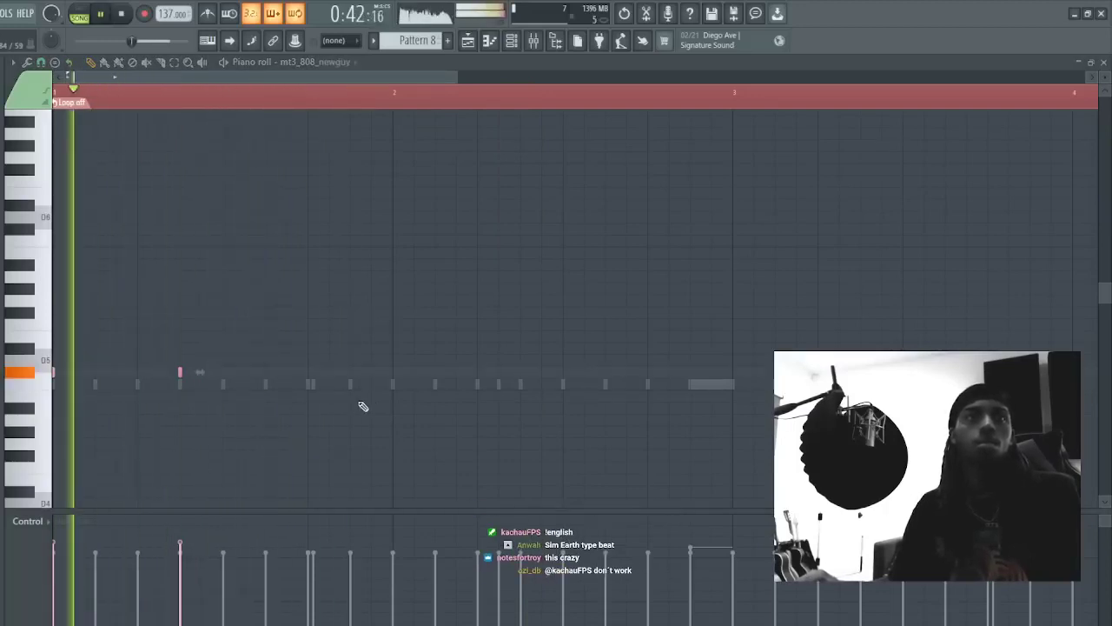
pyautogui.click(382, 396)
pyautogui.click(307, 372)
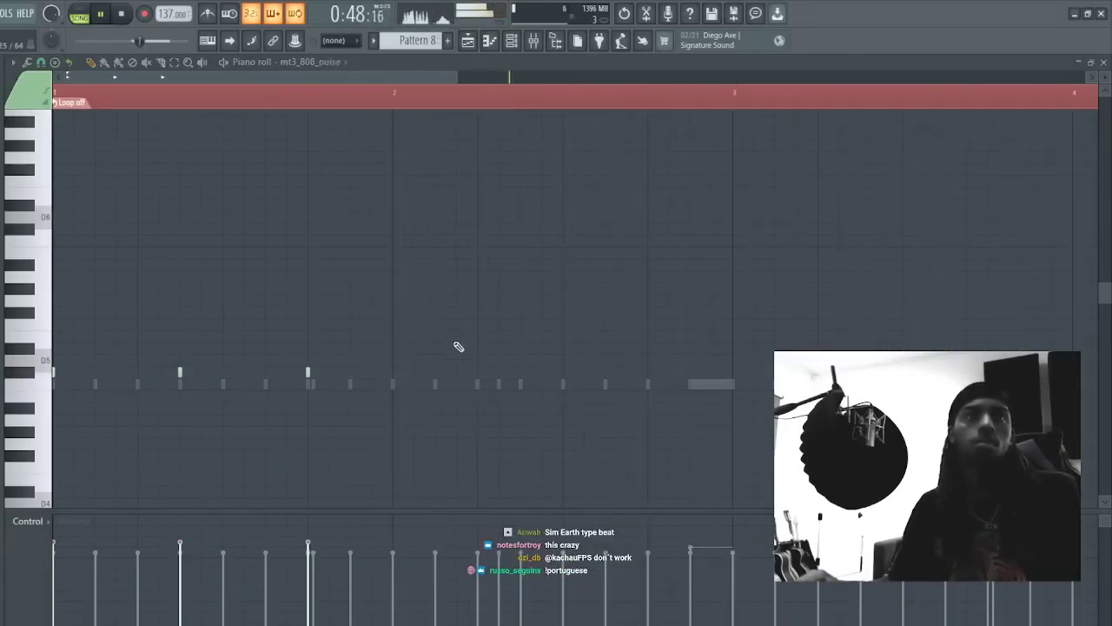
pyautogui.rightClick(456, 374)
pyautogui.rightClick(309, 374)
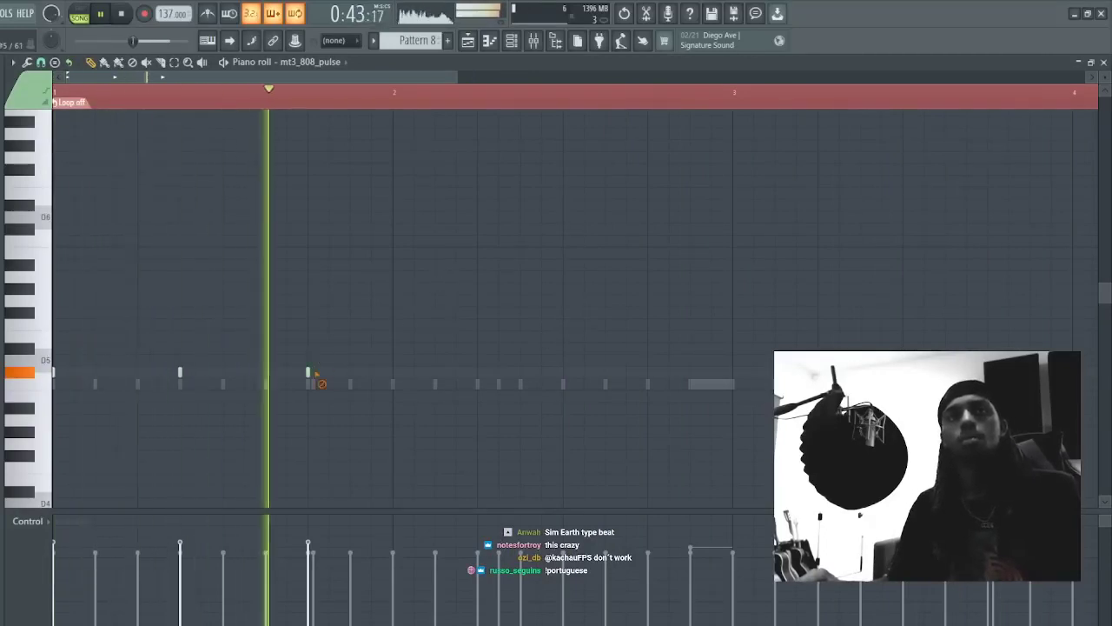
# - Re-add the middle 808 note, undo a trial high note, and add another note later in the bar
pyautogui.click(309, 373)
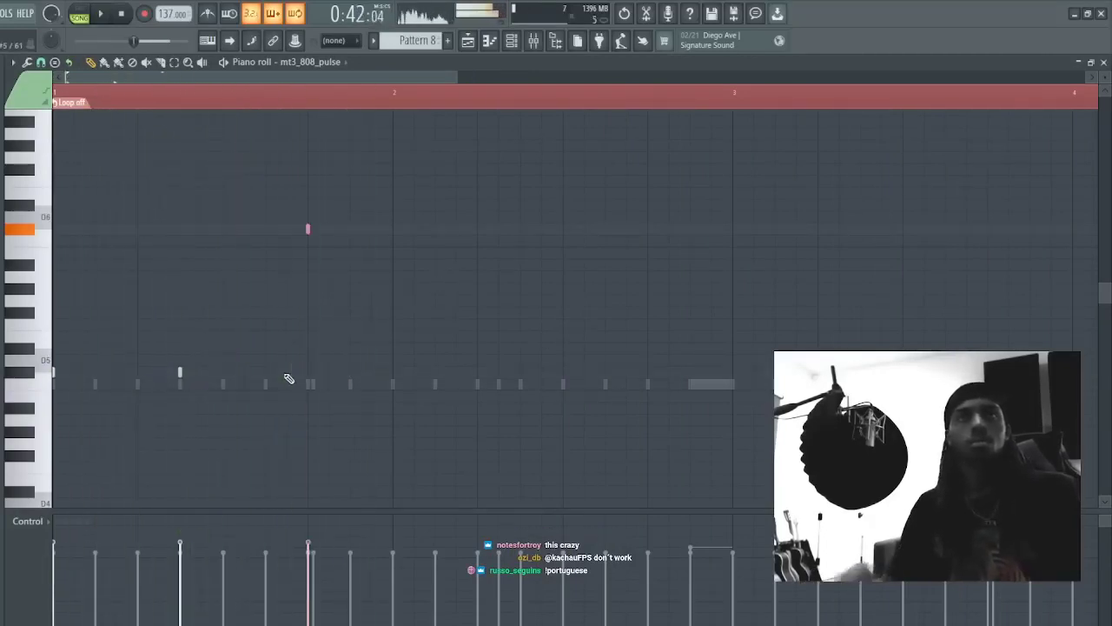
pyautogui.click(350, 230)
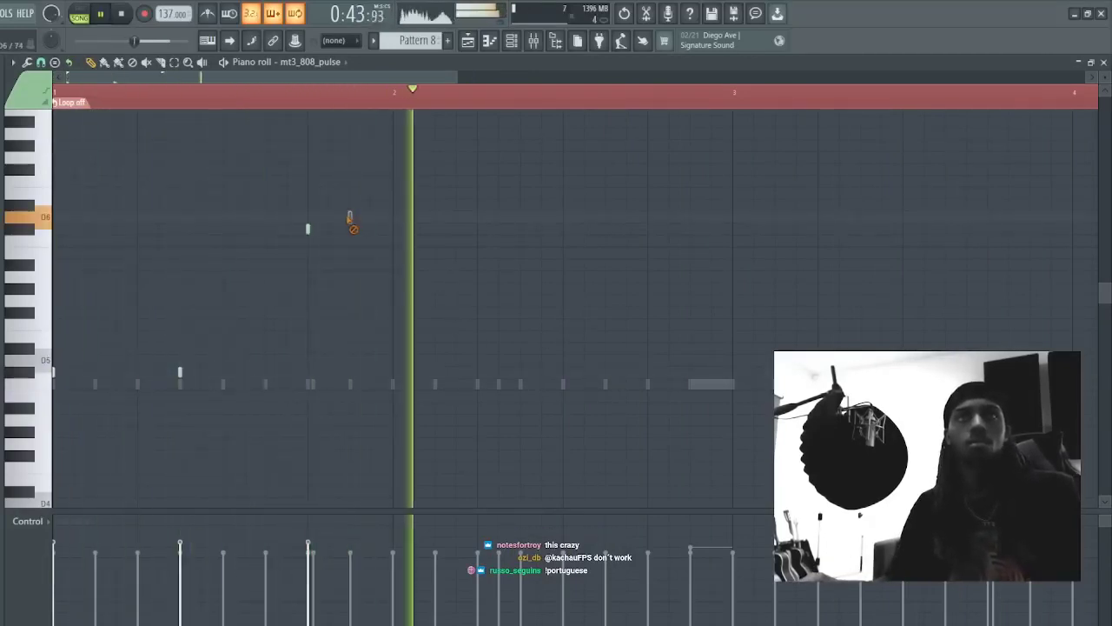
pyautogui.hotkey('ctrl', 'z')
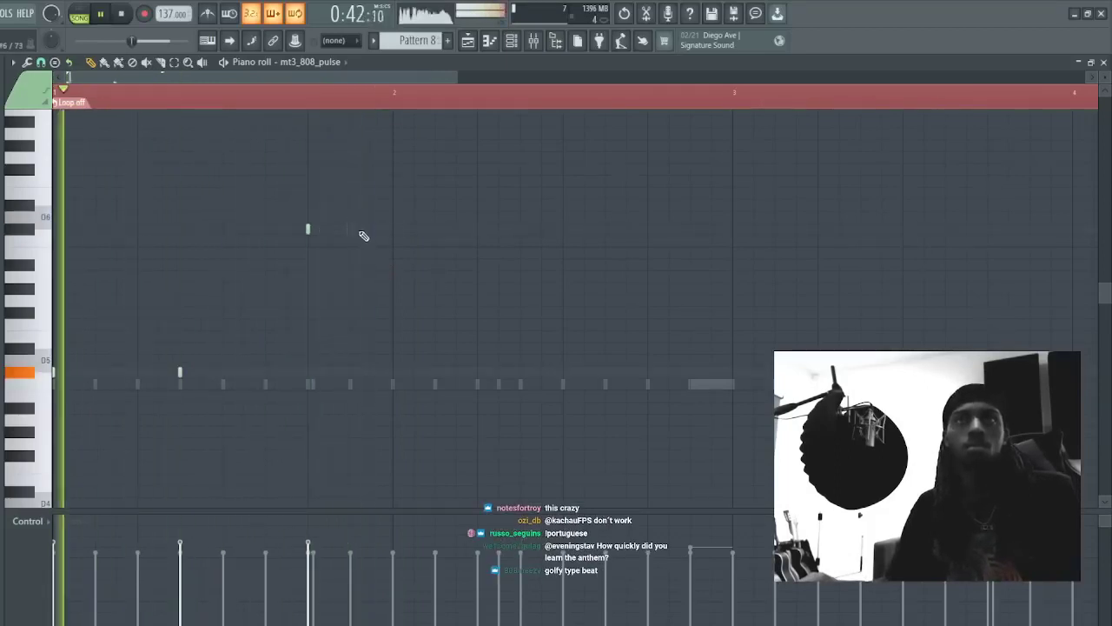
pyautogui.press('space')
pyautogui.press('space')
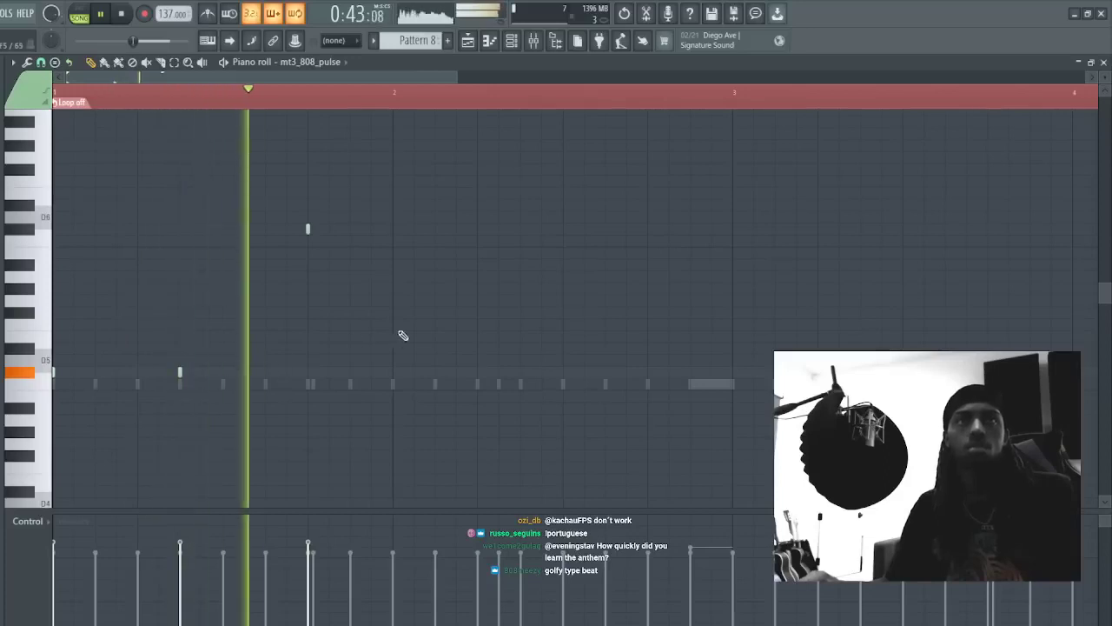
pyautogui.click(434, 373)
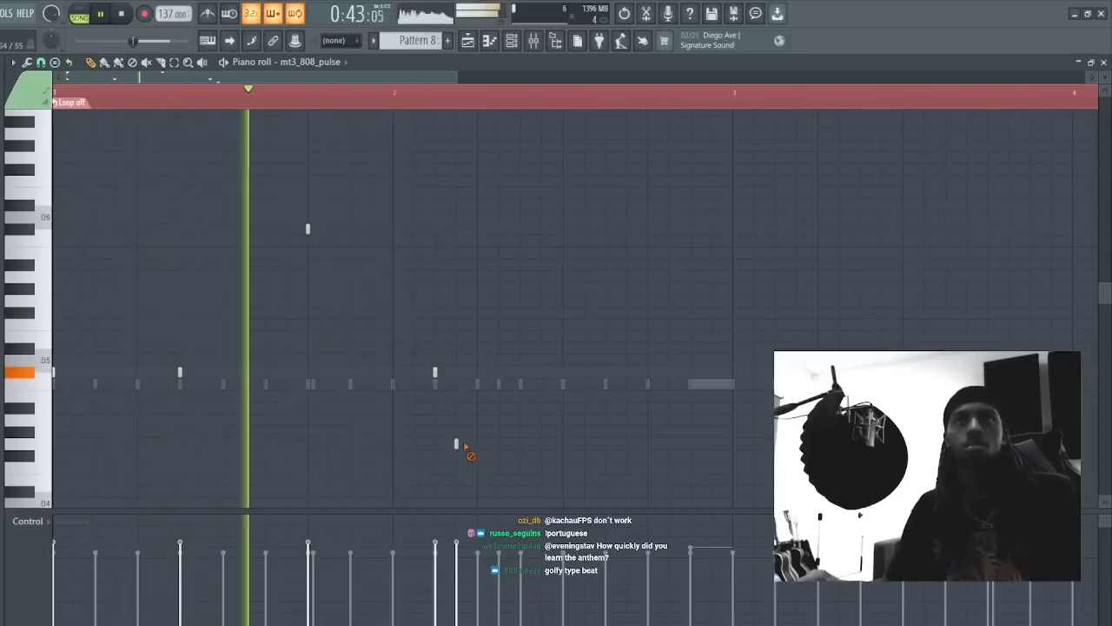
pyautogui.moveTo(458, 77); pyautogui.dragTo(521, 77)
# - Replace a misplaced low note with a second high note and add an 808 note near beat 3
pyautogui.click(413, 373)
pyautogui.rightClick(409, 375)
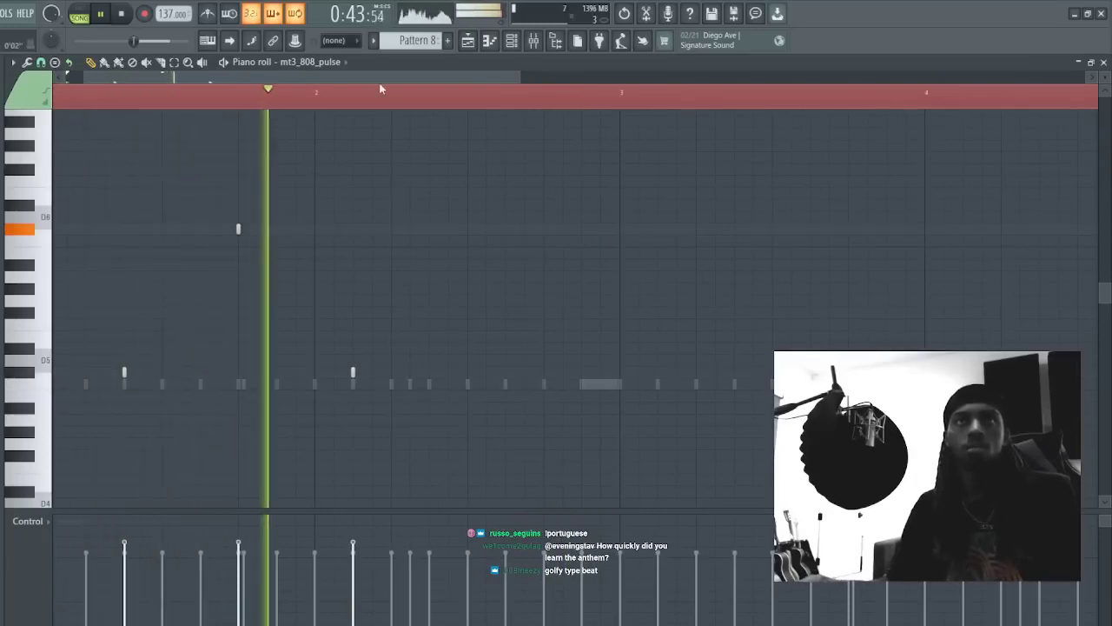
pyautogui.click(278, 230)
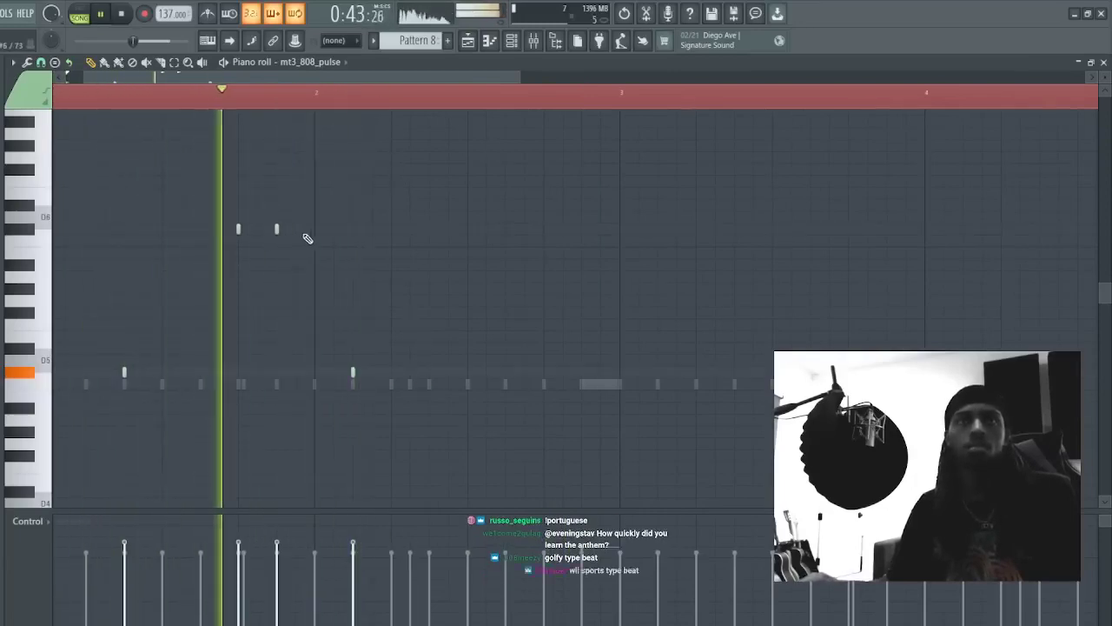
pyautogui.click(544, 372)
pyautogui.press('space')
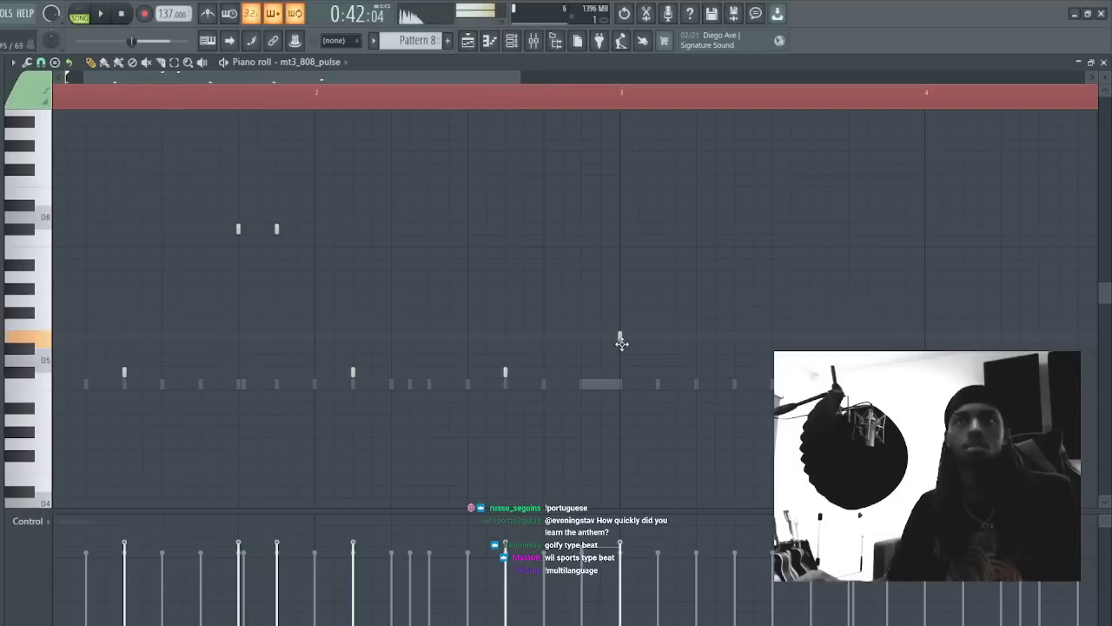
pyautogui.press('space')
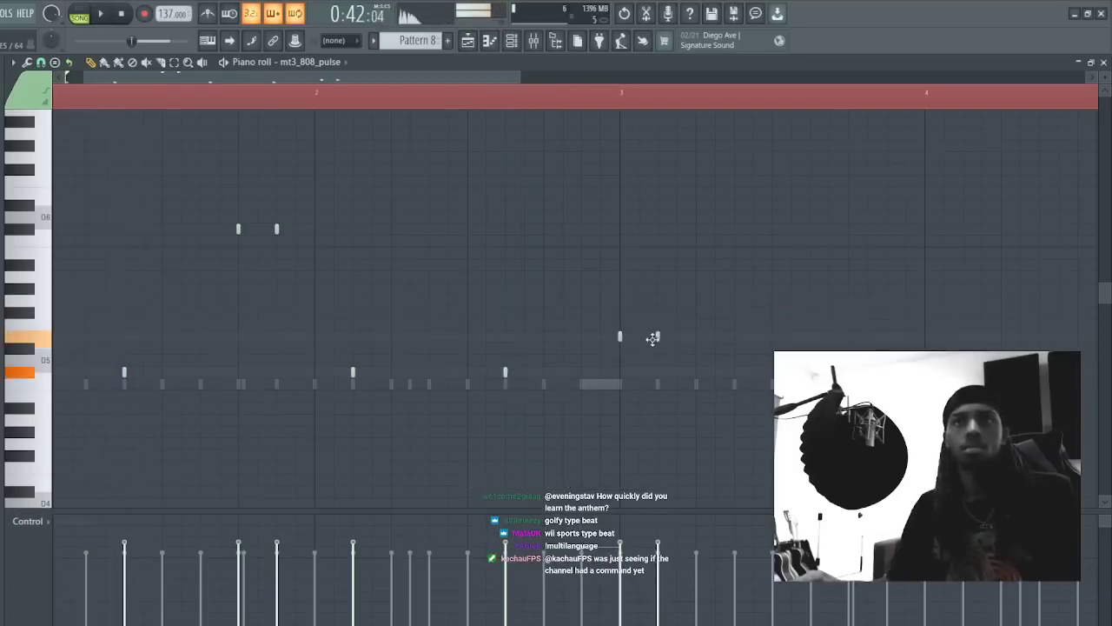
pyautogui.press('space')
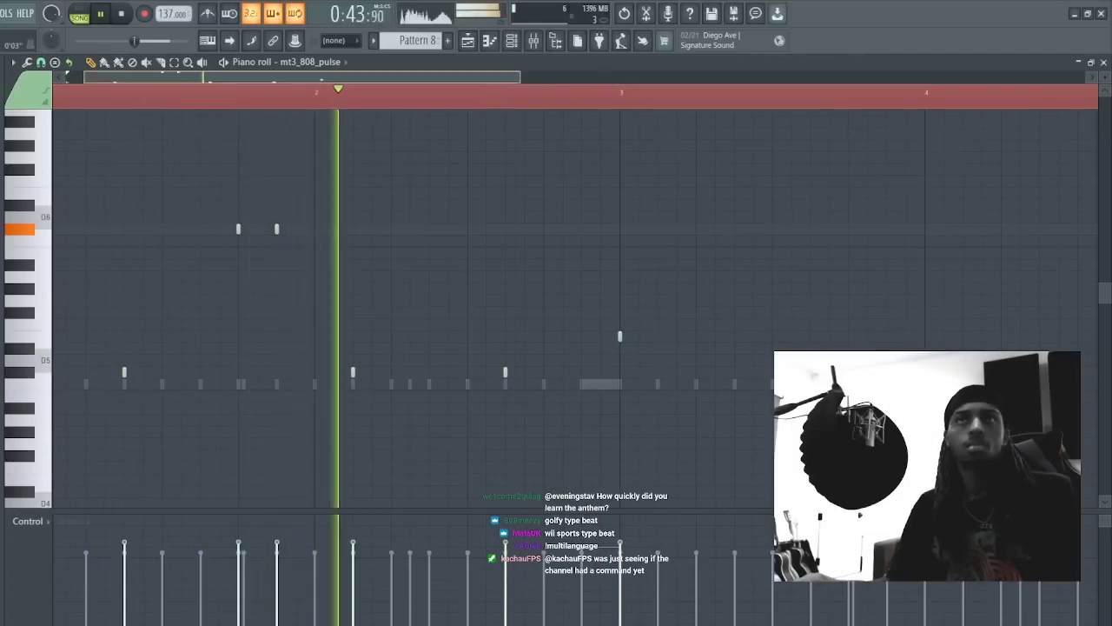
pyautogui.moveTo(303, 78); pyautogui.dragTo(356, 80)
pyautogui.press('space')
pyautogui.press('space')
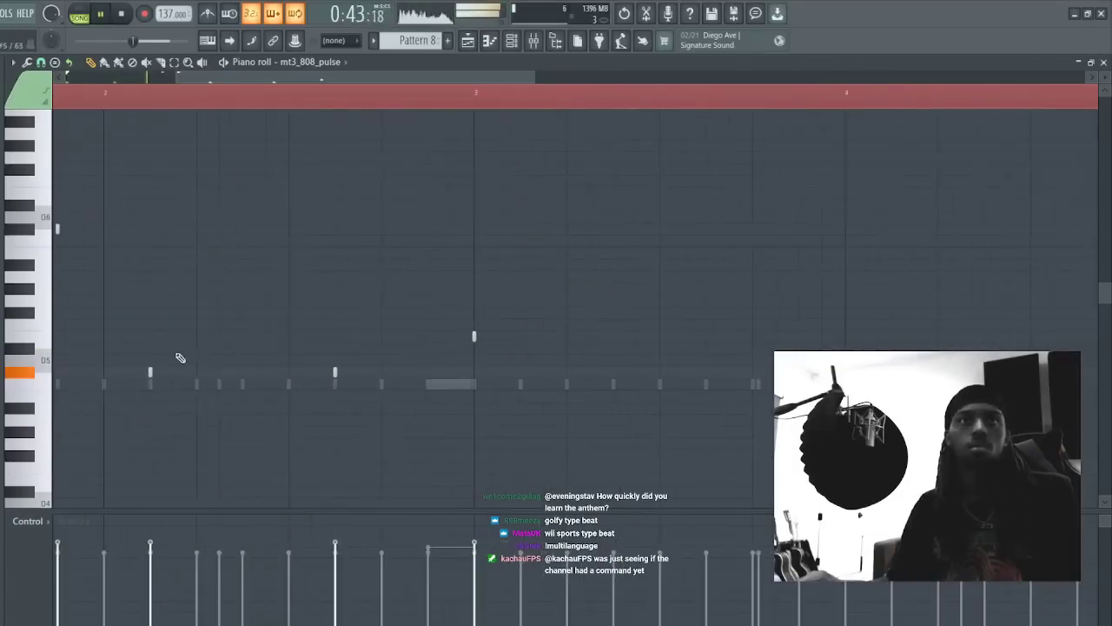
# - Delete the early and misplaced 808 notes and drop the two high notes an octave
pyautogui.rightClick(150, 373)
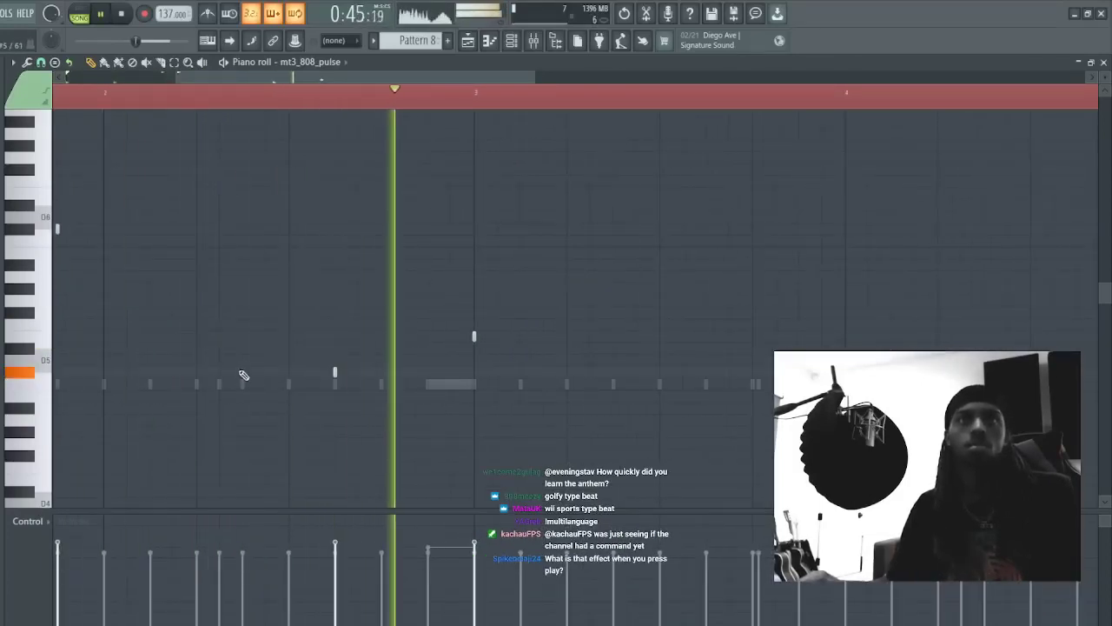
pyautogui.press('space')
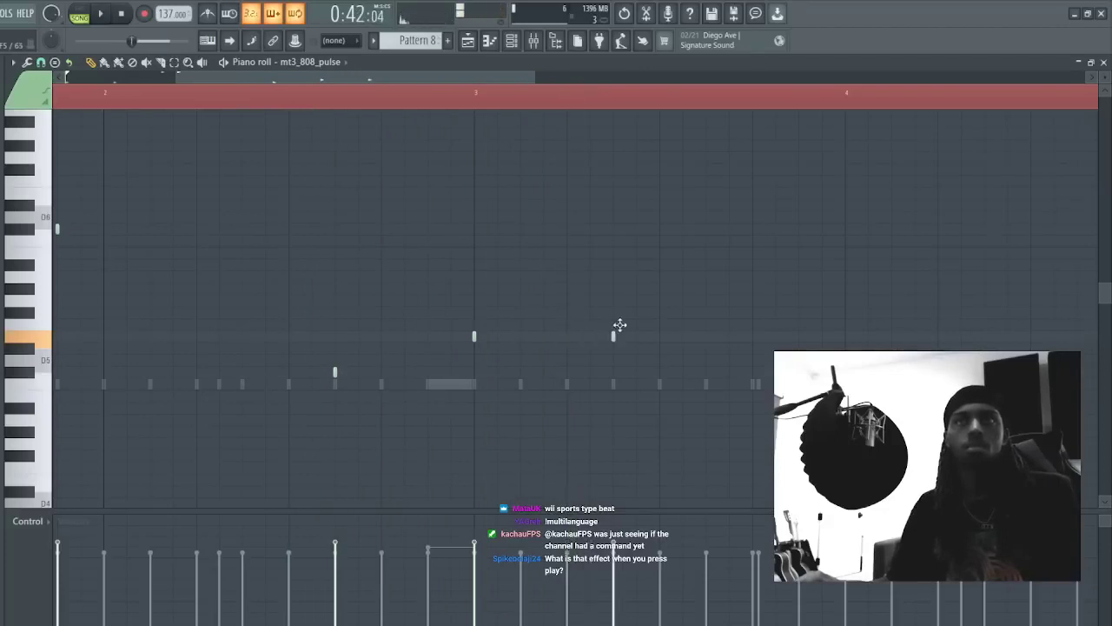
pyautogui.rightClick(683, 349)
pyautogui.moveTo(500, 78); pyautogui.dragTo(431, 80)
pyautogui.press('space')
pyautogui.press('space')
pyautogui.moveTo(262, 195); pyautogui.dragTo(181, 237)
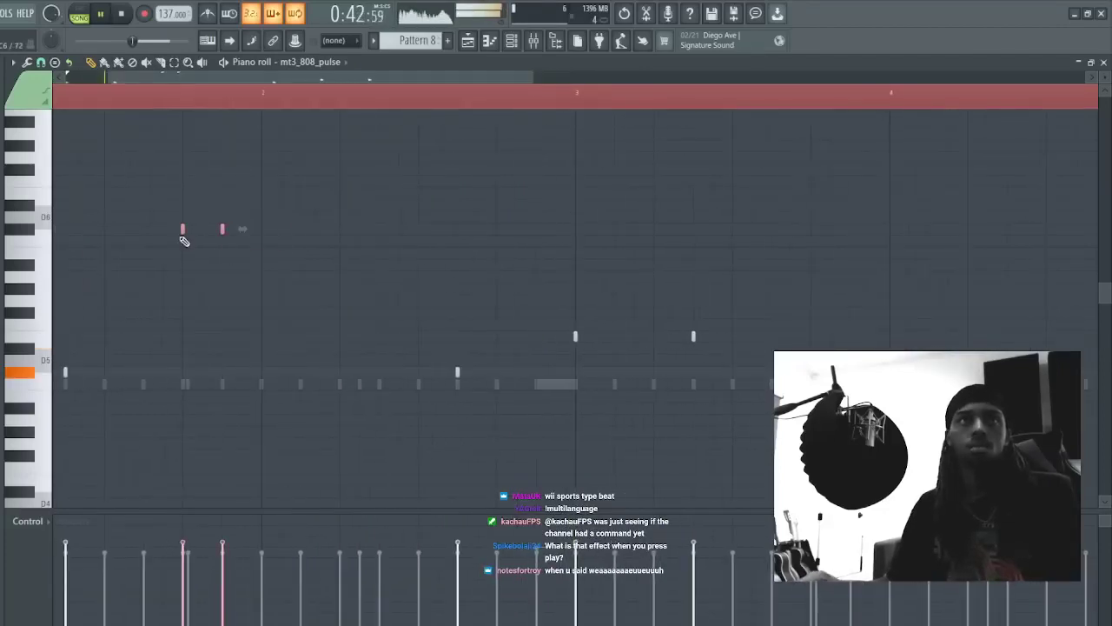
pyautogui.hotkey('ctrl', 'Down')
pyautogui.press('space')
pyautogui.press('space')
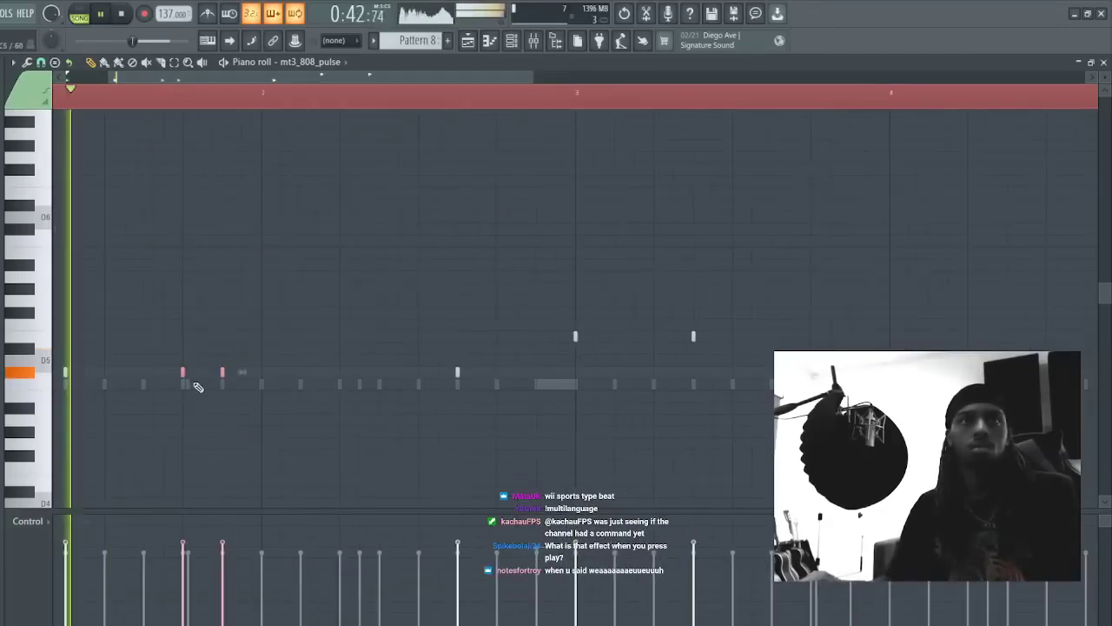
# - Raise the low note near beat 2 an octave and audition the mt3_808_newguy line
pyautogui.press('space')
pyautogui.keyDown('ctrl'); pyautogui.click(128, 395); pyautogui.keyUp('ctrl')
pyautogui.press('space')
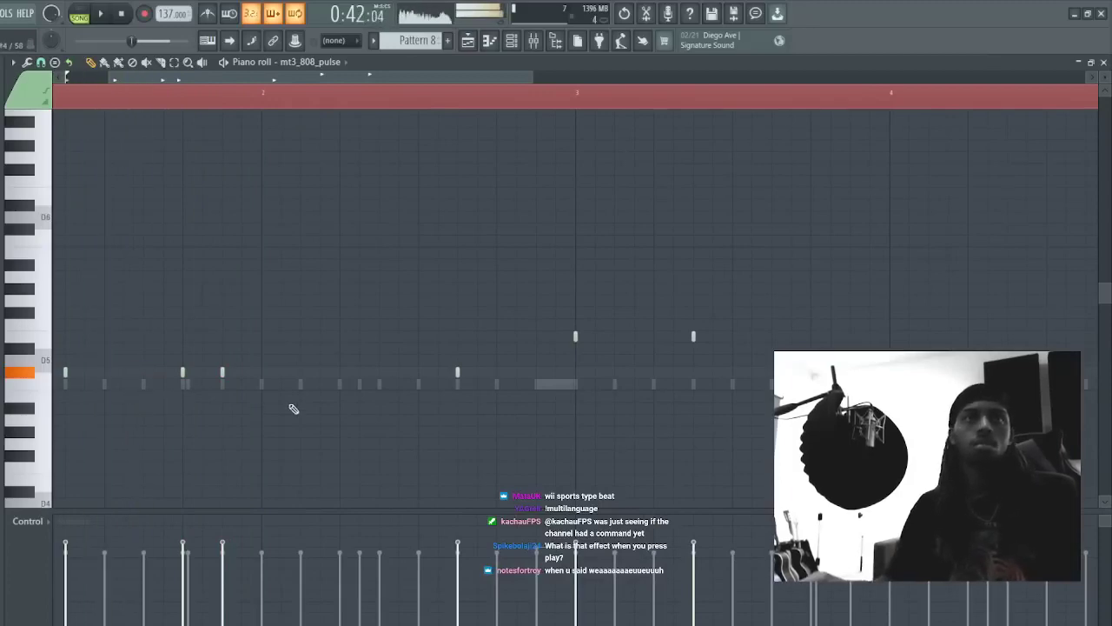
pyautogui.moveTo(200, 374); pyautogui.dragTo(166, 373)
pyautogui.hotkey('ctrl', 'Up')
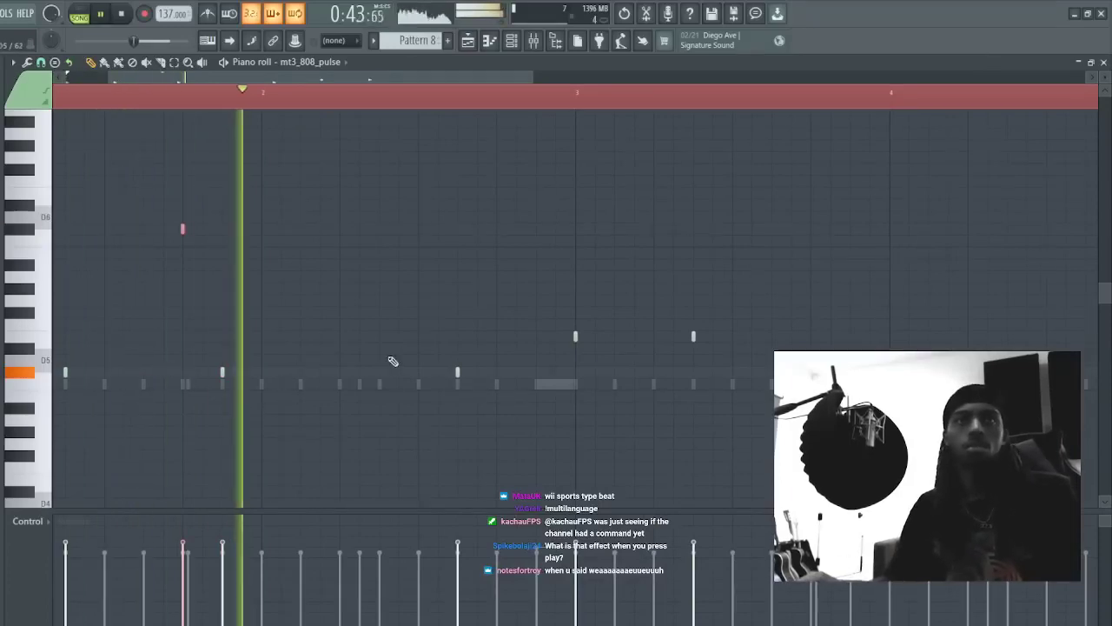
pyautogui.click(477, 422)
pyautogui.rightClick(477, 423)
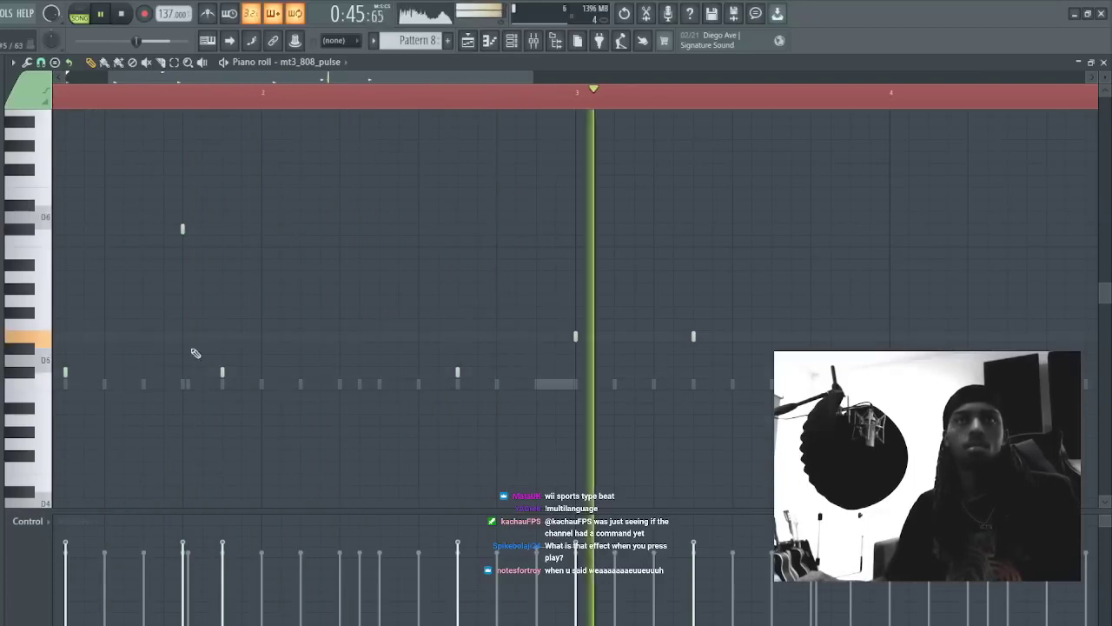
pyautogui.press('space')
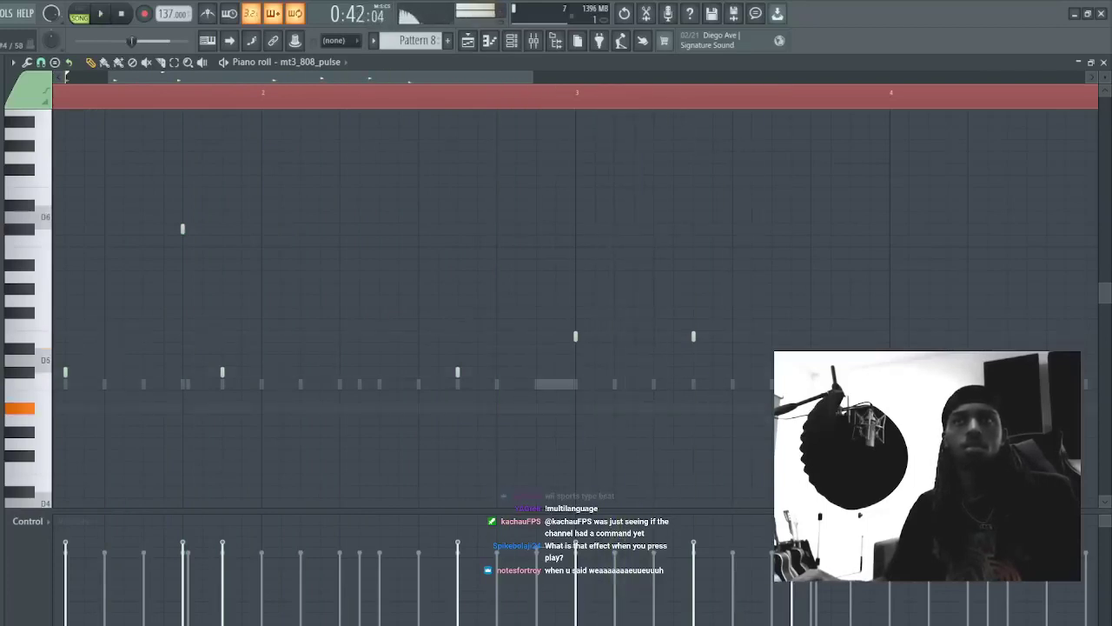
pyautogui.press('space')
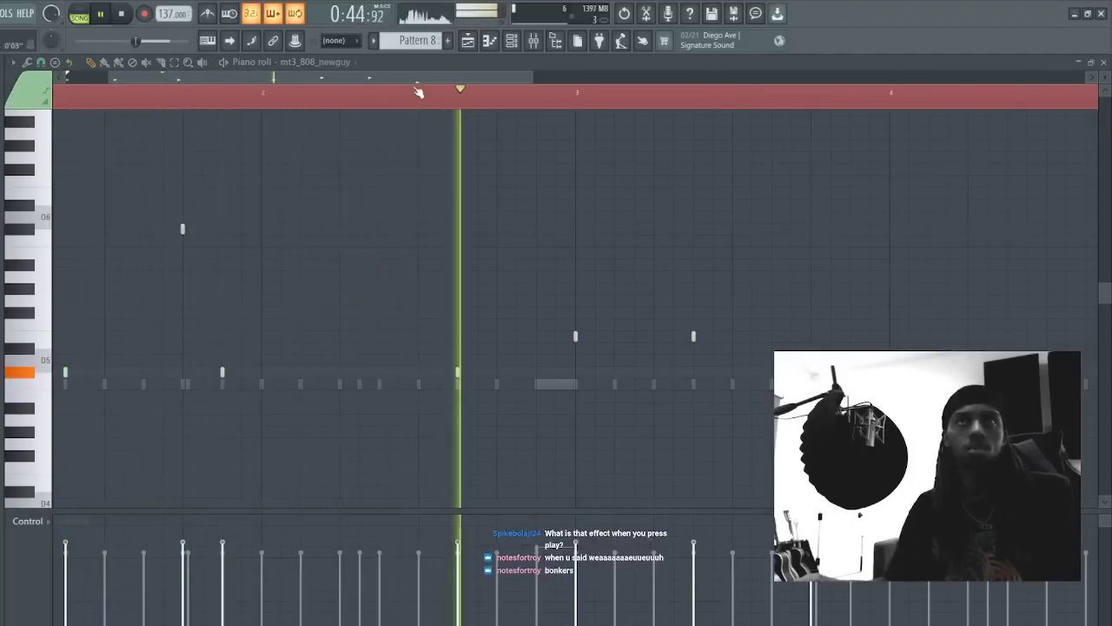
# - Delete and restore the note near bar 4, then move it slightly earlier
pyautogui.scroll(-2, 417, 93)
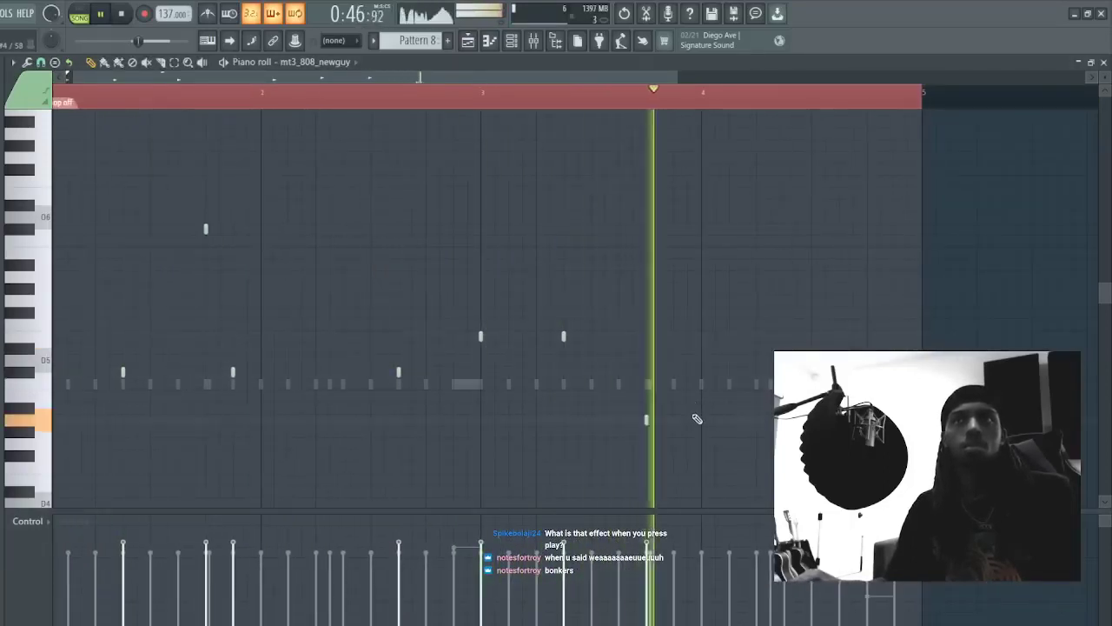
pyautogui.press('space')
pyautogui.press('space')
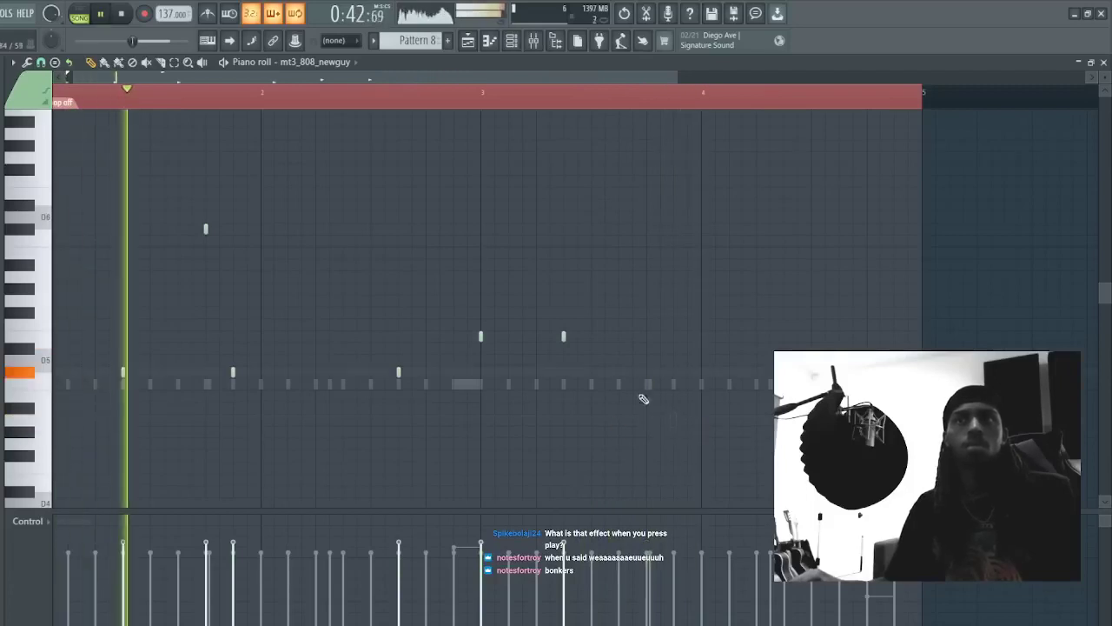
pyautogui.scroll(-2, 632, 354)
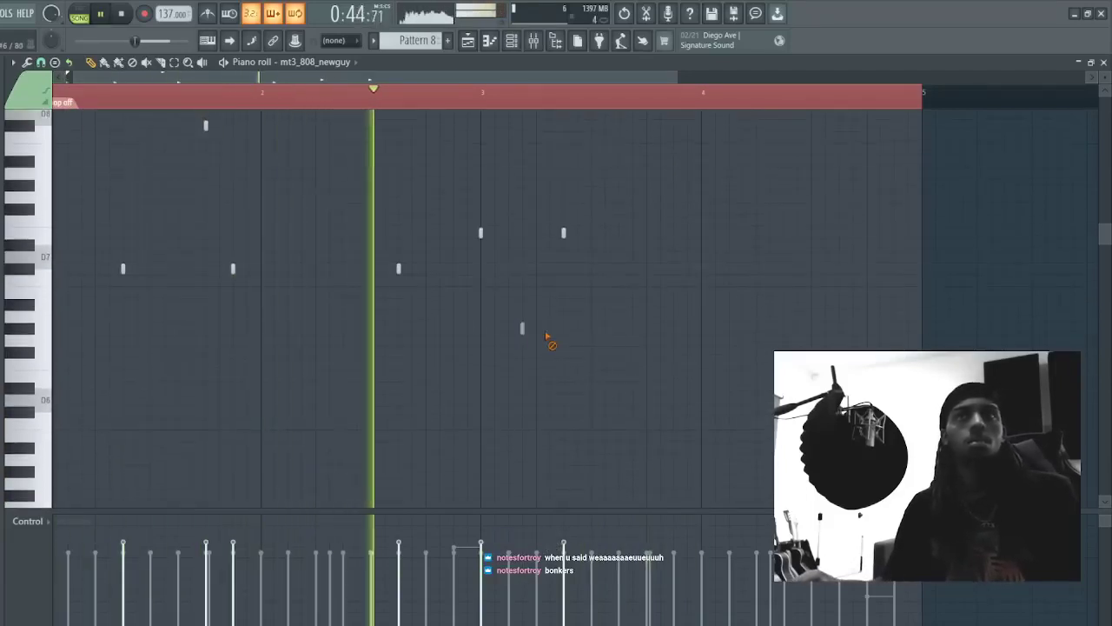
pyautogui.rightClick(562, 230)
pyautogui.click(563, 232)
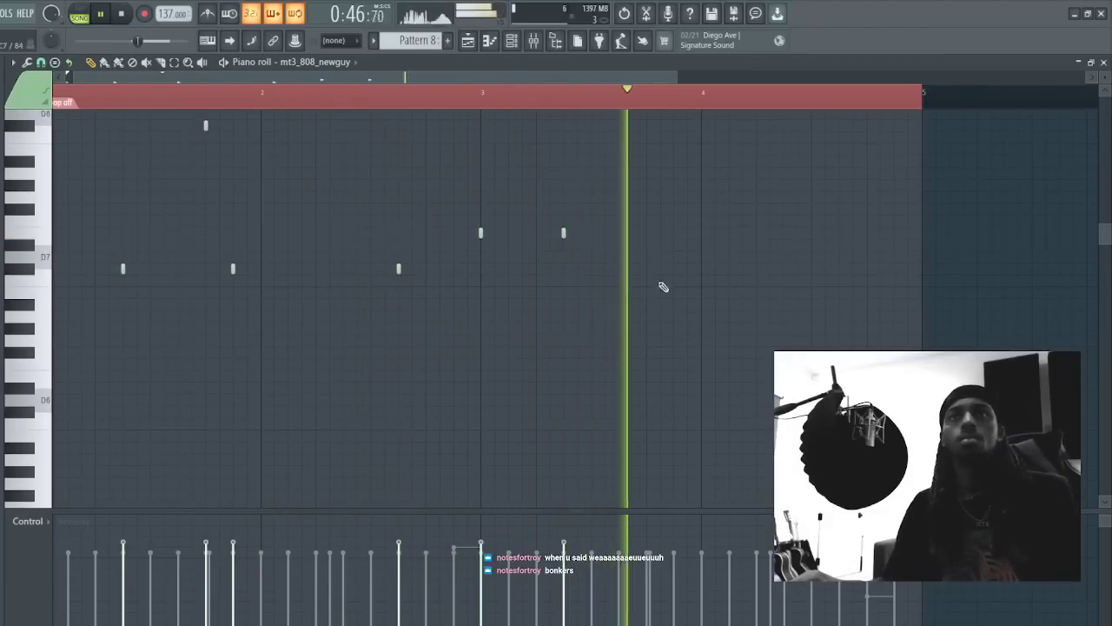
pyautogui.press('space')
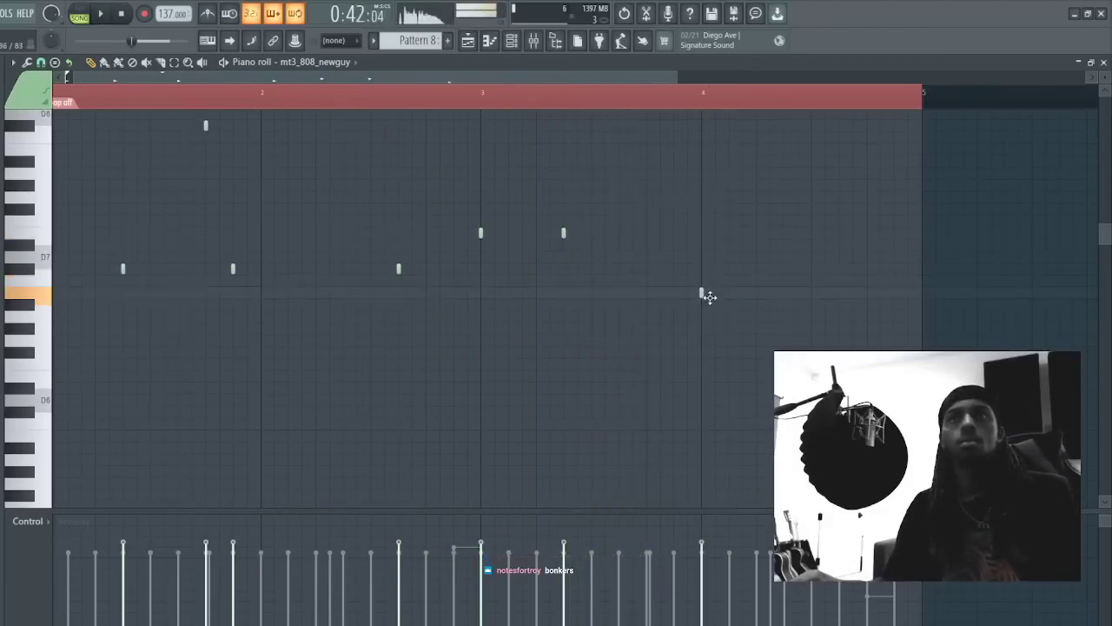
pyautogui.moveTo(709, 297); pyautogui.dragTo(652, 293)
pyautogui.press('space')
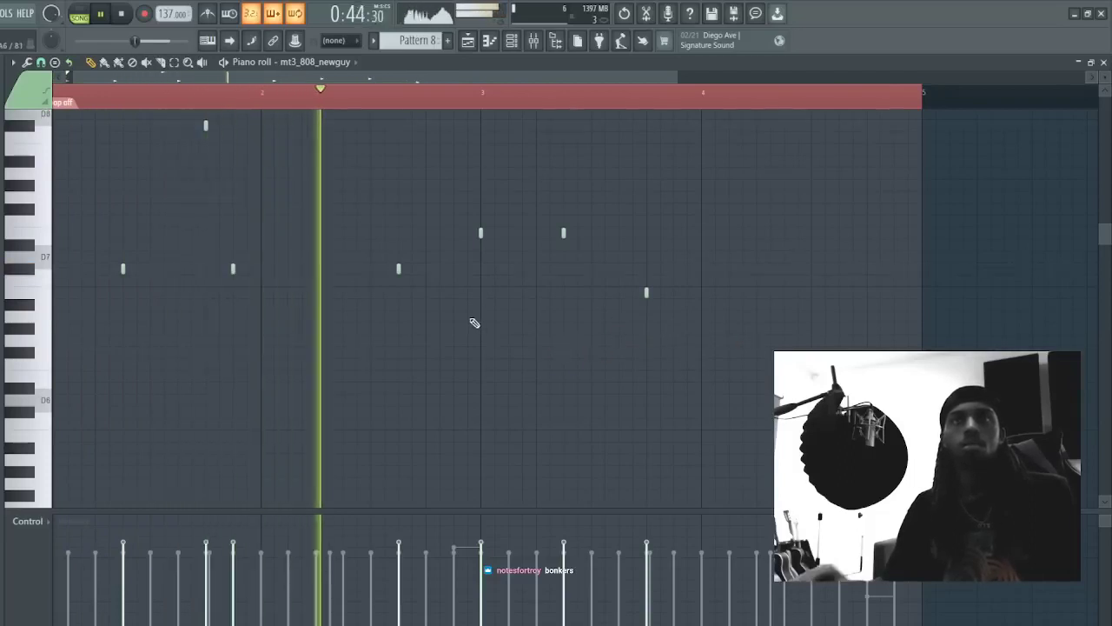
# - Shift the 808 notes down an octave and replace the bar-4 notes with one higher note
pyautogui.hotkey('ctrl', 'Down')
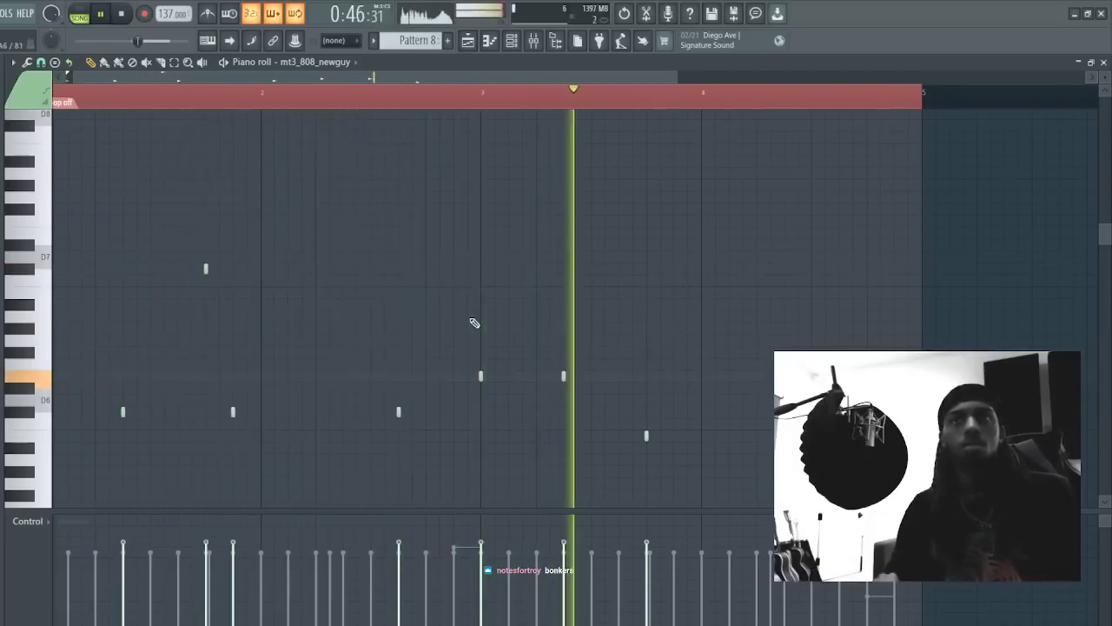
pyautogui.click(641, 459)
pyautogui.rightClick(643, 460)
pyautogui.press('space')
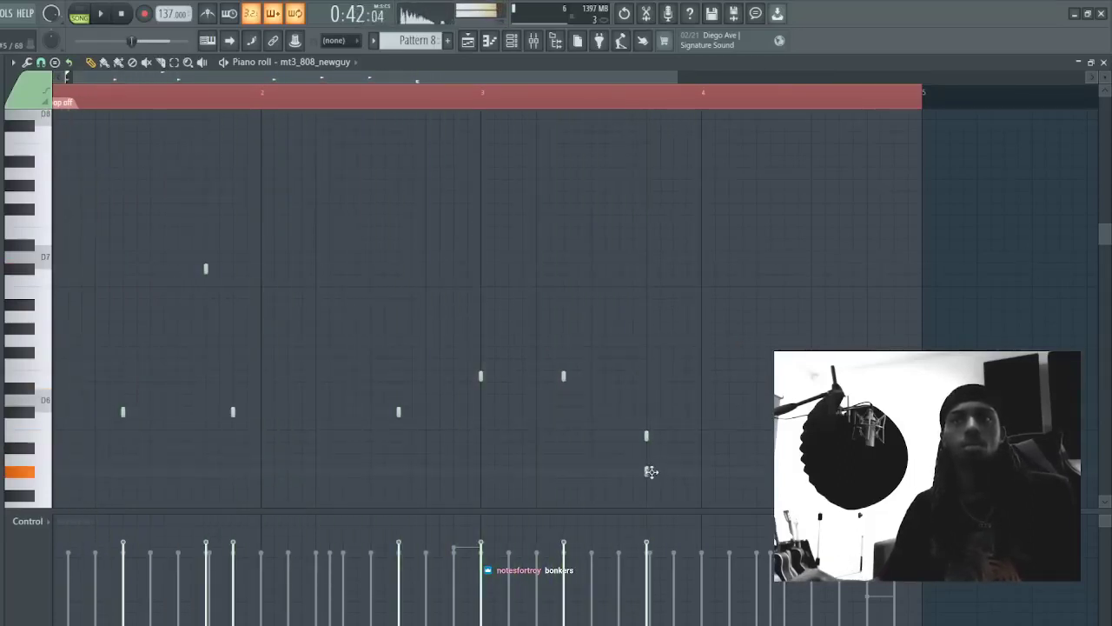
pyautogui.press('space')
pyautogui.rightClick(646, 437)
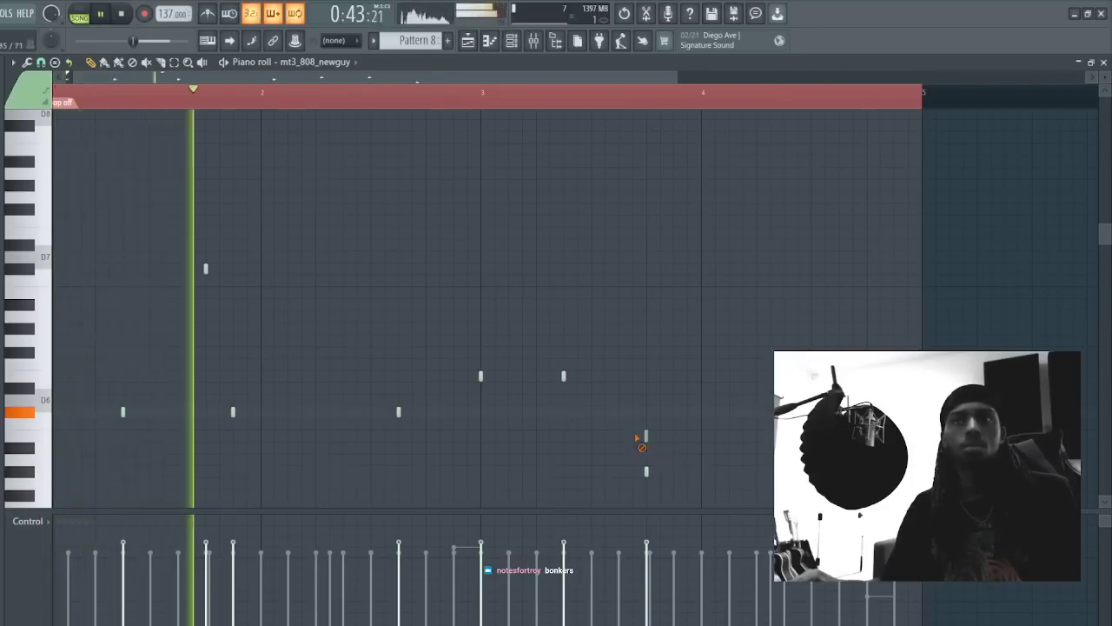
pyautogui.rightClick(648, 471)
pyautogui.click(647, 377)
pyautogui.hotkey('ctrl', 'Down')
# - Try the bar-4 note at A4 and at other pitches, removing each attempt
pyautogui.scroll(-3, 652, 384)
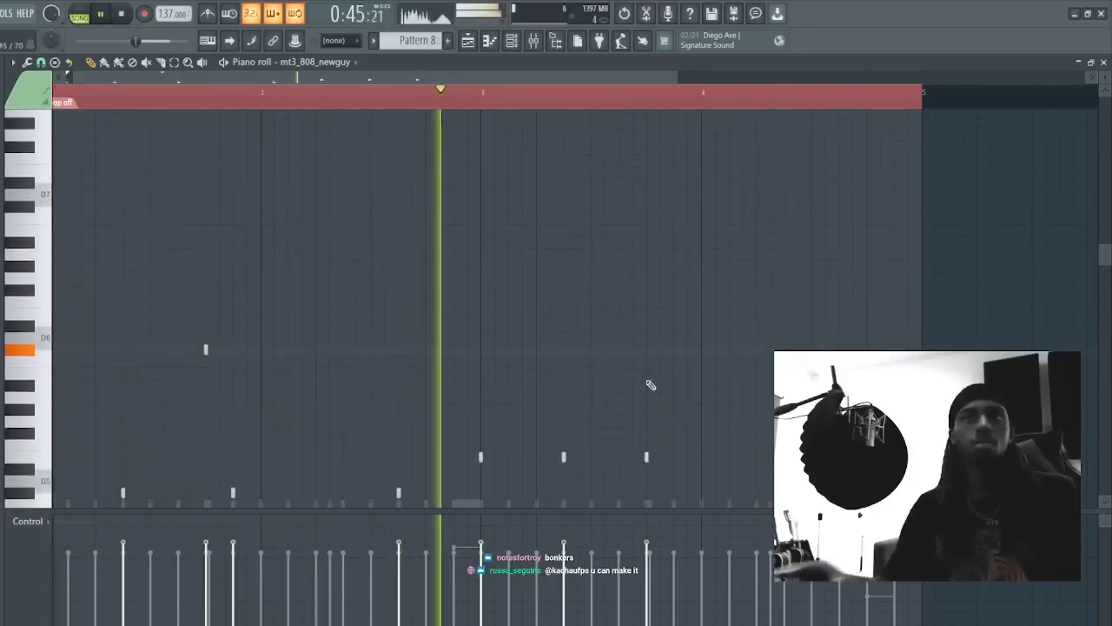
pyautogui.rightClick(647, 353)
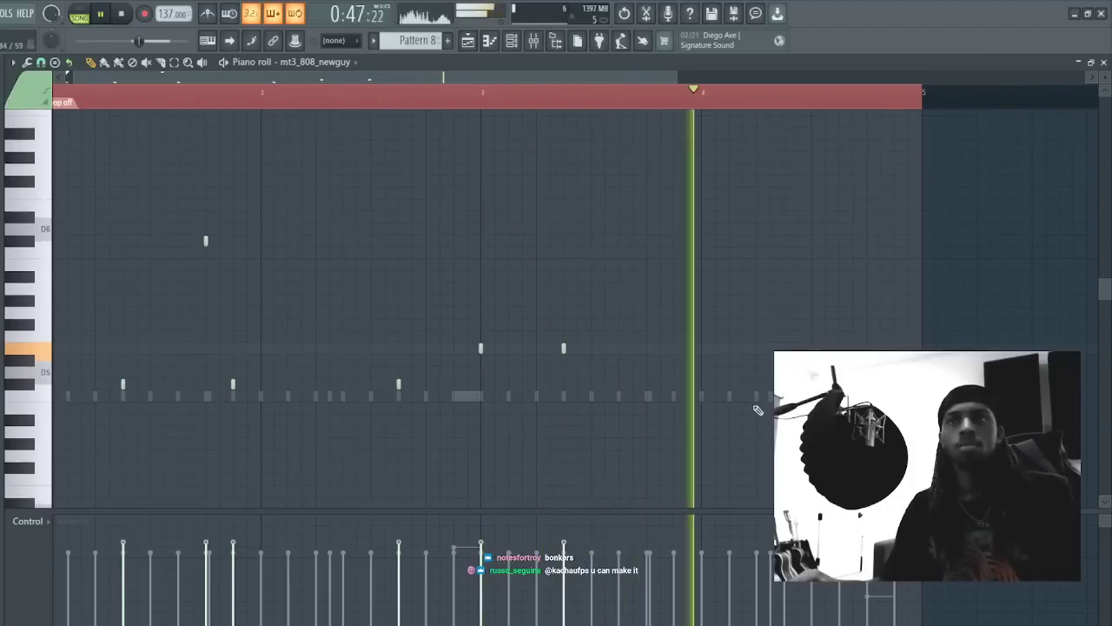
pyautogui.press('space')
pyautogui.press('space')
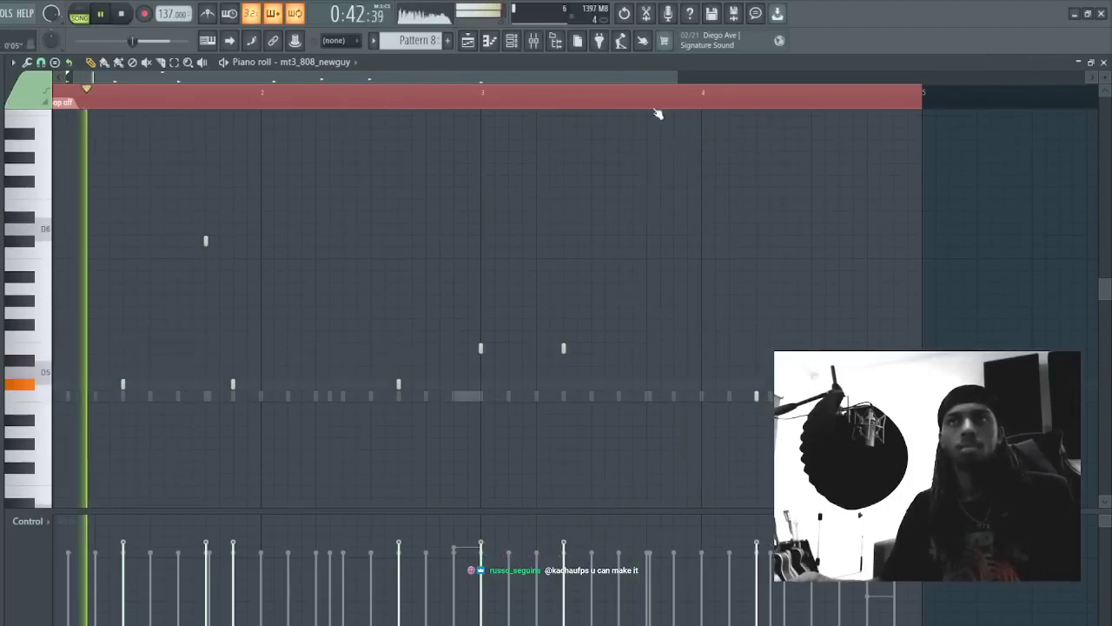
pyautogui.click(707, 92)
pyautogui.press('space')
pyautogui.moveTo(756, 396); pyautogui.dragTo(757, 431)
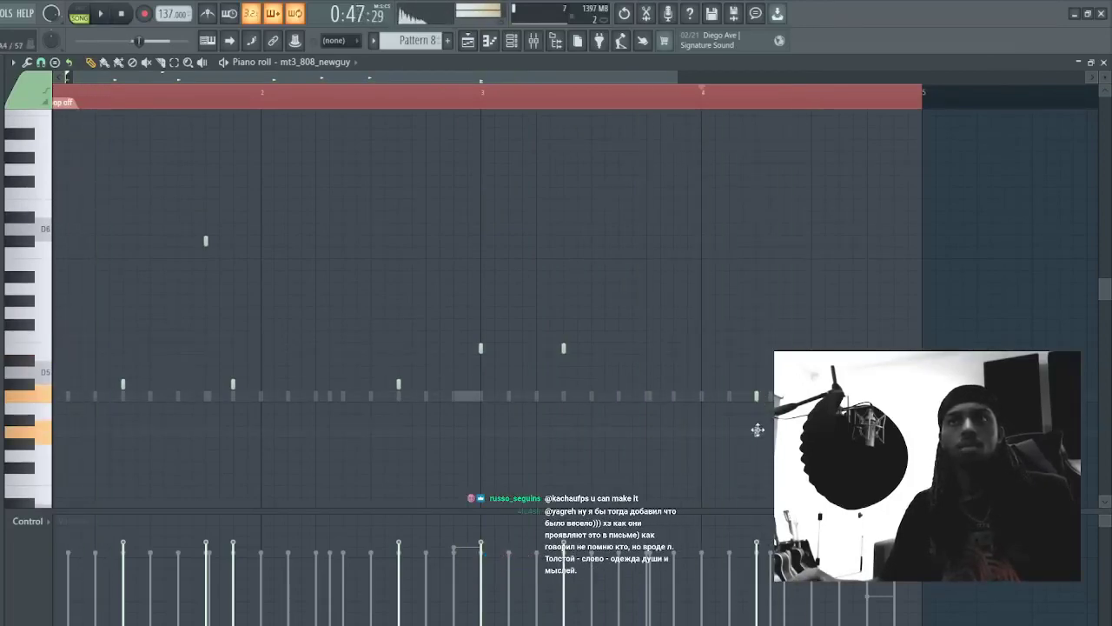
pyautogui.press('space')
pyautogui.press('space')
pyautogui.press('space')
pyautogui.rightClick(756, 432)
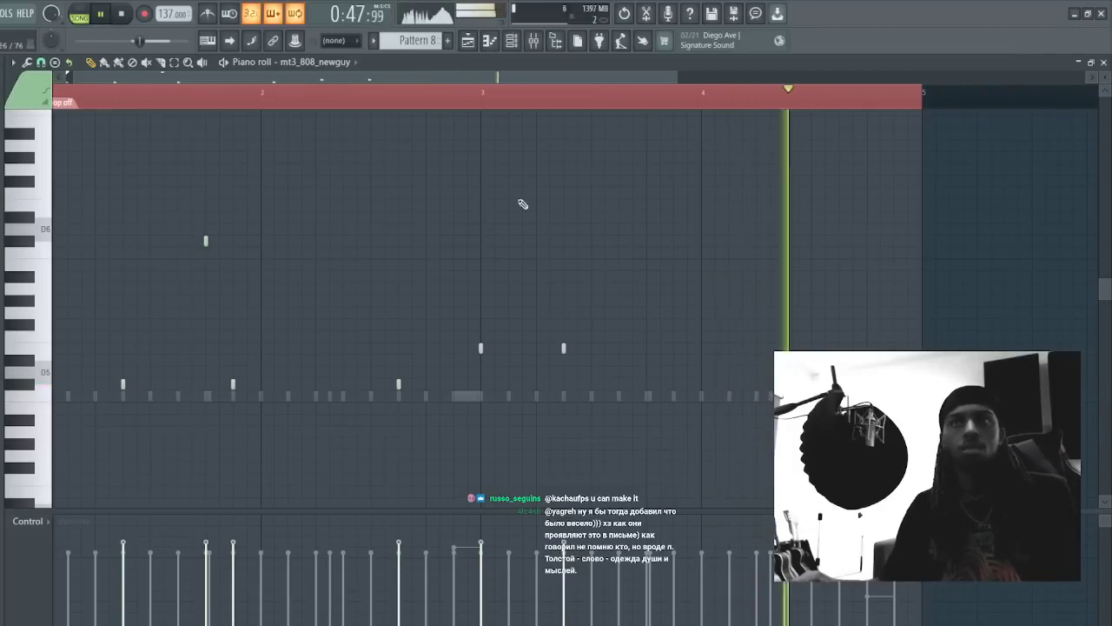
pyautogui.moveTo(452, 77); pyautogui.dragTo(449, 81)
pyautogui.press('space')
pyautogui.click(716, 348)
pyautogui.press('space')
pyautogui.rightClick(712, 349)
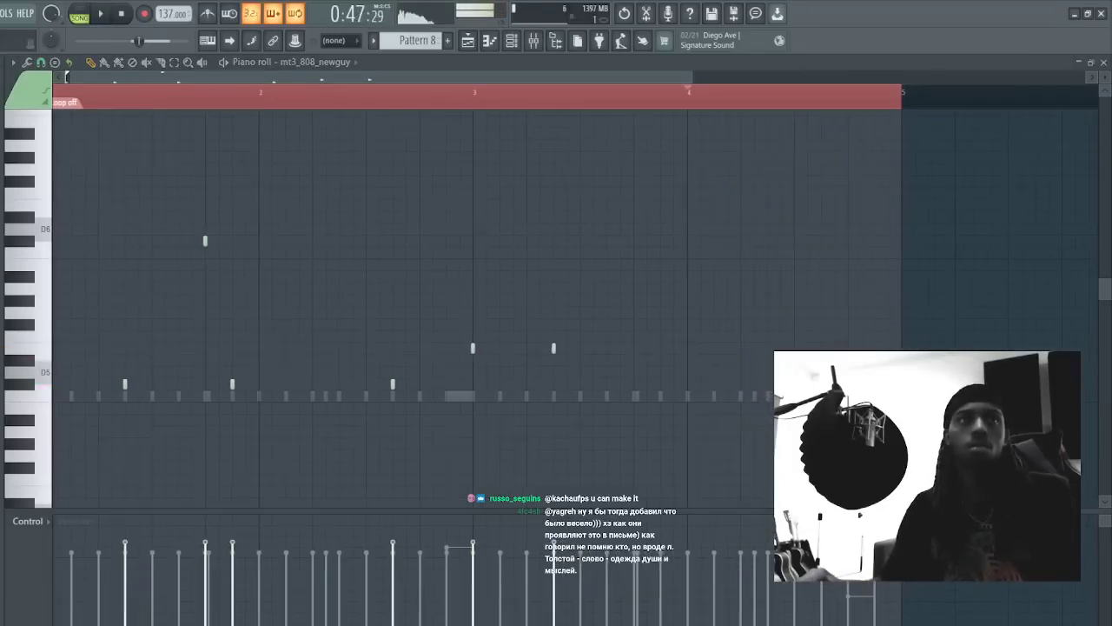
# - Test and remove a low note early in the pattern, then return to the playlist
pyautogui.click(325, 467)
pyautogui.click(123, 13)
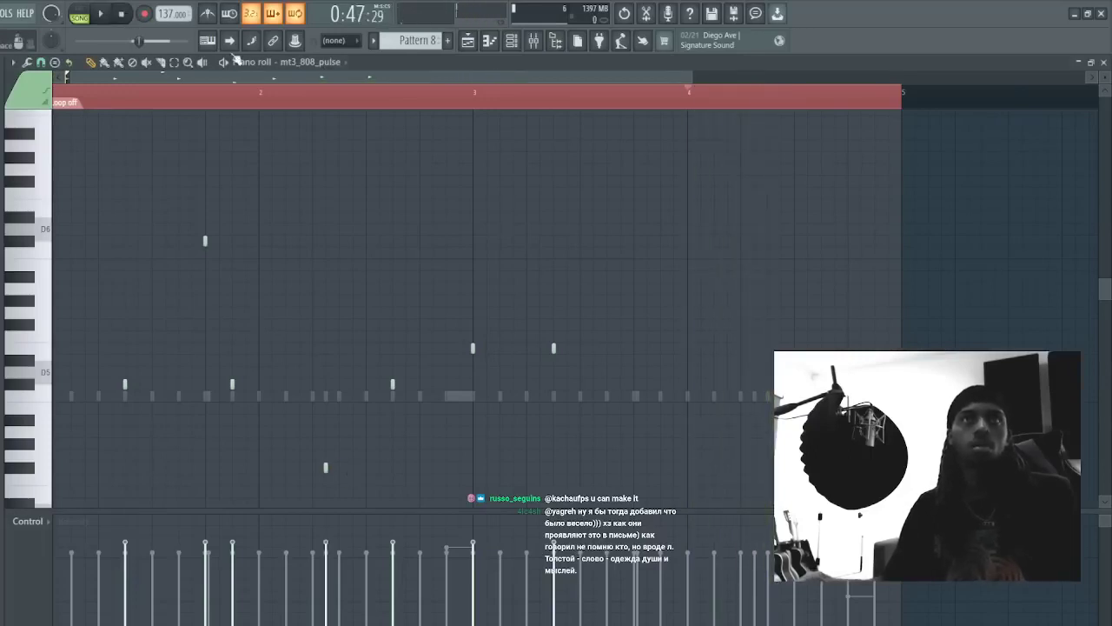
pyautogui.moveTo(294, 81); pyautogui.dragTo(285, 79)
pyautogui.press('space')
pyautogui.rightClick(336, 467)
pyautogui.press('space')
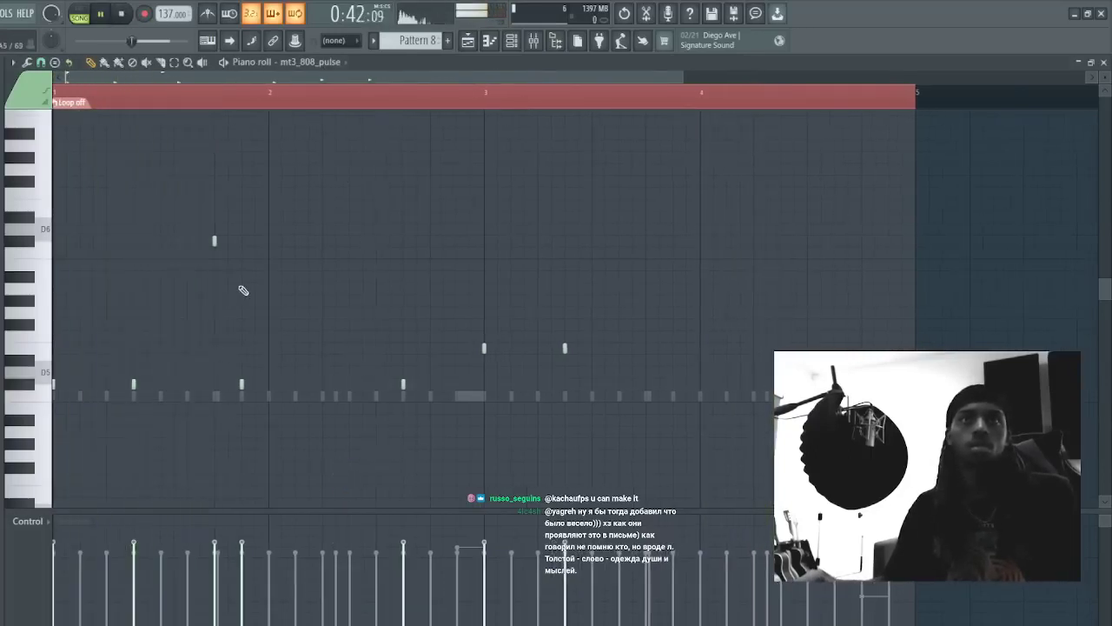
pyautogui.press('space')
pyautogui.press('space')
pyautogui.press('space')
pyautogui.click(466, 42)
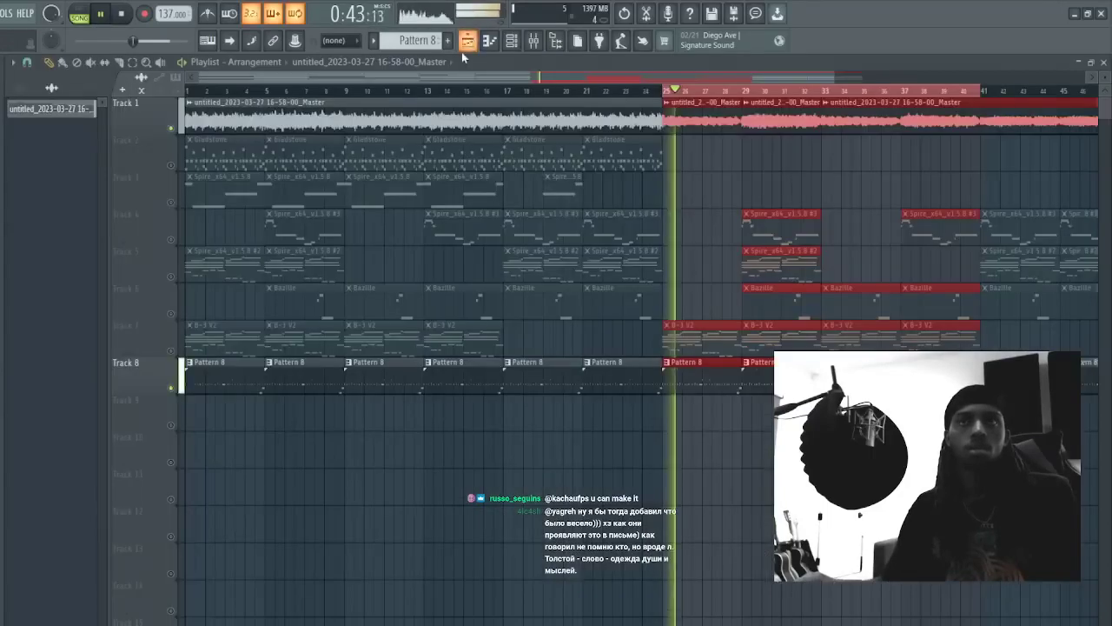
# - Check the master audio clip and the 808 piano roll, then replay the song from the start
pyautogui.doubleClick(713, 110)
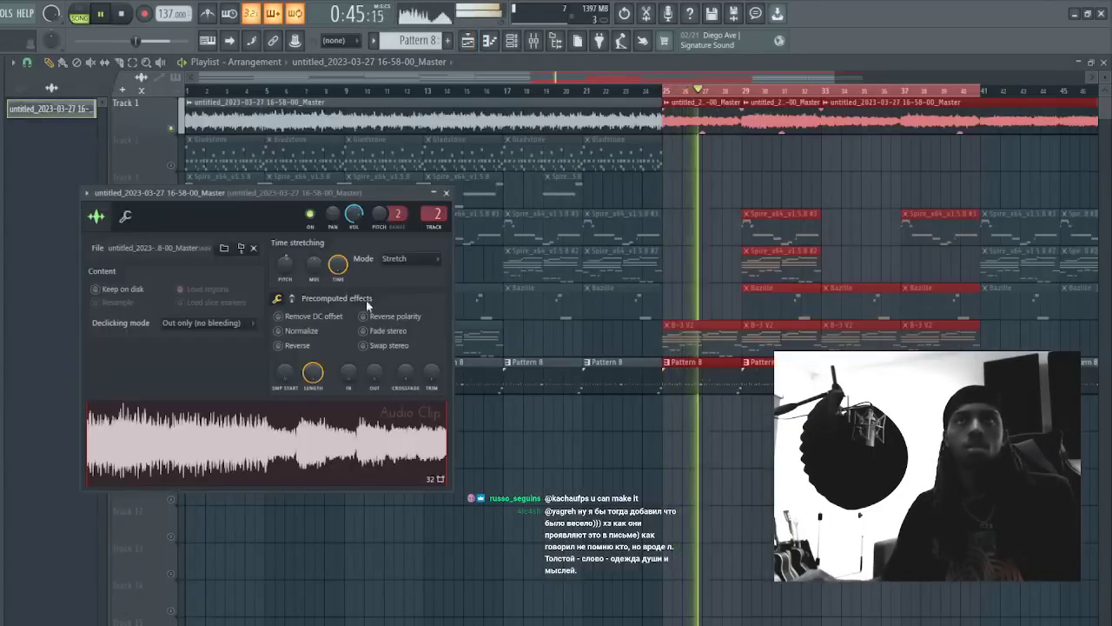
pyautogui.click(511, 41)
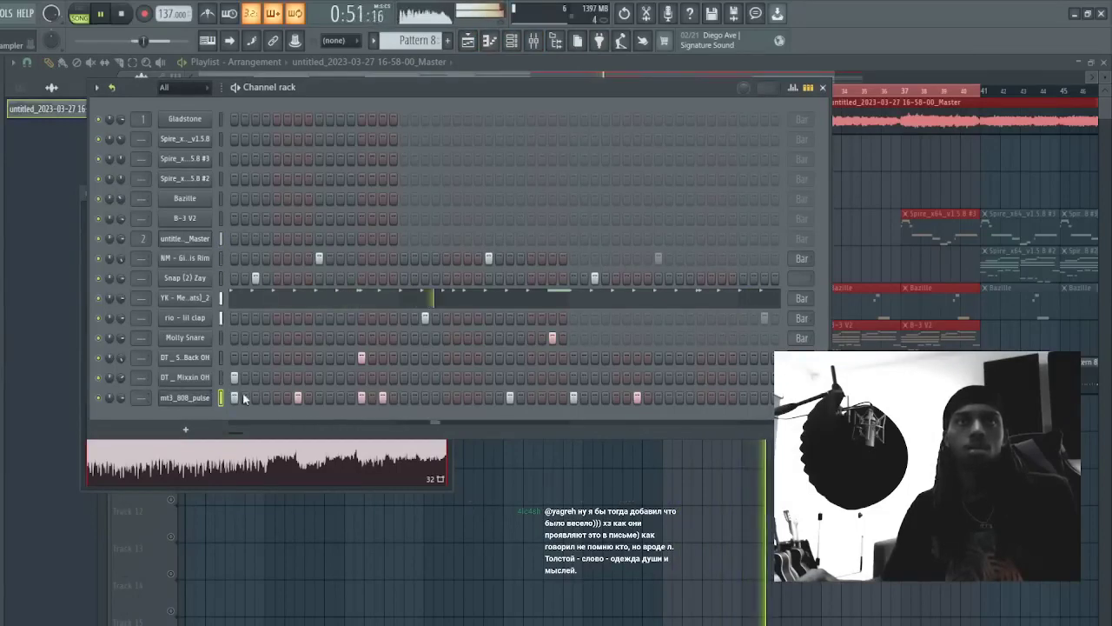
pyautogui.press('F7')
pyautogui.press('F7')
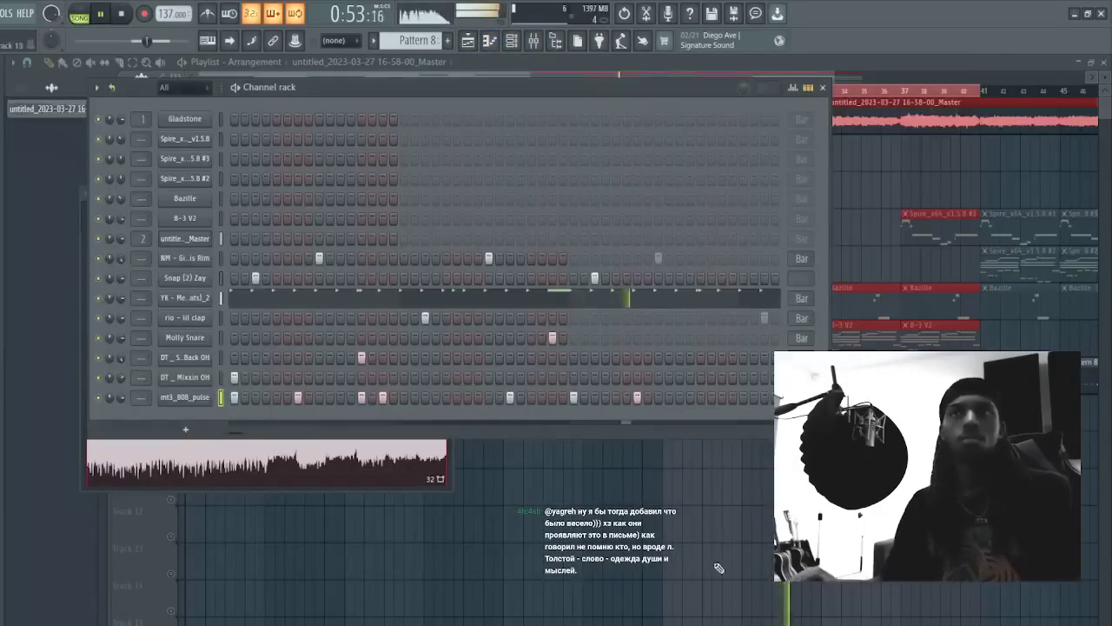
pyautogui.click(719, 569)
pyautogui.moveTo(668, 91); pyautogui.dragTo(974, 93)
pyautogui.press('space')
pyautogui.keyDown('ctrl'); pyautogui.click(974, 93); pyautogui.keyUp('ctrl')
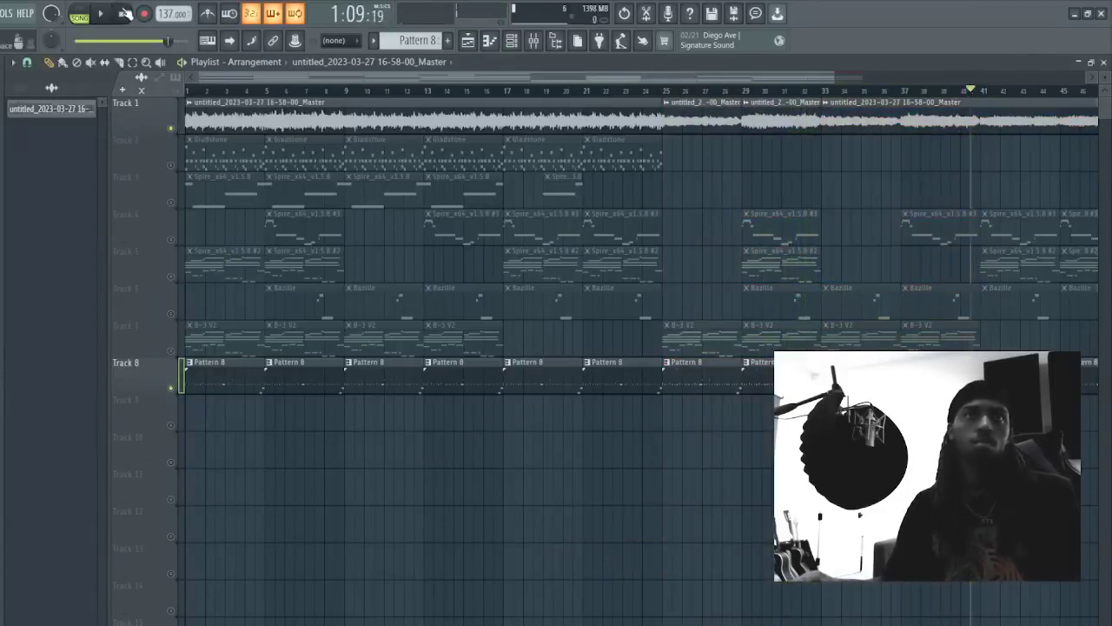
pyautogui.press('space')
# - Delete the first two Pattern 8 clips on Track 8 and stray clips on empty tracks, then reopen the channel rack
pyautogui.rightClick(234, 385)
pyautogui.click(336, 518)
pyautogui.rightClick(340, 520)
pyautogui.click(406, 452)
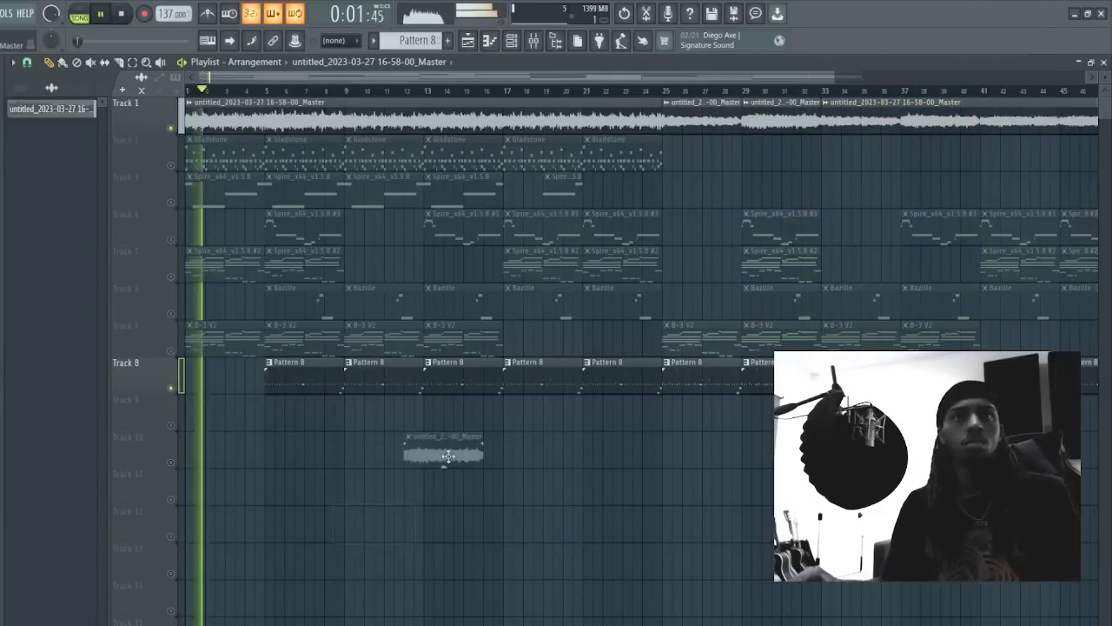
pyautogui.rightClick(445, 457)
pyautogui.rightClick(306, 383)
pyautogui.click(387, 558)
pyautogui.rightClick(402, 559)
pyautogui.click(417, 561)
pyautogui.rightClick(424, 562)
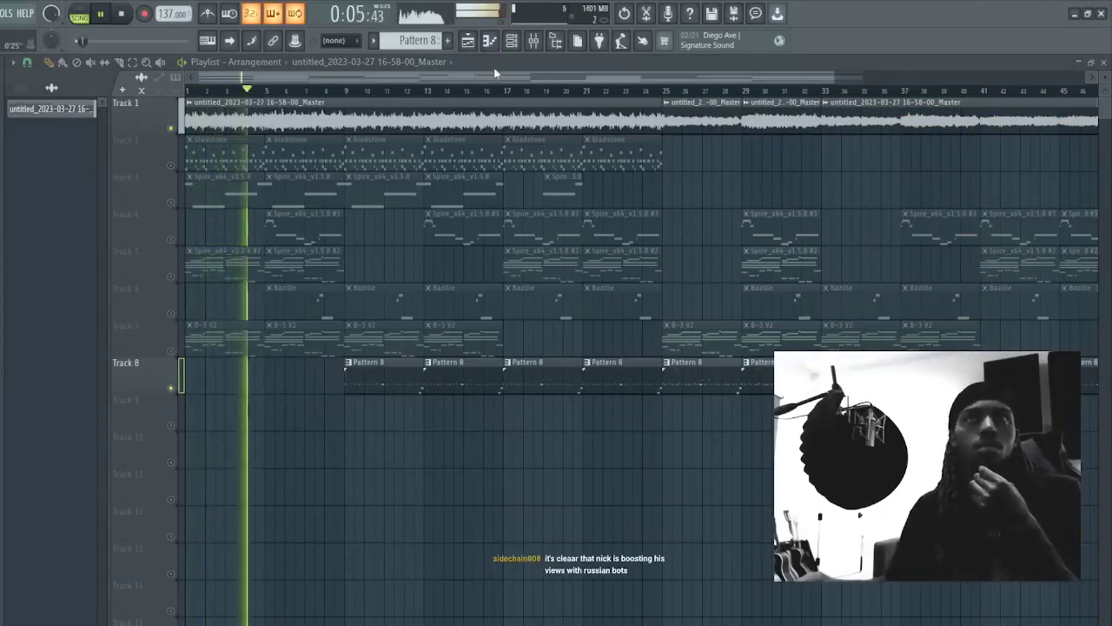
pyautogui.press('F6')
pyautogui.press('F6')
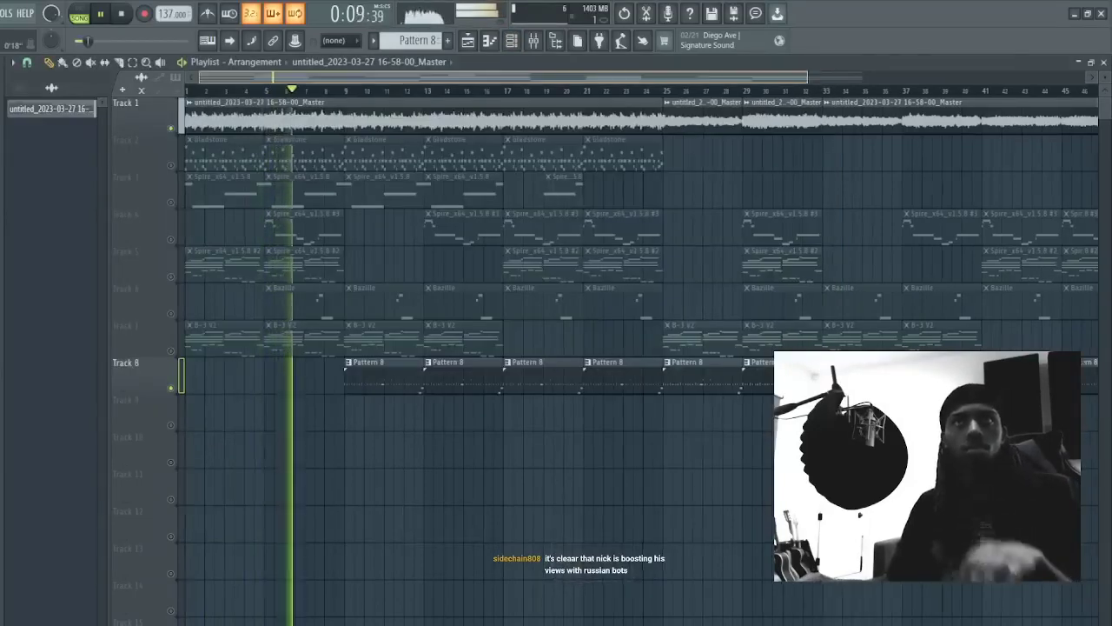
pyautogui.press('F6')
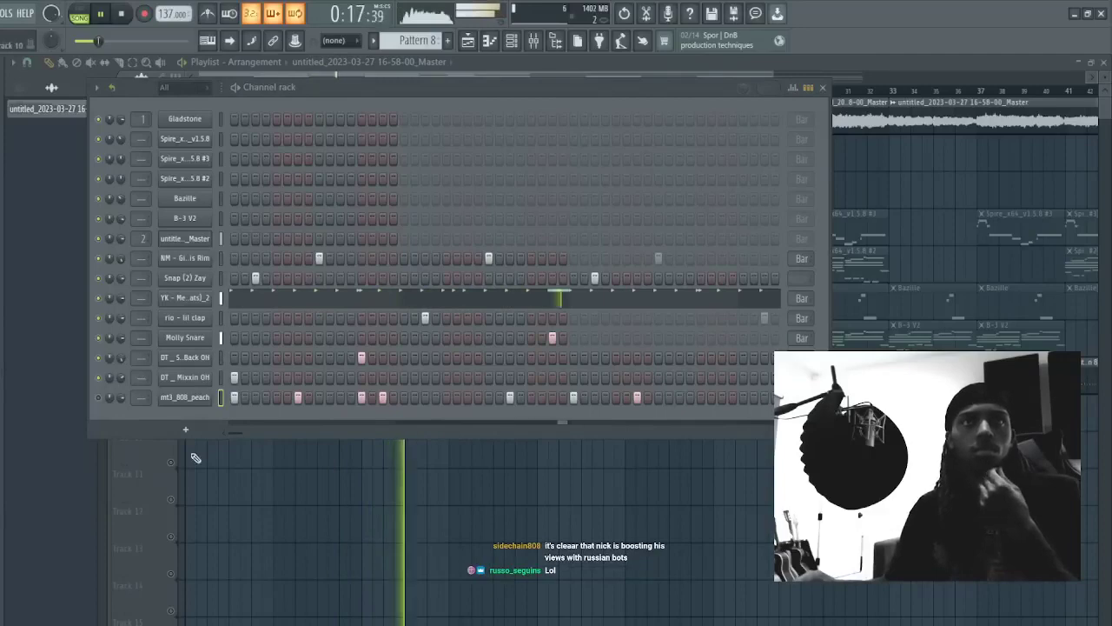
# - Load a new rim sample onto the old rim channel and jump playback to bar 25
pyautogui.press('F6')
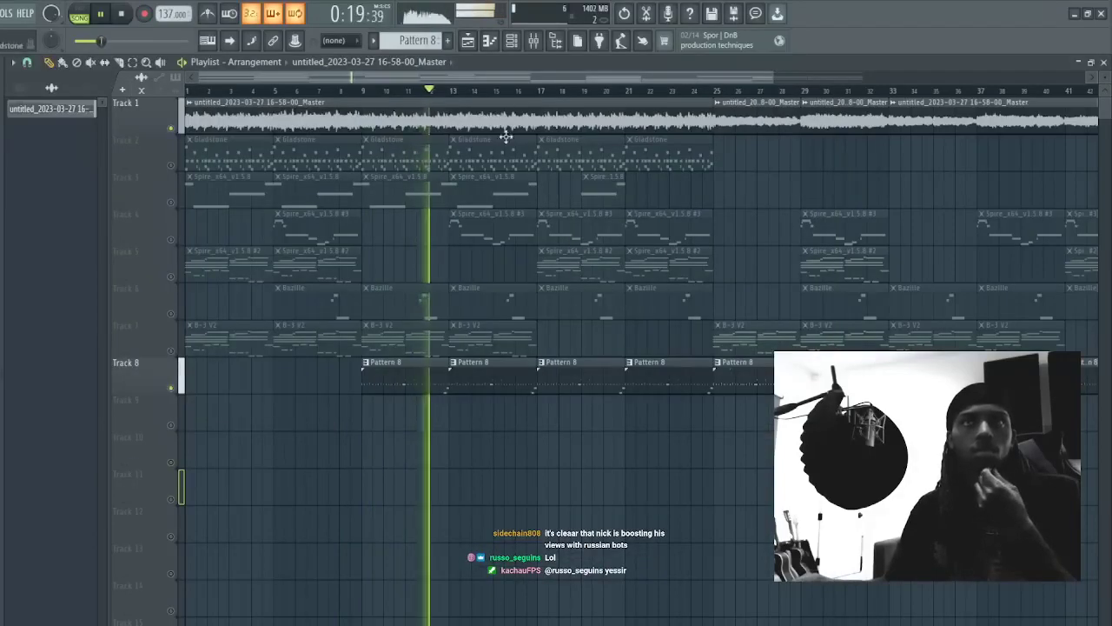
pyautogui.click(512, 42)
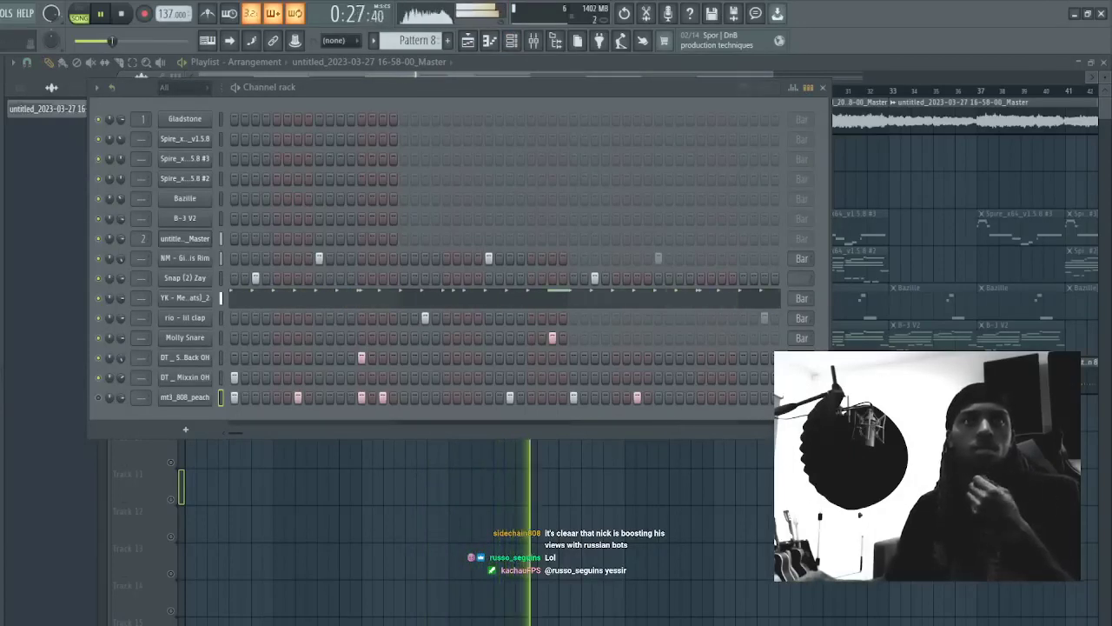
pyautogui.moveTo(205, 264); pyautogui.dragTo(204, 263)
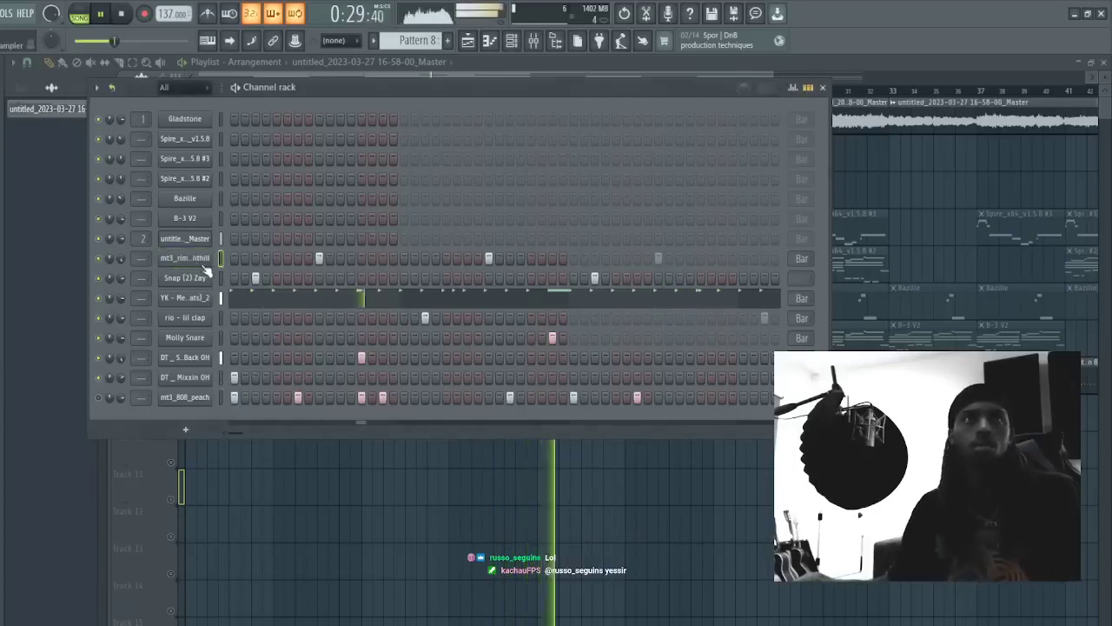
pyautogui.click(183, 490)
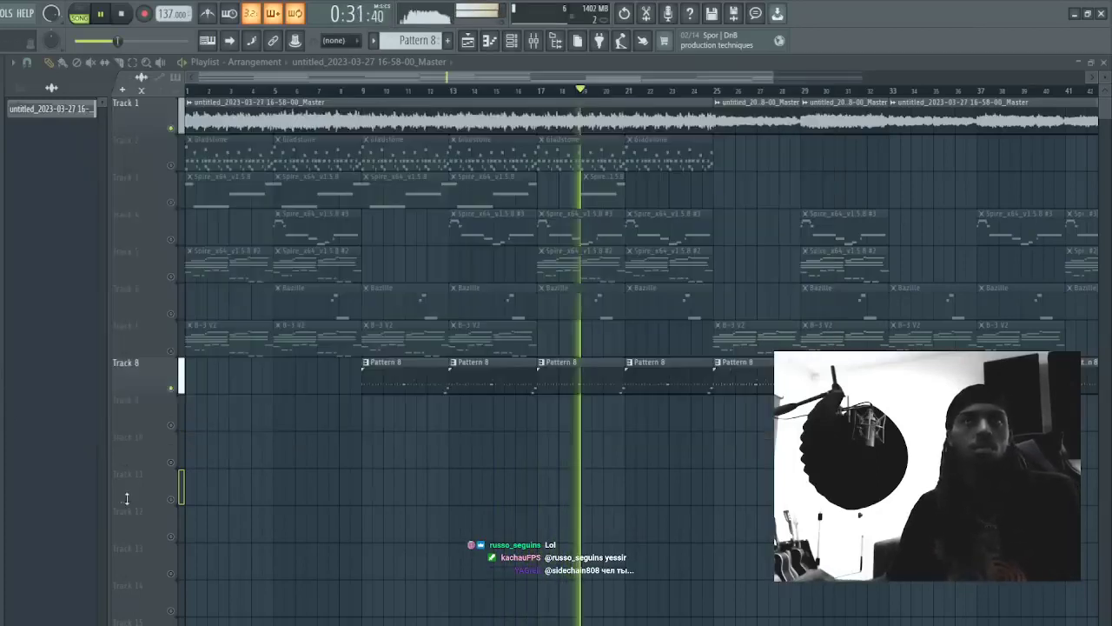
pyautogui.click(720, 91)
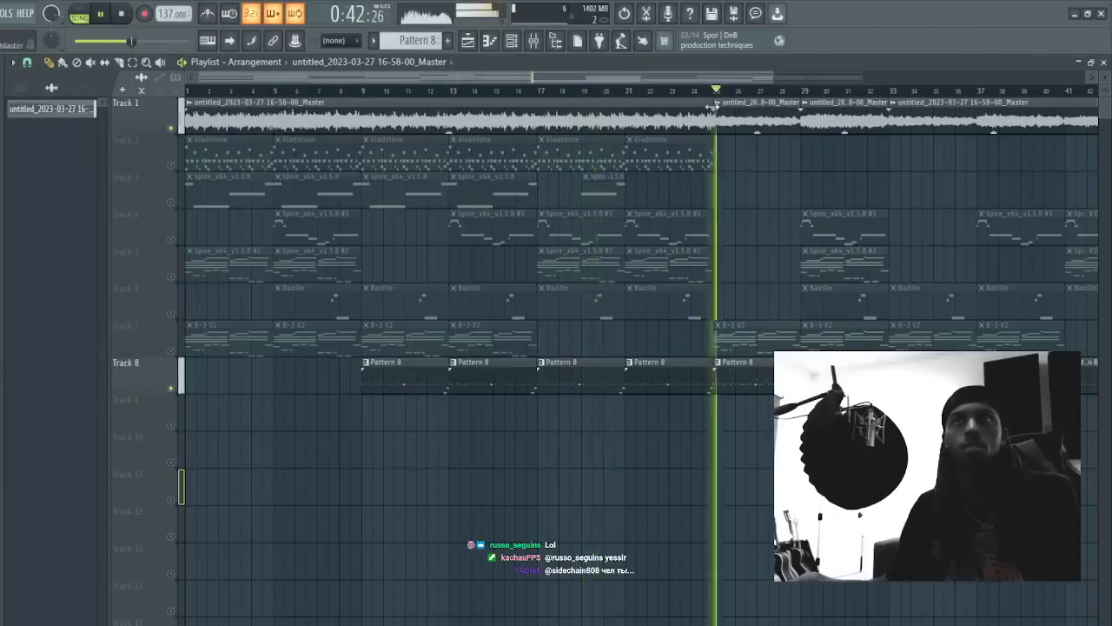
pyautogui.click(516, 43)
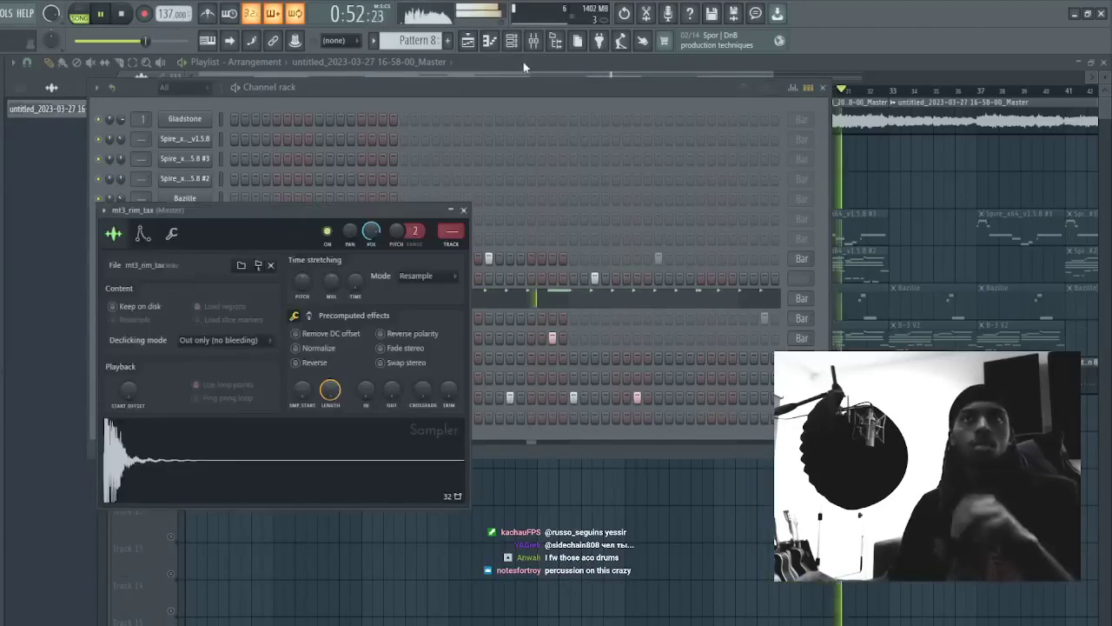
# - Add an mt3_rim_tax channel with step hits, removing two late hits
pyautogui.click(527, 88)
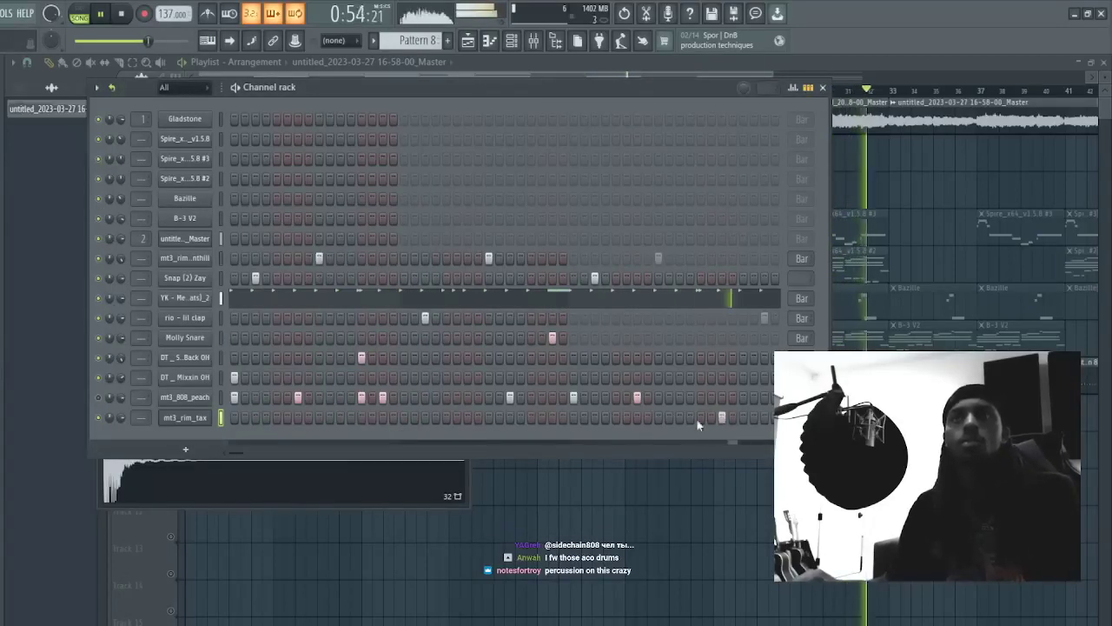
pyautogui.click(383, 417)
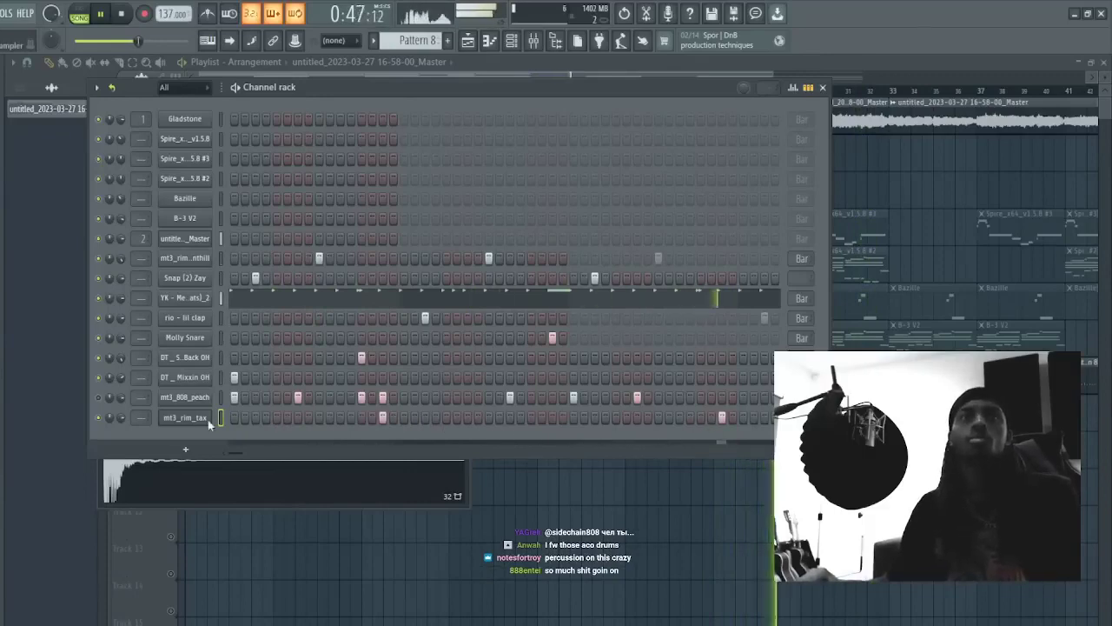
pyautogui.press('F7')
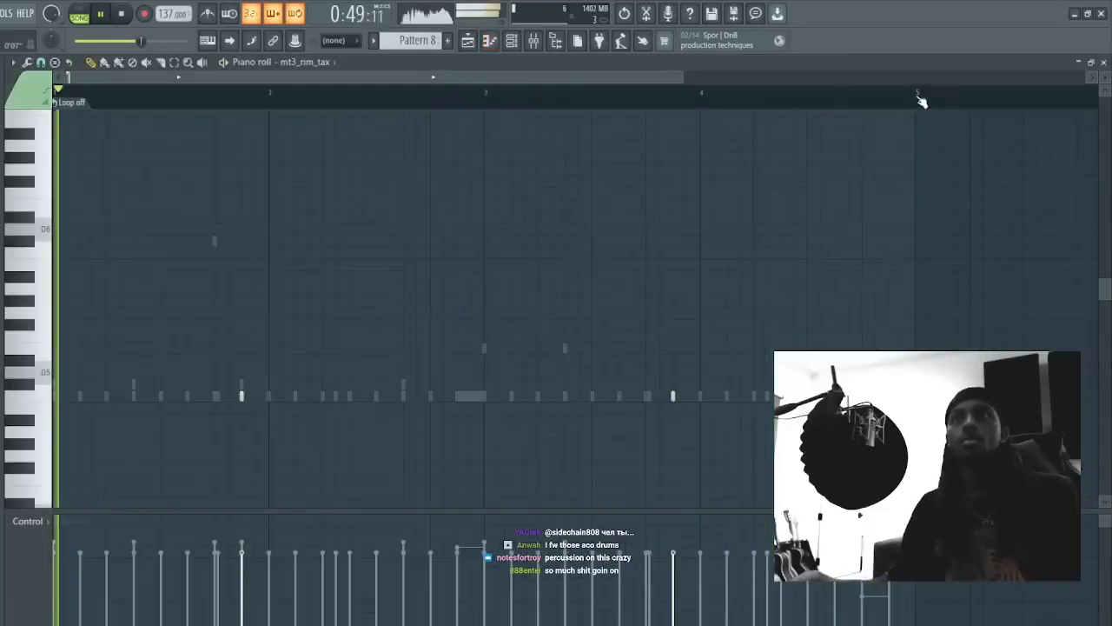
pyautogui.press('F7')
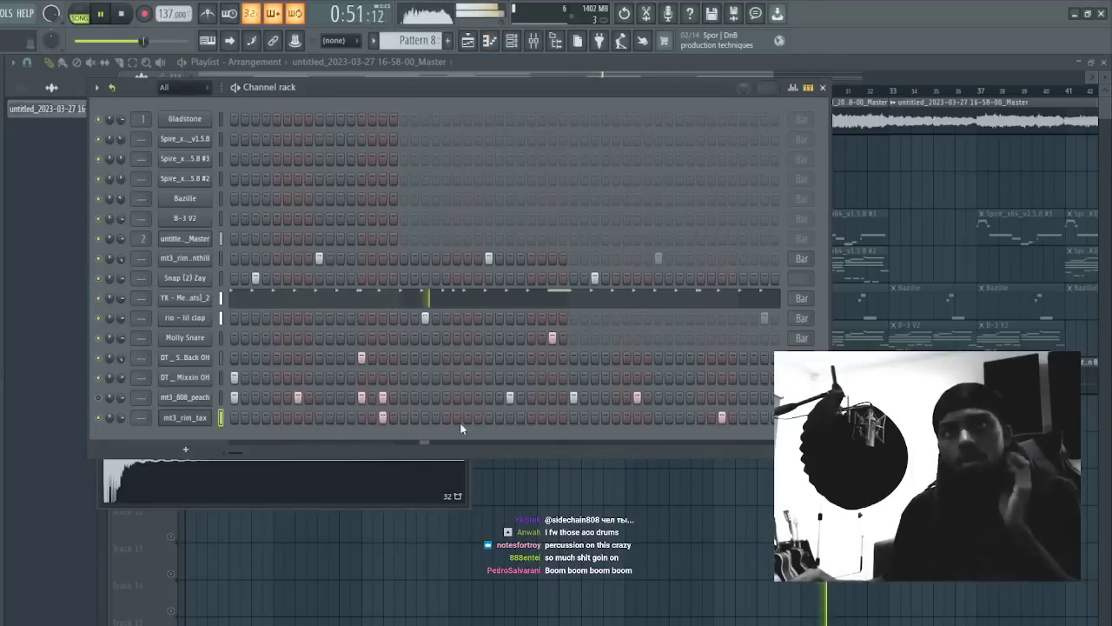
pyautogui.rightClick(551, 419)
pyautogui.rightClick(532, 418)
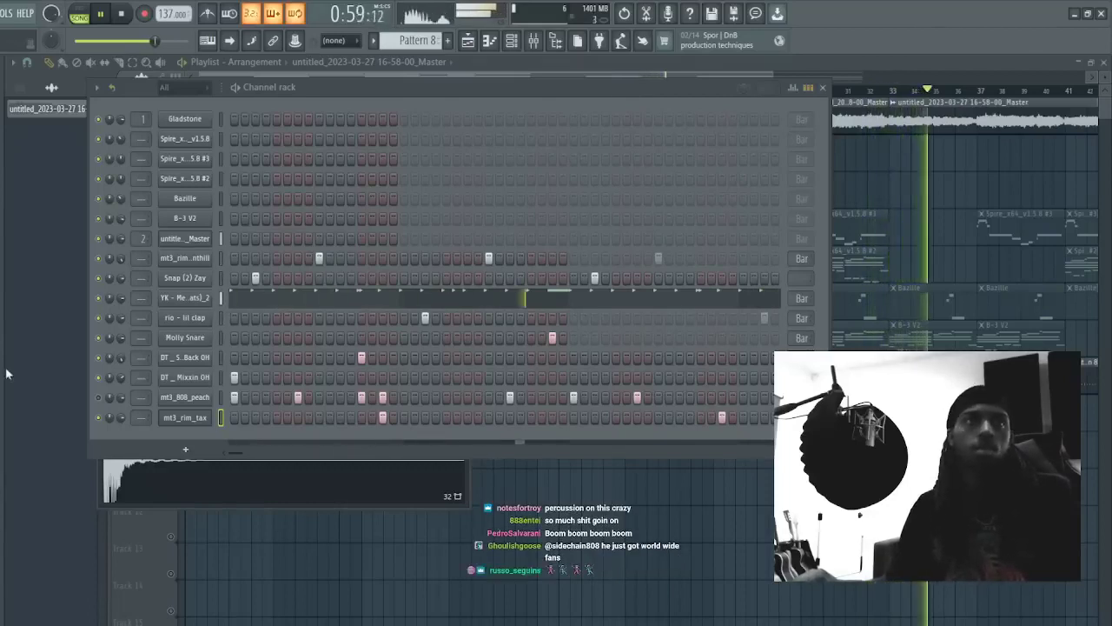
# - Add an mt3_perc_clear channel with one step hit and open the Track 1 audio clip settings
pyautogui.moveTo(13, 374); pyautogui.dragTo(185, 432)
pyautogui.click(405, 101)
pyautogui.press('space')
pyautogui.press('space')
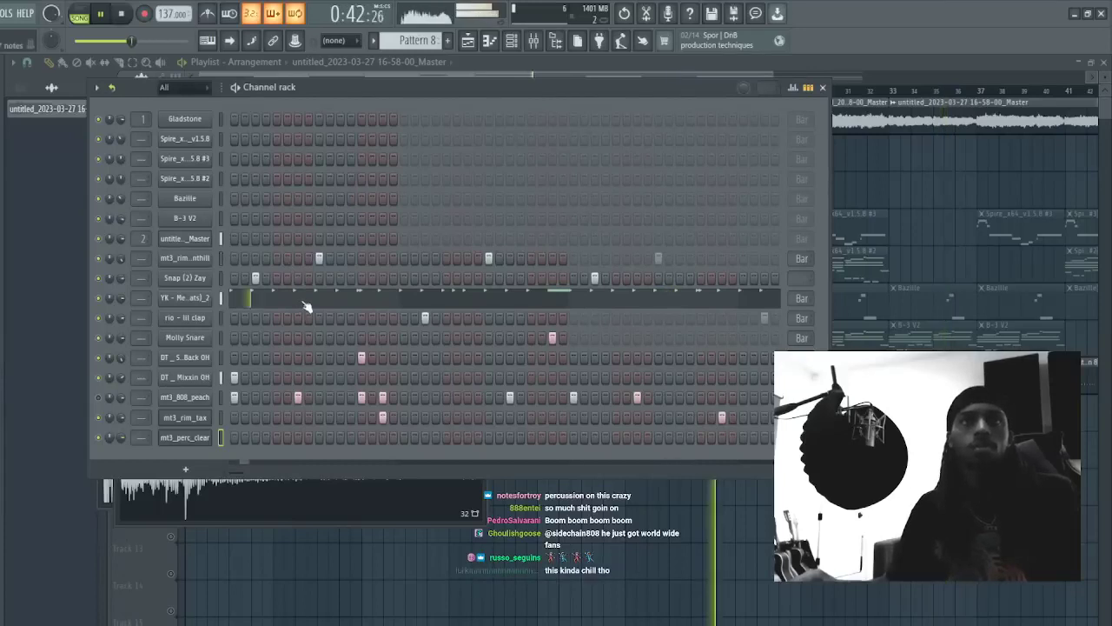
pyautogui.click(444, 437)
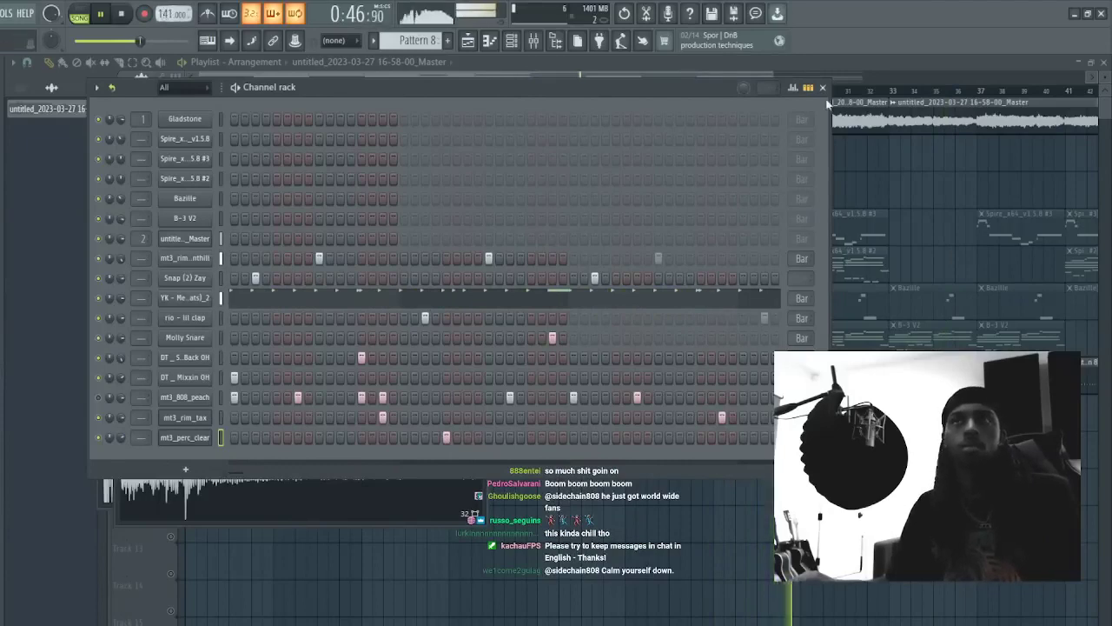
pyautogui.doubleClick(885, 111)
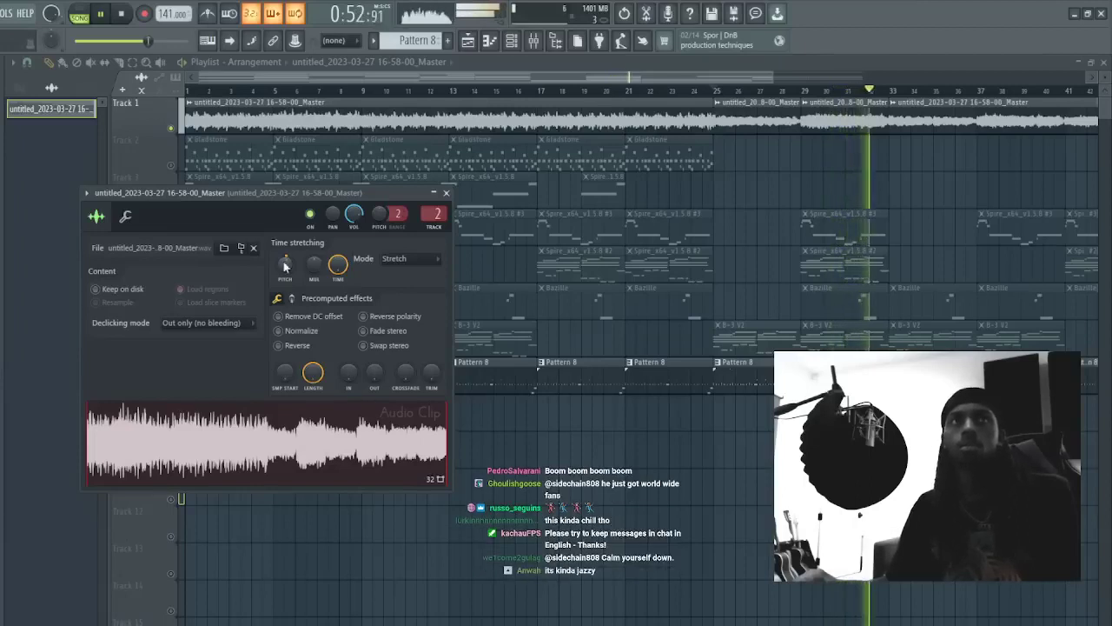
# - Set the tempo to 140 and add mt3_rev_openhat_rareitem as a channel with one late step
pyautogui.scroll(-2, 168, 11)
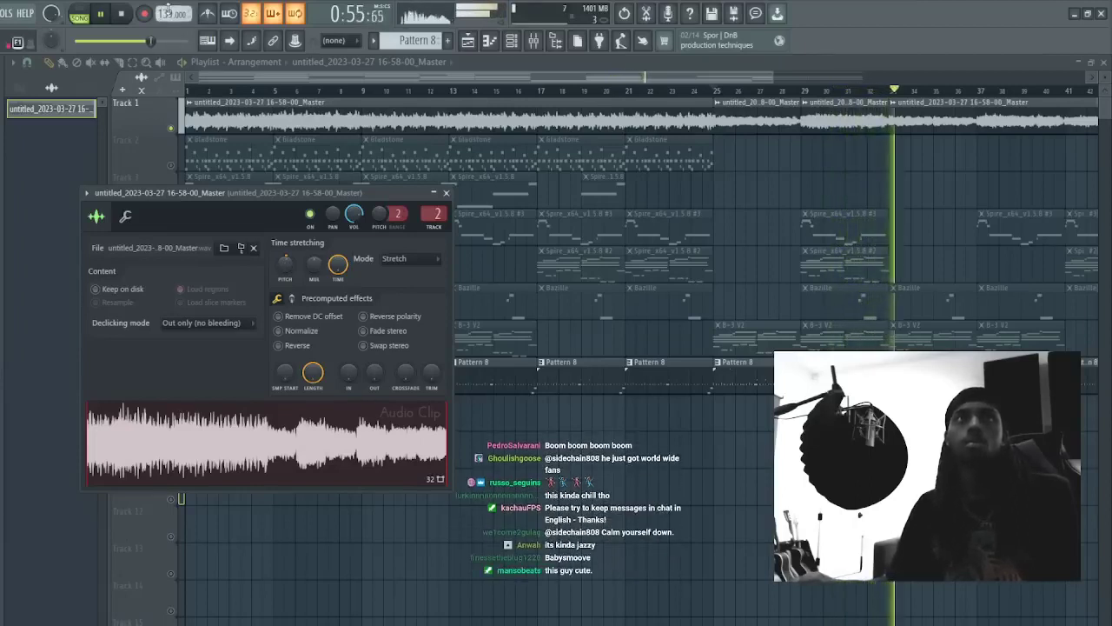
pyautogui.press('F6')
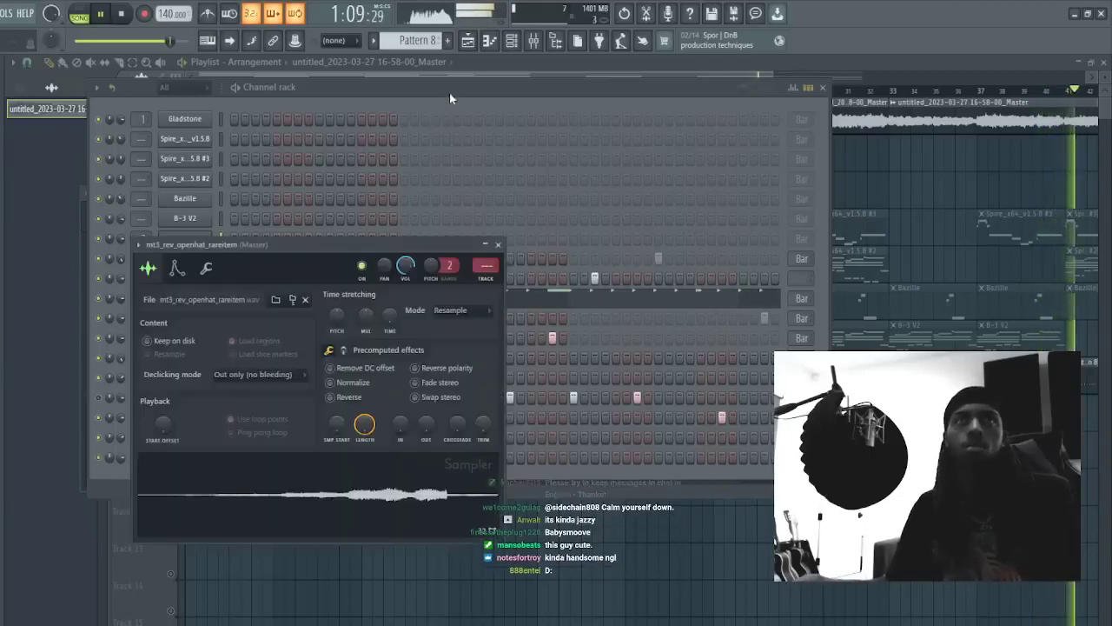
pyautogui.click(450, 93)
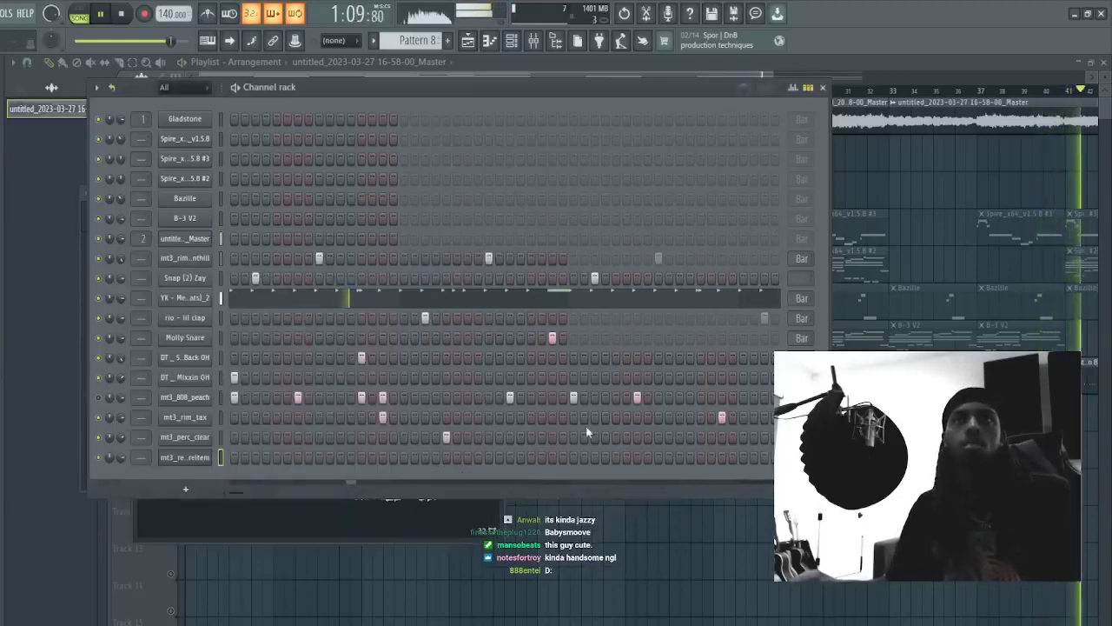
pyautogui.click(657, 457)
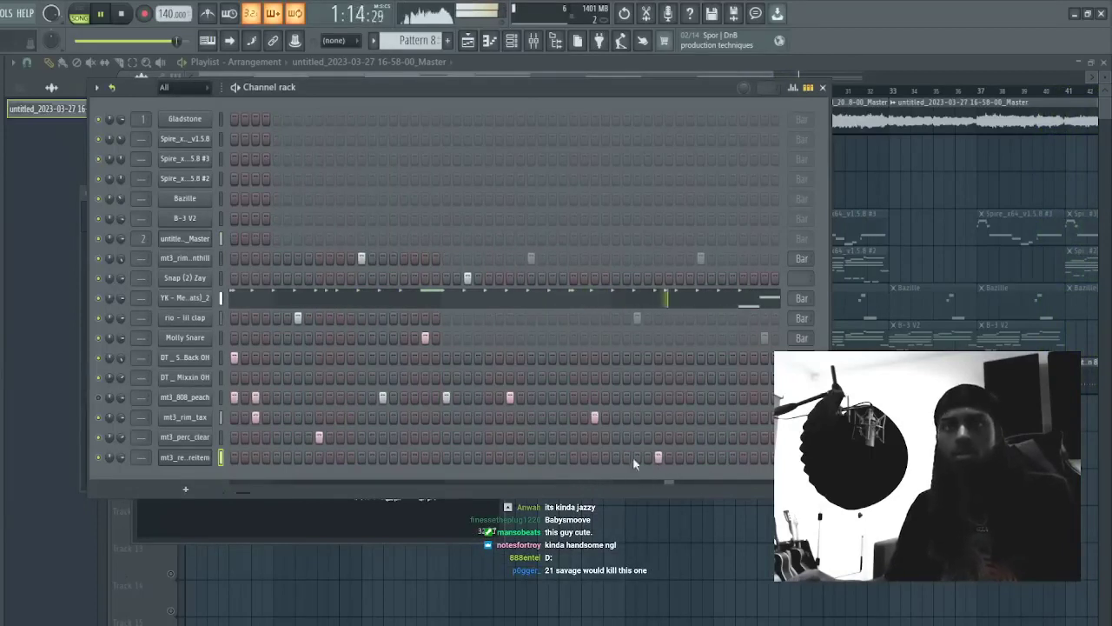
# - Open the reversed open-hat channel's sampler settings, then return to the channel rack
pyautogui.click(201, 459)
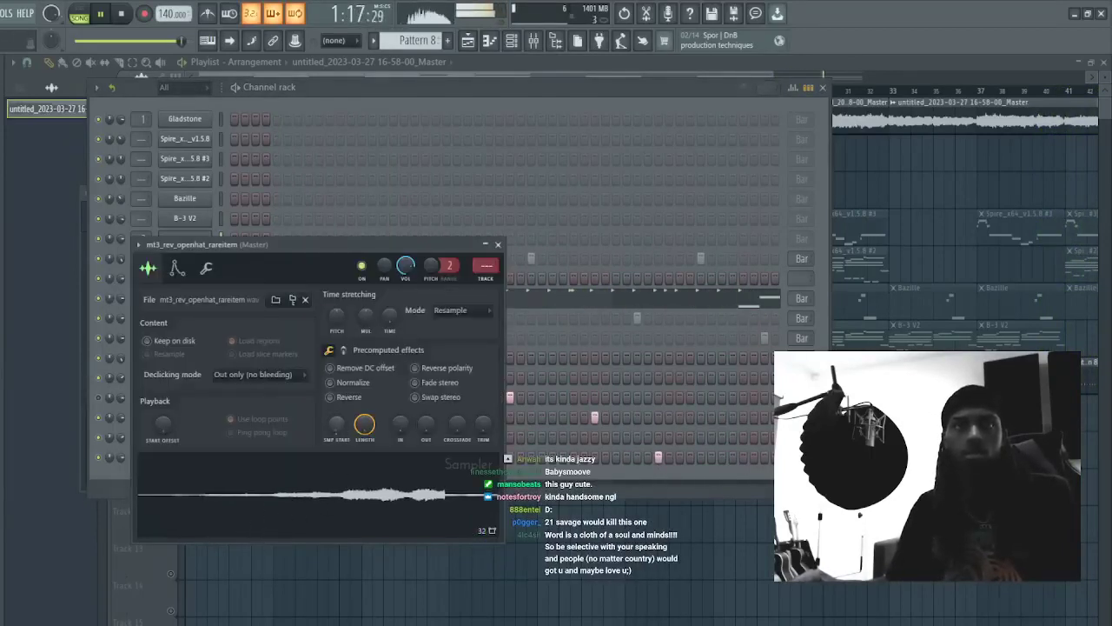
pyautogui.click(550, 477)
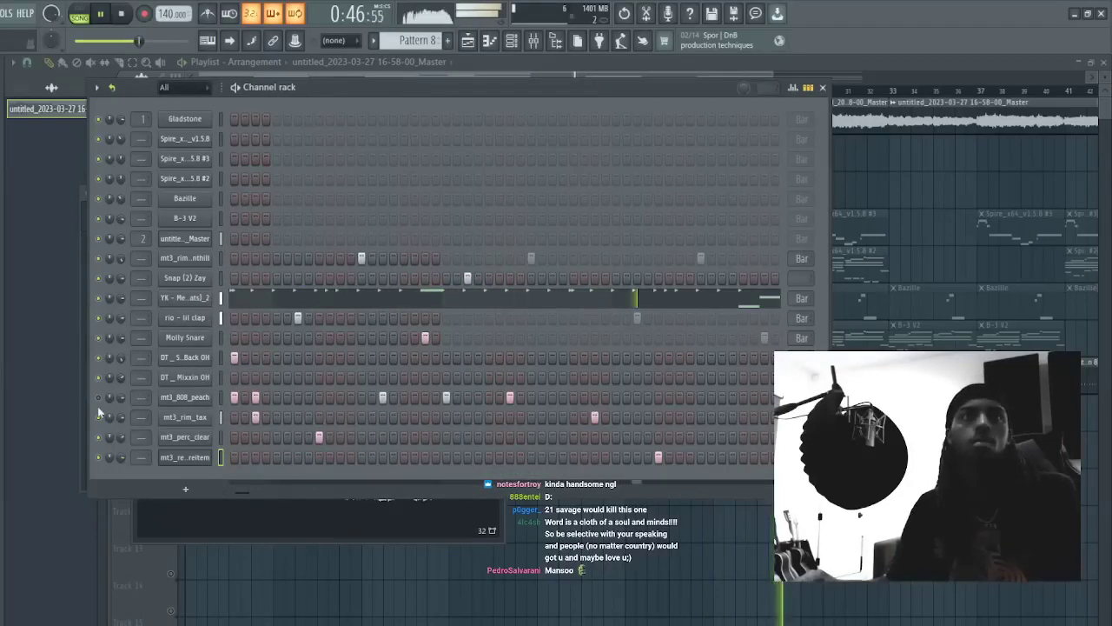
pyautogui.click(185, 457)
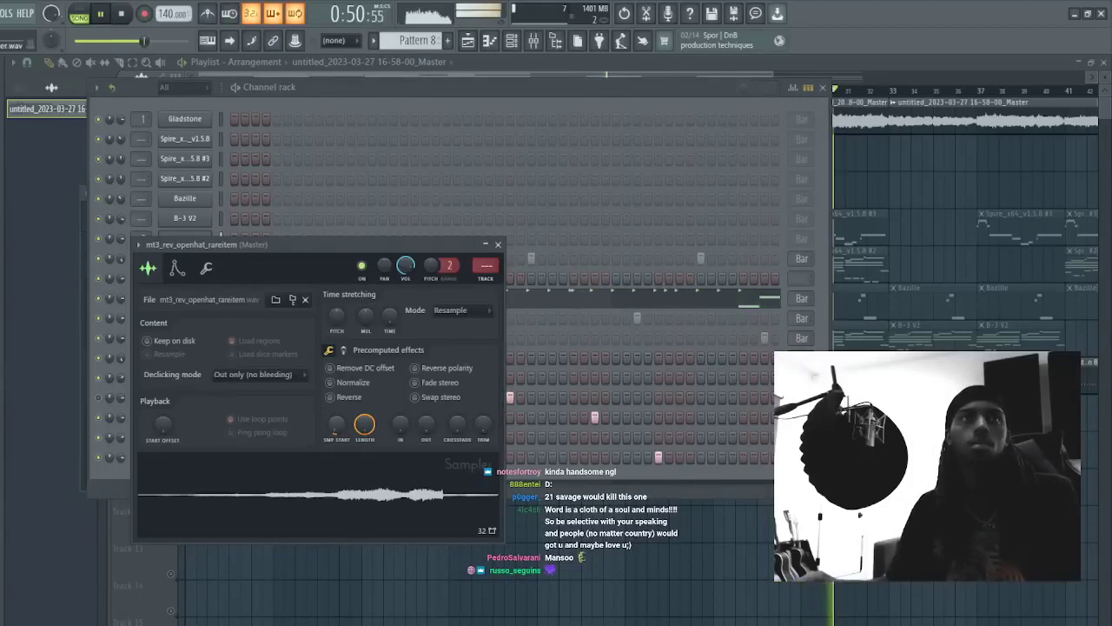
pyautogui.click(403, 86)
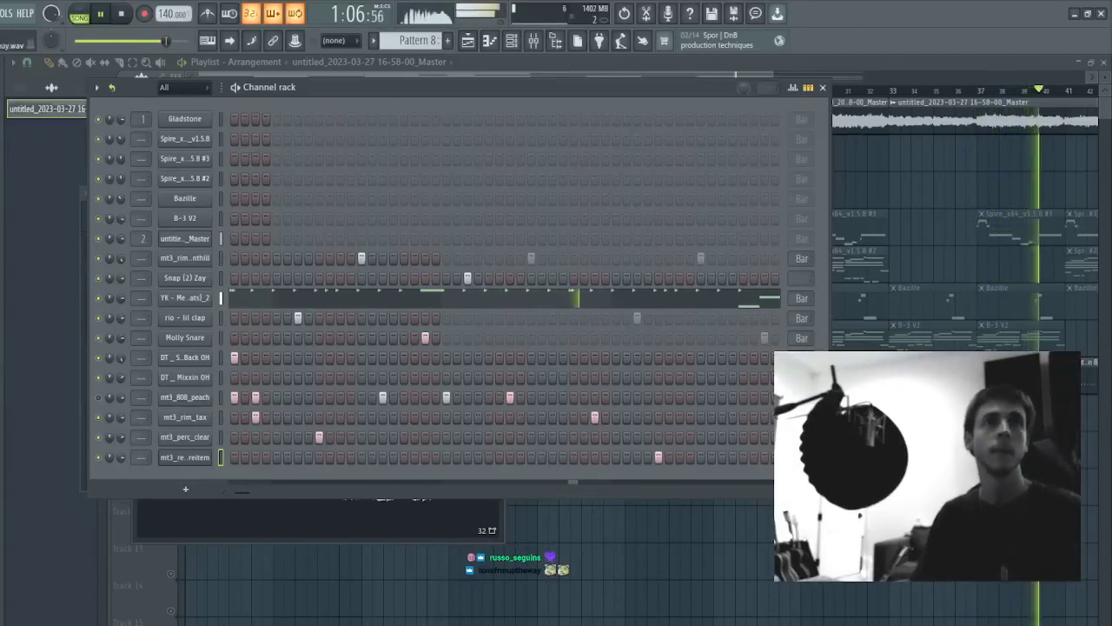
# - Replace the bottom channel's sample with mt3_808_issue and open its sampler settings
pyautogui.moveTo(0, 435); pyautogui.dragTo(178, 454)
pyautogui.click(171, 457)
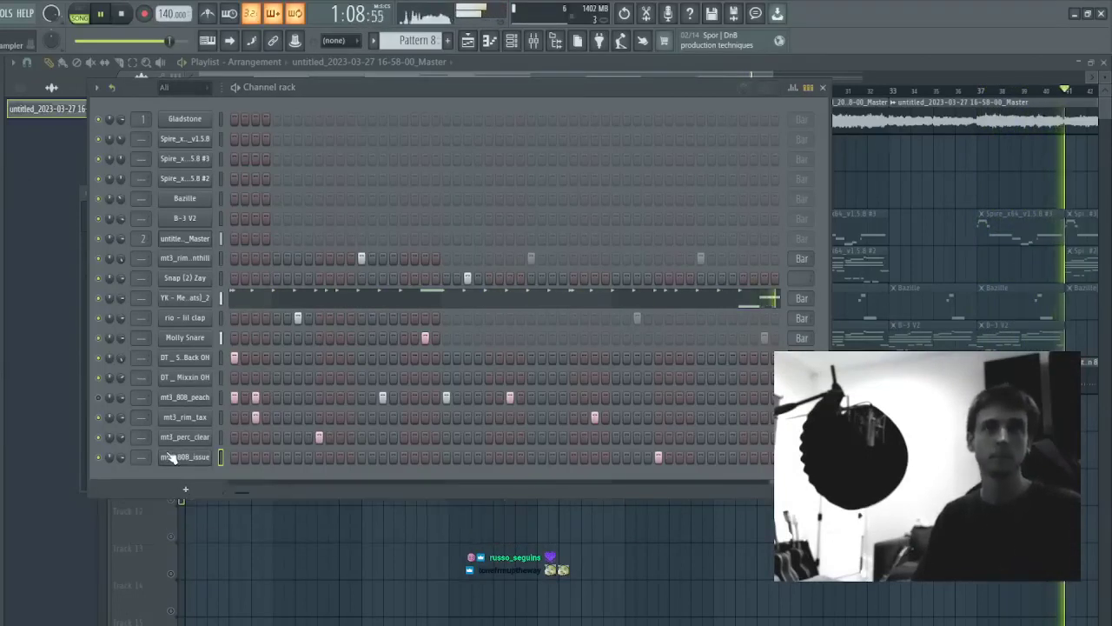
pyautogui.click(171, 457)
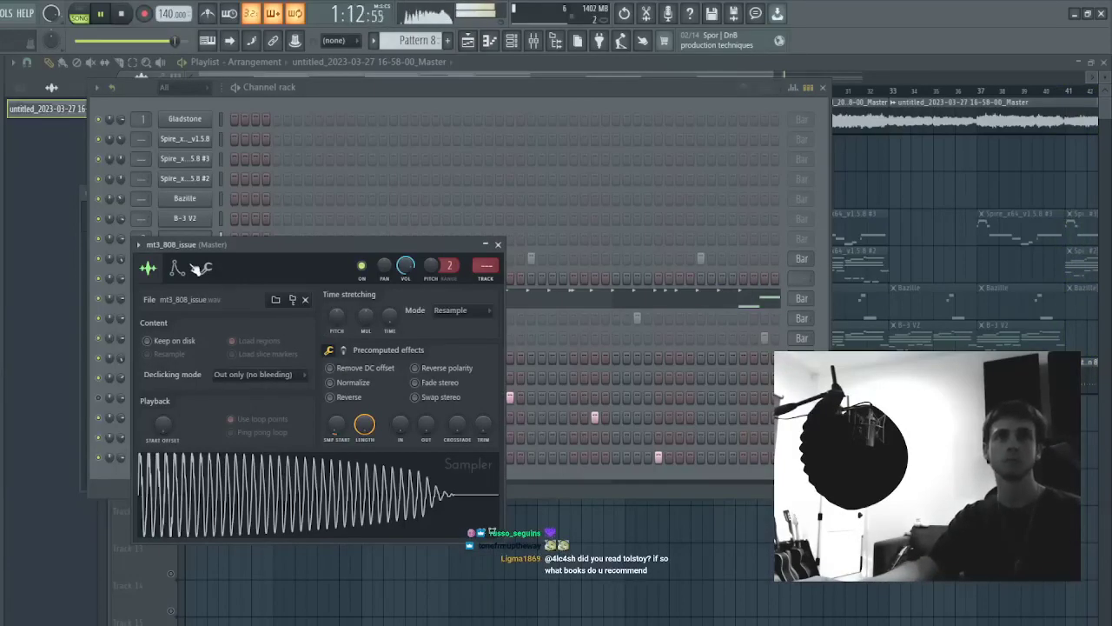
# - Review the mt3_808_issue sampler's wrench and sample pages, then bring the Channel rack forward
pyautogui.click(207, 269)
pyautogui.click(156, 271)
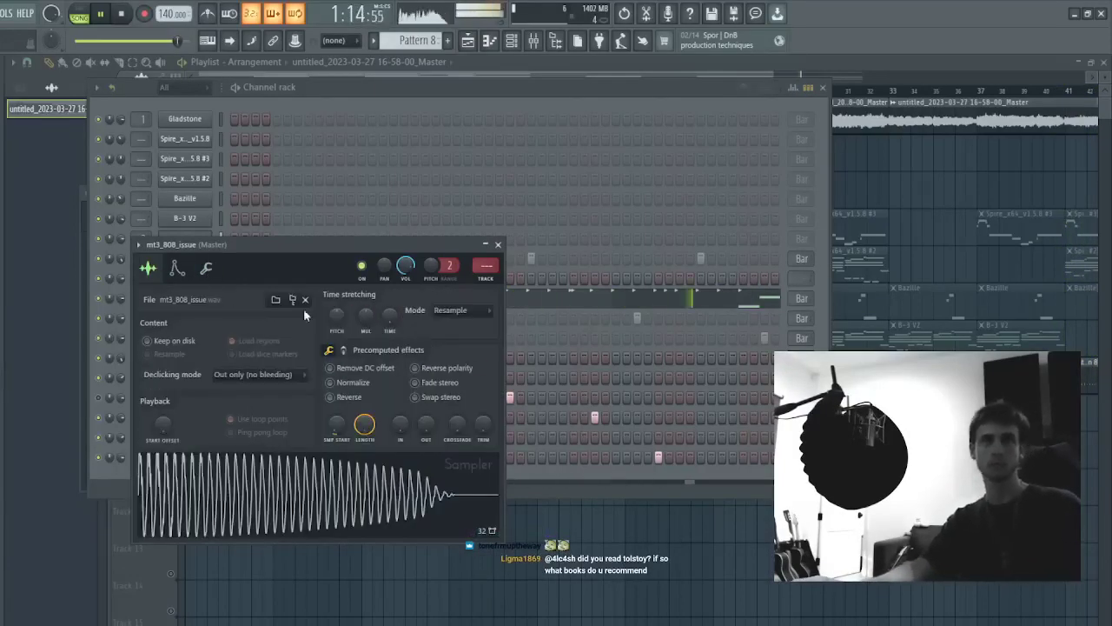
pyautogui.moveTo(317, 245); pyautogui.dragTo(654, 258)
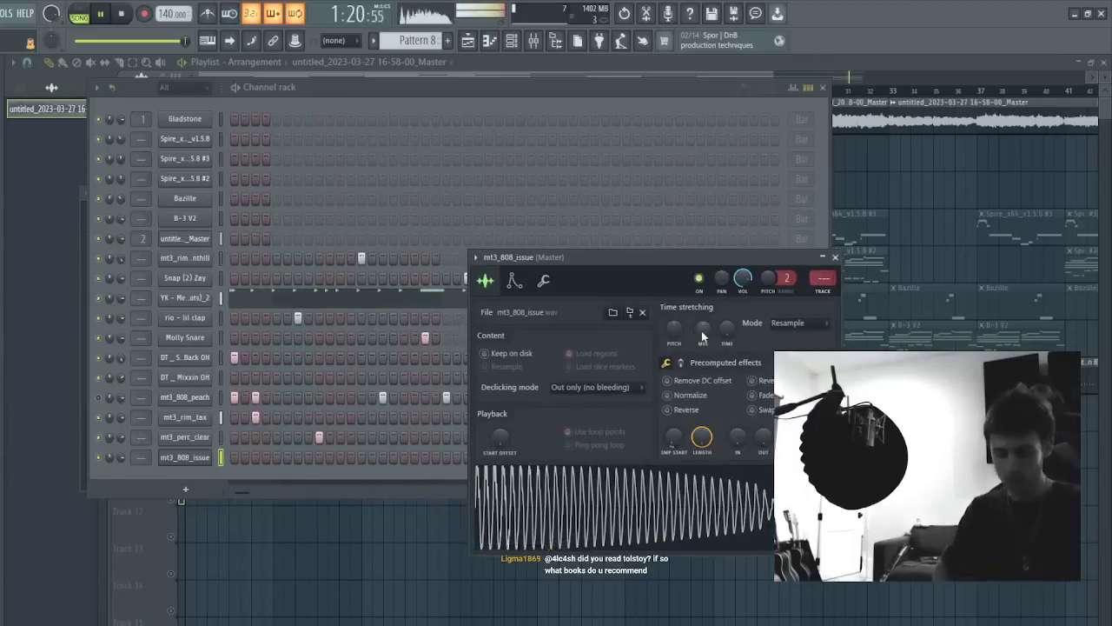
pyautogui.click(543, 280)
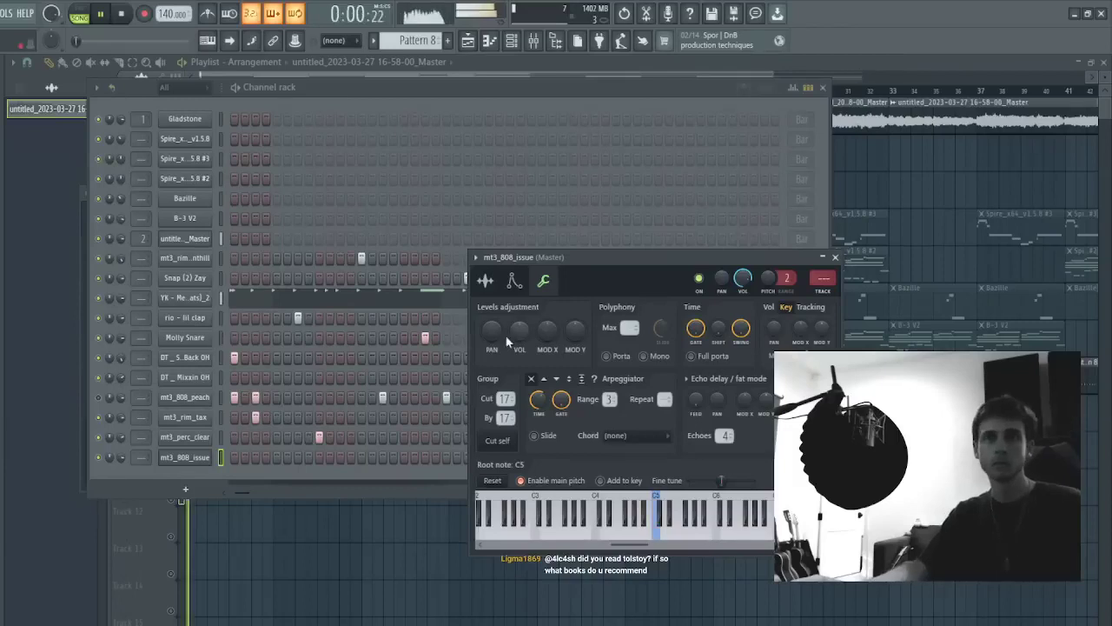
pyautogui.click(486, 281)
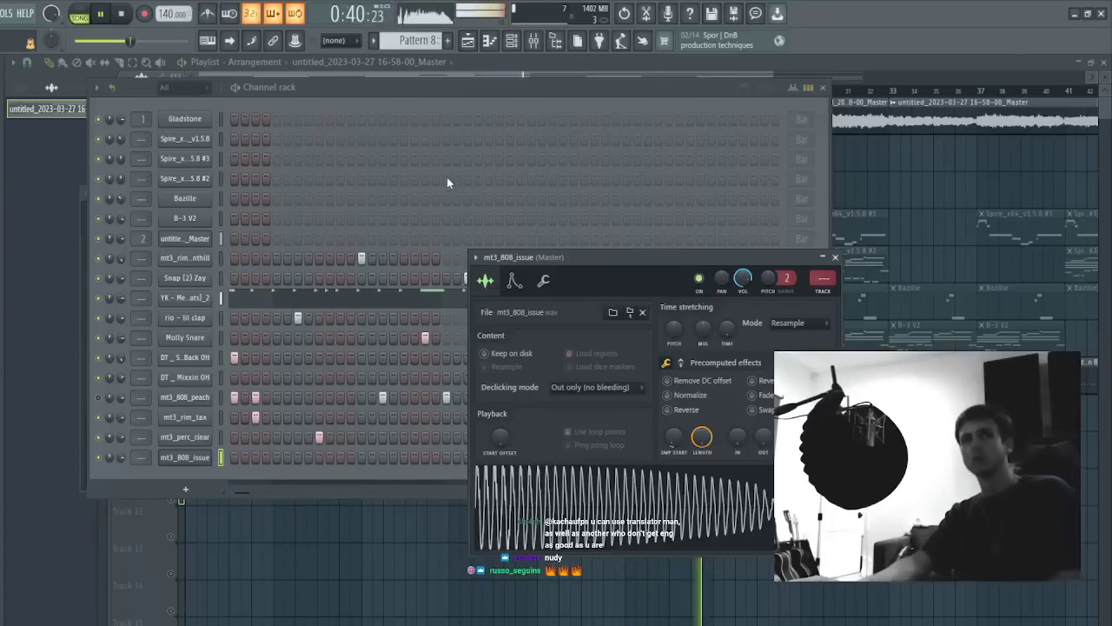
pyautogui.click(205, 477)
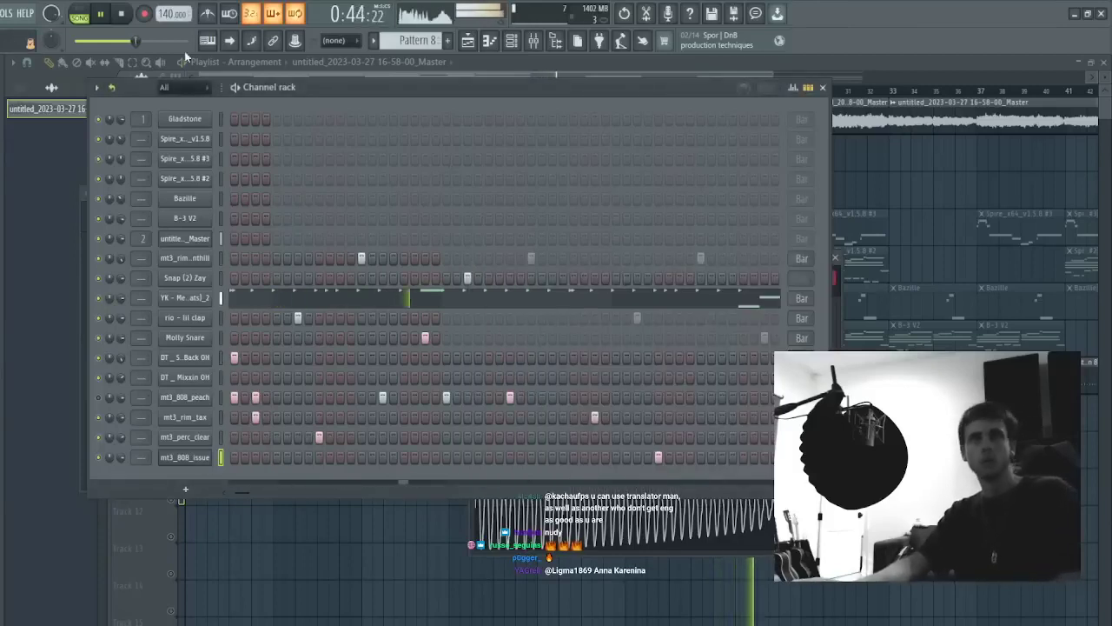
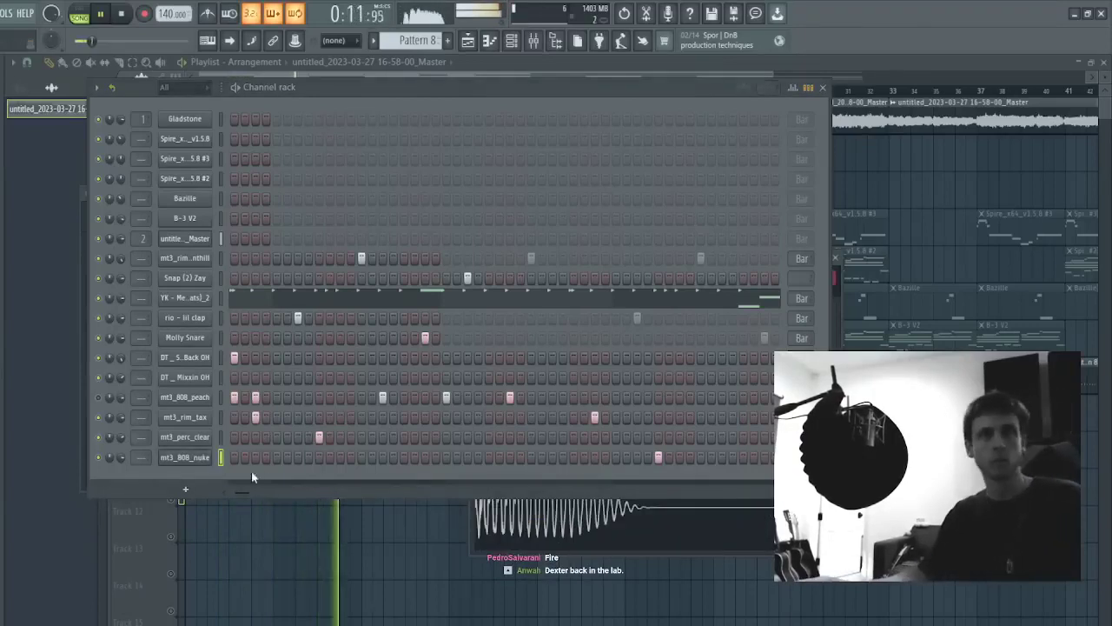
# - Set the mt3_808_nuke sampler's SMP START knob to zero so the full attack plays
pyautogui.click(184, 457)
pyautogui.moveTo(670, 441); pyautogui.dragTo(670, 456)
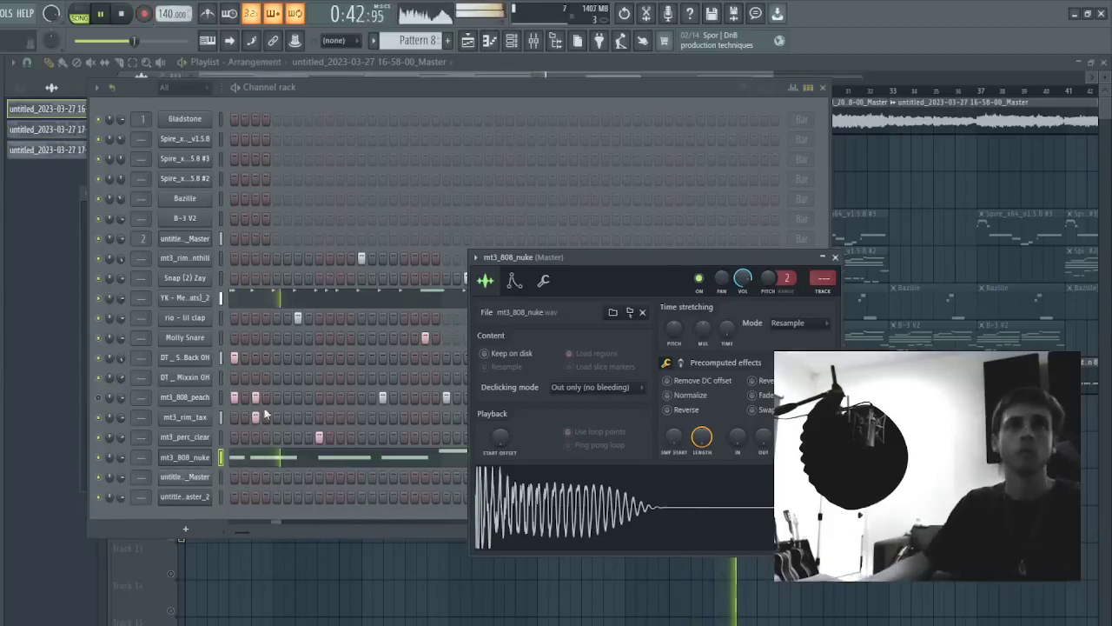
# - Raise all the mt3_808_nuke 808 notes by octaves in the piano roll and audition them
pyautogui.click(253, 459)
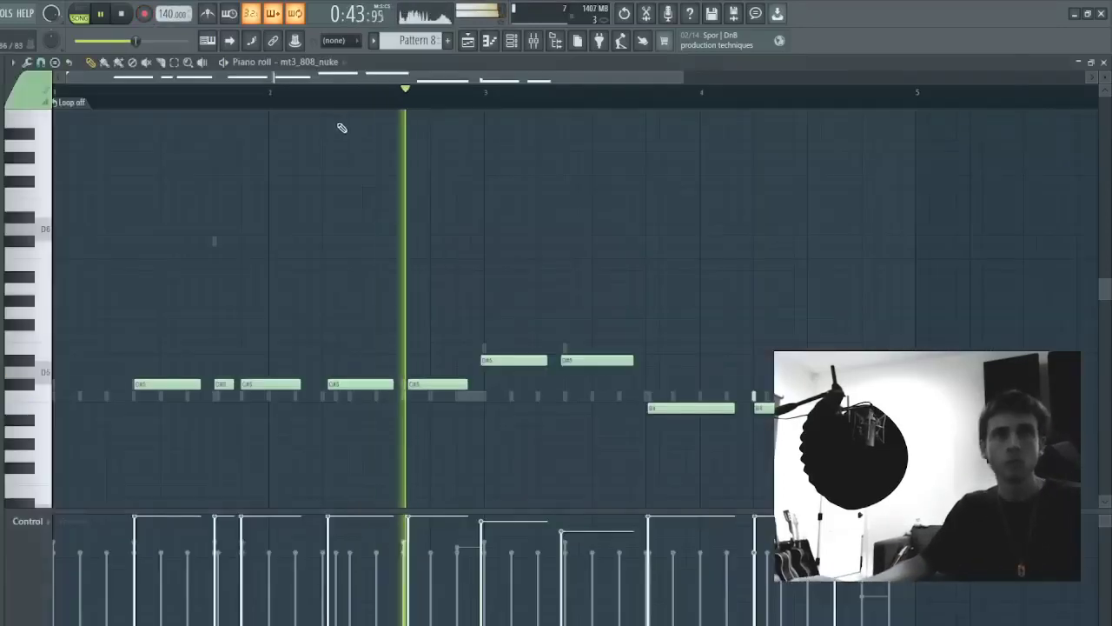
pyautogui.hotkey('ctrl', 'a')
pyautogui.hotkey('ctrl', 'Up')
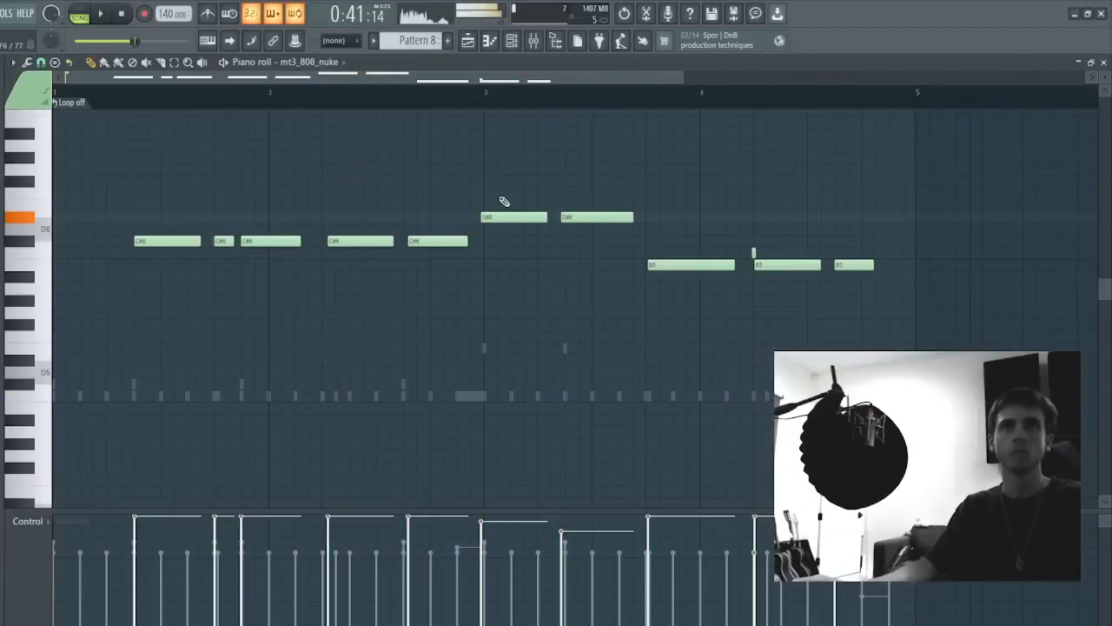
pyautogui.scroll(-3, 504, 198)
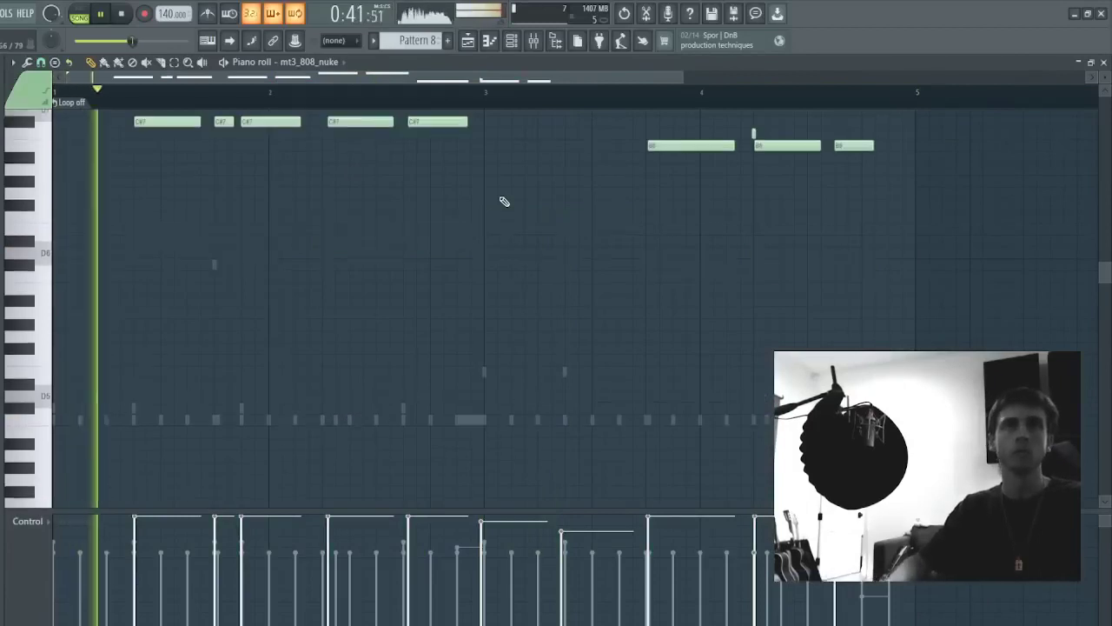
pyautogui.scroll(5, 504, 186)
pyautogui.press('space')
pyautogui.hotkey('ctrl', 'Up')
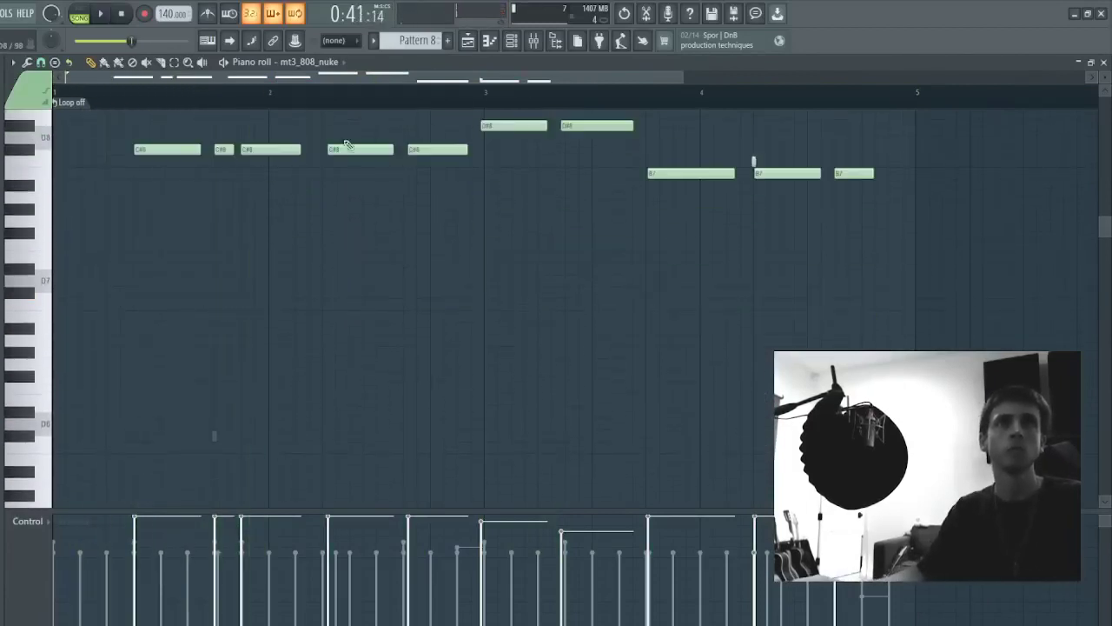
pyautogui.moveTo(505, 118); pyautogui.dragTo(505, 106)
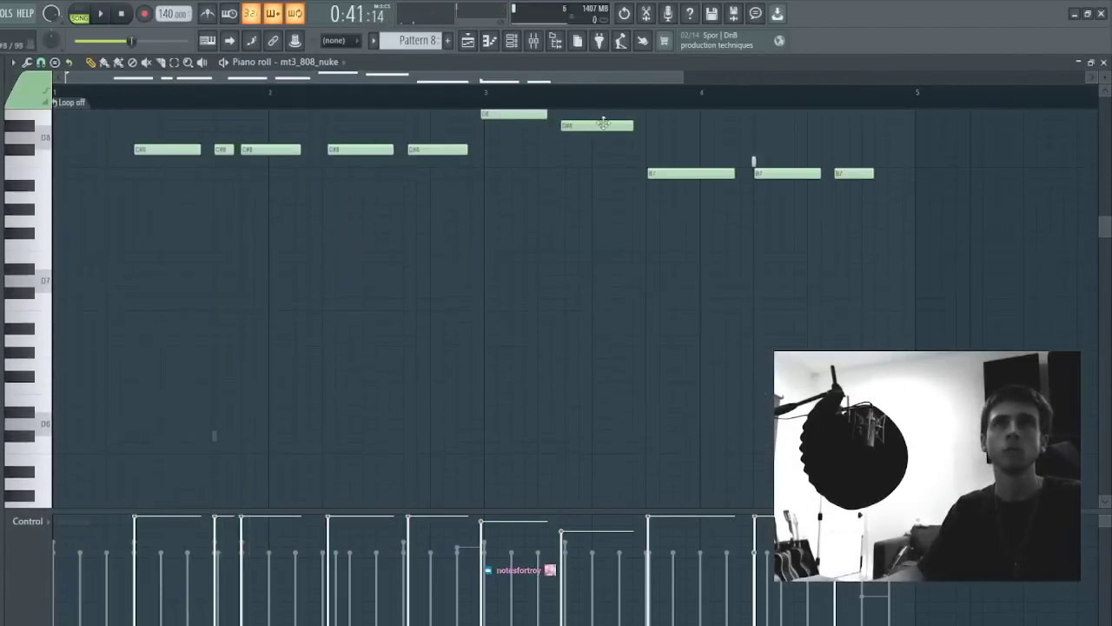
pyautogui.moveTo(598, 123)
pyautogui.mouseDown()
pyautogui.moveTo(591, 104)
pyautogui.moveTo(588, 132)
pyautogui.mouseUp()
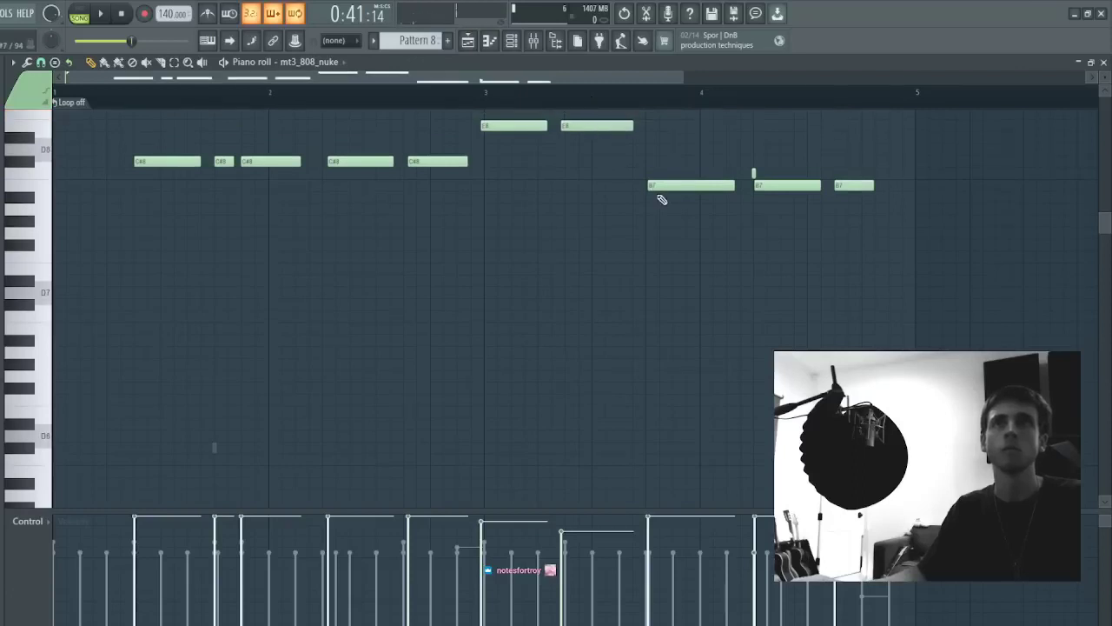
pyautogui.press('space')
# - Drop the 808 notes back down an octave and close the piano roll
pyautogui.hotkey('ctrl', 'a')
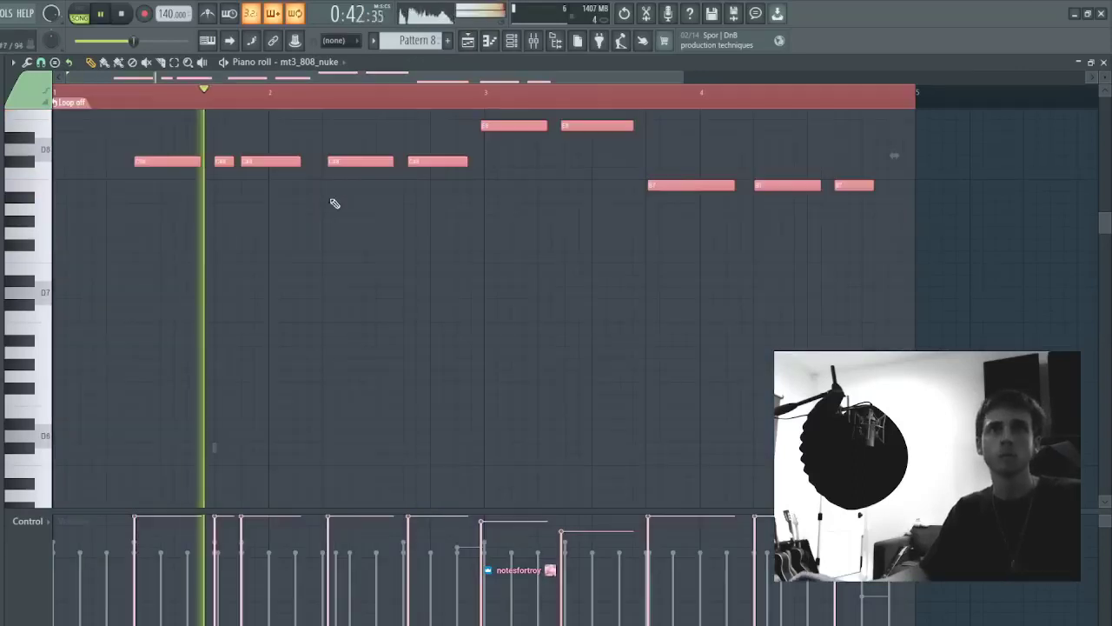
pyautogui.scroll(5, 300, 212)
pyautogui.hotkey('ctrl', 'd')
pyautogui.press('space')
pyautogui.press('space')
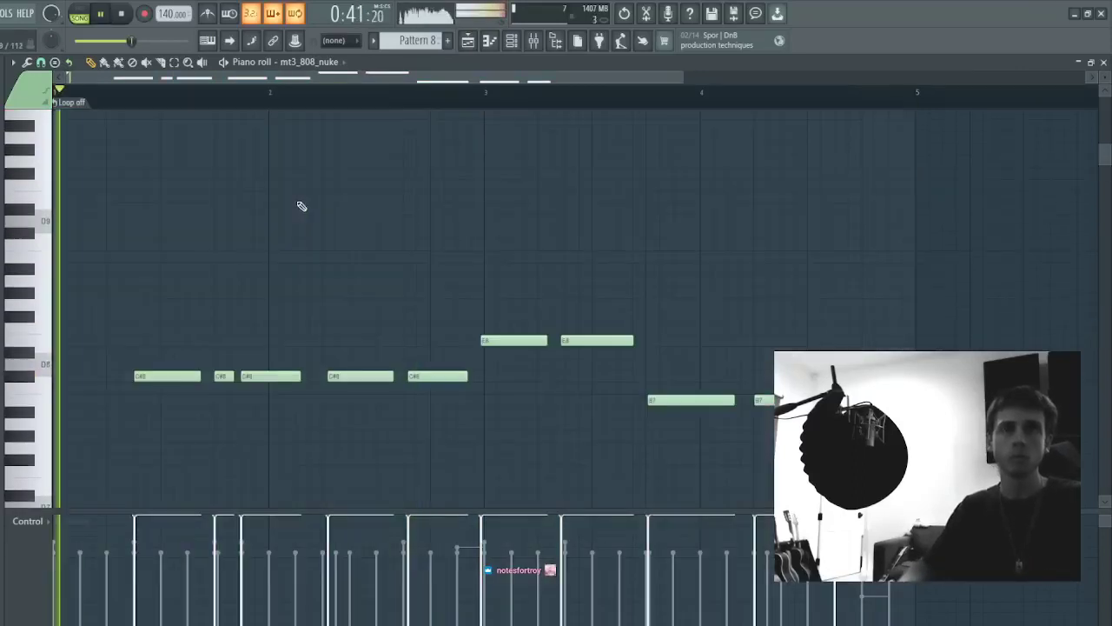
pyautogui.hotkey('ctrl', 'Down')
pyautogui.hotkey('ctrl', 'Down')
pyautogui.hotkey('ctrl', 'Down')
pyautogui.press('space')
pyautogui.press('space')
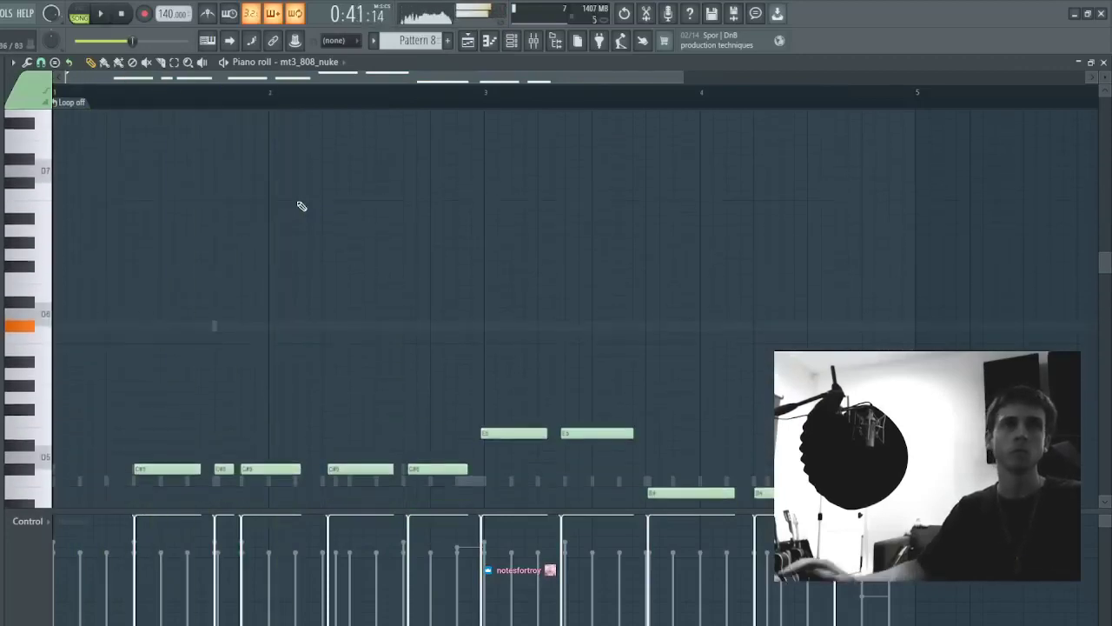
pyautogui.press('F7')
# - Check the master Fruity Limiter in the mixer, then play the arrangement
pyautogui.click(98, 457)
pyautogui.press('space')
pyautogui.press('space')
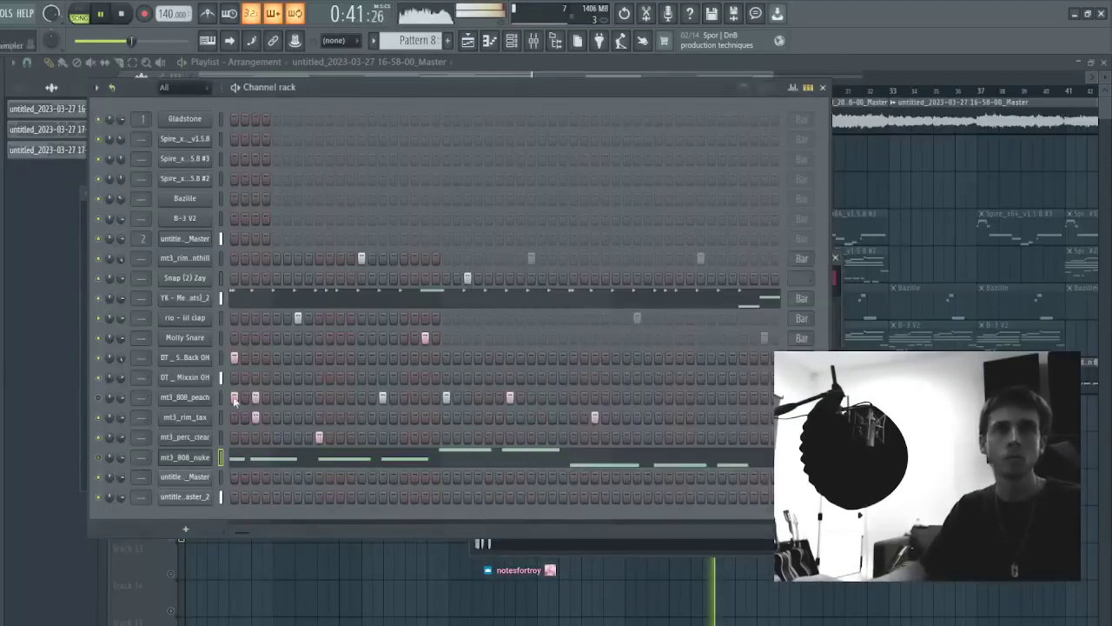
pyautogui.click(533, 40)
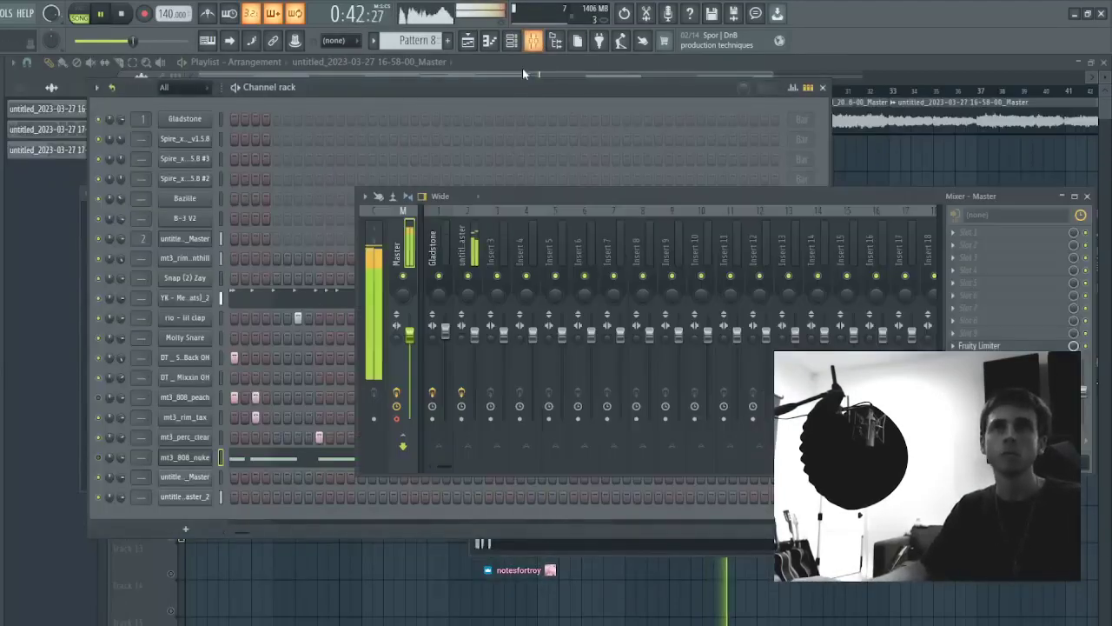
pyautogui.click(980, 346)
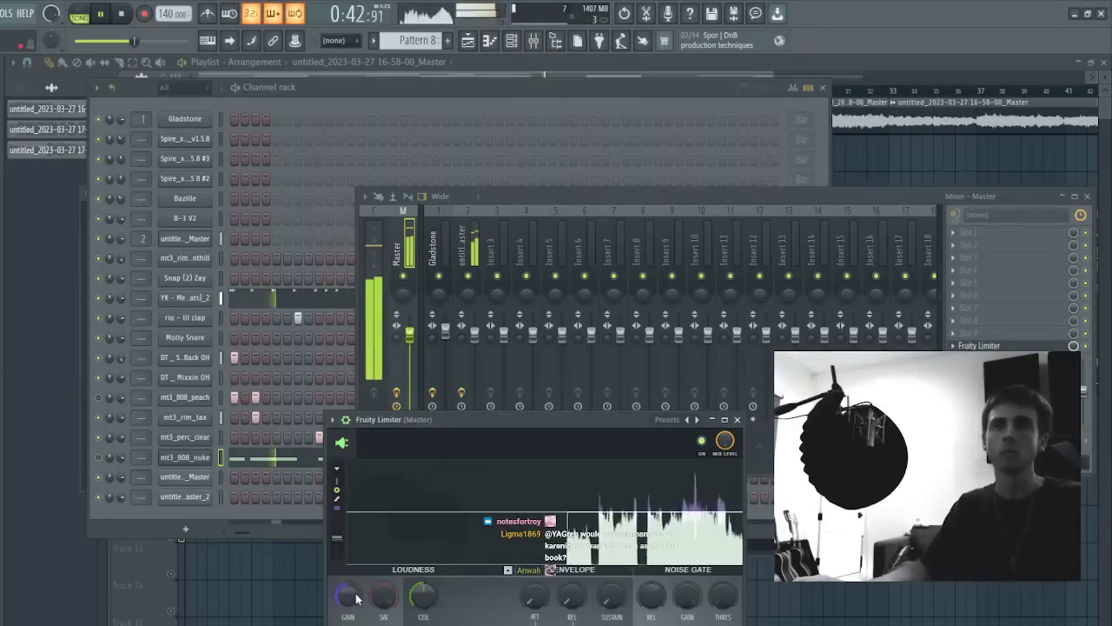
pyautogui.click(124, 436)
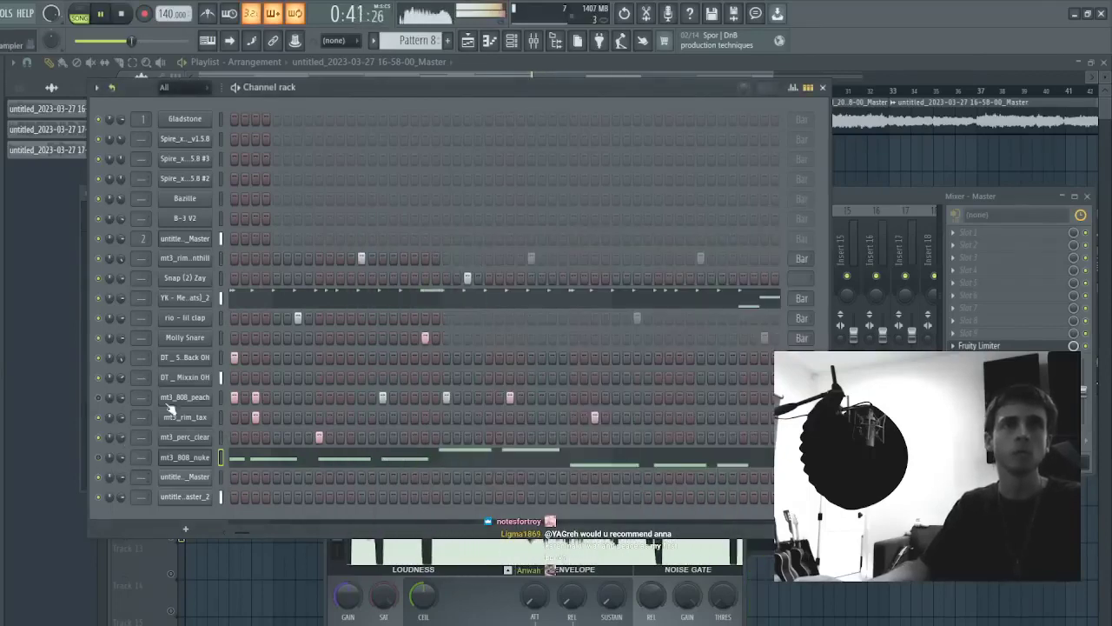
pyautogui.press('space')
pyautogui.press('space')
pyautogui.click(916, 616)
pyautogui.press('space')
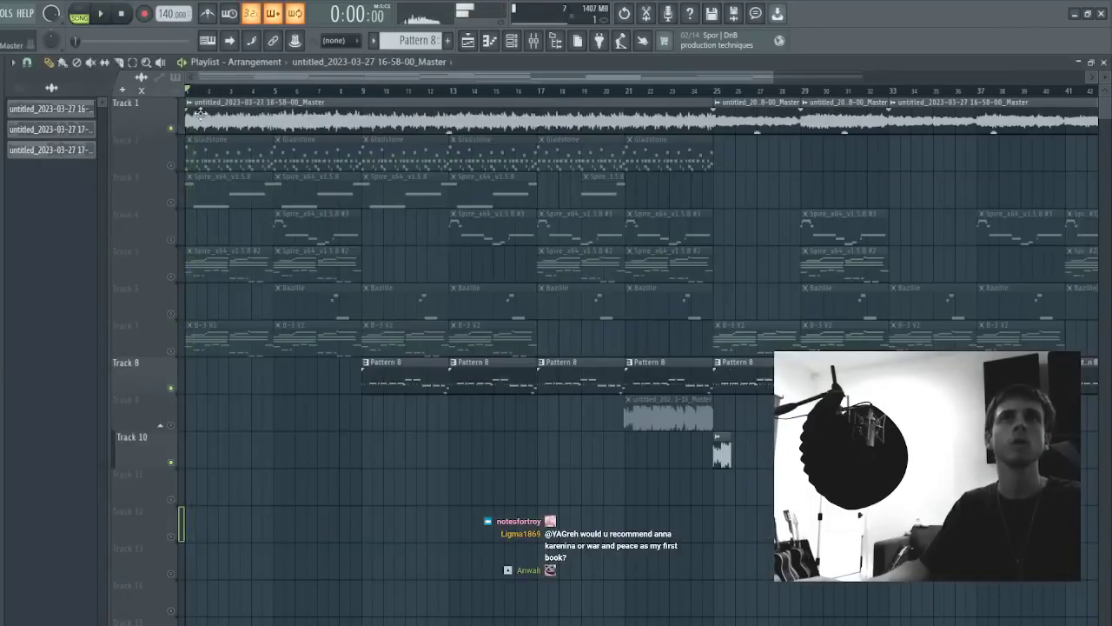
pyautogui.scroll(-2, 233, 92)
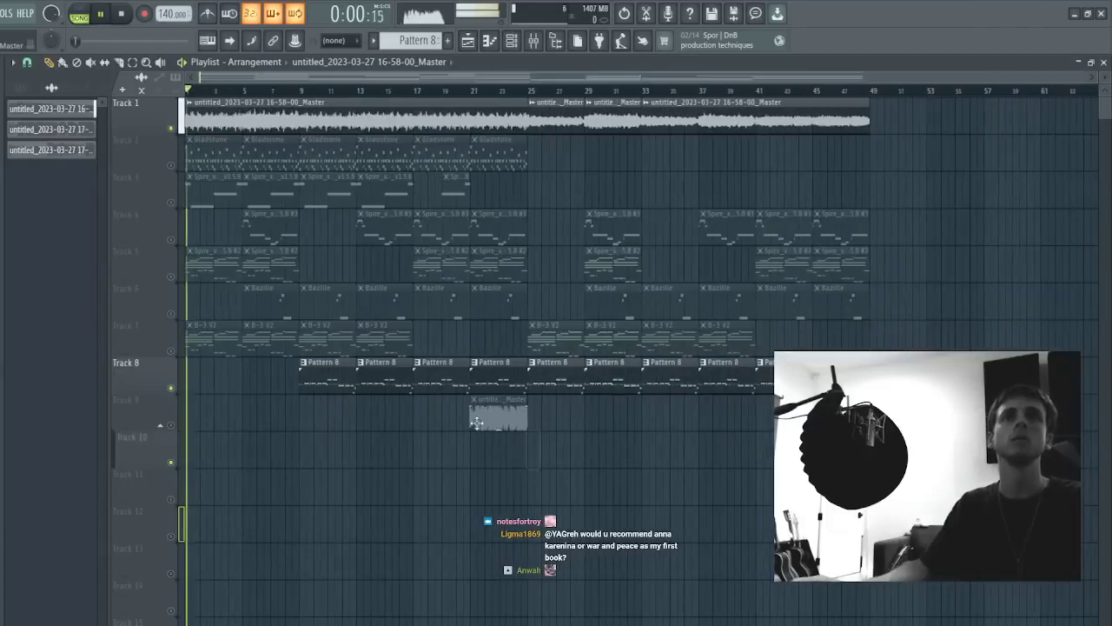
pyautogui.press('space')
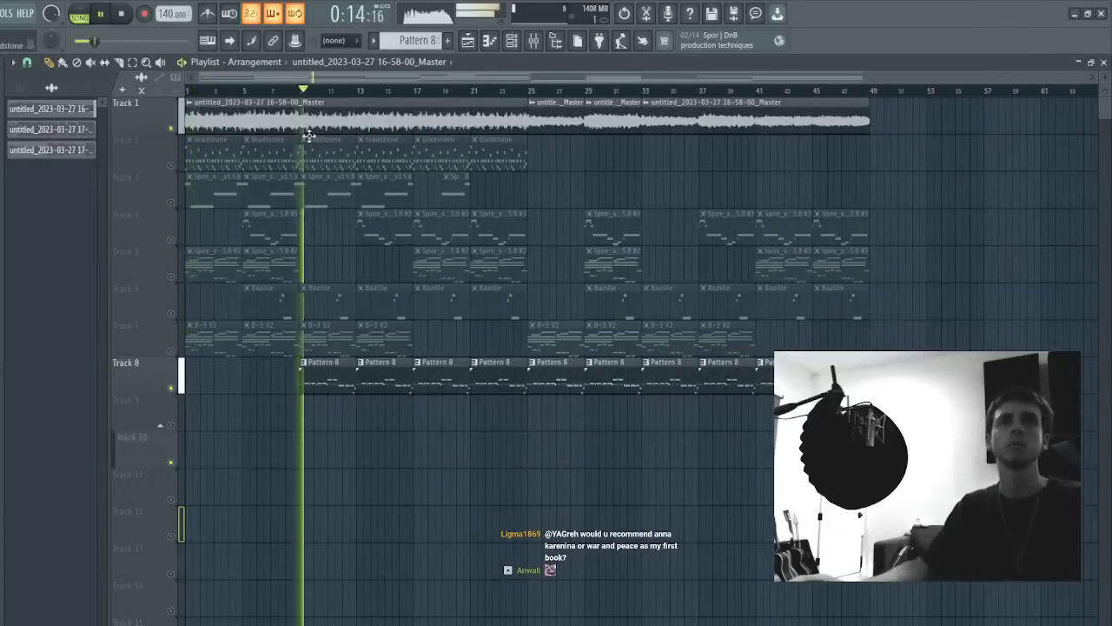
# - Lower the mt3_808_nuke notes two semitones, then open Track 1's rendered audio clip settings
pyautogui.click(512, 41)
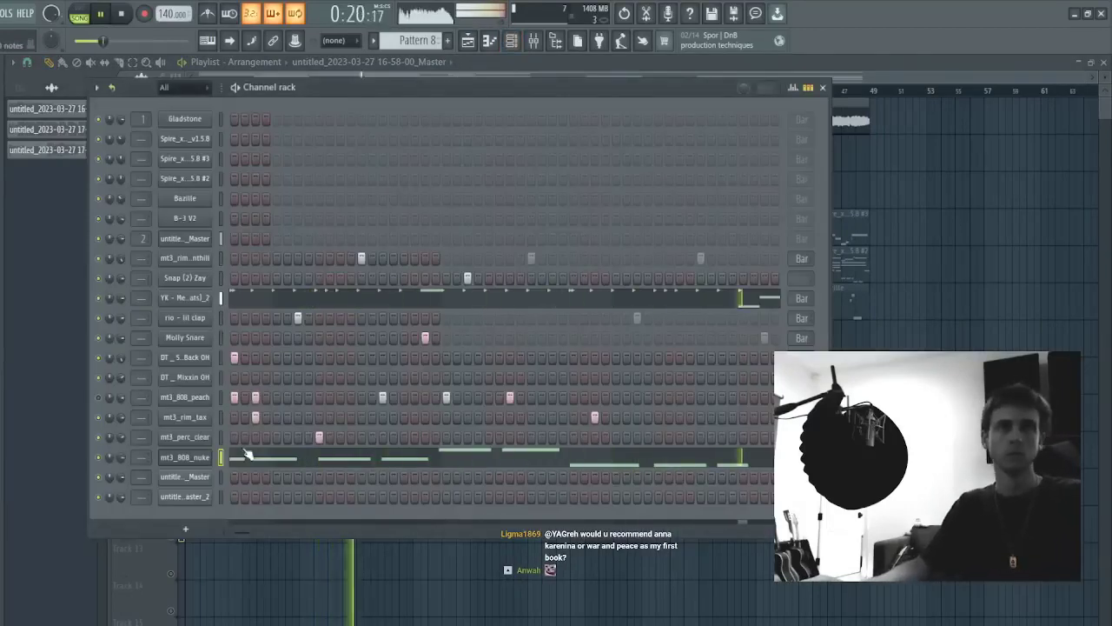
pyautogui.click(248, 454)
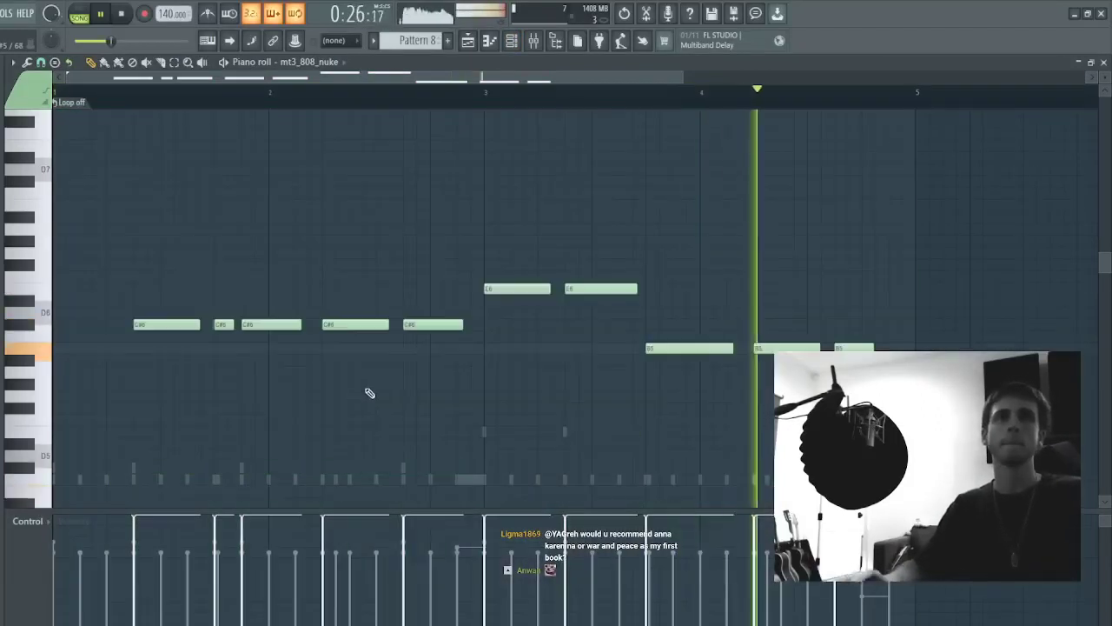
pyautogui.press('space')
pyautogui.hotkey('shift', 'Down')
pyautogui.hotkey('shift', 'Down')
pyautogui.hotkey('shift', 'Down')
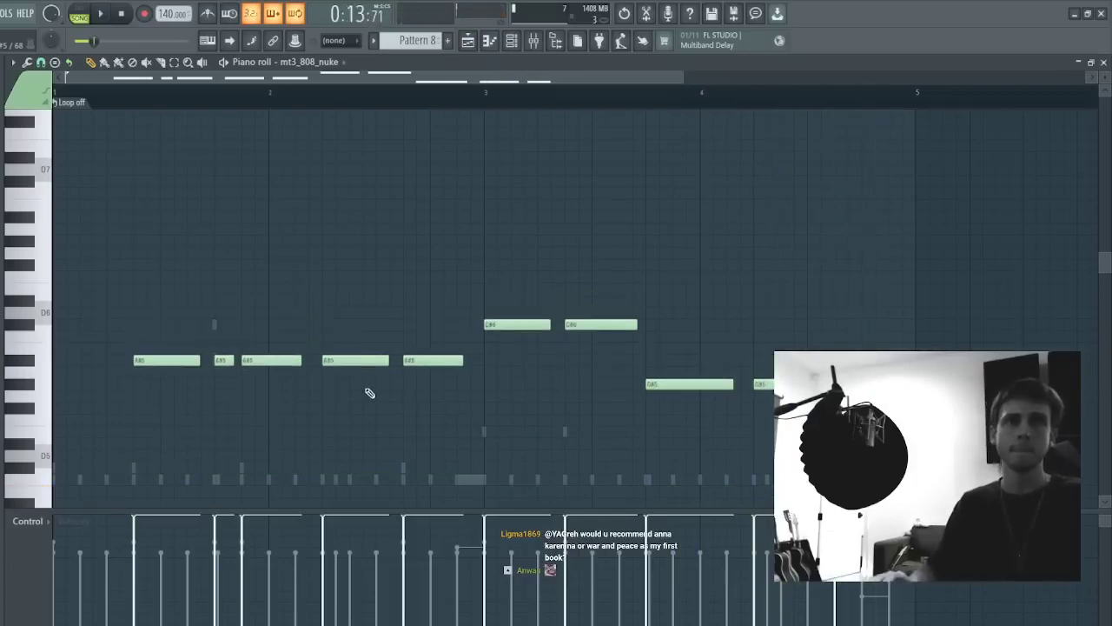
pyautogui.hotkey('shift', 'Down')
pyautogui.hotkey('shift', 'Down')
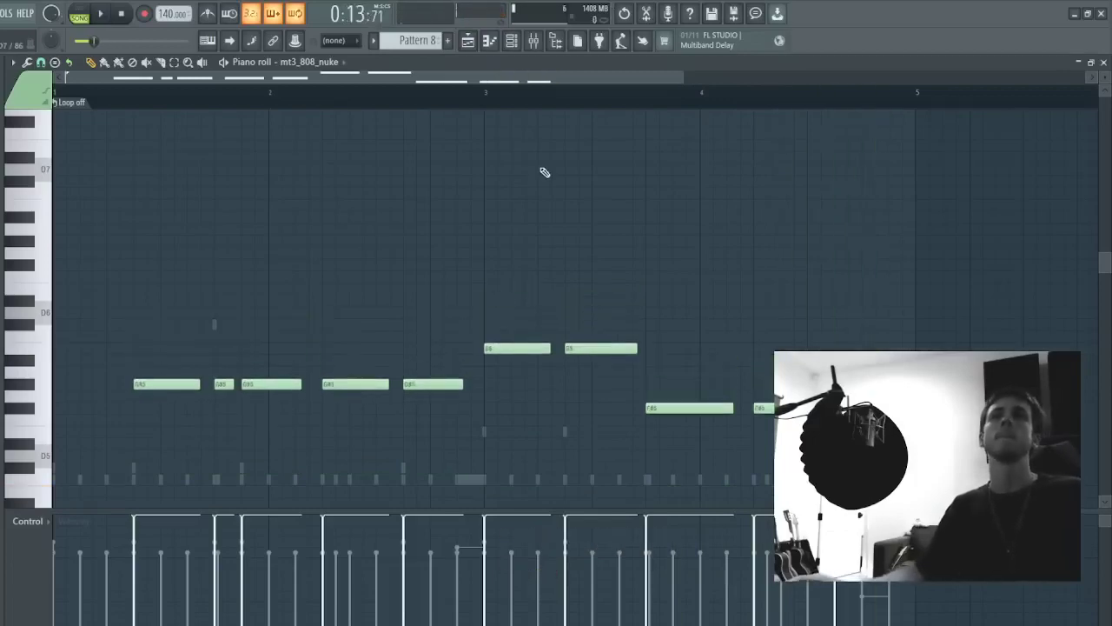
pyautogui.press('F5')
pyautogui.doubleClick(340, 125)
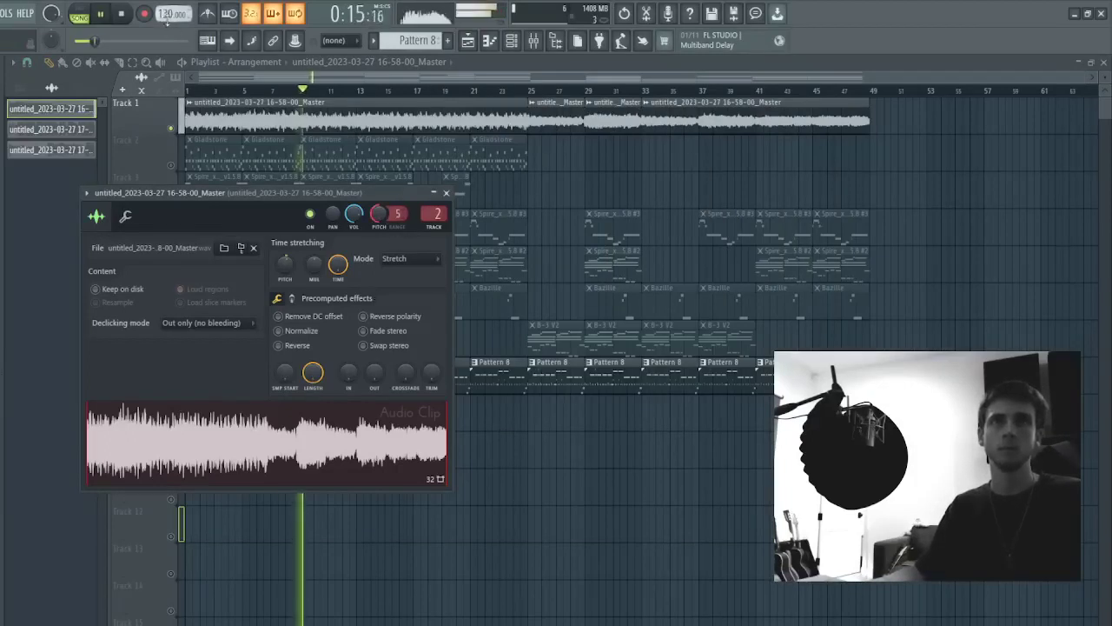
# - Cut the 808 channel's notes out of Pattern 8
pyautogui.click(447, 193)
pyautogui.doubleClick(345, 377)
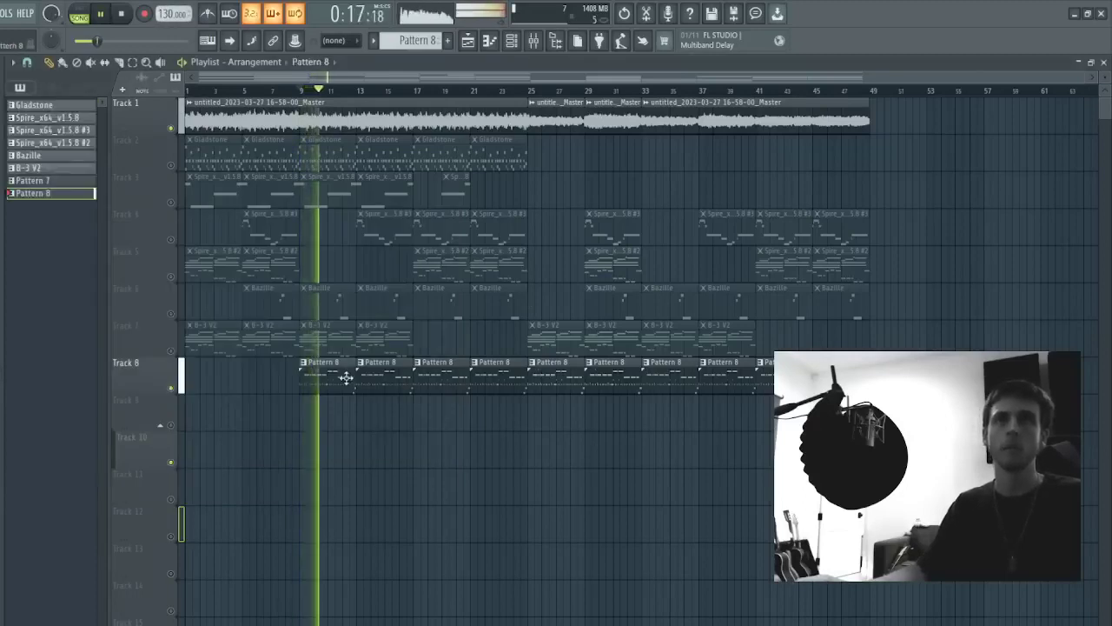
pyautogui.click(512, 43)
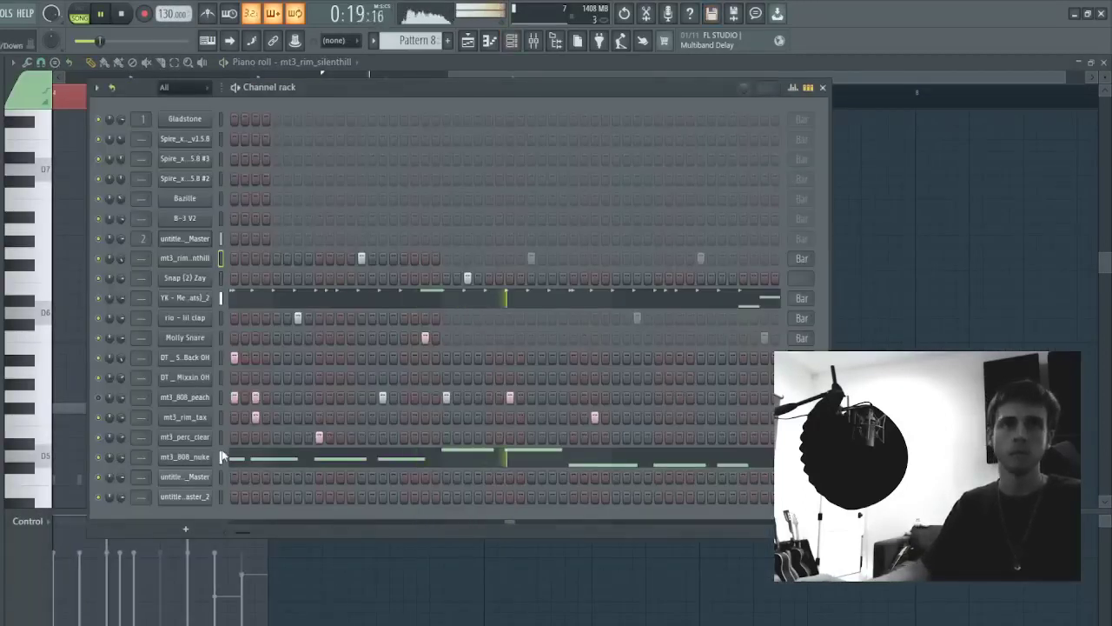
pyautogui.hotkey('ctrl', 'x')
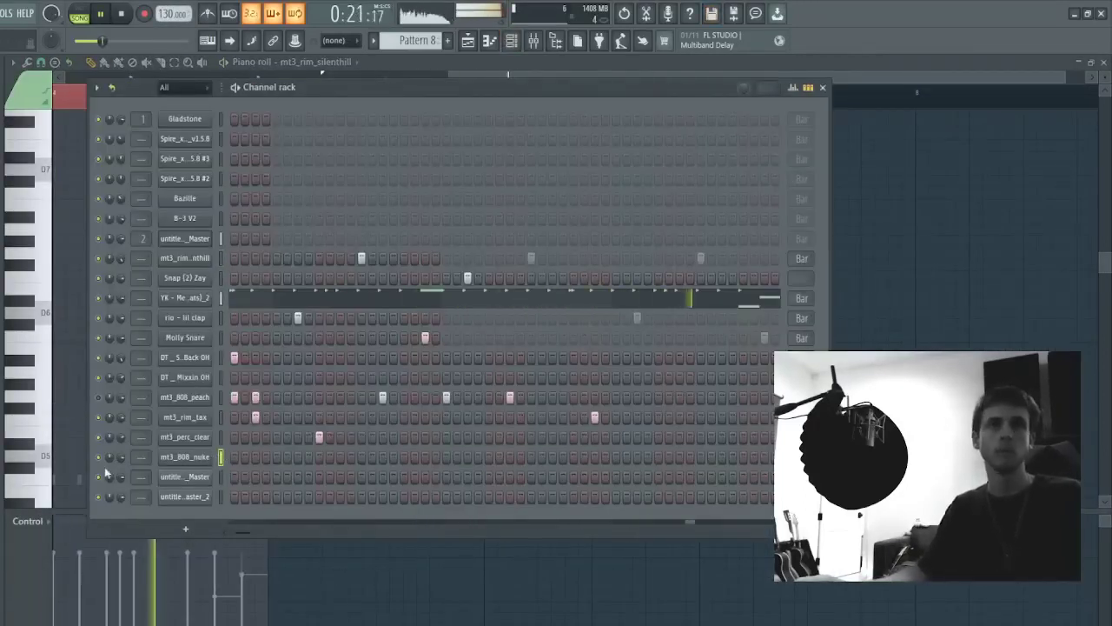
pyautogui.click(473, 46)
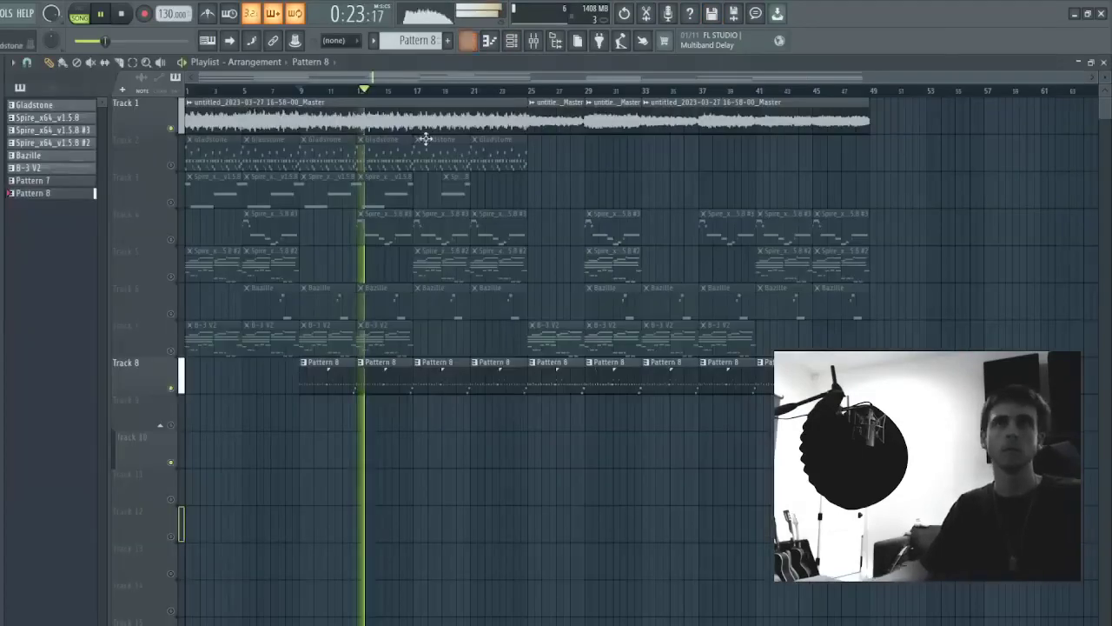
# - Play from around bar 21 and raise the Track 1 audio clip's pitch range from 5 to 6
pyautogui.click(417, 90)
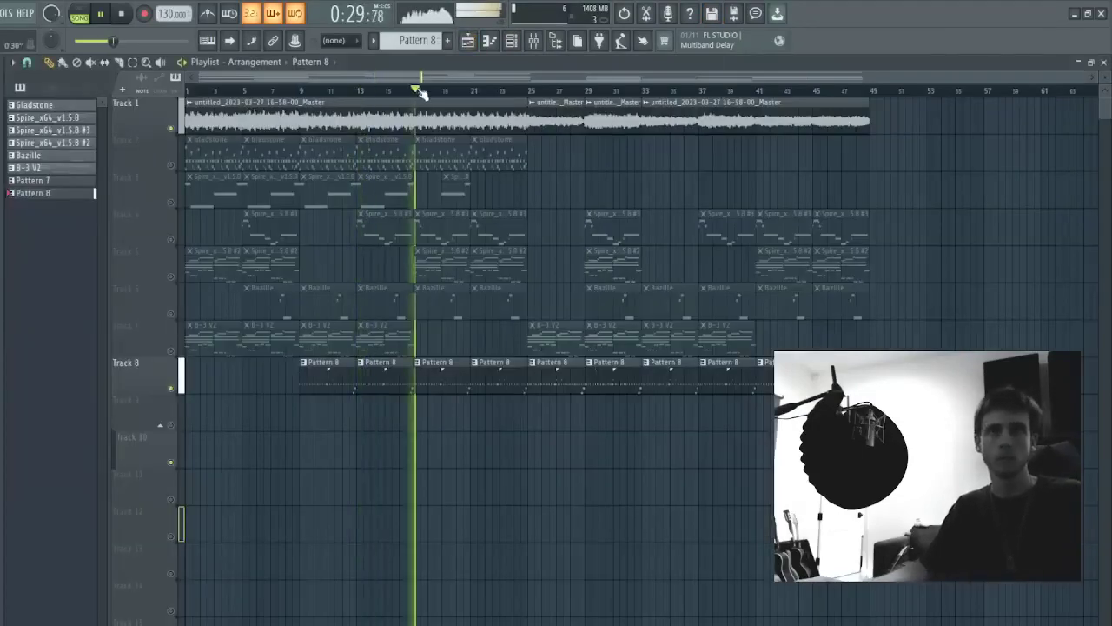
pyautogui.click(477, 90)
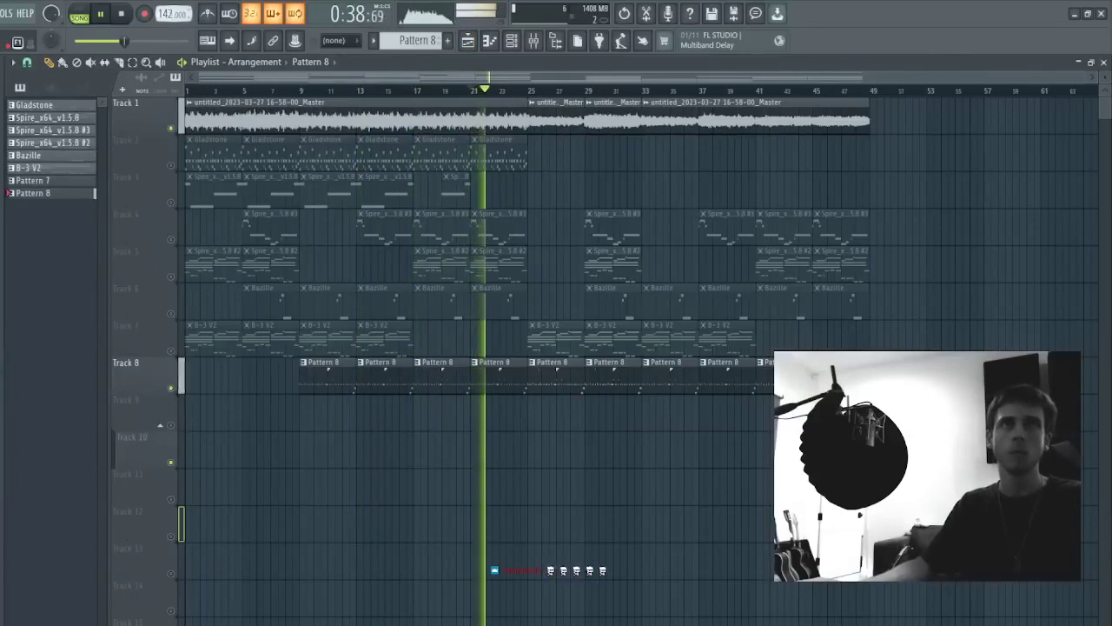
pyautogui.doubleClick(446, 127)
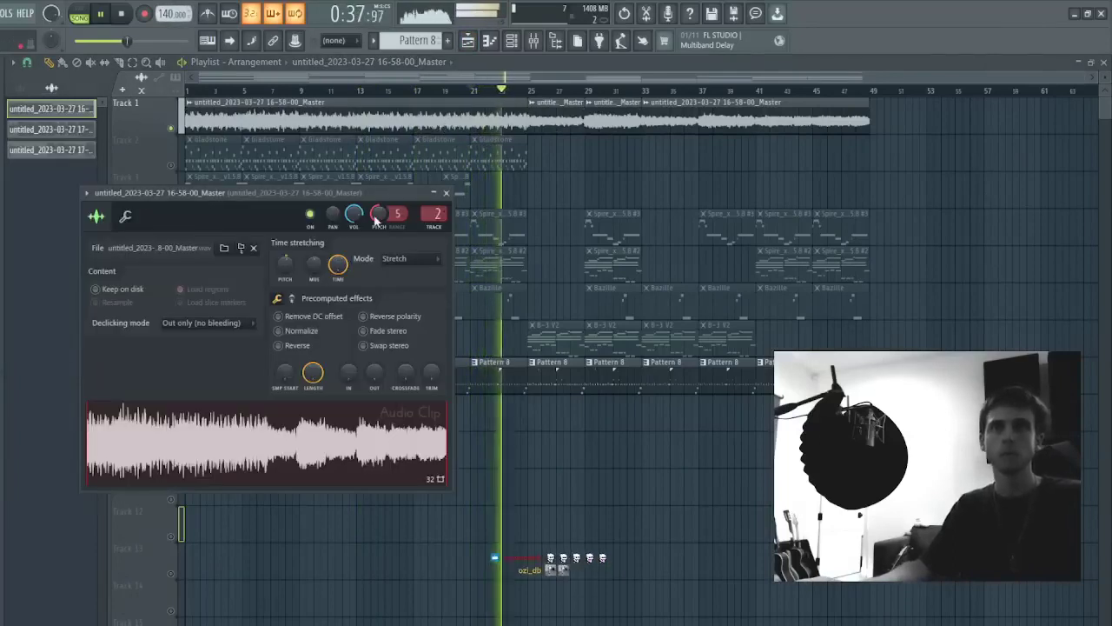
pyautogui.press('space')
pyautogui.moveTo(397, 215); pyautogui.dragTo(397, 210)
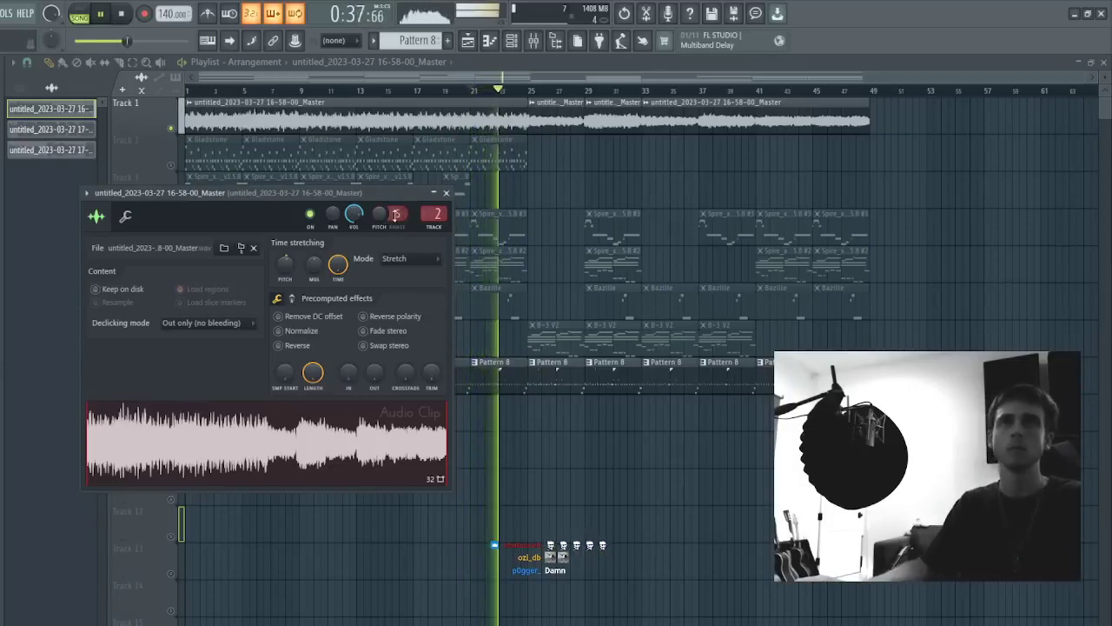
pyautogui.click(446, 193)
# - Audition again from bar 21, then open the master audio clip's settings and stop at the song start
pyautogui.doubleClick(499, 380)
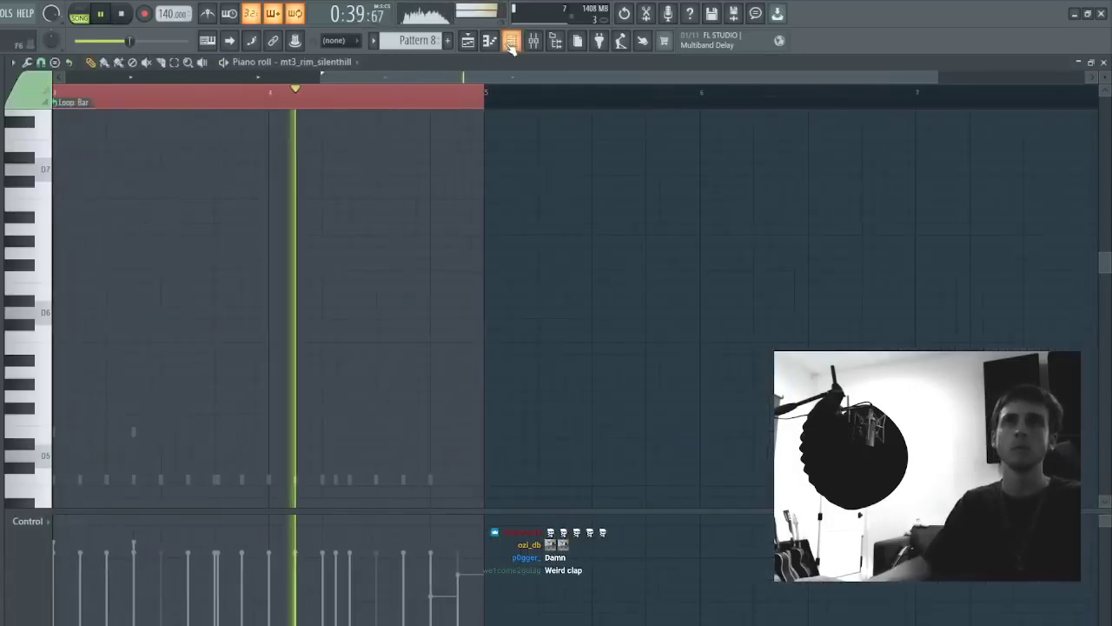
pyautogui.click(512, 41)
pyautogui.click(469, 42)
pyautogui.doubleClick(427, 109)
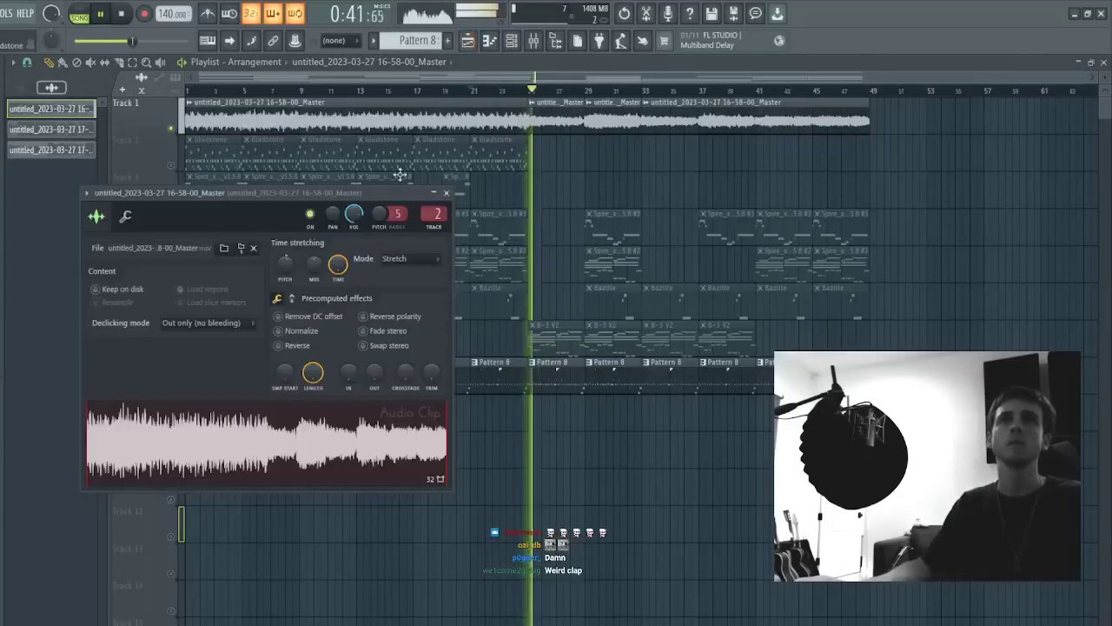
pyautogui.press('space')
pyautogui.press('space')
pyautogui.press('space')
pyautogui.press('space')
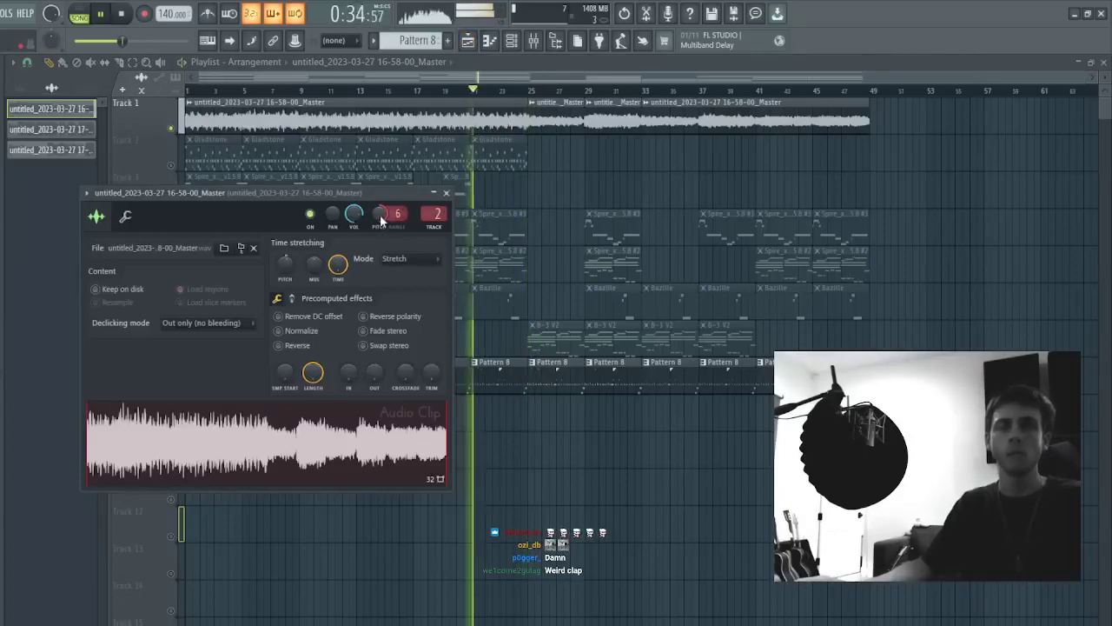
pyautogui.click(516, 42)
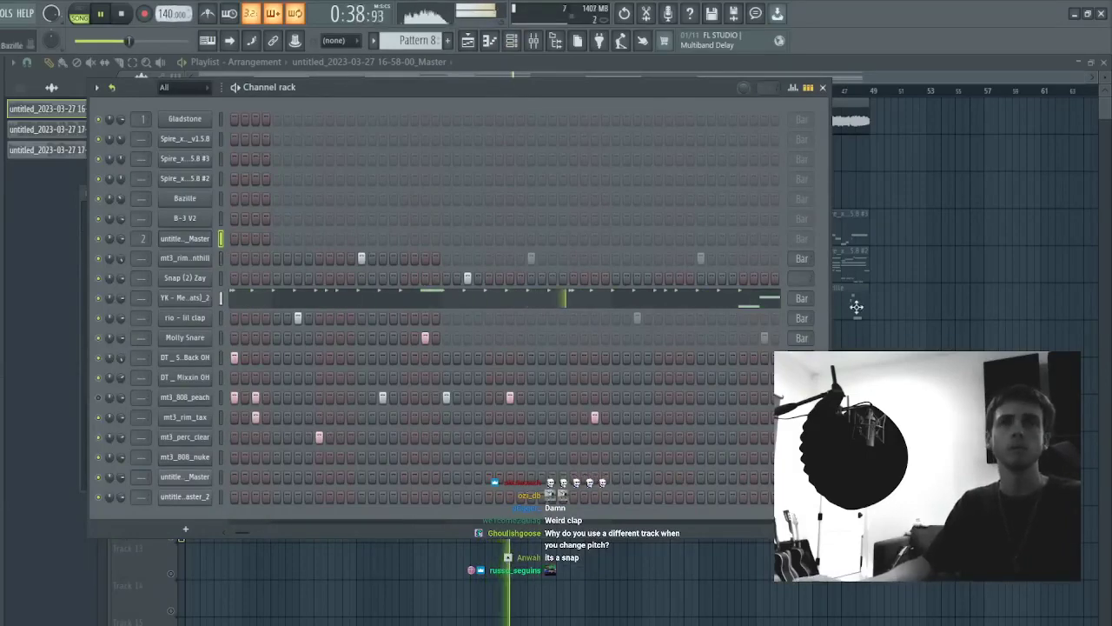
pyautogui.click(823, 88)
pyautogui.doubleClick(555, 112)
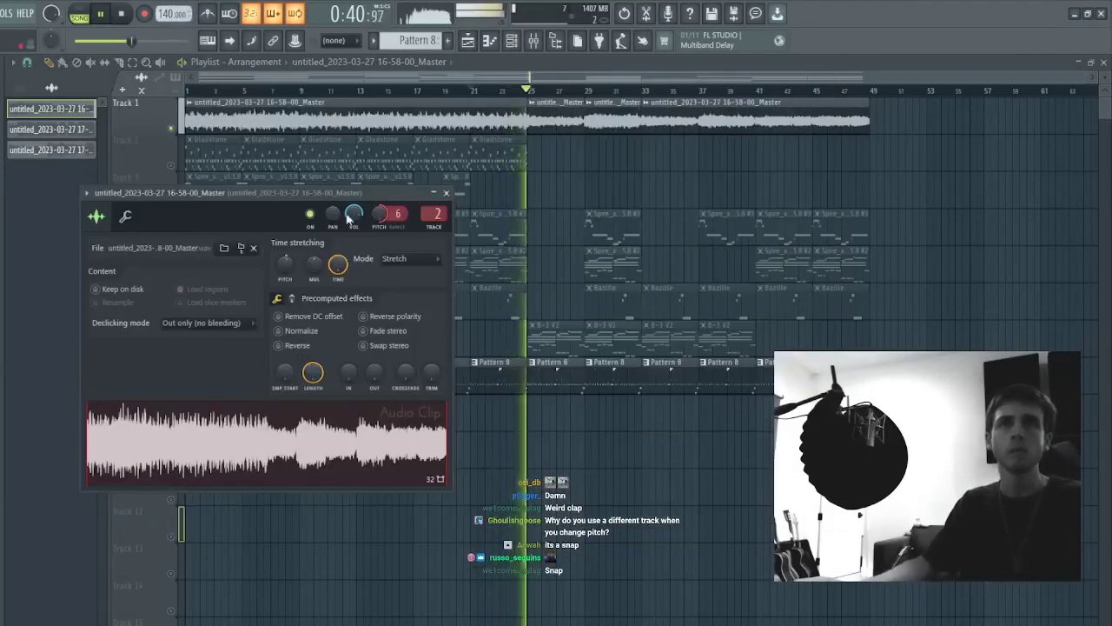
pyautogui.press('space')
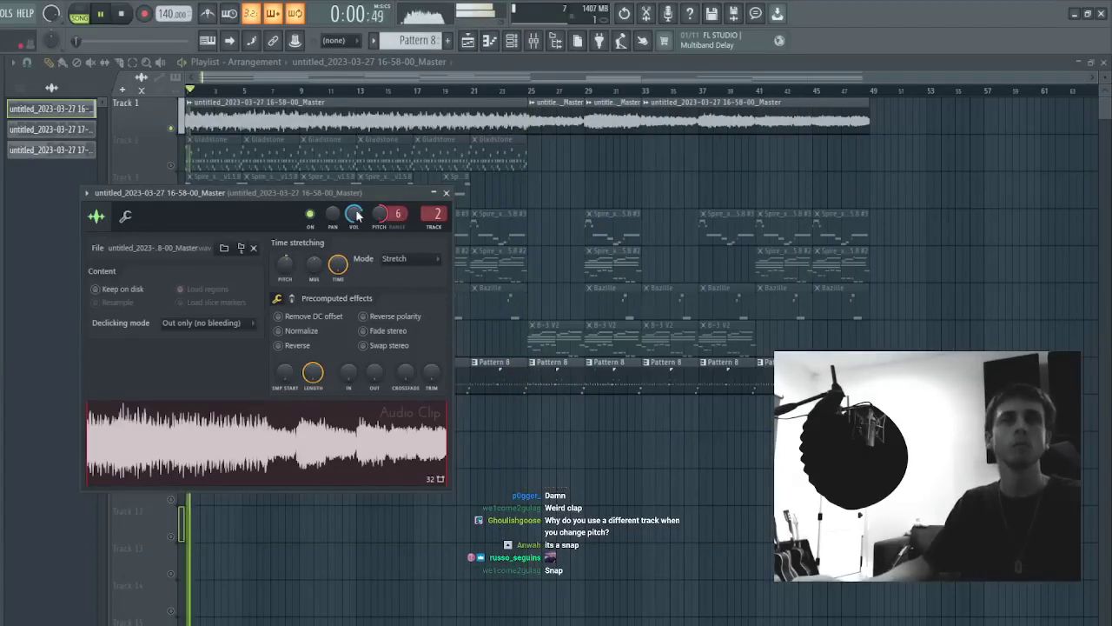
# - Lower the low-cut frequency of the existing Parametric EQ 2 on the sample's mixer track
pyautogui.click(534, 42)
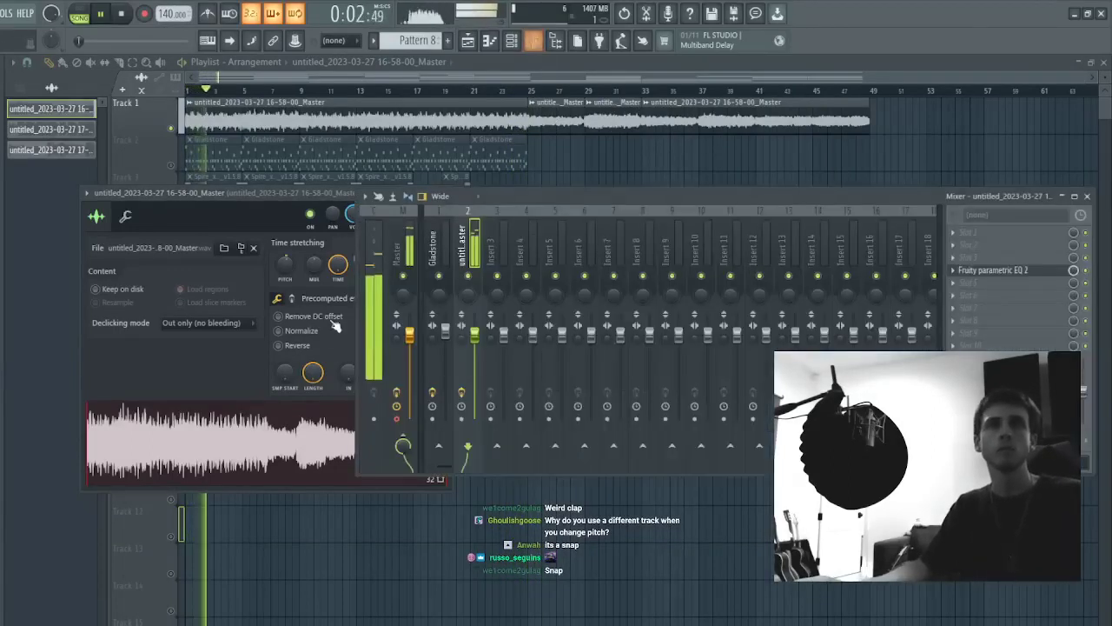
pyautogui.click(993, 271)
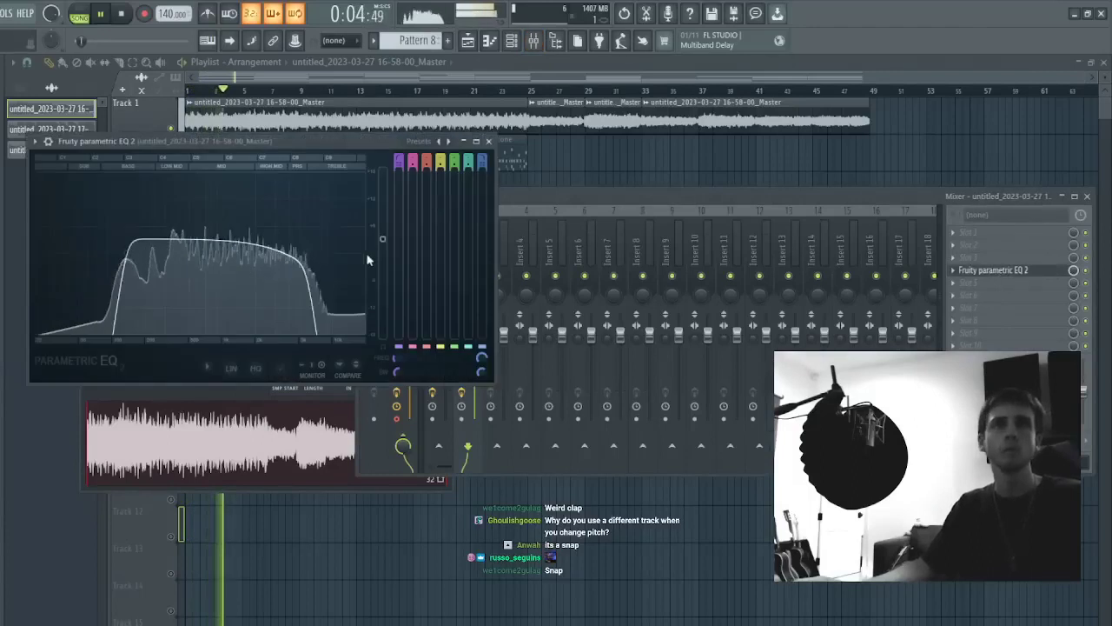
pyautogui.moveTo(123, 250); pyautogui.dragTo(105, 251)
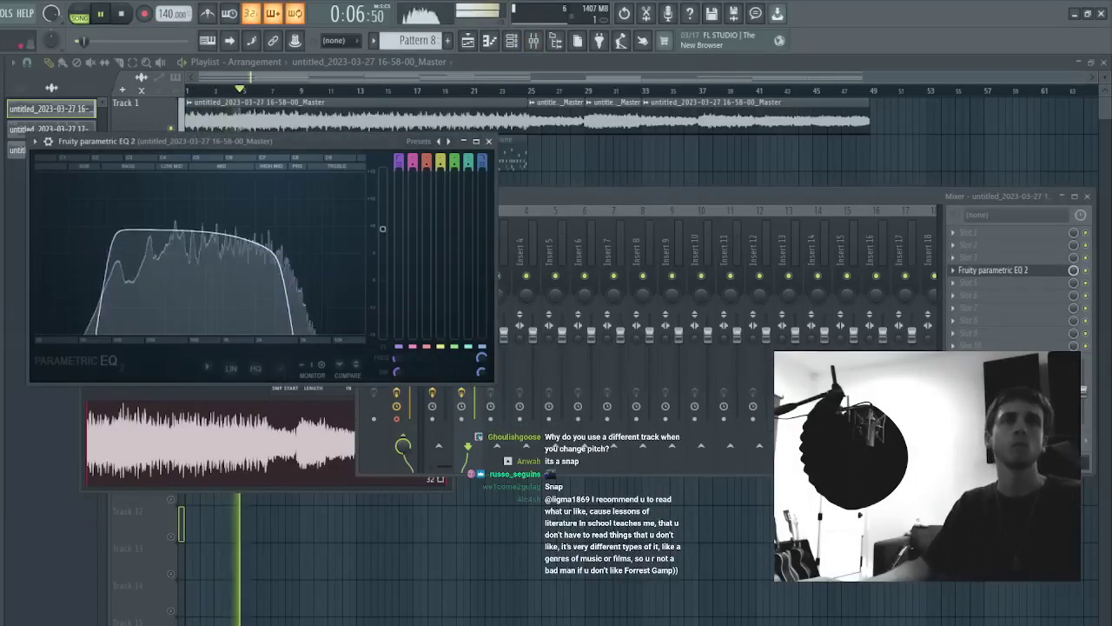
pyautogui.moveTo(223, 233); pyautogui.dragTo(223, 228)
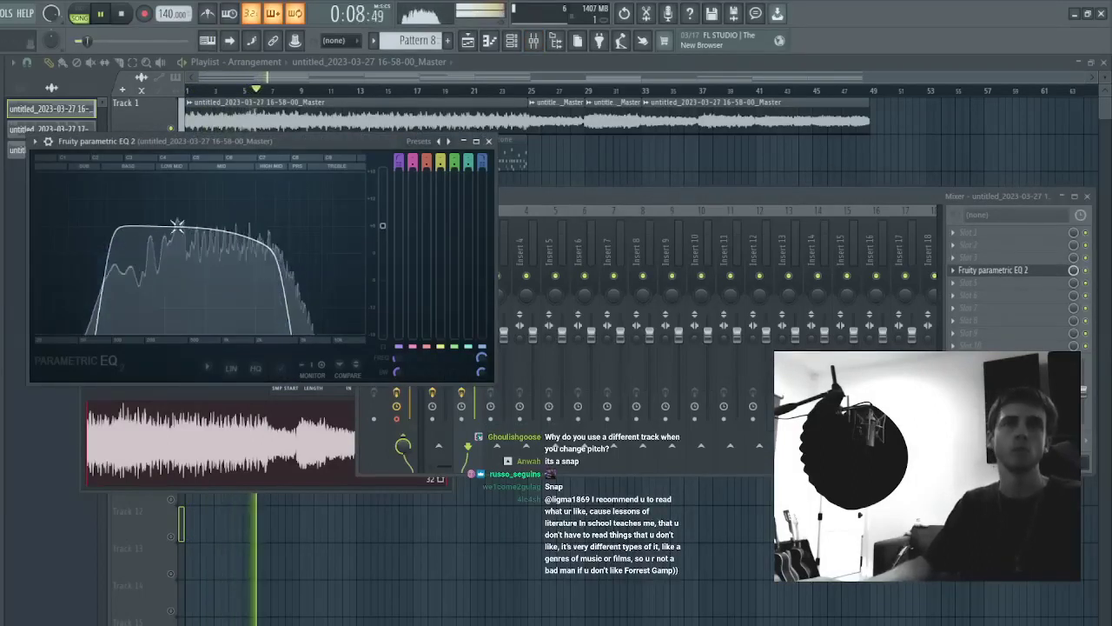
pyautogui.click(928, 299)
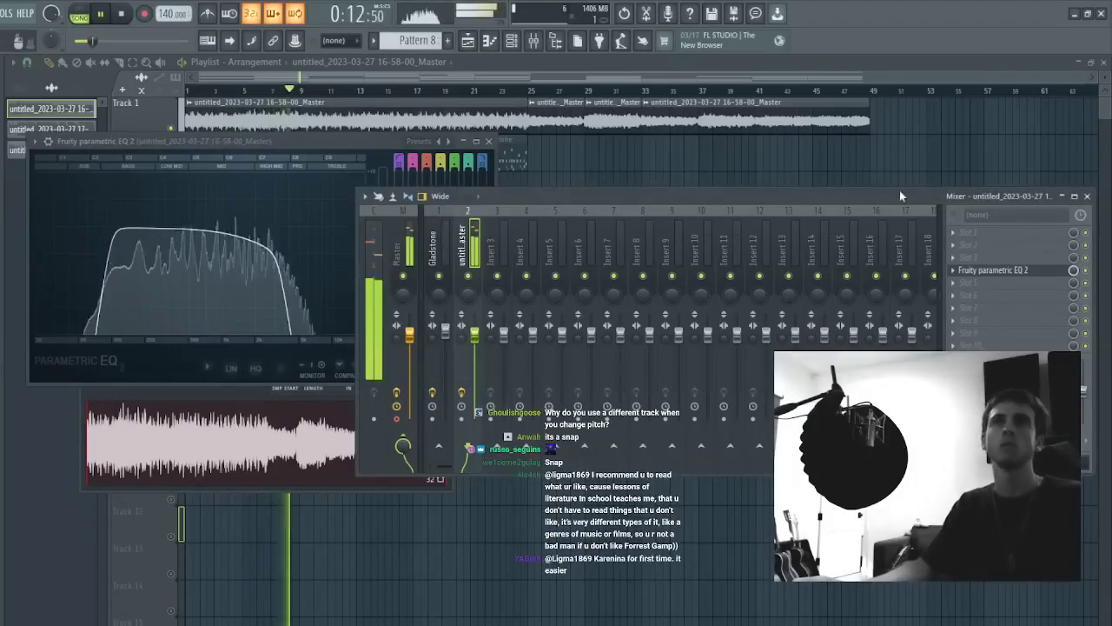
pyautogui.press('F12')
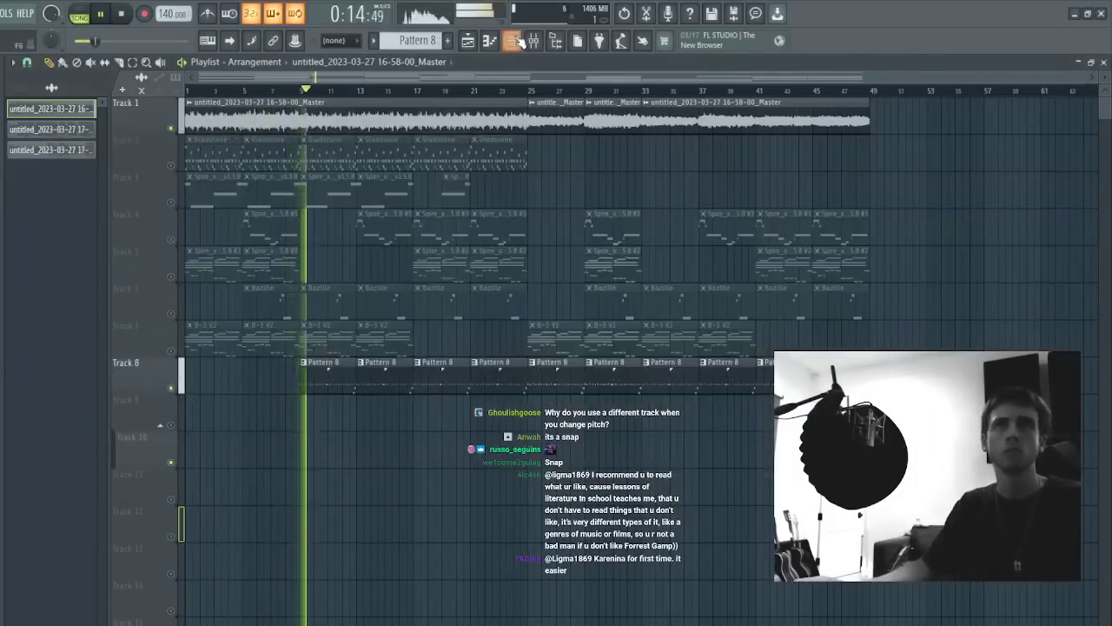
pyautogui.click(515, 41)
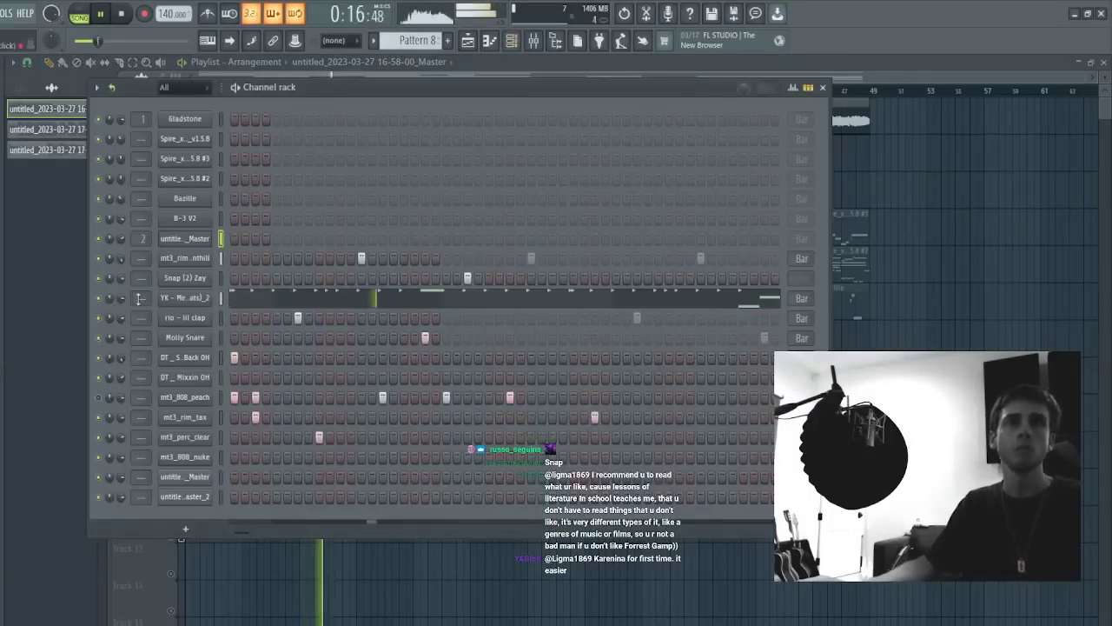
pyautogui.press('F6')
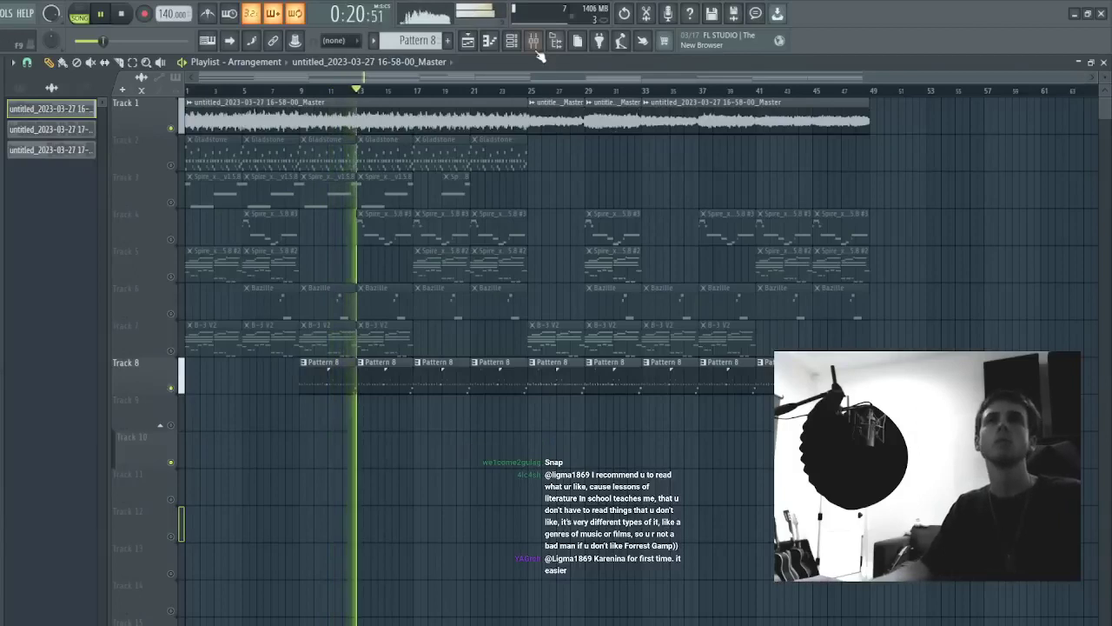
# - Load another Parametric EQ 2 with a low/high cut preset, raise its low cut sharply, and unmute its automation track
pyautogui.click(534, 43)
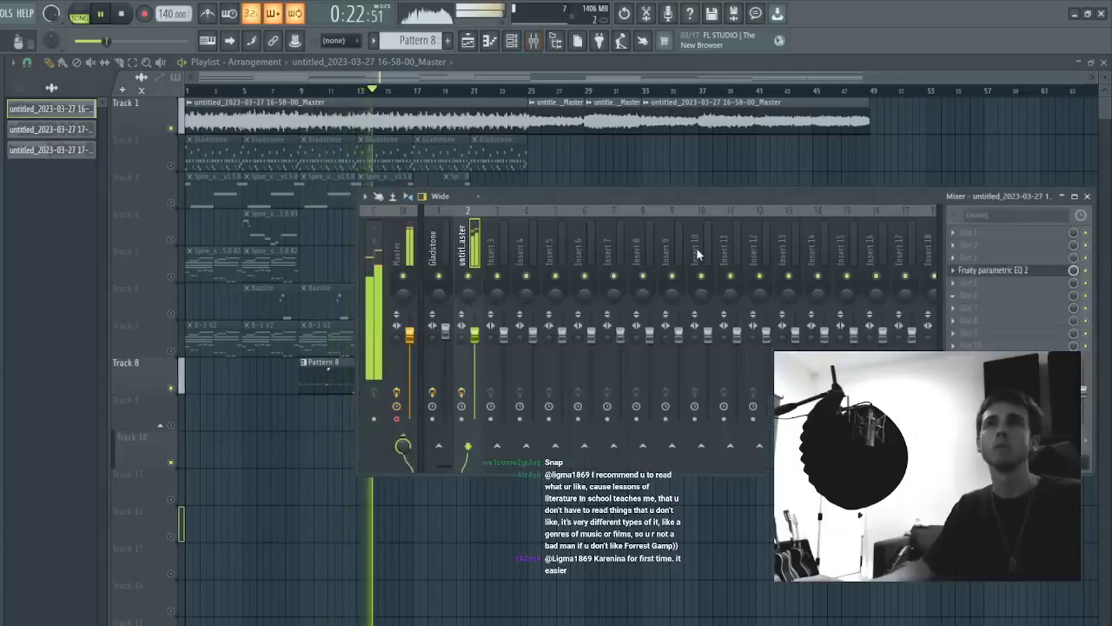
pyautogui.click(484, 177)
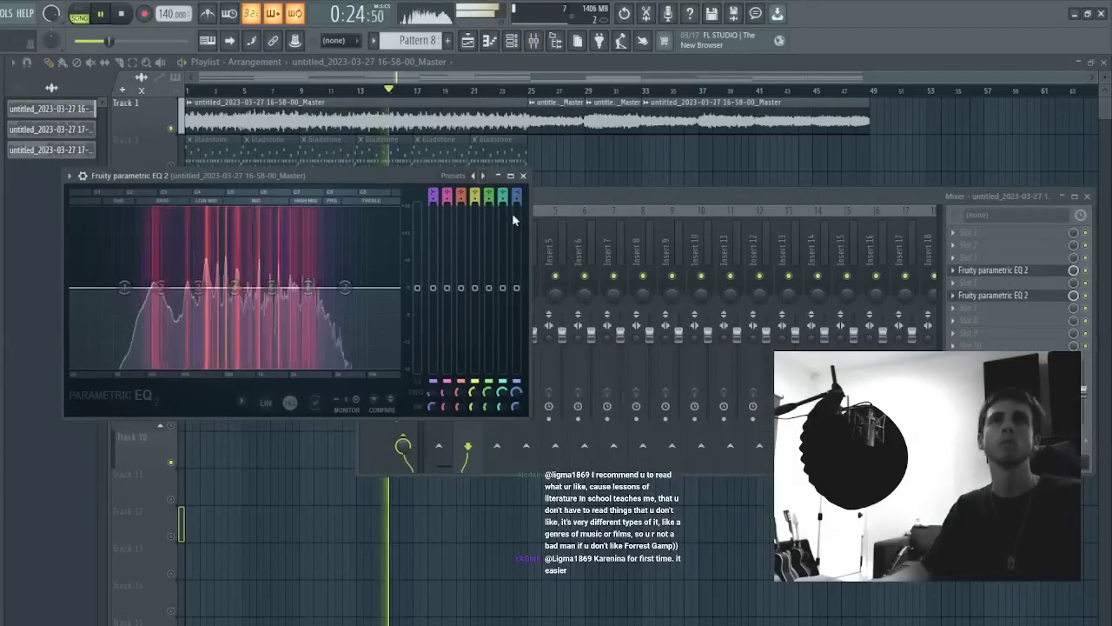
pyautogui.moveTo(74, 293); pyautogui.dragTo(193, 288)
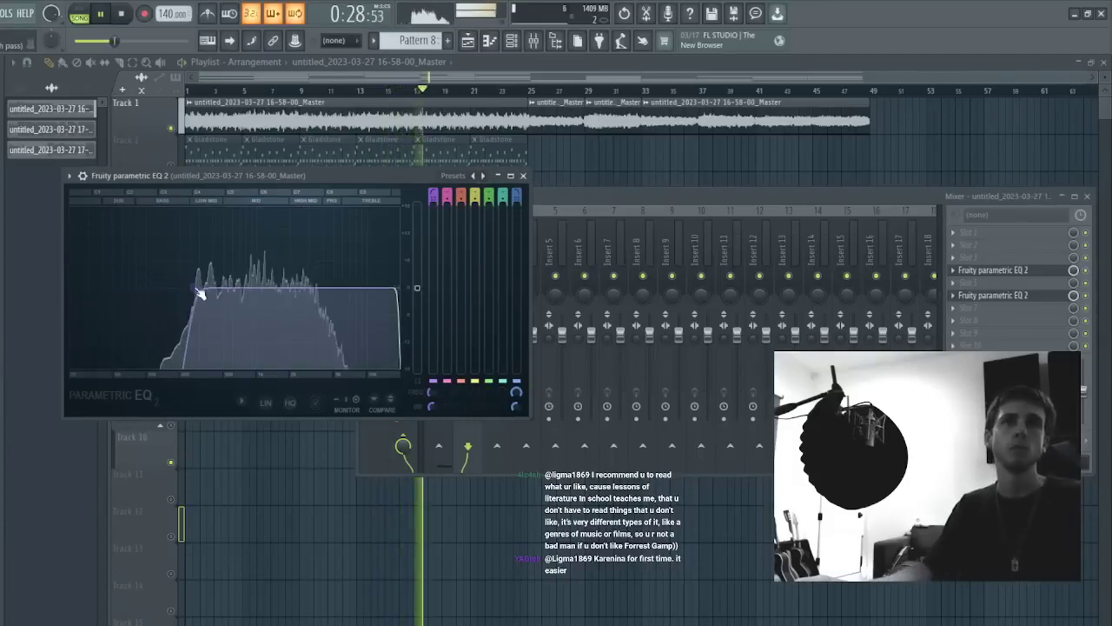
pyautogui.click(1074, 300)
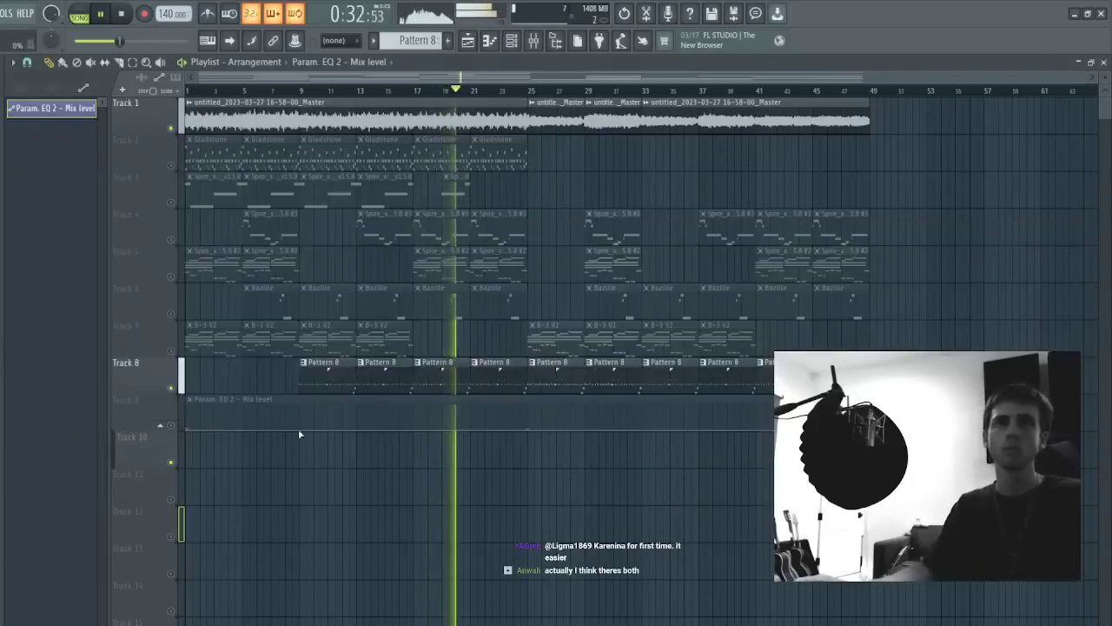
pyautogui.click(171, 425)
# - Add EQ Mix automation points at bars 9 and 25 and raise them to 100%
pyautogui.rightClick(303, 430)
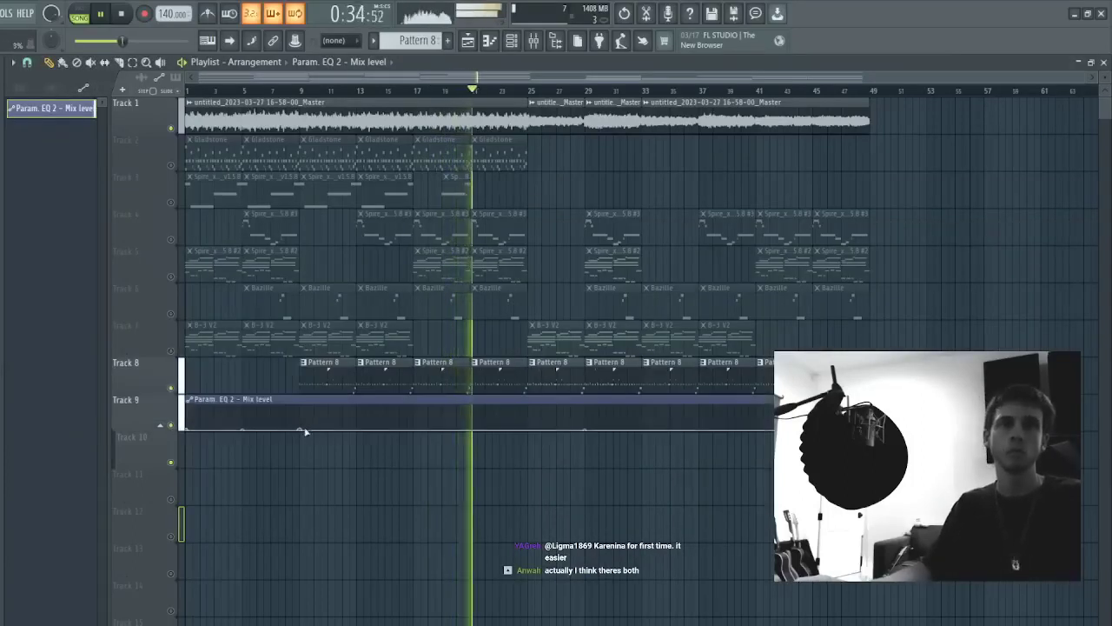
pyautogui.moveTo(303, 430); pyautogui.dragTo(302, 382)
pyautogui.moveTo(528, 414); pyautogui.dragTo(528, 442)
pyautogui.rightClick(526, 421)
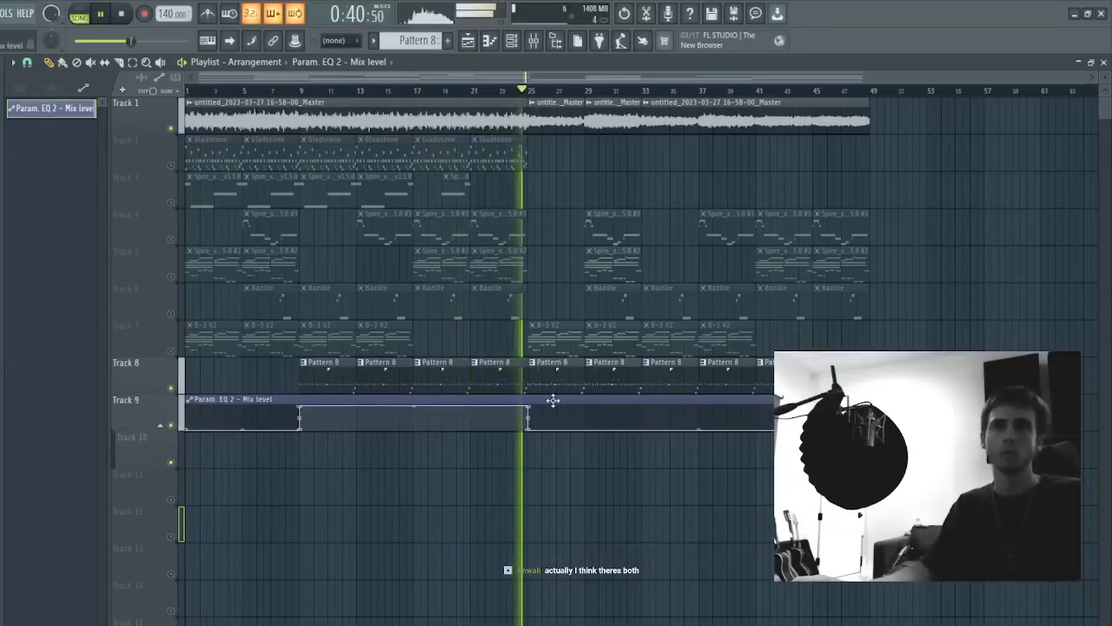
# - Slice the Track 9 automation clip at bar 9 and open Pattern 8 in the piano roll
pyautogui.moveTo(878, 362); pyautogui.dragTo(310, 498)
pyautogui.press('c')
pyautogui.click(309, 406)
pyautogui.press('p')
pyautogui.click(576, 382)
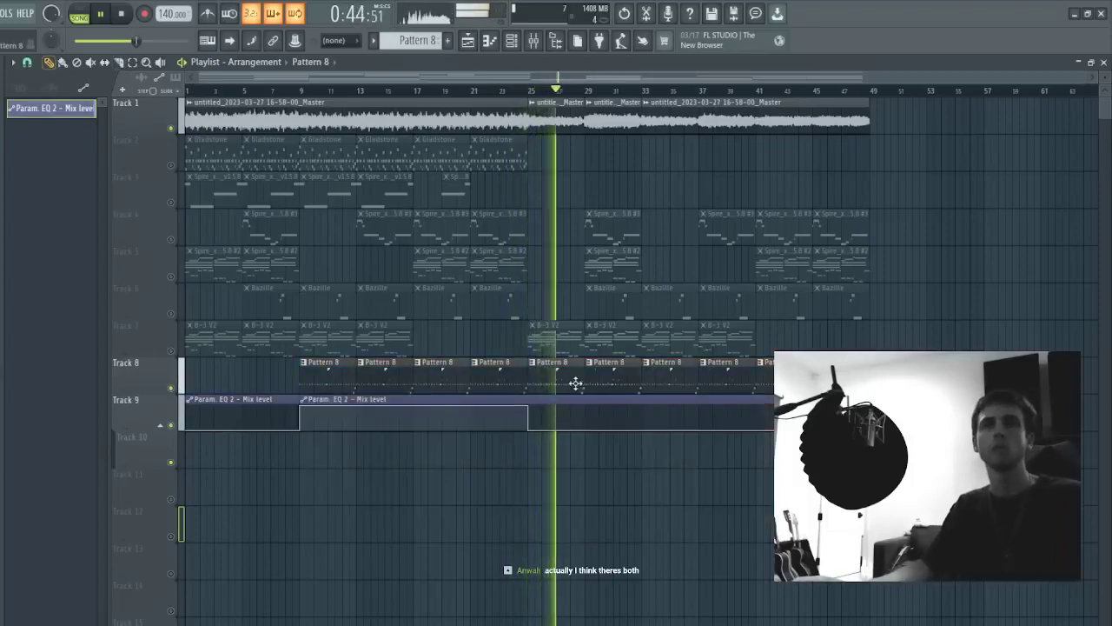
pyautogui.doubleClick(614, 367)
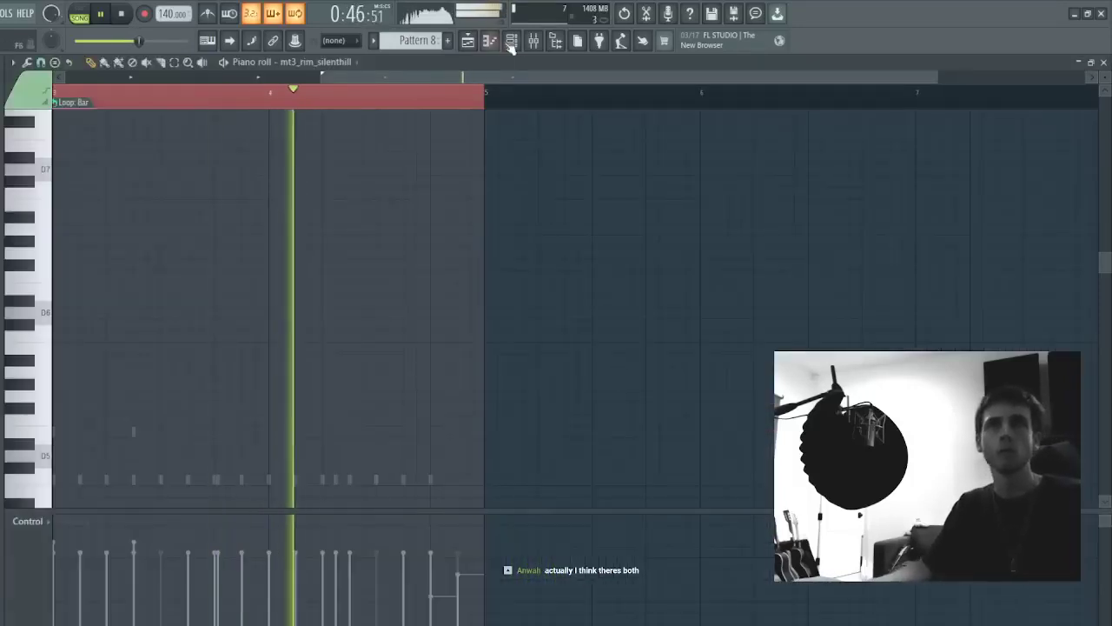
# - Drag mt3_808_admin into the Channel rack as a new channel and clear its piano roll loop region
pyautogui.click(512, 42)
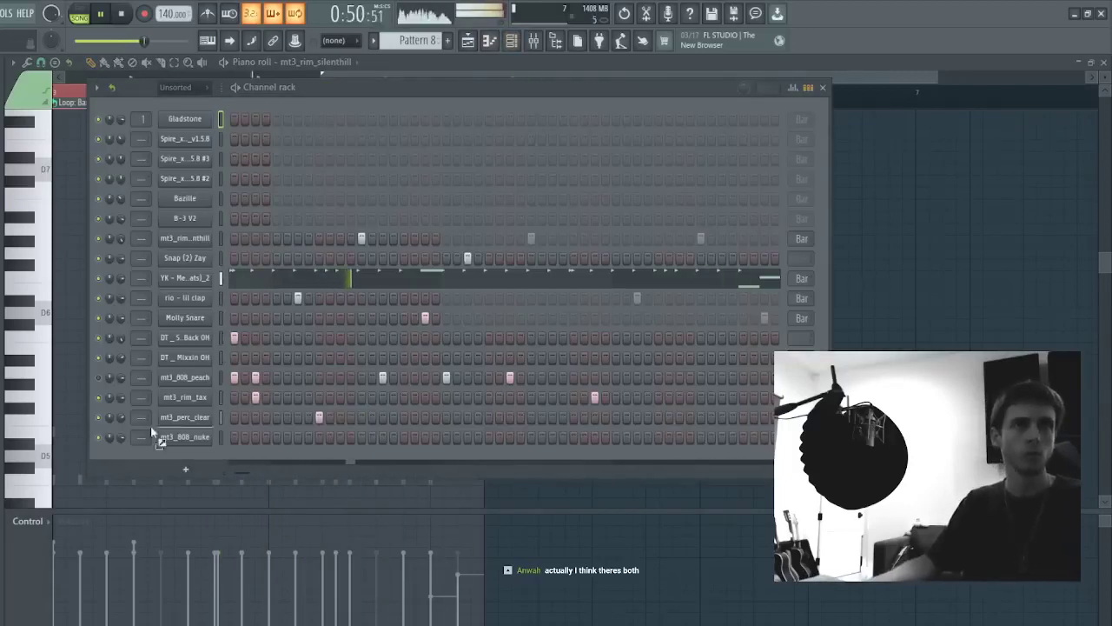
pyautogui.moveTo(150, 426); pyautogui.dragTo(192, 450)
pyautogui.press('space')
pyautogui.press('F7')
pyautogui.scroll(8, 227, 347)
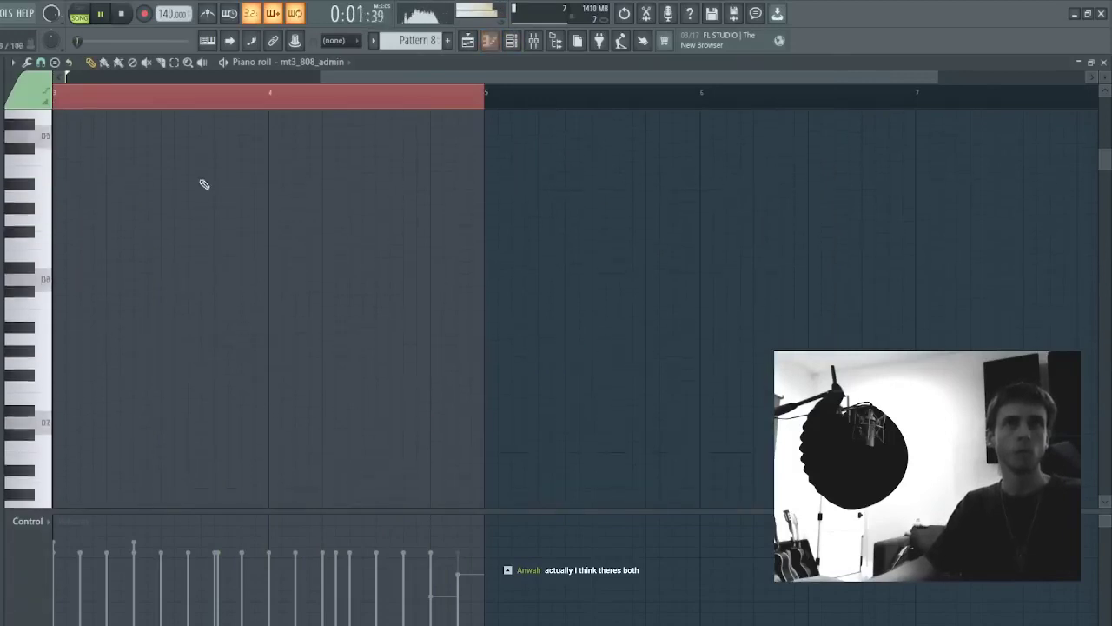
pyautogui.scroll(-4, 225, 104)
pyautogui.click(183, 106)
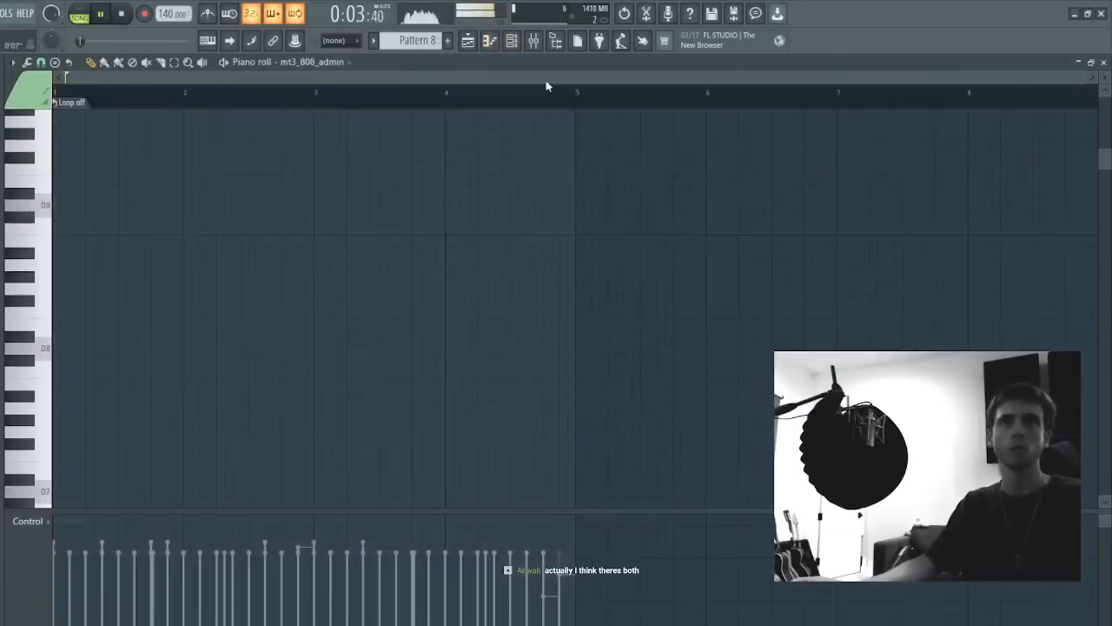
# - Reopen the mt3_808_admin piano roll from the Channel rack
pyautogui.click(517, 48)
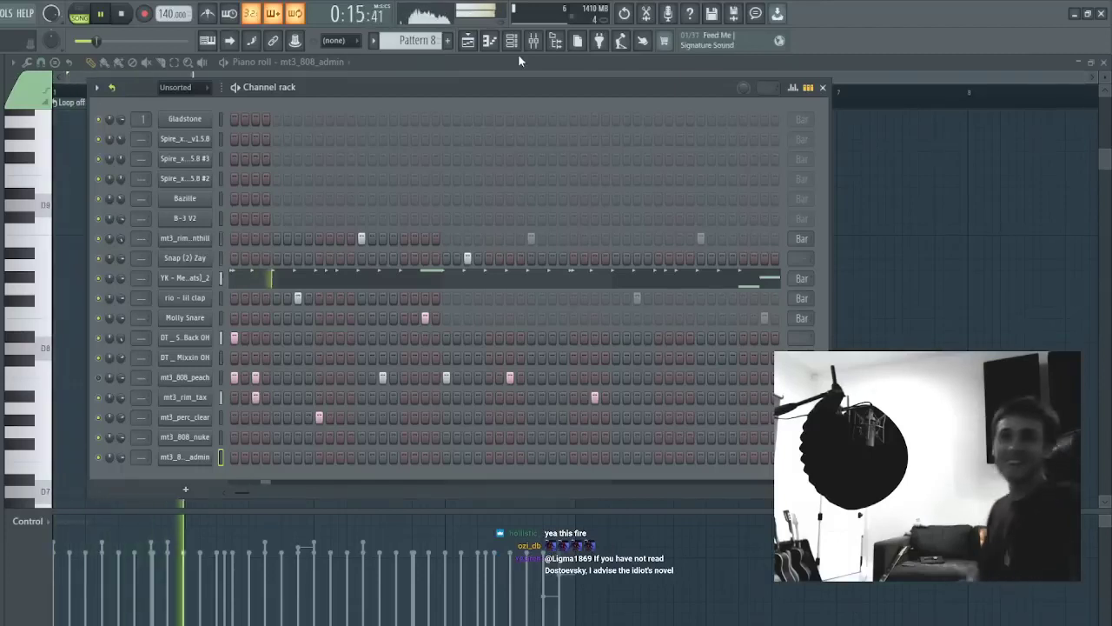
pyautogui.click(468, 42)
pyautogui.press('space')
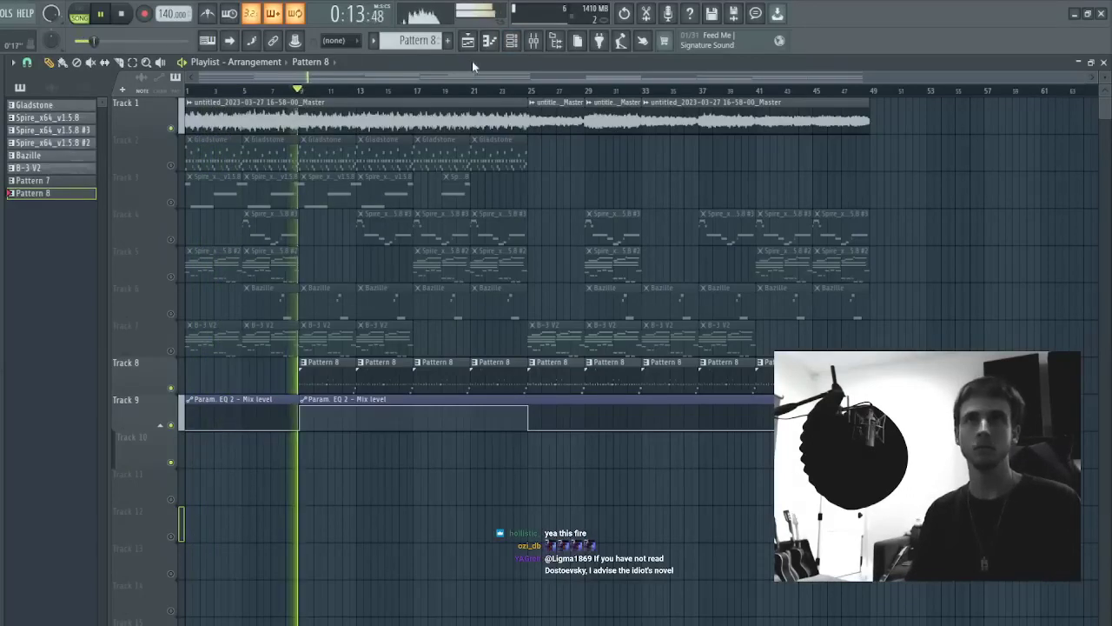
pyautogui.click(511, 41)
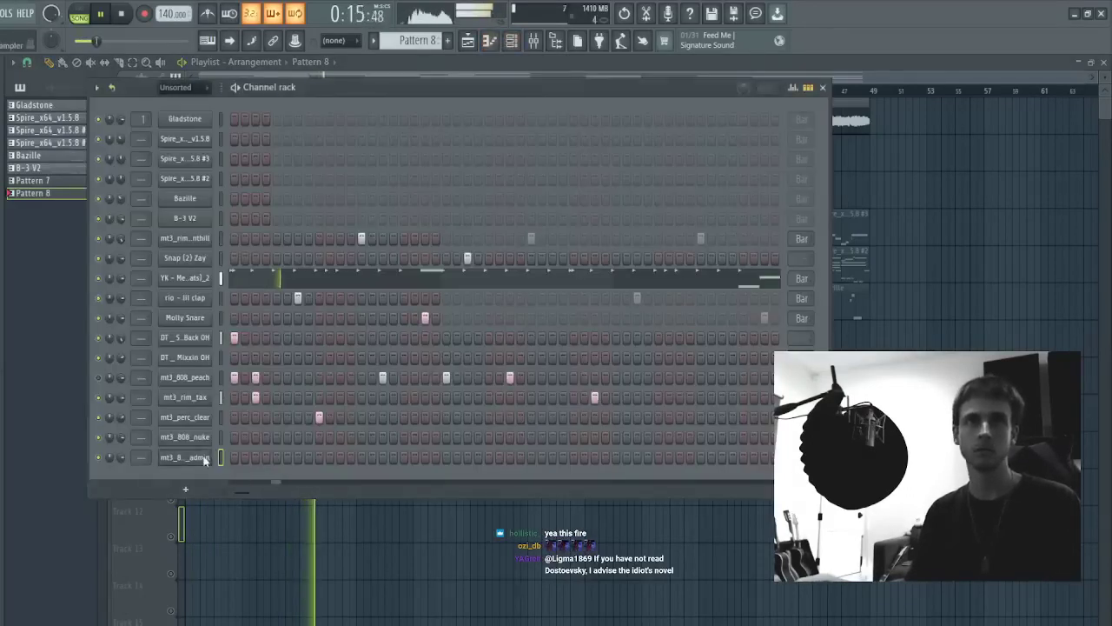
pyautogui.click(214, 459)
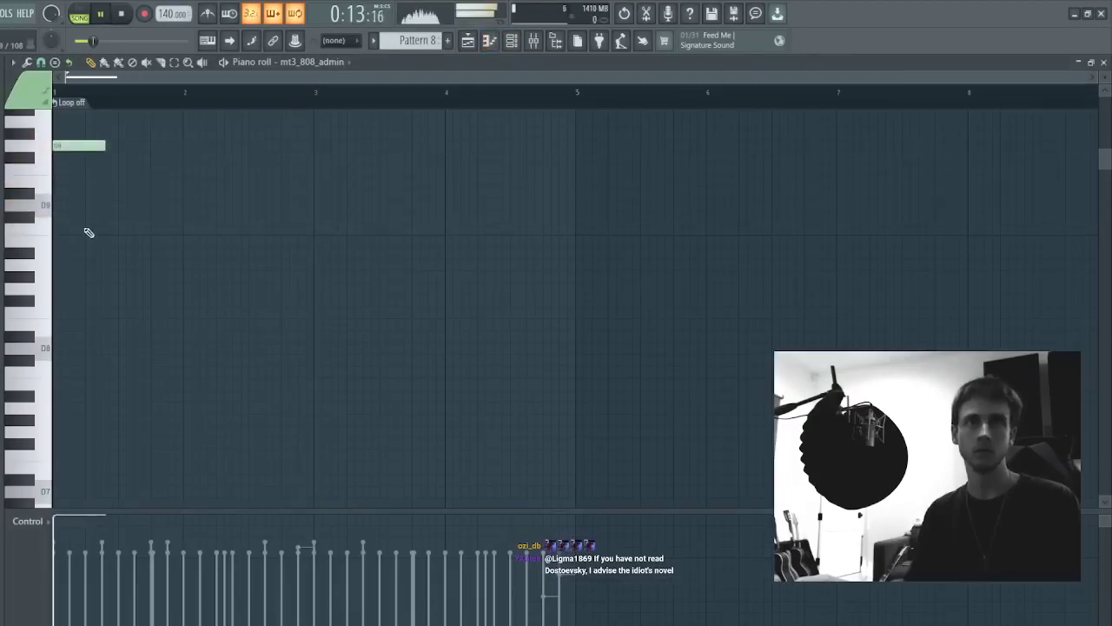
# - Move the 808 note up to D9, add three more D9 notes, and raise one seven semitones
pyautogui.press('space')
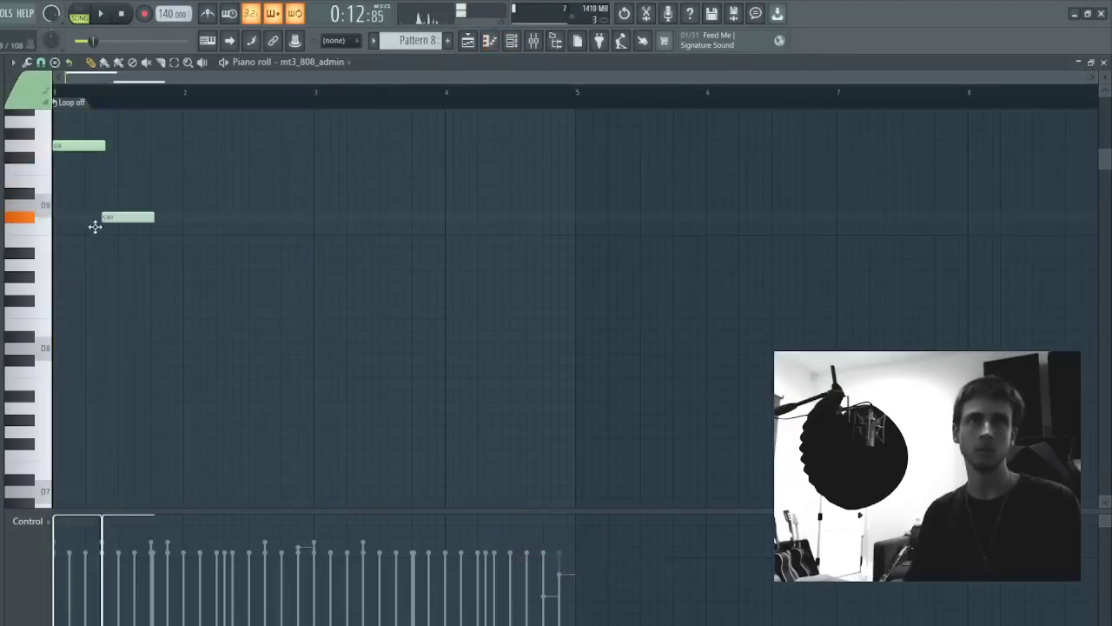
pyautogui.moveTo(95, 227); pyautogui.dragTo(94, 205)
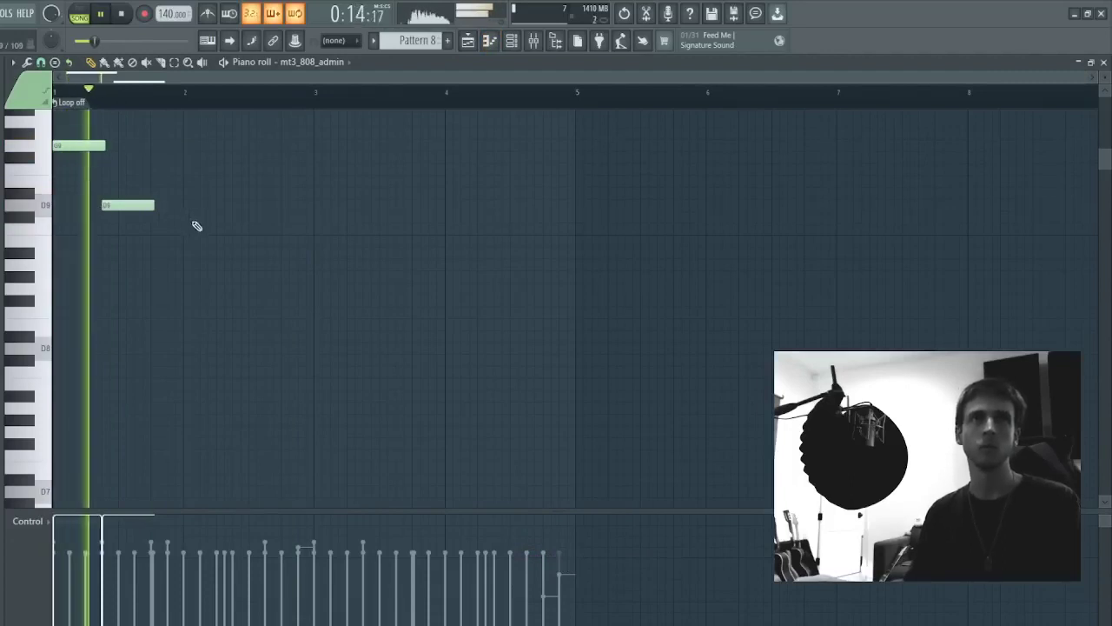
pyautogui.click(153, 205)
pyautogui.click(219, 207)
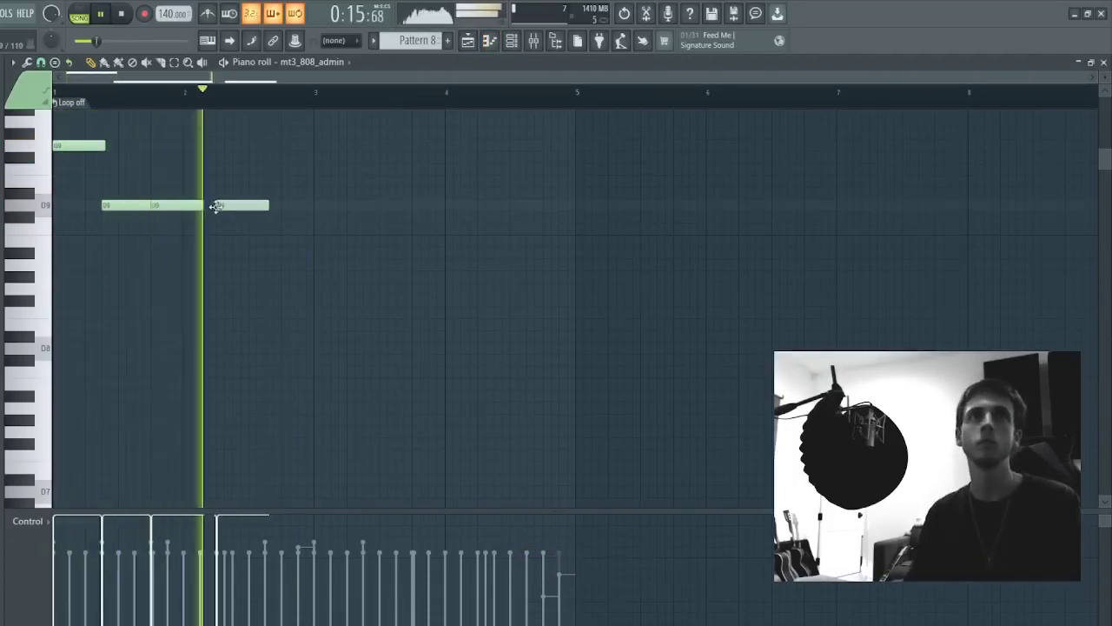
pyautogui.click(267, 206)
pyautogui.keyDown('ctrl'); pyautogui.click(245, 207); pyautogui.keyUp('ctrl')
pyautogui.hotkey('shift', 'Up')
pyautogui.hotkey('shift', 'Up')
pyautogui.hotkey('shift', 'Up')
pyautogui.hotkey('shift', 'Up')
pyautogui.hotkey('shift', 'Up')
pyautogui.hotkey('shift', 'Up')
pyautogui.hotkey('shift', 'Up')
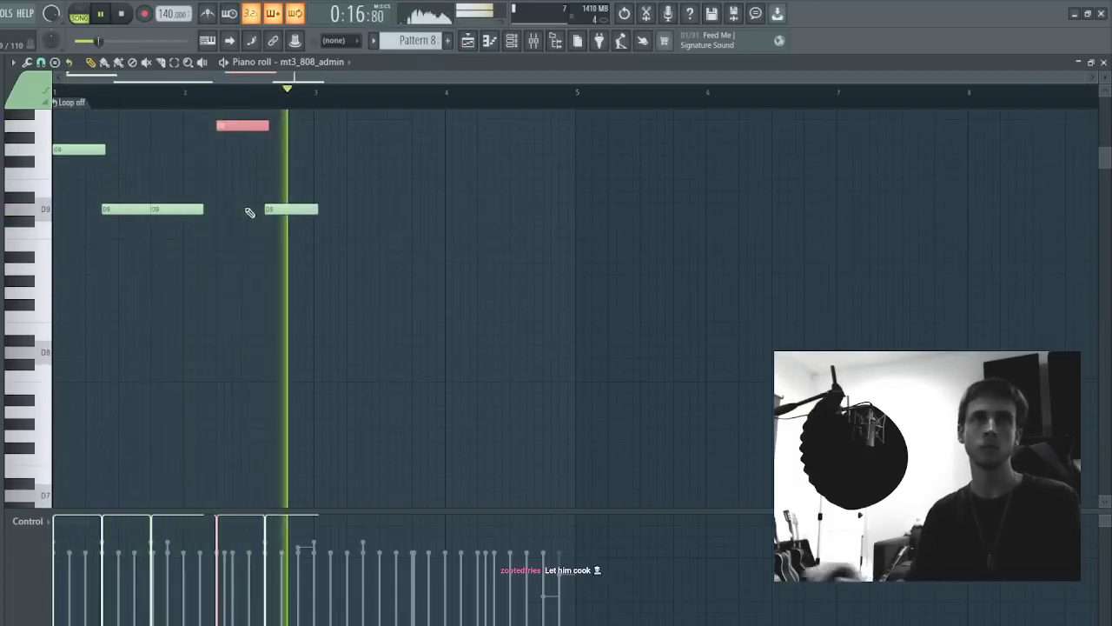
pyautogui.keyDown('ctrl'); pyautogui.click(317, 169); pyautogui.keyUp('ctrl')
# - Add a higher note after bar 3 and move it to A9
pyautogui.scroll(3, 346, 208)
pyautogui.scroll(1, 336, 252)
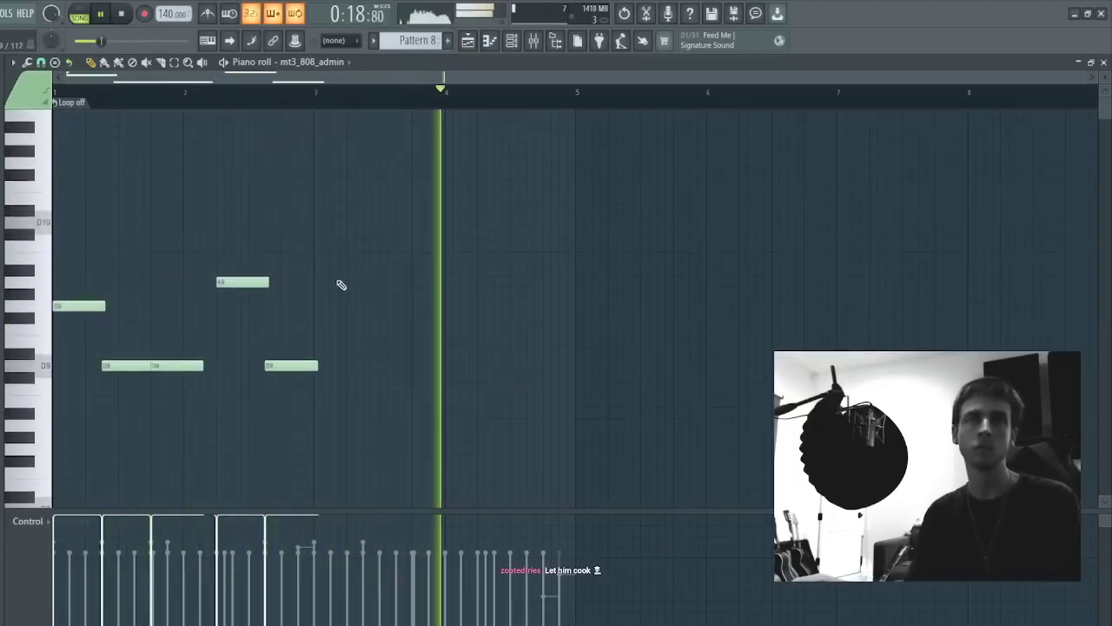
pyautogui.press('space')
pyautogui.click(321, 235)
pyautogui.moveTo(321, 286); pyautogui.dragTo(321, 288)
pyautogui.press('space')
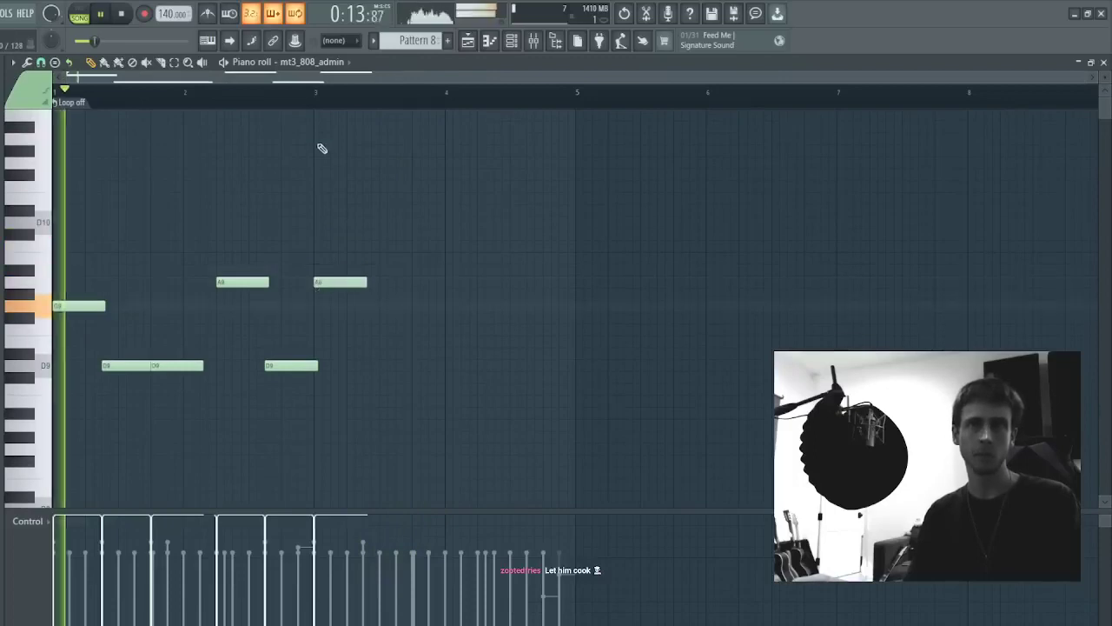
pyautogui.click(318, 93)
# - Replace the note after bar 3 with an A9 and make the notes legato with Ctrl+L
pyautogui.rightClick(351, 282)
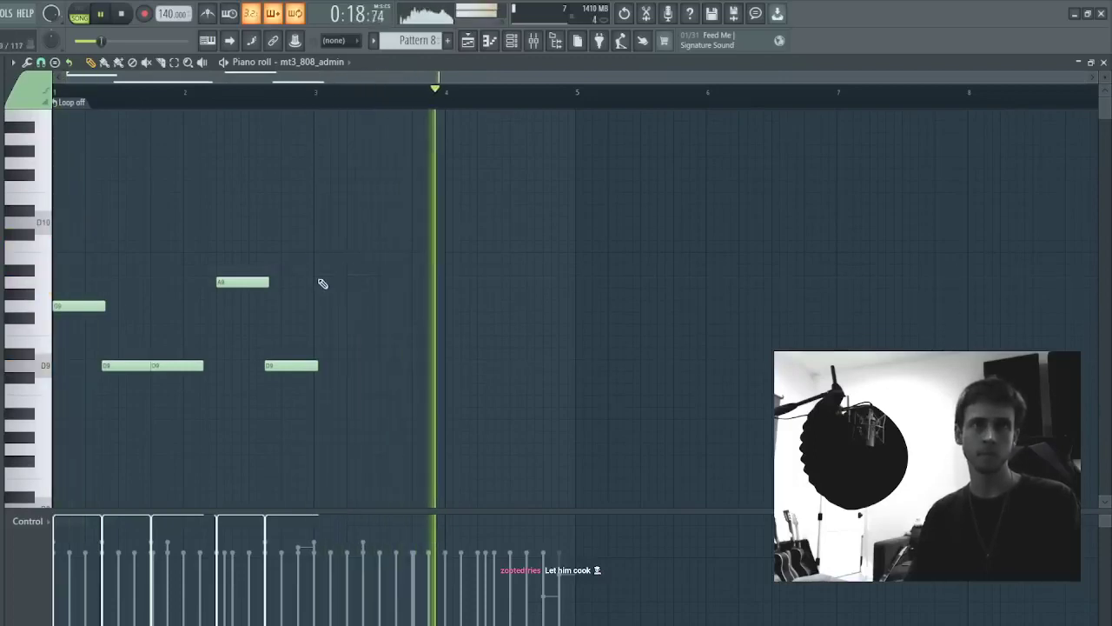
pyautogui.press('space')
pyautogui.click(318, 258)
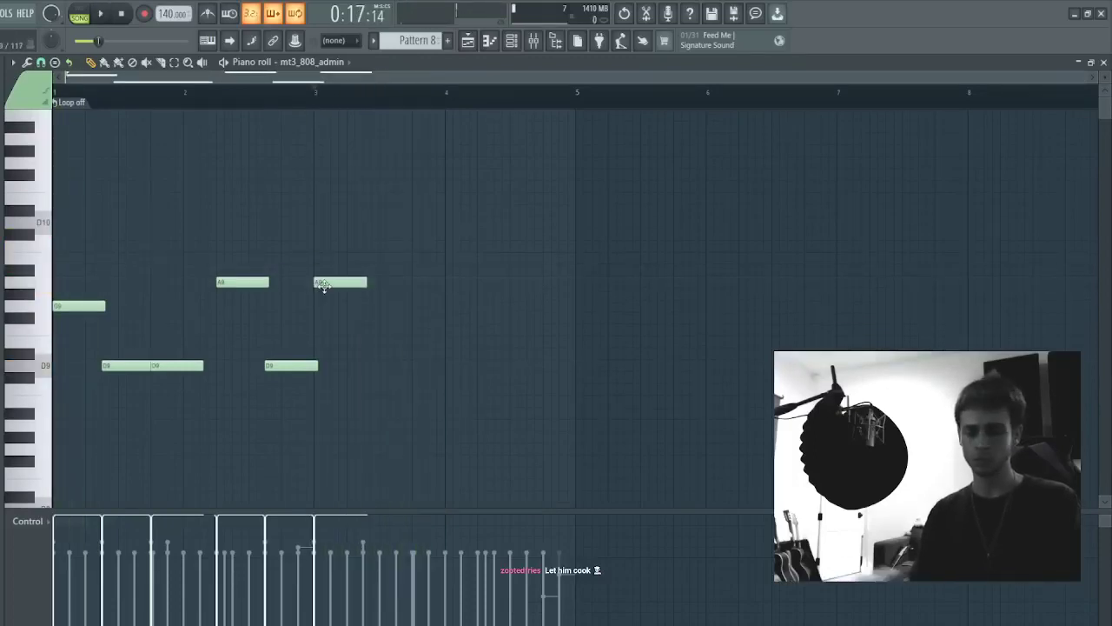
pyautogui.hotkey('ctrl', 'l')
pyautogui.press('space')
pyautogui.press('space')
pyautogui.rightClick(324, 286)
pyautogui.press('space')
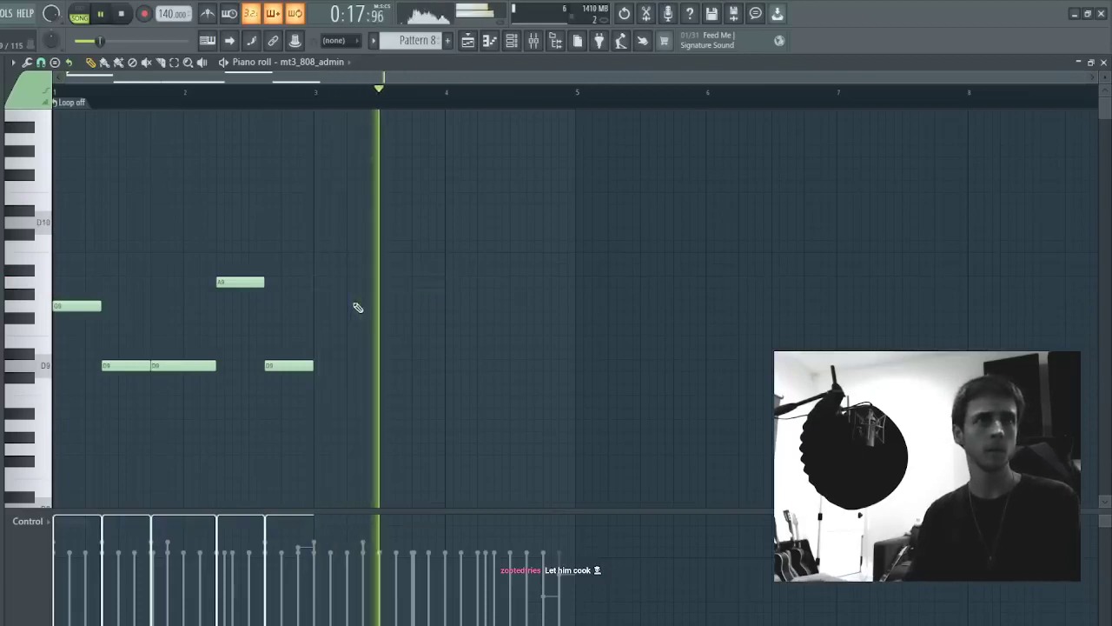
pyautogui.press('space')
# - Place a pair of A9 notes after bar 3 and draw a new note near bar 4
pyautogui.click(325, 294)
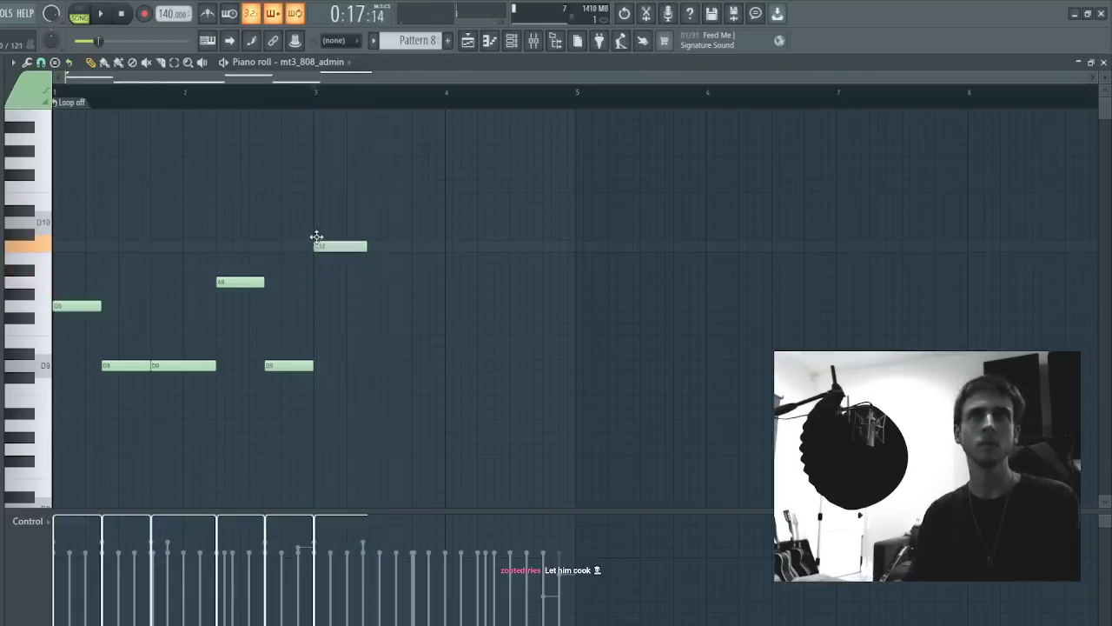
pyautogui.press('space')
pyautogui.press('space')
pyautogui.moveTo(316, 243); pyautogui.dragTo(320, 285)
pyautogui.press('space')
pyautogui.press('space')
pyautogui.click(364, 287)
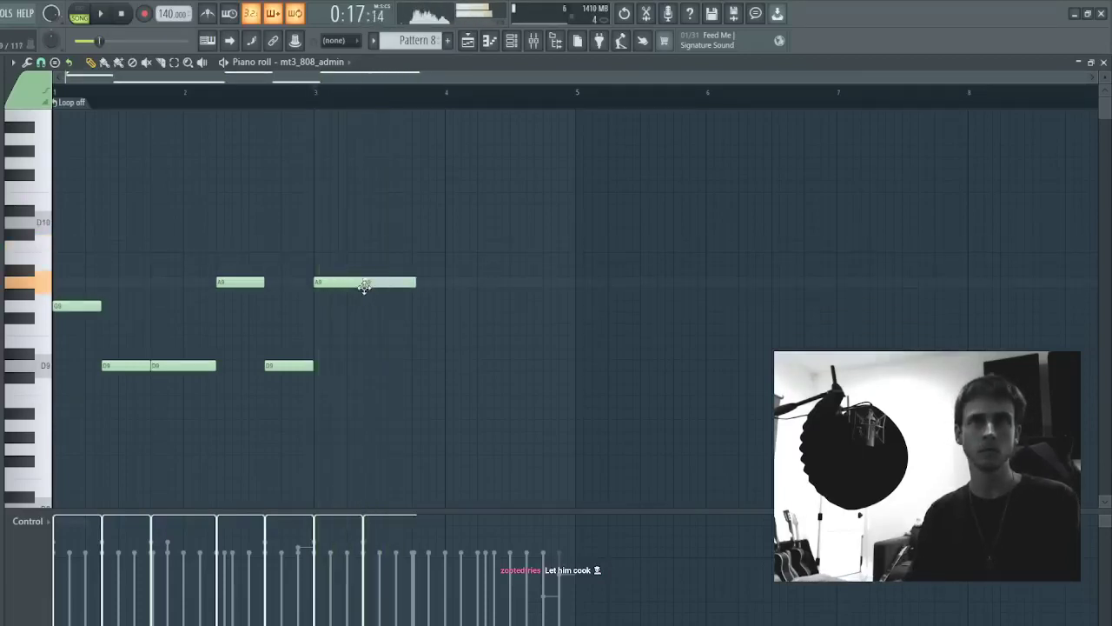
pyautogui.press('space')
pyautogui.press('space')
pyautogui.press('space')
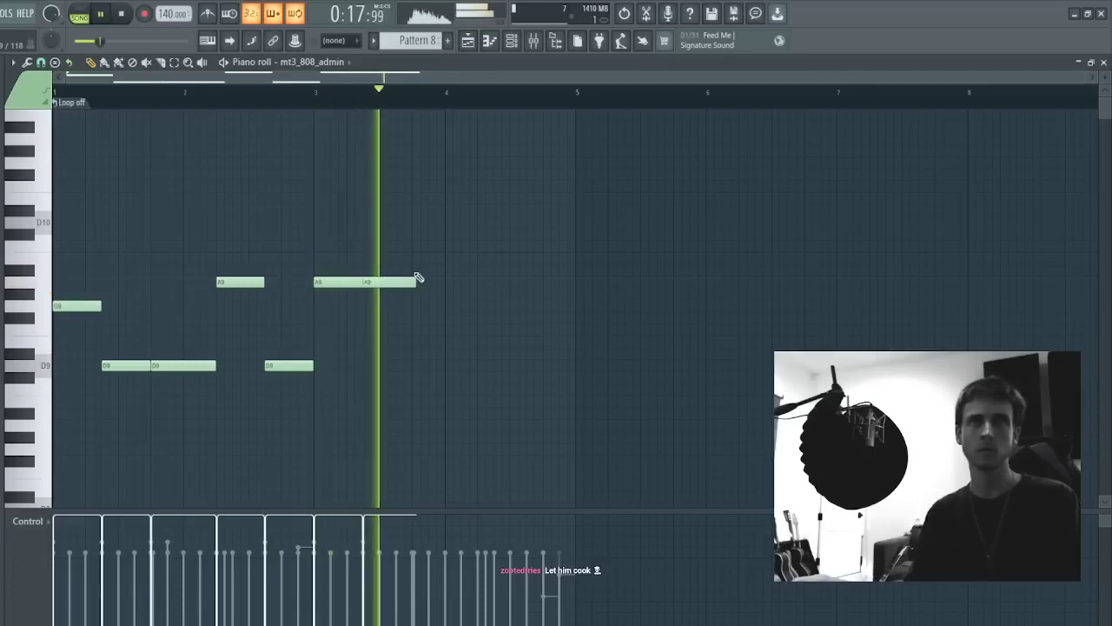
pyautogui.press('space')
pyautogui.press('space')
pyautogui.press('space')
pyautogui.click(417, 246)
pyautogui.press('space')
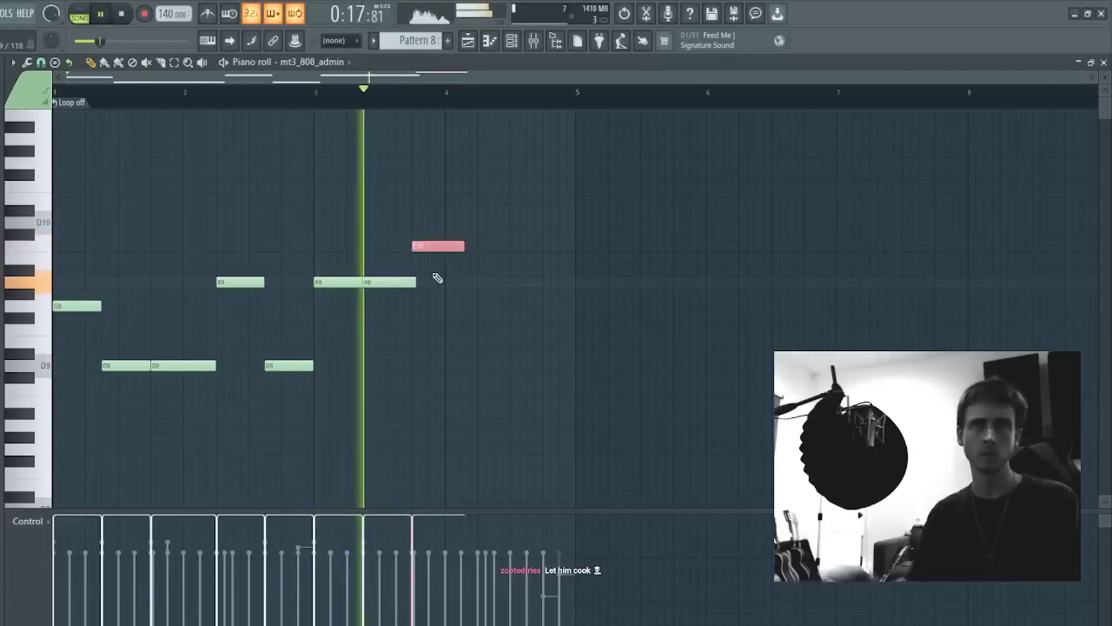
pyautogui.press('space')
# - Drop the bar 4 note an octave, add a third A note, and extend low notes to bar 5
pyautogui.press('space')
pyautogui.hotkey('ctrl', 'Down')
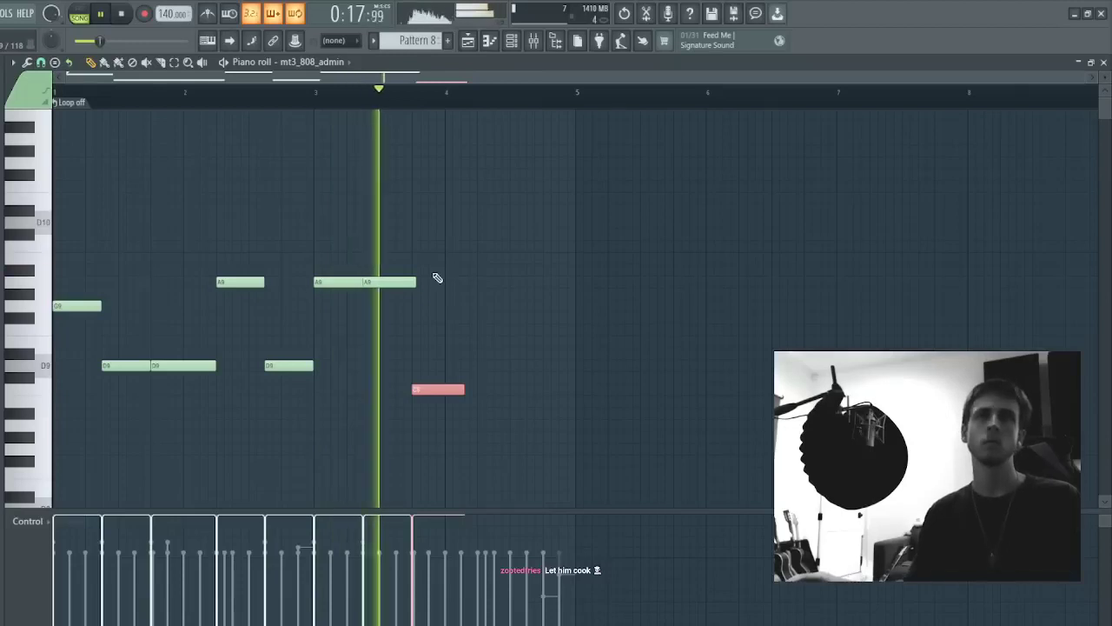
pyautogui.moveTo(437, 390); pyautogui.dragTo(501, 392)
pyautogui.press('space')
pyautogui.press('space')
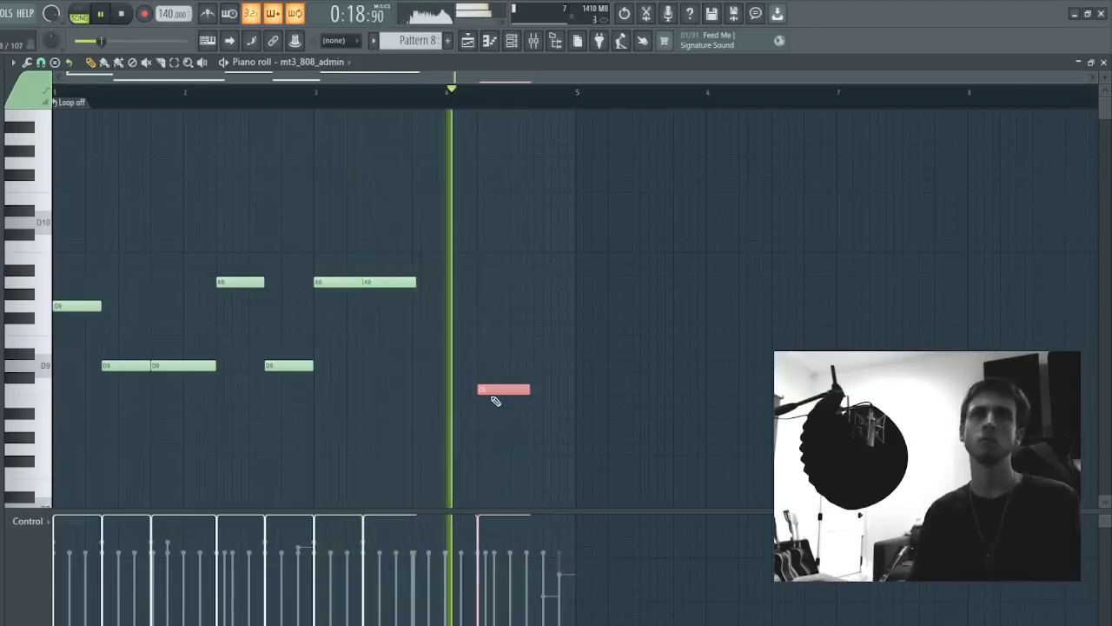
pyautogui.press('space')
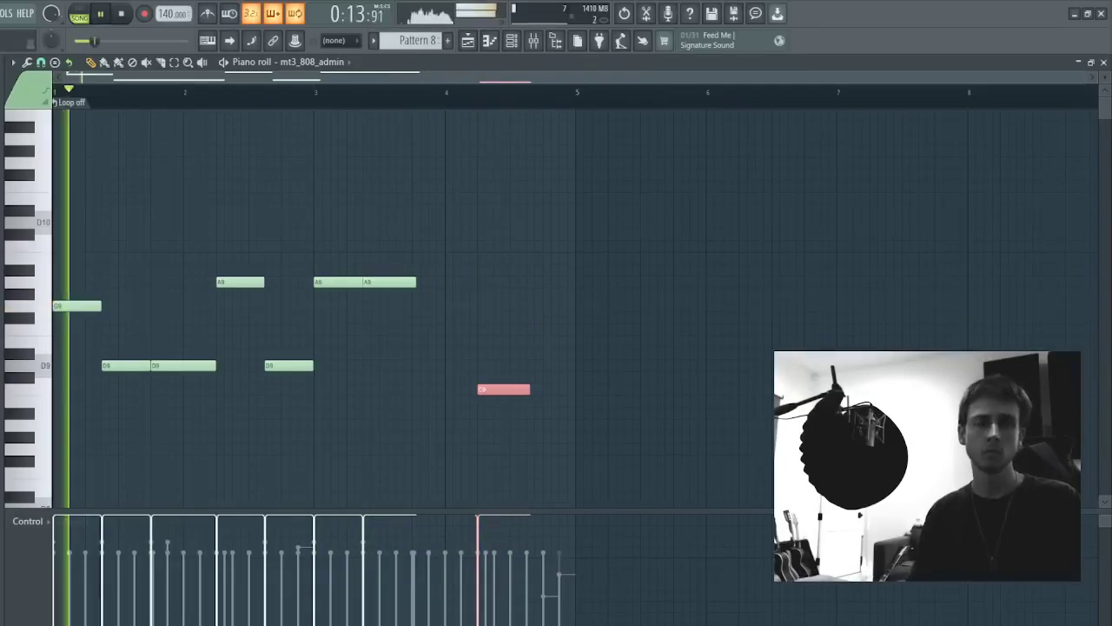
pyautogui.keyDown('ctrl'); pyautogui.click(436, 394); pyautogui.keyUp('ctrl')
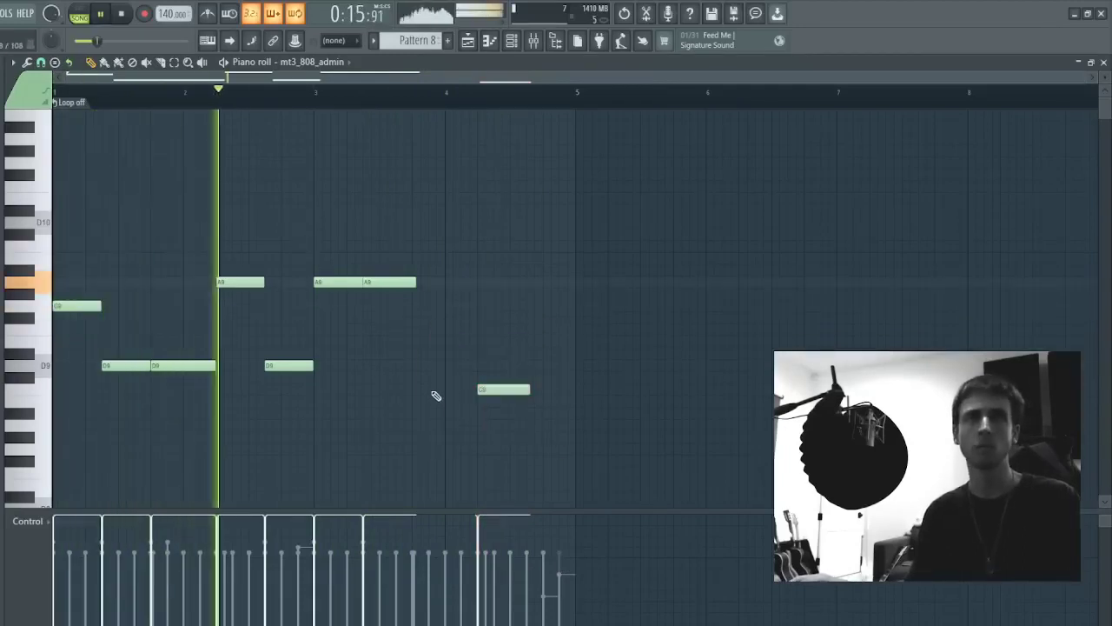
pyautogui.click(426, 283)
pyautogui.moveTo(532, 391); pyautogui.dragTo(577, 391)
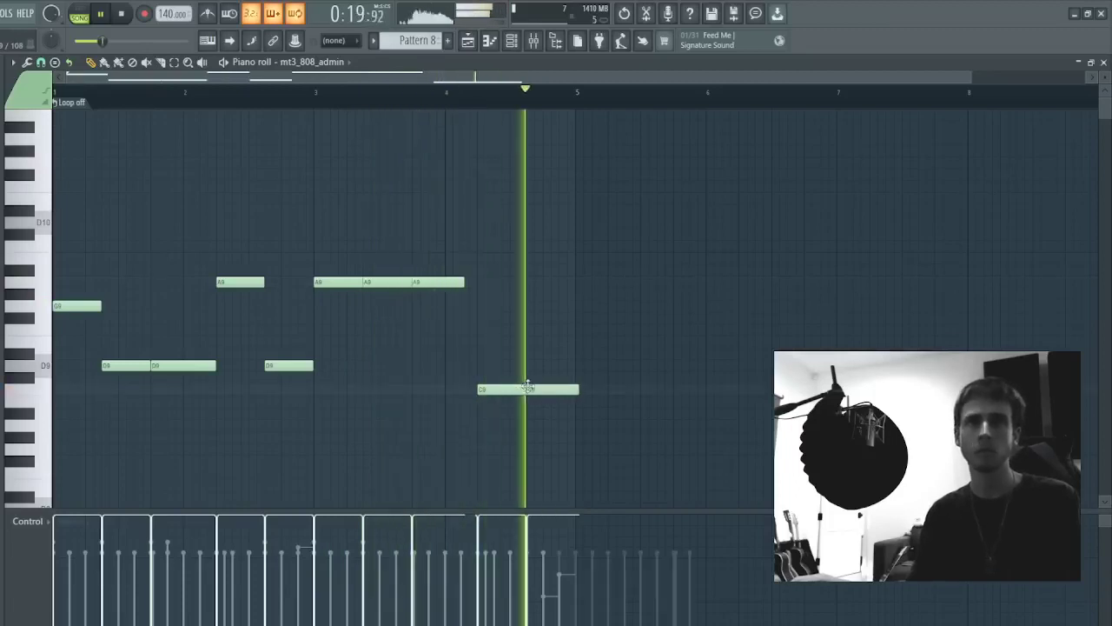
pyautogui.click(578, 351)
# - Transpose the whole mt3_808_admin melody down an octave and play it back
pyautogui.hotkey('ctrl', 'a')
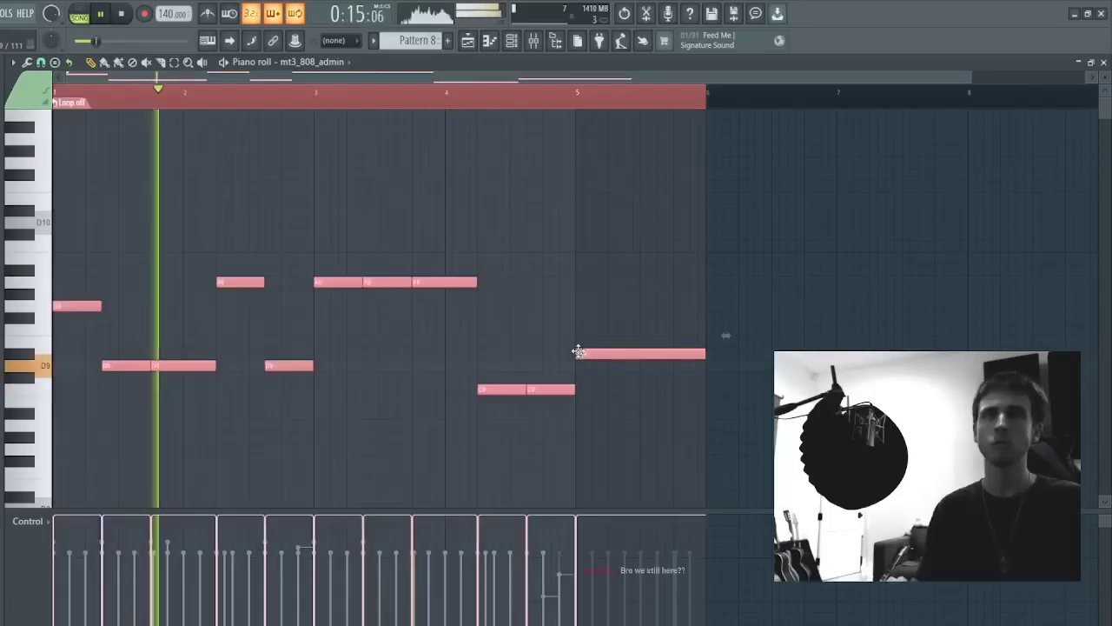
pyautogui.scroll(5, 581, 355)
pyautogui.hotkey('ctrl', 'Down')
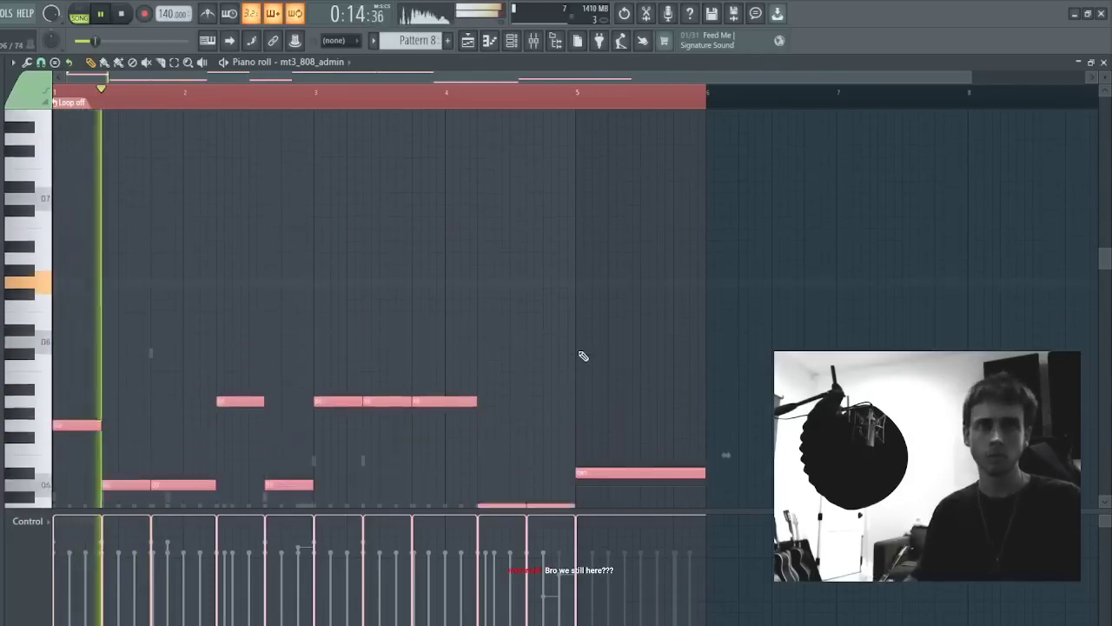
pyautogui.press('space')
pyautogui.press('space')
pyautogui.keyDown('ctrl'); pyautogui.click(603, 331); pyautogui.keyUp('ctrl')
# - Restart playback and open the mt3_808_admin channel's piano roll
pyautogui.press('space')
pyautogui.press('space')
pyautogui.press('Escape')
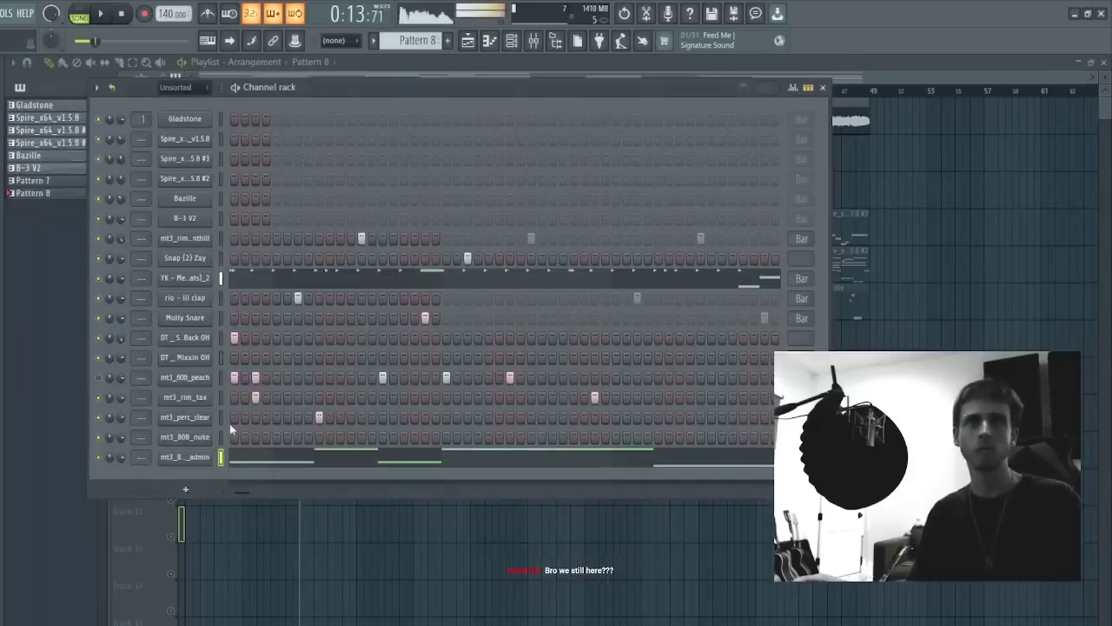
pyautogui.press('space')
pyautogui.press('space')
pyautogui.click(268, 457)
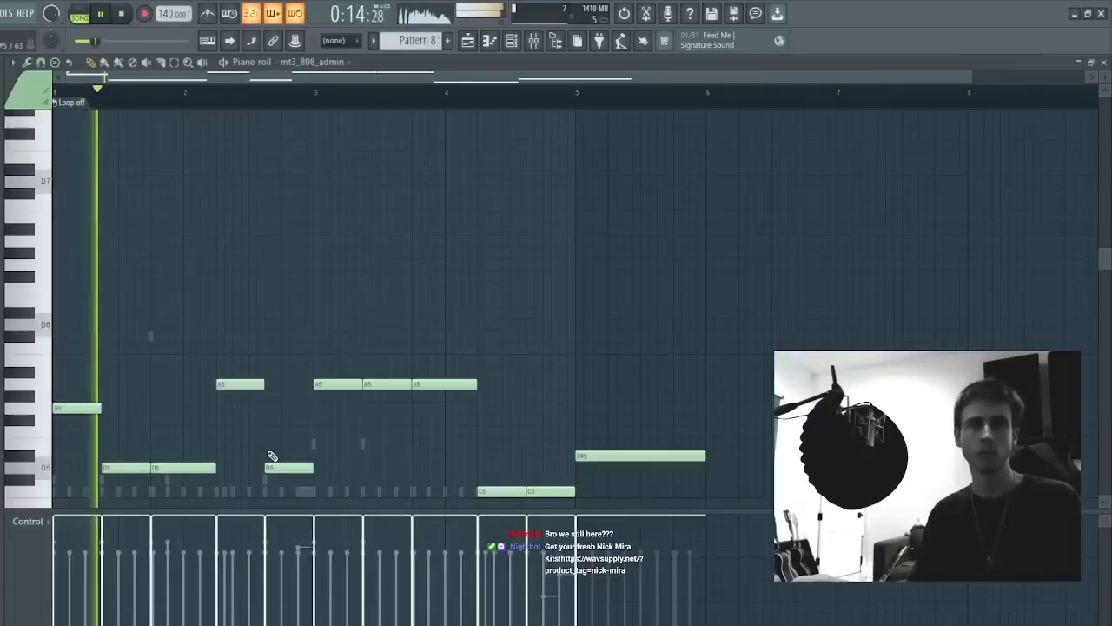
# - Delete the long final note and move all the notes up an octave
pyautogui.rightClick(663, 384)
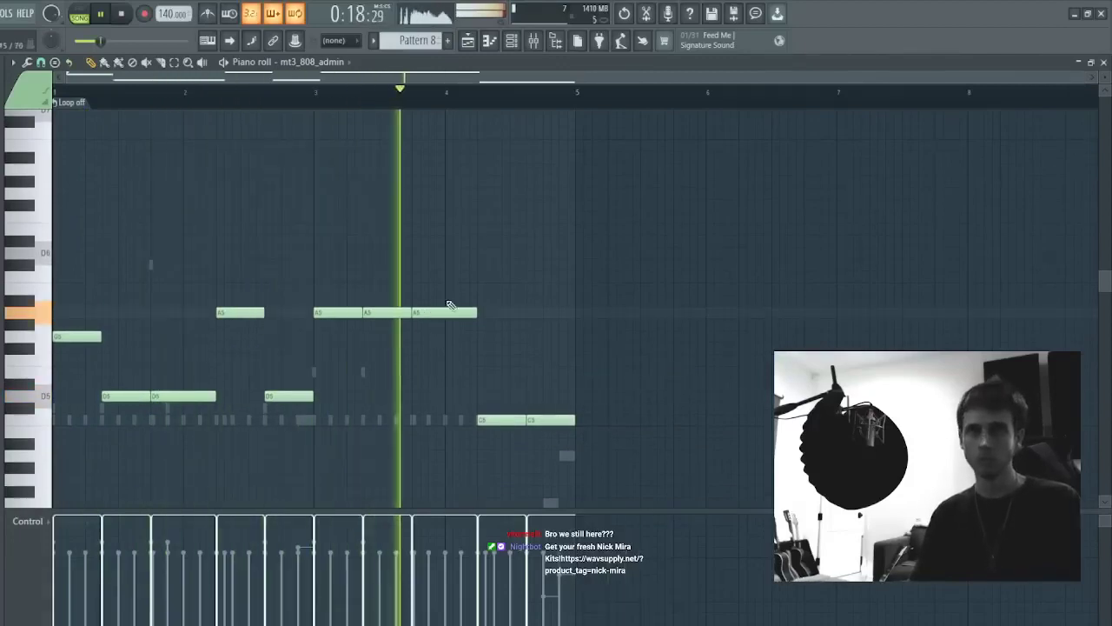
pyautogui.moveTo(496, 300); pyautogui.dragTo(315, 342)
pyautogui.keyDown('ctrl'); pyautogui.click(504, 346); pyautogui.keyUp('ctrl')
pyautogui.moveTo(526, 311); pyautogui.dragTo(630, 157)
pyautogui.hotkey('ctrl', 'a')
pyautogui.hotkey('ctrl', 'Up')
# - Lower the three A6 notes to D6, then drop all notes back down an octave
pyautogui.keyDown('ctrl'); pyautogui.click(343, 316); pyautogui.keyUp('ctrl')
pyautogui.scroll(2, 354, 297)
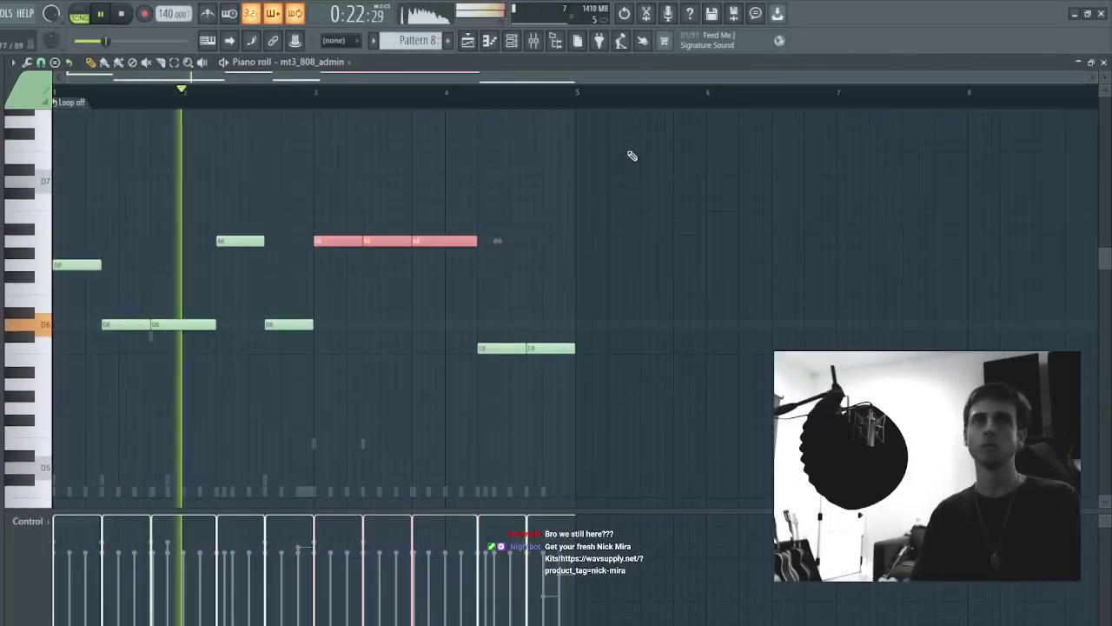
pyautogui.hotkey('shift', 'Down')
pyautogui.hotkey('shift', 'Down')
pyautogui.hotkey('shift', 'Down')
pyautogui.hotkey('shift', 'Down')
pyautogui.hotkey('shift', 'Down')
pyautogui.hotkey('shift', 'Down')
pyautogui.hotkey('shift', 'Down')
pyautogui.hotkey('shift', 'Down')
pyautogui.hotkey('shift', 'Down')
pyautogui.hotkey('shift', 'Down')
pyautogui.hotkey('shift', 'Down')
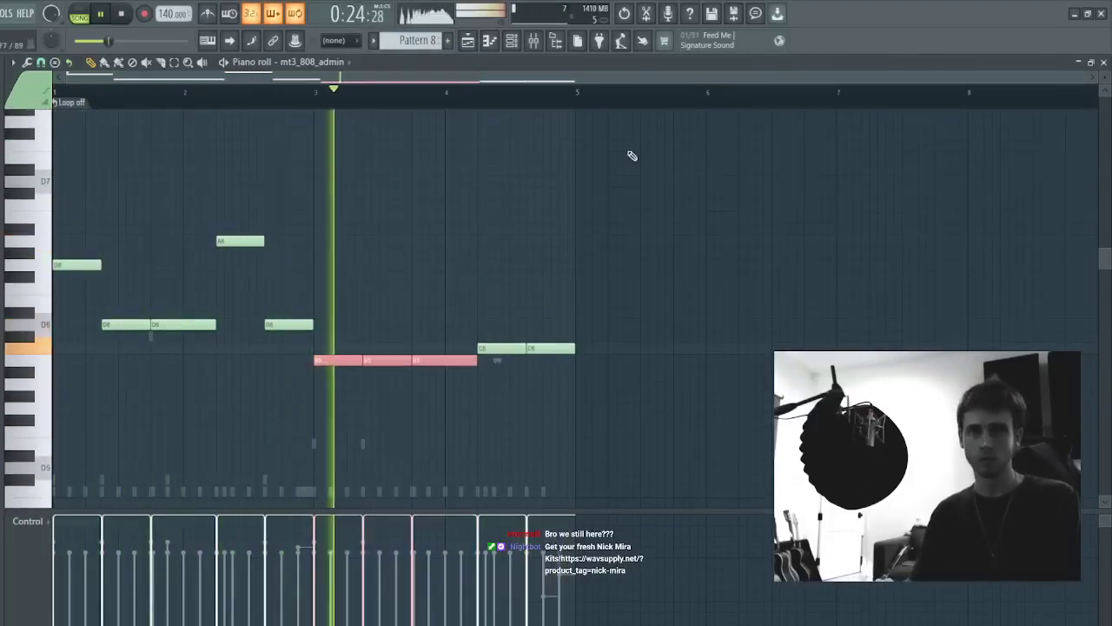
pyautogui.keyDown('ctrl'); pyautogui.click(502, 243); pyautogui.keyUp('ctrl')
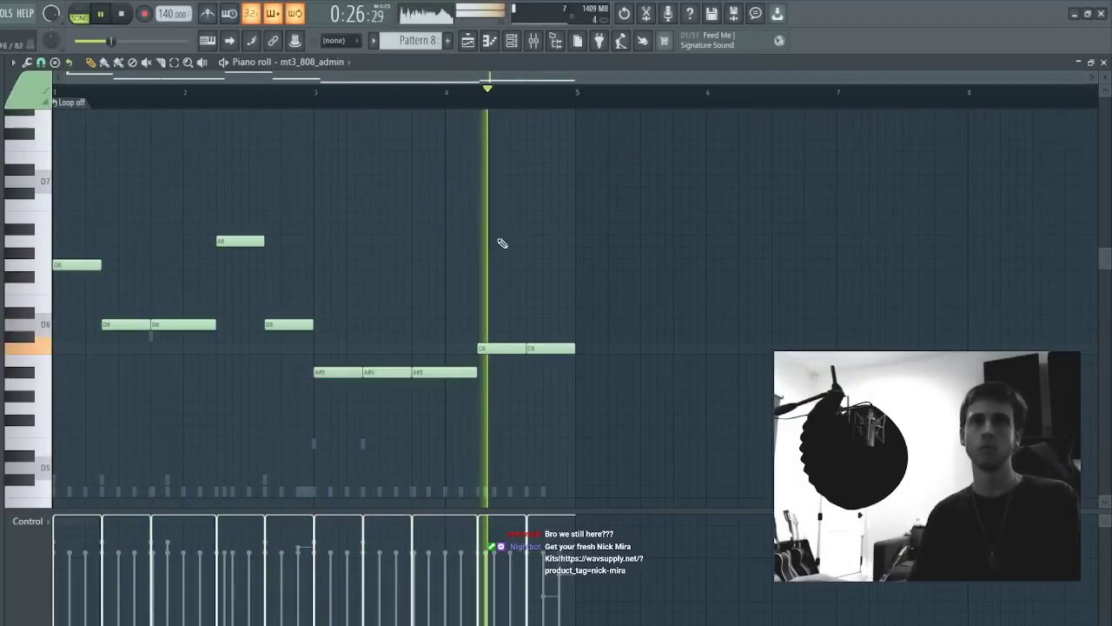
pyautogui.hotkey('ctrl', 'a')
pyautogui.hotkey('ctrl', 'Down')
pyautogui.keyDown('ctrl'); pyautogui.click(510, 341); pyautogui.keyUp('ctrl')
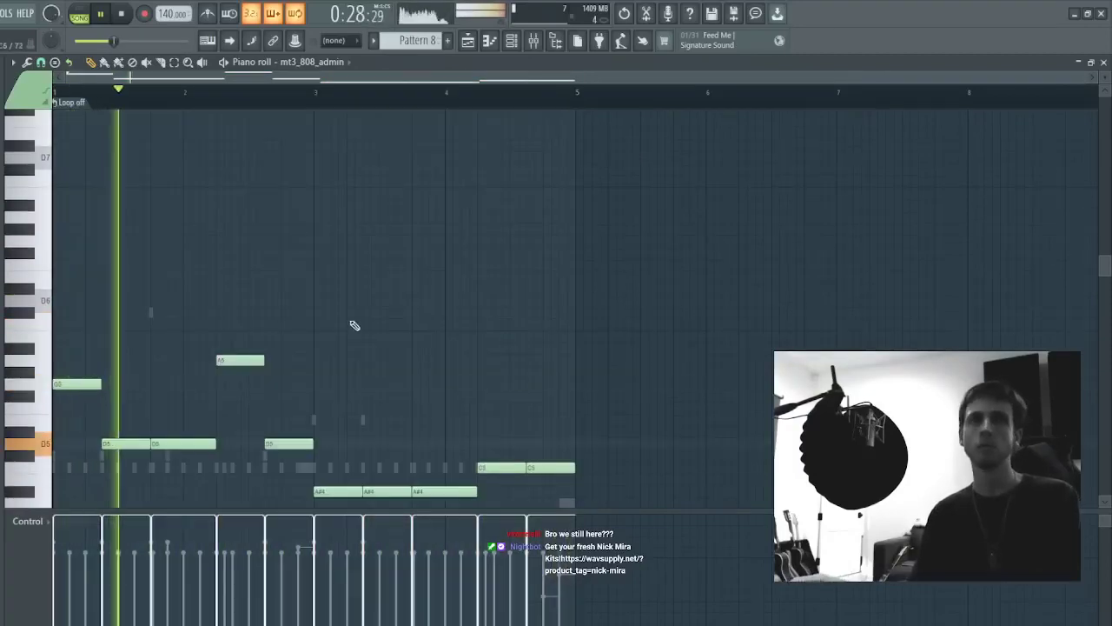
# - Raise the three A#4 notes to A#5 and lower the last note to C5
pyautogui.scroll(-5, 342, 290)
pyautogui.scroll(5, 343, 290)
pyautogui.moveTo(340, 390); pyautogui.dragTo(434, 489)
pyautogui.hotkey('ctrl', 'Up')
pyautogui.keyDown('ctrl'); pyautogui.click(437, 488); pyautogui.keyUp('ctrl')
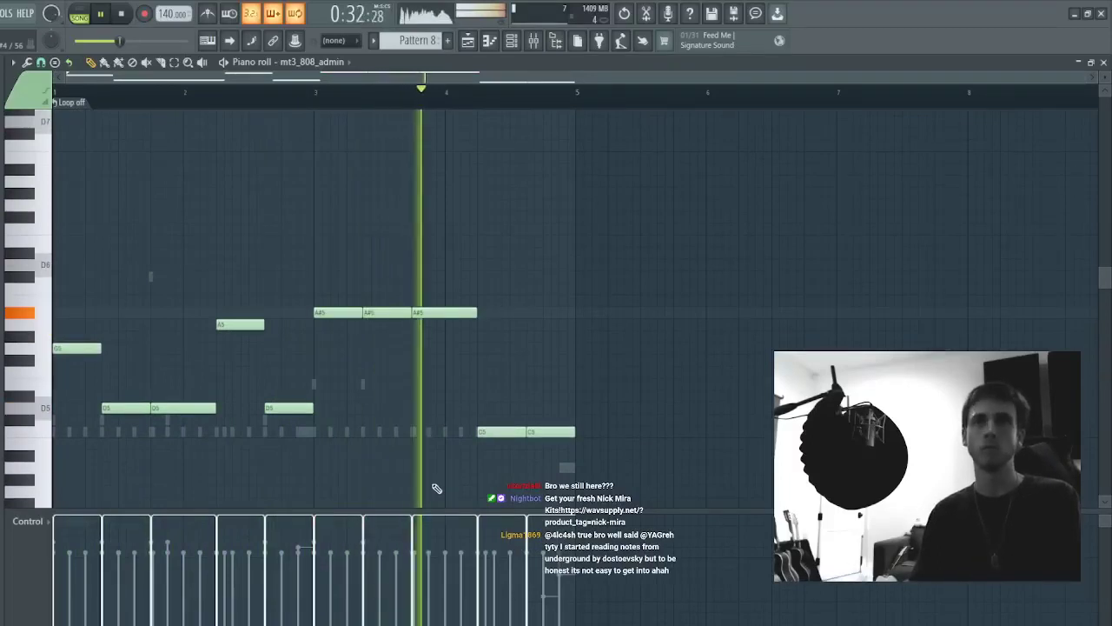
pyautogui.moveTo(461, 283); pyautogui.dragTo(704, 570)
pyautogui.hotkey('ctrl', 'Down')
pyautogui.hotkey('shift', 'Up')
pyautogui.hotkey('shift', 'Up')
pyautogui.keyDown('ctrl'); pyautogui.click(460, 371); pyautogui.keyUp('ctrl')
# - Transpose the three selected C5 notes up to D5
pyautogui.hotkey('ctrl', 'Up')
pyautogui.hotkey('ctrl', 'Down')
pyautogui.hotkey('shift', 'Up')
pyautogui.hotkey('shift', 'Up')
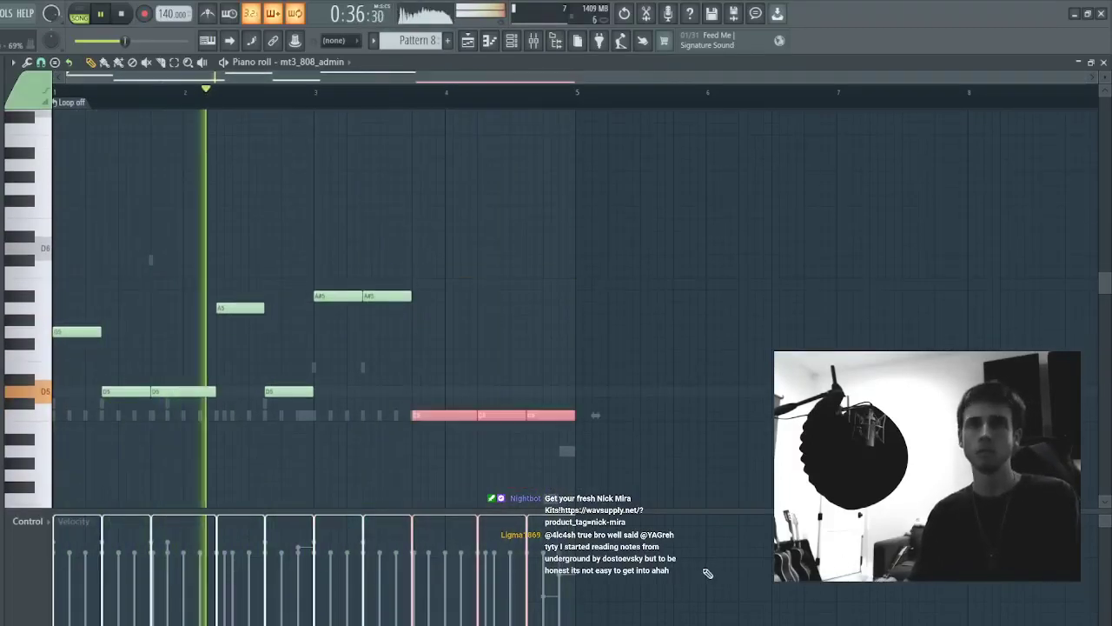
pyautogui.hotkey('shift', 'Up')
pyautogui.hotkey('shift', 'Up')
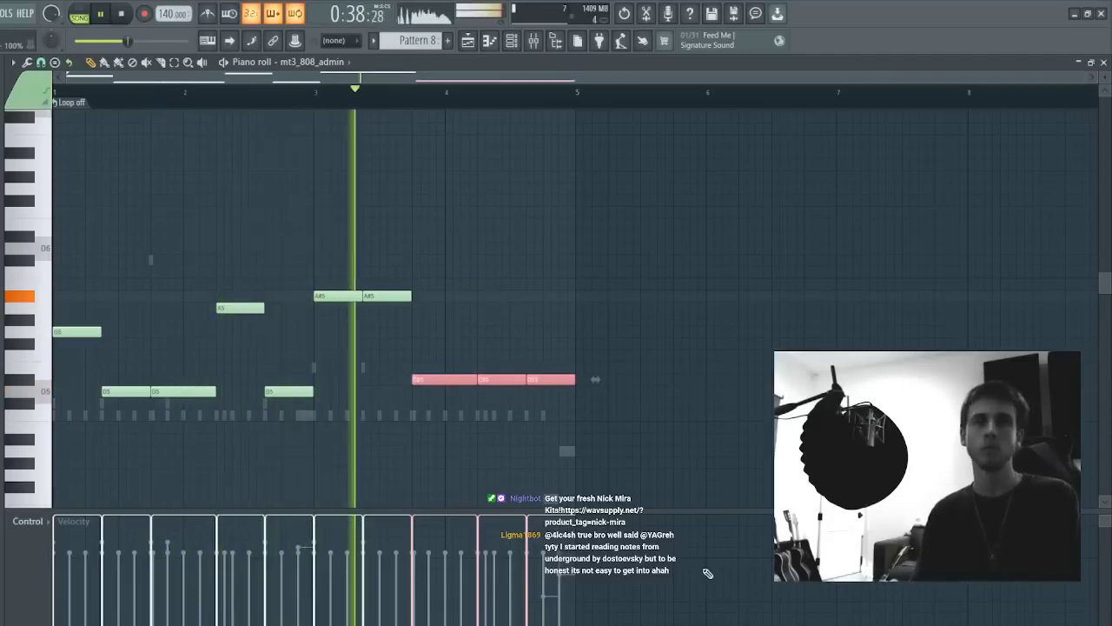
pyautogui.hotkey('shift', 'Up')
pyautogui.hotkey('ctrl', 'Up')
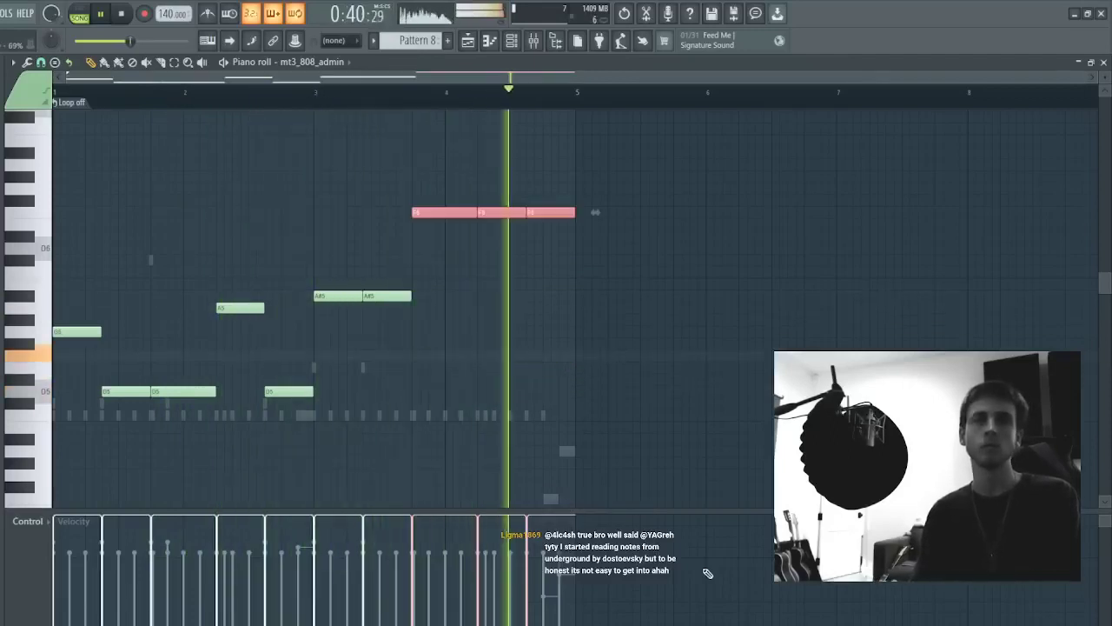
pyautogui.hotkey('ctrl', 'Down')
pyautogui.keyDown('ctrl'); pyautogui.click(461, 432); pyautogui.keyUp('ctrl')
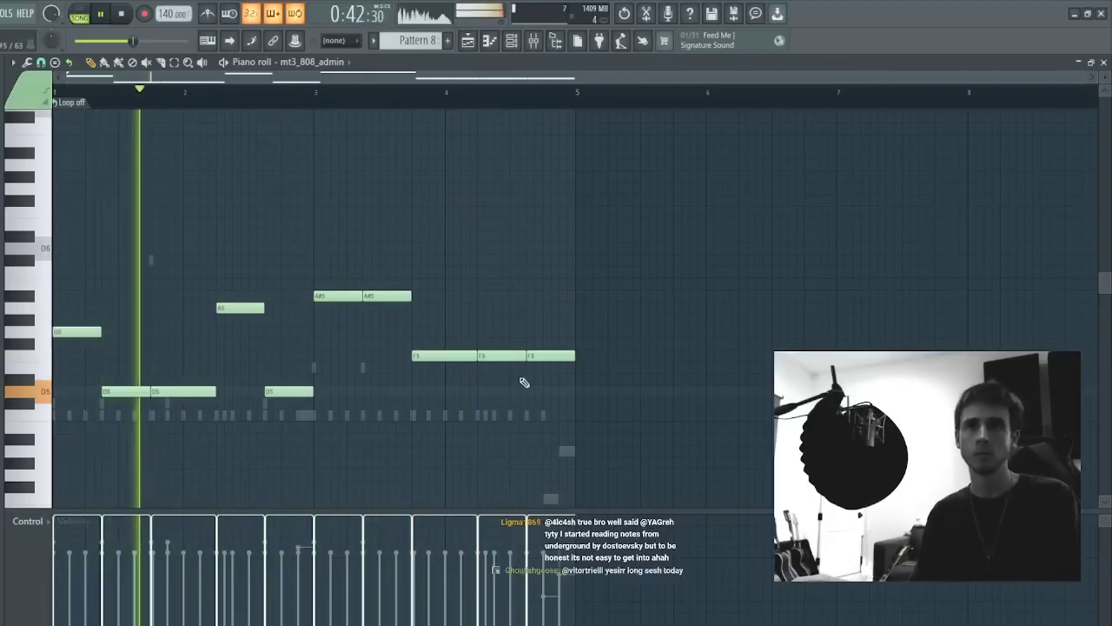
# - Reopen the mt3_808_admin piano roll and play the pattern from the beginning
pyautogui.press('Escape')
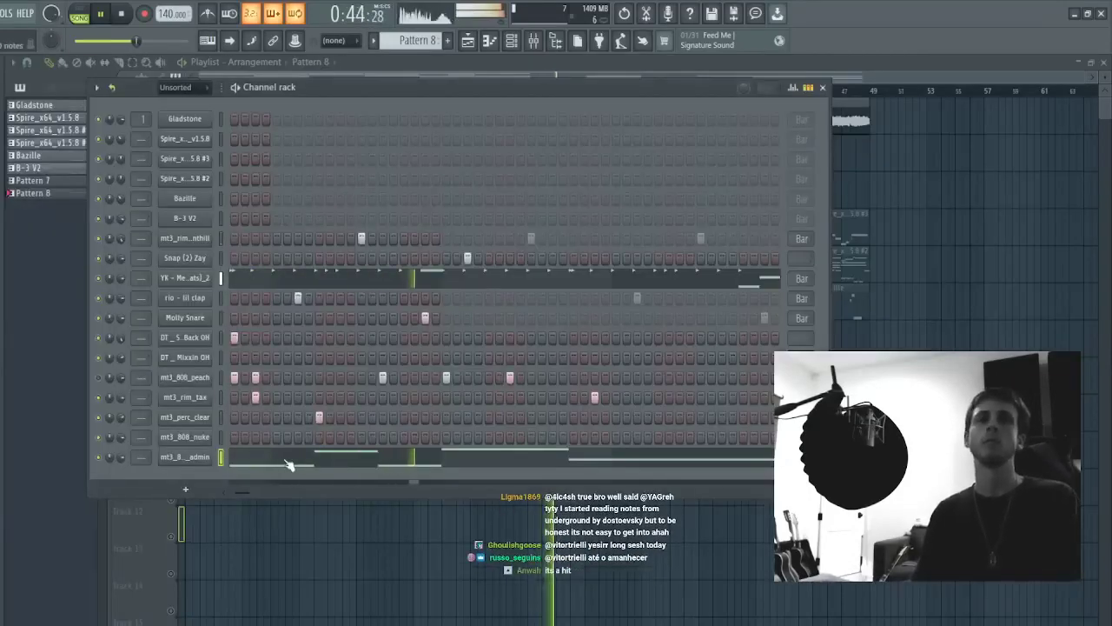
pyautogui.click(289, 465)
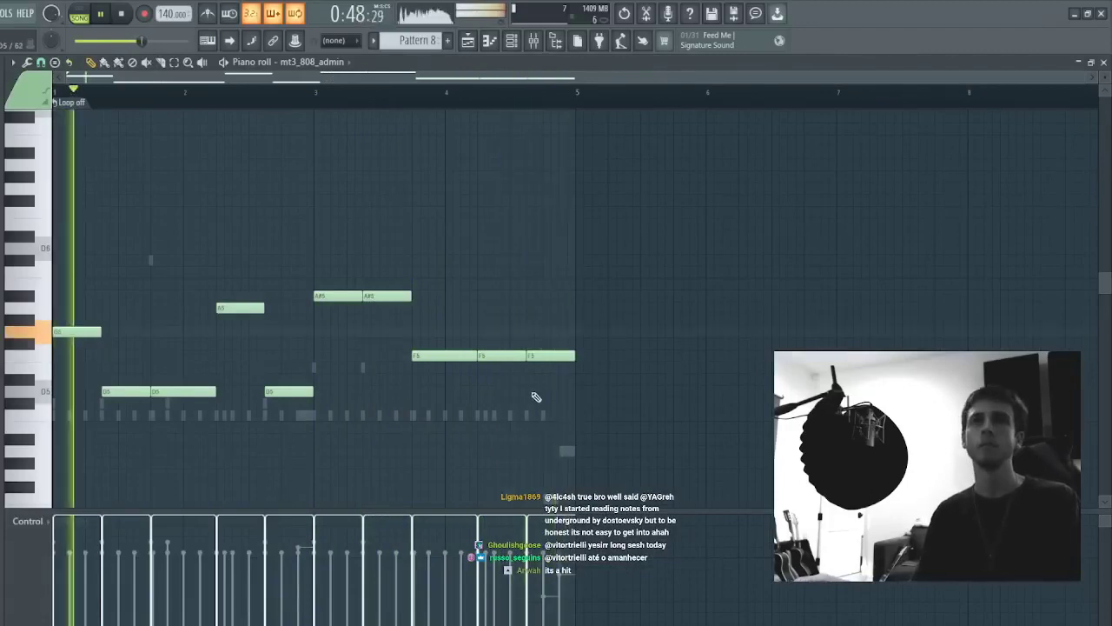
pyautogui.press('Escape')
pyautogui.click(290, 458)
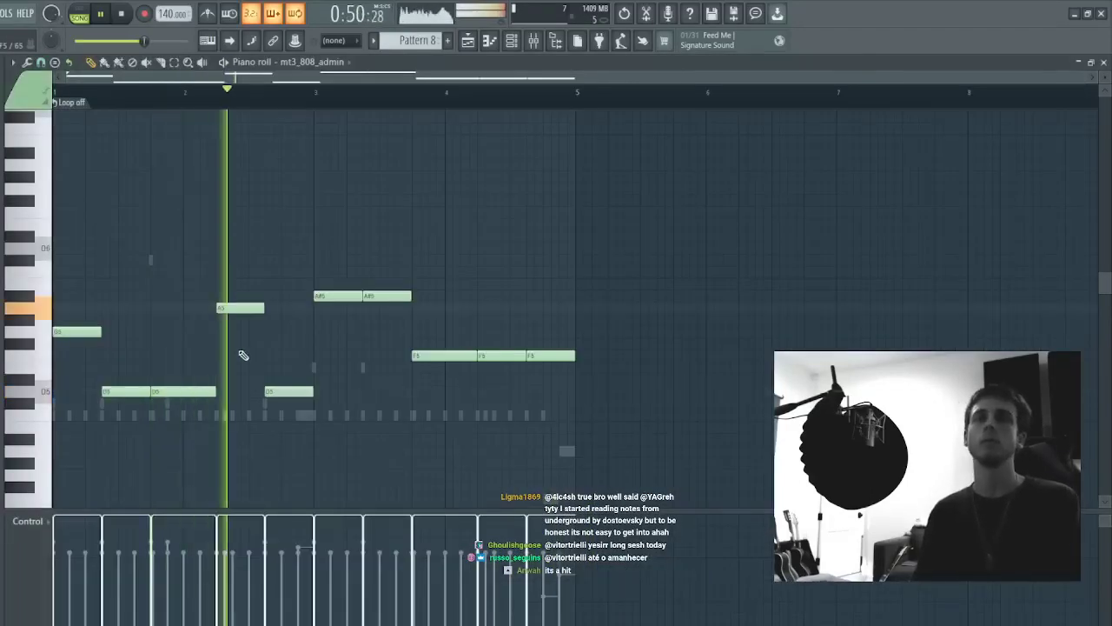
pyautogui.press('space')
pyautogui.press('space')
# - Slice the first two D5 notes into shorter pieces while replaying the pattern
pyautogui.rightClick(166, 391)
pyautogui.press('space')
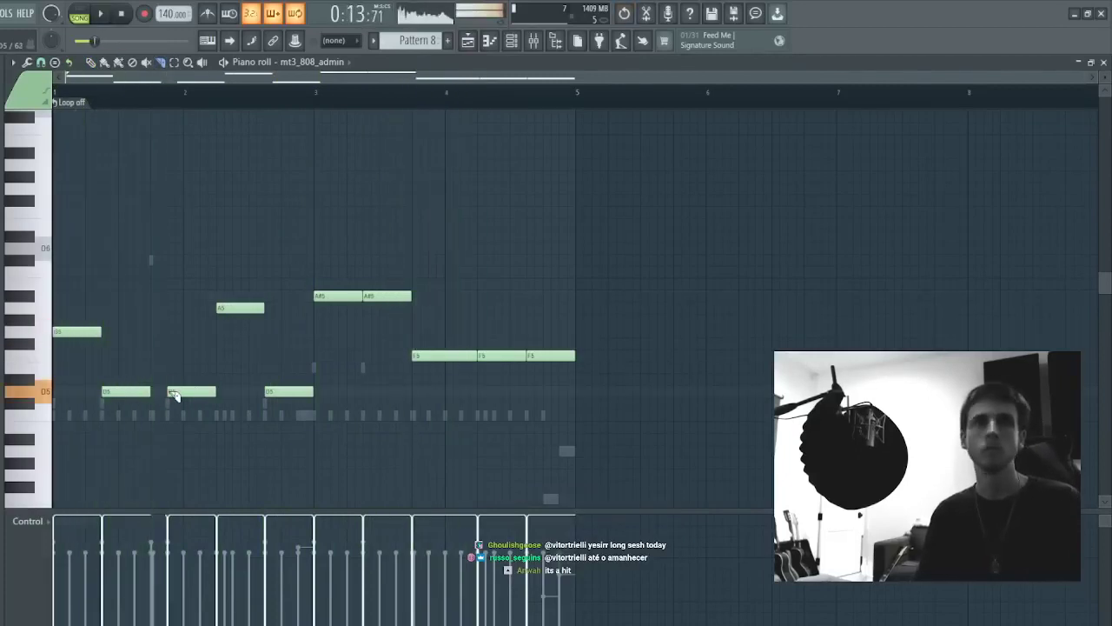
pyautogui.press('space')
pyautogui.press('space')
pyautogui.press('space')
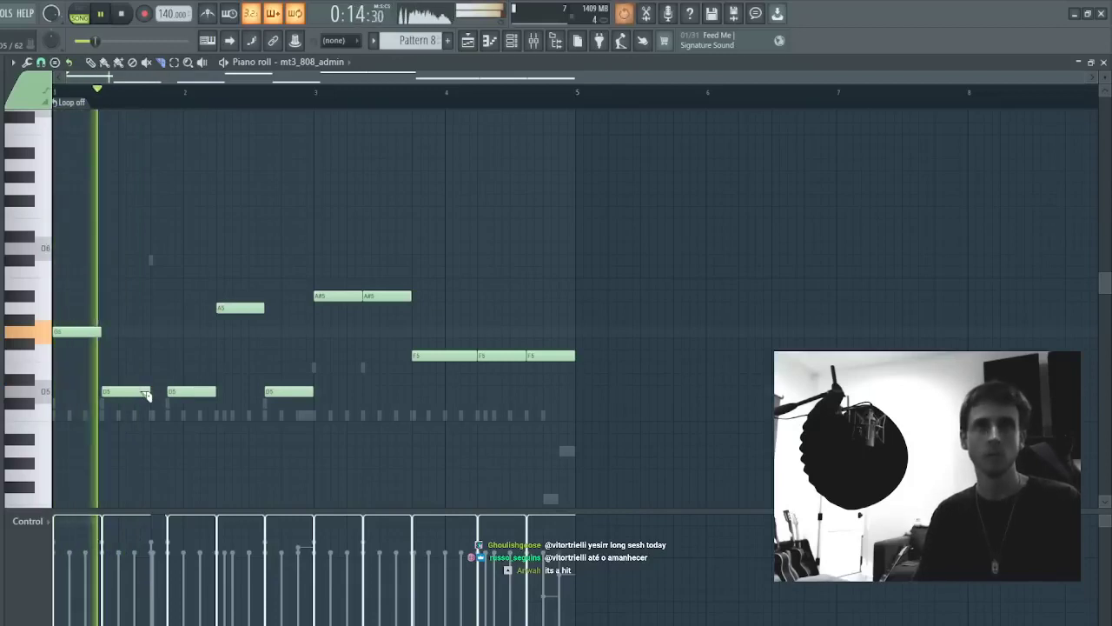
pyautogui.click(141, 392)
pyautogui.press('space')
pyautogui.press('space')
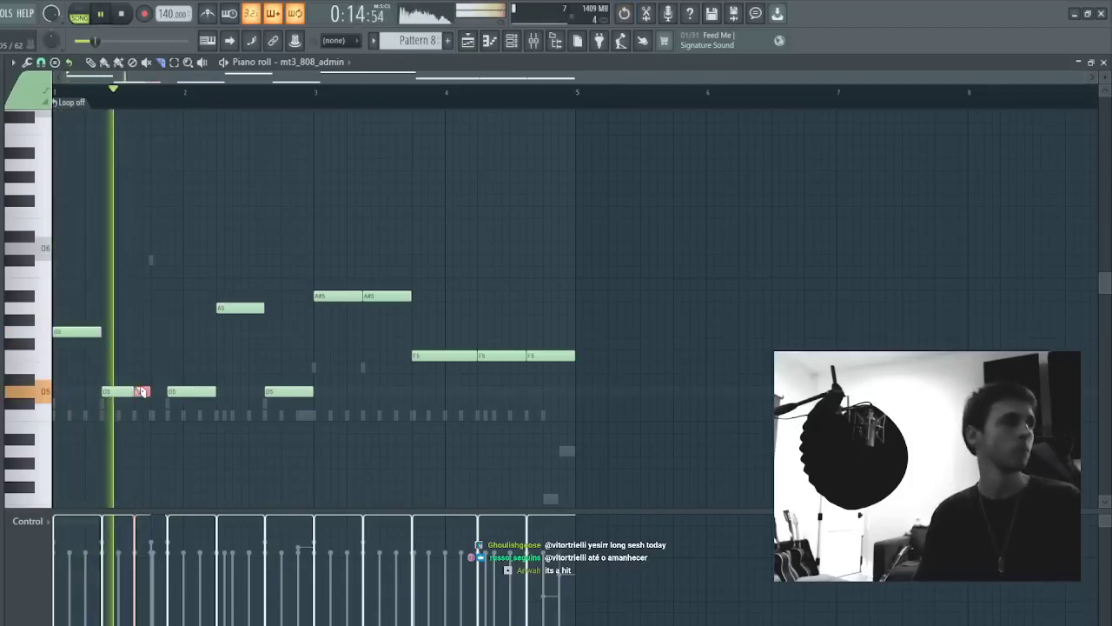
pyautogui.press('space')
pyautogui.press('space')
# - Delete the second D5's right piece, lengthen the short D5, and slice the A#5 near its end
pyautogui.rightClick(192, 389)
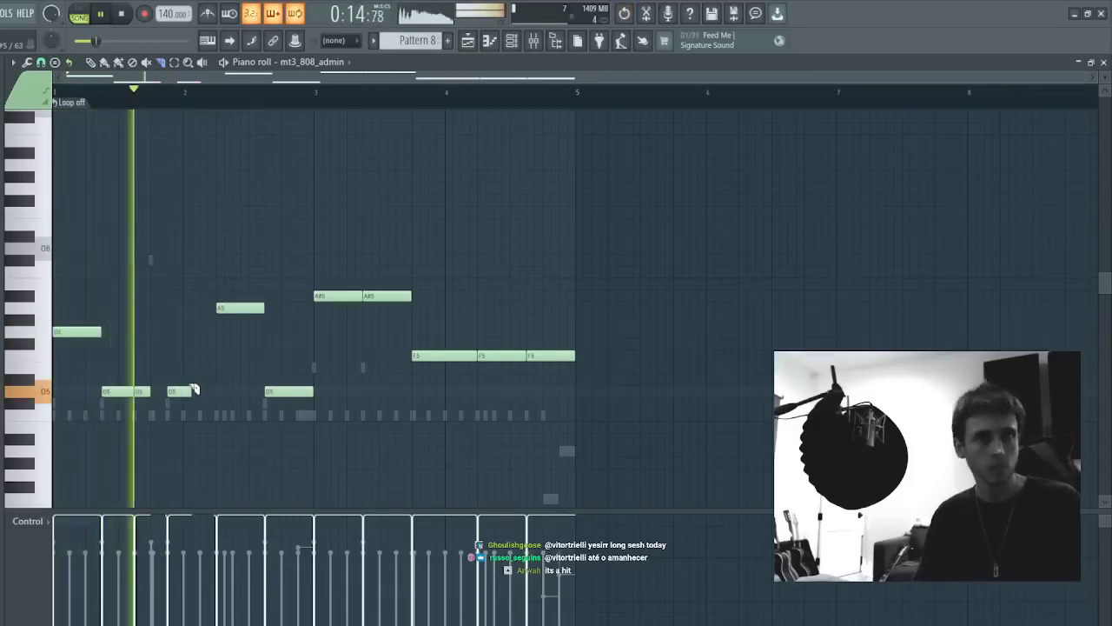
pyautogui.moveTo(194, 389); pyautogui.dragTo(214, 388)
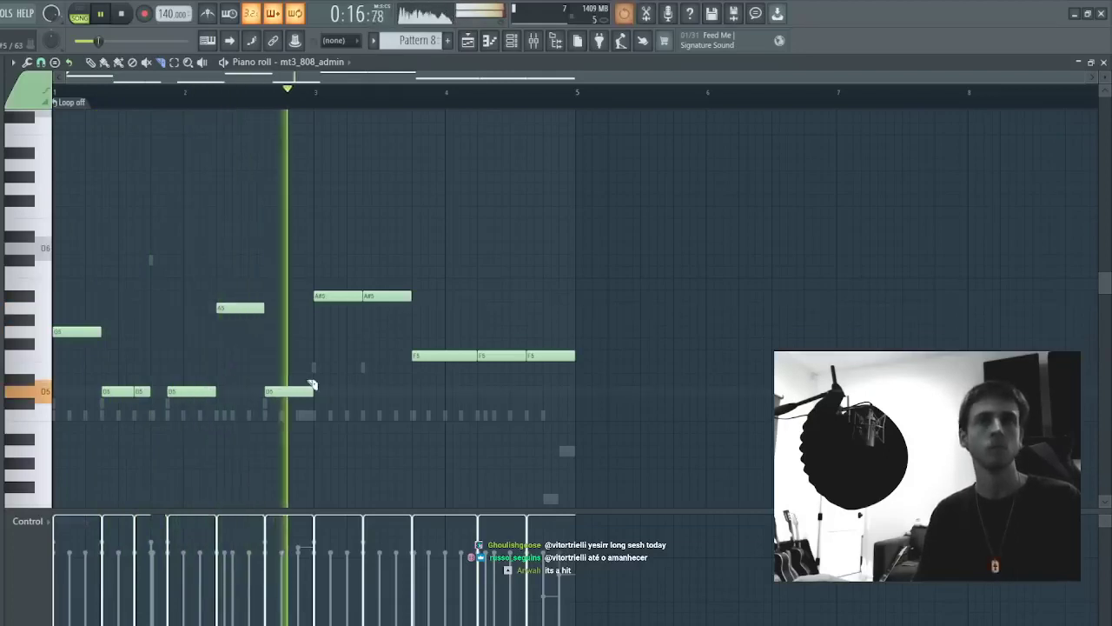
pyautogui.click(402, 296)
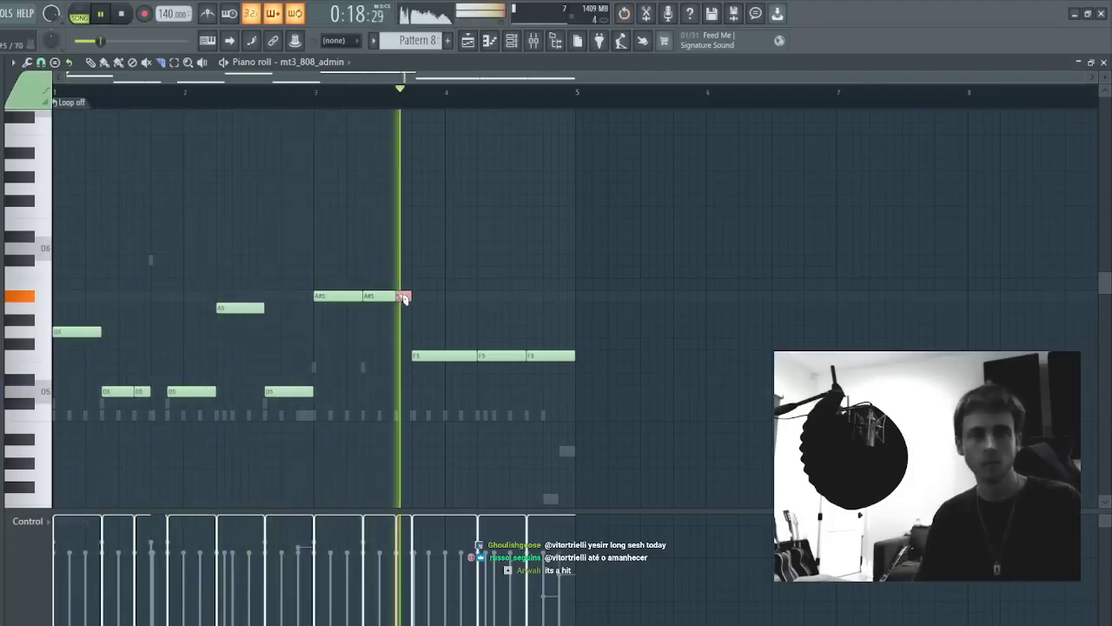
pyautogui.click(518, 358)
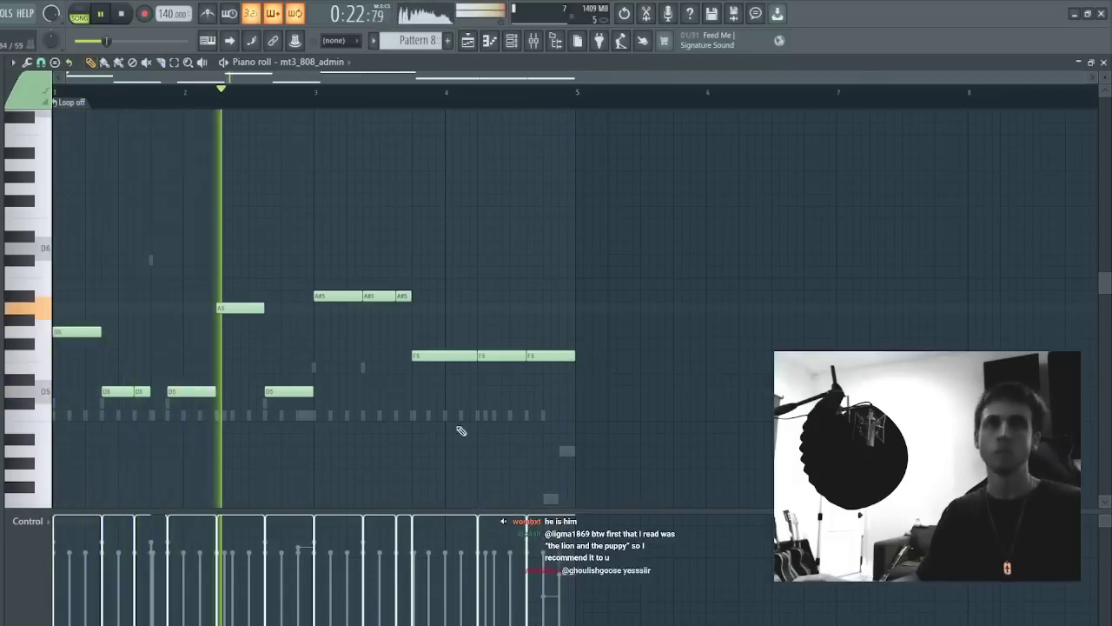
# - Cut the 808 notes onto the cloned 808 channel, then open the master audio clip's settings
pyautogui.press('Escape')
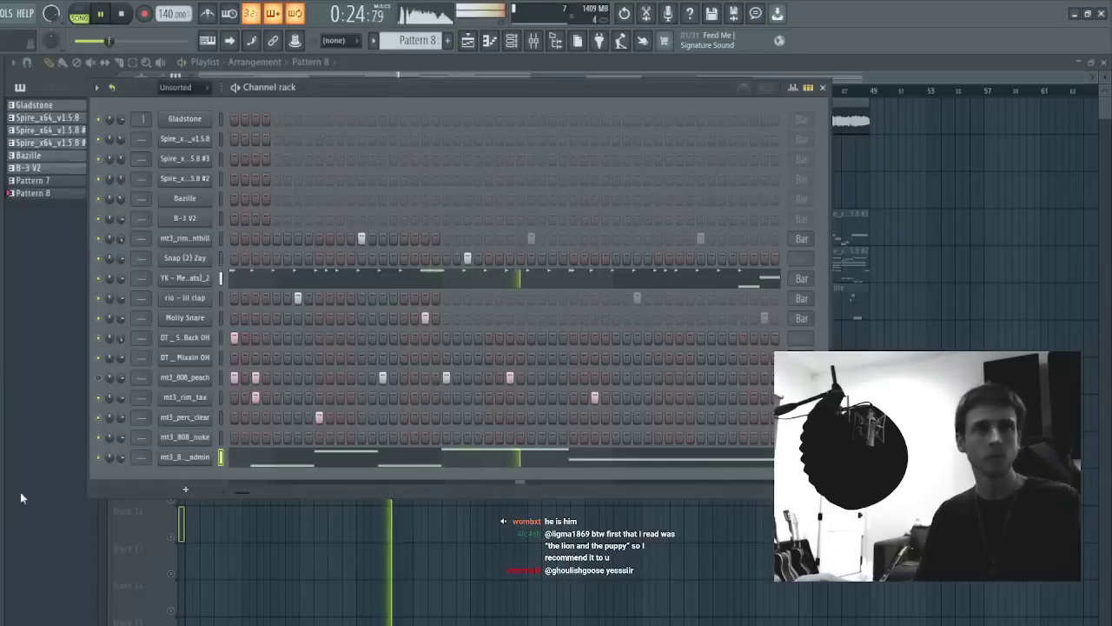
pyautogui.hotkey('ctrl', 'x')
pyautogui.click(219, 437)
pyautogui.hotkey('ctrl', 'v')
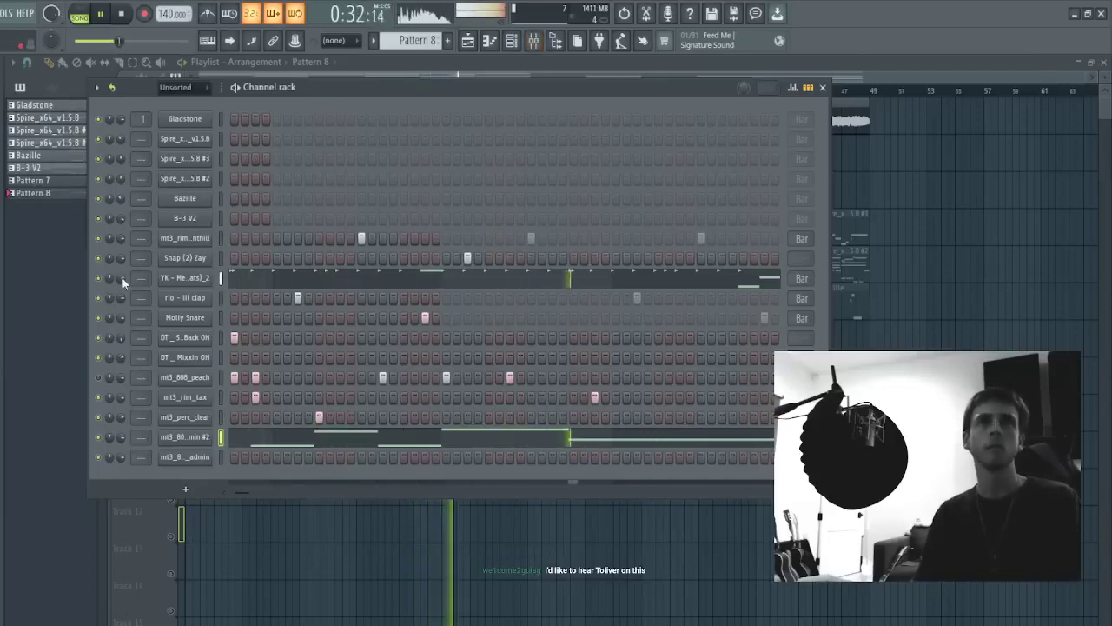
pyautogui.rightClick(965, 213)
pyautogui.doubleClick(496, 105)
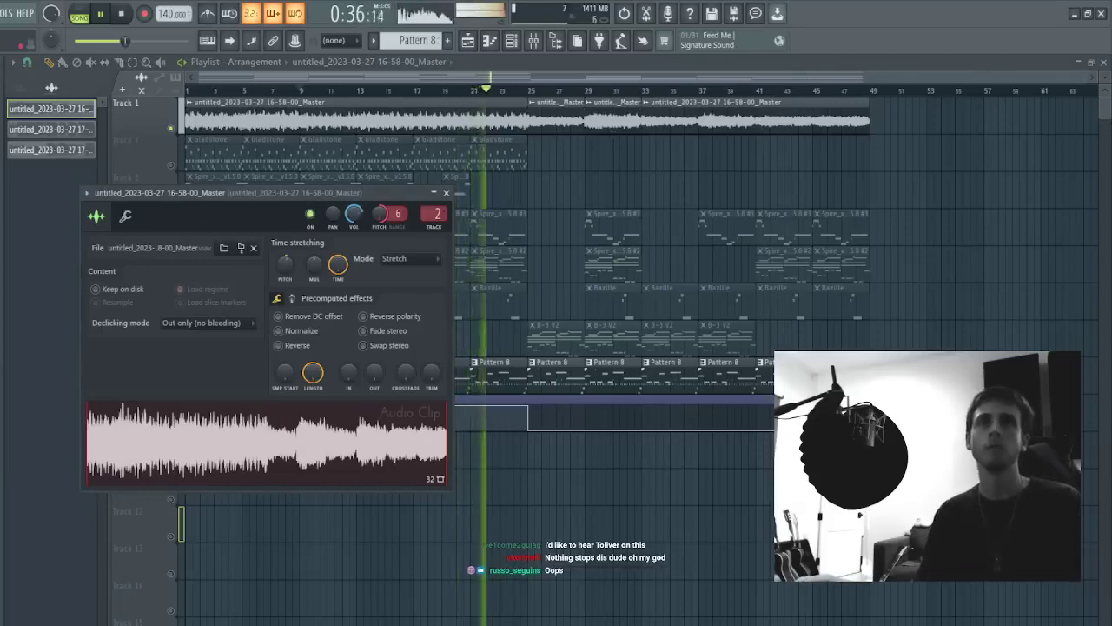
# - Check the Master's Fruity Limiter and add a Fruity soft clipper to the Master
pyautogui.press('F9')
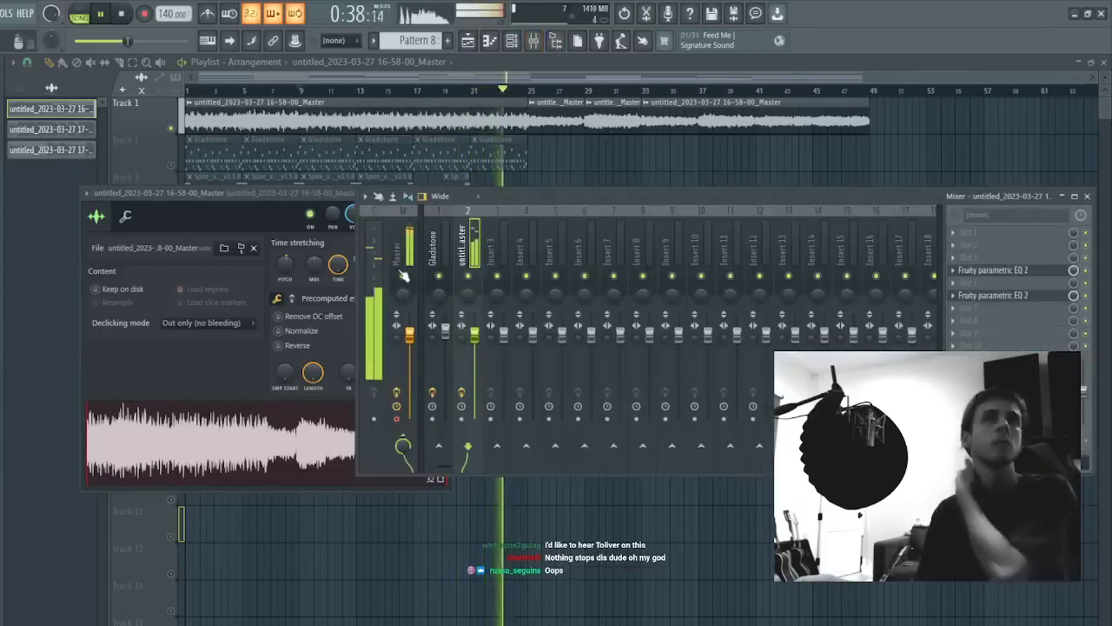
pyautogui.click(989, 346)
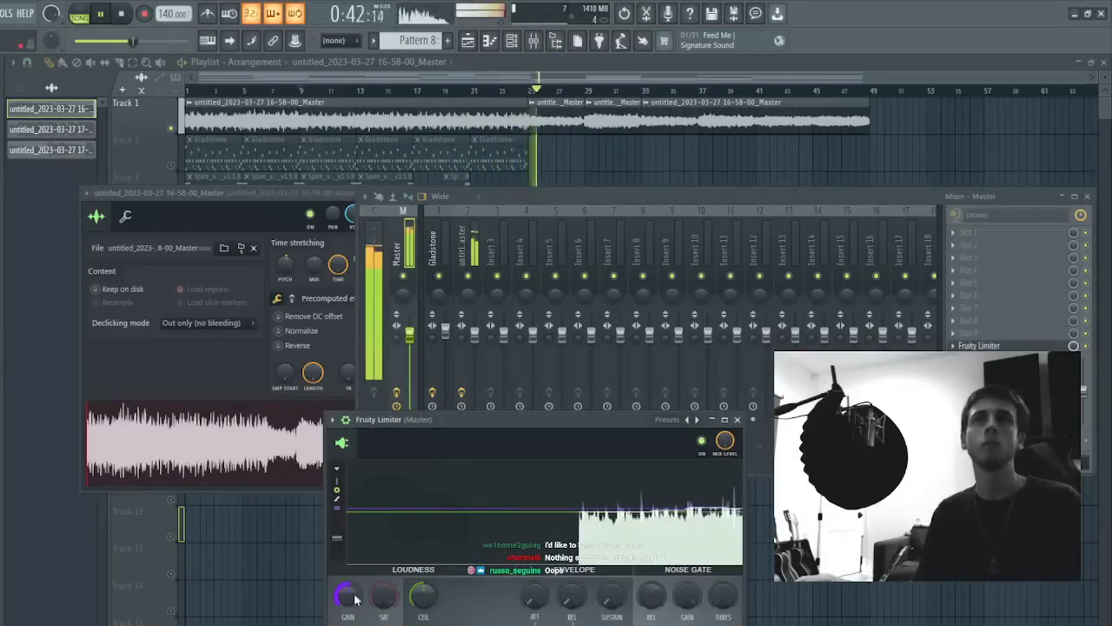
pyautogui.click(511, 40)
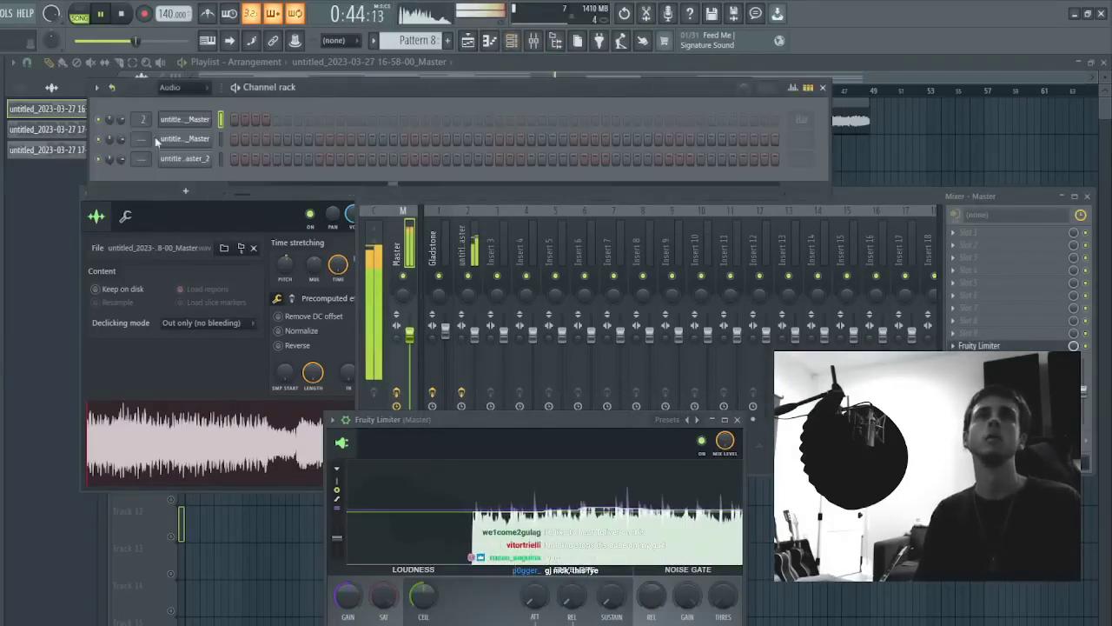
pyautogui.click(184, 109)
pyautogui.click(988, 337)
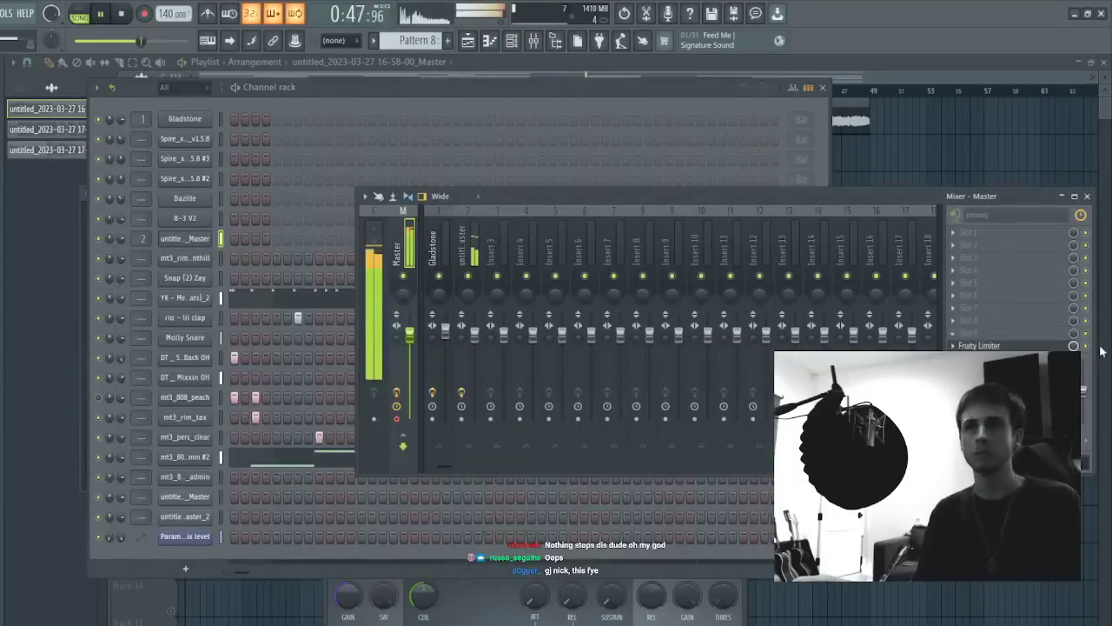
pyautogui.click(1102, 352)
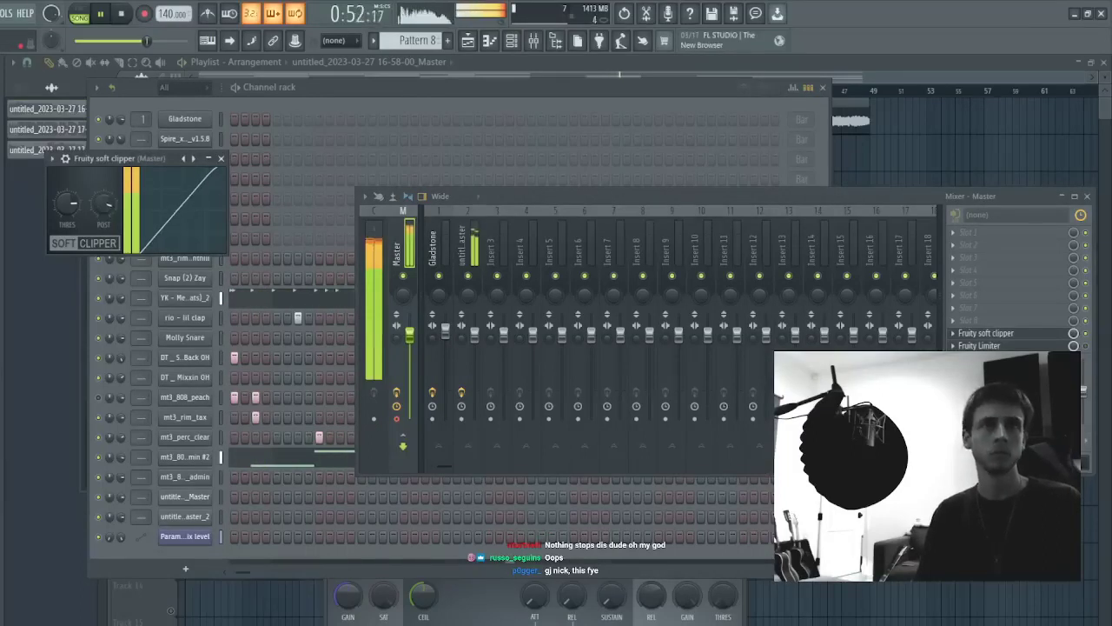
# - Reopen the master audio clip's settings and its mixer track
pyautogui.click(179, 112)
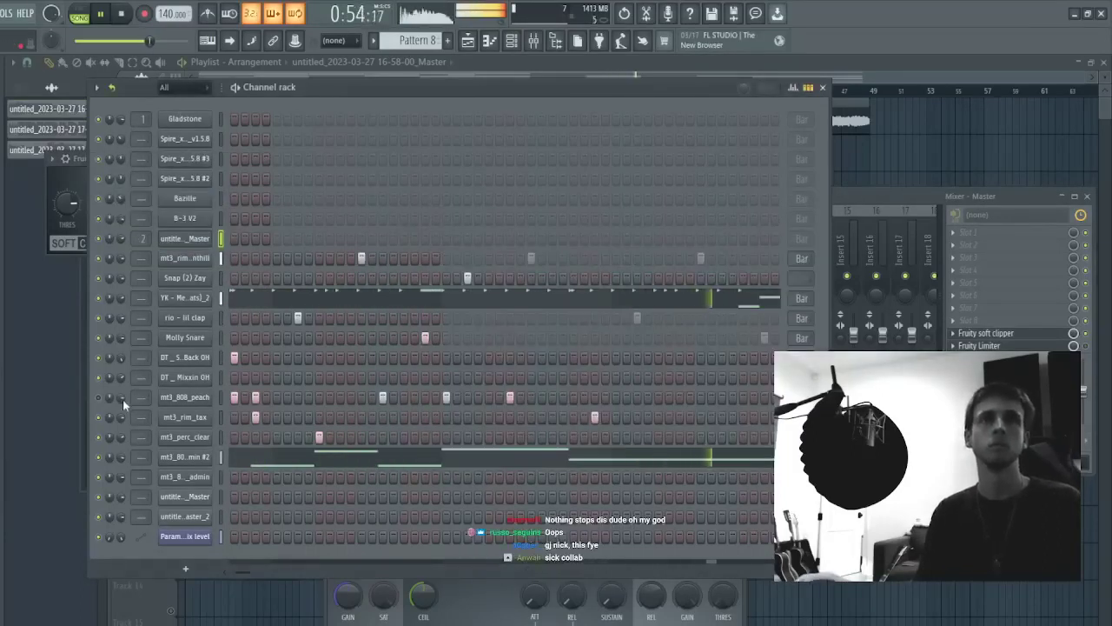
pyautogui.click(876, 200)
pyautogui.click(844, 148)
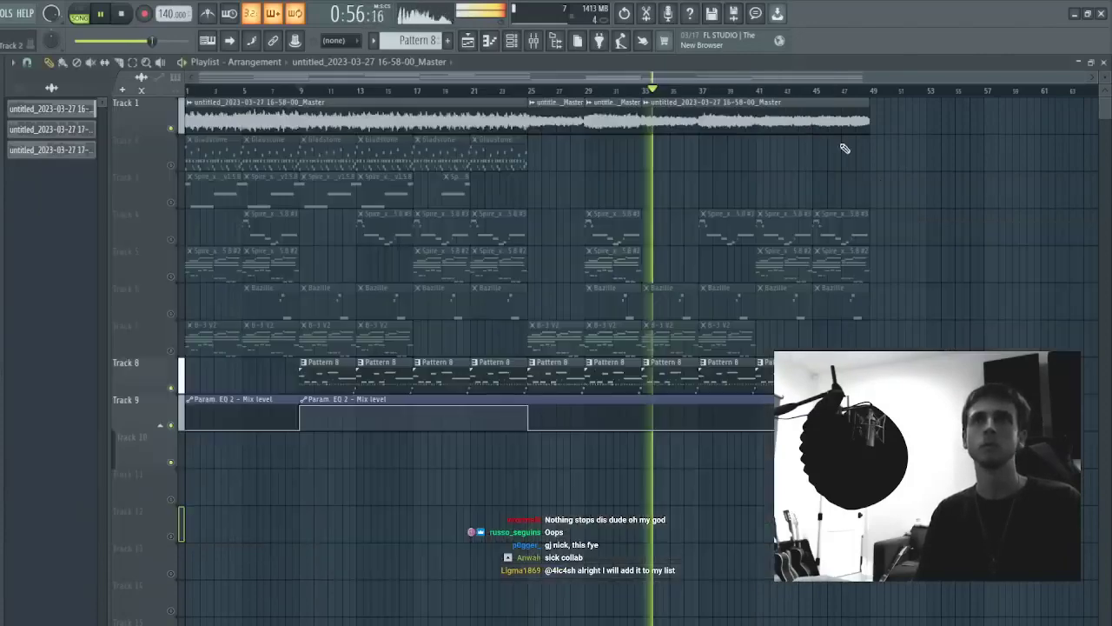
pyautogui.doubleClick(579, 110)
pyautogui.click(532, 41)
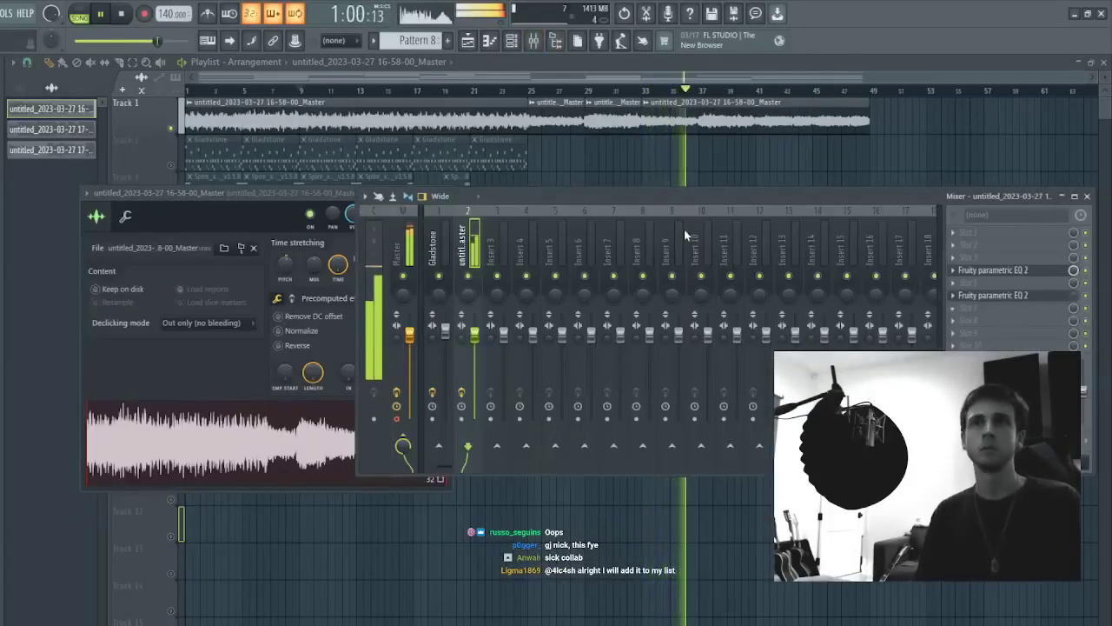
# - In Parametric EQ 2, dip band 3, pull band 2 down for a low cut, and shift the narrow peak lower
pyautogui.moveTo(218, 305); pyautogui.dragTo(217, 307)
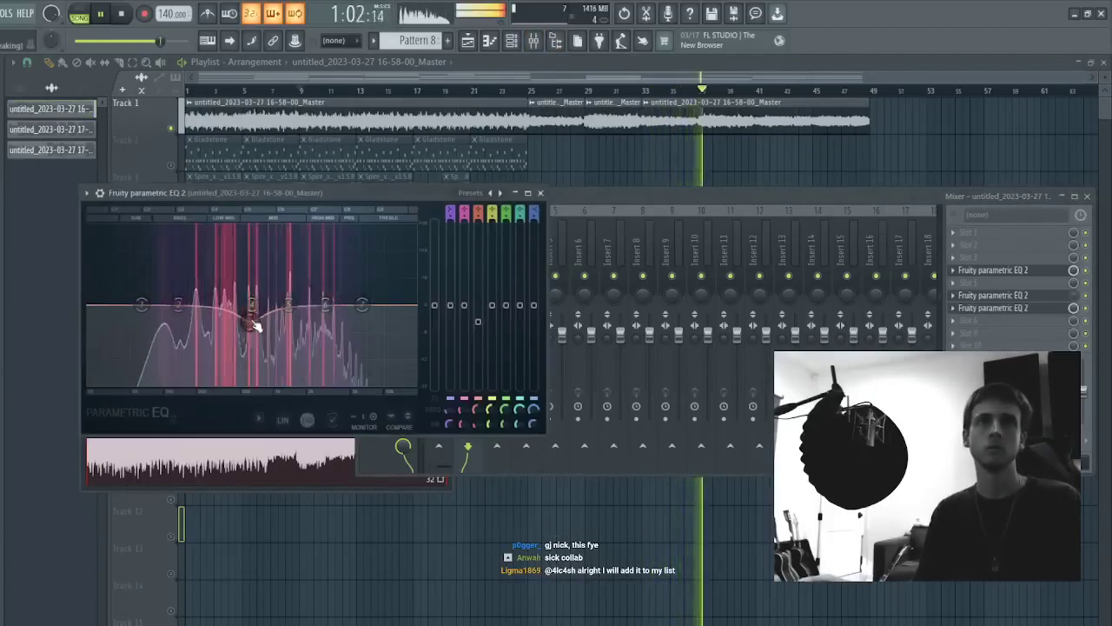
pyautogui.moveTo(178, 305); pyautogui.dragTo(267, 333)
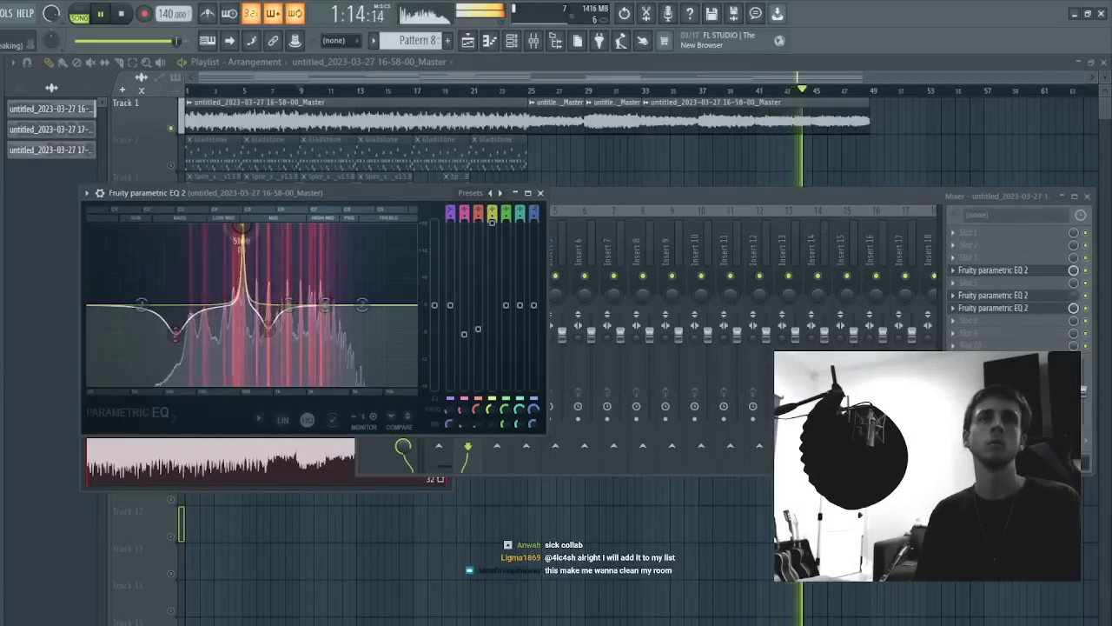
pyautogui.moveTo(232, 239); pyautogui.dragTo(209, 241)
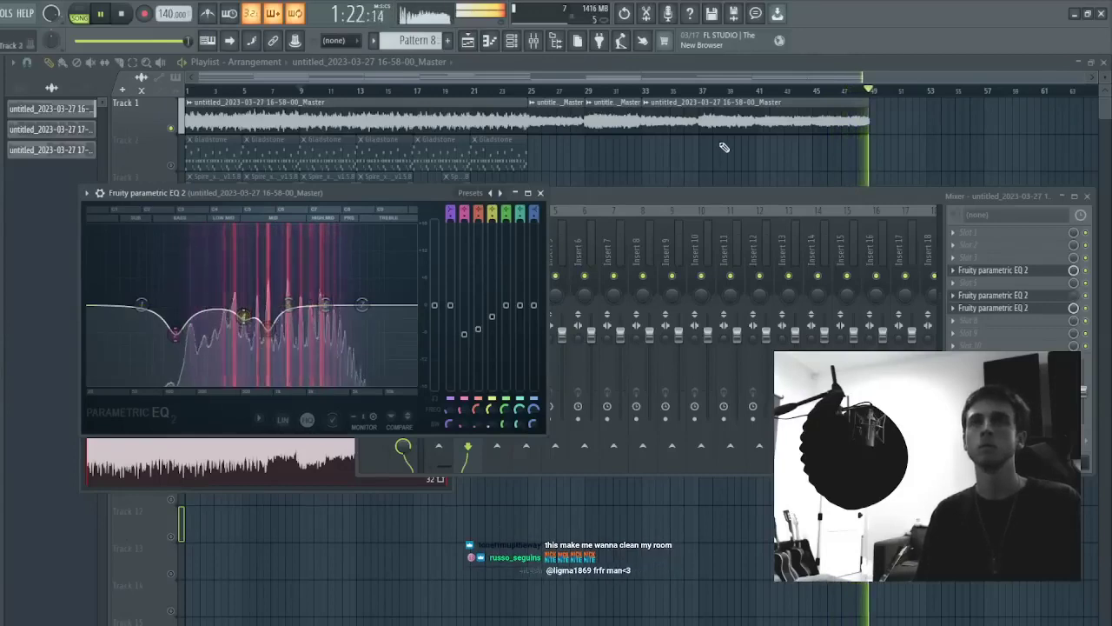
pyautogui.press('F12')
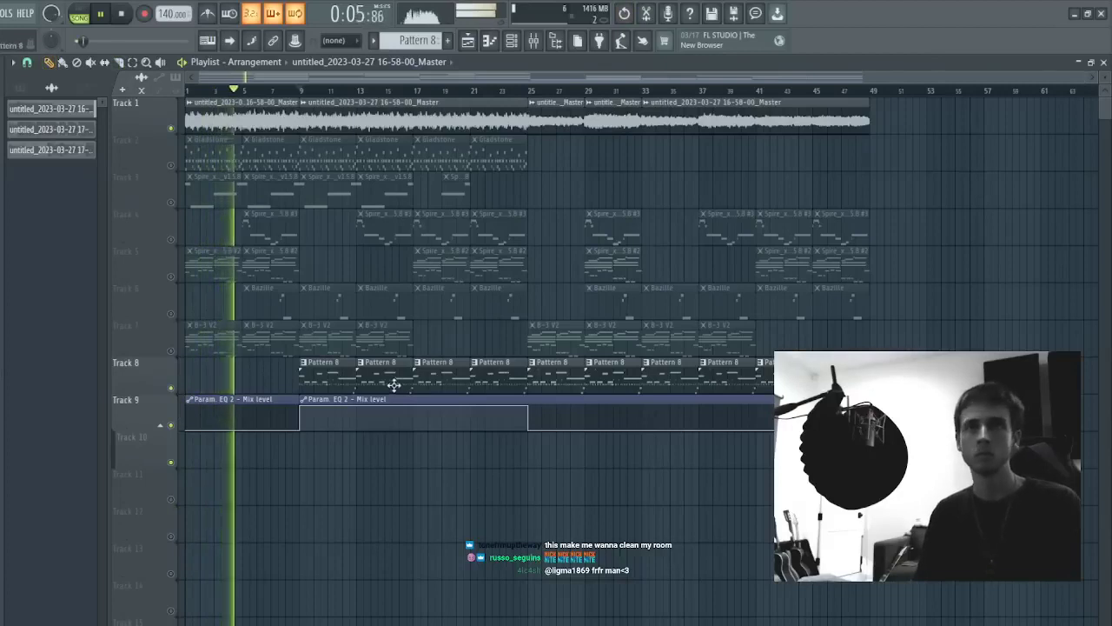
# - Inspect the B-3 V2 pattern's notes in the piano roll
pyautogui.doubleClick(306, 344)
pyautogui.scroll(-5, 405, 182)
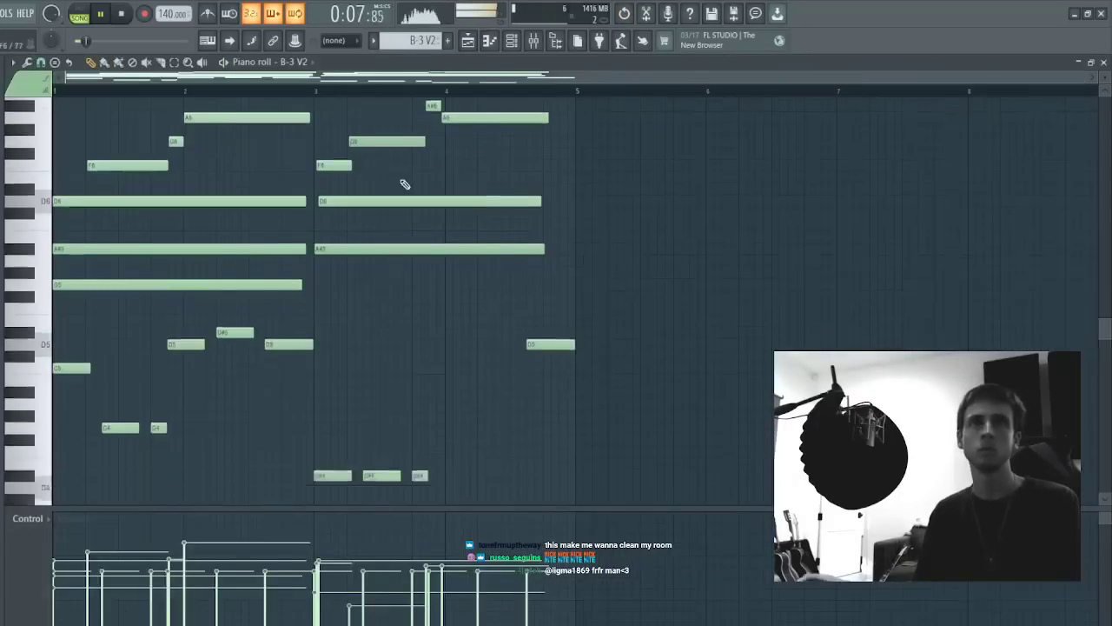
pyautogui.moveTo(634, 166); pyautogui.dragTo(58, 497)
pyautogui.scroll(-1, 379, 299)
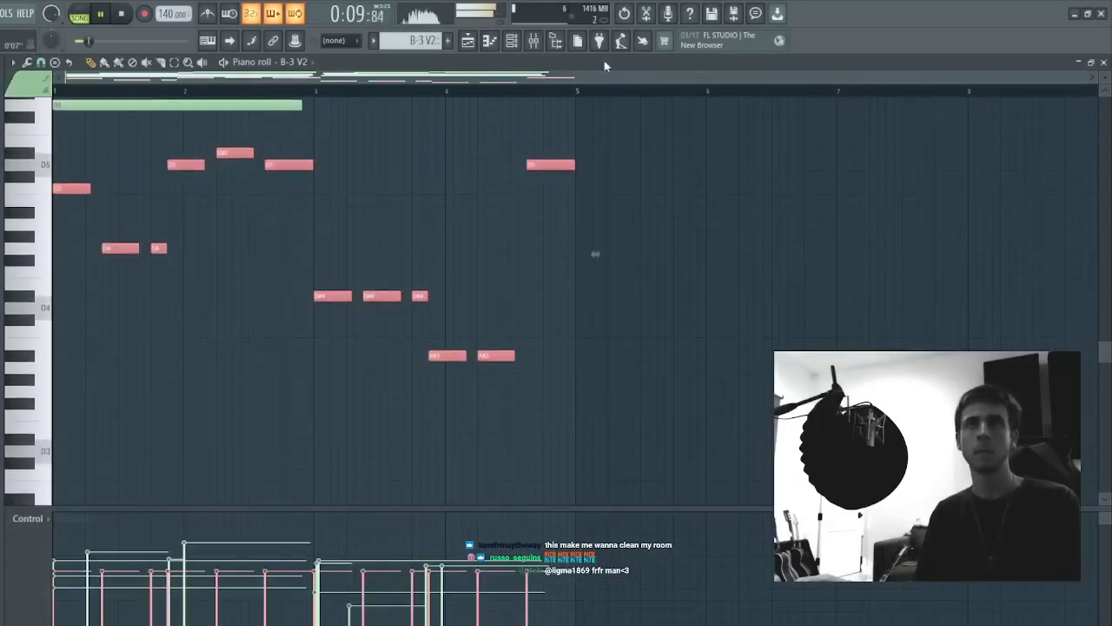
pyautogui.click(467, 40)
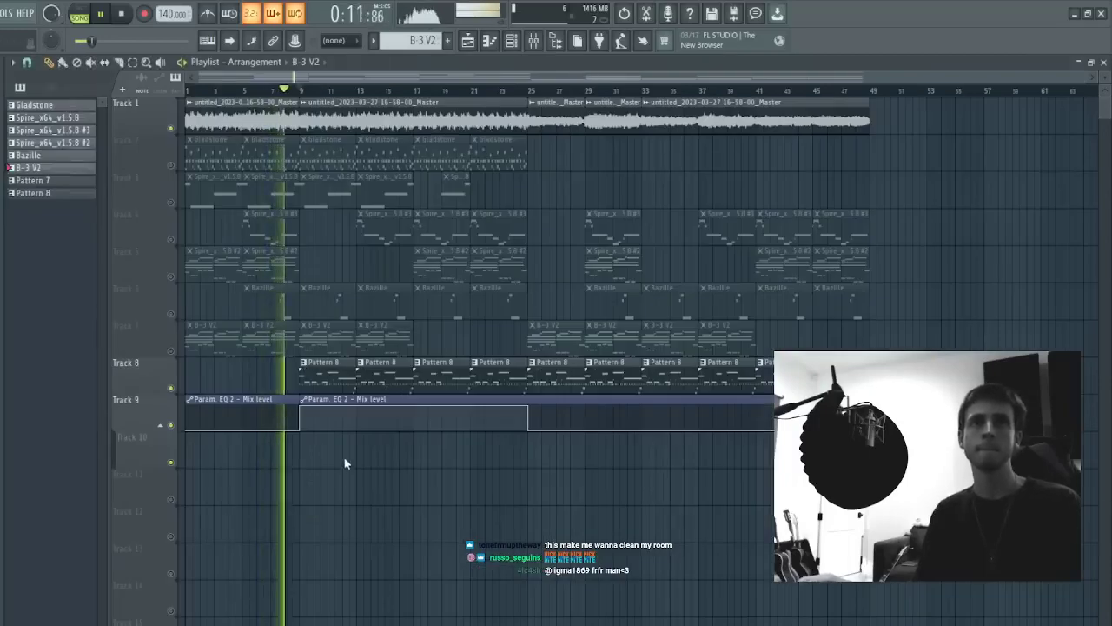
# - Create Pattern 9 and move the mt3_808_admin 808 notes to bar 1
pyautogui.press('F4')
pyautogui.click(490, 40)
pyautogui.click(512, 41)
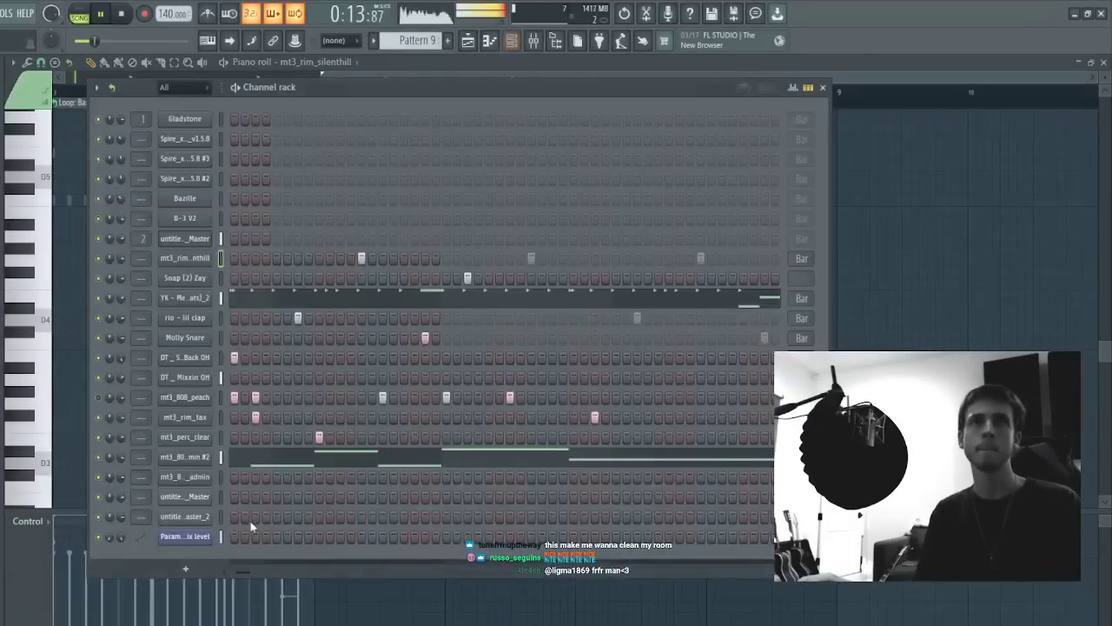
pyautogui.click(219, 478)
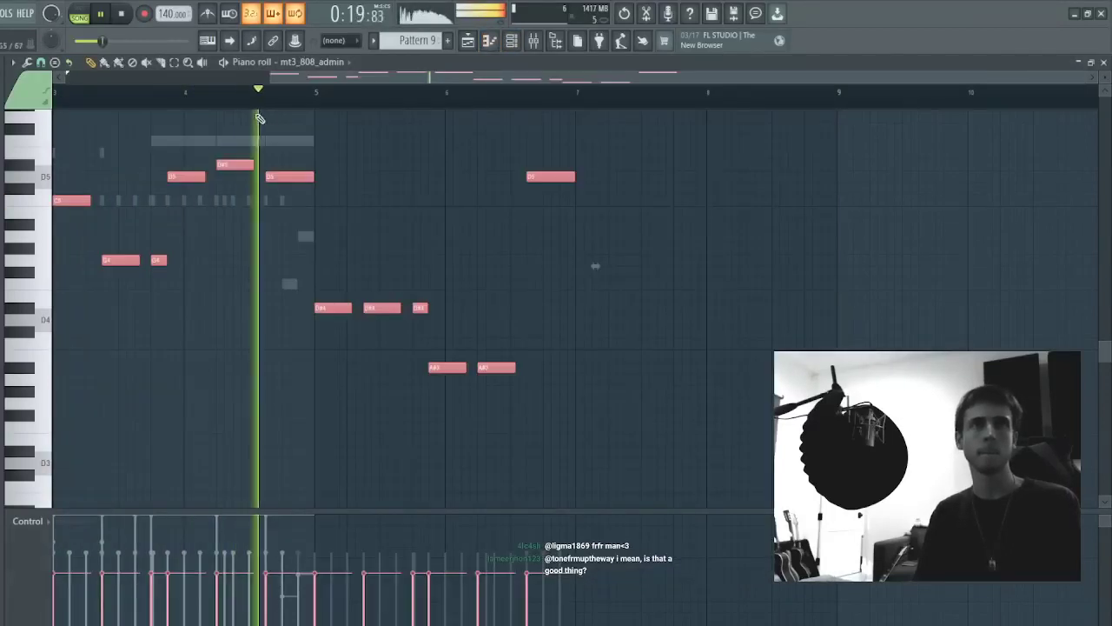
pyautogui.moveTo(268, 201); pyautogui.dragTo(58, 201)
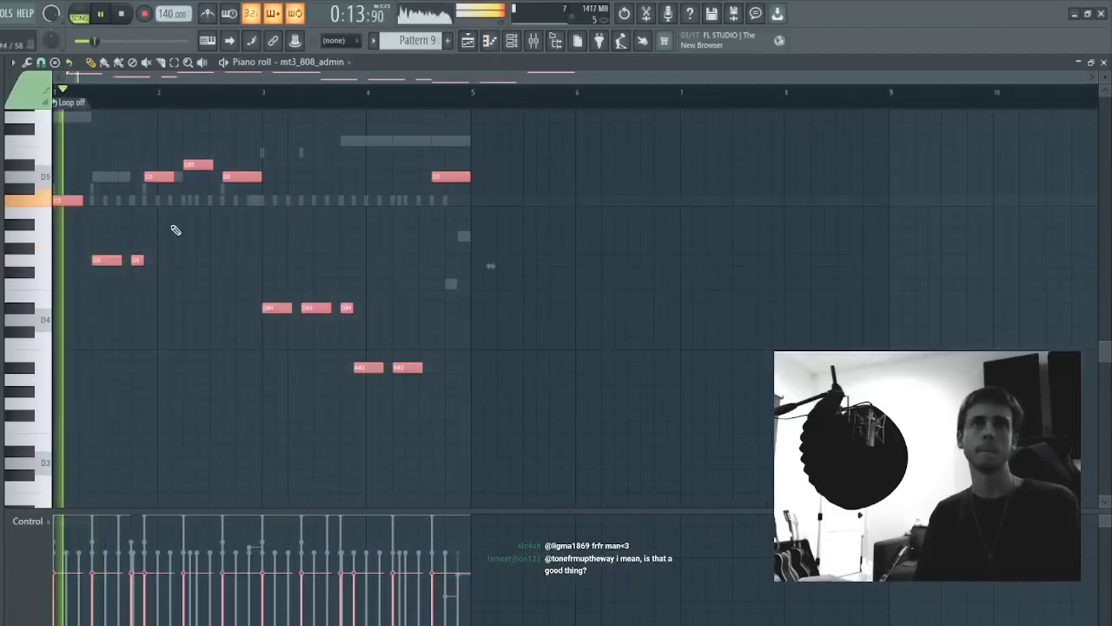
pyautogui.press('F7')
# - Transpose the other 808 channel's notes up three semitones while auditioning
pyautogui.click(221, 458)
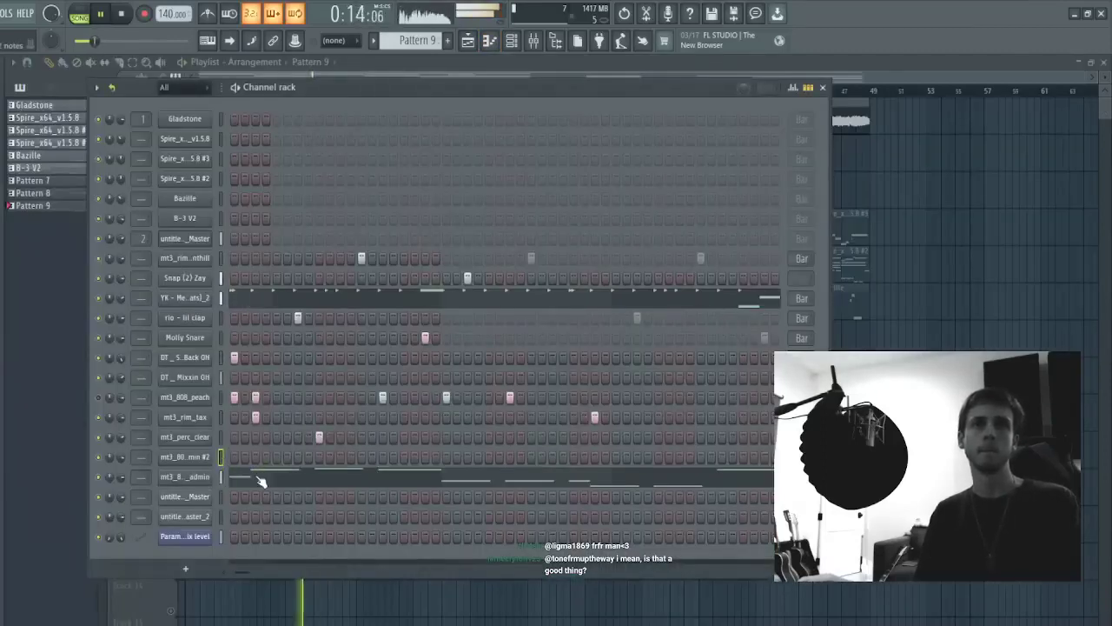
pyautogui.click(259, 478)
pyautogui.scroll(2, 273, 94)
pyautogui.press('space')
pyautogui.scroll(-2, 279, 100)
pyautogui.press('space')
pyautogui.scroll(1, 278, 100)
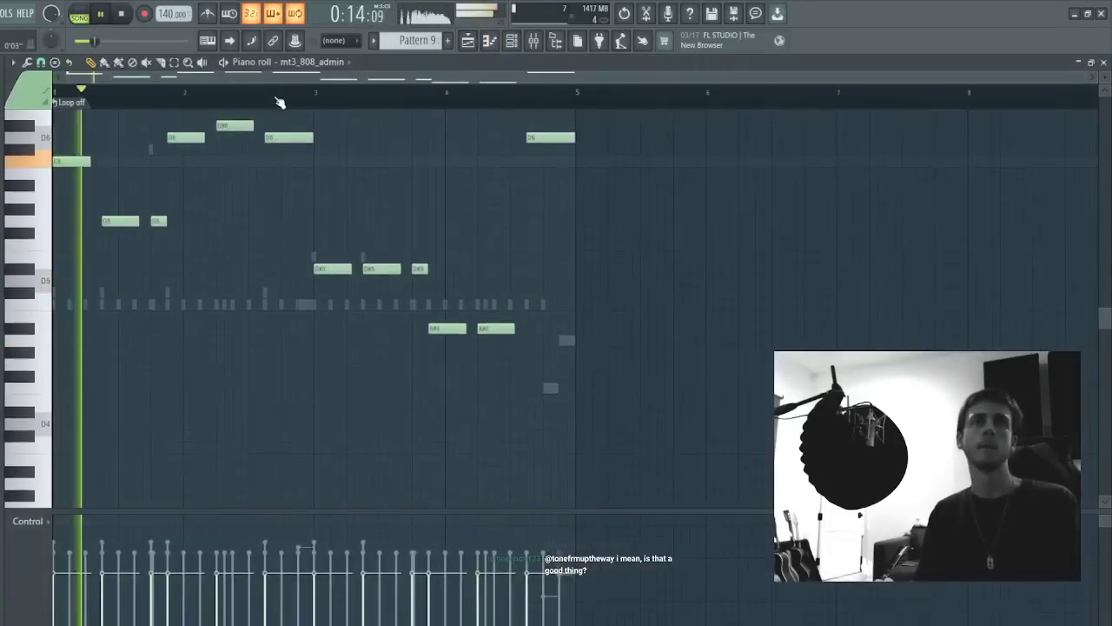
pyautogui.press('space')
pyautogui.hotkey('shift', 'Up')
pyautogui.hotkey('shift', 'Up')
pyautogui.hotkey('shift', 'Up')
pyautogui.hotkey('shift', 'Up')
pyautogui.press('space')
pyautogui.press('space')
pyautogui.hotkey('shift', 'Up')
pyautogui.hotkey('shift', 'Up')
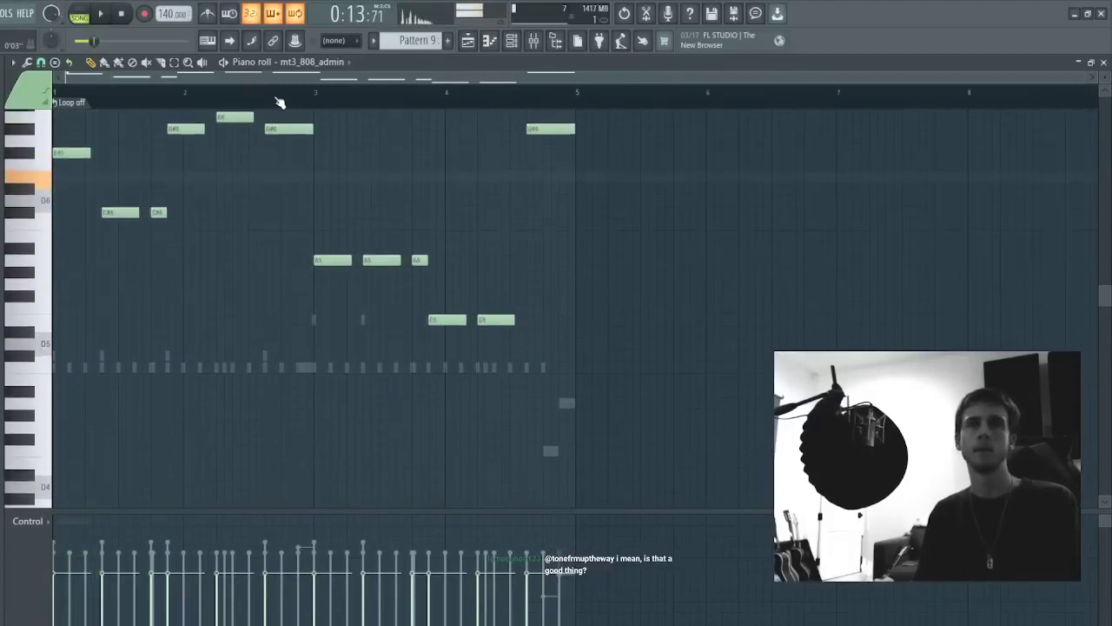
pyautogui.hotkey('shift', 'Up')
pyautogui.press('space')
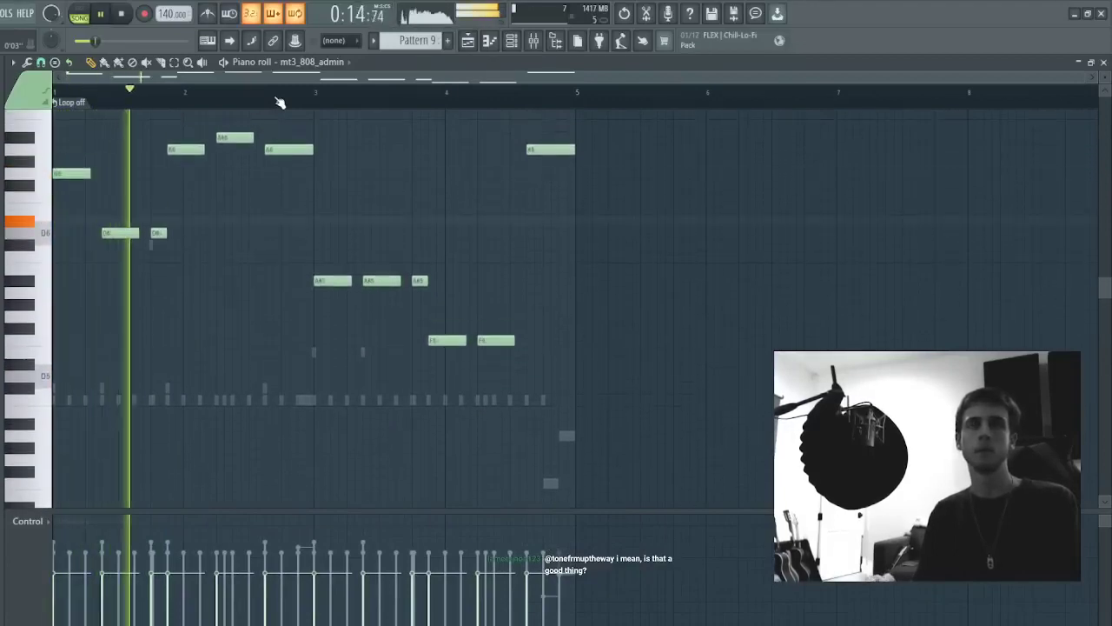
# - Drop all the 808 notes down an octave
pyautogui.hotkey('ctrl', 'a')
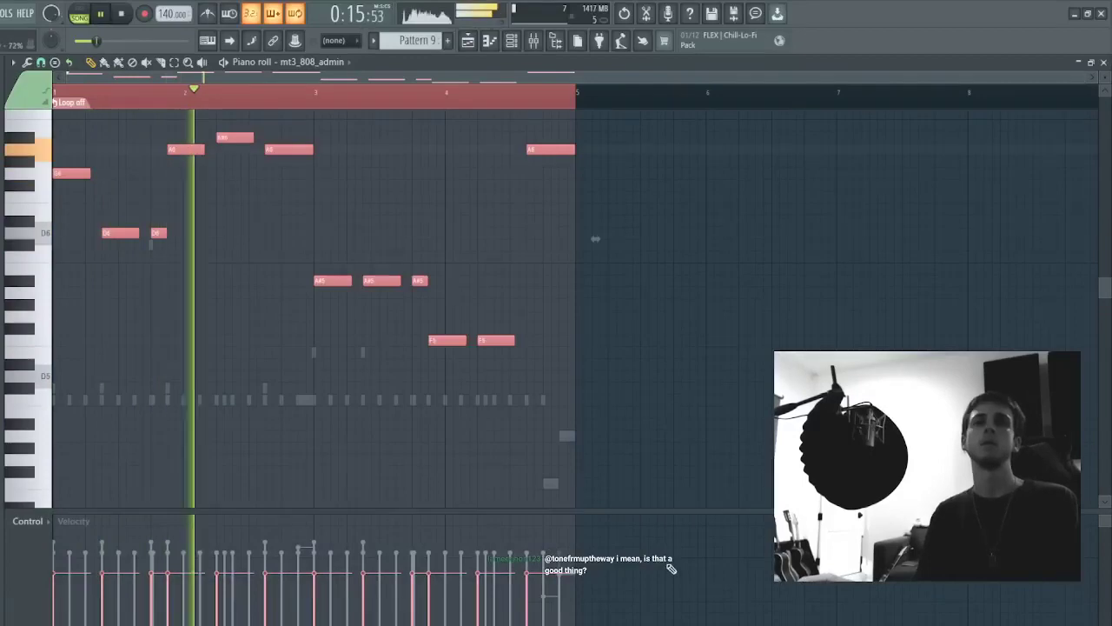
pyautogui.scroll(5, 671, 569)
pyautogui.press('space')
pyautogui.hotkey('ctrl', 'Down')
pyautogui.press('space')
pyautogui.hotkey('ctrl', 'd')
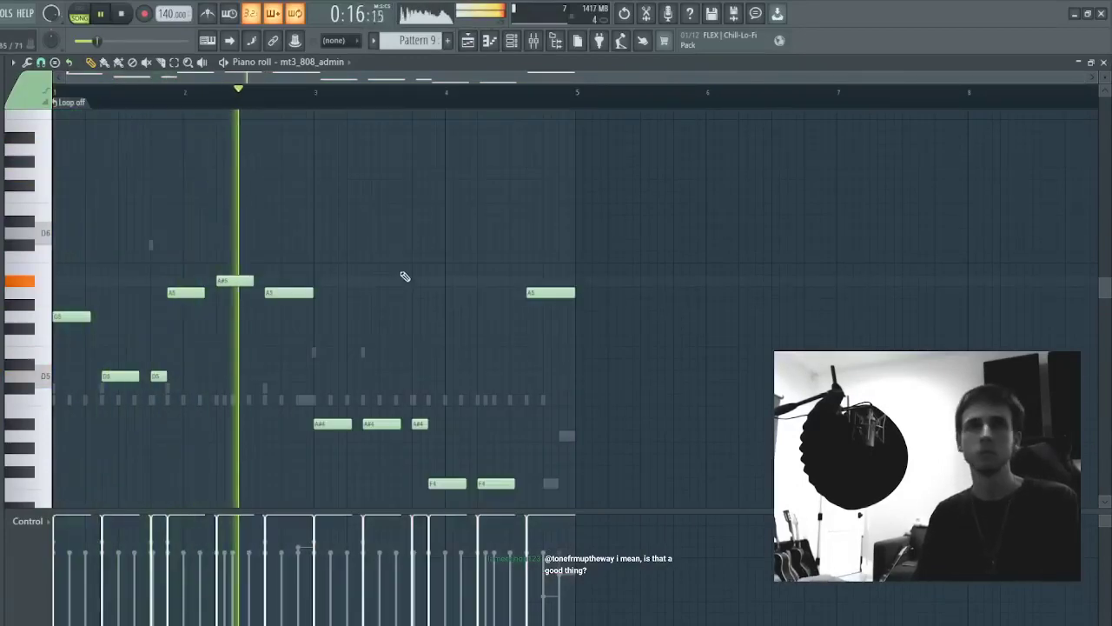
pyautogui.scroll(-3, 441, 385)
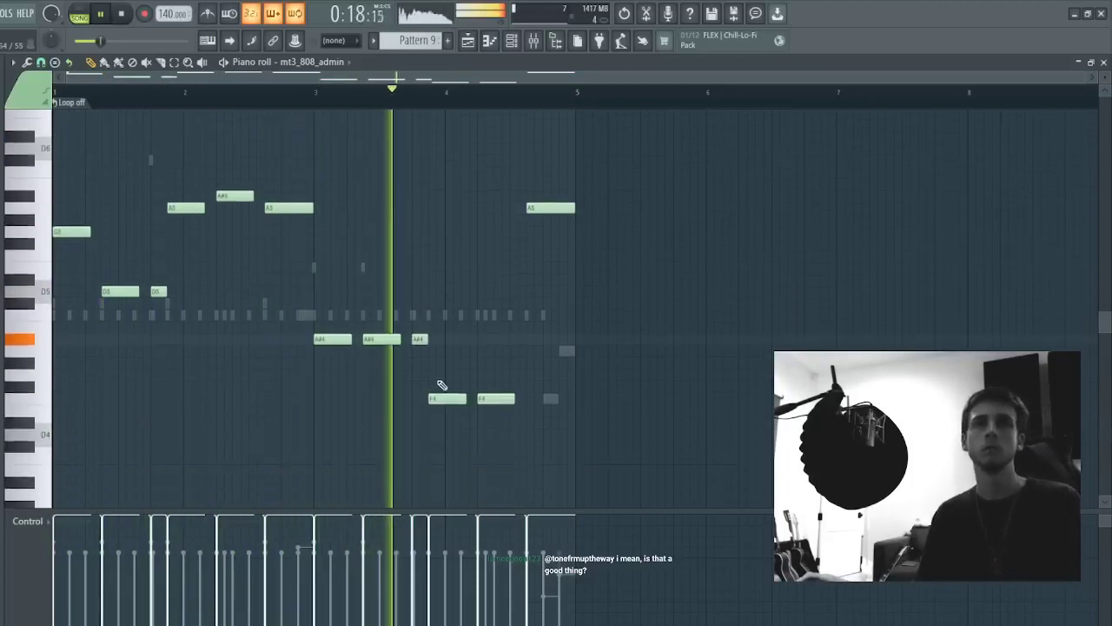
pyautogui.scroll(-1, 442, 385)
# - Raise the two F4 melody notes to F5 and lower the final A5 note to F5
pyautogui.moveTo(442, 367); pyautogui.dragTo(678, 444)
pyautogui.hotkey('ctrl', 'Up')
pyautogui.hotkey('ctrl', 'd')
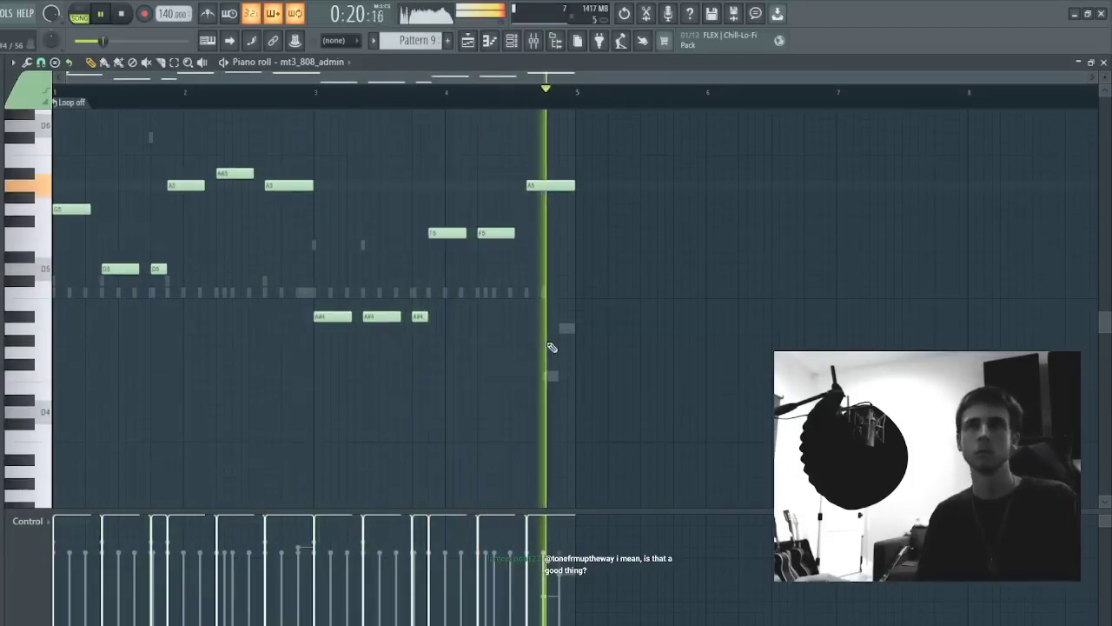
pyautogui.moveTo(553, 182); pyautogui.dragTo(563, 259)
pyautogui.hotkey('shift', 'Down')
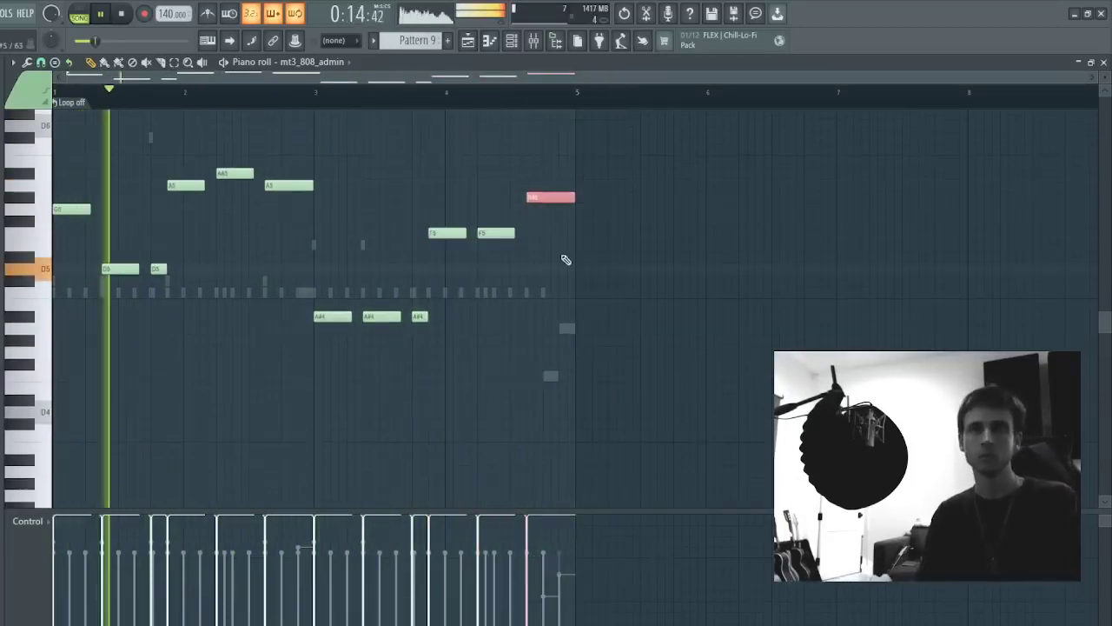
pyautogui.hotkey('shift', 'Down')
pyautogui.hotkey('shift', 'Down')
pyautogui.hotkey('shift', 'Down')
pyautogui.press('Escape')
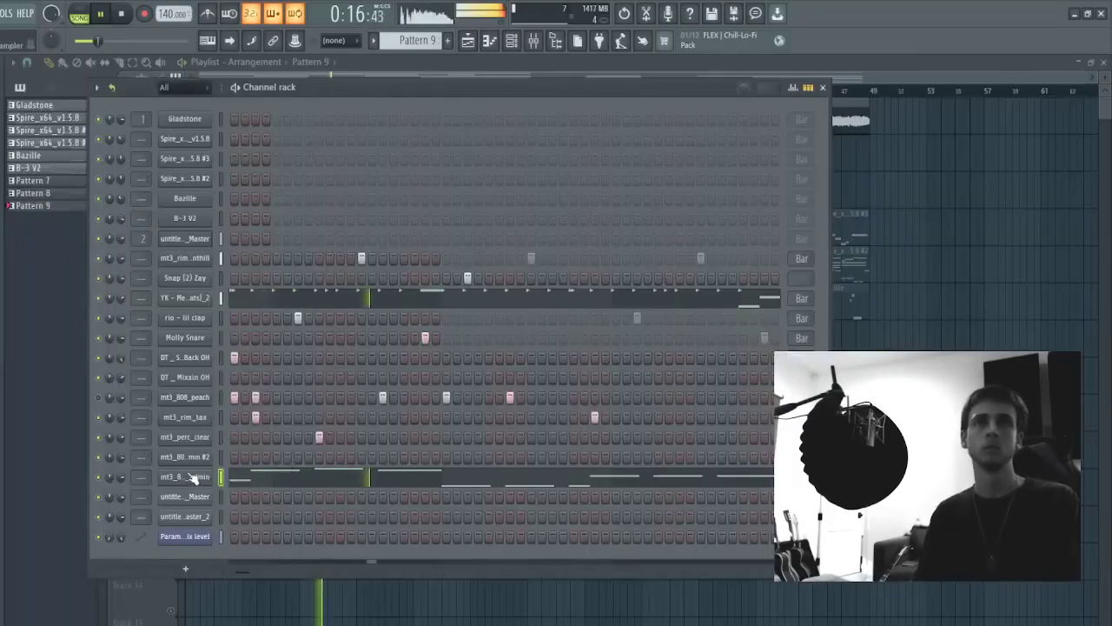
# - Check the polyphony and arpeggiator settings of both mt3_808_admin channels
pyautogui.click(193, 477)
pyautogui.click(543, 281)
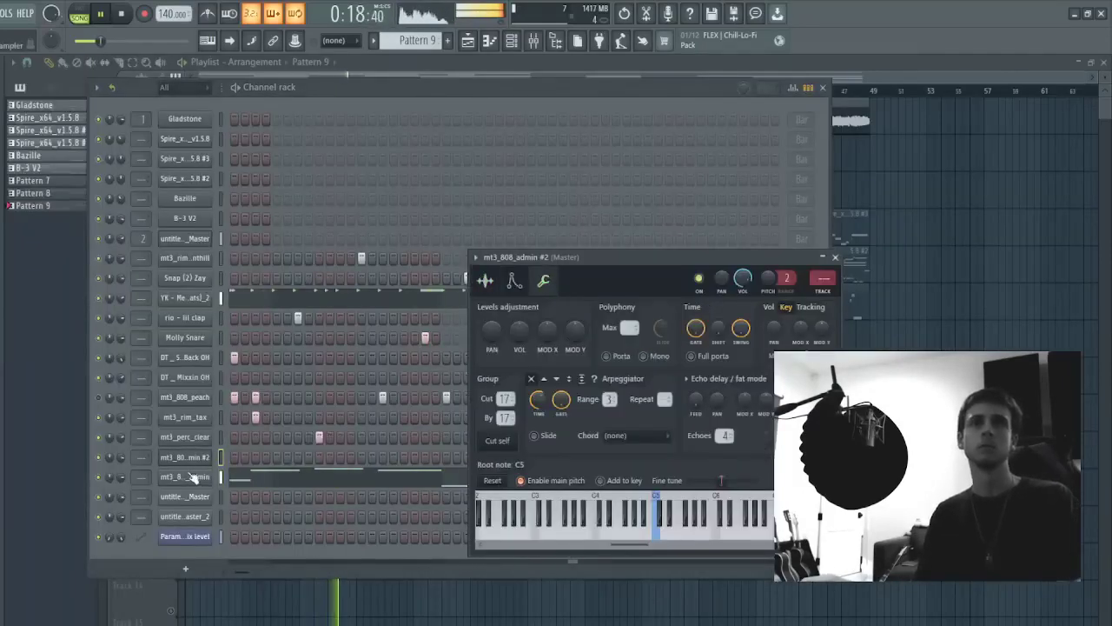
pyautogui.click(193, 477)
pyautogui.click(109, 199)
pyautogui.click(137, 199)
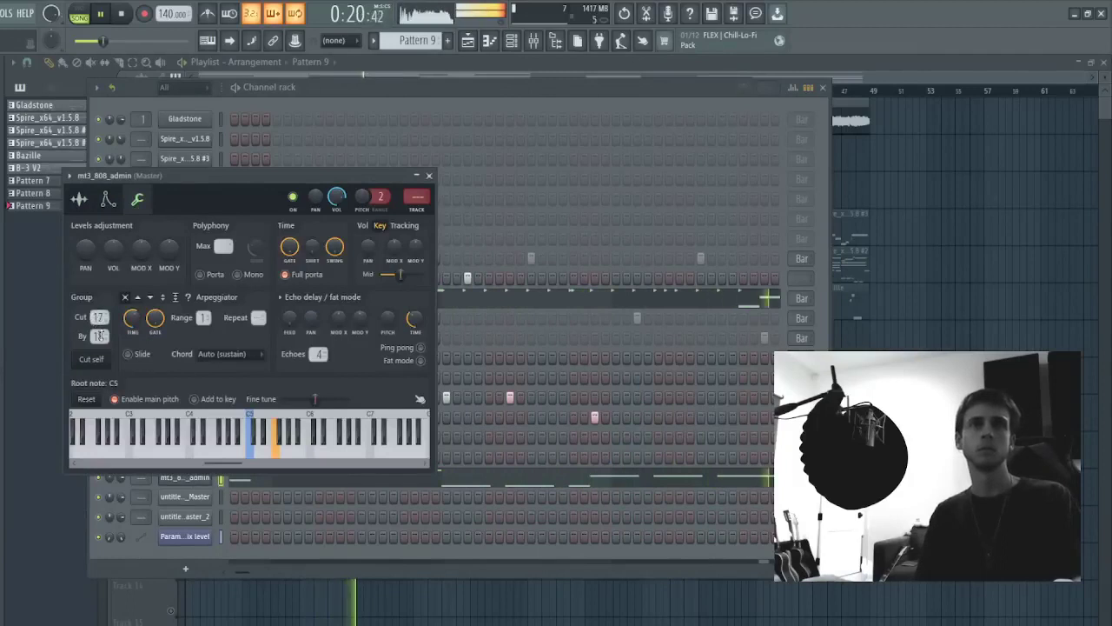
pyautogui.press('Escape')
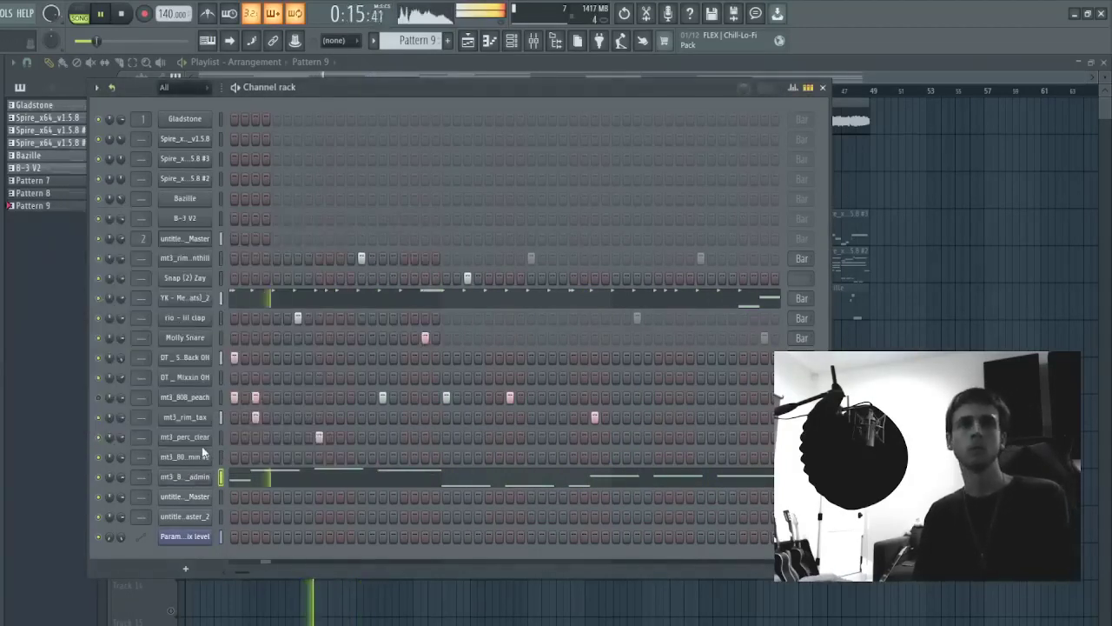
# - Nudge the melody's final note from F5 up to A5
pyautogui.click(326, 478)
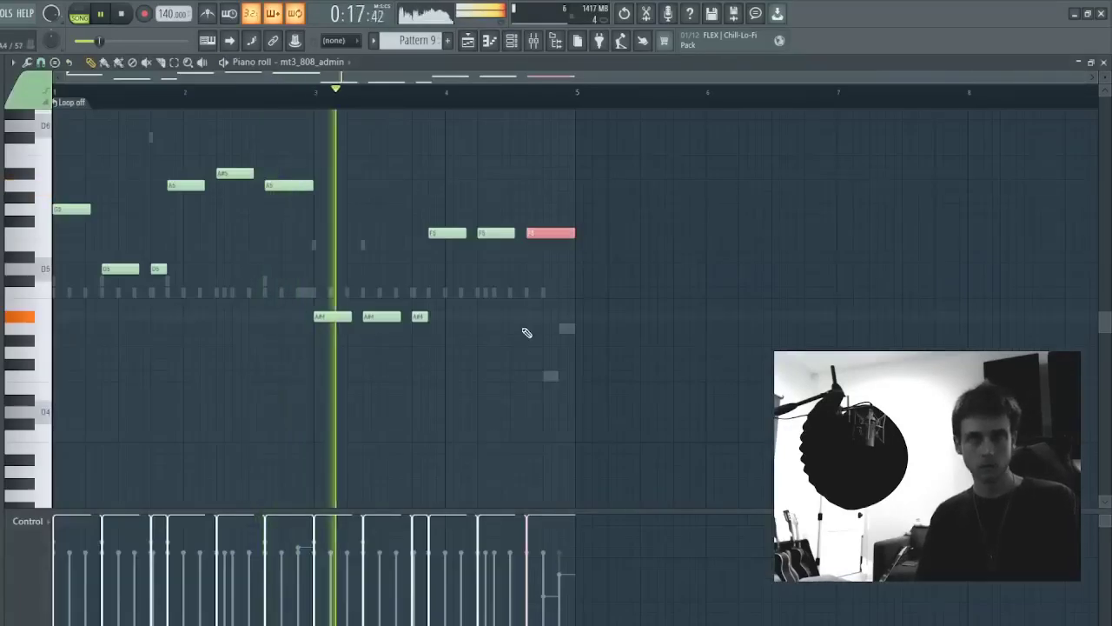
pyautogui.hotkey('shift', 'Up')
pyautogui.hotkey('shift', 'Up')
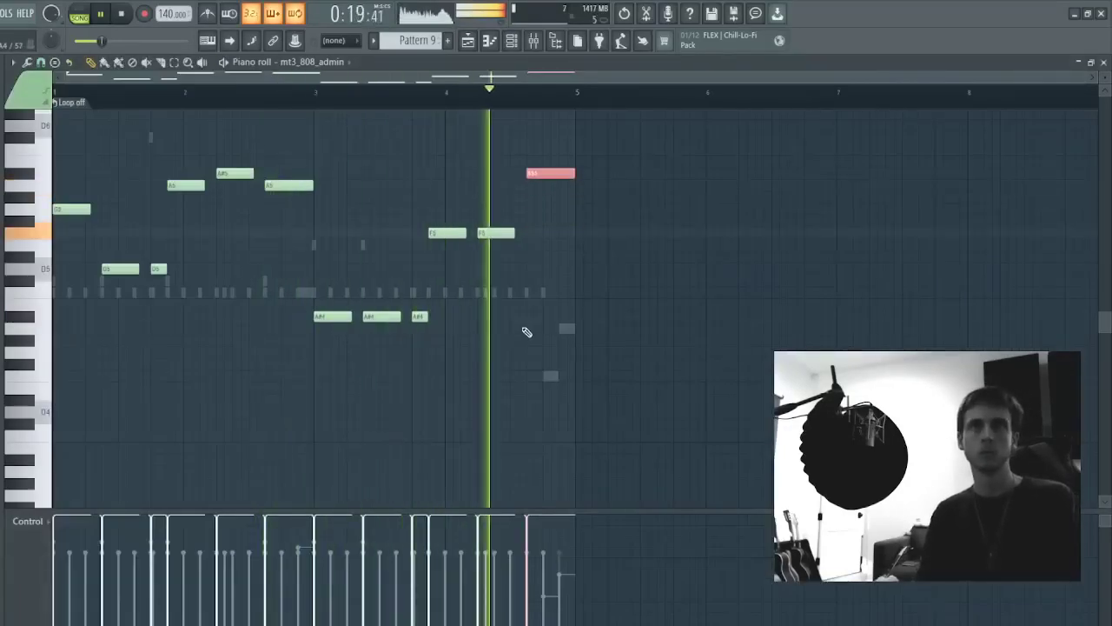
pyautogui.hotkey('shift', 'Down')
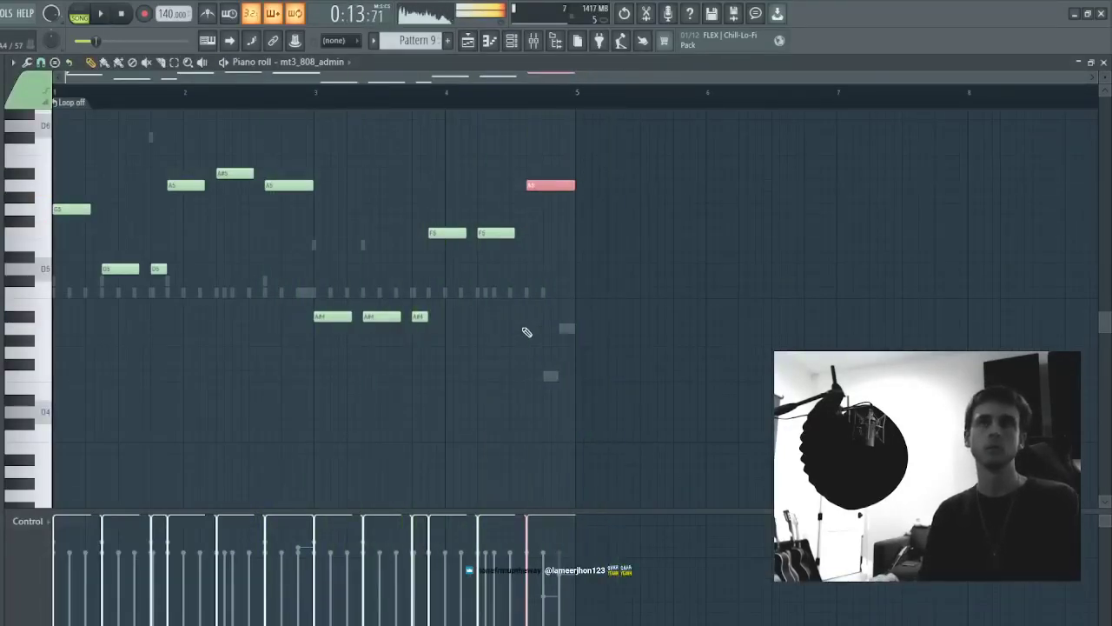
pyautogui.hotkey('ctrl', 'd')
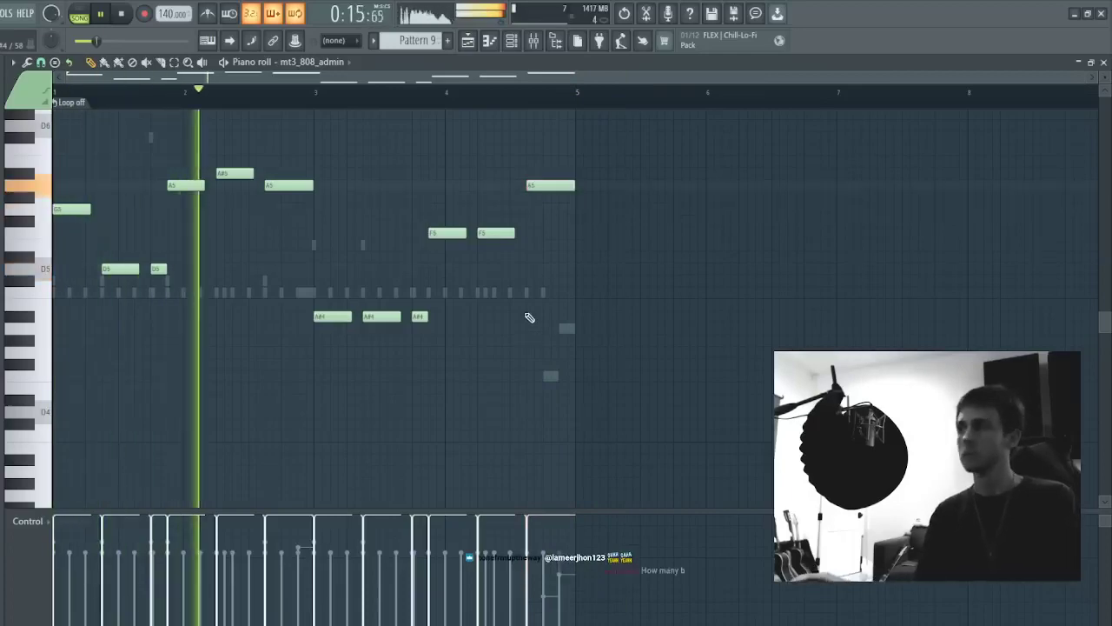
pyautogui.press('F7')
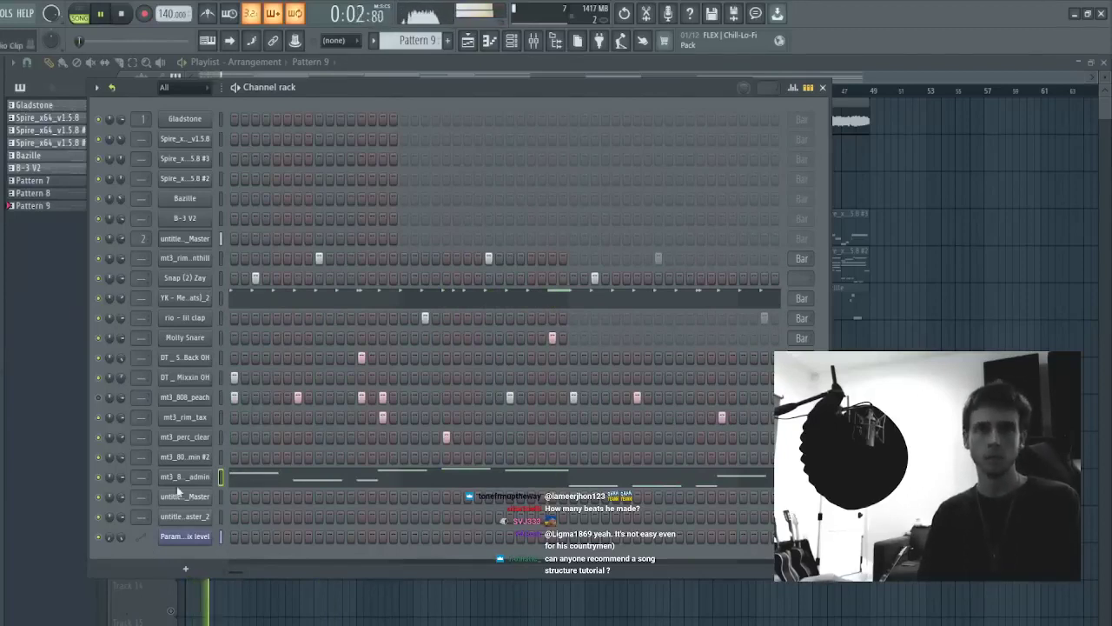
# - Drop the MT2_Sweep 3 sample onto Track 10 just before bar 9 and check its settings
pyautogui.press('F6')
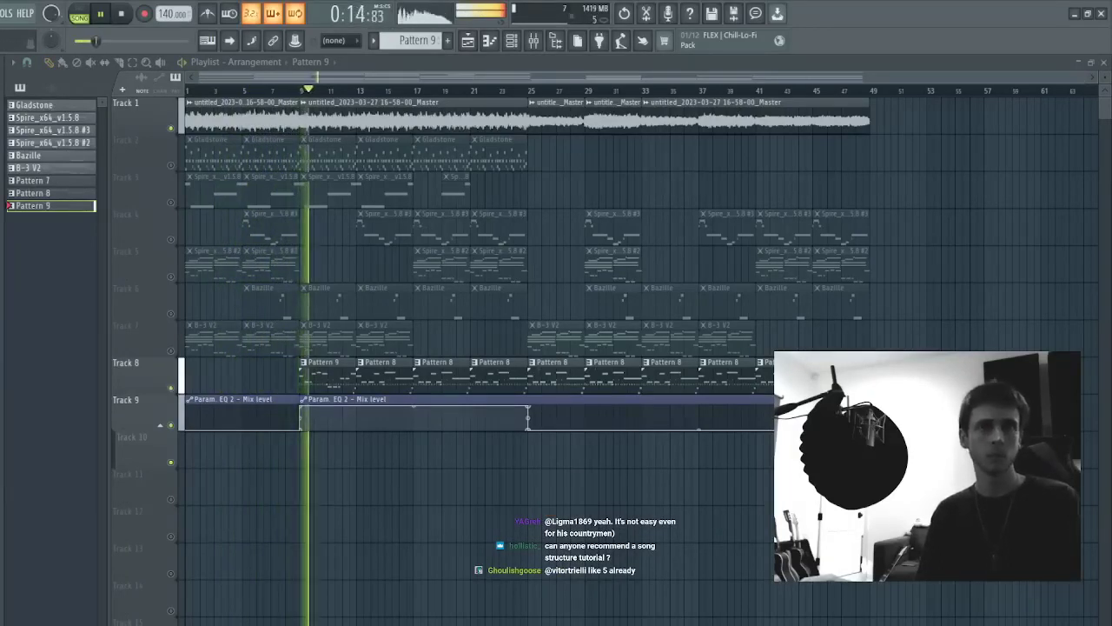
pyautogui.moveTo(292, 454); pyautogui.dragTo(279, 448)
pyautogui.doubleClick(280, 448)
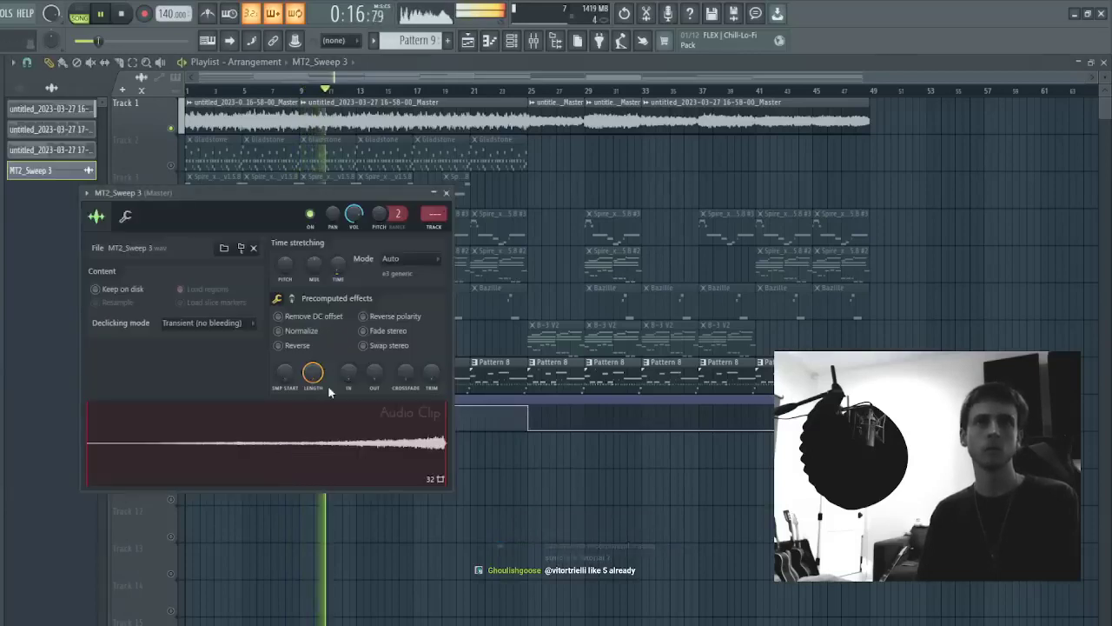
pyautogui.press('Escape')
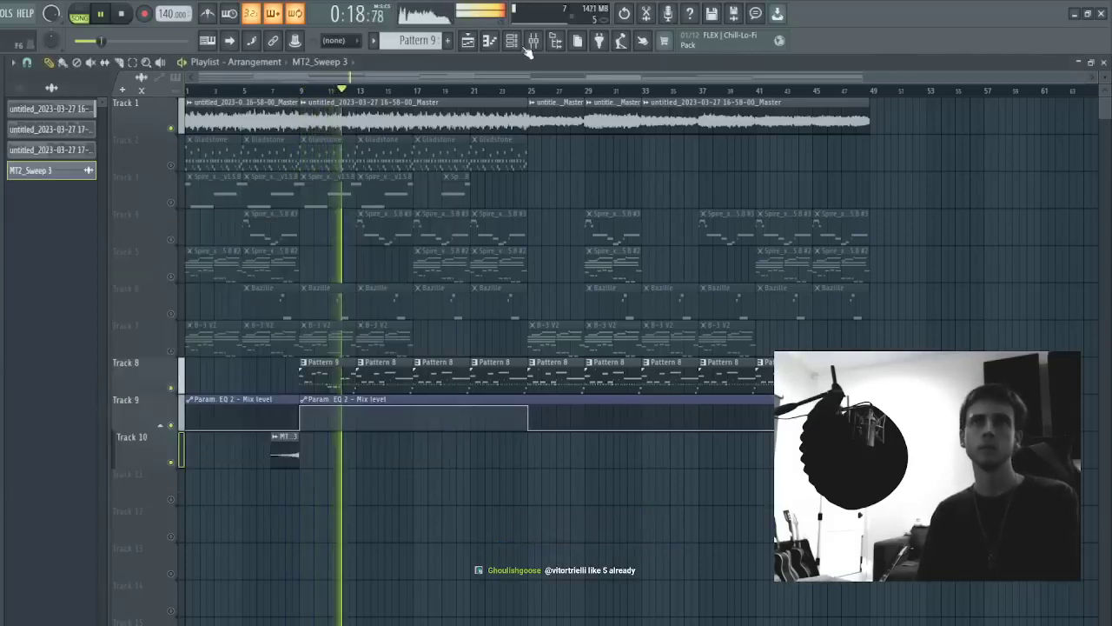
pyautogui.click(512, 41)
pyautogui.scroll(1, 173, 95)
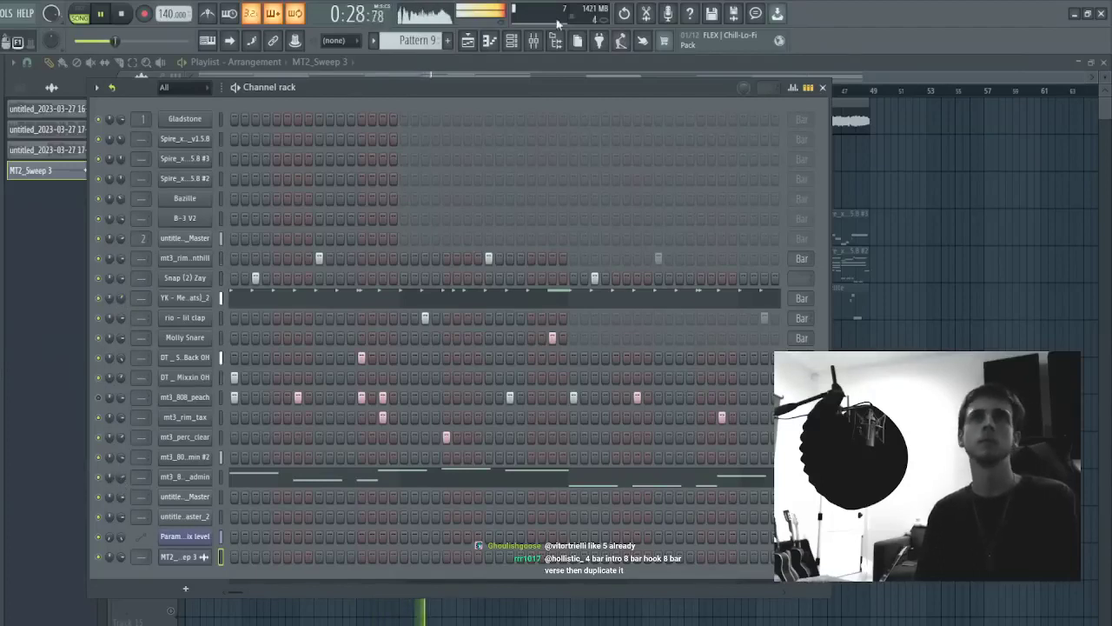
# - Open the mixer and set the song to play from bar 9
pyautogui.click(536, 48)
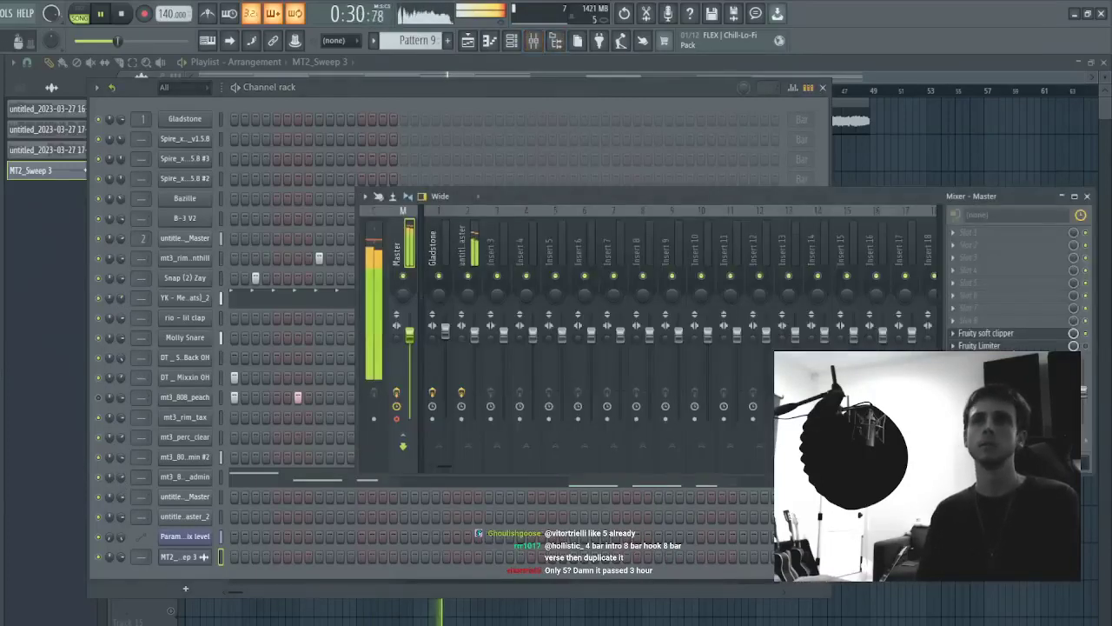
pyautogui.click(990, 334)
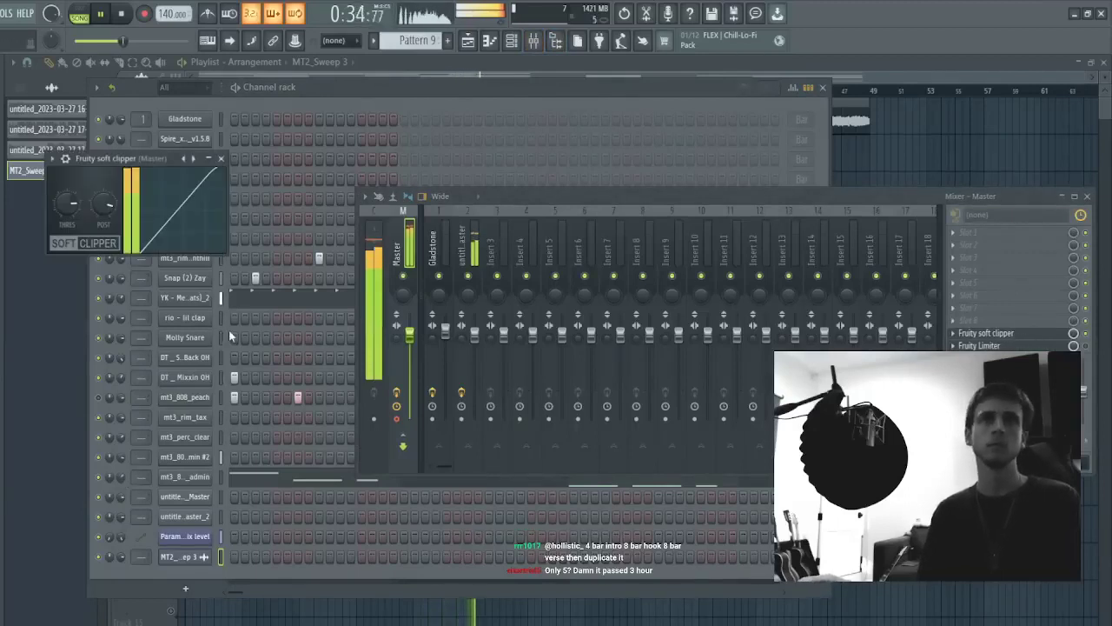
pyautogui.click(223, 298)
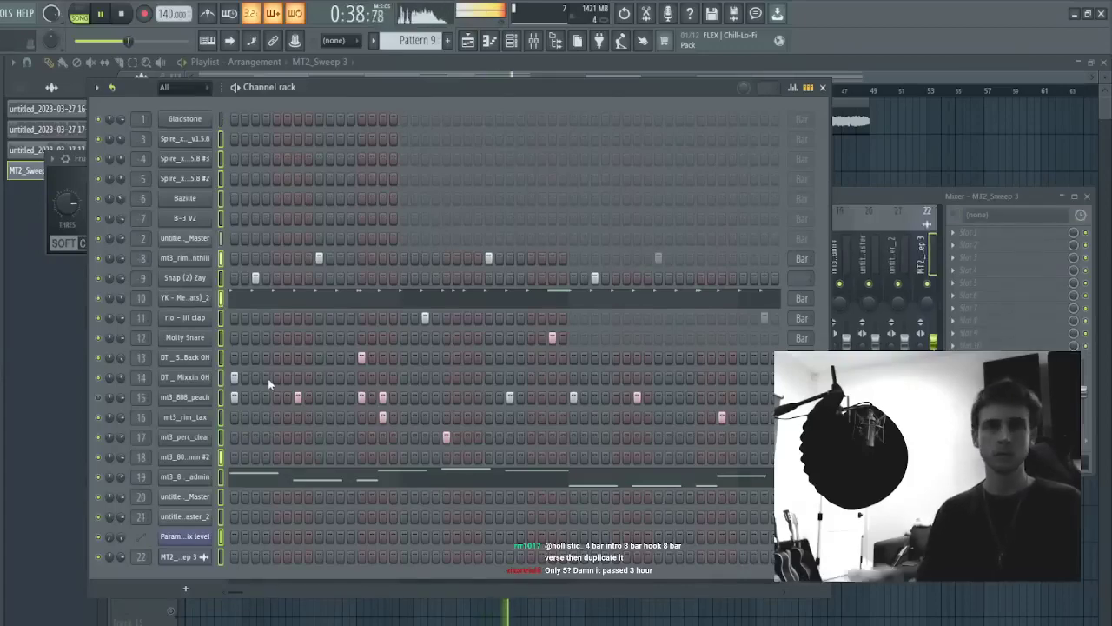
pyautogui.press('F6')
pyautogui.click(576, 270)
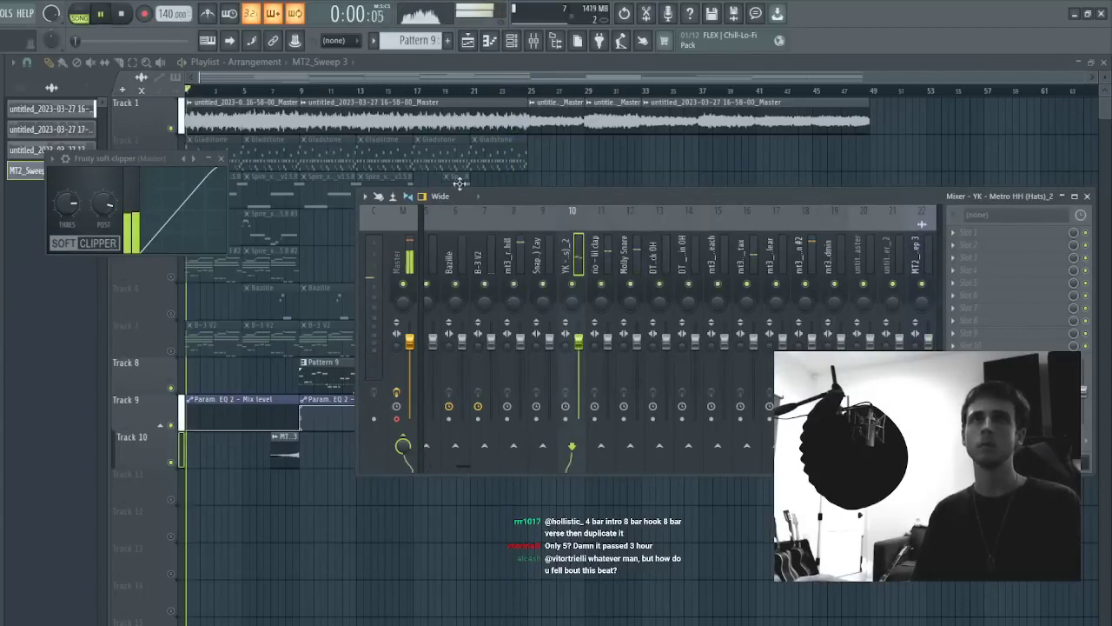
pyautogui.click(300, 91)
pyautogui.press('space')
pyautogui.press('space')
pyautogui.press('space')
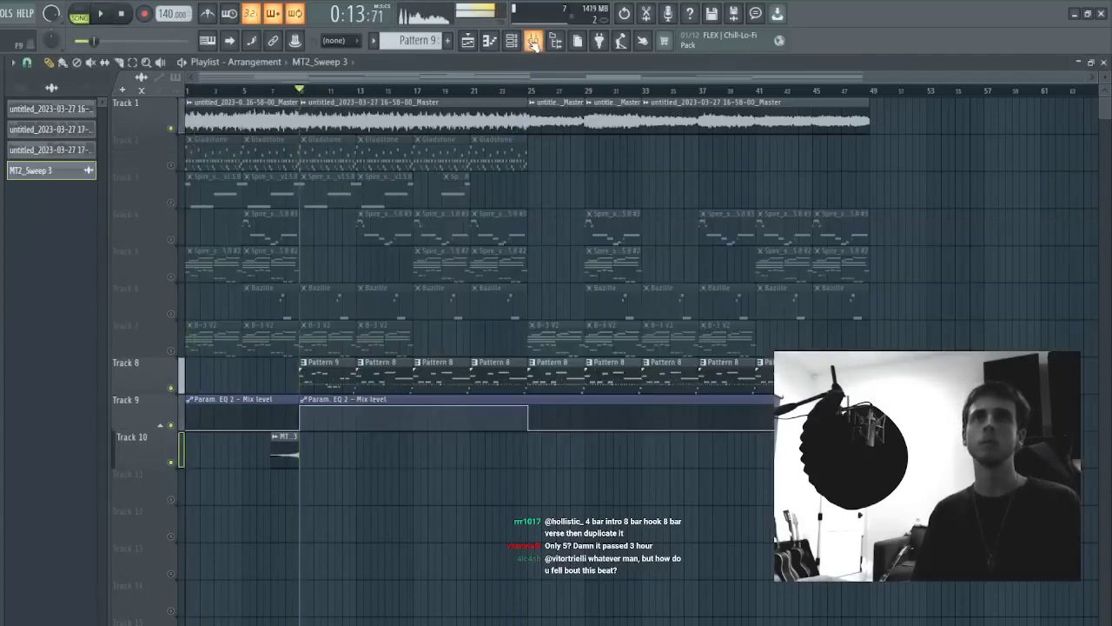
pyautogui.click(533, 40)
pyautogui.press('space')
pyautogui.press('space')
# - Lower the DT Mixxin OH insert fader while the loop plays
pyautogui.click(841, 279)
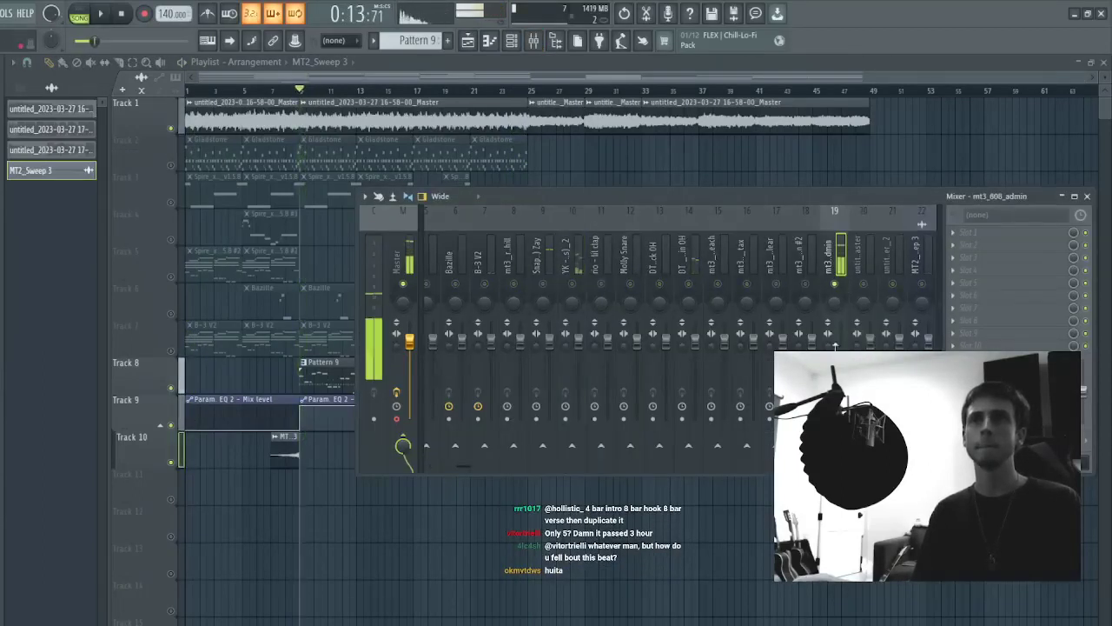
pyautogui.press('space')
pyautogui.click(689, 283)
pyautogui.moveTo(695, 342); pyautogui.dragTo(696, 367)
pyautogui.press('space')
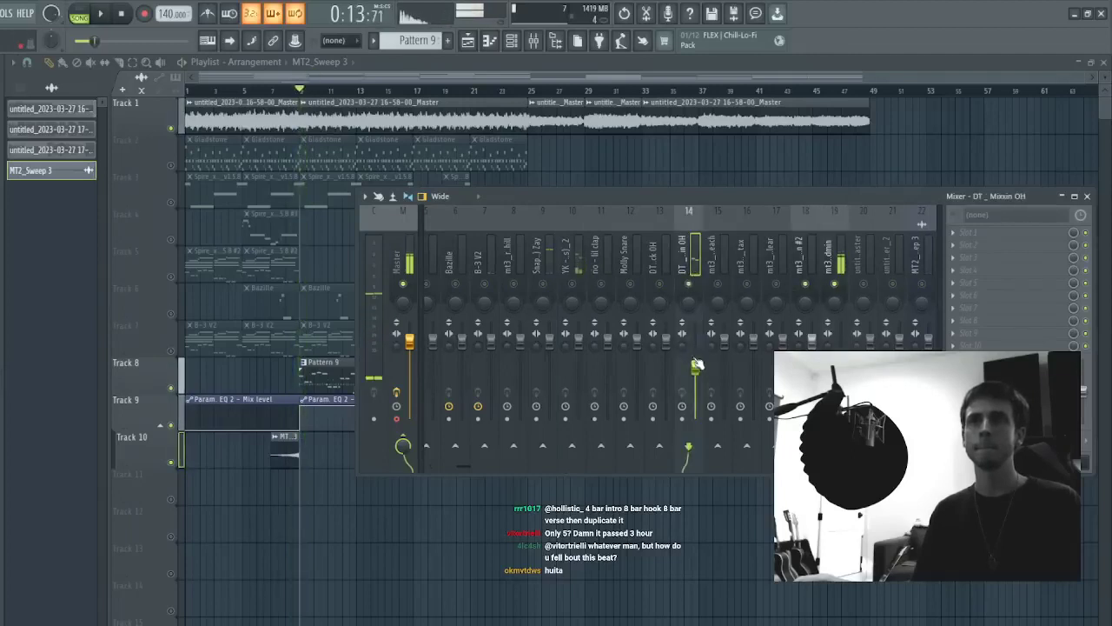
pyautogui.press('space')
# - Pull down the hi-hat insert 10, clap, Molly Snare and mt3_808_admin #2 faders
pyautogui.click(575, 280)
pyautogui.press('space')
pyautogui.press('space')
pyautogui.moveTo(579, 341); pyautogui.dragTo(549, 371)
pyautogui.click(543, 284)
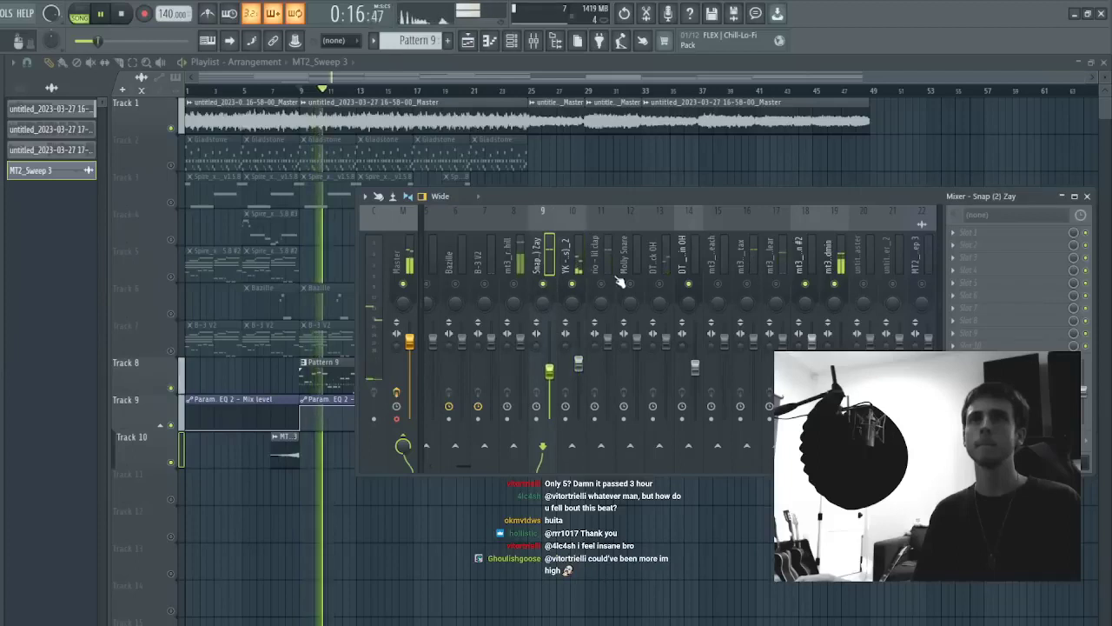
pyautogui.click(601, 285)
pyautogui.moveTo(608, 341); pyautogui.dragTo(608, 368)
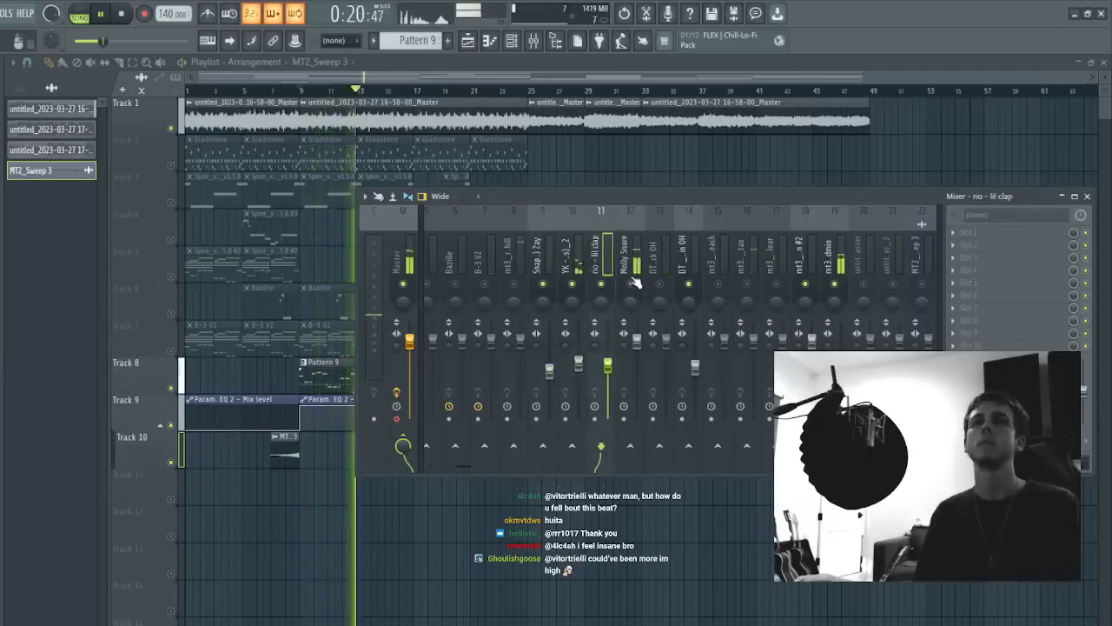
pyautogui.moveTo(637, 341); pyautogui.dragTo(643, 371)
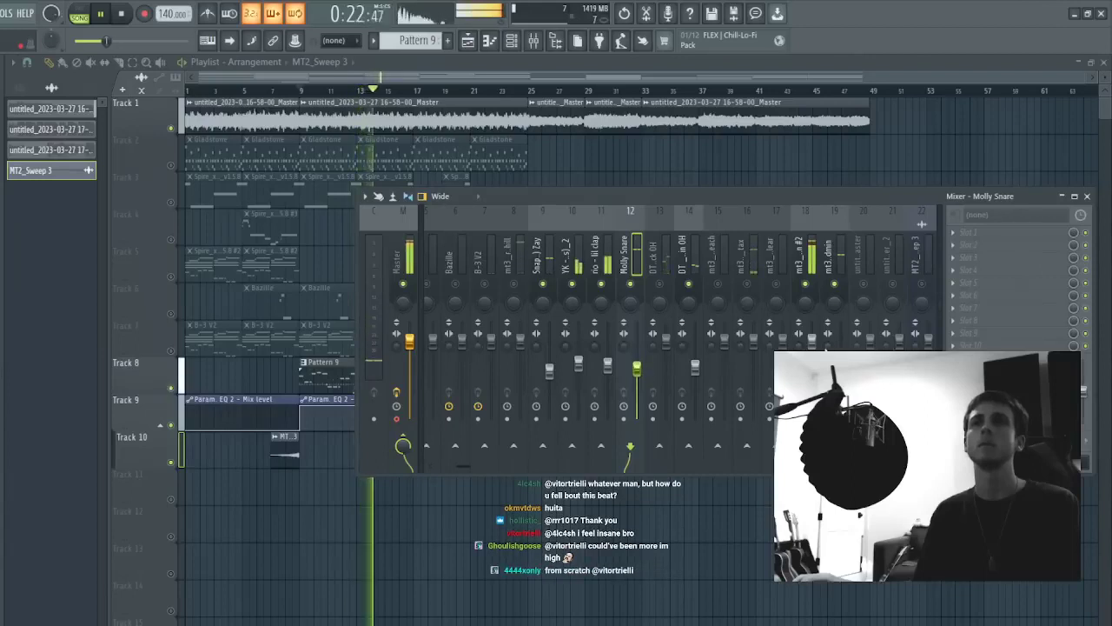
pyautogui.moveTo(812, 341); pyautogui.dragTo(814, 367)
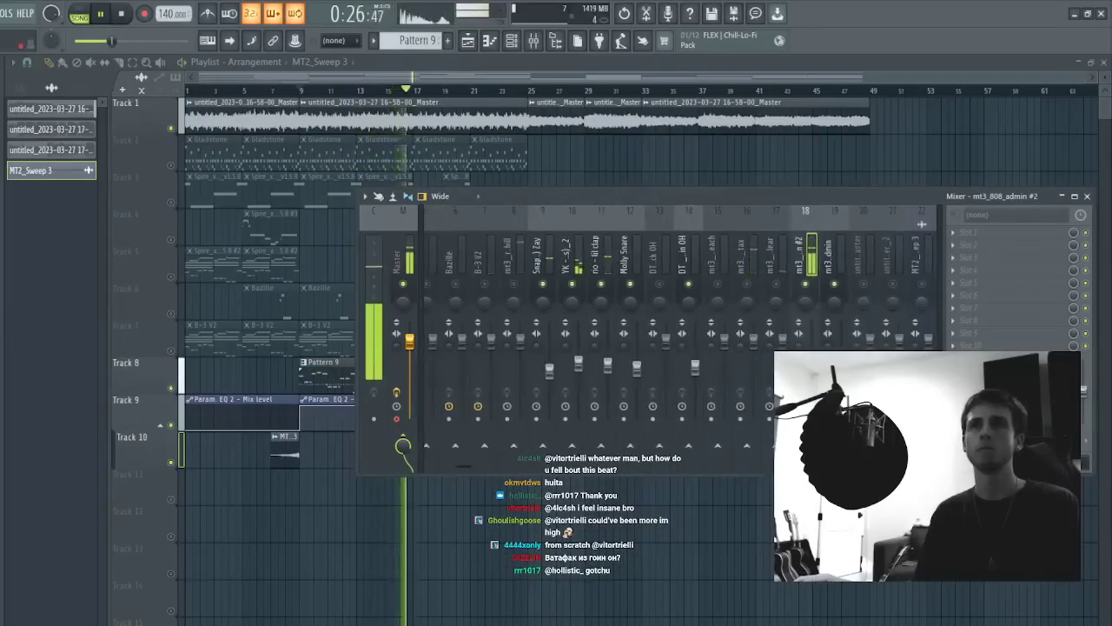
# - Lower the mt3_808_peach fader and readjust the mt3_808_admin level
pyautogui.click(781, 284)
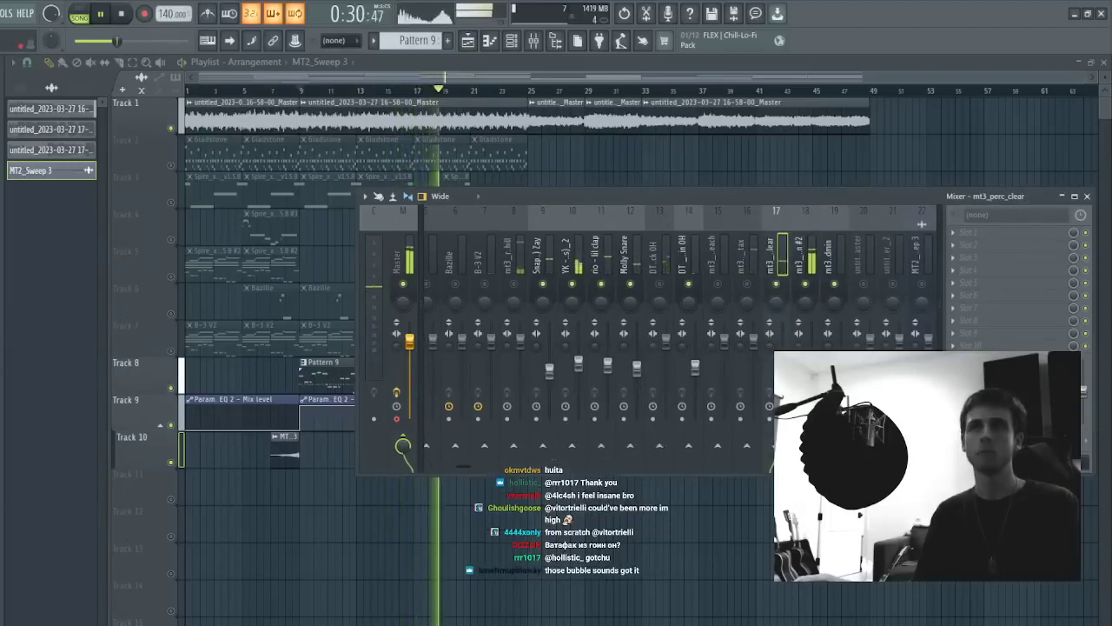
pyautogui.click(752, 285)
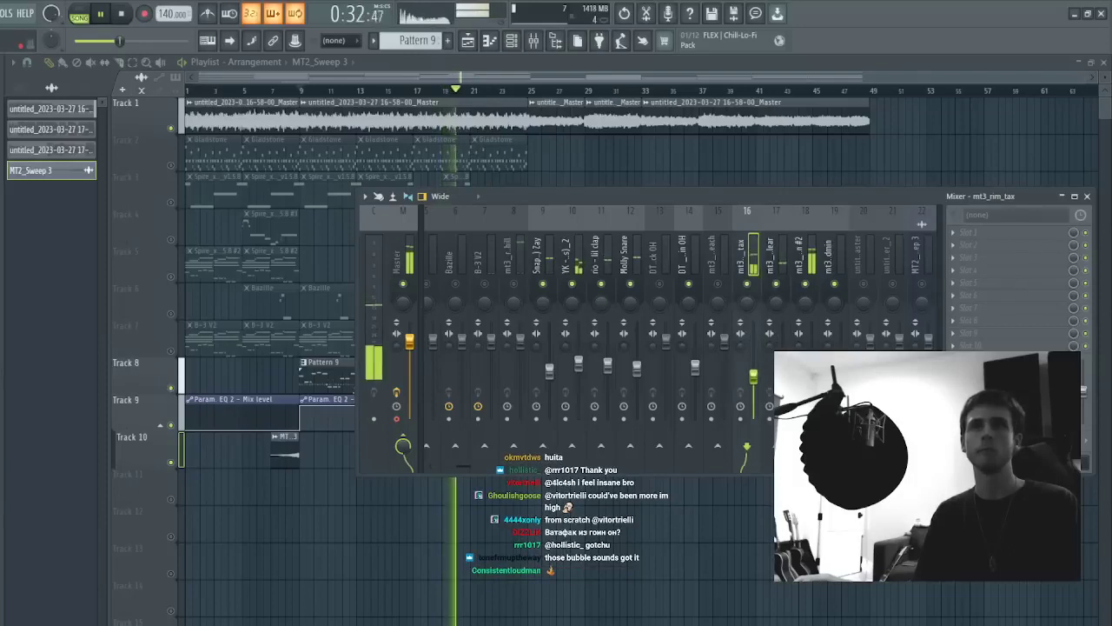
pyautogui.moveTo(725, 342); pyautogui.dragTo(725, 372)
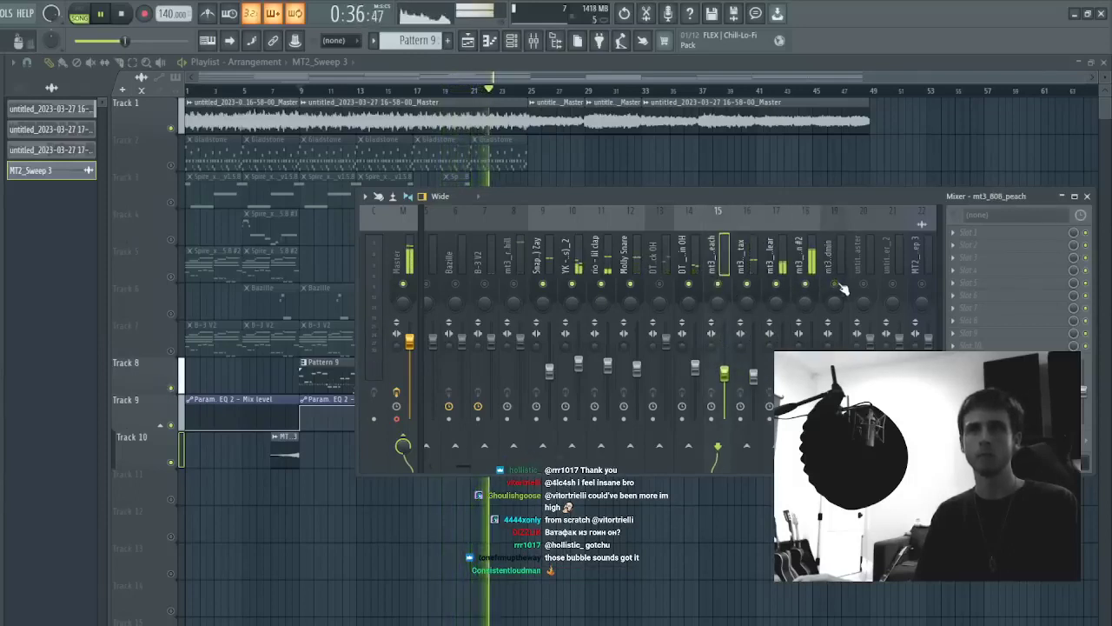
pyautogui.press('space')
pyautogui.press('space')
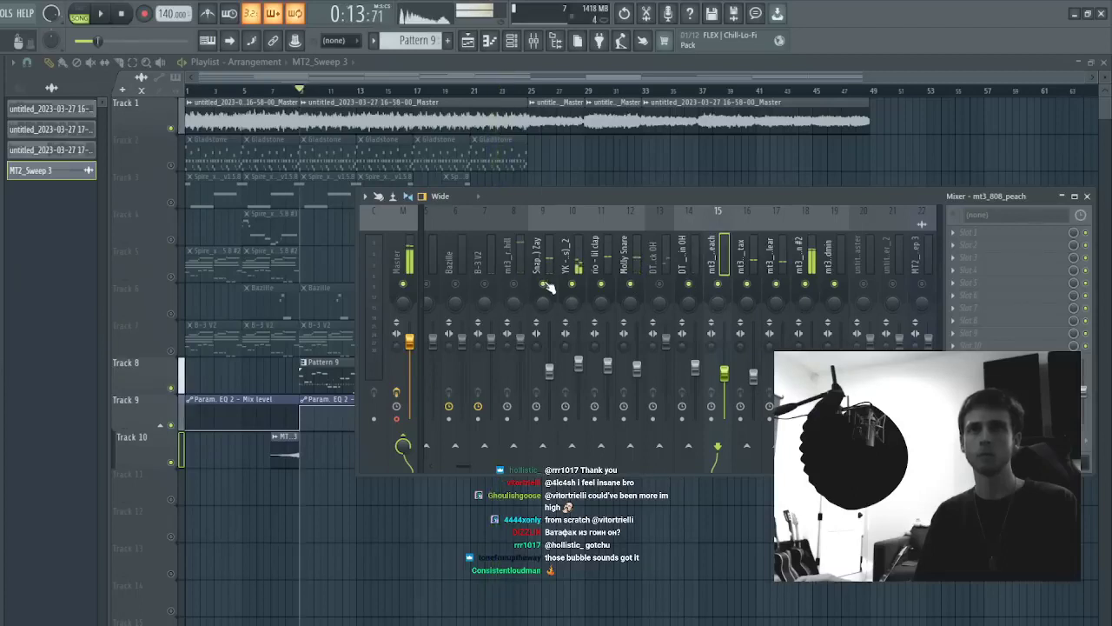
pyautogui.press('space')
pyautogui.press('space')
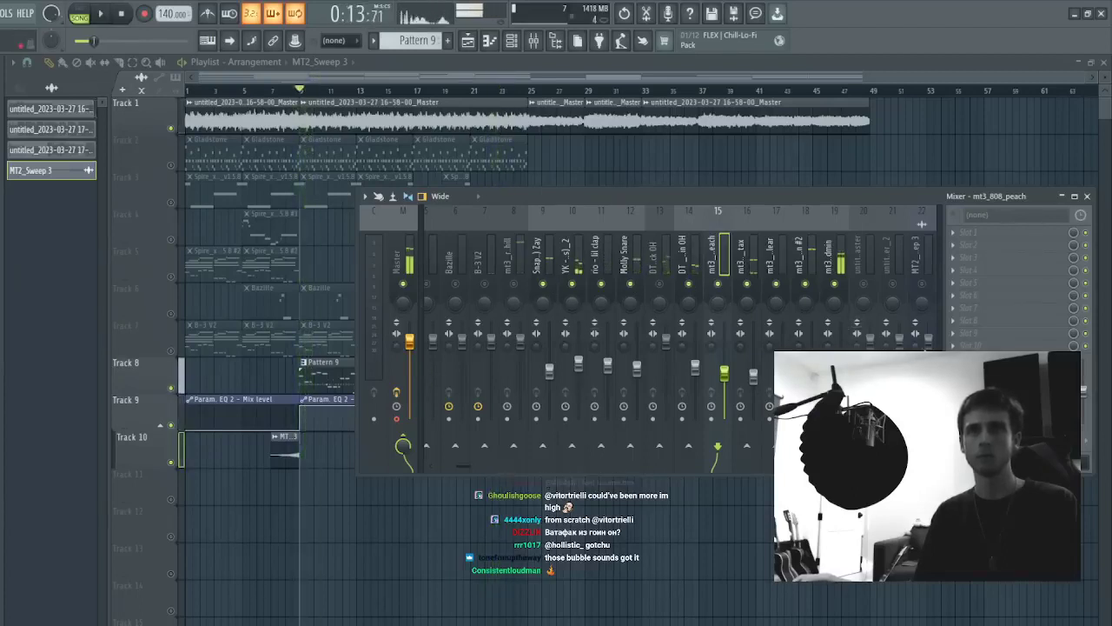
pyautogui.moveTo(841, 369); pyautogui.dragTo(841, 354)
pyautogui.press('space')
pyautogui.press('space')
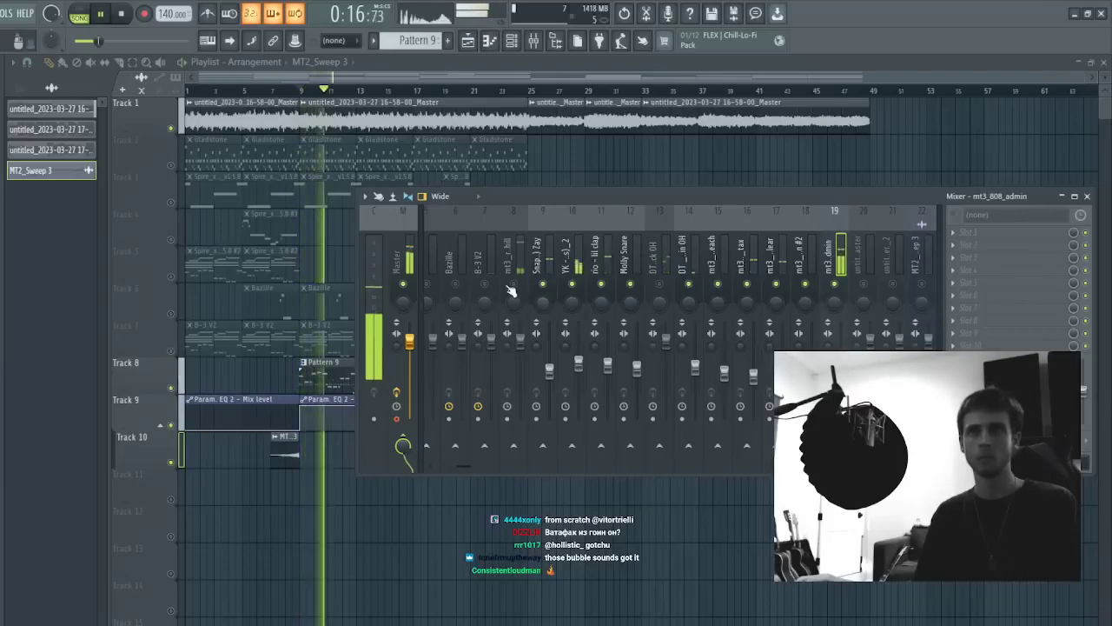
pyautogui.press('space')
pyautogui.press('space')
# - Drop the rim, B-3 V2, set-back overhead and insert 2 faders
pyautogui.moveTo(521, 342); pyautogui.dragTo(522, 375)
pyautogui.press('space')
pyautogui.press('space')
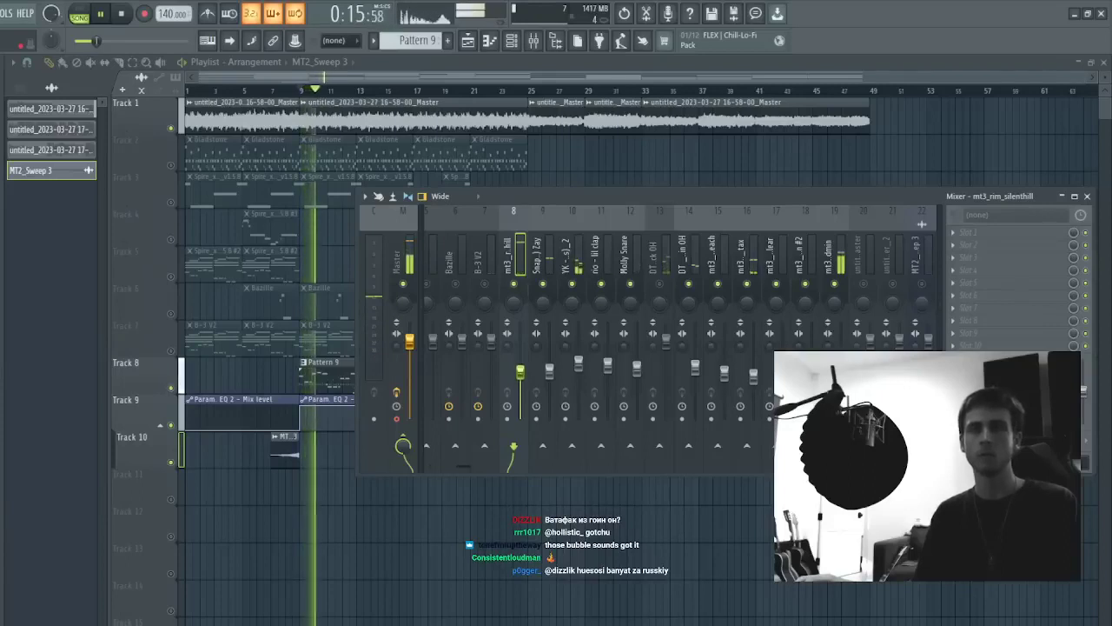
pyautogui.moveTo(521, 373); pyautogui.dragTo(522, 381)
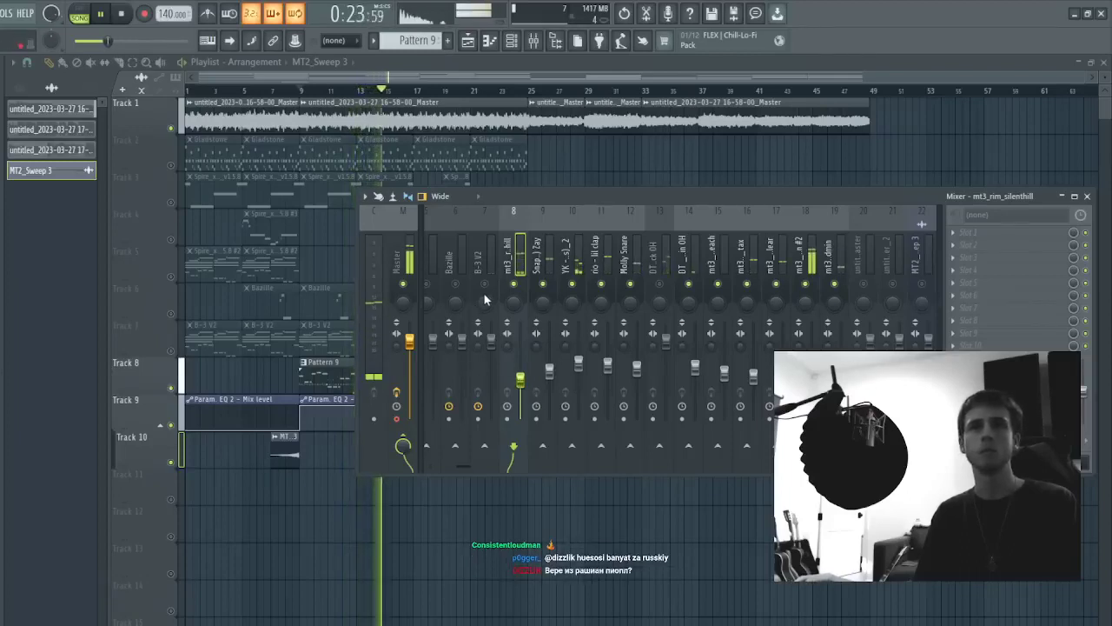
pyautogui.moveTo(491, 339); pyautogui.dragTo(491, 357)
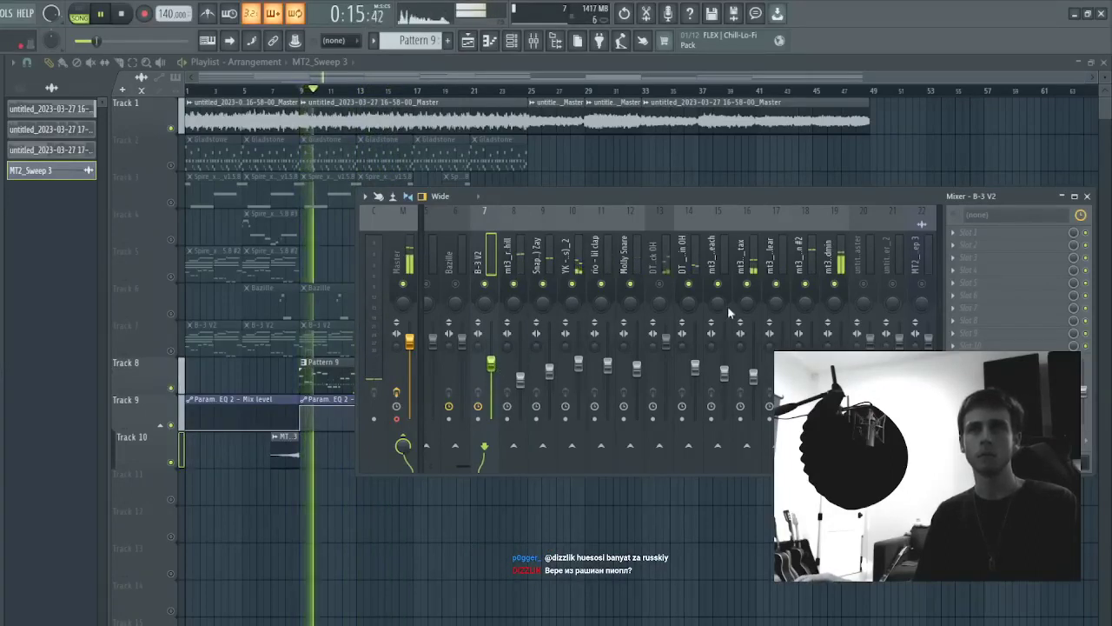
pyautogui.moveTo(665, 339); pyautogui.dragTo(666, 394)
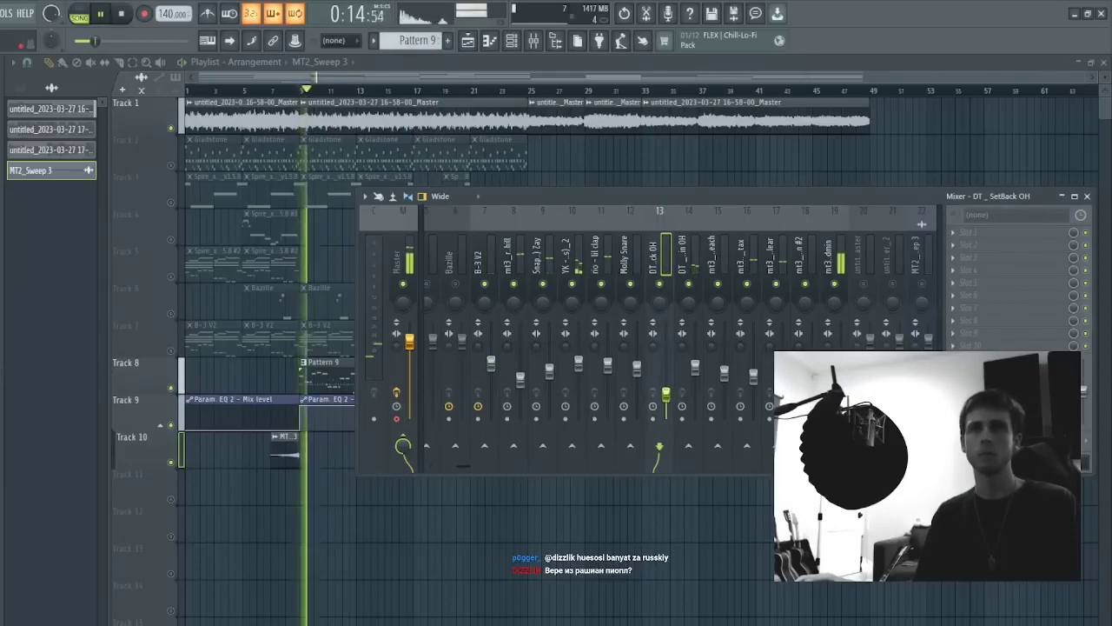
pyautogui.scroll(1, 782, 250)
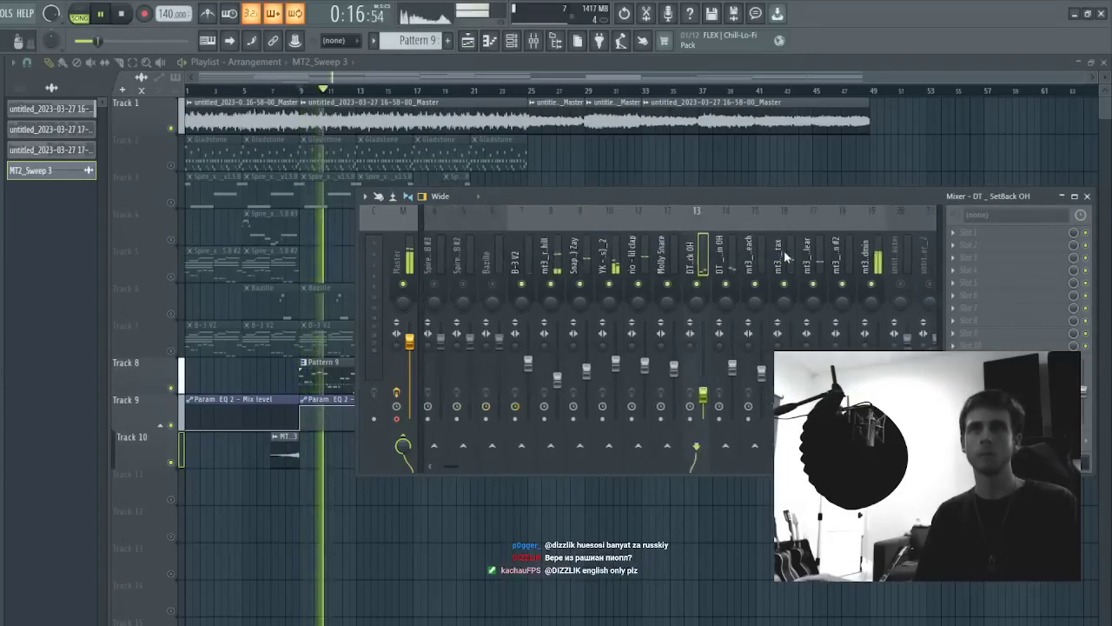
pyautogui.scroll(3, 784, 252)
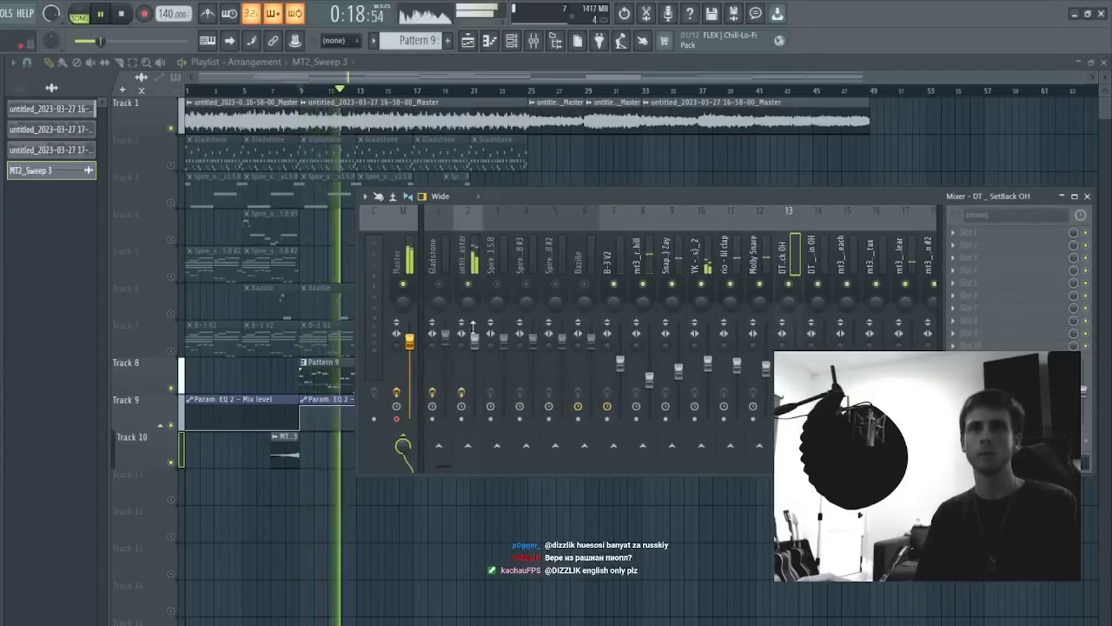
pyautogui.moveTo(474, 330); pyautogui.dragTo(474, 379)
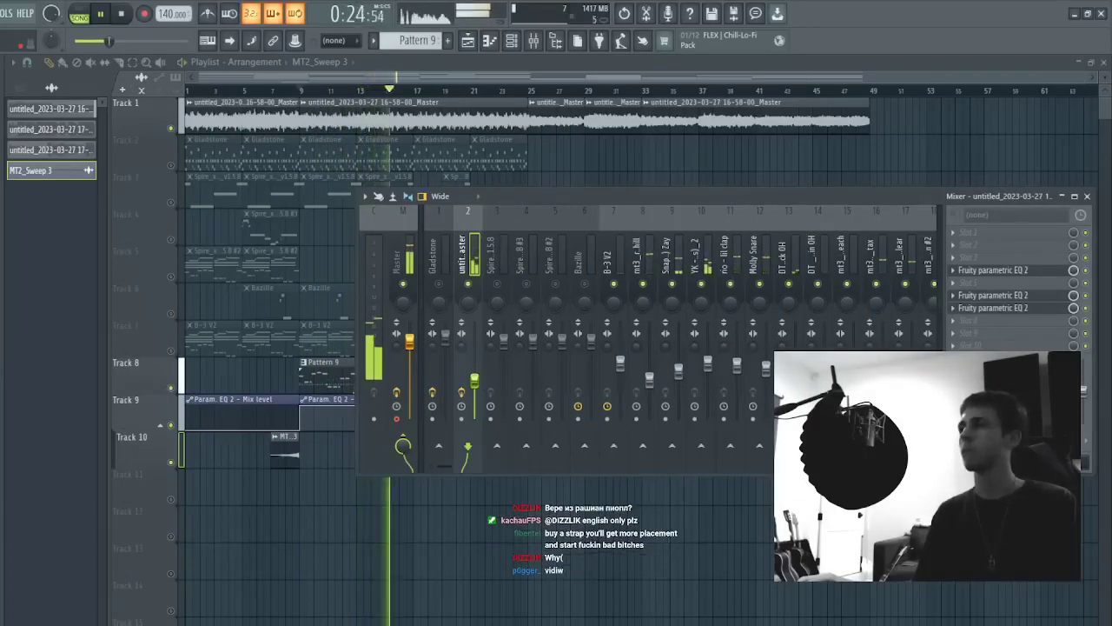
# - Load a Fruity Multiband Compressor into an empty master effect slot
pyautogui.press('space')
pyautogui.press('space')
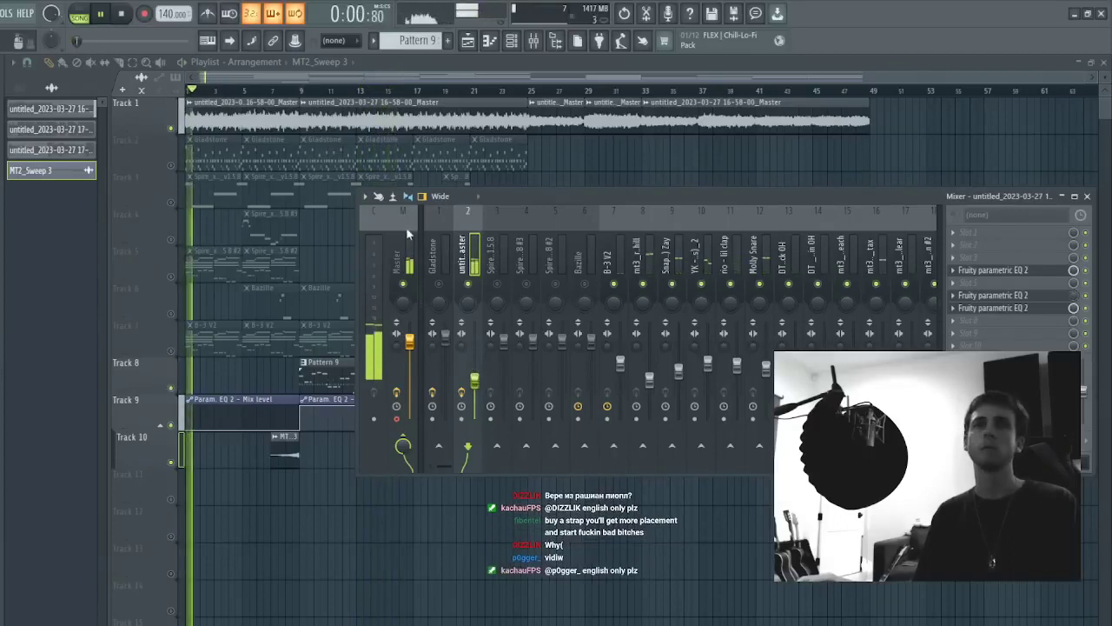
pyautogui.click(405, 246)
pyautogui.click(1029, 333)
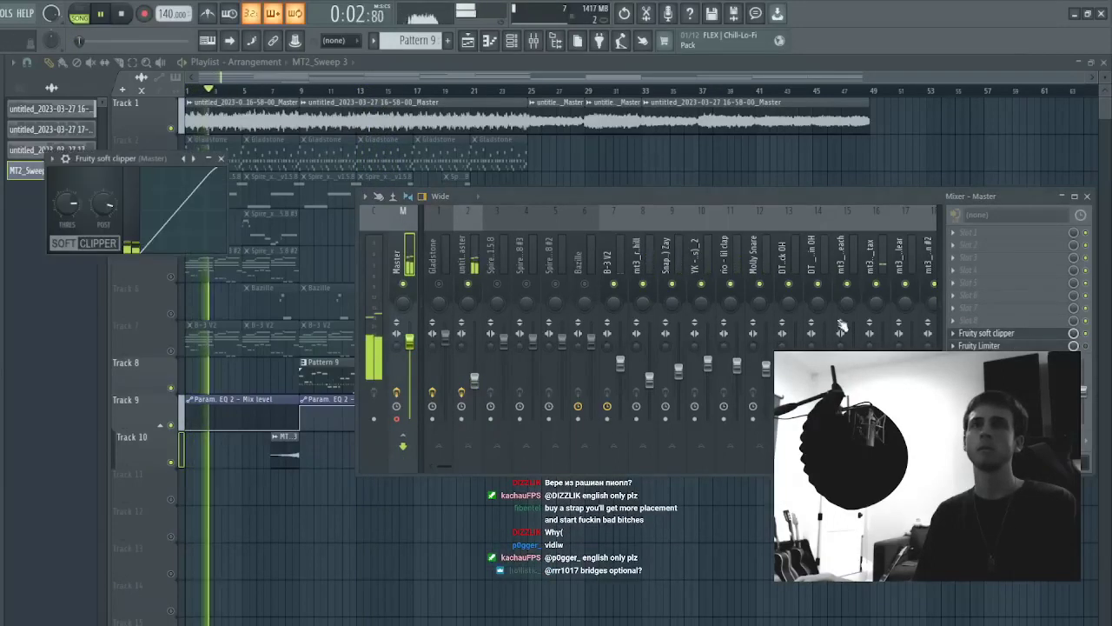
pyautogui.press('space')
pyautogui.press('space')
pyautogui.press('space')
pyautogui.press('space')
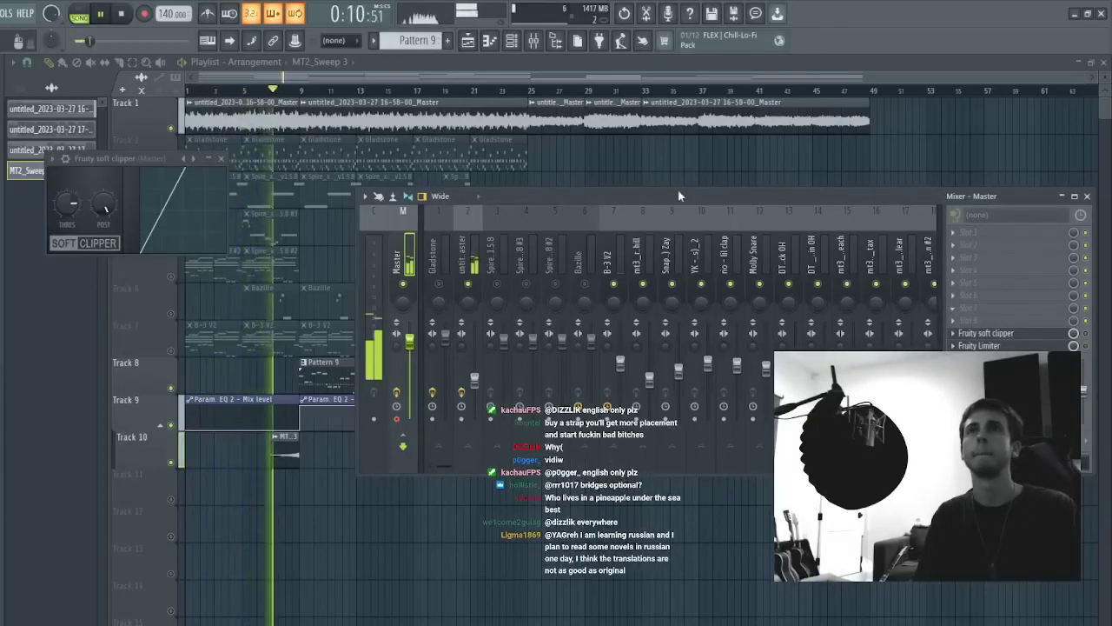
pyautogui.click(677, 163)
pyautogui.rightClick(511, 125)
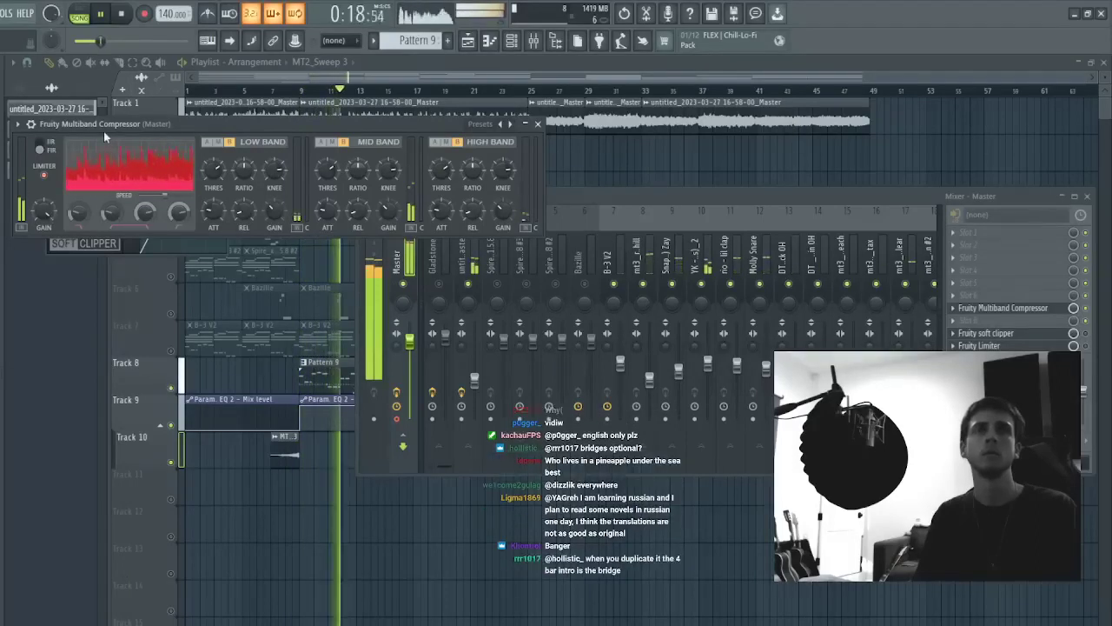
pyautogui.moveTo(103, 131); pyautogui.dragTo(404, 399)
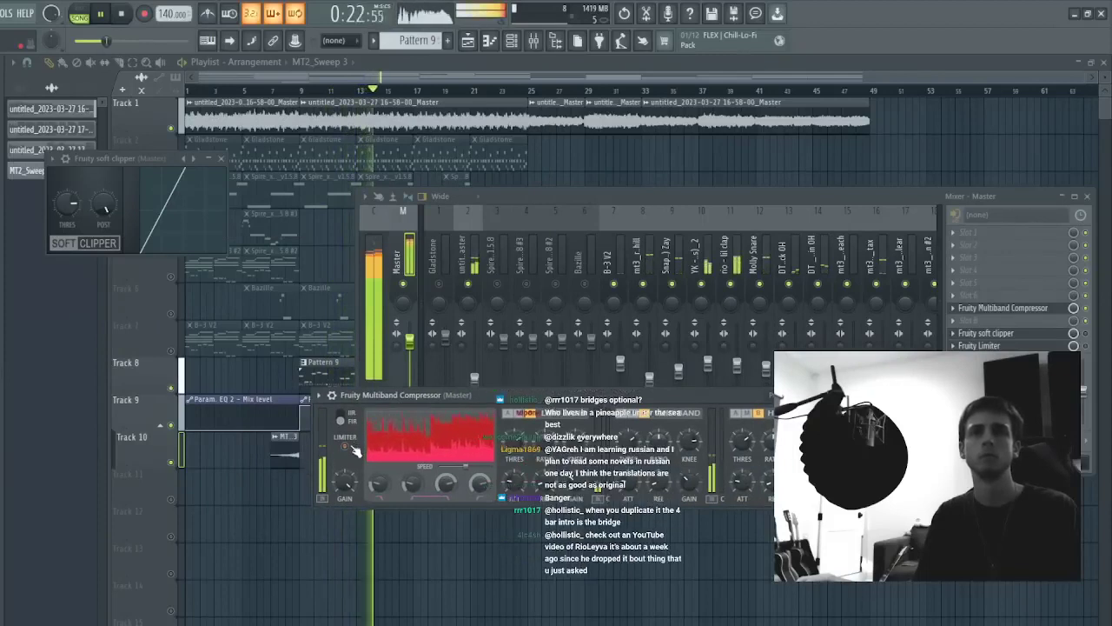
# - Turn up the GAIN on the master's Fruity Limiter
pyautogui.click(1095, 352)
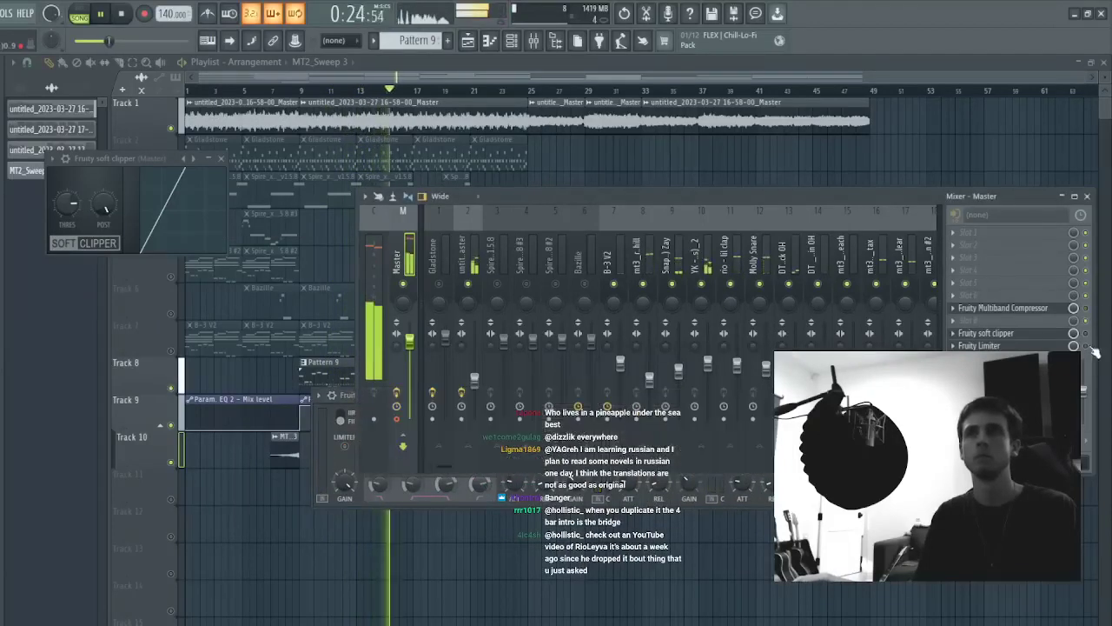
pyautogui.click(1040, 347)
pyautogui.moveTo(354, 602); pyautogui.dragTo(351, 565)
pyautogui.press('space')
pyautogui.press('space')
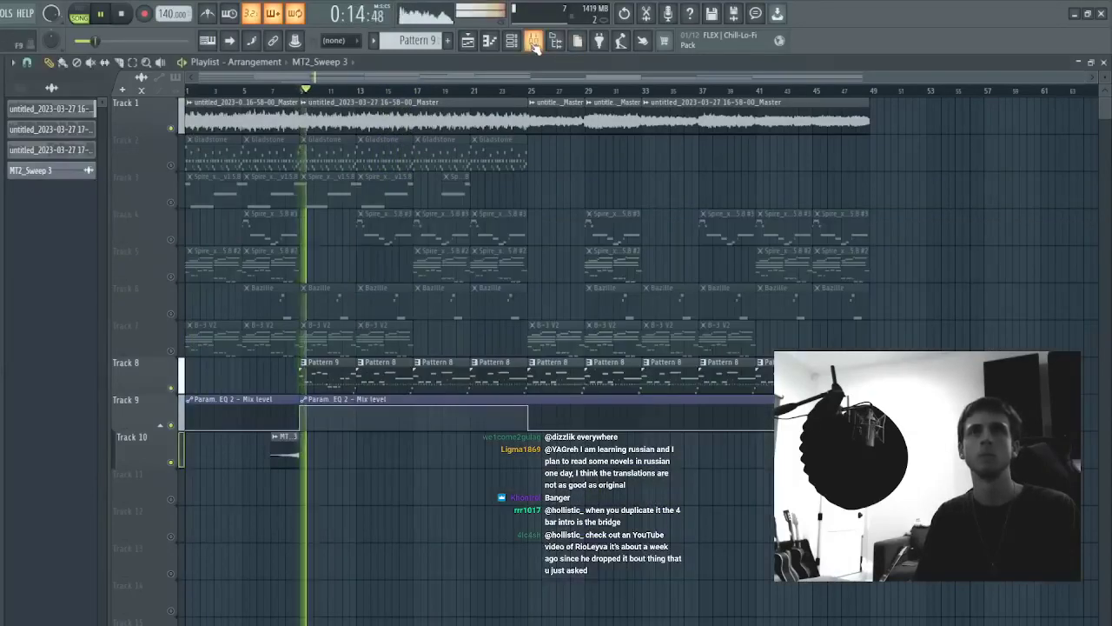
# - Nudge the Metro hi-hat fader on insert 10 slightly down
pyautogui.click(534, 41)
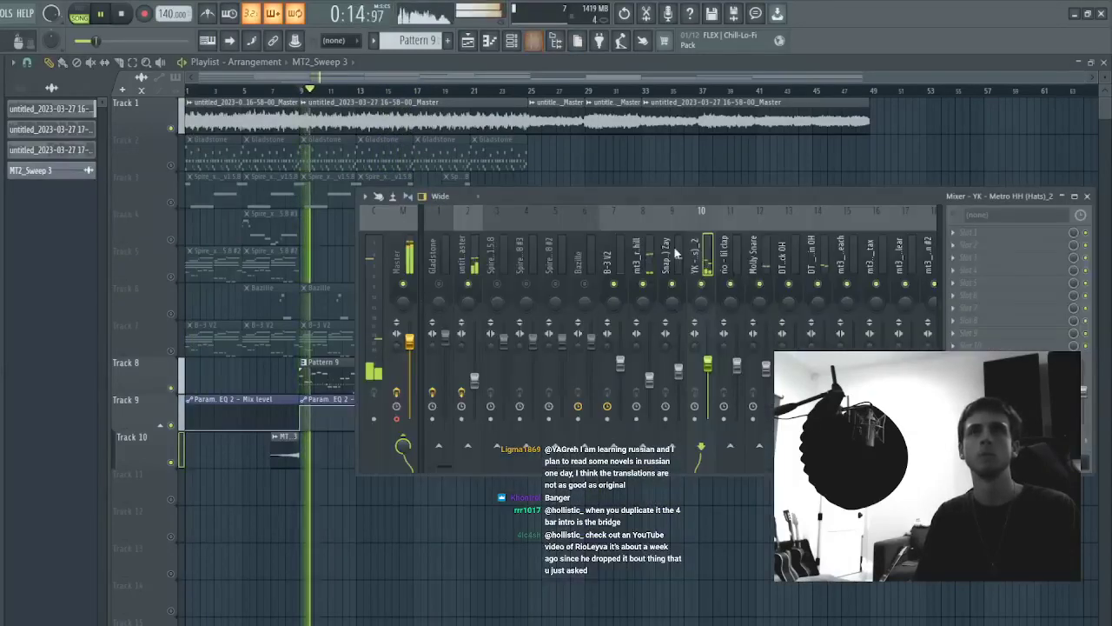
pyautogui.click(786, 258)
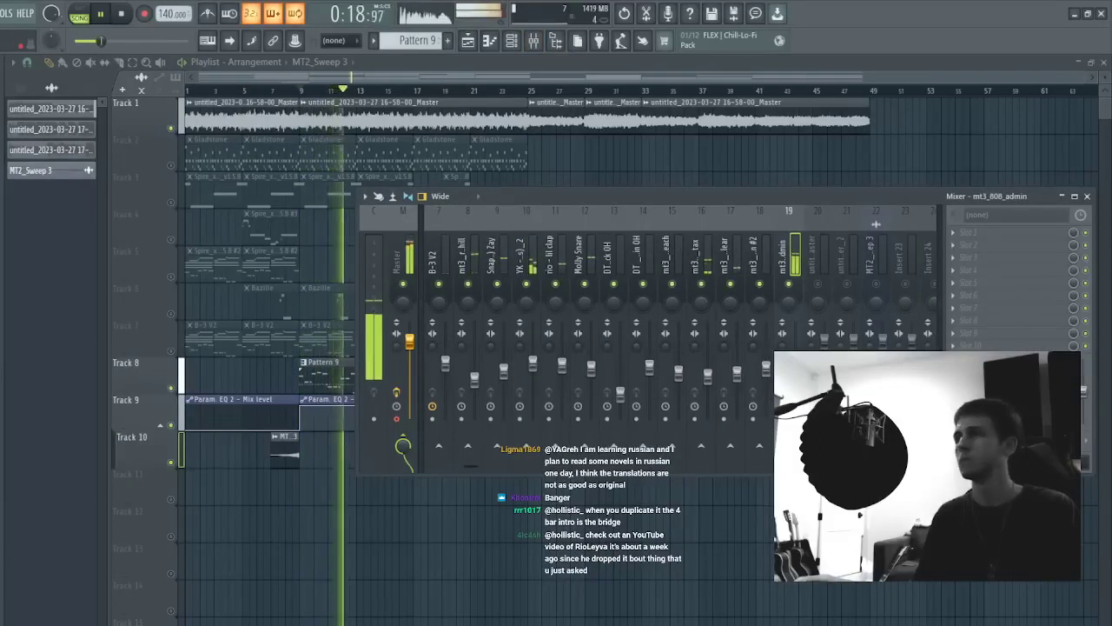
pyautogui.moveTo(533, 365); pyautogui.dragTo(533, 369)
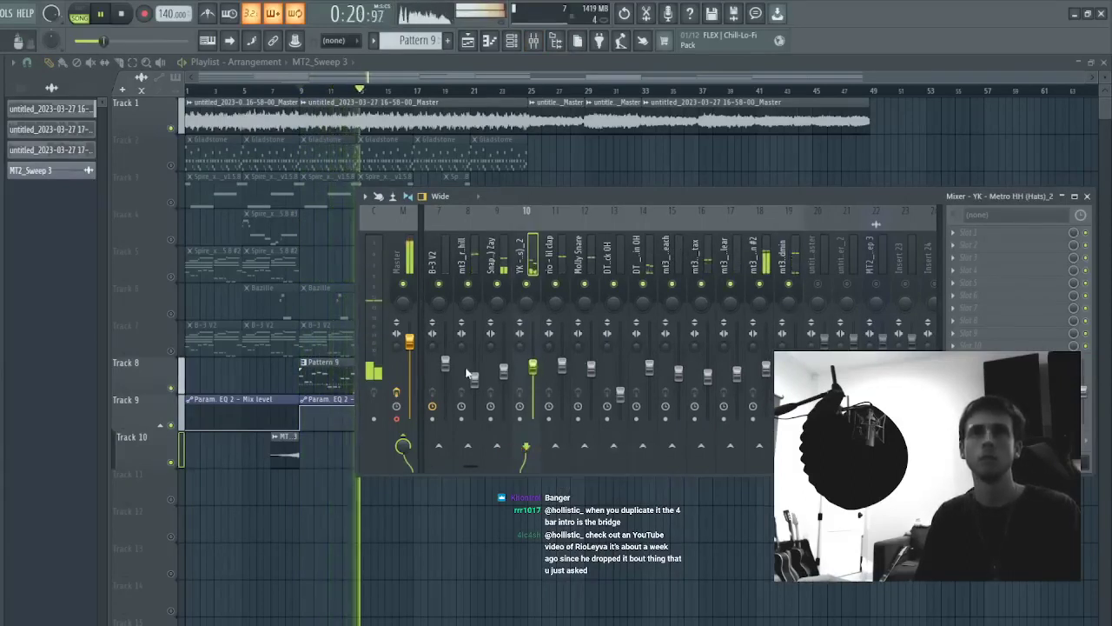
pyautogui.click(766, 372)
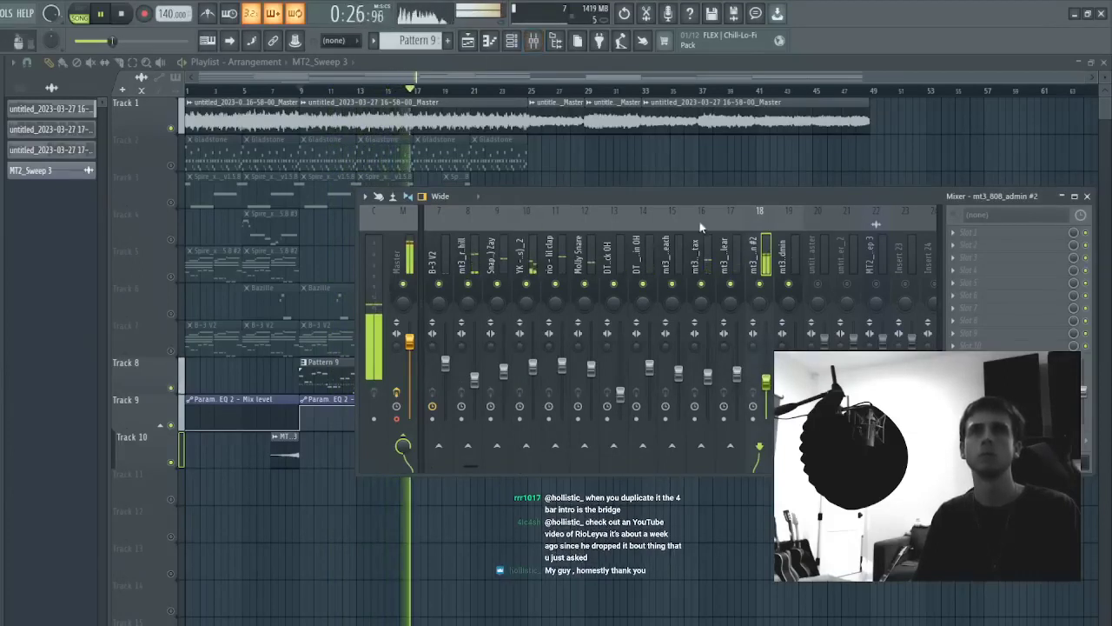
# - Place Pattern 9 at bar 21 on Track 8 and trim leftover Pattern 8 pieces near bar 25
pyautogui.press('F9')
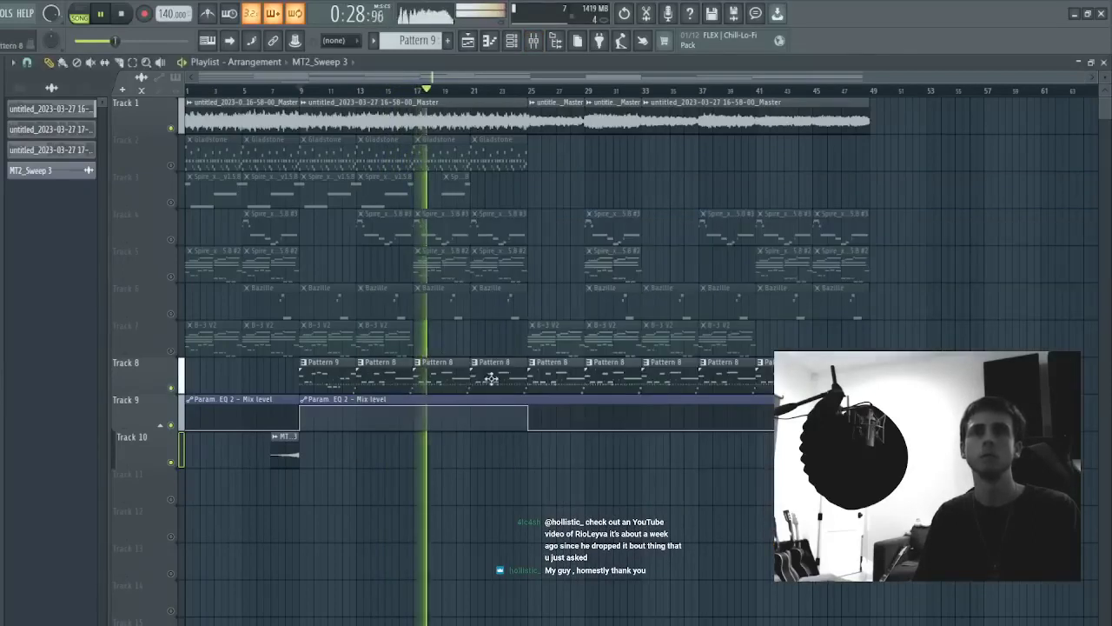
pyautogui.click(332, 382)
pyautogui.rightClick(497, 377)
pyautogui.moveTo(480, 377)
pyautogui.mouseDown()
pyautogui.moveTo(502, 368)
pyautogui.moveTo(501, 386)
pyautogui.mouseUp()
pyautogui.press('c')
pyautogui.moveTo(500, 381); pyautogui.dragTo(432, 383)
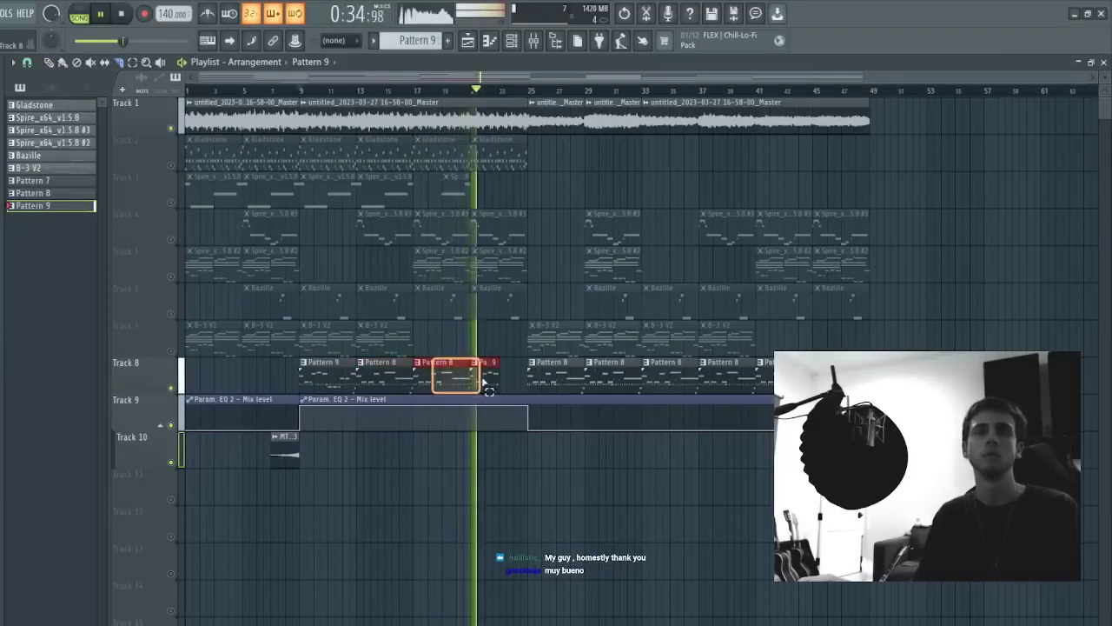
pyautogui.hotkey('ctrl', 'b')
pyautogui.moveTo(534, 372); pyautogui.dragTo(535, 381)
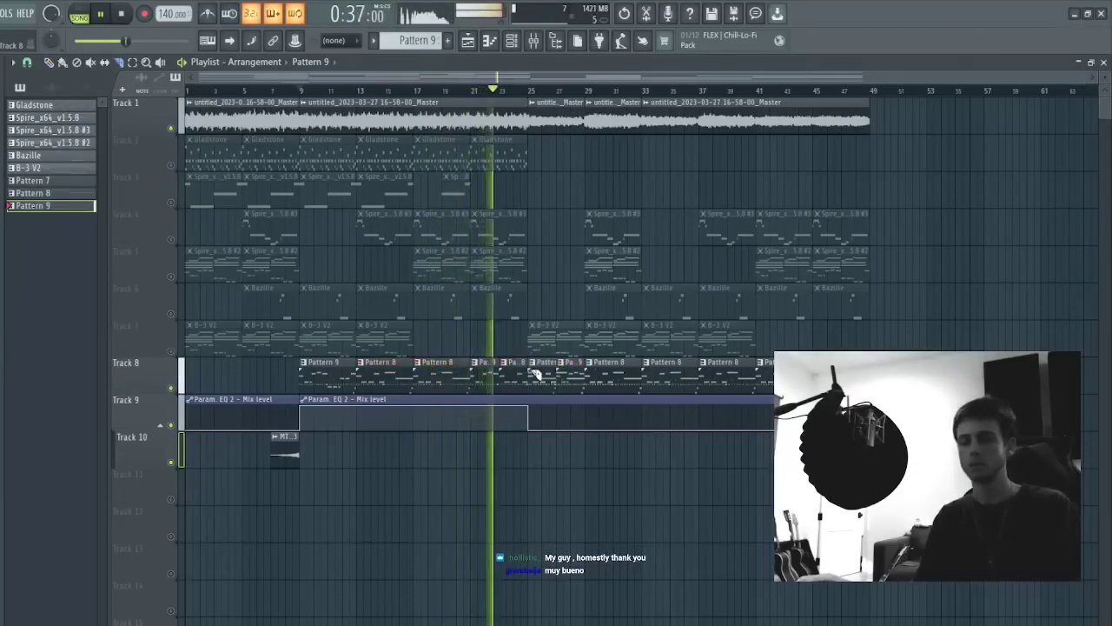
pyautogui.press('p')
pyautogui.rightClick(564, 369)
pyautogui.rightClick(547, 367)
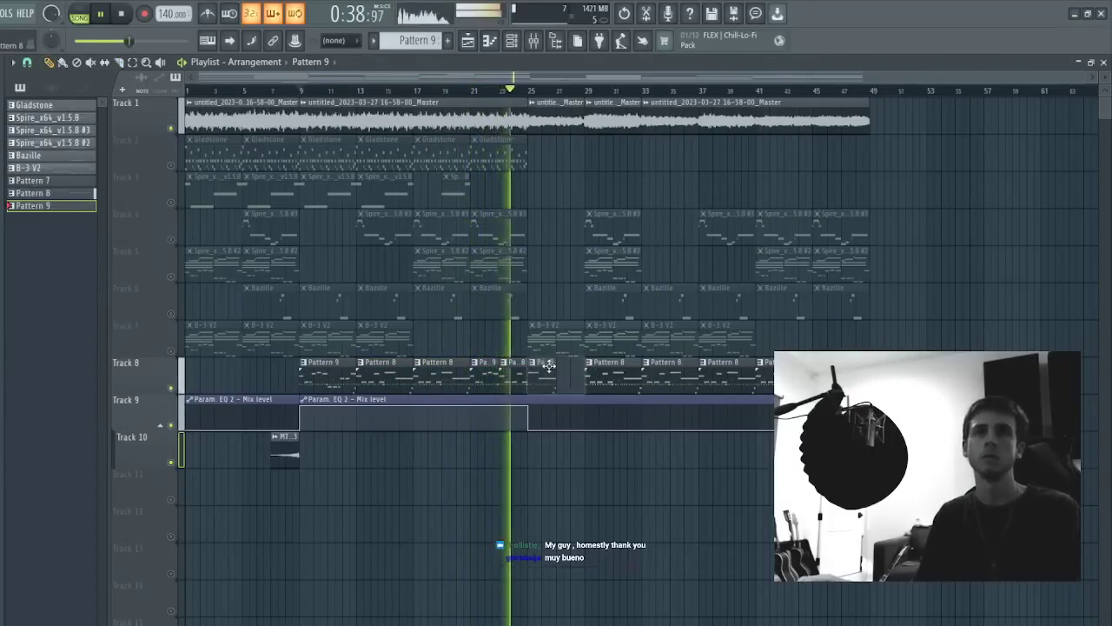
pyautogui.rightClick(517, 371)
pyautogui.rightClick(557, 372)
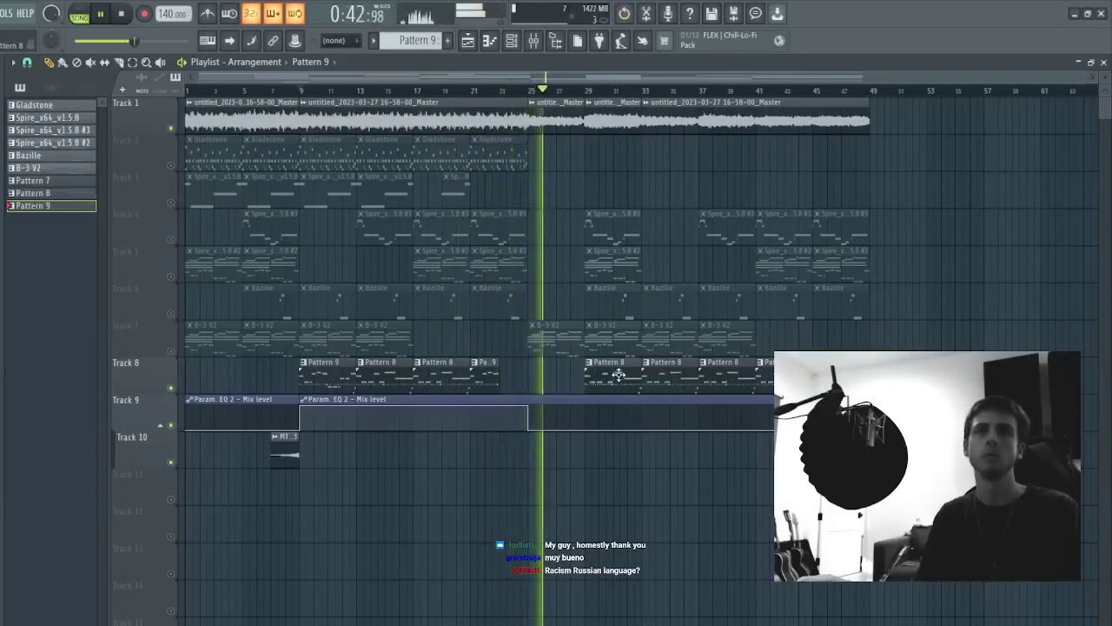
# - Add a Pattern 9 clip on Track 10 around bar 24 and trim its left part
pyautogui.moveTo(452, 444); pyautogui.dragTo(504, 445)
pyautogui.press('c')
pyautogui.rightClick(501, 460)
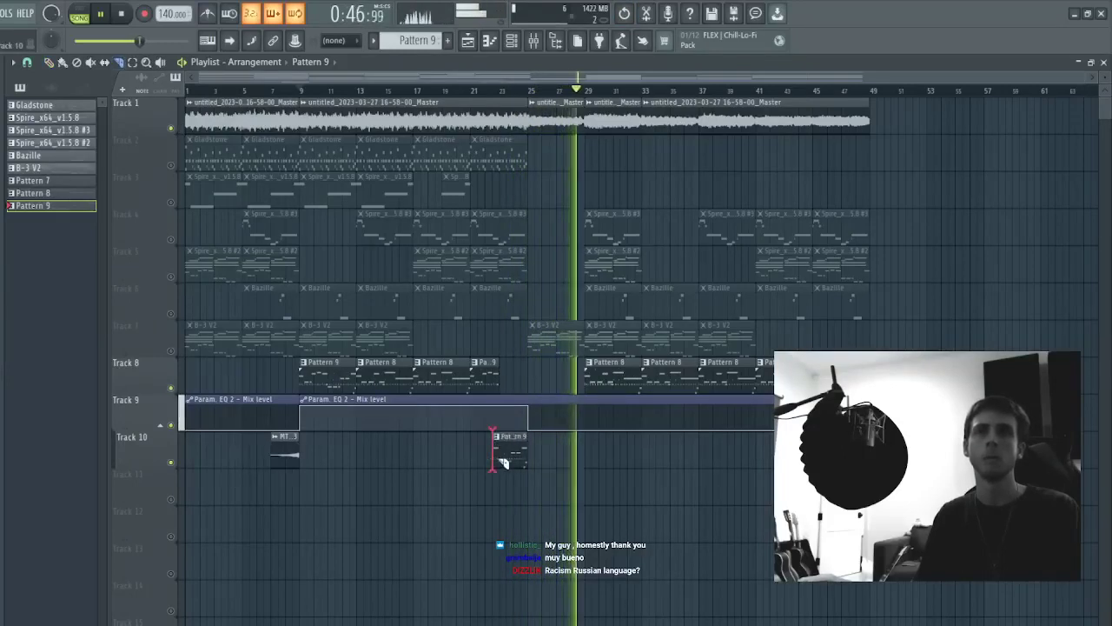
pyautogui.rightClick(511, 461)
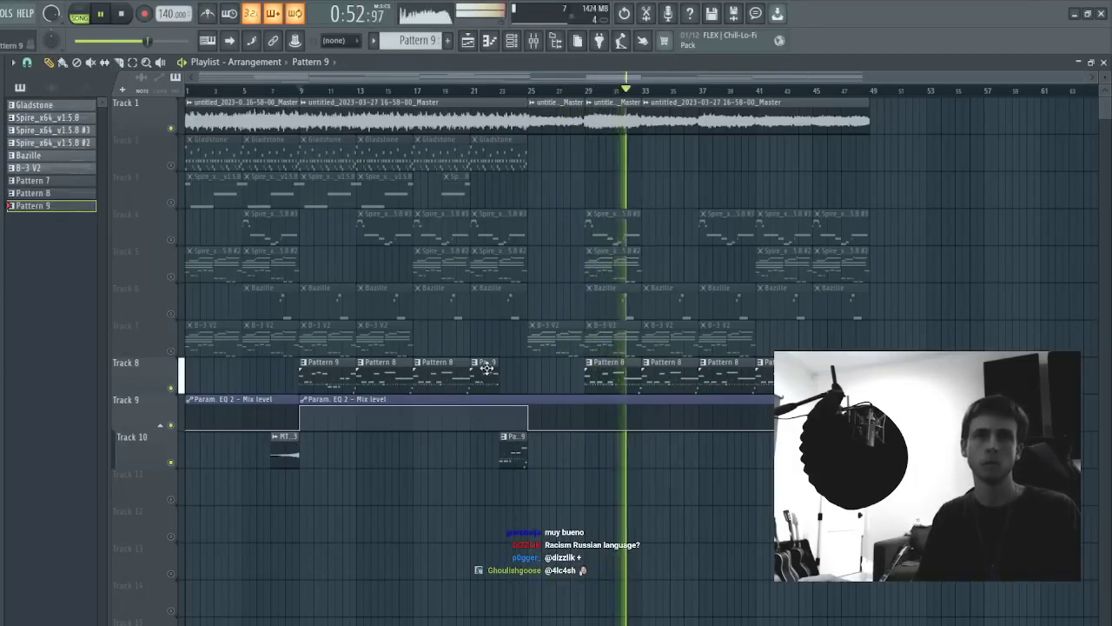
pyautogui.moveTo(486, 369); pyautogui.dragTo(480, 441)
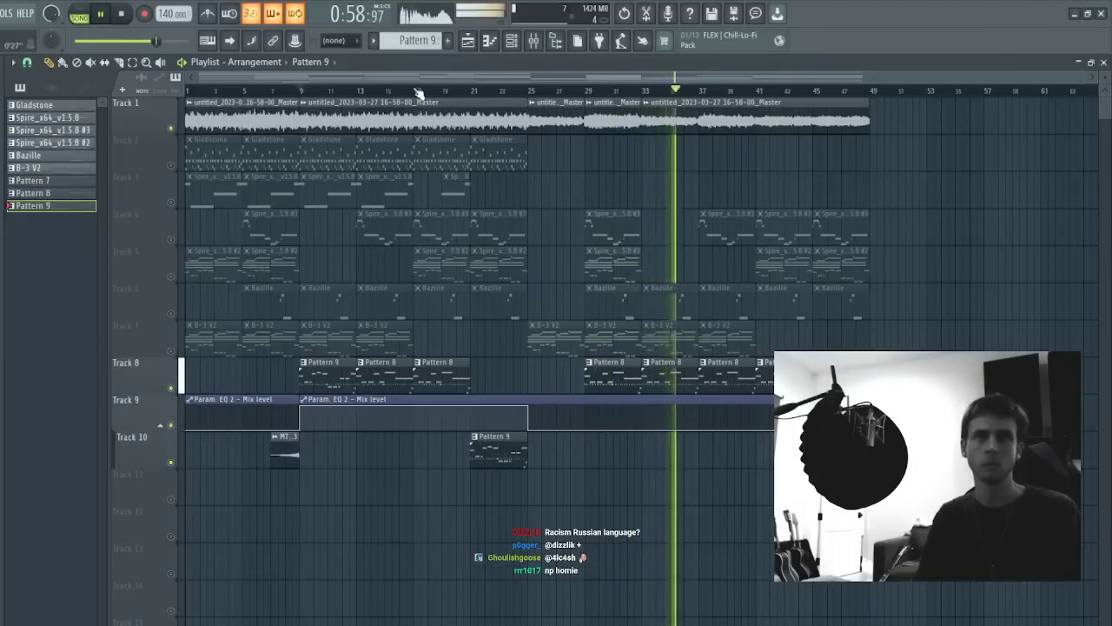
pyautogui.hotkey('ctrl', 'z')
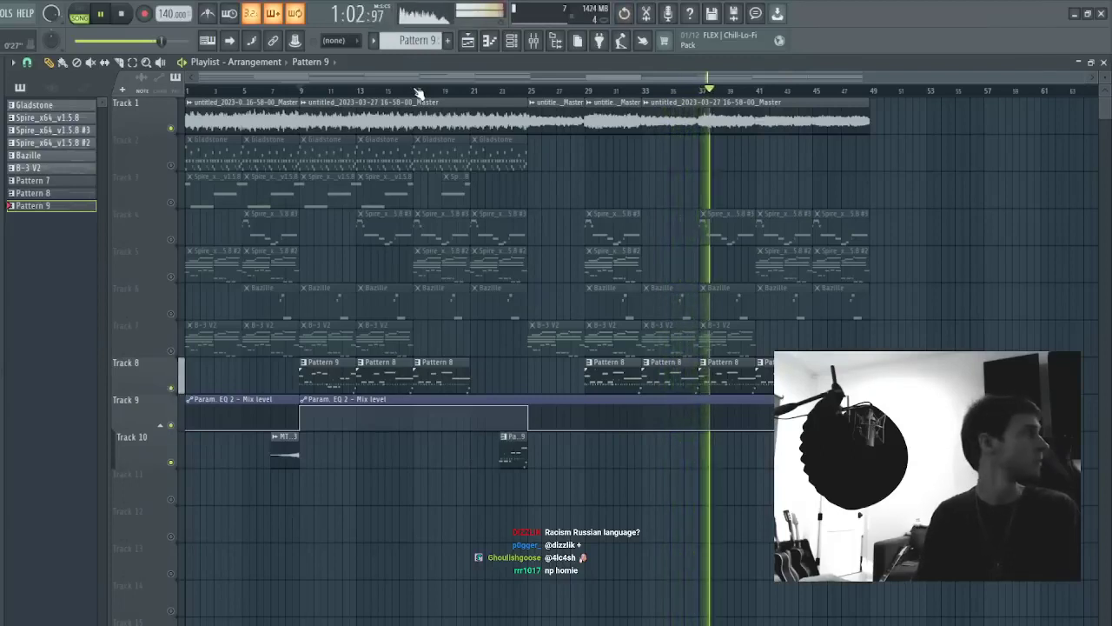
pyautogui.press('space')
pyautogui.press('space')
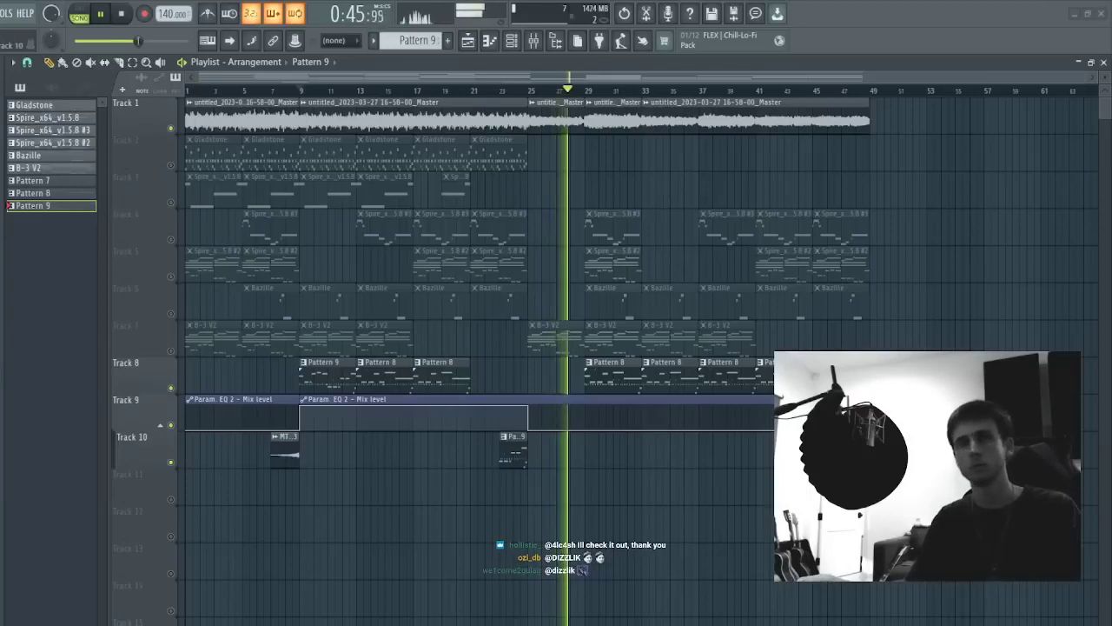
# - Move, duplicate, then delete the Pattern 9 clips at Track 8's start, then show the mixer
pyautogui.click(527, 415)
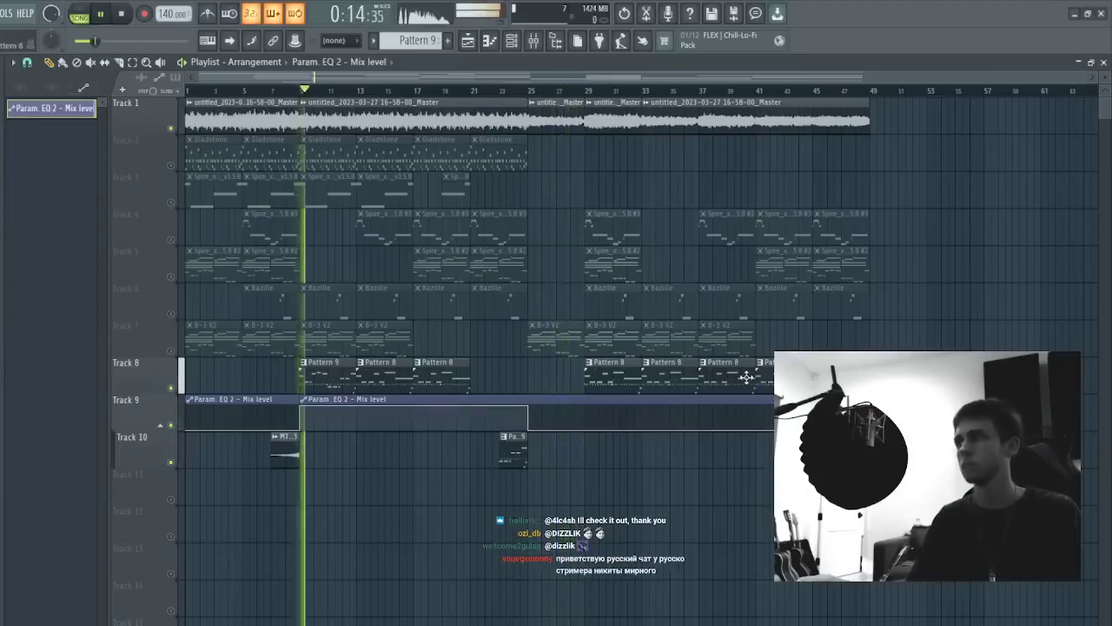
pyautogui.press('space')
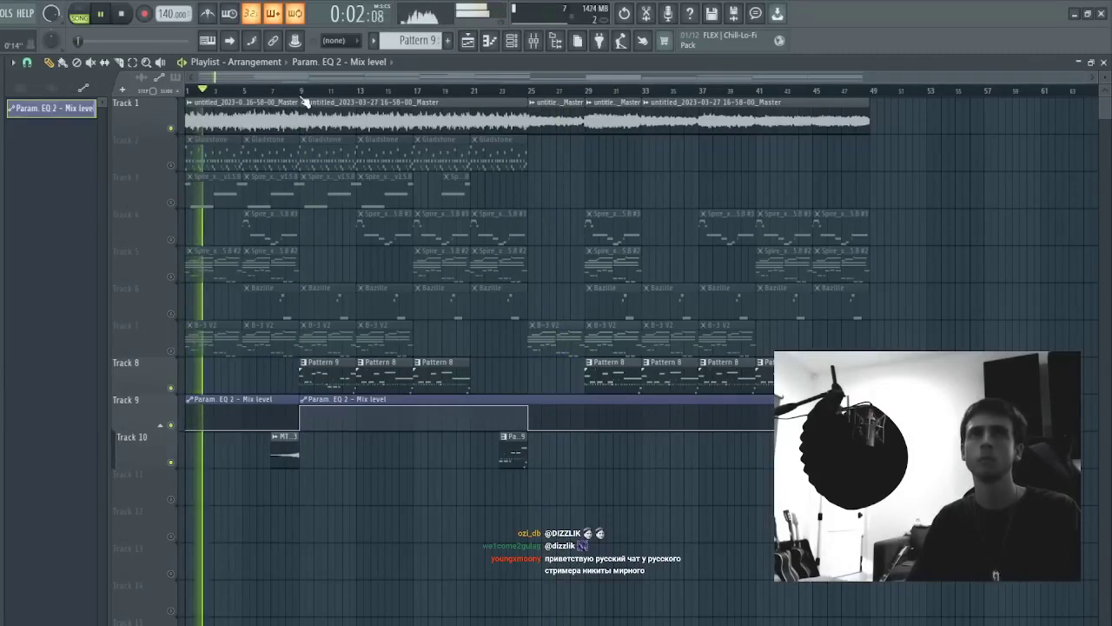
pyautogui.moveTo(311, 373); pyautogui.dragTo(230, 379)
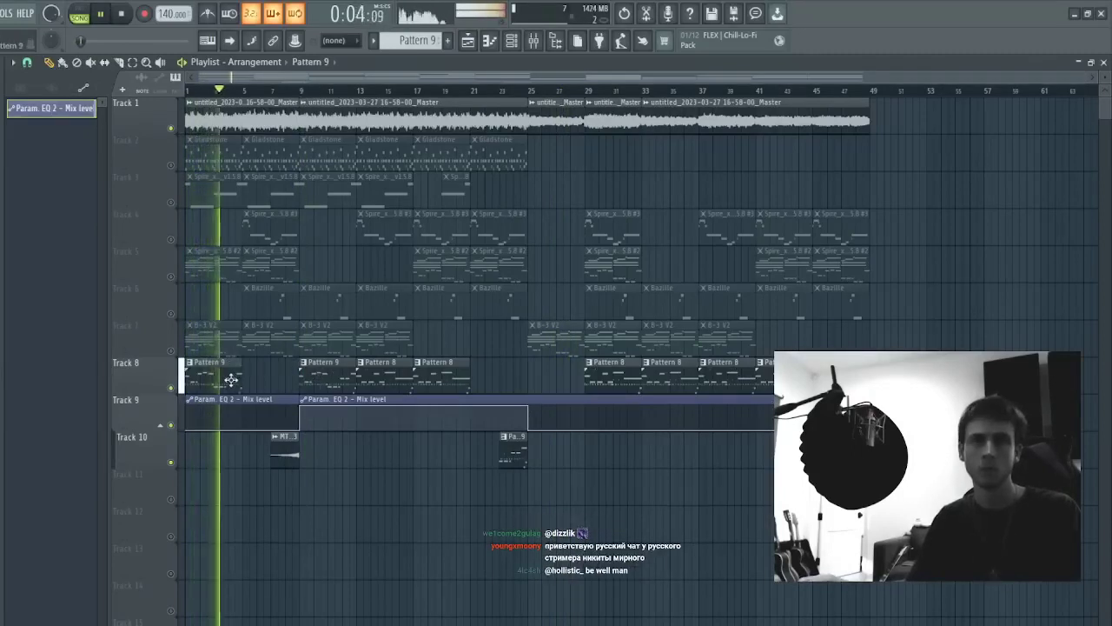
pyautogui.press('space')
pyautogui.press('space')
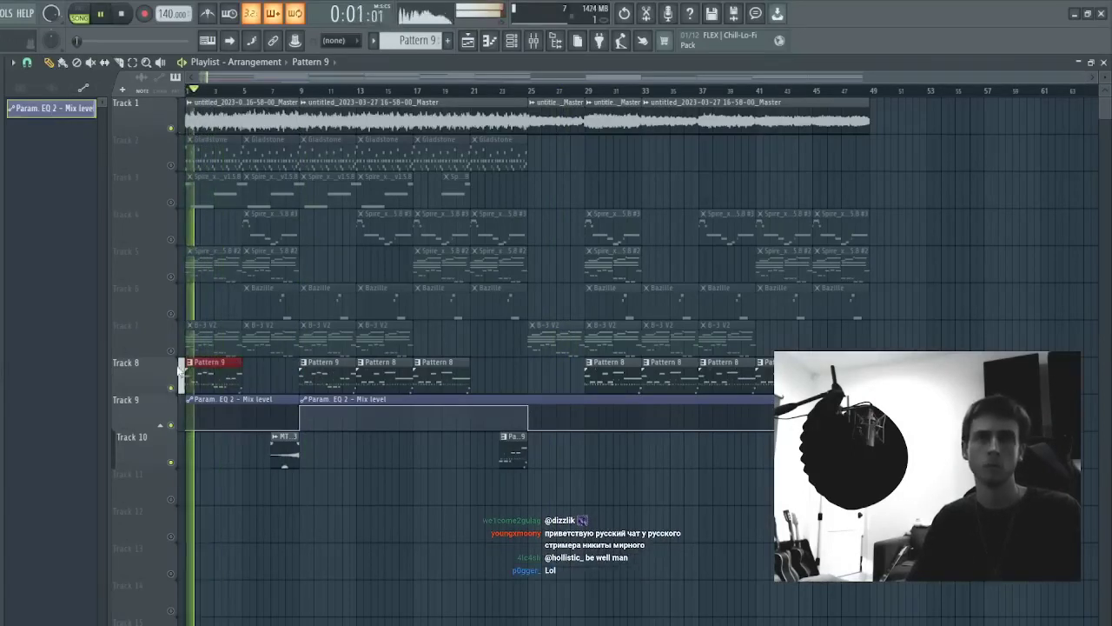
pyautogui.hotkey('ctrl', 'b')
pyautogui.rightClick(221, 370)
pyautogui.rightClick(259, 371)
pyautogui.press('space')
pyautogui.press('space')
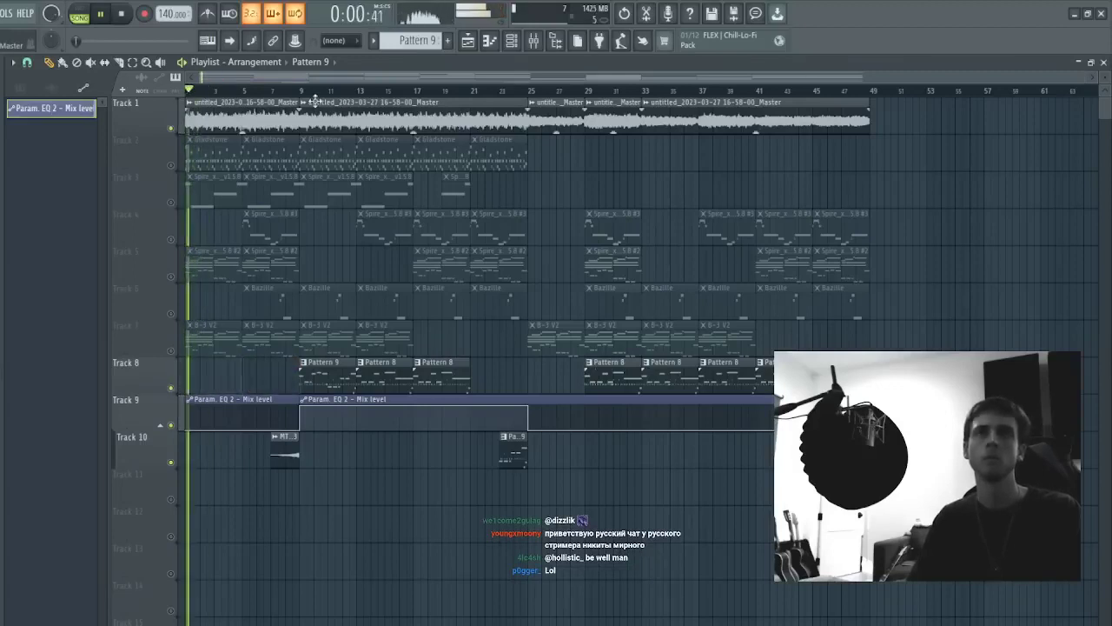
pyautogui.click(532, 41)
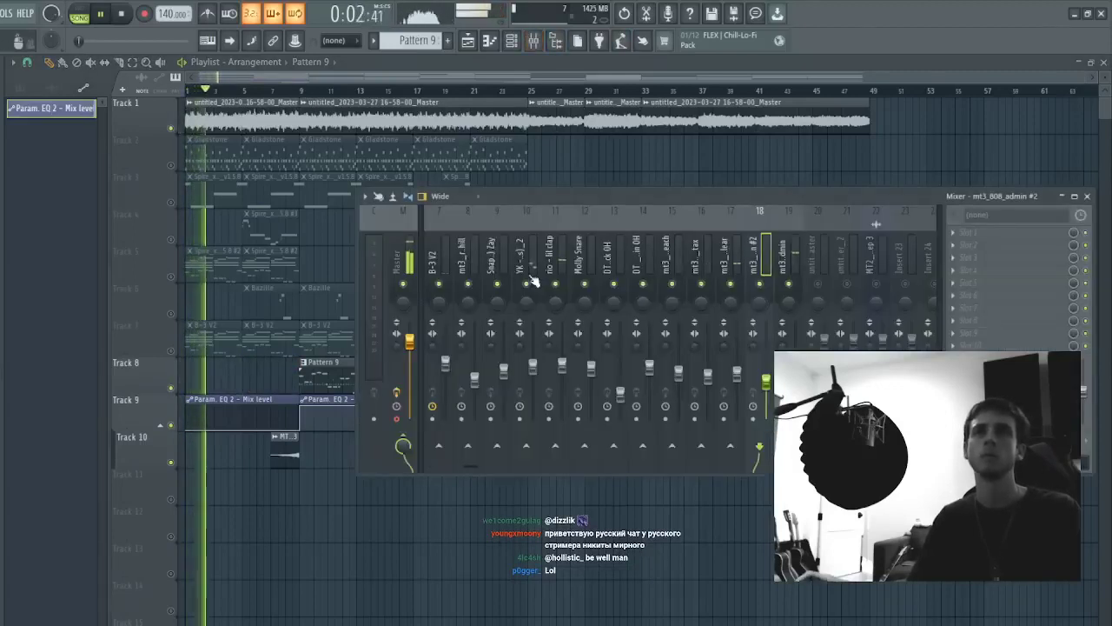
# - On the master bounce insert's parametric EQ, raise the high cut and lower the level
pyautogui.scroll(4, 530, 270)
pyautogui.click(463, 241)
pyautogui.click(1045, 308)
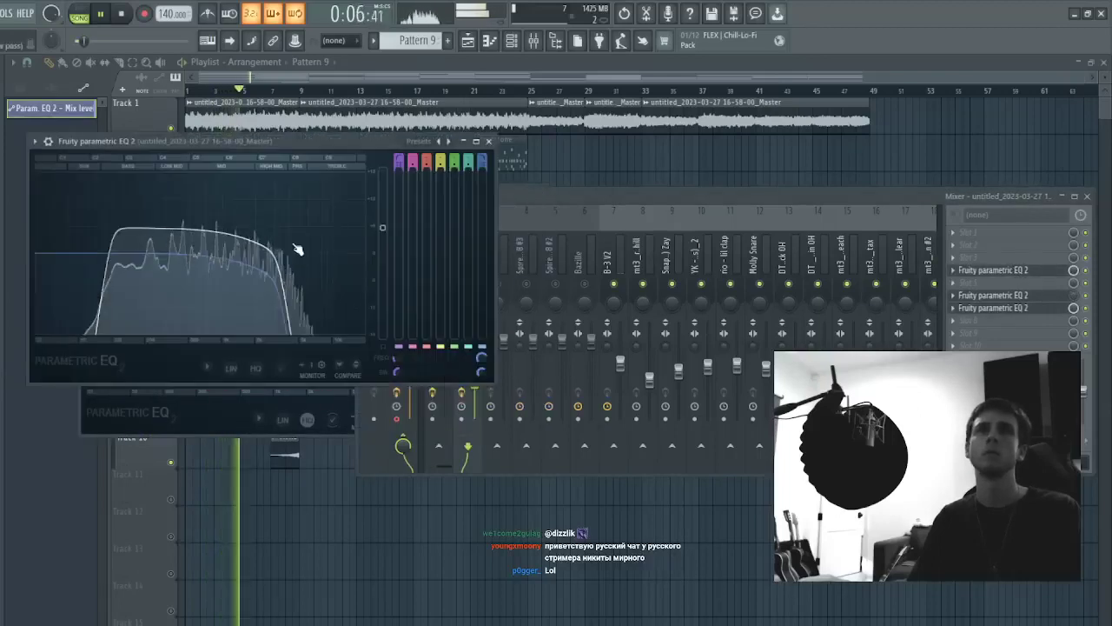
pyautogui.moveTo(241, 228); pyautogui.dragTo(317, 248)
pyautogui.moveTo(283, 214); pyautogui.dragTo(284, 224)
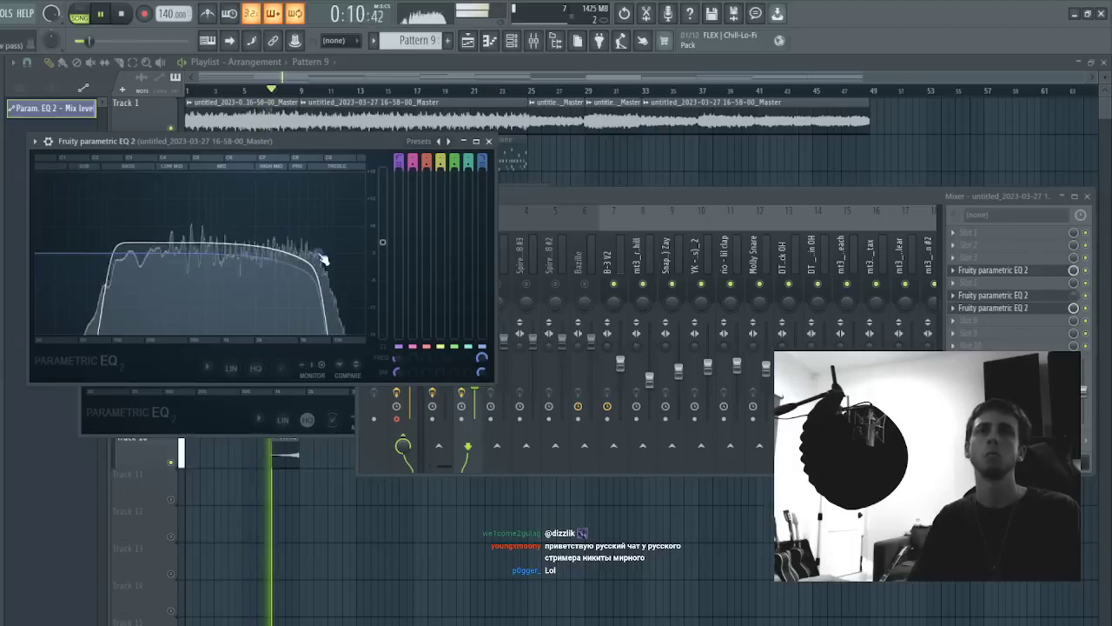
# - Reshape the slot 7 parametric EQ bands and raise its output level
pyautogui.click(1017, 299)
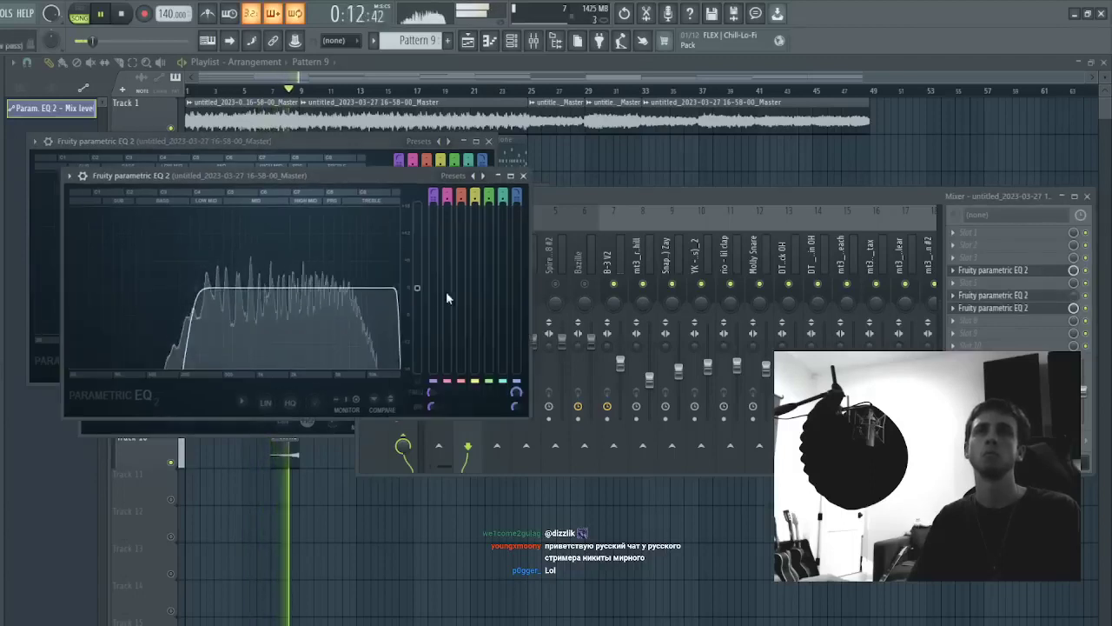
pyautogui.click(1010, 307)
pyautogui.click(1010, 308)
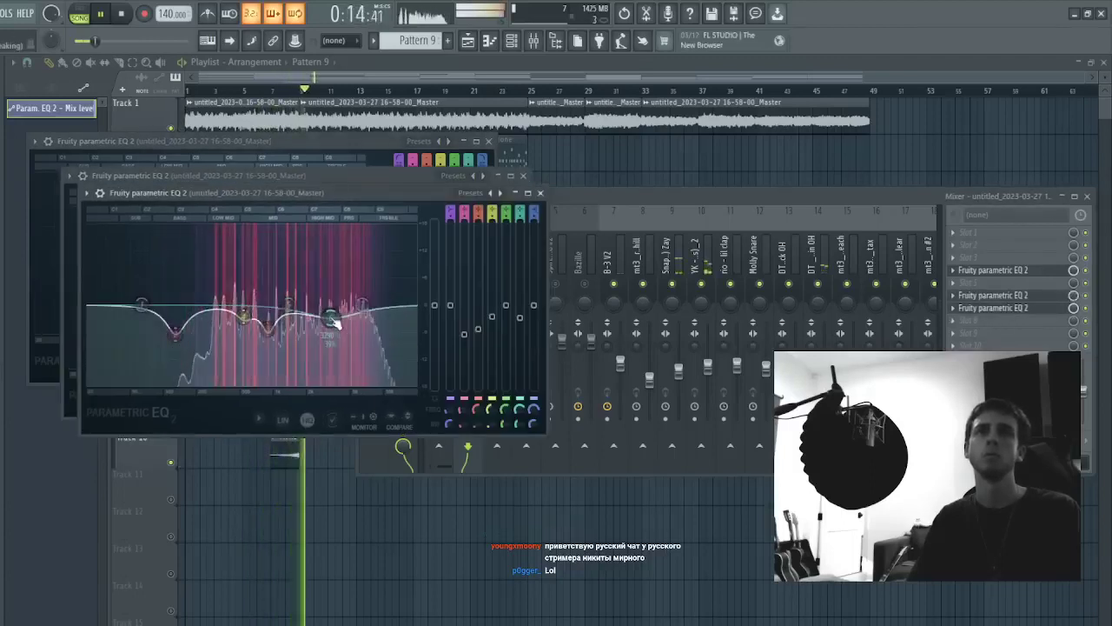
pyautogui.moveTo(333, 319); pyautogui.dragTo(365, 324)
pyautogui.moveTo(435, 305); pyautogui.dragTo(435, 294)
pyautogui.moveTo(335, 294); pyautogui.dragTo(346, 288)
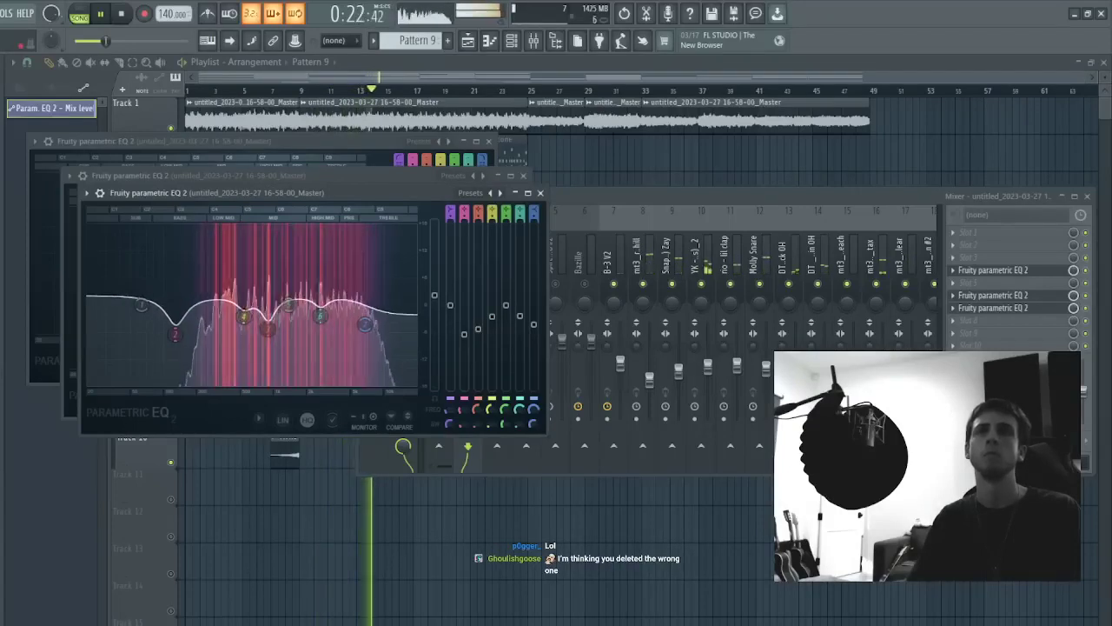
# - Turn up the GAIN on the Master's Fruity Limiter
pyautogui.click(648, 254)
pyautogui.click(403, 261)
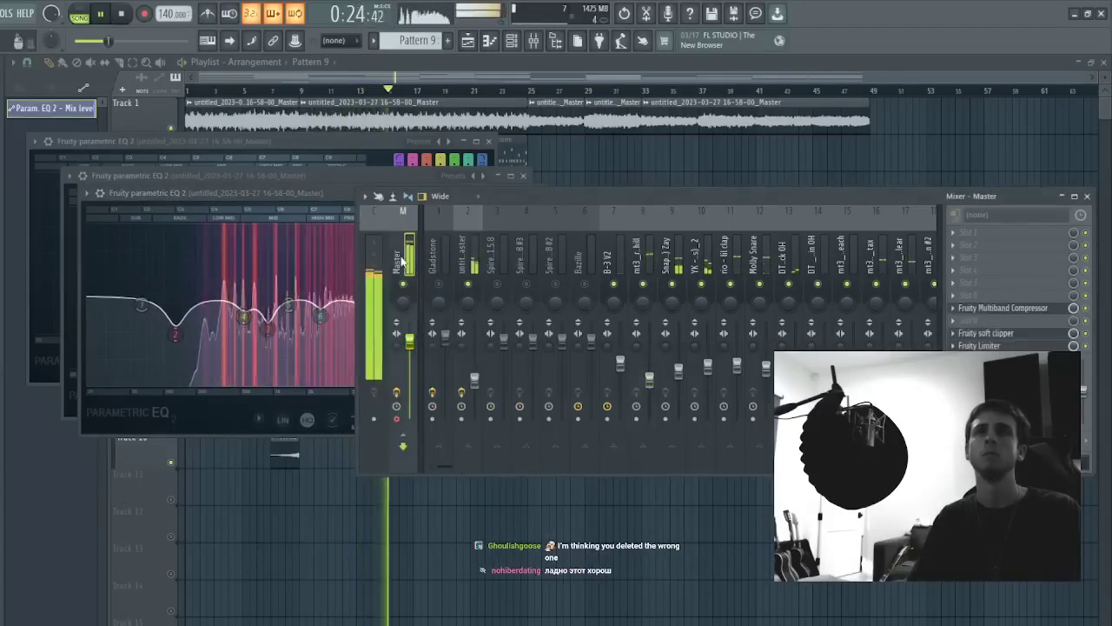
pyautogui.click(1053, 346)
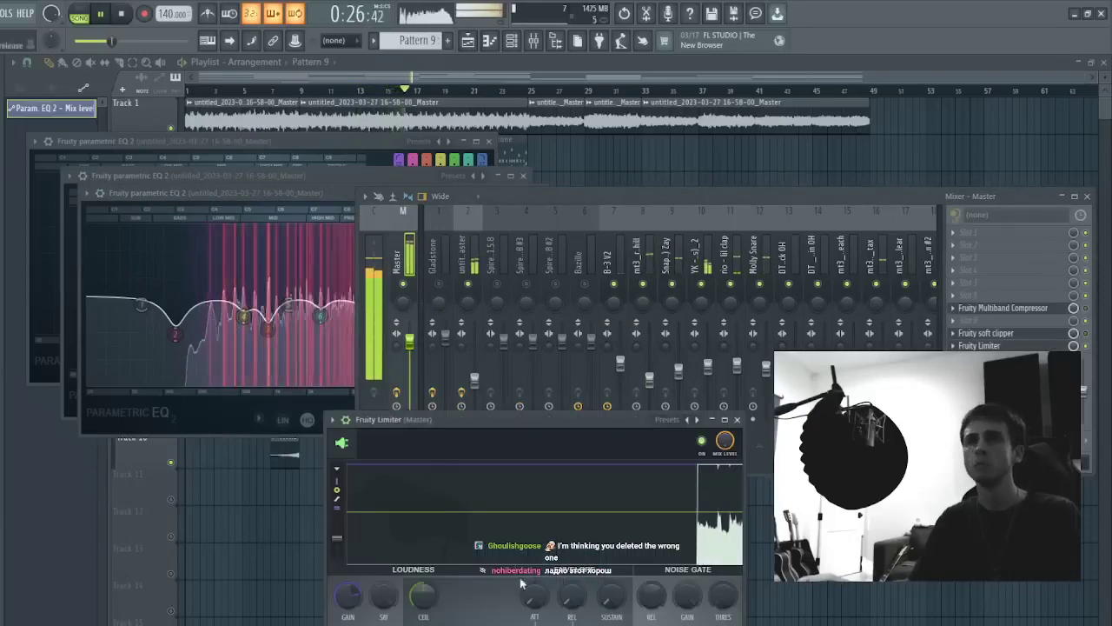
pyautogui.moveTo(348, 596); pyautogui.dragTo(349, 565)
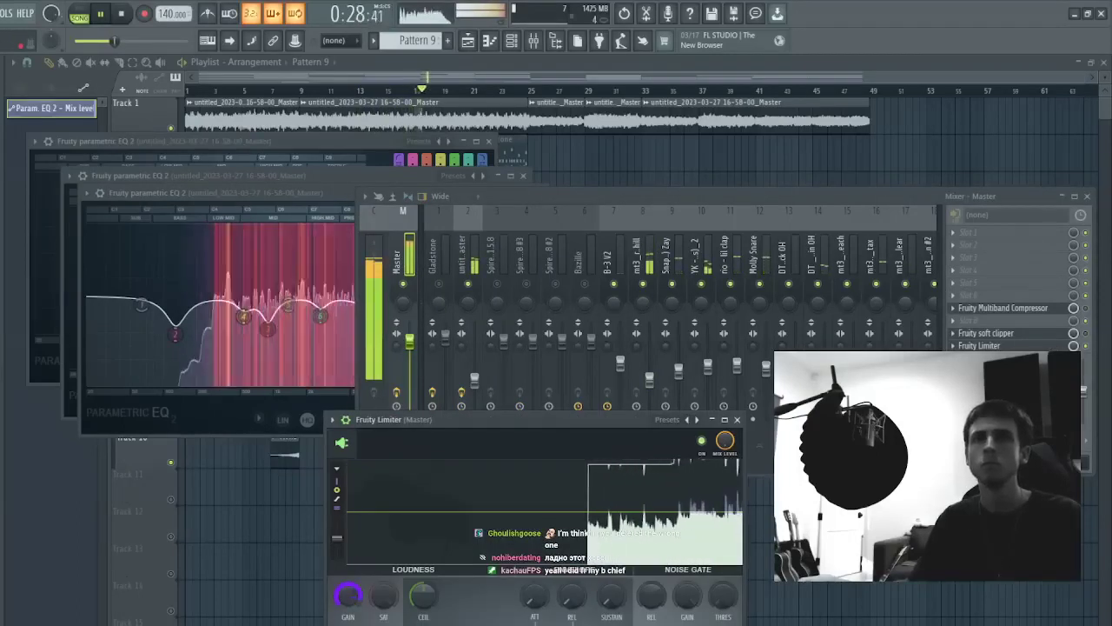
pyautogui.press('space')
pyautogui.press('space')
# - Carve a low-mid dip with EQ band 5 on insert 2, playing from bar 9
pyautogui.click(469, 264)
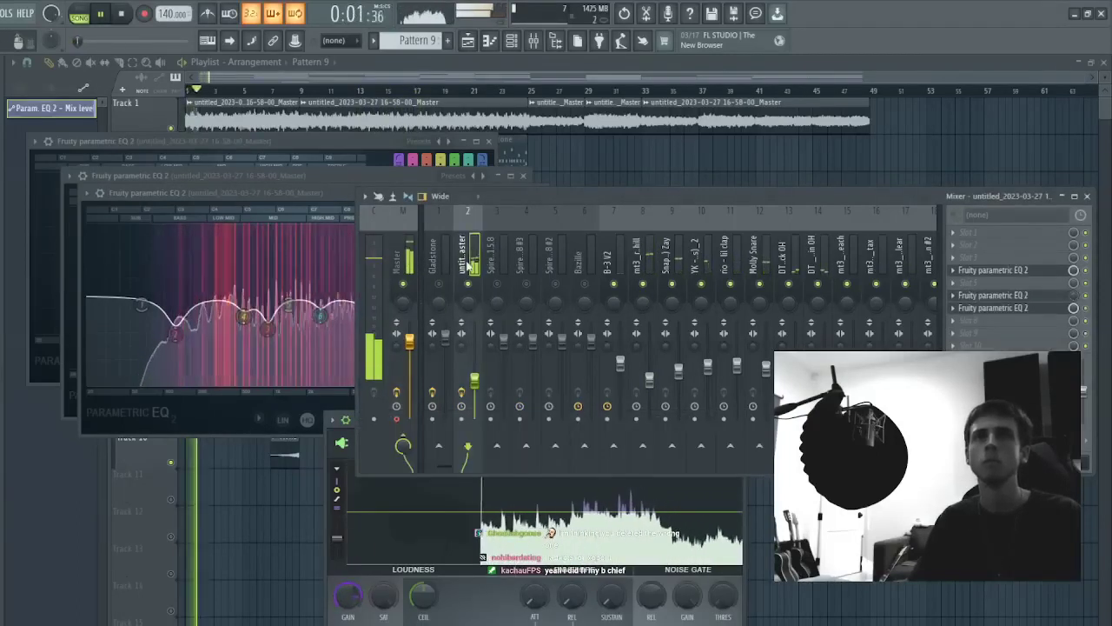
pyautogui.click(321, 92)
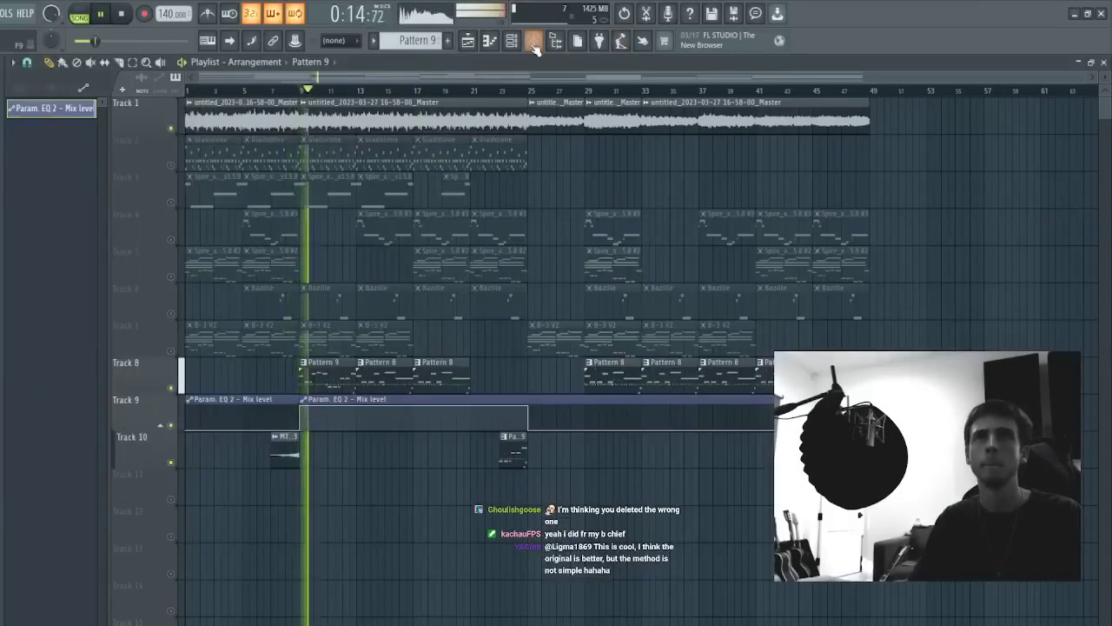
pyautogui.click(534, 43)
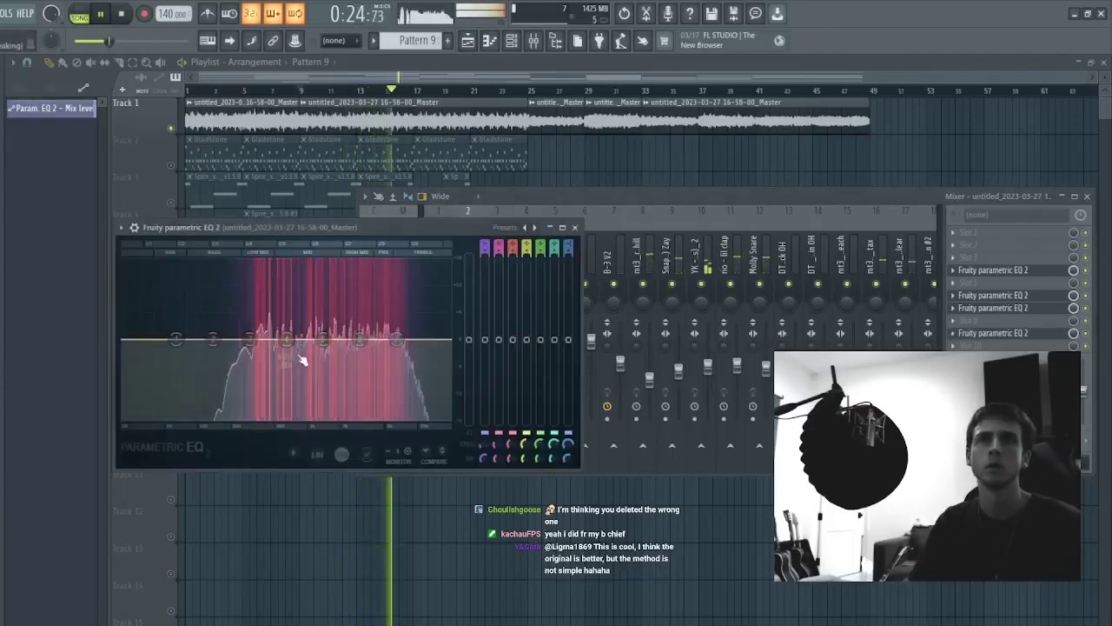
pyautogui.moveTo(325, 340); pyautogui.dragTo(260, 356)
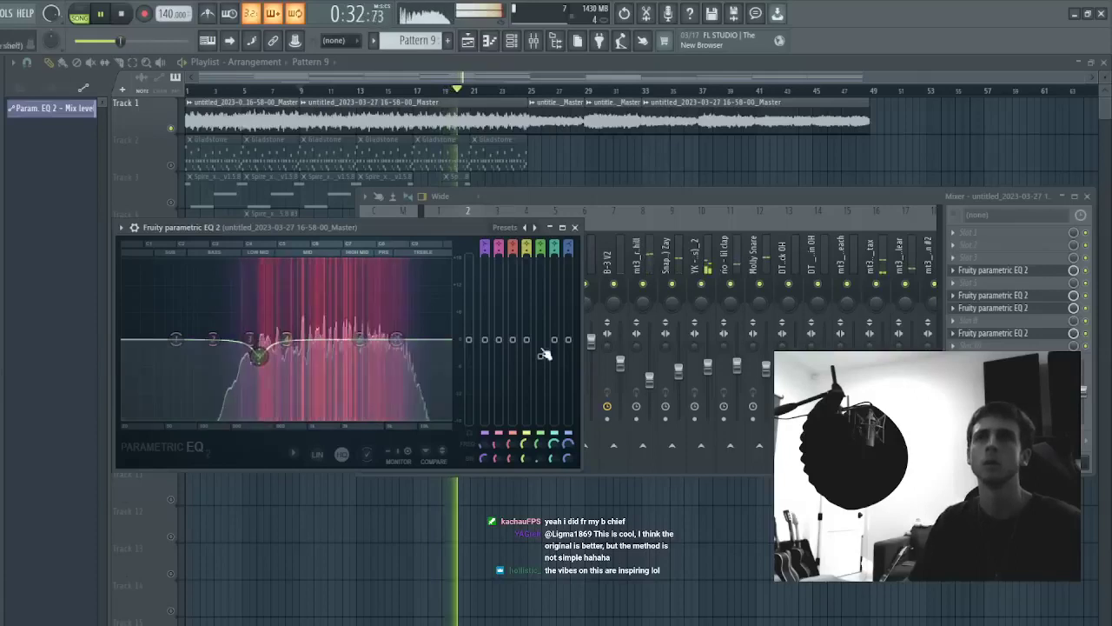
pyautogui.click(823, 328)
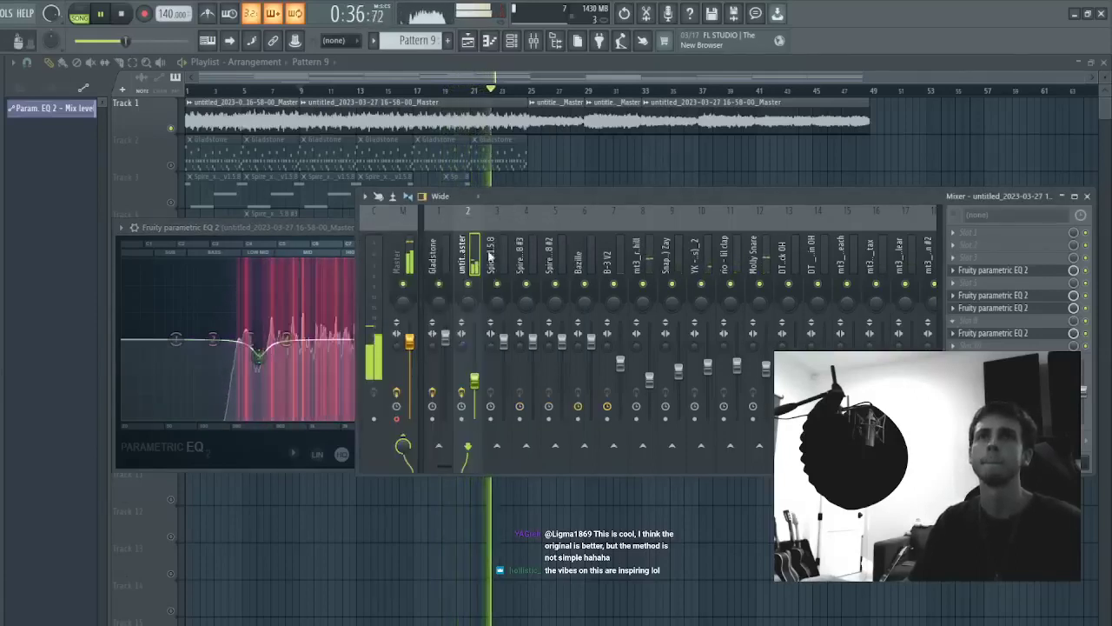
pyautogui.click(319, 214)
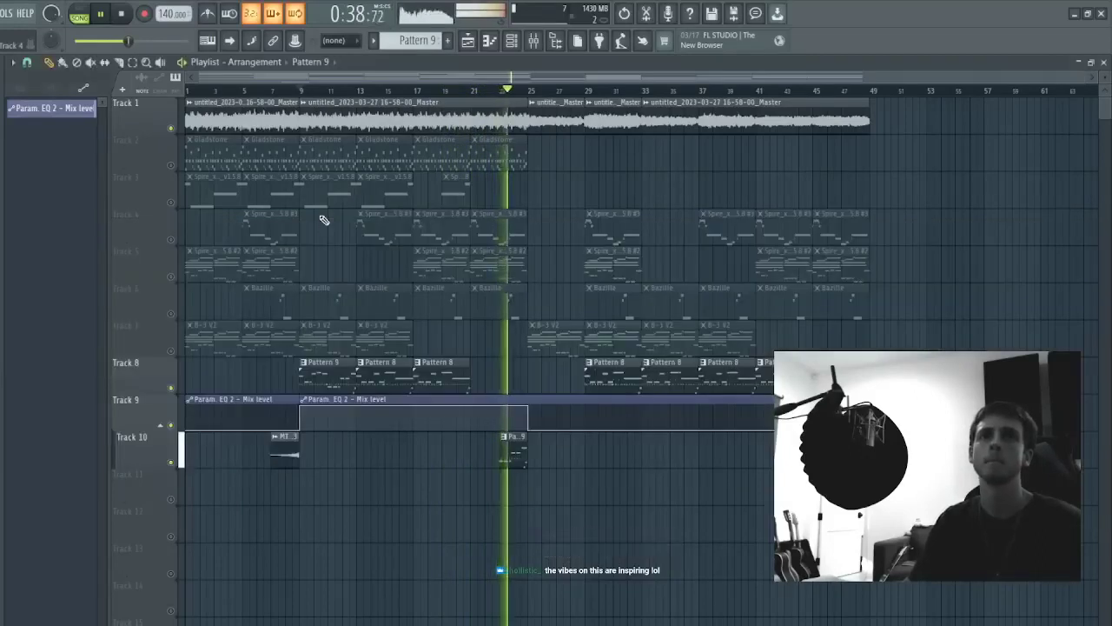
# - Extend Track 10's Pattern 9 clip to start earlier and duplicate the last Track 1 audio clip
pyautogui.moveTo(502, 452); pyautogui.dragTo(464, 459)
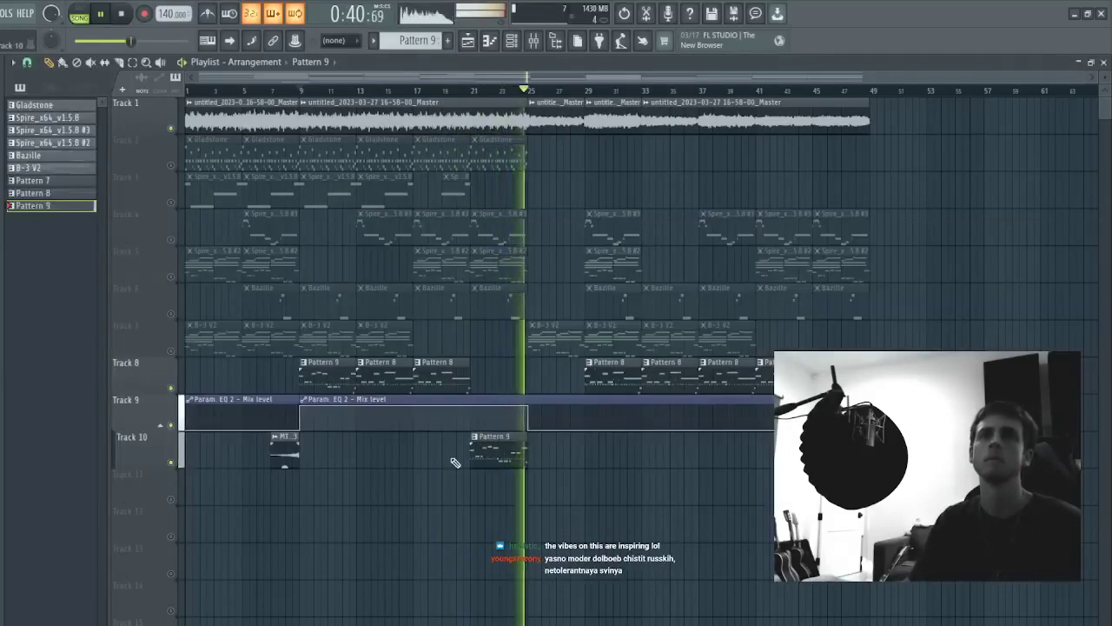
pyautogui.click(589, 379)
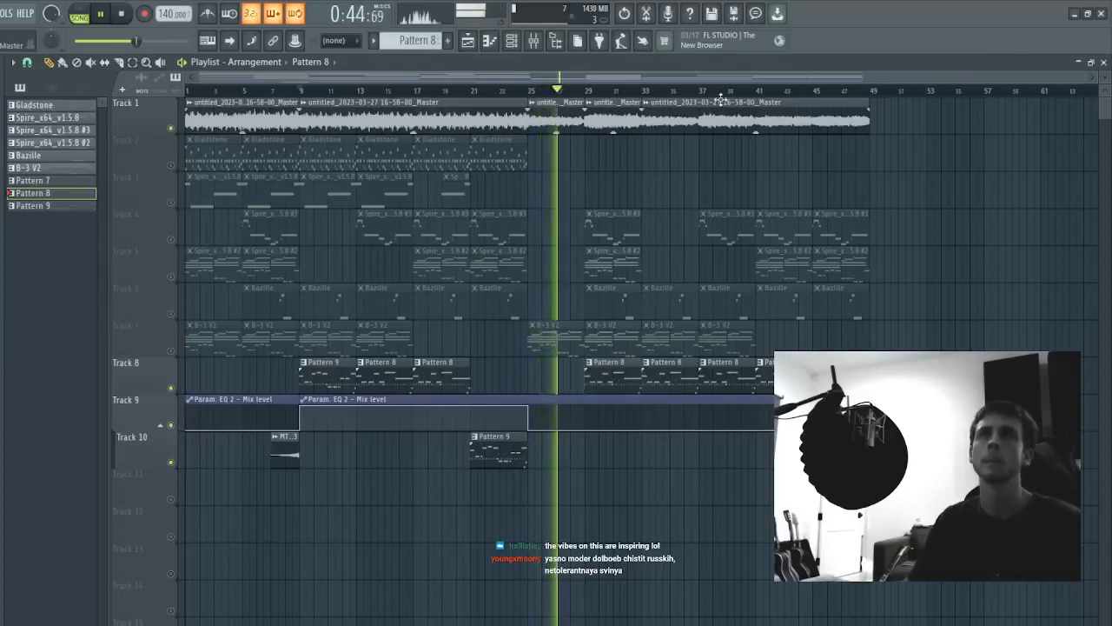
pyautogui.rightClick(656, 119)
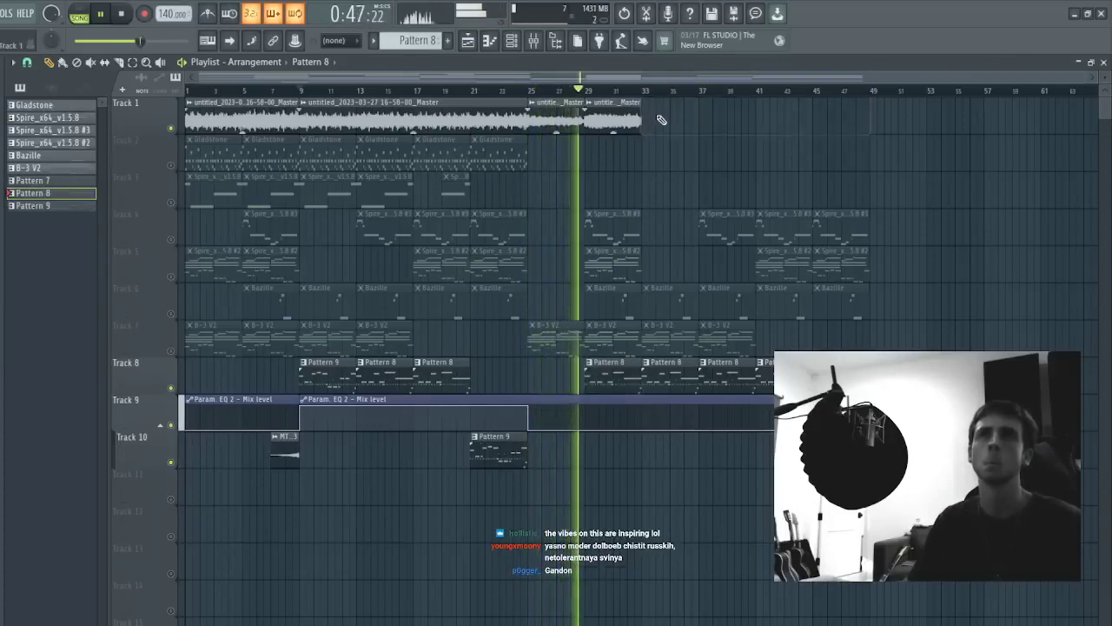
pyautogui.click(616, 128)
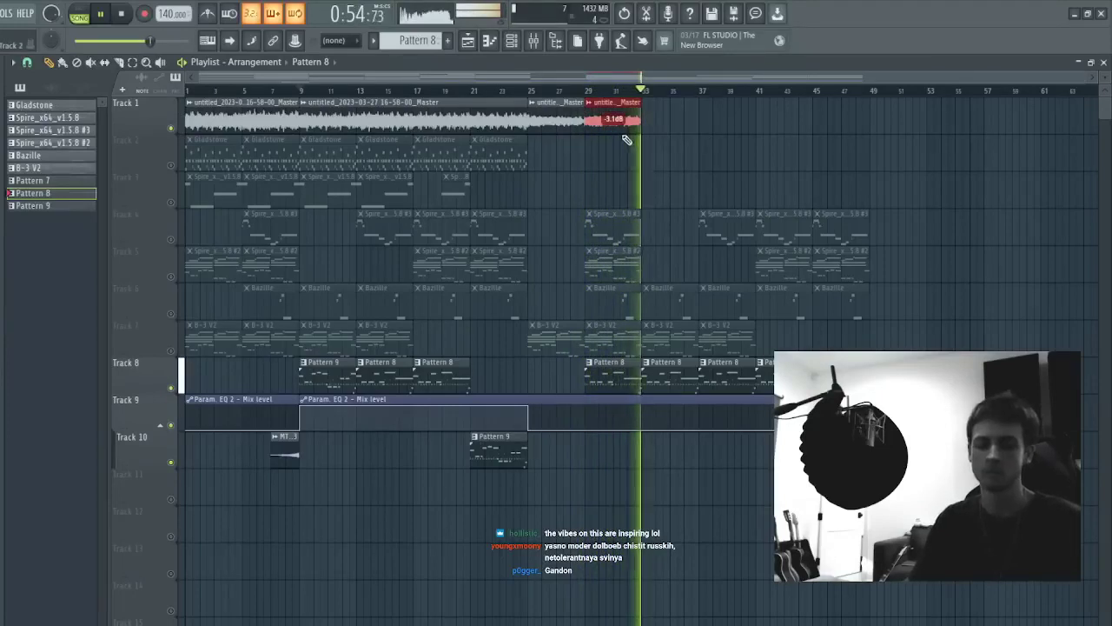
pyautogui.hotkey('ctrl', 'b')
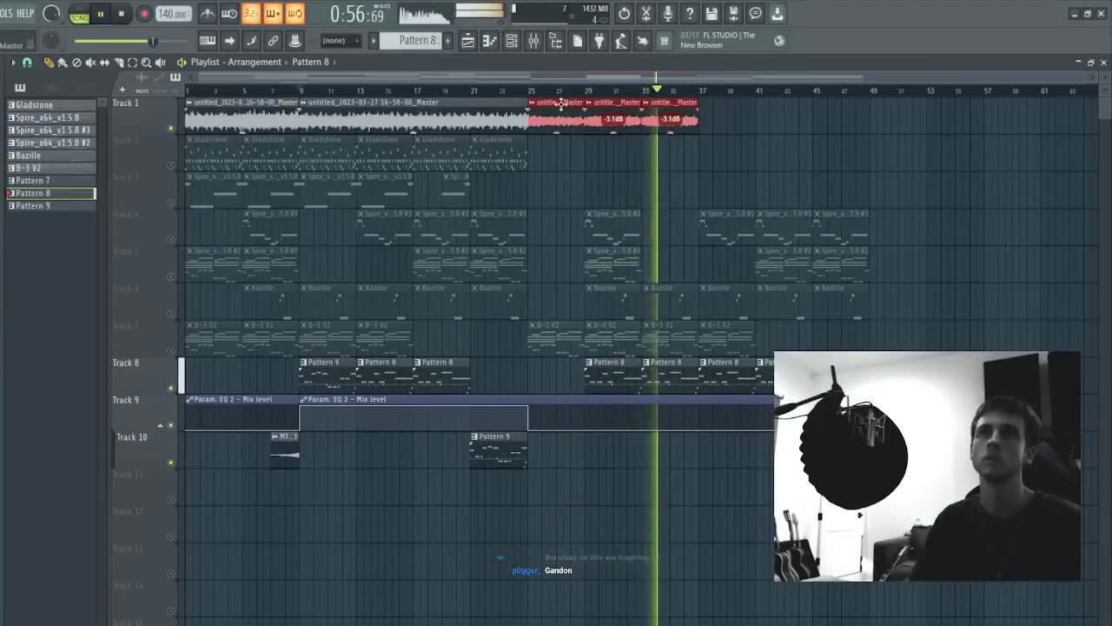
pyautogui.press('space')
# - Rebuild Track 1's audio clips from bar 25, then duplicate all four out to bar 57
pyautogui.click(533, 92)
pyautogui.press('space')
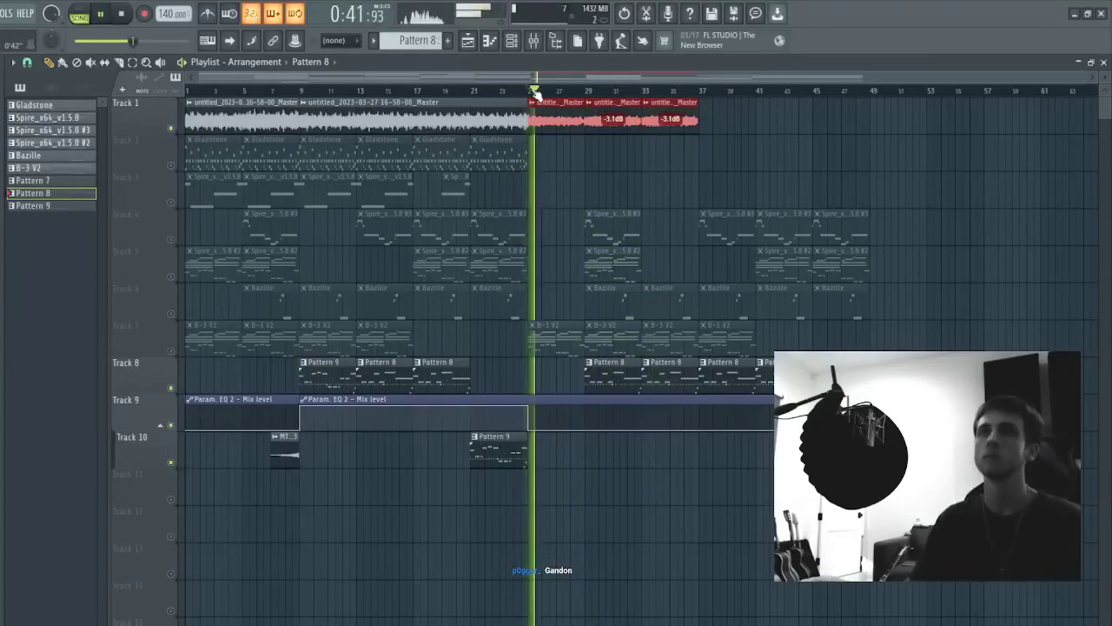
pyautogui.keyDown('ctrl'); pyautogui.click(611, 149); pyautogui.keyUp('ctrl')
pyautogui.rightClick(616, 119)
pyautogui.moveTo(594, 118); pyautogui.dragTo(557, 134)
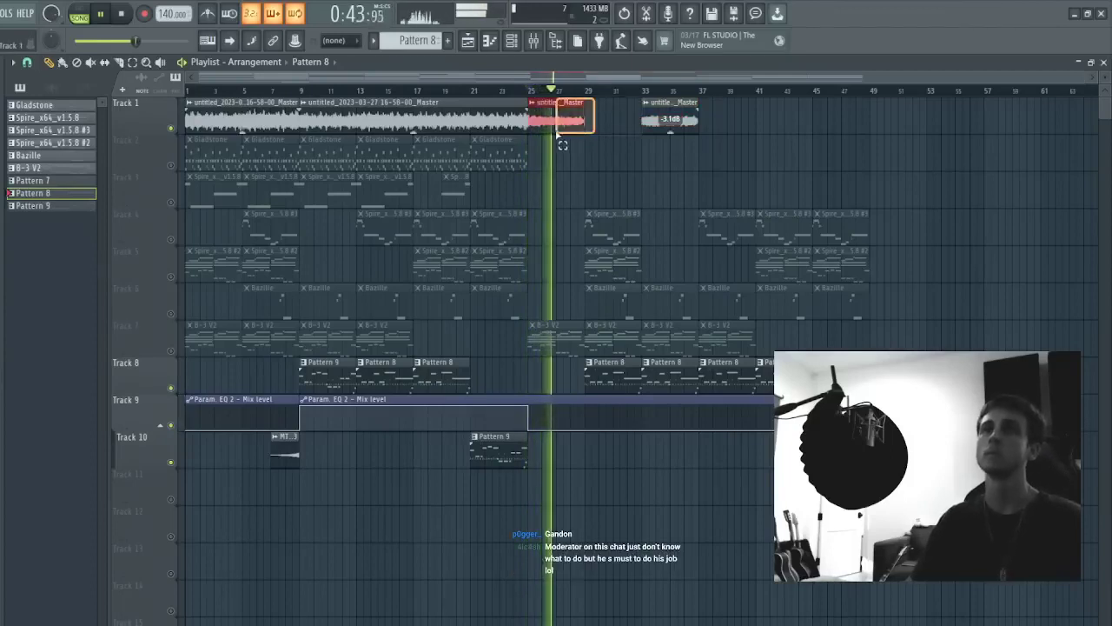
pyautogui.hotkey('ctrl', 'b')
pyautogui.click(564, 119)
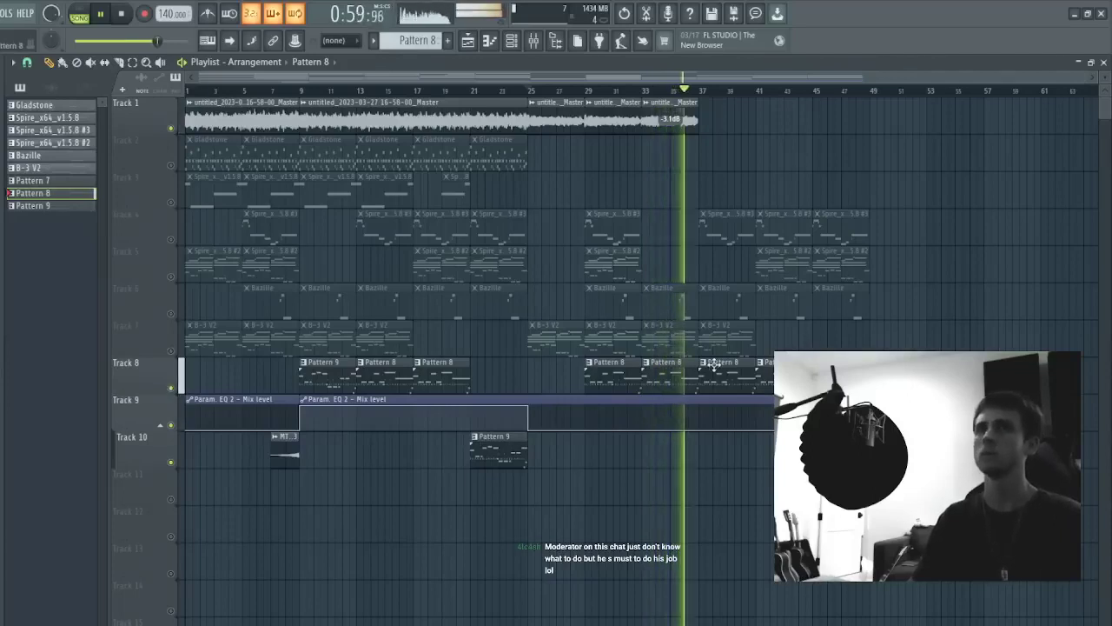
pyautogui.scroll(-3, 715, 365)
pyautogui.scroll(3, 715, 365)
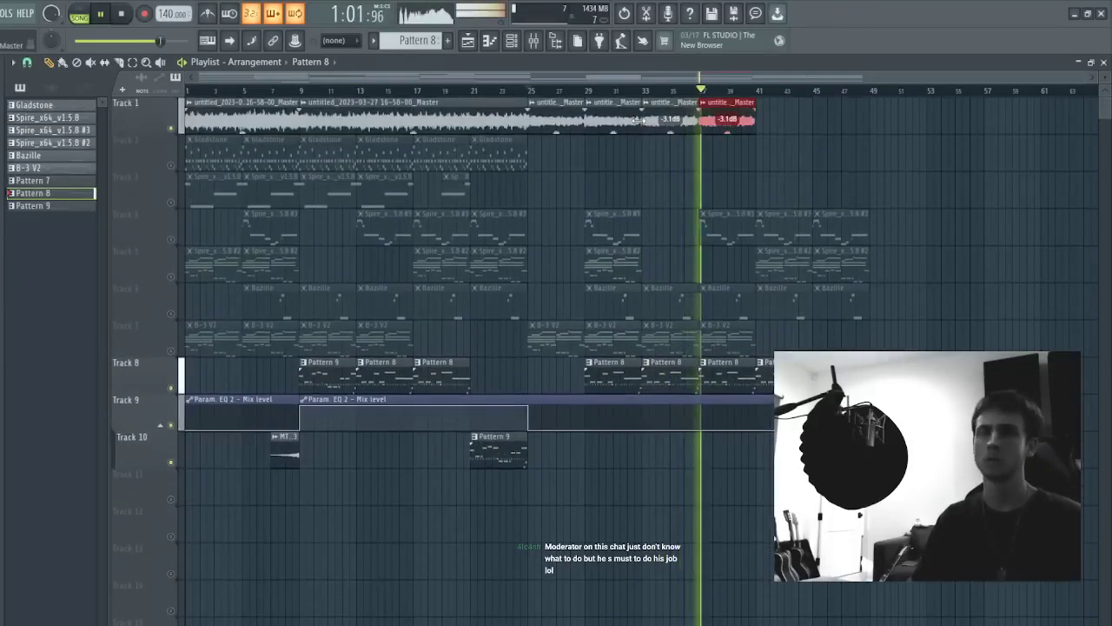
pyautogui.press('space')
pyautogui.press('space')
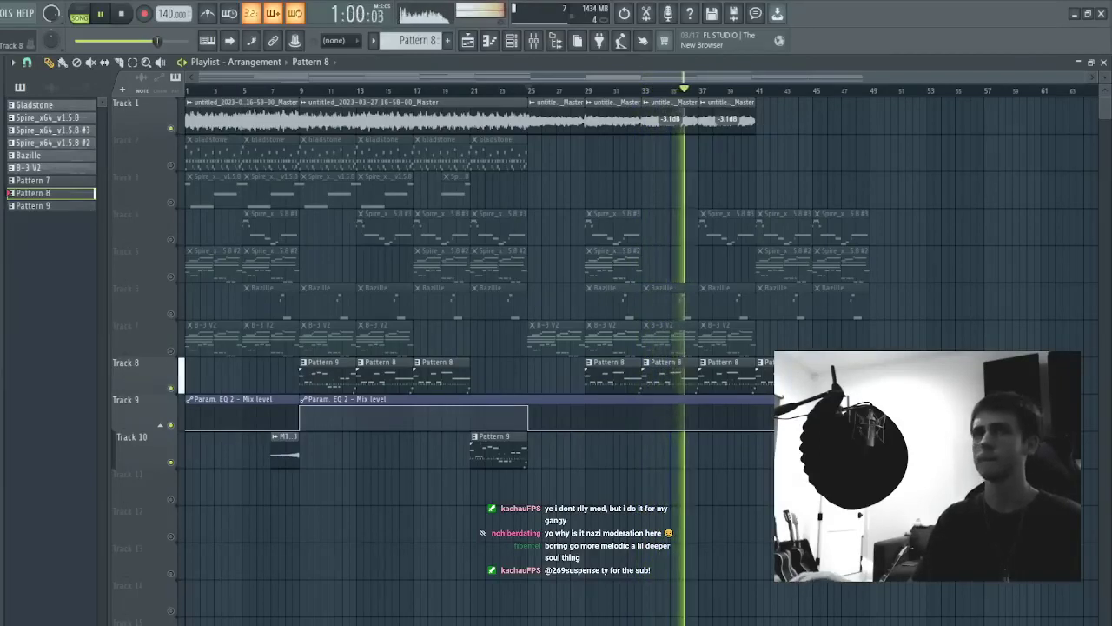
pyautogui.moveTo(854, 169); pyautogui.dragTo(554, 108)
pyautogui.hotkey('ctrl', 'b')
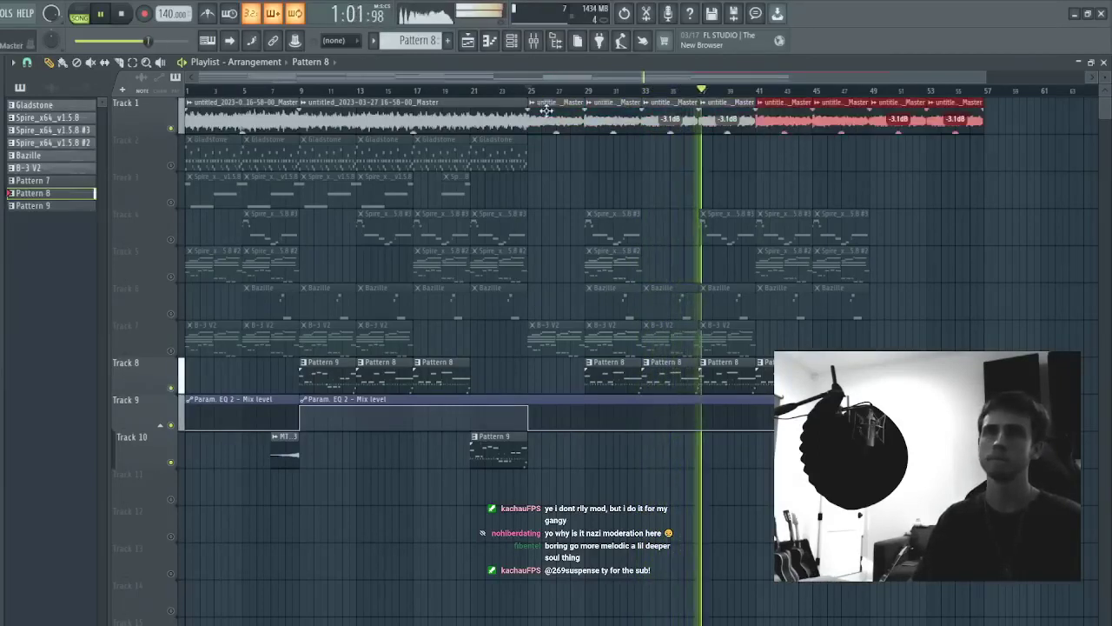
pyautogui.hotkey('ctrl', 'd')
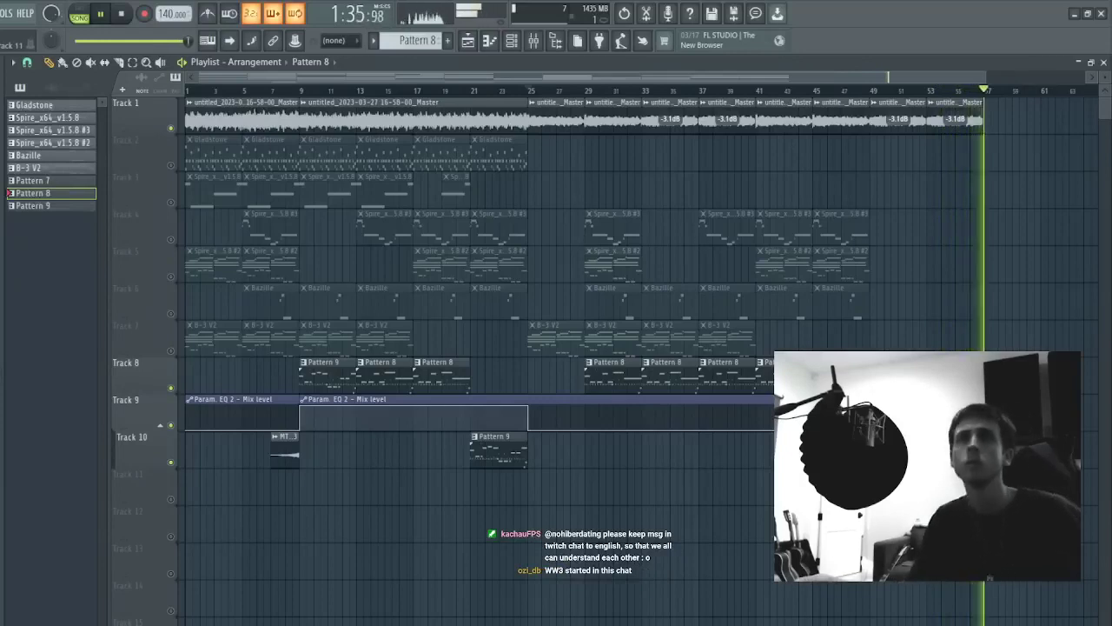
# - Copy the Track 10 sweep clip to about bar 26 and again near bar 55
pyautogui.click(970, 94)
pyautogui.moveTo(977, 504); pyautogui.dragTo(285, 96)
pyautogui.click(272, 449)
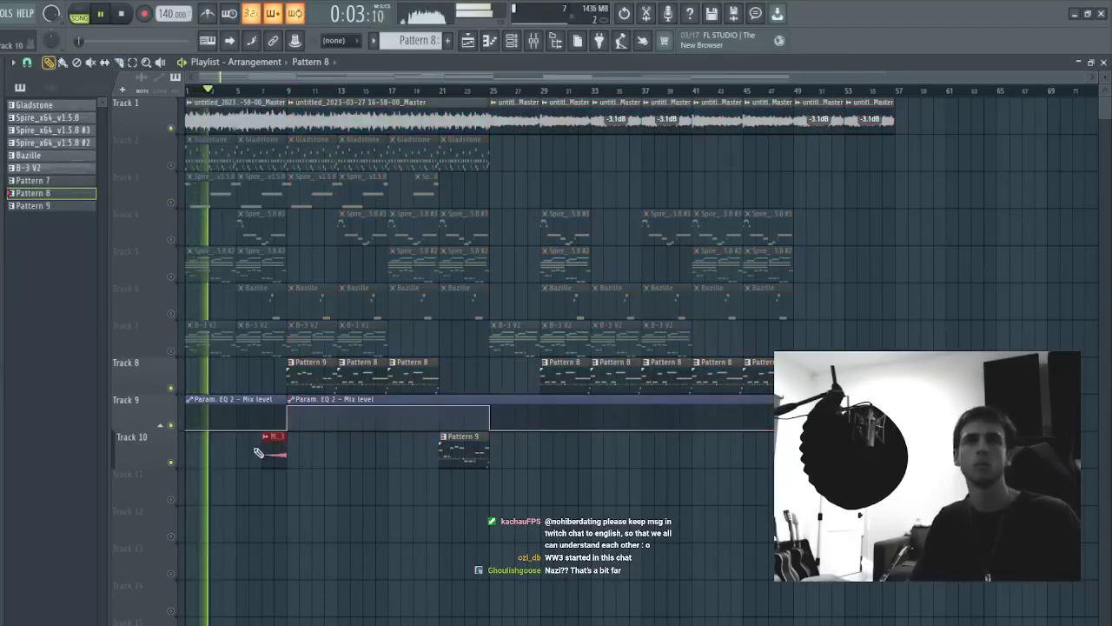
pyautogui.moveTo(269, 452); pyautogui.dragTo(521, 452)
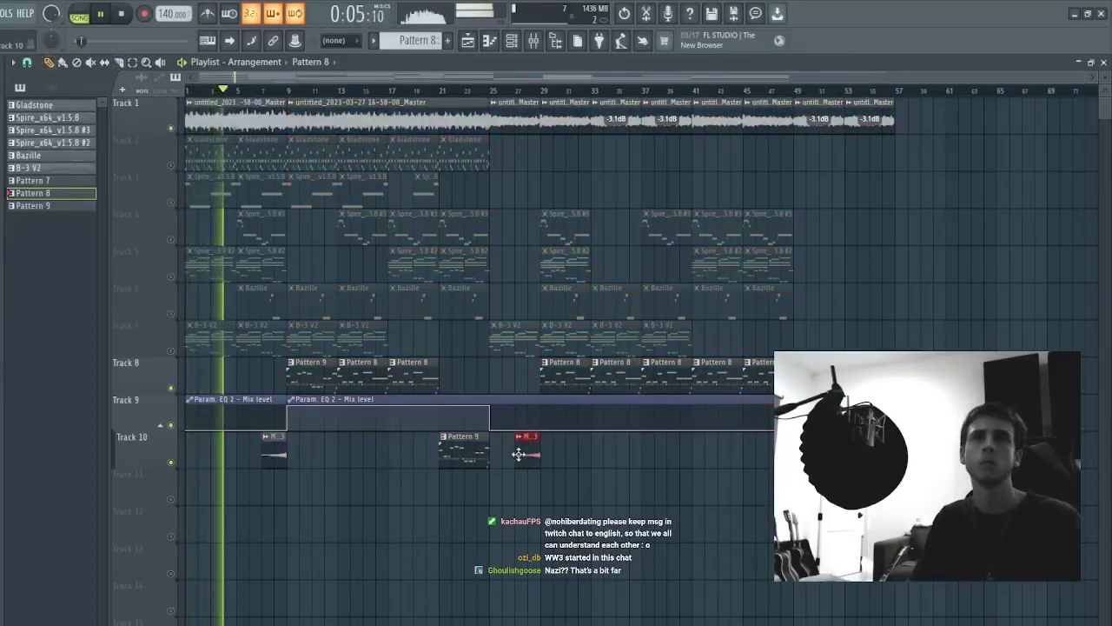
pyautogui.click(274, 453)
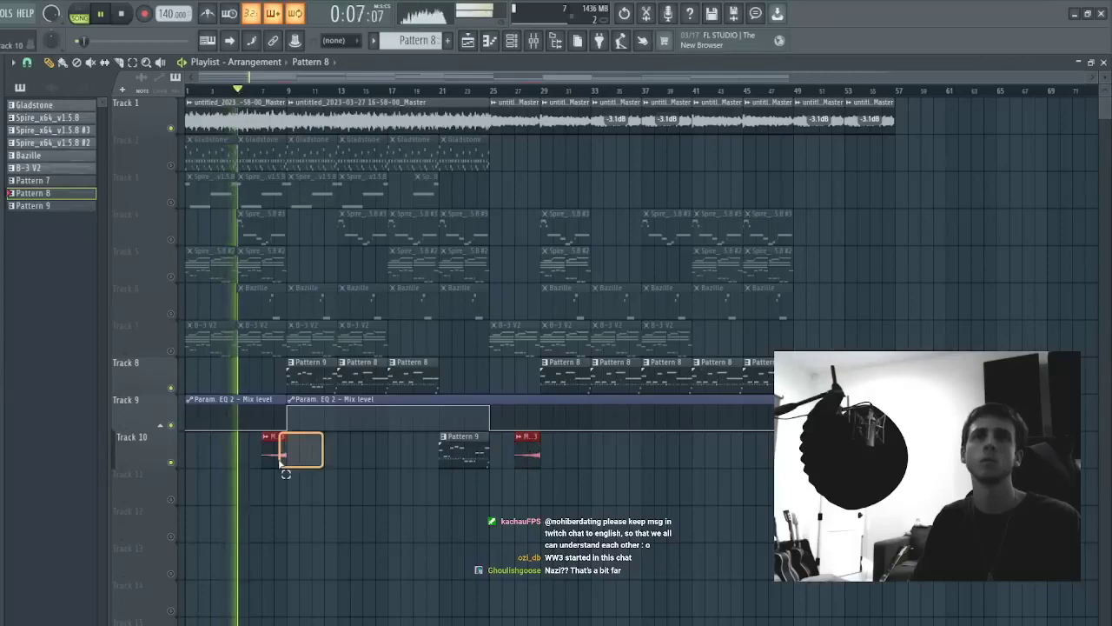
pyautogui.moveTo(275, 458); pyautogui.dragTo(884, 458)
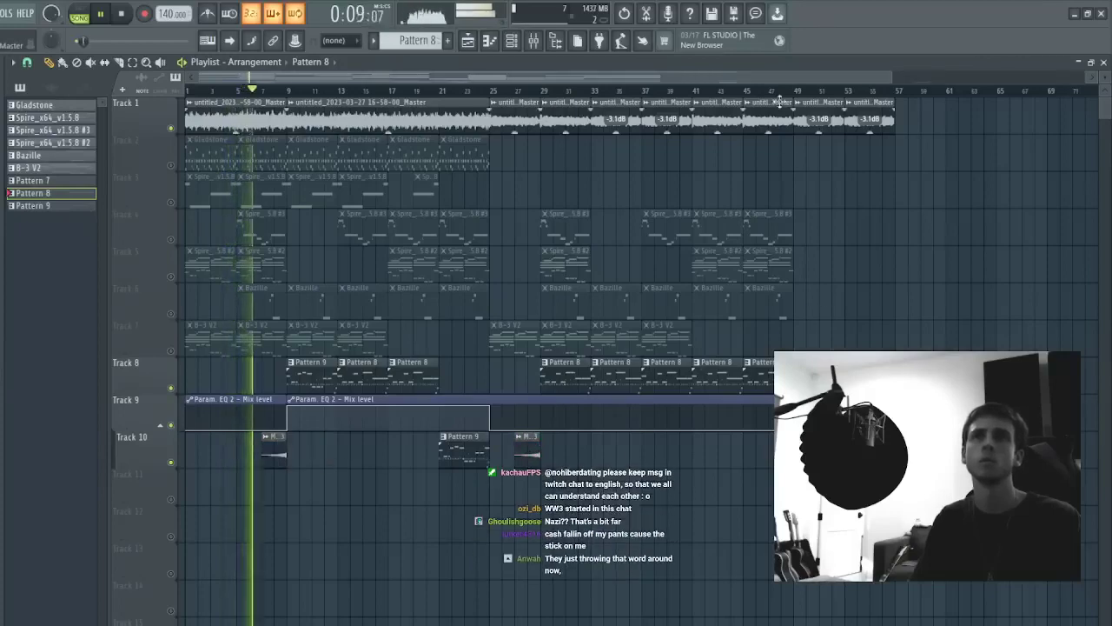
# - Check the clip settings of the Track 1 master audio and the MT2_Sweep 3 clips
pyautogui.scroll(-2, 874, 346)
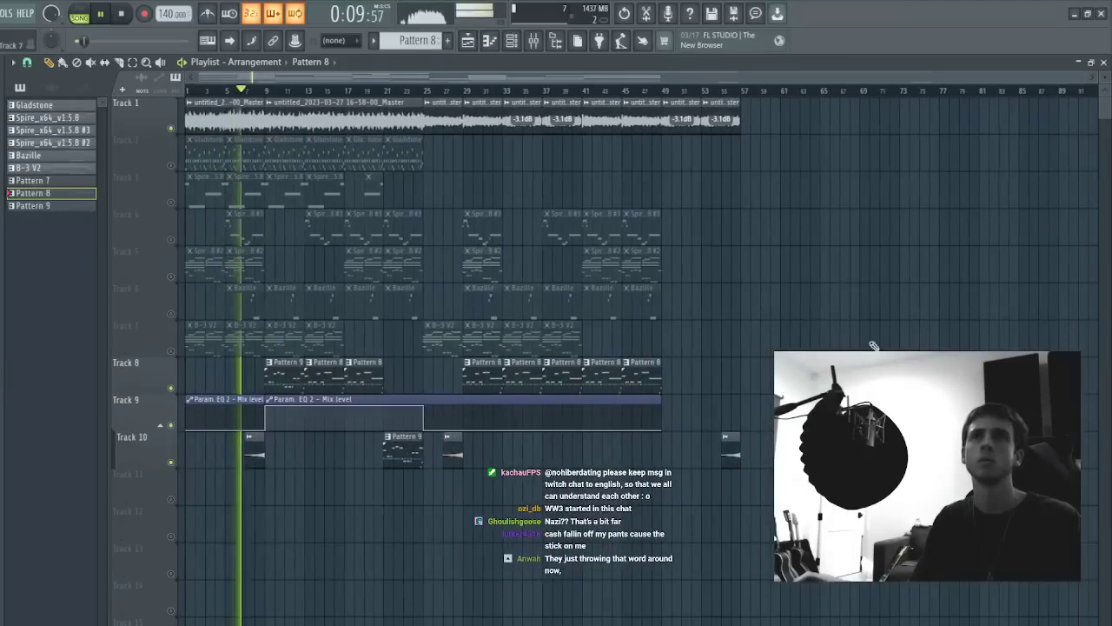
pyautogui.click(247, 116)
pyautogui.doubleClick(247, 116)
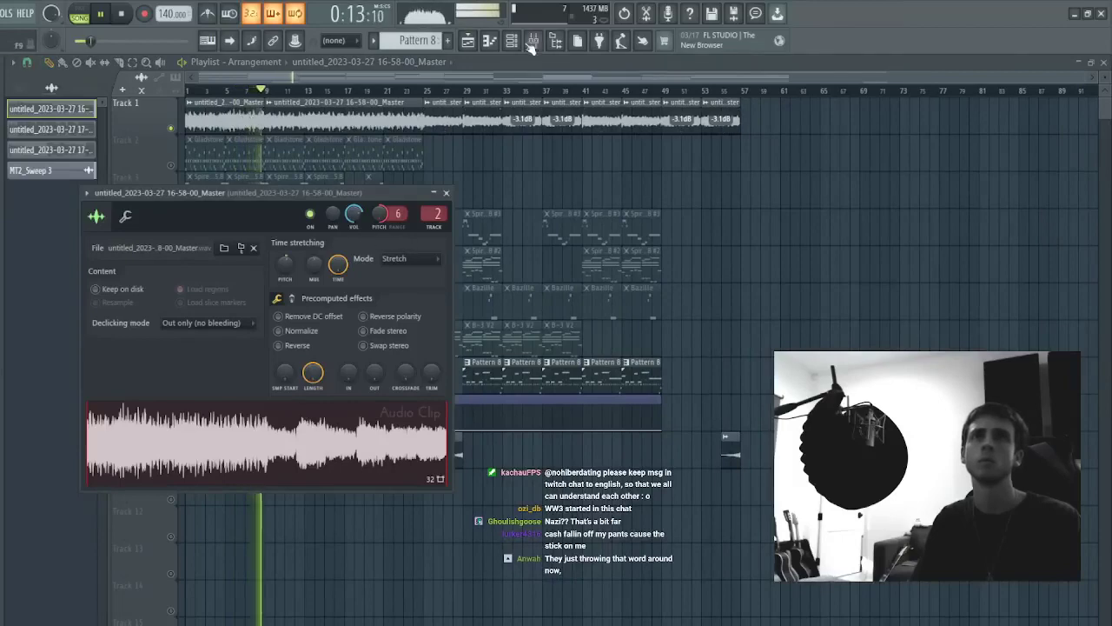
pyautogui.click(531, 43)
pyautogui.press('F12')
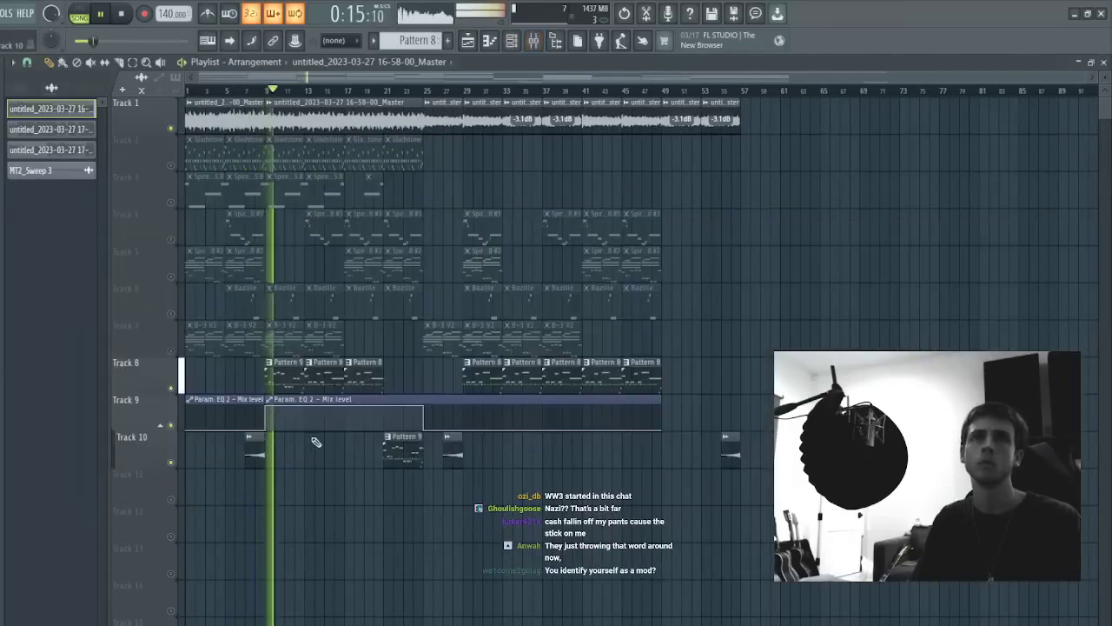
pyautogui.doubleClick(258, 459)
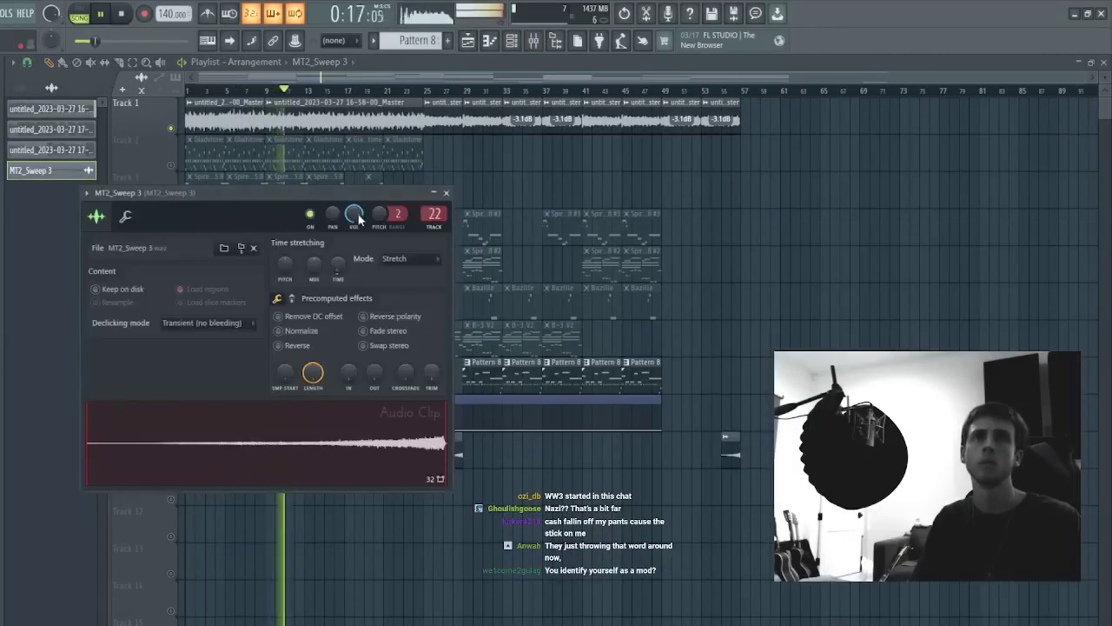
pyautogui.doubleClick(733, 456)
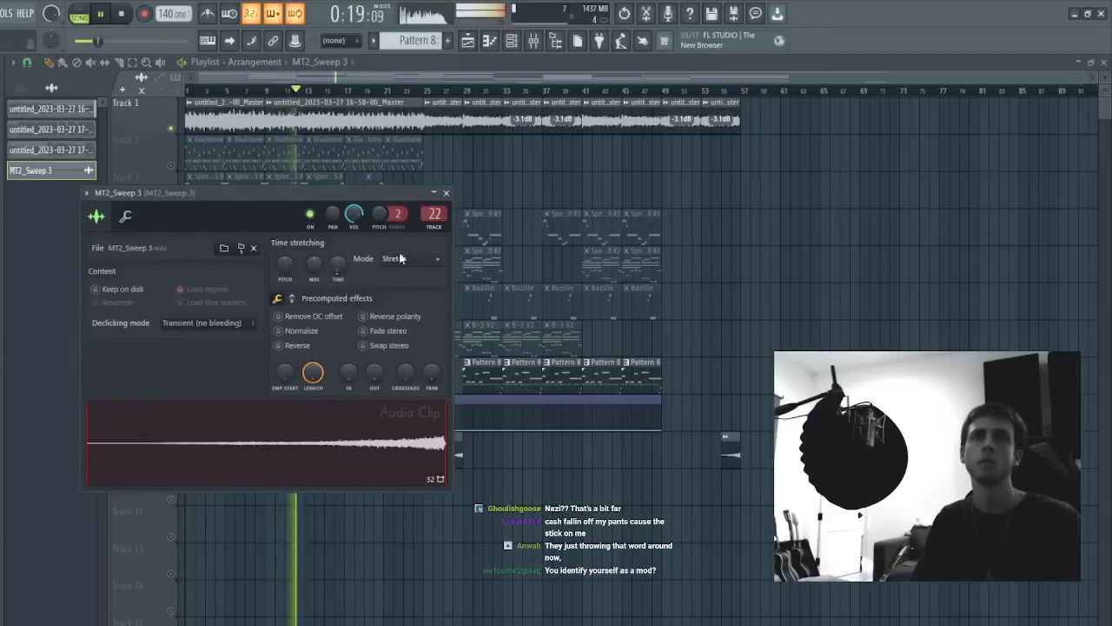
pyautogui.doubleClick(333, 121)
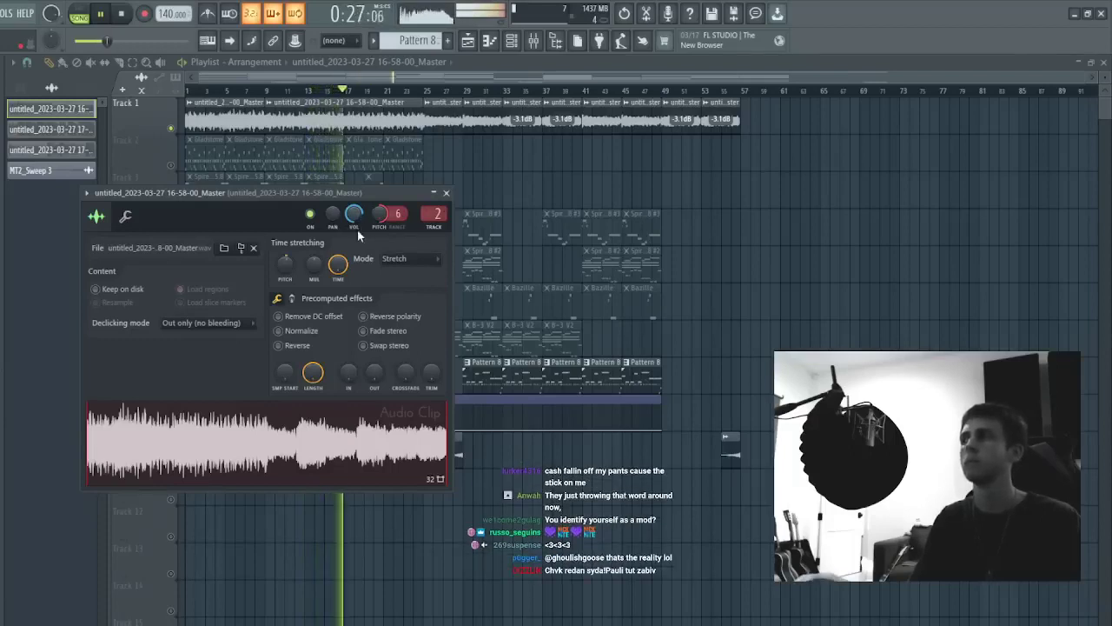
# - Undo a removed Track 1 audio clip, restart playback, and open Pattern 9's rim notes
pyautogui.rightClick(733, 130)
pyautogui.hotkey('ctrl', 'z')
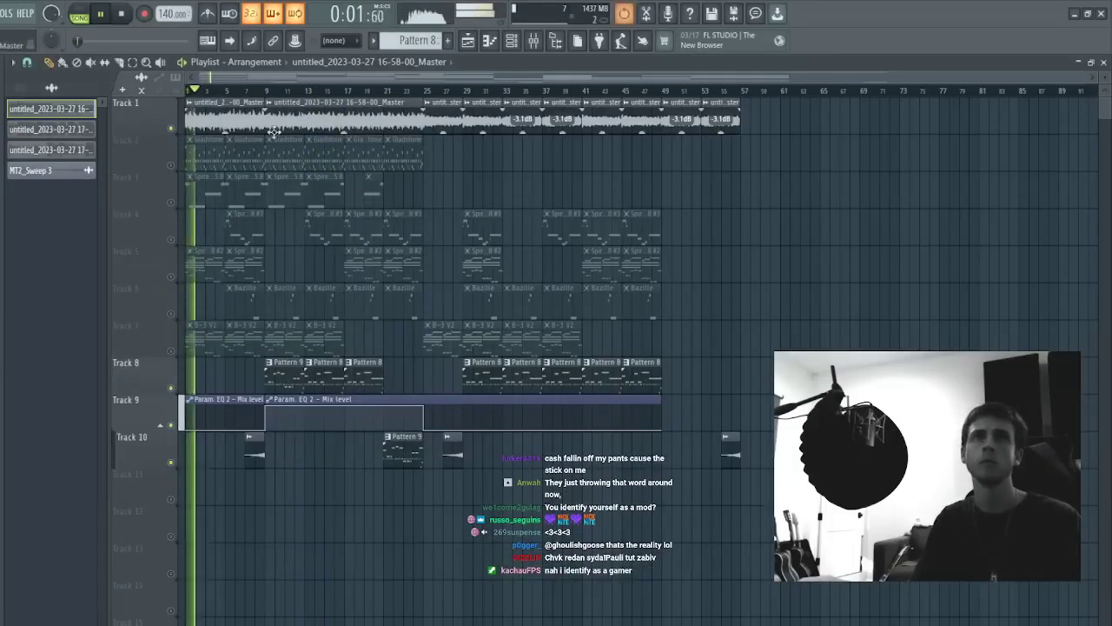
pyautogui.doubleClick(226, 125)
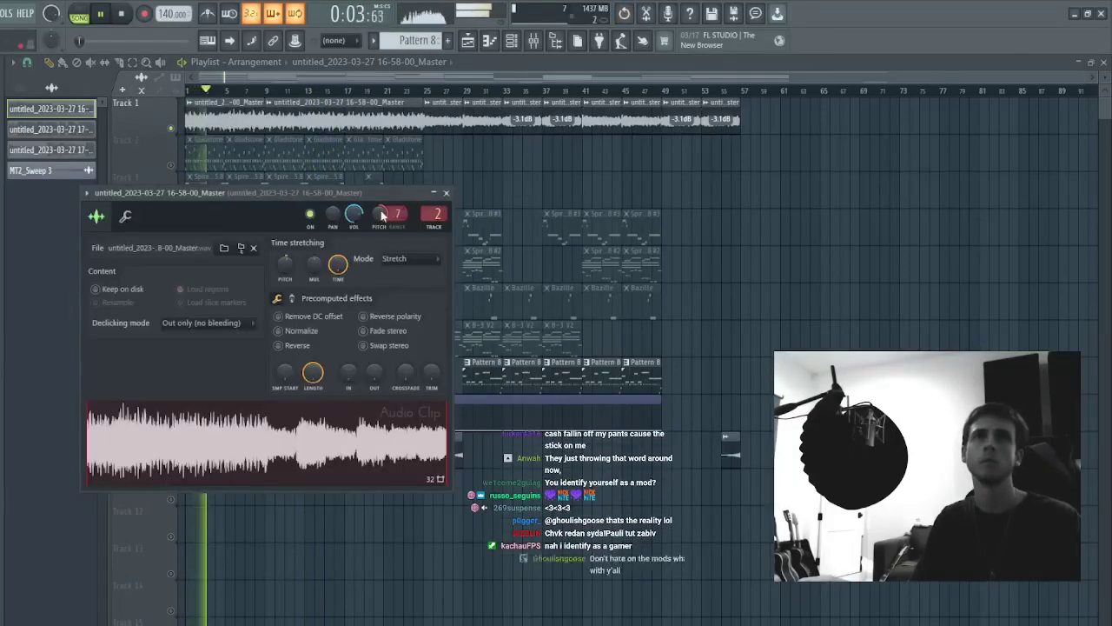
pyautogui.press('space')
pyautogui.press('space')
pyautogui.click(447, 193)
pyautogui.doubleClick(289, 375)
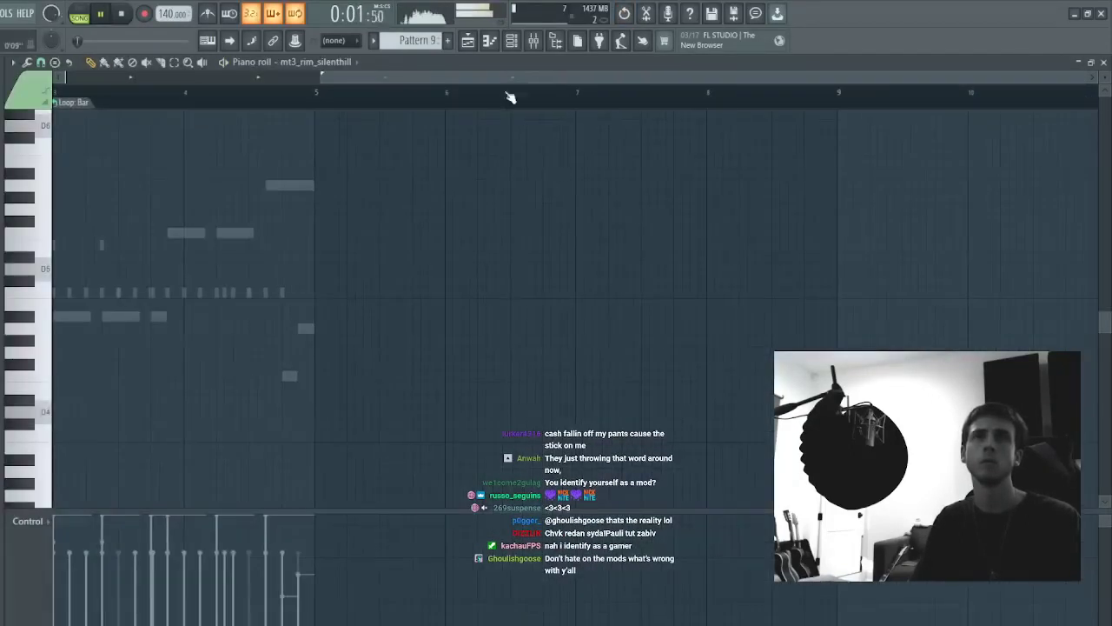
# - Shift the mt3_808_admin notes up a semitone and raise the tempo from 140 to 150 BPM
pyautogui.click(518, 47)
pyautogui.click(281, 478)
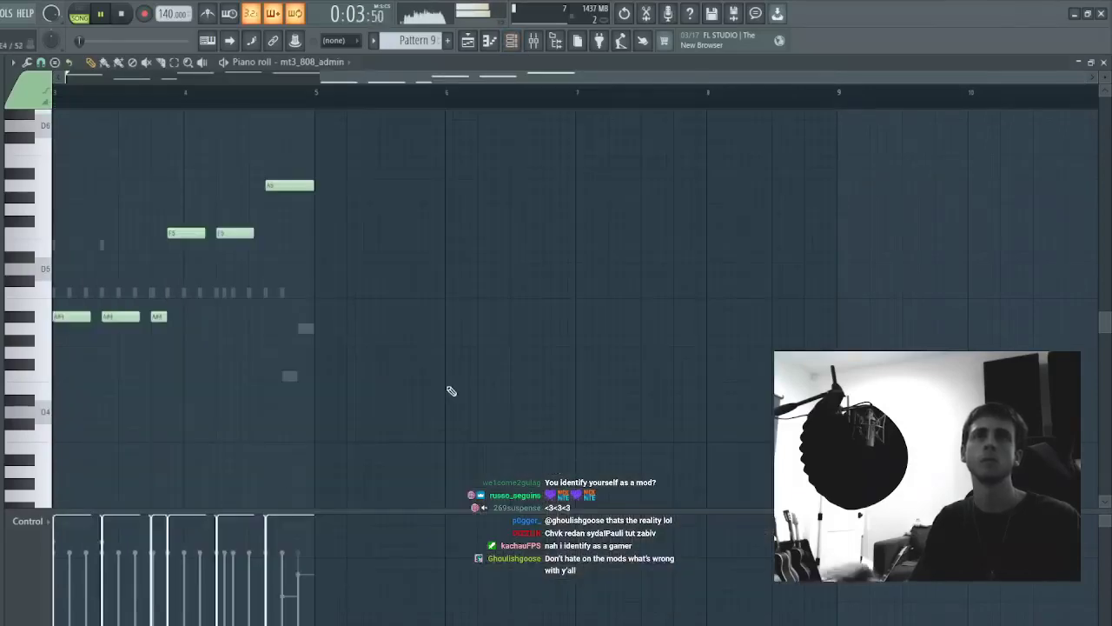
pyautogui.hotkey('shift', 'Up')
pyautogui.press('Escape')
pyautogui.press('Escape')
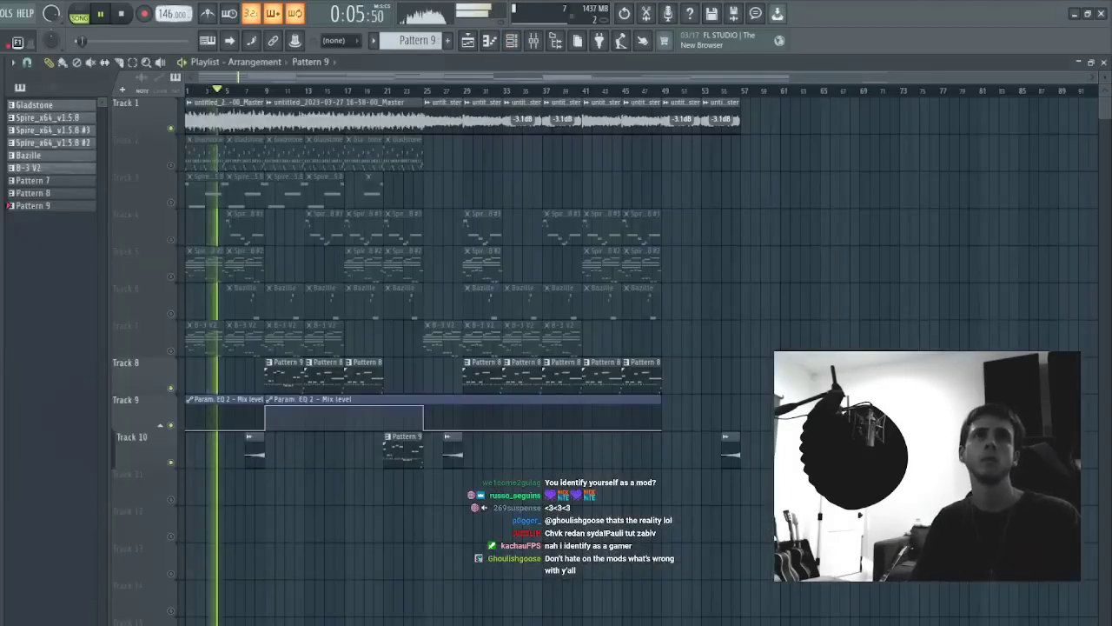
pyautogui.moveTo(171, 12); pyautogui.dragTo(171, 3)
# - Restart playback from bar 9 while checking the mixer and channel list
pyautogui.click(267, 92)
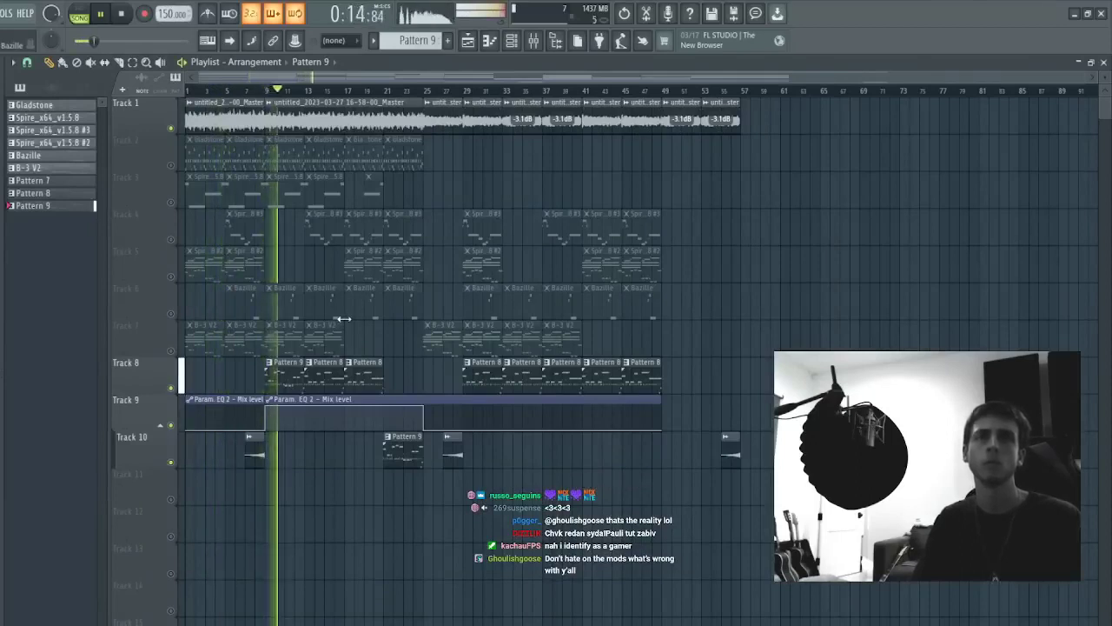
pyautogui.click(532, 44)
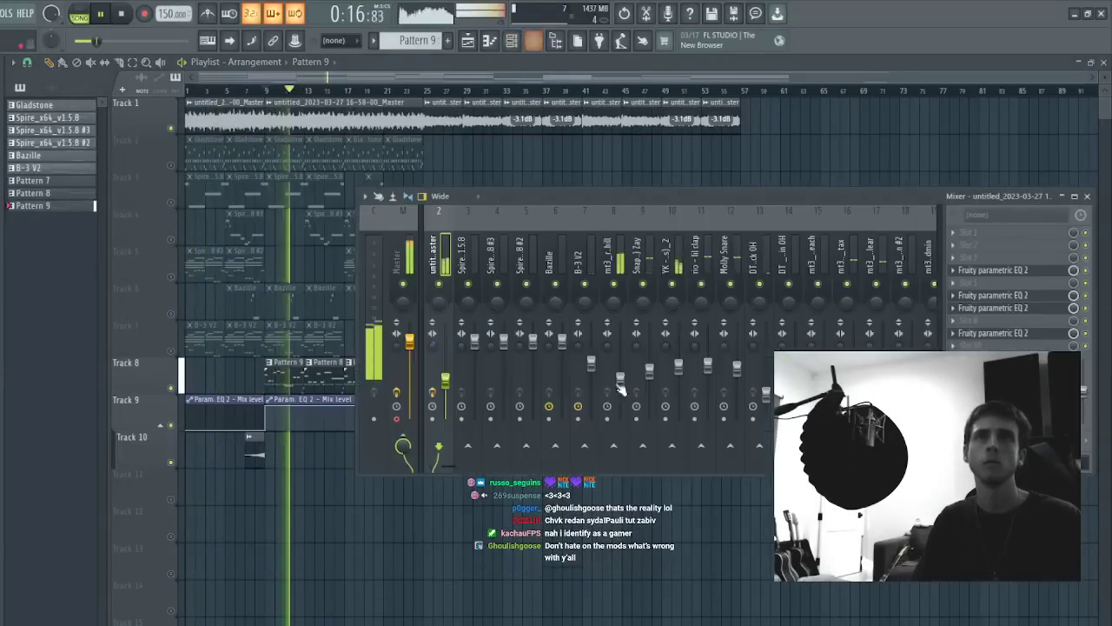
pyautogui.scroll(-6, 760, 280)
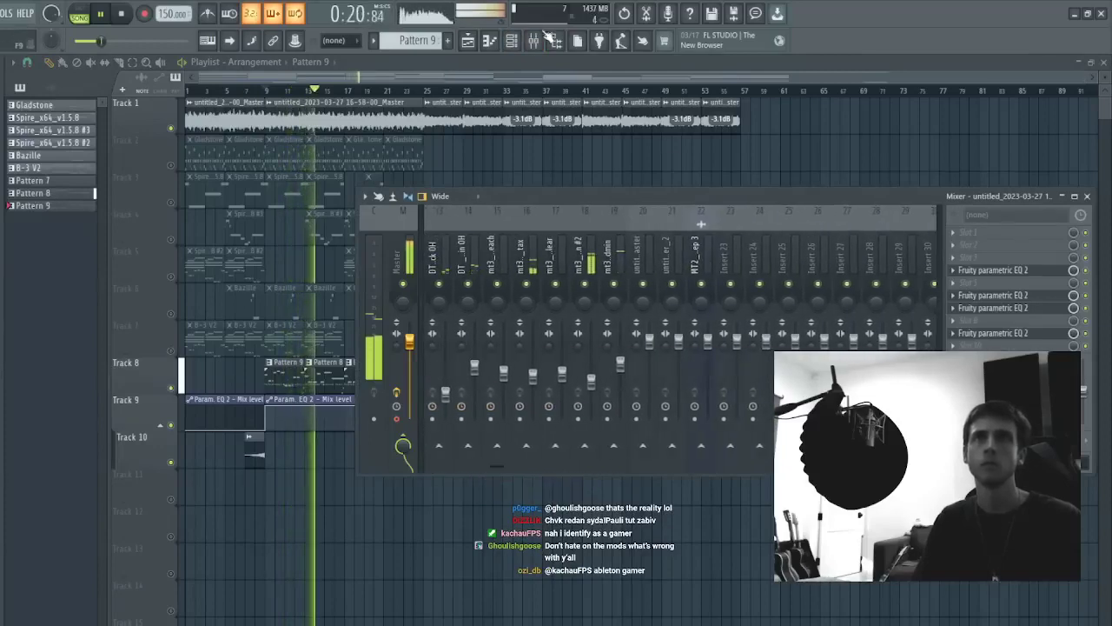
pyautogui.click(512, 42)
pyautogui.press('space')
pyautogui.press('space')
pyautogui.click(468, 41)
# - Open Pattern 8's notes on the 808 channel, then bring up the channel list
pyautogui.doubleClick(366, 374)
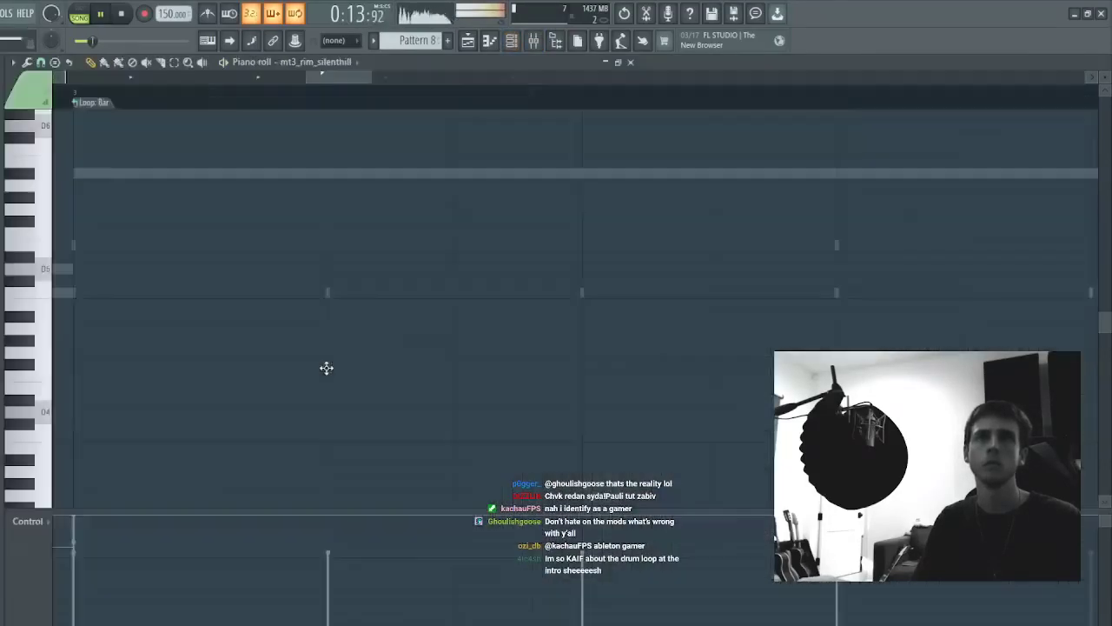
pyautogui.rightClick(255, 237)
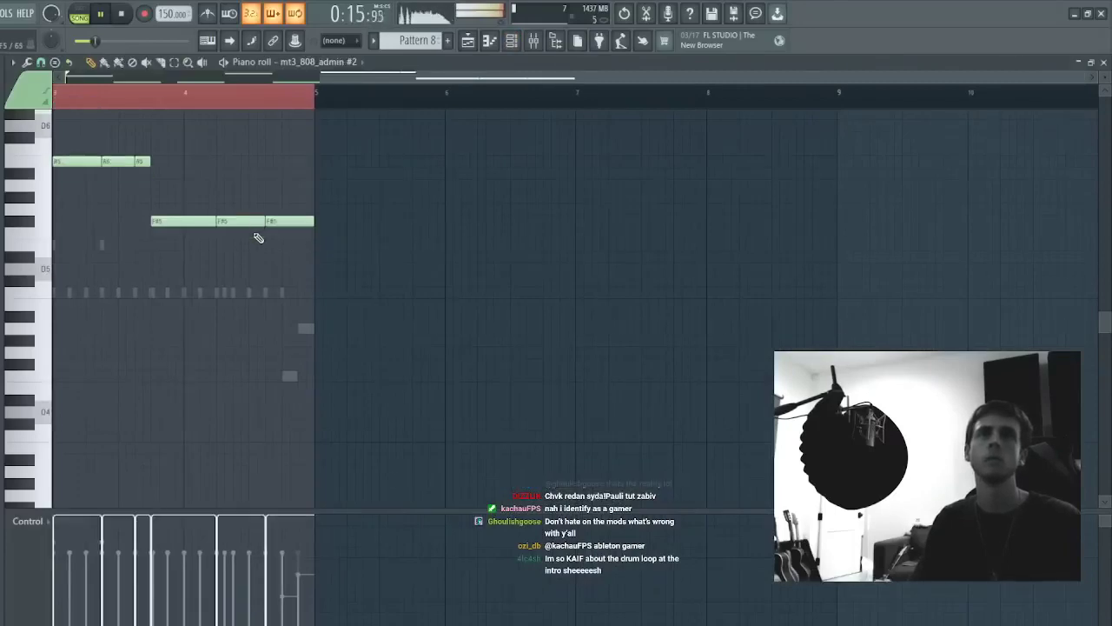
pyautogui.click(468, 41)
pyautogui.click(512, 42)
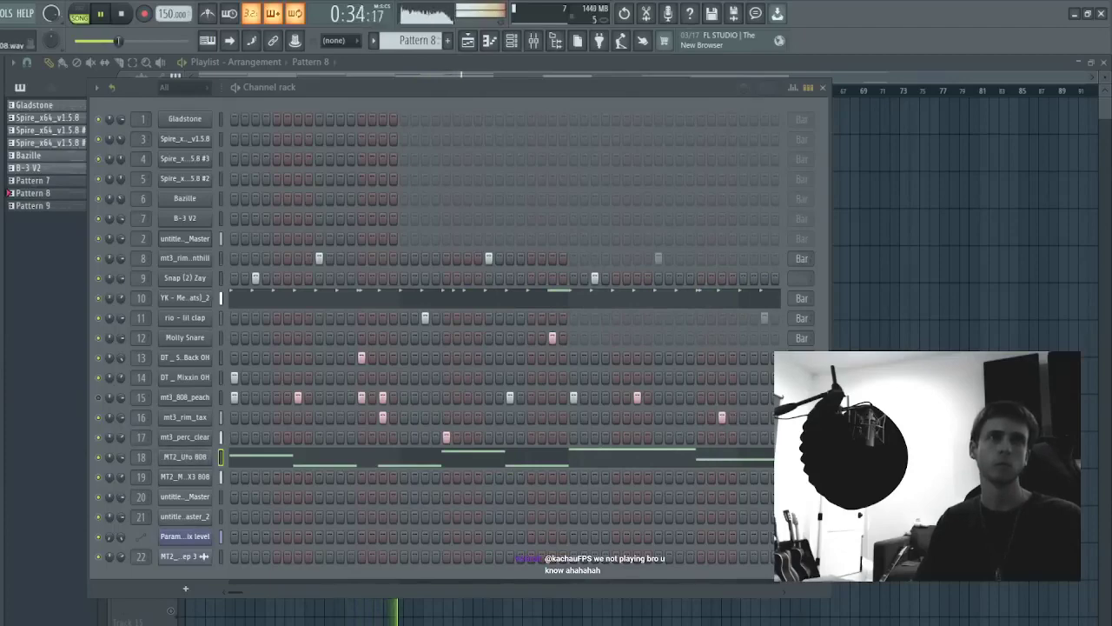
# - Slightly deepen one band's dip in the master audio's Parametric EQ
pyautogui.press('F6')
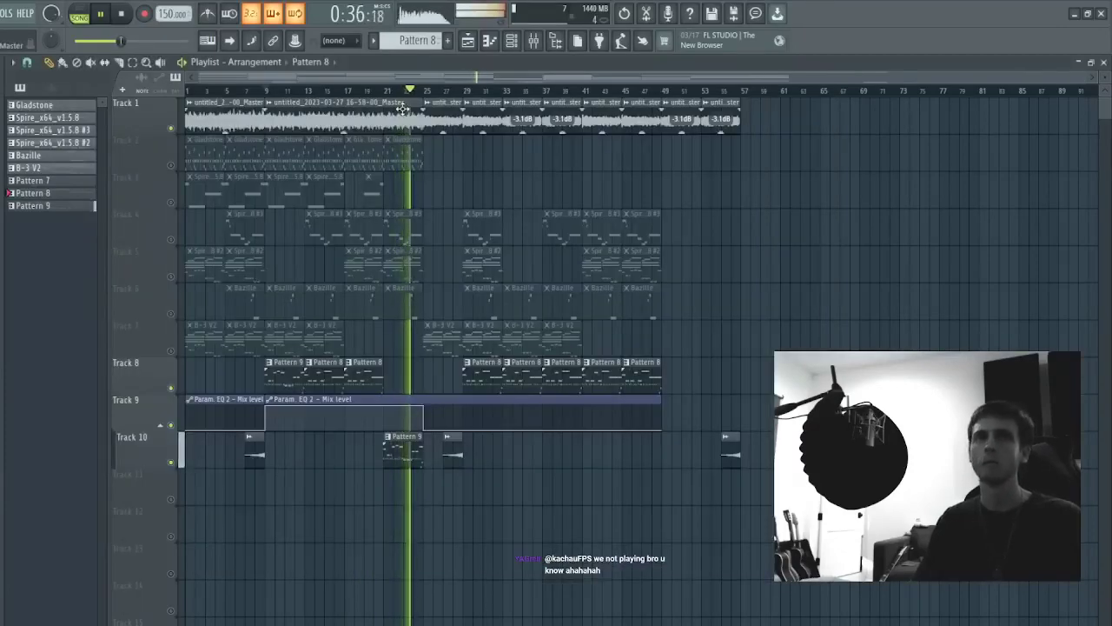
pyautogui.doubleClick(403, 108)
pyautogui.click(535, 42)
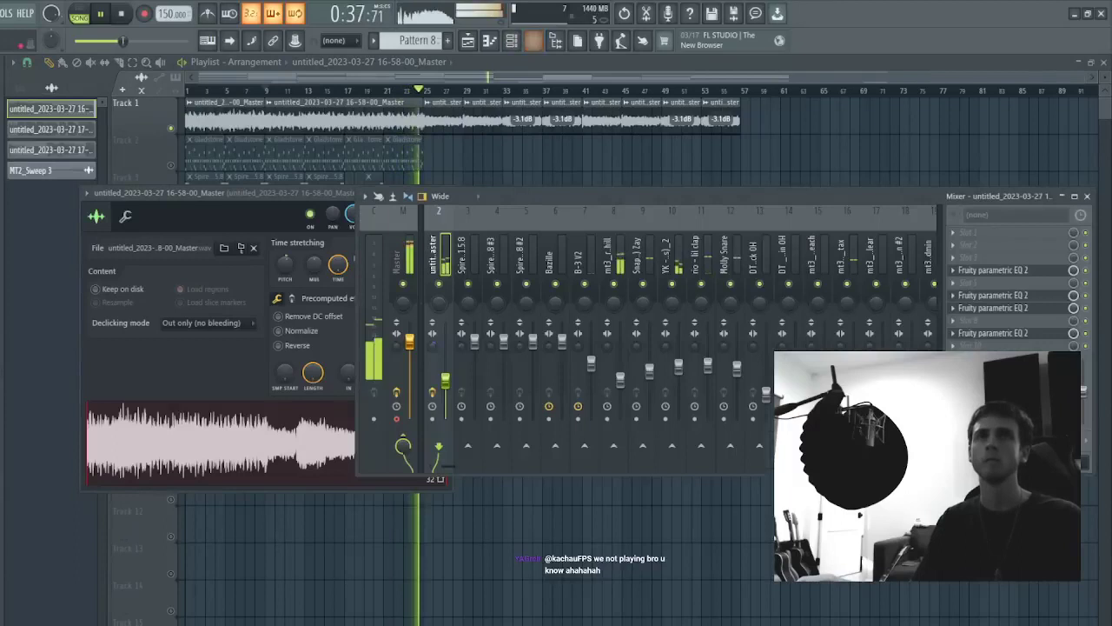
pyautogui.click(1017, 334)
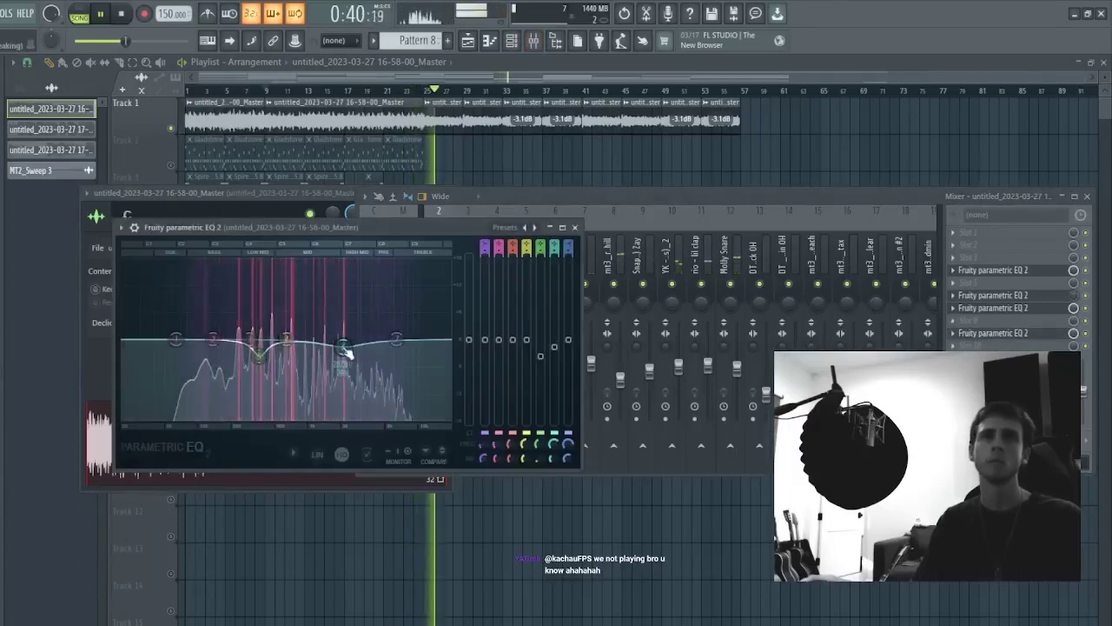
pyautogui.moveTo(345, 350); pyautogui.dragTo(348, 358)
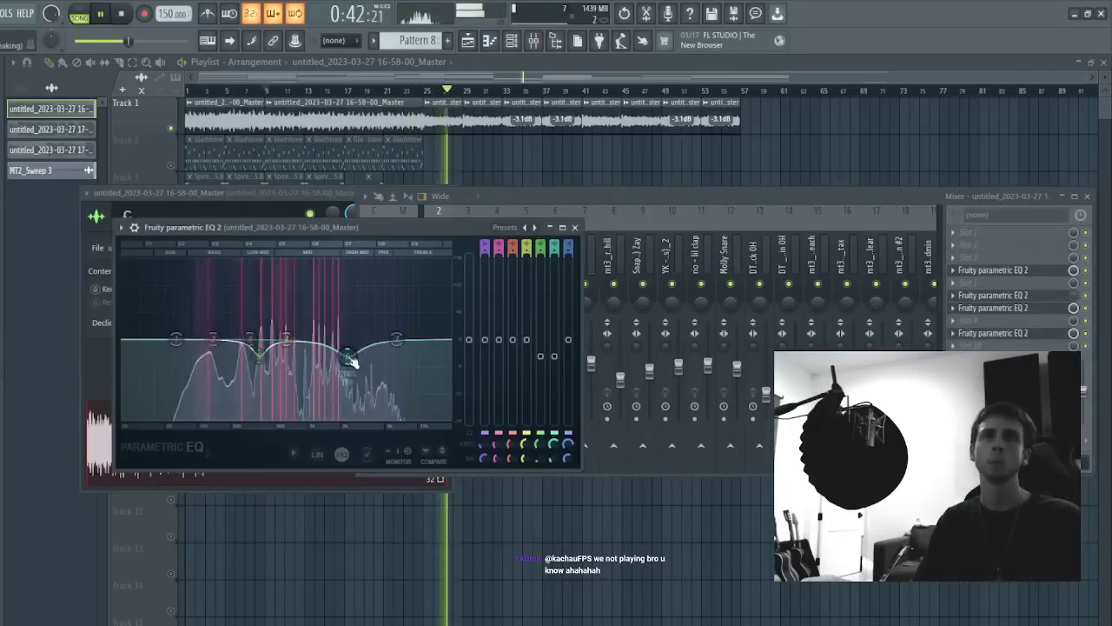
# - Move the Track 10 sweep clip slightly later and give it a fade-in
pyautogui.rightClick(605, 156)
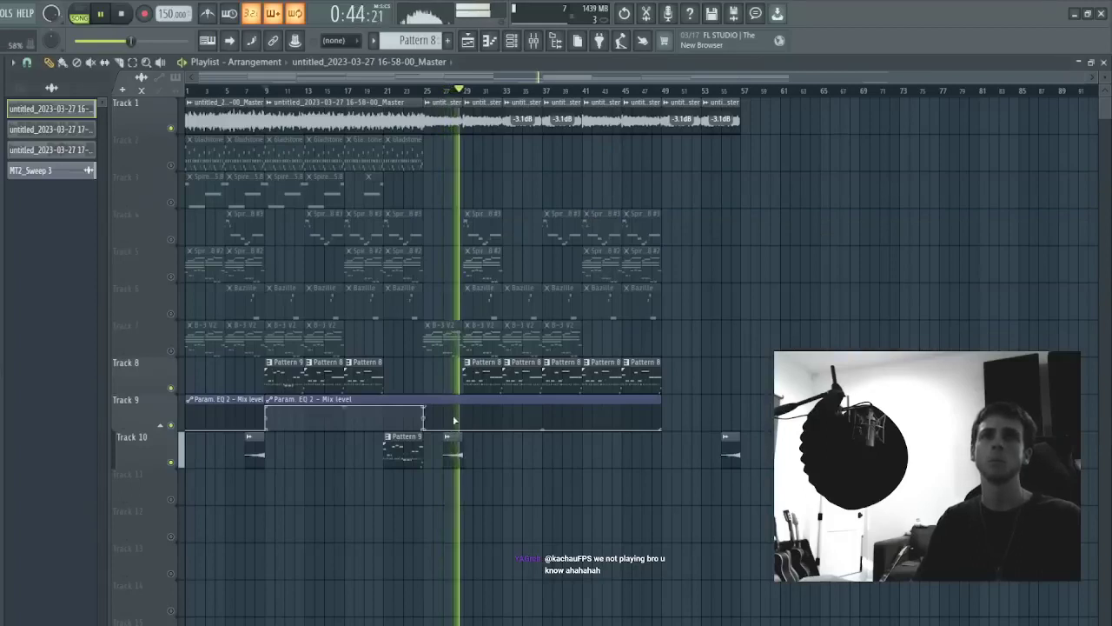
pyautogui.doubleClick(452, 452)
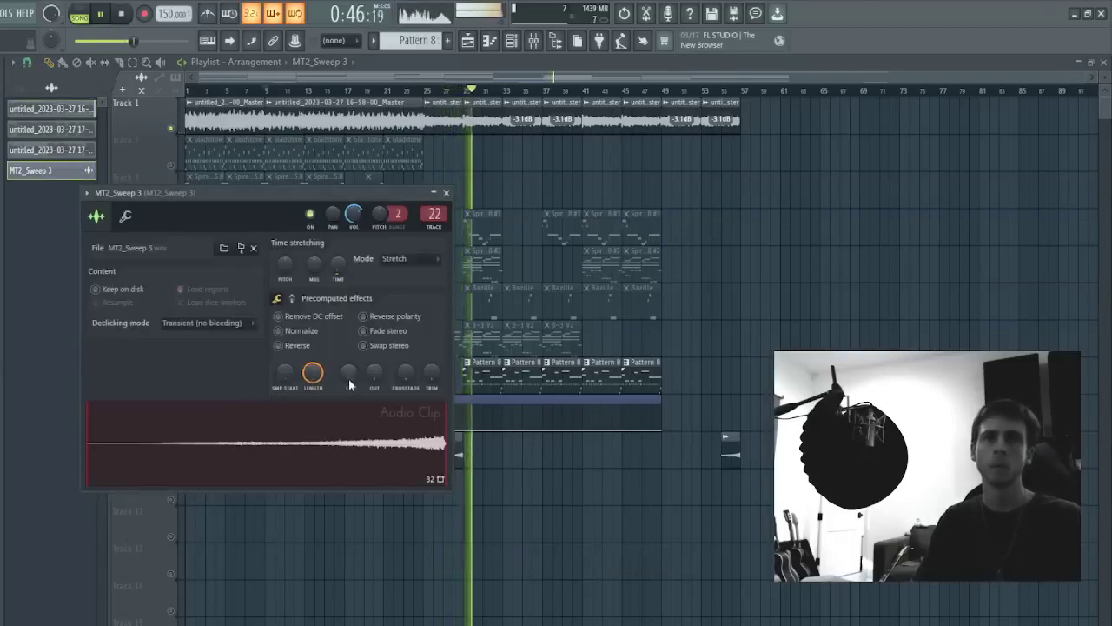
pyautogui.press('Escape')
pyautogui.moveTo(454, 449); pyautogui.dragTo(489, 449)
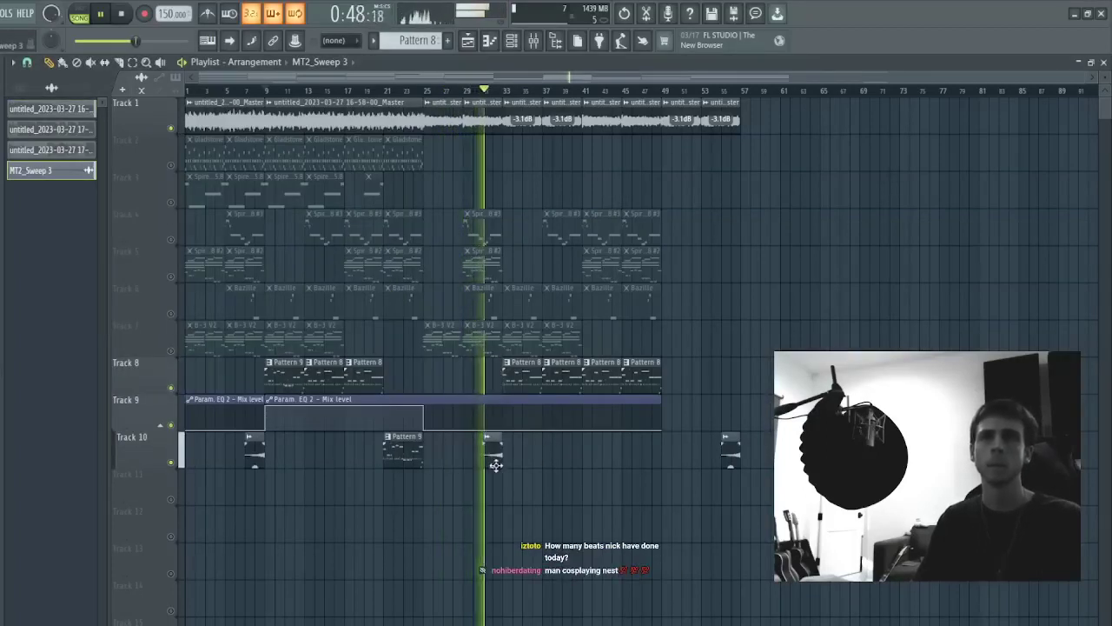
pyautogui.doubleClick(493, 448)
pyautogui.moveTo(349, 371); pyautogui.dragTo(351, 363)
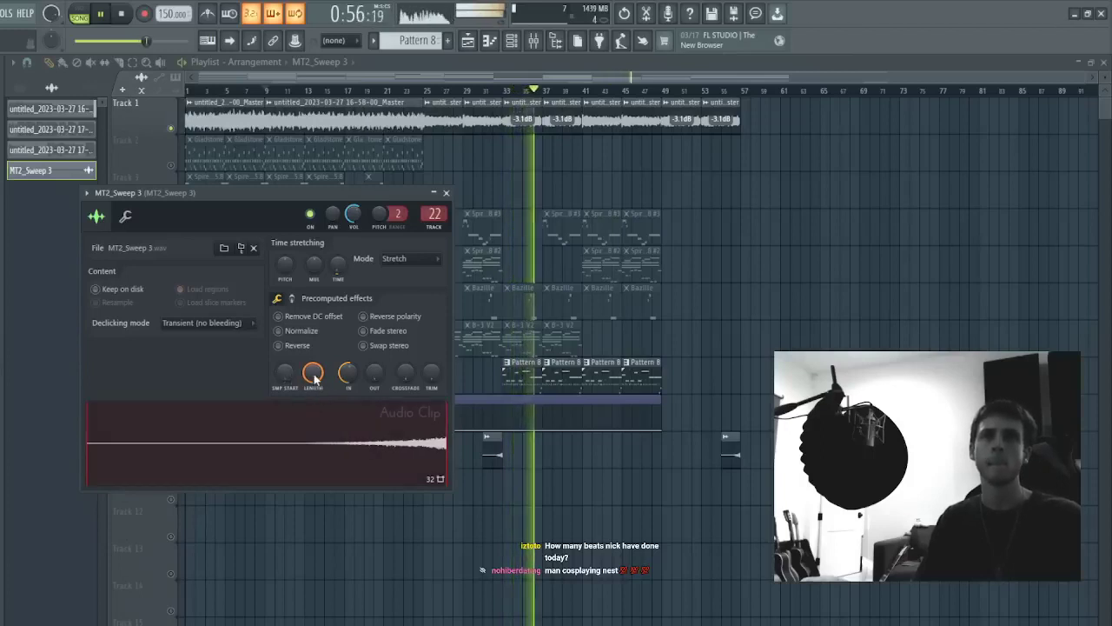
pyautogui.click(446, 192)
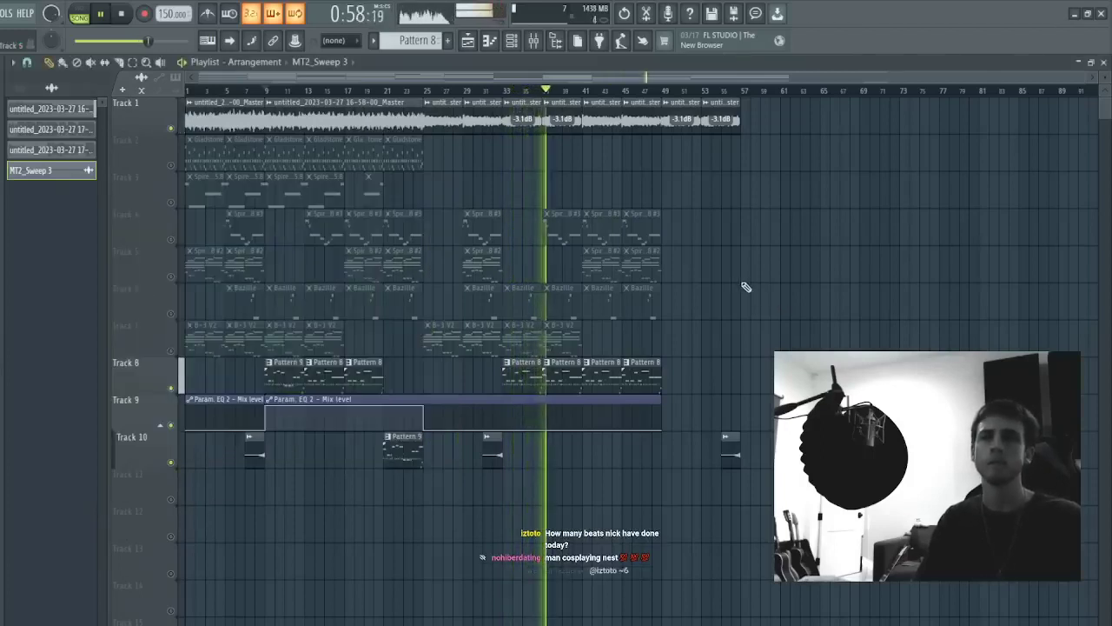
# - Select the arrangement clips except the Param. EQ 2 automation, drop tempo toward 146, restart at bar 9
pyautogui.keyDown('ctrl'); pyautogui.moveTo(755, 265); pyautogui.dragTo(405, 522); pyautogui.keyUp('ctrl')
pyautogui.hotkey('ctrl', 'd')
pyautogui.press('c')
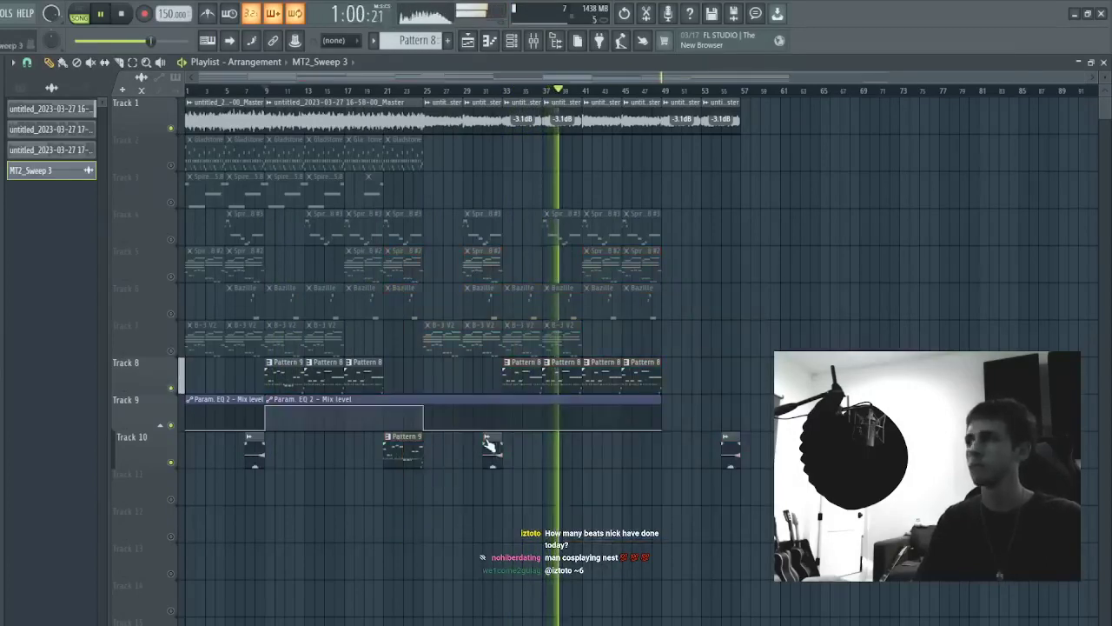
pyautogui.moveTo(870, 173); pyautogui.dragTo(291, 474)
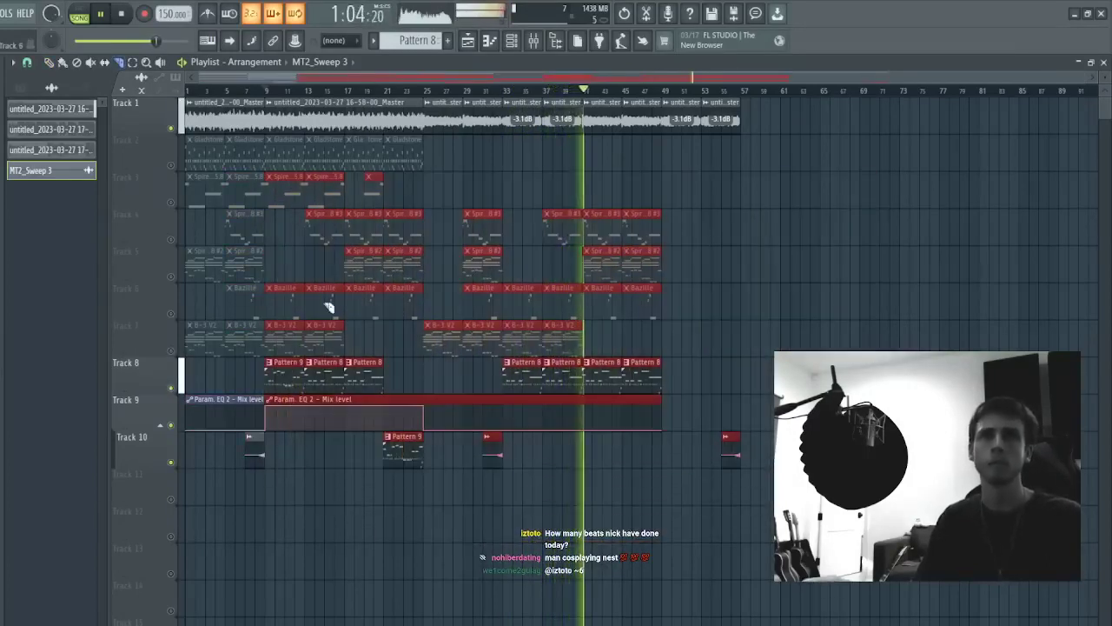
pyautogui.moveTo(274, 126); pyautogui.dragTo(787, 98)
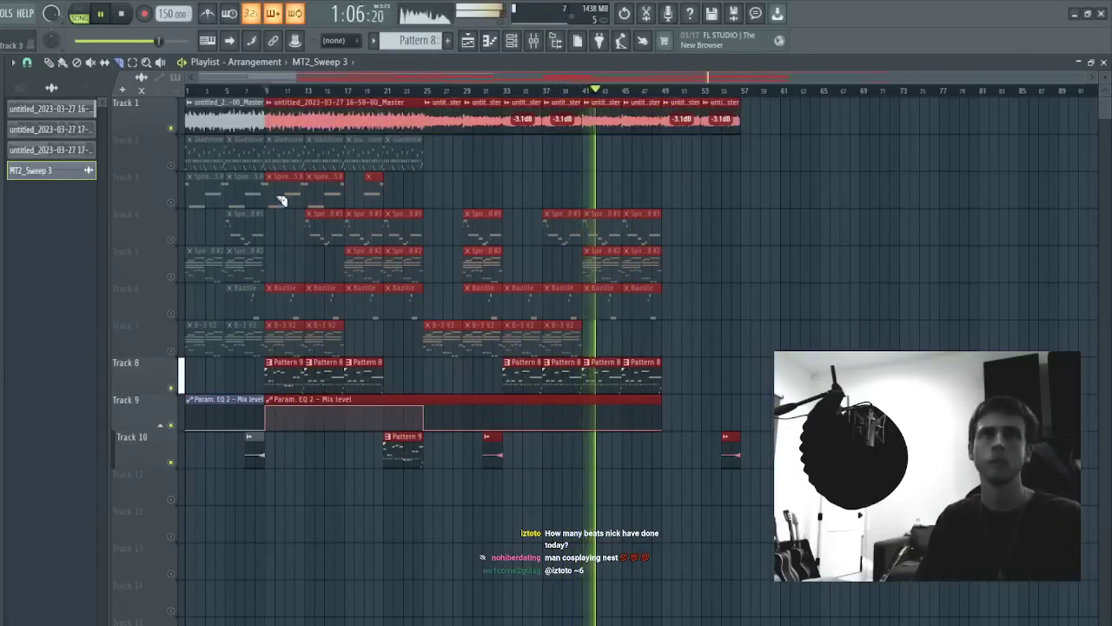
pyautogui.moveTo(277, 174); pyautogui.dragTo(737, 365)
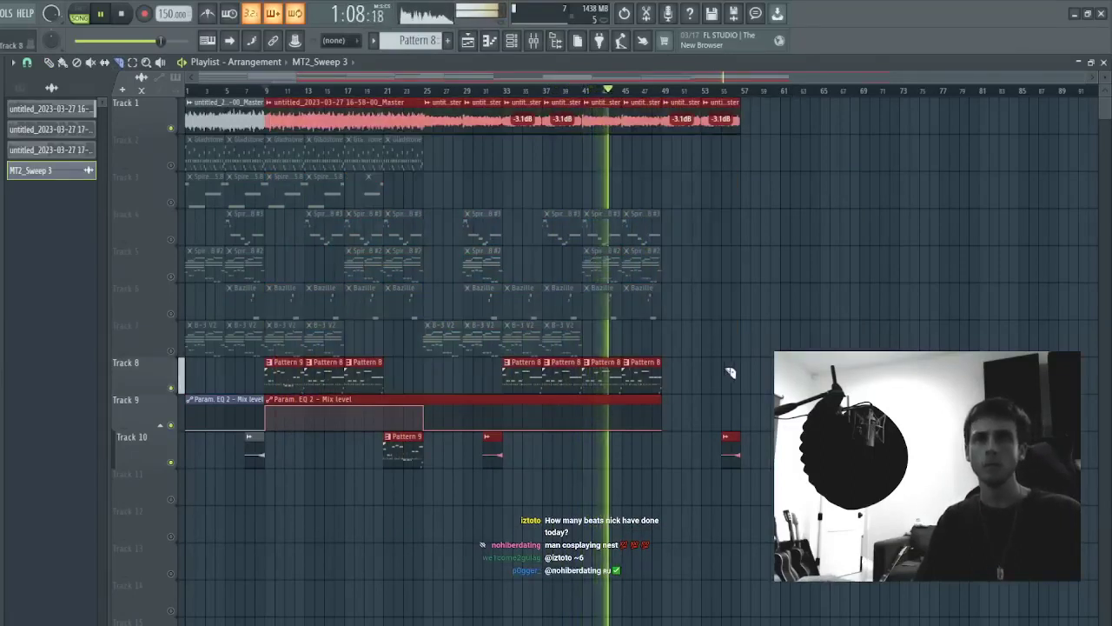
pyautogui.keyDown('ctrl'); pyautogui.keyDown('shift'); pyautogui.click(432, 409); pyautogui.keyUp('shift'); pyautogui.keyUp('ctrl')
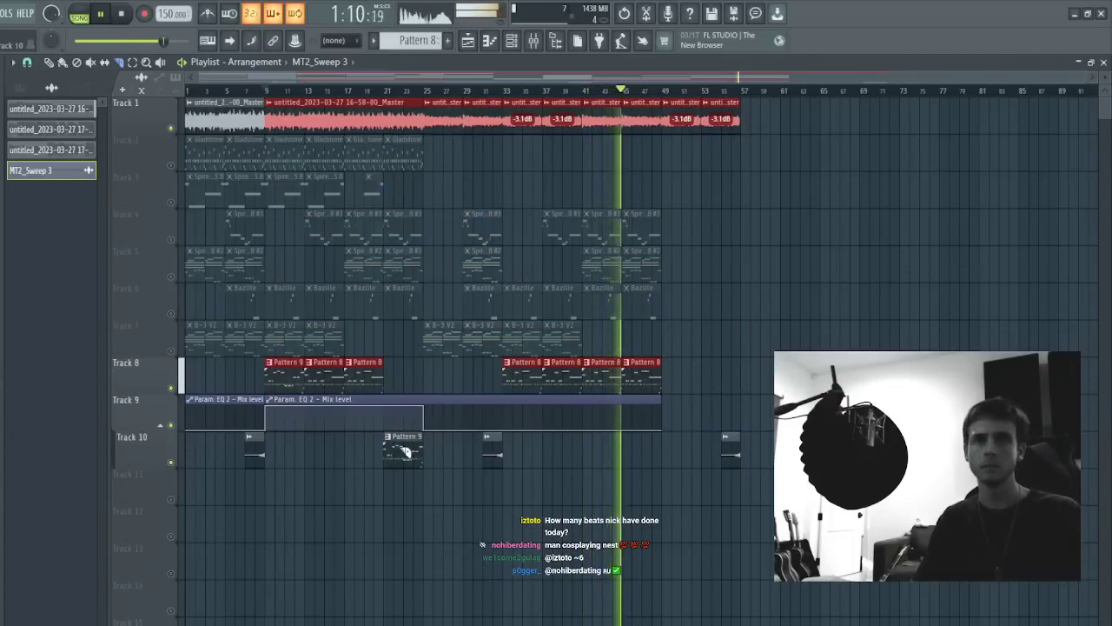
pyautogui.keyDown('ctrl'); pyautogui.keyDown('shift'); pyautogui.click(252, 452); pyautogui.keyUp('shift'); pyautogui.keyUp('ctrl')
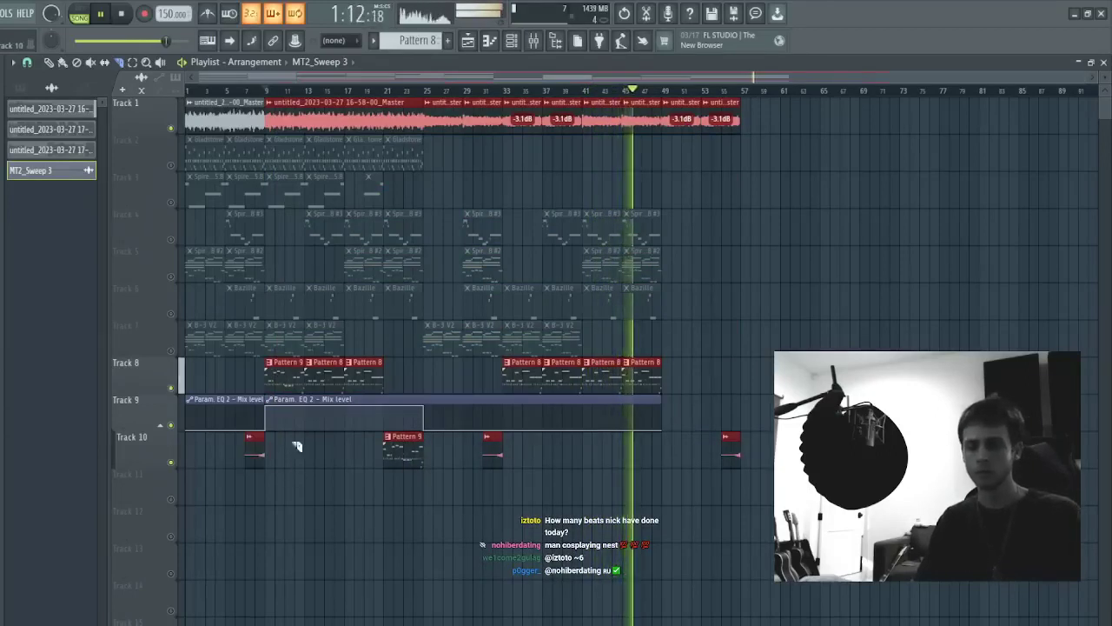
pyautogui.moveTo(167, 13); pyautogui.dragTo(168, 11)
pyautogui.click(264, 90)
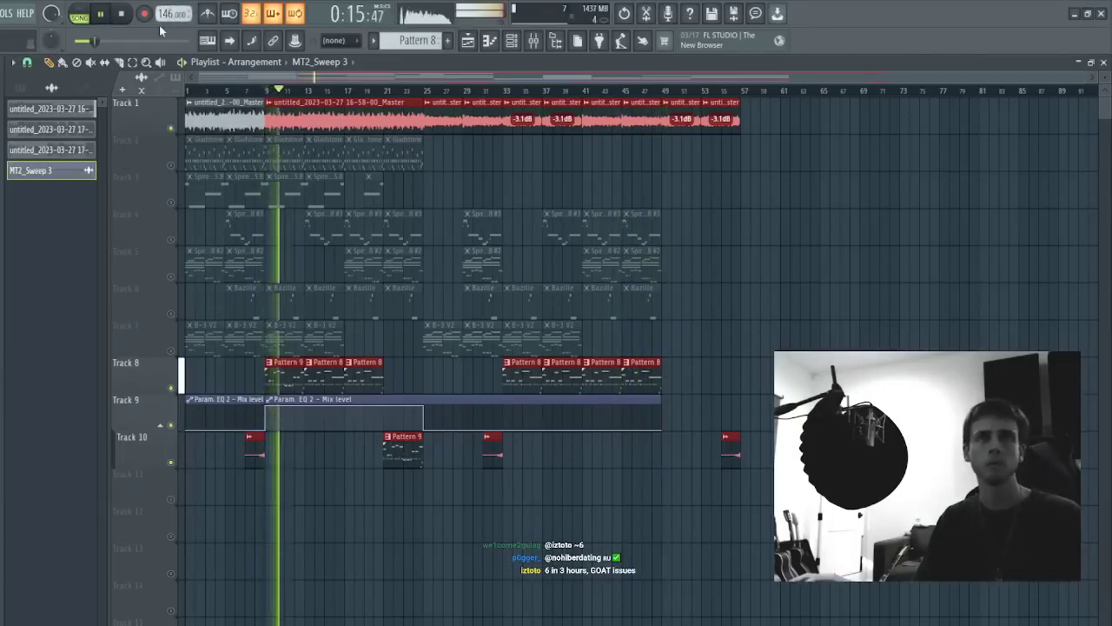
# - Adjust the tempo to 146 BPM and reopen the Track 1 audio clip's settings
pyautogui.click(489, 42)
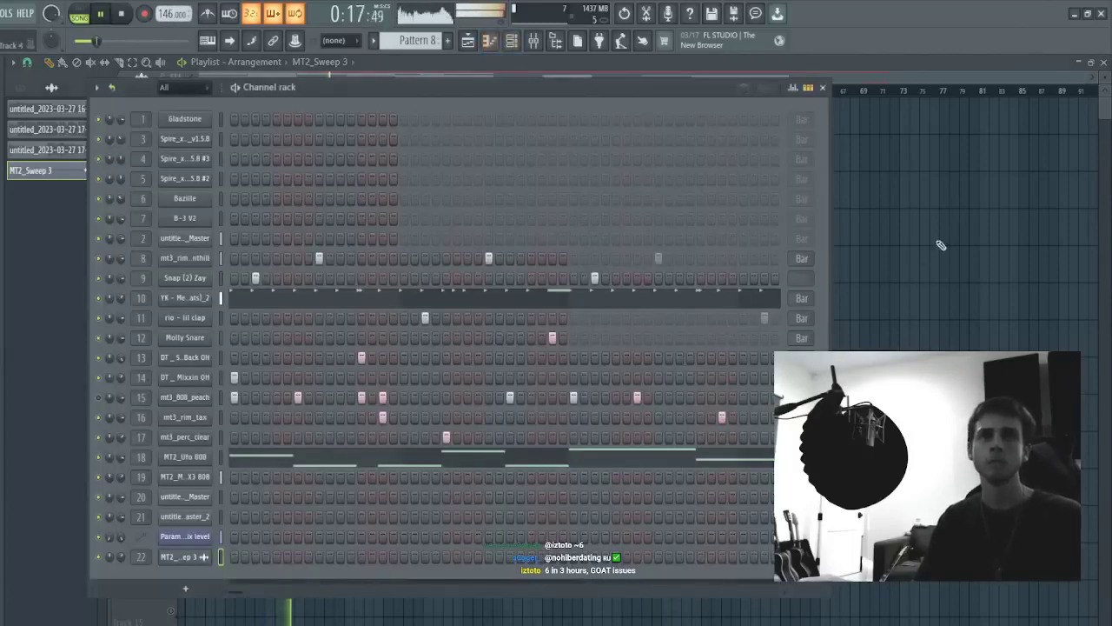
pyautogui.rightClick(942, 245)
pyautogui.moveTo(168, 13); pyautogui.dragTo(168, 12)
pyautogui.click(158, 118)
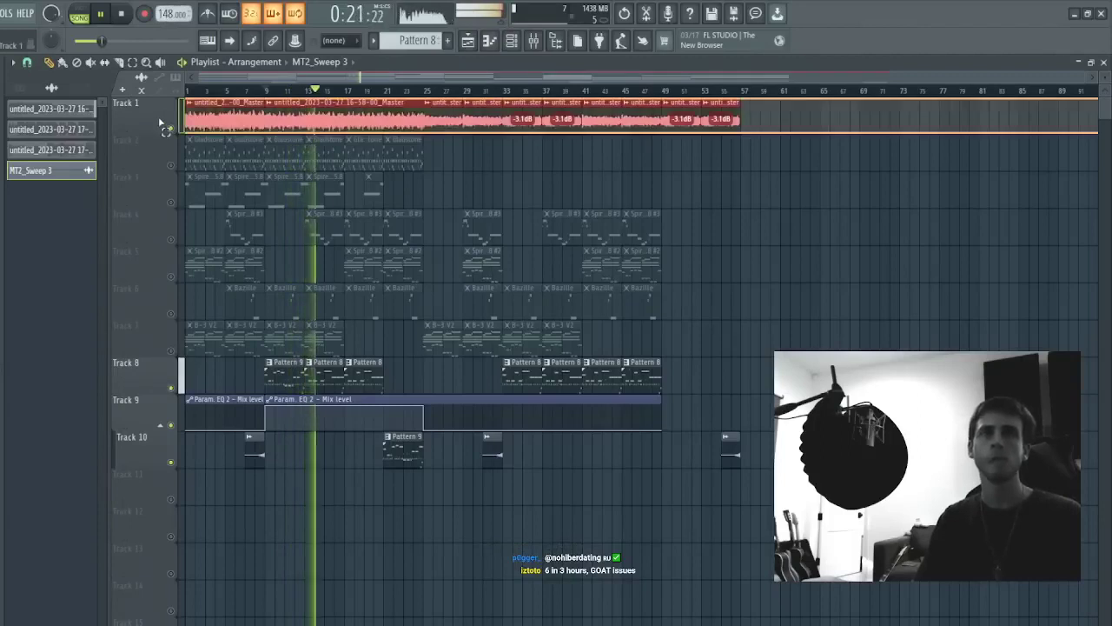
pyautogui.hotkey('ctrl', 'a')
pyautogui.hotkey('ctrl', 'd')
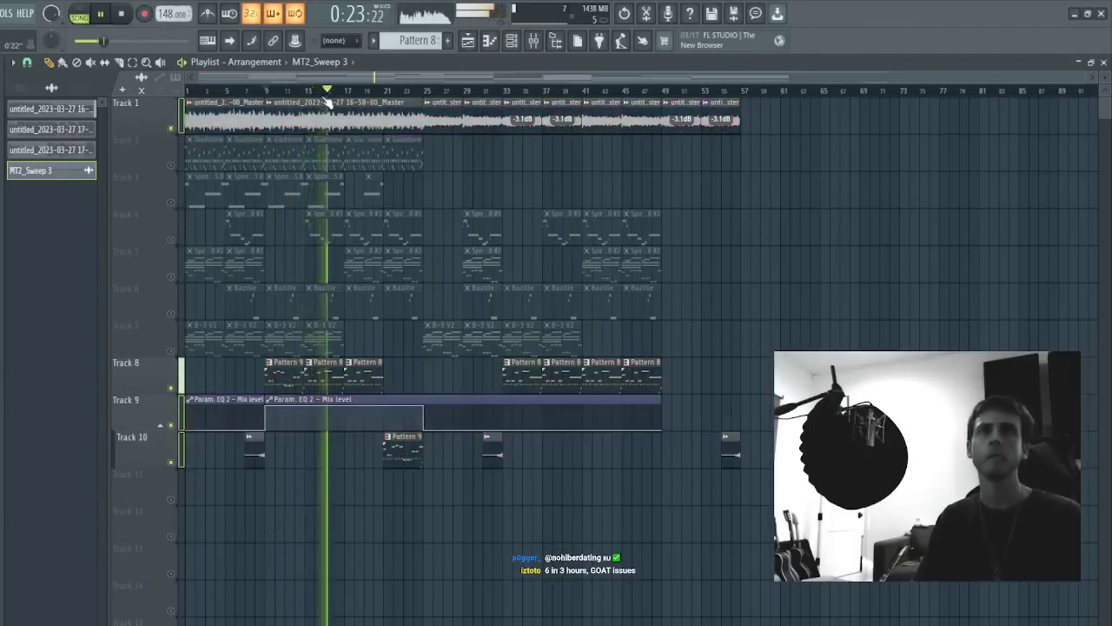
pyautogui.doubleClick(298, 107)
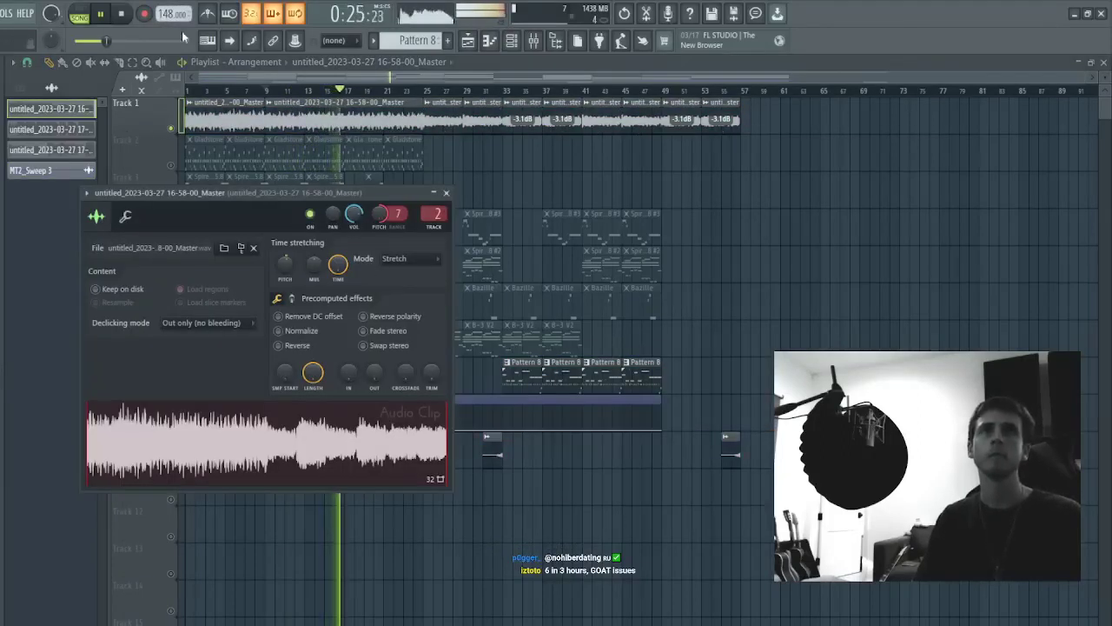
pyautogui.moveTo(168, 14); pyautogui.dragTo(168, 17)
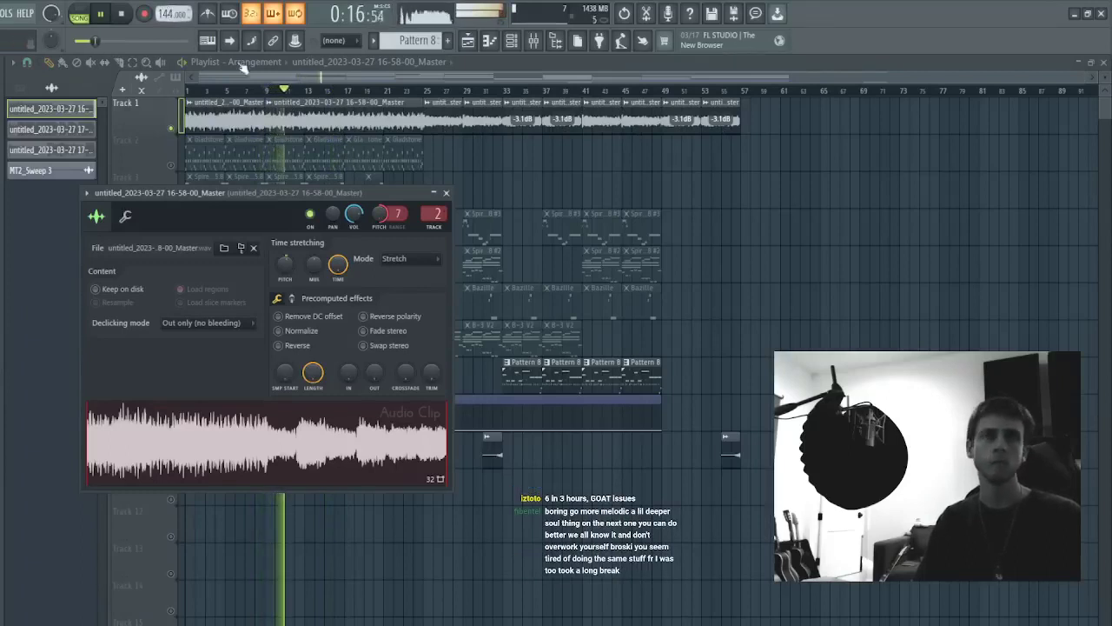
pyautogui.doubleClick(330, 105)
# - Inspect the existing Parametric EQ 2 plugins on the master audio insert
pyautogui.click(539, 41)
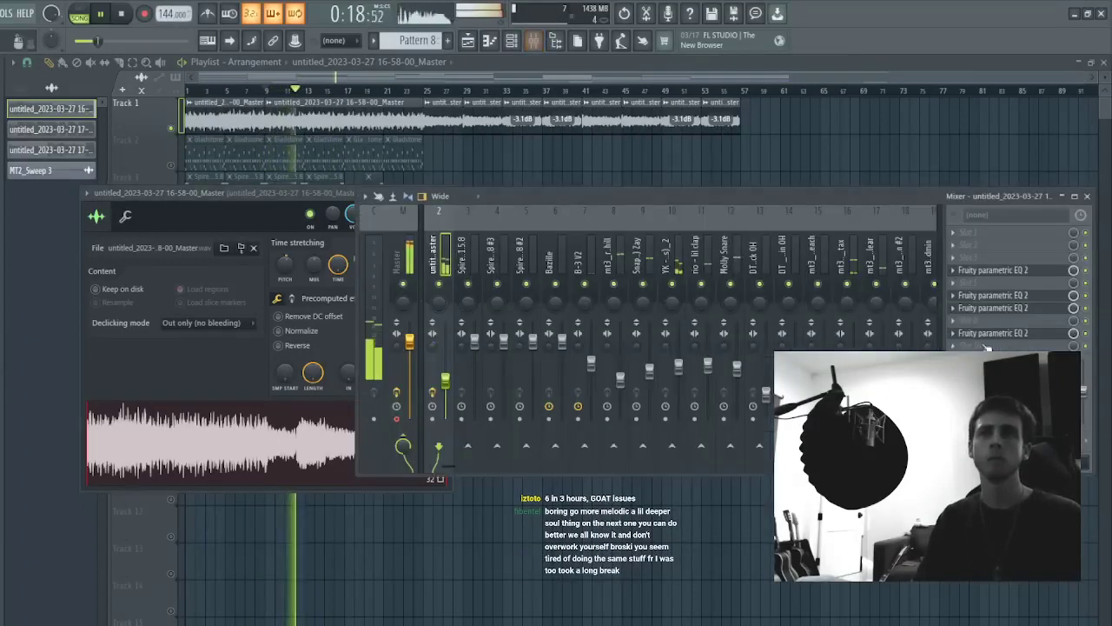
pyautogui.click(1028, 308)
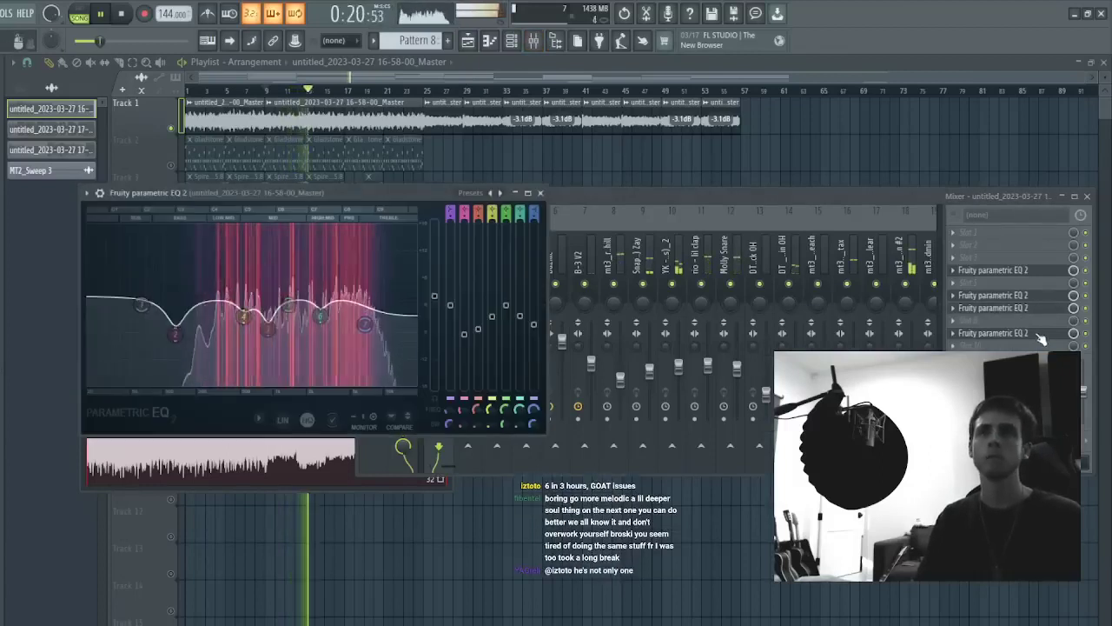
pyautogui.click(1036, 334)
pyautogui.click(1041, 308)
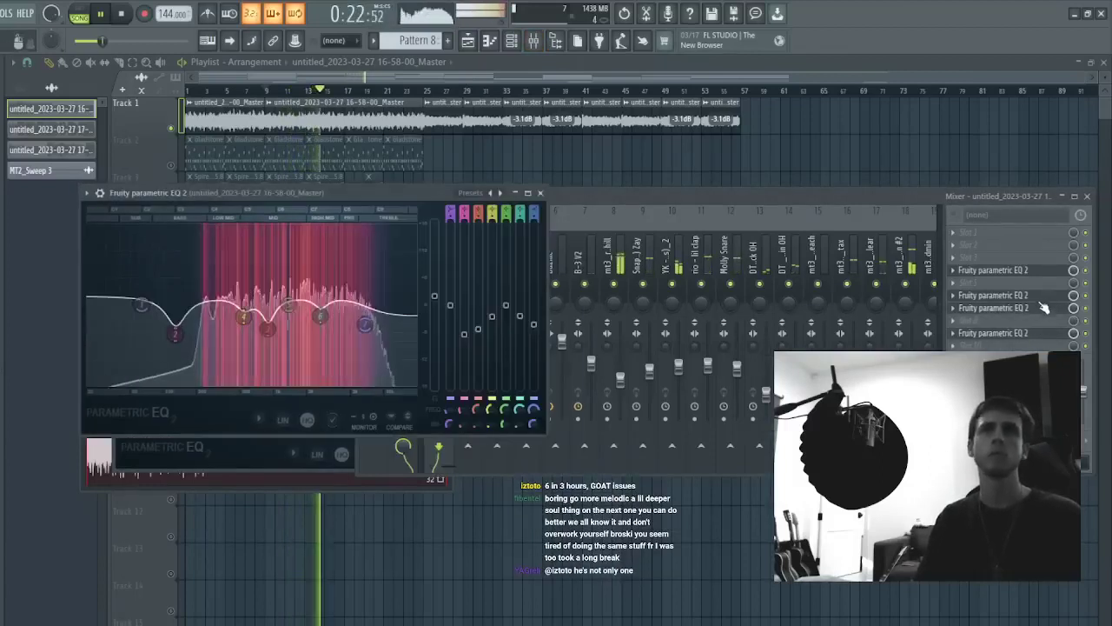
pyautogui.click(1043, 297)
pyautogui.click(1047, 297)
pyautogui.click(734, 257)
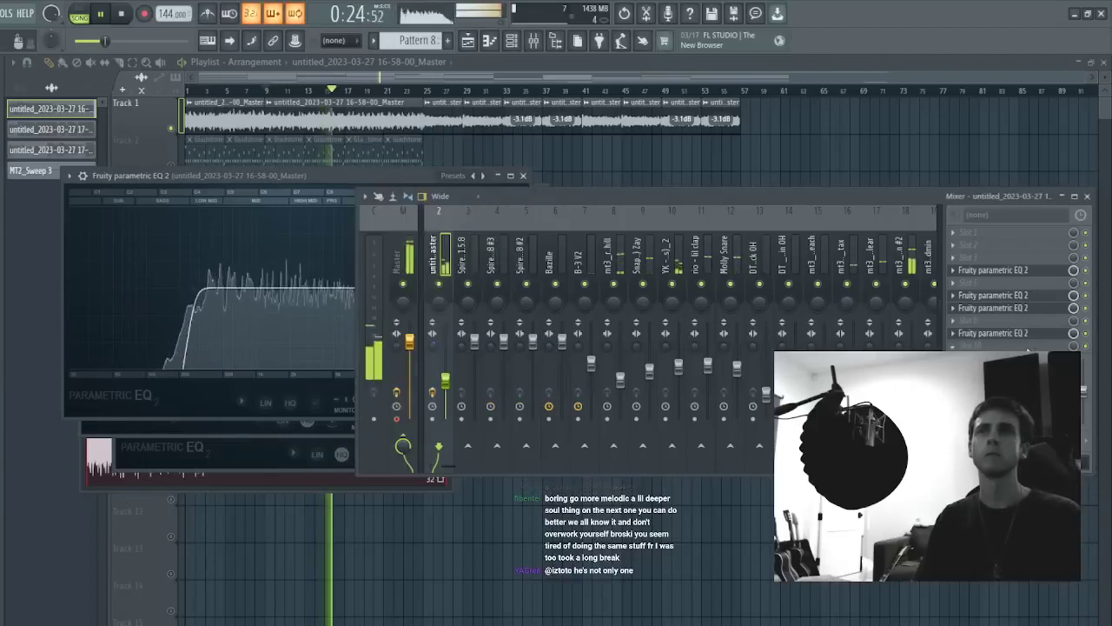
# - Add a band-pass Parametric EQ 2 to slot 10 with its low-pass band pulled lower
pyautogui.click(722, 240)
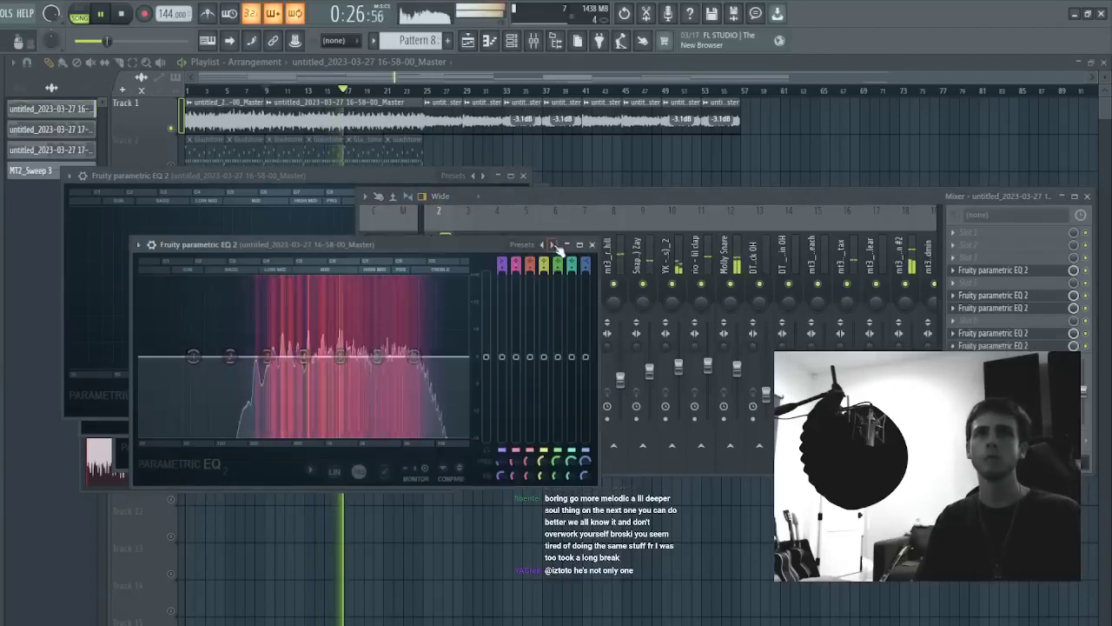
pyautogui.rightClick(553, 245)
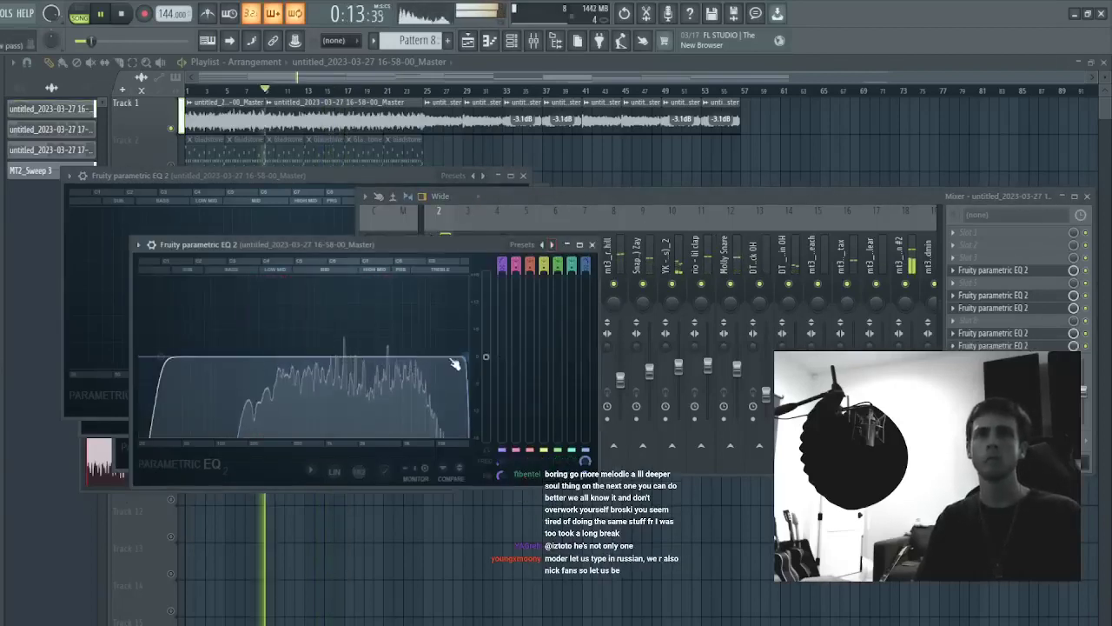
pyautogui.moveTo(454, 359); pyautogui.dragTo(391, 357)
pyautogui.rightClick(1073, 345)
pyautogui.click(1030, 402)
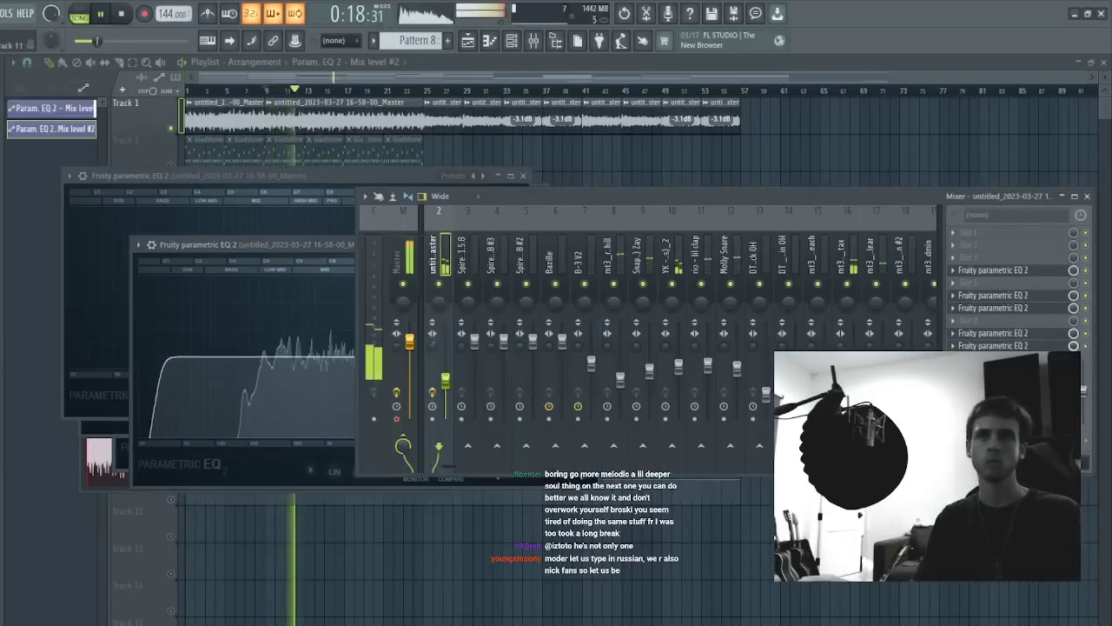
# - Create the Mix level #2 automation on Track 11, stepping it at bars 9, 17 and 21
pyautogui.click(450, 559)
pyautogui.click(171, 500)
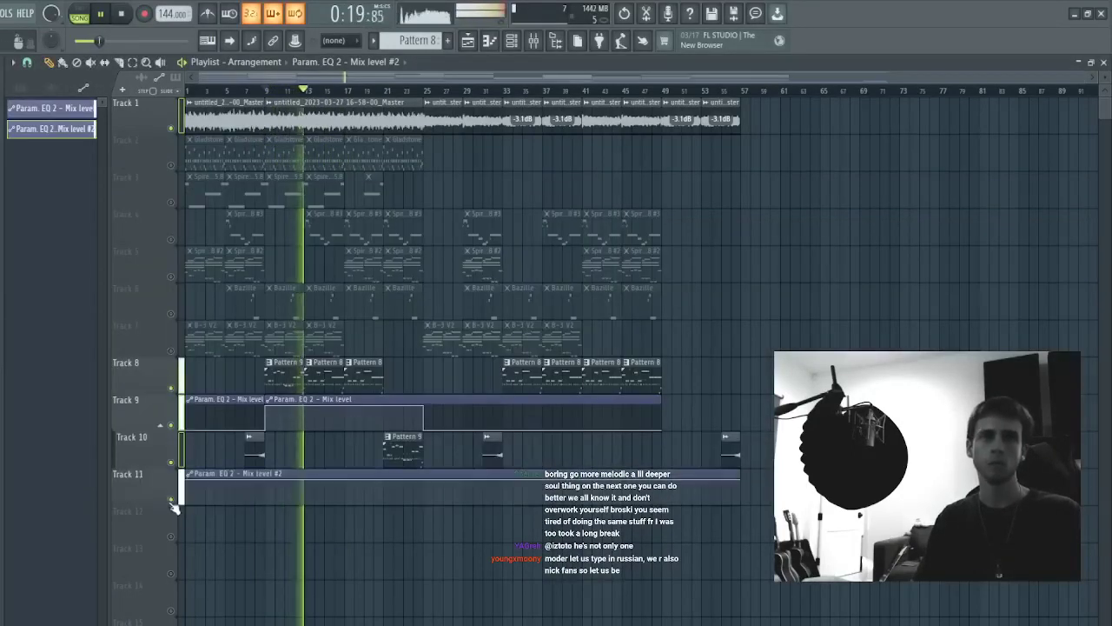
pyautogui.moveTo(187, 482); pyautogui.dragTo(182, 515)
pyautogui.rightClick(265, 502)
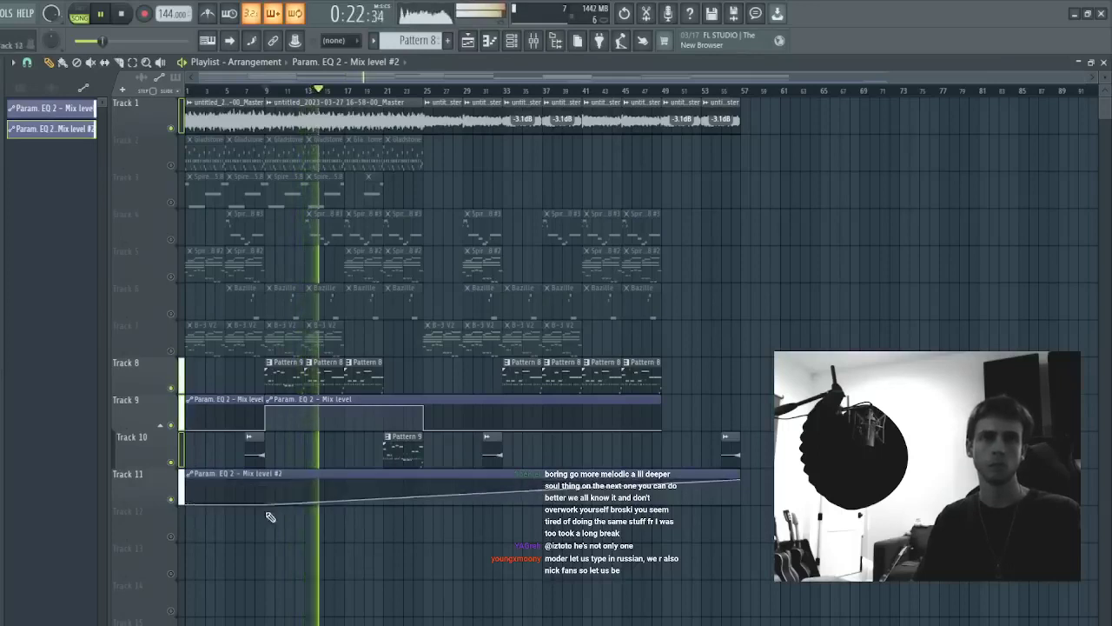
pyautogui.rightClick(268, 502)
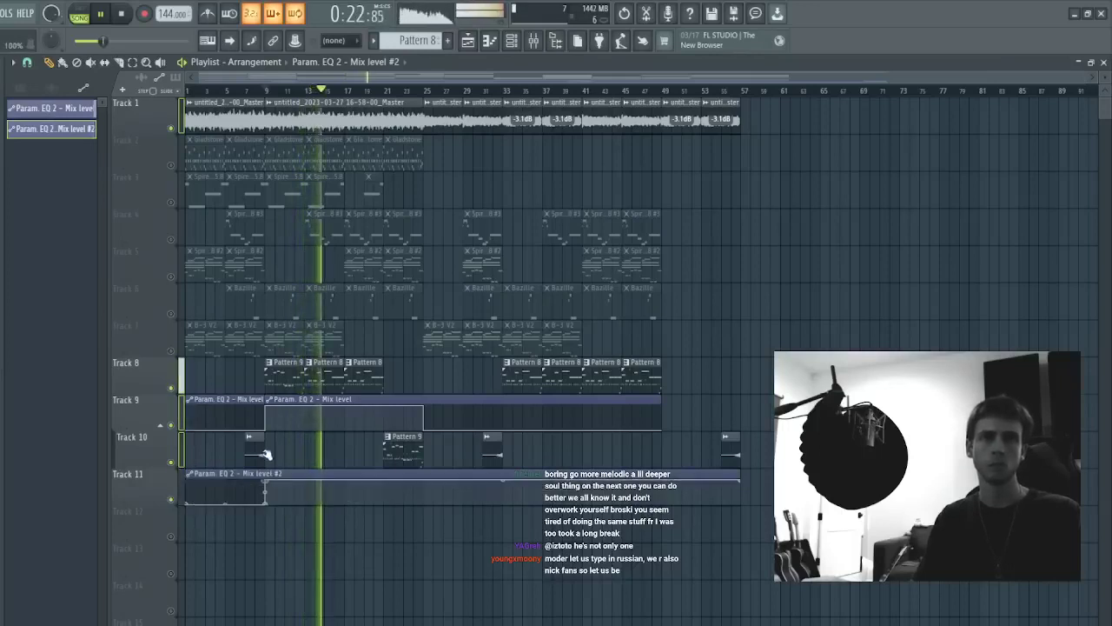
pyautogui.rightClick(345, 484)
pyautogui.rightClick(347, 494)
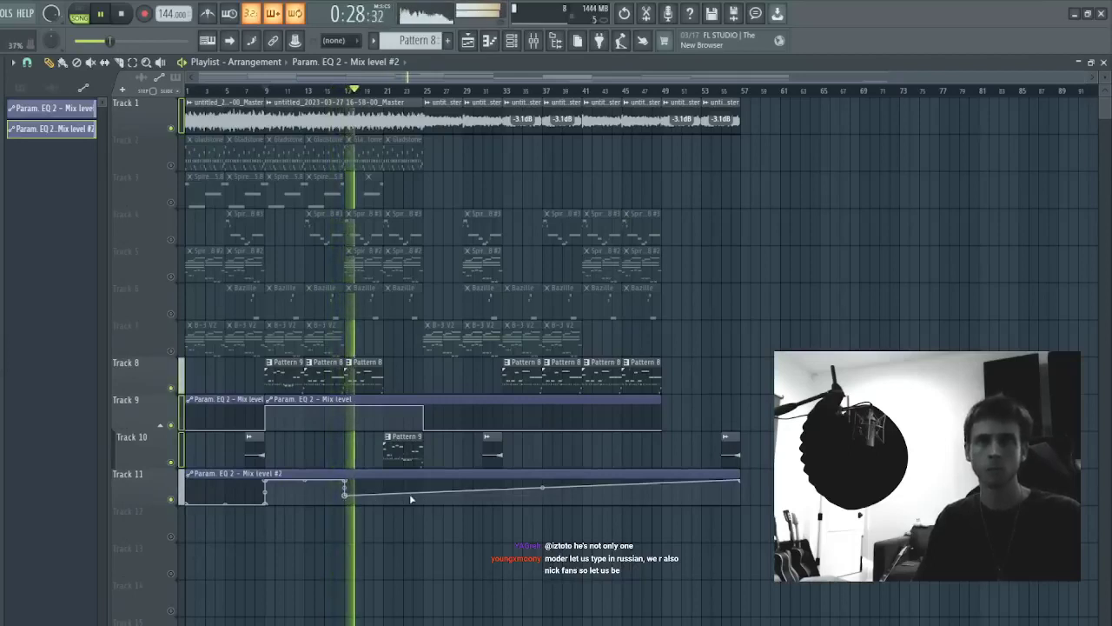
pyautogui.moveTo(347, 497); pyautogui.dragTo(425, 504)
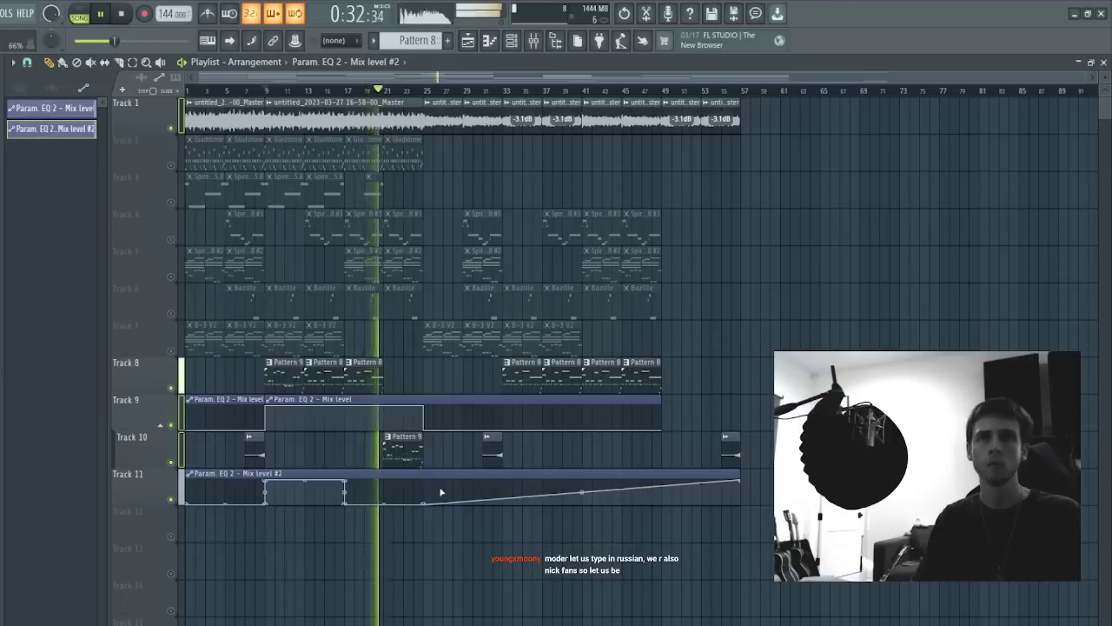
pyautogui.moveTo(432, 489); pyautogui.dragTo(430, 462)
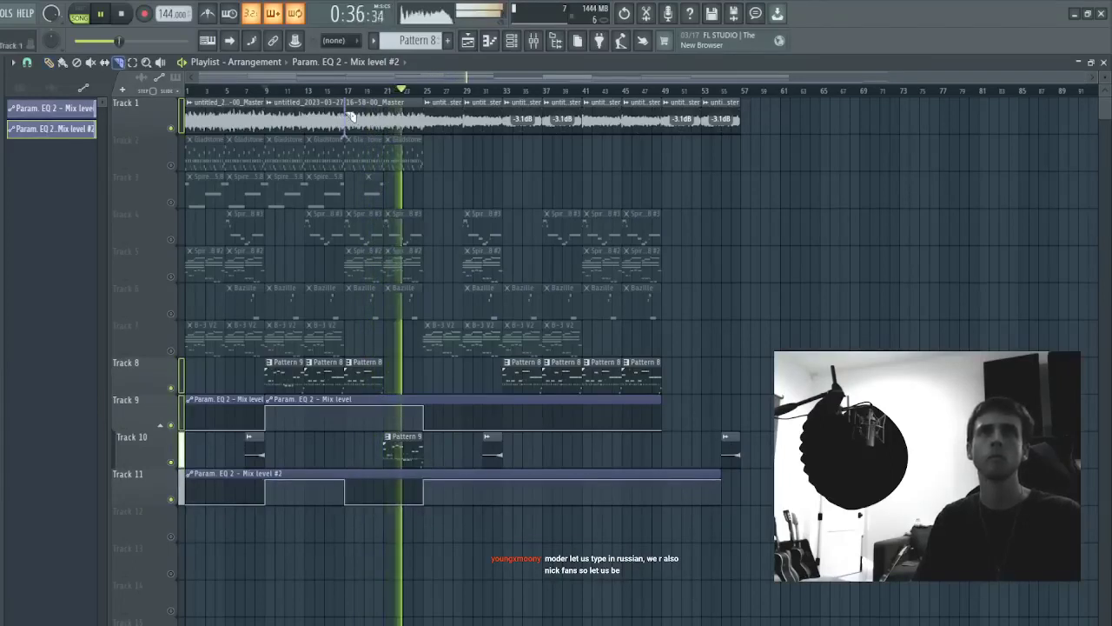
# - Lower the third audio clip to -1.9 dB and split Track 11's automation at bar 33
pyautogui.moveTo(386, 132); pyautogui.dragTo(386, 144)
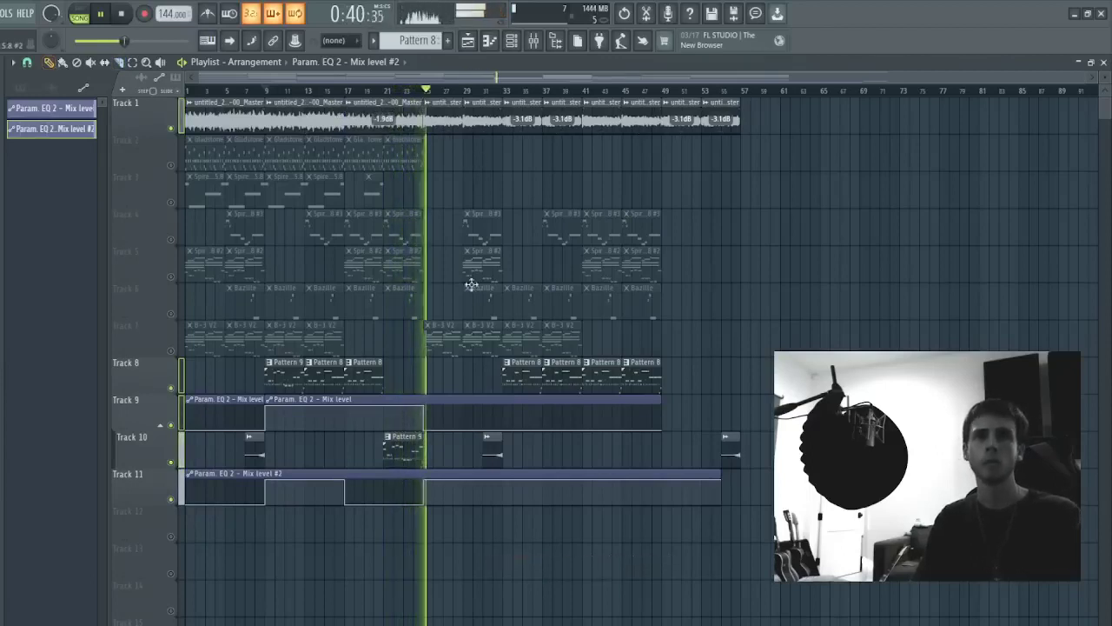
pyautogui.click(511, 485)
pyautogui.moveTo(511, 486); pyautogui.dragTo(949, 19)
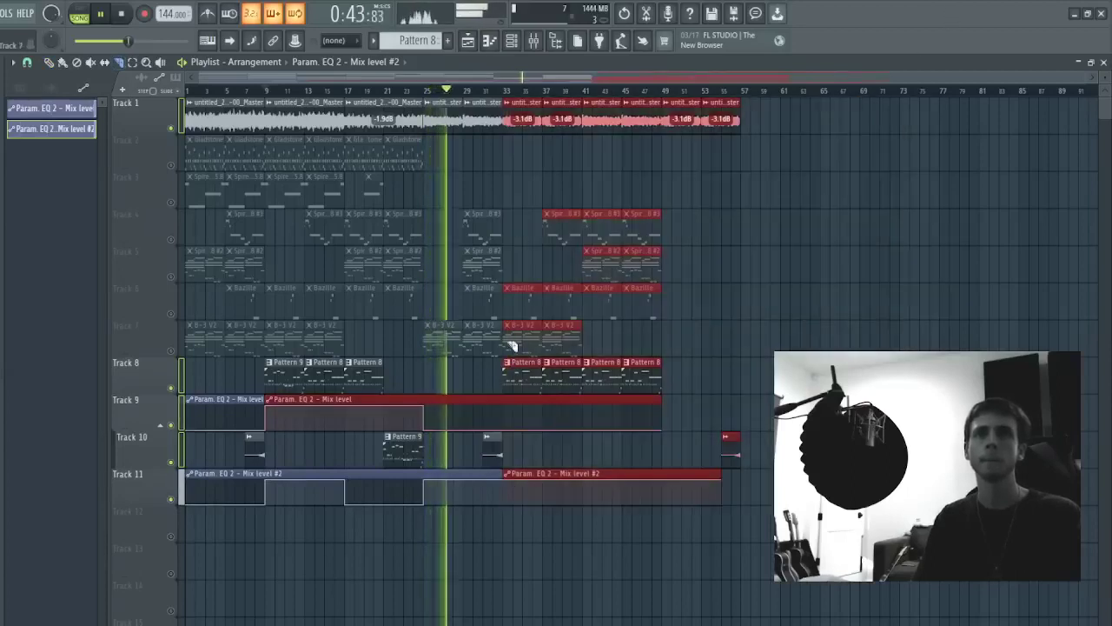
# - Slice Track 9's automation at bar 33 and delete every clip after bar 33
pyautogui.click(511, 416)
pyautogui.moveTo(514, 117); pyautogui.dragTo(808, 486)
pyautogui.press('Delete')
pyautogui.press('p')
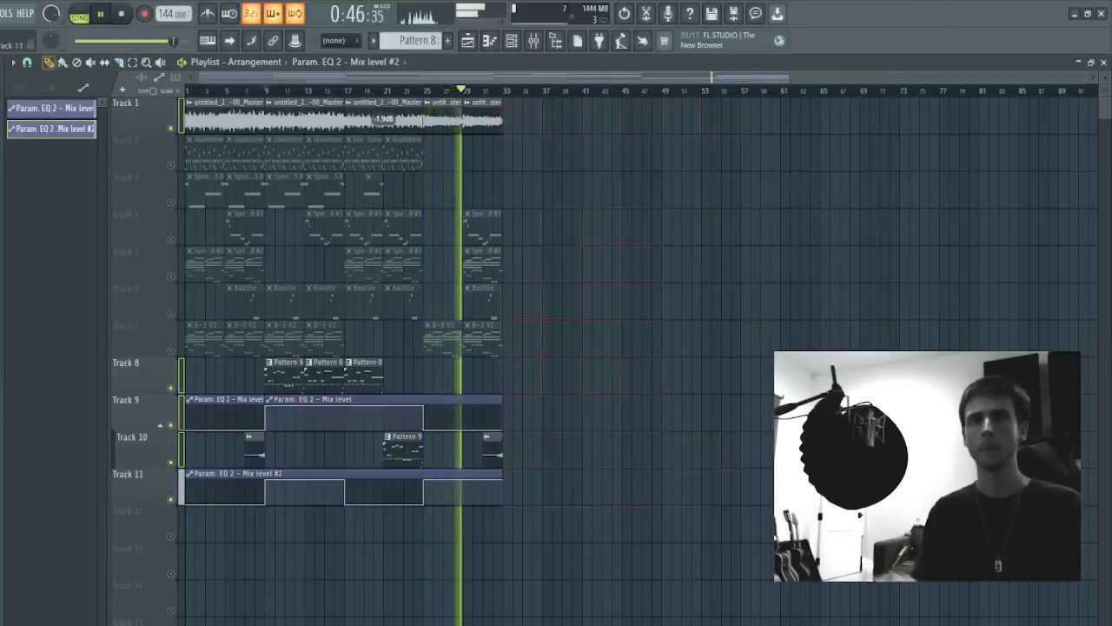
# - Slice at bar 9 and duplicate the bar 9–33 section twice with Ctrl+B, reaching bar 81
pyautogui.press('c')
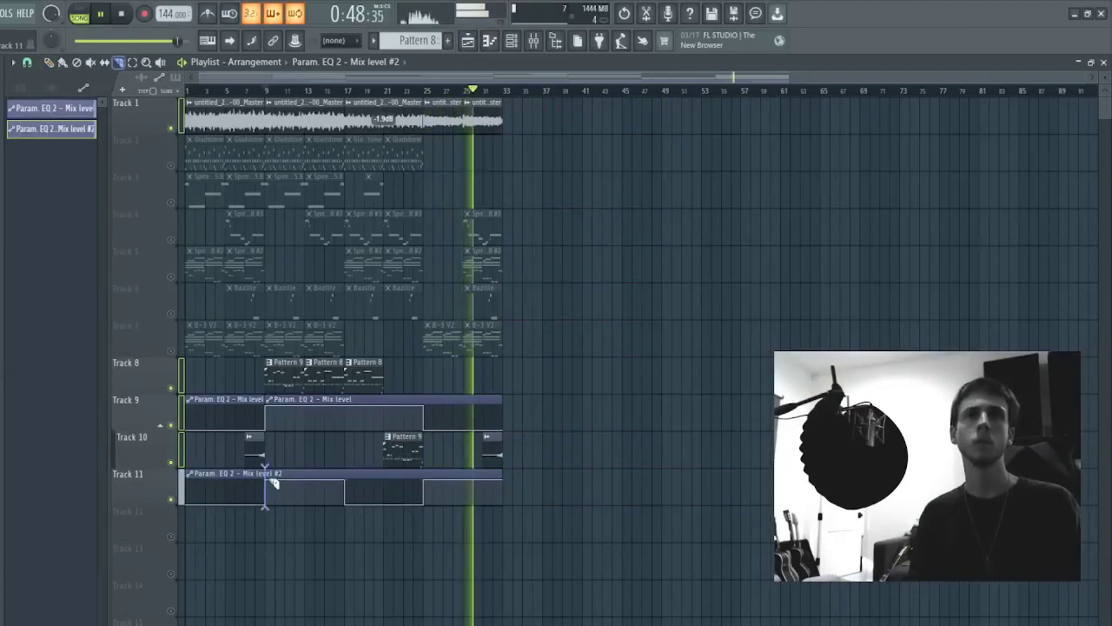
pyautogui.click(272, 483)
pyautogui.moveTo(281, 496); pyautogui.dragTo(625, 95)
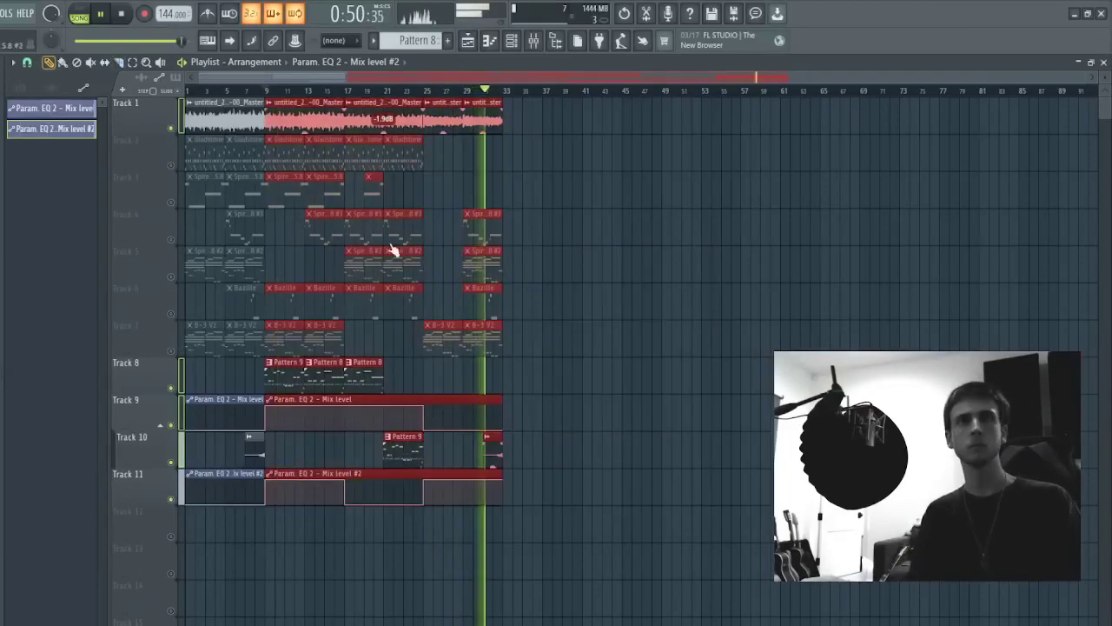
pyautogui.hotkey('ctrl', 'b')
pyautogui.scroll(4, 519, 94)
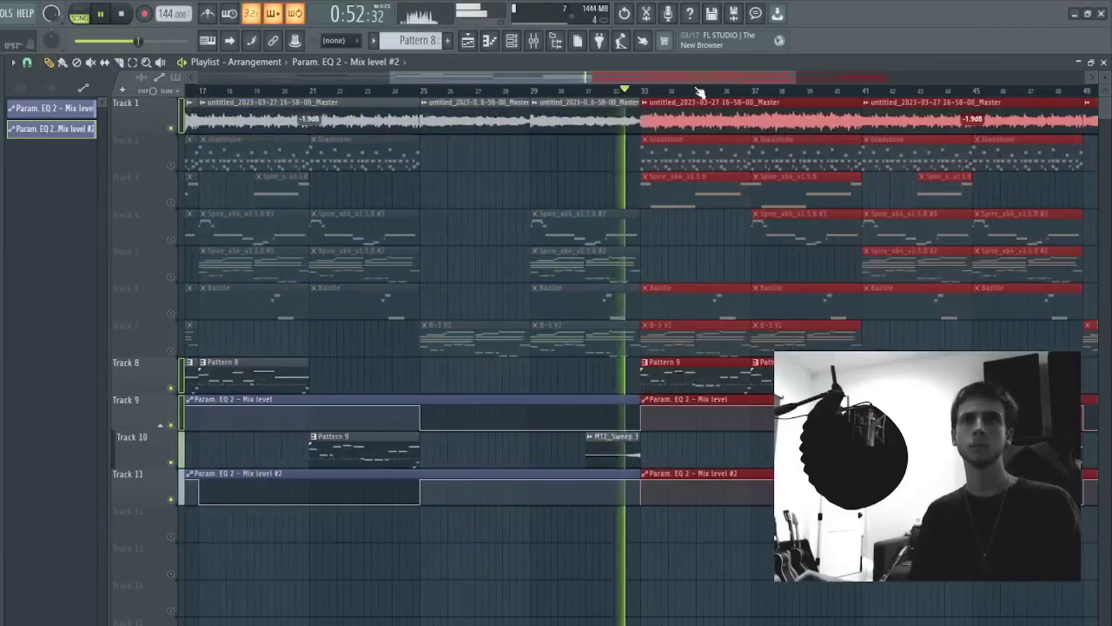
pyautogui.scroll(-4, 650, 89)
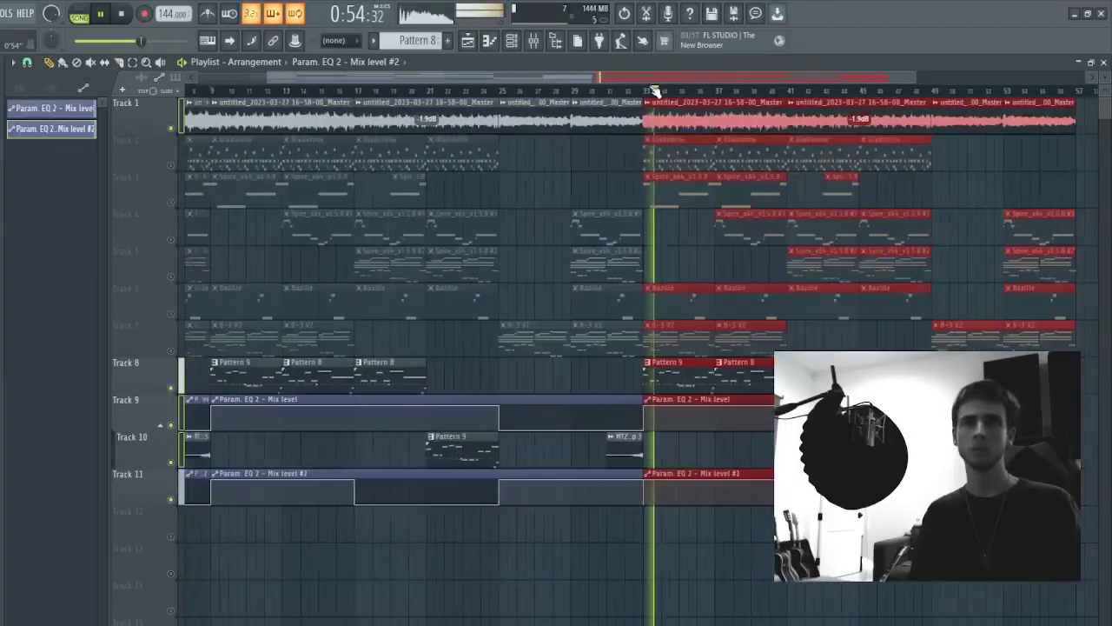
pyautogui.scroll(-3, 656, 91)
pyautogui.hotkey('ctrl', 'b')
pyautogui.scroll(-3, 656, 91)
pyautogui.hotkey('ctrl', 'd')
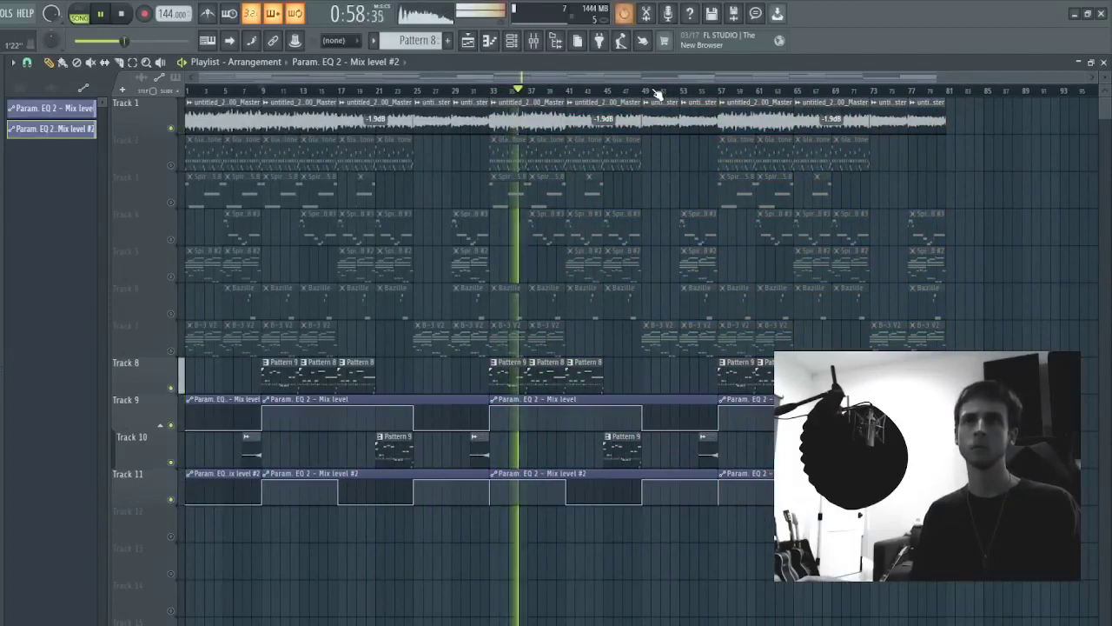
pyautogui.click(239, 127)
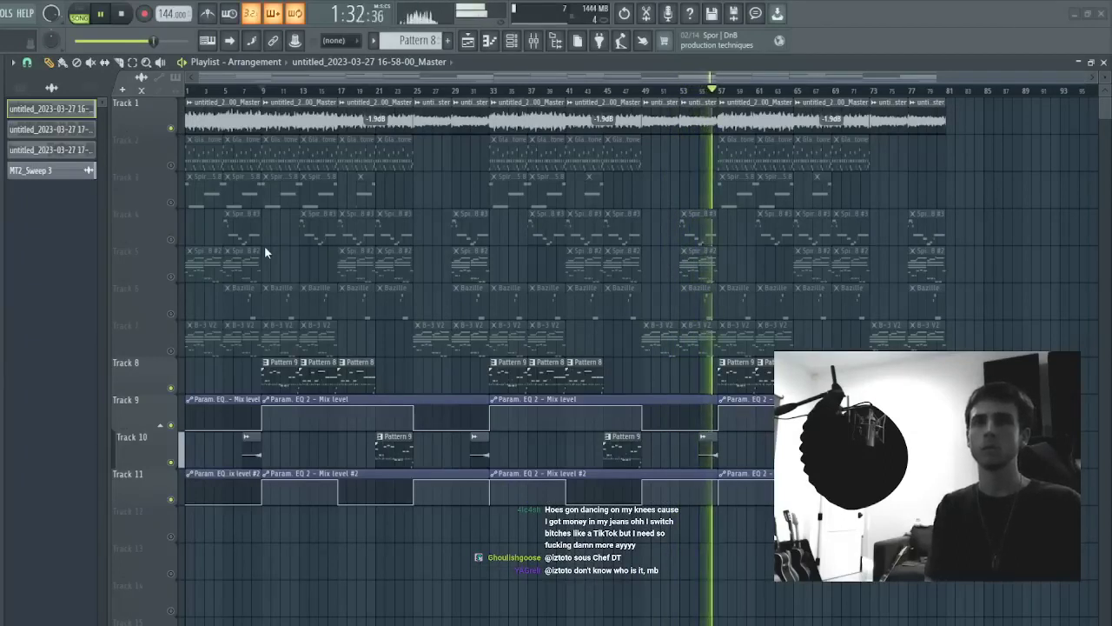
# - Stop playback and close all open plugin windows with F12
pyautogui.press('space')
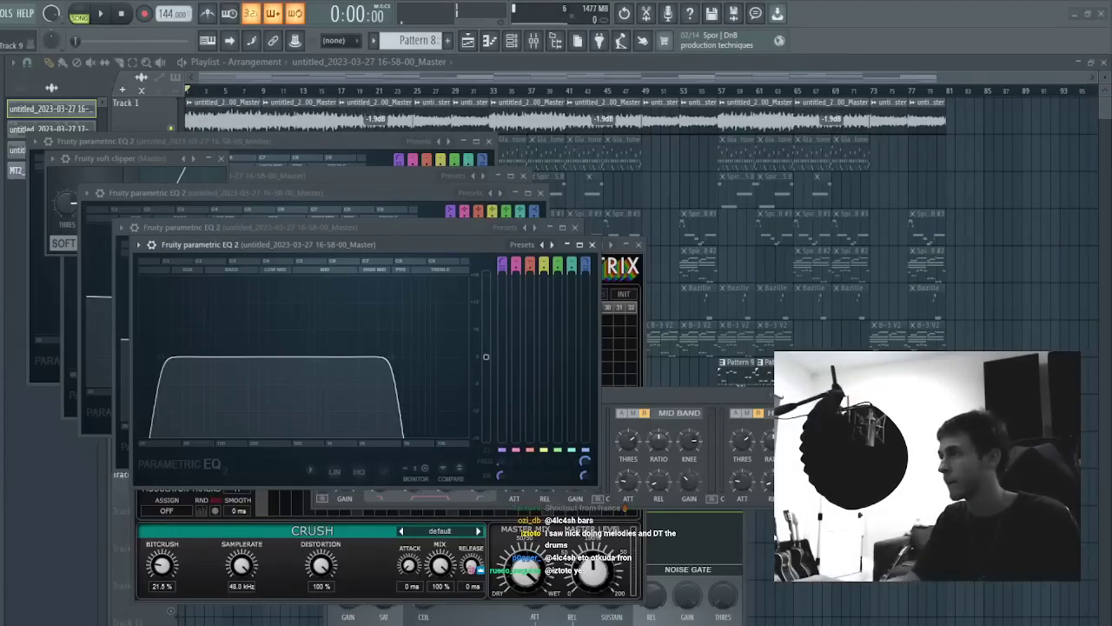
pyautogui.press('F12')
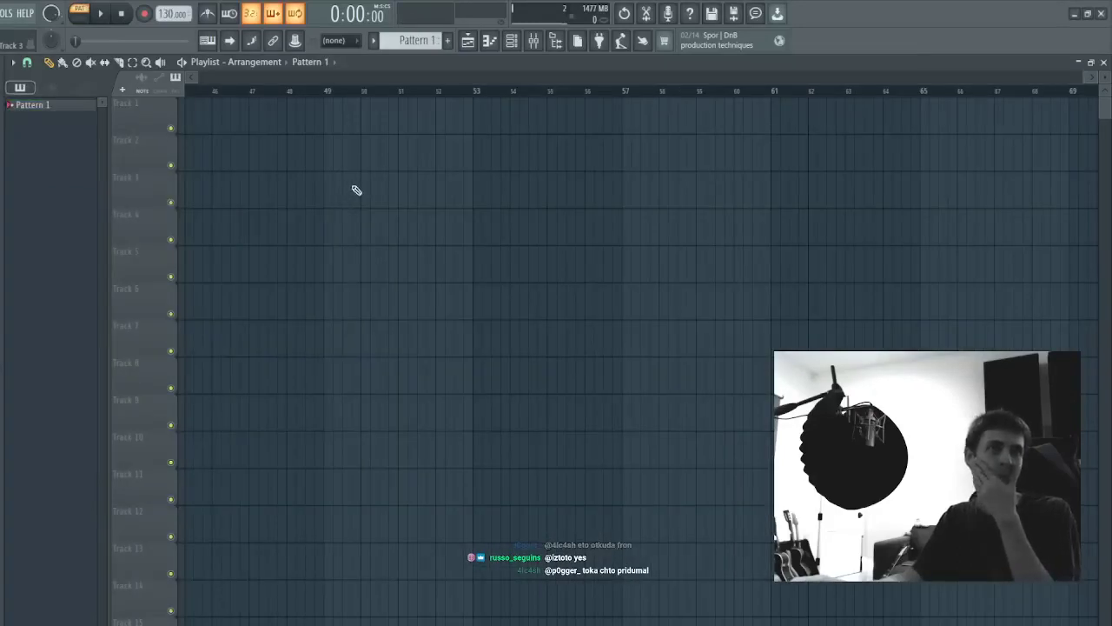
# - In the channel rack, load the Guitarist plugin alongside the Chiang Mai synth
pyautogui.click(511, 41)
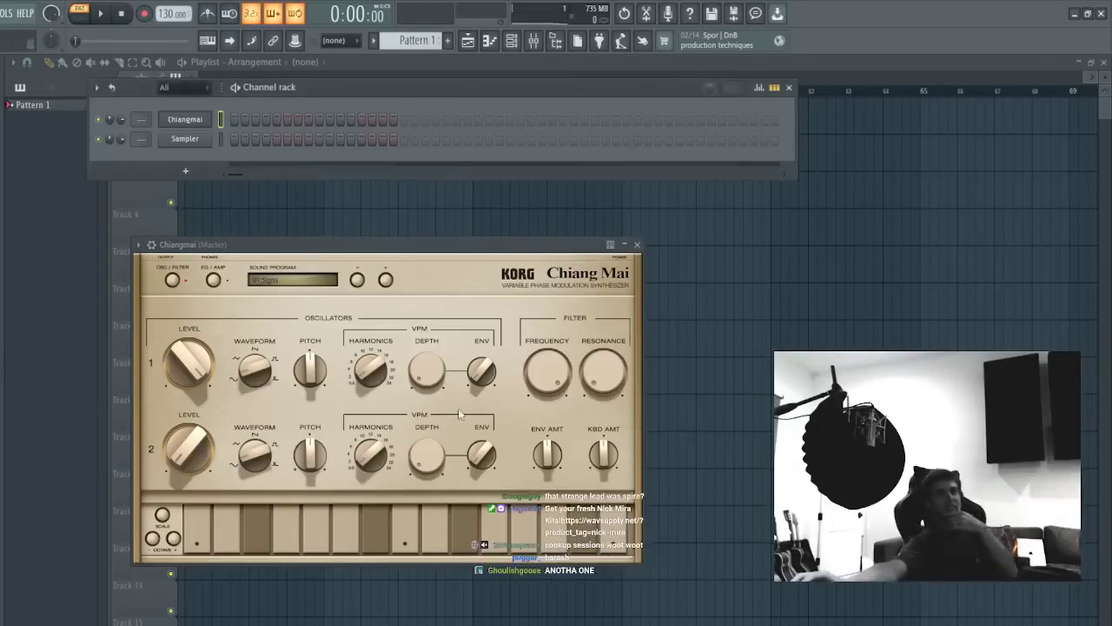
pyautogui.click(404, 348)
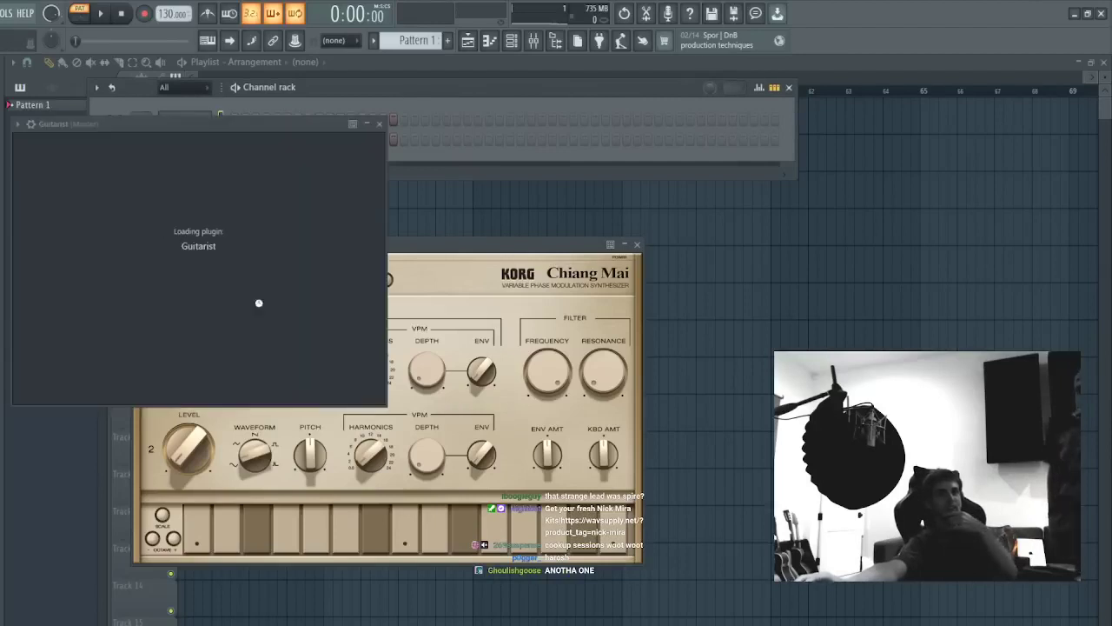
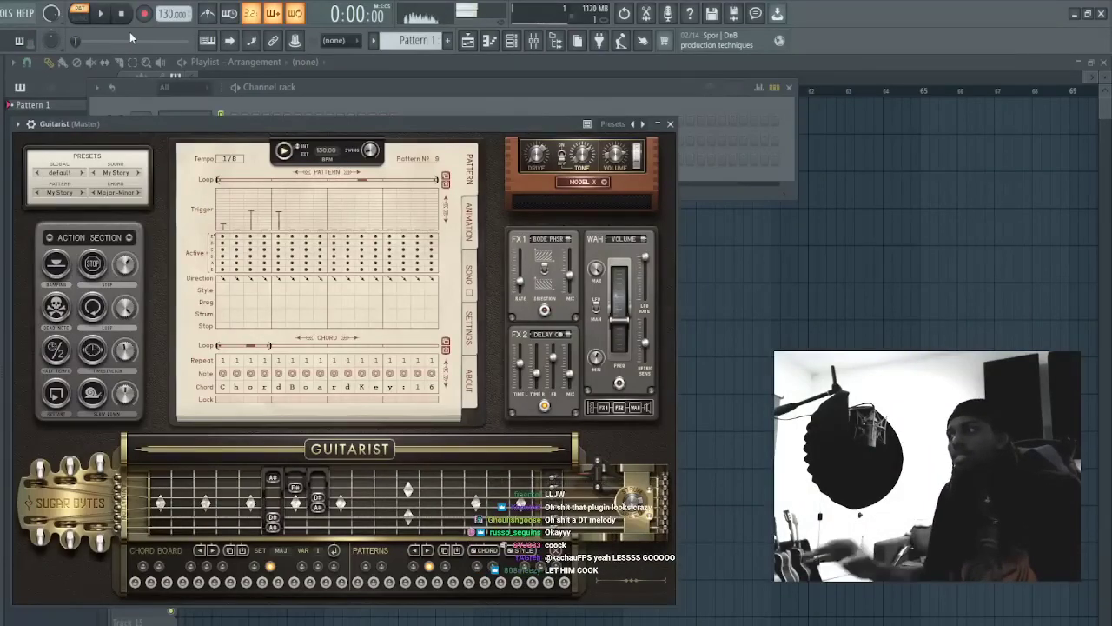
# - Open the Guitarist channel's piano roll from the channel rack
pyautogui.click(367, 91)
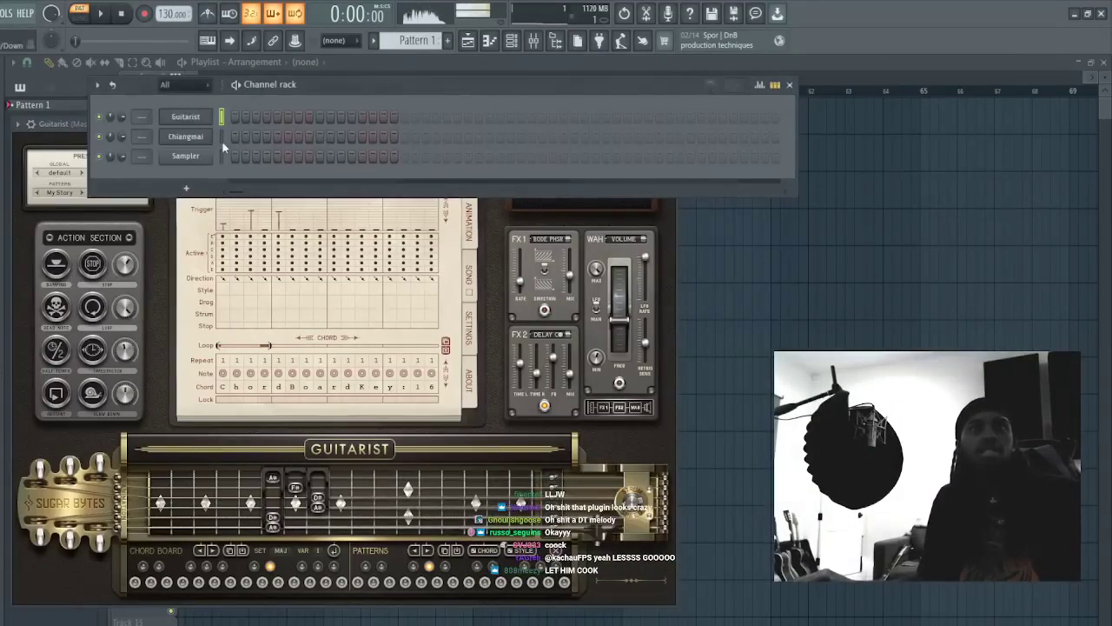
pyautogui.rightClick(205, 118)
pyautogui.click(214, 129)
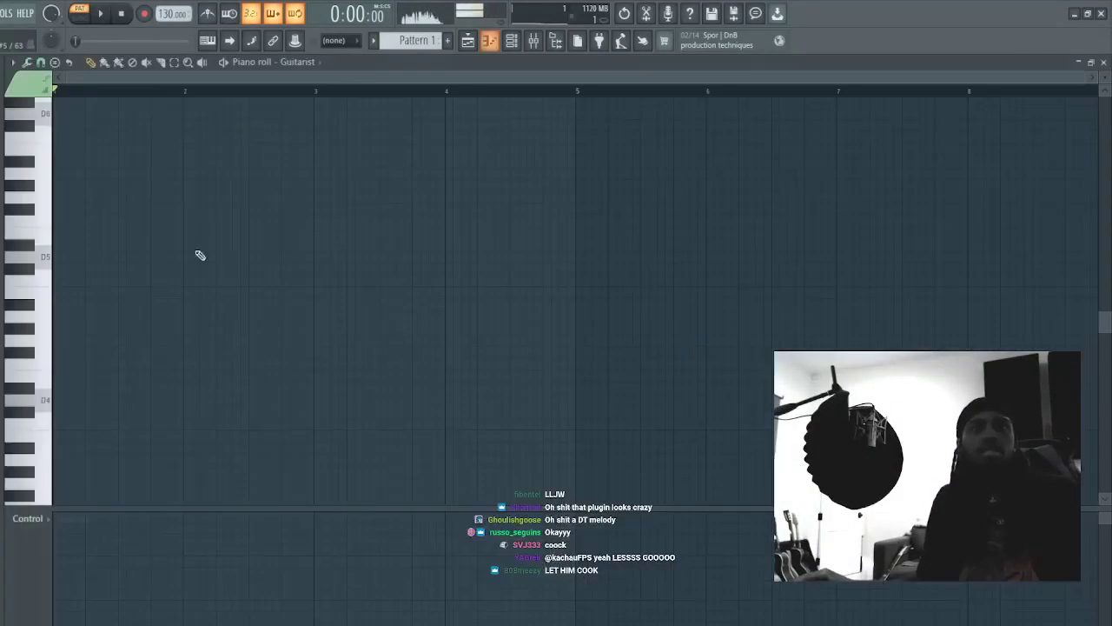
# - Leave one D#4 note that starts at bar 1 and lasts about two bars
pyautogui.rightClick(64, 400)
pyautogui.moveTo(58, 385); pyautogui.dragTo(182, 387)
pyautogui.press('space')
pyautogui.press('space')
pyautogui.press('space')
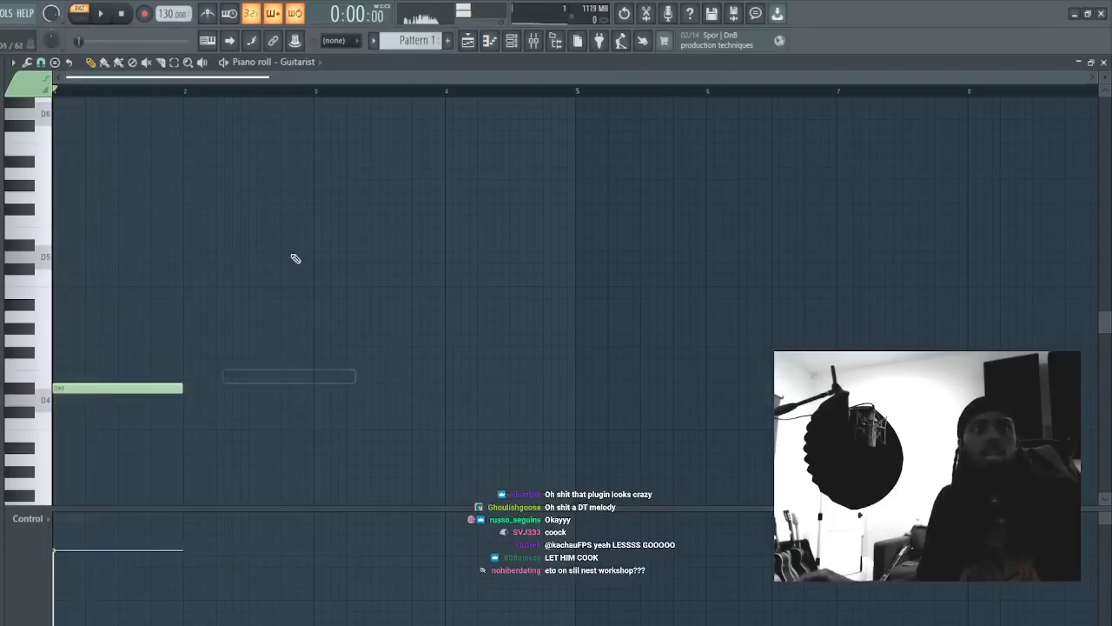
pyautogui.moveTo(183, 388); pyautogui.dragTo(314, 387)
pyautogui.click(311, 386)
pyautogui.rightClick(311, 385)
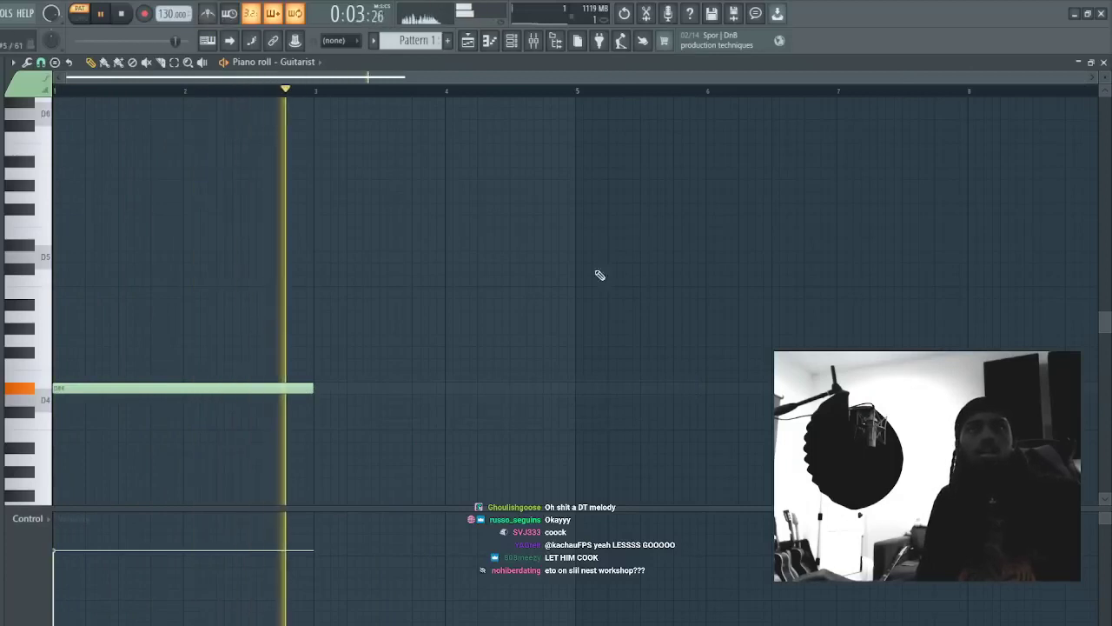
pyautogui.click(512, 42)
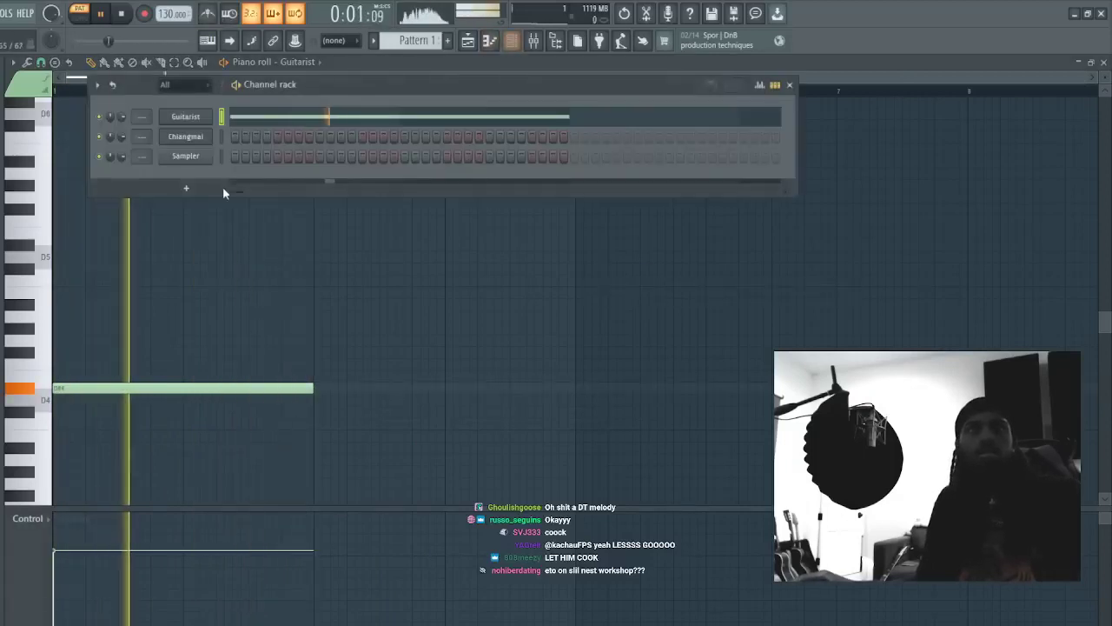
# - Preview the Chiangmai channel's Chiang Mai synth on its 01:Signs sound, then open its piano roll
pyautogui.click(201, 139)
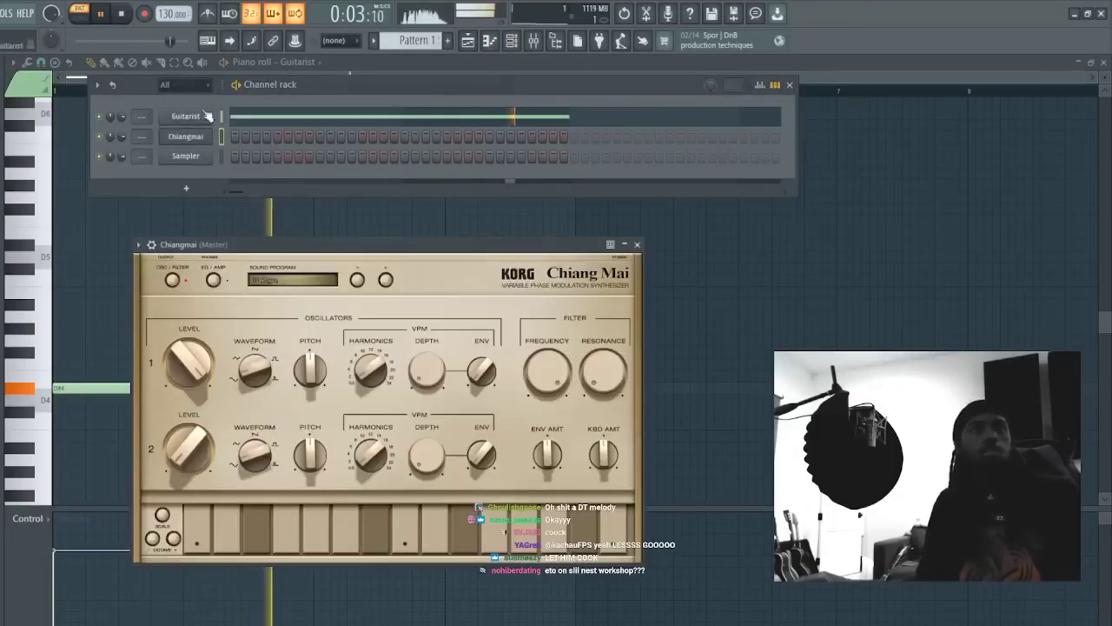
pyautogui.click(122, 14)
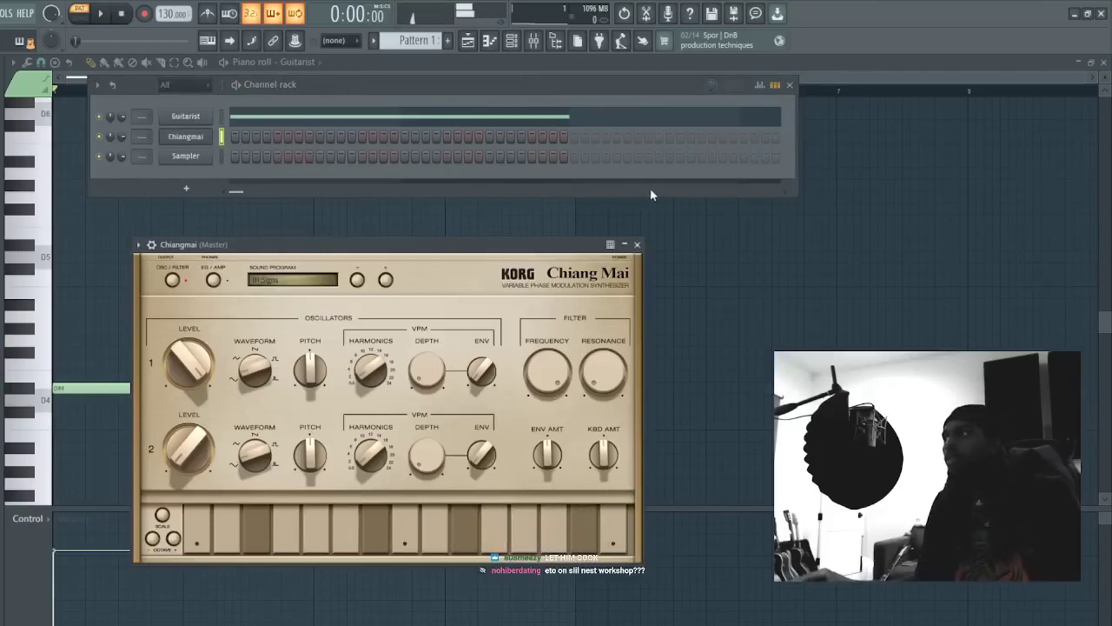
pyautogui.press('space')
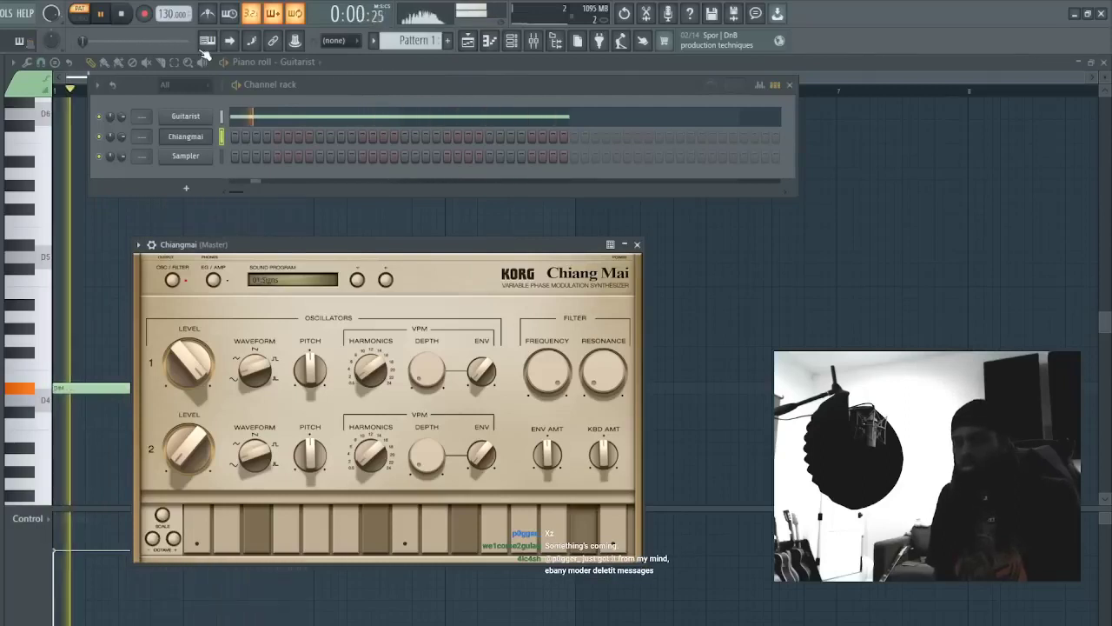
pyautogui.click(120, 14)
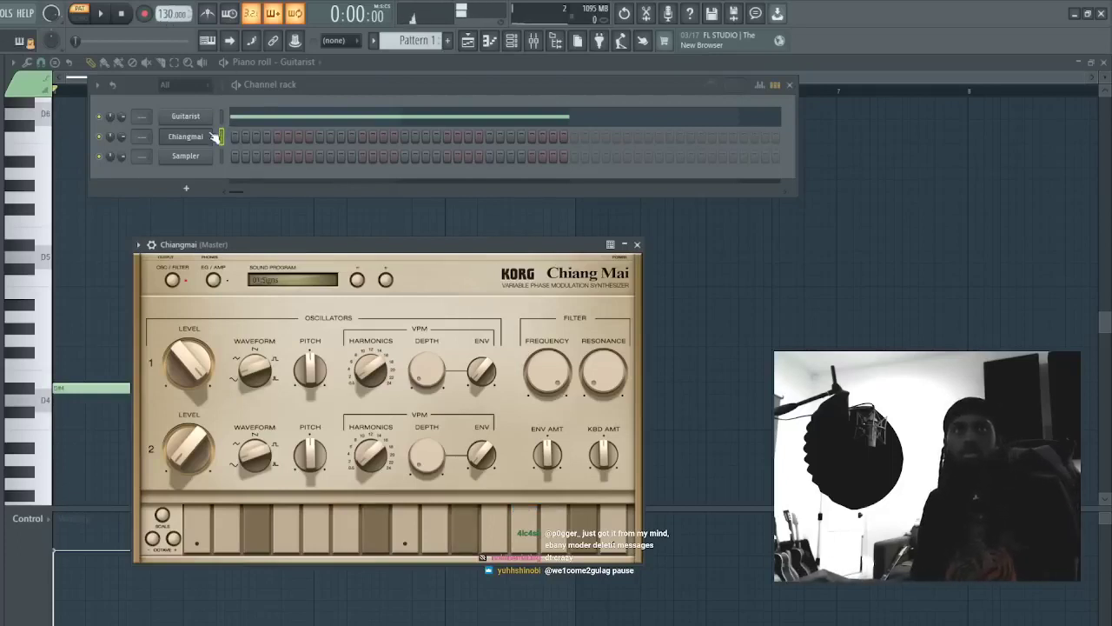
pyautogui.press('F7')
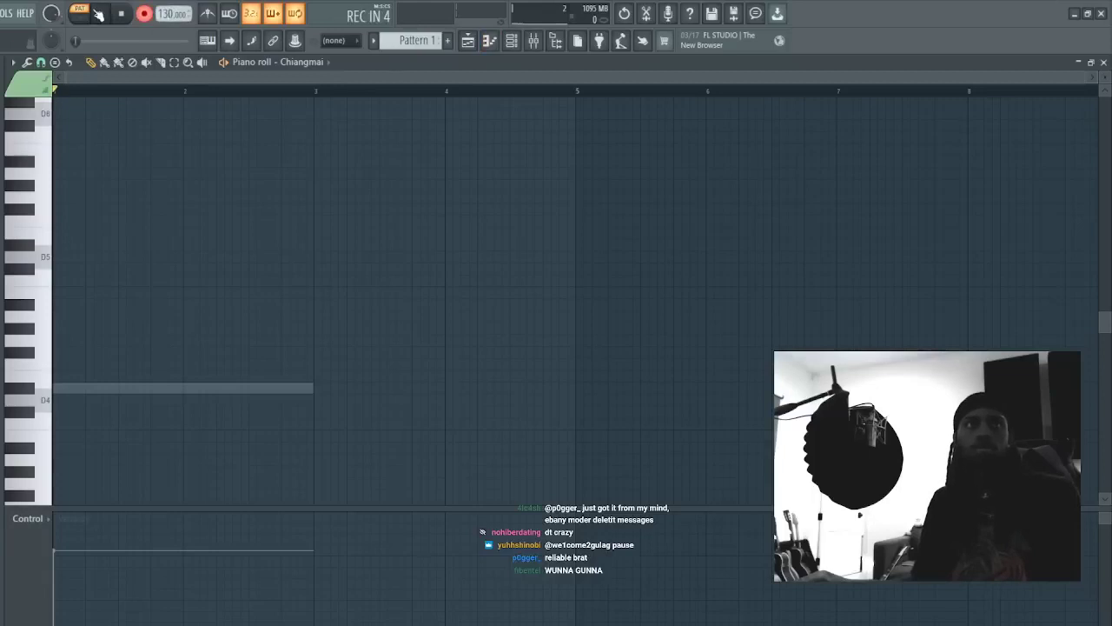
# - Record a first pass of melody notes into the Chiangmai piano roll and quantize them
pyautogui.click(98, 13)
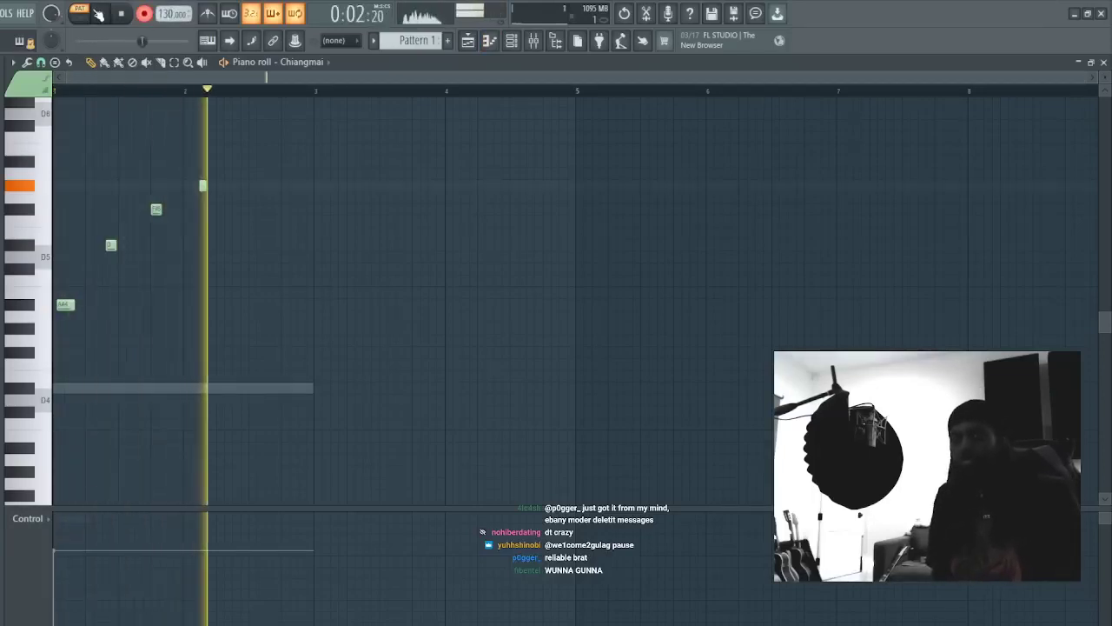
pyautogui.press('space')
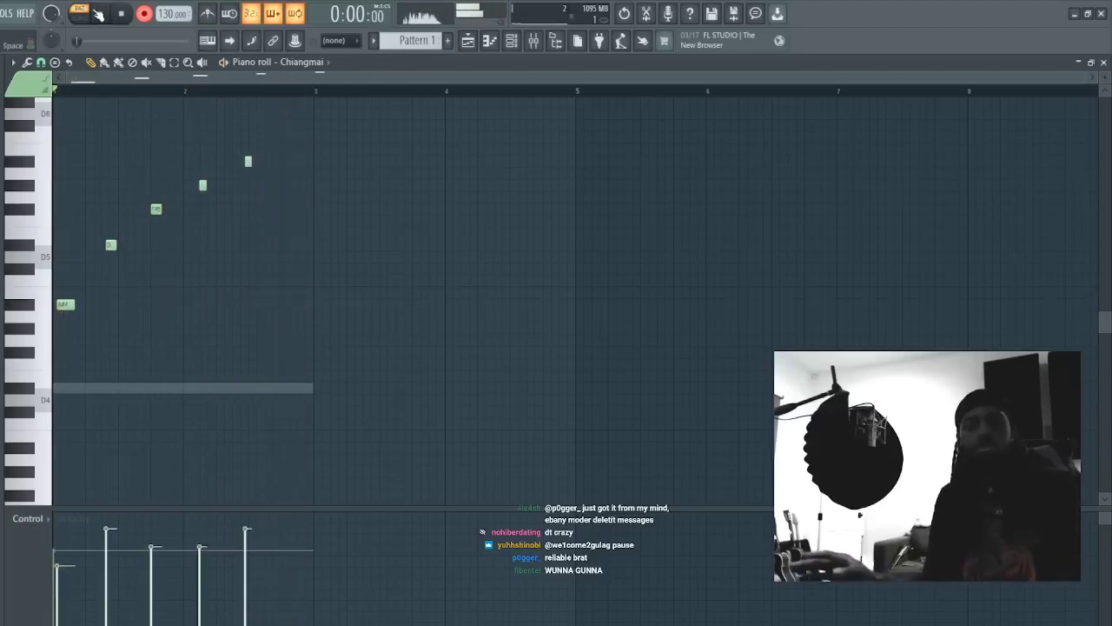
pyautogui.hotkey('ctrl', 'q')
pyautogui.press('space')
pyautogui.click(276, 245)
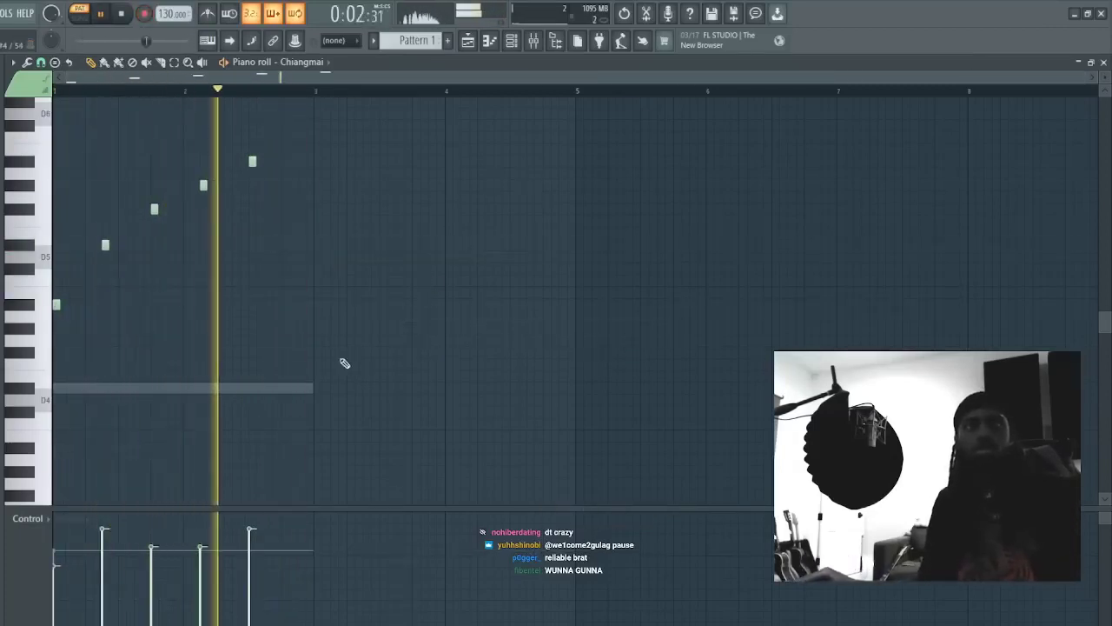
pyautogui.moveTo(426, 392); pyautogui.dragTo(91, 147)
# - Remove the long trailing note and the trial notes from the Chiangmai melody
pyautogui.click(367, 323)
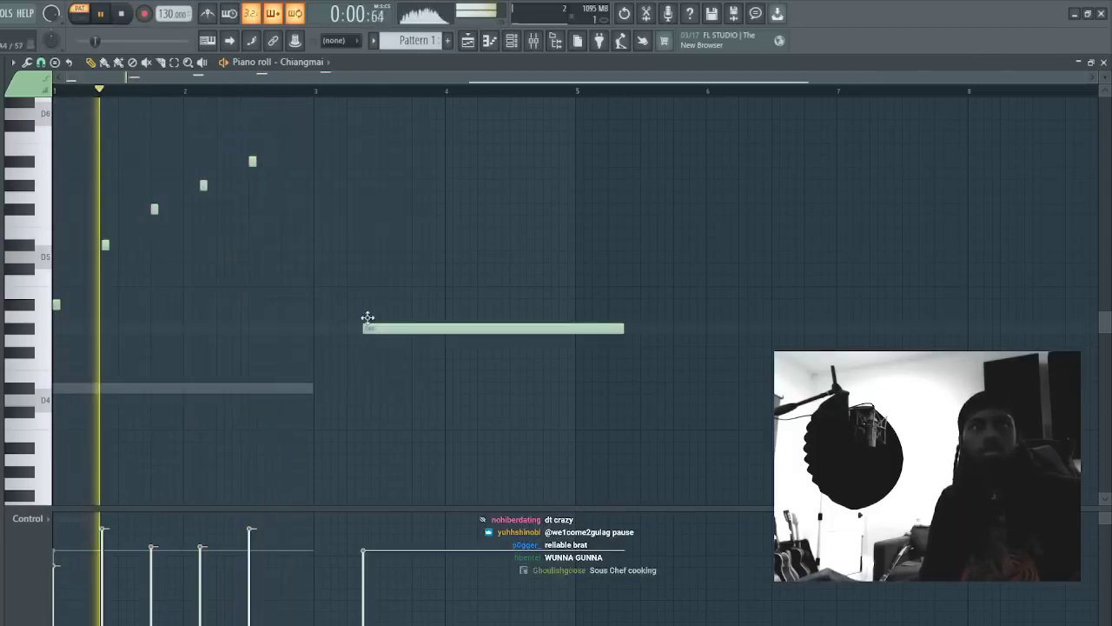
pyautogui.rightClick(365, 323)
pyautogui.press('F7')
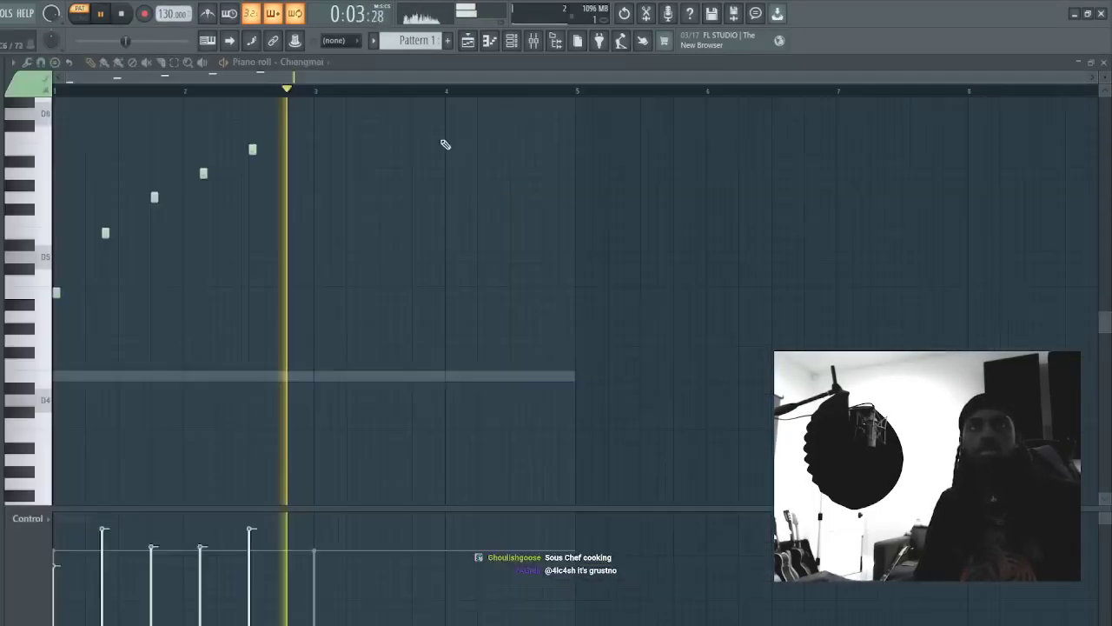
pyautogui.rightClick(424, 196)
pyautogui.click(415, 245)
pyautogui.rightClick(414, 245)
pyautogui.click(252, 150)
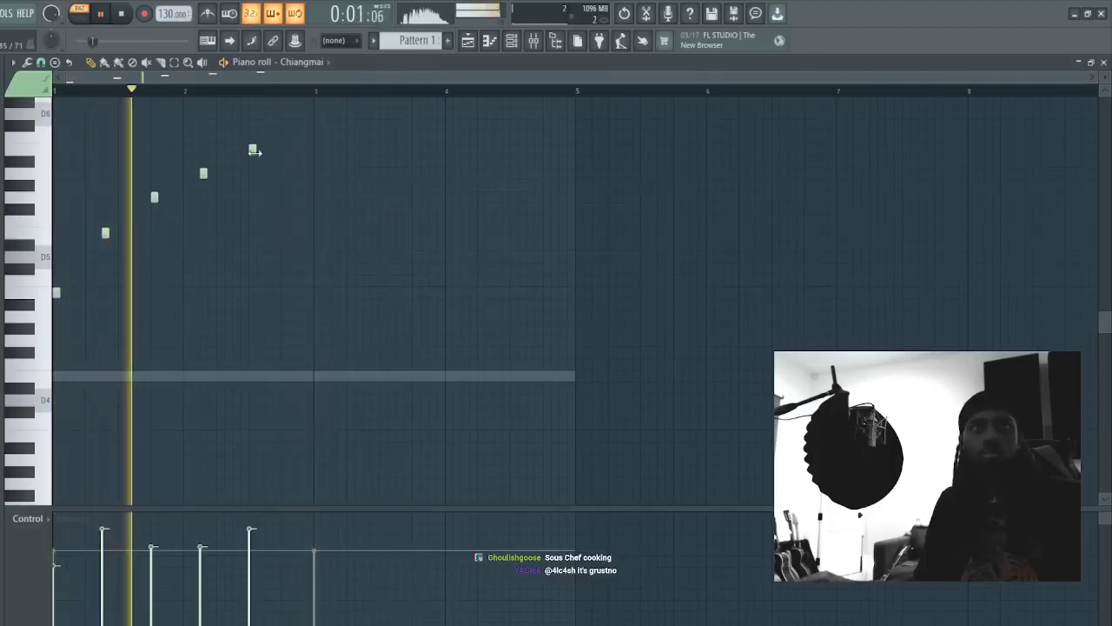
pyautogui.click(416, 245)
pyautogui.rightClick(415, 245)
# - Add melody notes in bars 3 and 4 and replay the melody from the start
pyautogui.scroll(1, 397, 79)
pyautogui.scroll(1, 423, 201)
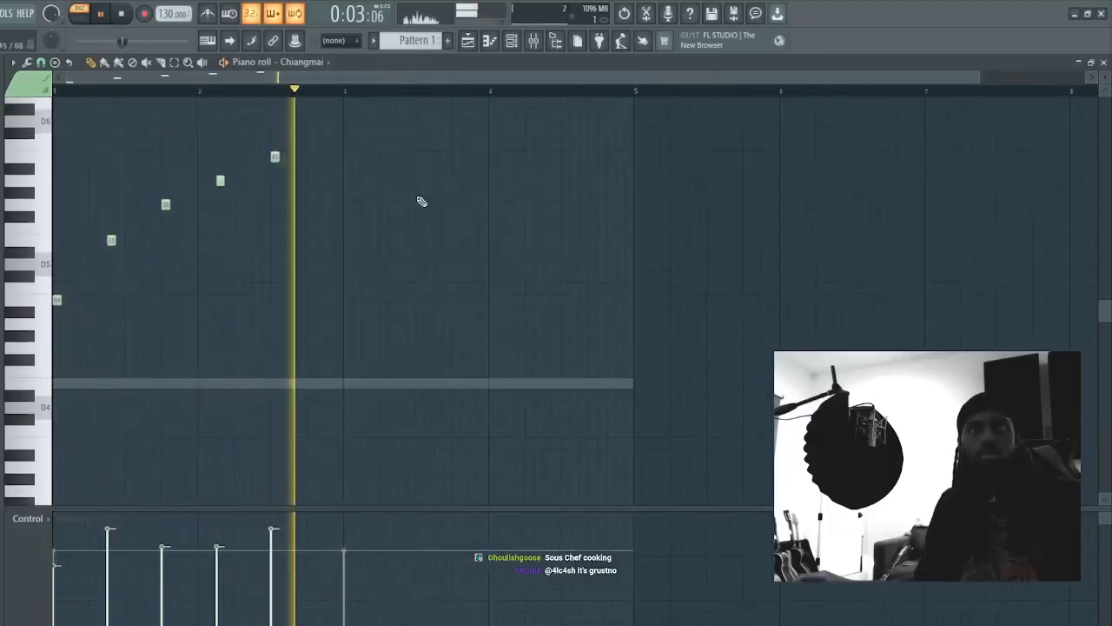
pyautogui.click(399, 186)
pyautogui.click(454, 208)
pyautogui.press('space')
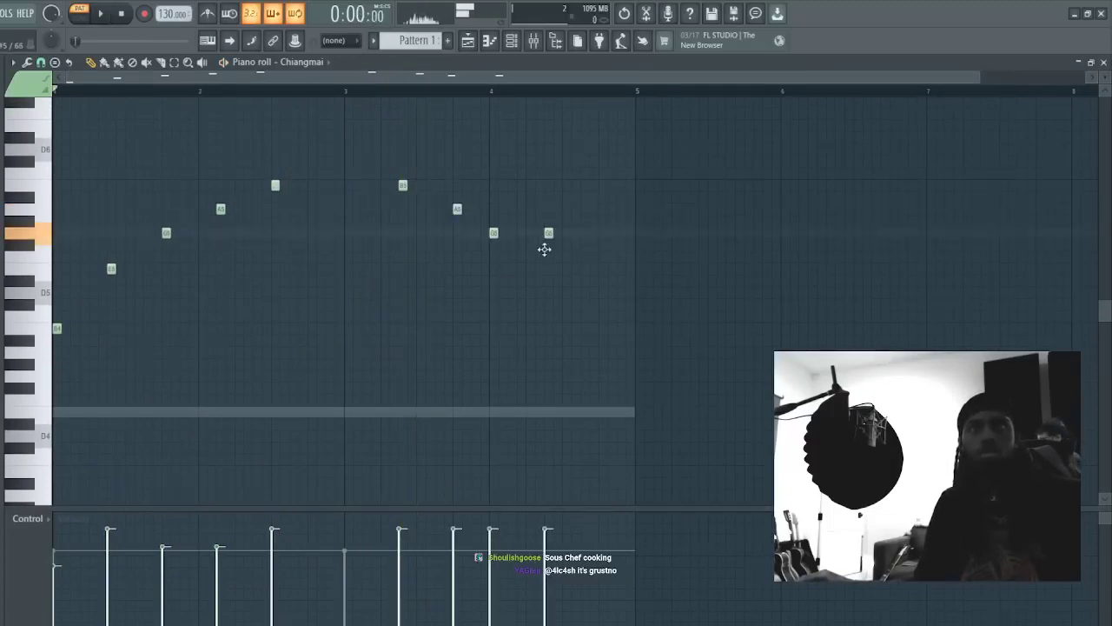
pyautogui.press('space')
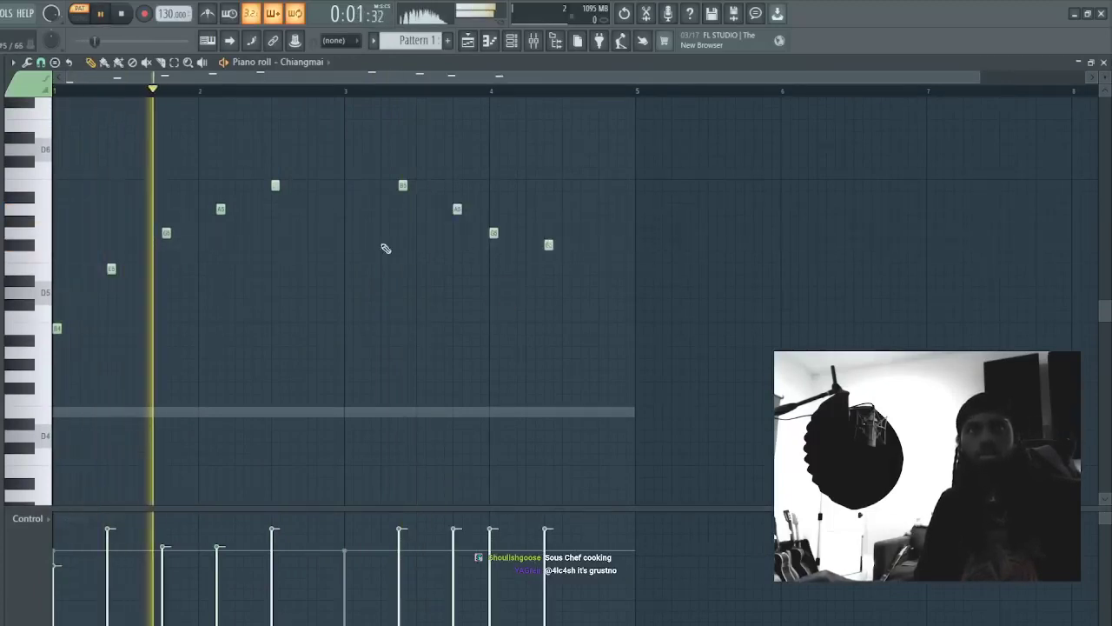
pyautogui.press('space')
# - Rework the melody's opening: replace the B4 and A4 notes and start it on D5
pyautogui.rightClick(61, 329)
pyautogui.press('space')
pyautogui.press('space')
pyautogui.moveTo(65, 365); pyautogui.dragTo(44, 359)
pyautogui.press('space')
pyautogui.rightClick(59, 352)
pyautogui.press('space')
pyautogui.press('space')
pyautogui.click(255, 351)
pyautogui.rightClick(258, 354)
pyautogui.press('space')
pyautogui.click(73, 291)
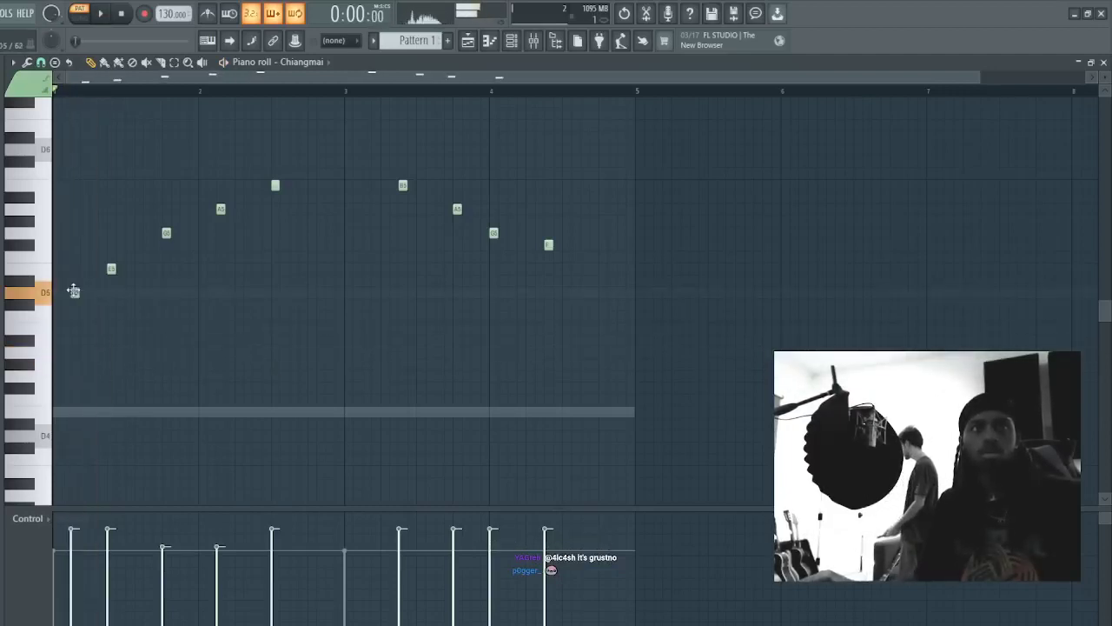
# - Raise the first note to D#5 and clear the extra notes from bars 1 and 2
pyautogui.moveTo(73, 291); pyautogui.dragTo(159, 208)
pyautogui.press('space')
pyautogui.press('space')
pyautogui.press('space')
pyautogui.click(164, 270)
pyautogui.rightClick(164, 270)
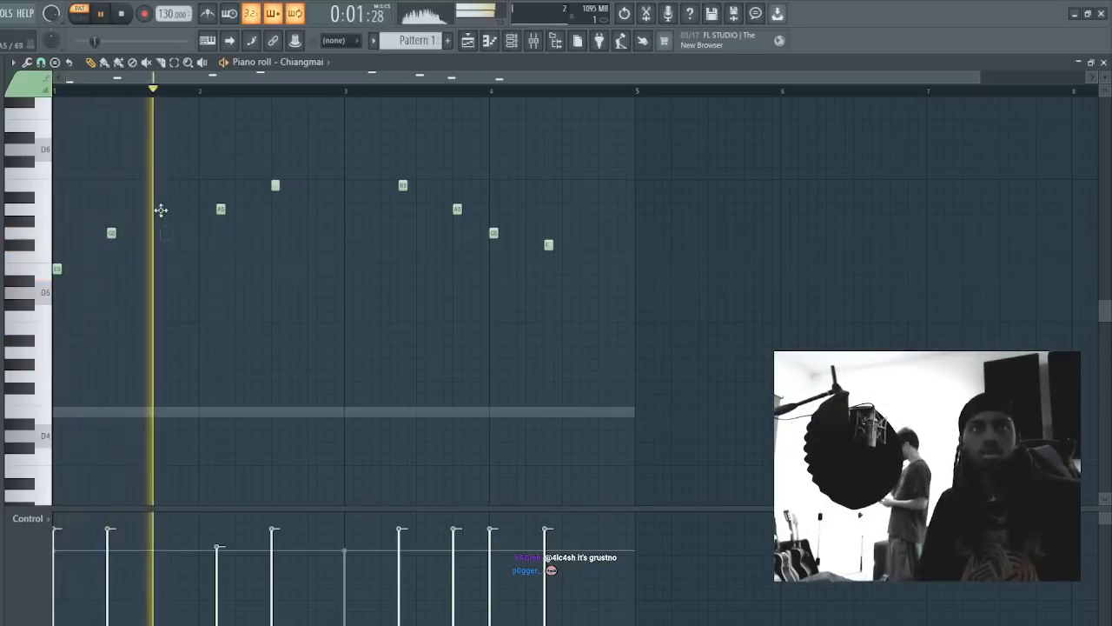
pyautogui.press('space')
pyautogui.moveTo(217, 184); pyautogui.dragTo(219, 184)
pyautogui.press('space')
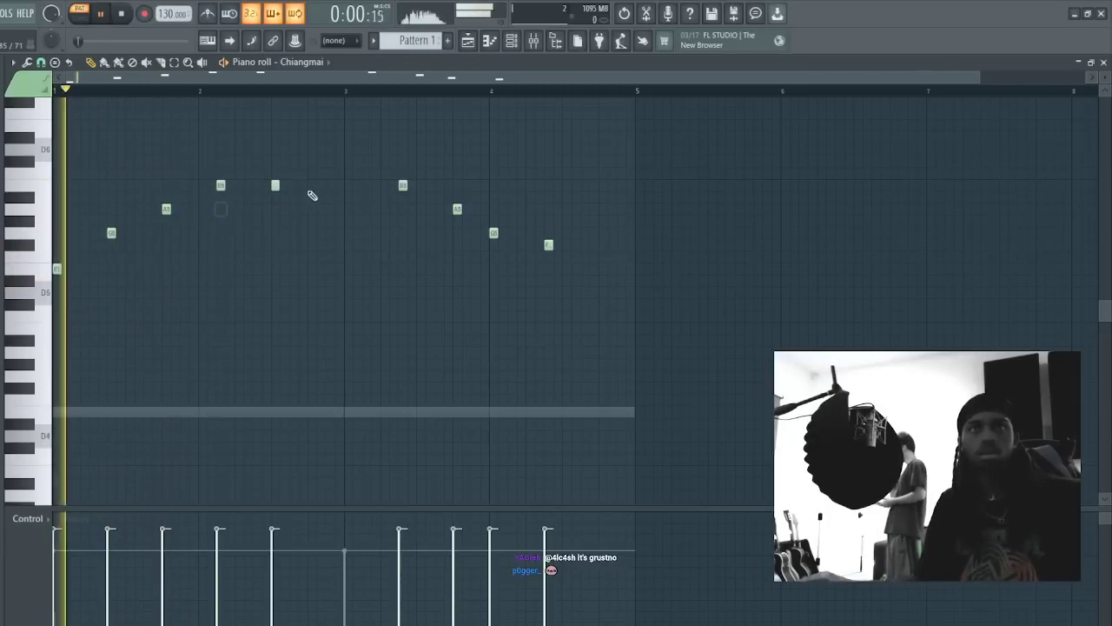
pyautogui.rightClick(276, 185)
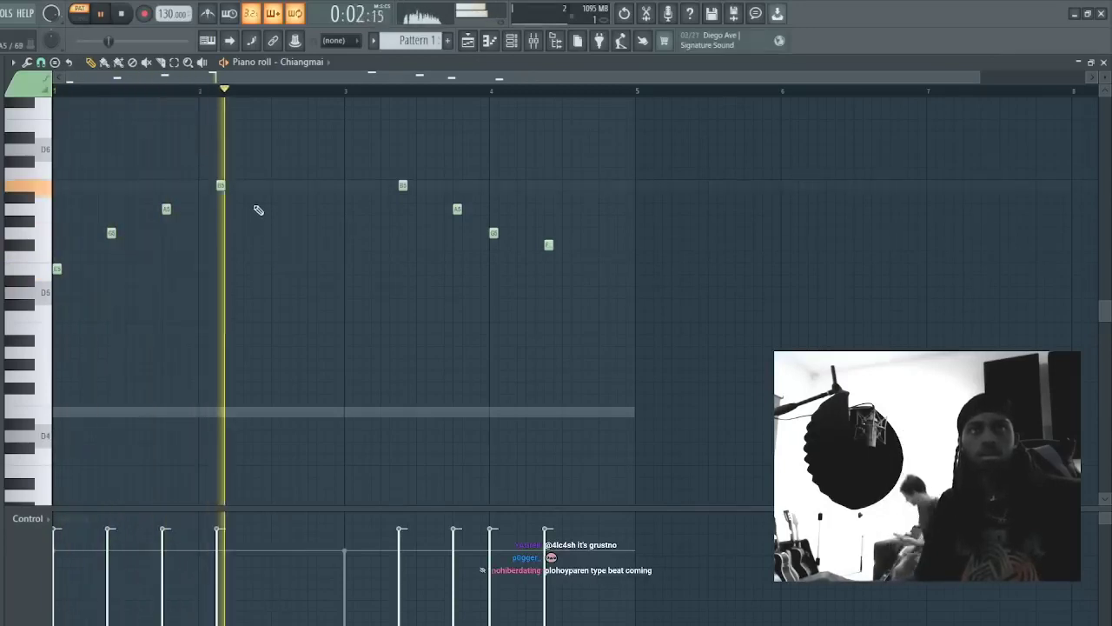
pyautogui.press('space')
# - Add a high D6 note and move it earlier, trying and removing notes in bar 3
pyautogui.click(291, 152)
pyautogui.press('space')
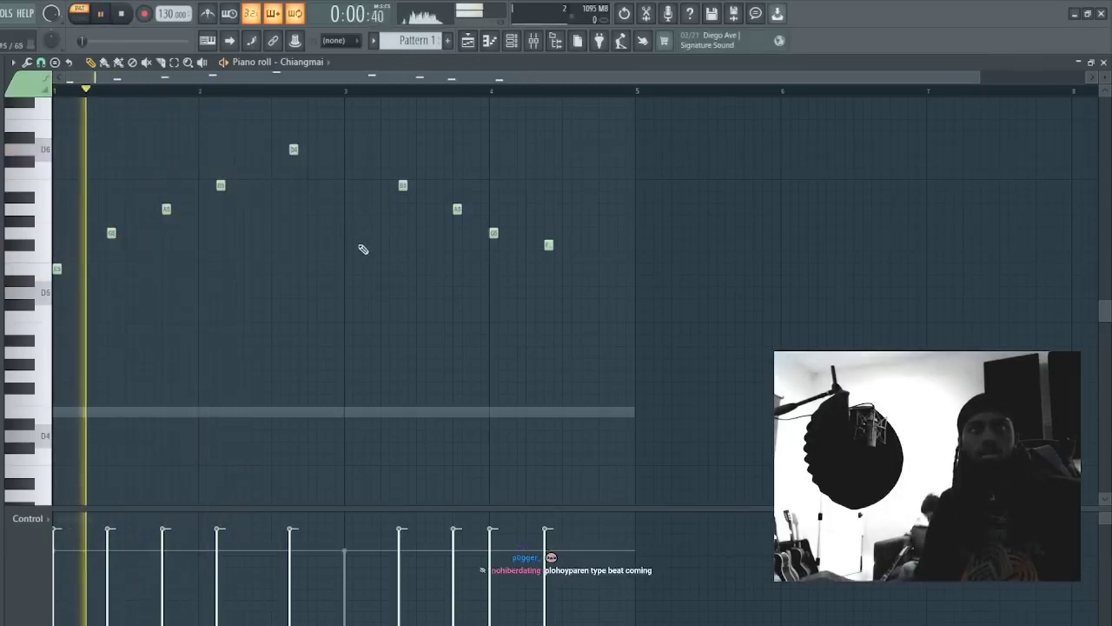
pyautogui.click(366, 256)
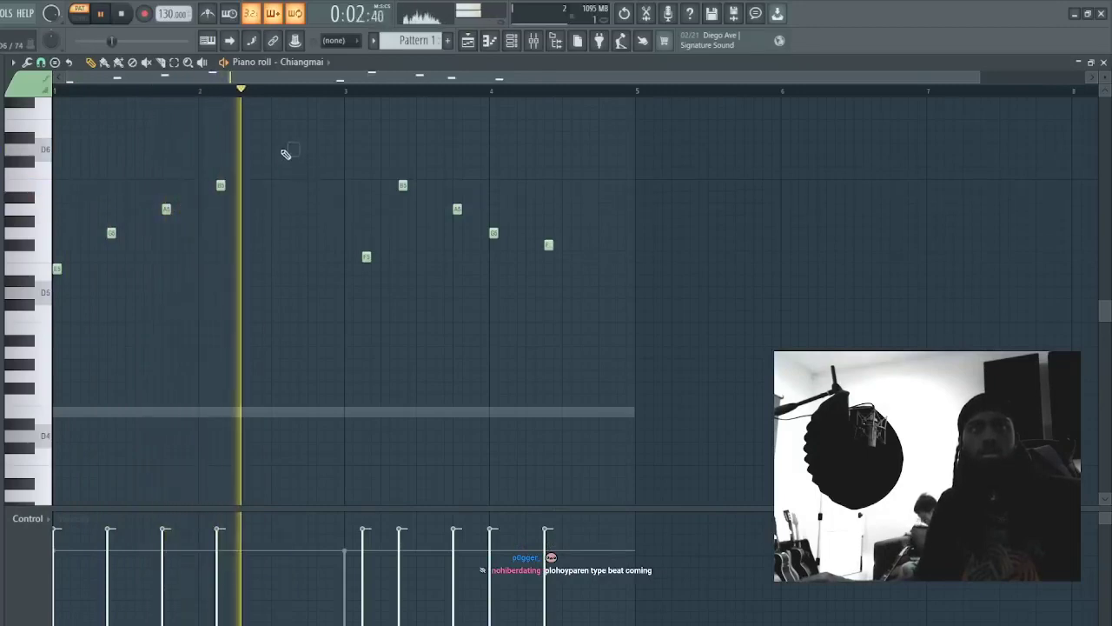
pyautogui.press('space')
pyautogui.moveTo(287, 152); pyautogui.dragTo(273, 128)
pyautogui.press('space')
pyautogui.rightClick(366, 256)
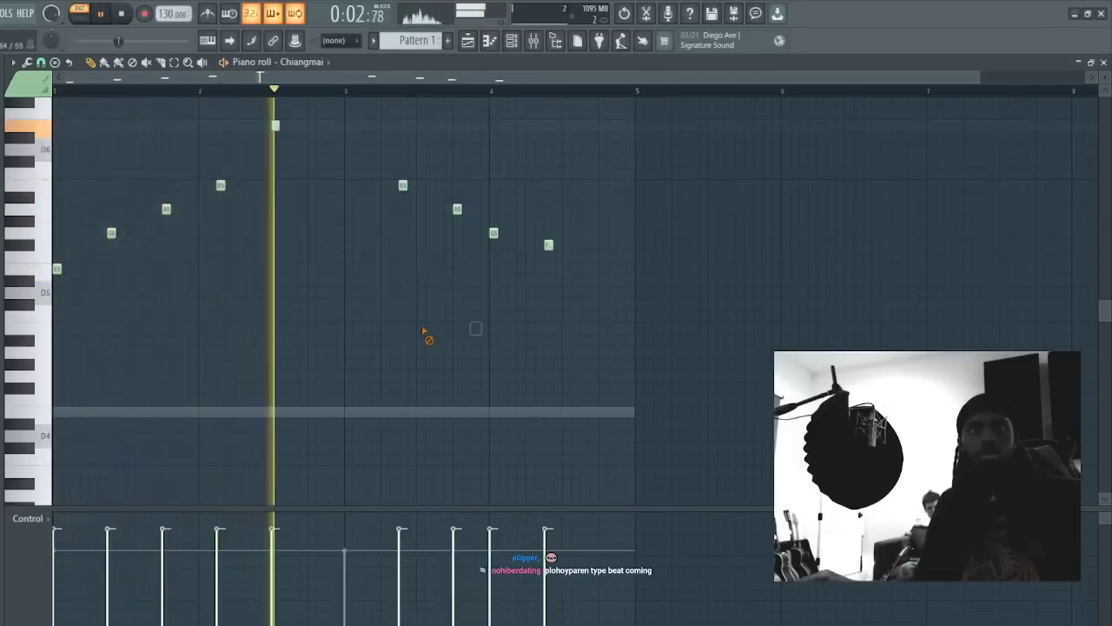
pyautogui.click(385, 328)
pyautogui.rightClick(385, 327)
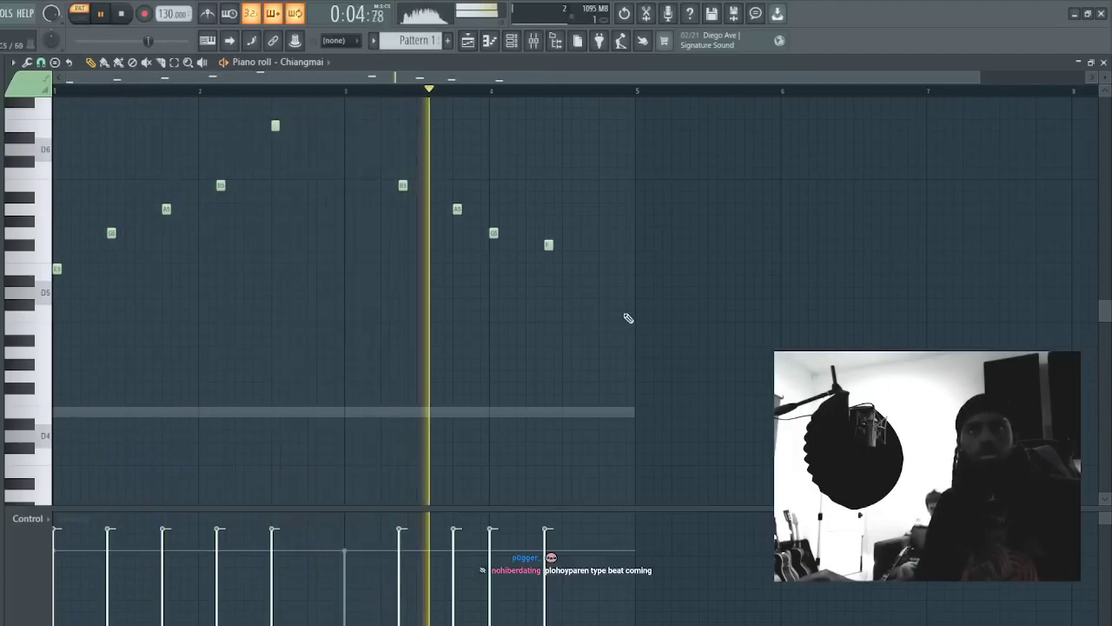
# - Delete the G5 note, move the last note lower and later, and nudge another note later
pyautogui.rightClick(494, 233)
pyautogui.press('space')
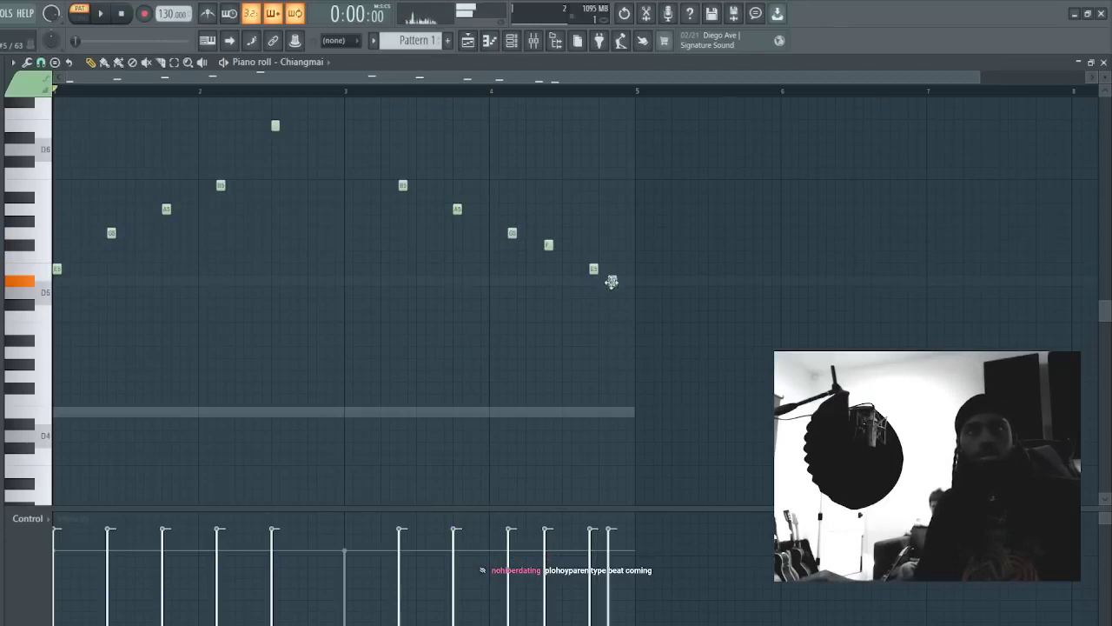
pyautogui.moveTo(612, 281); pyautogui.dragTo(641, 304)
pyautogui.press('space')
pyautogui.moveTo(551, 256); pyautogui.dragTo(569, 255)
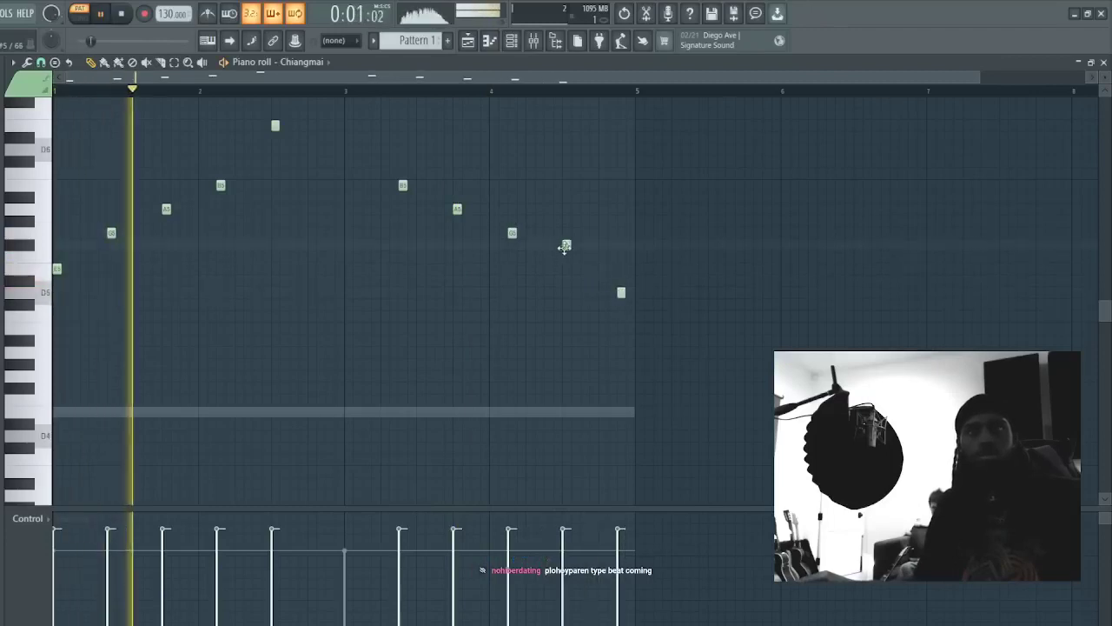
pyautogui.click(594, 280)
pyautogui.rightClick(594, 281)
pyautogui.click(540, 282)
pyautogui.rightClick(539, 283)
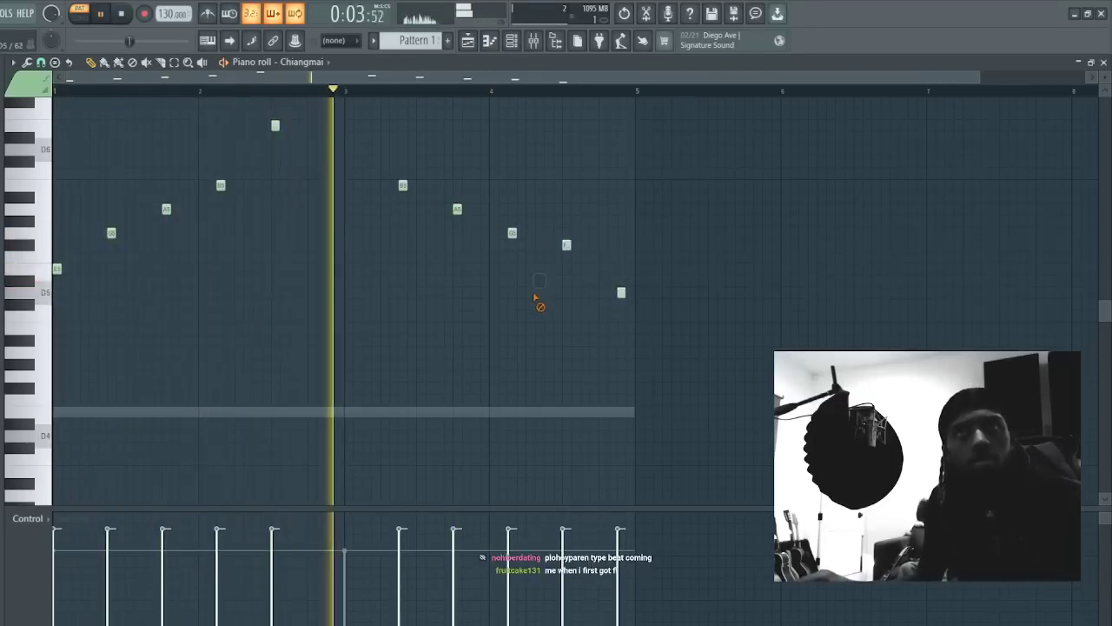
# - Restore the G5 note, swap in a lower final note, and close the piano roll
pyautogui.rightClick(512, 233)
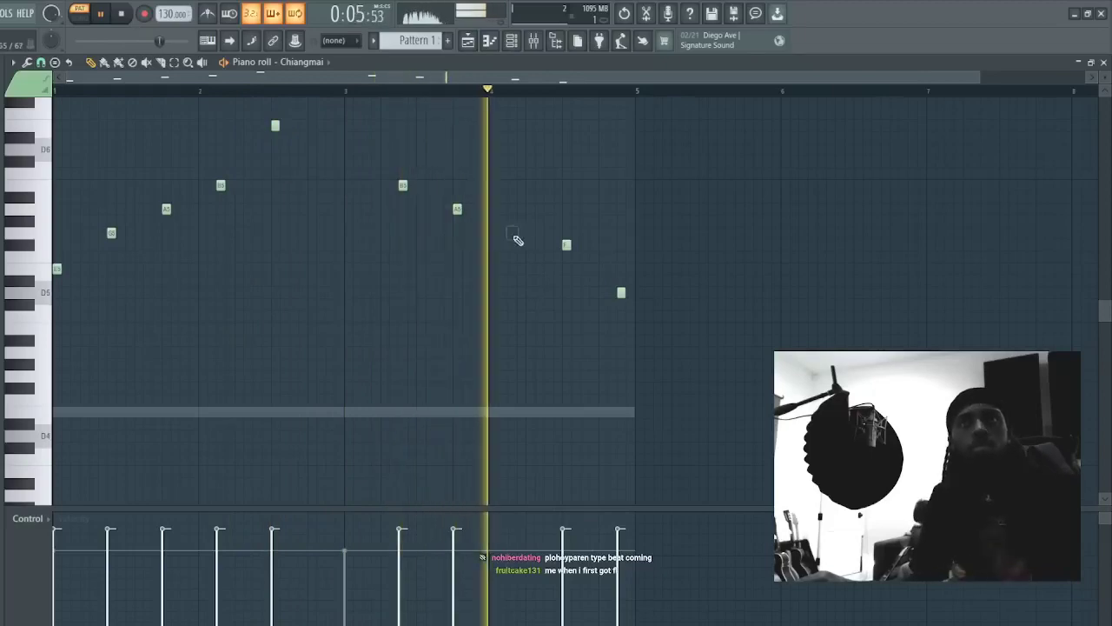
pyautogui.click(513, 234)
pyautogui.click(601, 290)
pyautogui.rightClick(623, 294)
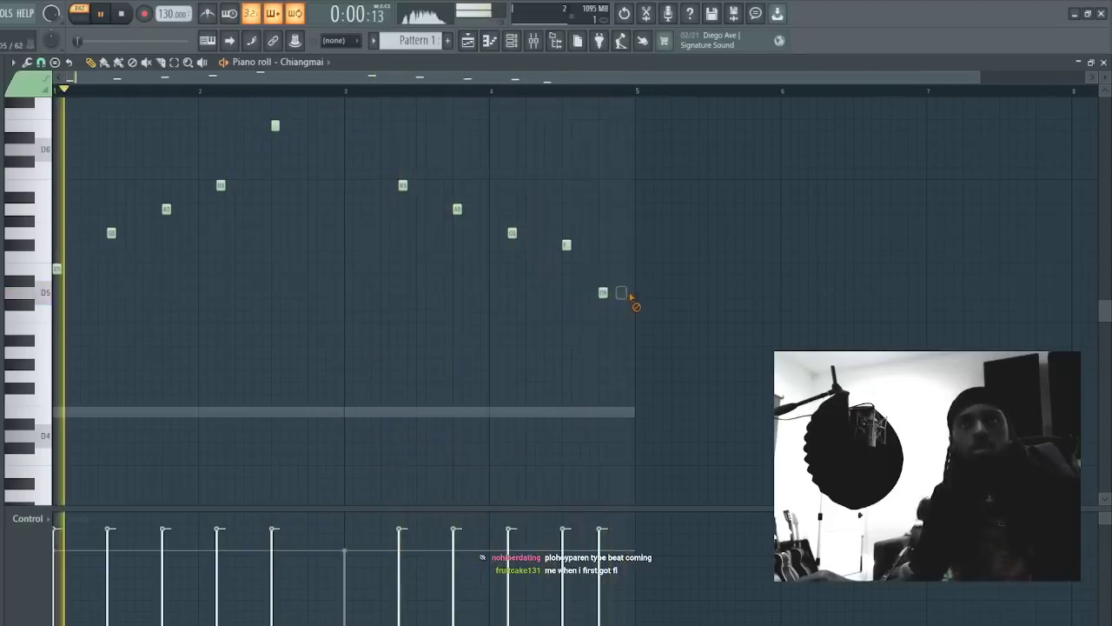
pyautogui.press('F7')
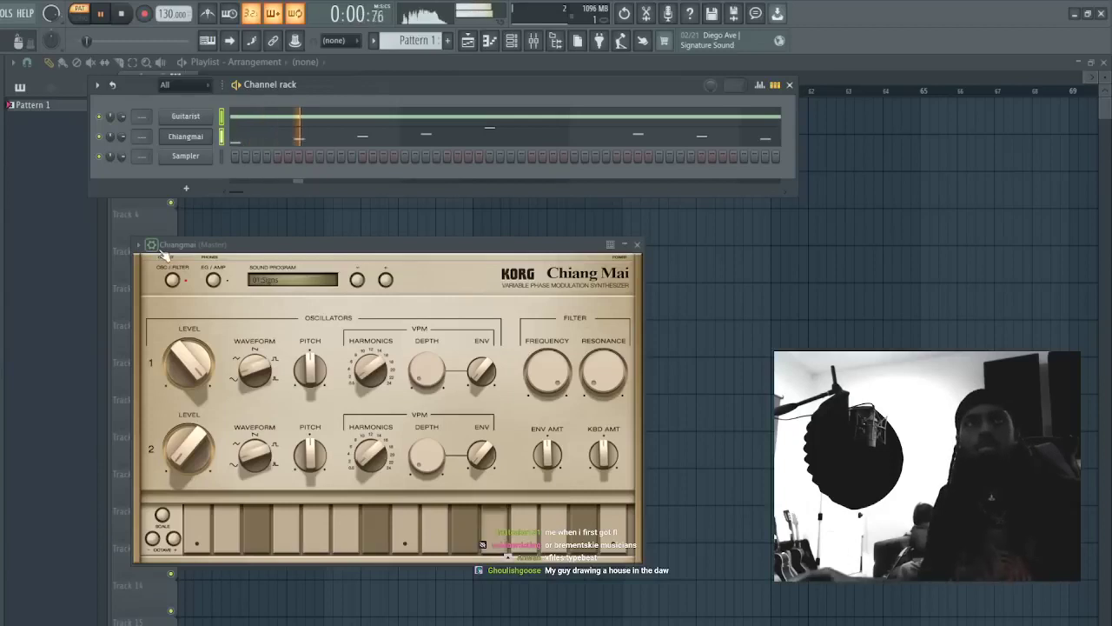
# - Check the Chiangmai melody in its piano roll, leaving the notes unchanged
pyautogui.click(273, 137)
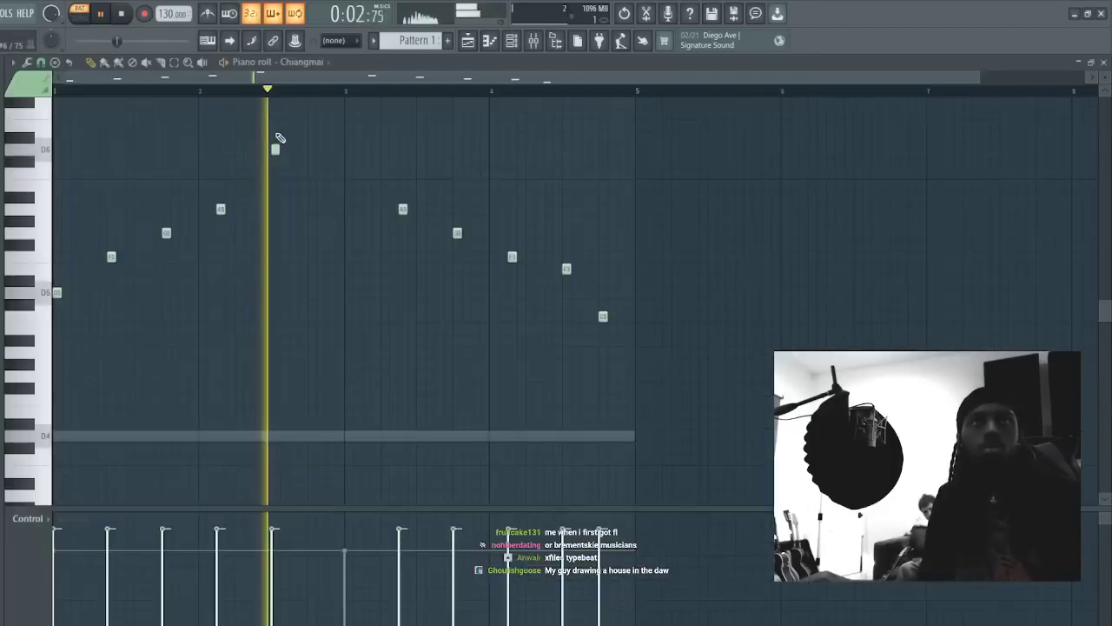
pyautogui.click(200, 161)
pyautogui.rightClick(202, 161)
pyautogui.press('Escape')
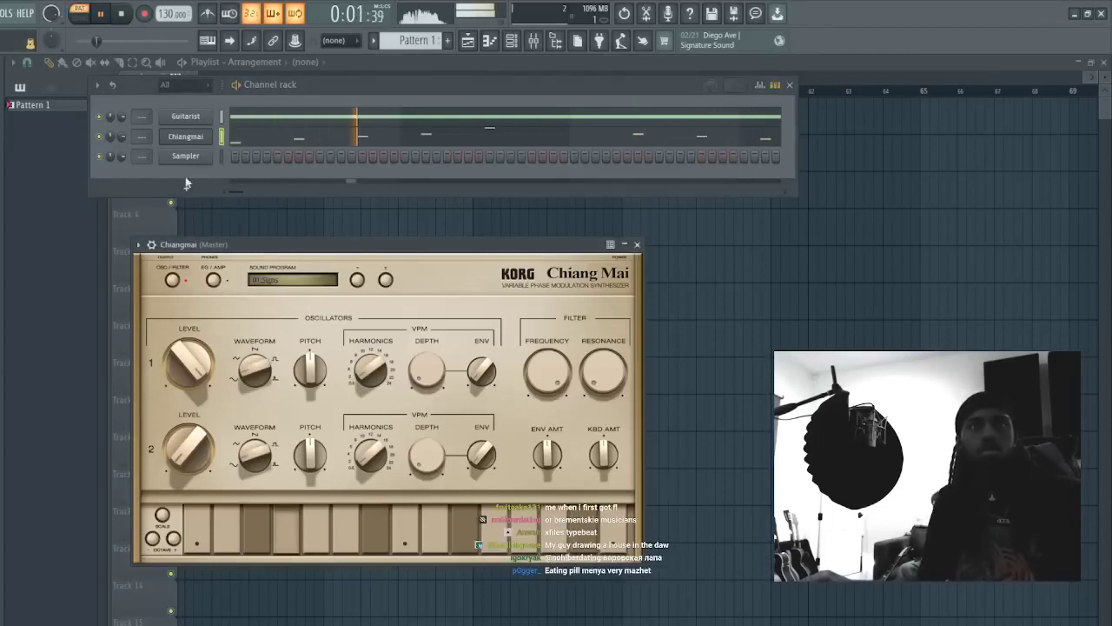
# - Cycle forward through the Chiang Mai sound programs up to Fuzz Lead while the melody plays
pyautogui.click(386, 279)
pyautogui.click(386, 279)
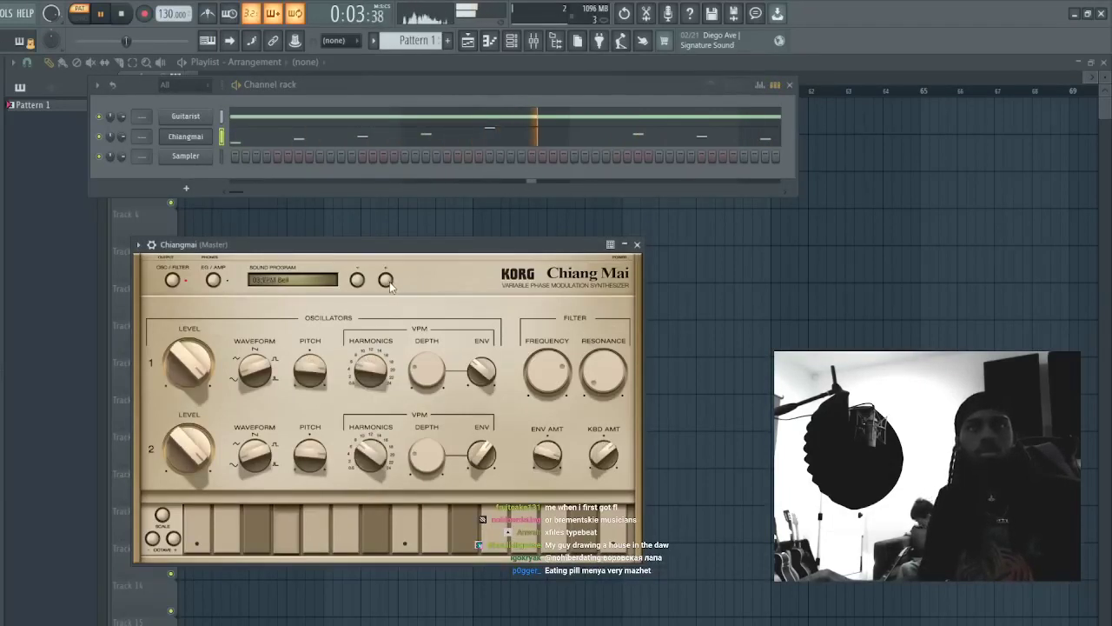
pyautogui.click(386, 279)
pyautogui.click(386, 279)
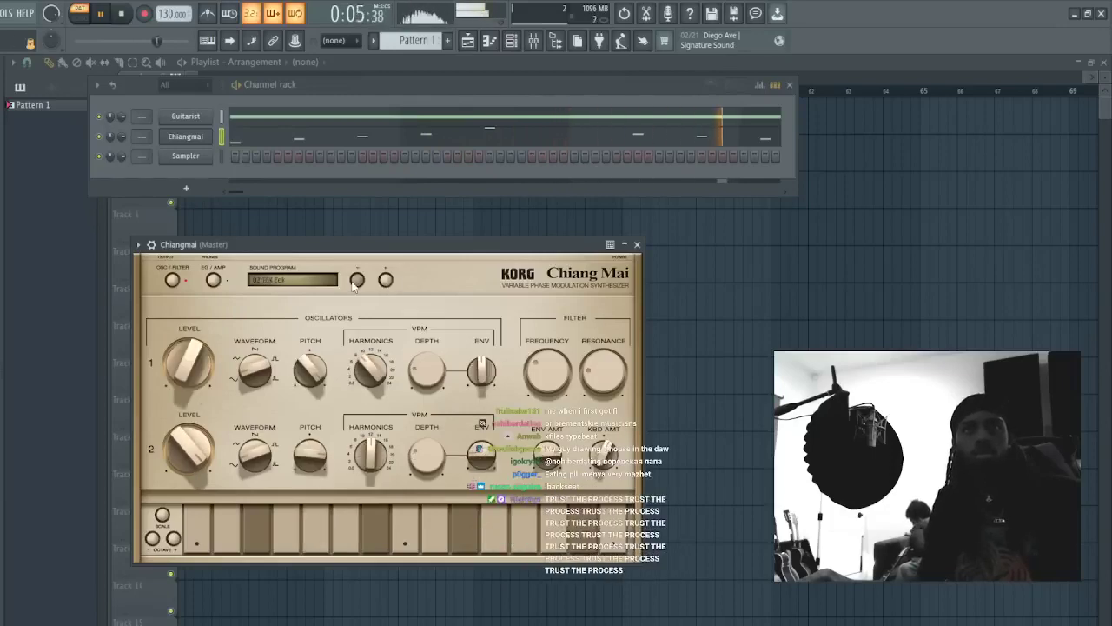
pyautogui.click(282, 142)
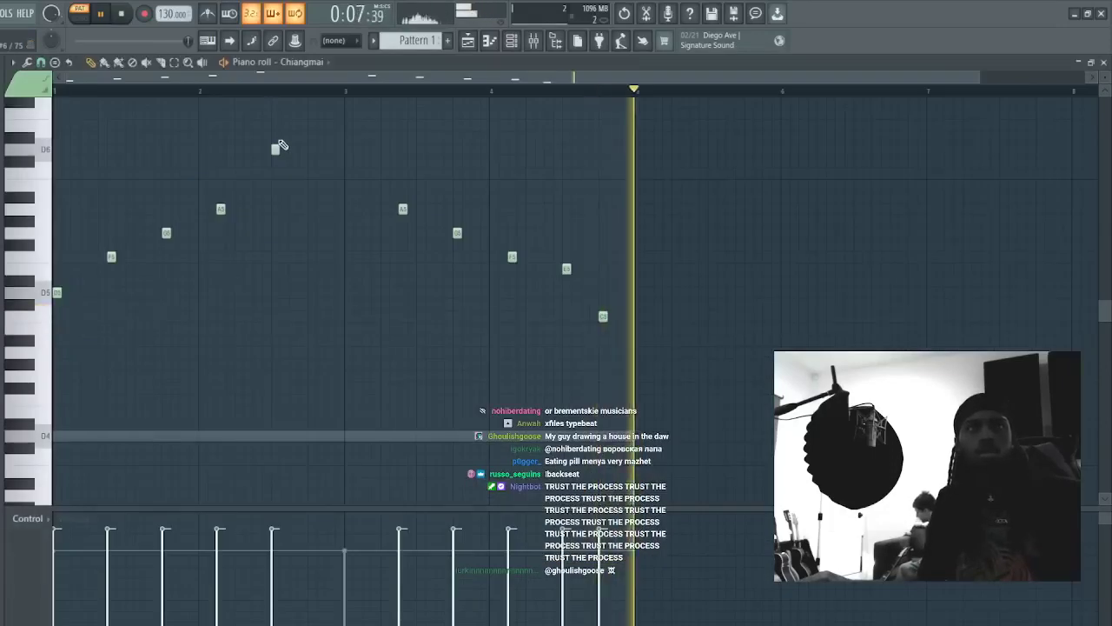
pyautogui.press('Escape')
pyautogui.click(386, 279)
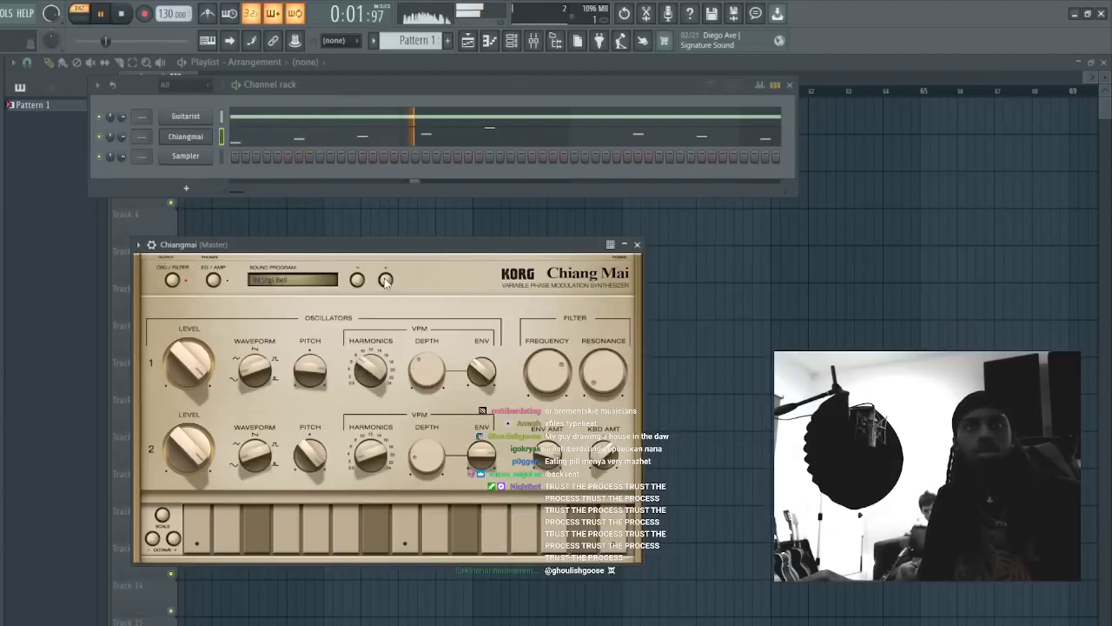
pyautogui.click(386, 279)
pyautogui.click(386, 279)
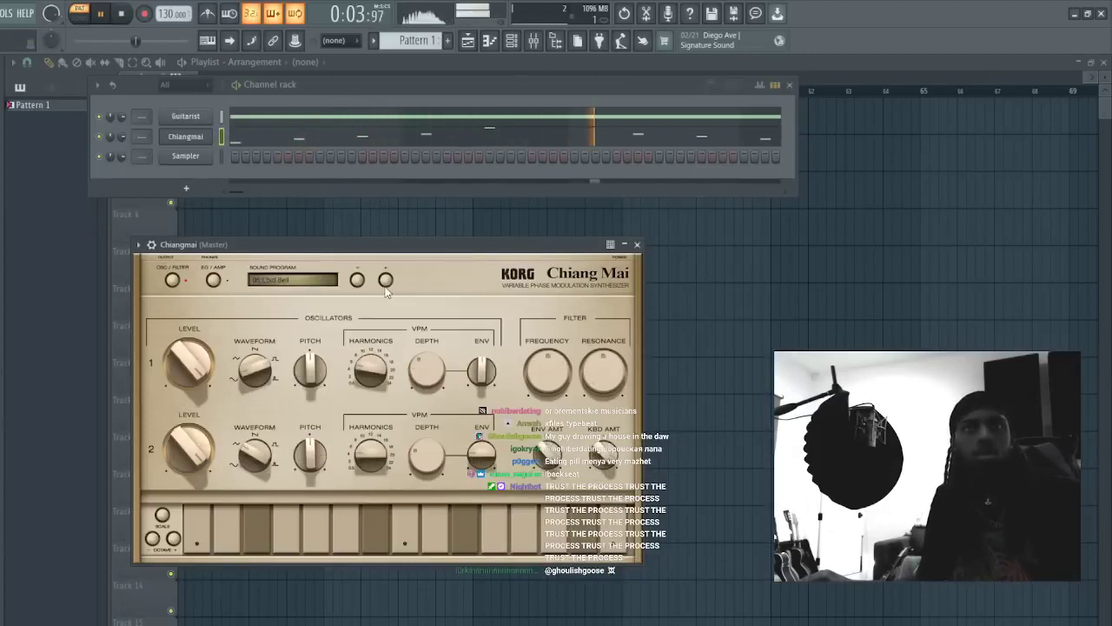
pyautogui.click(386, 279)
pyautogui.click(386, 279)
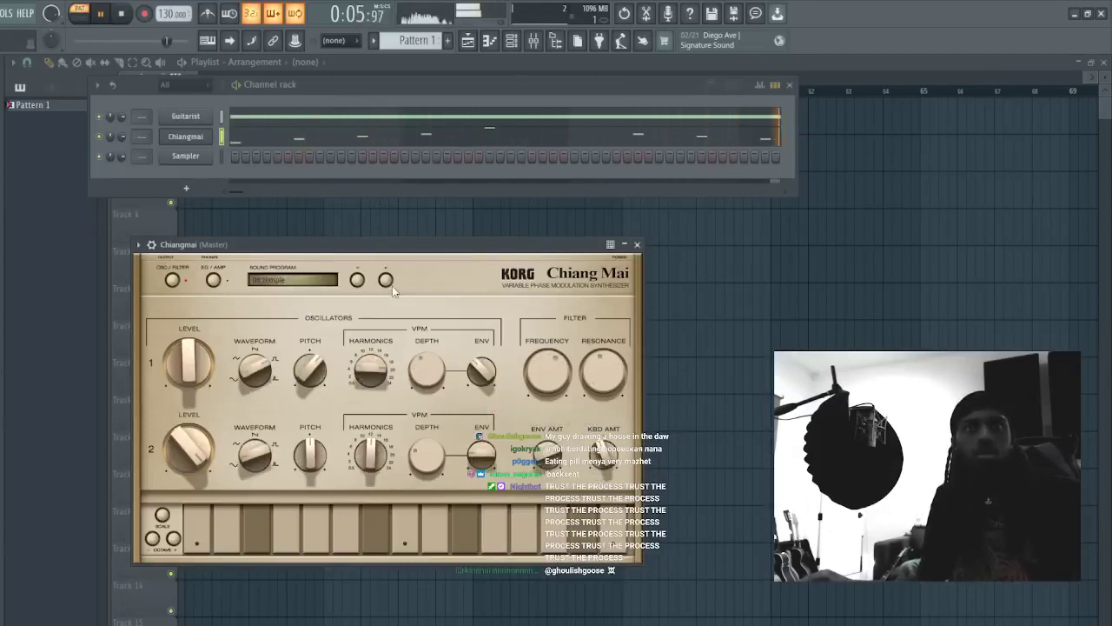
pyautogui.click(386, 279)
pyautogui.click(386, 279)
pyautogui.click(385, 279)
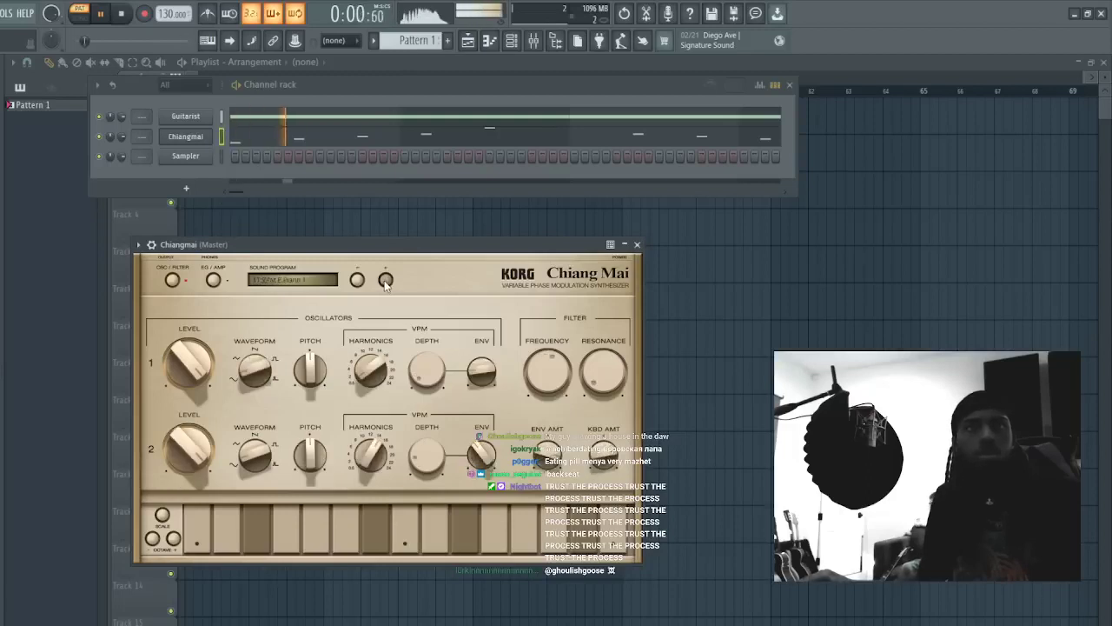
pyautogui.click(386, 278)
pyautogui.click(386, 279)
pyautogui.click(386, 279)
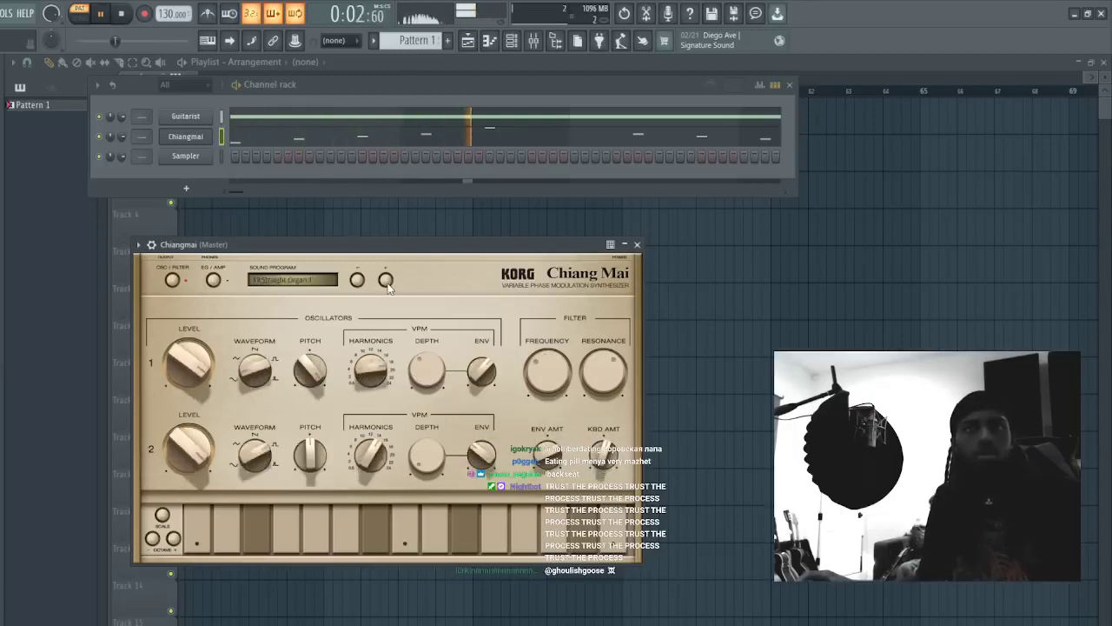
pyautogui.click(386, 279)
pyautogui.click(386, 279)
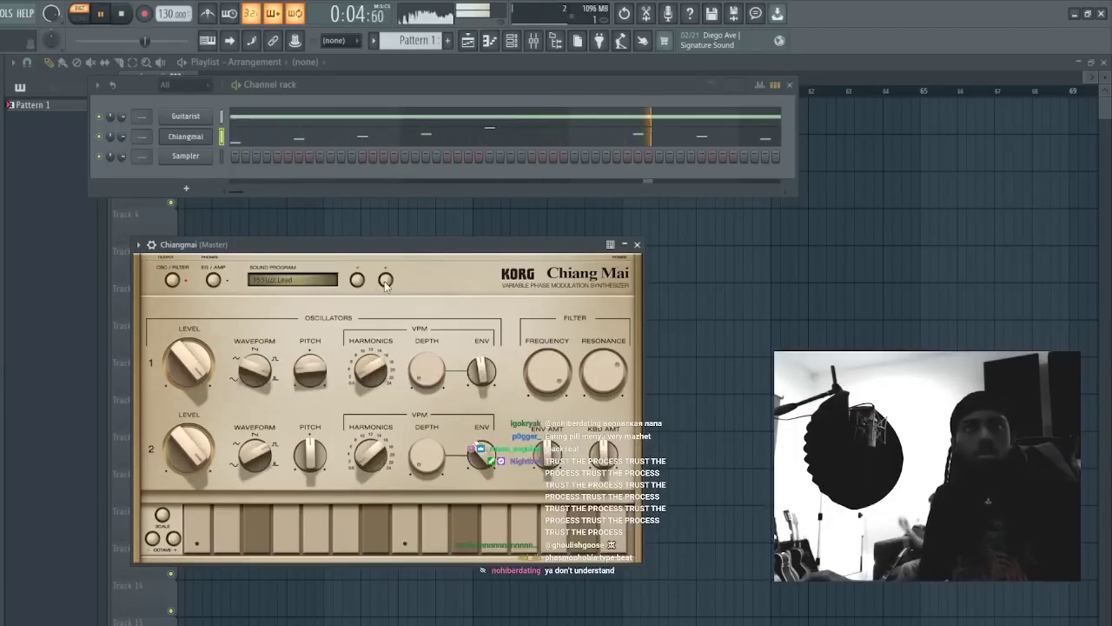
# - Go back to Straight Organ 1, then step through Wave Pad and Chakra Pad to the Chiangmai Init preset
pyautogui.click(357, 278)
pyautogui.click(360, 280)
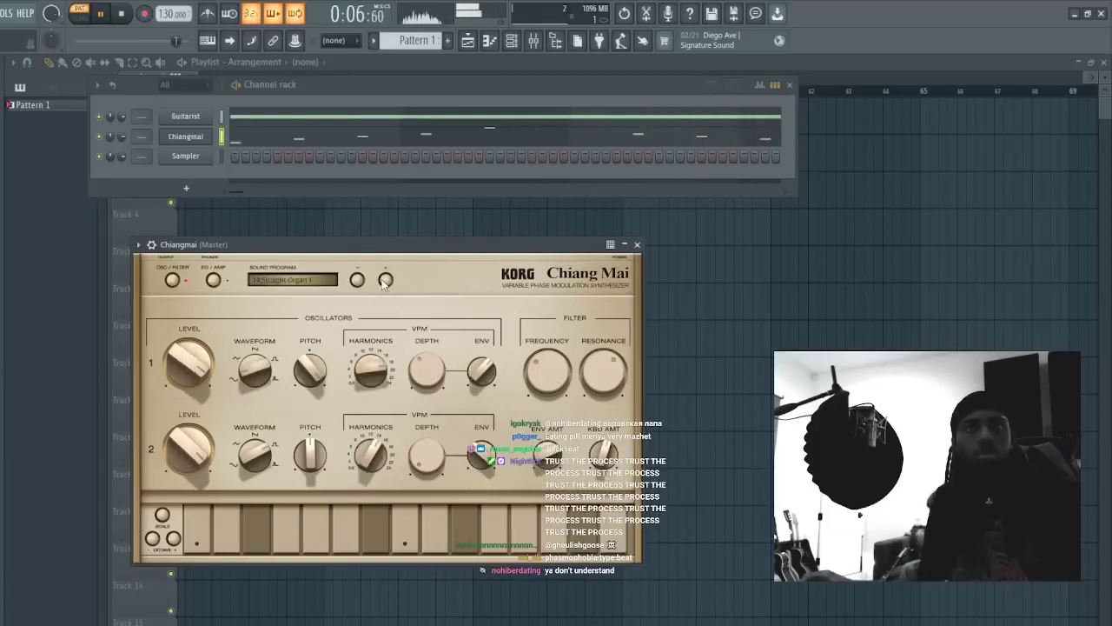
pyautogui.click(386, 279)
pyautogui.click(384, 283)
pyautogui.click(385, 283)
pyautogui.click(387, 284)
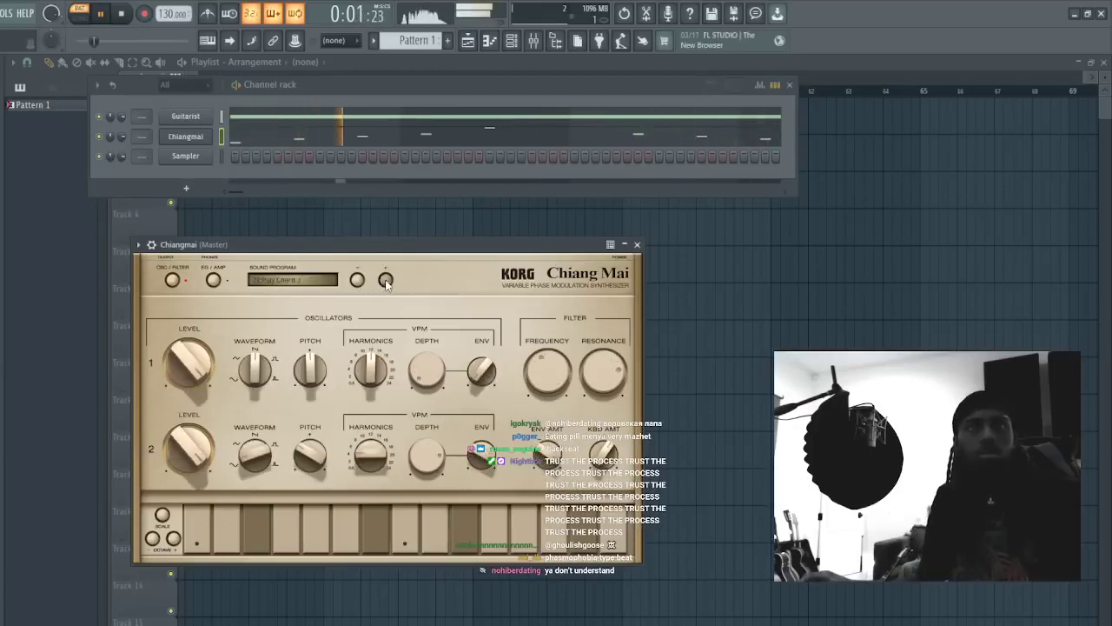
pyautogui.click(385, 281)
pyautogui.click(385, 281)
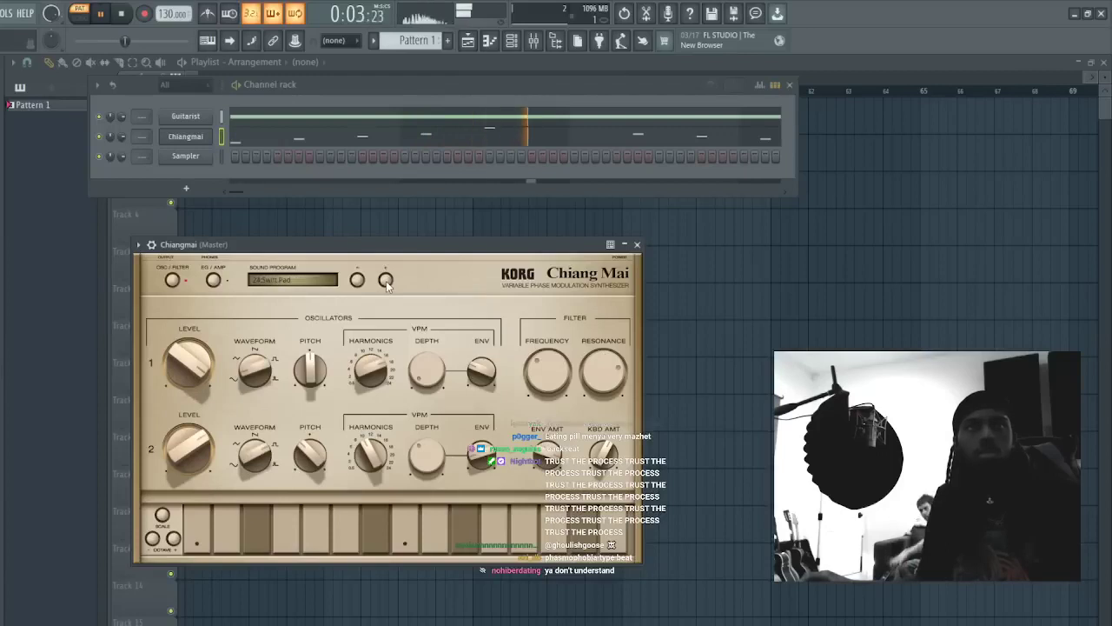
pyautogui.click(385, 281)
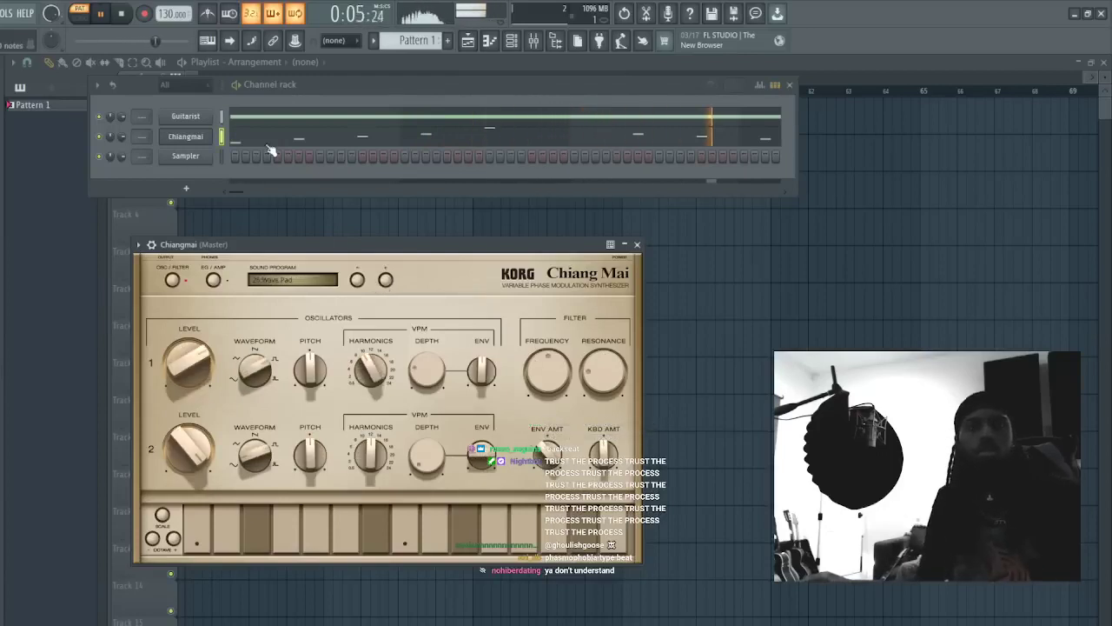
pyautogui.click(391, 282)
pyautogui.click(391, 282)
pyautogui.click(391, 282)
pyautogui.click(391, 282)
pyautogui.click(391, 282)
pyautogui.click(391, 281)
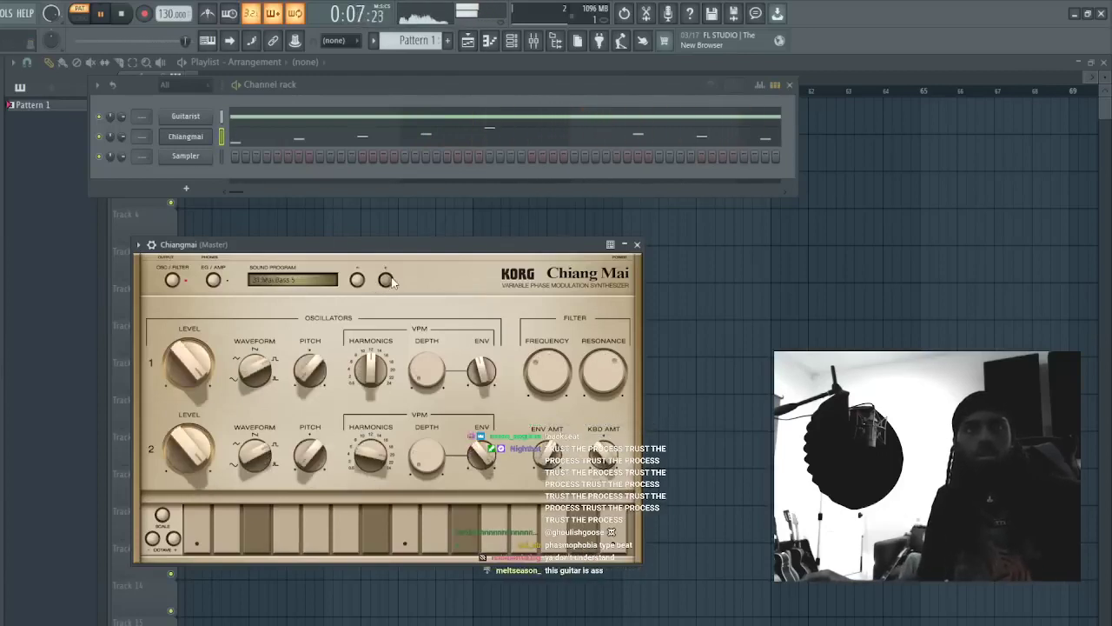
pyautogui.click(388, 280)
pyautogui.doubleClick(388, 281)
pyautogui.click(387, 281)
pyautogui.click(388, 281)
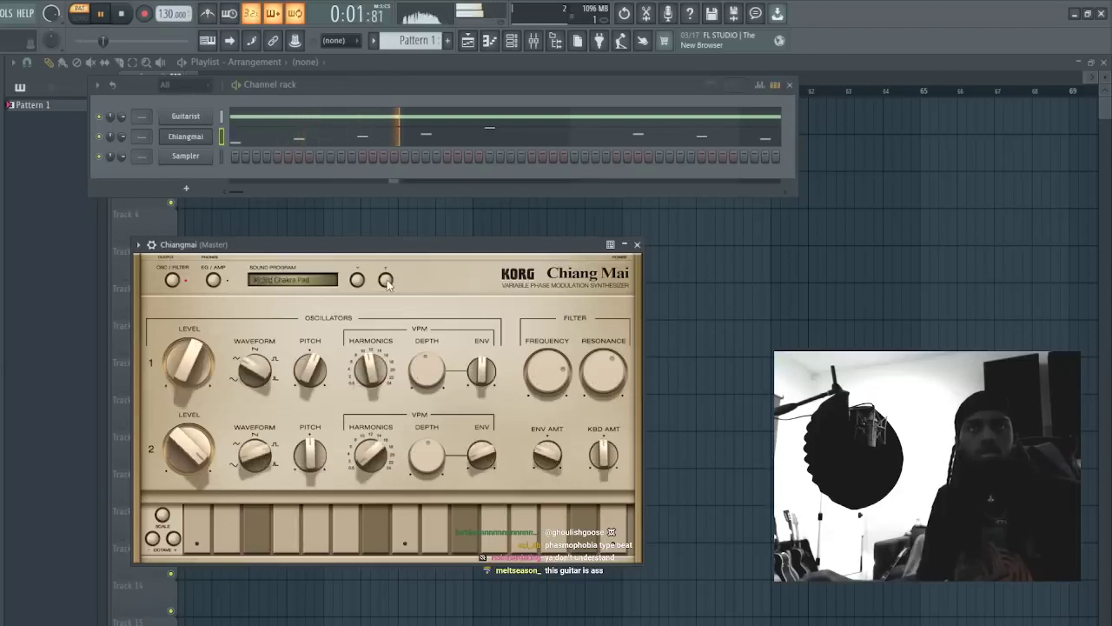
pyautogui.click(388, 280)
pyautogui.click(387, 281)
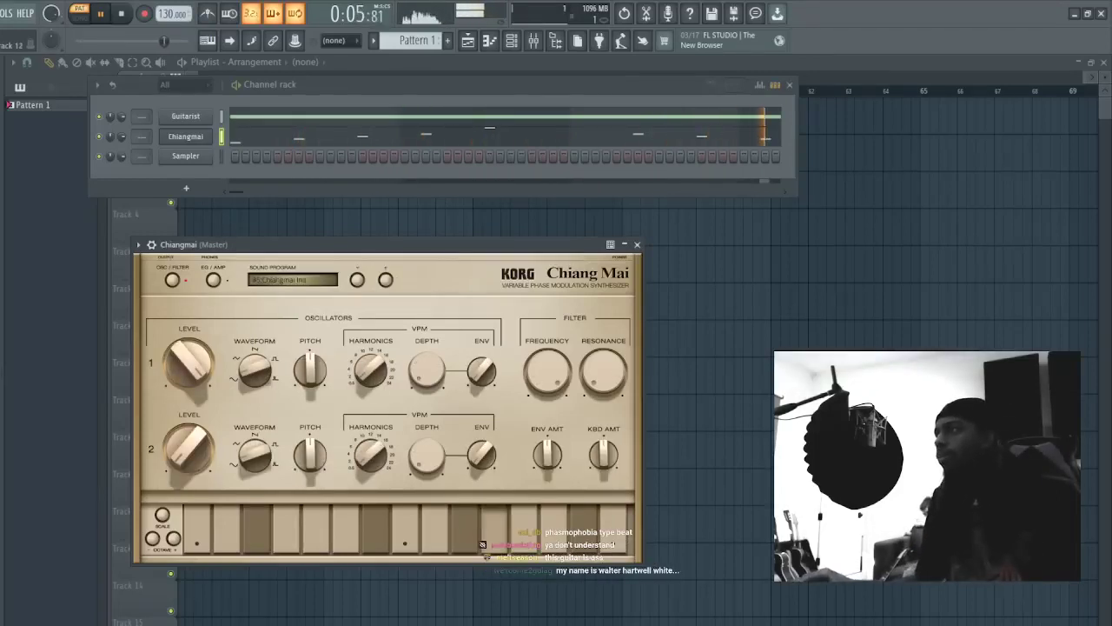
# - Mute the Chiangmai channel and bring up the Guitarist plugin window
pyautogui.click(100, 137)
pyautogui.click(261, 122)
pyautogui.press('Escape')
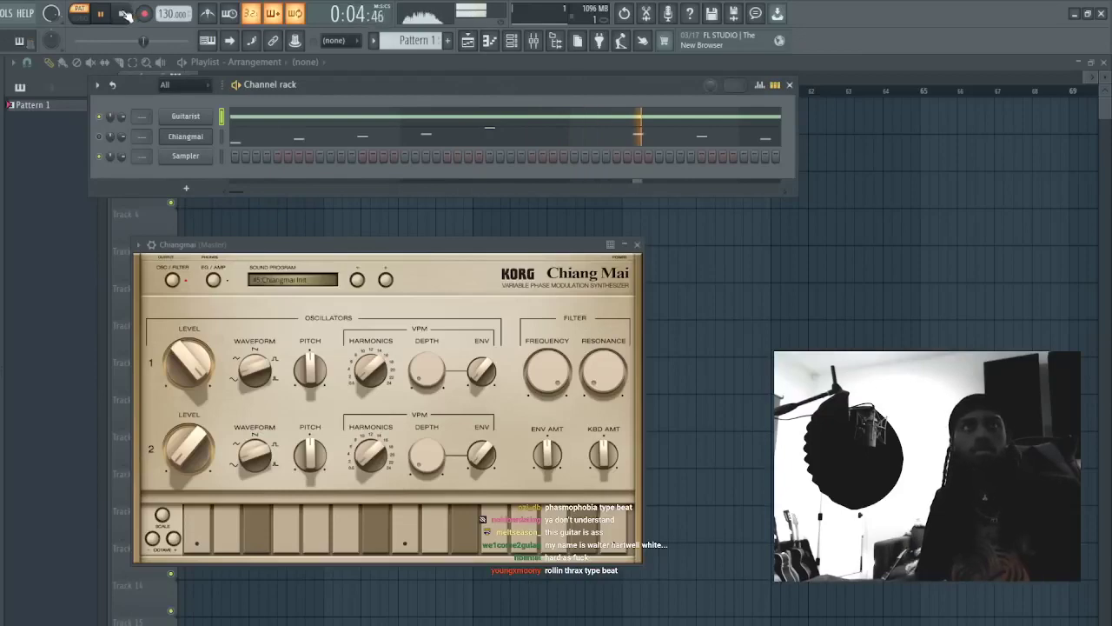
pyautogui.click(199, 118)
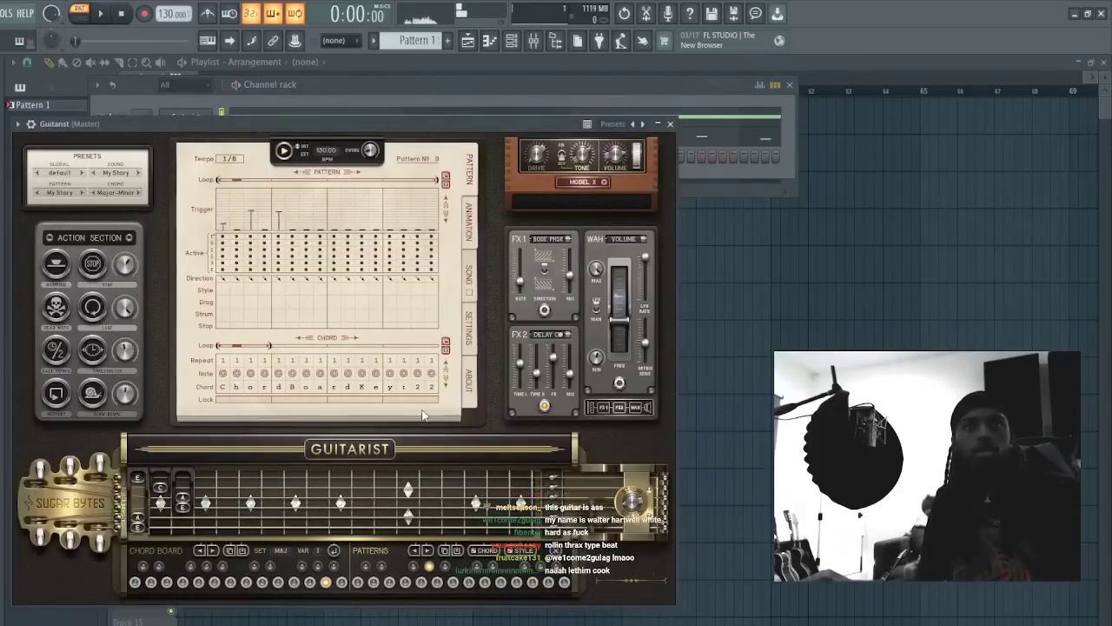
# - Move the Guitarist window down and right and open its pattern preset menu
pyautogui.moveTo(441, 127); pyautogui.dragTo(494, 147)
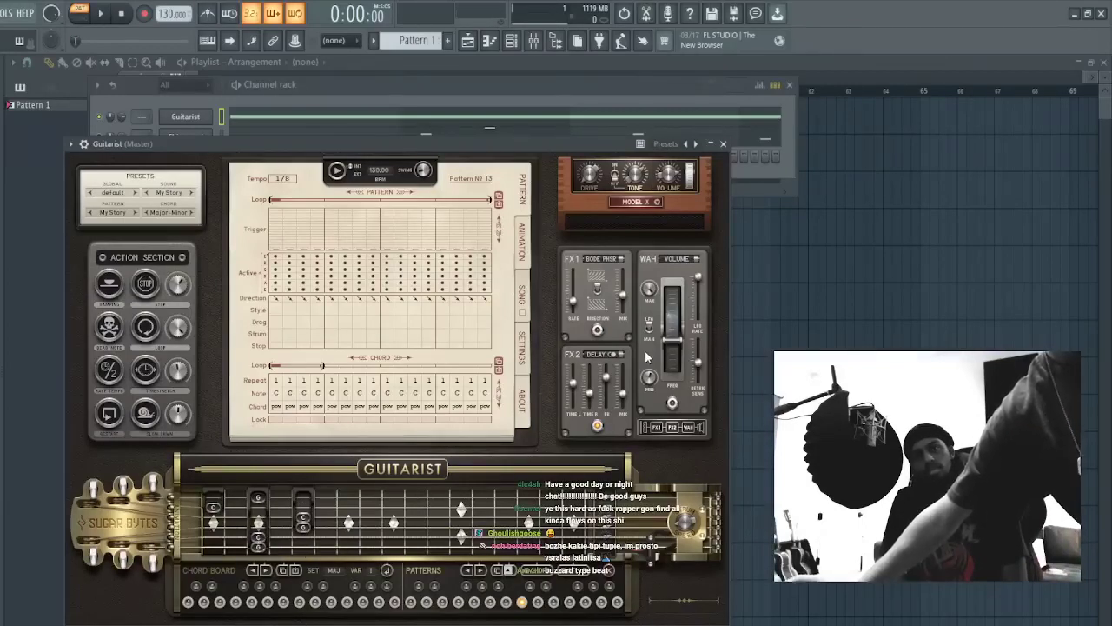
pyautogui.click(116, 213)
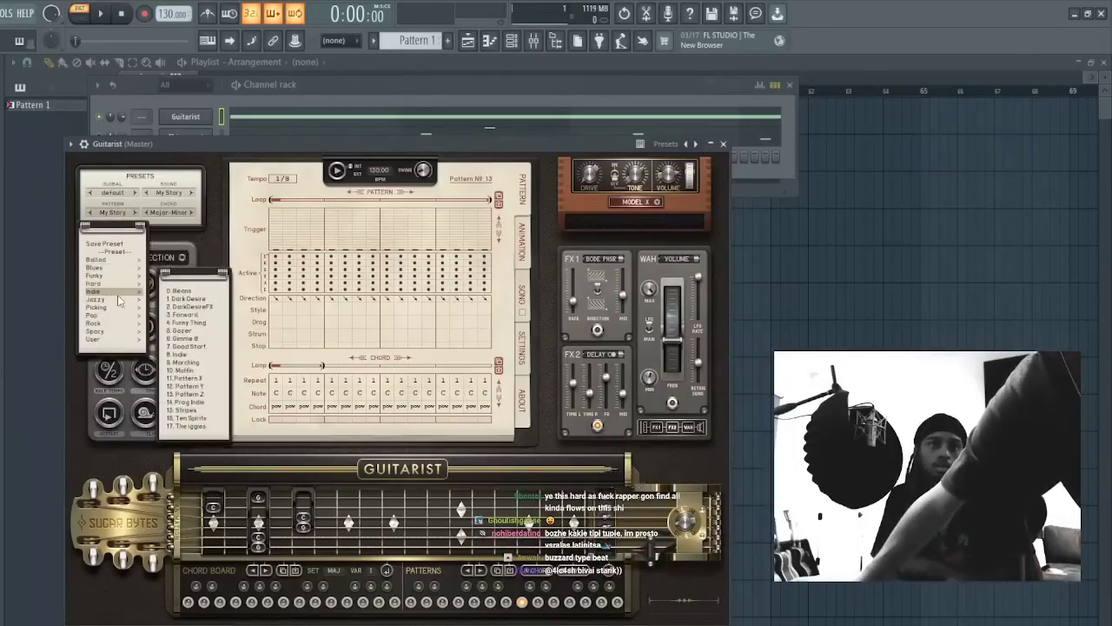
# - Load the Bridges picking pattern and reshape chord board key 10 further up the neck
pyautogui.moveTo(117, 309)
pyautogui.click(186, 322)
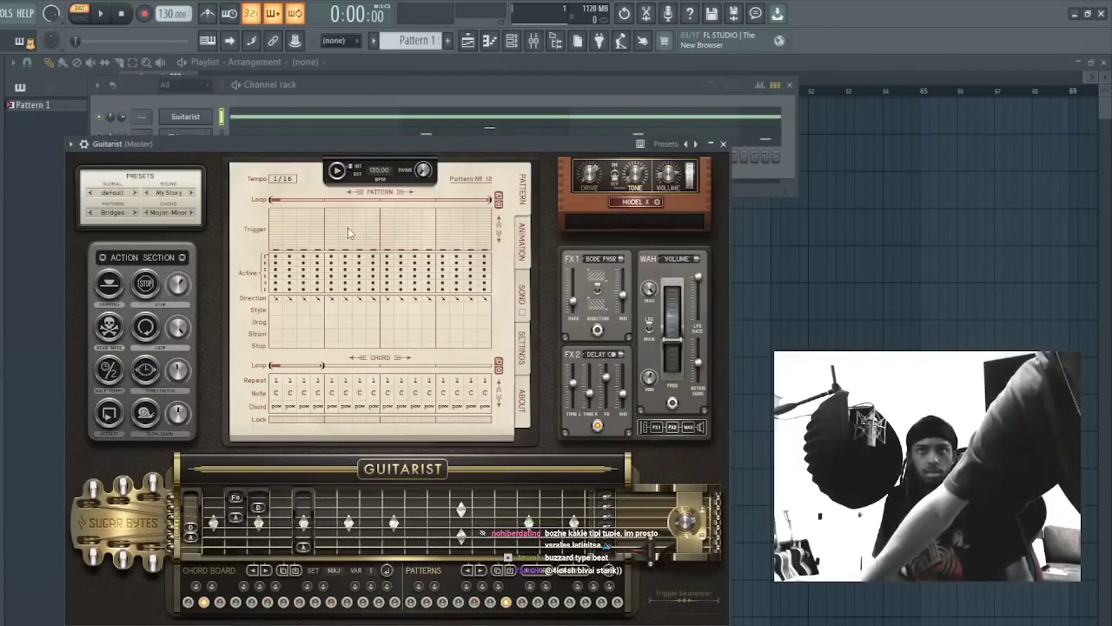
pyautogui.click(268, 602)
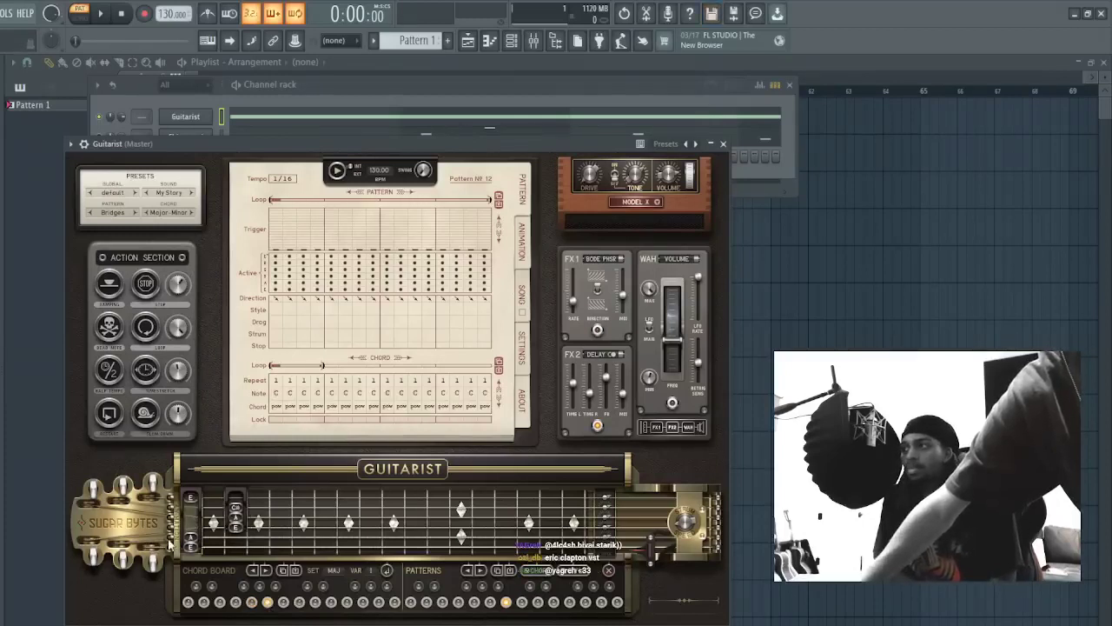
pyautogui.moveTo(192, 548)
pyautogui.mouseDown()
pyautogui.moveTo(261, 561)
pyautogui.moveTo(318, 546)
pyautogui.mouseUp()
pyautogui.moveTo(191, 501)
pyautogui.mouseDown()
pyautogui.moveTo(313, 515)
pyautogui.moveTo(393, 539)
pyautogui.mouseUp()
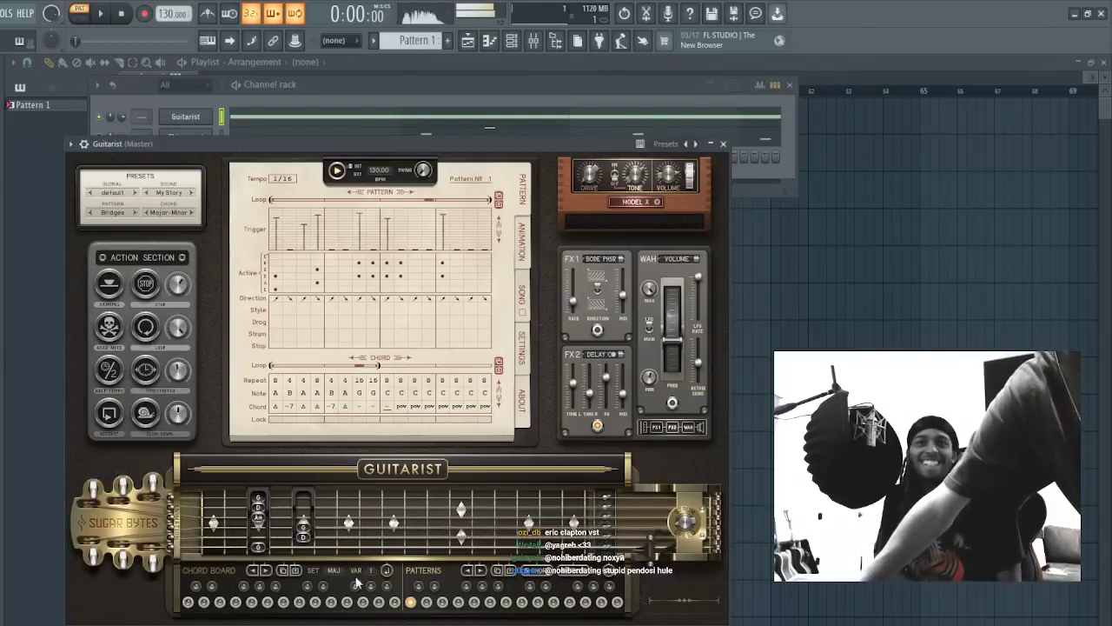
# - Audition several Guitarist chord board chords
pyautogui.click(316, 601)
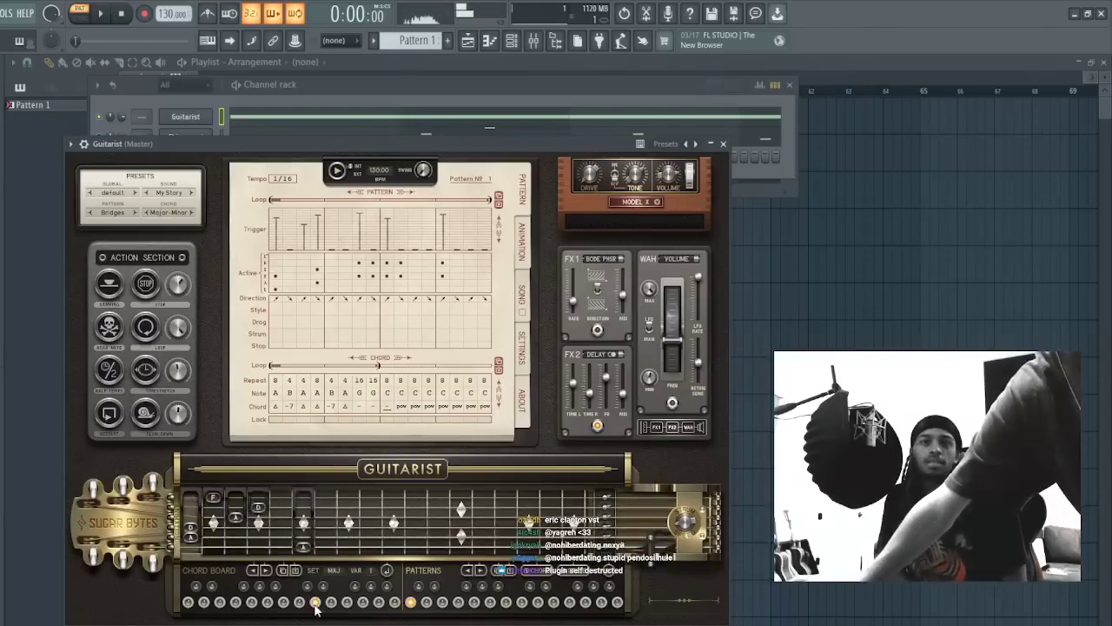
pyautogui.click(331, 602)
pyautogui.click(346, 603)
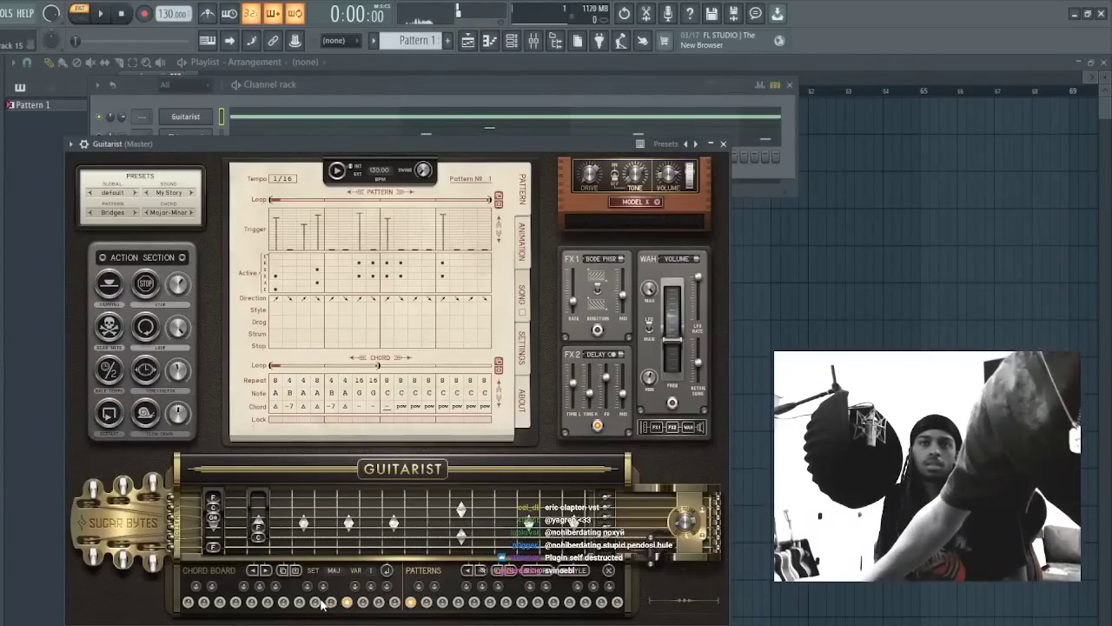
pyautogui.click(331, 603)
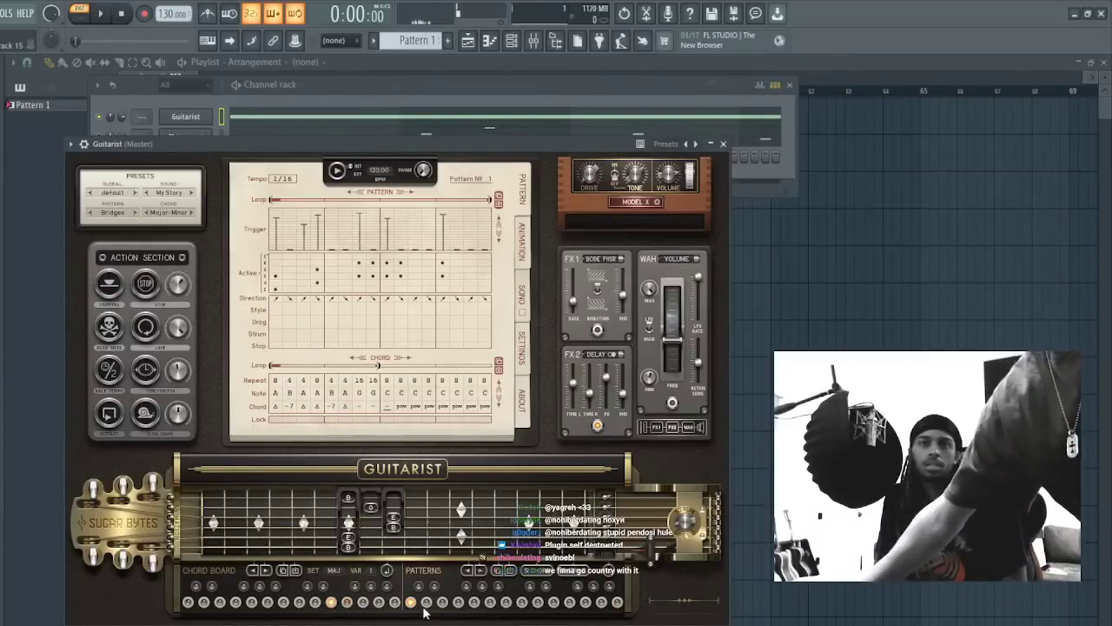
# - Rework the first chord board key's chord, moving a C# to C and shifting the other fretted notes
pyautogui.click(188, 603)
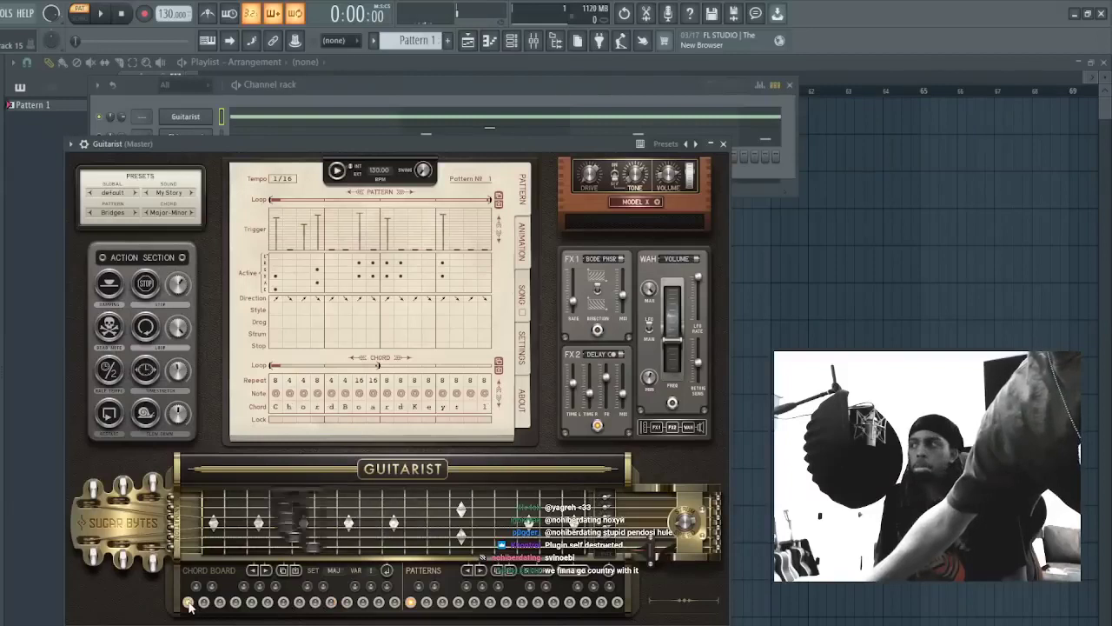
pyautogui.click(259, 537)
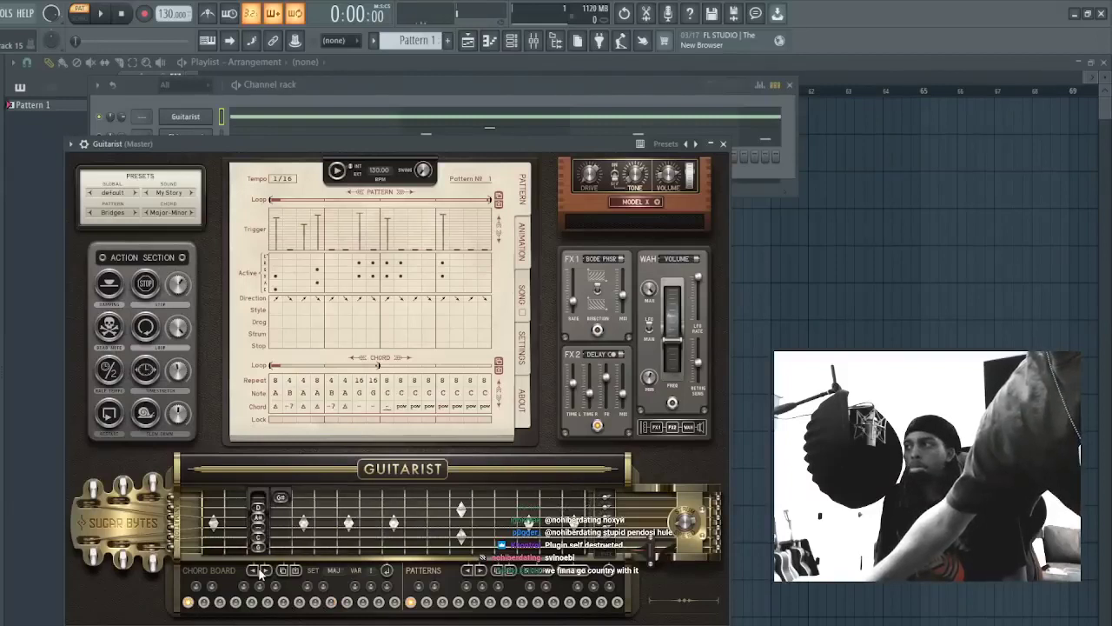
pyautogui.click(304, 537)
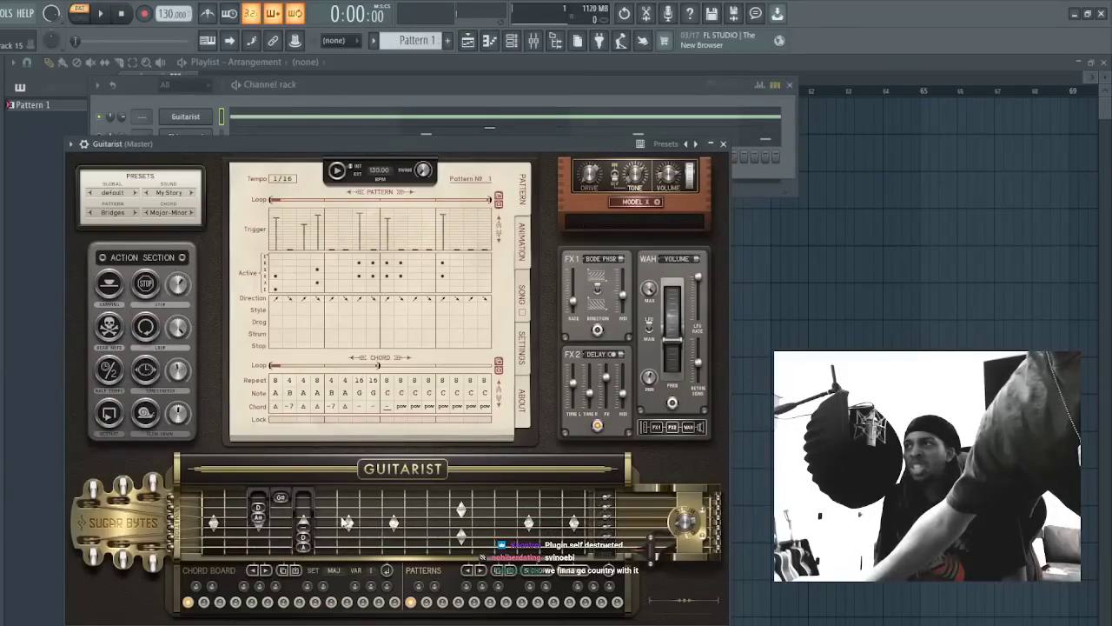
pyautogui.click(325, 526)
pyautogui.click(371, 518)
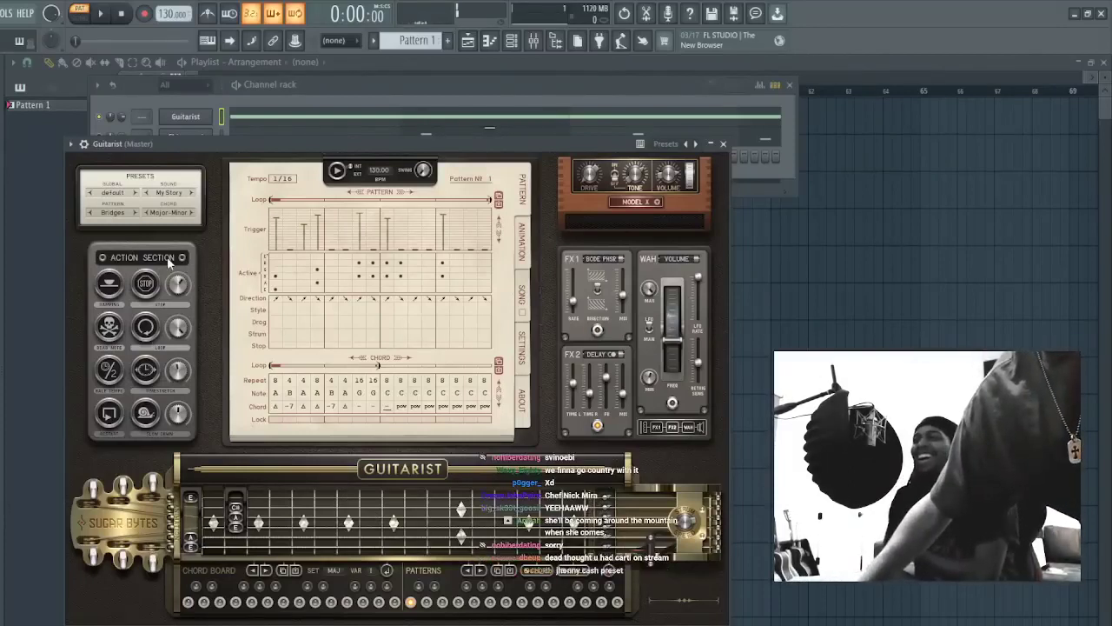
# - Try a Guitarist sound preset from the Jazzy category and glance at the pattern presets
pyautogui.click(169, 212)
pyautogui.moveTo(175, 279)
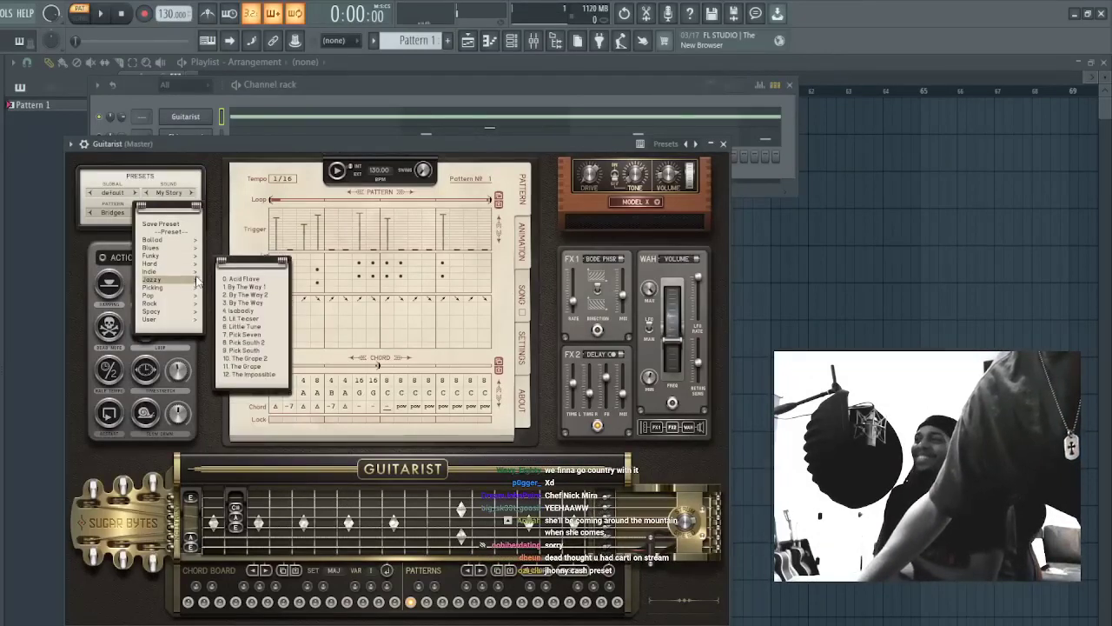
pyautogui.click(242, 309)
pyautogui.click(113, 212)
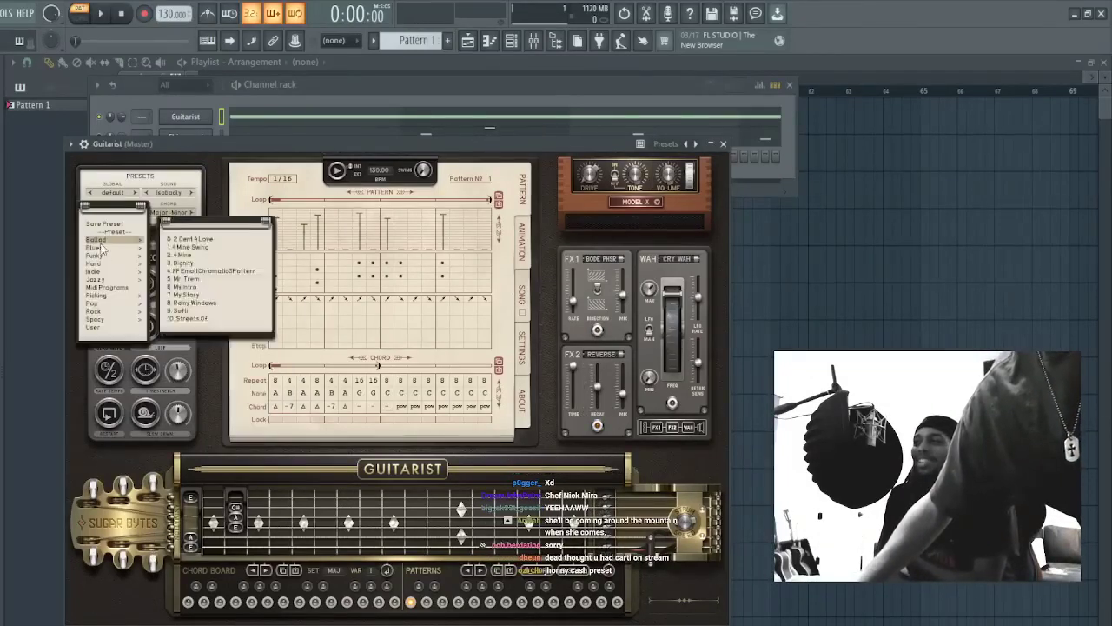
pyautogui.moveTo(96, 255)
# - Load the 3. Dignity sound preset from the Ballad category
pyautogui.click(169, 212)
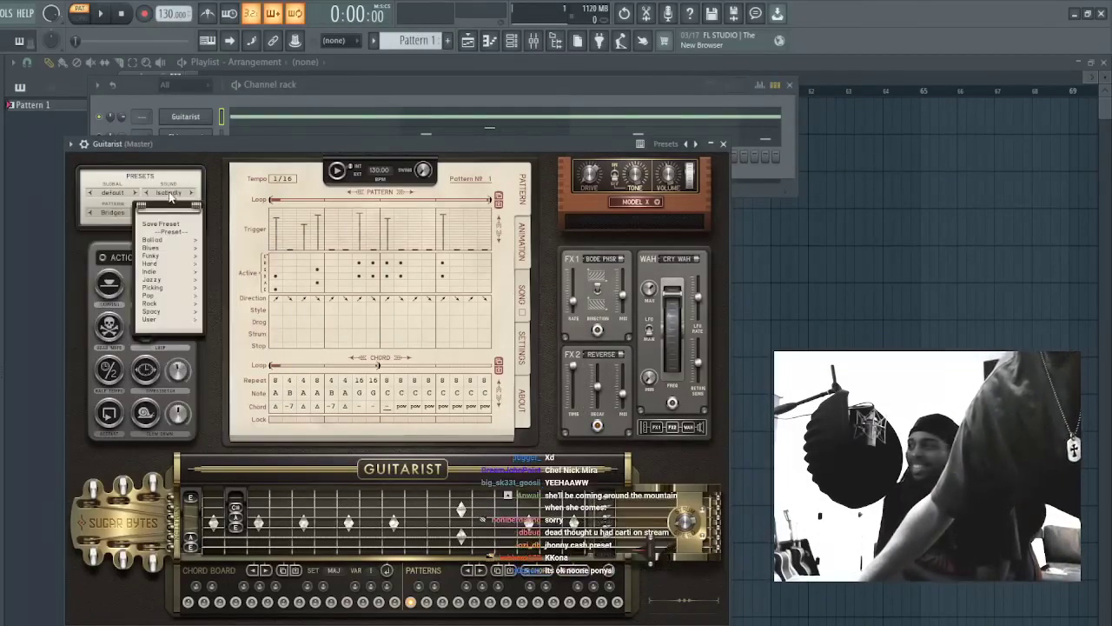
pyautogui.moveTo(152, 303)
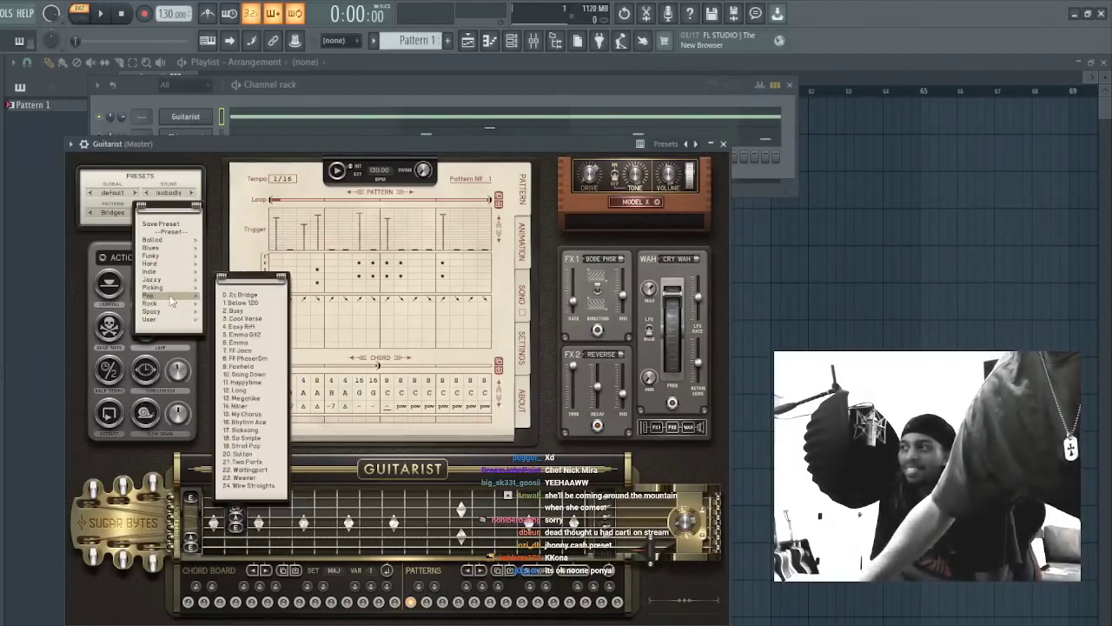
pyautogui.moveTo(181, 315)
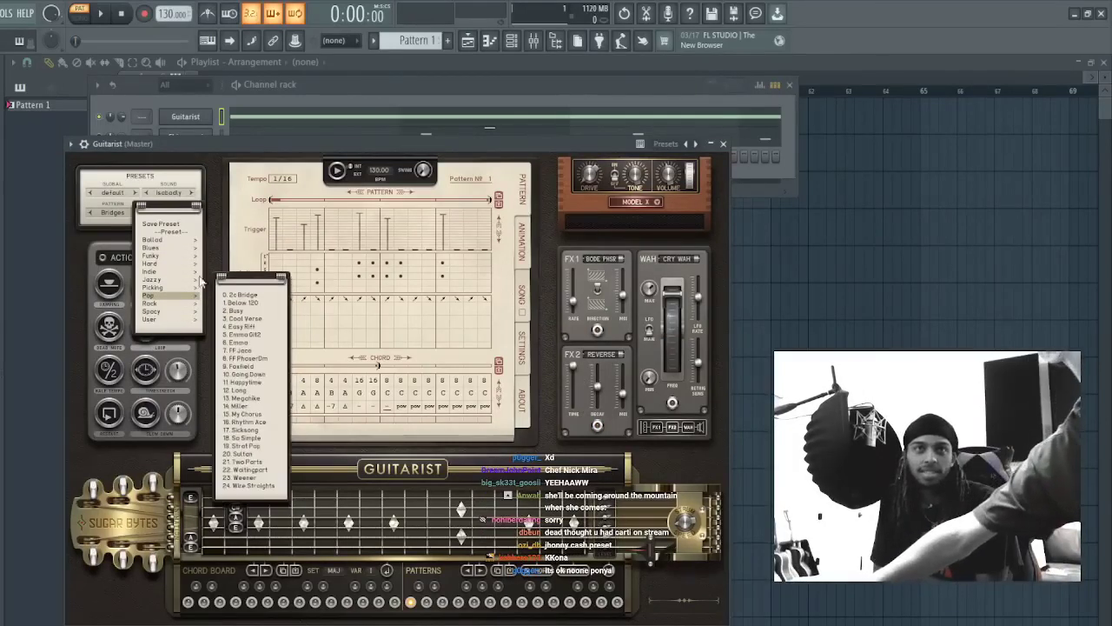
pyautogui.moveTo(198, 240)
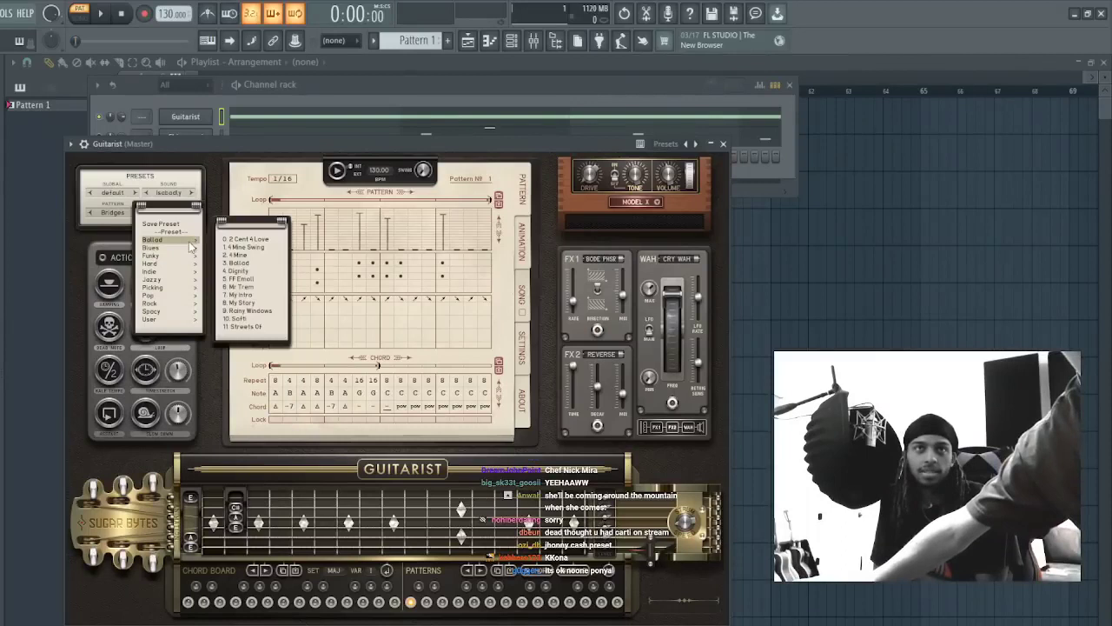
pyautogui.click(242, 262)
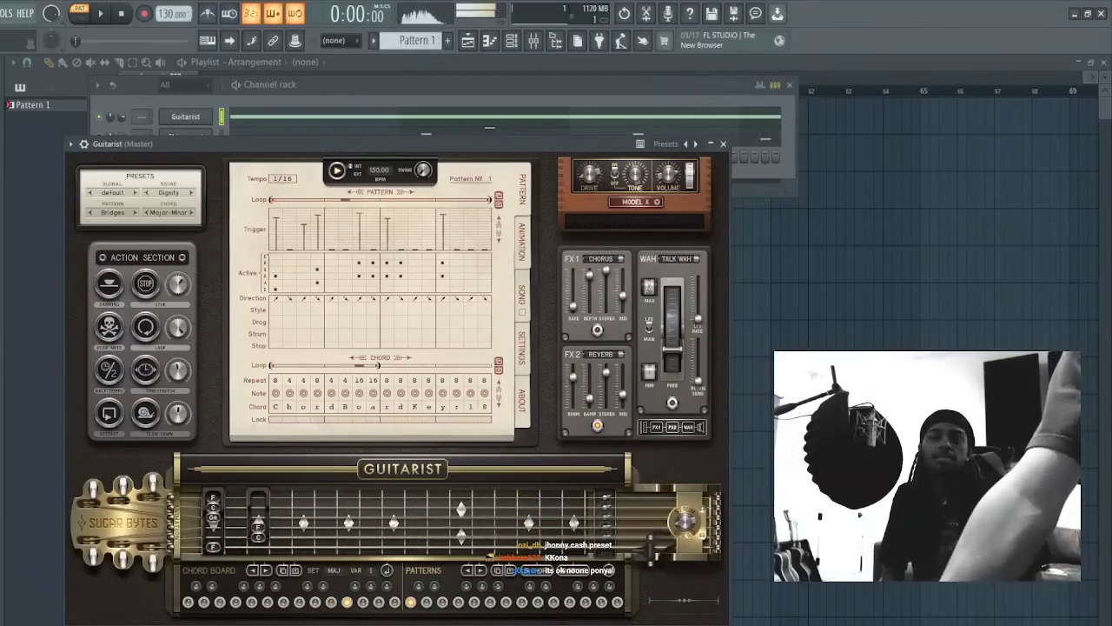
# - Step through the sound presets from My Intro and Soft to Streets Of
pyautogui.click(192, 193)
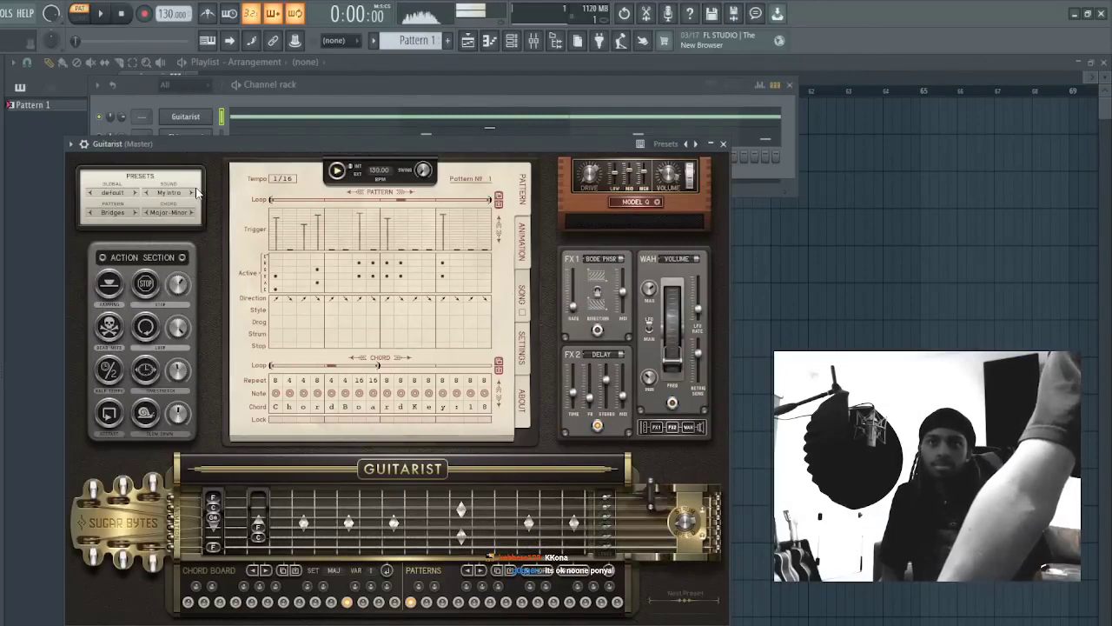
pyautogui.click(195, 192)
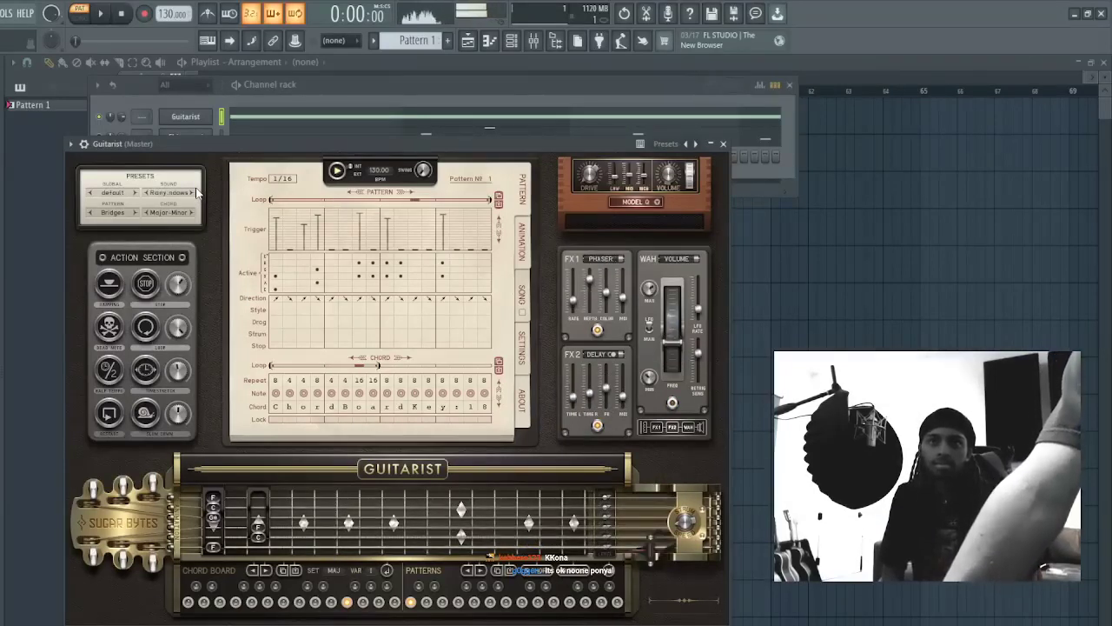
pyautogui.click(193, 192)
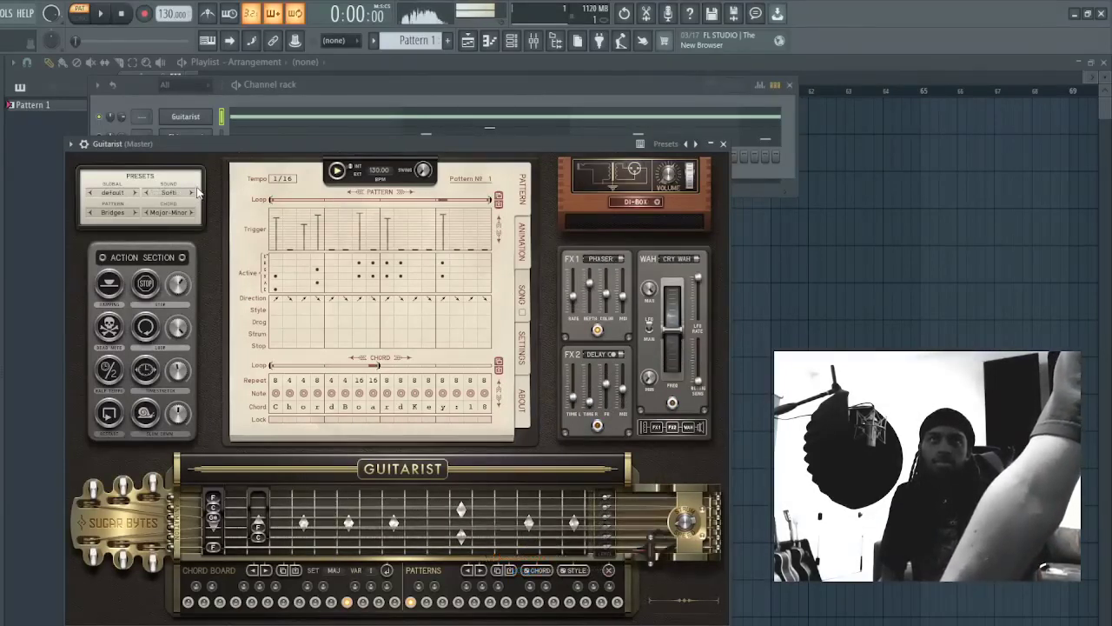
pyautogui.click(193, 193)
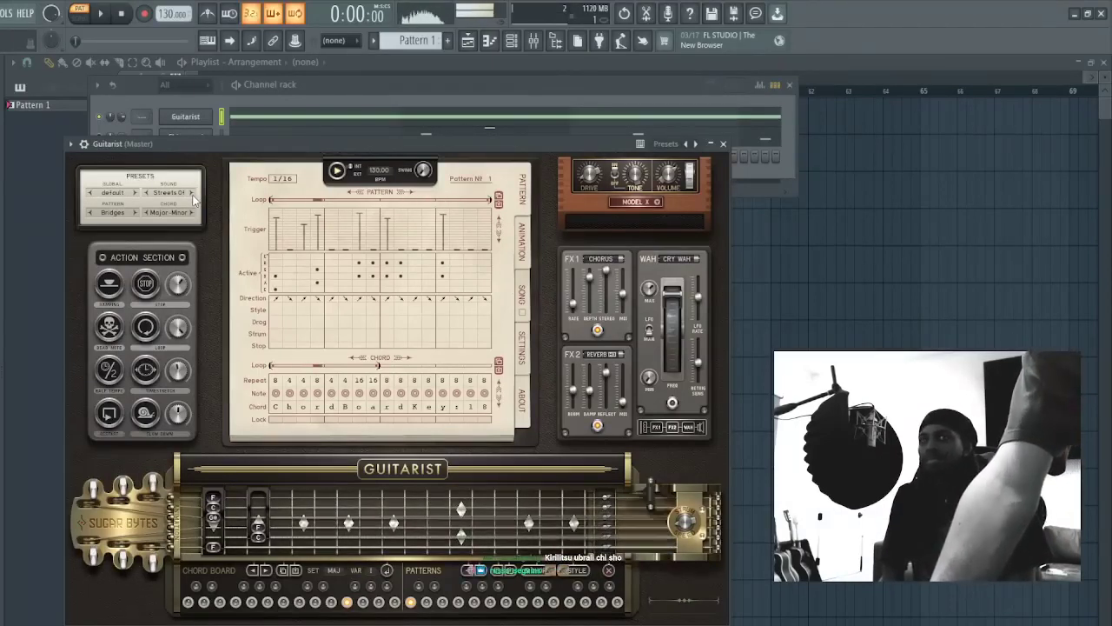
# - Audition the next blues sound presets, then go back to Streets Of
pyautogui.click(192, 193)
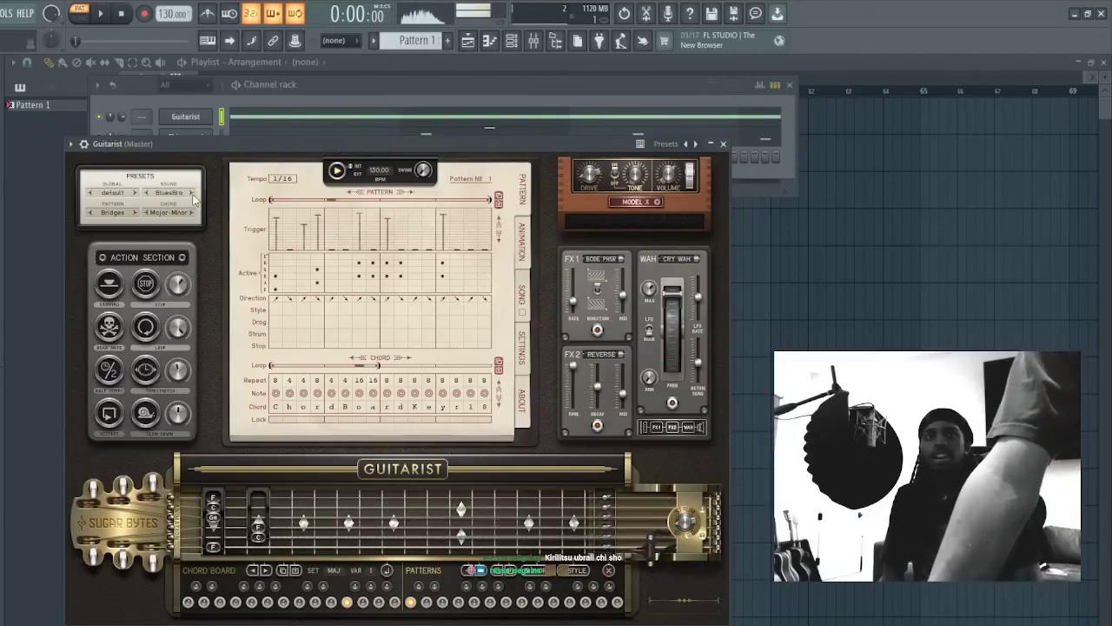
pyautogui.click(192, 194)
pyautogui.click(156, 192)
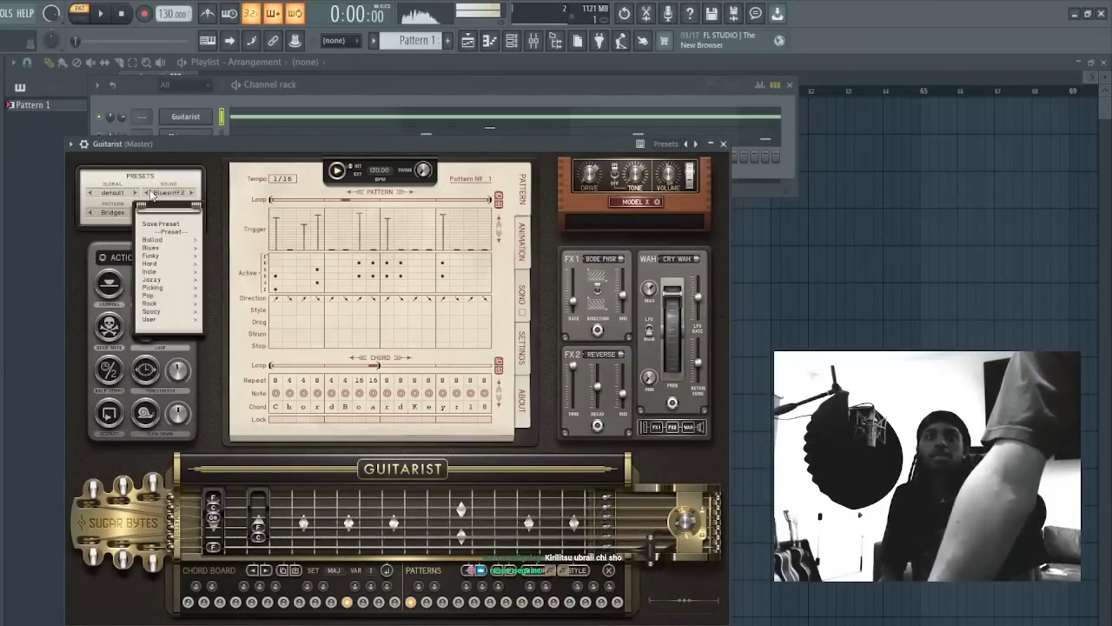
pyautogui.click(147, 193)
pyautogui.click(146, 193)
pyautogui.click(146, 193)
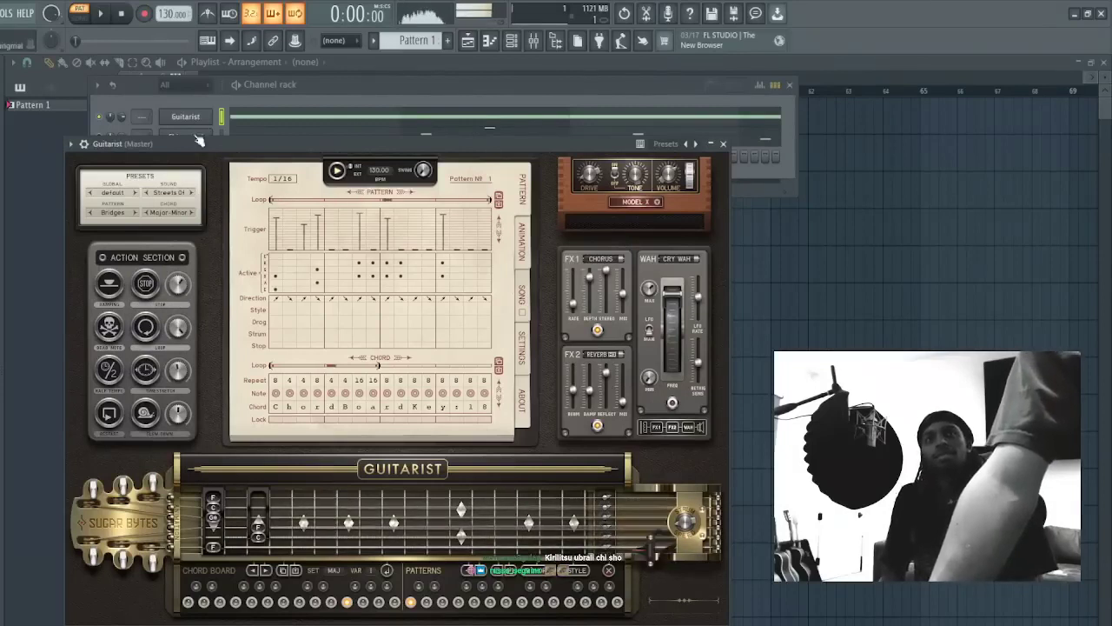
# - Browse the Blues and Spacy sound preset categories while keeping Streets Of
pyautogui.click(174, 193)
pyautogui.moveTo(180, 250)
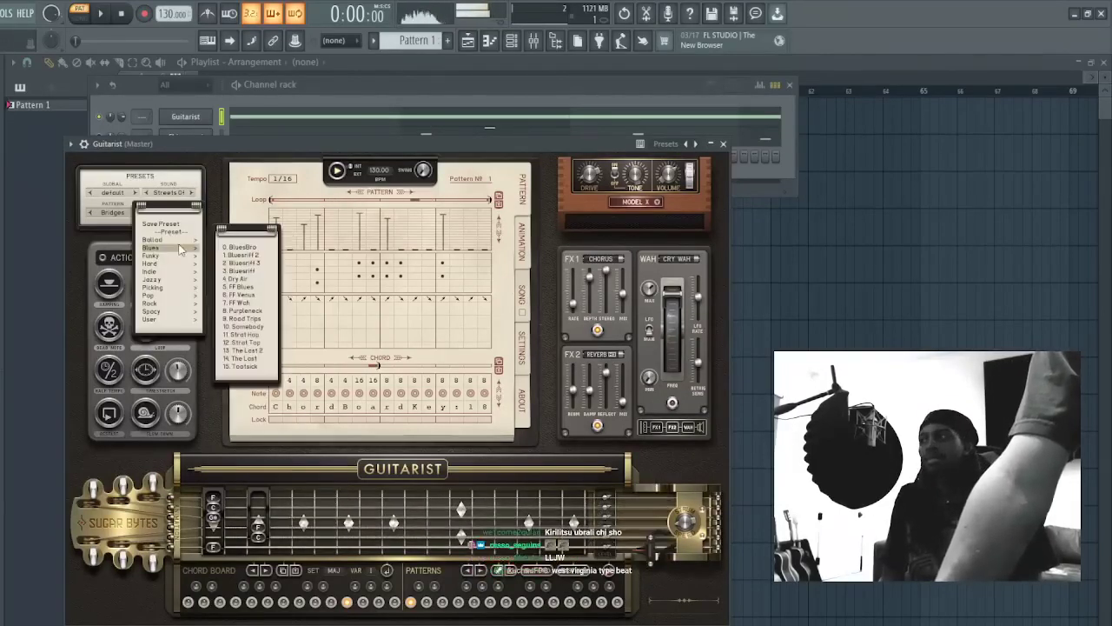
pyautogui.moveTo(191, 311)
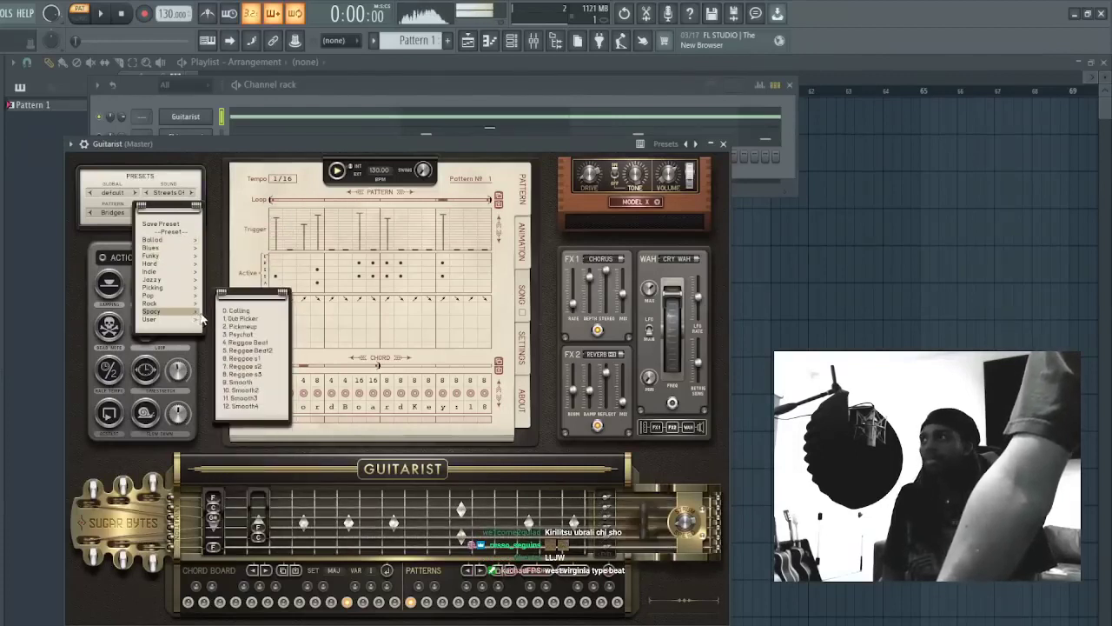